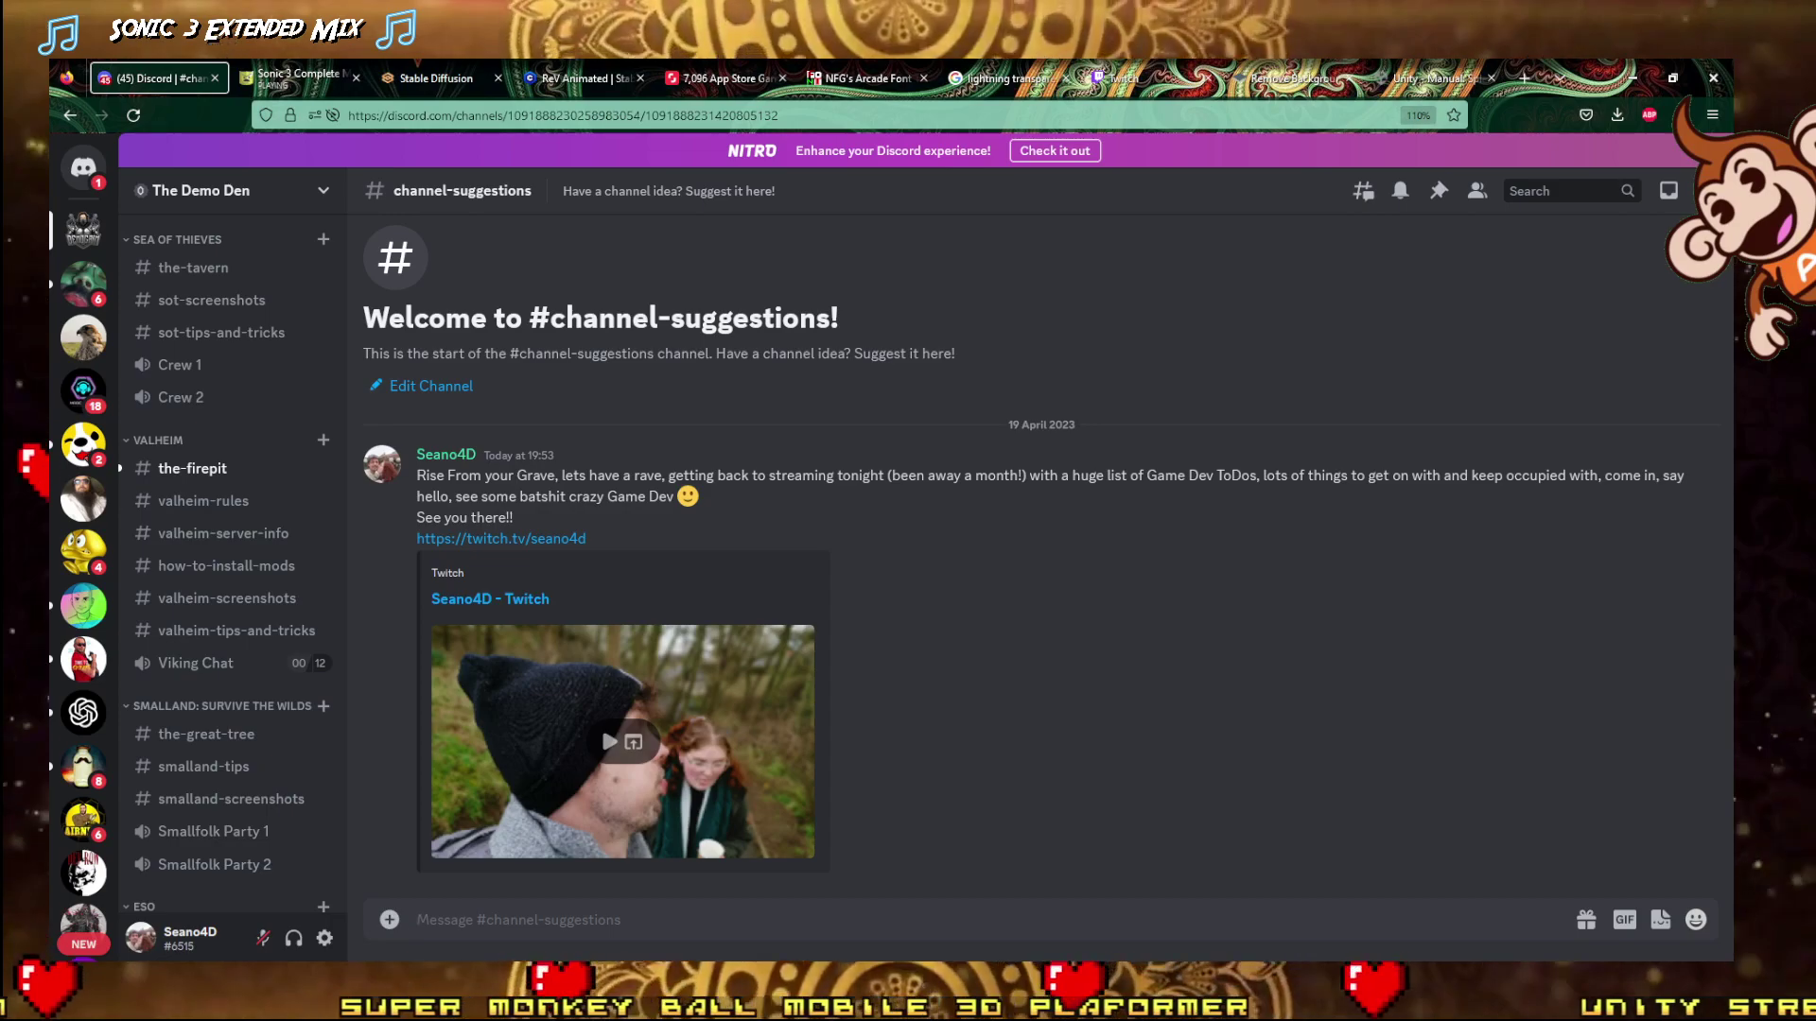
Switch from the Discord tab to the OBS Studio window with Alt+Tab
{"action": "key", "text": "alt+Tab"}
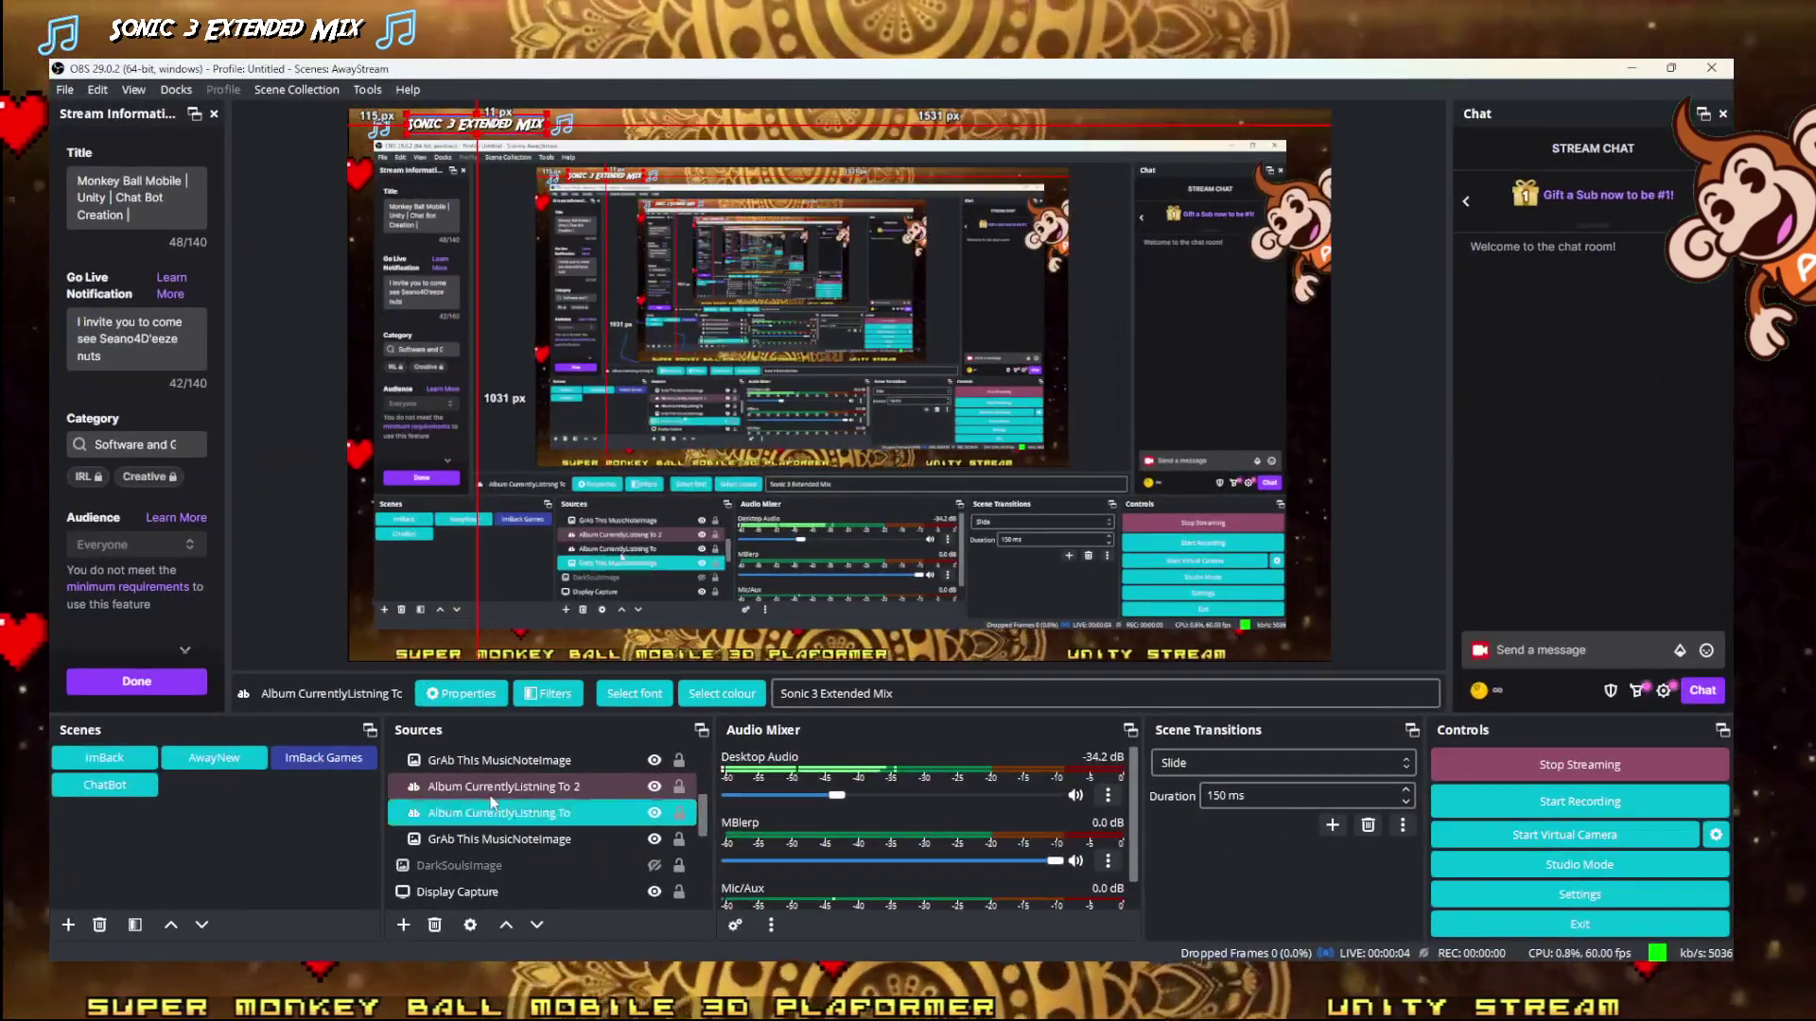
Put the live stream on the AwayNew 'Unity Stream – Starting Soon' scene
{"action": "left_click", "coordinate": [179, 758]}
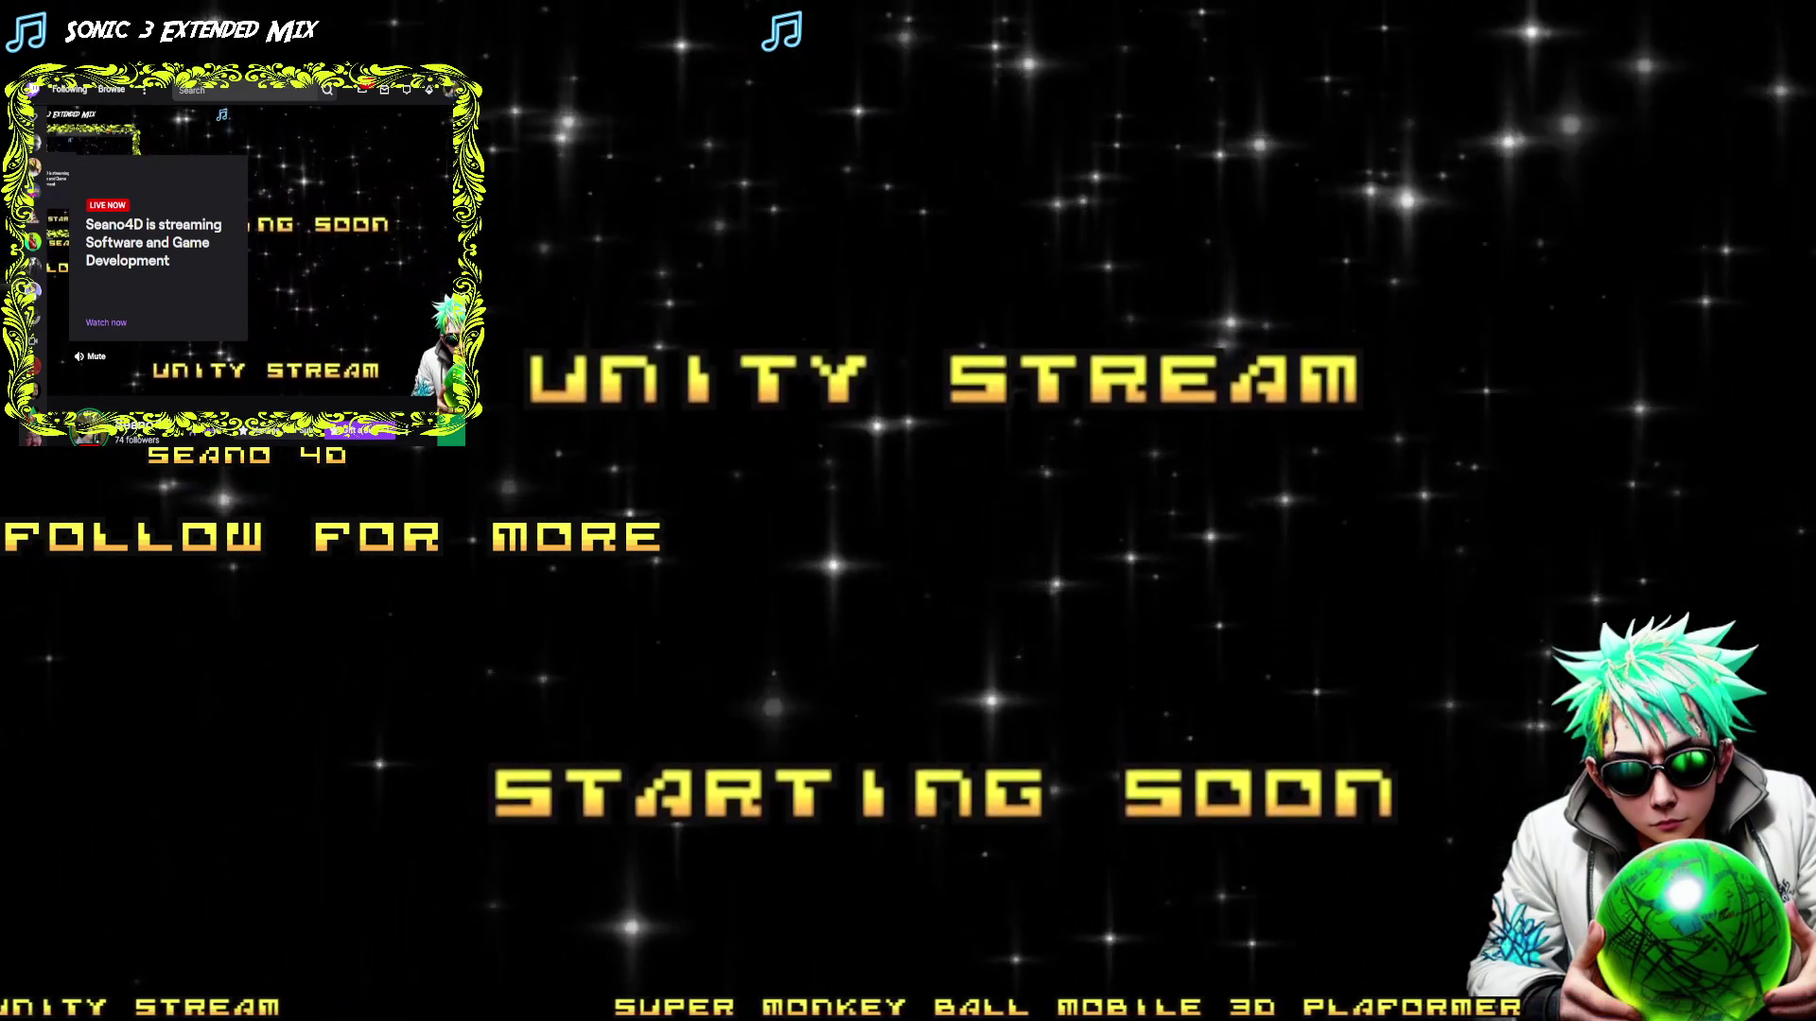
Go to the ImBack Games scene and paste the character image as a reference copy
{"action": "left_click", "coordinate": [650, 764]}
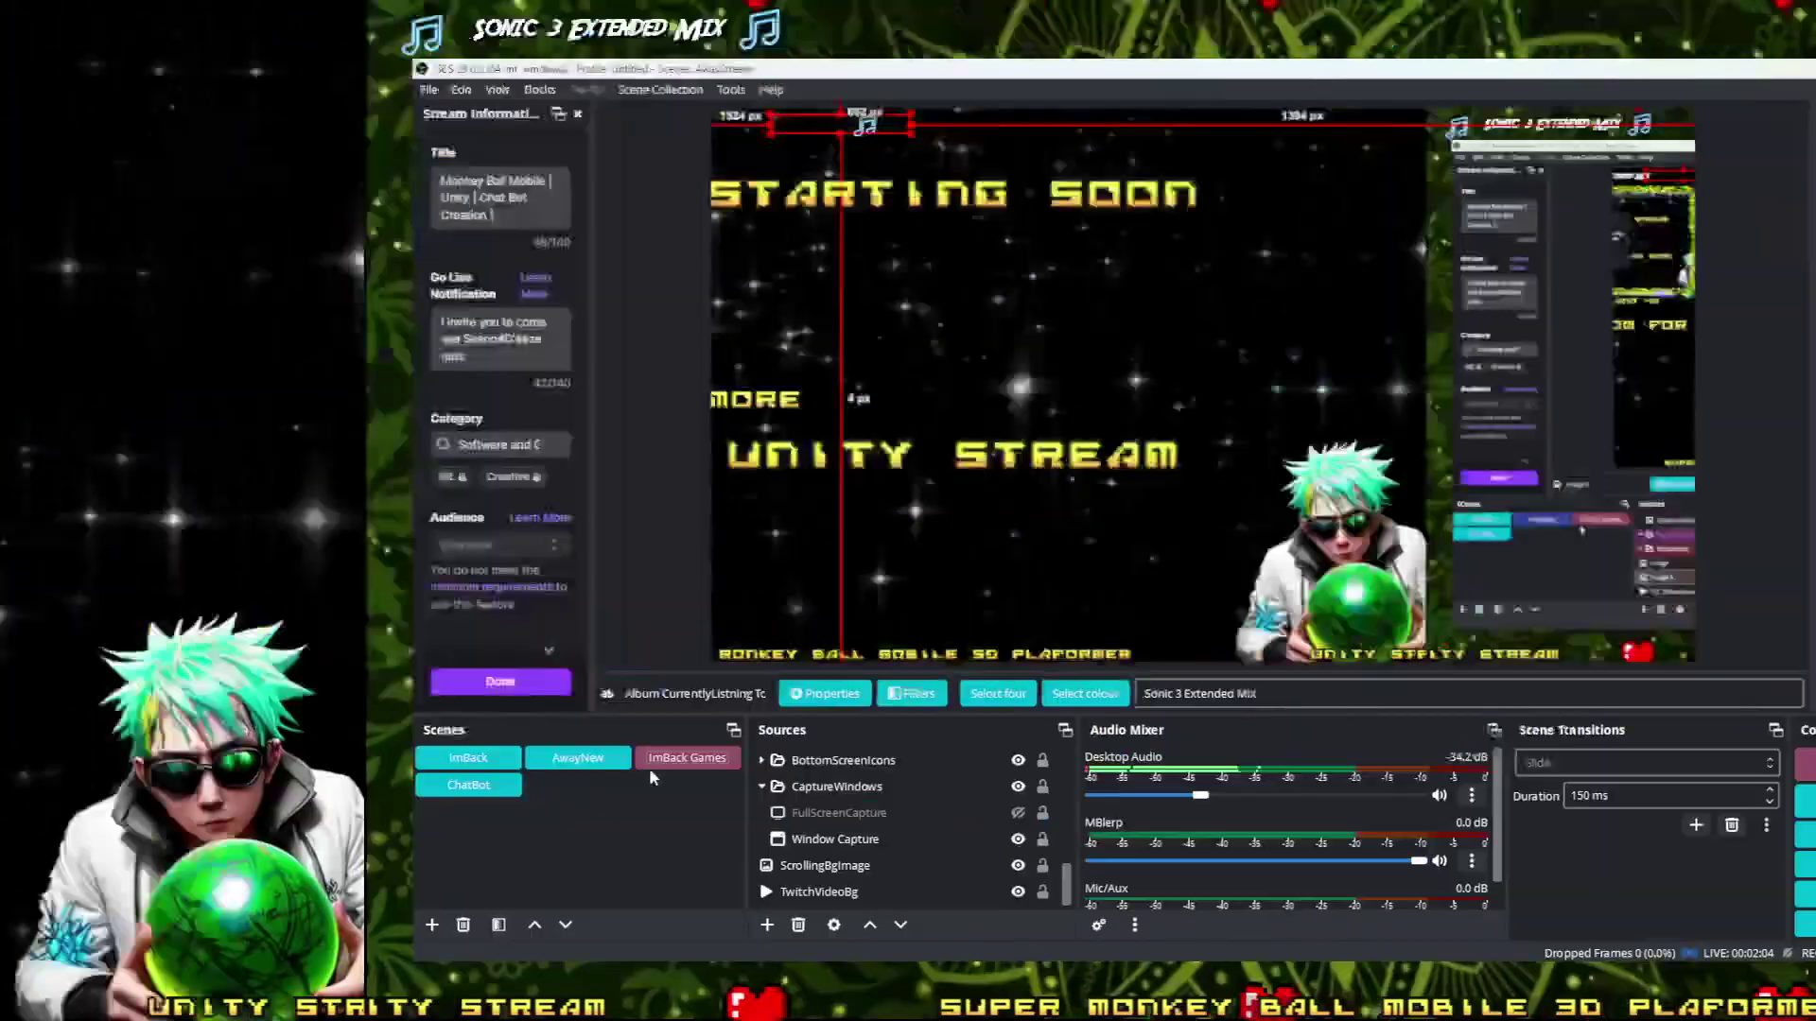
{"action": "left_click", "coordinate": [451, 788]}
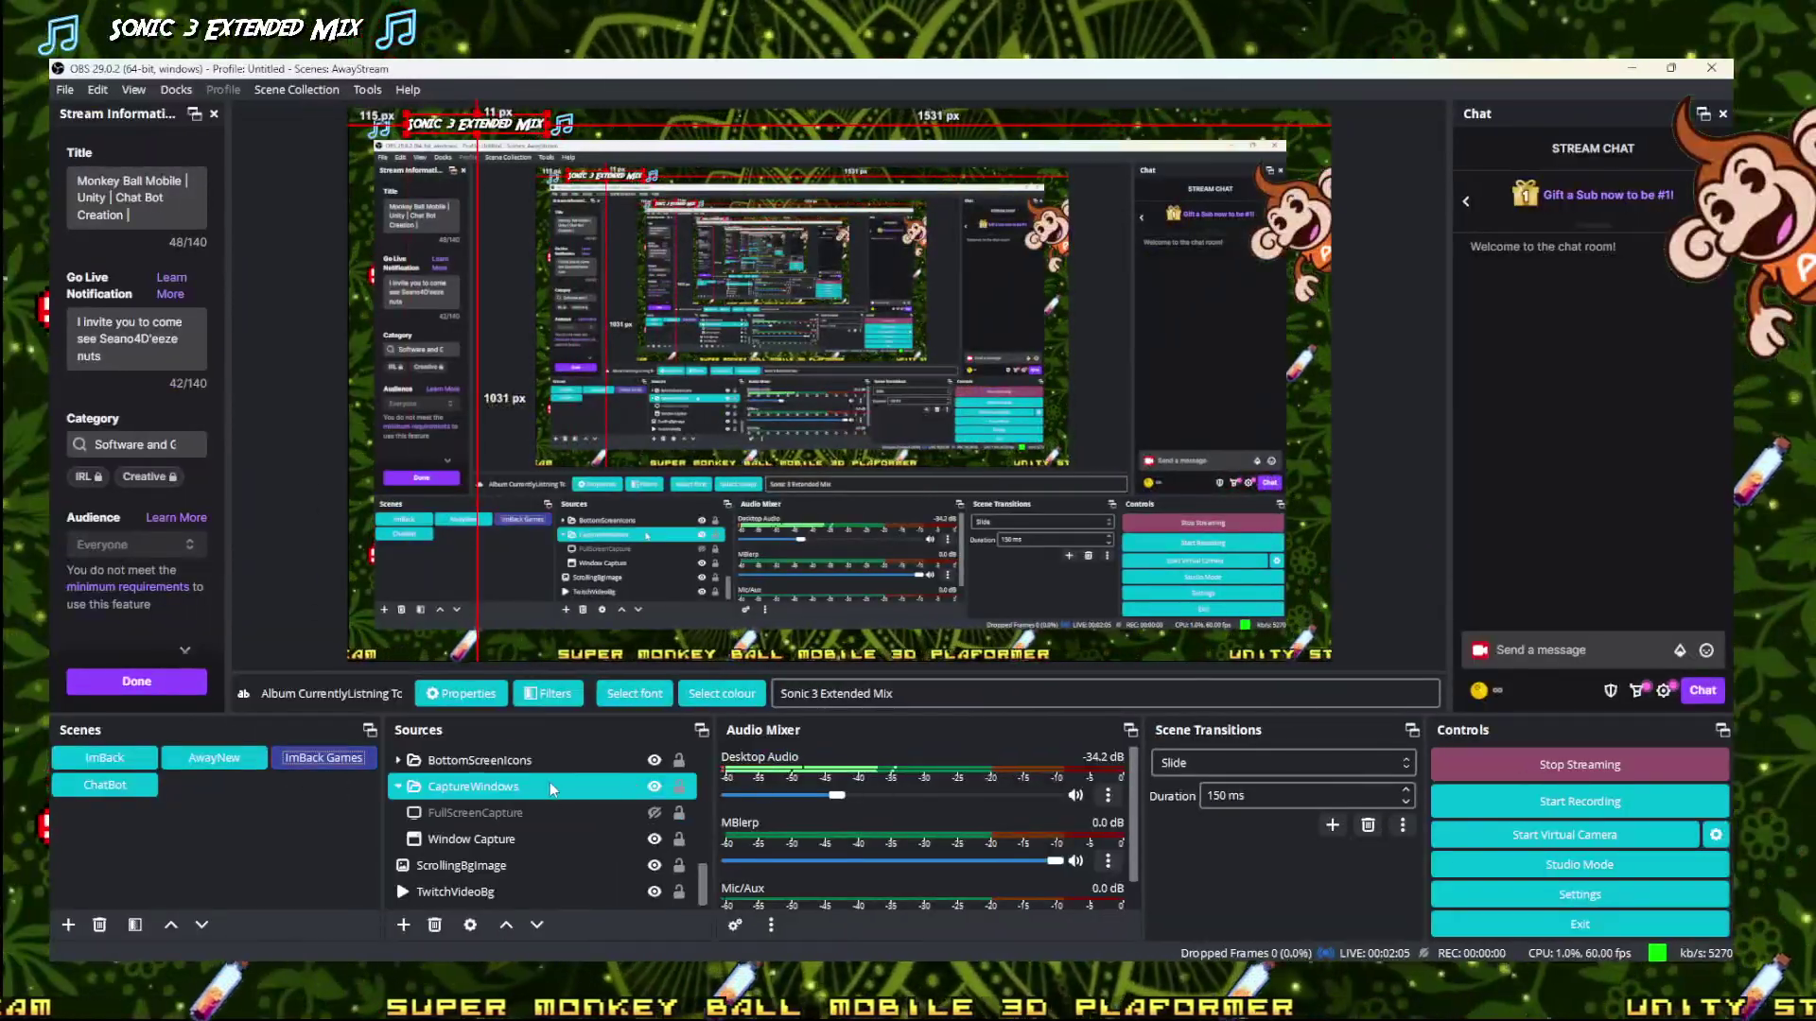
{"action": "right_click", "coordinate": [448, 791]}
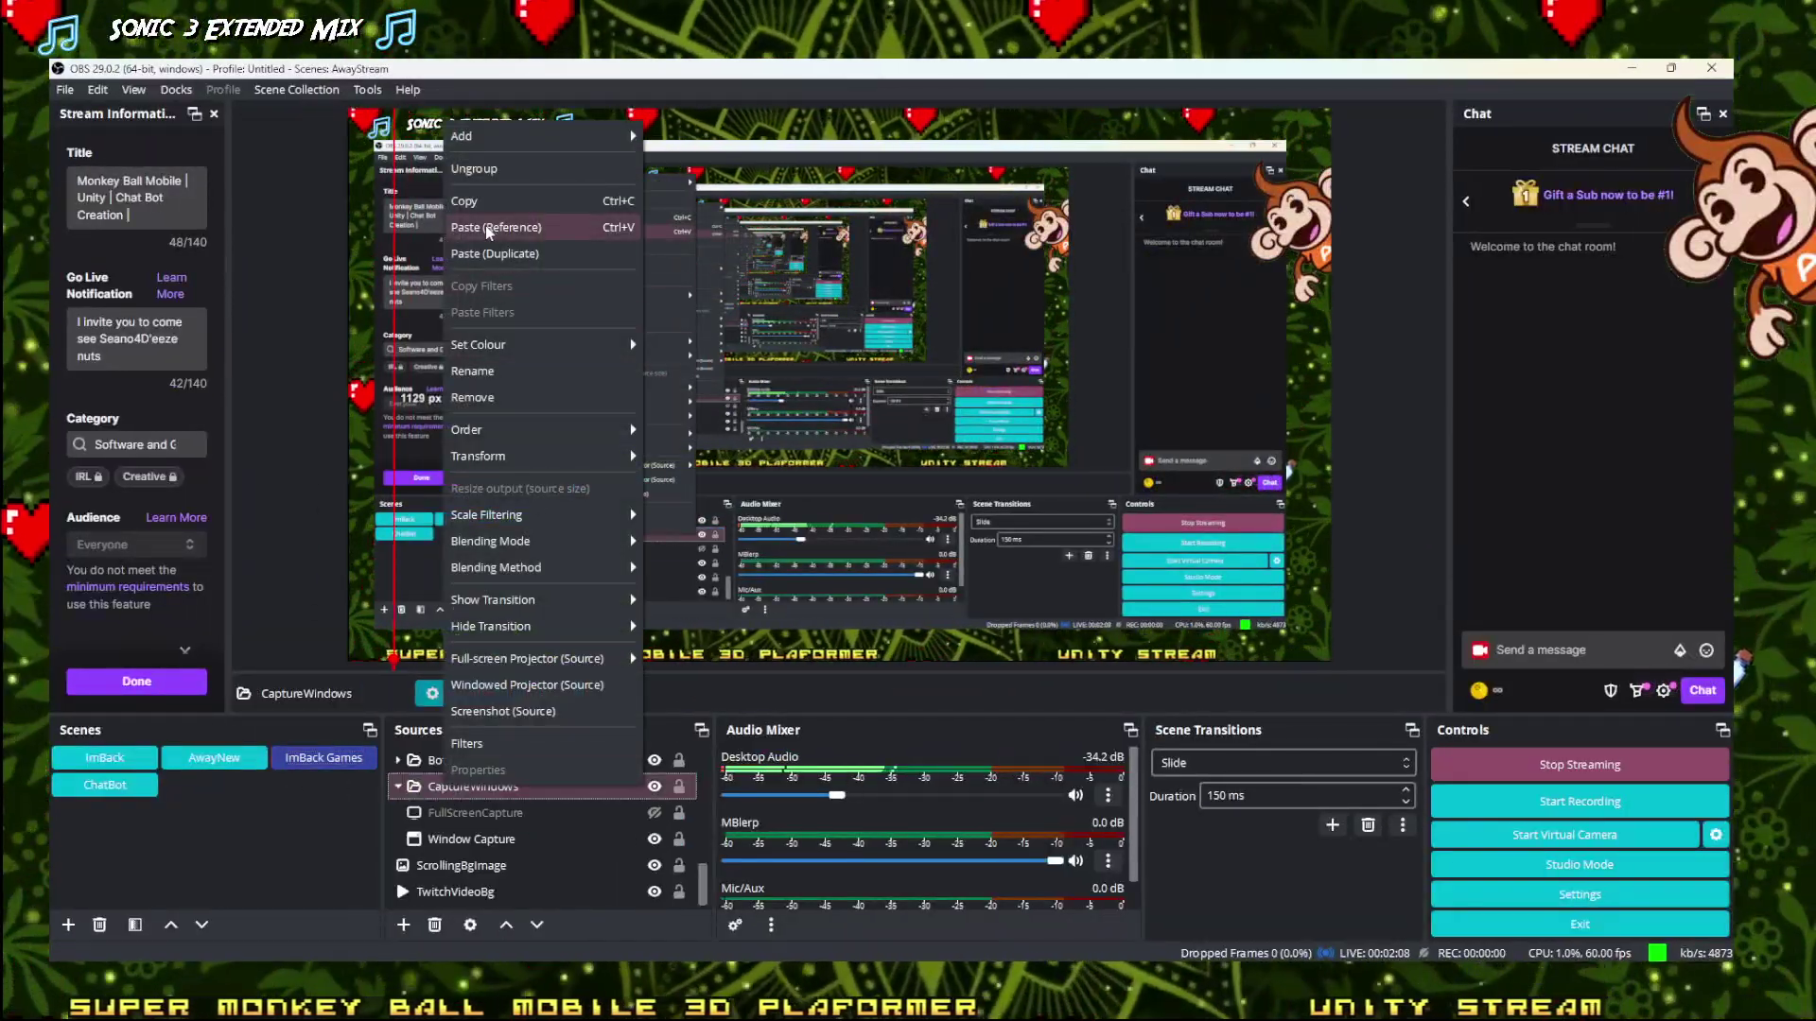
{"action": "left_click", "coordinate": [480, 254]}
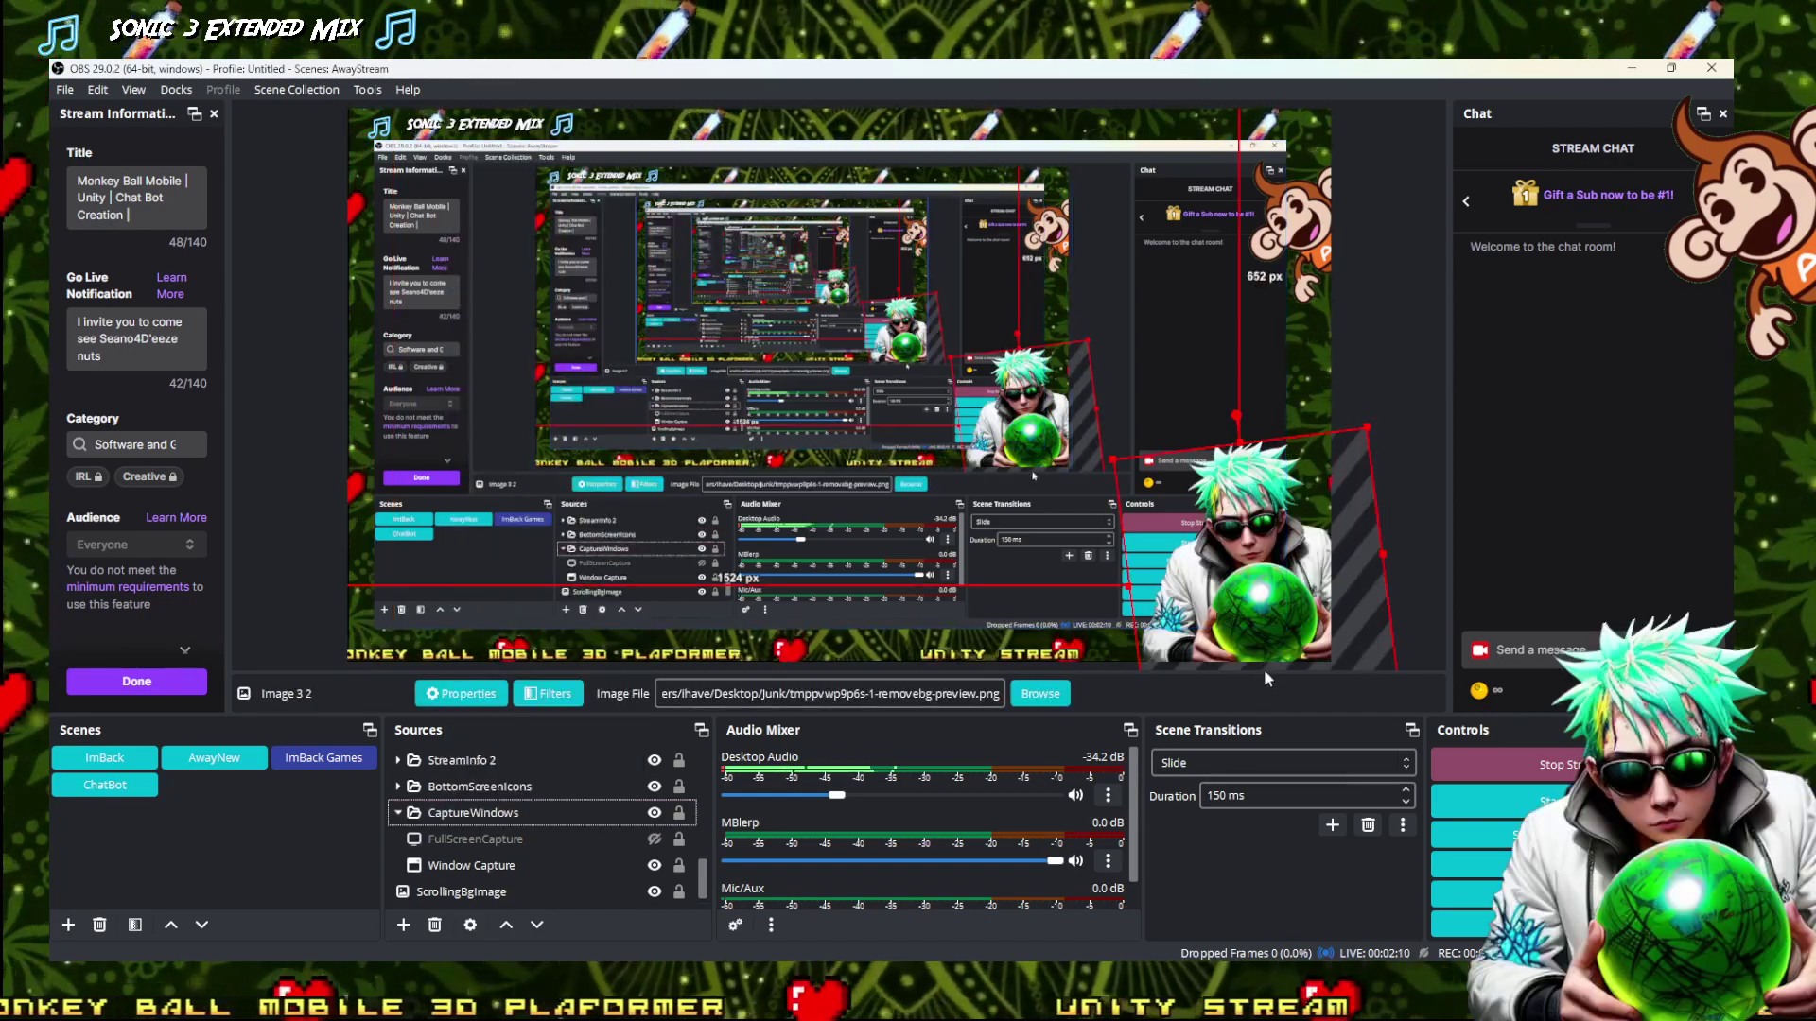
Reorder the pasted image, Image 2 and Display Capture in the source stack
{"action": "scroll", "coordinate": [491, 811], "scroll_direction": "up", "scroll_amount": 3}
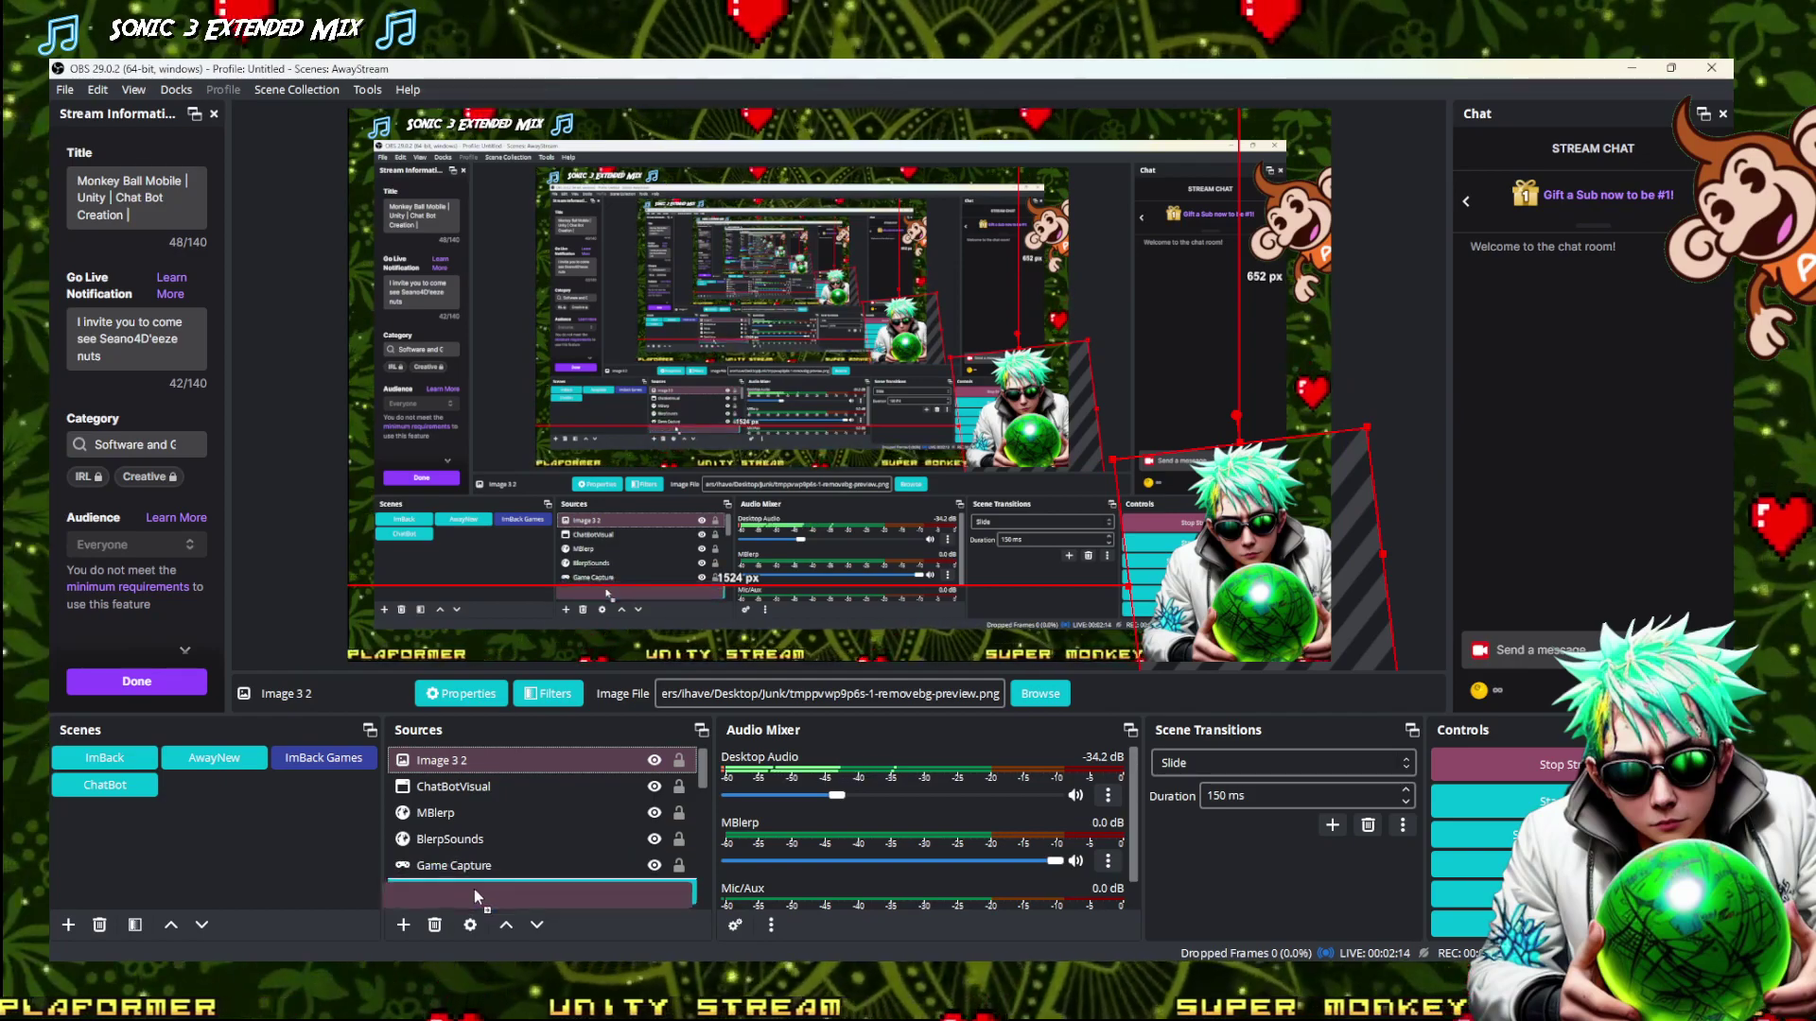
{"action": "left_click_drag", "start_coordinate": [473, 894], "coordinate": [477, 786]}
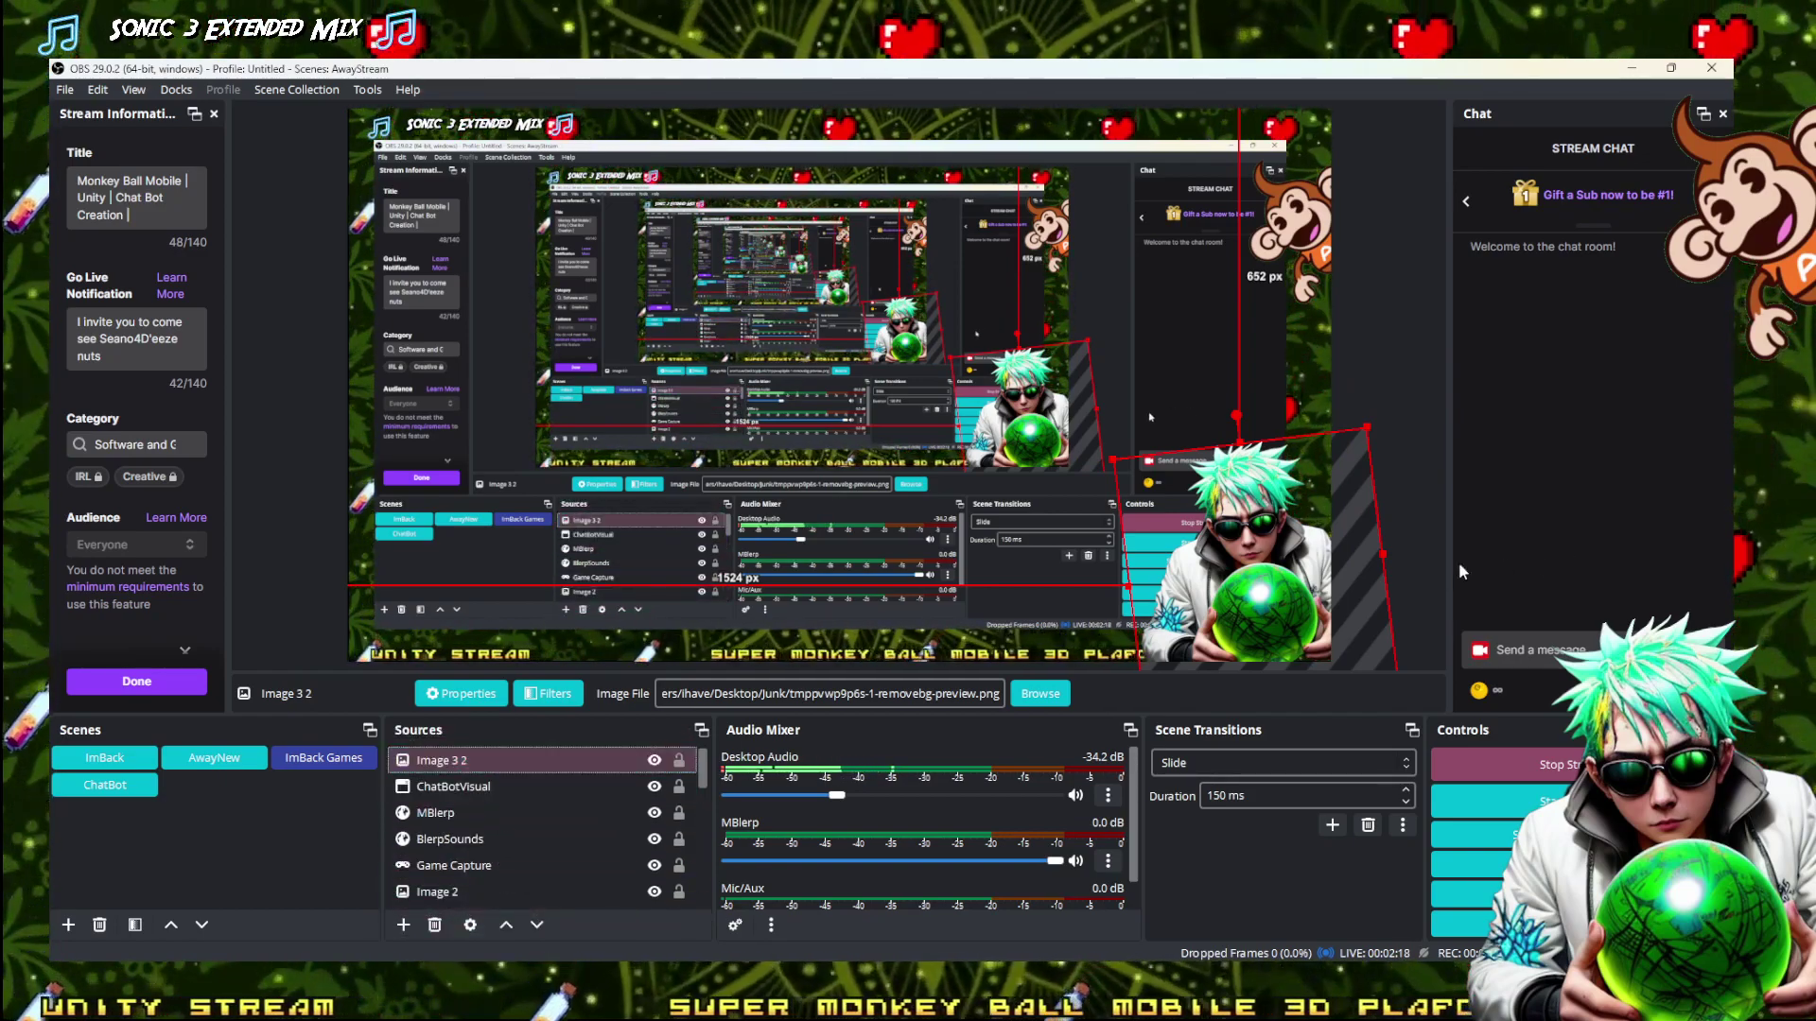
{"action": "left_click_drag", "start_coordinate": [508, 887], "coordinate": [468, 870]}
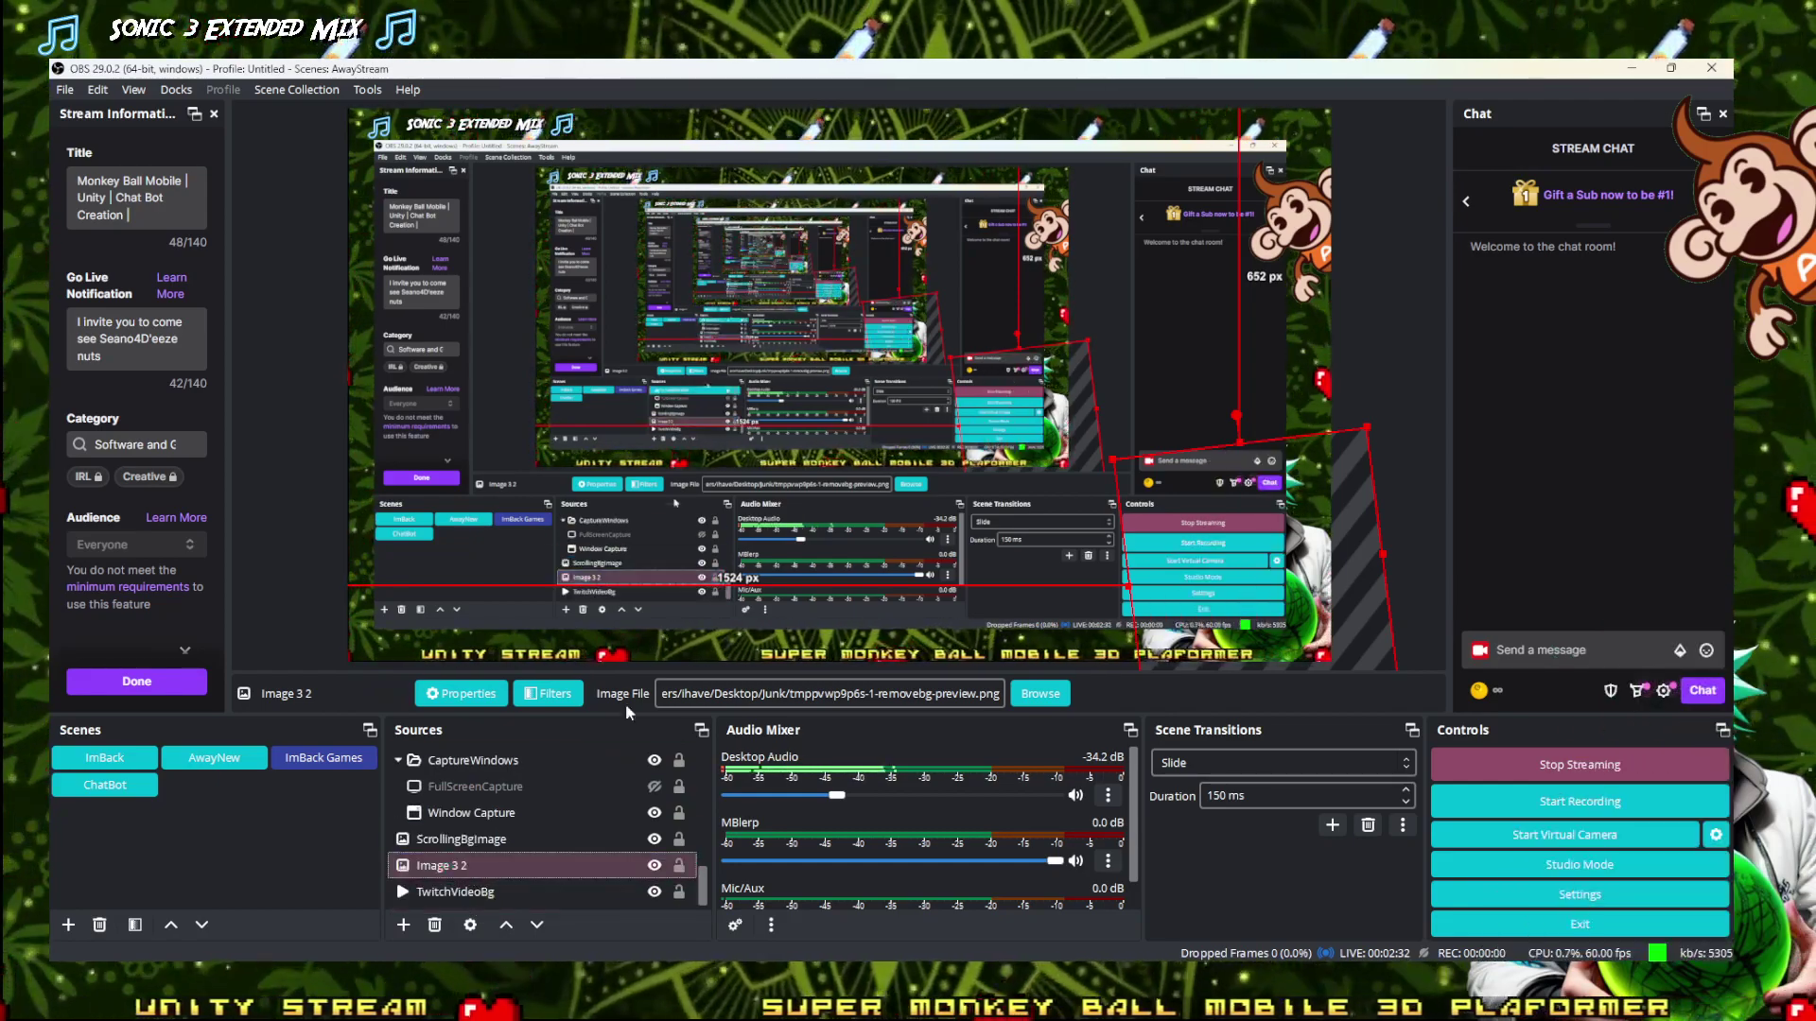
{"action": "left_click", "coordinate": [501, 605]}
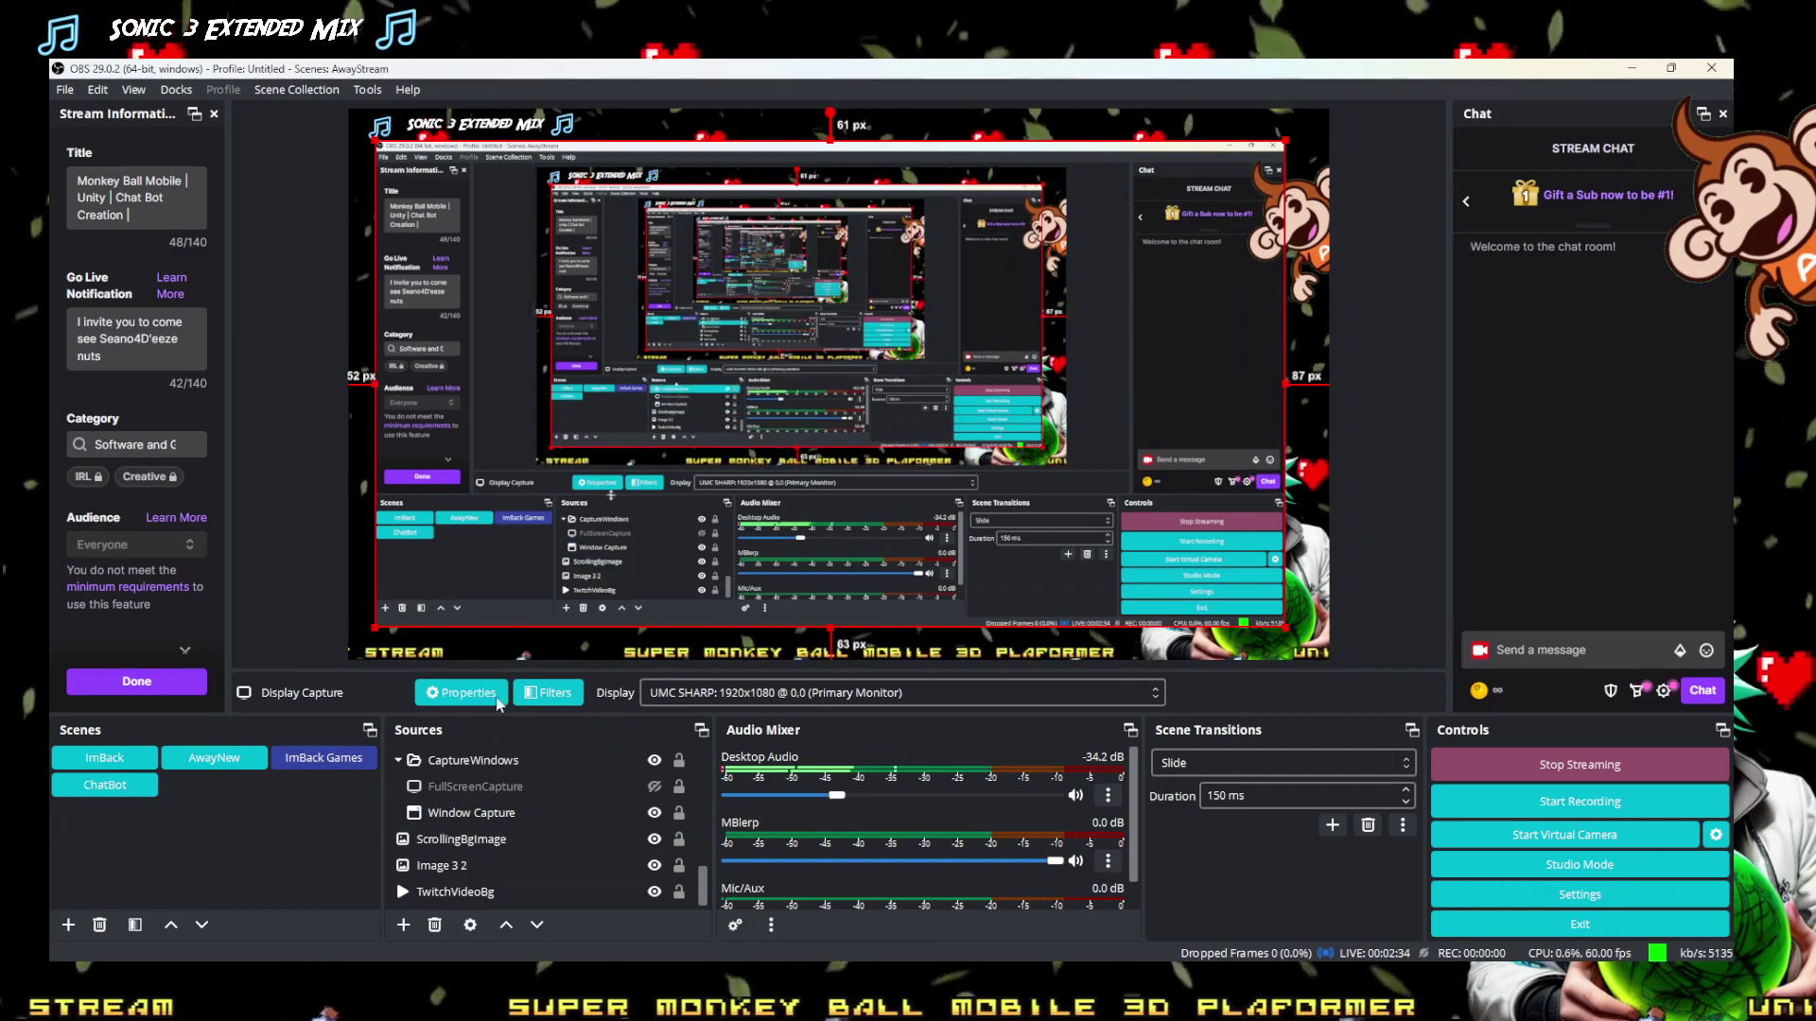
{"action": "scroll", "coordinate": [586, 804], "scroll_direction": "up", "scroll_amount": 2}
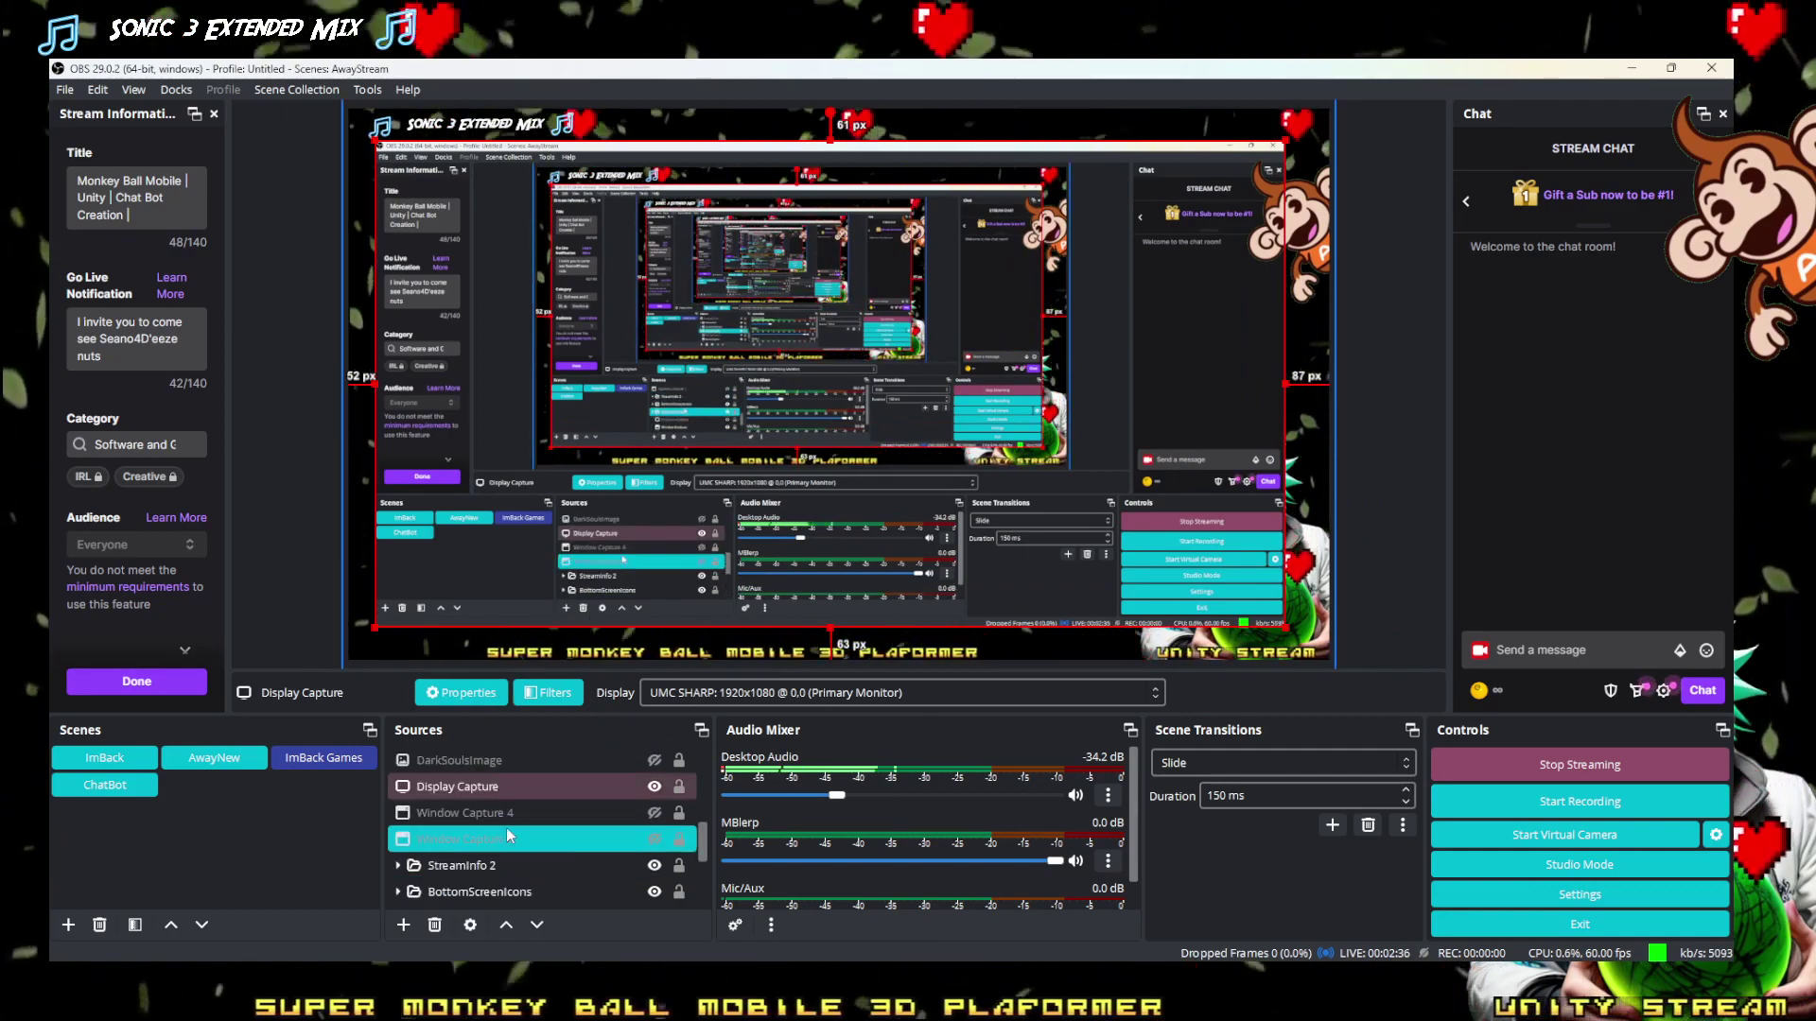
{"action": "left_click_drag", "start_coordinate": [507, 827], "coordinate": [452, 813]}
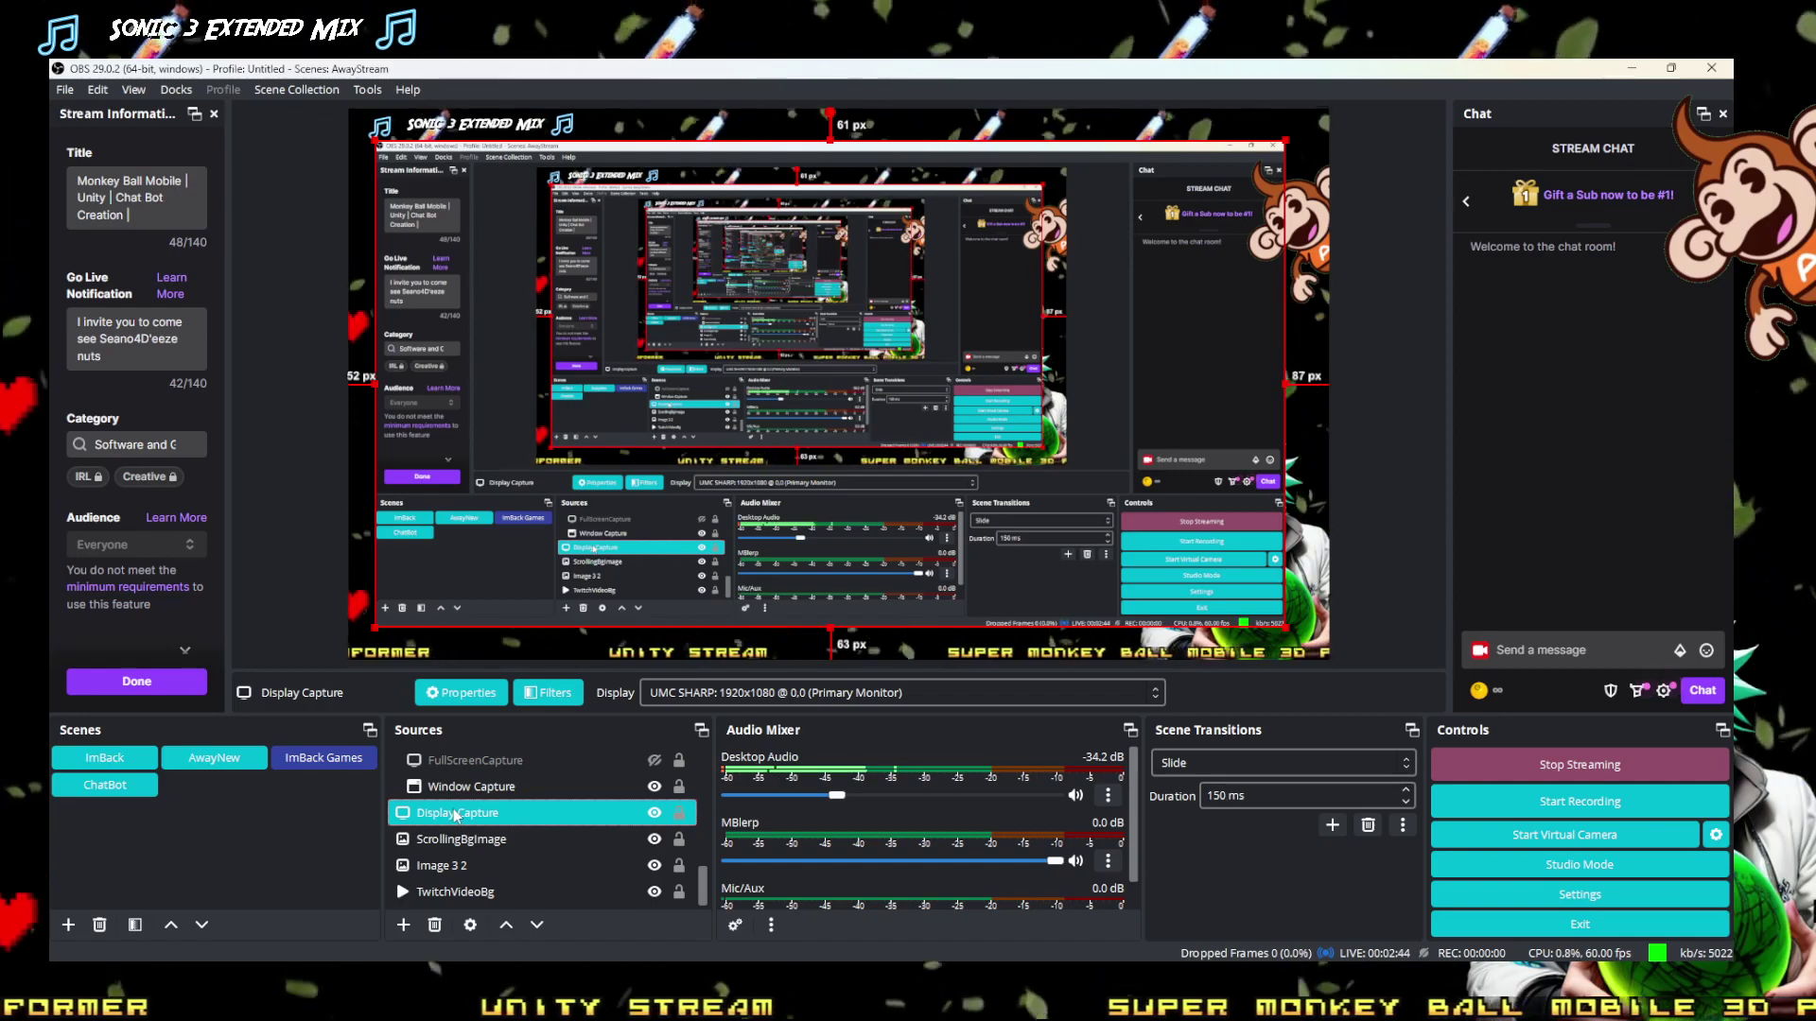
Move Image 3 2 above ScrollingBgImage and shrink it toward the lower right
{"action": "left_click", "coordinate": [450, 865]}
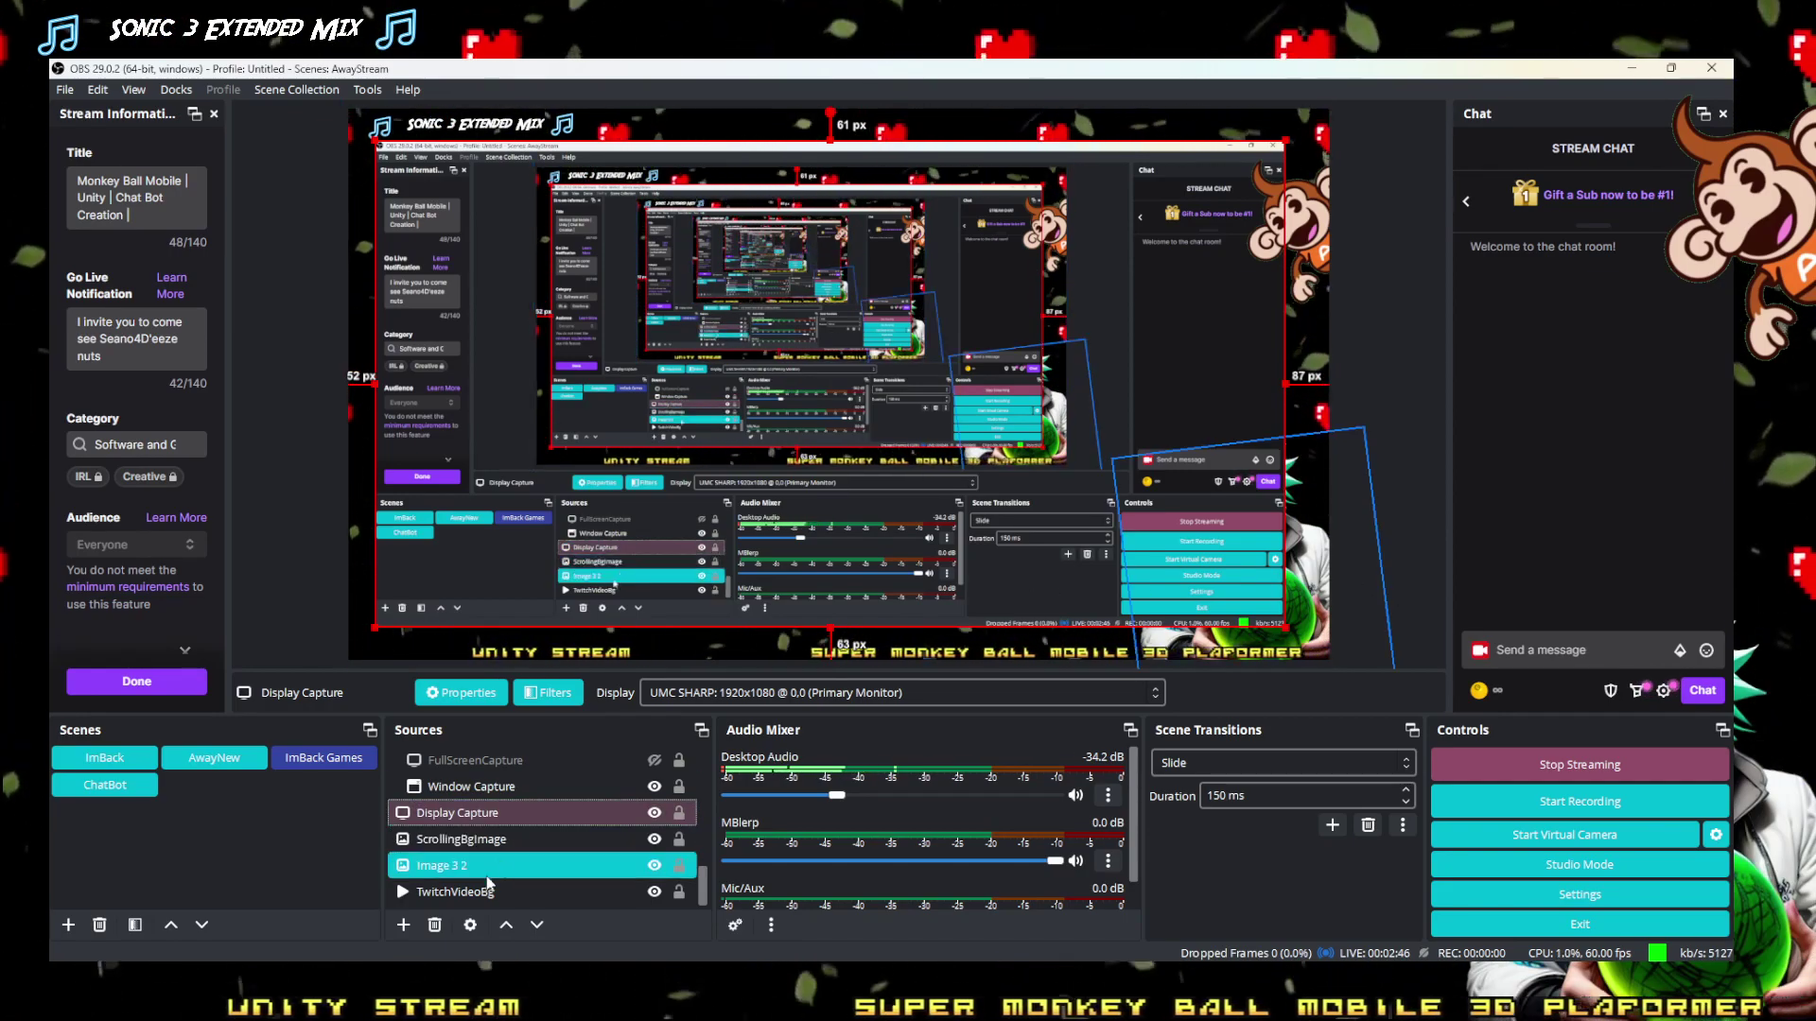
{"action": "left_click_drag", "start_coordinate": [452, 869], "coordinate": [443, 810]}
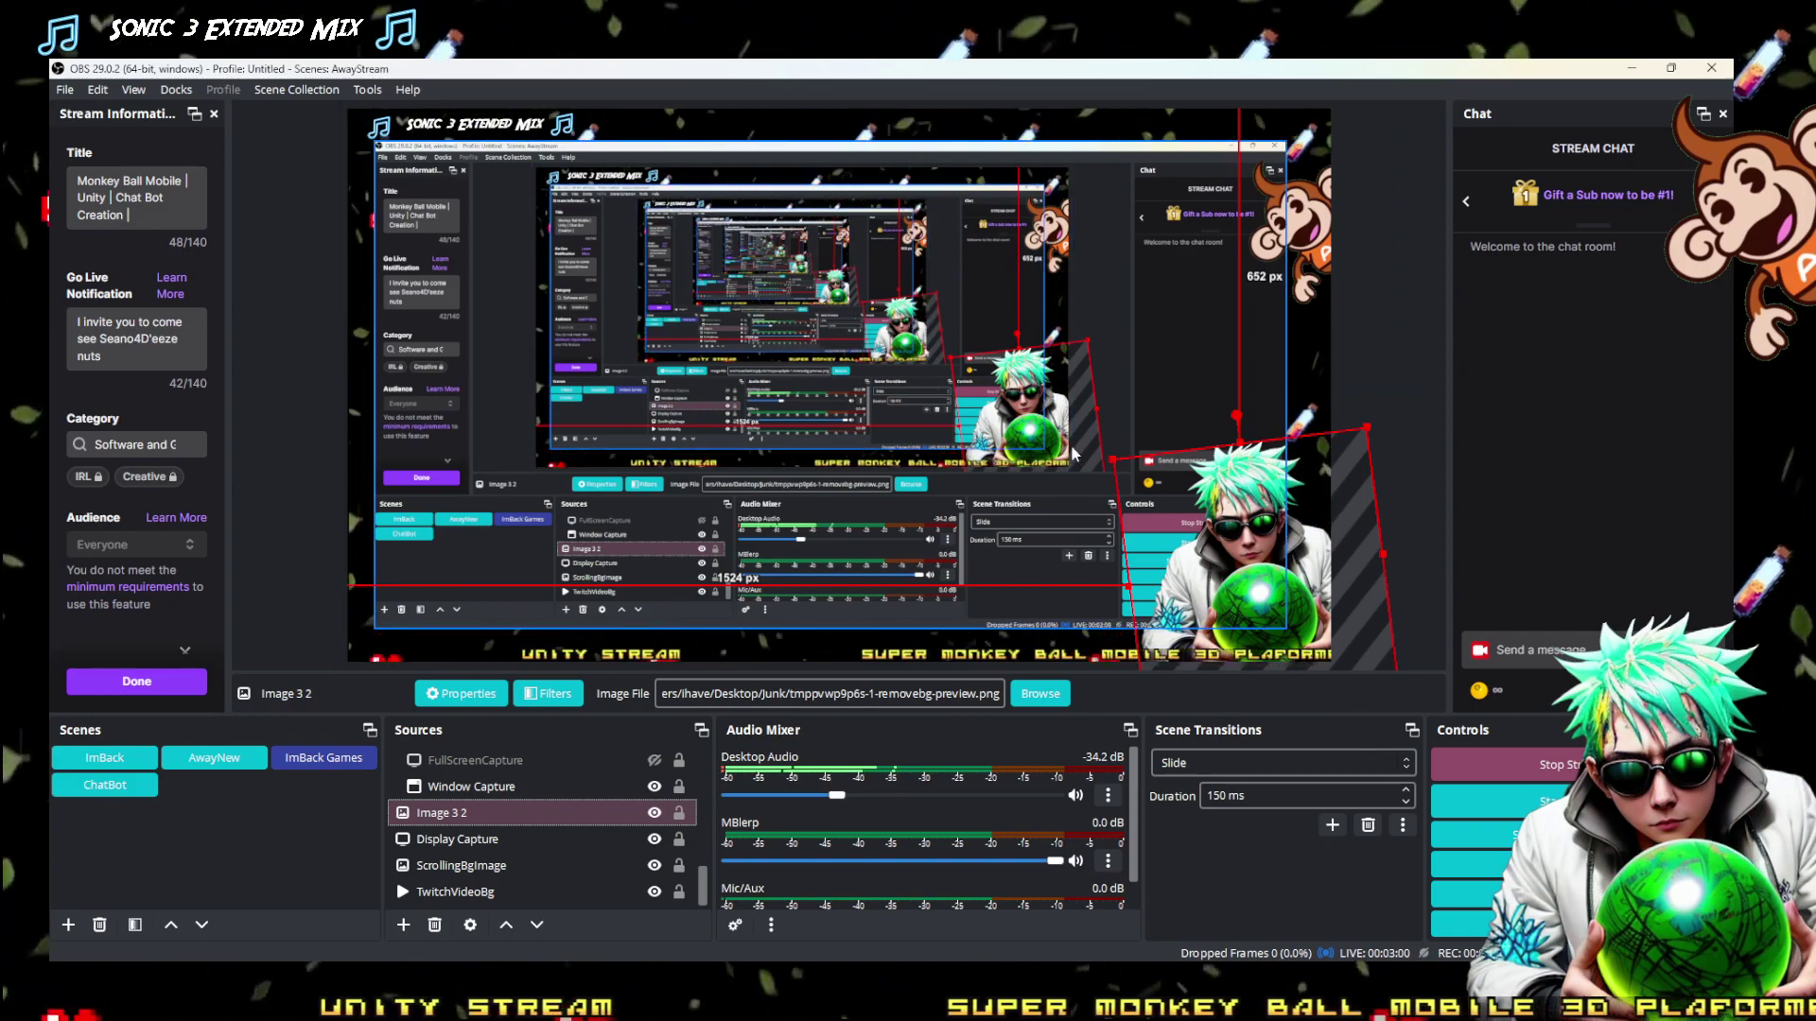
{"action": "left_click_drag", "start_coordinate": [1074, 453], "coordinate": [1286, 606]}
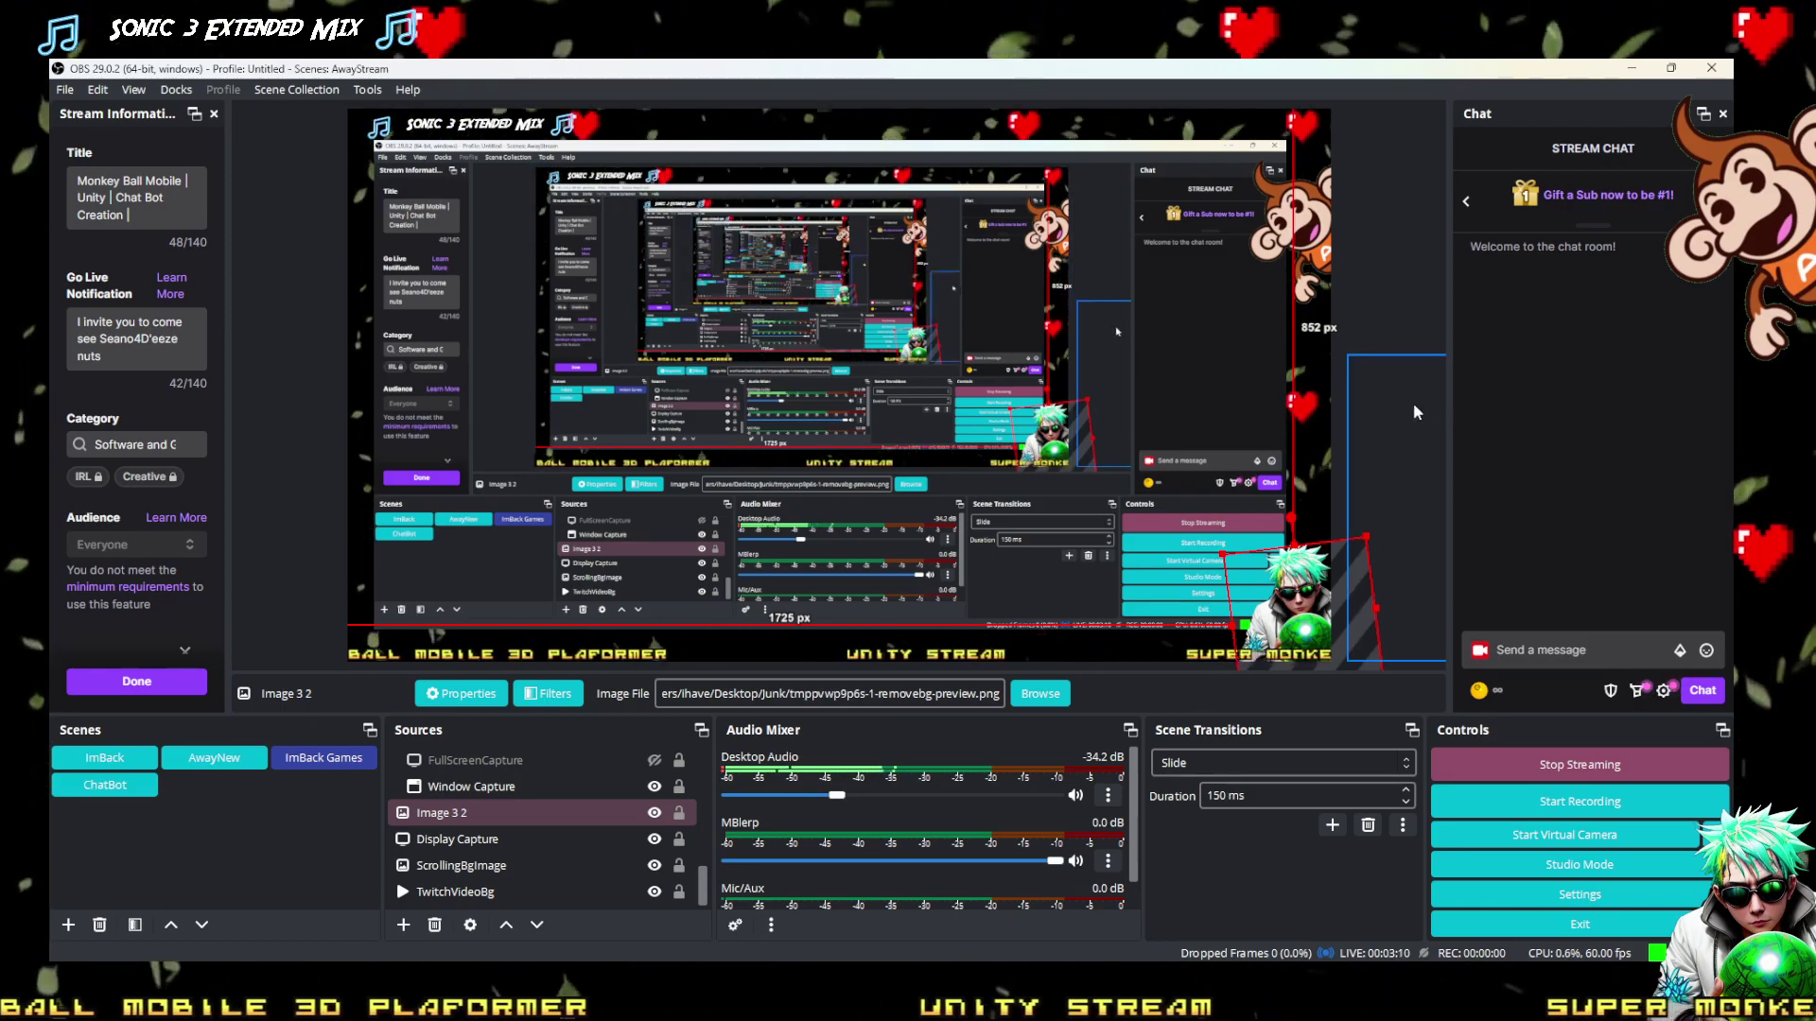
Place the monkey image and character image side by side in the lower-right corner
{"action": "left_click_drag", "start_coordinate": [1336, 246], "coordinate": [1208, 665]}
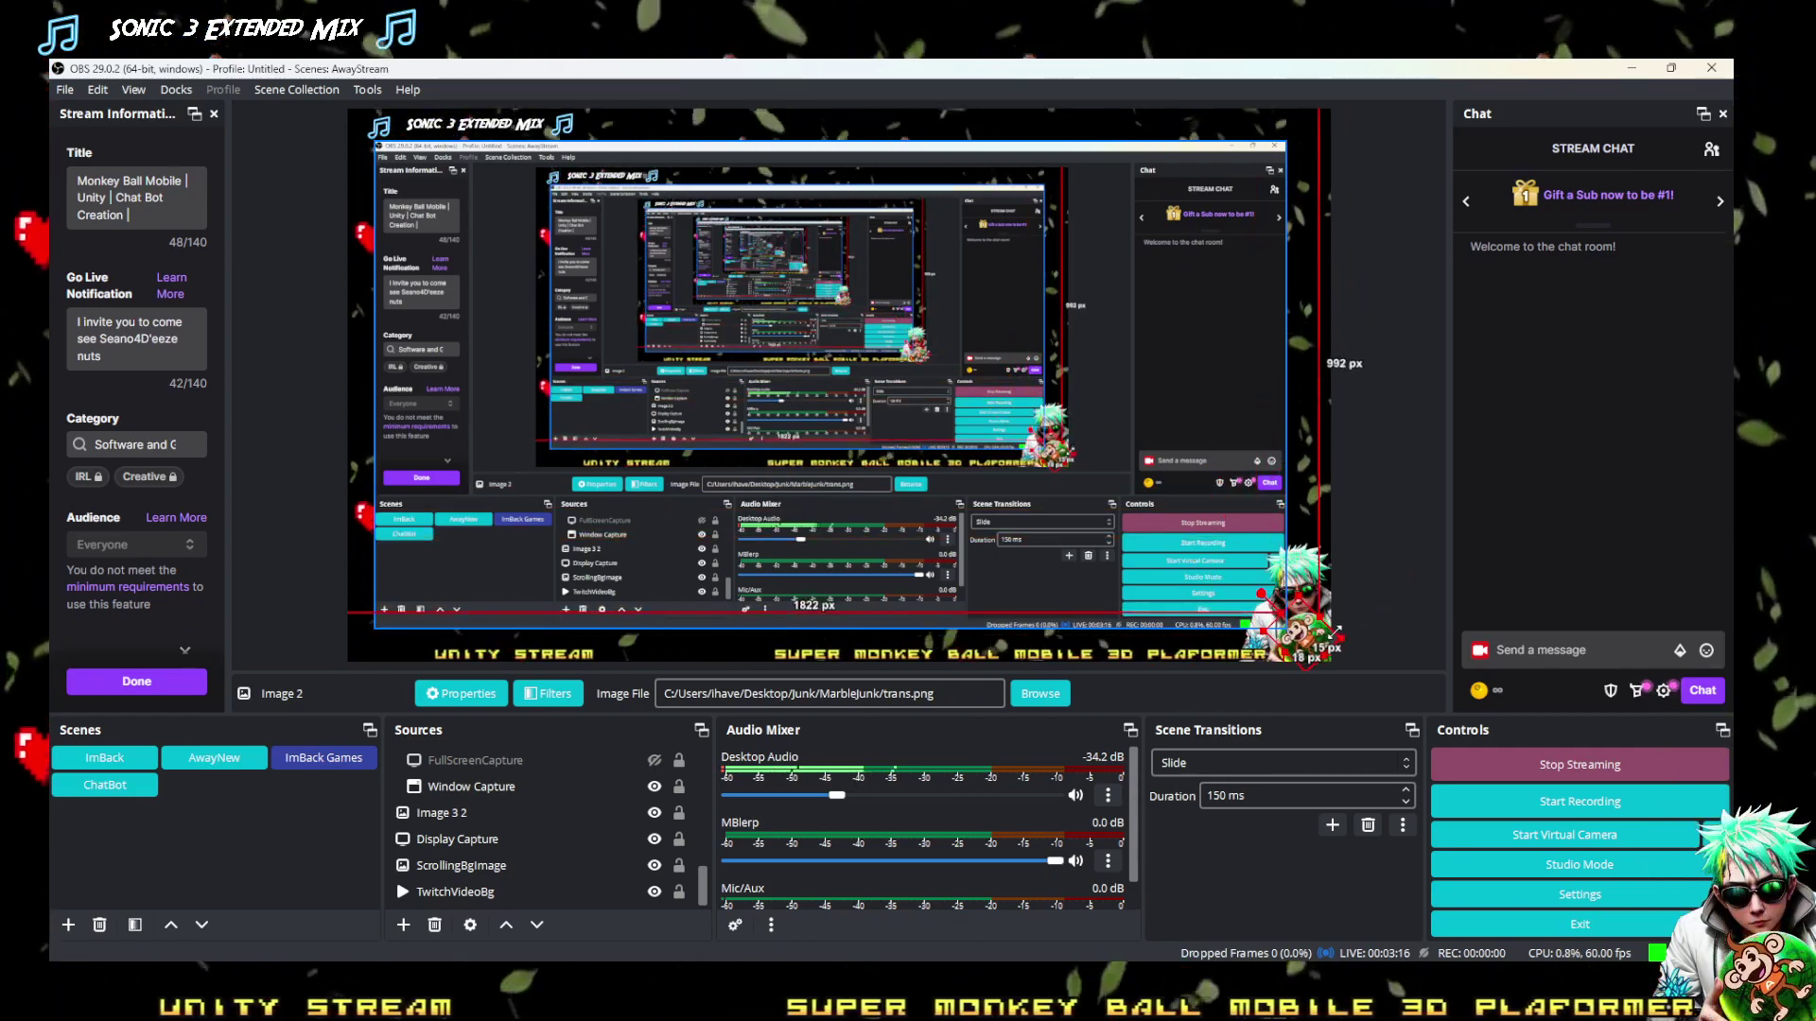
{"action": "left_click", "coordinate": [1269, 591]}
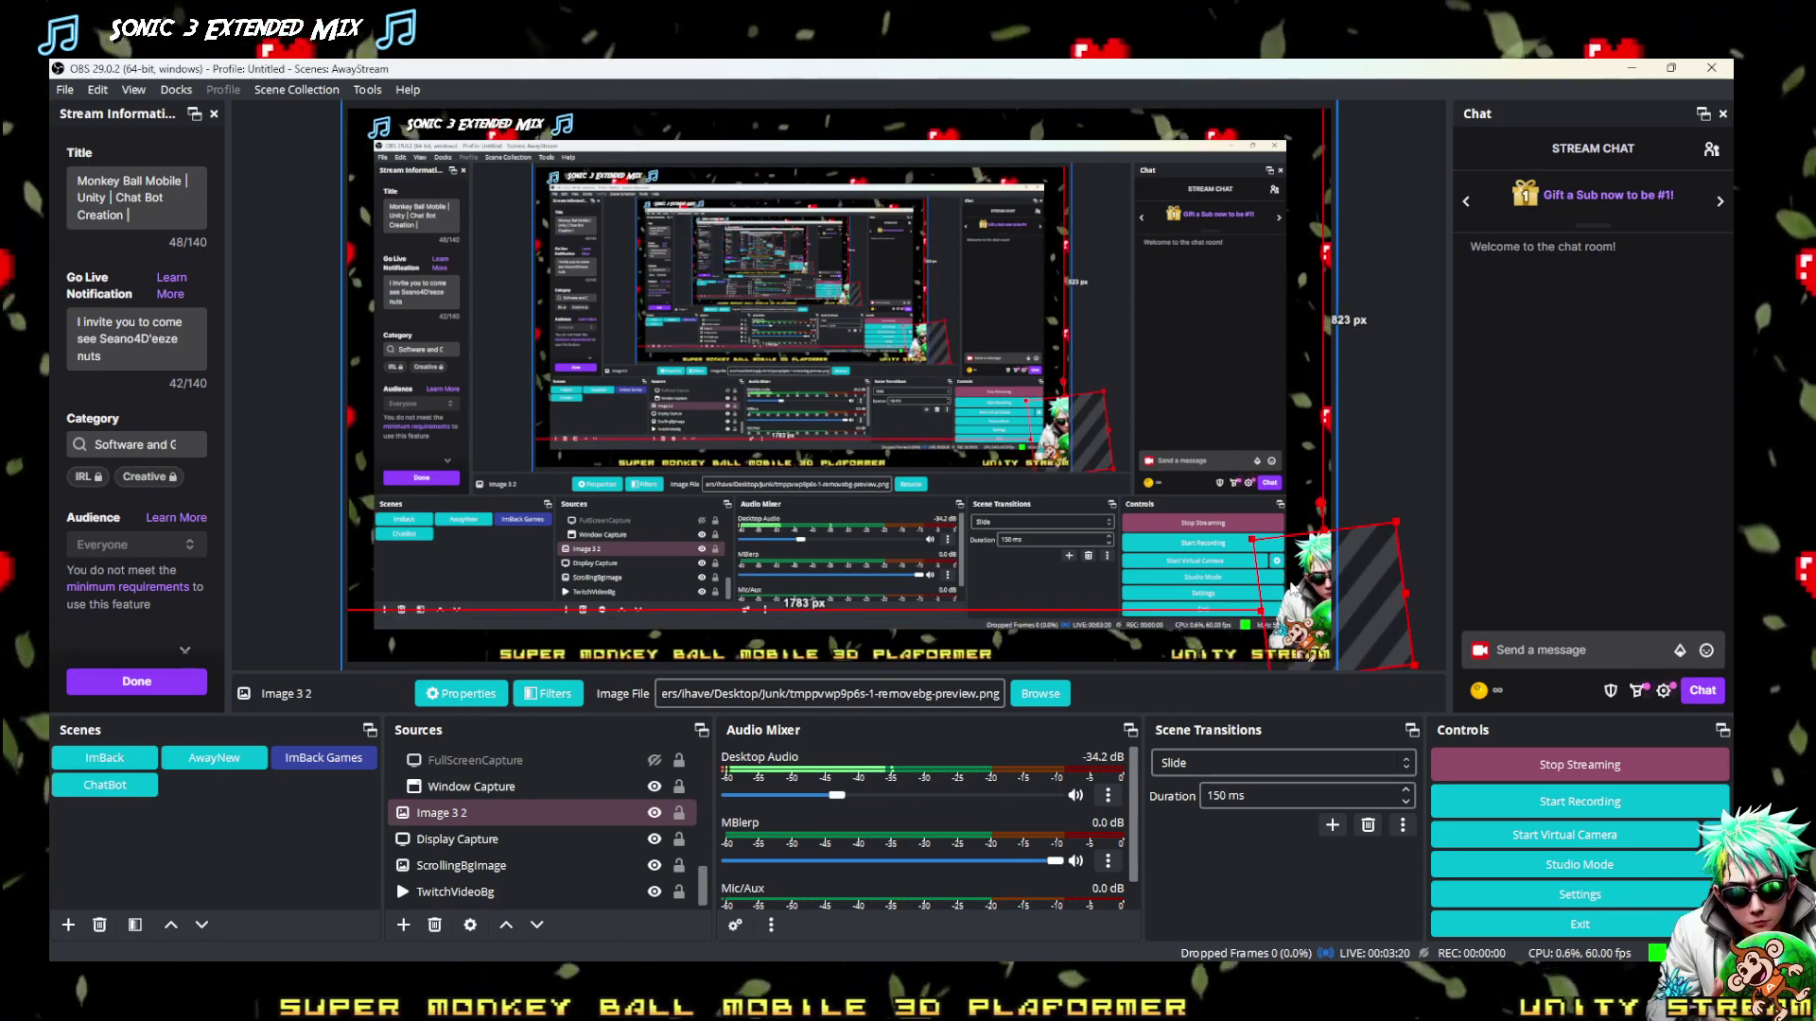
{"action": "left_click_drag", "start_coordinate": [1293, 587], "coordinate": [1263, 604]}
{"action": "left_click", "coordinate": [1311, 648]}
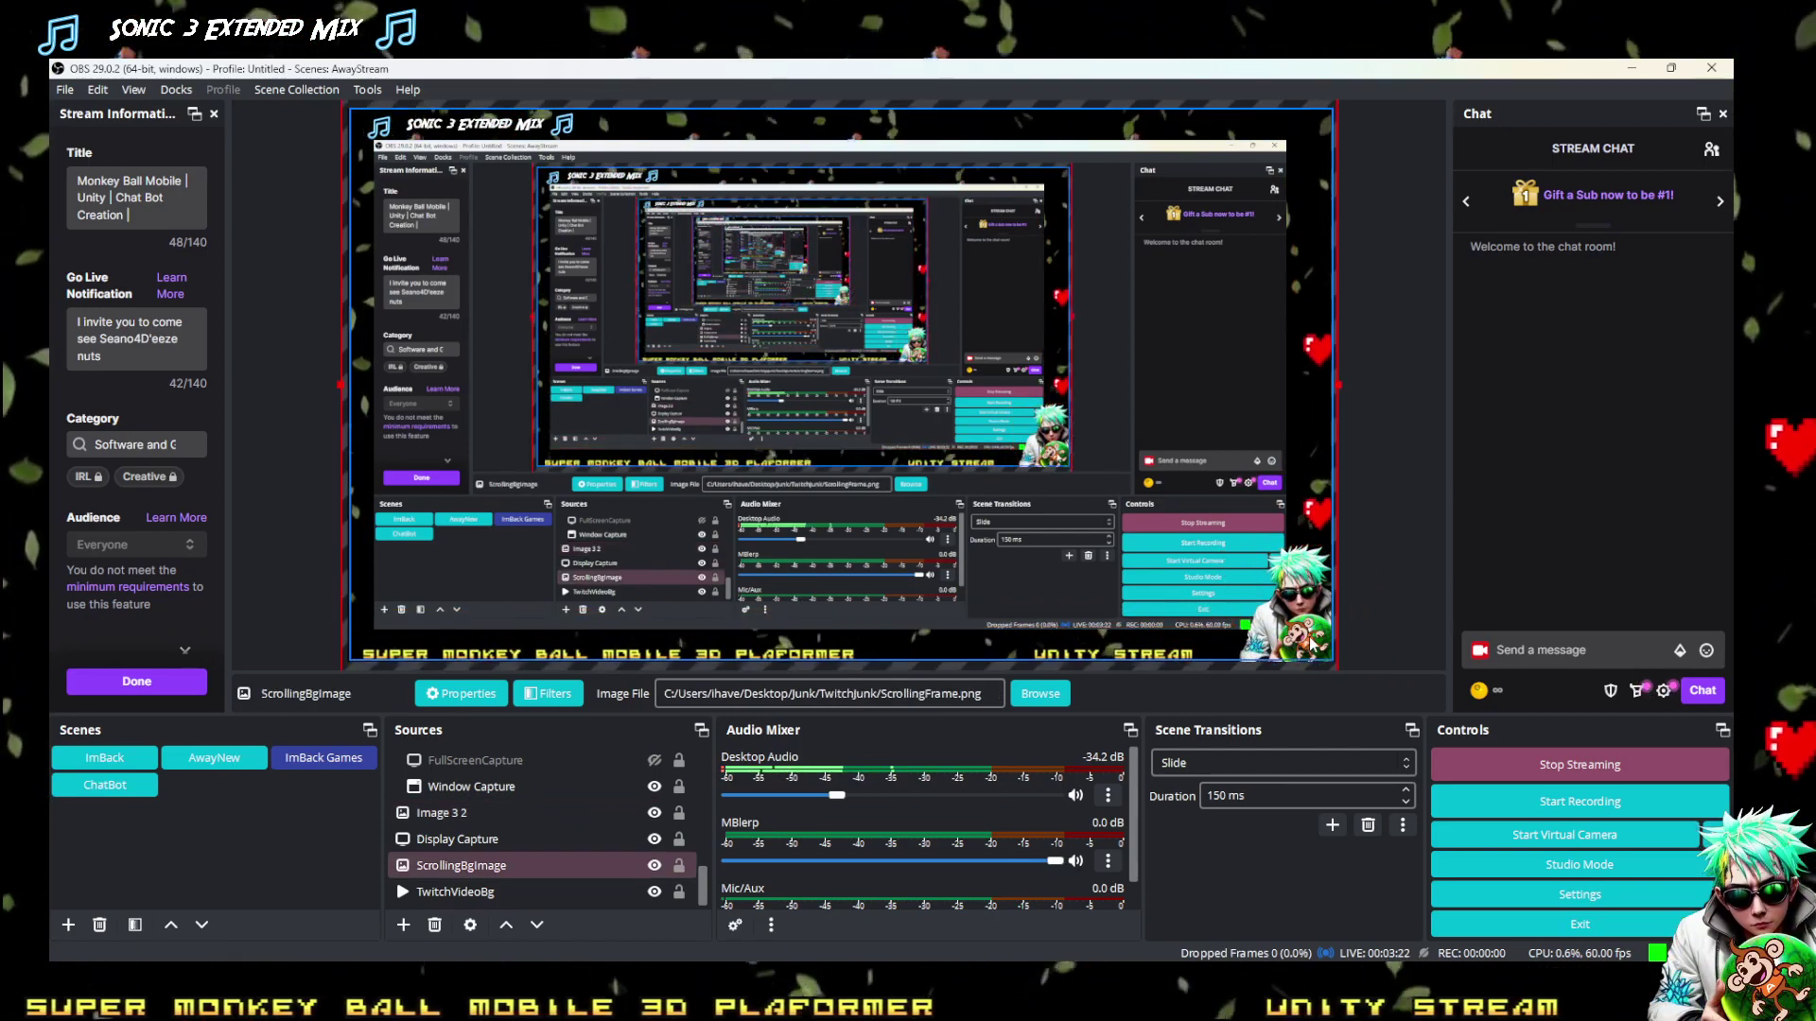
{"action": "left_click", "coordinate": [1306, 647]}
{"action": "left_click", "coordinate": [1303, 646]}
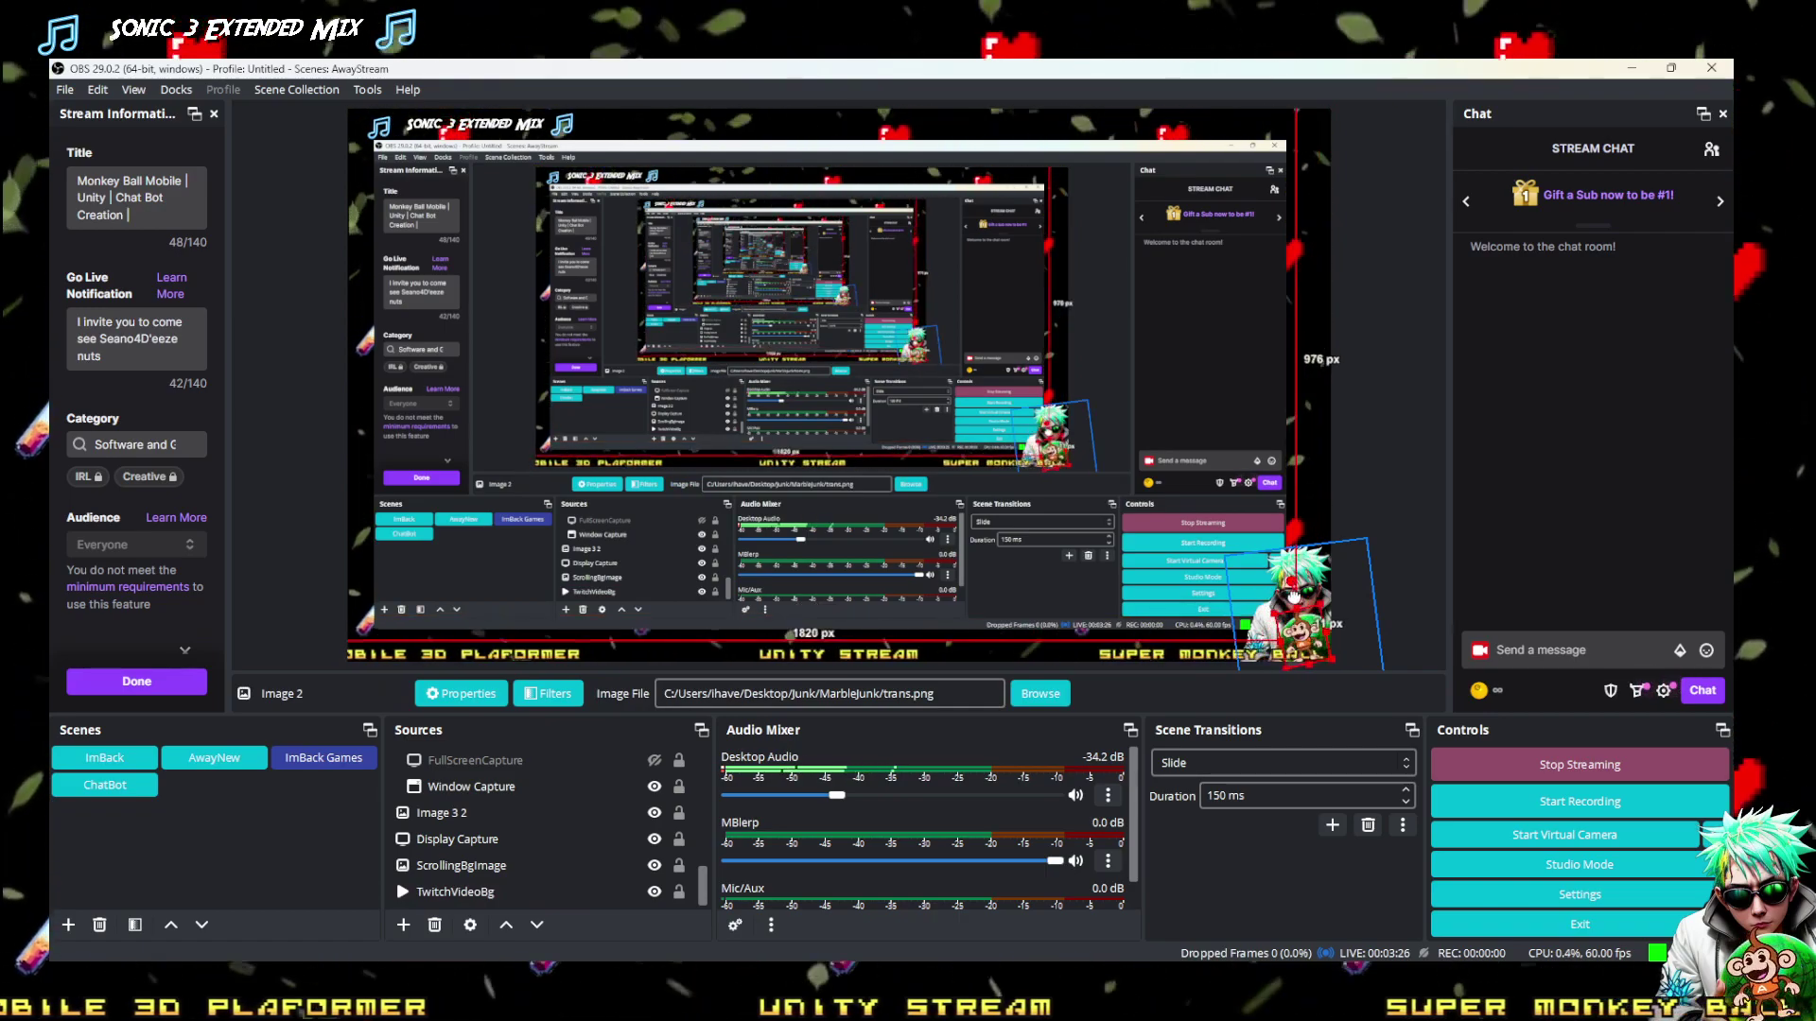
{"action": "left_click_drag", "start_coordinate": [1303, 643], "coordinate": [1305, 641]}
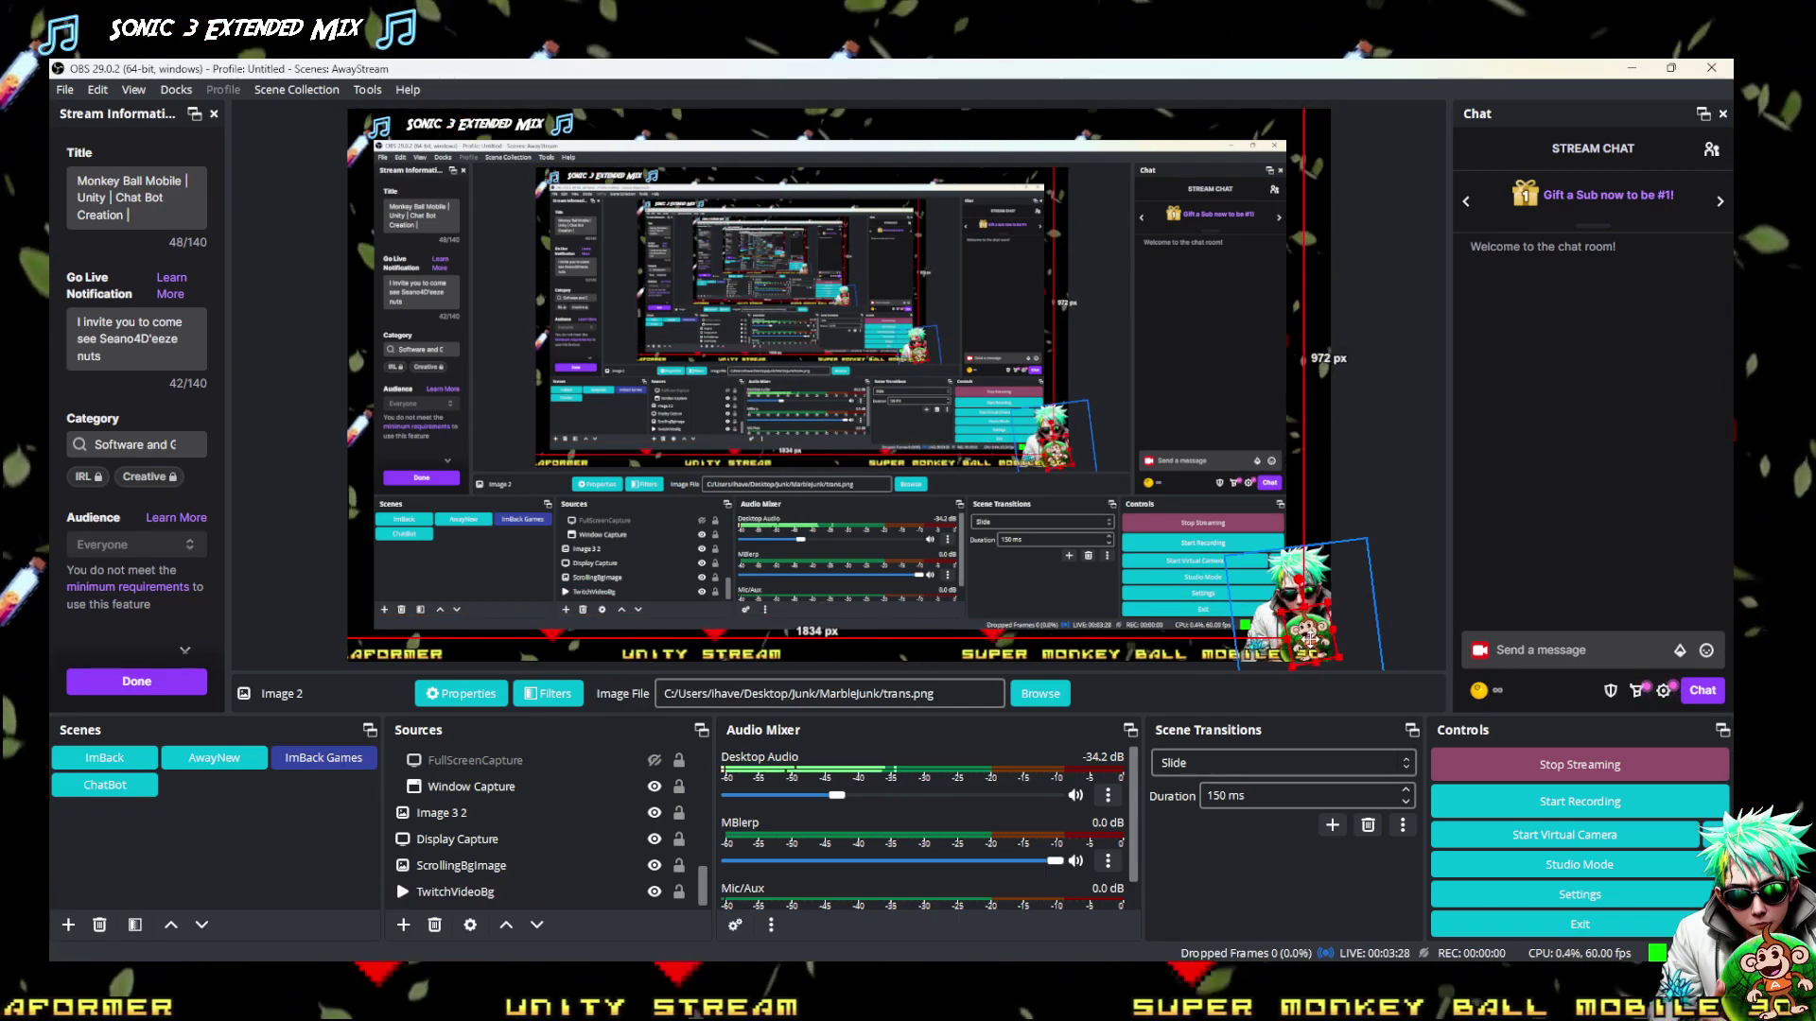
Rearrange the layer order so Image 2 sits above Image 3 2
{"action": "left_click", "coordinate": [485, 813]}
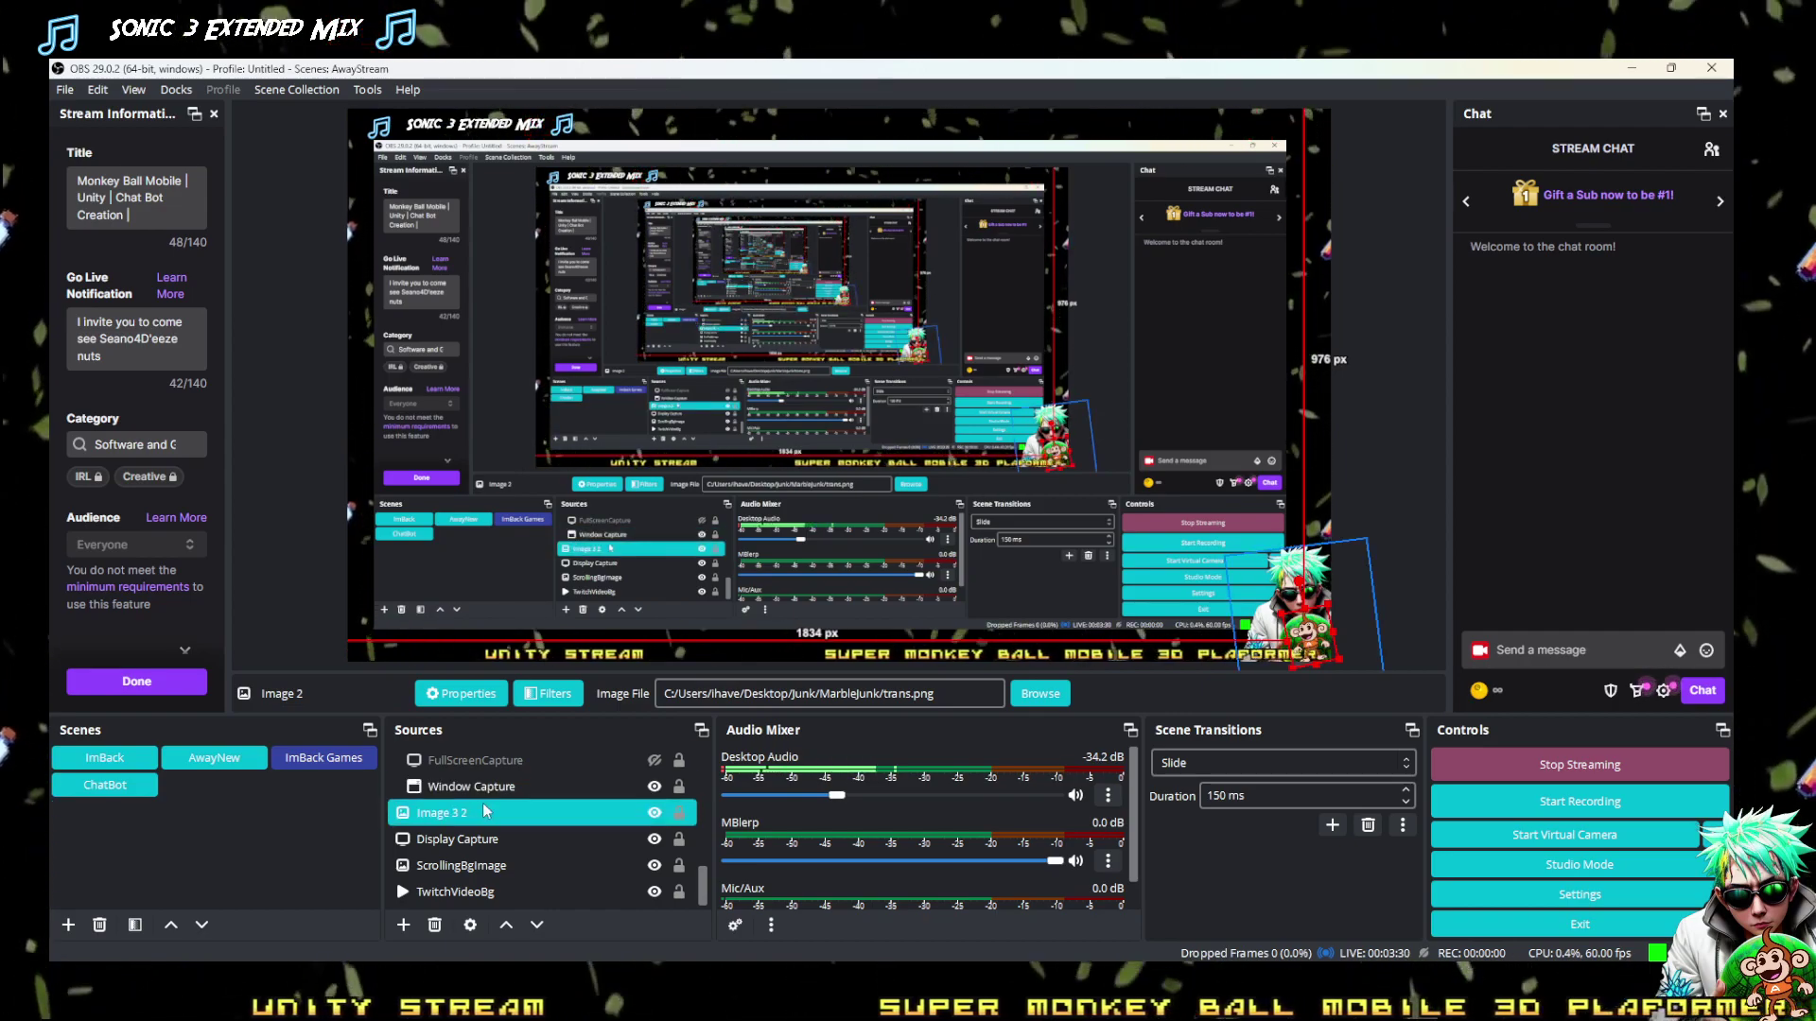
{"action": "scroll", "coordinate": [484, 803], "scroll_direction": "up", "scroll_amount": 6}
{"action": "left_click", "coordinate": [461, 790]}
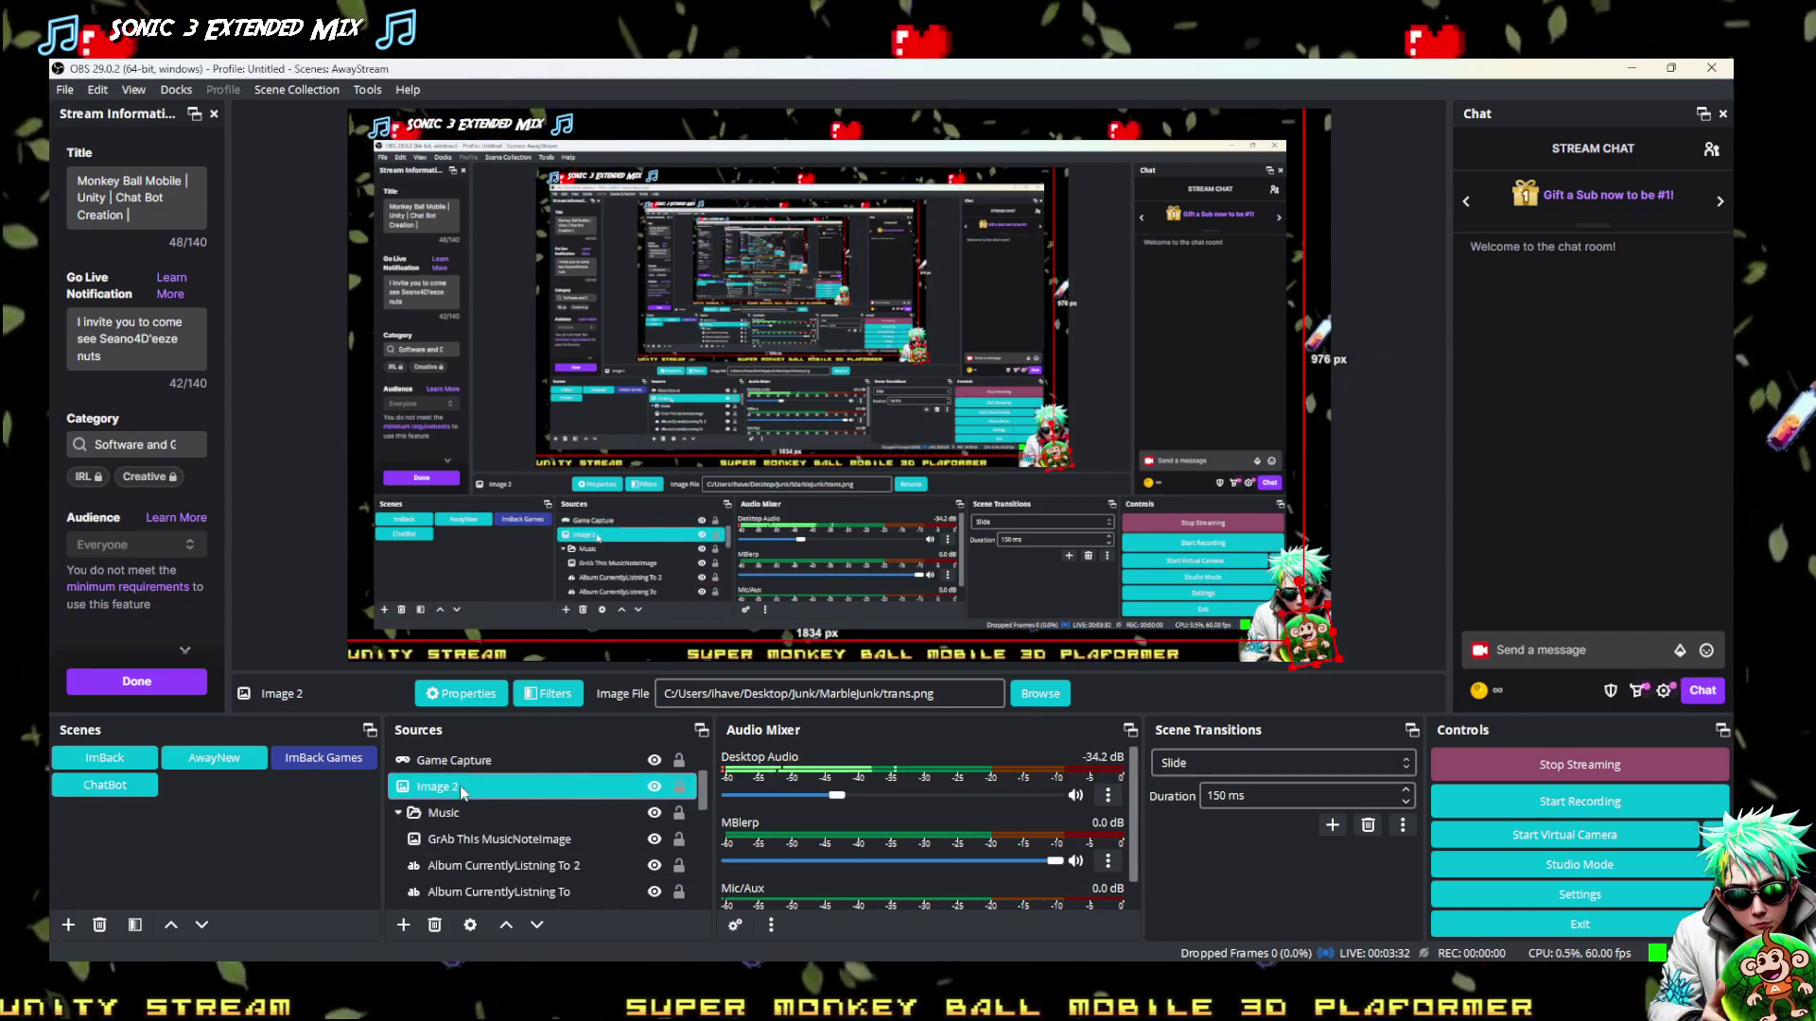
{"action": "mouse_move", "coordinate": [462, 791]}
{"action": "left_mouse_down"}
{"action": "mouse_move", "coordinate": [475, 903]}
{"action": "mouse_move", "coordinate": [465, 809]}
{"action": "left_mouse_up"}
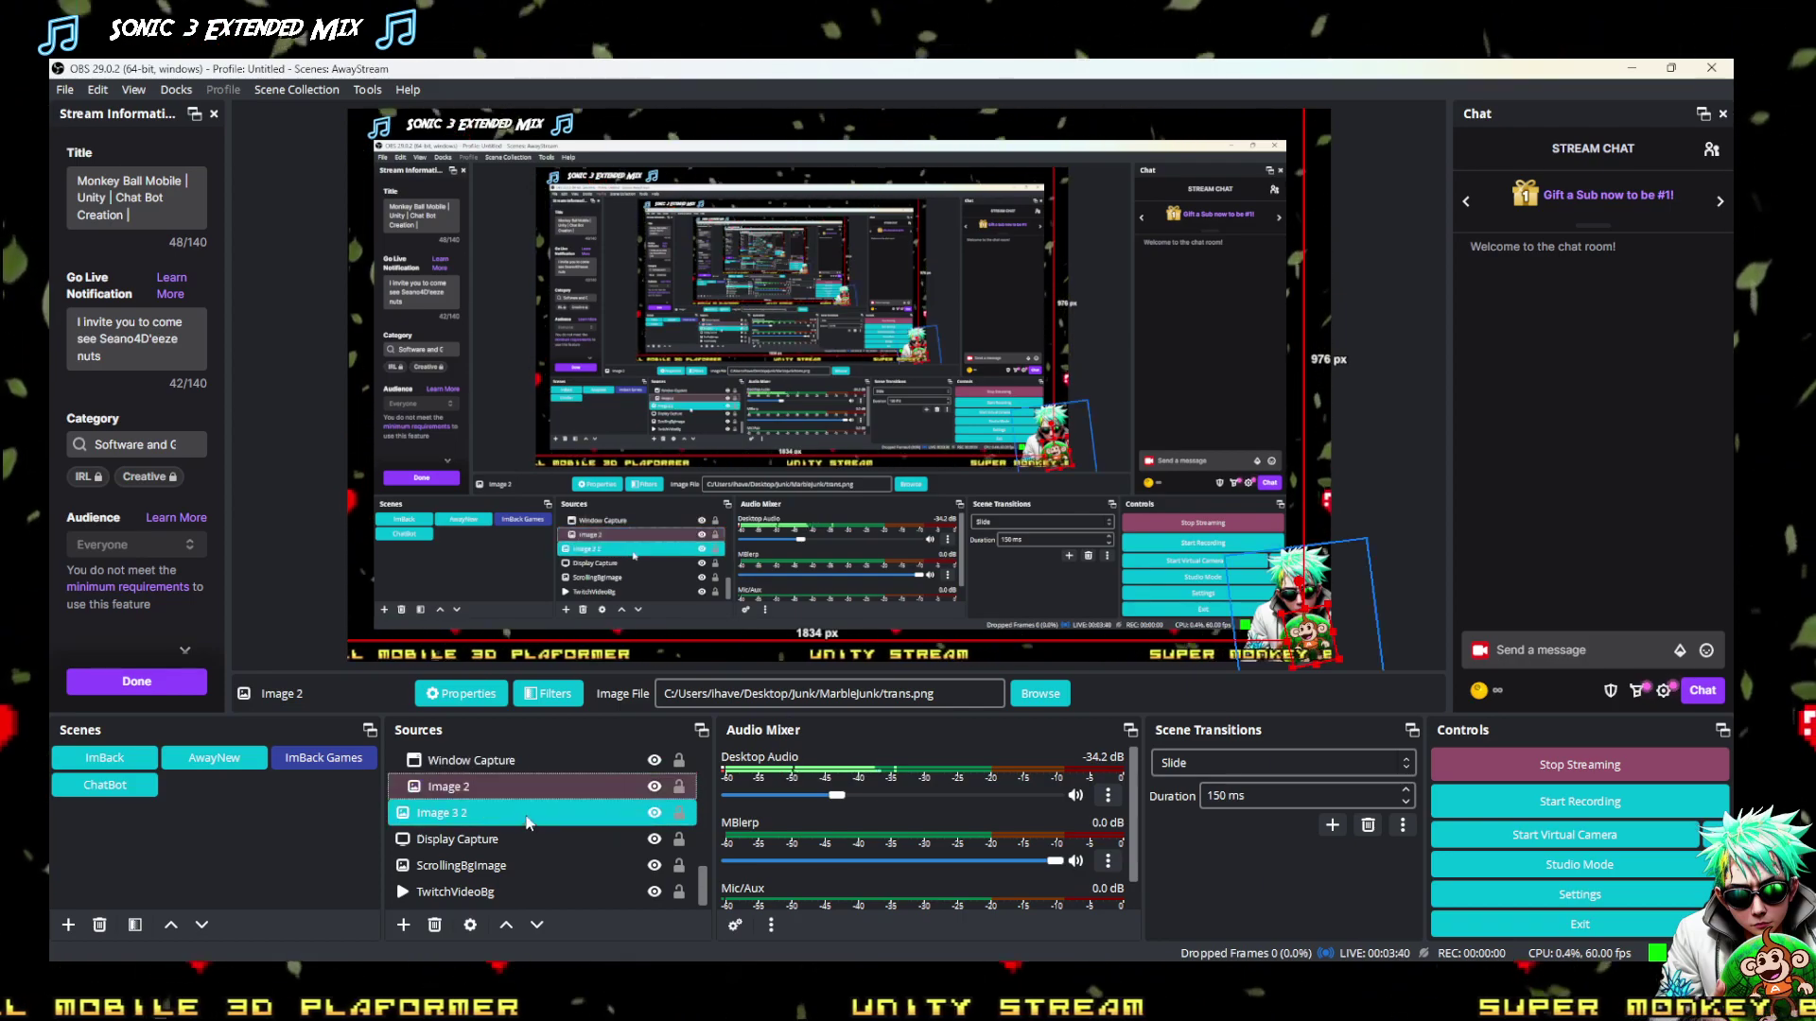
{"action": "left_click", "coordinate": [1383, 528]}
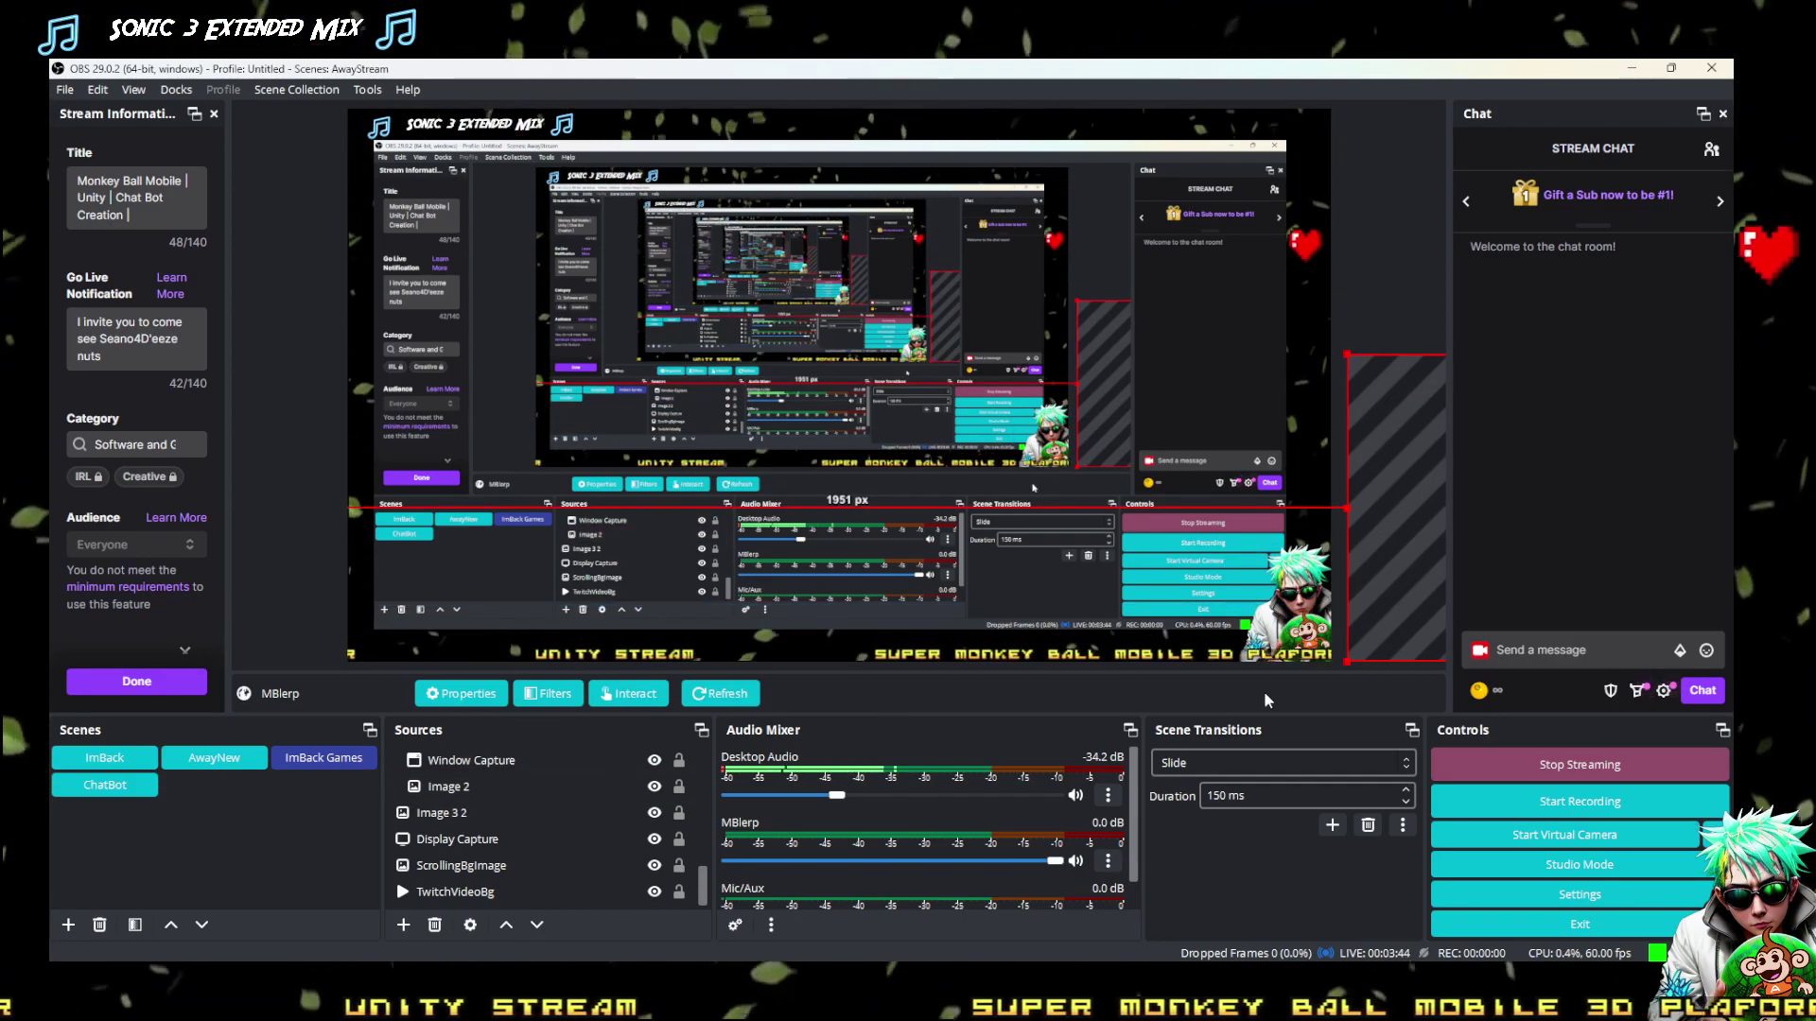
{"action": "left_click", "coordinate": [1308, 644]}
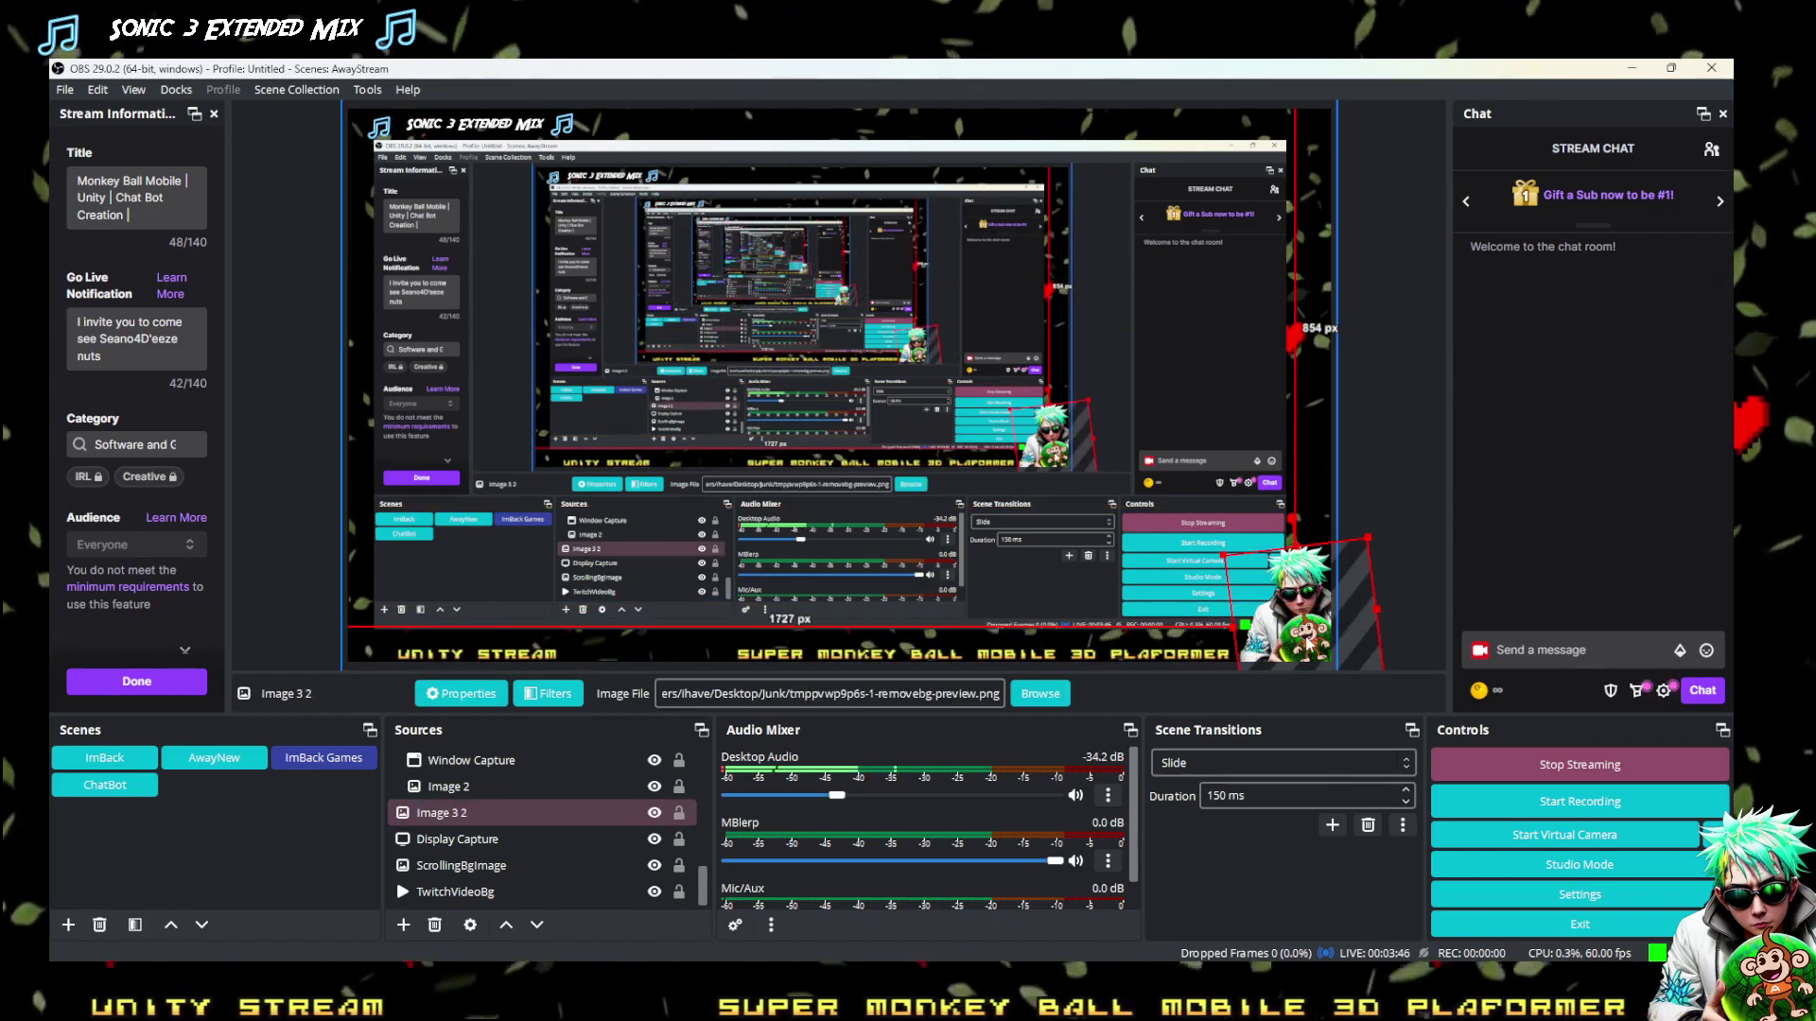
{"action": "left_click", "coordinate": [1305, 648]}
{"action": "left_click", "coordinate": [1291, 652]}
{"action": "left_click", "coordinate": [1282, 655]}
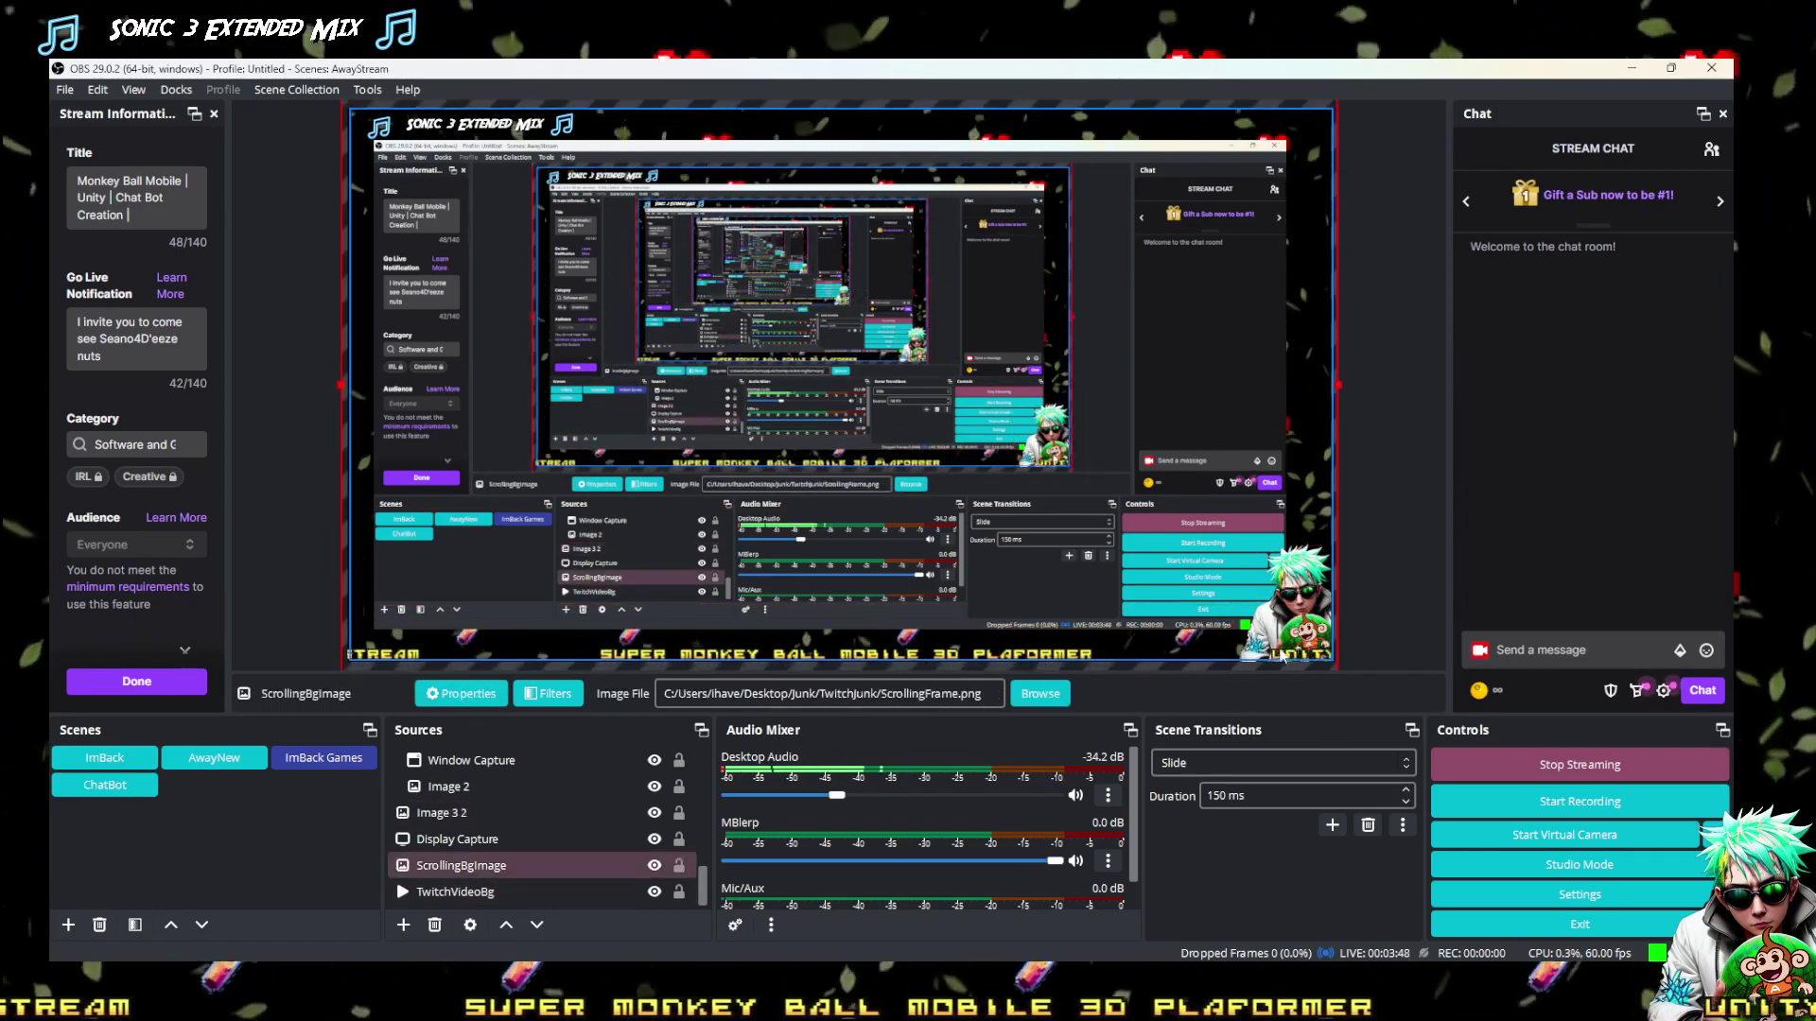
{"action": "left_click_drag", "start_coordinate": [435, 786], "coordinate": [423, 814]}
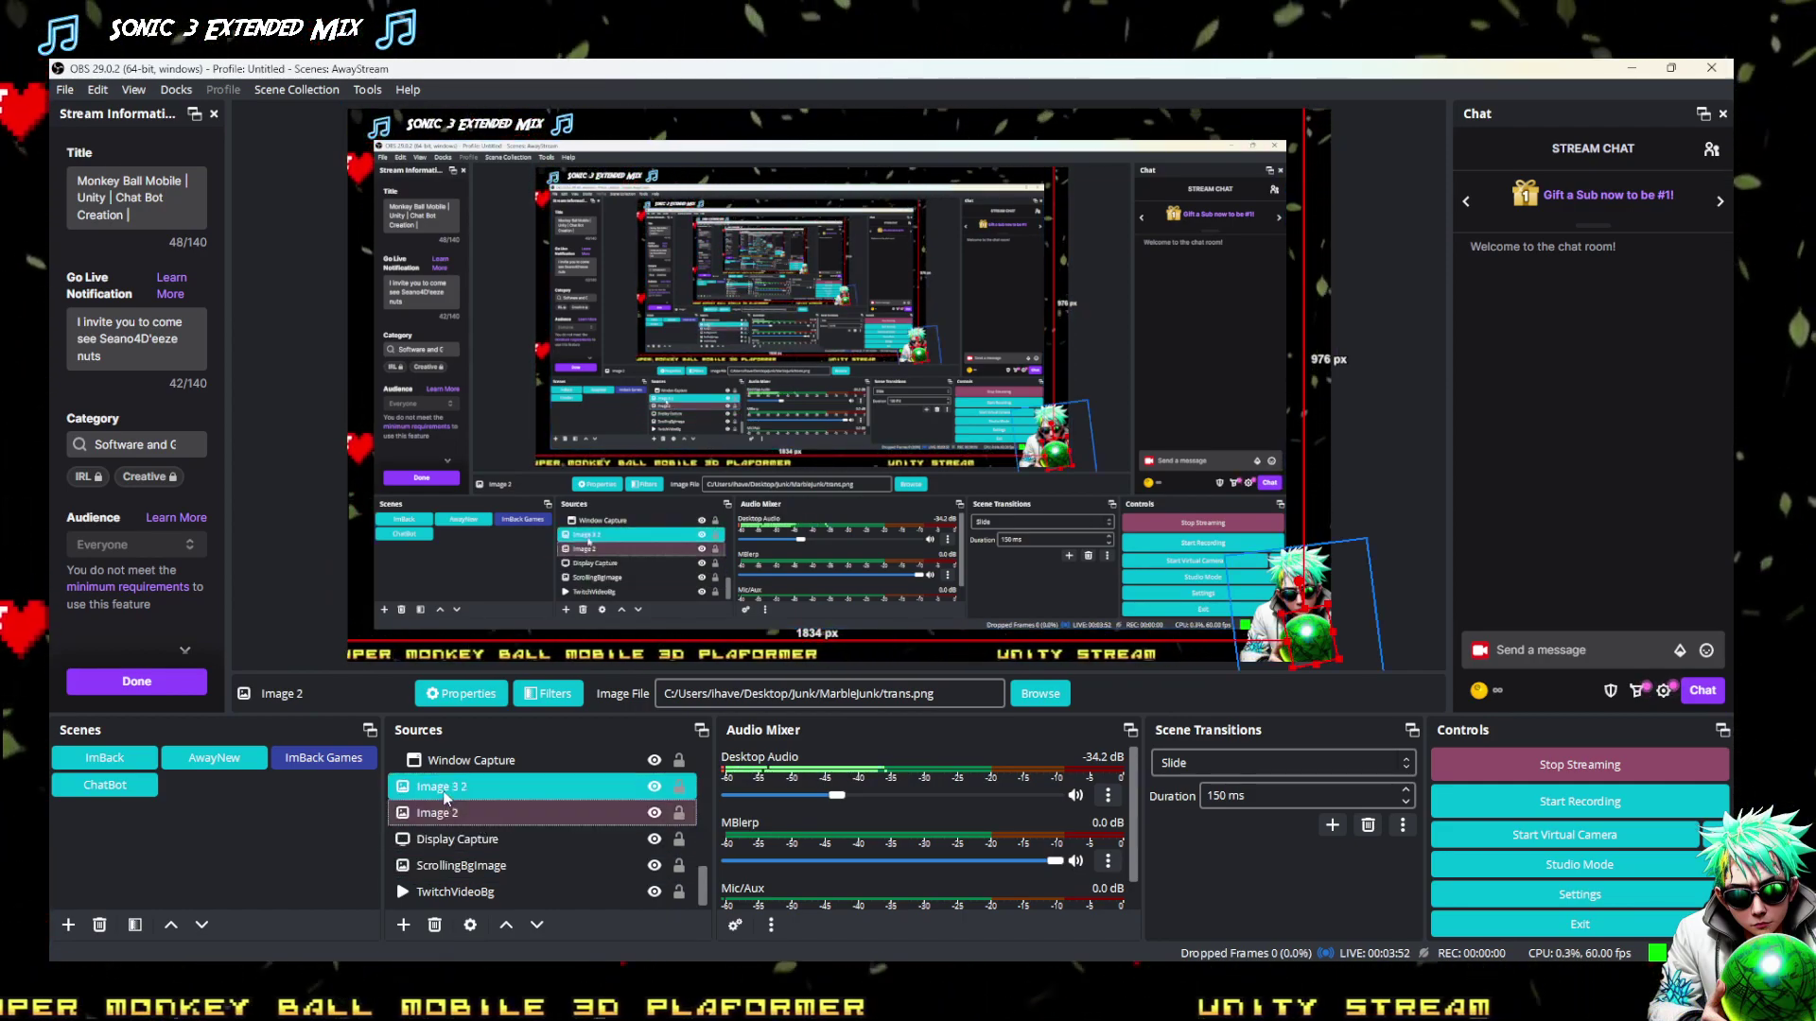
{"action": "left_click", "coordinate": [437, 815]}
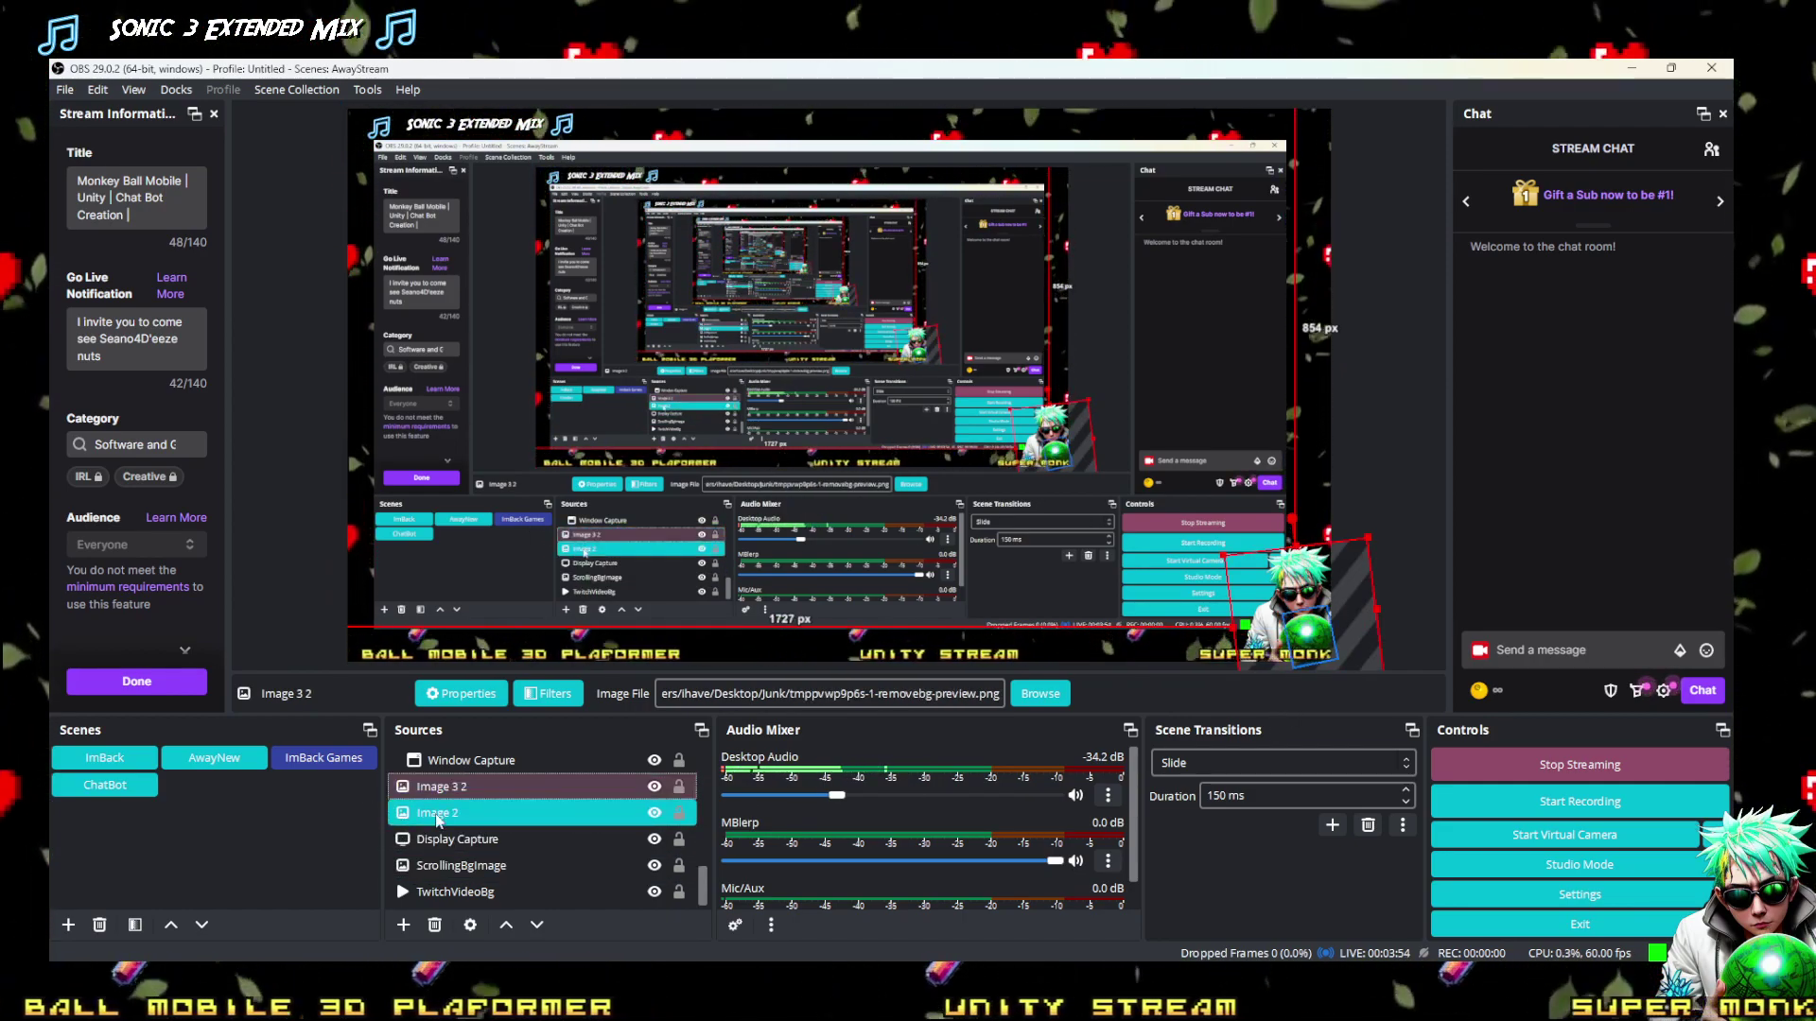
{"action": "left_click_drag", "start_coordinate": [437, 819], "coordinate": [435, 799]}
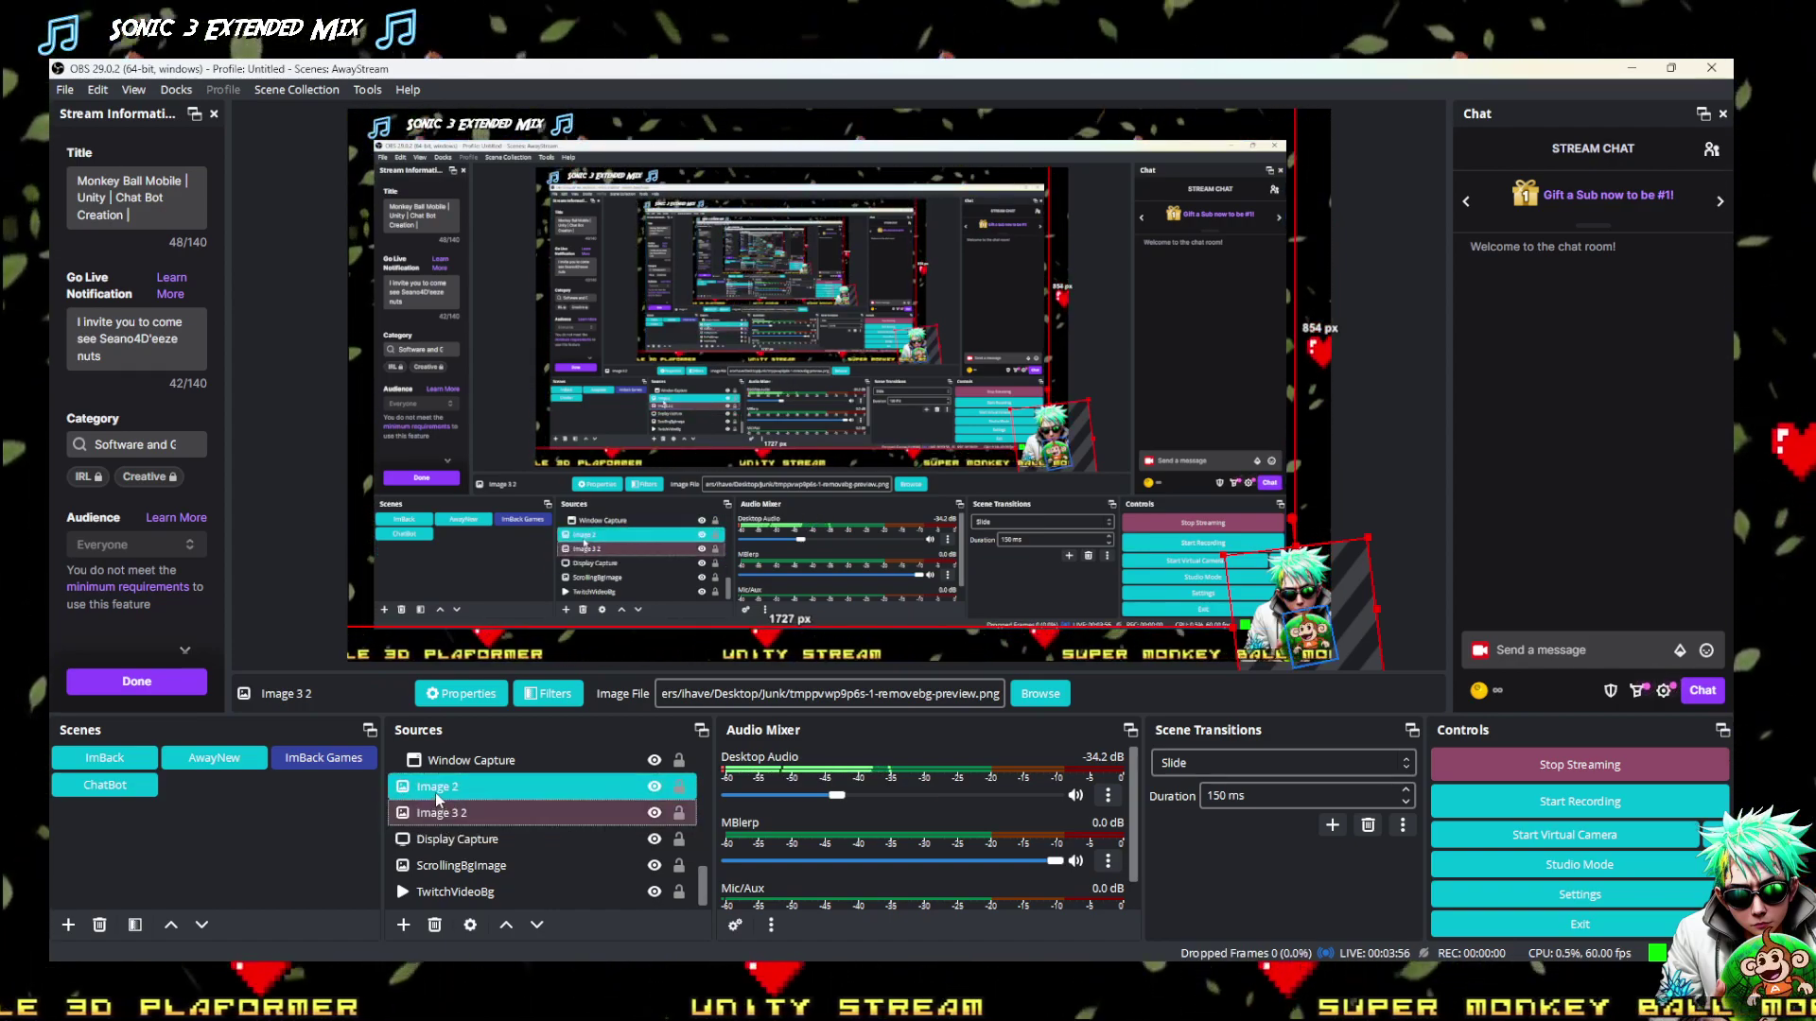
Nudge Image 2 down into place, 3 pixels with the arrow key, then switch to Firefox
{"action": "left_click", "coordinate": [435, 790]}
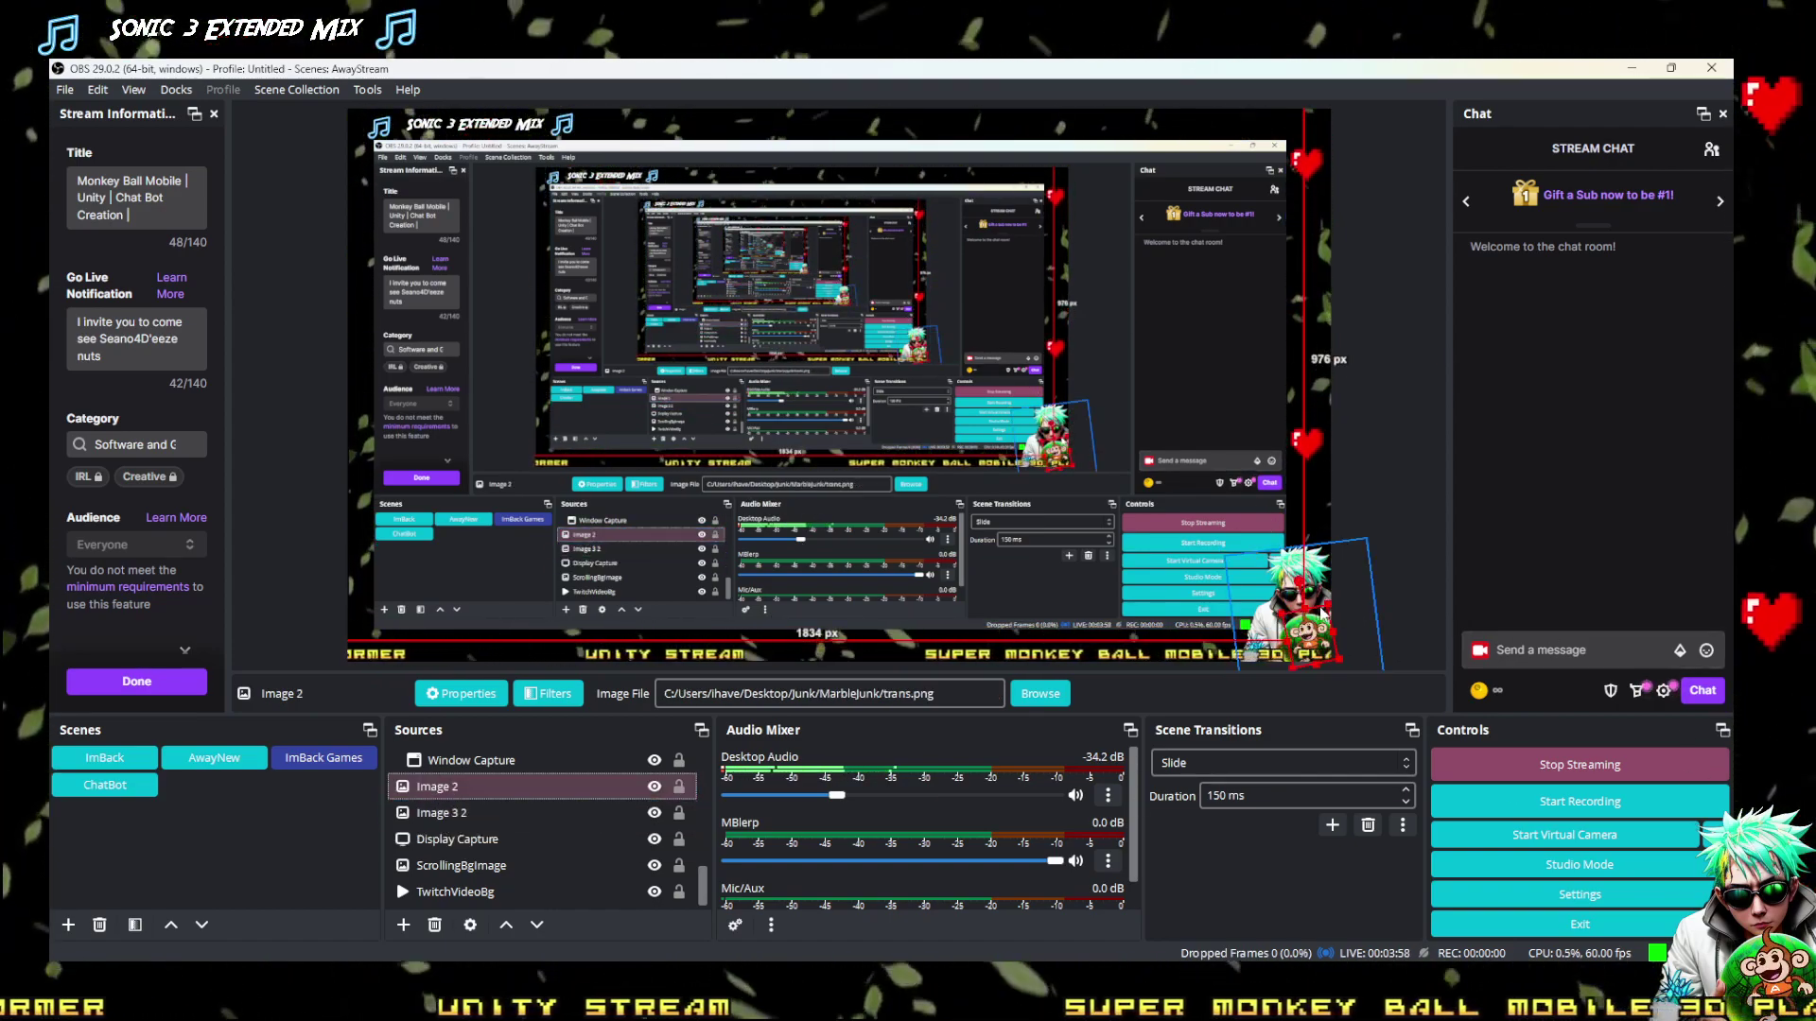
{"action": "left_click_drag", "start_coordinate": [1321, 615], "coordinate": [1306, 632]}
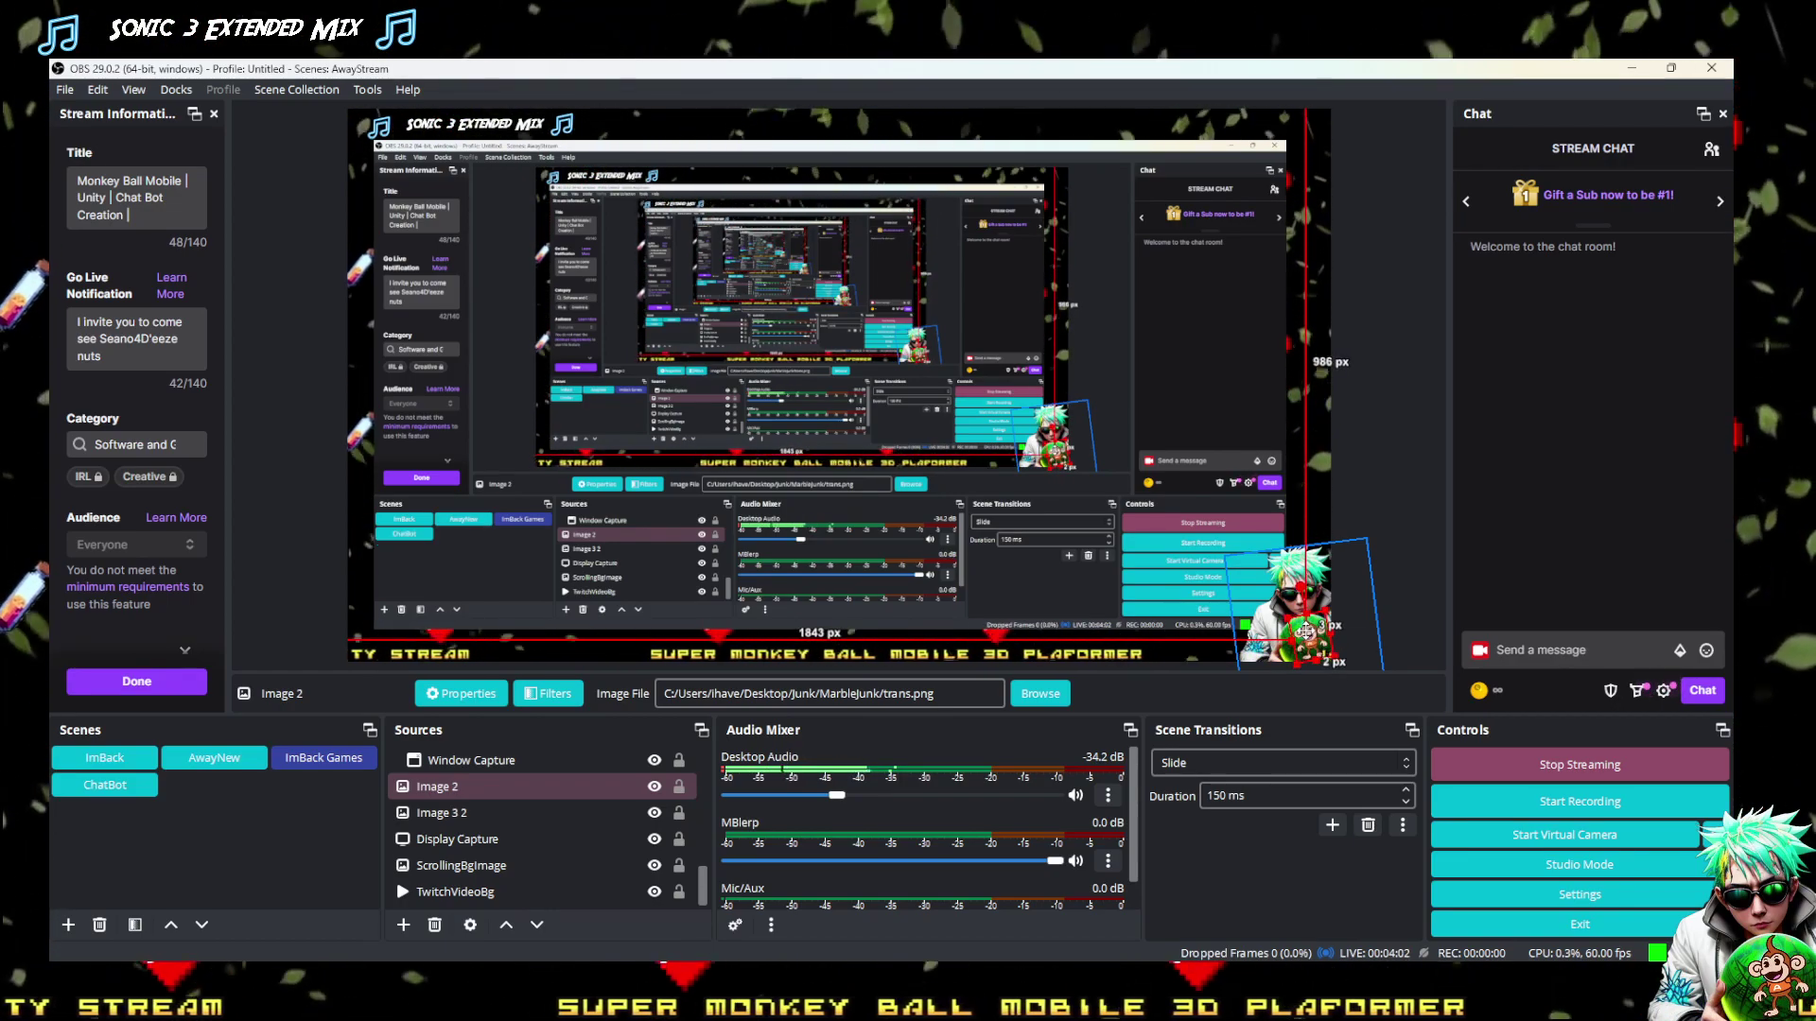
{"action": "left_click", "coordinate": [1365, 473]}
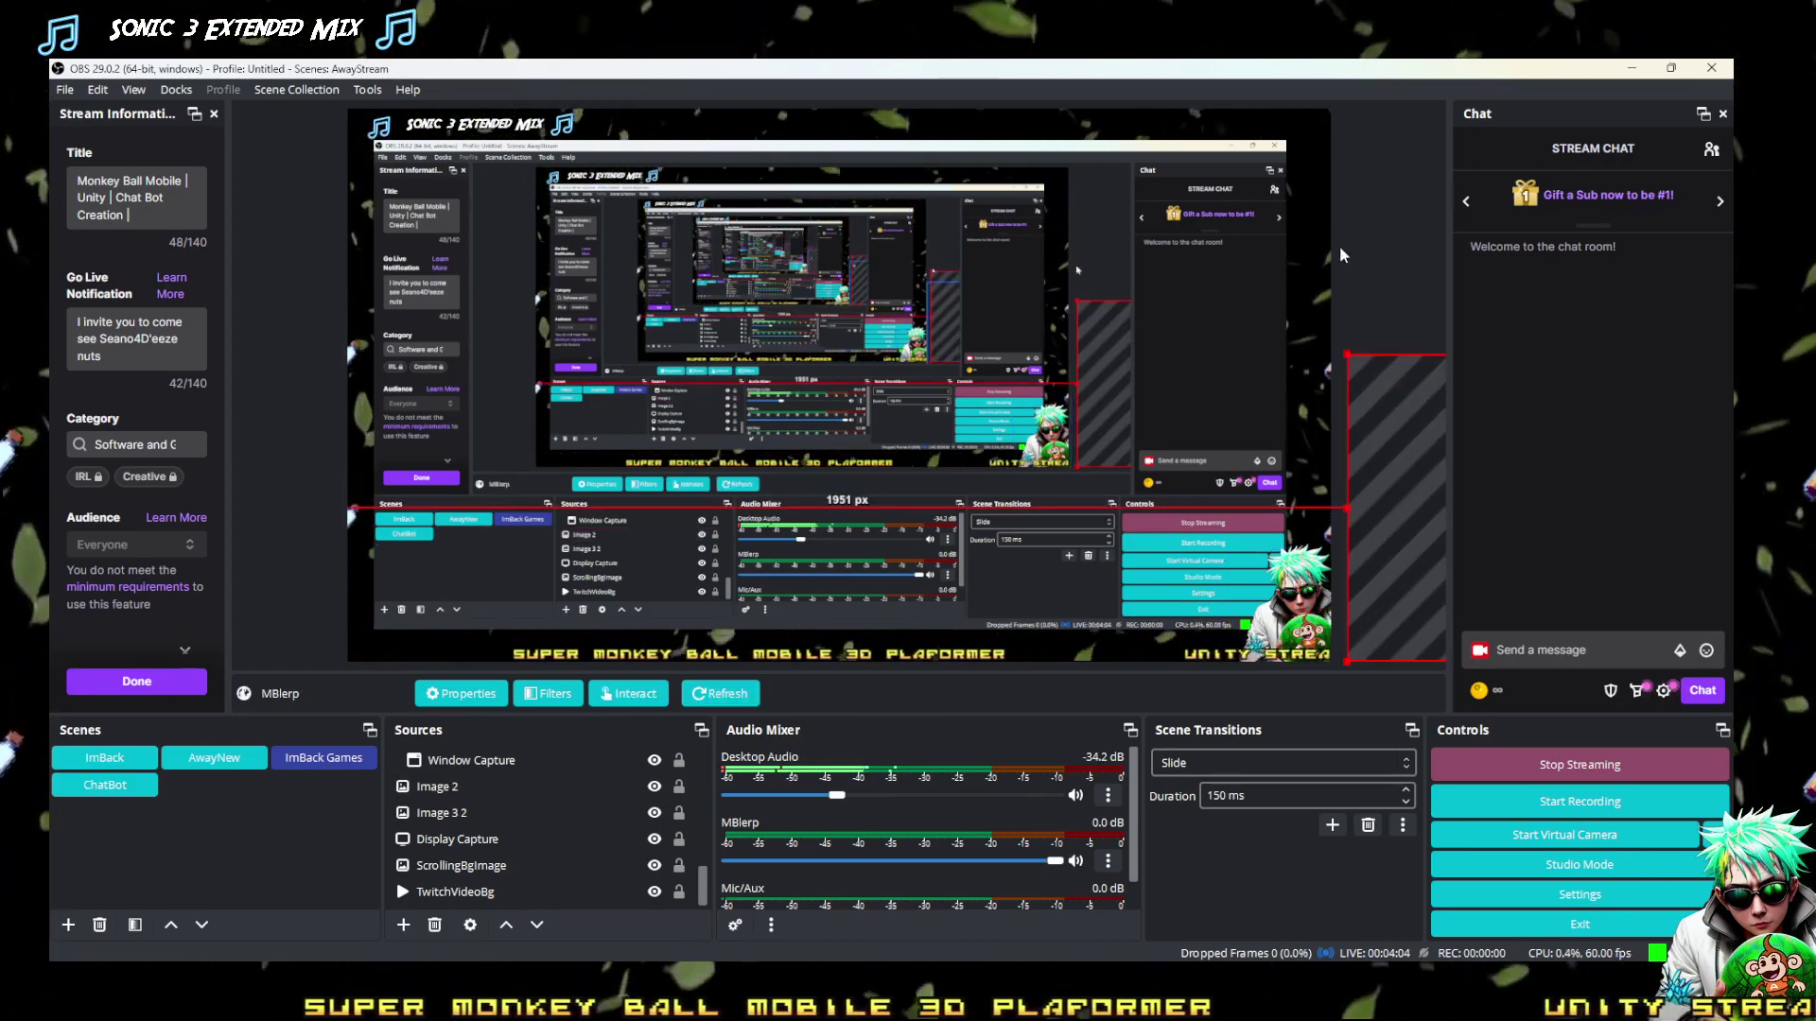
{"action": "left_click", "coordinate": [1308, 639]}
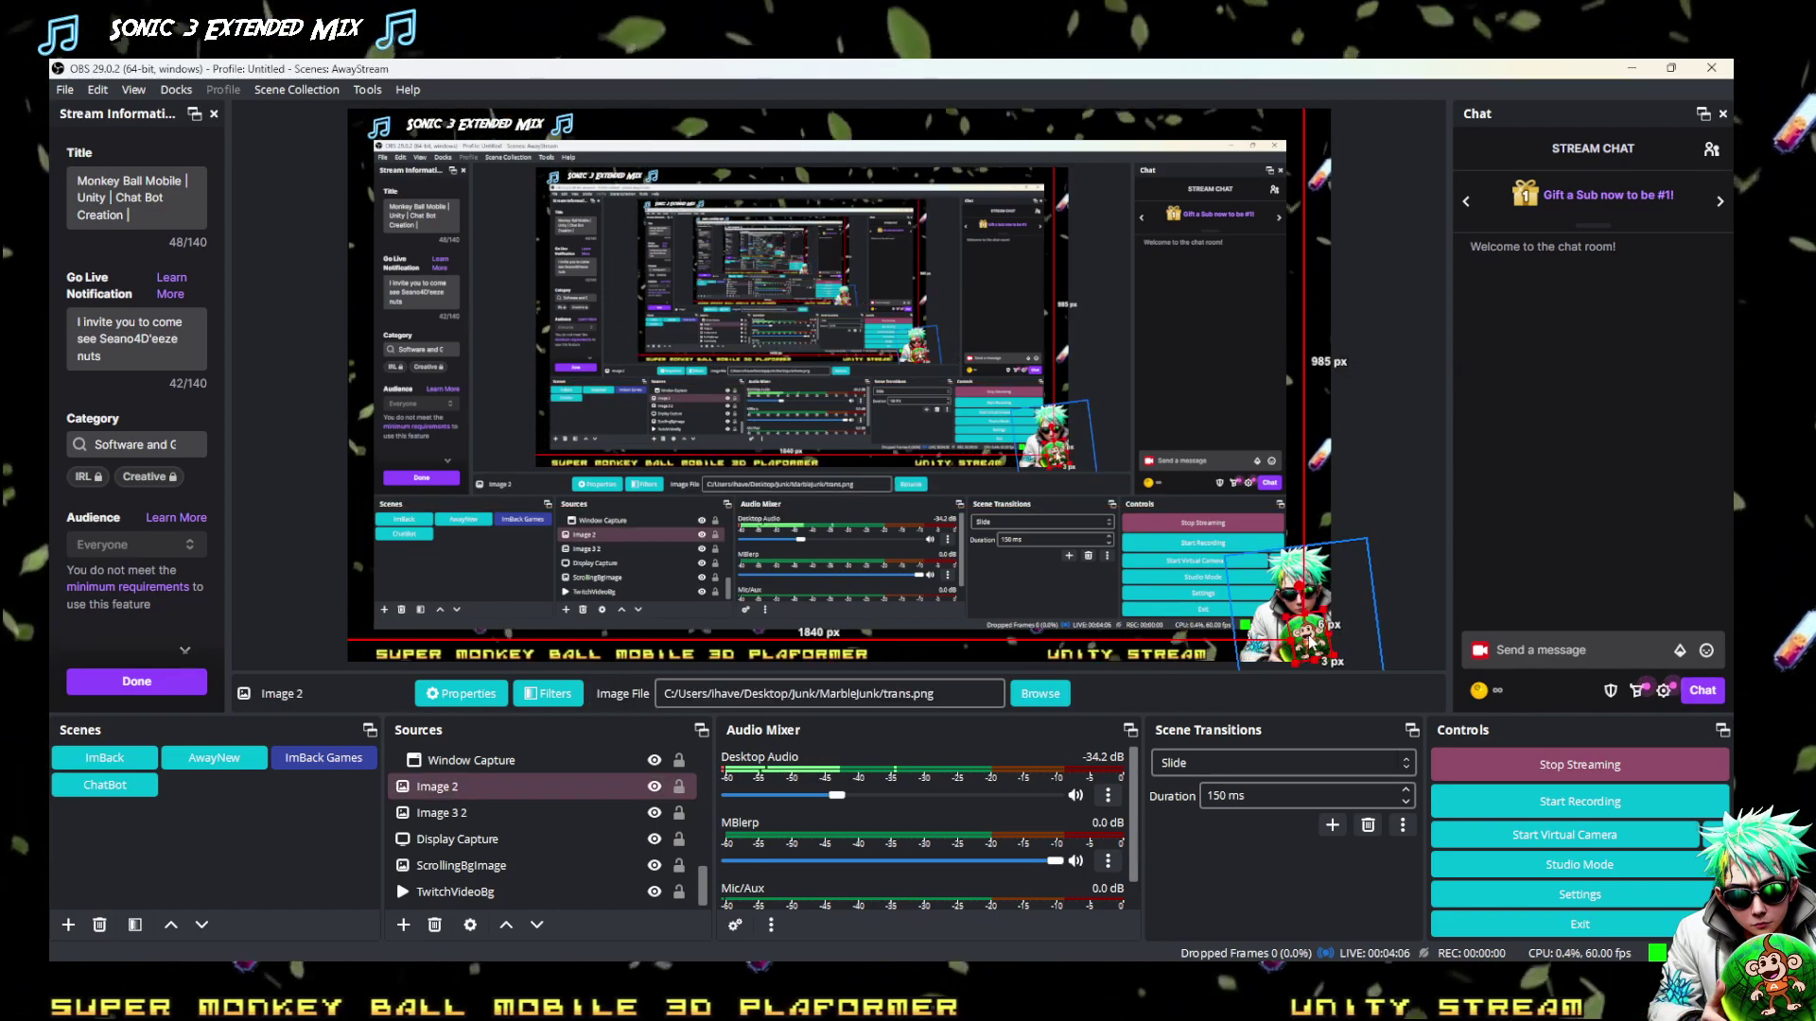
{"action": "key", "text": "Down"}
{"action": "key", "text": "Down"}
{"action": "key", "text": "Down"}
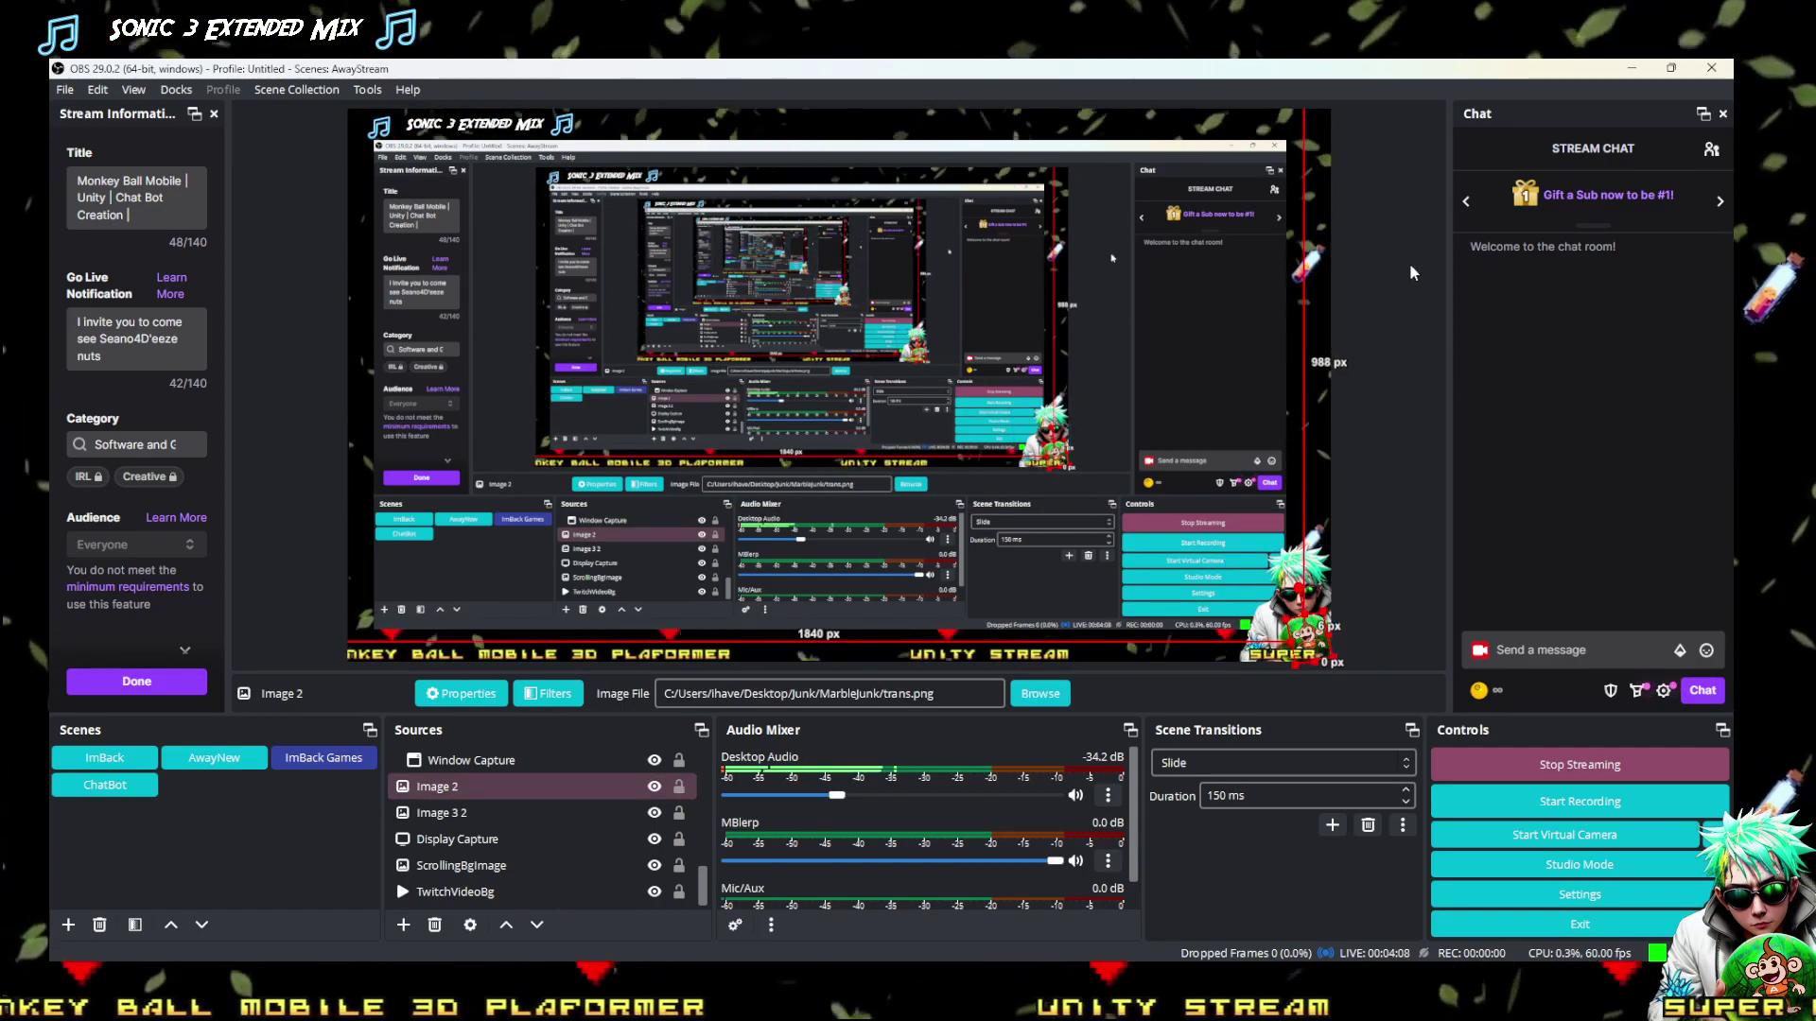
{"action": "left_click", "coordinate": [1409, 263]}
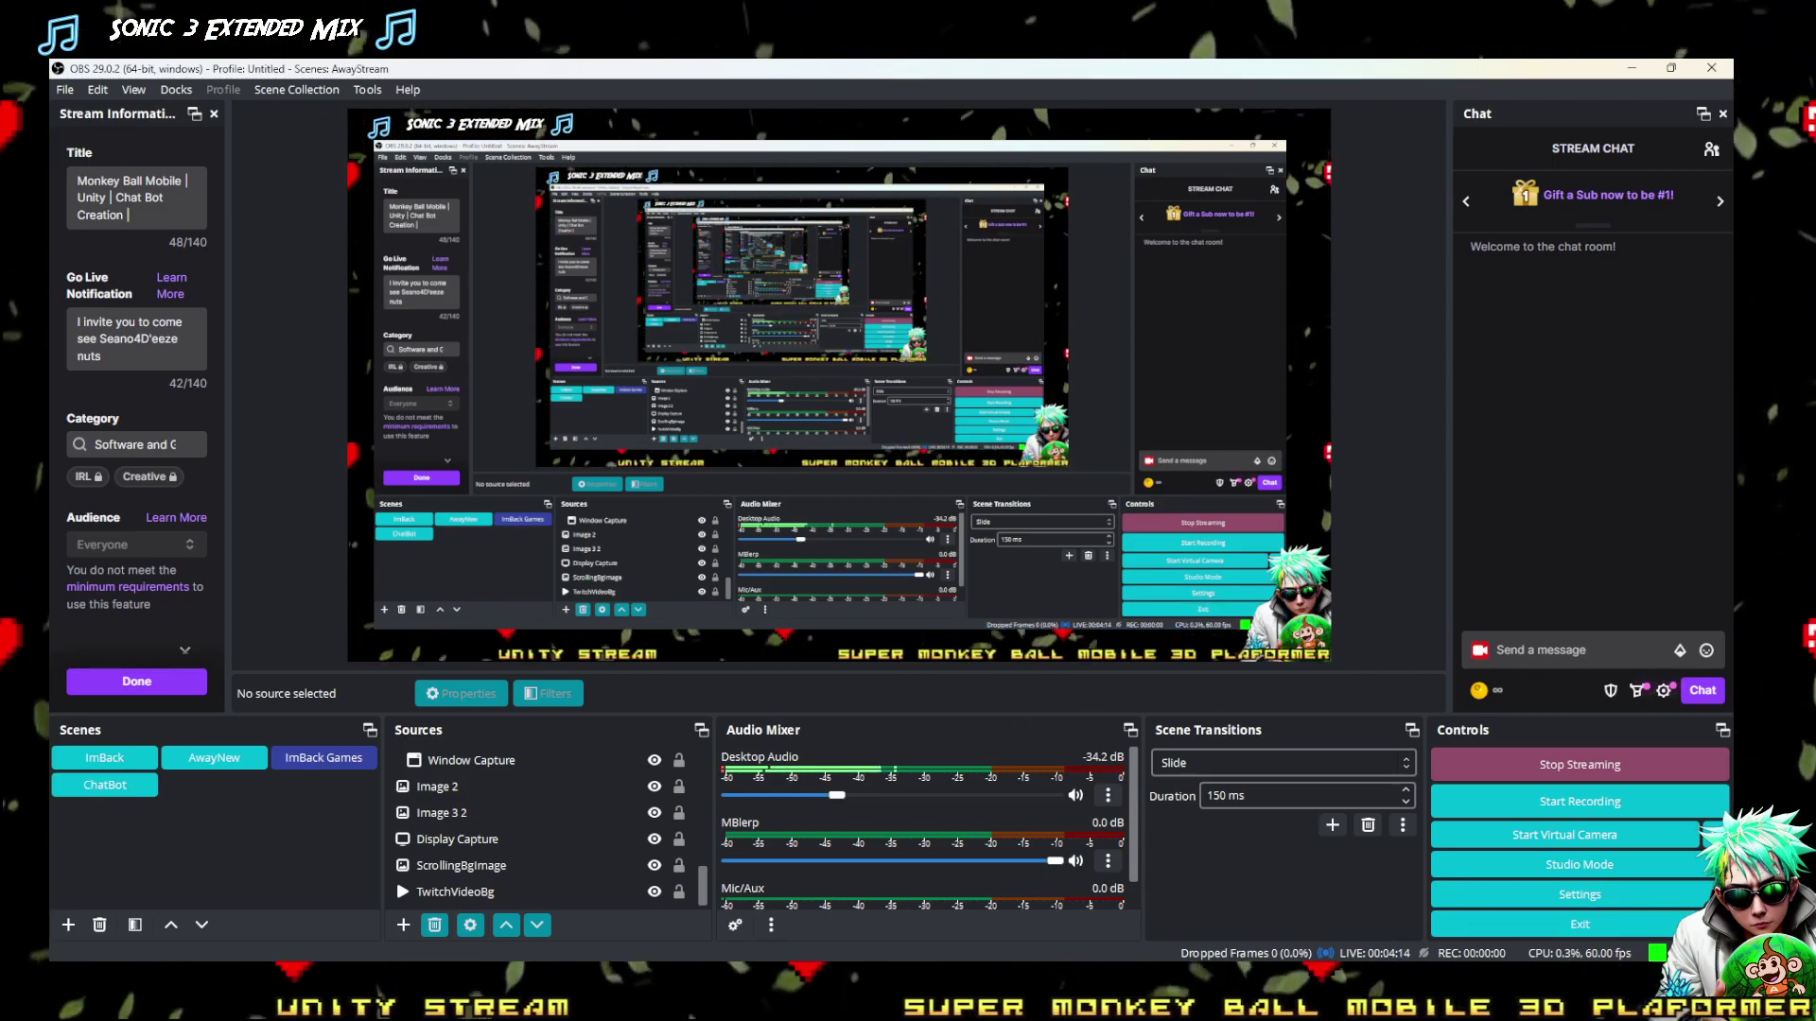
{"action": "key", "text": "alt+Tab"}
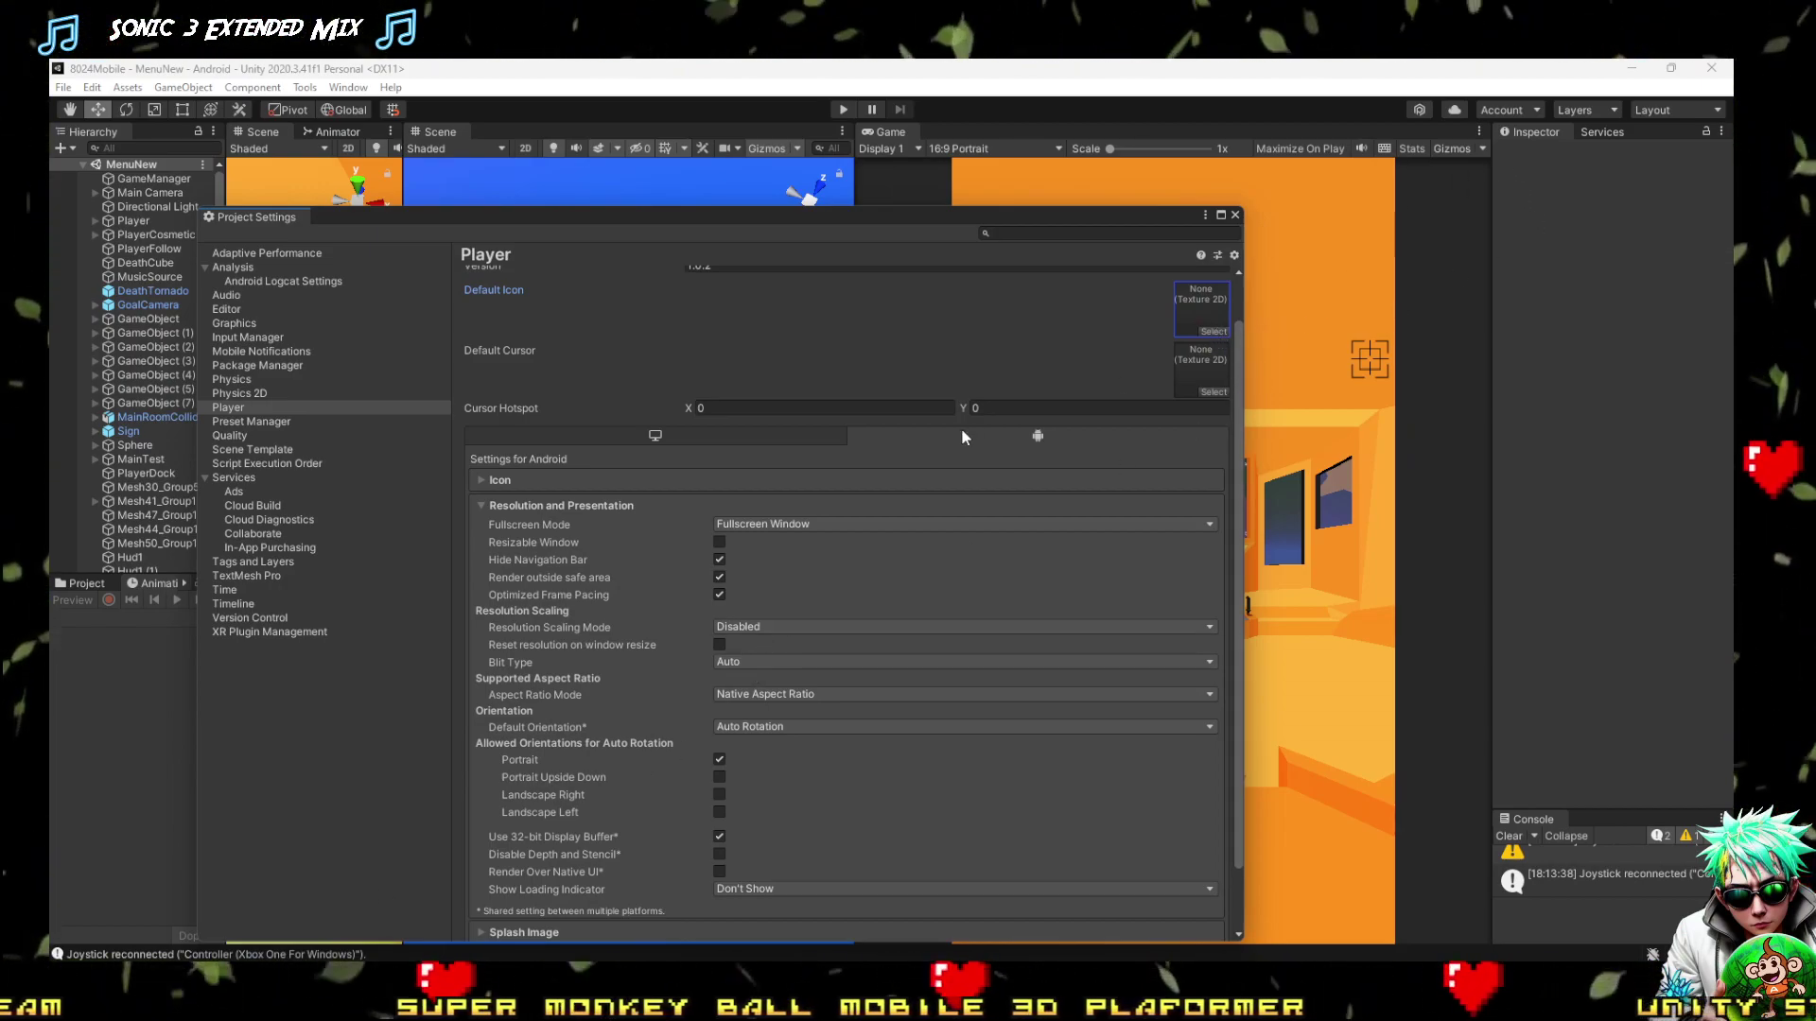
{"action": "key", "text": "alt+Tab"}
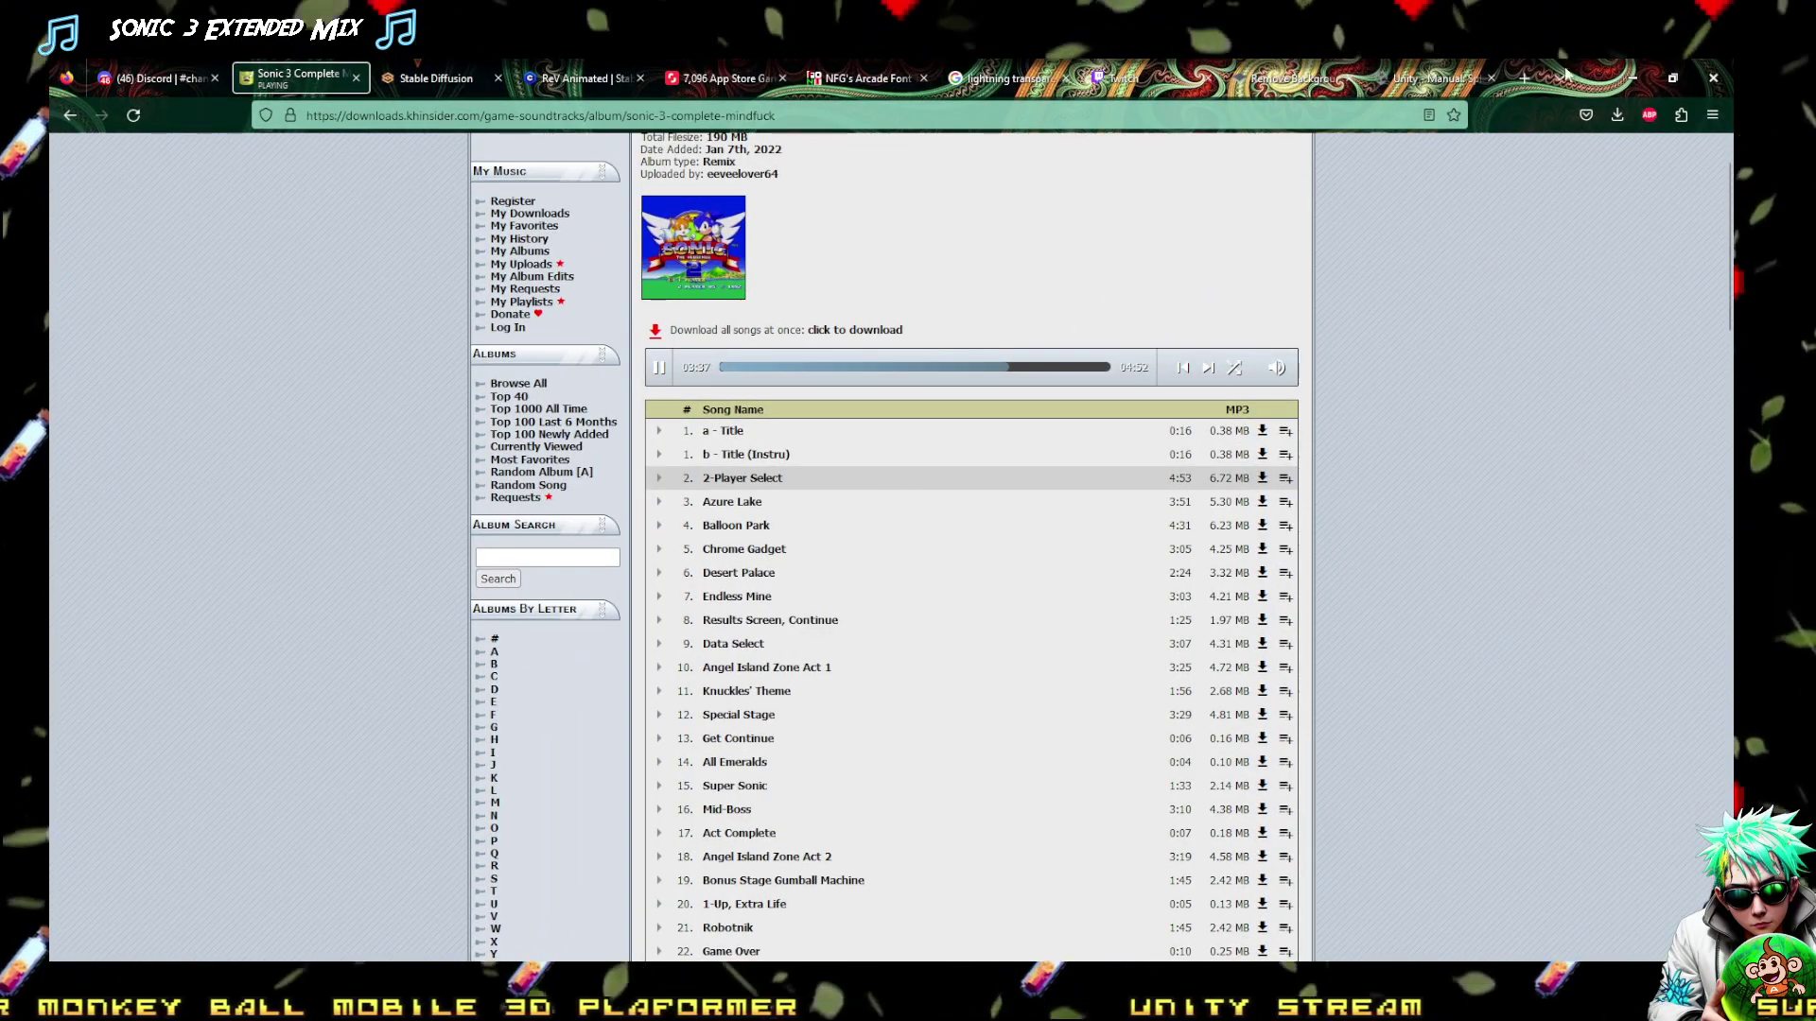
Search Google for 'unity default icon' in a new Firefox tab
{"action": "left_click", "coordinate": [1520, 78]}
{"action": "type", "text": "unirty"}
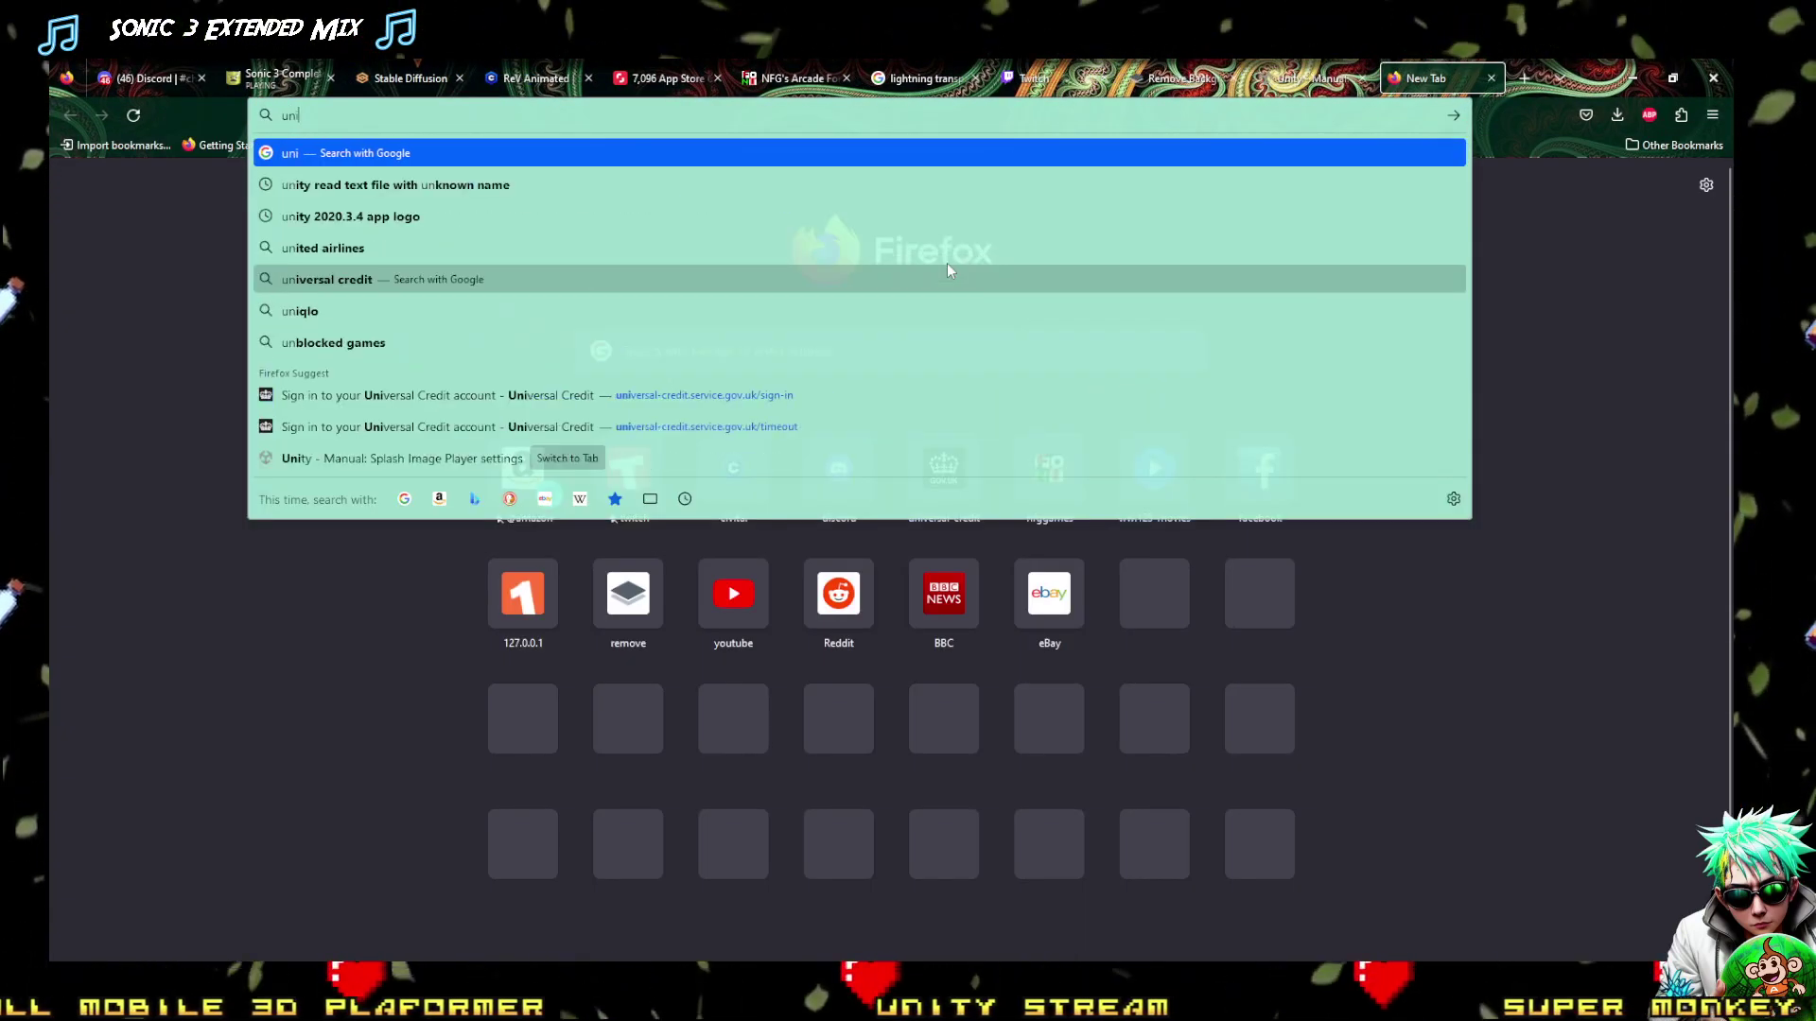
{"action": "key", "text": "BackSpace"}
{"action": "key", "text": "BackSpace"}
{"action": "key", "text": "BackSpace"}
{"action": "key", "text": "BackSpace"}
{"action": "key", "text": "BackSpace"}
{"action": "key", "text": "BackSpace"}
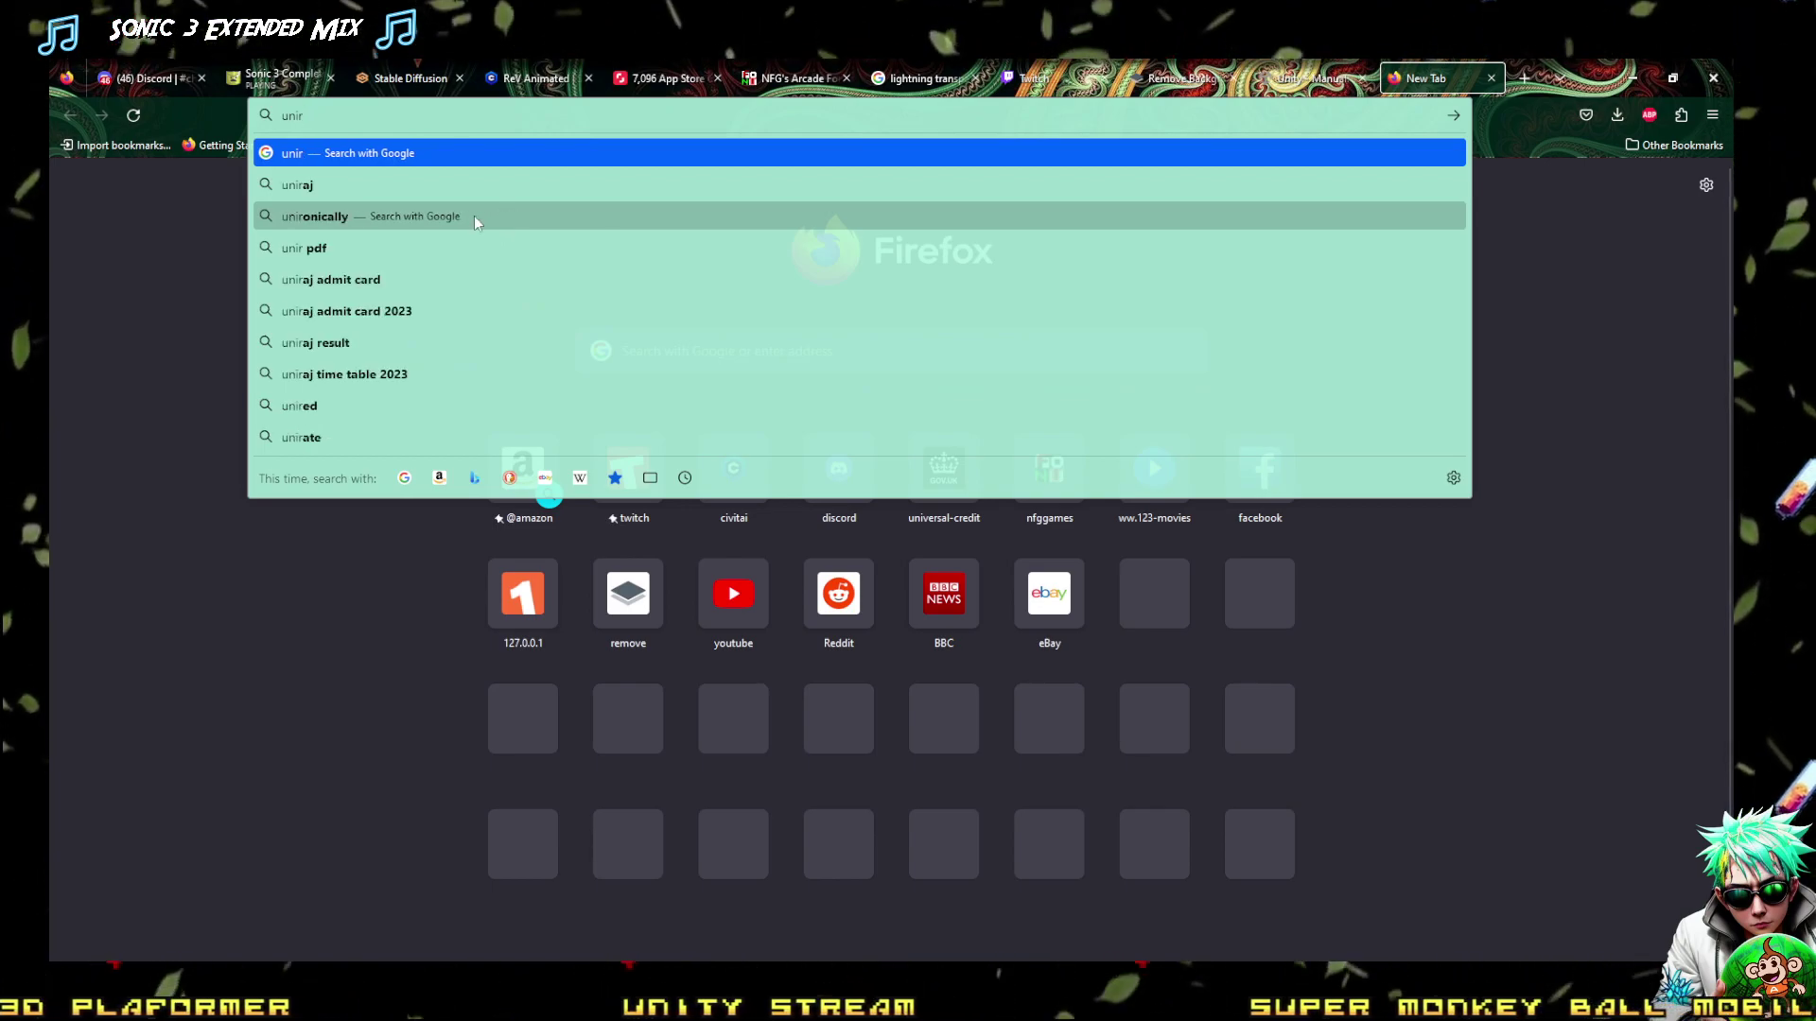
{"action": "type", "text": "unity"}
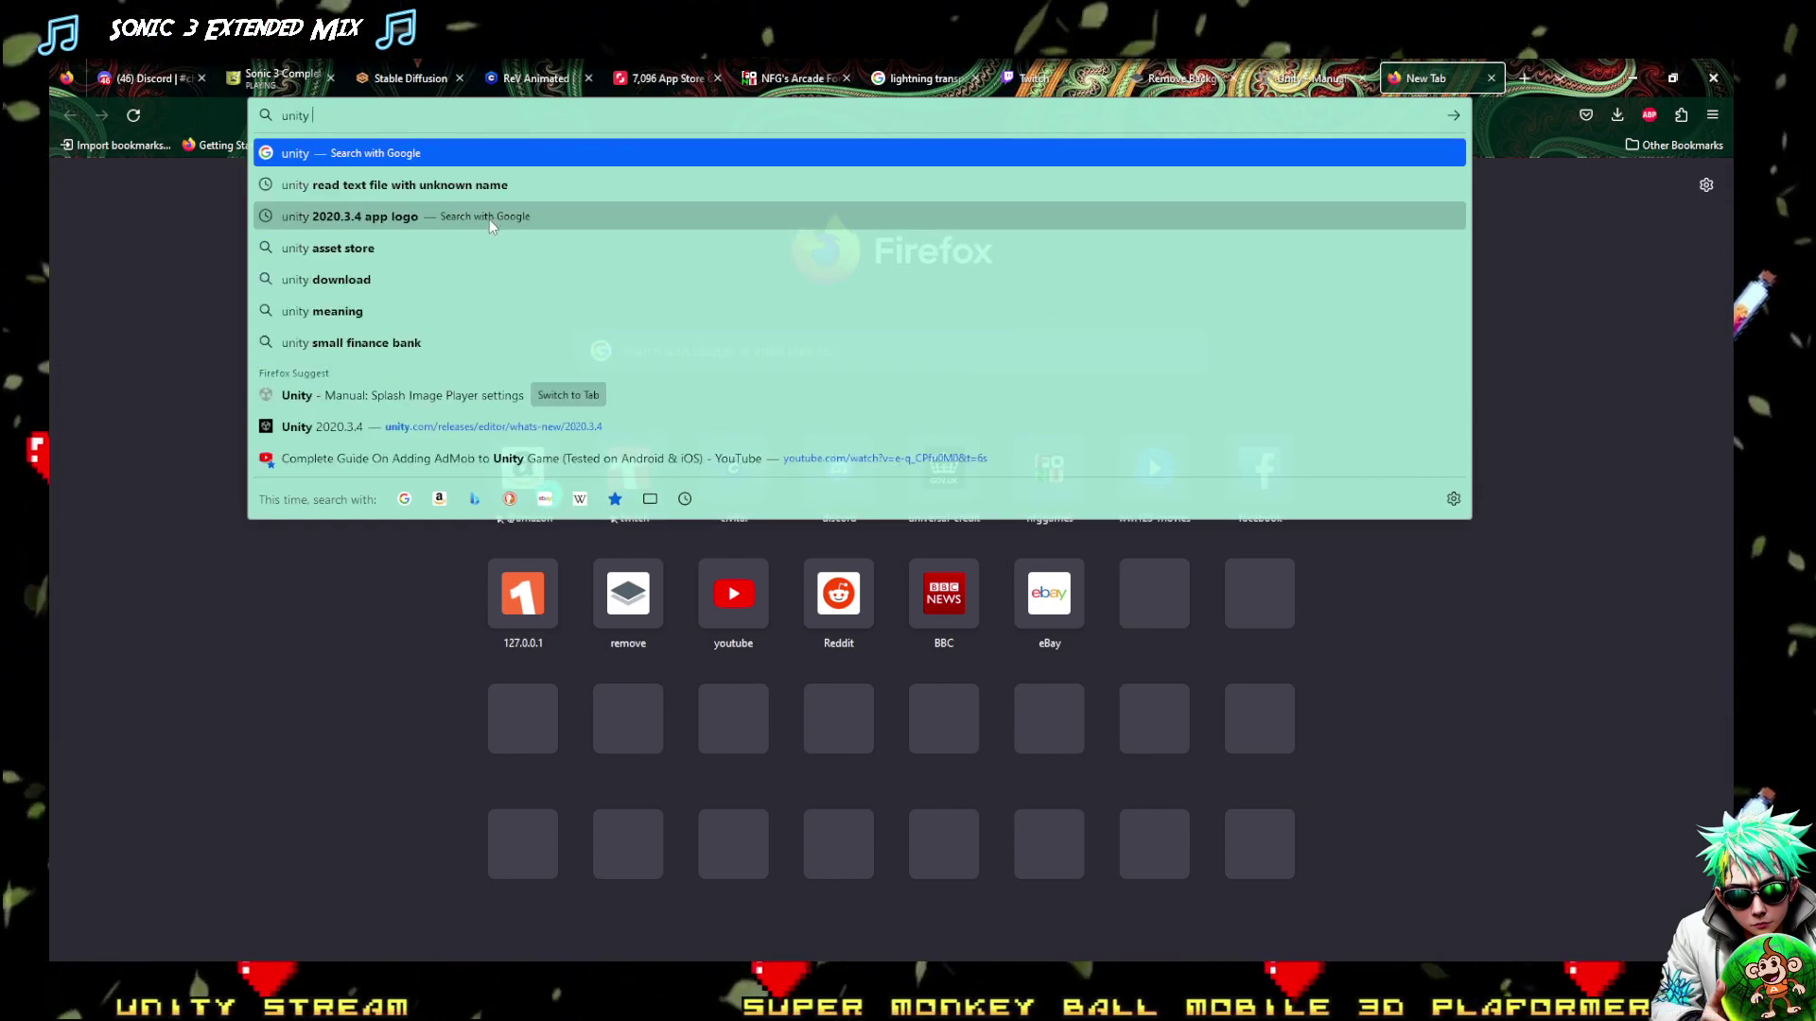
{"action": "type", "text": " def"}
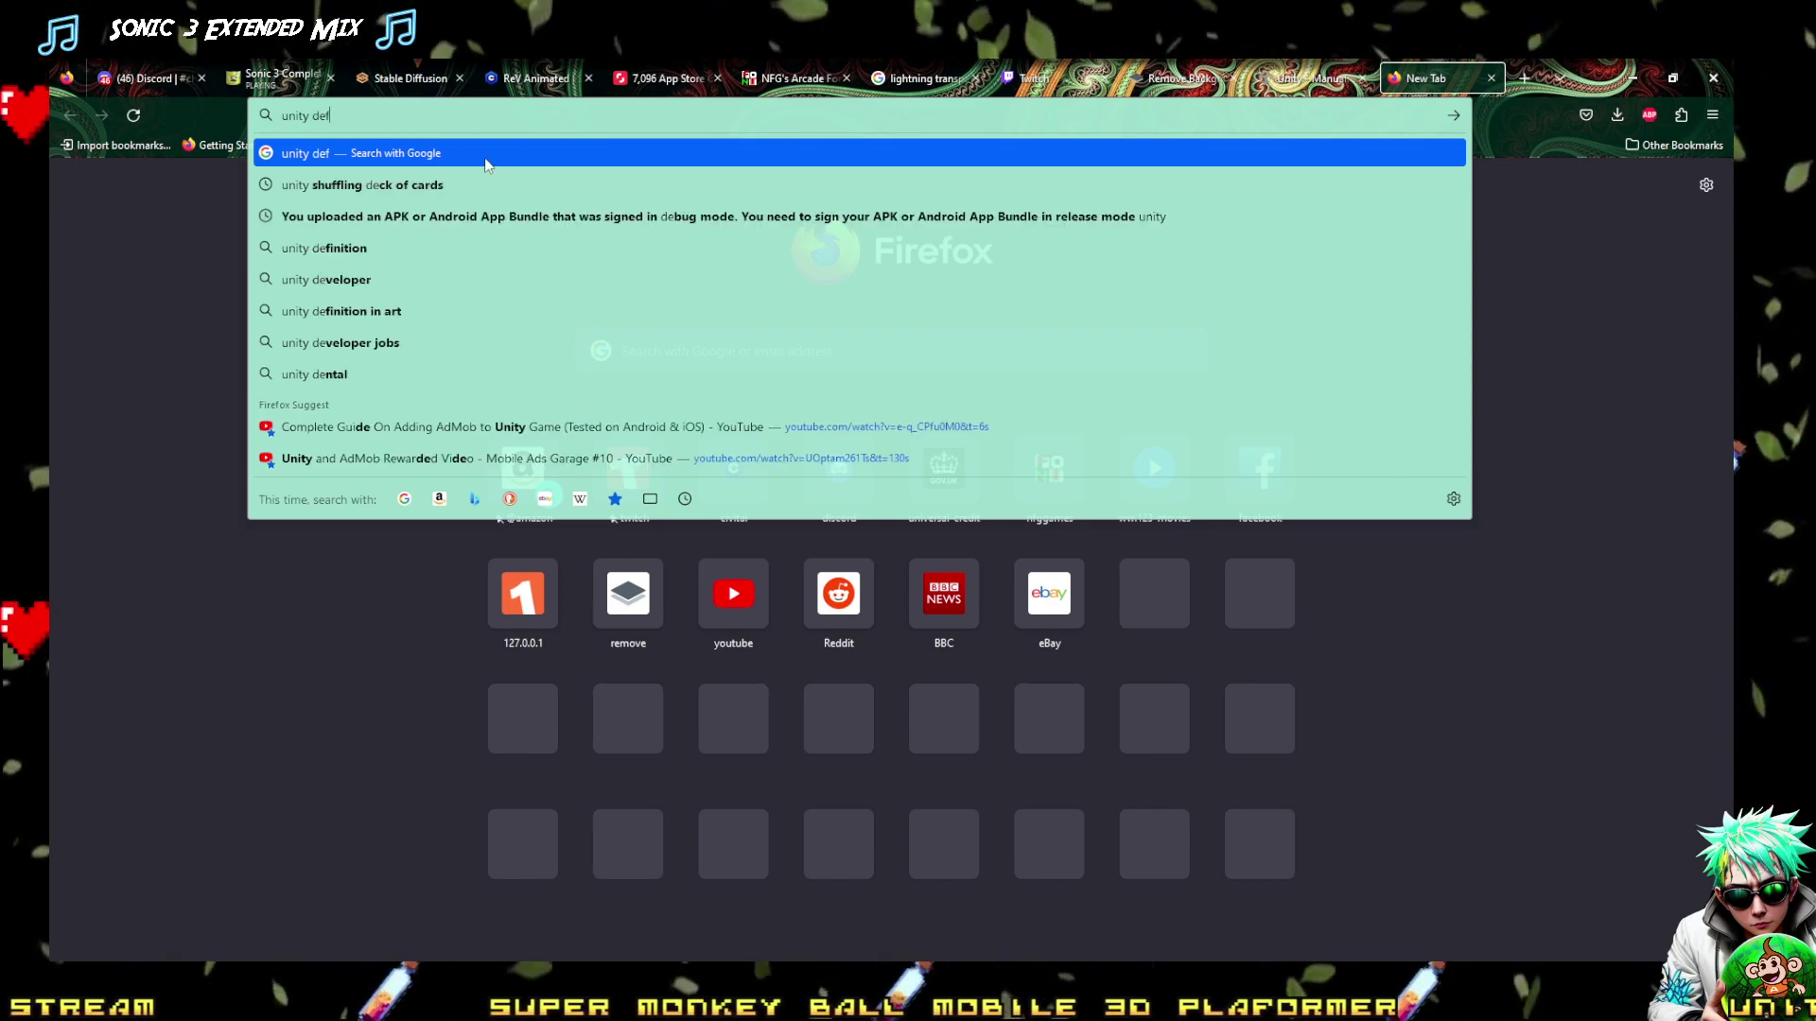
{"action": "type", "text": "a"}
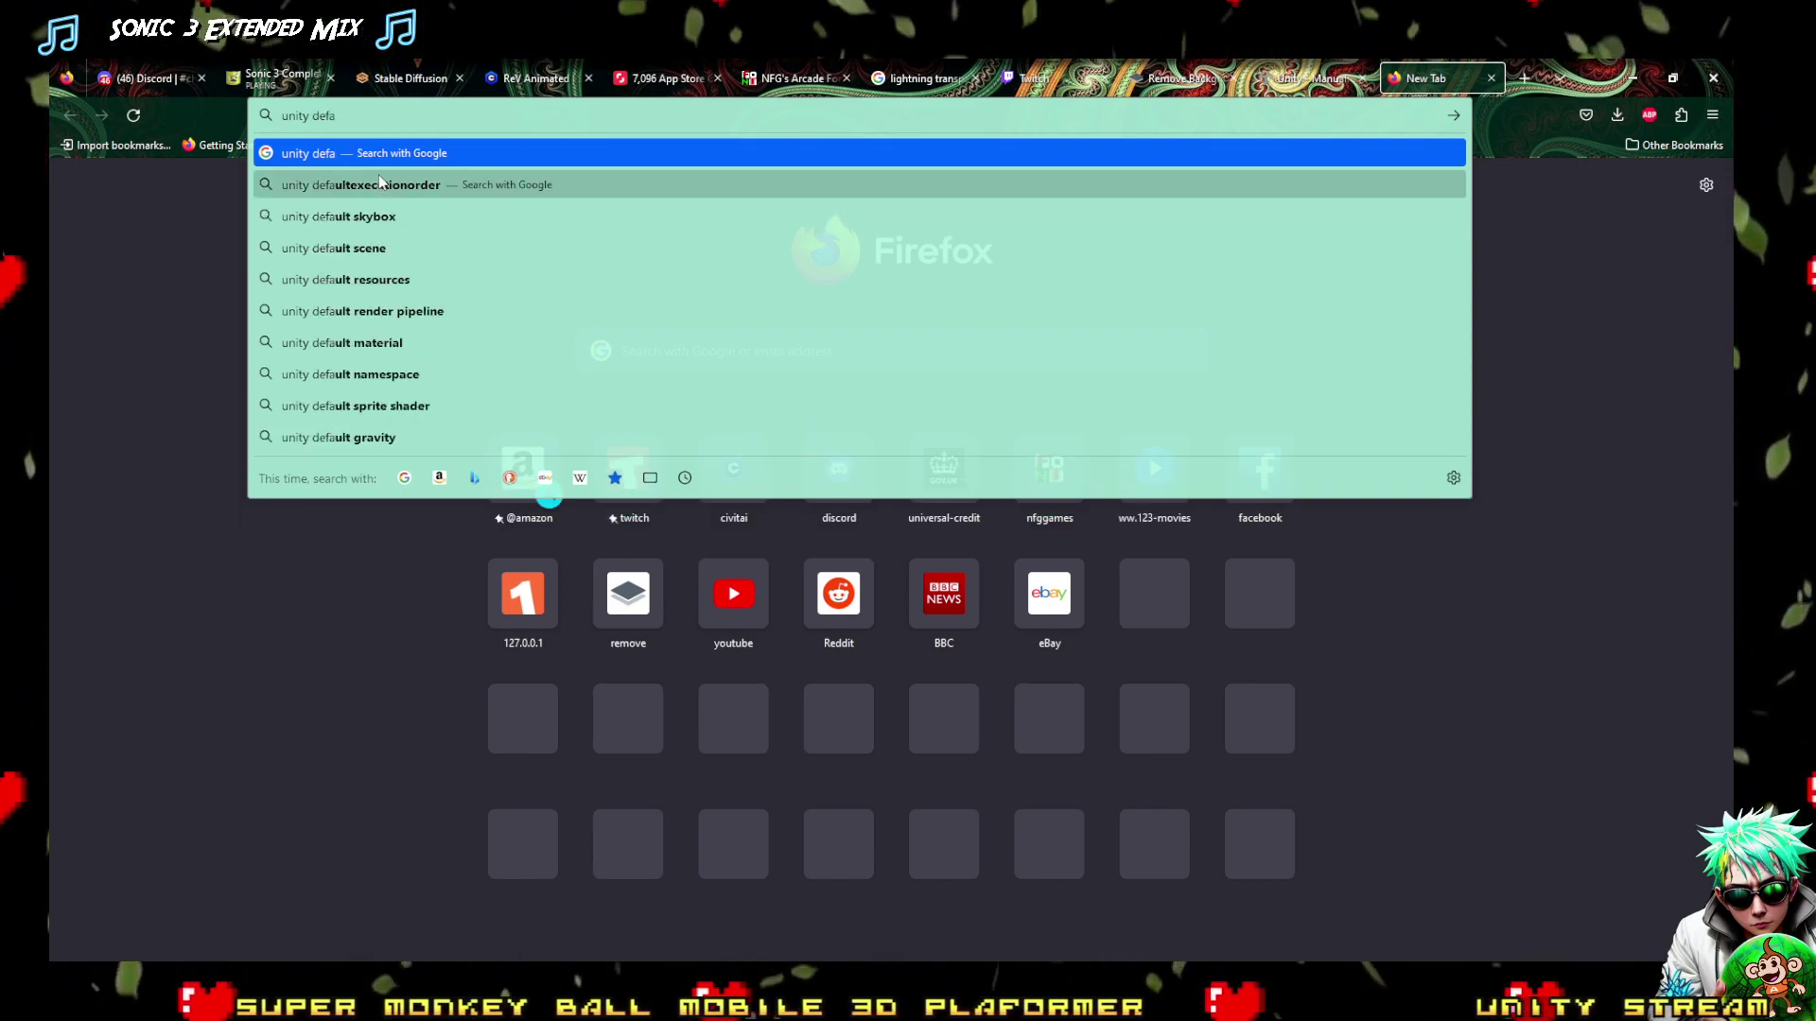
{"action": "type", "text": "ult i"}
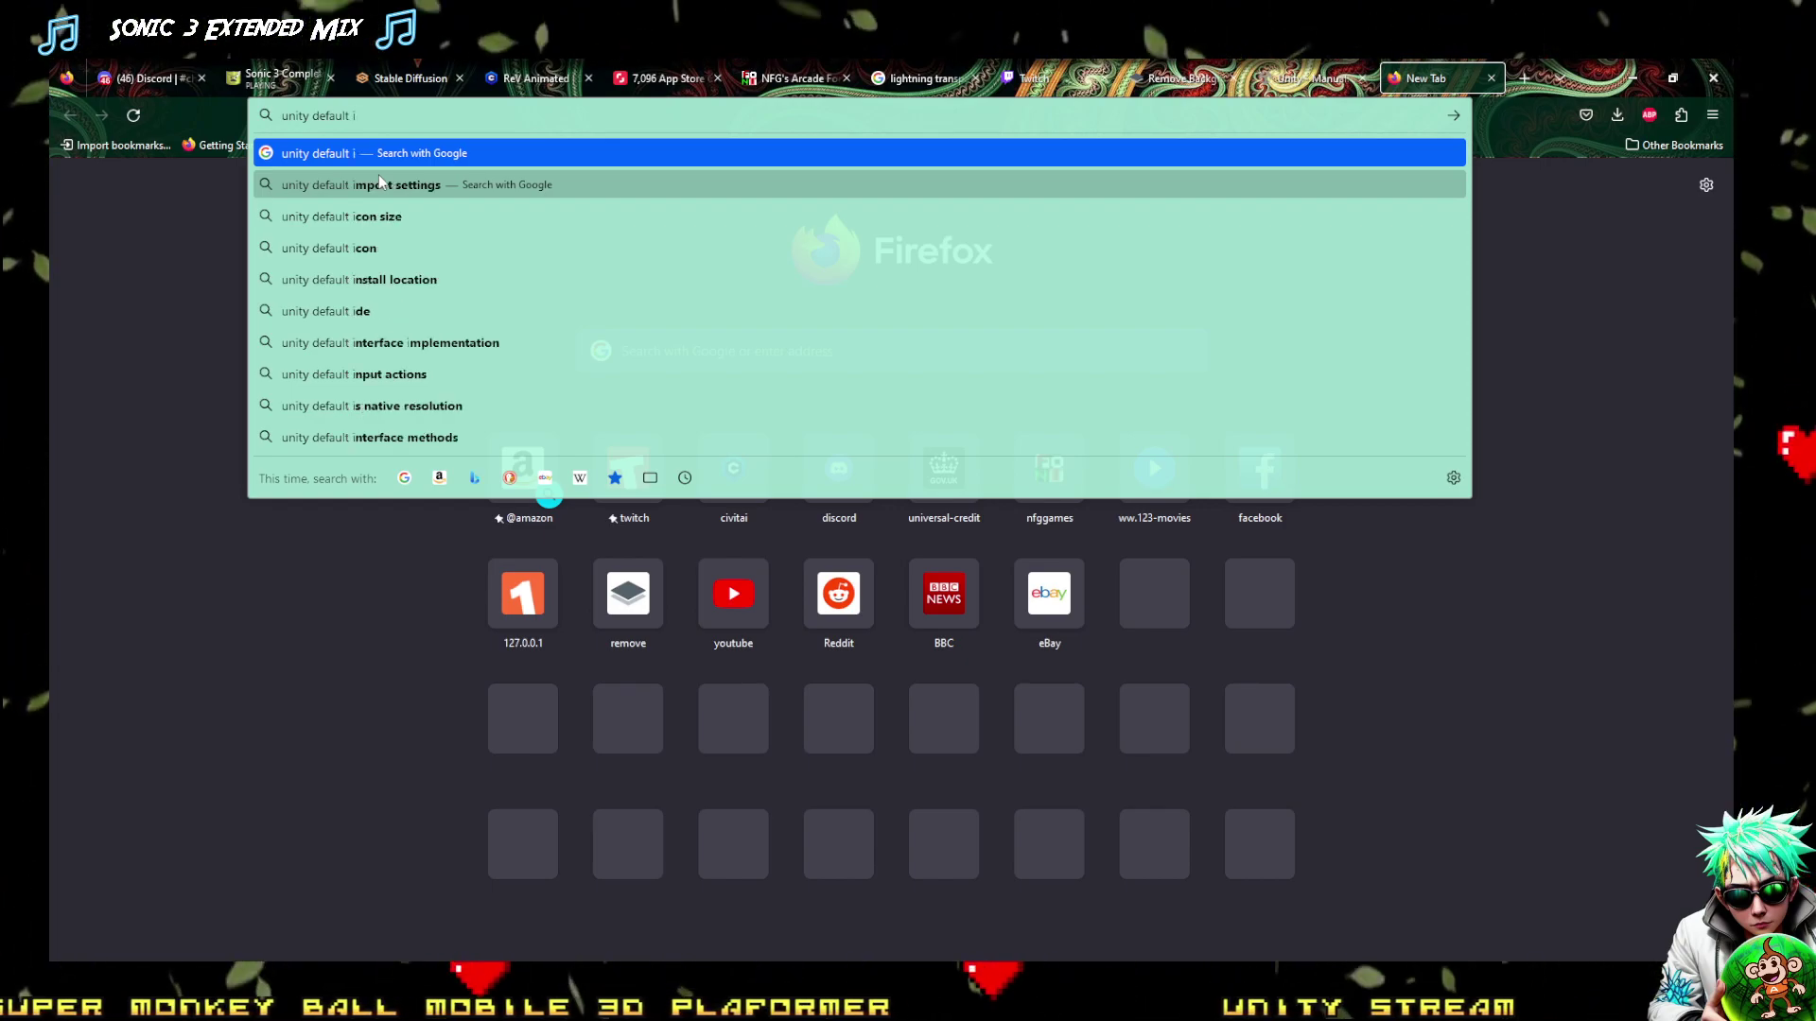
{"action": "type", "text": "con"}
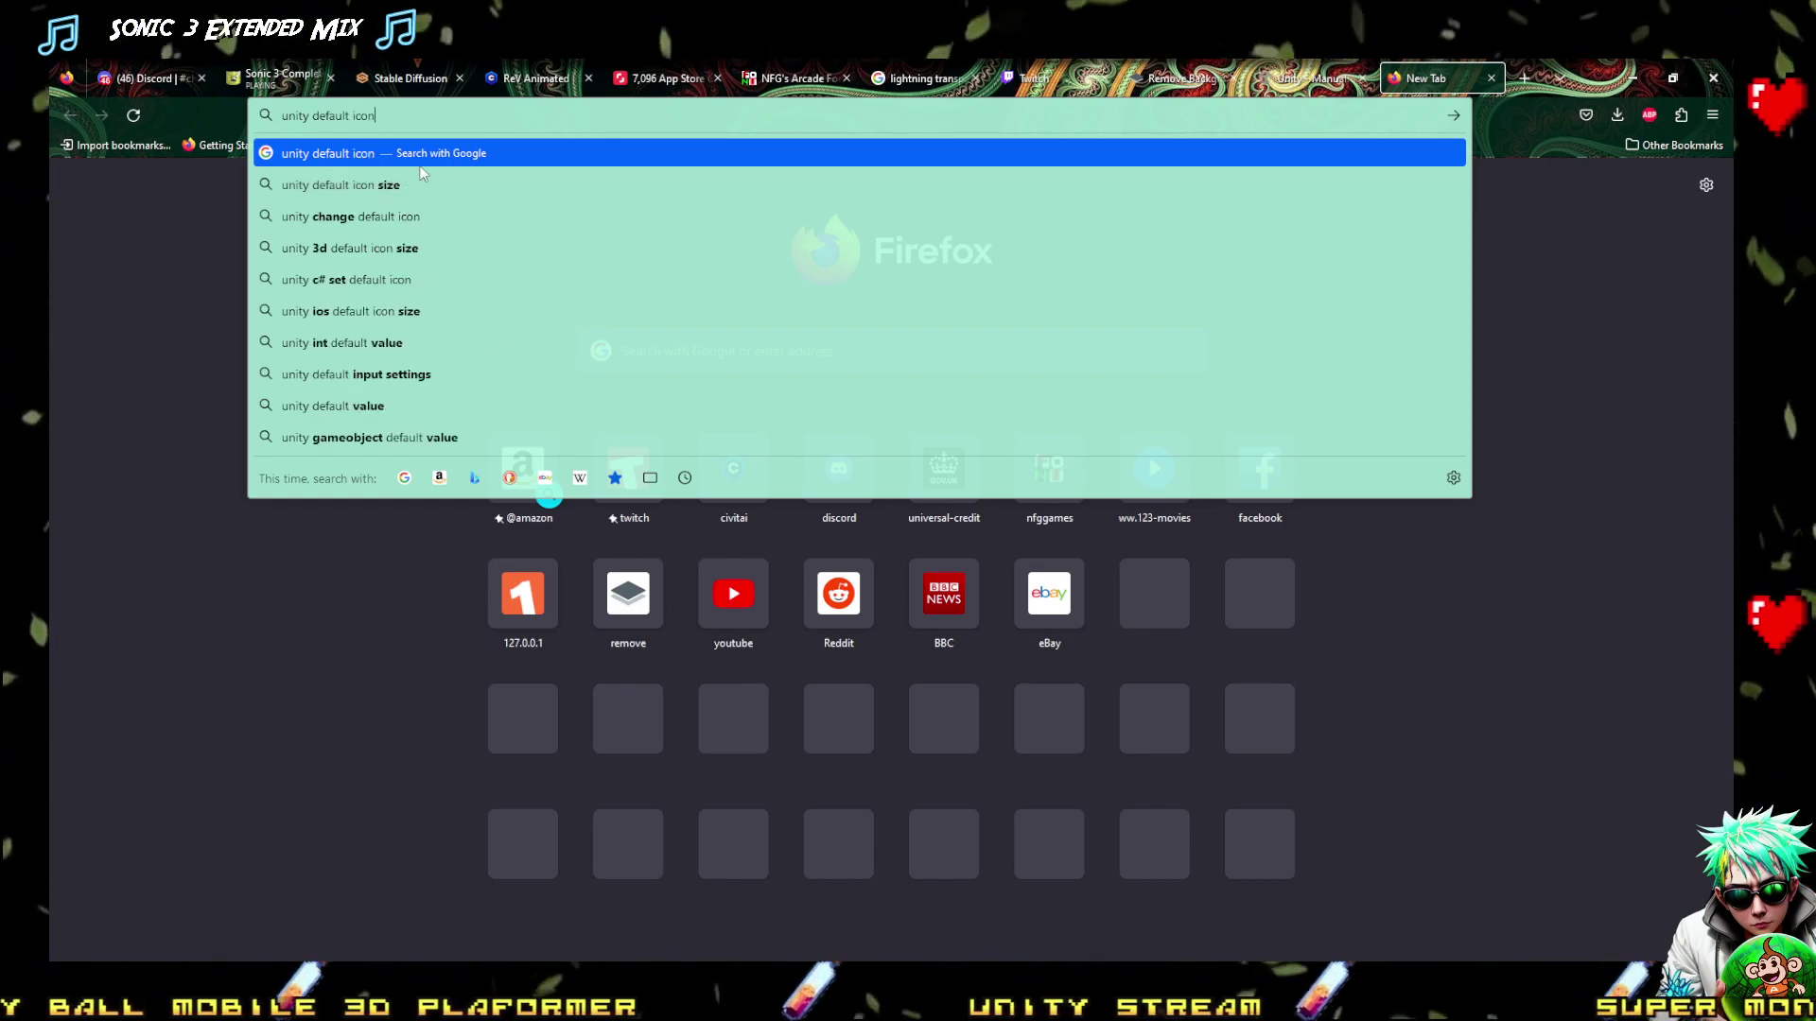
{"action": "key", "text": "Return"}
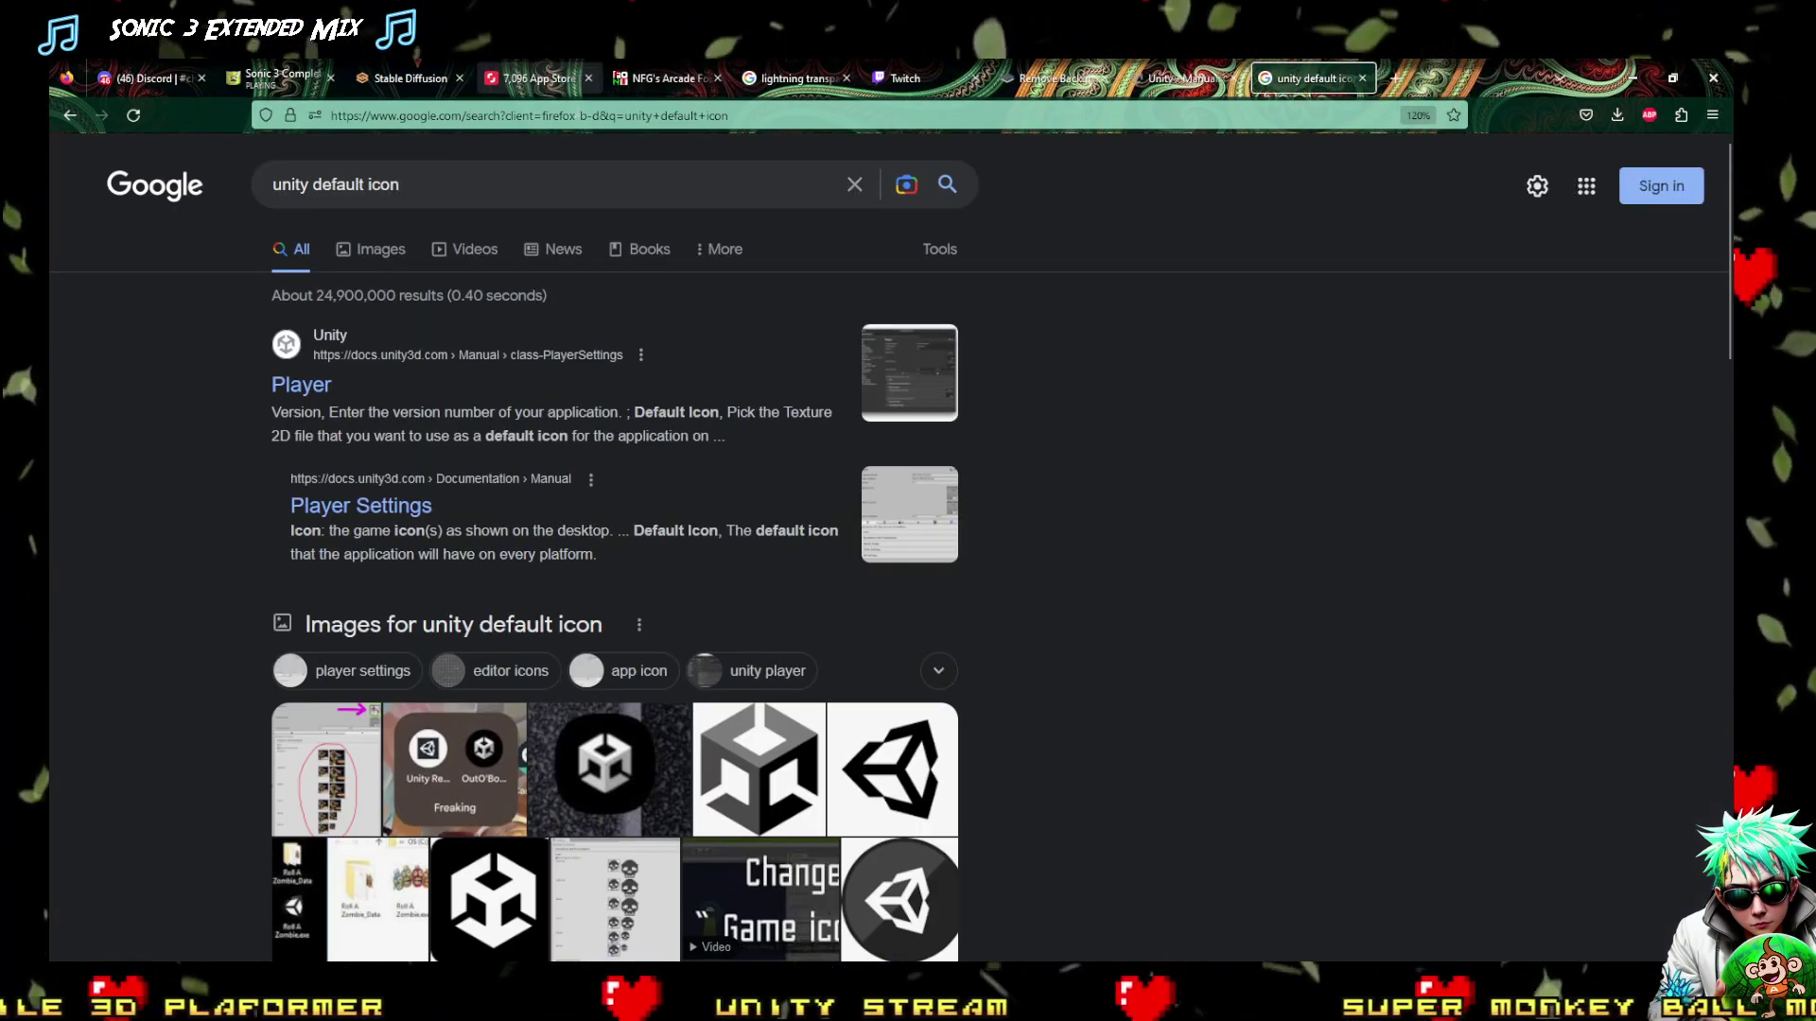
Open the Unity Player settings manual page and scroll through it
{"action": "left_click", "coordinate": [311, 387]}
{"action": "scroll", "coordinate": [856, 483], "scroll_direction": "down", "scroll_amount": 4}
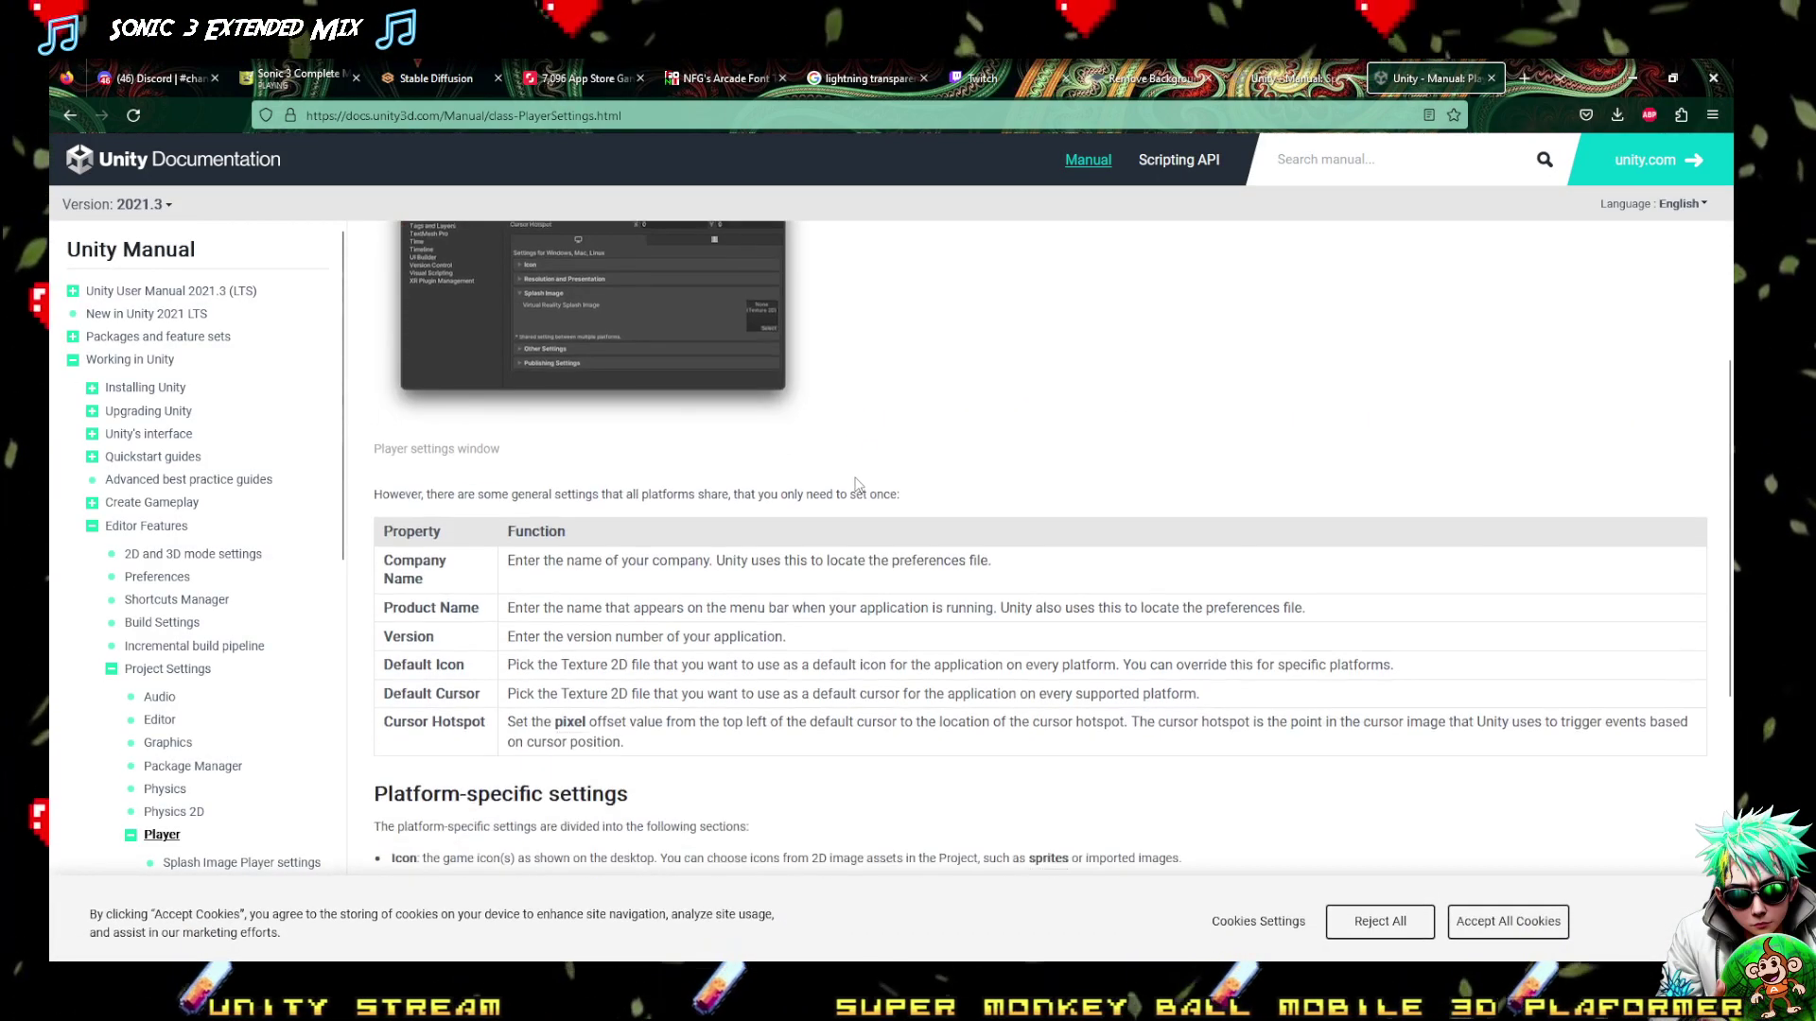
{"action": "scroll", "coordinate": [856, 483], "scroll_direction": "down", "scroll_amount": 1}
{"action": "scroll", "coordinate": [605, 569], "scroll_direction": "down", "scroll_amount": 4}
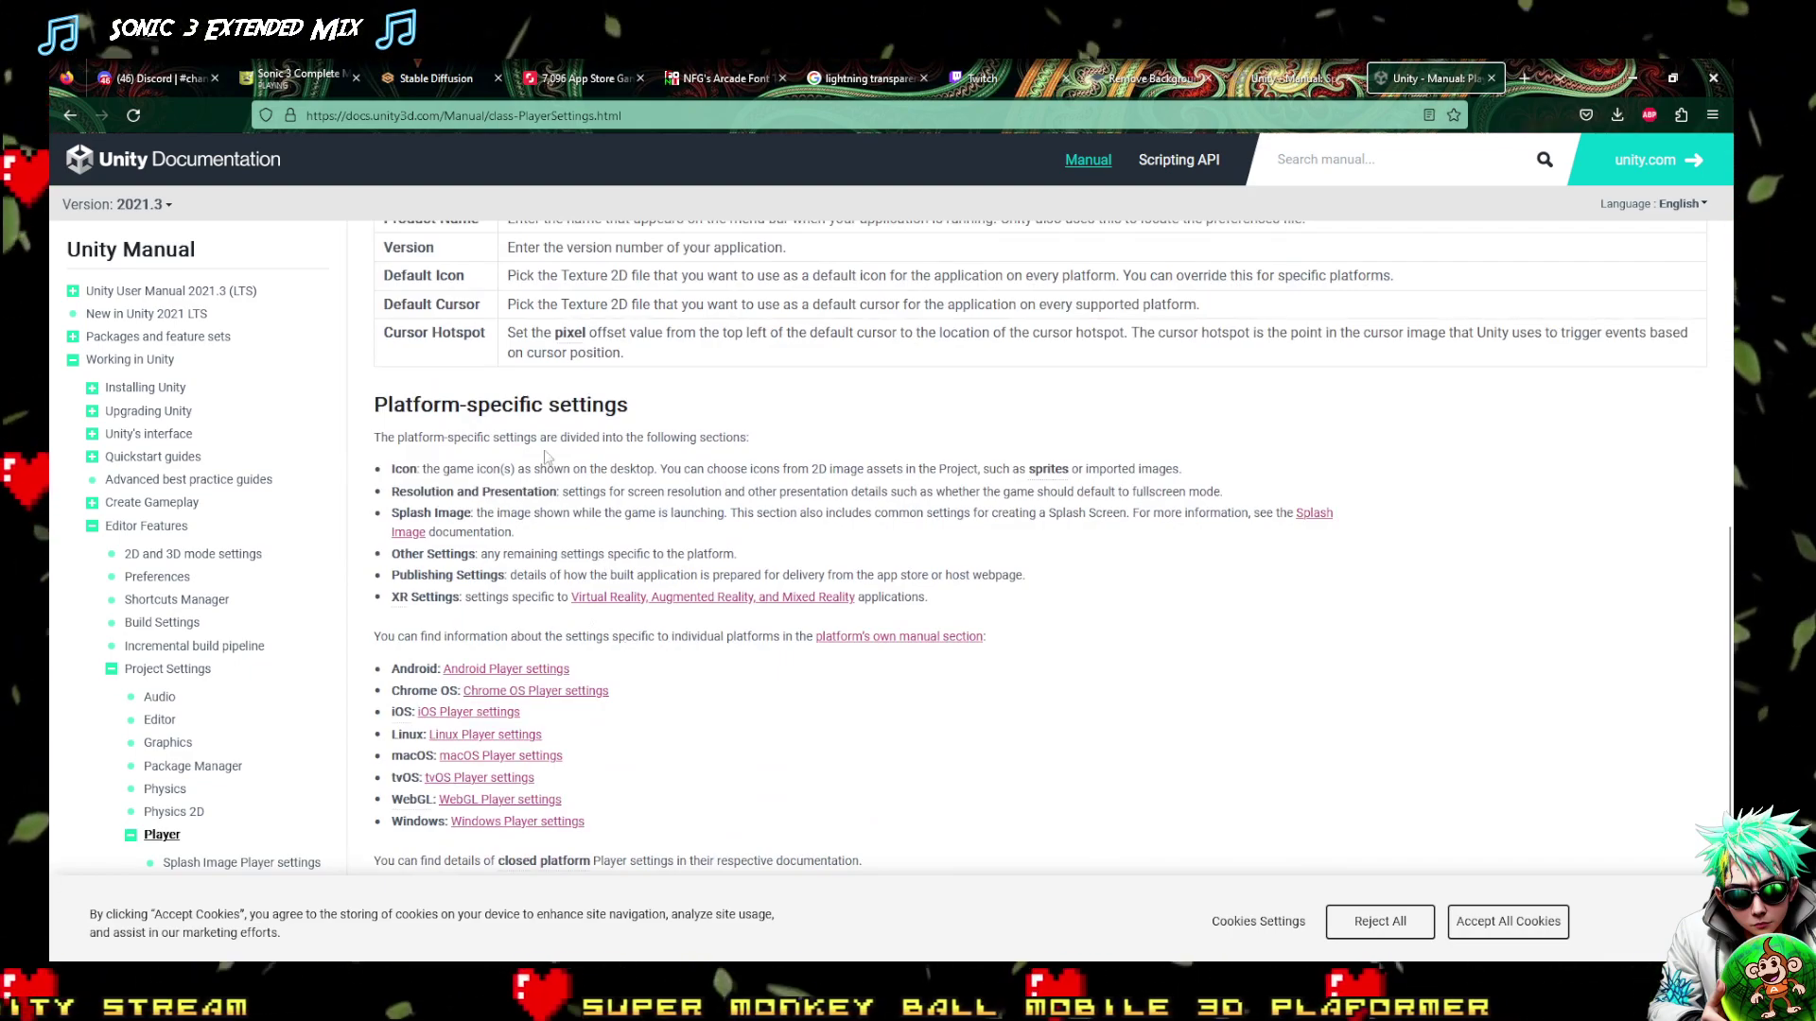
{"action": "scroll", "coordinate": [456, 532], "scroll_direction": "down", "scroll_amount": 3}
{"action": "scroll", "coordinate": [485, 637], "scroll_direction": "up", "scroll_amount": 5}
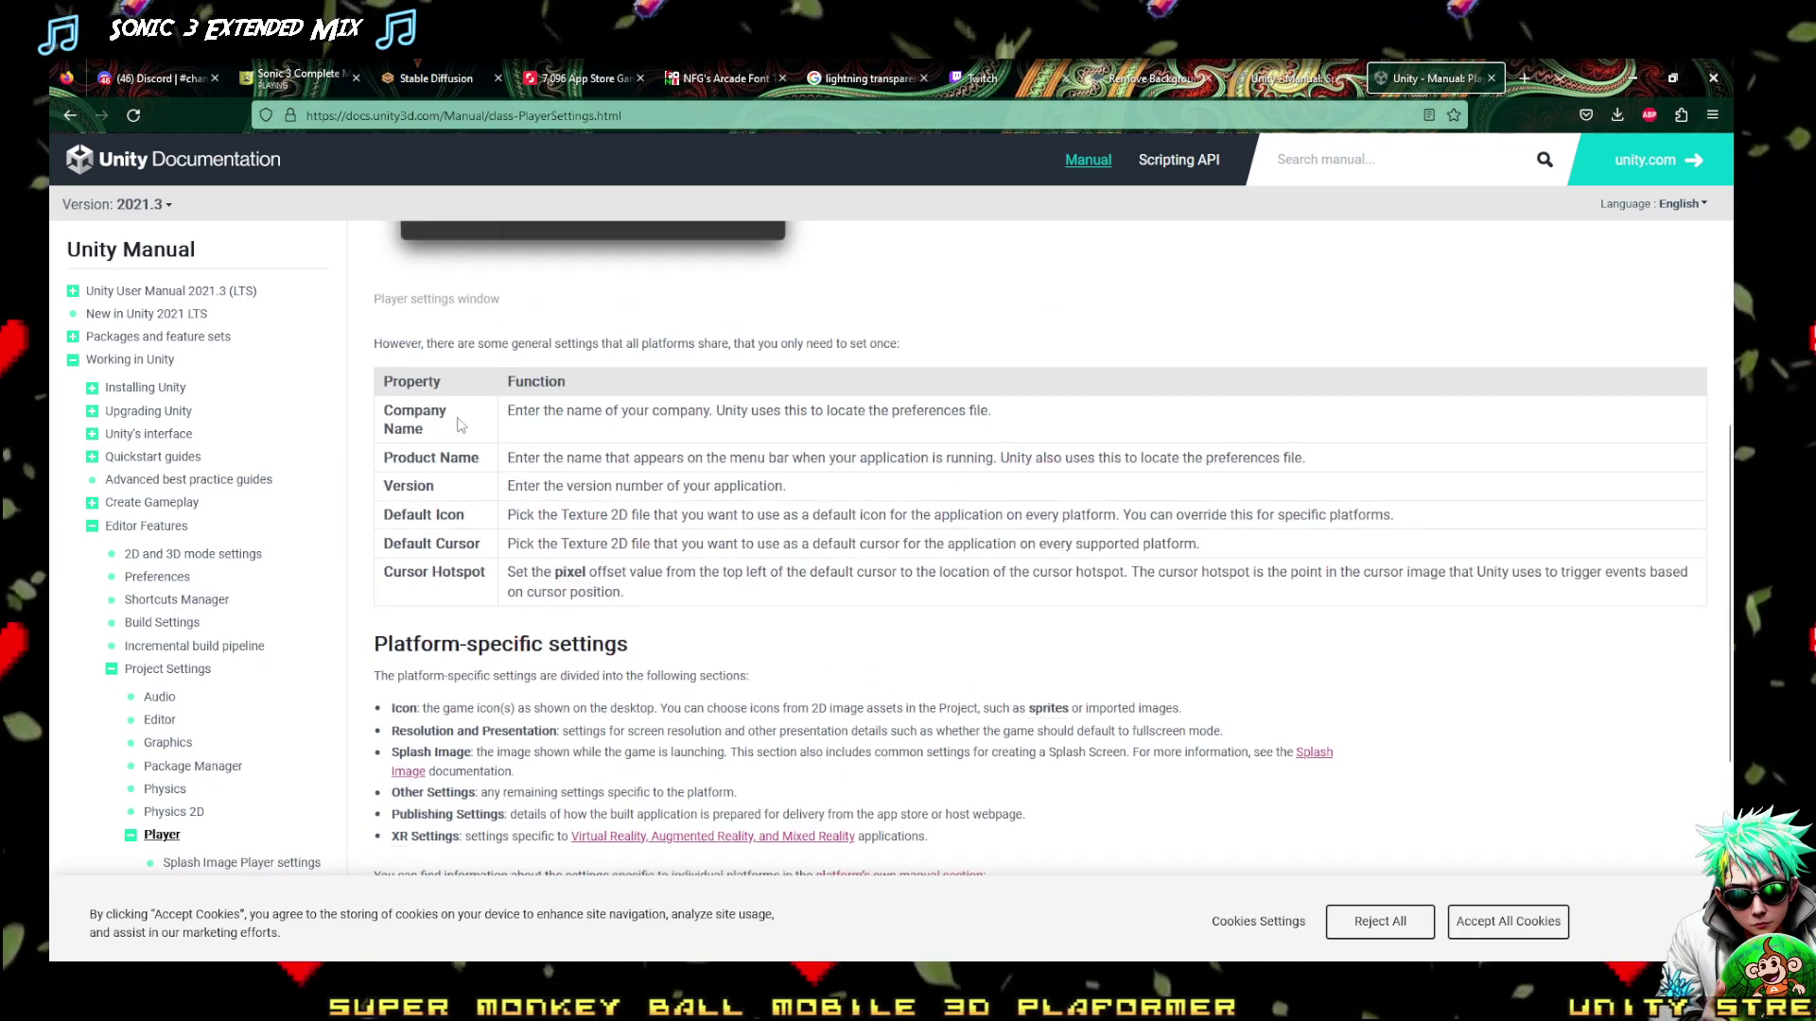
Start typing 'unity de' in the address bar, then return to OBS Studio
{"action": "left_click", "coordinate": [342, 115]}
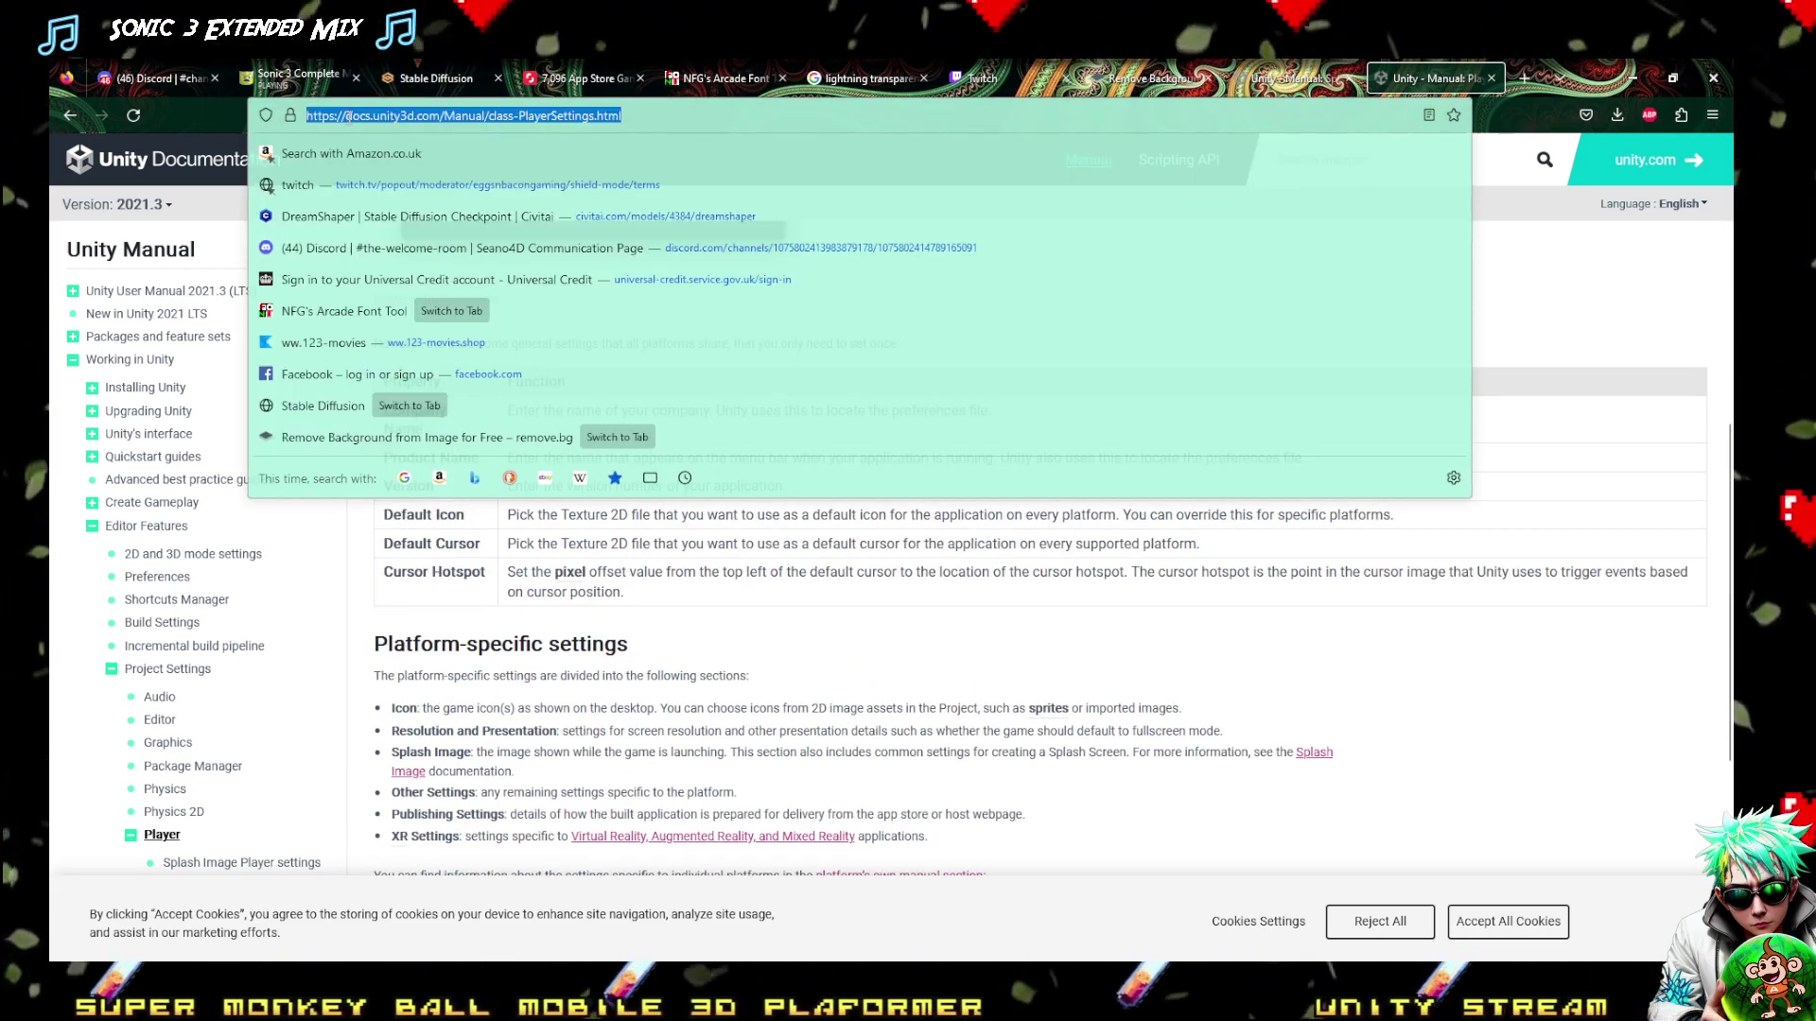
{"action": "type", "text": "unit"}
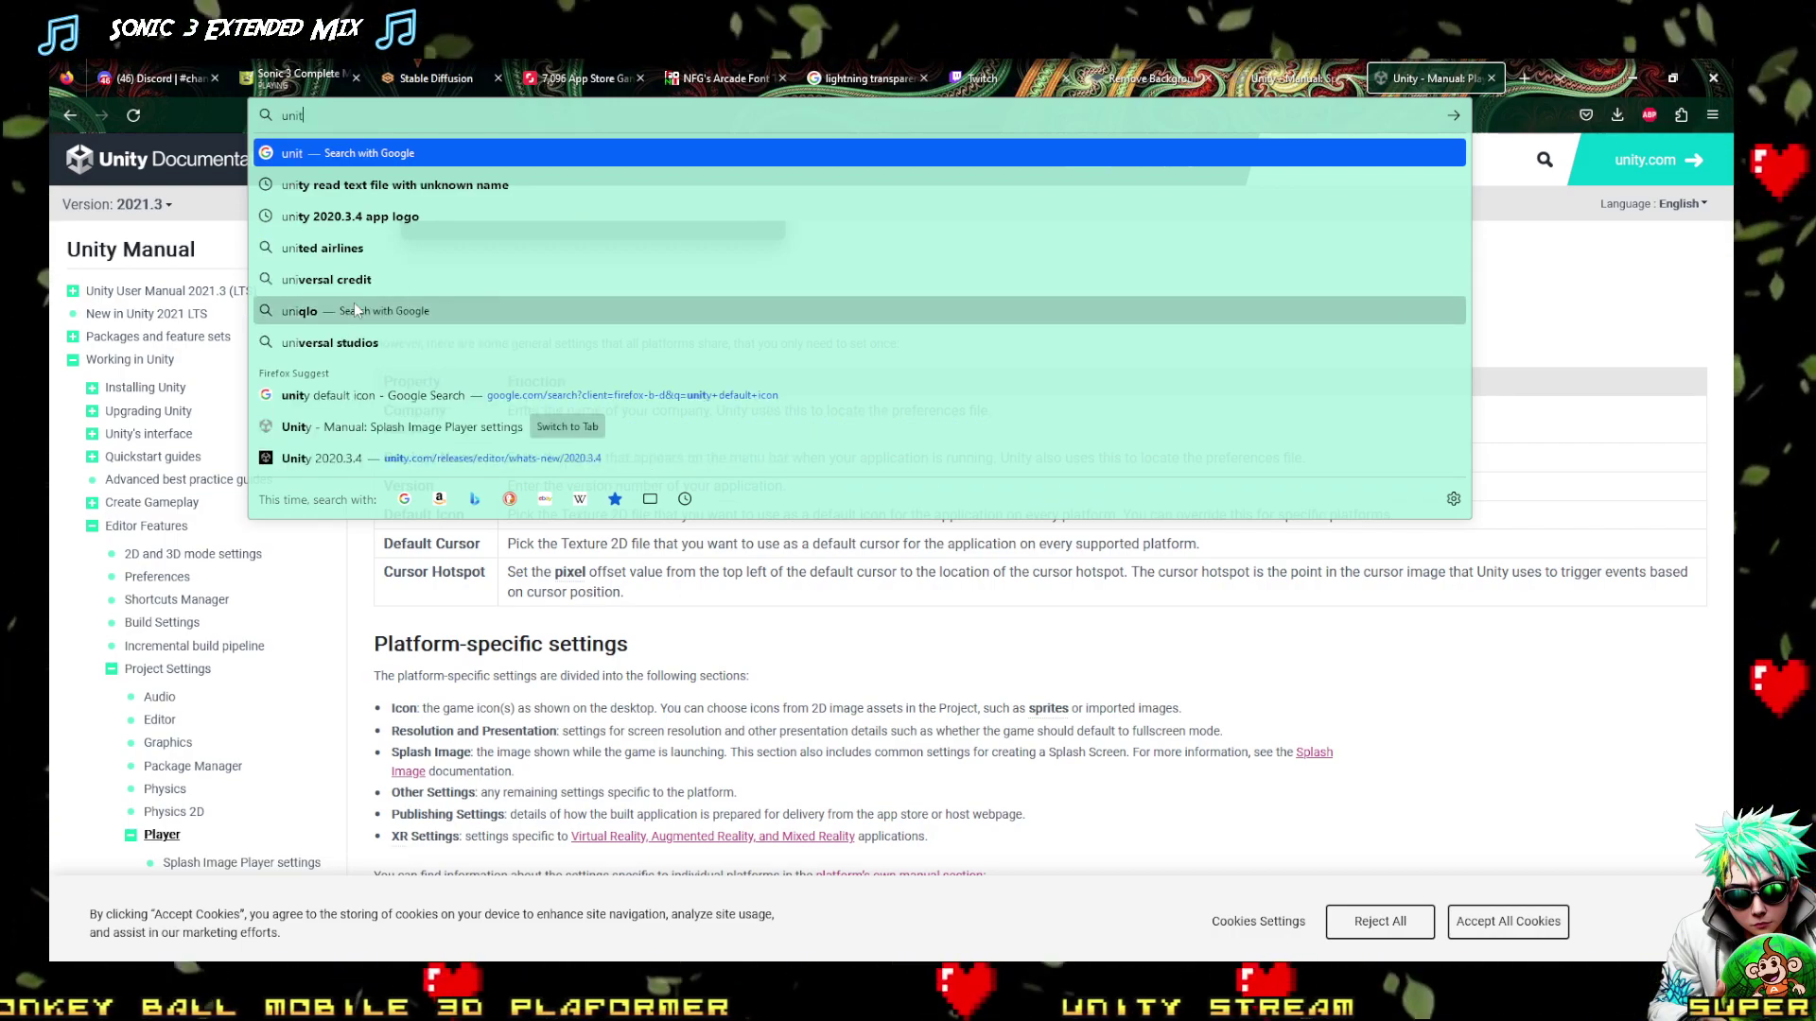
{"action": "type", "text": "y de"}
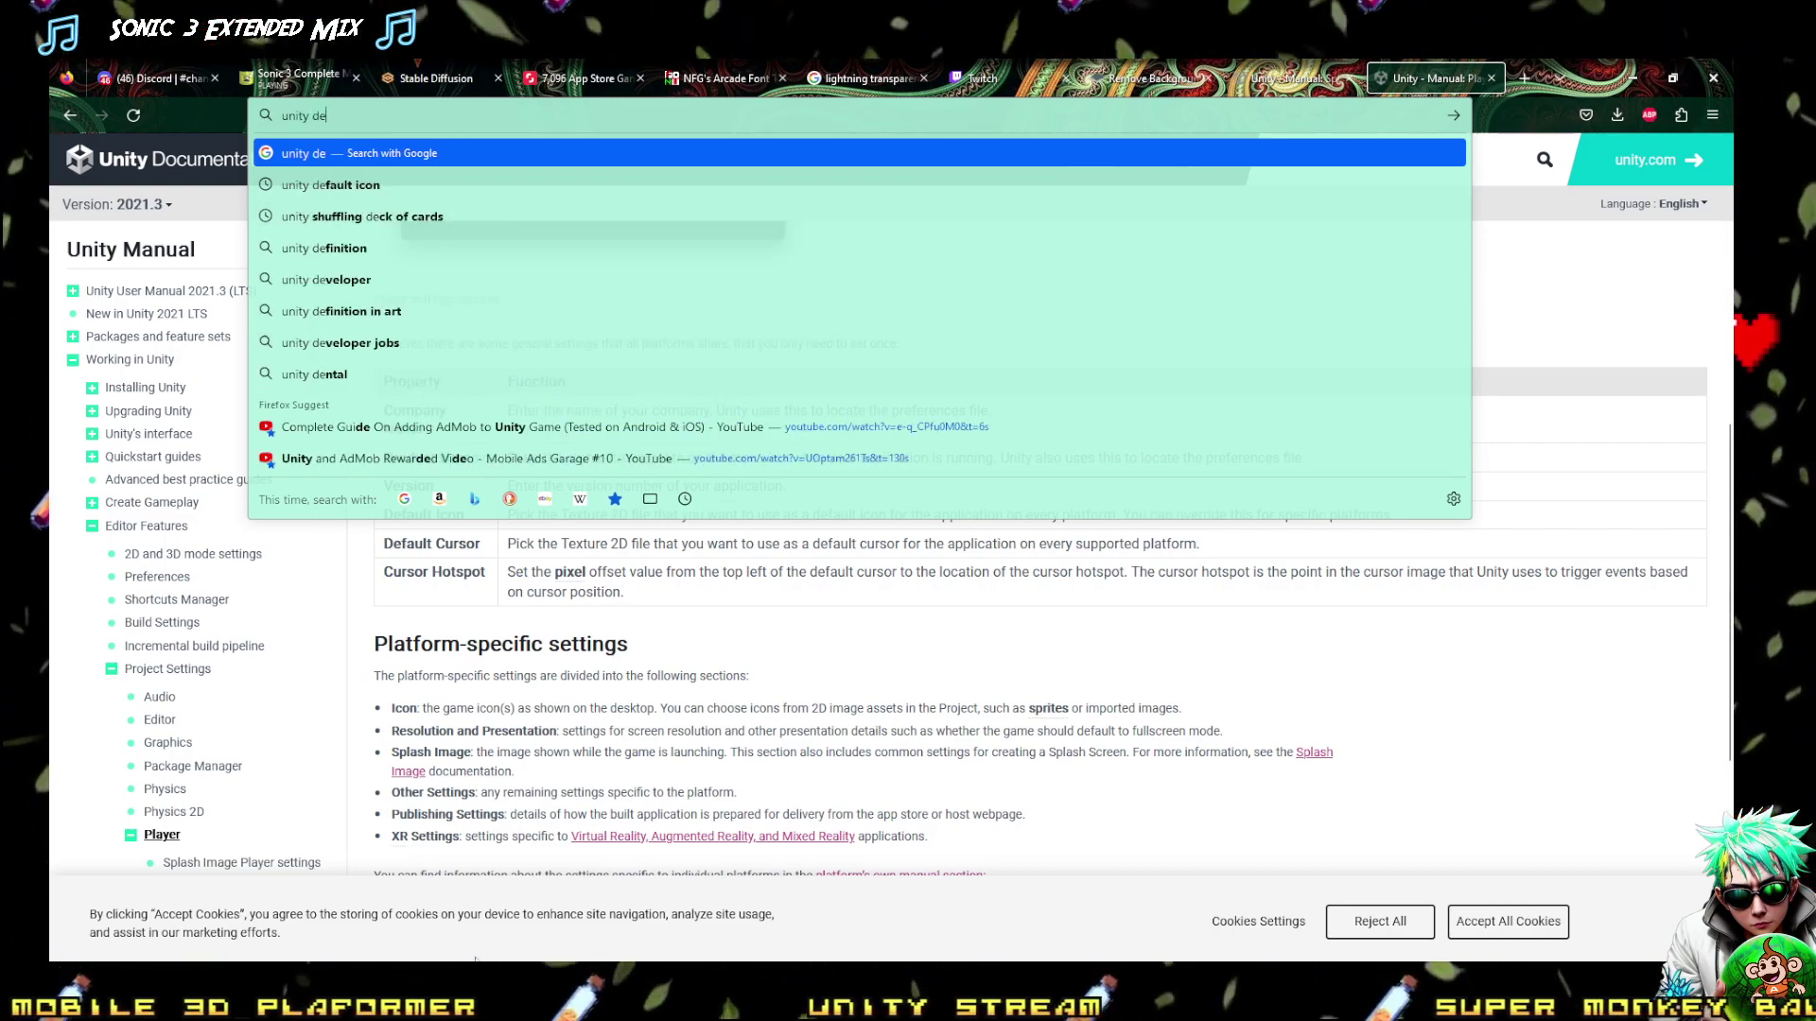
{"action": "key", "text": "alt+Tab"}
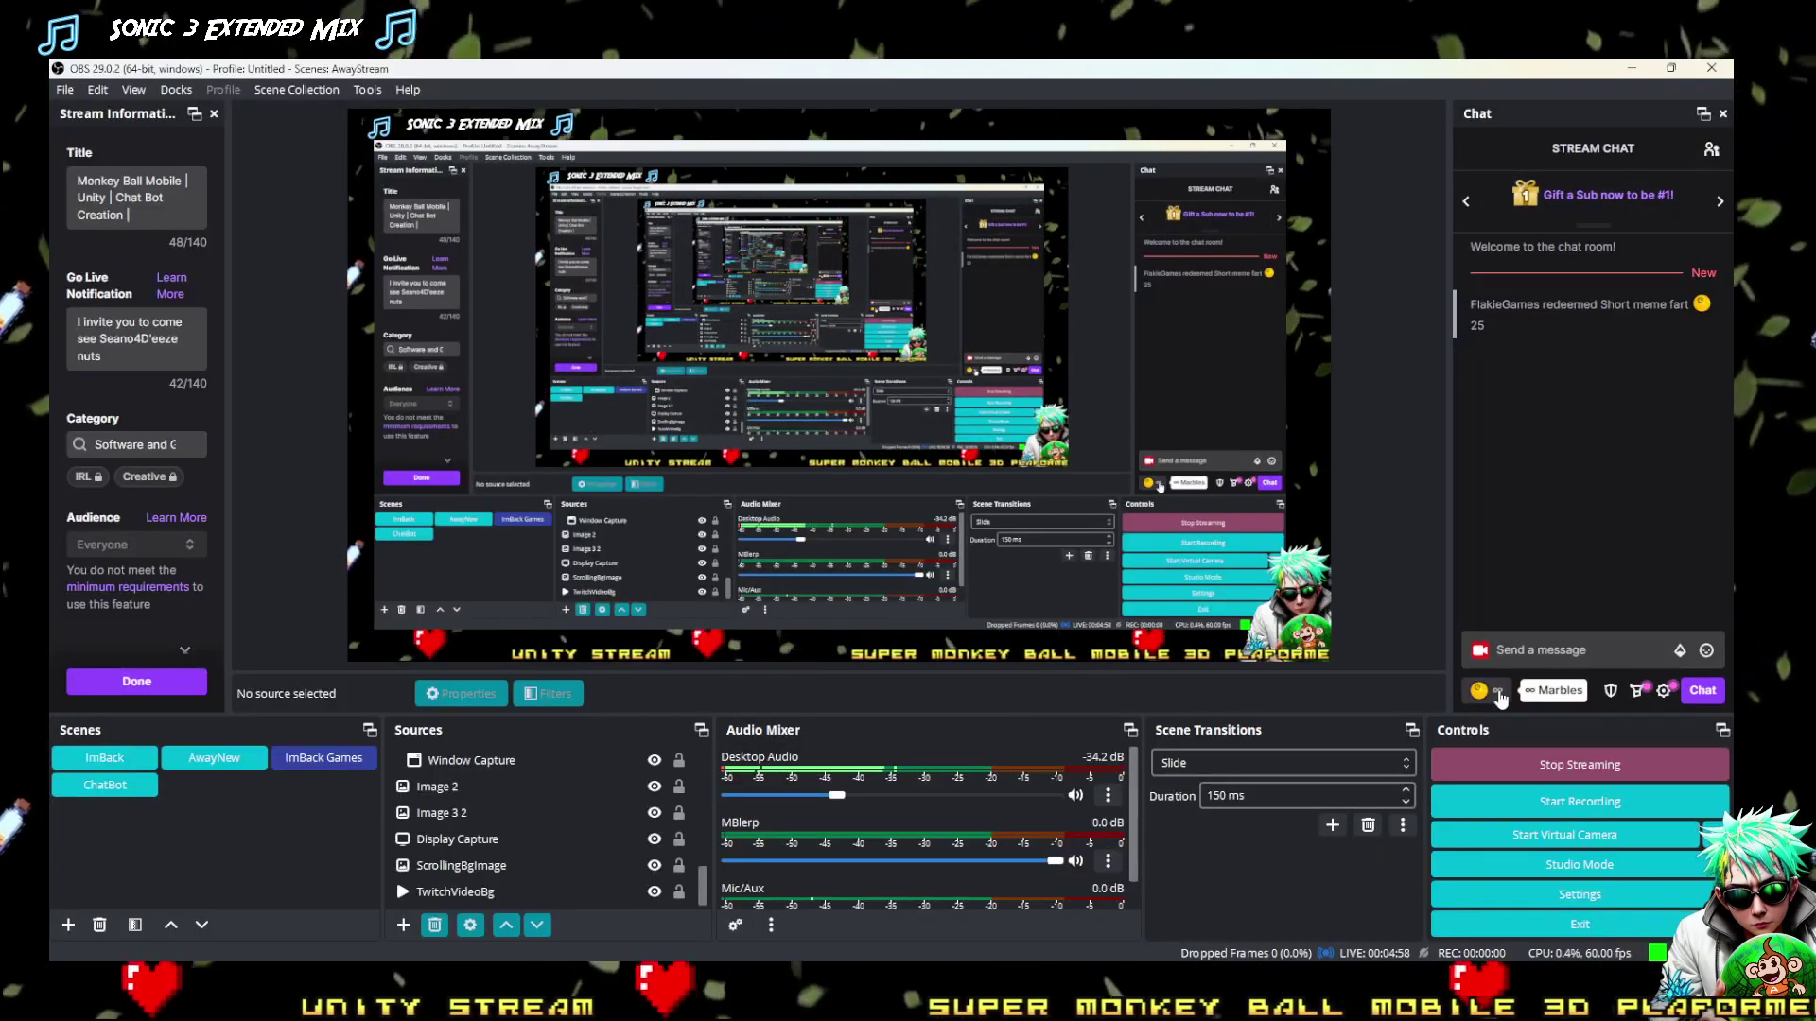
Redeem the 'Short meme fart' channel-points reward, then minimise OBS to show the Unity manual
{"action": "left_click", "coordinate": [1477, 690]}
{"action": "left_click", "coordinate": [1601, 494]}
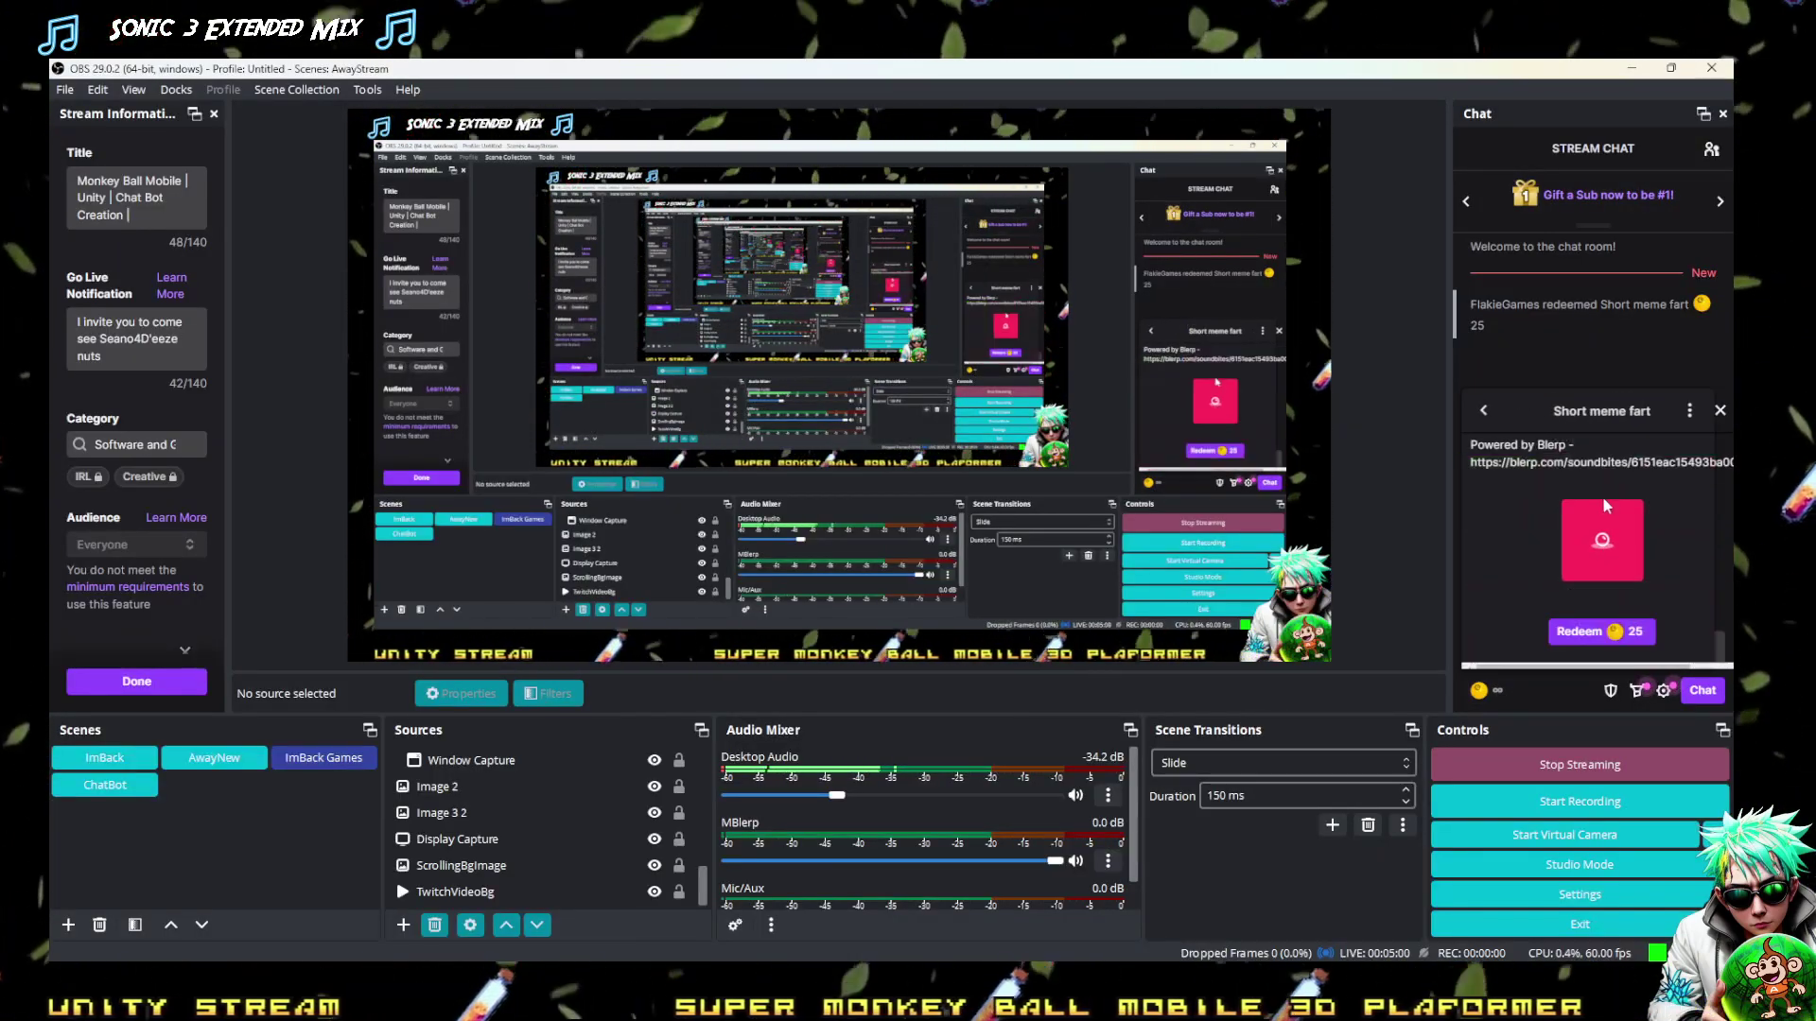
{"action": "left_click", "coordinate": [1600, 631]}
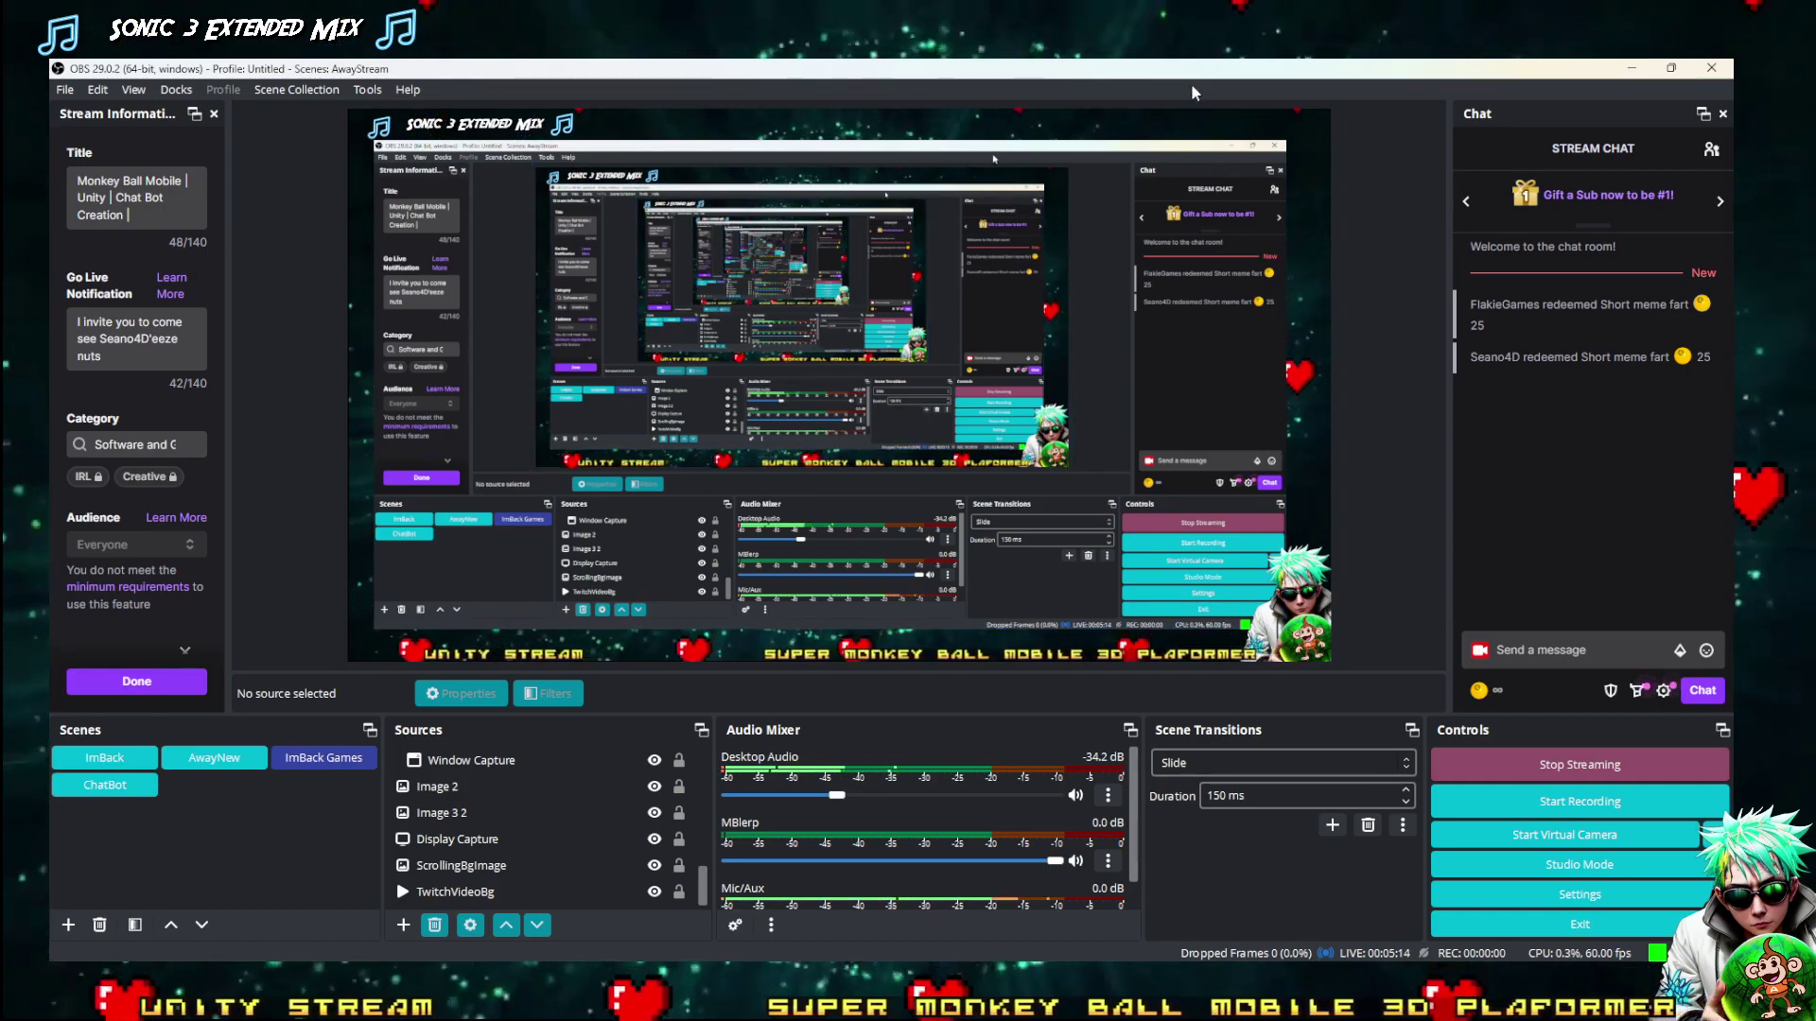
{"action": "left_click", "coordinate": [1619, 76]}
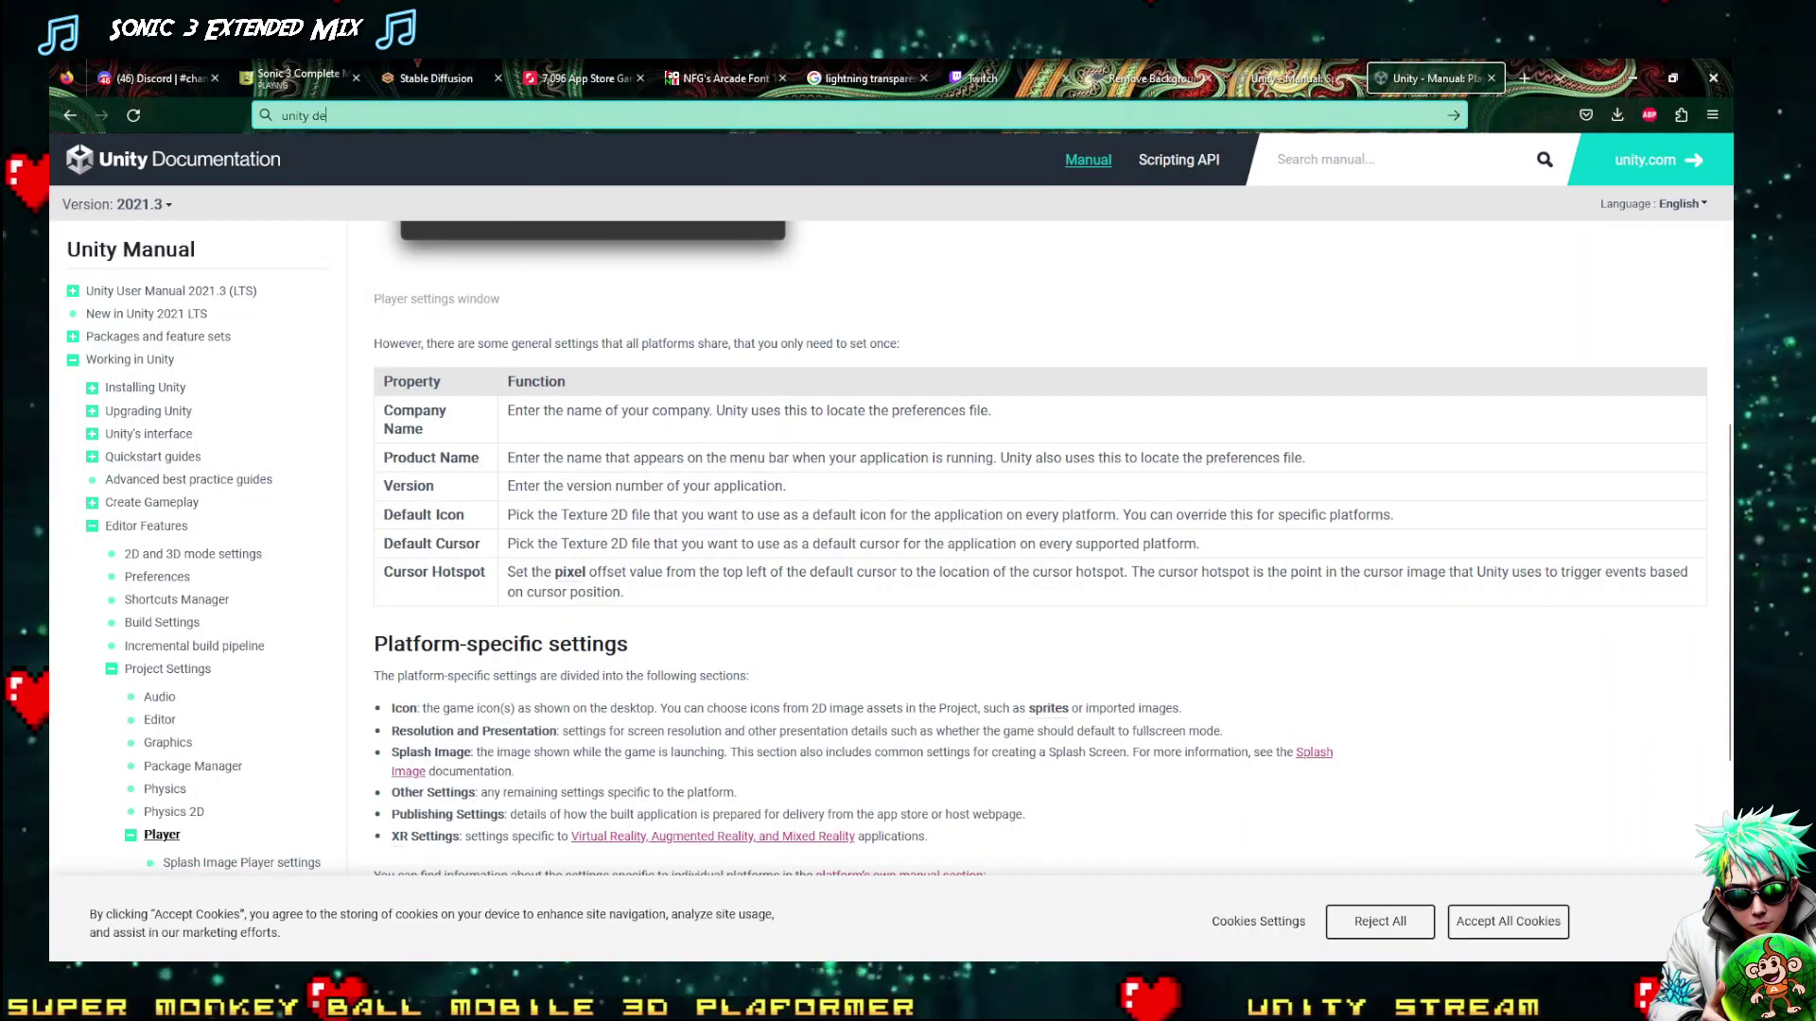
{"action": "key", "text": "alt+Tab"}
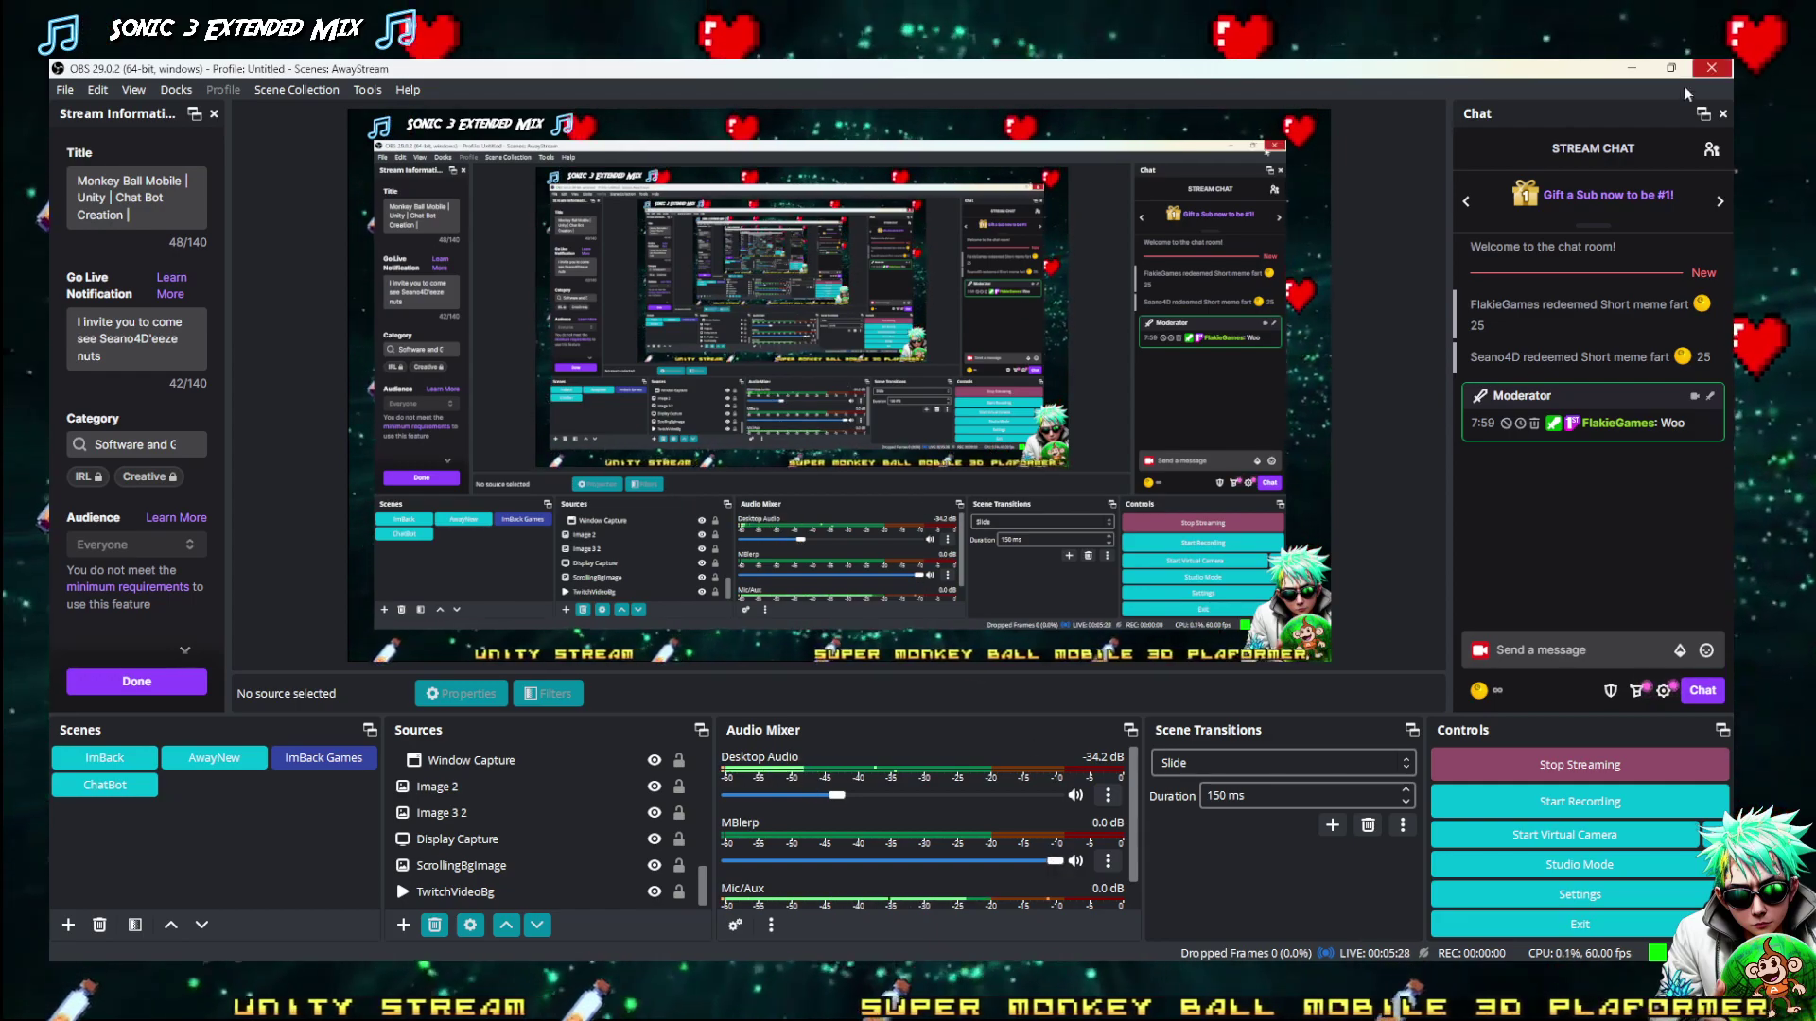
{"action": "left_click", "coordinate": [1632, 70]}
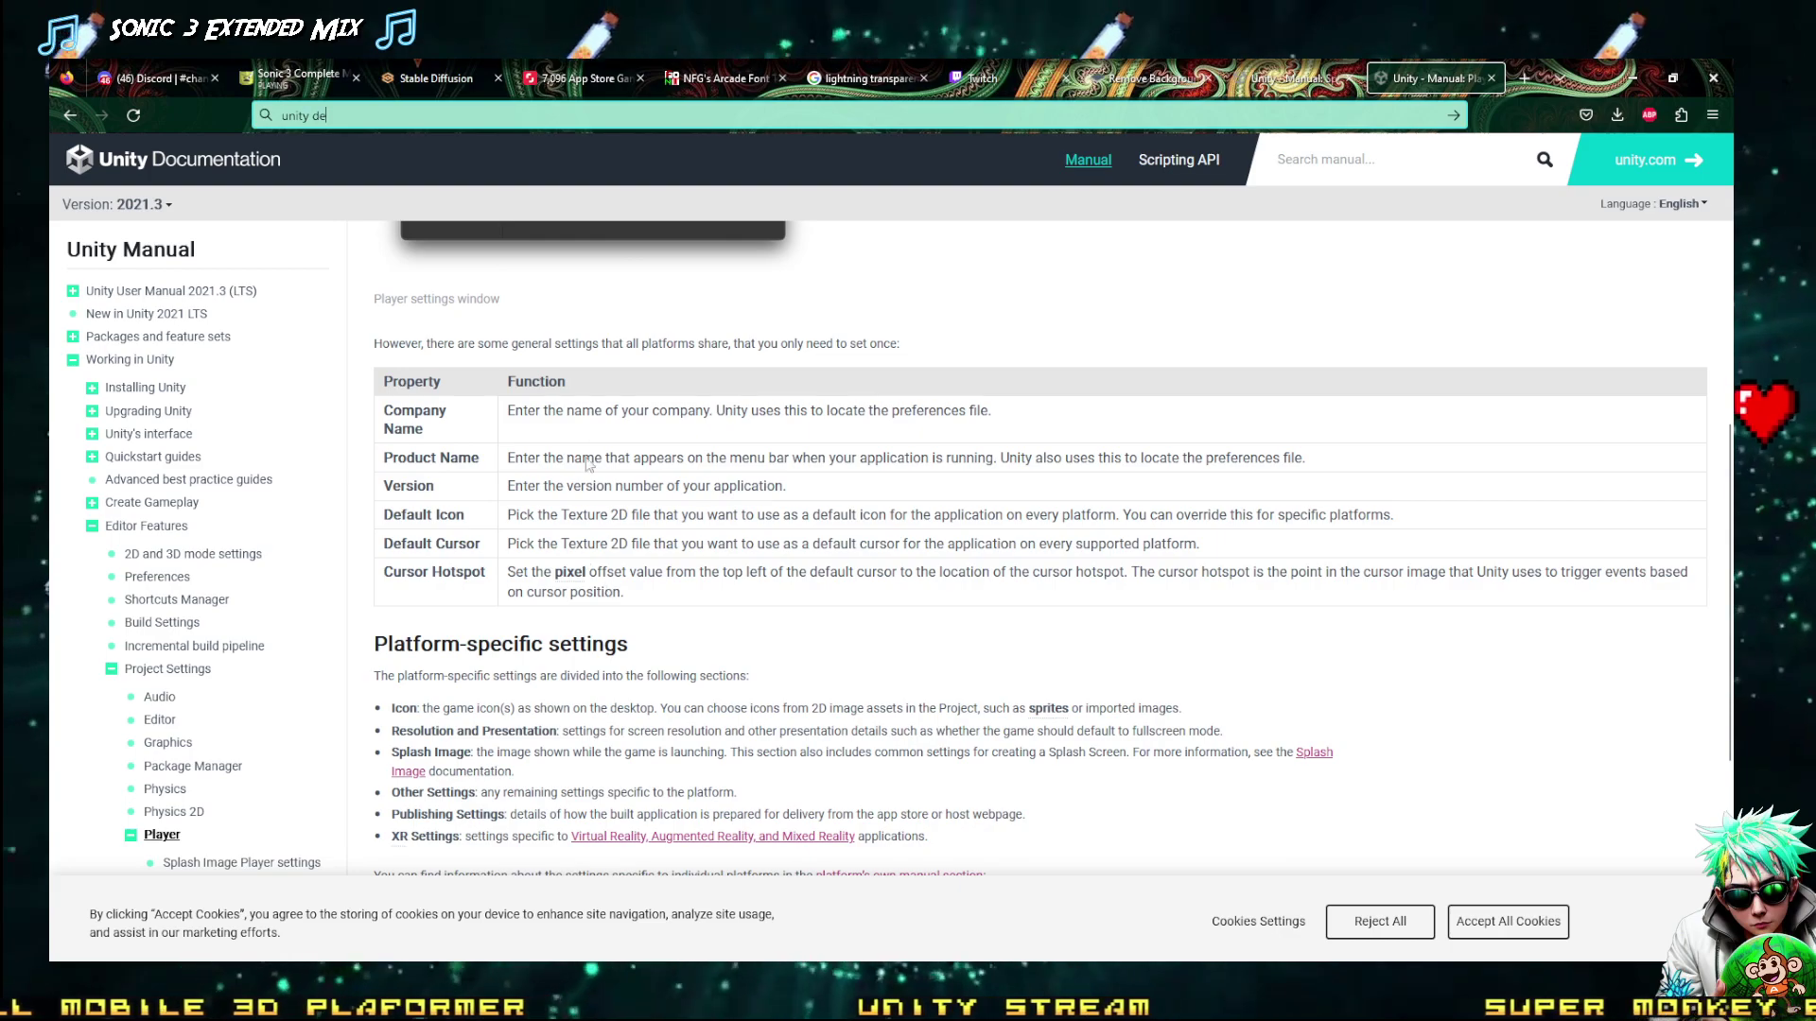
Search for 'unity default icon size?', then bring AppLogo1contrast.png in paint.net to the front
{"action": "scroll", "coordinate": [687, 482], "scroll_direction": "down", "scroll_amount": 5}
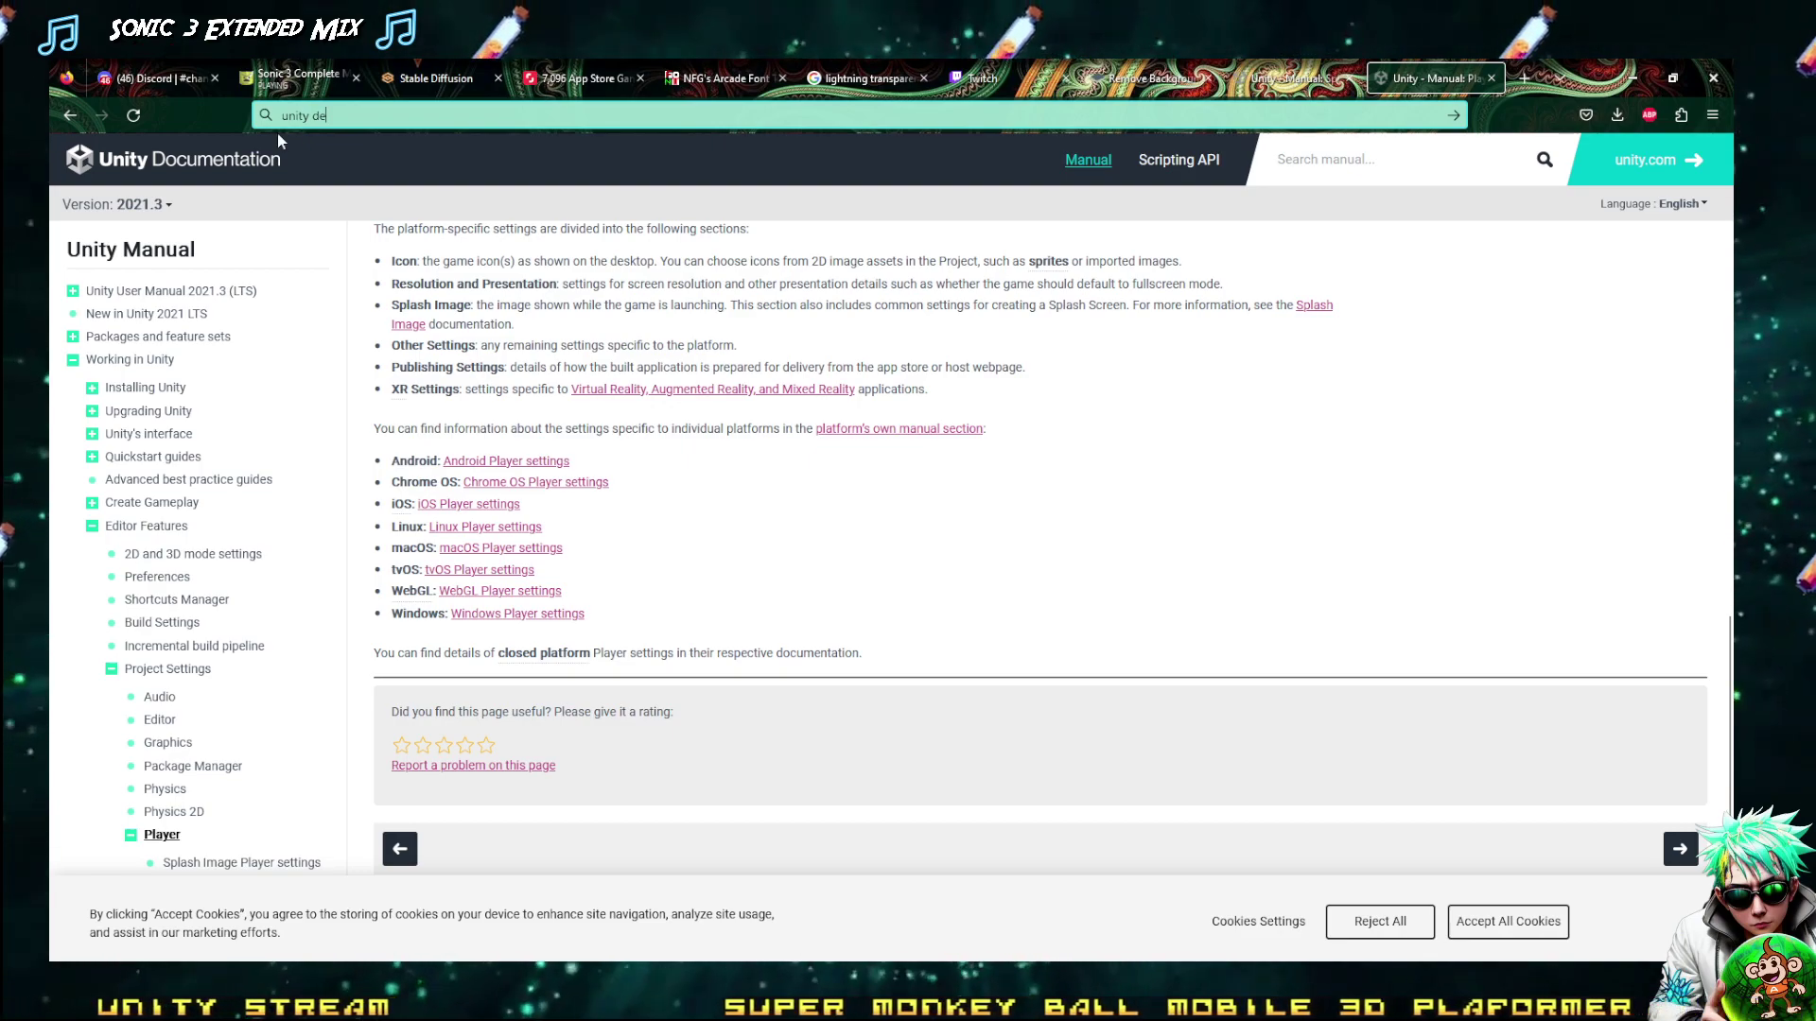
{"action": "type", "text": "fault"}
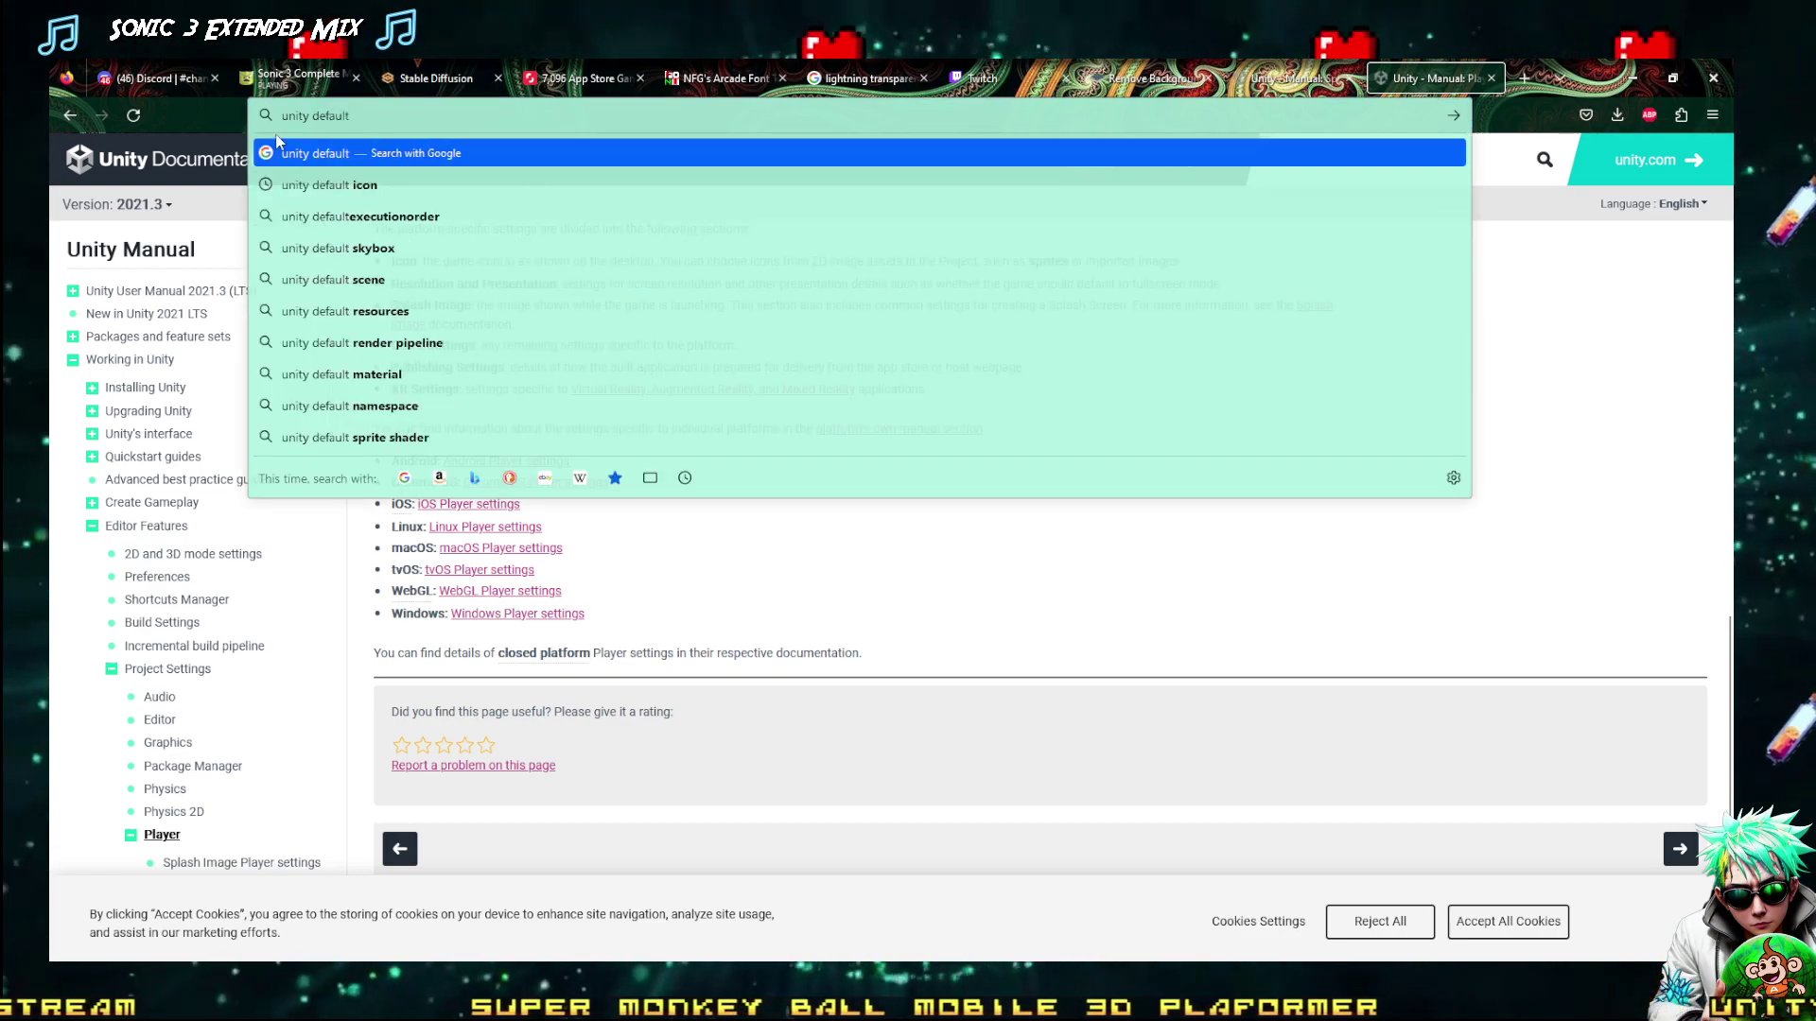
{"action": "type", "text": " icon siz"}
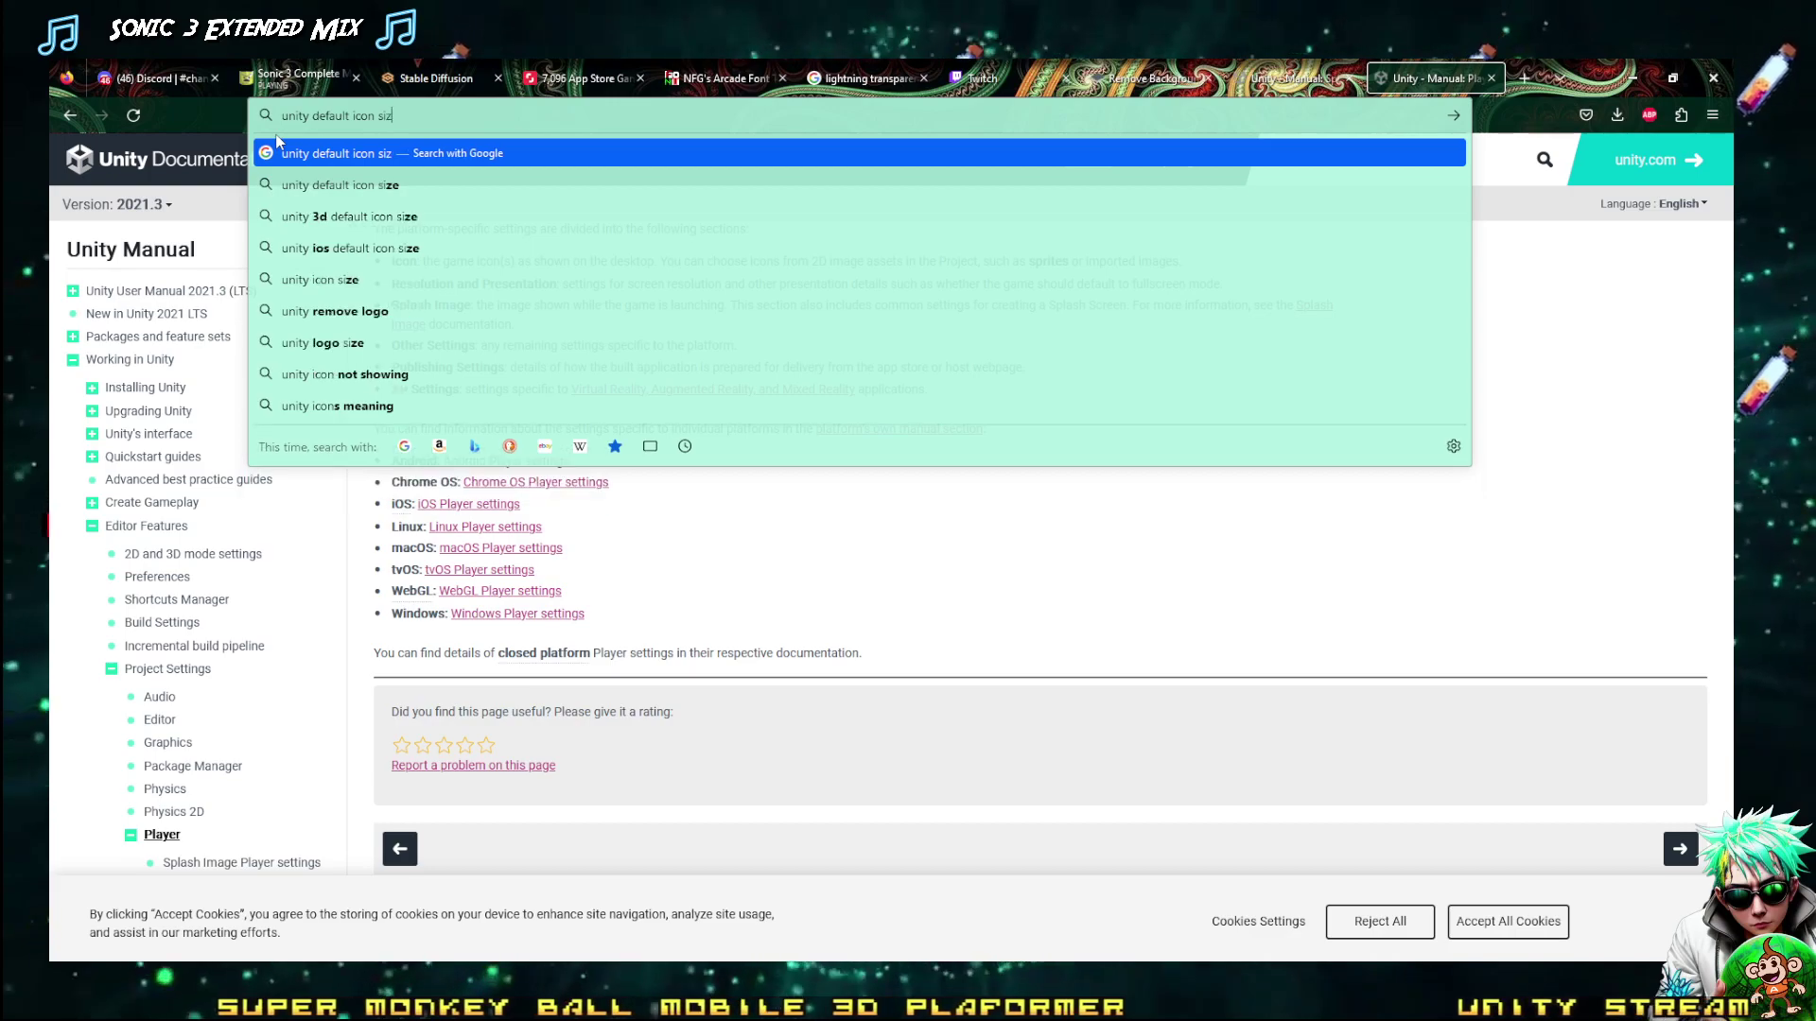
{"action": "type", "text": "e?"}
{"action": "key", "text": "Return"}
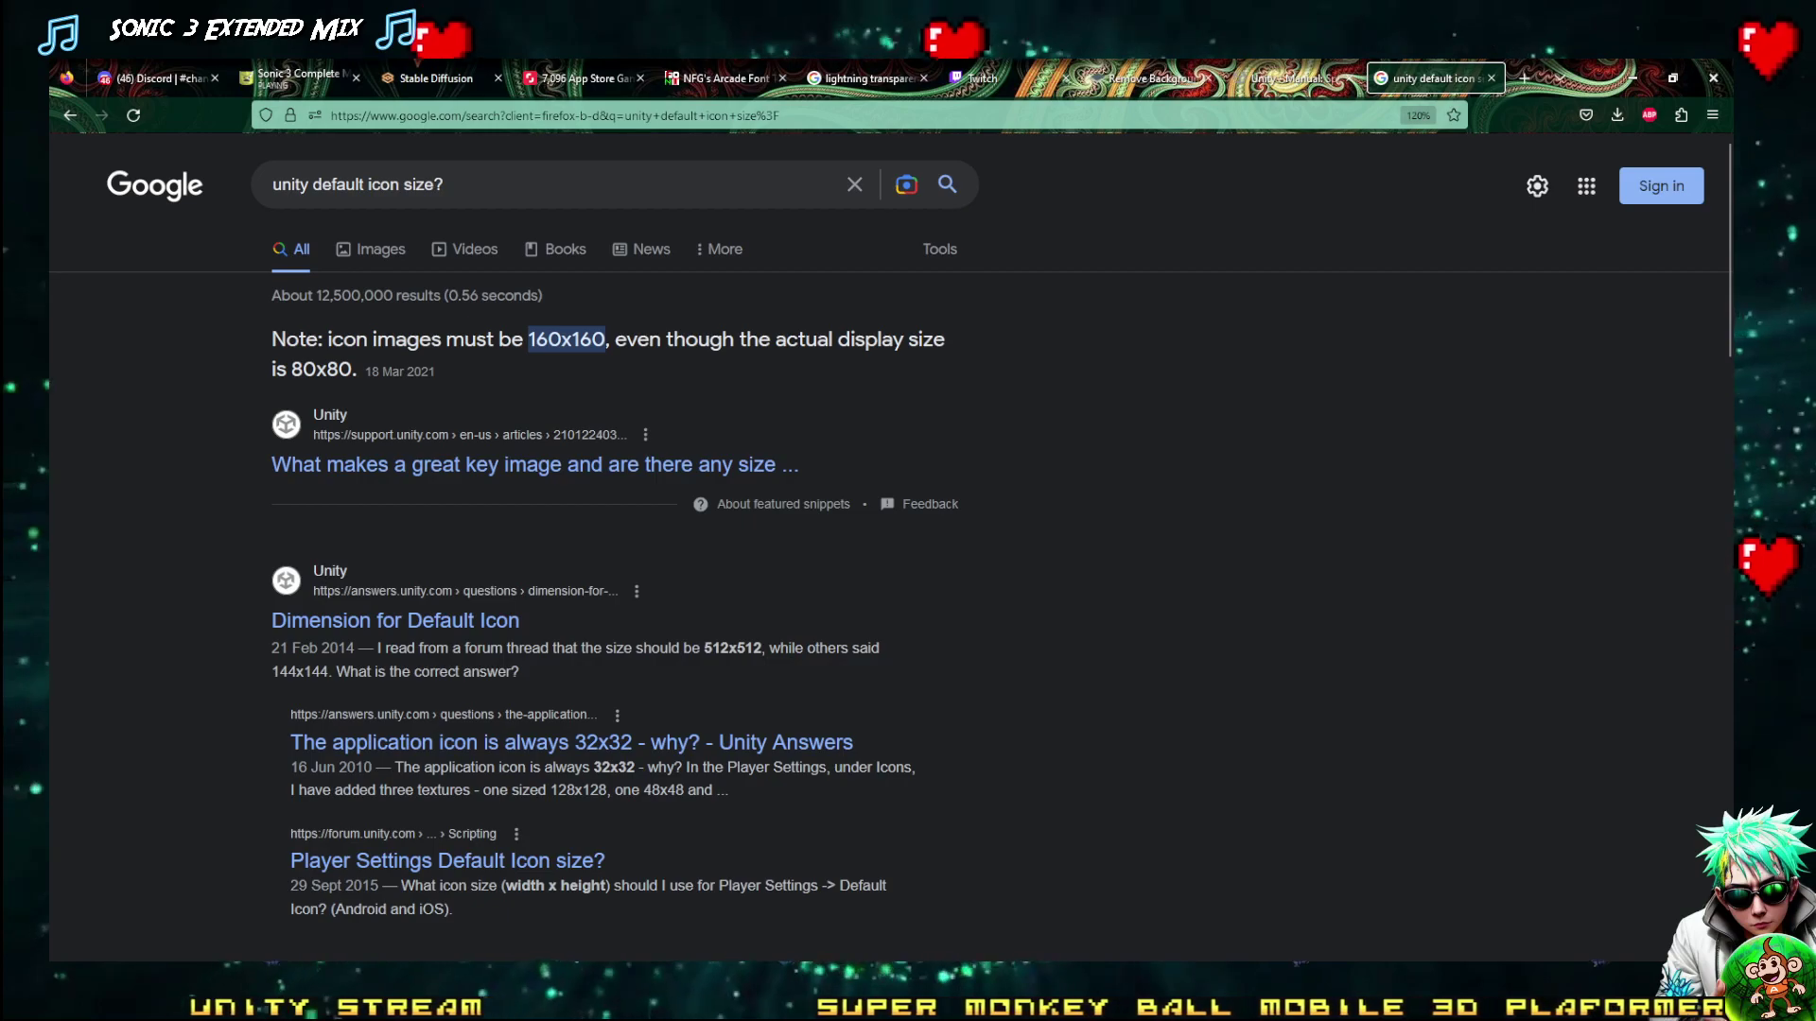
{"action": "mouse_move", "coordinate": [309, 960]}
{"action": "left_click", "coordinate": [386, 916]}
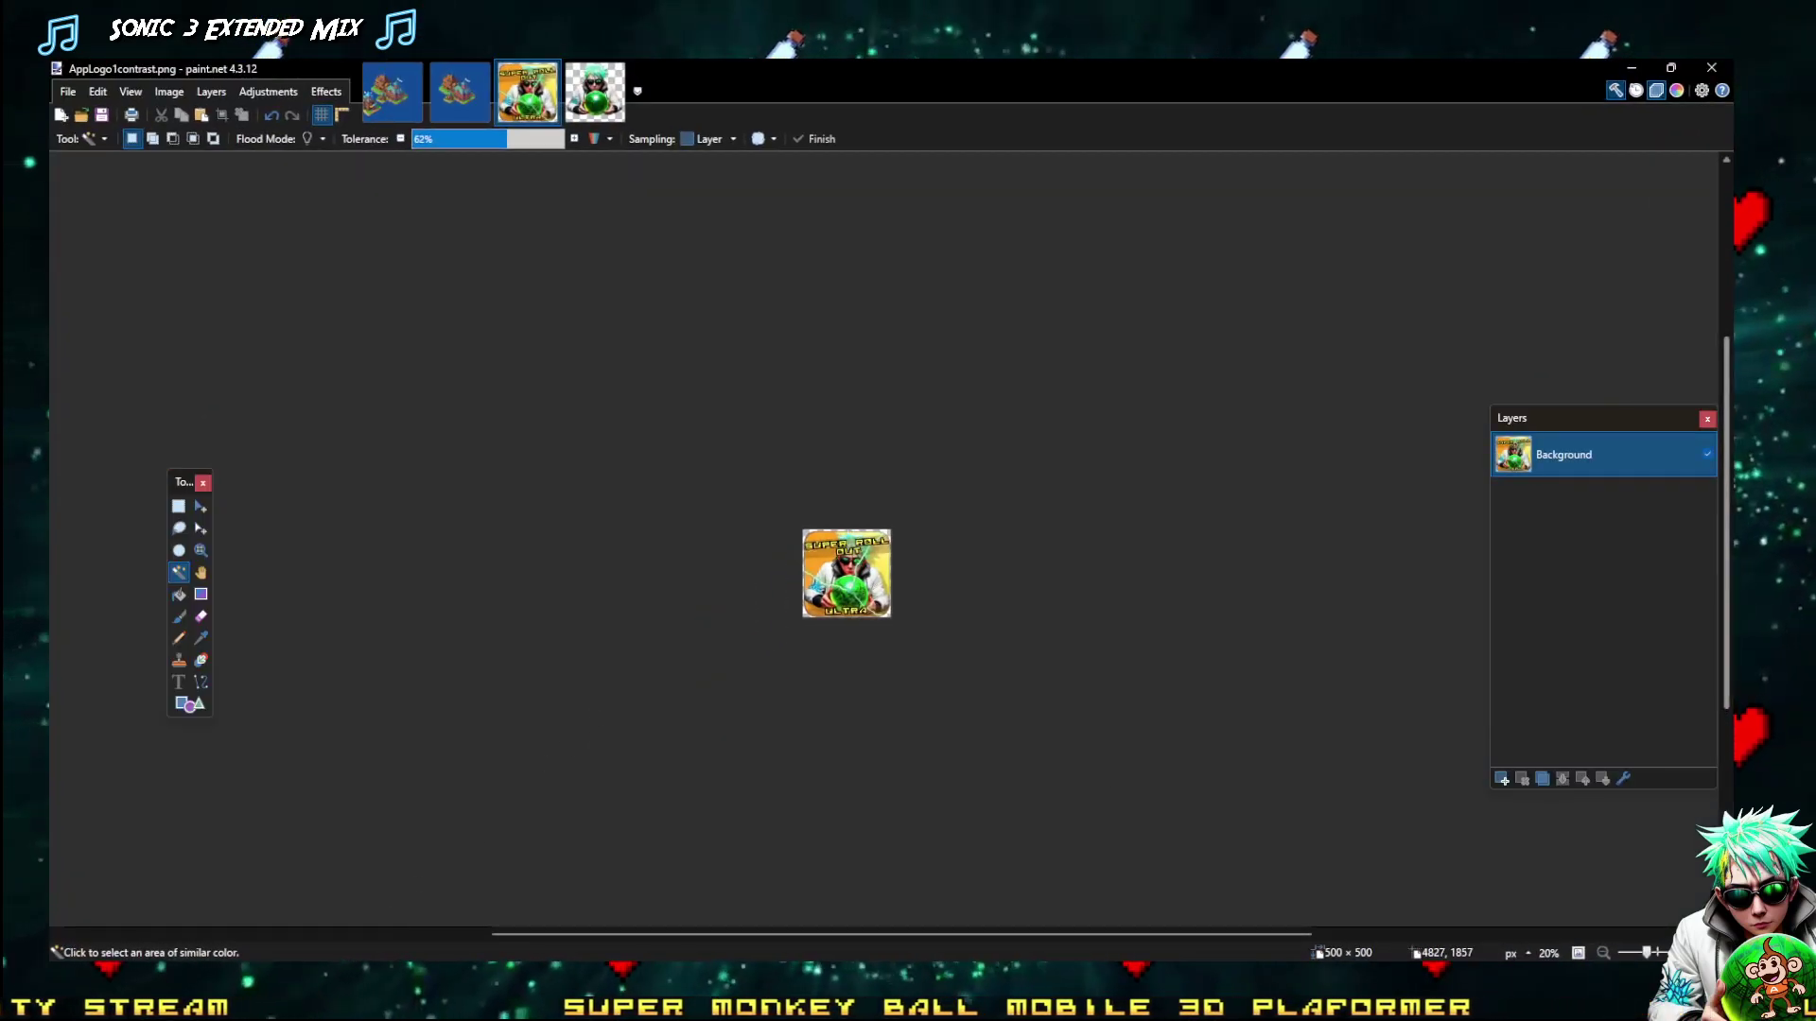
Zoom AppLogo1contrast.png to 100%, glance at Firefox and Unity, then return to the image
{"action": "key", "text": "ctrl+0"}
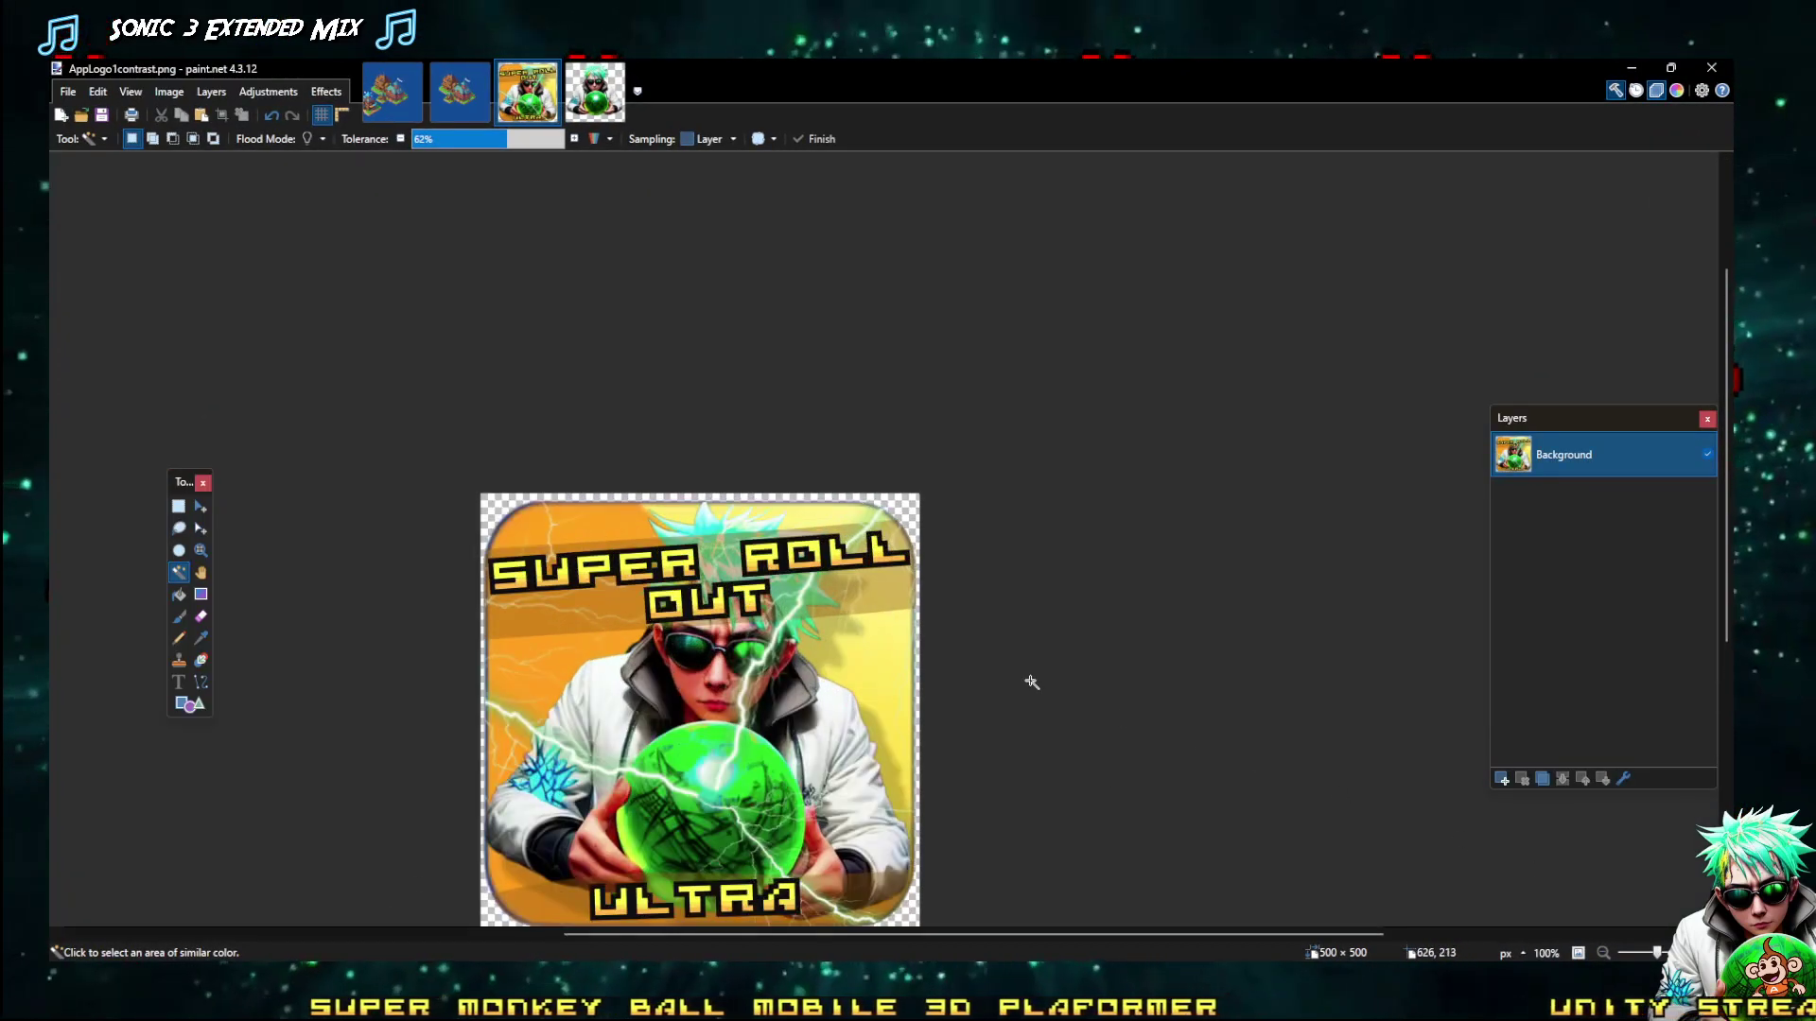
{"action": "left_click", "coordinate": [1626, 65]}
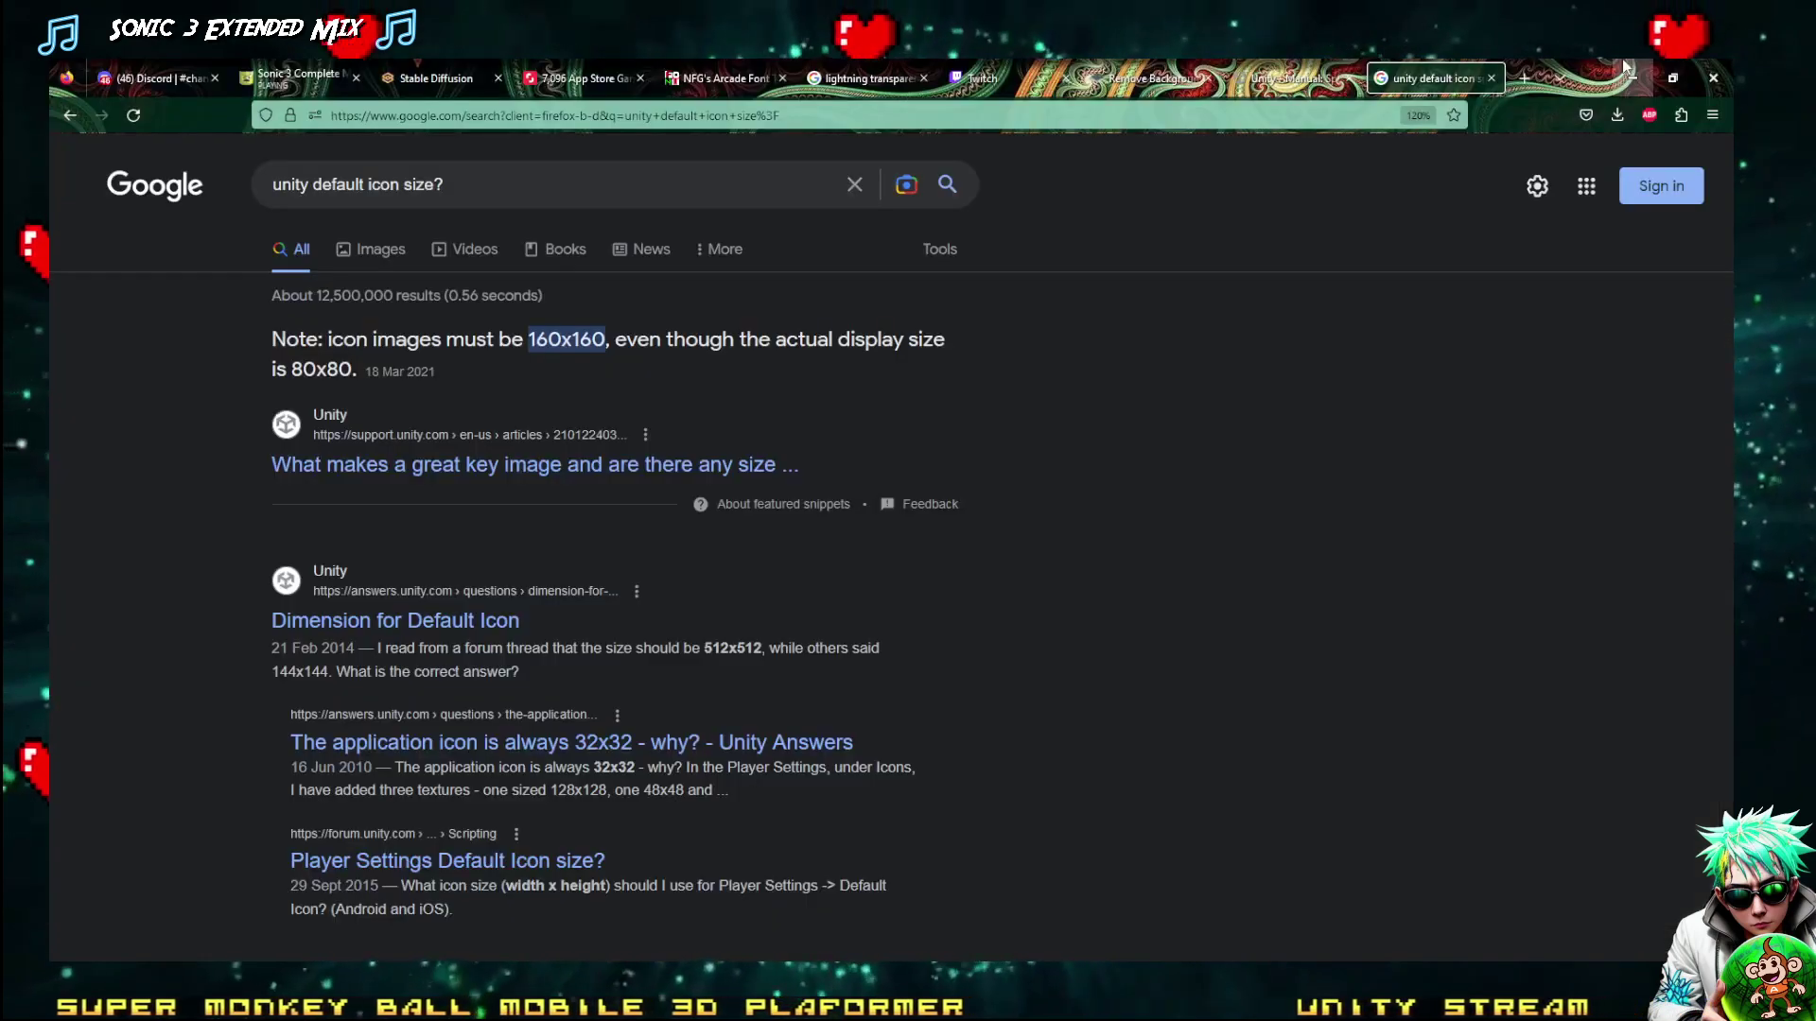
{"action": "left_click", "coordinate": [342, 974]}
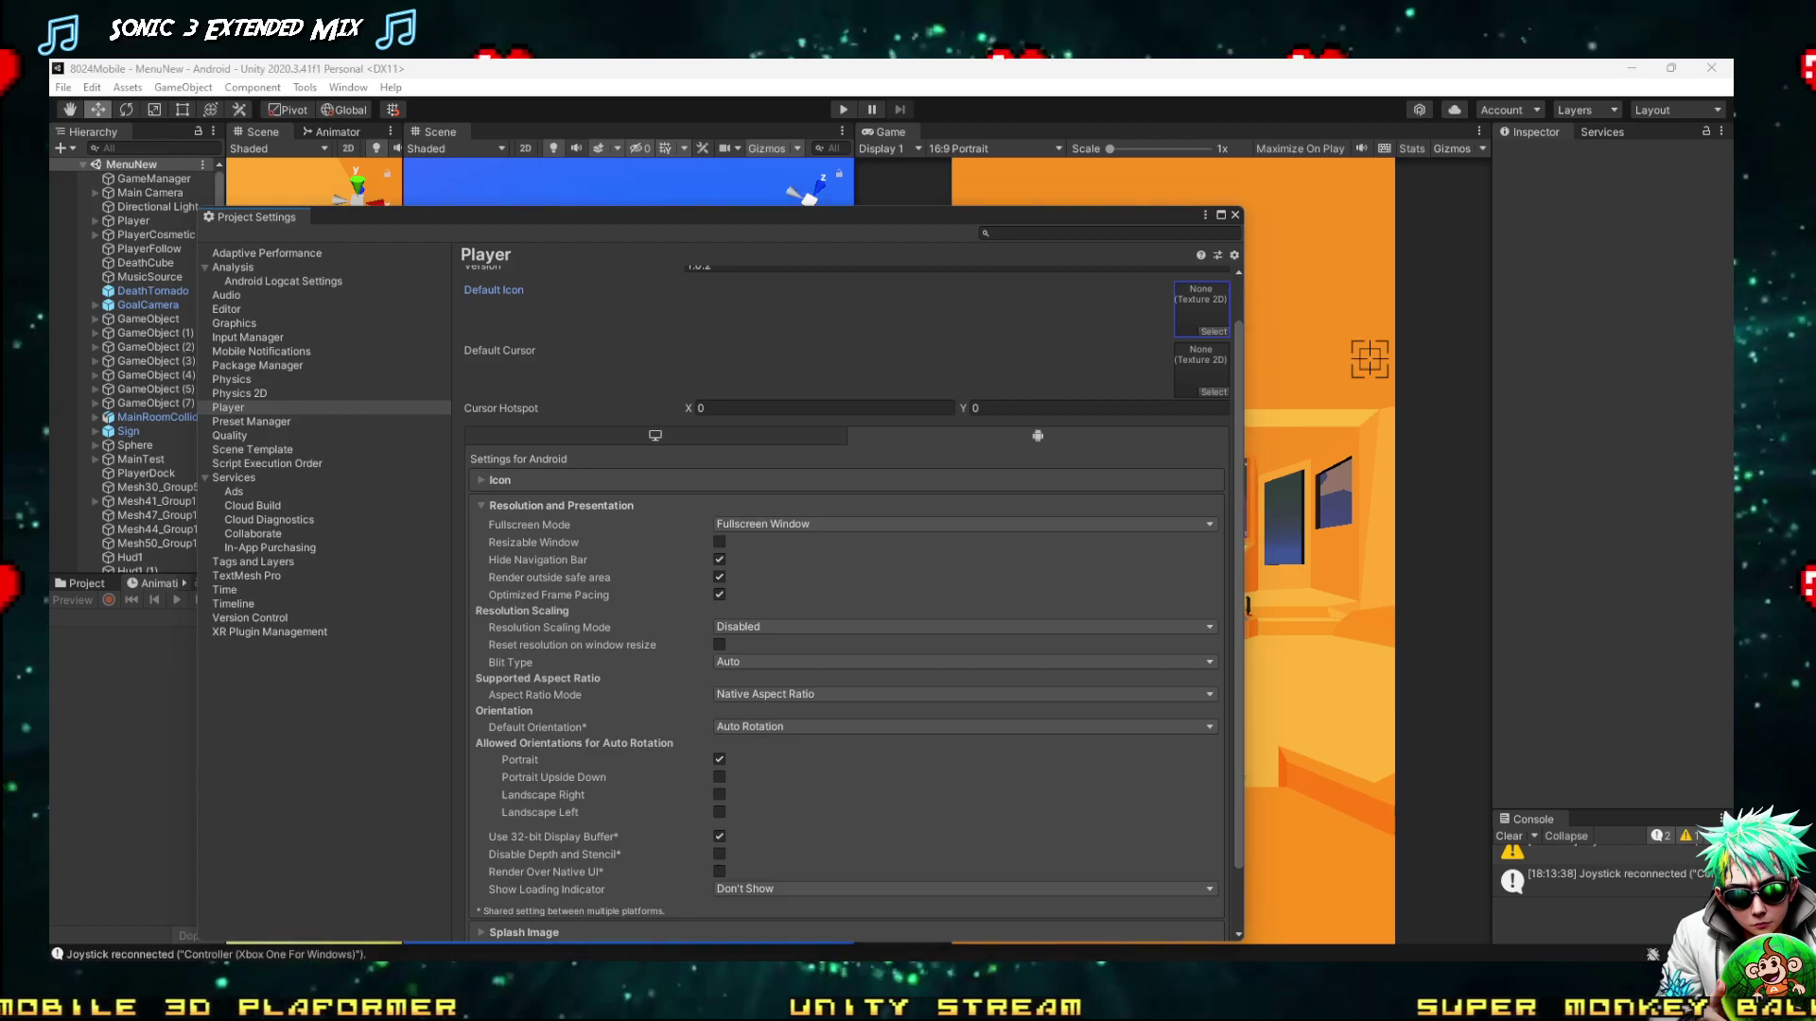
{"action": "left_click", "coordinate": [337, 887]}
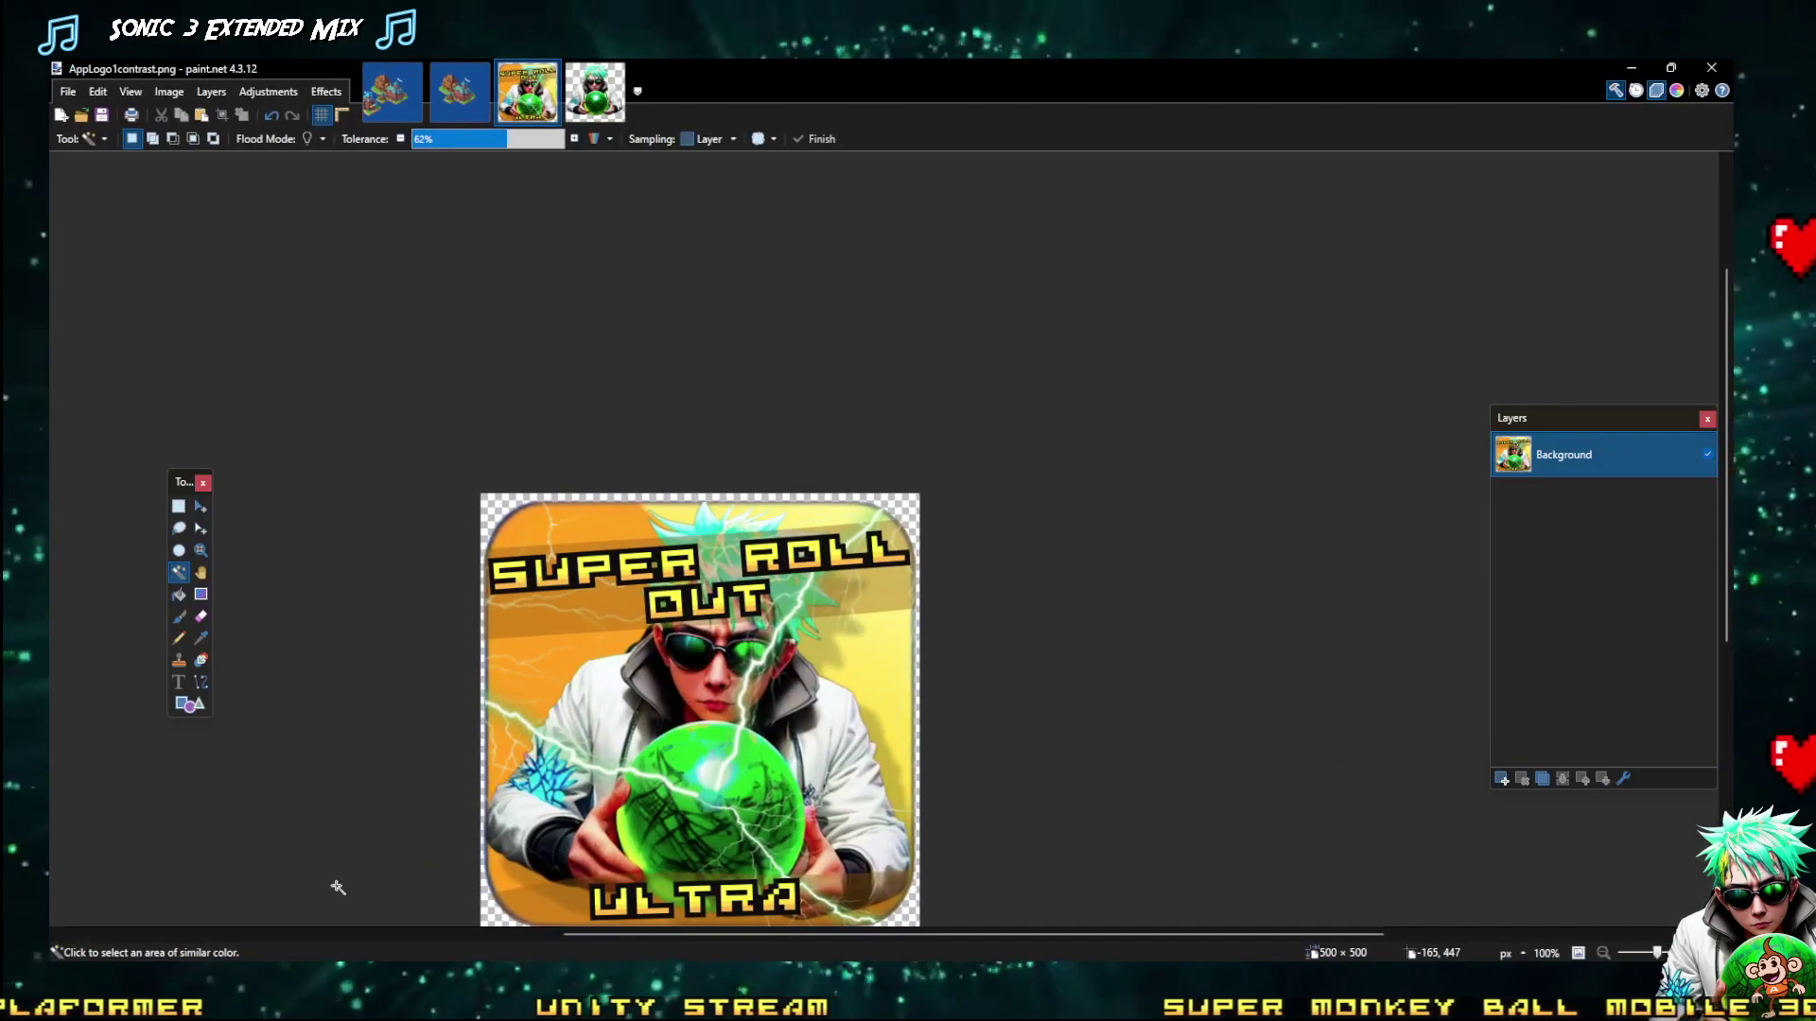
Magic-wand the transparent corners and erase them, then undo the erase and deselect
{"action": "key", "text": "ctrl+a"}
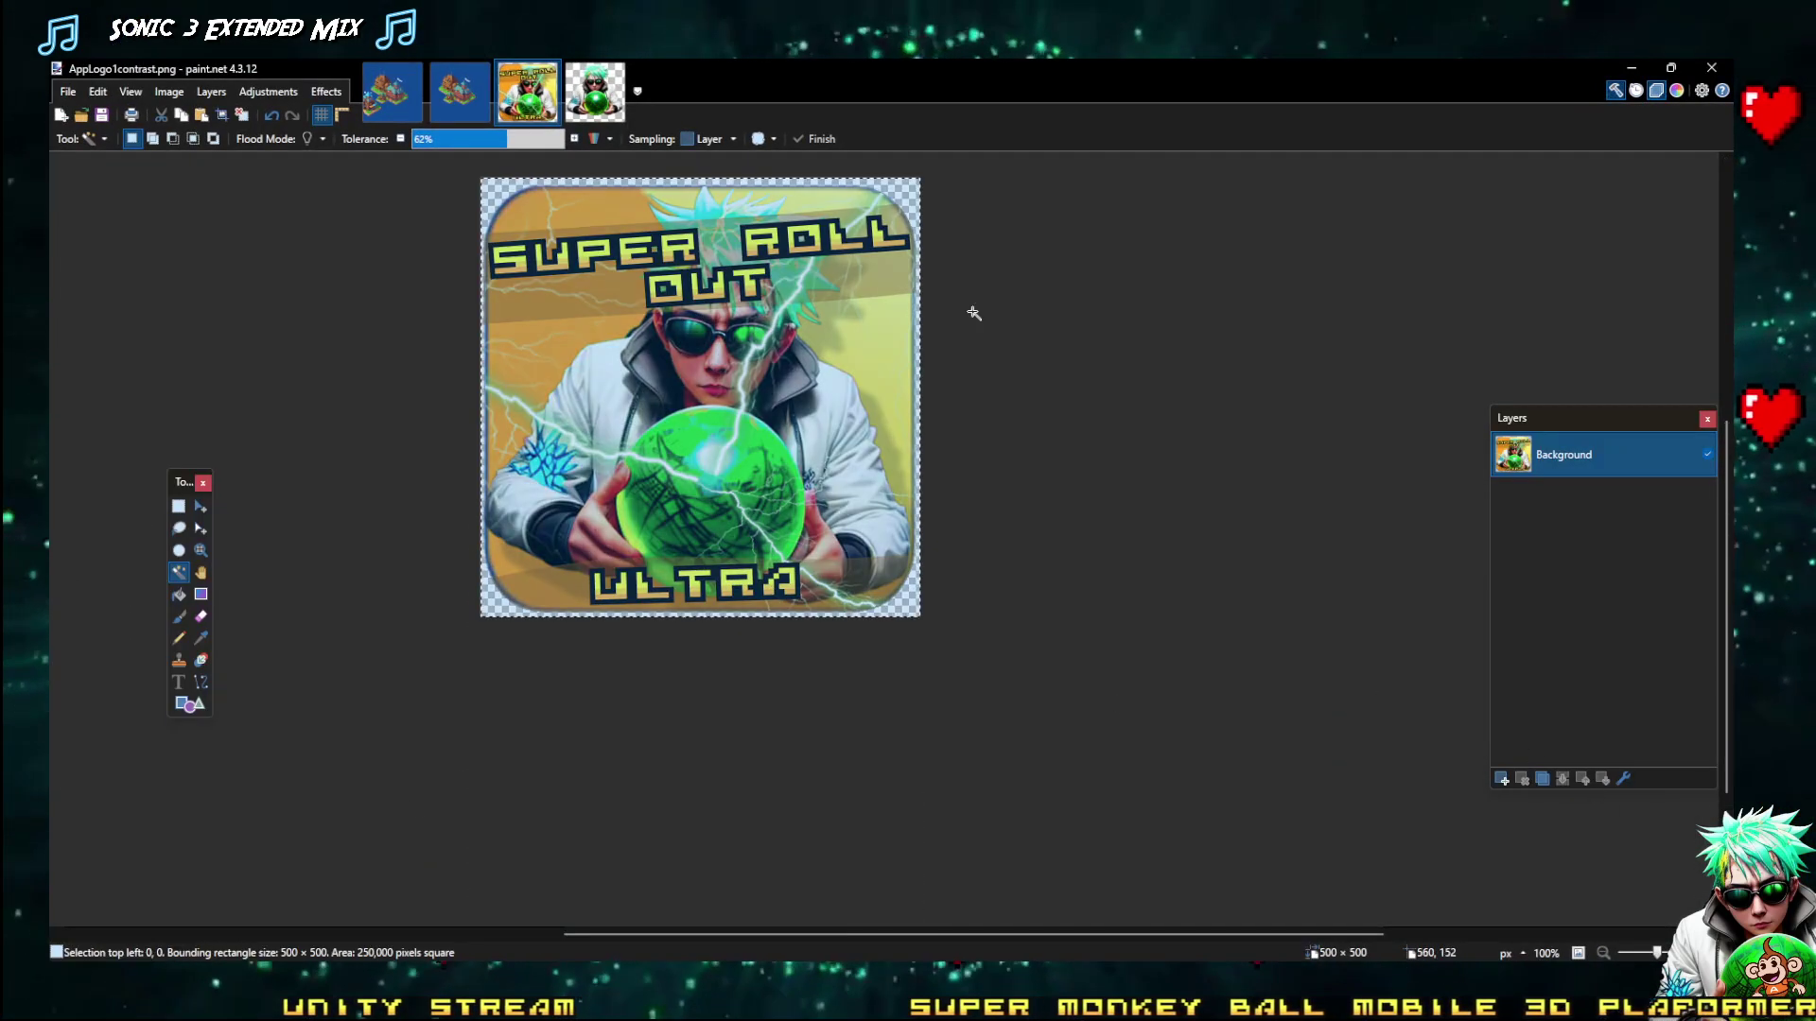
{"action": "left_click", "coordinate": [169, 91]}
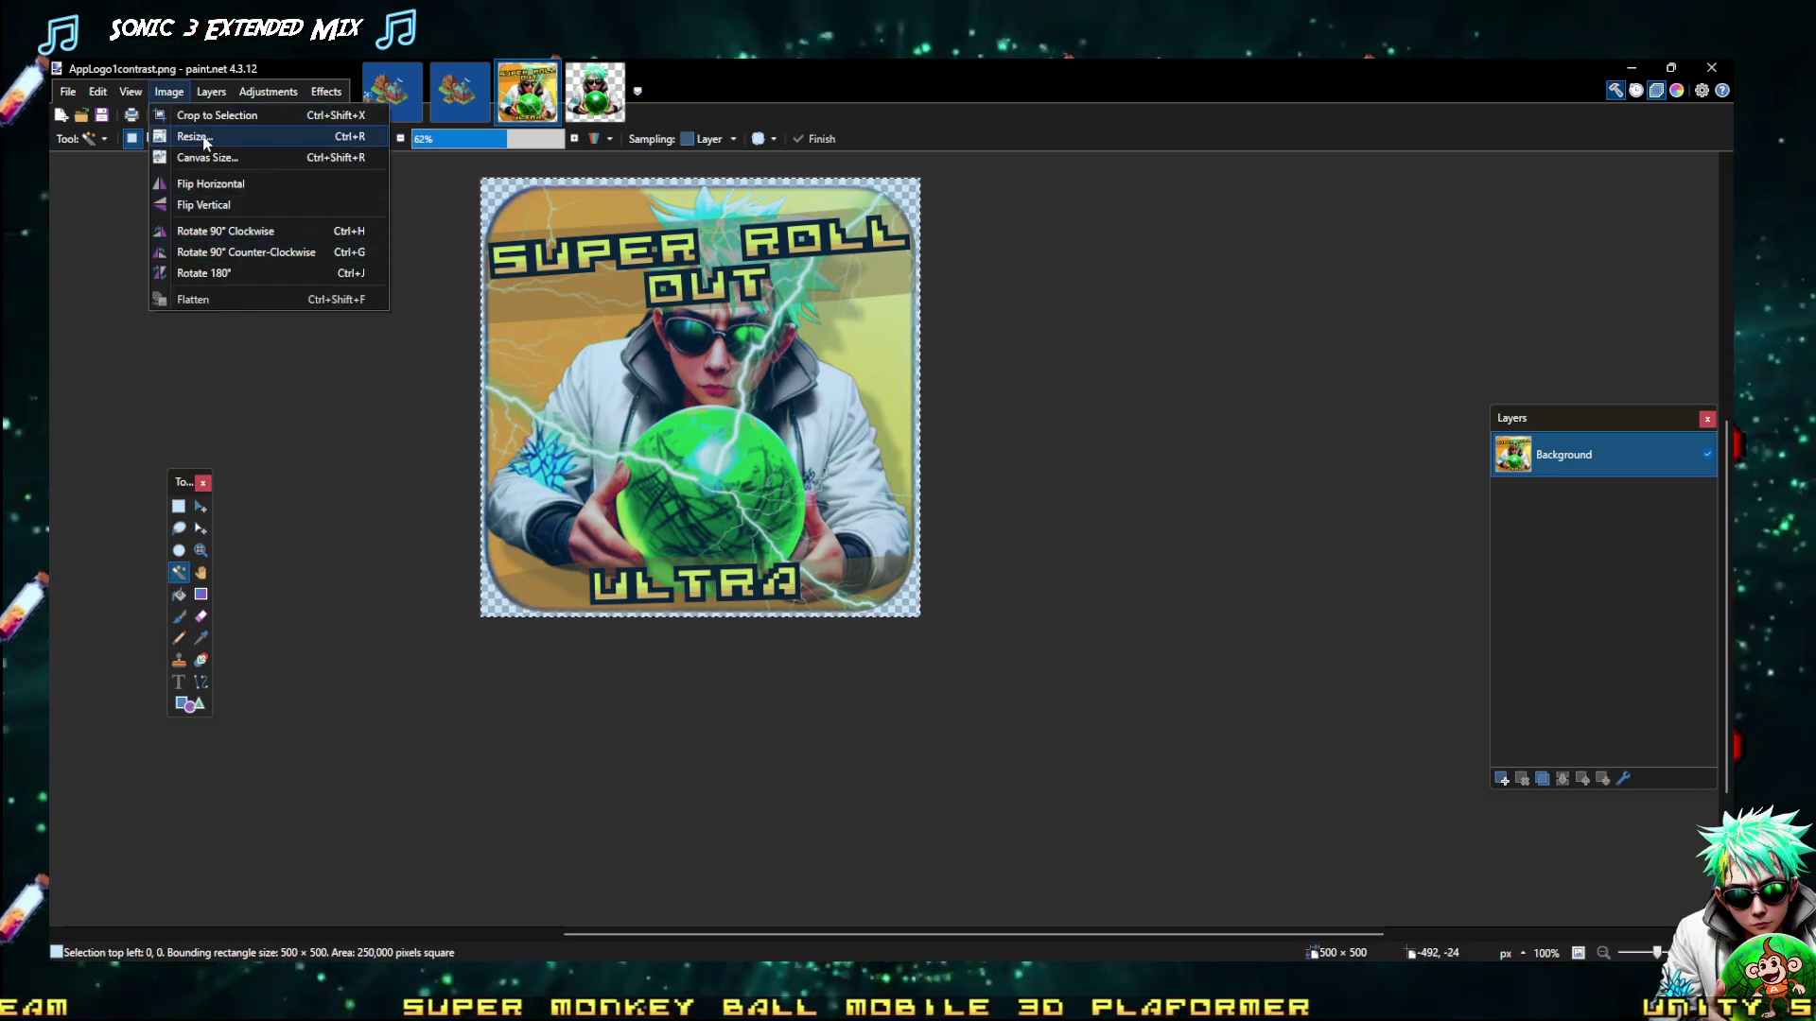
{"action": "left_click", "coordinate": [149, 461]}
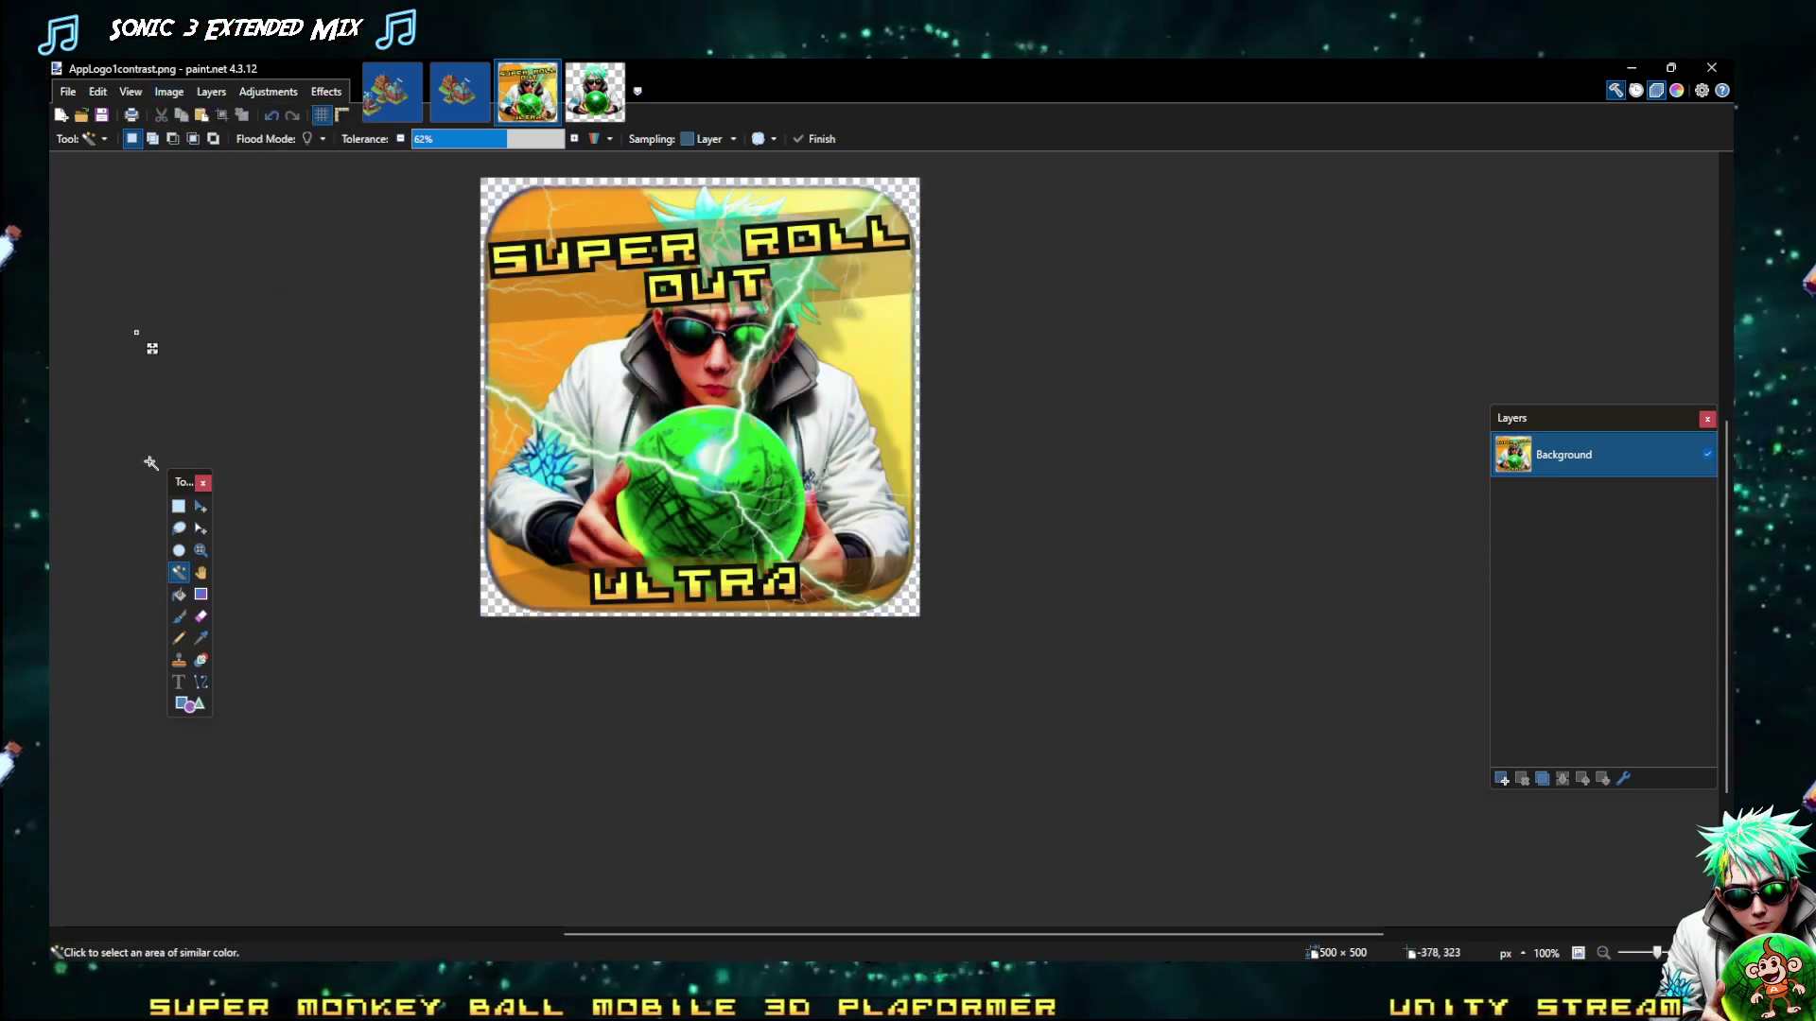
{"action": "left_click", "coordinate": [495, 195]}
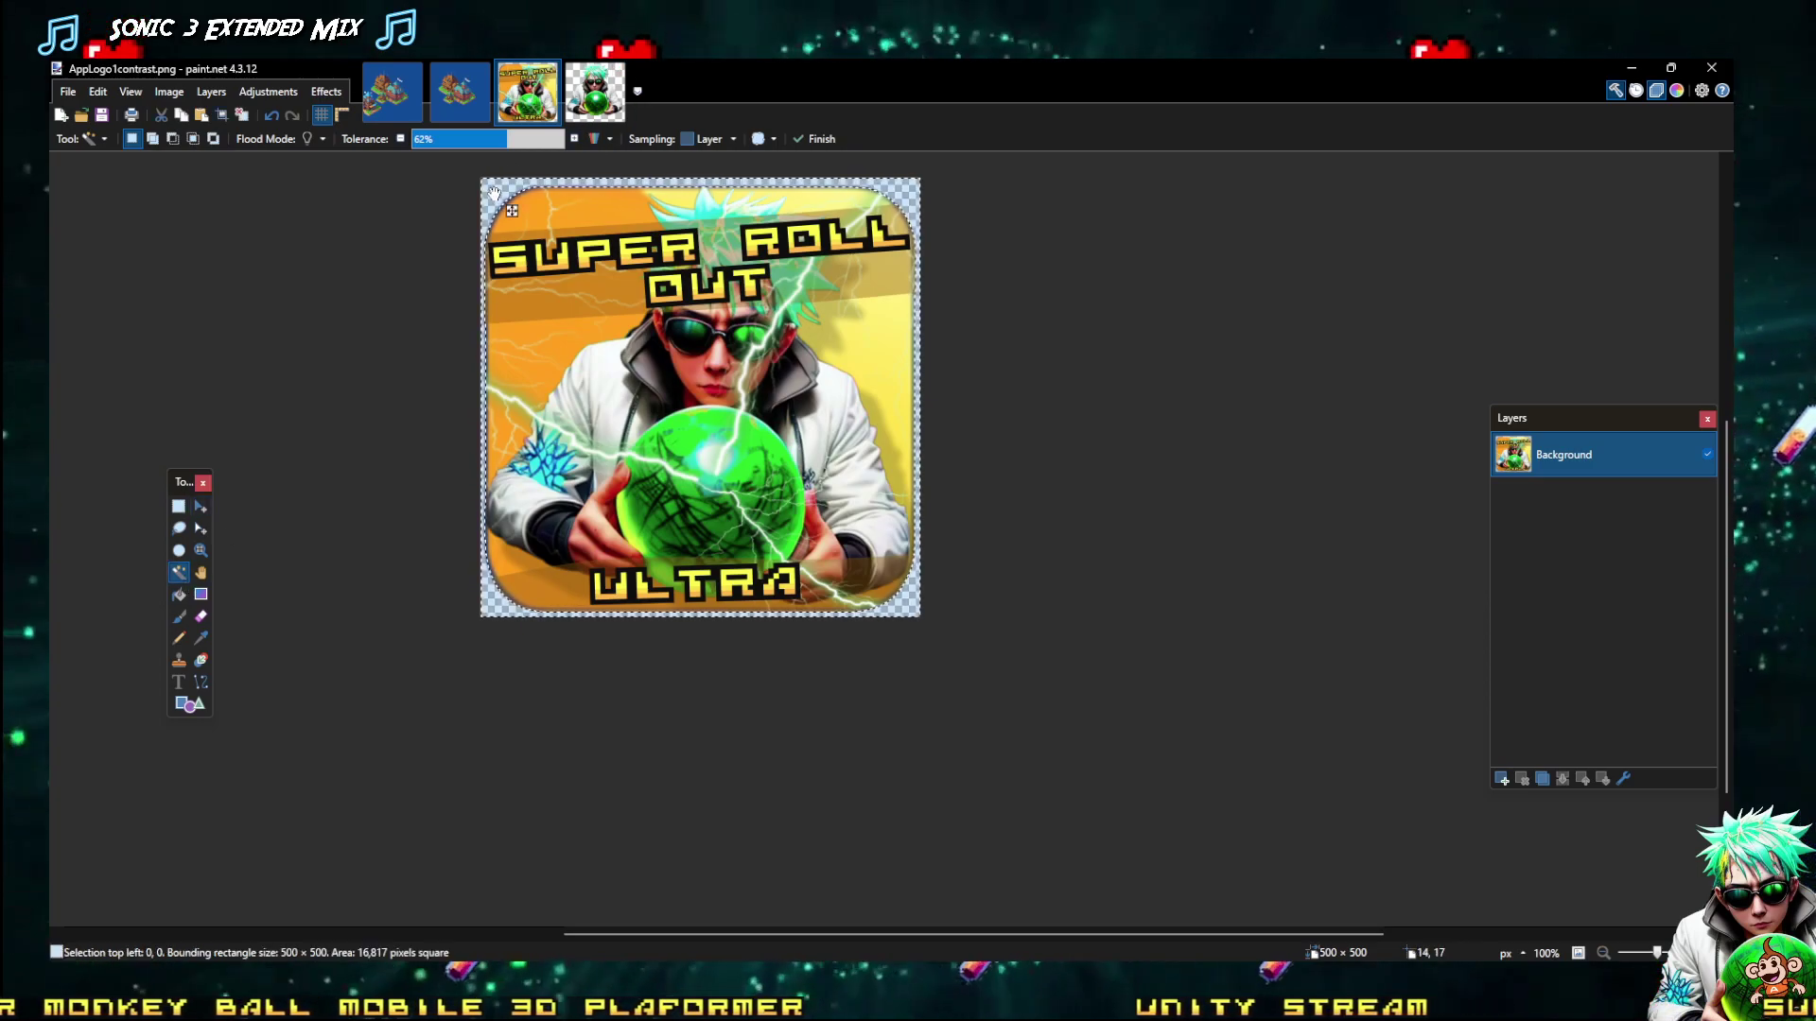
{"action": "key", "text": "ctrl+i"}
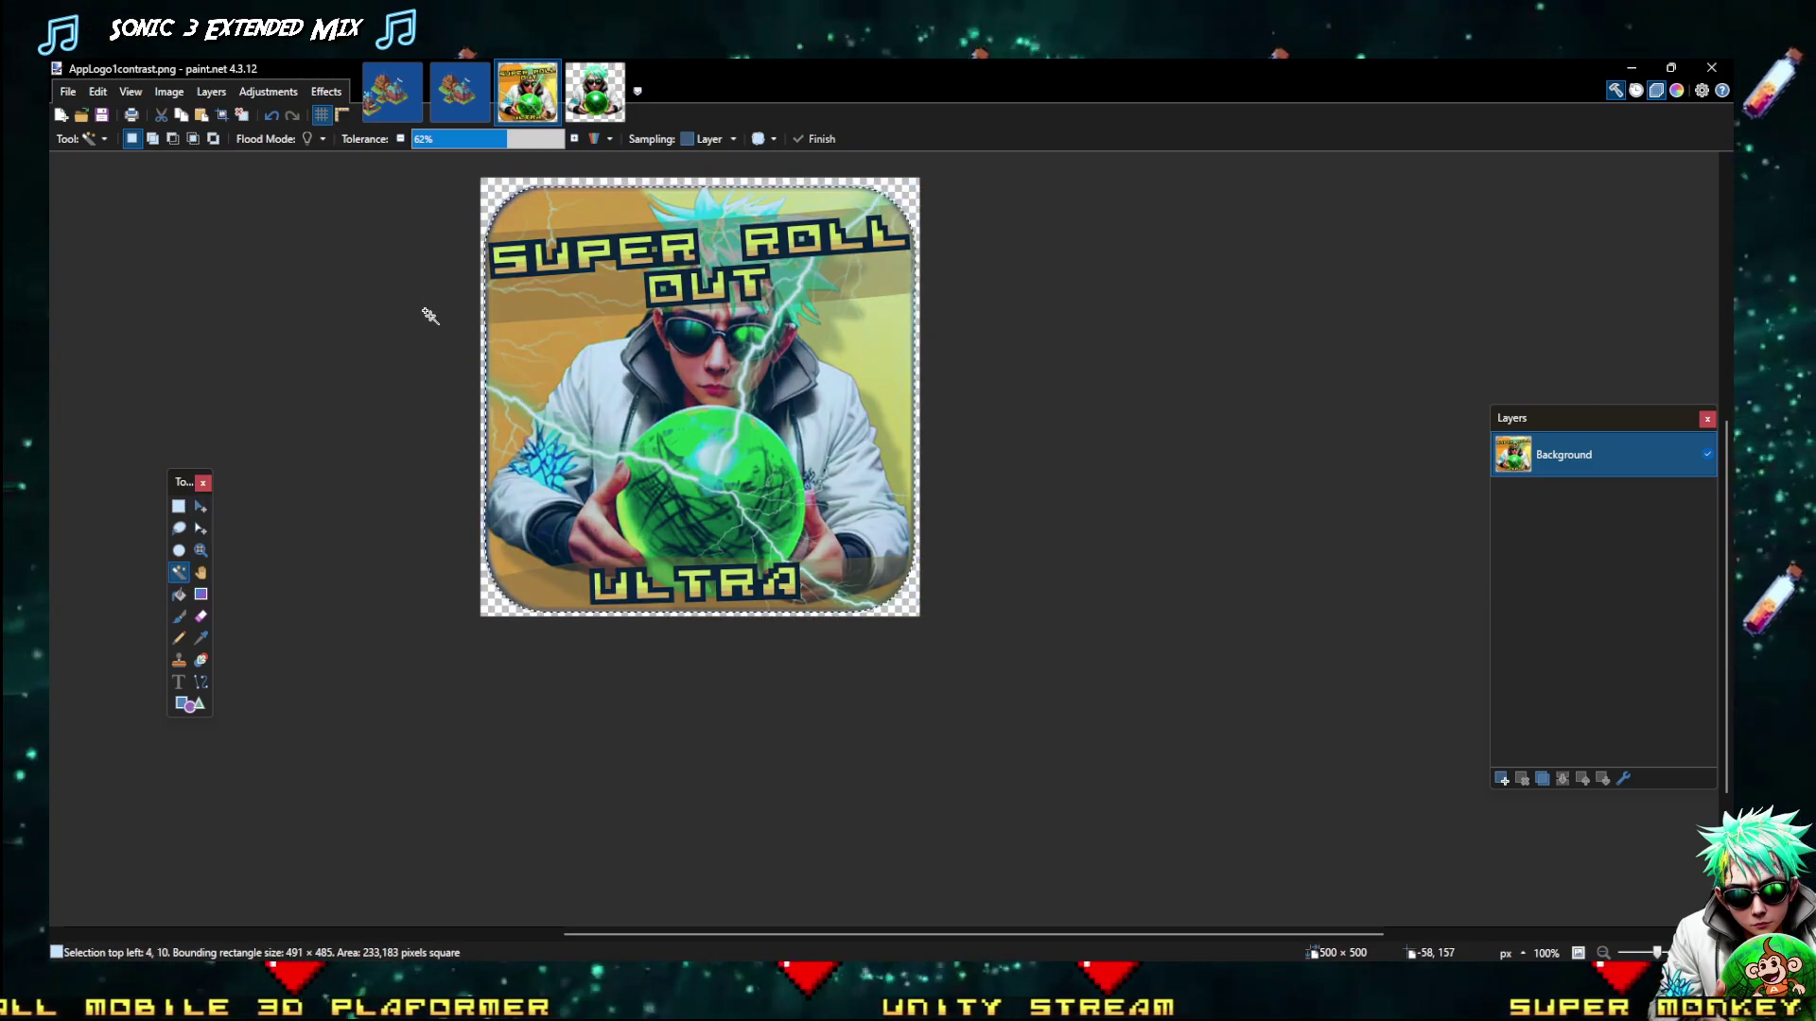
{"action": "key", "text": "ctrl+i"}
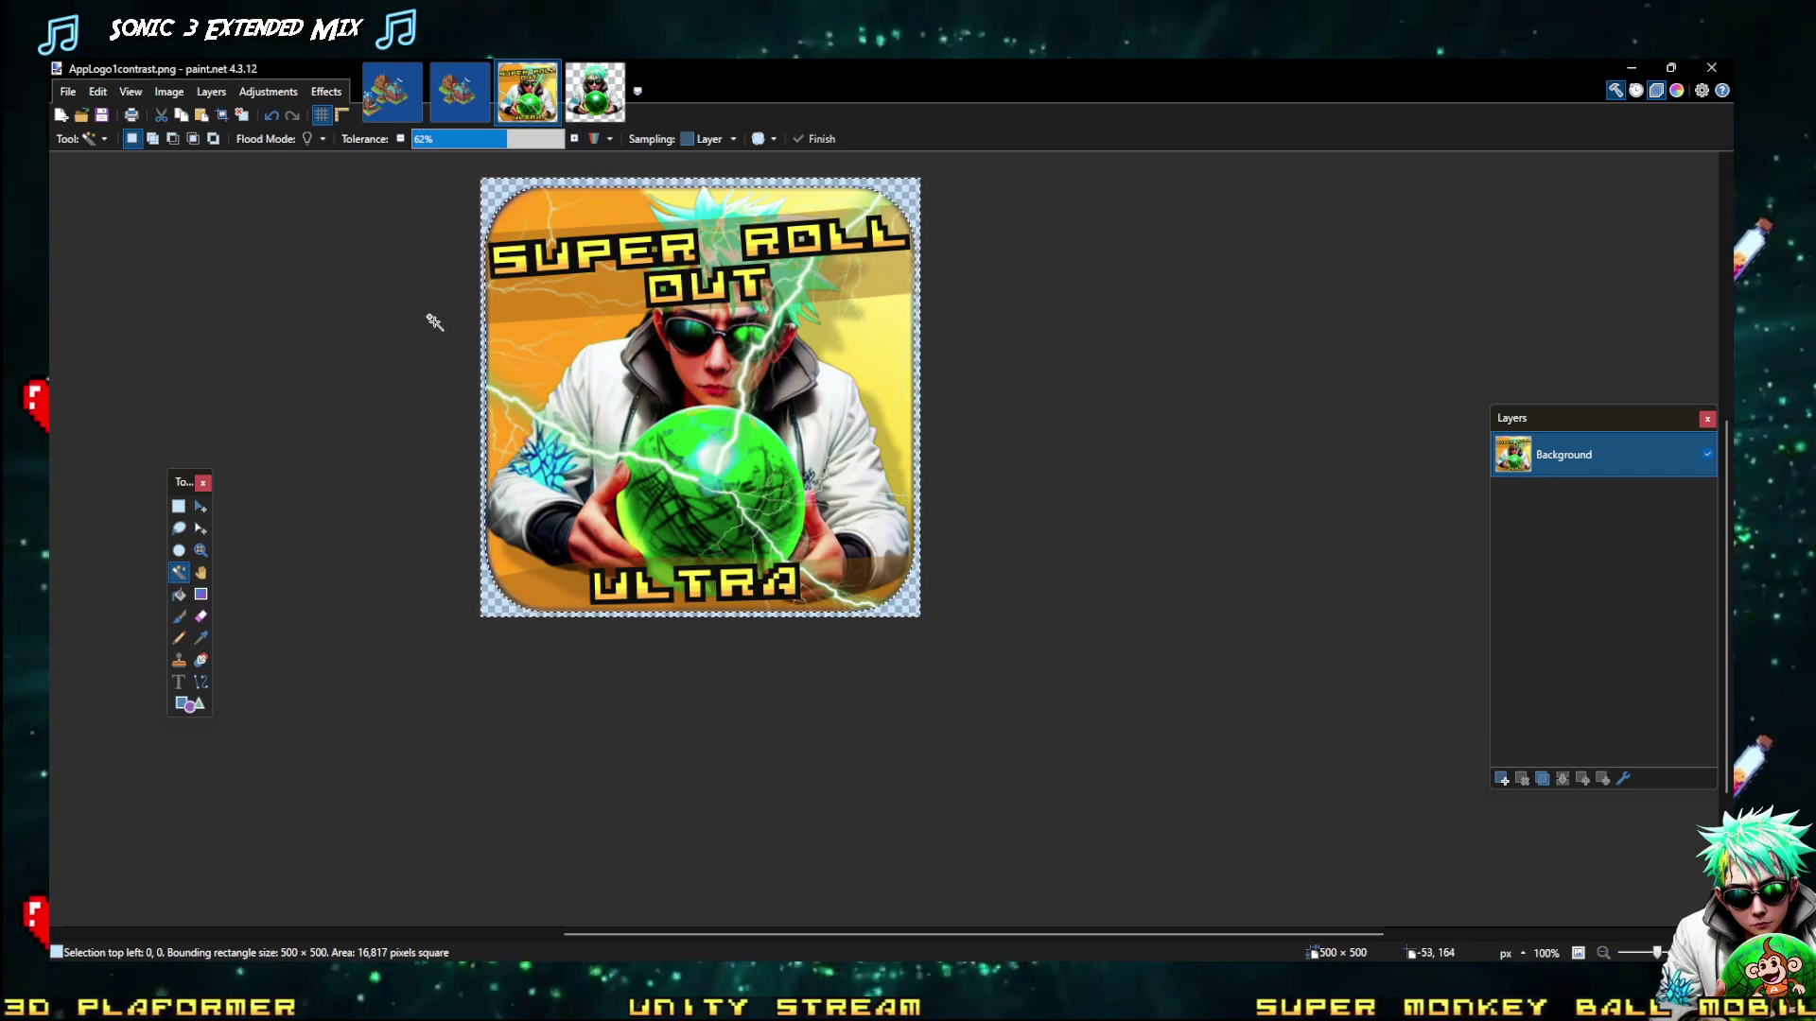
{"action": "key", "text": "Delete"}
{"action": "key", "text": "ctrl+z"}
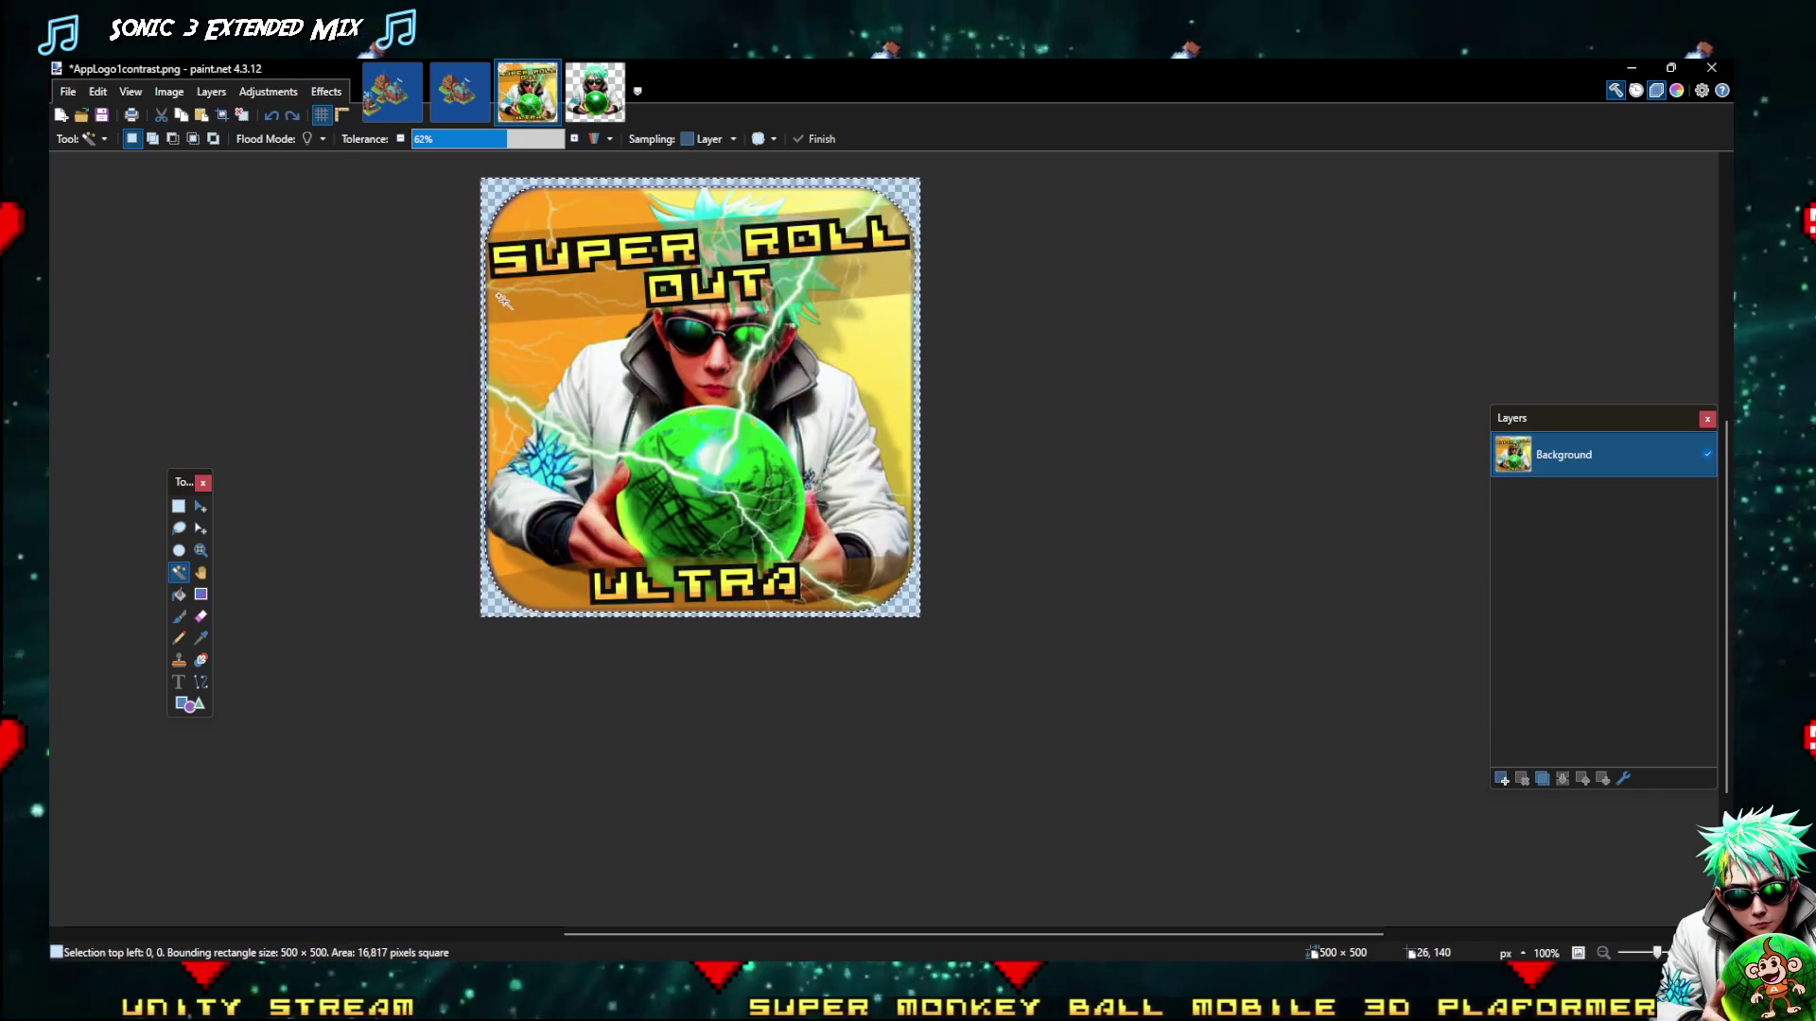
{"action": "key", "text": "ctrl+d"}
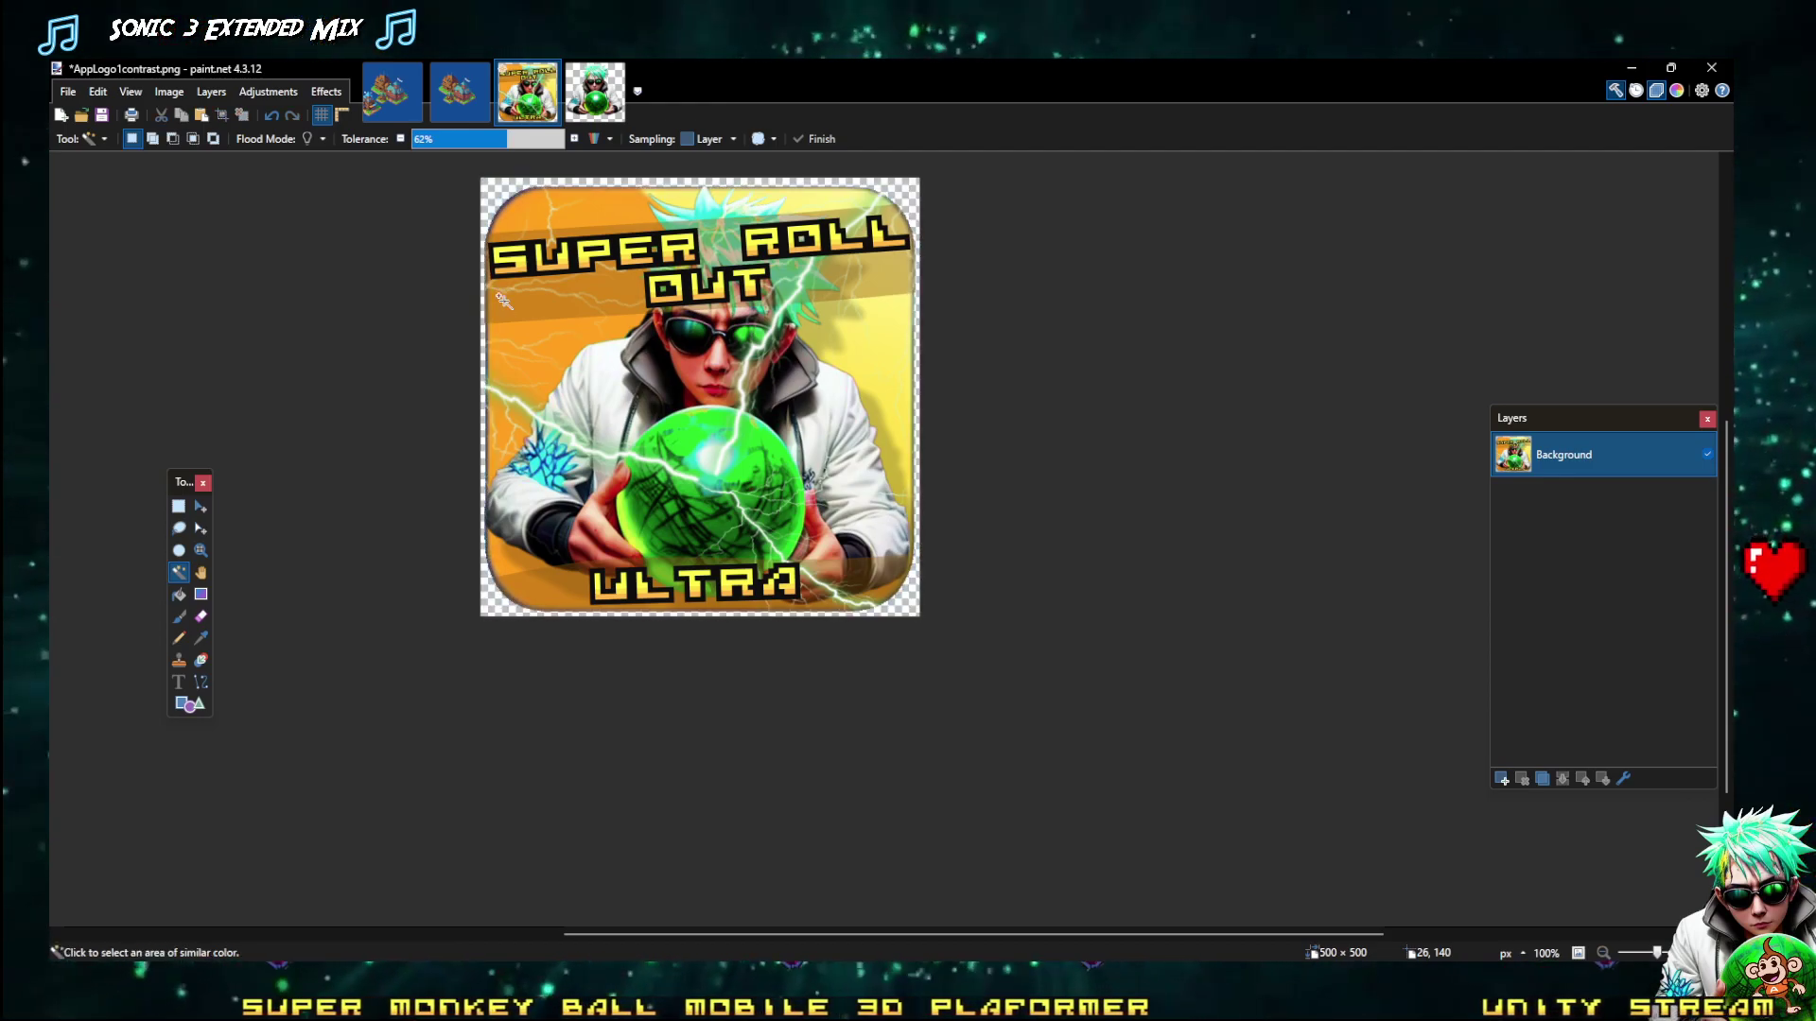
Open and cancel Layer Rotate / Zoom, then erase the corners again, undo and deselect
{"action": "key", "text": "ctrl+shift+z"}
{"action": "left_click", "coordinate": [994, 664]}
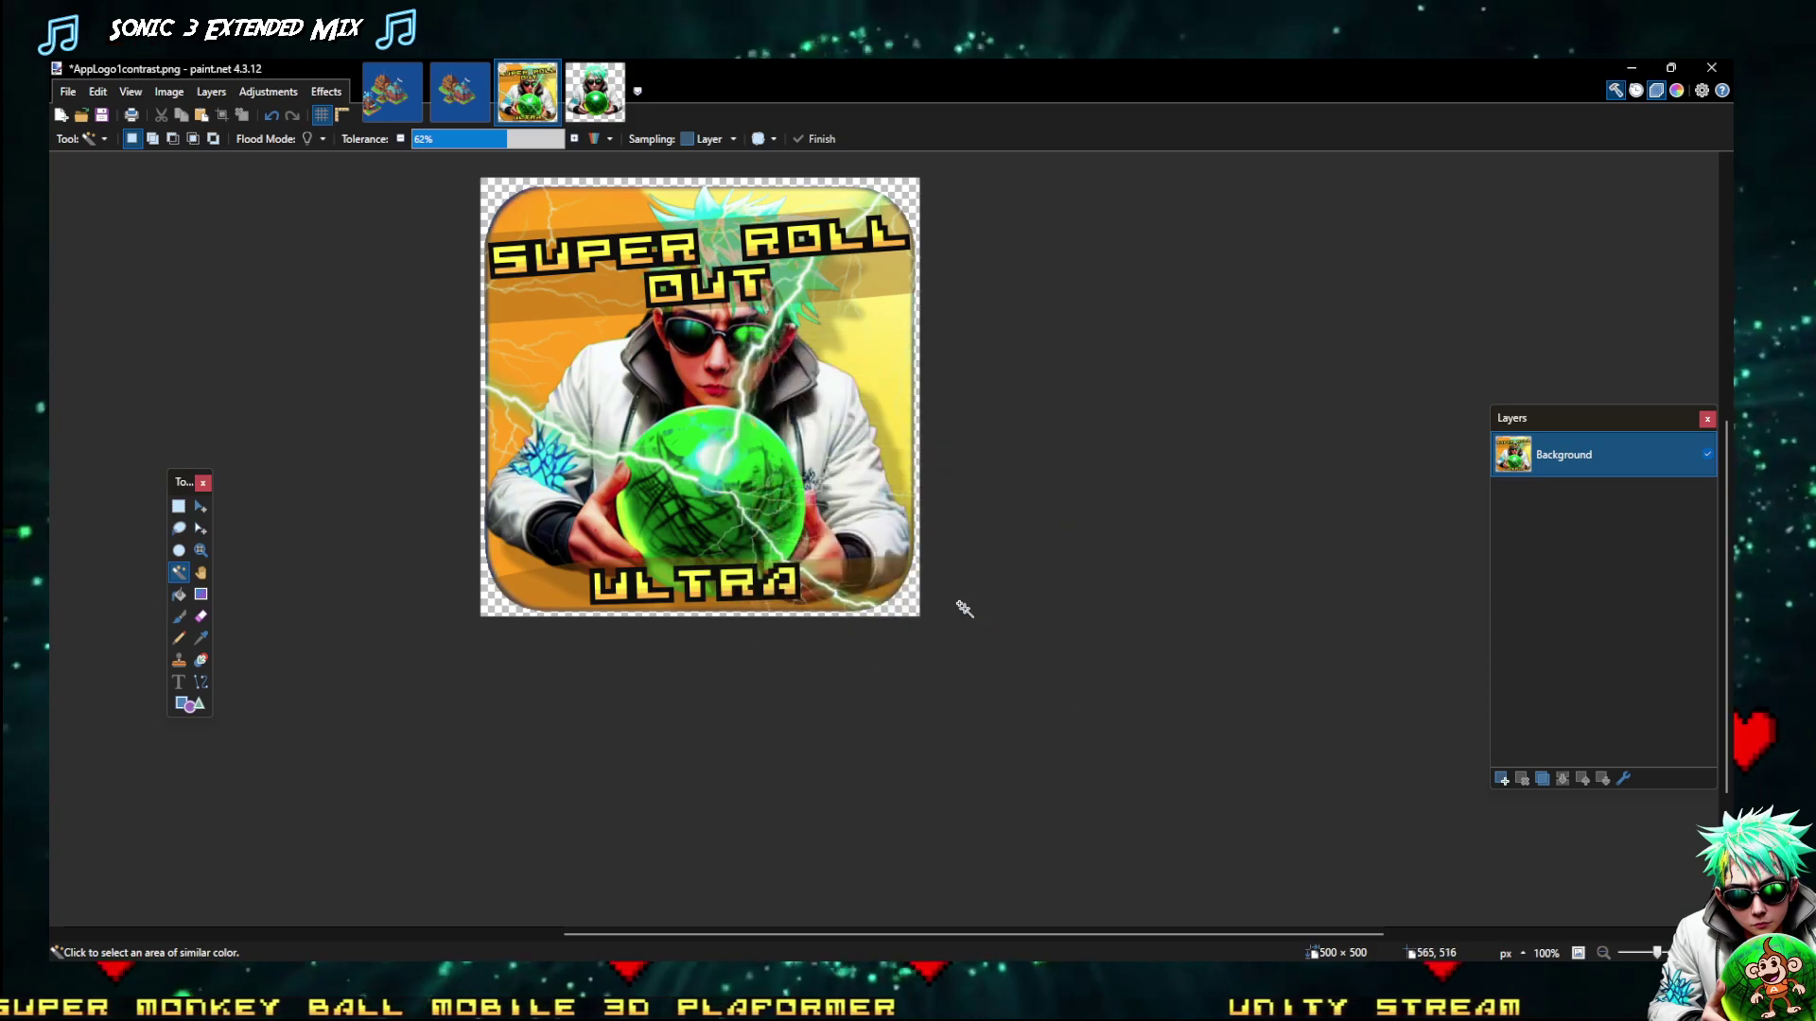
{"action": "key", "text": "ctrl+z"}
{"action": "key", "text": "ctrl+i"}
{"action": "key", "text": "Delete"}
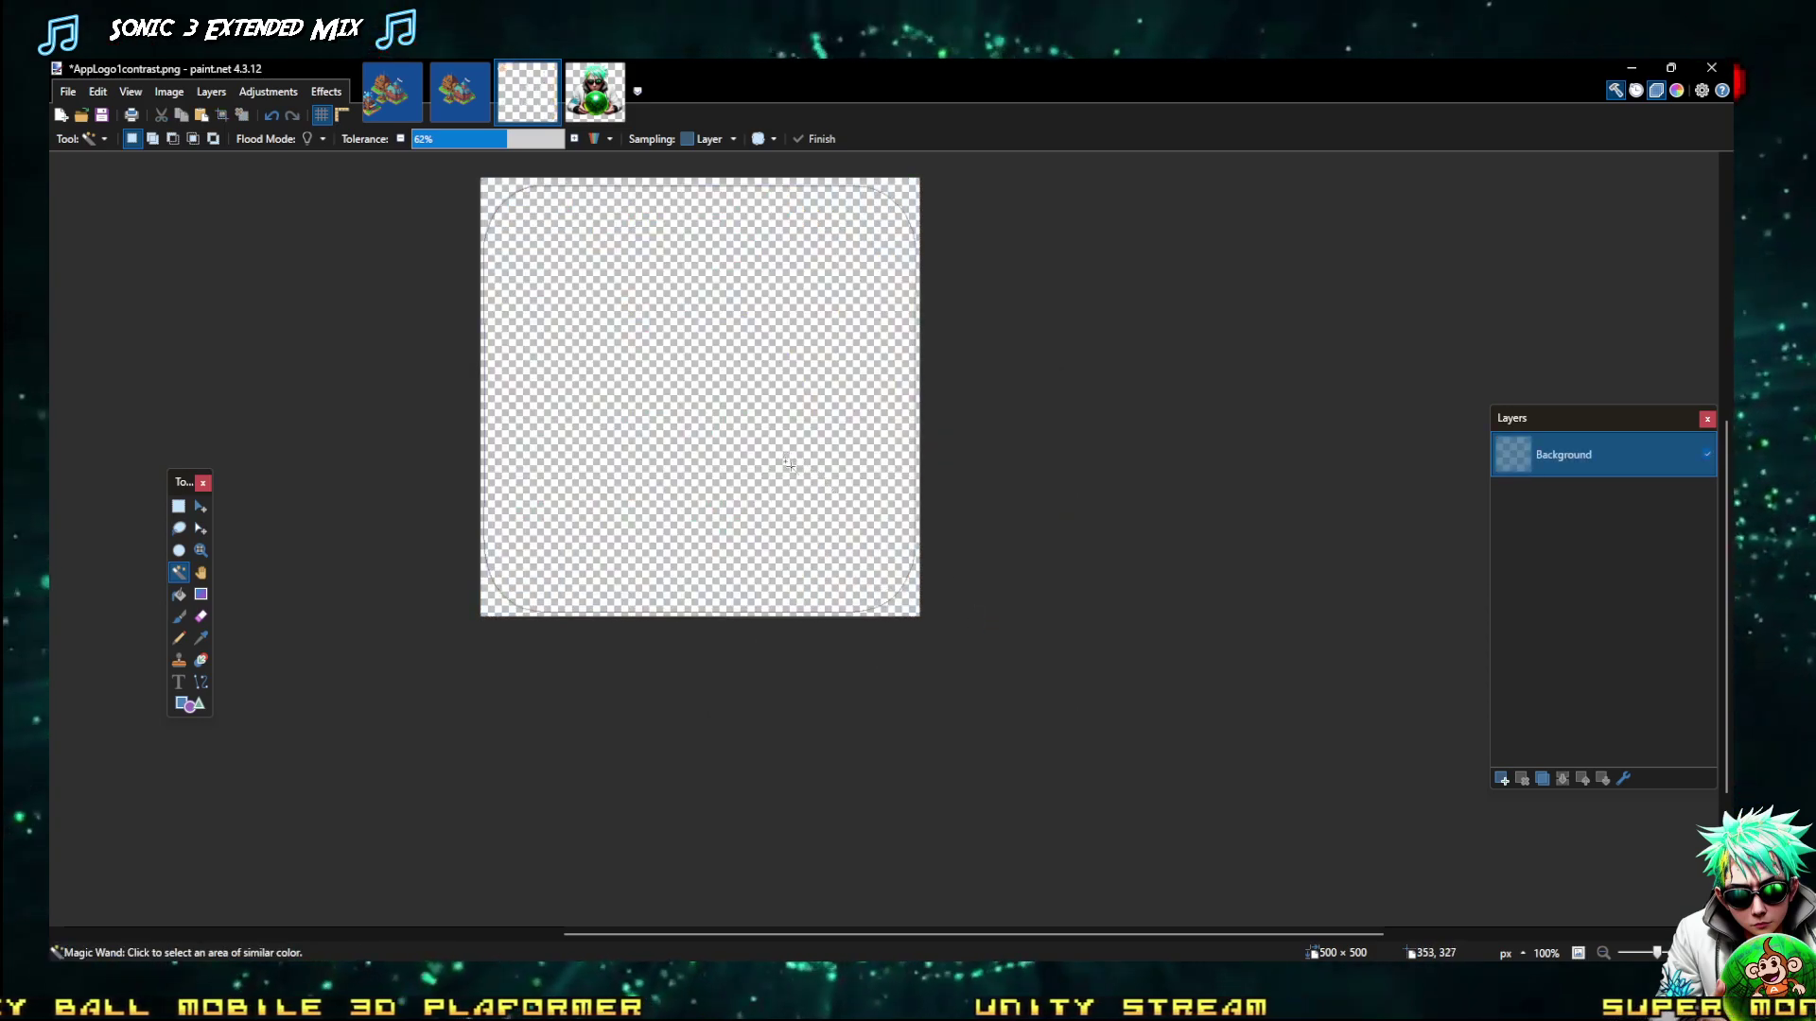
{"action": "key", "text": "ctrl+z"}
{"action": "key", "text": "ctrl+d"}
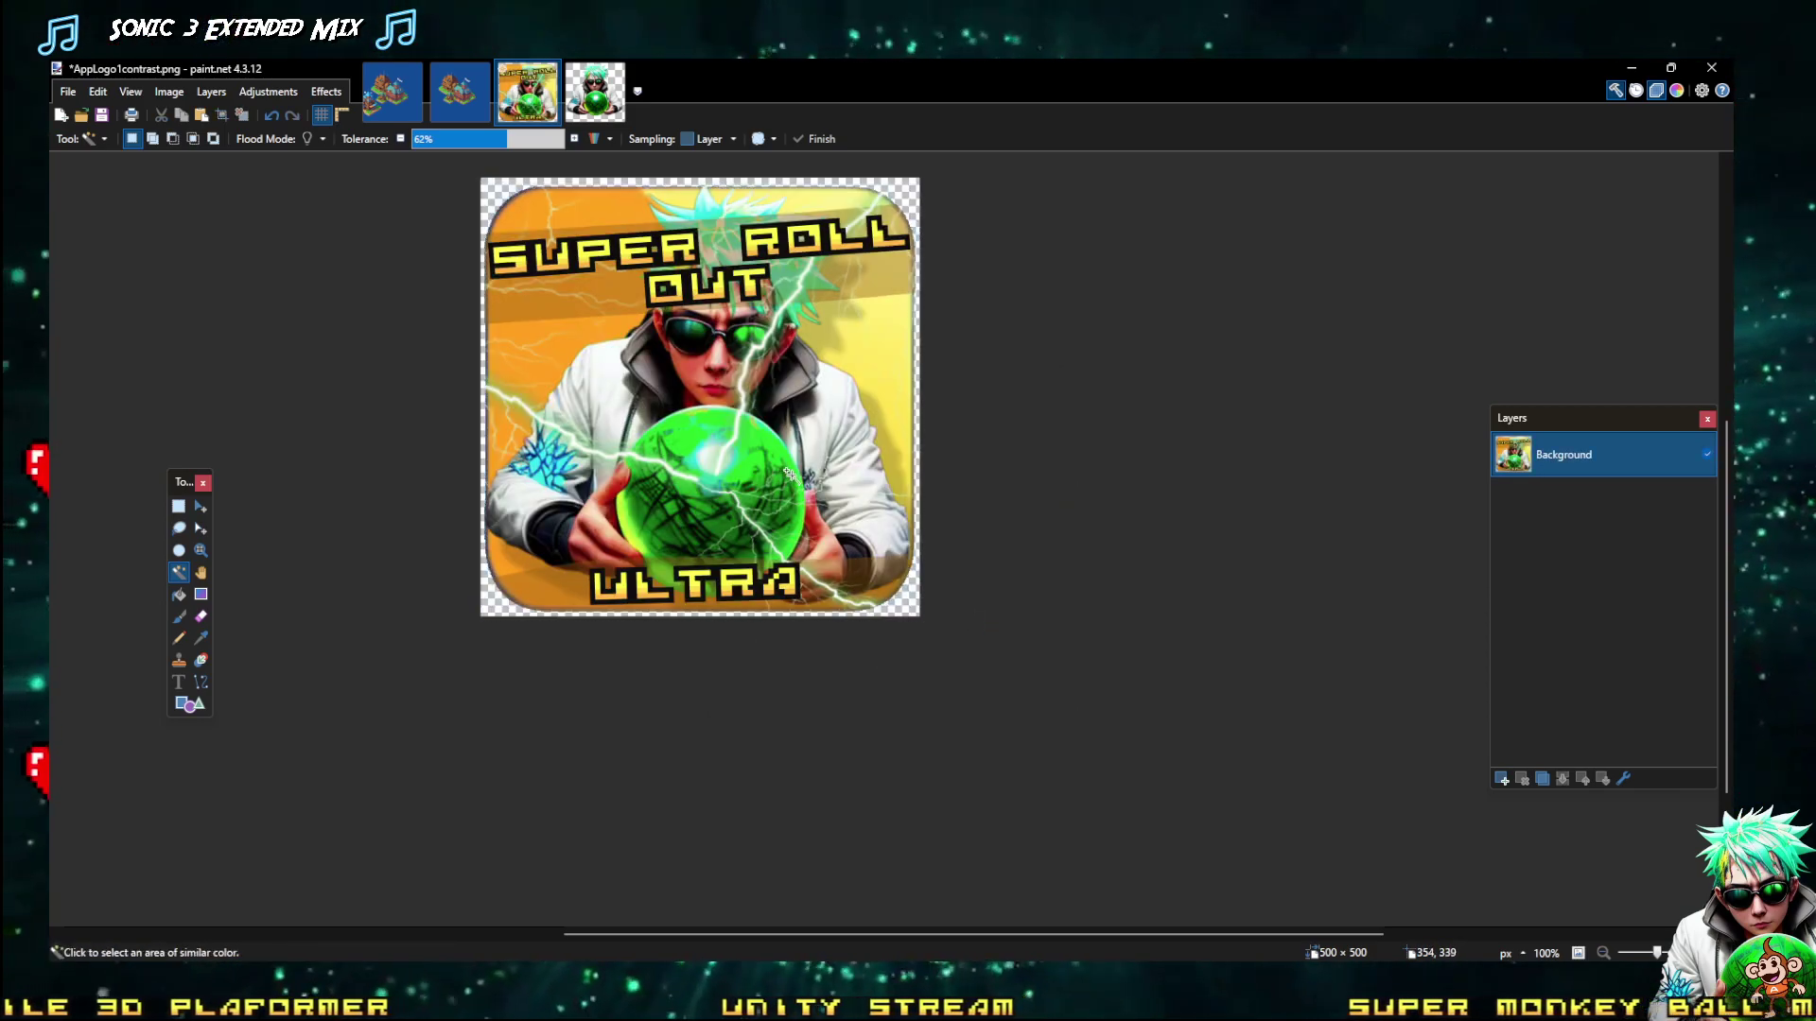
Cancel the reopened Rotate / Zoom dialog and undo to restore the magic-wand corner selection
{"action": "key", "text": "ctrl+shift+z"}
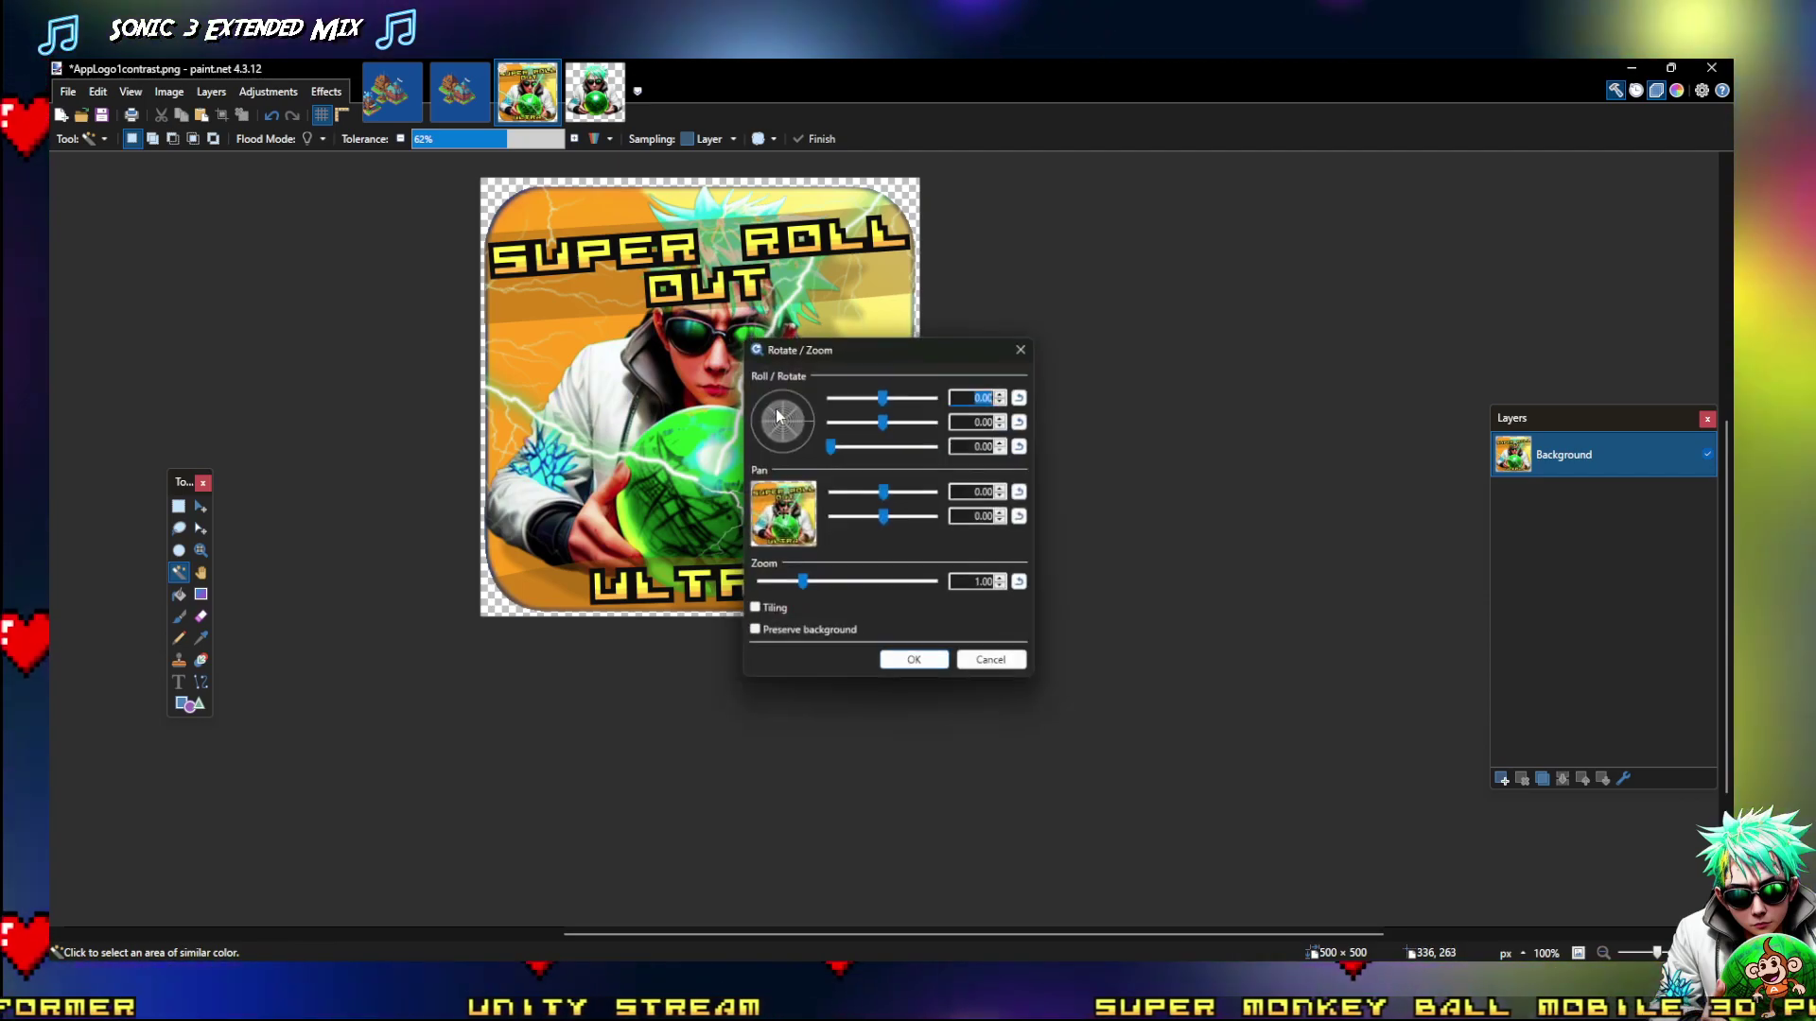
{"action": "left_click", "coordinate": [993, 668]}
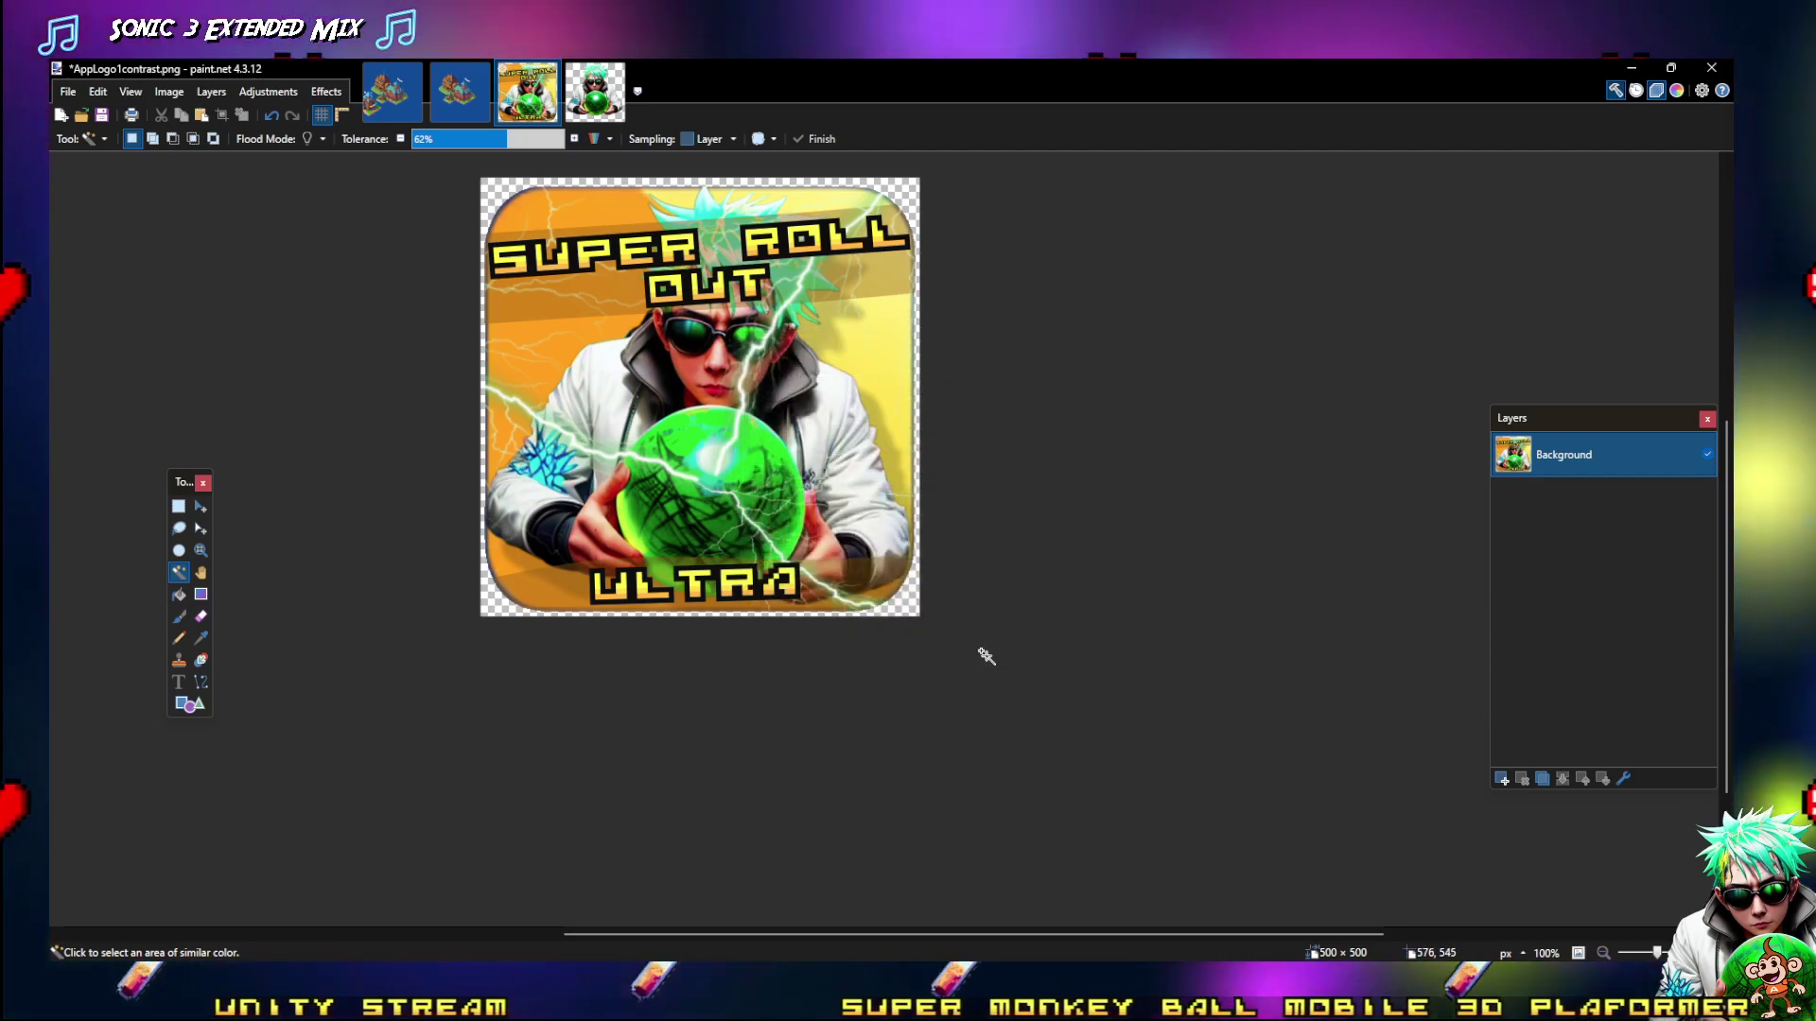
{"action": "key", "text": "ctrl+z"}
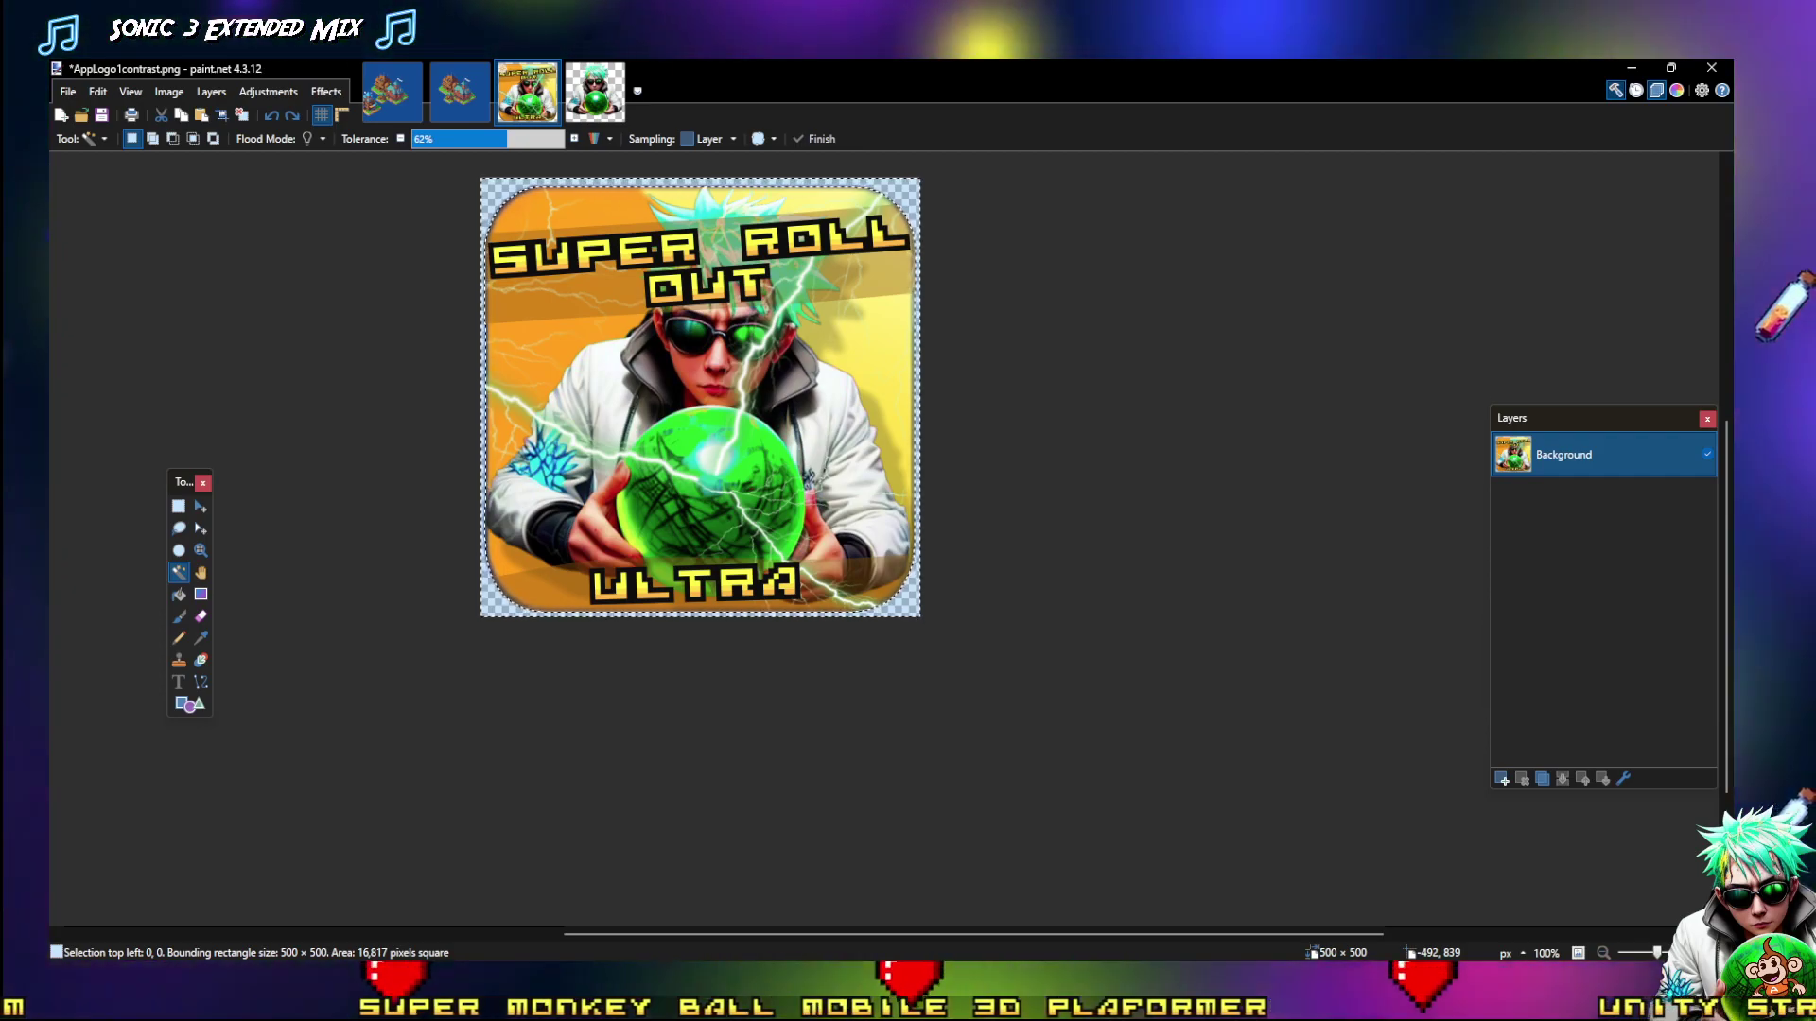
Magic-wand the picture and crop the canvas to it with Crop to Selection
{"action": "scroll", "coordinate": [926, 523], "scroll_direction": "up", "scroll_amount": 2}
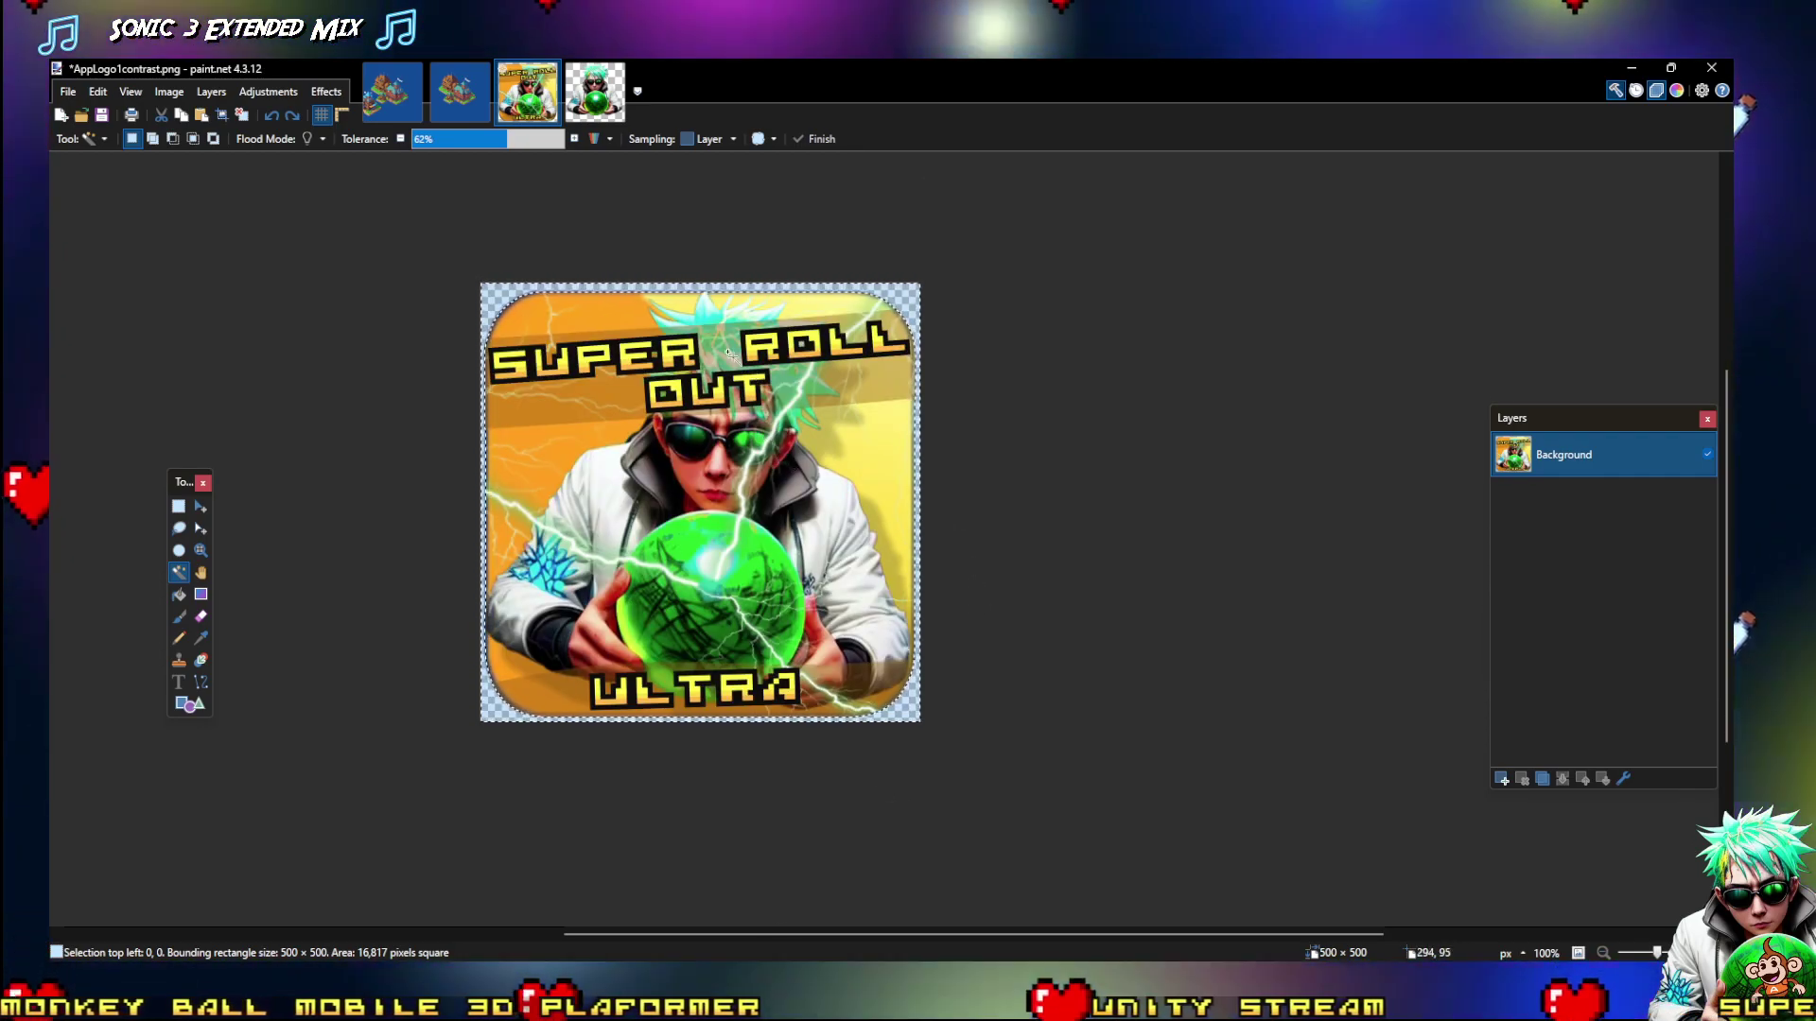
{"action": "left_click", "coordinate": [180, 93]}
{"action": "left_click", "coordinate": [180, 93]}
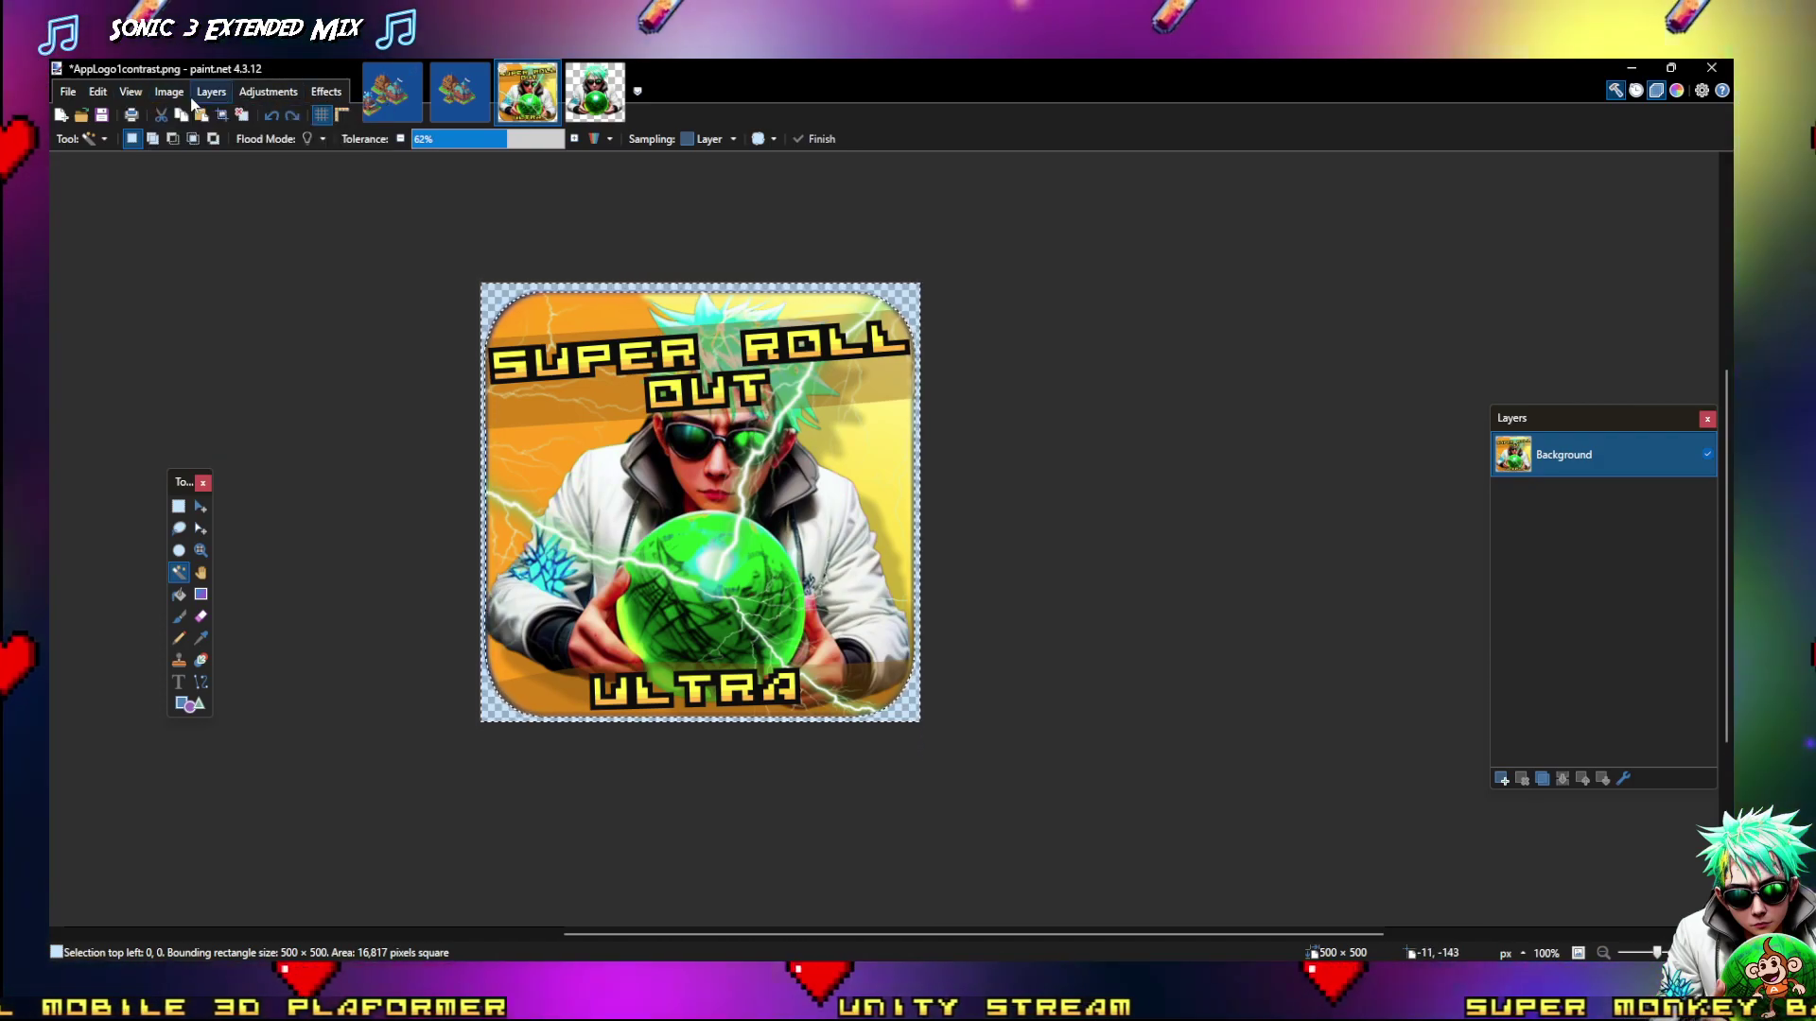
{"action": "left_click", "coordinate": [180, 93]}
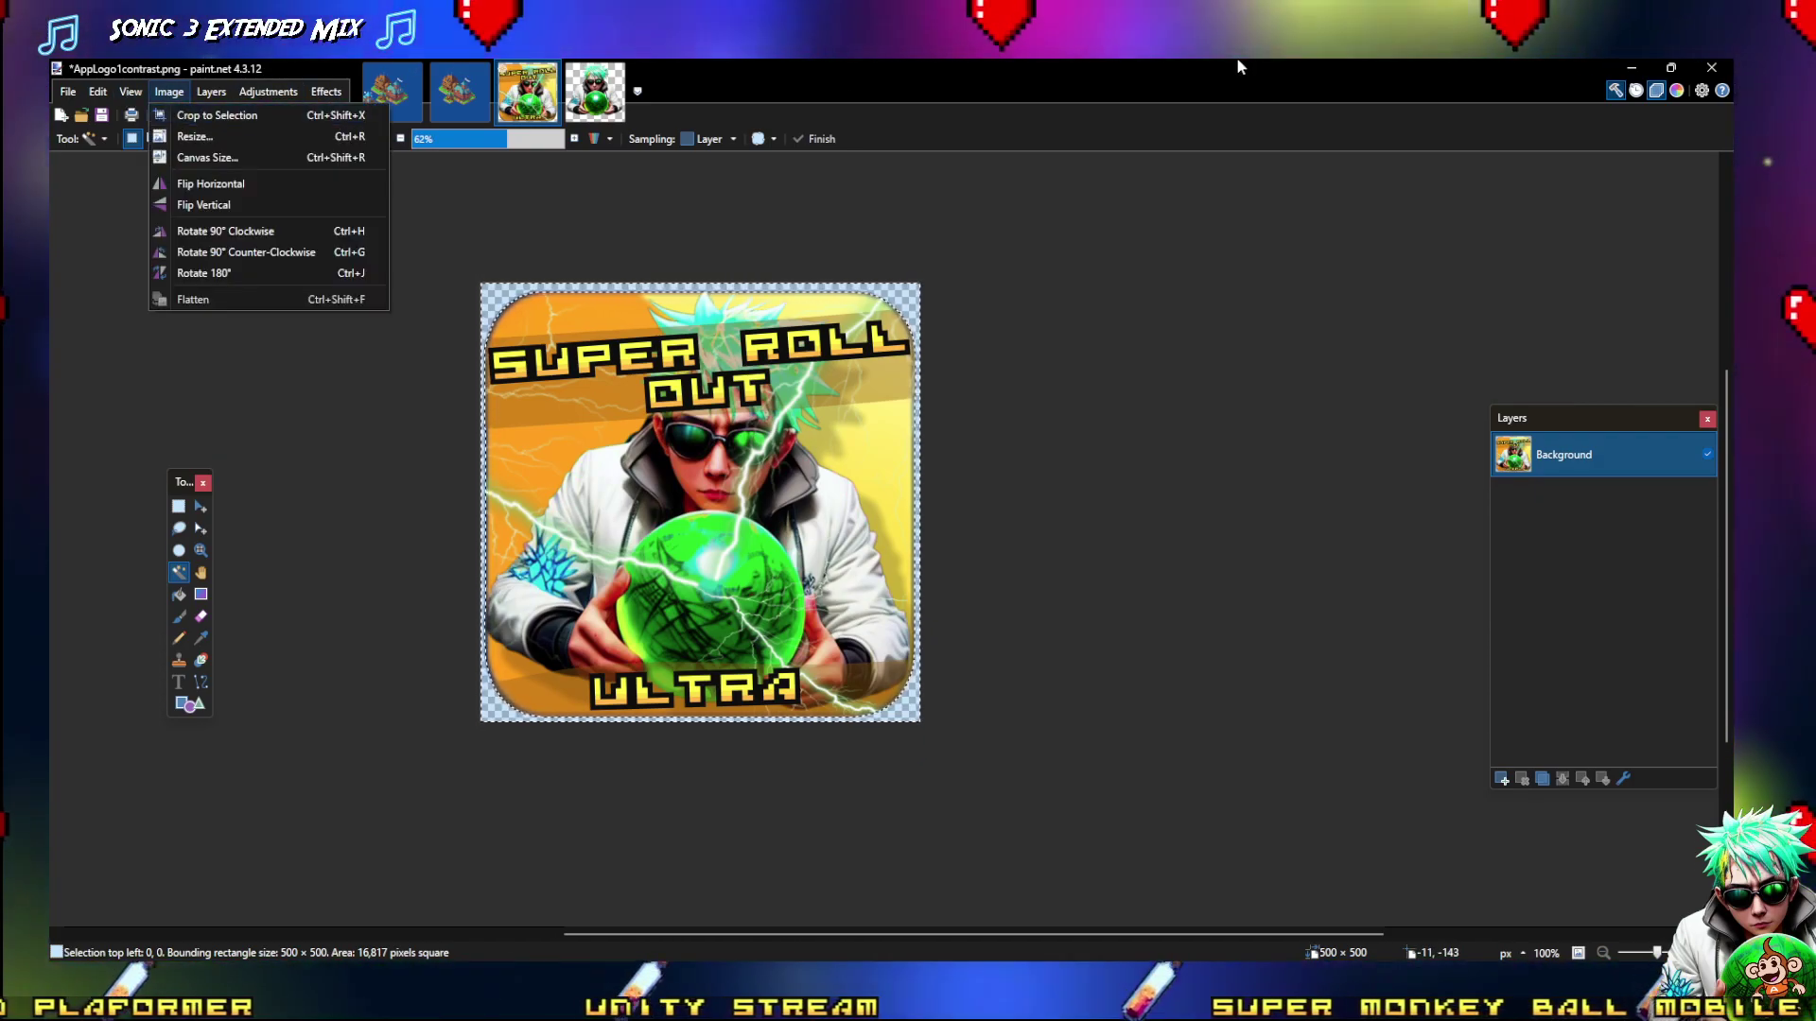
{"action": "left_click", "coordinate": [185, 117]}
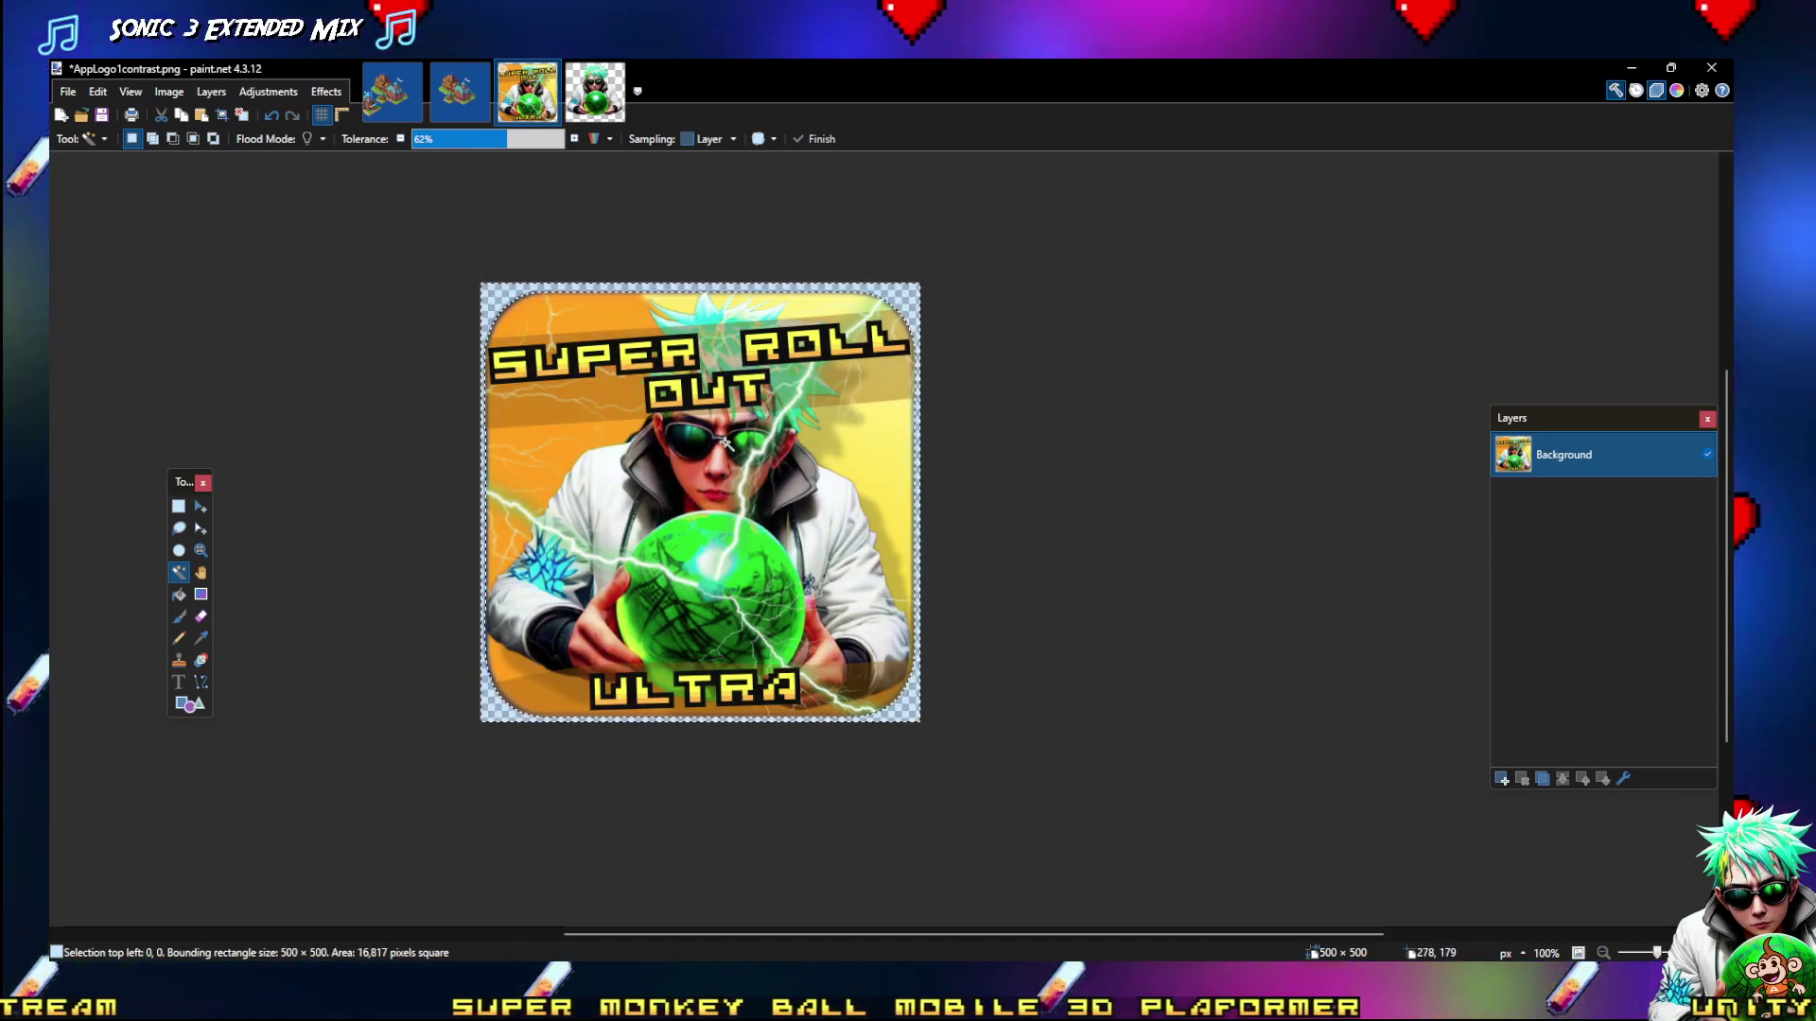
{"action": "left_click", "coordinate": [750, 383]}
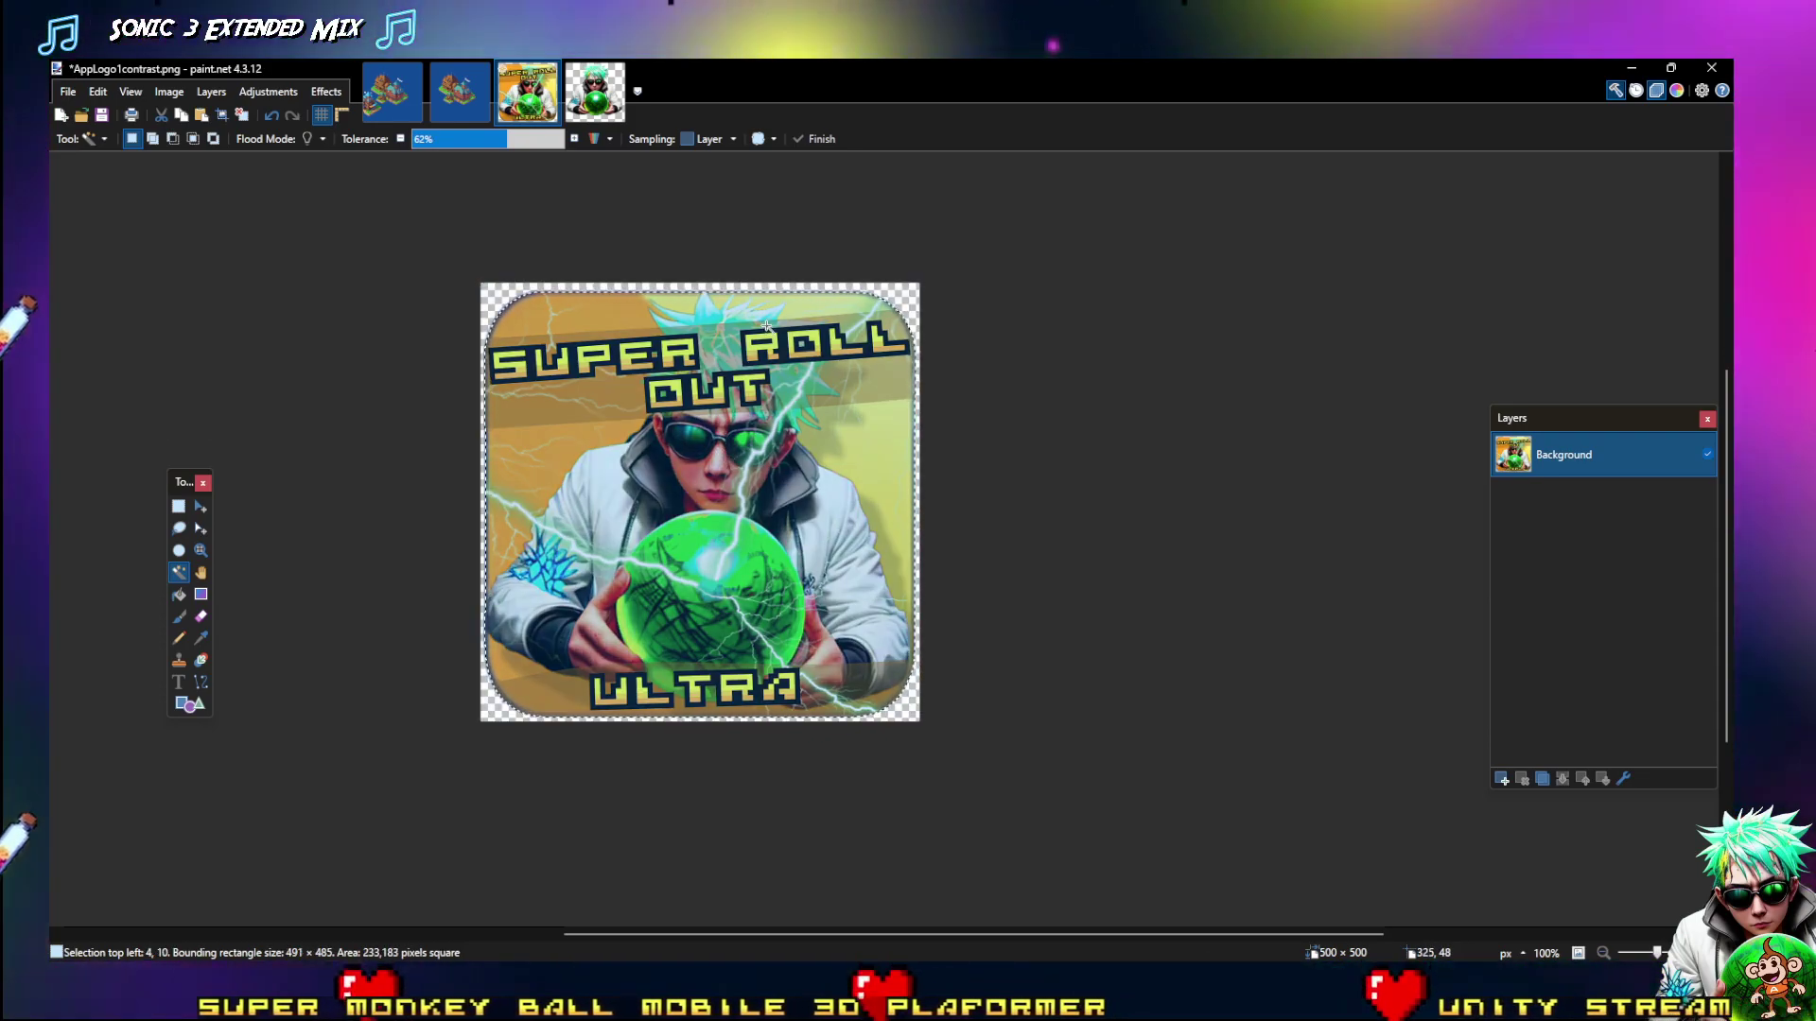
{"action": "key", "text": "ctrl+shift+x"}
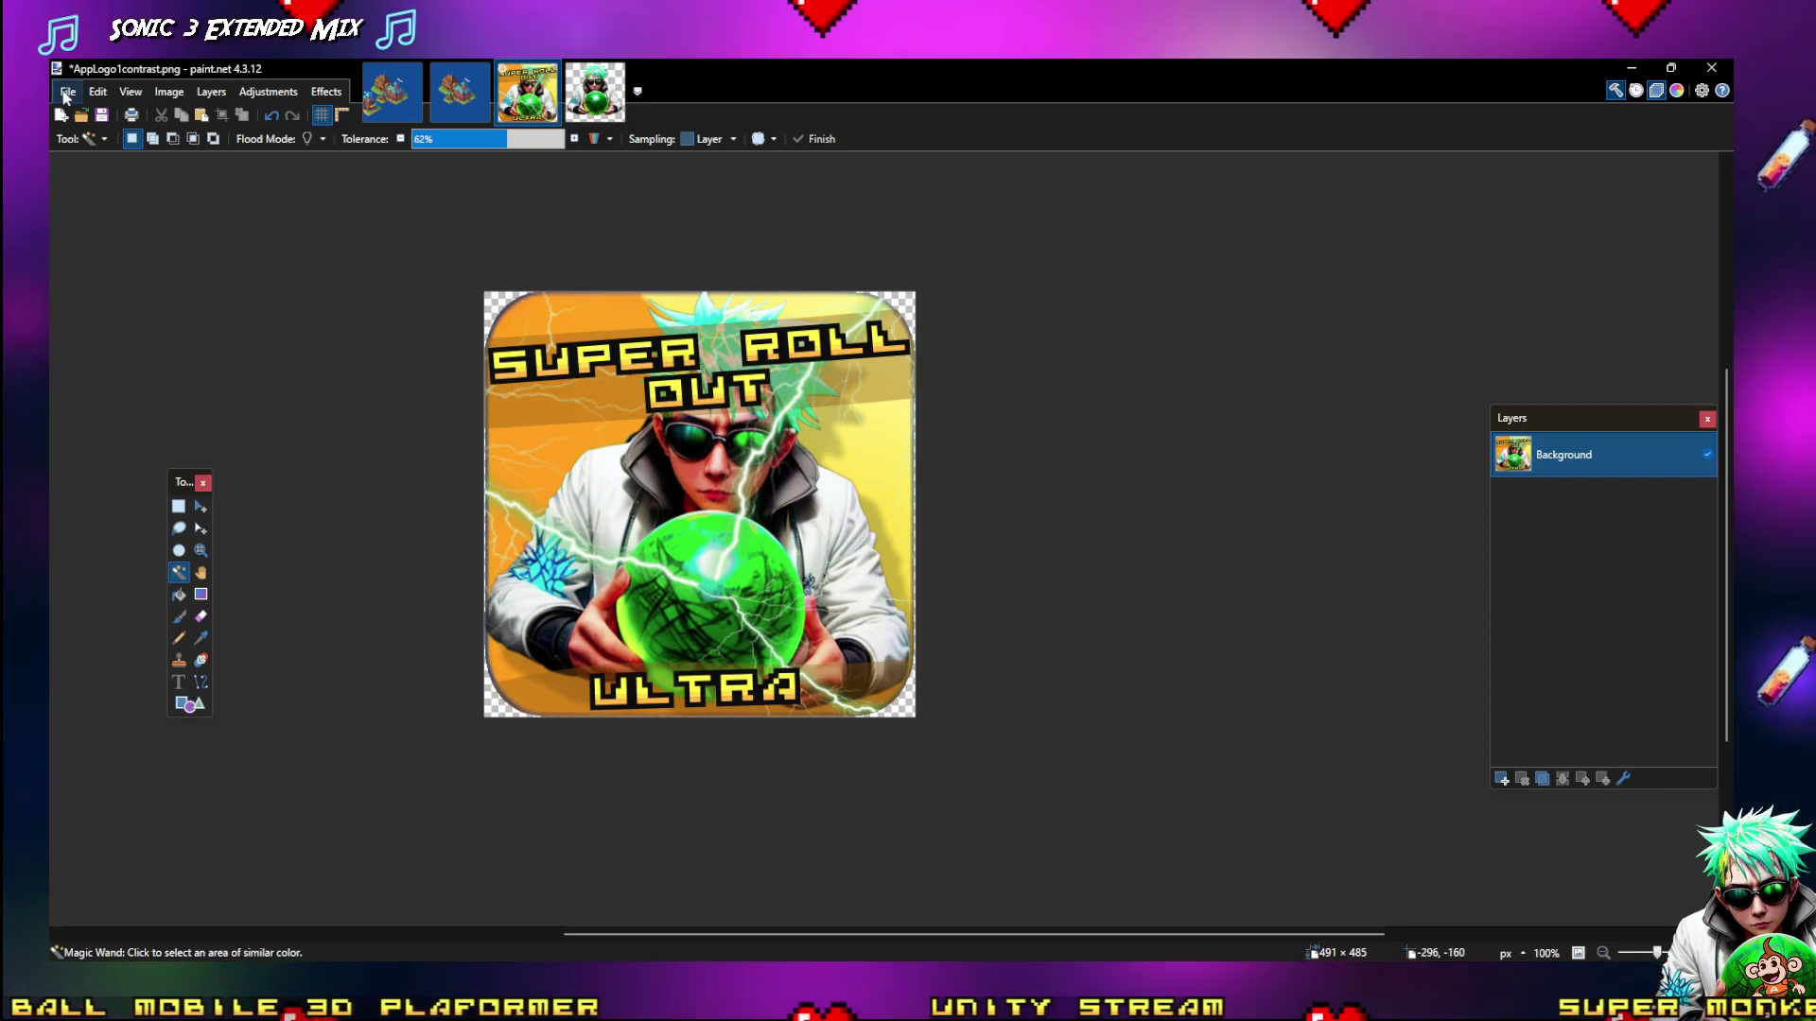
Open the Save As dialog from the File menu and cancel it
{"action": "left_click", "coordinate": [68, 91]}
{"action": "left_click", "coordinate": [104, 225]}
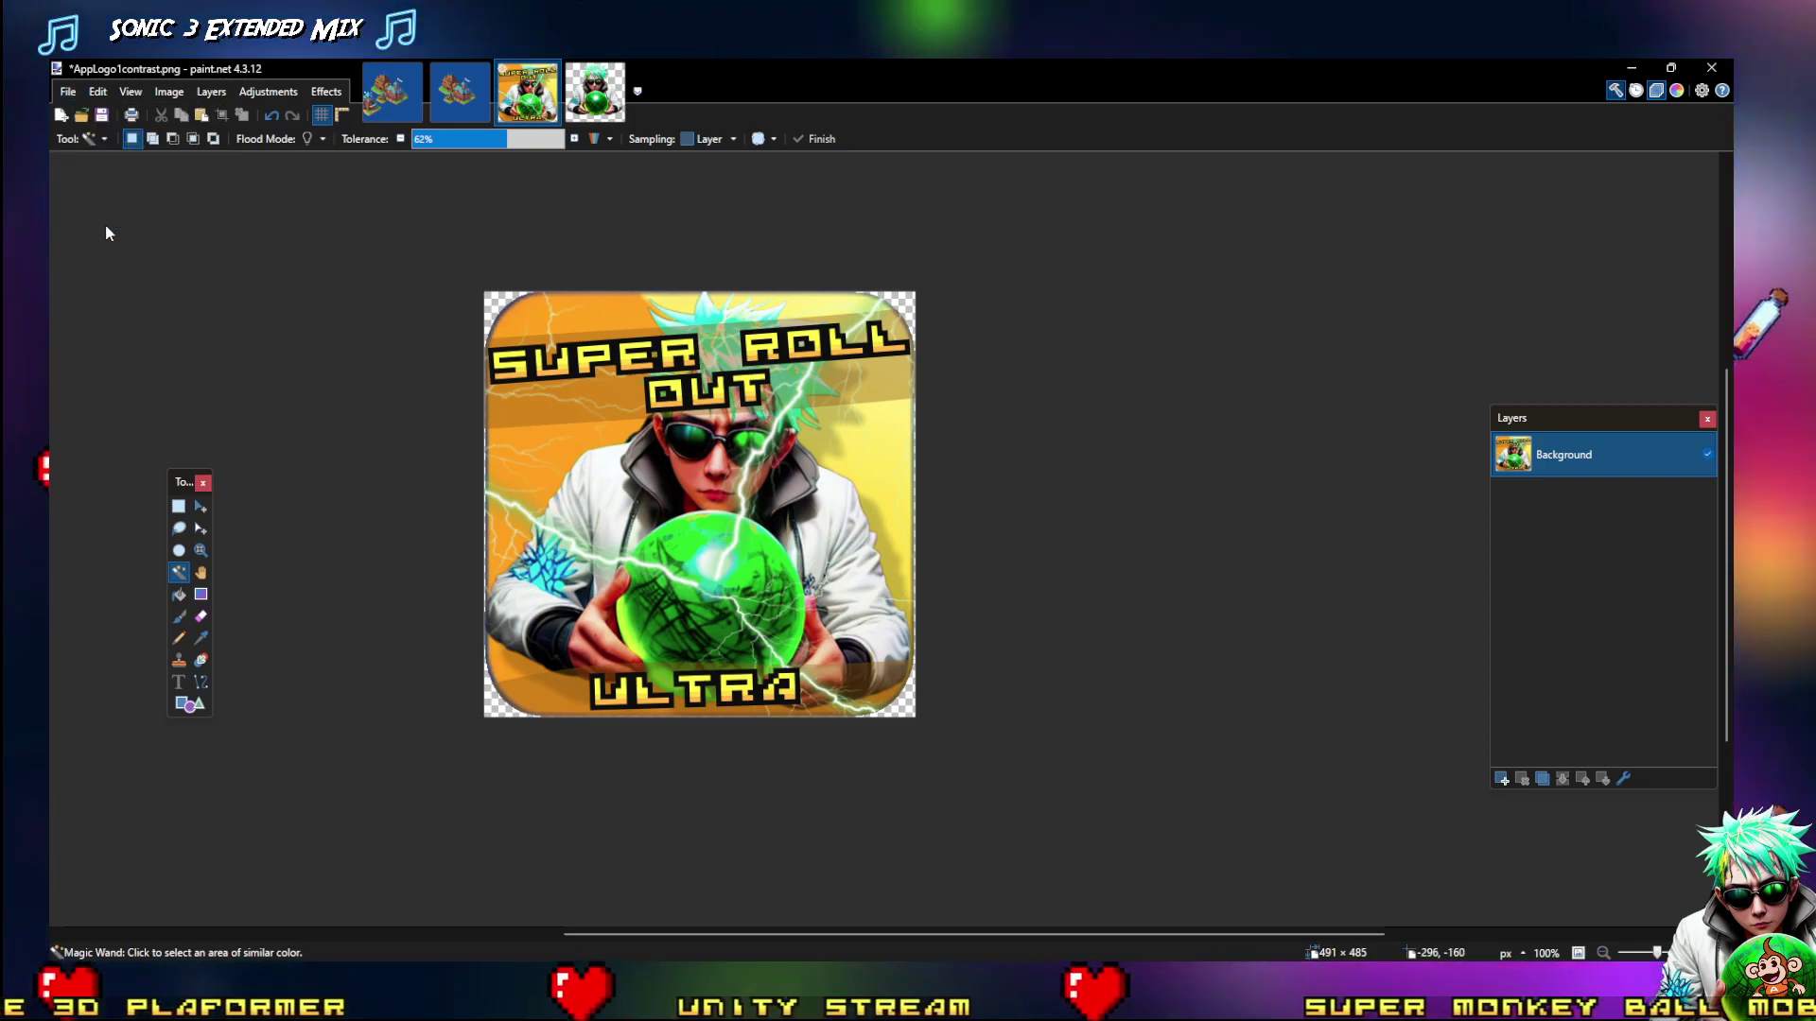
{"action": "key", "text": "Escape"}
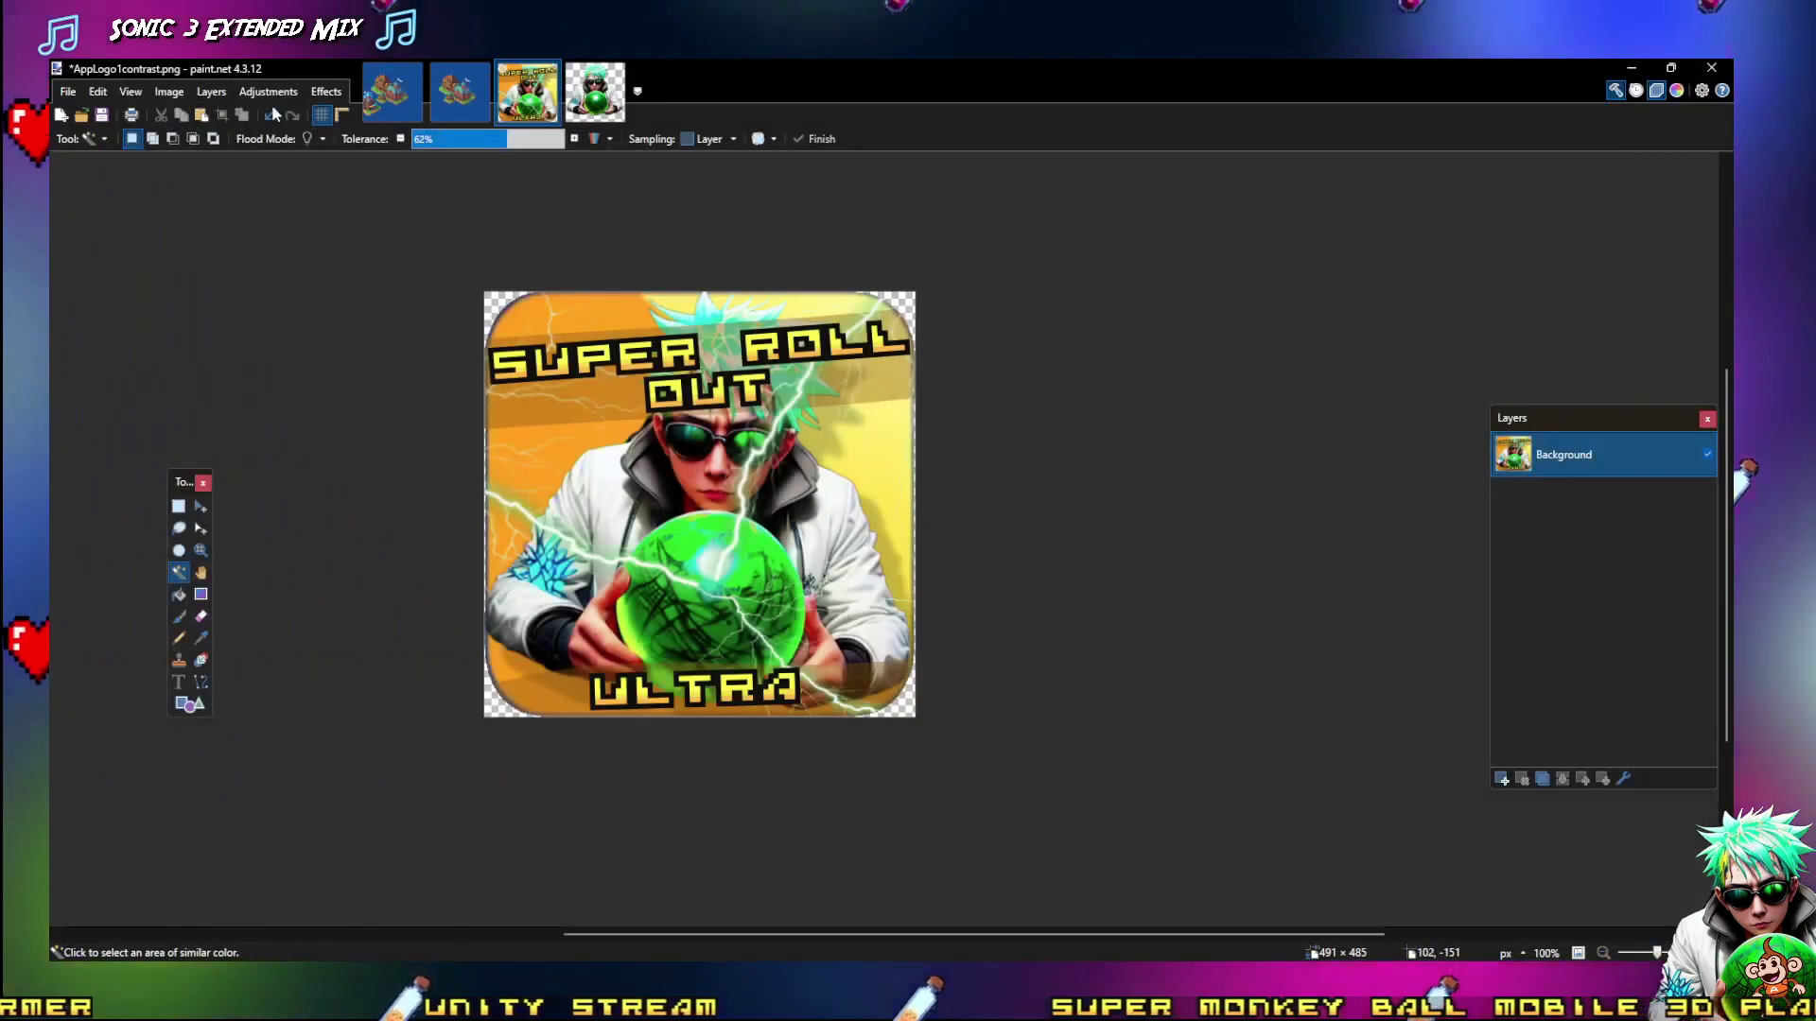
{"action": "left_click", "coordinate": [169, 91]}
{"action": "key", "text": "Escape"}
Open the Resize dialog with Ctrl+R, then check Firefox's Unity icon-size search results
{"action": "key", "text": "ctrl+r"}
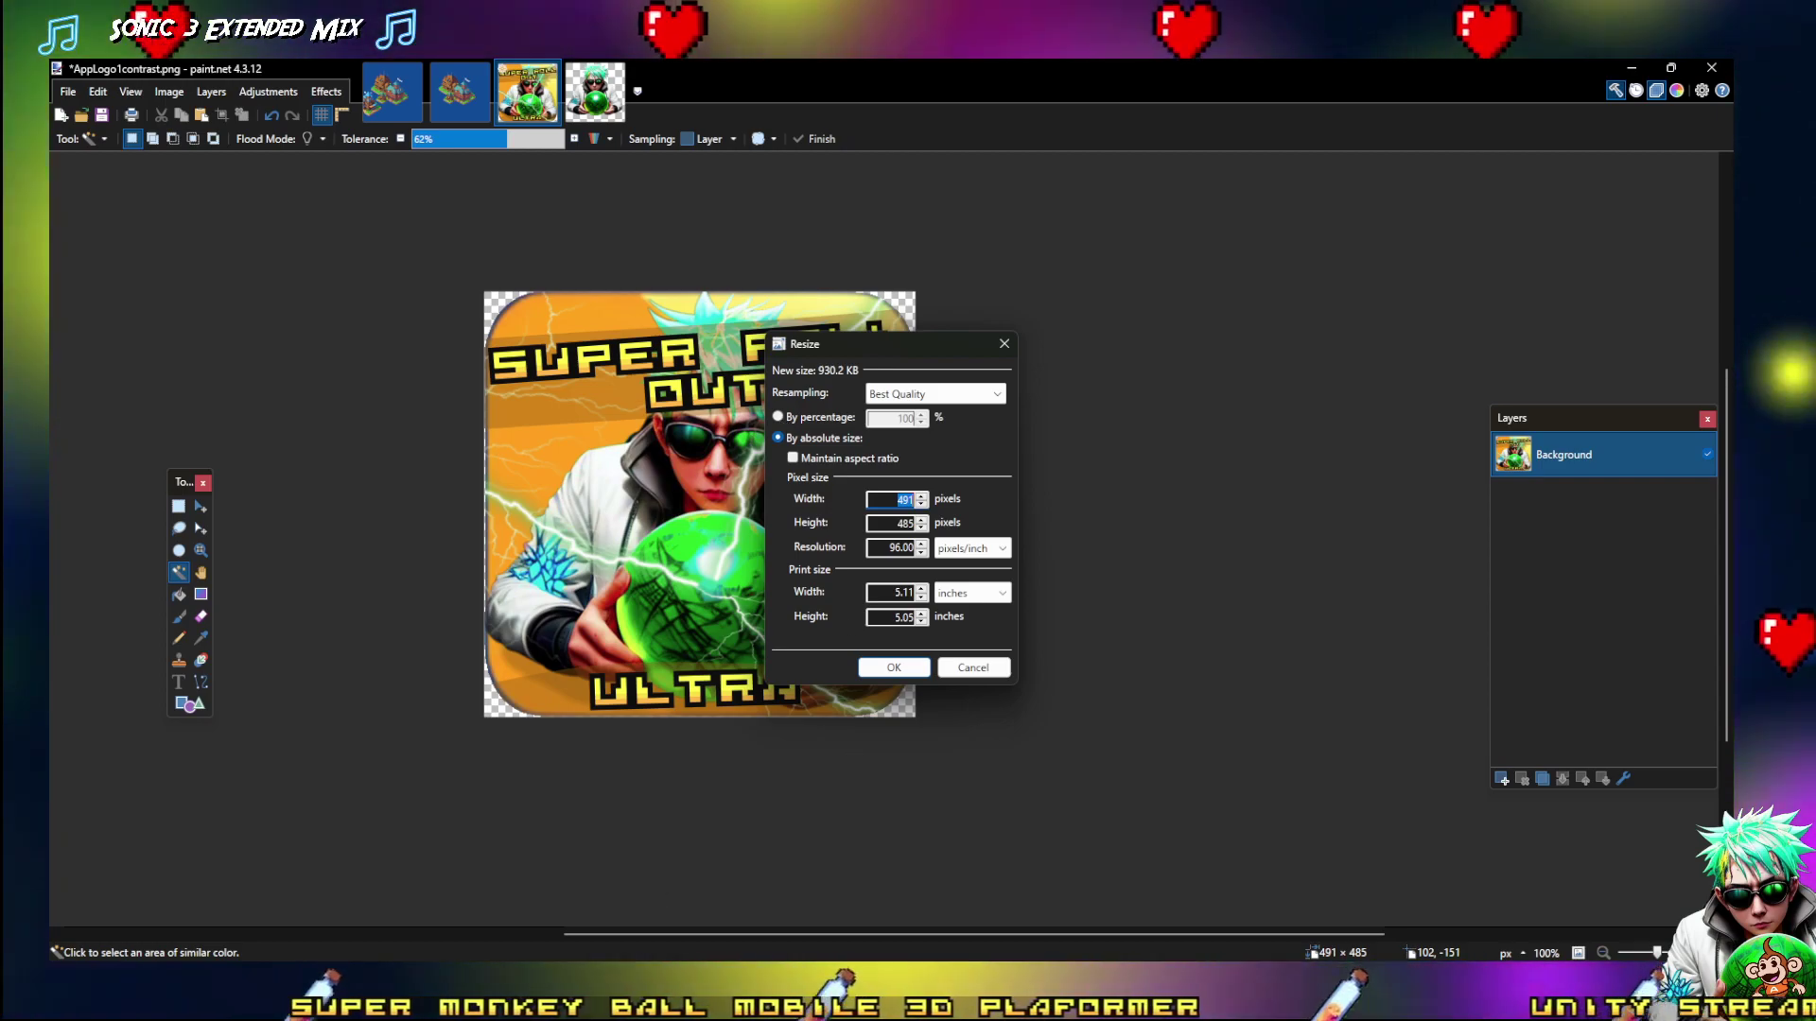
{"action": "mouse_move", "coordinate": [271, 993]}
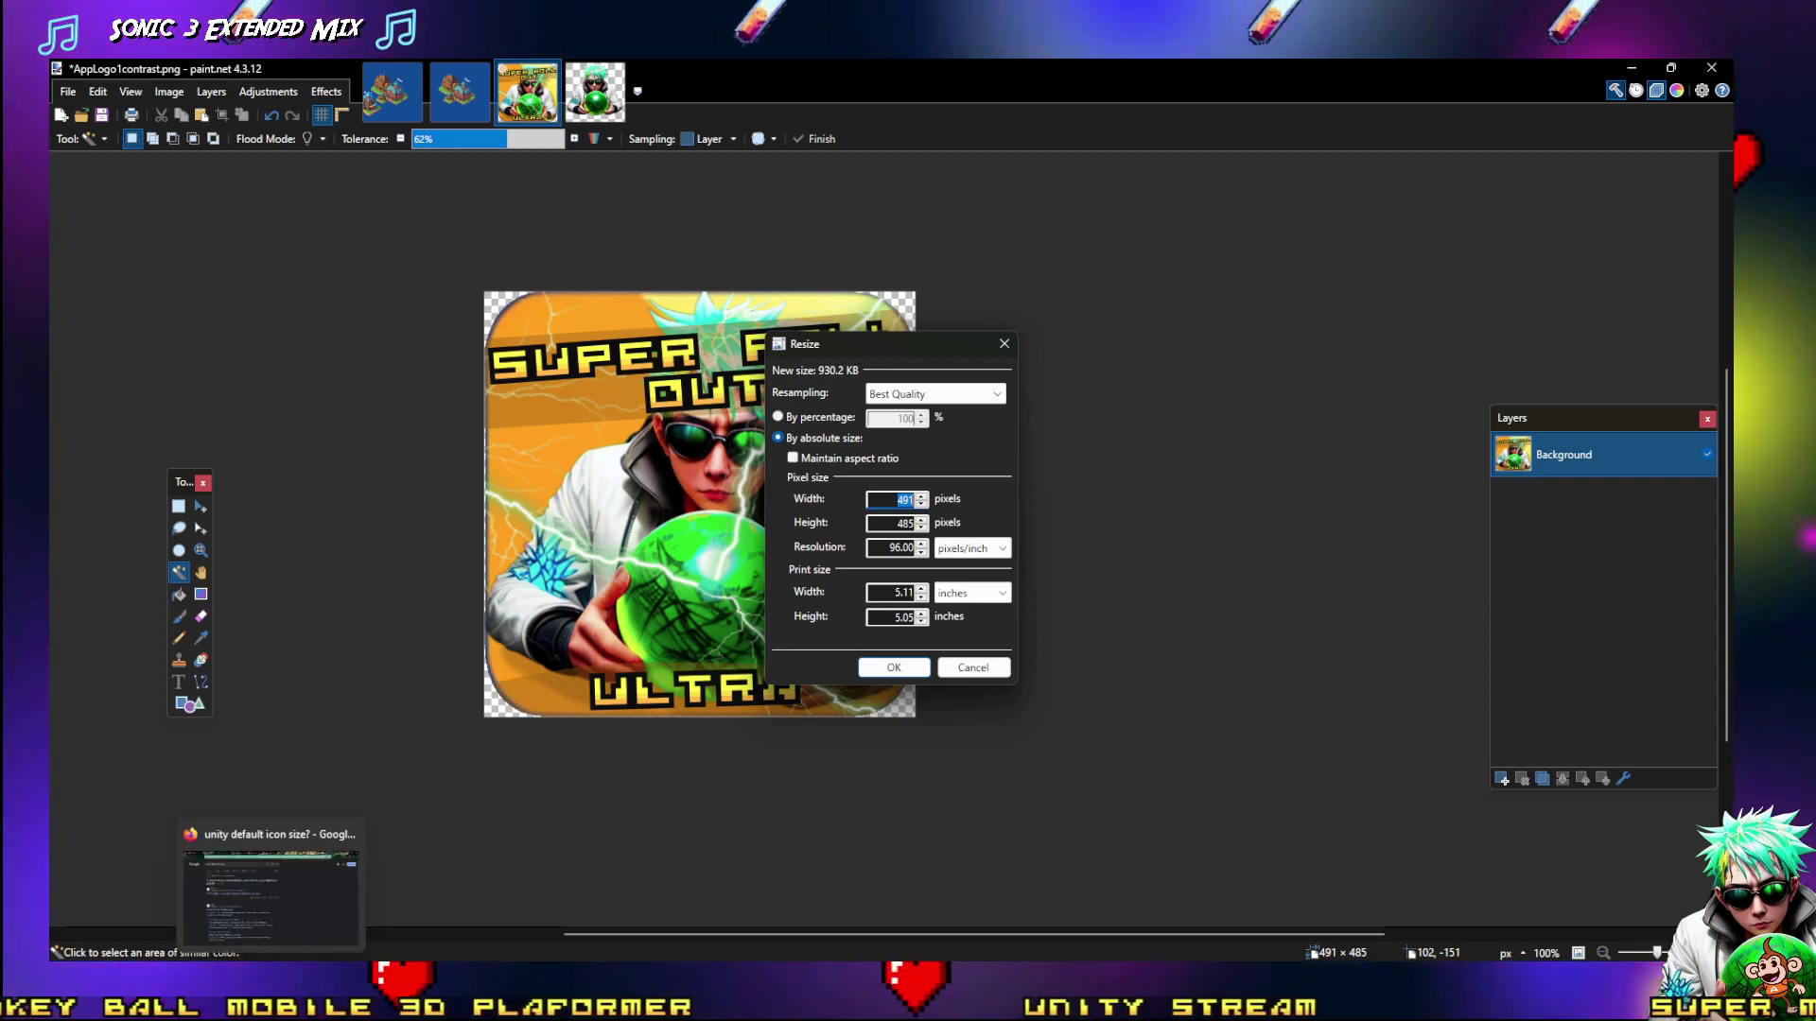
{"action": "left_click", "coordinate": [271, 889]}
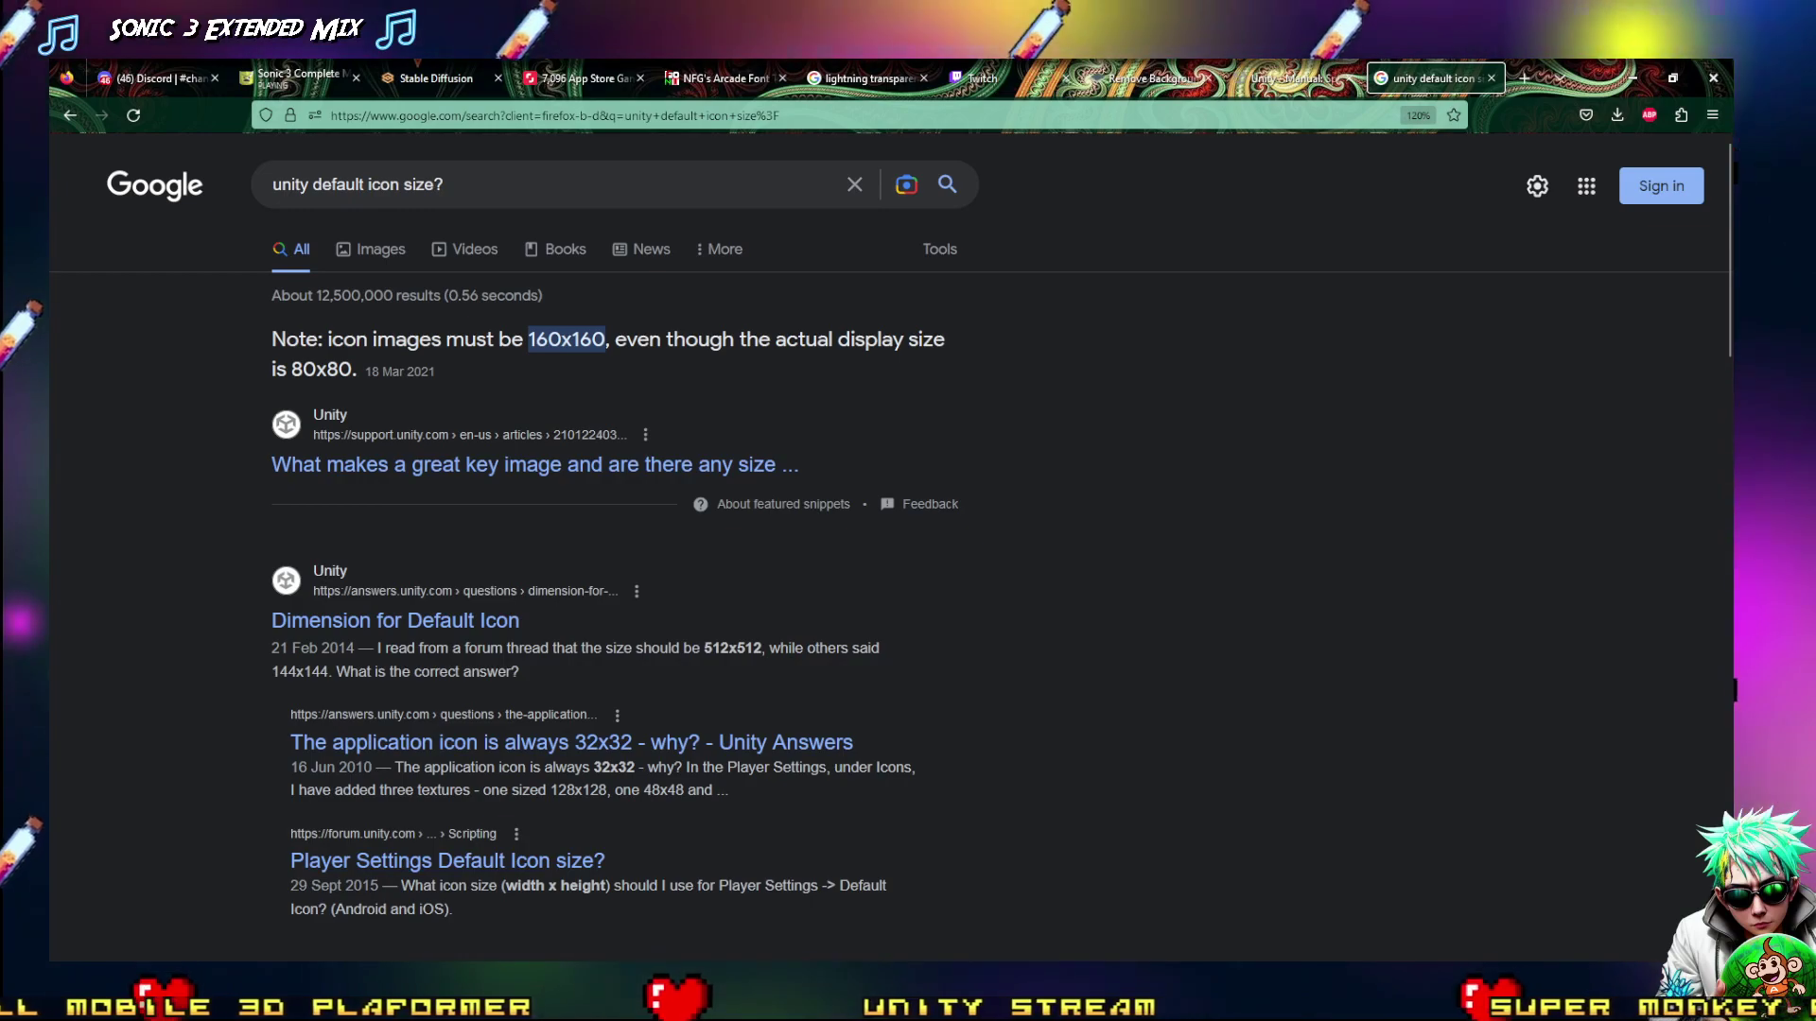
Lower the Sonic 3 soundtrack's volume in the page's player, then switch to OBS Studio
{"action": "left_click", "coordinate": [297, 78]}
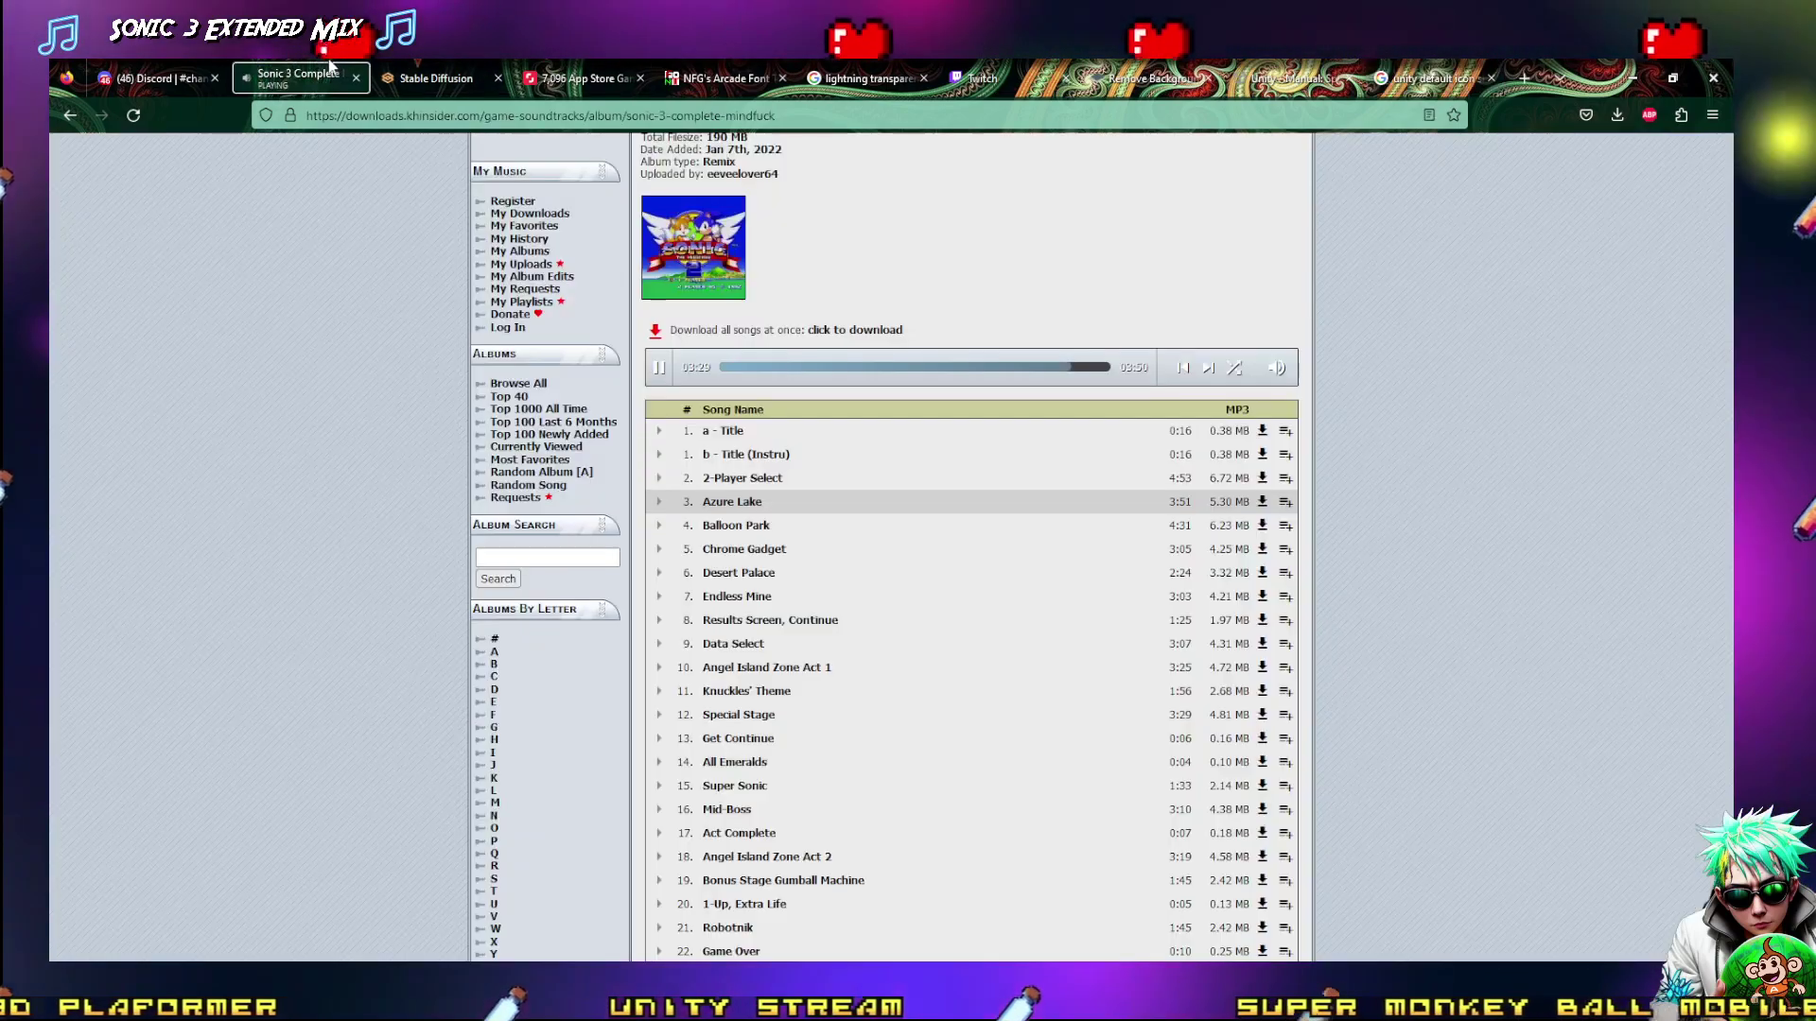
{"action": "mouse_move", "coordinate": [1278, 372]}
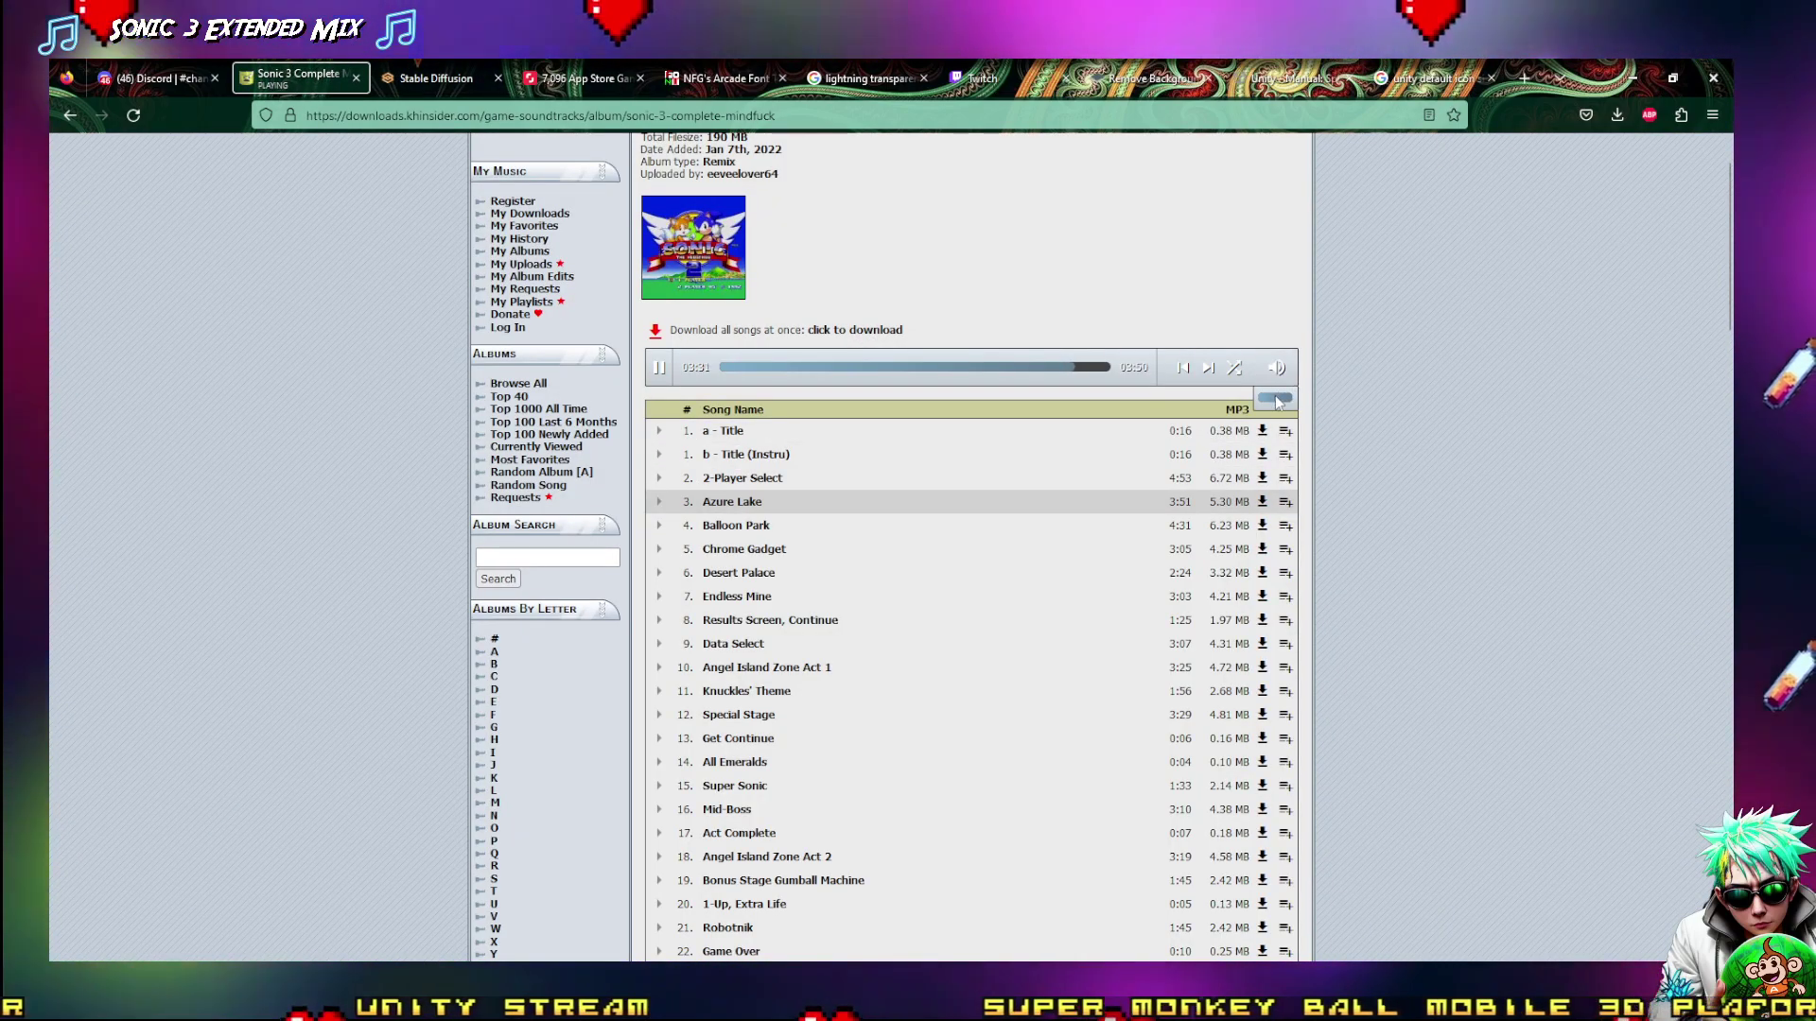
{"action": "left_click", "coordinate": [1265, 398]}
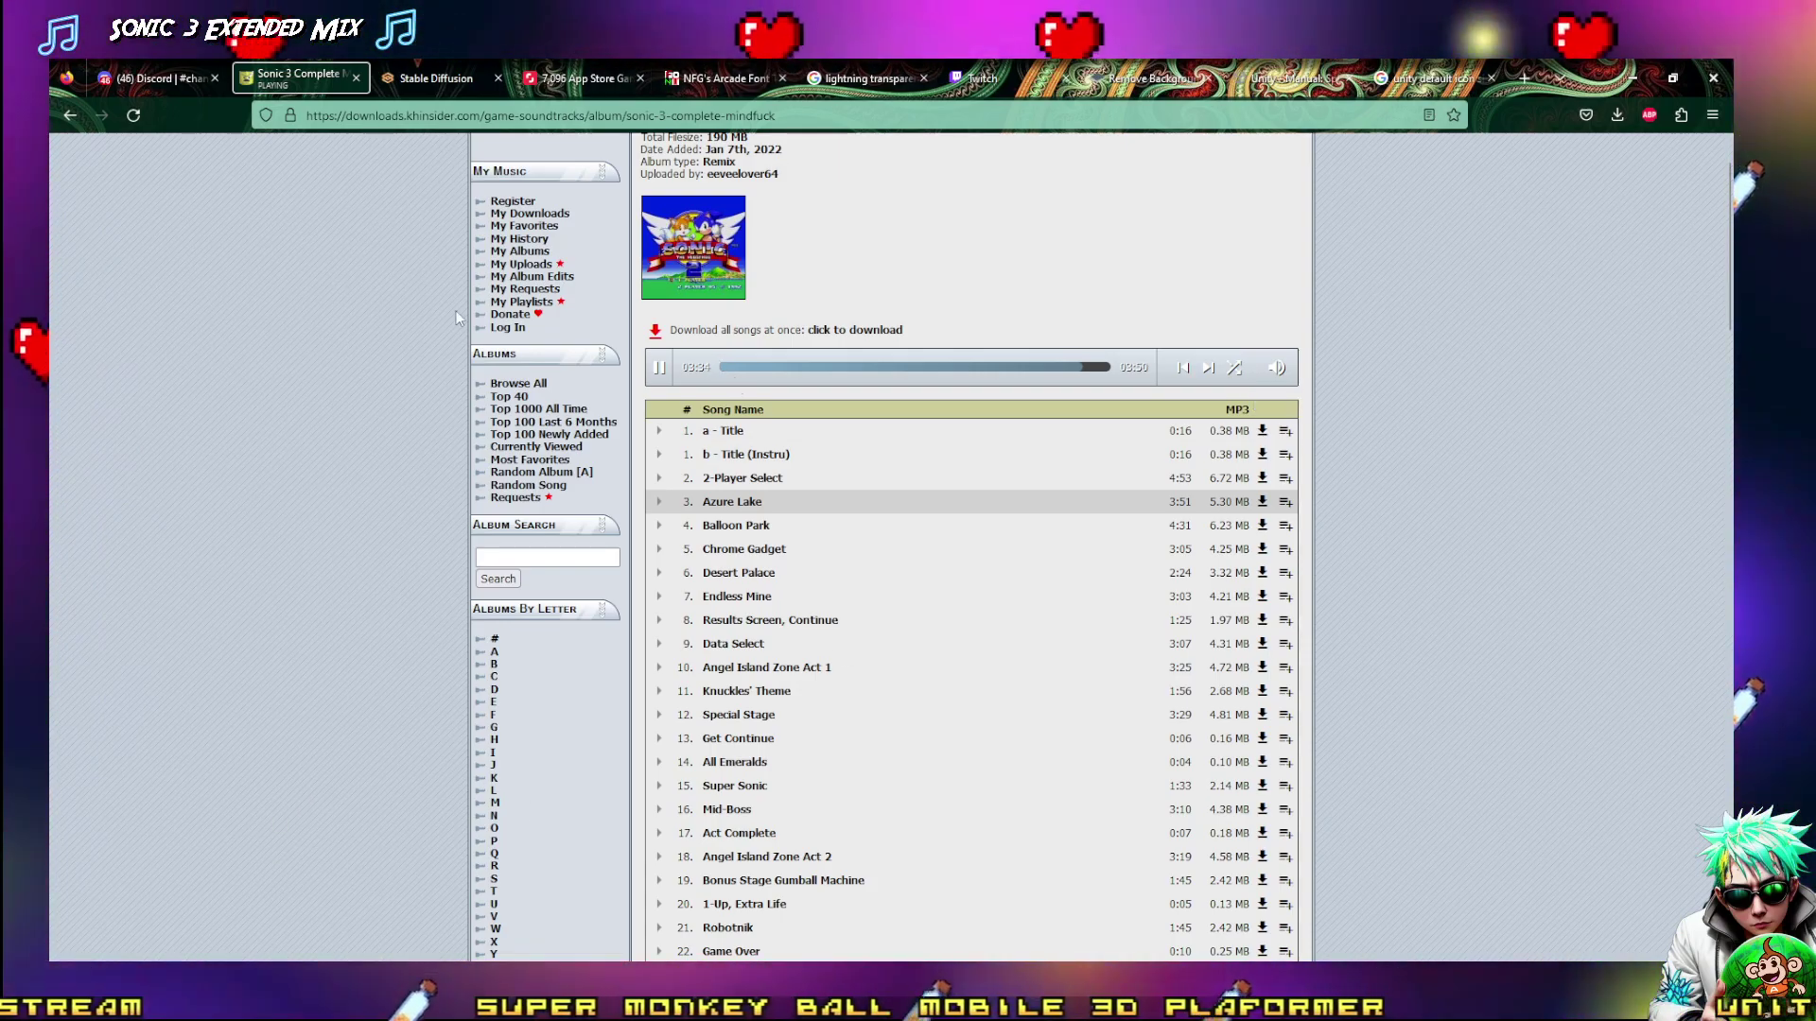
{"action": "key", "text": "alt+Tab"}
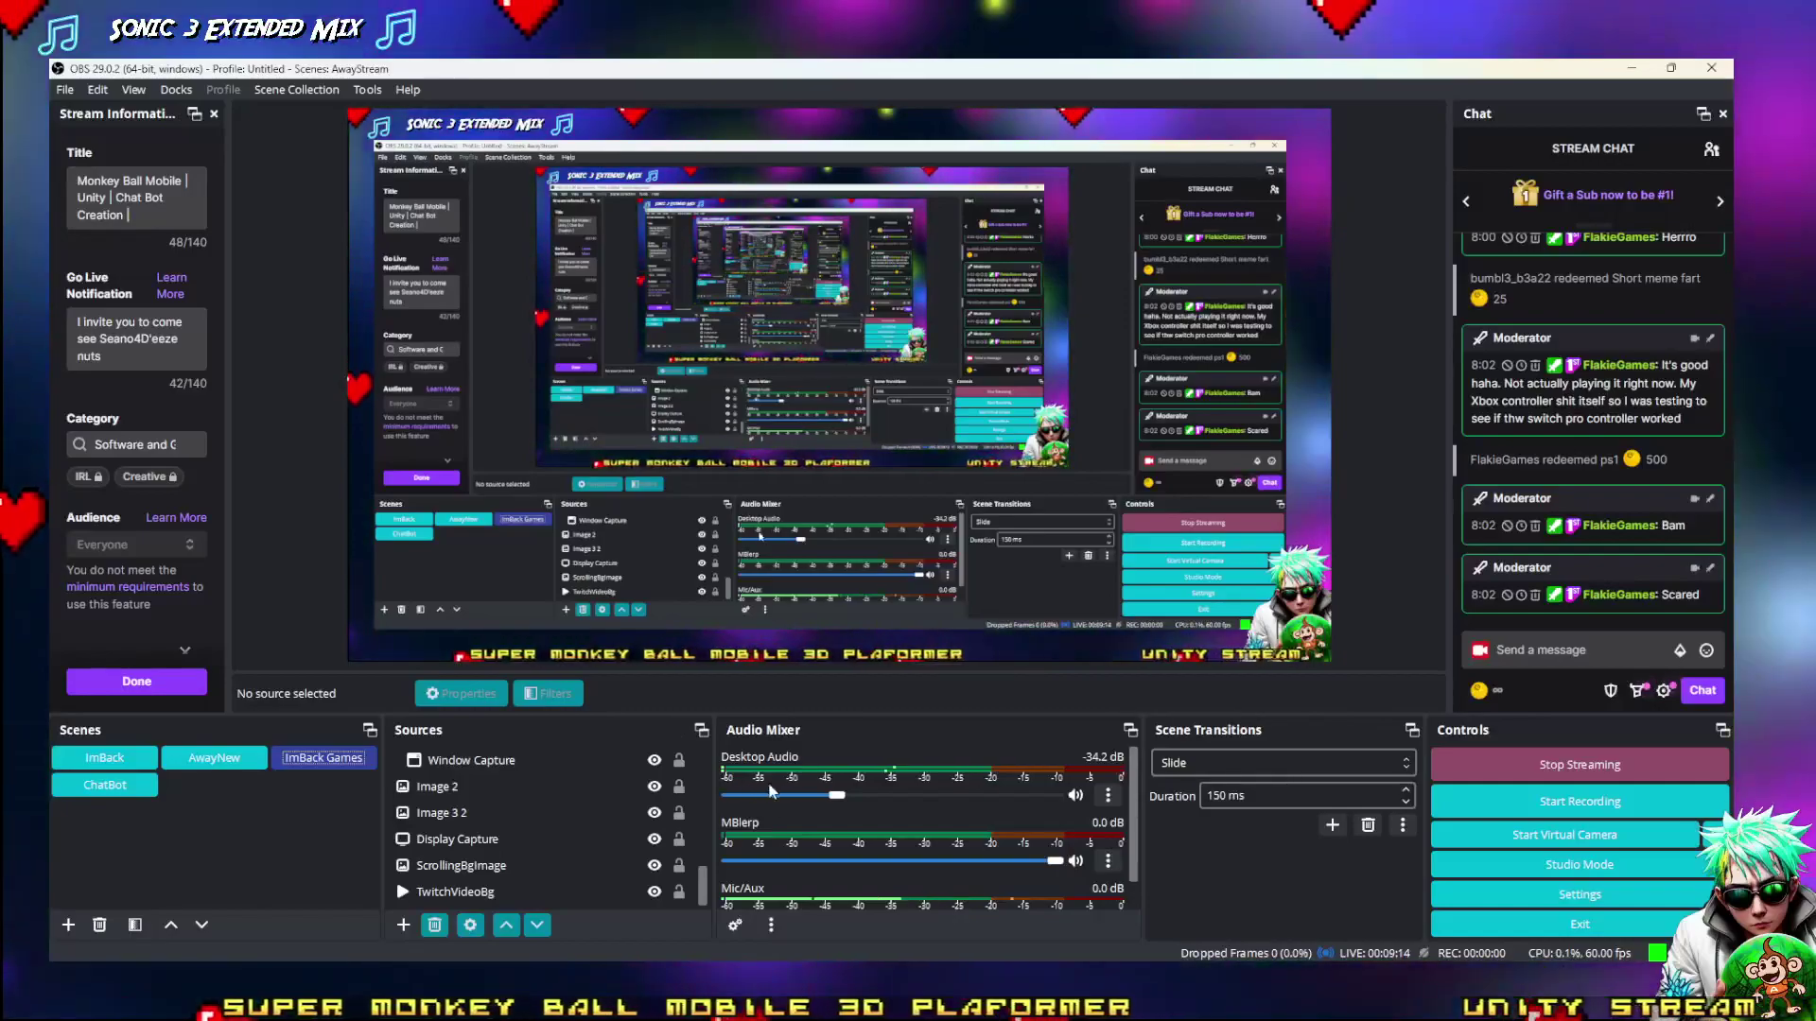
Drag the Desktop Audio fader up toward -6 dB, then minimize OBS to return to Firefox
{"action": "left_click_drag", "start_coordinate": [837, 794], "coordinate": [949, 805]}
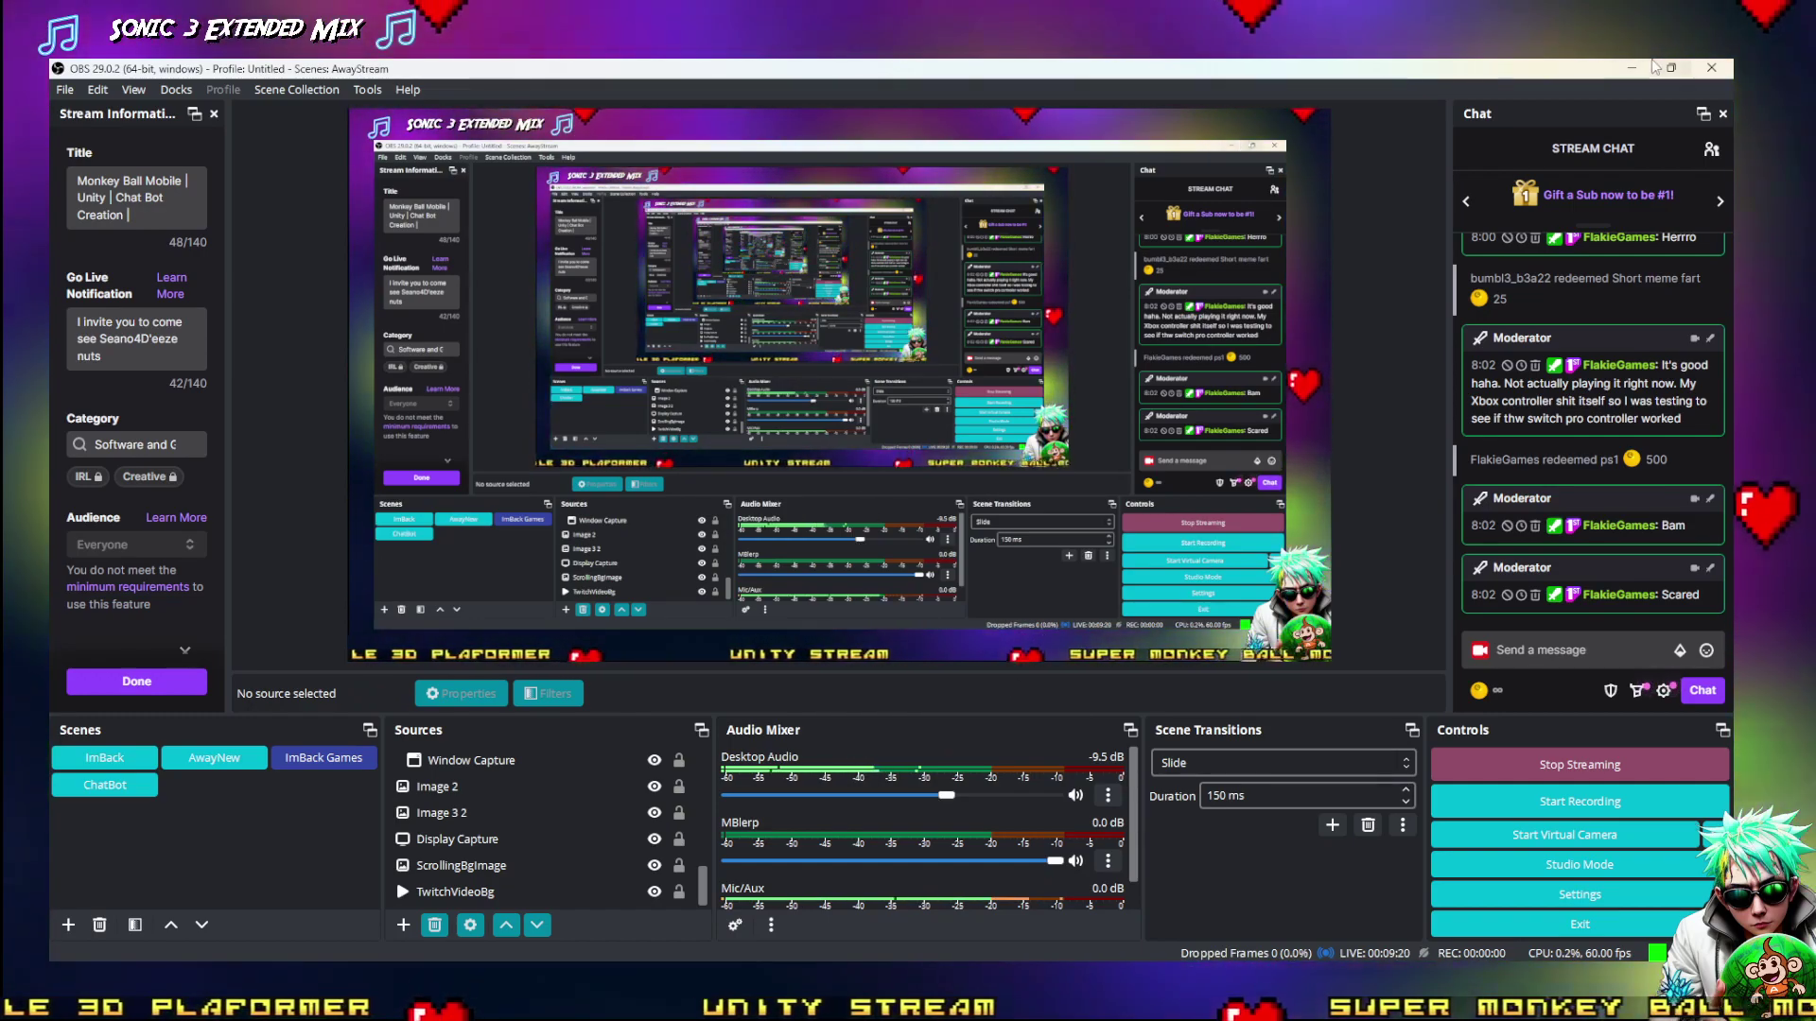
{"action": "left_click", "coordinate": [1630, 68]}
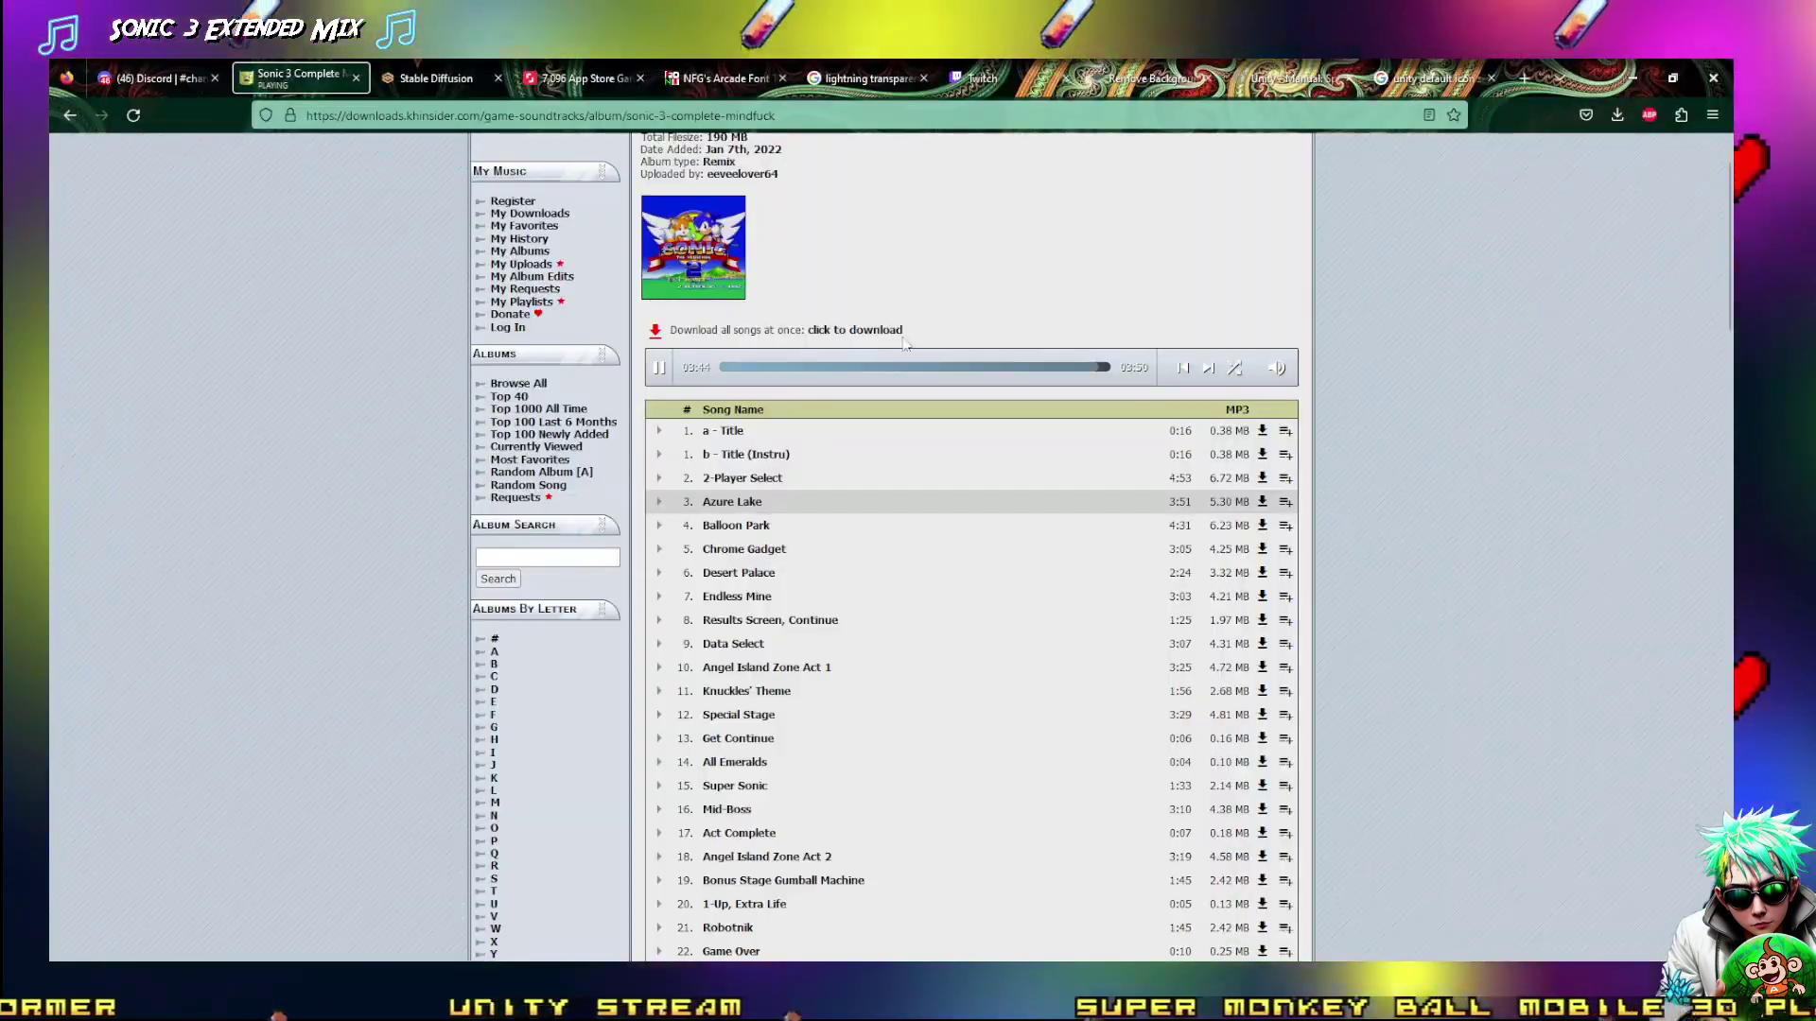
Minimize Firefox to reveal paint.net's Resize dialog holding 160 × 160 pixels
{"action": "left_click", "coordinate": [1630, 77]}
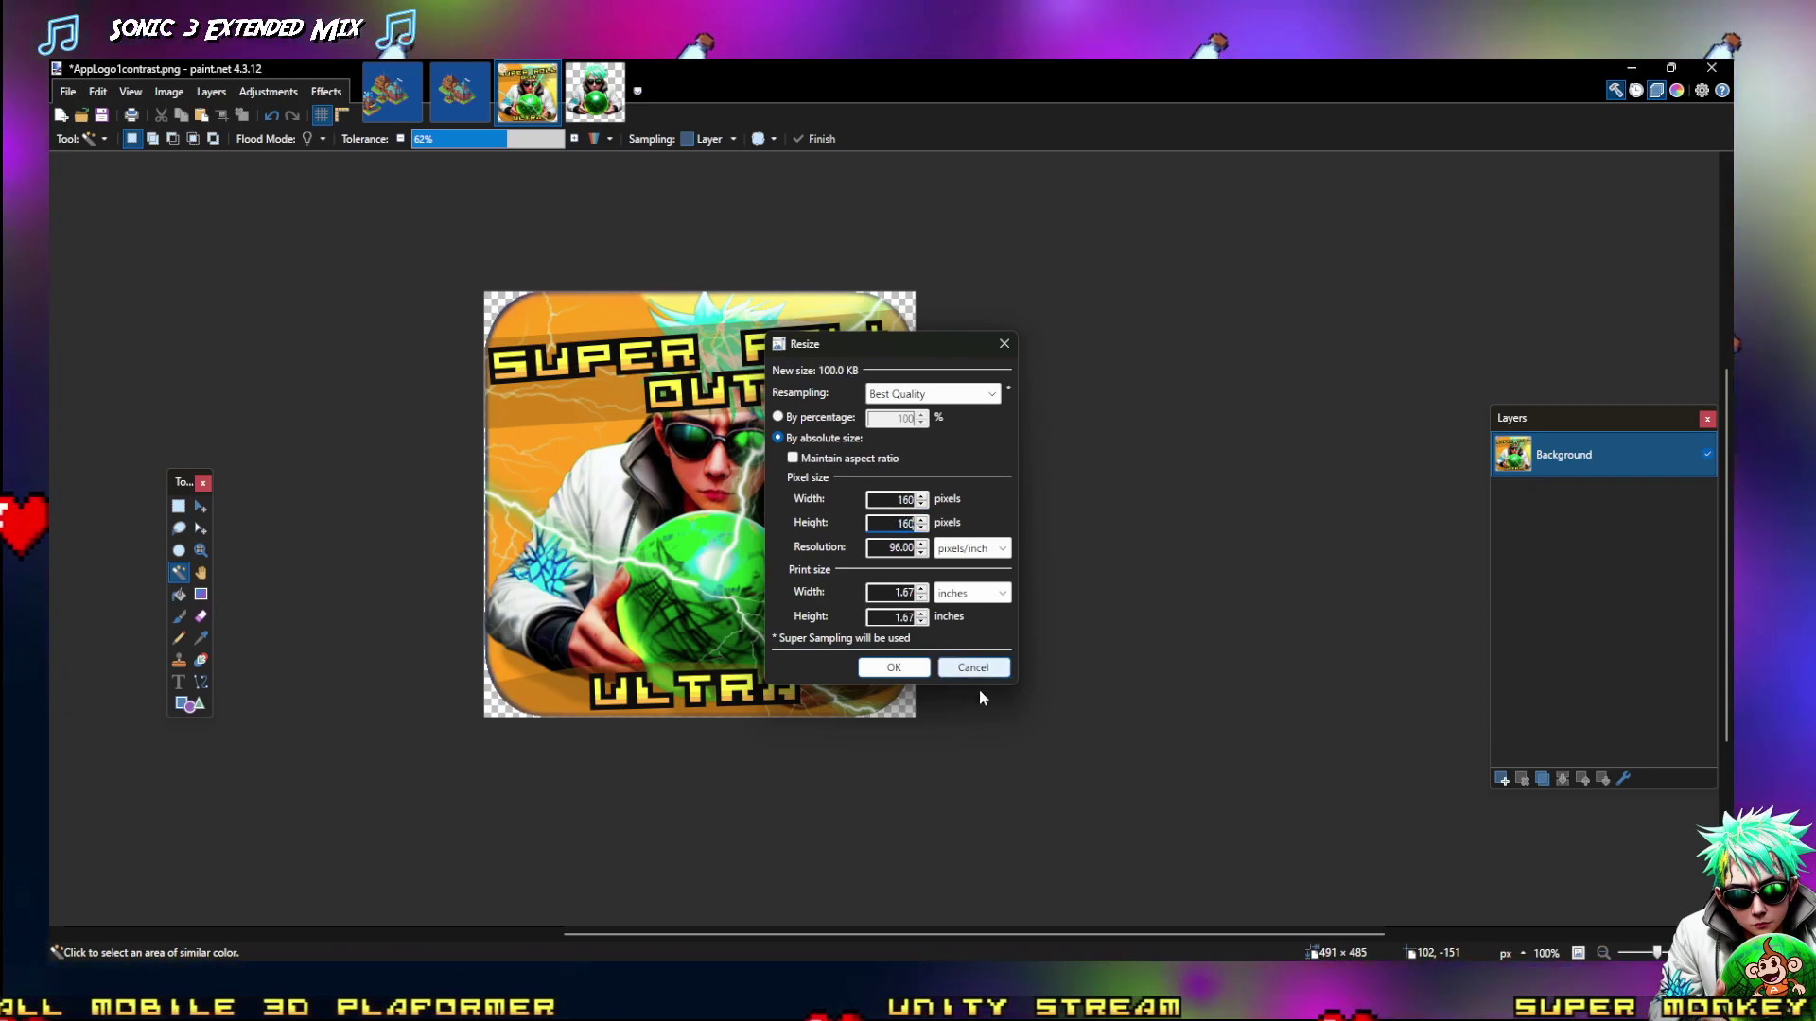
Resize the logo to 160 × 160 and save it as logo160x160.png, then minimize paint.net
{"action": "left_click", "coordinate": [894, 667]}
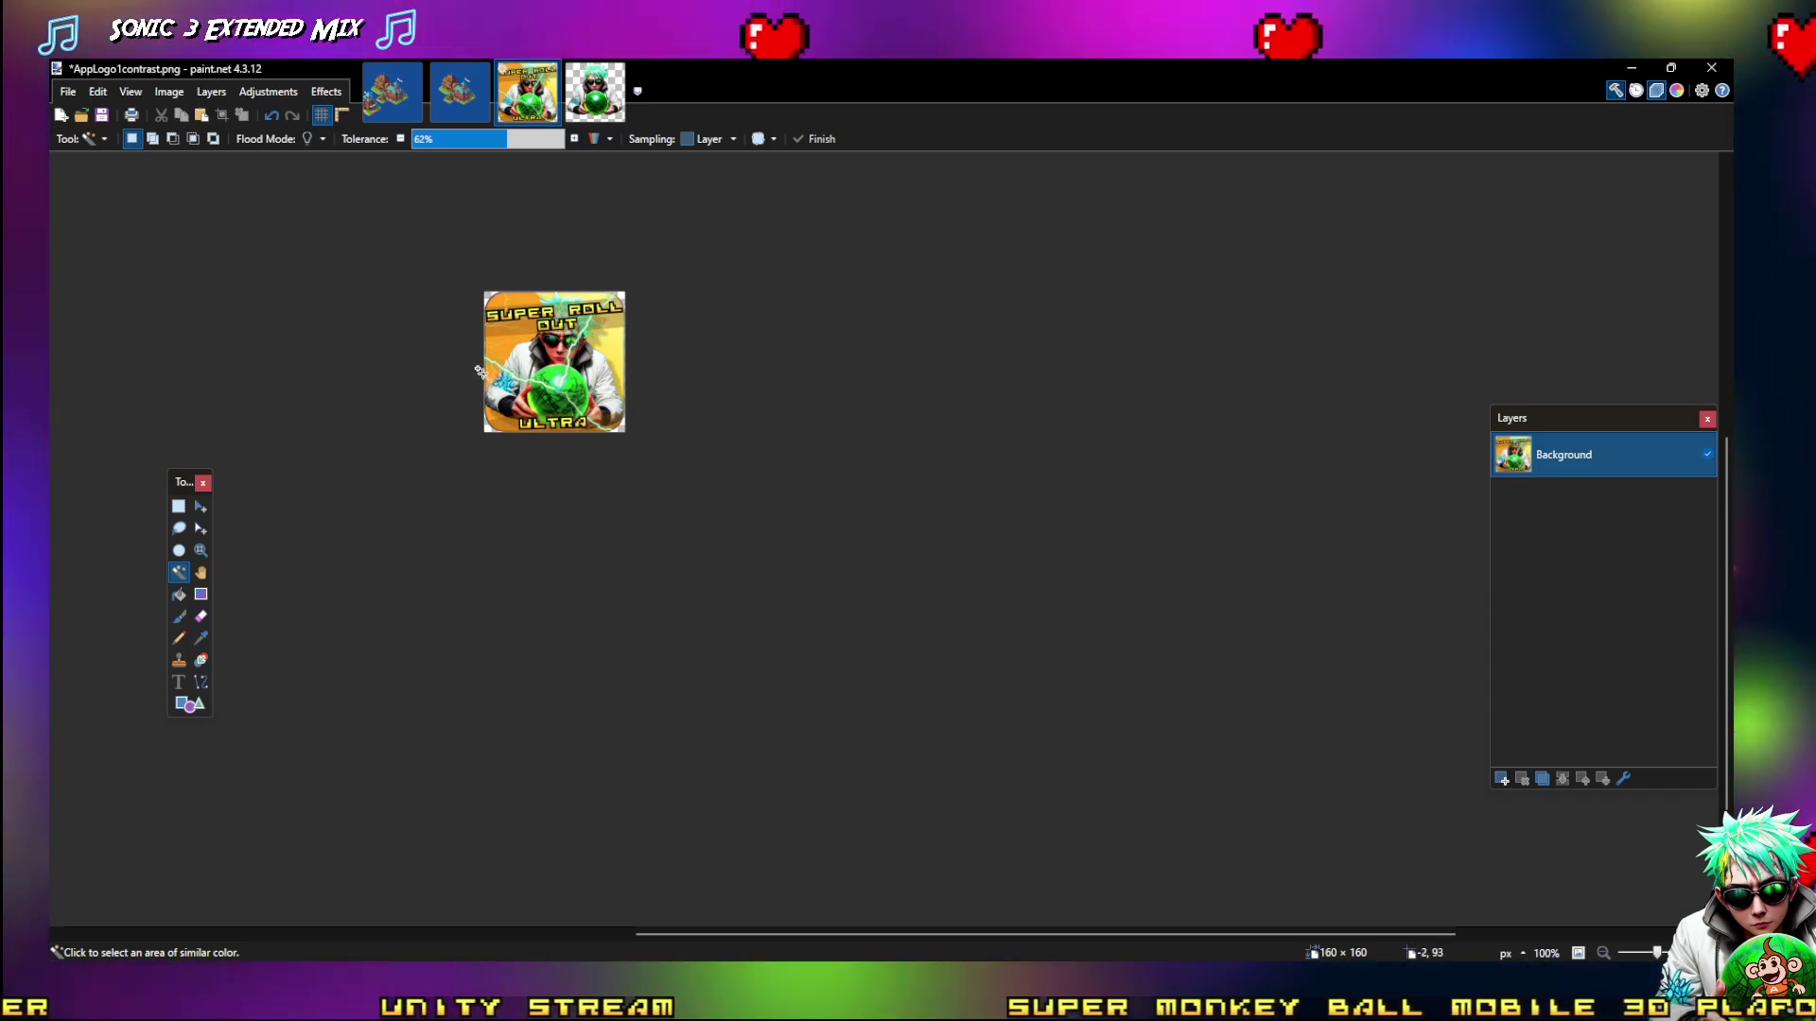
{"action": "key", "text": "ctrl+shift+s"}
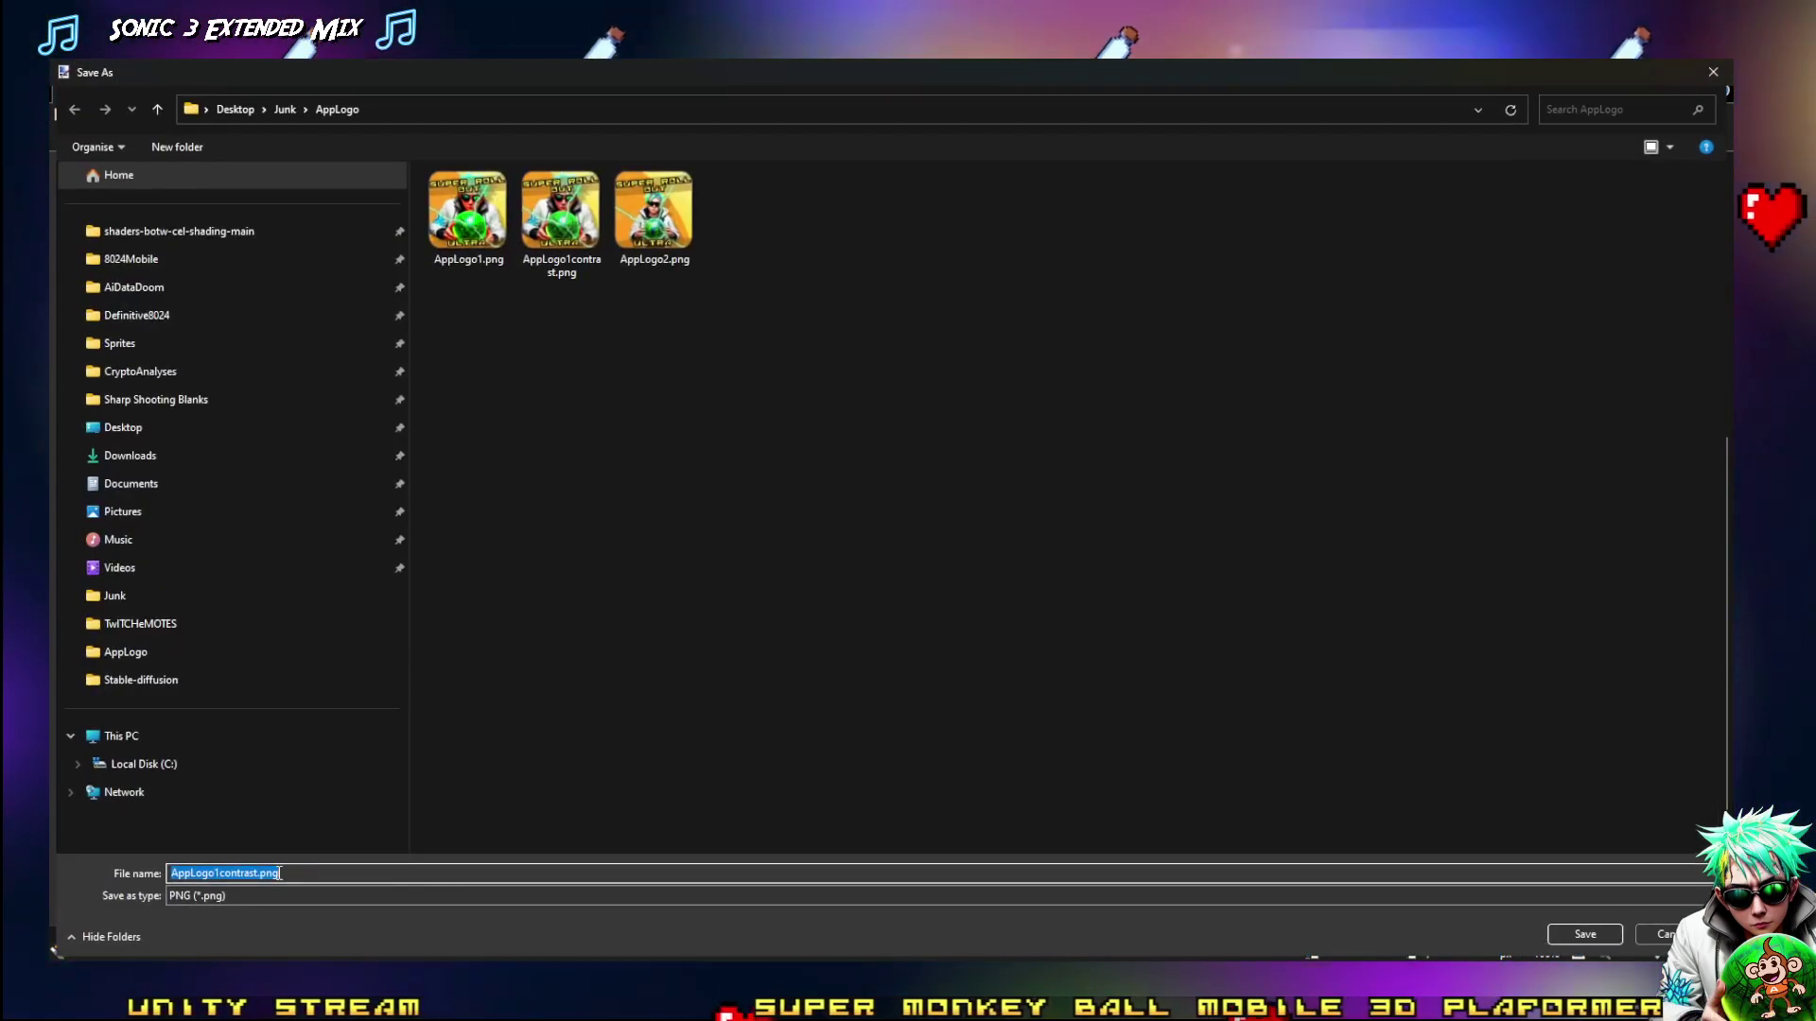
{"action": "type", "text": "log"}
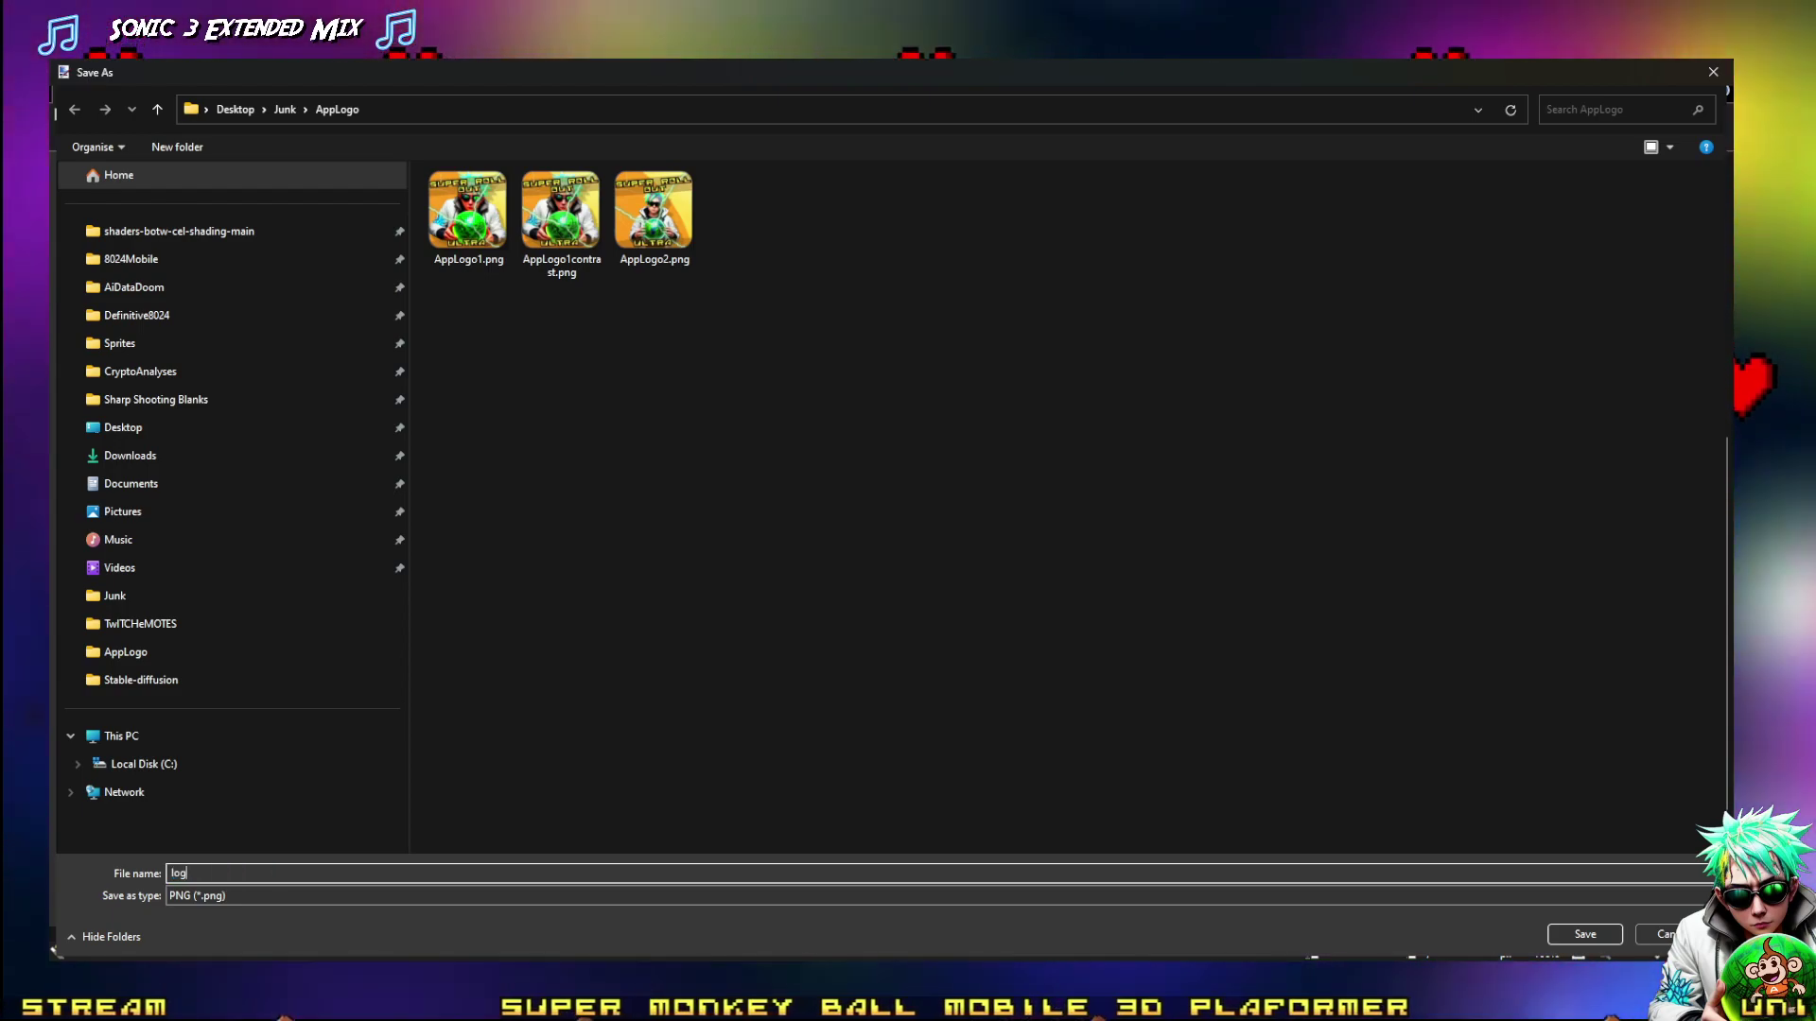
{"action": "type", "text": "o160x160"}
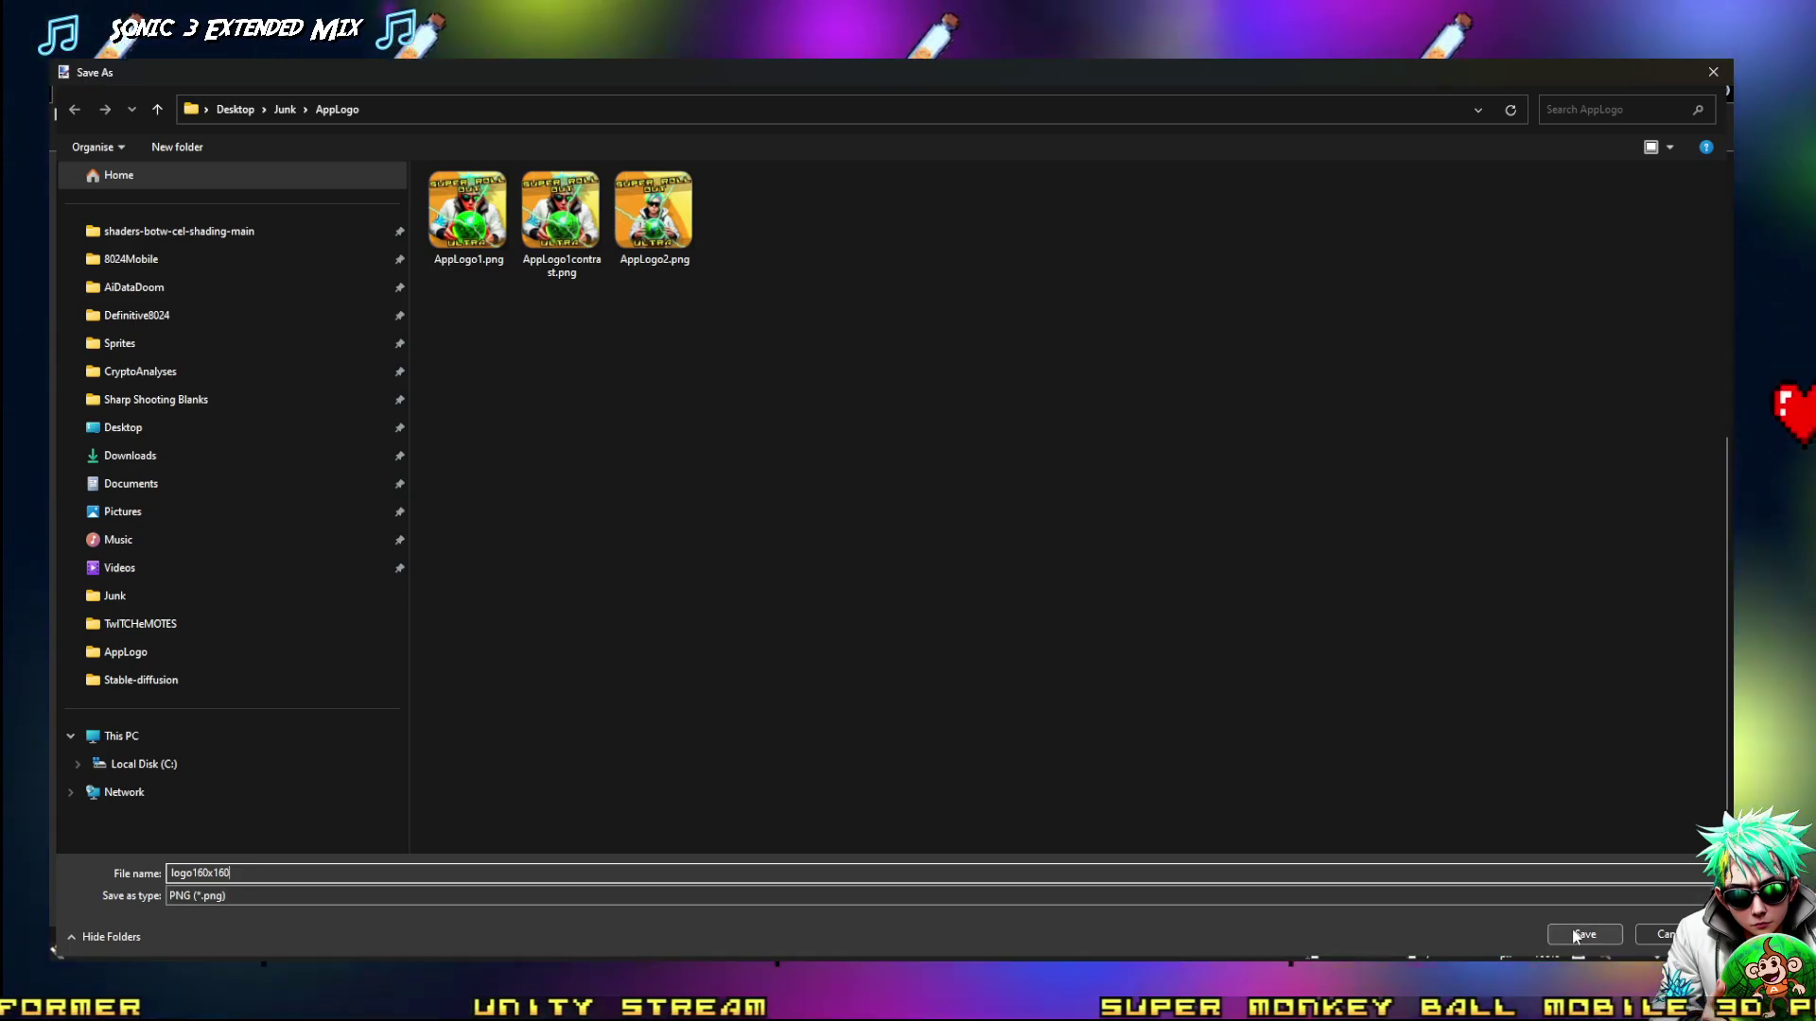
{"action": "left_click", "coordinate": [1576, 936]}
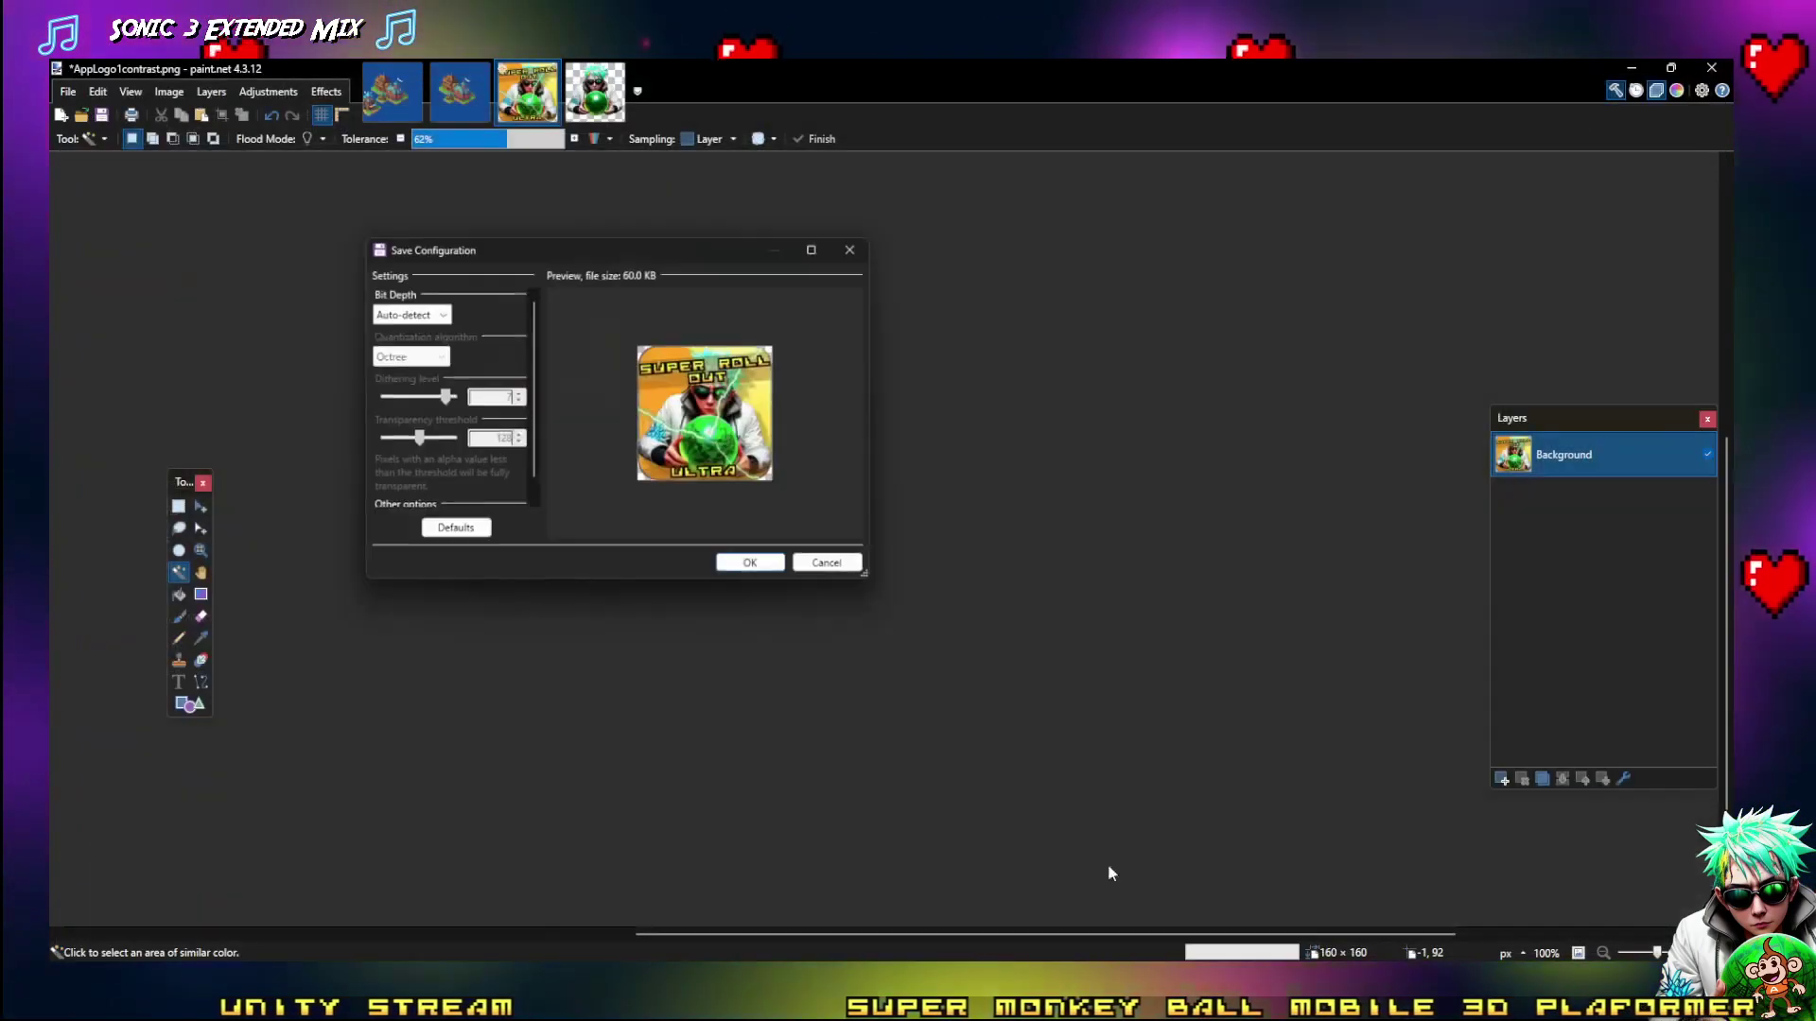
{"action": "left_click", "coordinate": [752, 570]}
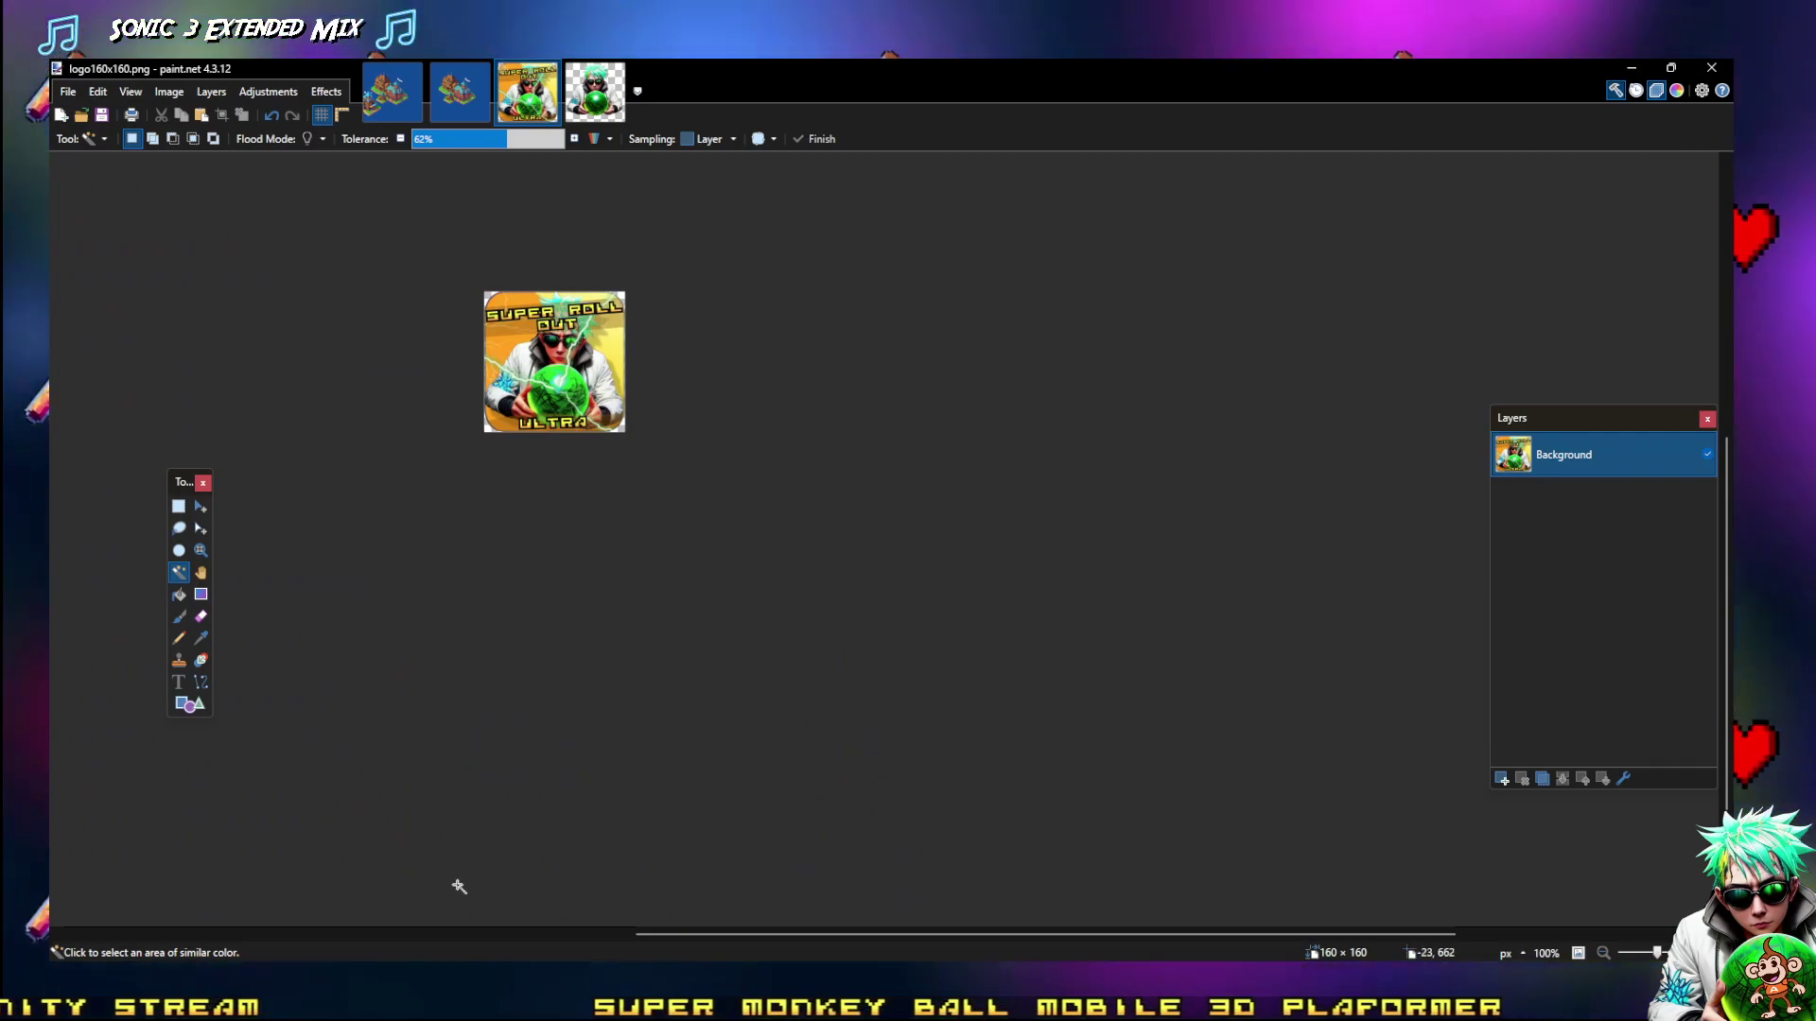
{"action": "left_click", "coordinate": [1631, 67]}
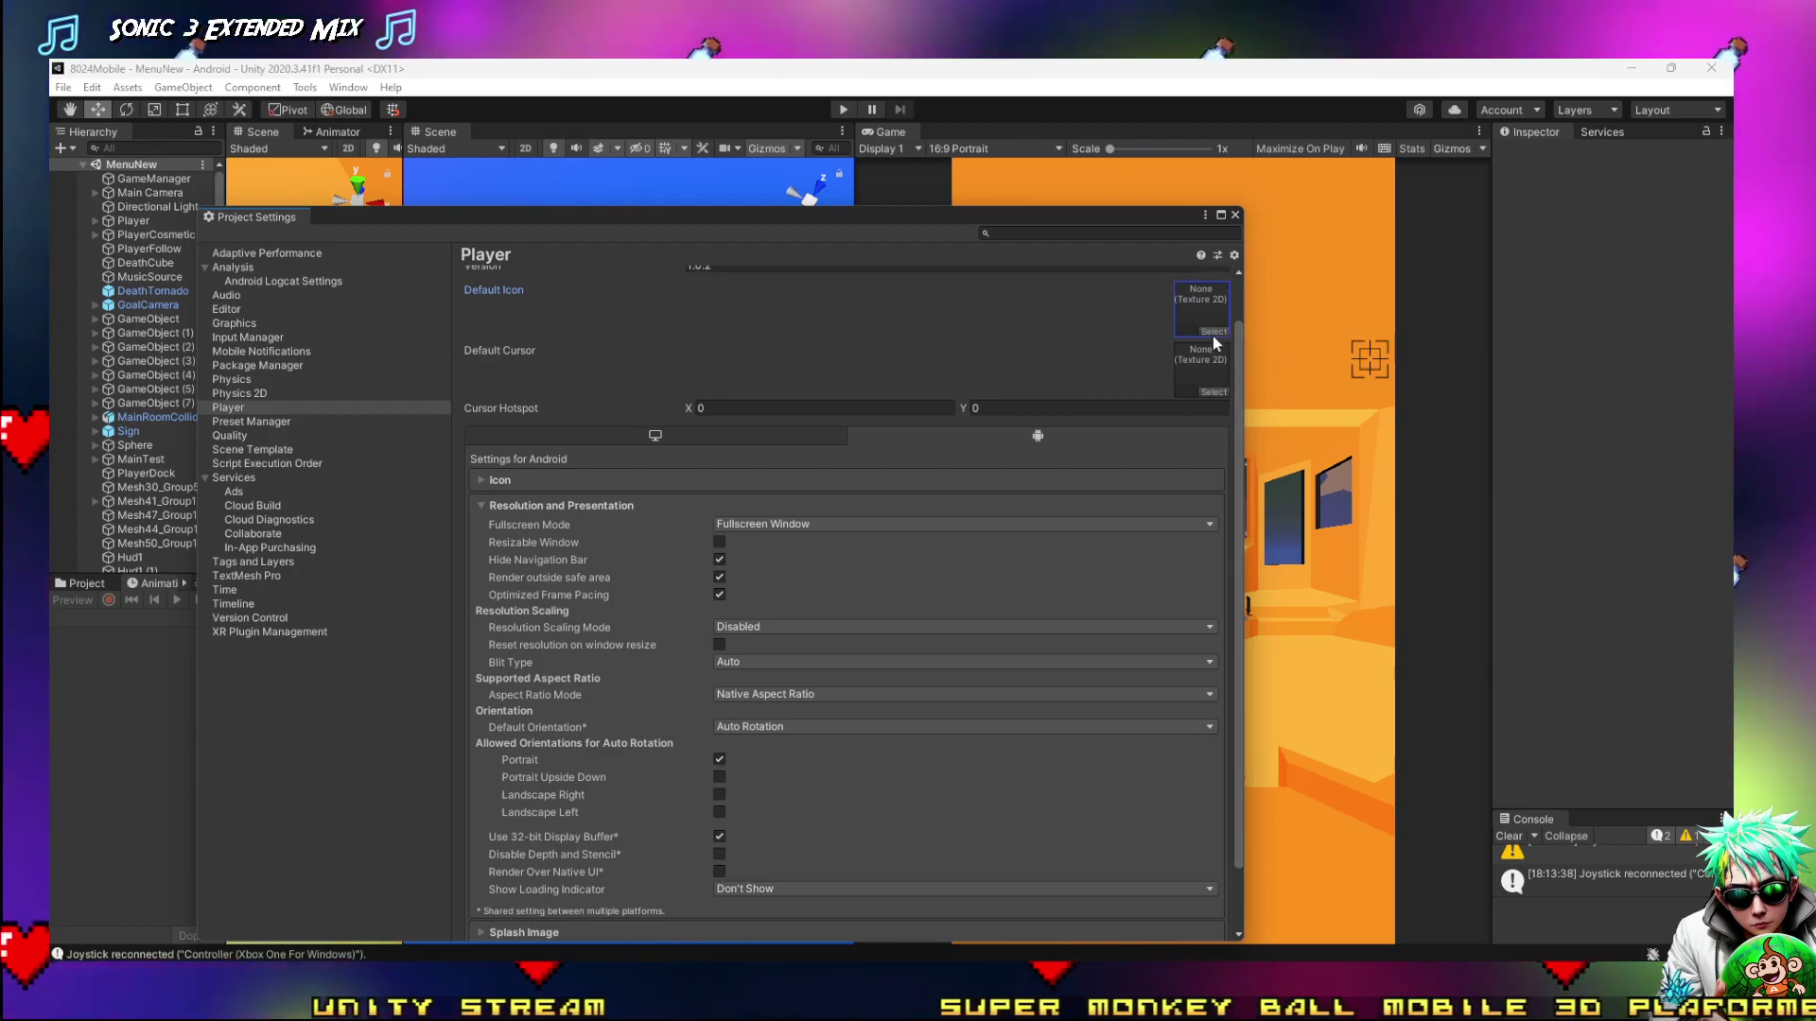
Open and close the Default Icon texture picker, move Project Settings up, and widen the left panels
{"action": "left_click", "coordinate": [1213, 331]}
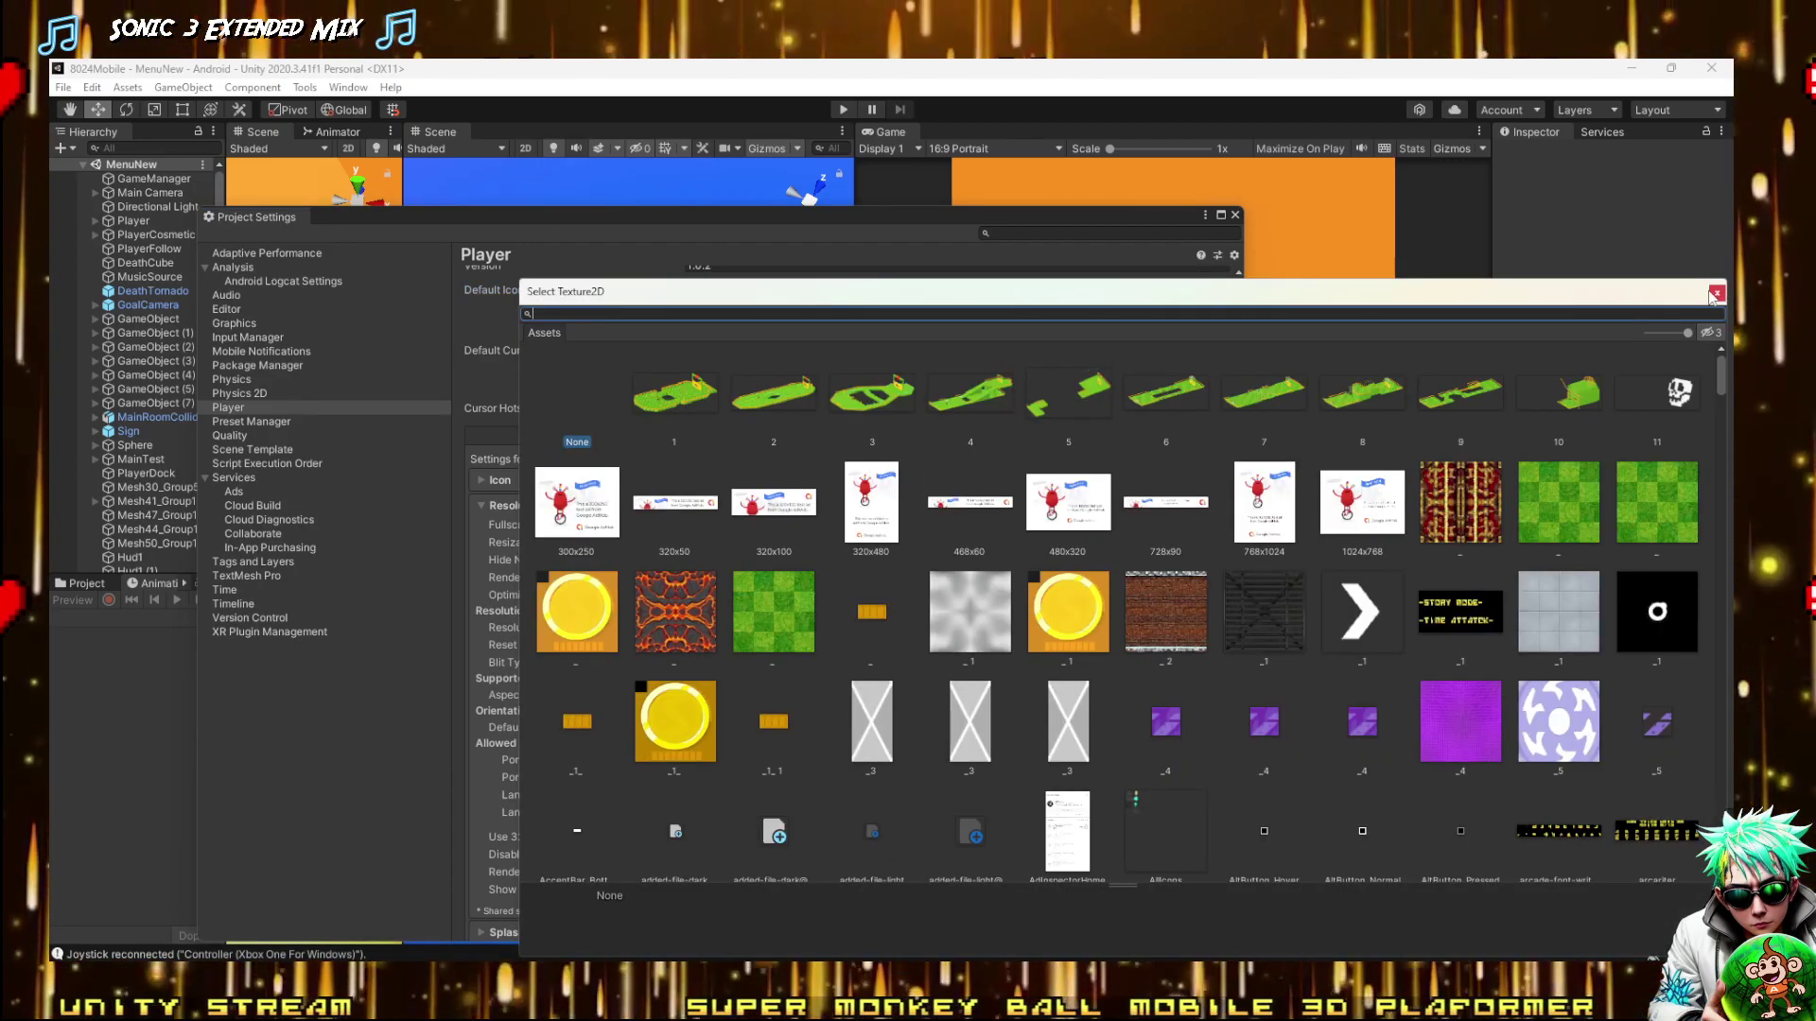
{"action": "left_click", "coordinate": [1715, 294]}
{"action": "left_click_drag", "start_coordinate": [619, 216], "coordinate": [915, 175]}
{"action": "left_click_drag", "start_coordinate": [223, 520], "coordinate": [584, 520]}
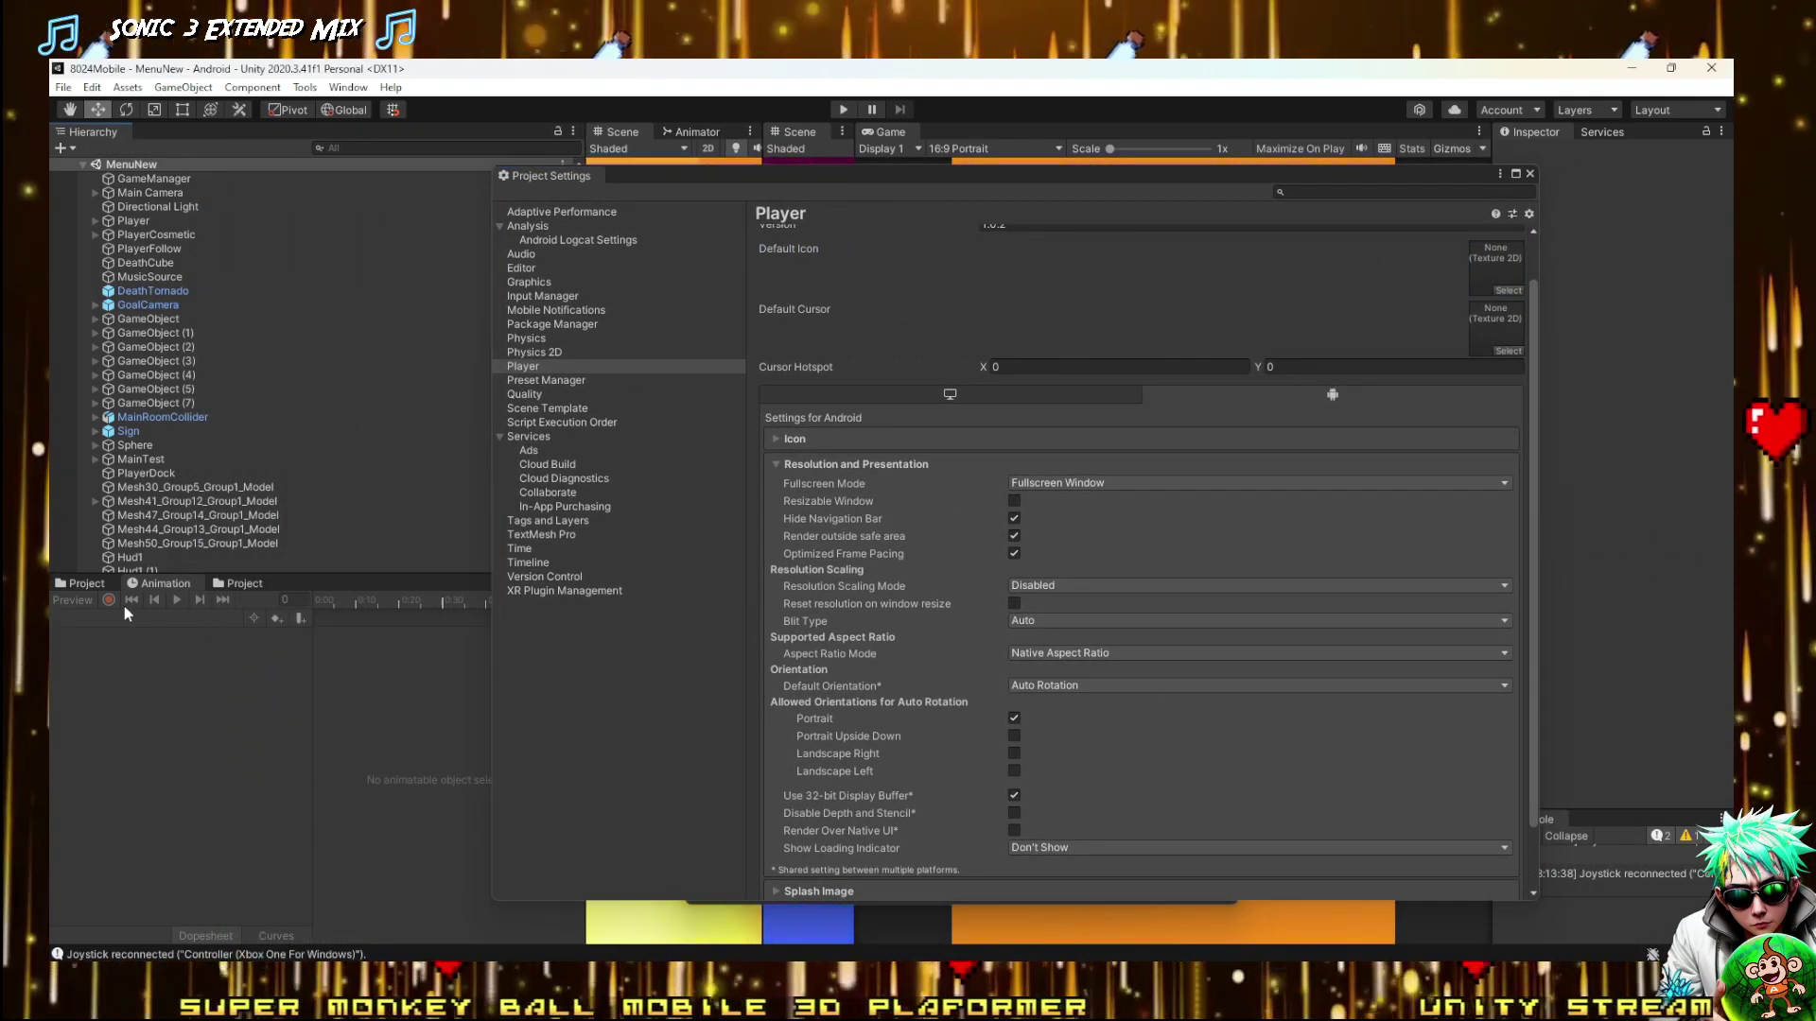
Show the Project tab, narrow Project Settings, open Assets > Sprites and bring up its context menu
{"action": "left_click", "coordinate": [84, 583]}
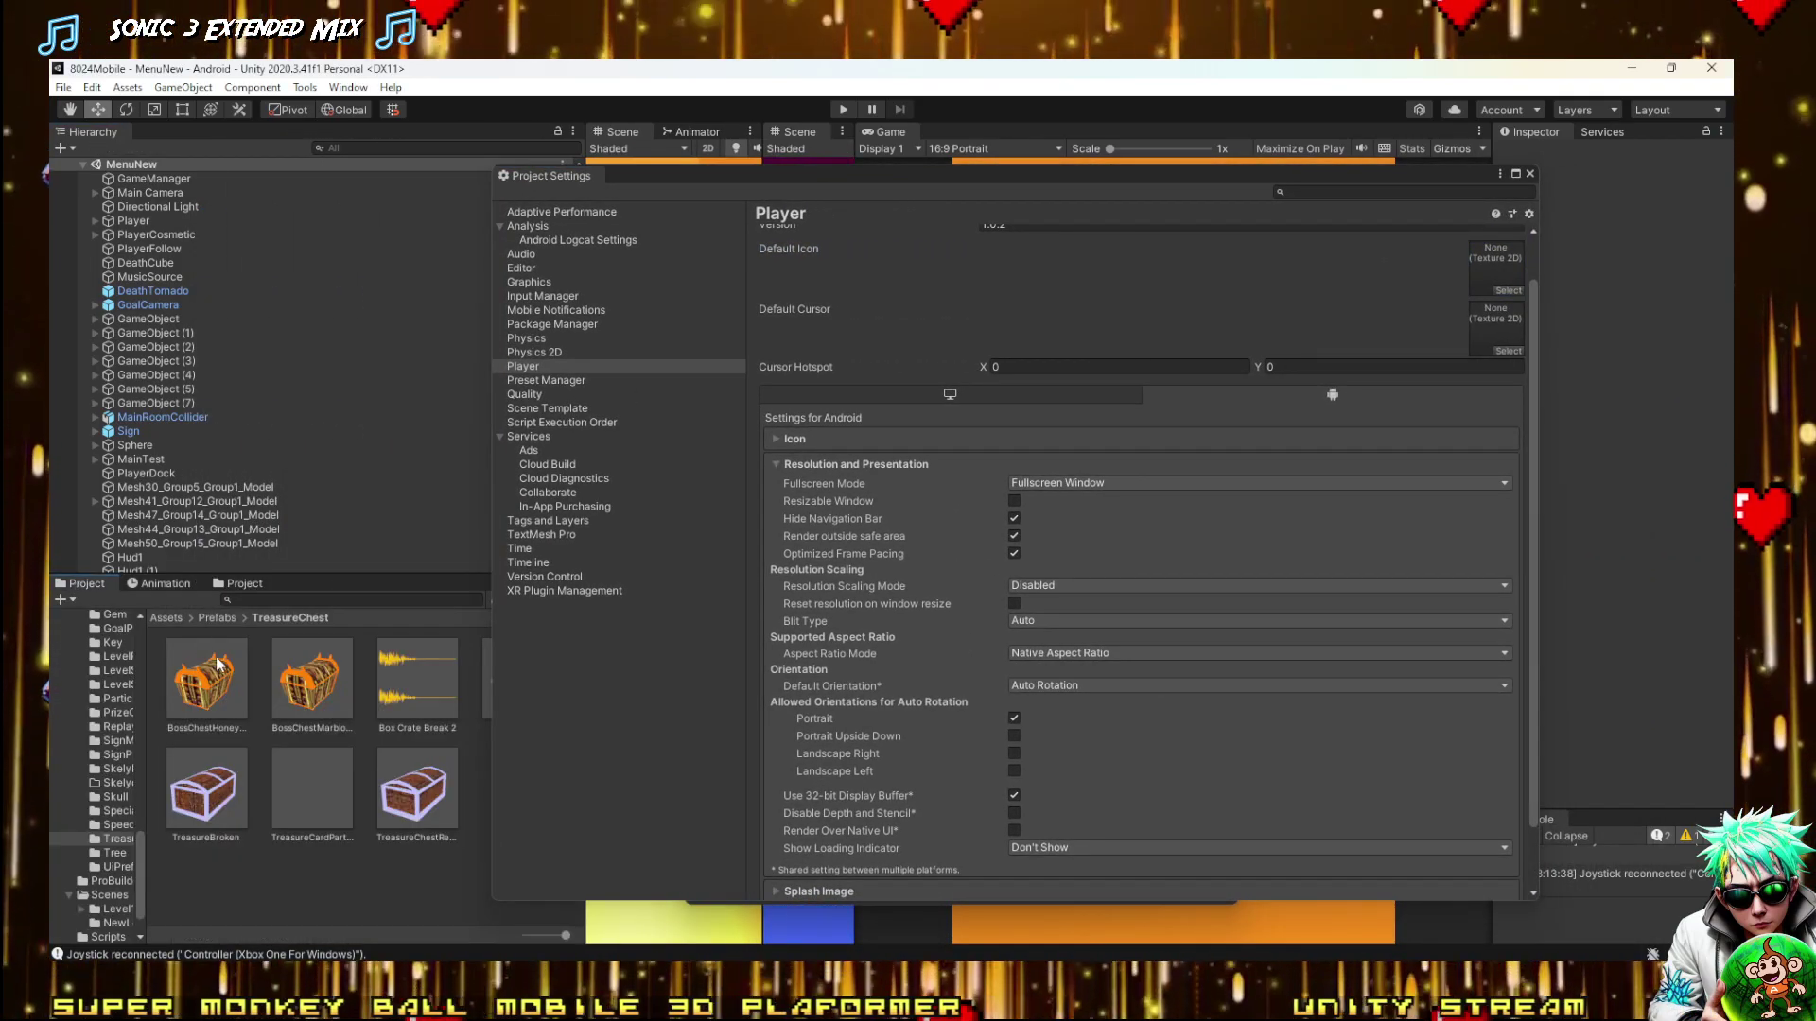
{"action": "left_click", "coordinate": [166, 618]}
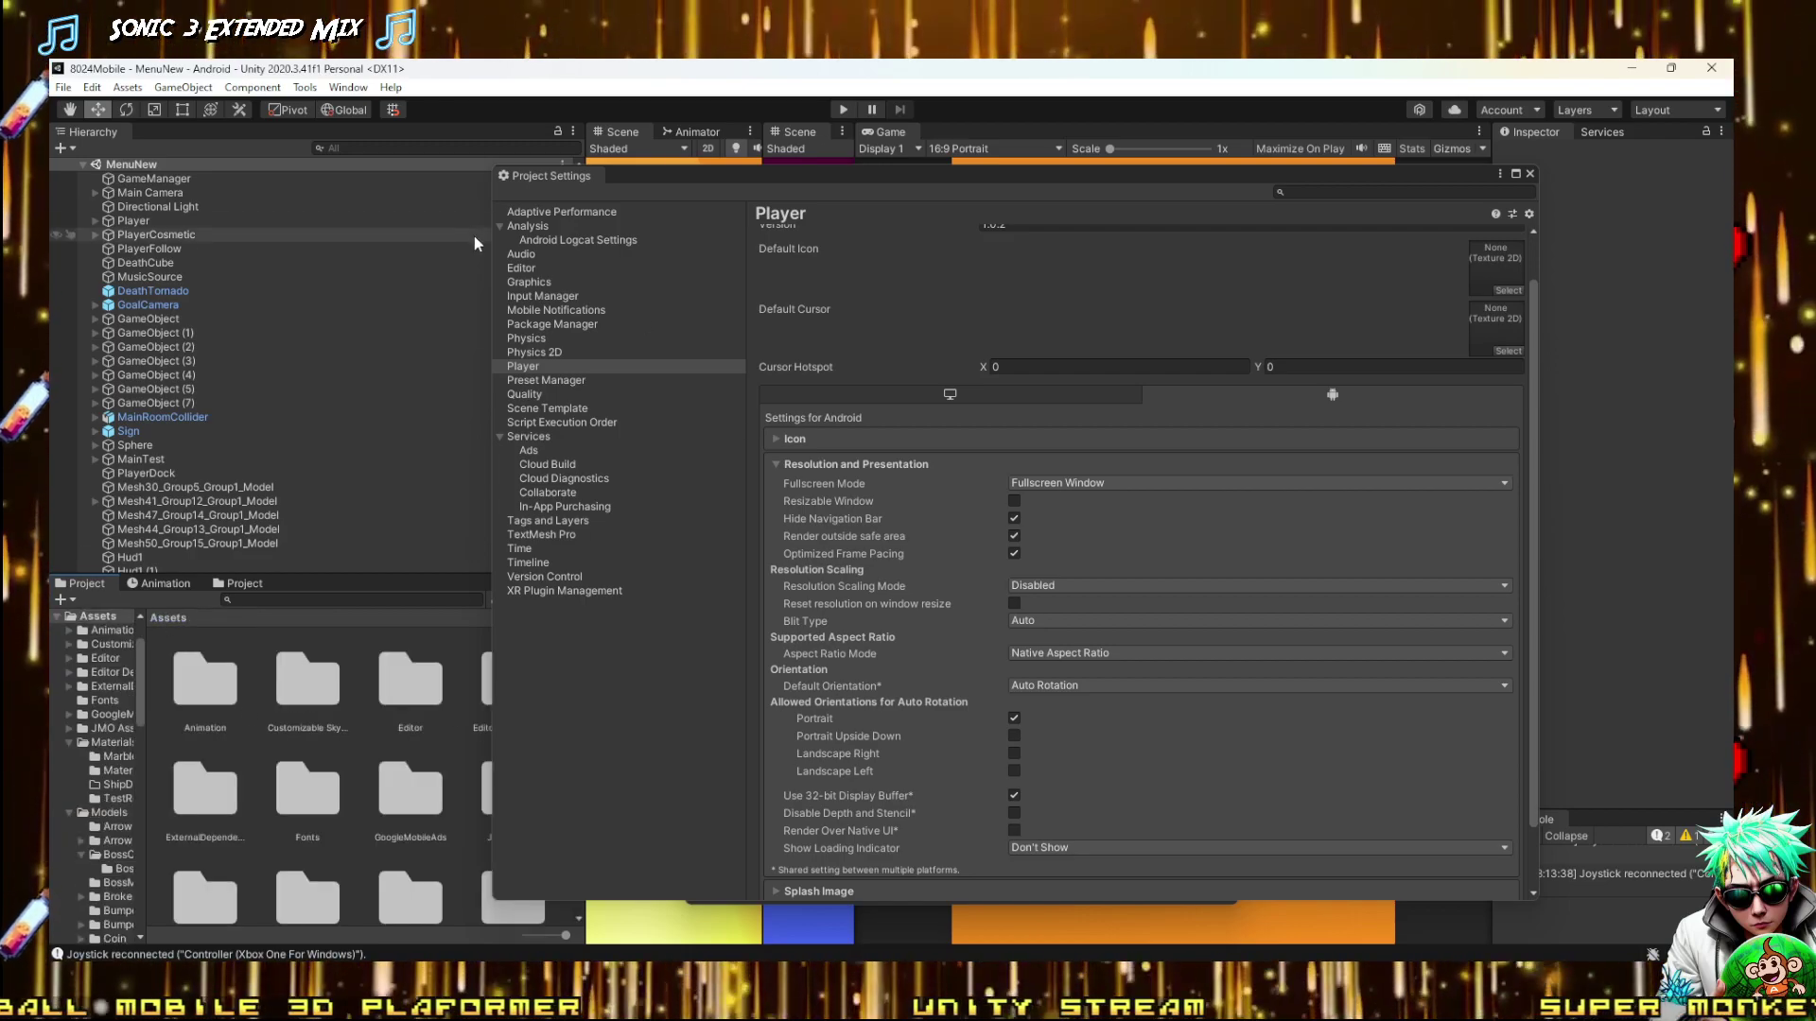
{"action": "left_click_drag", "start_coordinate": [493, 299], "coordinate": [751, 299]}
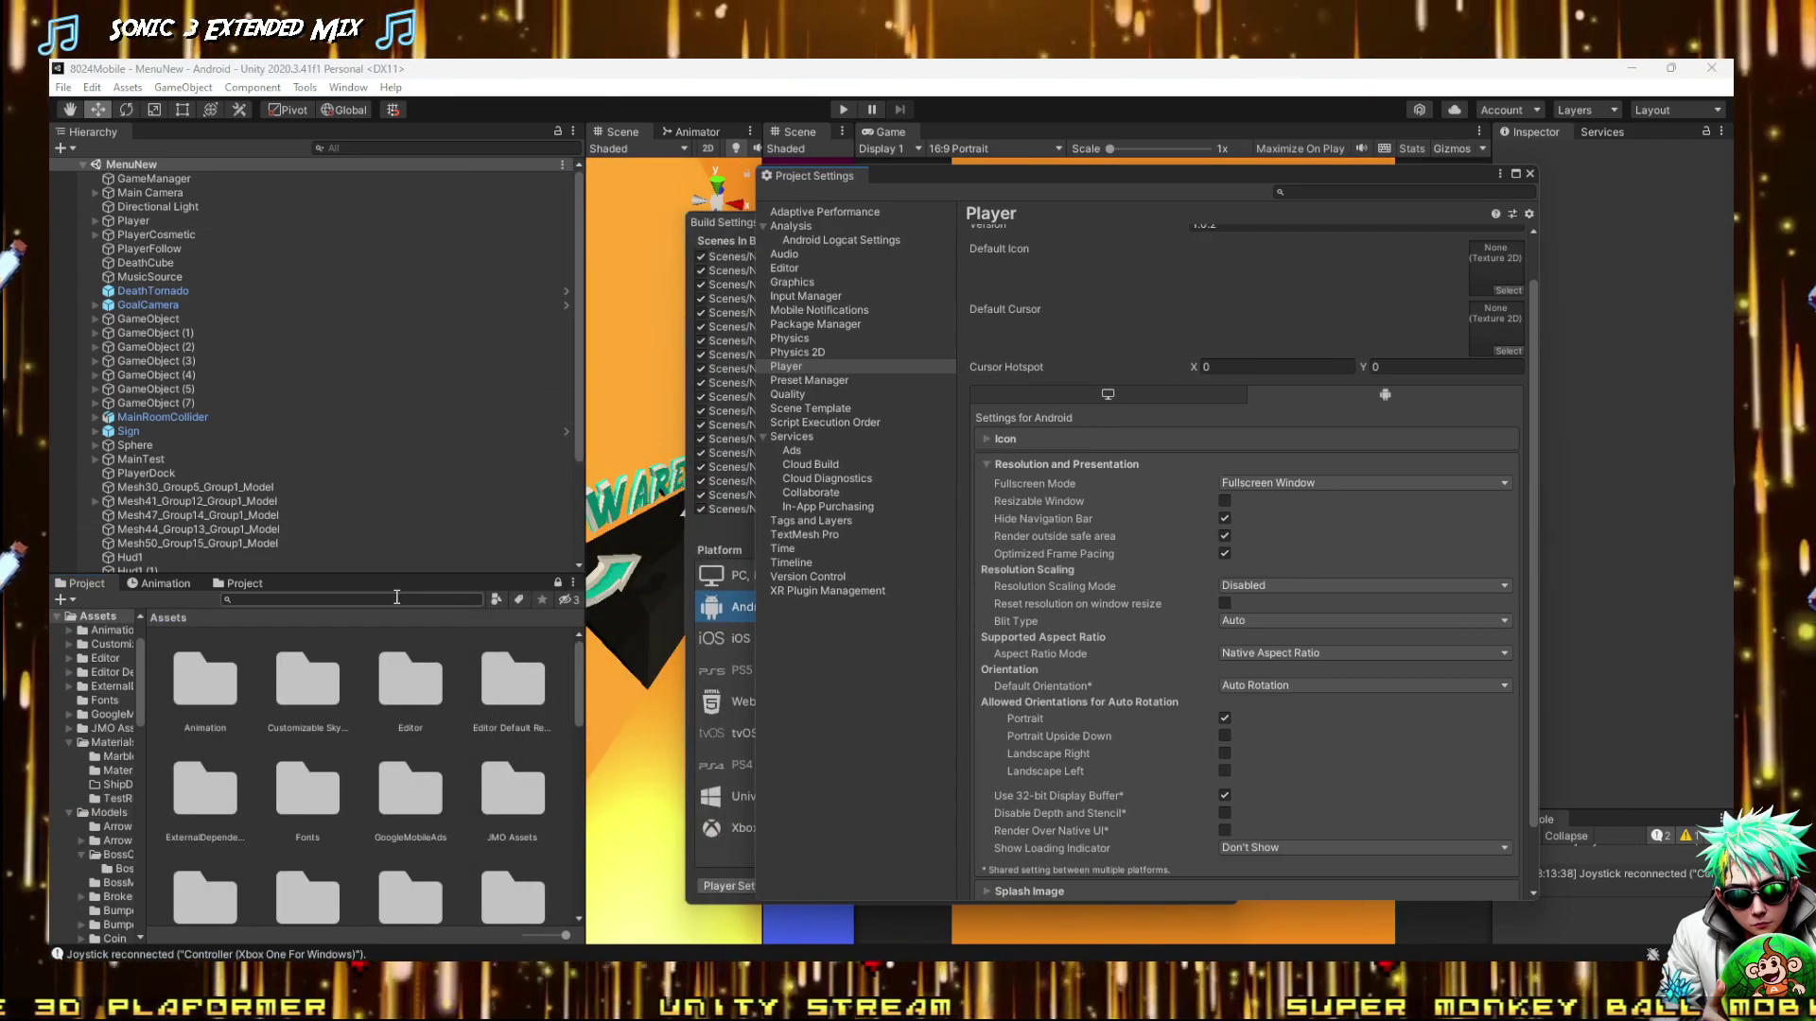
{"action": "scroll", "coordinate": [354, 766], "scroll_direction": "down", "scroll_amount": 5}
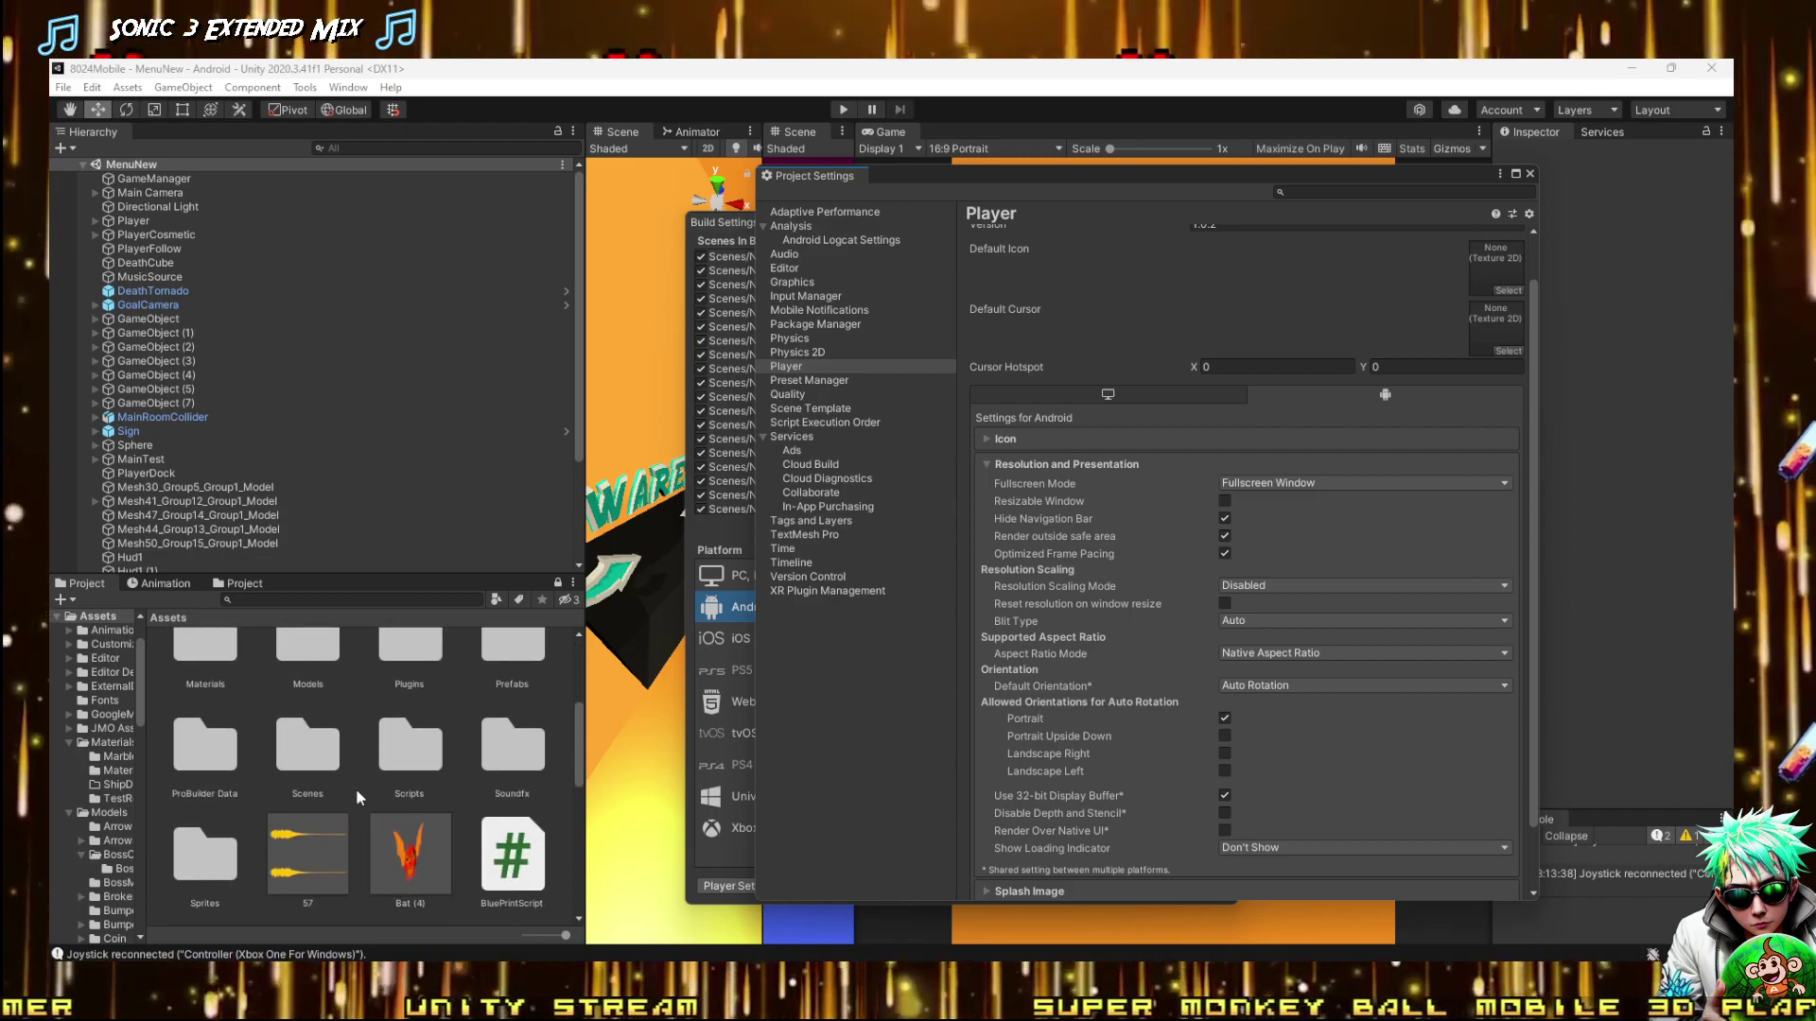
{"action": "double_click", "coordinate": [203, 805]}
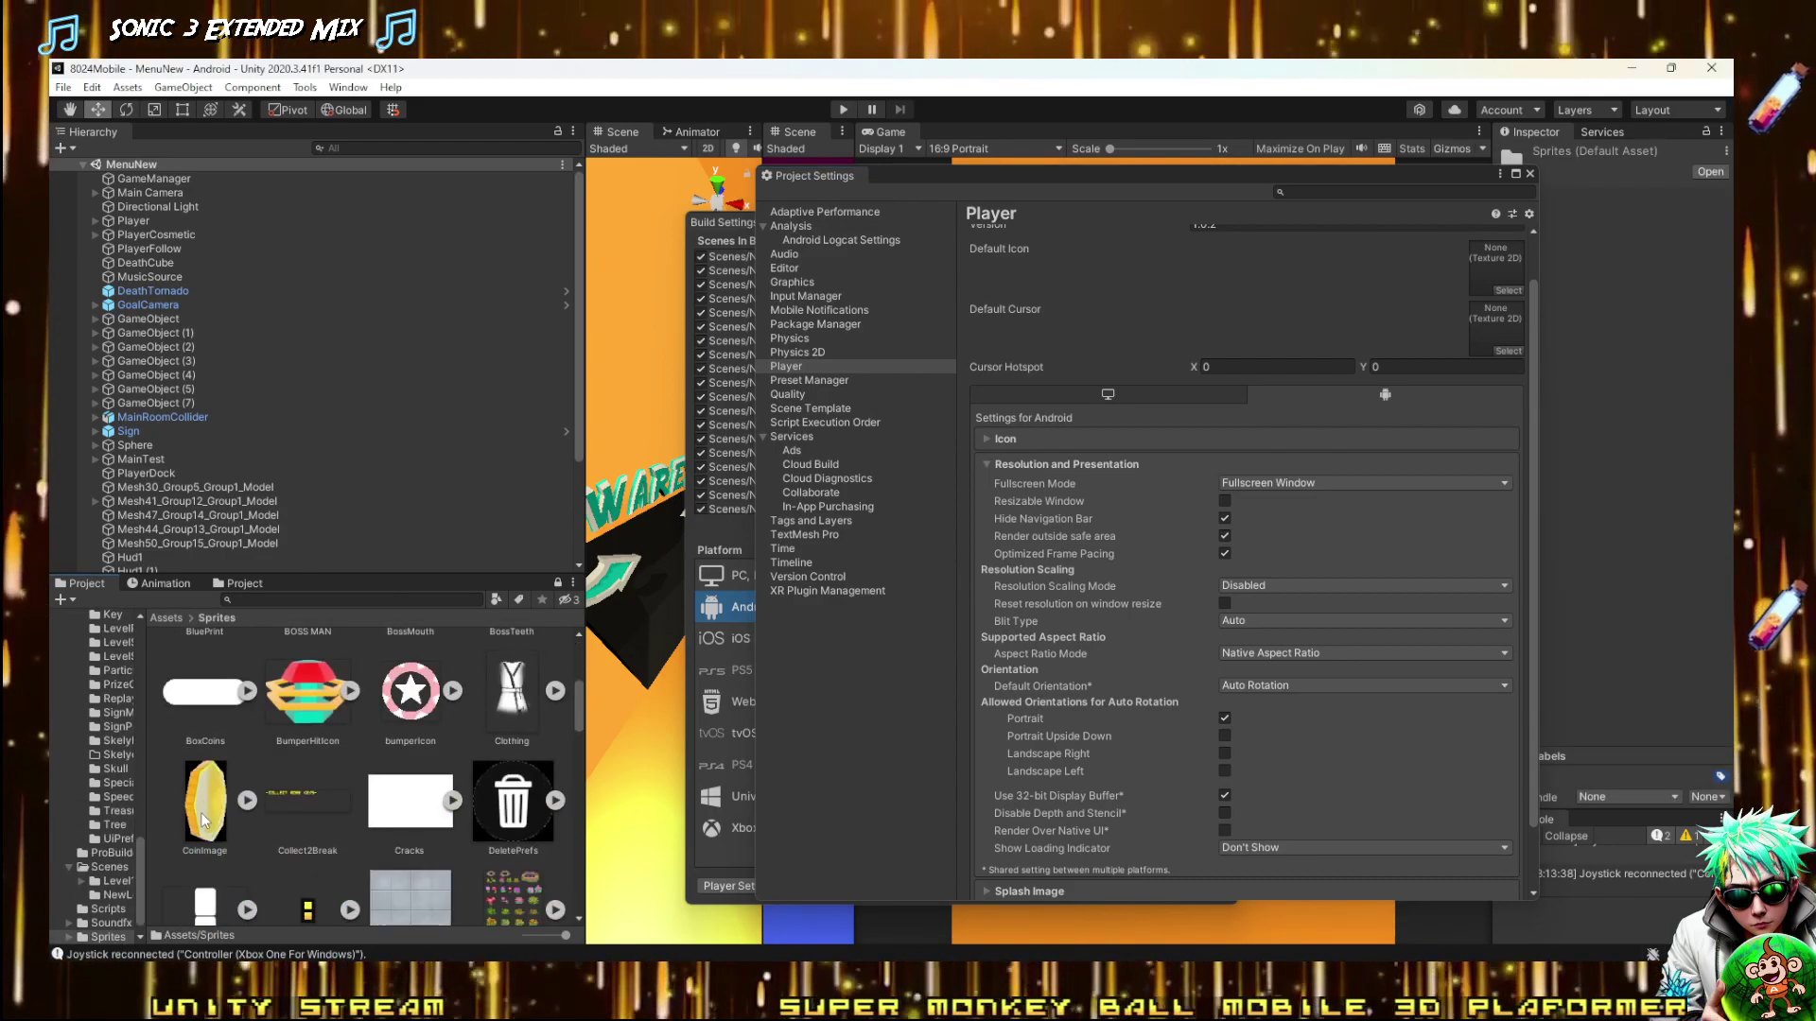
{"action": "scroll", "coordinate": [516, 792], "scroll_direction": "down", "scroll_amount": 10}
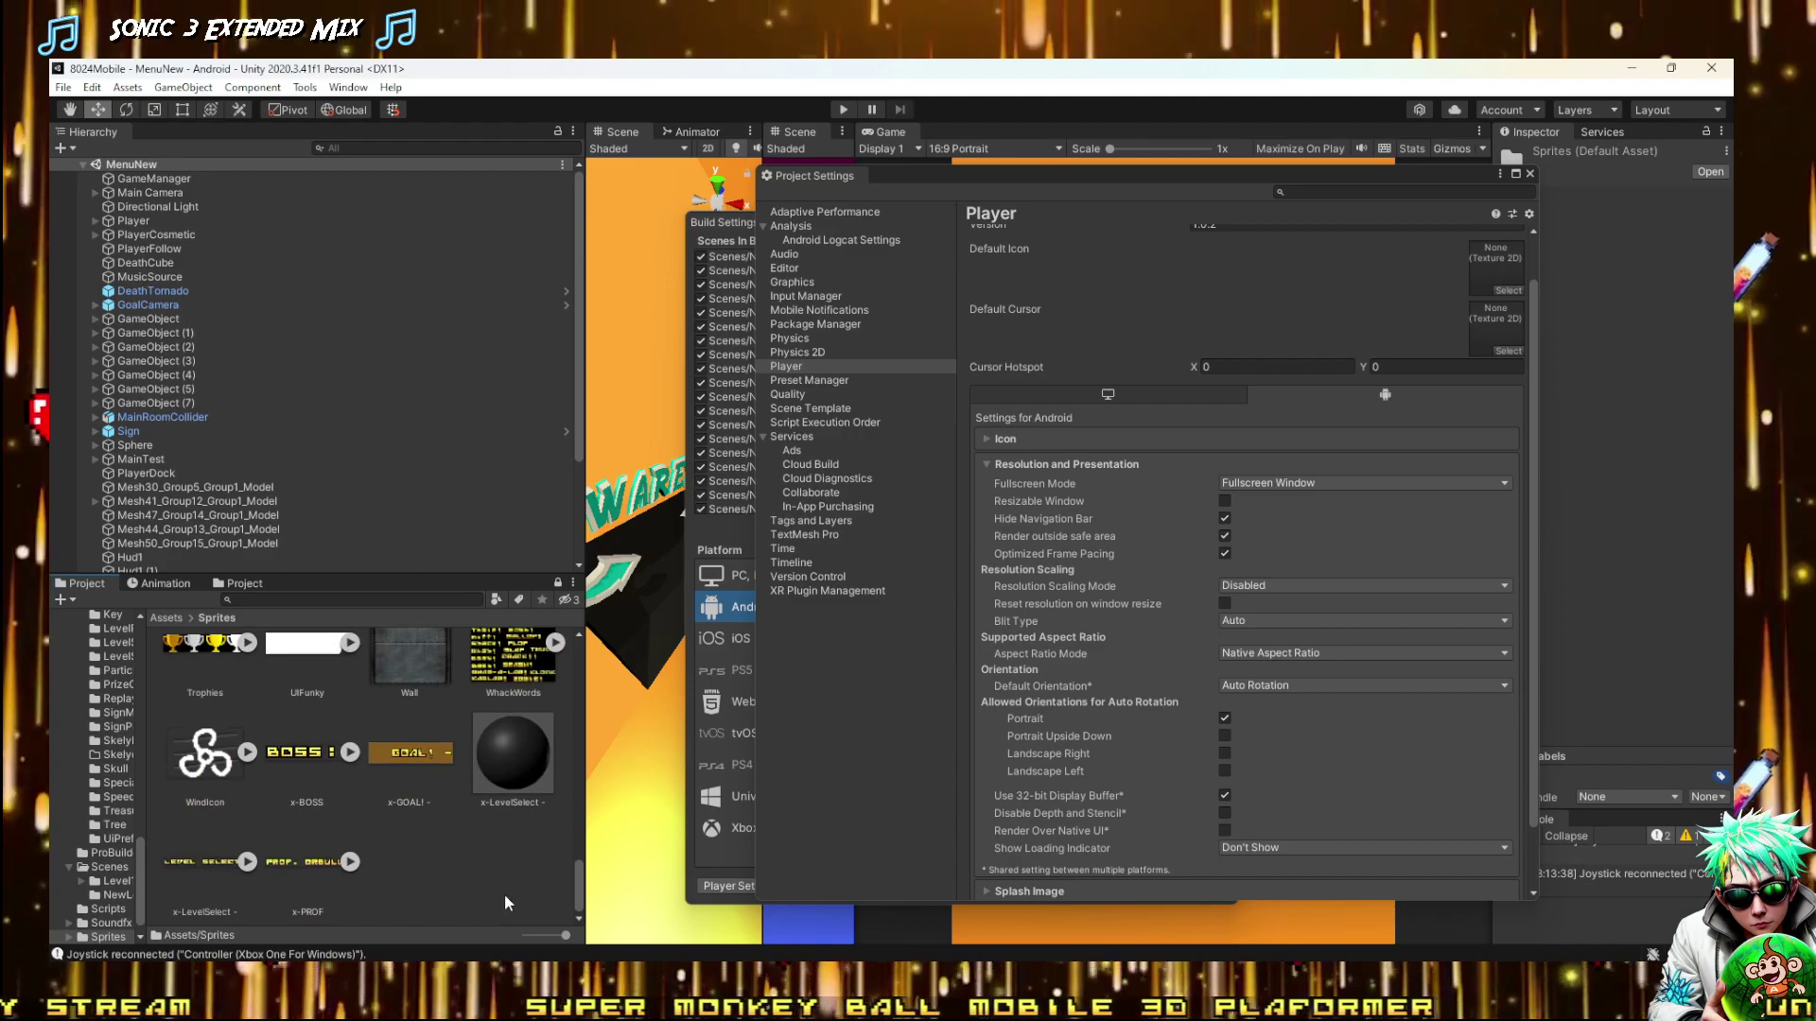
{"action": "right_click", "coordinate": [456, 880]}
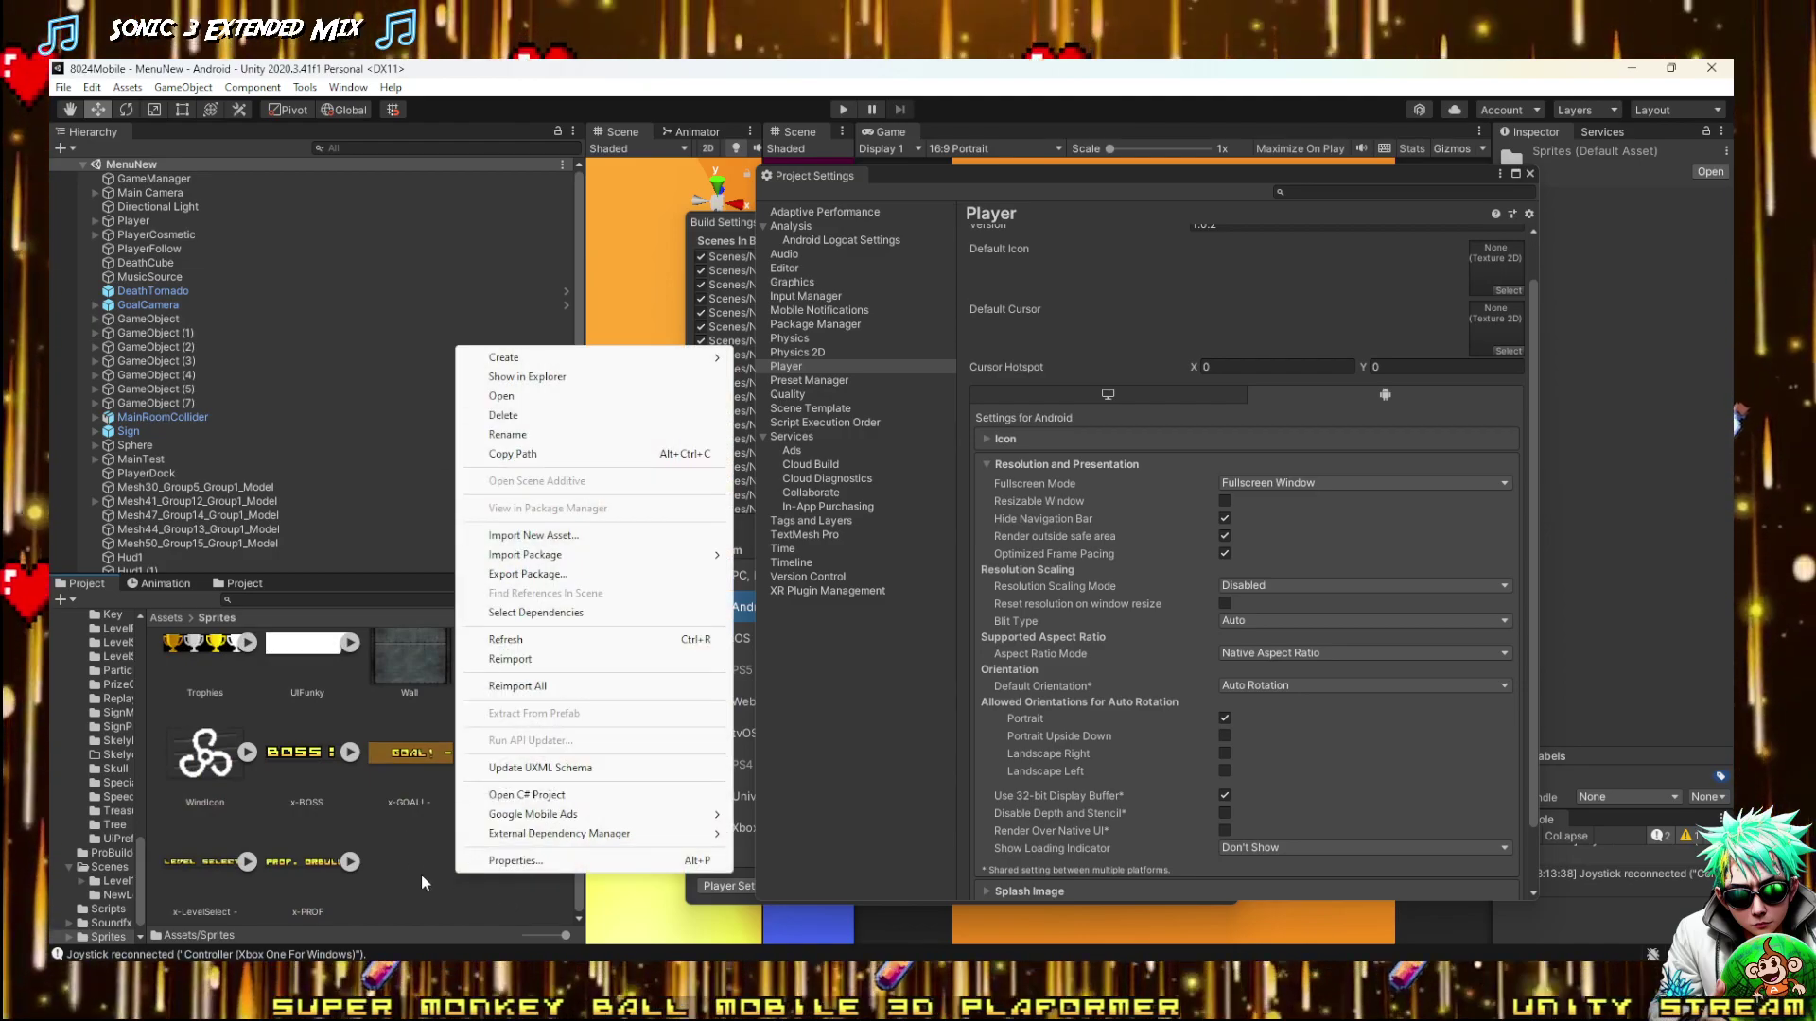
Dismiss the Sprites menu, open File Explorer at Junk, and look inside DeanoDrawings
{"action": "left_click", "coordinate": [304, 908]}
{"action": "key", "text": "super+e"}
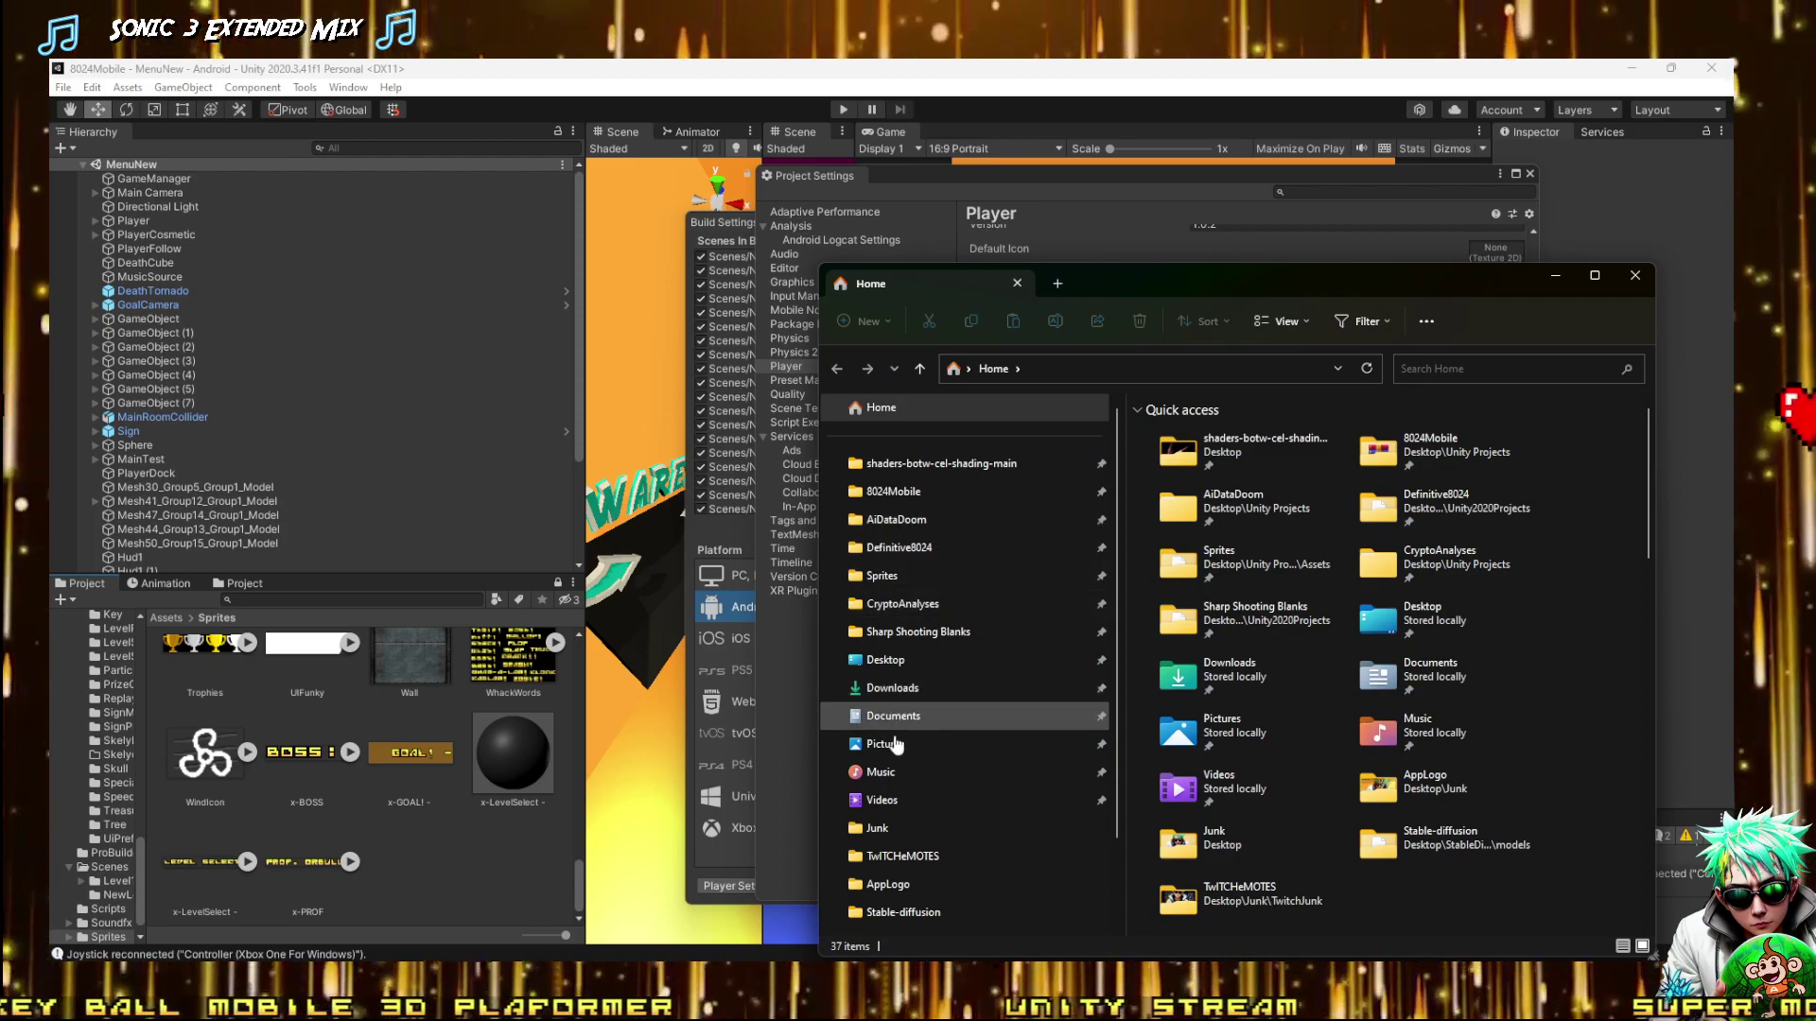
{"action": "left_click", "coordinate": [879, 827]}
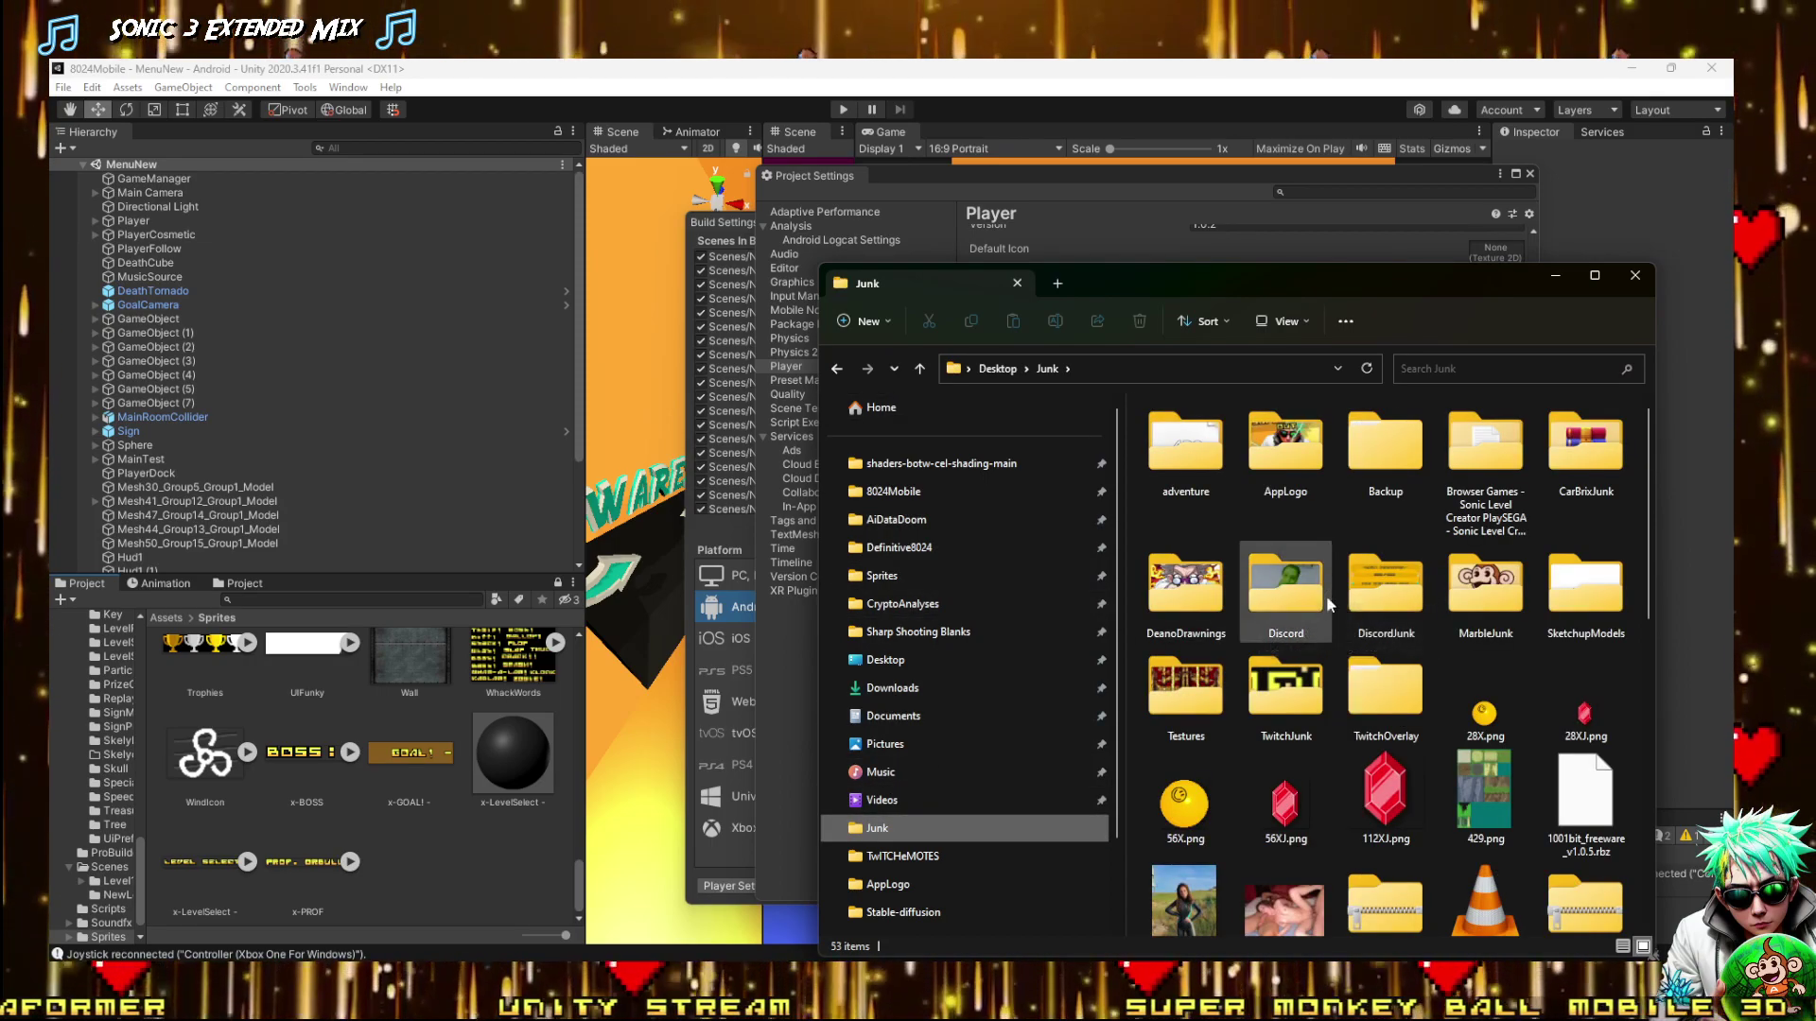
{"action": "double_click", "coordinate": [1187, 591]}
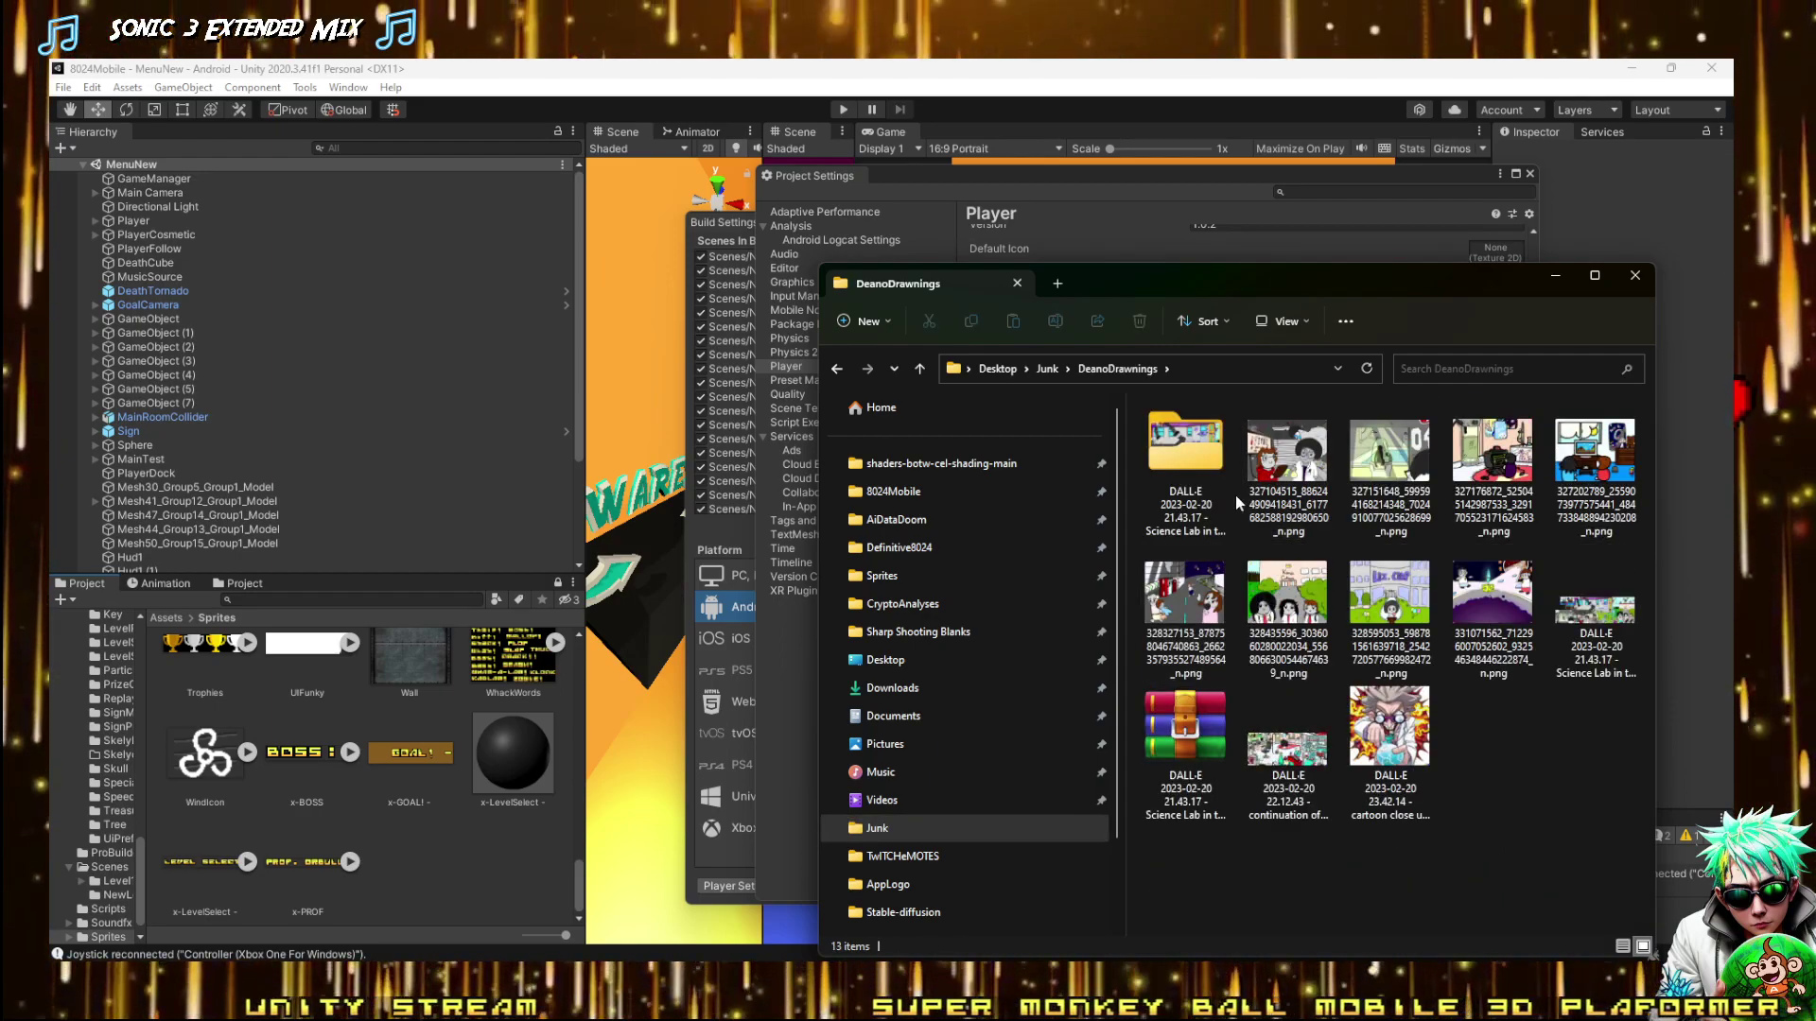
{"action": "left_click", "coordinate": [1048, 369]}
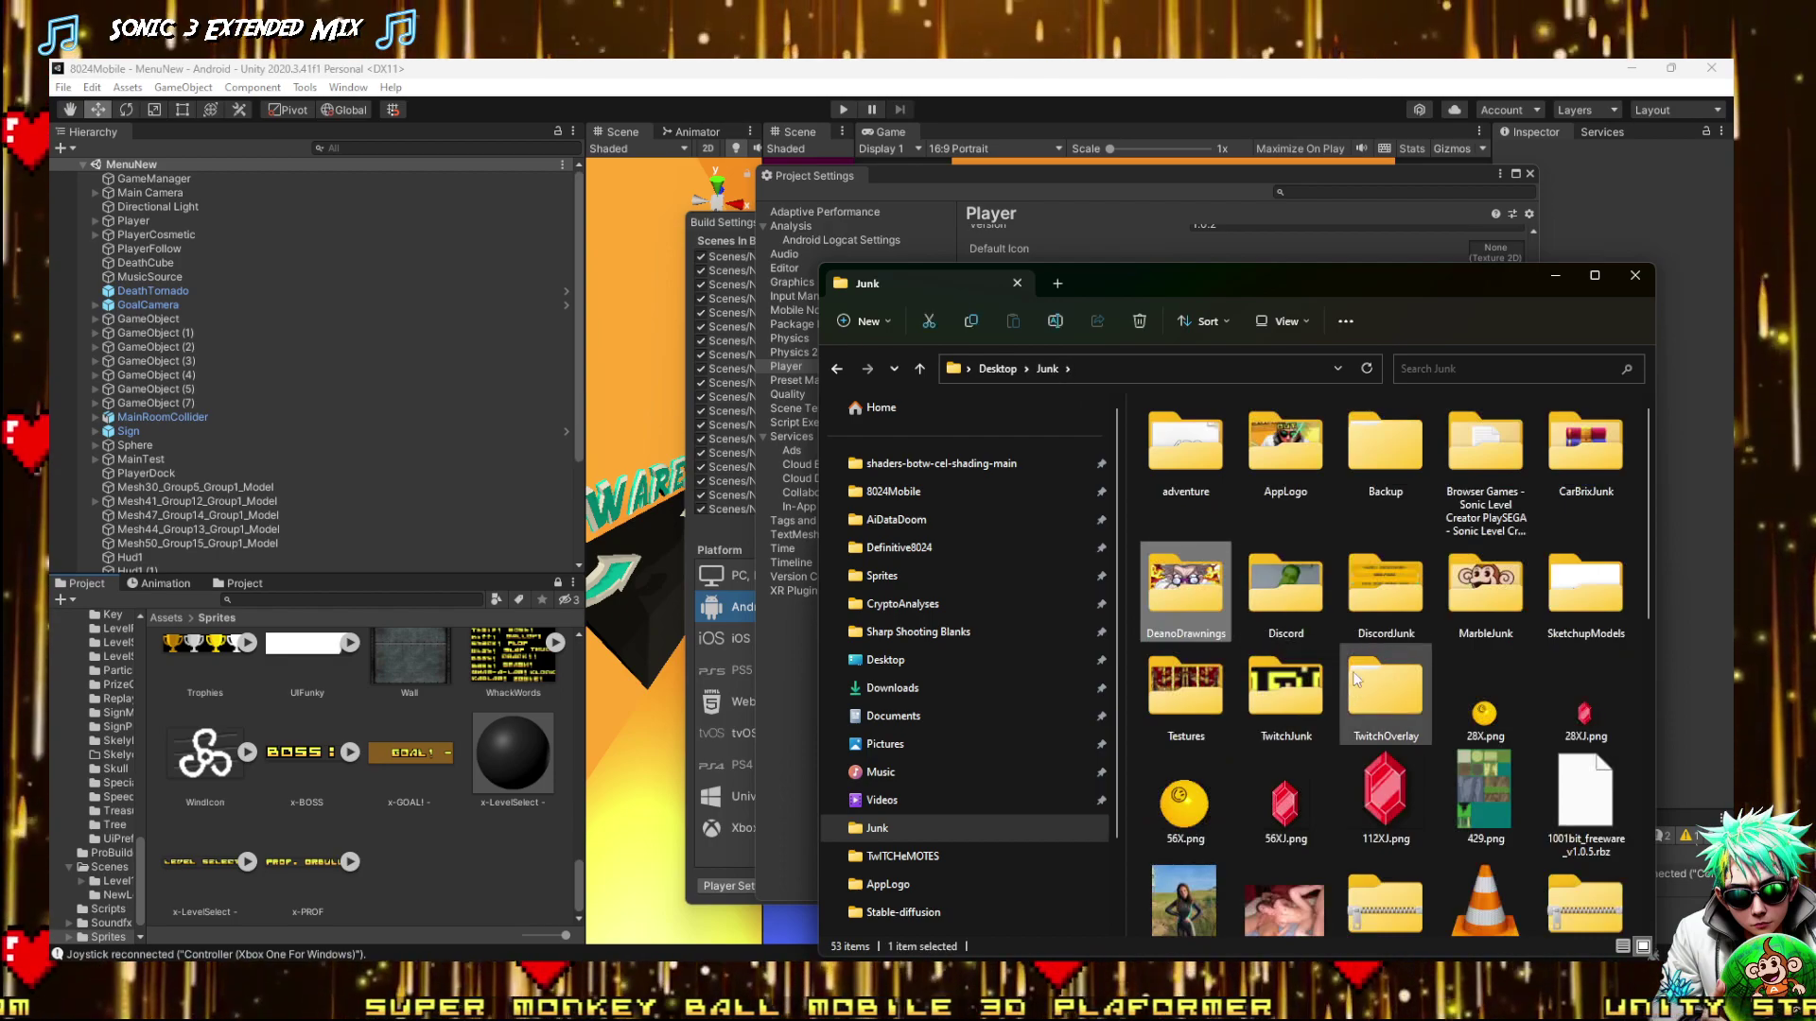
Delete the stray 1922596214.jpg photo from the Junk folder
{"action": "scroll", "coordinate": [1357, 679], "scroll_direction": "down", "scroll_amount": 5}
{"action": "scroll", "coordinate": [1358, 630], "scroll_direction": "up", "scroll_amount": 2}
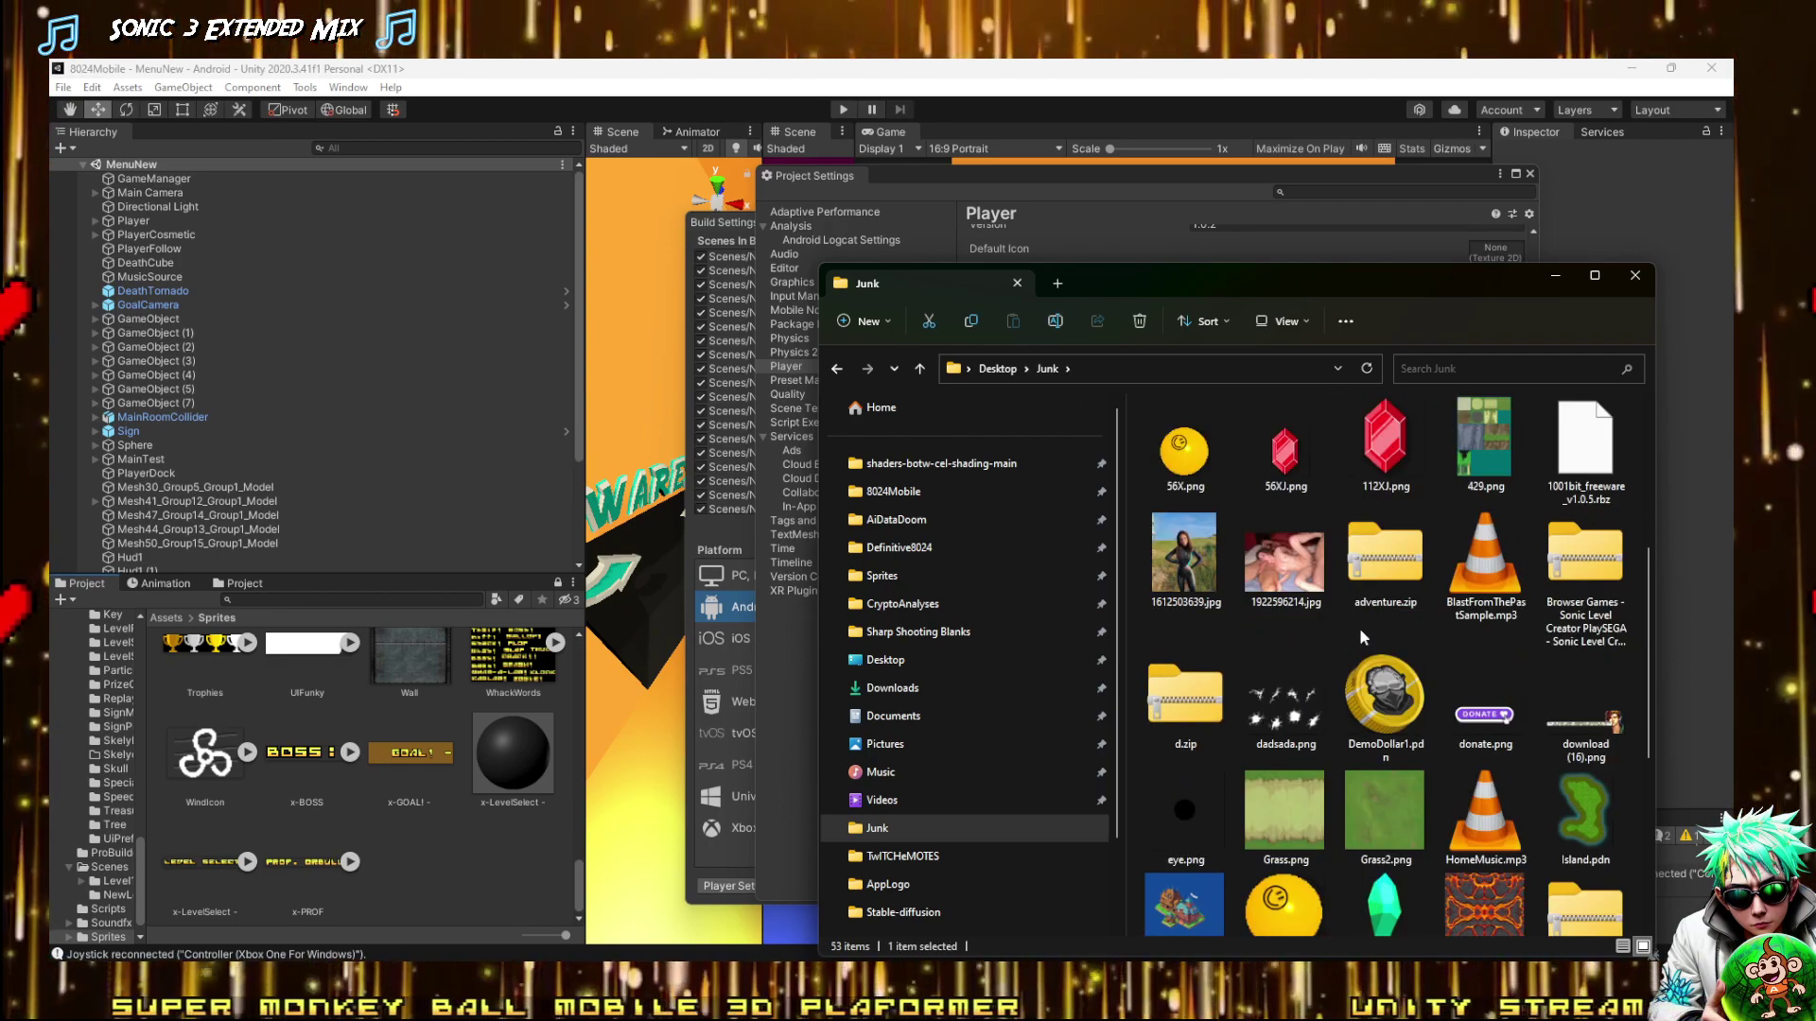
{"action": "left_click", "coordinate": [1285, 556]}
{"action": "key", "text": "Delete"}
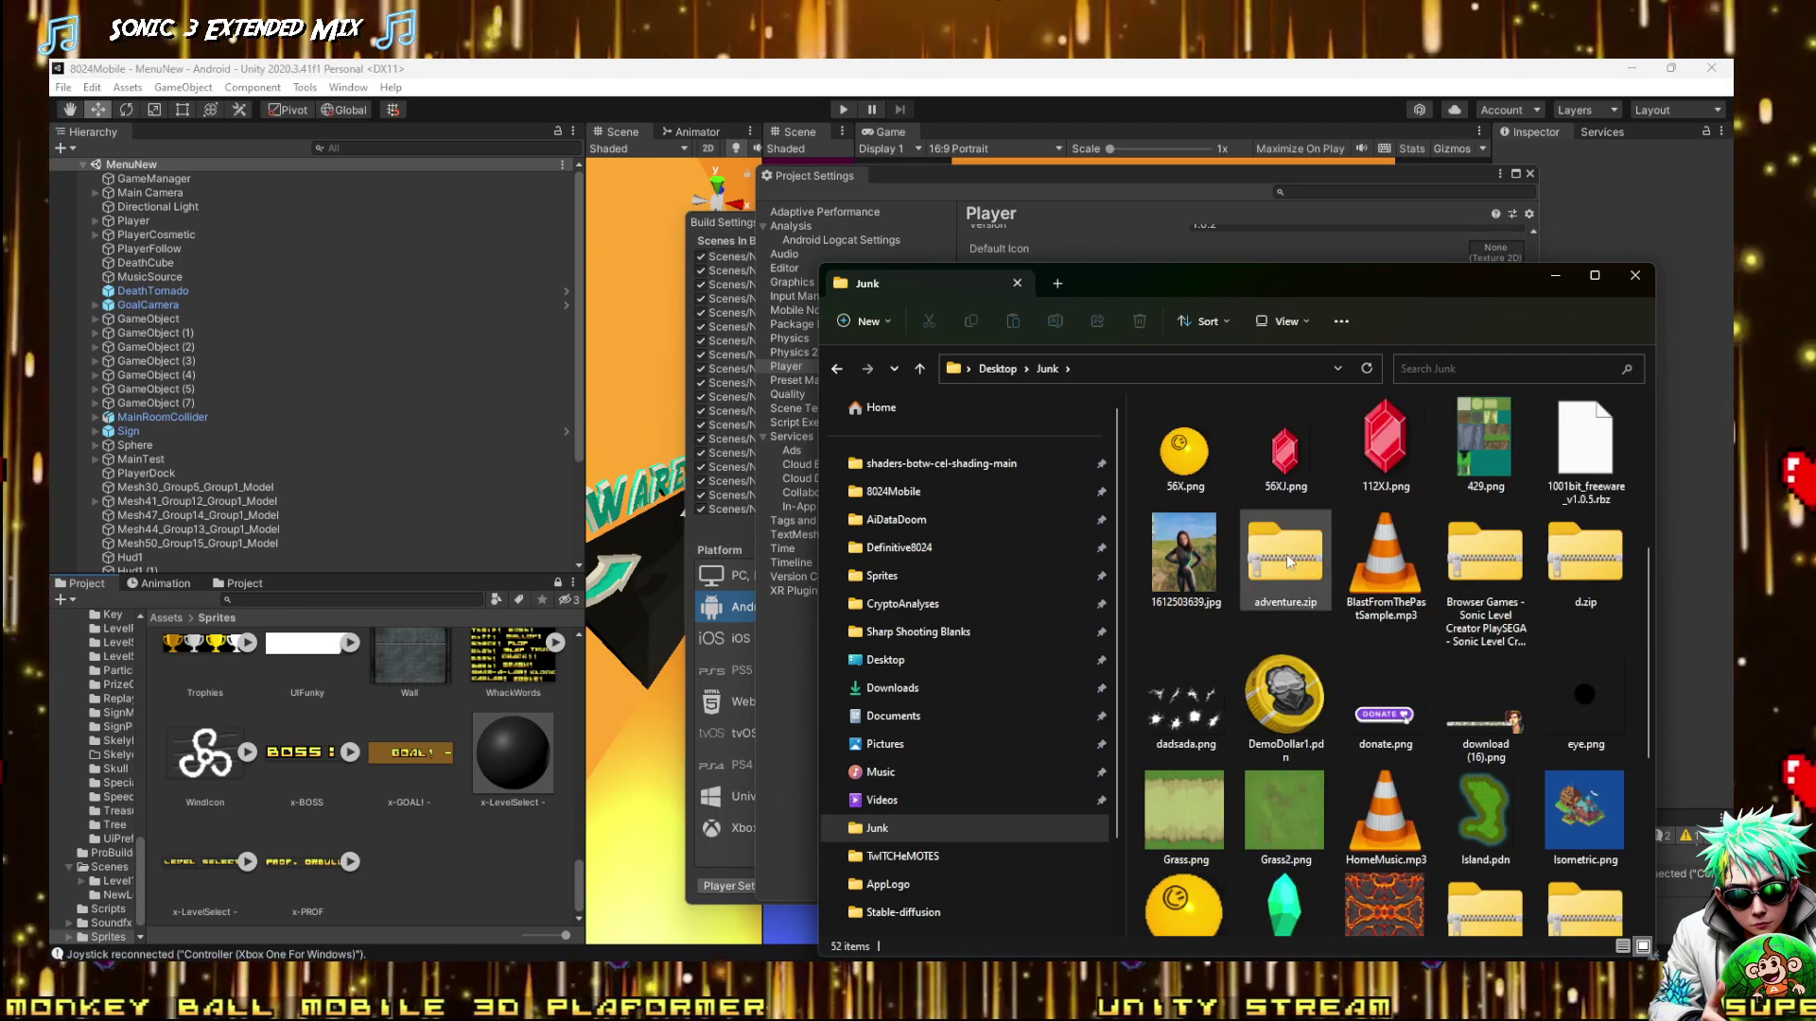
Open the AppLogo folder and drag logo160x160.png over to Unity's Sprites folder
{"action": "scroll", "coordinate": [1309, 579], "scroll_direction": "up", "scroll_amount": 3}
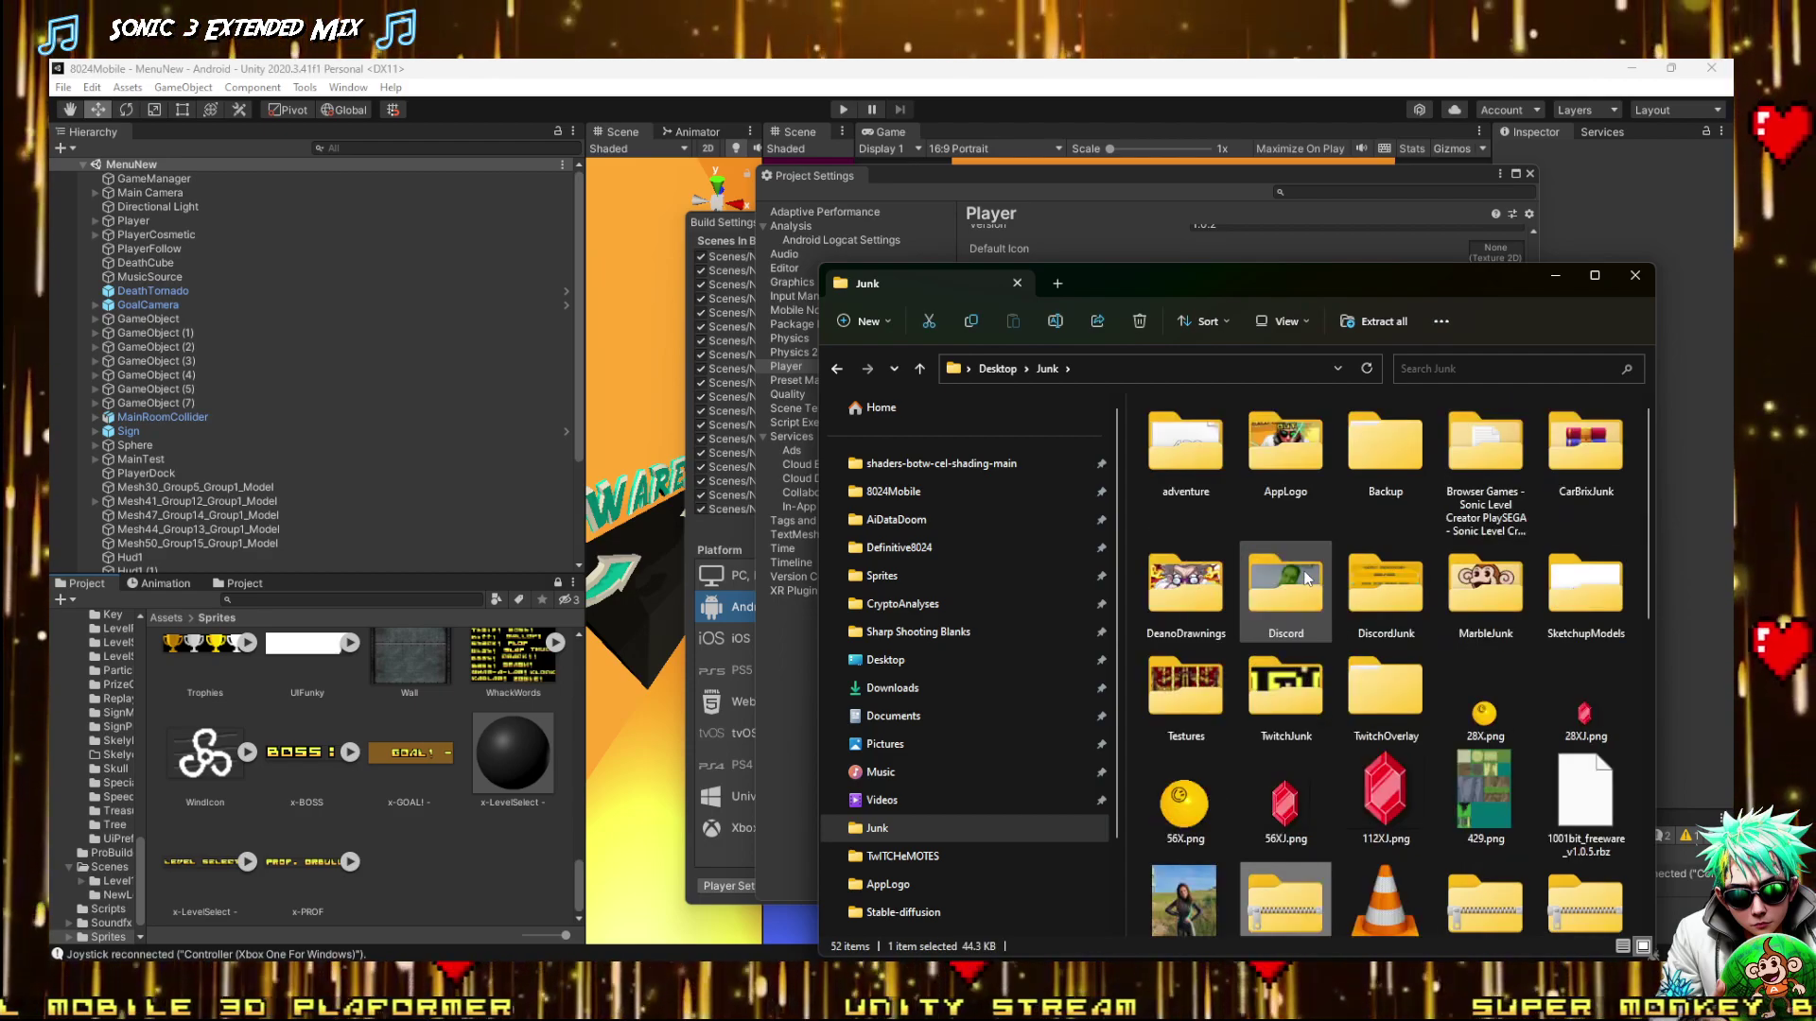
{"action": "double_click", "coordinate": [1269, 444]}
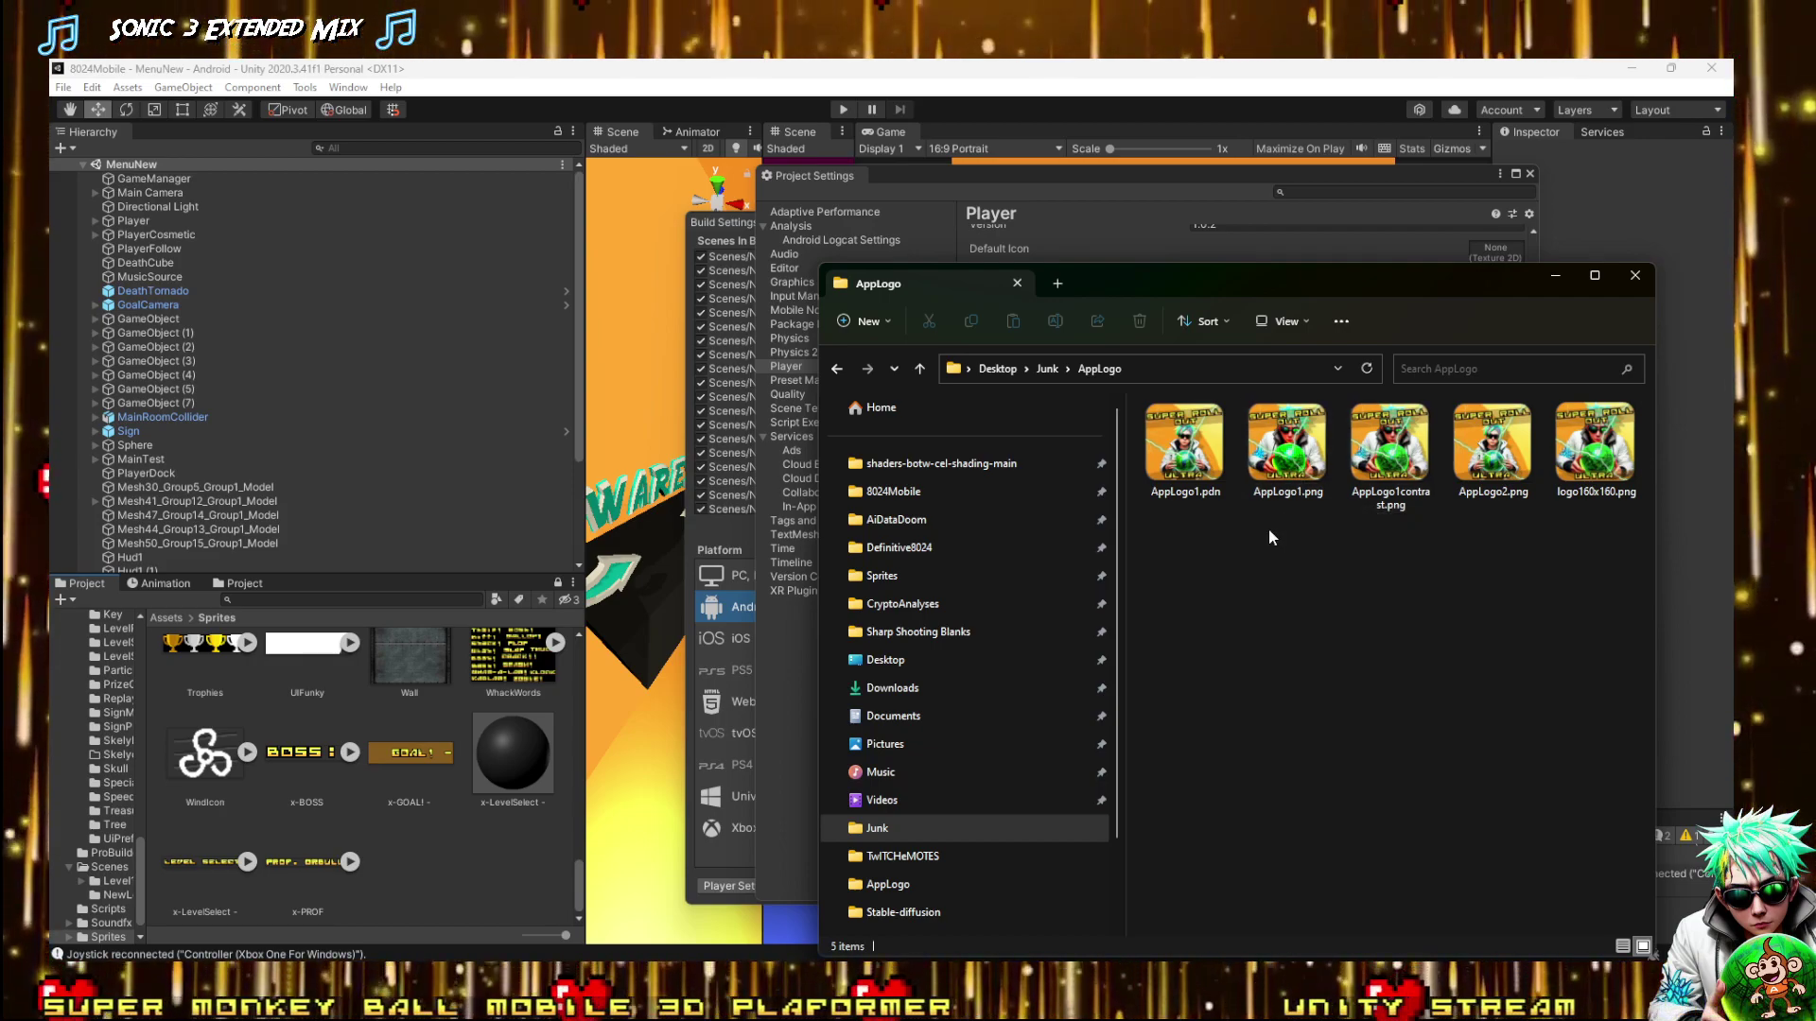
{"action": "left_click", "coordinate": [1570, 449]}
{"action": "left_click_drag", "start_coordinate": [1558, 452], "coordinate": [516, 844]}
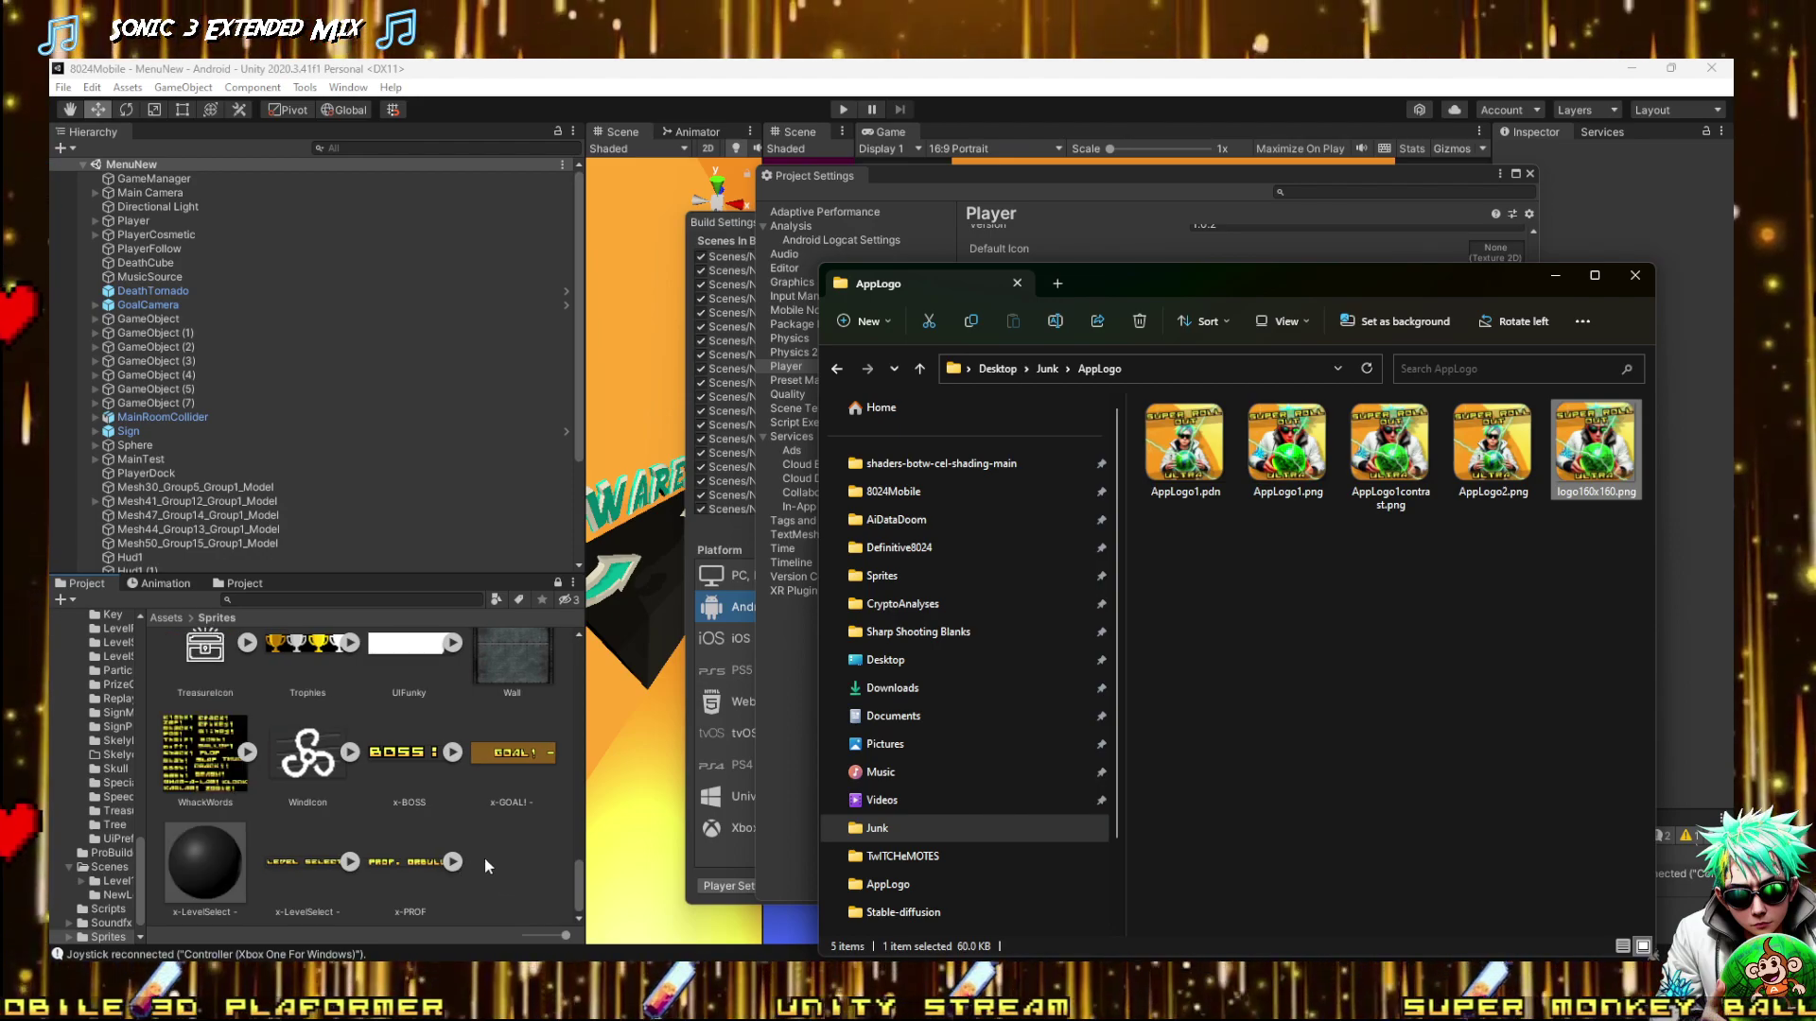
{"action": "left_click", "coordinate": [484, 859]}
Pick logo160x160 as the Android Default Icon from the Texture2D picker, searching 'logo'
{"action": "scroll", "coordinate": [488, 846], "scroll_direction": "up", "scroll_amount": 15}
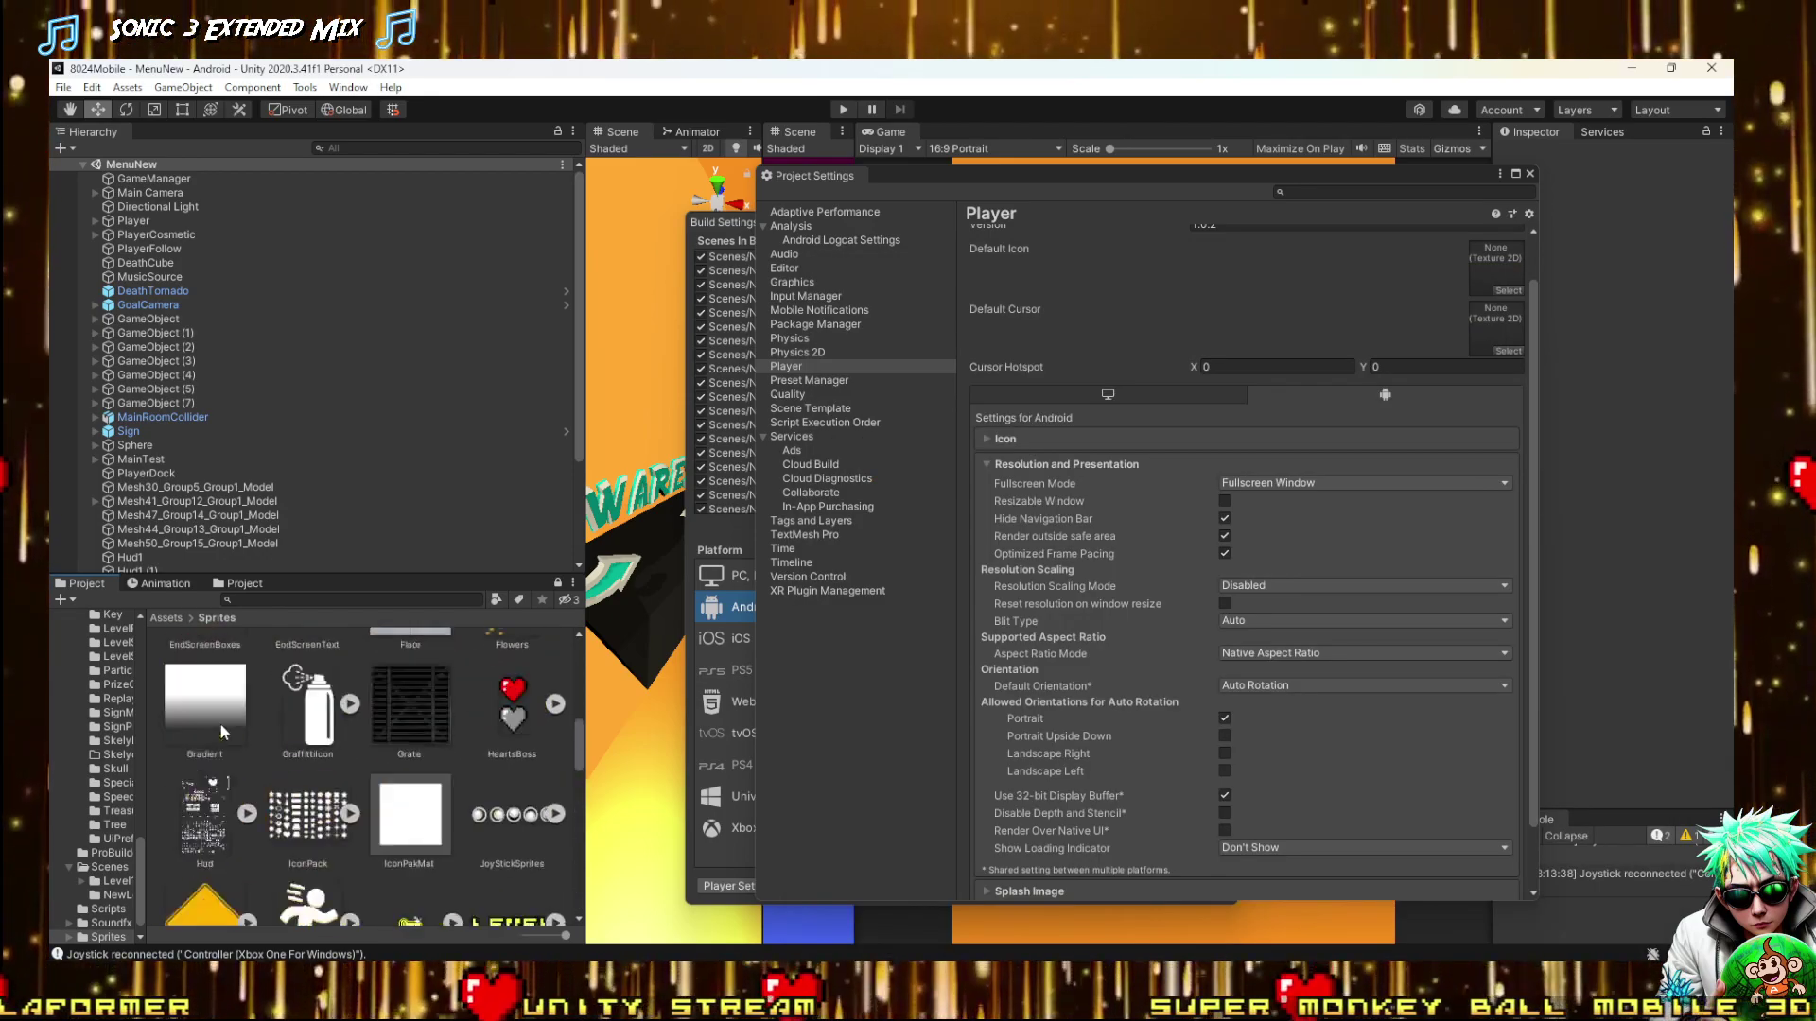
{"action": "scroll", "coordinate": [1438, 394], "scroll_direction": "up", "scroll_amount": 2}
{"action": "left_click", "coordinate": [1507, 337]}
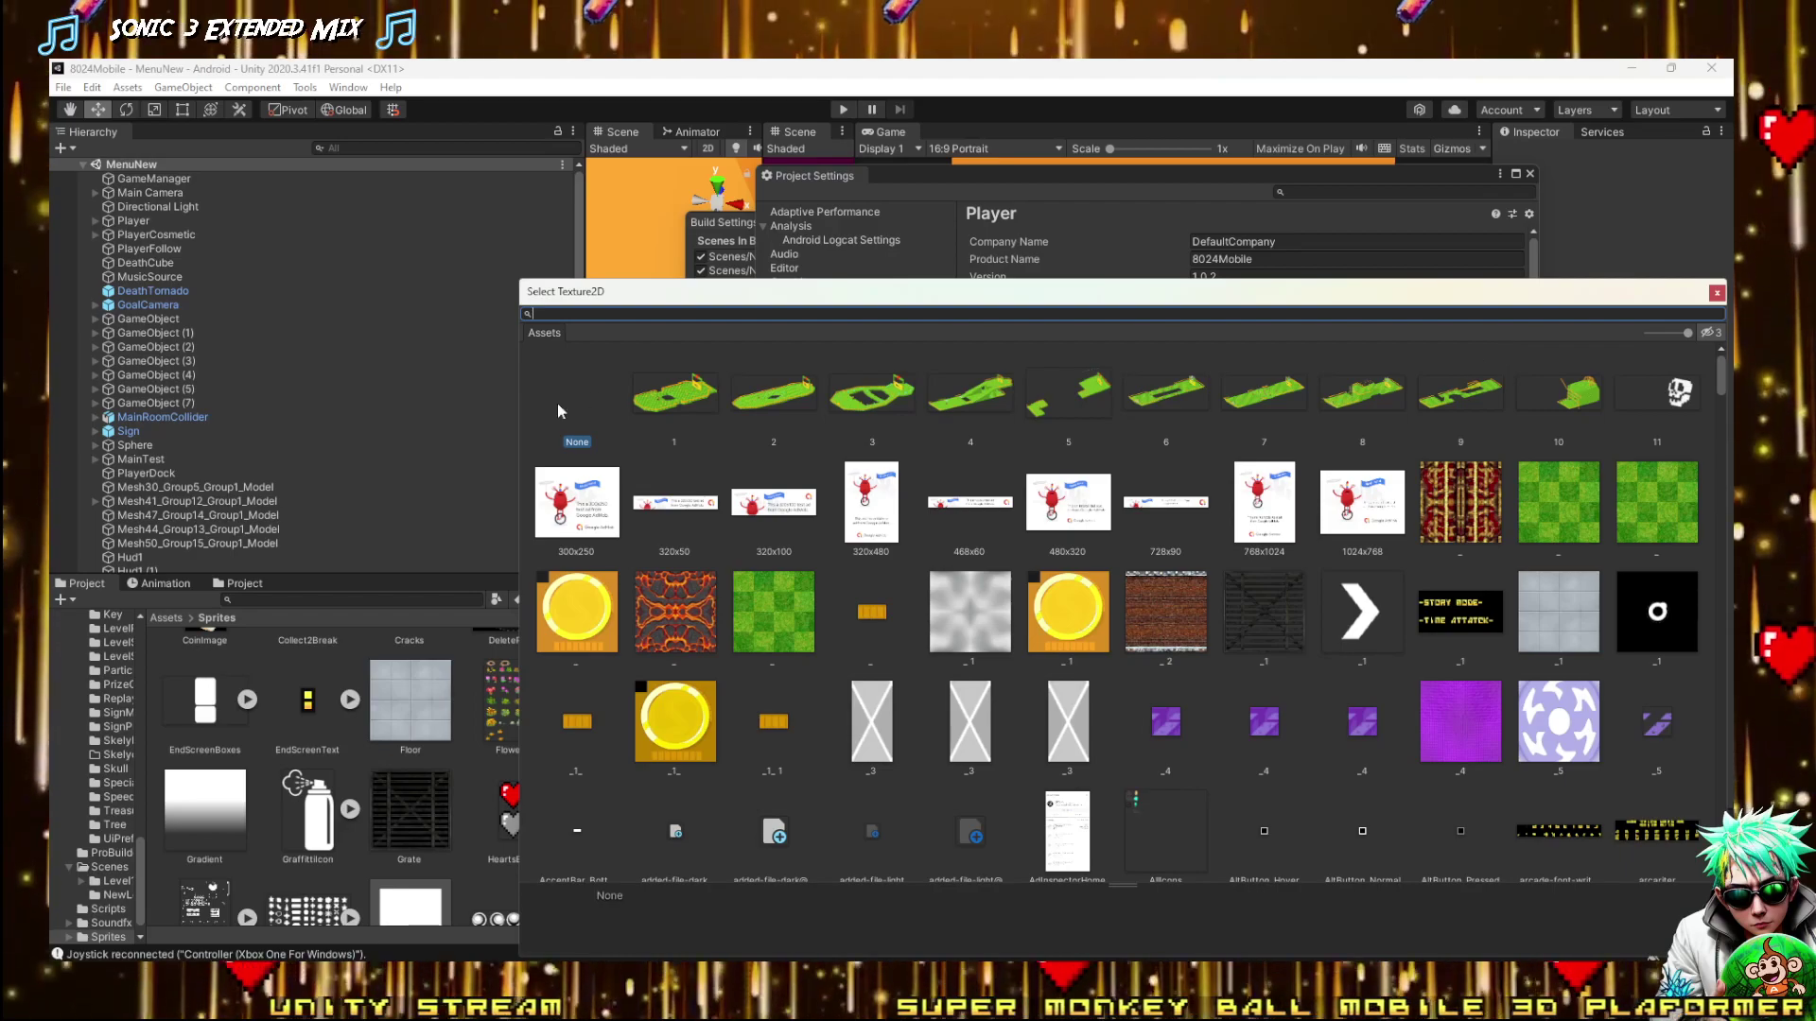
{"action": "type", "text": "a"}
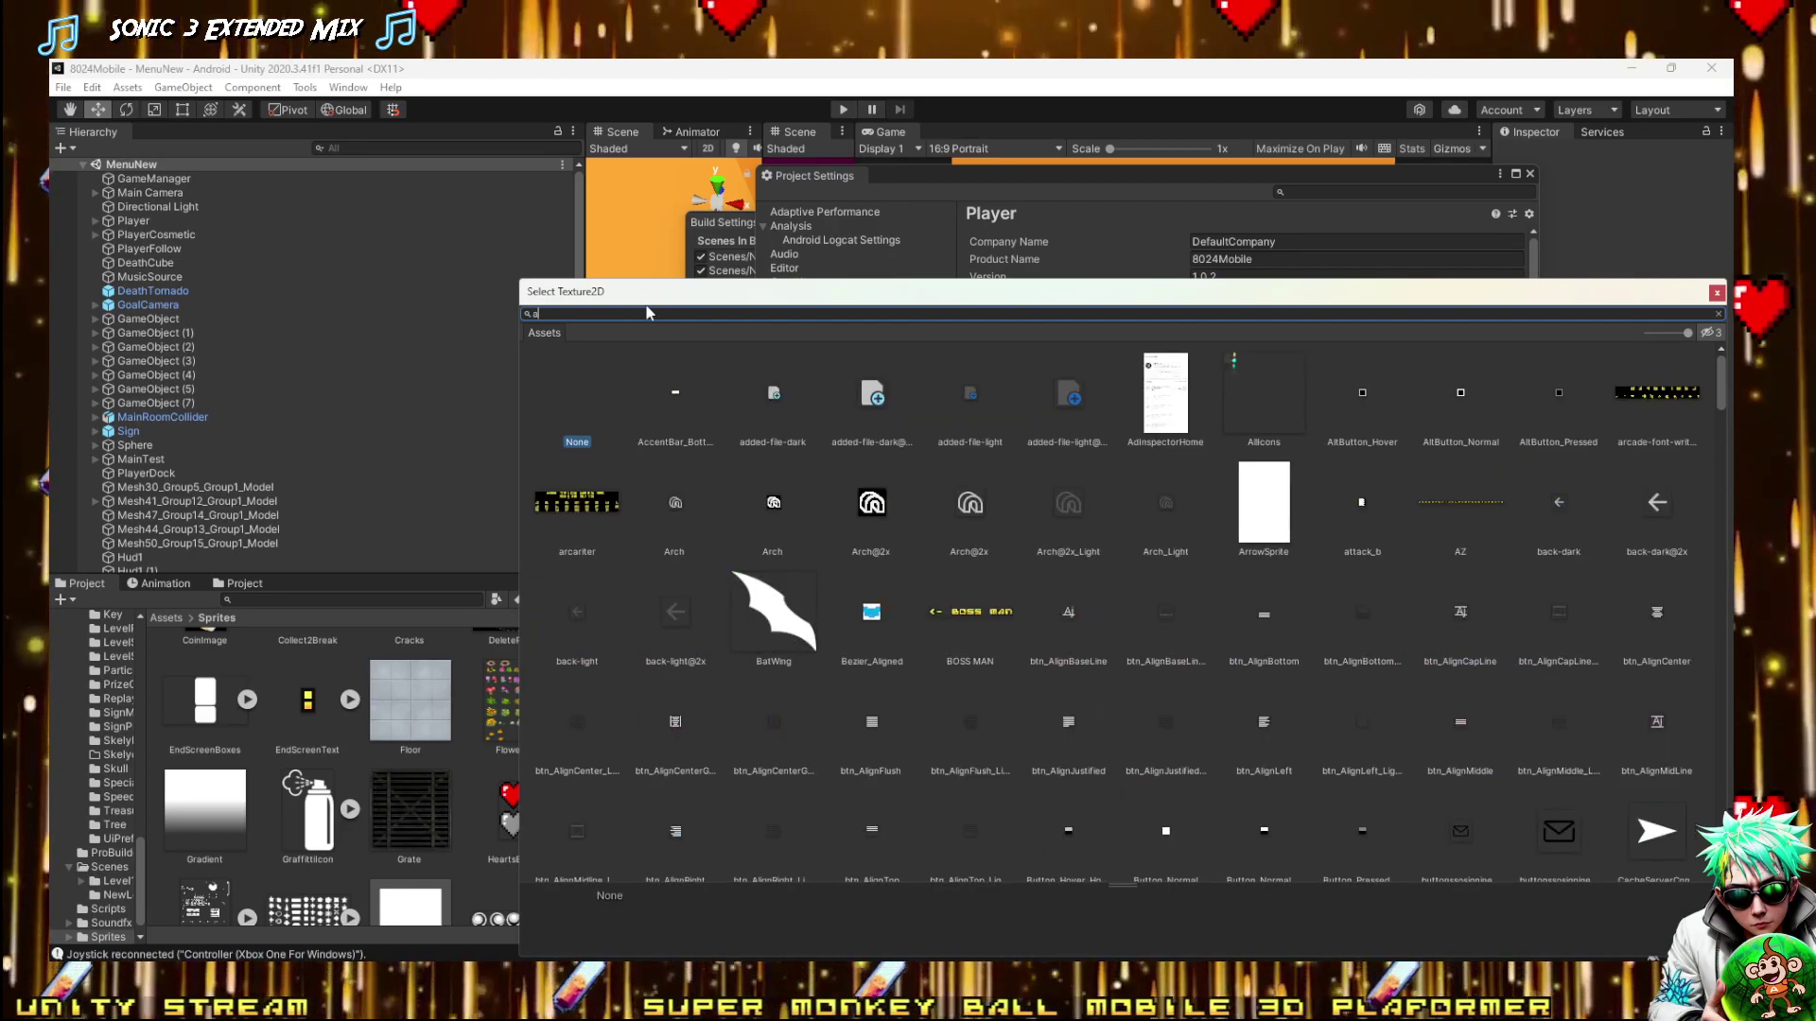
{"action": "type", "text": "pp"}
{"action": "key", "text": "BackSpace"}
{"action": "key", "text": "BackSpace"}
{"action": "key", "text": "BackSpace"}
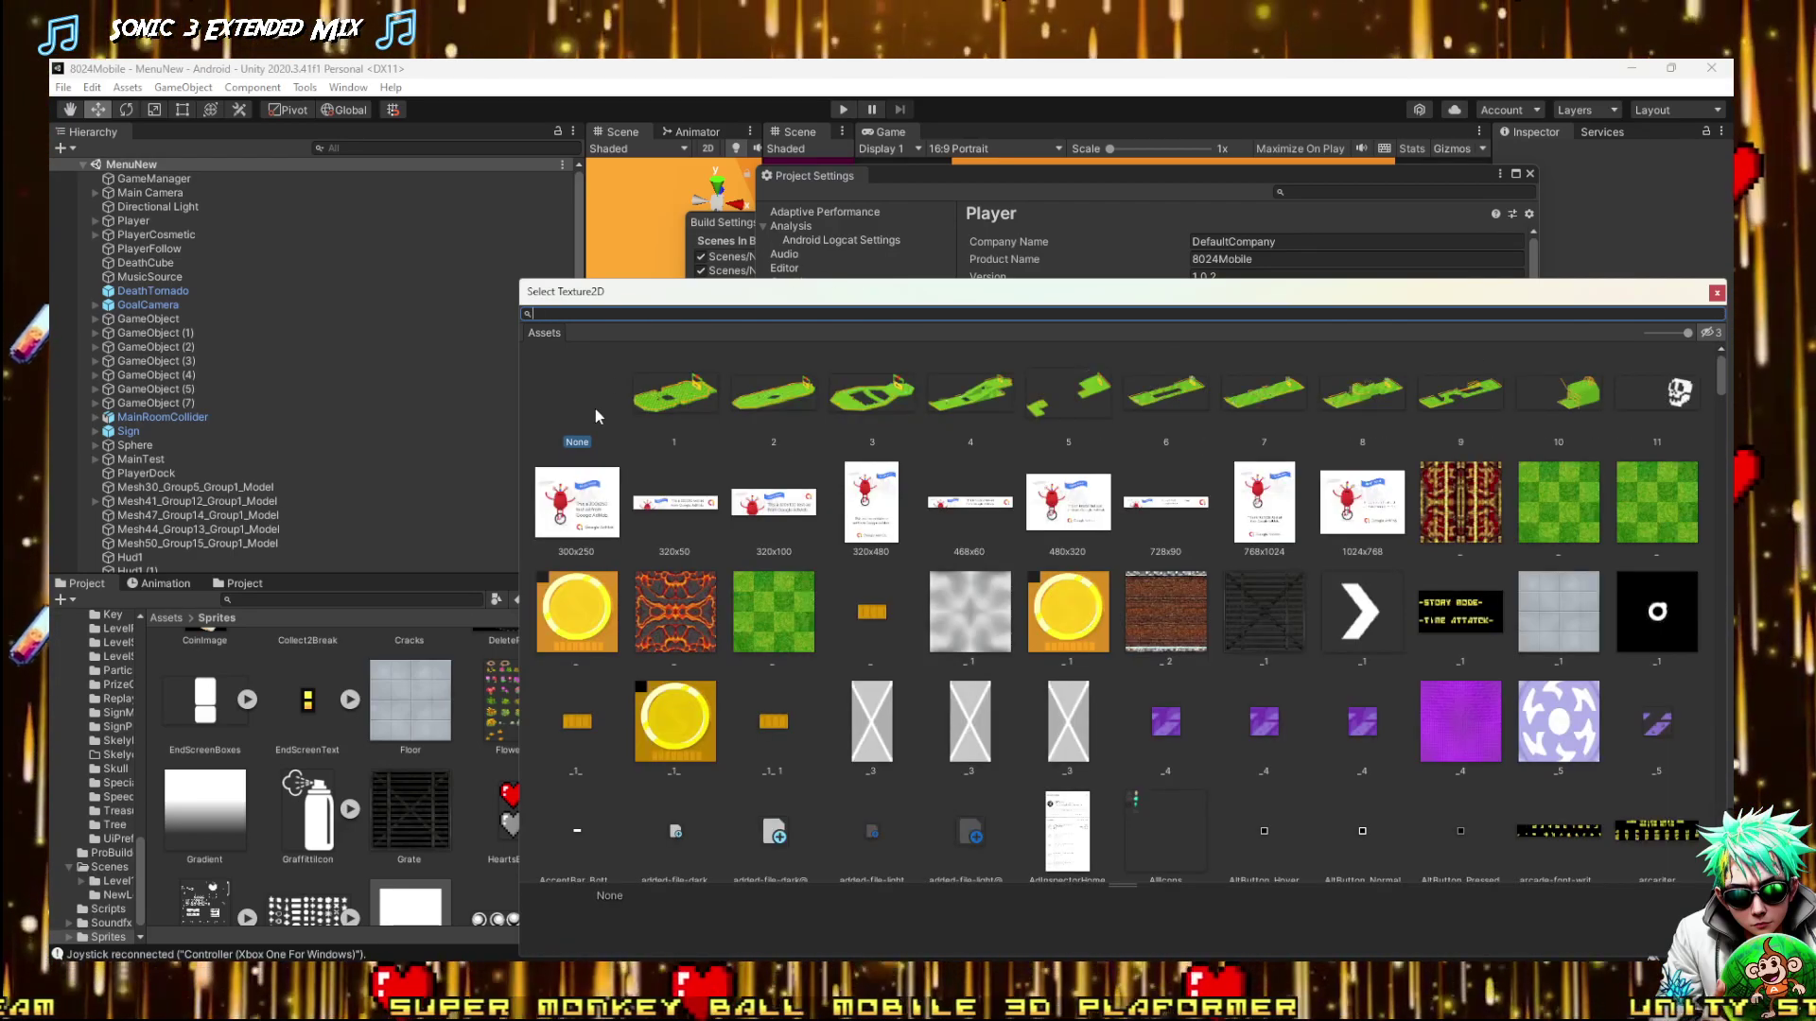
{"action": "type", "text": "logo"}
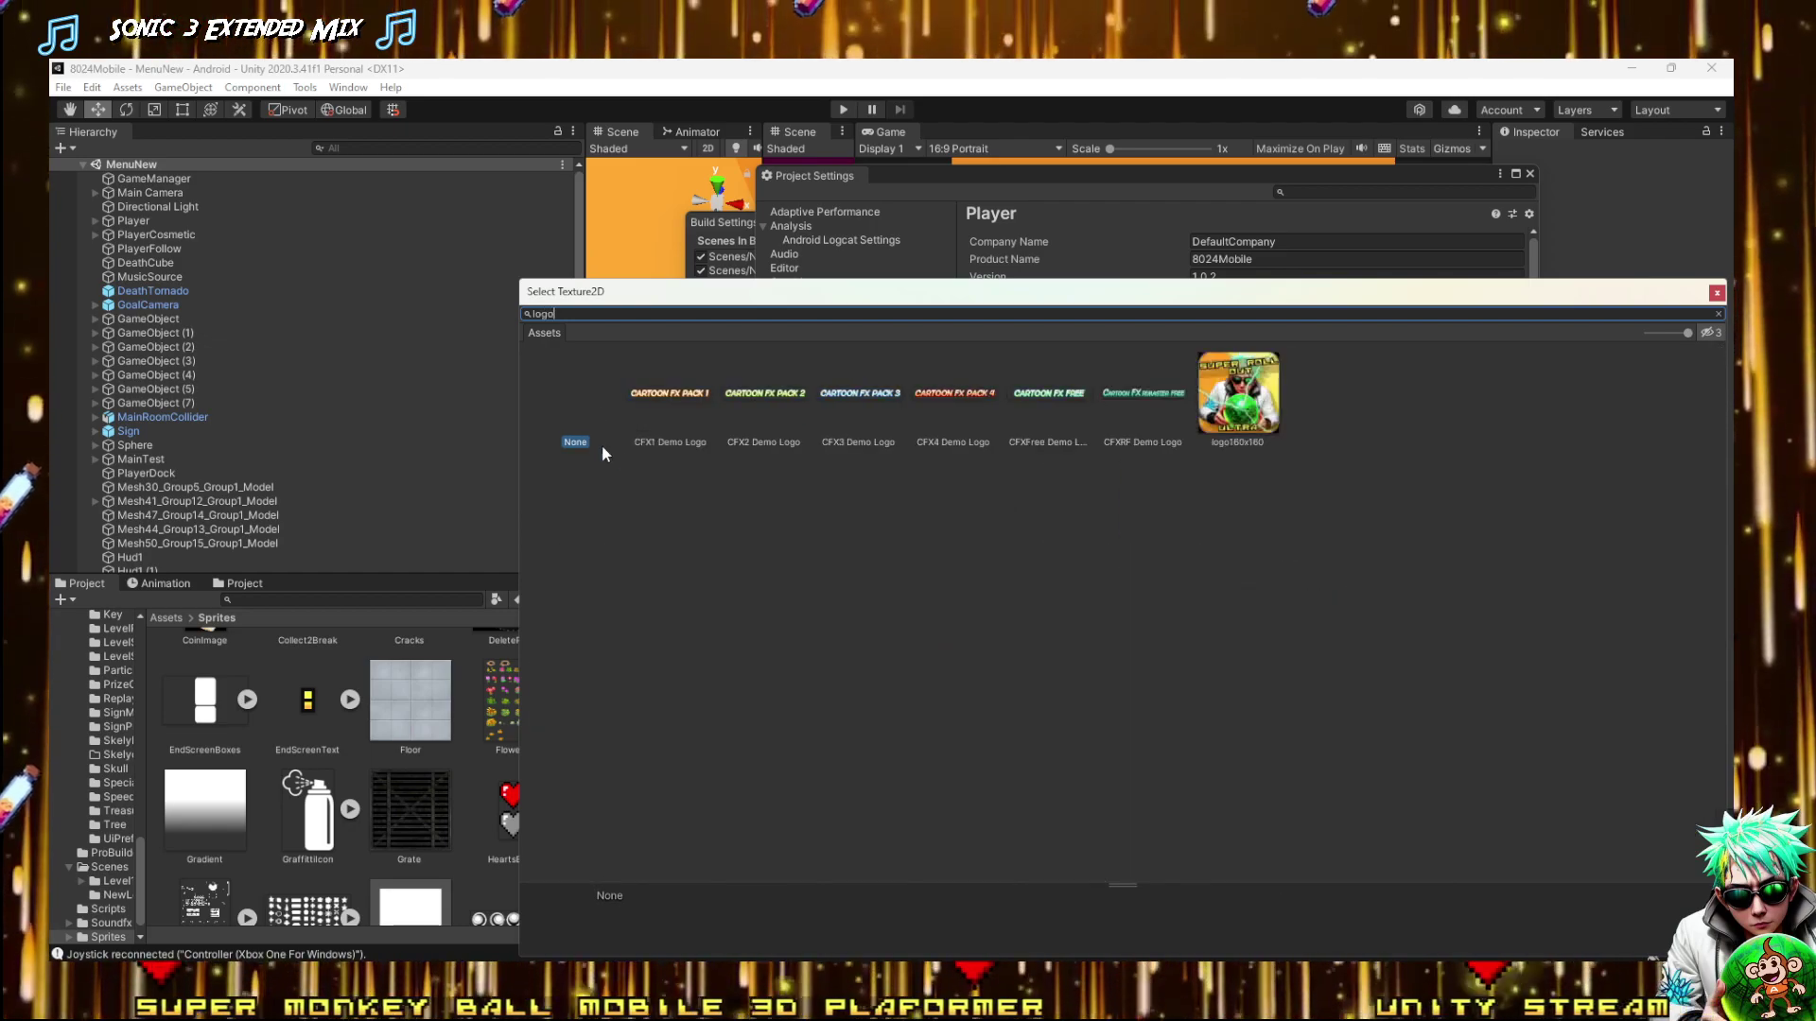
{"action": "double_click", "coordinate": [1234, 398]}
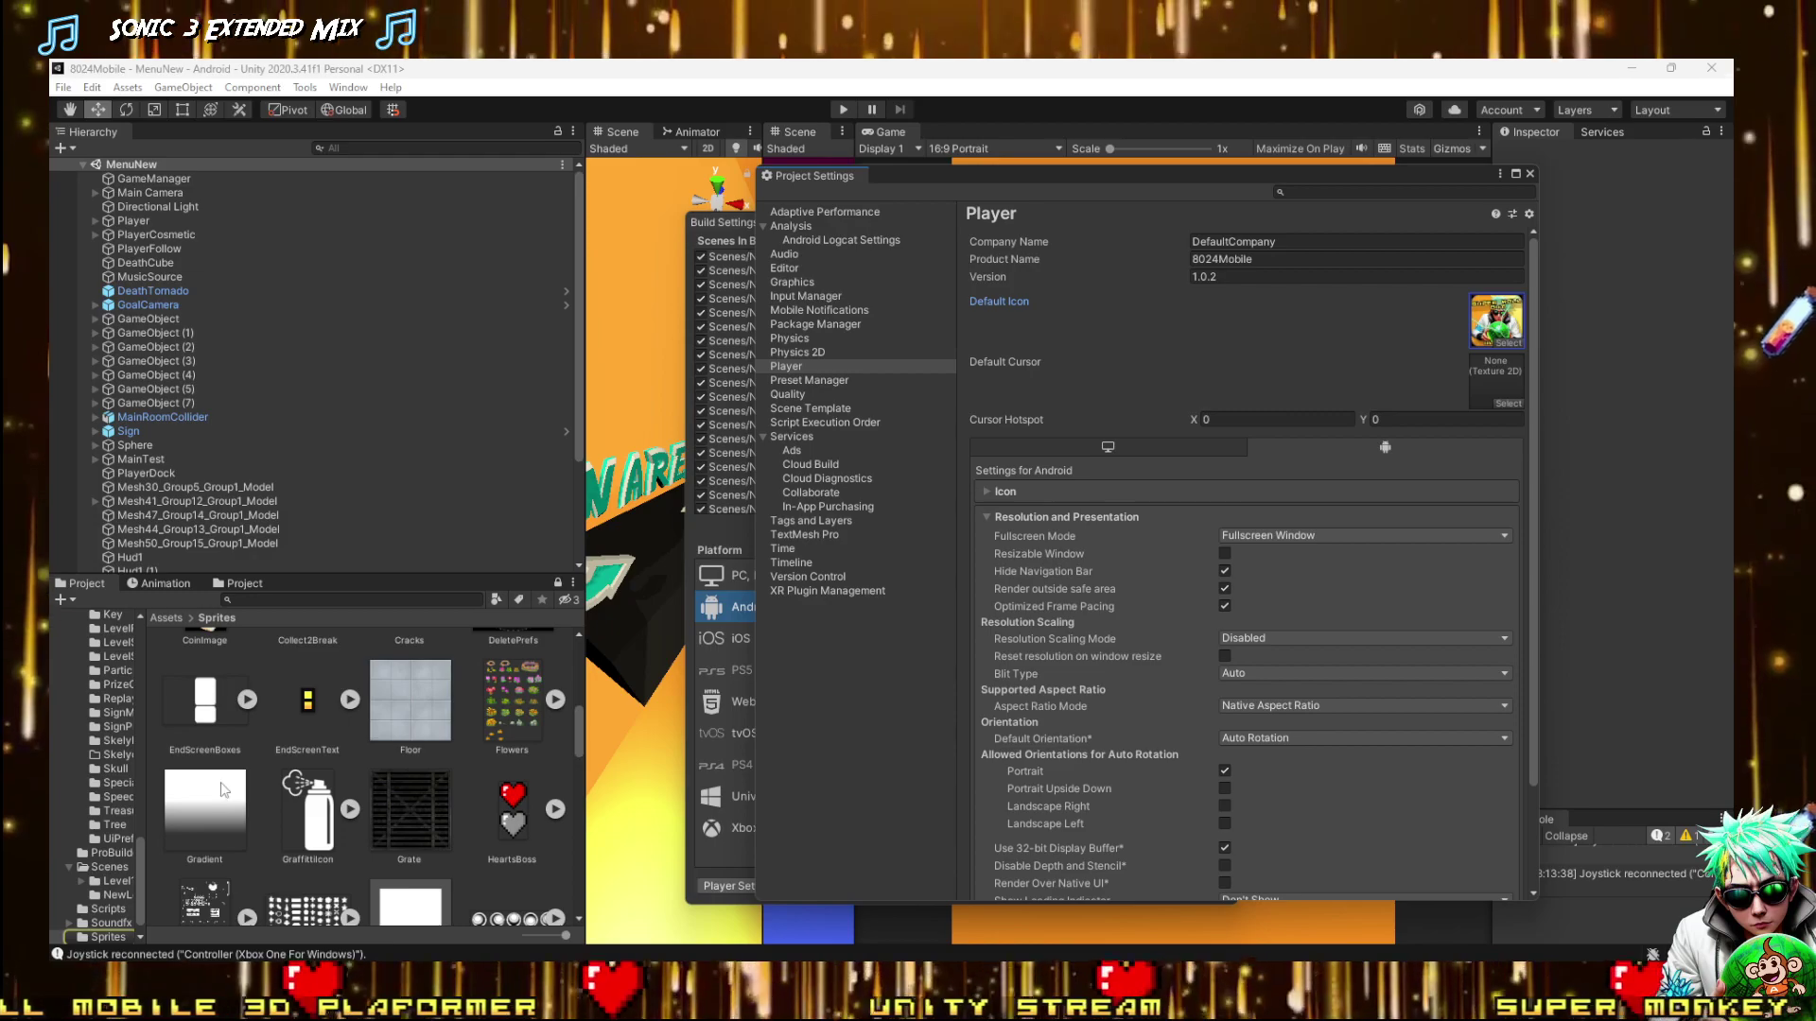
Select the logo160x160 texture and apply Alpha Is Transparency
{"action": "scroll", "coordinate": [223, 790], "scroll_direction": "down", "scroll_amount": 8}
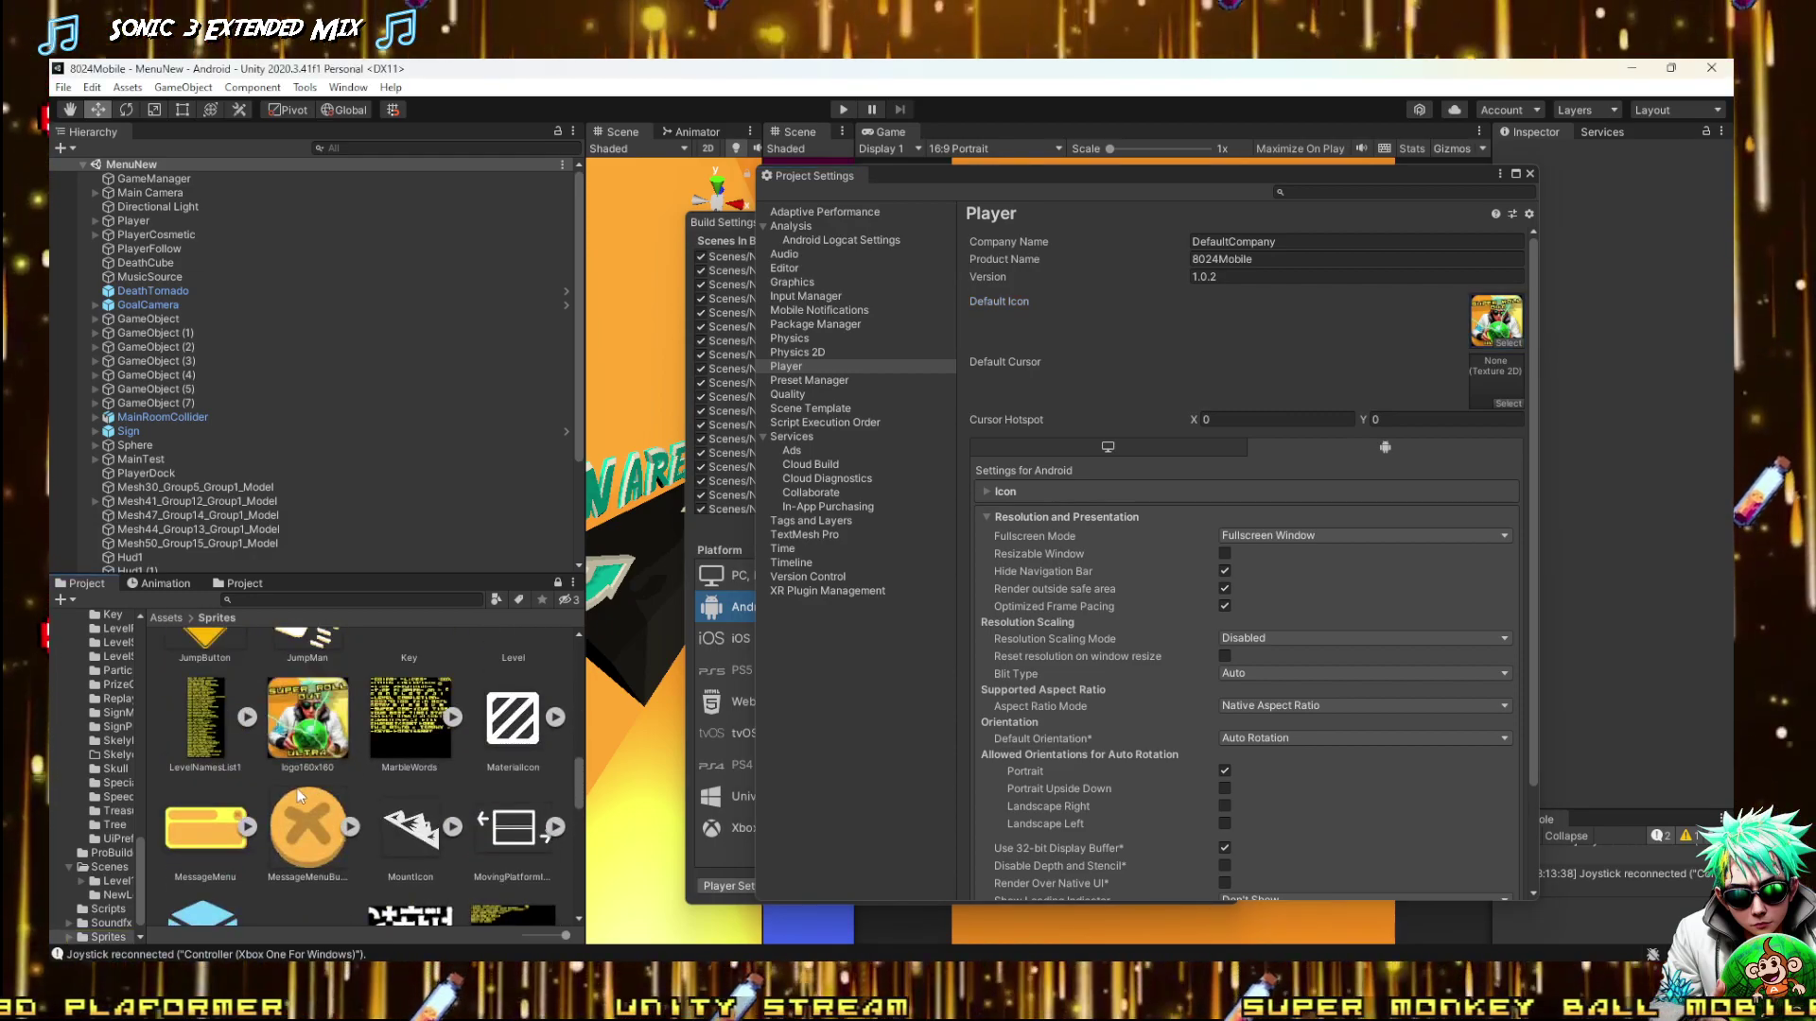
{"action": "left_click", "coordinate": [298, 797]}
{"action": "left_click", "coordinate": [307, 719]}
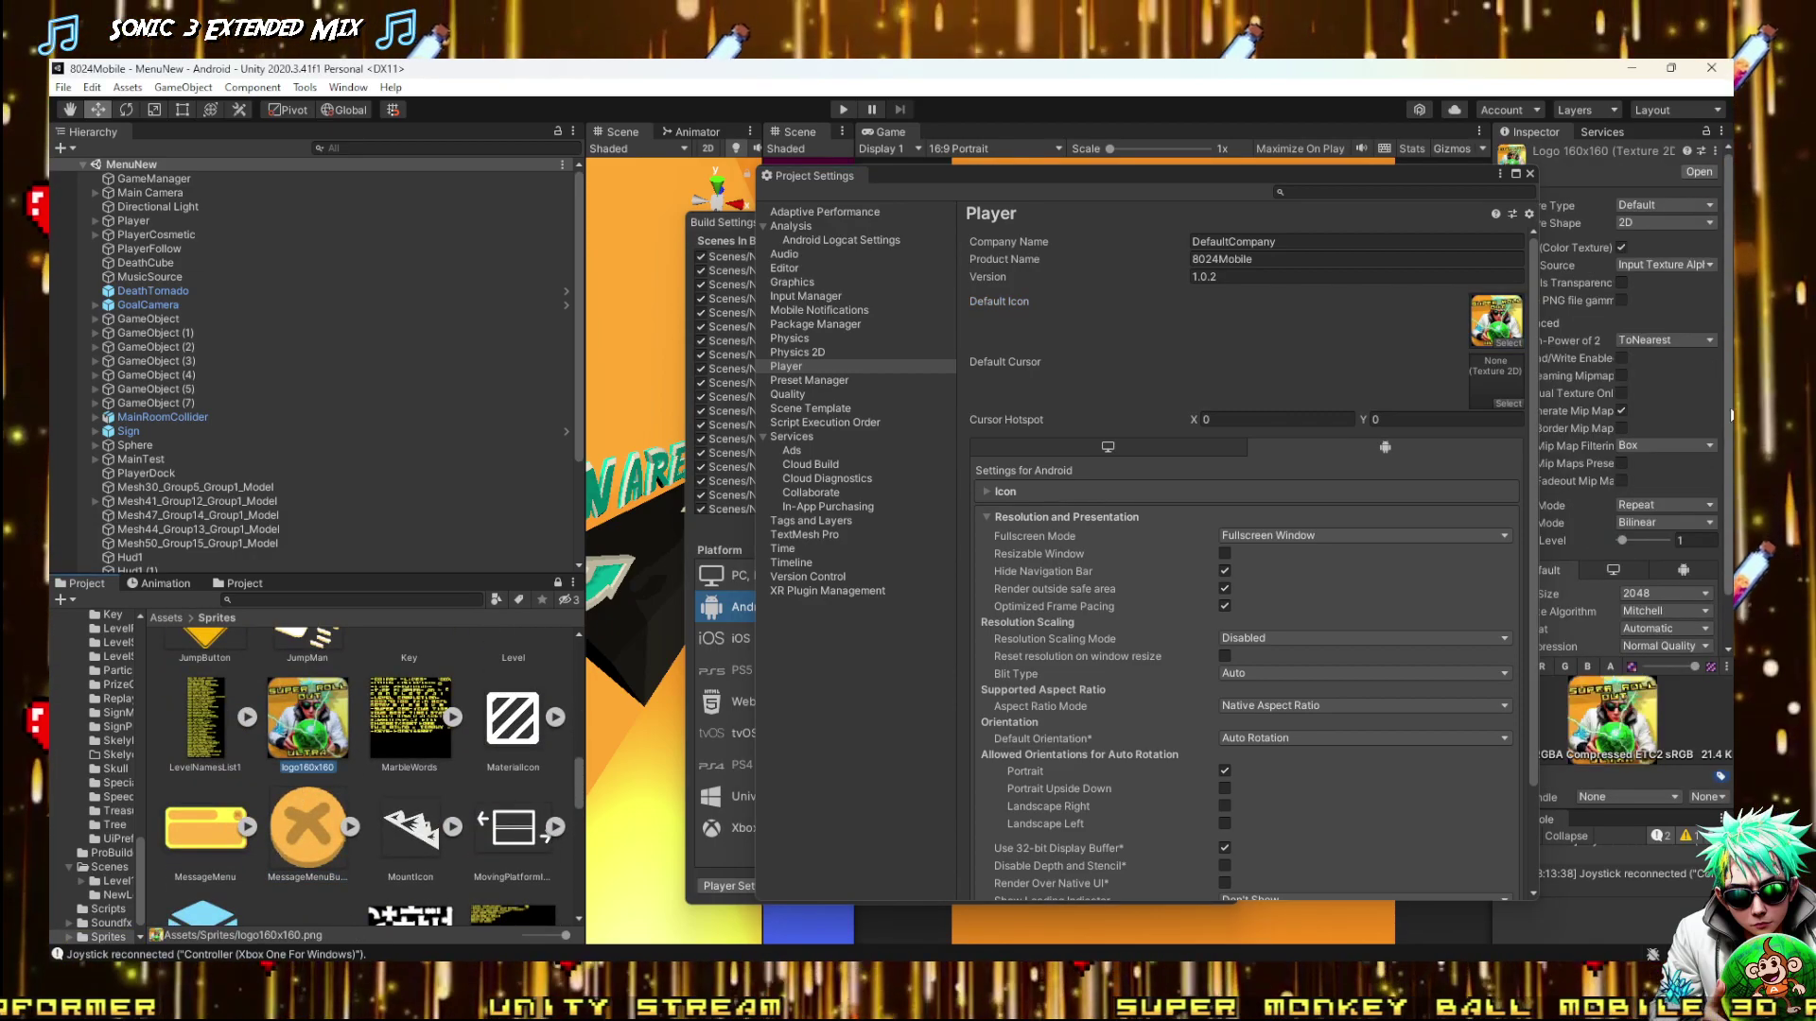
{"action": "left_click", "coordinate": [1620, 284]}
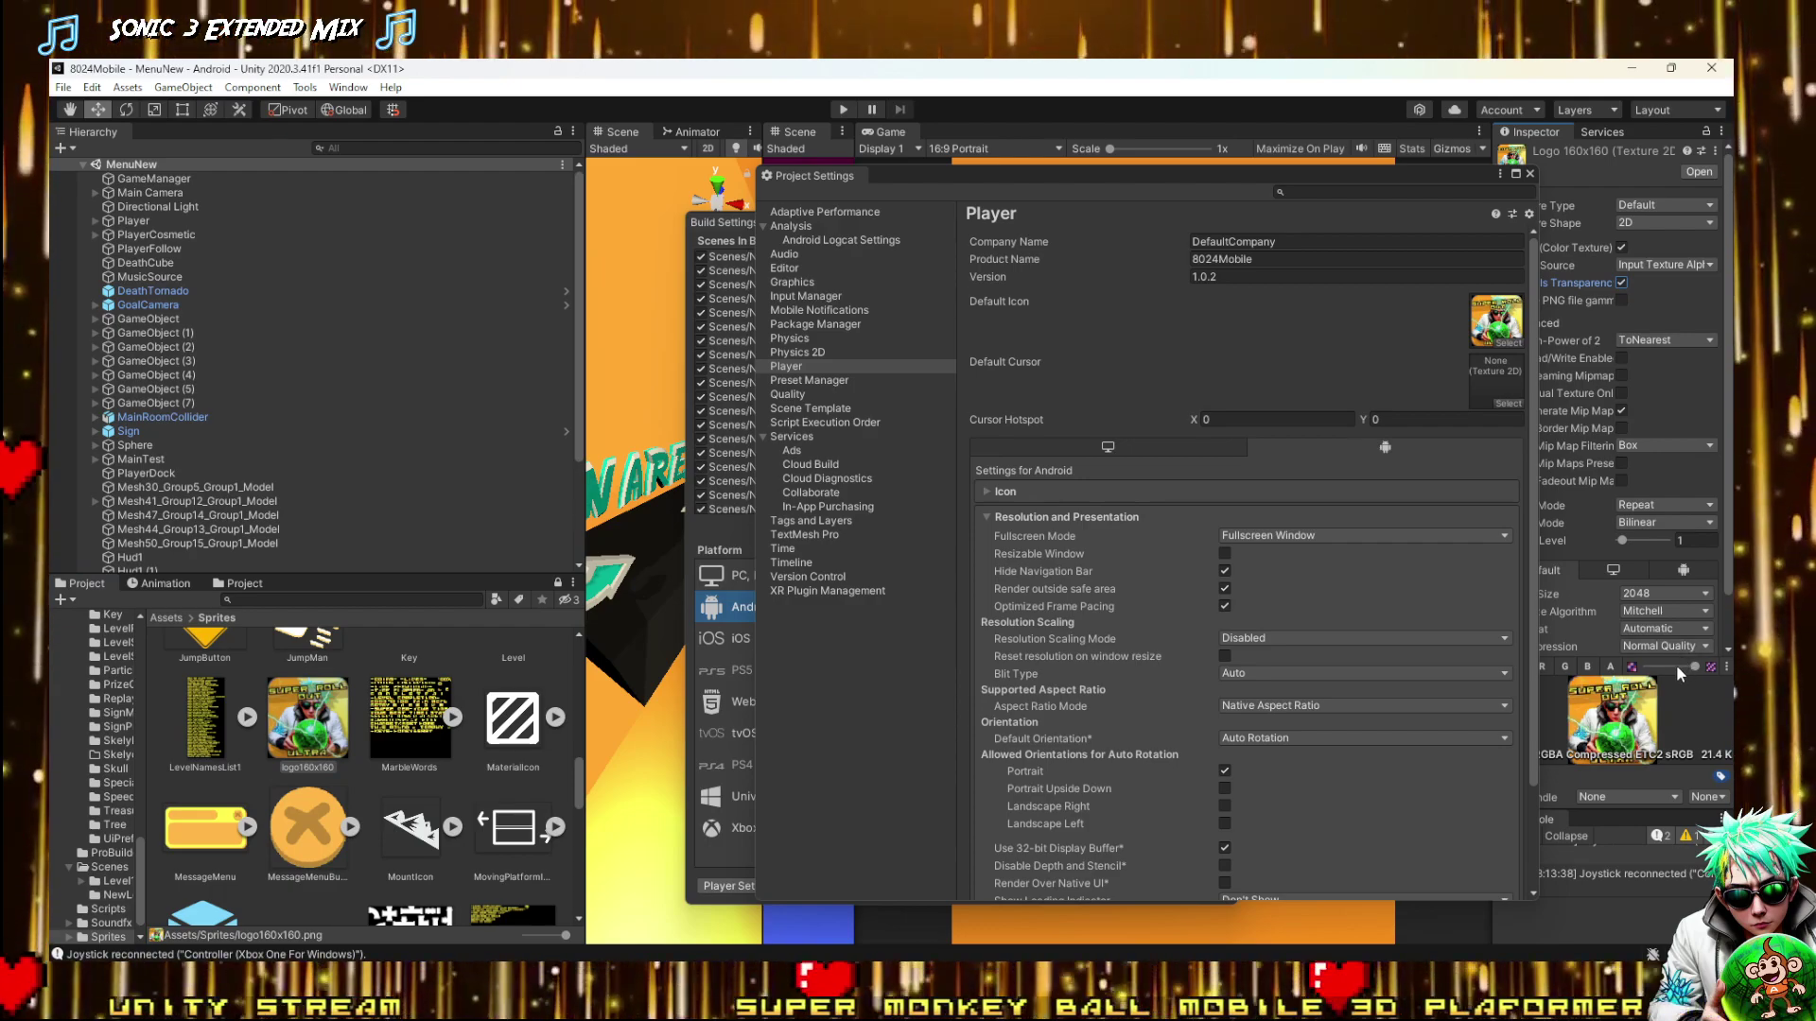
{"action": "scroll", "coordinate": [1650, 624], "scroll_direction": "down", "scroll_amount": 2}
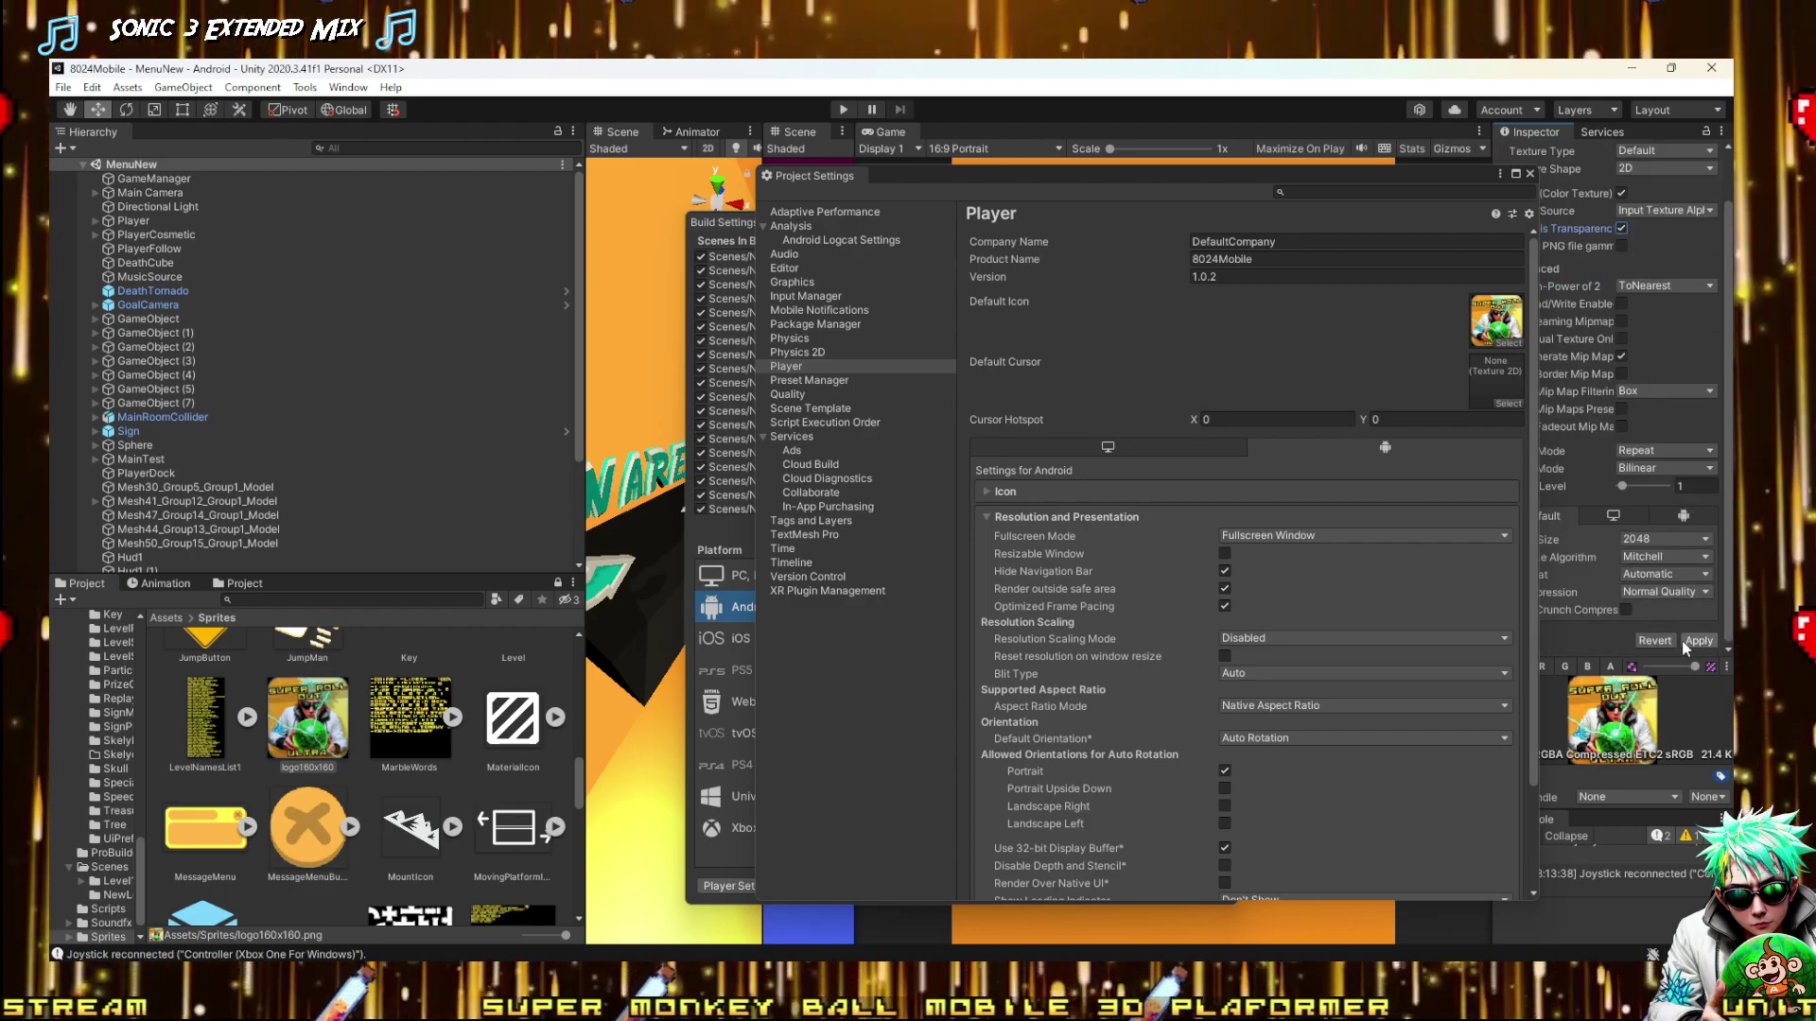
{"action": "left_click", "coordinate": [1683, 640]}
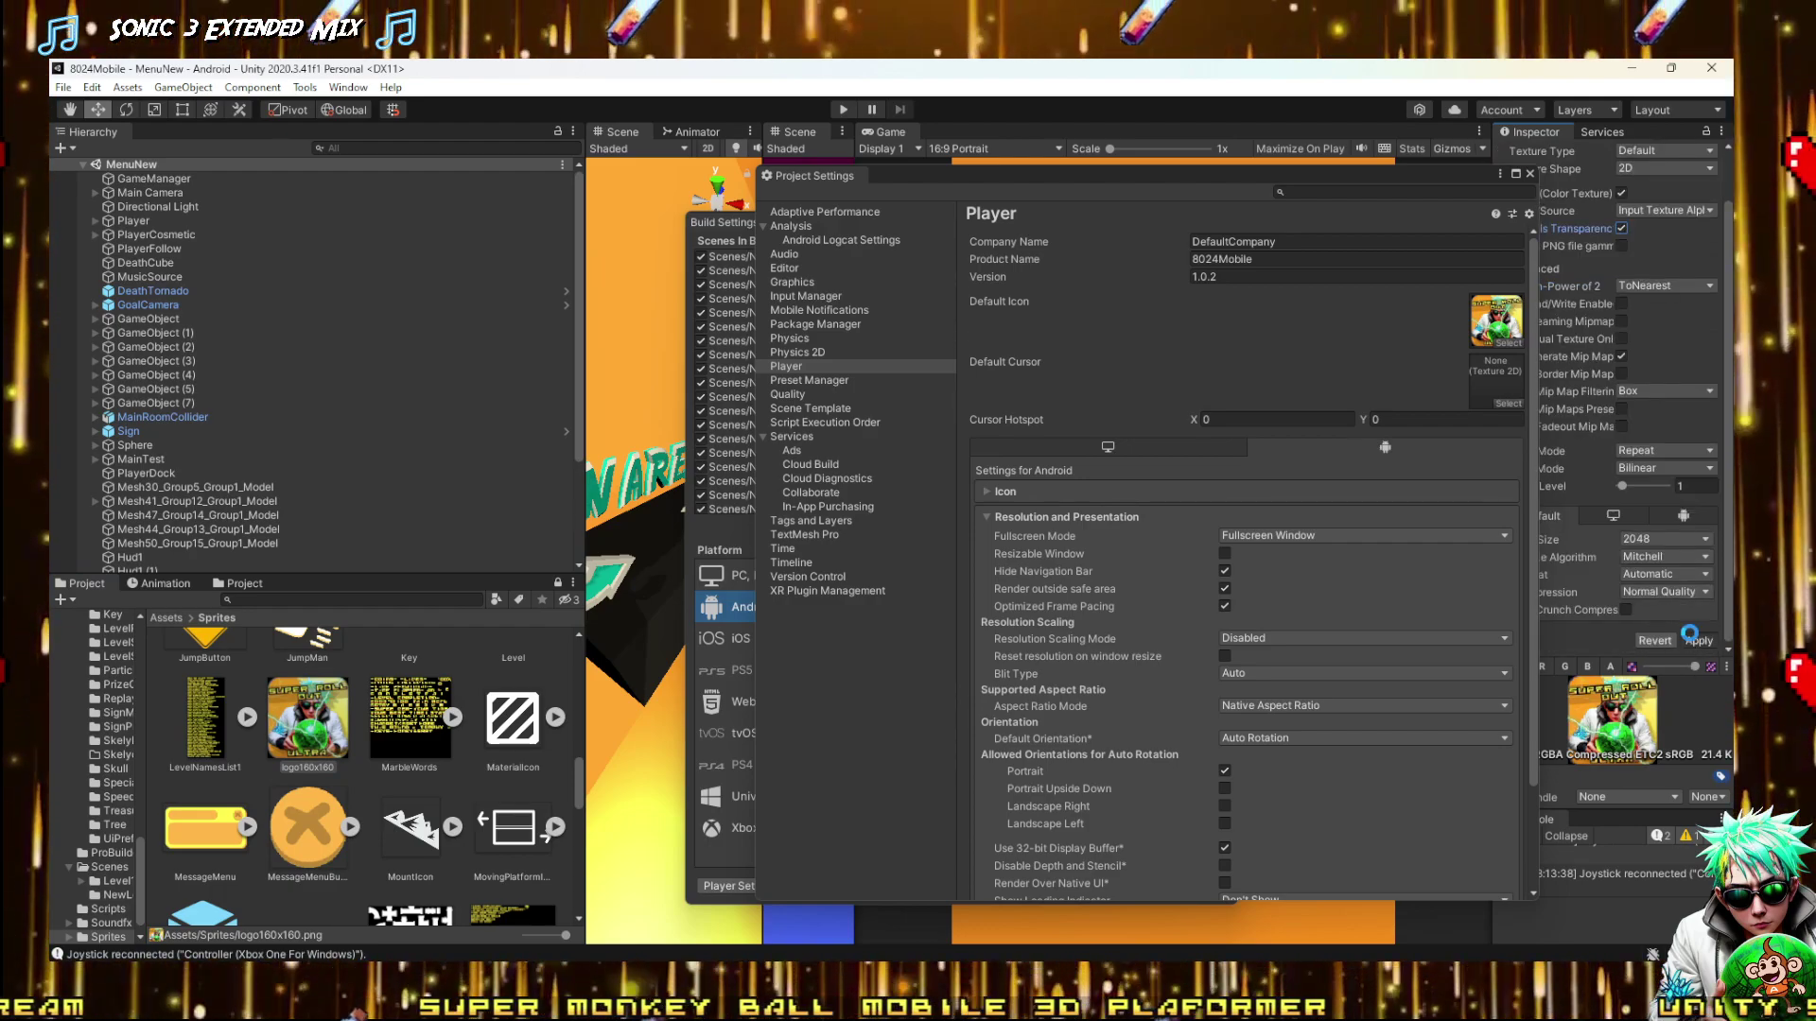
Set the logo160x160 Filter Mode to Point (no filter) and apply it
{"action": "left_click", "coordinate": [1646, 469]}
{"action": "left_click", "coordinate": [1645, 489]}
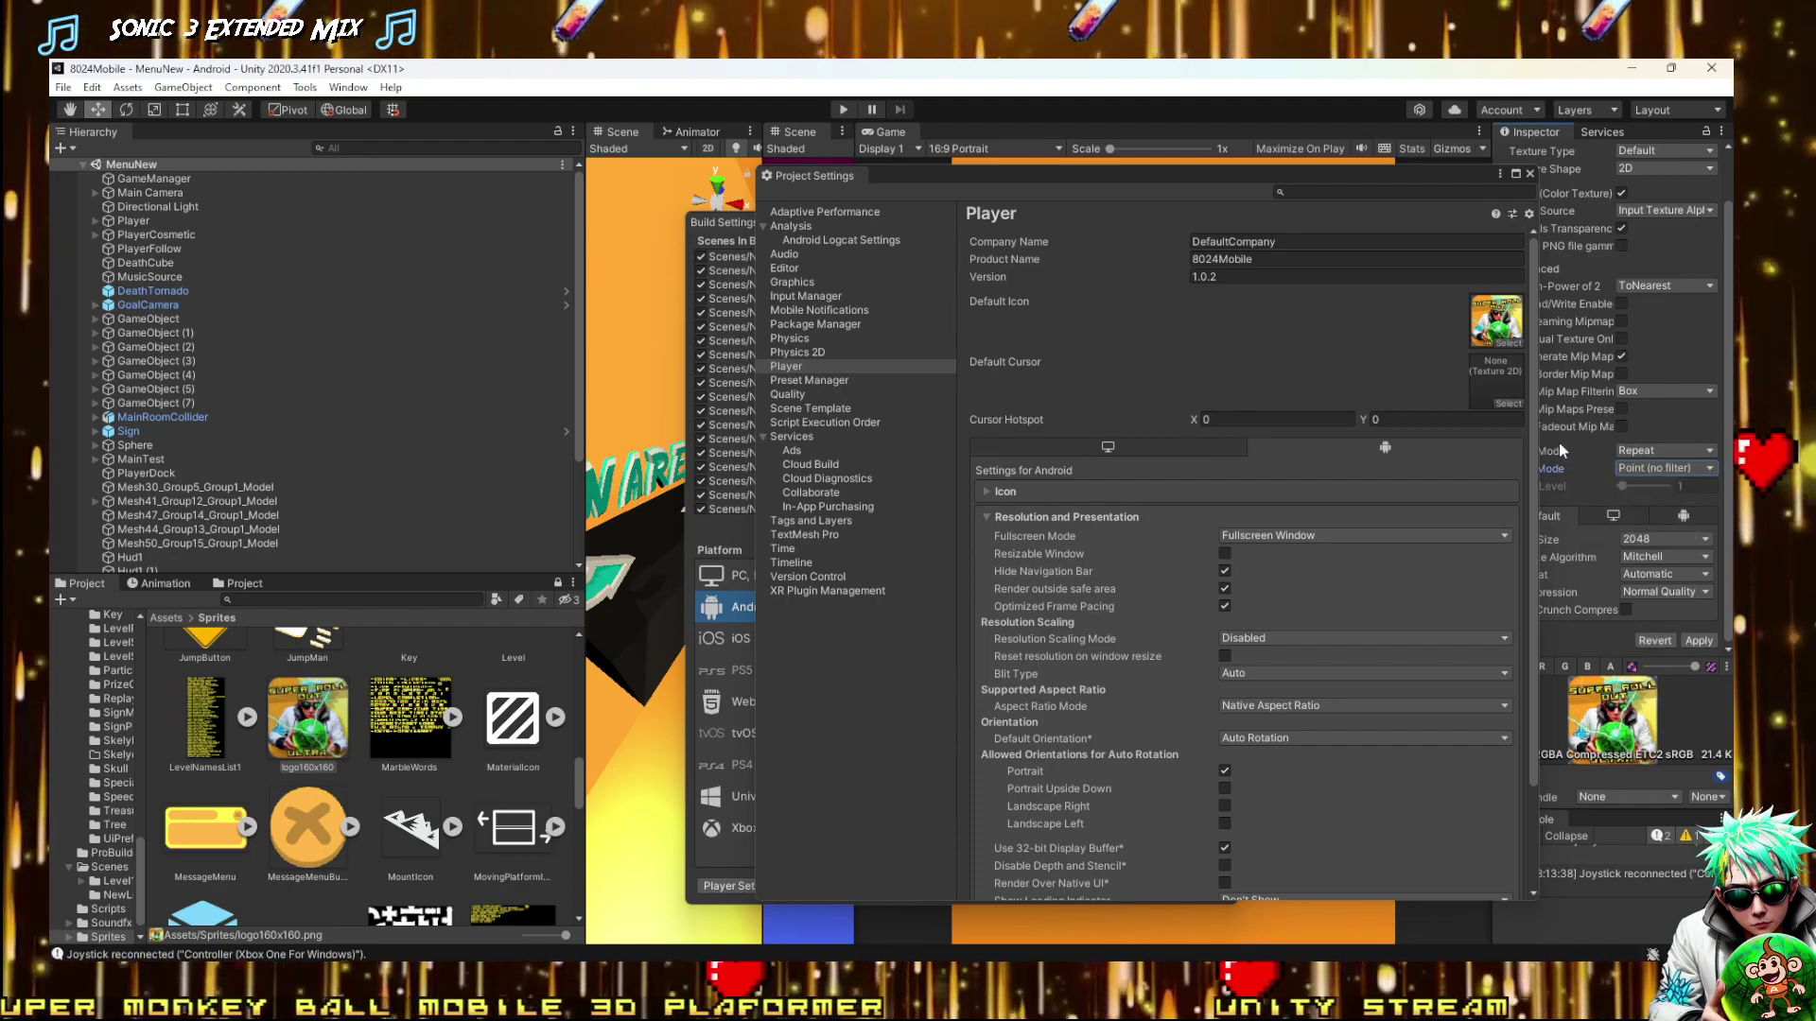
{"action": "left_click", "coordinate": [1698, 640]}
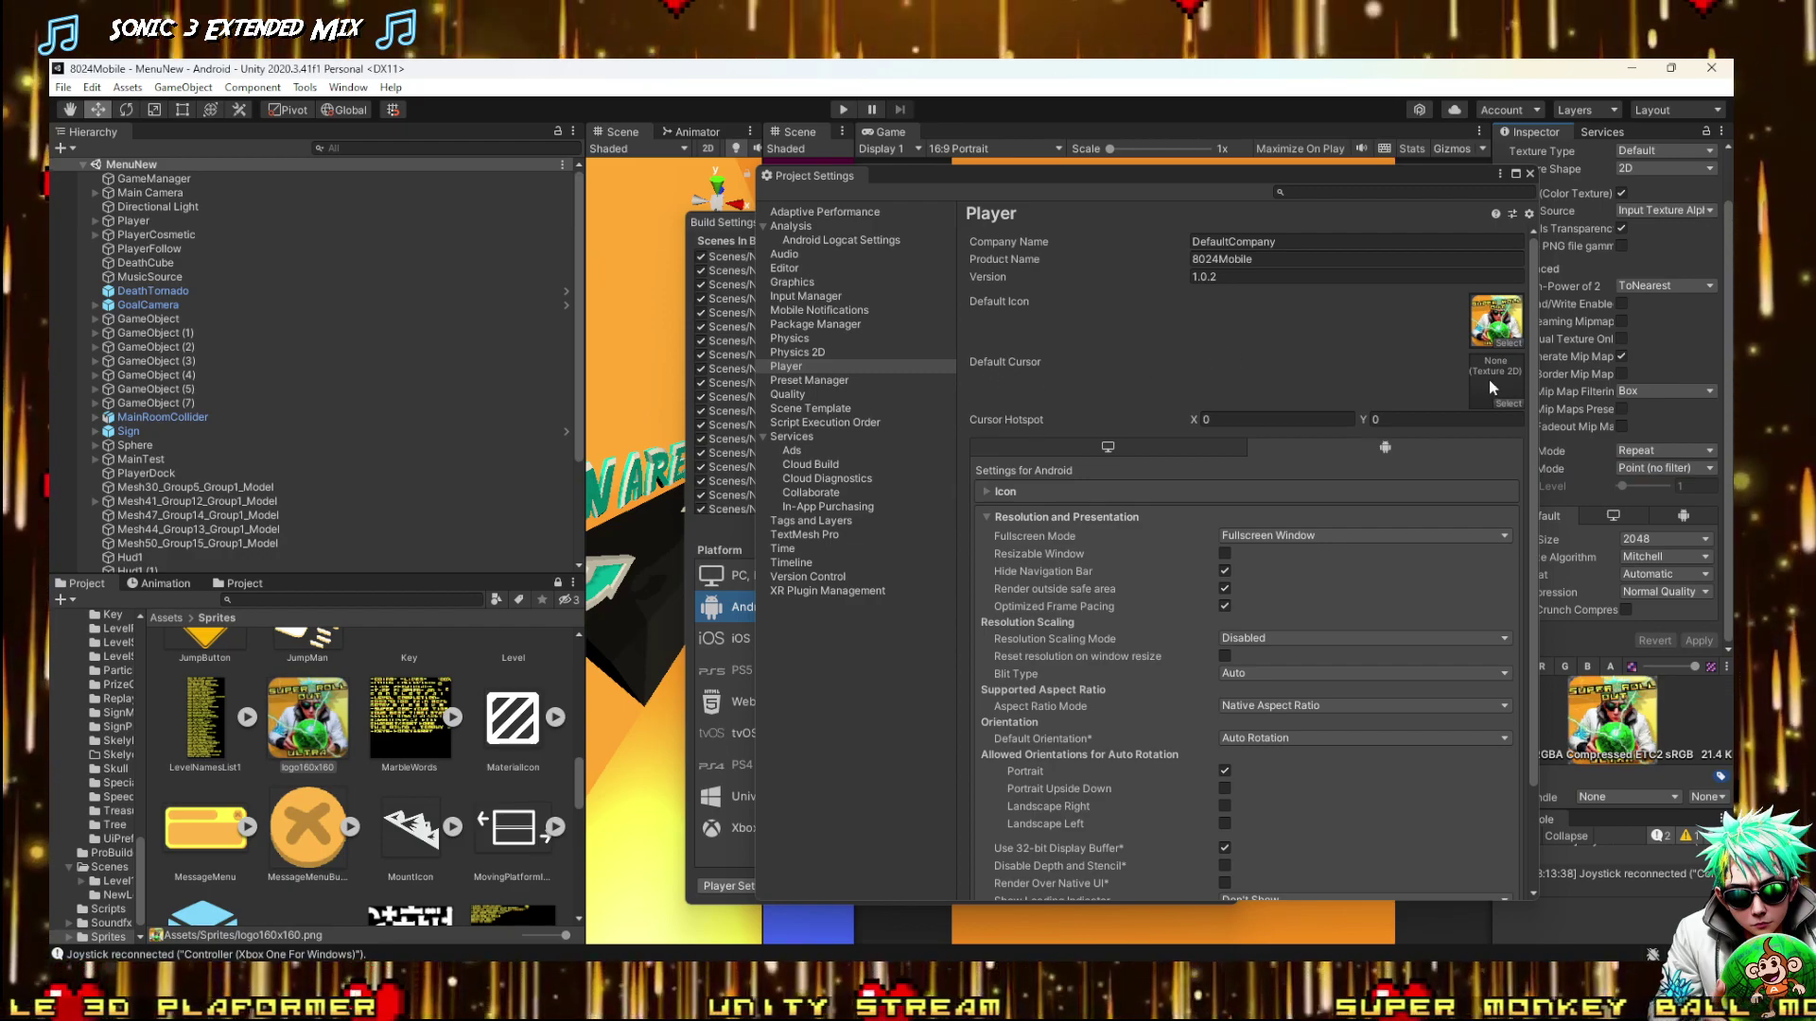
{"action": "scroll", "coordinate": [1488, 378], "scroll_direction": "down", "scroll_amount": 1}
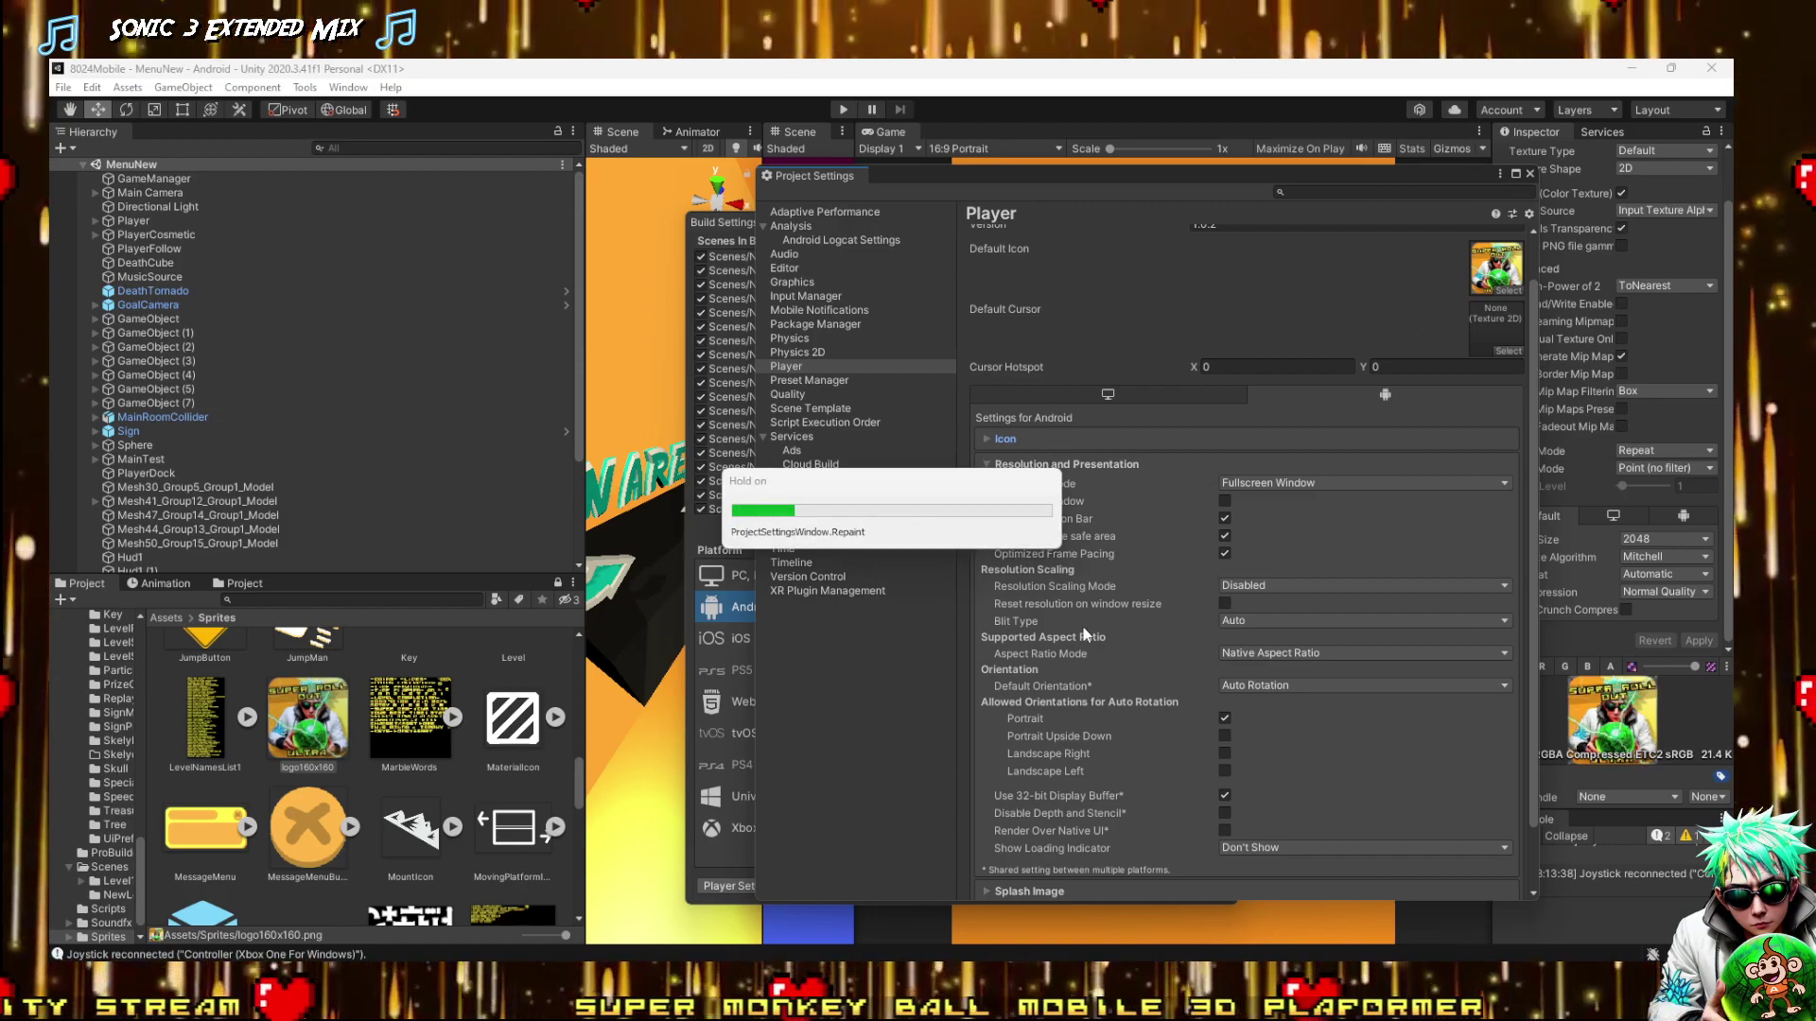
Review the Adaptive (API 26) background and foreground icon slots, then switch to Firefox
{"action": "left_click", "coordinate": [990, 492]}
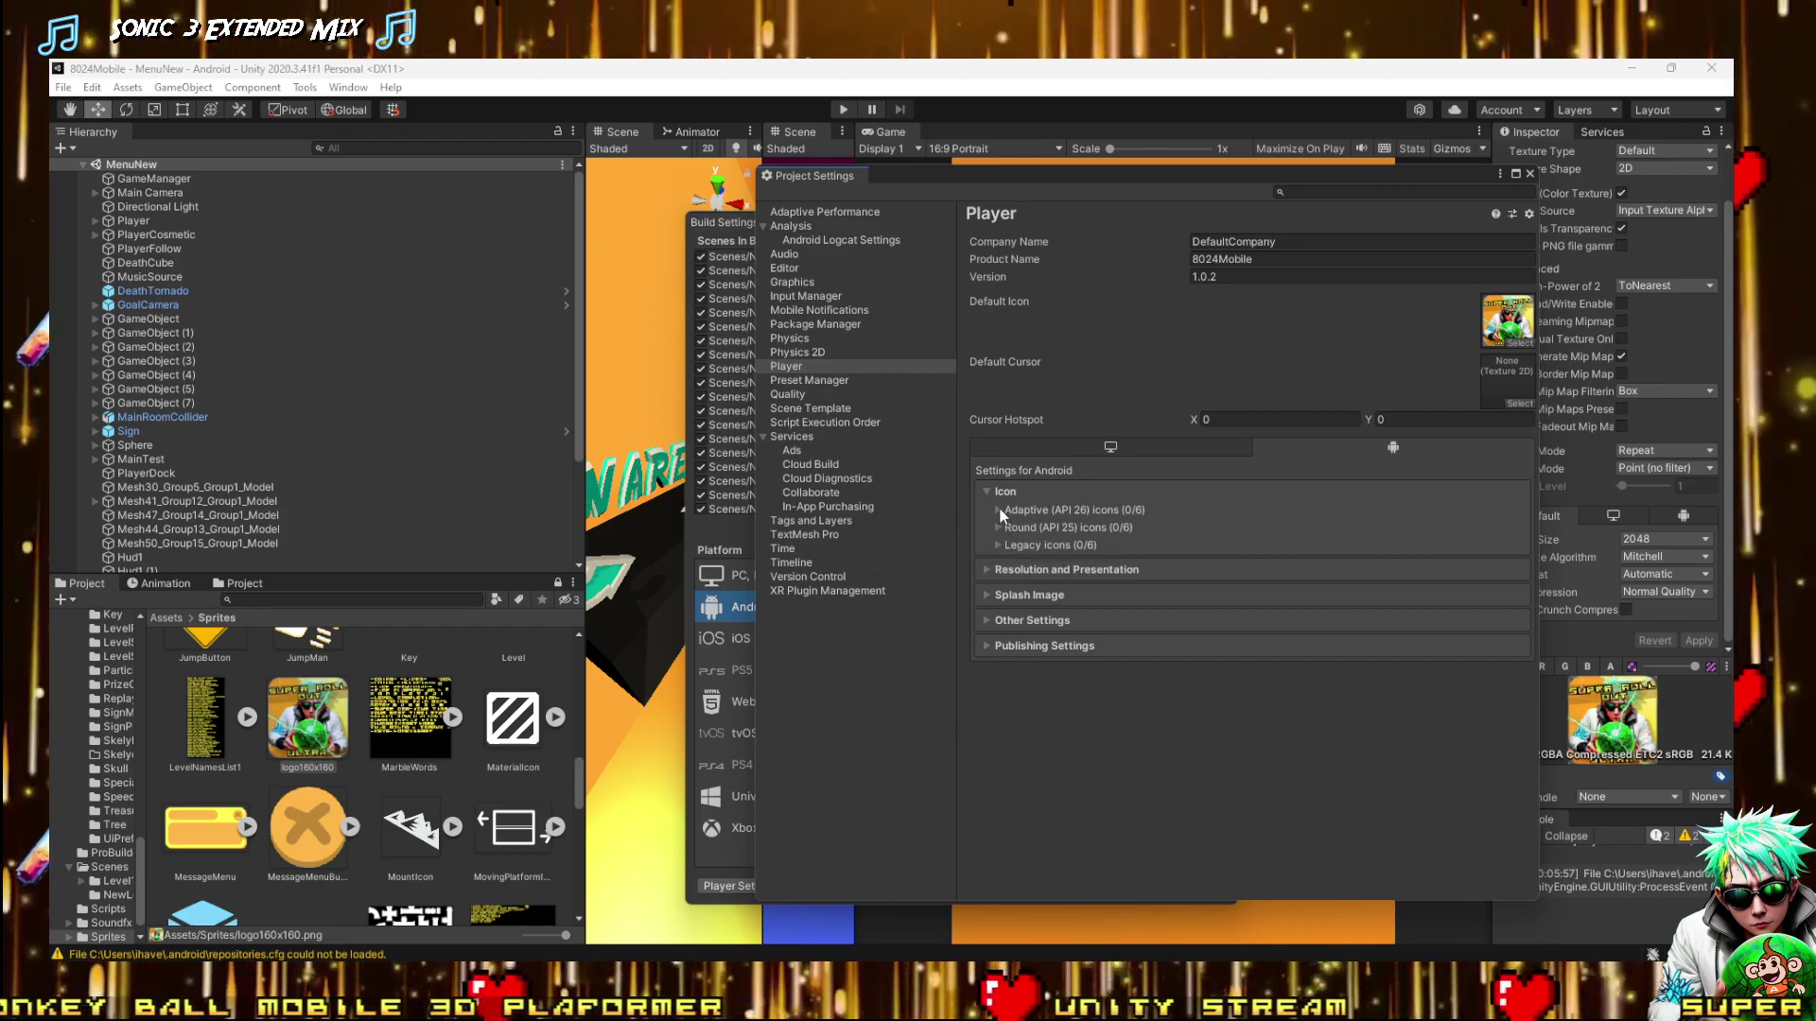
{"action": "left_click", "coordinate": [998, 511]}
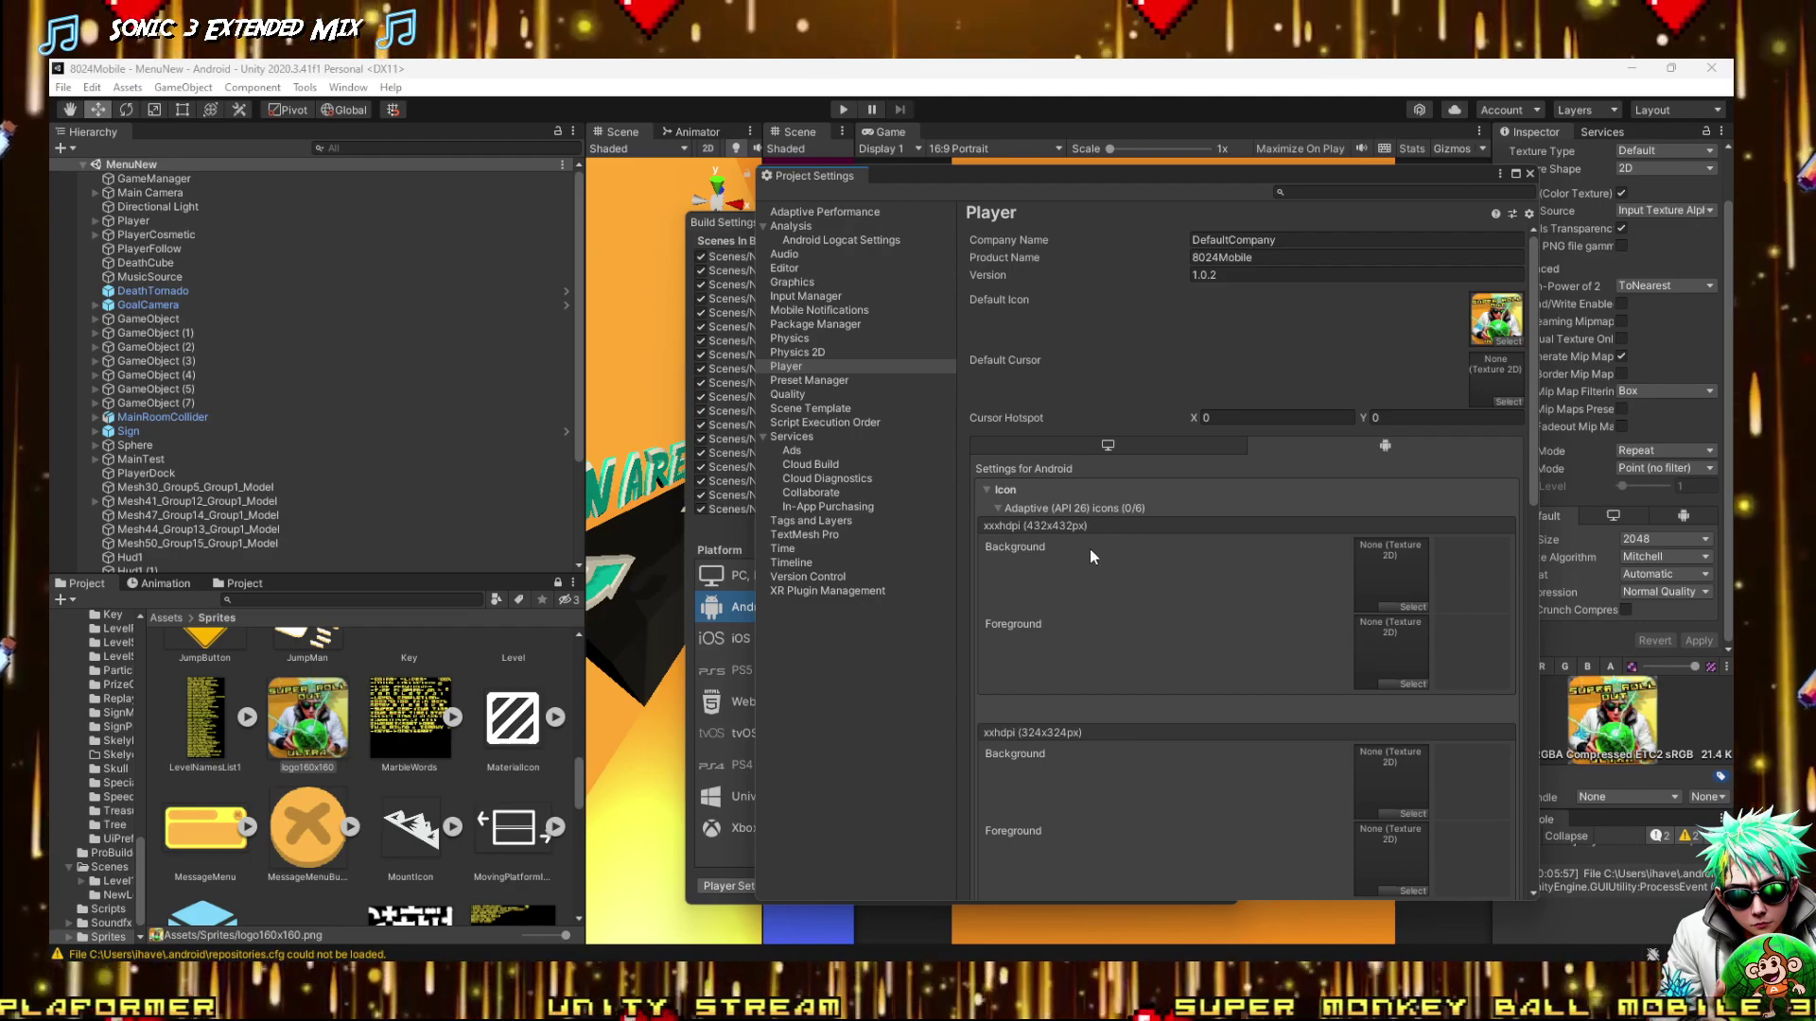
{"action": "scroll", "coordinate": [1090, 551], "scroll_direction": "down", "scroll_amount": 2}
{"action": "scroll", "coordinate": [1089, 549], "scroll_direction": "down", "scroll_amount": 14}
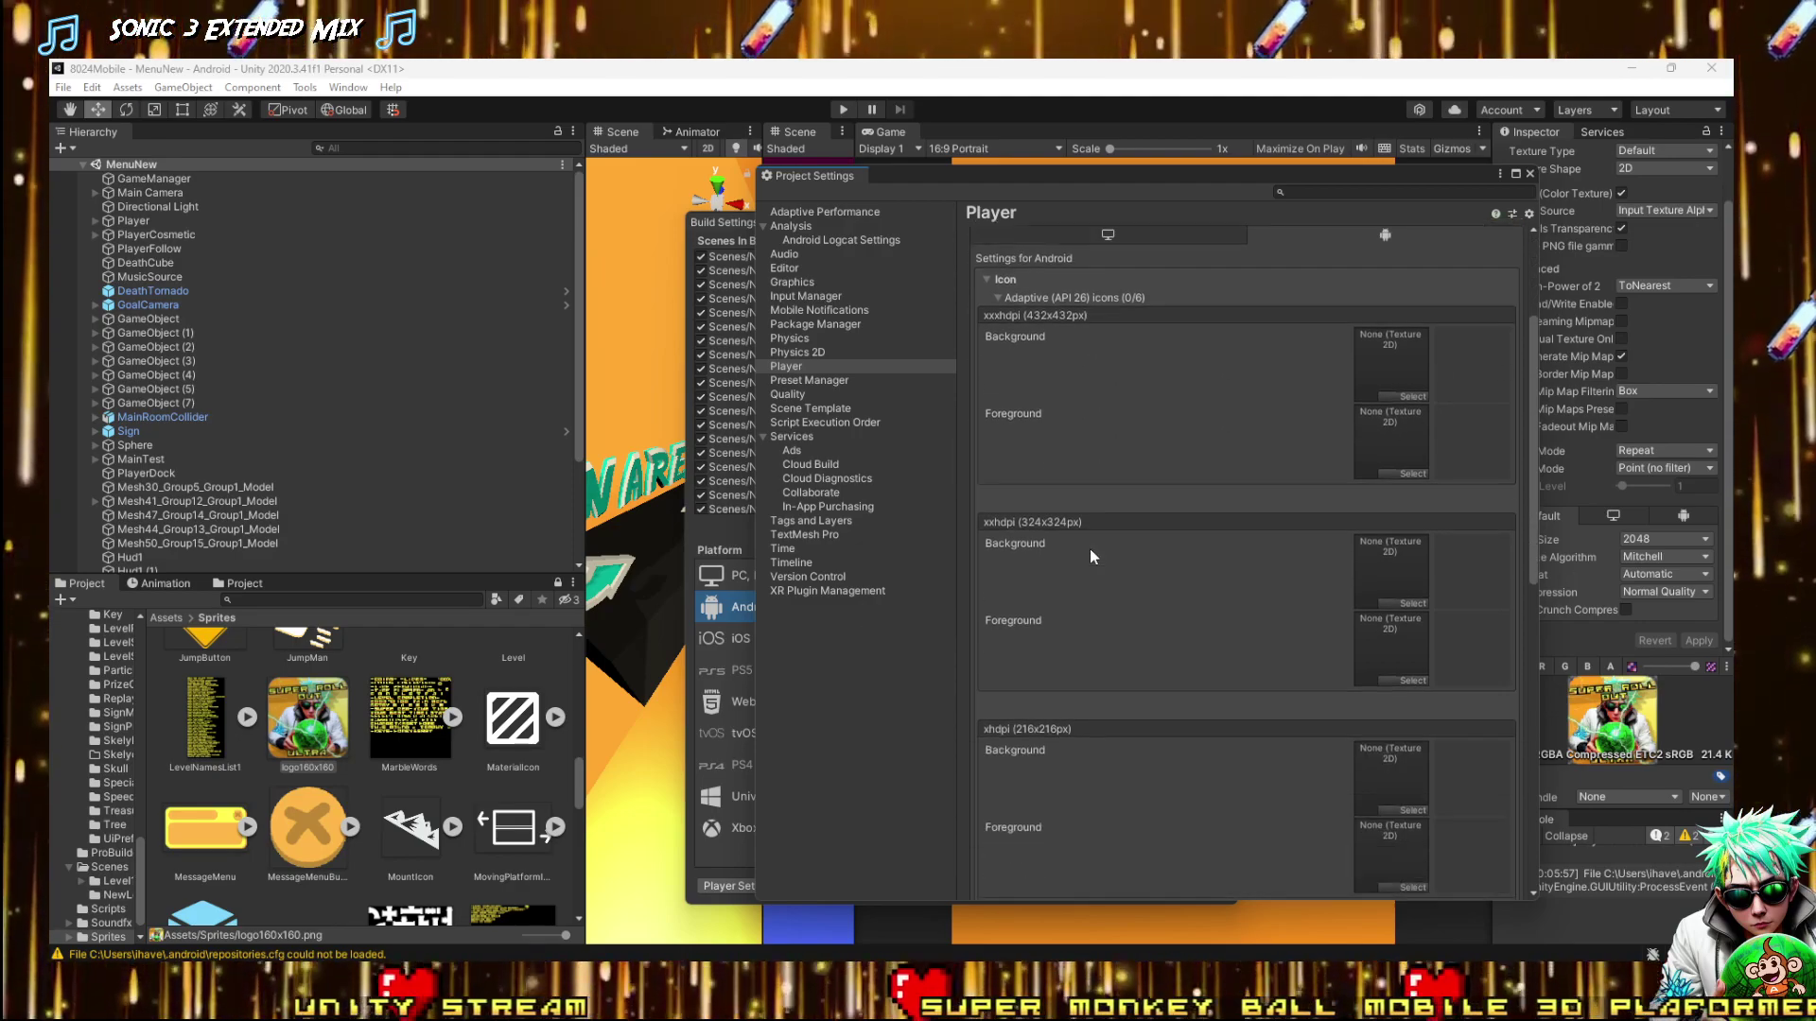
{"action": "scroll", "coordinate": [1088, 553], "scroll_direction": "up", "scroll_amount": 15}
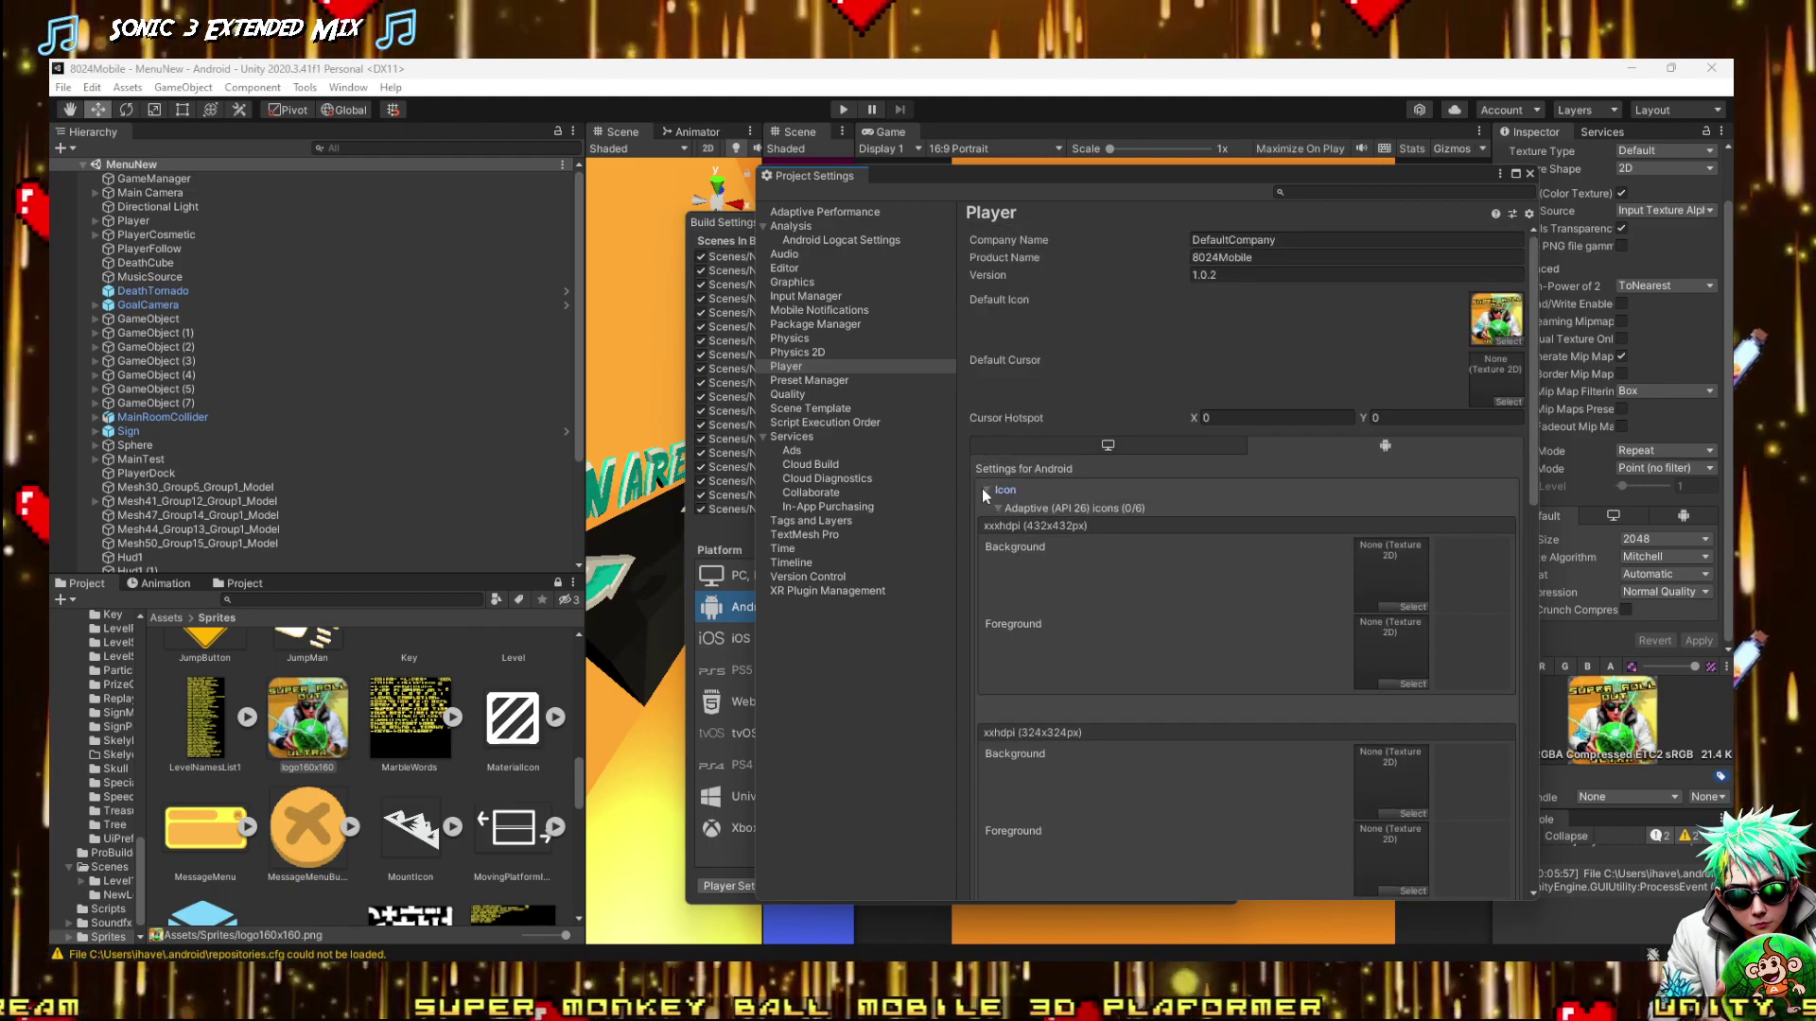
{"action": "left_click", "coordinate": [981, 489]}
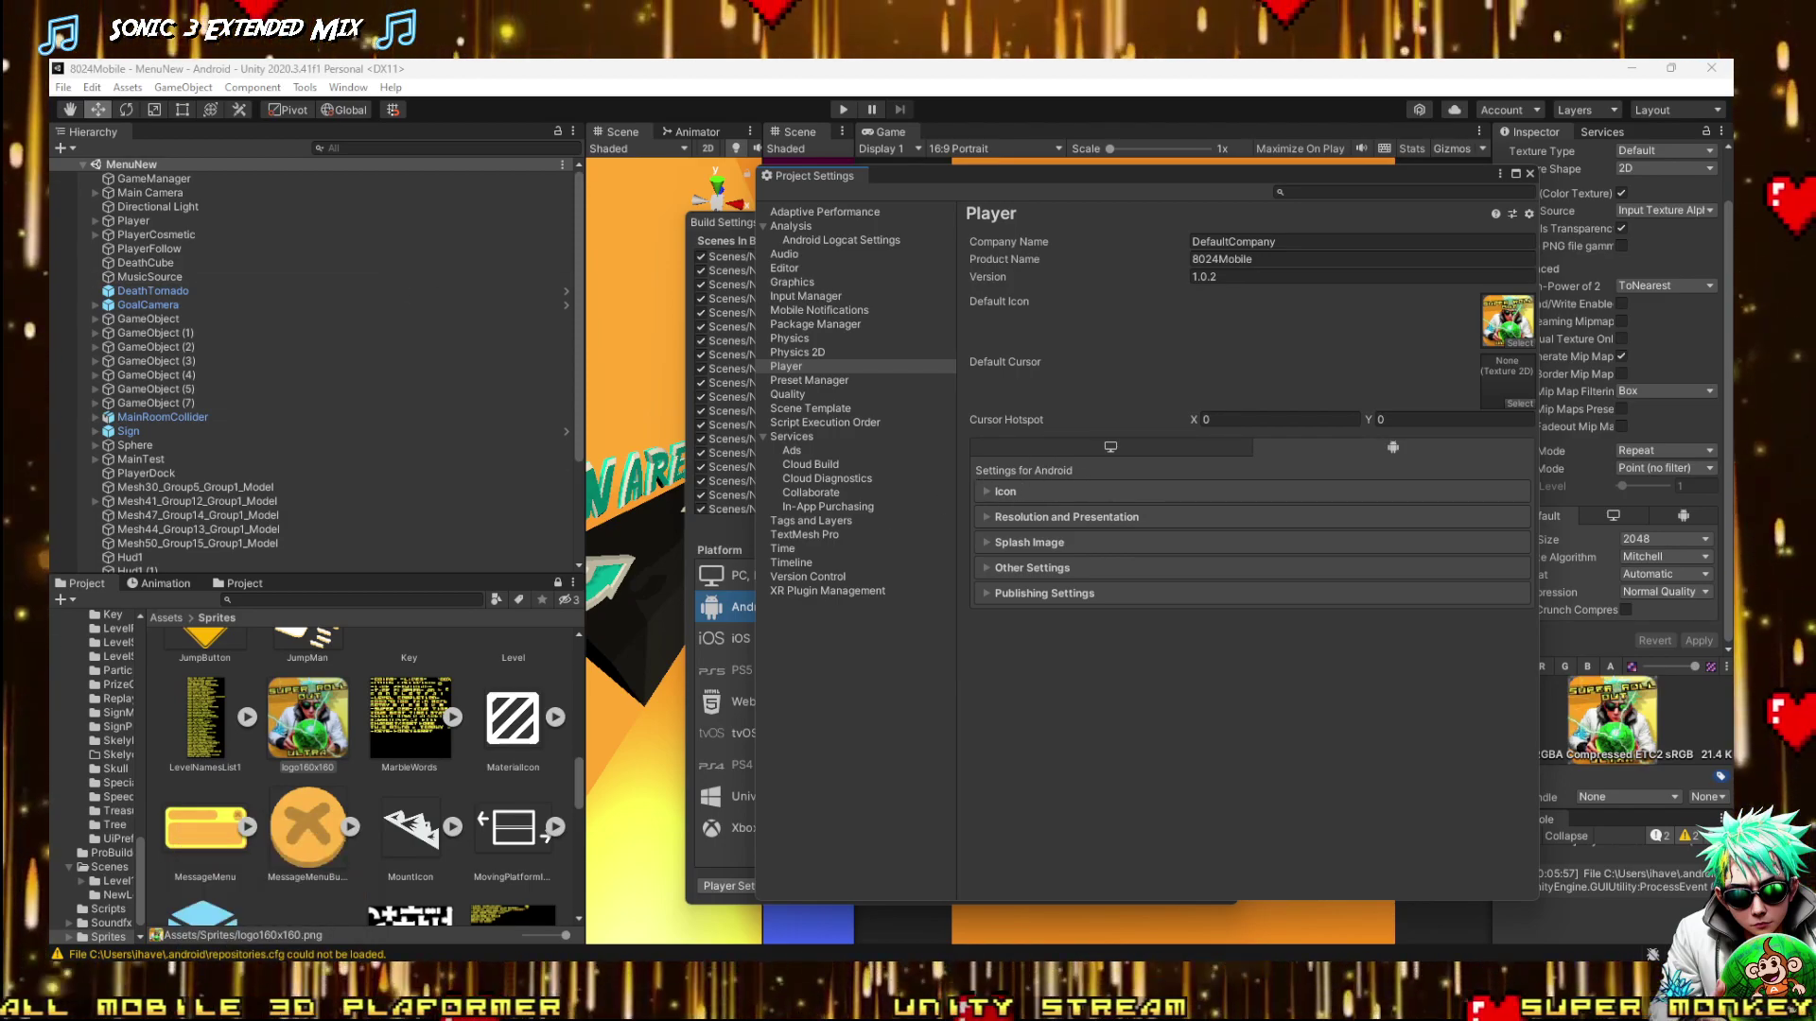
{"action": "key", "text": "alt+Tab"}
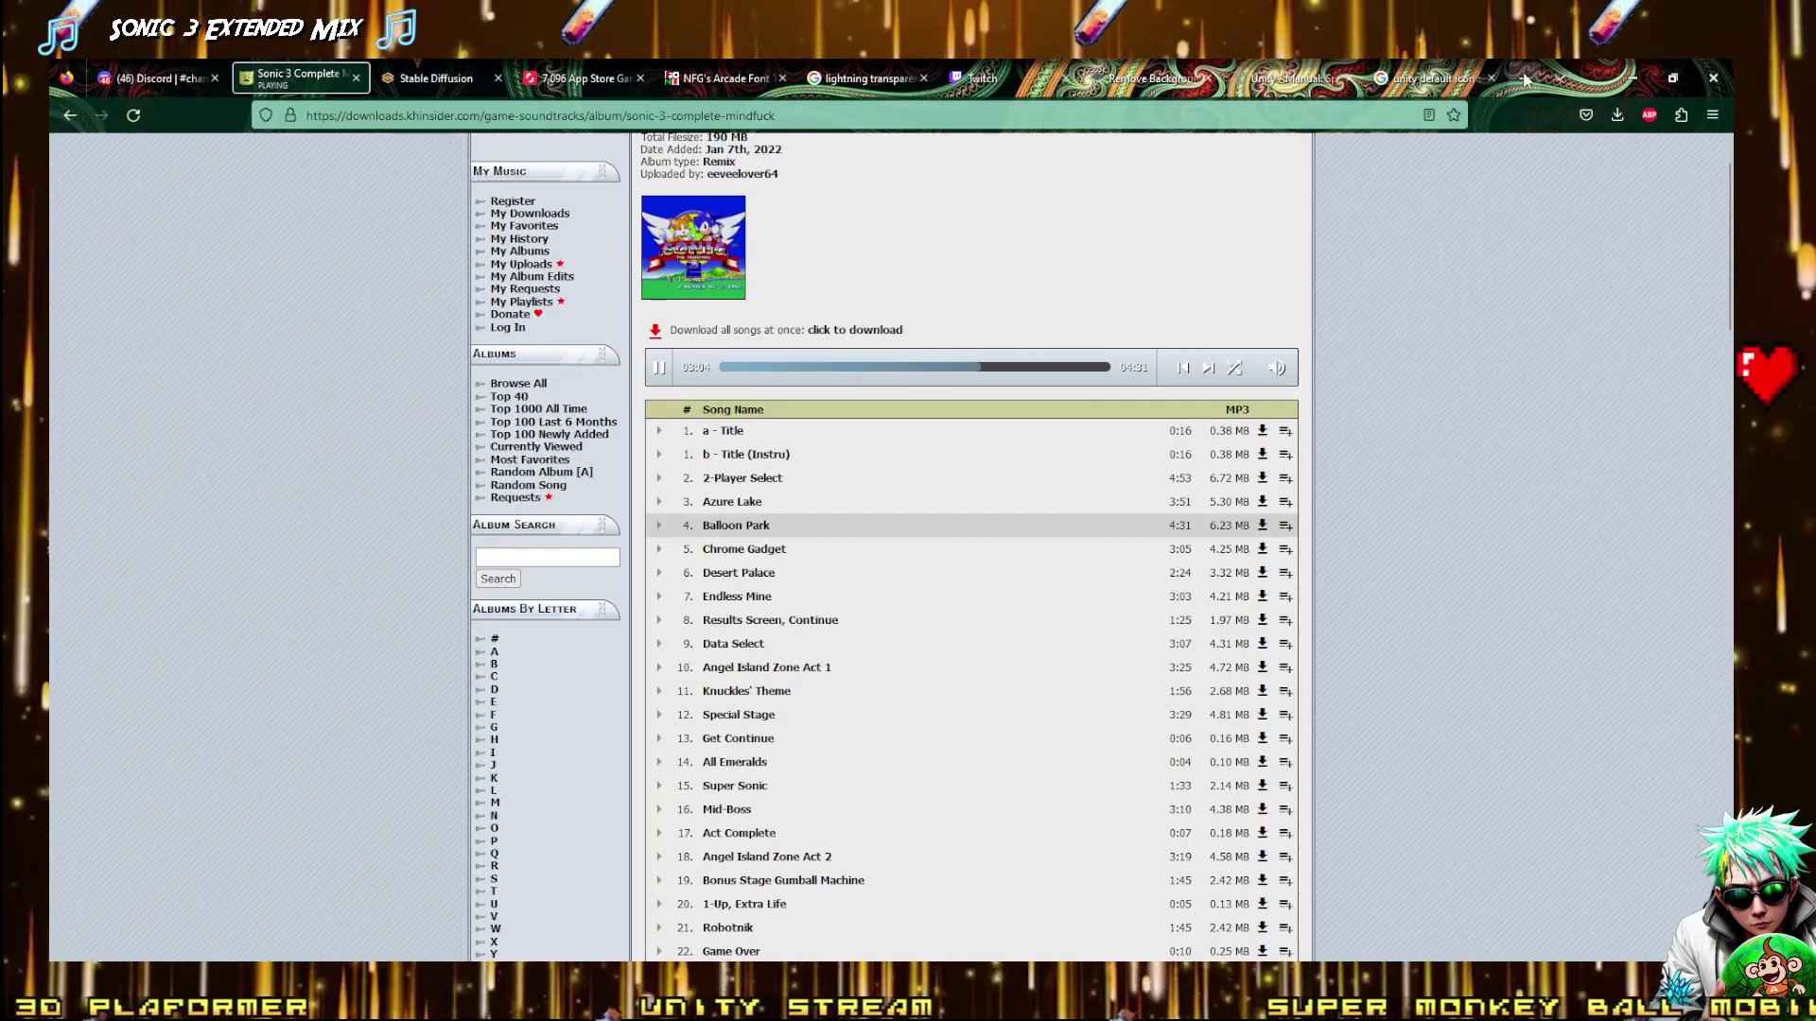
Search Google for 'unity icon android' from a new Firefox tab
{"action": "left_click", "coordinate": [1525, 80]}
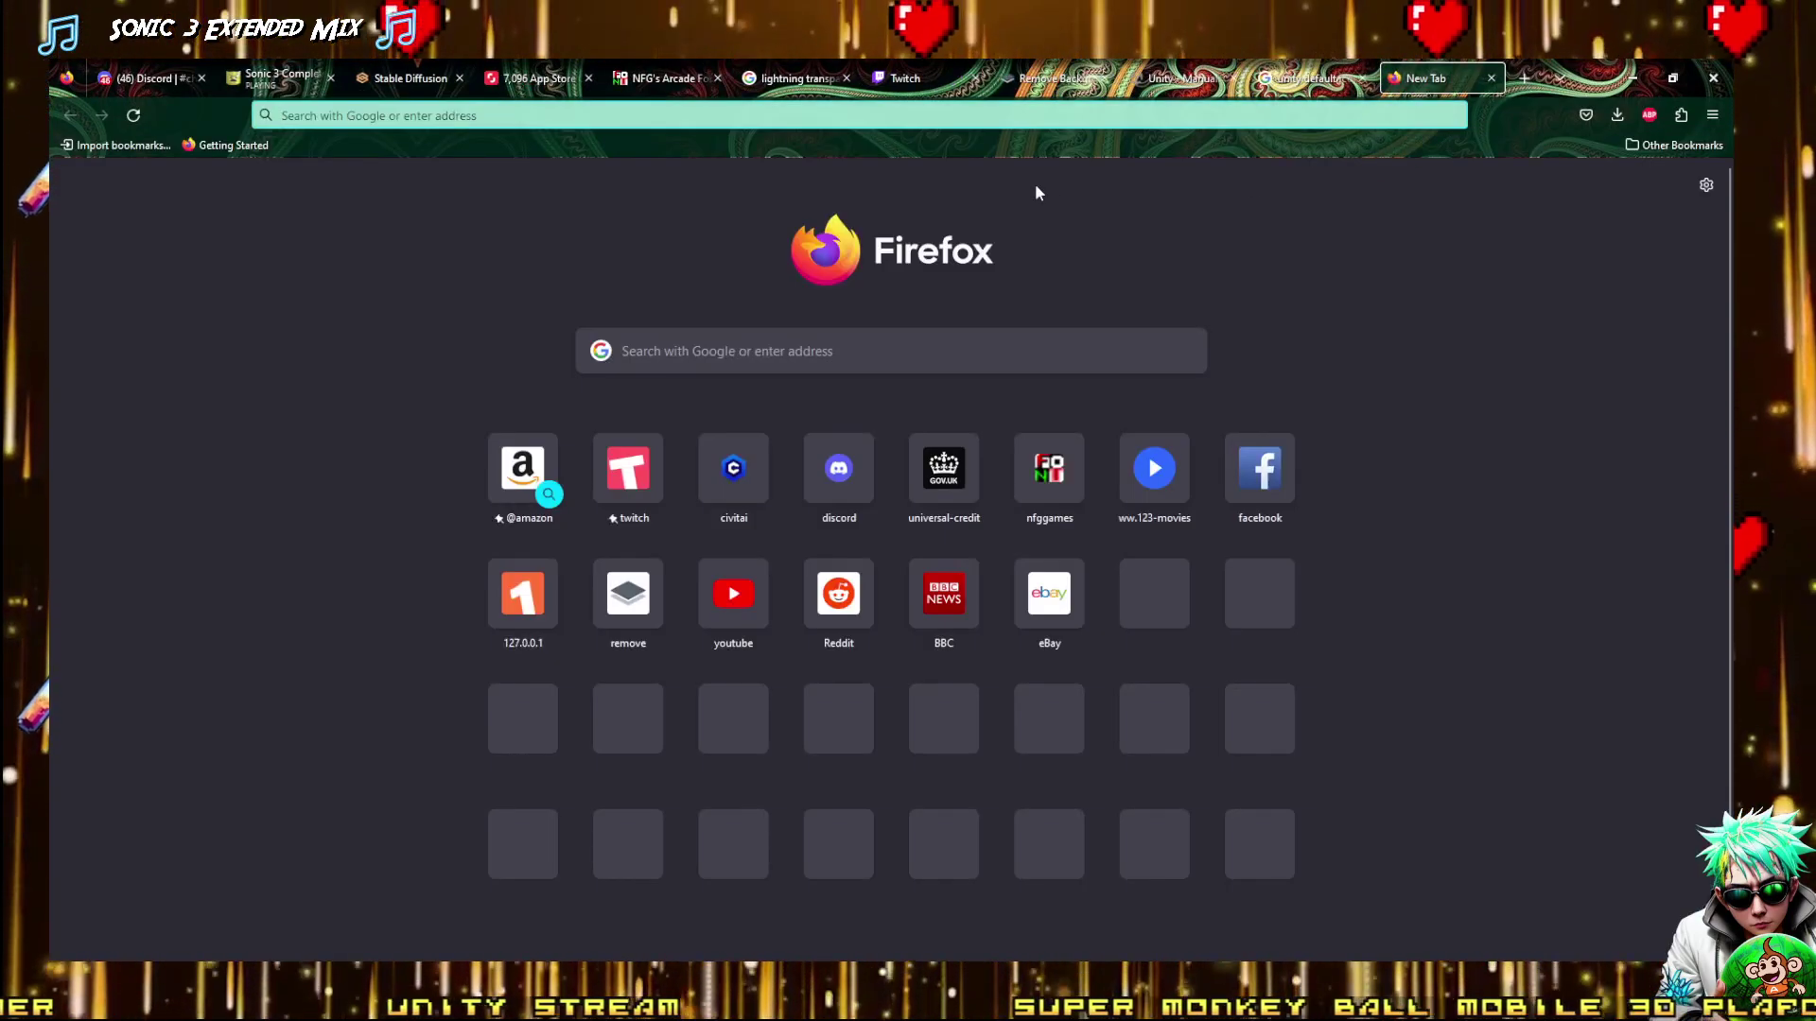
{"action": "type", "text": "unit"}
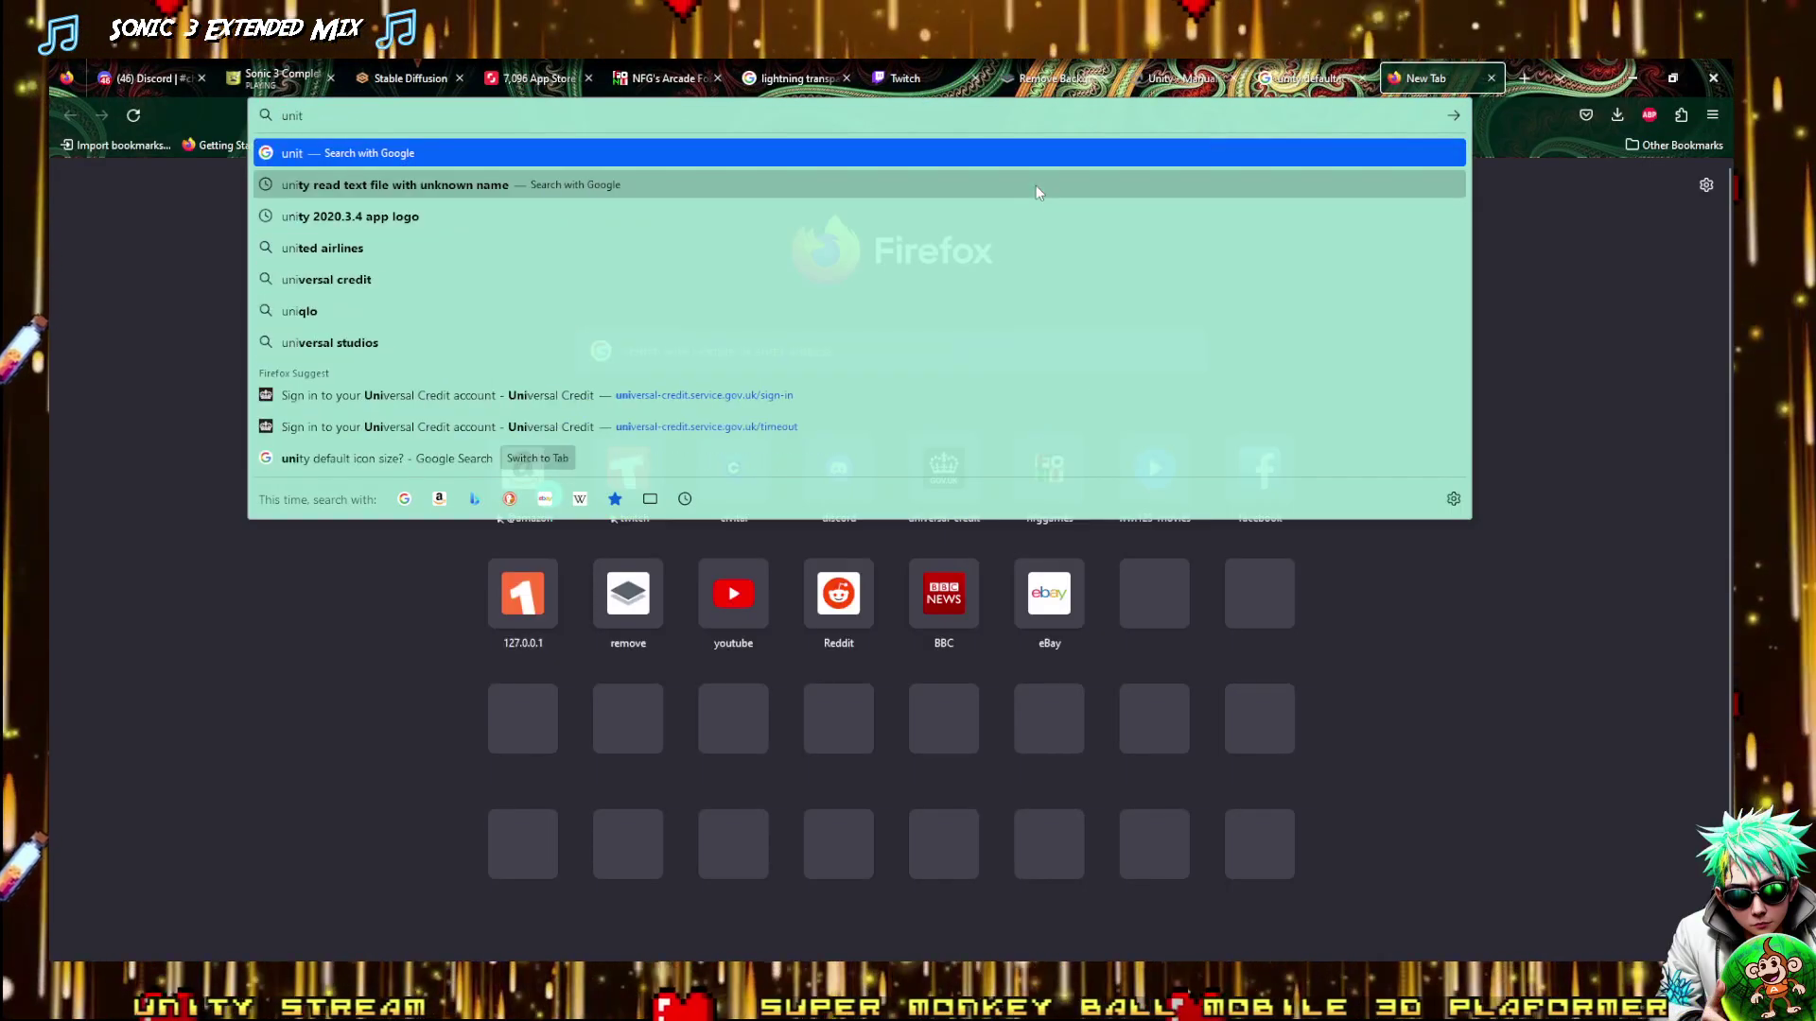
{"action": "type", "text": "y"}
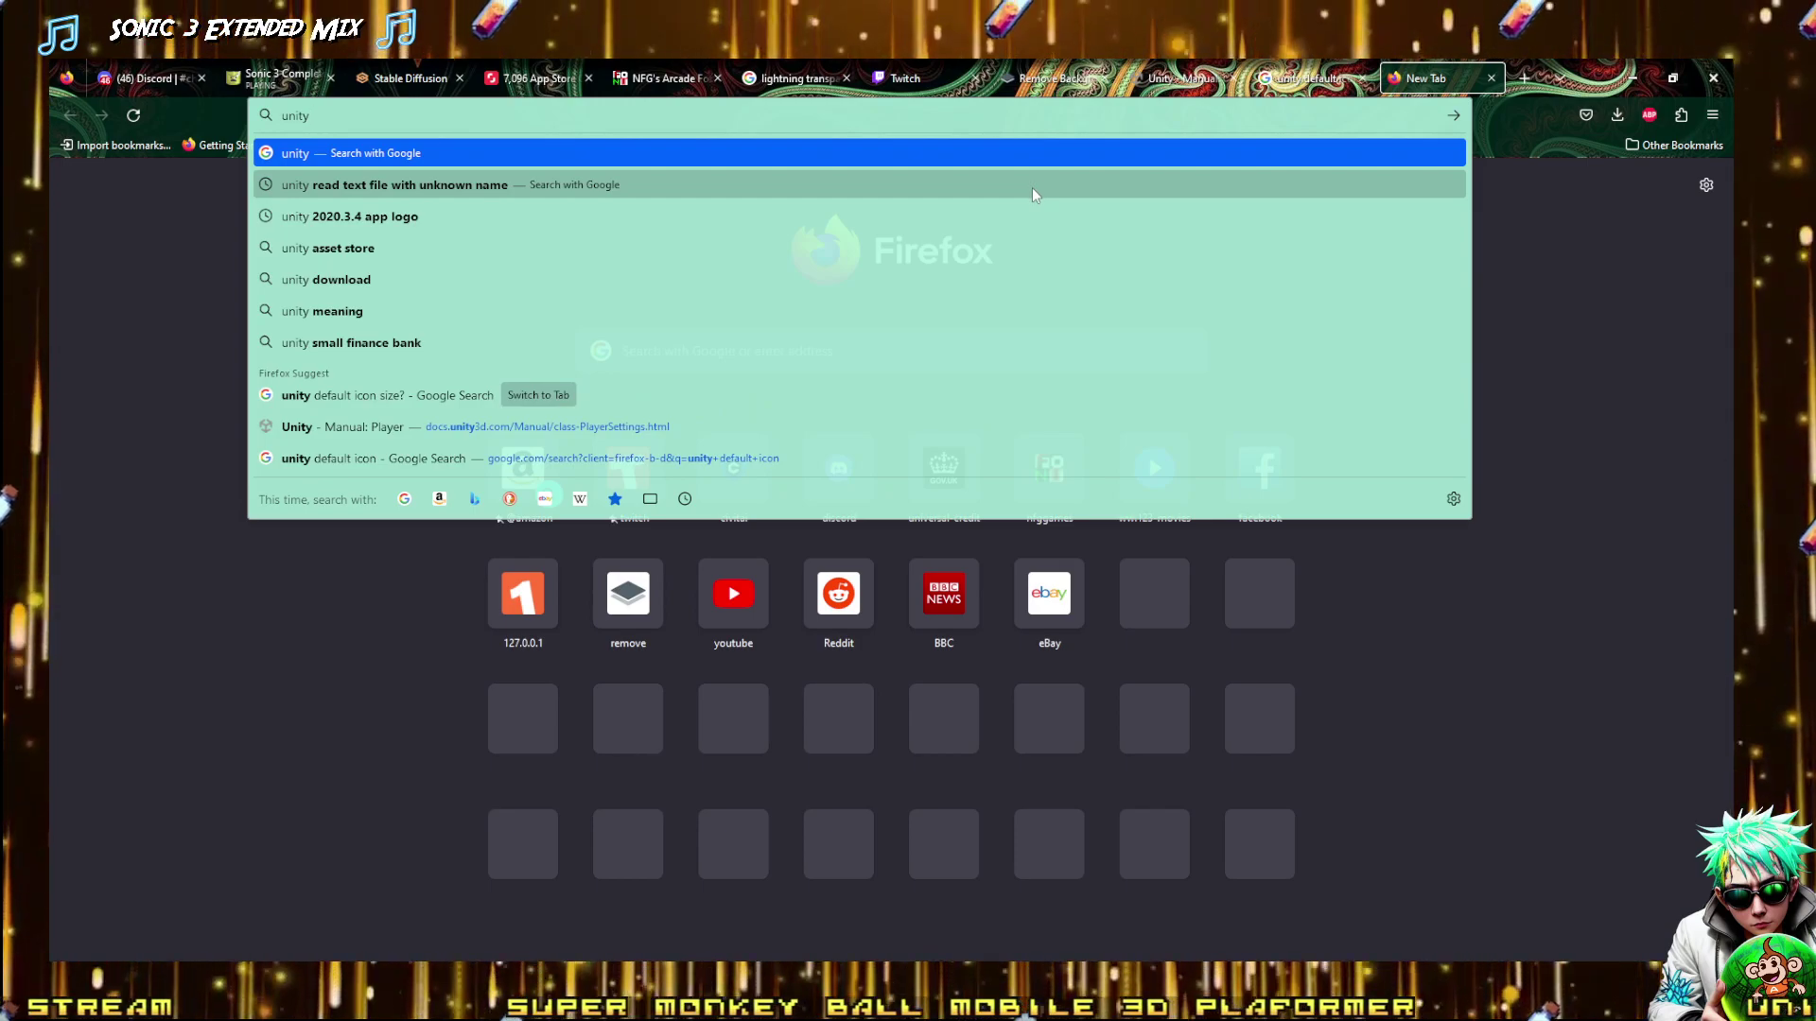
{"action": "type", "text": " icon"}
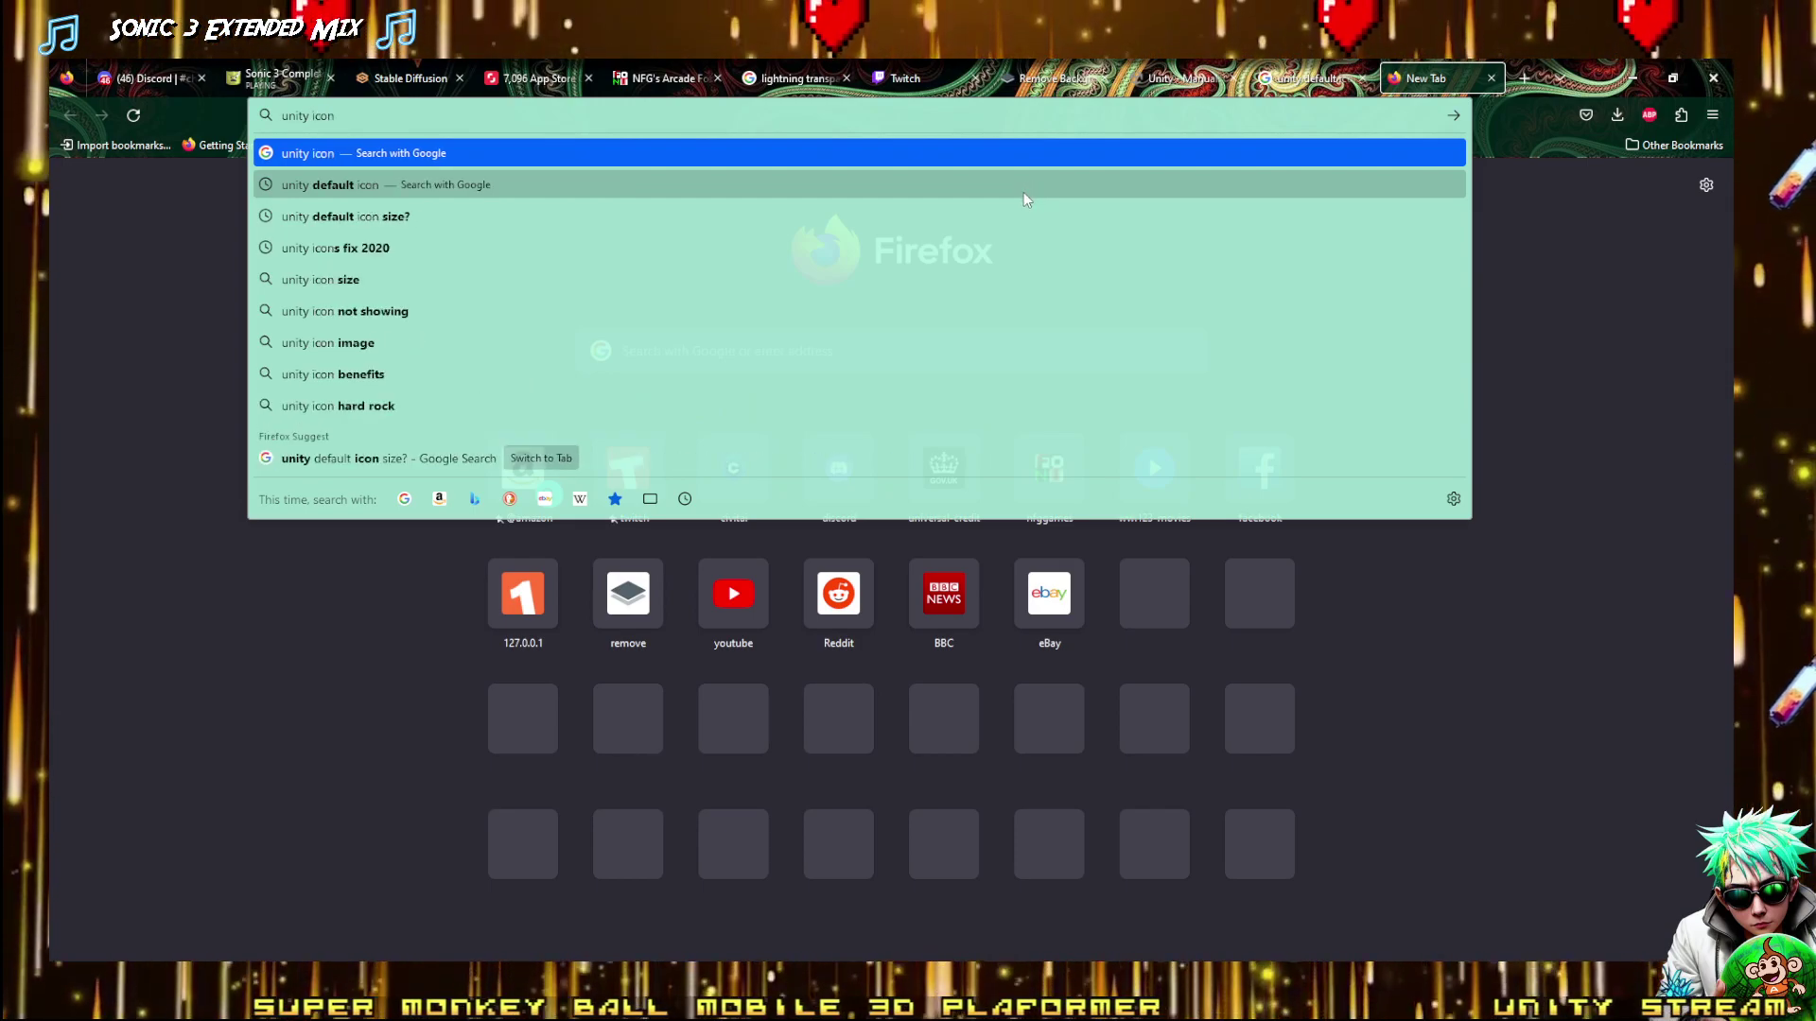
{"action": "type", "text": "s set"}
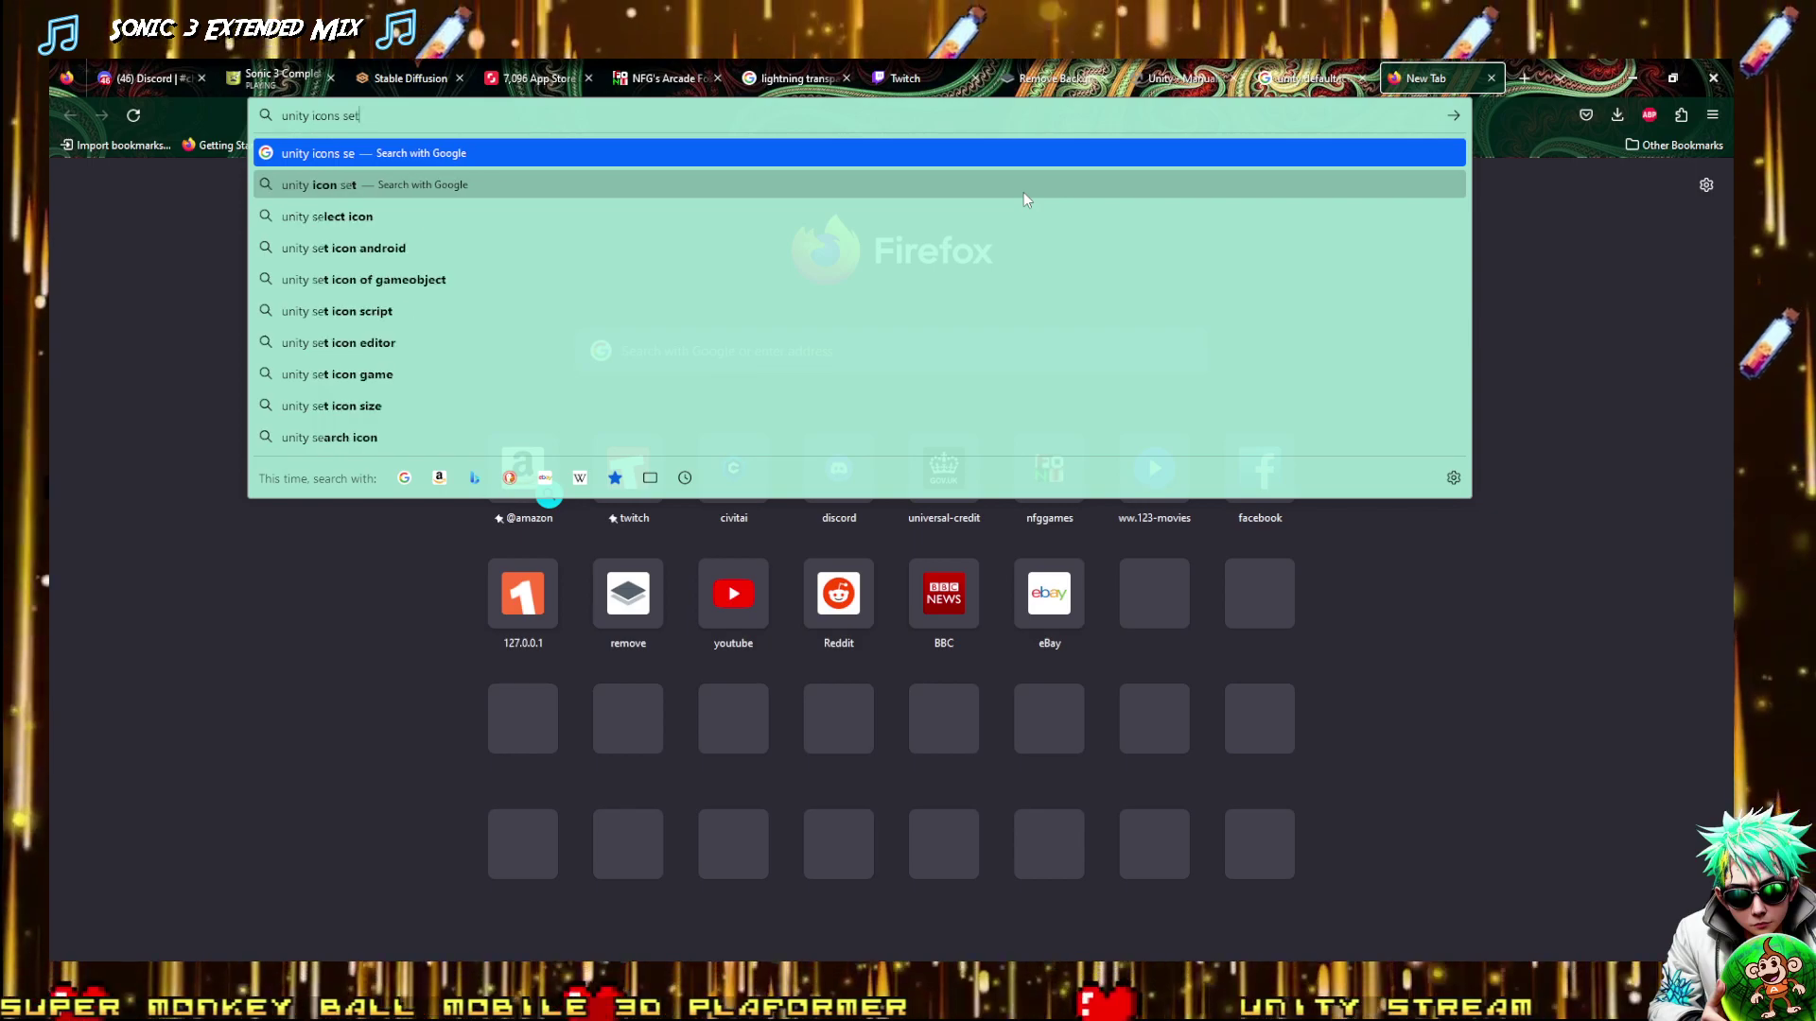
{"action": "type", "text": "t"}
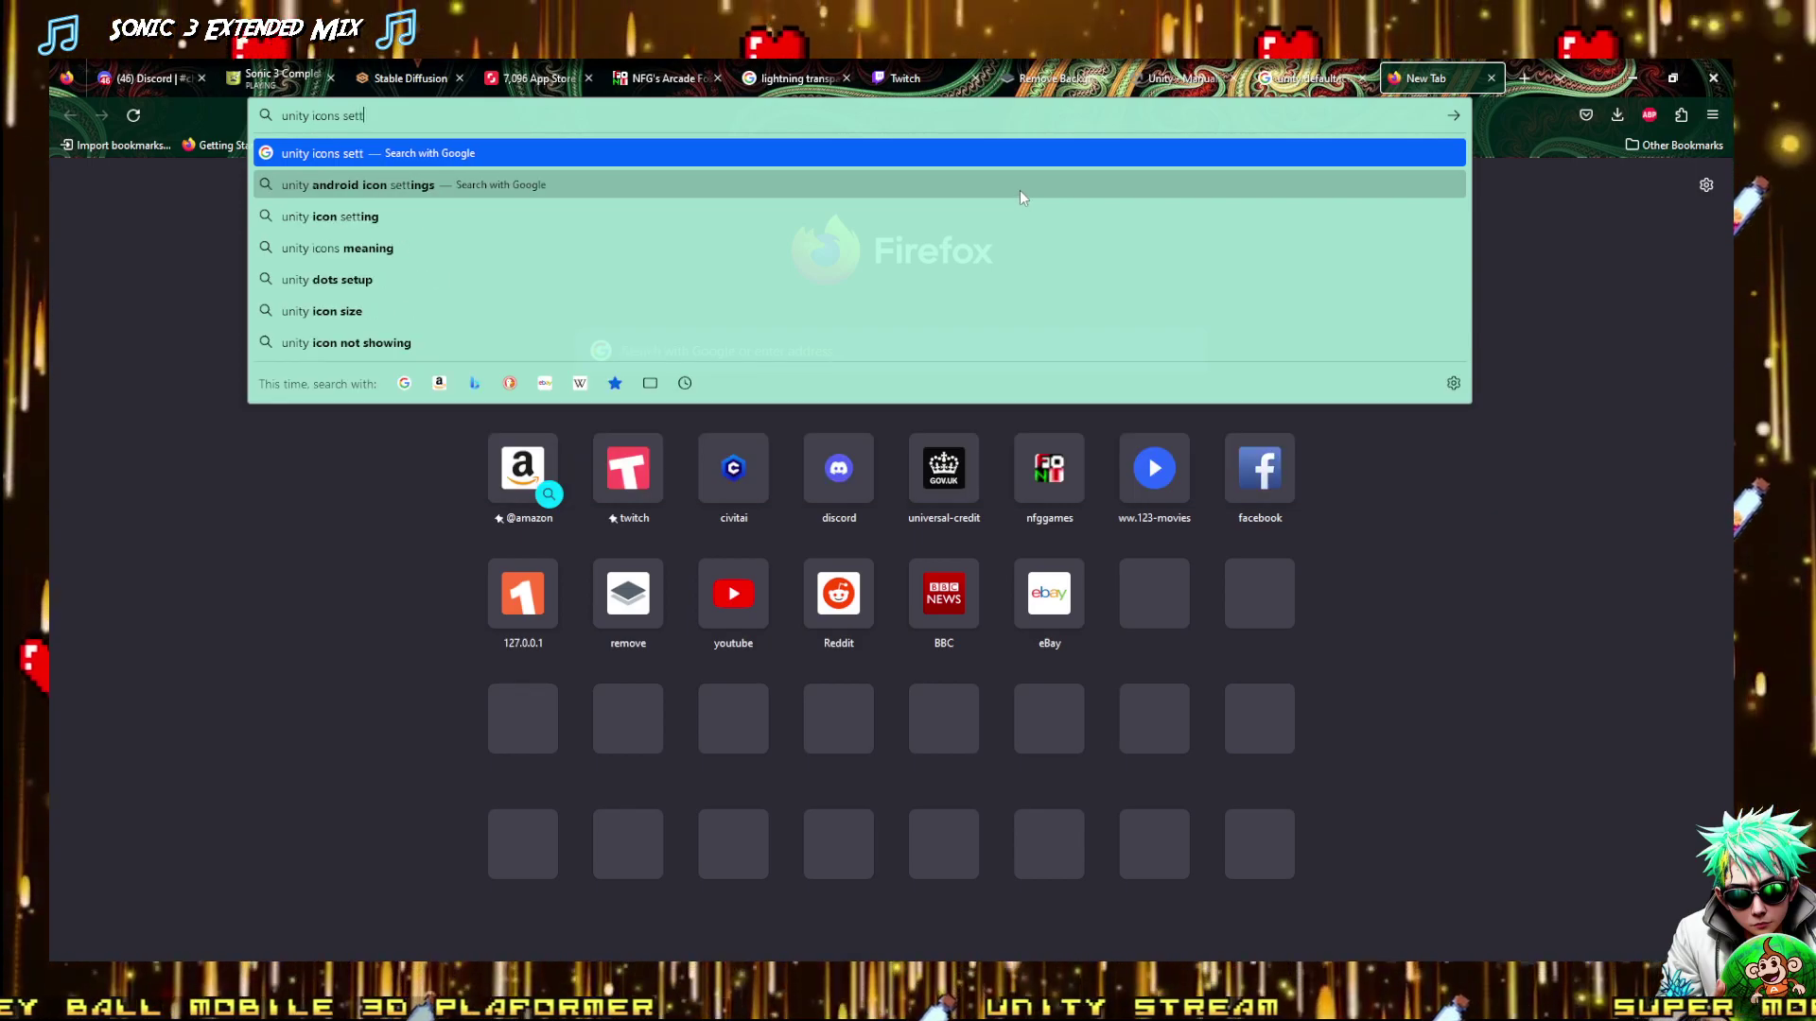
{"action": "key", "text": "BackSpace"}
{"action": "key", "text": "BackSpace"}
{"action": "key", "text": "BackSpace"}
{"action": "key", "text": "BackSpace"}
{"action": "key", "text": "BackSpace"}
{"action": "type", "text": "a"}
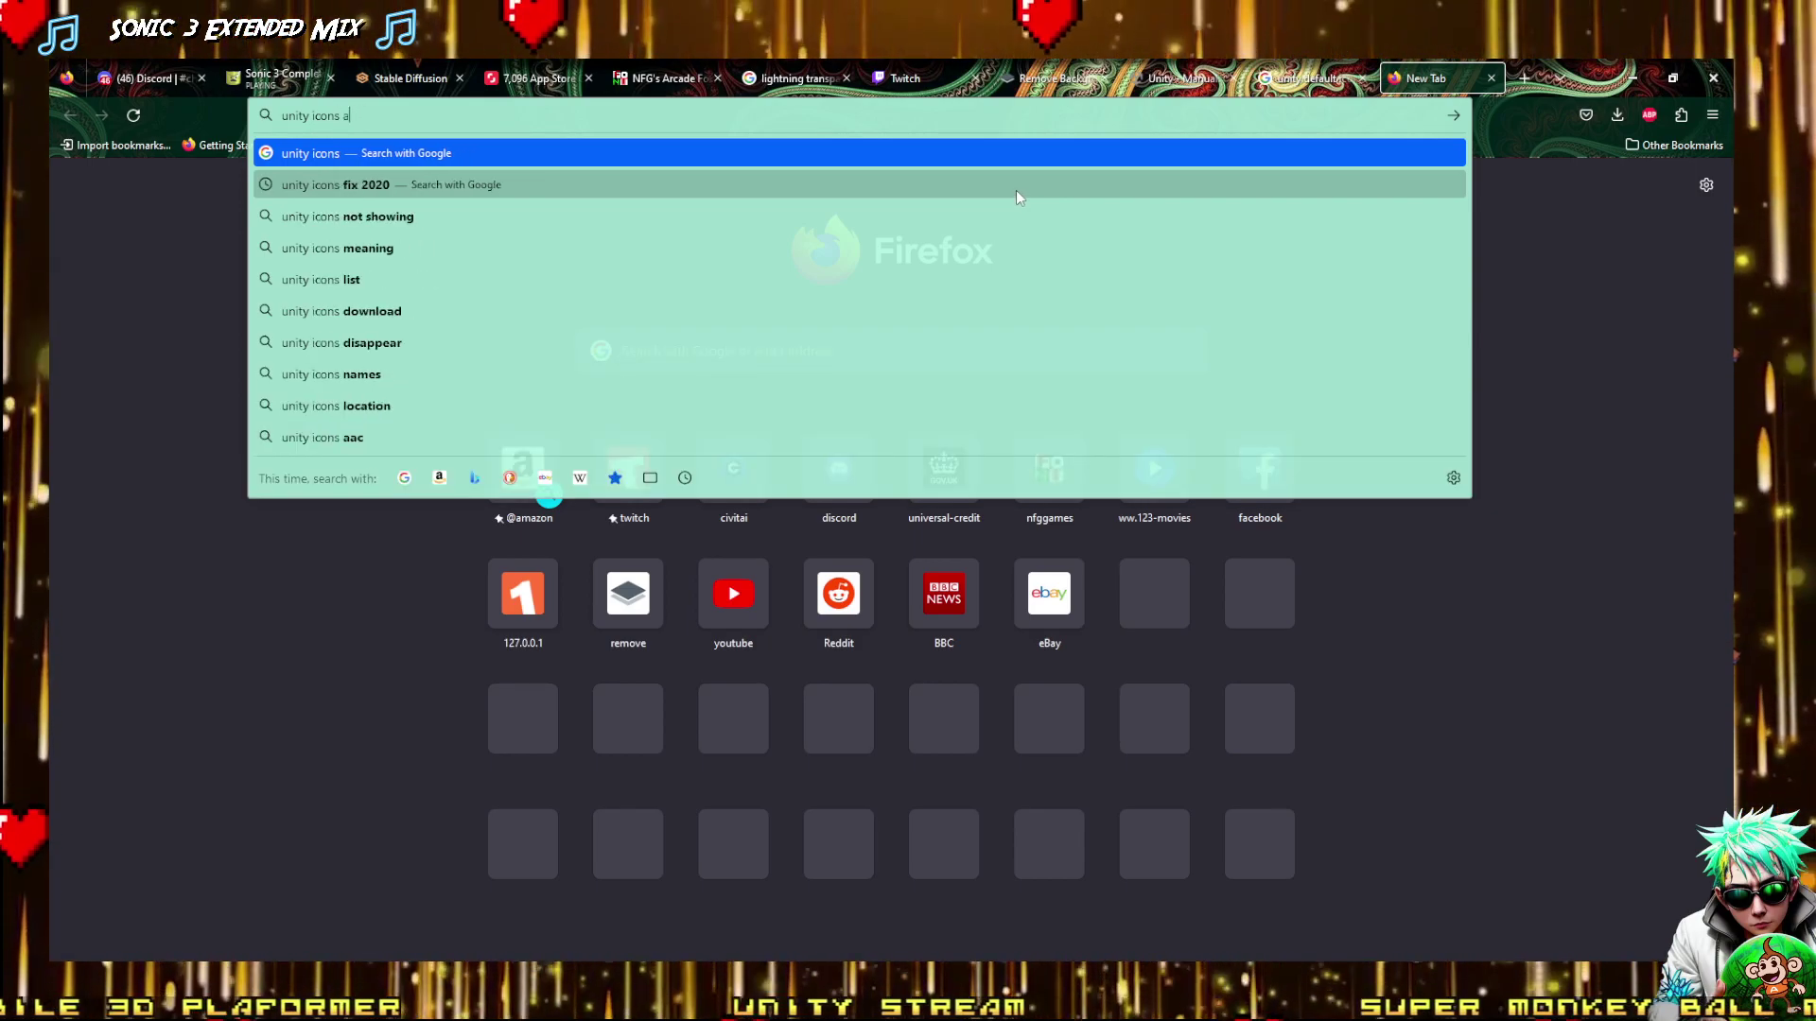
{"action": "type", "text": "ndroi"}
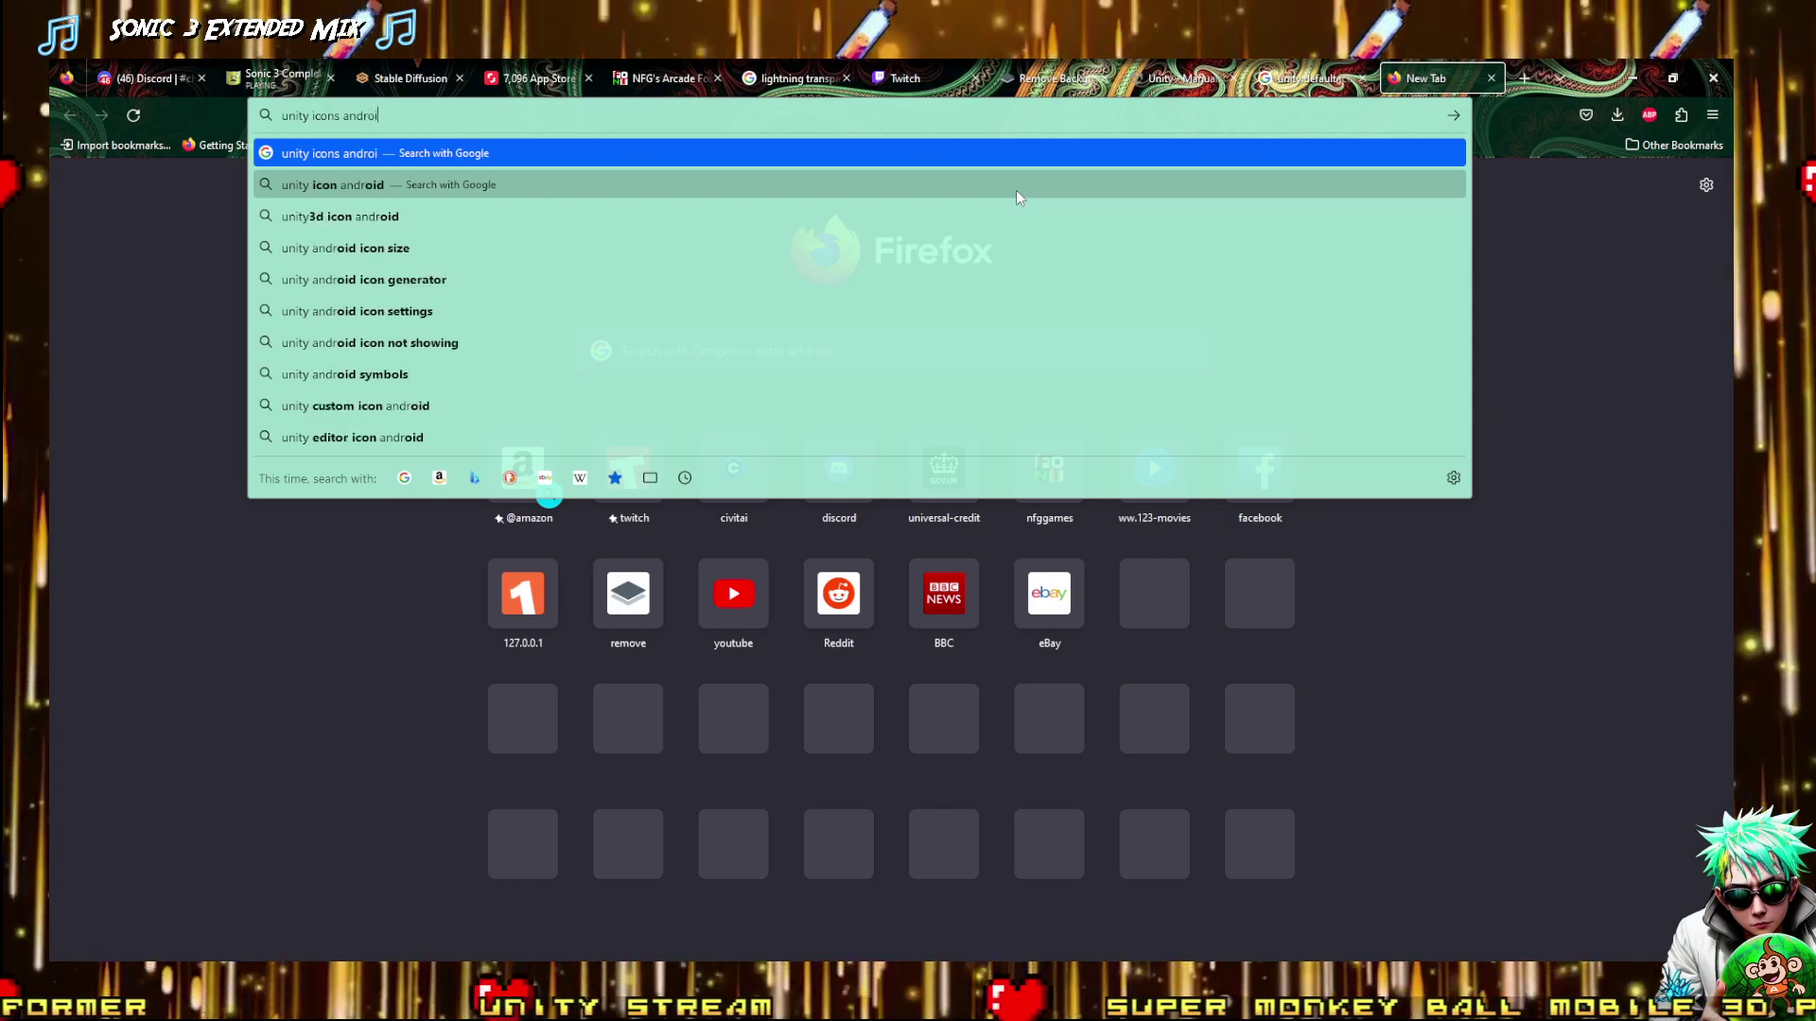
{"action": "type", "text": "d"}
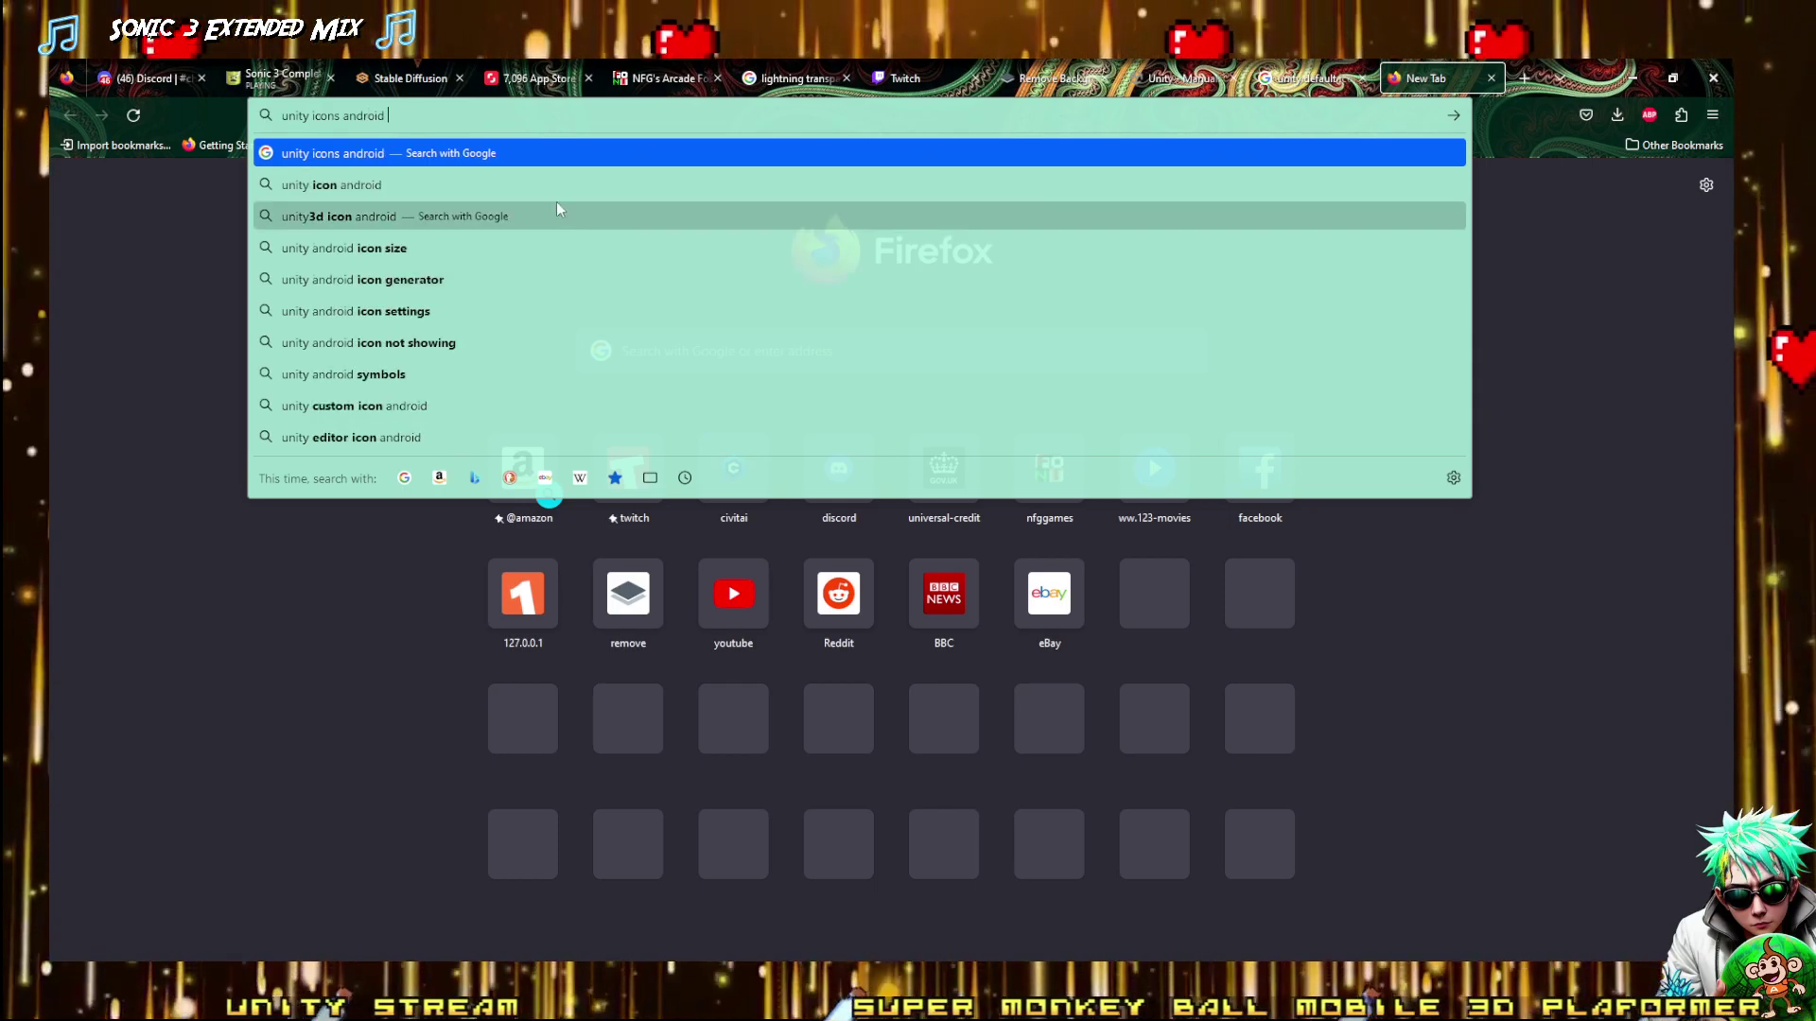
{"action": "left_click", "coordinate": [354, 186]}
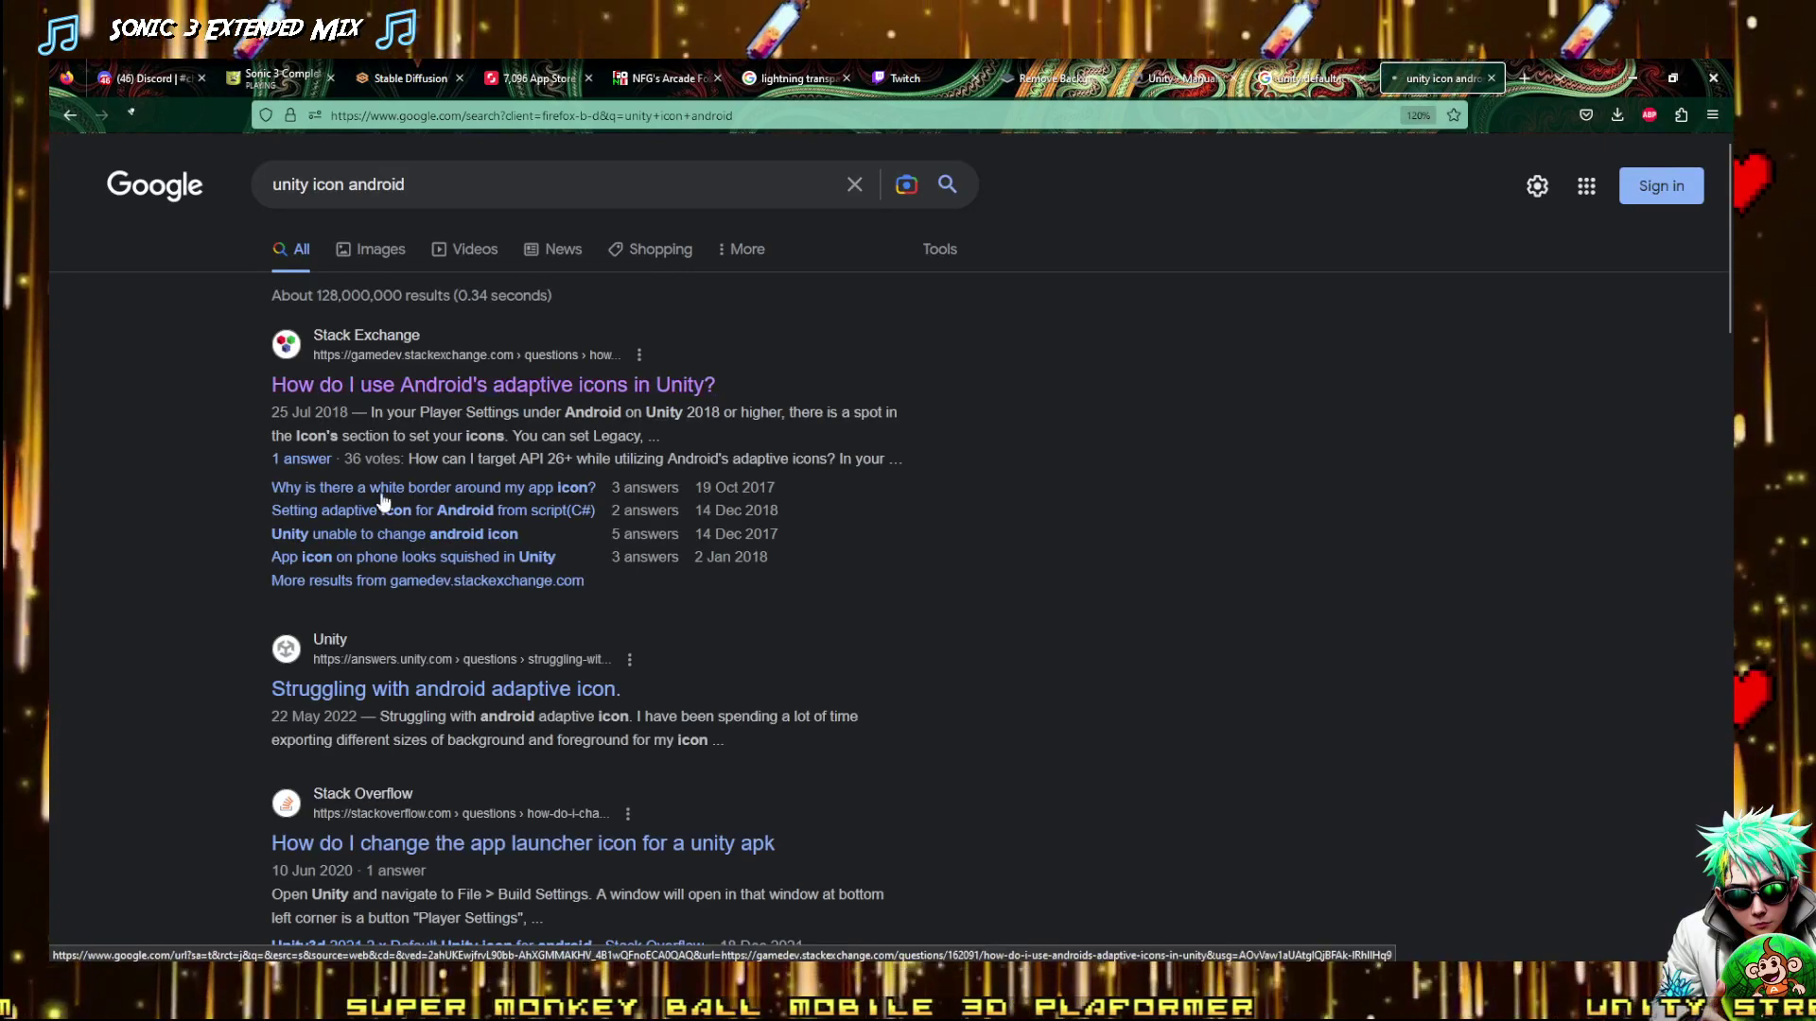
Read the Stack Exchange answer, highlighting the sentence about API 26 adaptive icons
{"action": "scroll", "coordinate": [752, 458], "scroll_direction": "down", "scroll_amount": 4}
{"action": "scroll", "coordinate": [709, 509], "scroll_direction": "up", "scroll_amount": 2}
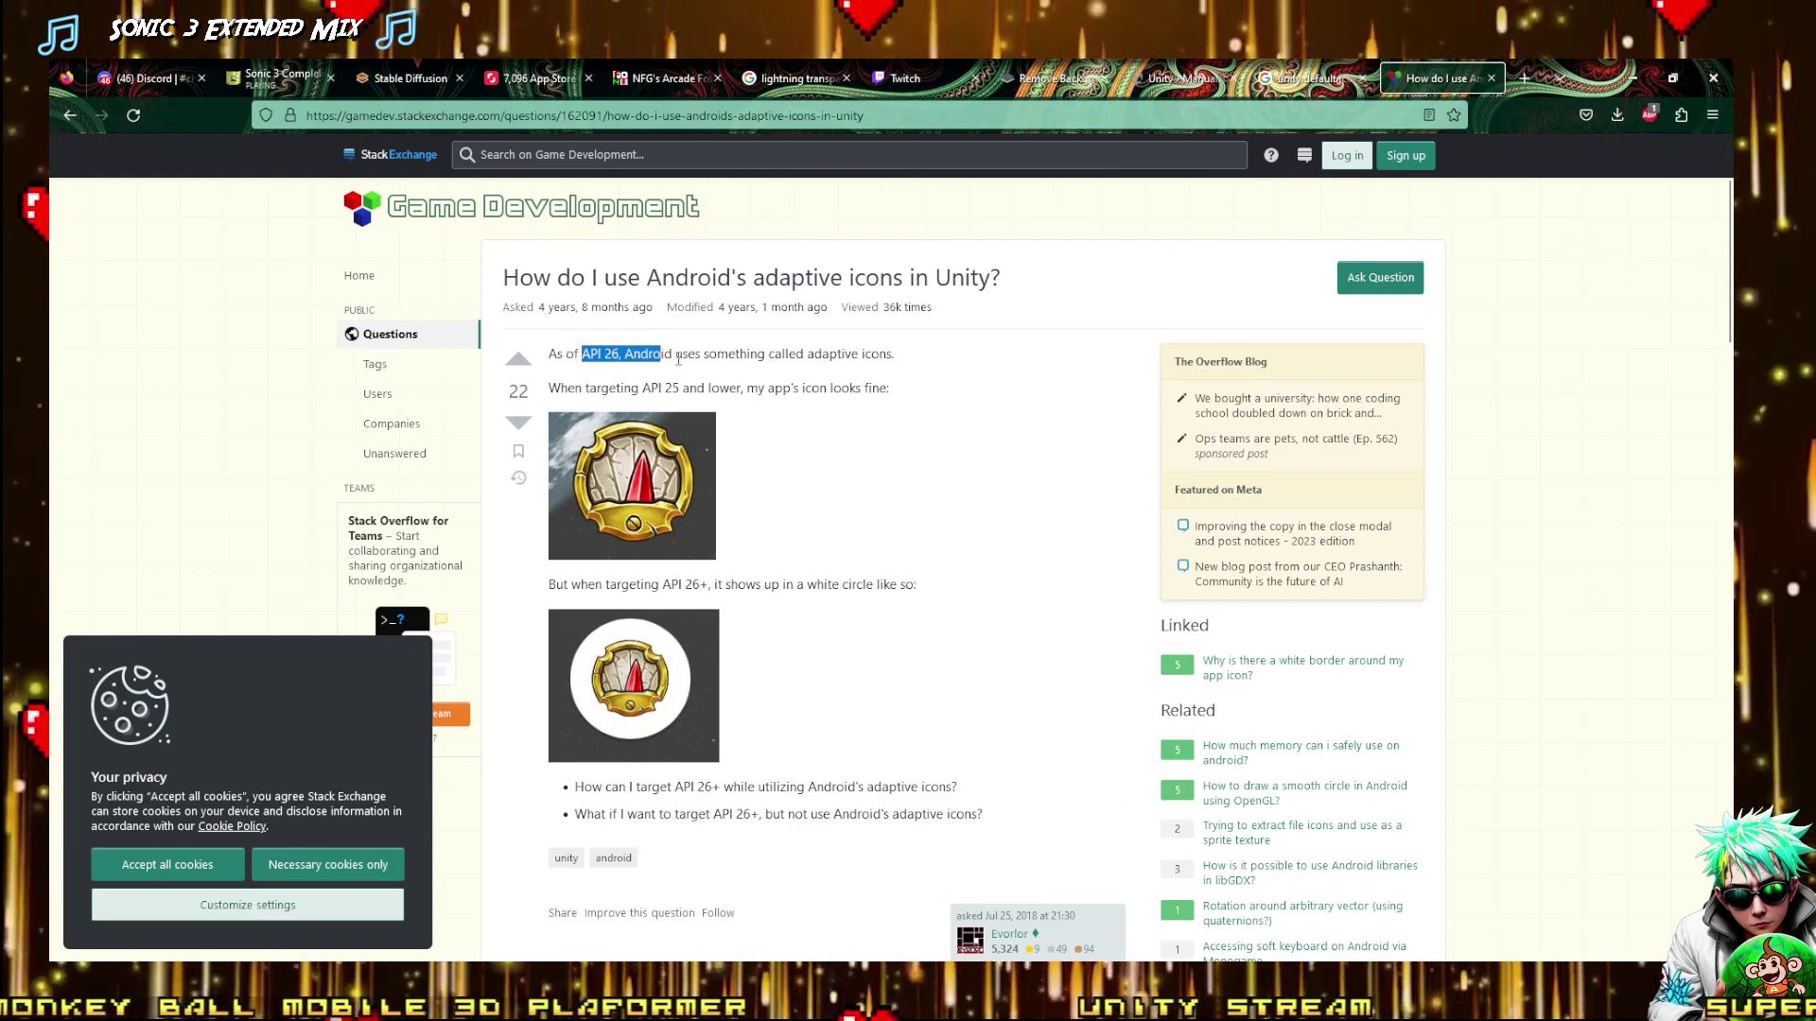
{"action": "left_click_drag", "start_coordinate": [678, 359], "coordinate": [844, 388]}
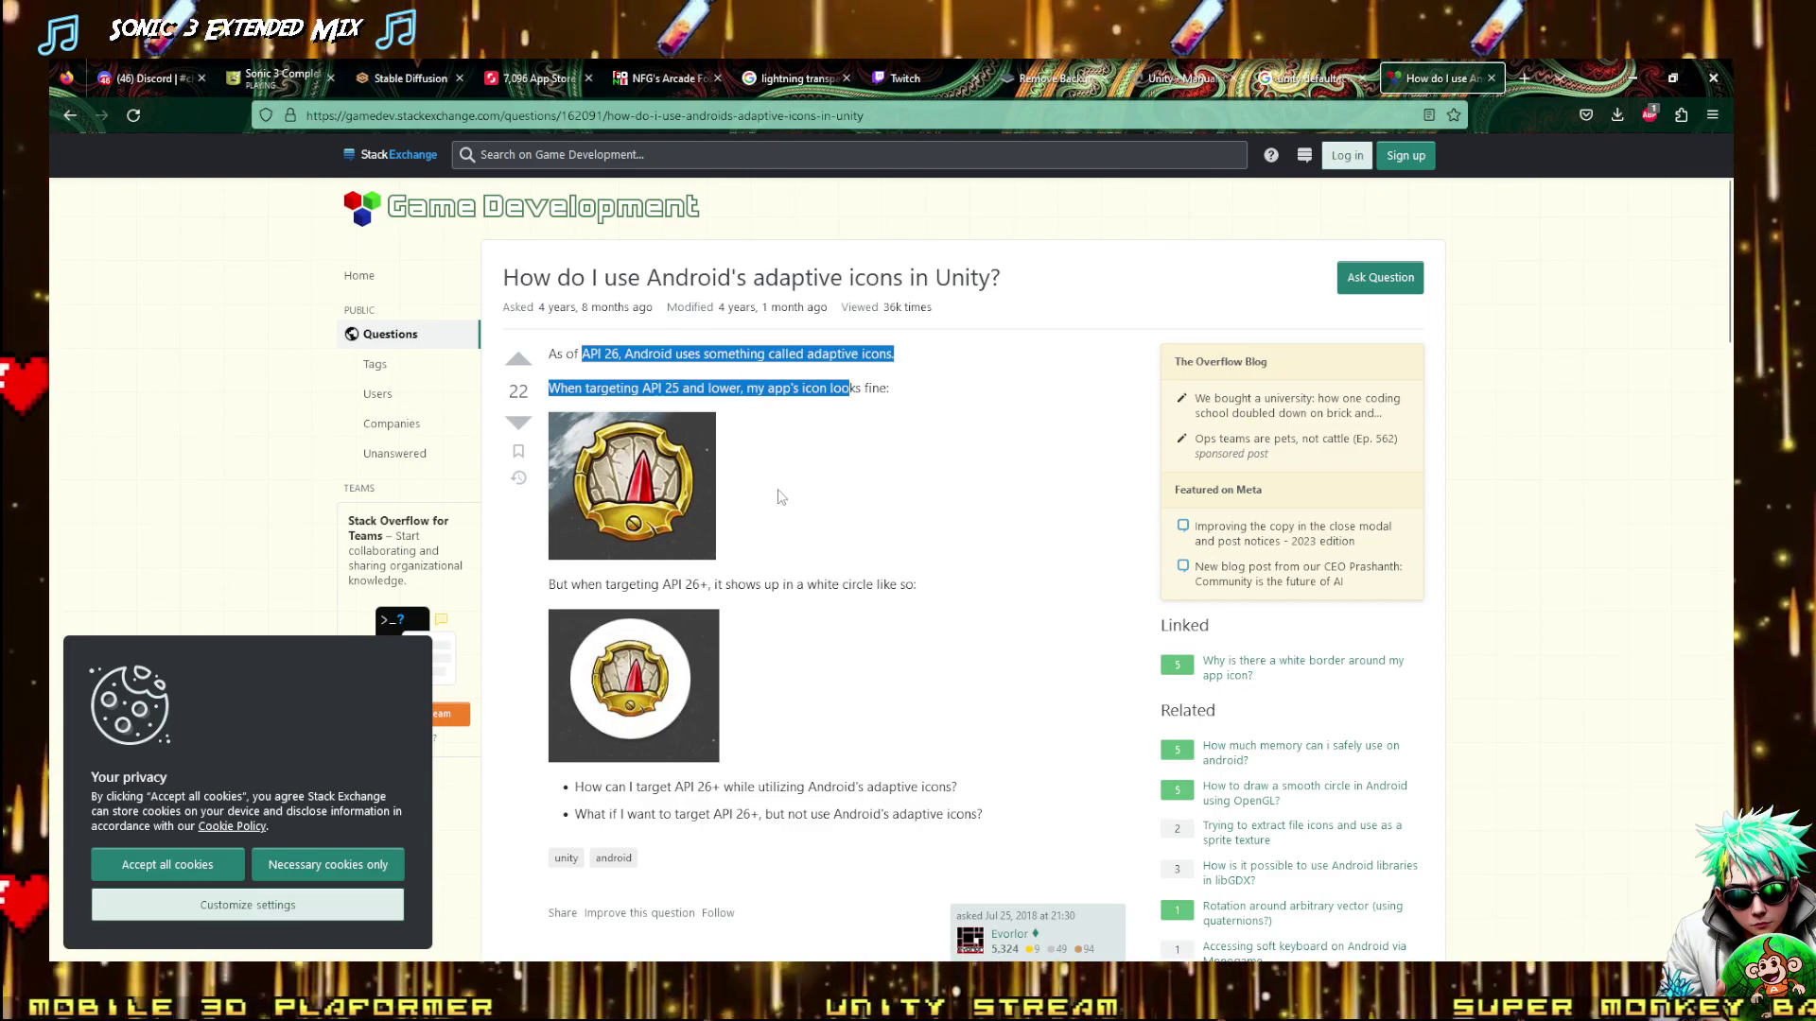
{"action": "scroll", "coordinate": [780, 497], "scroll_direction": "down", "scroll_amount": 2}
{"action": "left_click_drag", "start_coordinate": [640, 397], "coordinate": [740, 520]}
{"action": "scroll", "coordinate": [740, 520], "scroll_direction": "down", "scroll_amount": 1}
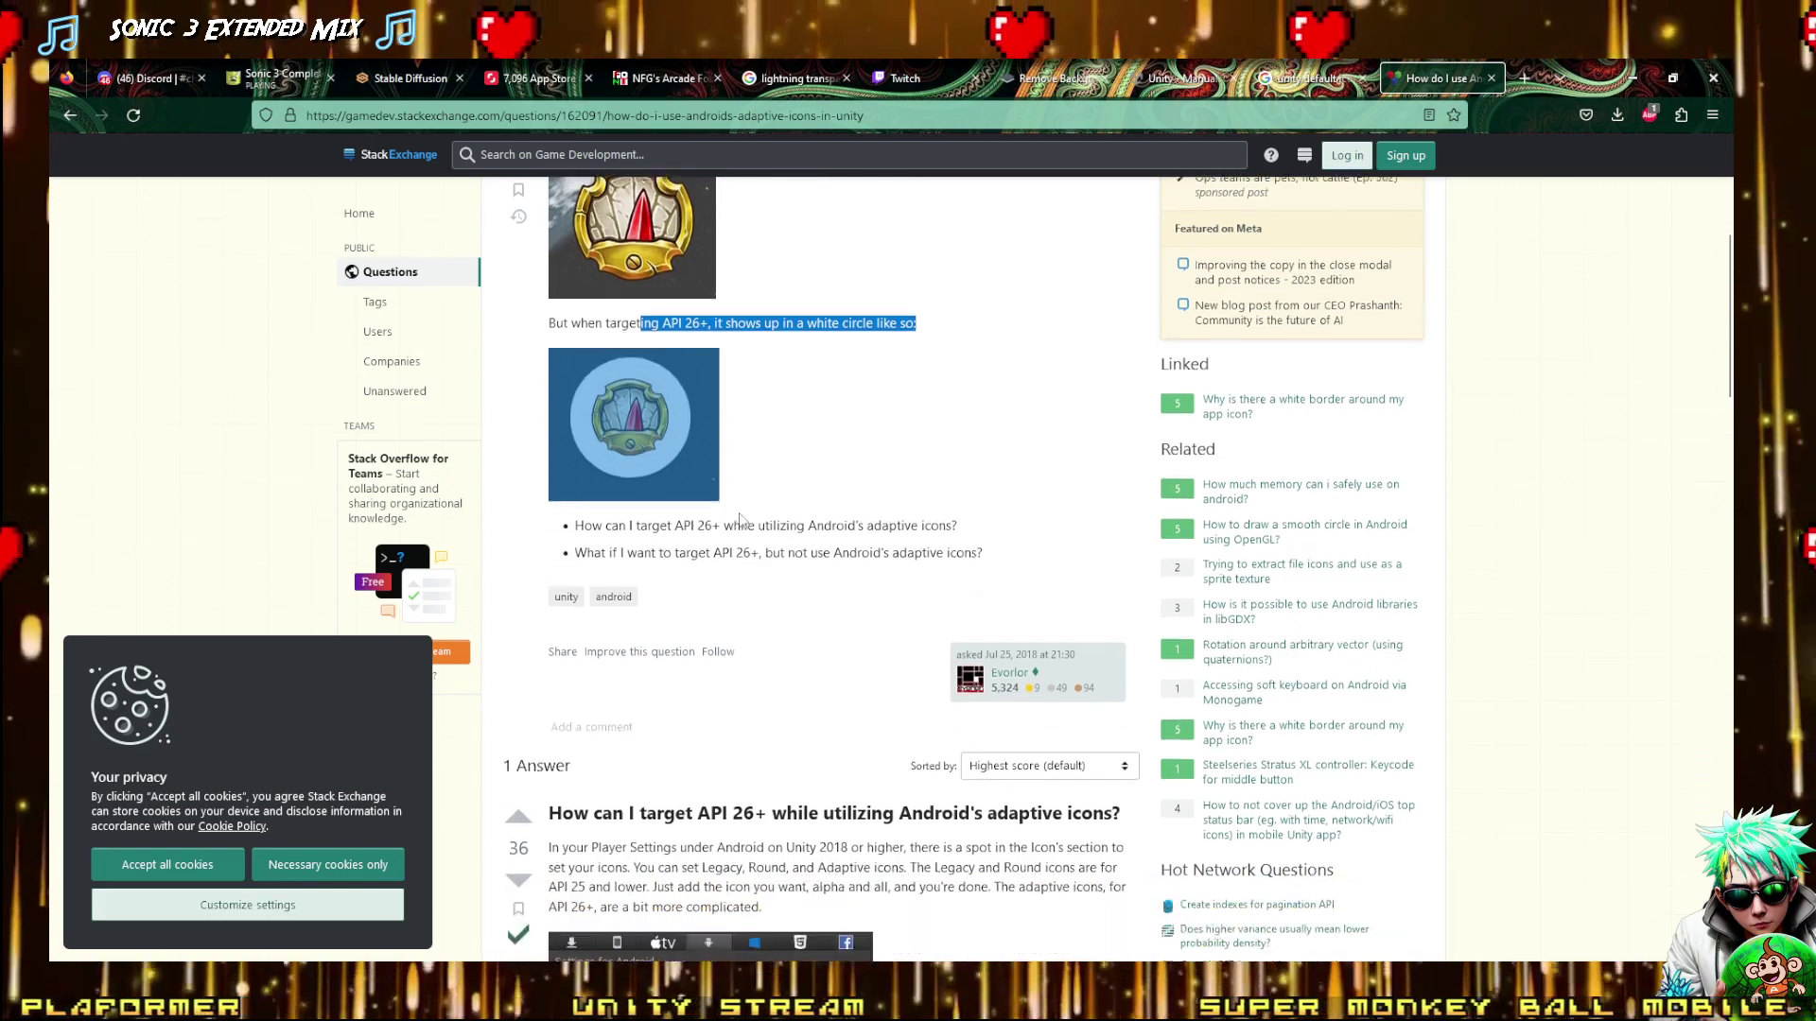
{"action": "scroll", "coordinate": [740, 520], "scroll_direction": "down", "scroll_amount": 2}
{"action": "left_click_drag", "start_coordinate": [630, 337], "coordinate": [863, 415]}
{"action": "scroll", "coordinate": [743, 424], "scroll_direction": "down", "scroll_amount": 3}
{"action": "scroll", "coordinate": [687, 458], "scroll_direction": "up", "scroll_amount": 5}
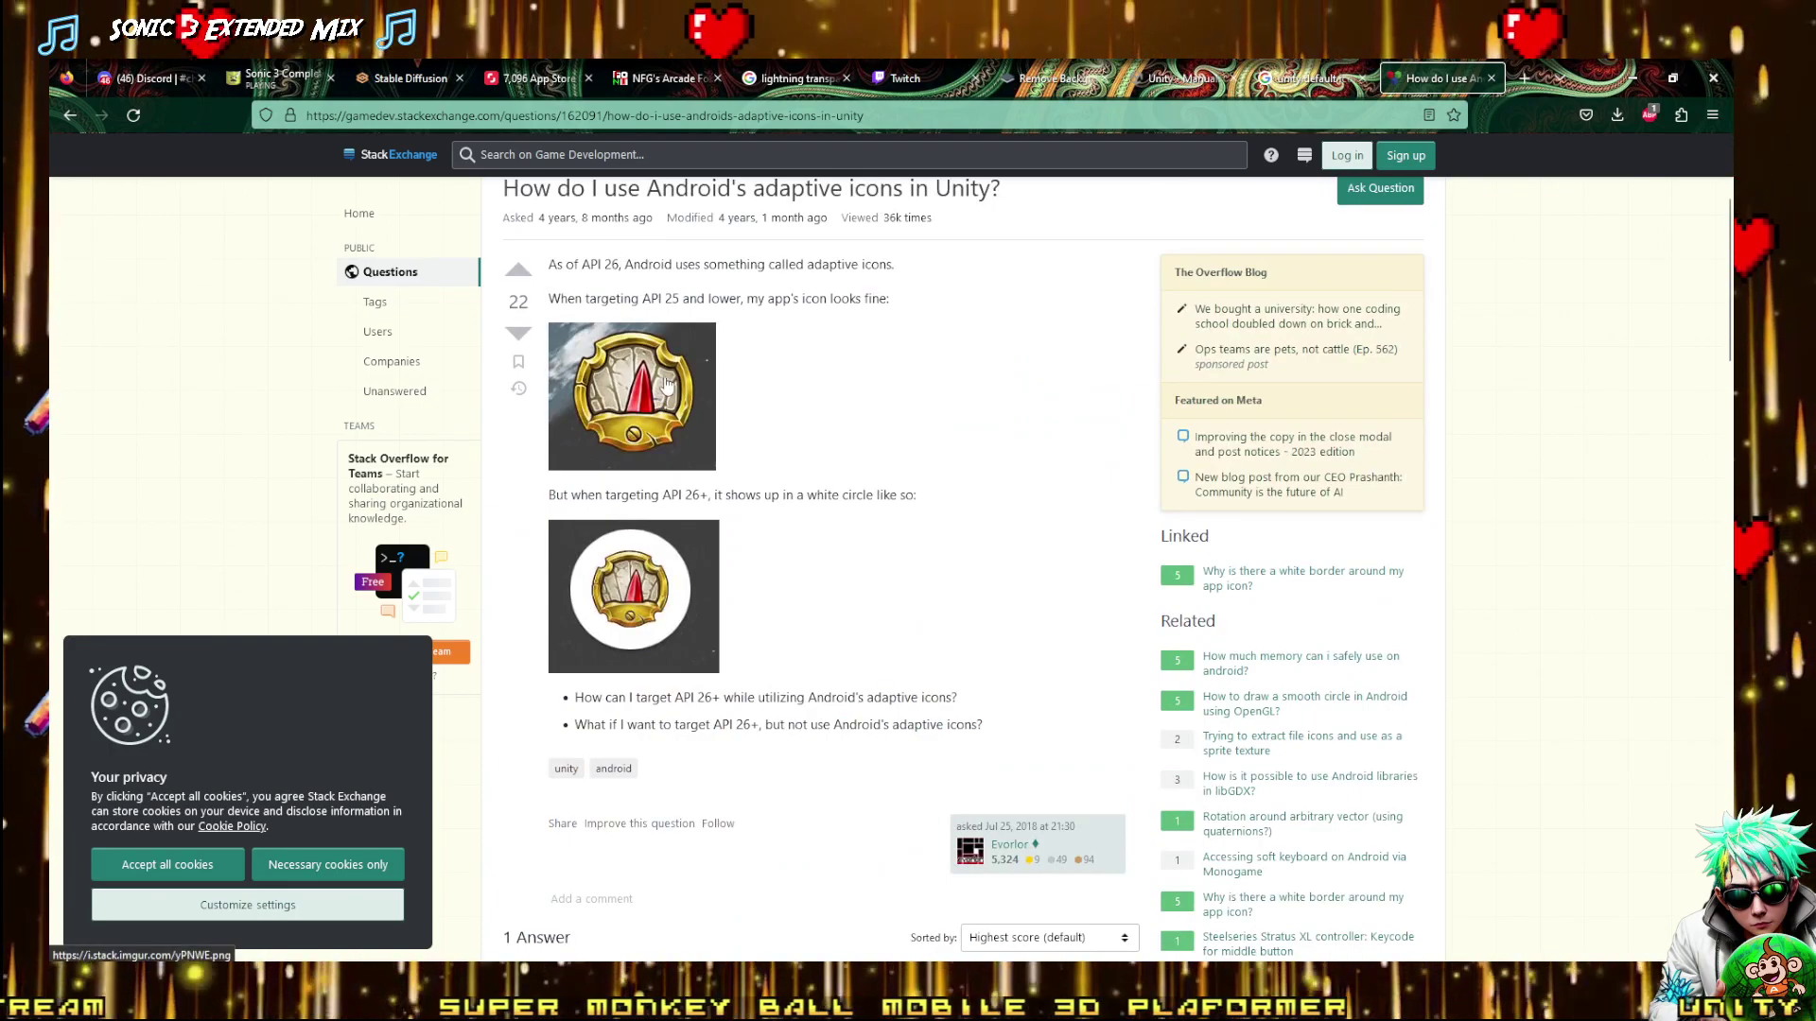
{"action": "scroll", "coordinate": [710, 521], "scroll_direction": "down", "scroll_amount": 5}
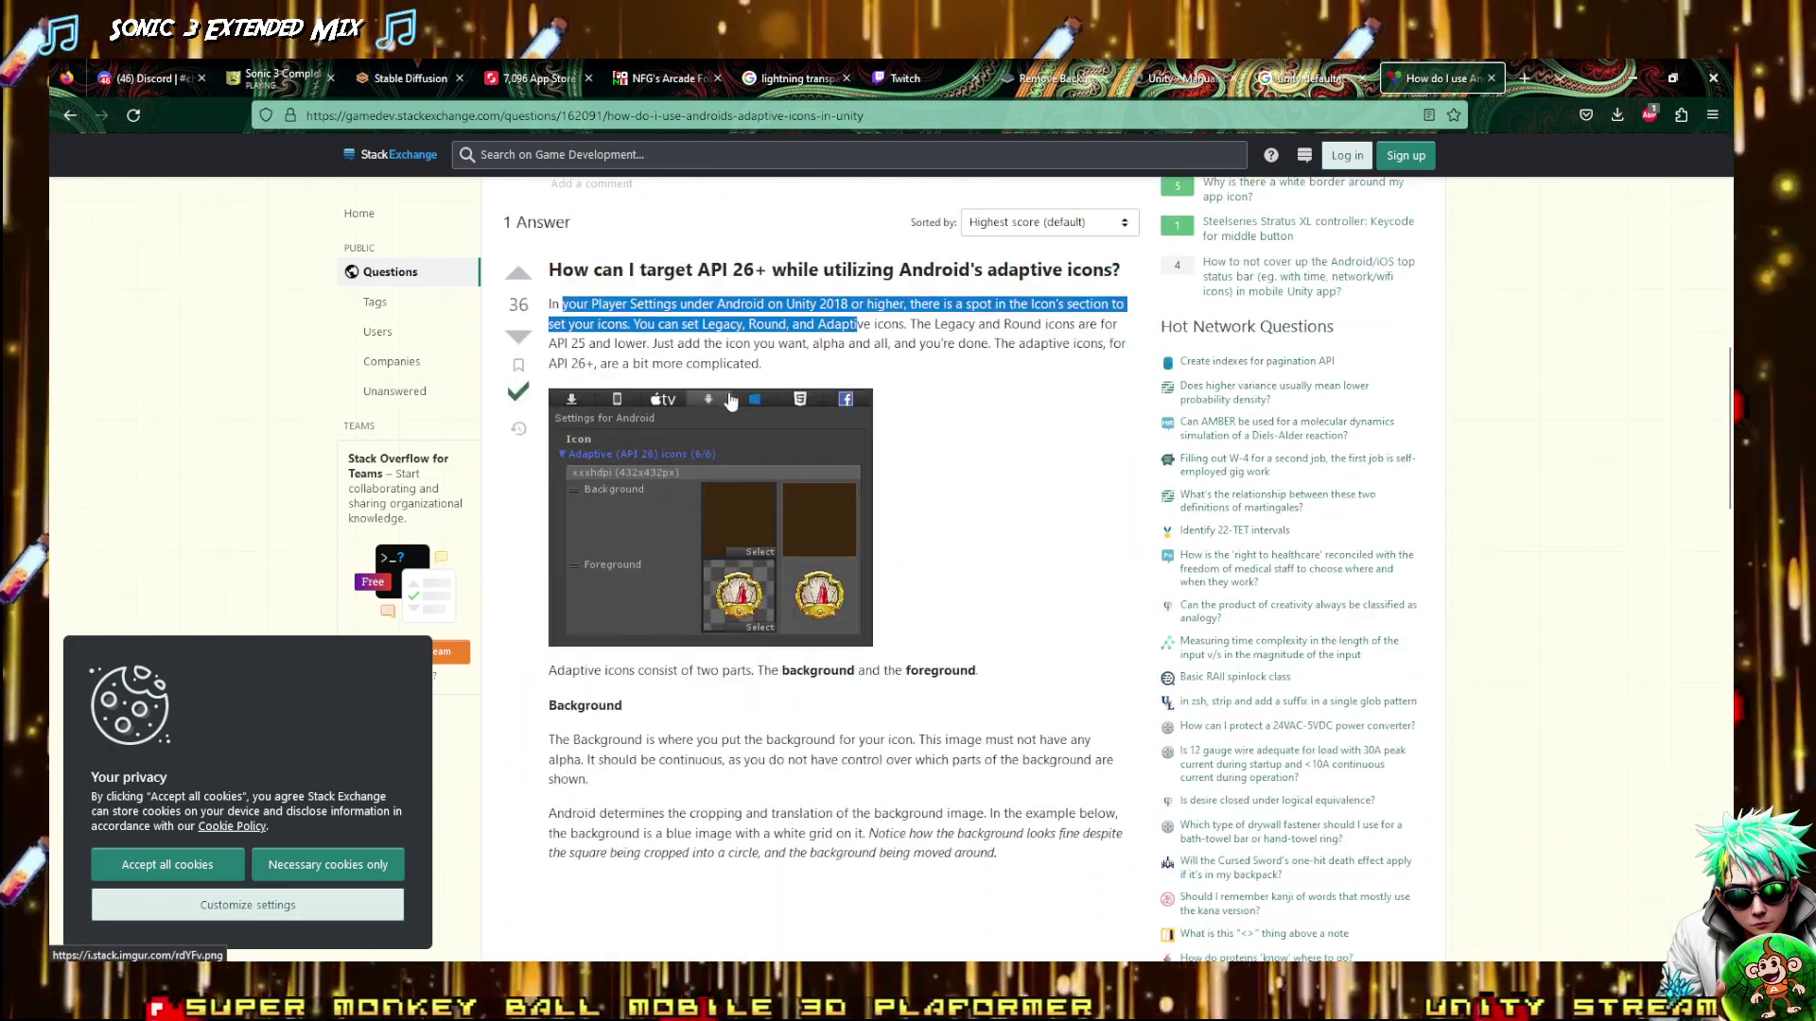
{"action": "scroll", "coordinate": [735, 527], "scroll_direction": "up", "scroll_amount": 5}
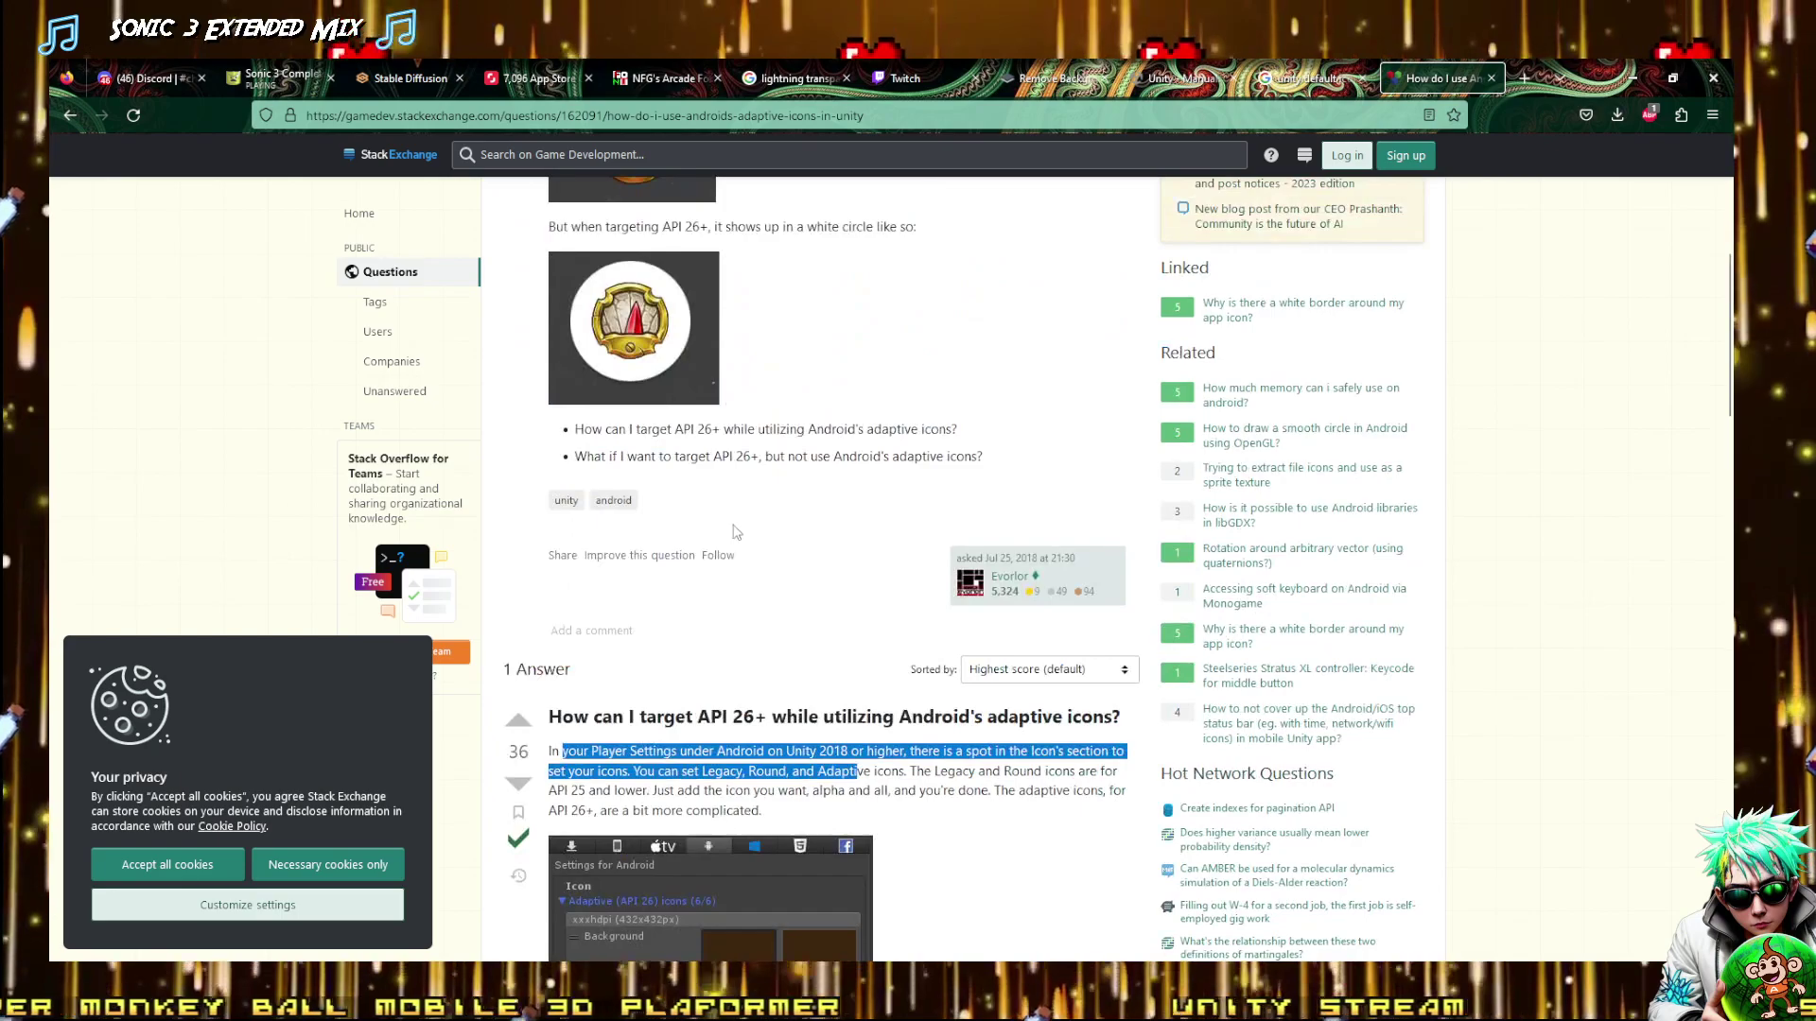
{"action": "scroll", "coordinate": [733, 534], "scroll_direction": "down", "scroll_amount": 15}
{"action": "scroll", "coordinate": [731, 539], "scroll_direction": "down", "scroll_amount": 3}
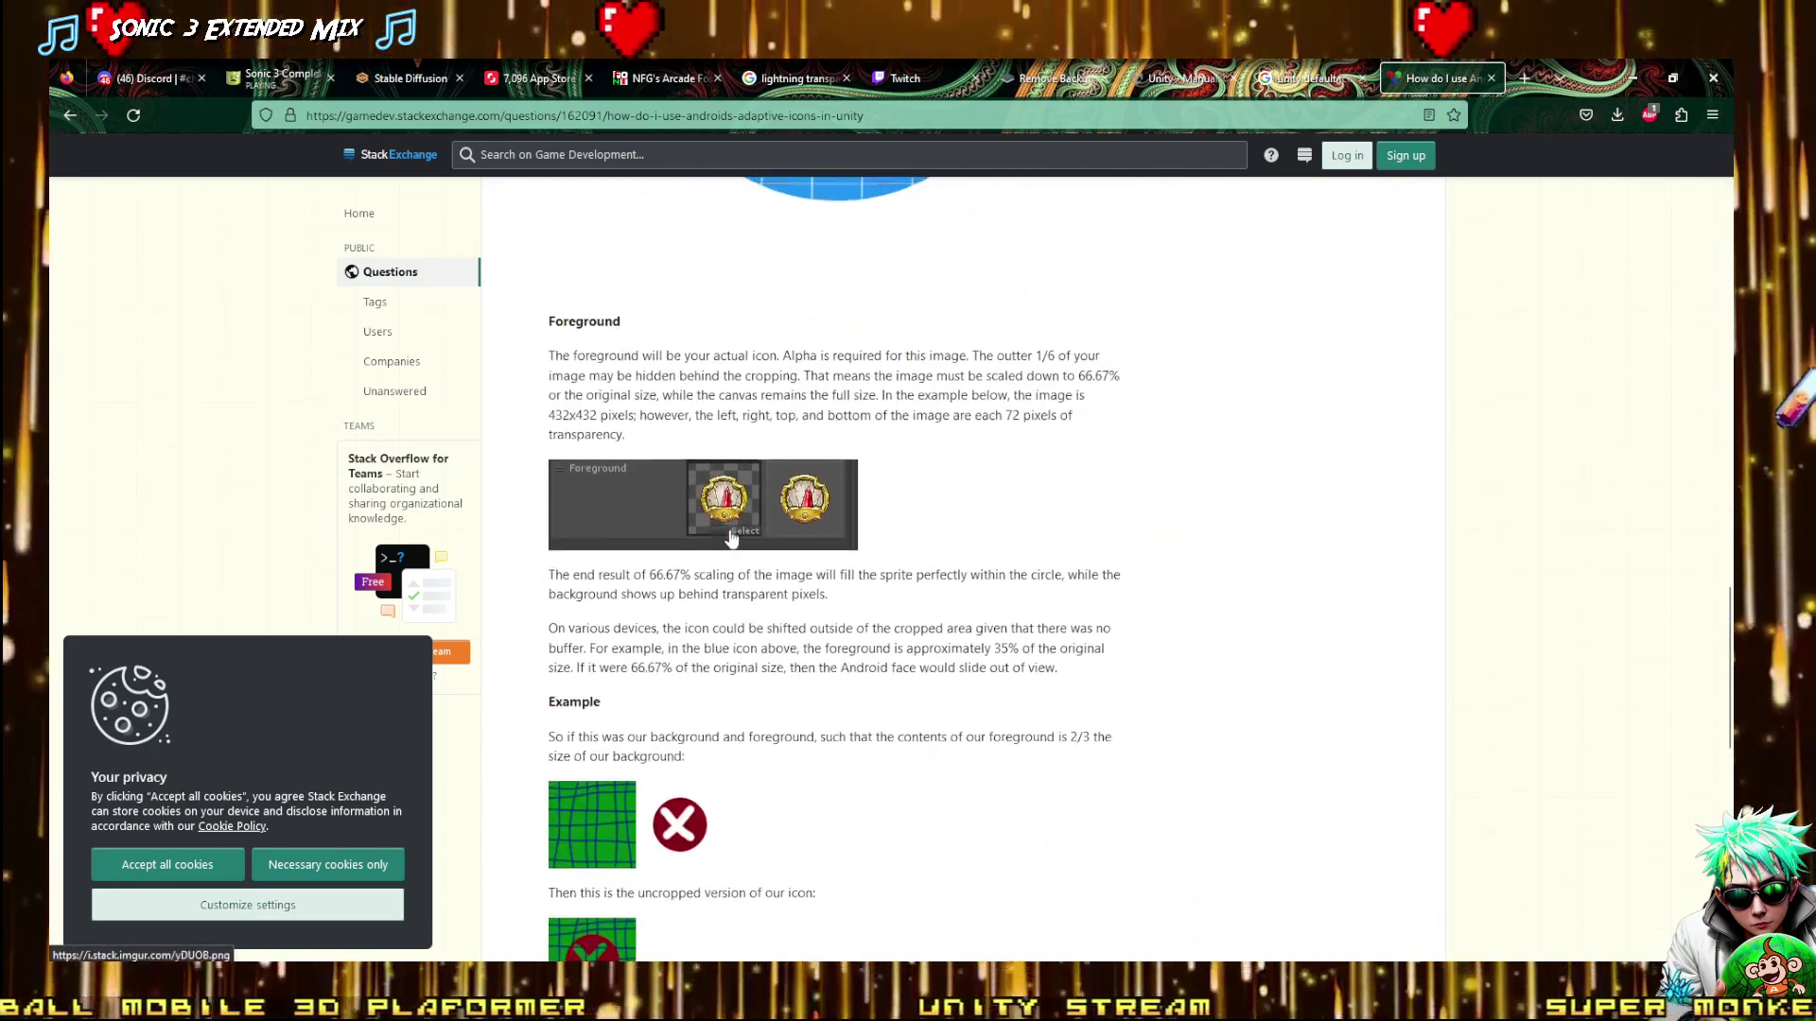
{"action": "scroll", "coordinate": [804, 529], "scroll_direction": "up", "scroll_amount": 6}
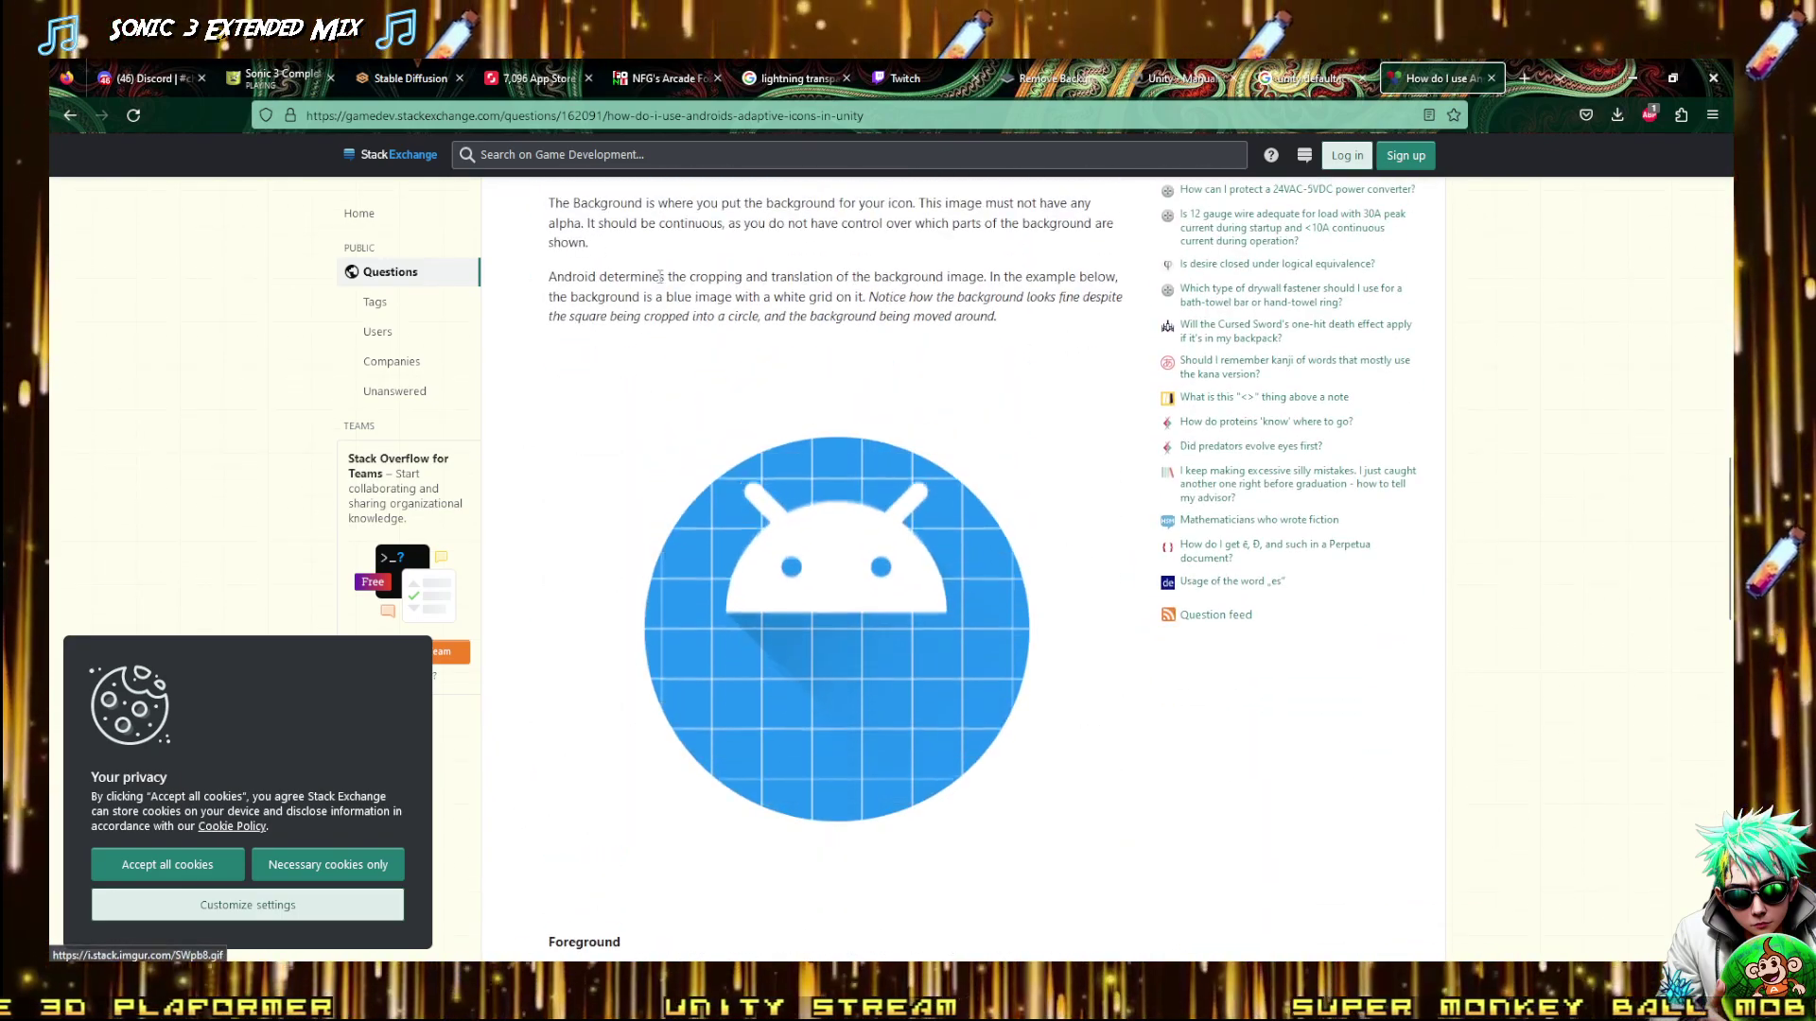
Highlight the foreground size sentence, then bring logo160x160.png in paint.net to the front
{"action": "scroll", "coordinate": [681, 430], "scroll_direction": "down", "scroll_amount": 5}
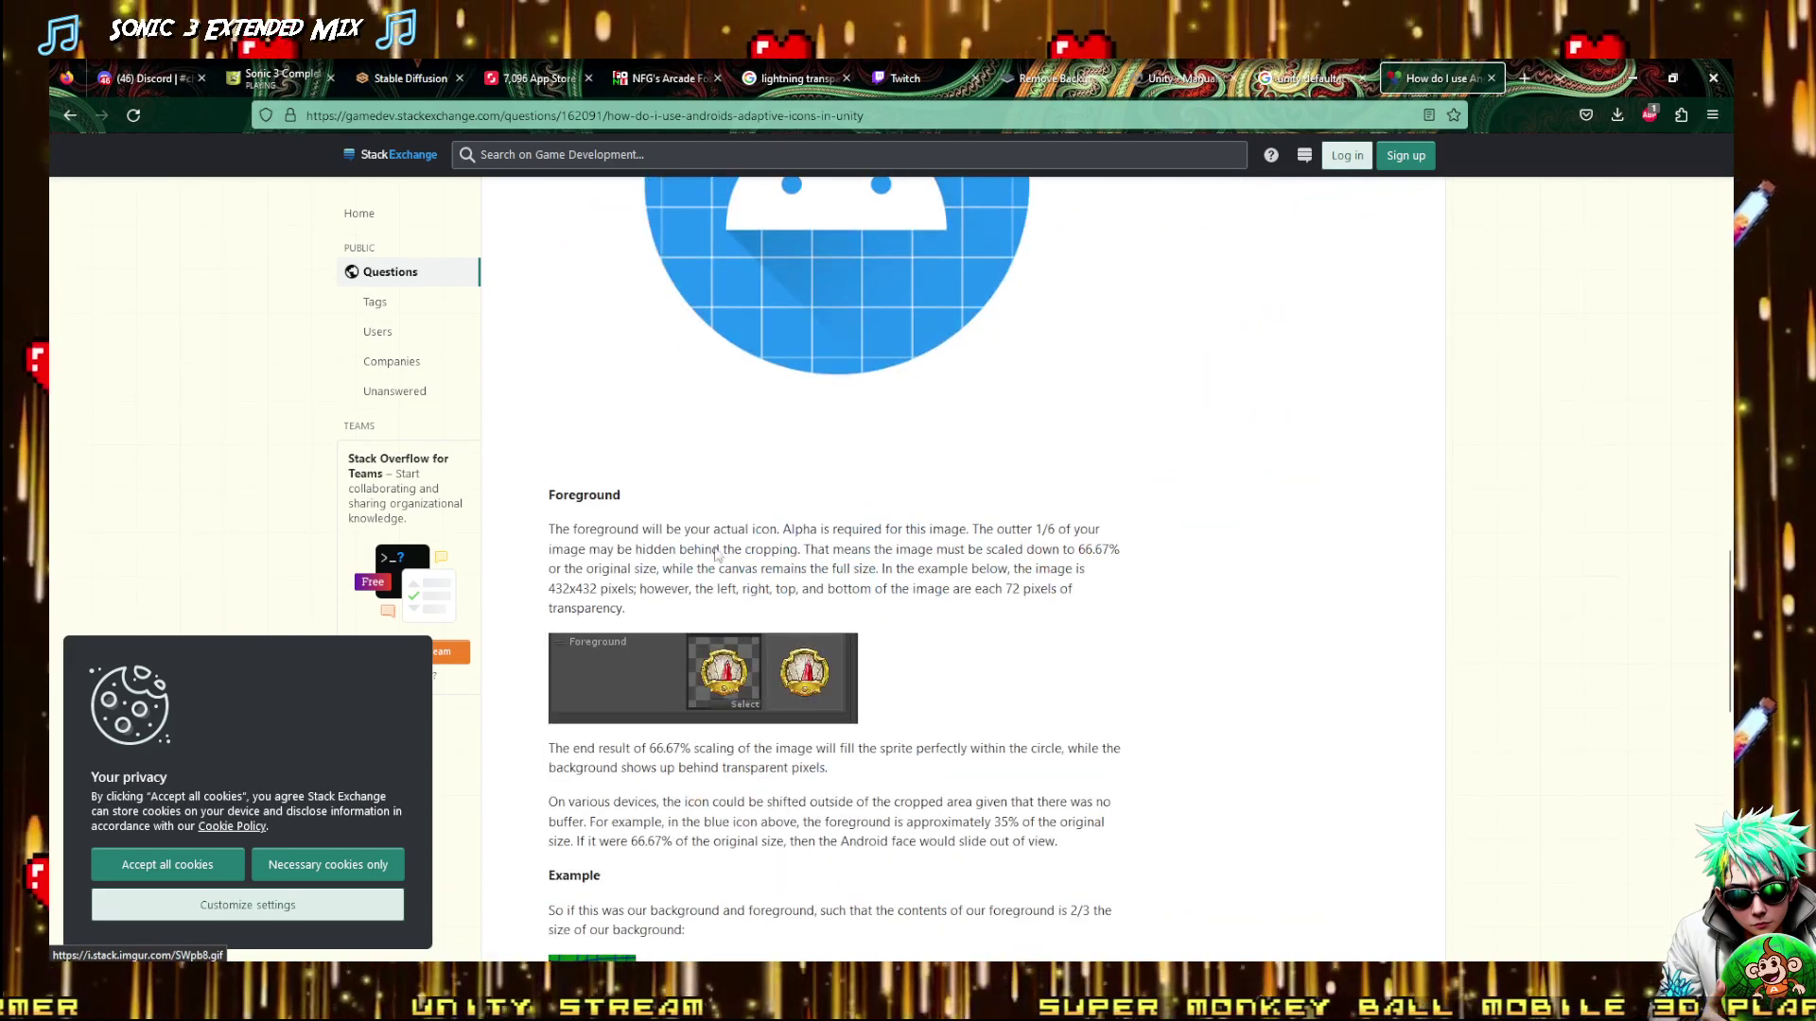
{"action": "scroll", "coordinate": [651, 673], "scroll_direction": "down", "scroll_amount": 3}
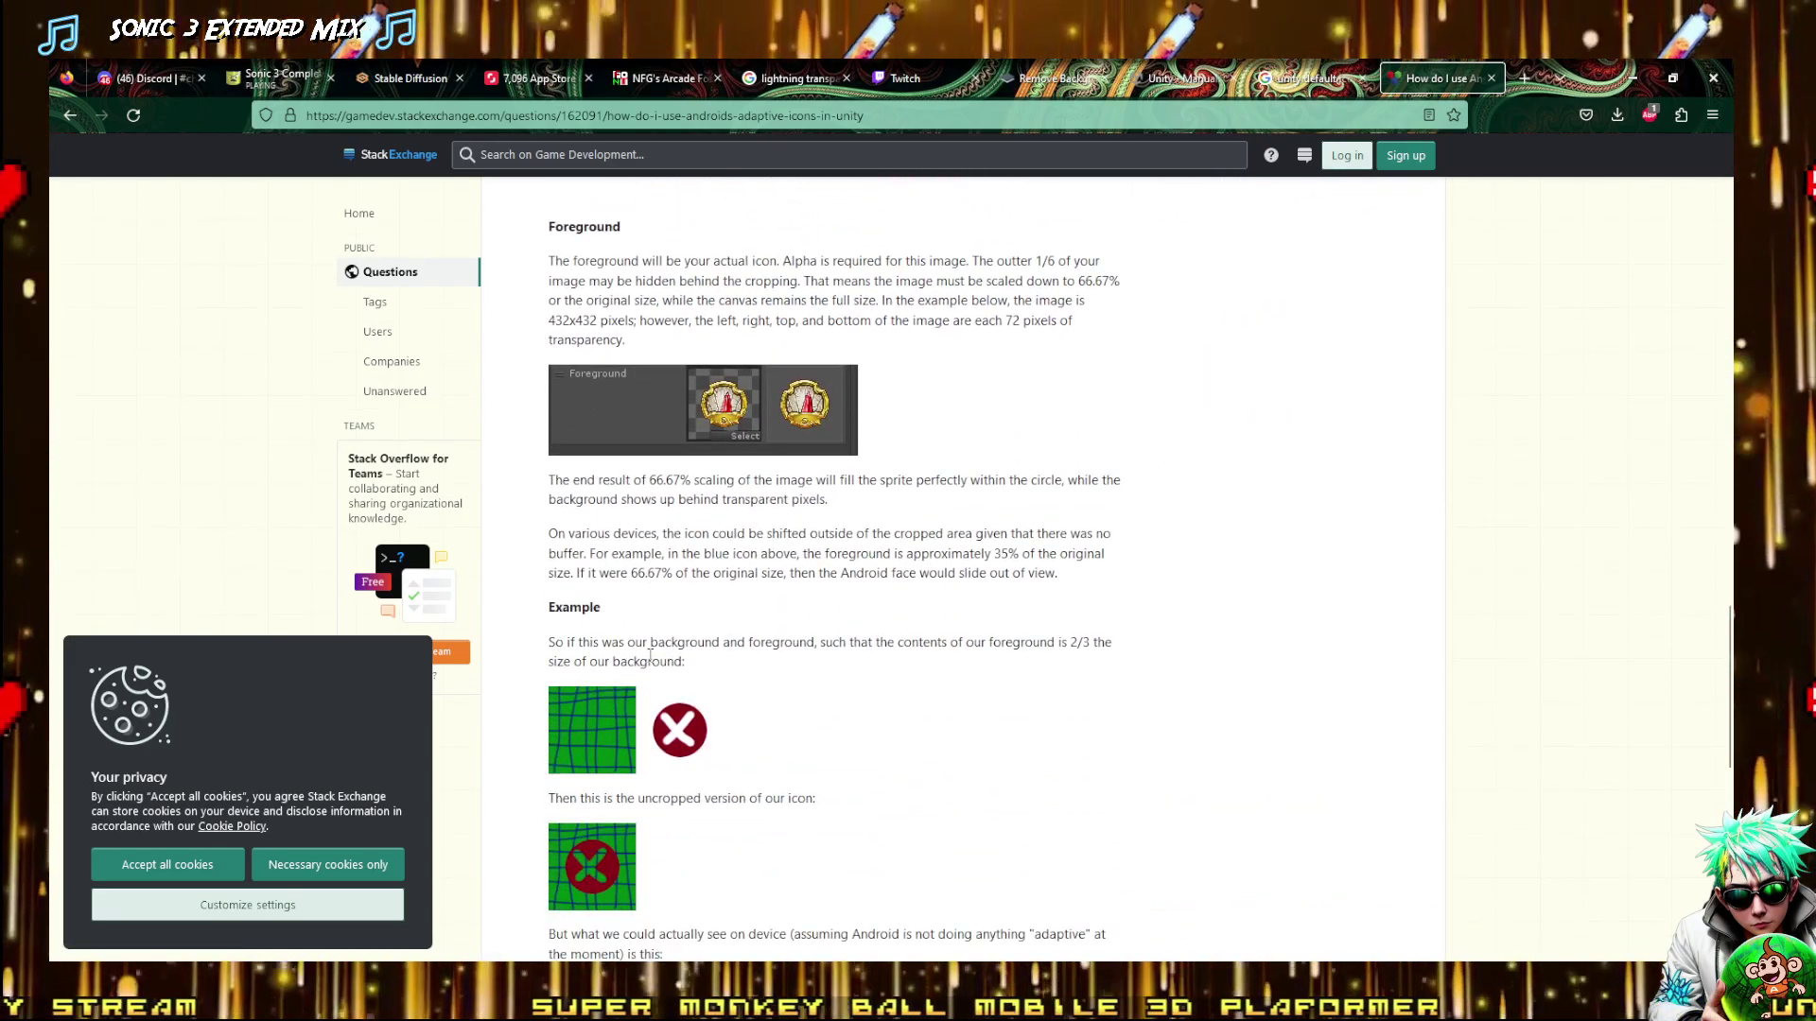
{"action": "scroll", "coordinate": [666, 639], "scroll_direction": "down", "scroll_amount": 2}
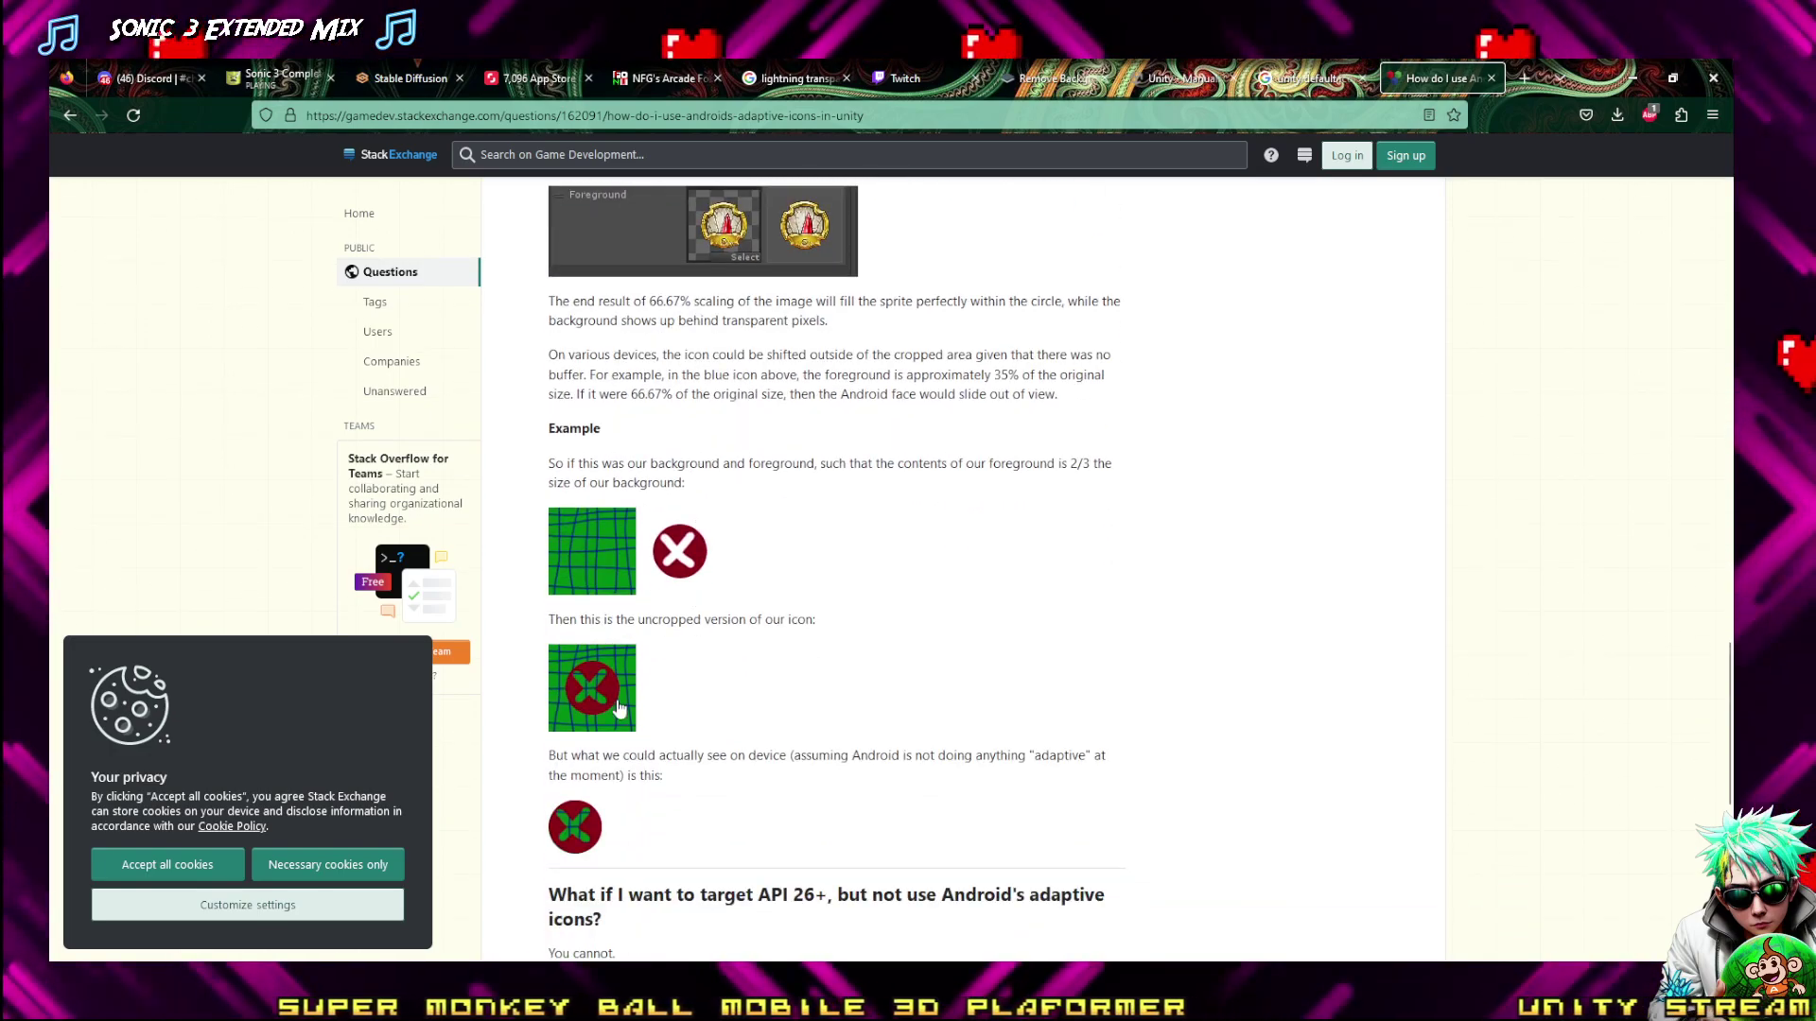
{"action": "scroll", "coordinate": [616, 673], "scroll_direction": "down", "scroll_amount": 3}
{"action": "scroll", "coordinate": [616, 610], "scroll_direction": "up", "scroll_amount": 5}
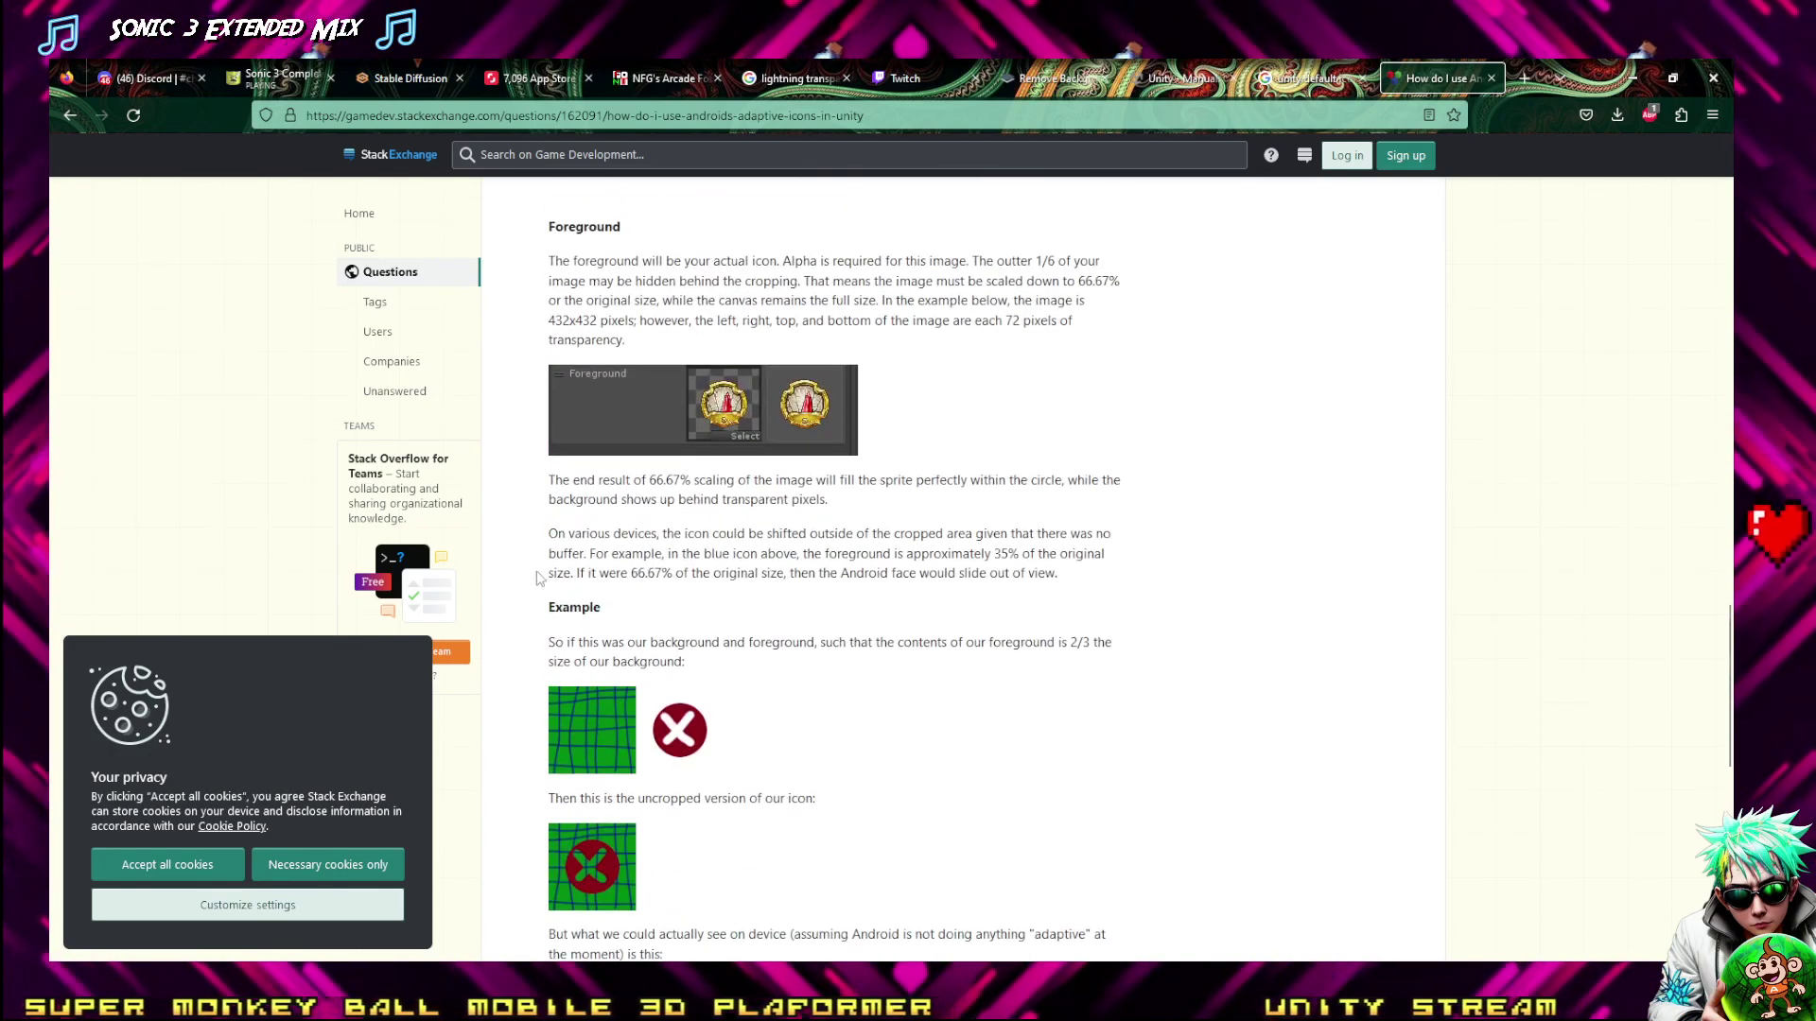
{"action": "left_click_drag", "start_coordinate": [579, 639], "coordinate": [1114, 634]}
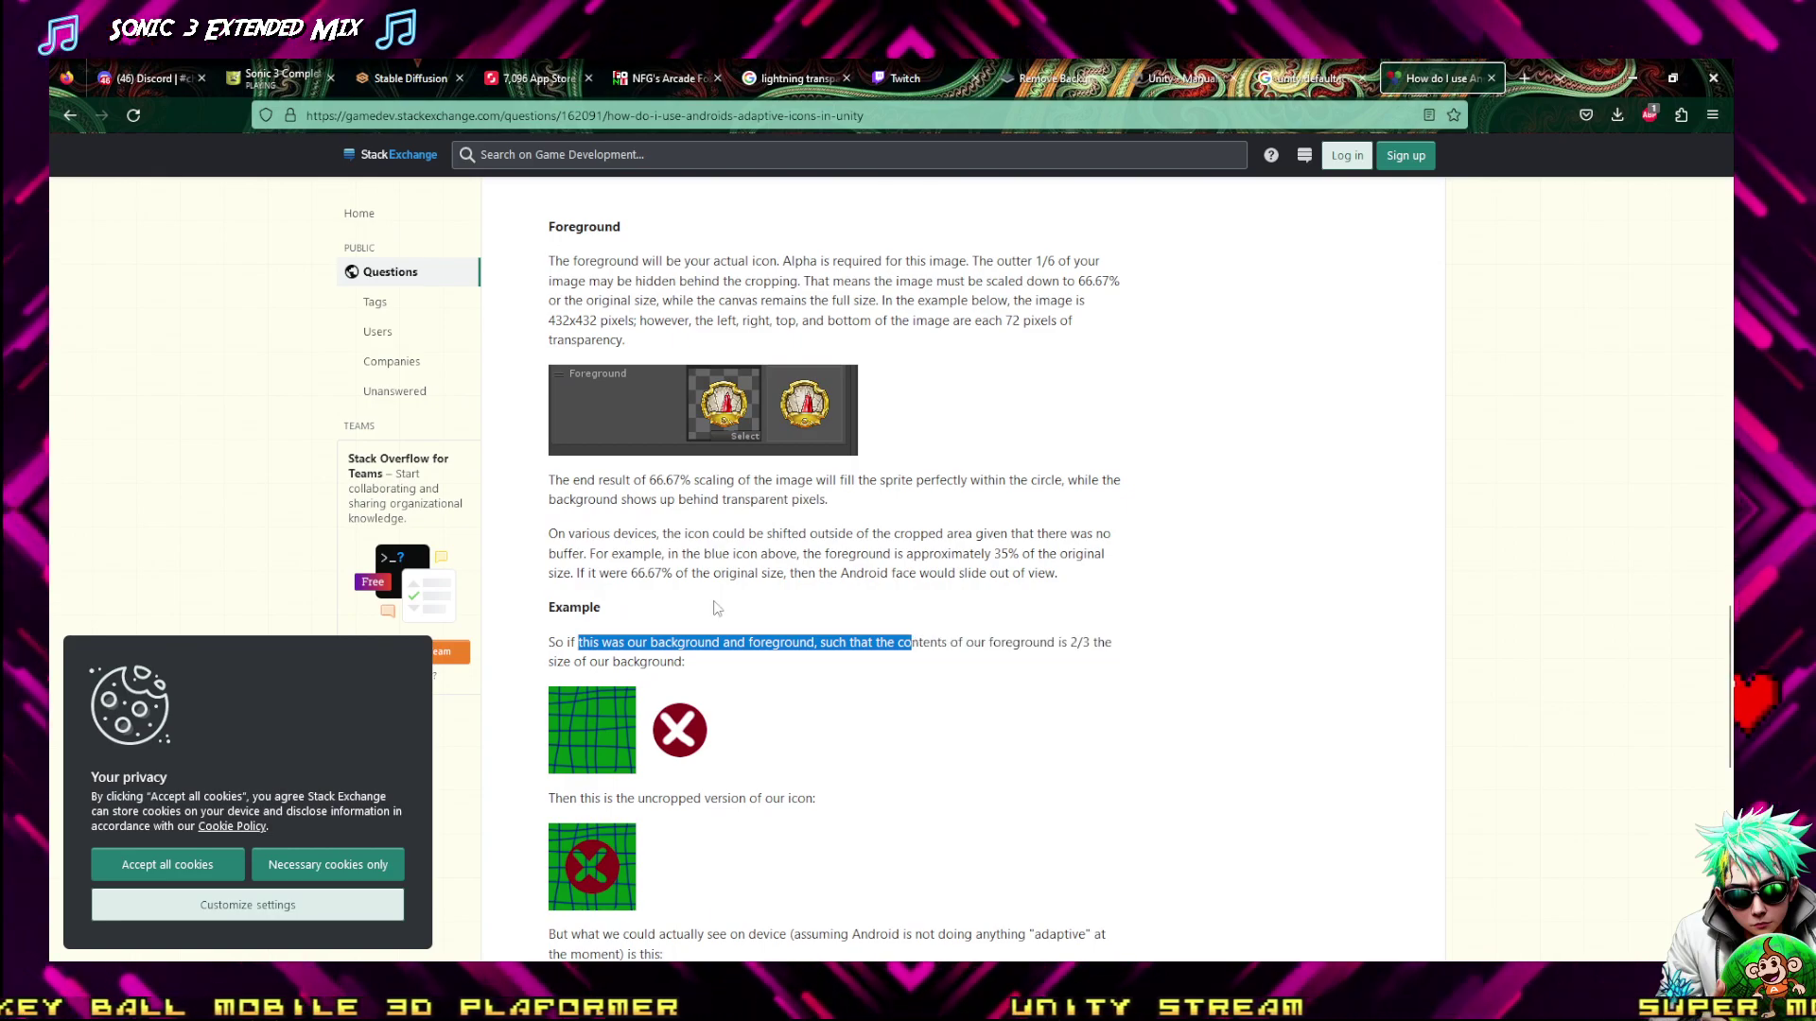
{"action": "scroll", "coordinate": [716, 608], "scroll_direction": "down", "scroll_amount": 4}
{"action": "scroll", "coordinate": [599, 720], "scroll_direction": "down", "scroll_amount": 3}
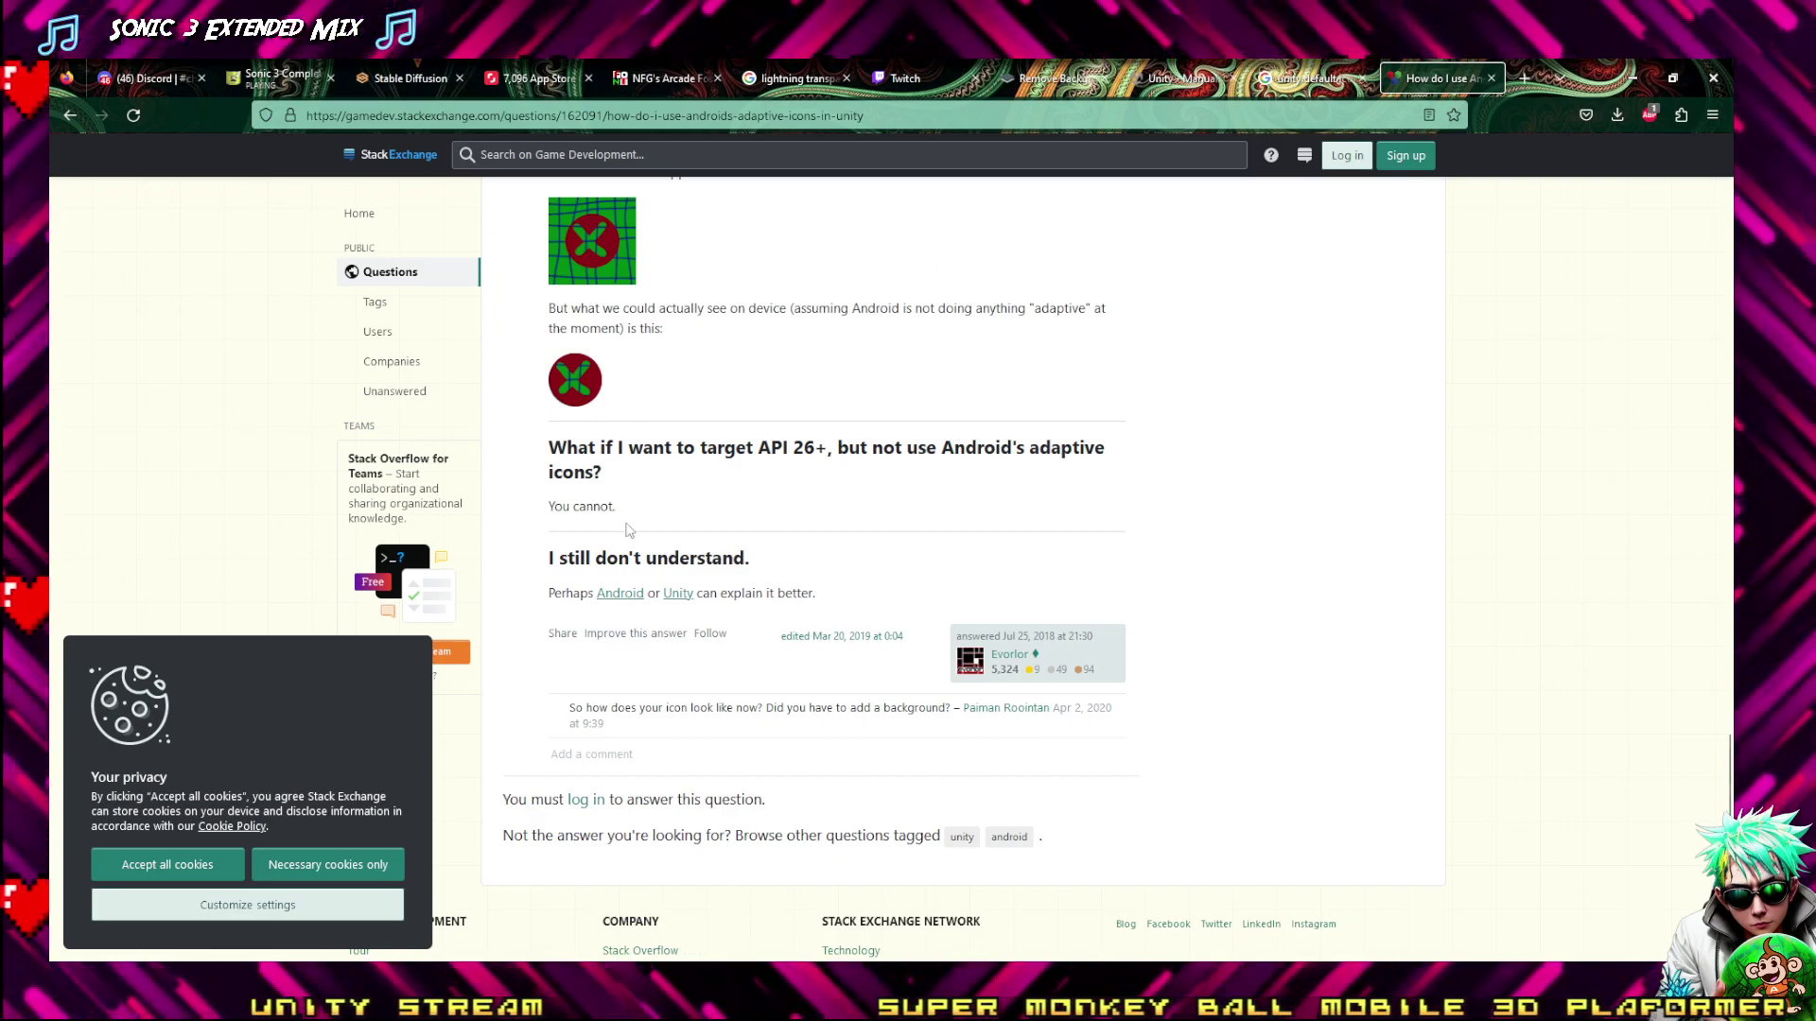
{"action": "mouse_move", "coordinate": [309, 960]}
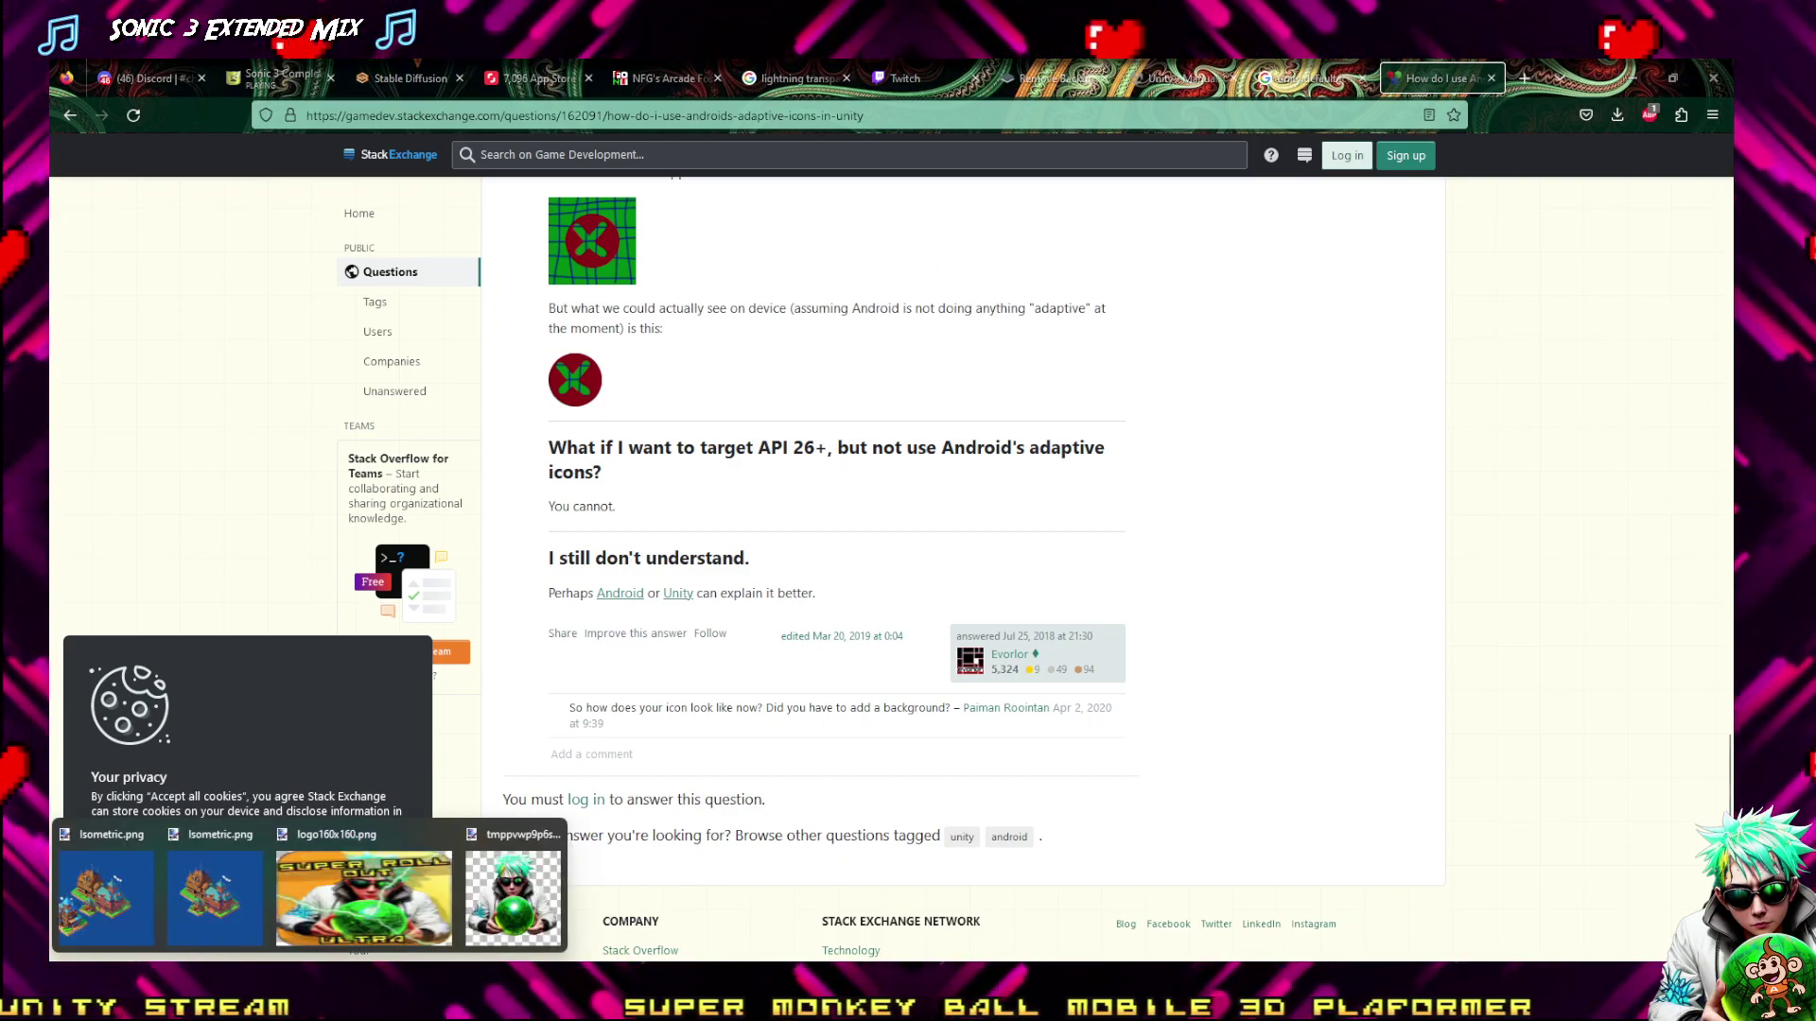
{"action": "left_click", "coordinate": [376, 889]}
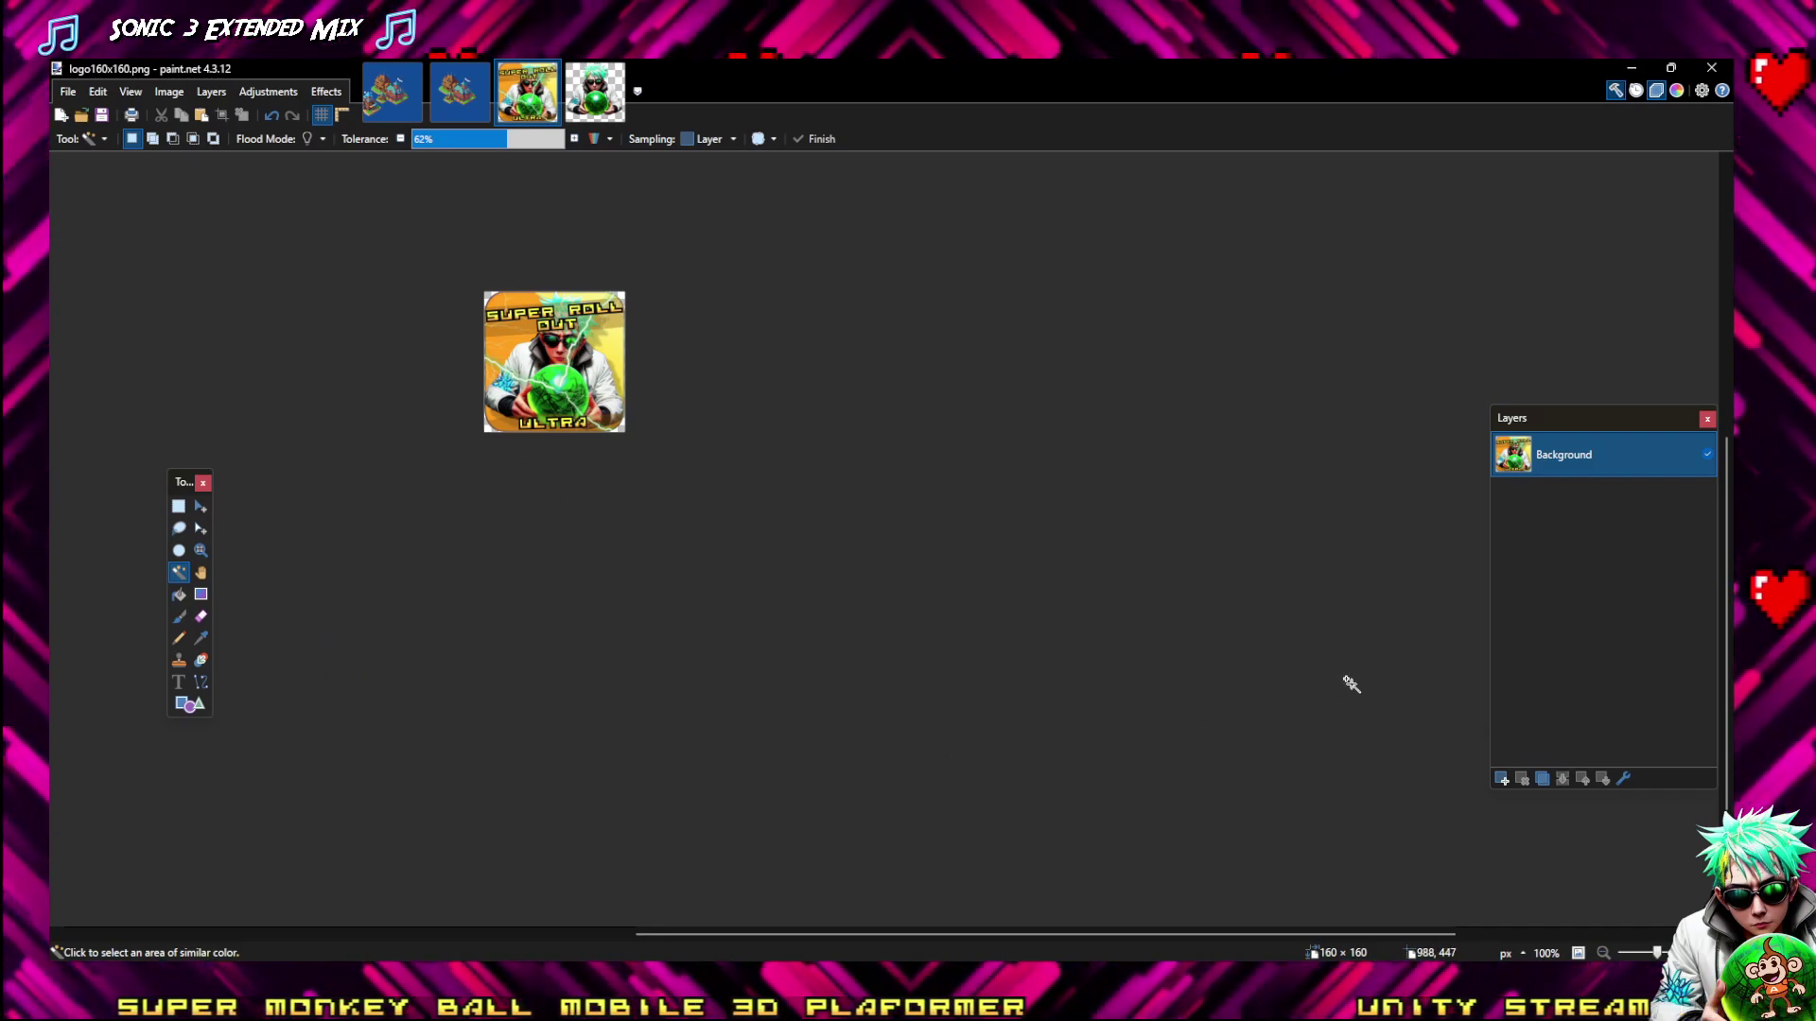
Undo to the 500×500 layered logo, hide lower Layer 6 and Layer 2, and select upper Layer 6
{"action": "key", "text": "ctrl+z"}
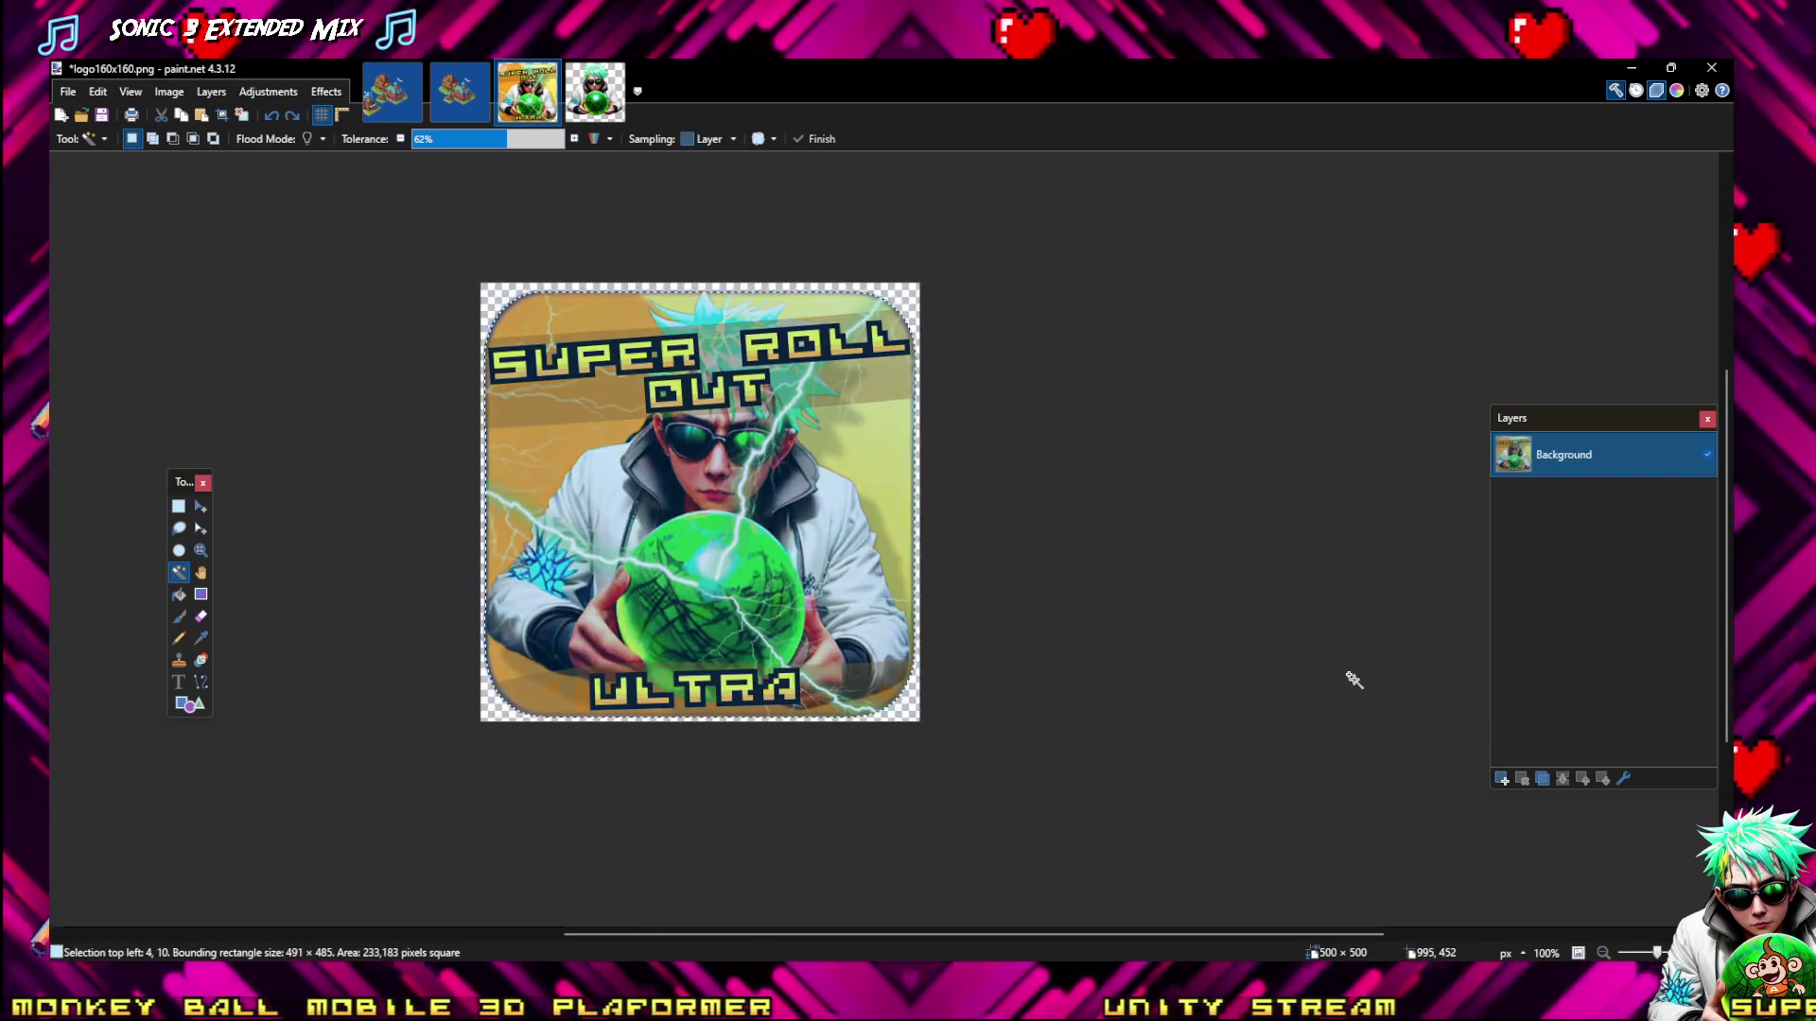
{"action": "key", "text": "ctrl+z"}
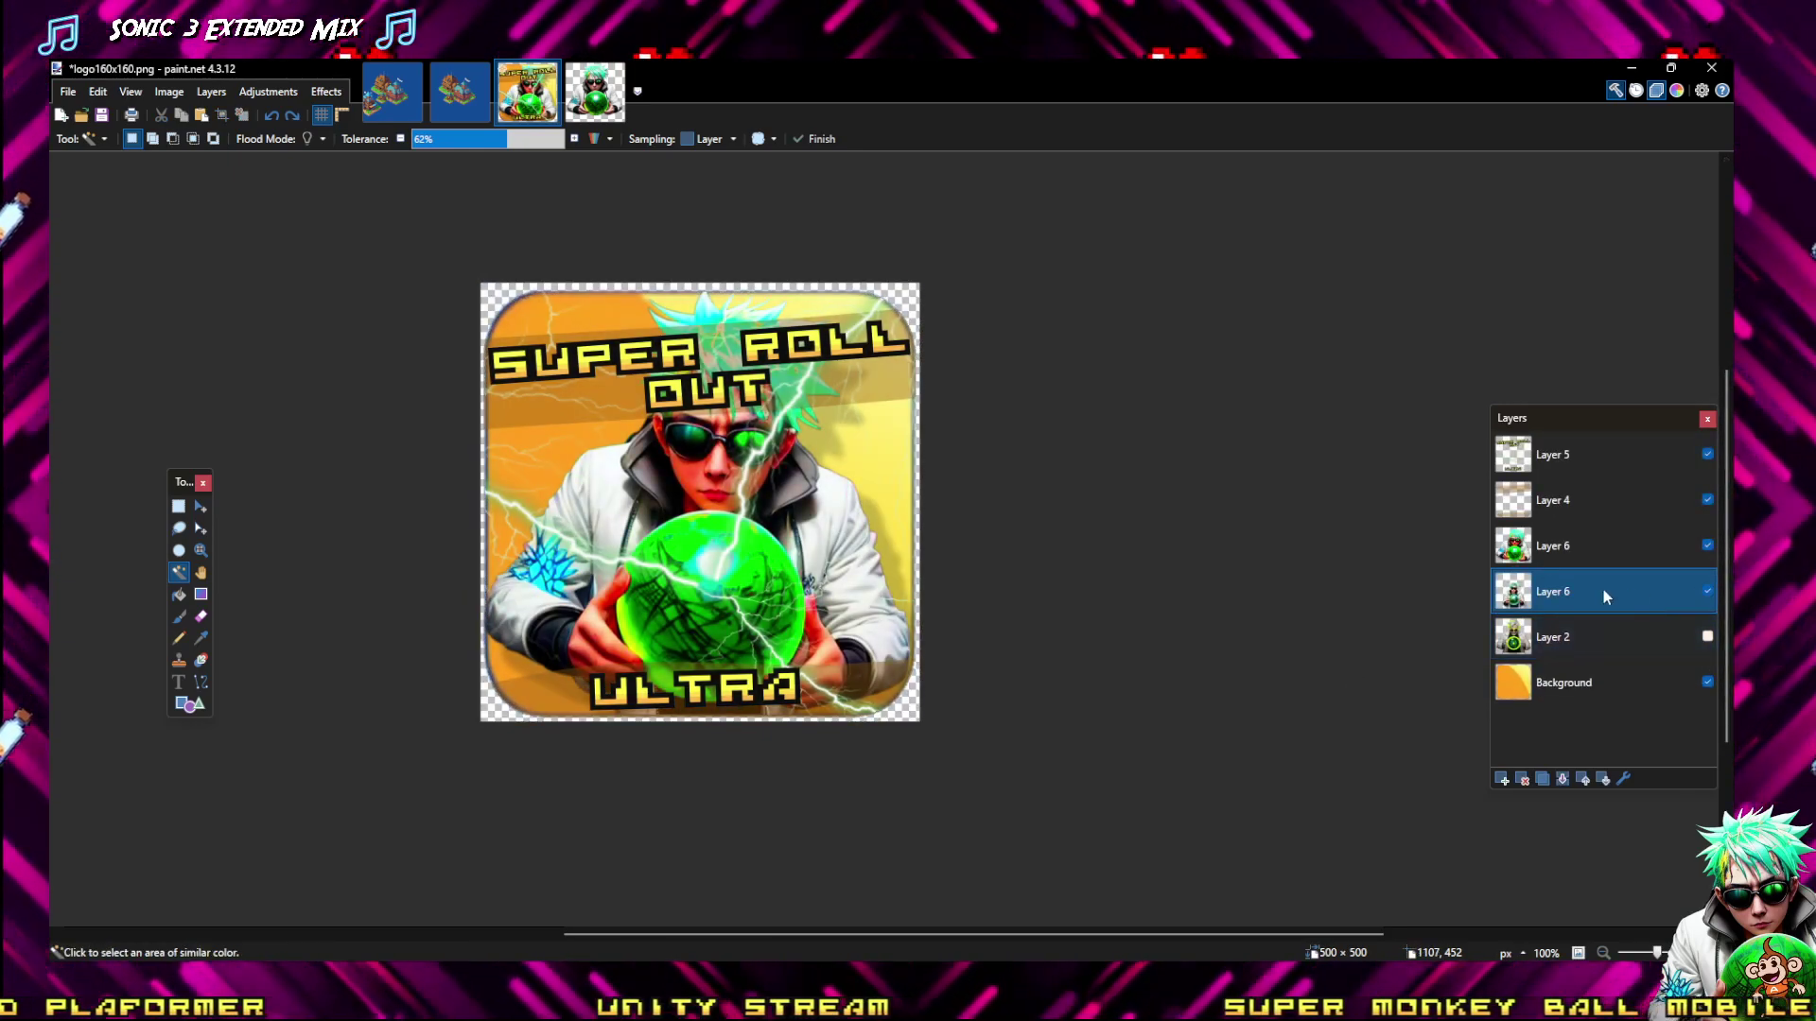
{"action": "left_click", "coordinate": [1707, 547]}
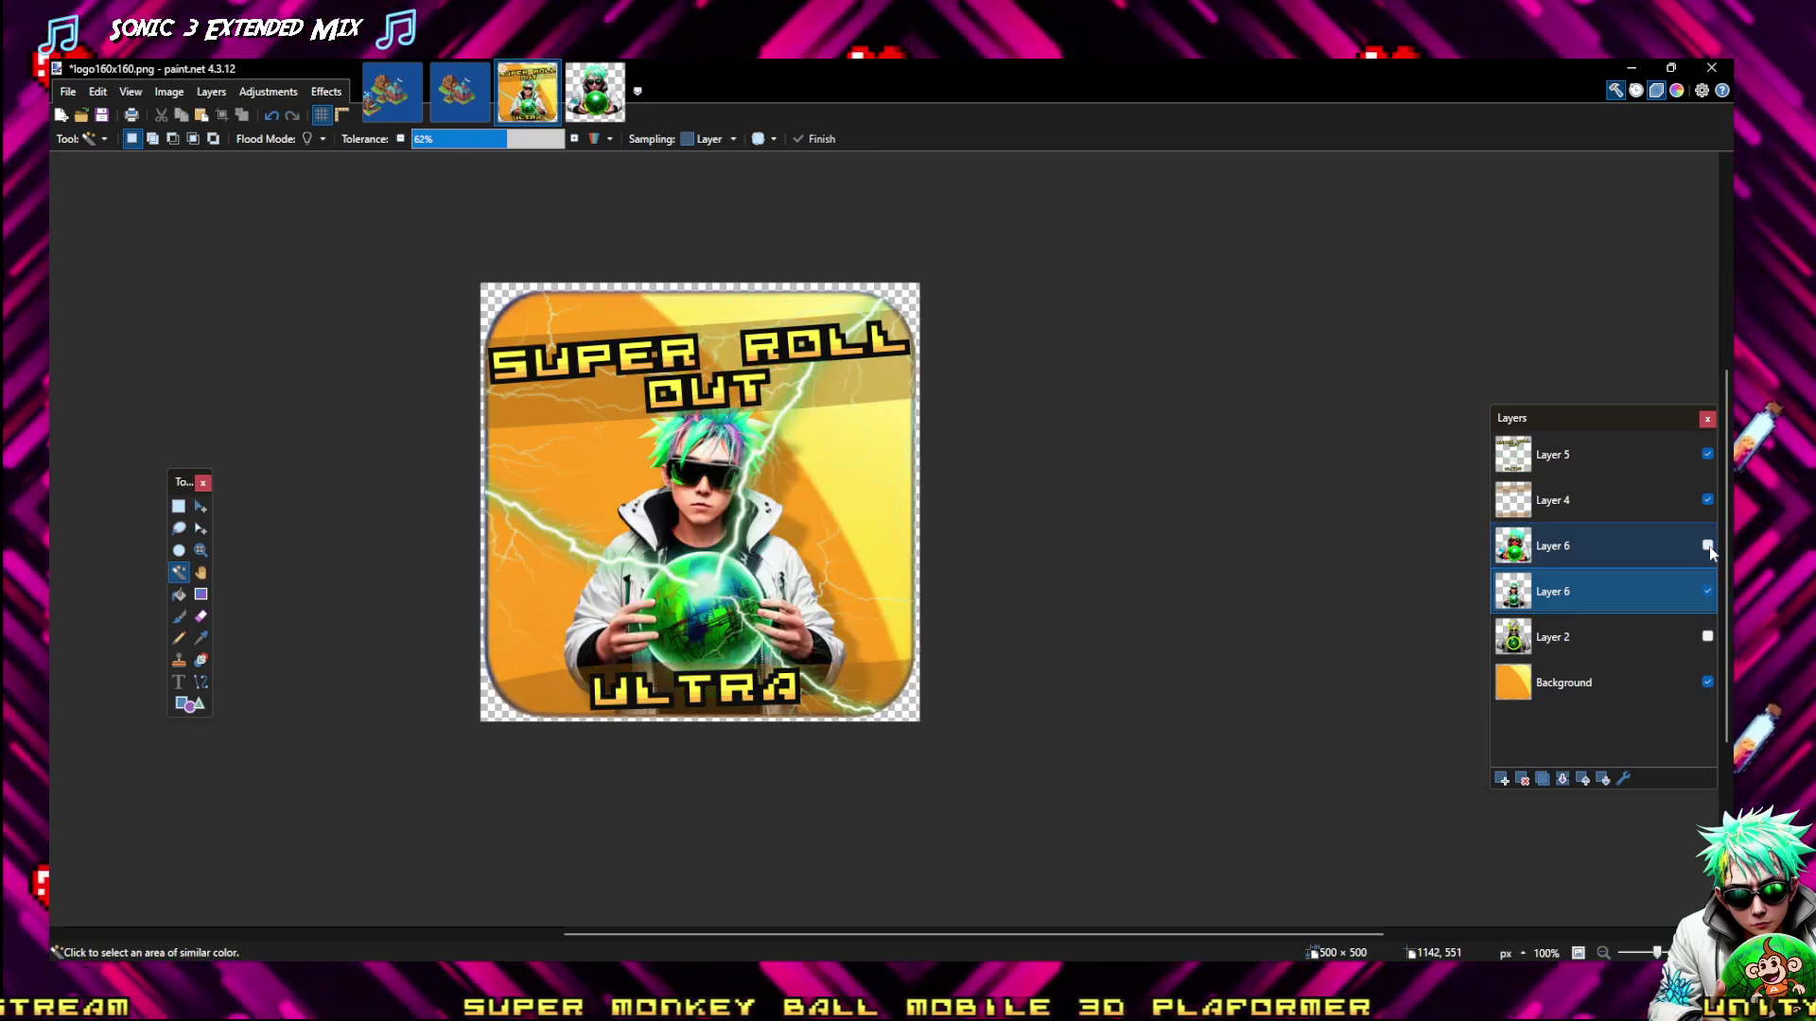
{"action": "left_click", "coordinate": [1707, 591]}
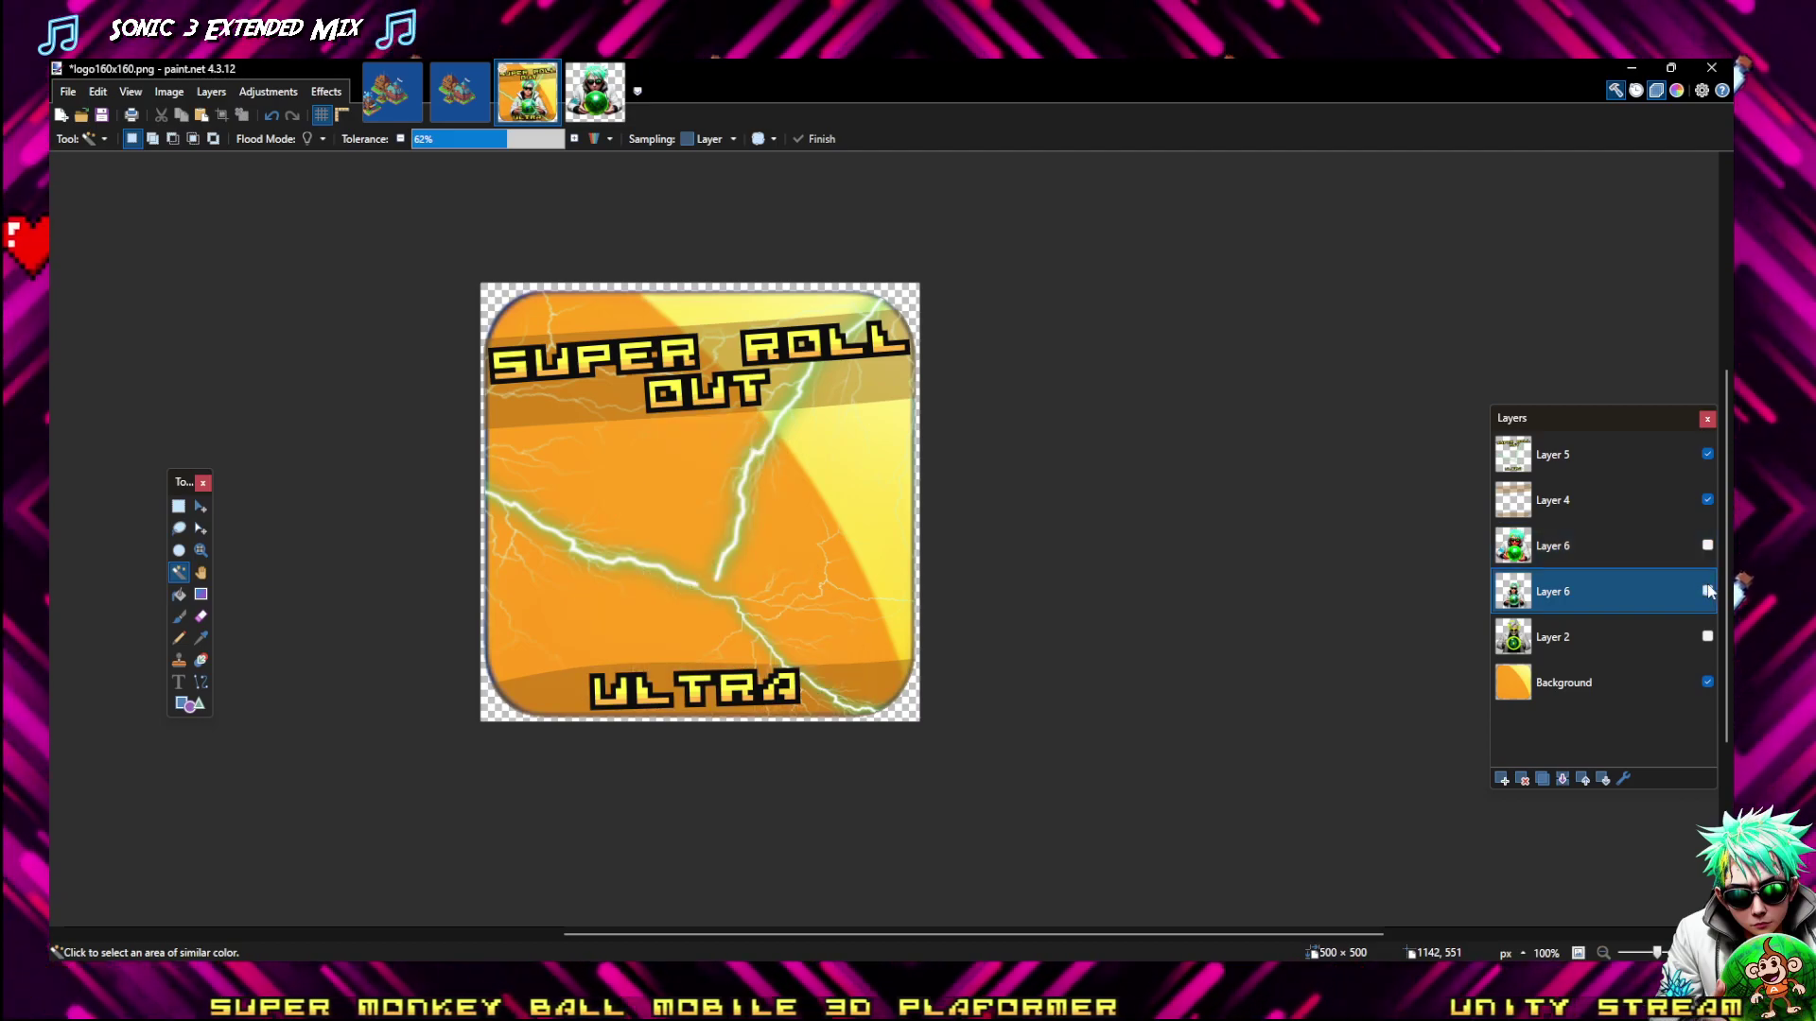
{"action": "left_click", "coordinate": [1707, 637]}
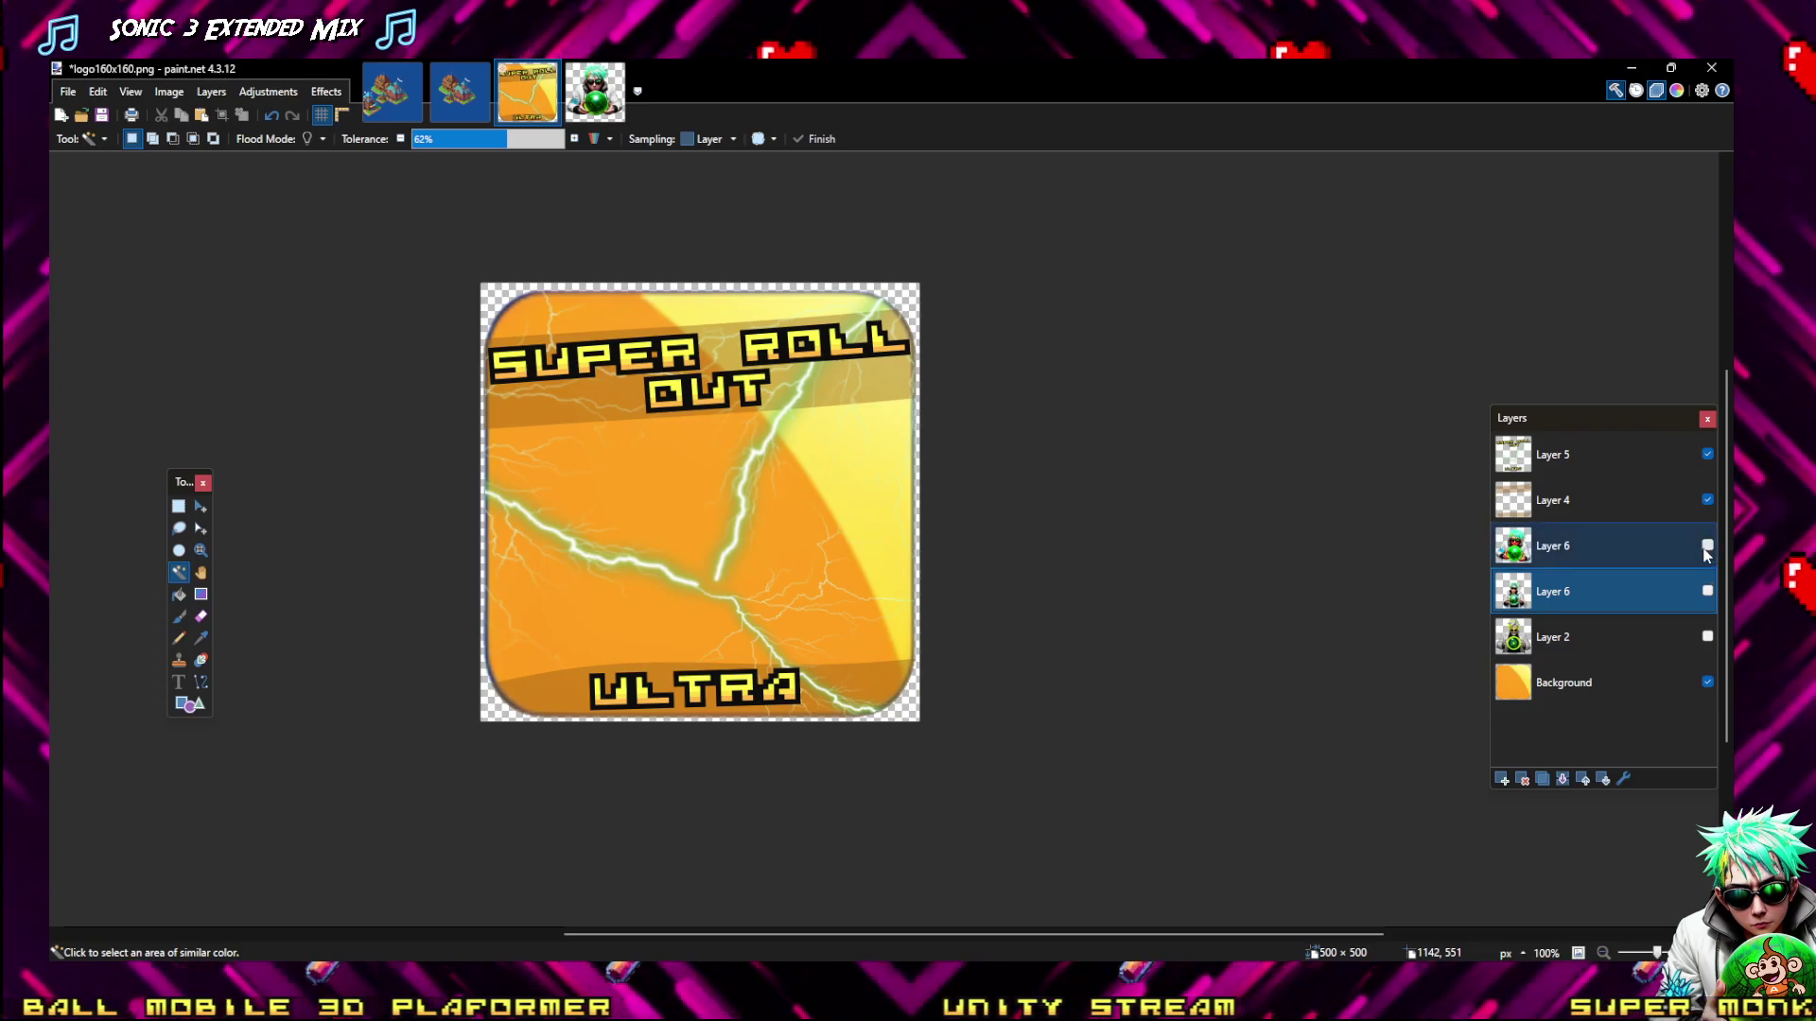
{"action": "left_click", "coordinate": [1707, 546]}
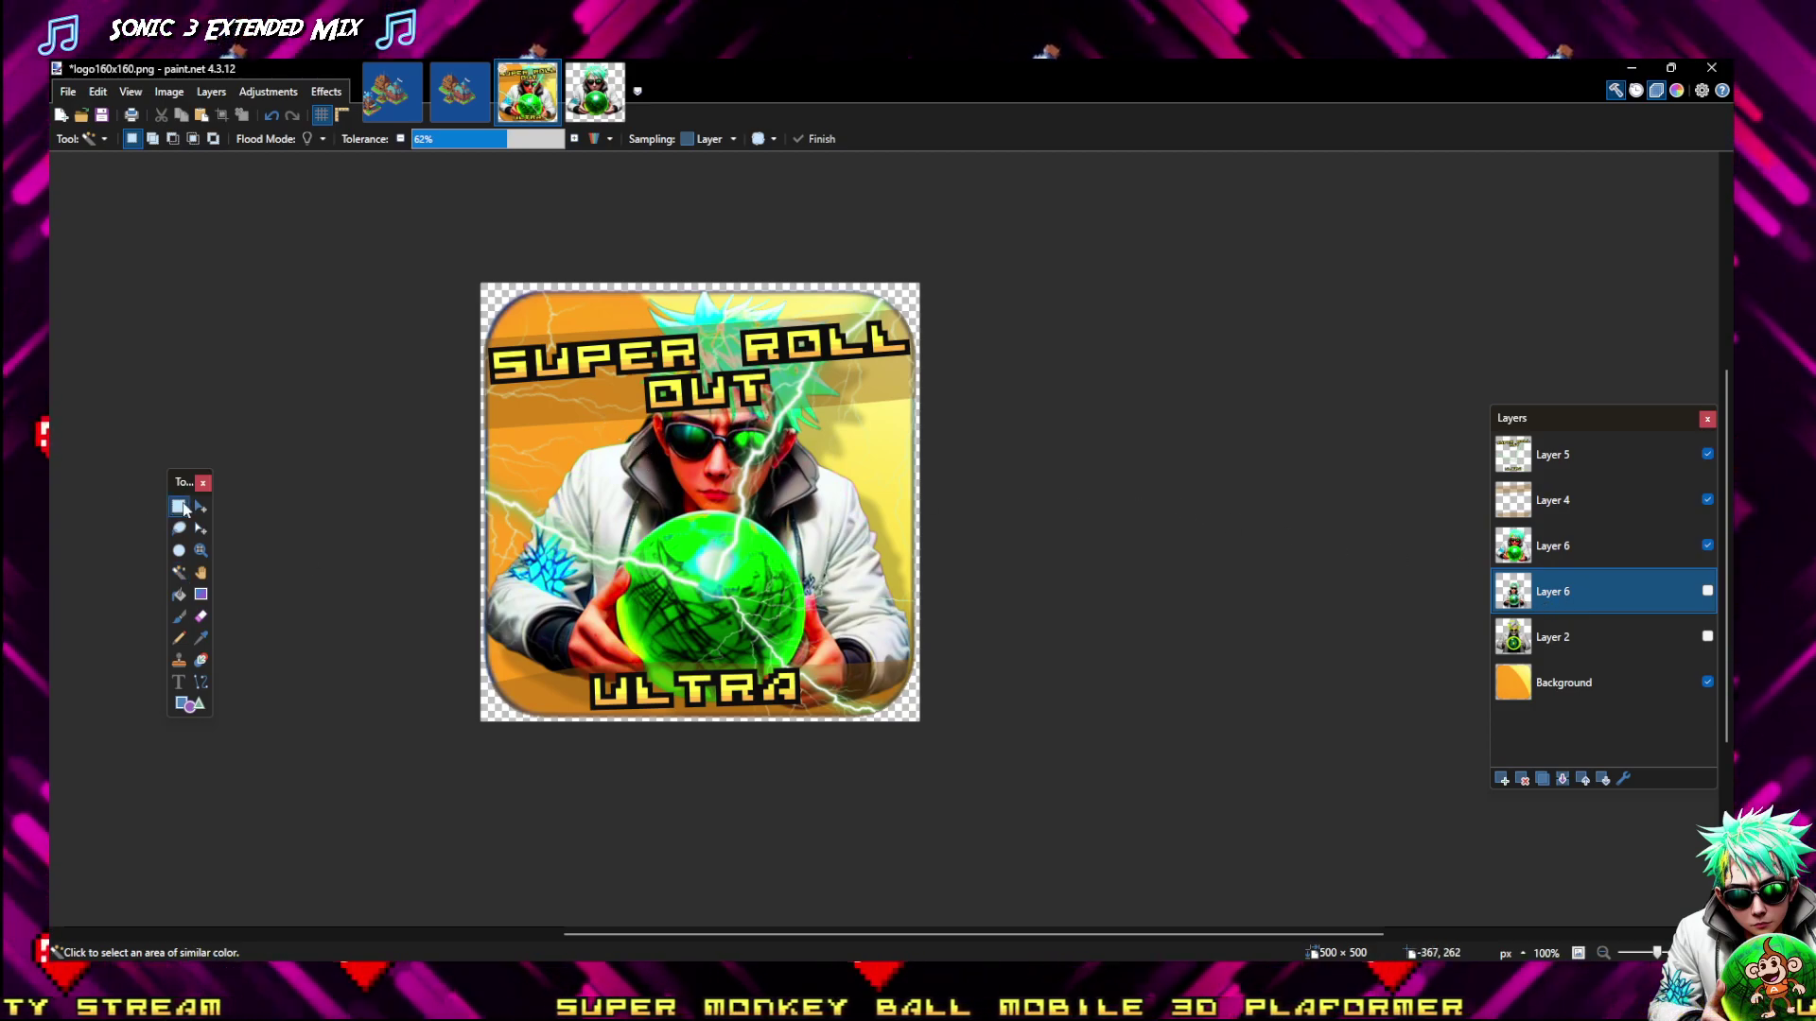
{"action": "left_click", "coordinate": [1598, 547]}
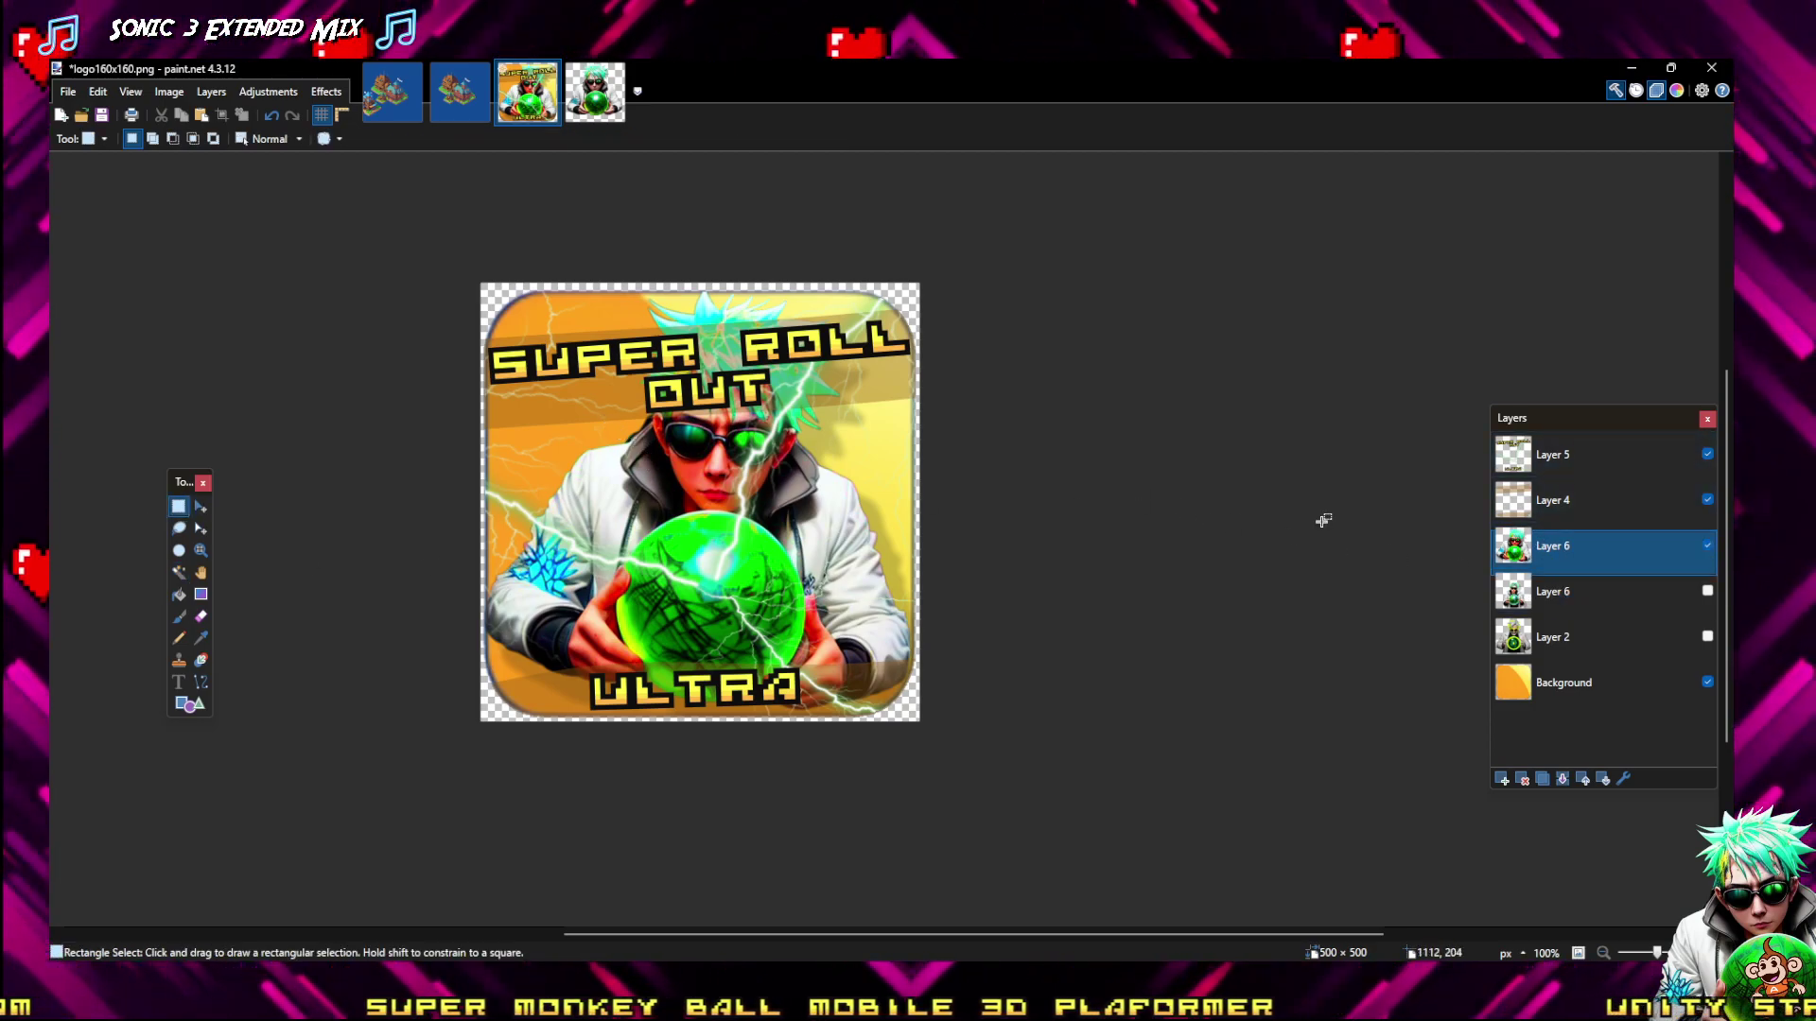
Run Adjustments > Hue / Saturation on the upper Layer 6 and confirm with OK
{"action": "left_click", "coordinate": [328, 92]}
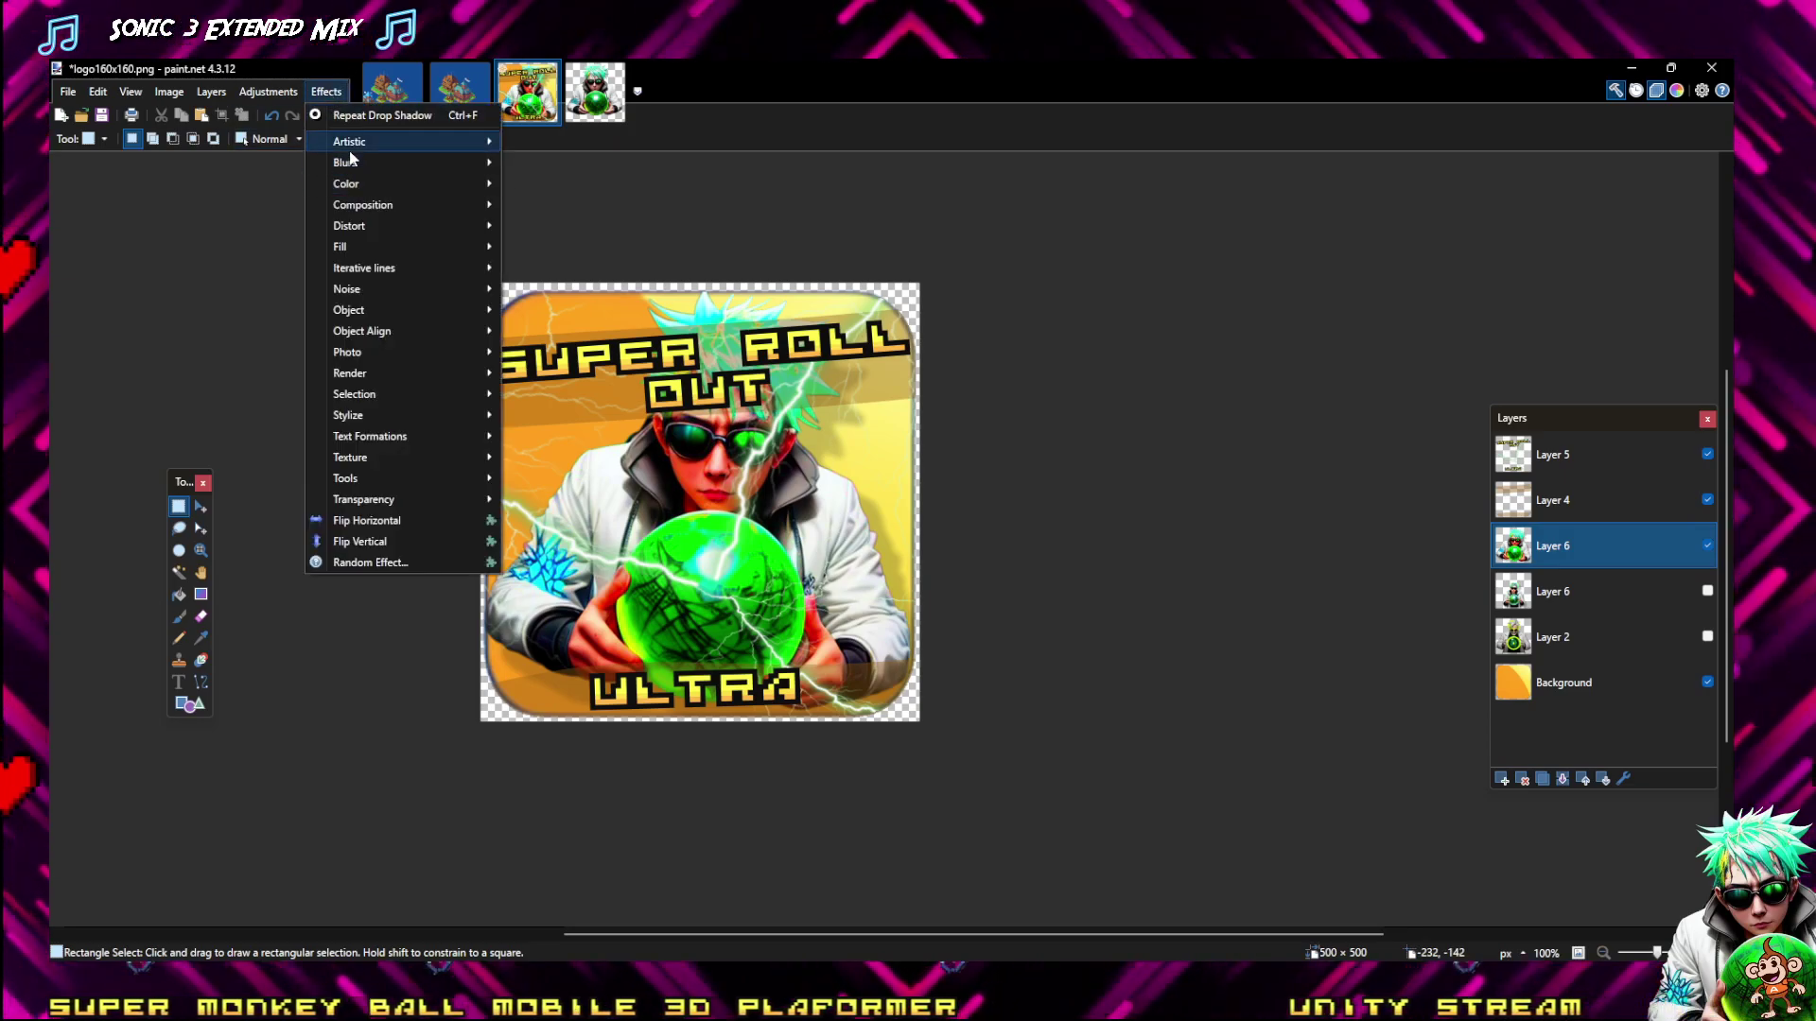
{"action": "left_click", "coordinate": [327, 92]}
{"action": "left_click", "coordinate": [278, 94]}
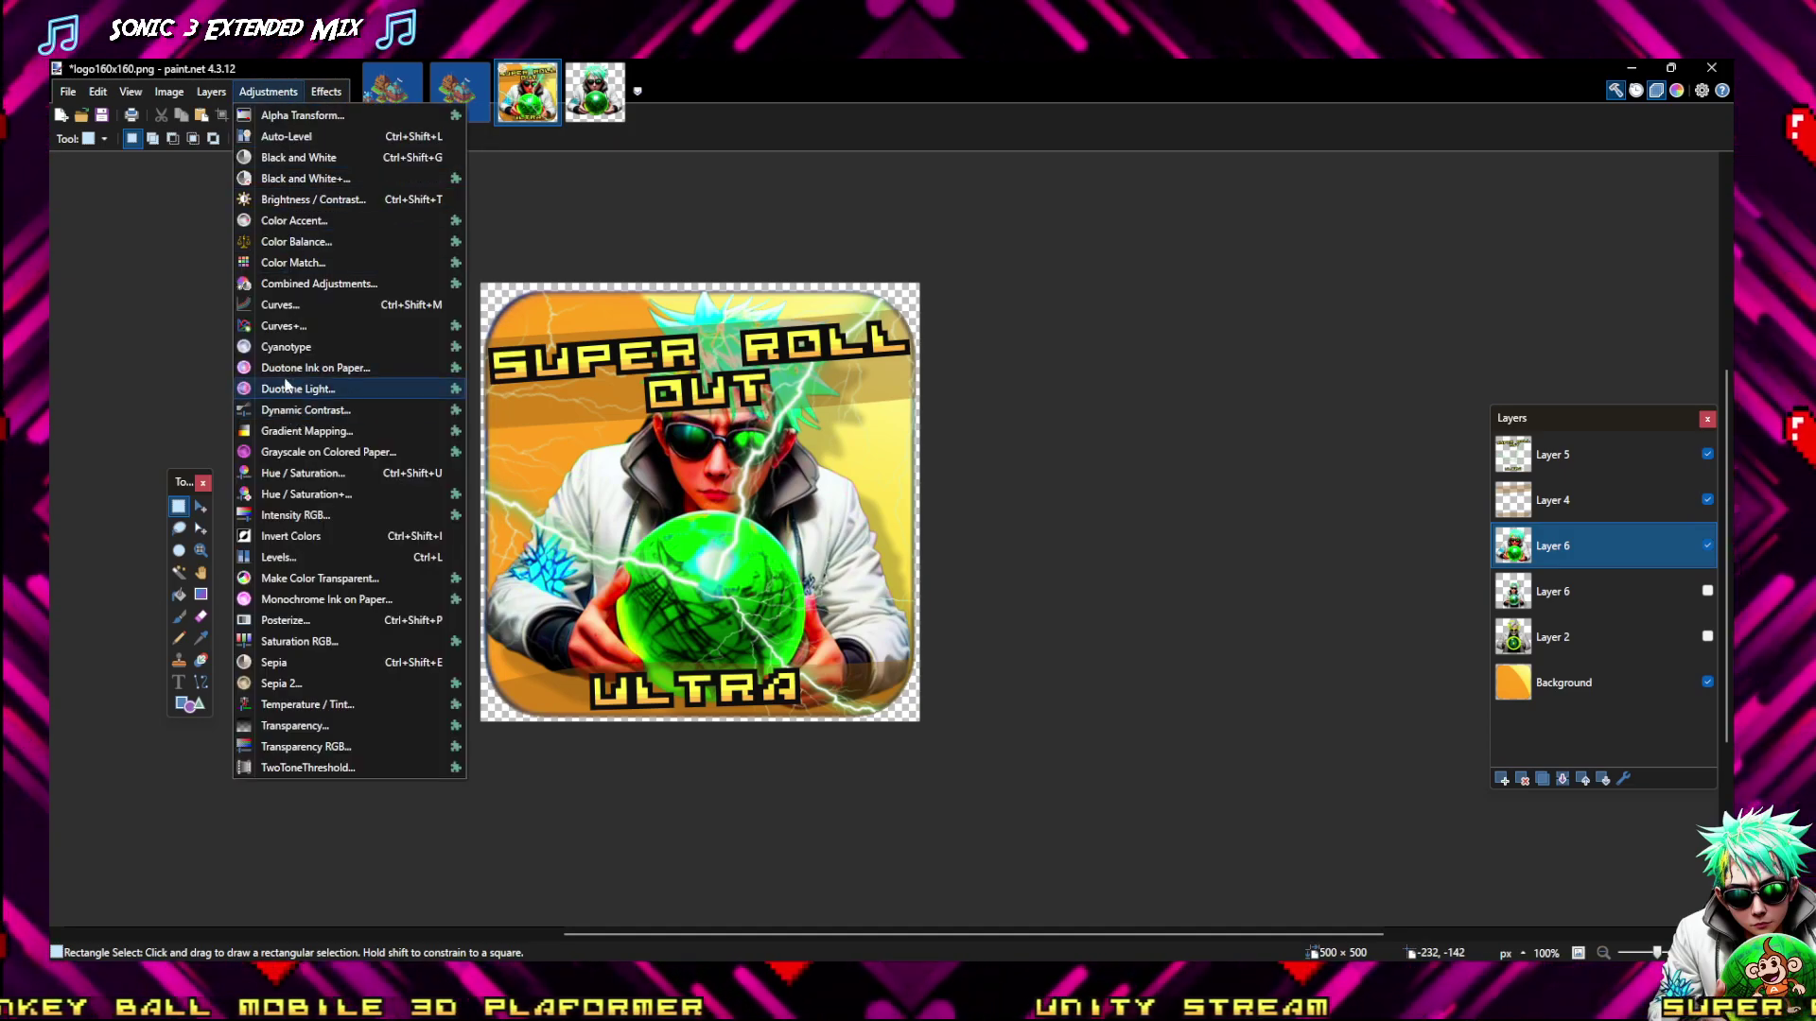
{"action": "left_click", "coordinate": [284, 479]}
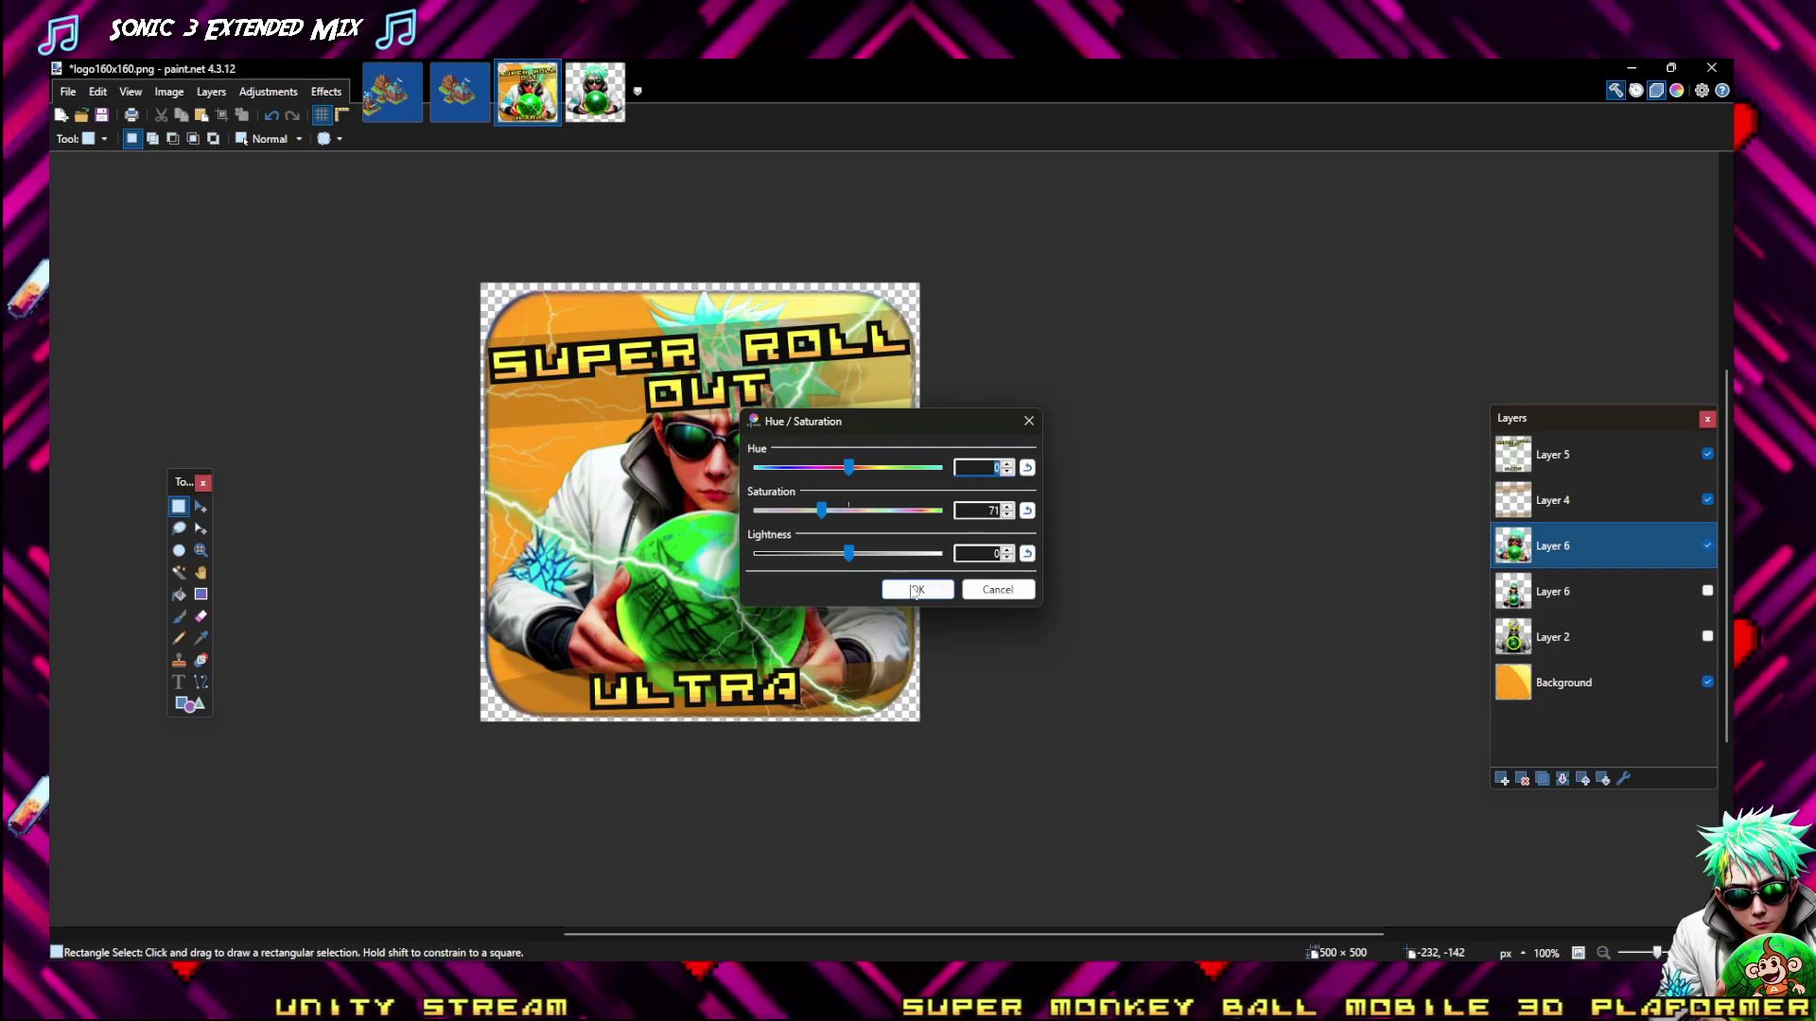
{"action": "left_click", "coordinate": [914, 590]}
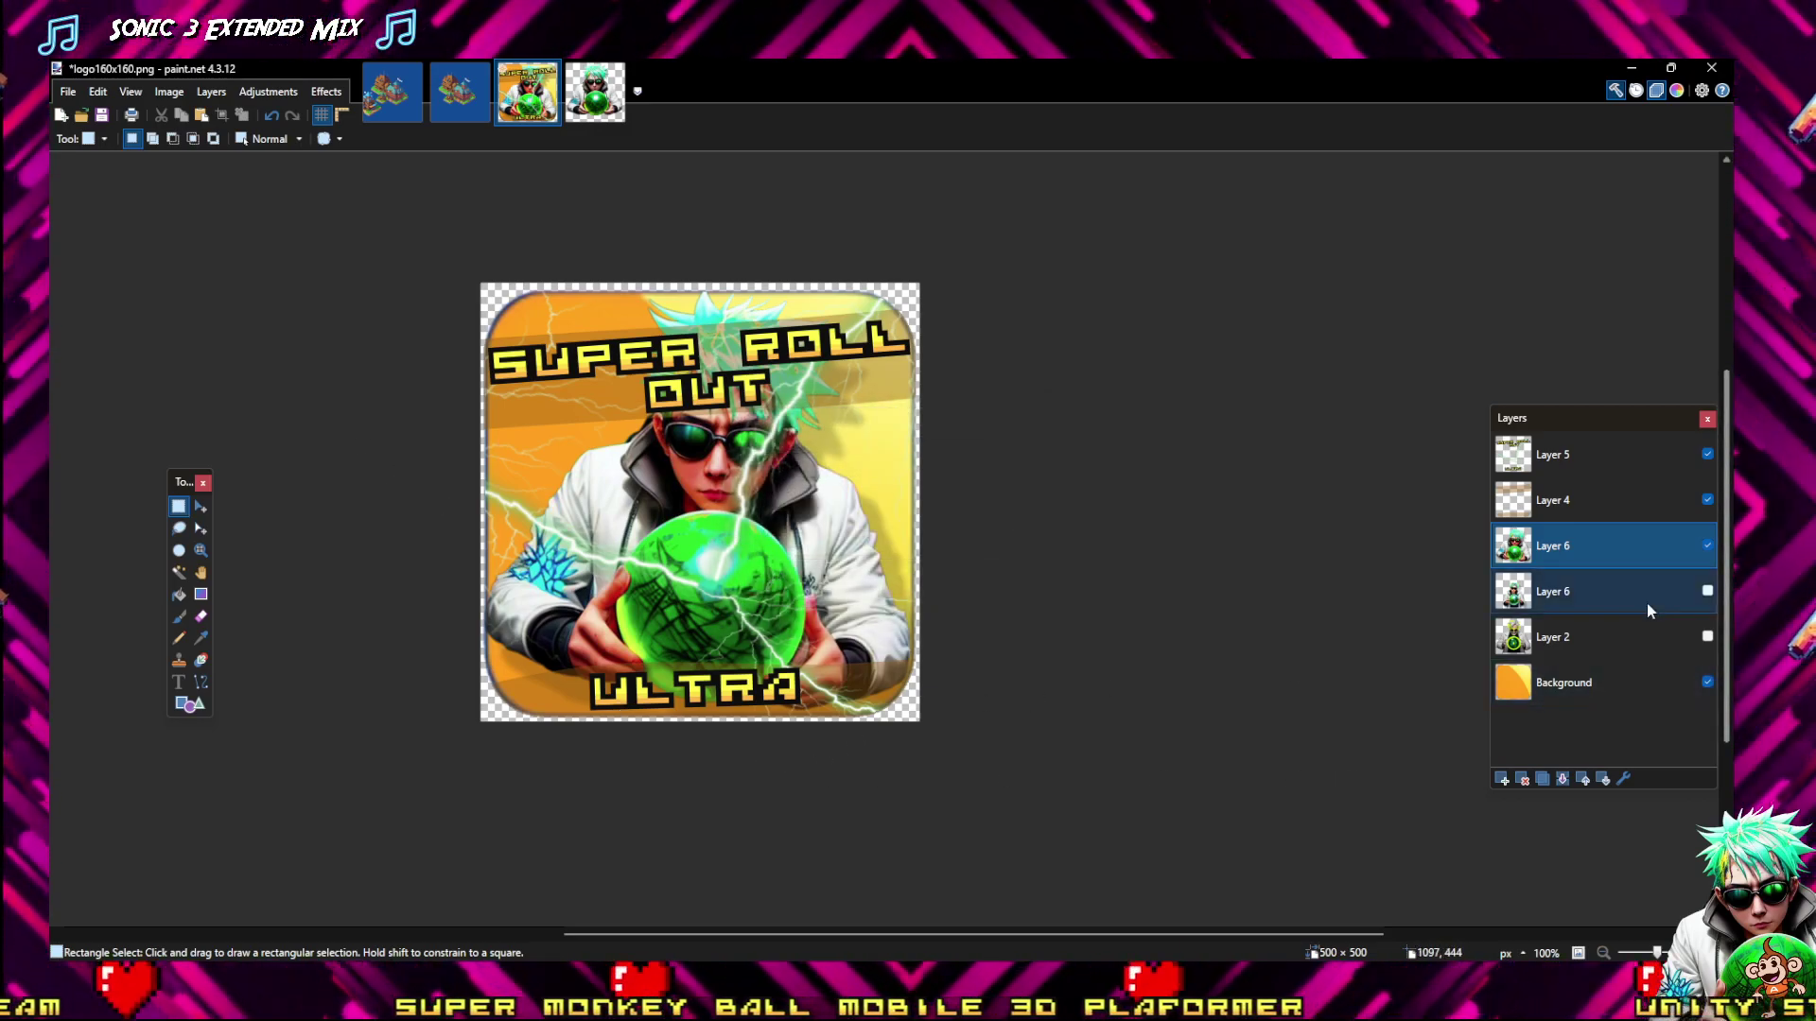
Magic-wand the logo area on the Background, invert to the transparent corners, then deselect
{"action": "left_click", "coordinate": [1592, 681]}
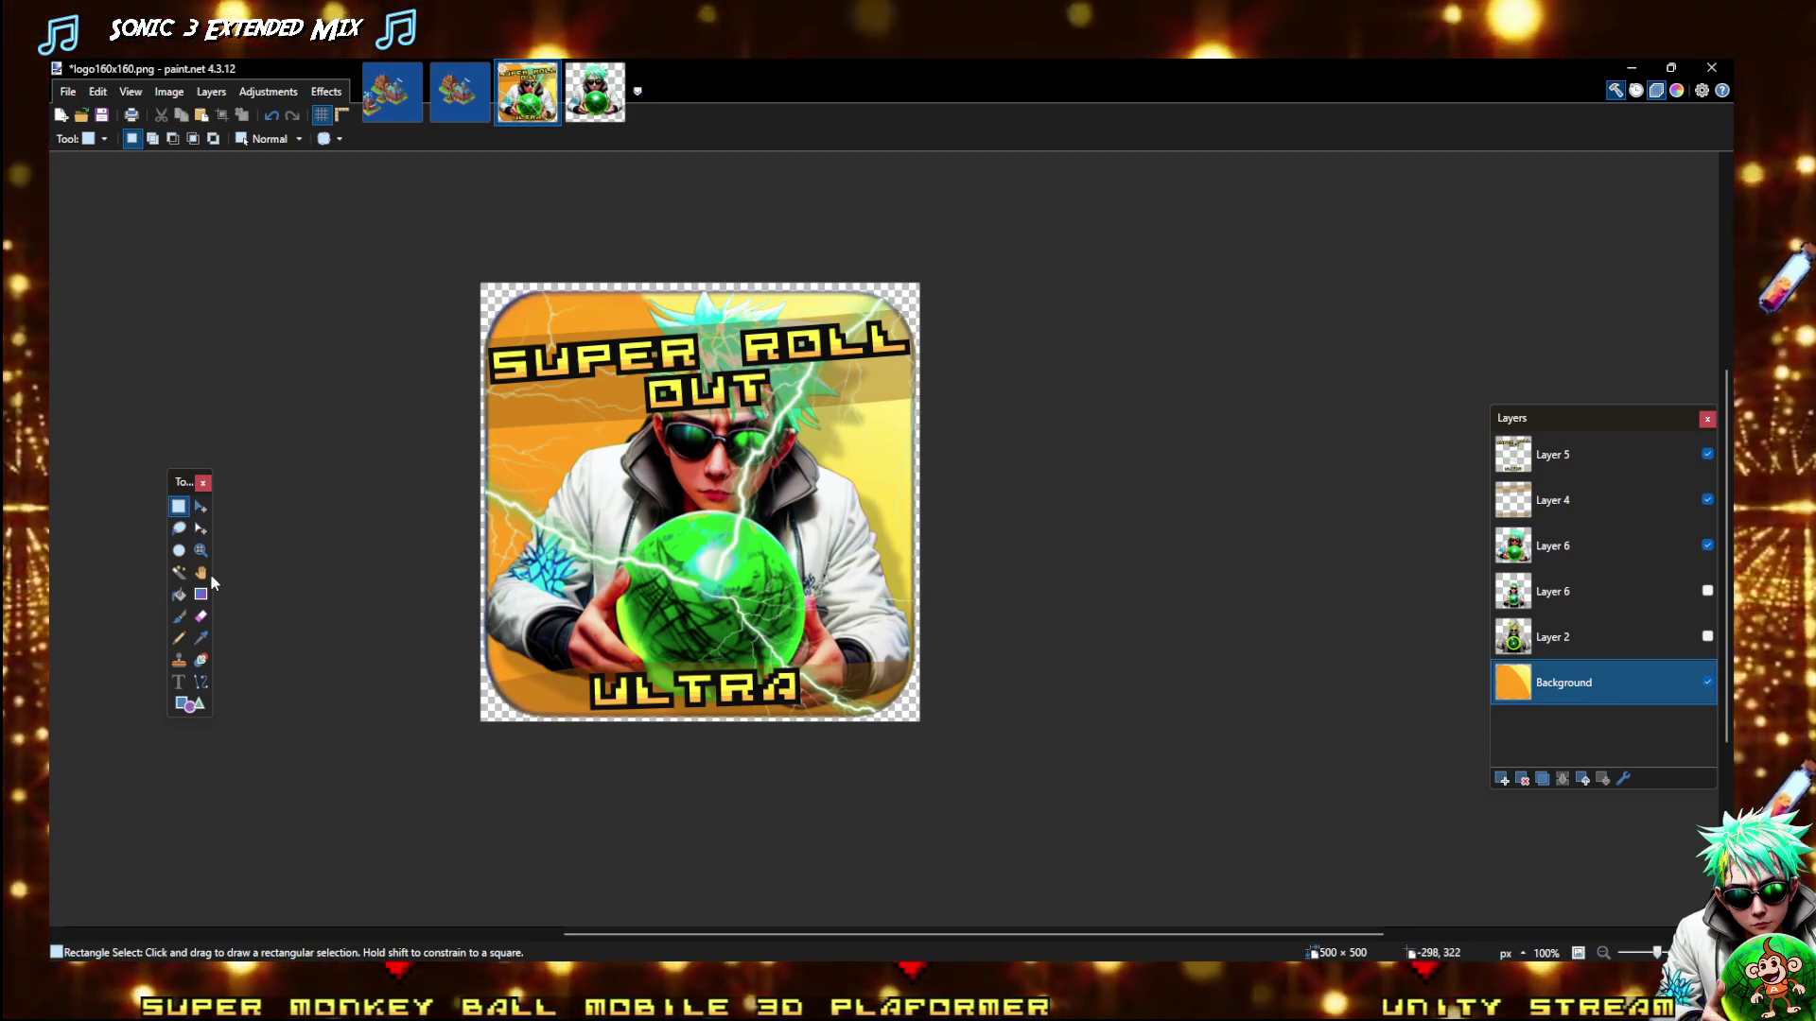
{"action": "left_click", "coordinate": [179, 572]}
{"action": "left_click", "coordinate": [542, 464]}
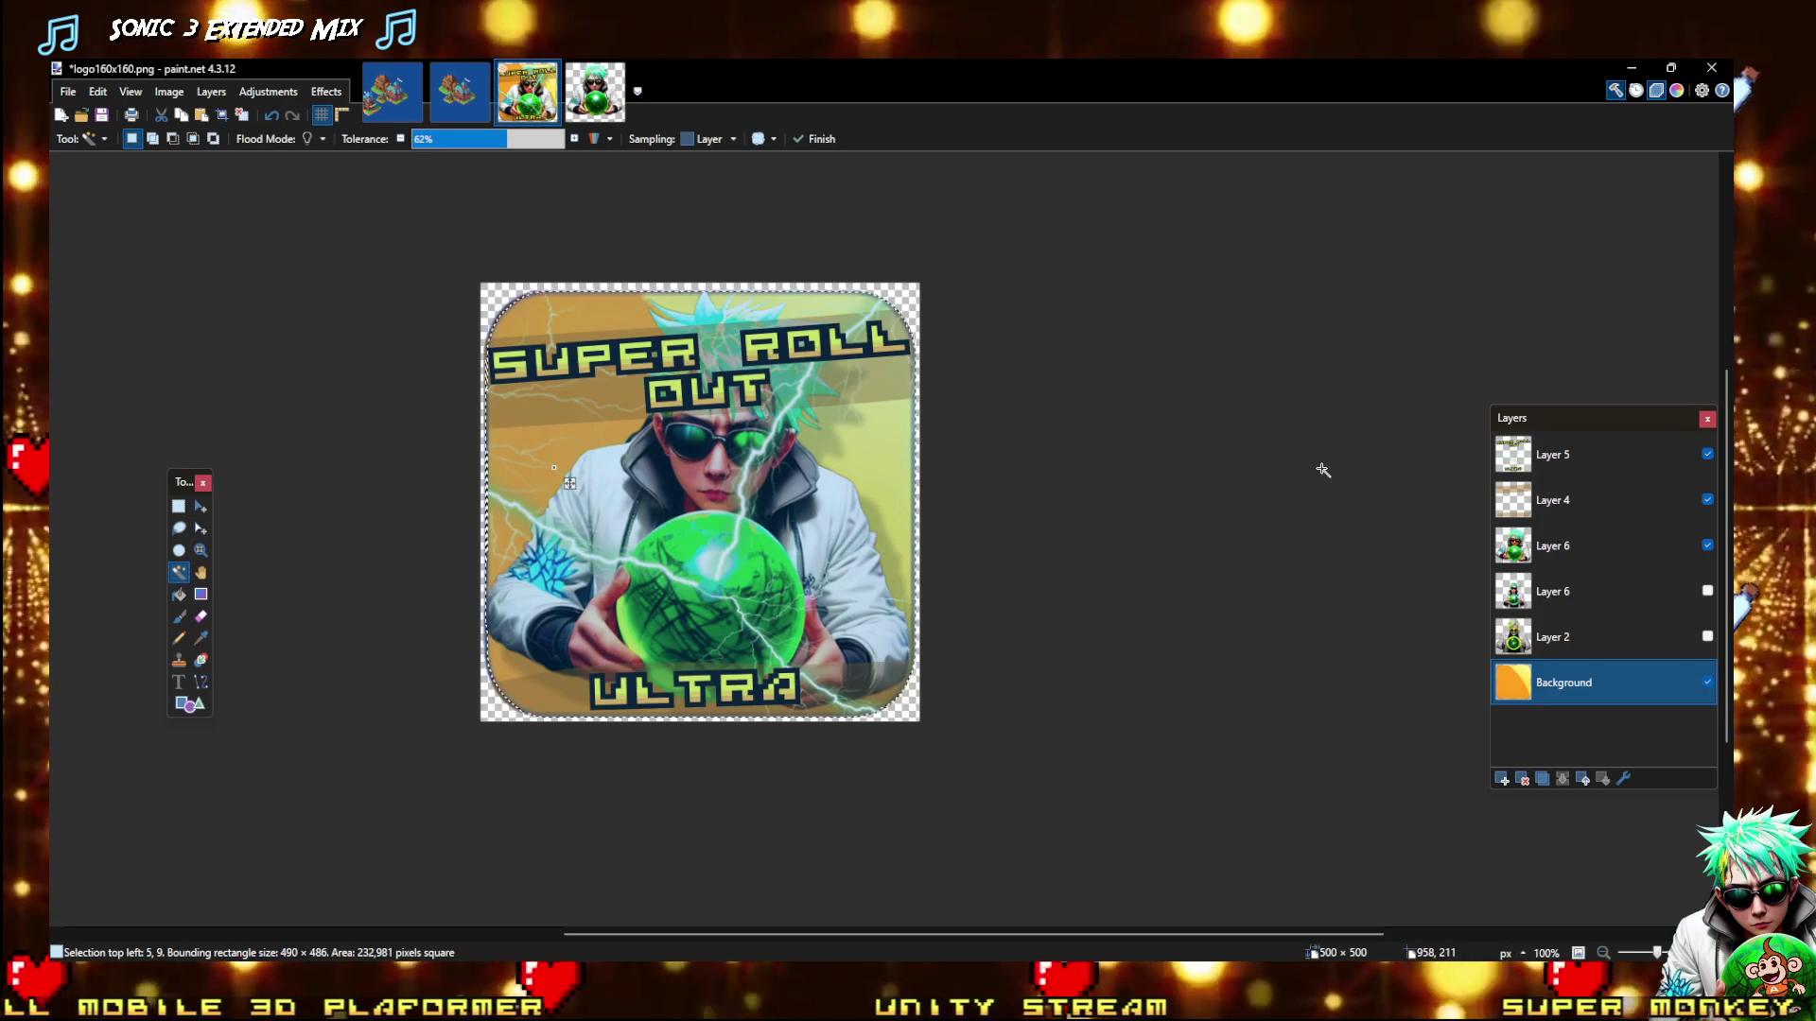
{"action": "key", "text": "ctrl+i"}
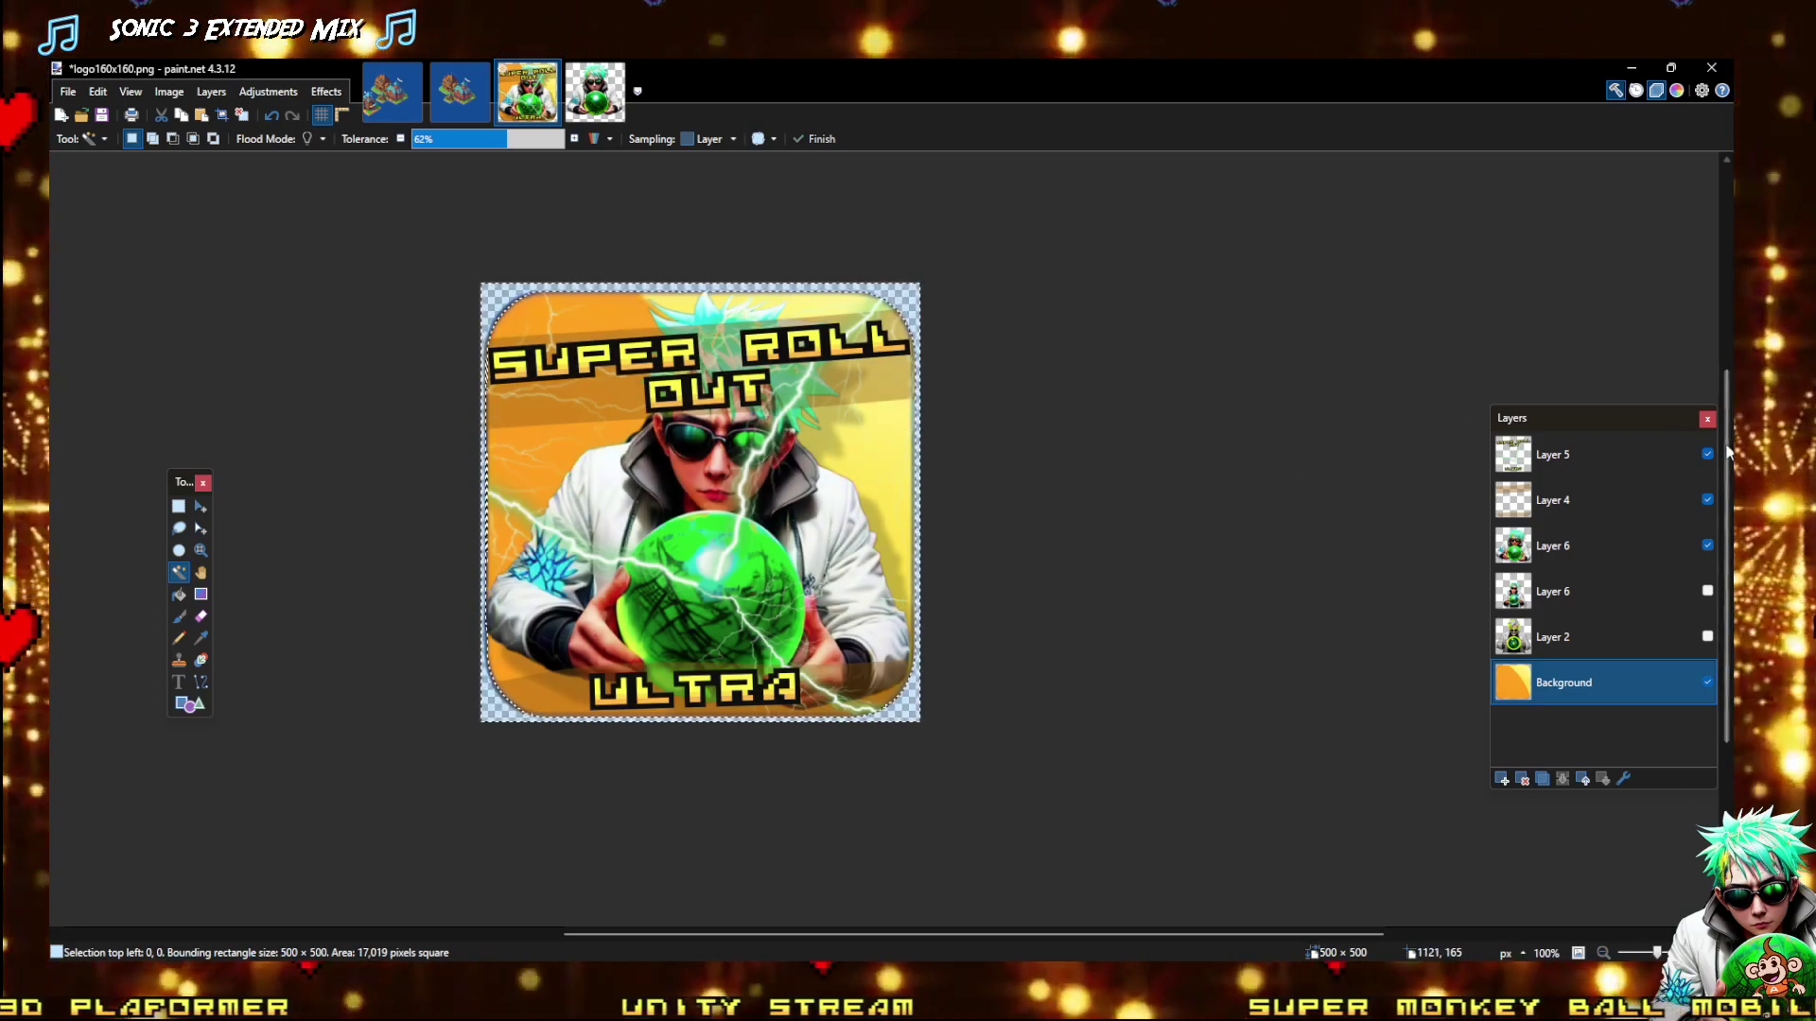
{"action": "left_click", "coordinate": [1556, 545]}
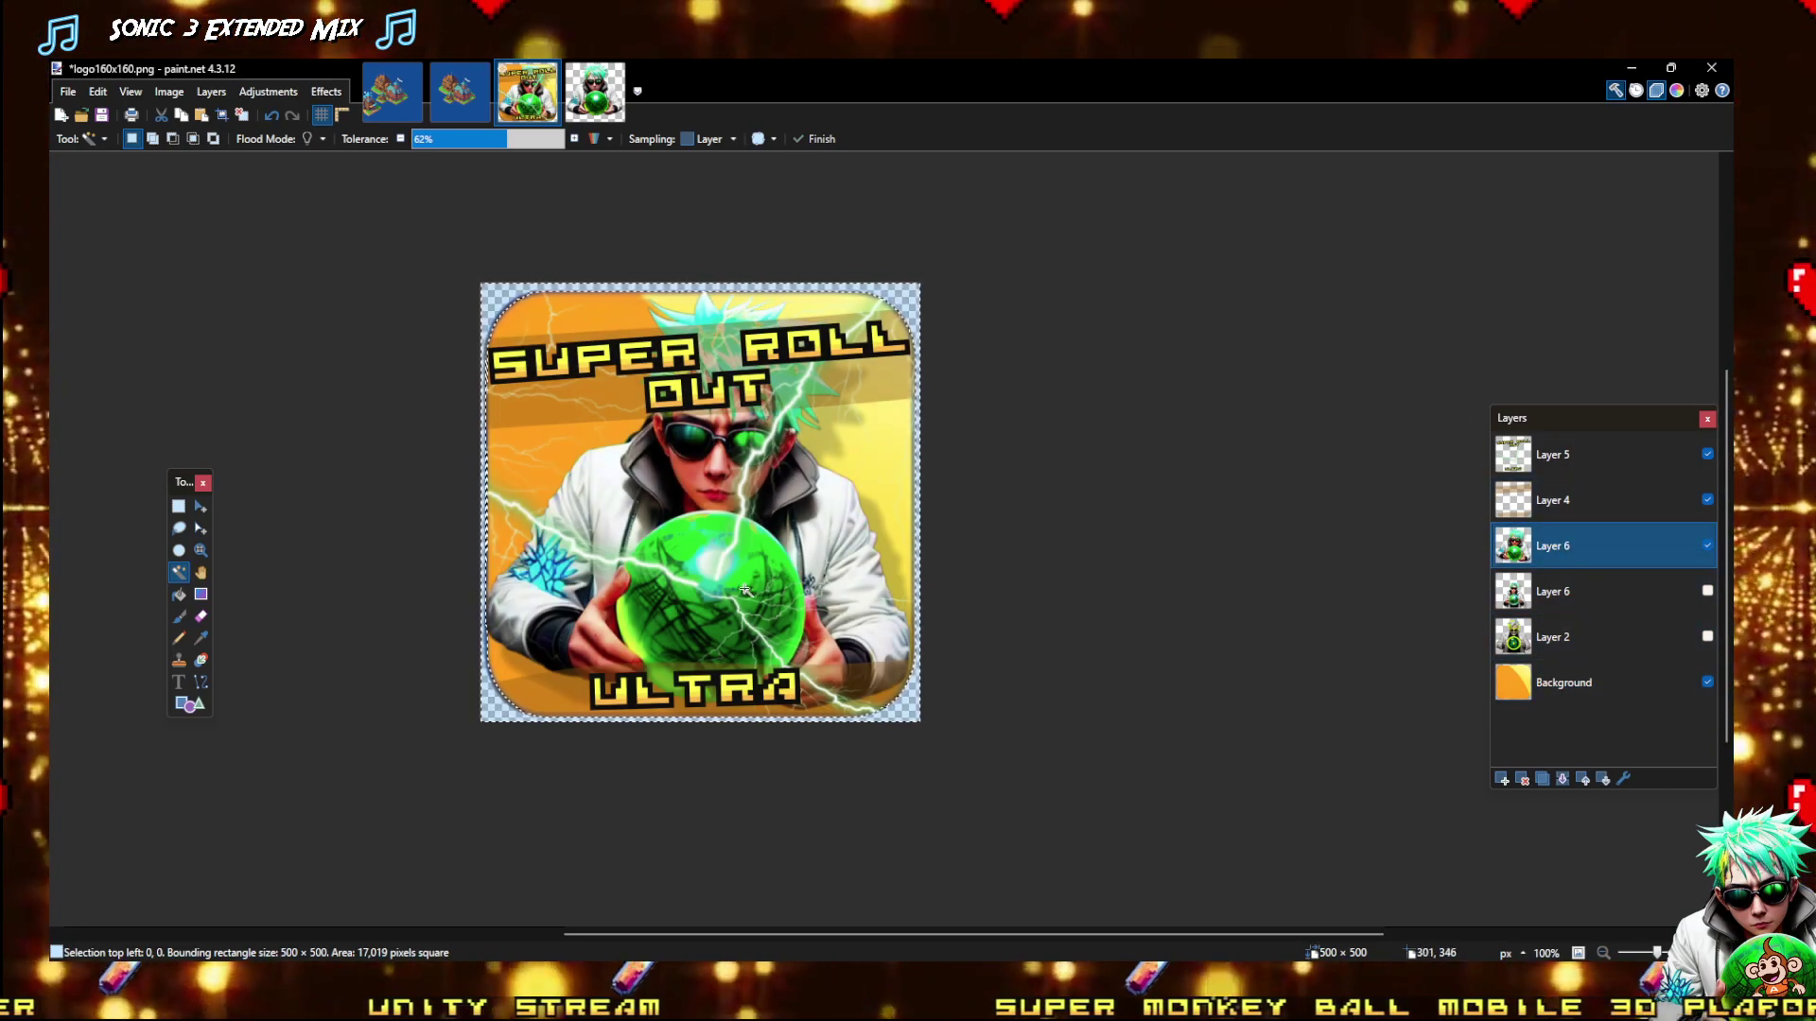
{"action": "key", "text": "ctrl+d"}
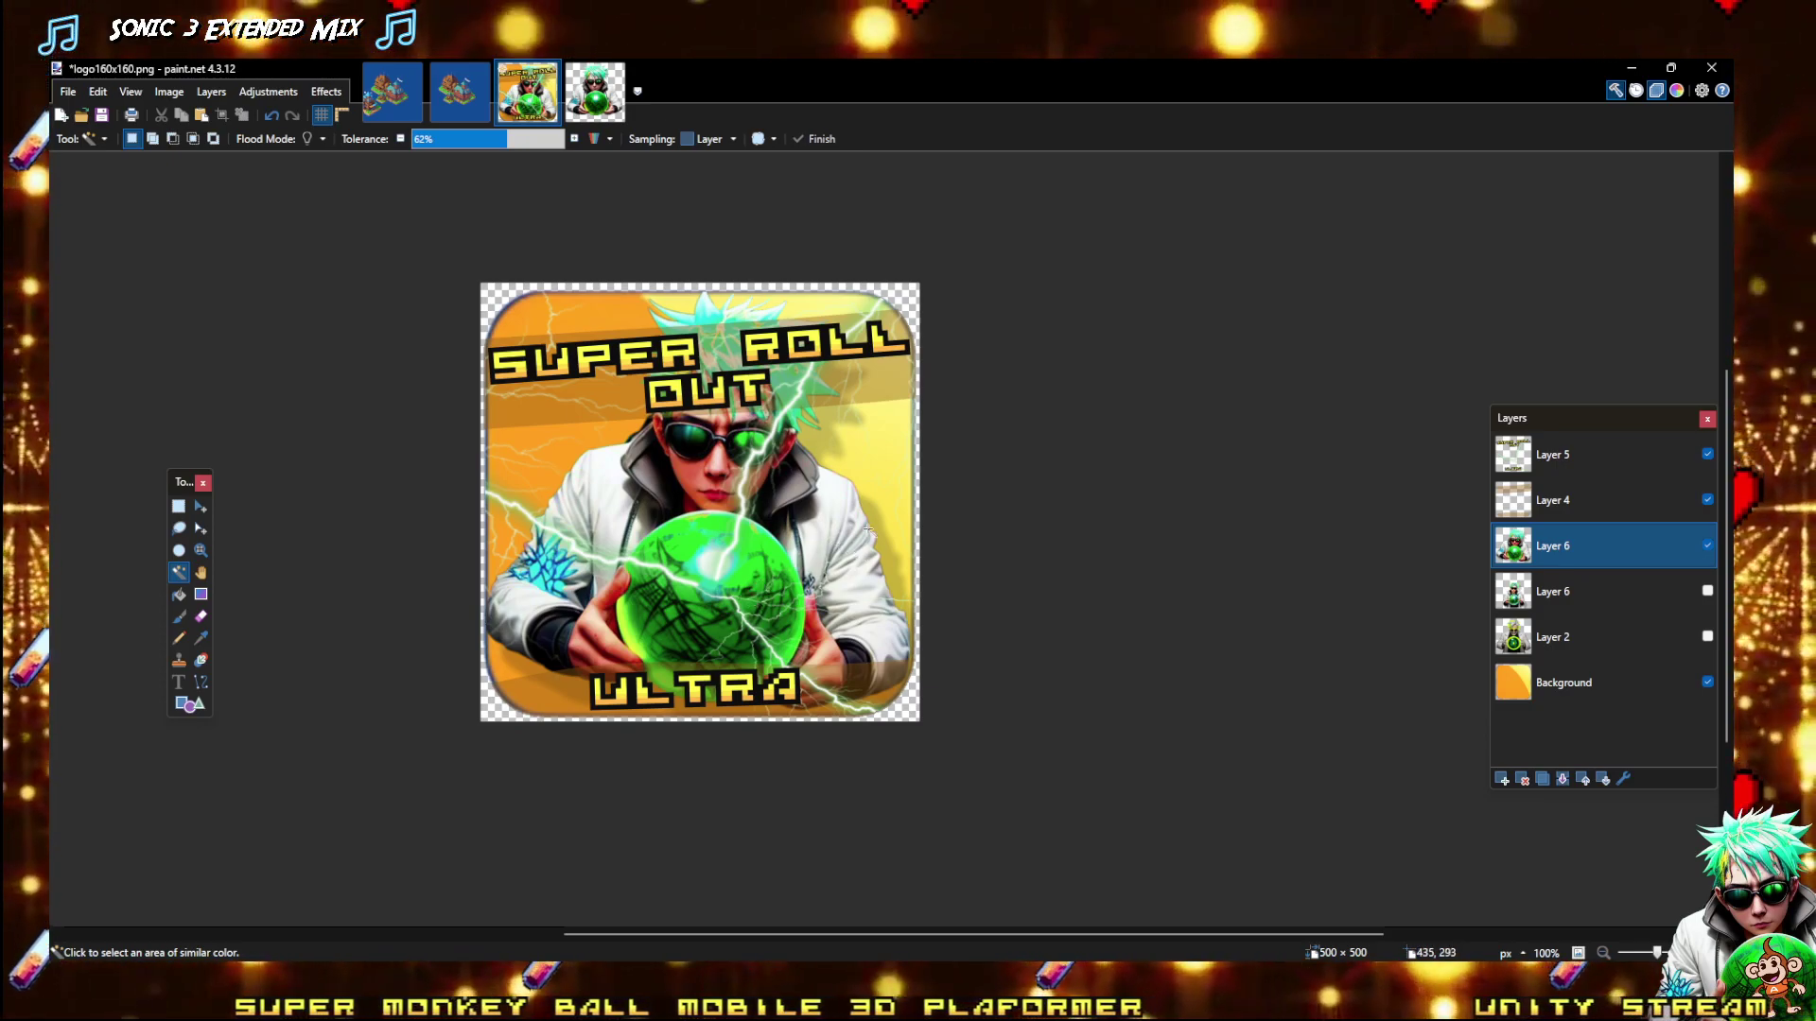
Delete the duplicate Layer 6 and Layer 2
{"action": "left_click", "coordinate": [1596, 591]}
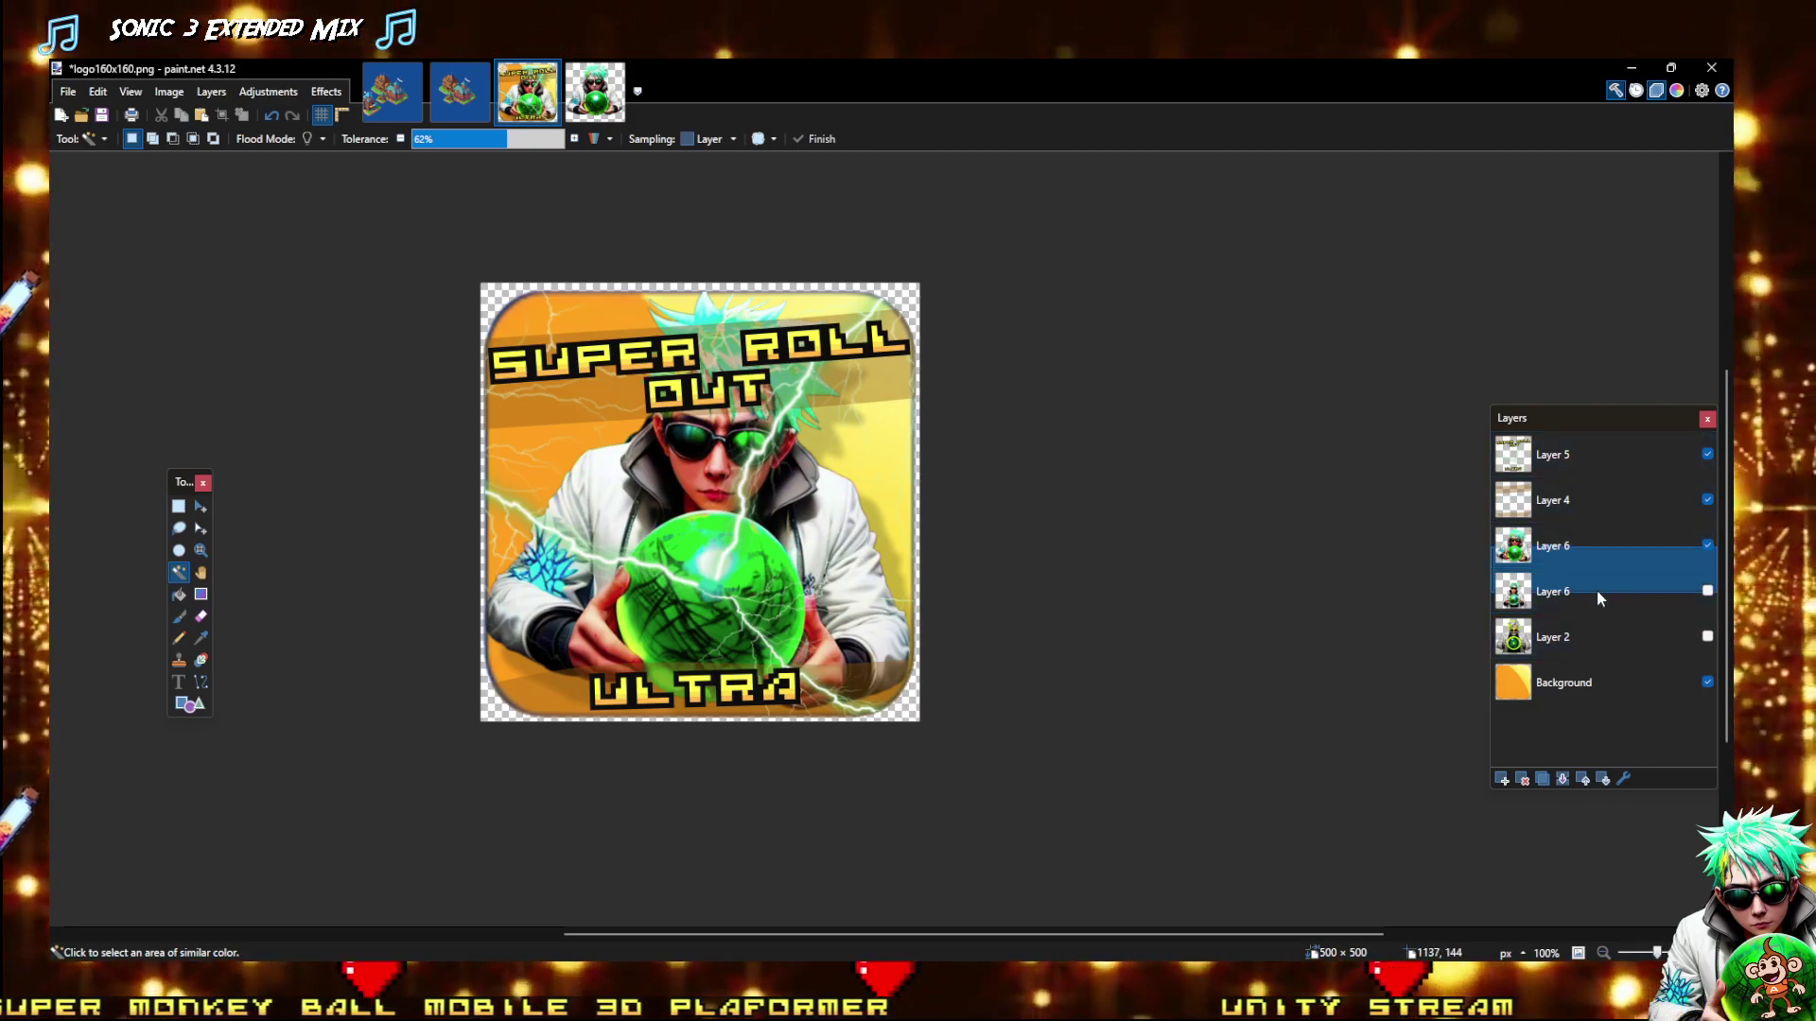
{"action": "left_click", "coordinate": [1562, 779]}
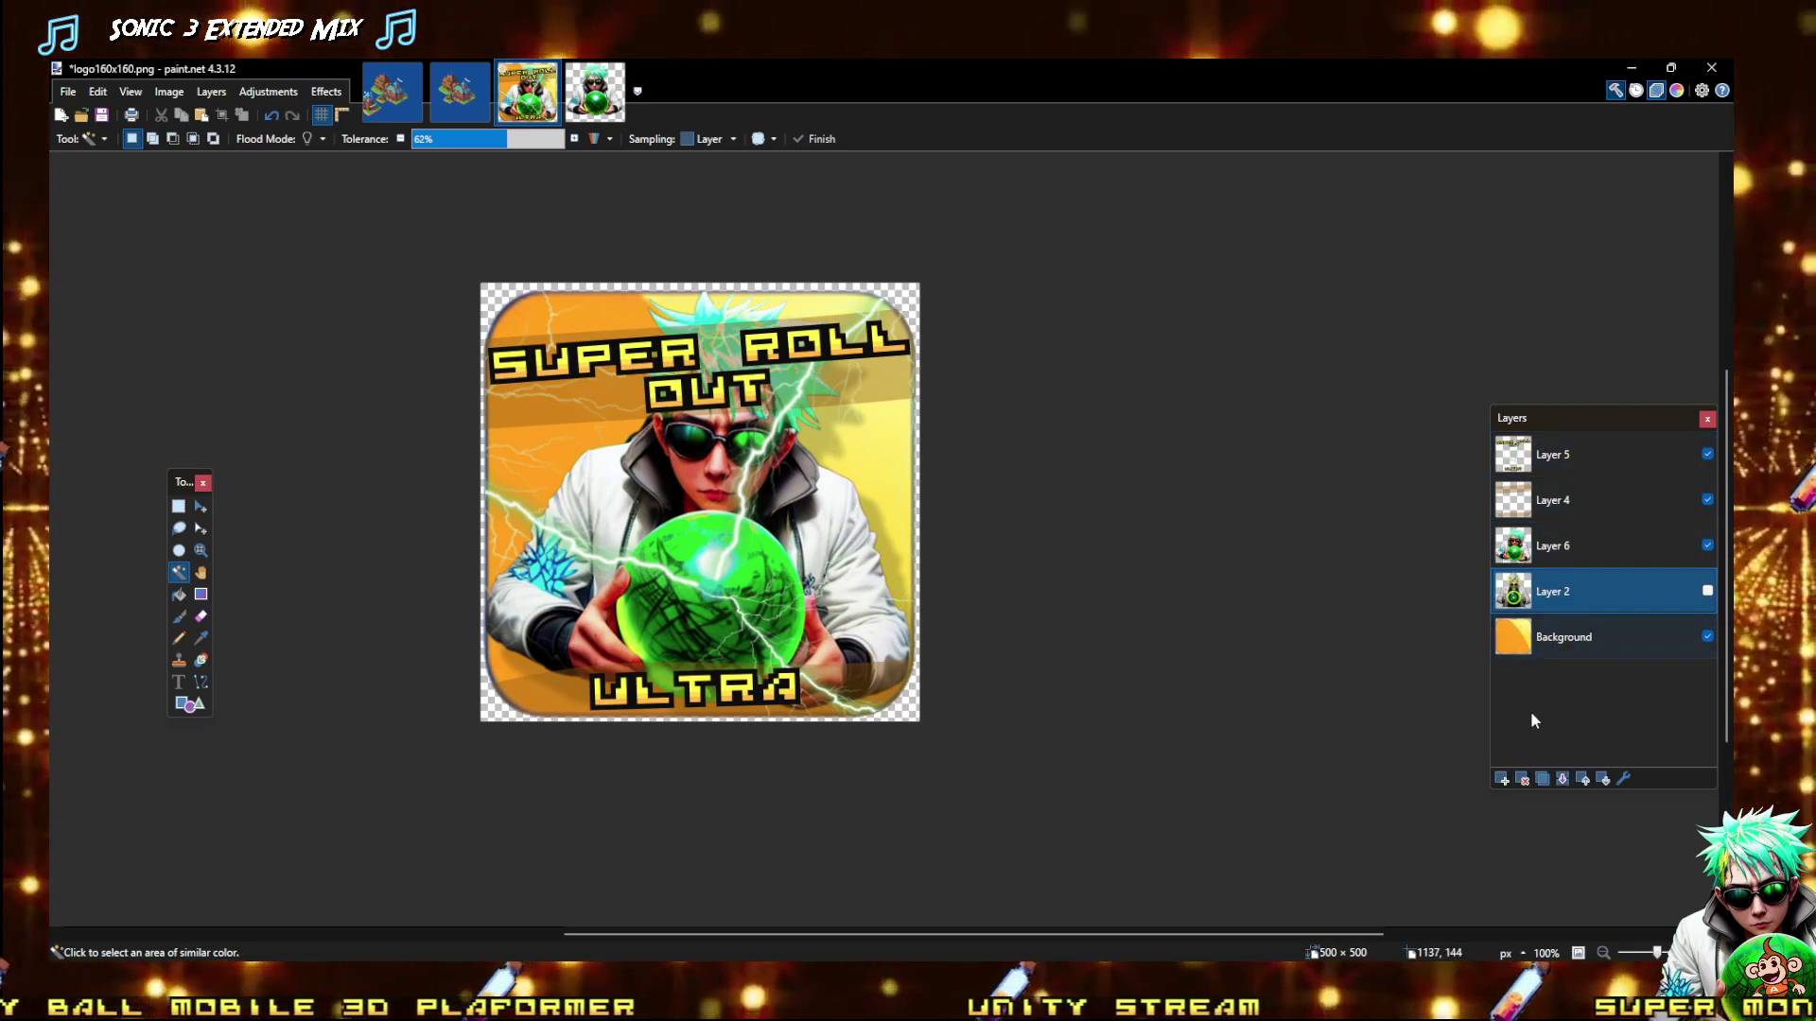
{"action": "left_click", "coordinate": [1522, 779]}
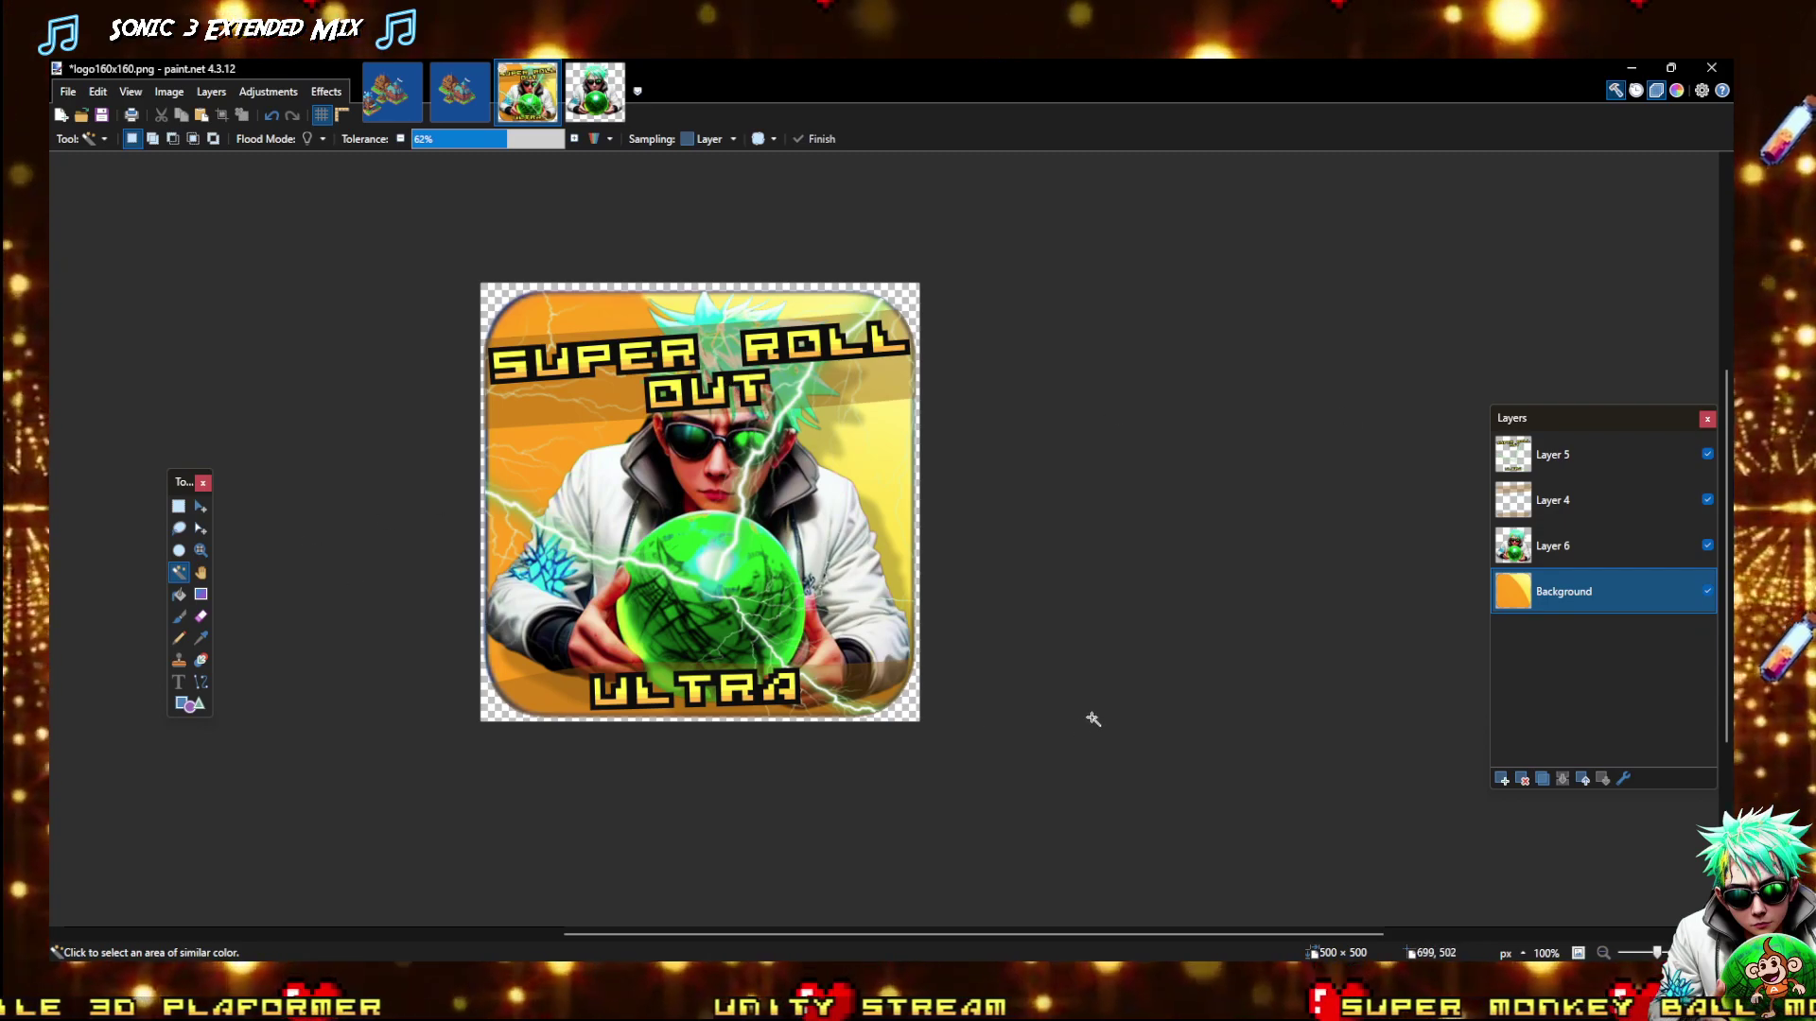
Magic-wand the transparent border and select Layer 5 for merging
{"action": "left_click", "coordinate": [502, 297]}
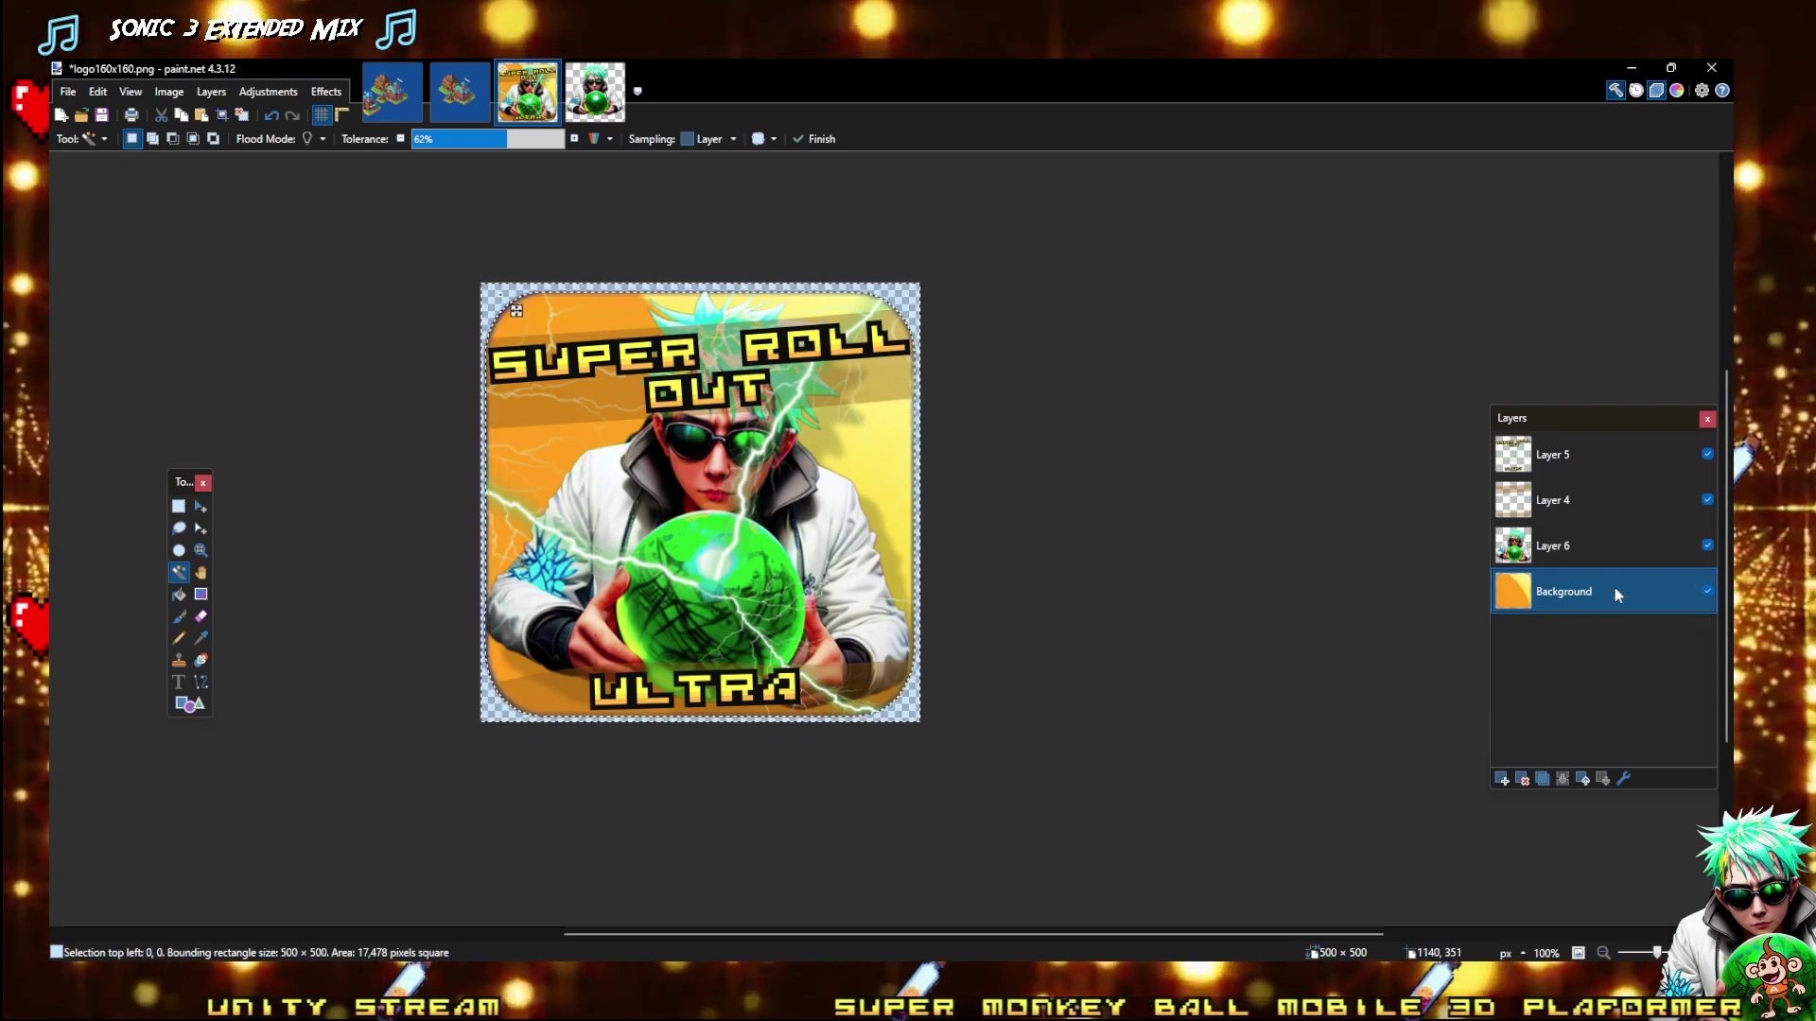
{"action": "left_click", "coordinate": [1562, 561]}
{"action": "left_click", "coordinate": [1551, 458]}
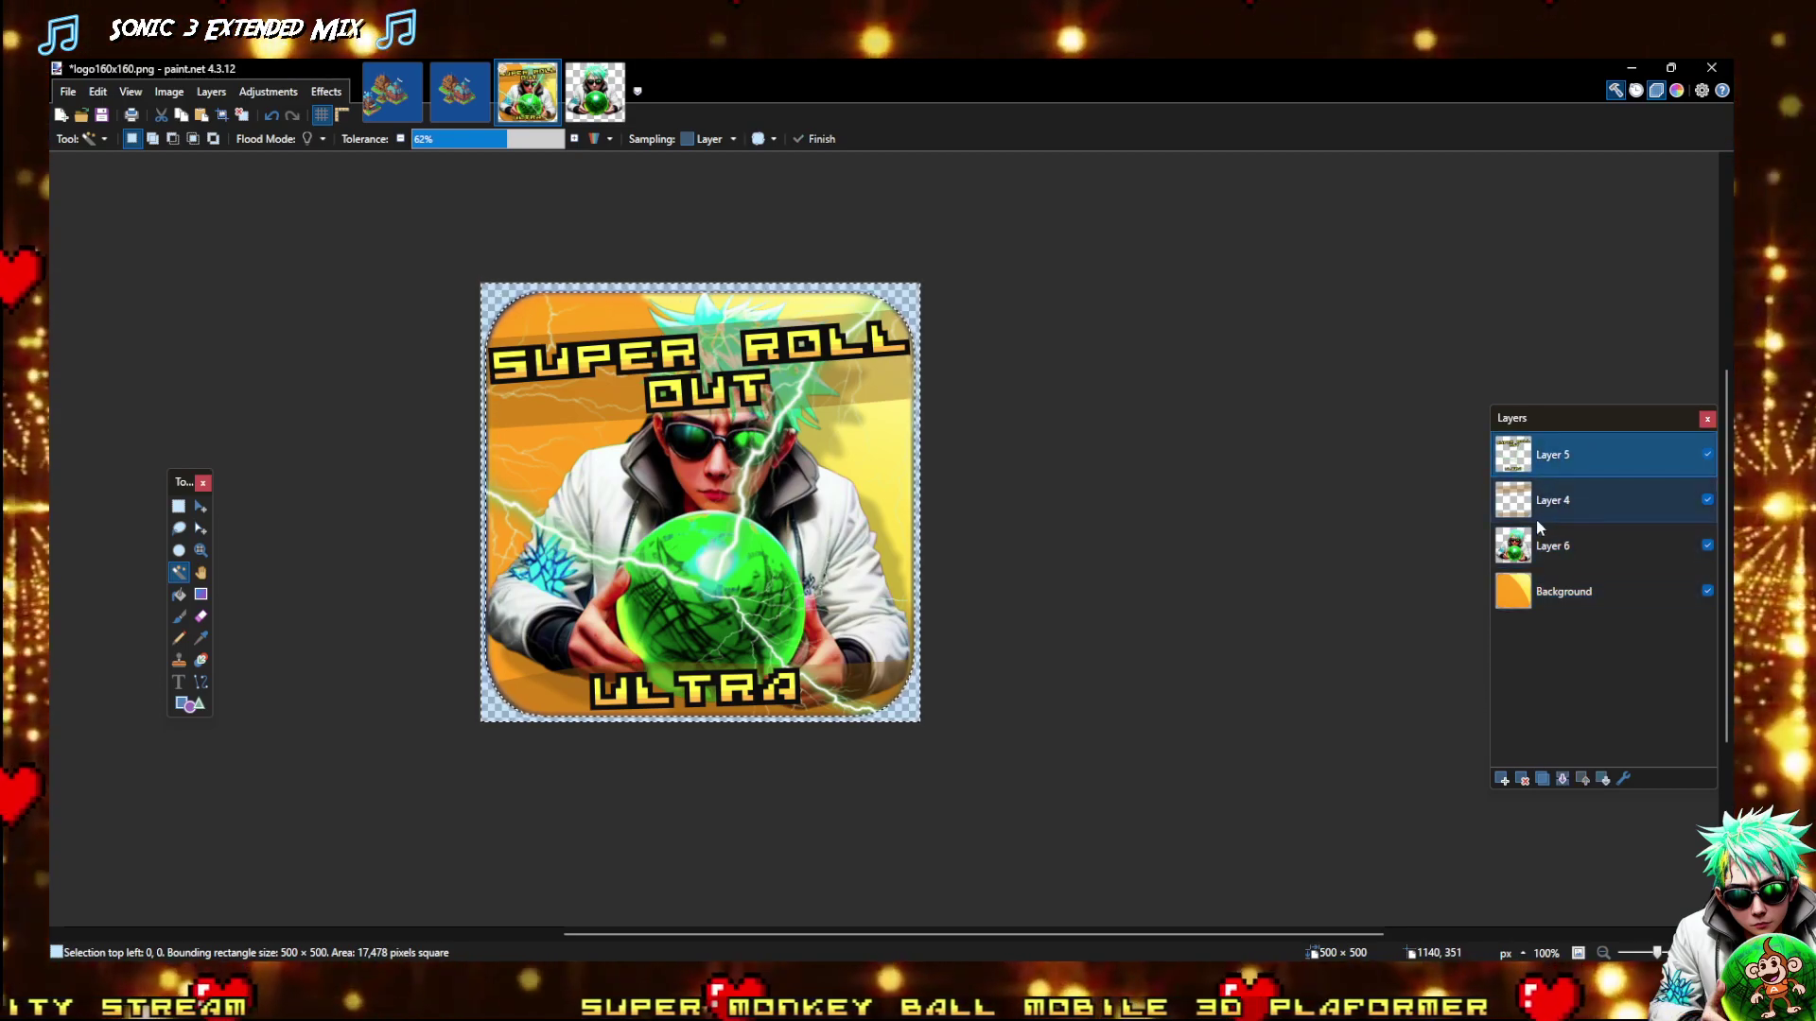
{"action": "left_click", "coordinate": [1554, 506]}
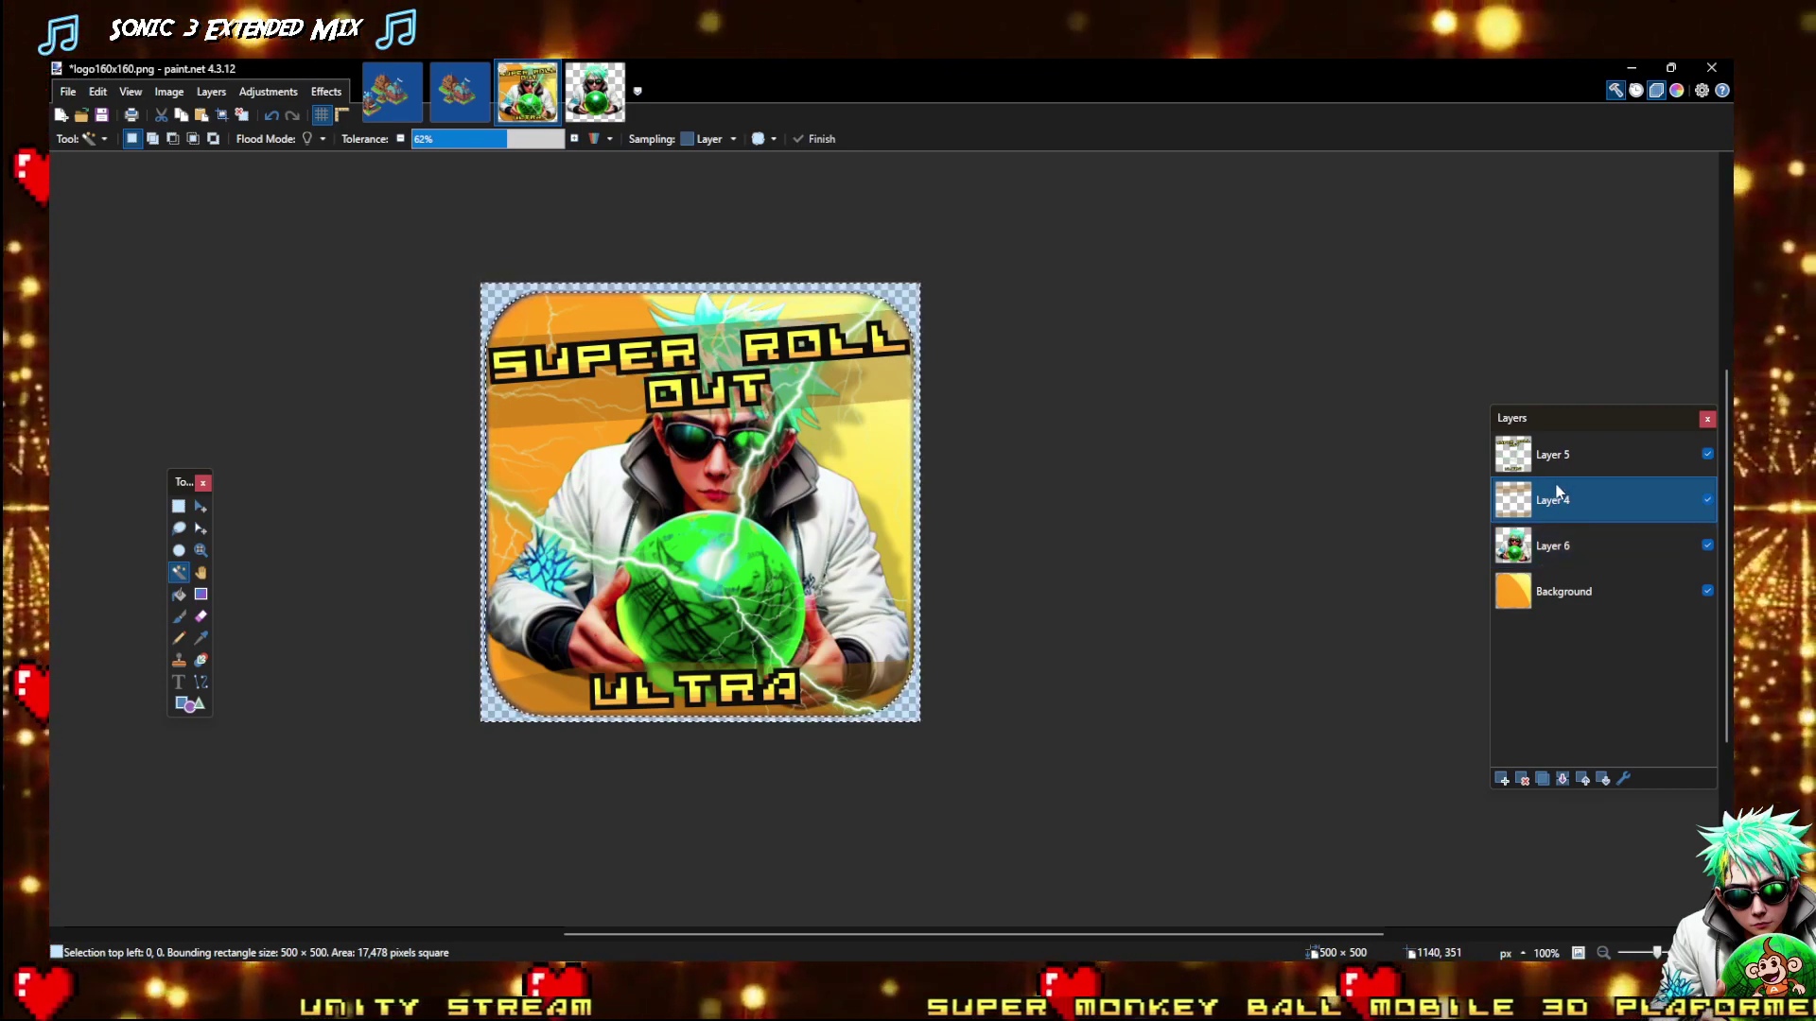
{"action": "left_click", "coordinate": [1551, 543]}
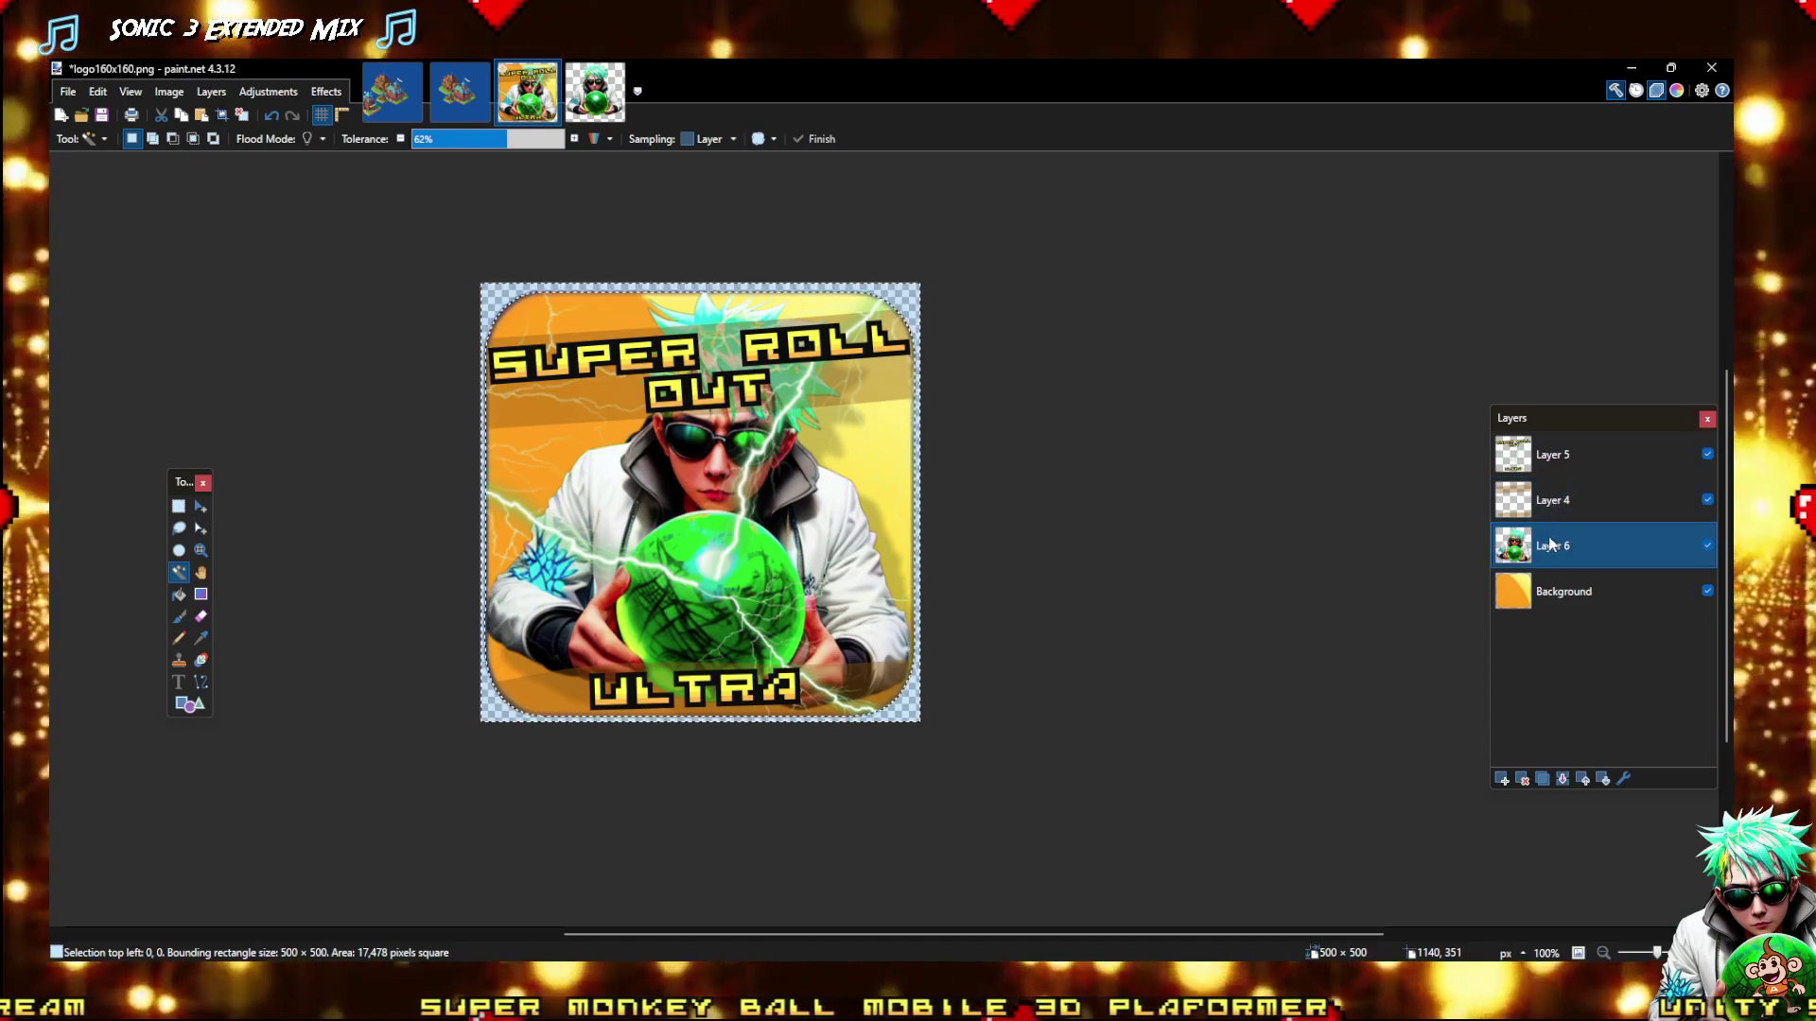
{"action": "left_click", "coordinate": [1547, 464]}
Merge the layers down, undoing the final merge so Layer 6 stays above the Background
{"action": "left_click", "coordinate": [1562, 781]}
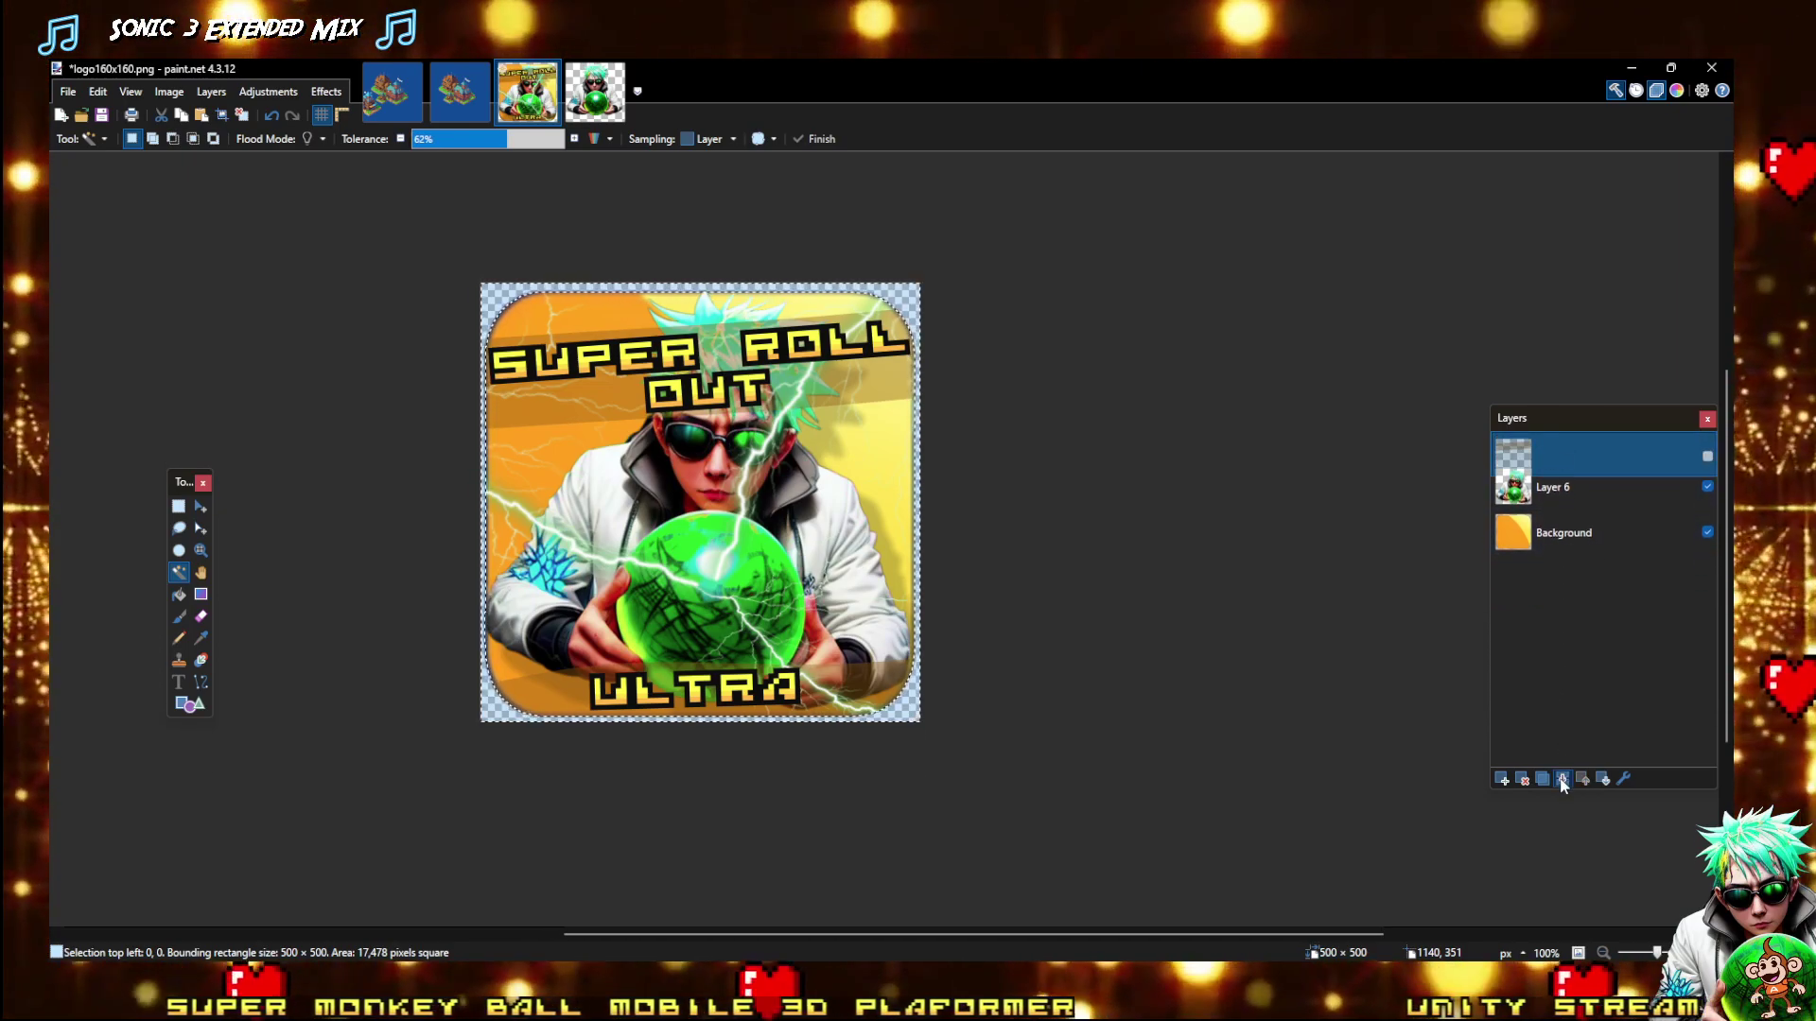
{"action": "left_click", "coordinate": [1562, 780]}
{"action": "left_click", "coordinate": [1561, 780]}
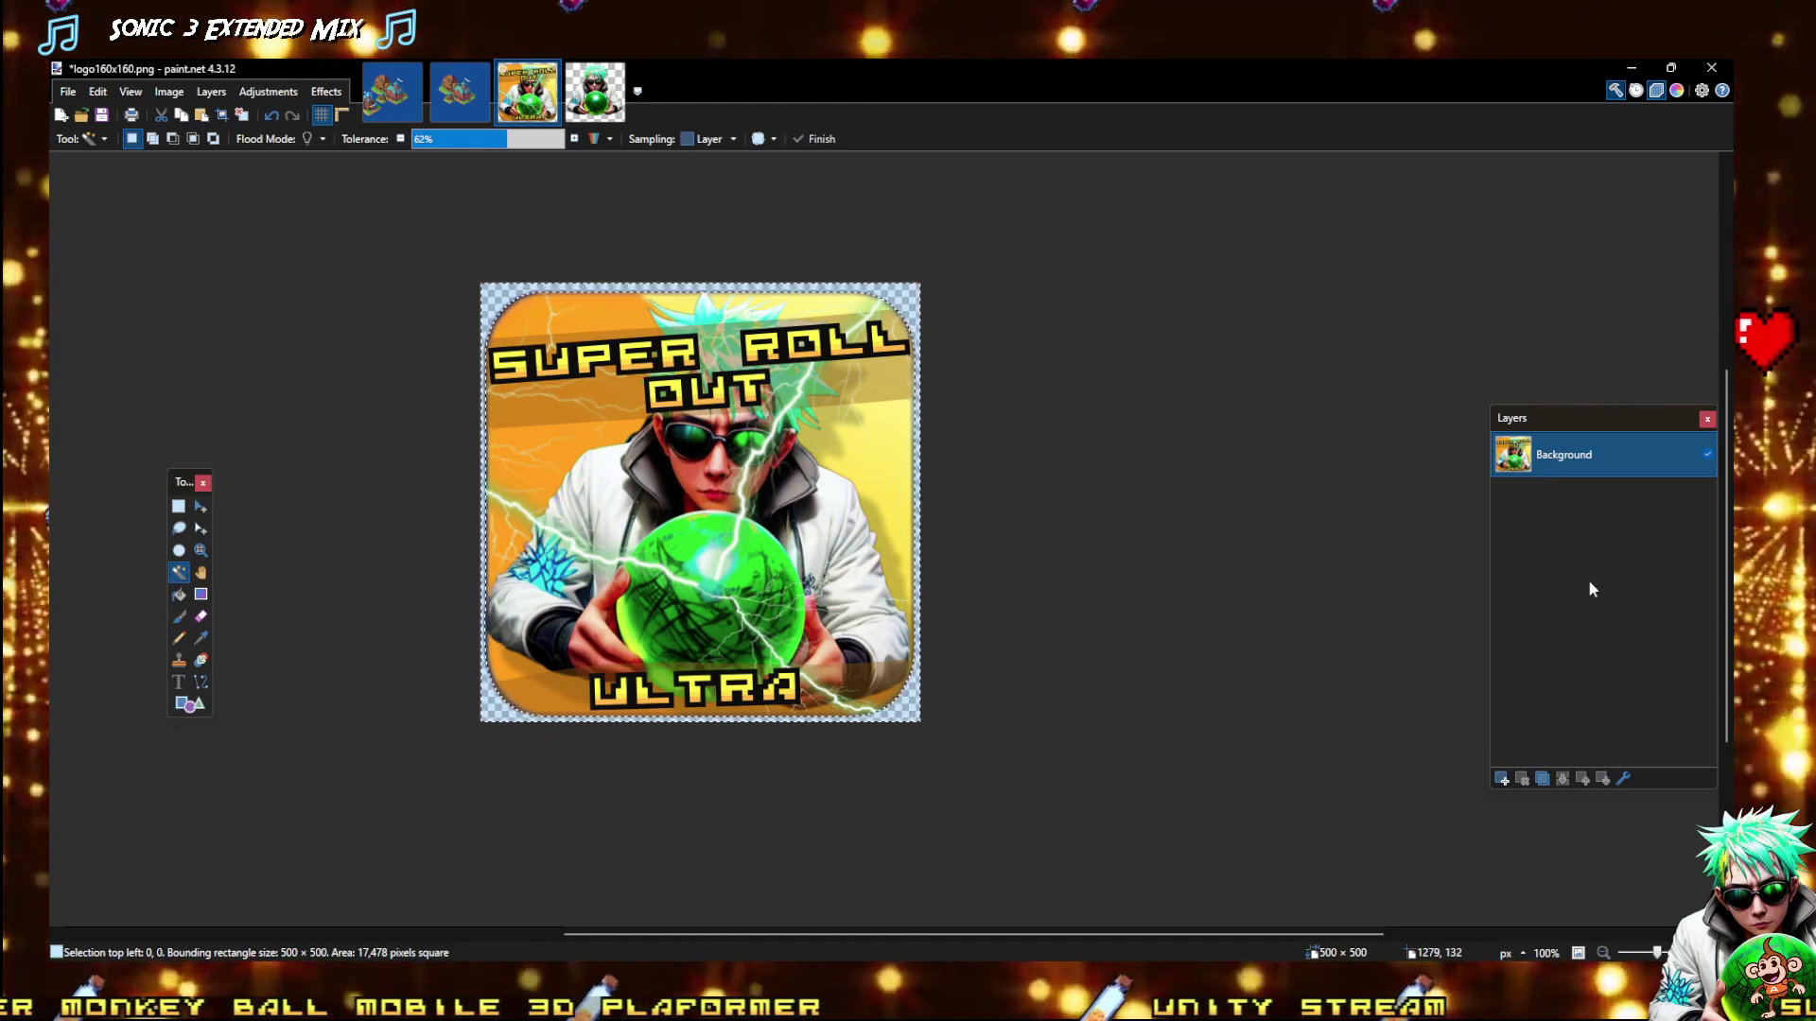
{"action": "key", "text": "ctrl+z"}
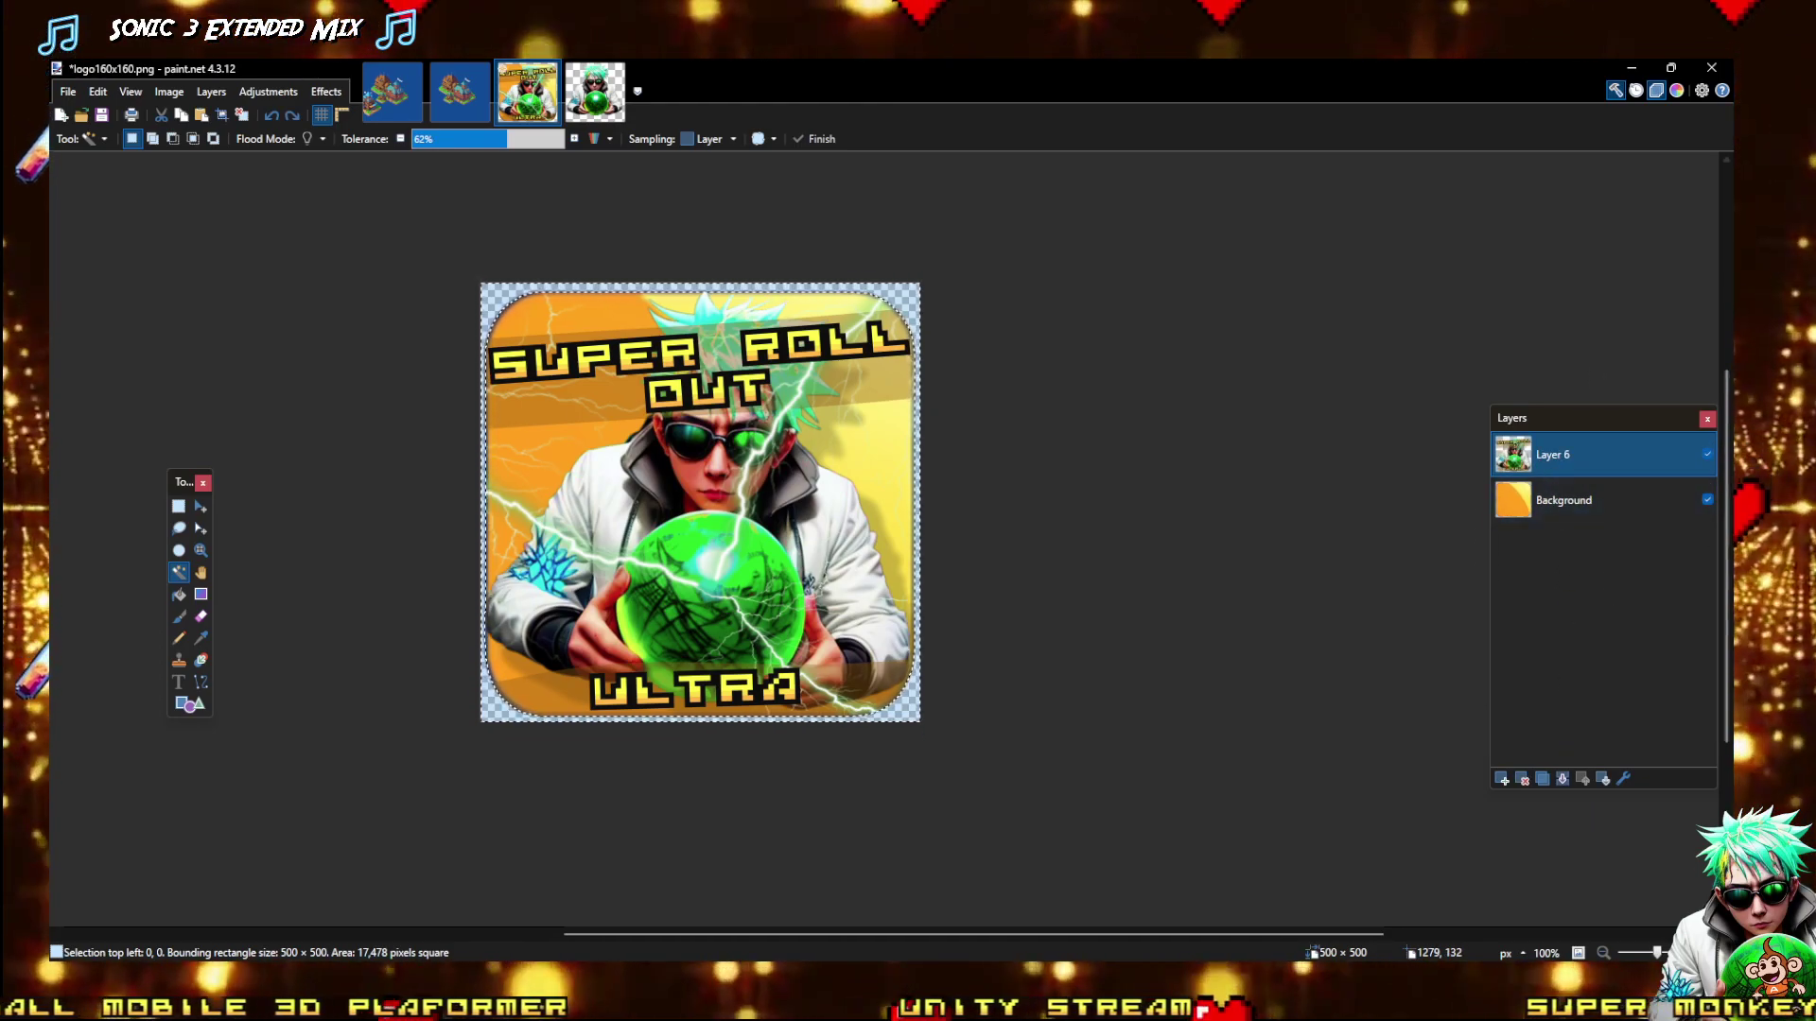
Toggle Layer 6 and Background visibility to compare them, leaving both visible
{"action": "left_click", "coordinate": [1706, 454]}
{"action": "left_click", "coordinate": [1707, 455]}
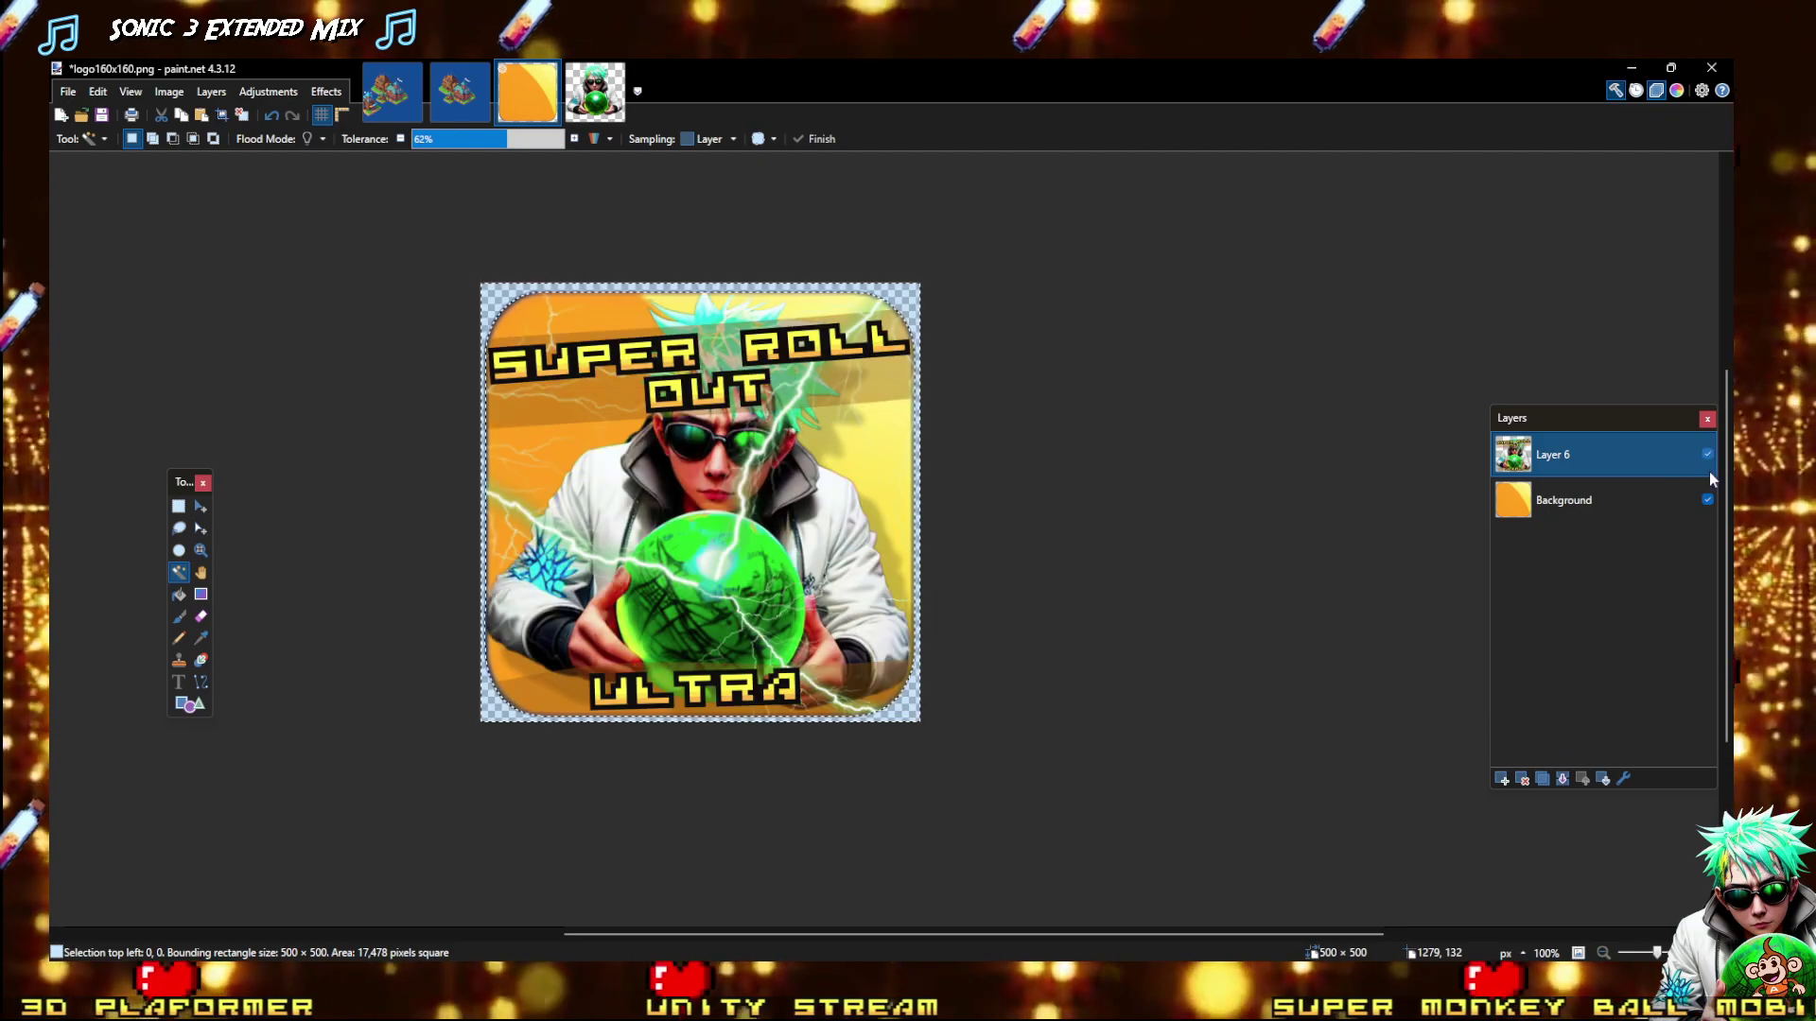
{"action": "left_click", "coordinate": [1707, 501]}
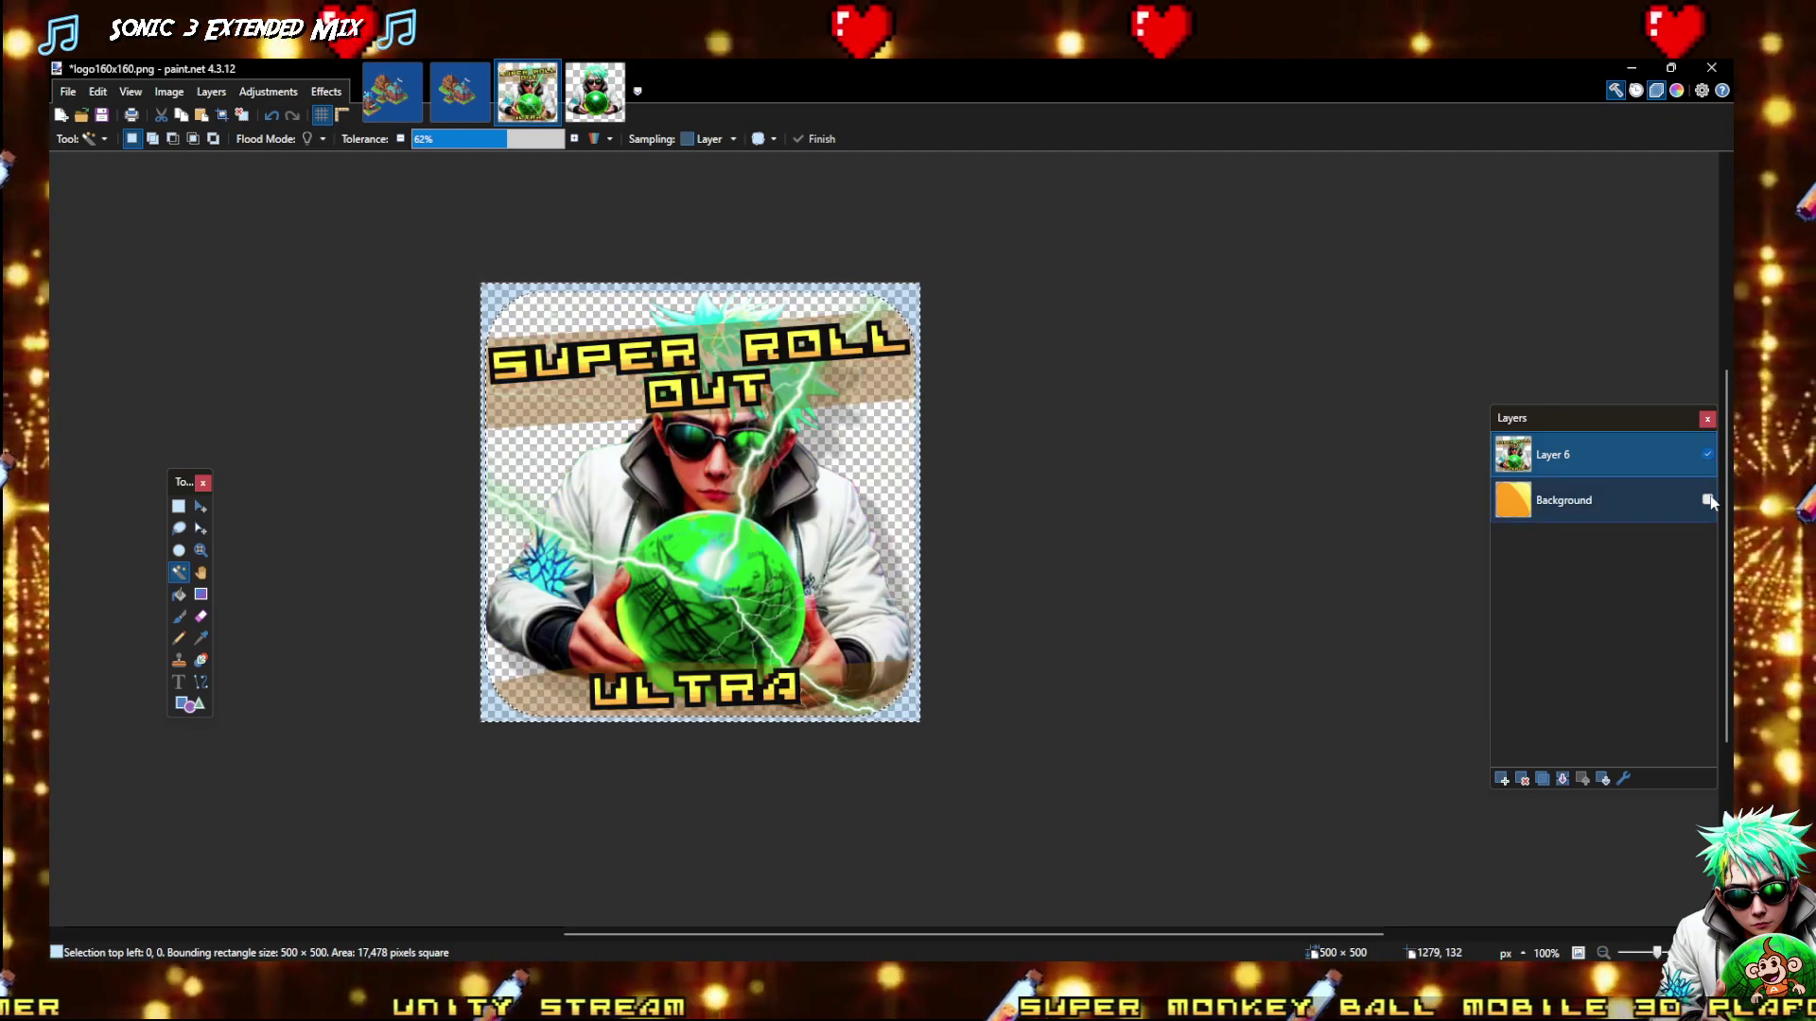
{"action": "left_click", "coordinate": [1707, 500]}
{"action": "left_click", "coordinate": [1707, 500]}
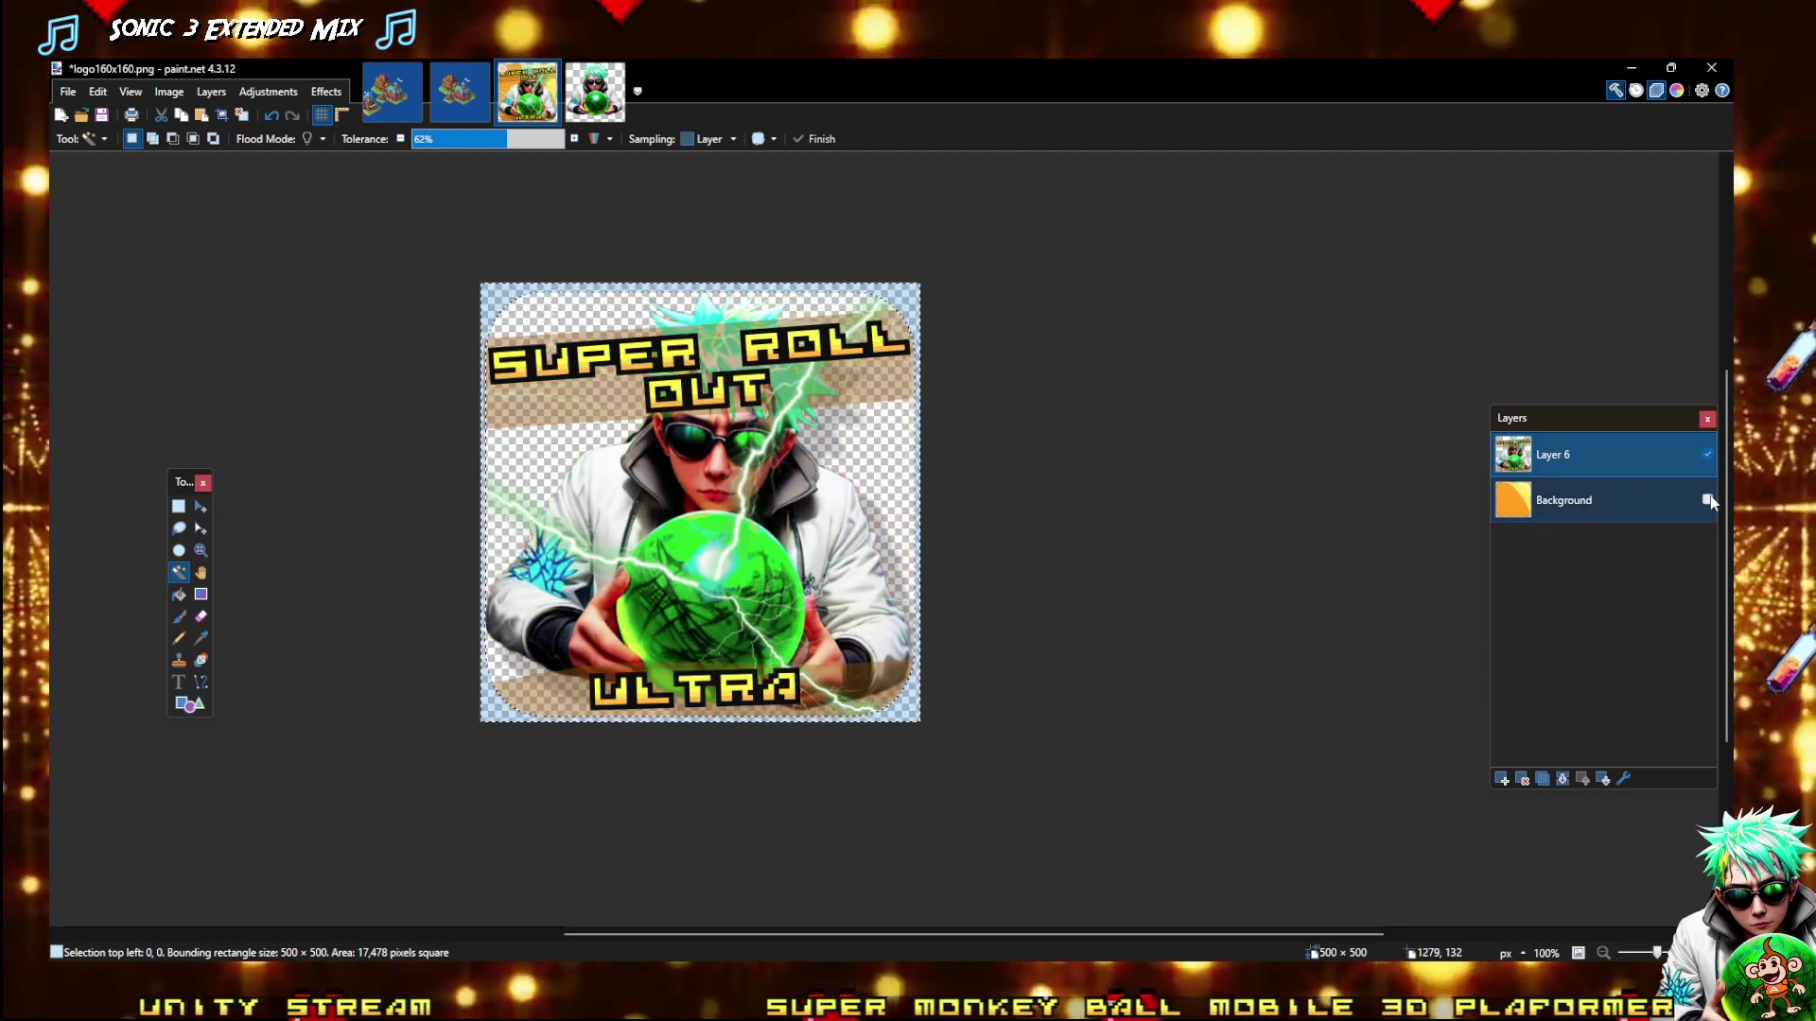
{"action": "left_click", "coordinate": [1706, 501]}
{"action": "left_click", "coordinate": [1707, 500]}
{"action": "left_click", "coordinate": [1707, 501]}
{"action": "left_click", "coordinate": [1707, 500]}
{"action": "left_click", "coordinate": [1707, 501]}
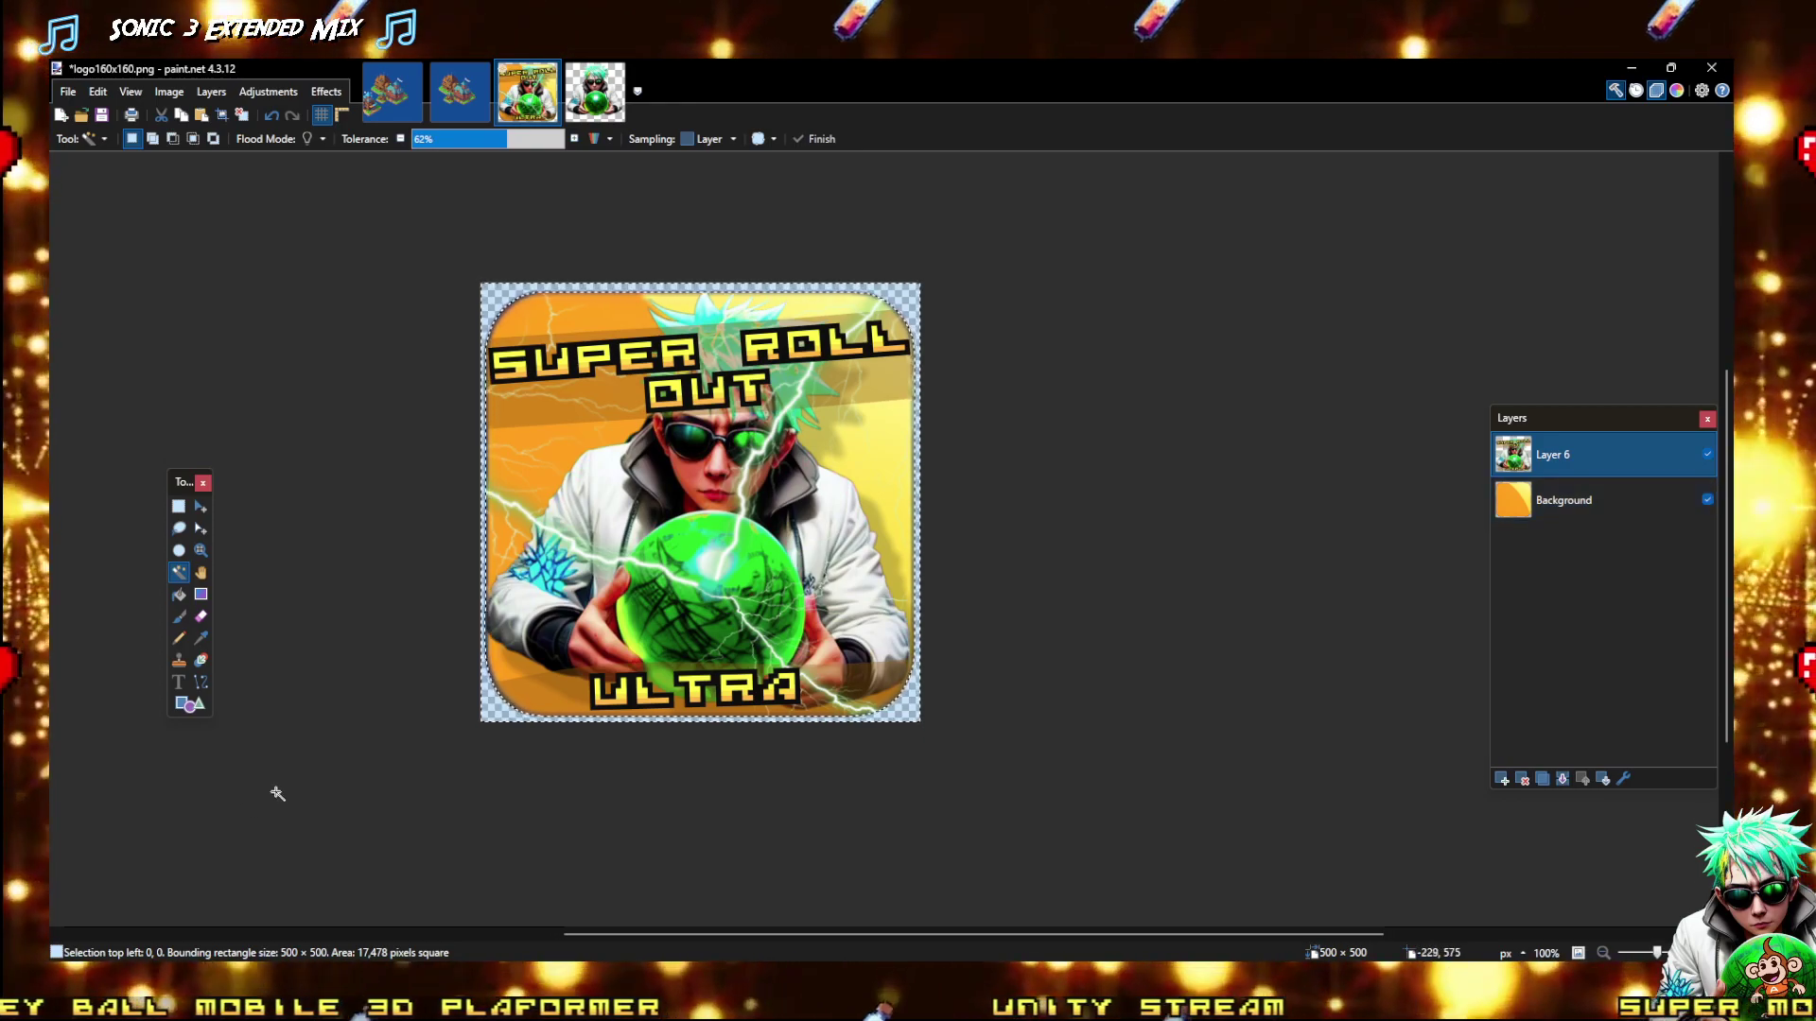
{"action": "key", "text": "alt+Tab"}
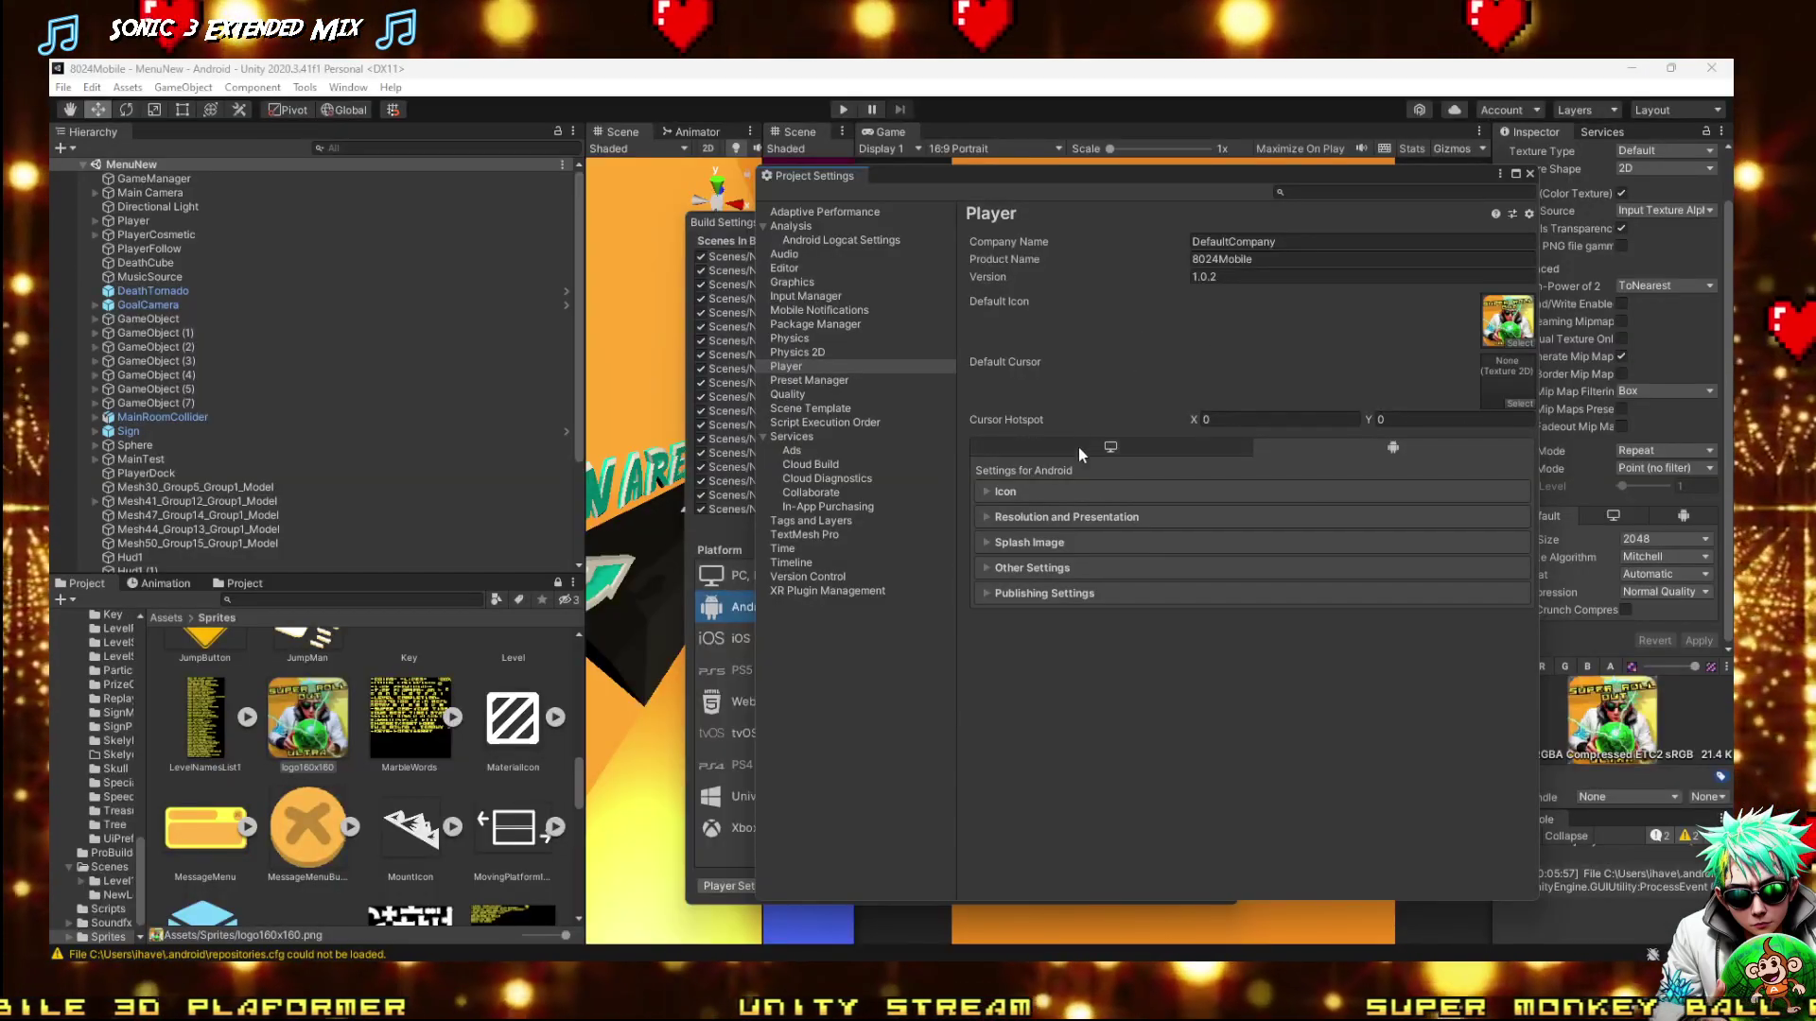
{"action": "left_click", "coordinate": [983, 491]}
{"action": "scroll", "coordinate": [1157, 577], "scroll_direction": "down", "scroll_amount": 3}
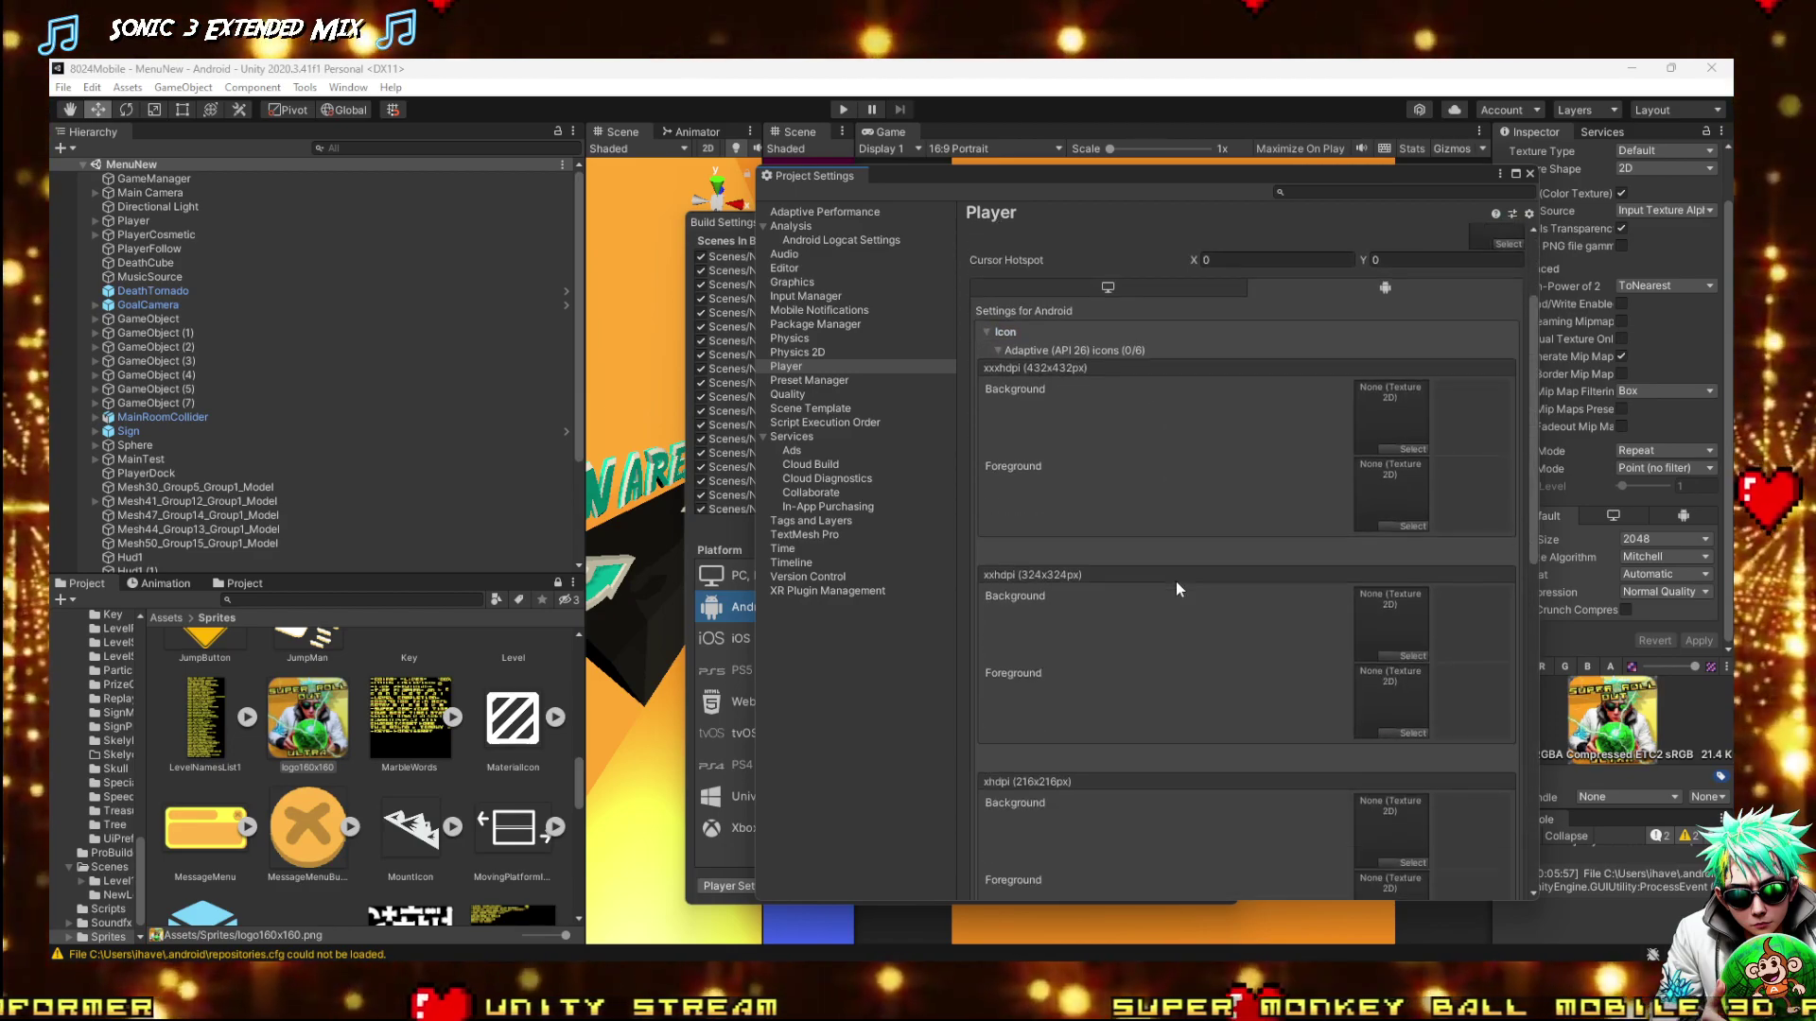
{"action": "scroll", "coordinate": [1177, 580], "scroll_direction": "down", "scroll_amount": 15}
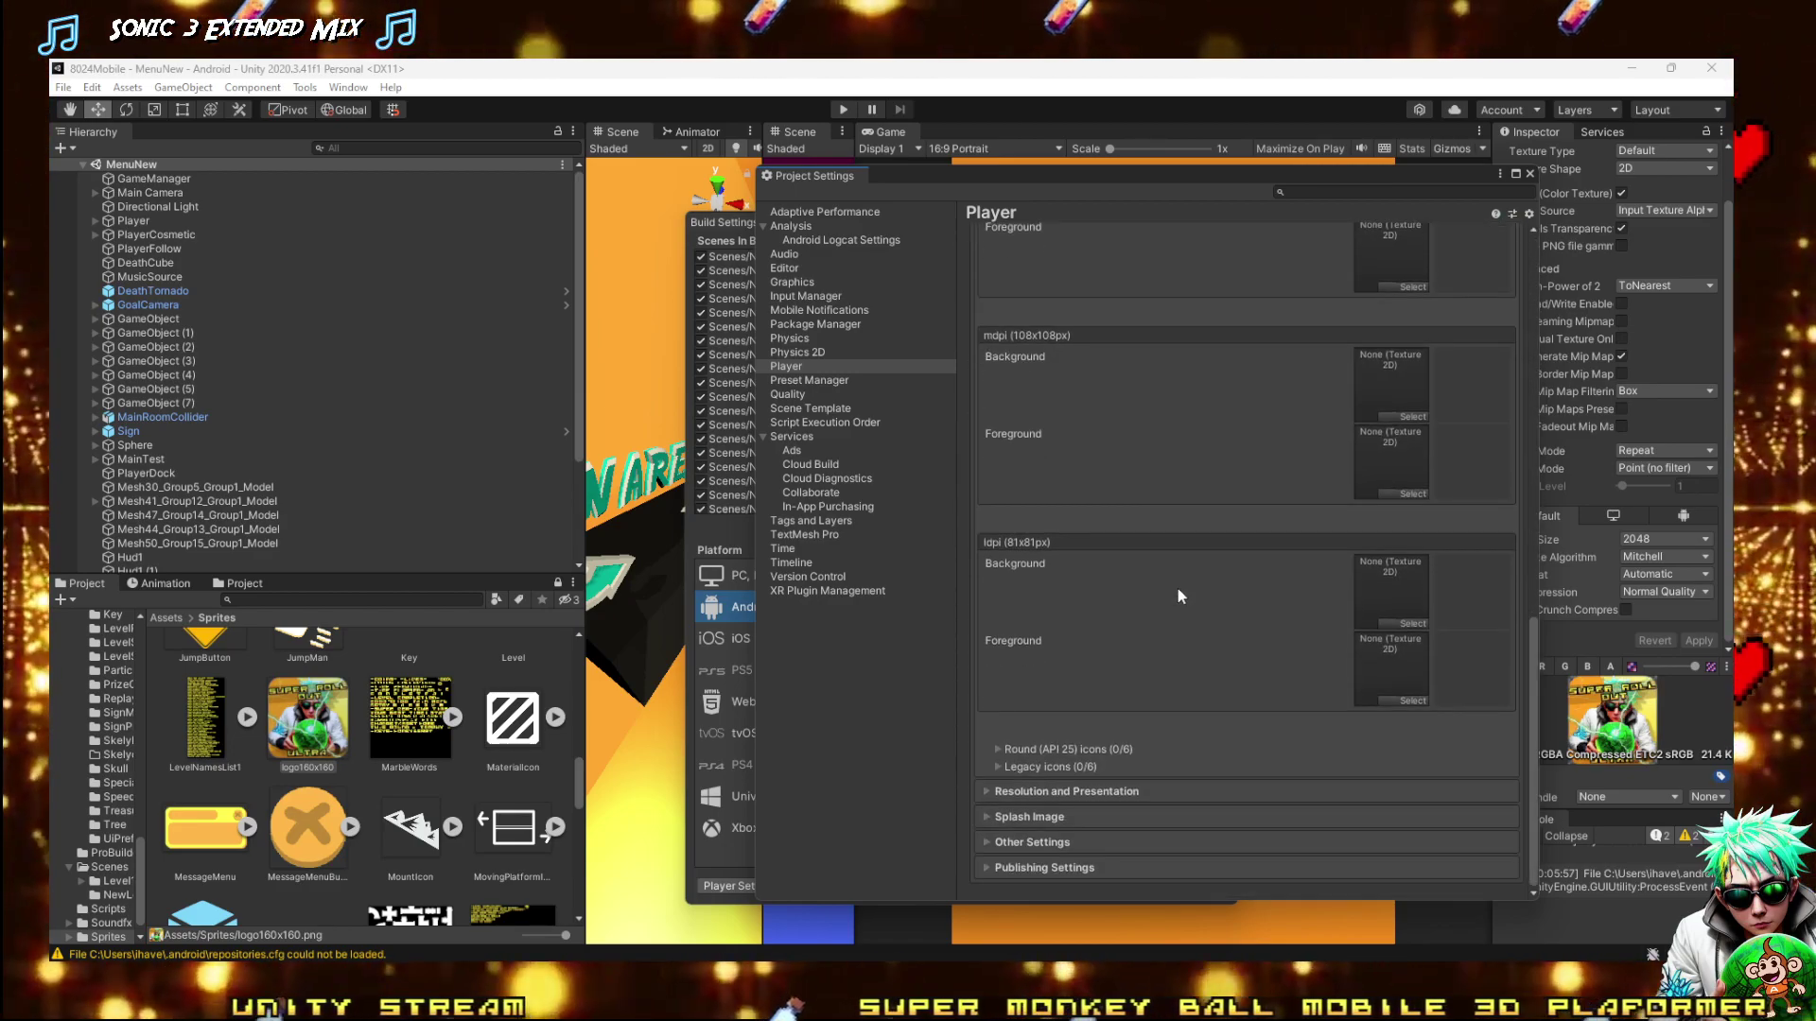
{"action": "scroll", "coordinate": [1120, 592], "scroll_direction": "up", "scroll_amount": 15}
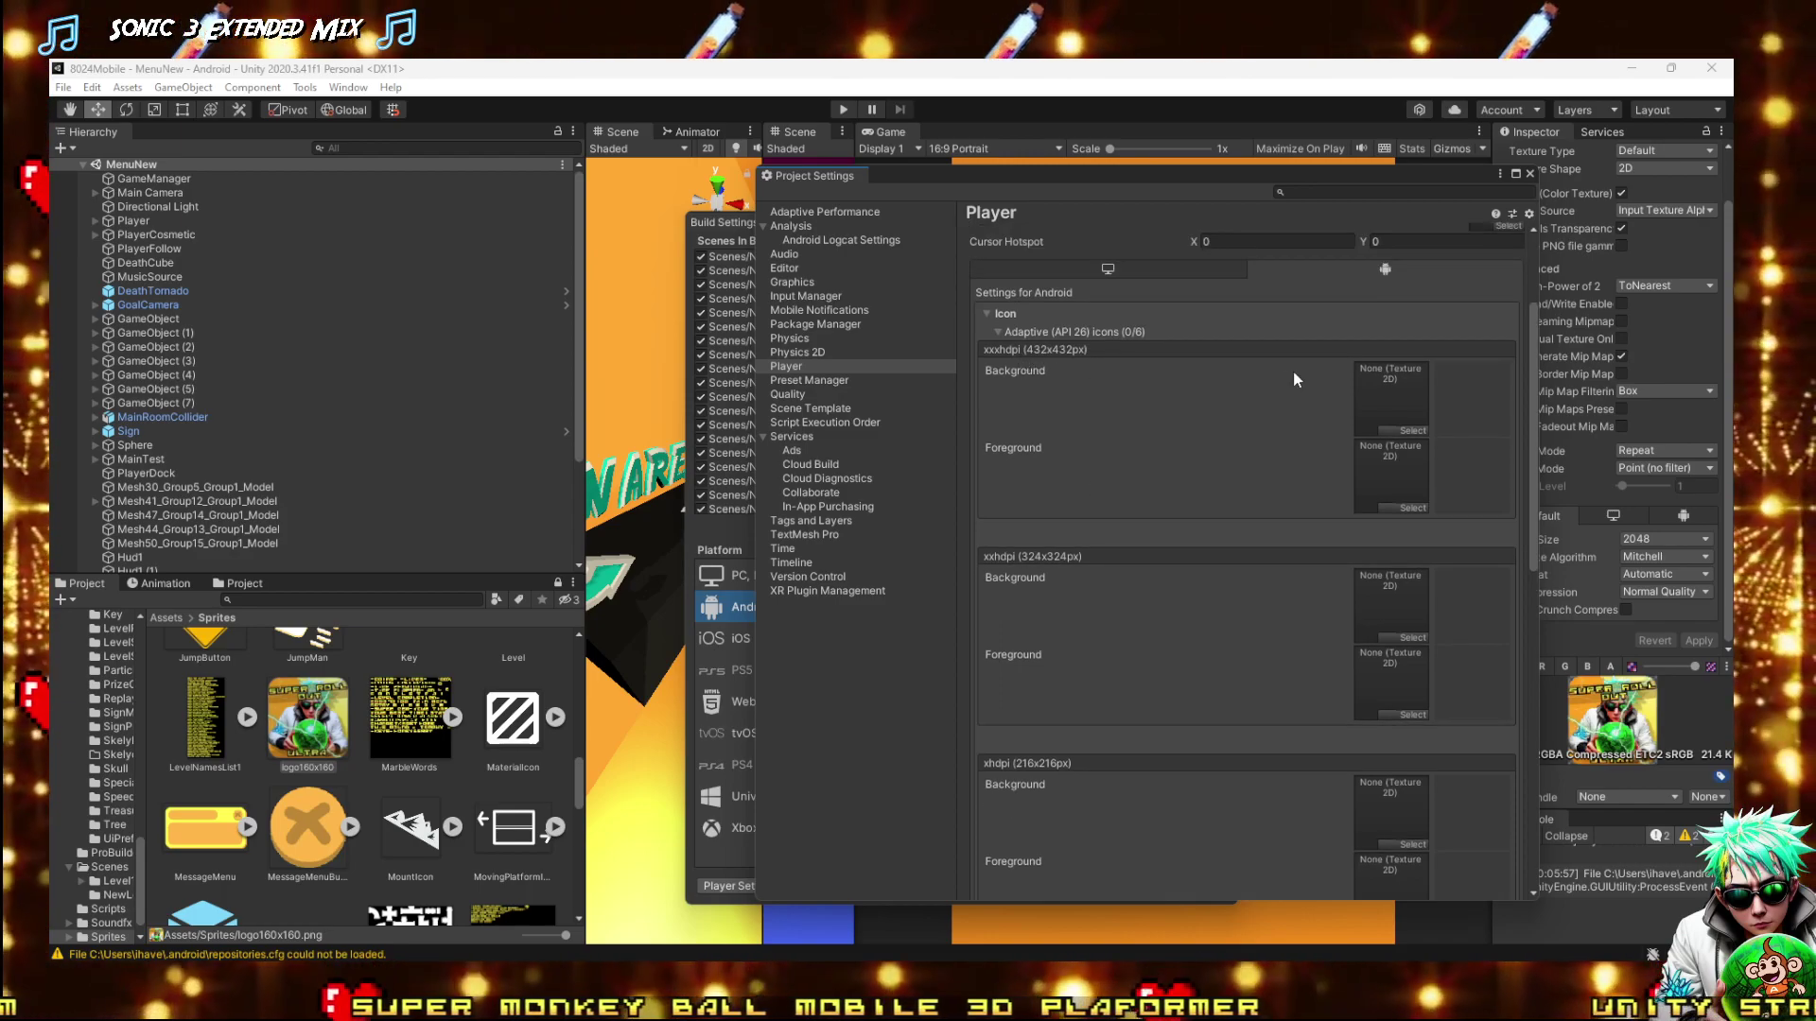
{"action": "left_click", "coordinate": [998, 331]}
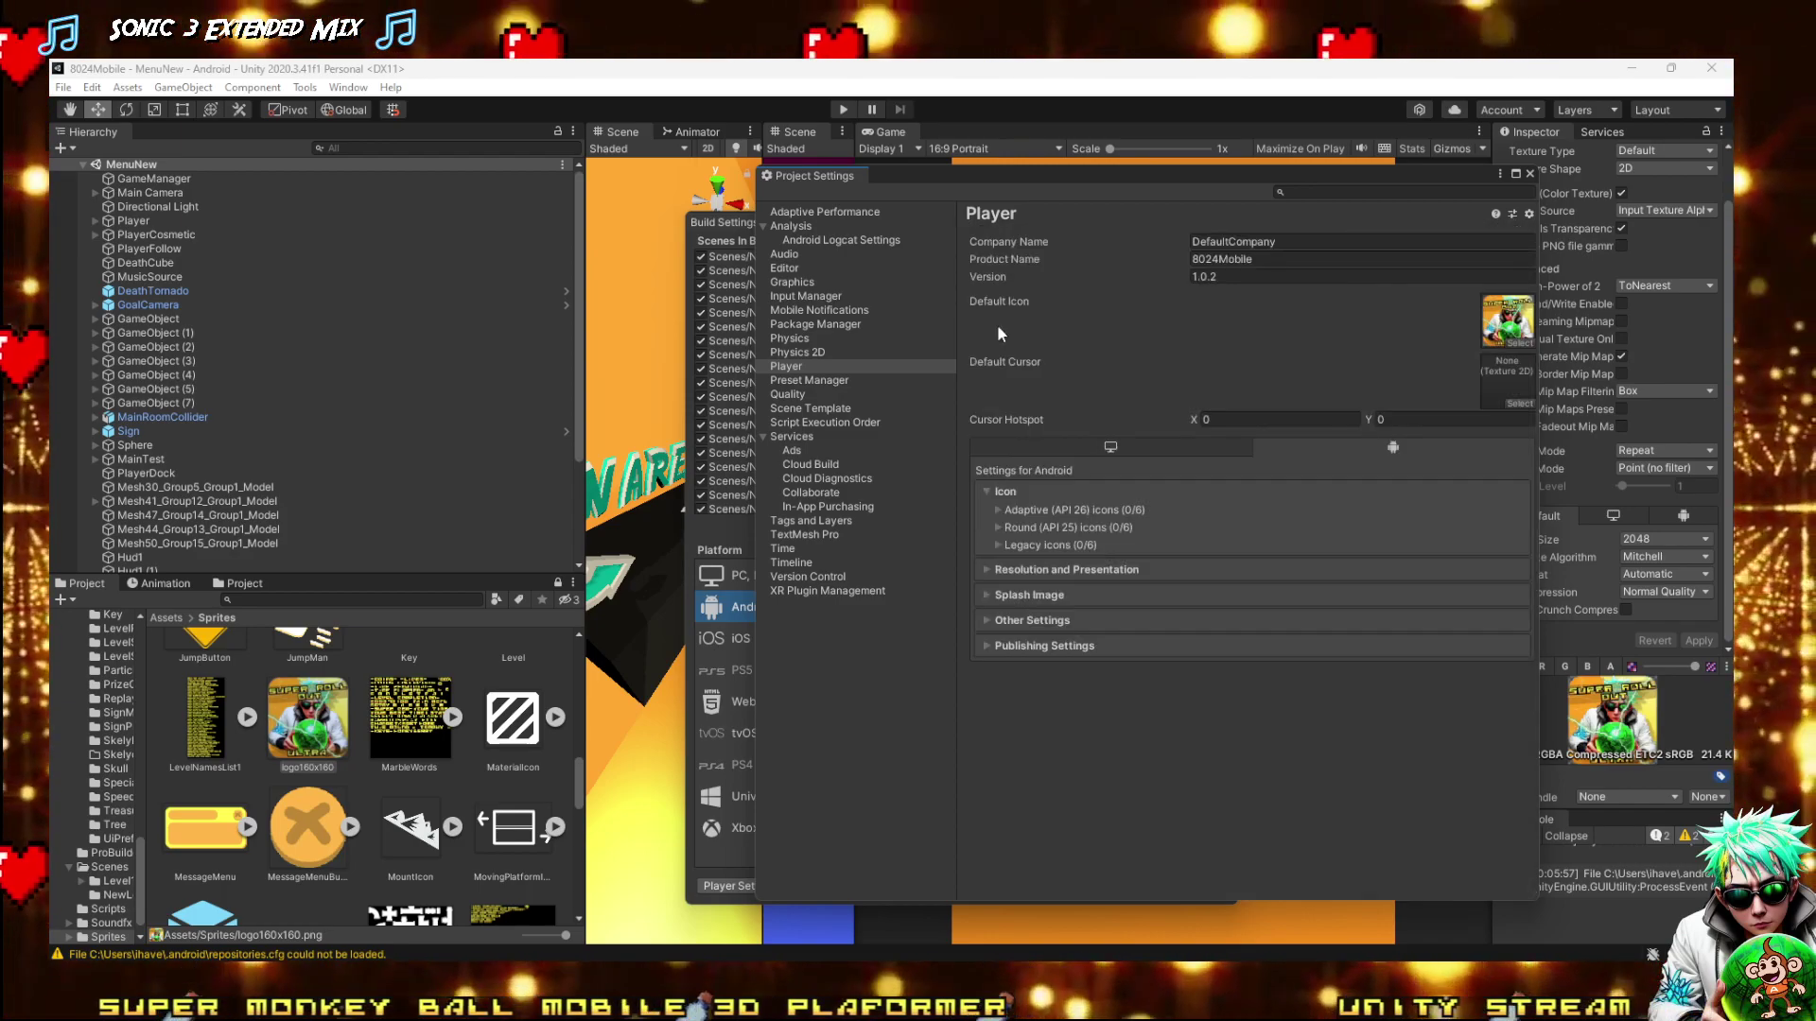
{"action": "left_click", "coordinate": [997, 545]}
{"action": "left_click", "coordinate": [994, 544]}
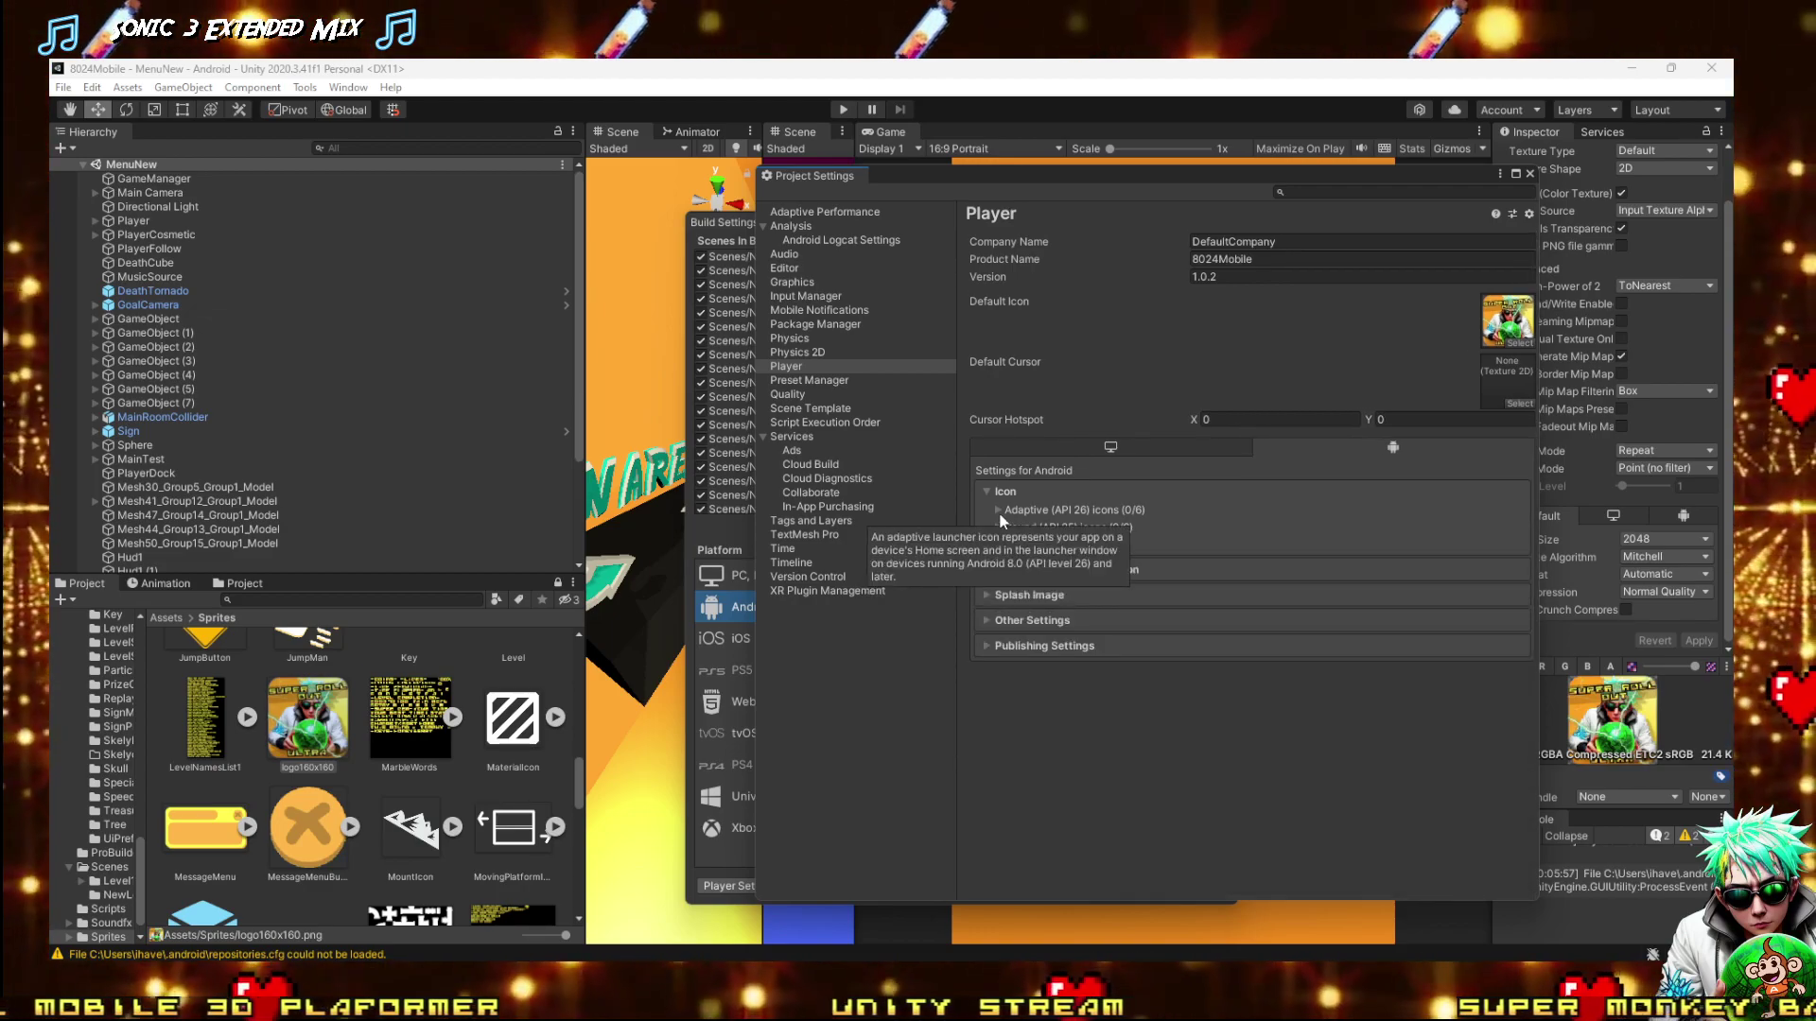
{"action": "left_click", "coordinate": [999, 511]}
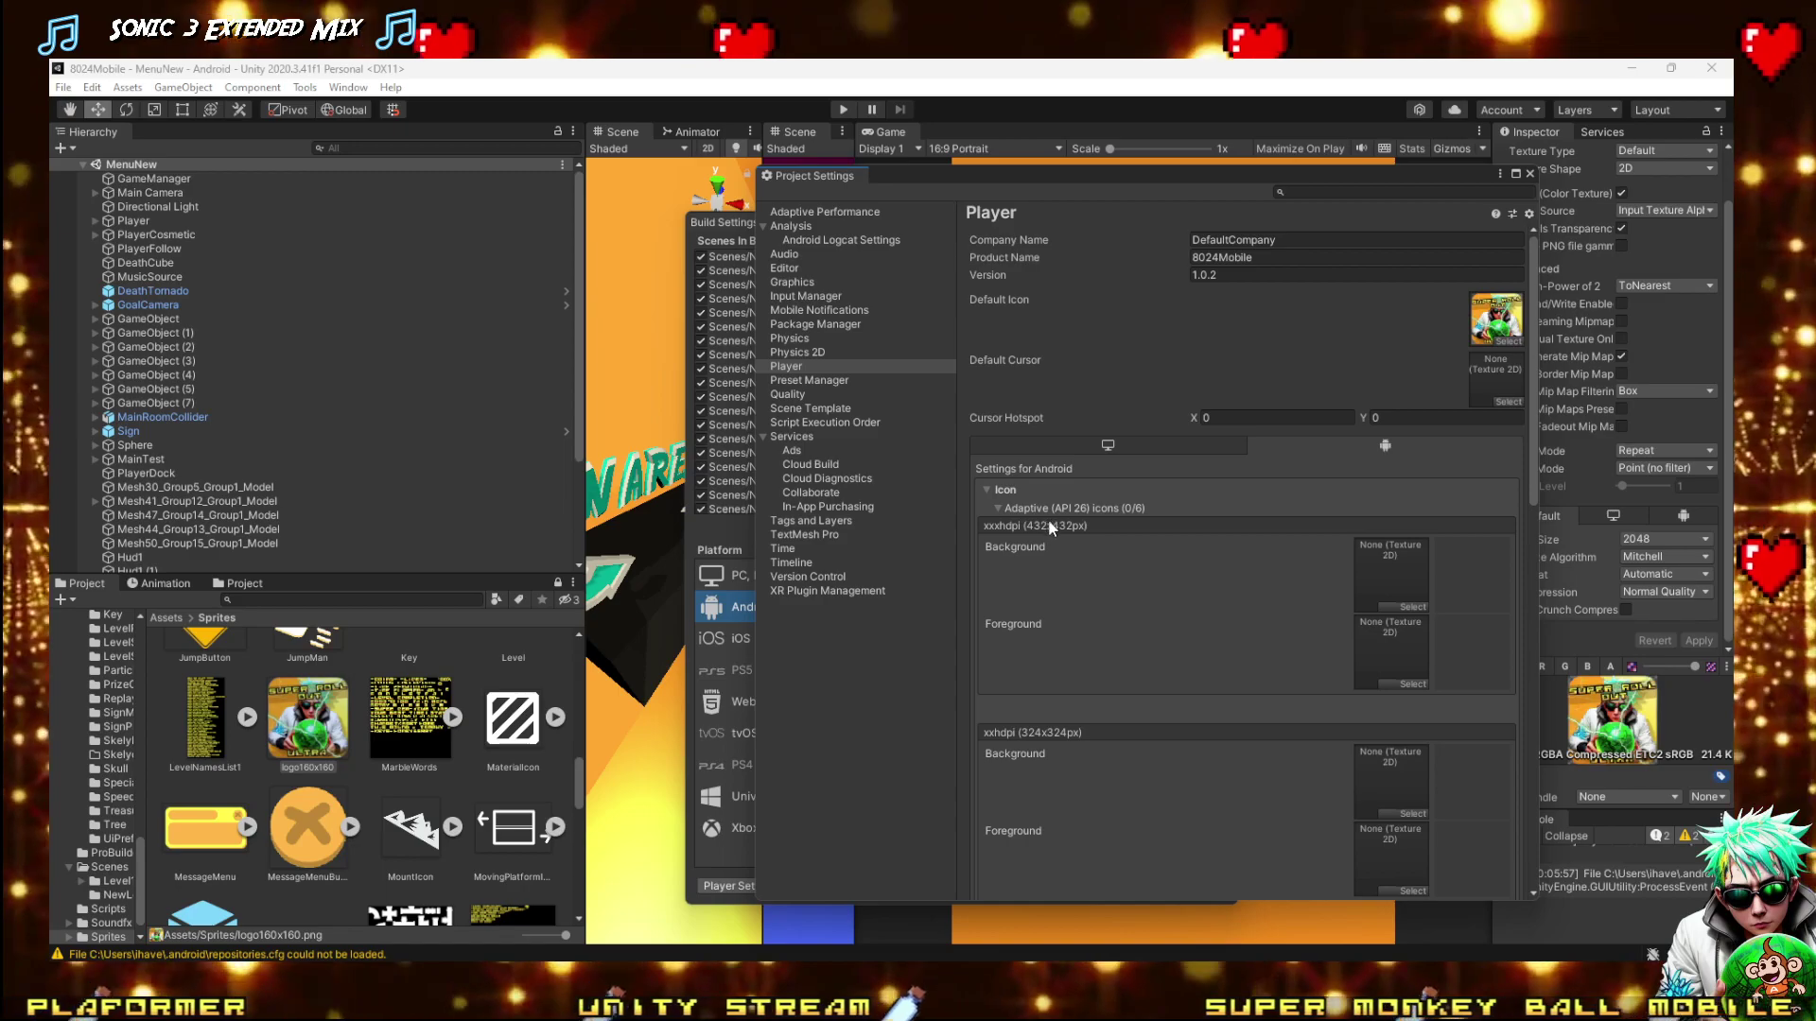
{"action": "left_click", "coordinate": [1000, 510]}
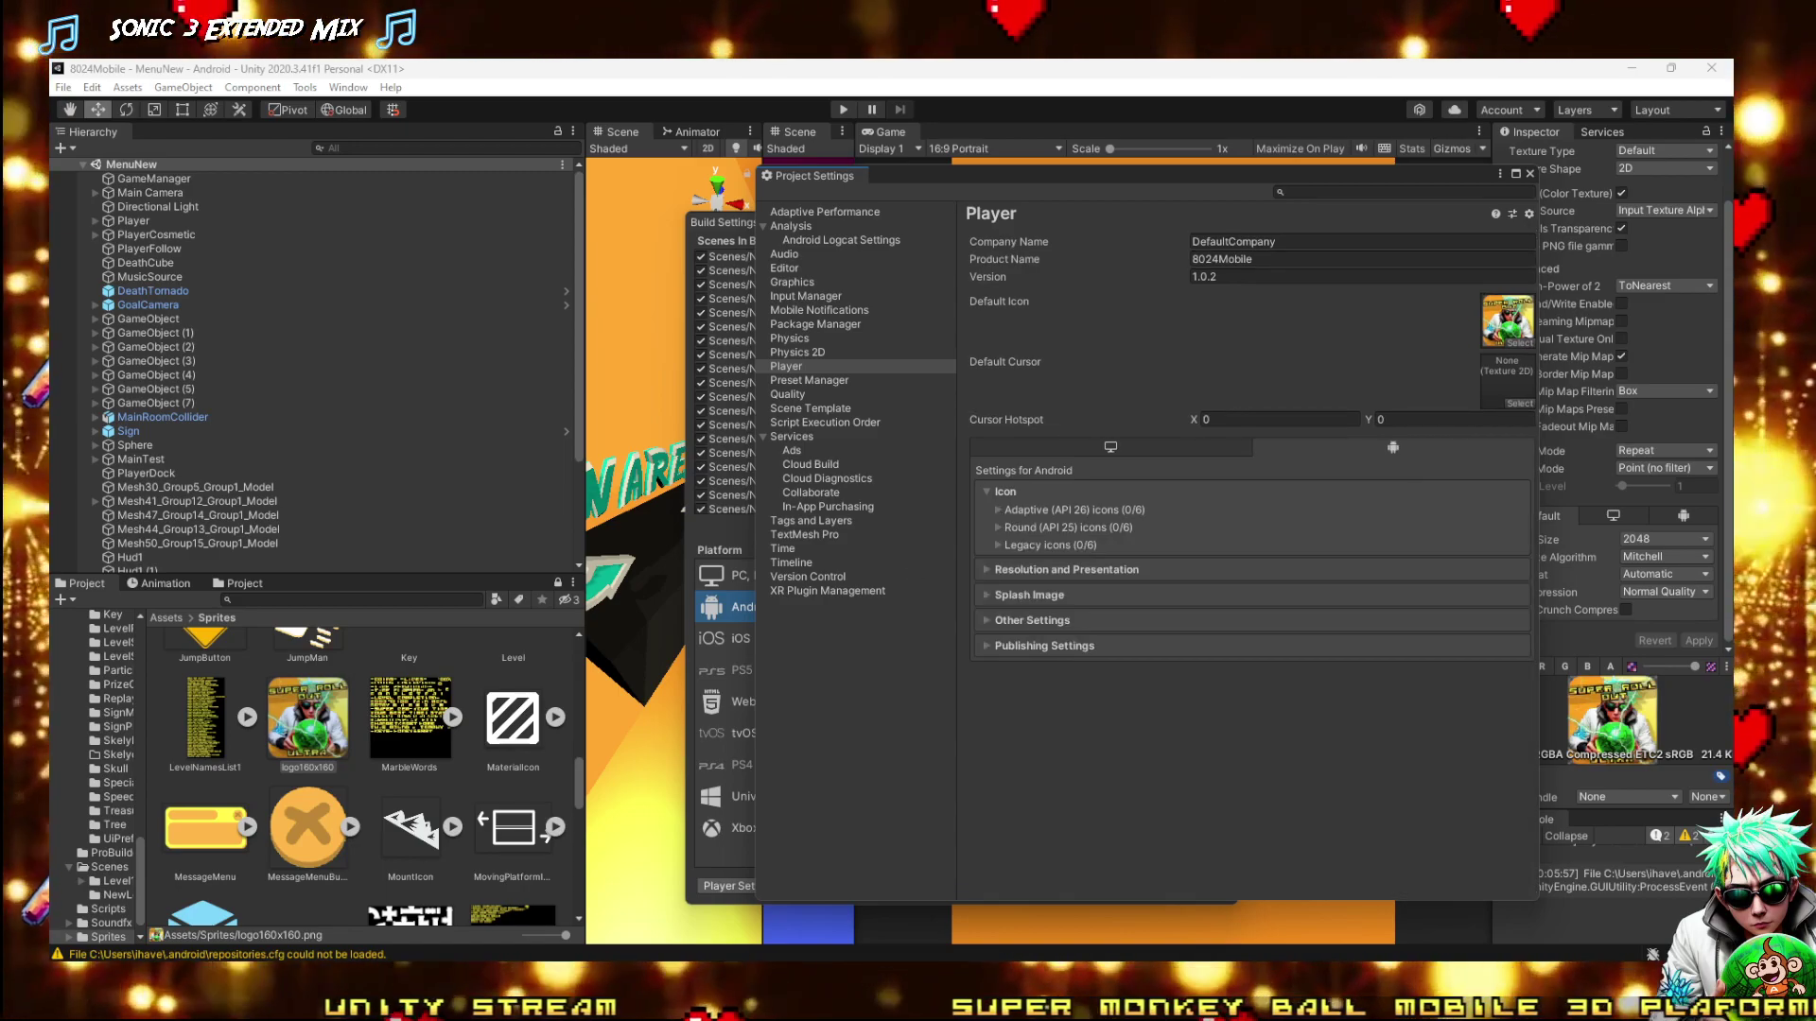
{"action": "key", "text": "alt+Tab"}
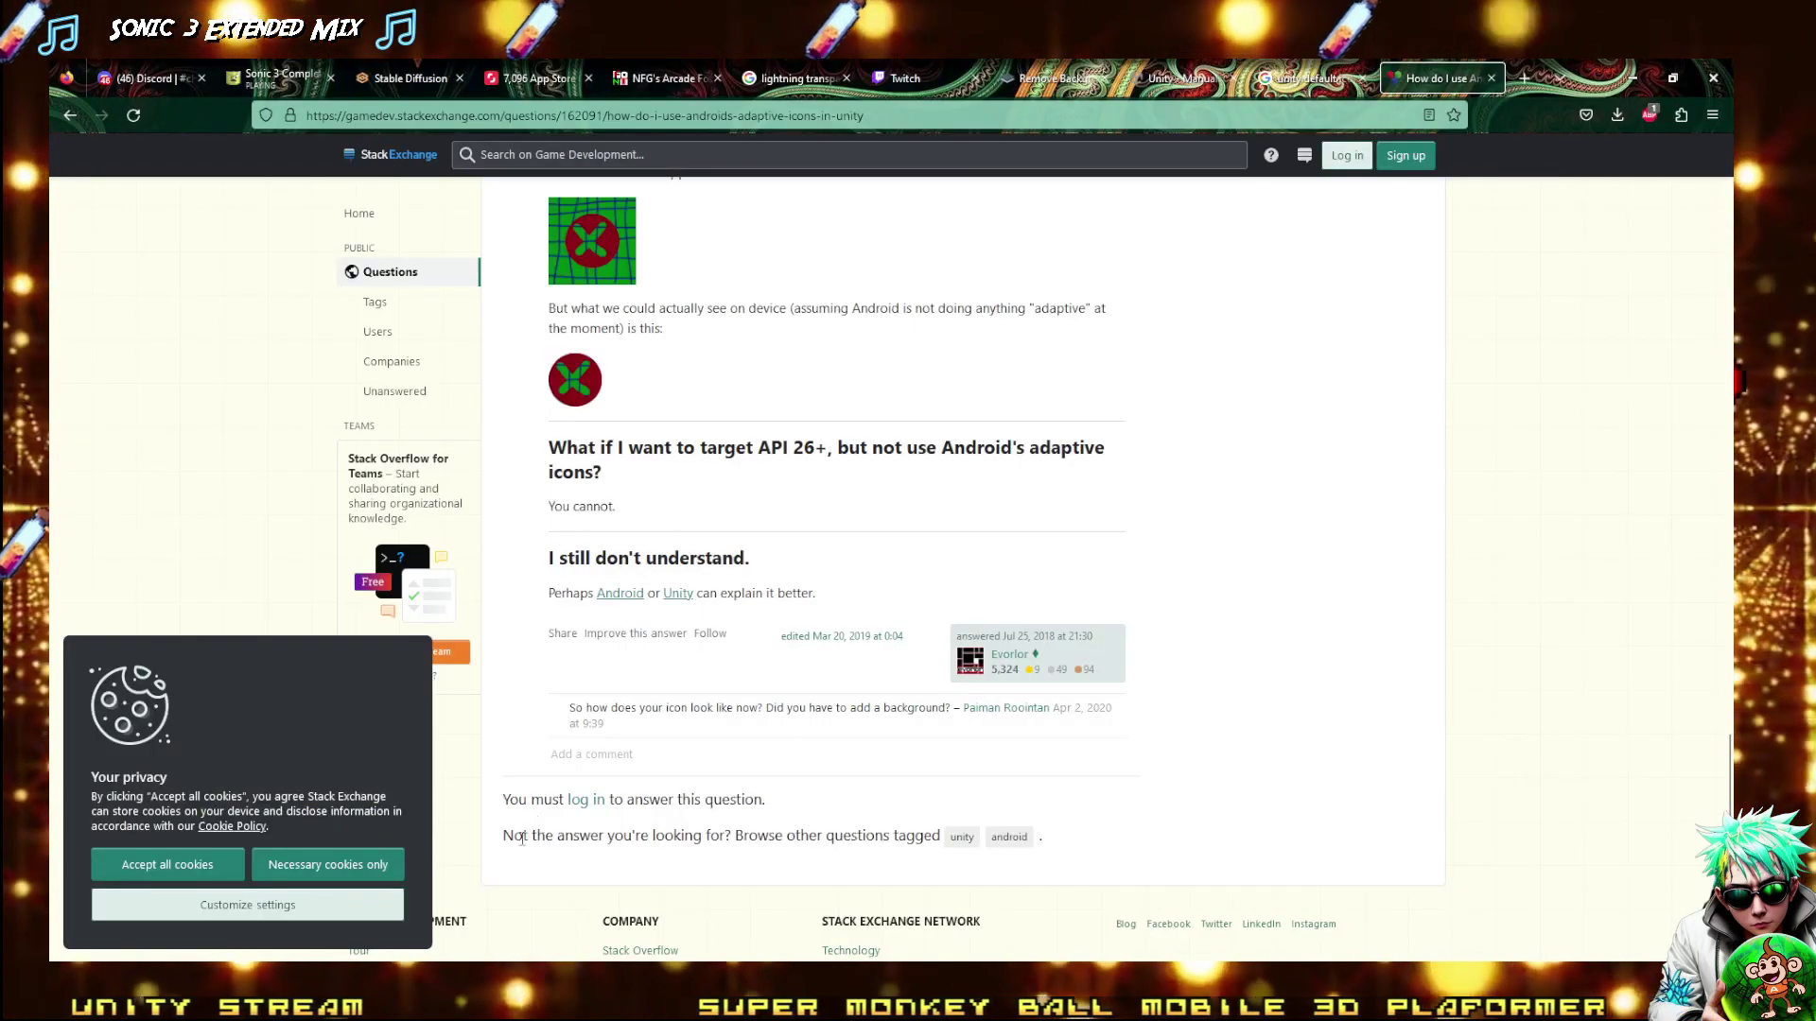
{"action": "mouse_move", "coordinate": [504, 693]}
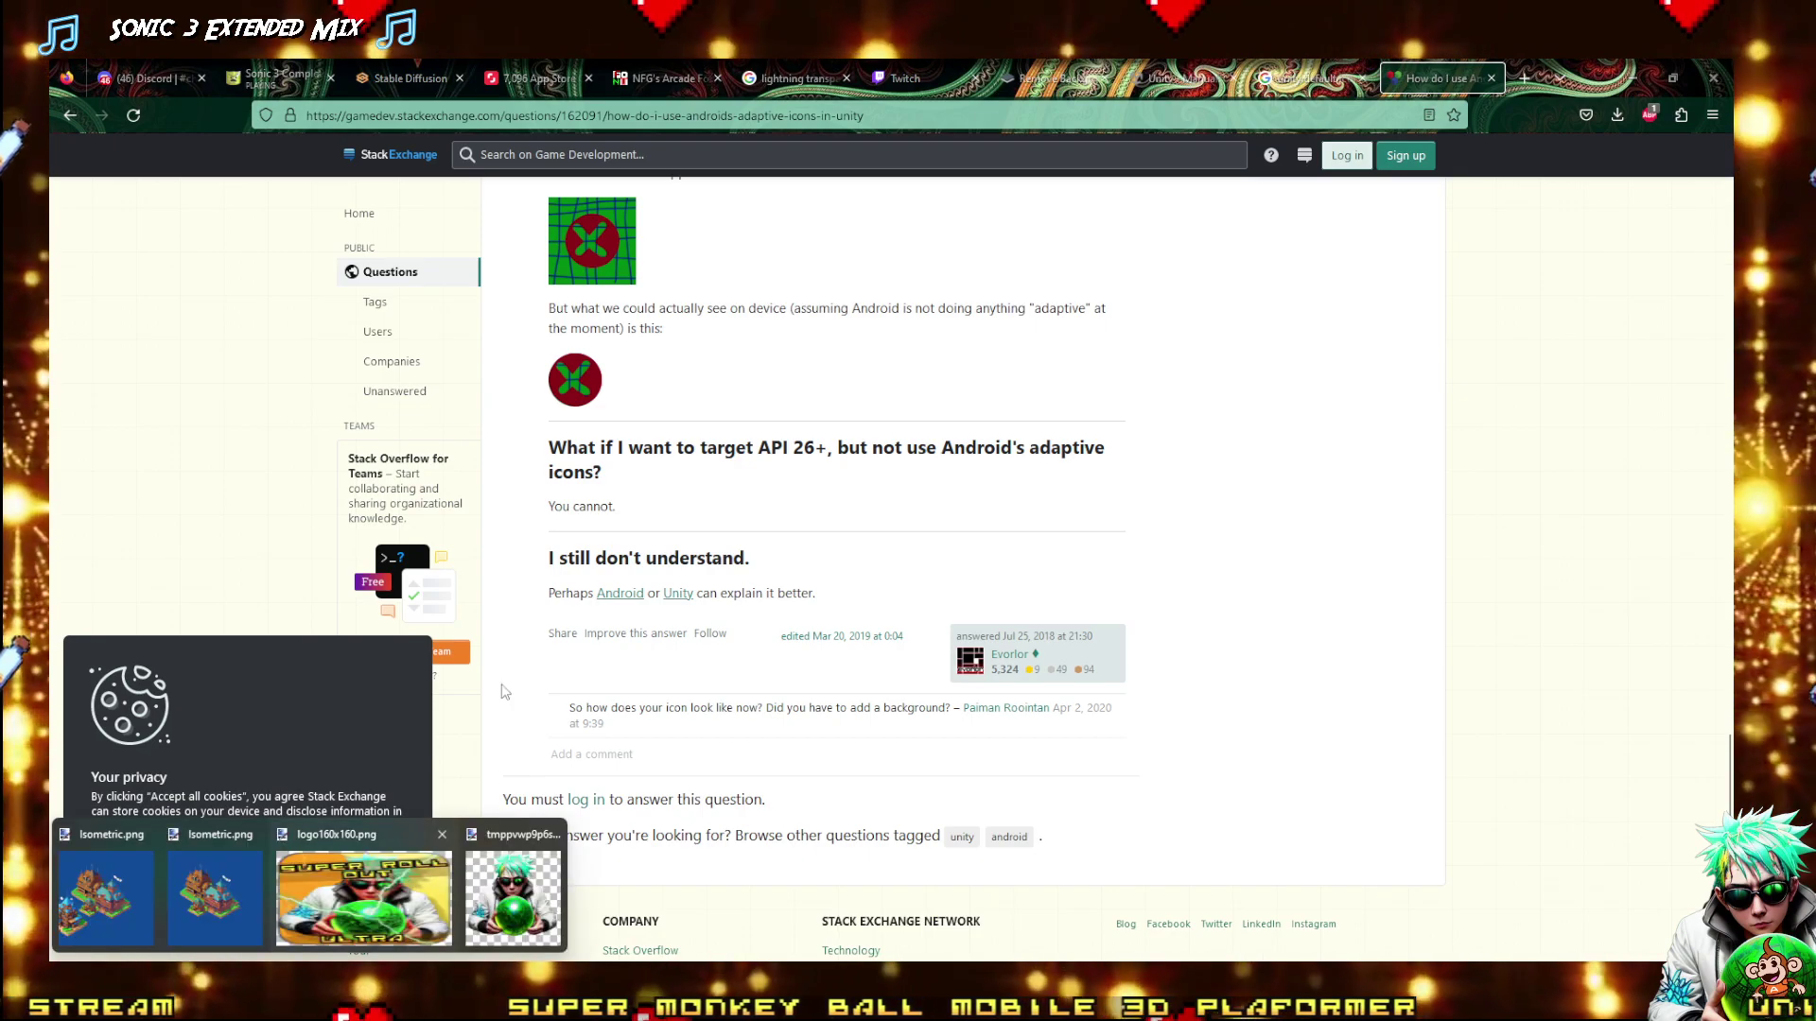
{"action": "left_click", "coordinate": [399, 884]}
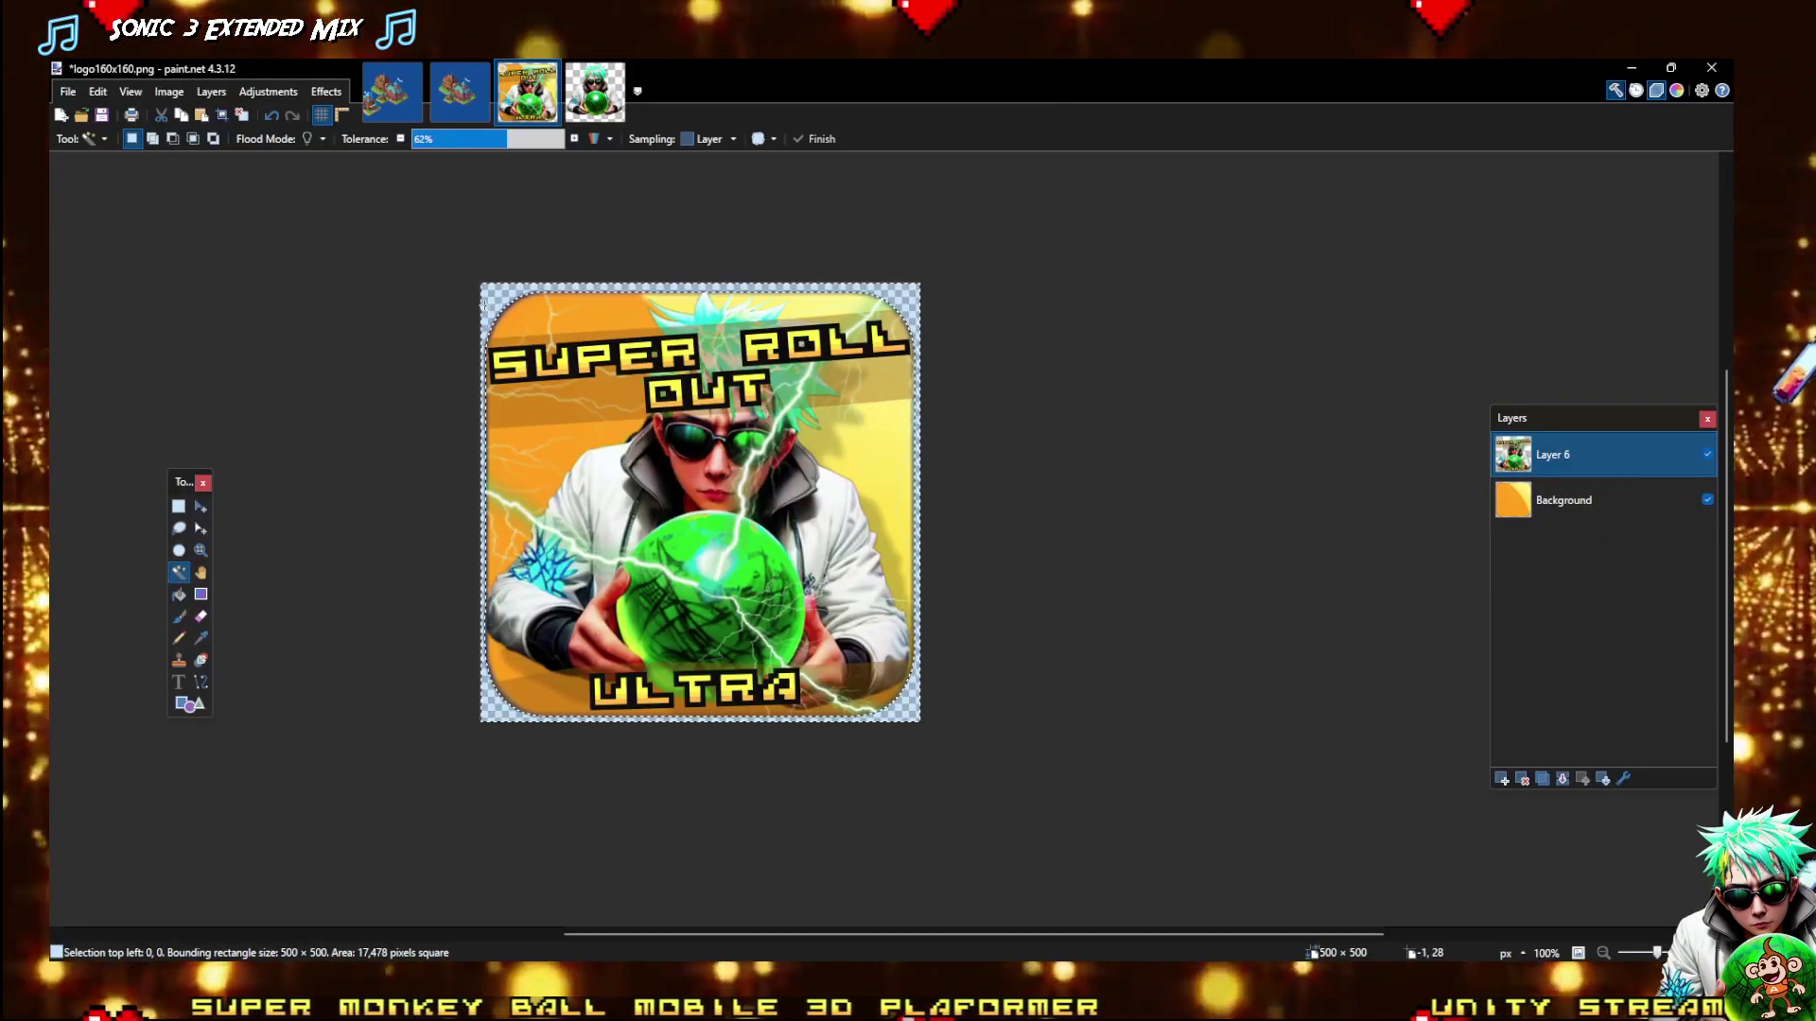
Add the yellow background to the Magic Wand selection, check the browser tabs, and return to Unity
{"action": "left_click", "coordinate": [499, 290]}
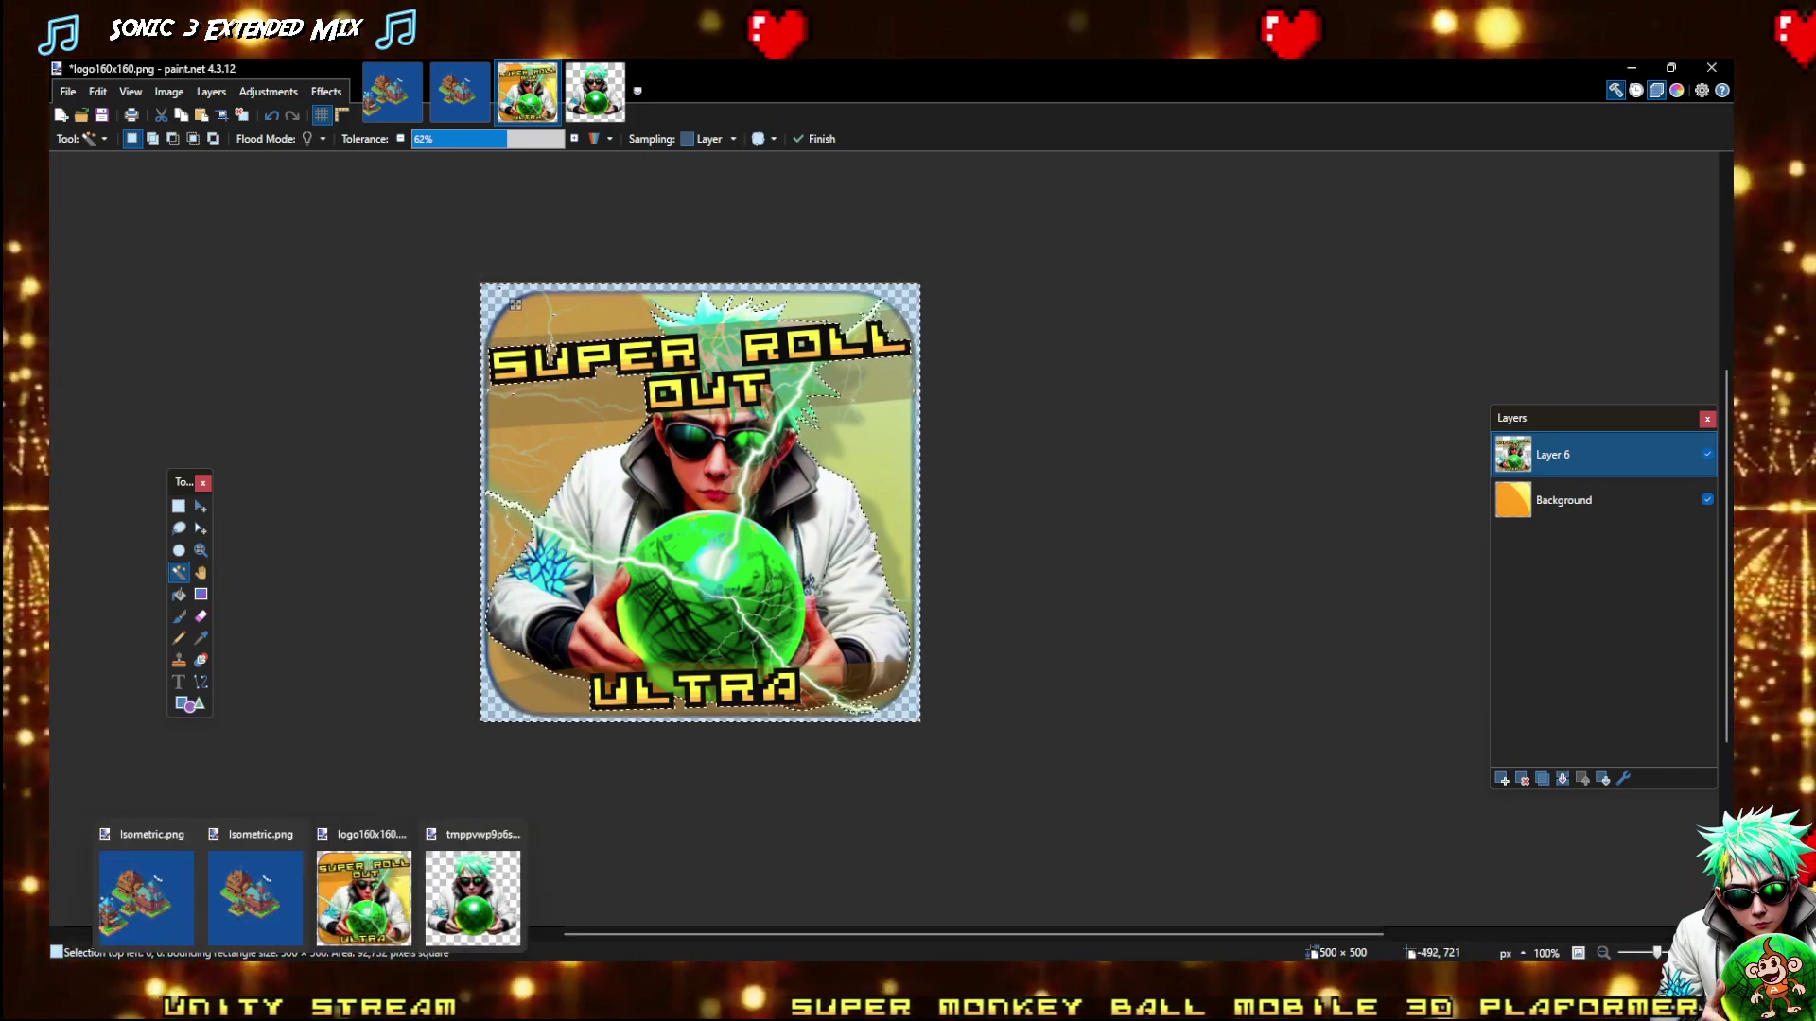
{"action": "key", "text": "alt+Tab"}
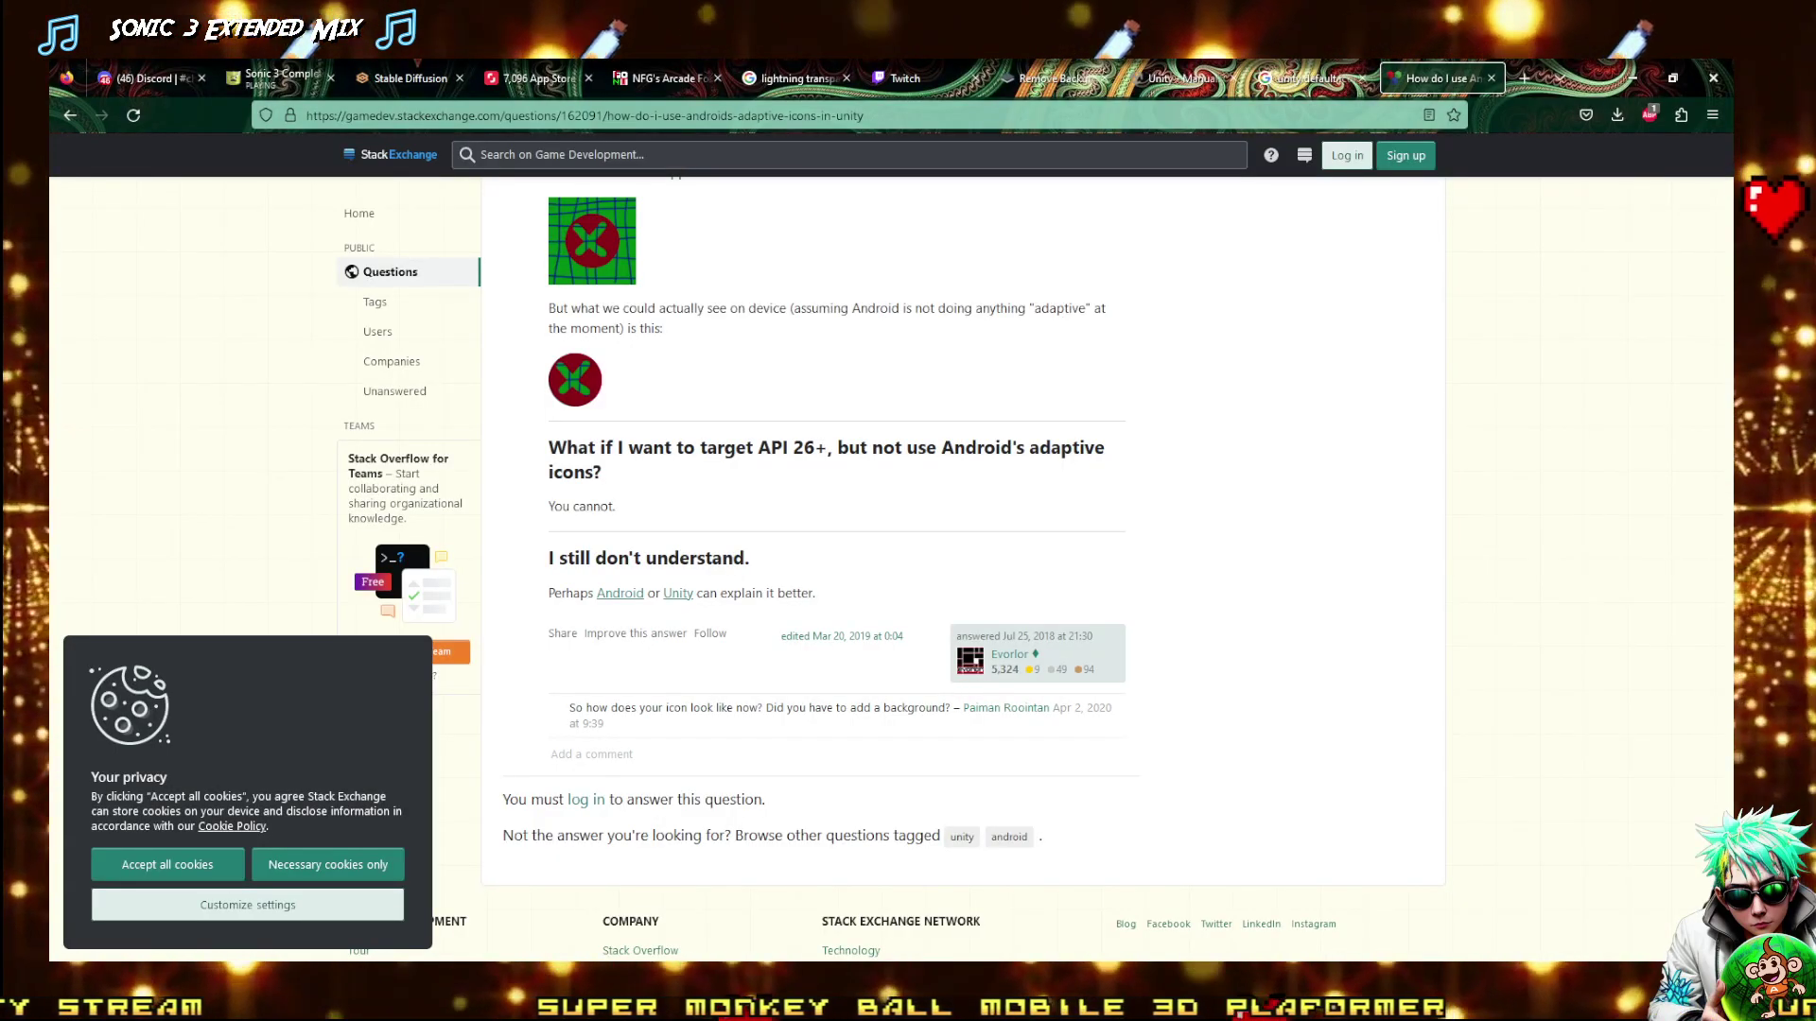
{"action": "left_click", "coordinate": [1257, 72]}
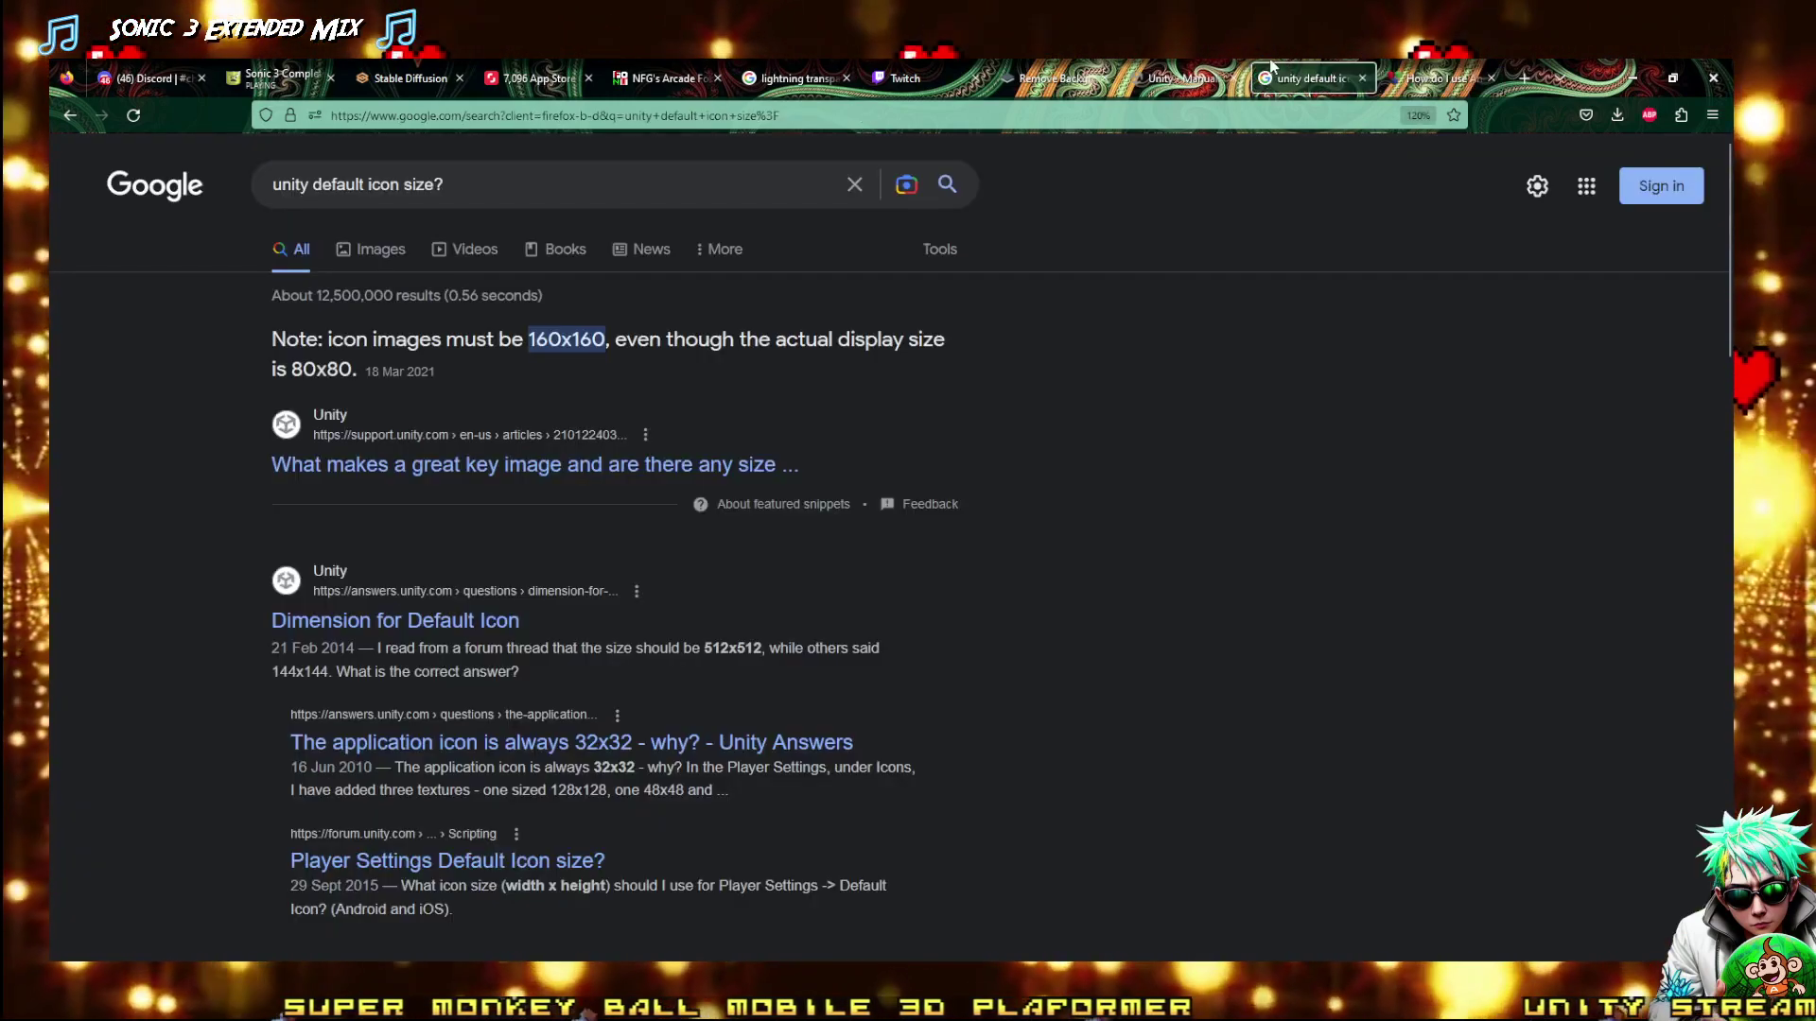
{"action": "left_click", "coordinate": [1437, 78]}
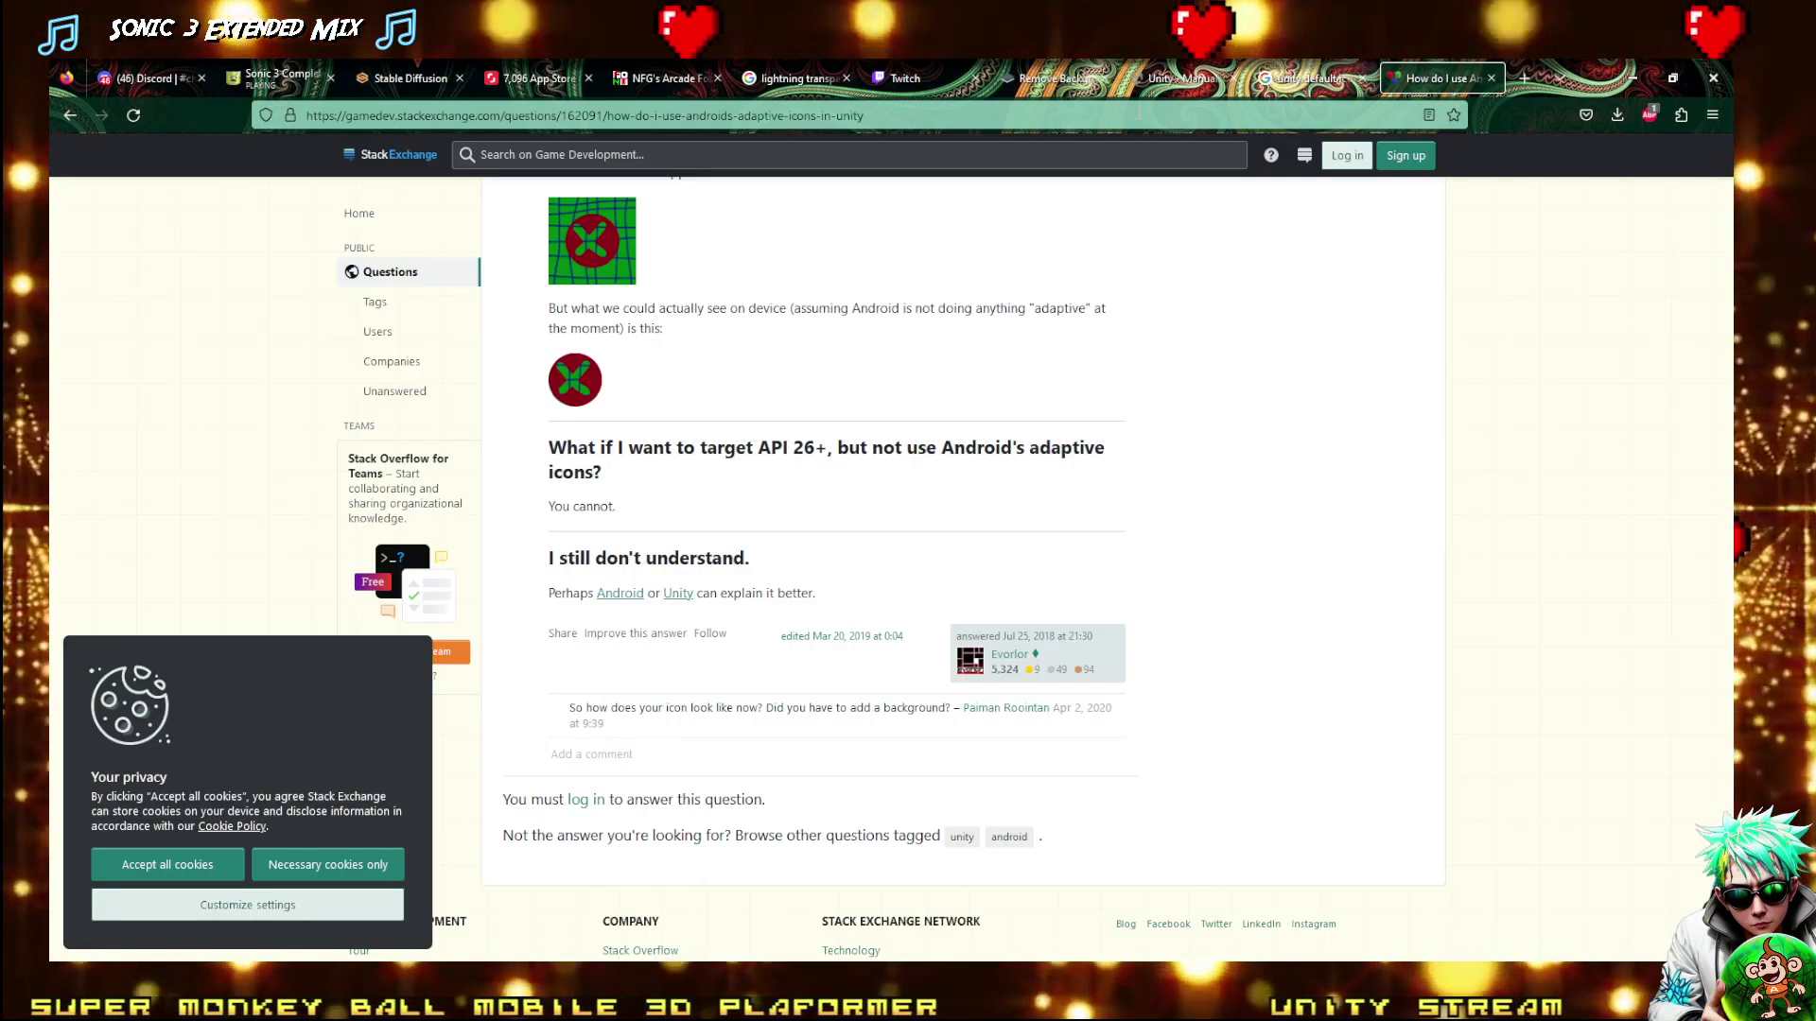
{"action": "key", "text": "alt+Tab"}
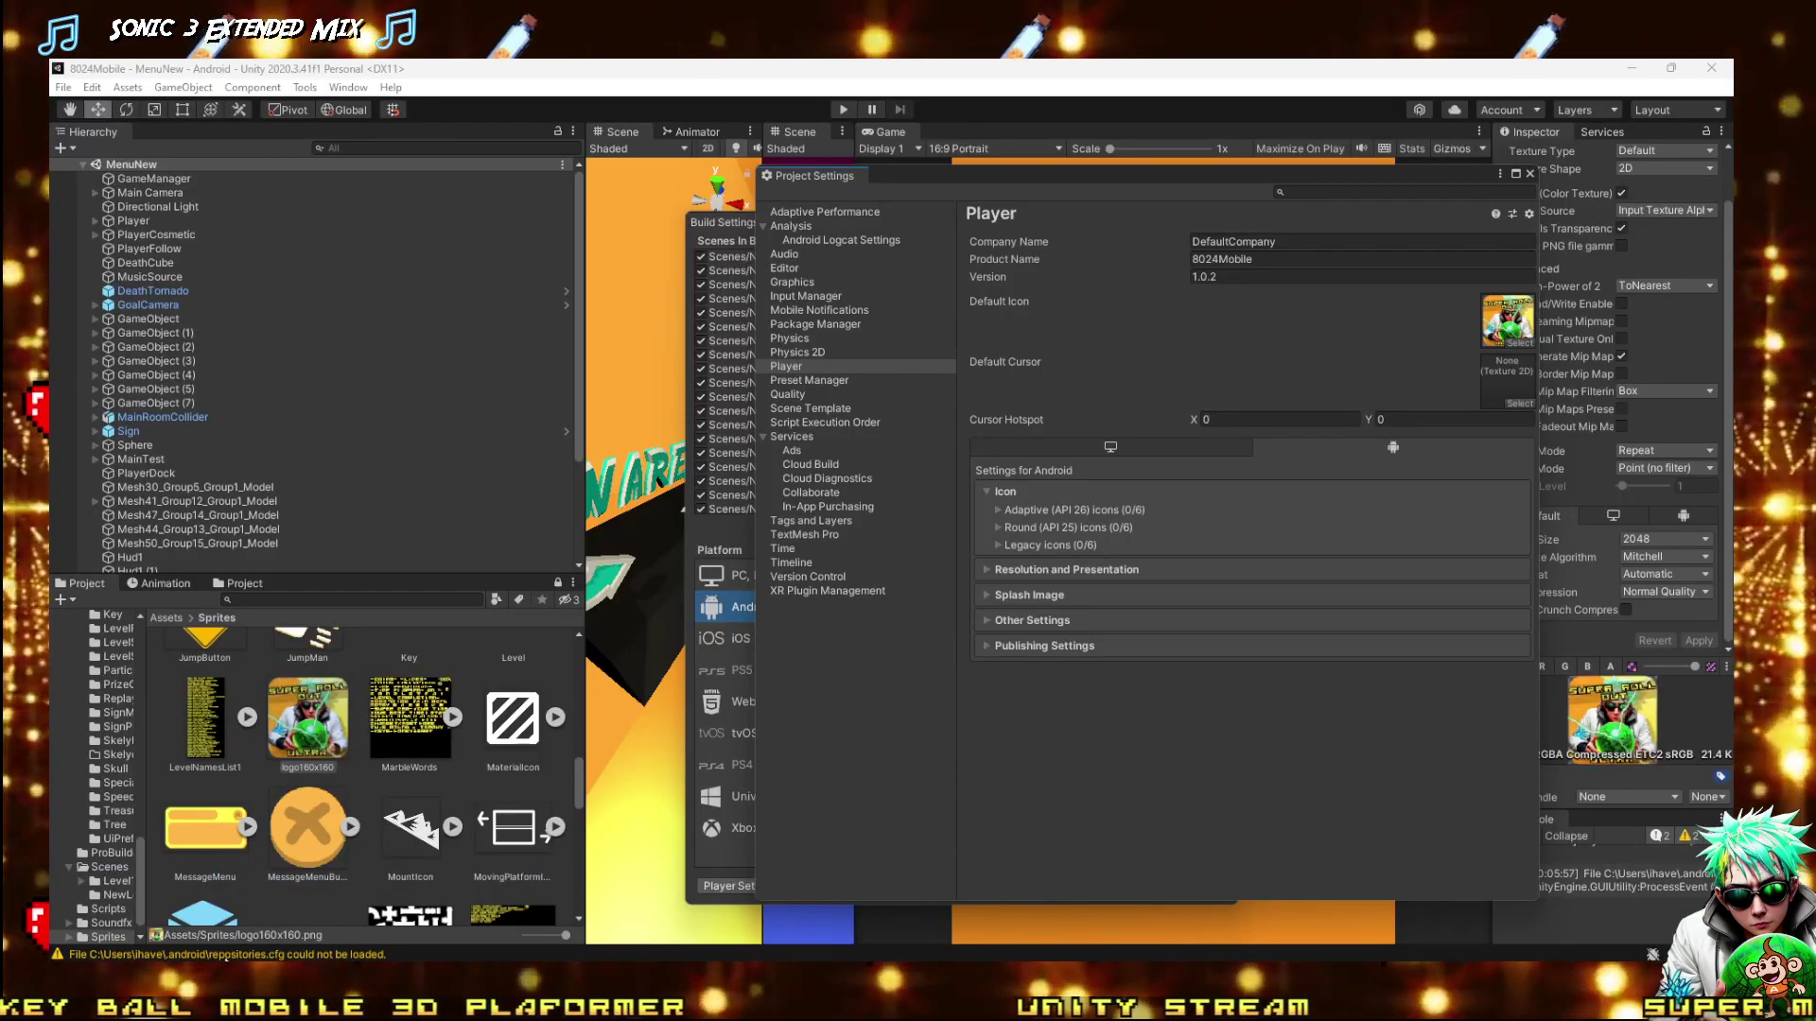
Expand Unity's Adaptive (API 26) icon Background and Foreground slots, then return to the logo in paint.net
{"action": "left_click", "coordinate": [998, 509]}
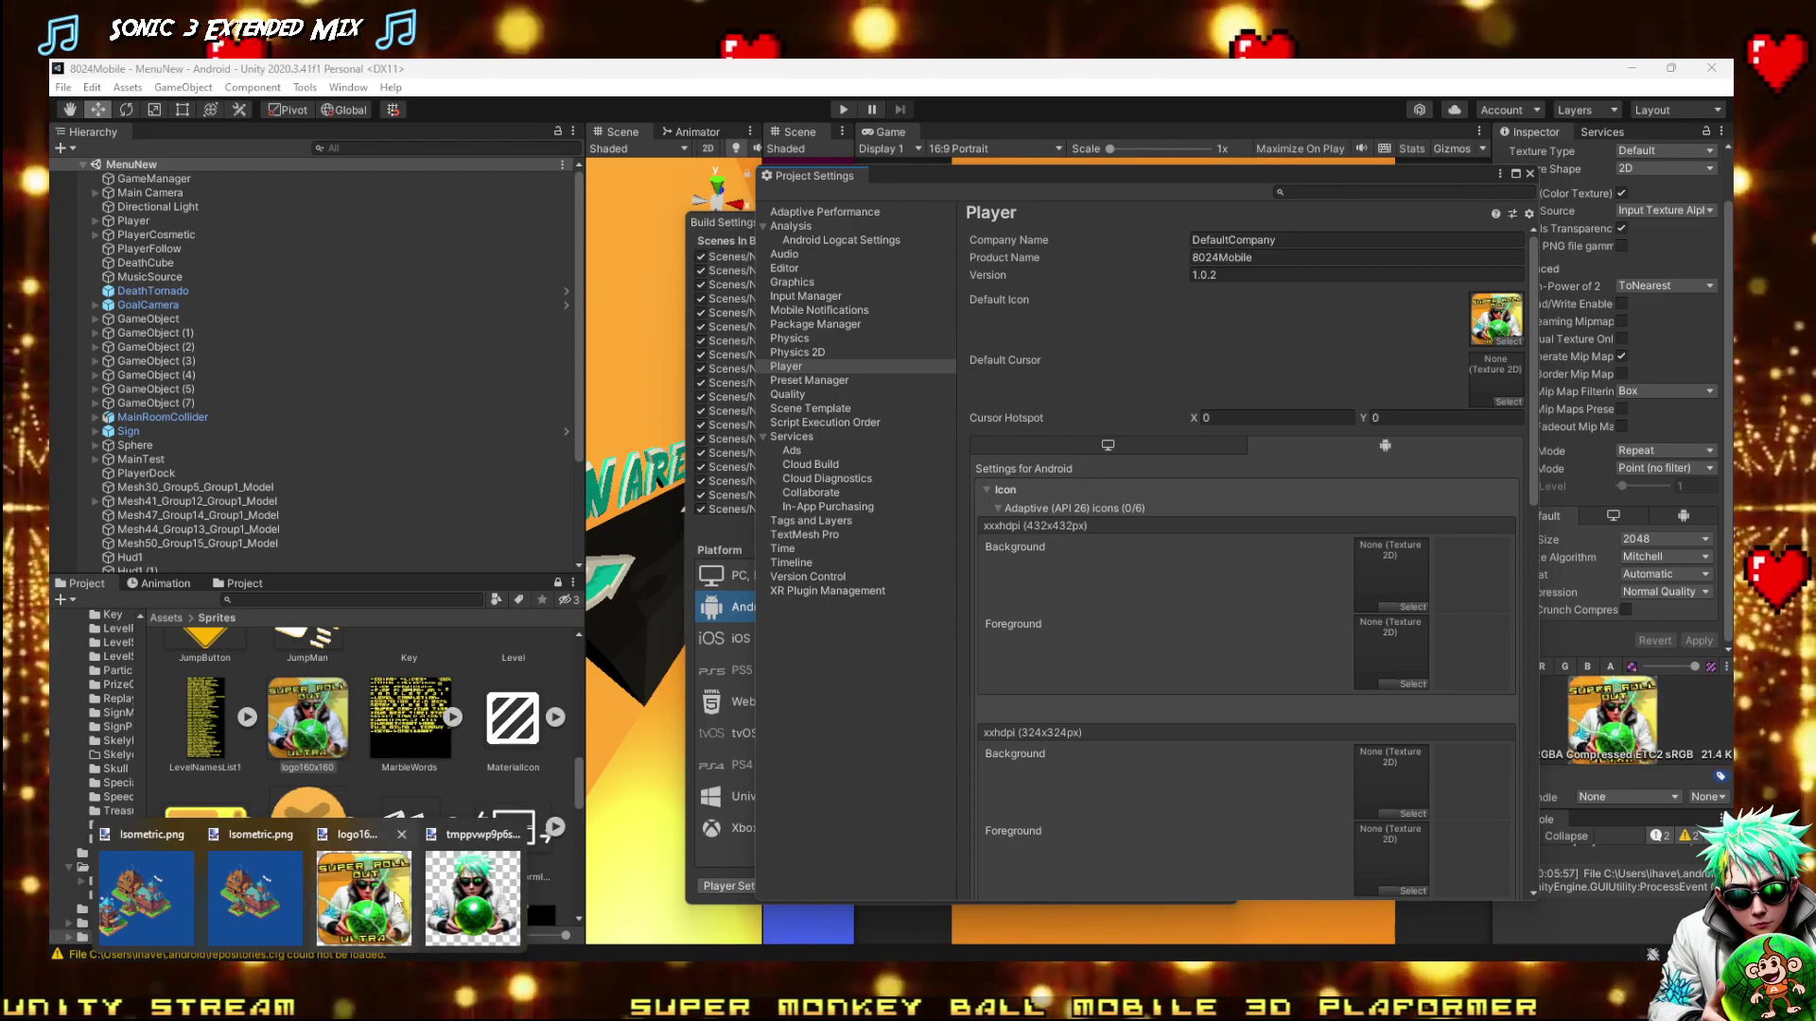
{"action": "left_click", "coordinate": [392, 883]}
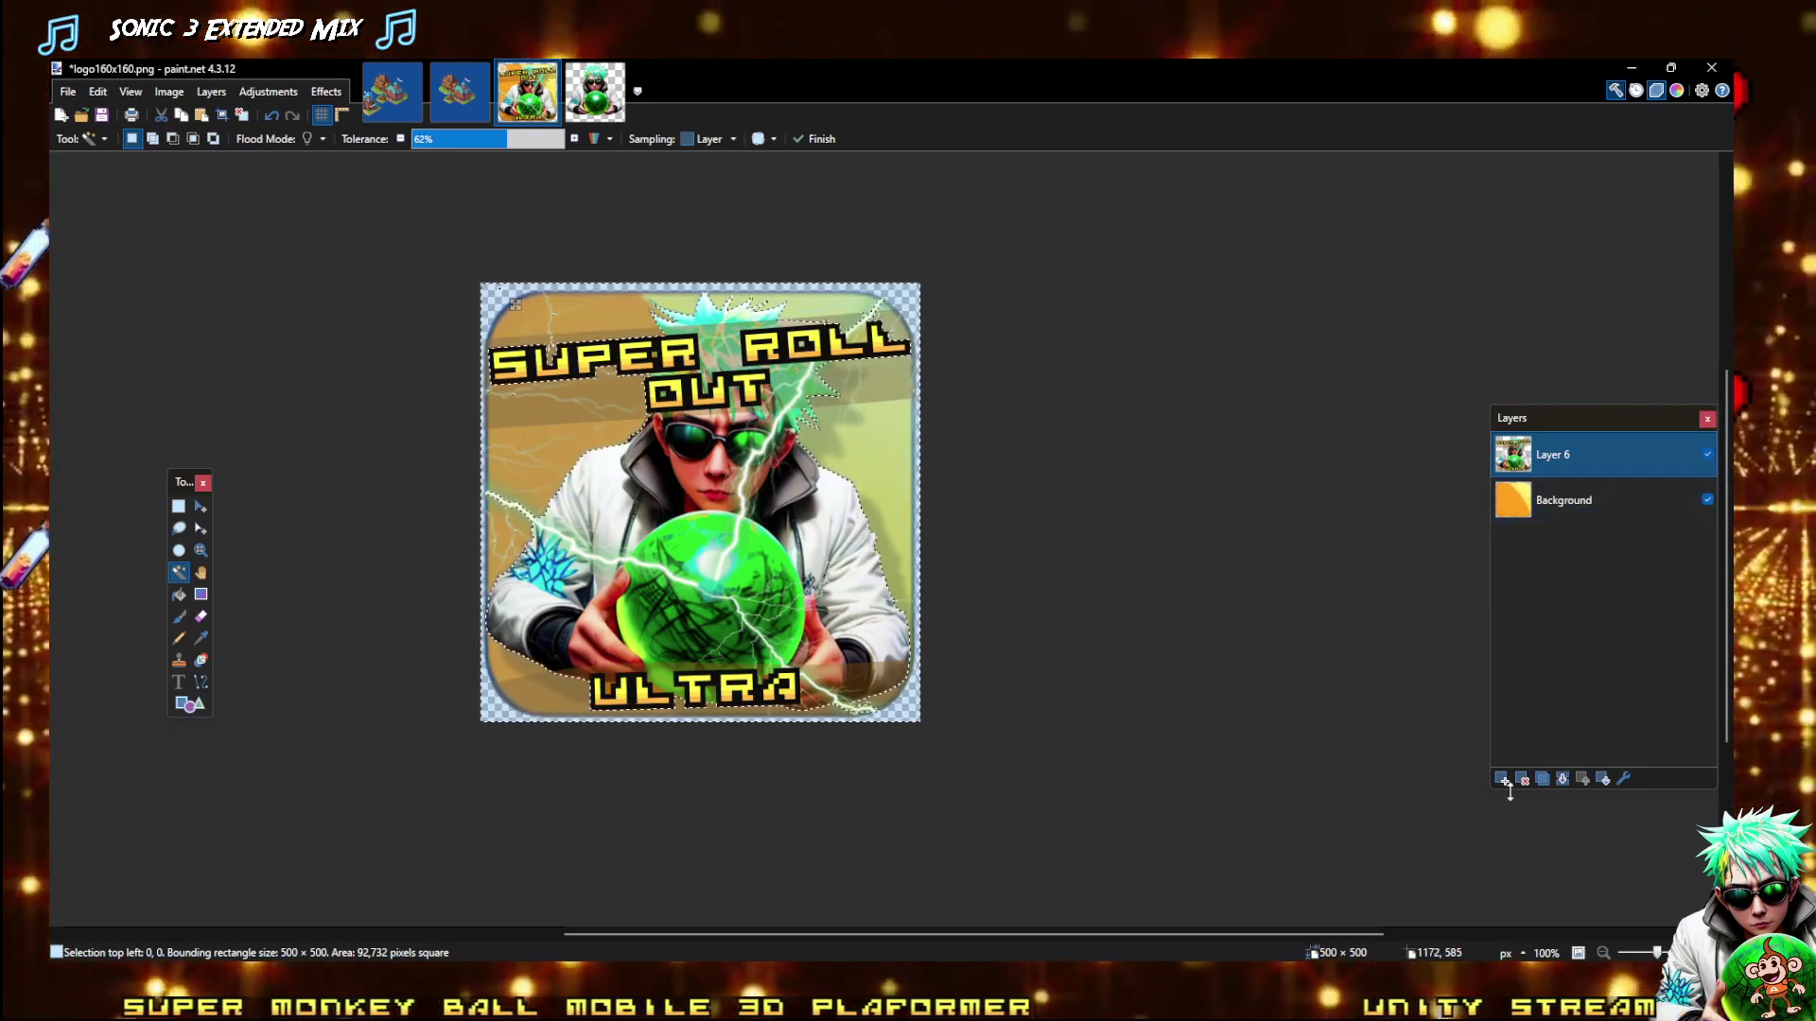
Magic-wand the transparent border on the Background layer and crop the logo from 500×500 to 490×484
{"action": "key", "text": "ctrl+a"}
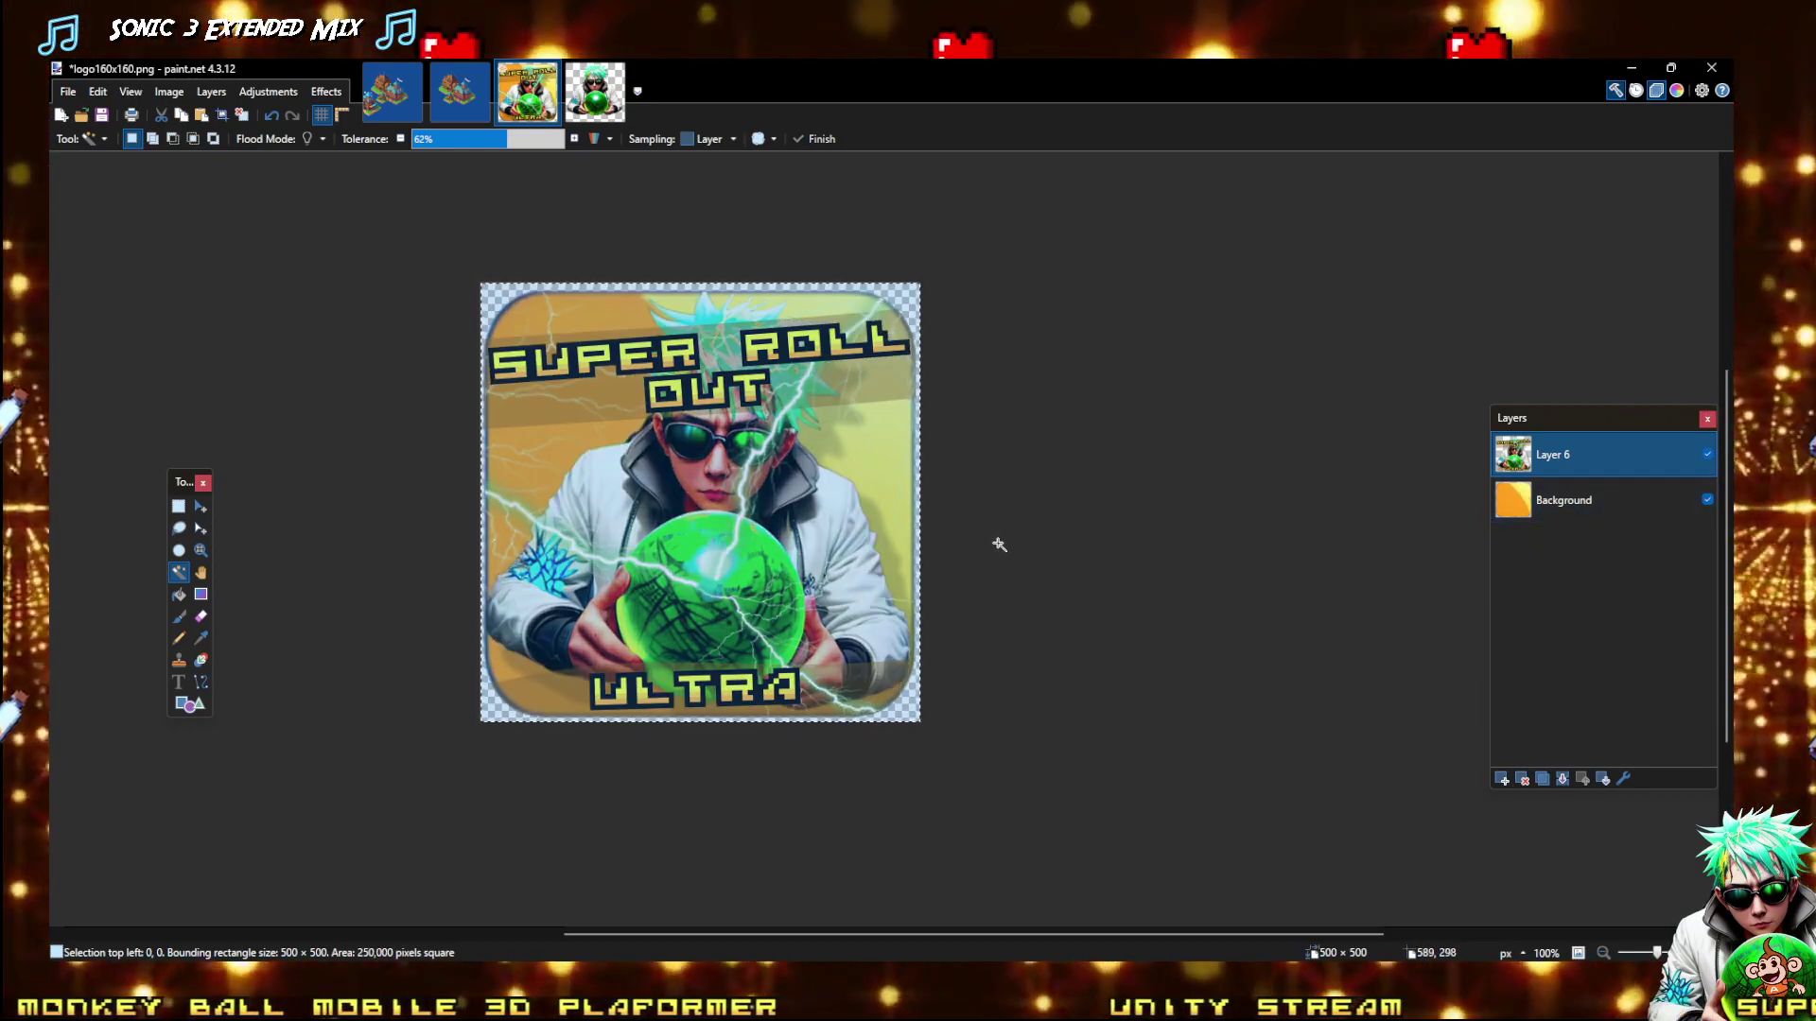
{"action": "left_click", "coordinate": [505, 291]}
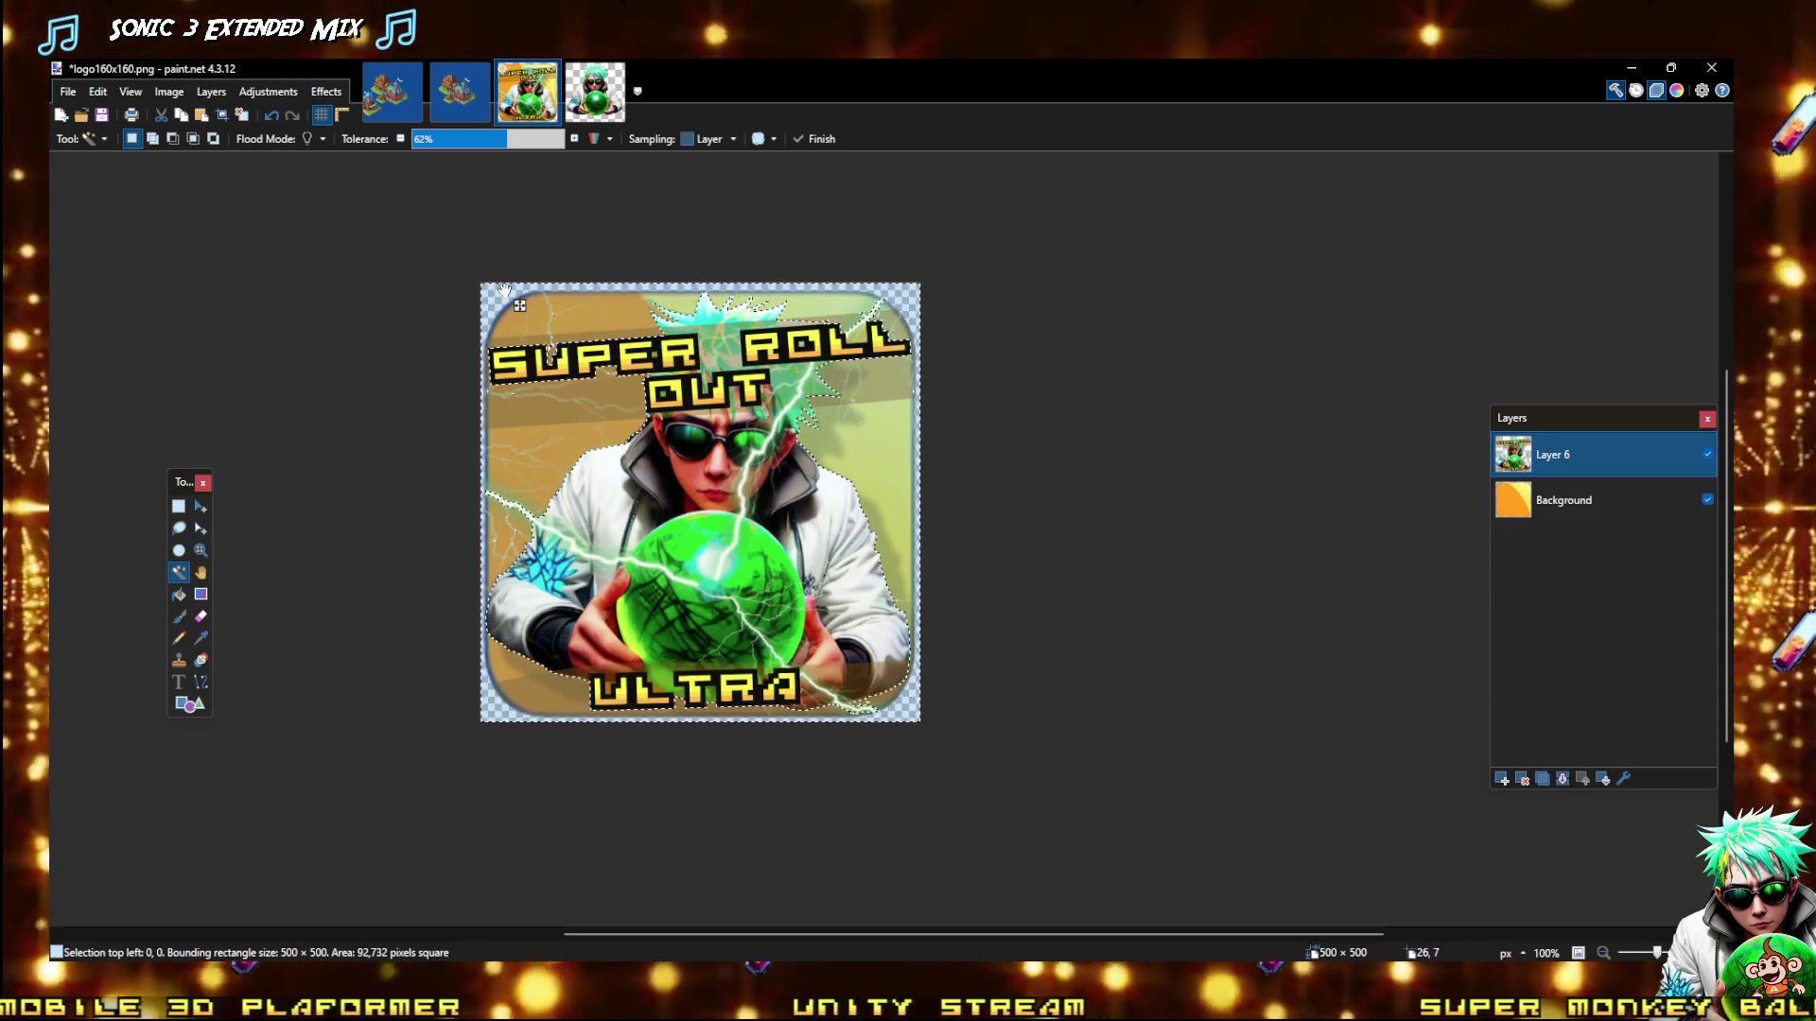
{"action": "left_click", "coordinate": [1564, 507]}
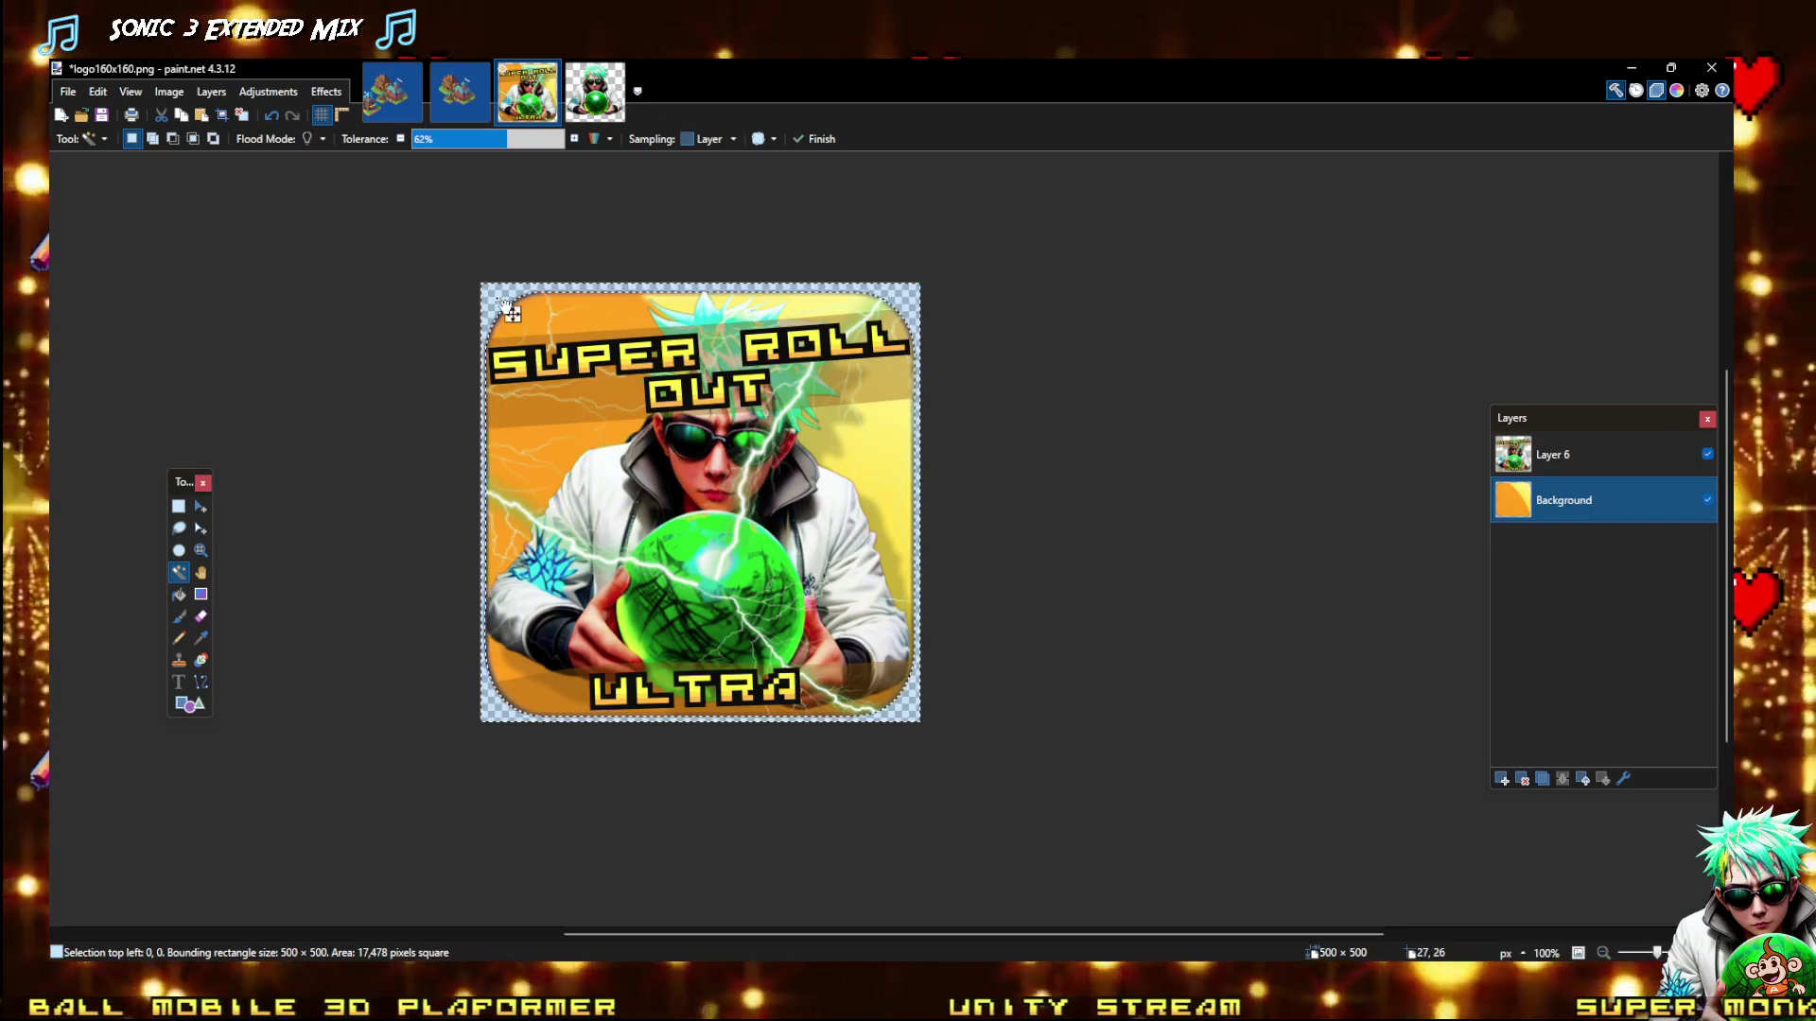
{"action": "key", "text": "Delete"}
{"action": "key", "text": "ctrl+z"}
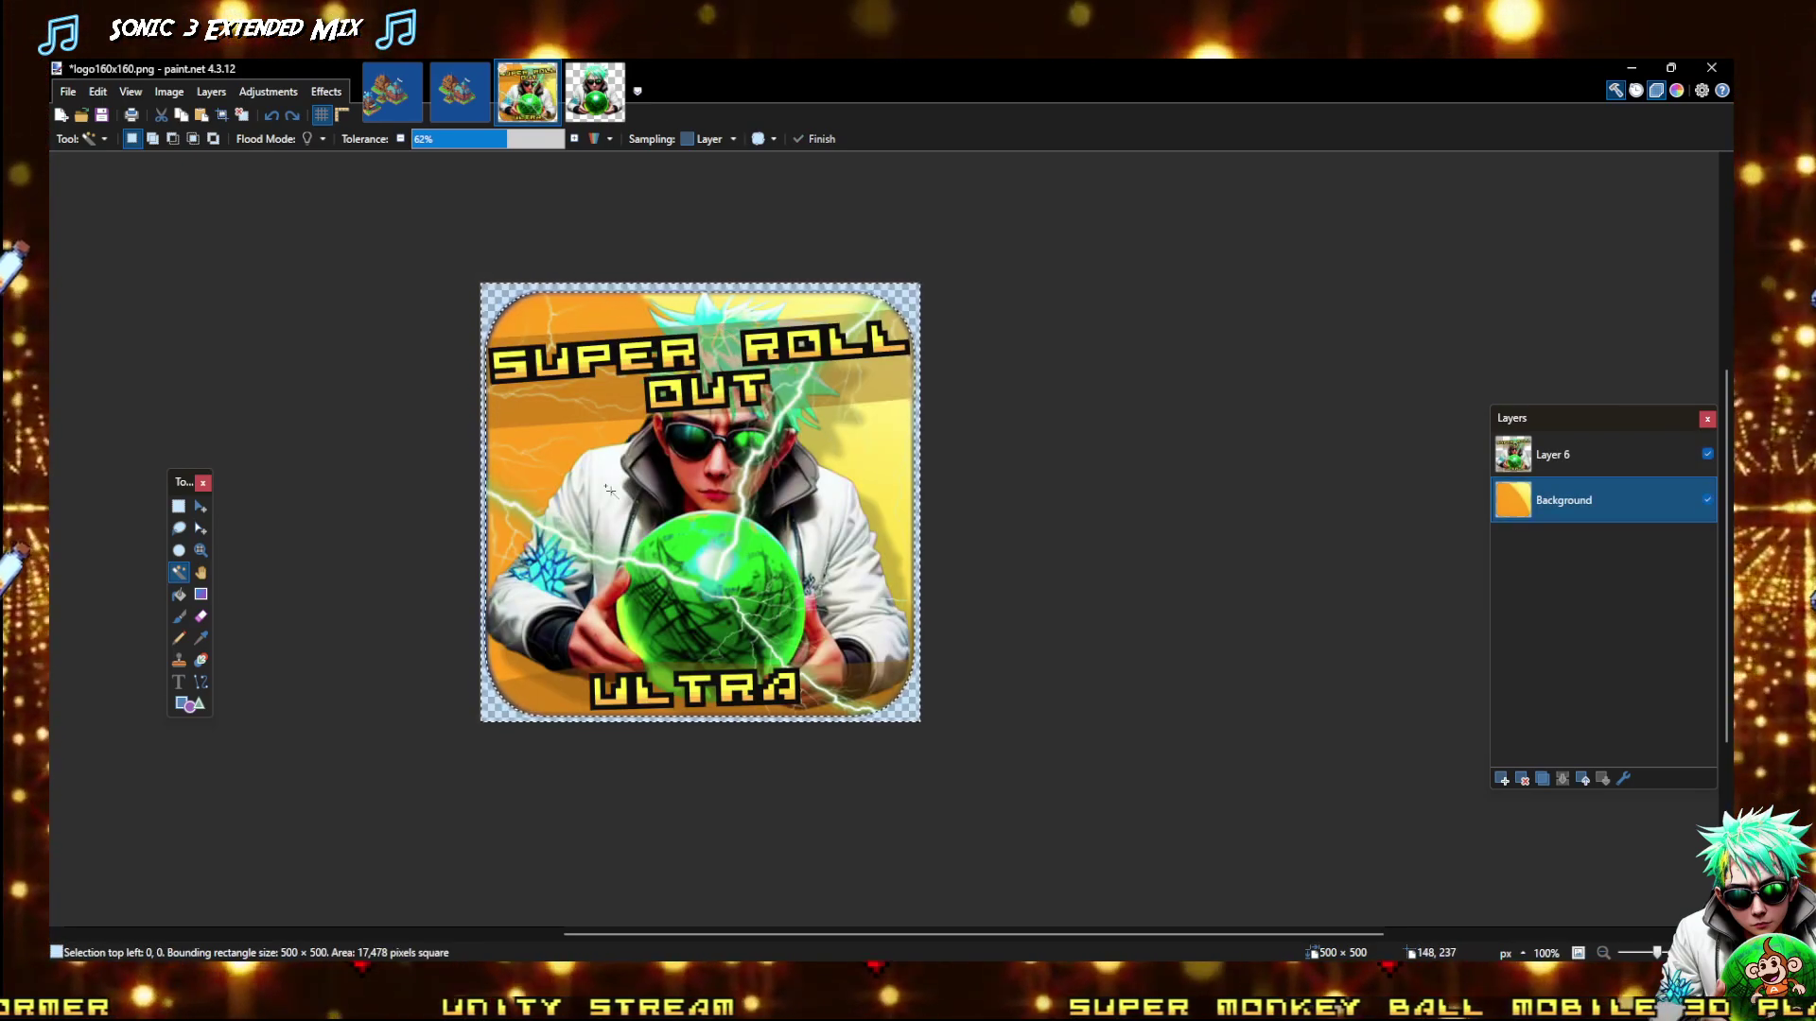
{"action": "key", "text": "ctrl+i"}
{"action": "key", "text": "ctrl+shift+x"}
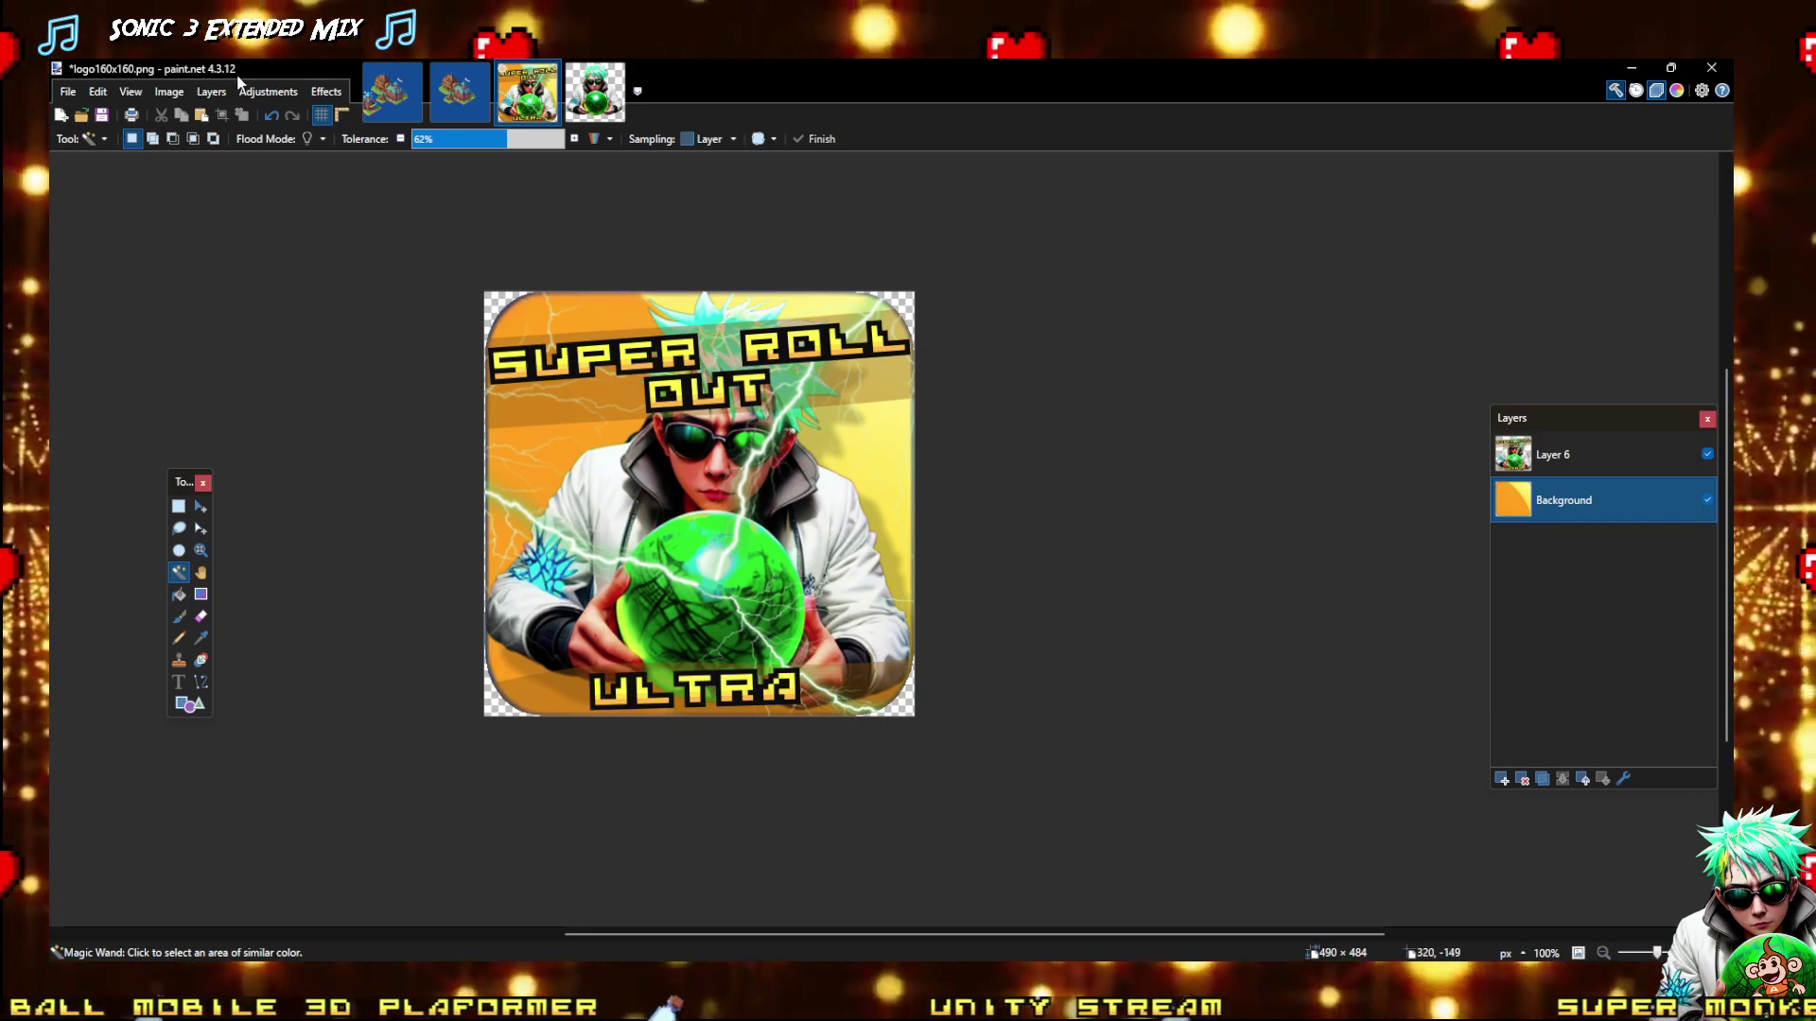
Make Layer 6 the active layer in the logo and select the whole canvas
{"action": "left_click", "coordinate": [169, 92]}
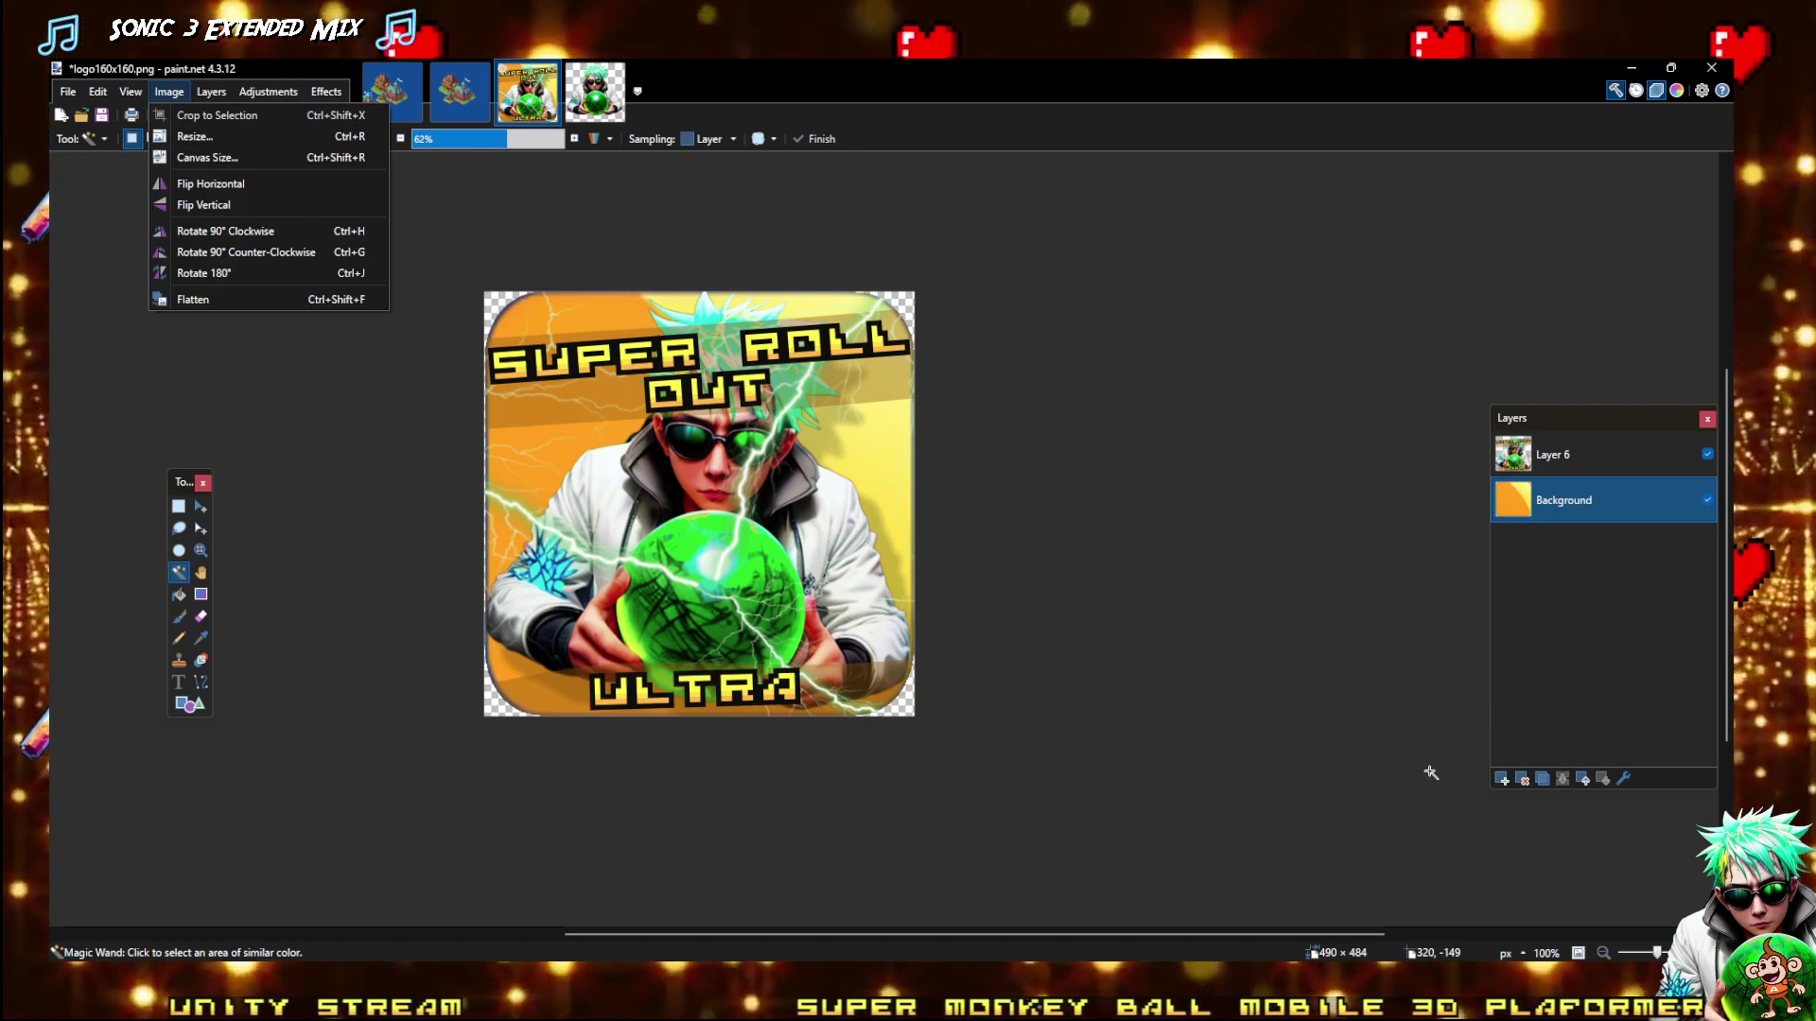
{"action": "left_click", "coordinate": [1549, 569]}
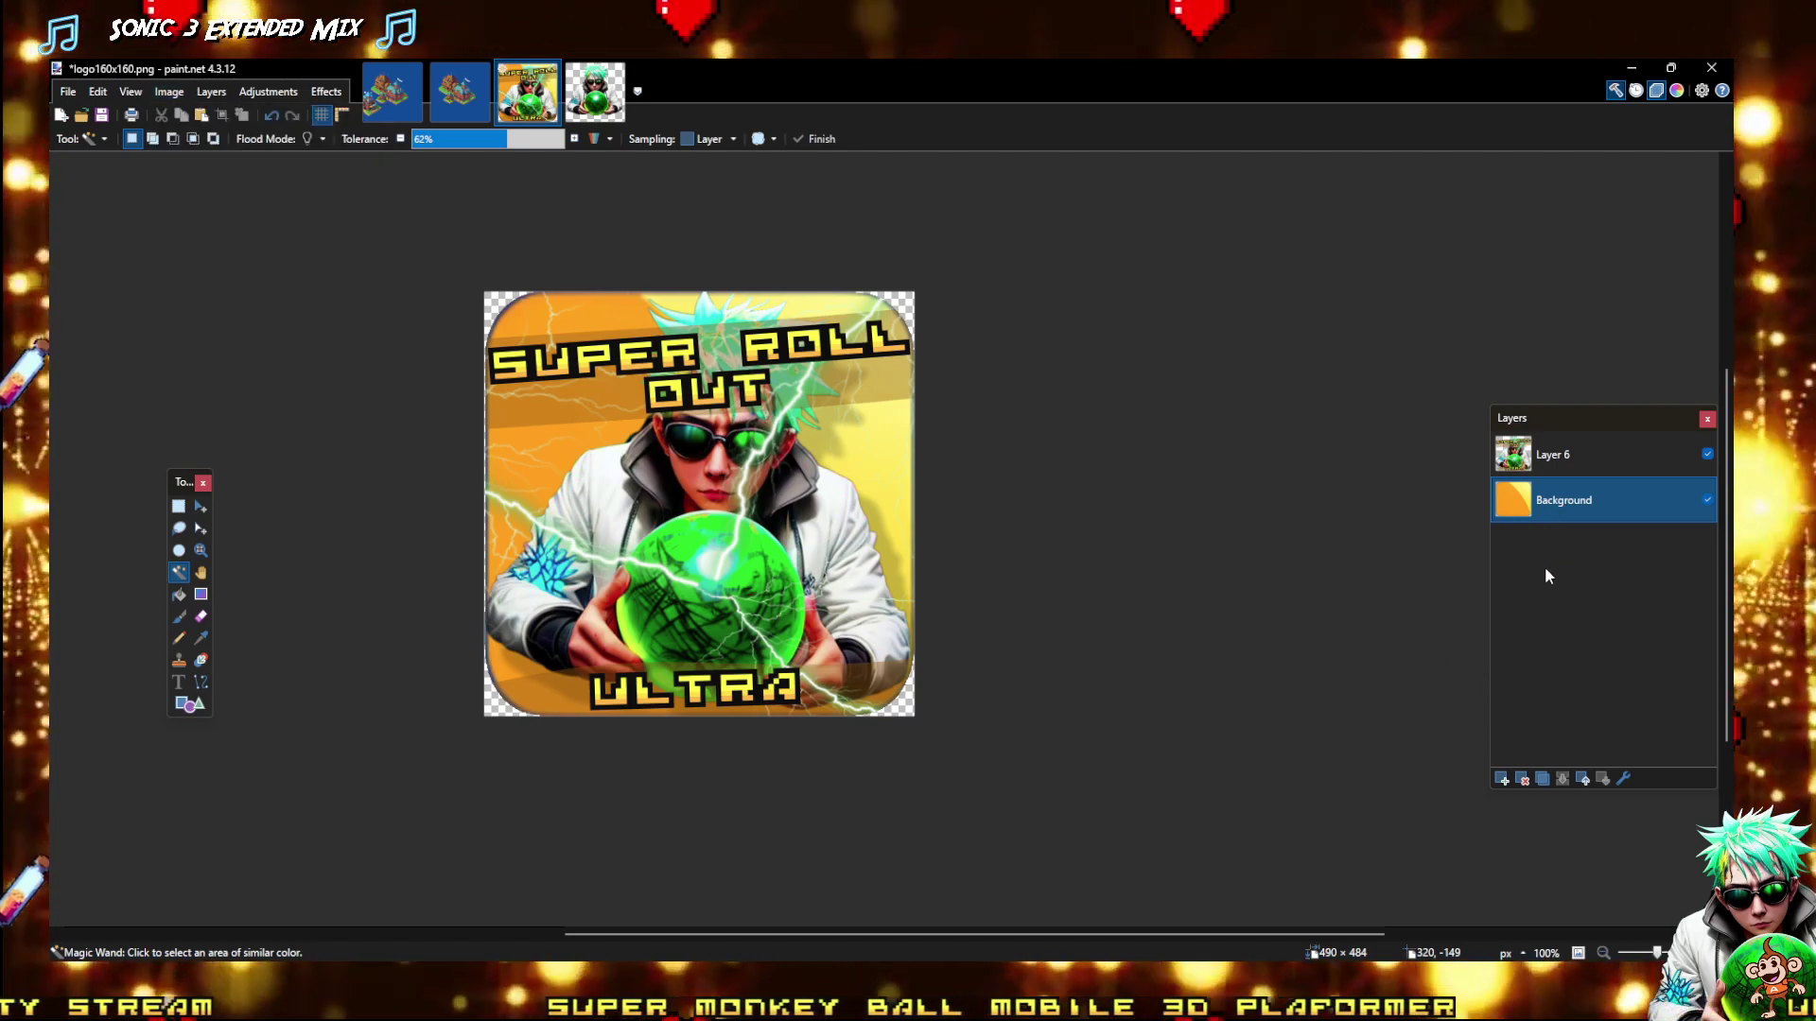
{"action": "left_click", "coordinate": [1569, 453]}
{"action": "key", "text": "ctrl+a"}
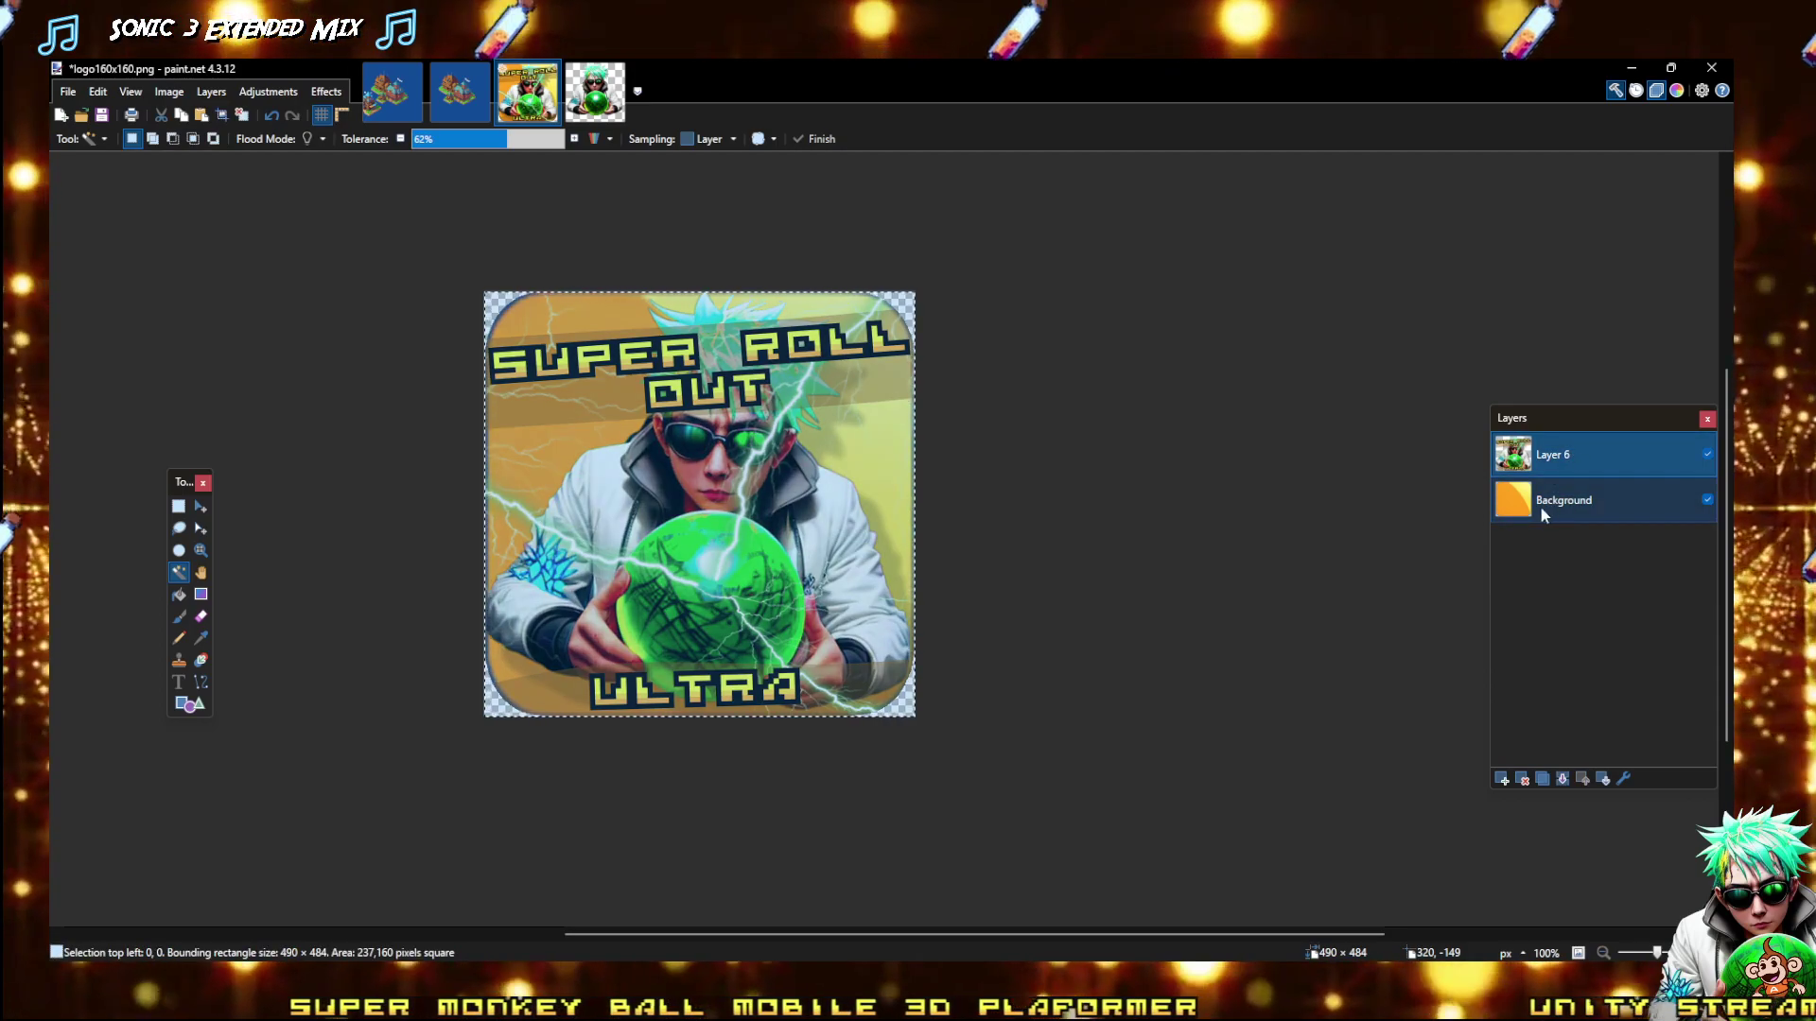
Close the background-removed character image and start a new 490×484 image
{"action": "left_click", "coordinate": [592, 96]}
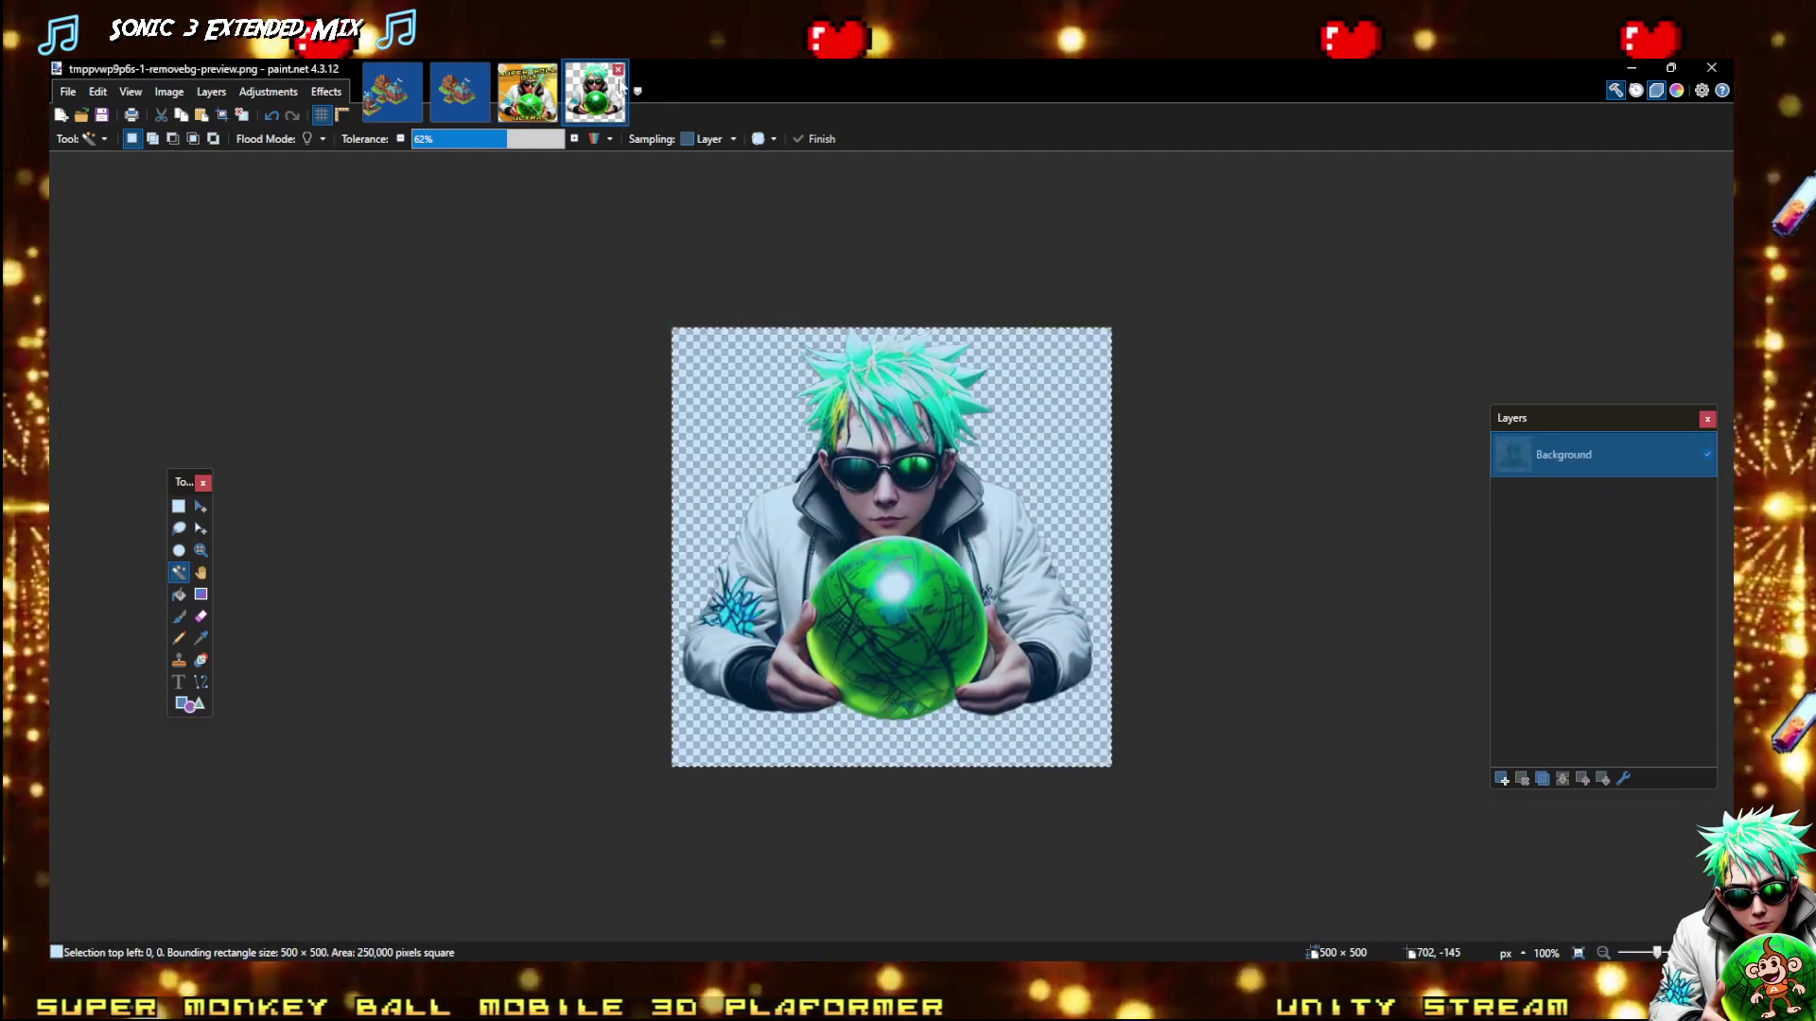
{"action": "left_click", "coordinate": [617, 69]}
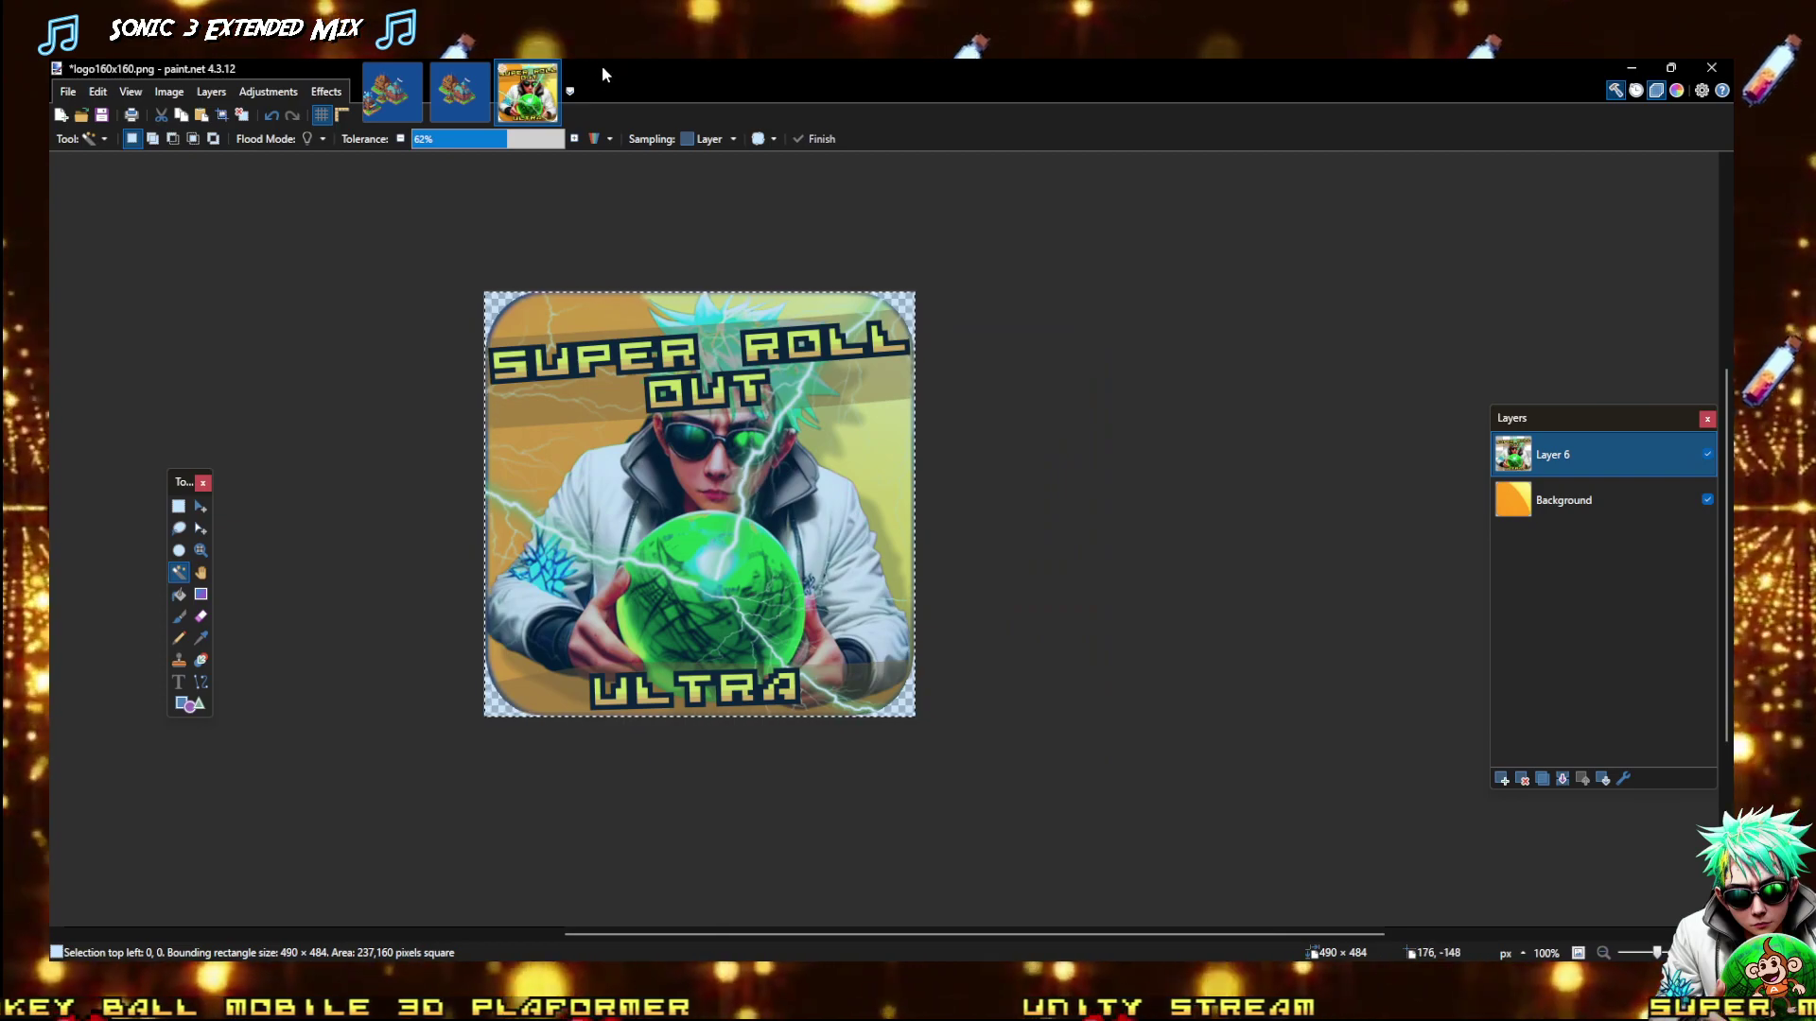
{"action": "key", "text": "m"}
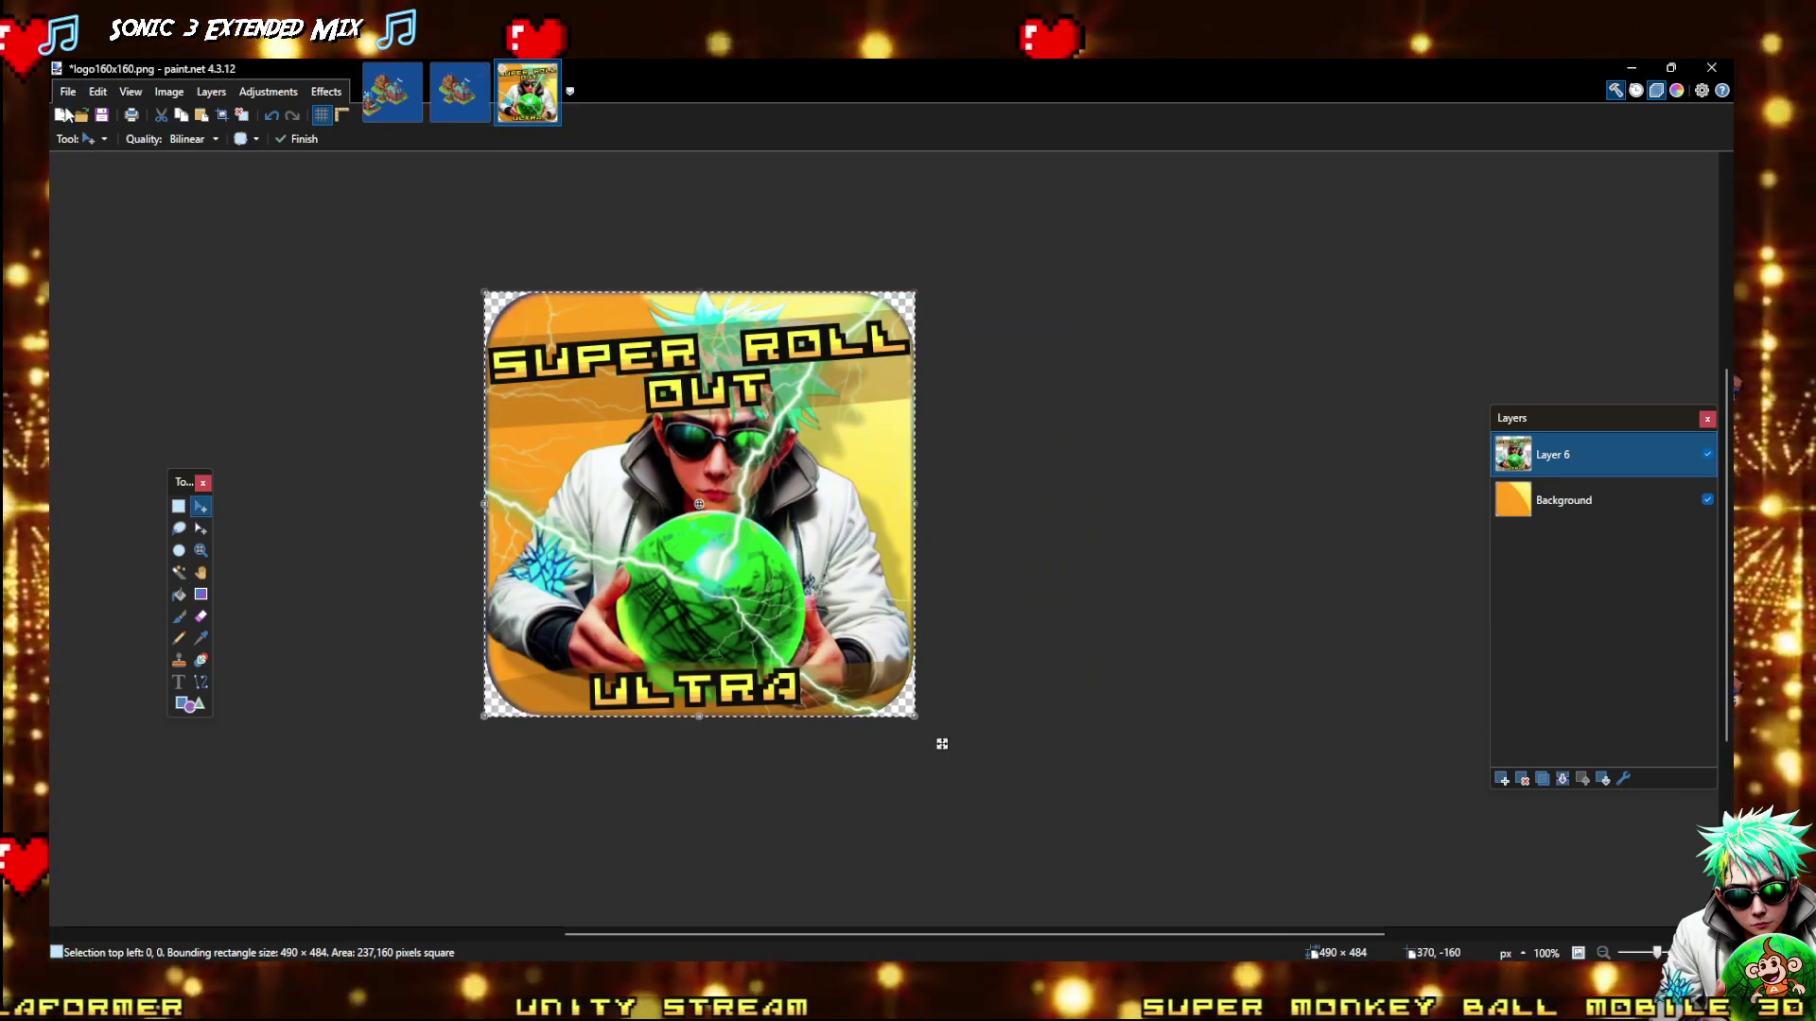
{"action": "key", "text": "ctrl+n"}
Create the new 490×484 image, clear its white fill to transparent, and paste the foreground character in
{"action": "left_click", "coordinate": [880, 627]}
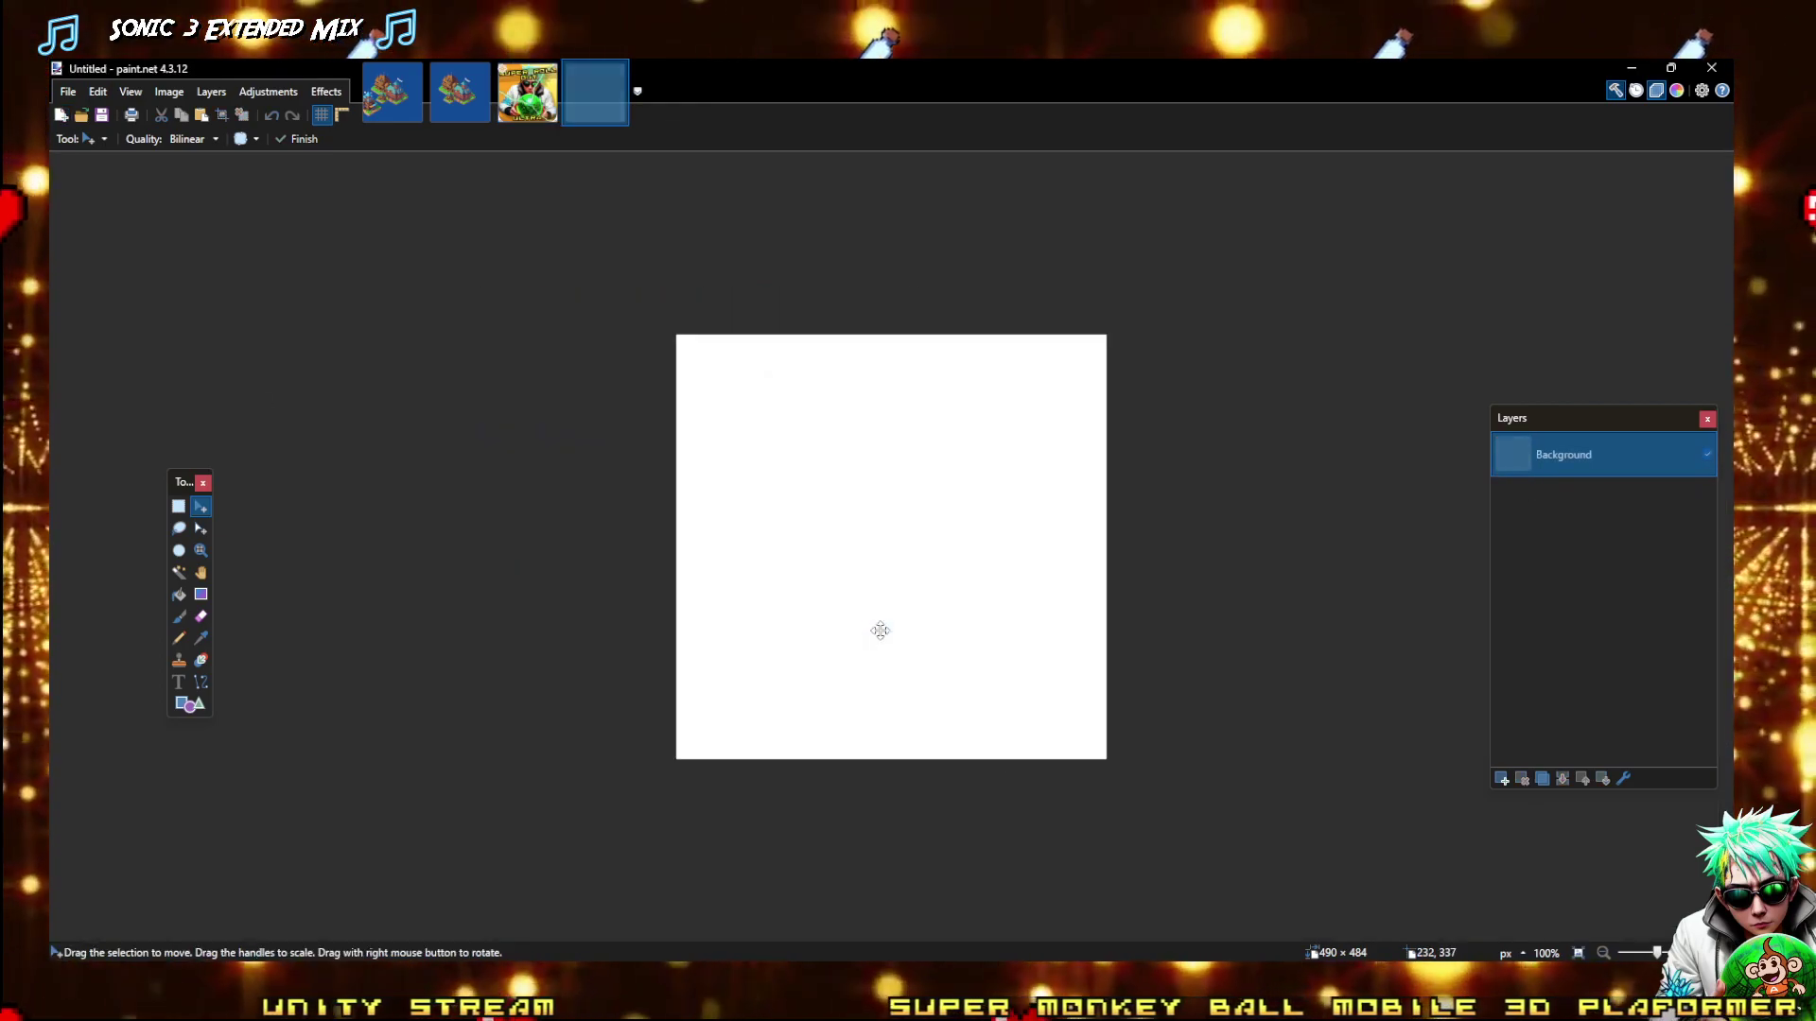
{"action": "key", "text": "Delete"}
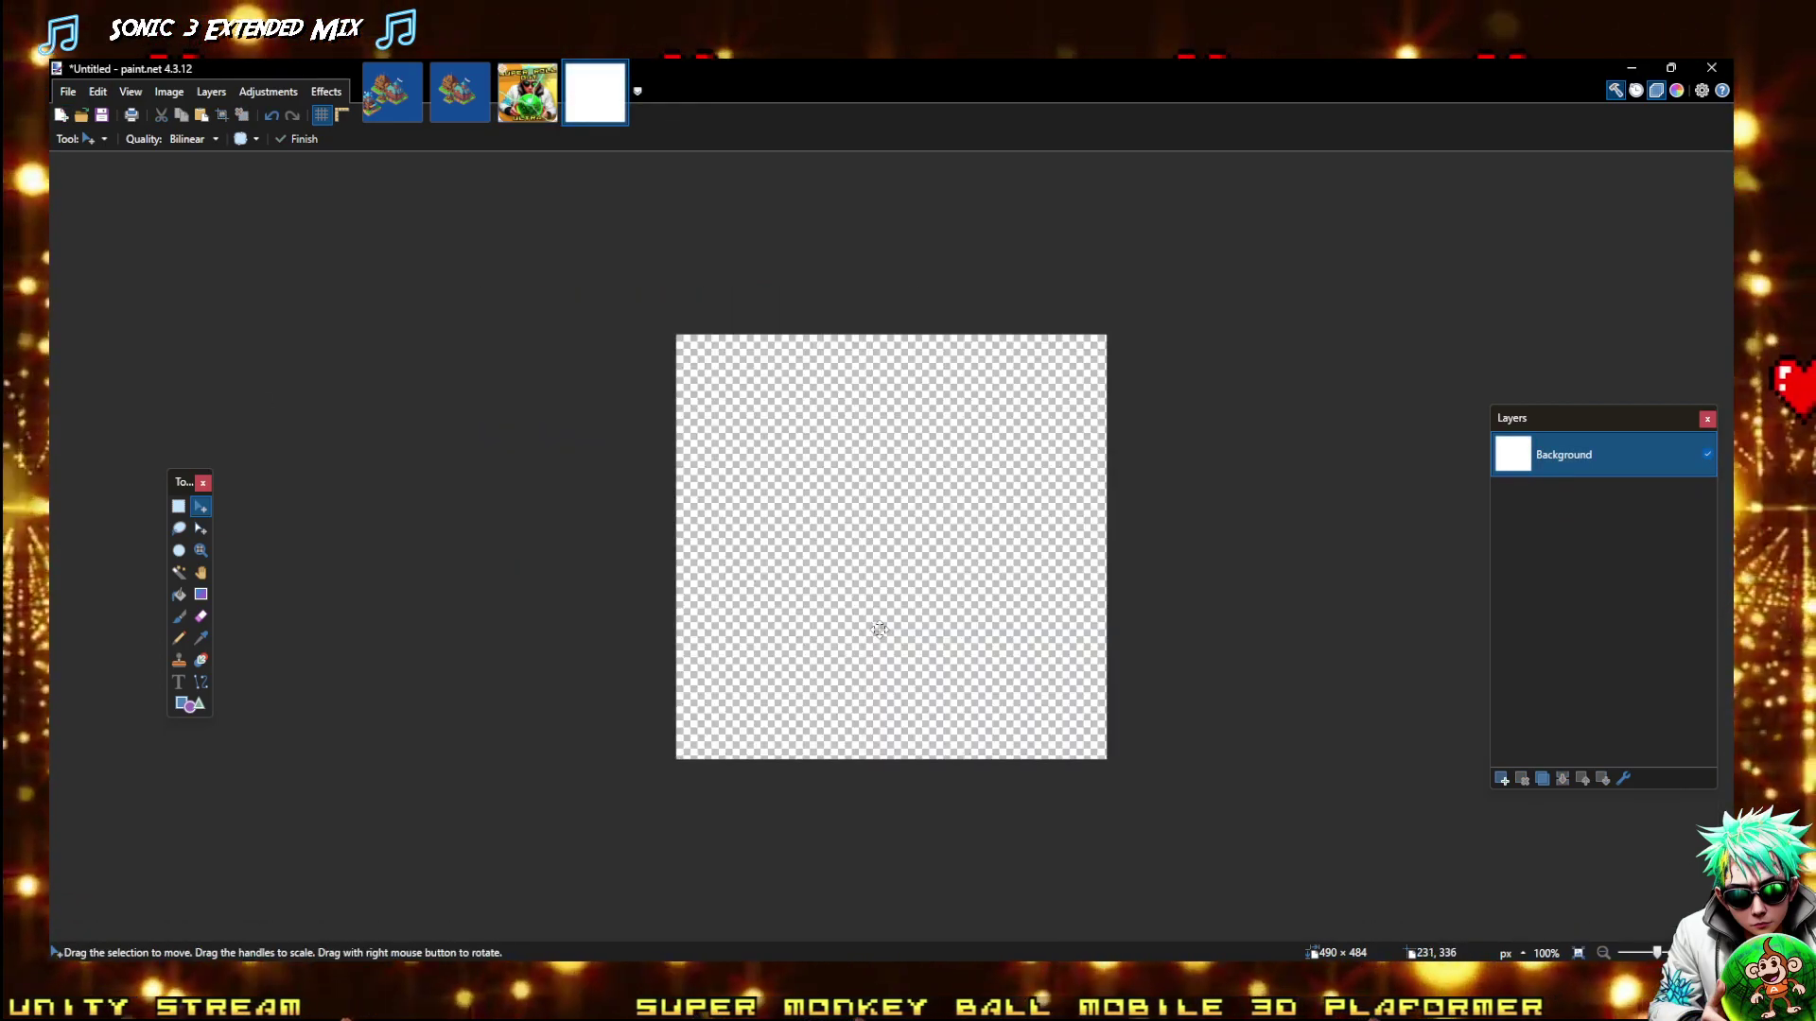
{"action": "key", "text": "ctrl+v"}
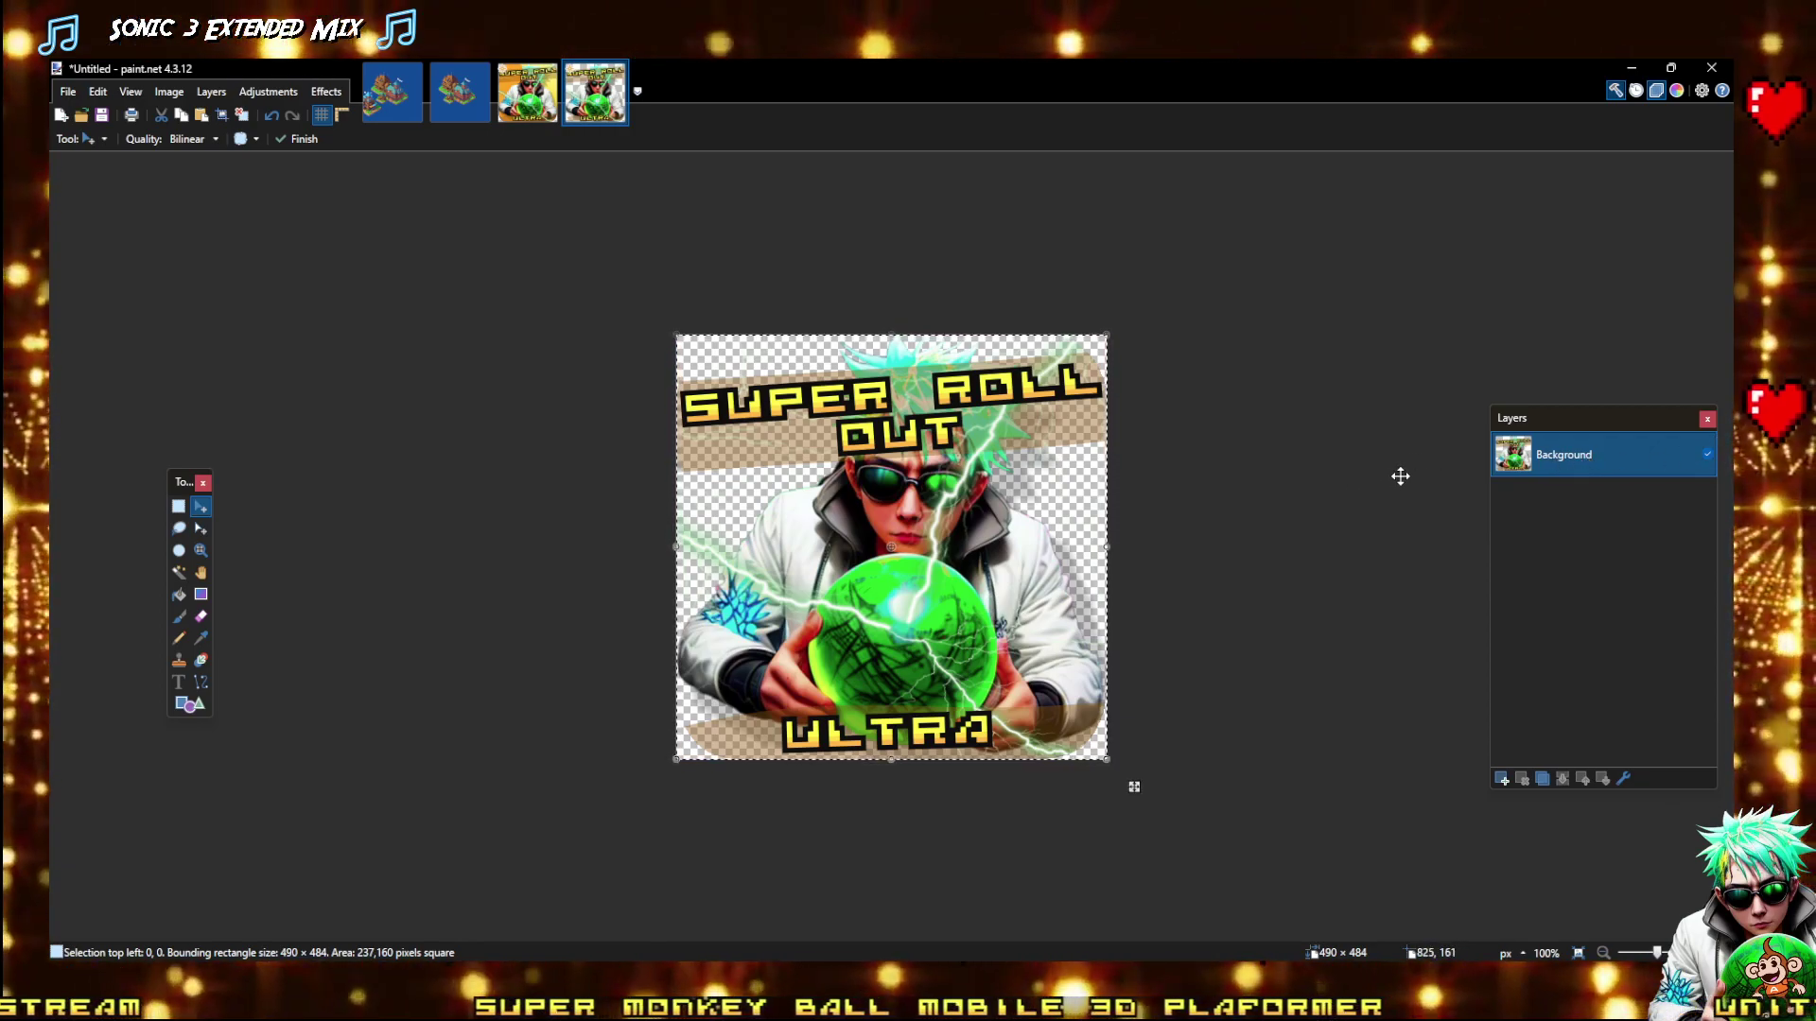
Hide Layer 6 in logo160x160.png so only the orange background shows
{"action": "left_click", "coordinate": [526, 95]}
{"action": "left_click", "coordinate": [1708, 455]}
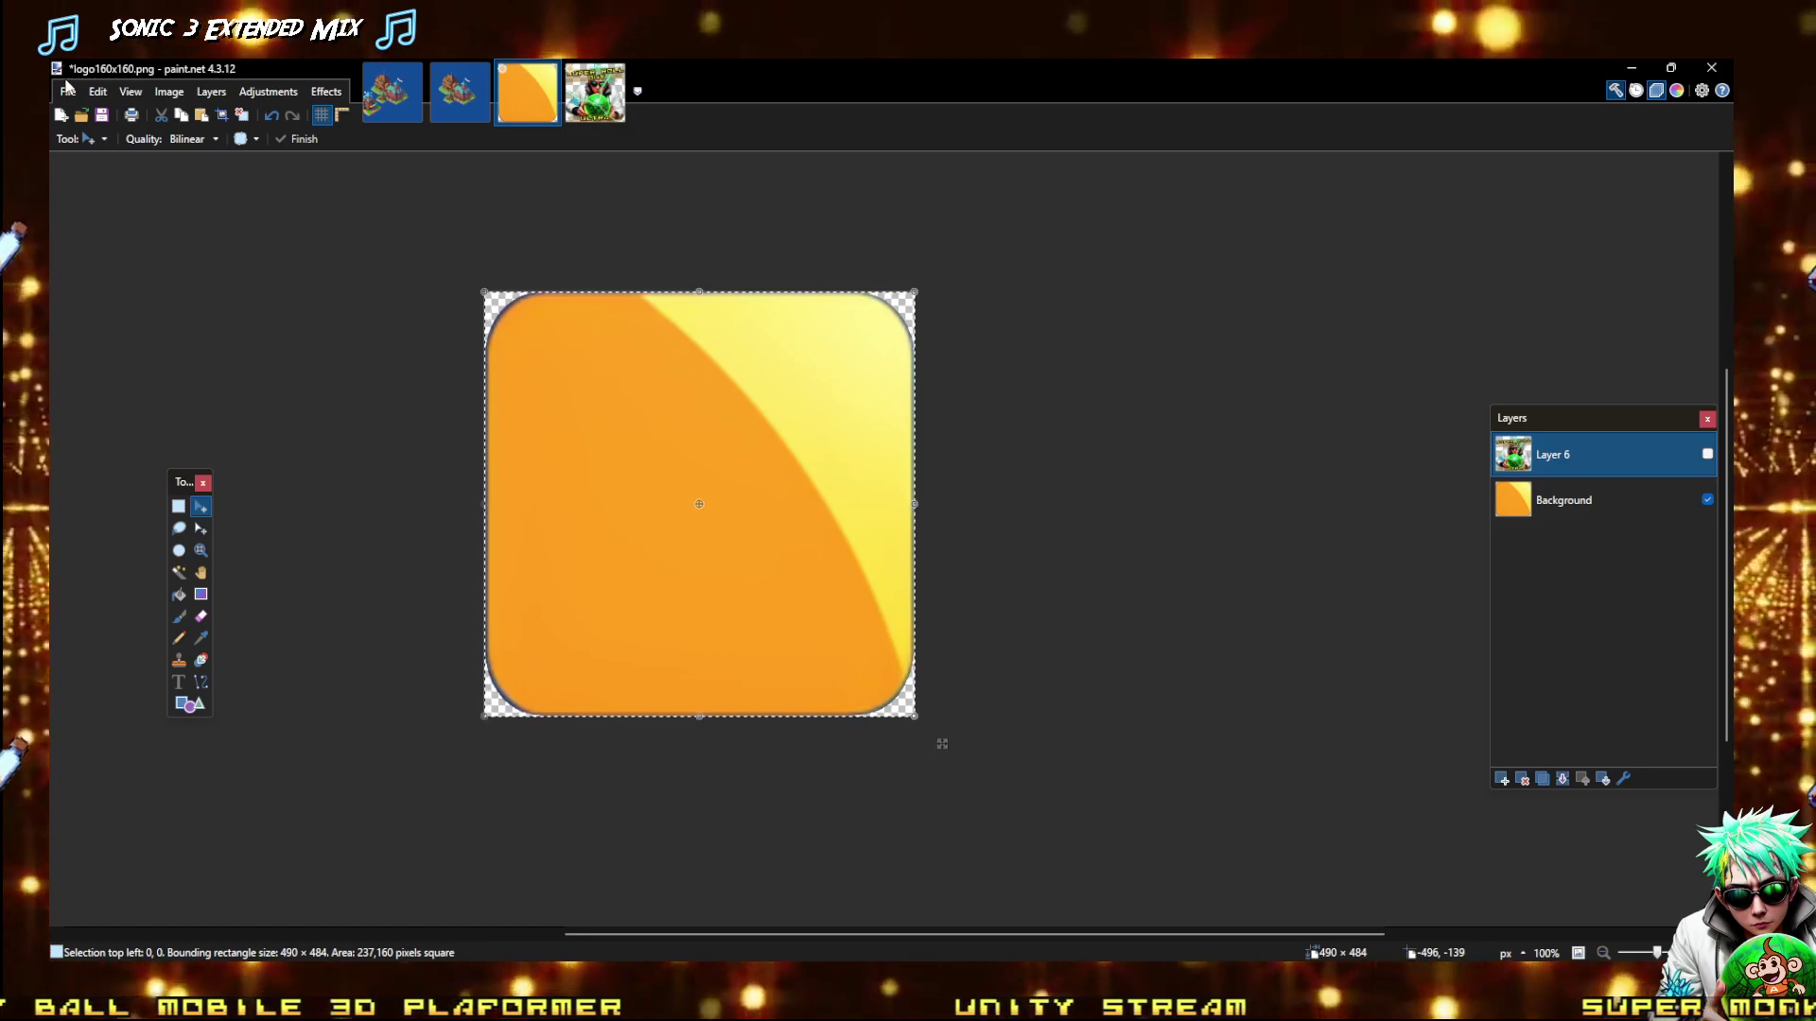
{"action": "left_click", "coordinate": [68, 89]}
{"action": "left_click", "coordinate": [978, 73]}
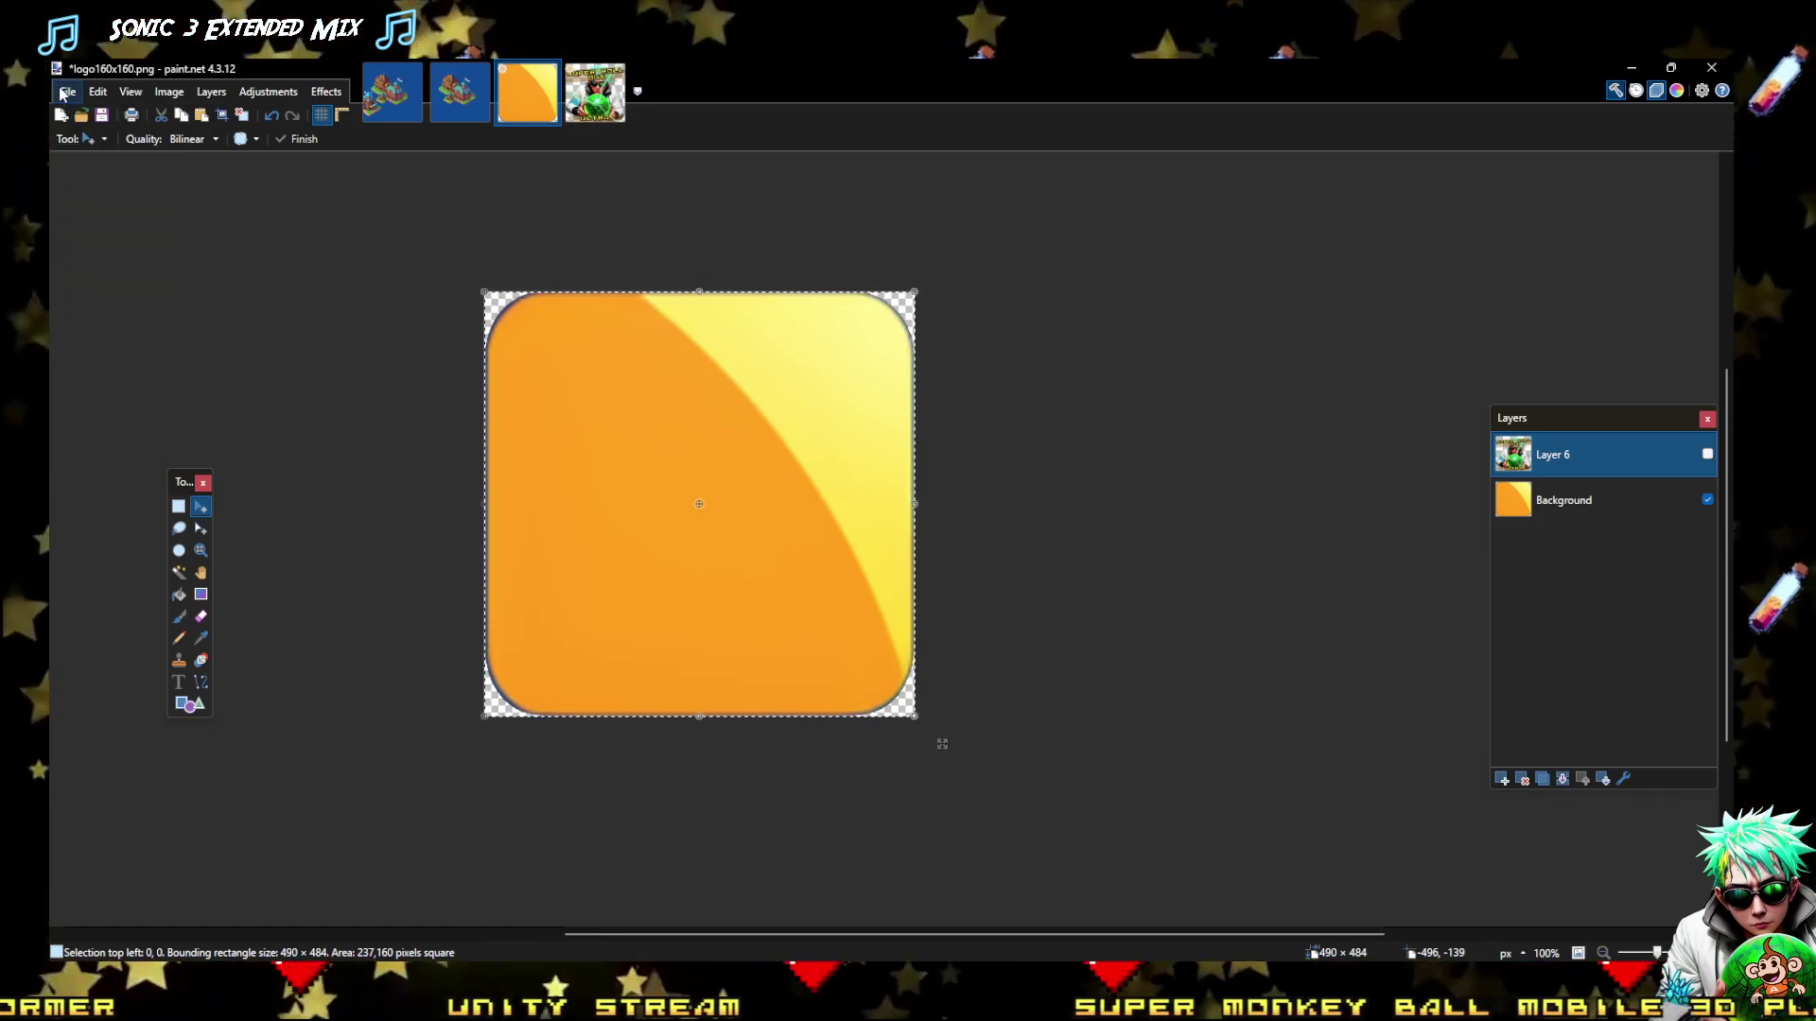
Resize the orange logo160x160.png background to 432×432 pixels
{"action": "left_click", "coordinate": [65, 92]}
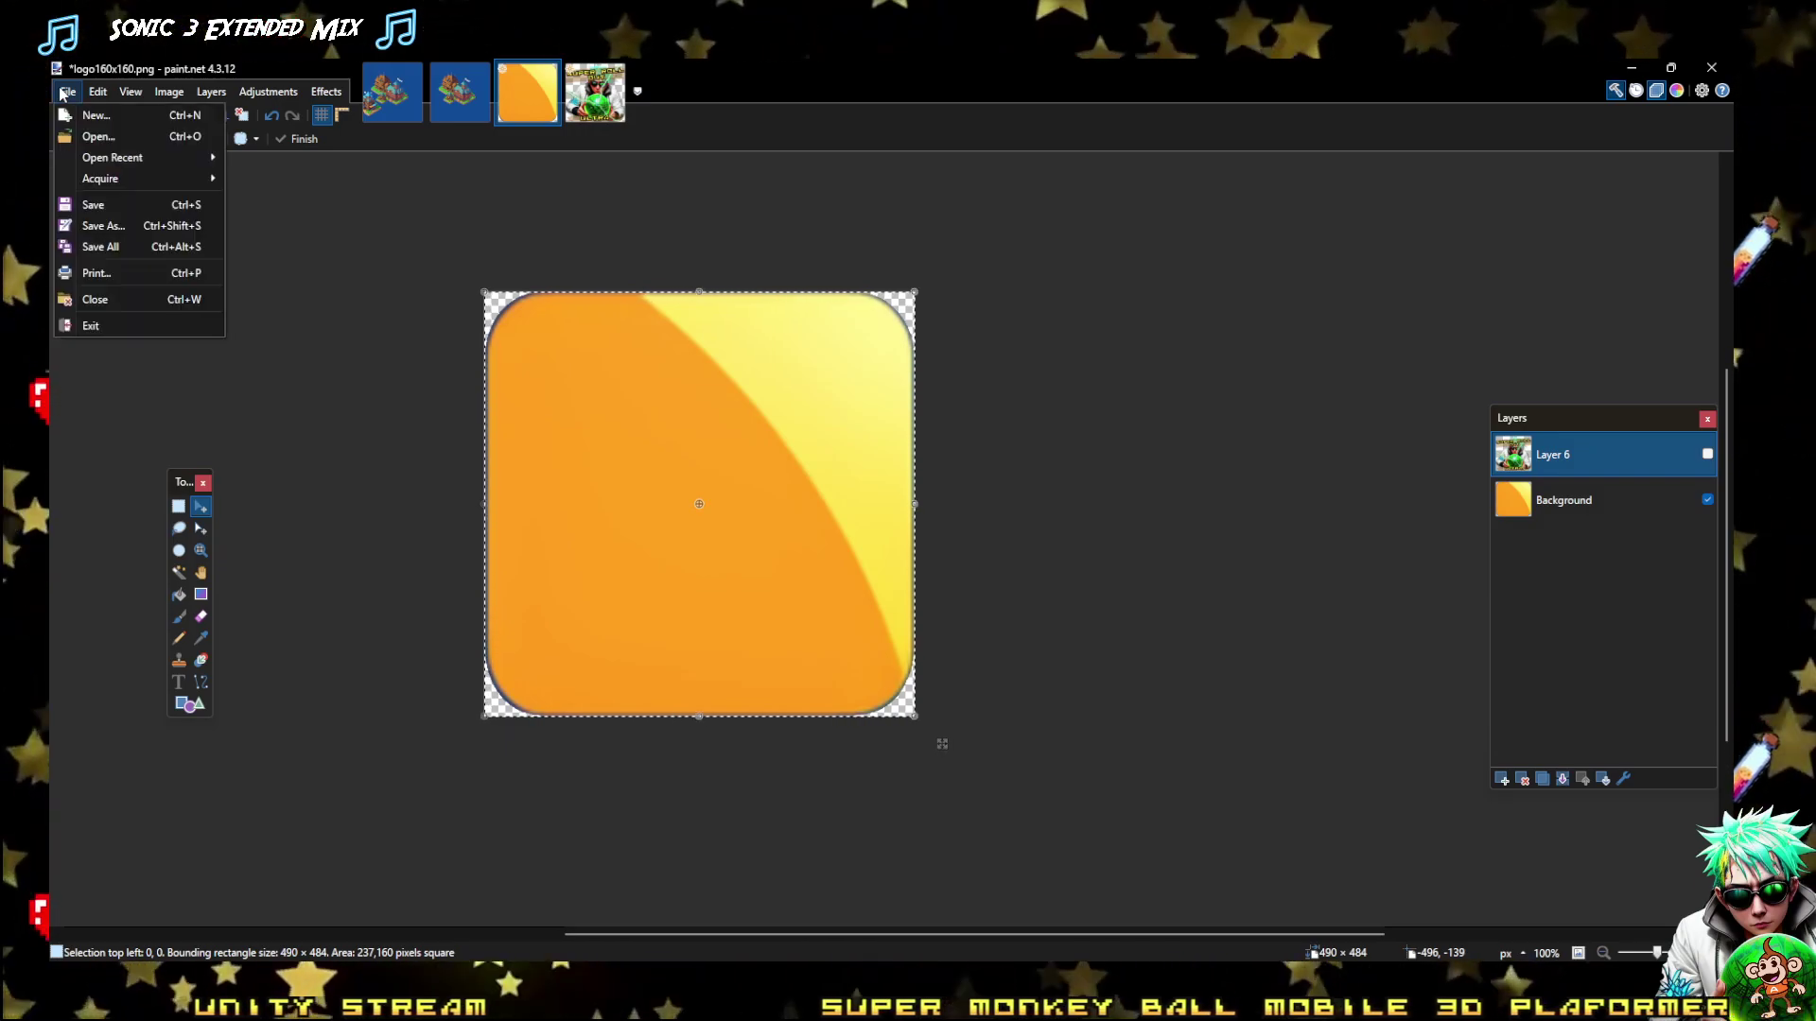
{"action": "left_click", "coordinate": [182, 94]}
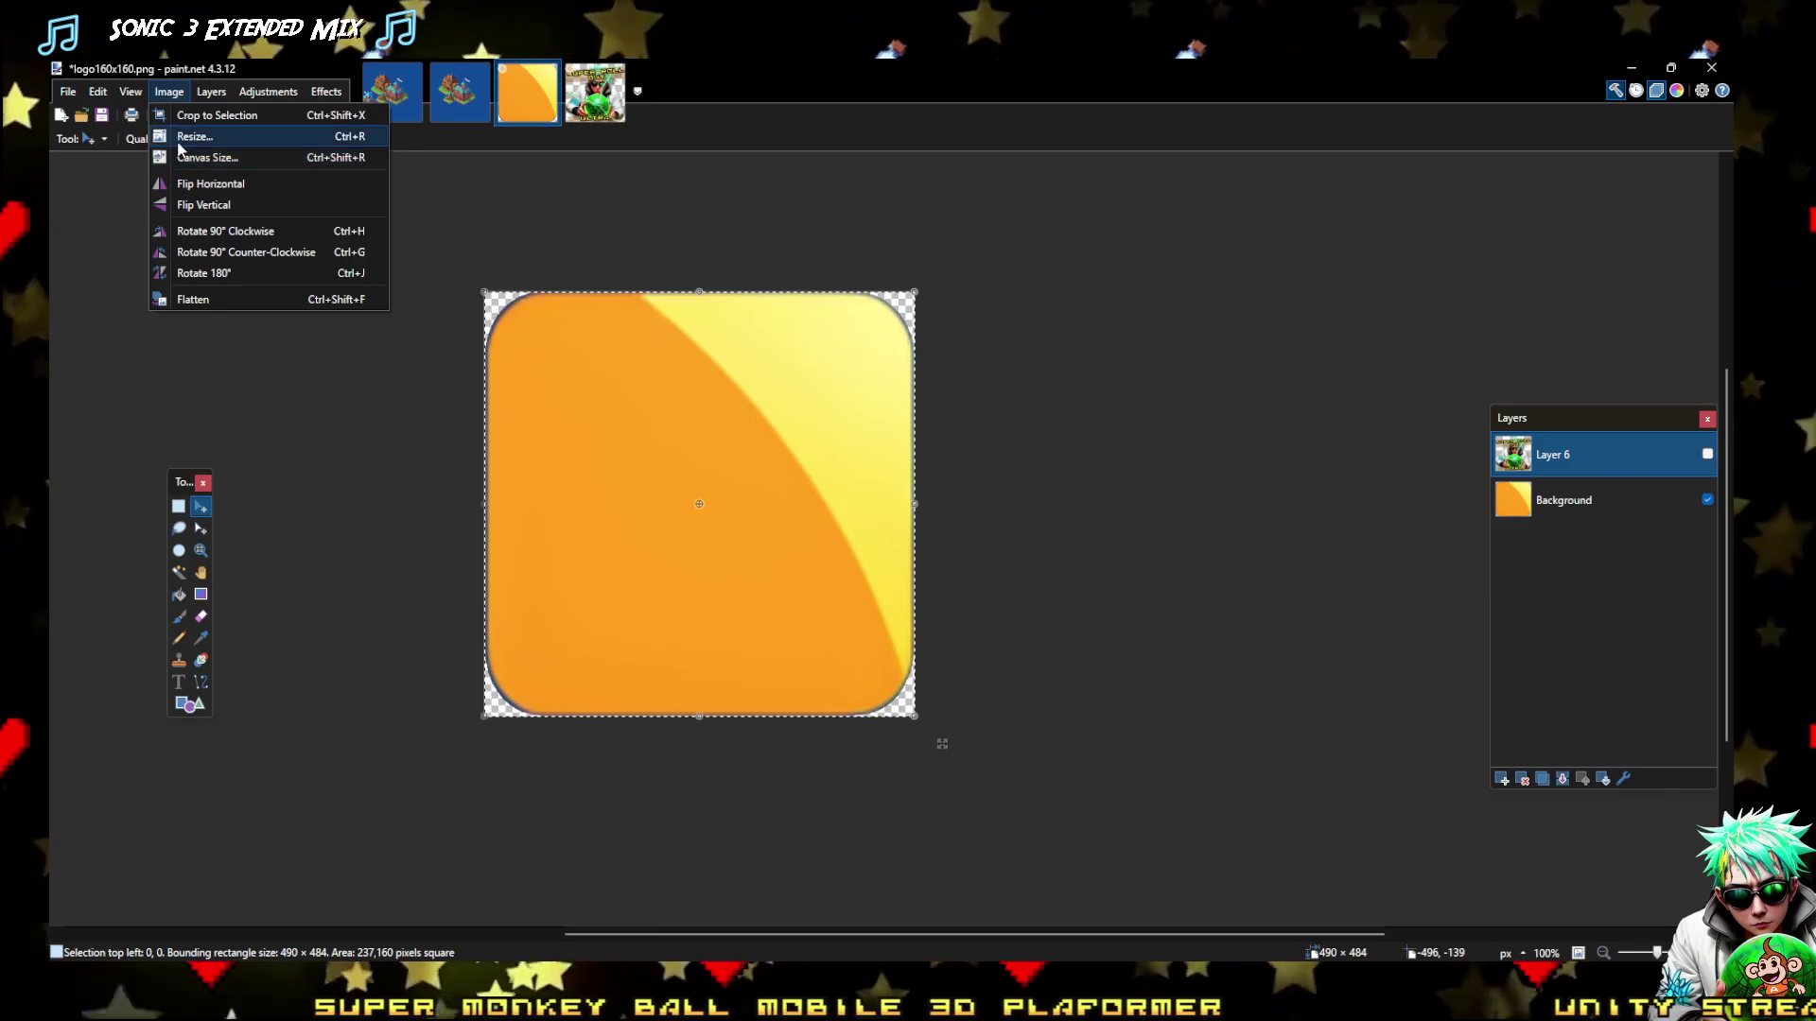
{"action": "left_click", "coordinate": [184, 135]}
{"action": "type", "text": "4"}
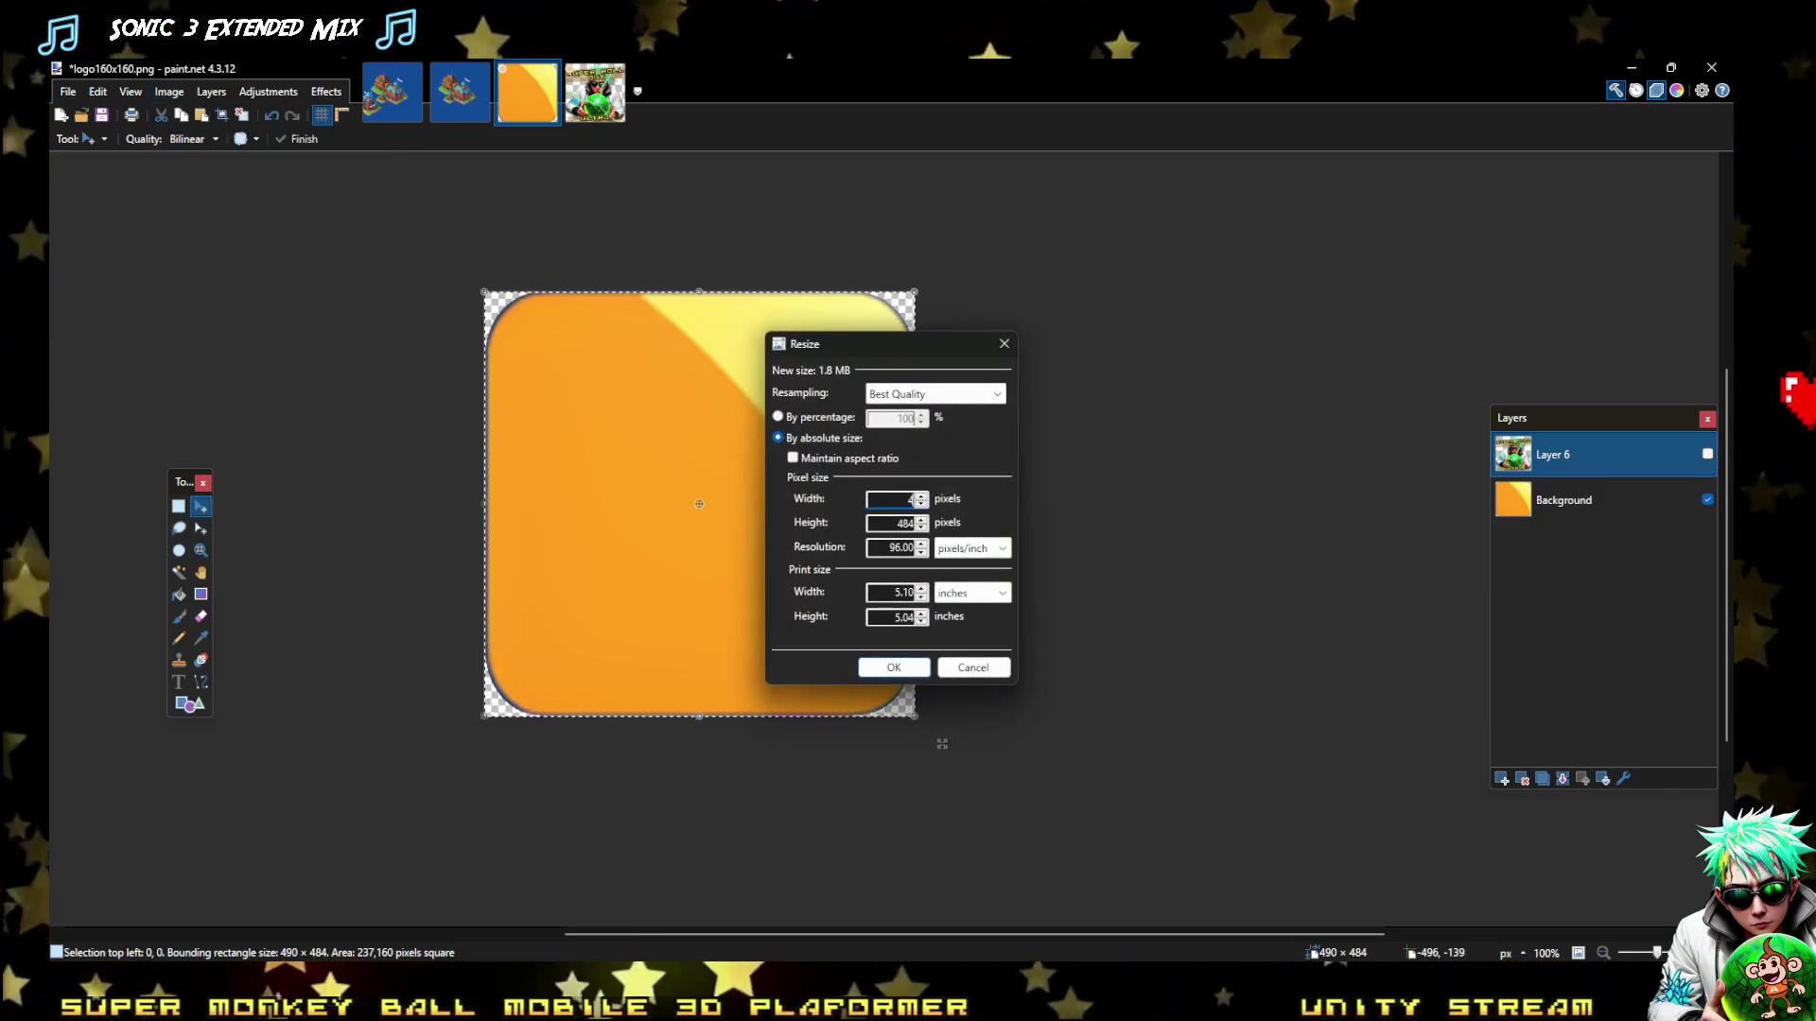
{"action": "type", "text": "32"}
{"action": "key", "text": "Tab"}
{"action": "type", "text": "4"}
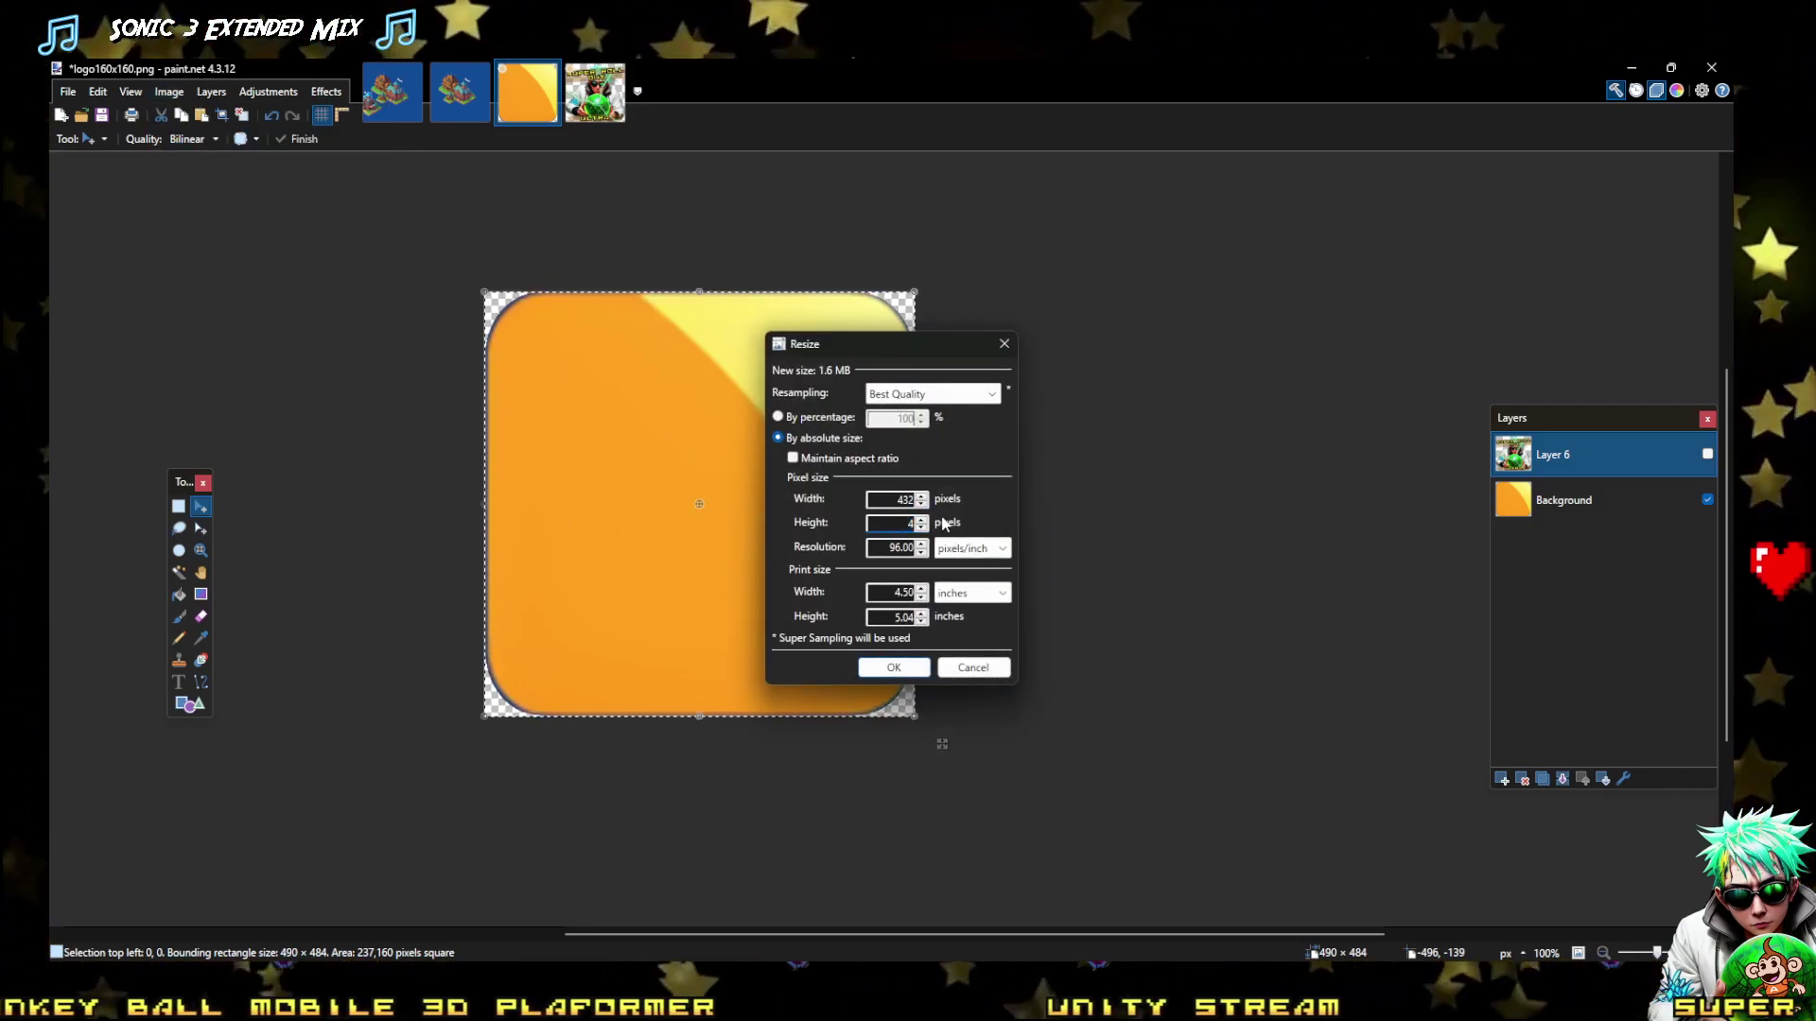
{"action": "type", "text": "32"}
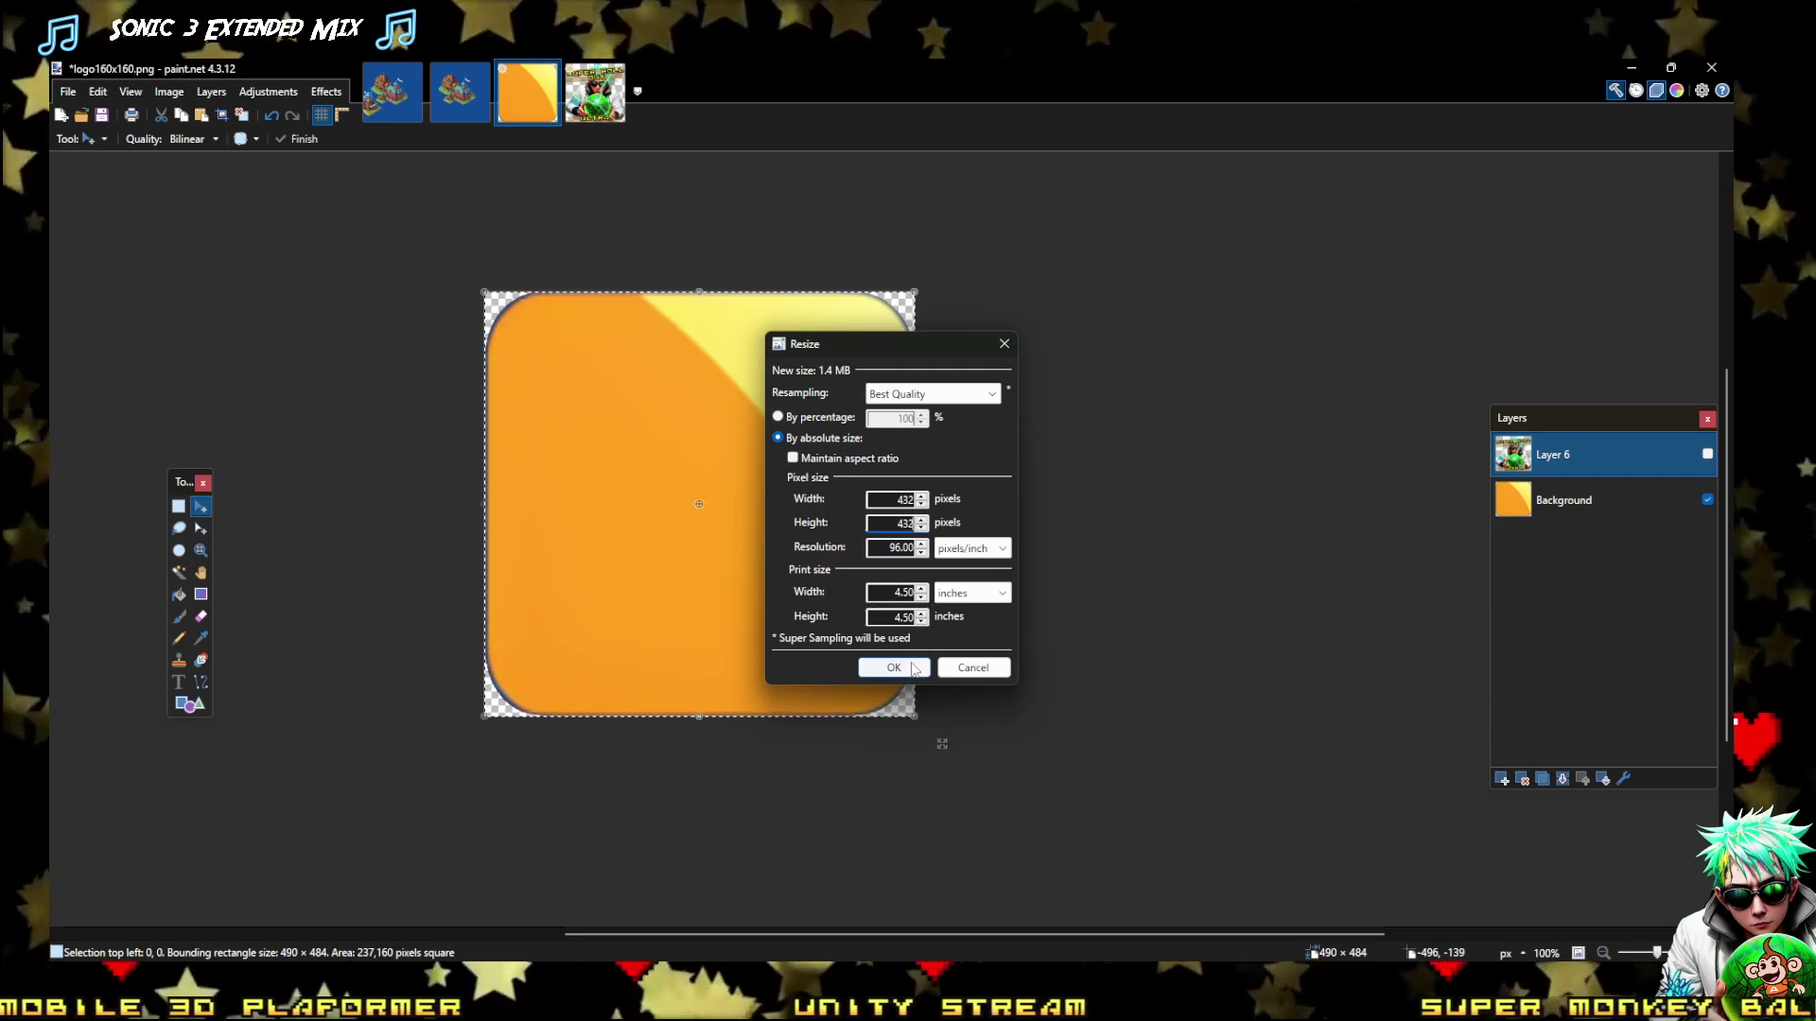
{"action": "left_click", "coordinate": [894, 667]}
Resize the untitled foreground image from 490×484 to 432×432 and compare it with the orange logo
{"action": "key", "text": "ctrl+Tab"}
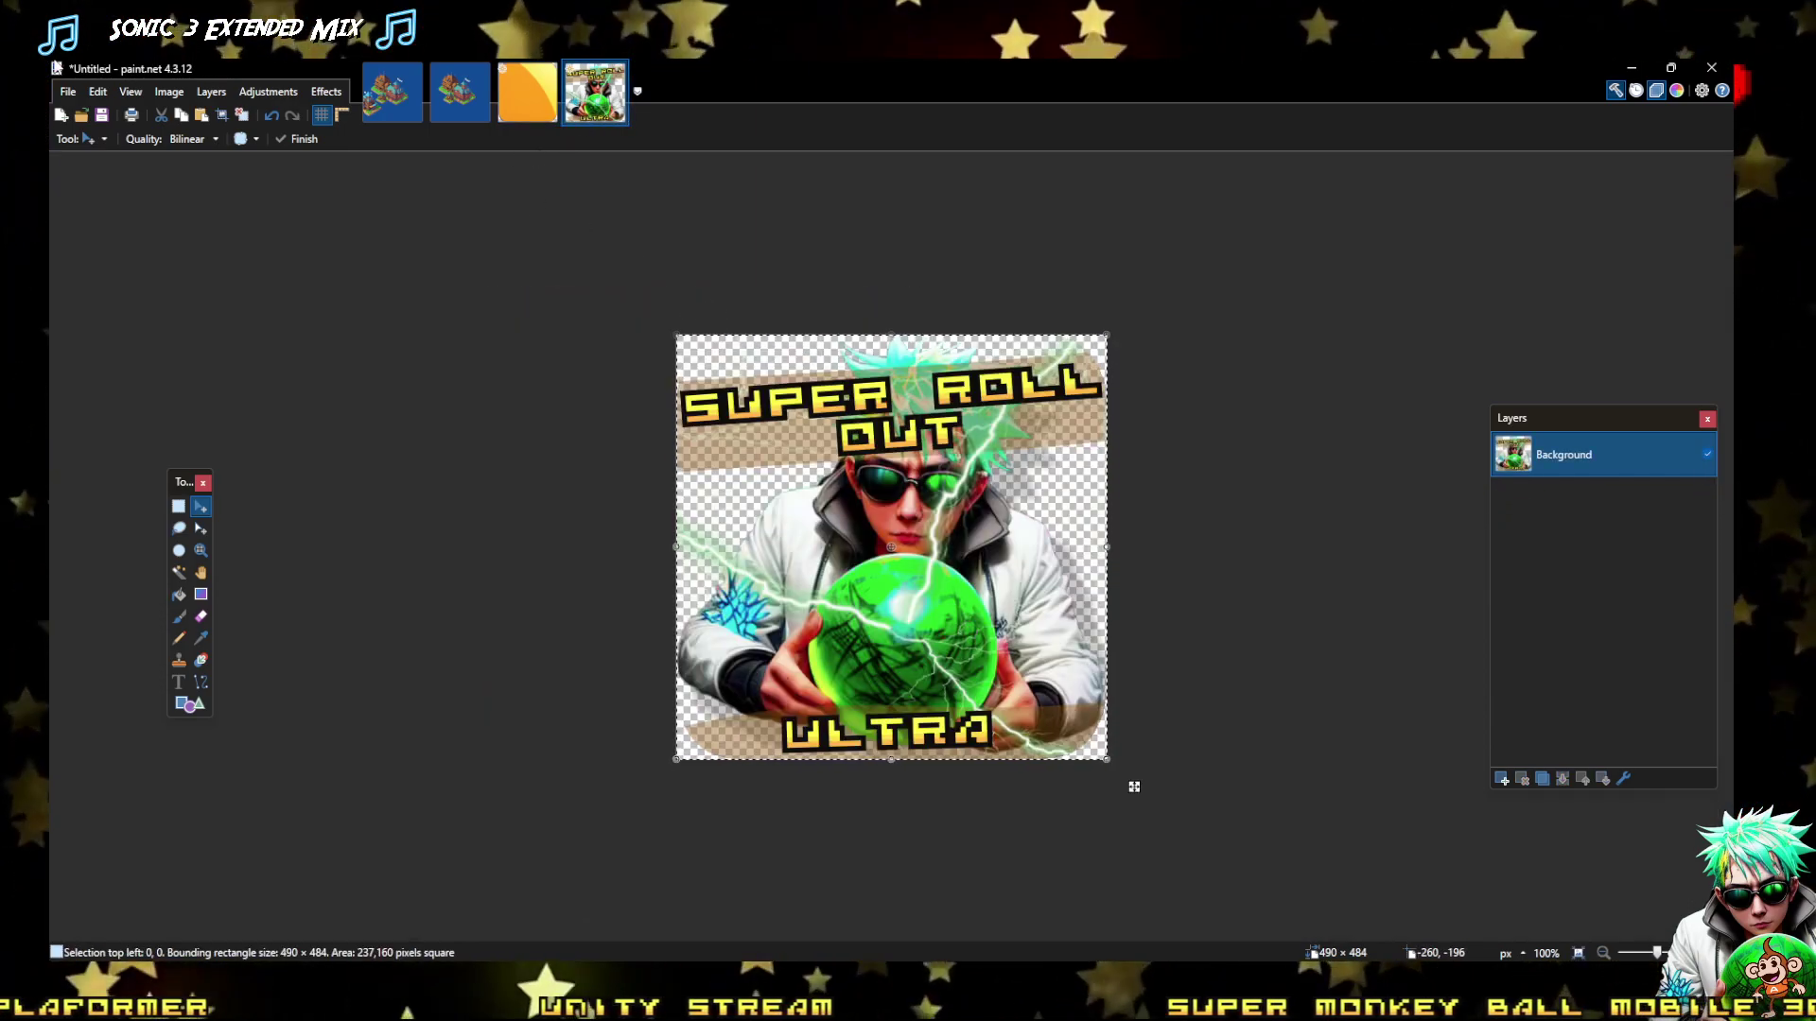
{"action": "left_click", "coordinate": [170, 92]}
{"action": "left_click", "coordinate": [191, 139]}
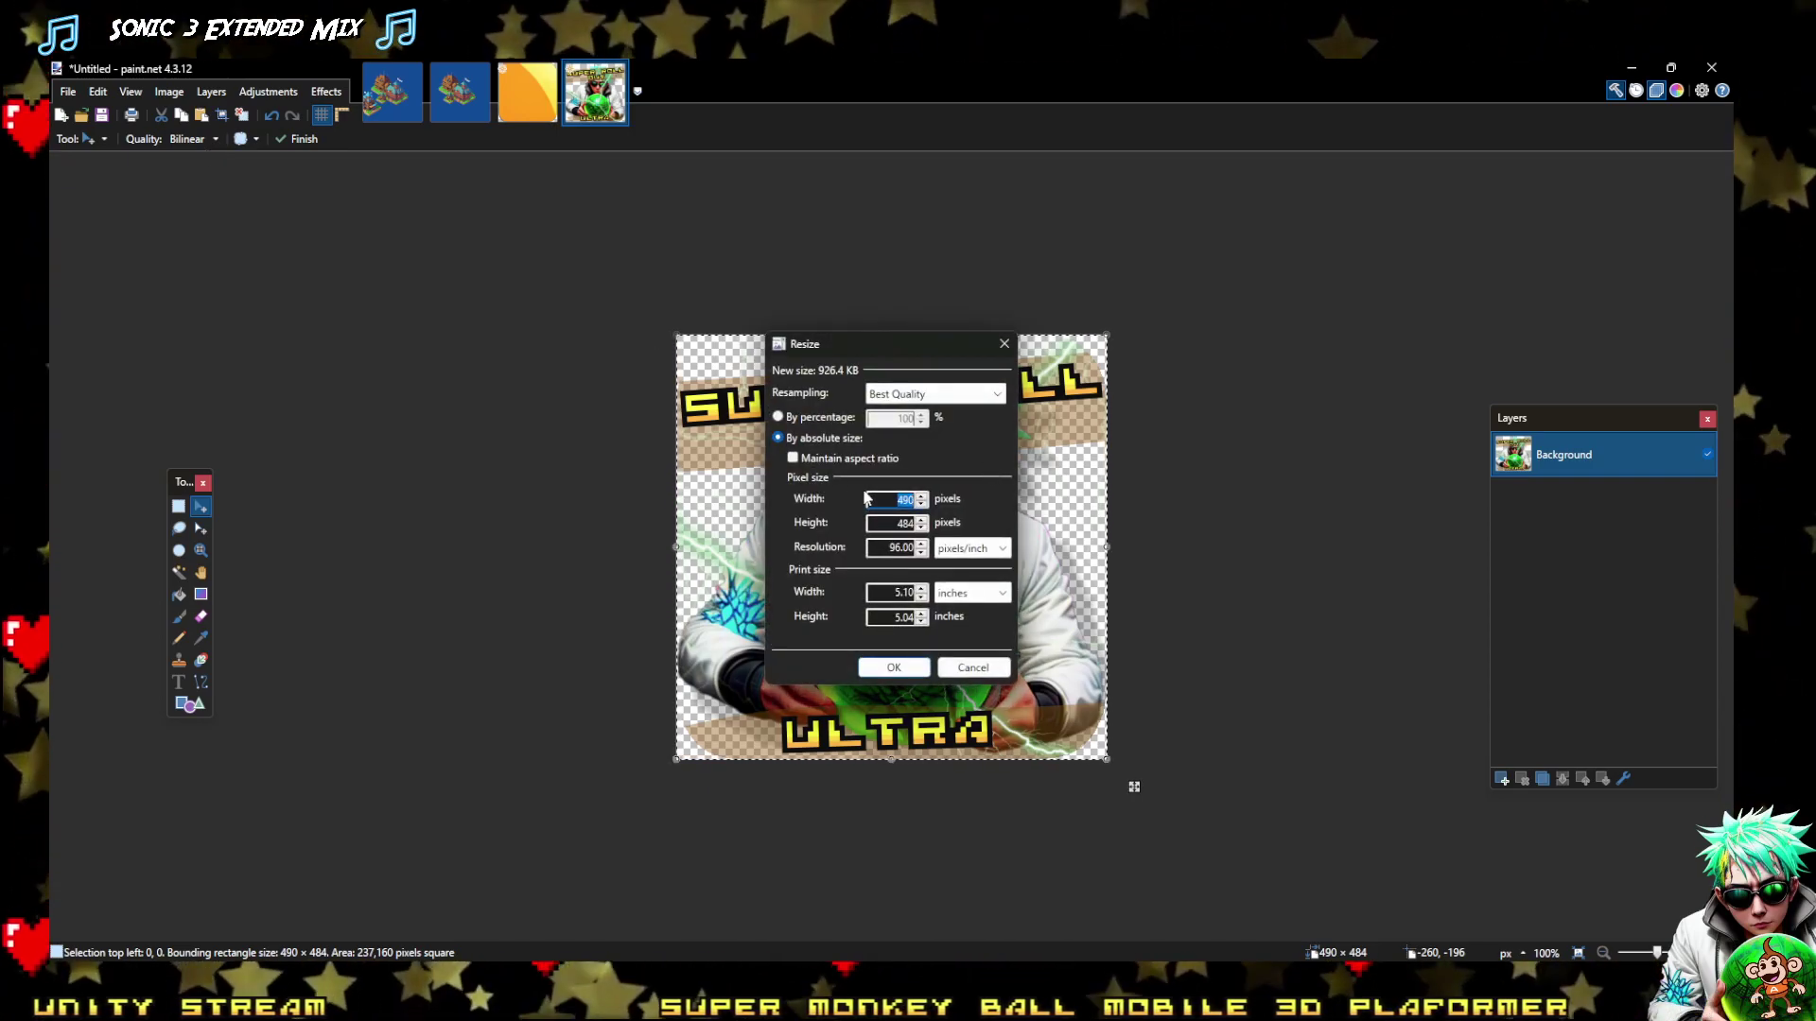
{"action": "type", "text": "432"}
{"action": "key", "text": "Tab"}
{"action": "type", "text": "4"}
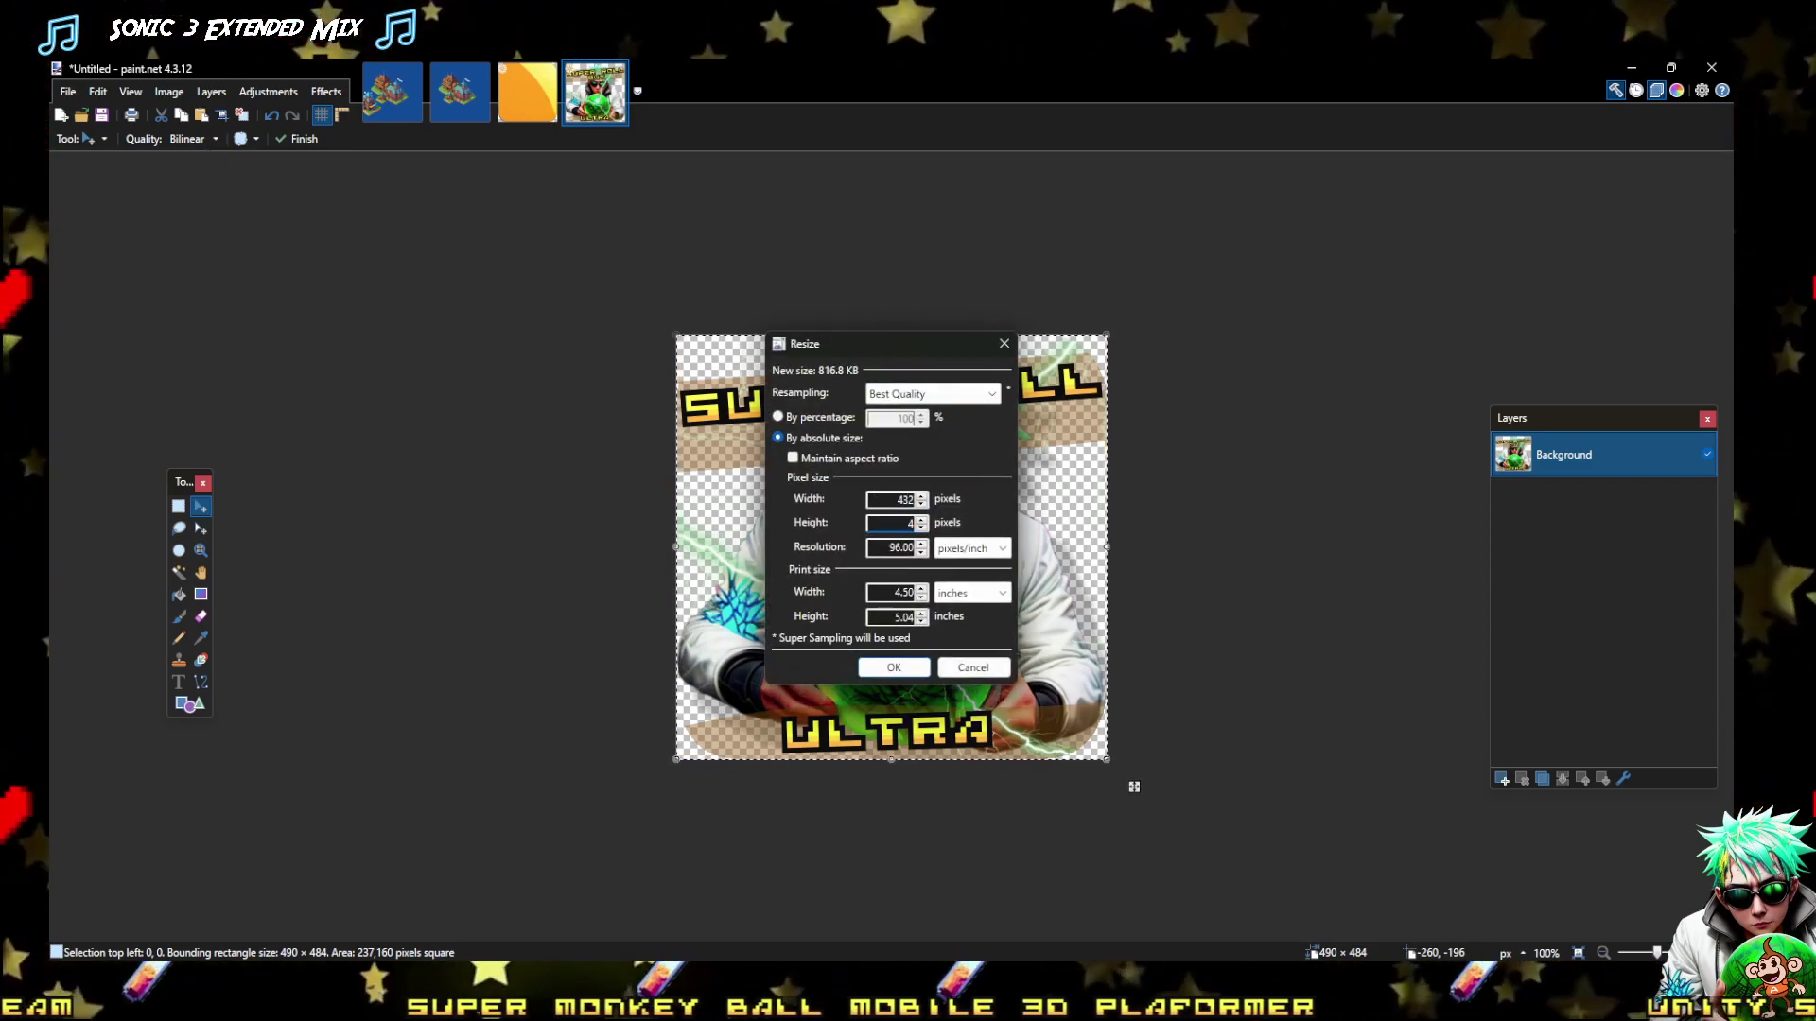
{"action": "left_click", "coordinate": [894, 668]}
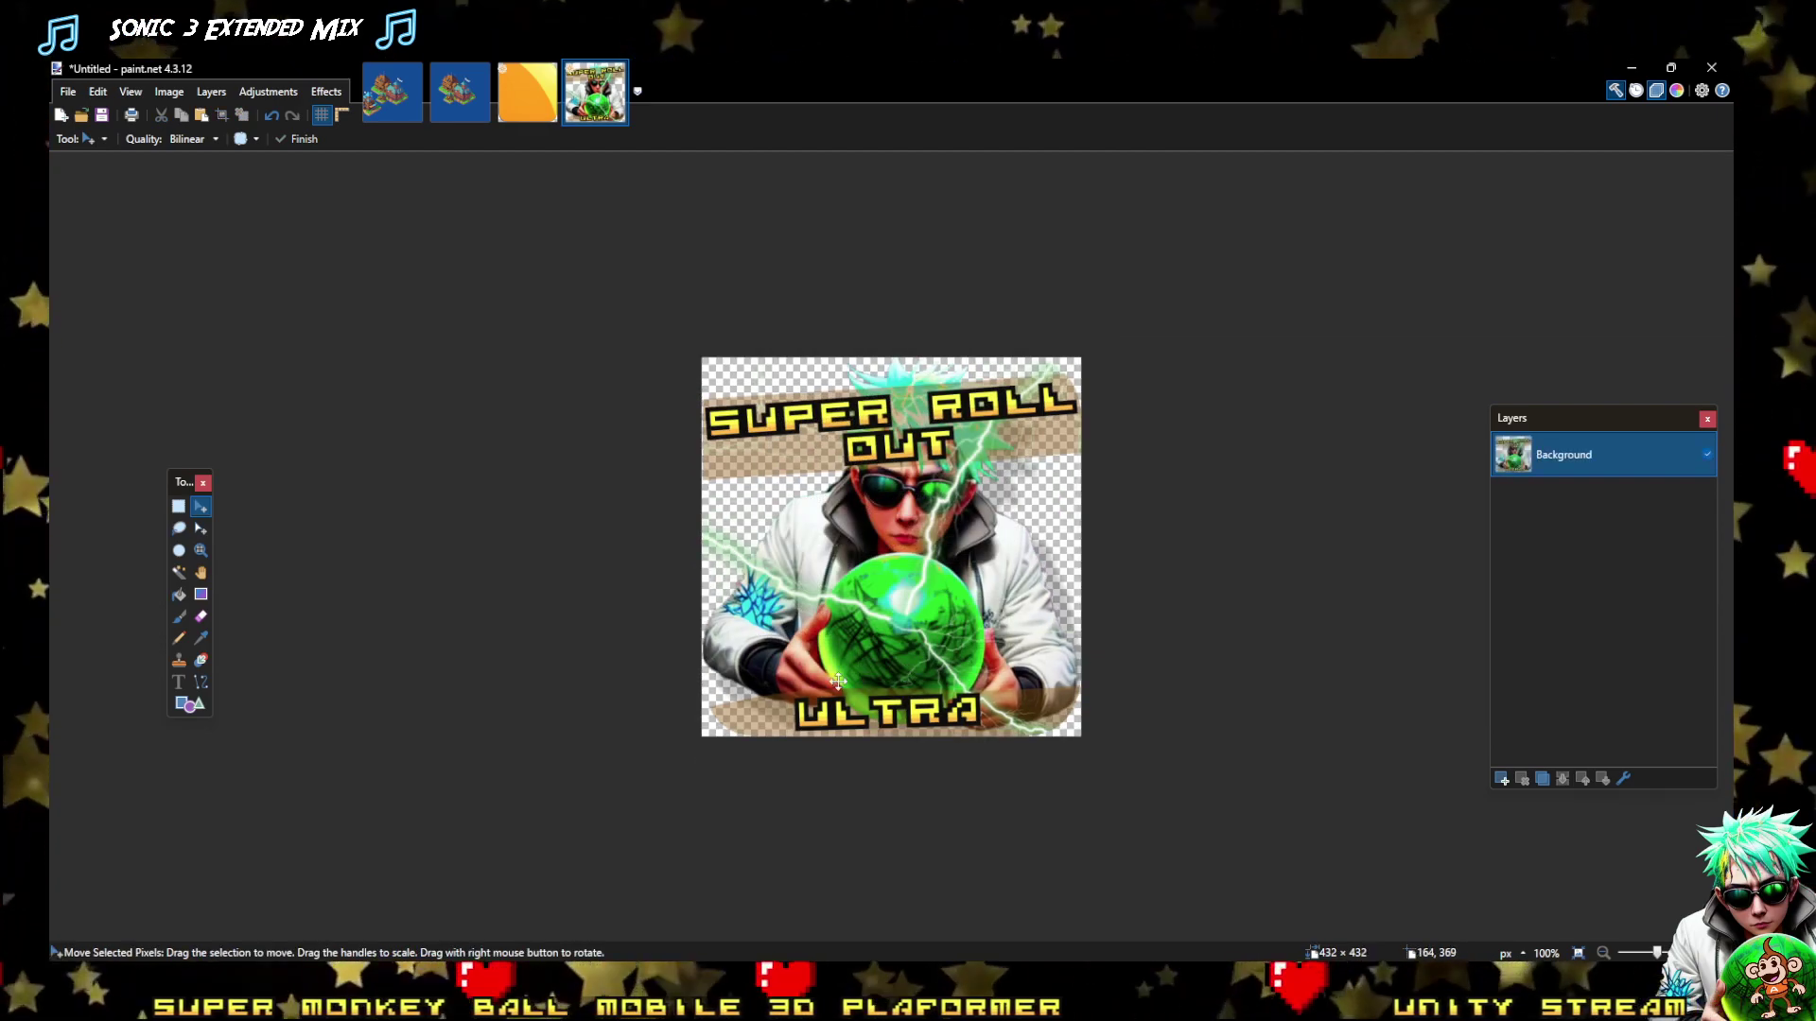
{"action": "left_click", "coordinate": [520, 81]}
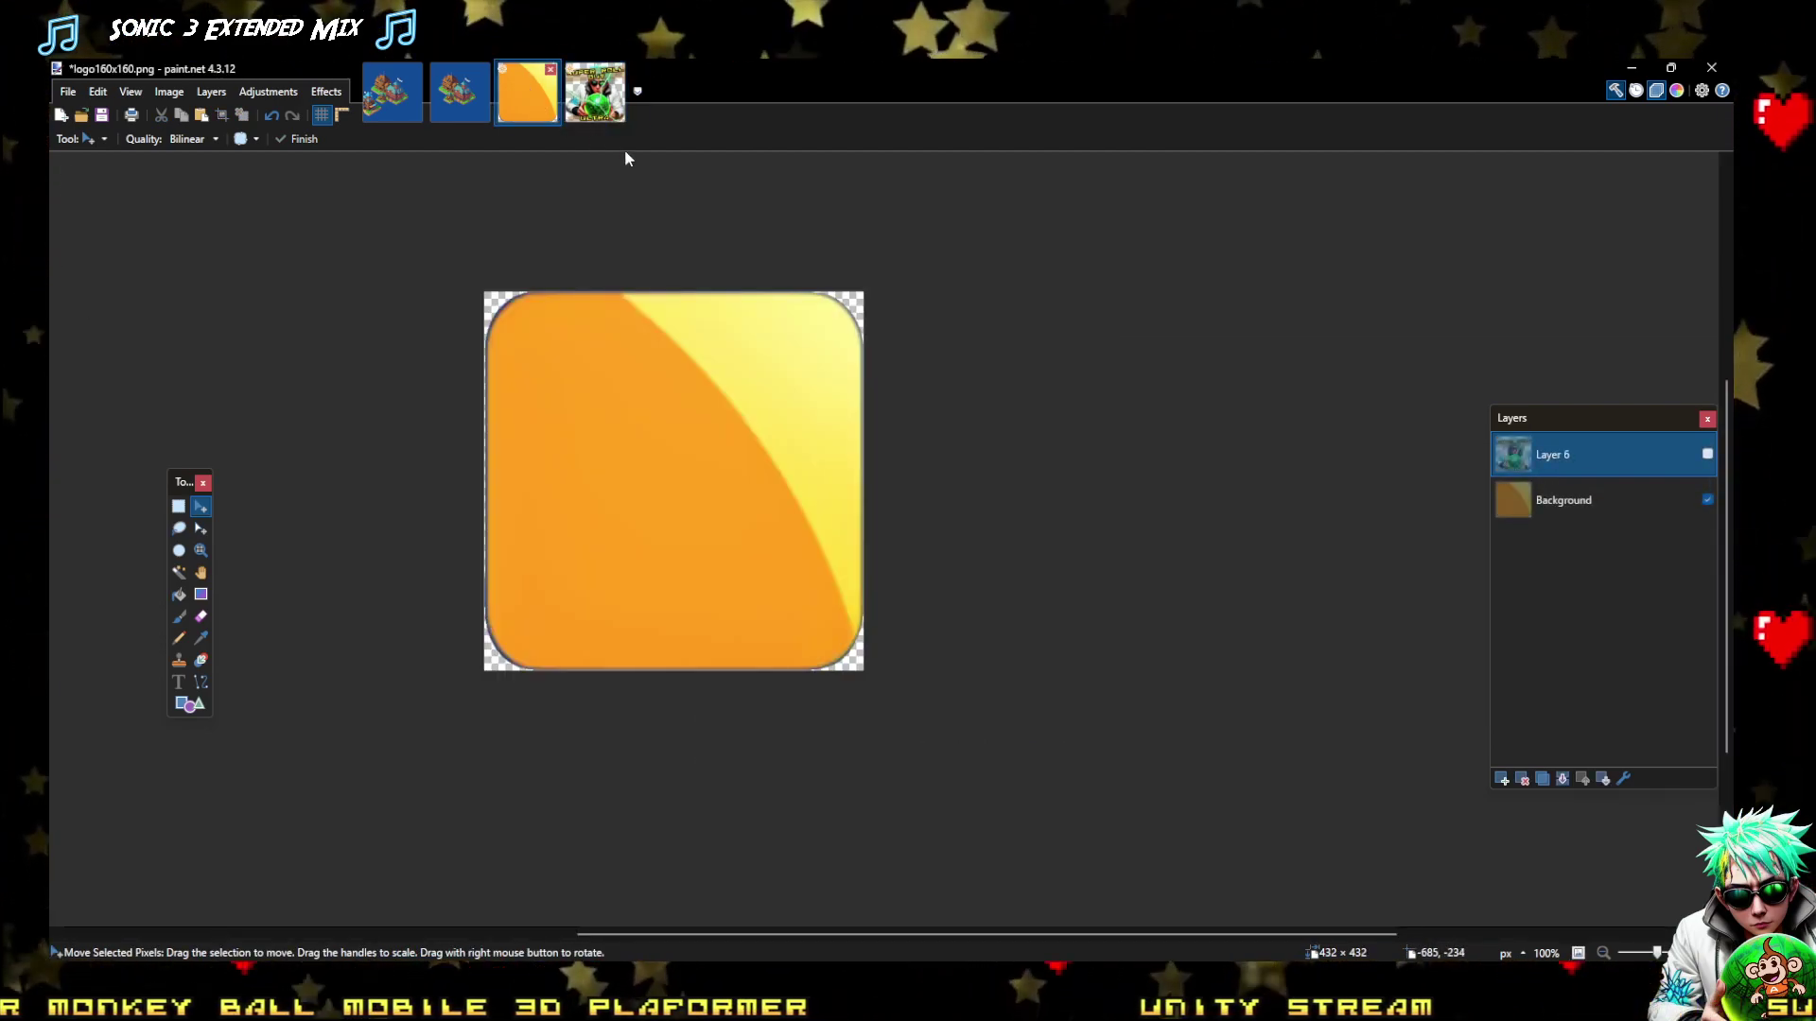
{"action": "left_click", "coordinate": [574, 107]}
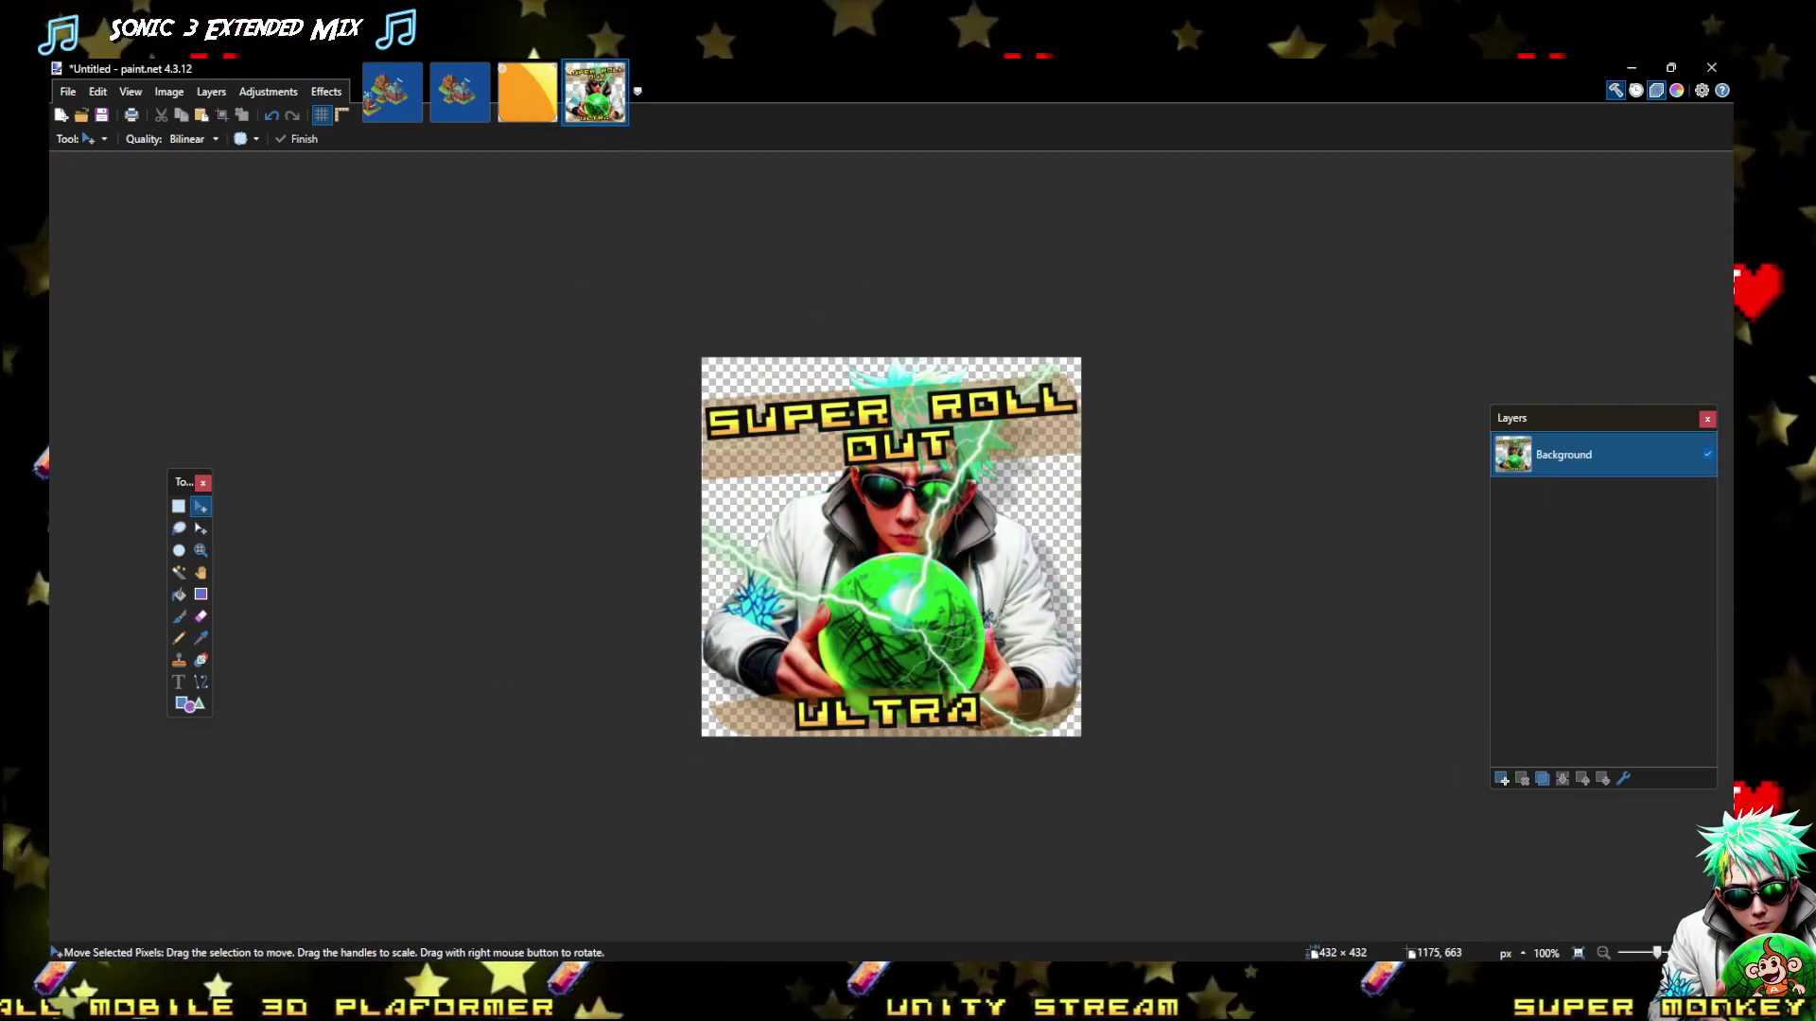
{"action": "left_click", "coordinate": [523, 112]}
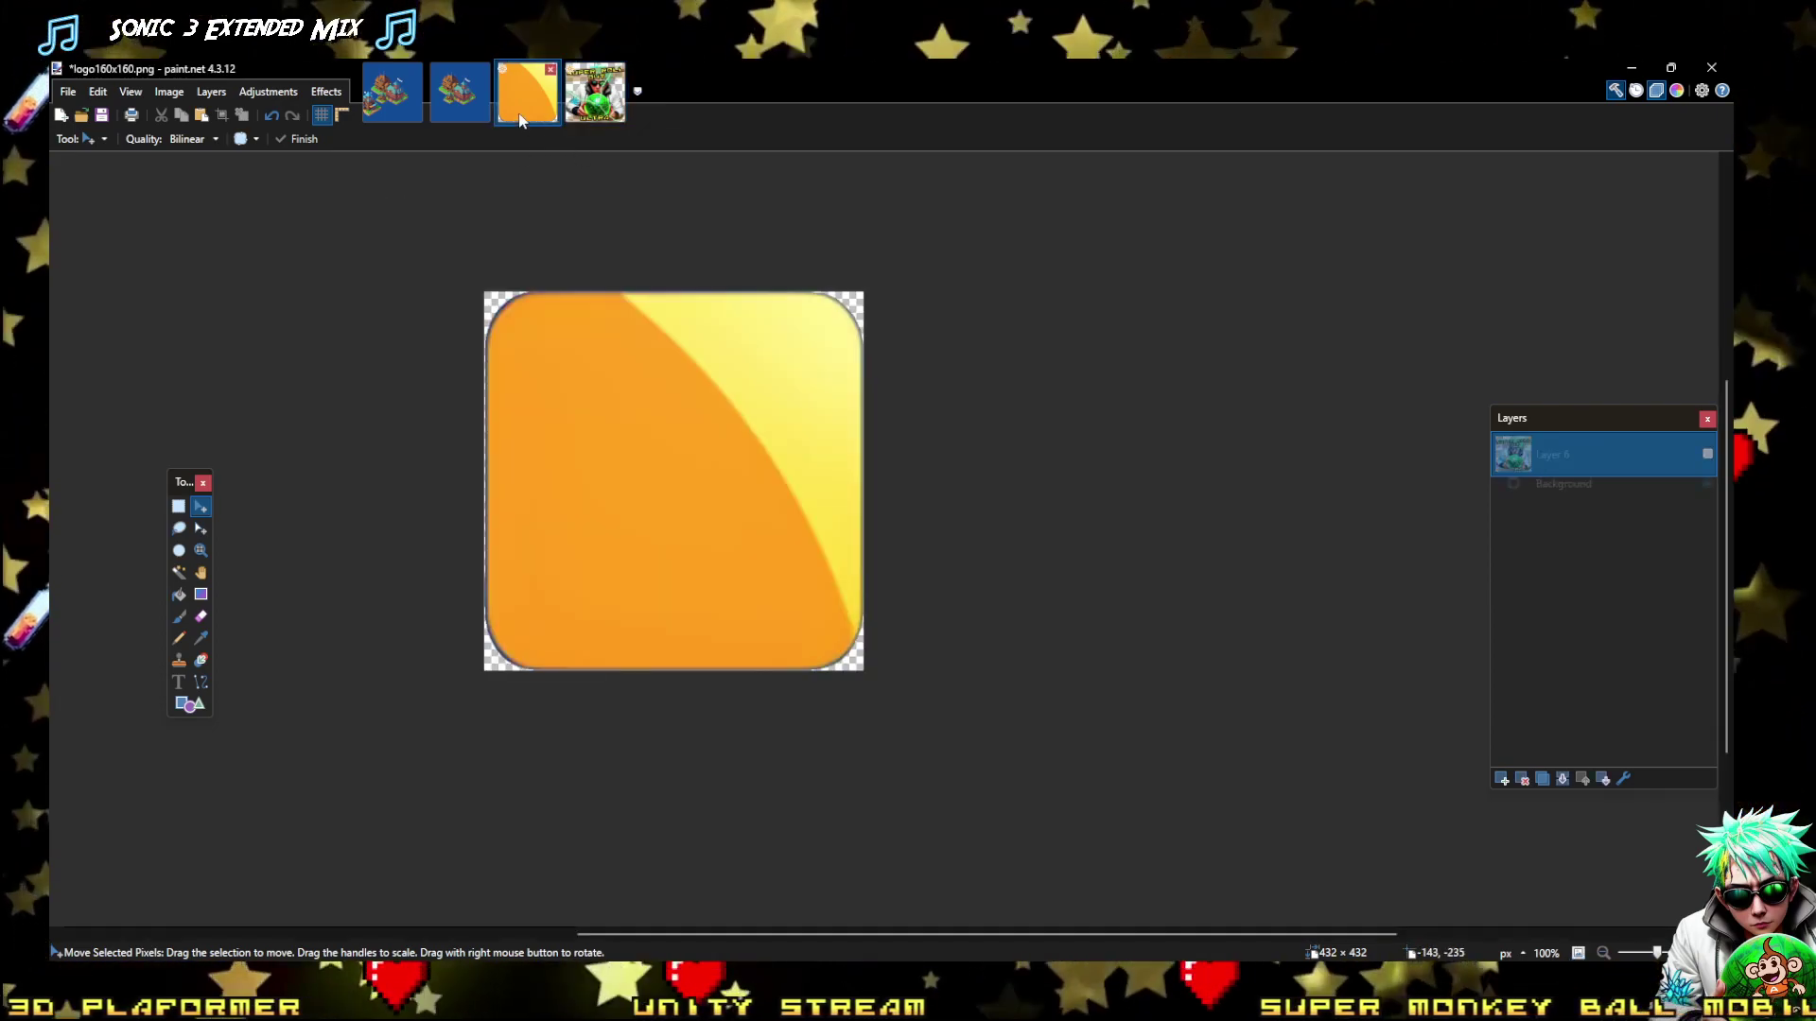
{"action": "left_click", "coordinate": [595, 102]}
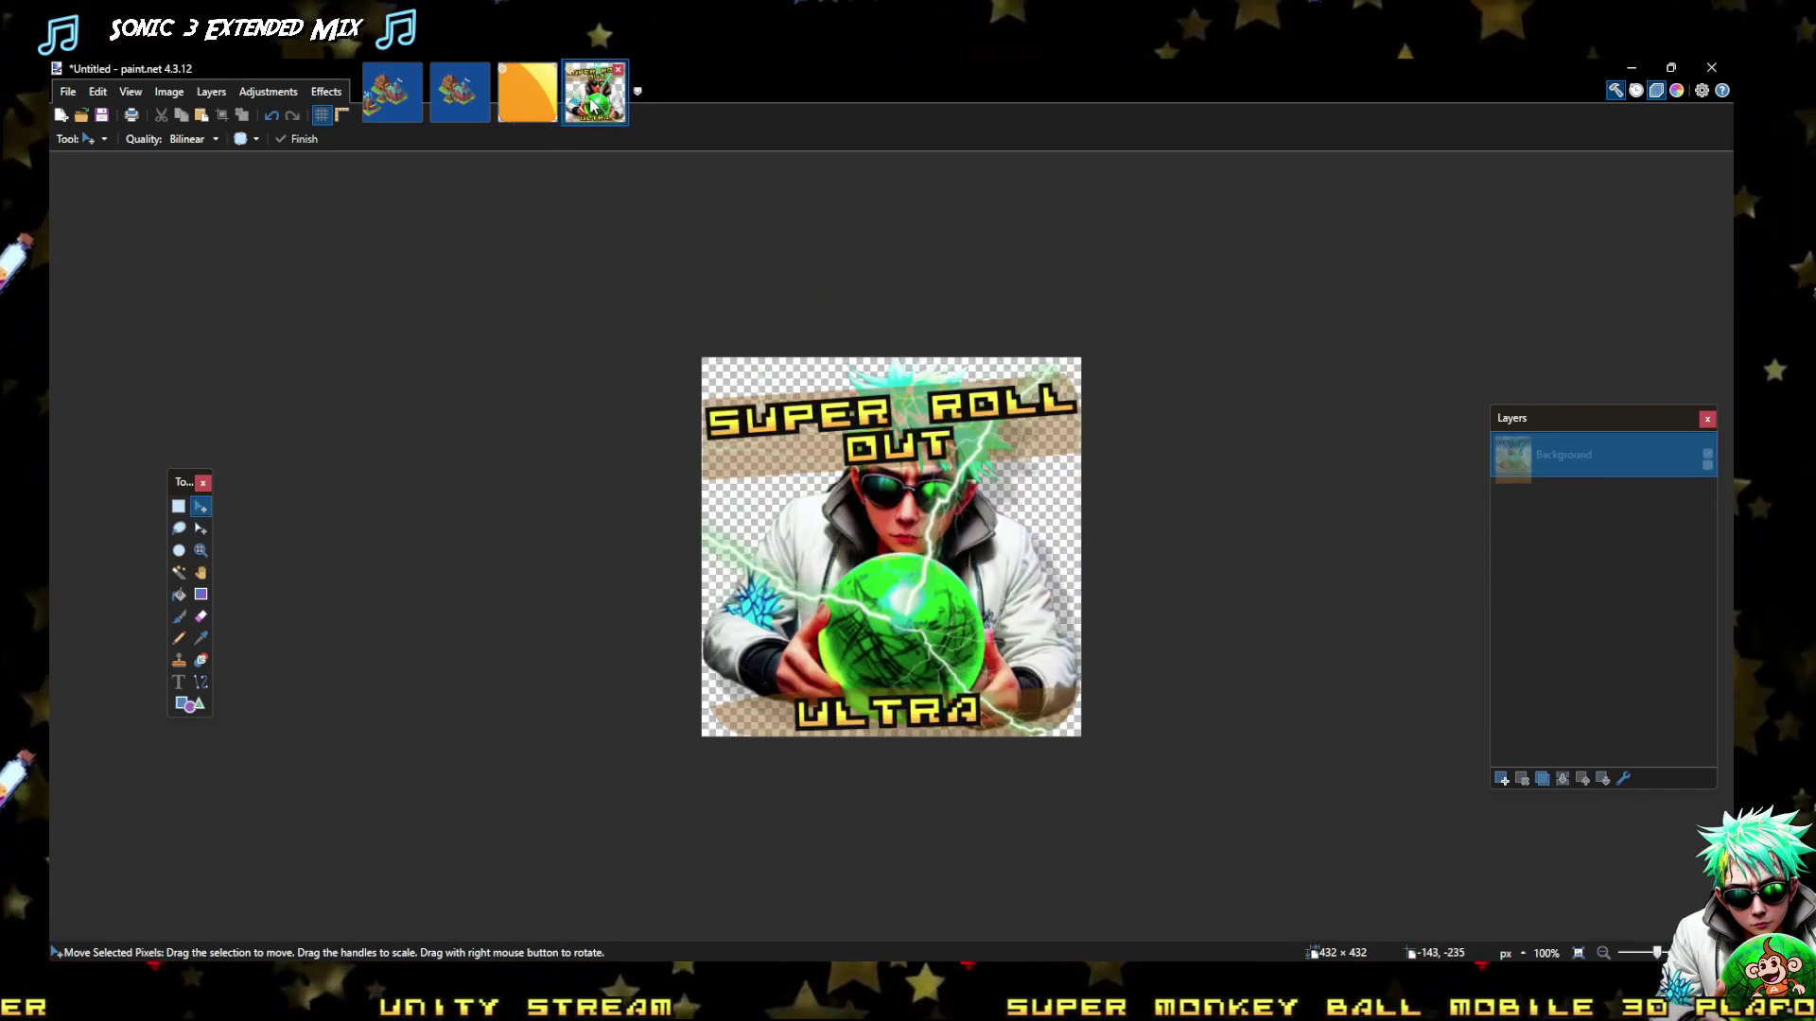
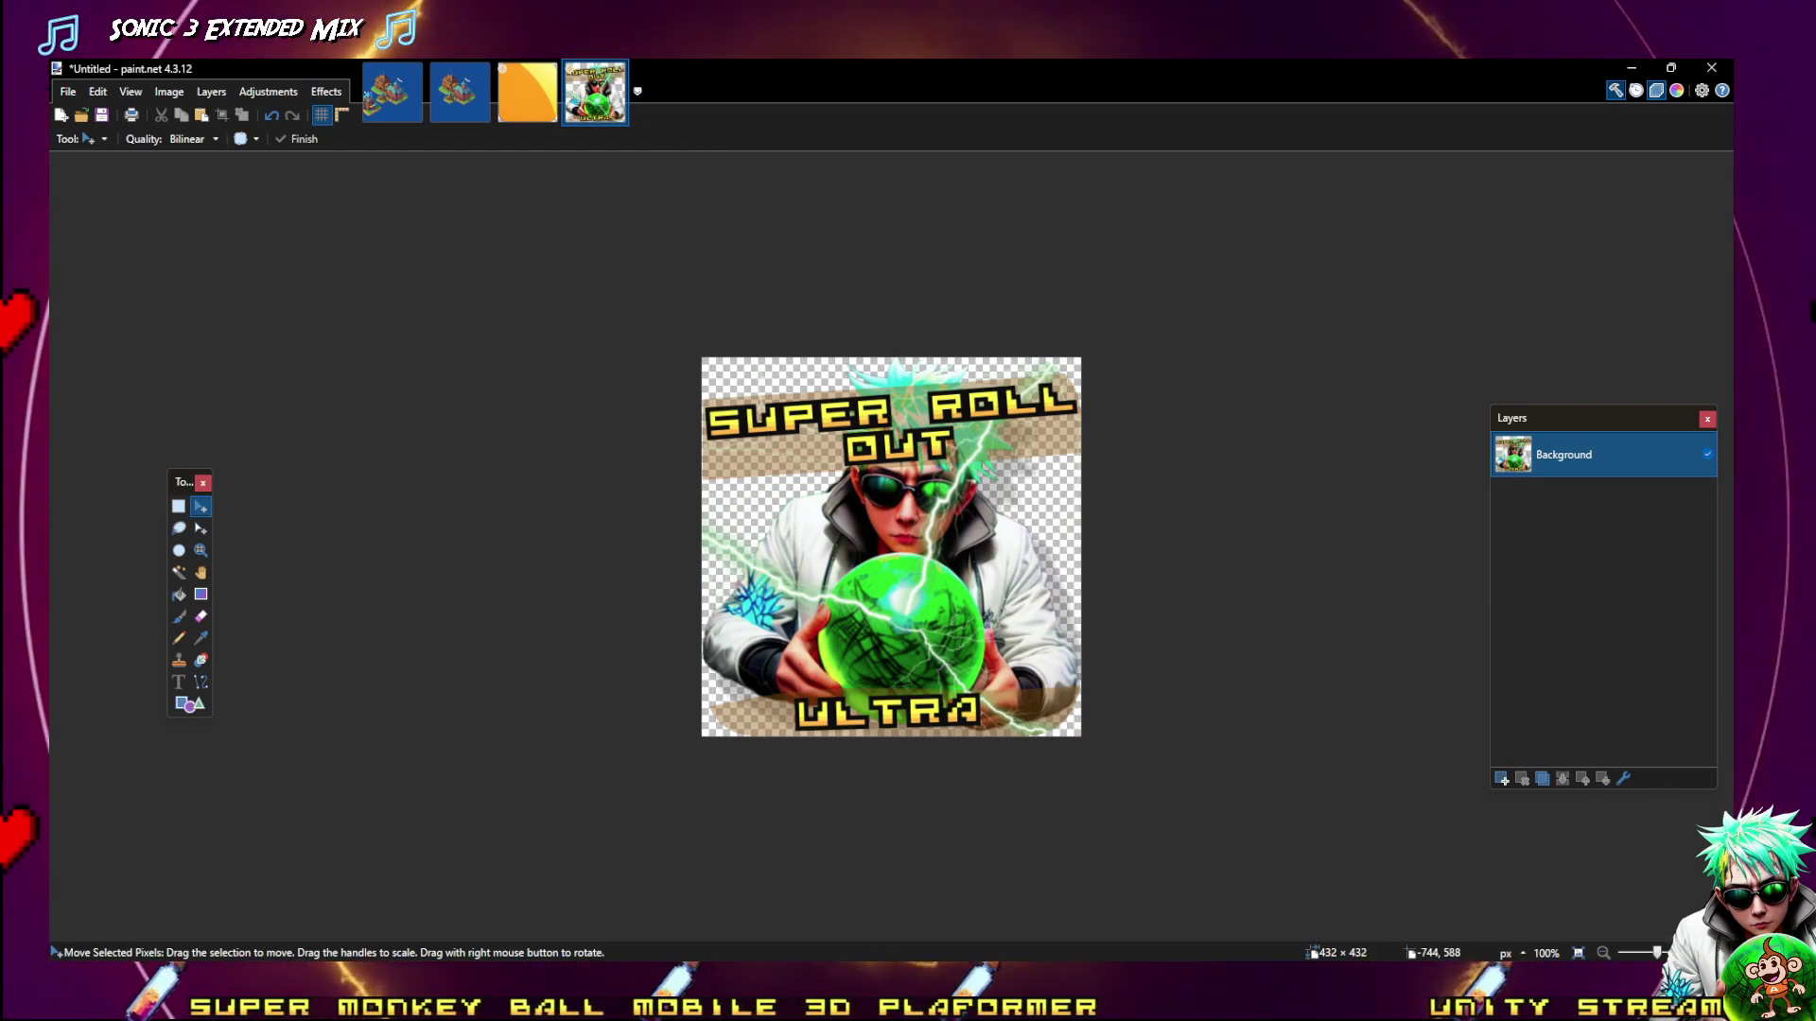
Switch to Firefox and open a new blank tab beside the adaptive icons page
{"action": "key", "text": "alt+Tab"}
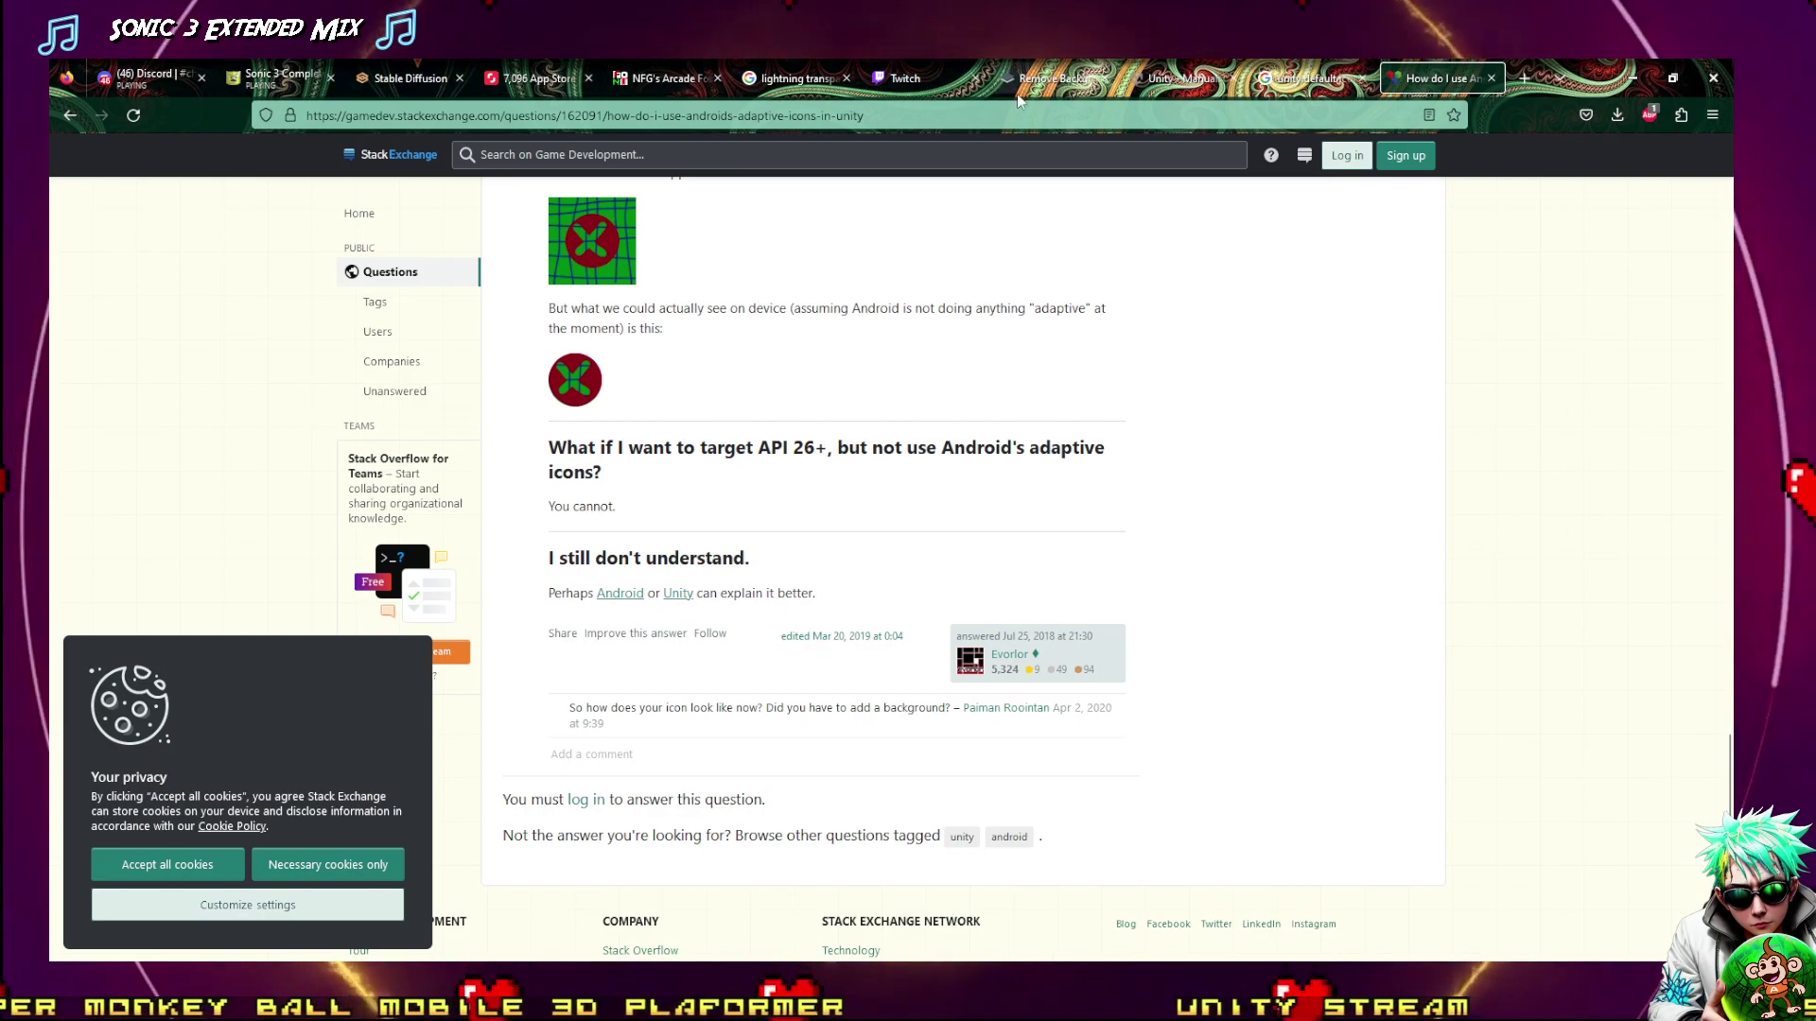
{"action": "left_click", "coordinate": [1520, 77]}
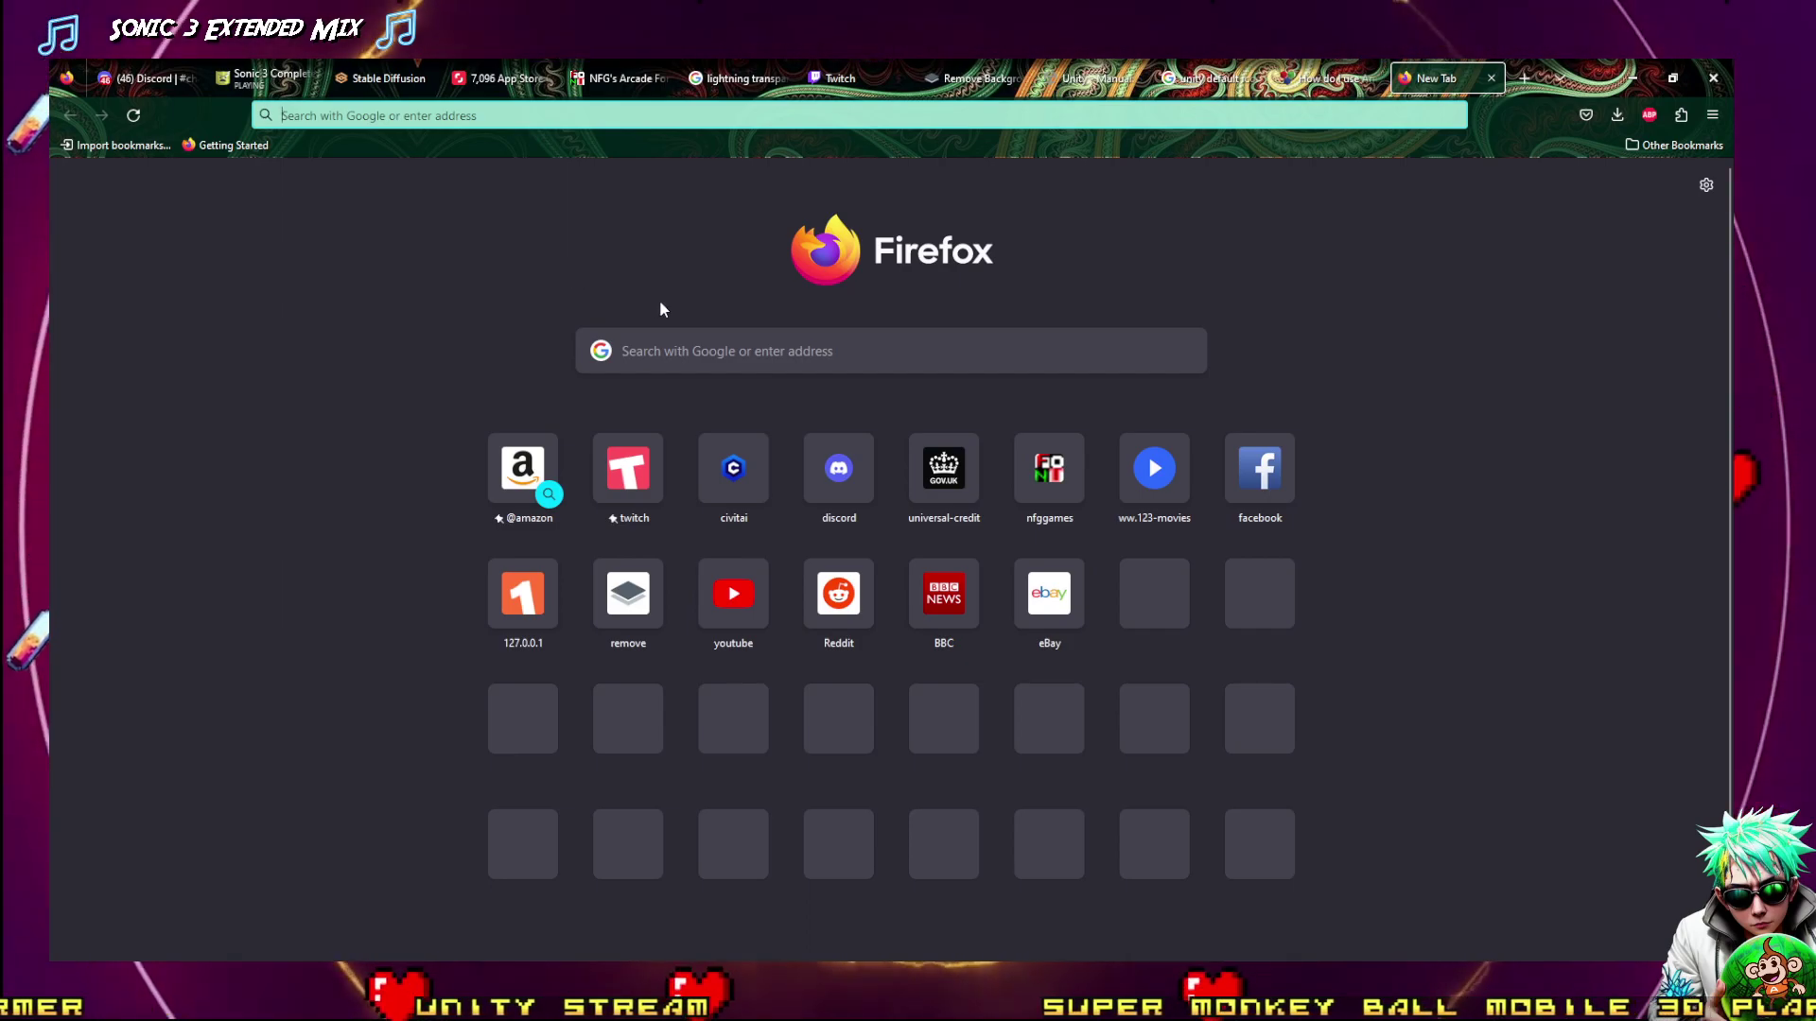
Search Google for 'did sonic mania start out as a fan game?'
{"action": "type", "text": "di"}
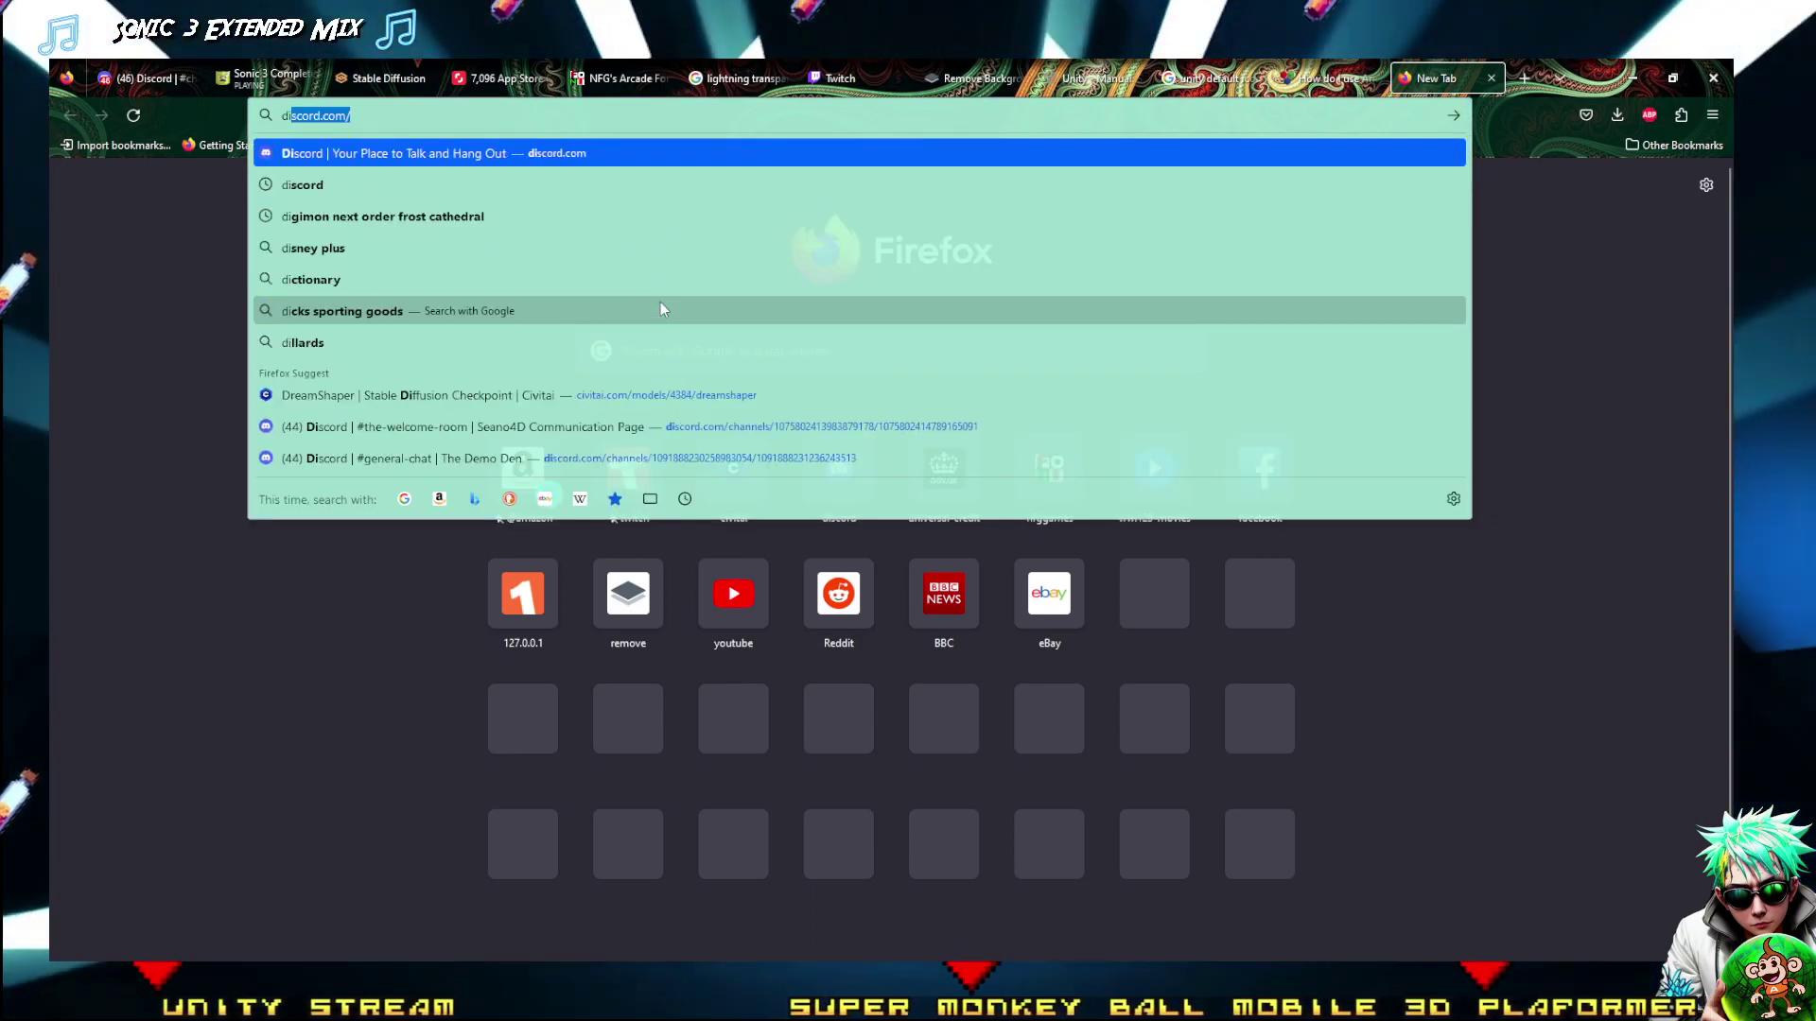
{"action": "type", "text": "d son"}
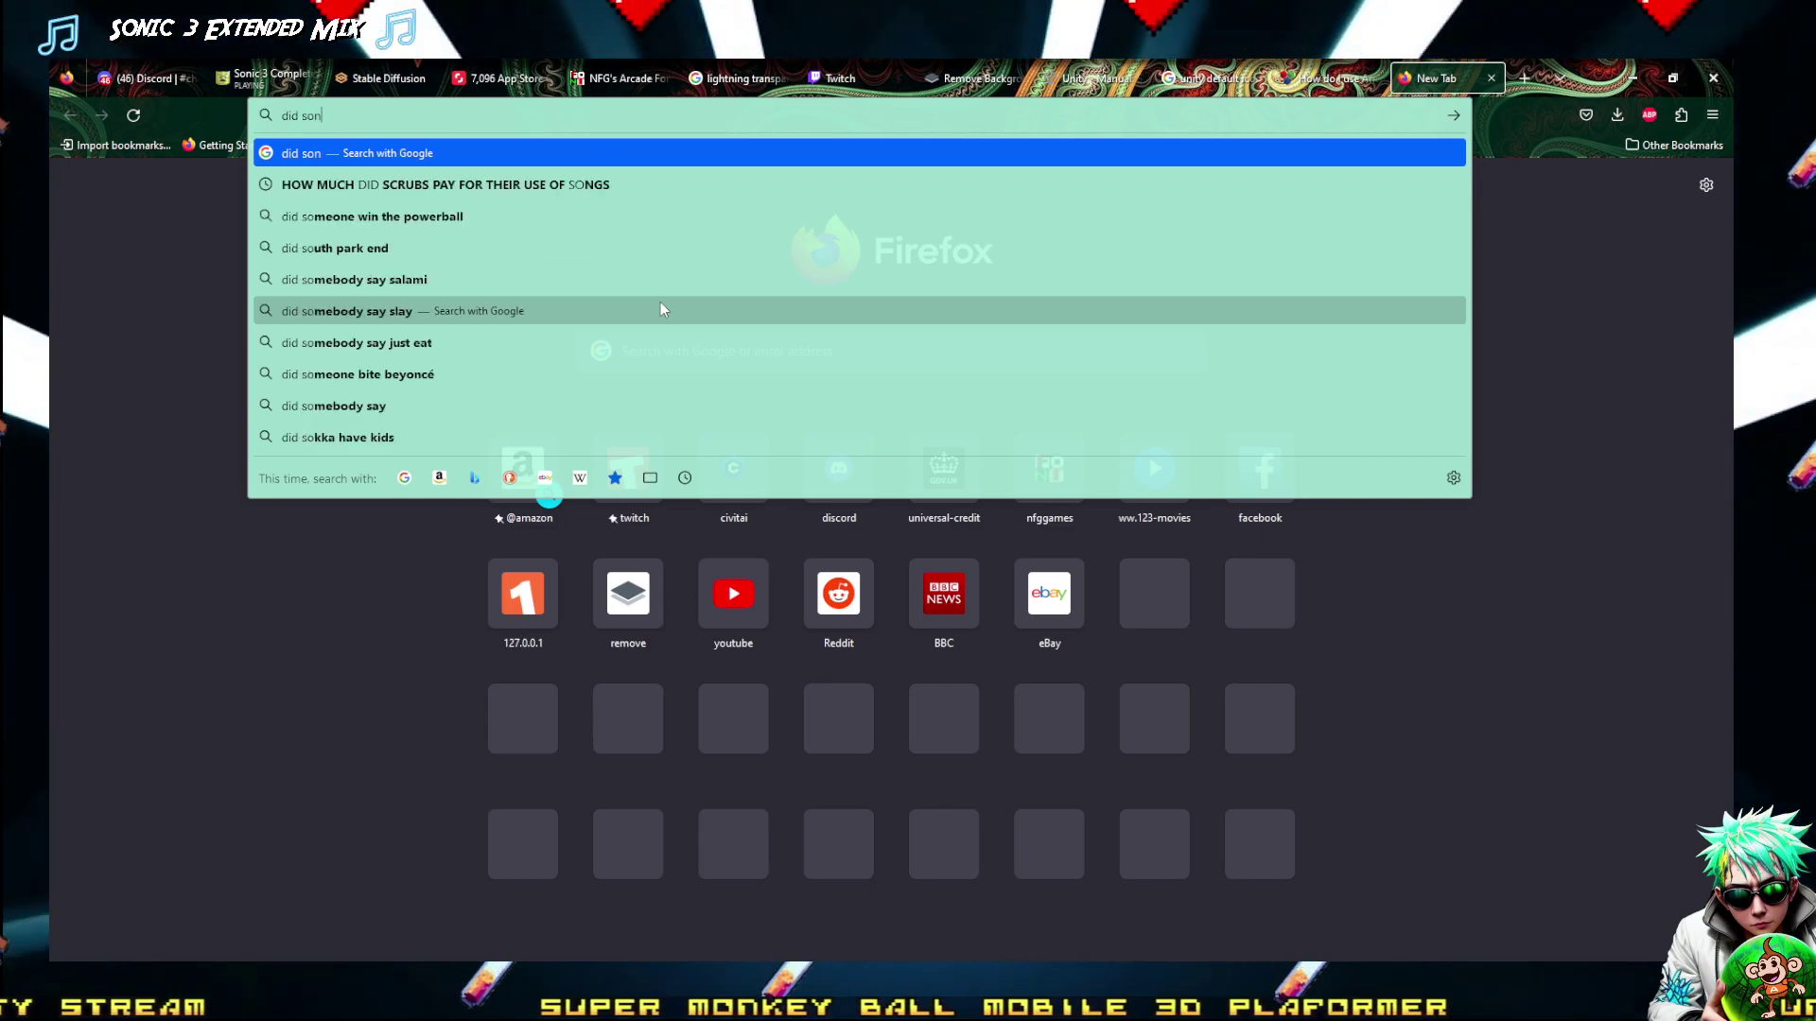
{"action": "type", "text": "ic ma"}
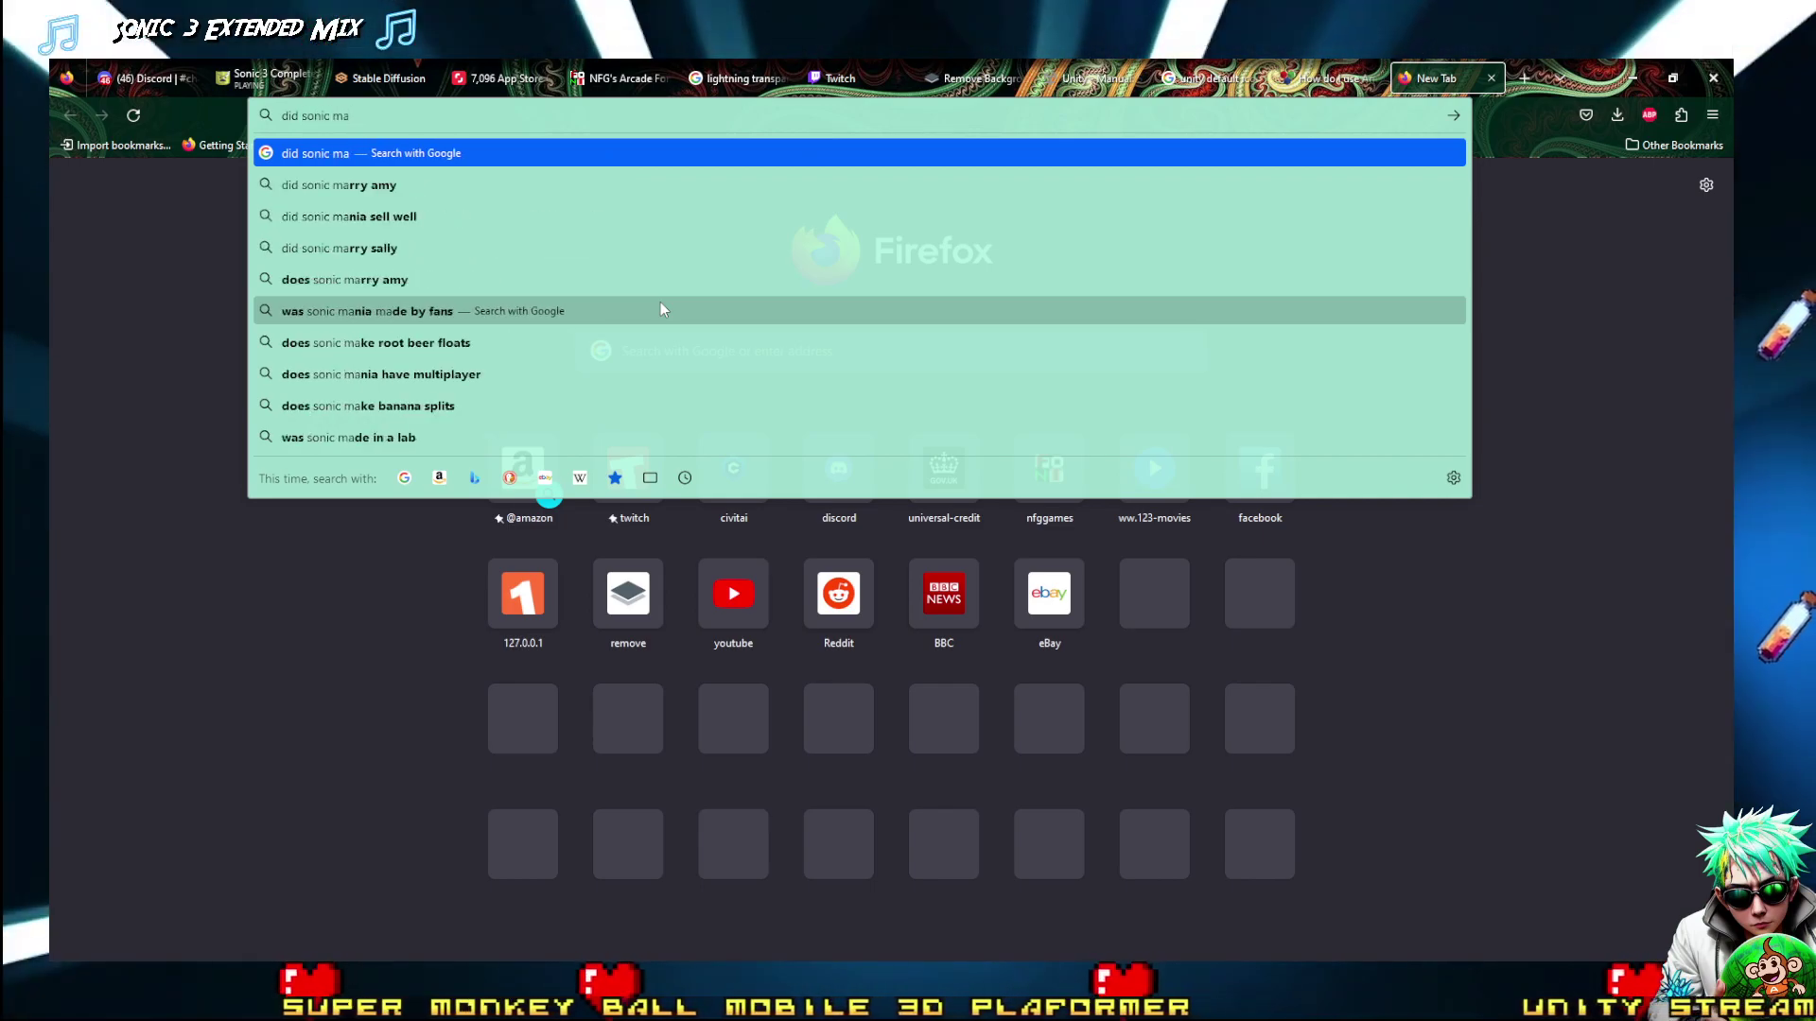
{"action": "type", "text": "nia sta"}
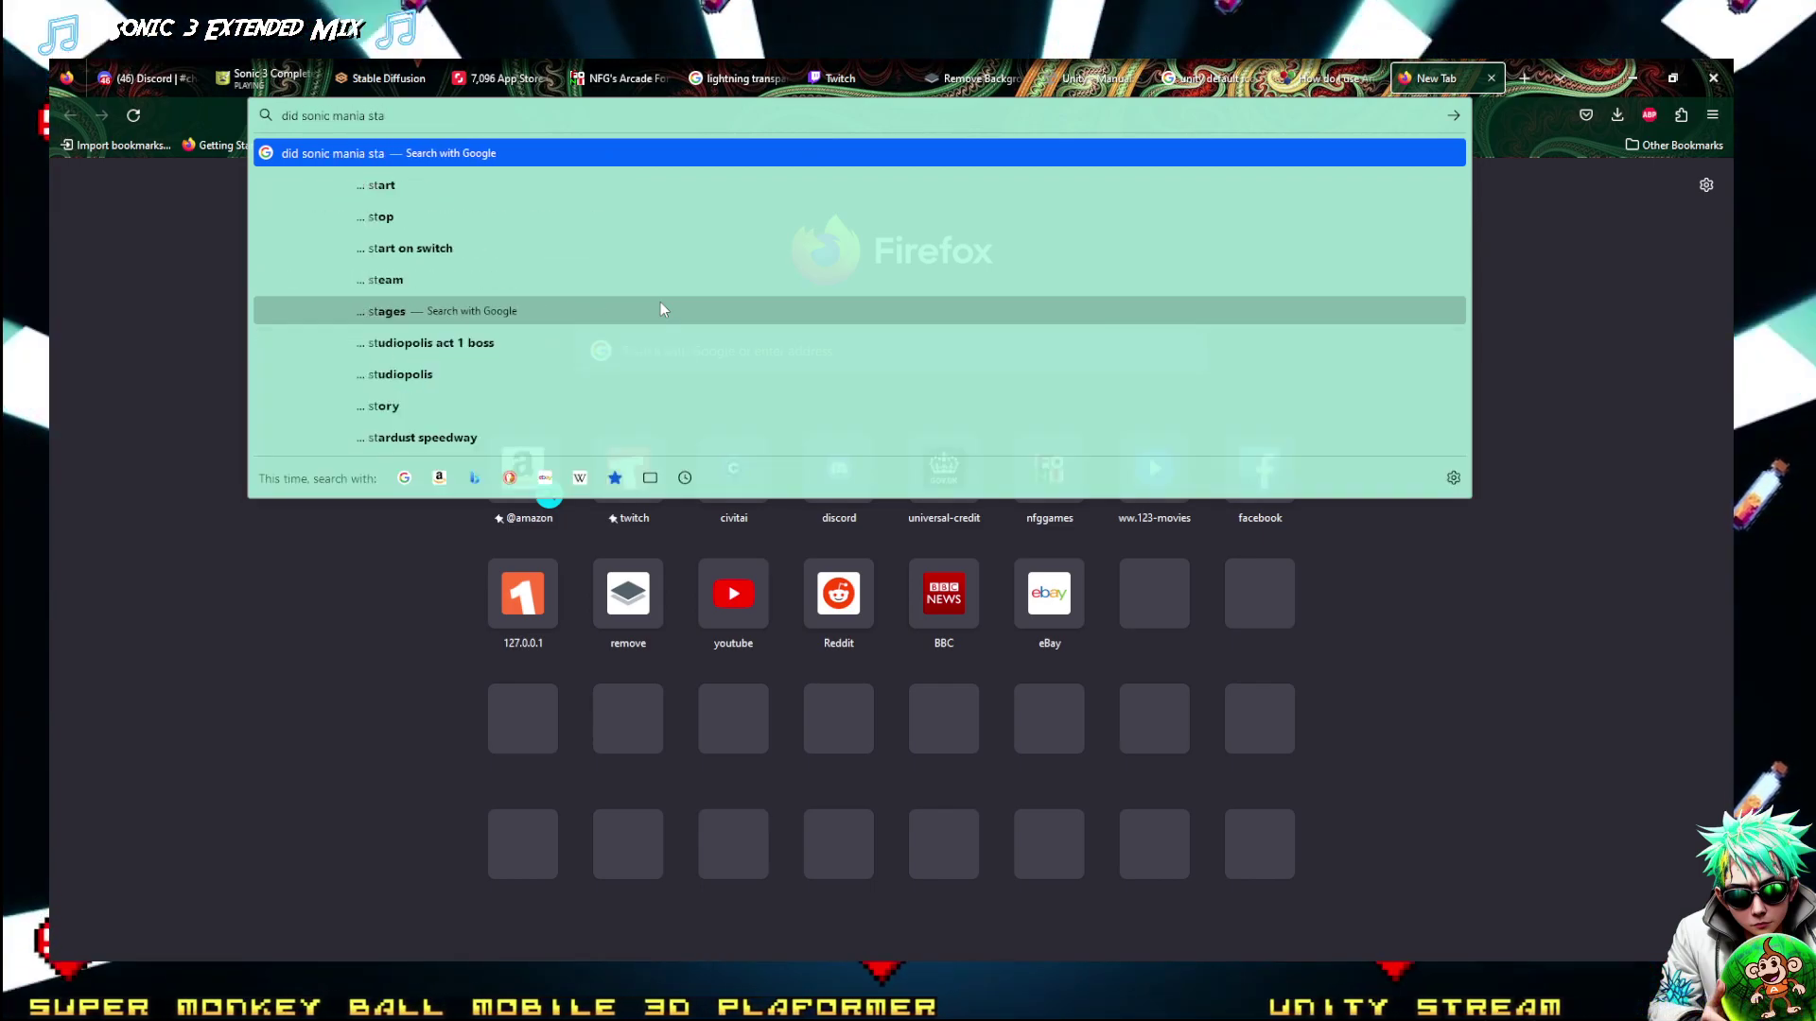
{"action": "type", "text": "rt out "}
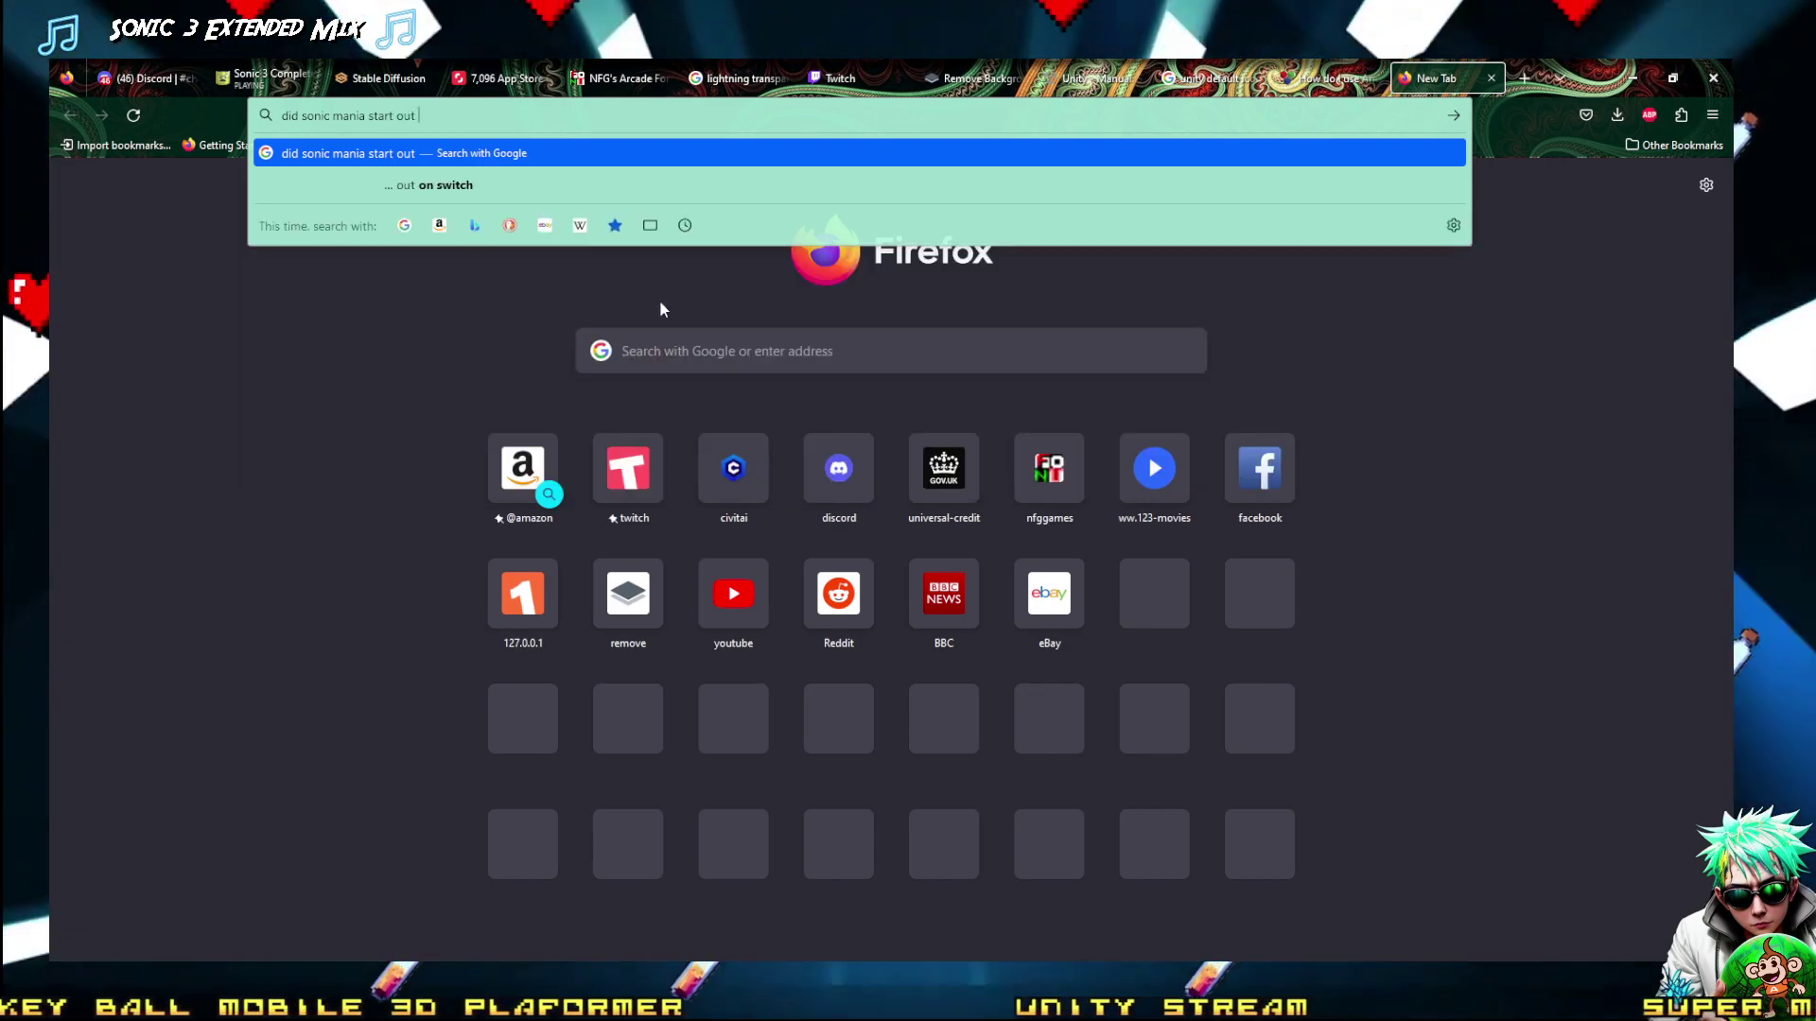
{"action": "type", "text": "as a fan"}
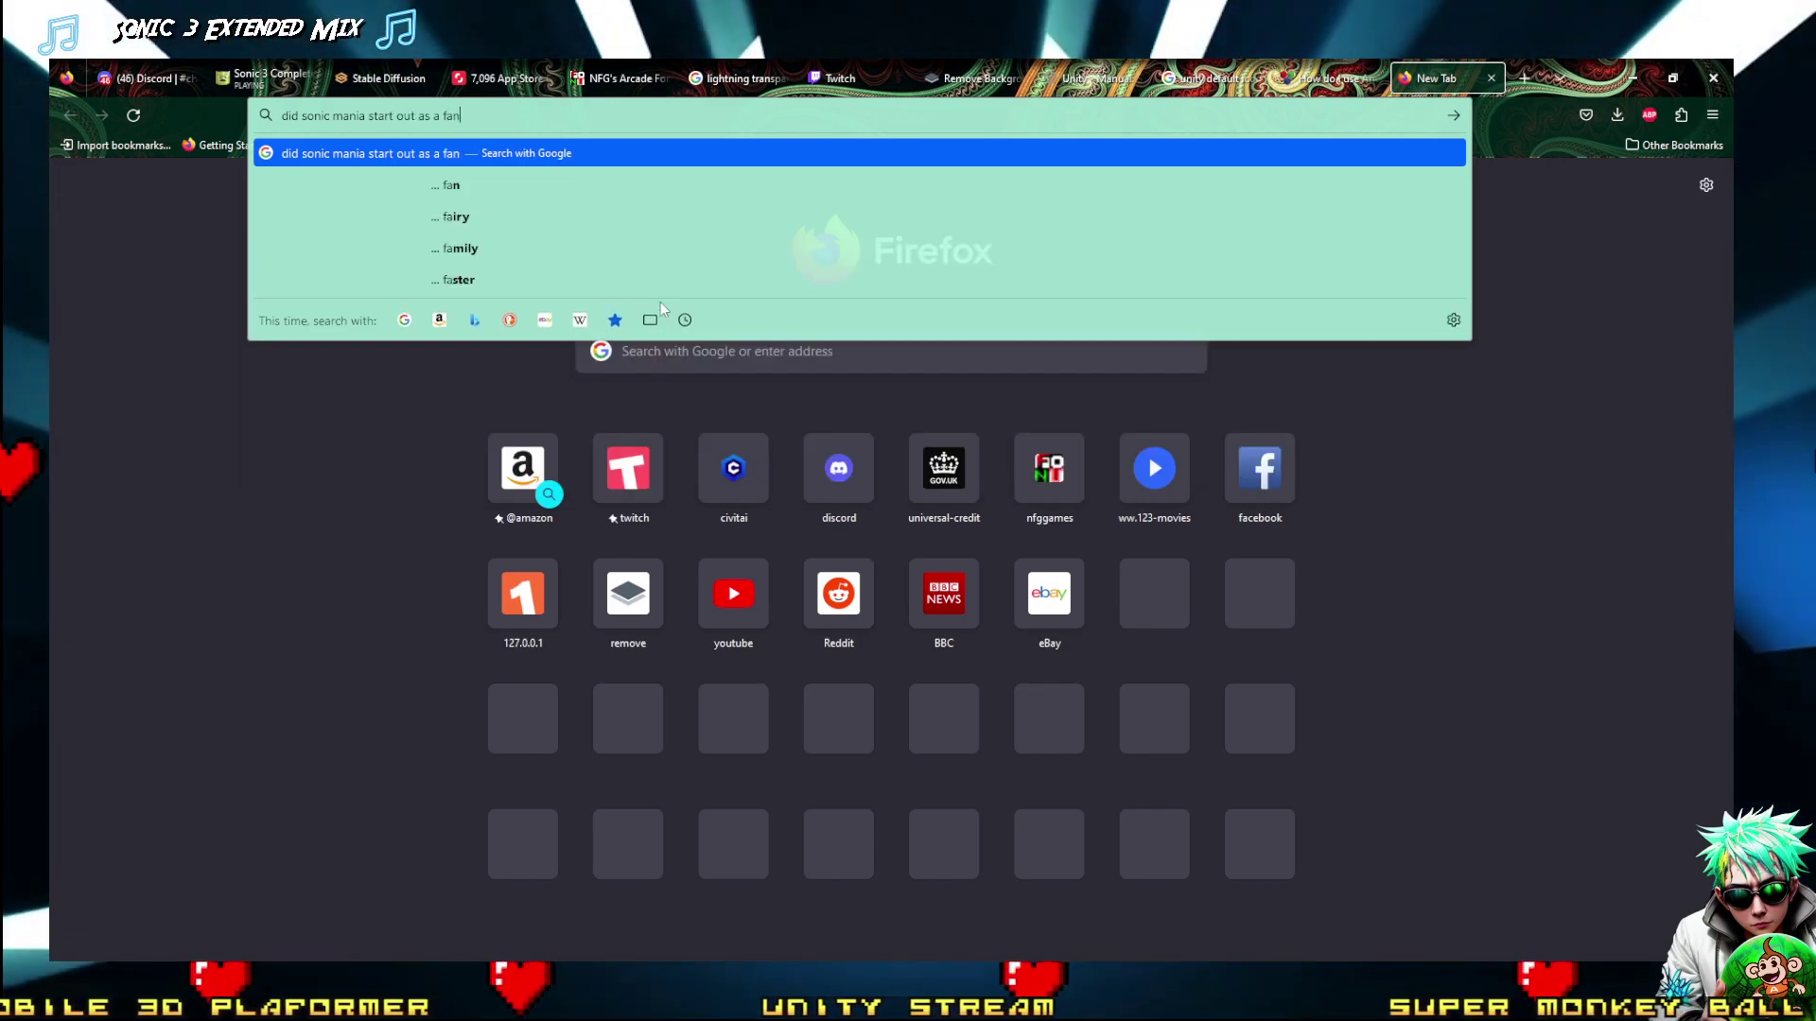
{"action": "type", "text": " game?"}
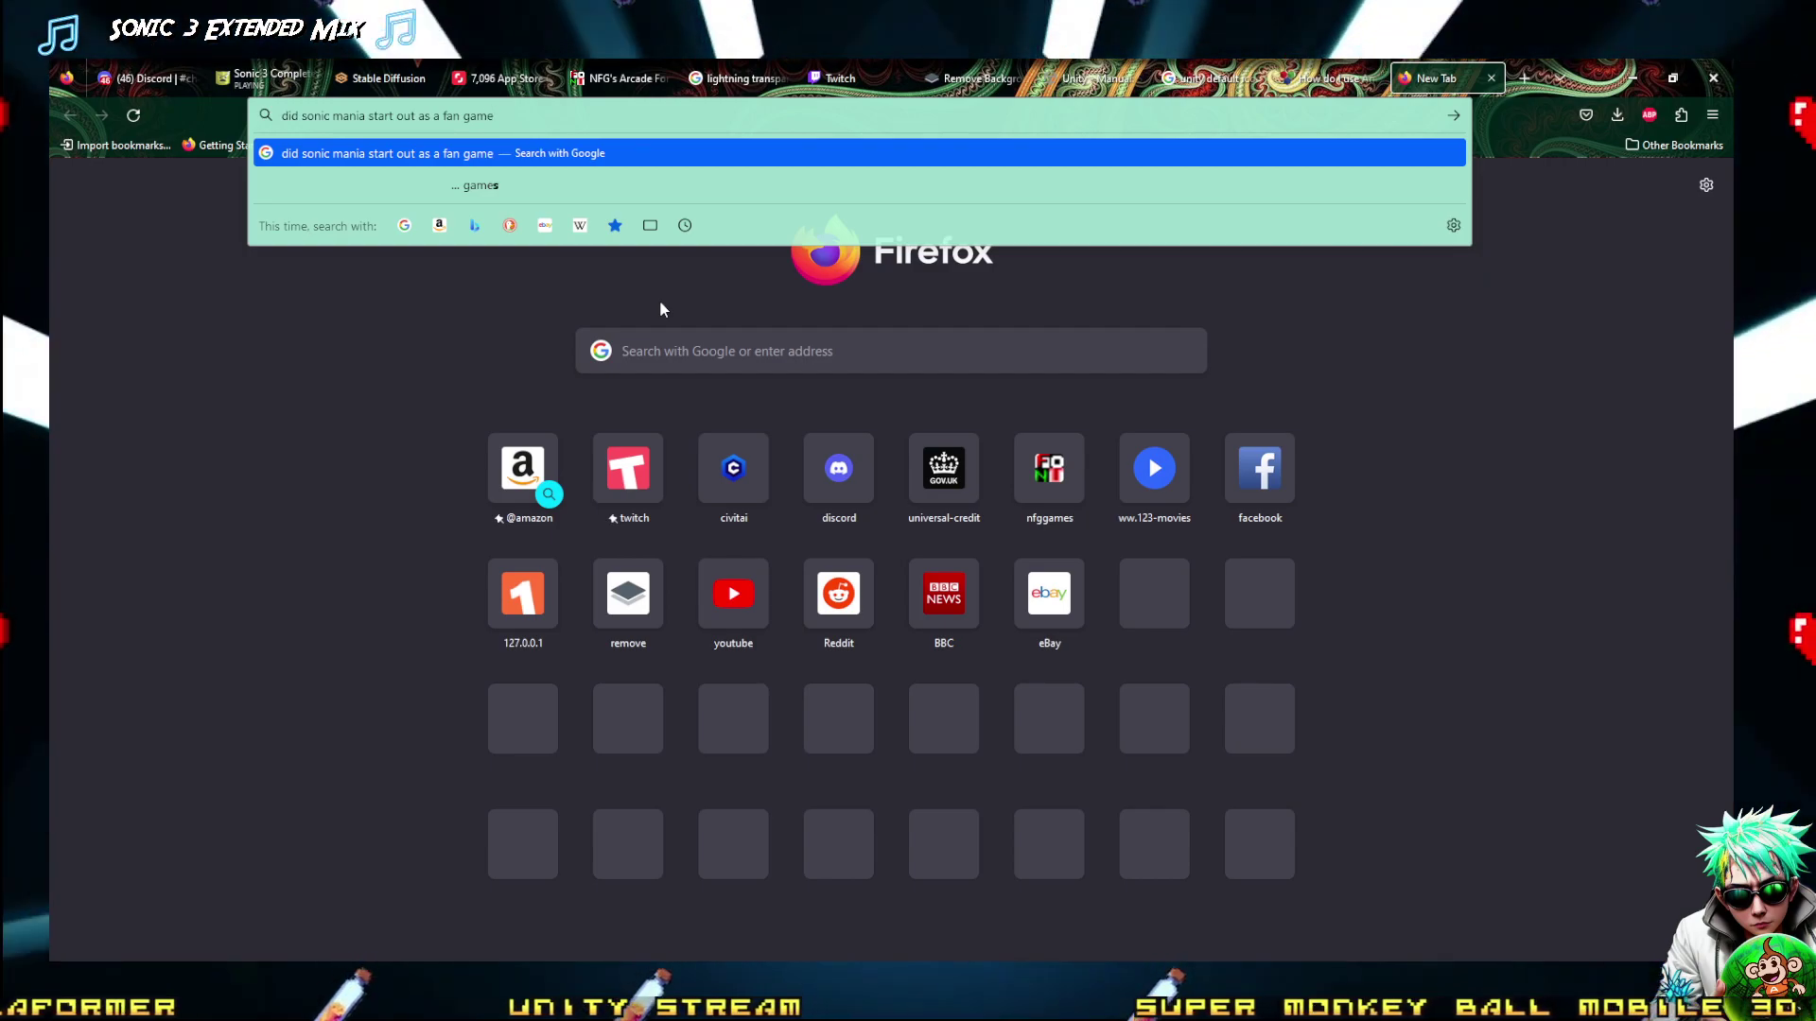
{"action": "key", "text": "Return"}
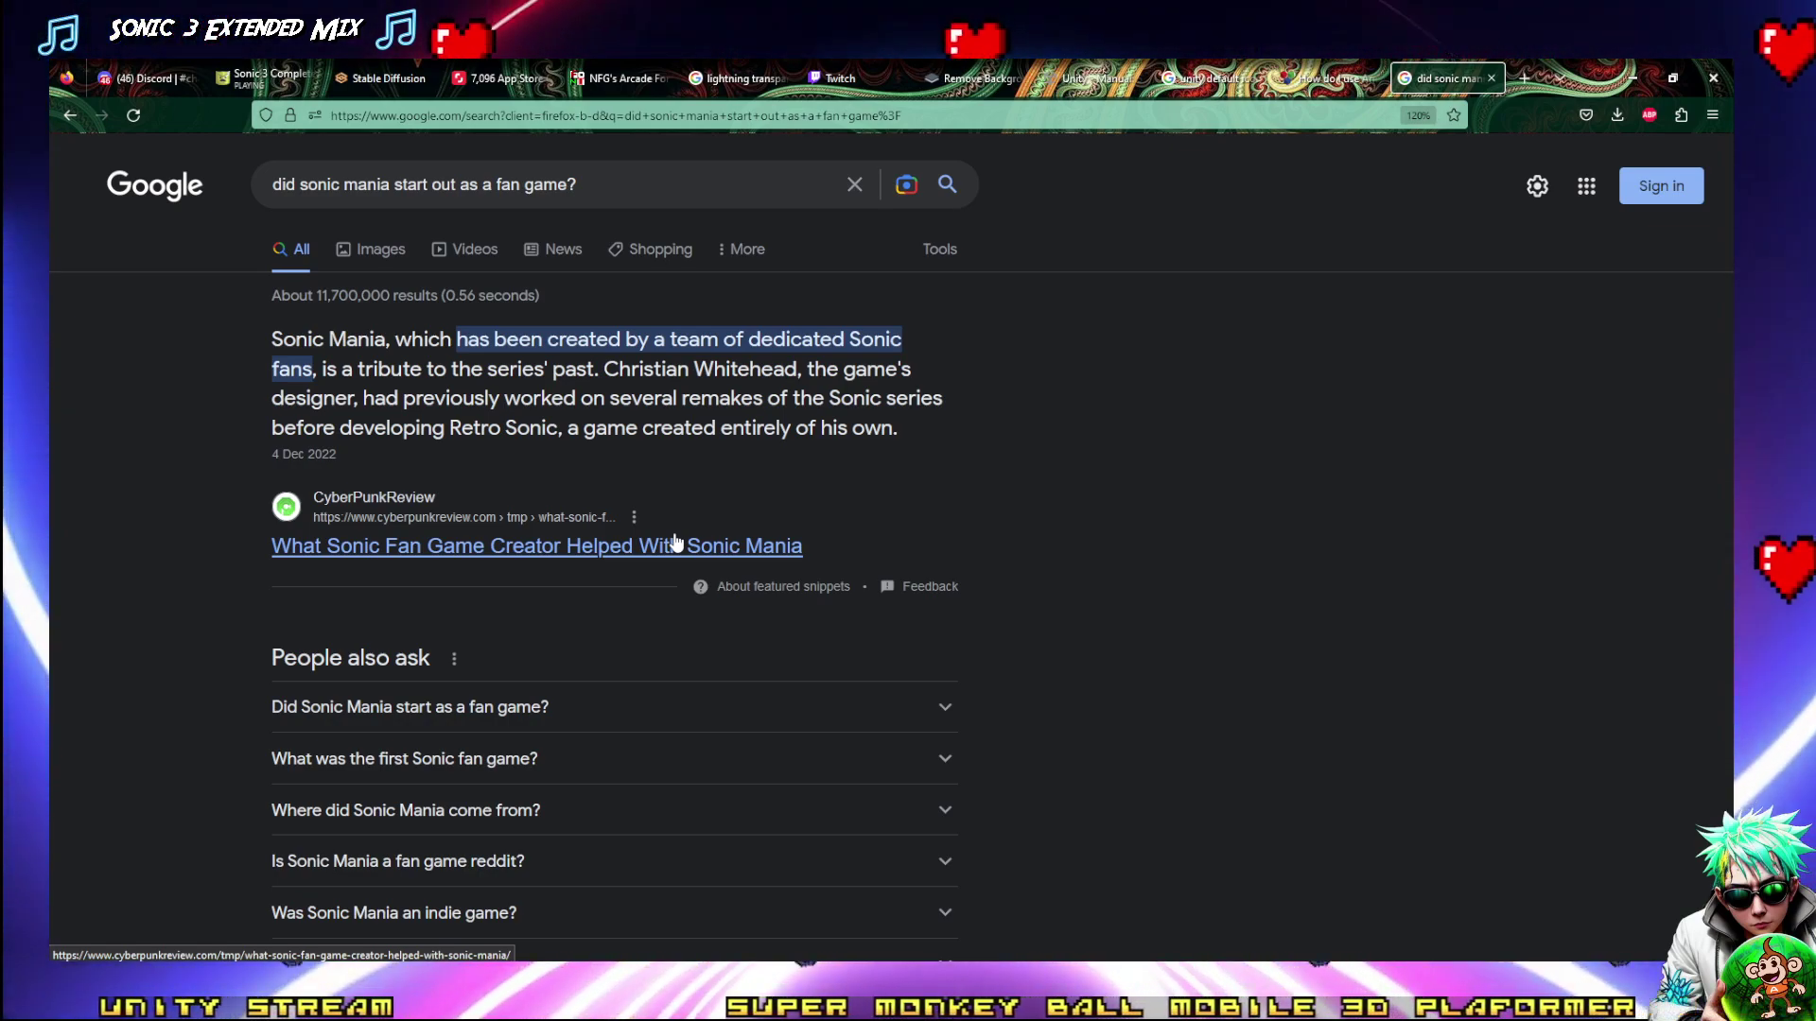
Bring up the page's context menu on the Sonic Mania results and dismiss it
{"action": "right_click", "coordinate": [532, 624]}
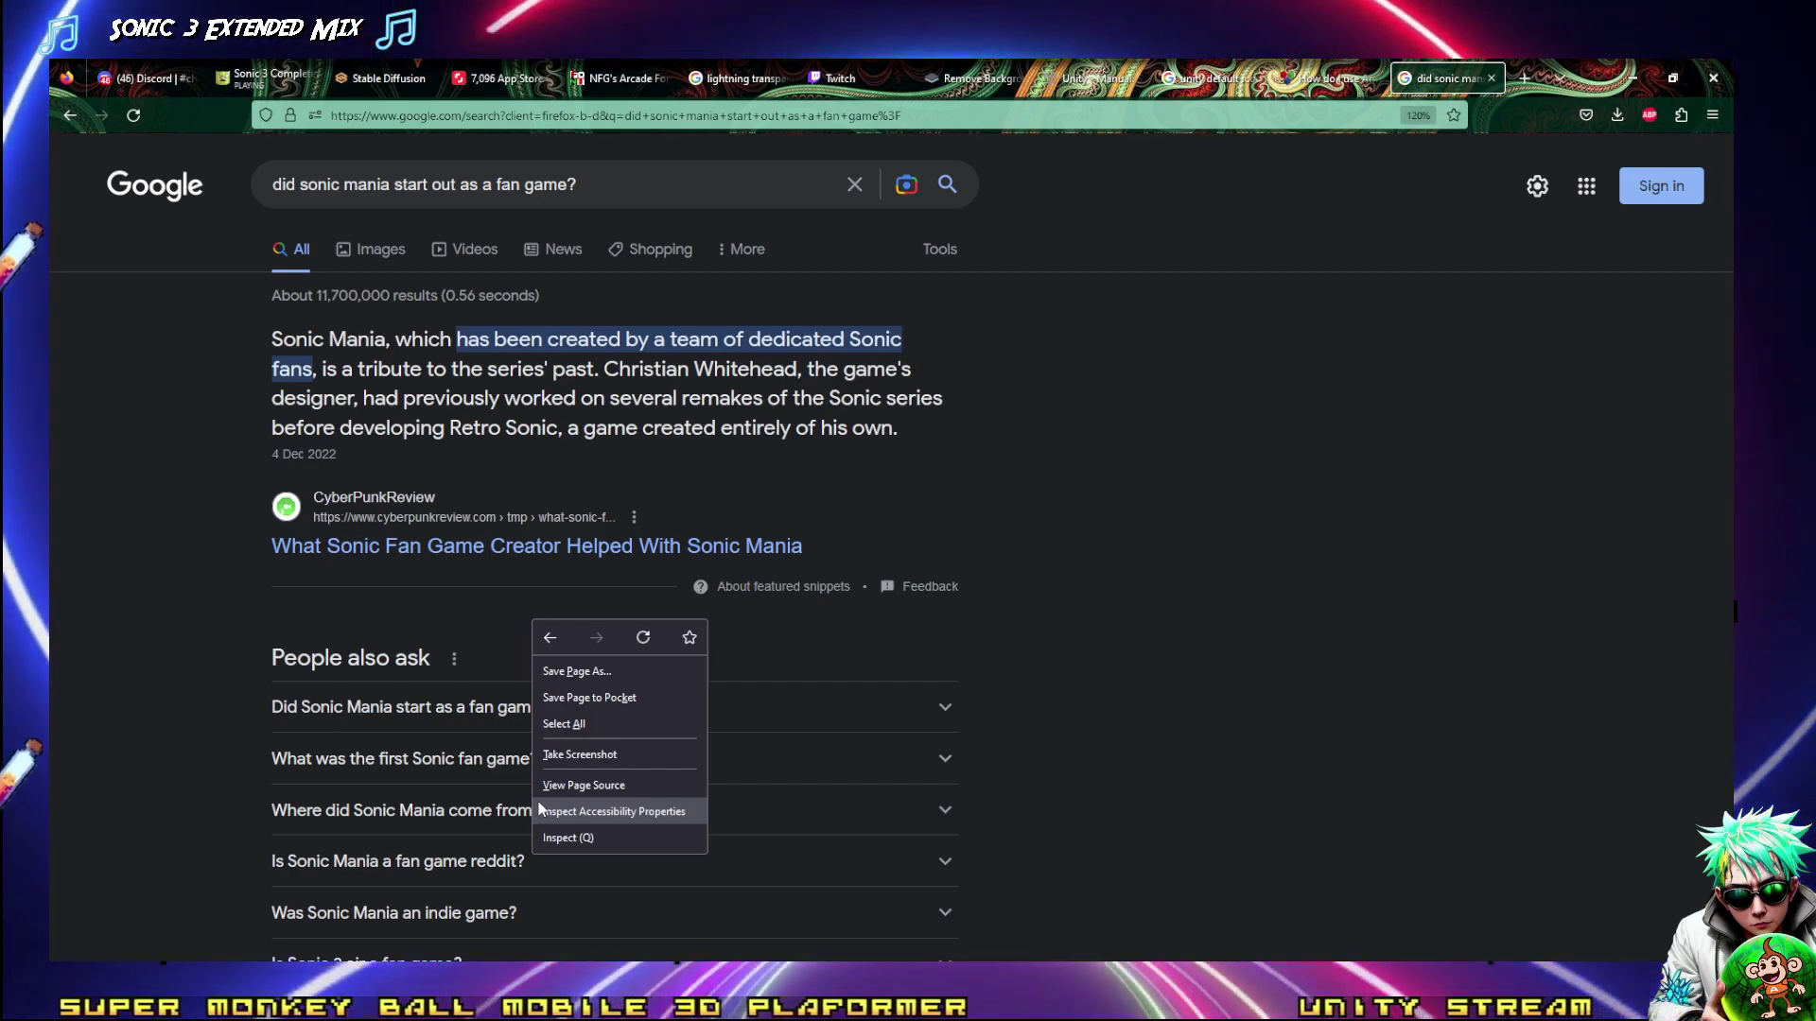
{"action": "key", "text": "Escape"}
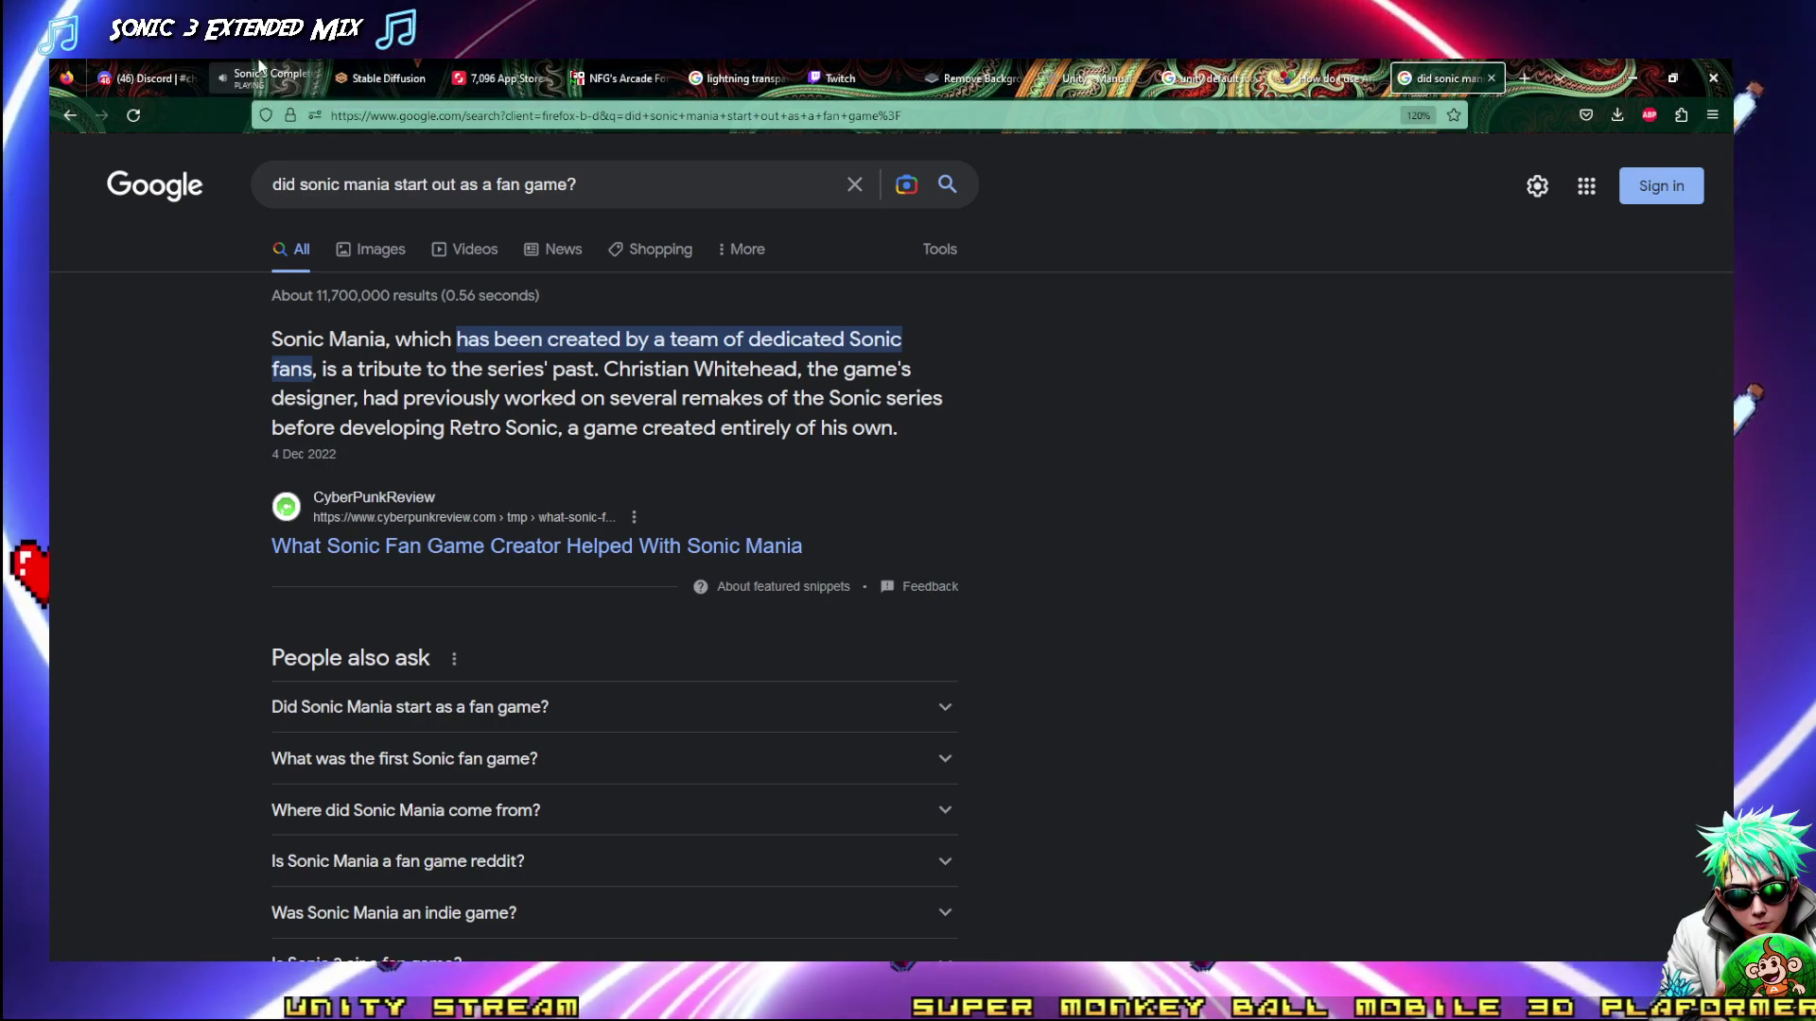
Check the Twitch stream manager, then return to the 432 × 432 logo in paint.net
{"action": "left_click", "coordinate": [860, 66]}
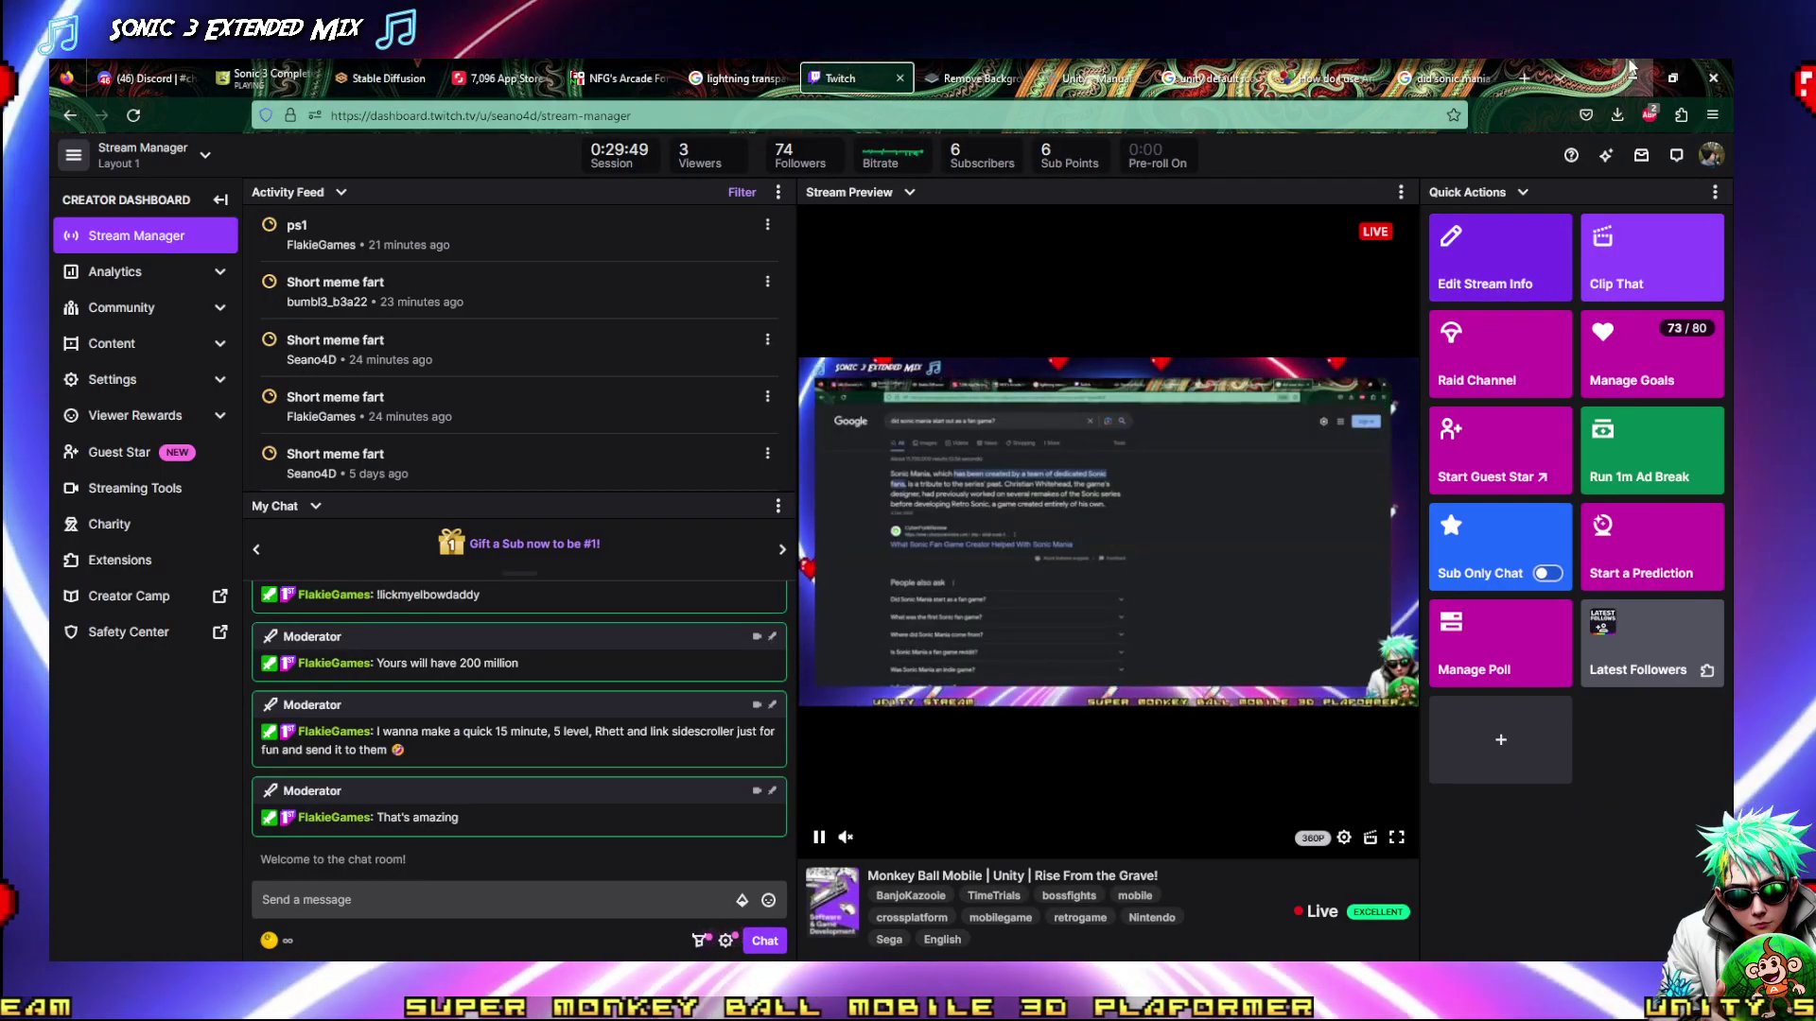
{"action": "key", "text": "alt+Tab"}
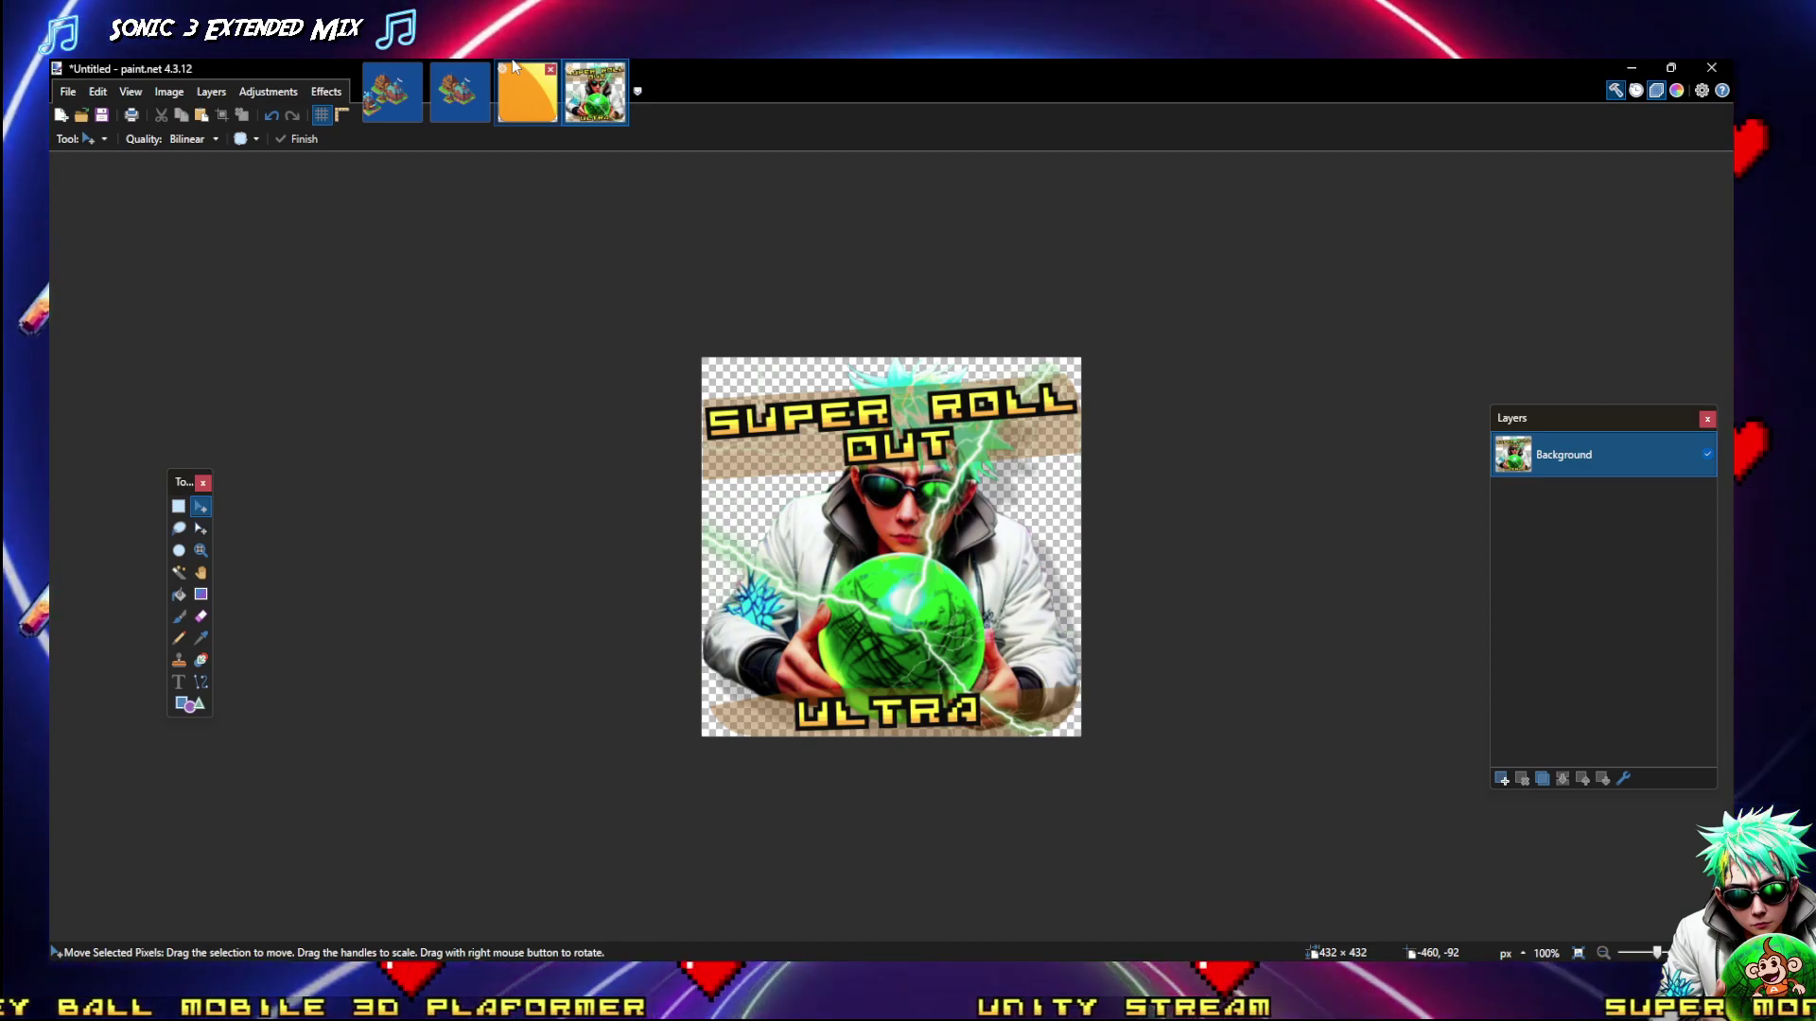
Dismiss the search suggestions in the extra Firefox window and close that window
{"action": "key", "text": "alt+Tab"}
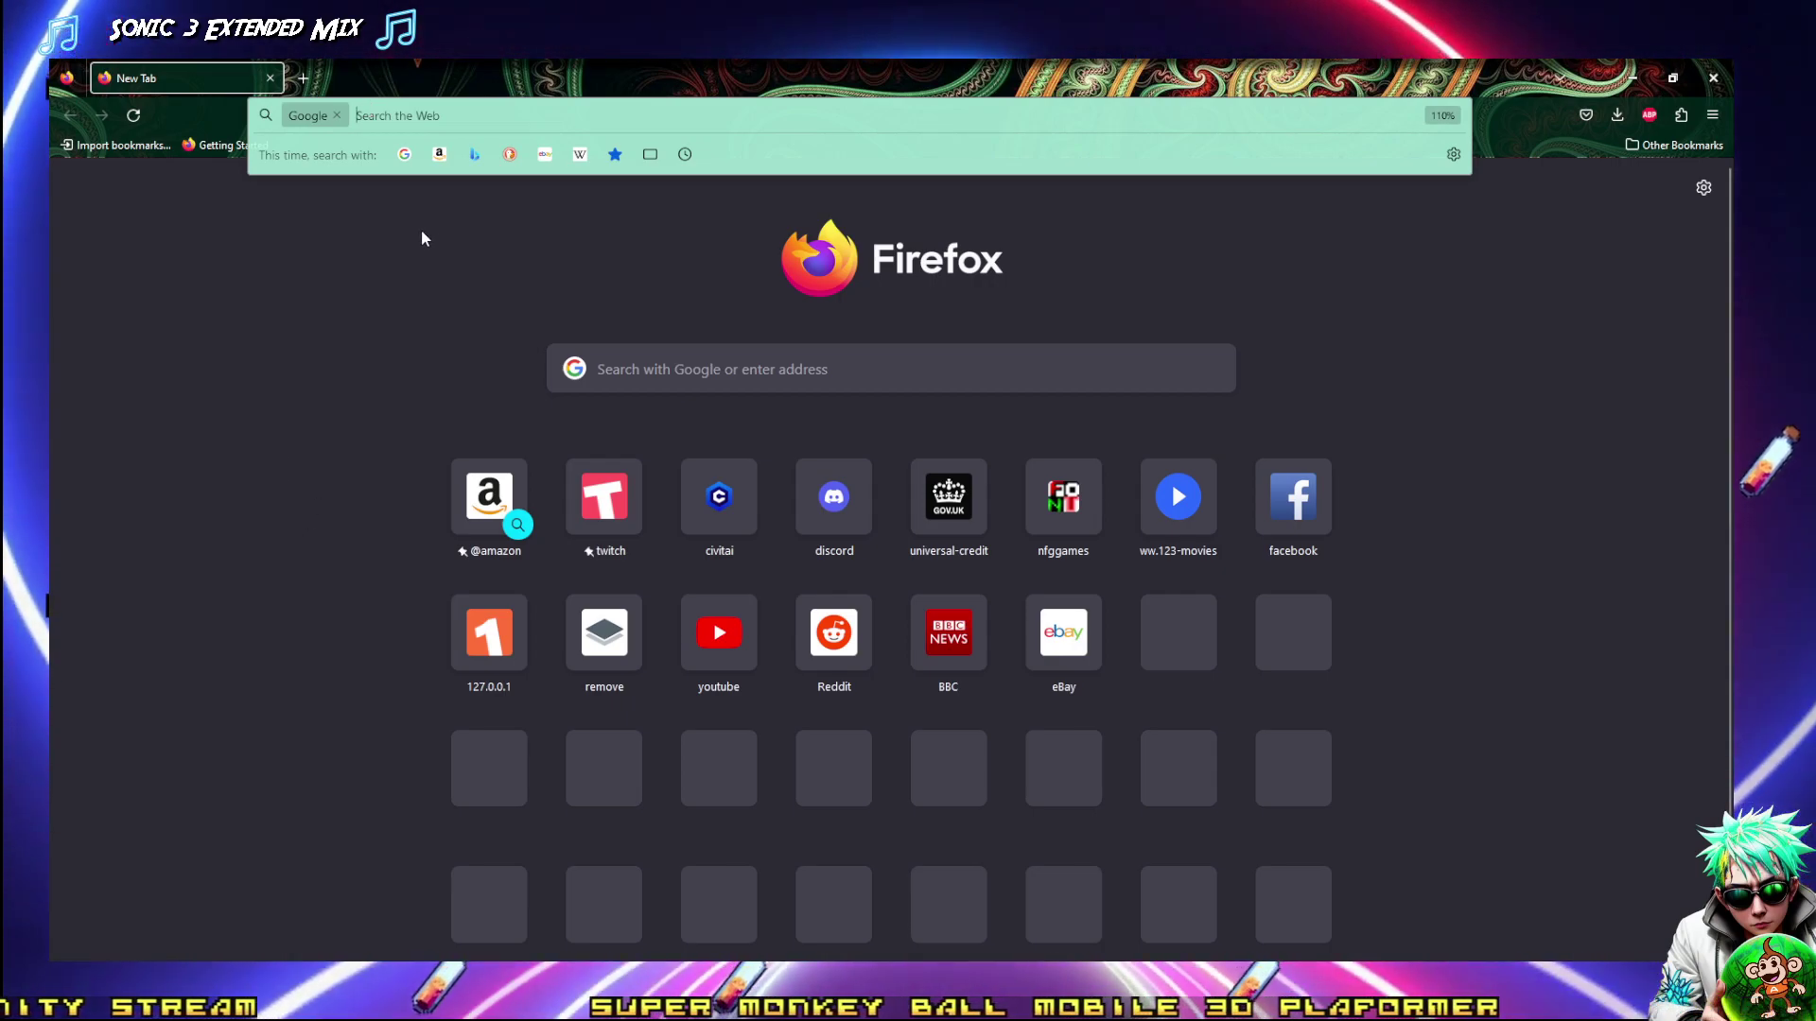
{"action": "left_click", "coordinate": [365, 350]}
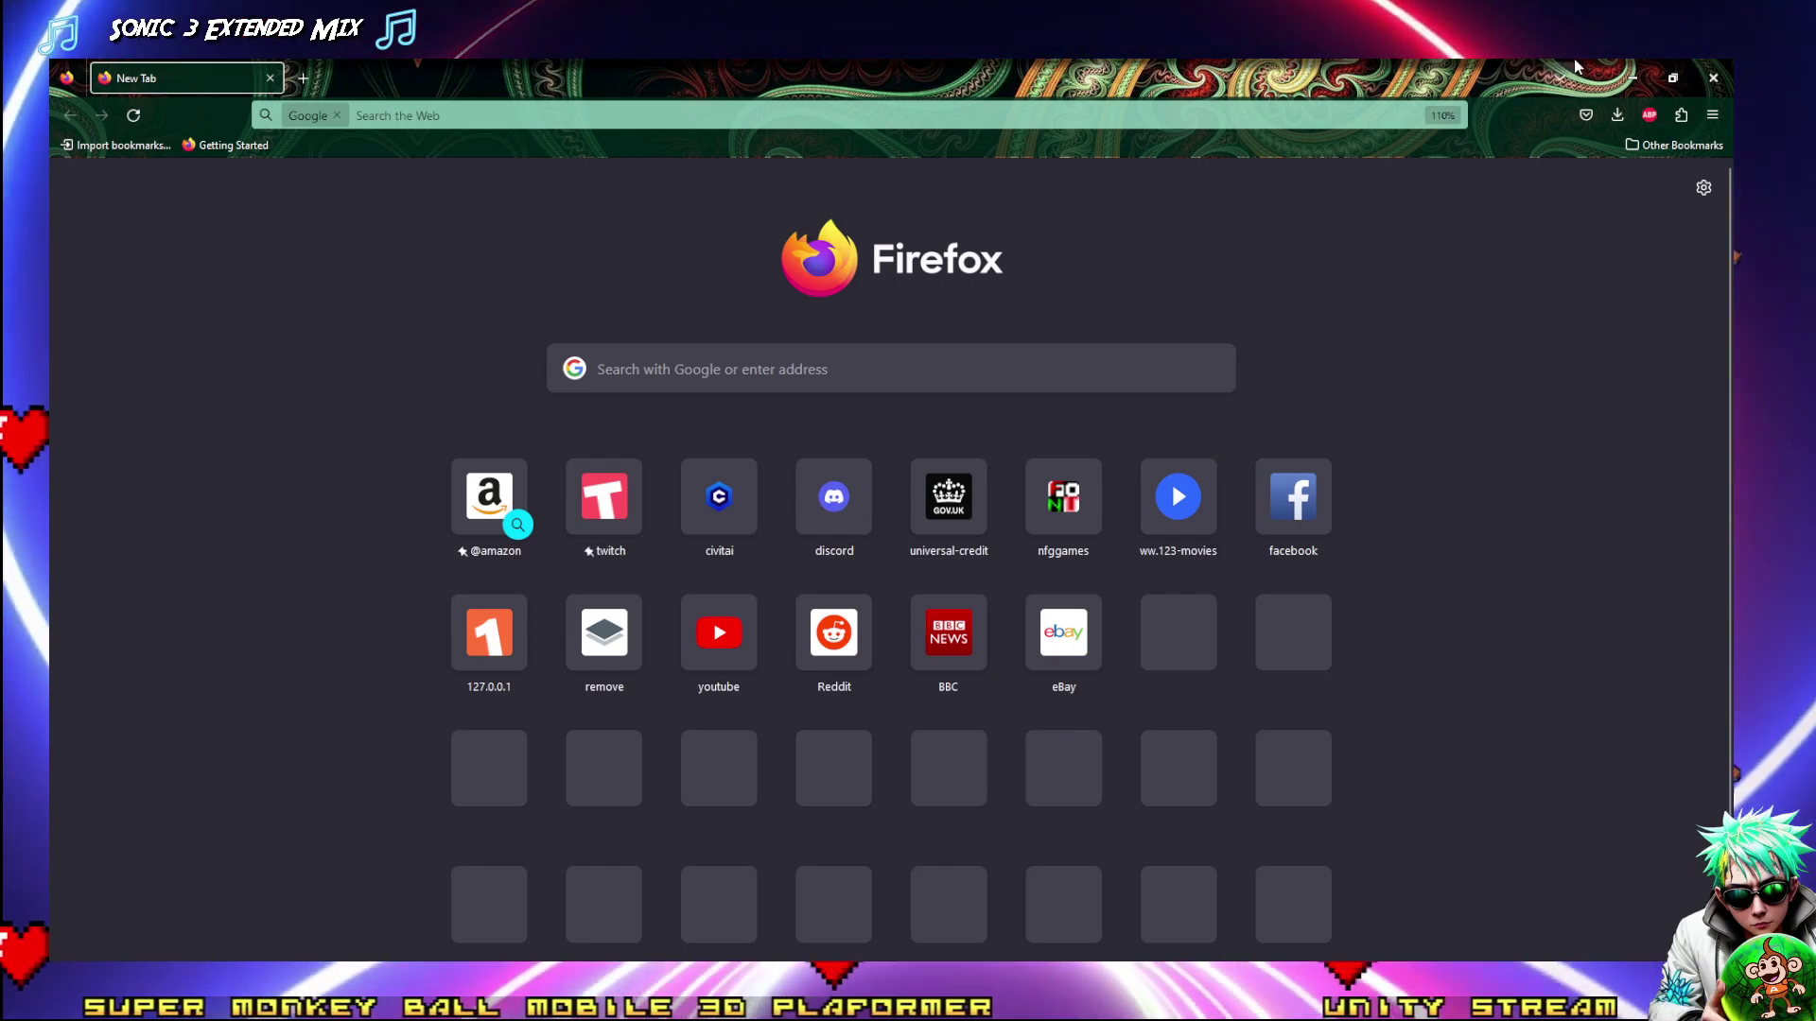
{"action": "left_click", "coordinate": [1712, 78]}
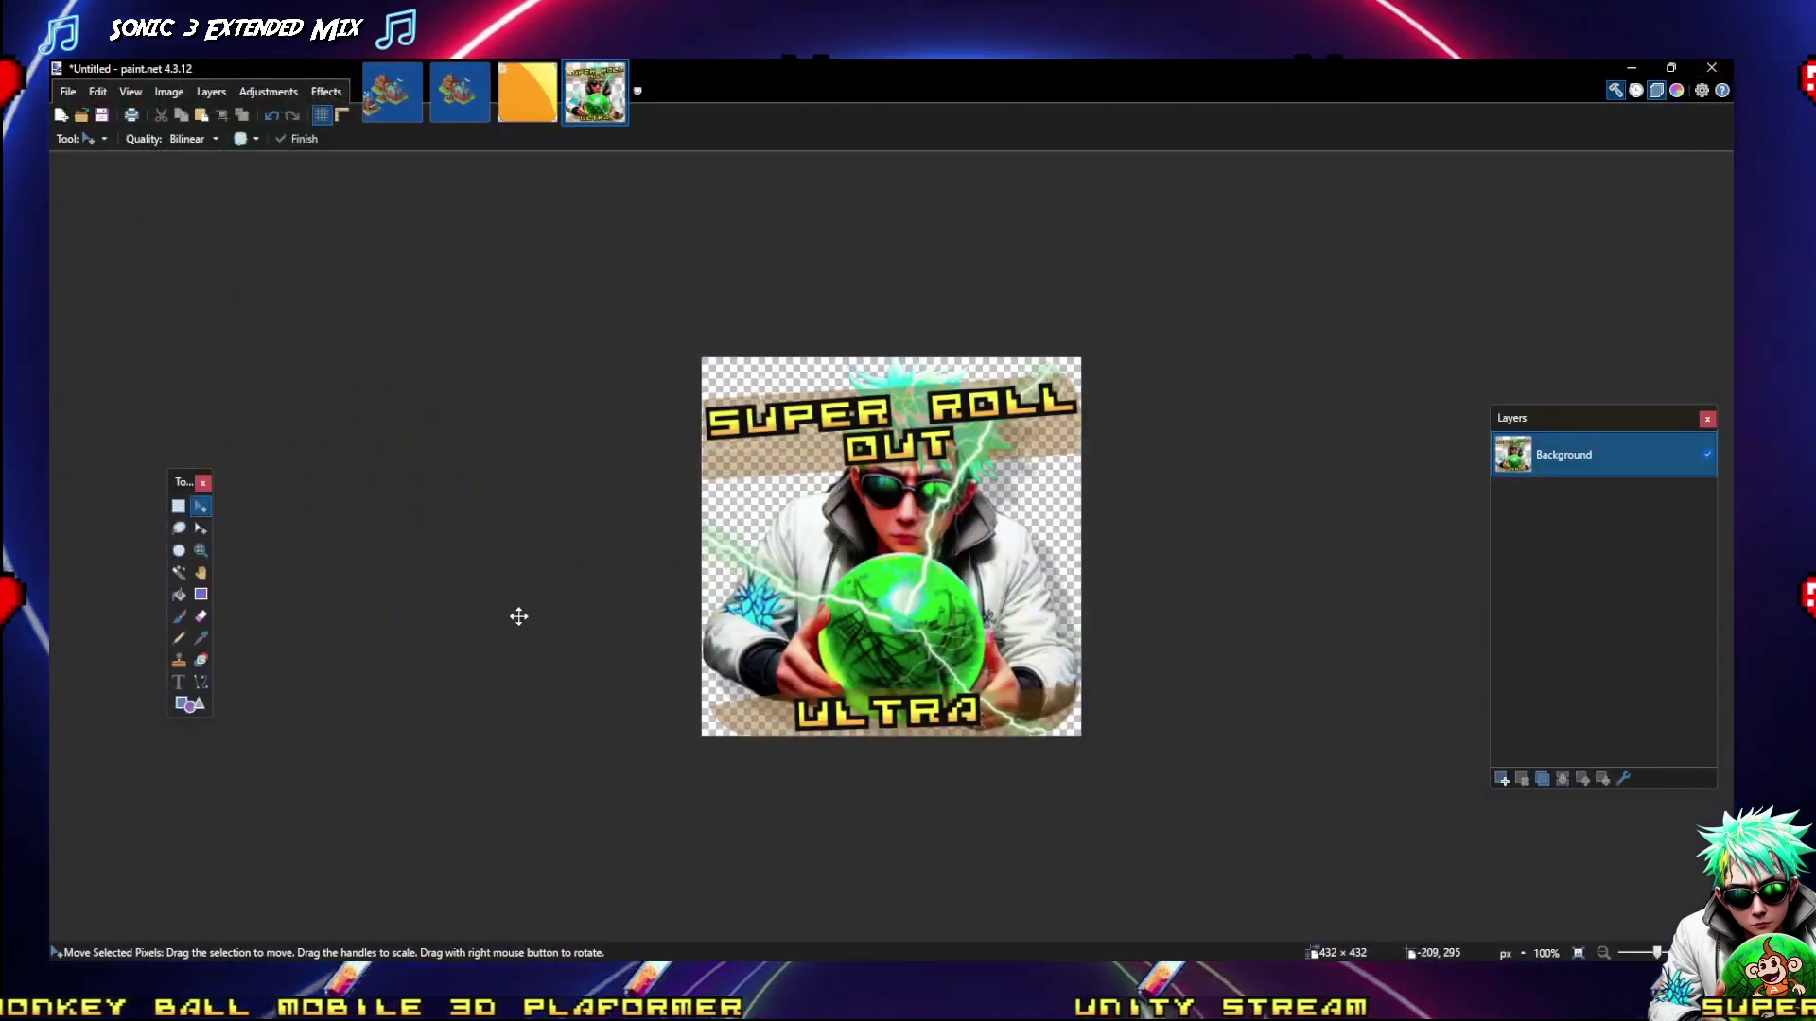
Save the orange-background logo as flattened PNG logo432X432.png in the AppLogo folder
{"action": "left_click", "coordinate": [501, 74]}
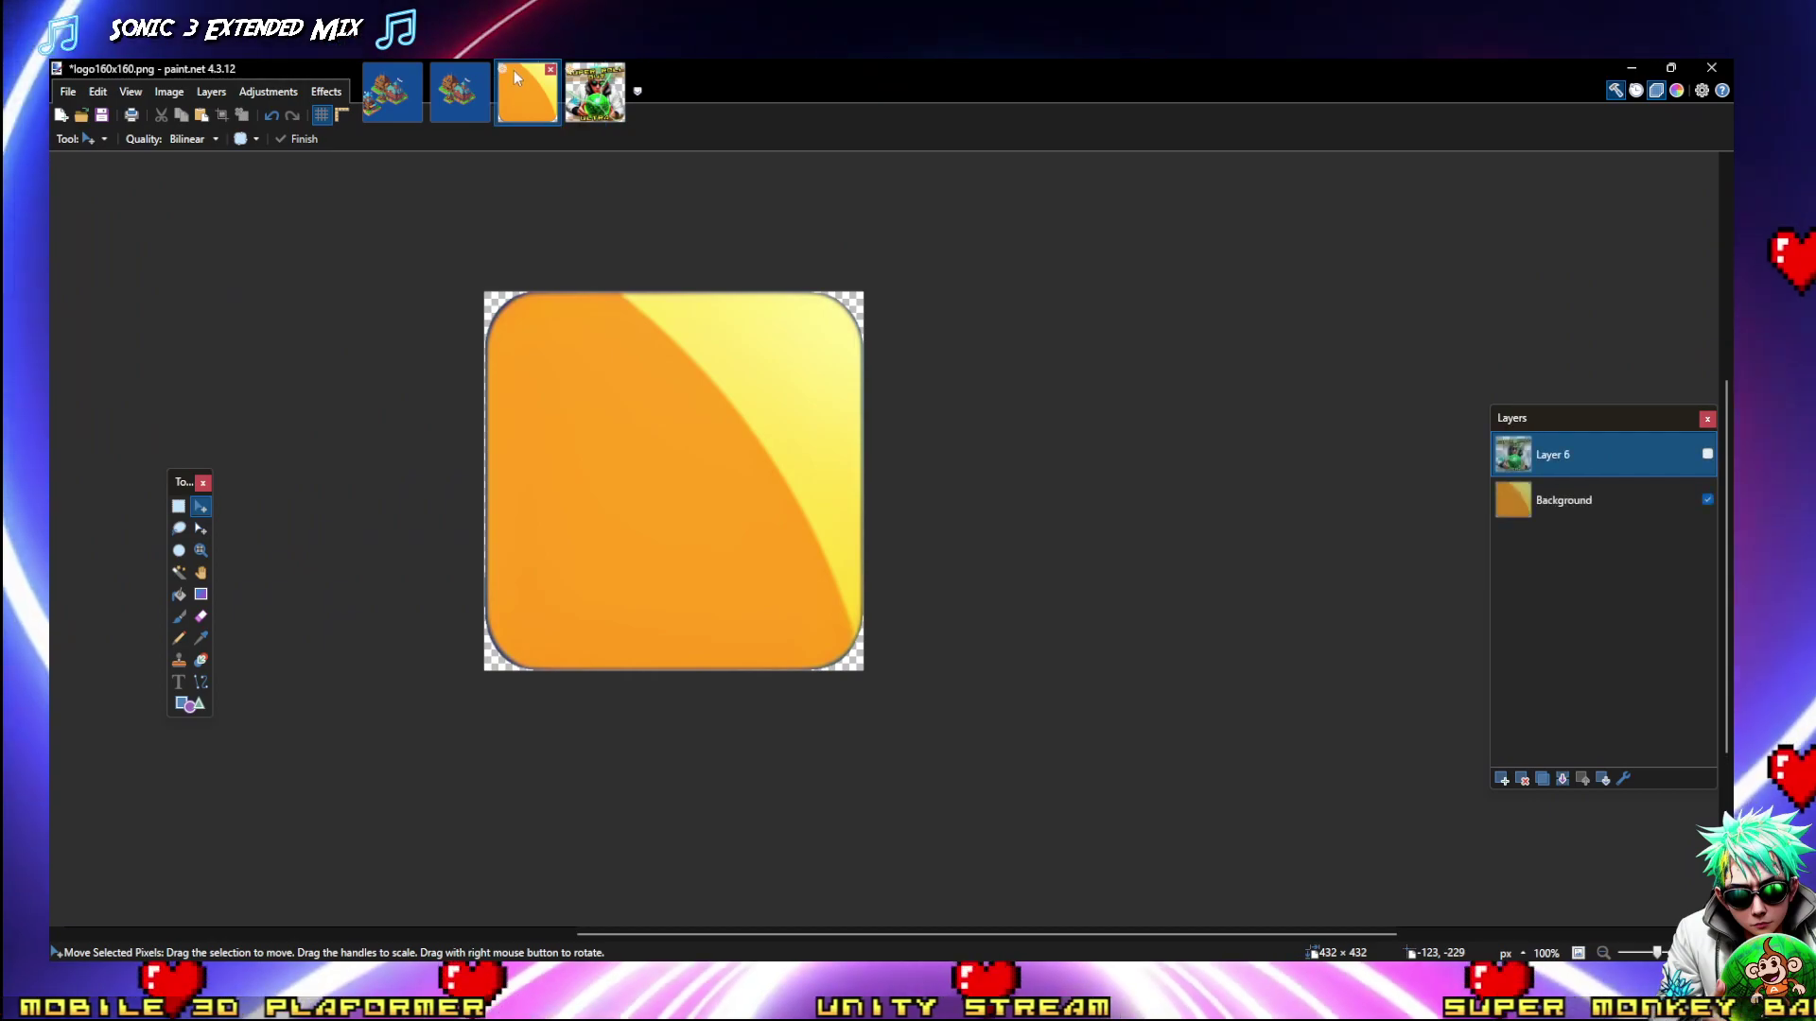
{"action": "key", "text": "ctrl+shift+s"}
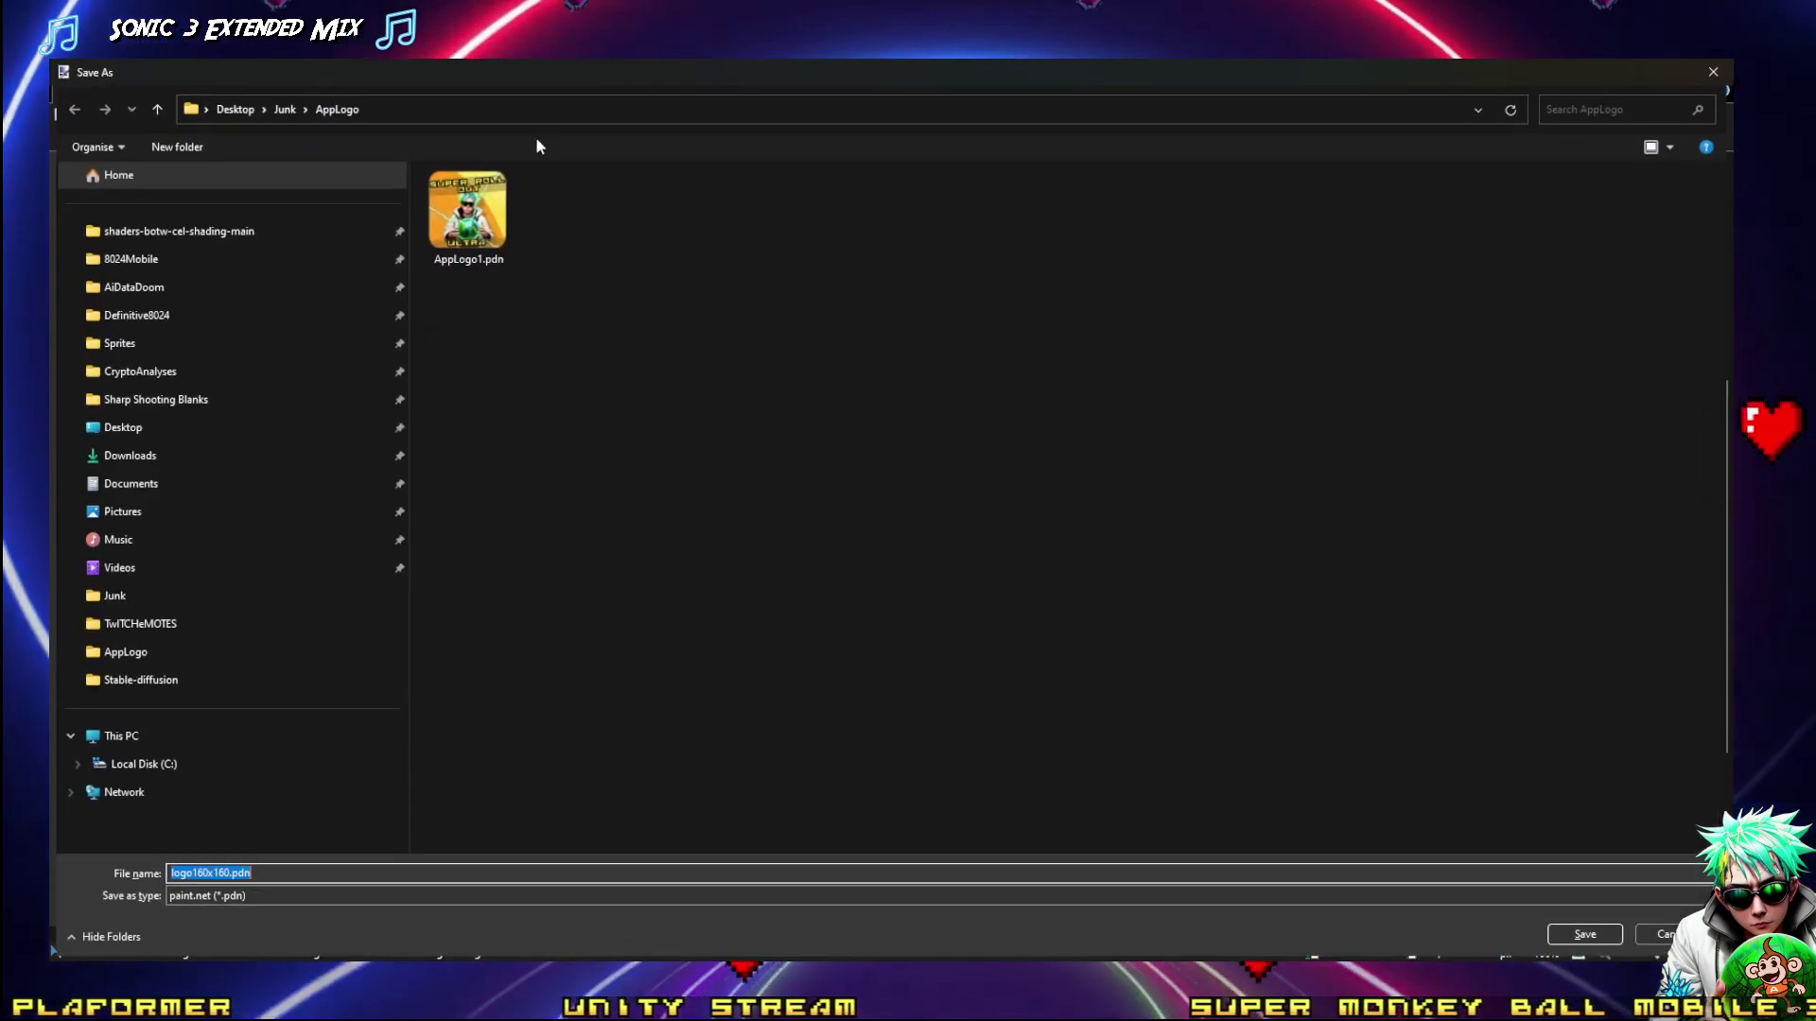
{"action": "left_click", "coordinate": [348, 895]}
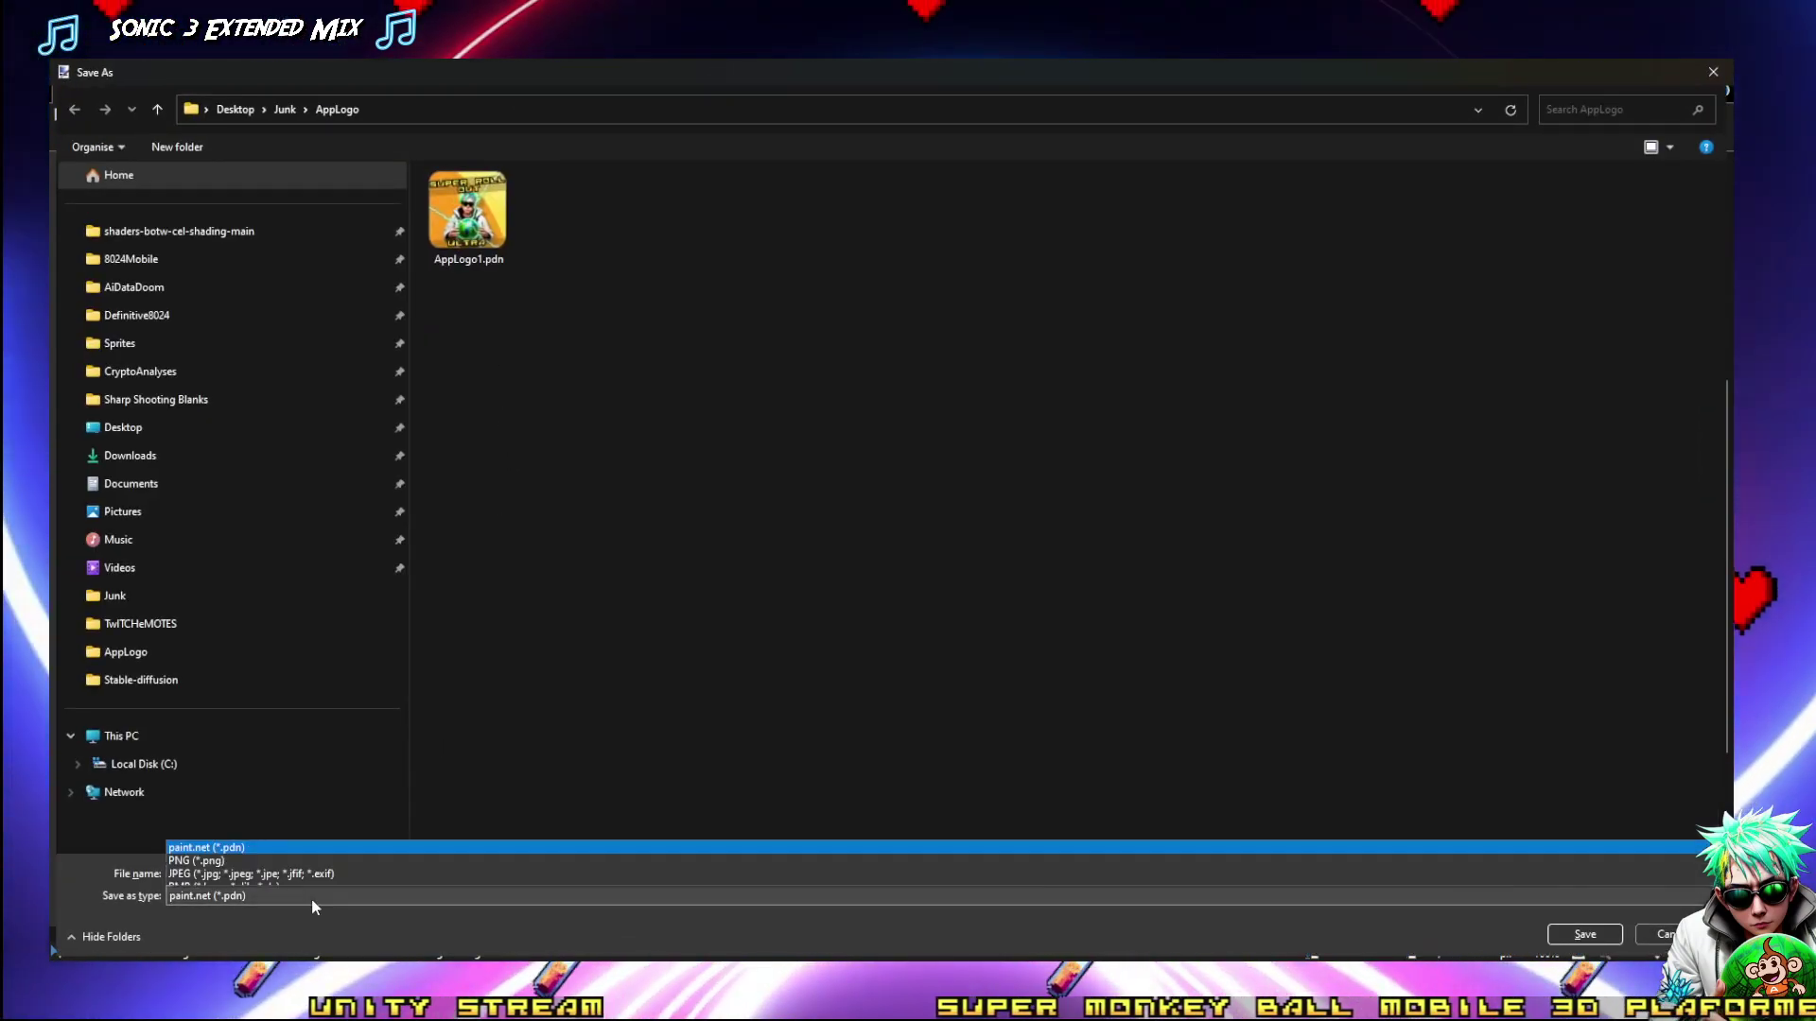
{"action": "left_click", "coordinate": [224, 754]}
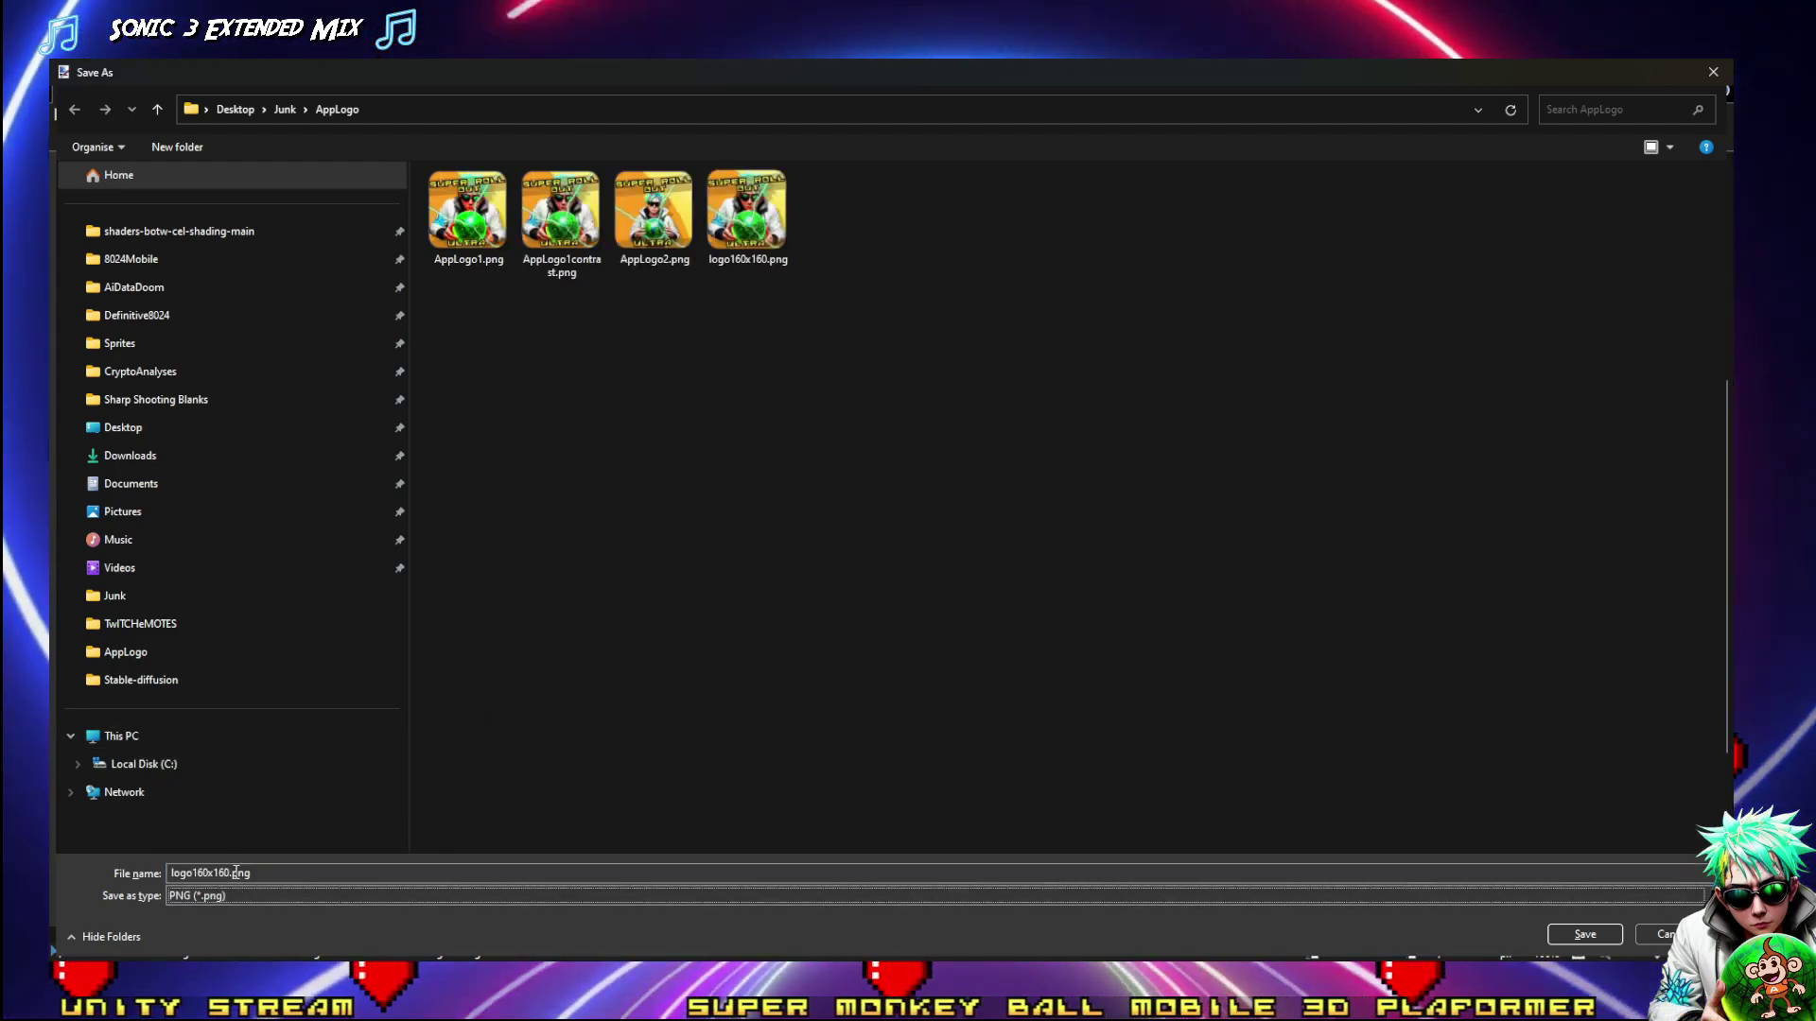
{"action": "double_click", "coordinate": [219, 874]}
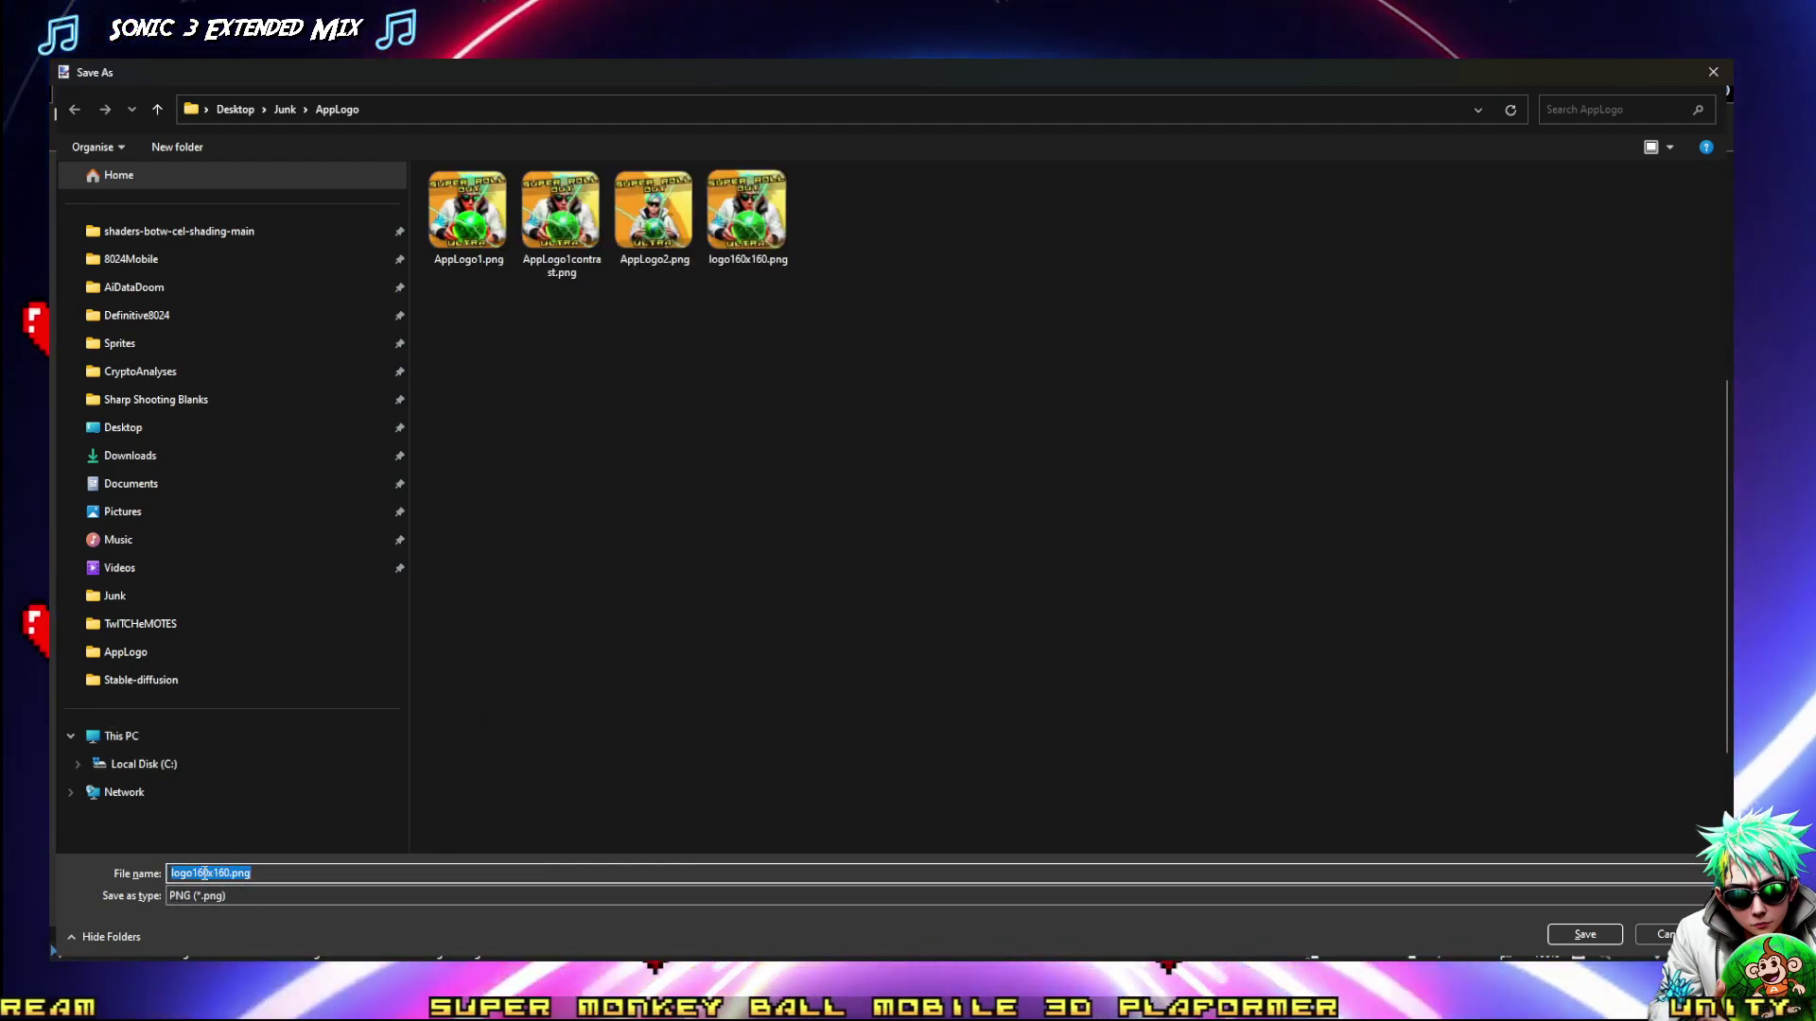
{"action": "left_click_drag", "start_coordinate": [193, 872], "coordinate": [227, 873]}
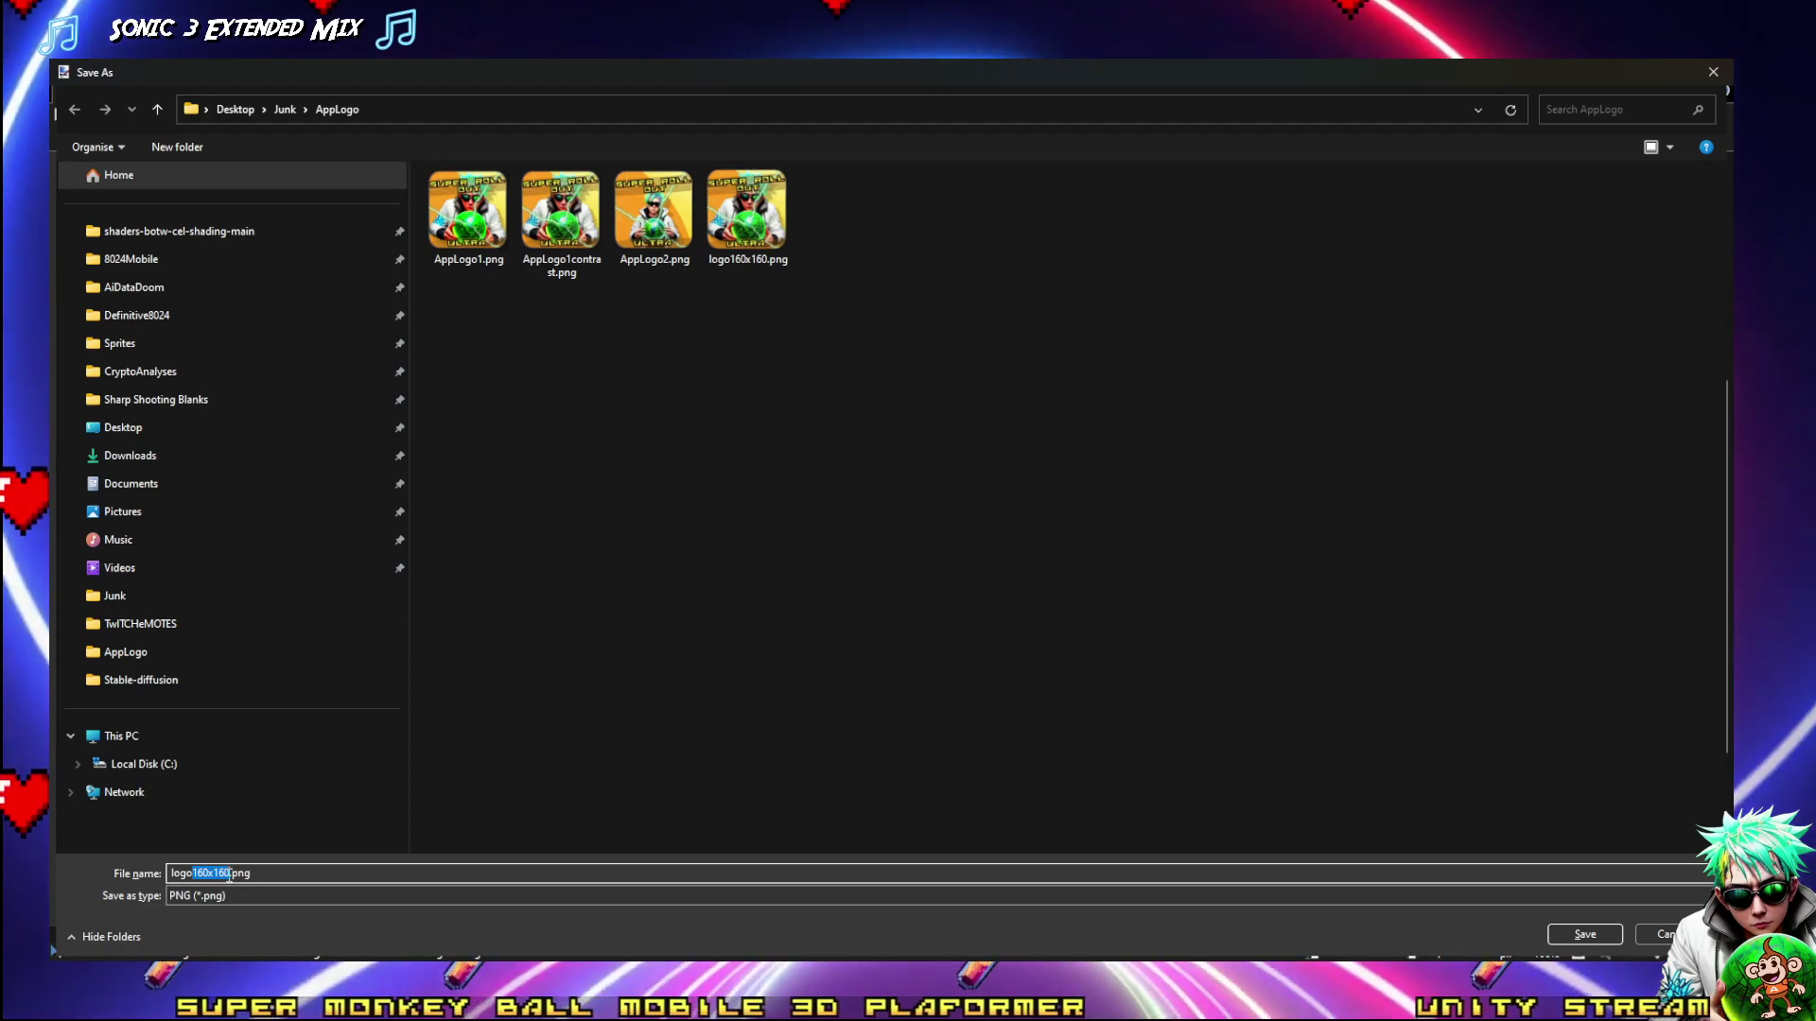
{"action": "type", "text": "432"}
{"action": "type", "text": "X43"}
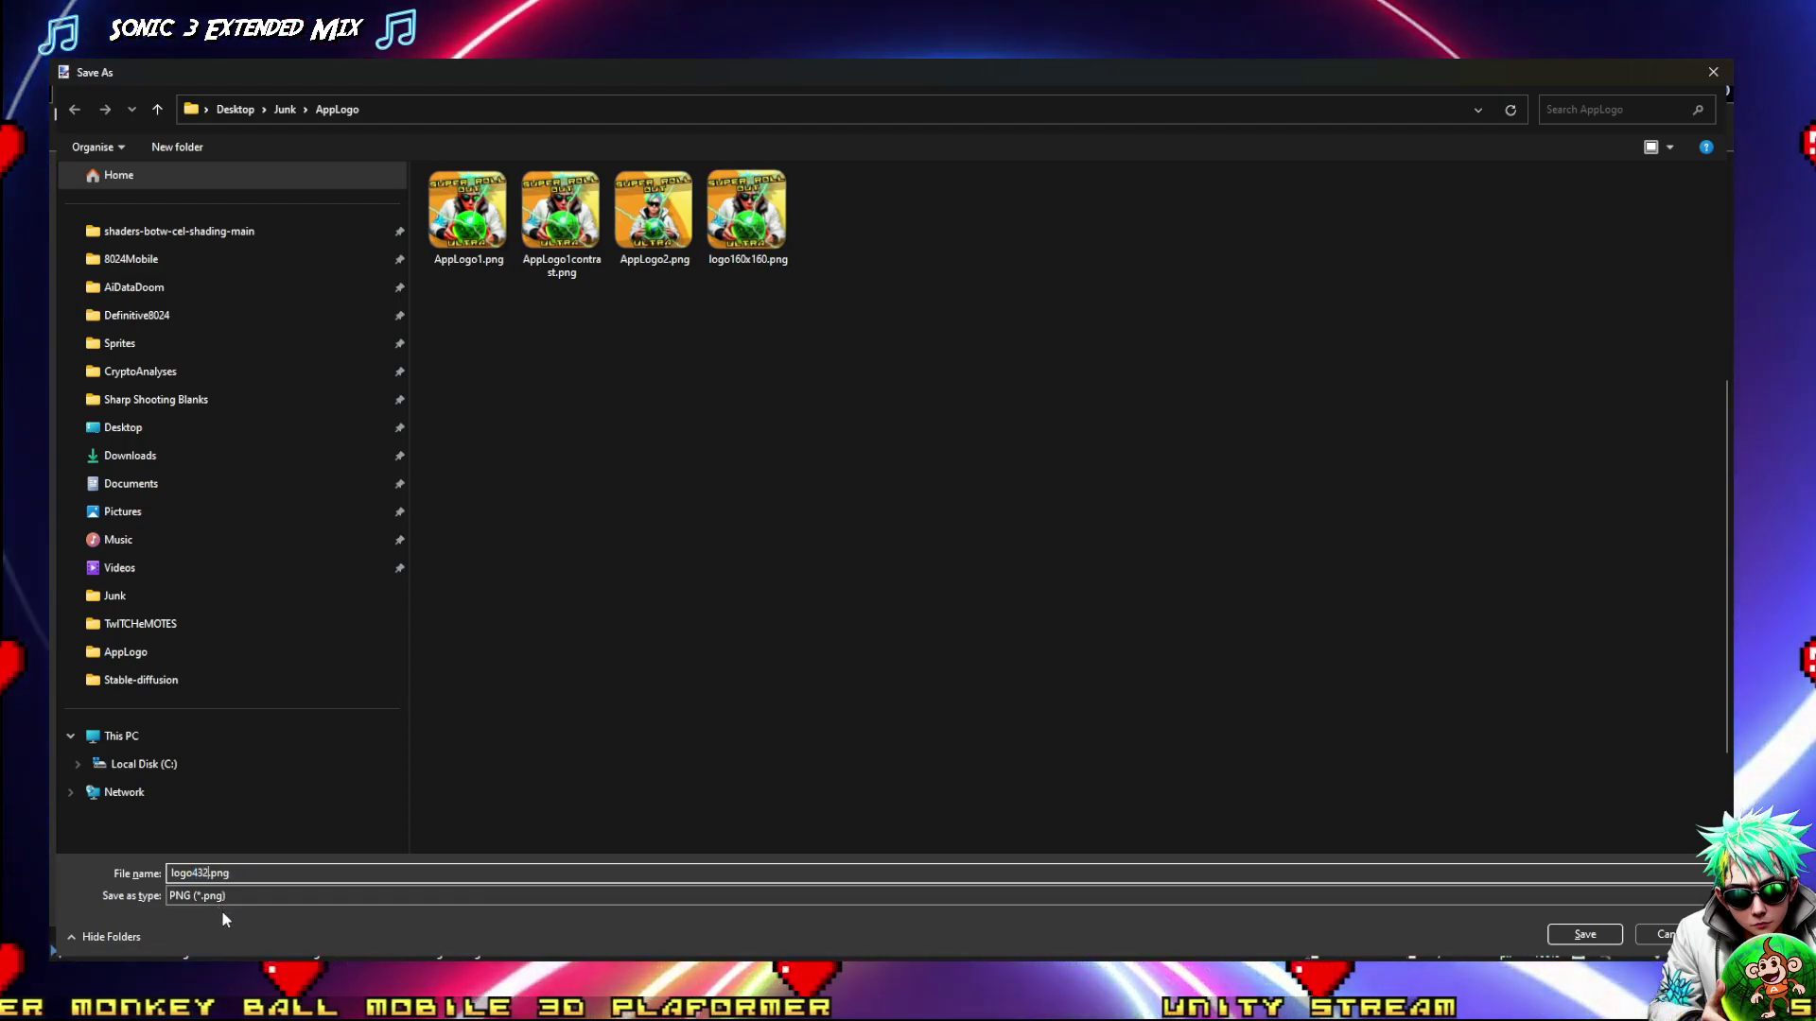
{"action": "type", "text": "2"}
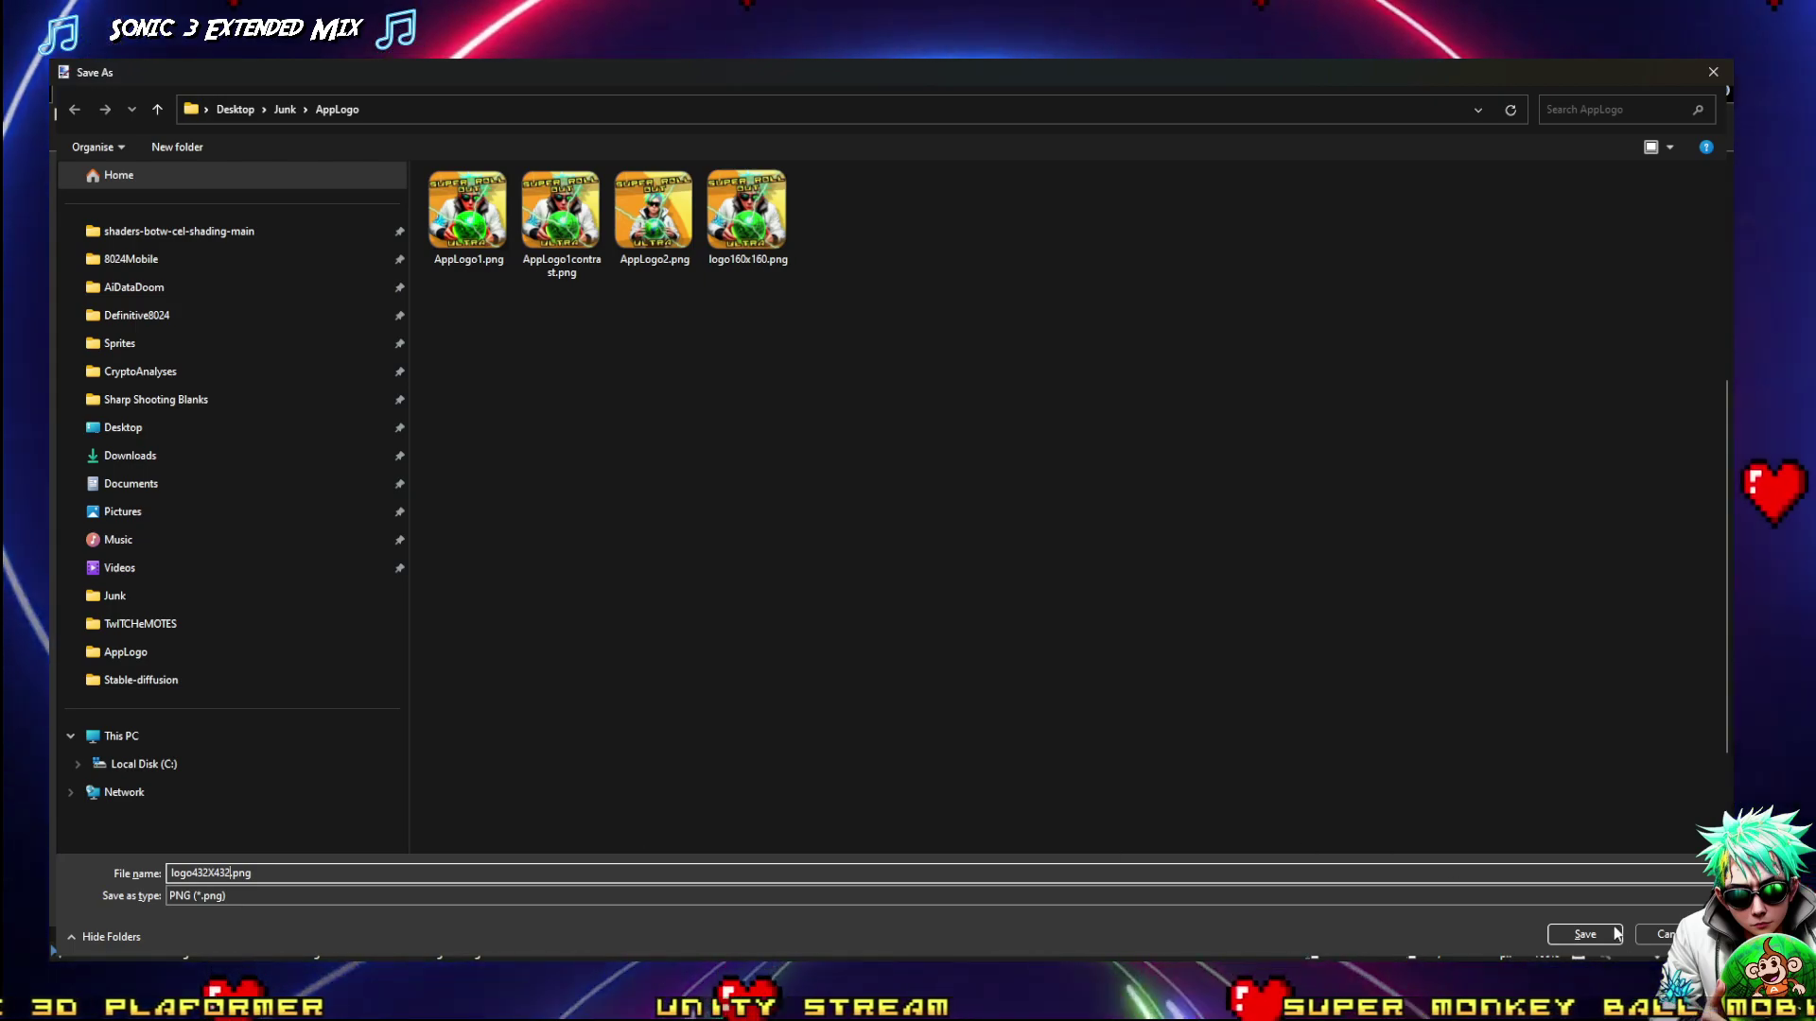
{"action": "key", "text": "Return"}
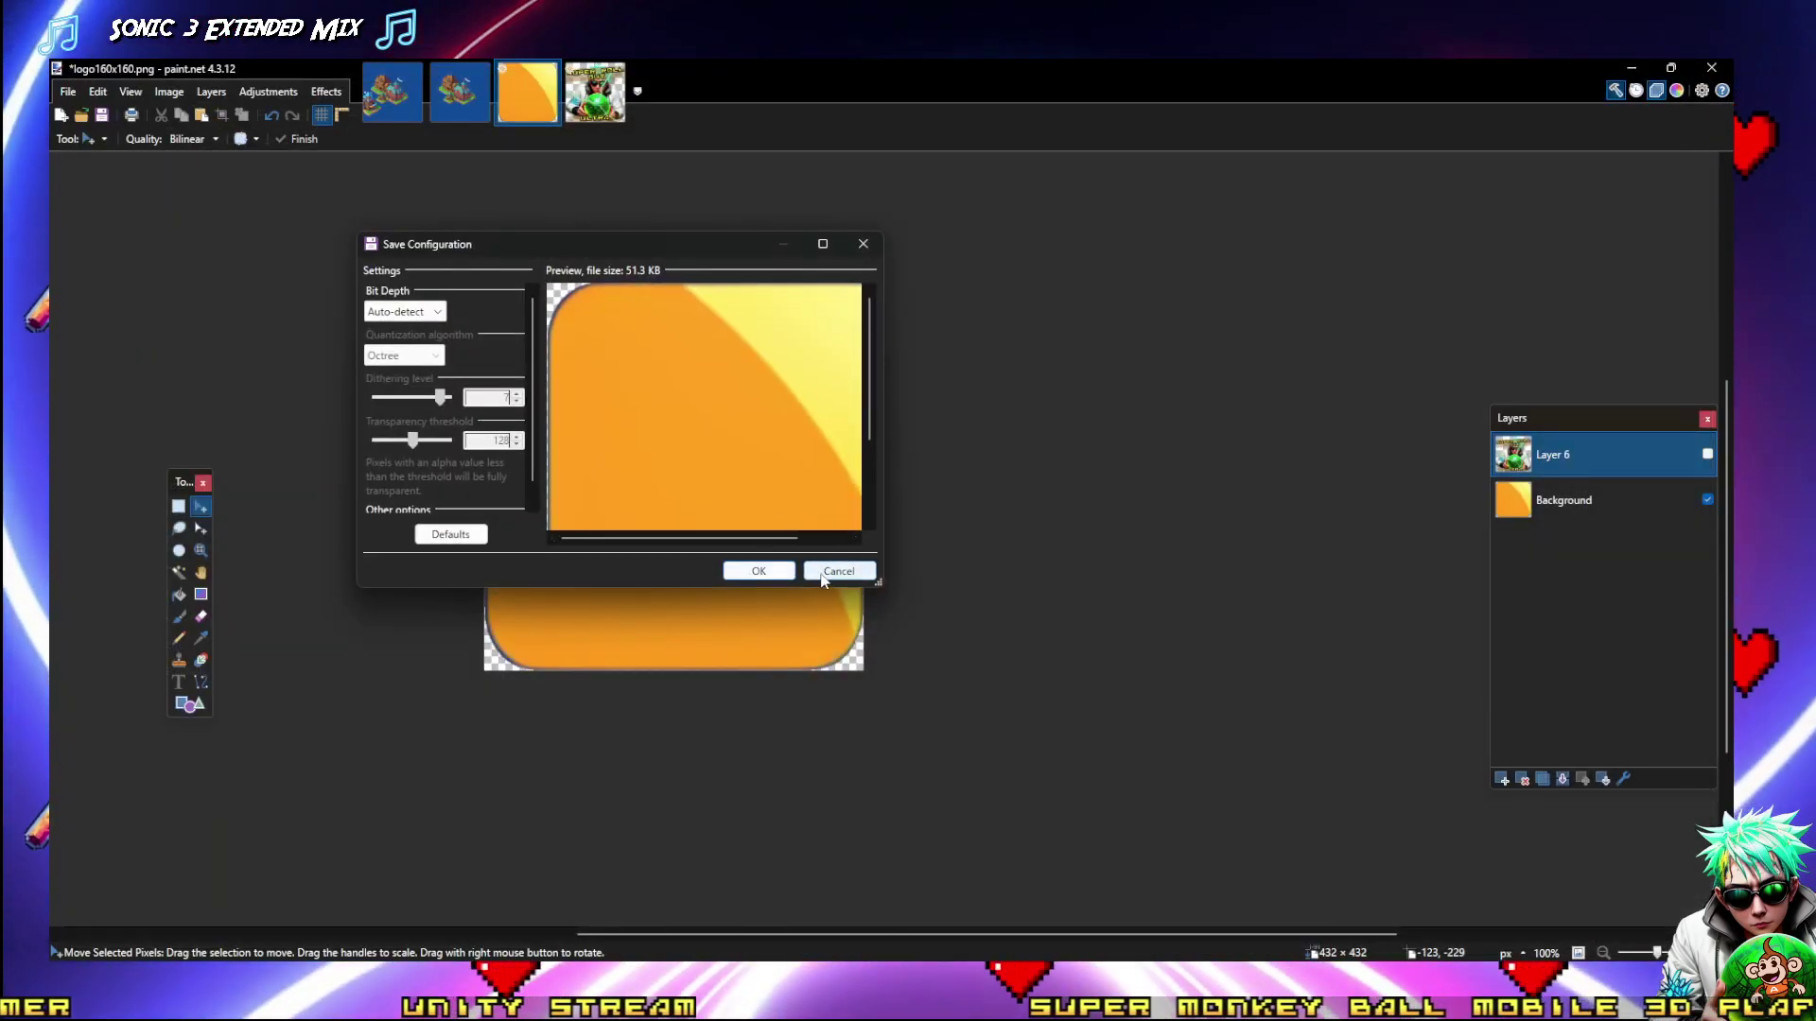
{"action": "left_click", "coordinate": [752, 573]}
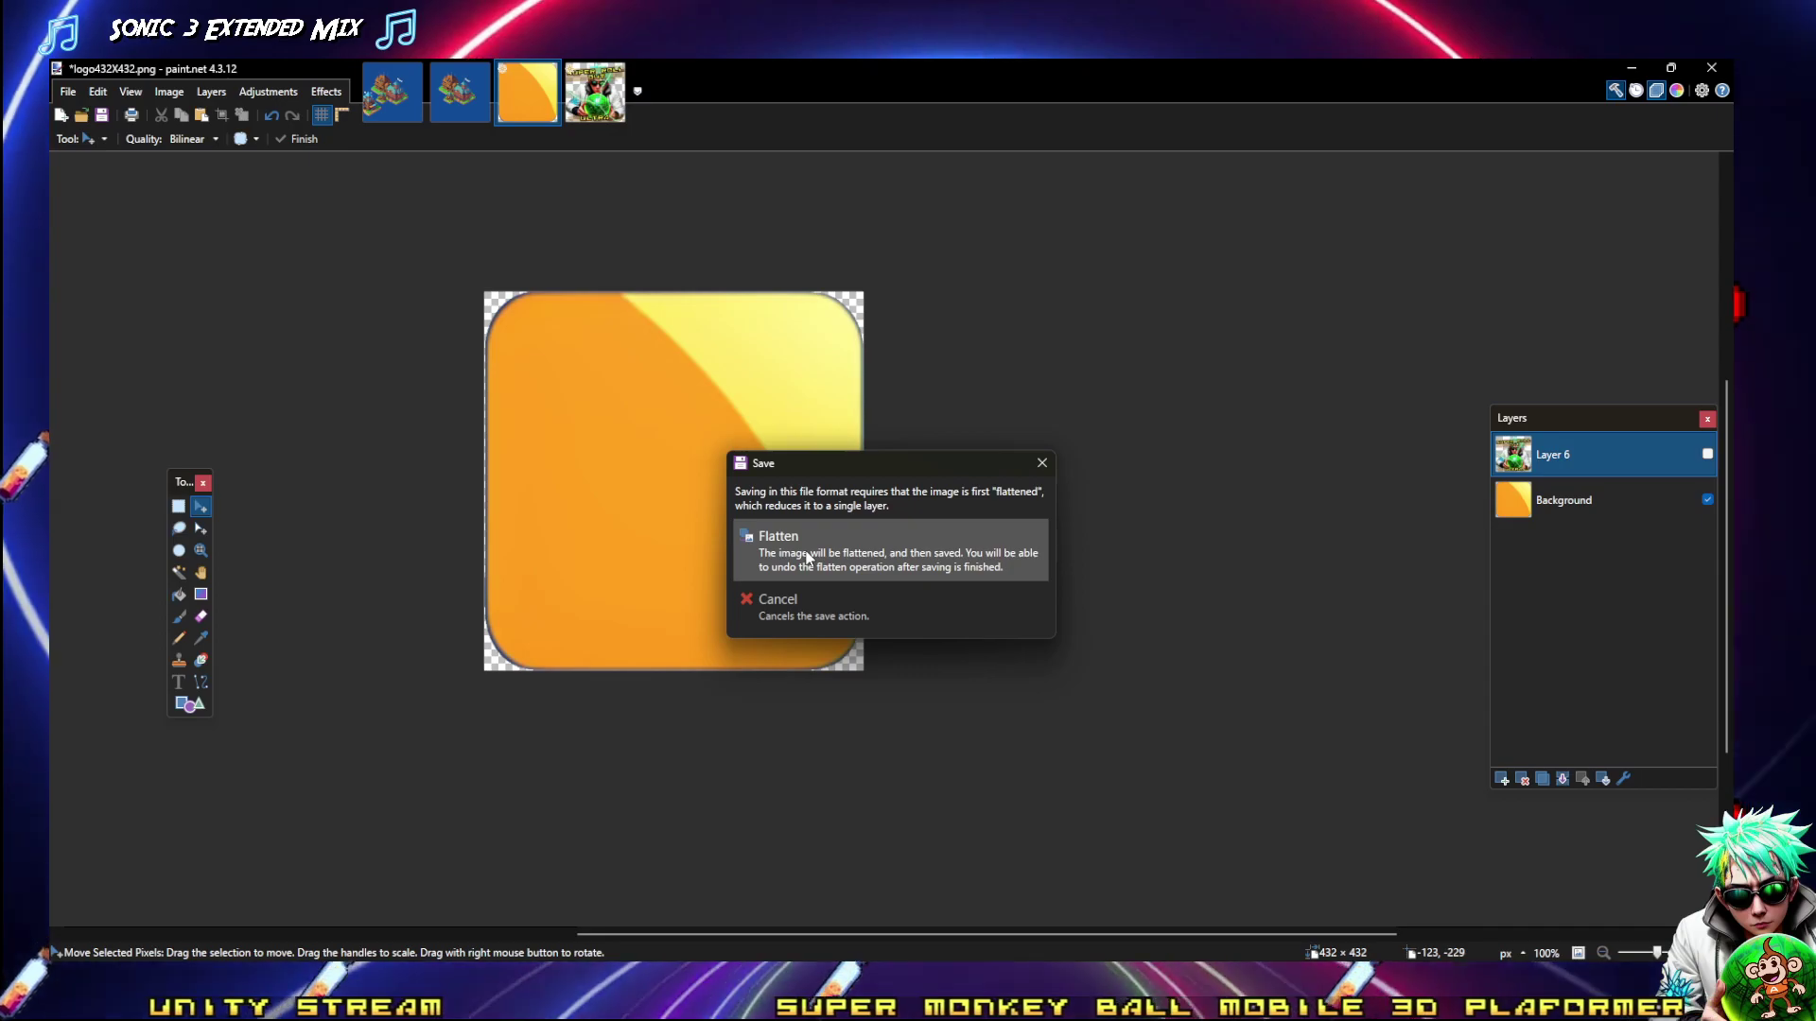
{"action": "left_click", "coordinate": [813, 555]}
Undo the flatten, hide the orange Background layer and show the Layer 6 logo
{"action": "key", "text": "ctrl+z"}
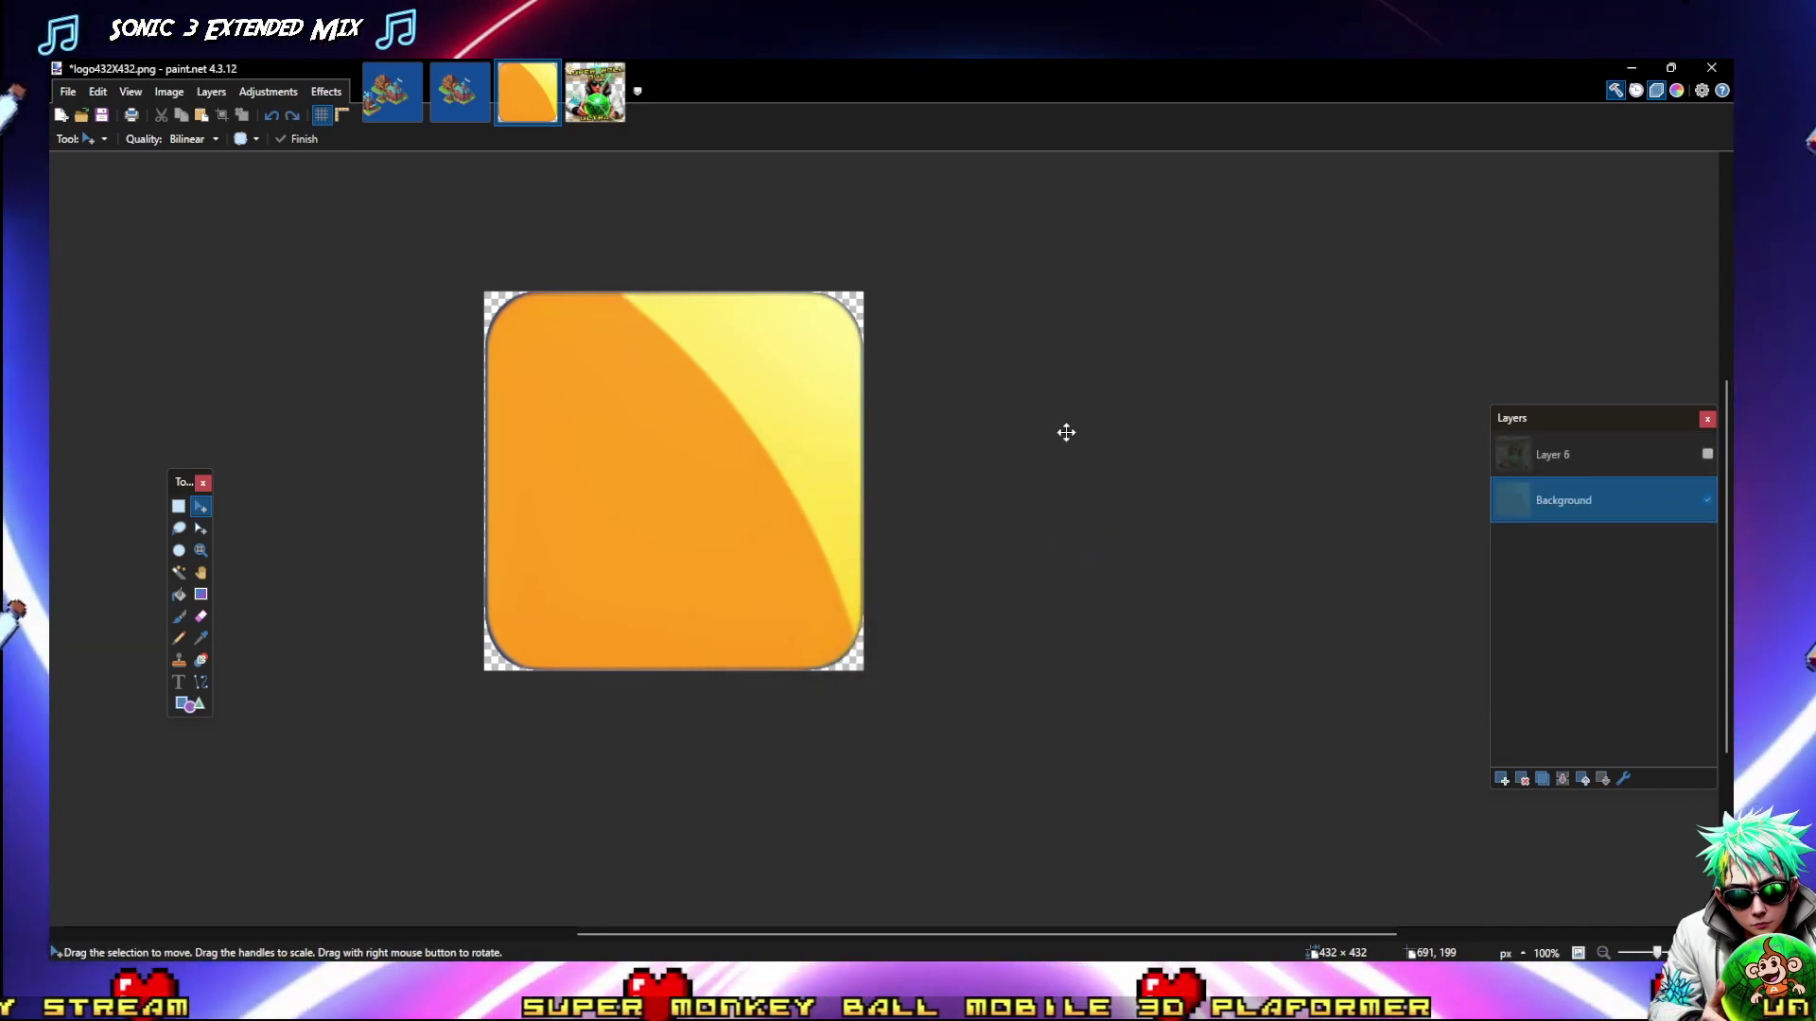
{"action": "left_click", "coordinate": [1708, 502]}
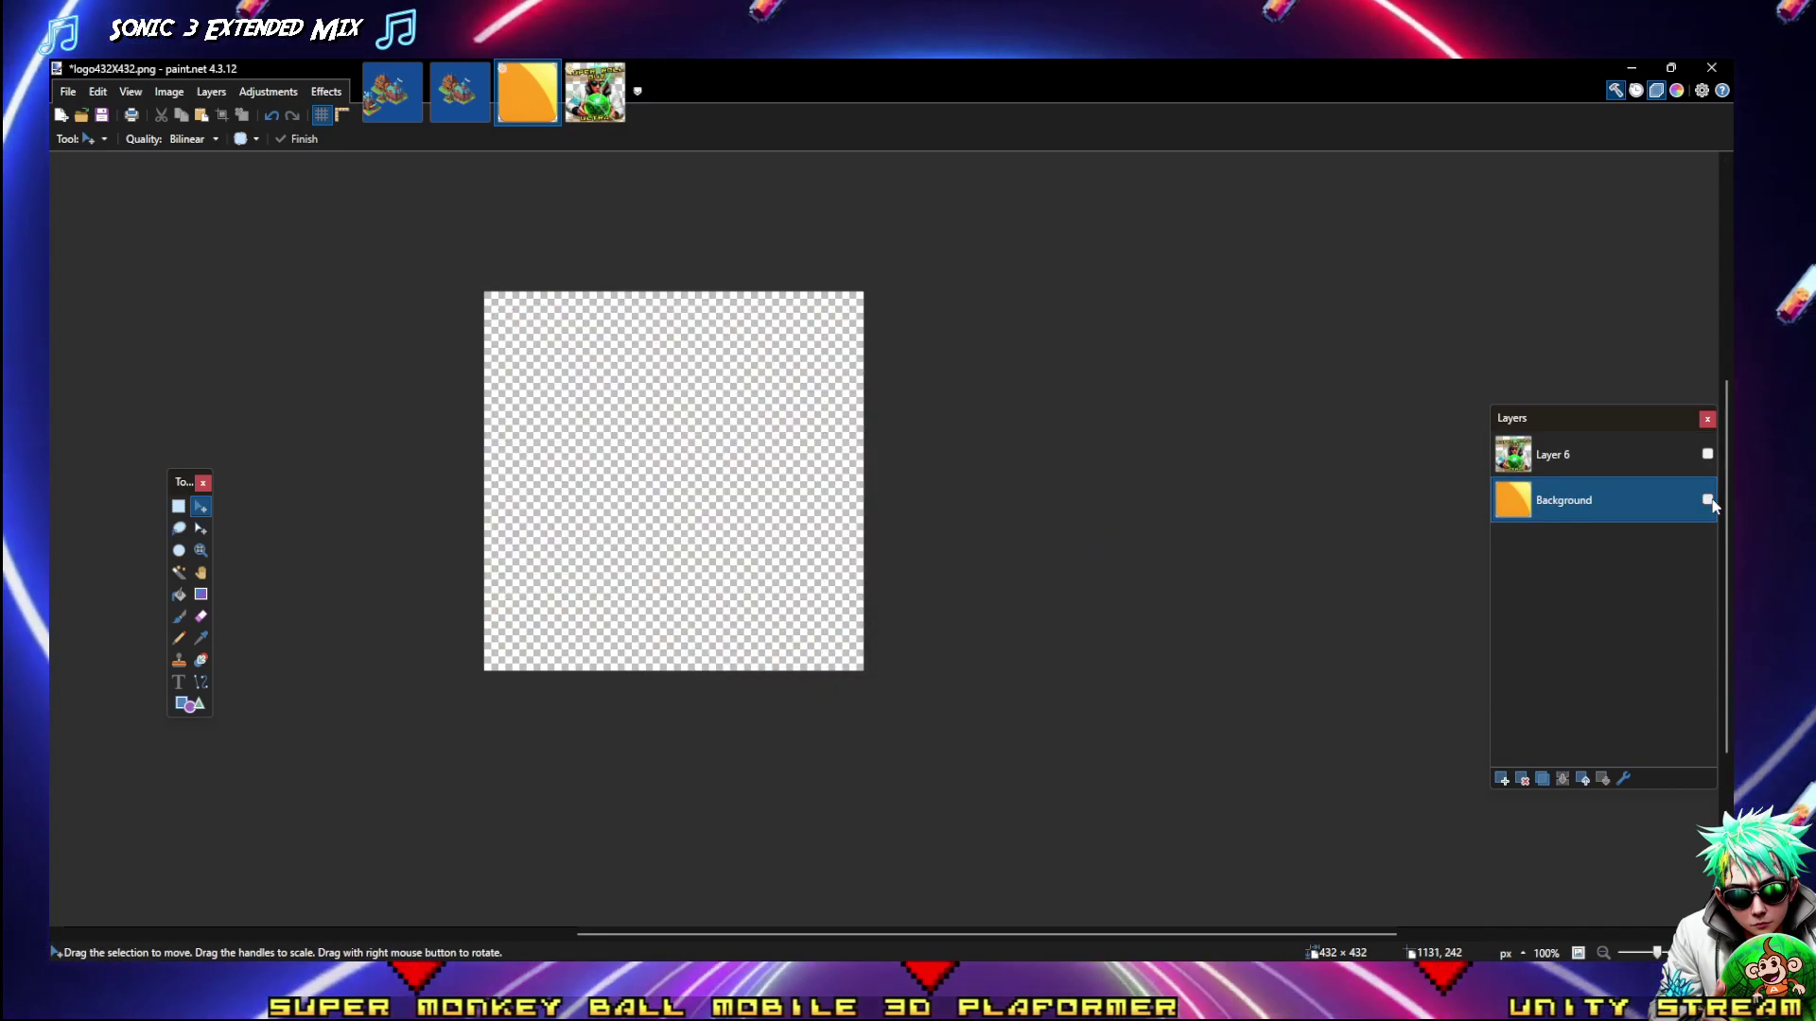
{"action": "left_click", "coordinate": [1708, 455]}
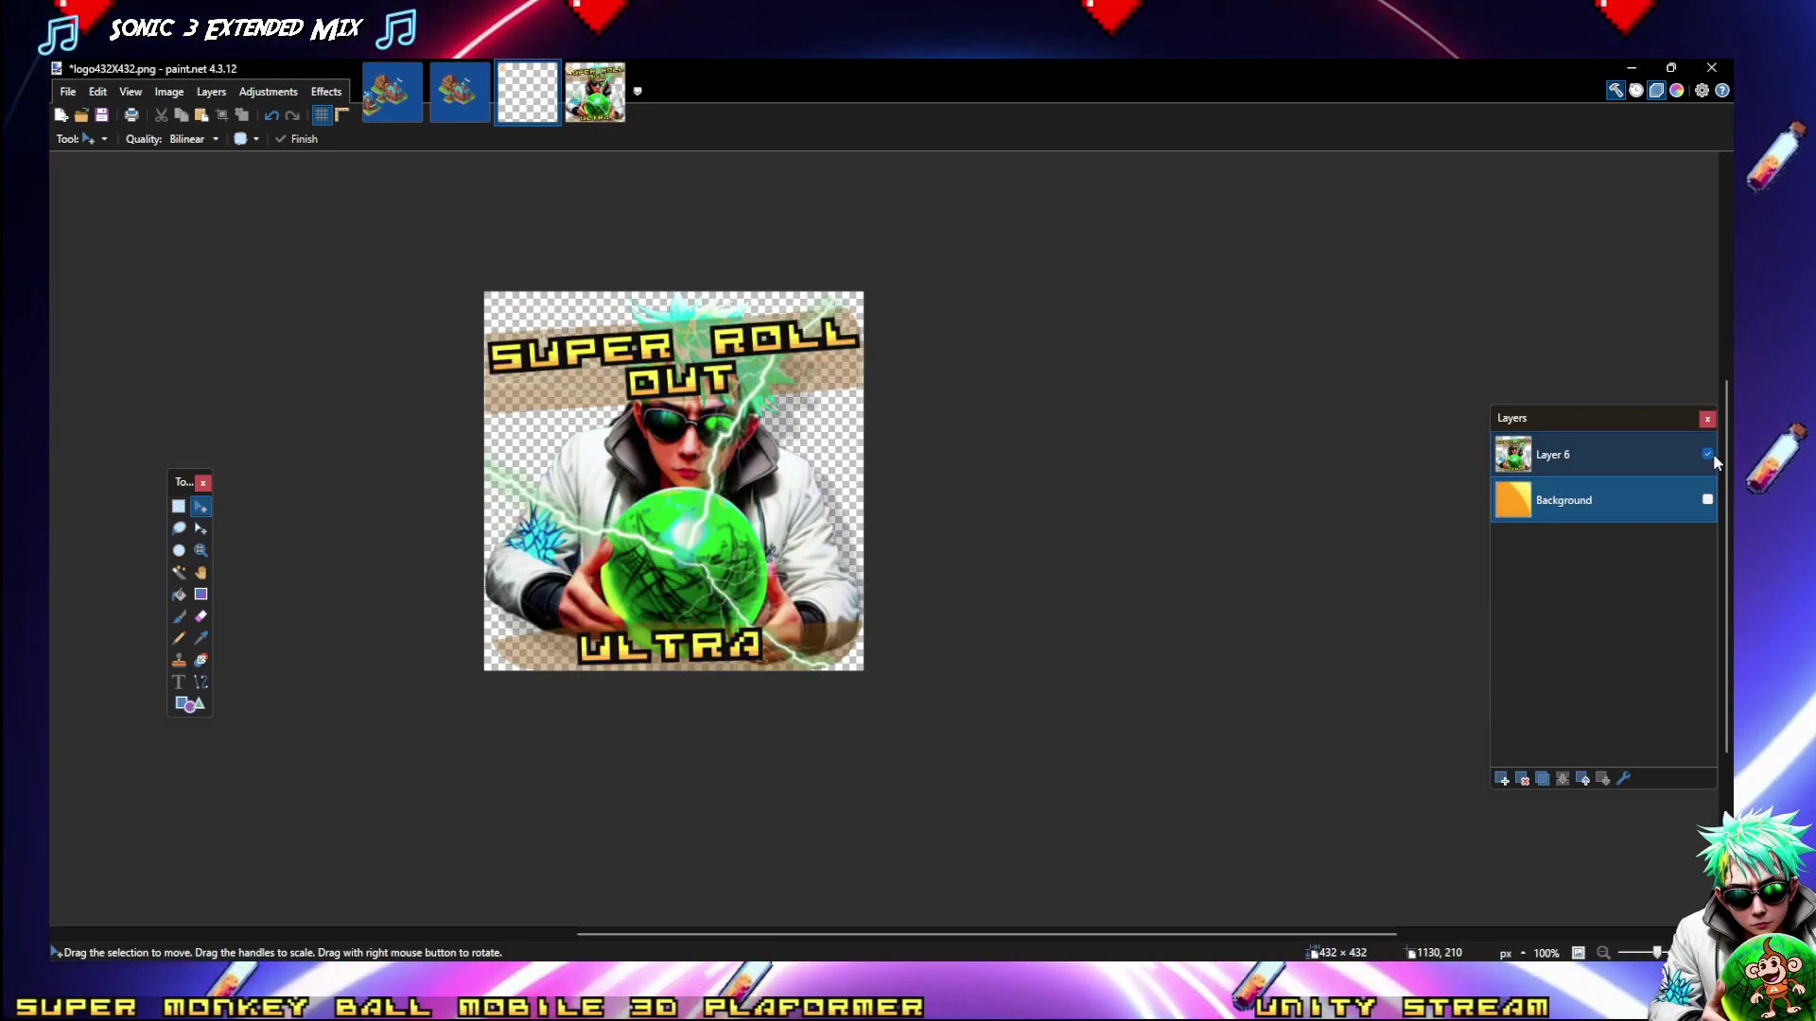
Save the logo-only image as flattened PNG logo432X432B.png, then minimize paint.net
{"action": "left_click", "coordinate": [68, 92]}
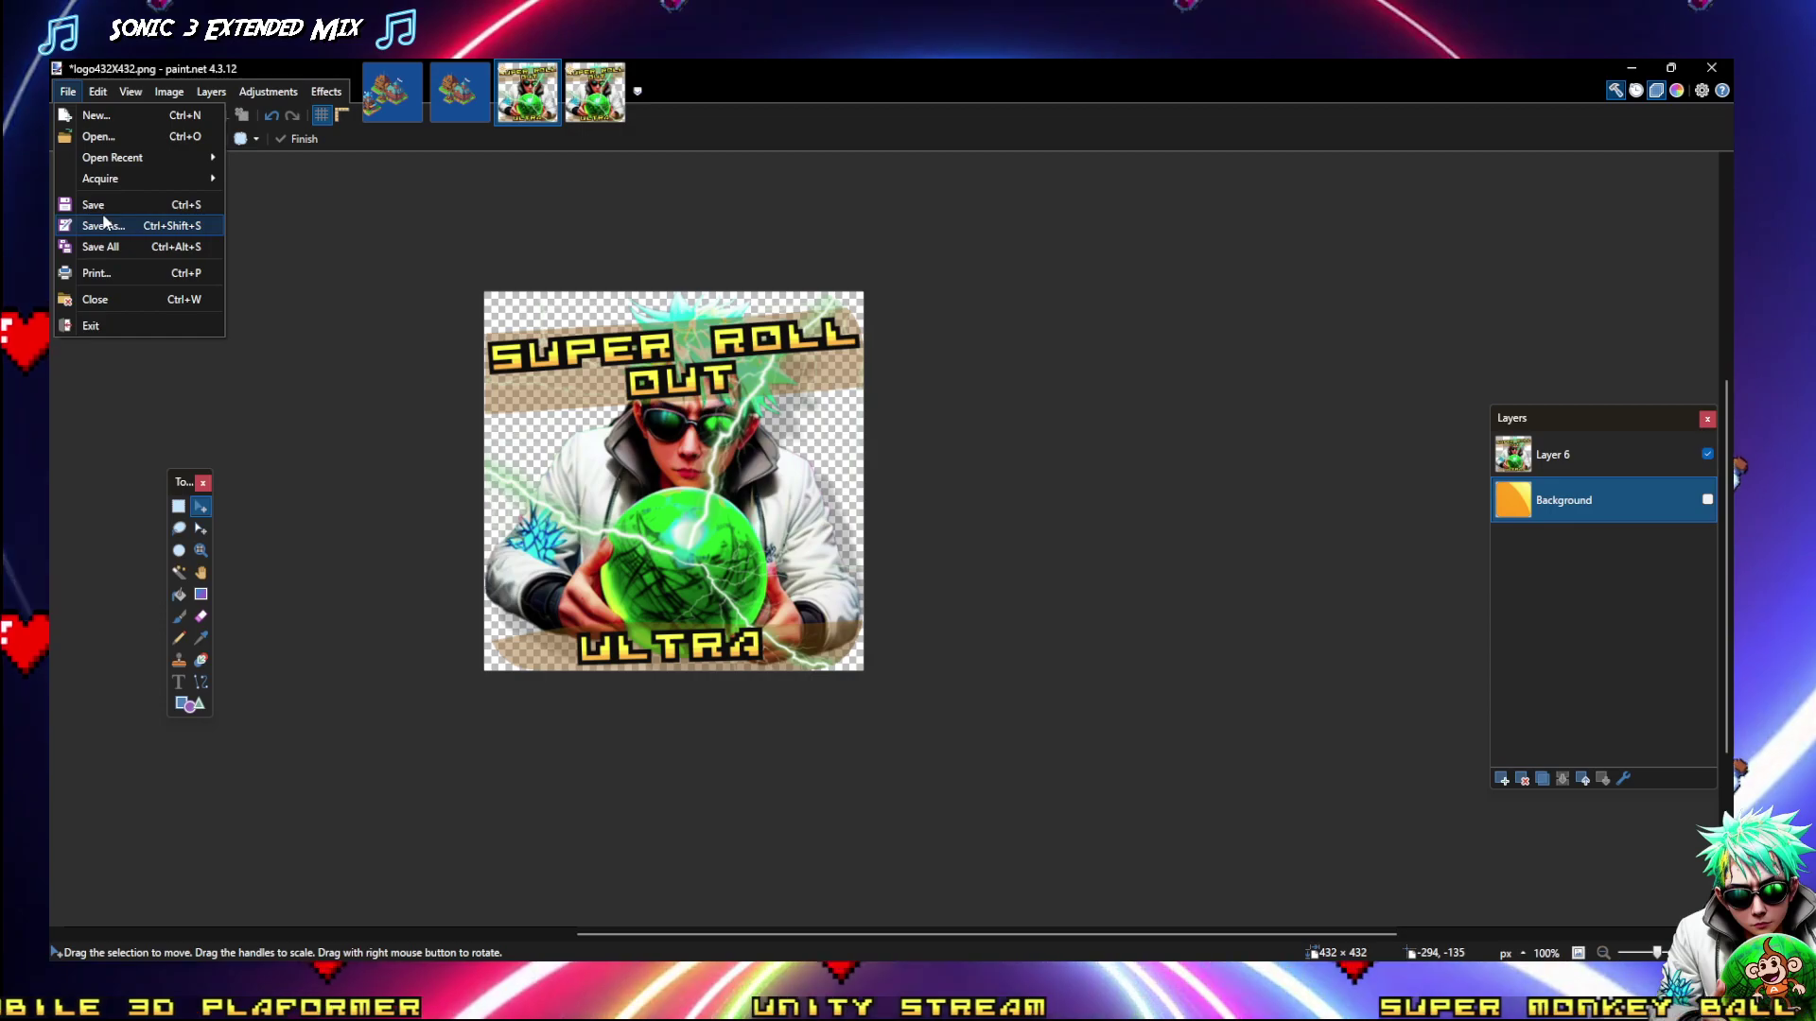
{"action": "left_click", "coordinate": [103, 225]}
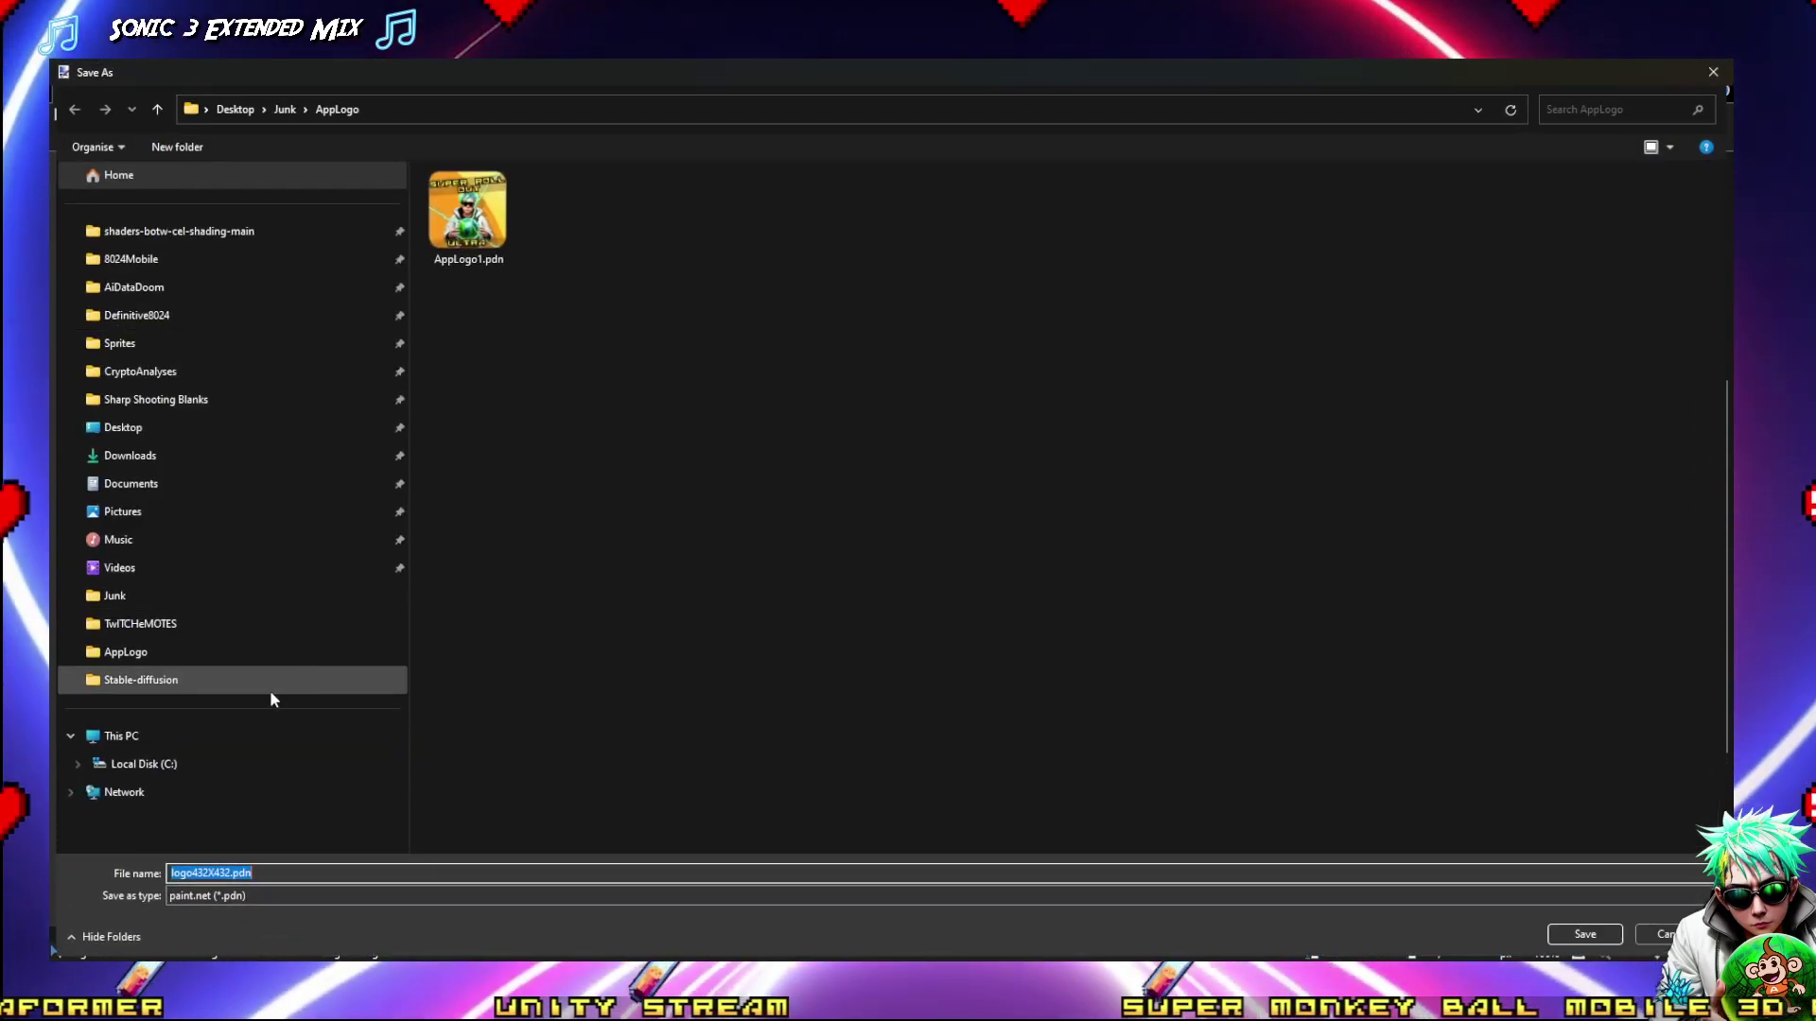
{"action": "left_click", "coordinate": [299, 894]}
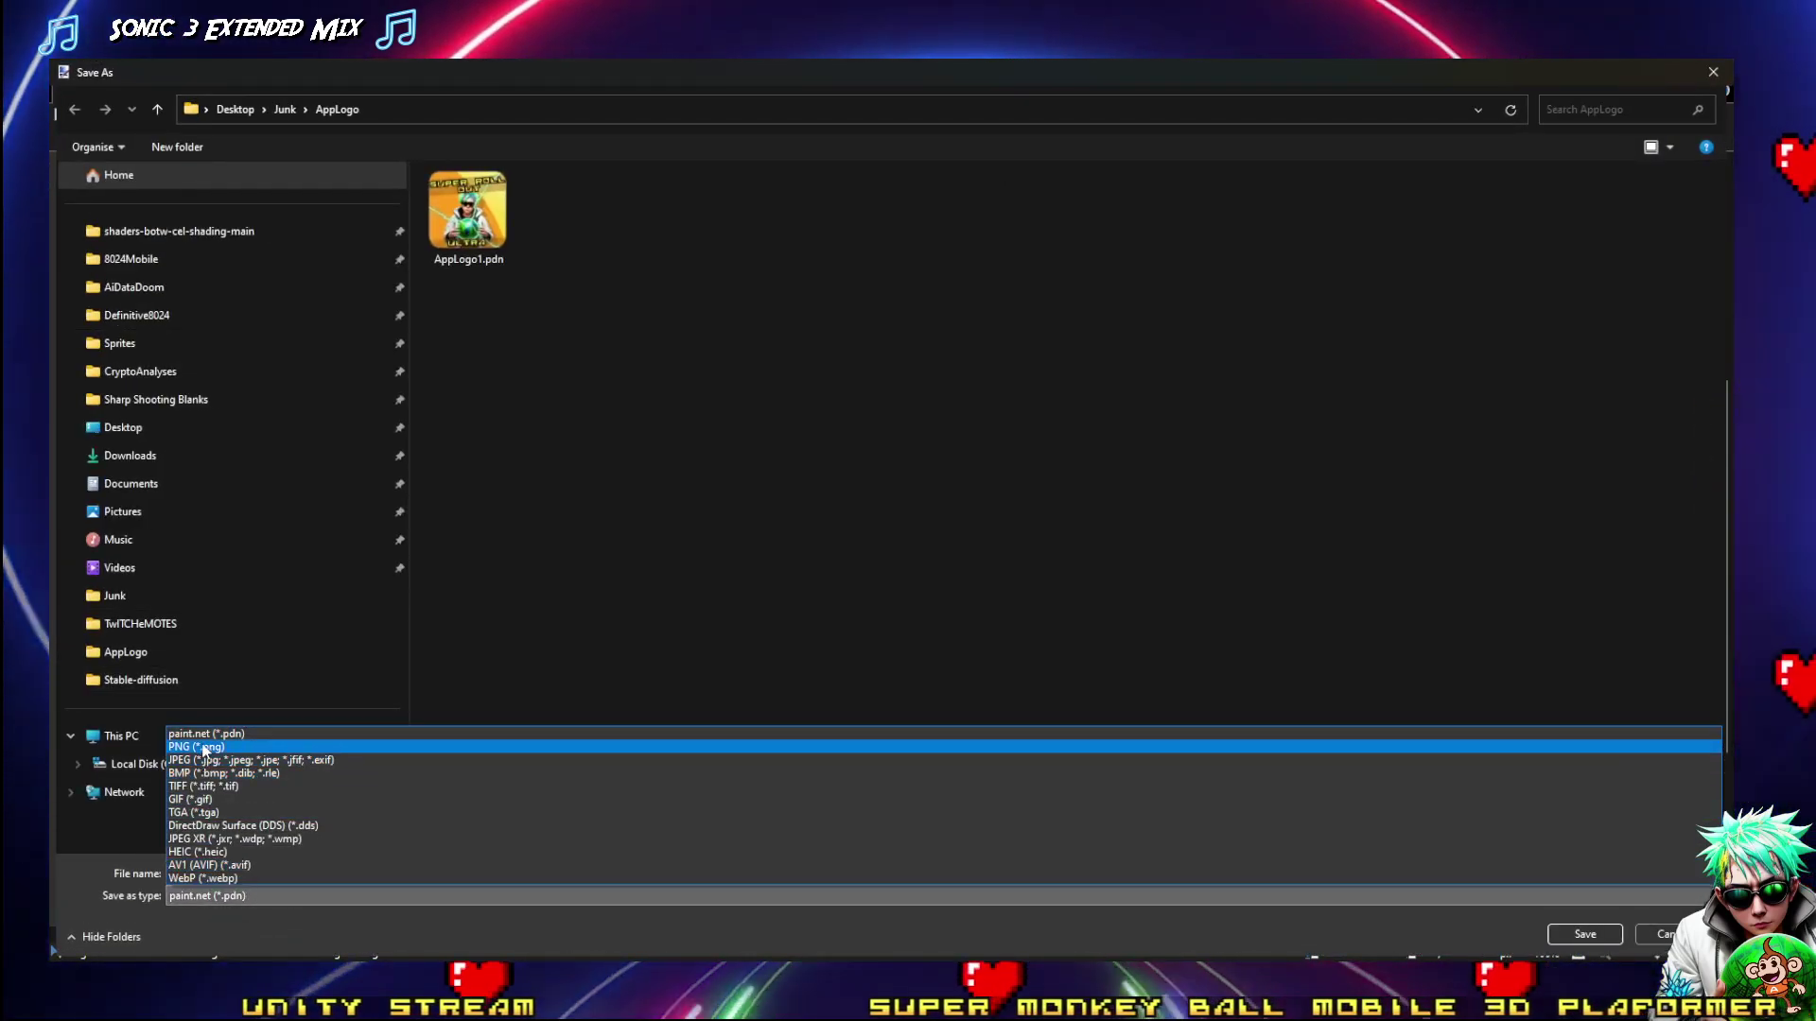
{"action": "left_click", "coordinate": [196, 748]}
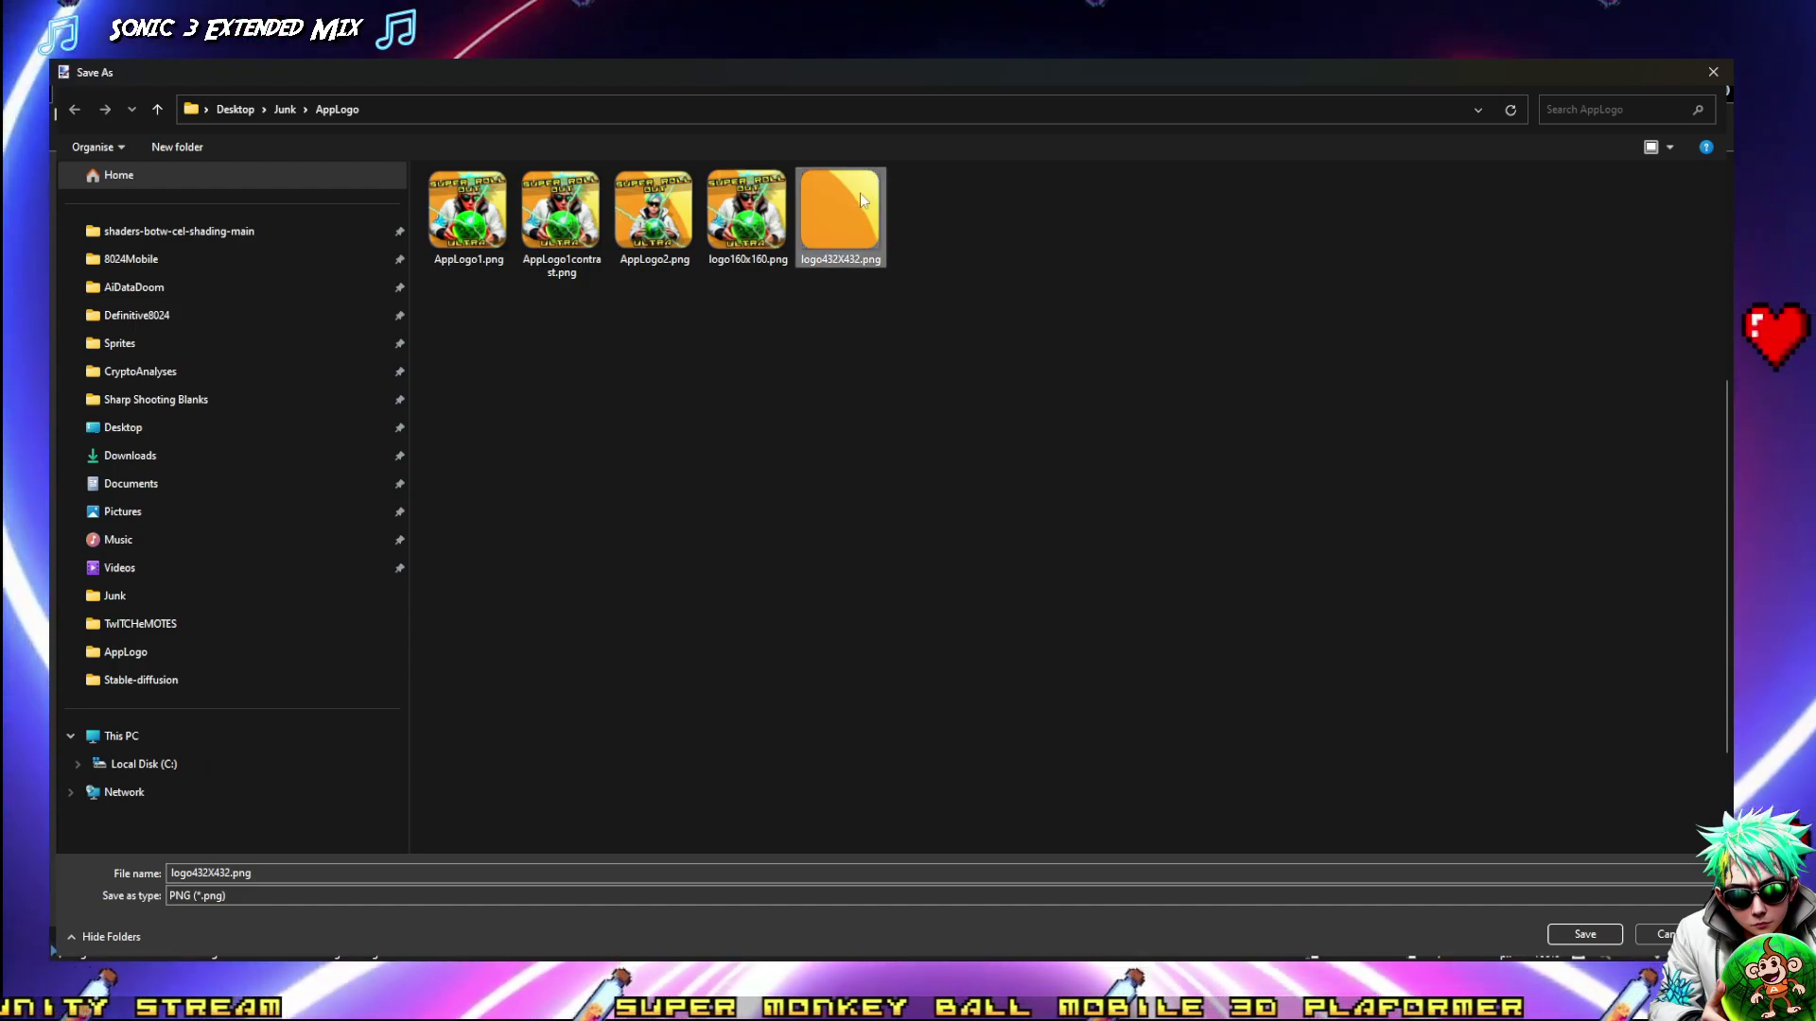
{"action": "left_click", "coordinate": [226, 873]}
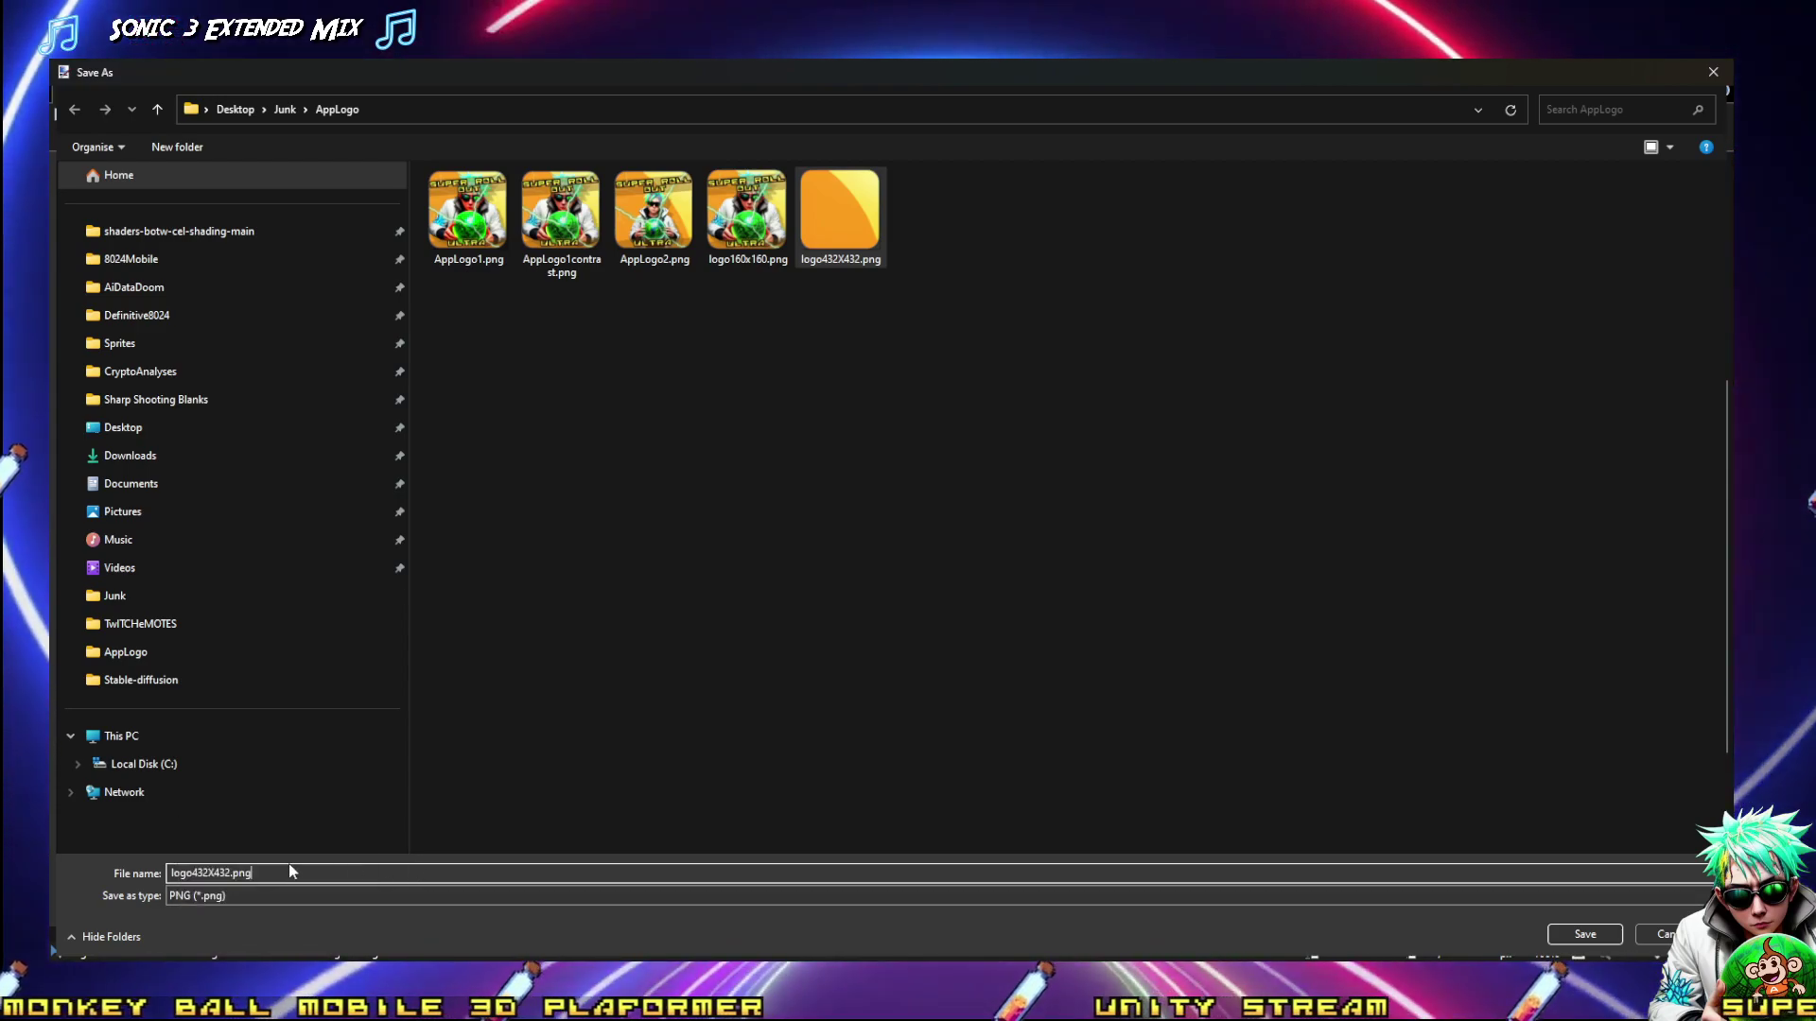
{"action": "type", "text": "B"}
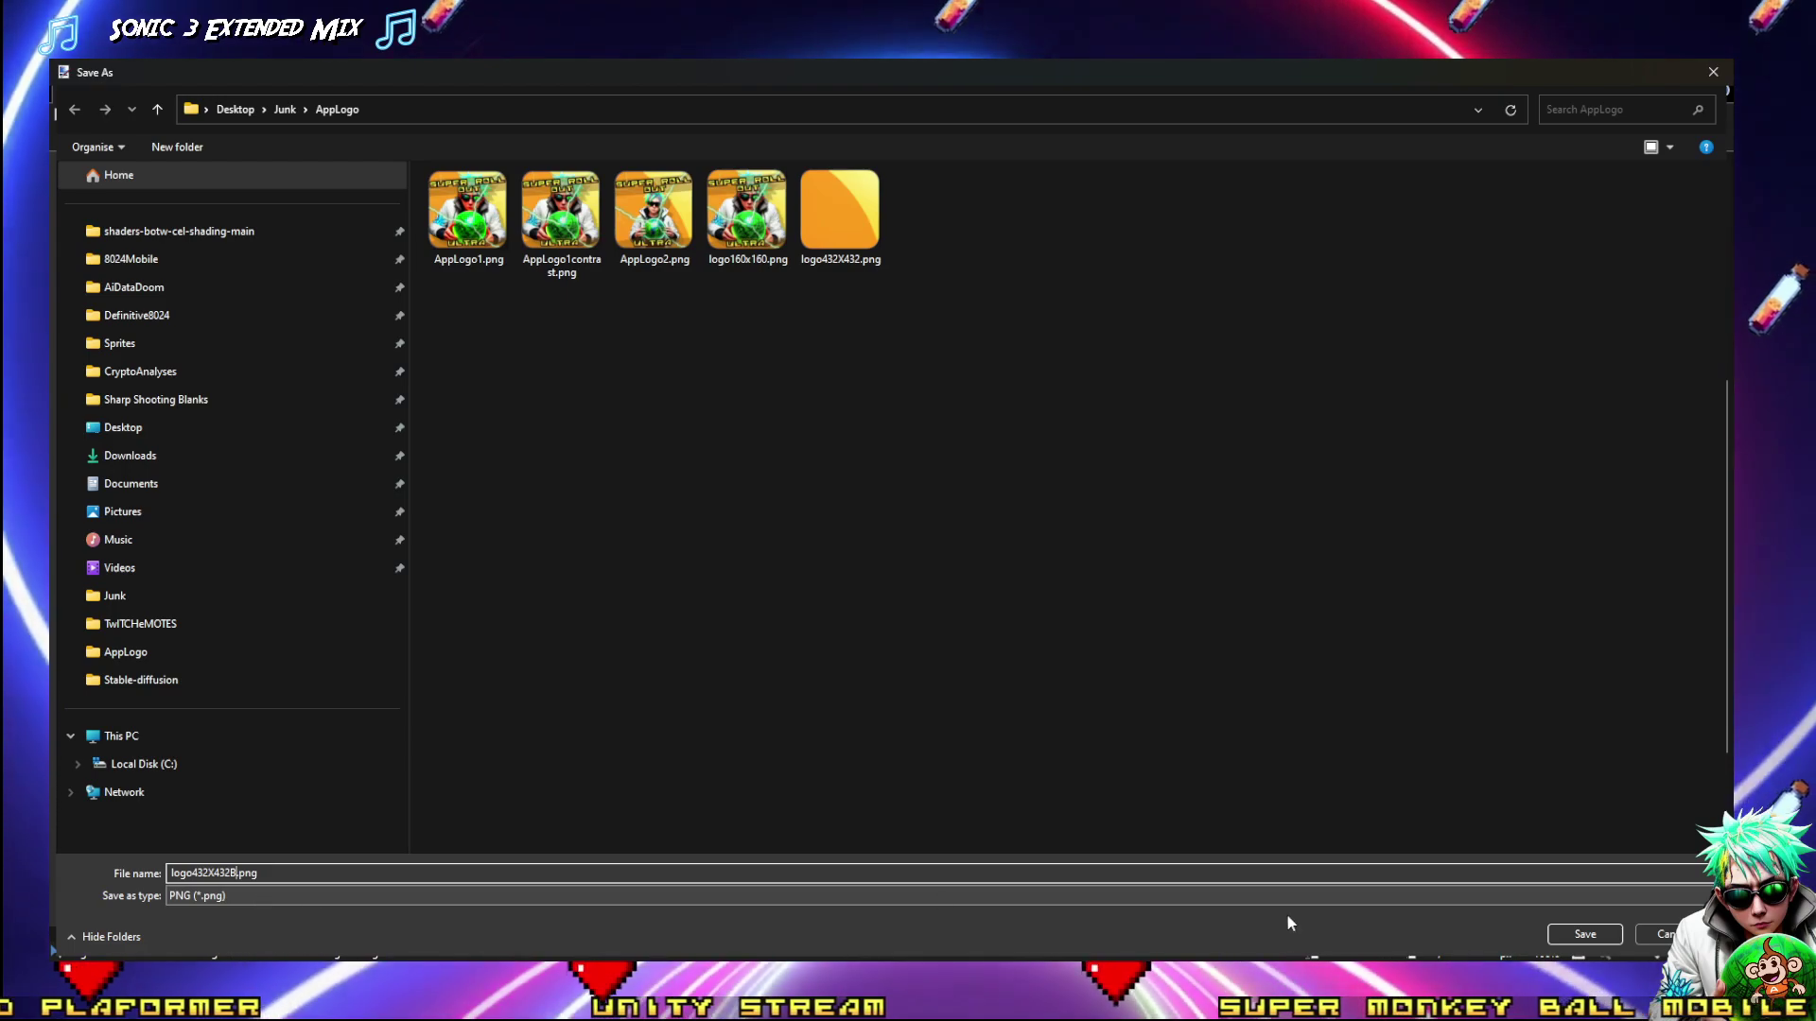
{"action": "left_click", "coordinate": [1595, 937]}
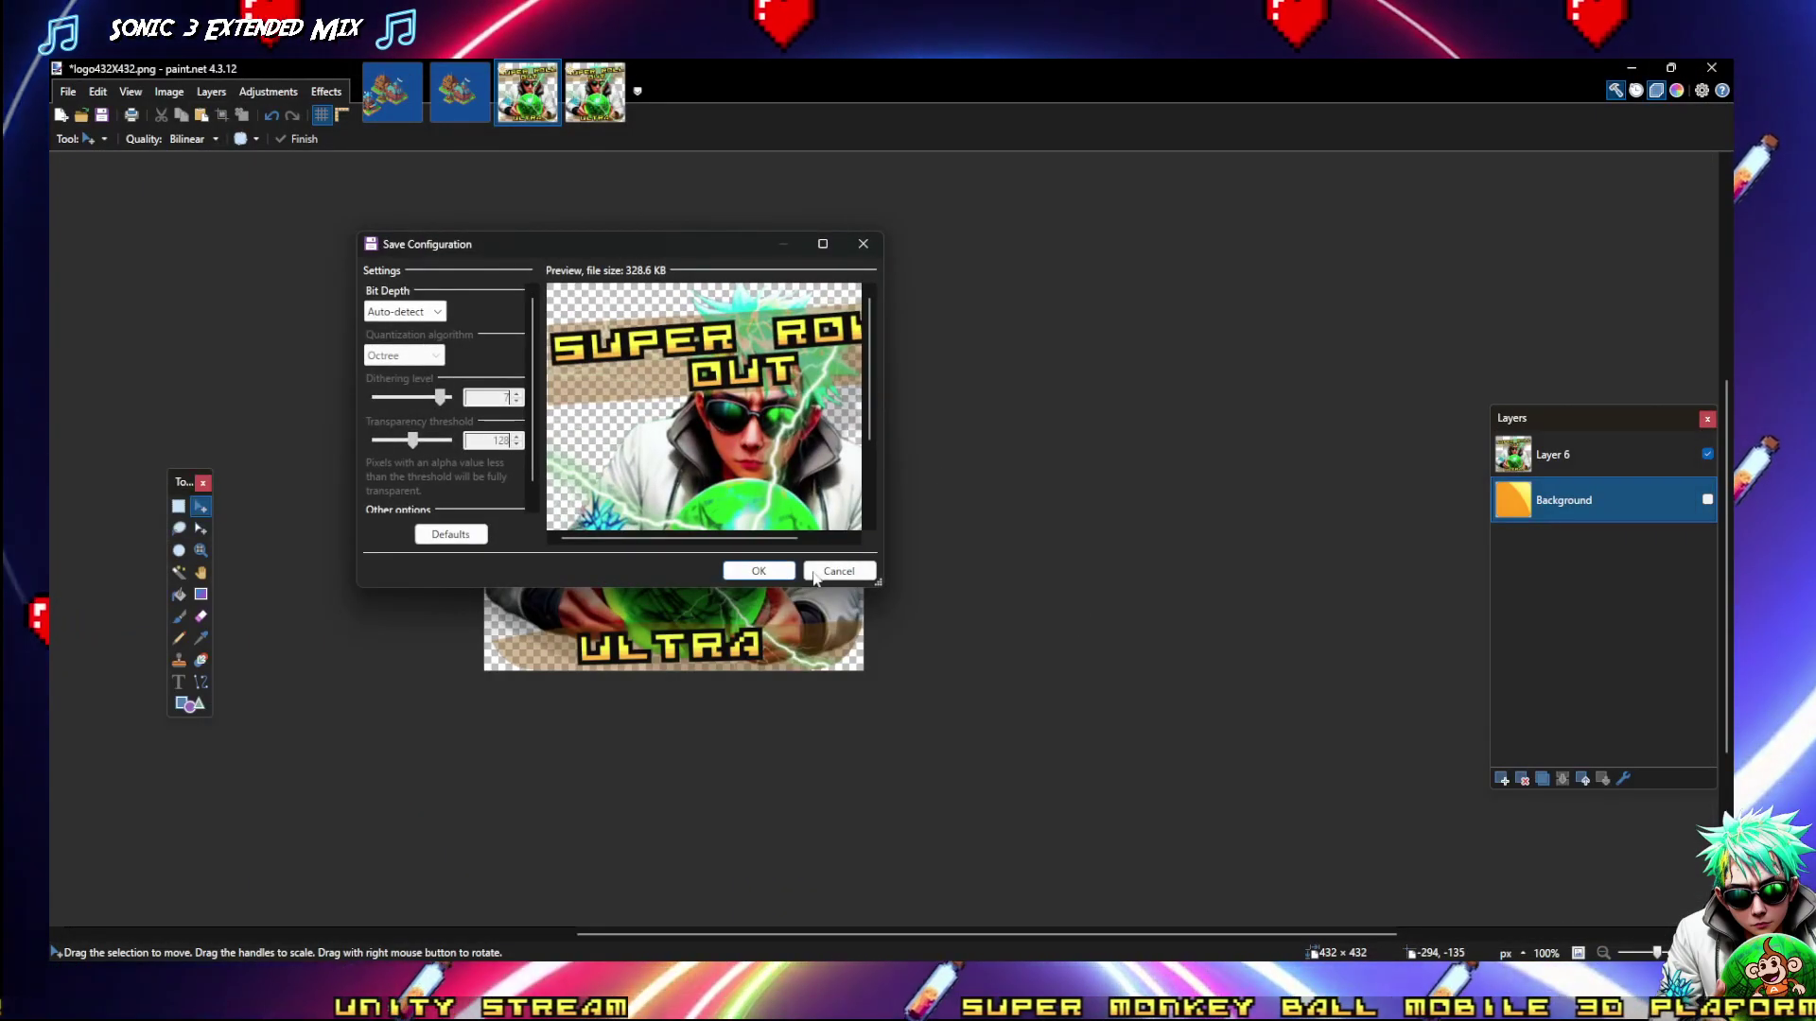
{"action": "left_click", "coordinate": [755, 567]}
{"action": "left_click", "coordinate": [777, 556]}
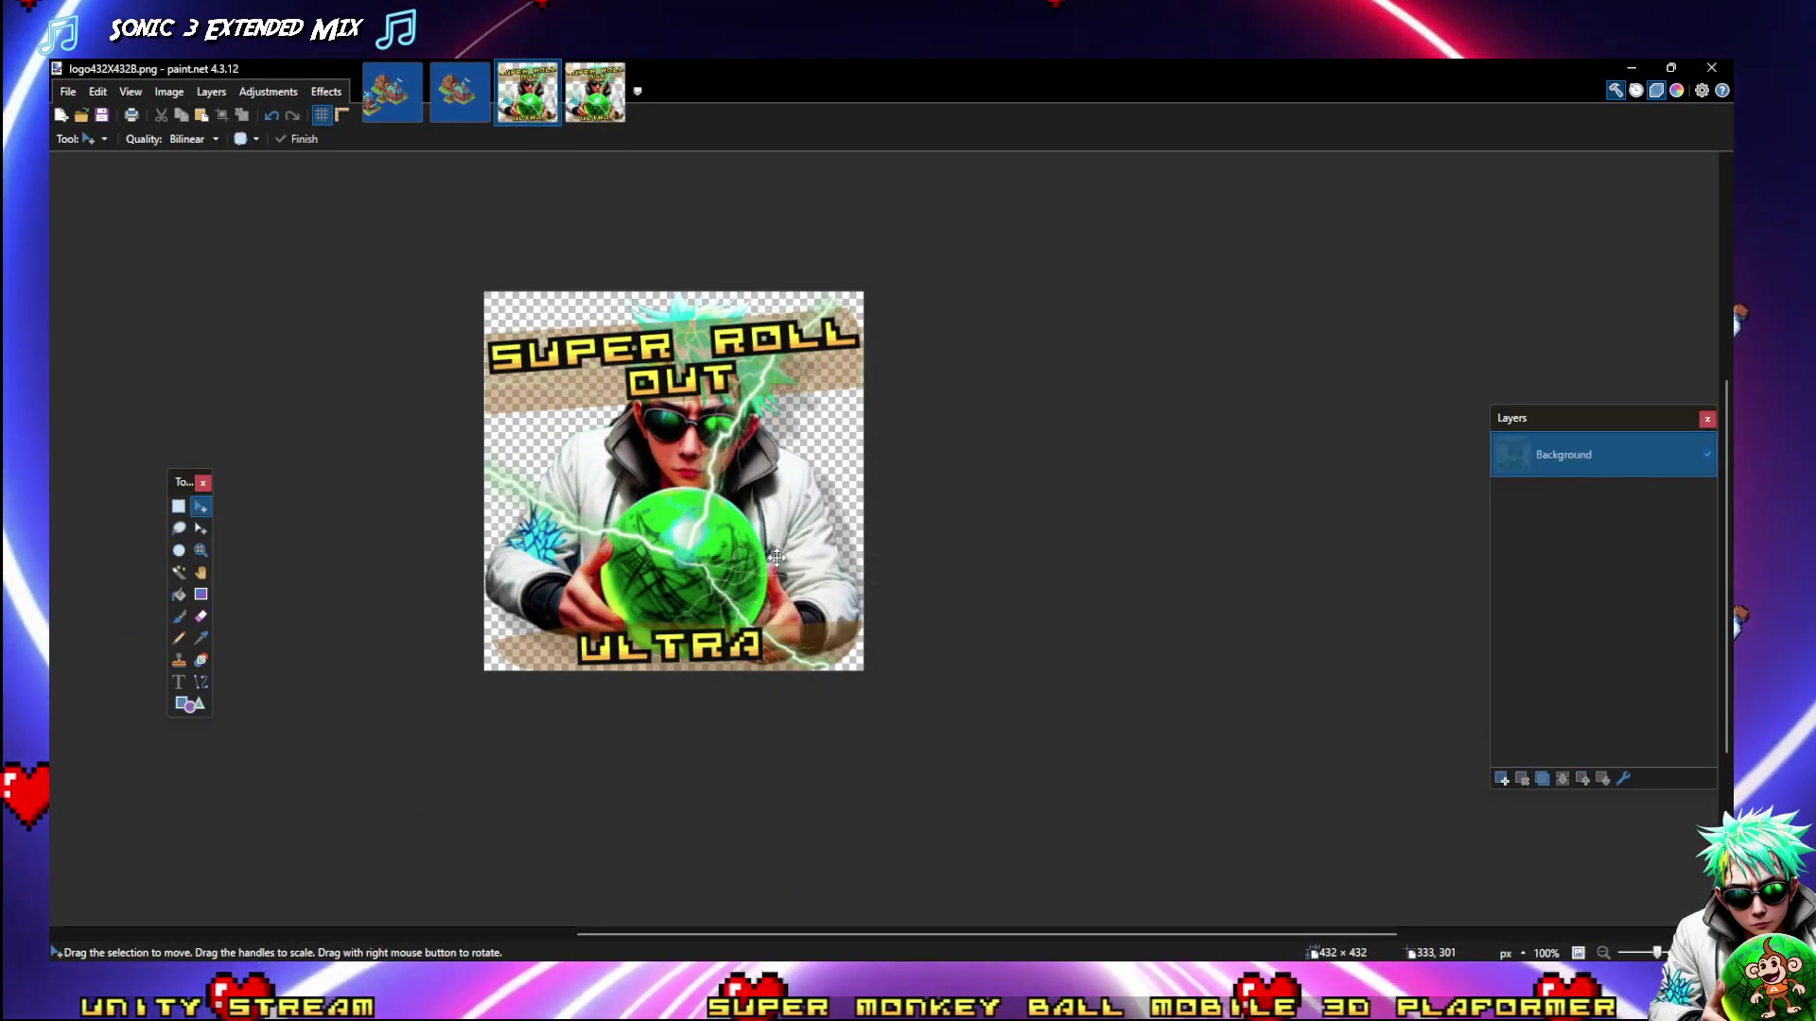
{"action": "left_click", "coordinate": [1633, 70]}
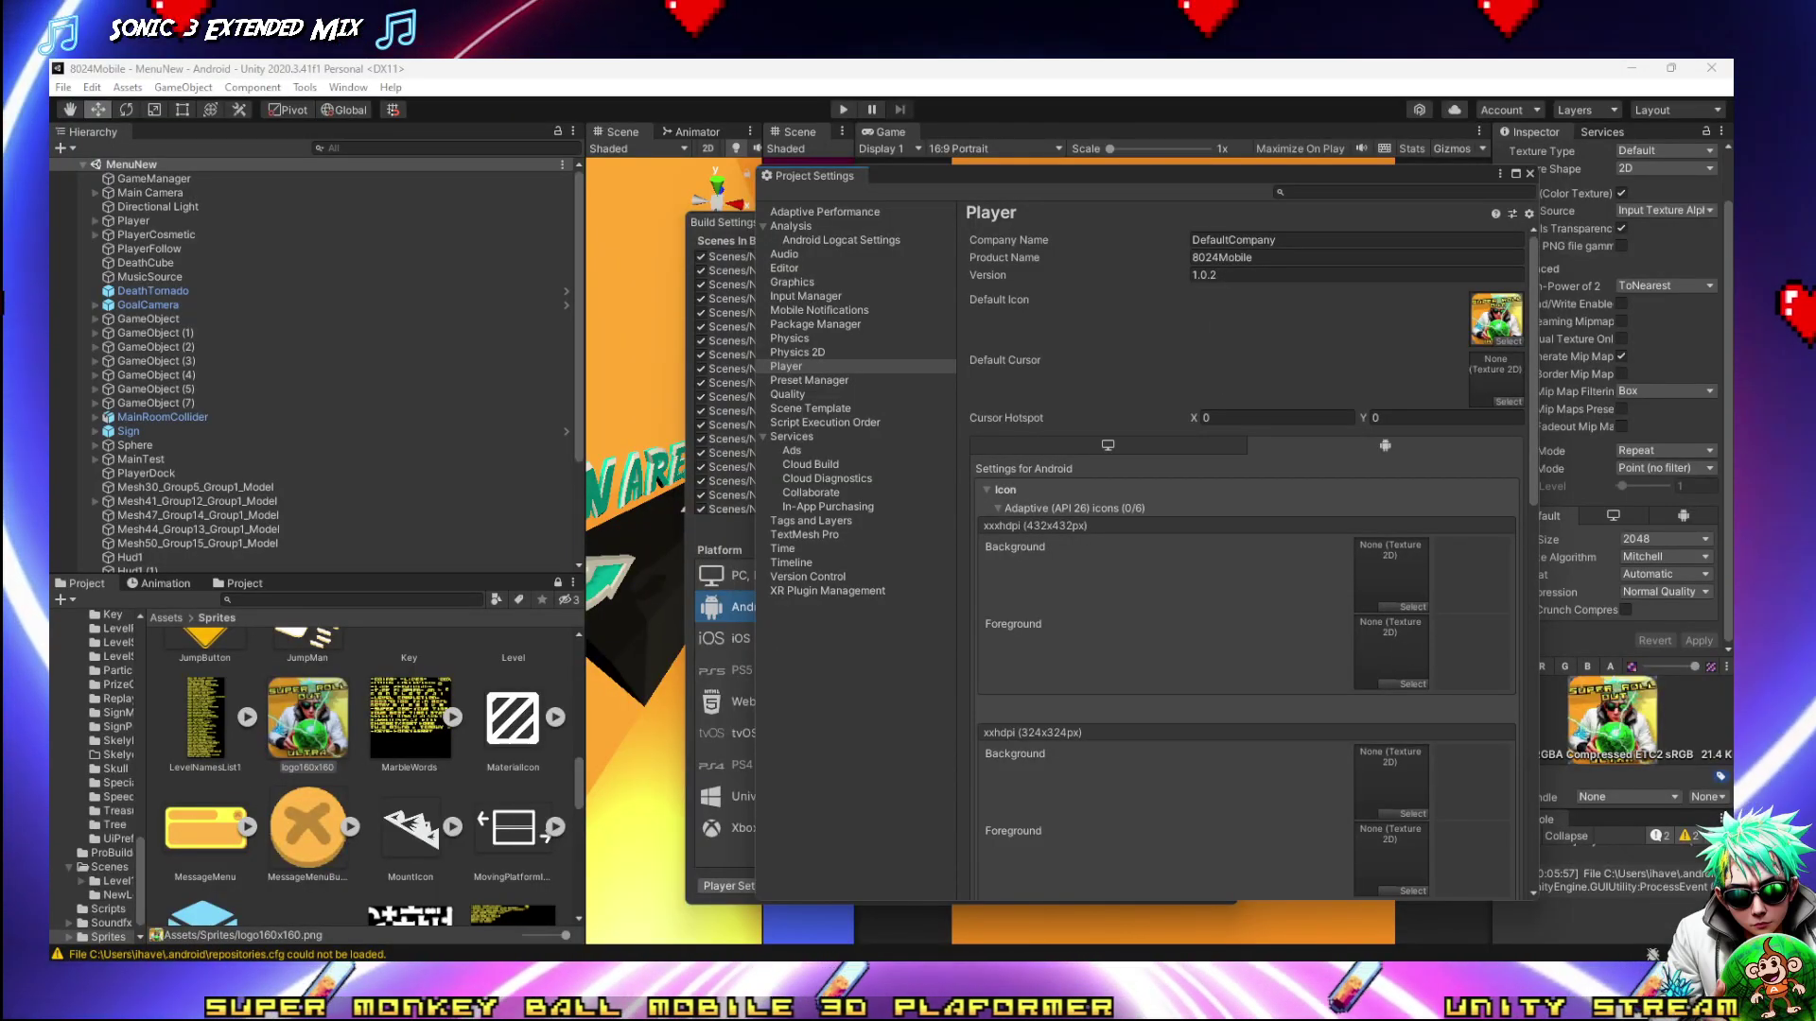
Create a folder named logo inside Unity's Sprites assets, then switch to the Twitch dashboard
{"action": "key", "text": "alt+Tab"}
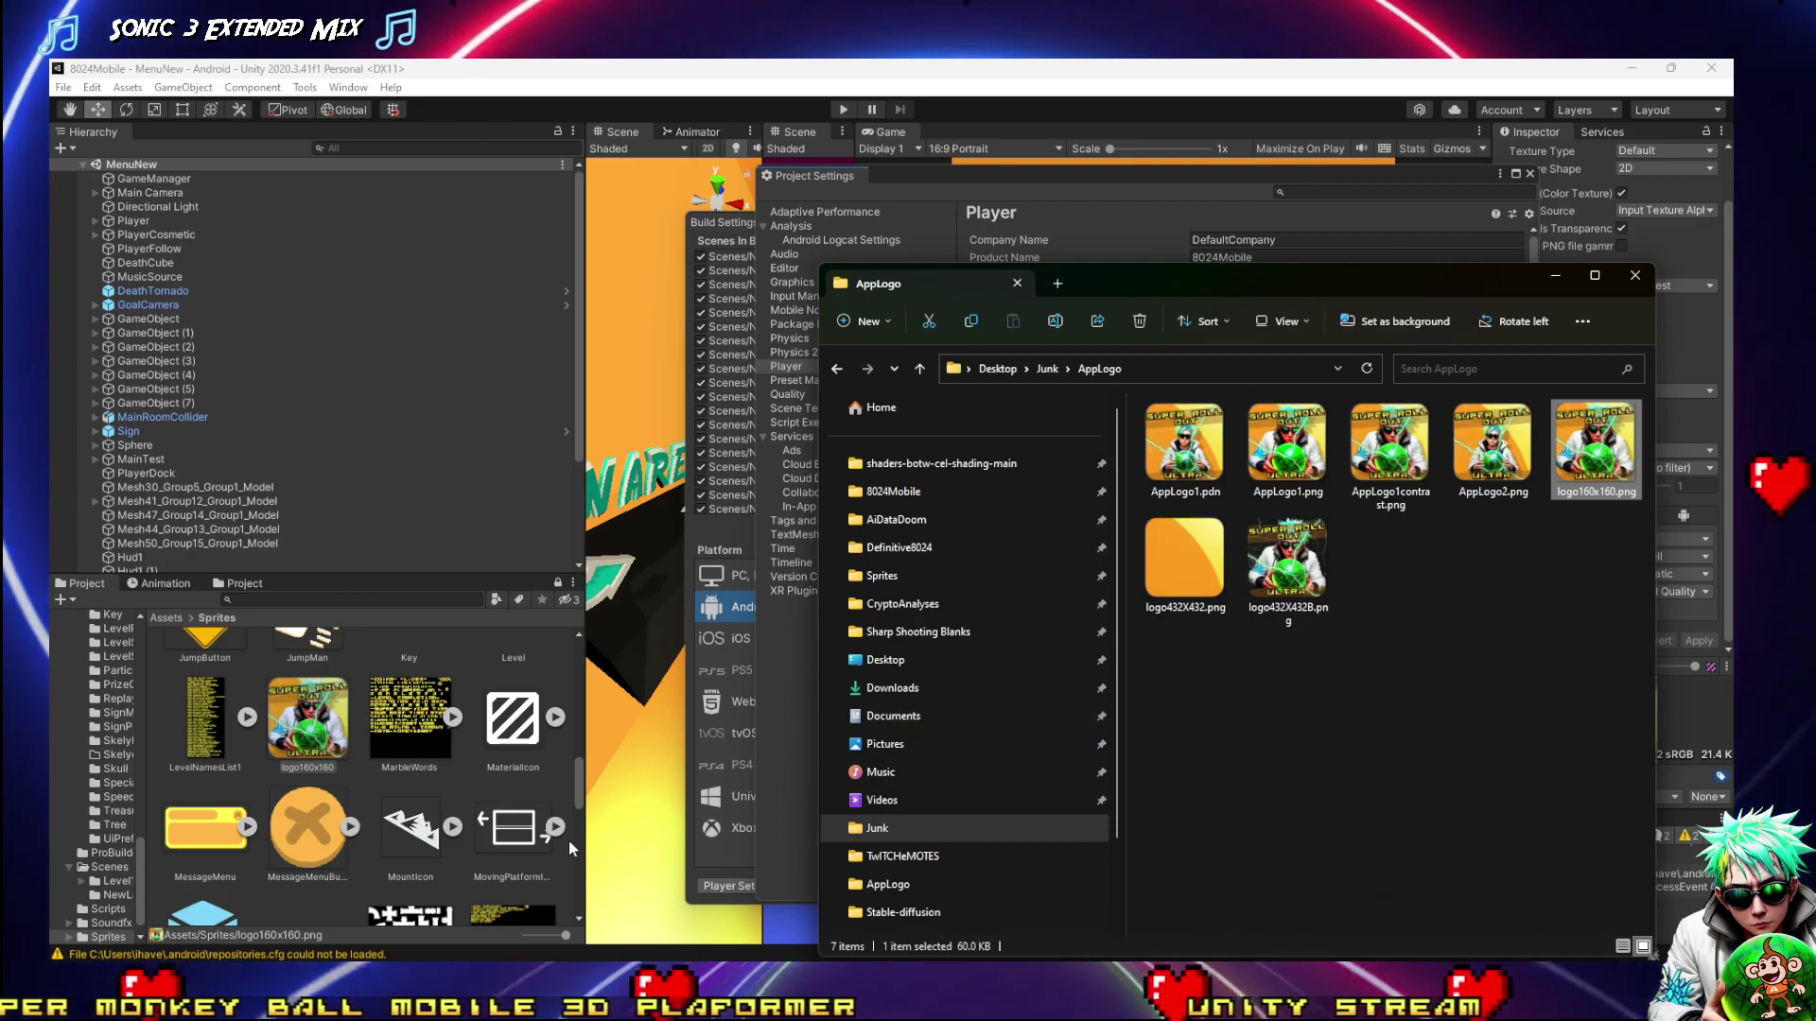
{"action": "scroll", "coordinate": [500, 796], "scroll_direction": "down", "scroll_amount": 5}
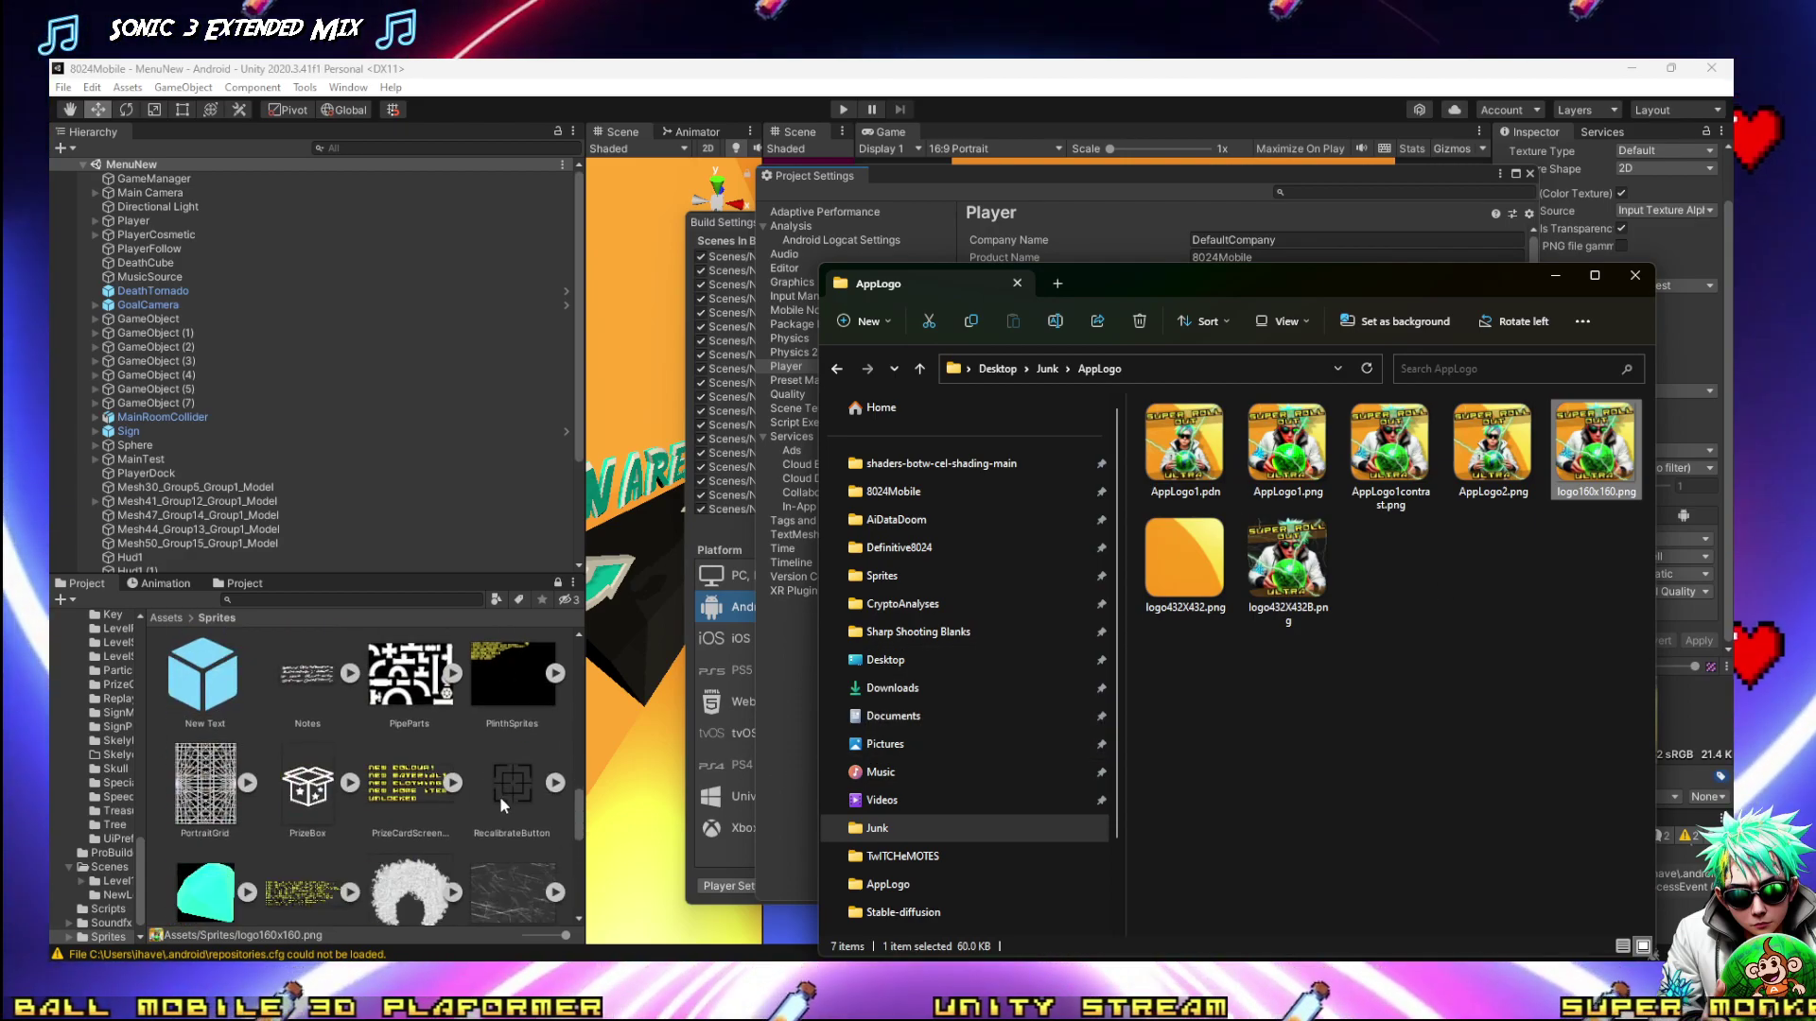
{"action": "right_click", "coordinate": [491, 868]}
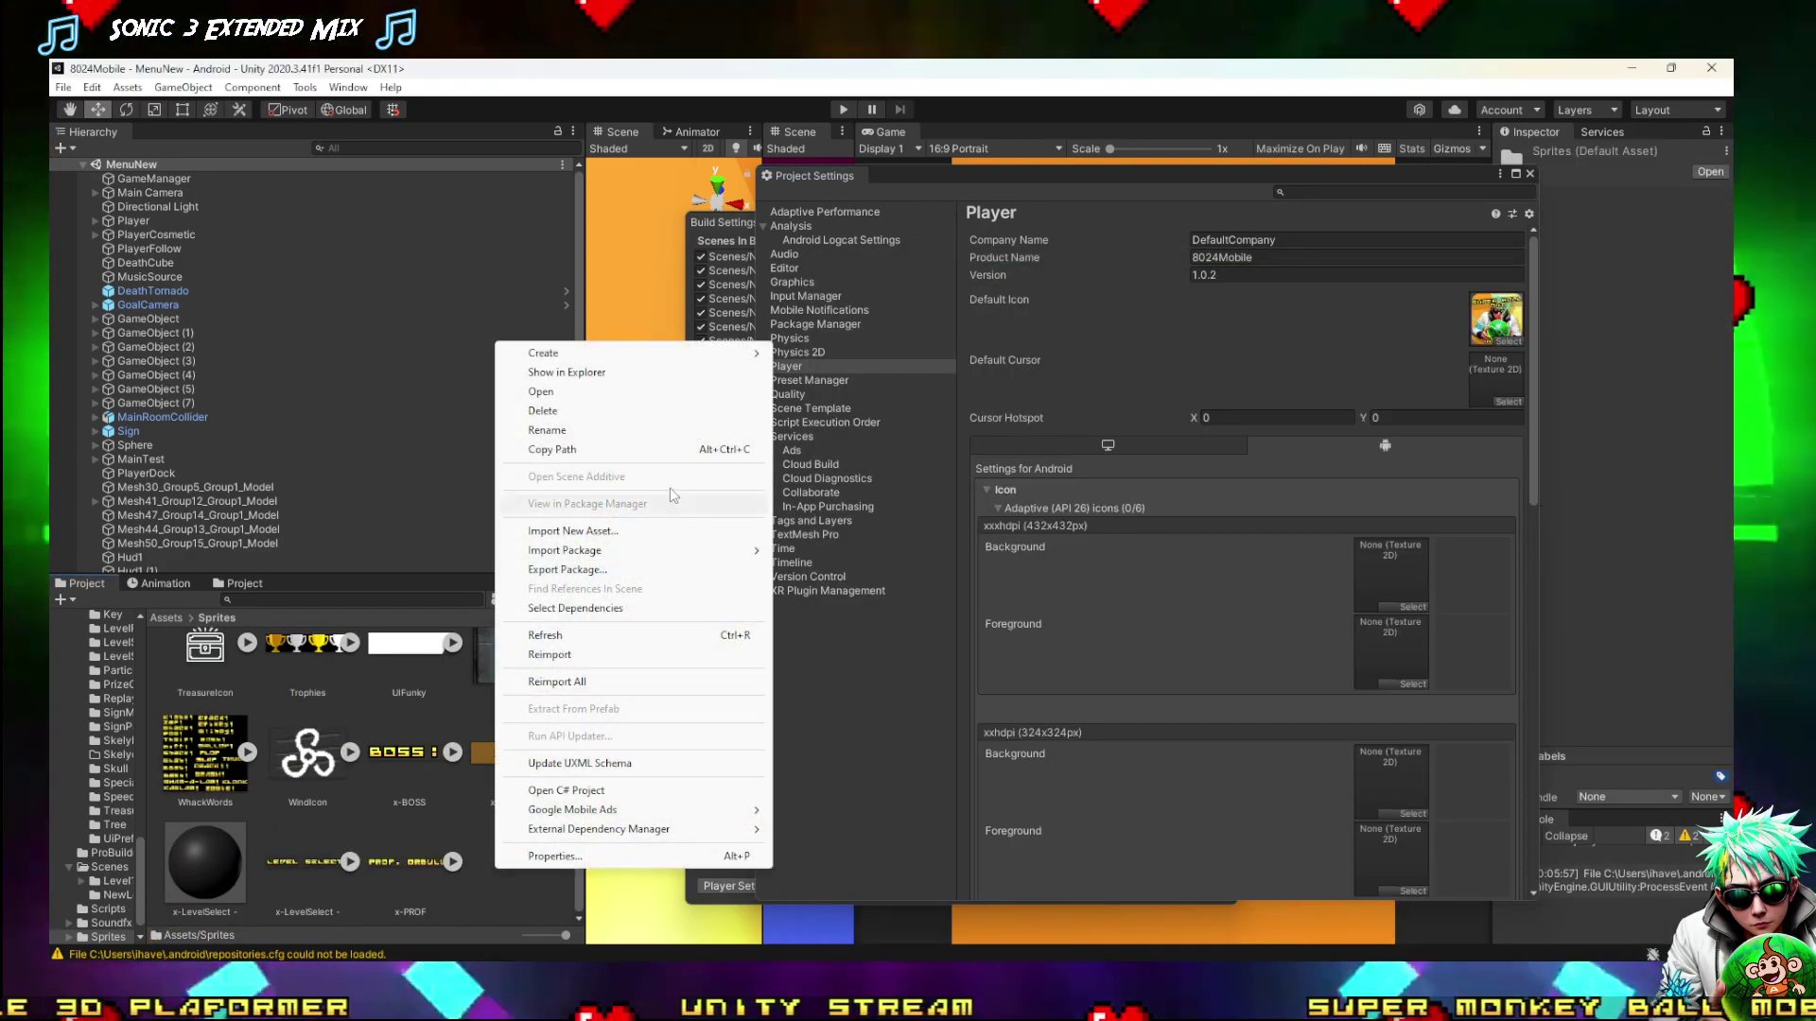
{"action": "mouse_move", "coordinate": [718, 352]}
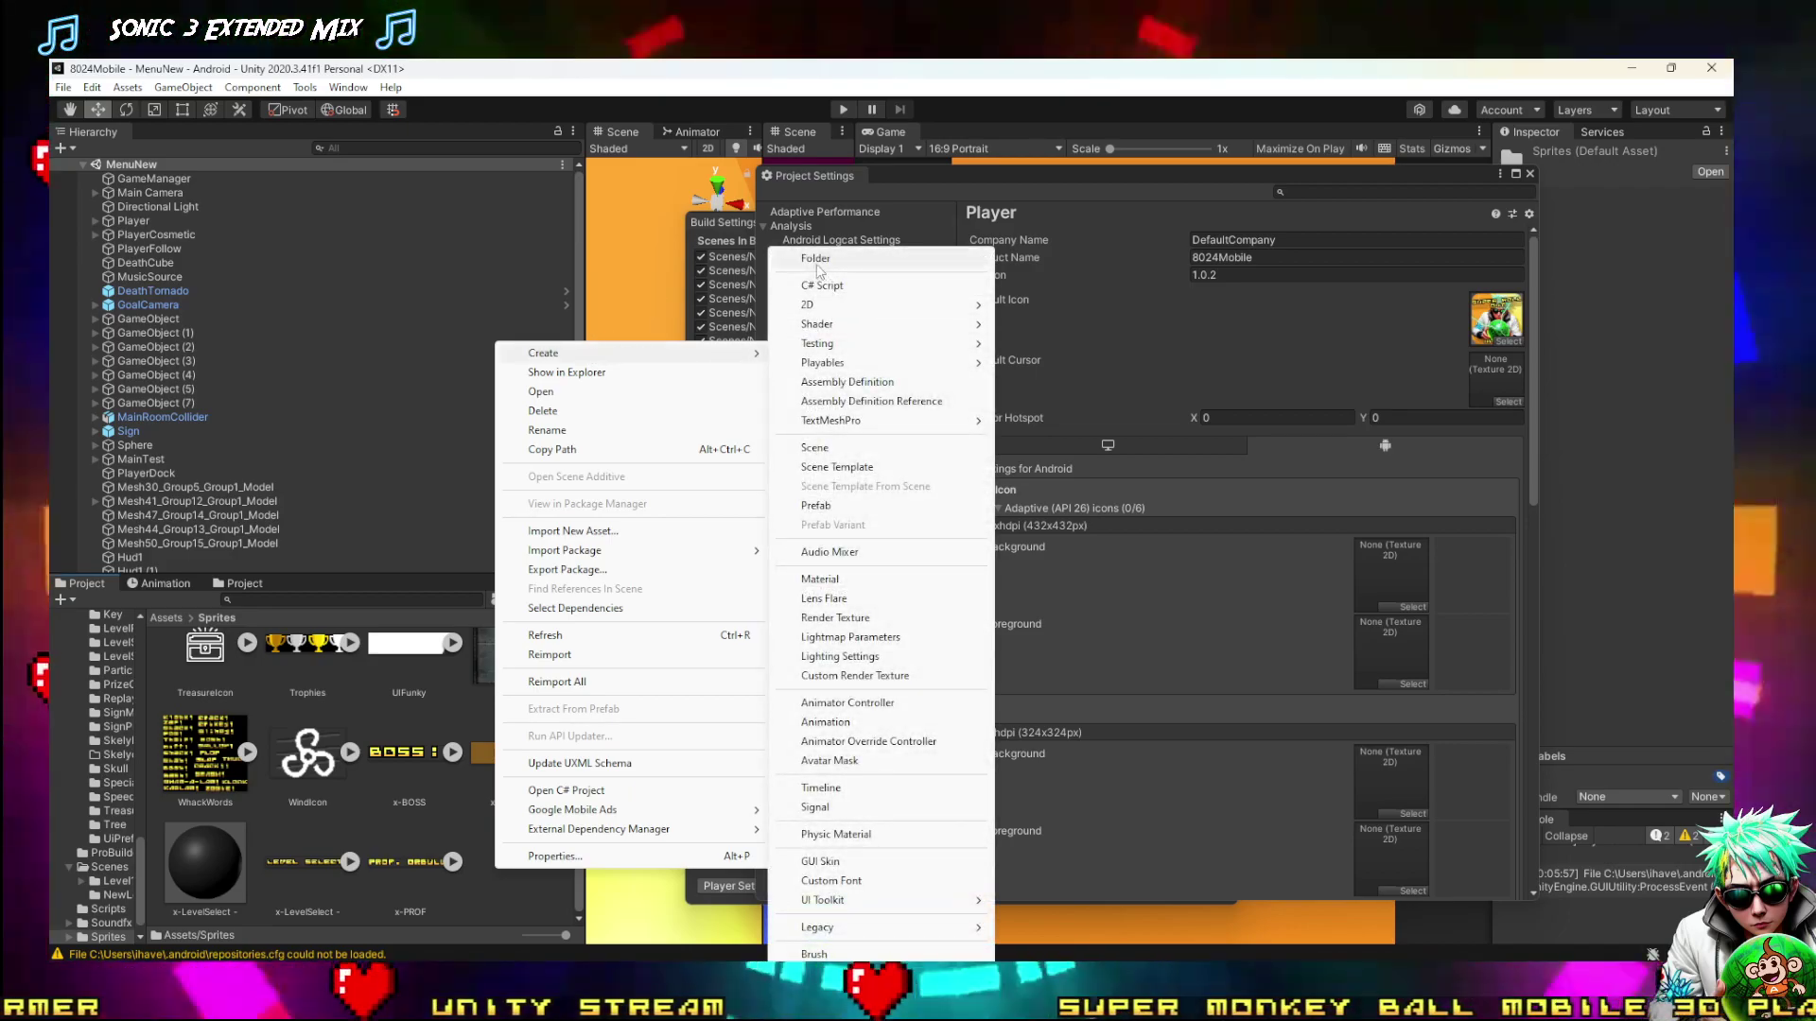
{"action": "left_click", "coordinate": [815, 258]}
{"action": "type", "text": "IOG"}
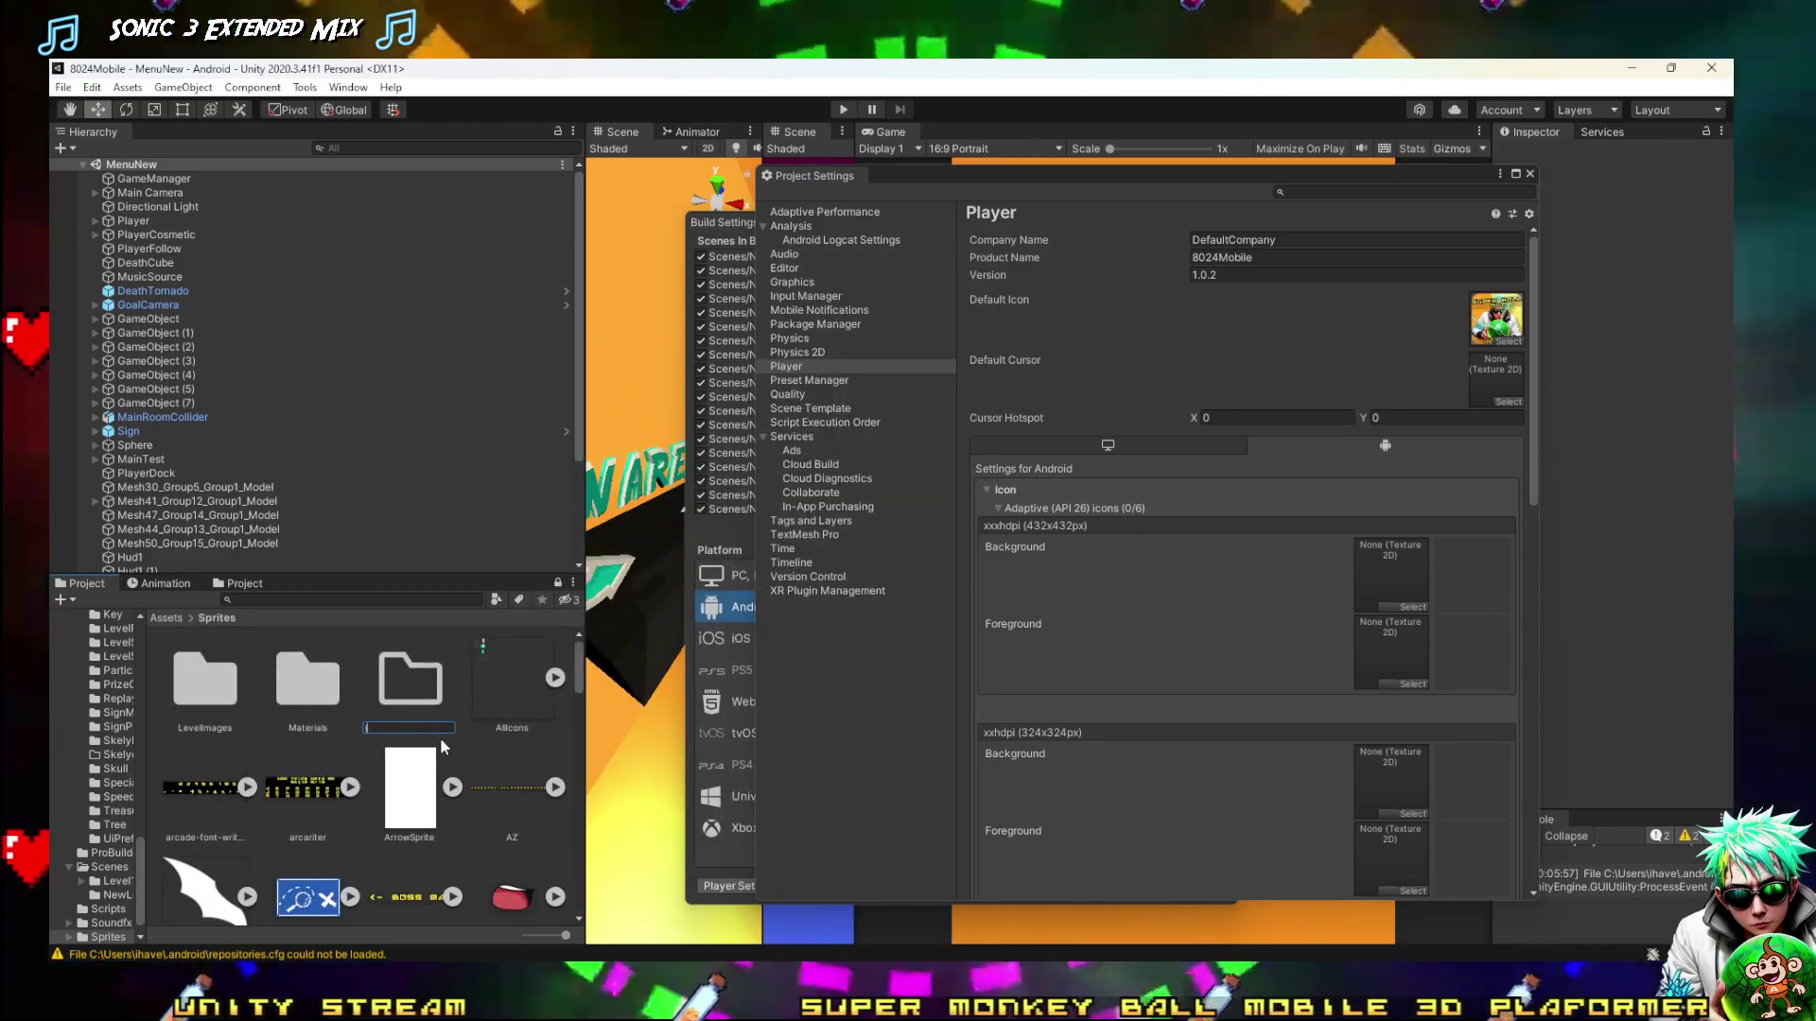
{"action": "type", "text": "o"}
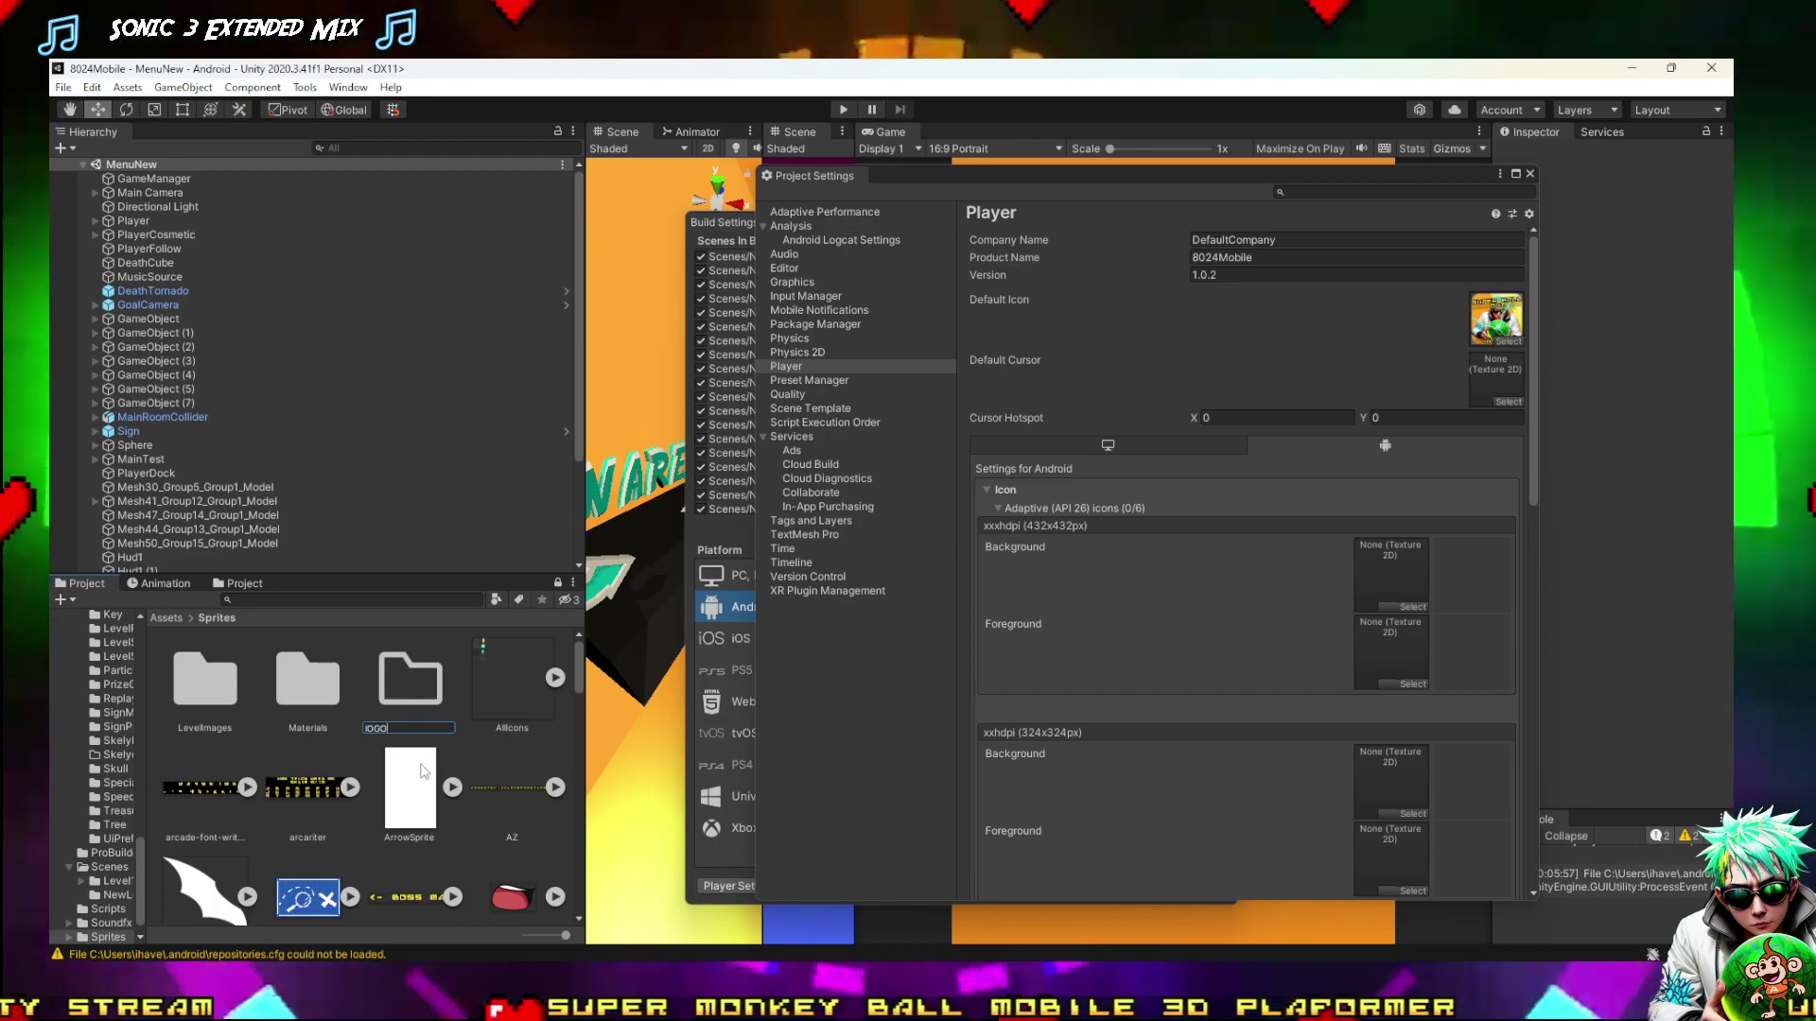
{"action": "key", "text": "Return"}
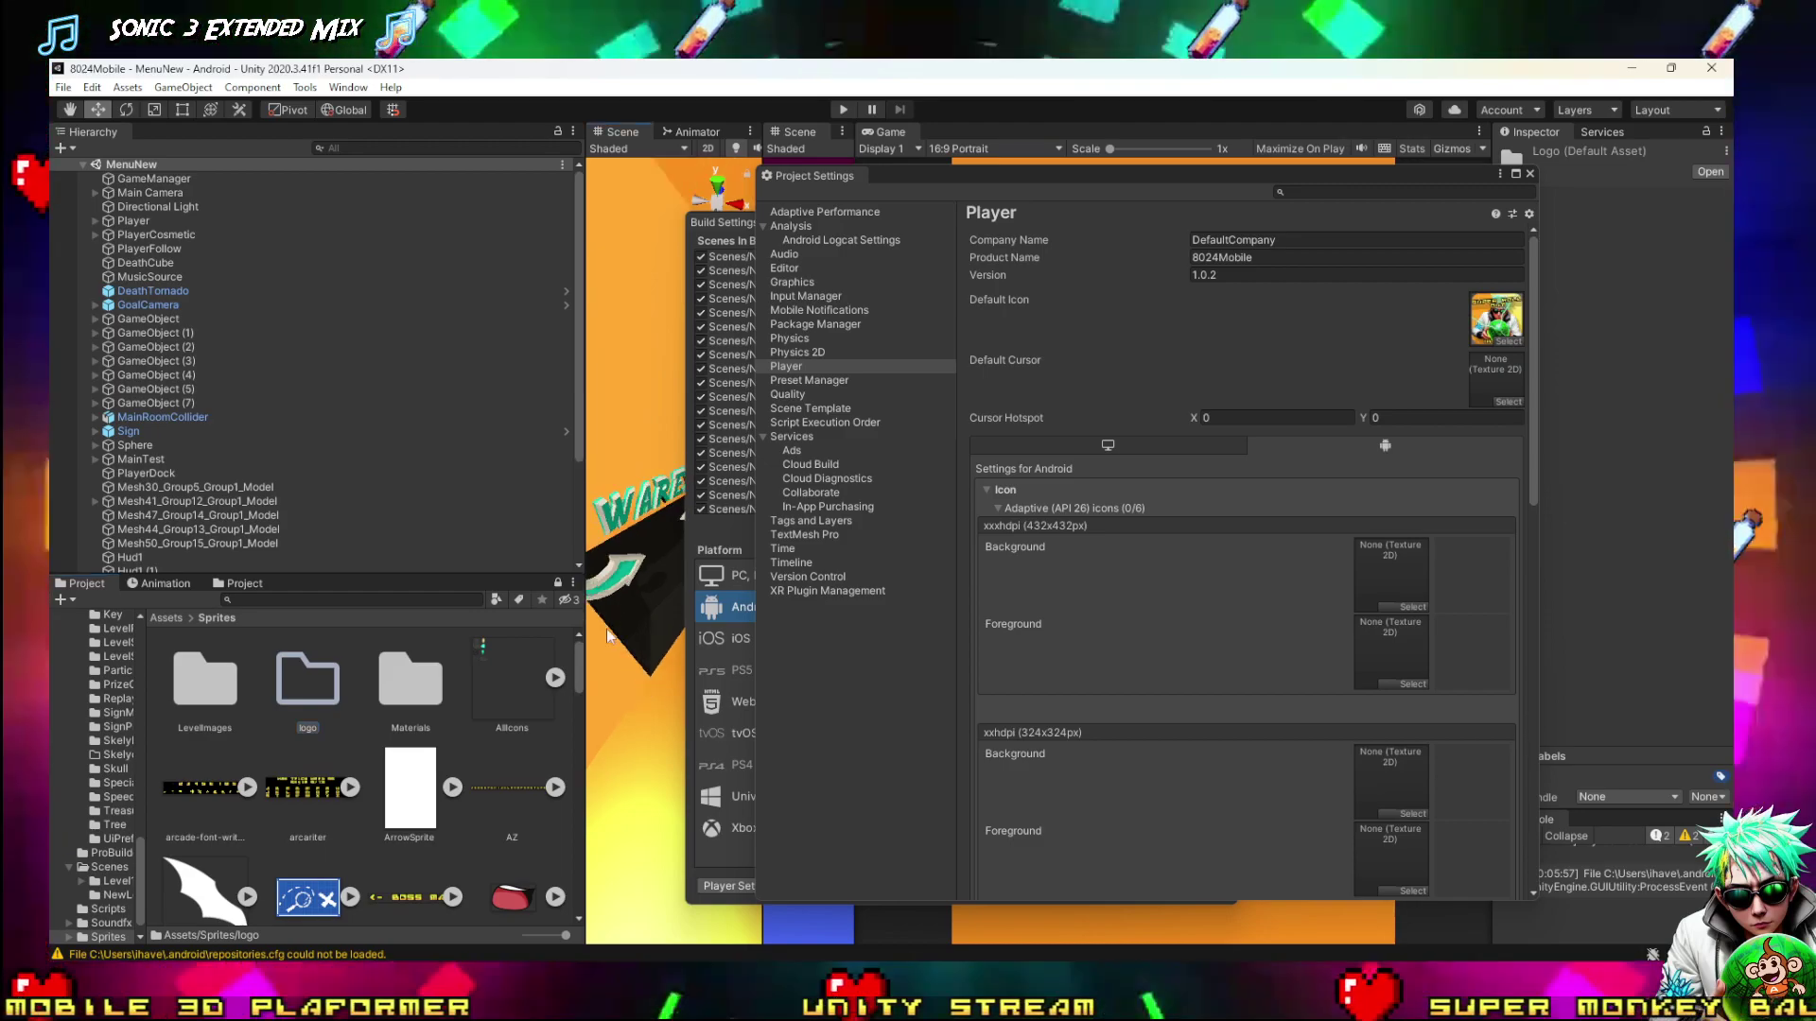
{"action": "left_click", "coordinate": [633, 708]}
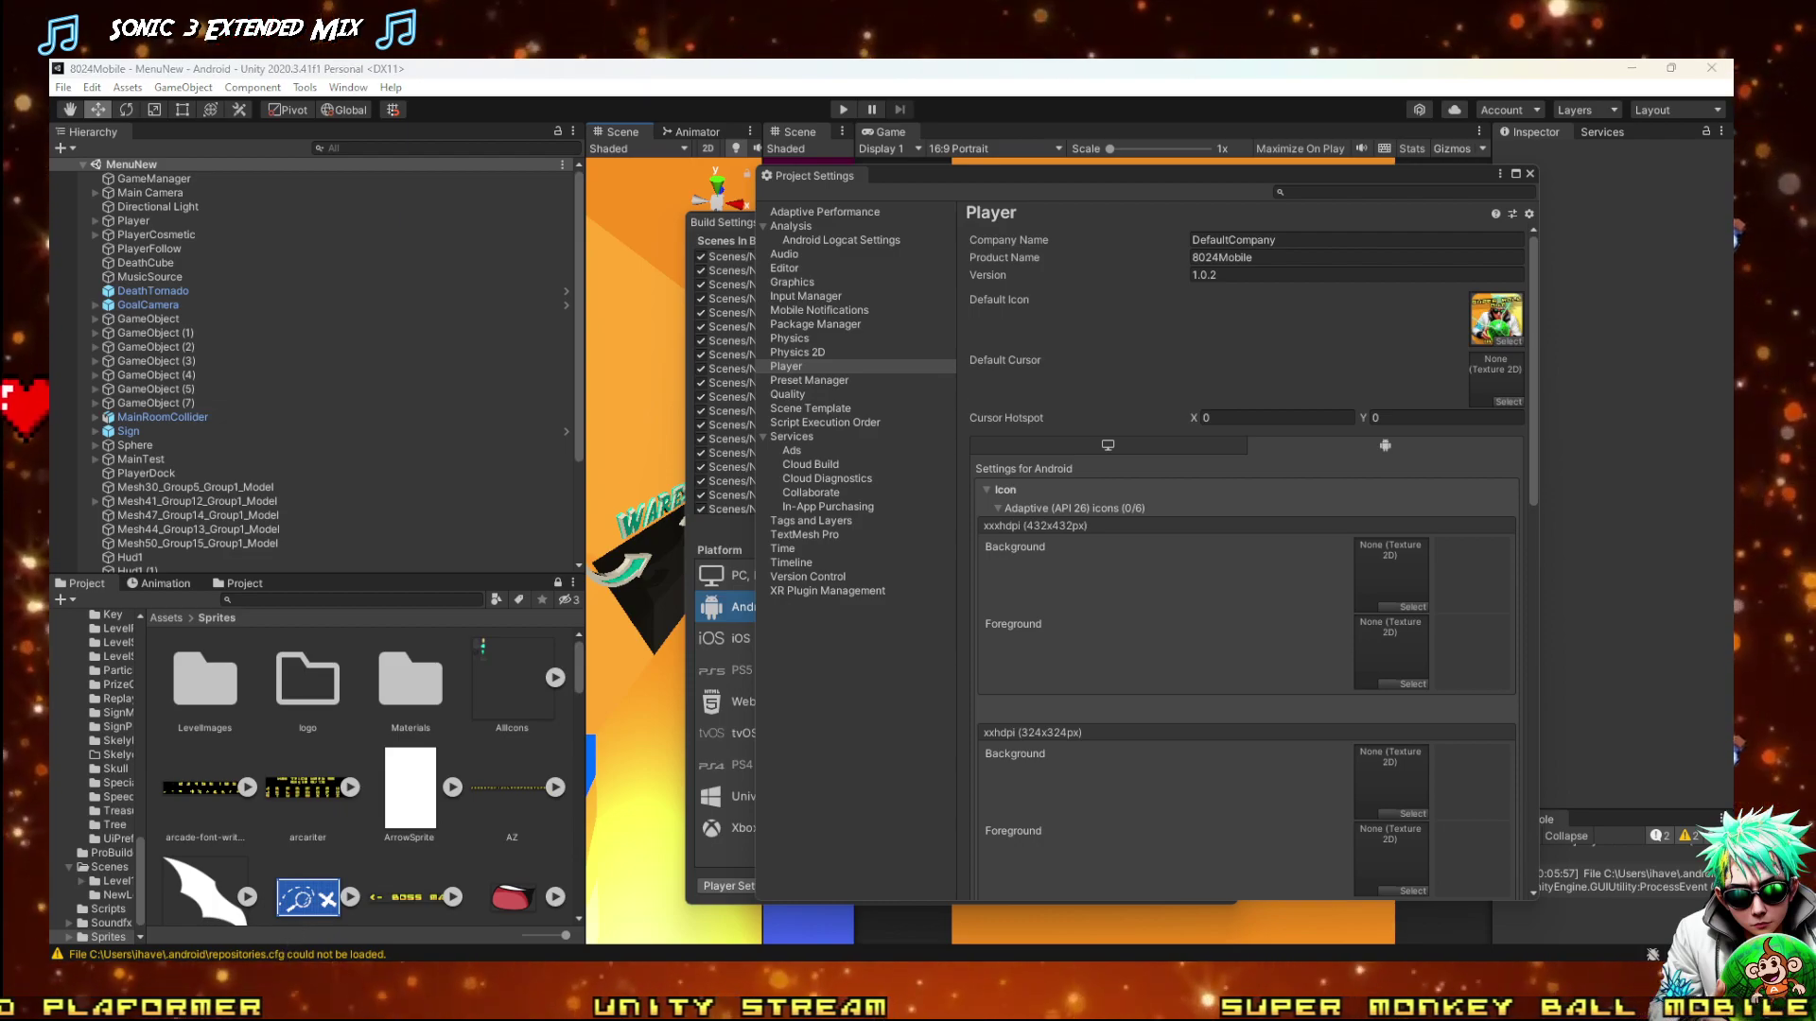
{"action": "key", "text": "alt+Tab"}
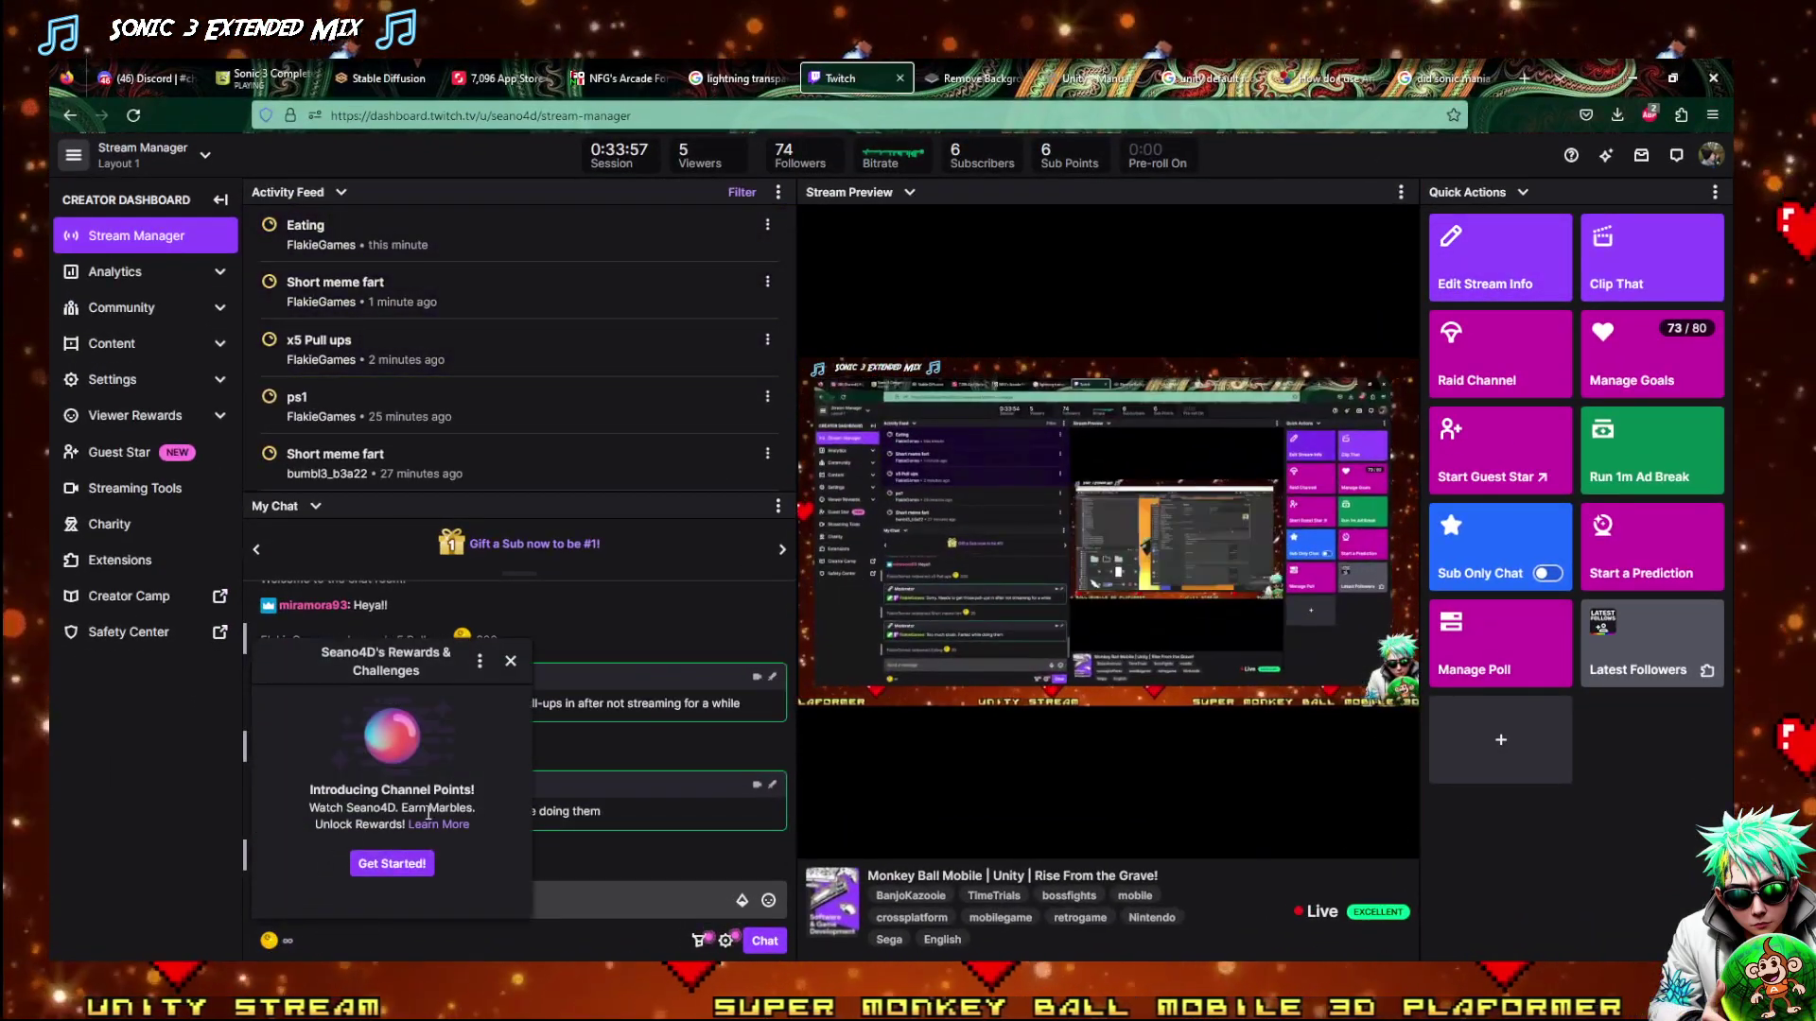
Redeem the 'Eating' channel-points reward for 50 points and return to Unity
{"action": "left_click", "coordinate": [392, 864]}
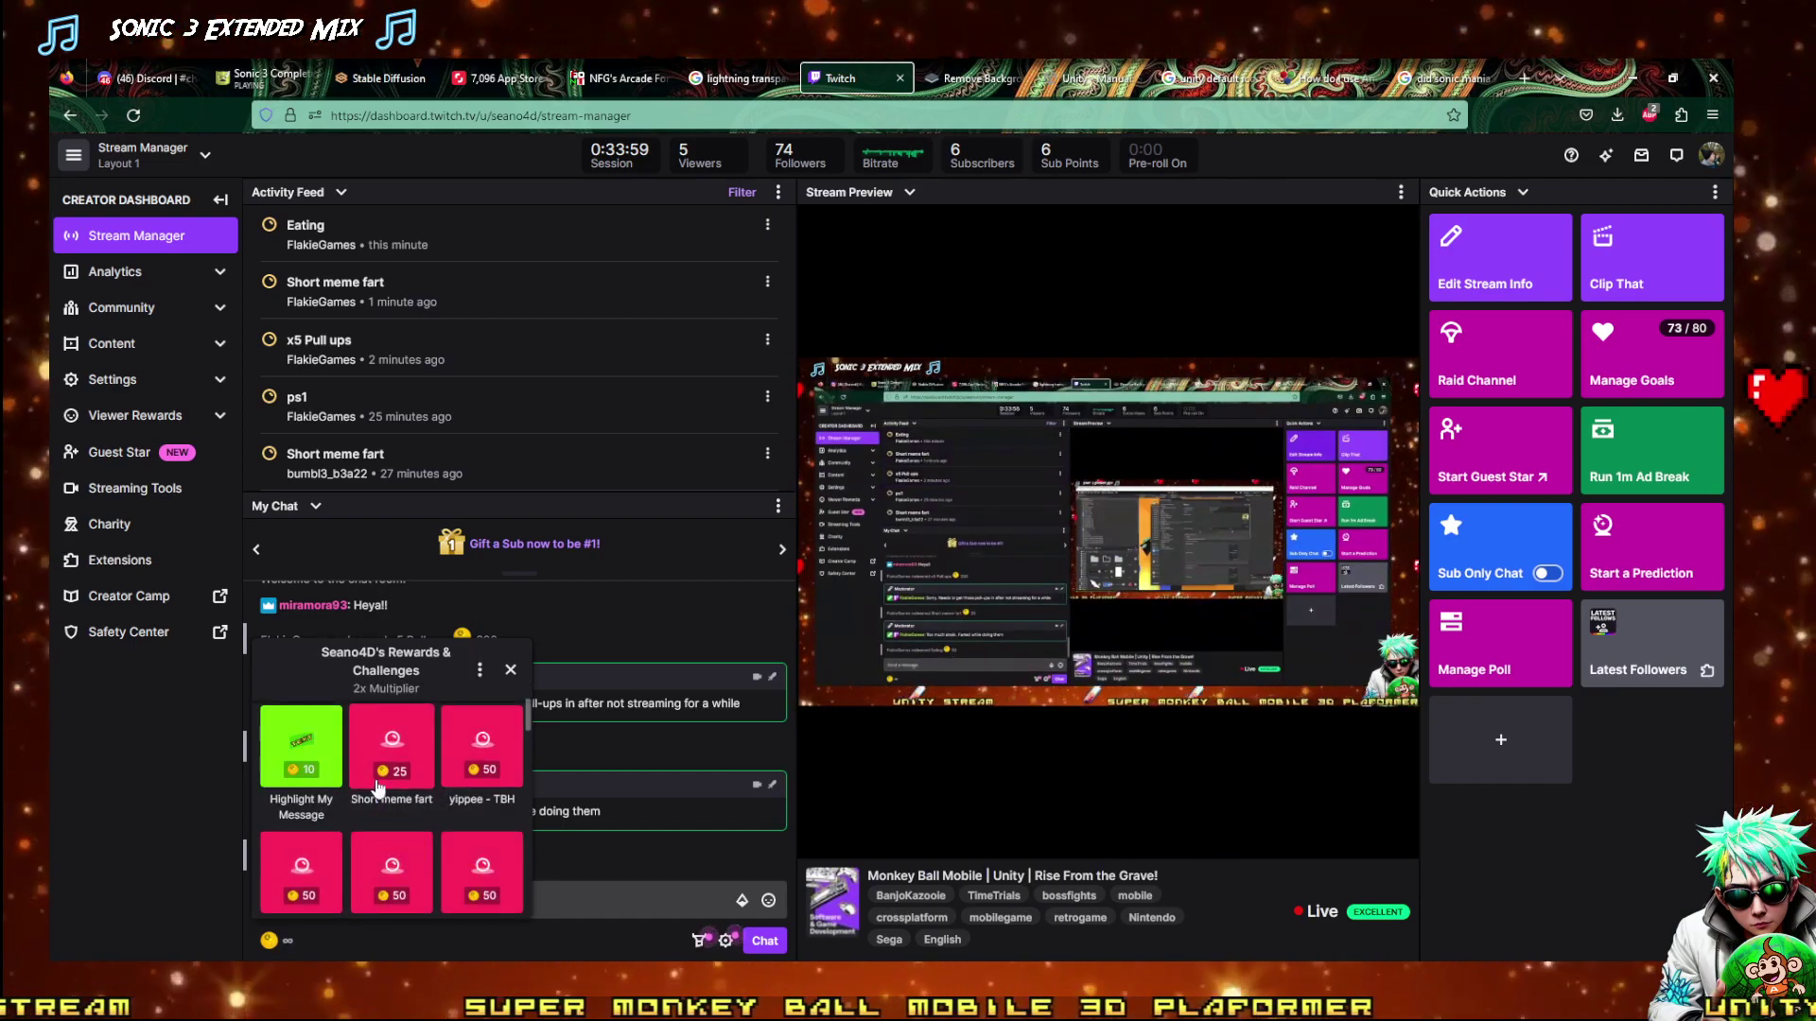
{"action": "scroll", "coordinate": [376, 787], "scroll_direction": "down", "scroll_amount": 2}
{"action": "left_click", "coordinate": [466, 818]}
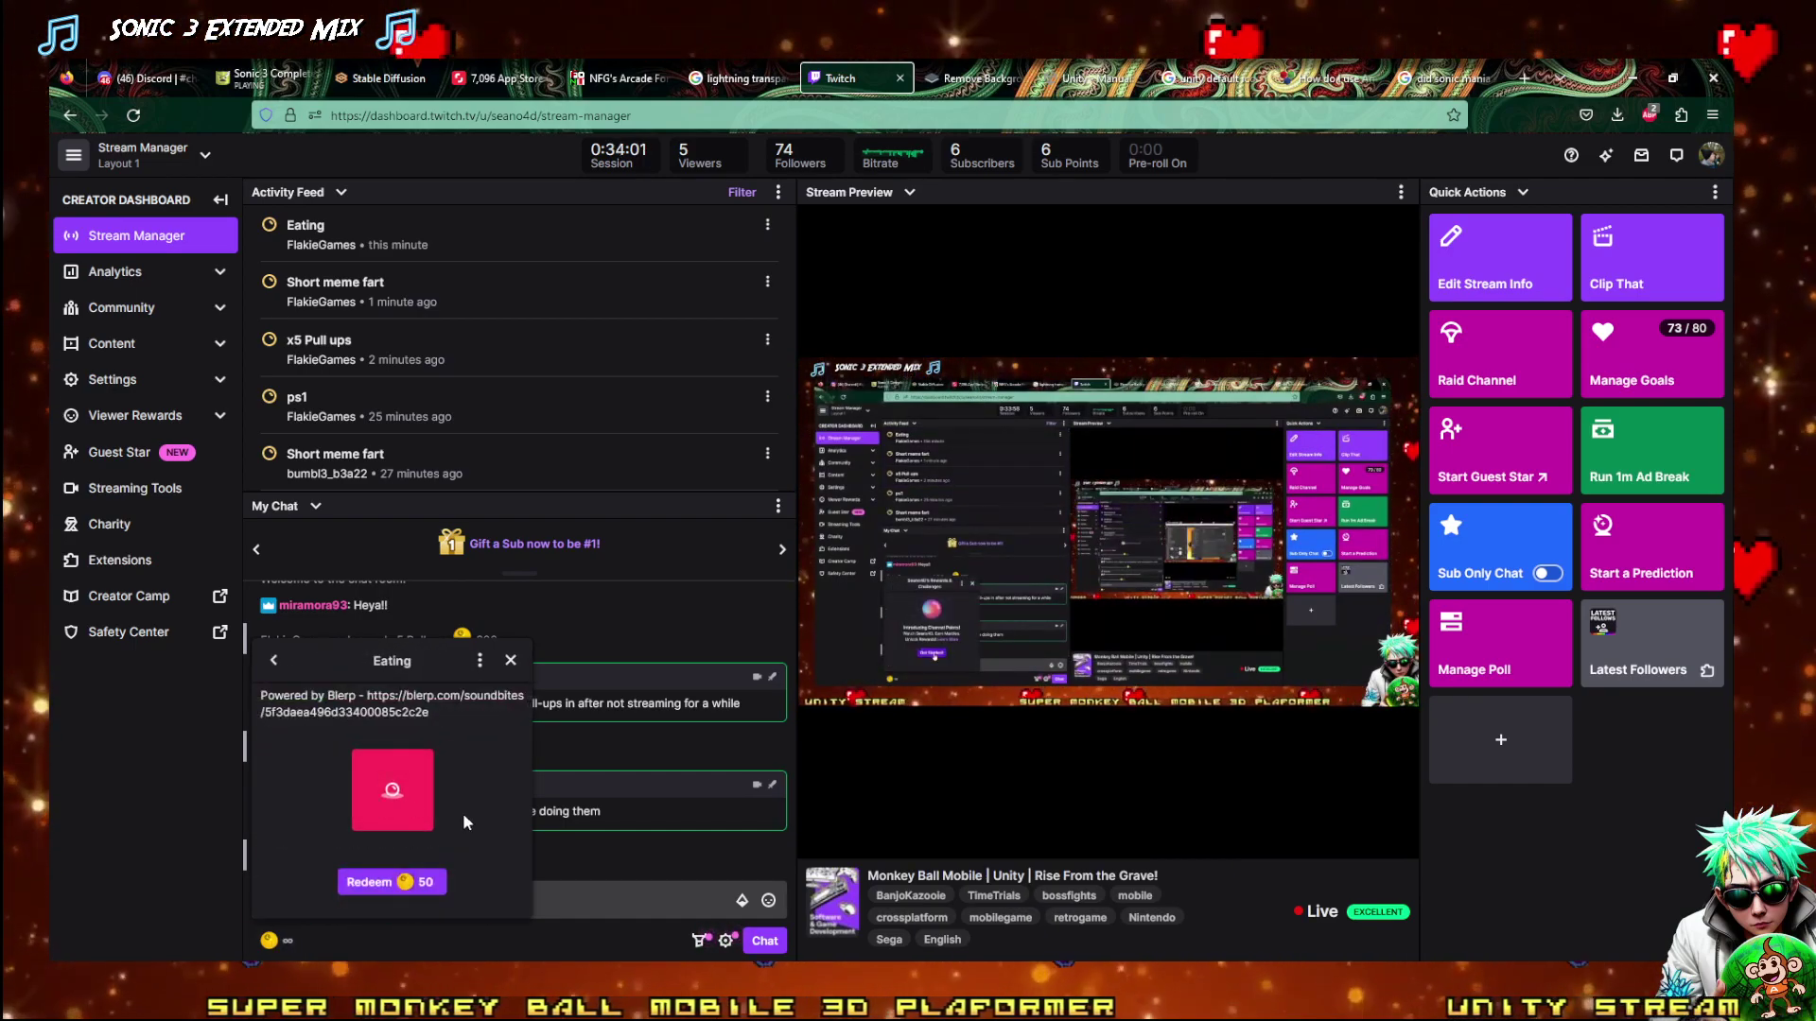
{"action": "left_click", "coordinate": [391, 882]}
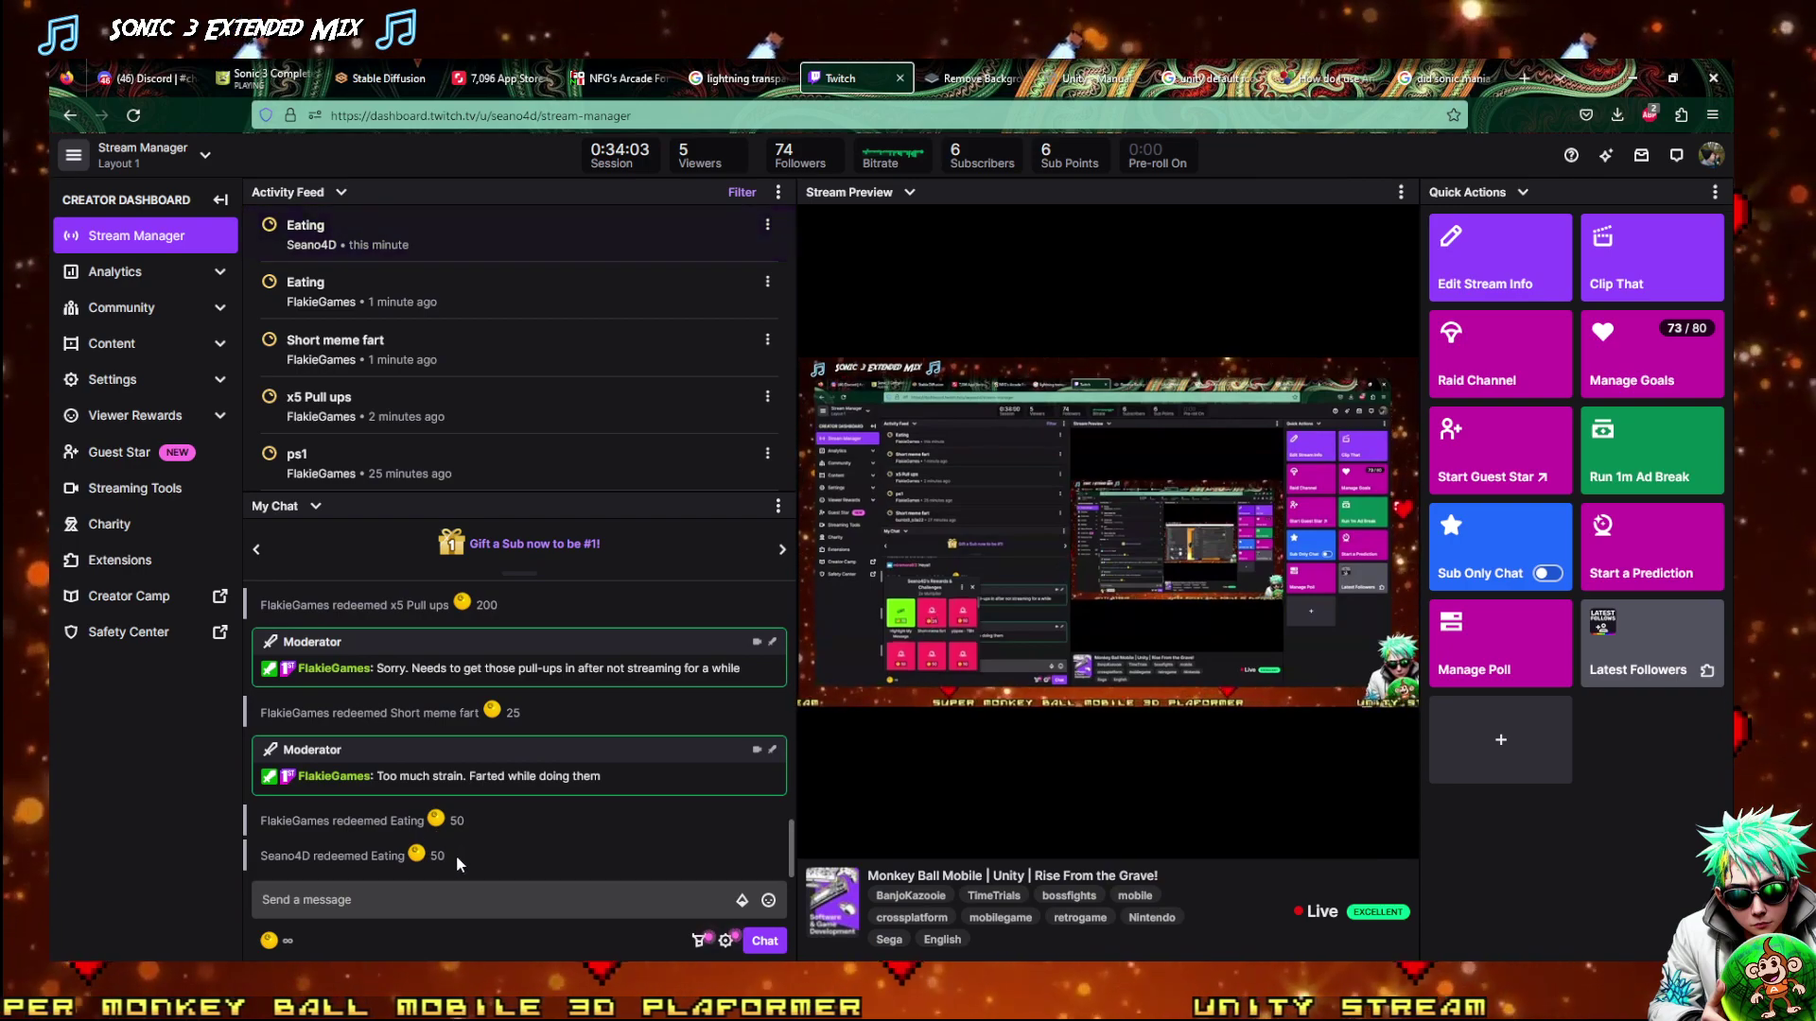
{"action": "left_click", "coordinate": [1646, 74]}
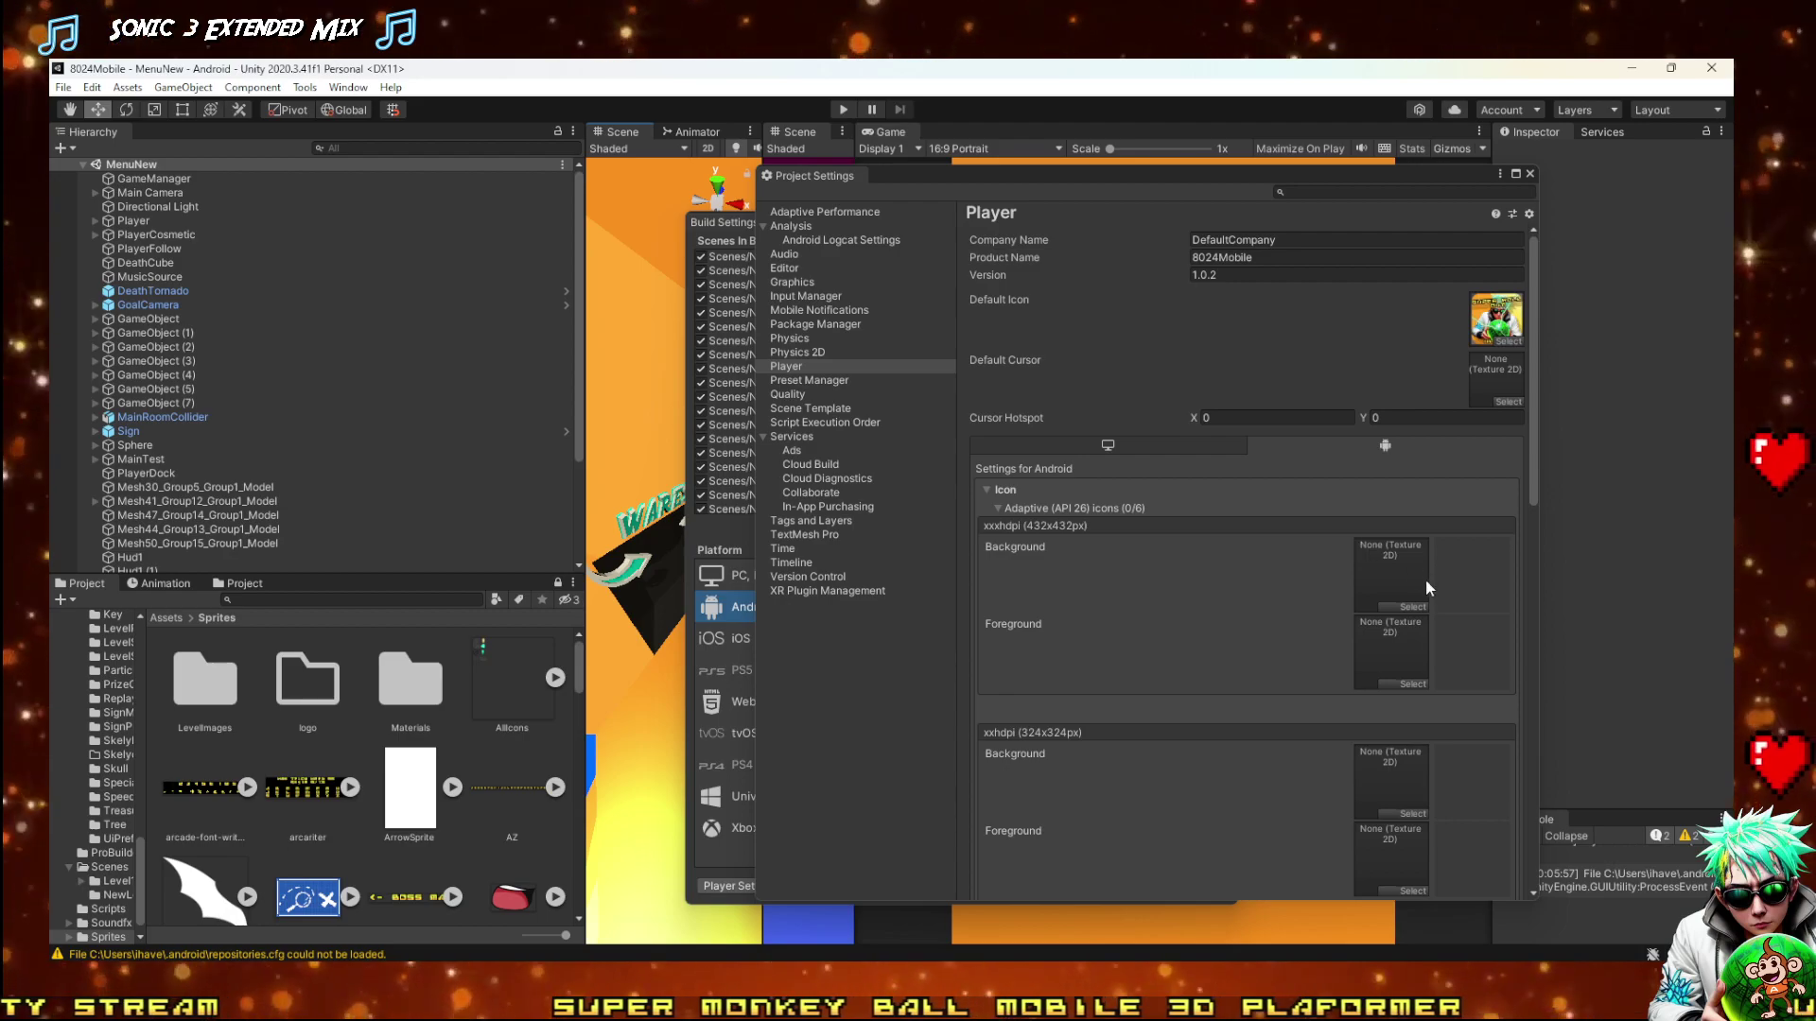
Open the Sprites/logo folder in Unity's Project panel
{"action": "left_click", "coordinate": [308, 689]}
{"action": "scroll", "coordinate": [332, 696], "scroll_direction": "down", "scroll_amount": 15}
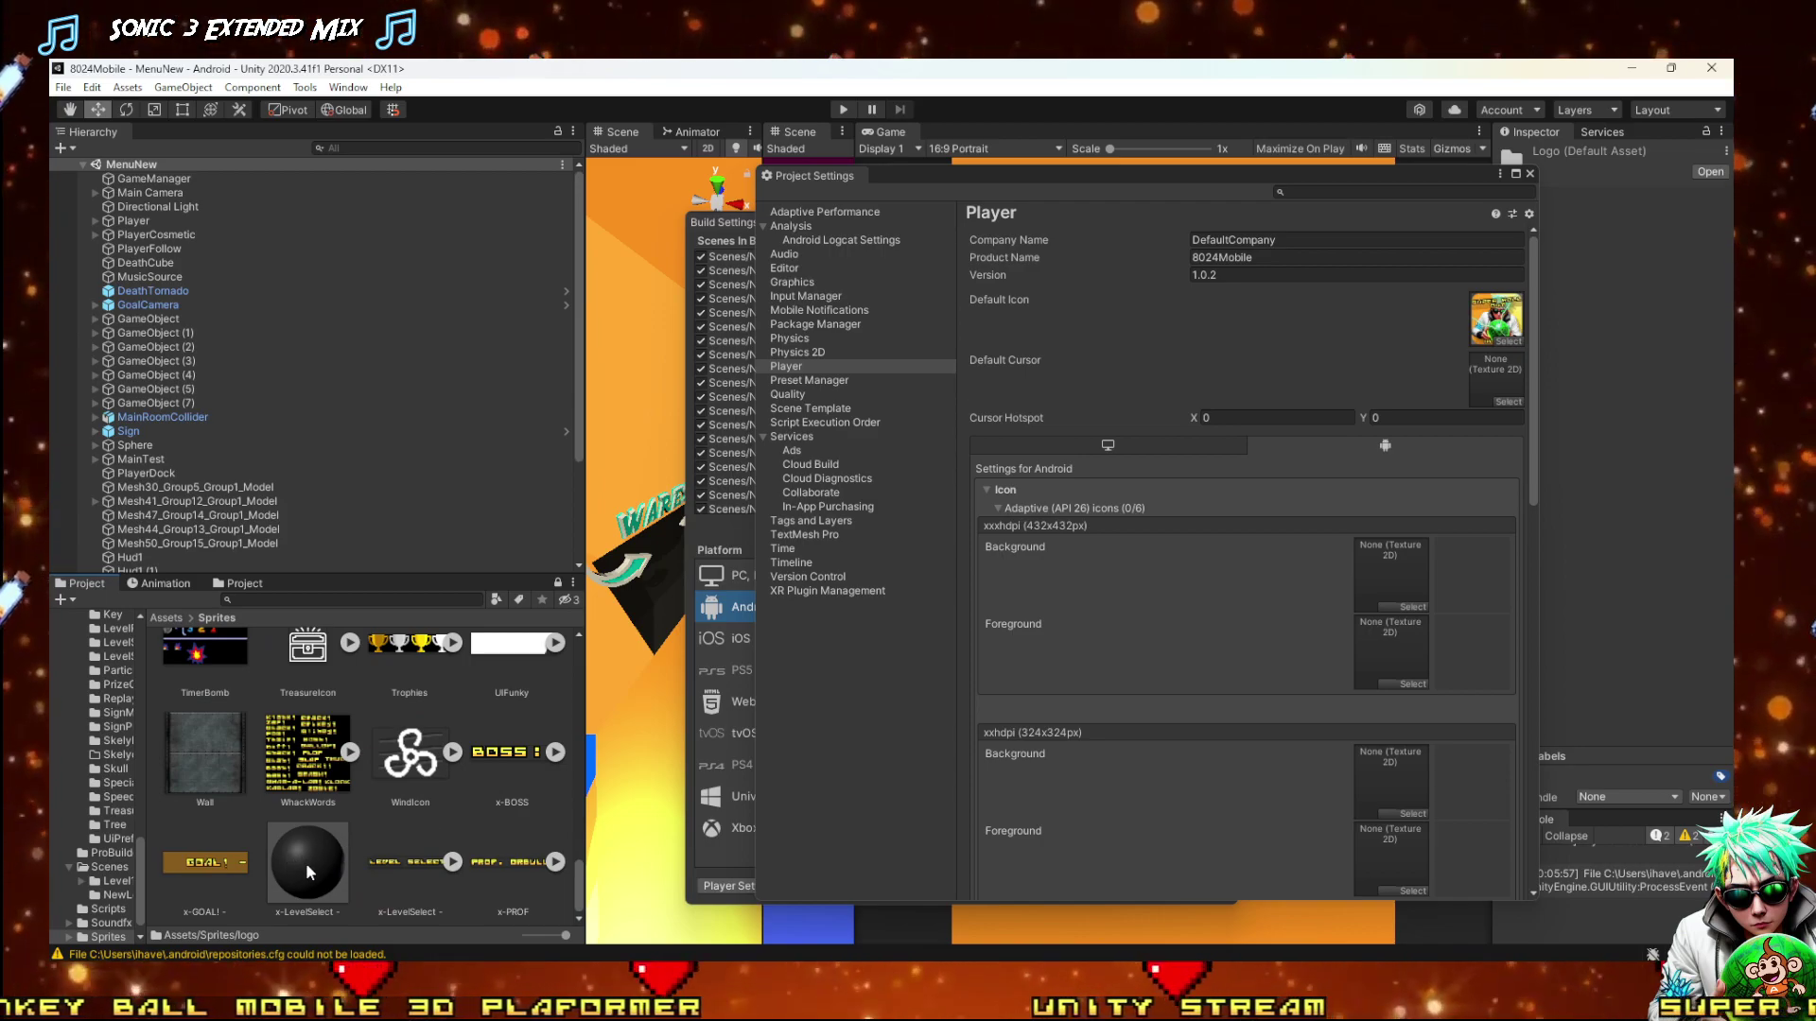
{"action": "scroll", "coordinate": [94, 832], "scroll_direction": "down", "scroll_amount": 2}
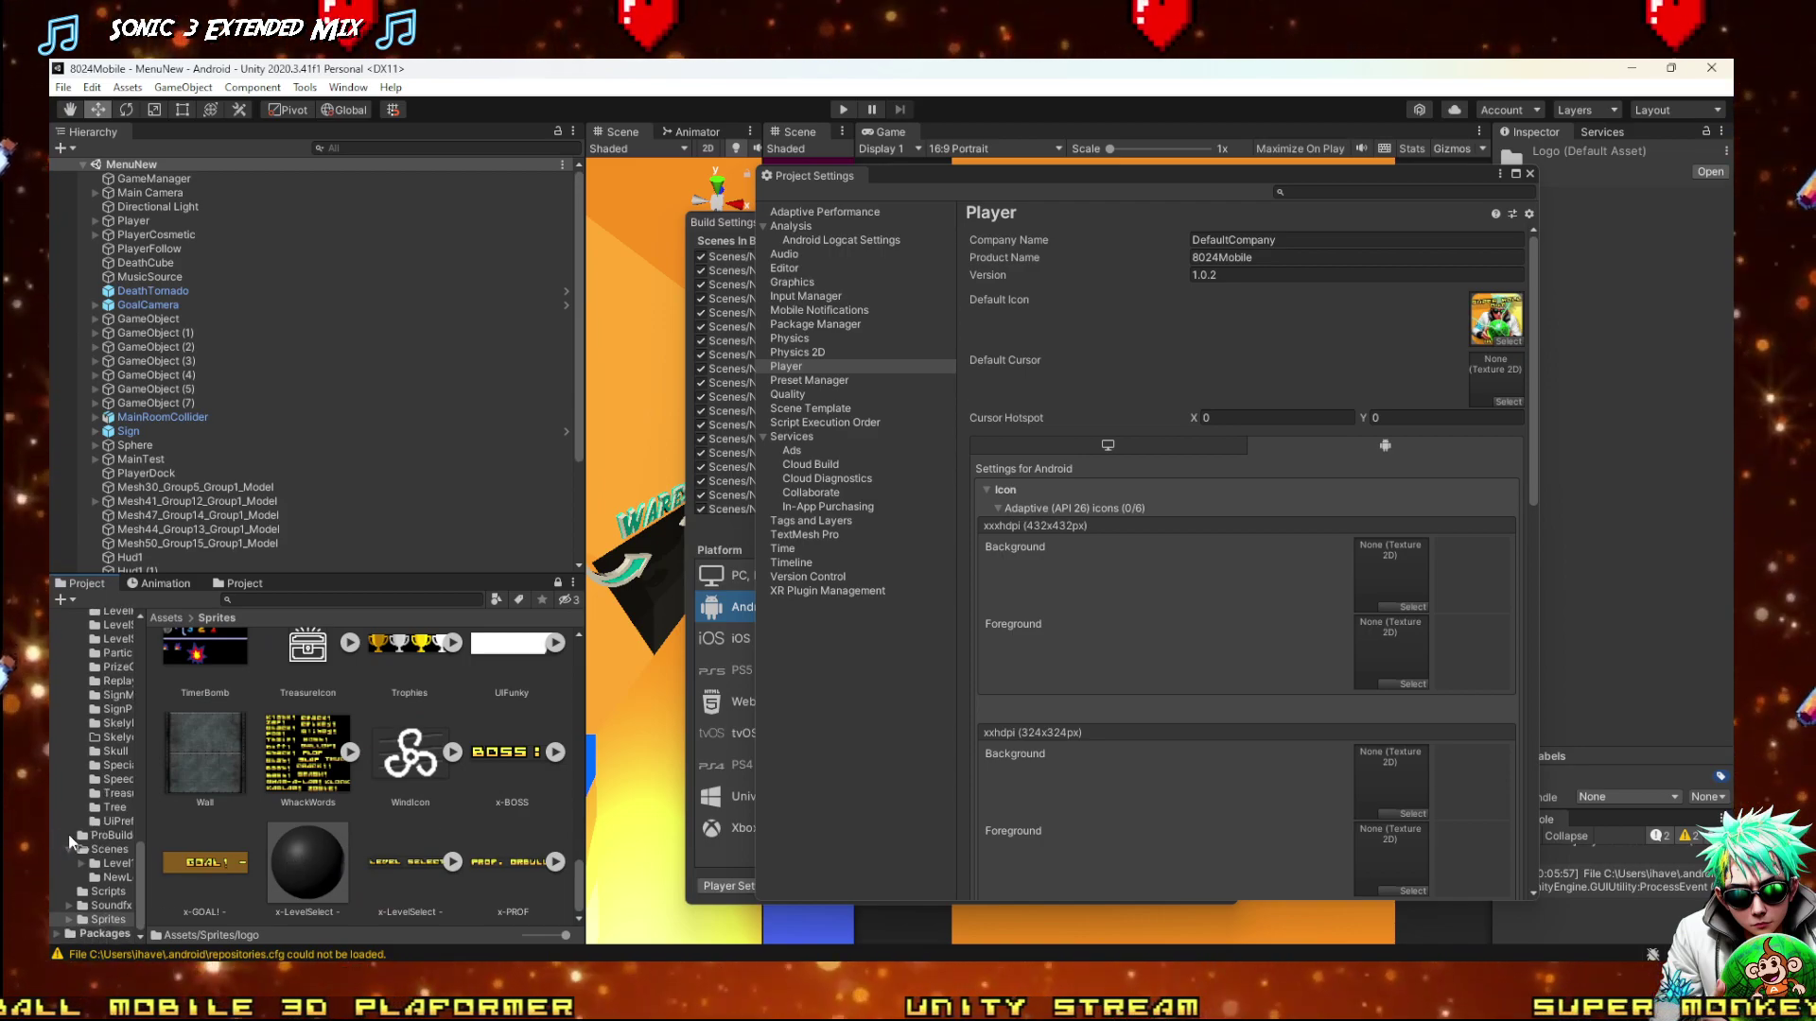
{"action": "left_click", "coordinate": [69, 920]}
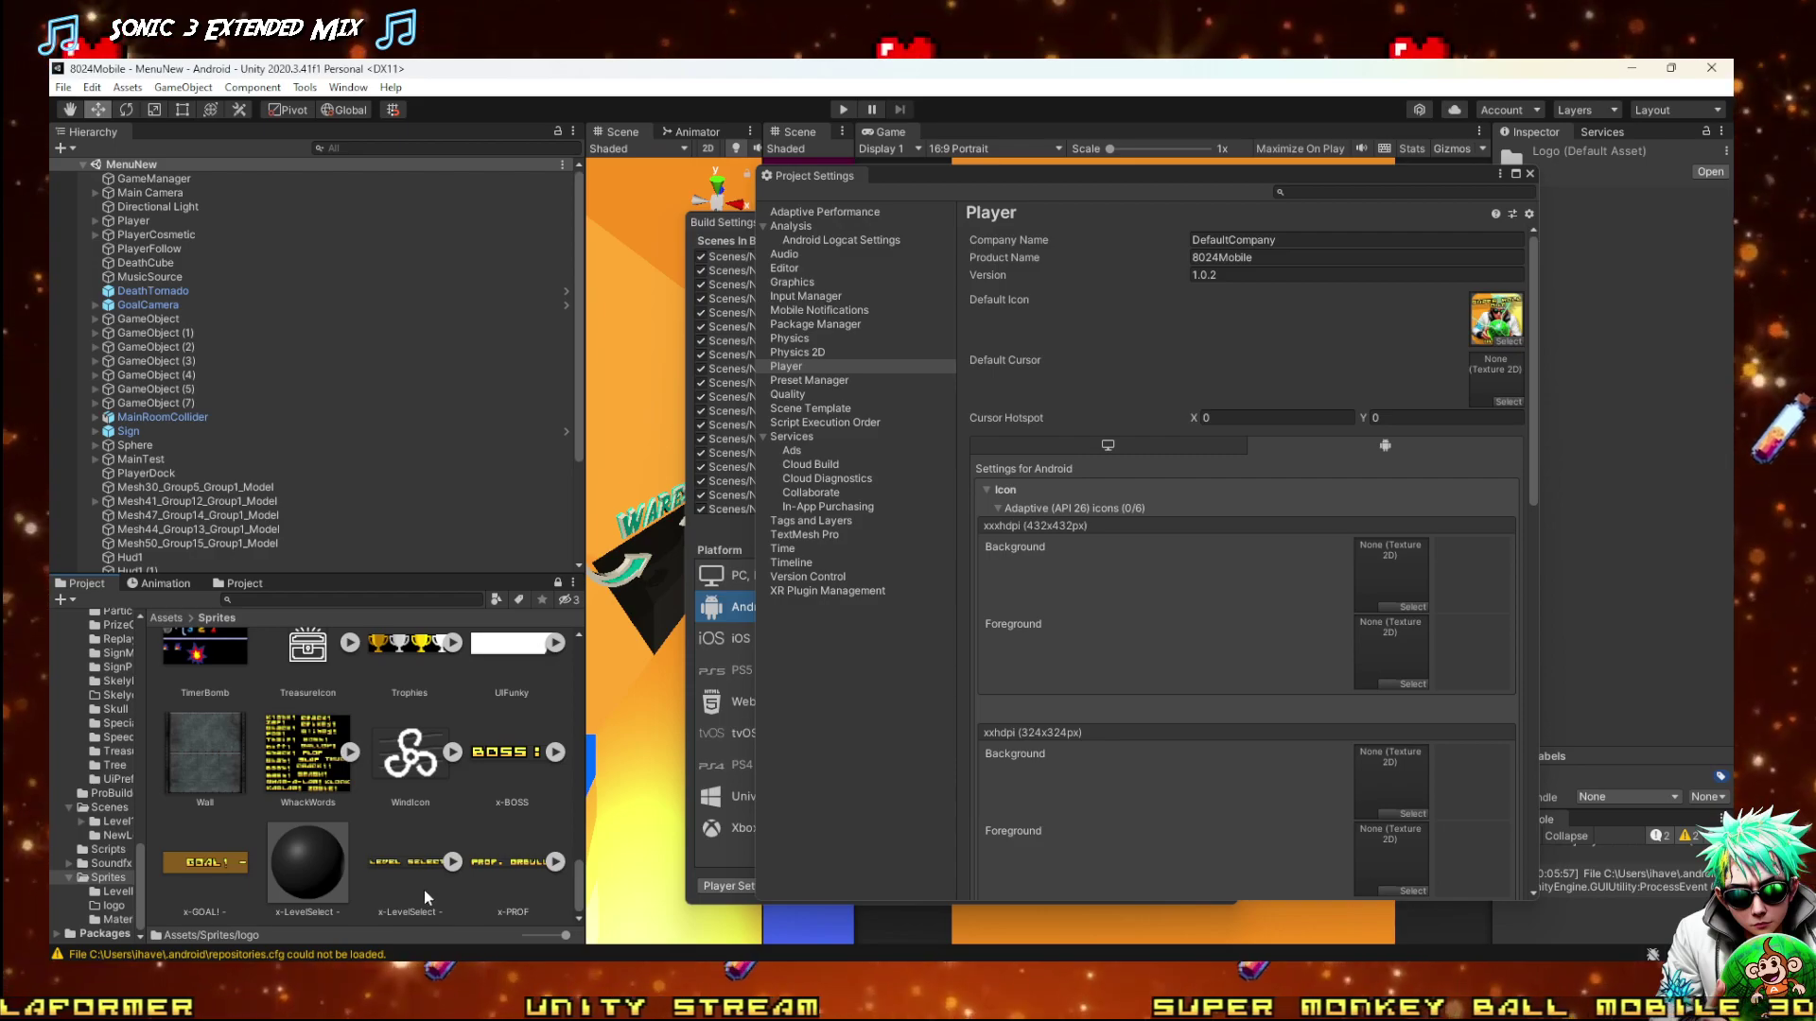
{"action": "scroll", "coordinate": [468, 755], "scroll_direction": "up", "scroll_amount": 10}
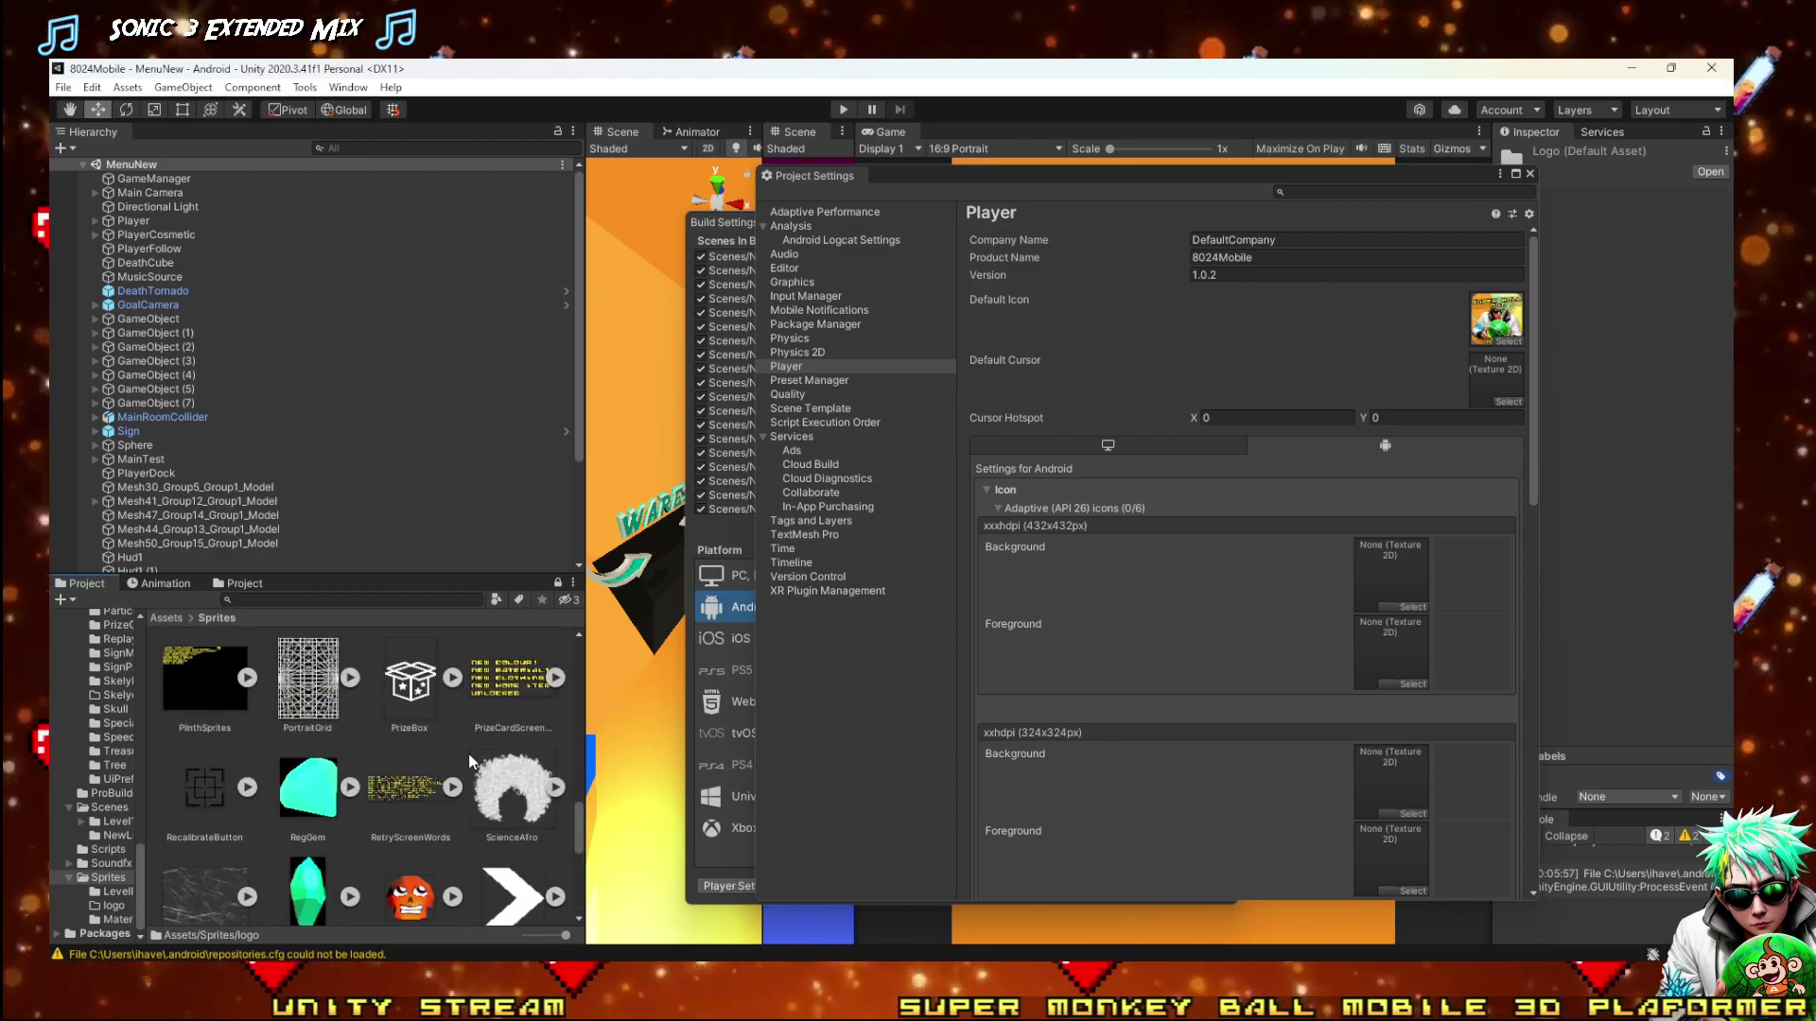
{"action": "scroll", "coordinate": [463, 779], "scroll_direction": "up", "scroll_amount": 3}
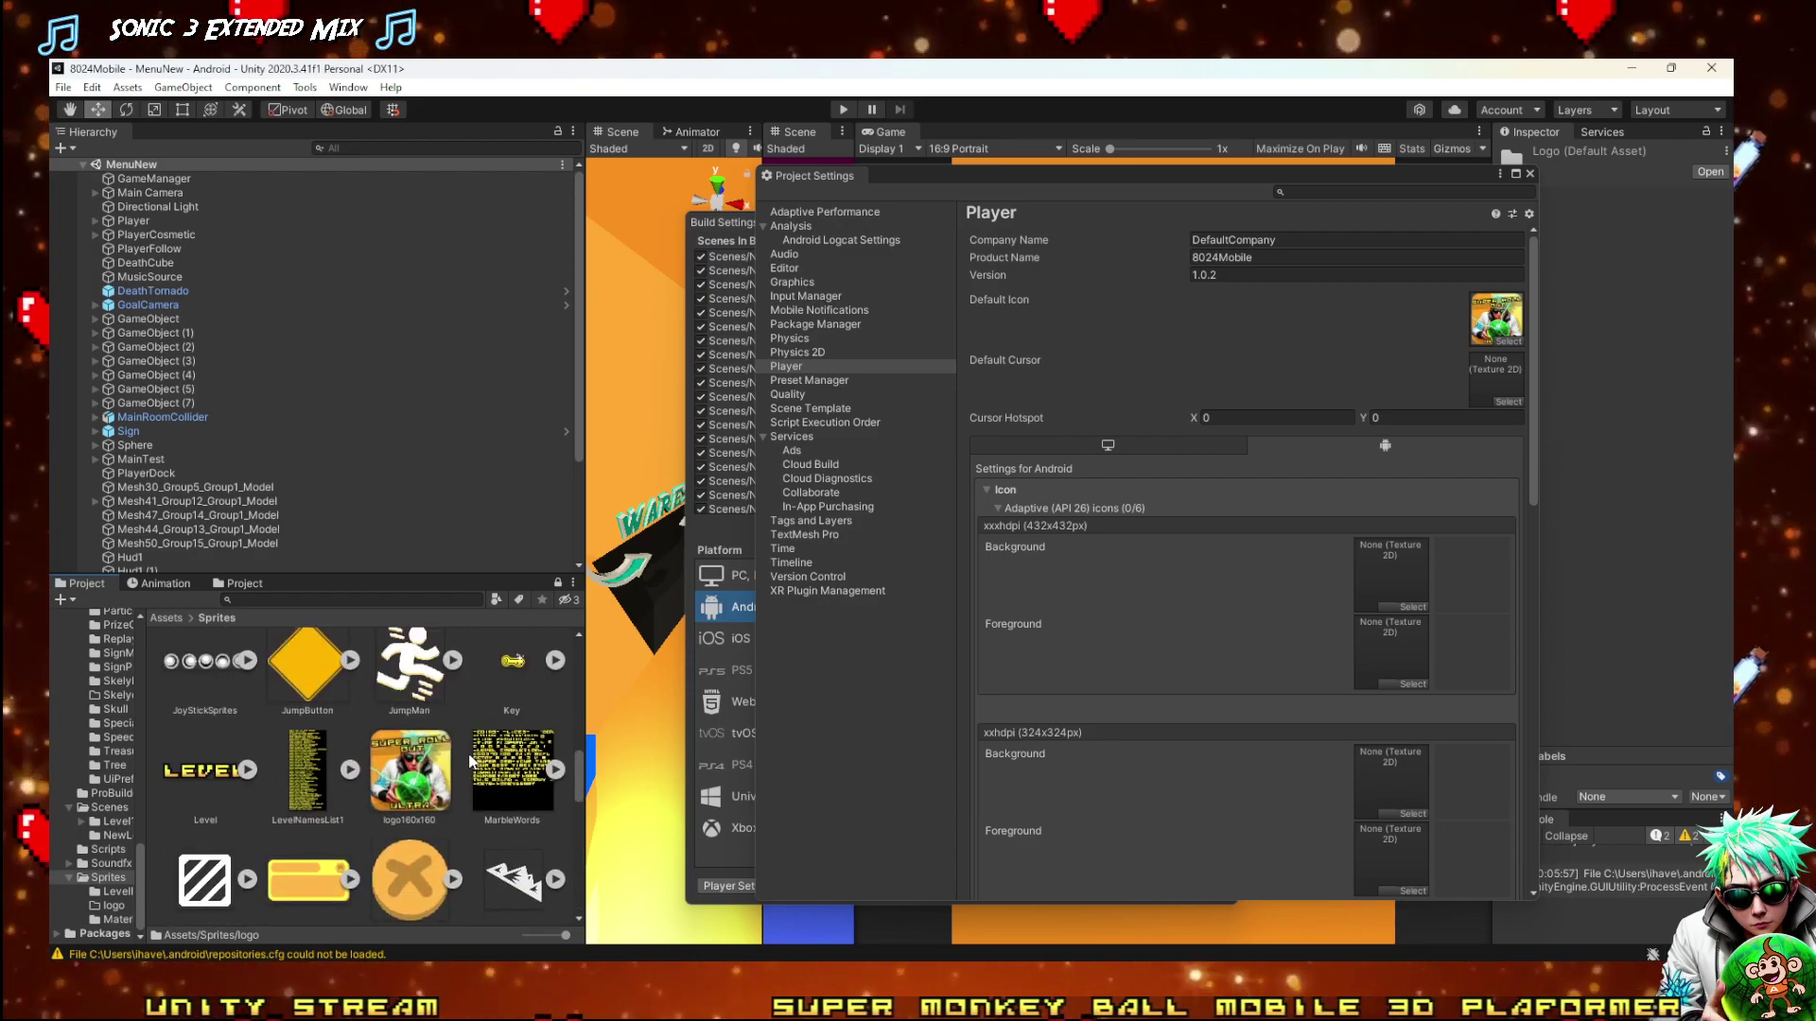
{"action": "left_click", "coordinate": [114, 906]}
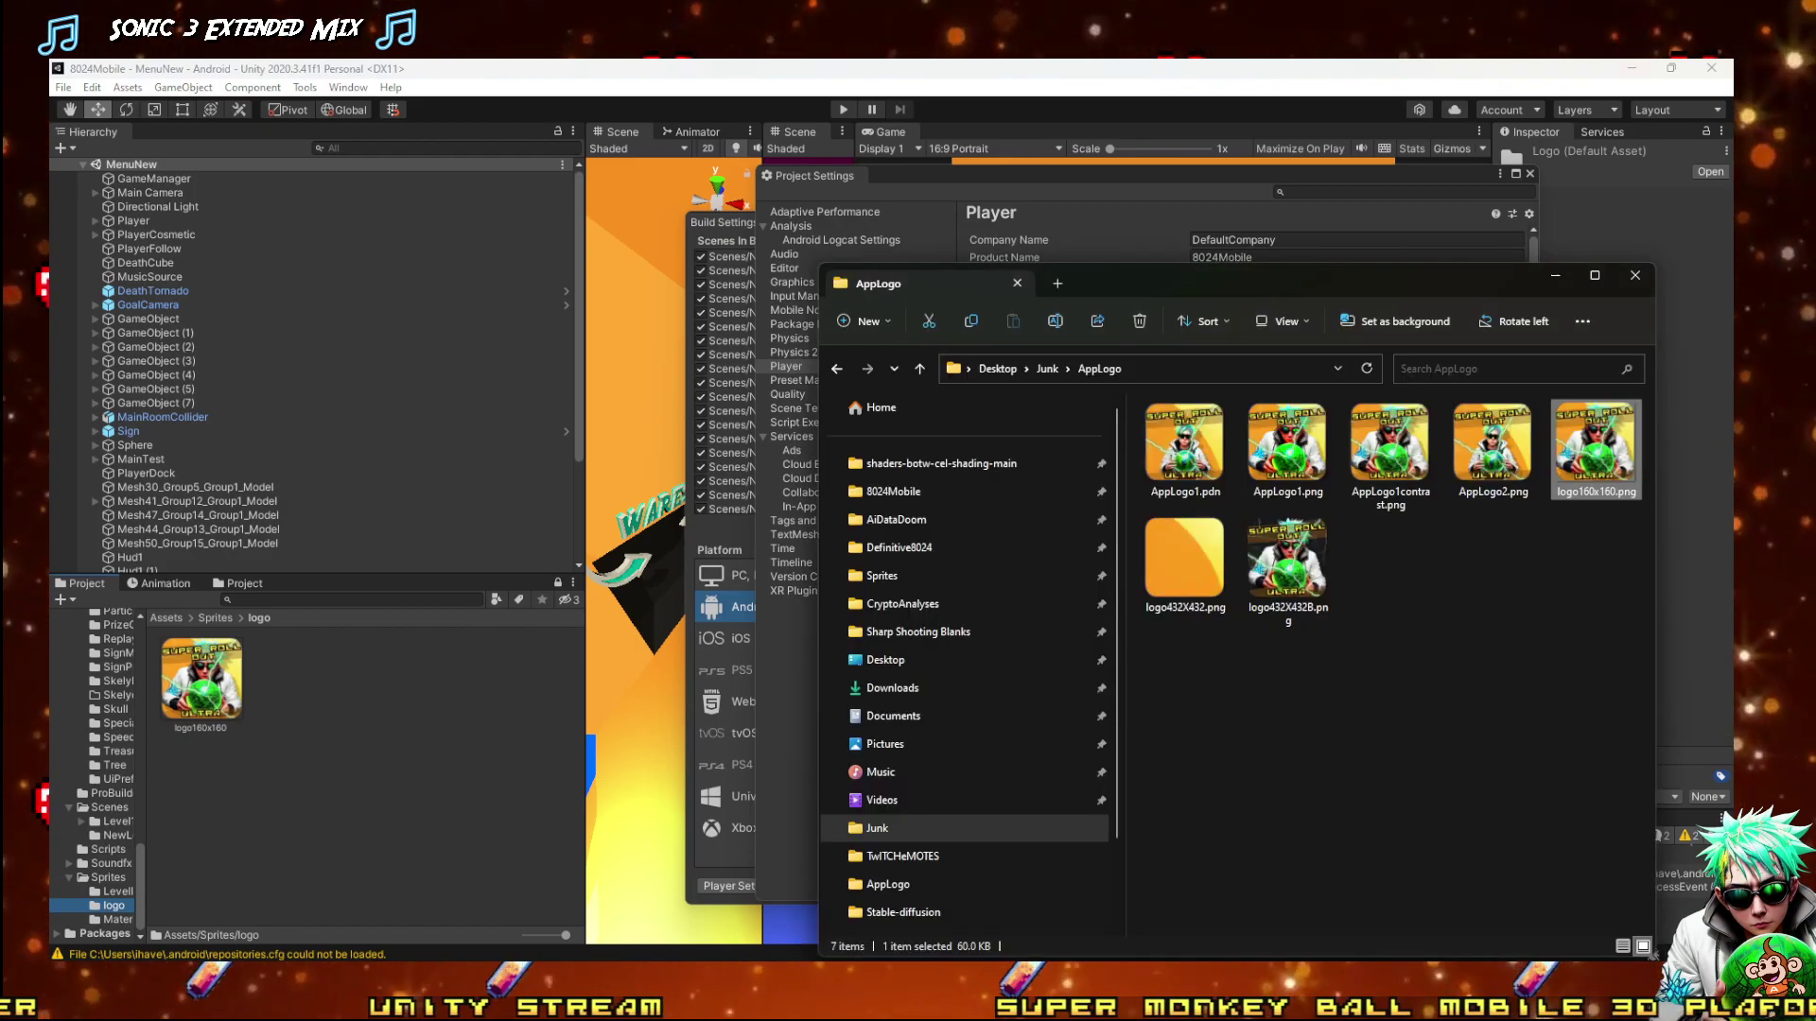
Drag logo432X432.png and logo432X432B.png from AppLogo into the logo folder
{"action": "key", "text": "alt+Tab"}
{"action": "left_click", "coordinate": [1288, 567]}
{"action": "left_click", "coordinate": [1206, 570], "text": "ctrl"}
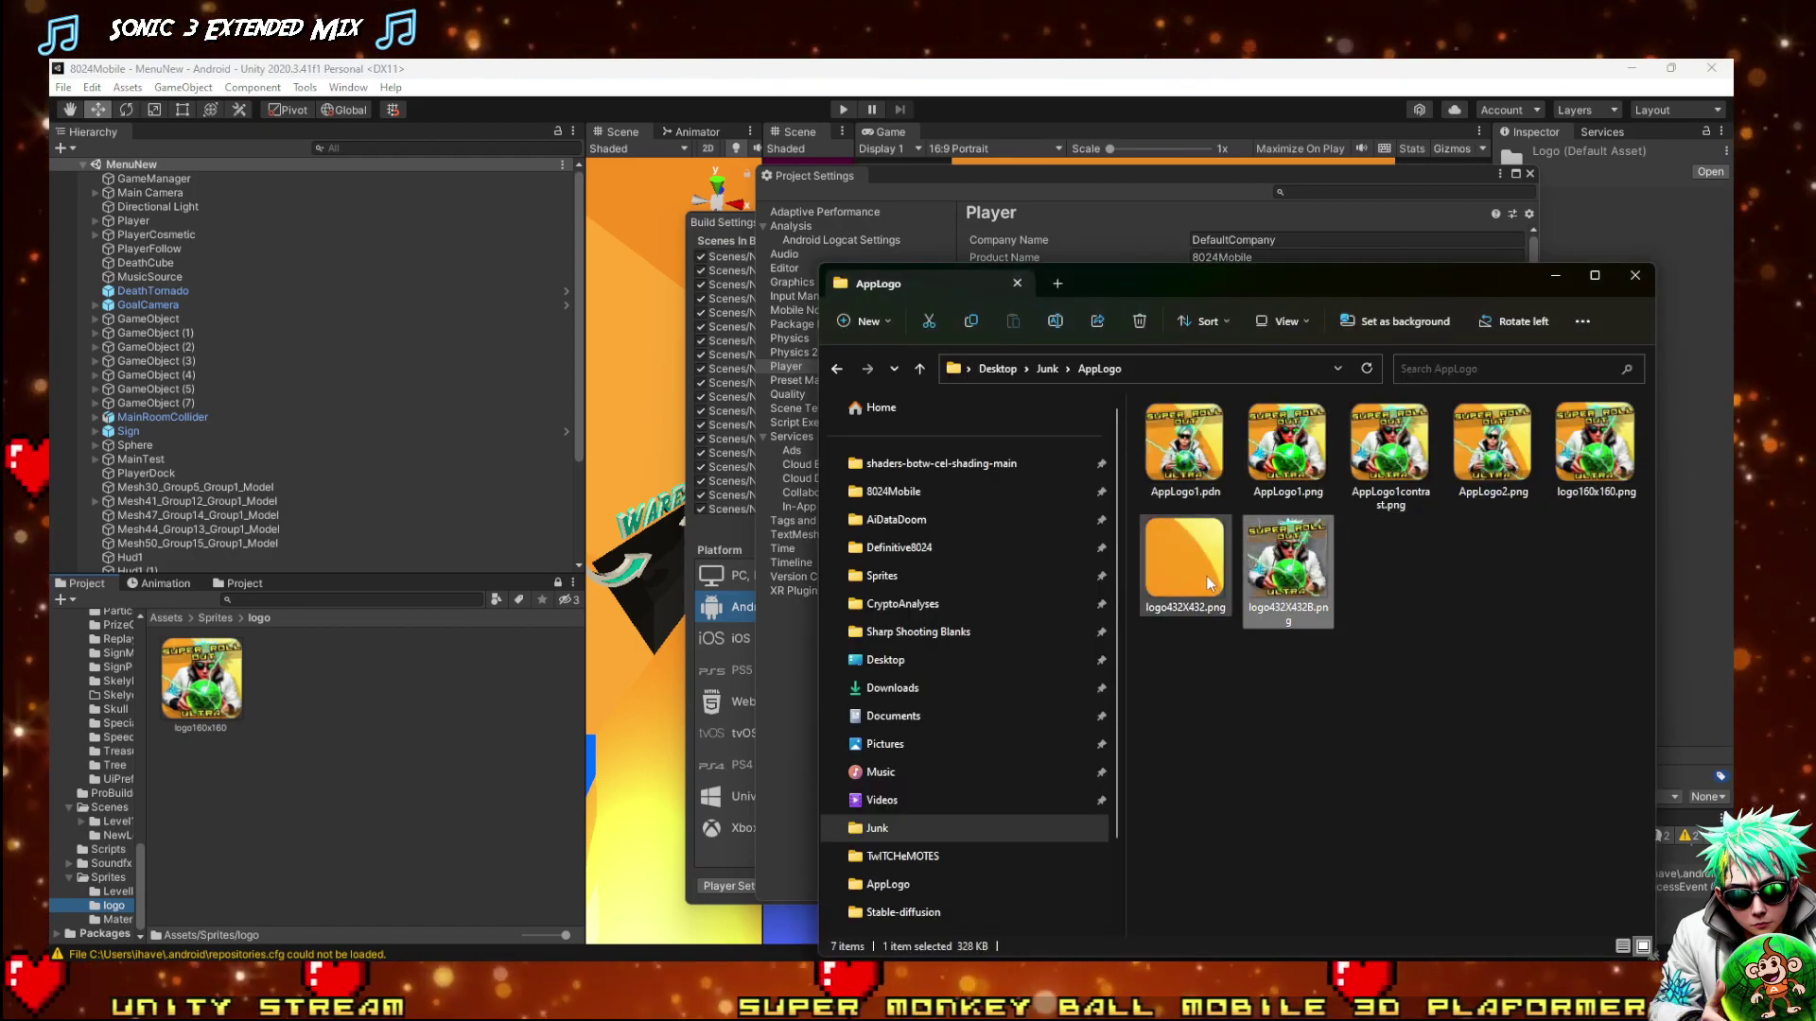
{"action": "left_click_drag", "start_coordinate": [1207, 570], "coordinate": [304, 732]}
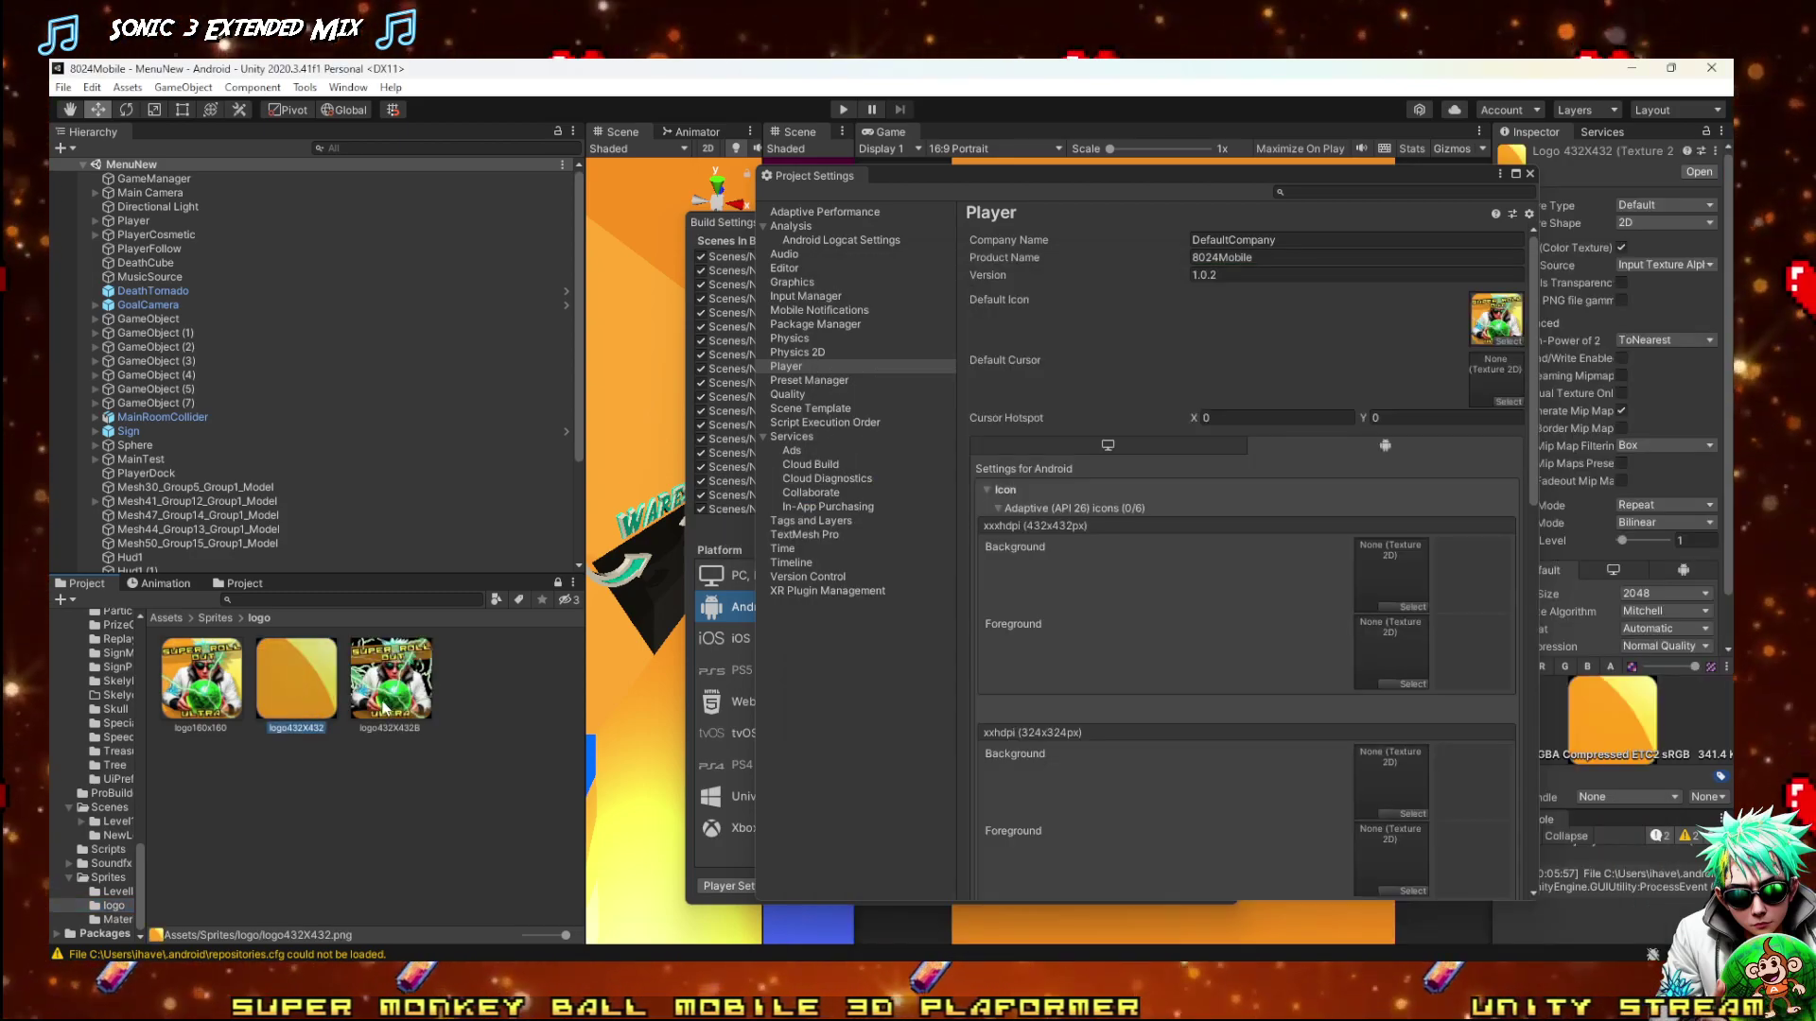
Set both logo textures' Filter Mode to Point (no filter) and apply the import change
{"action": "left_click", "coordinate": [1621, 284]}
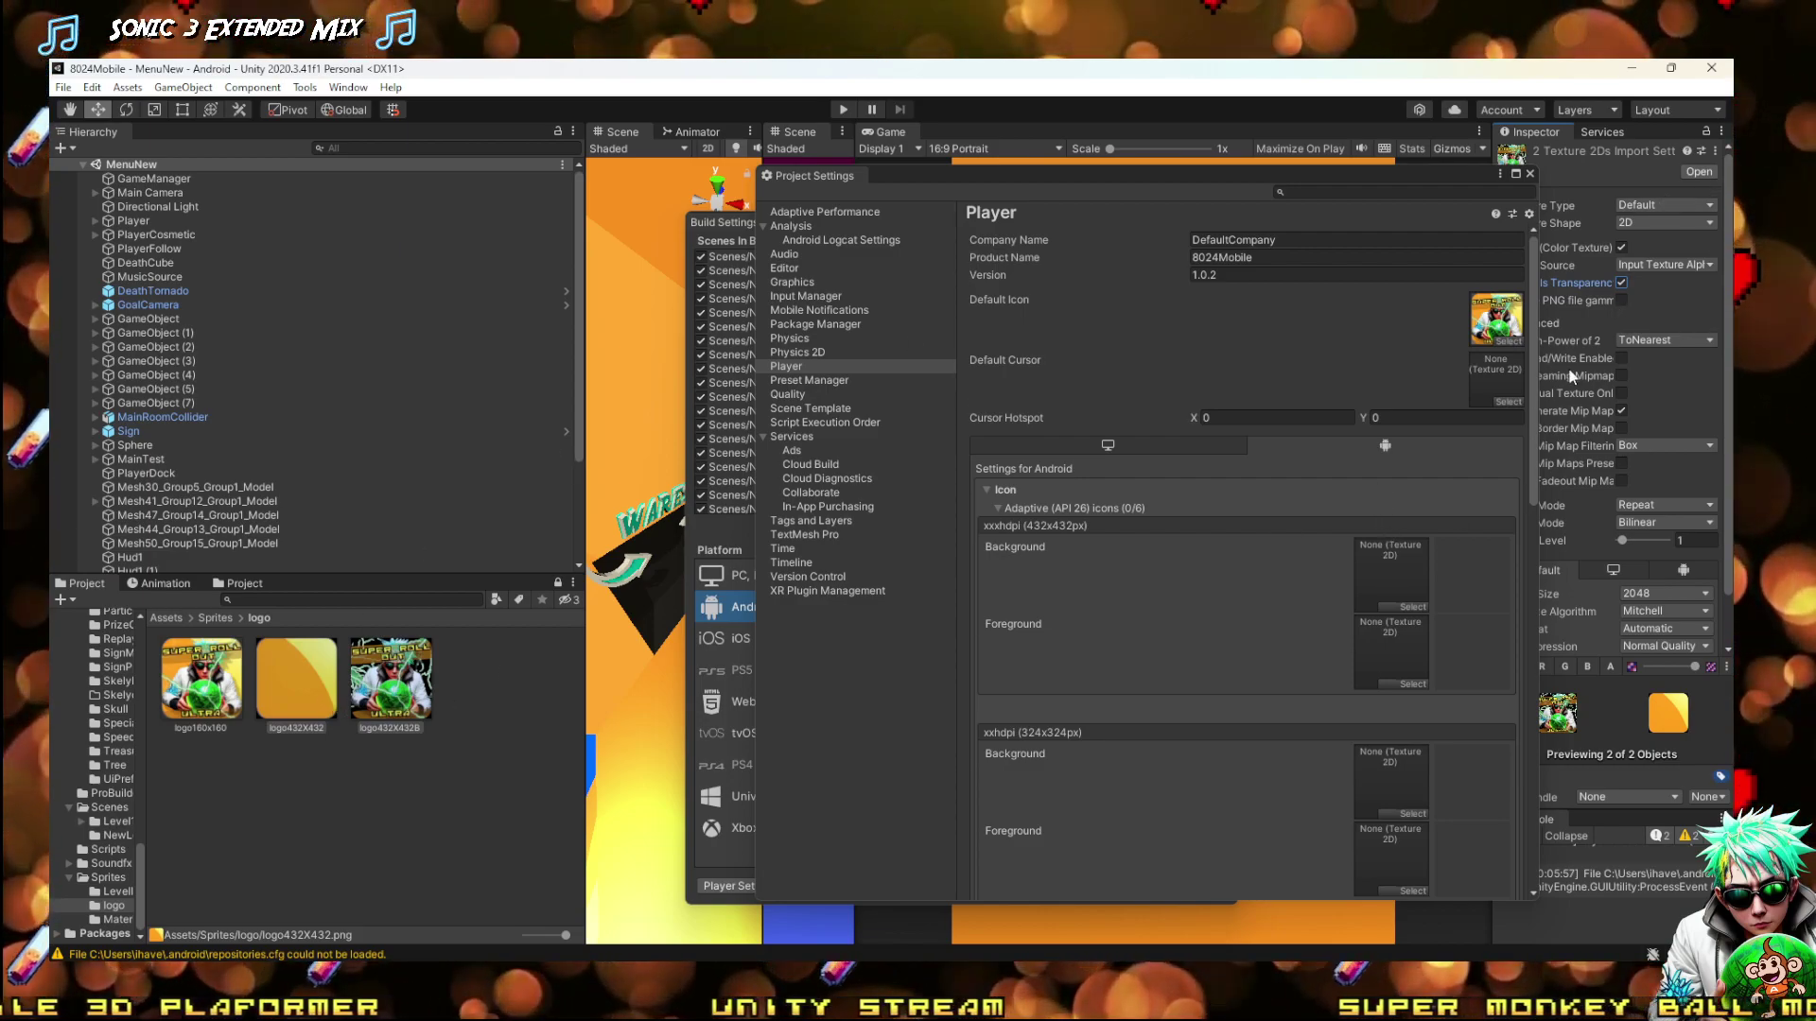
{"action": "left_click_drag", "start_coordinate": [1333, 175], "coordinate": [1194, 175]}
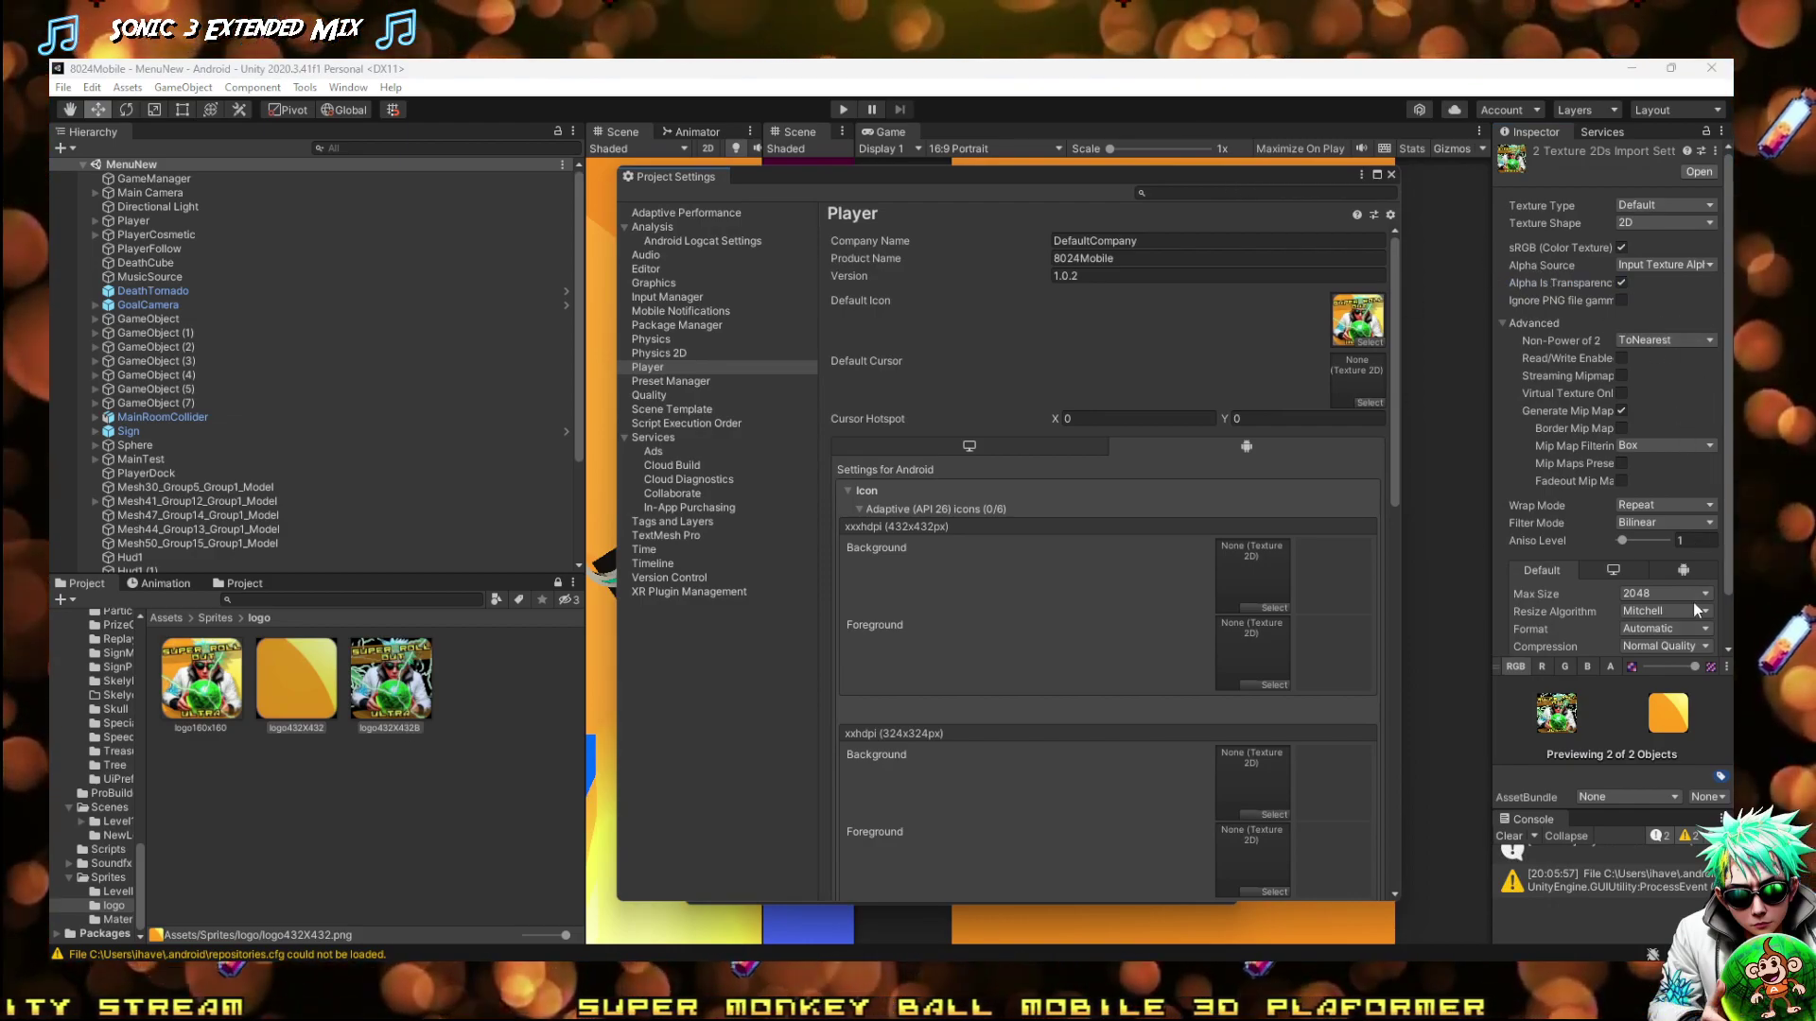
{"action": "left_click", "coordinate": [1669, 522]}
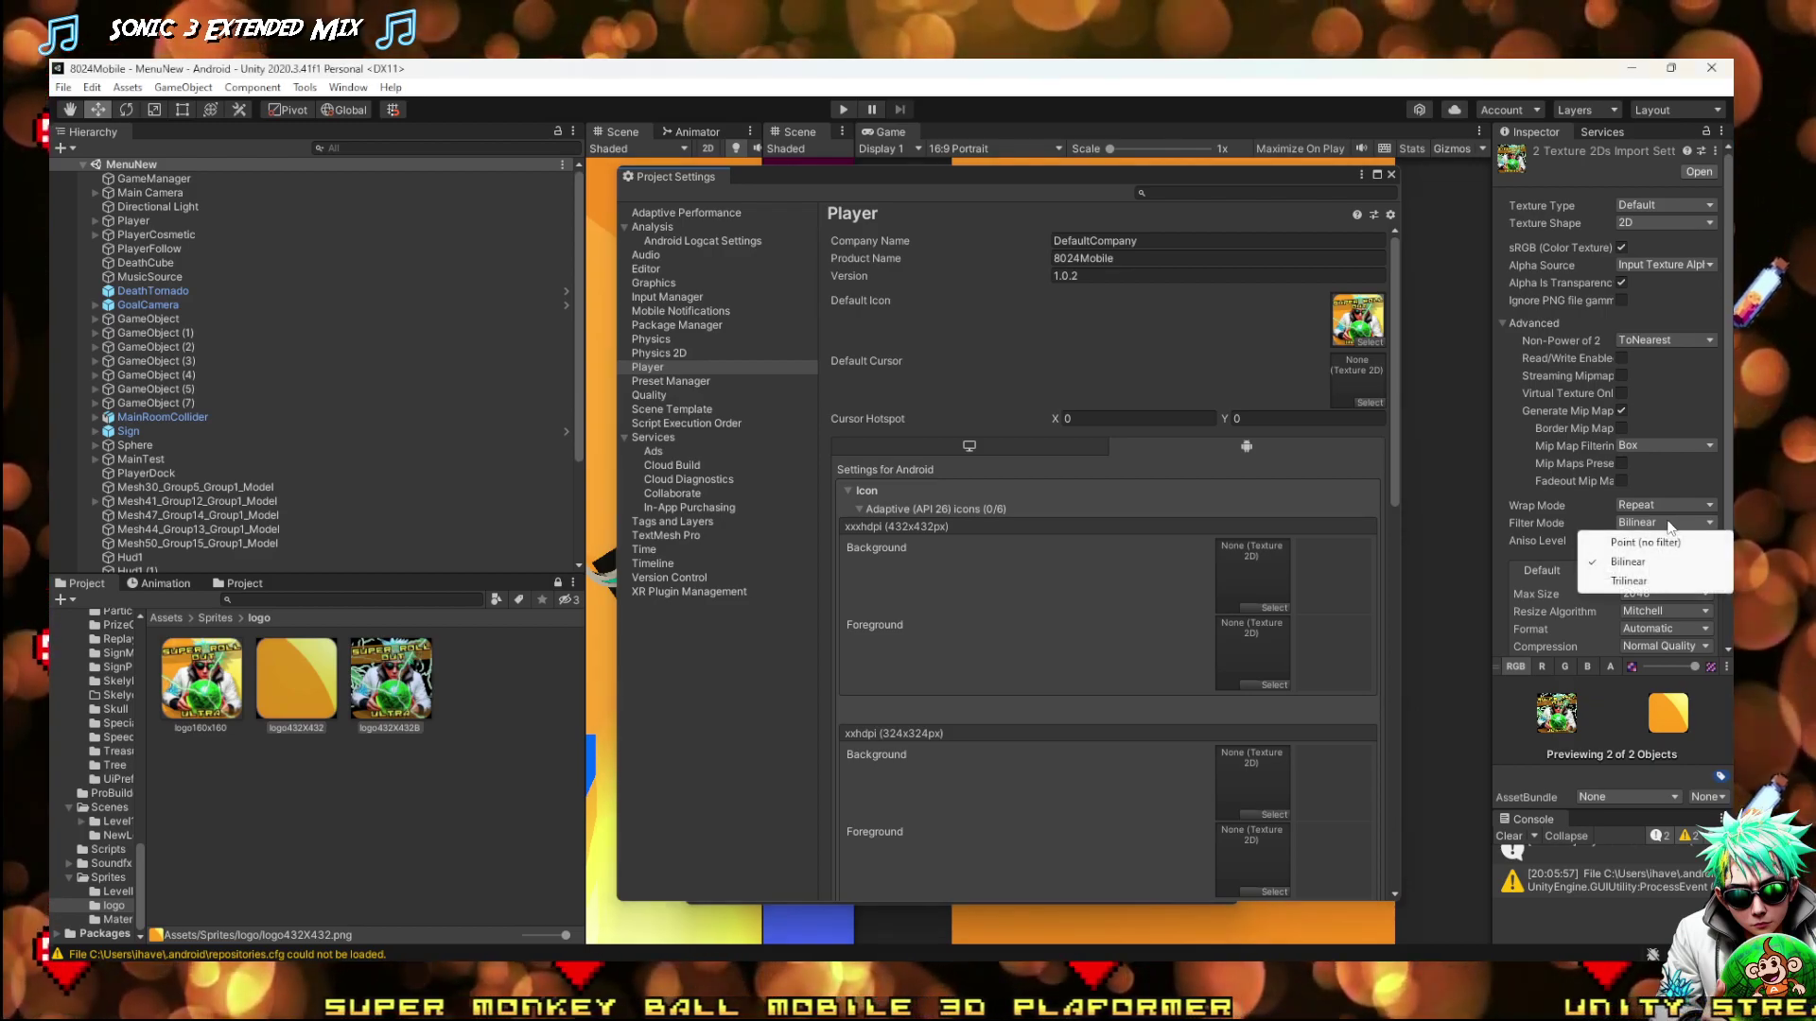
{"action": "left_click", "coordinate": [1621, 543]}
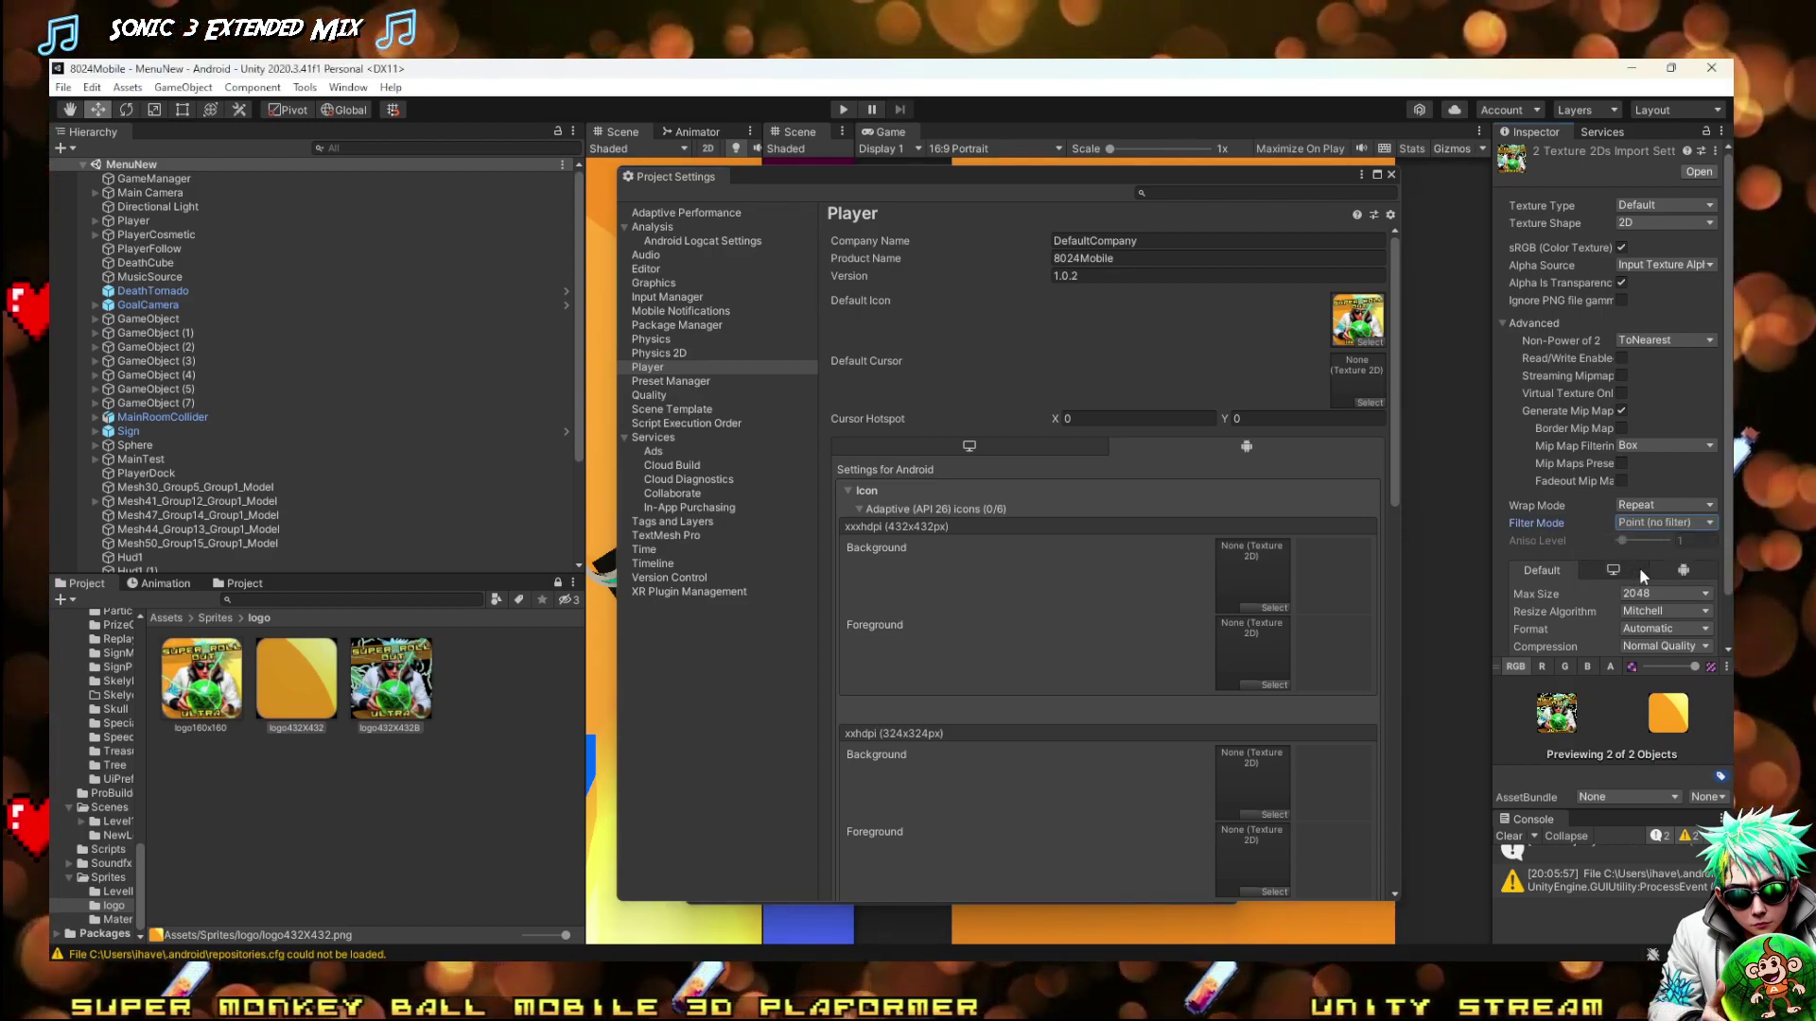
{"action": "left_click", "coordinate": [1683, 523]}
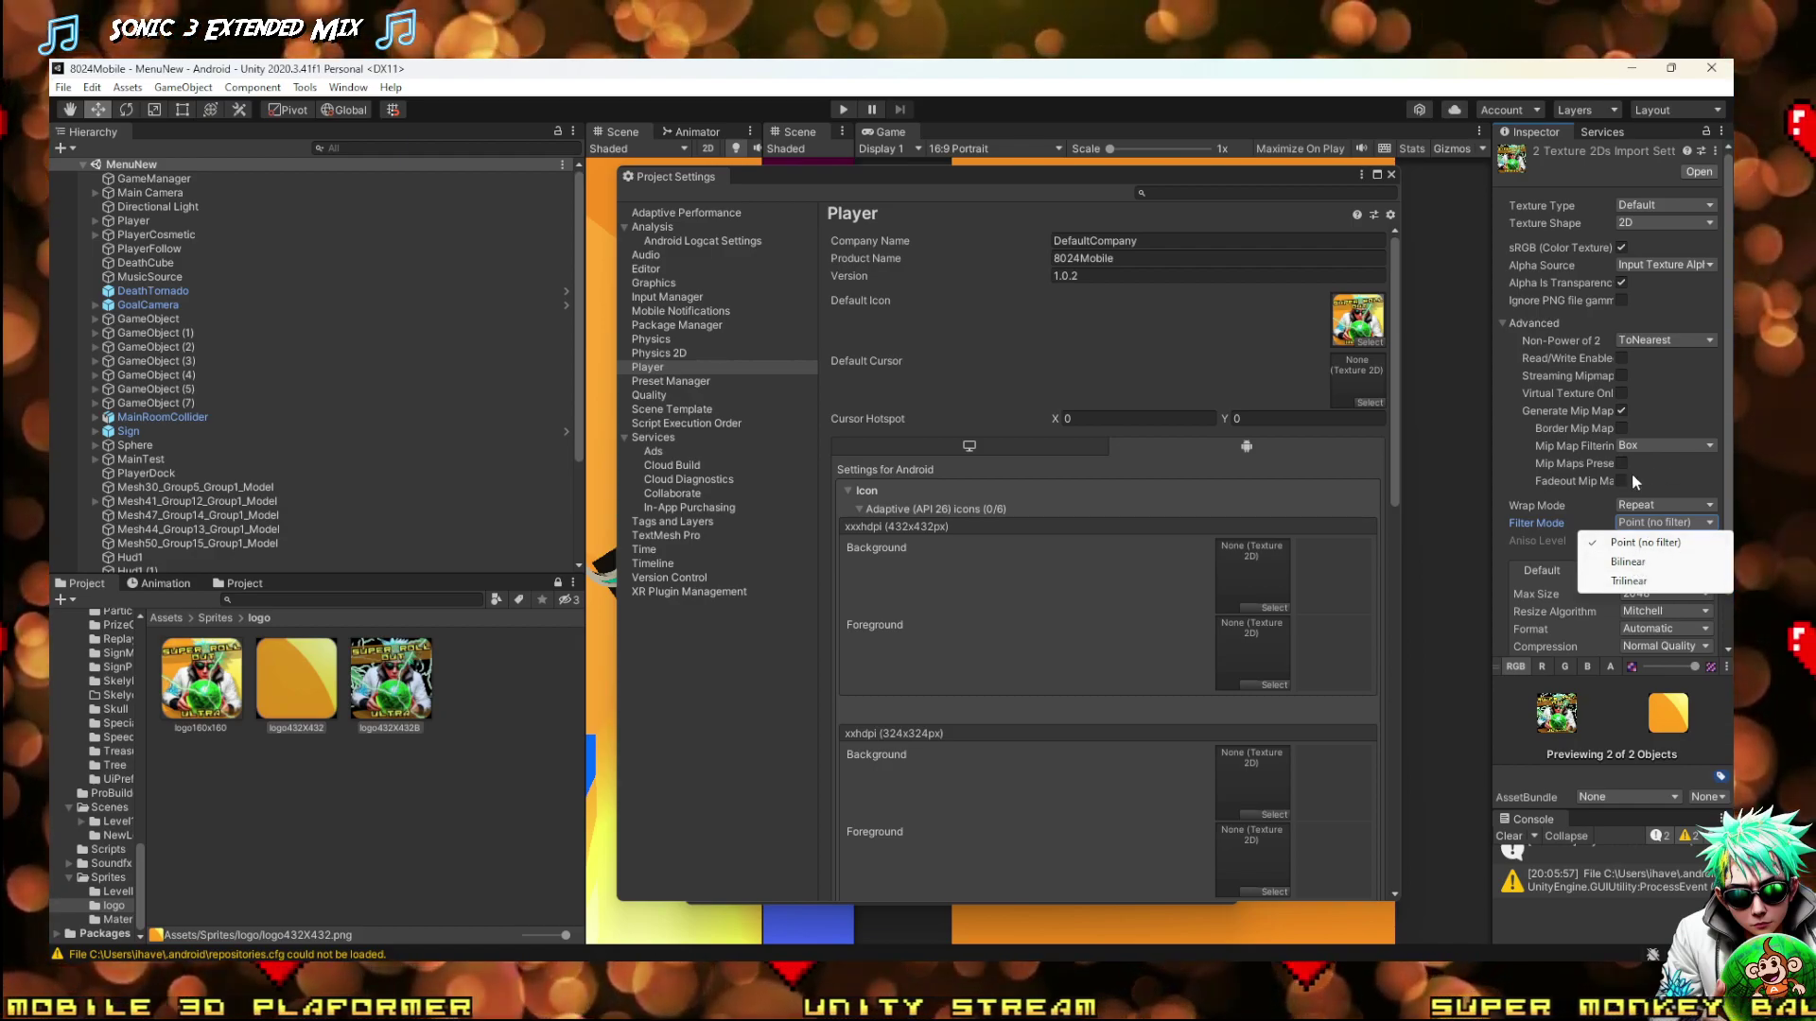
{"action": "left_click", "coordinate": [1505, 484]}
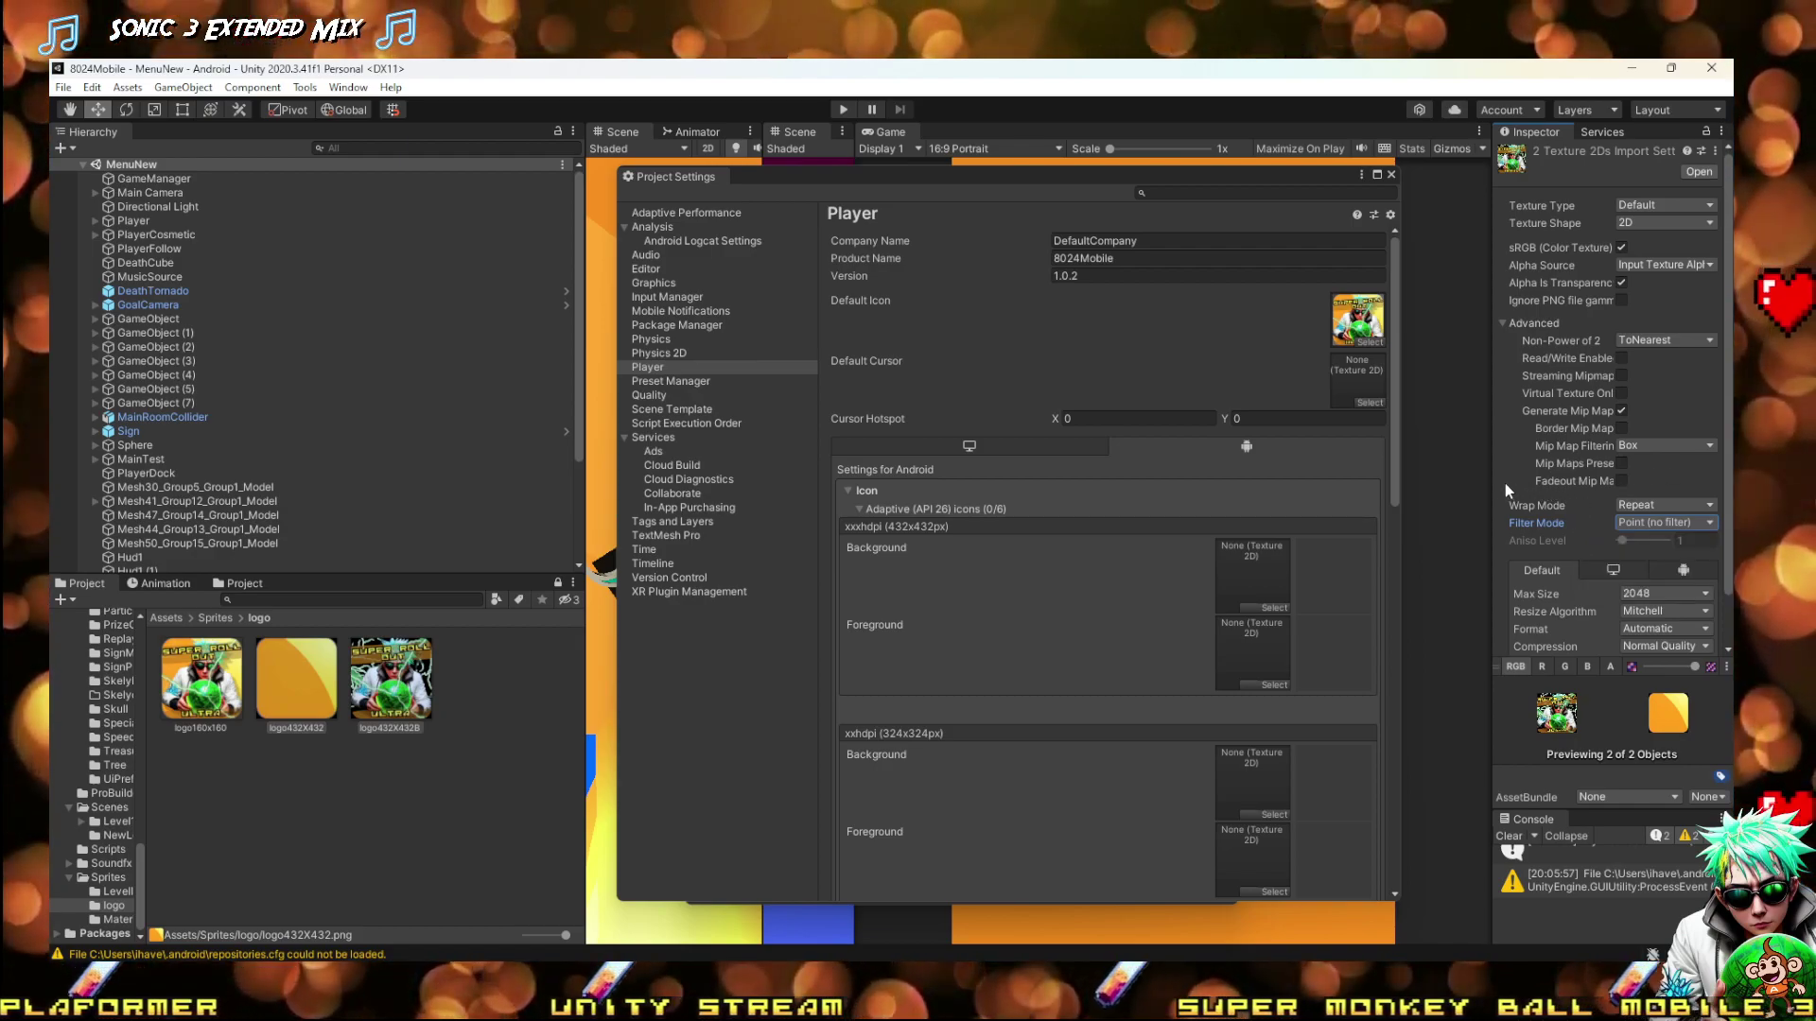
{"action": "scroll", "coordinate": [1653, 554], "scroll_direction": "down", "scroll_amount": 3}
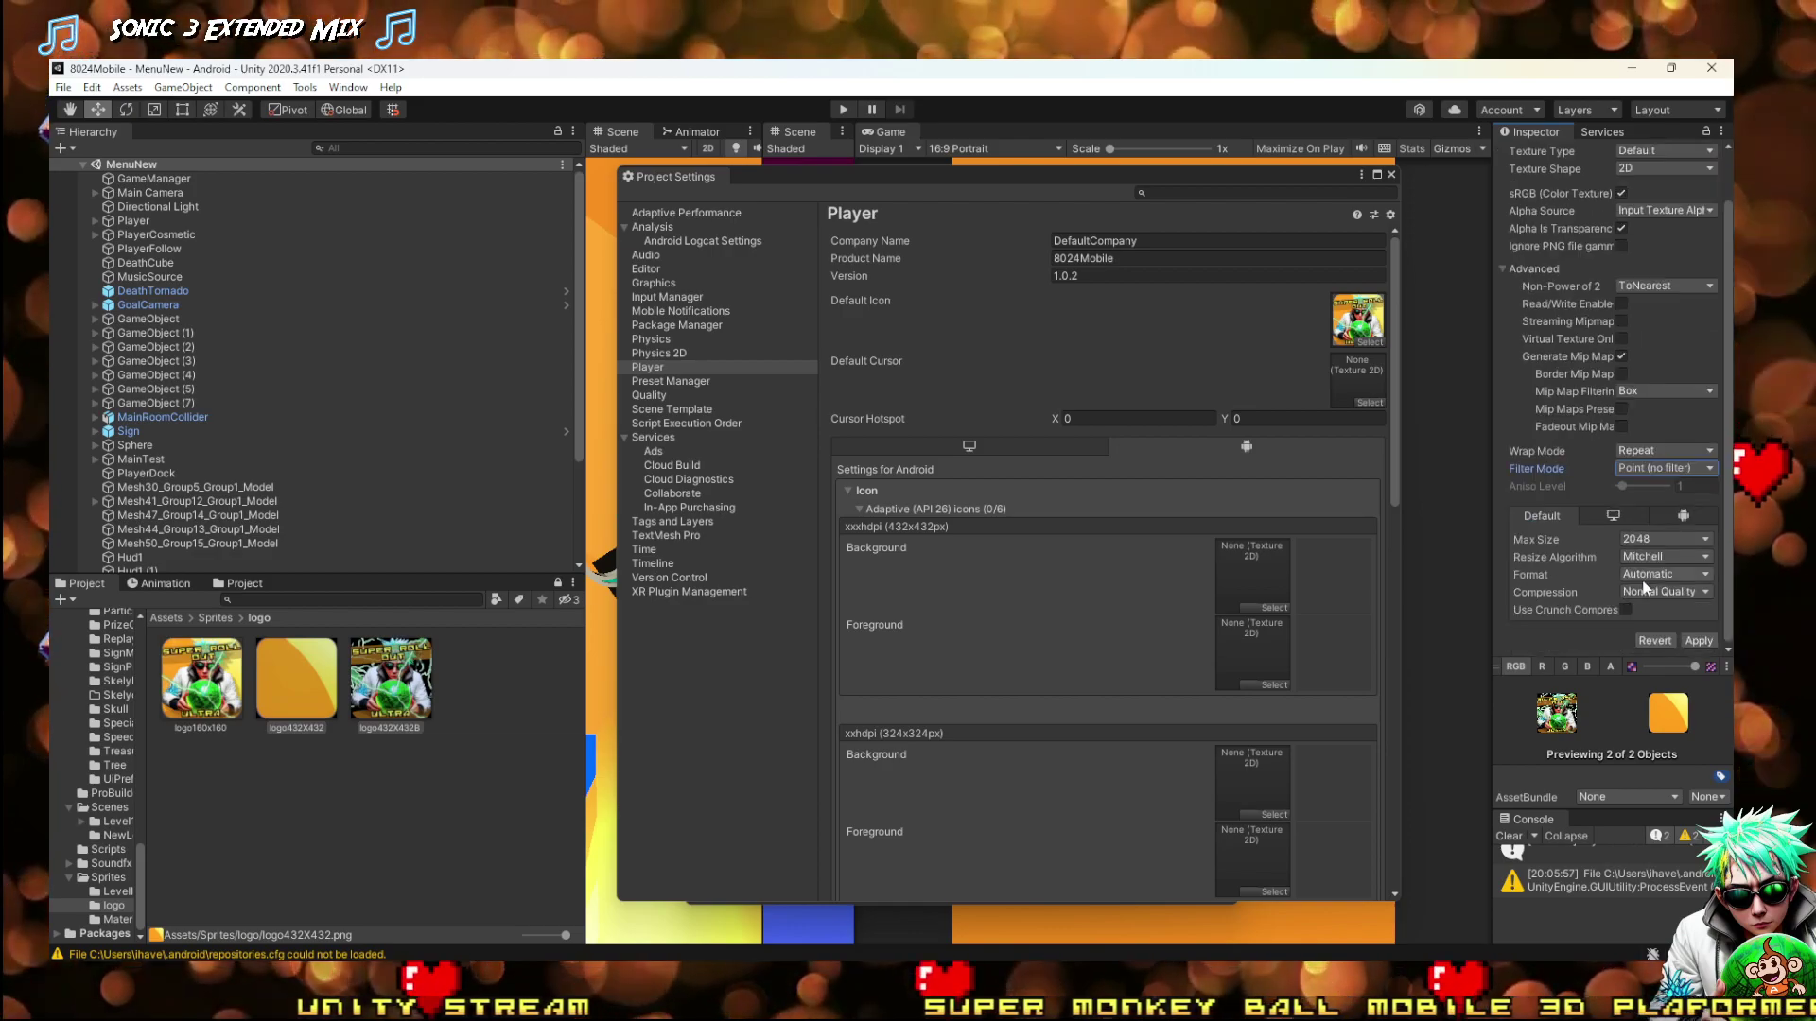
{"action": "left_click", "coordinate": [1698, 640]}
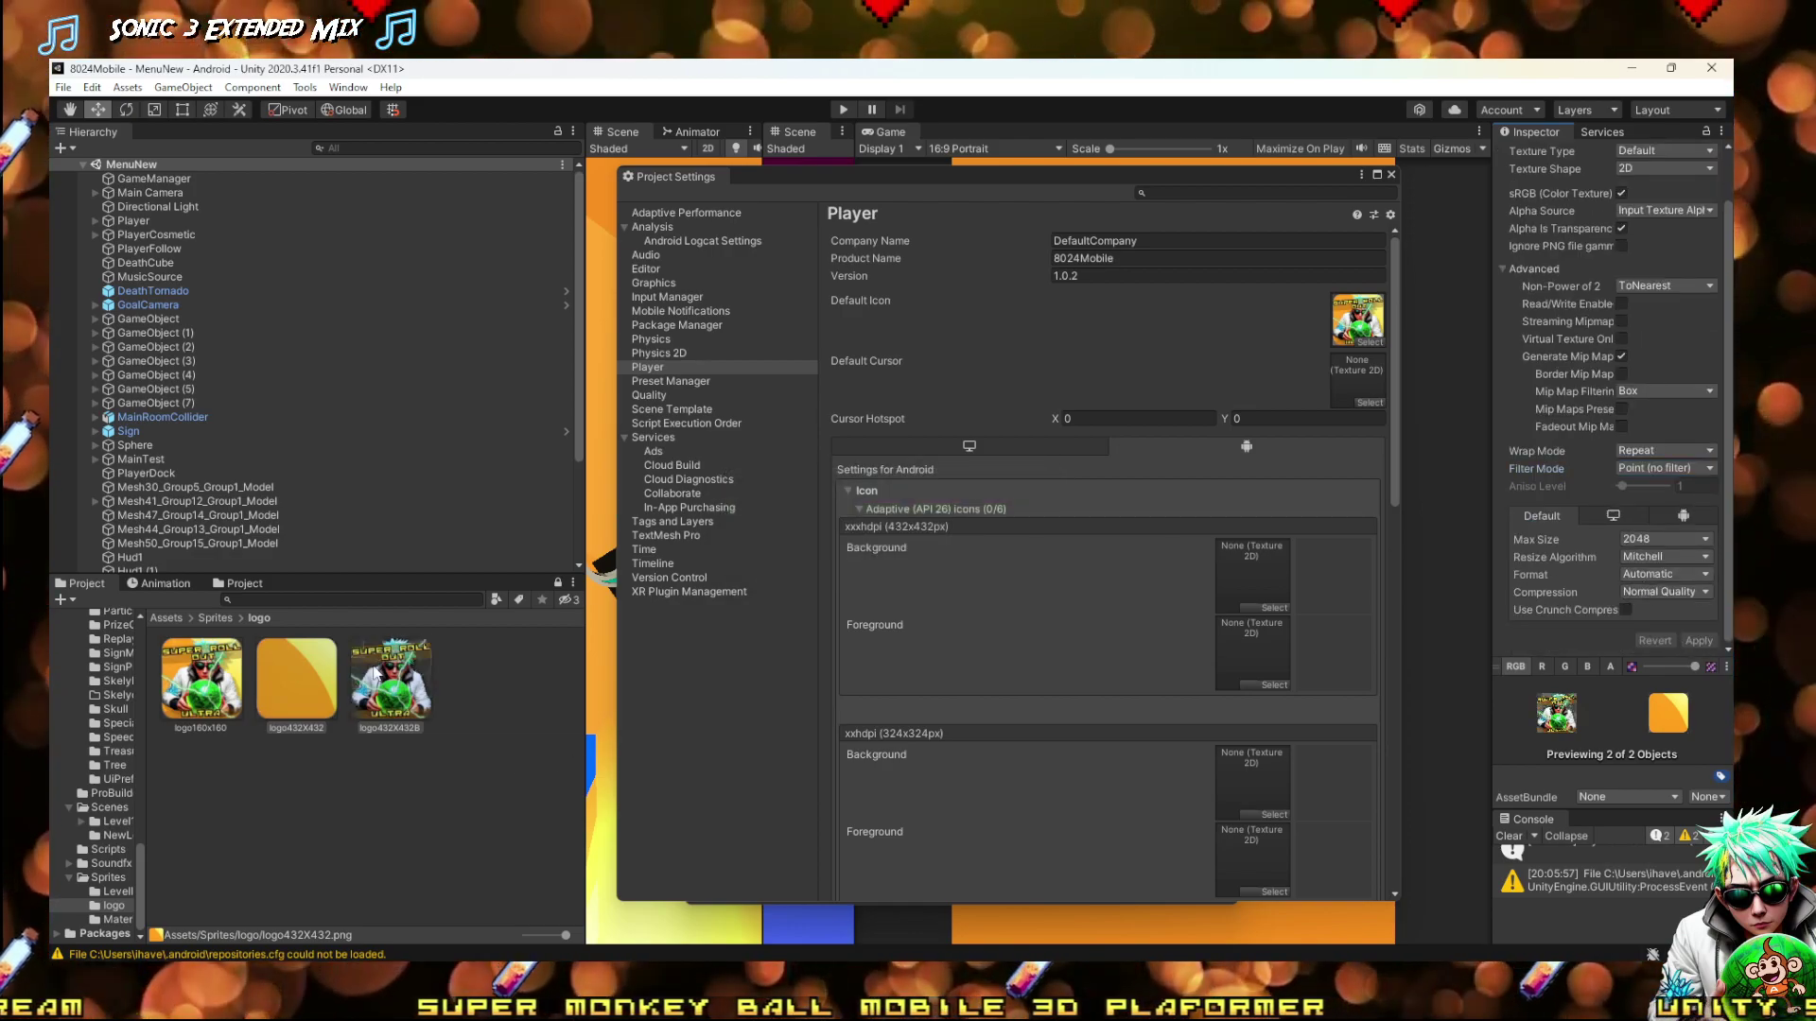
{"action": "left_click", "coordinate": [390, 686]}
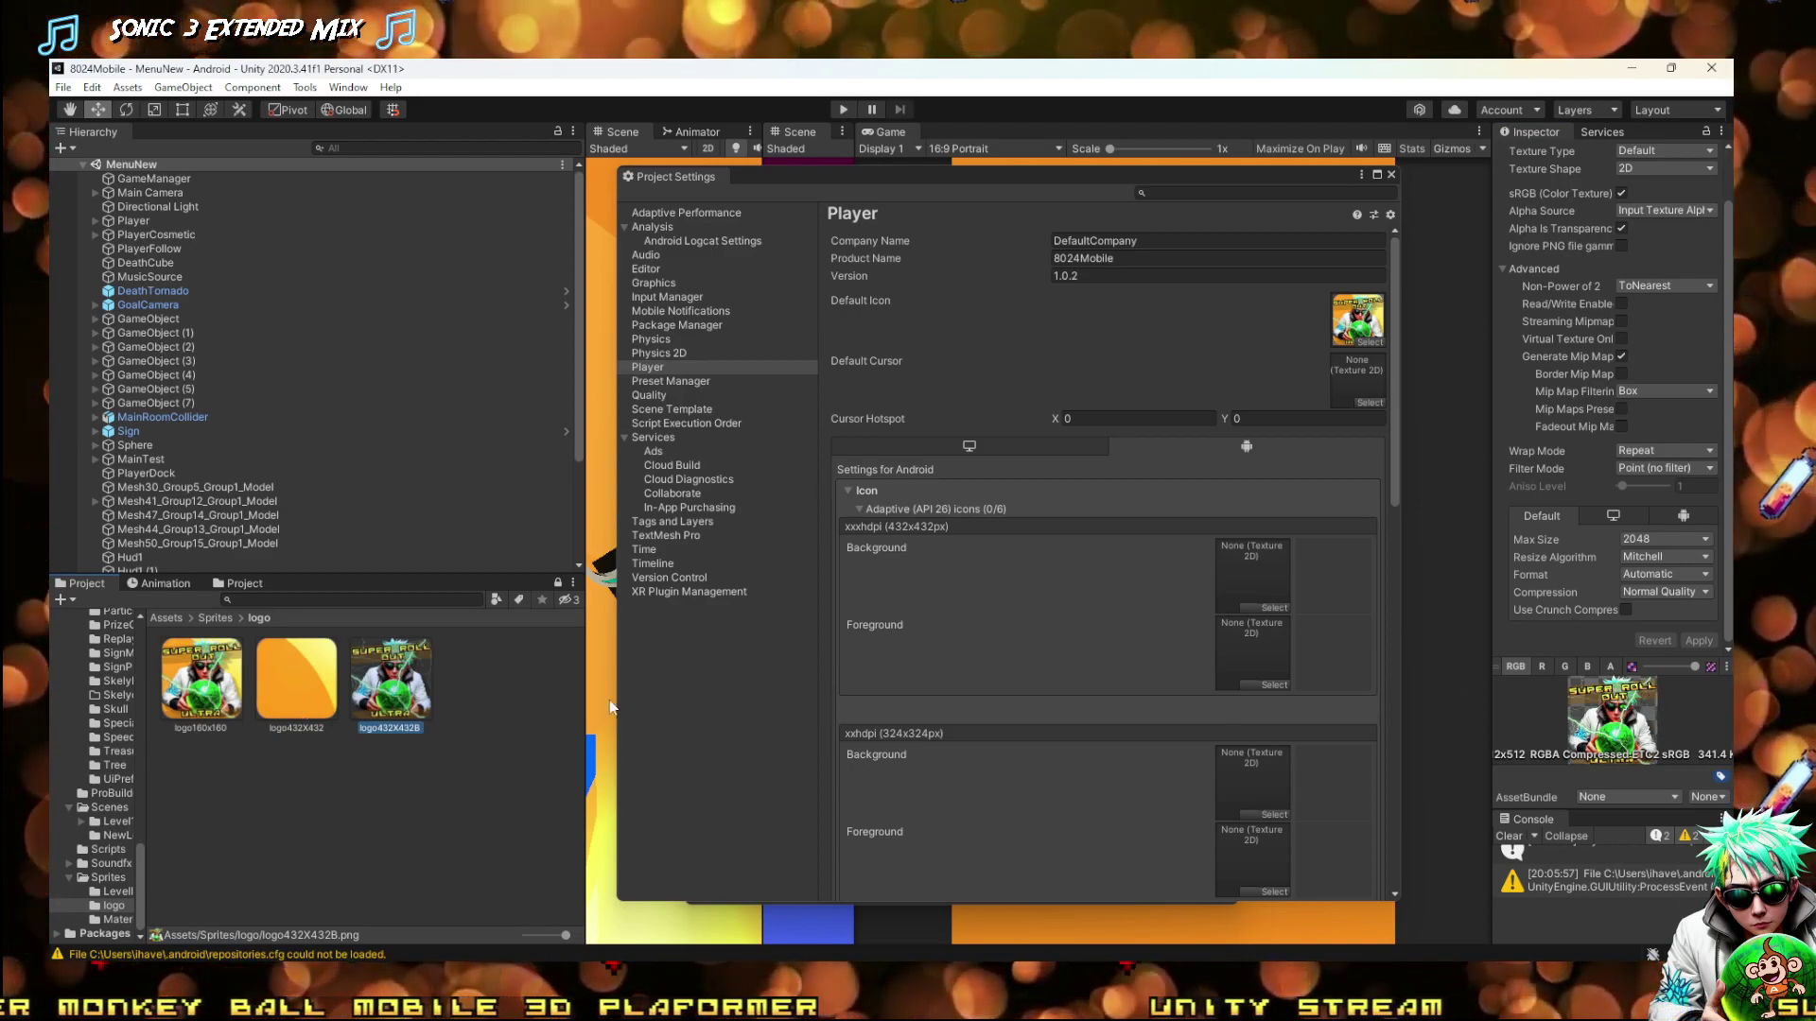
Assign logo432X432 as the adaptive icon Background and logo432X432B as the Foreground
{"action": "left_click_drag", "start_coordinate": [300, 683], "coordinate": [1268, 593]}
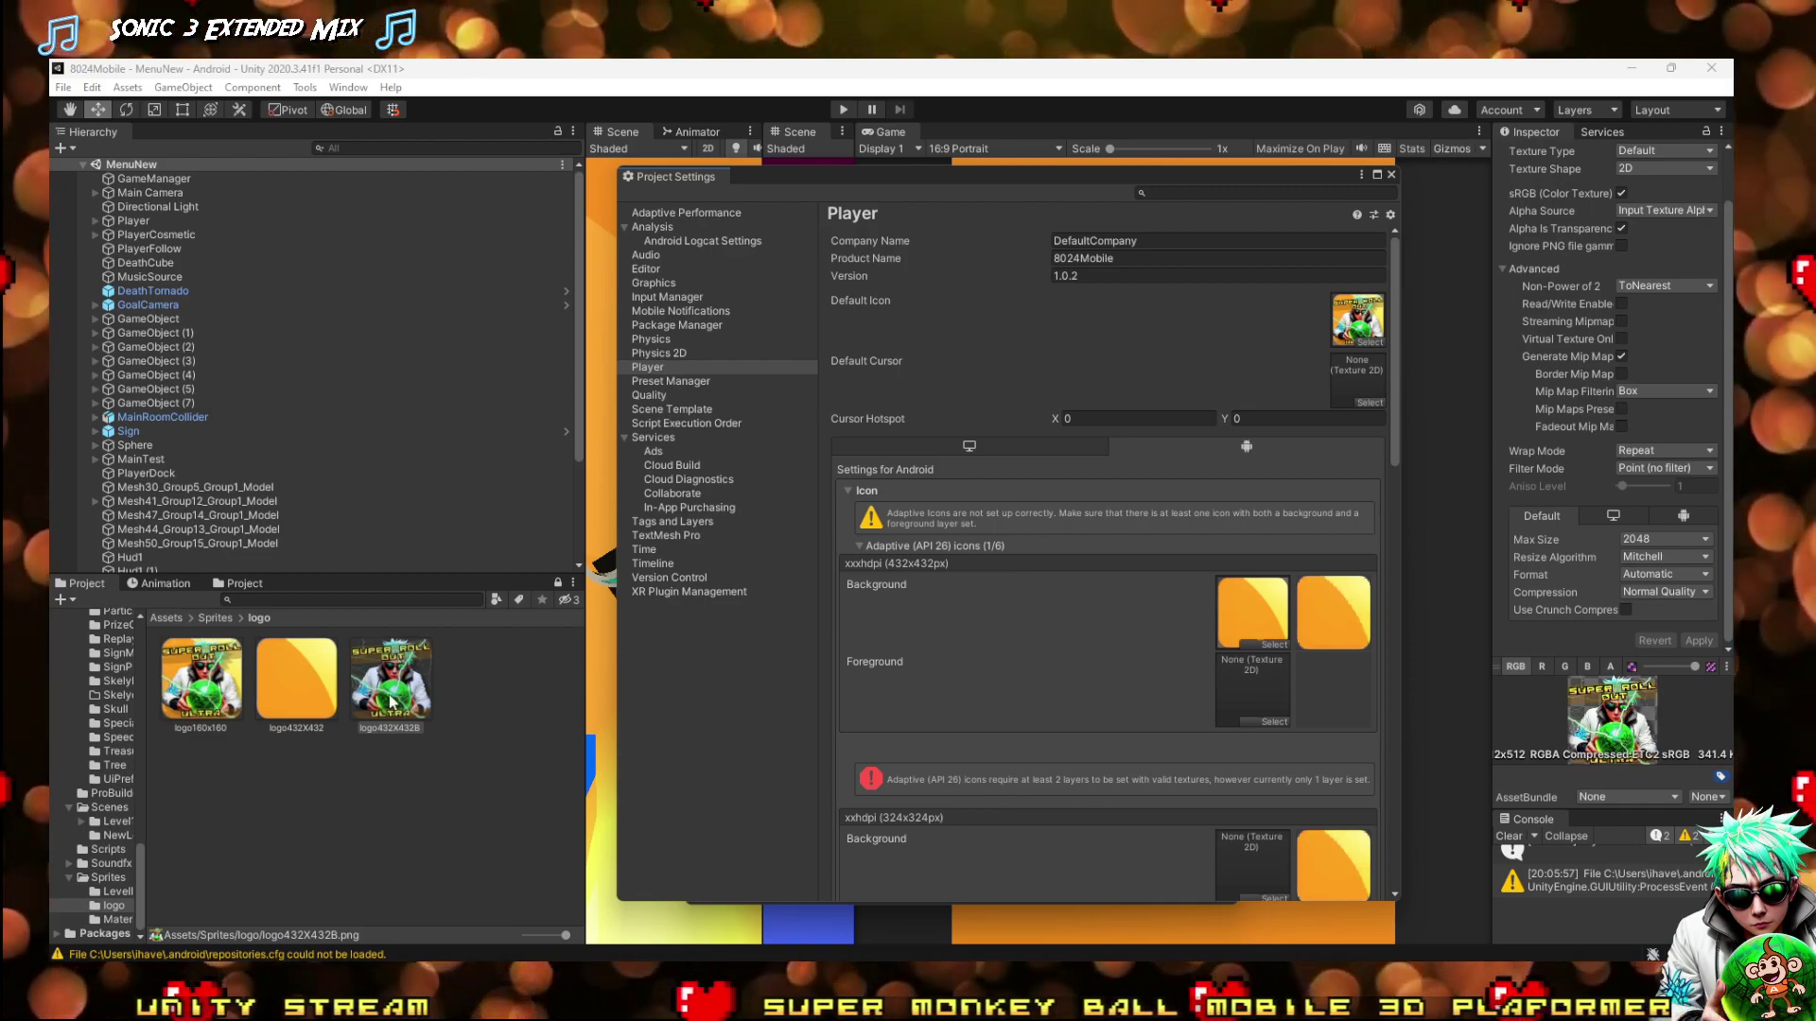
{"action": "left_click_drag", "start_coordinate": [390, 700], "coordinate": [1252, 685]}
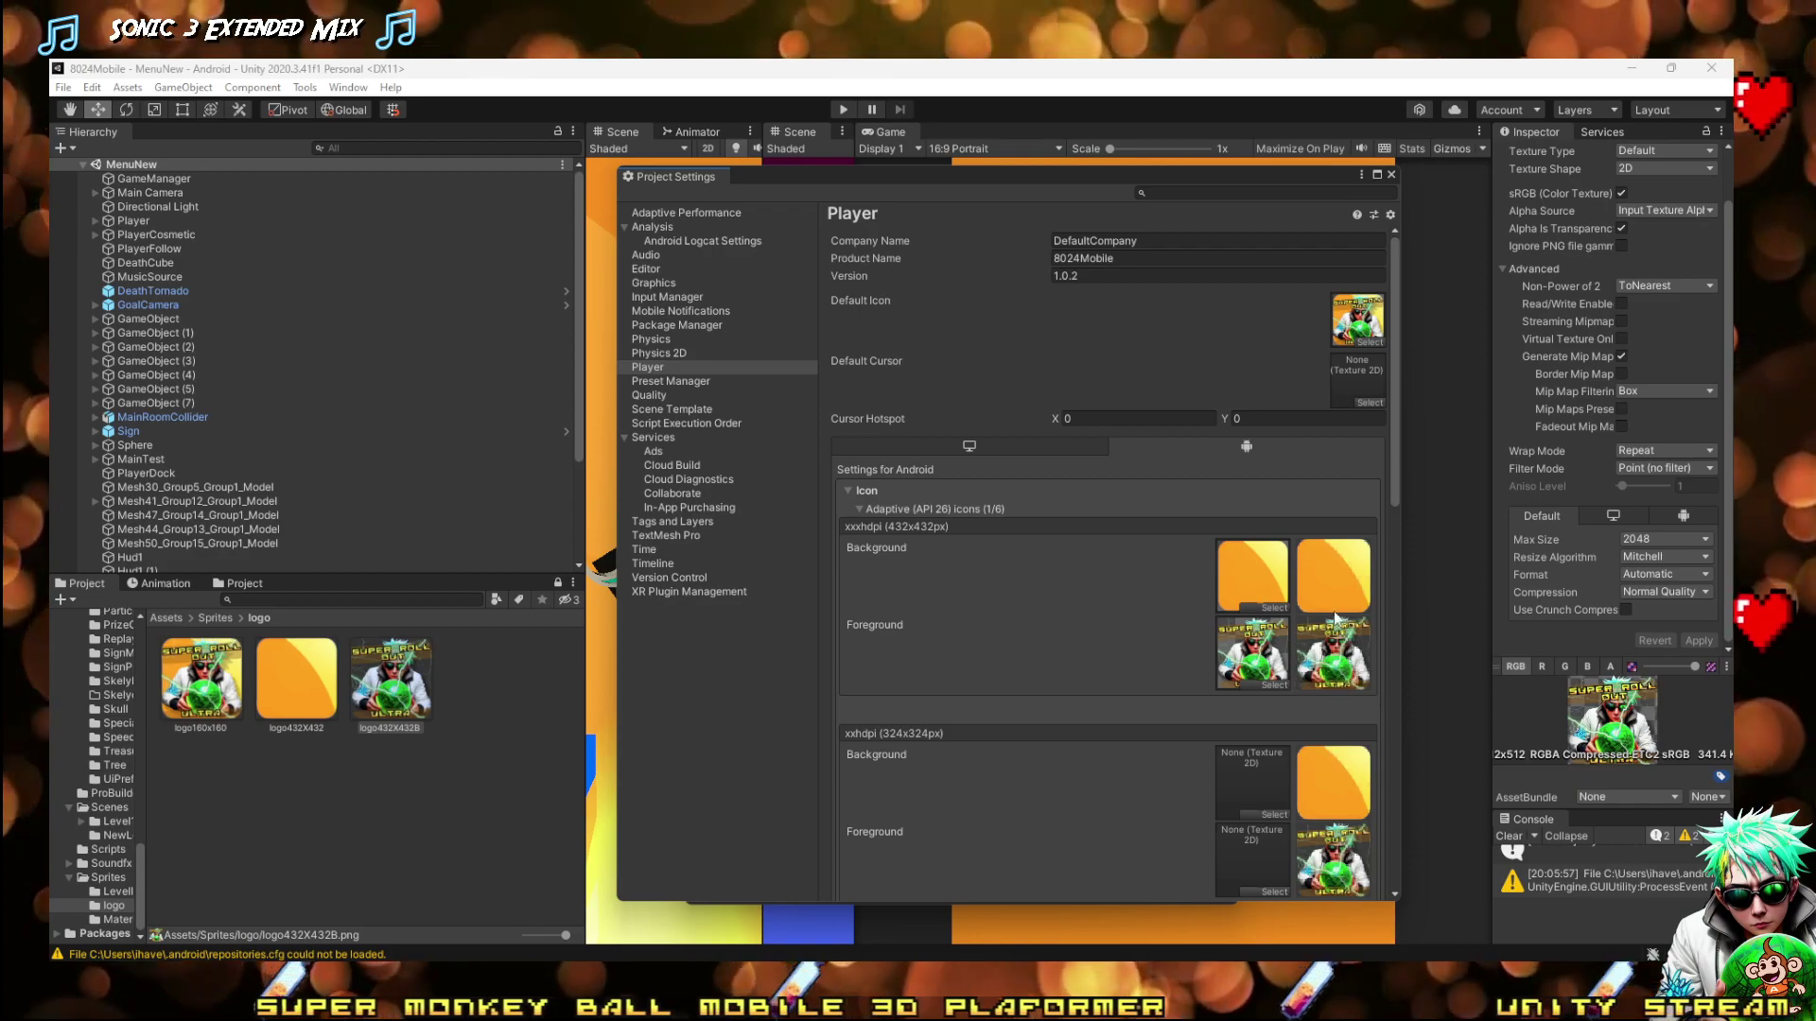
{"action": "scroll", "coordinate": [1101, 549], "scroll_direction": "down", "scroll_amount": 12}
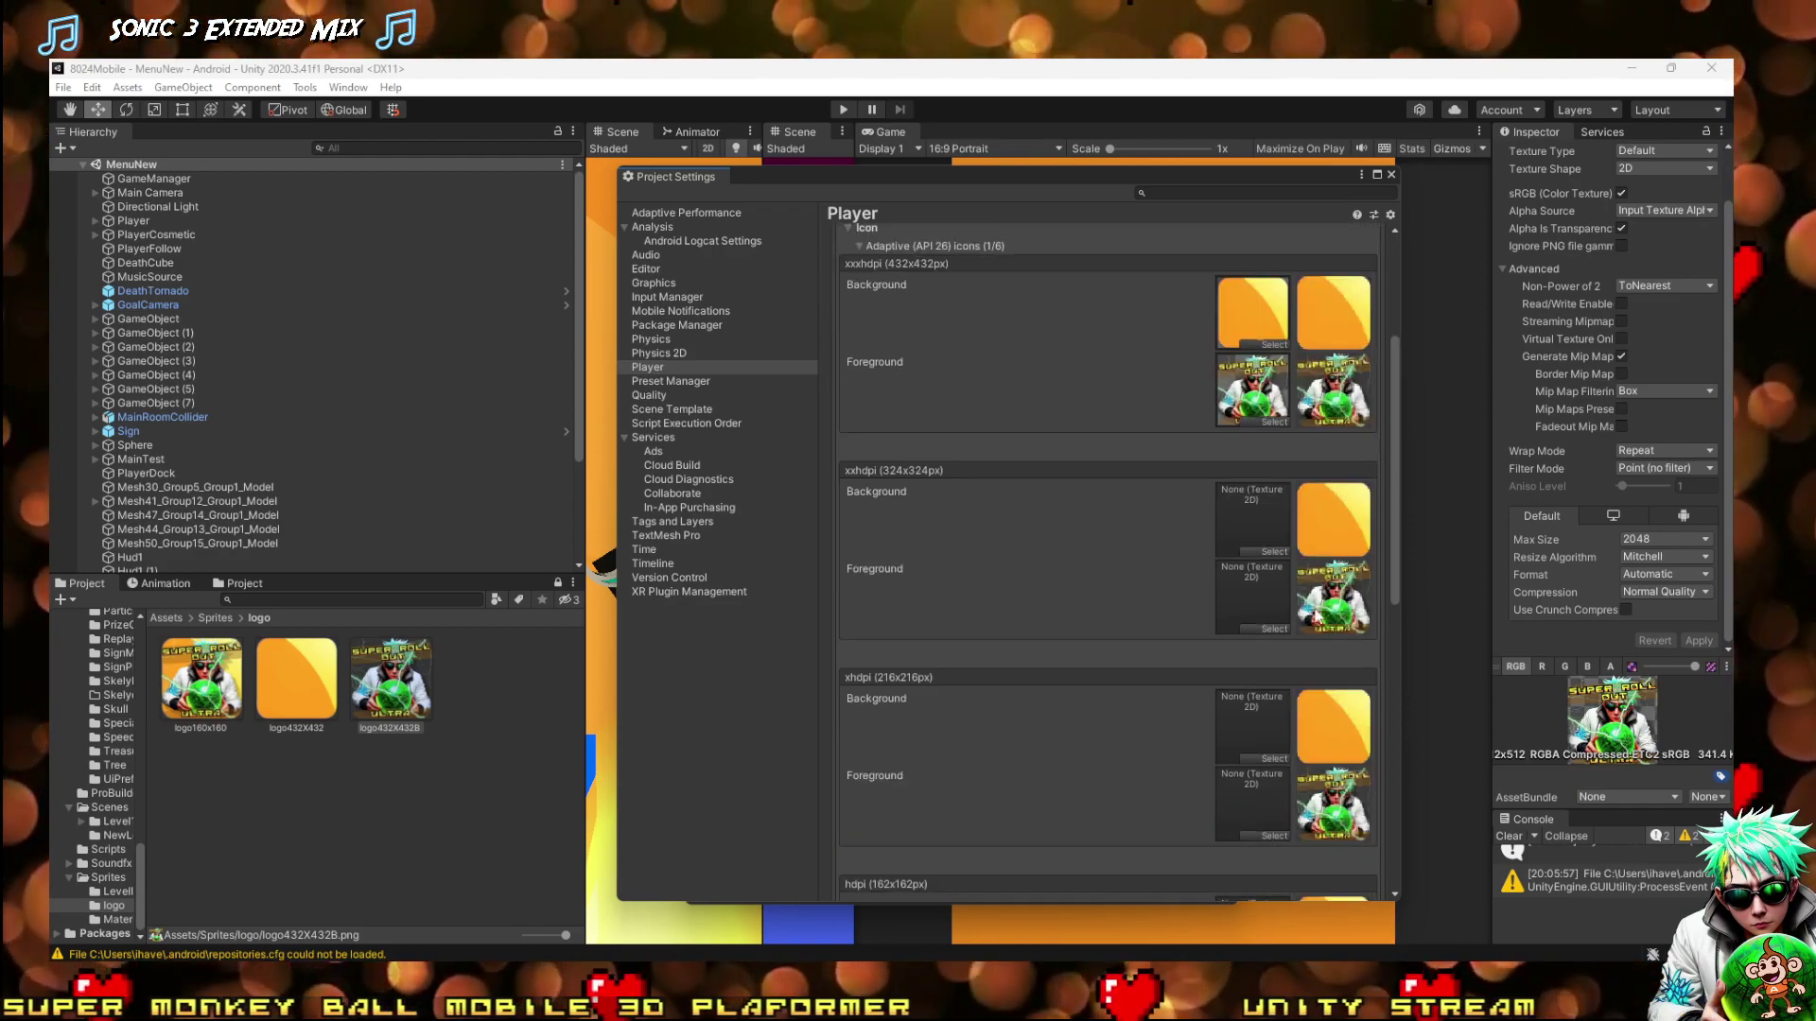
{"action": "scroll", "coordinate": [1314, 634], "scroll_direction": "down", "scroll_amount": 4}
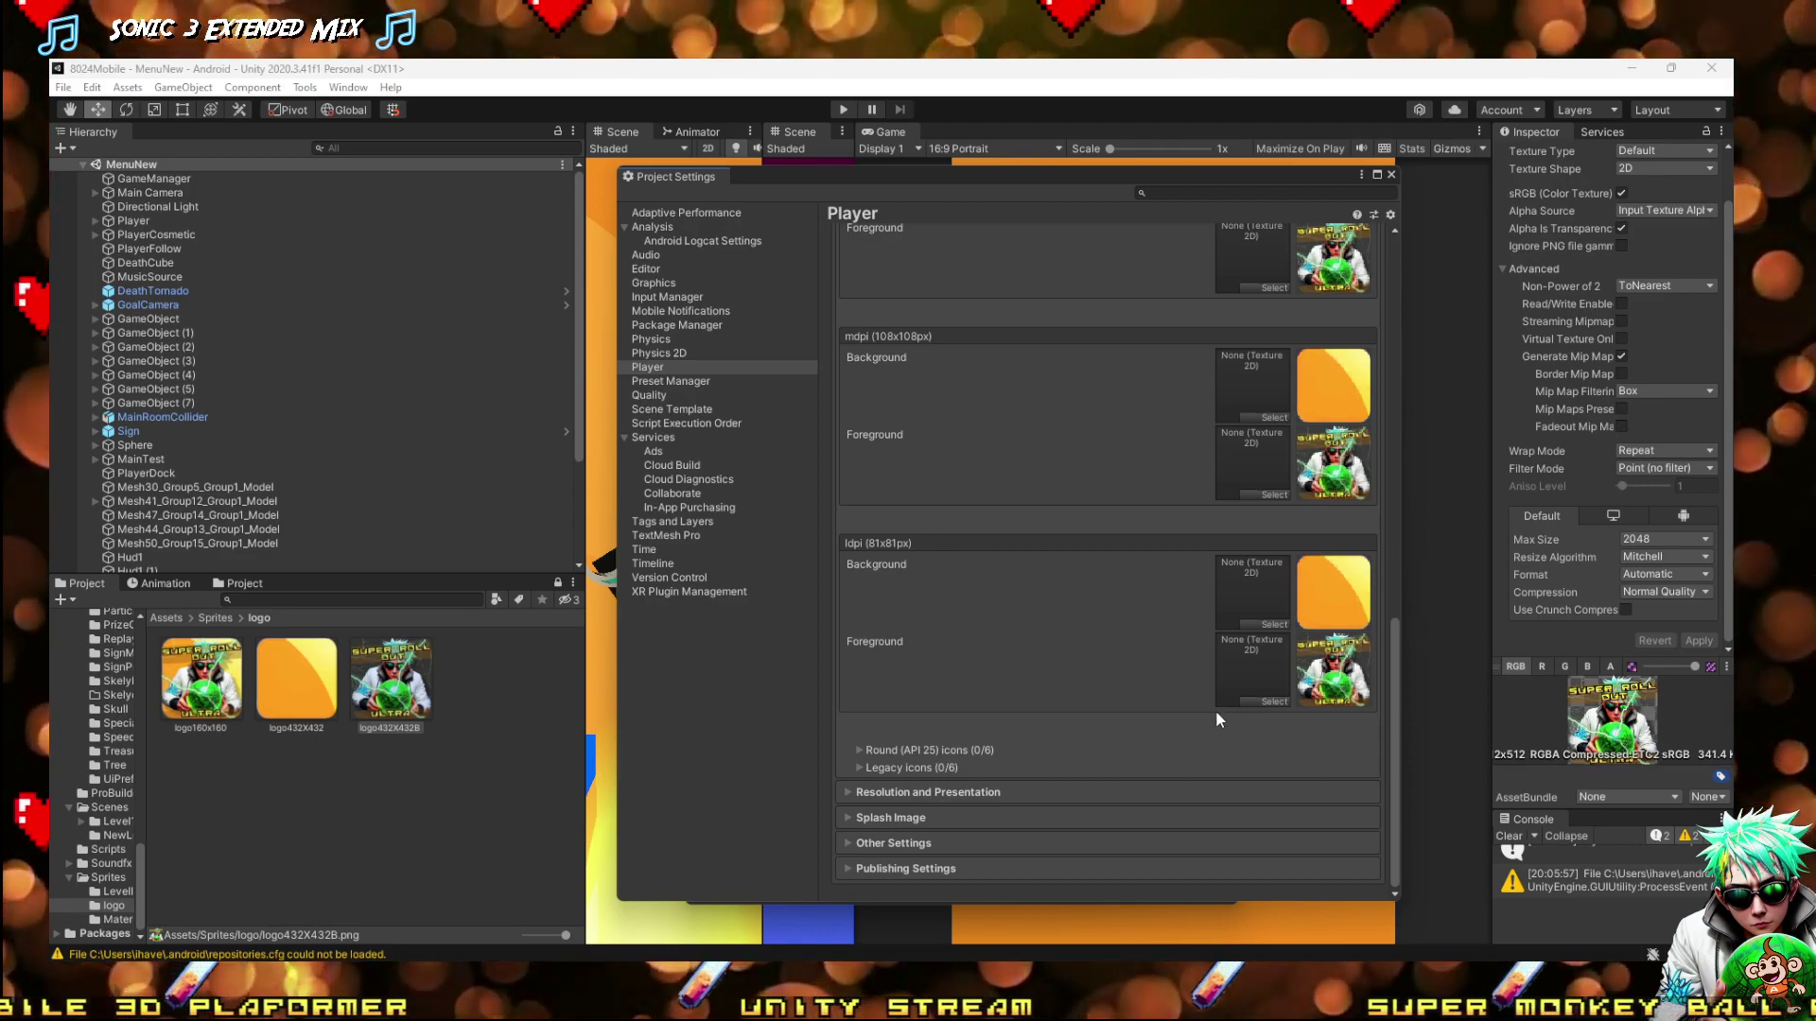
{"action": "scroll", "coordinate": [1040, 634], "scroll_direction": "up", "scroll_amount": 3}
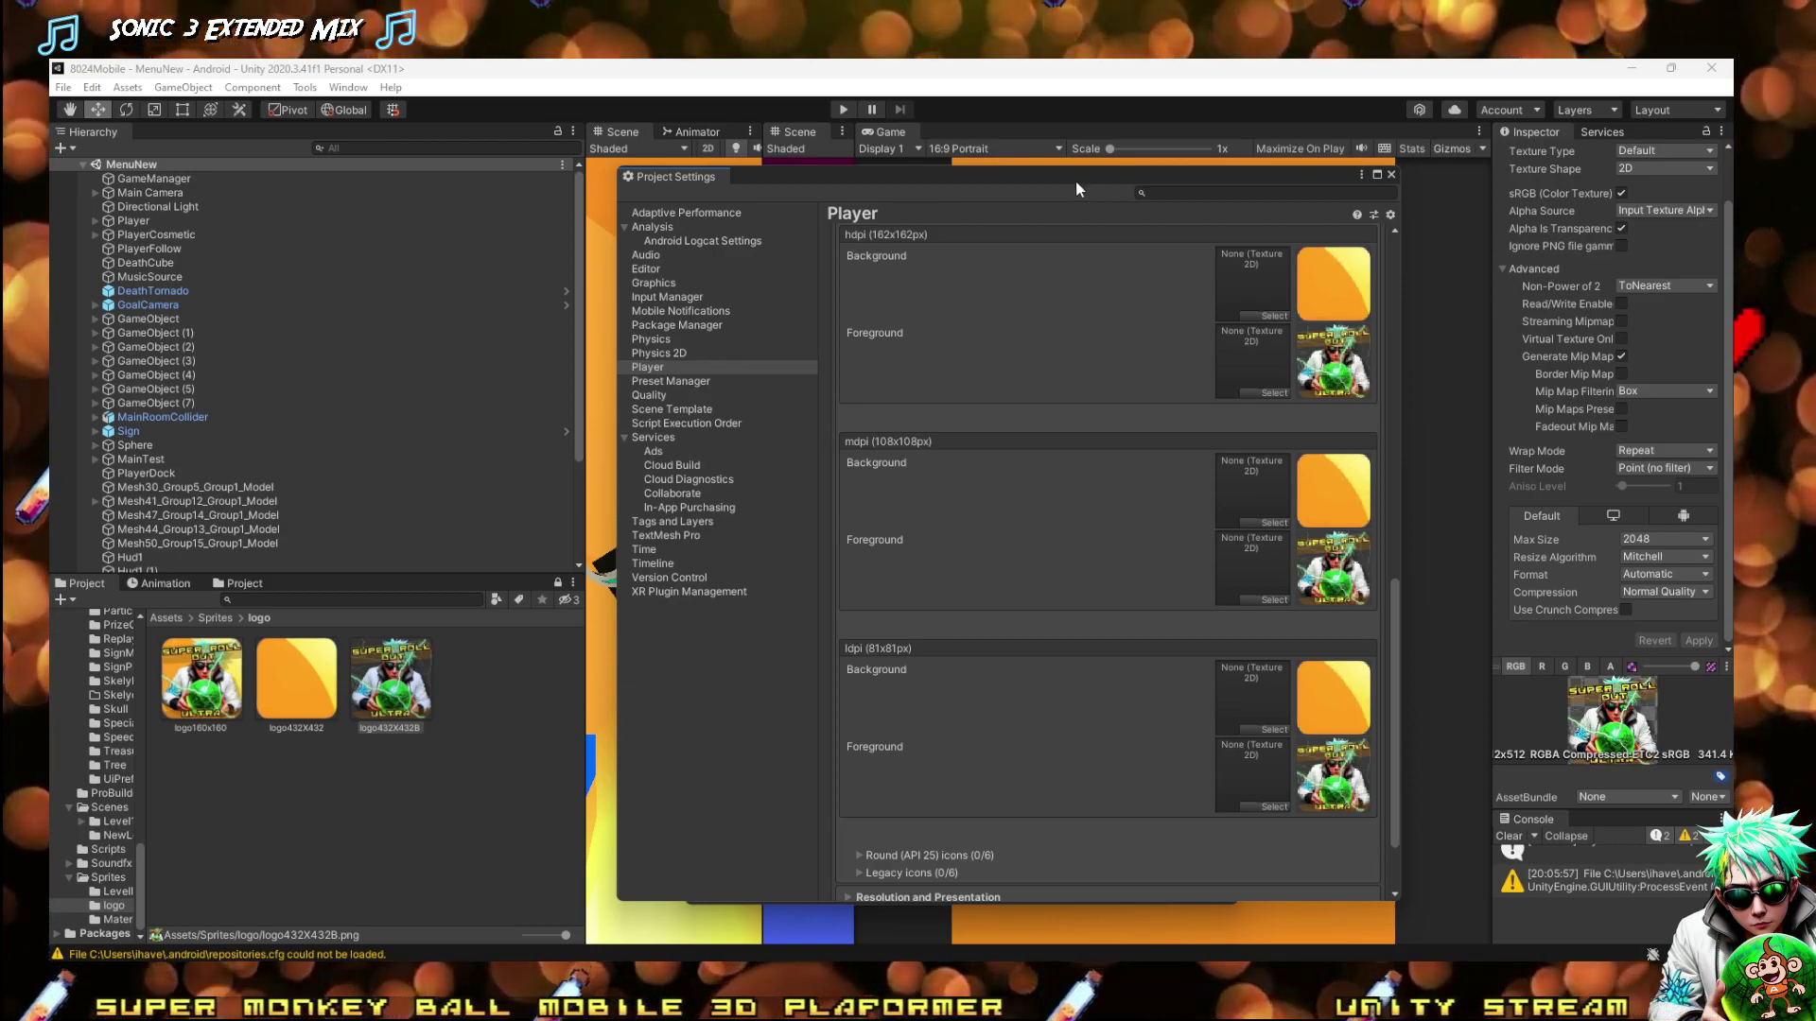
Review the adaptive icon slots down to ldpi, then expand Resolution and Presentation
{"action": "left_click_drag", "start_coordinate": [1075, 179], "coordinate": [1046, 235]}
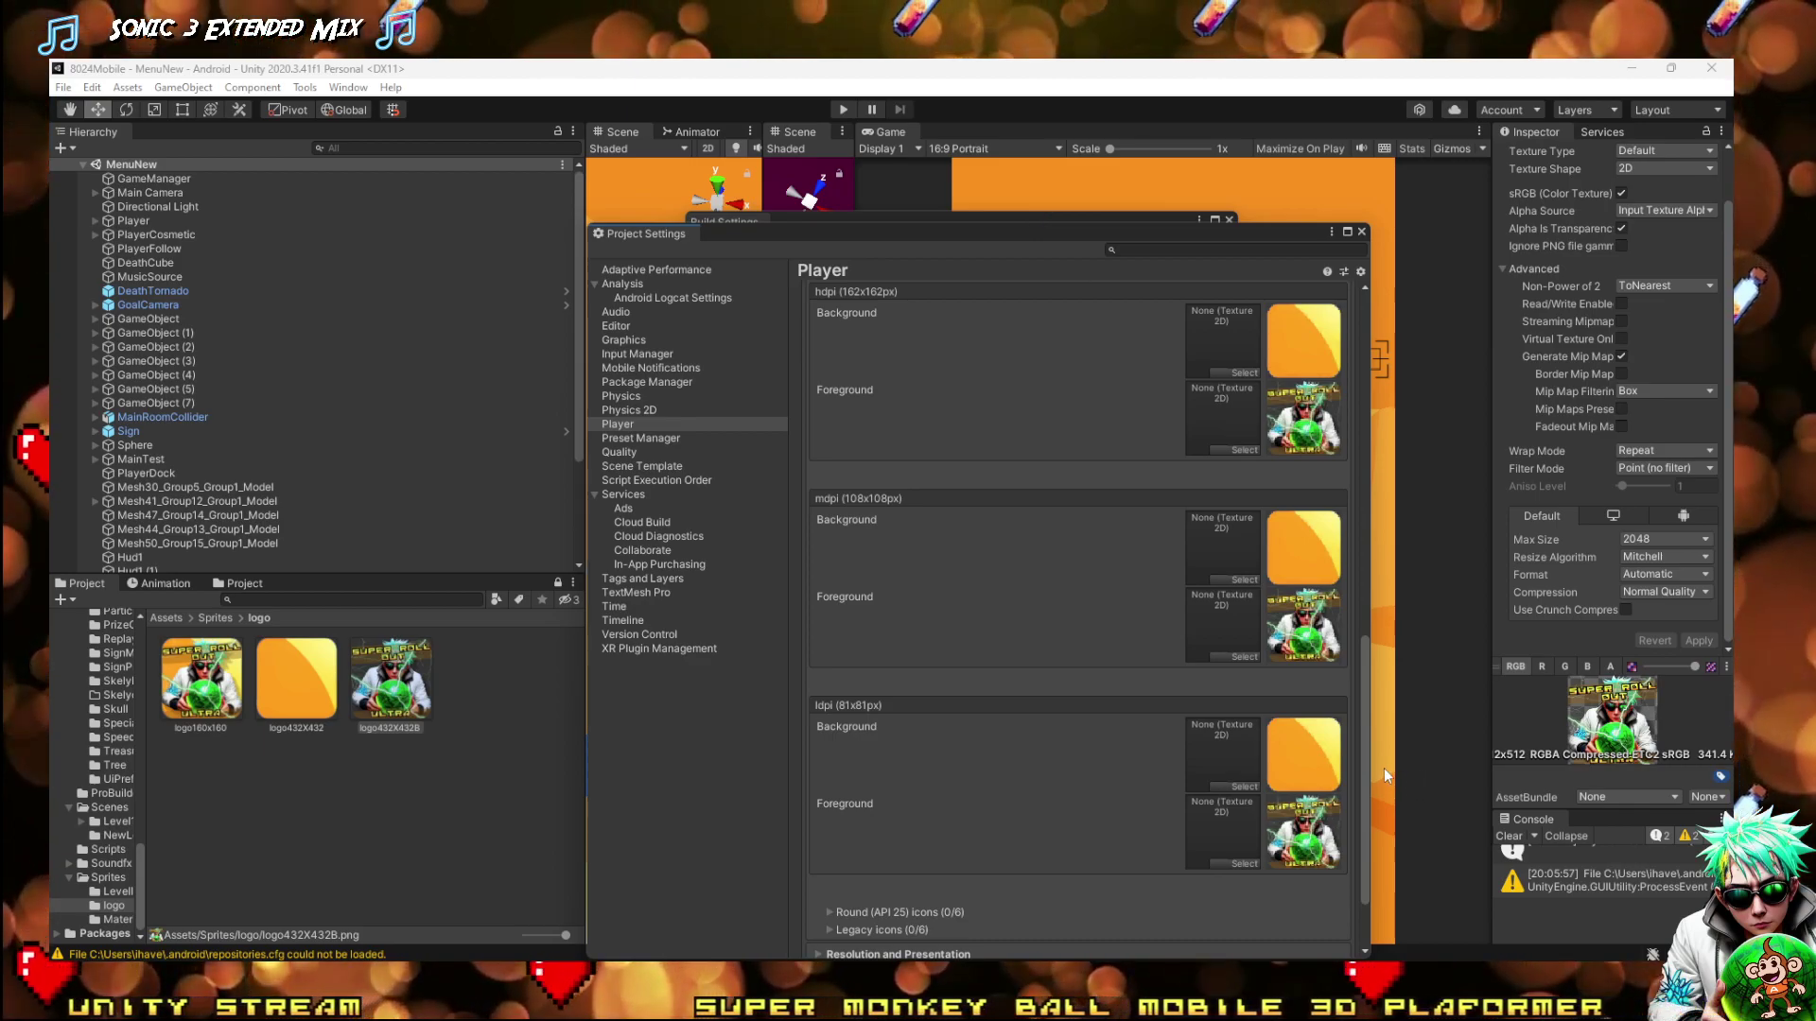
{"action": "left_click_drag", "start_coordinate": [1365, 757], "coordinate": [1378, 320]}
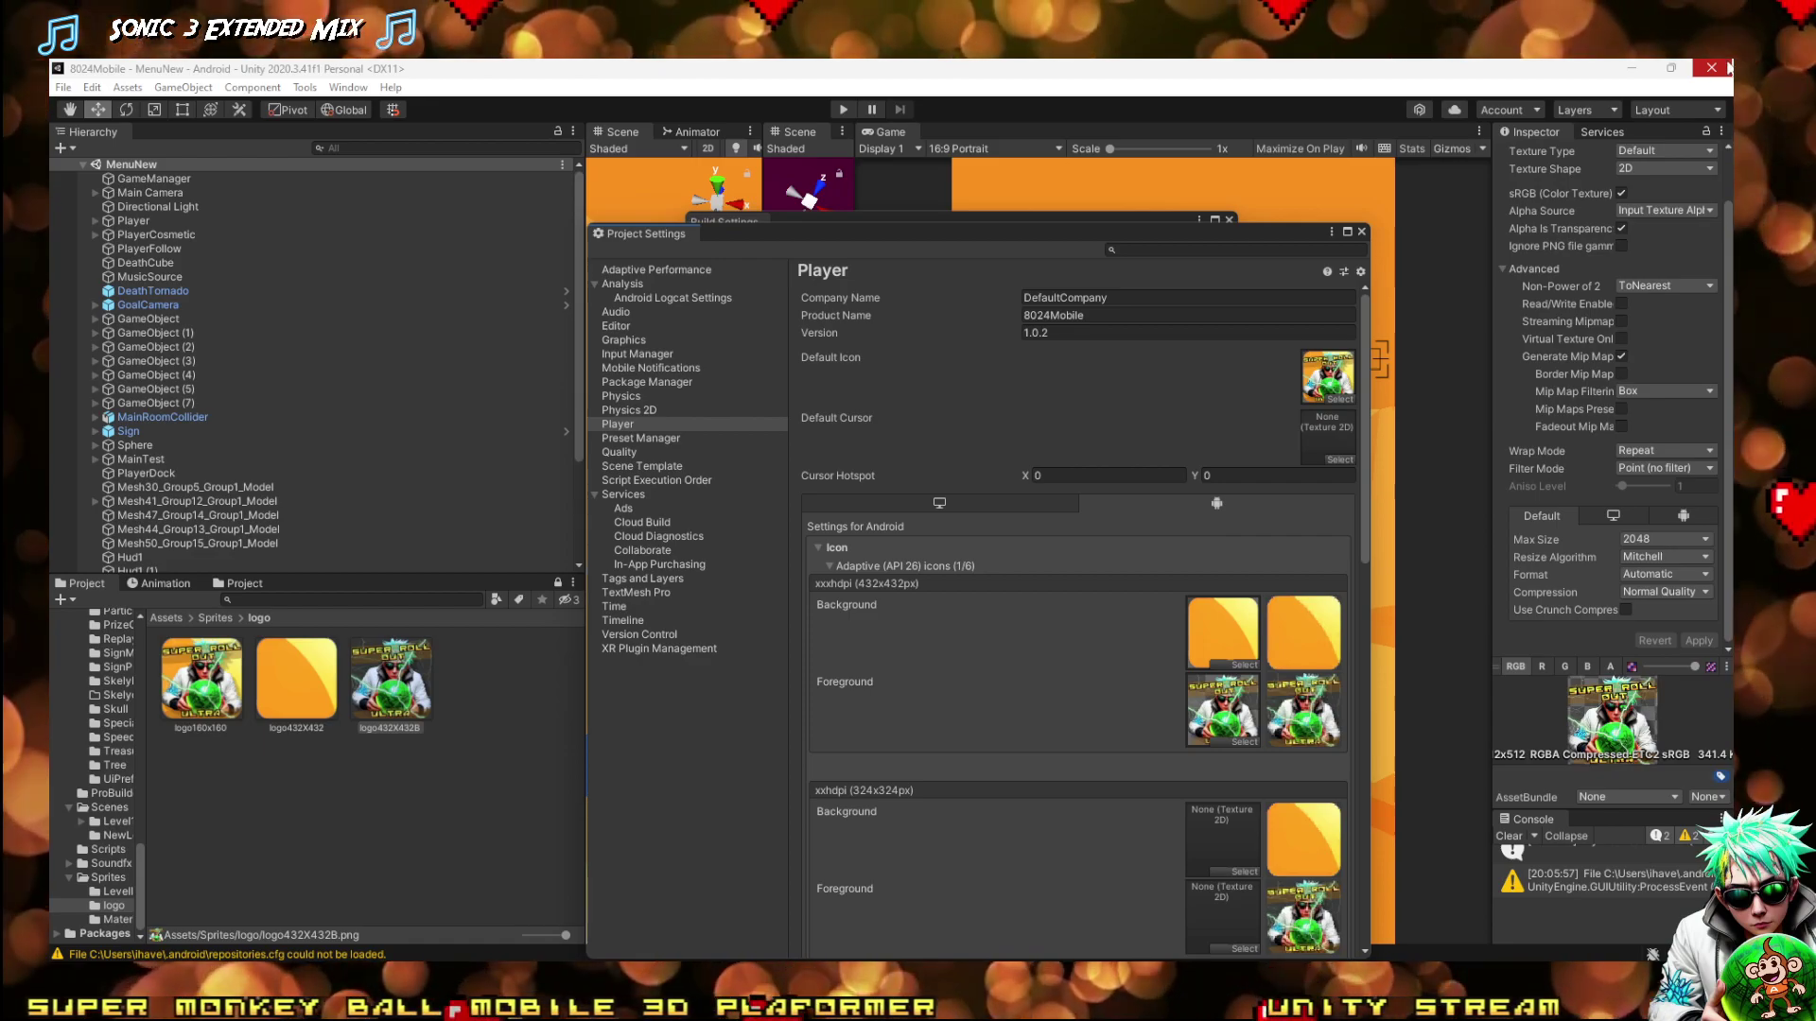
{"action": "scroll", "coordinate": [1087, 542], "scroll_direction": "down", "scroll_amount": 4}
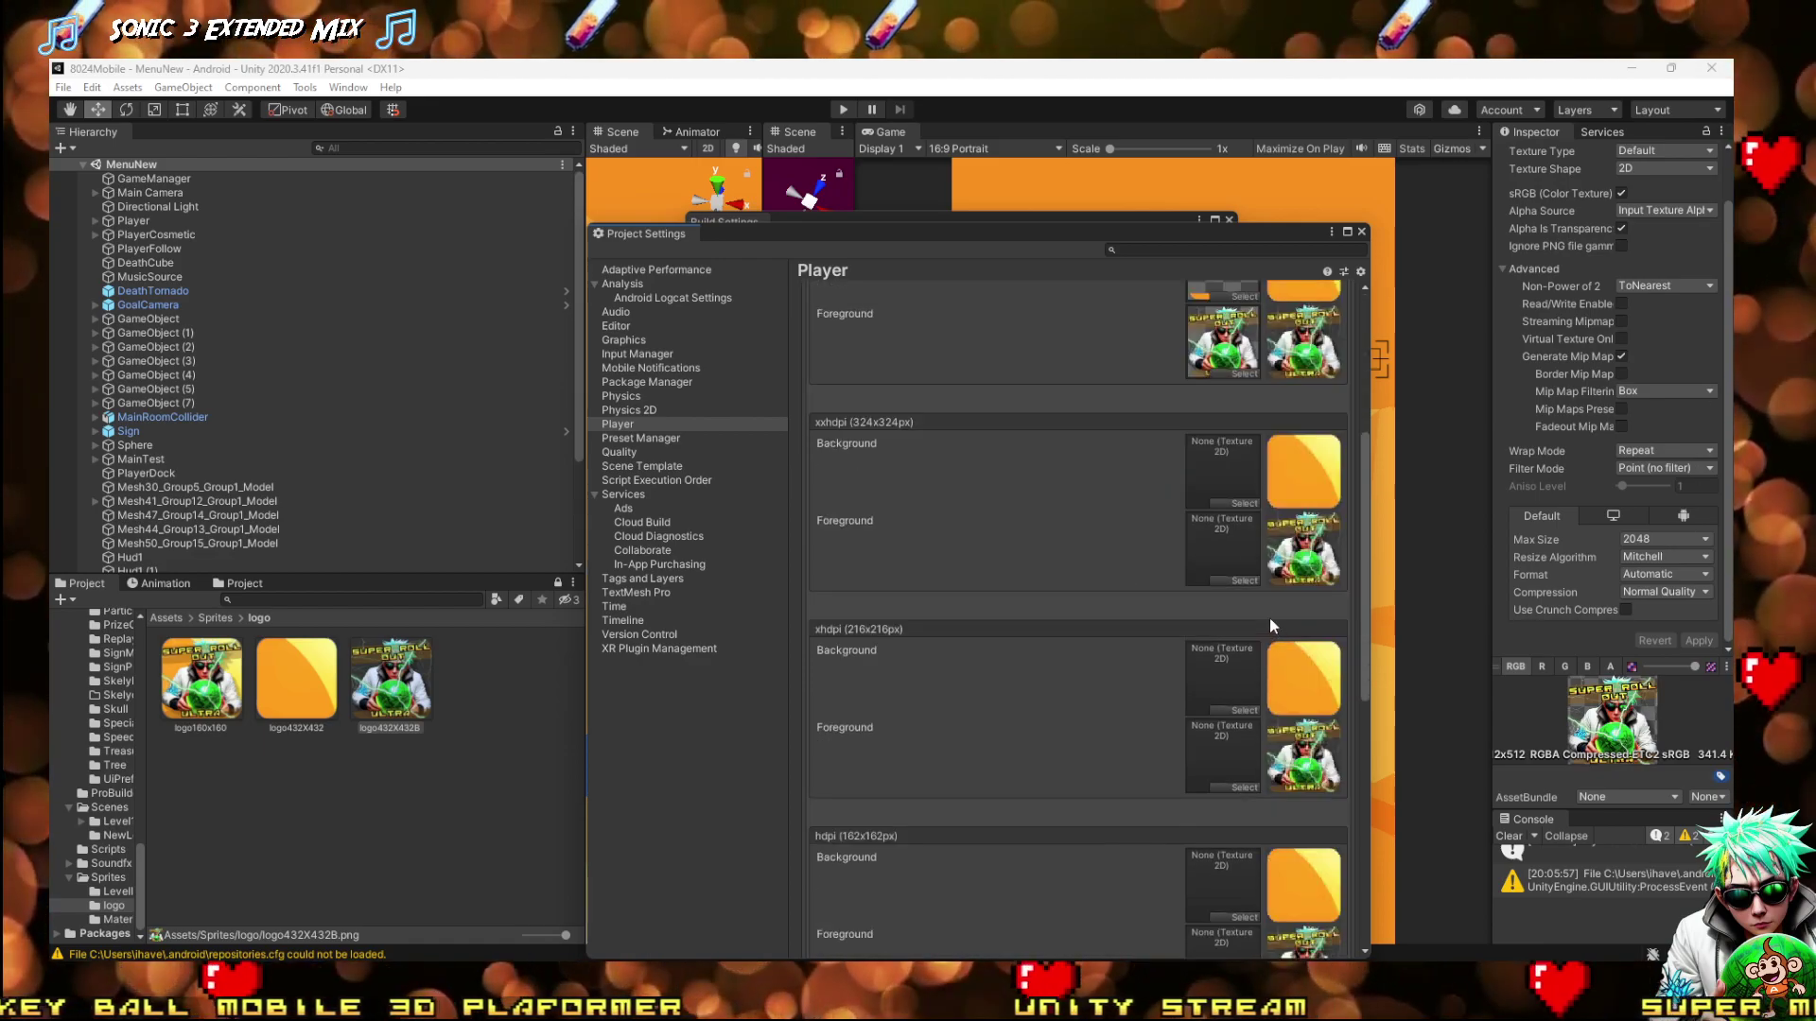
{"action": "scroll", "coordinate": [1262, 622], "scroll_direction": "down", "scroll_amount": 2}
{"action": "scroll", "coordinate": [1248, 473], "scroll_direction": "down", "scroll_amount": 2}
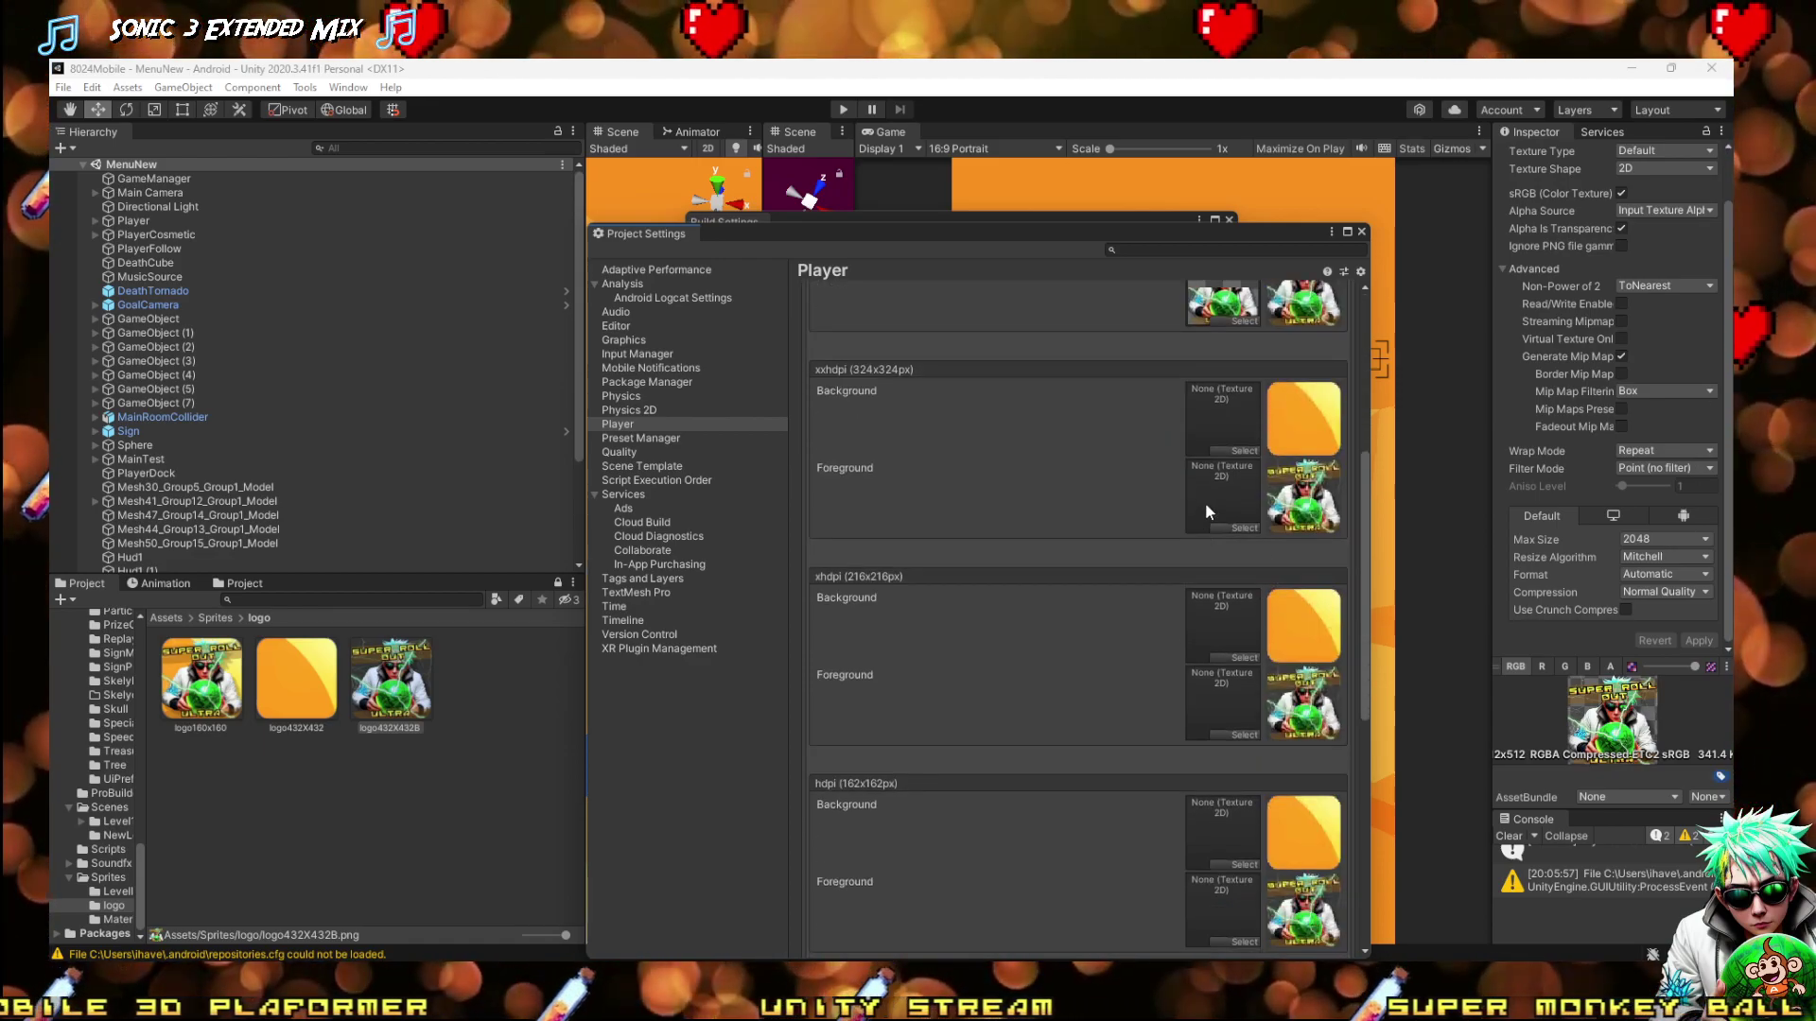
{"action": "scroll", "coordinate": [1254, 414], "scroll_direction": "up", "scroll_amount": 3}
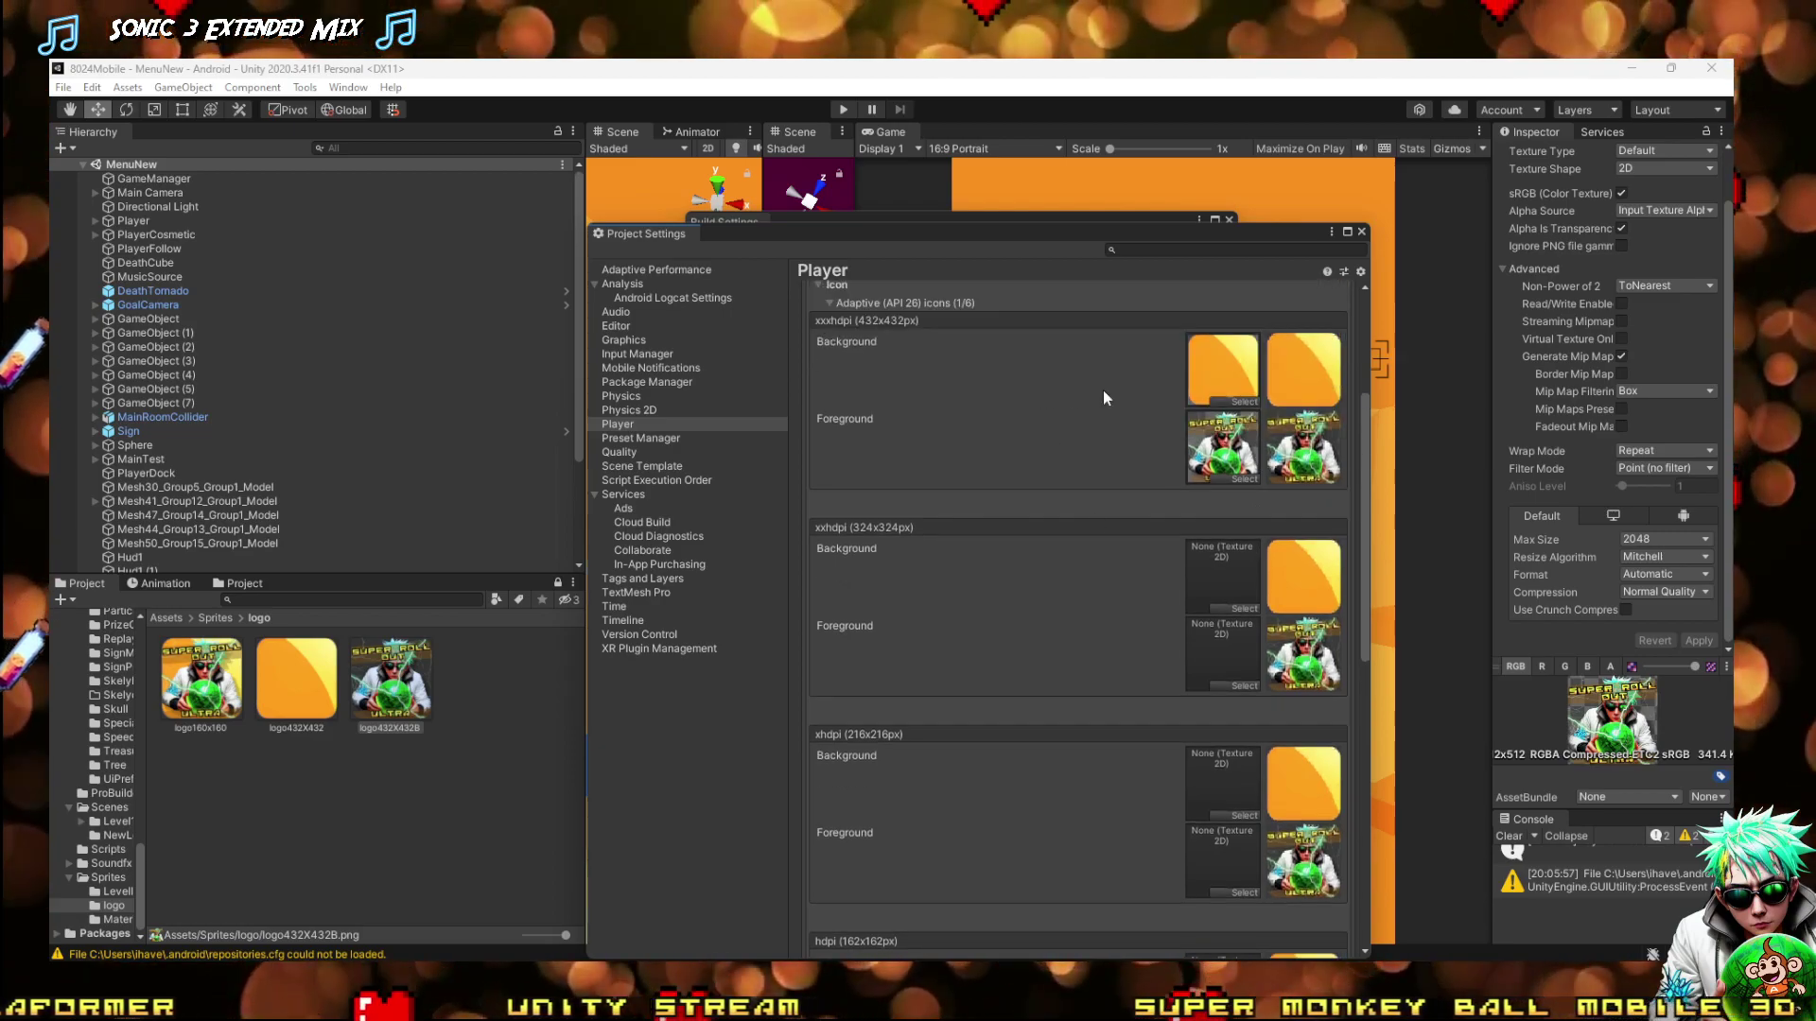
{"action": "scroll", "coordinate": [1212, 708], "scroll_direction": "down", "scroll_amount": 15}
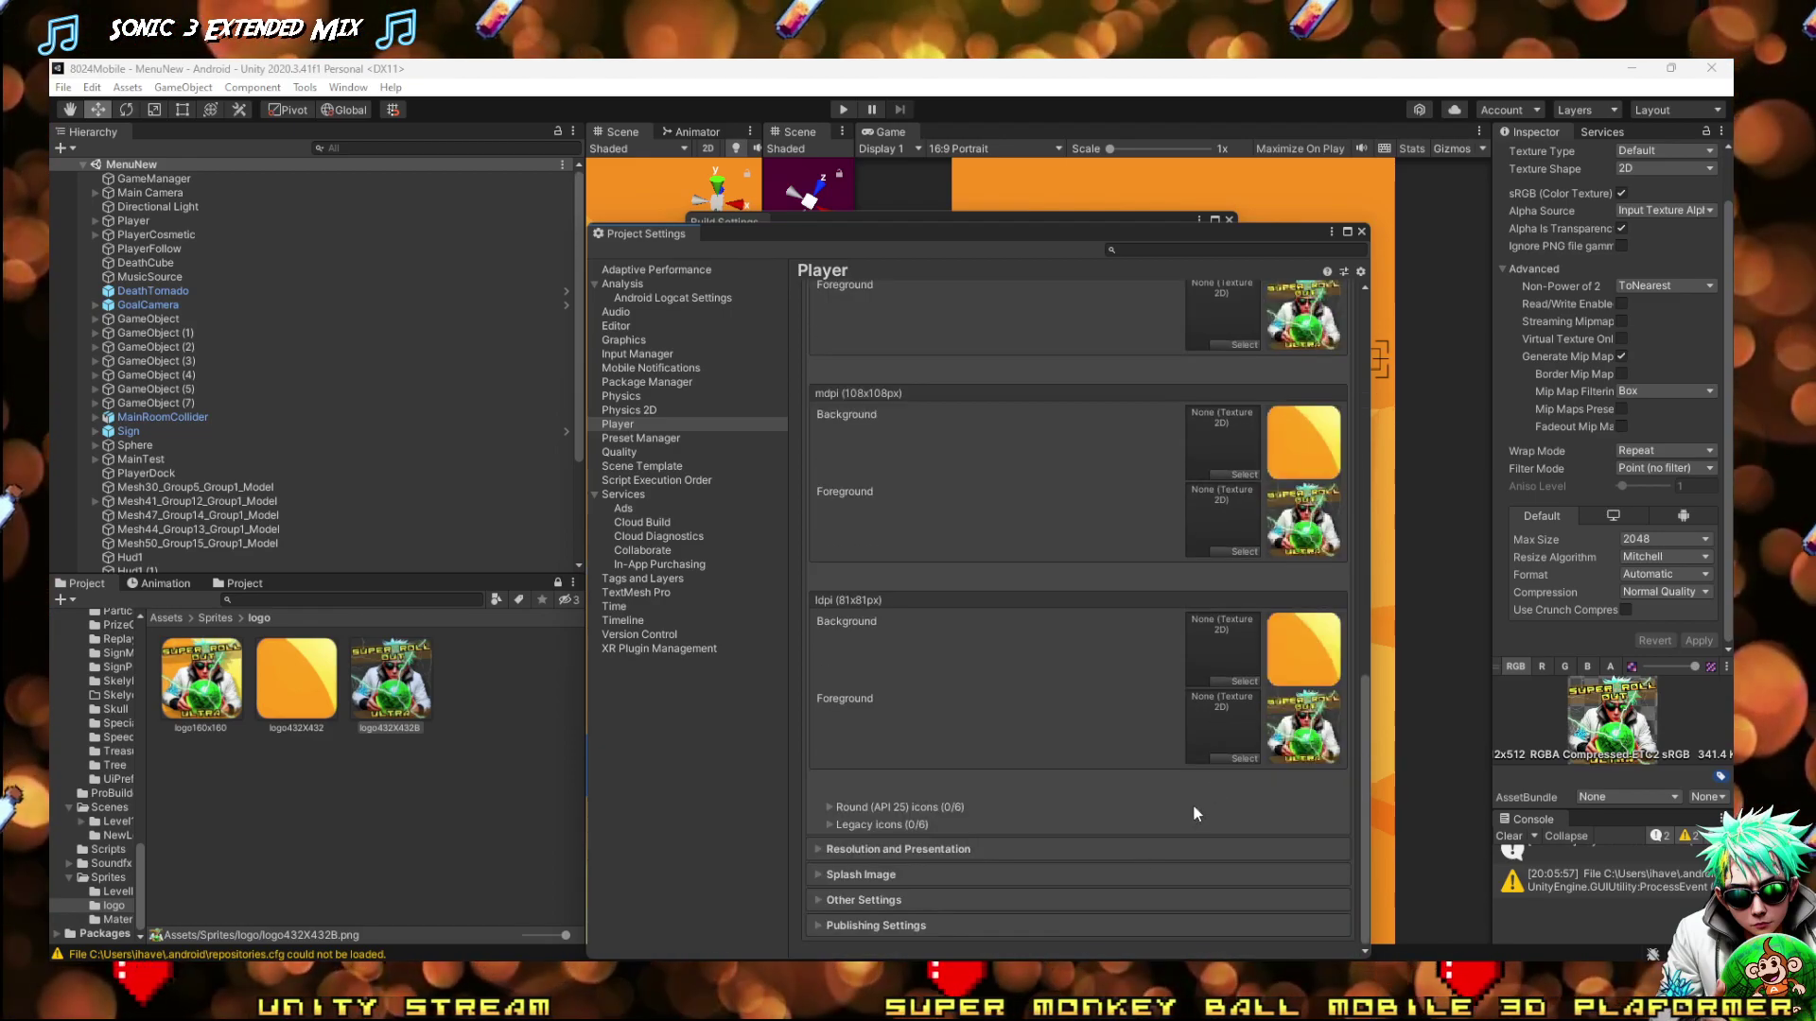
{"action": "left_click", "coordinate": [817, 848]}
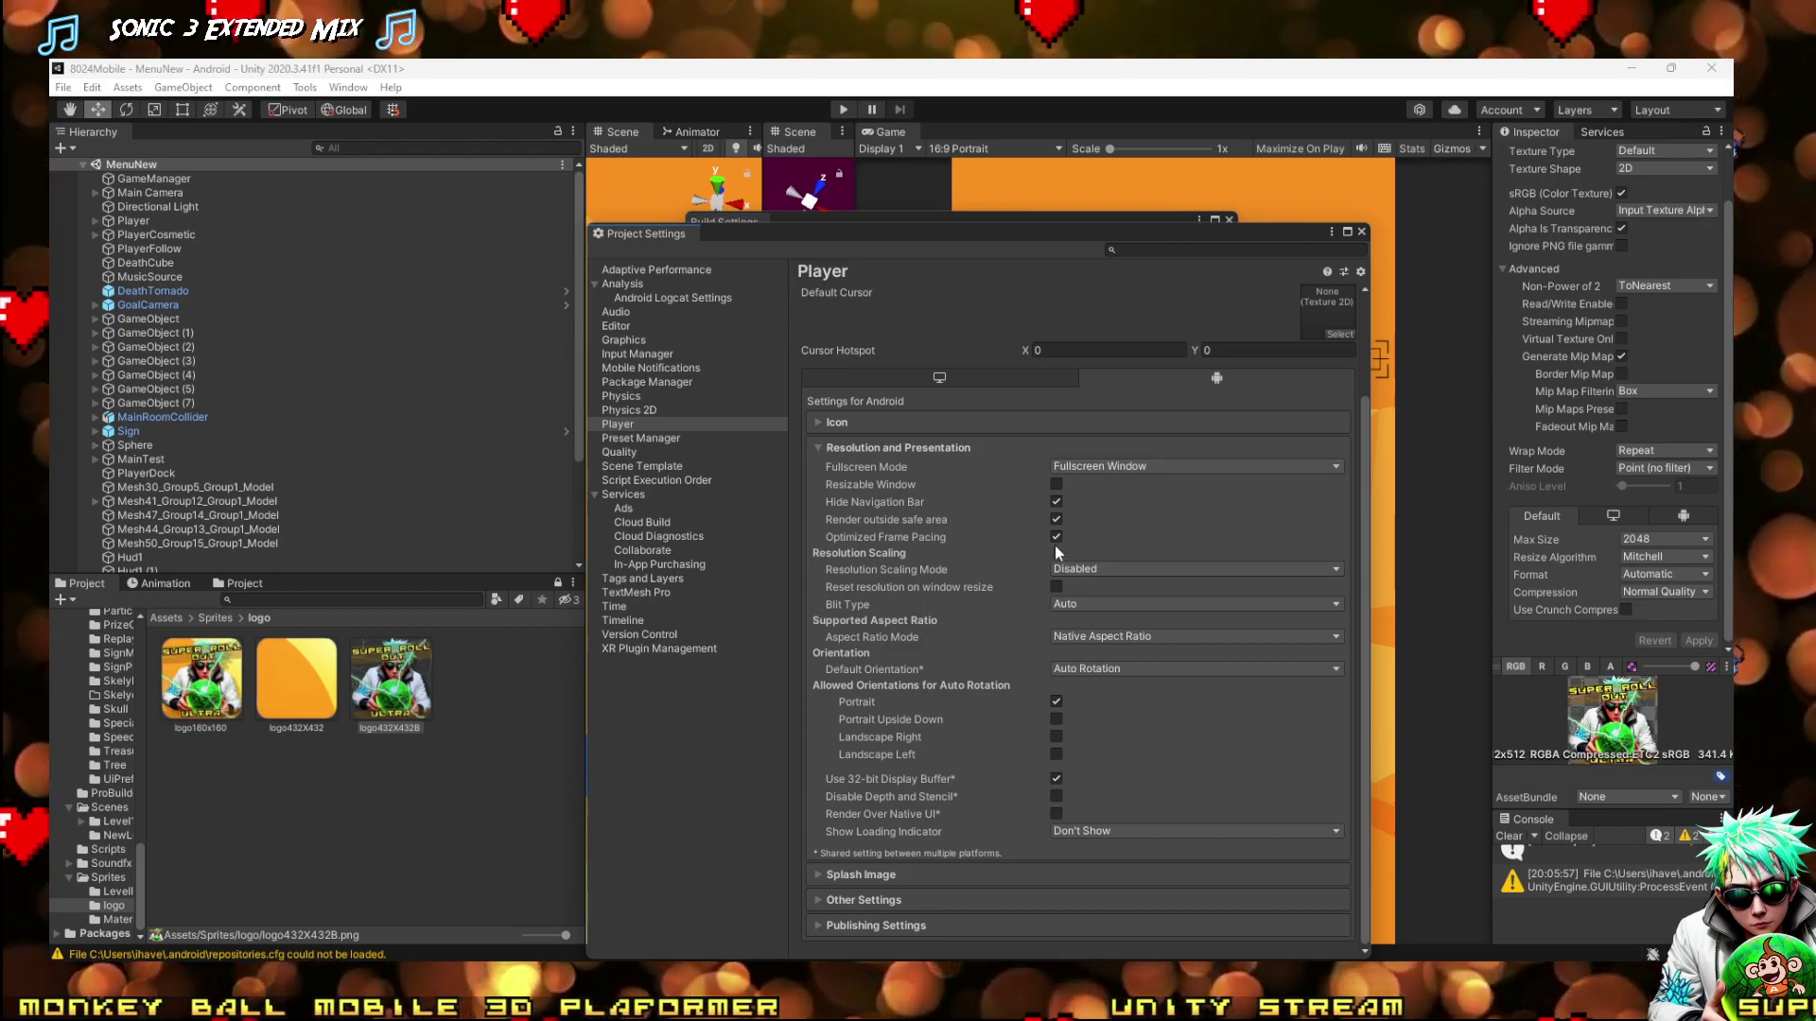
Collapse the Resolution and Splash Image sections and bring Build Settings in front of Project Settings
{"action": "left_click", "coordinate": [814, 446]}
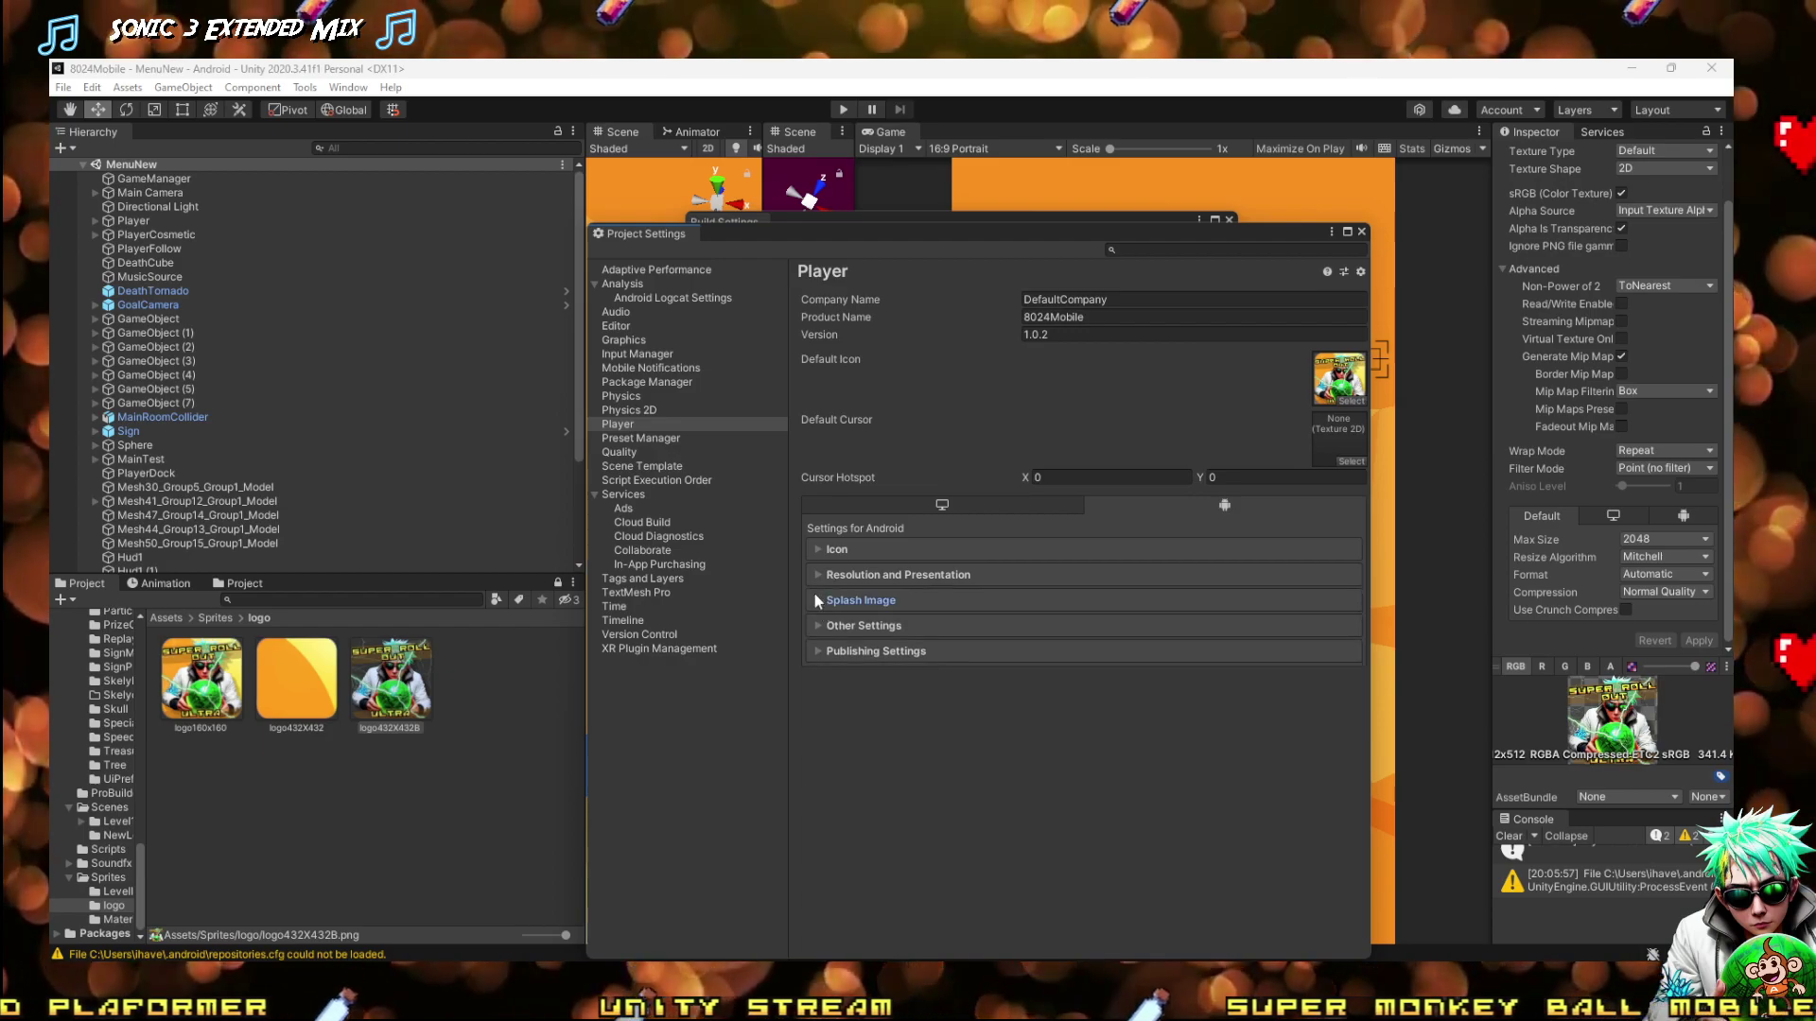
{"action": "left_click", "coordinate": [814, 595]}
{"action": "scroll", "coordinate": [1184, 644], "scroll_direction": "down", "scroll_amount": 5}
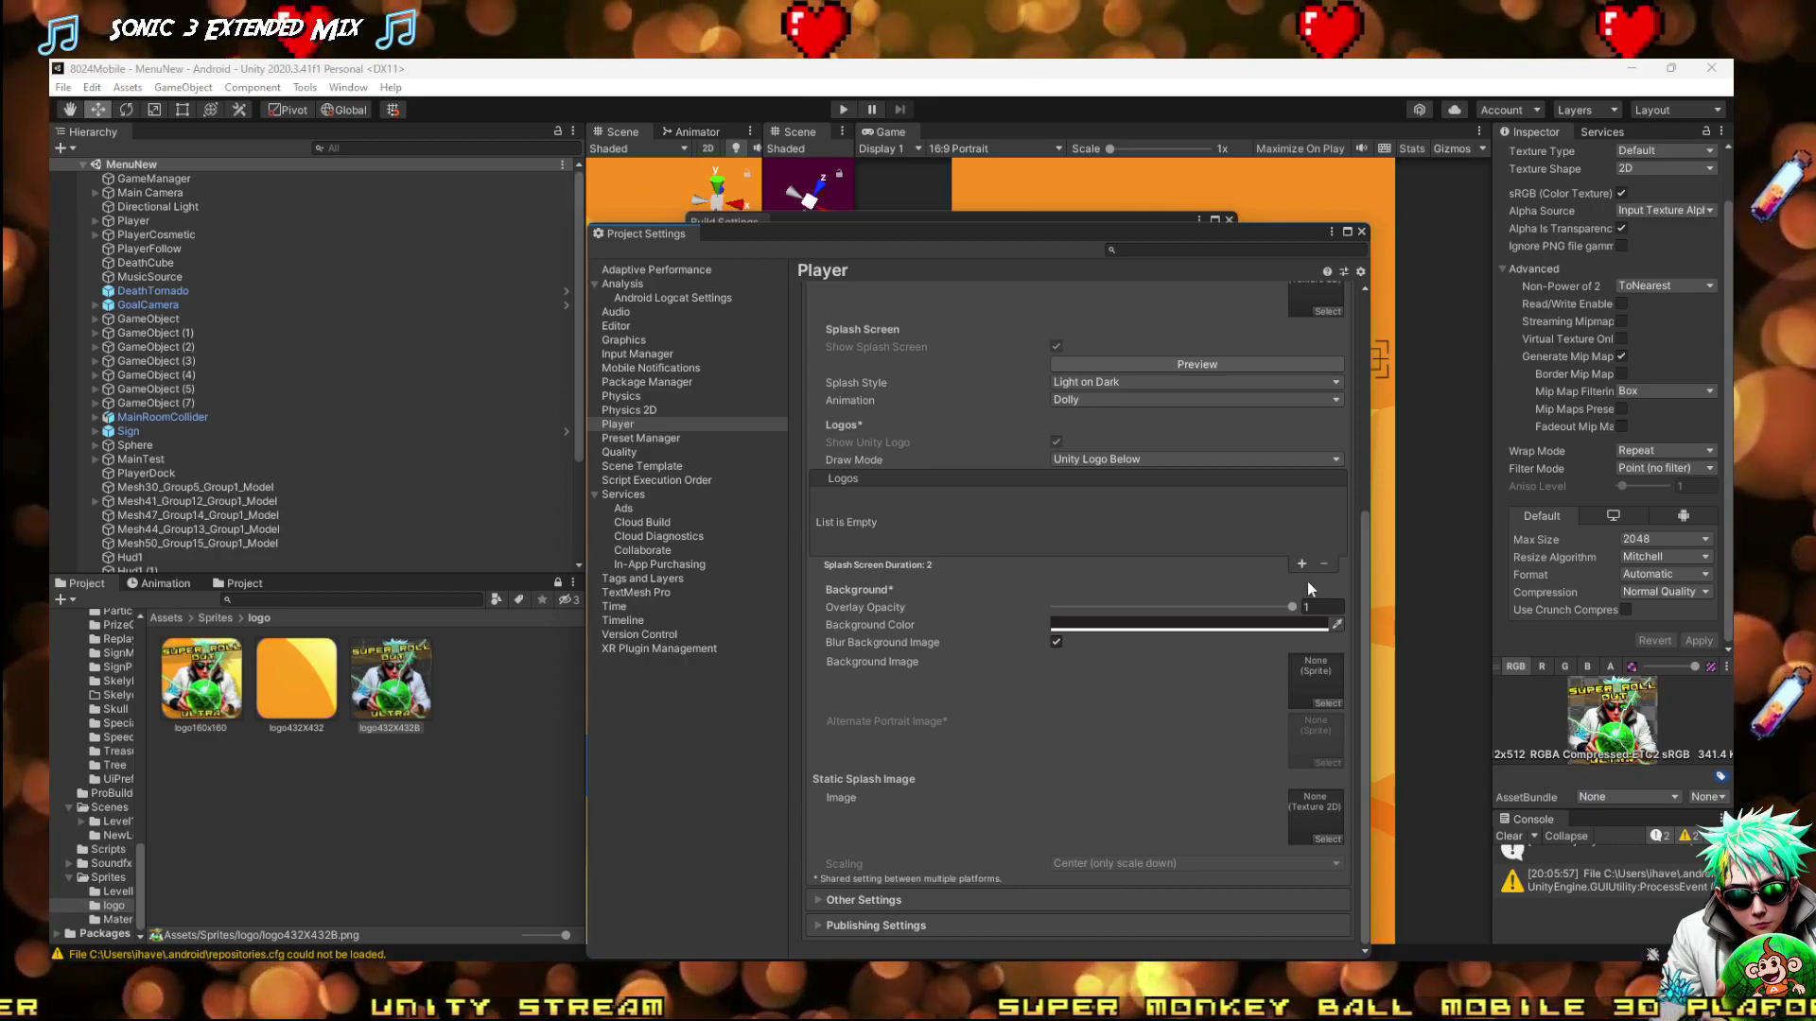
{"action": "scroll", "coordinate": [1286, 567], "scroll_direction": "up", "scroll_amount": 3}
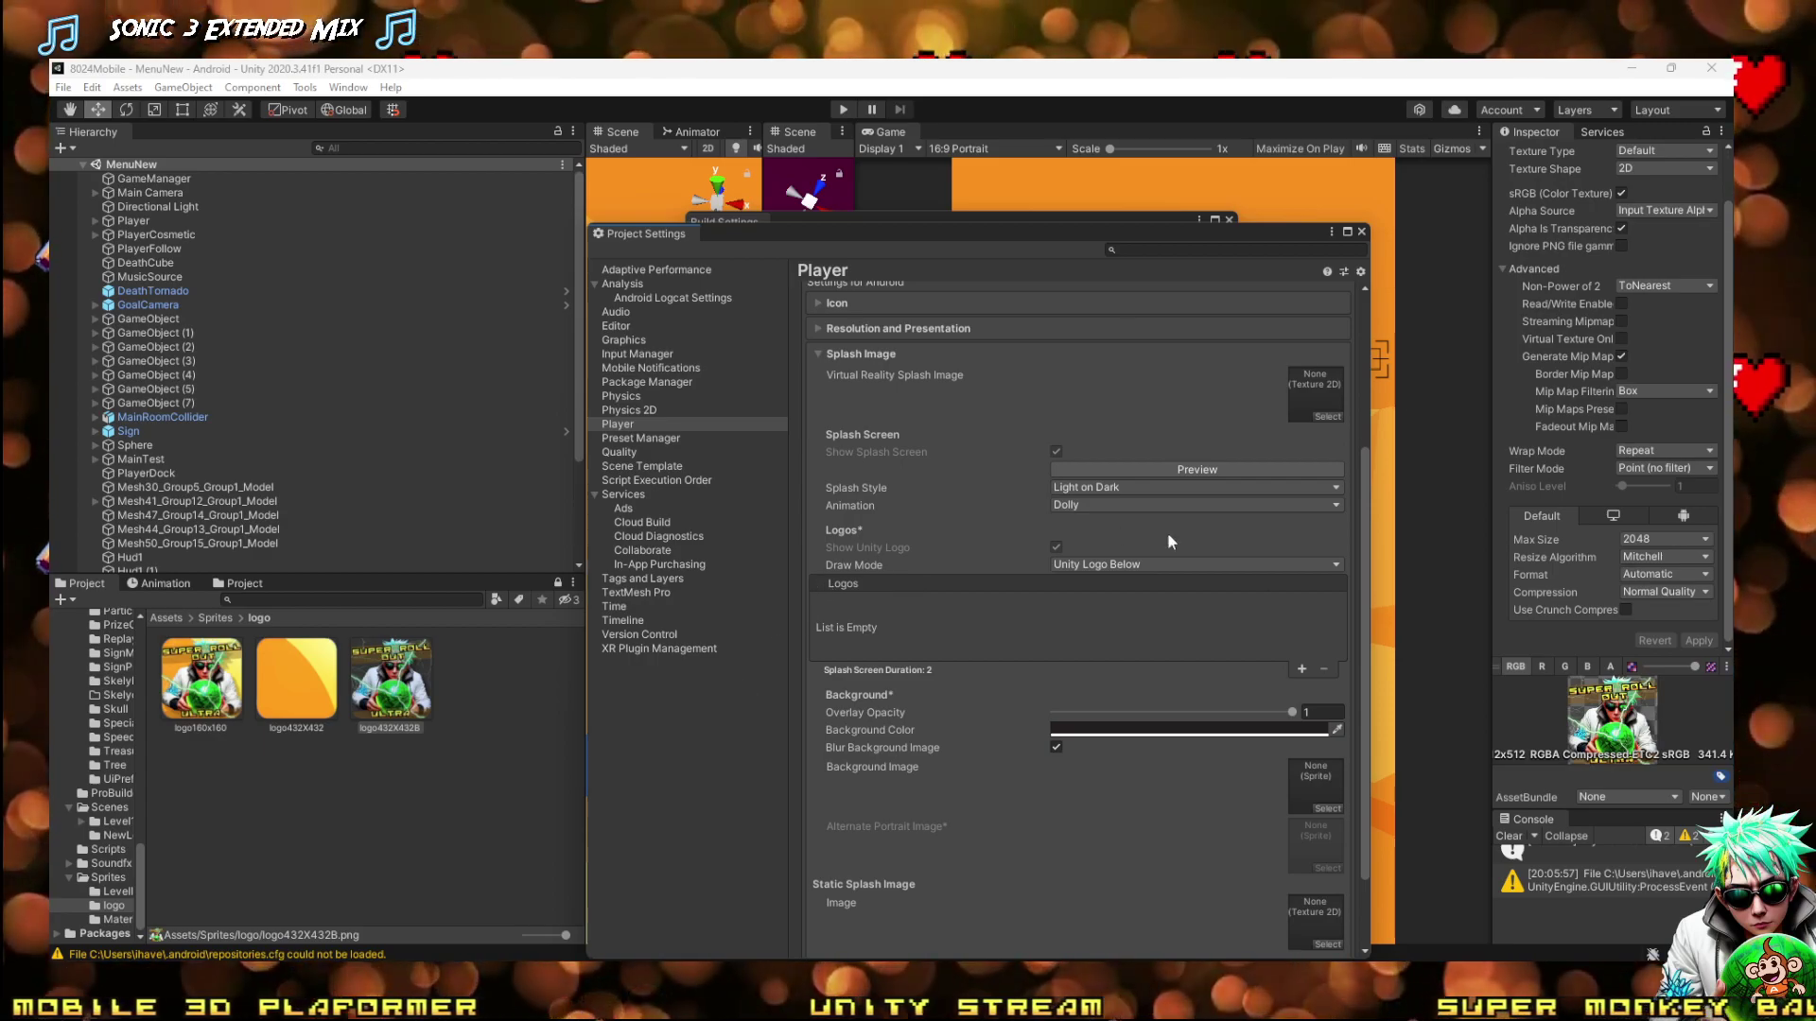
{"action": "scroll", "coordinate": [945, 392], "scroll_direction": "up", "scroll_amount": 2}
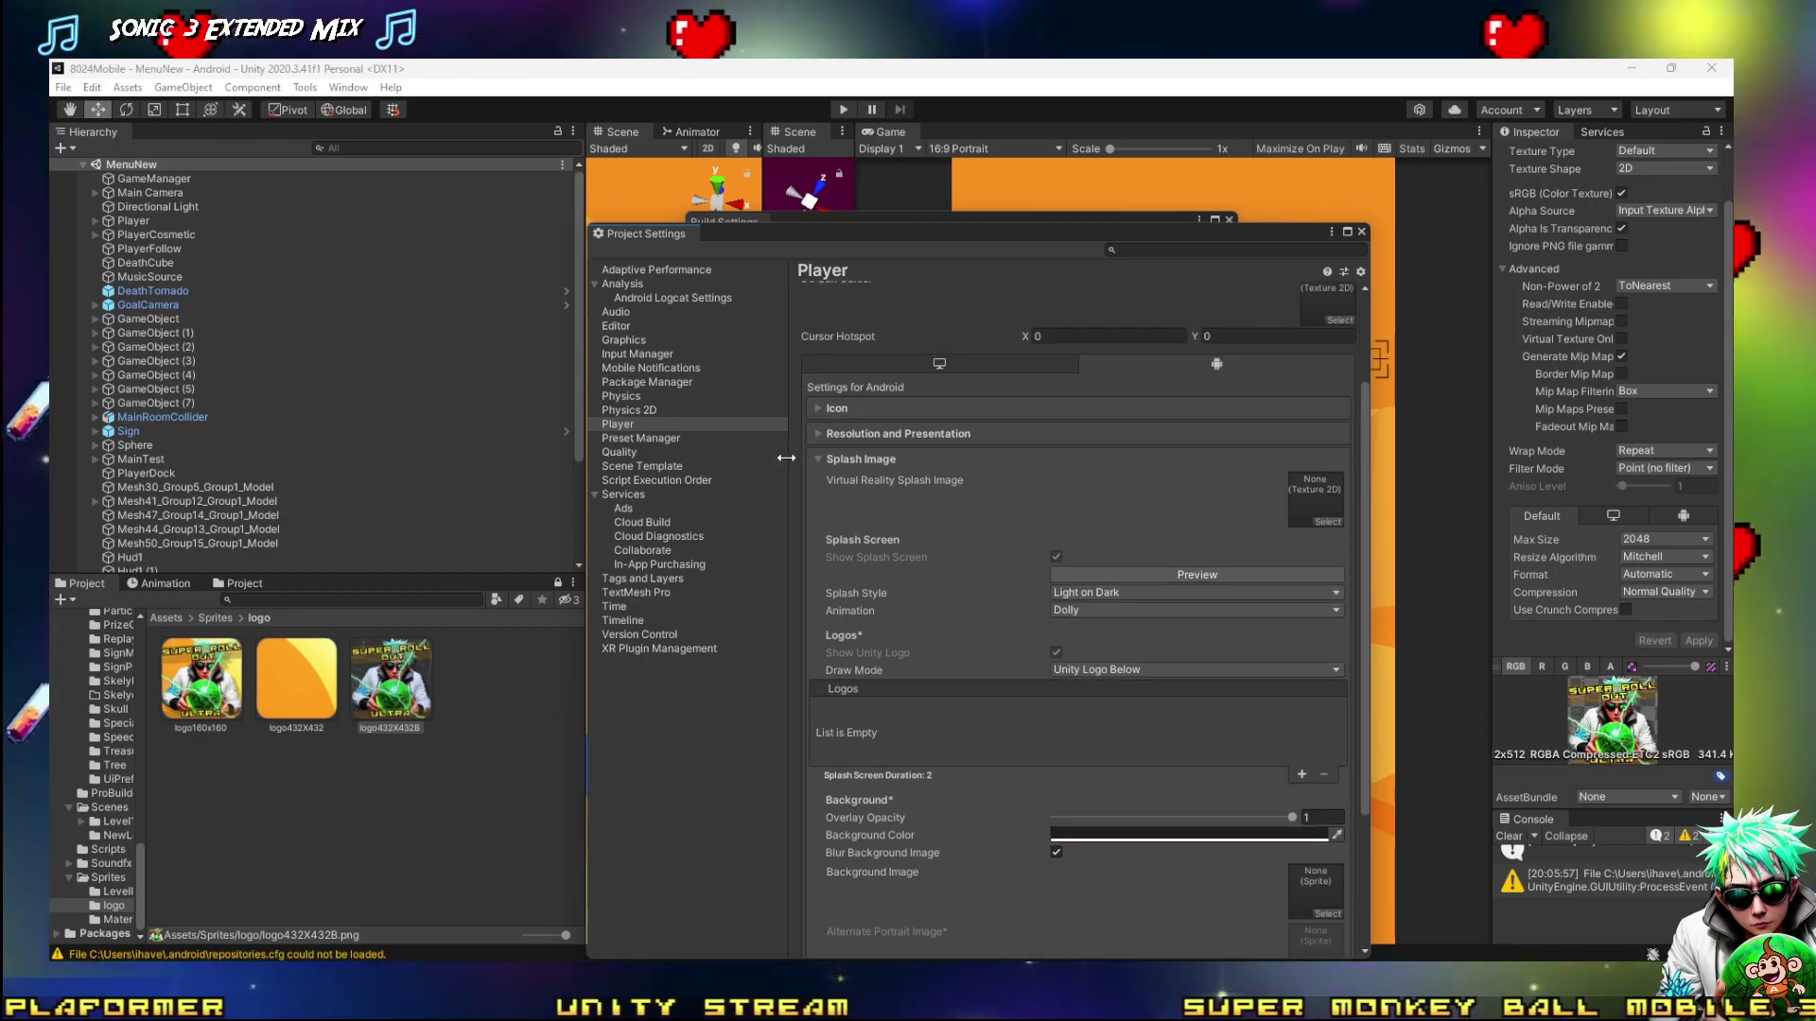
{"action": "left_click", "coordinate": [819, 458]}
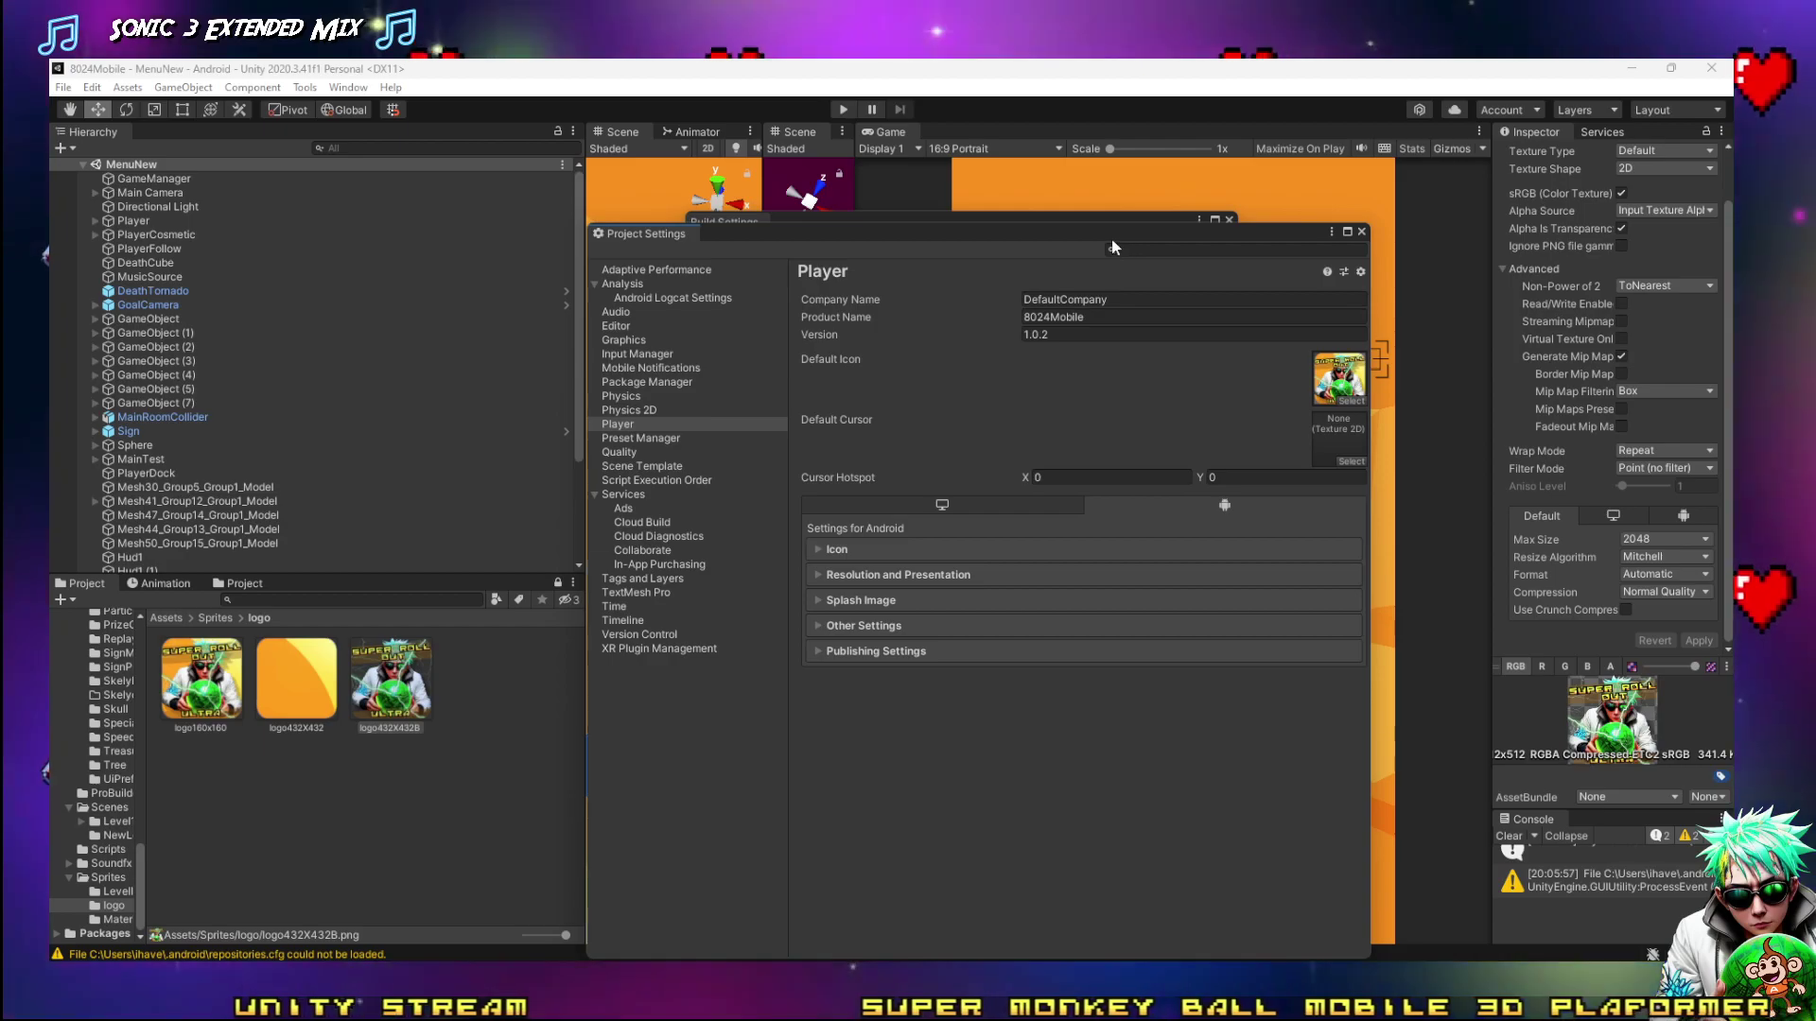
{"action": "left_click_drag", "start_coordinate": [1113, 246], "coordinate": [1054, 210]}
{"action": "left_click", "coordinate": [1018, 513]}
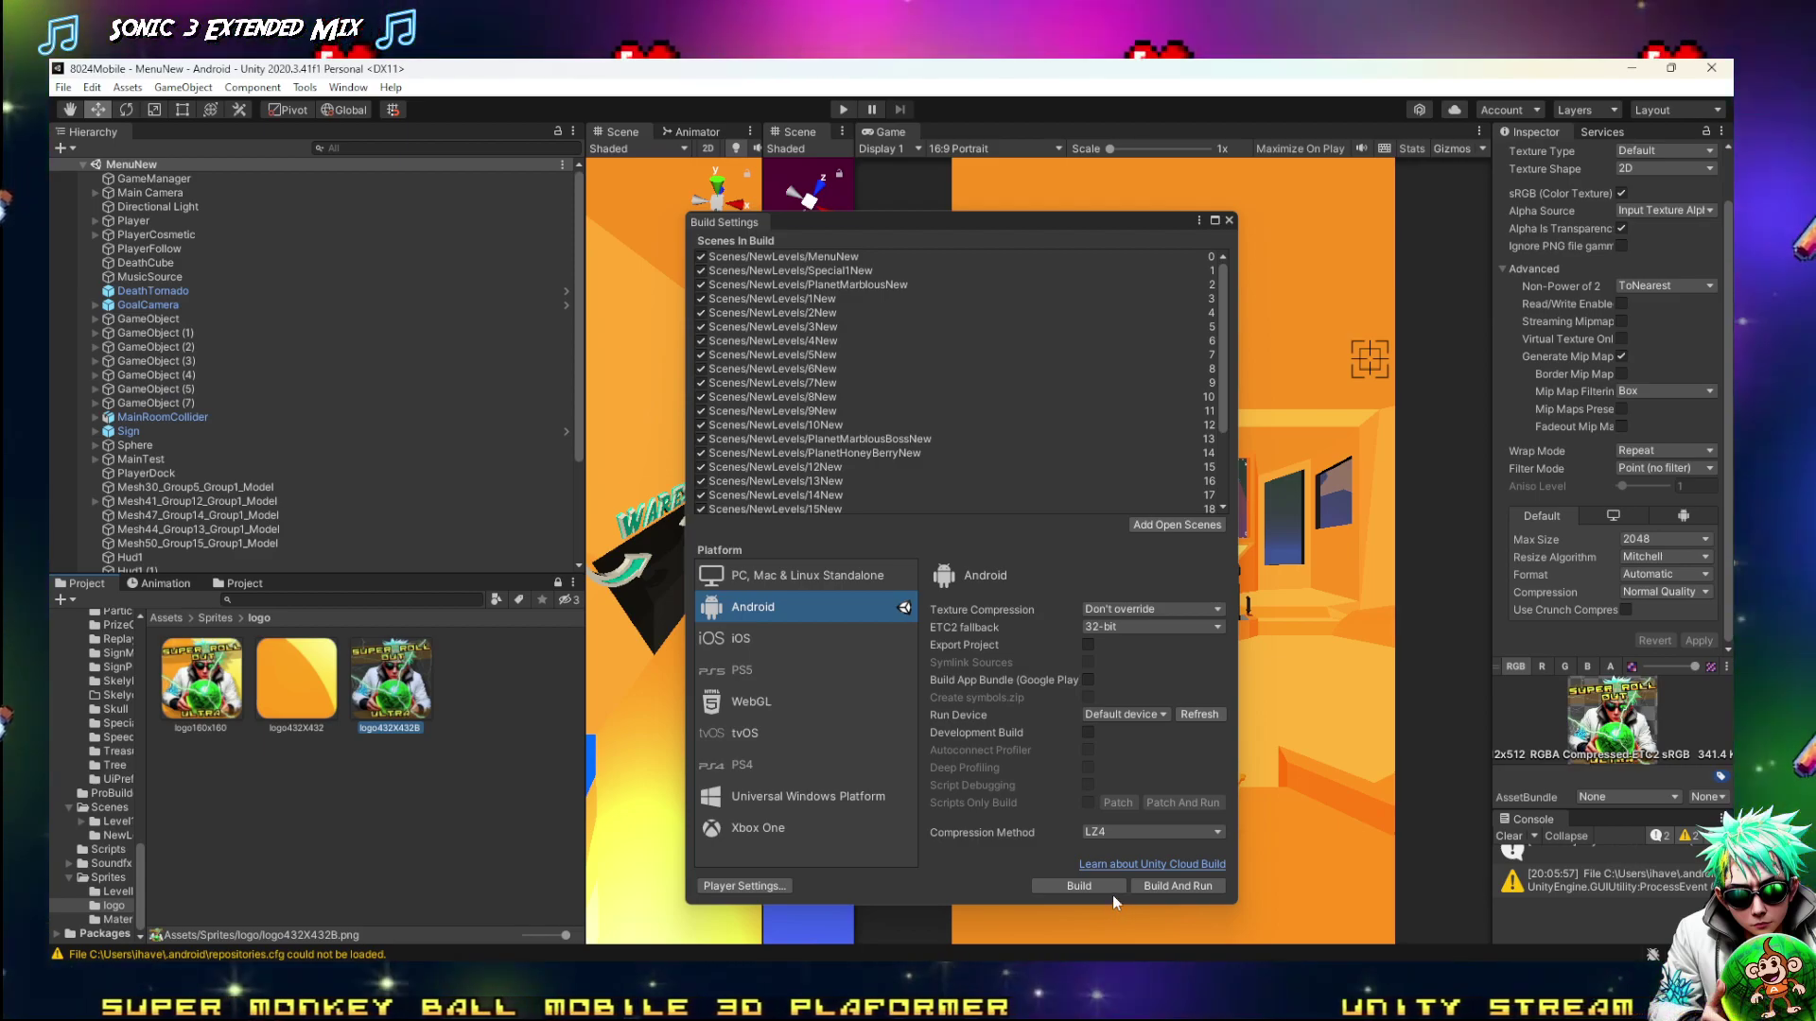
{"action": "left_click", "coordinate": [1160, 710]}
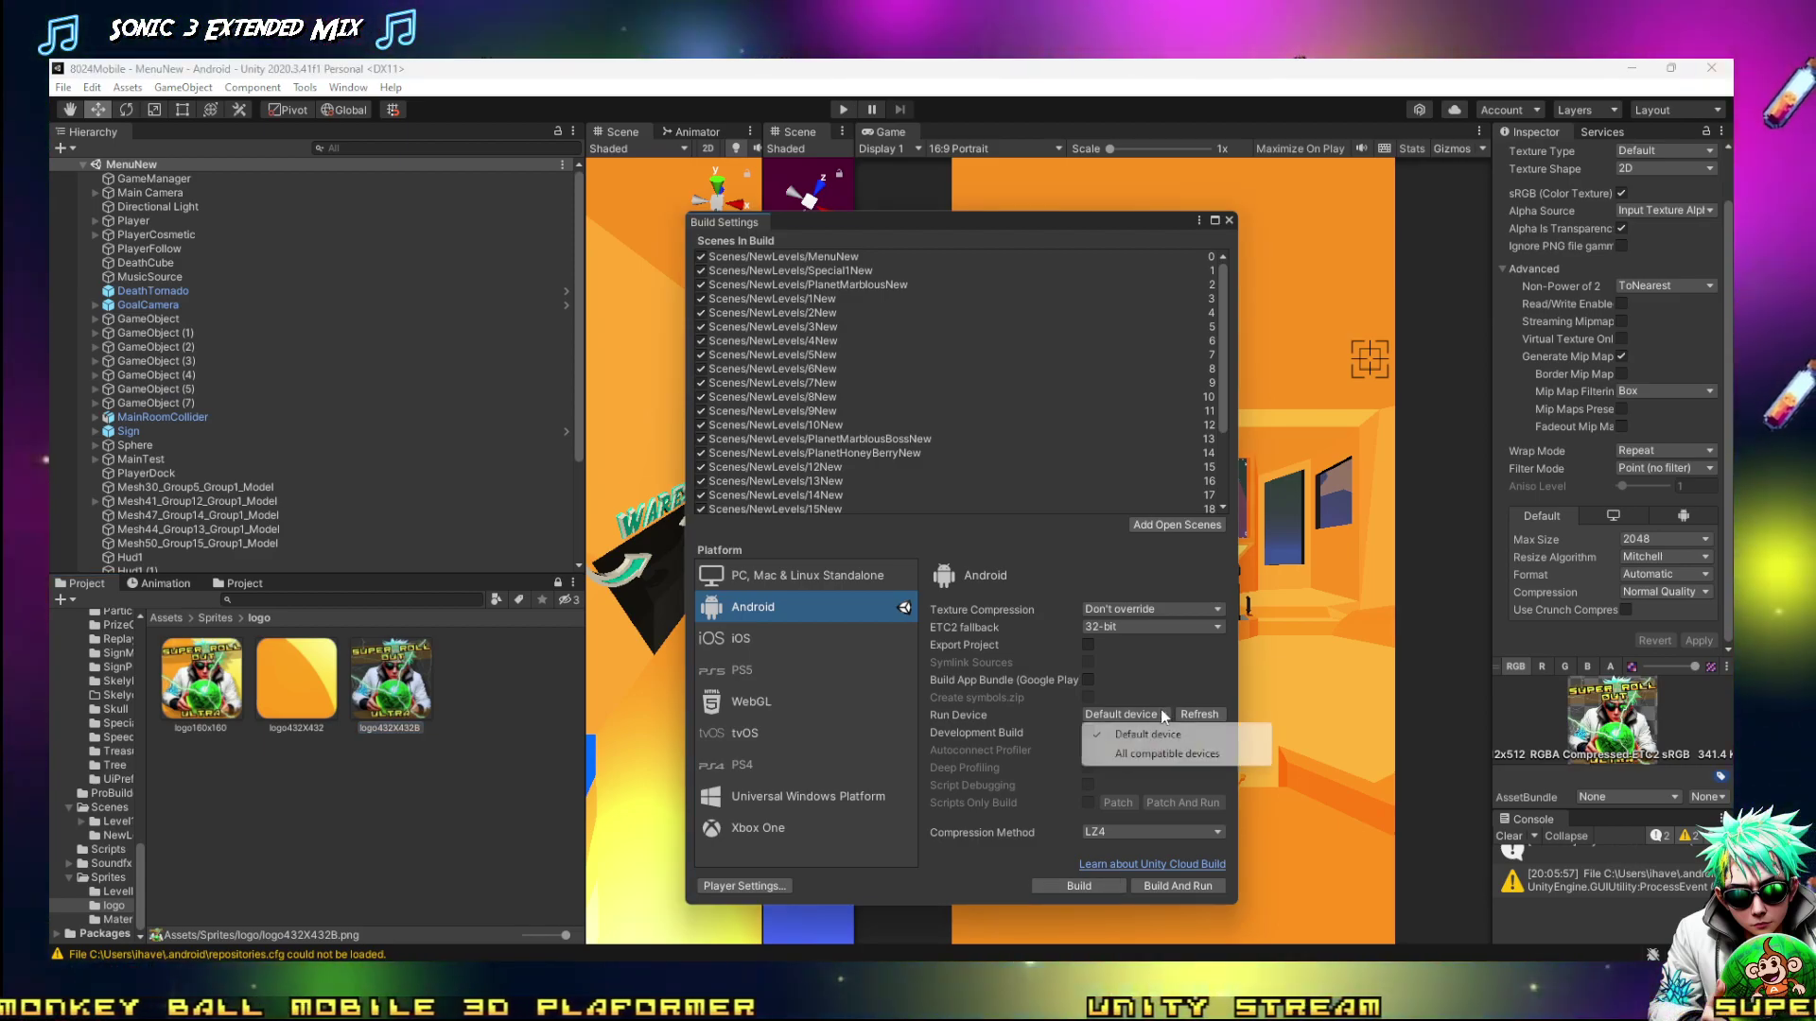
{"action": "left_click", "coordinate": [1211, 711]}
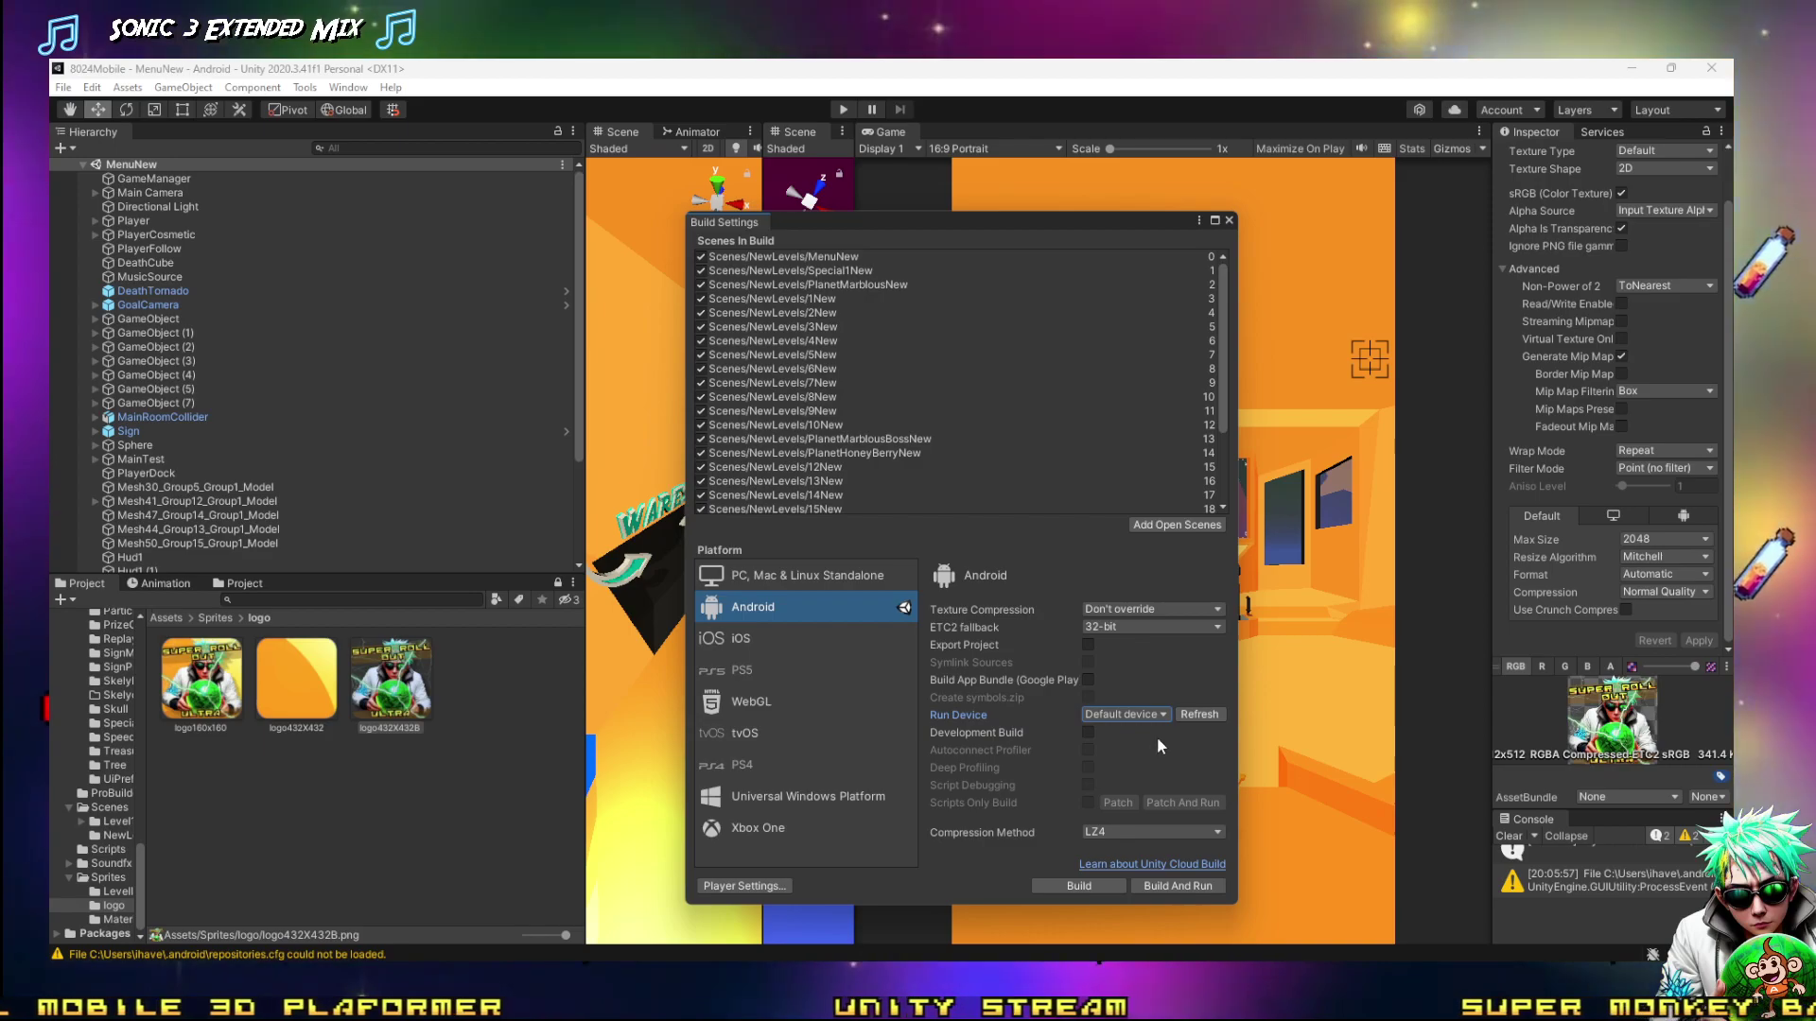
{"action": "left_click", "coordinate": [1163, 715]}
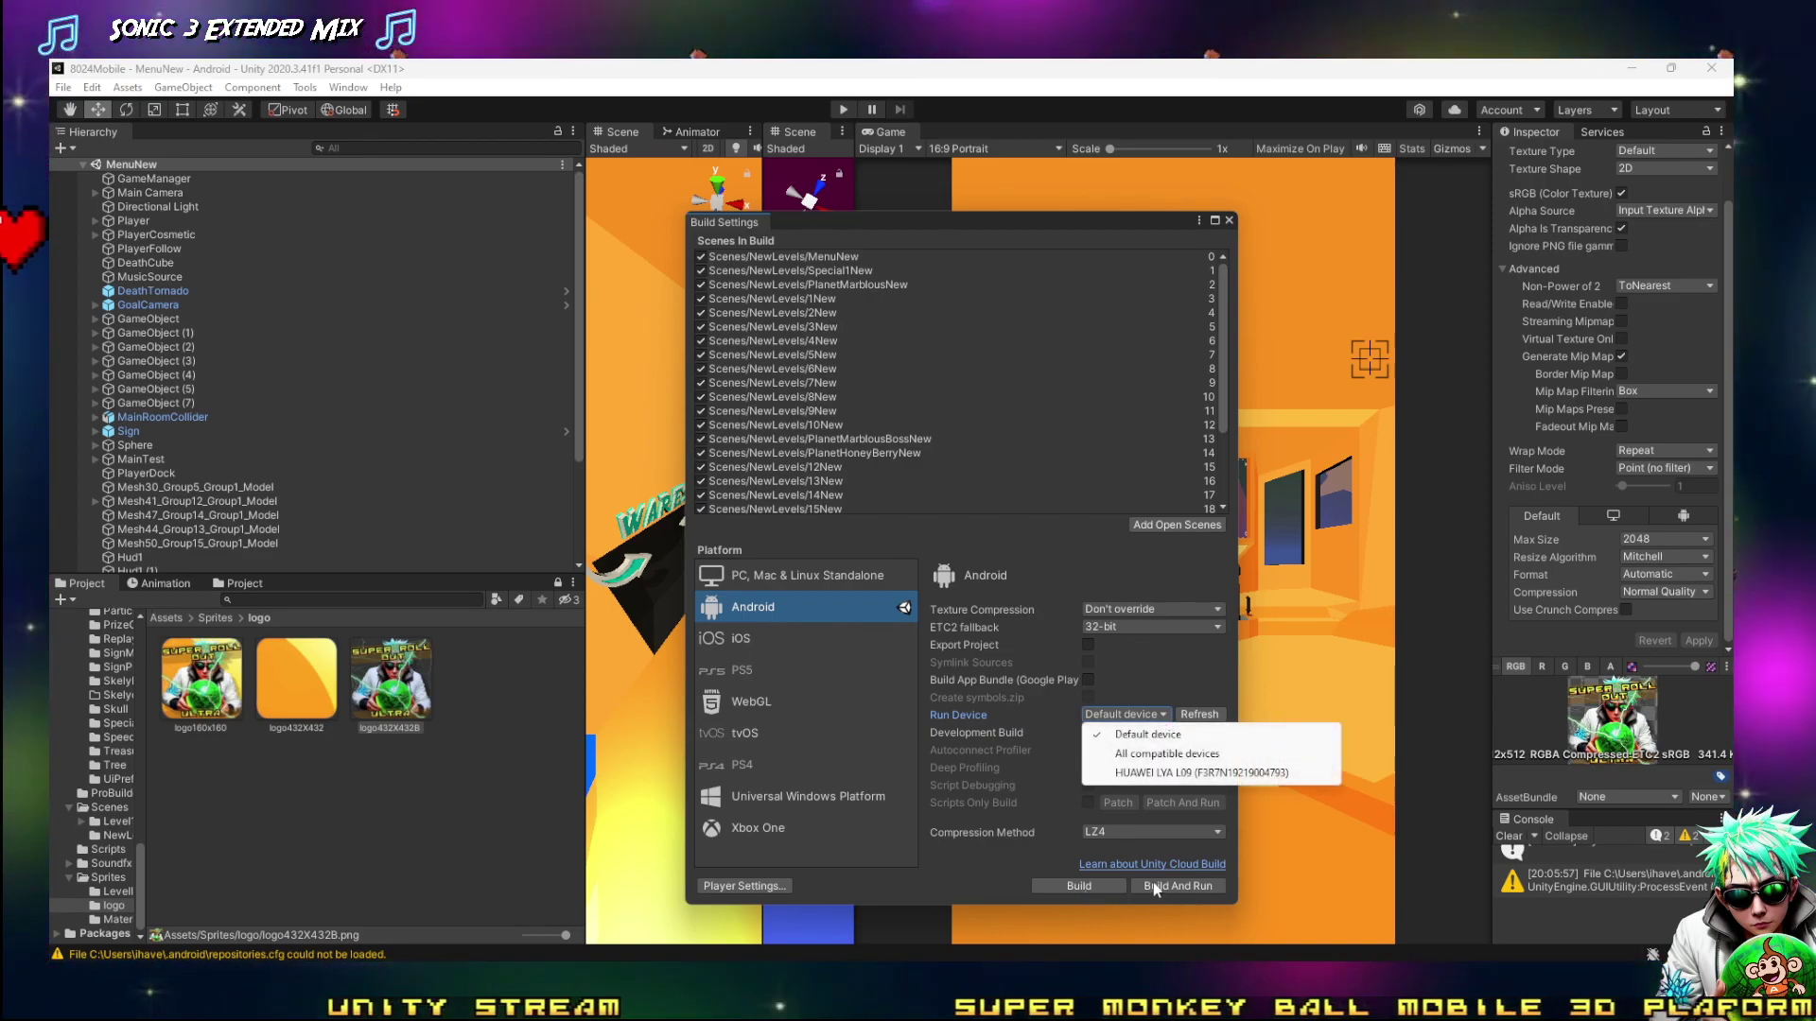
{"action": "left_click", "coordinate": [1063, 889]}
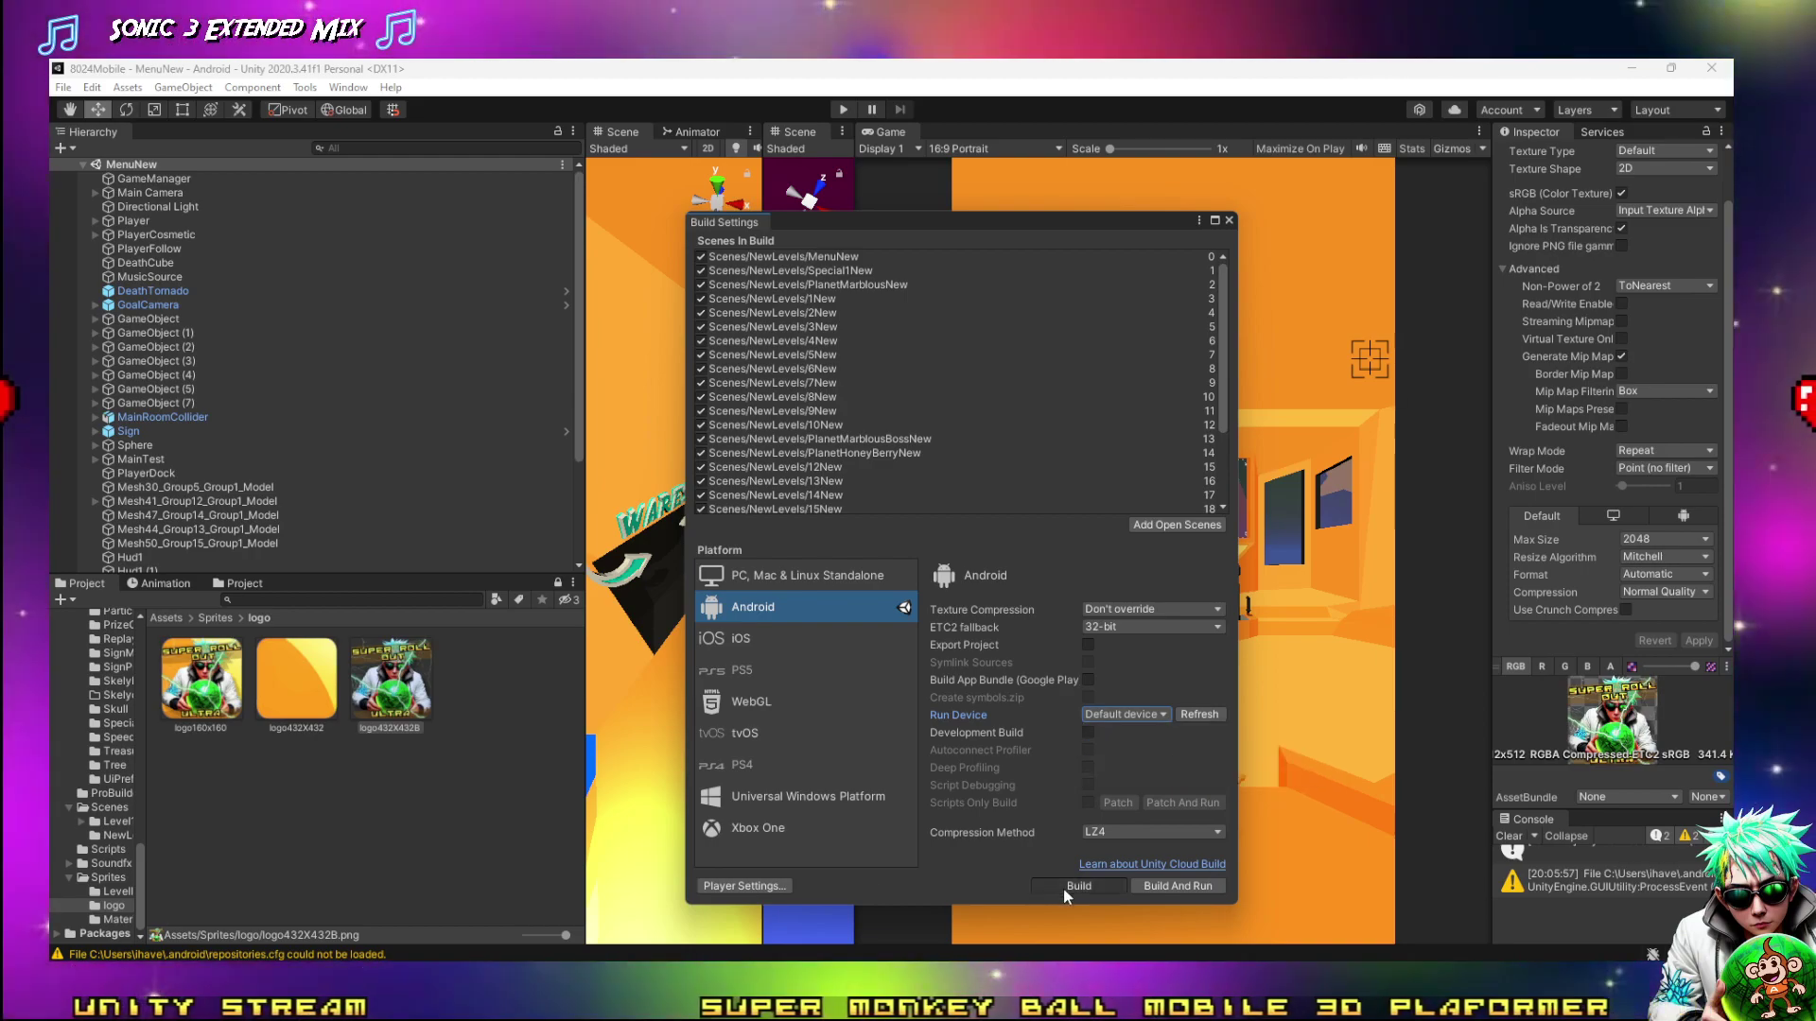
{"action": "left_click", "coordinate": [1063, 889]}
Build and run the Android app, overwriting the existing 8024MobileApk.apk
{"action": "left_click", "coordinate": [1476, 891]}
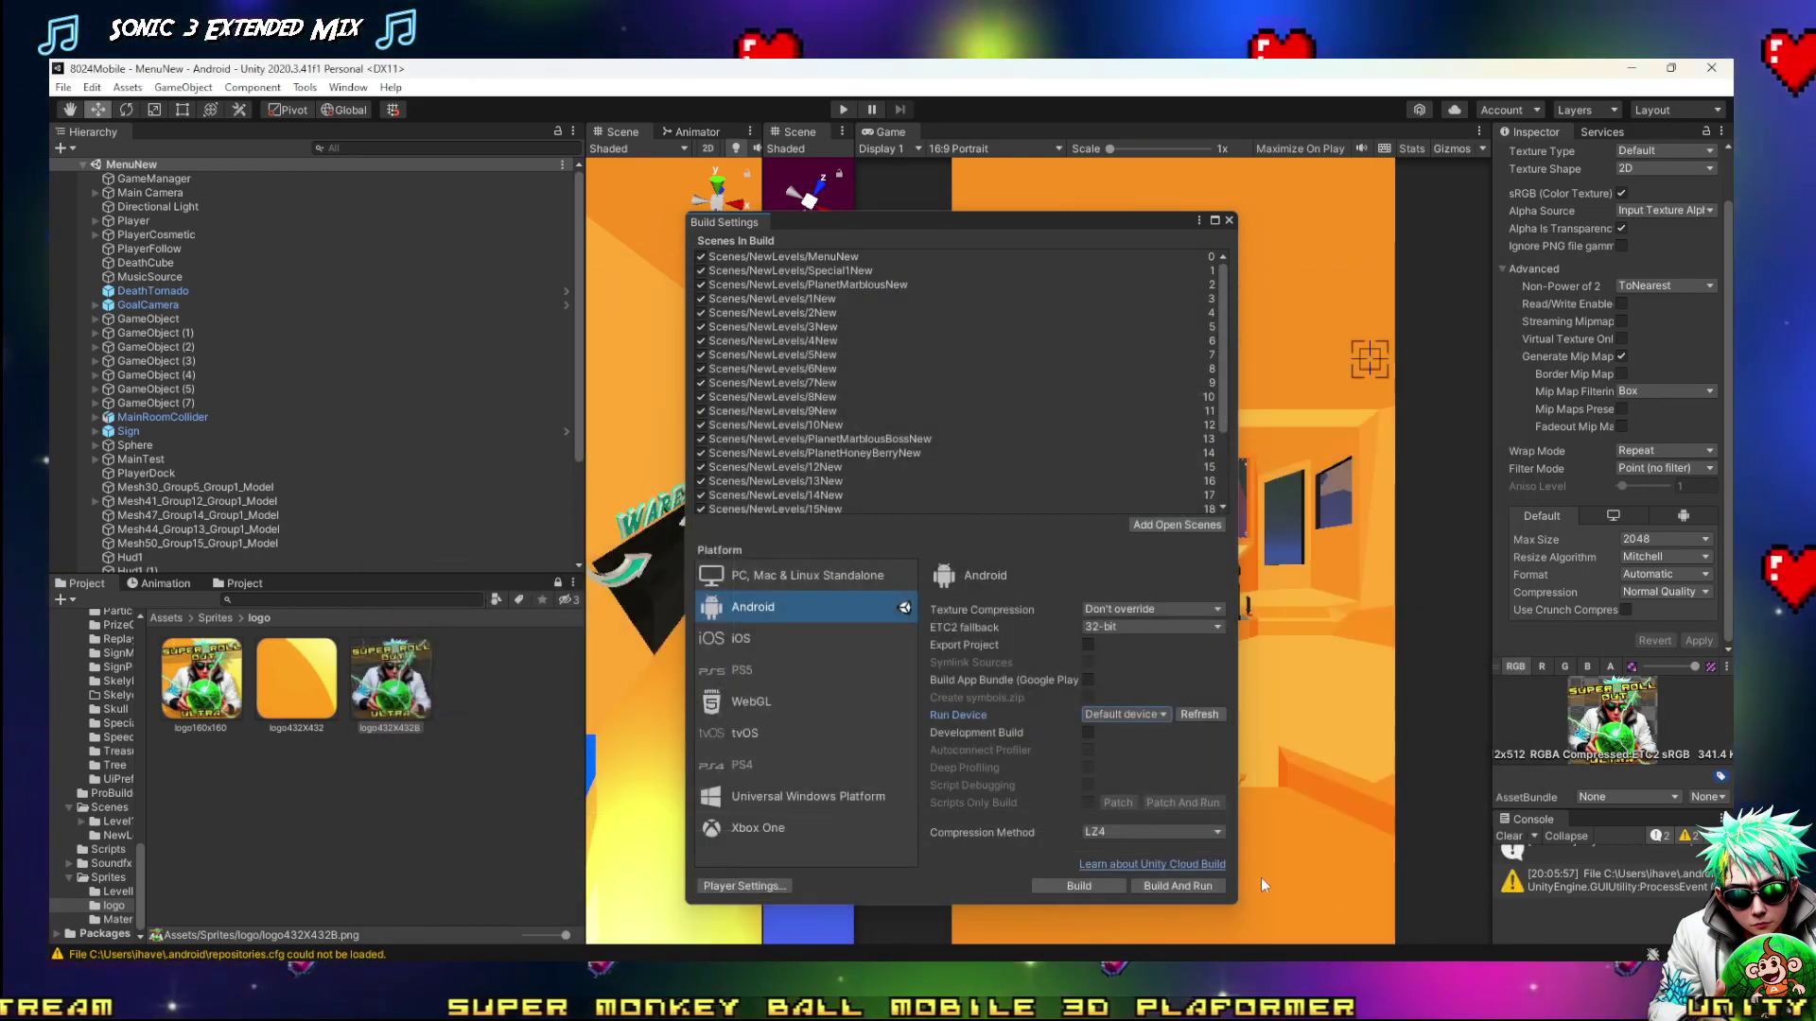
{"action": "left_click", "coordinate": [1178, 886]}
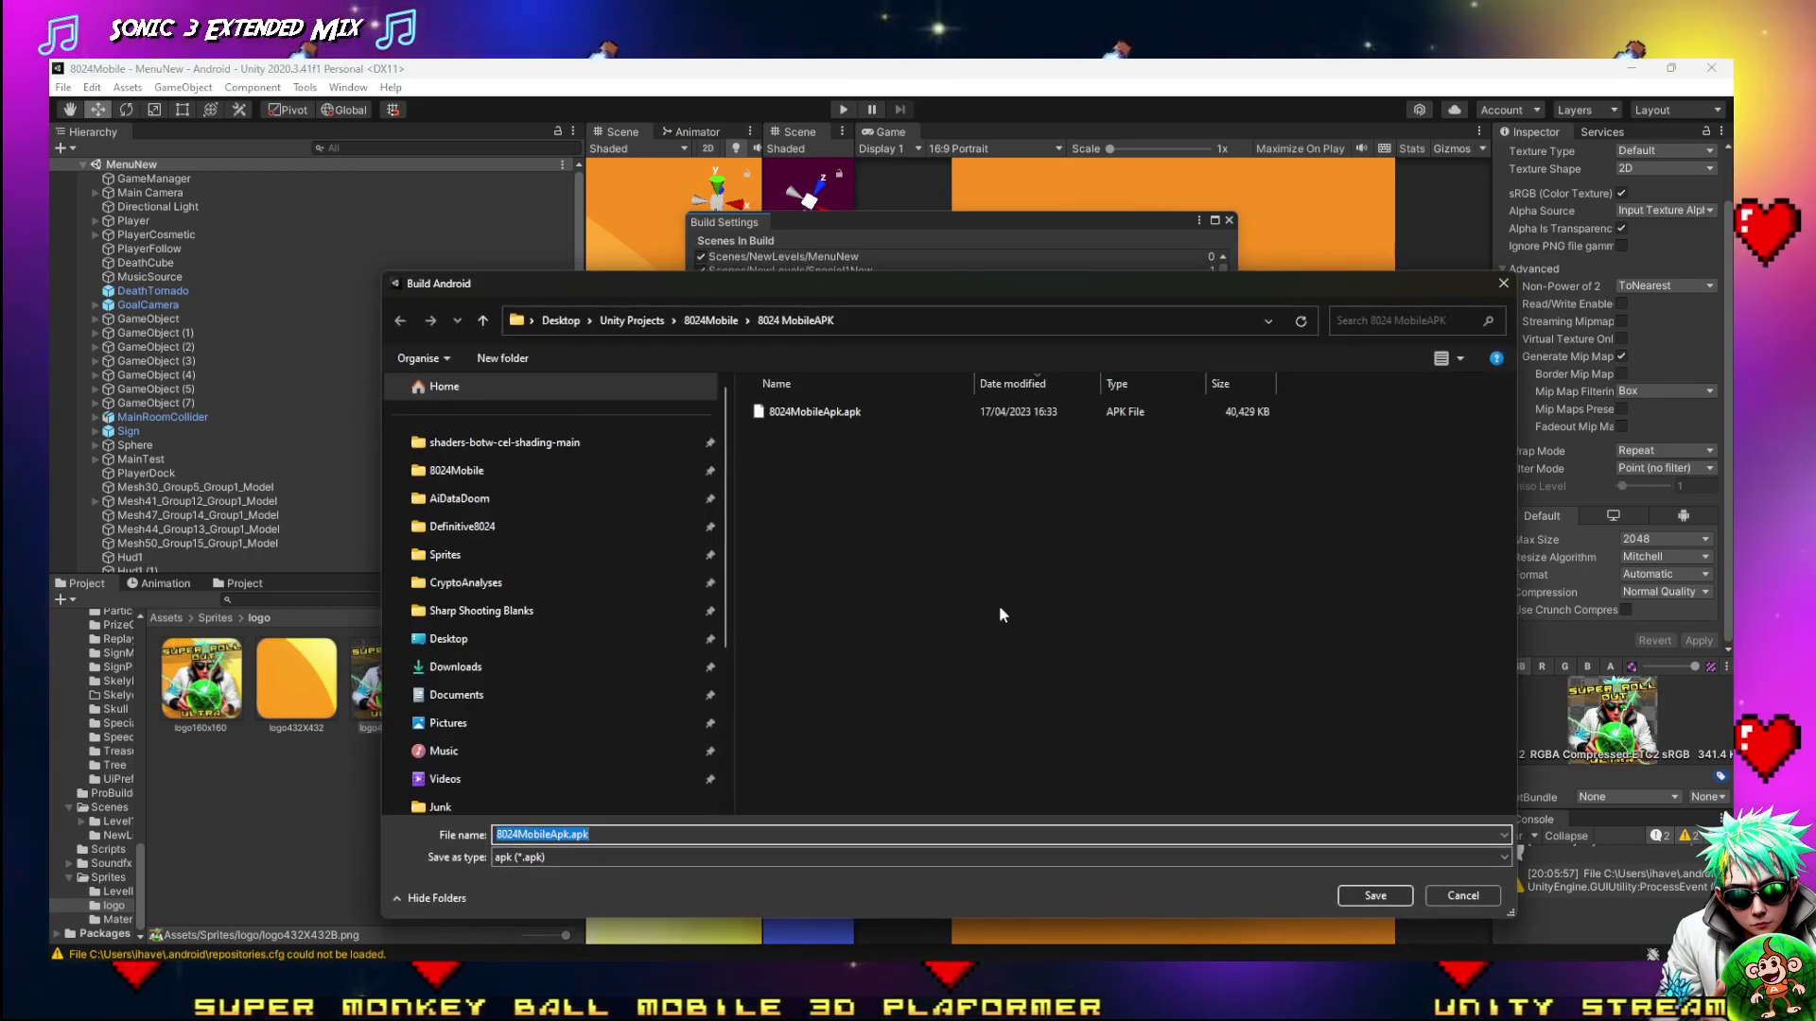
{"action": "left_click", "coordinate": [1375, 896]}
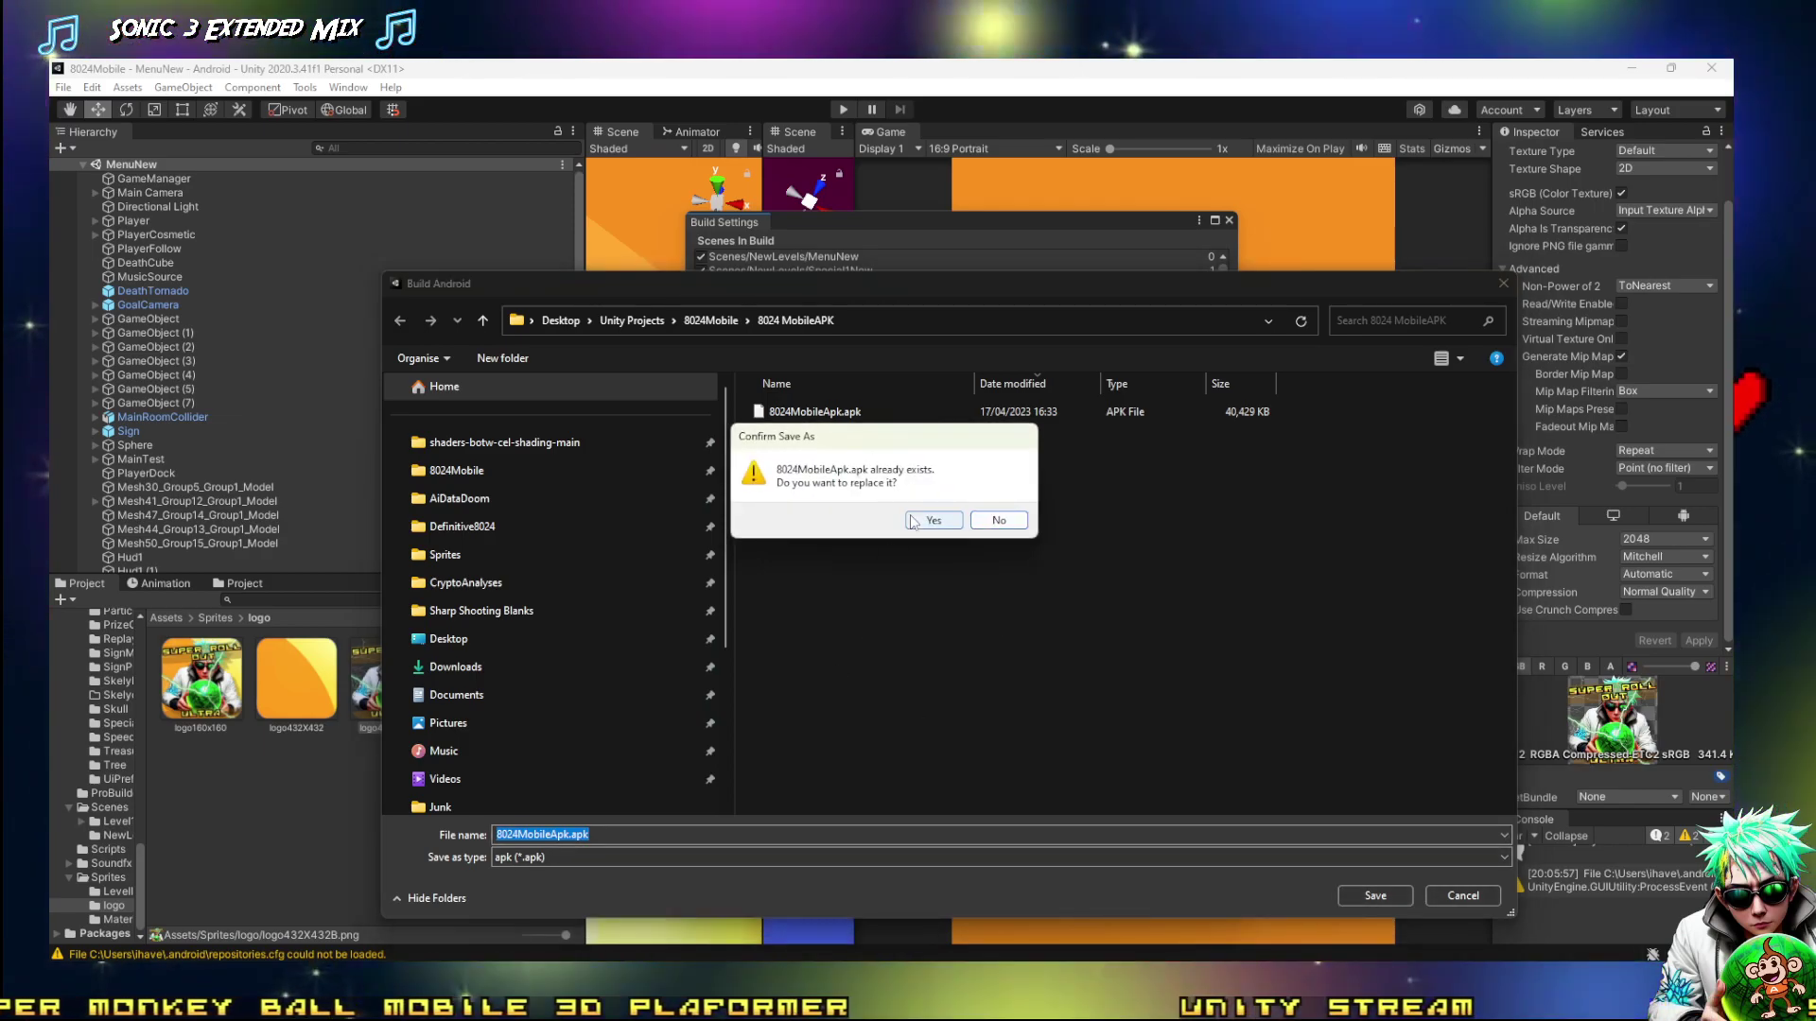
{"action": "left_click", "coordinate": [932, 520]}
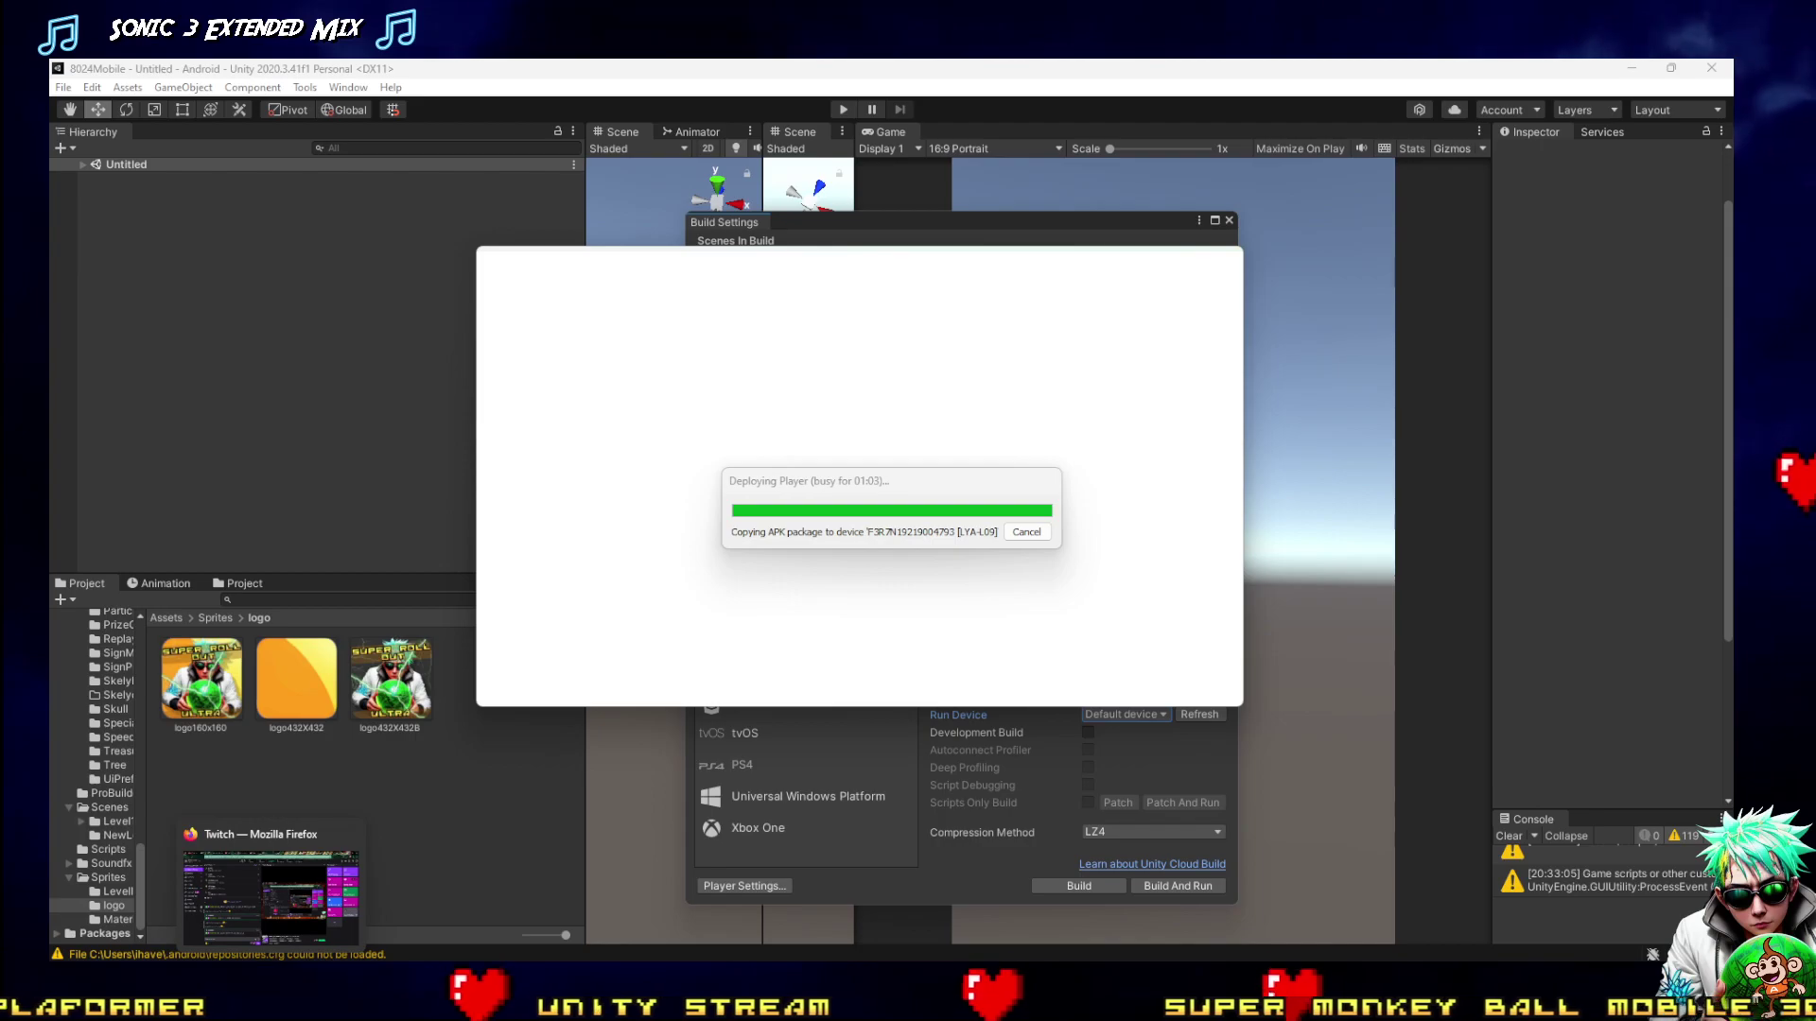
{"action": "left_click", "coordinate": [284, 879]}
Search albums for 'redline' and play Yellow Line from the REDLINE Original Soundtrack
{"action": "left_click", "coordinate": [265, 77]}
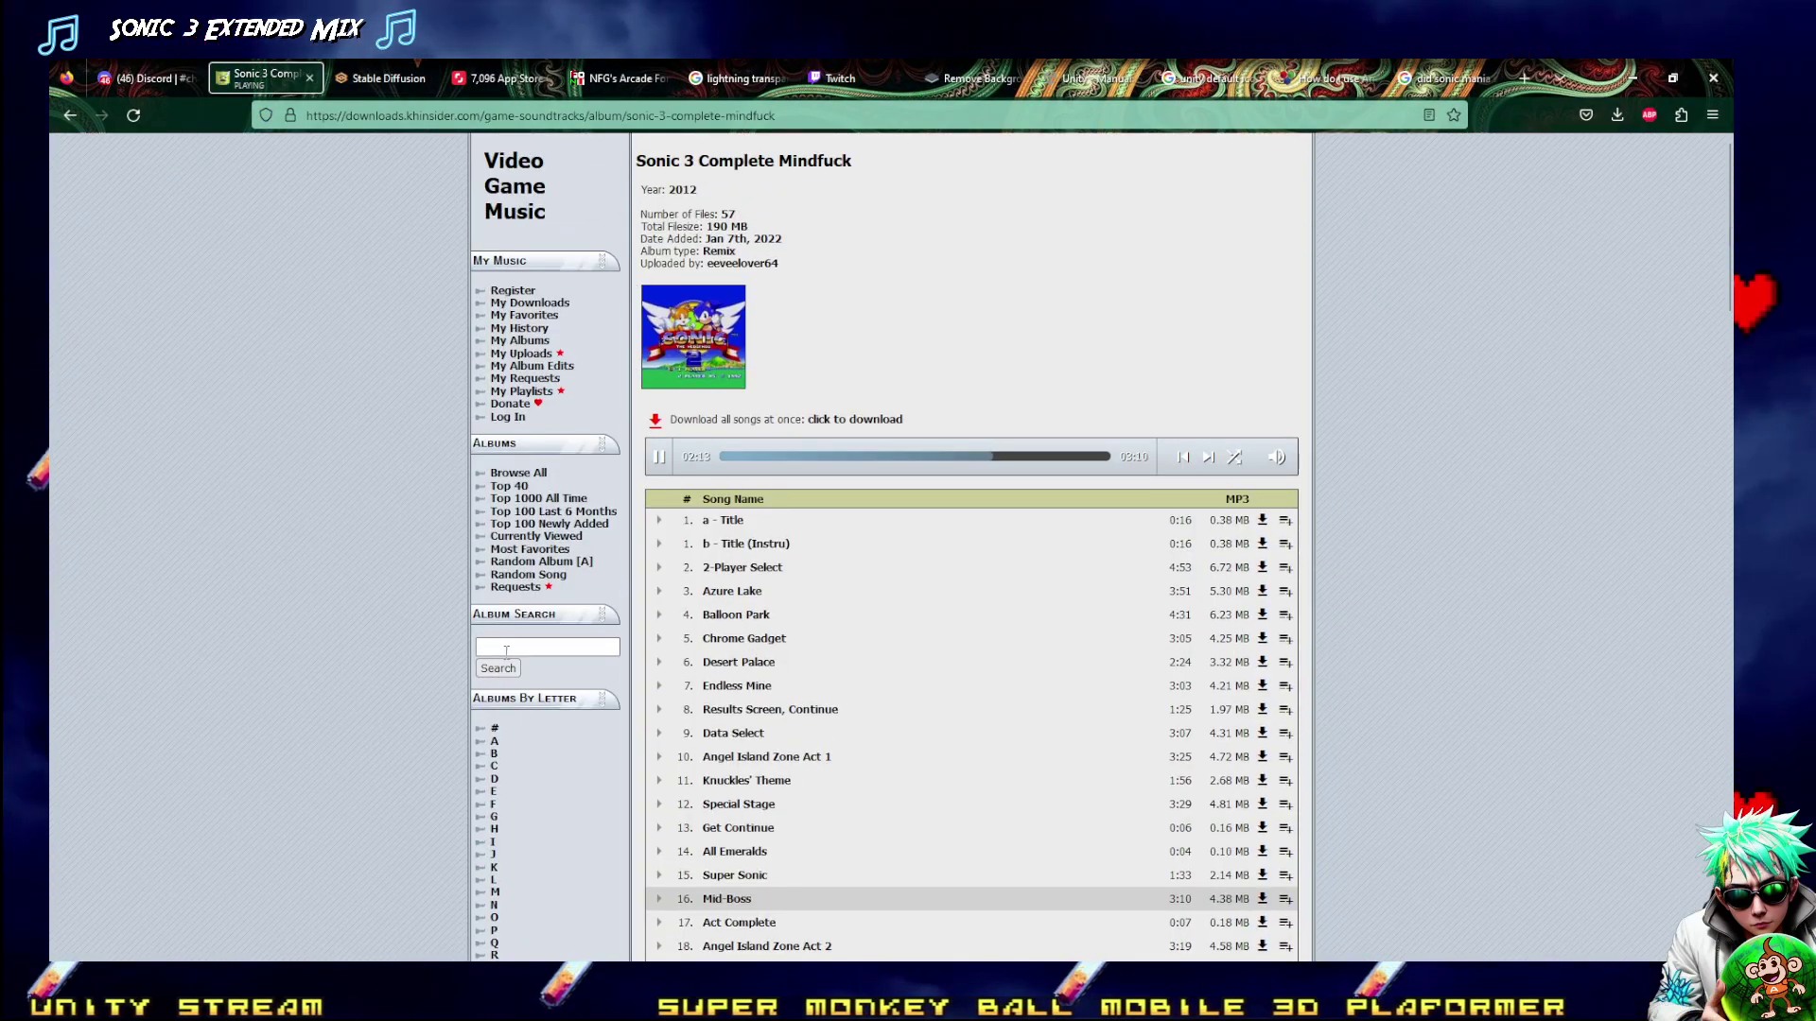
{"action": "left_click", "coordinate": [507, 646]}
{"action": "type", "text": "RE"}
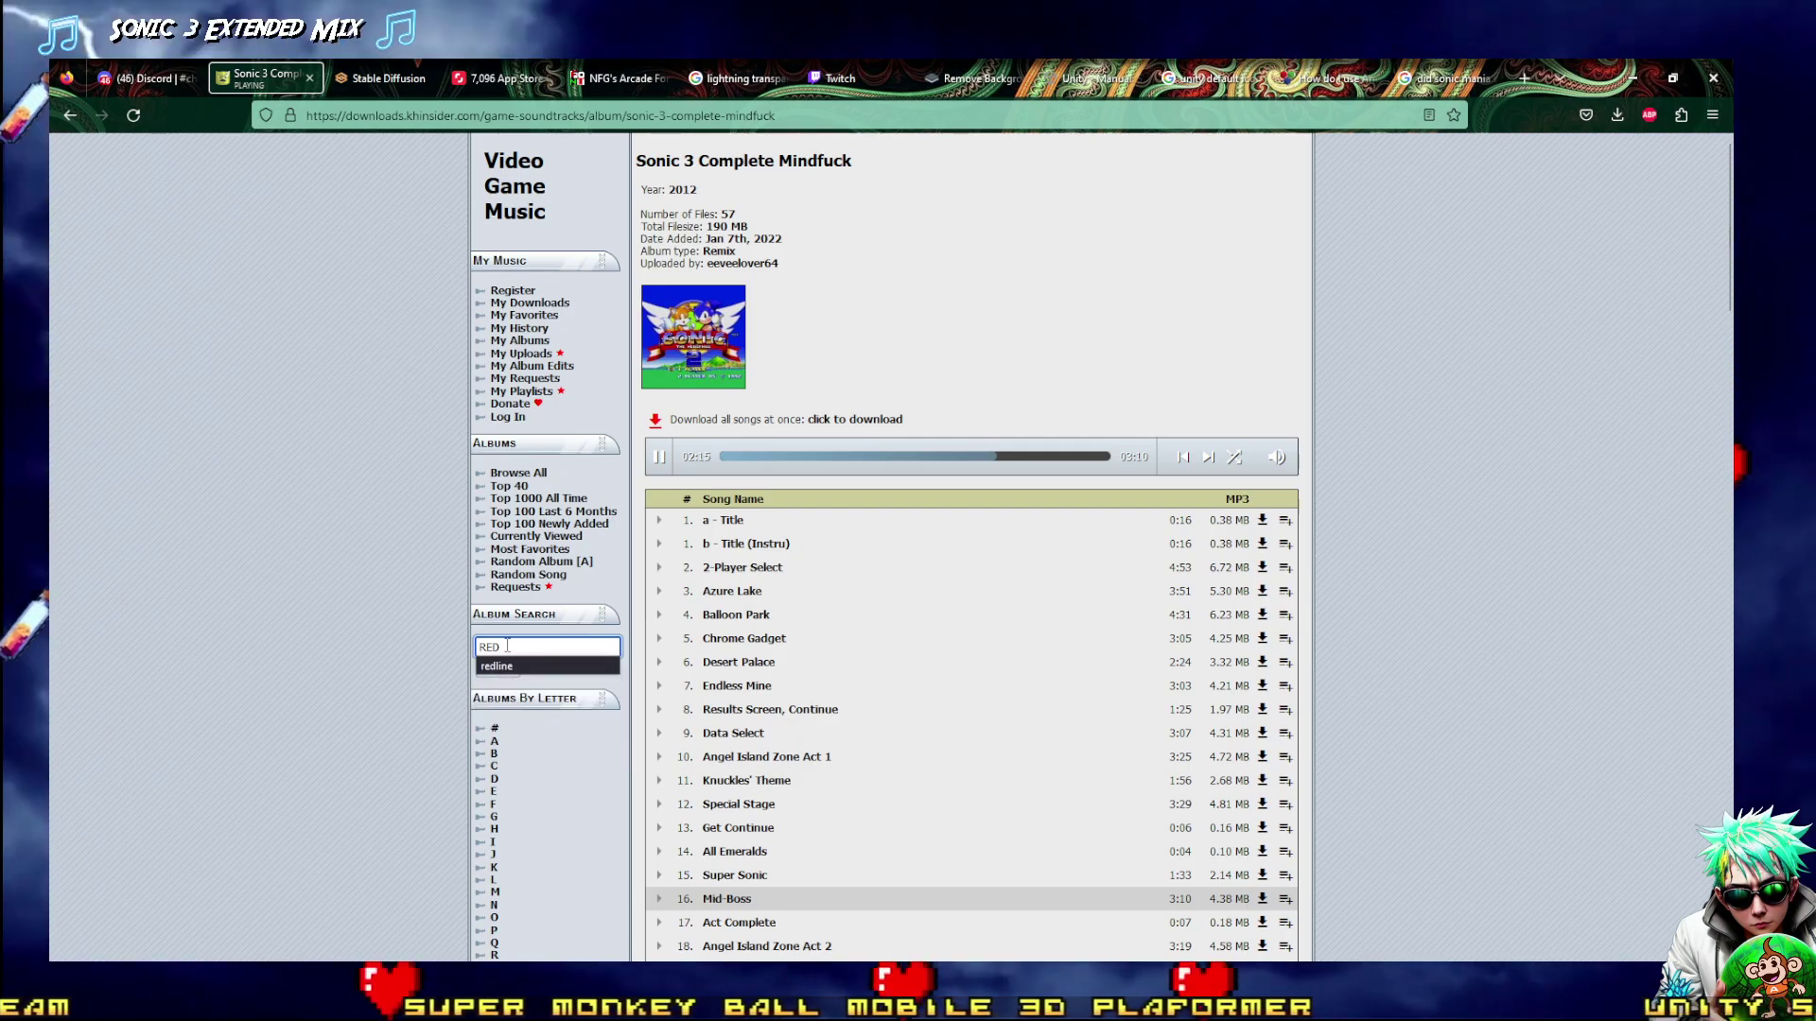
{"action": "type", "text": "D"}
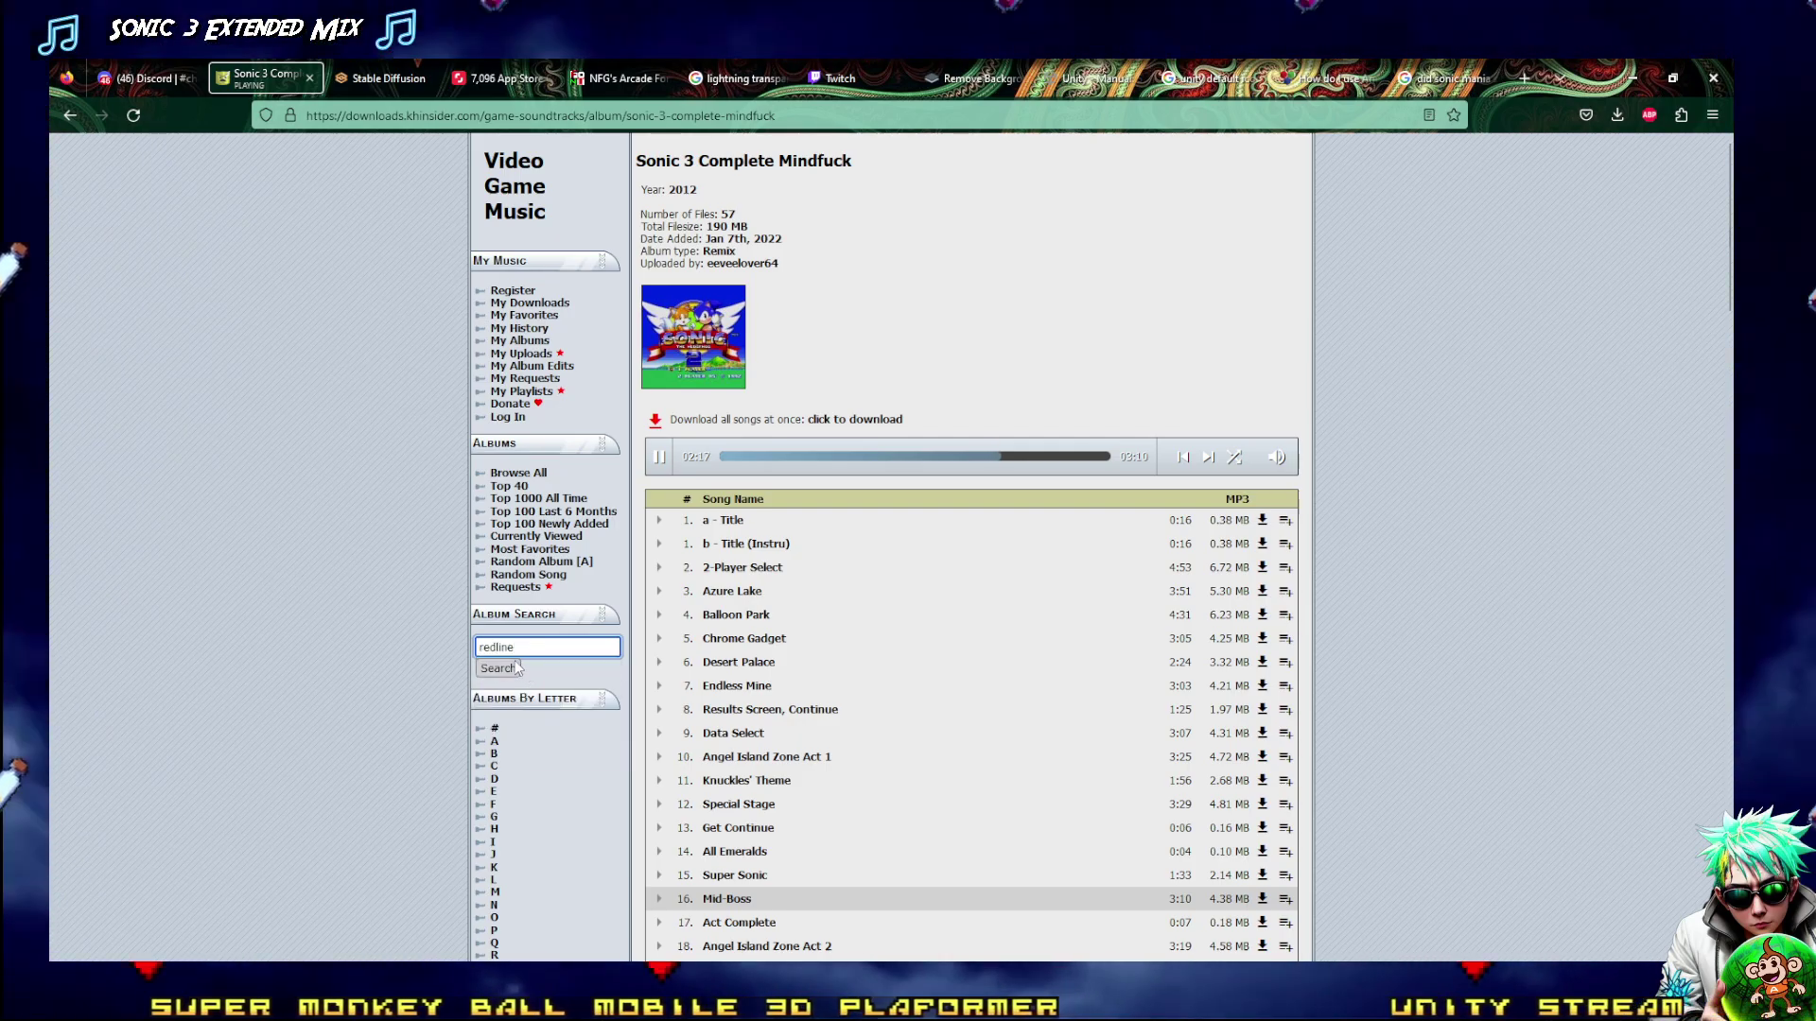
{"action": "left_click", "coordinate": [524, 666]}
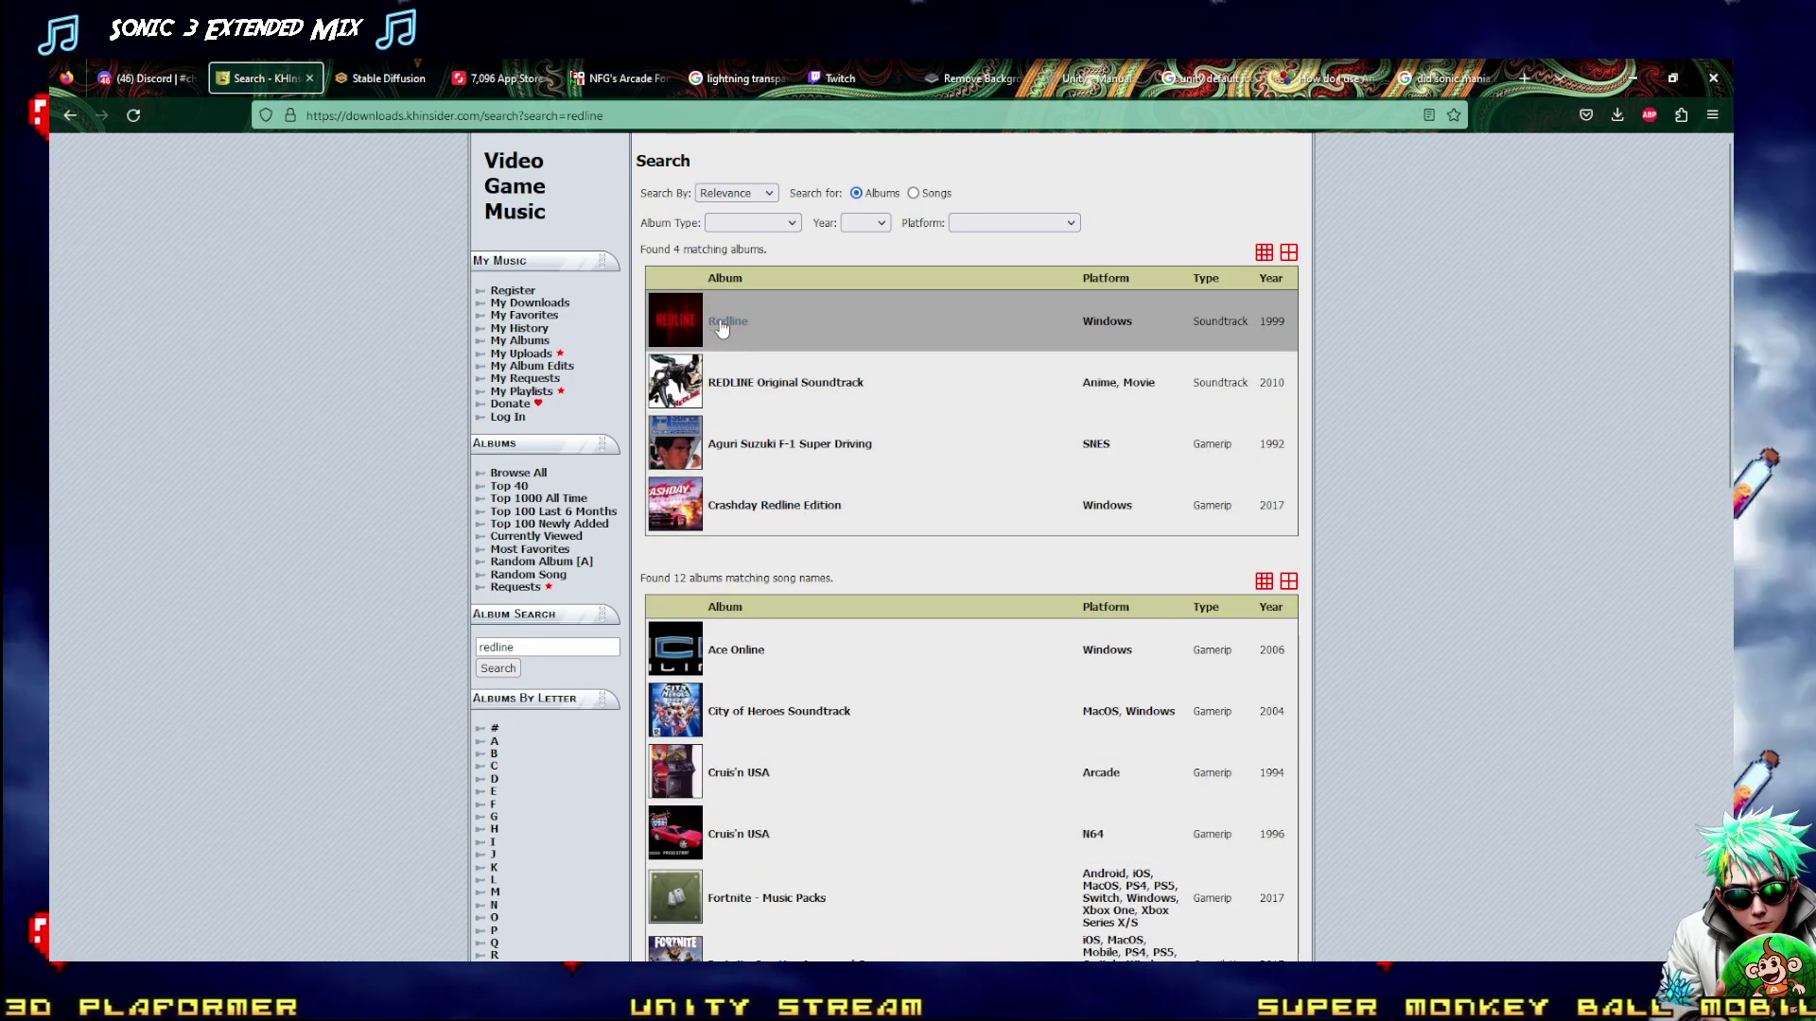
{"action": "left_click", "coordinate": [753, 383]}
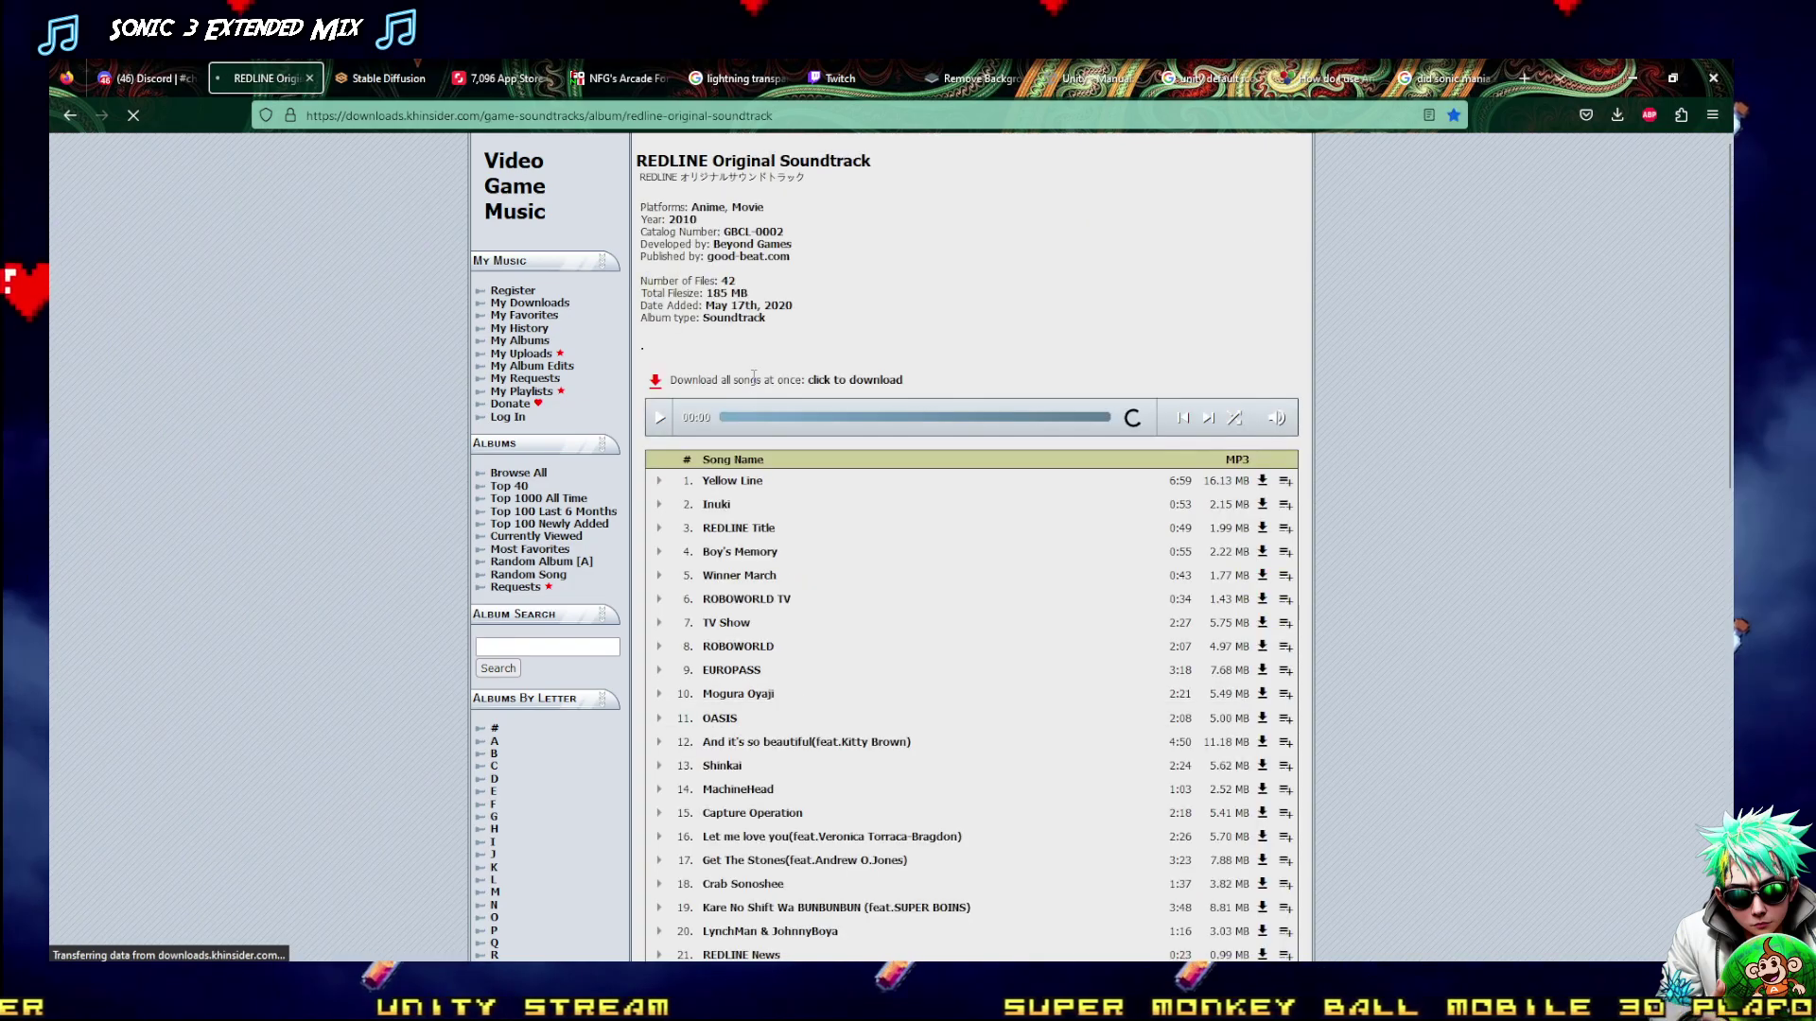
{"action": "left_click", "coordinate": [661, 516]}
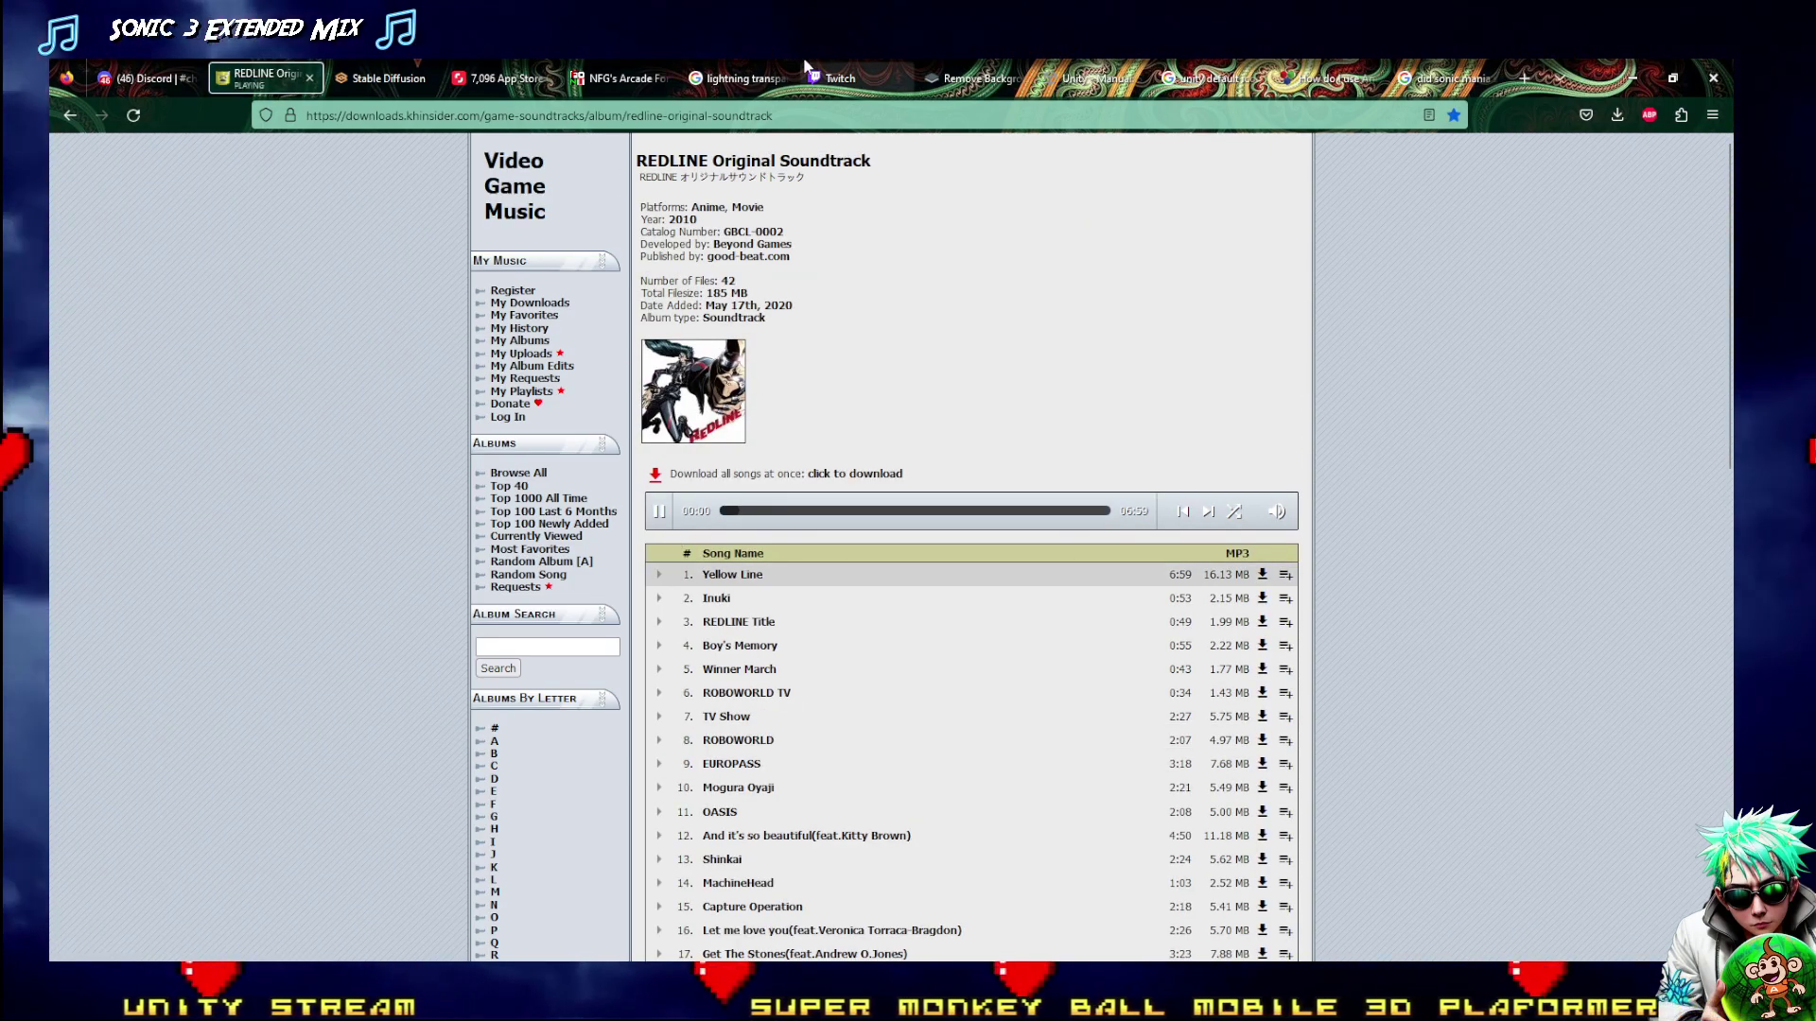
Lower the stream's Desktop Audio to -17.2 dB in OBS, then return to the browser
{"action": "mouse_move", "coordinate": [1278, 515]}
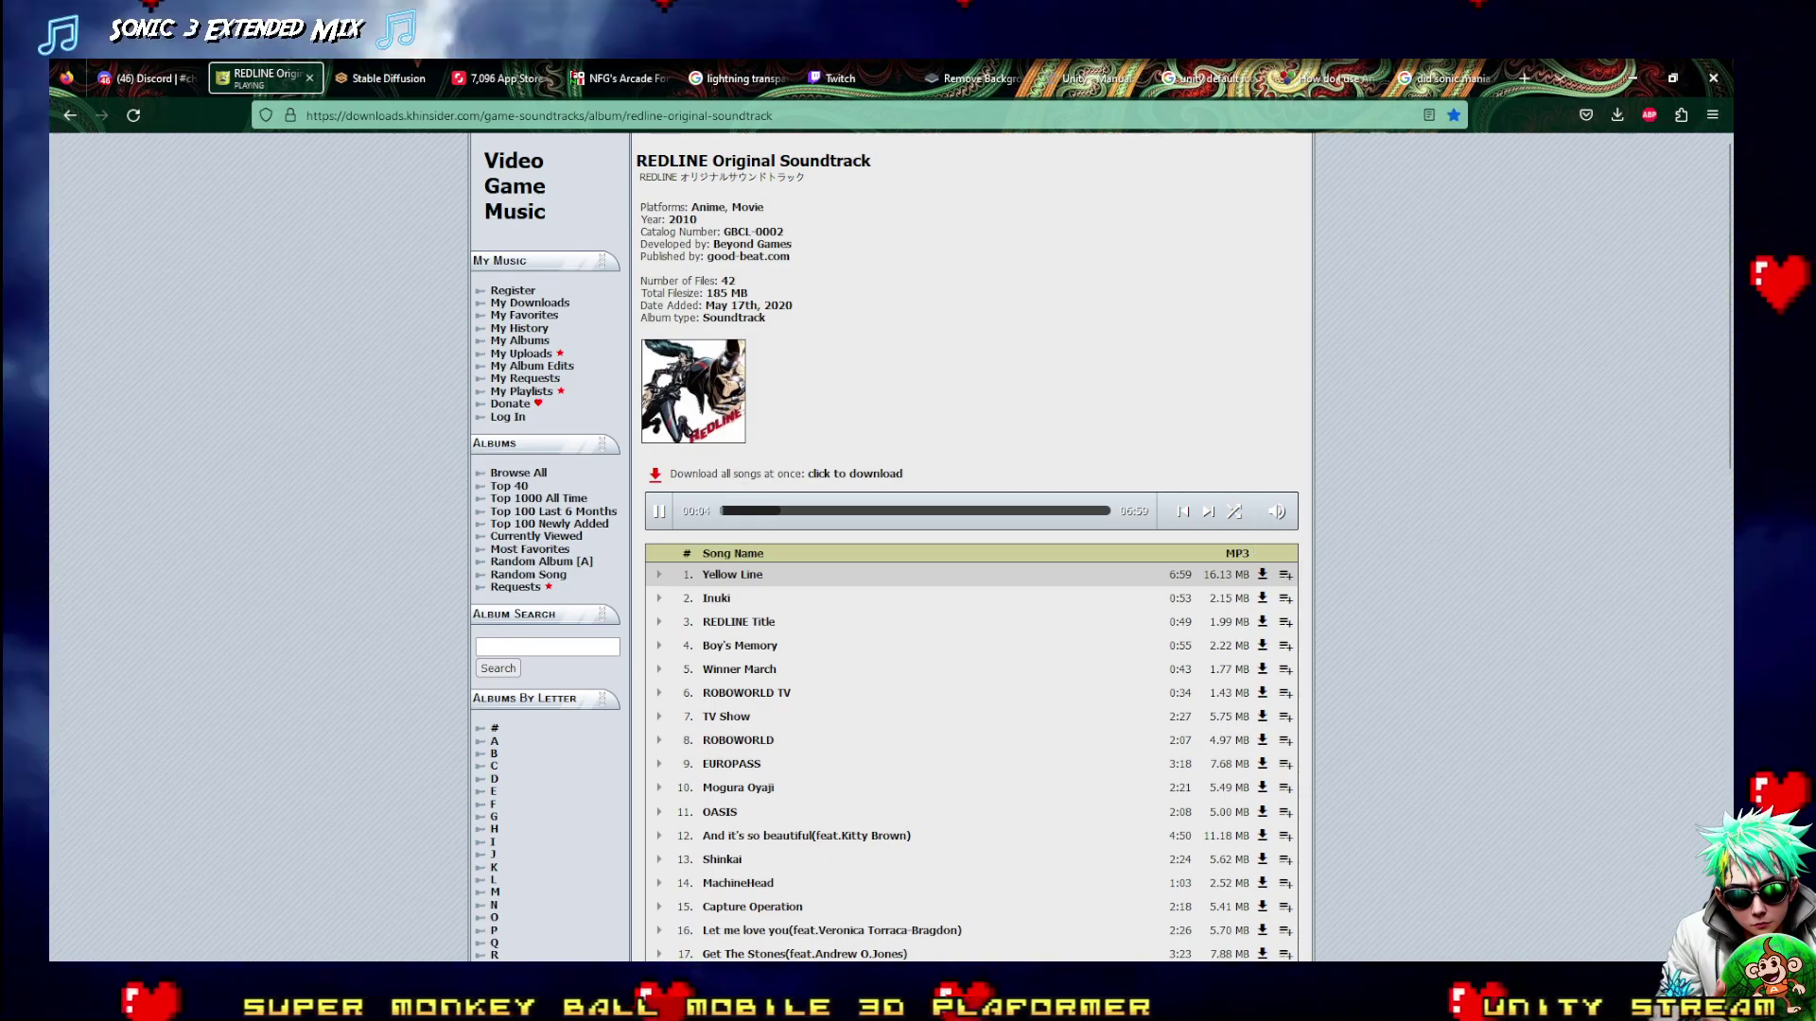
{"action": "key", "text": "alt+Tab"}
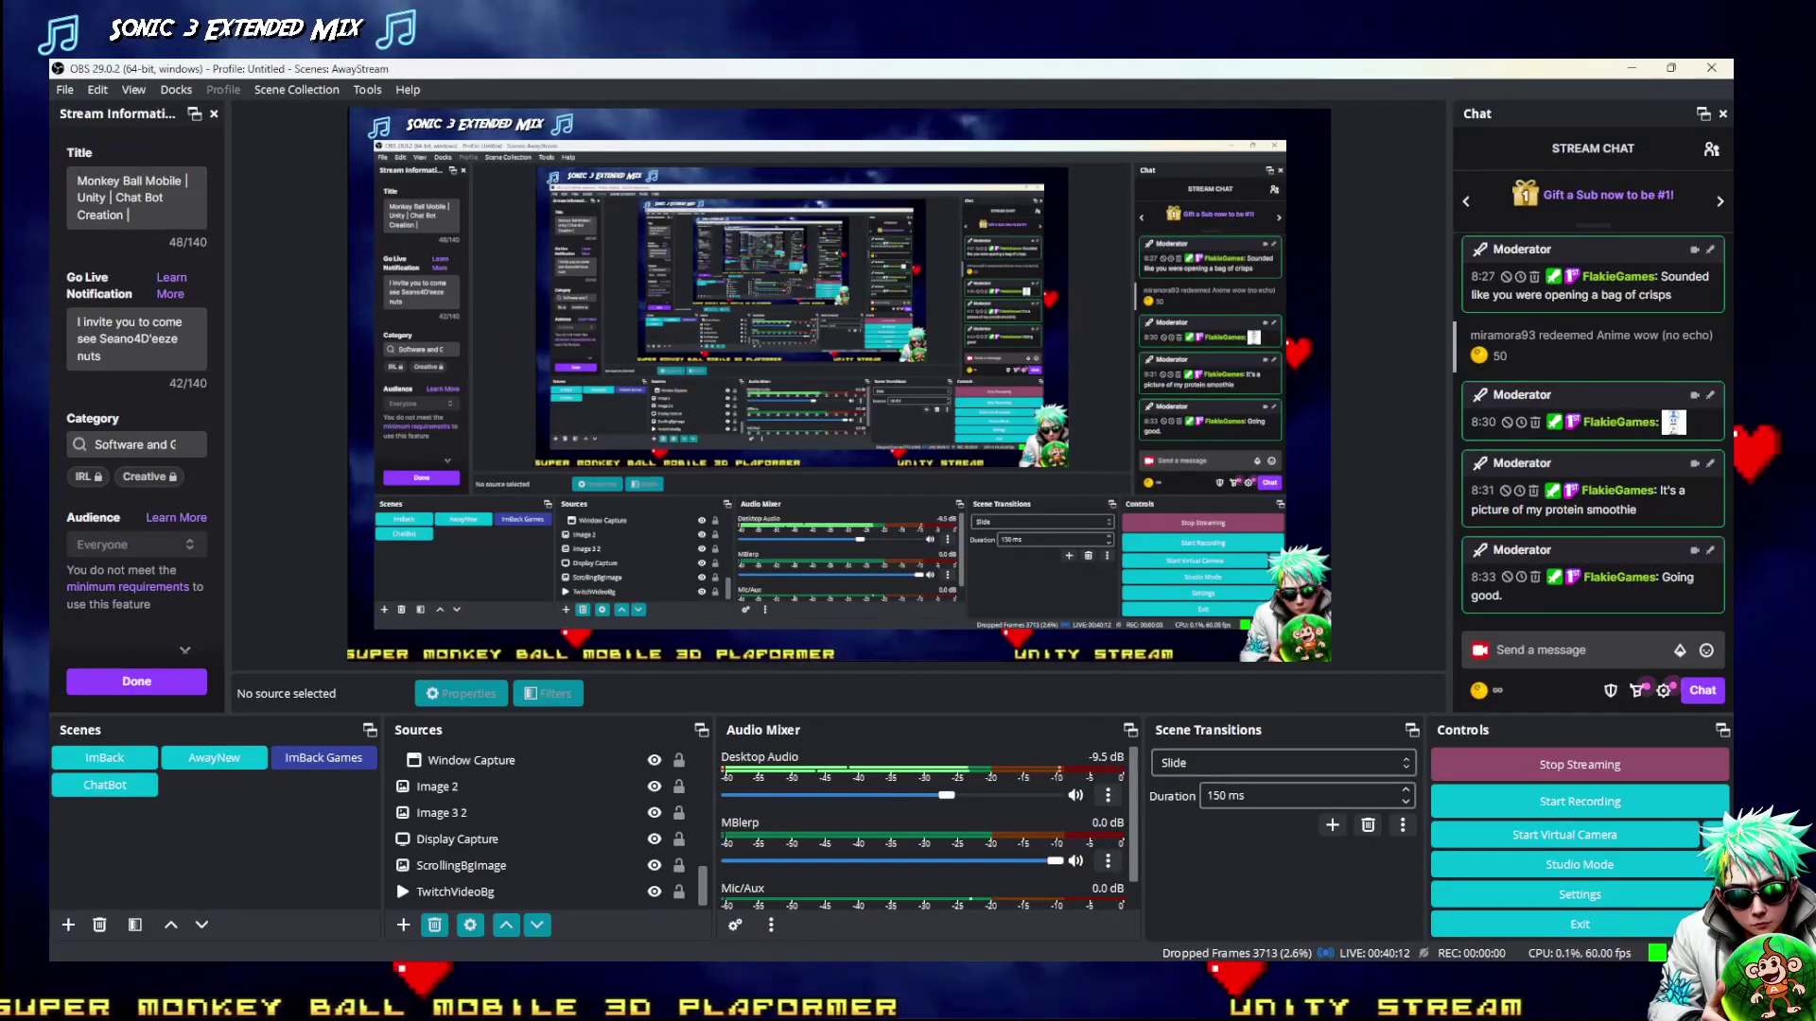
{"action": "left_click_drag", "start_coordinate": [945, 795], "coordinate": [900, 797]}
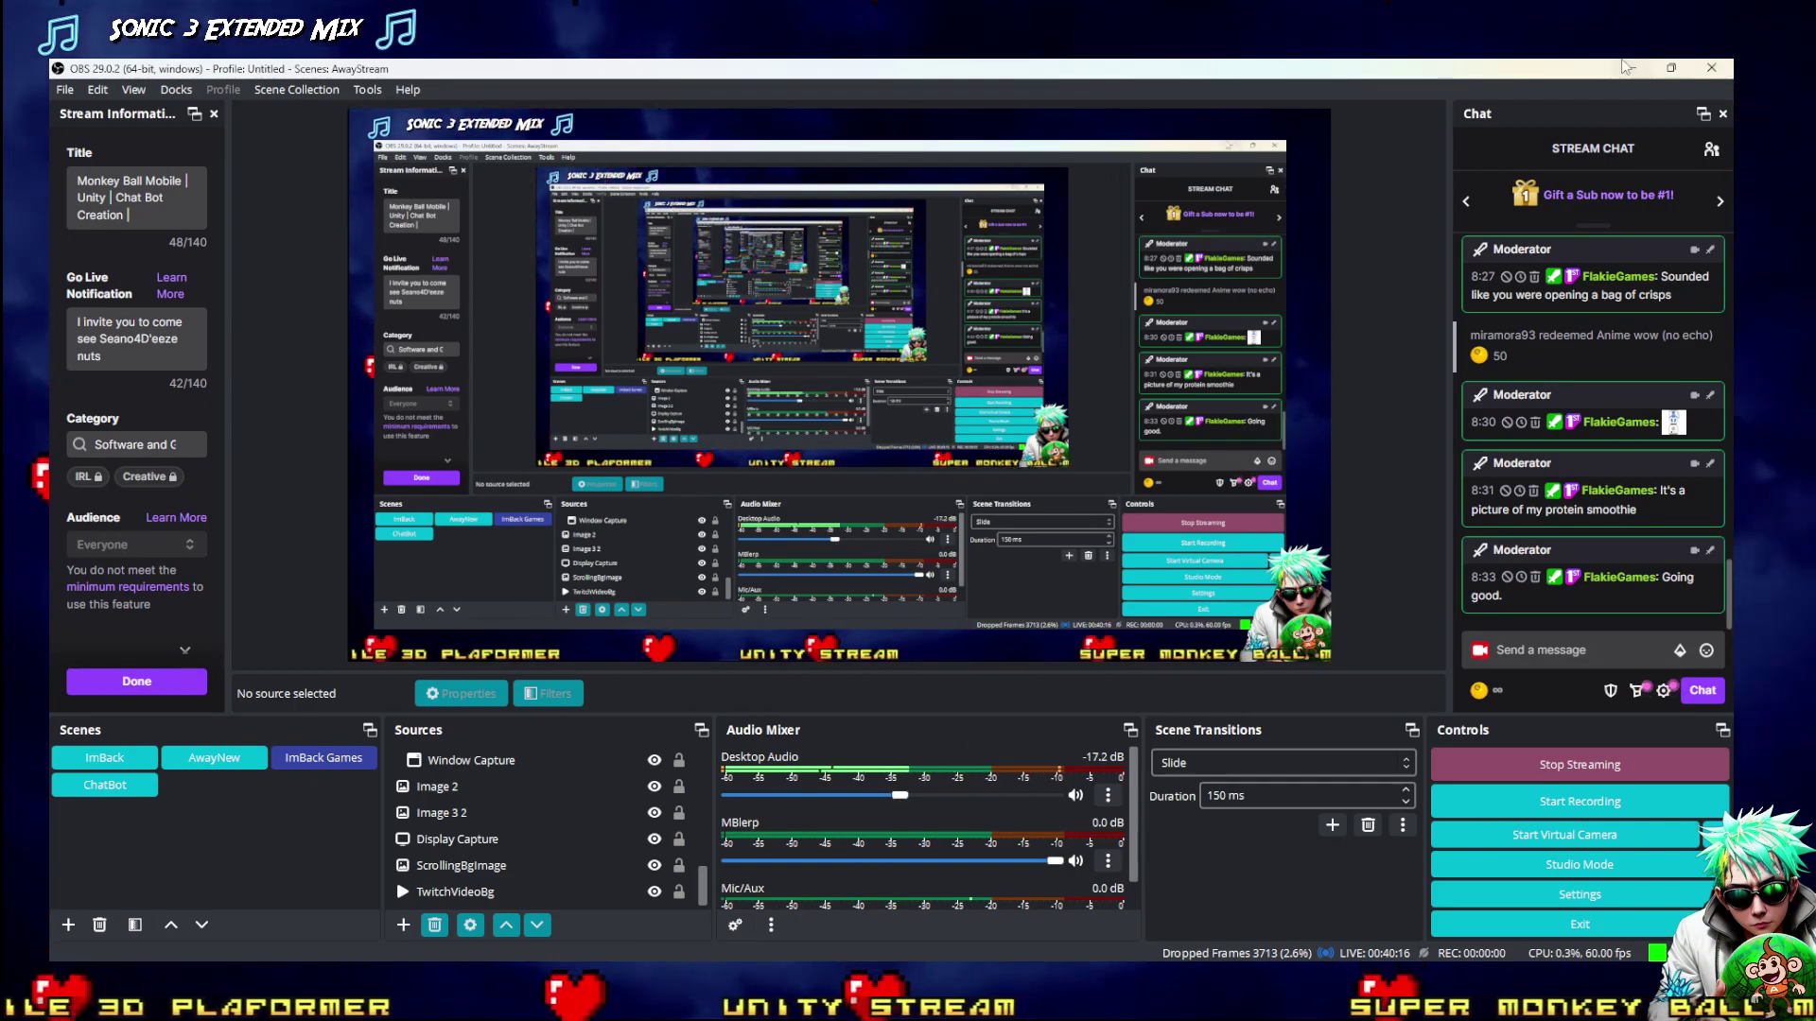
{"action": "key", "text": "alt+Tab"}
{"action": "key", "text": "alt+Tab"}
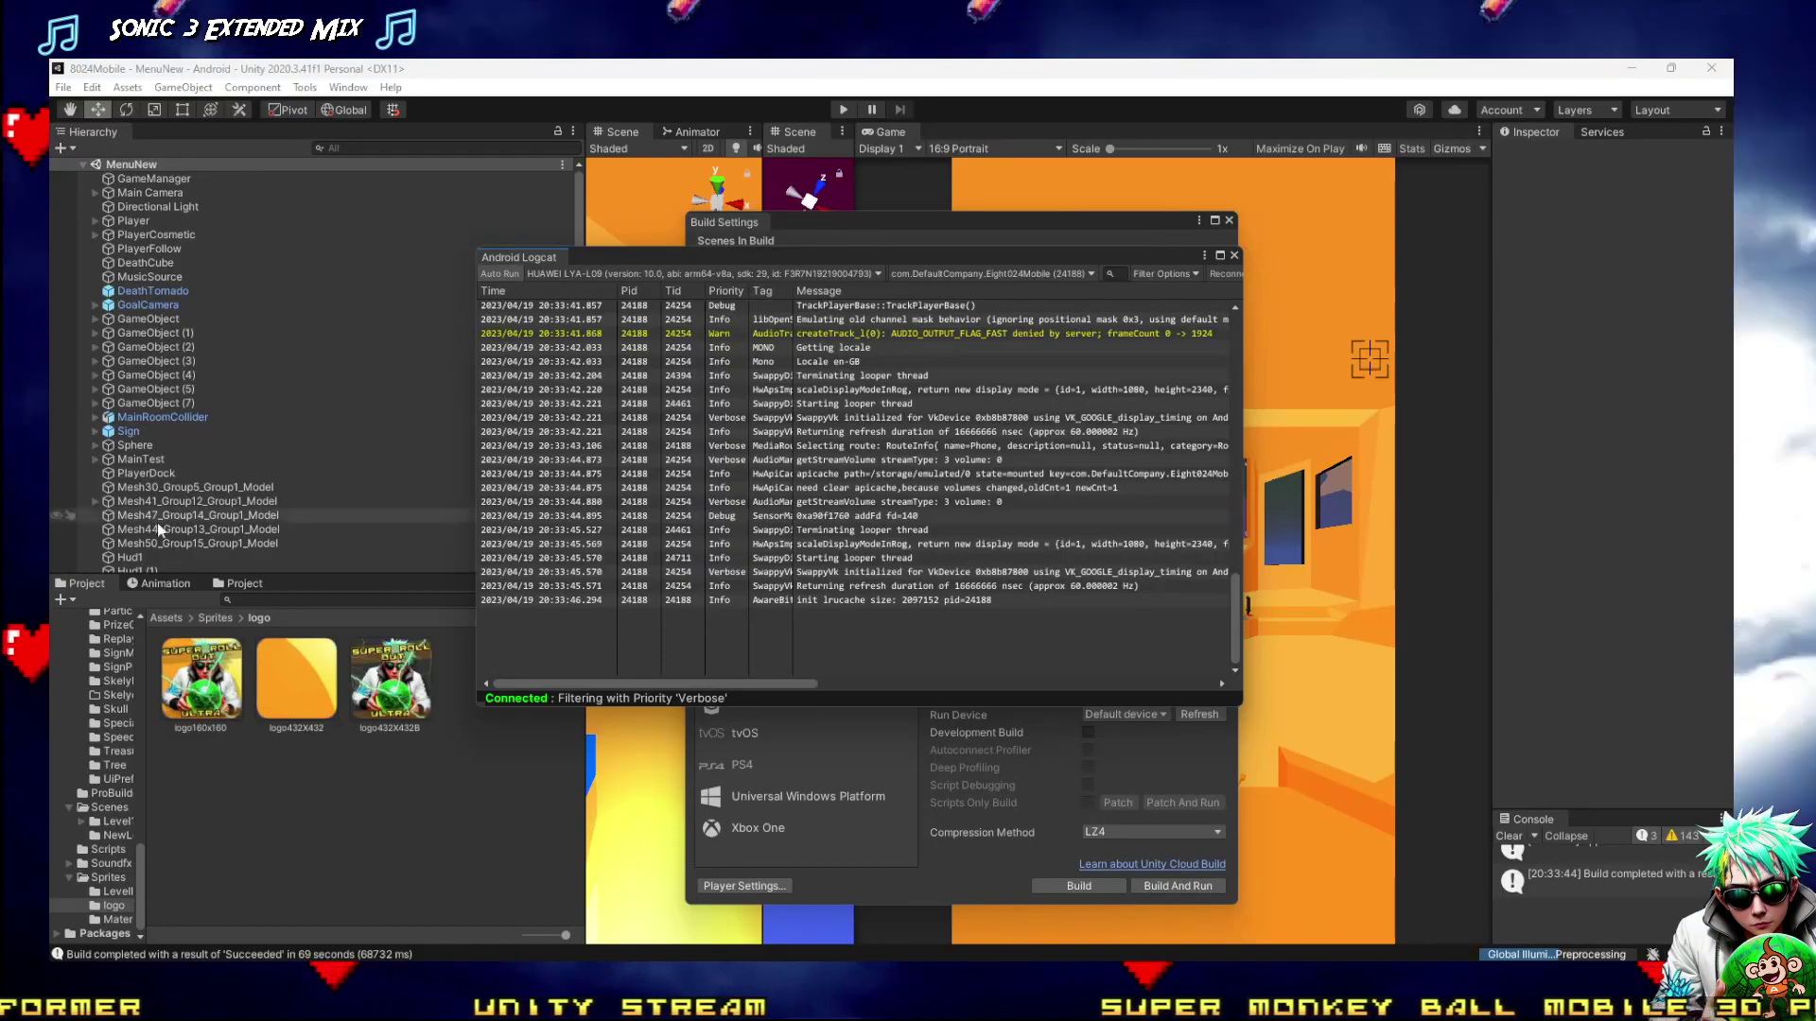
Close the Android Logcat window and open Player Settings from Build Settings
{"action": "left_click", "coordinate": [1226, 255]}
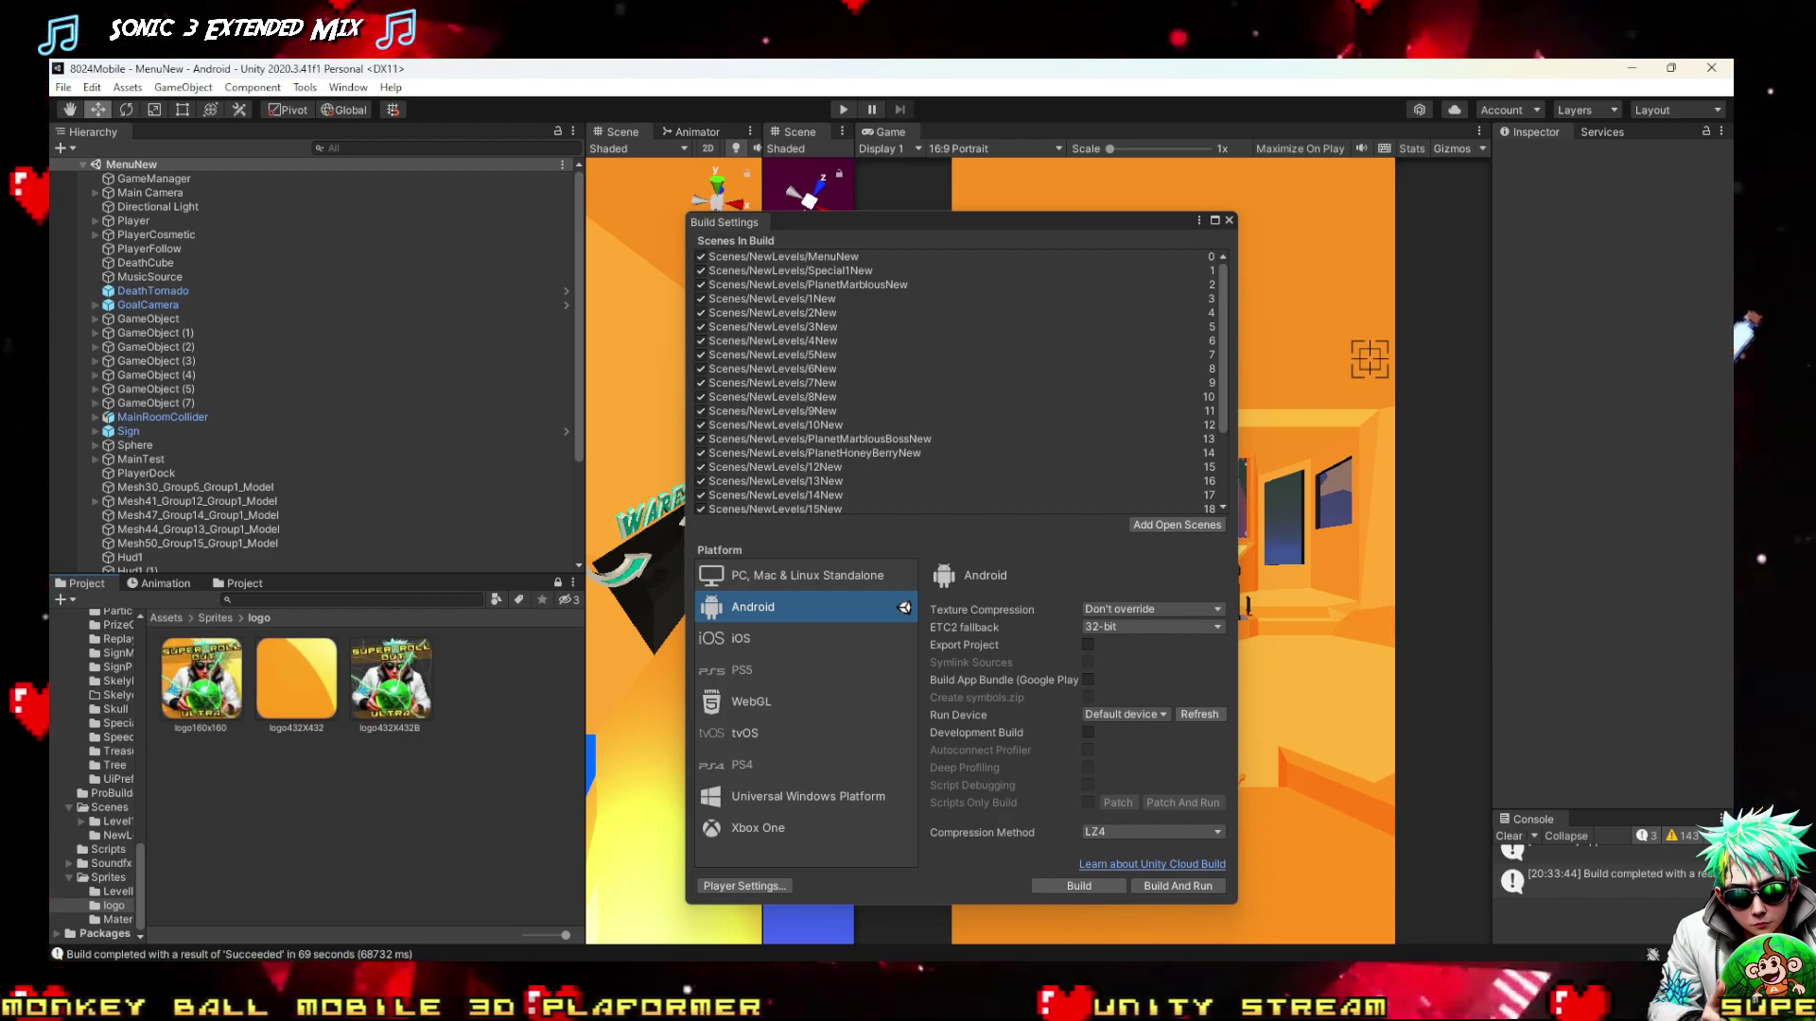
{"action": "mouse_move", "coordinate": [347, 983]}
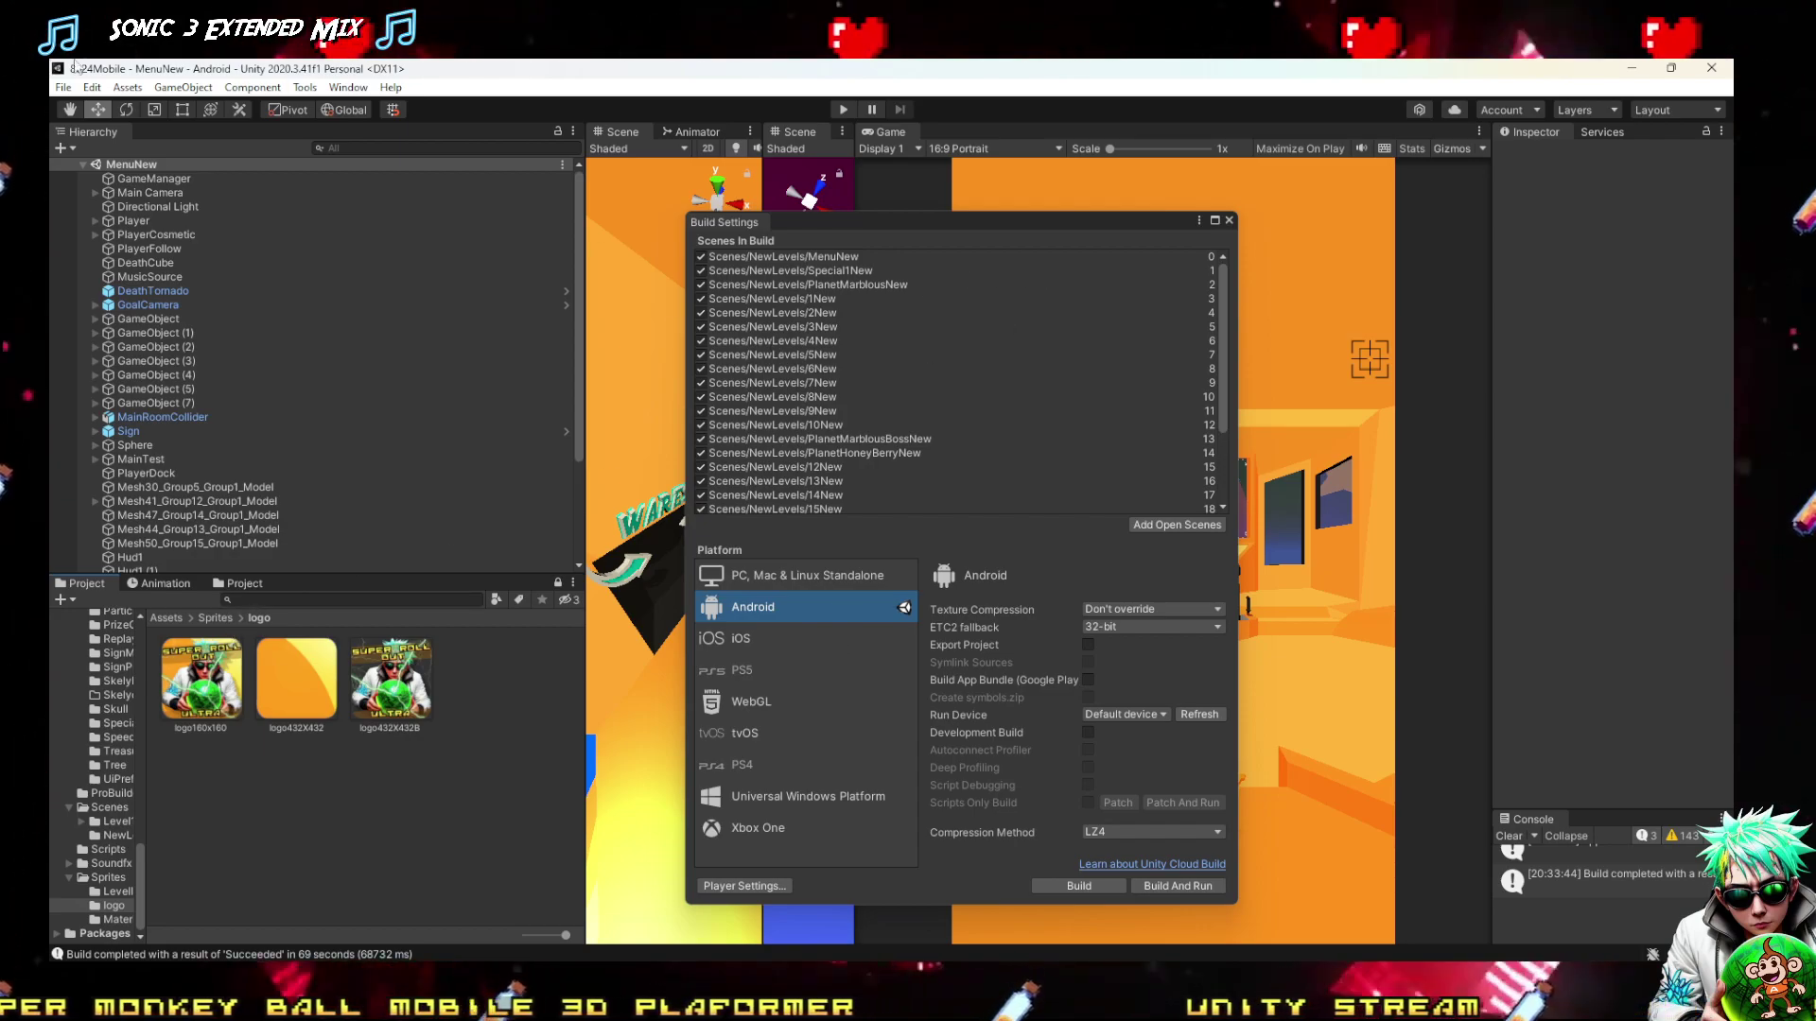
{"action": "left_click", "coordinate": [742, 886]}
{"action": "mouse_move", "coordinate": [426, 959]}
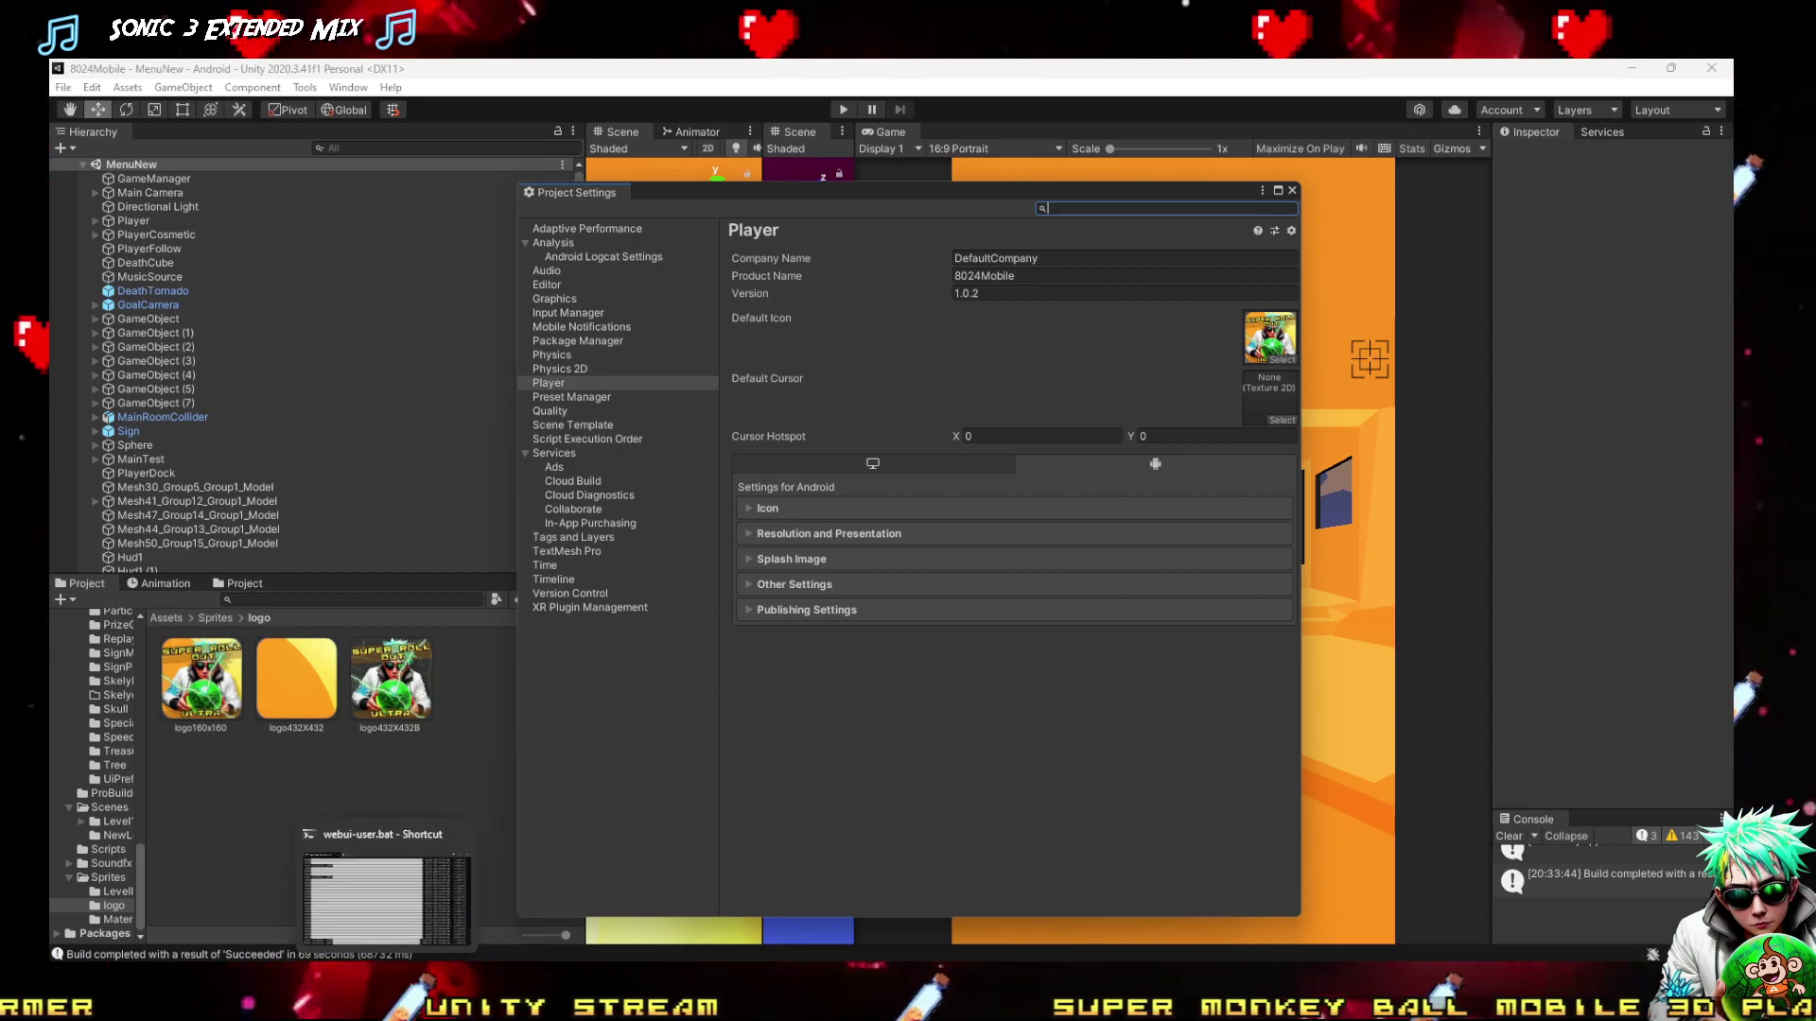
Expand the Icon section's Adaptive (API 26) slots to see background and foreground per density
{"action": "mouse_move", "coordinate": [205, 958]}
{"action": "left_click", "coordinate": [425, 960]}
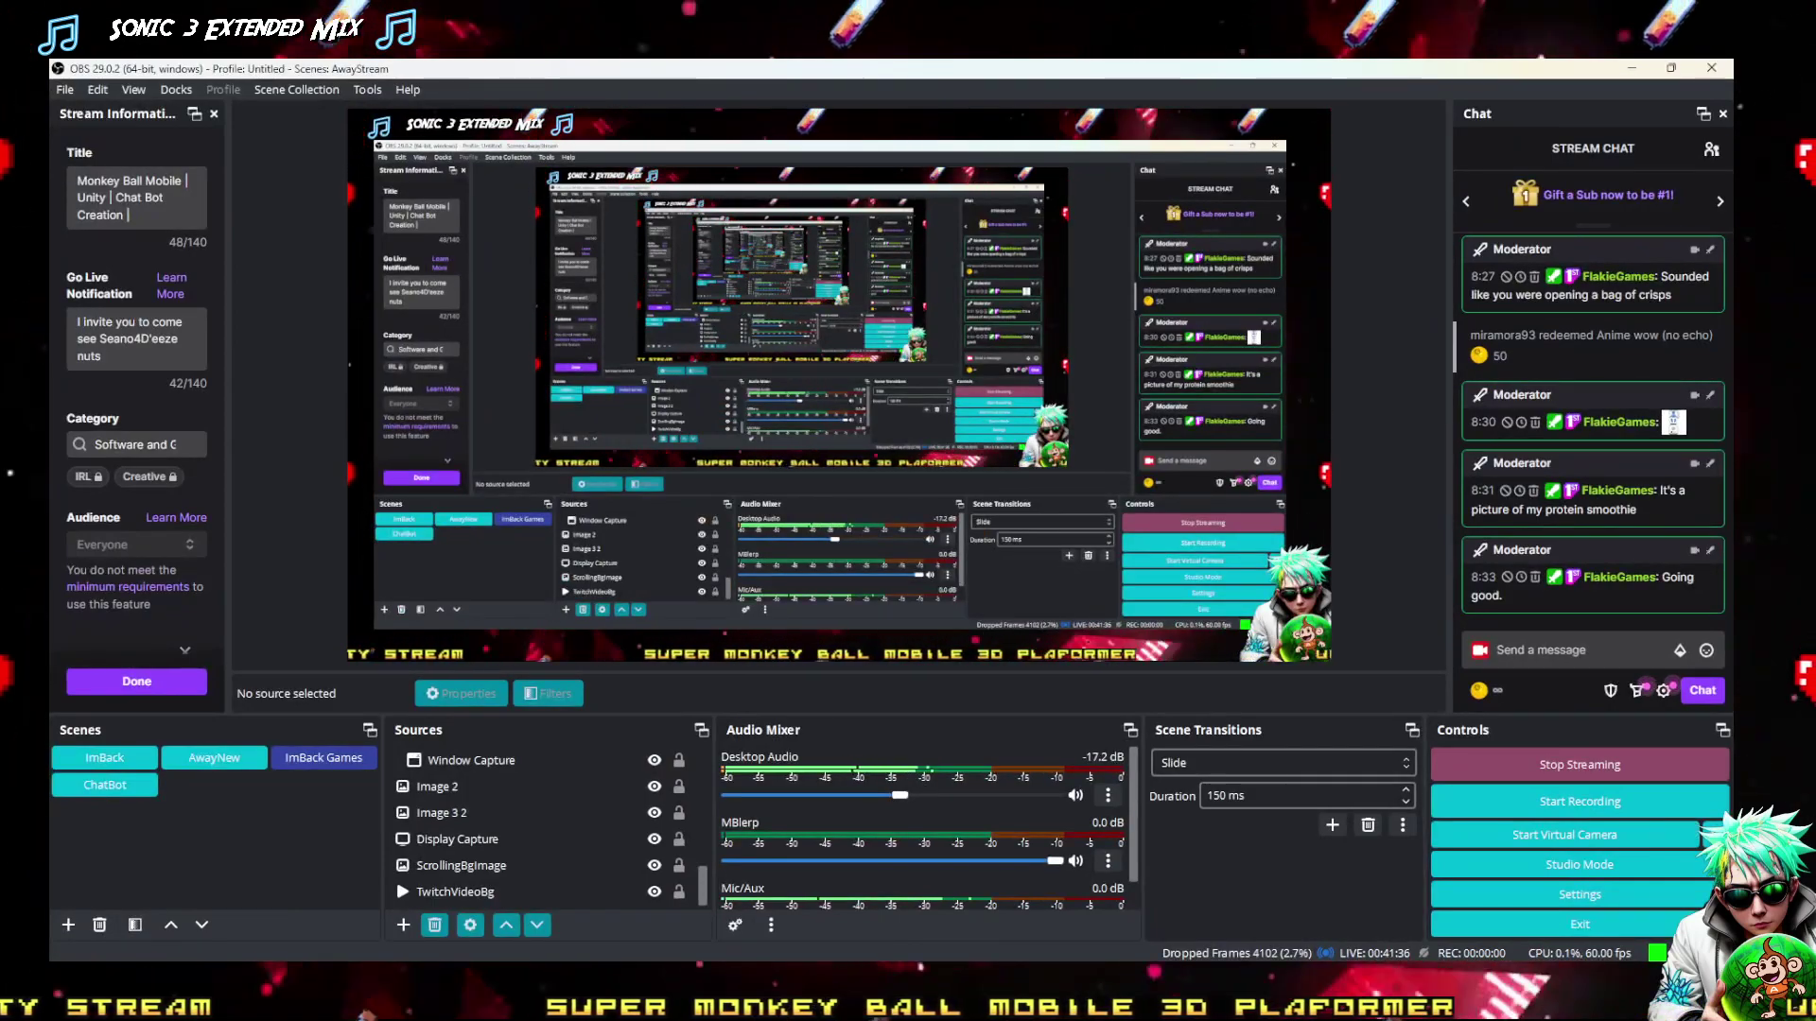
{"action": "key", "text": "alt+Tab"}
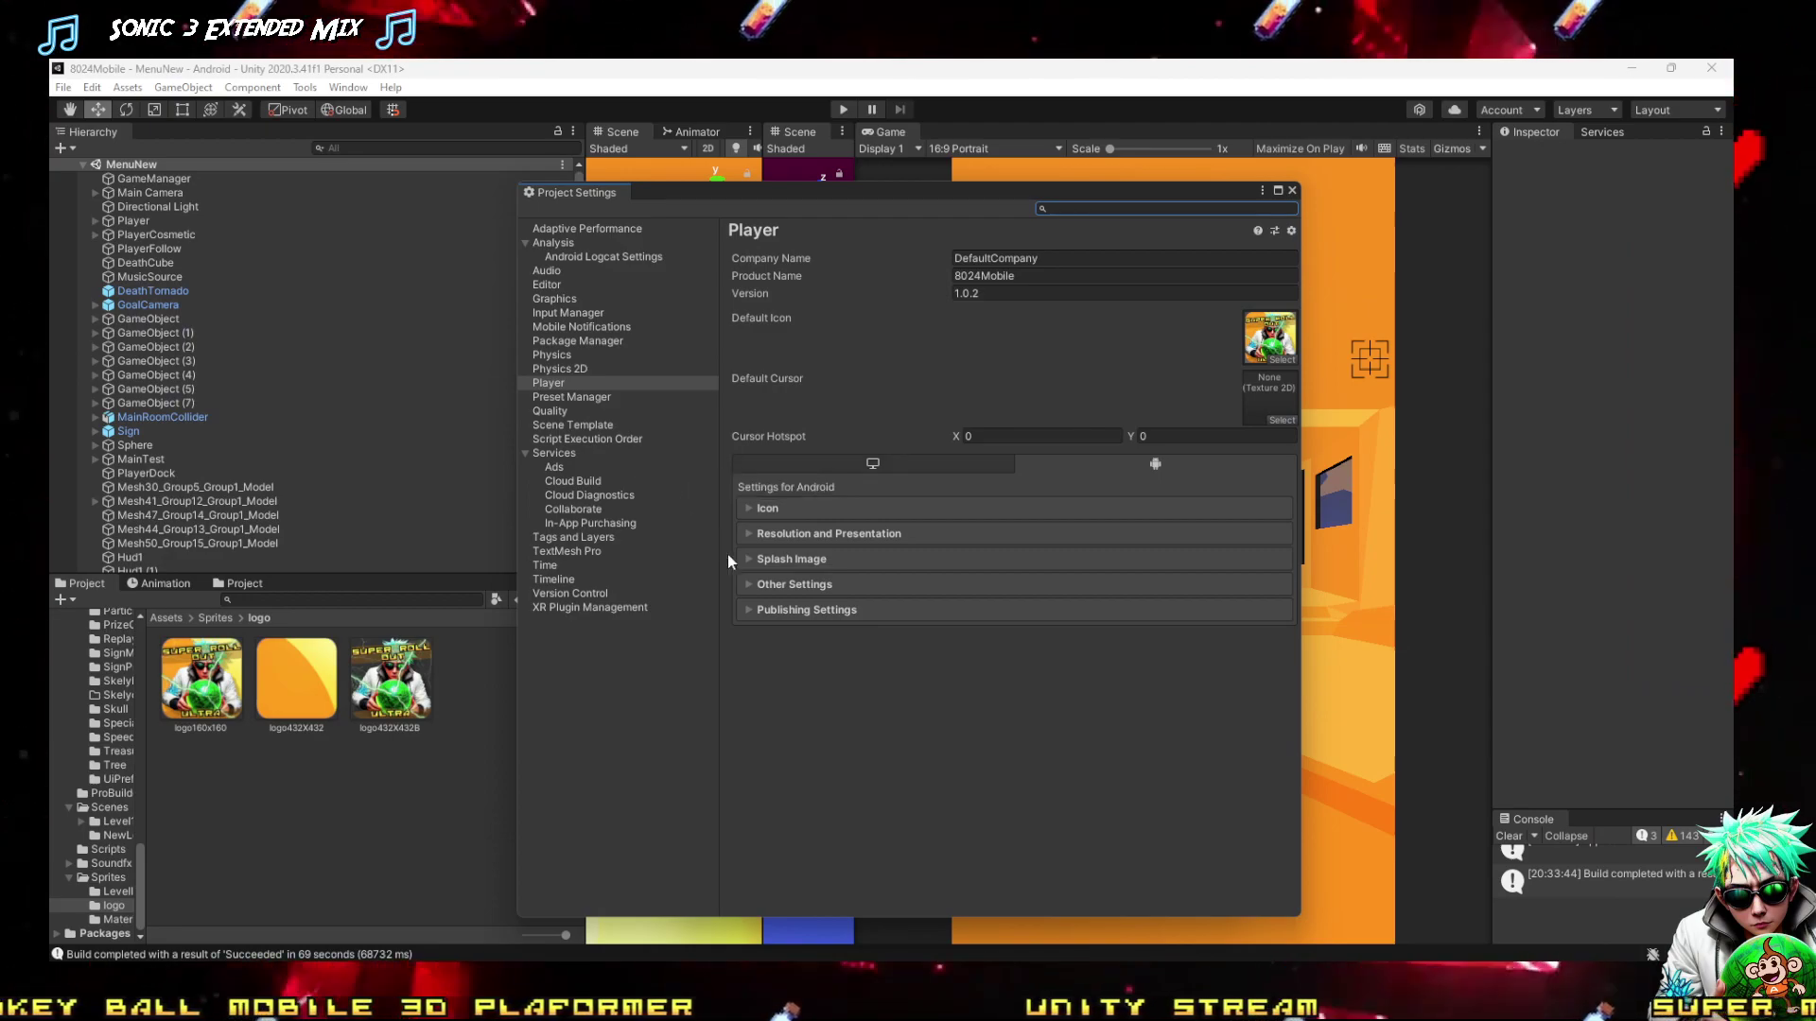
{"action": "left_click", "coordinate": [743, 509]}
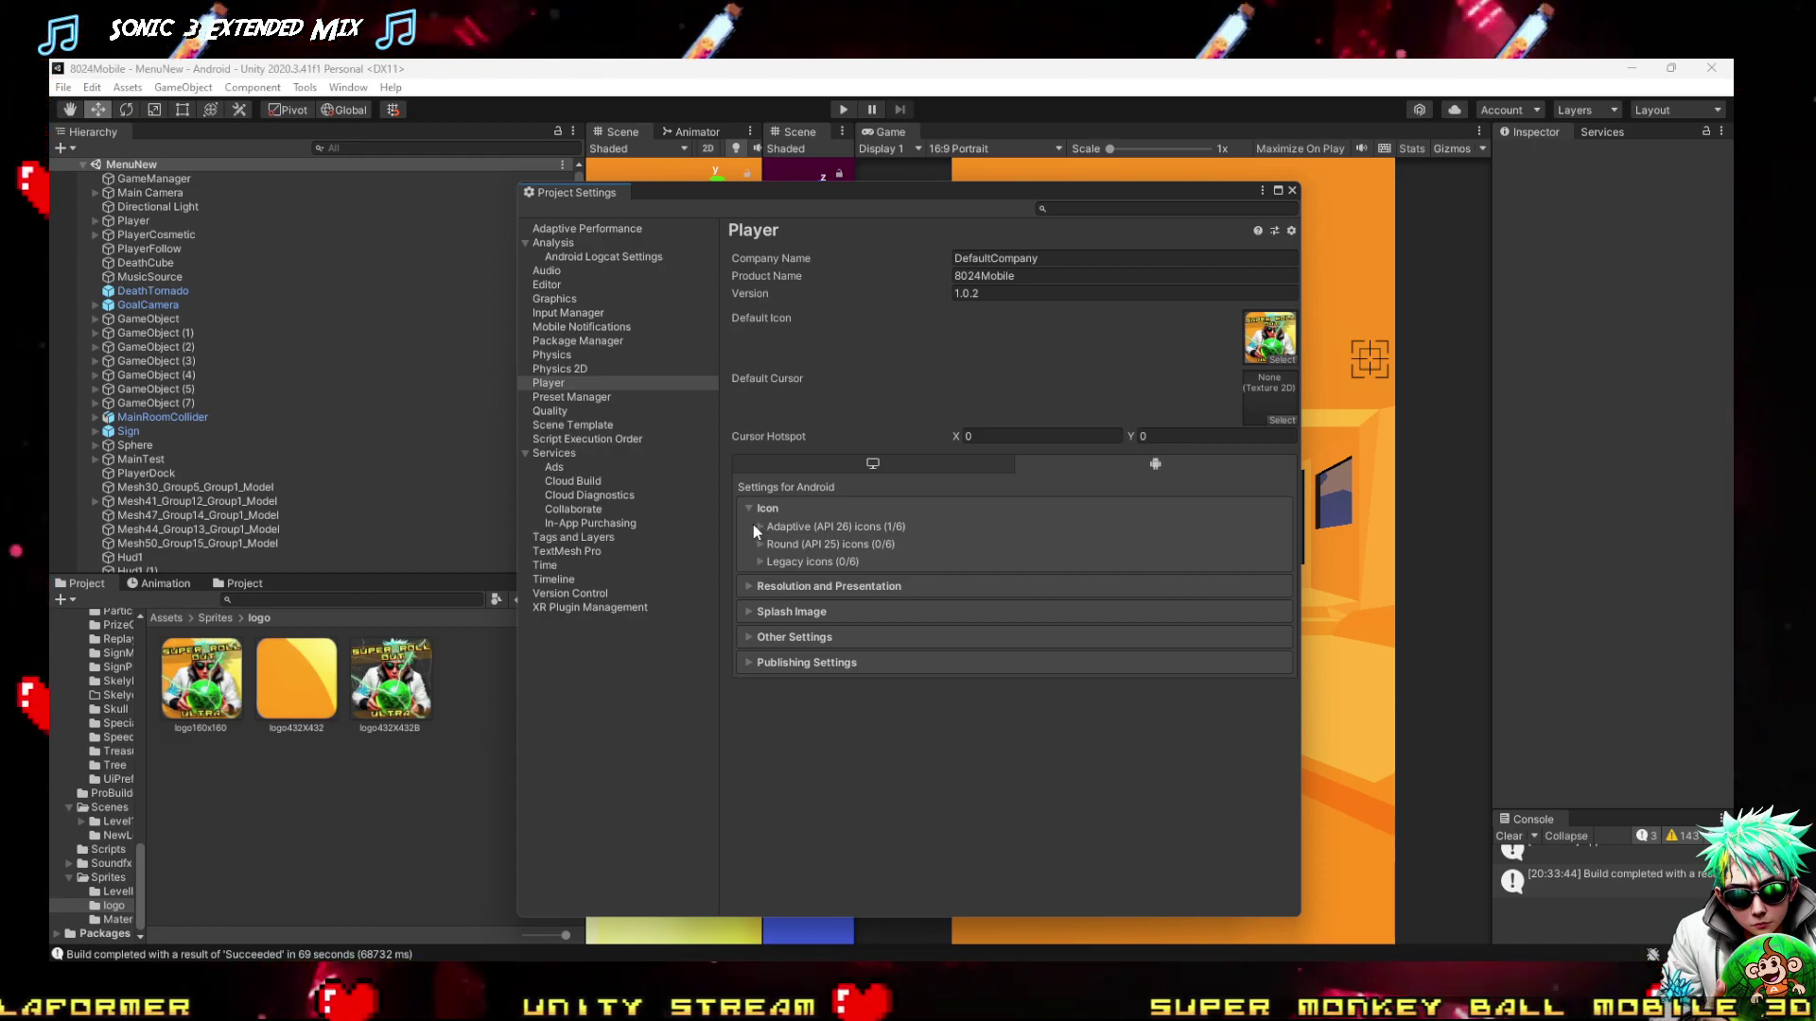
{"action": "left_click", "coordinate": [759, 527]}
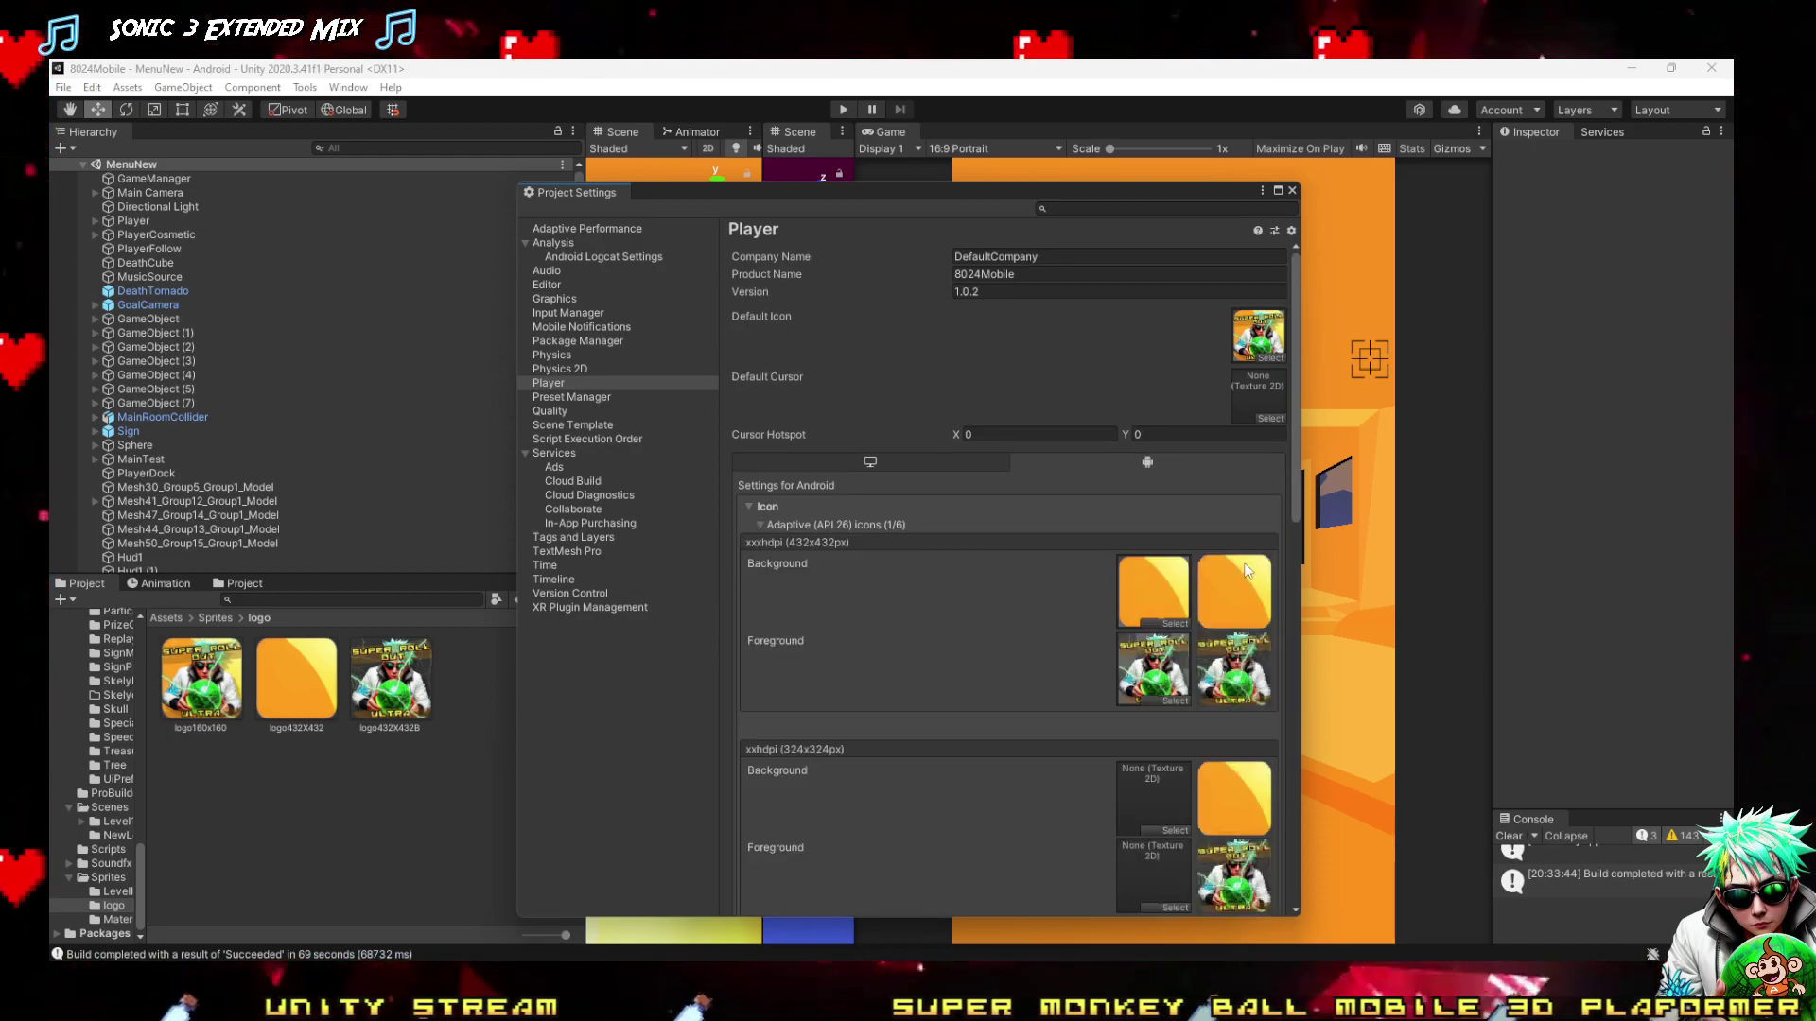
{"action": "scroll", "coordinate": [1233, 649], "scroll_direction": "down", "scroll_amount": 10}
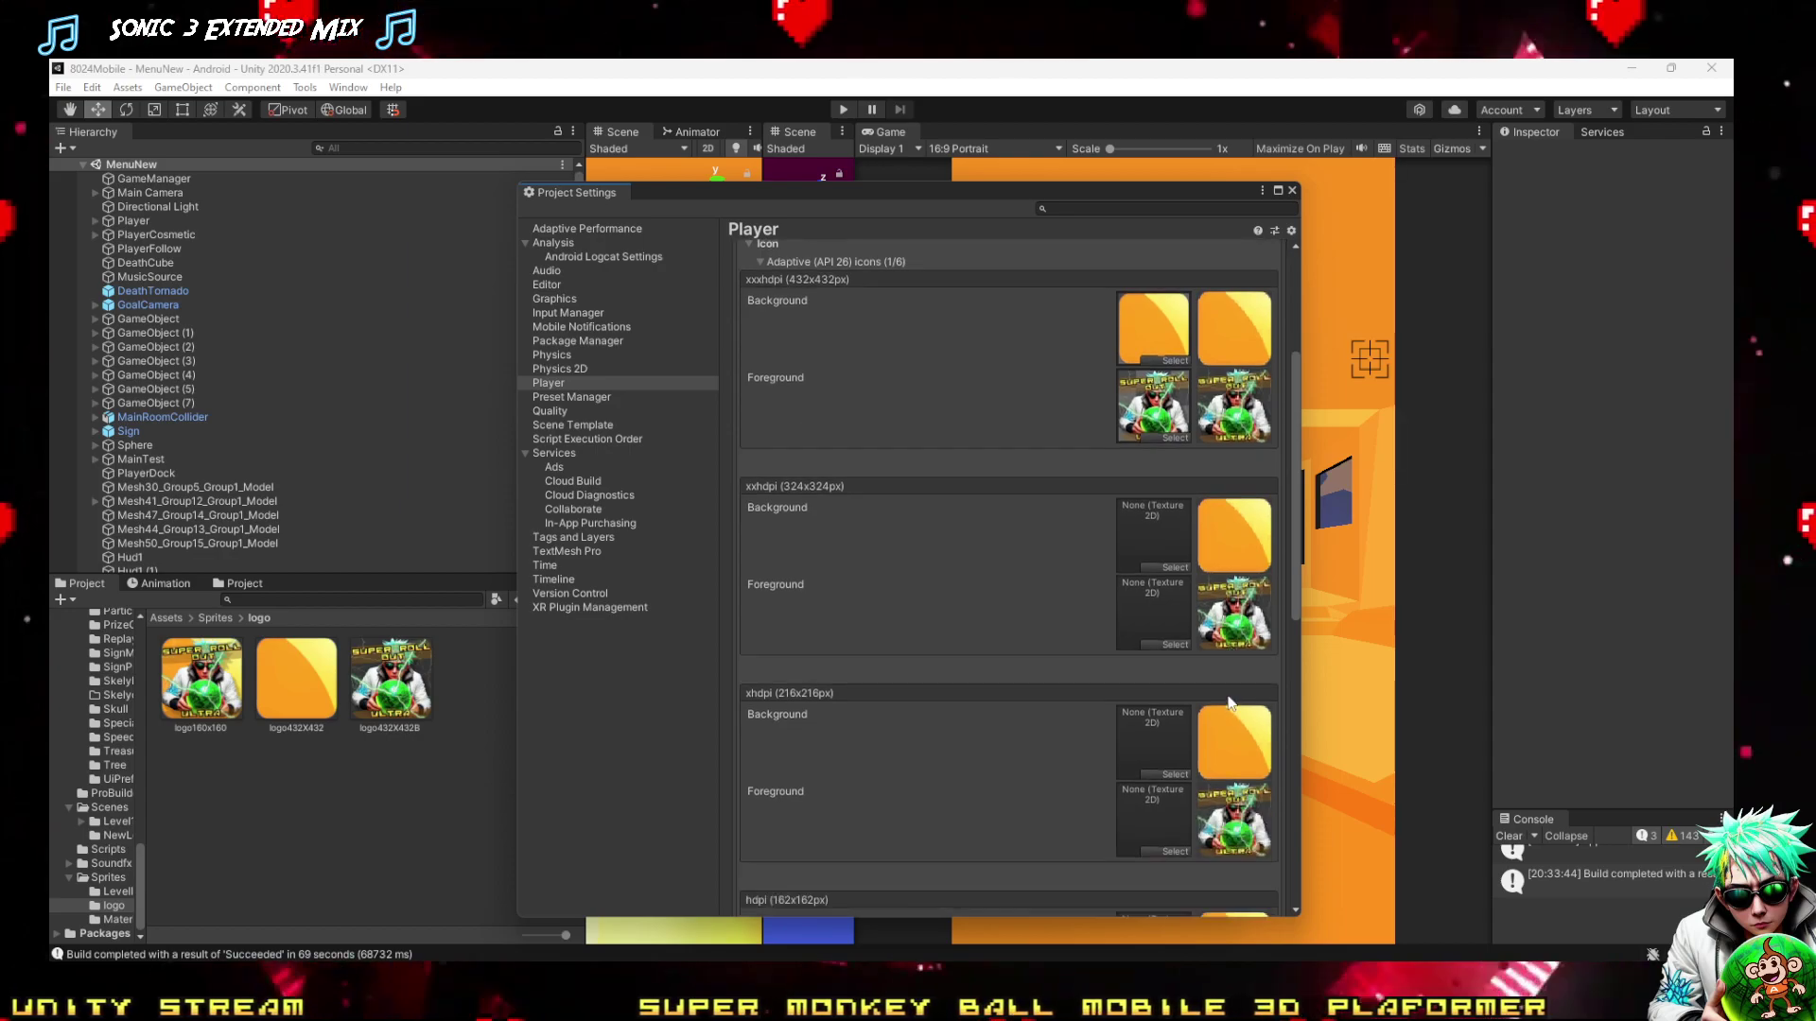
{"action": "scroll", "coordinate": [1229, 695], "scroll_direction": "down", "scroll_amount": 5}
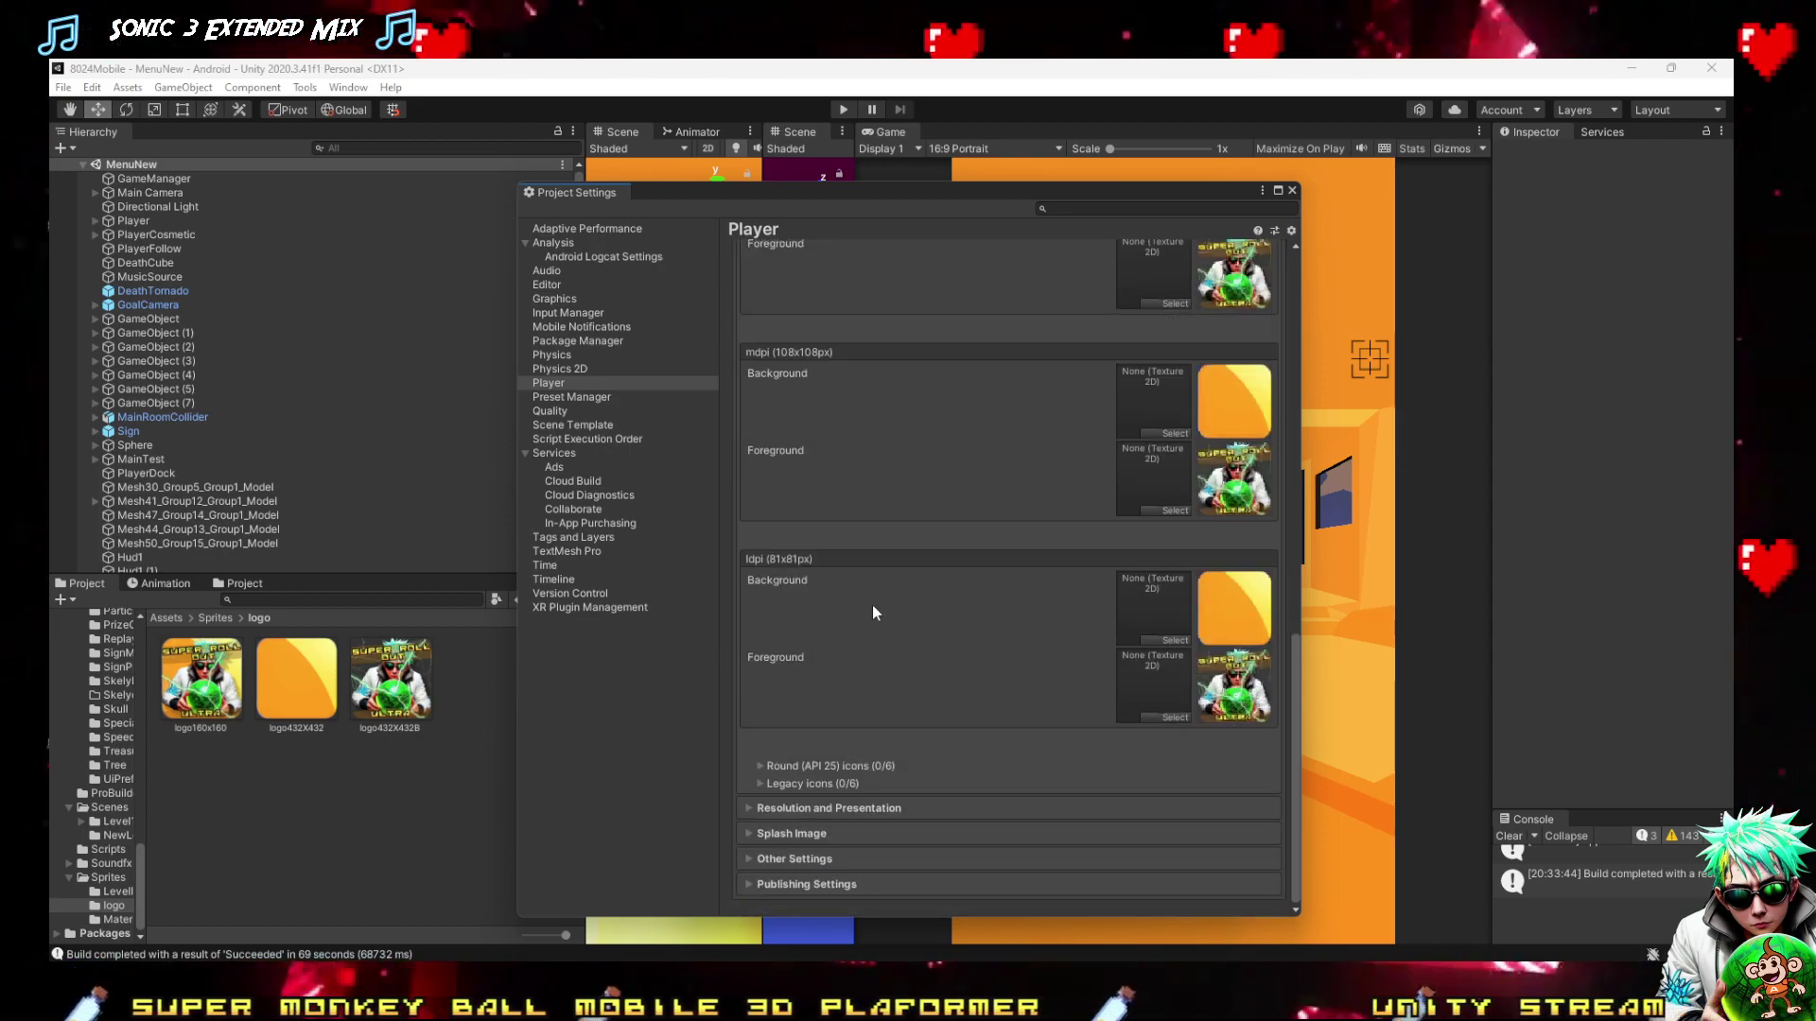
{"action": "scroll", "coordinate": [872, 604], "scroll_direction": "up", "scroll_amount": 1}
{"action": "scroll", "coordinate": [853, 741], "scroll_direction": "down", "scroll_amount": 1}
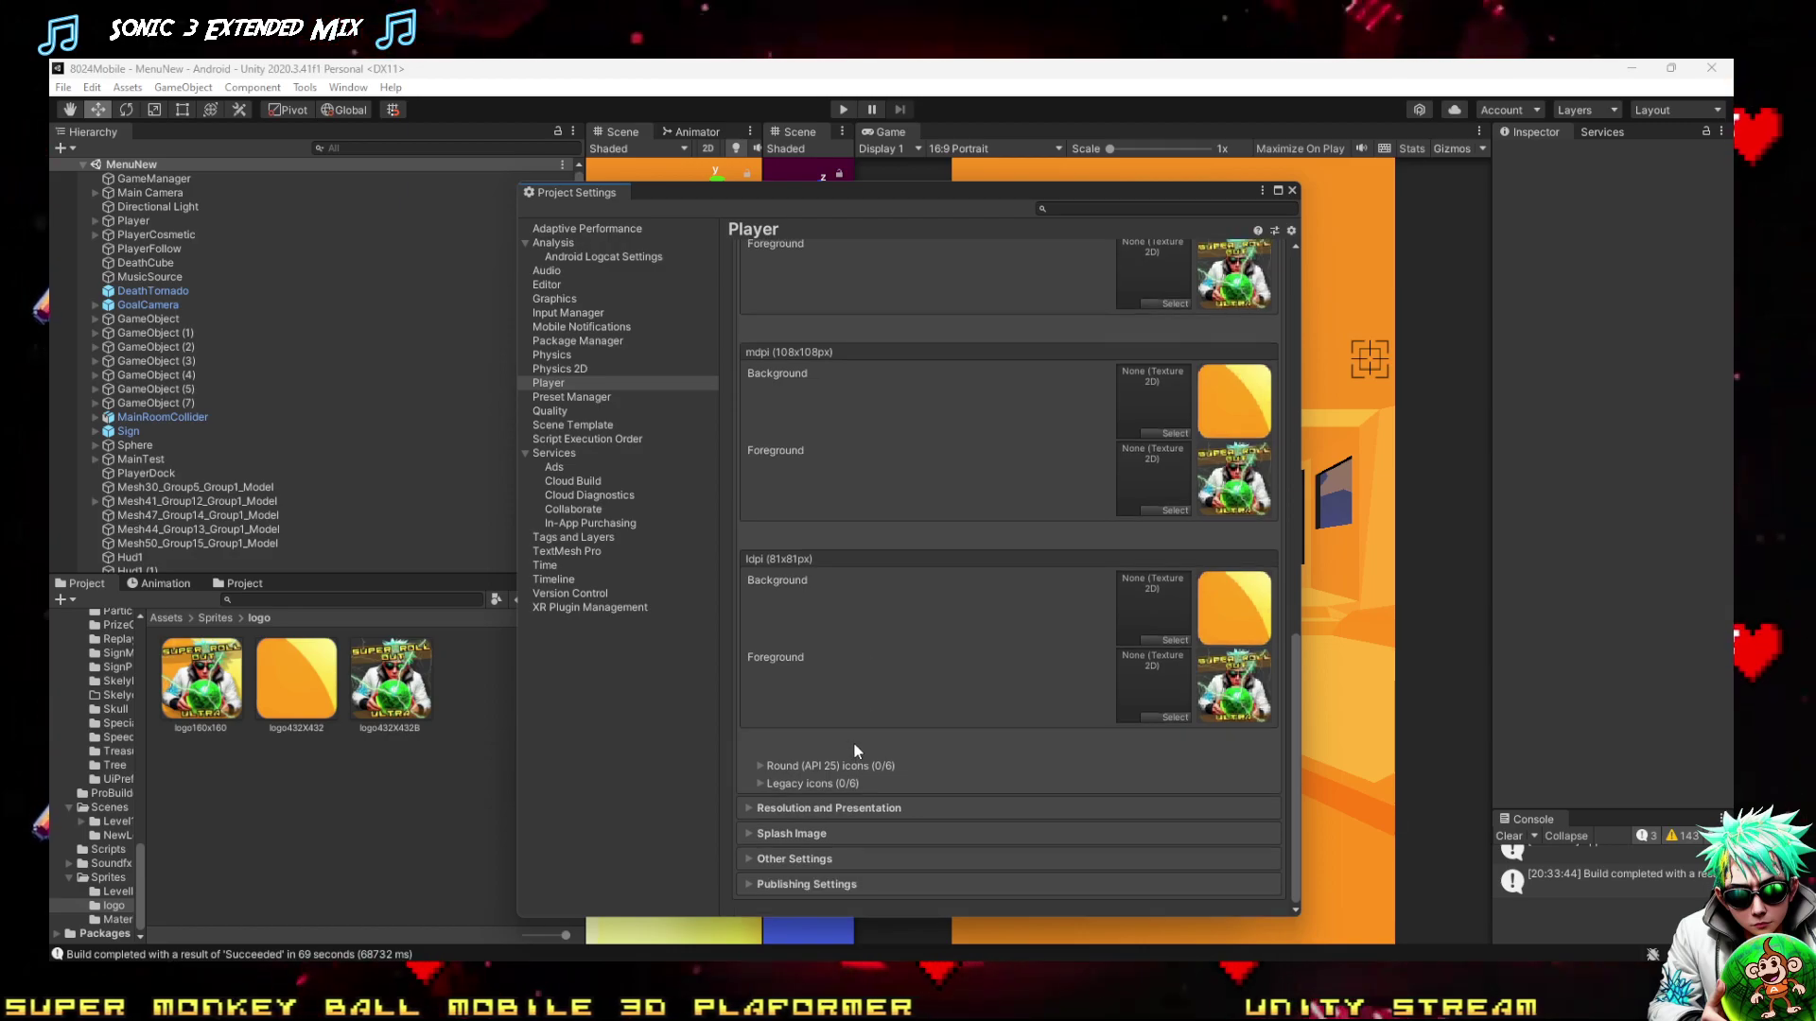
Briefly check Resolution and Presentation, Other Settings and Publishing Settings, then reopen Icon settings
{"action": "left_click", "coordinate": [742, 810]}
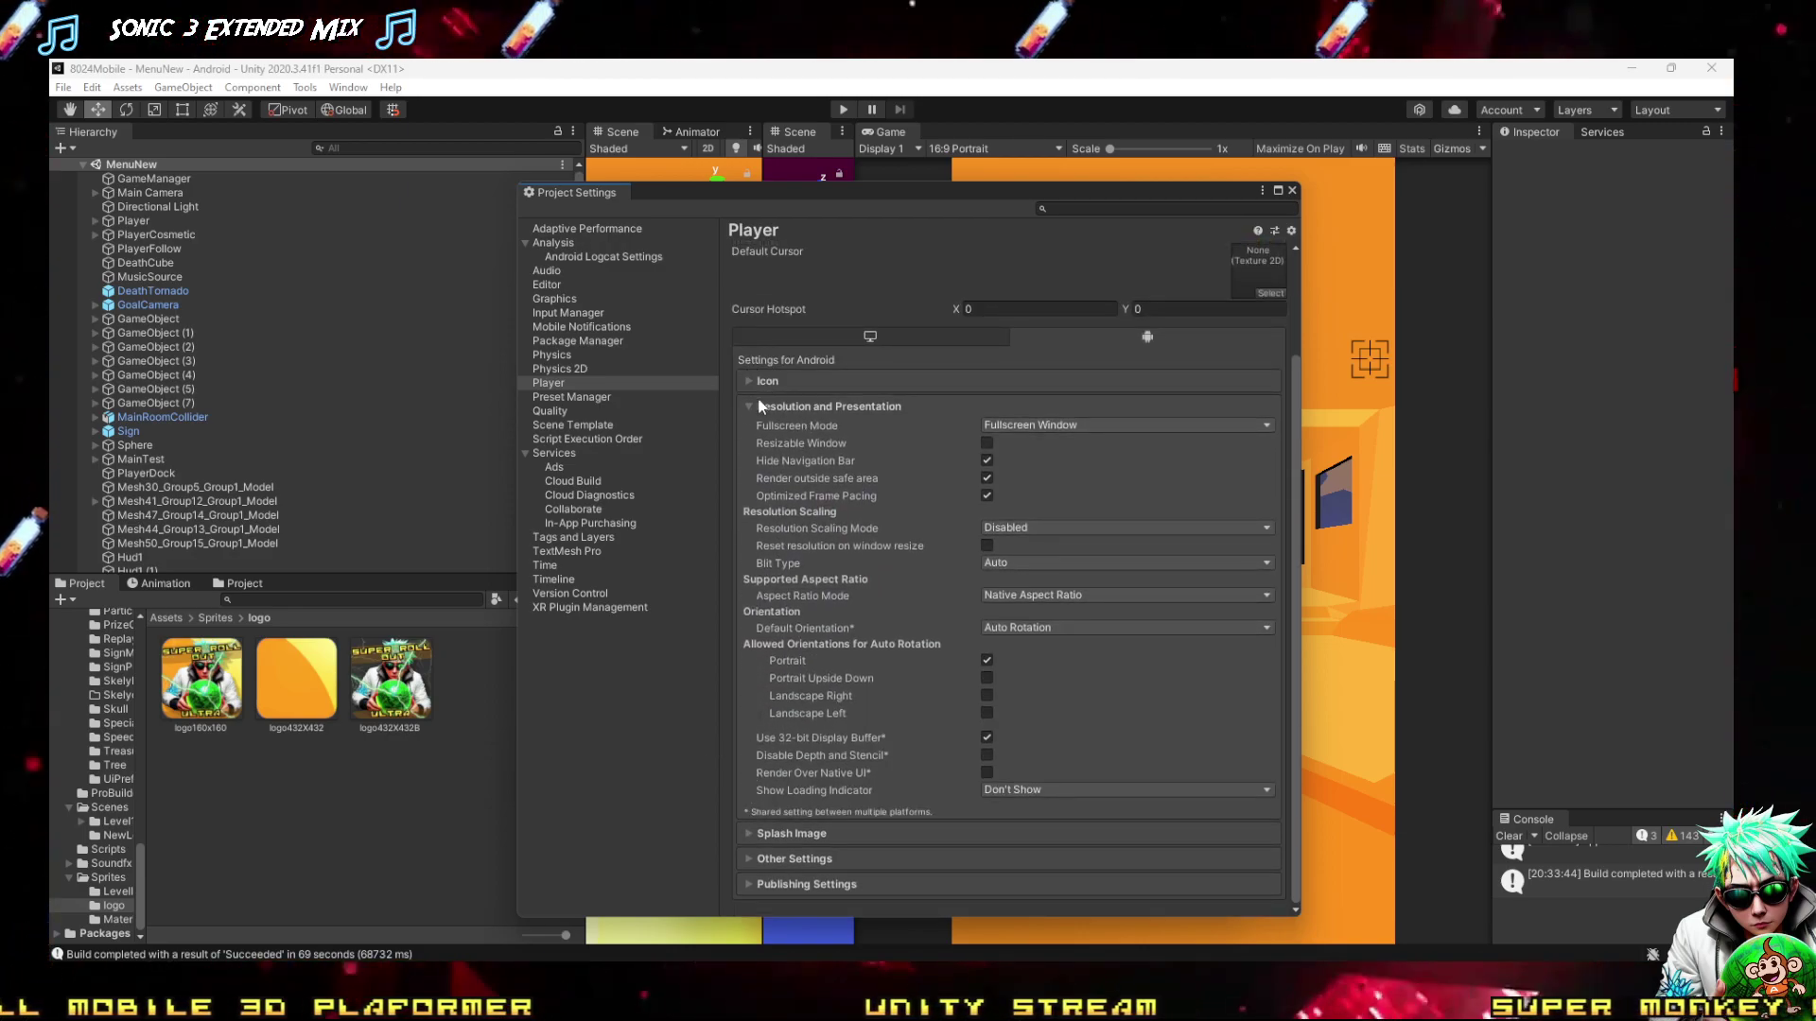
{"action": "left_click", "coordinate": [741, 401]}
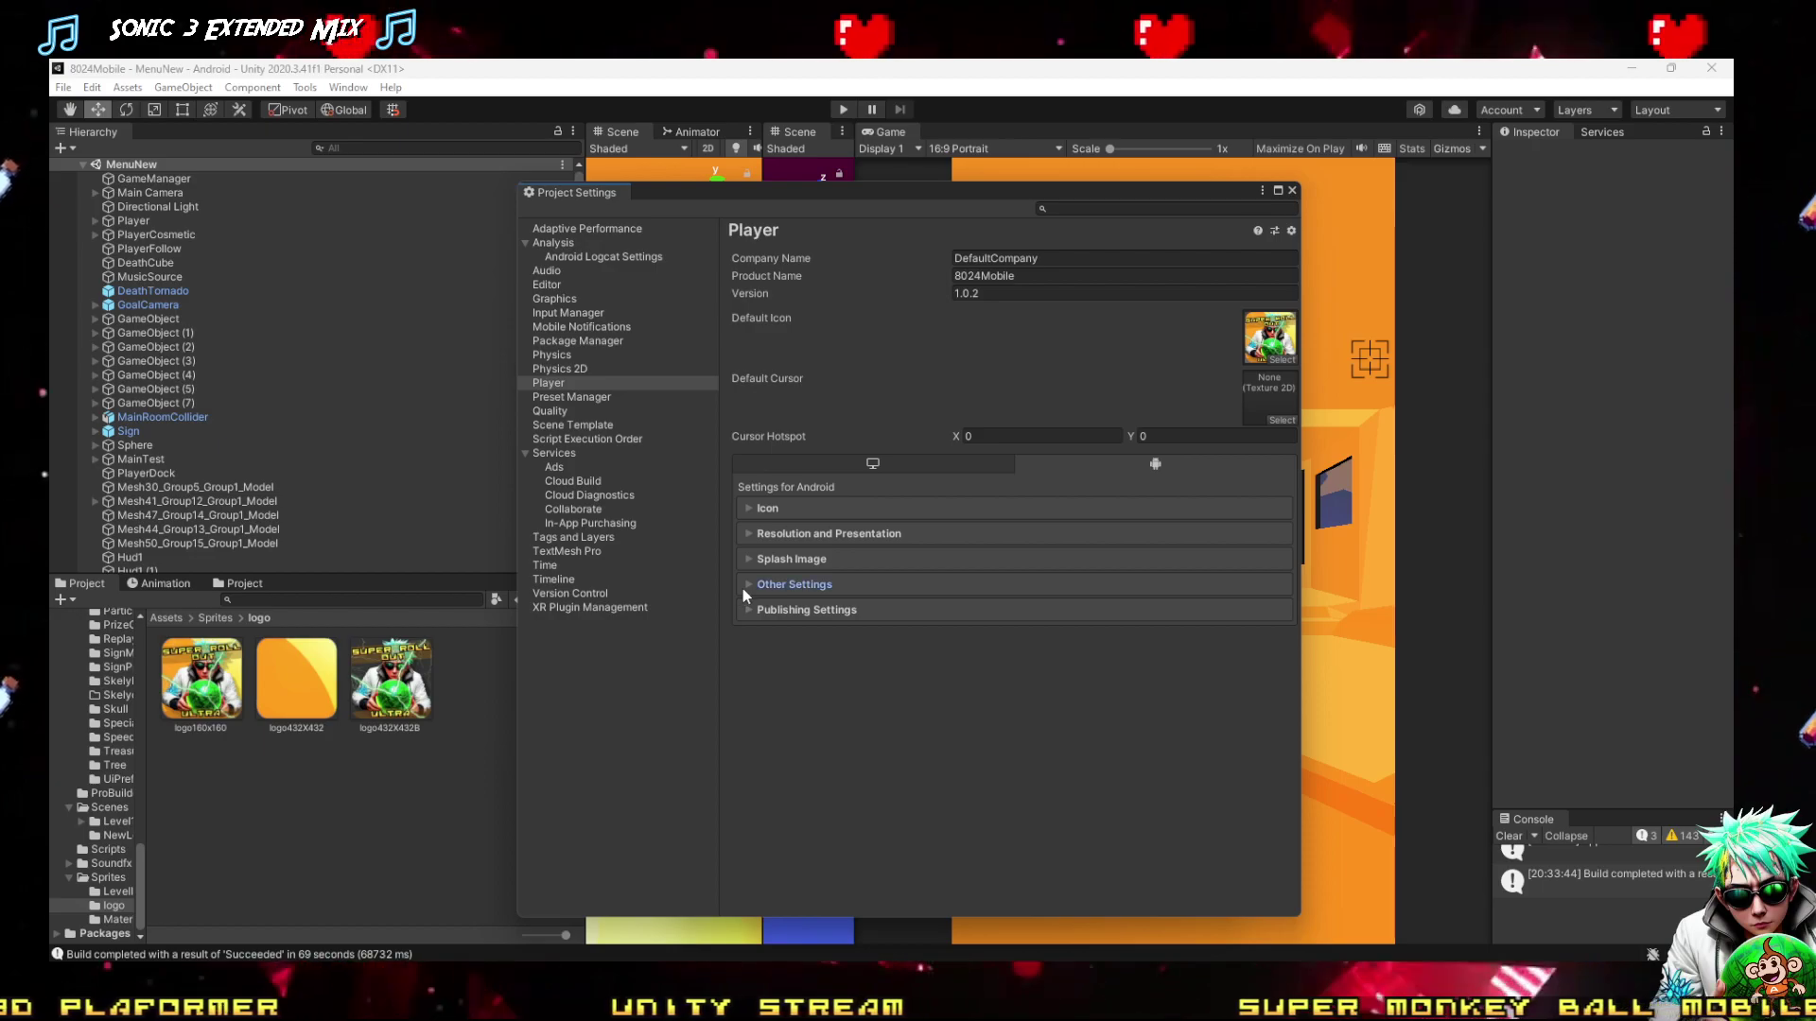
{"action": "left_click", "coordinate": [741, 586]}
{"action": "left_click", "coordinate": [741, 584]}
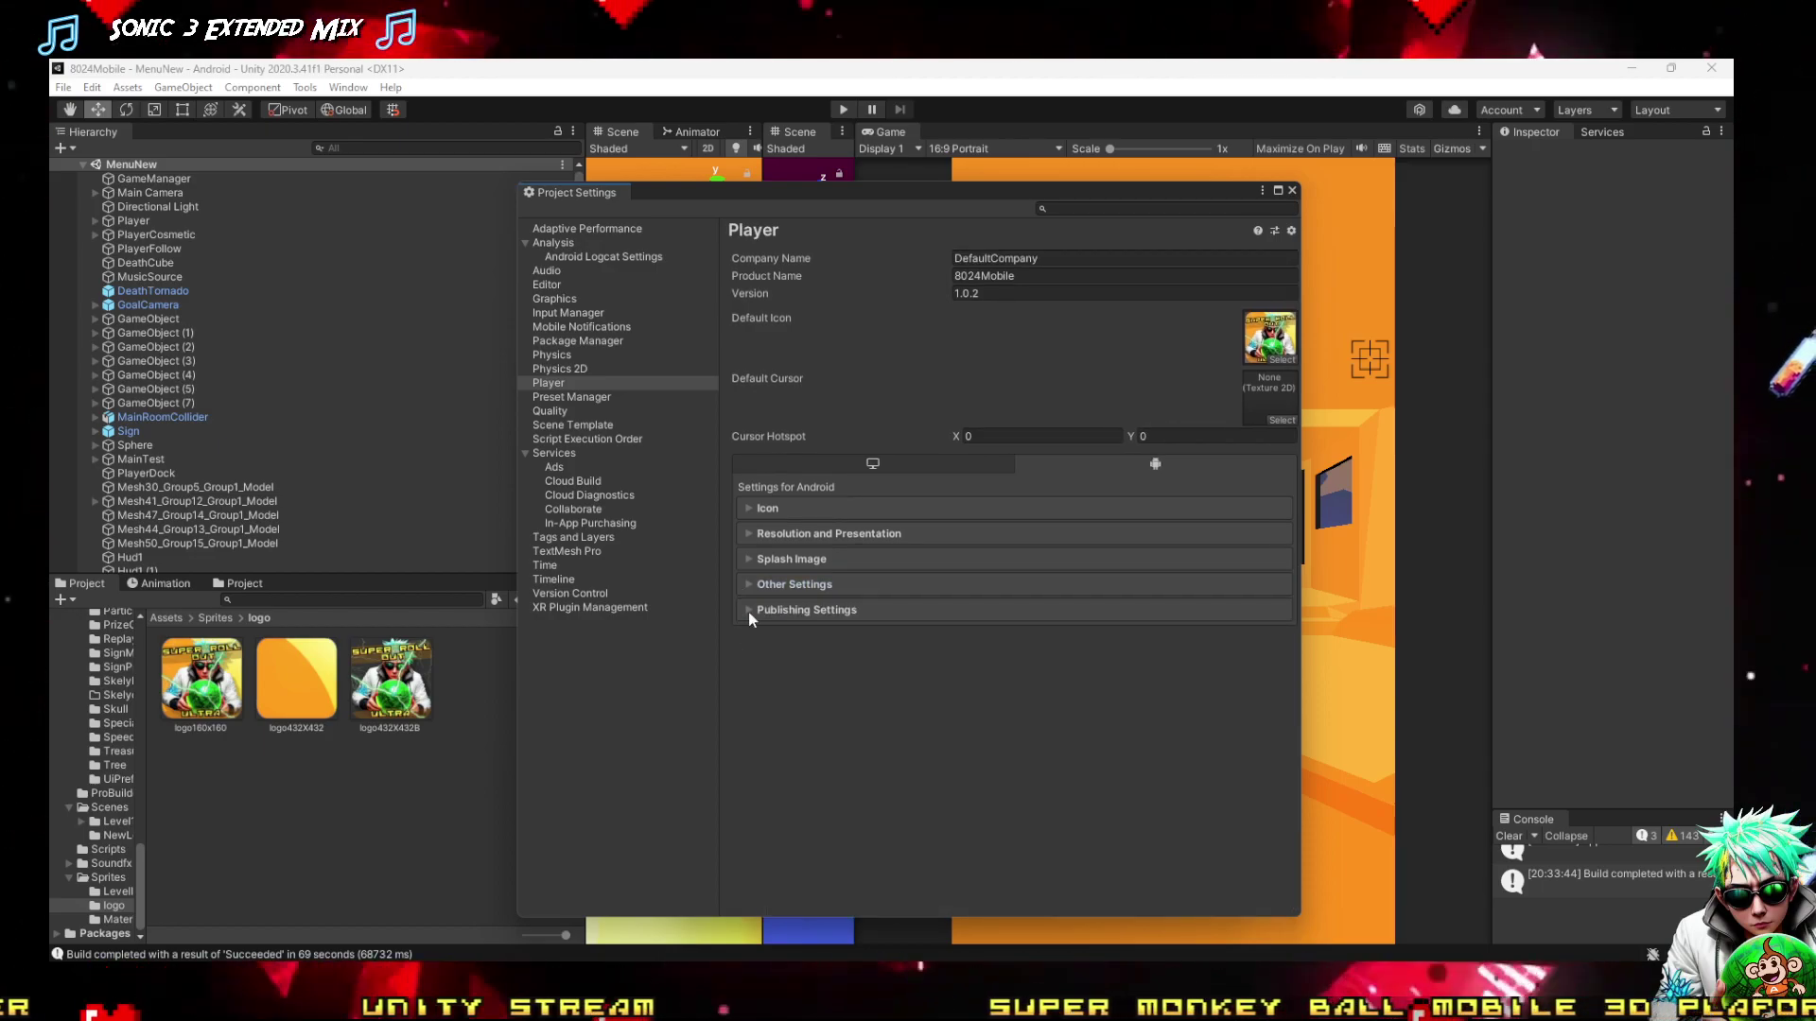
{"action": "left_click", "coordinate": [749, 610]}
{"action": "scroll", "coordinate": [773, 639], "scroll_direction": "down", "scroll_amount": 3}
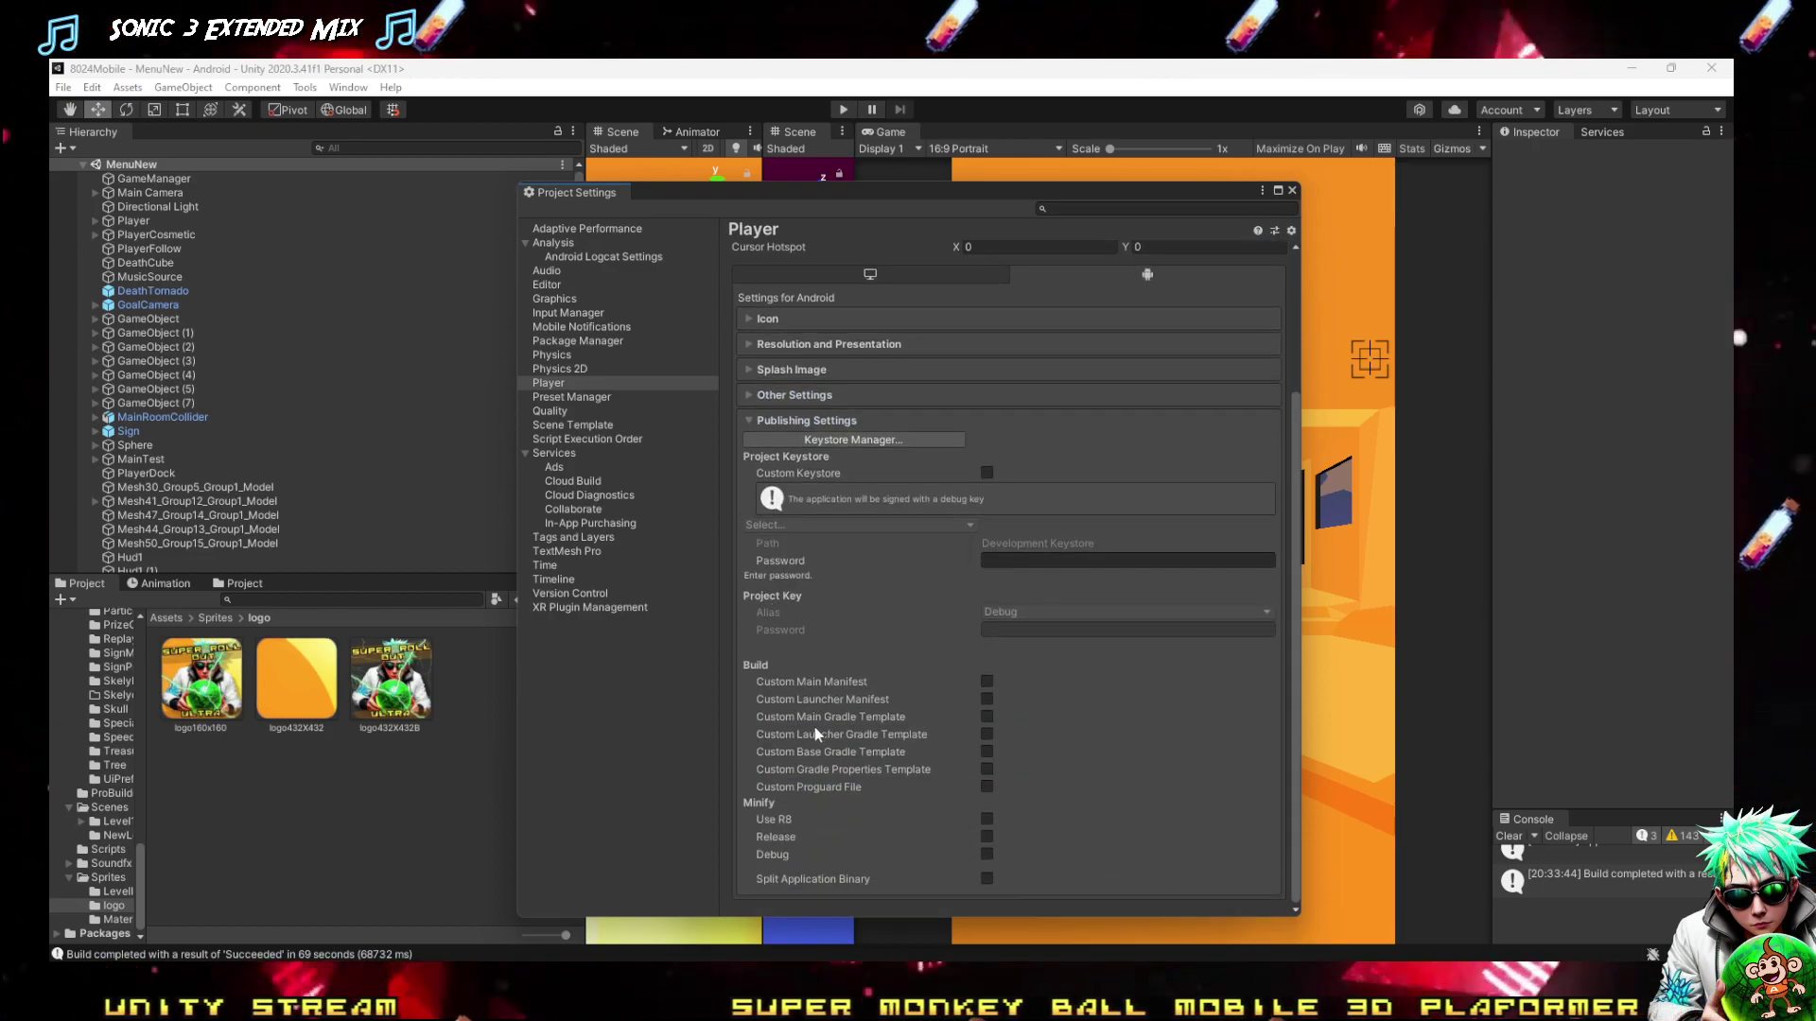
{"action": "scroll", "coordinate": [747, 624], "scroll_direction": "up", "scroll_amount": 3}
{"action": "left_click", "coordinate": [743, 607]}
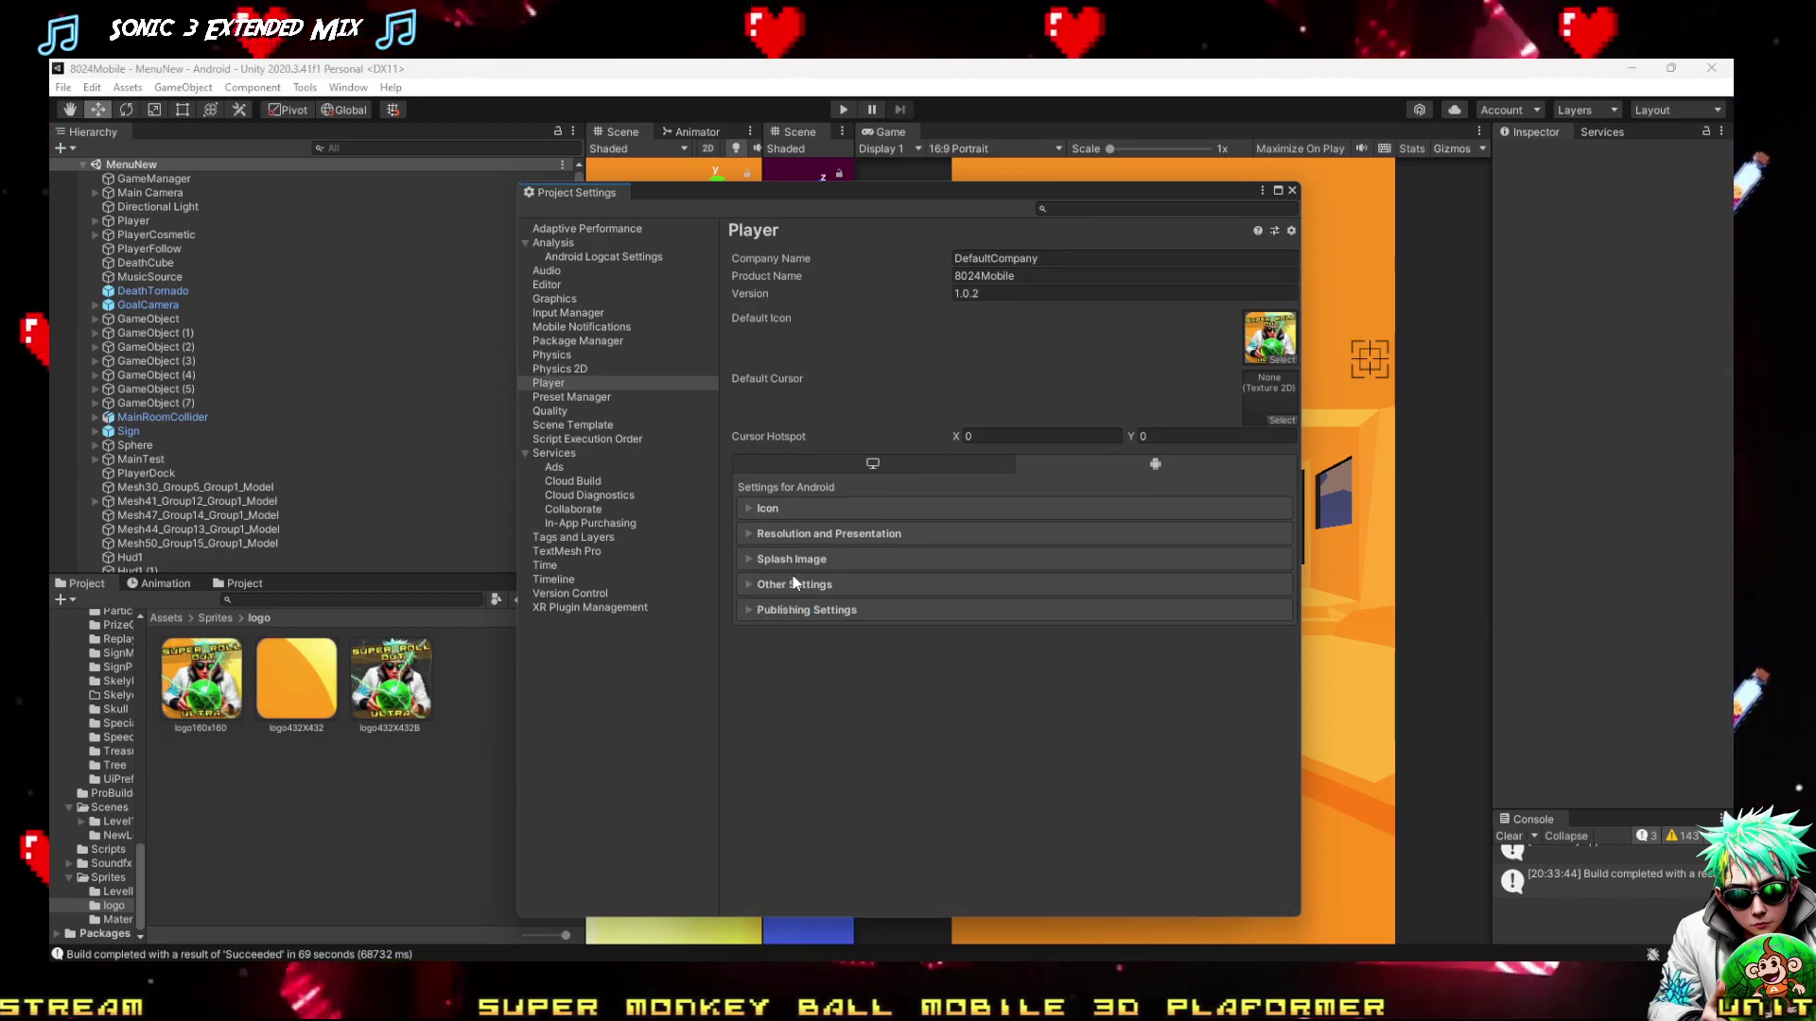
{"action": "left_click", "coordinate": [749, 509]}
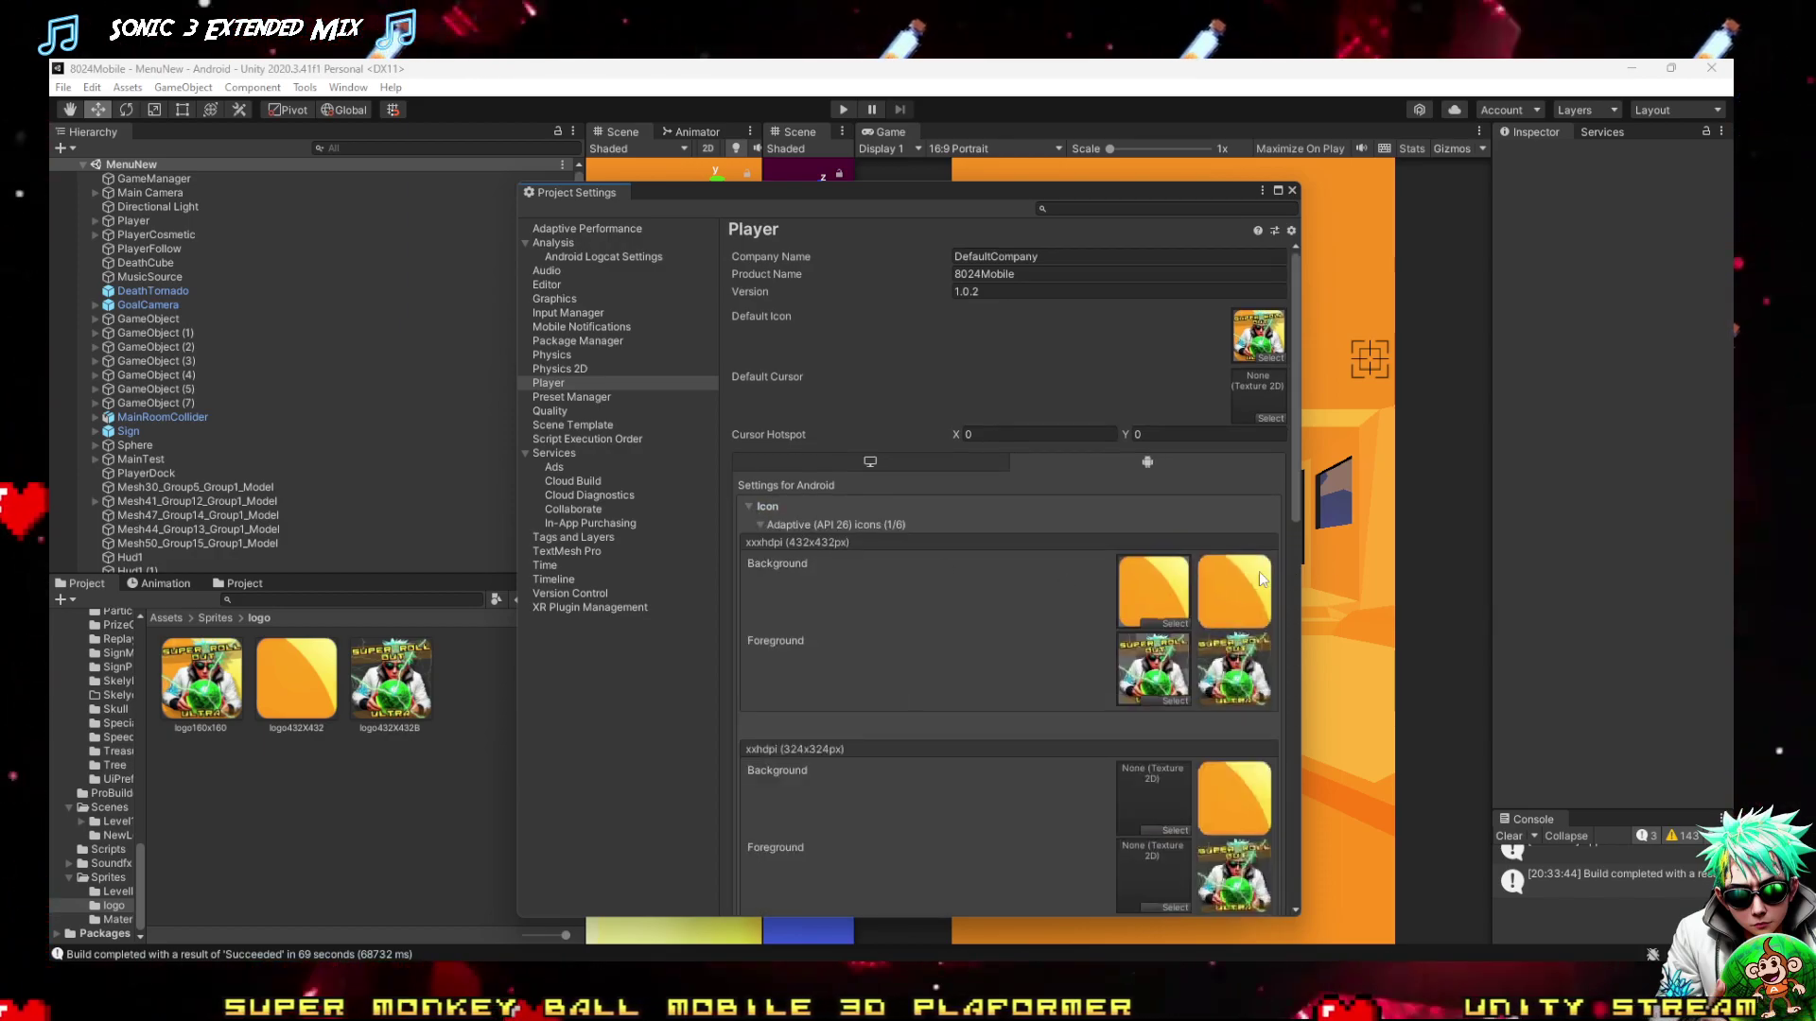
{"action": "scroll", "coordinate": [1054, 512], "scroll_direction": "down", "scroll_amount": 3}
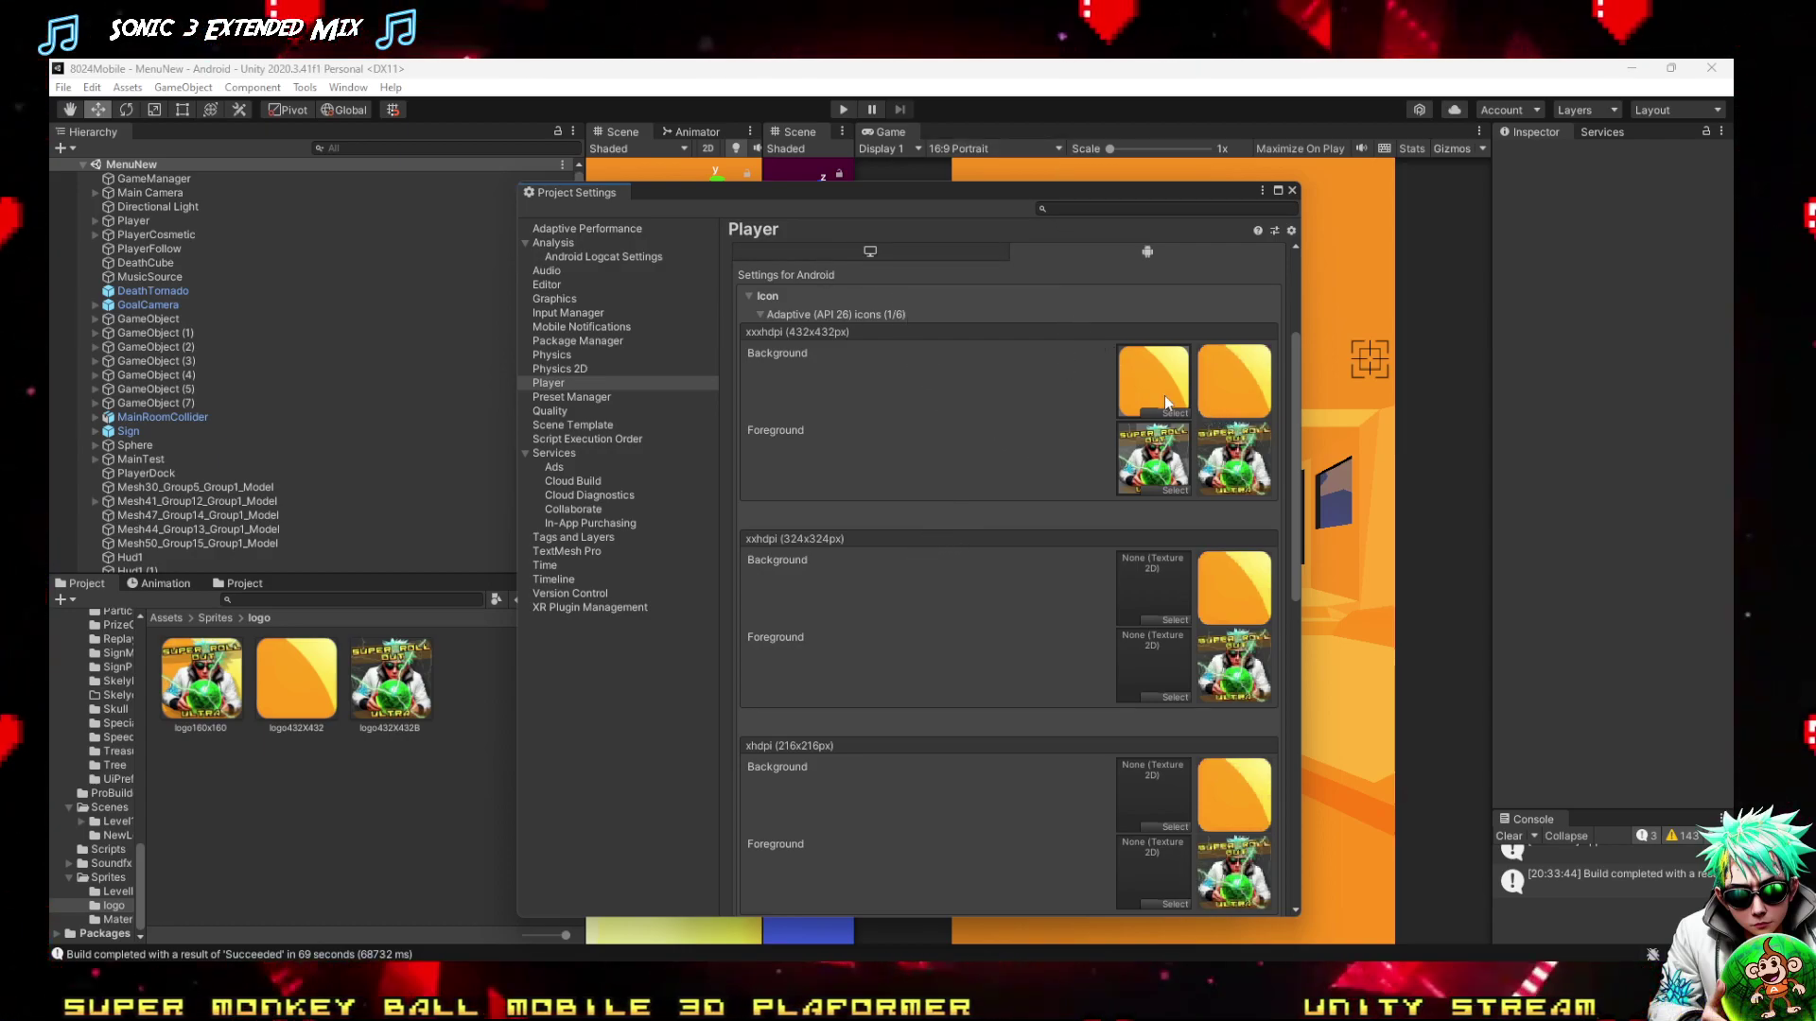
{"action": "scroll", "coordinate": [958, 511], "scroll_direction": "down", "scroll_amount": 8}
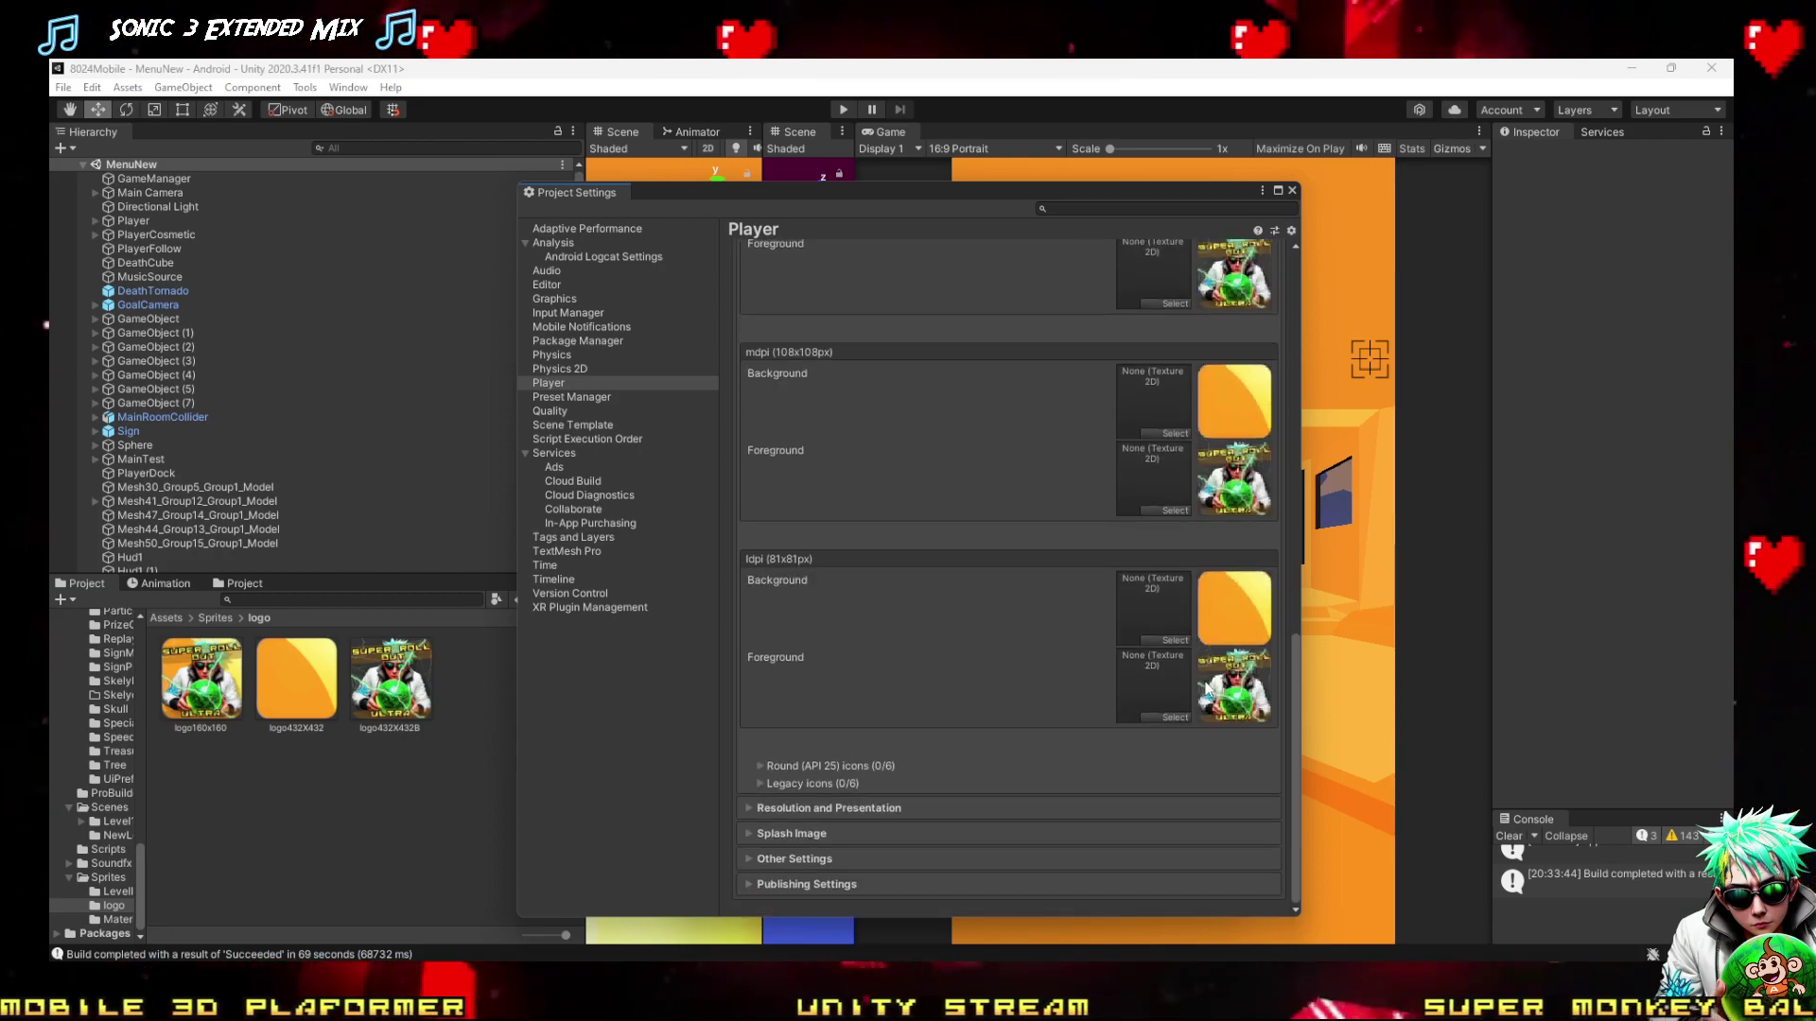
{"action": "scroll", "coordinate": [1229, 568], "scroll_direction": "up", "scroll_amount": 3}
{"action": "scroll", "coordinate": [1230, 558], "scroll_direction": "up", "scroll_amount": 5}
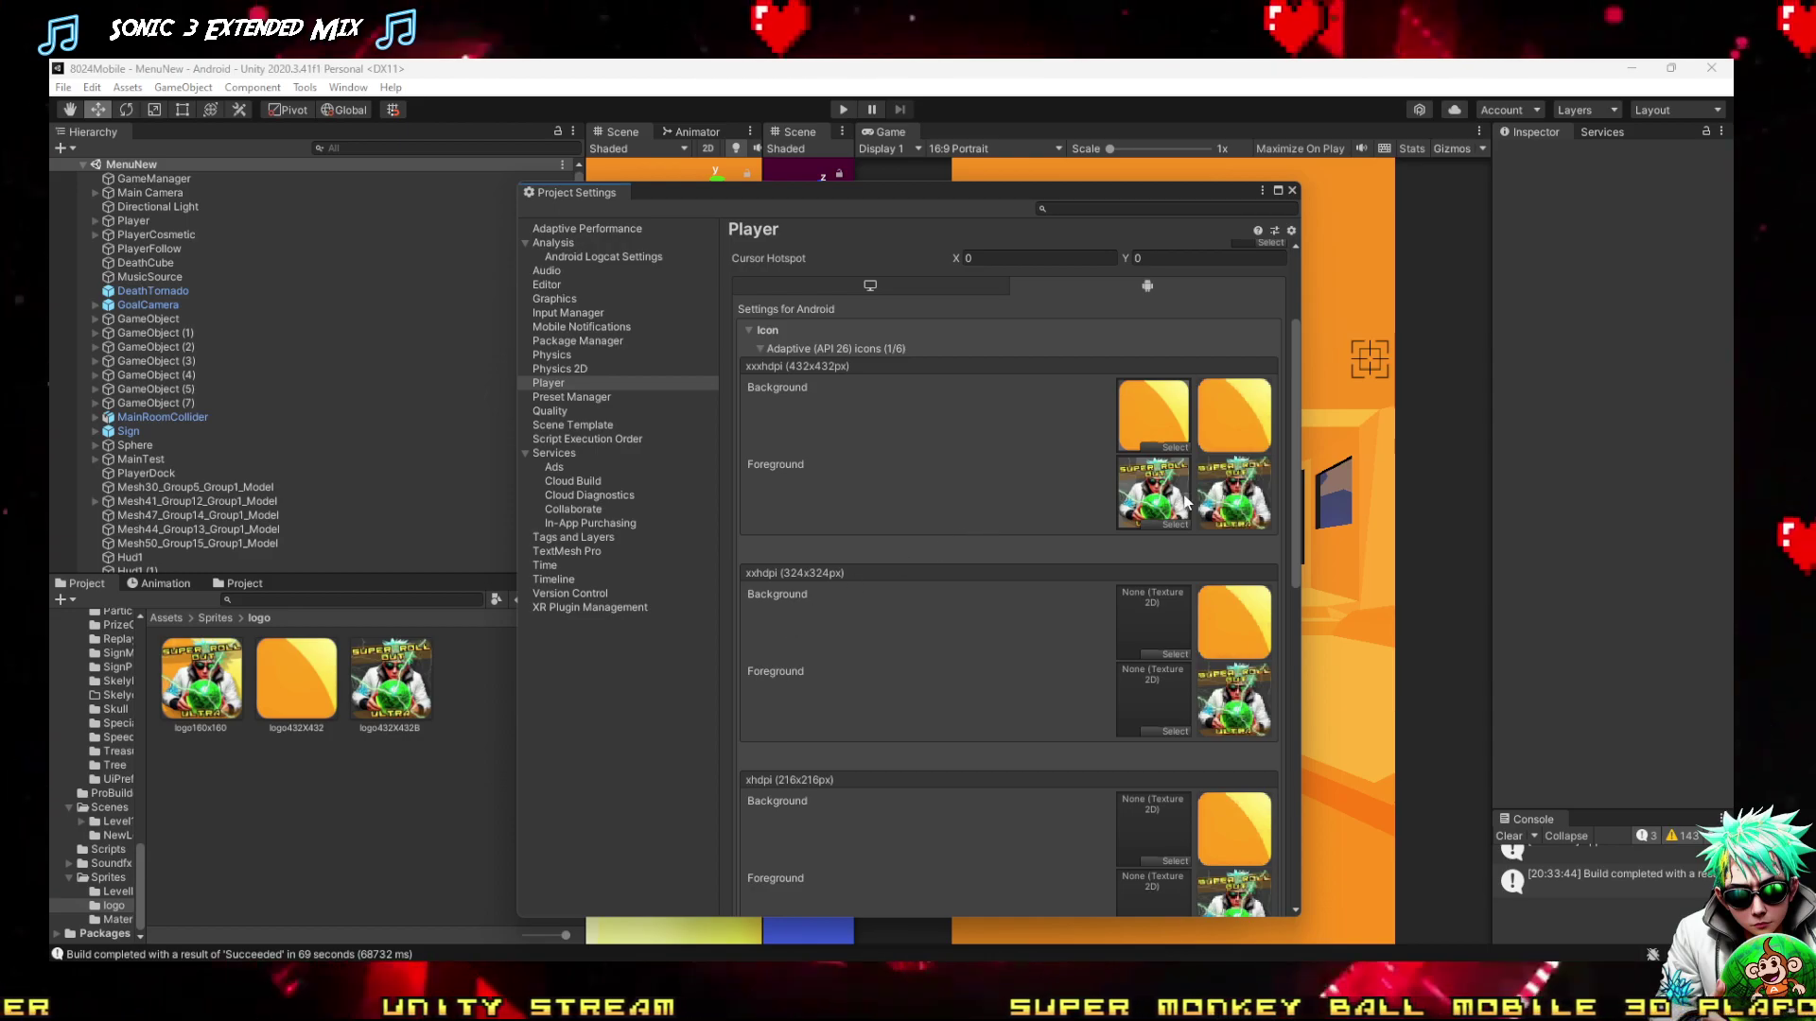
{"action": "scroll", "coordinate": [1053, 565], "scroll_direction": "up", "scroll_amount": 3}
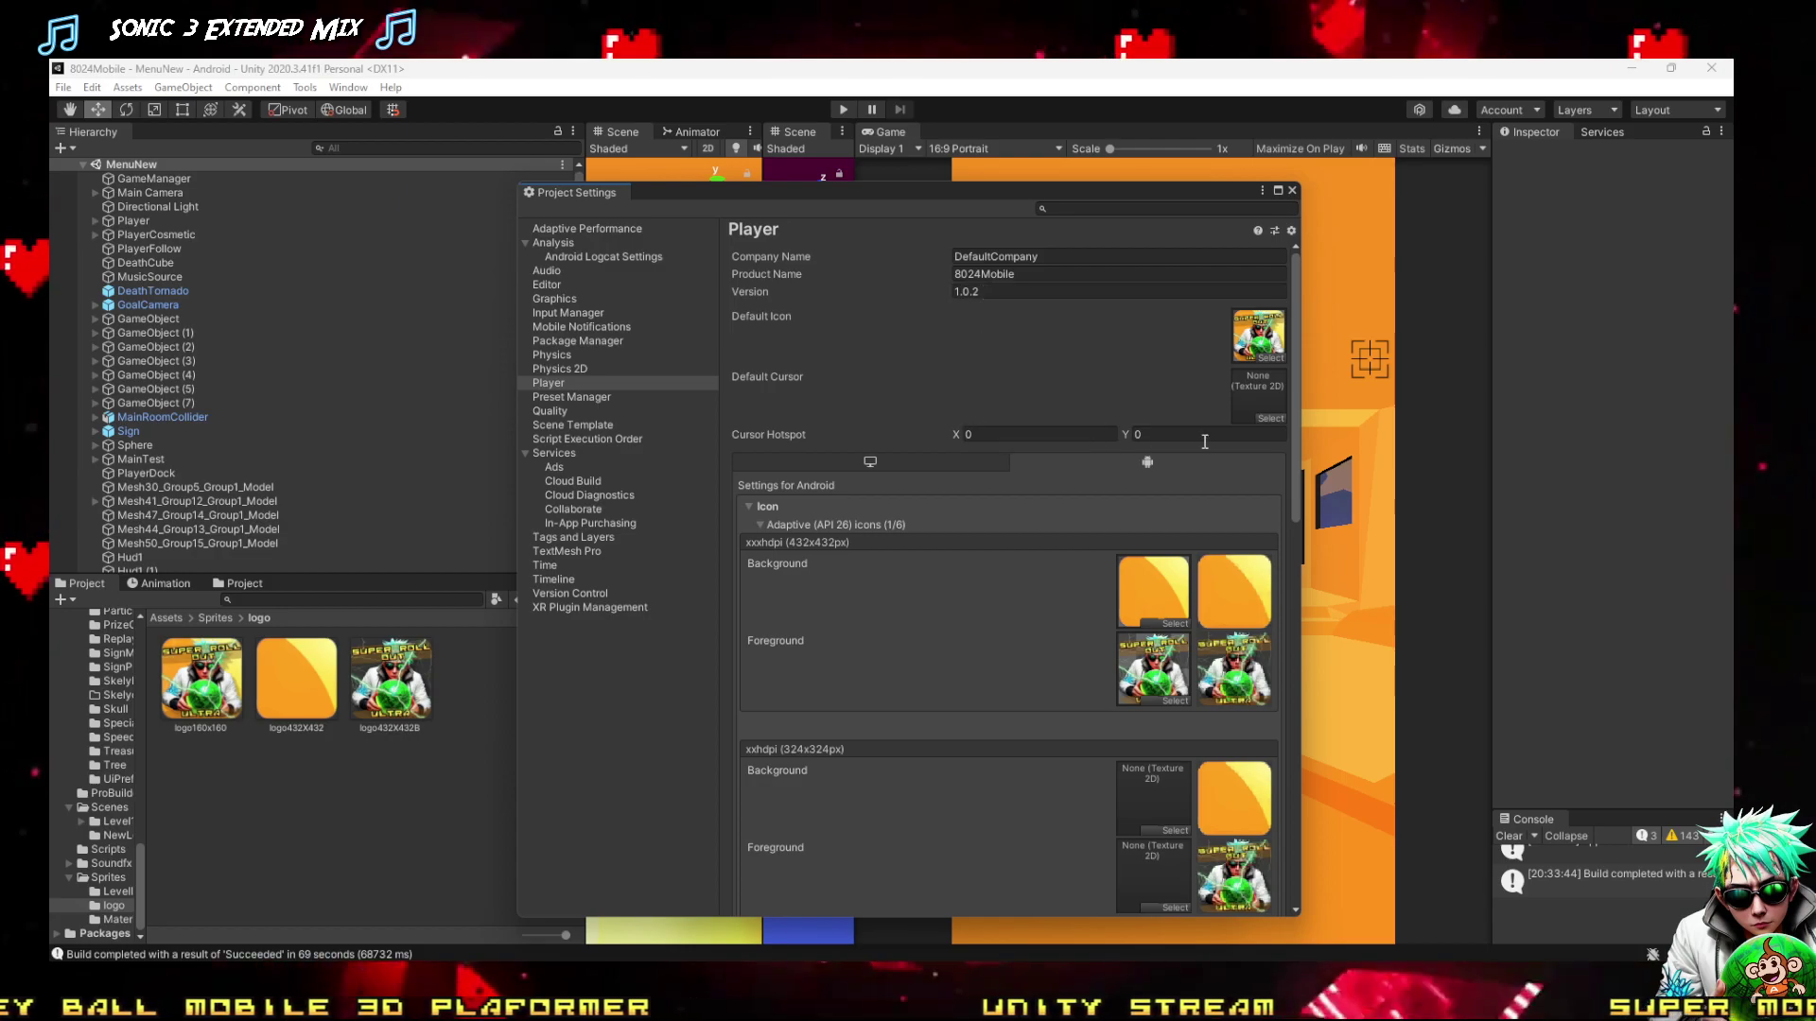
Inspect the Default Cursor and Default Icon texture pickers without changing anything
{"action": "left_click", "coordinate": [1271, 416]}
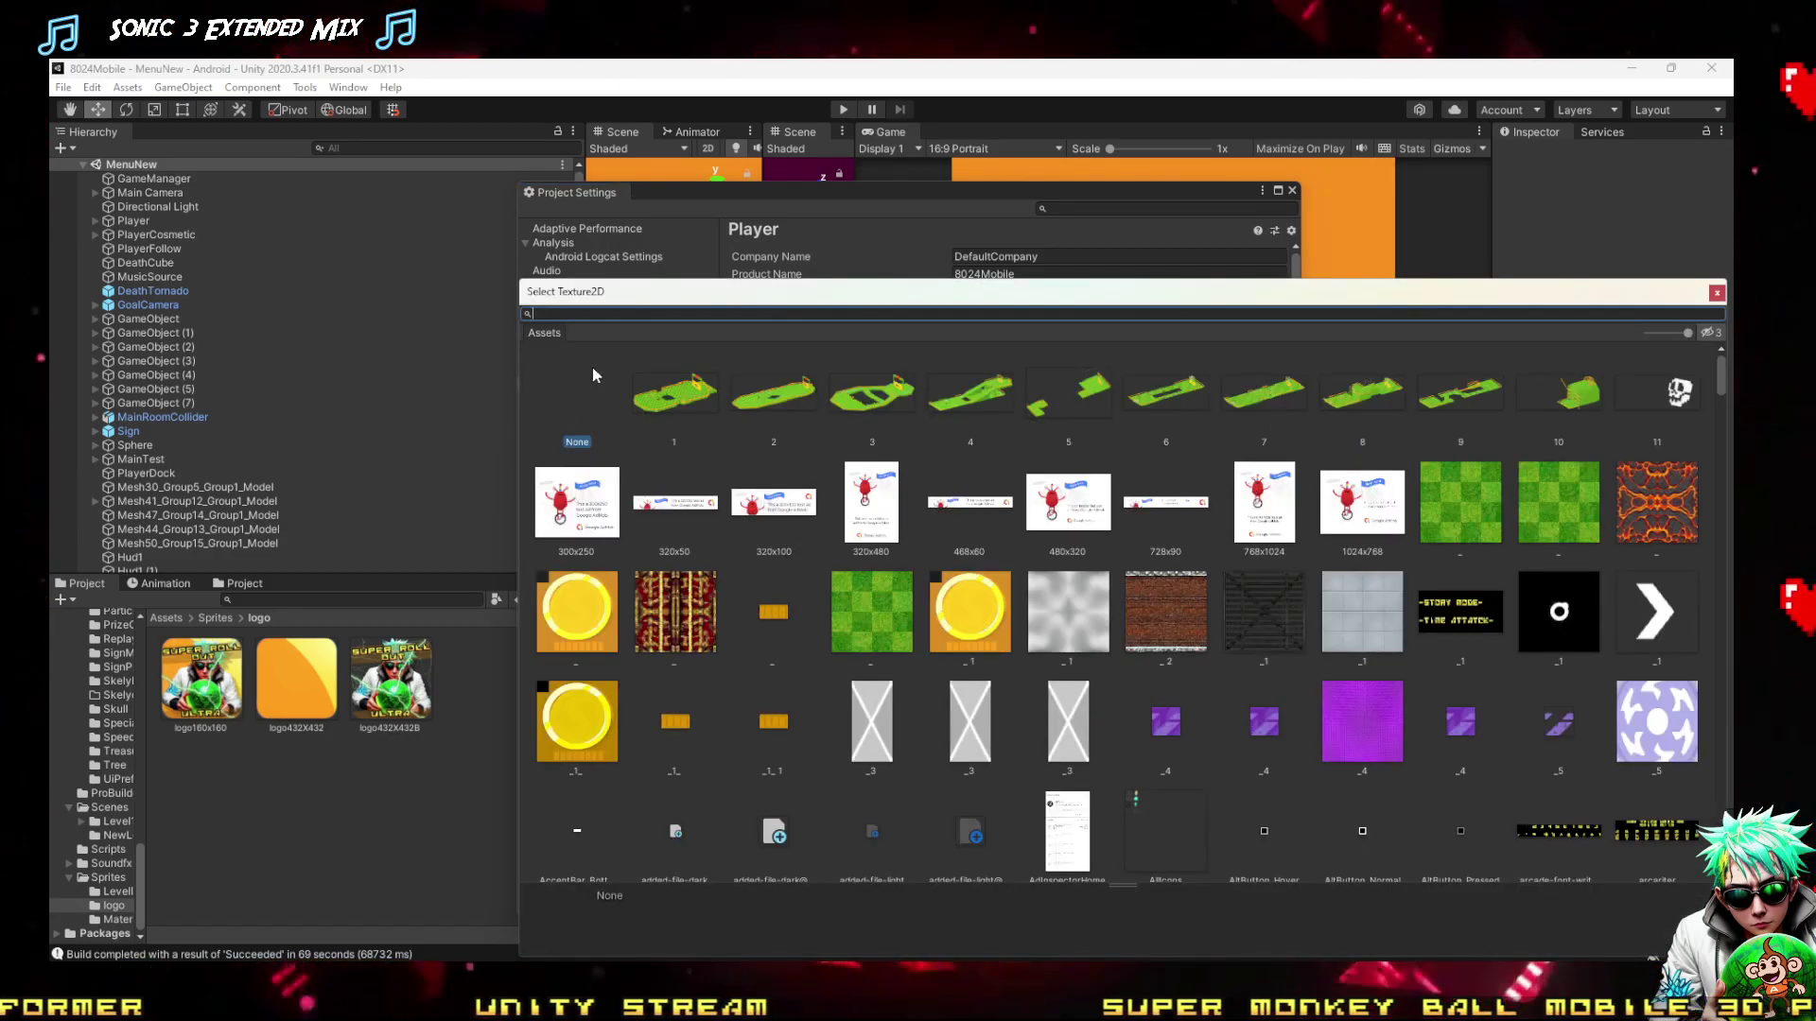
{"action": "scroll", "coordinate": [780, 502], "scroll_direction": "down", "scroll_amount": 20}
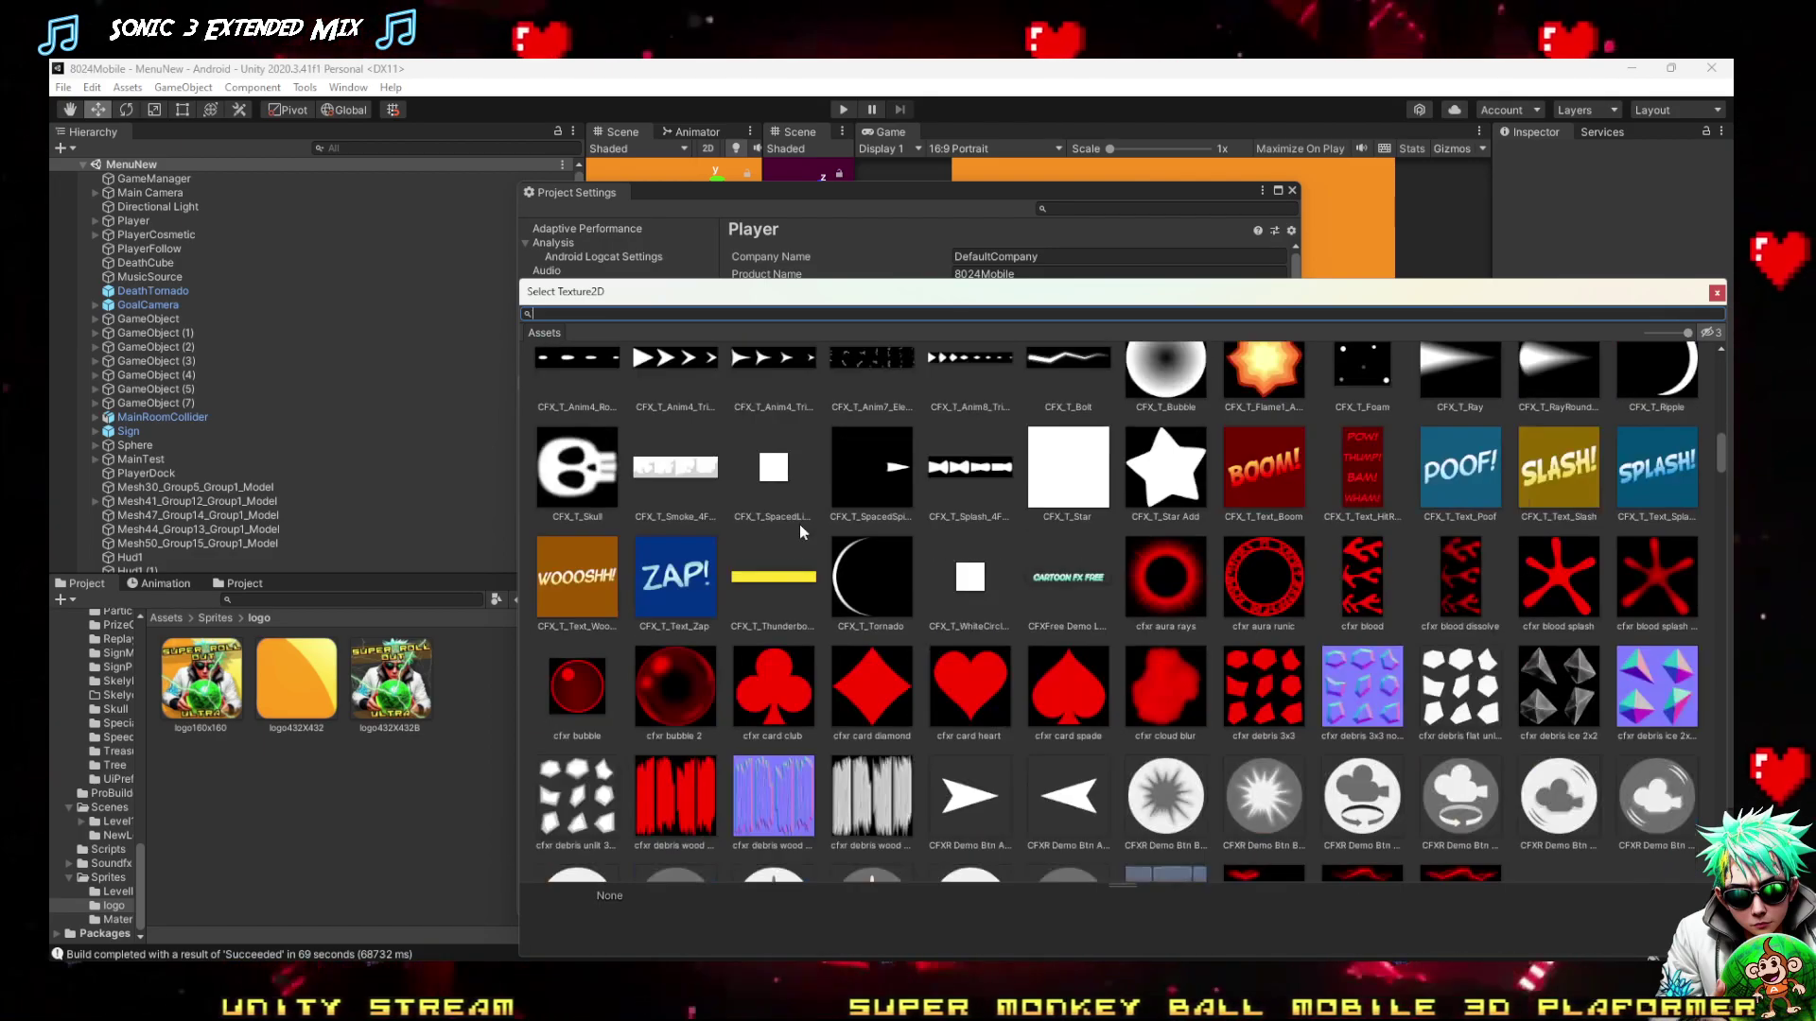
{"action": "scroll", "coordinate": [802, 537], "scroll_direction": "down", "scroll_amount": 3}
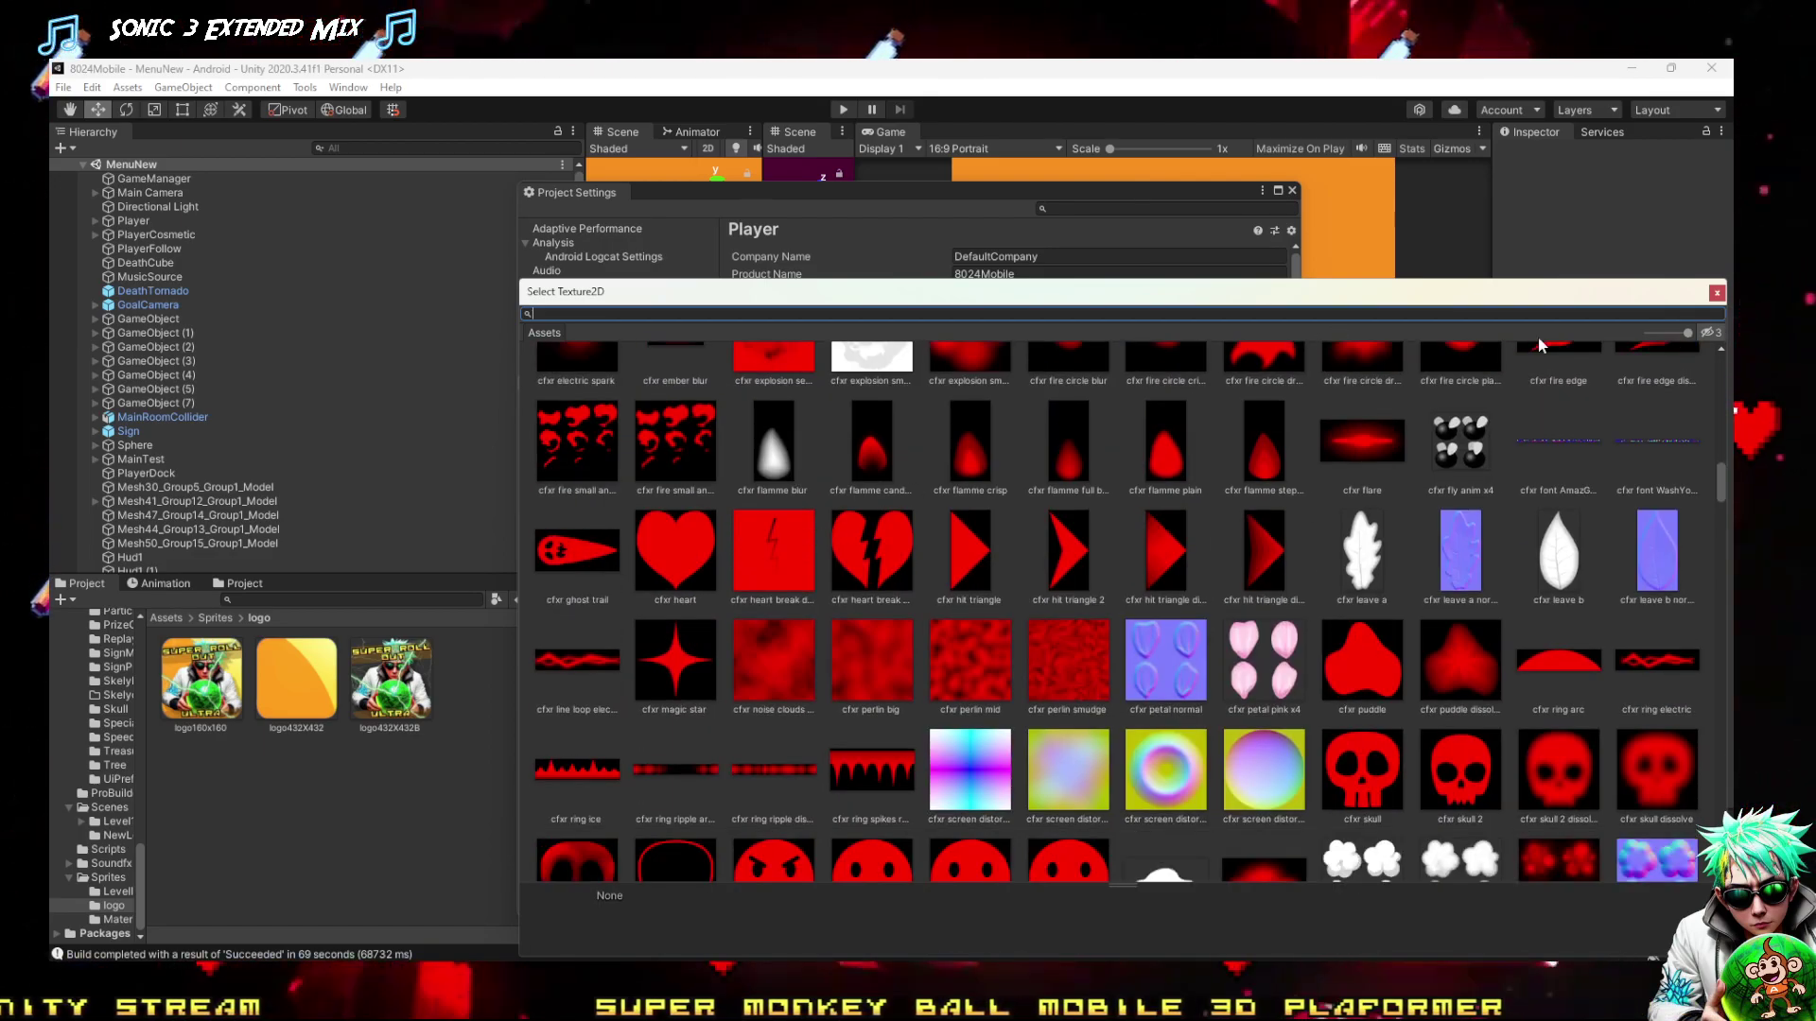
{"action": "left_click", "coordinate": [1716, 293]}
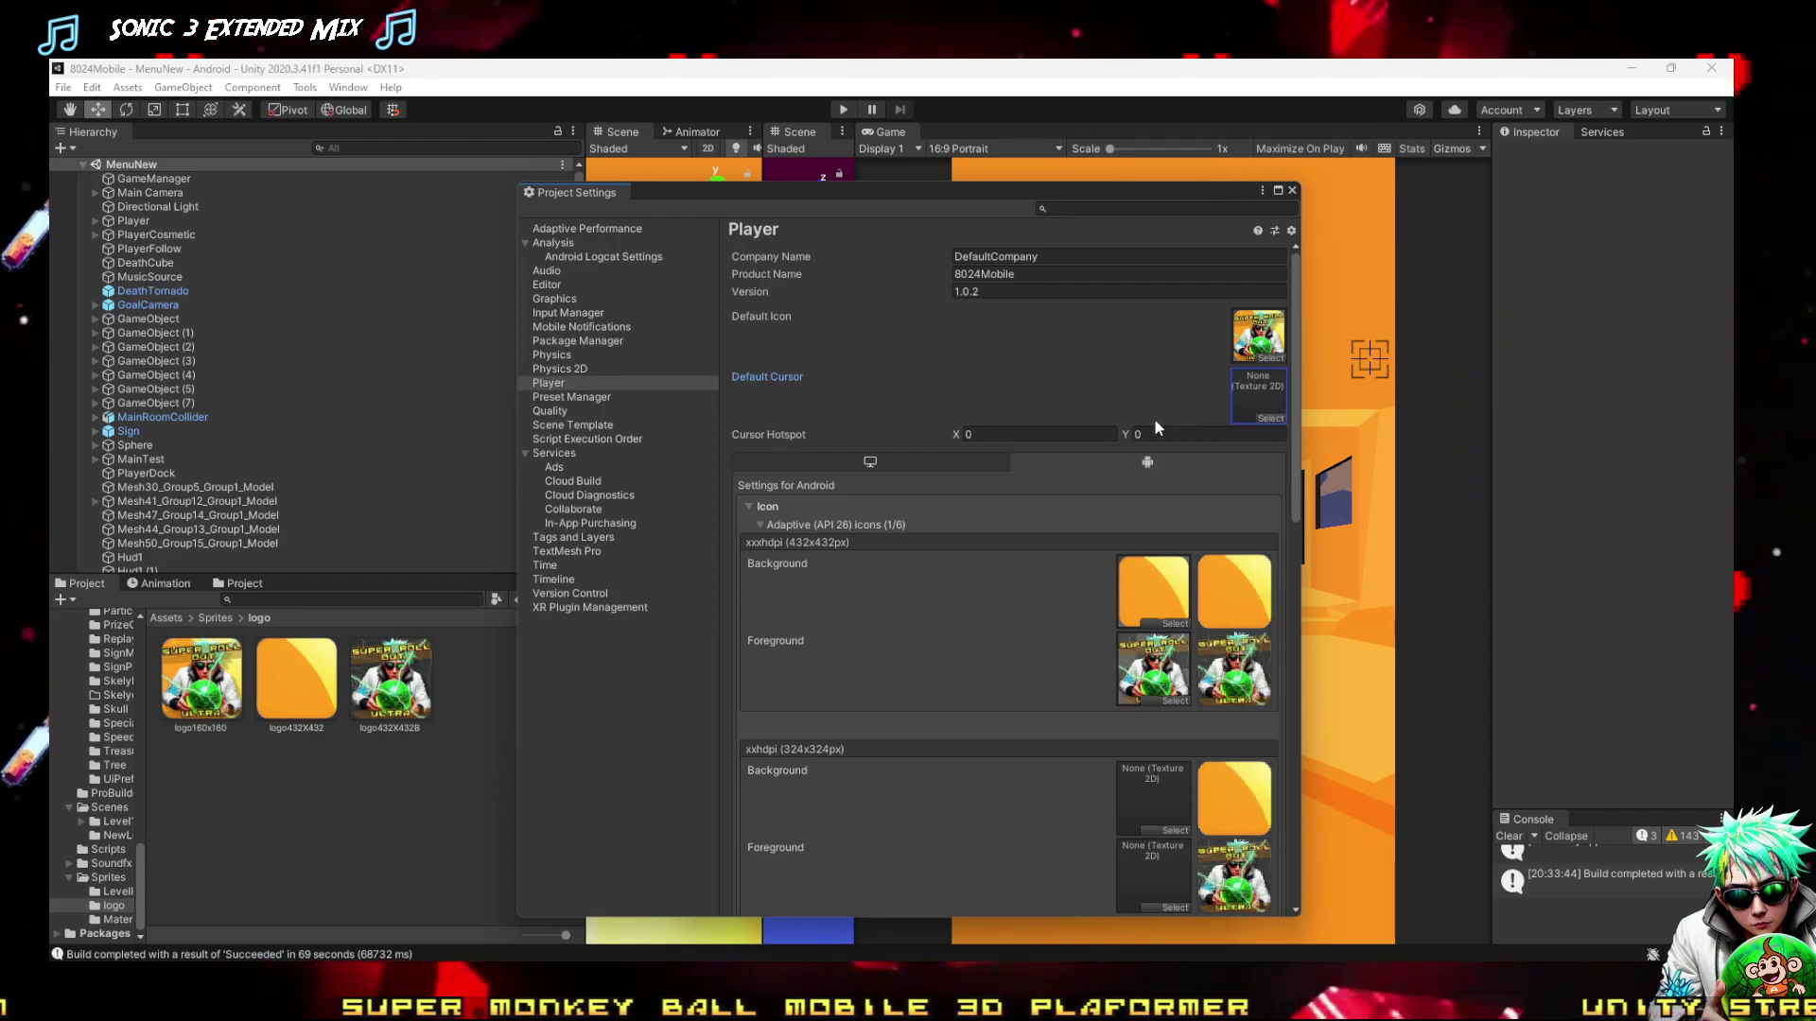
{"action": "left_click", "coordinate": [1267, 358]}
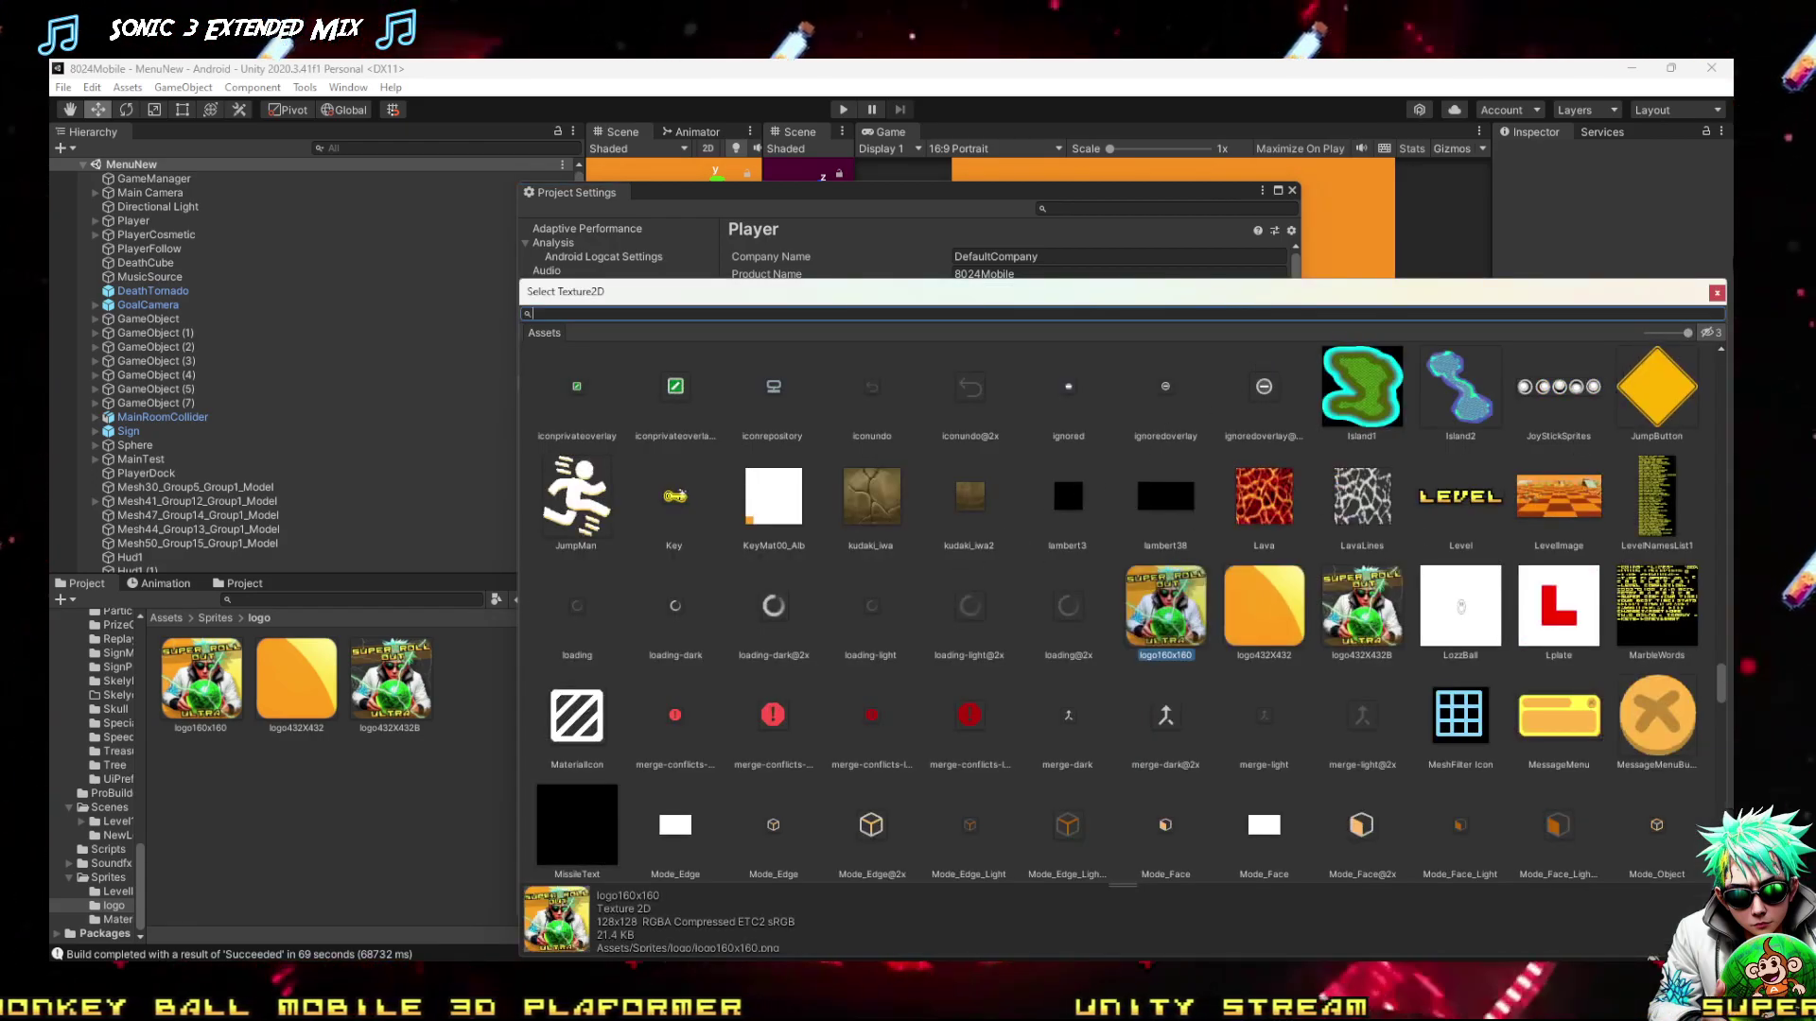
{"action": "left_click", "coordinate": [1717, 292]}
Check the xxxhdpi foreground texture, then bring logo432X432B up in paint.net
{"action": "scroll", "coordinate": [968, 548], "scroll_direction": "down", "scroll_amount": 2}
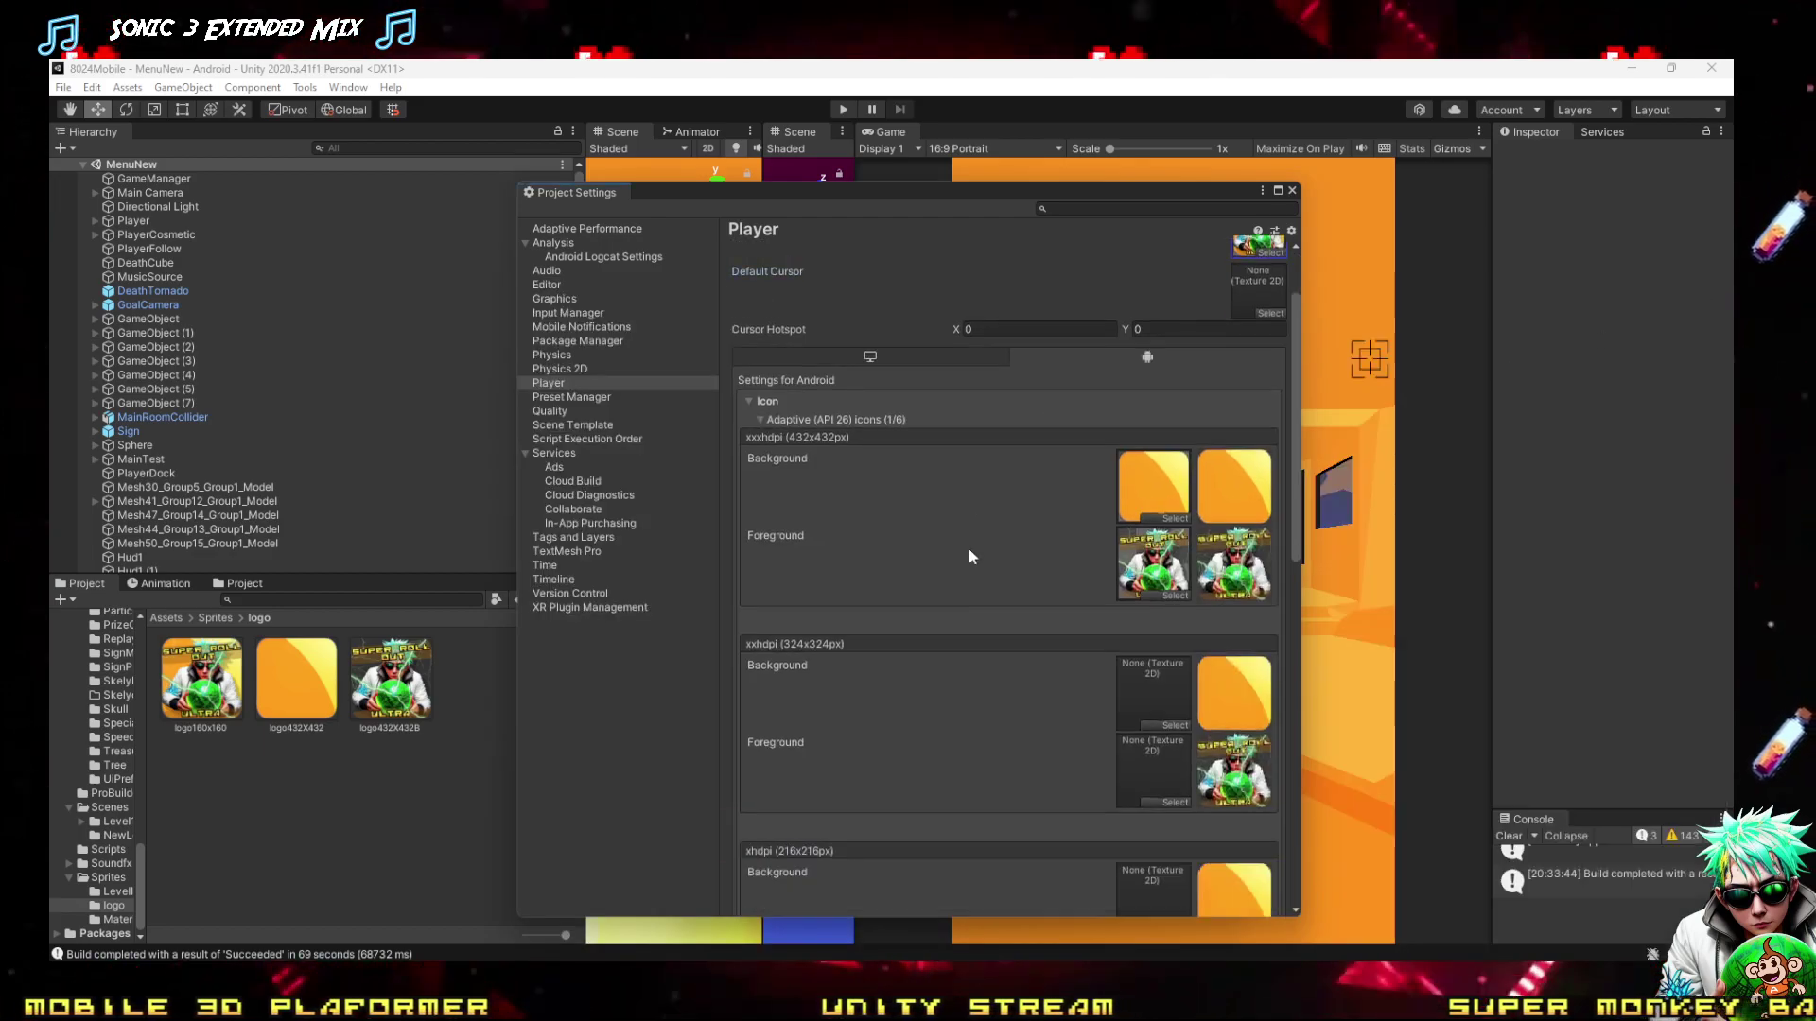
{"action": "left_click", "coordinate": [1173, 594]}
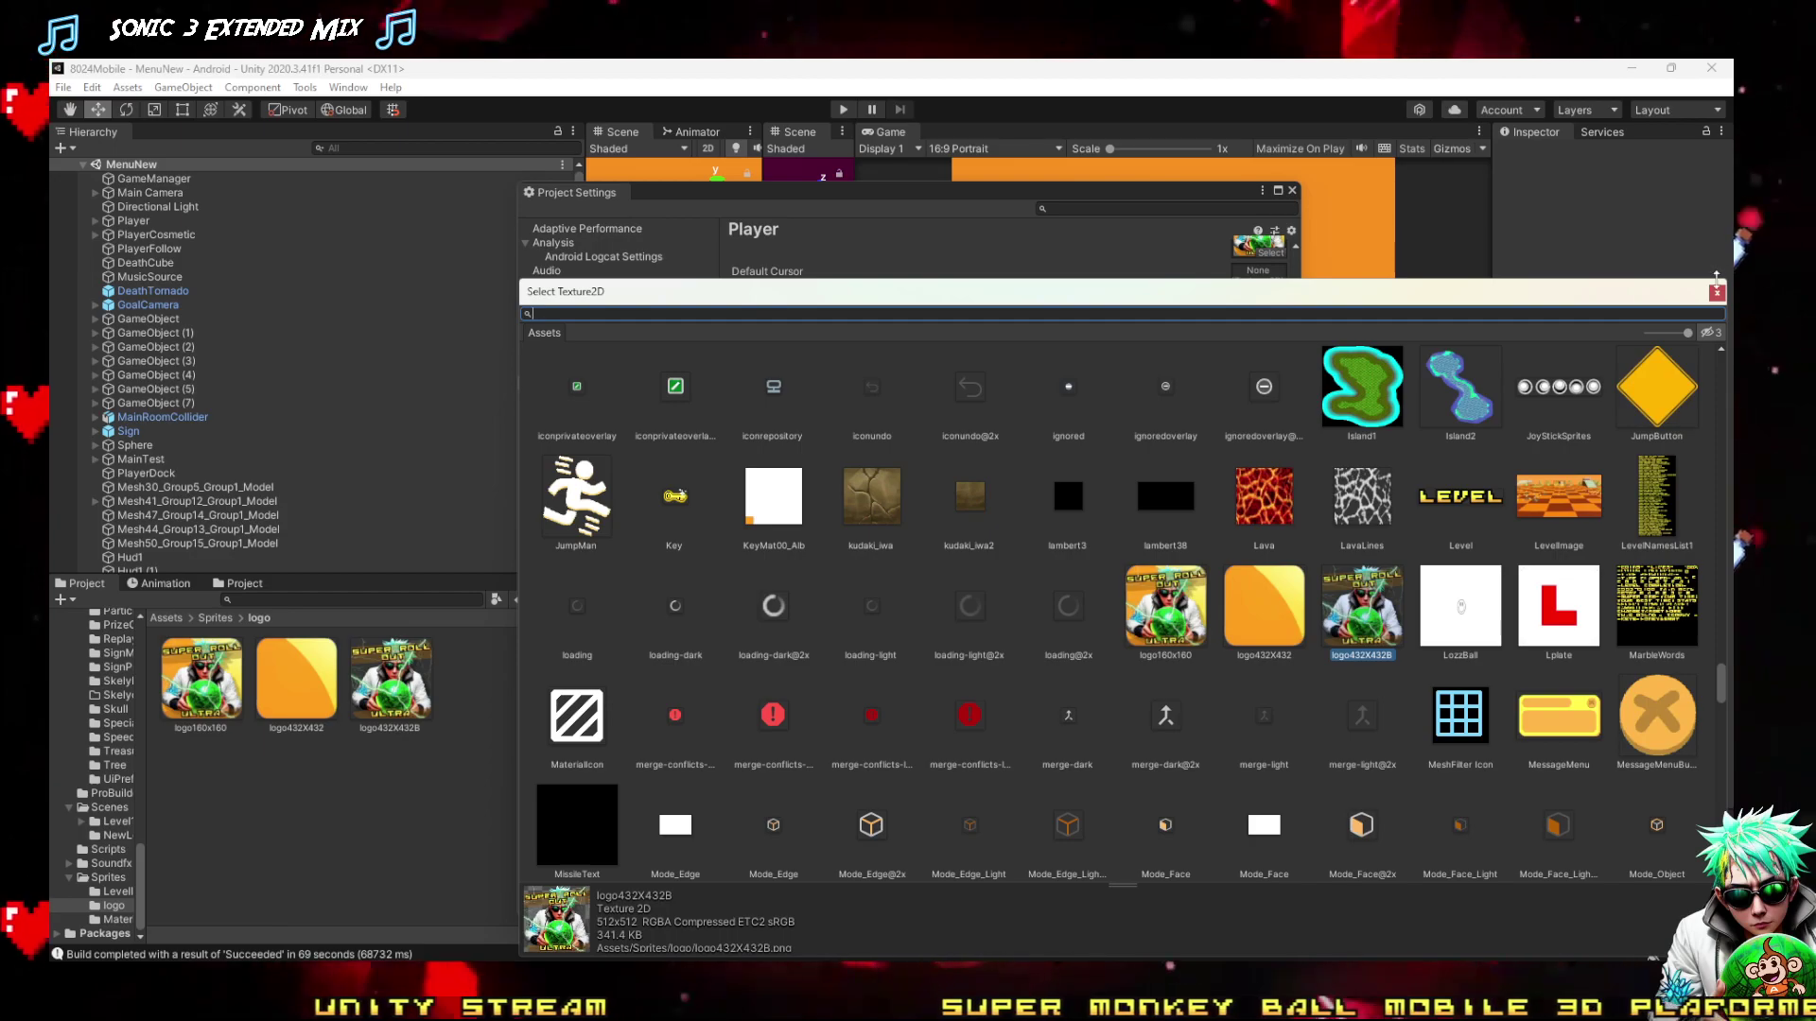
{"action": "left_click", "coordinate": [1717, 292]}
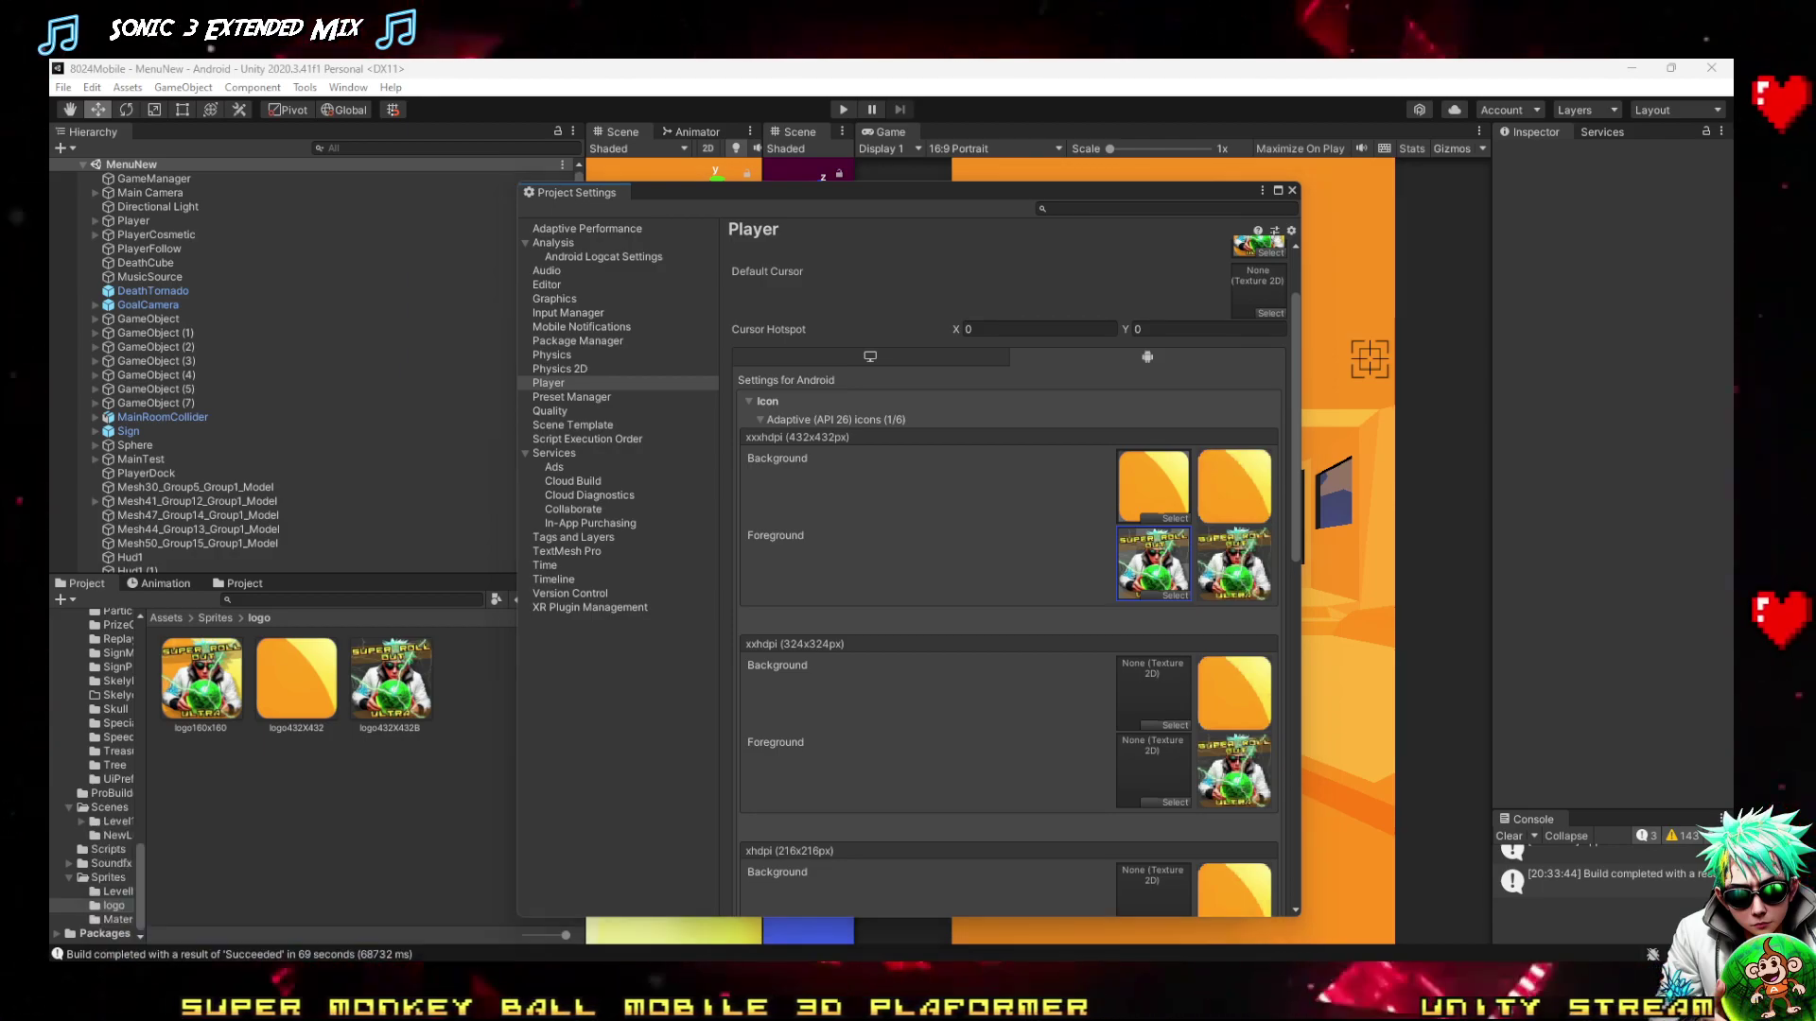
{"action": "left_click", "coordinate": [377, 931]}
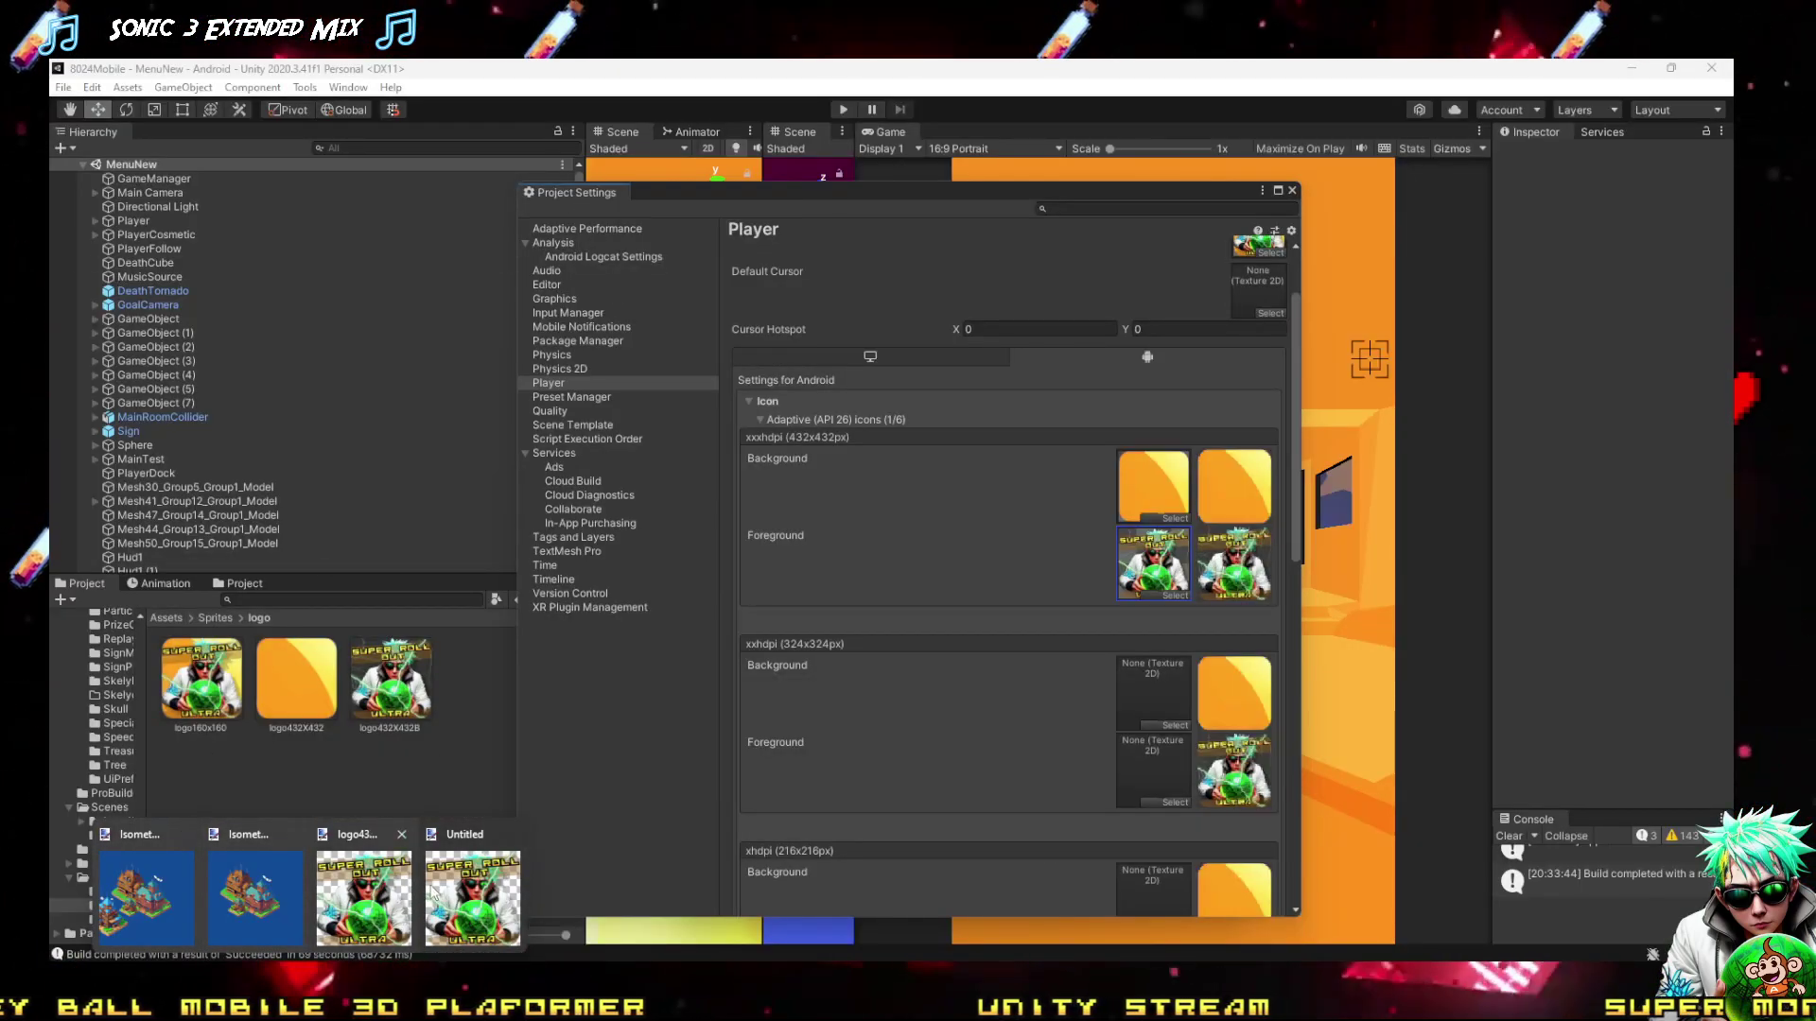
Resize the logo432X432B image to 324 × 324 pixels with Image > Resize
{"action": "left_click", "coordinate": [432, 891]}
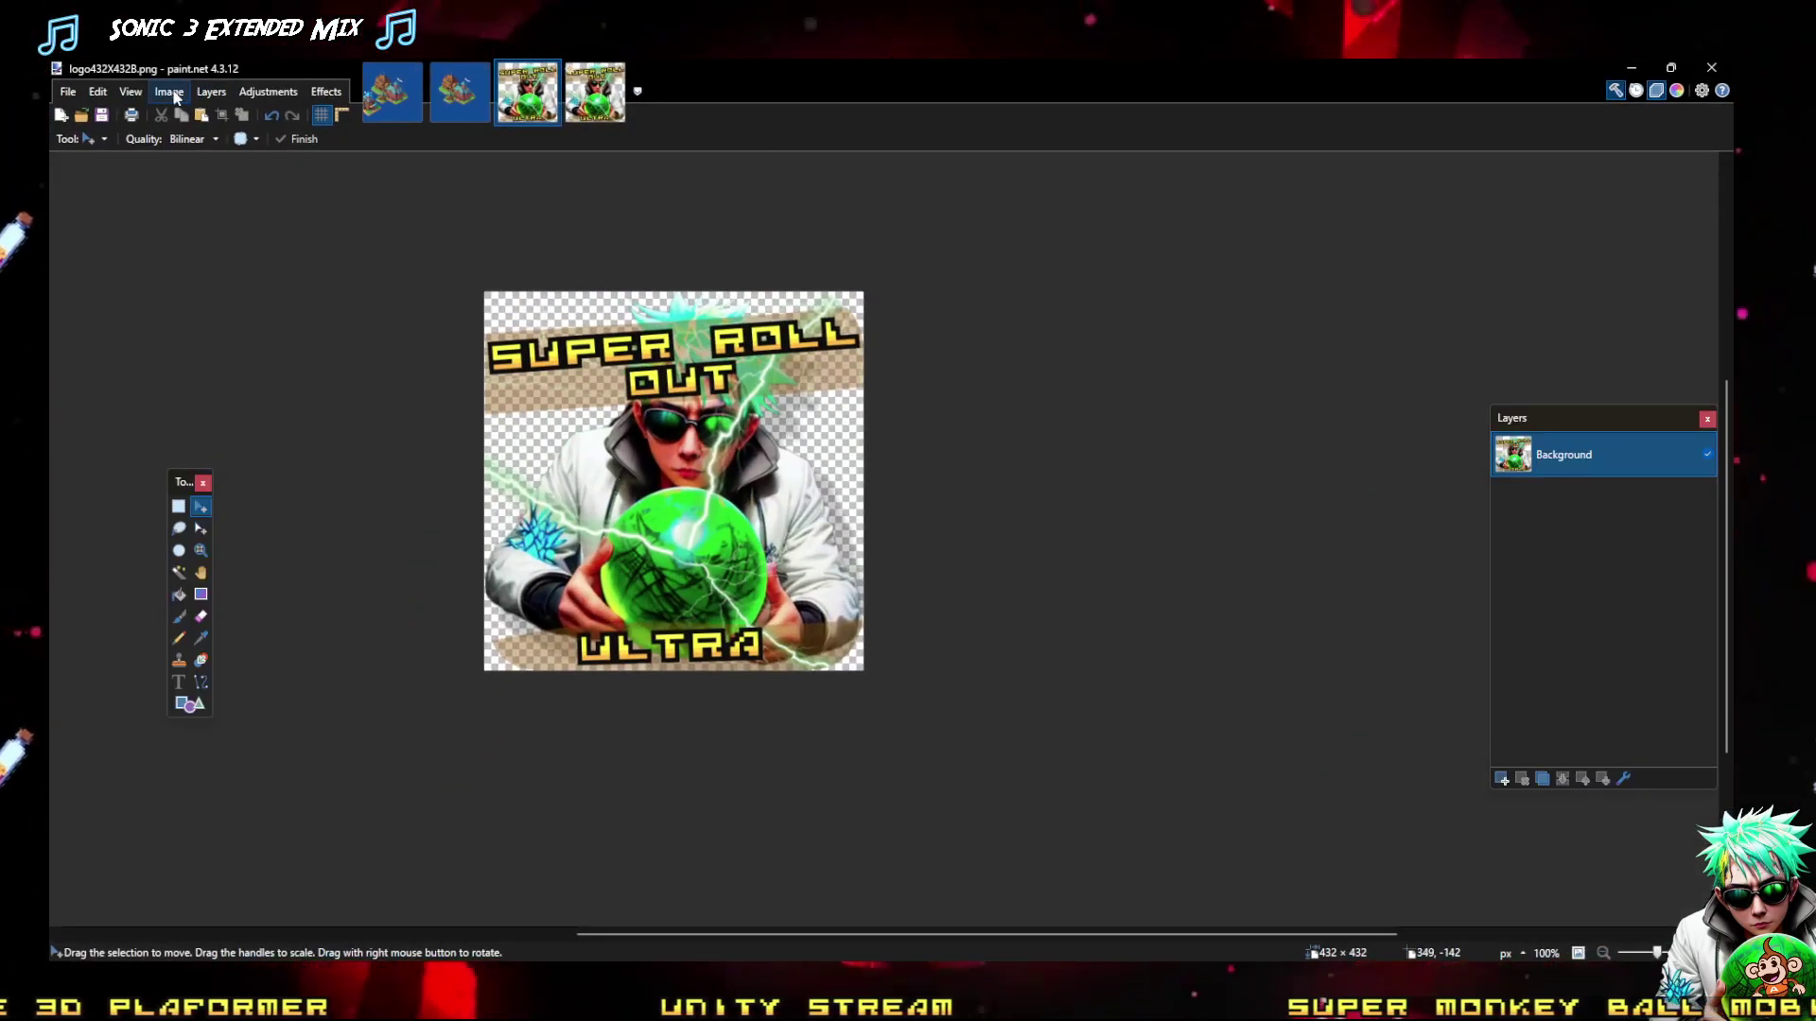
{"action": "left_click", "coordinate": [170, 92]}
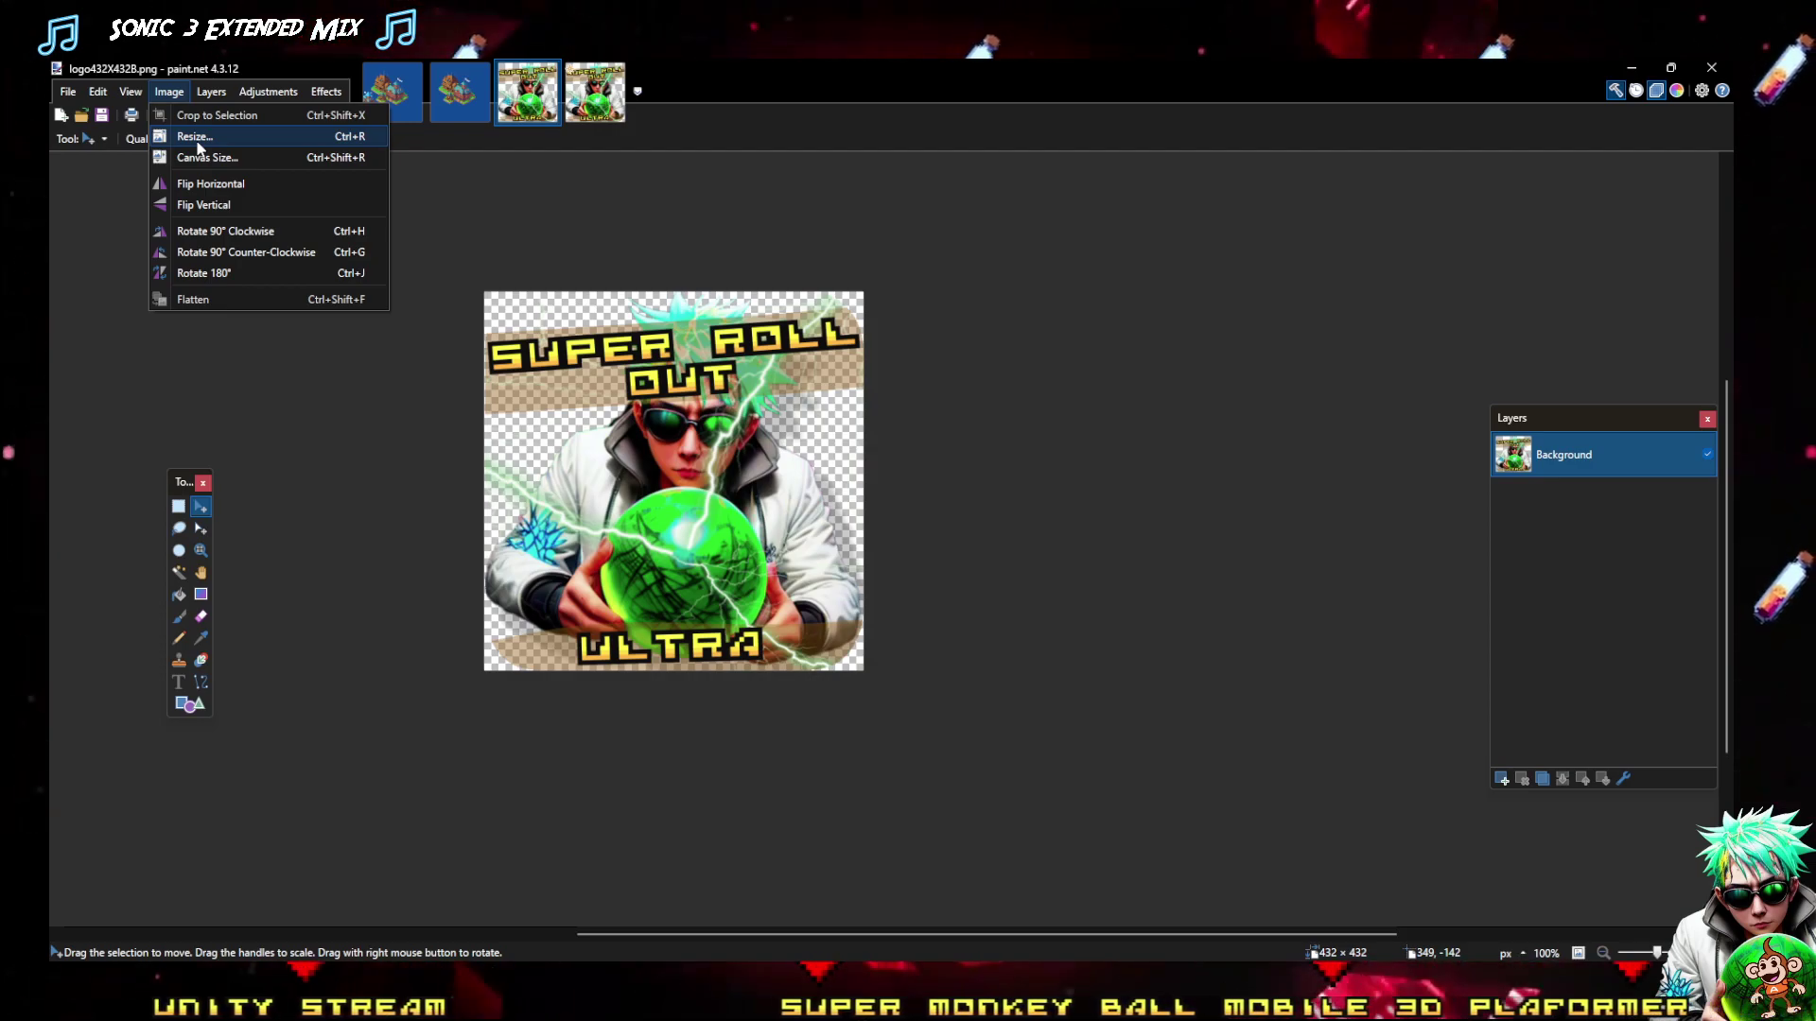
{"action": "left_click", "coordinate": [197, 139]}
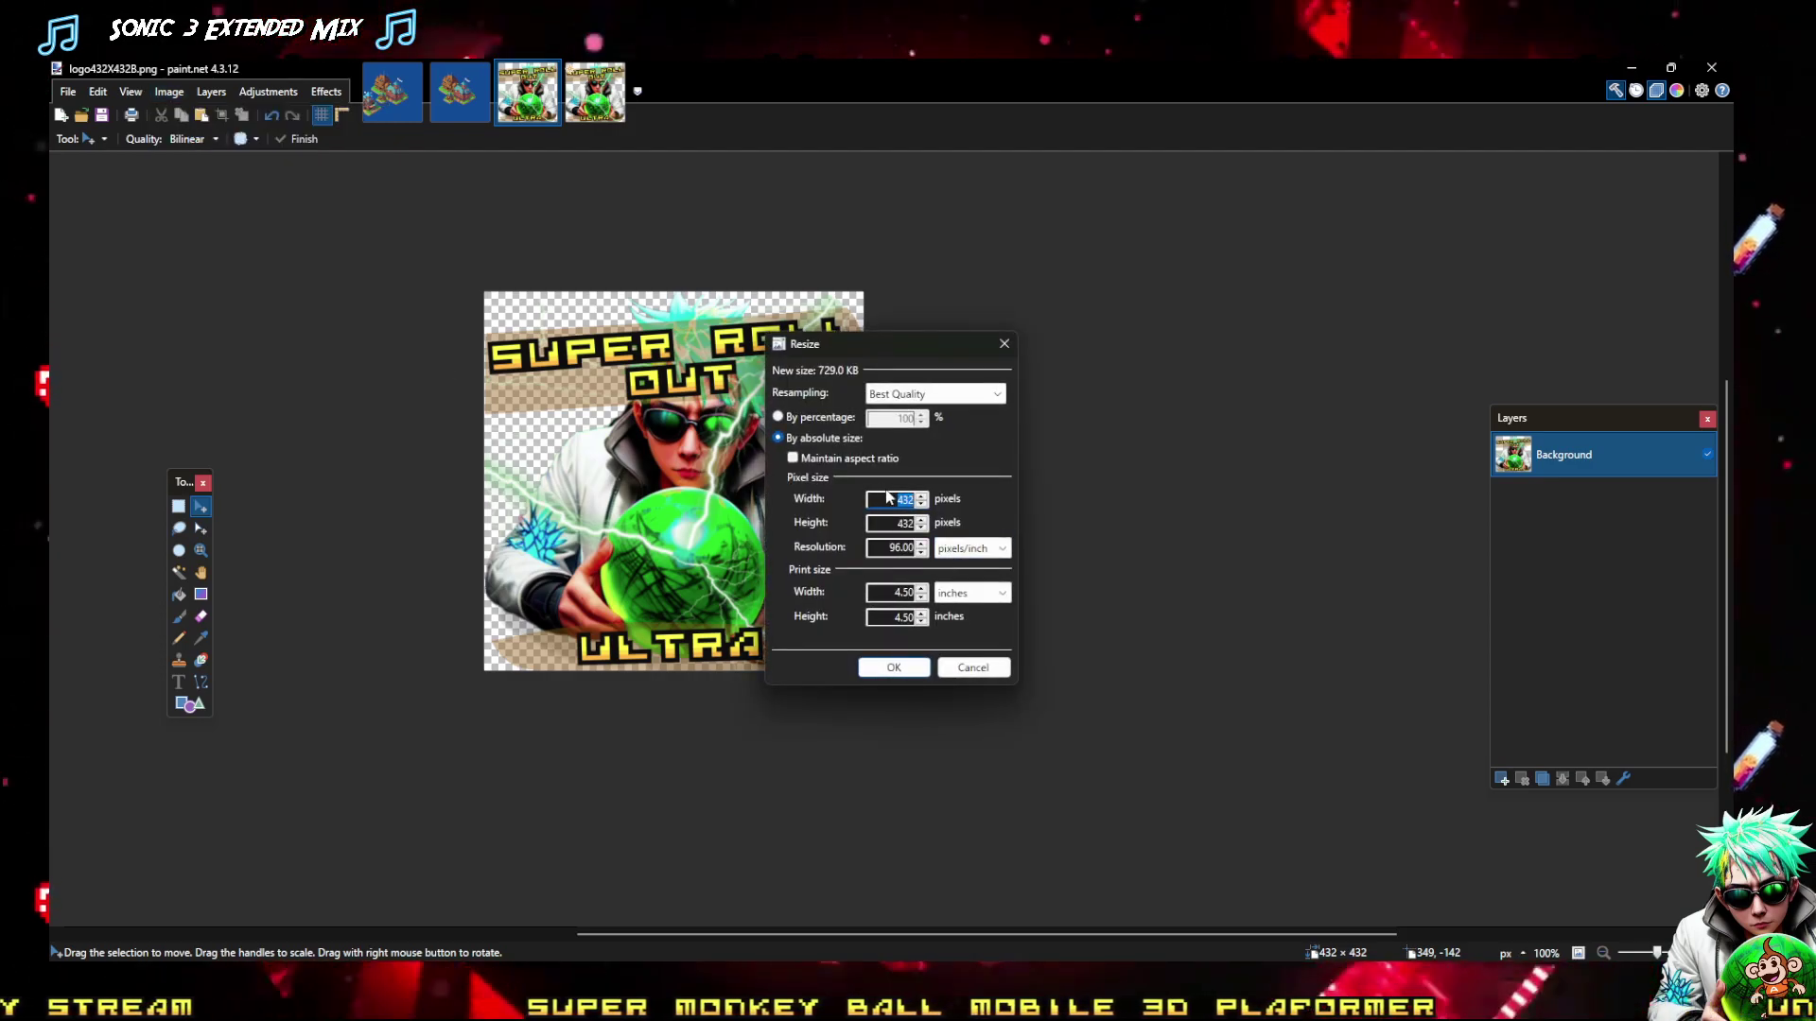
{"action": "type", "text": "3"}
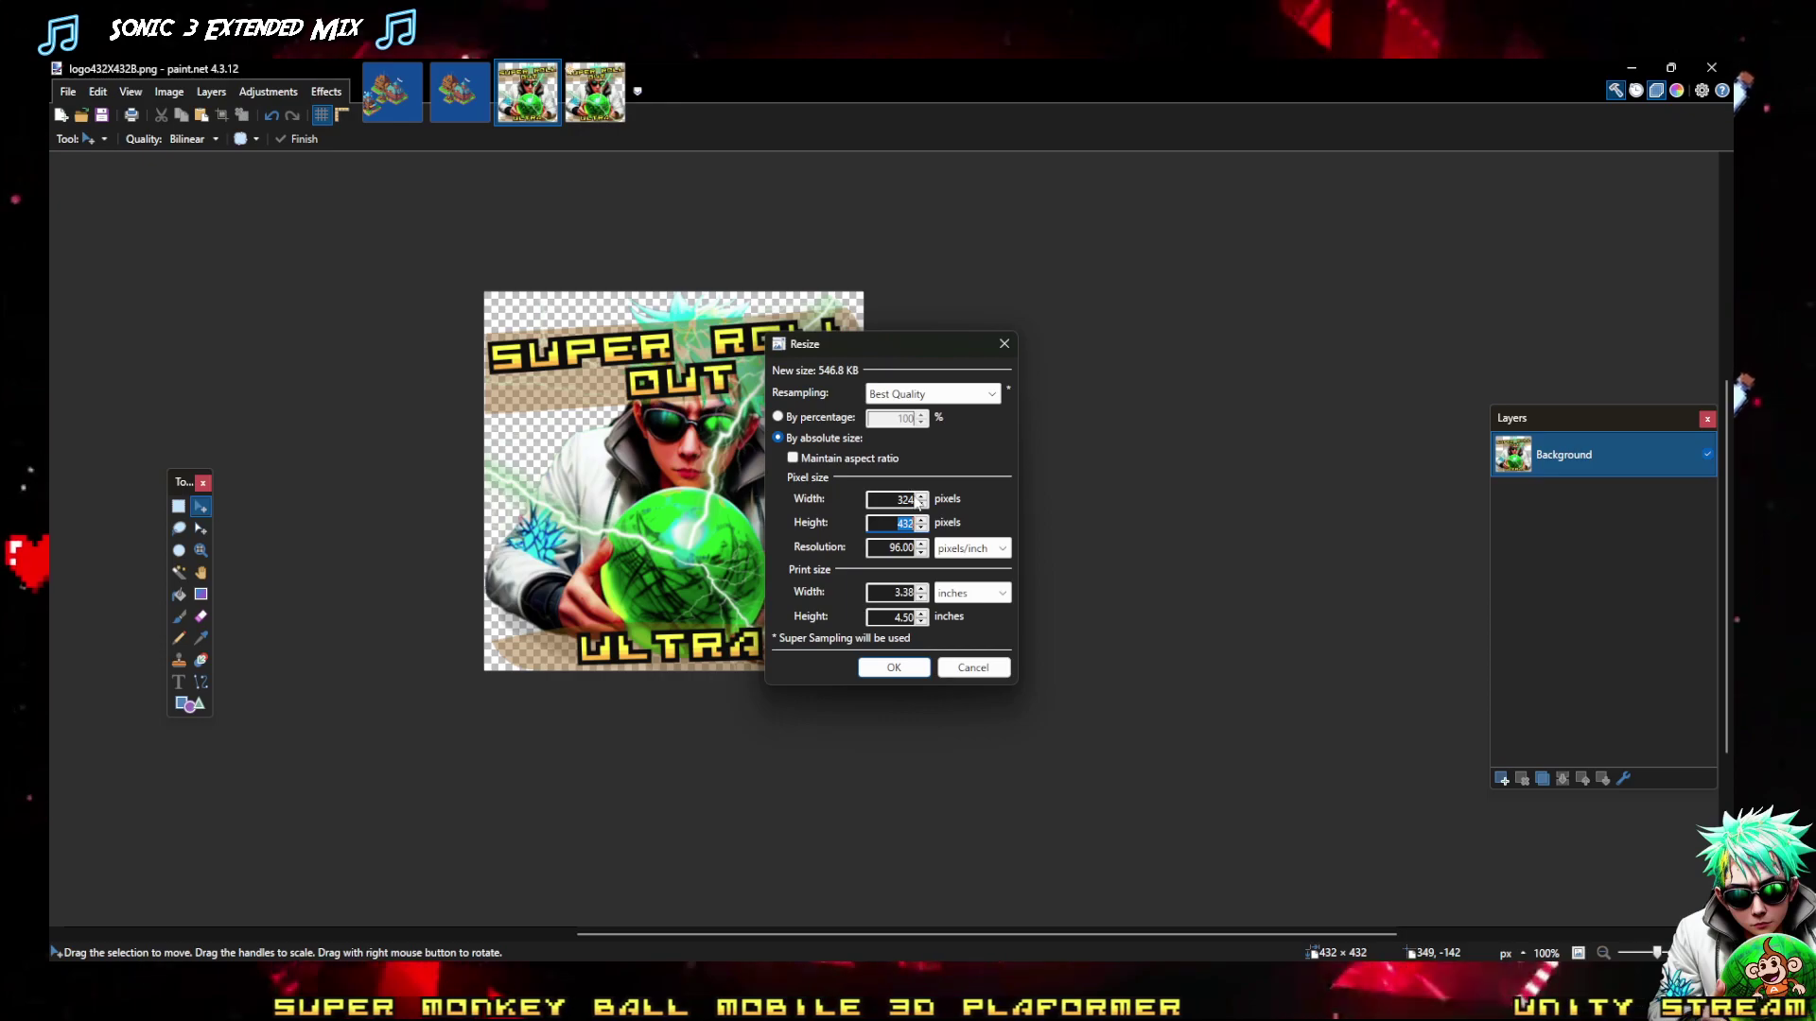
{"action": "type", "text": "32"}
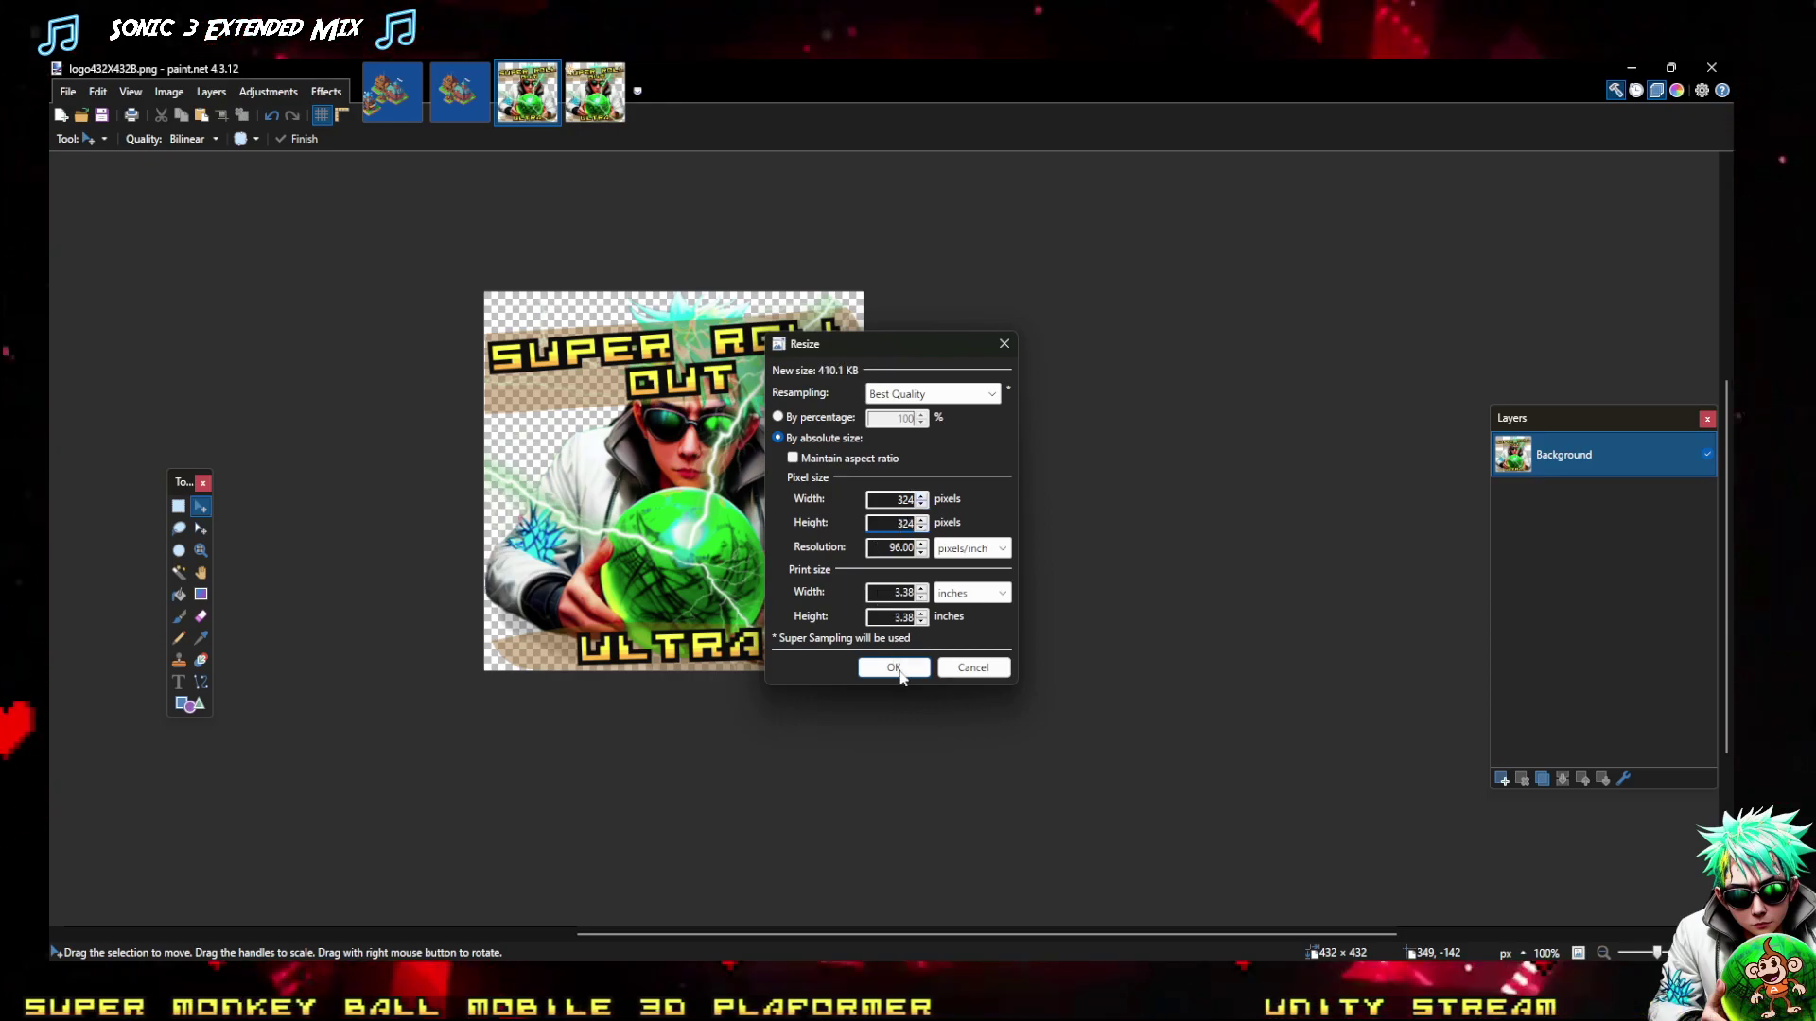
{"action": "left_click", "coordinate": [893, 668]}
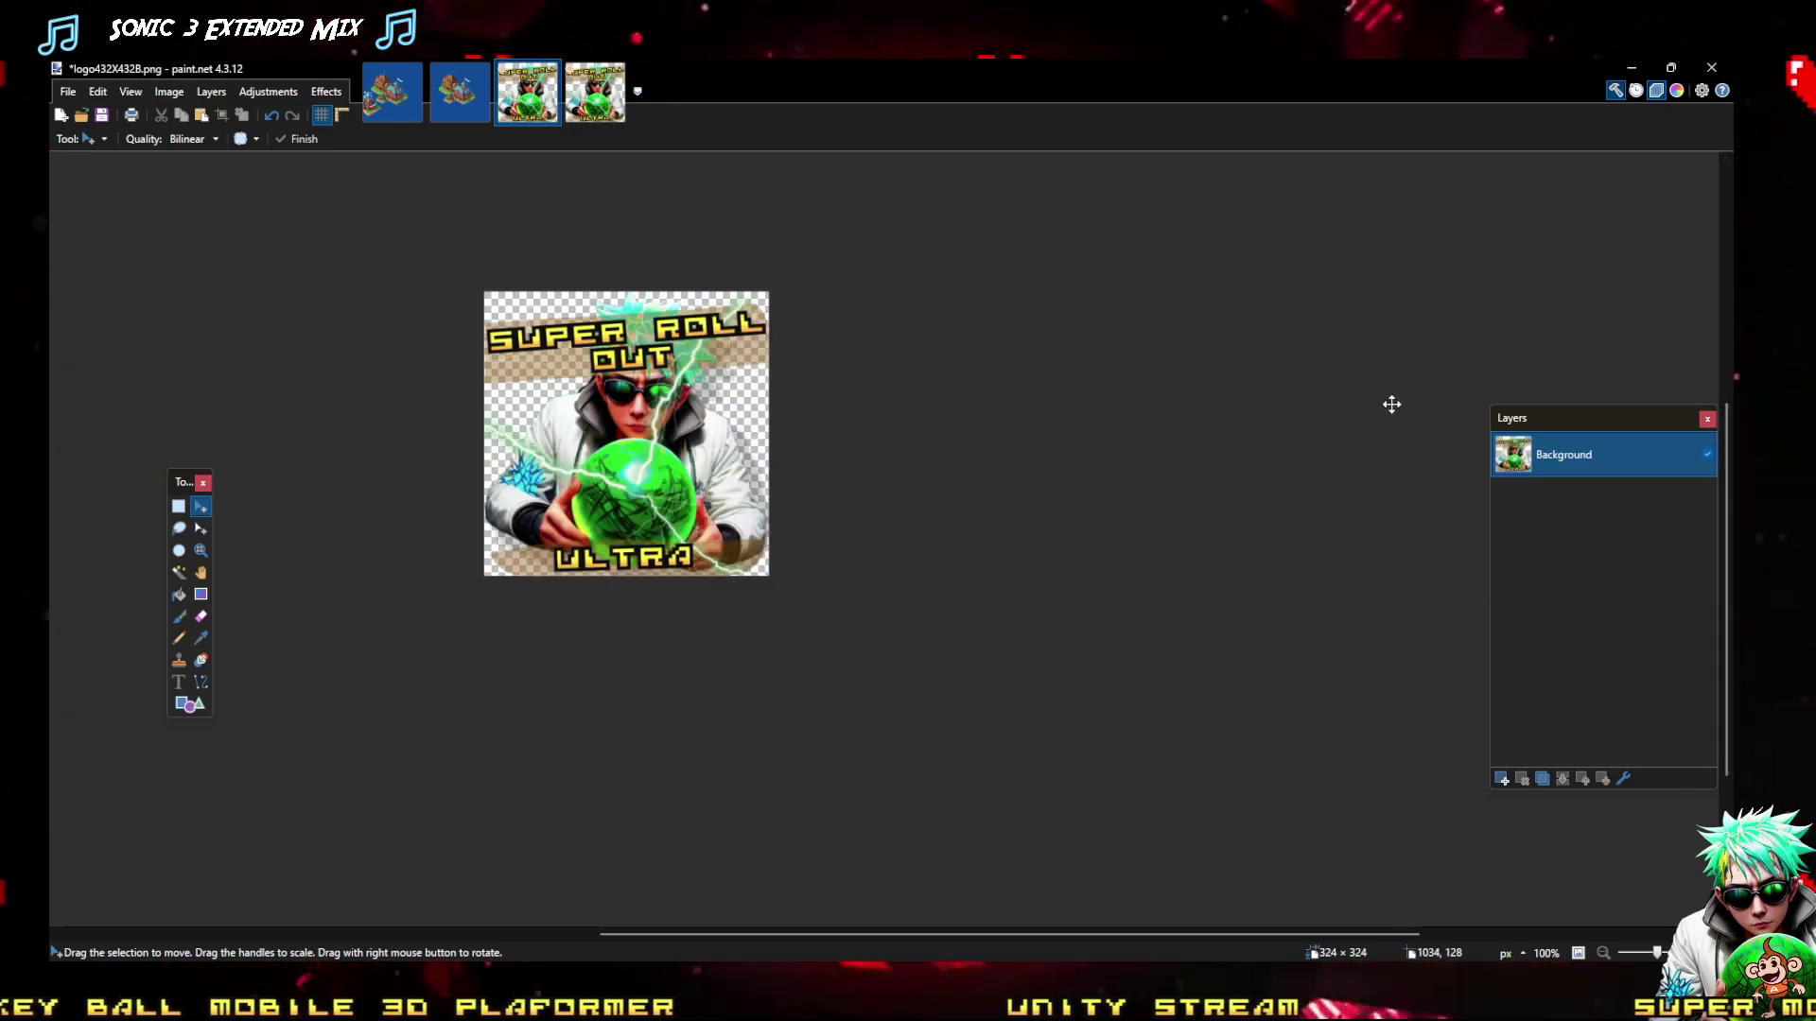
{"action": "left_click", "coordinate": [60, 94]}
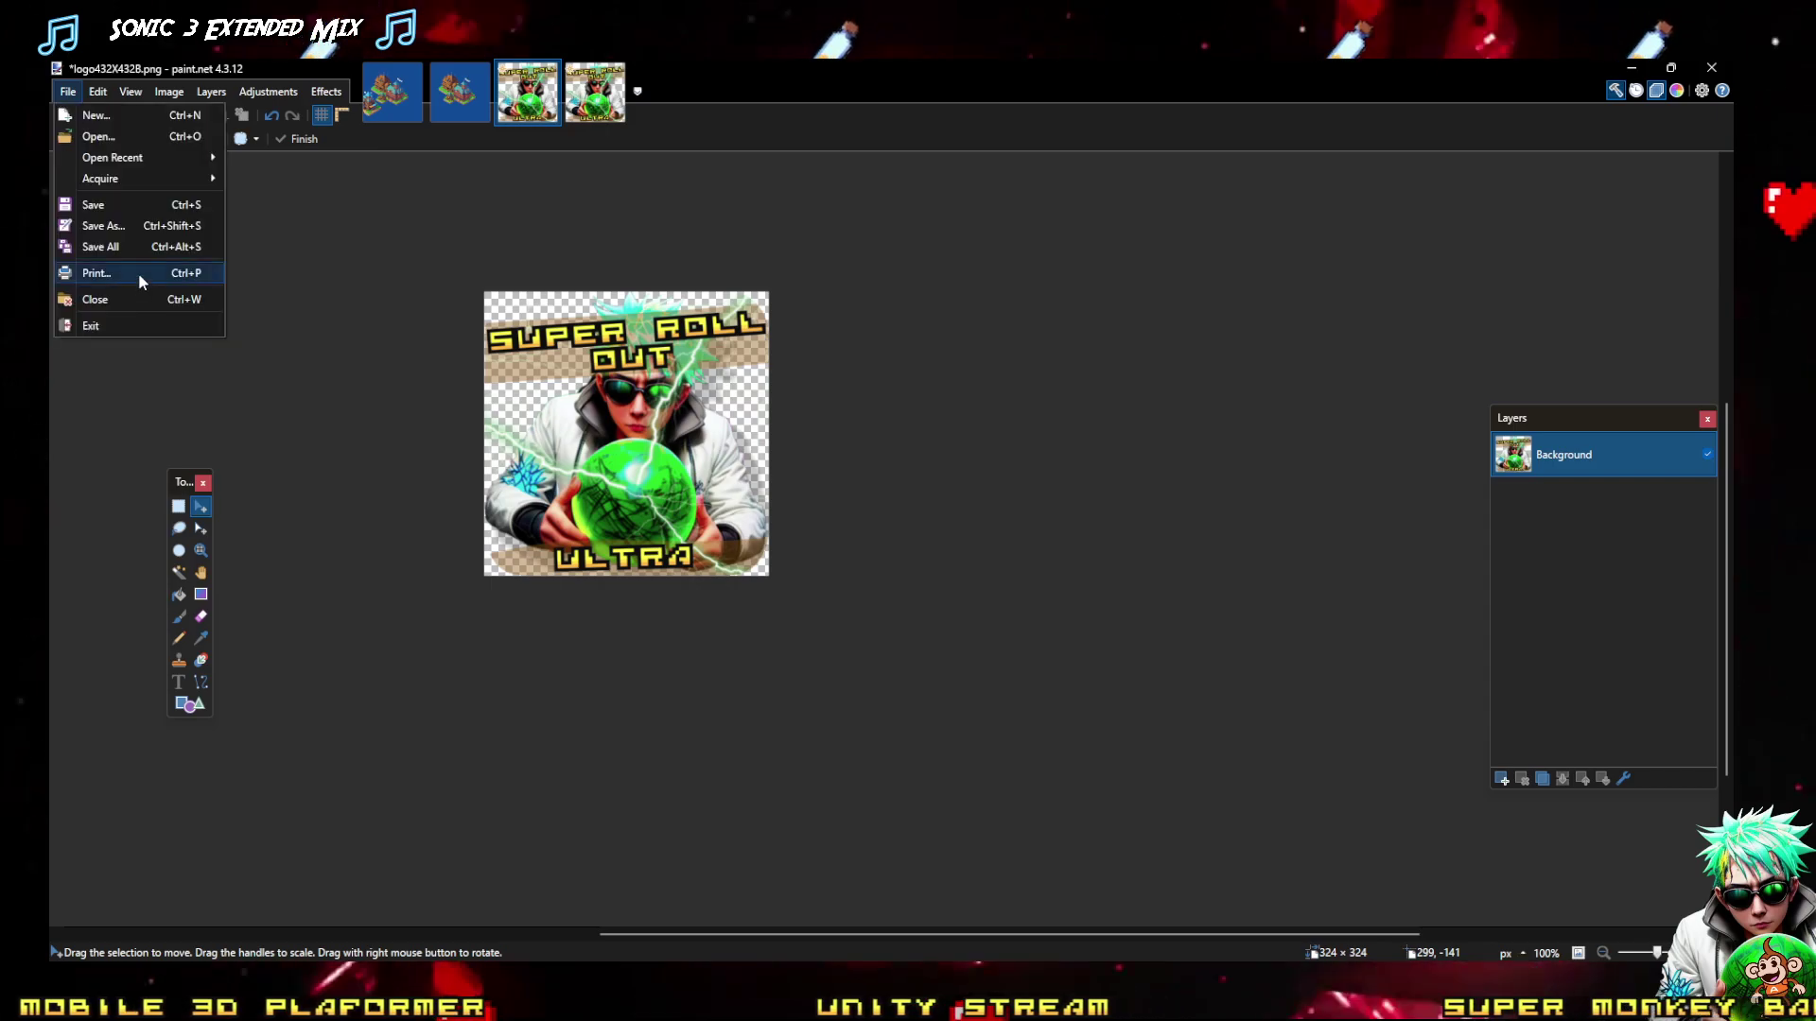
Save the resized image as logo324X324B.png in the AppLogo folder
{"action": "left_click", "coordinate": [114, 226]}
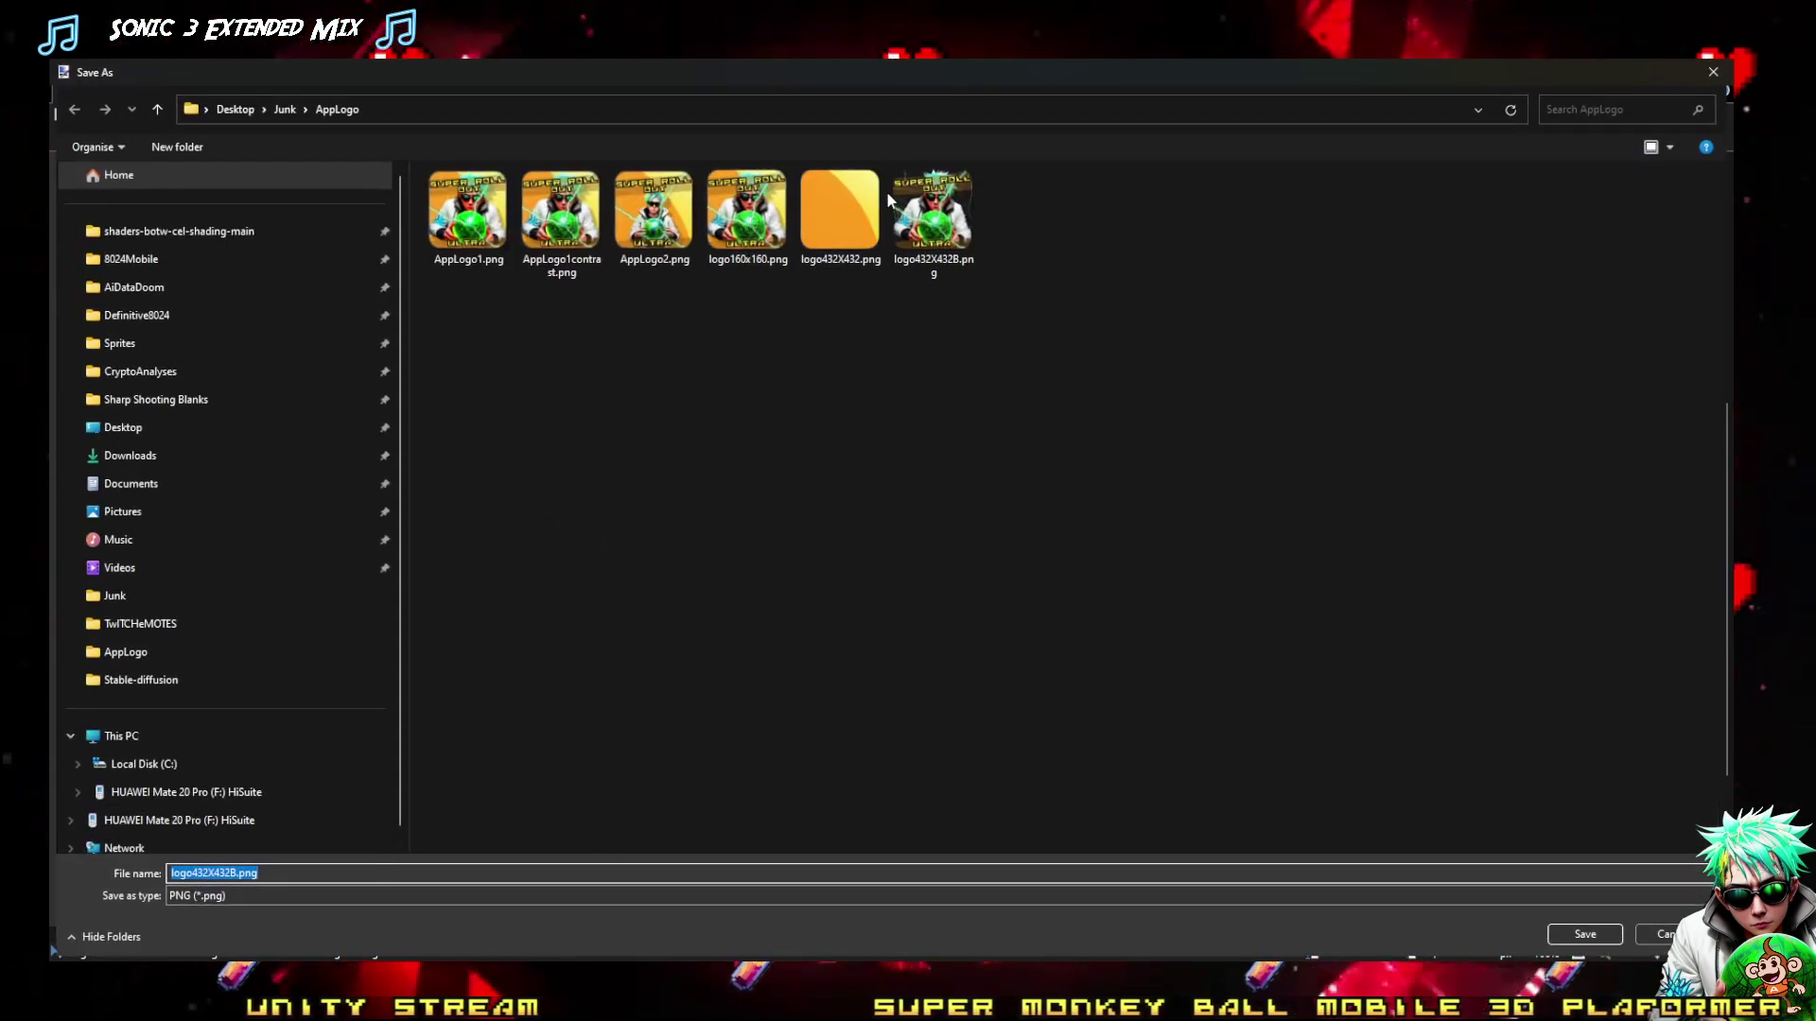
{"action": "left_click", "coordinate": [840, 211]}
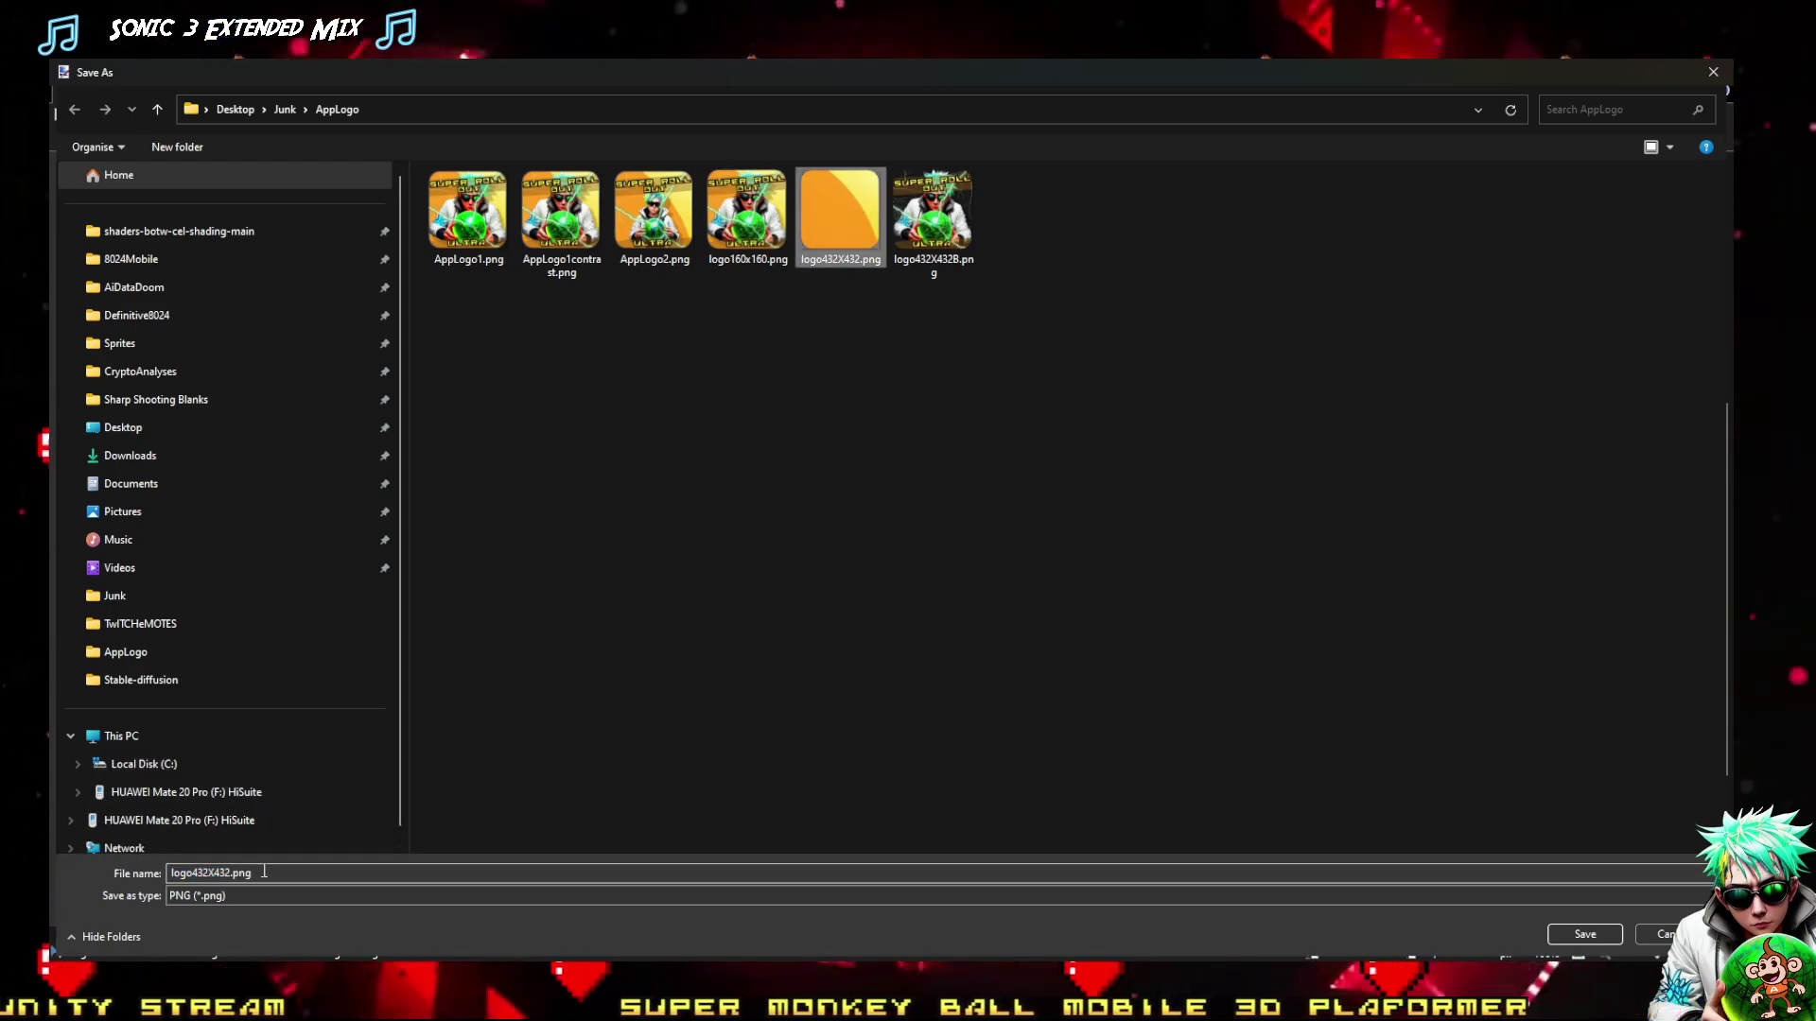
{"action": "left_click", "coordinate": [269, 872]}
{"action": "left_click_drag", "start_coordinate": [270, 873], "coordinate": [192, 875]}
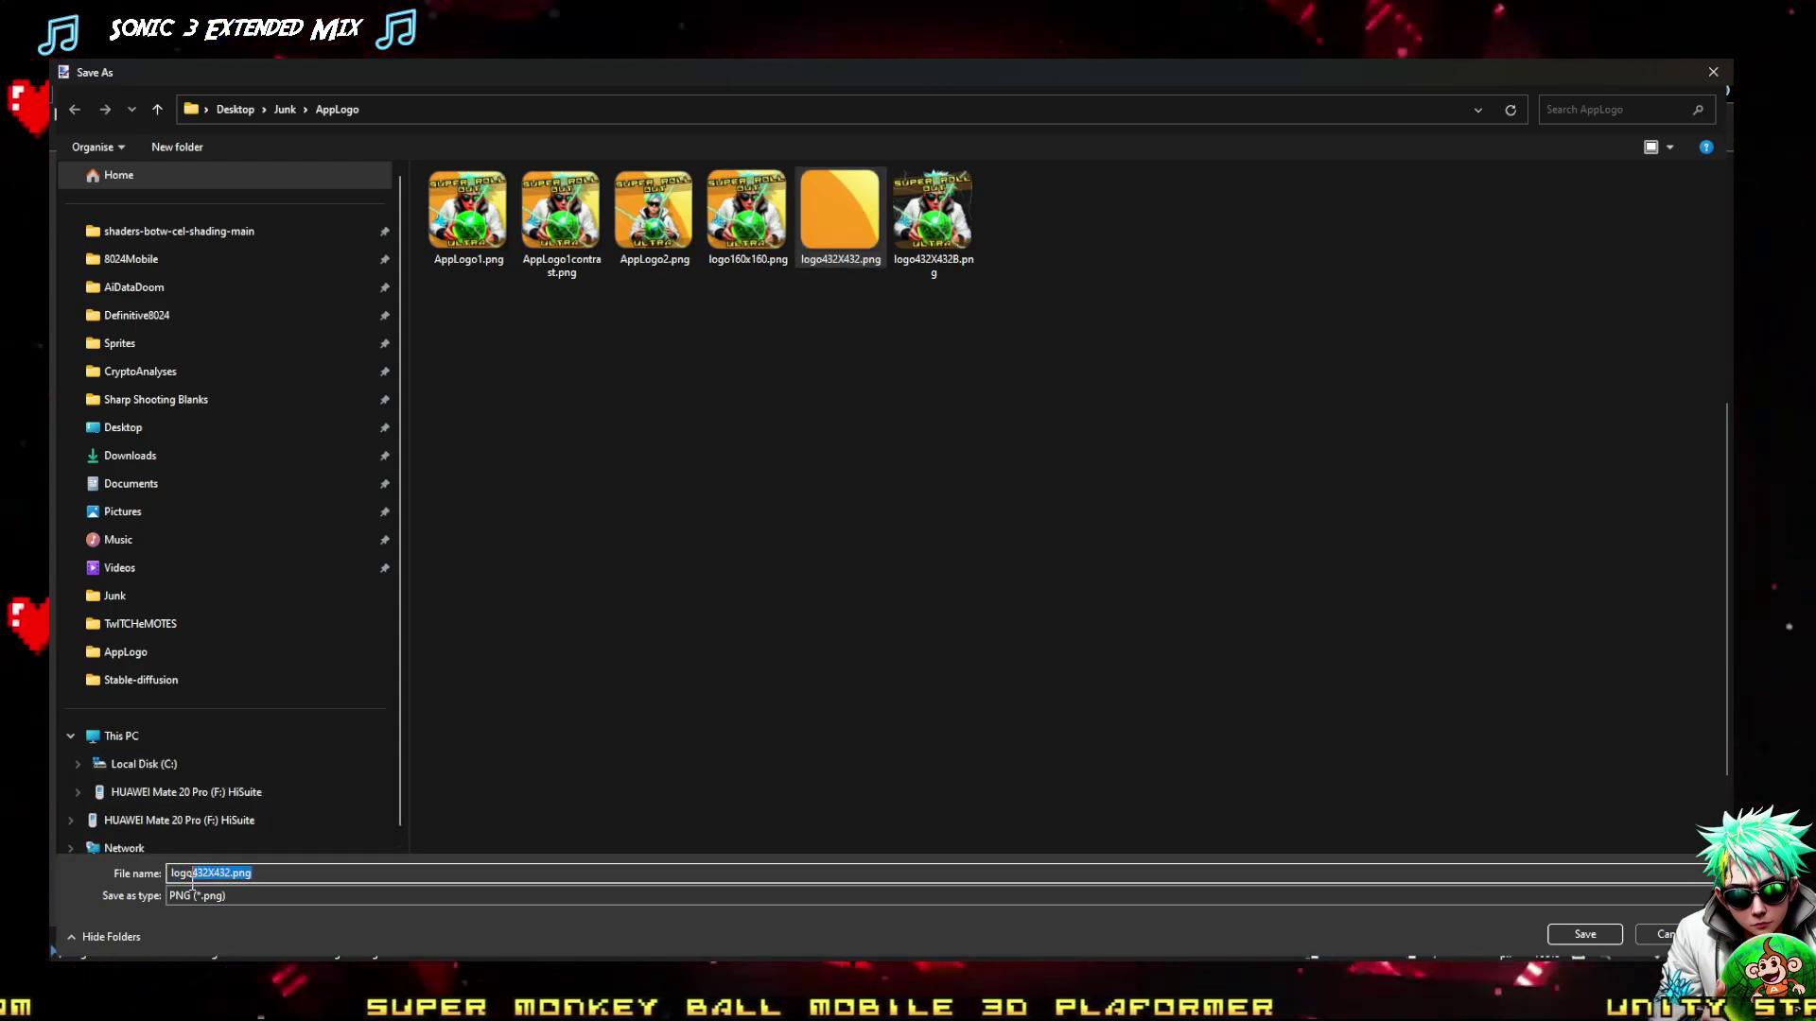
{"action": "type", "text": "324"}
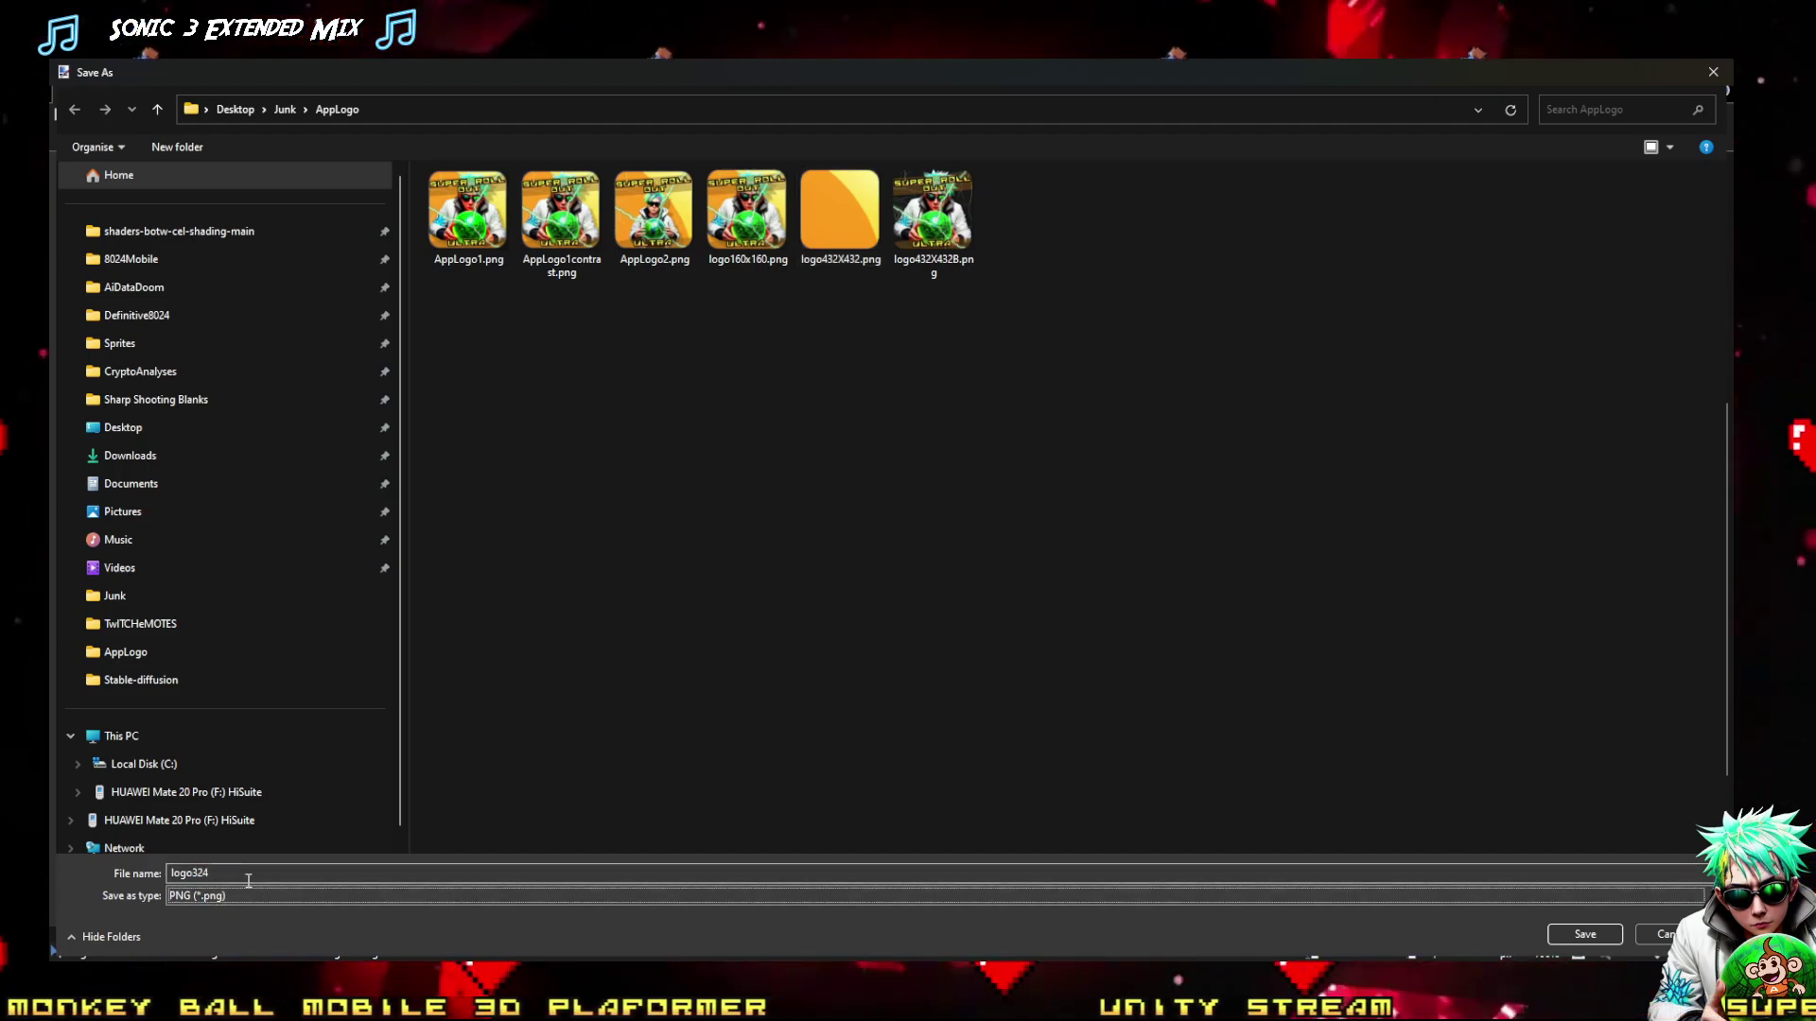
{"action": "double_click", "coordinate": [243, 872]}
{"action": "type", "text": "X"}
{"action": "key", "text": "BackSpace"}
{"action": "type", "text": "logo324X"}
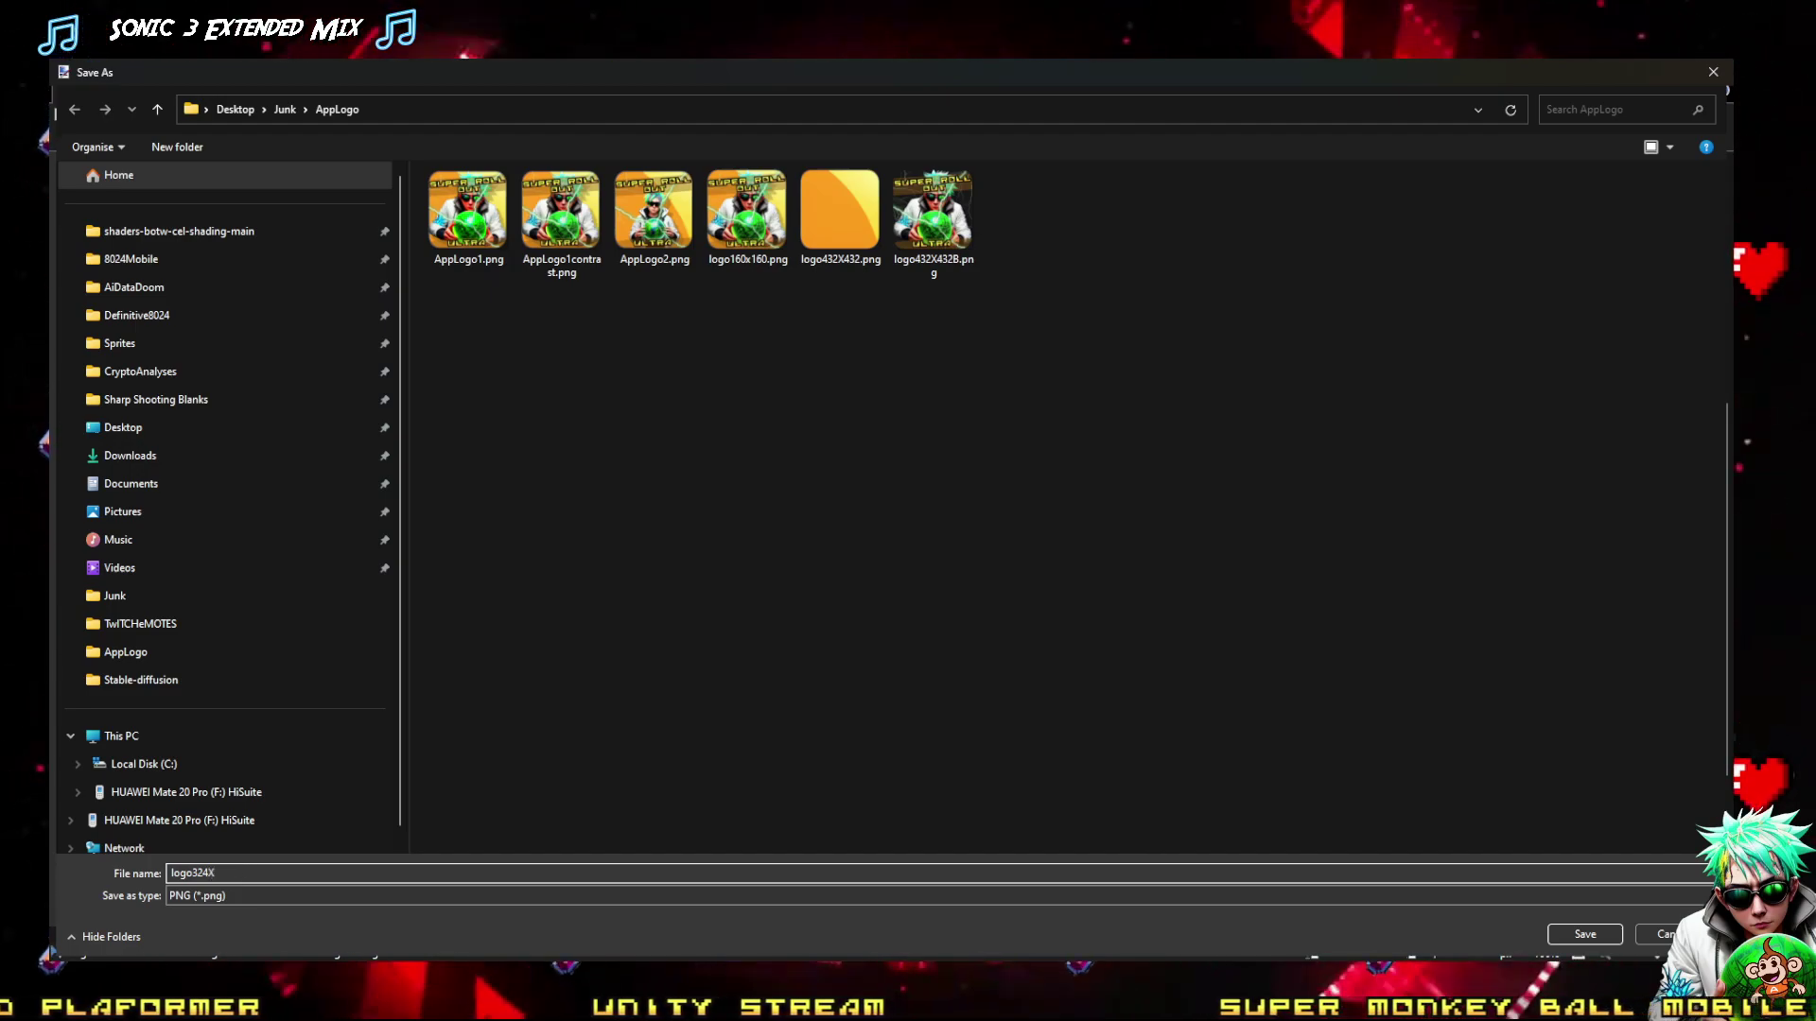
{"action": "type", "text": "324"}
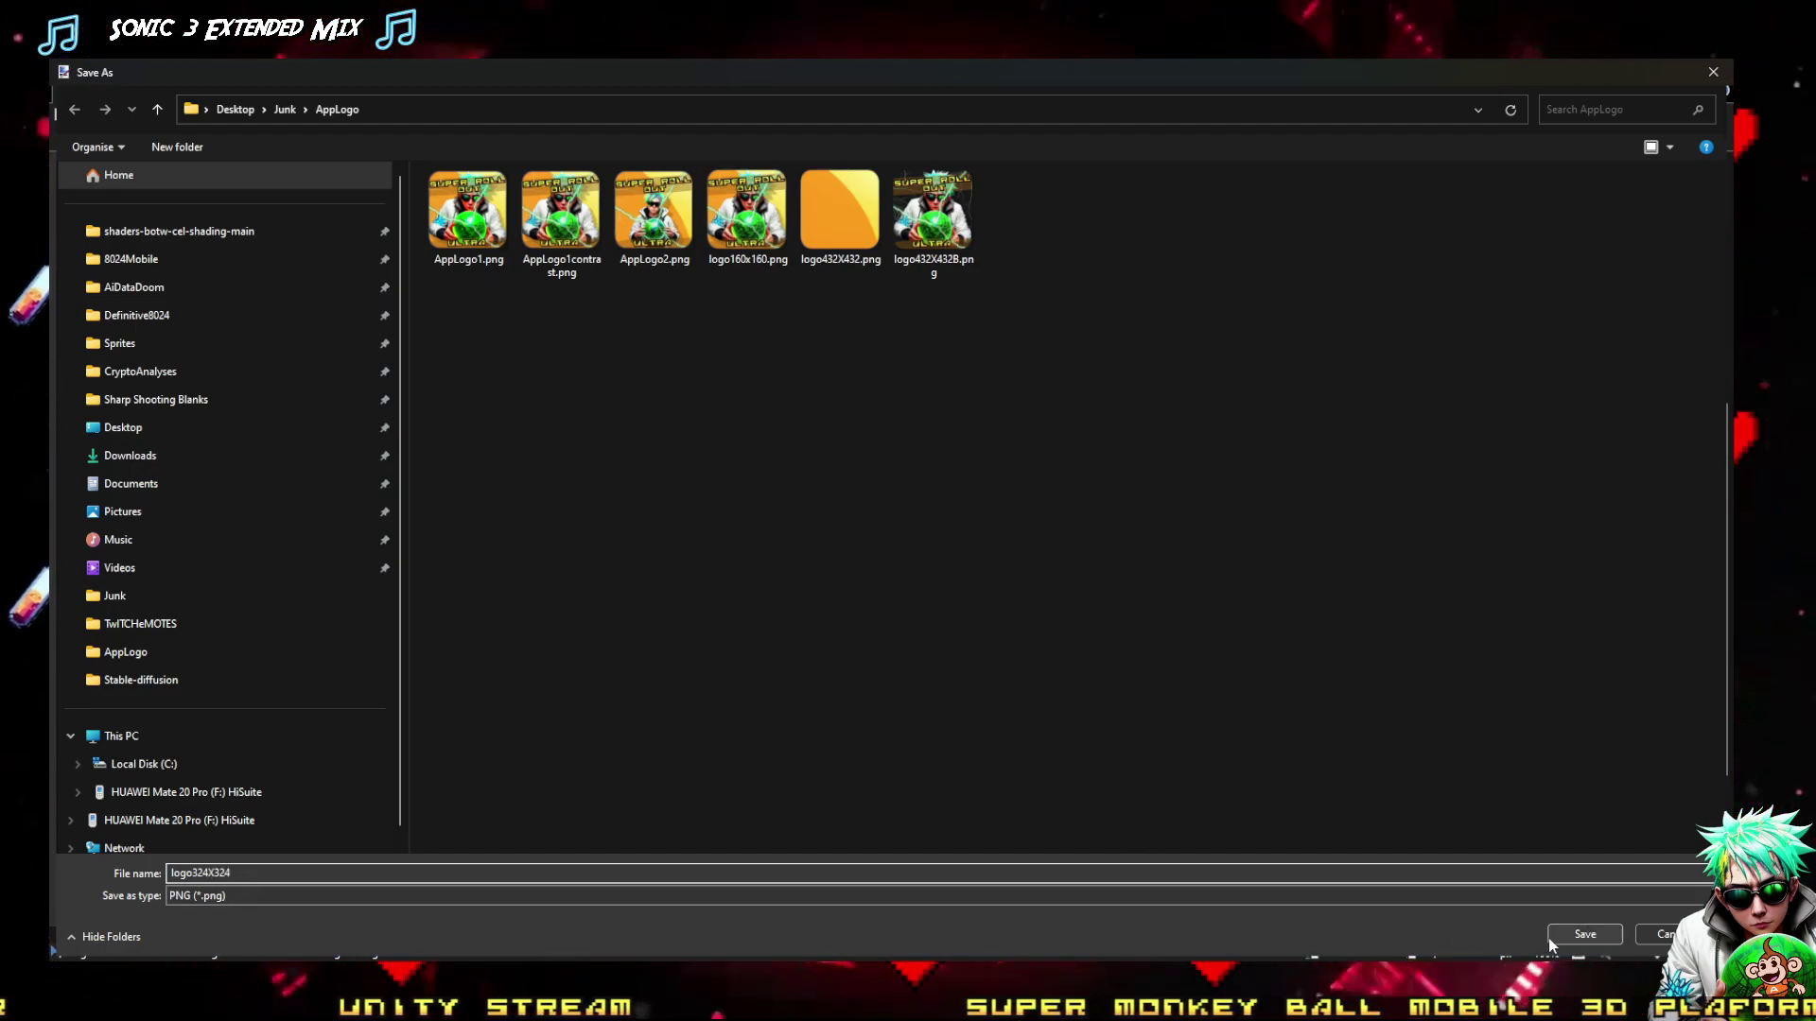
{"action": "type", "text": "b"}
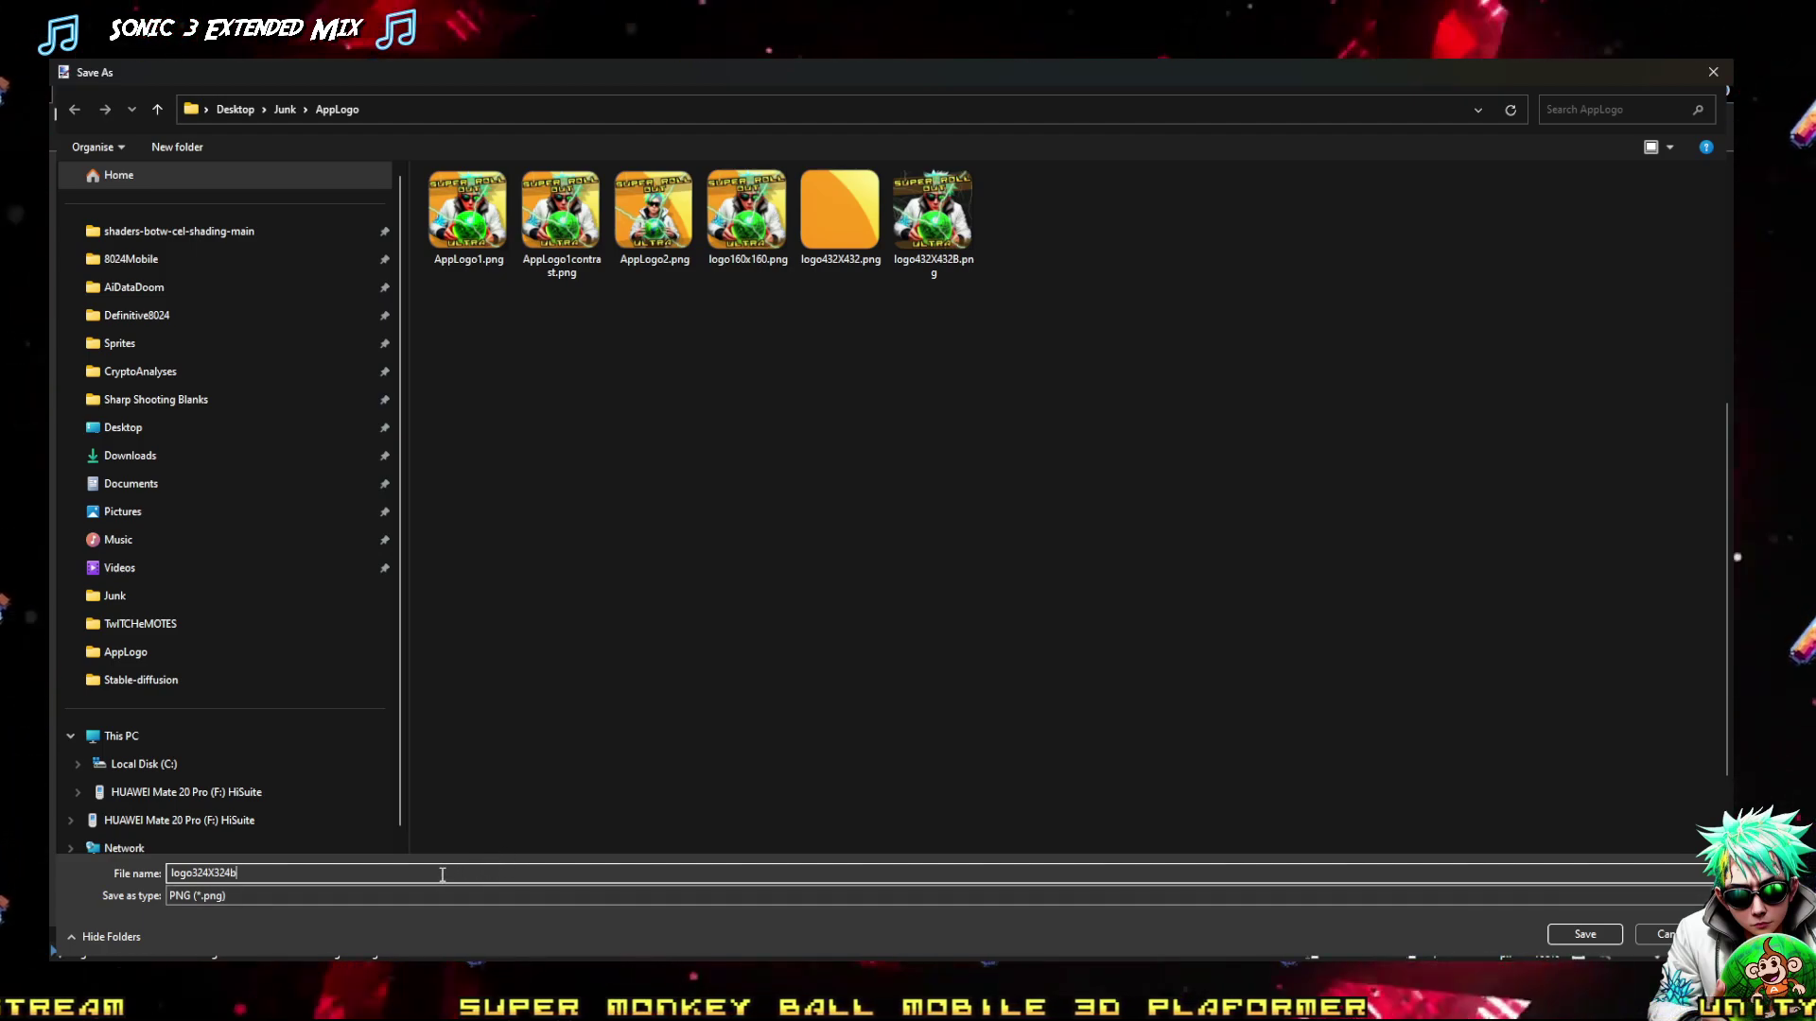
{"action": "key", "text": "BackSpace"}
{"action": "type", "text": "B"}
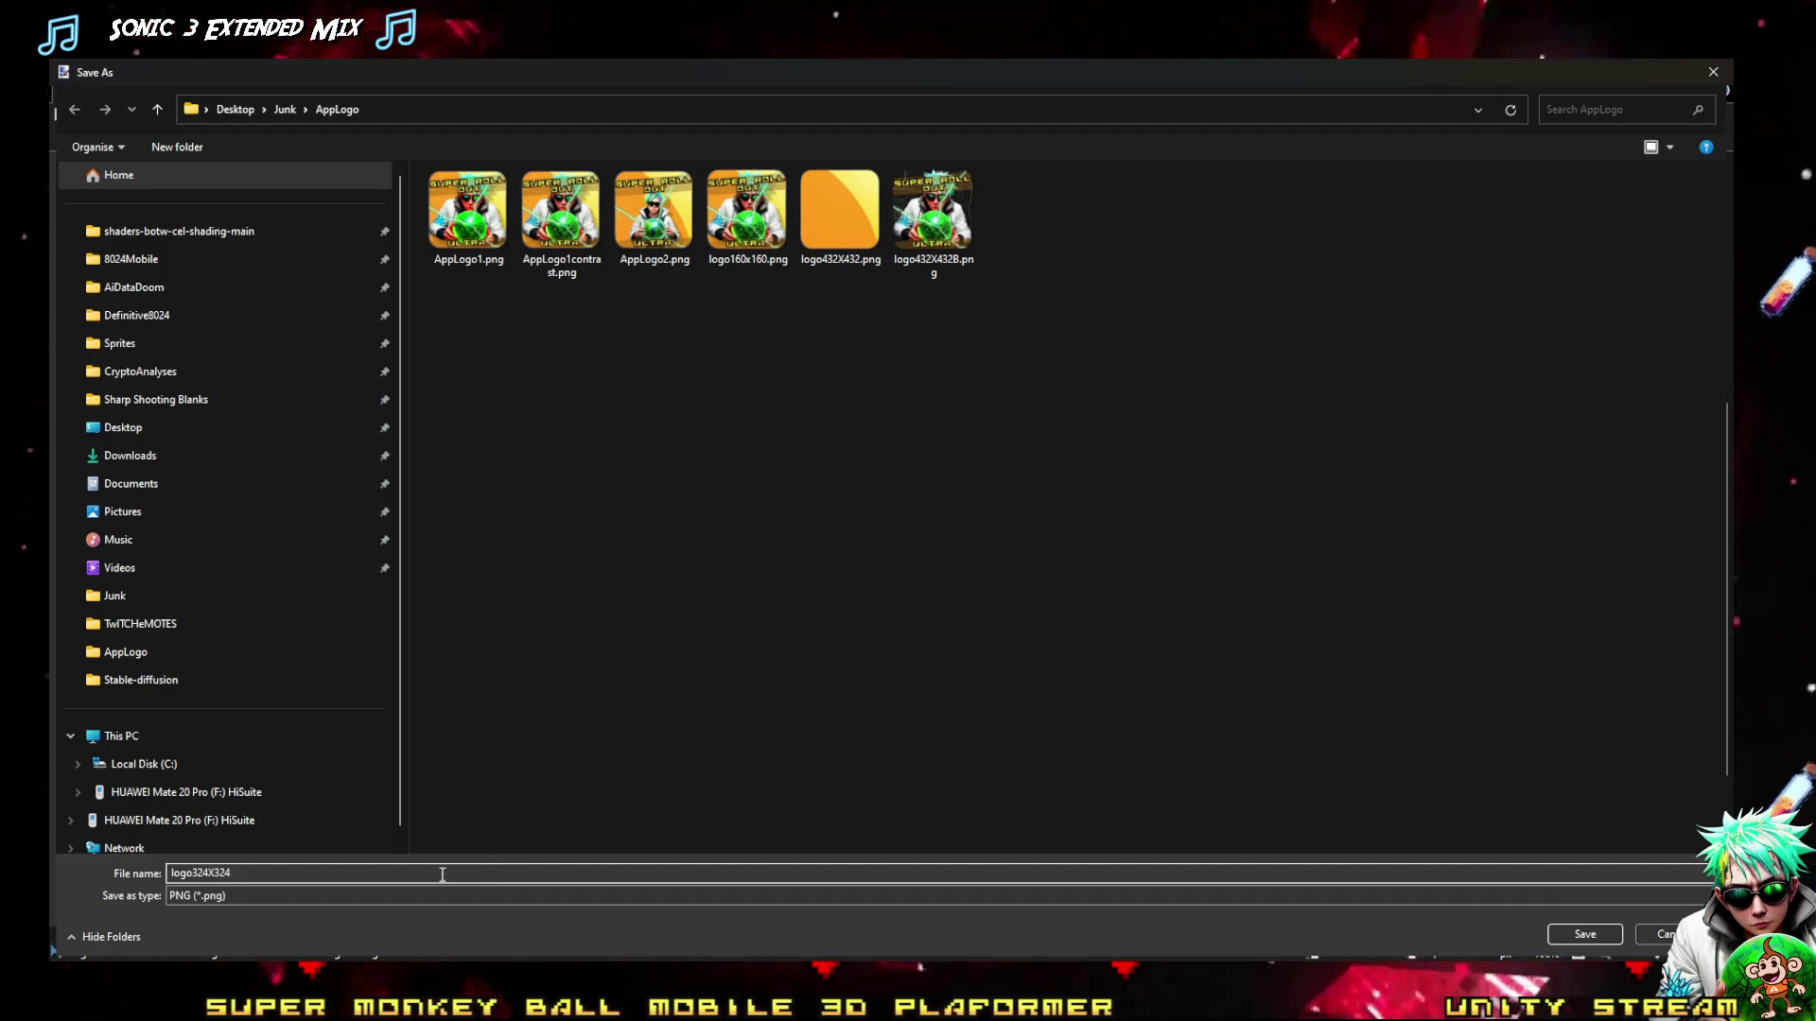
{"action": "key", "text": "Return"}
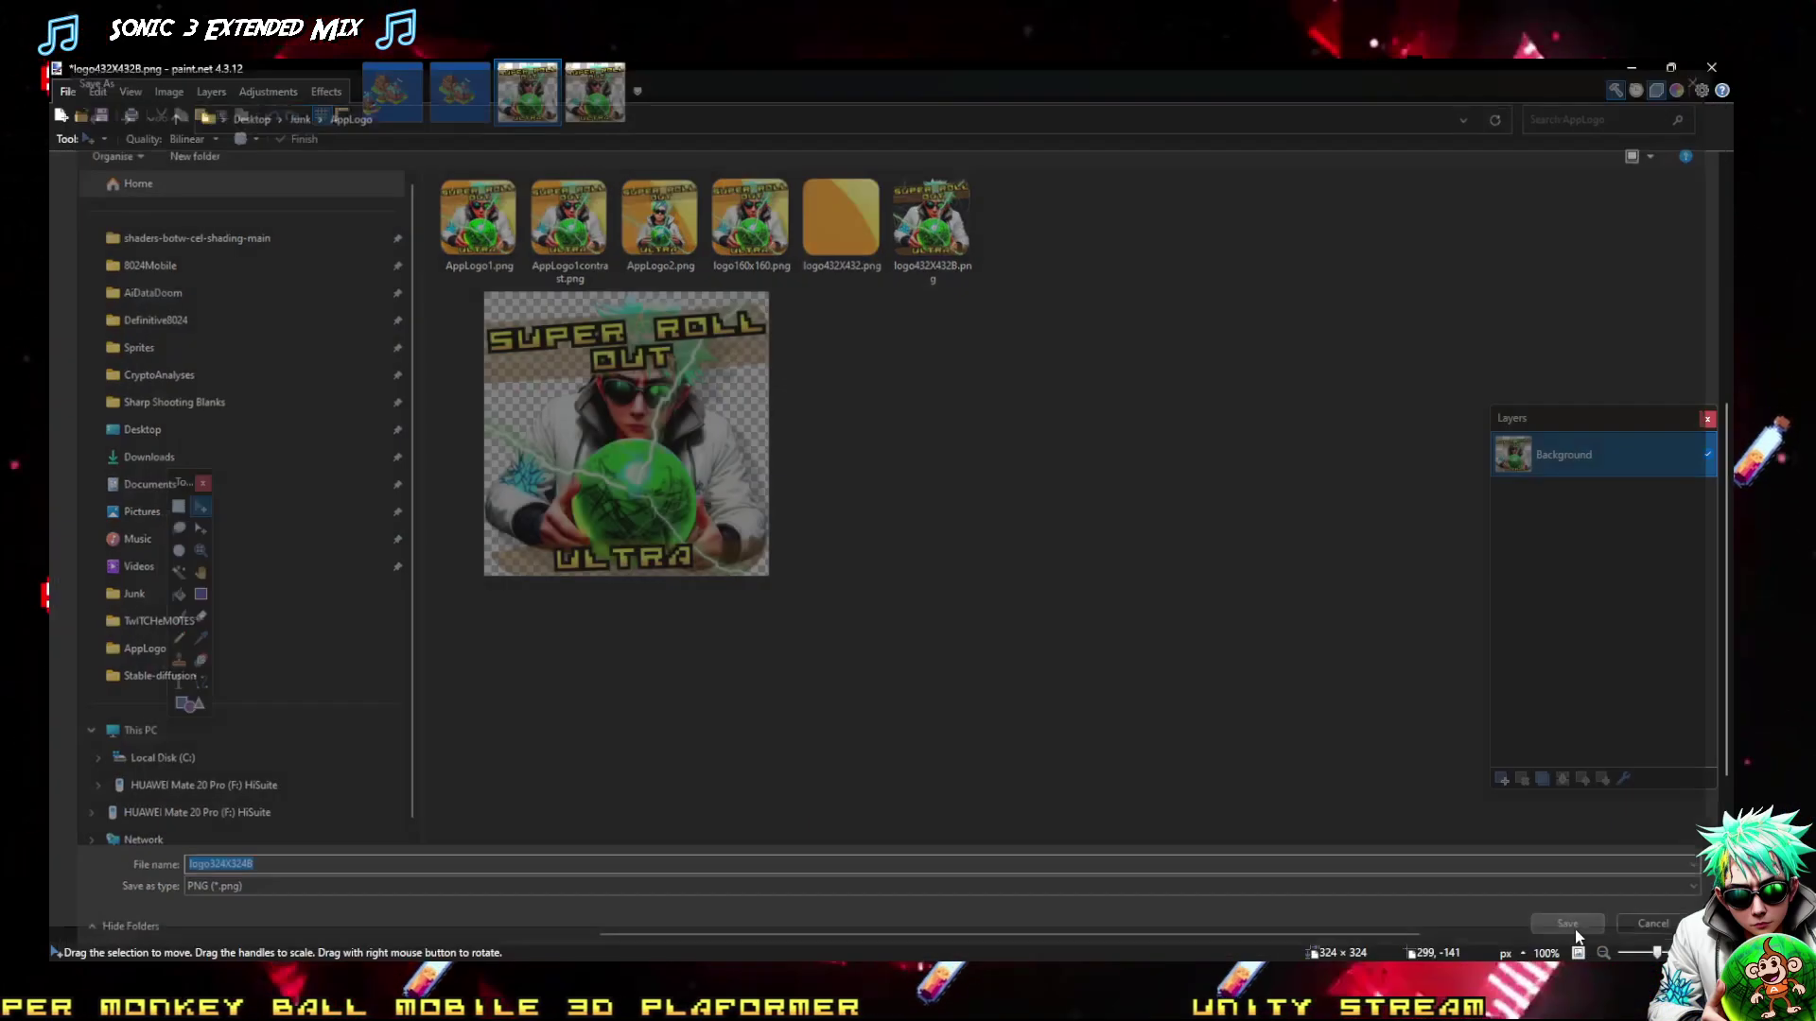
Finish the PNG save, then undo back to the layered 432×432 logo
{"action": "left_click", "coordinate": [751, 571]}
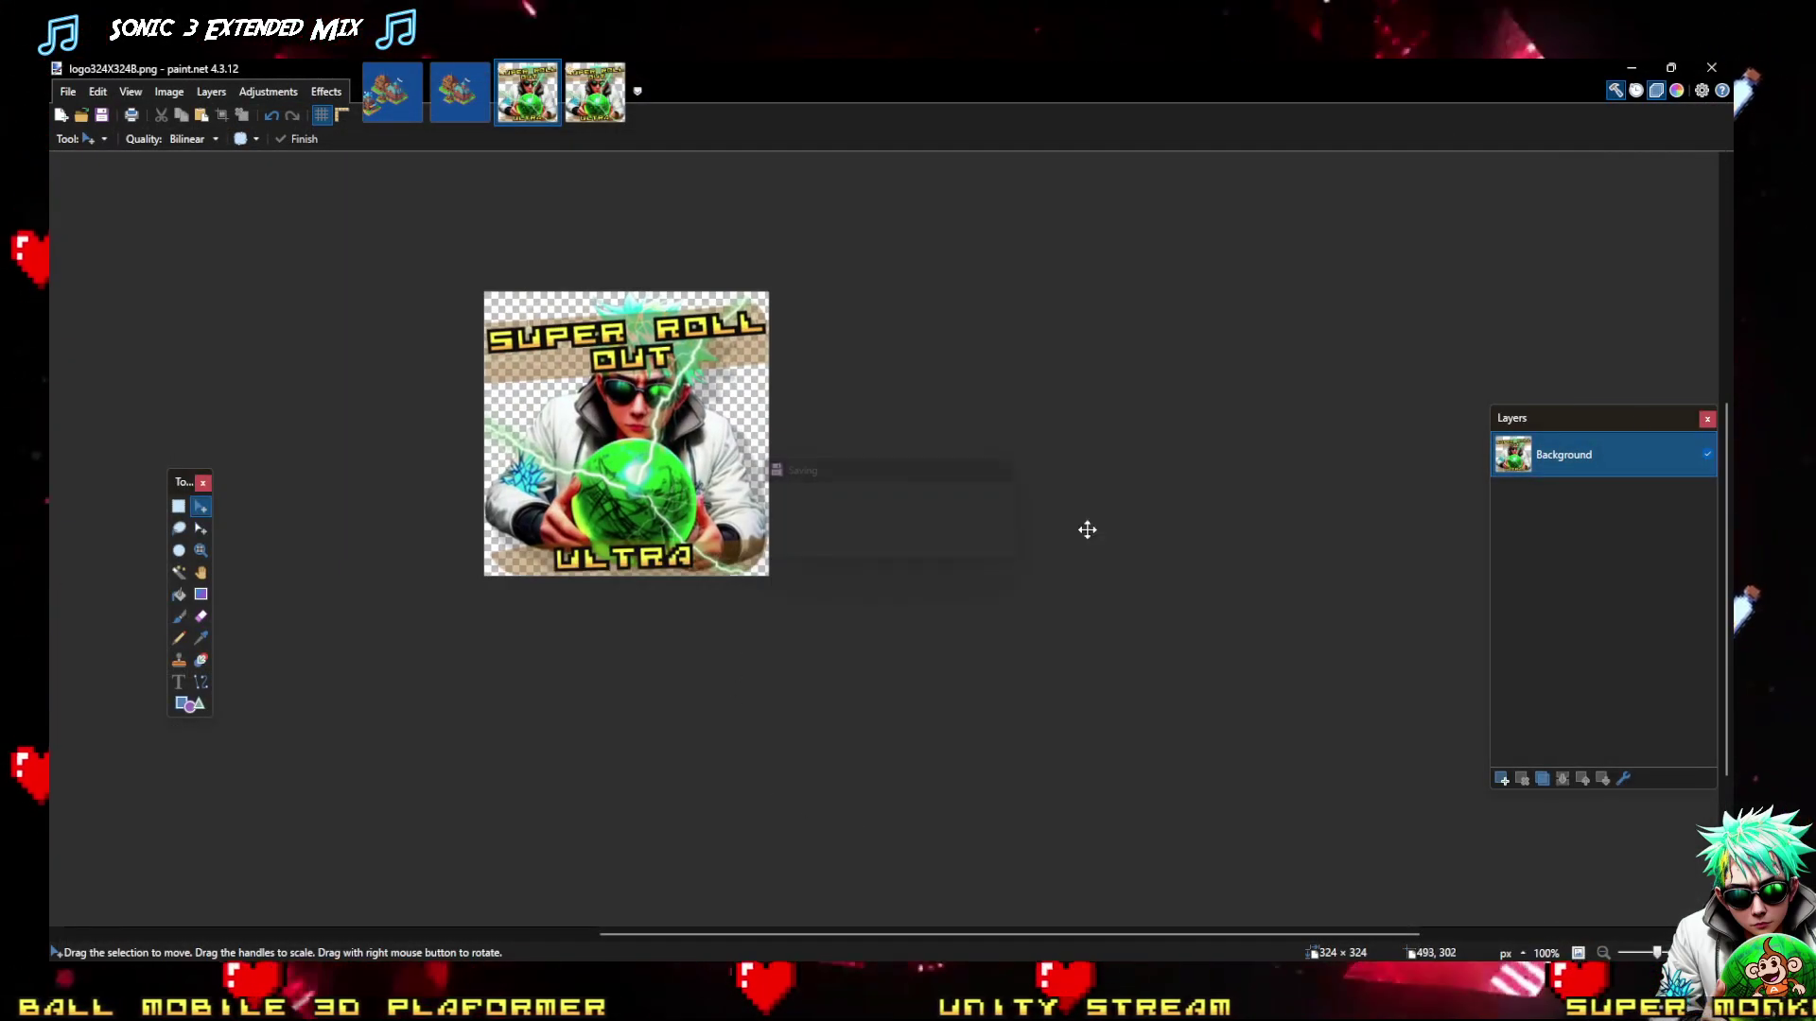
{"action": "key", "text": "ctrl+z"}
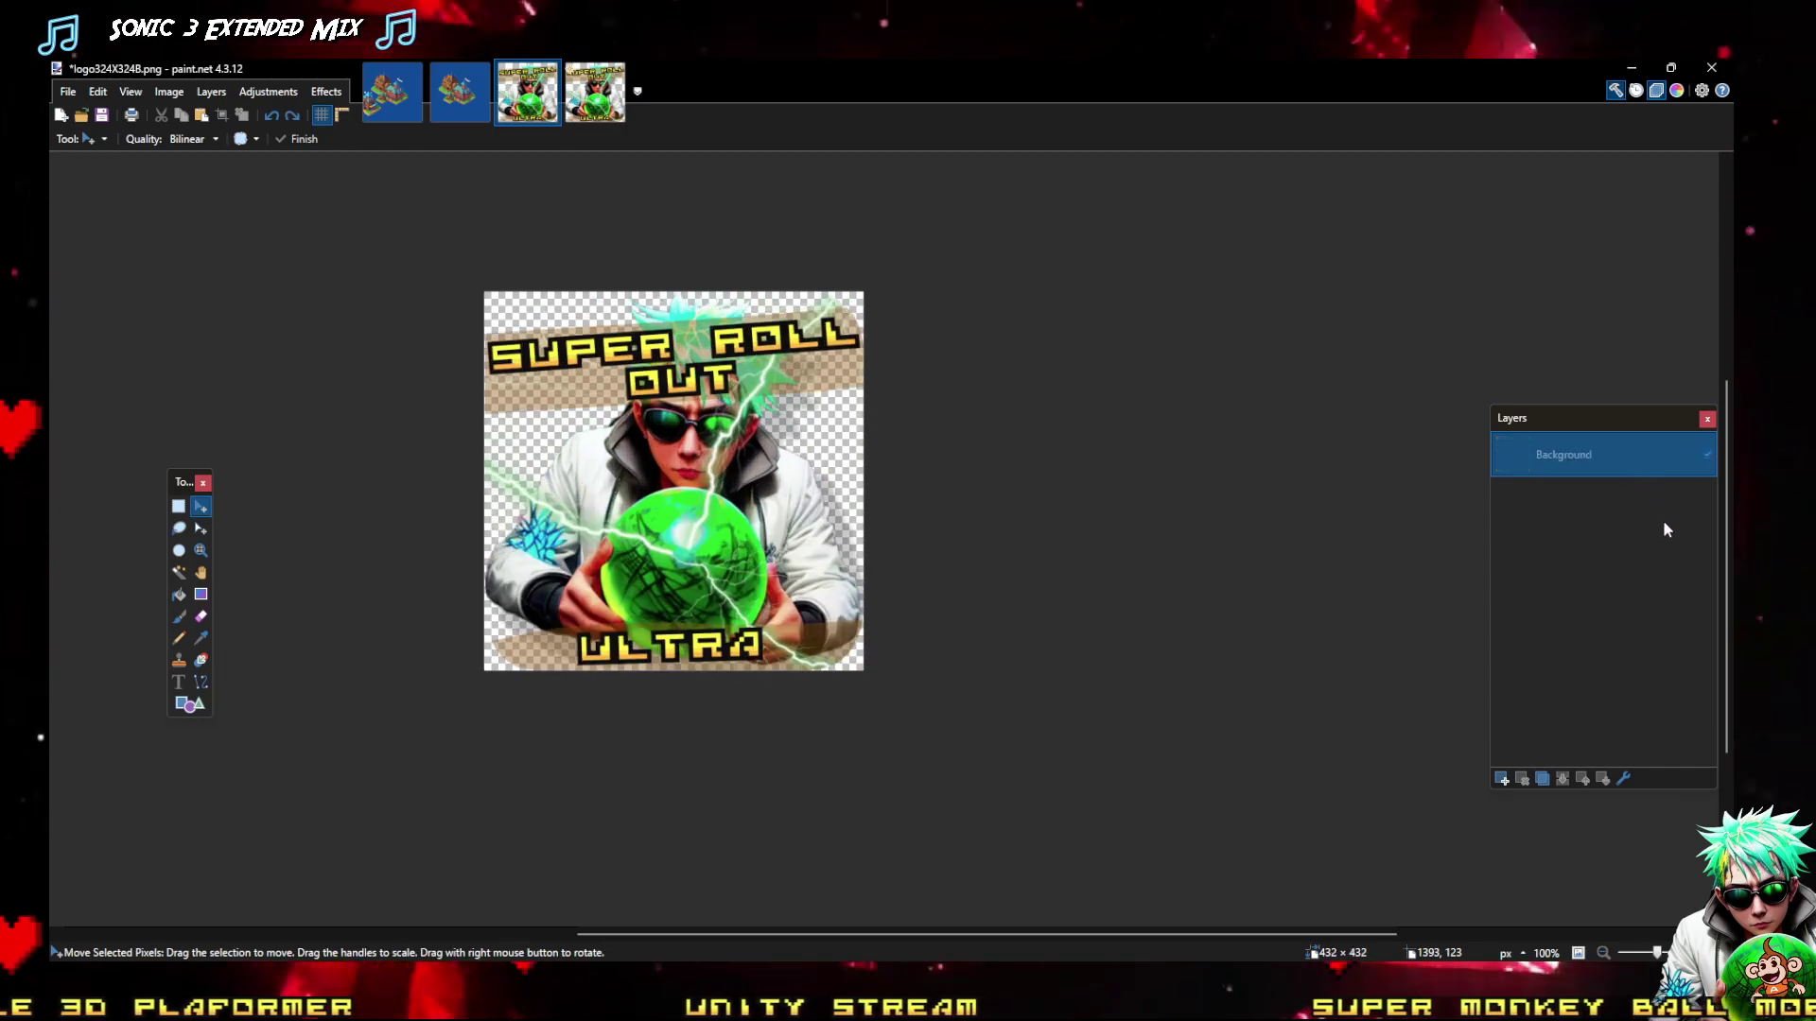
{"action": "key", "text": "ctrl+z"}
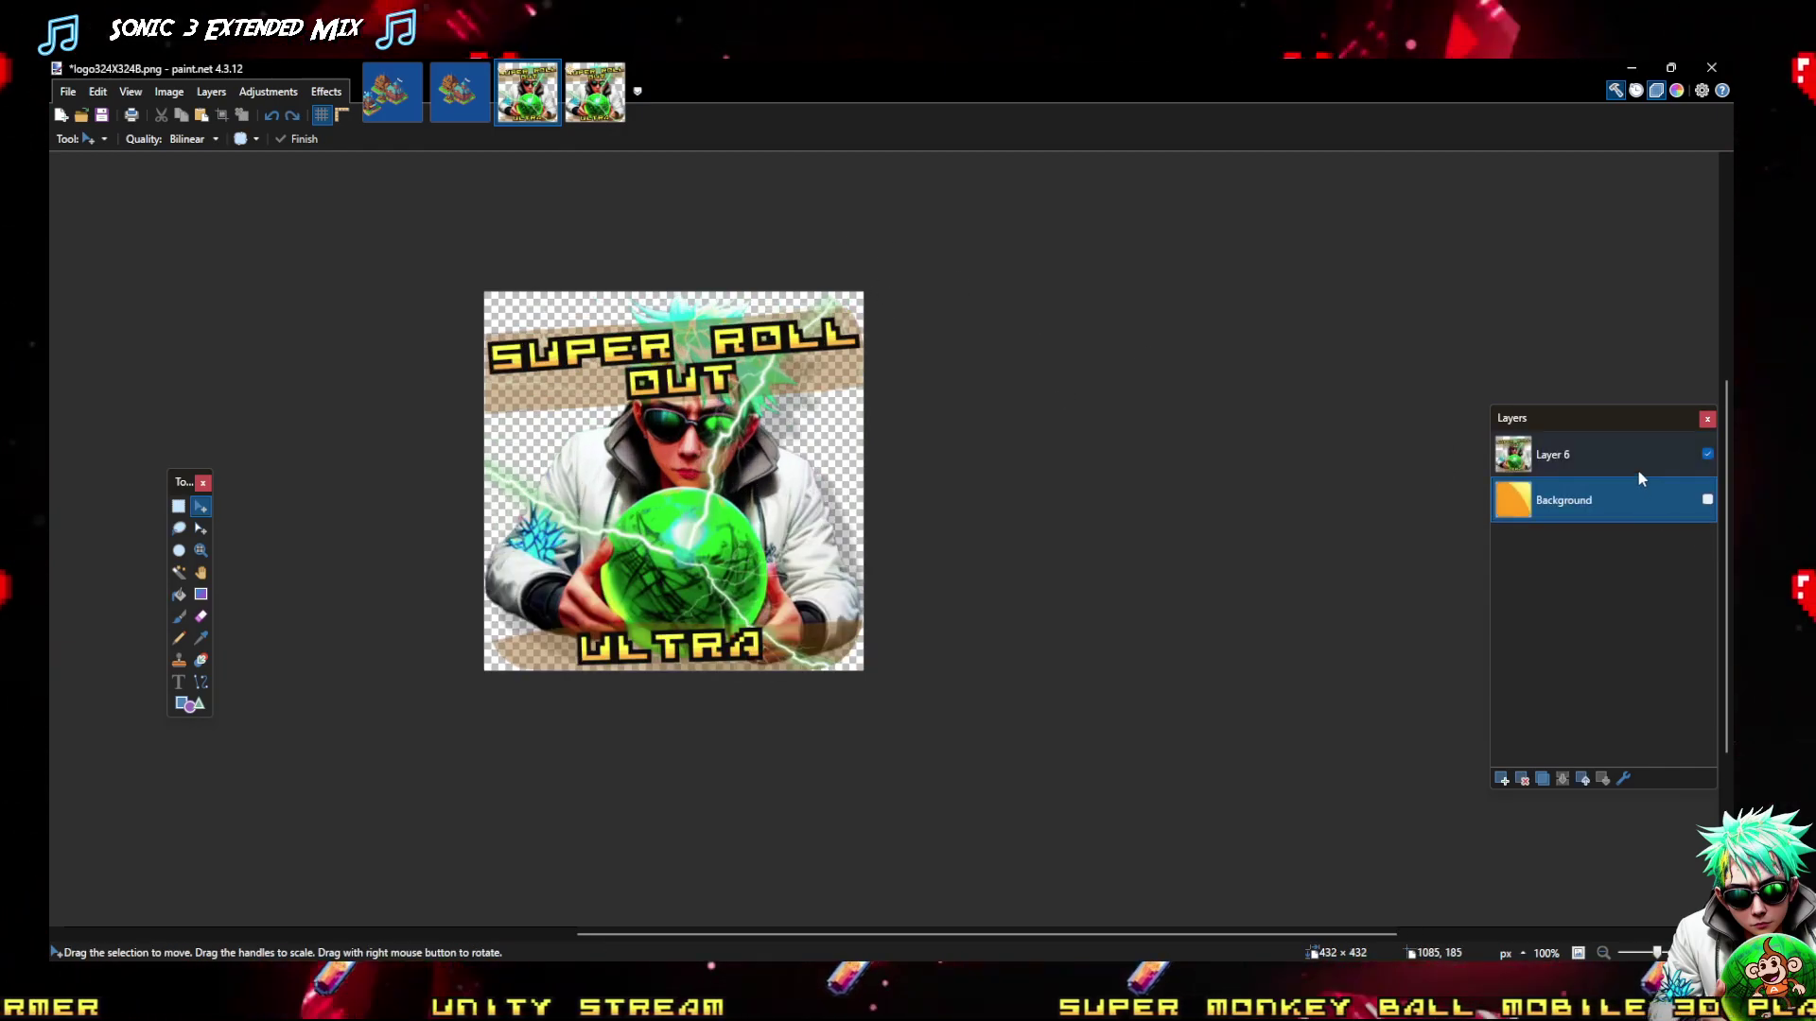
Resize the image to 324×324 pixels and hide the Layer 6 logo
{"action": "left_click", "coordinate": [211, 91]}
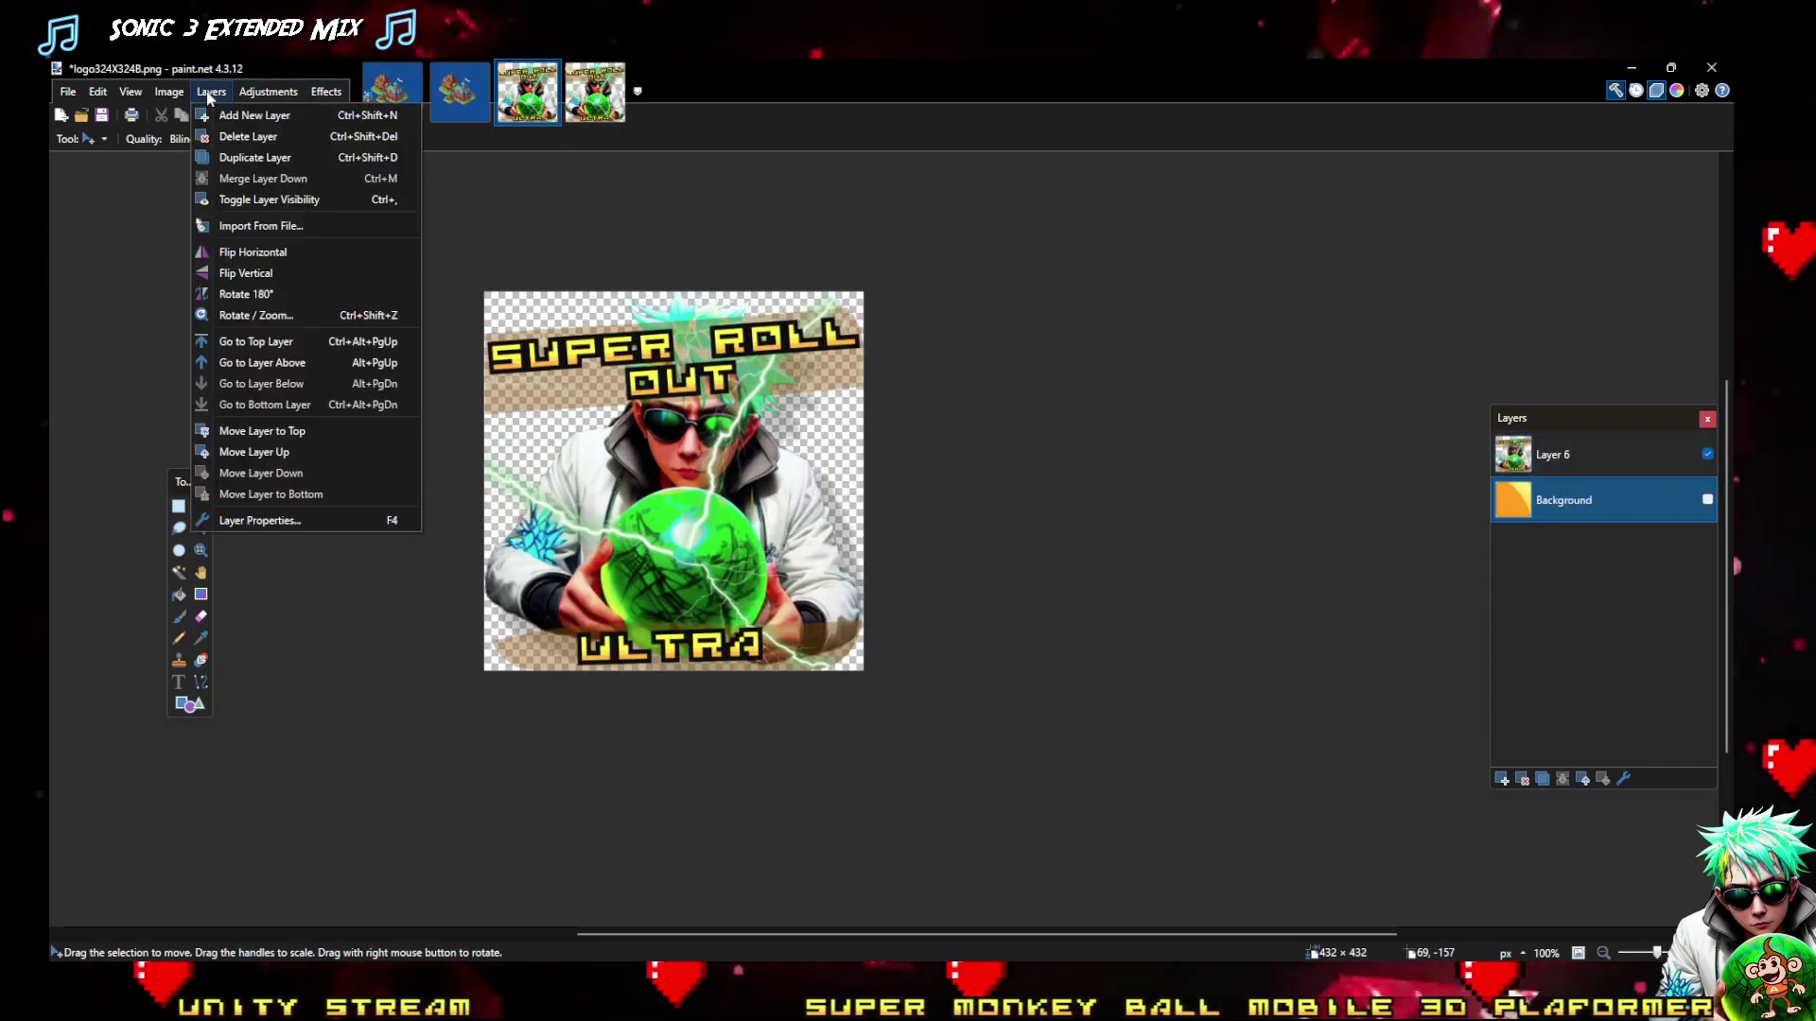
{"action": "left_click", "coordinate": [169, 138]}
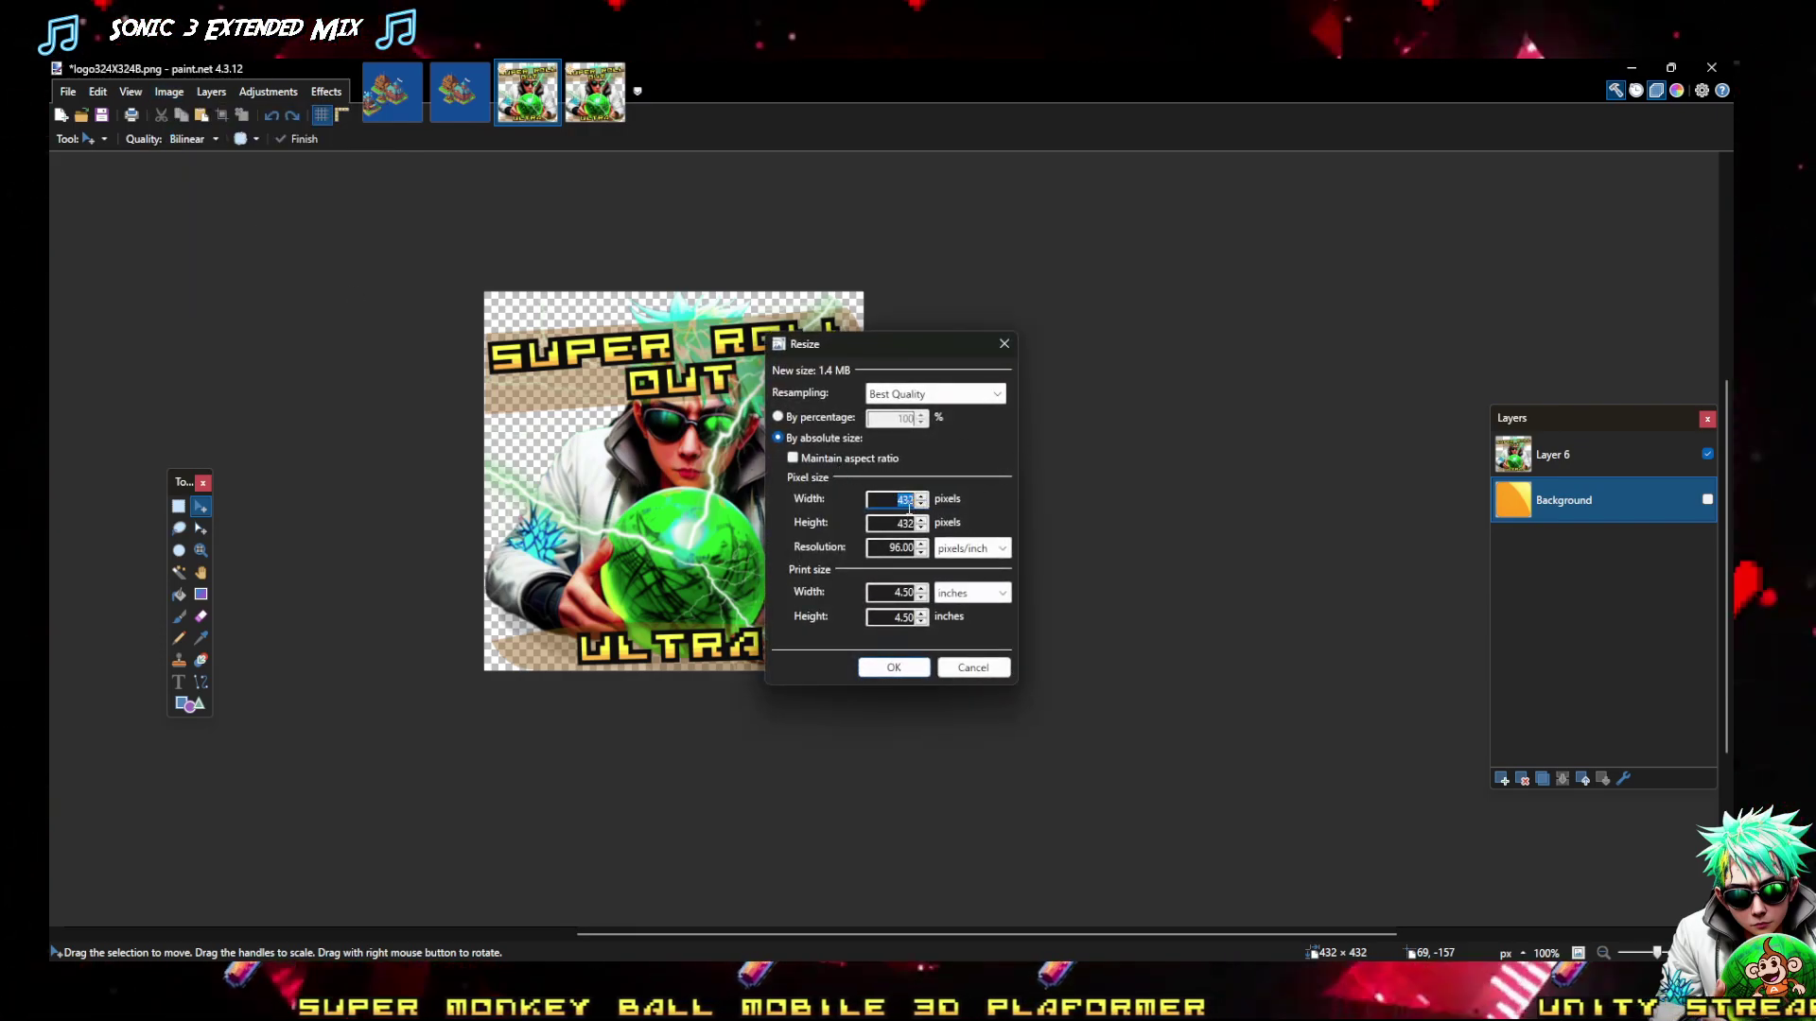
{"action": "type", "text": "324"}
{"action": "key", "text": "Tab"}
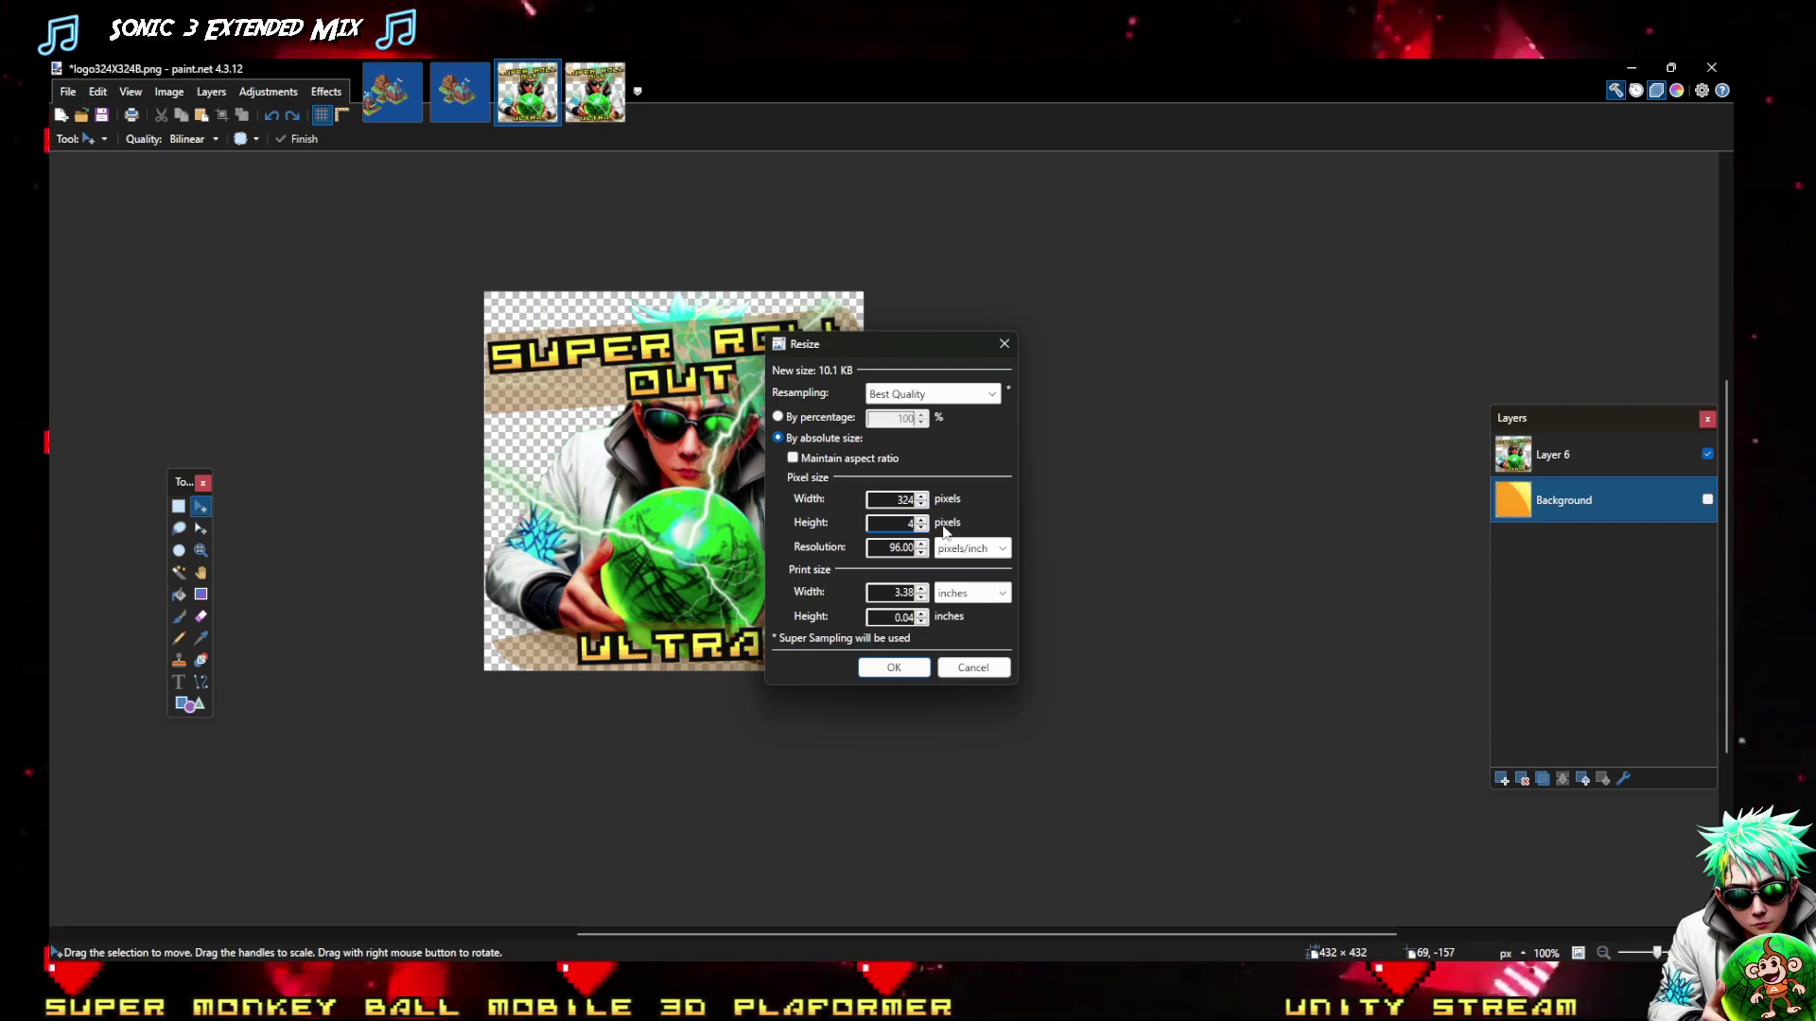
{"action": "type", "text": "32"}
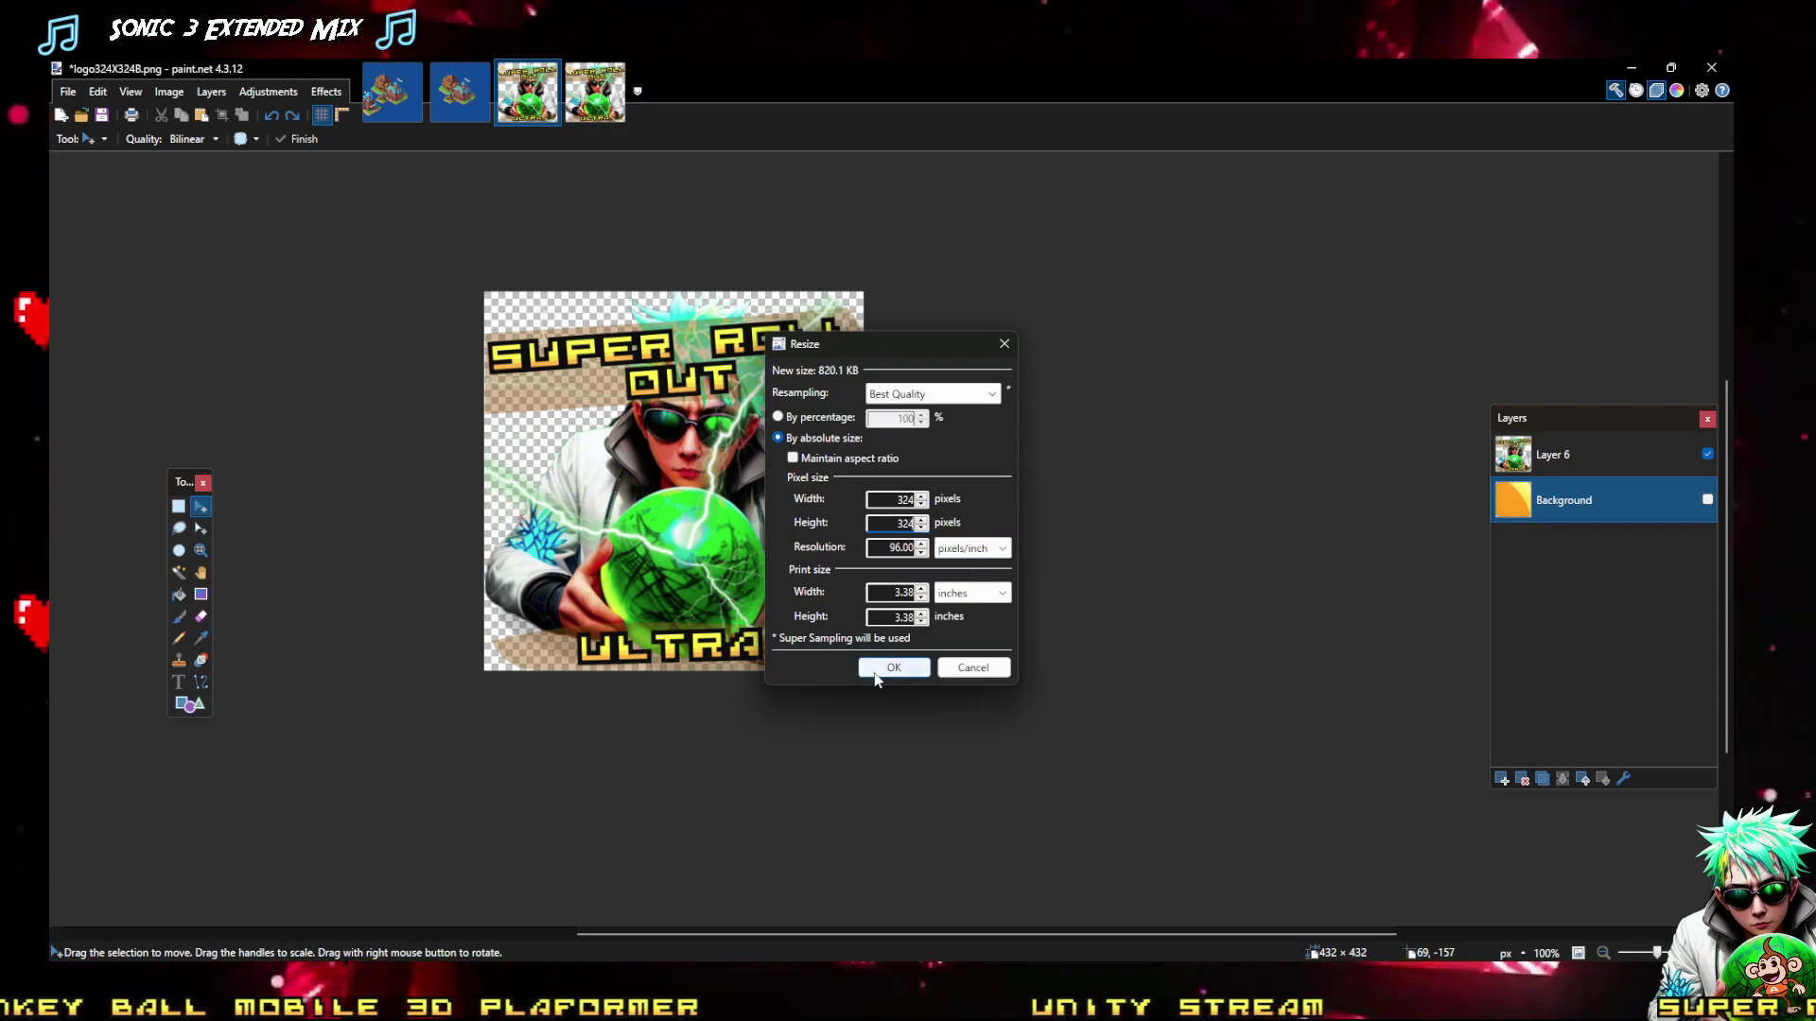
{"action": "left_click", "coordinate": [875, 668]}
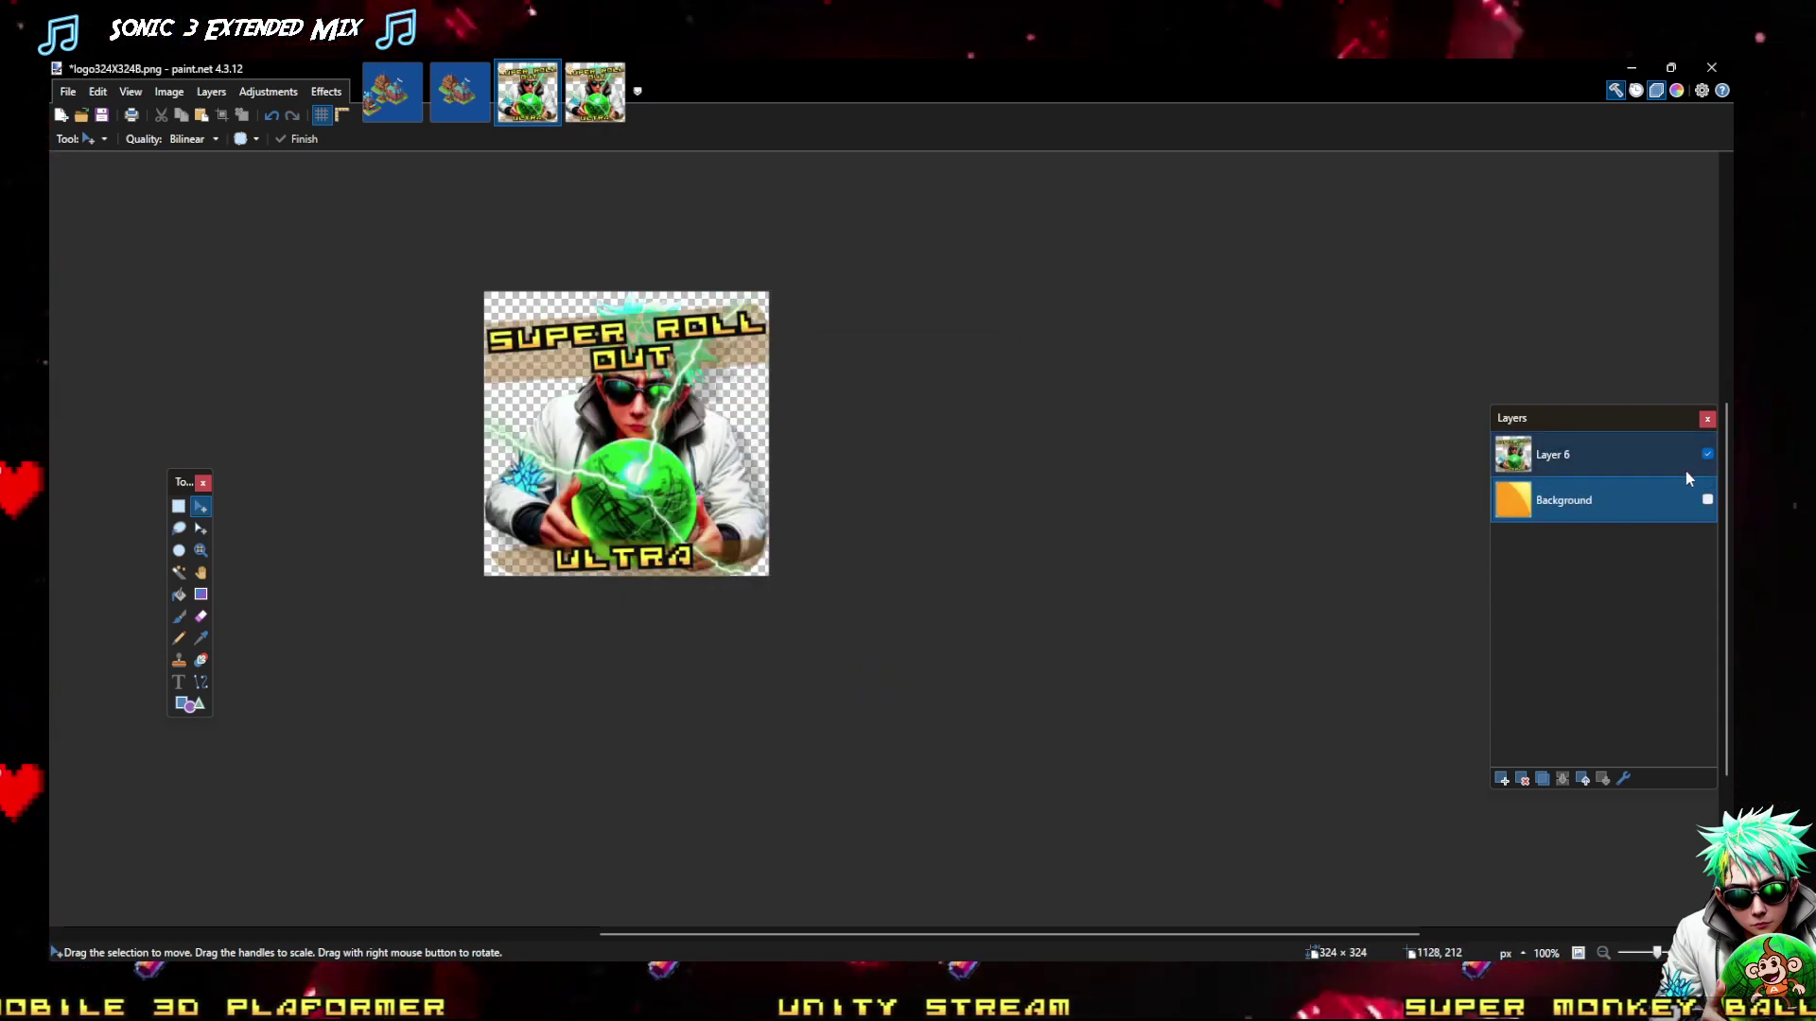
{"action": "left_click", "coordinate": [1707, 454]}
Show the orange Background and save it flattened as PNG logo324X324.png
{"action": "left_click", "coordinate": [1707, 499]}
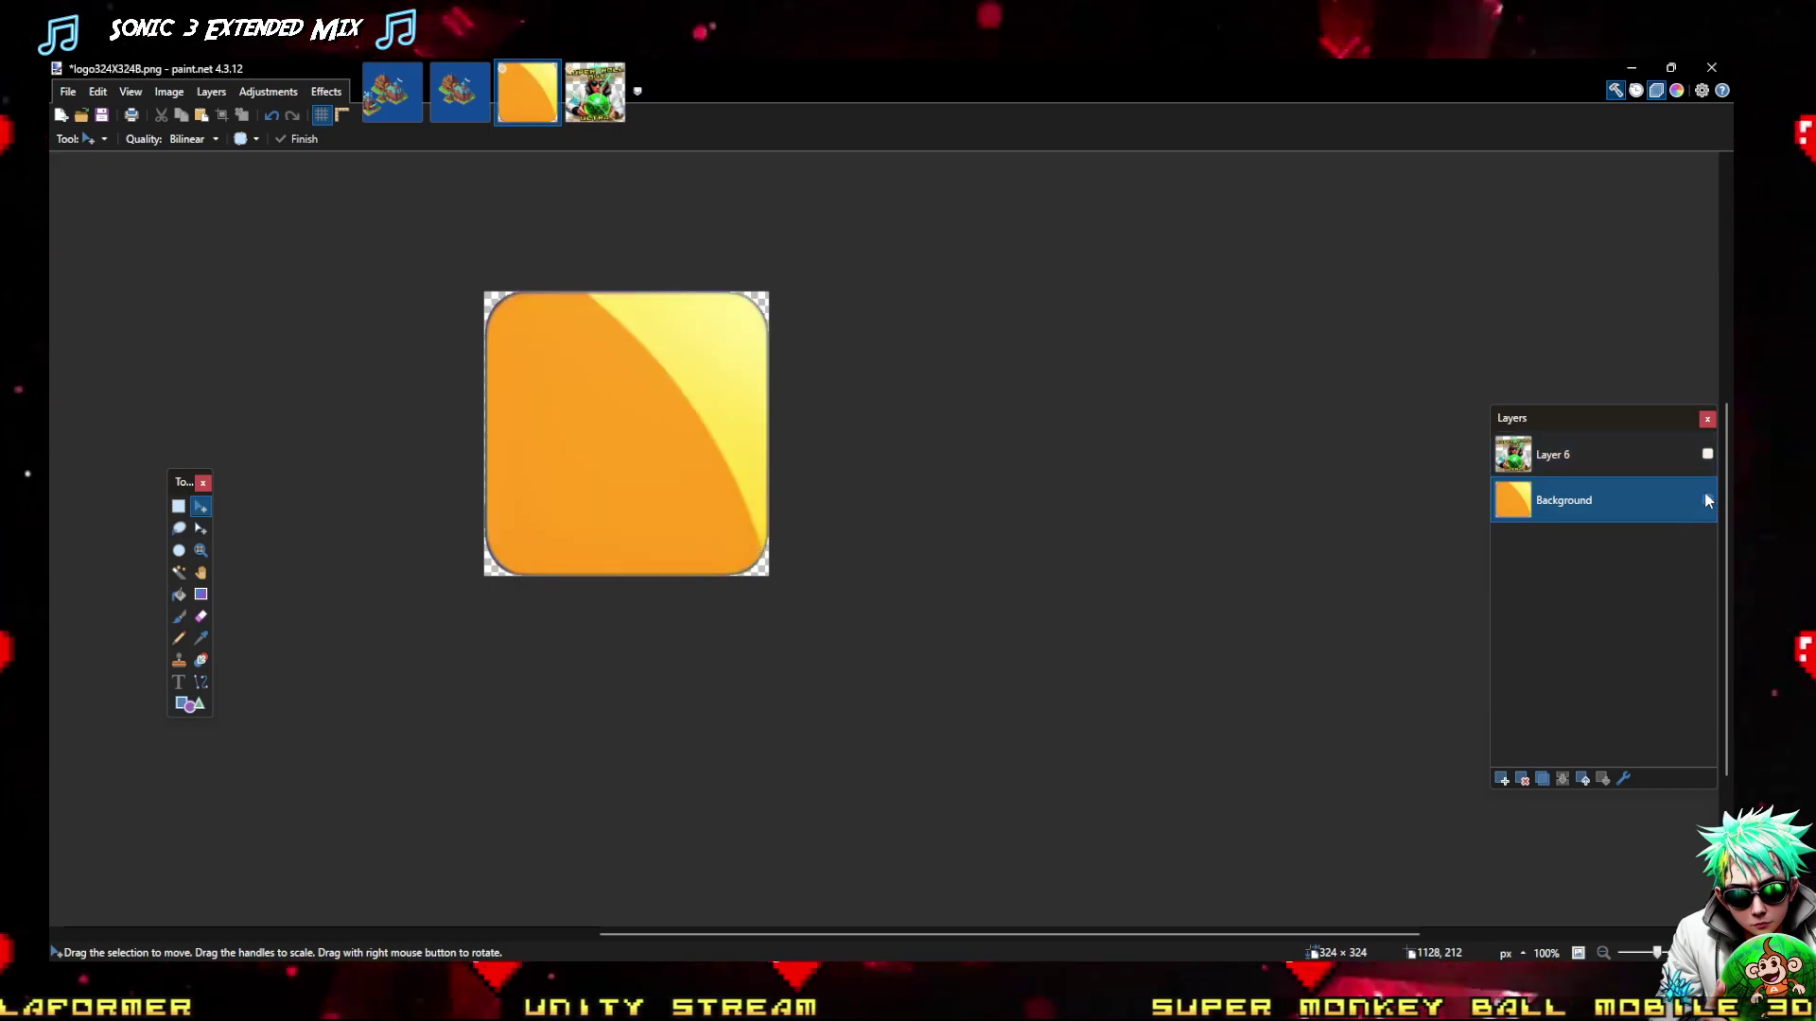
{"action": "left_click", "coordinate": [67, 91]}
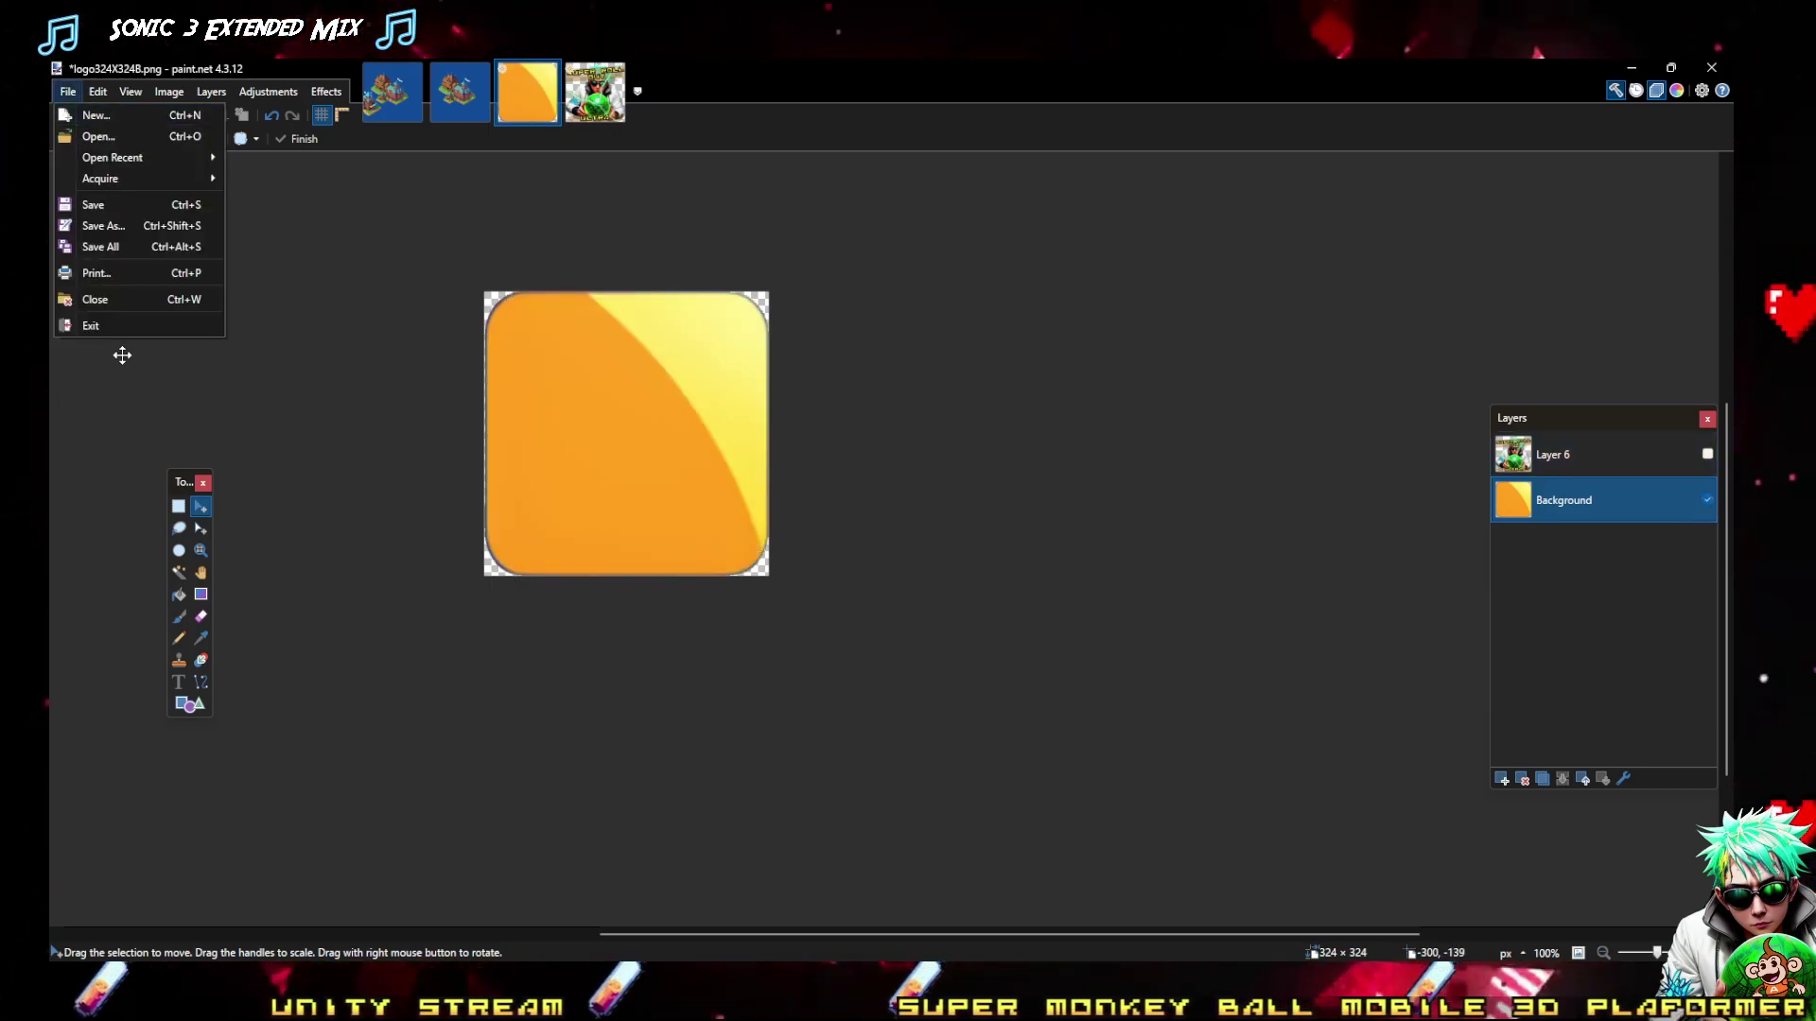
{"action": "left_click", "coordinate": [103, 226]}
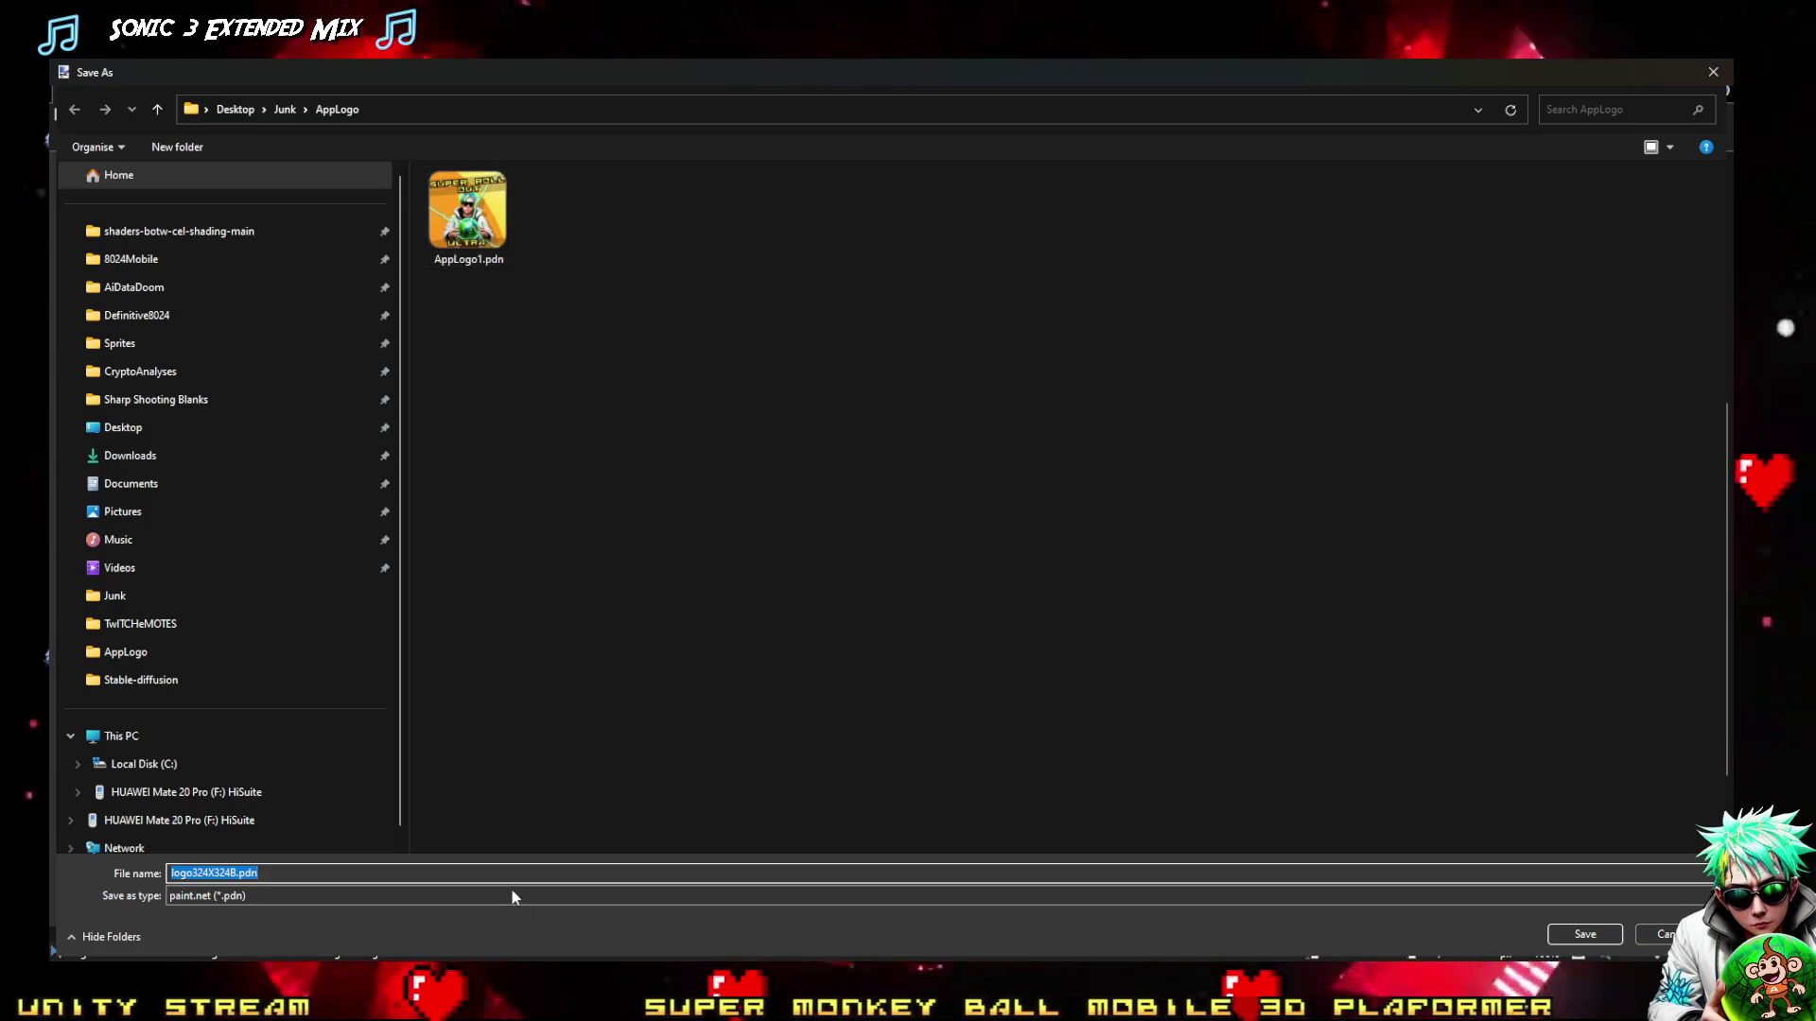
{"action": "left_click", "coordinate": [501, 897]}
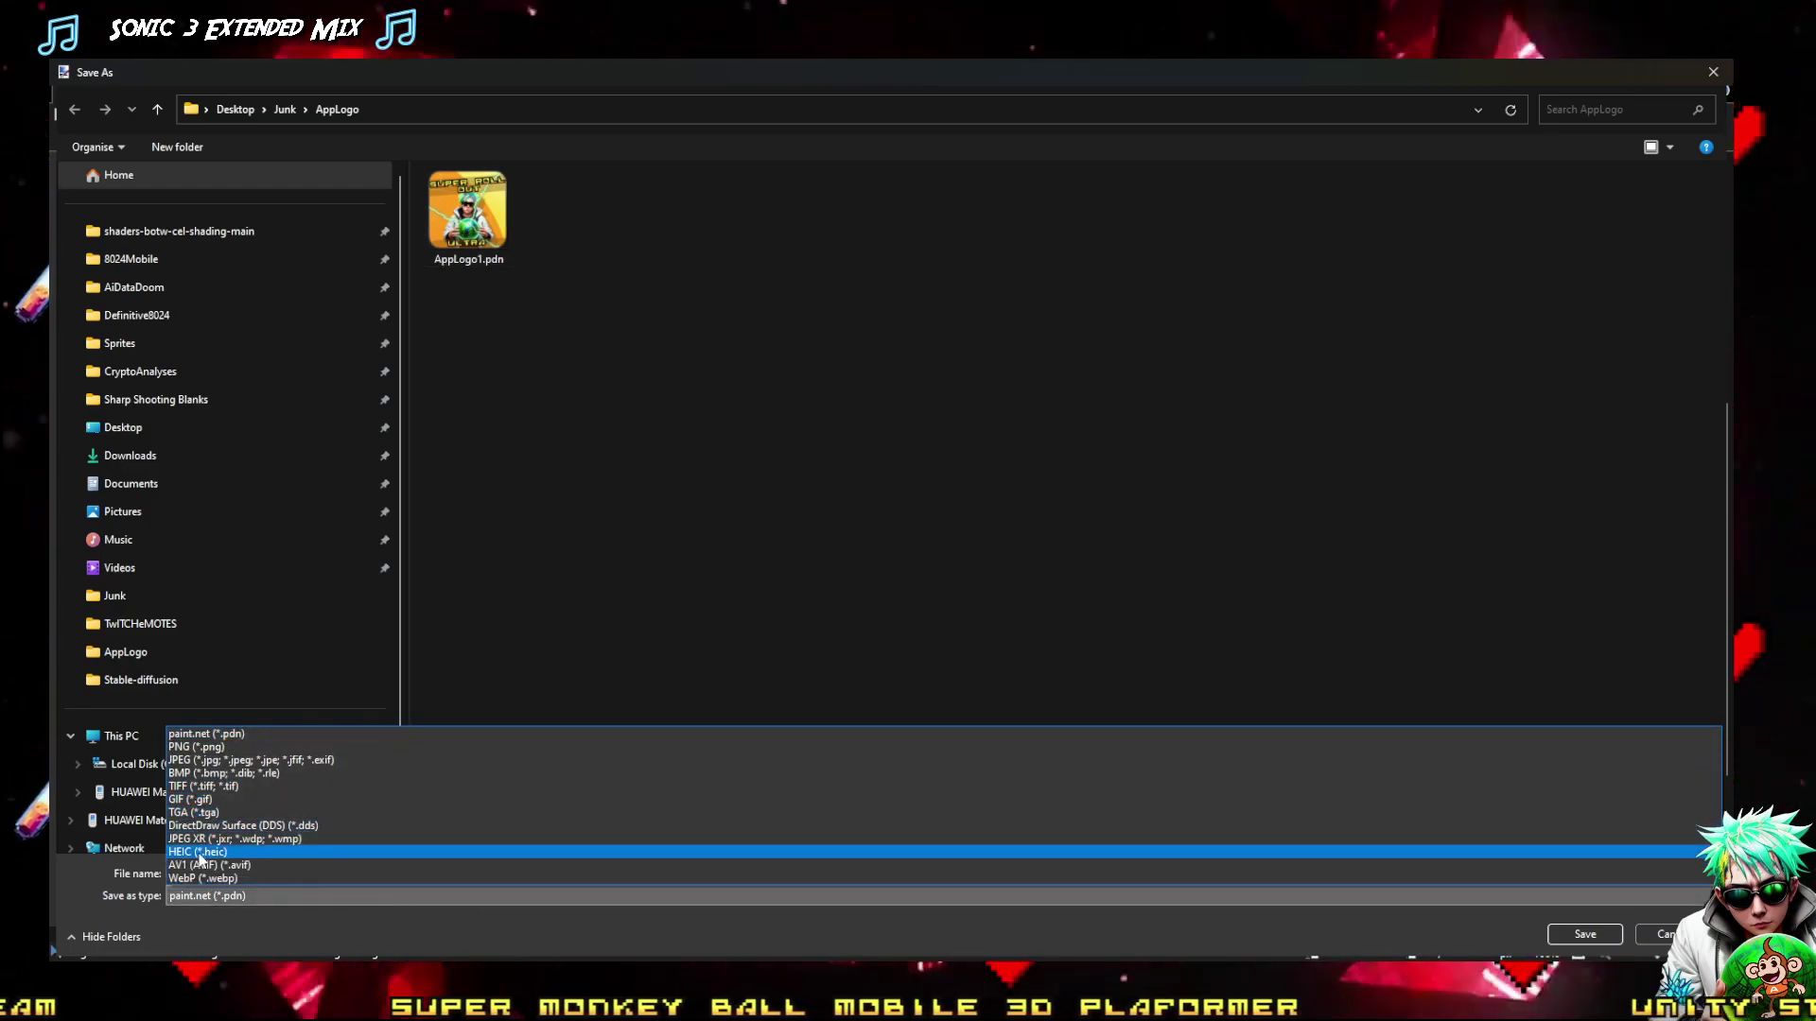
{"action": "left_click", "coordinate": [196, 747]}
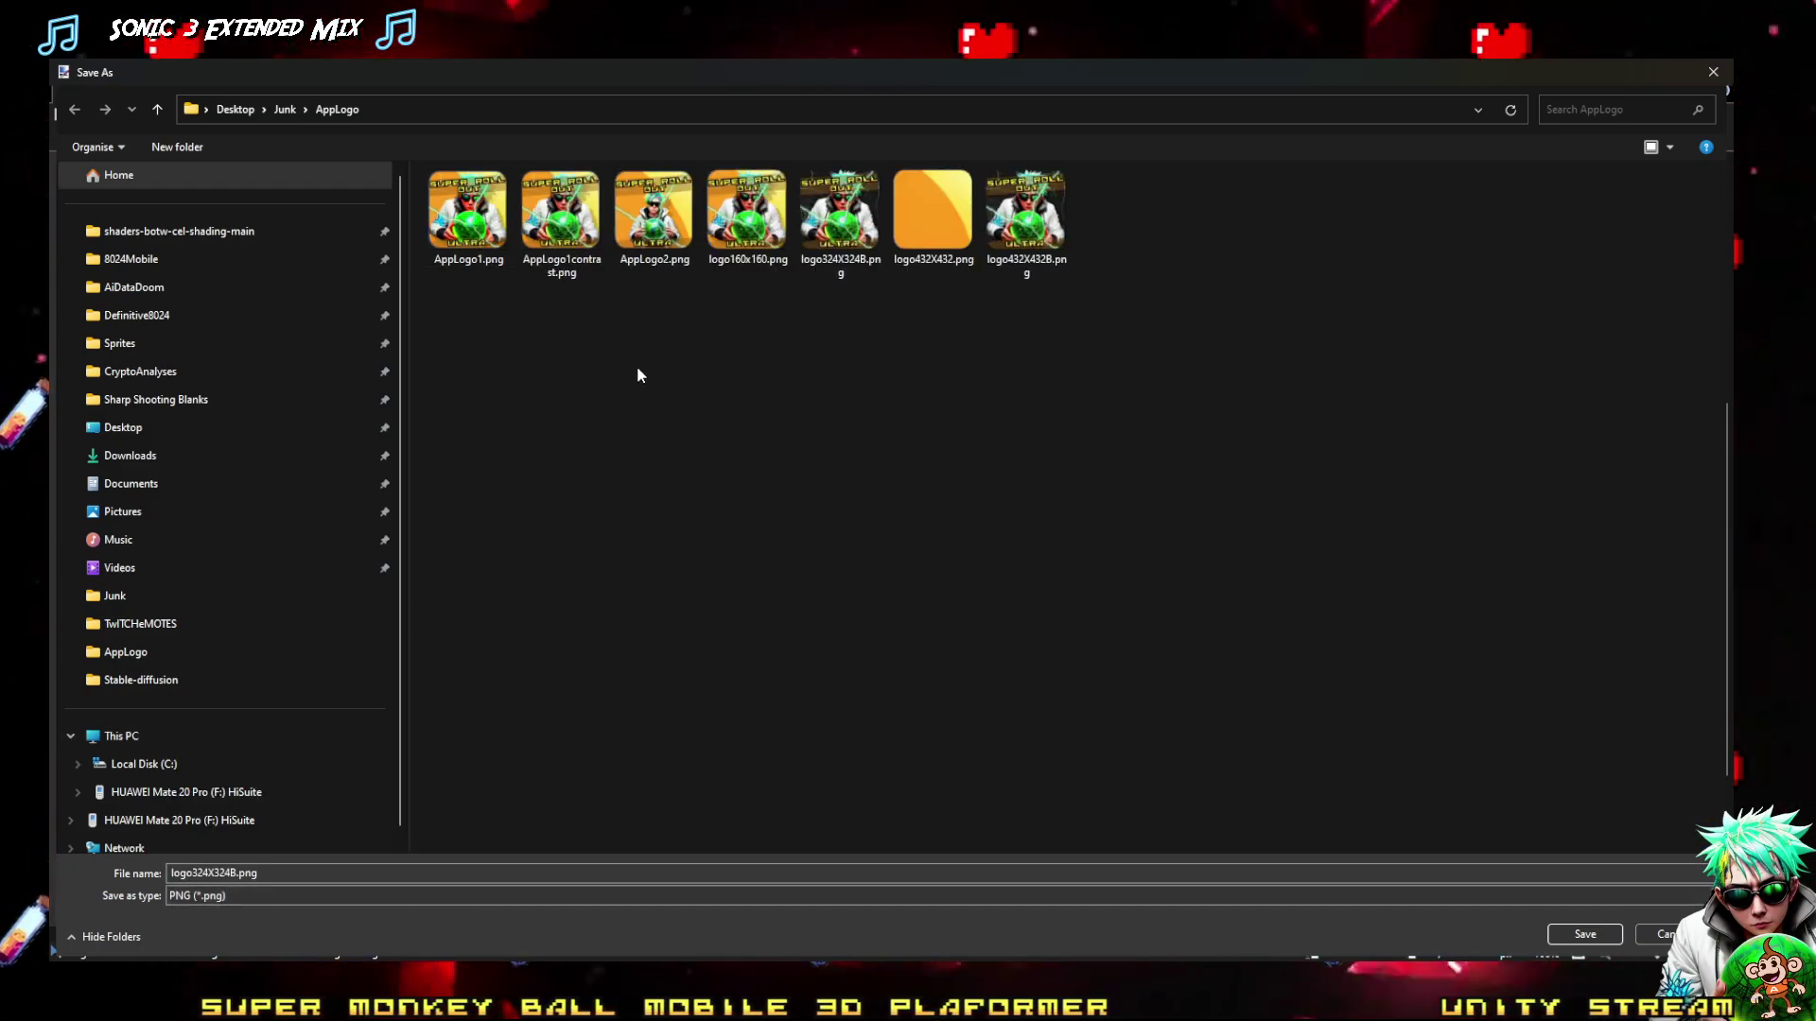
{"action": "left_click", "coordinate": [1026, 222]}
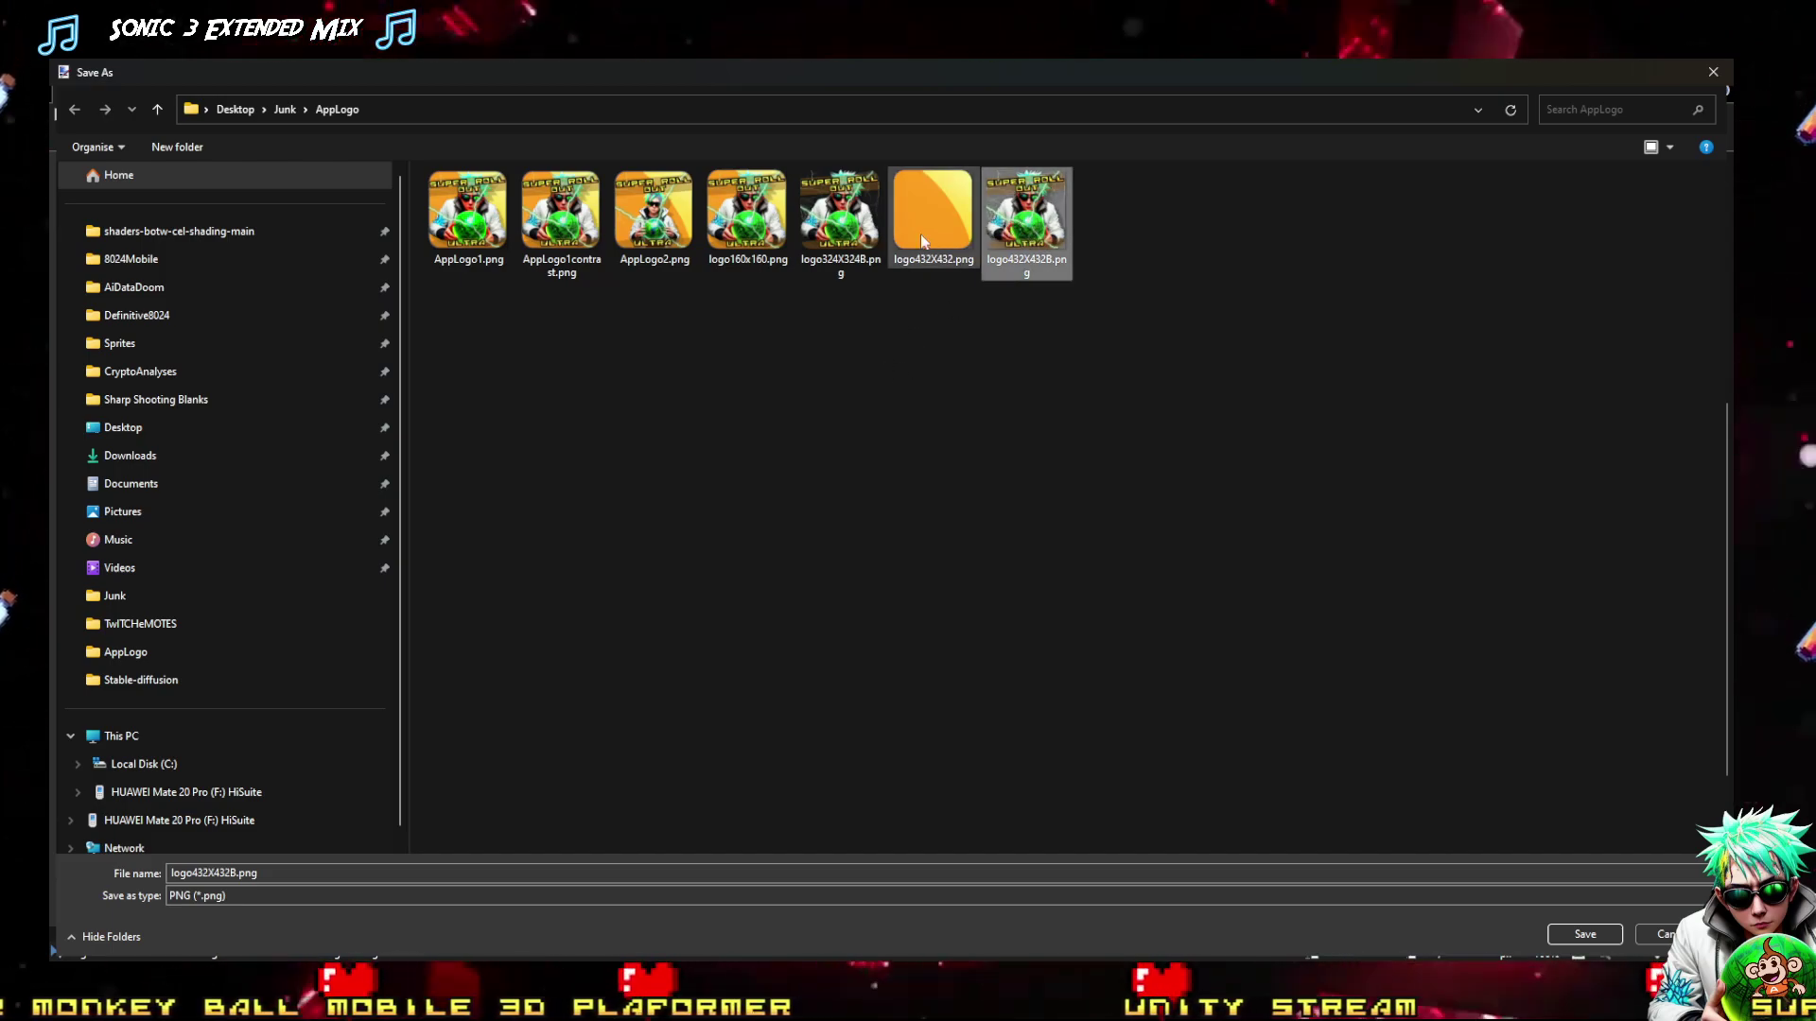
{"action": "left_click", "coordinate": [839, 219]}
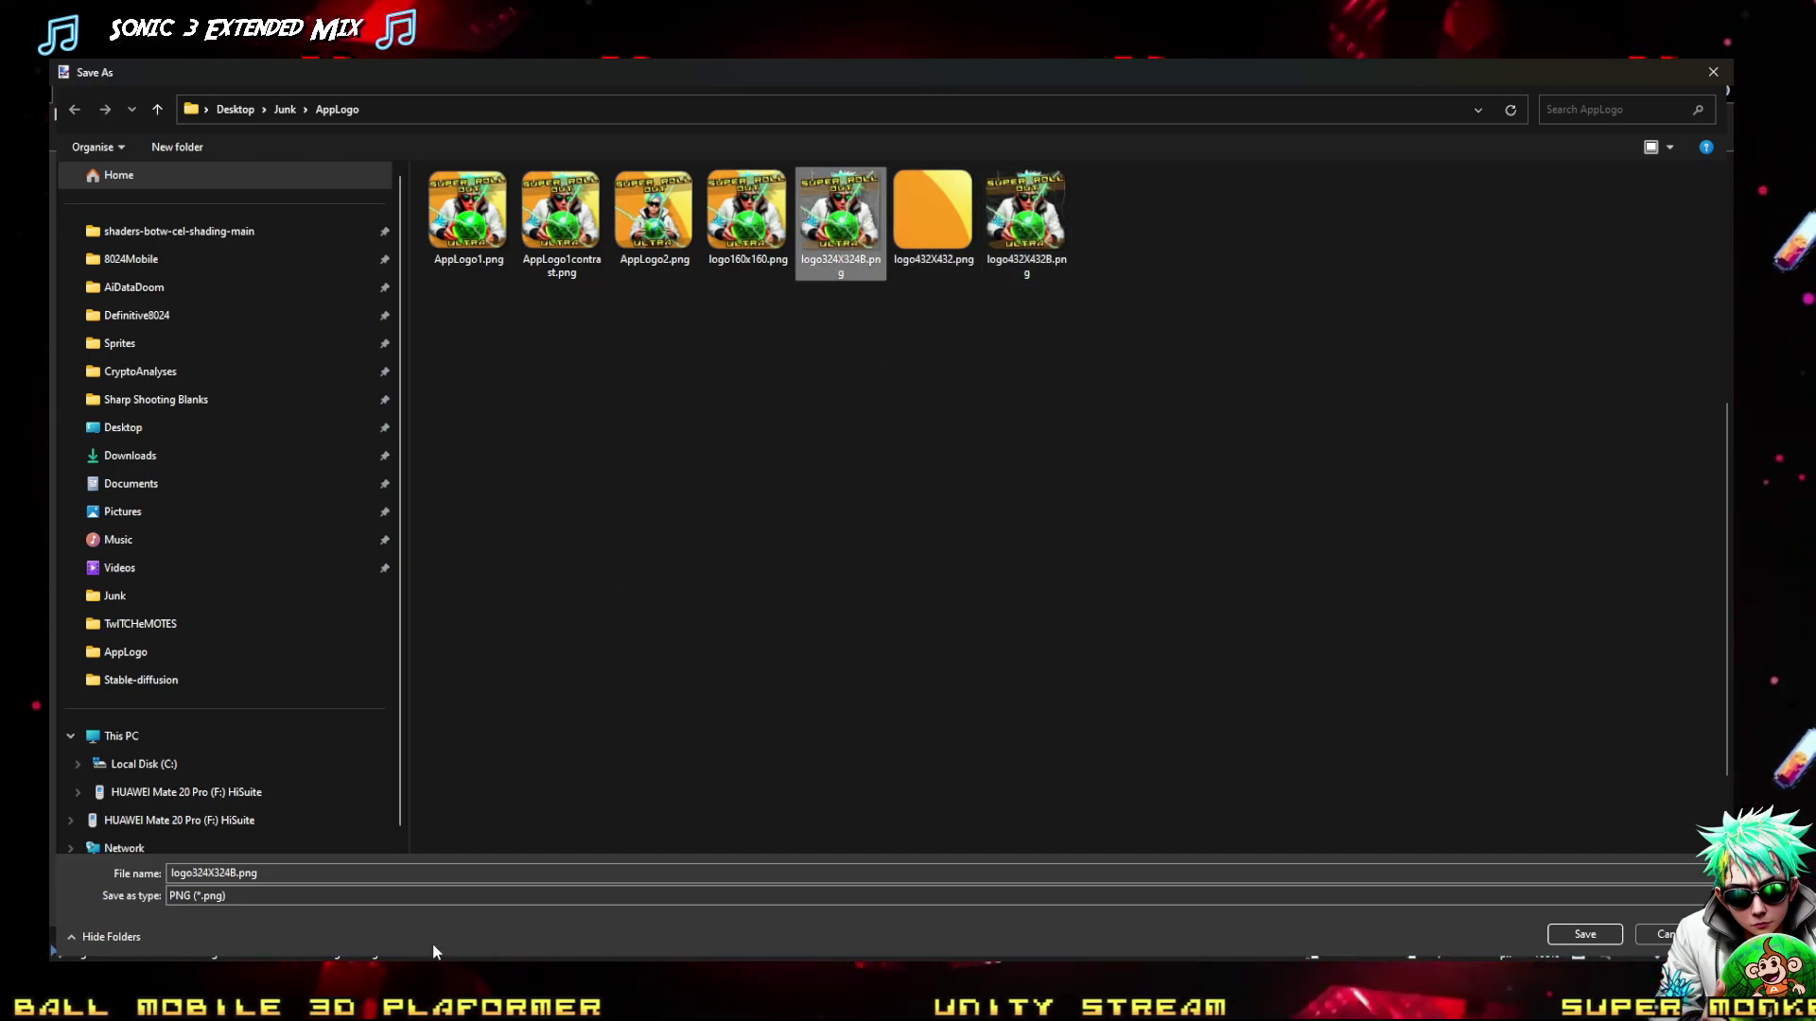
{"action": "left_click", "coordinate": [234, 872]}
{"action": "key", "text": "BackSpace"}
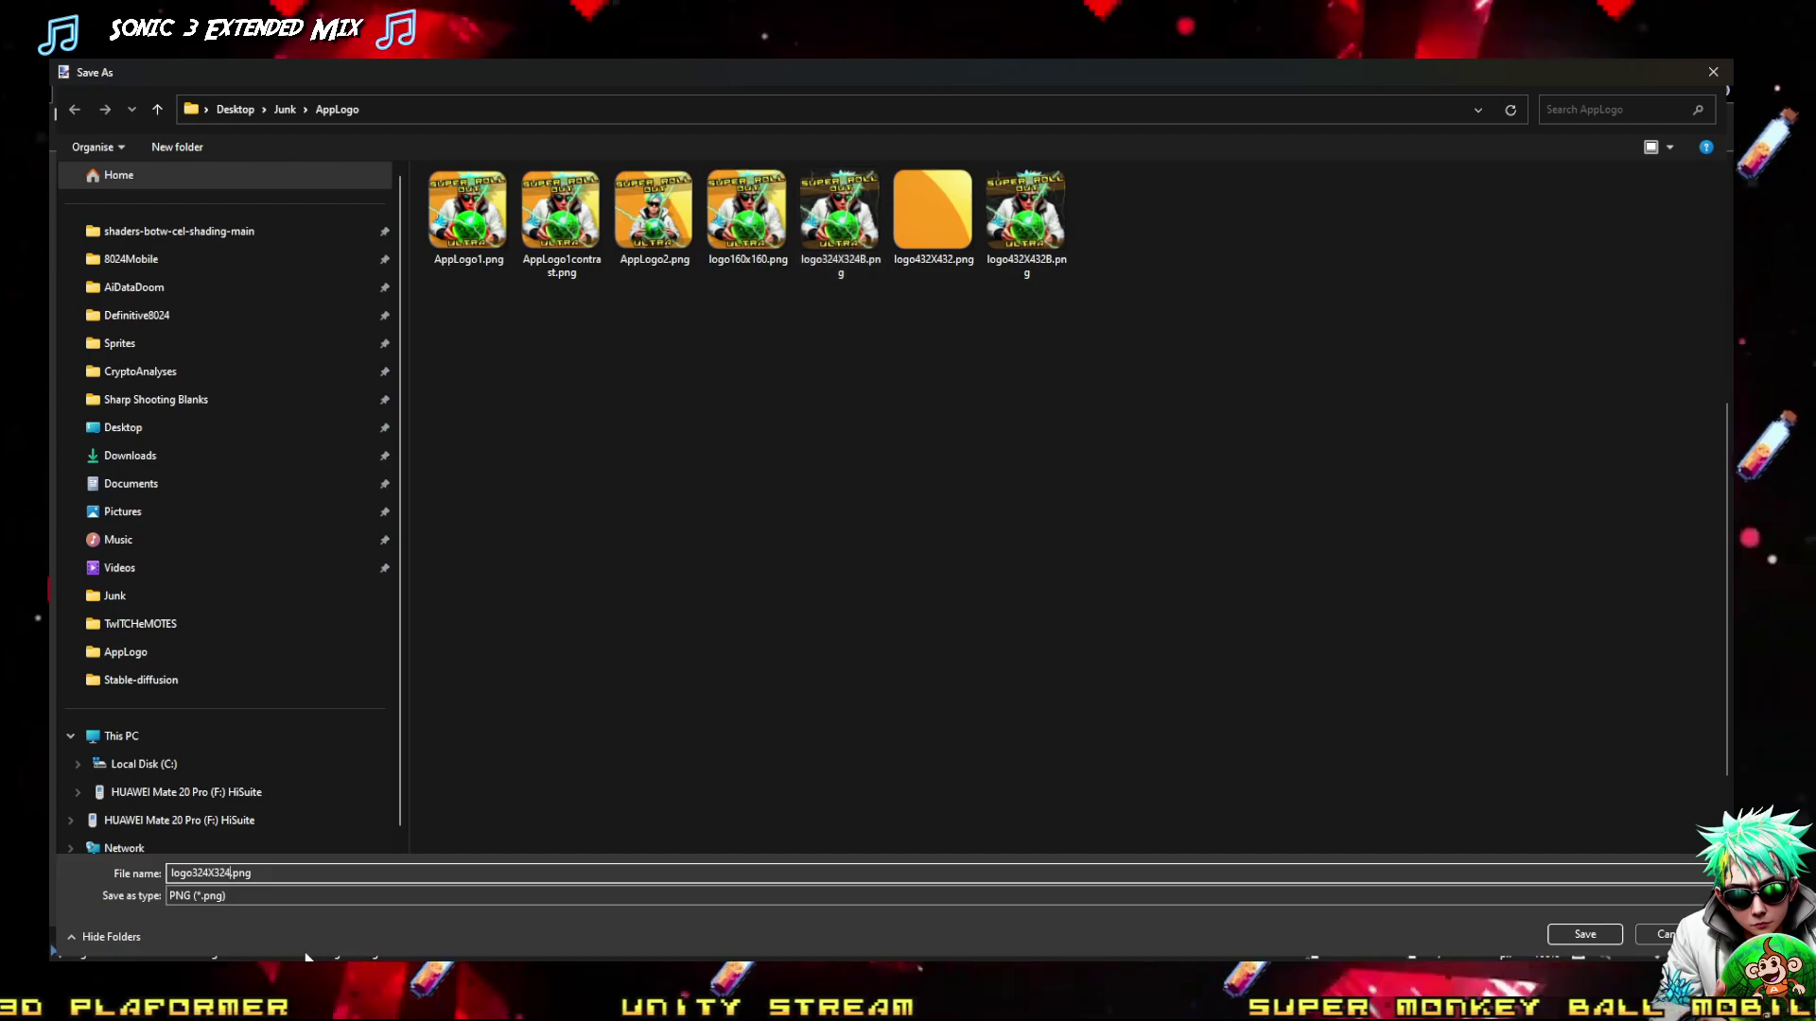
{"action": "left_click", "coordinate": [1596, 936]}
{"action": "left_click", "coordinate": [750, 569]}
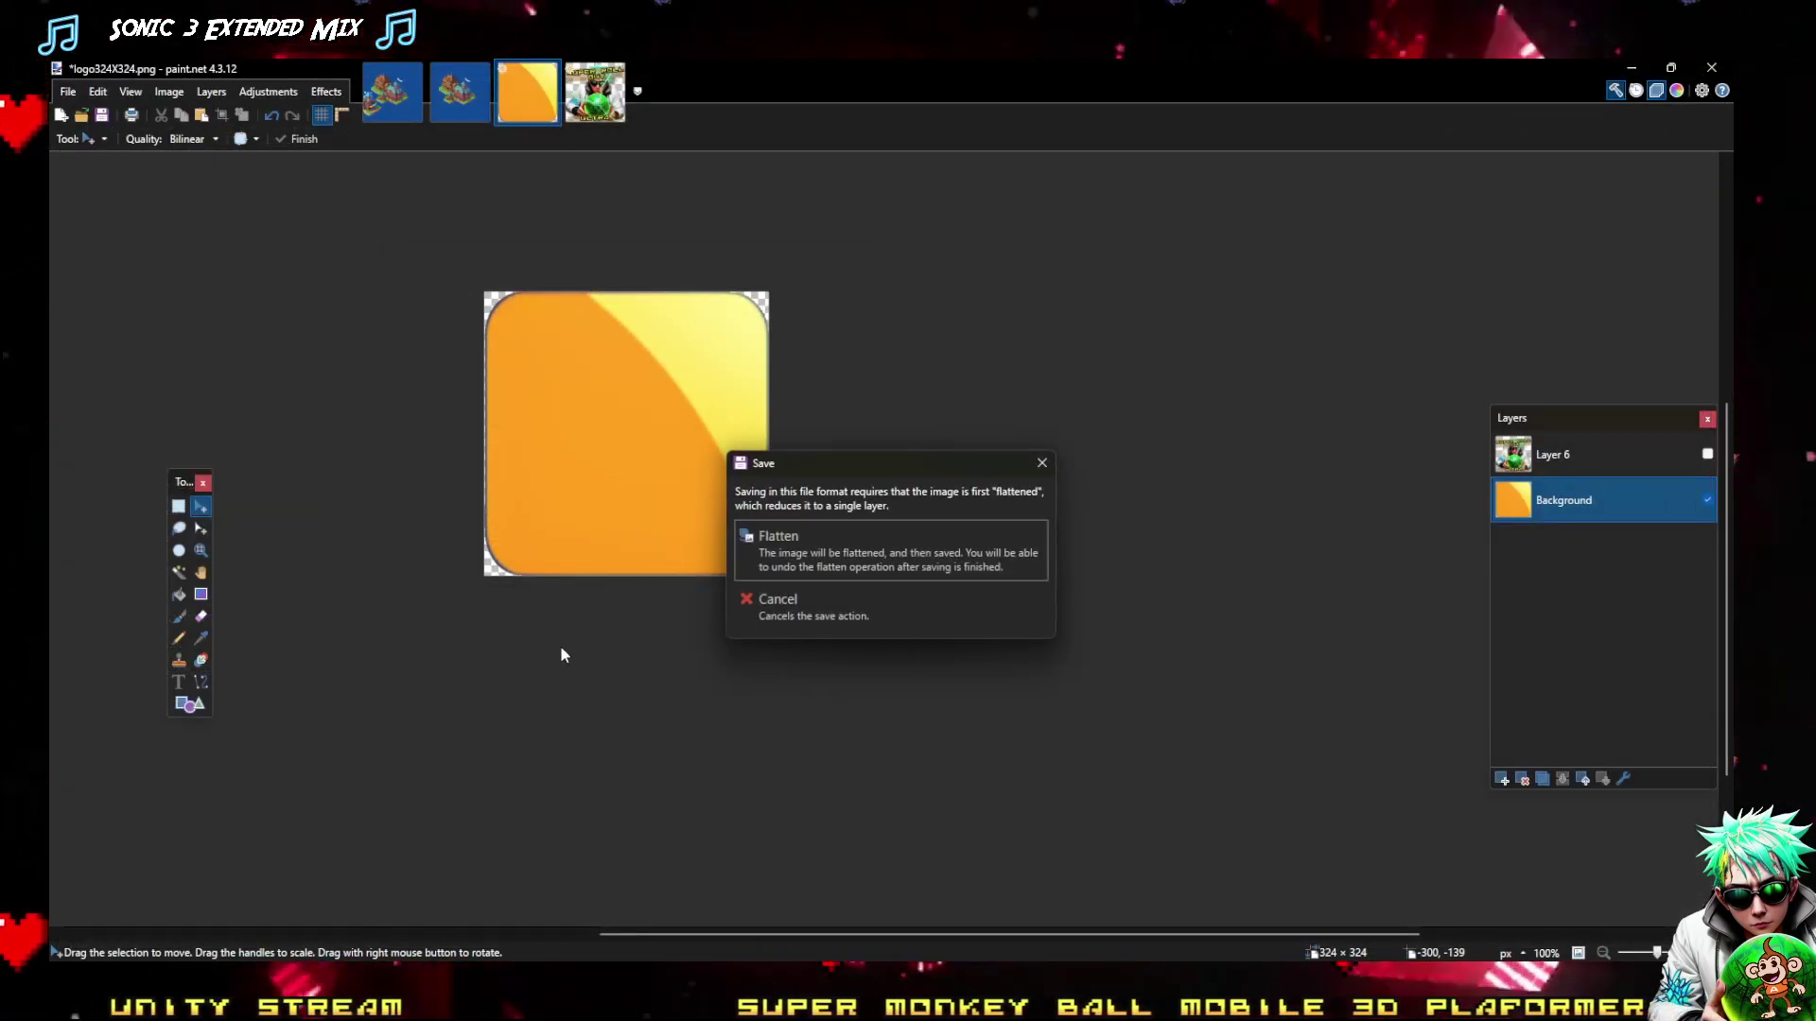
{"action": "left_click", "coordinate": [856, 548]}
Glance at Unity's adaptive icon settings and come back to paint.net
{"action": "key", "text": "alt+Tab"}
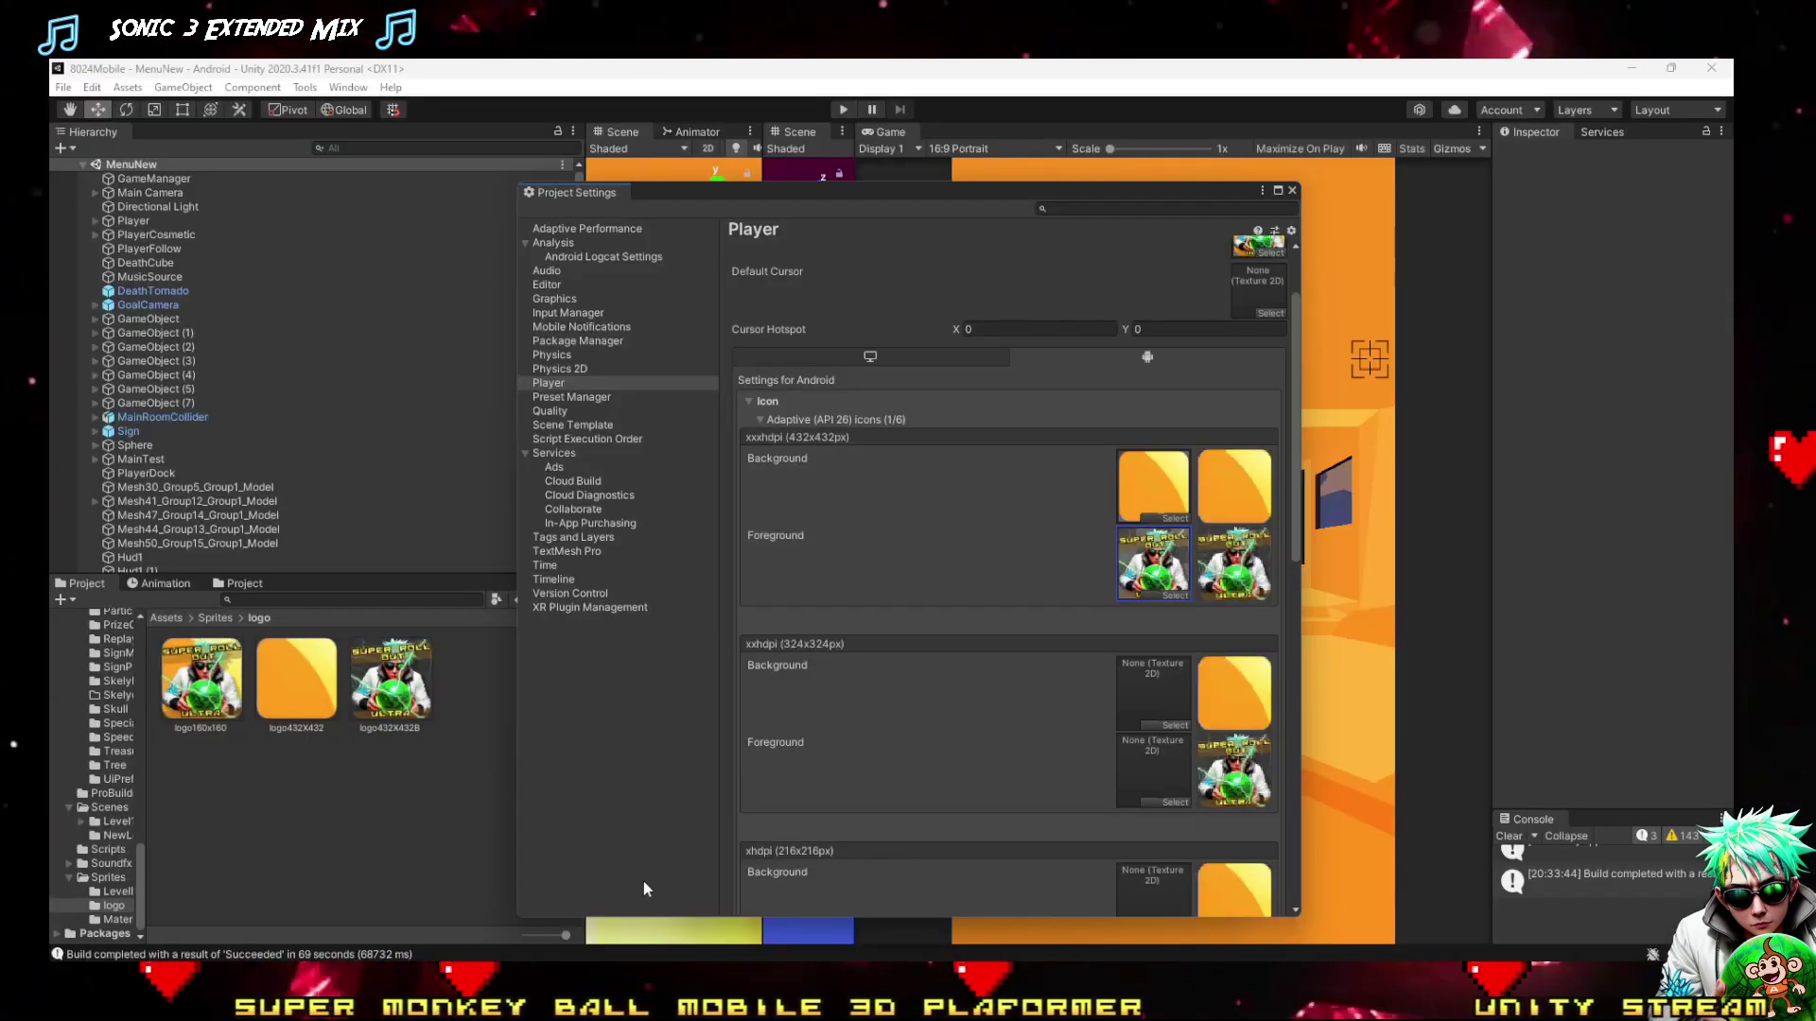
{"action": "scroll", "coordinate": [1015, 639], "scroll_direction": "down", "scroll_amount": 3}
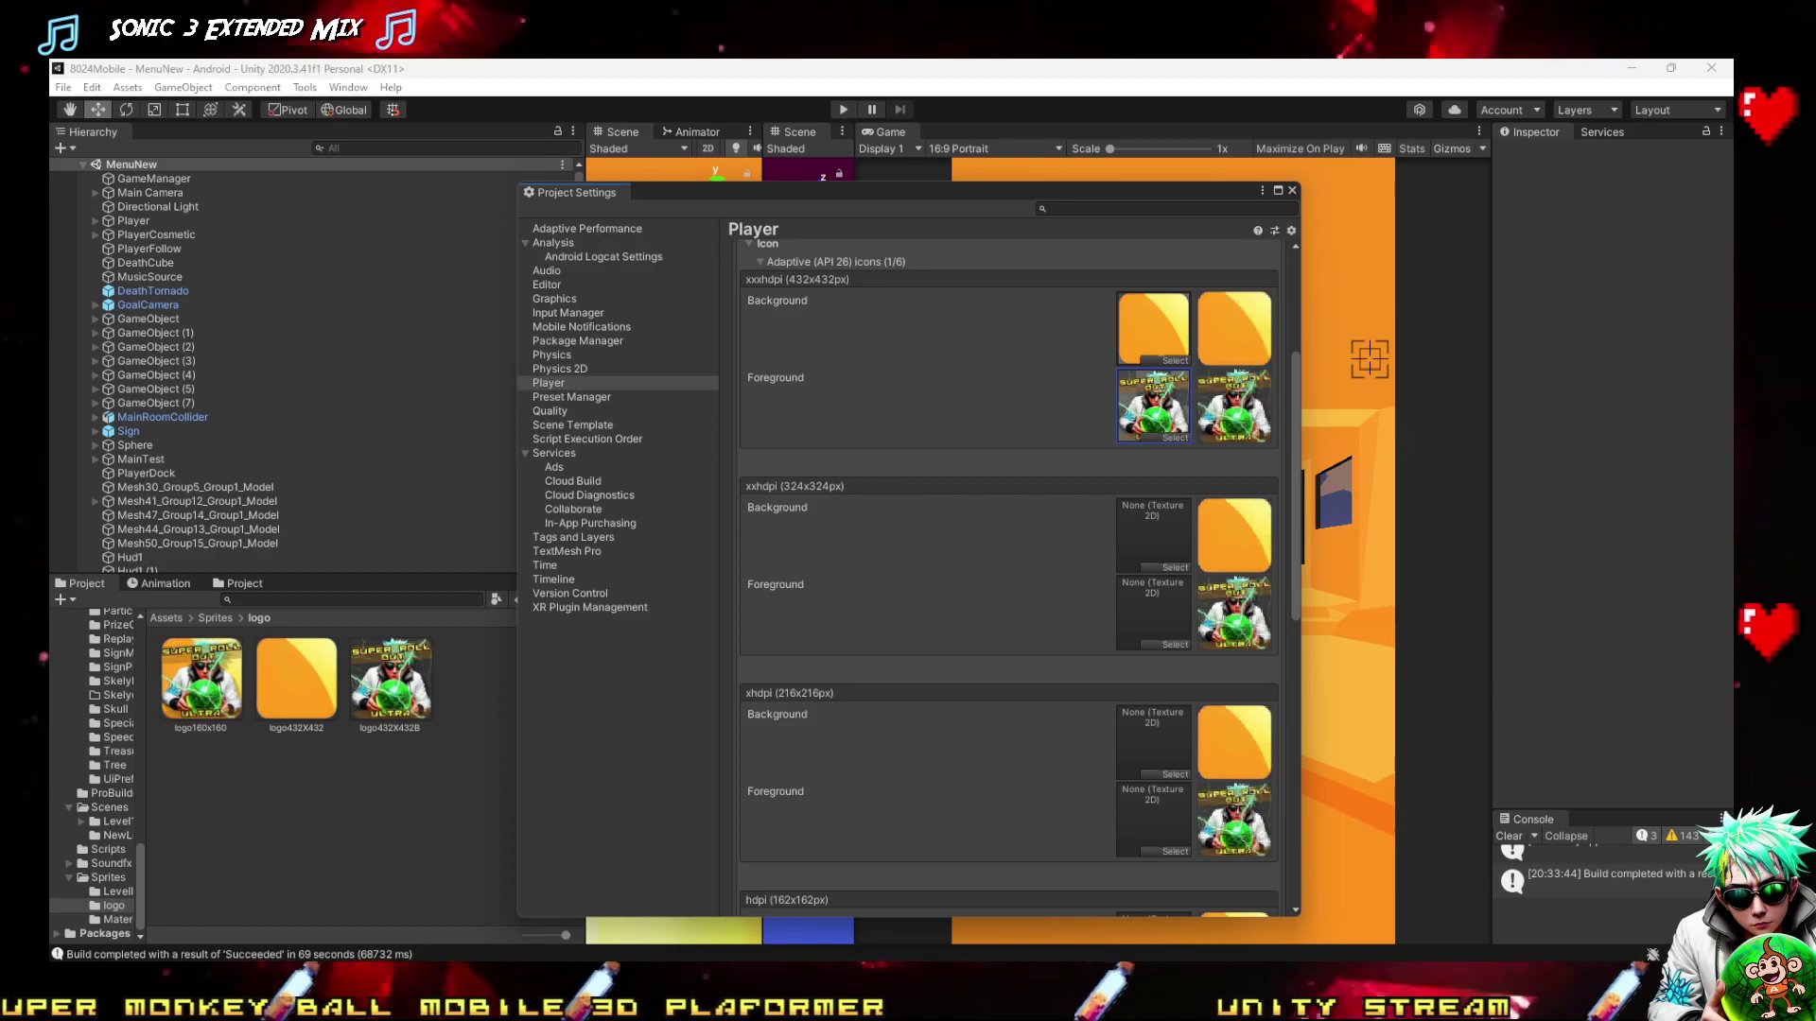
{"action": "key", "text": "alt+Tab"}
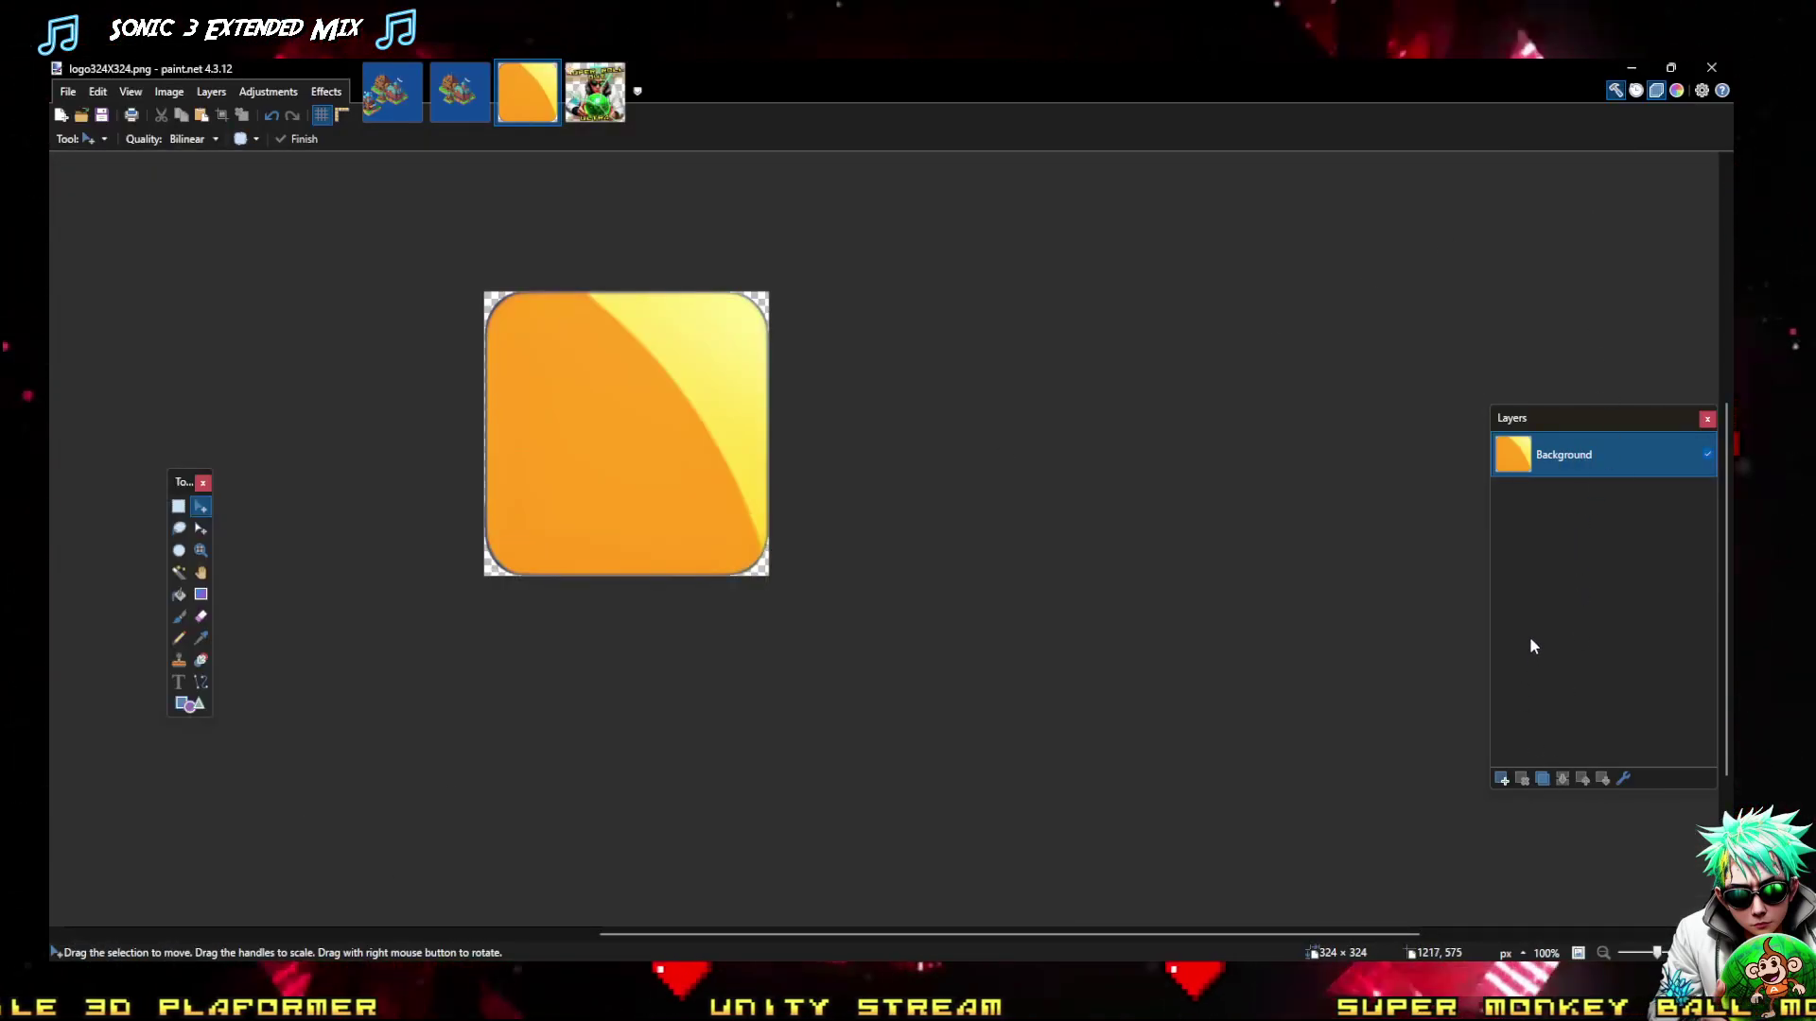
Undo the flatten and resize the layered image to 216×216 pixels
{"action": "key", "text": "ctrl+z"}
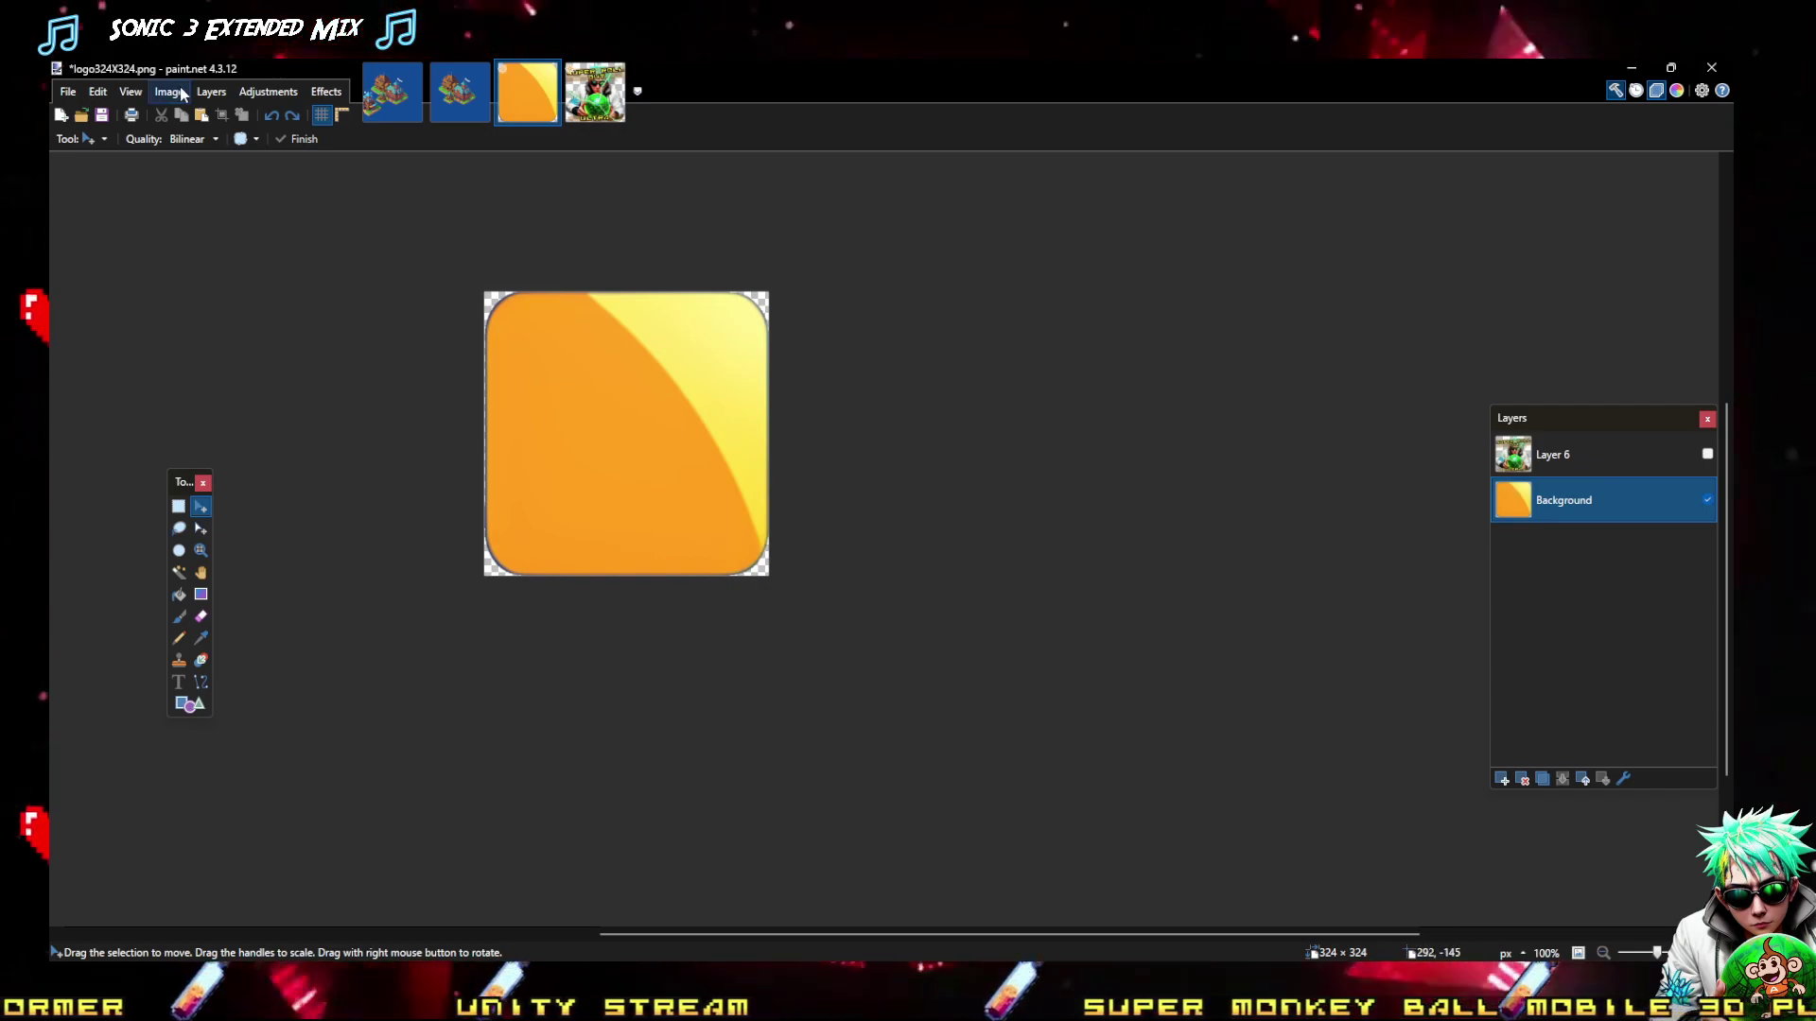
{"action": "left_click", "coordinate": [172, 92]}
{"action": "left_click", "coordinate": [218, 138]}
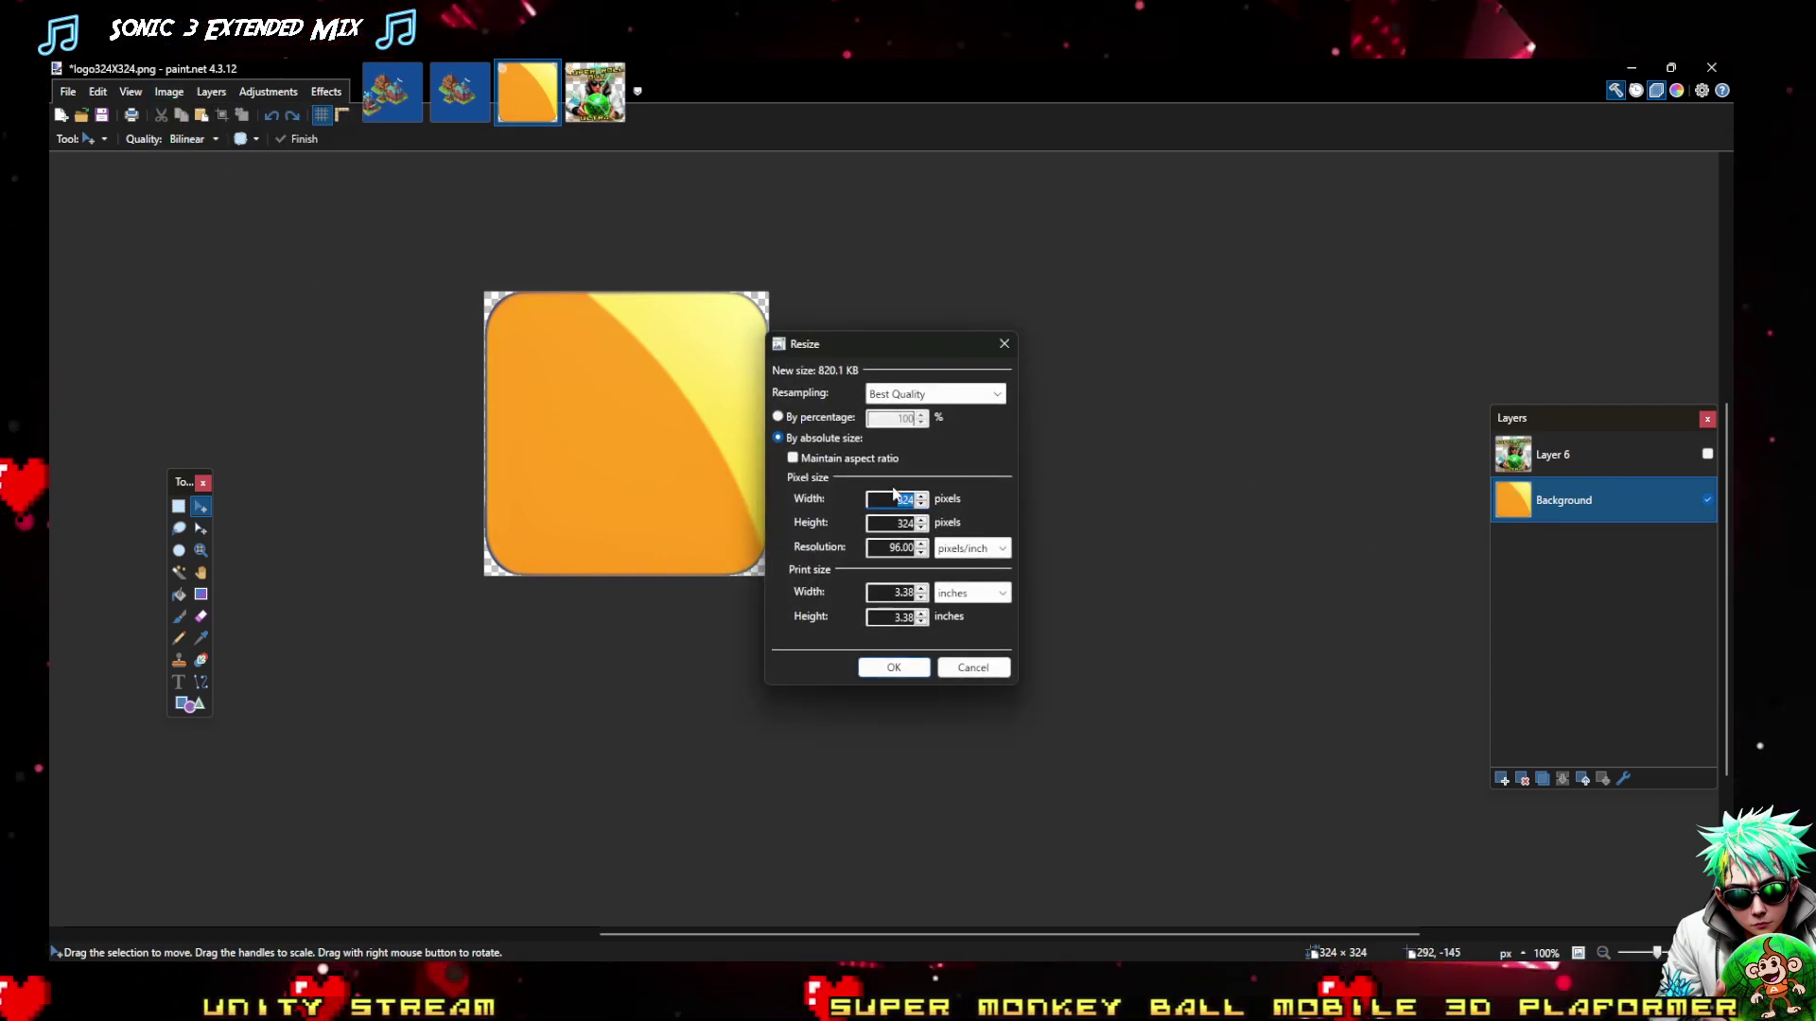
{"action": "type", "text": "216"}
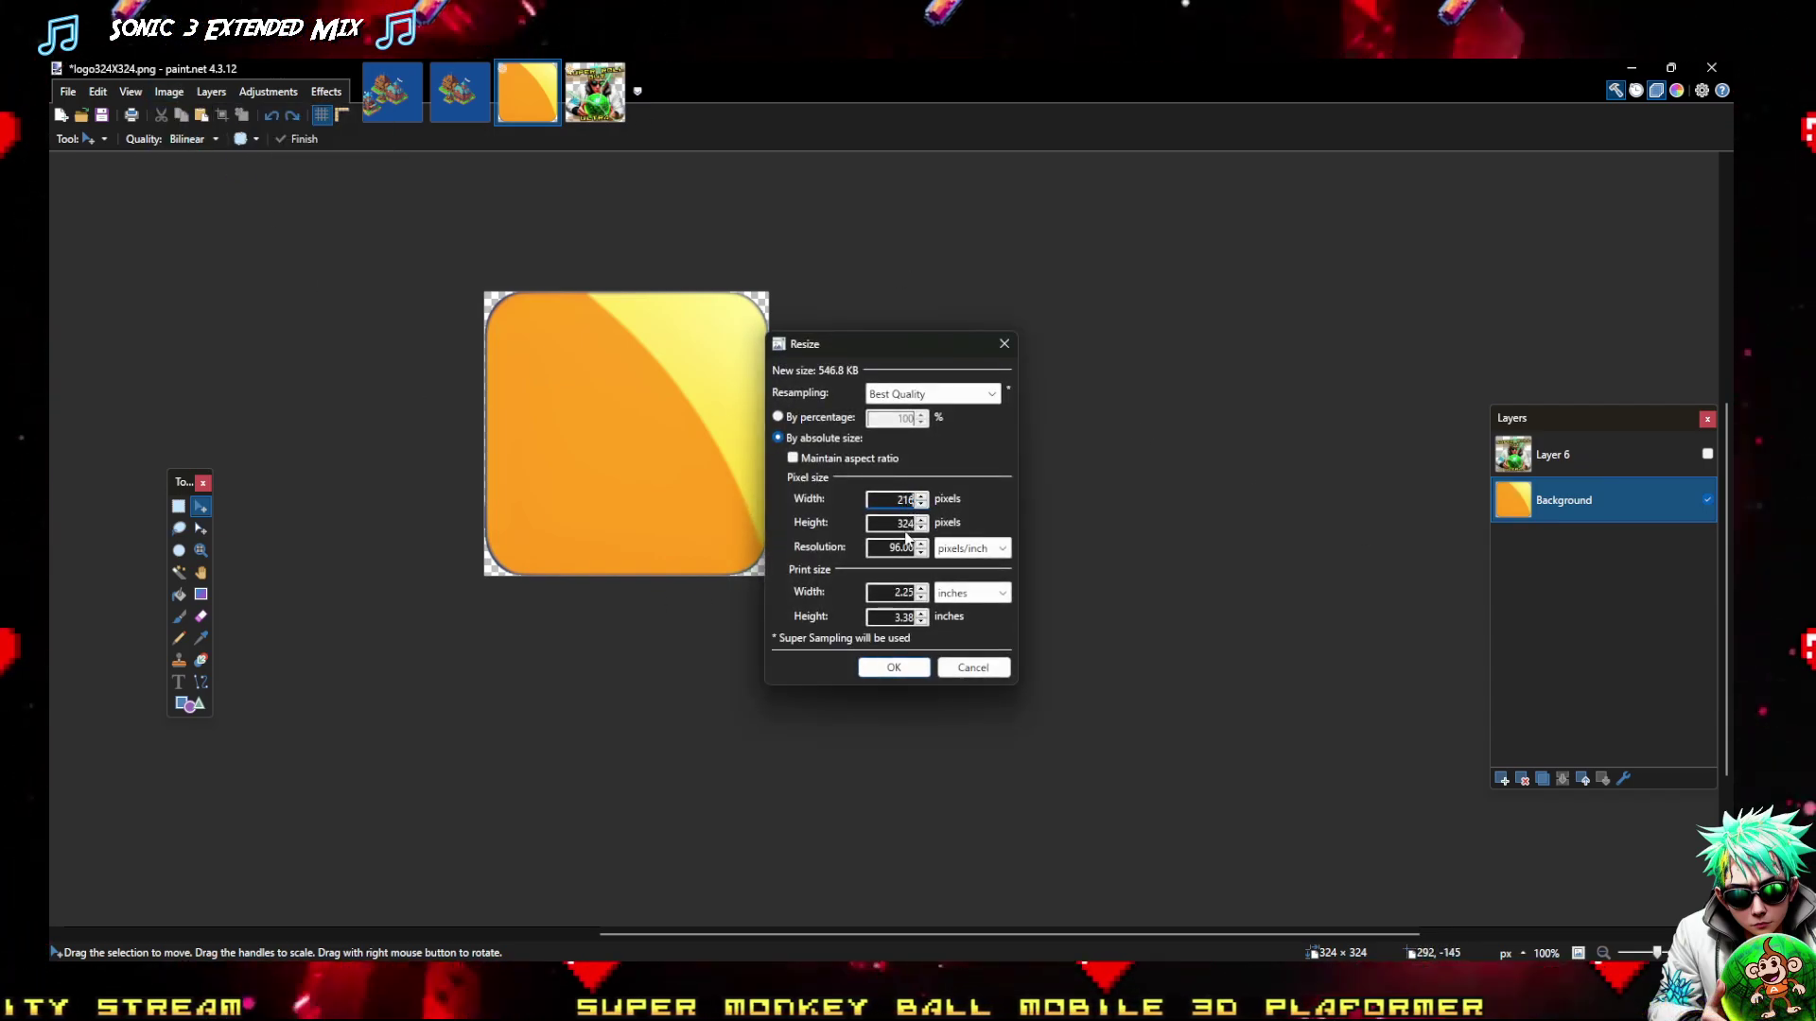
{"action": "type", "text": "21"}
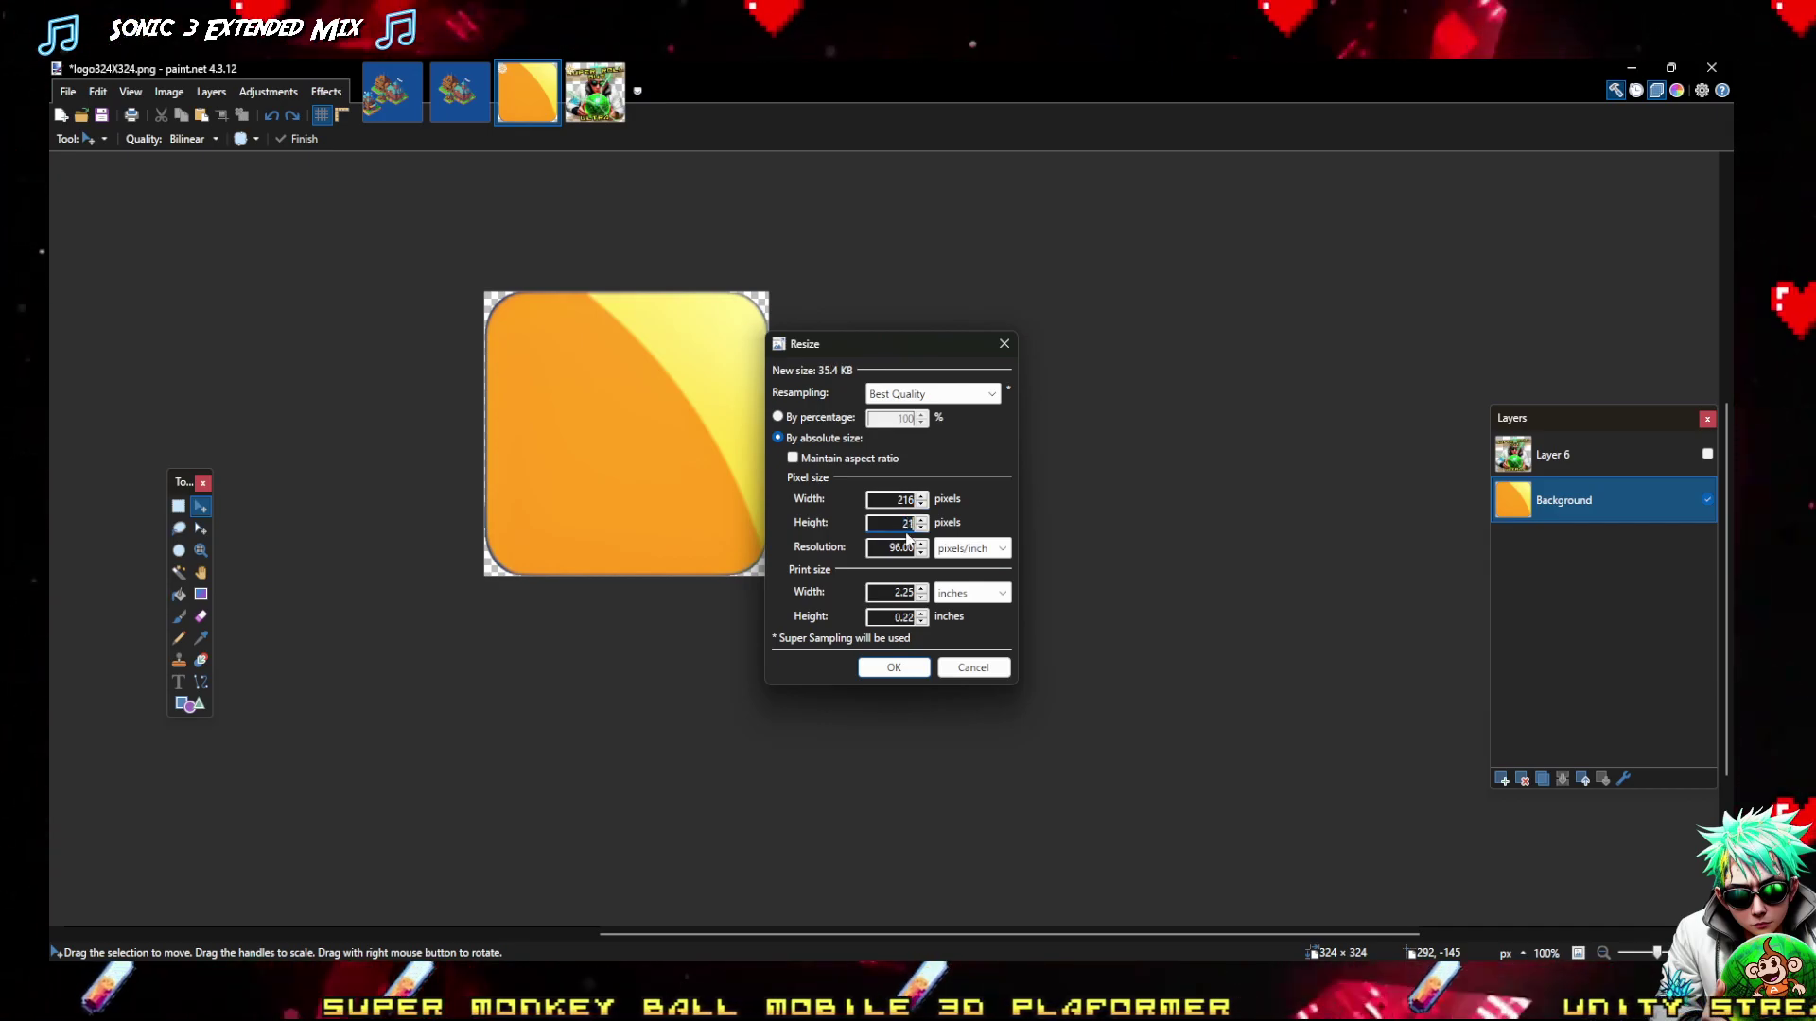
{"action": "type", "text": "6"}
{"action": "left_click", "coordinate": [891, 667]}
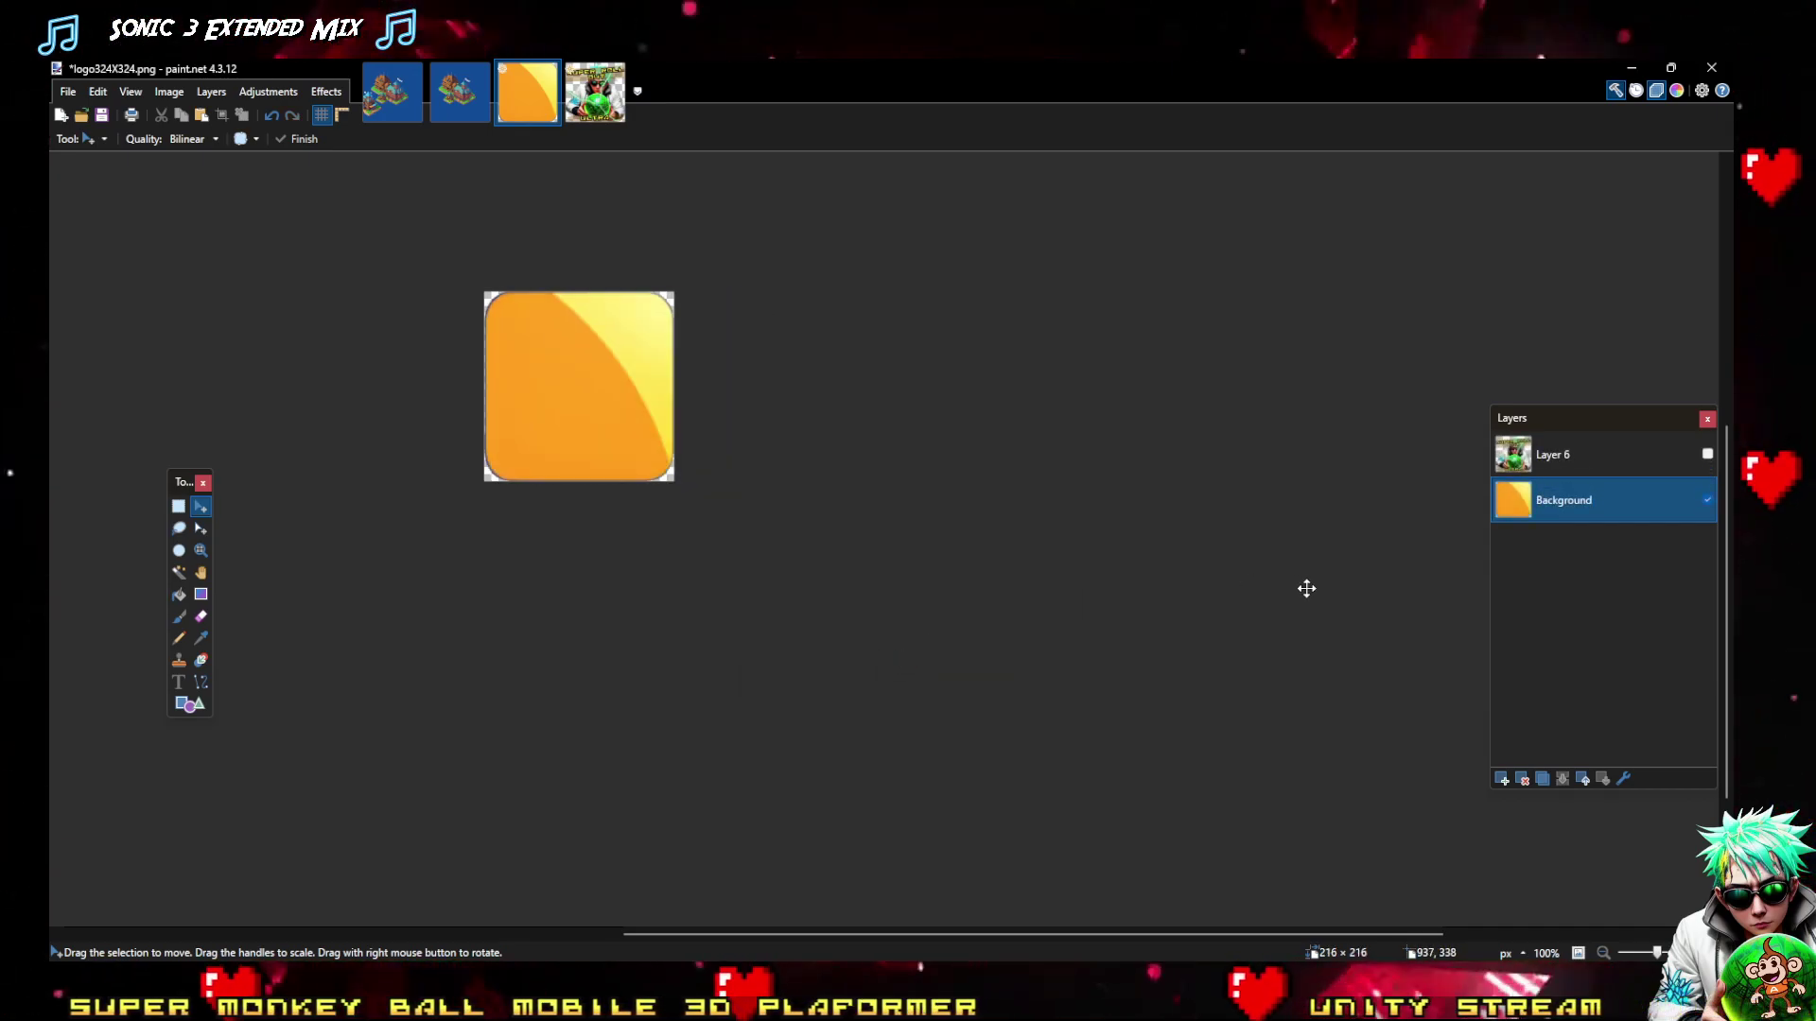
{"action": "left_click", "coordinate": [67, 91]}
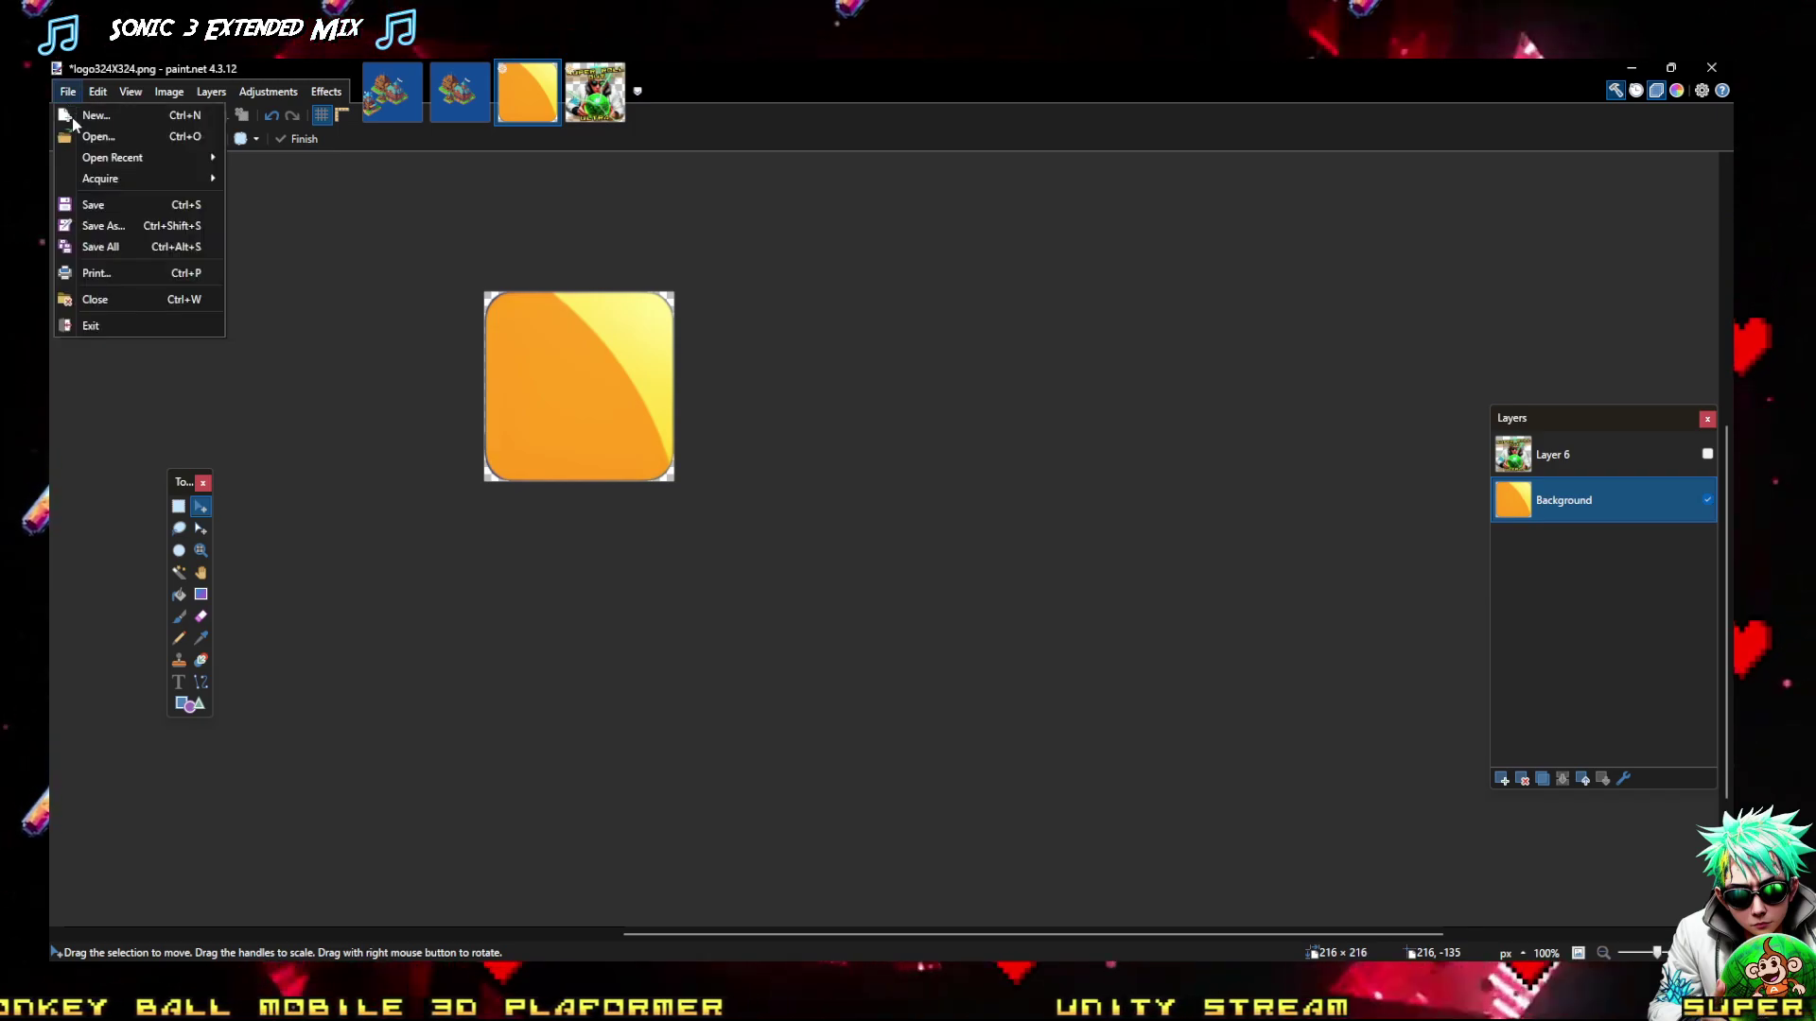
{"action": "left_click", "coordinate": [104, 225]}
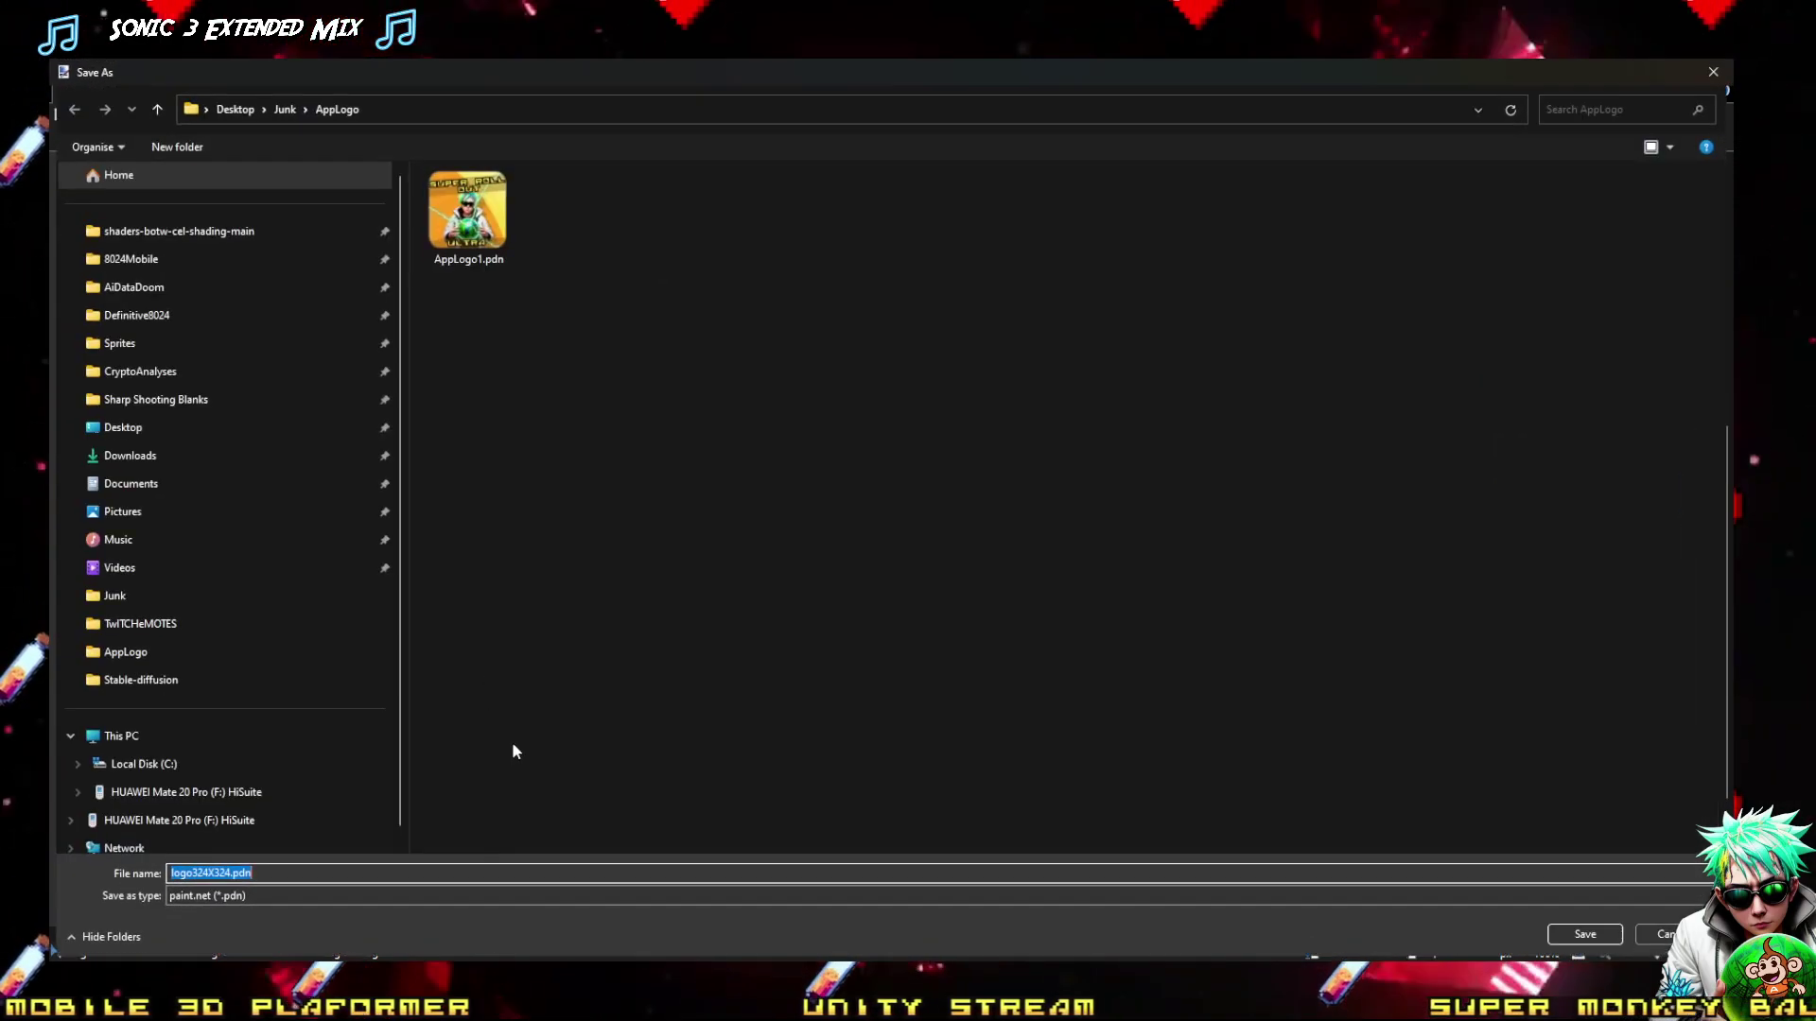
{"action": "left_click", "coordinate": [245, 900]}
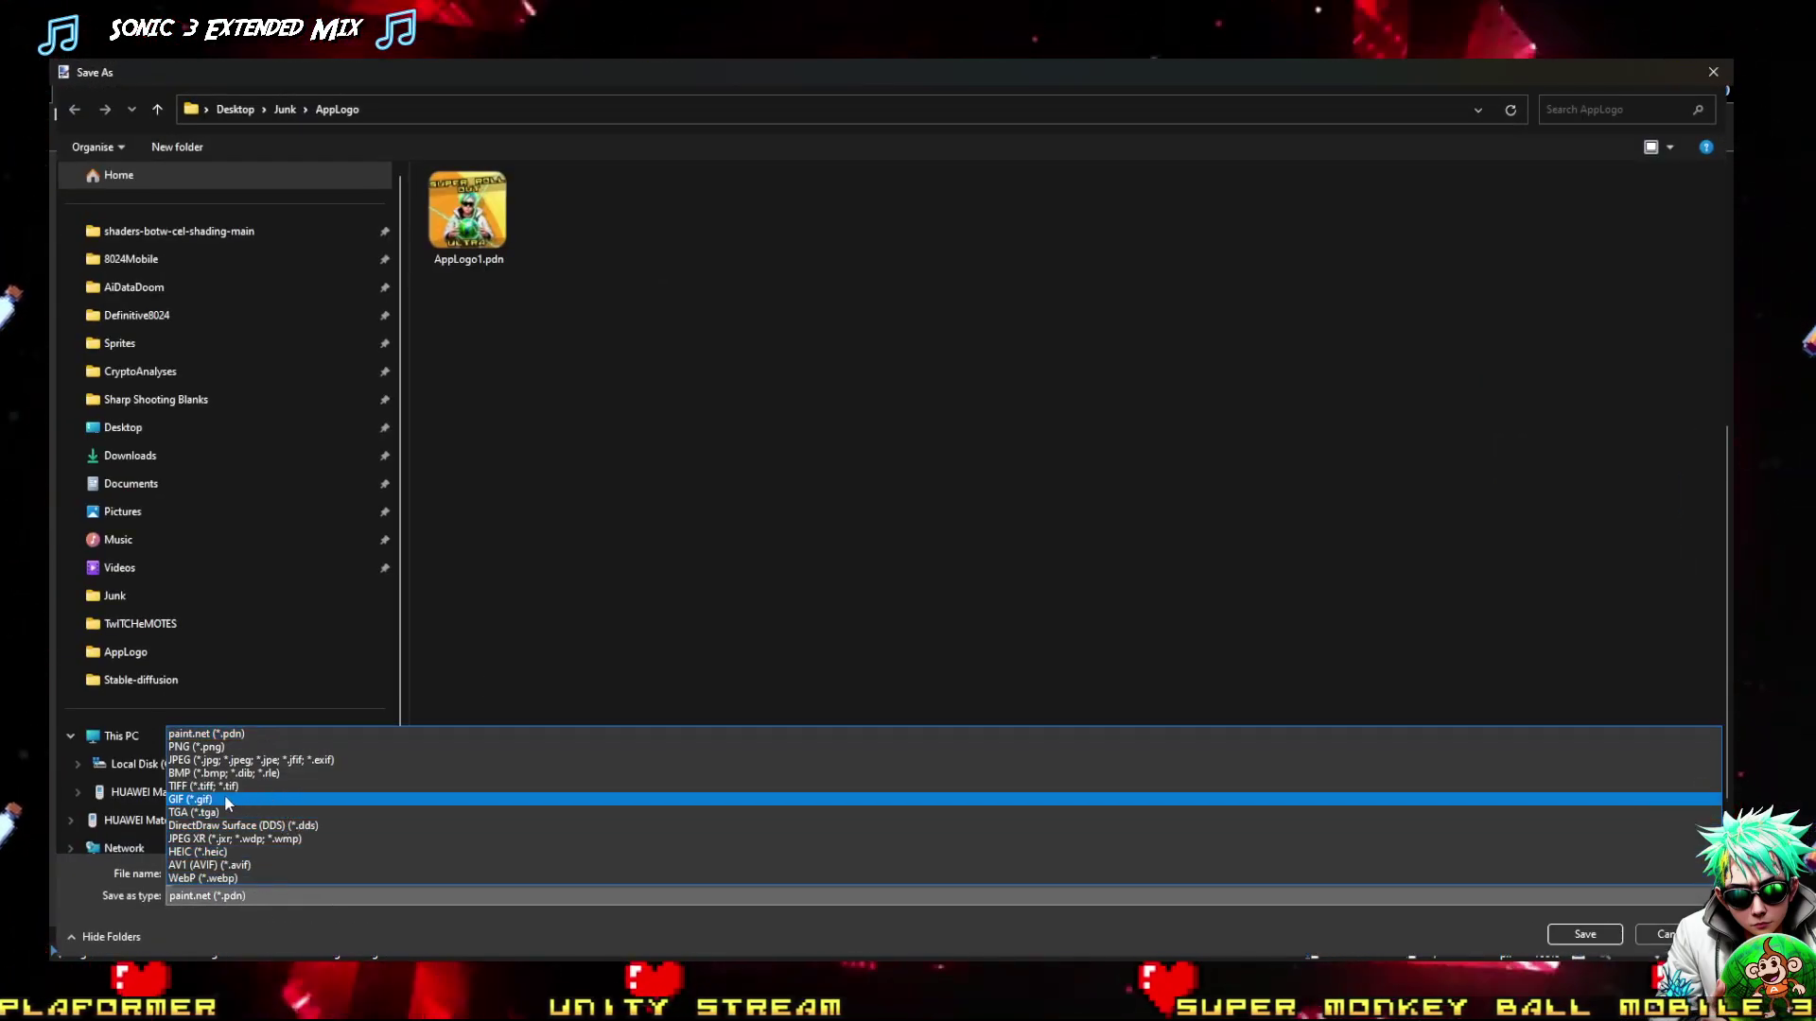
{"action": "left_click", "coordinate": [210, 746]}
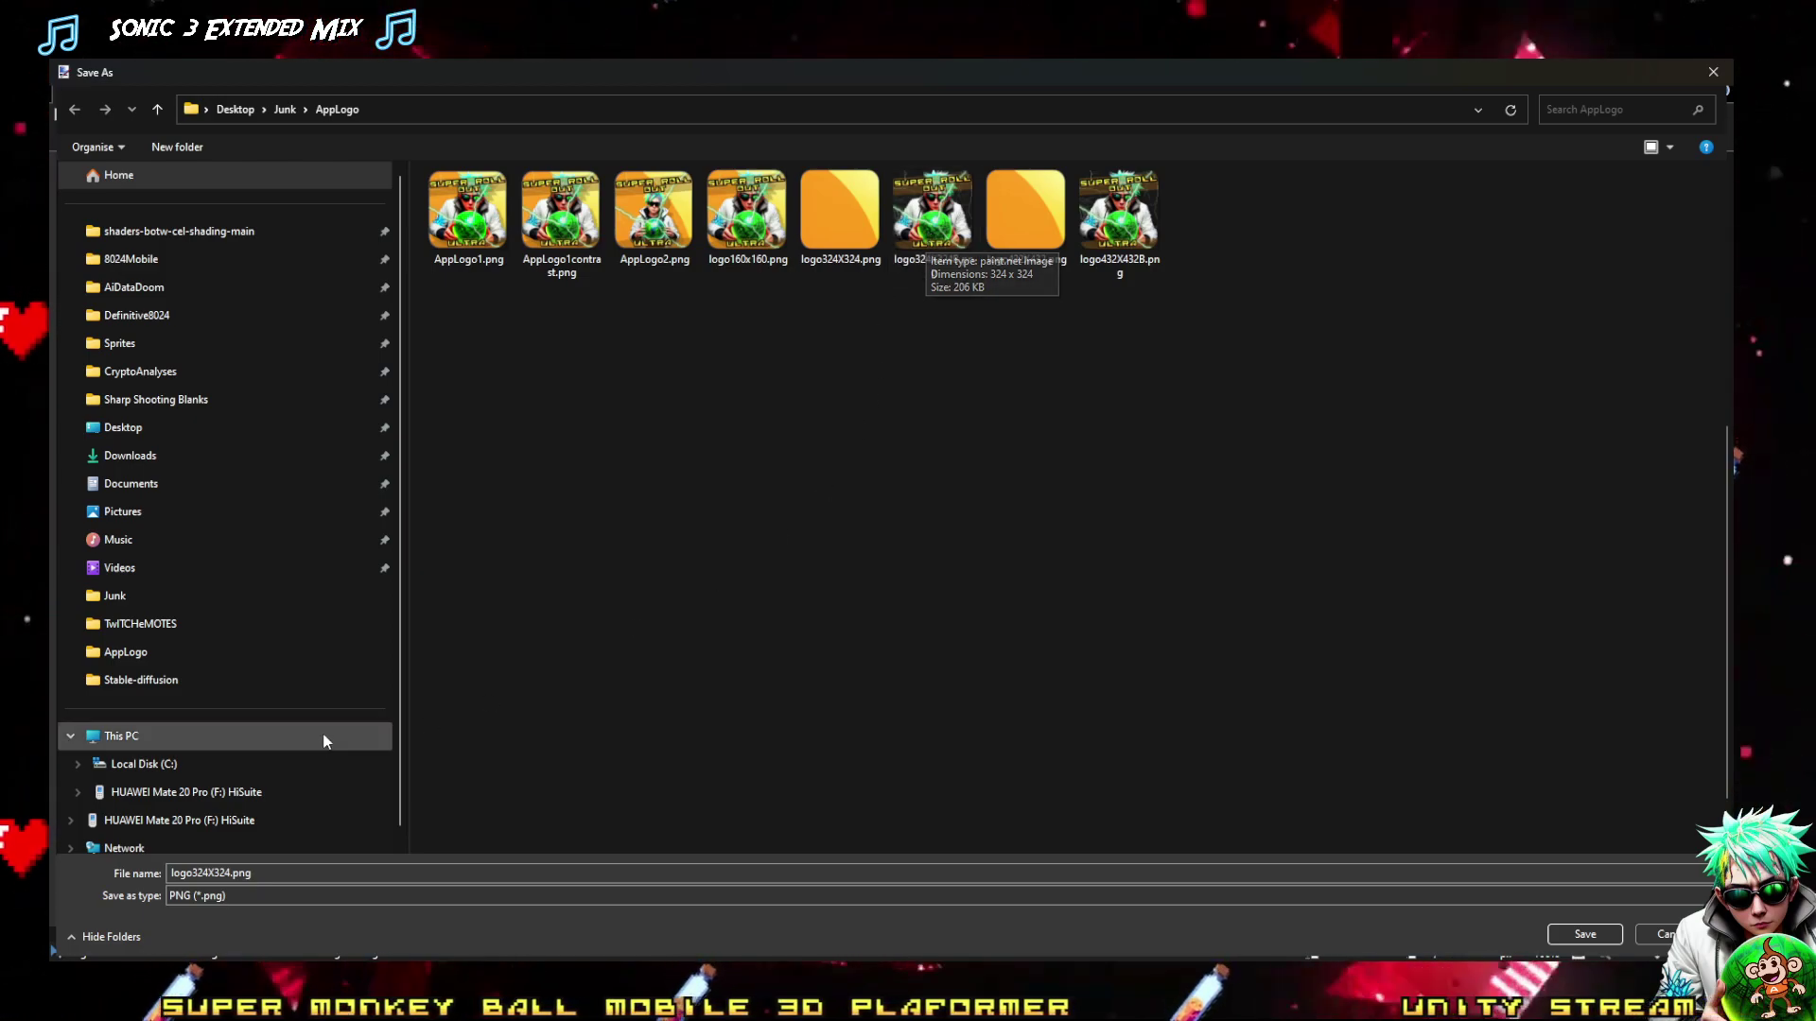
{"action": "left_click", "coordinate": [426, 955]}
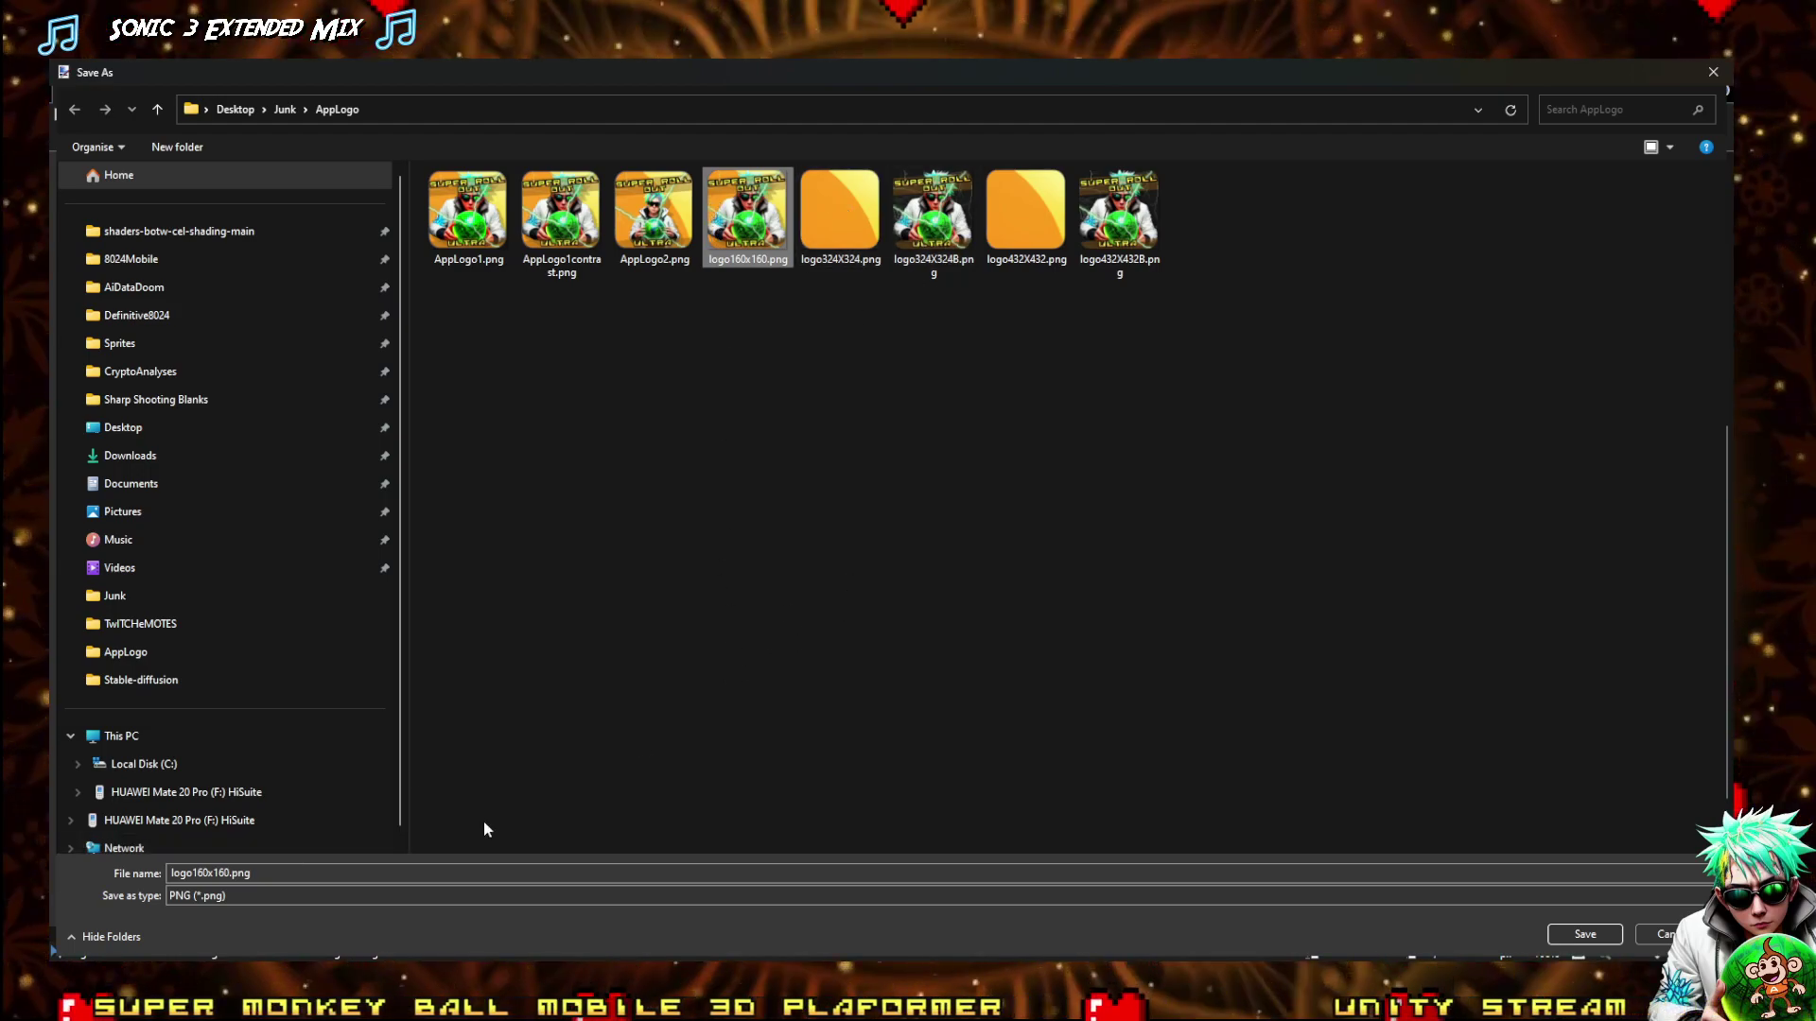
{"action": "left_click", "coordinate": [1661, 936]}
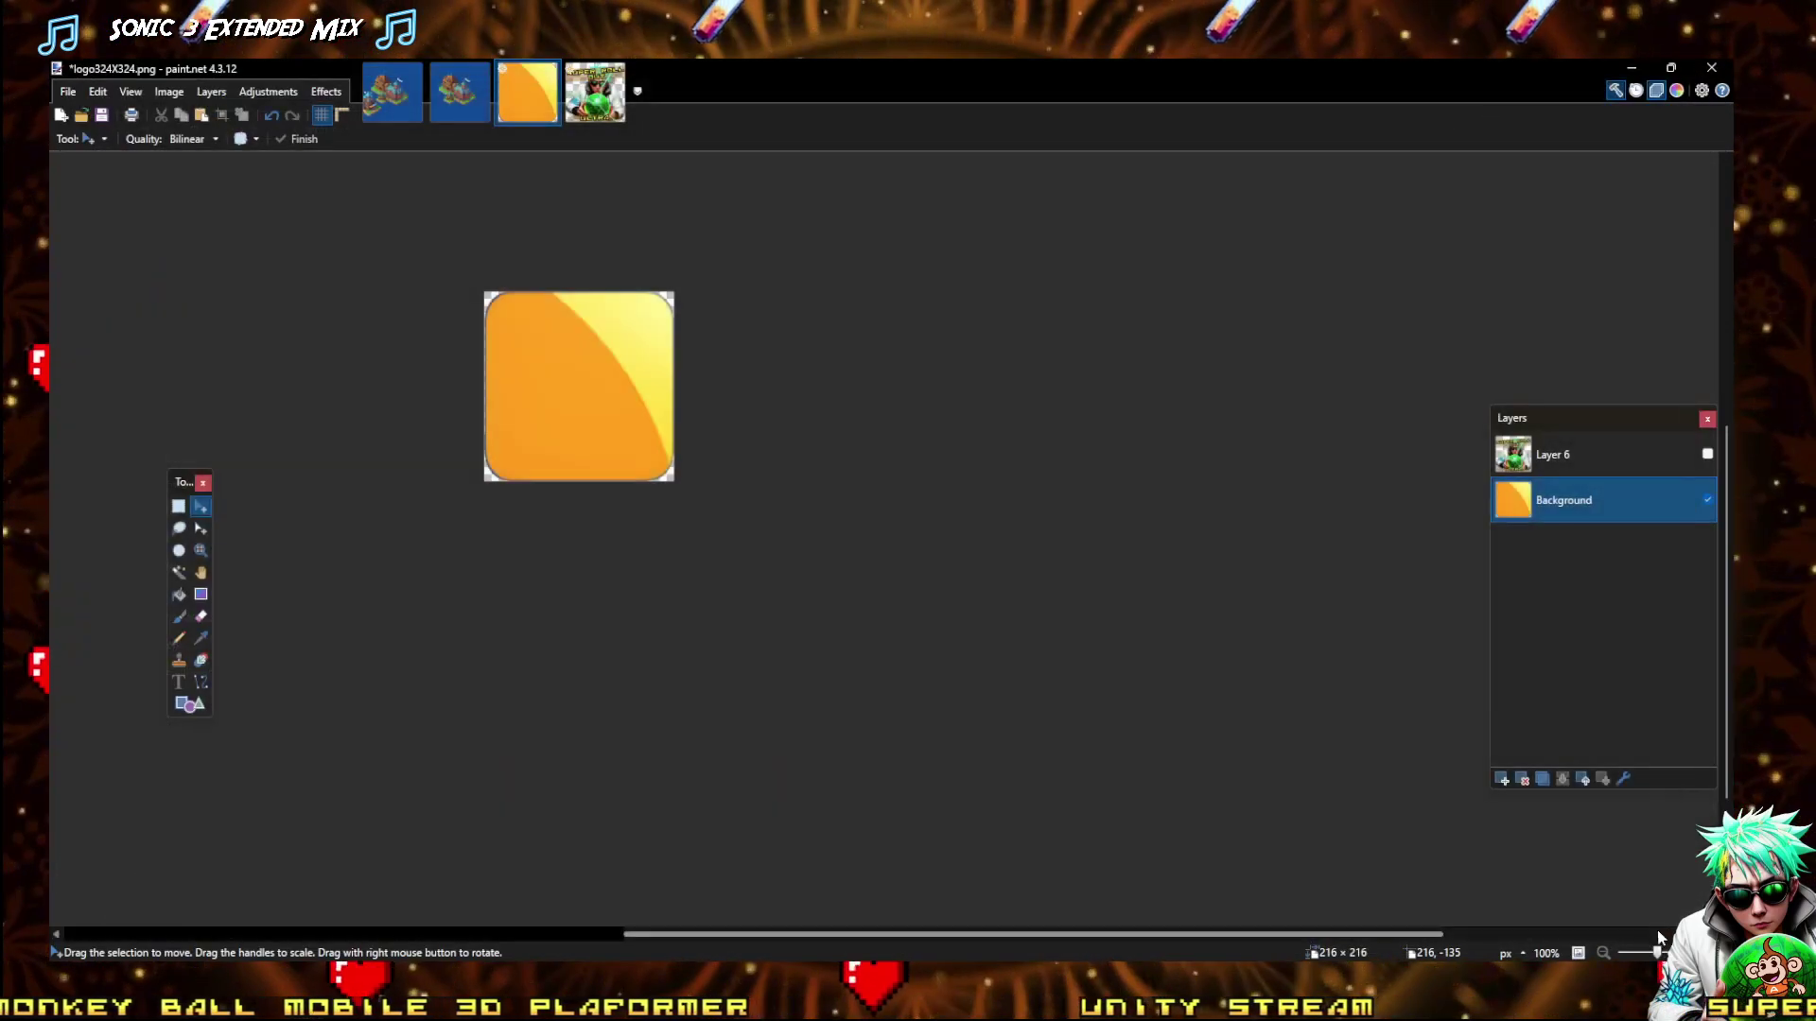
{"action": "left_click", "coordinate": [162, 95]}
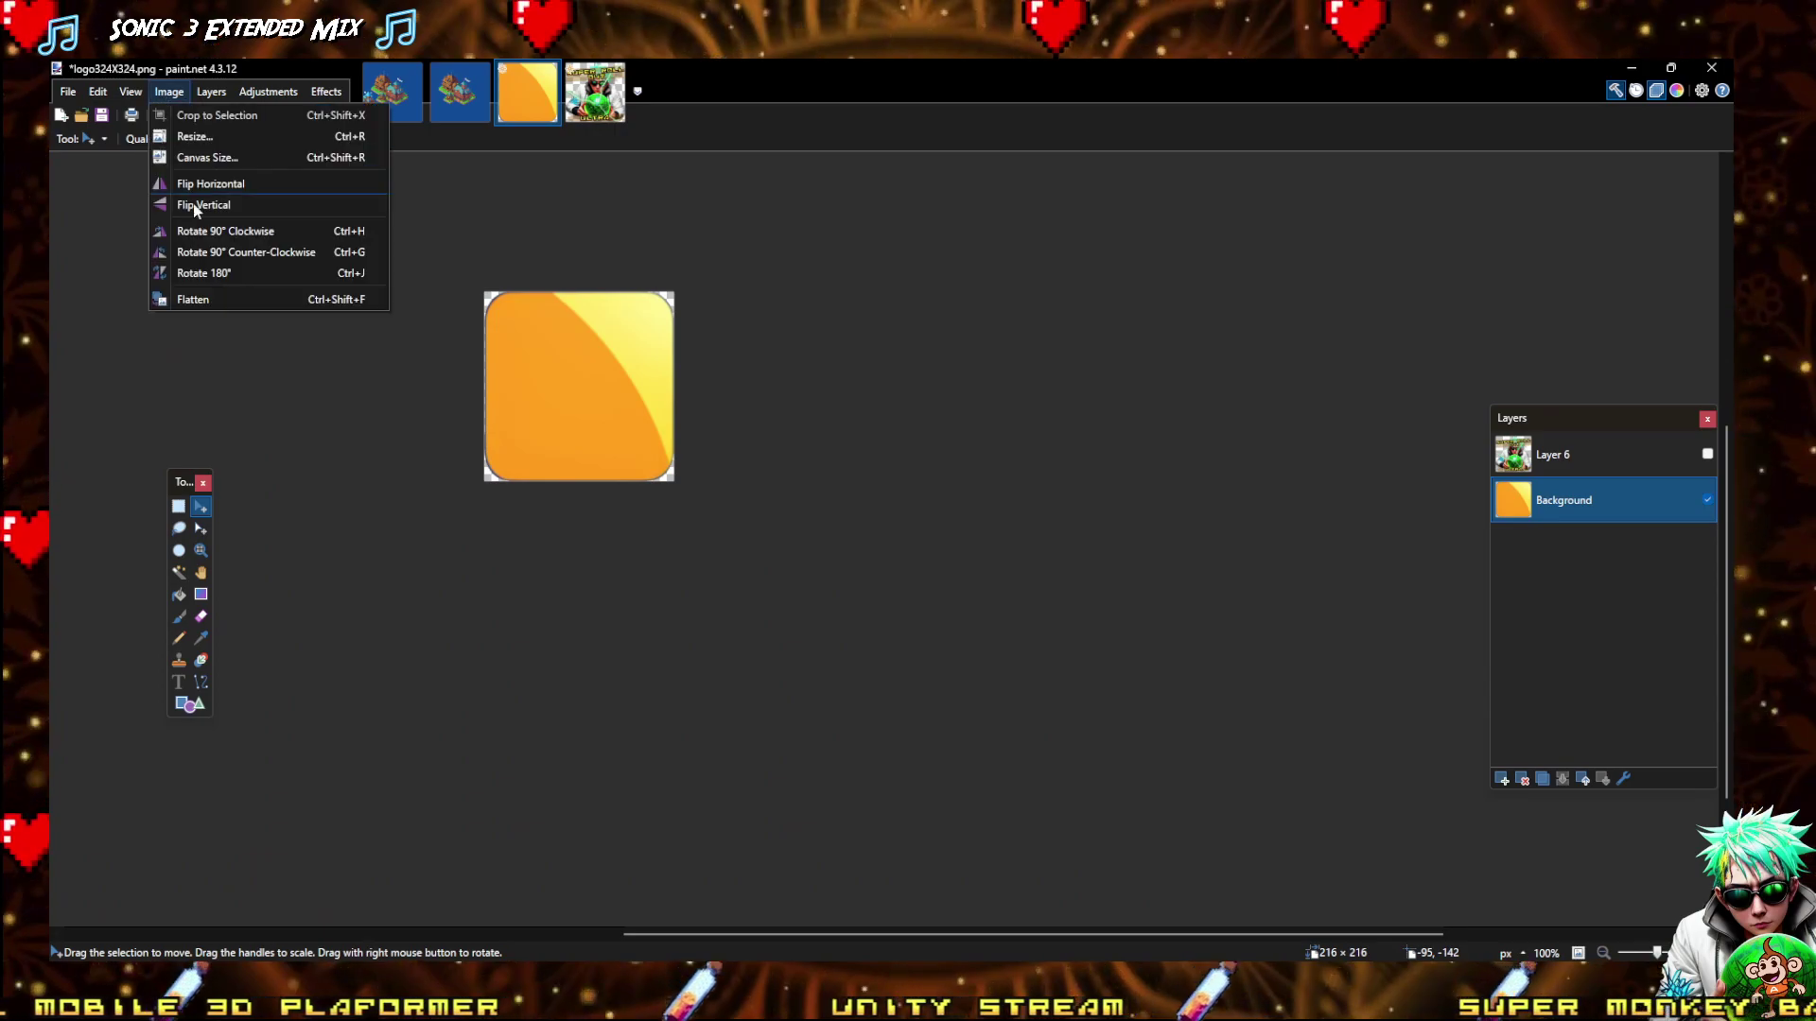
{"action": "left_click", "coordinate": [193, 138]}
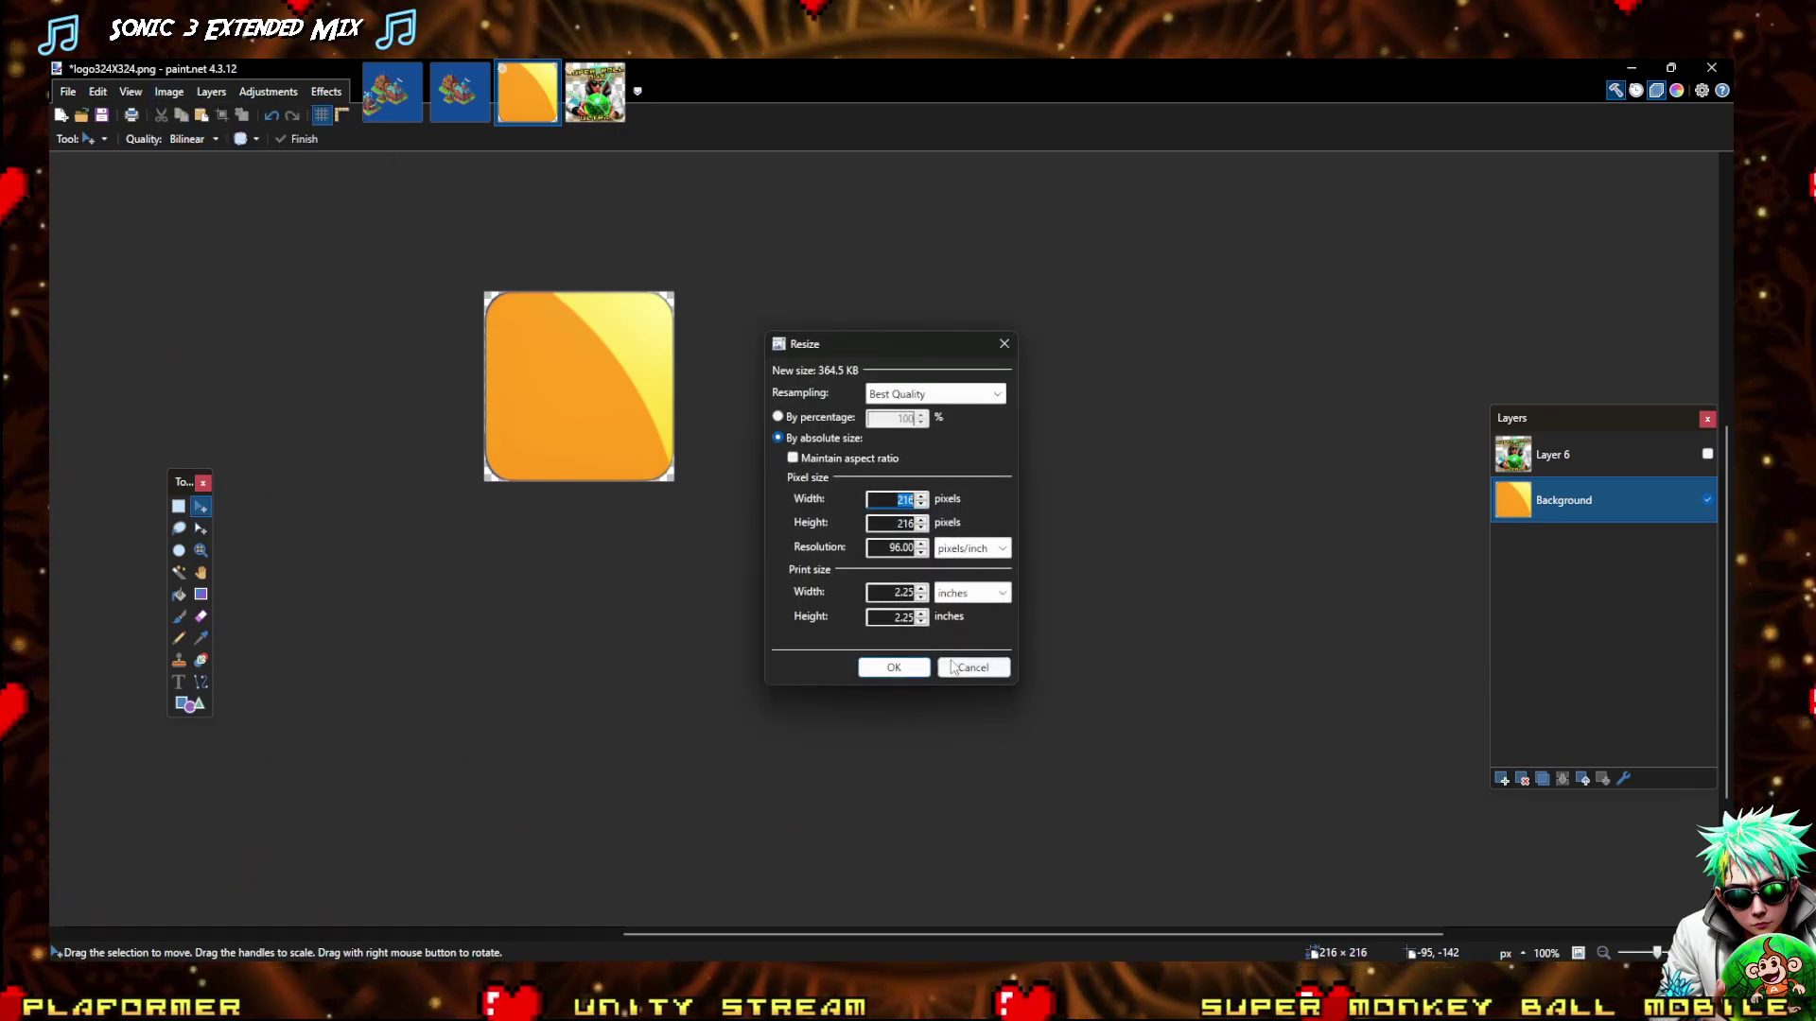
{"action": "left_click", "coordinate": [952, 668]}
{"action": "left_click", "coordinate": [65, 93]}
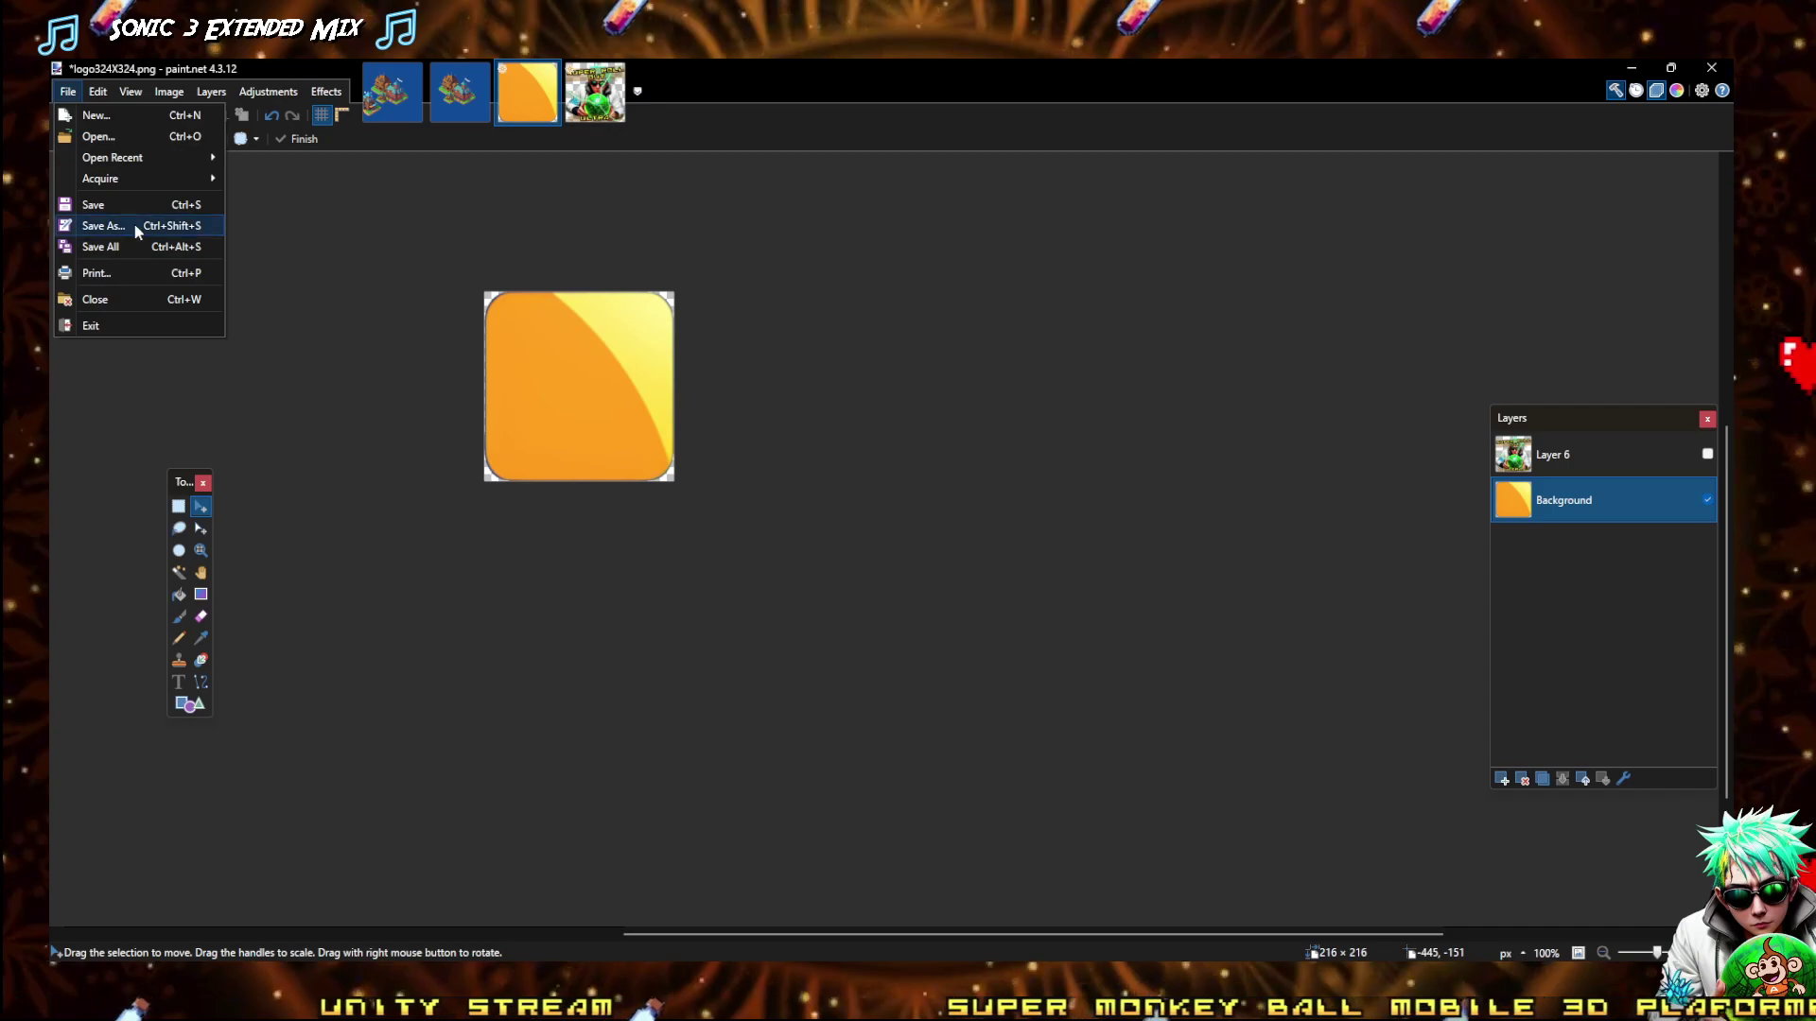
Save the 216×216 orange background as flattened PNG logo216X216A.png
{"action": "left_click", "coordinate": [100, 226]}
{"action": "left_click", "coordinate": [303, 894]}
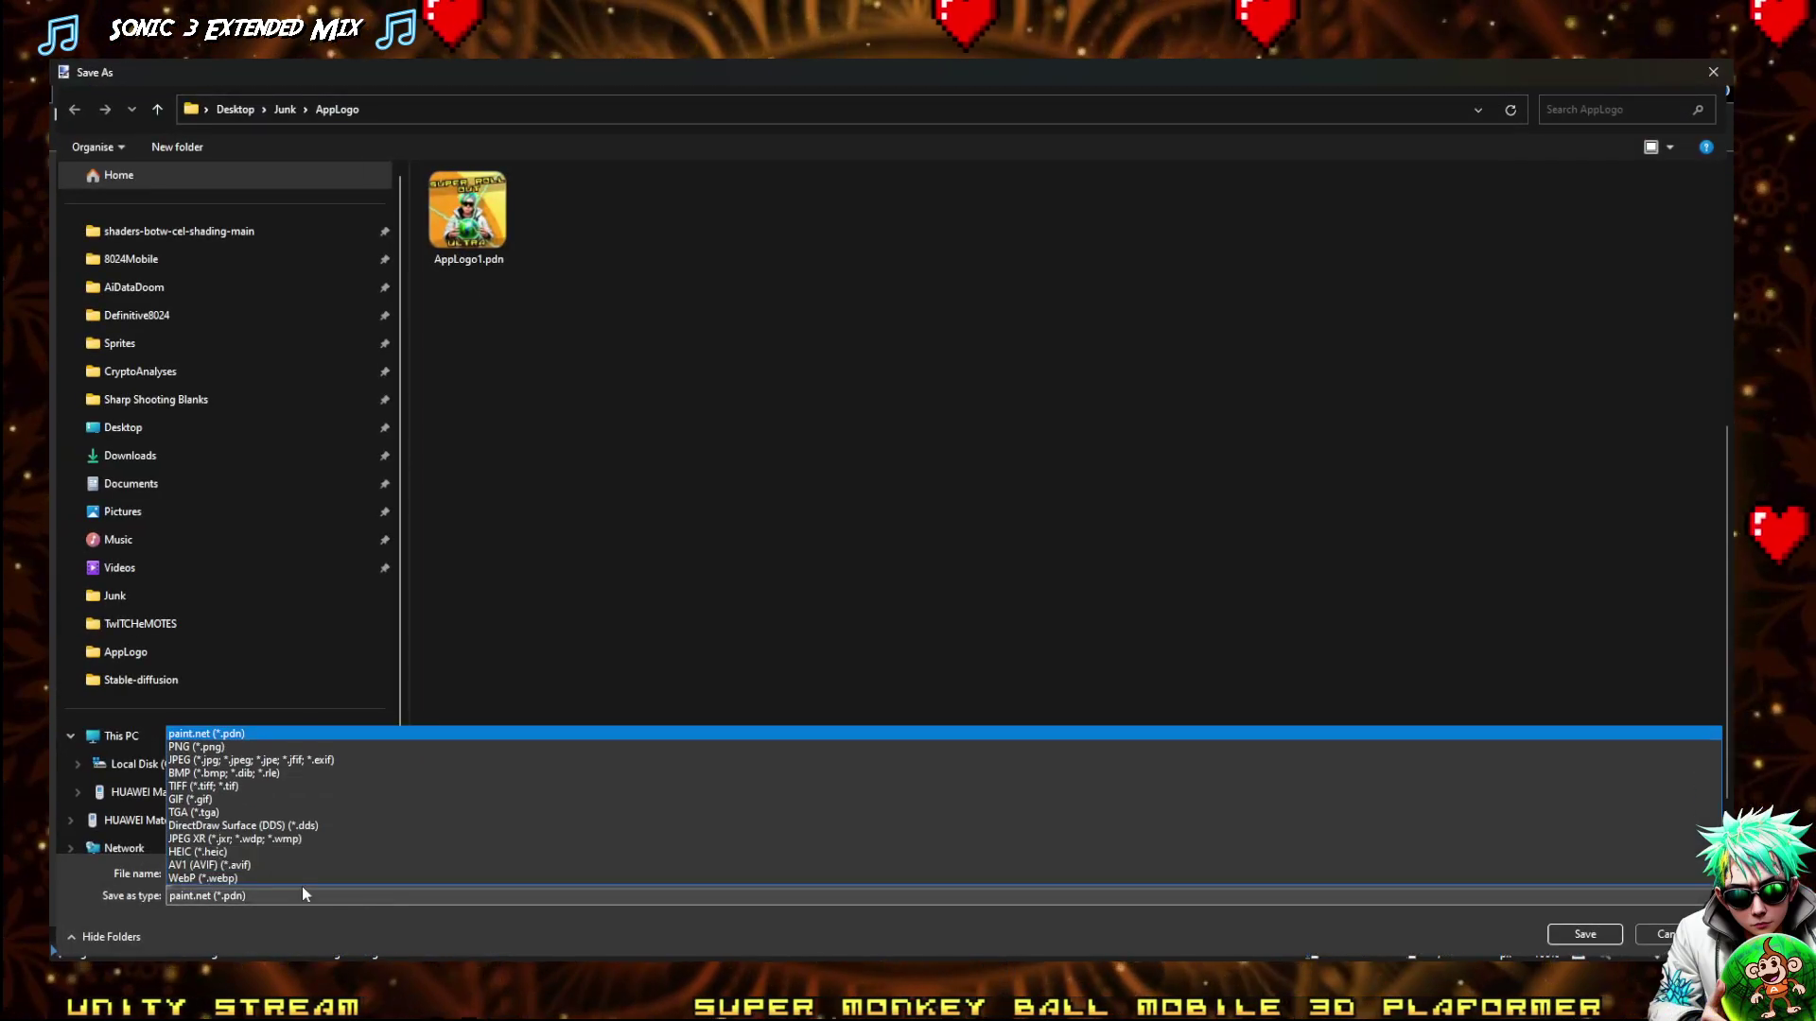
{"action": "left_click", "coordinate": [212, 754]}
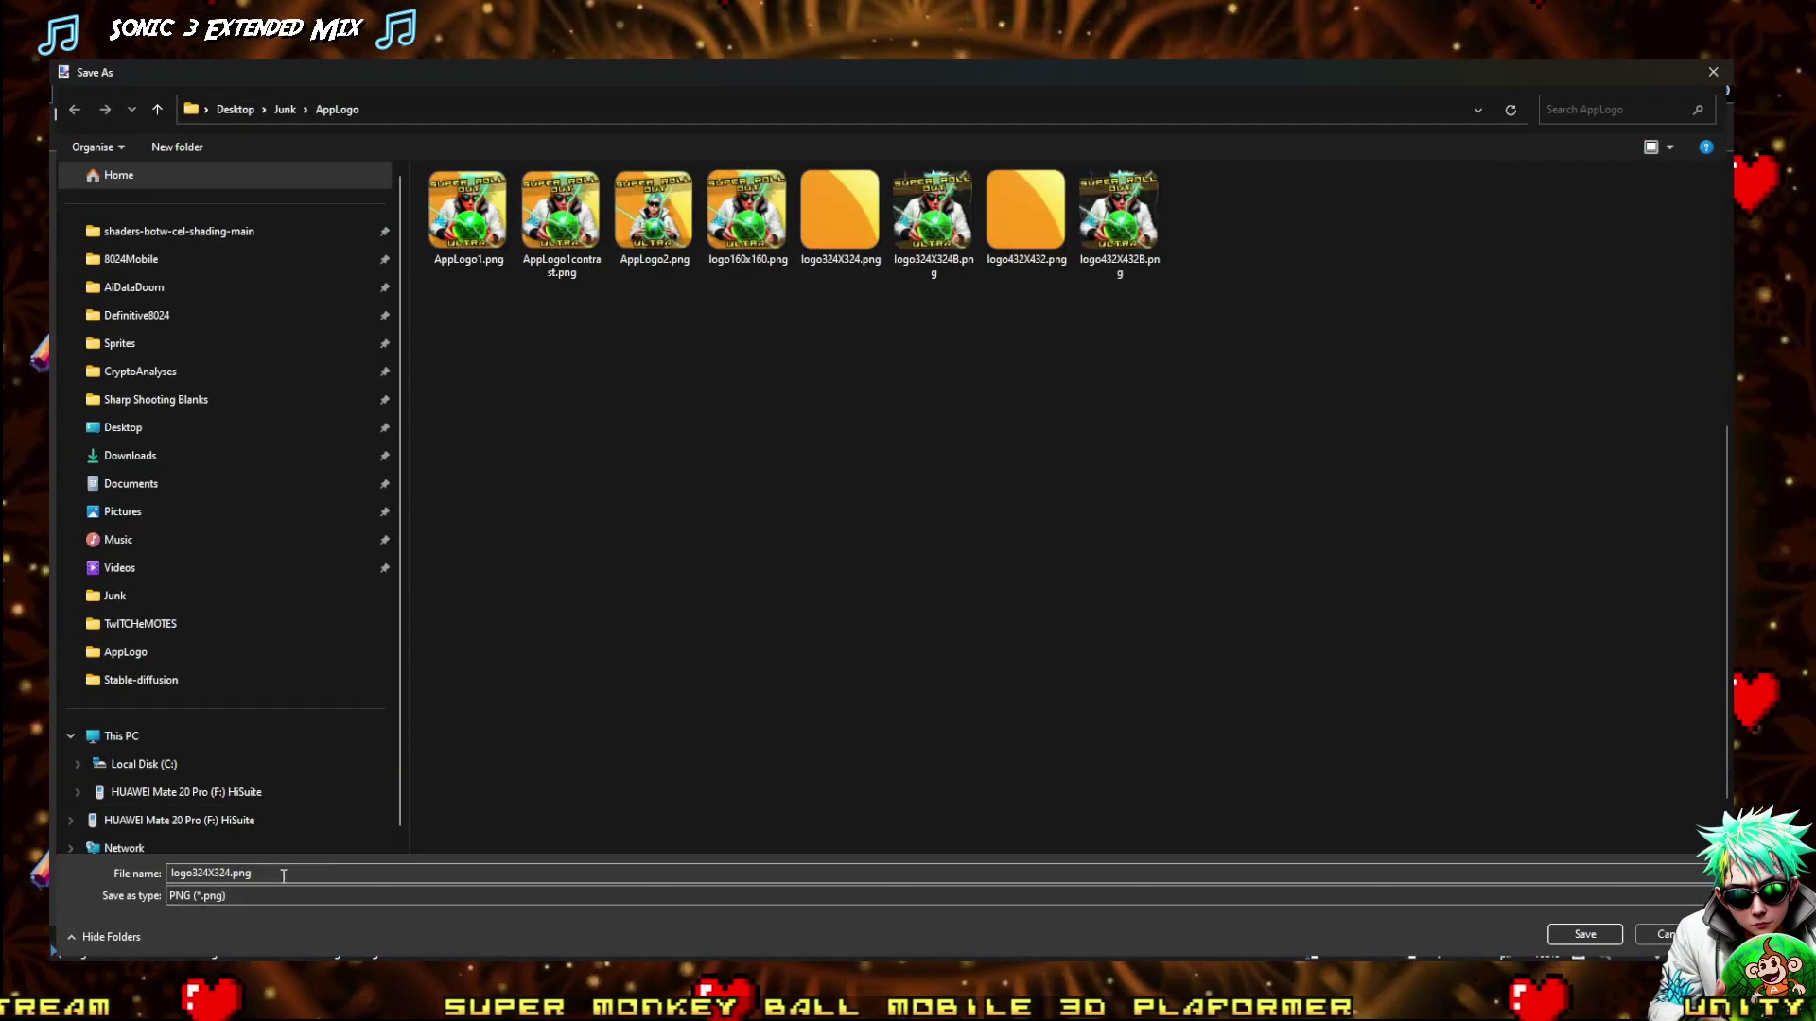
{"action": "double_click", "coordinate": [186, 878]}
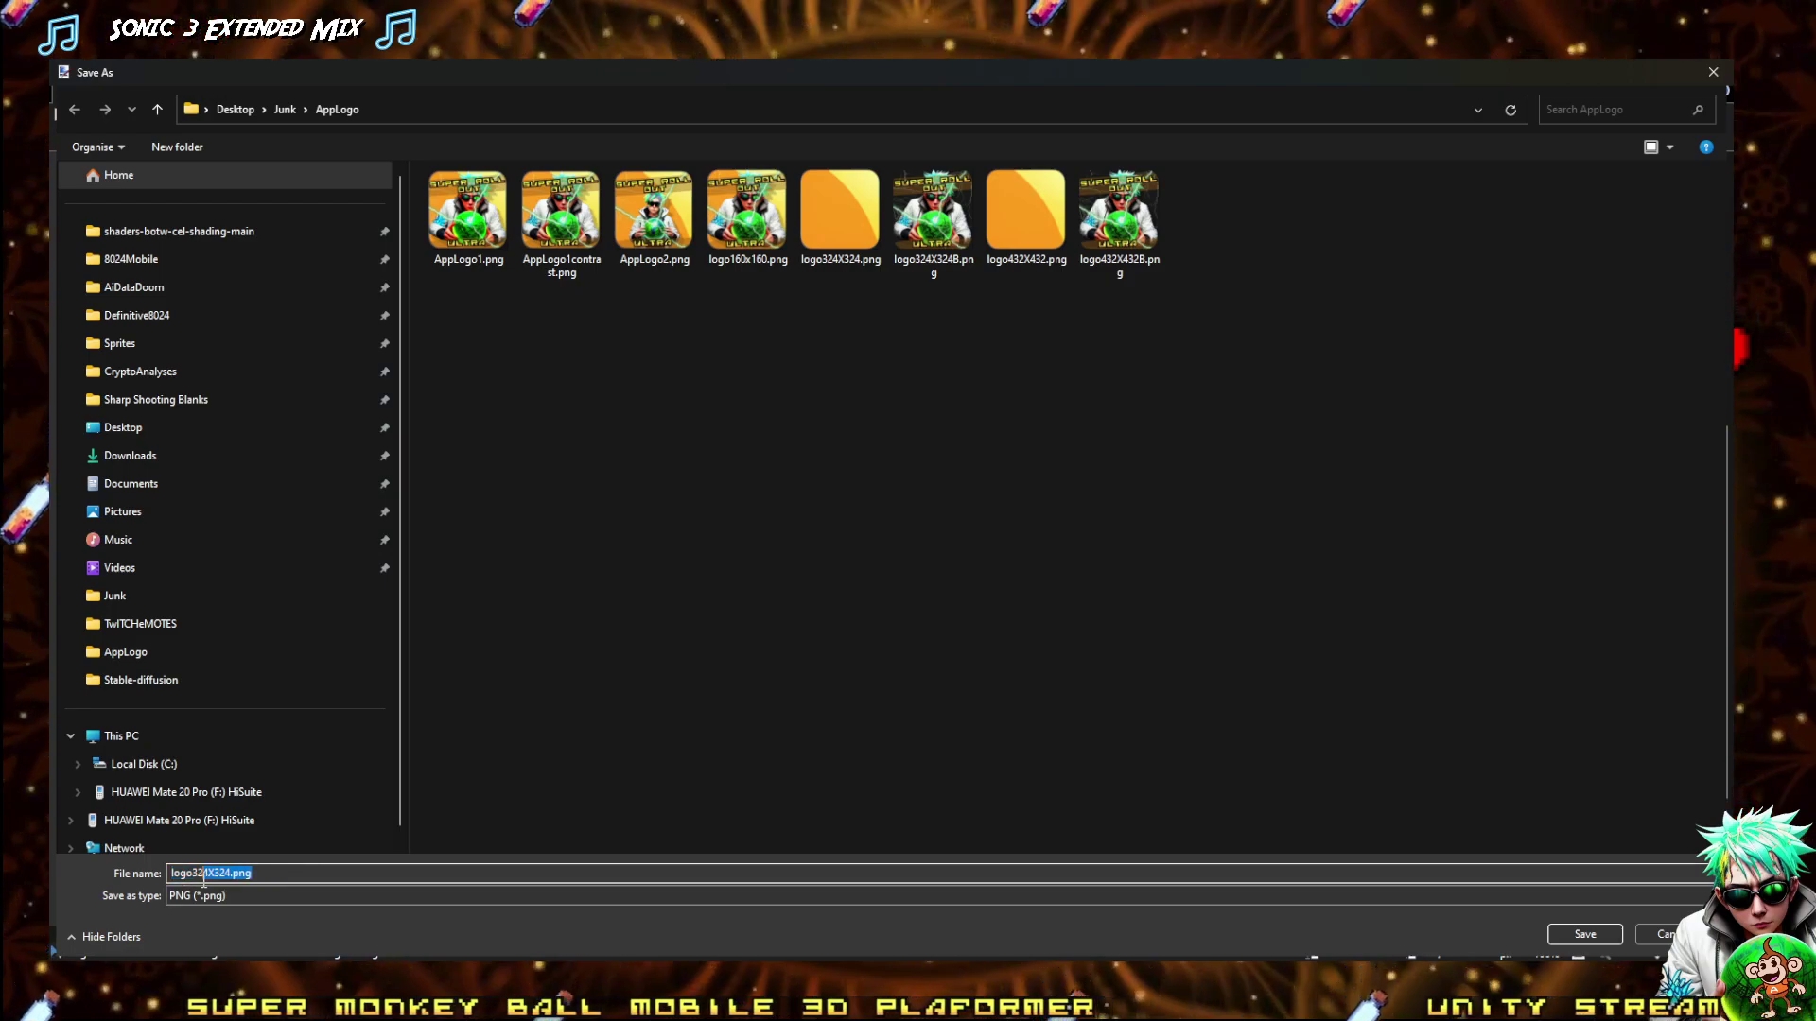
{"action": "type", "text": "21"}
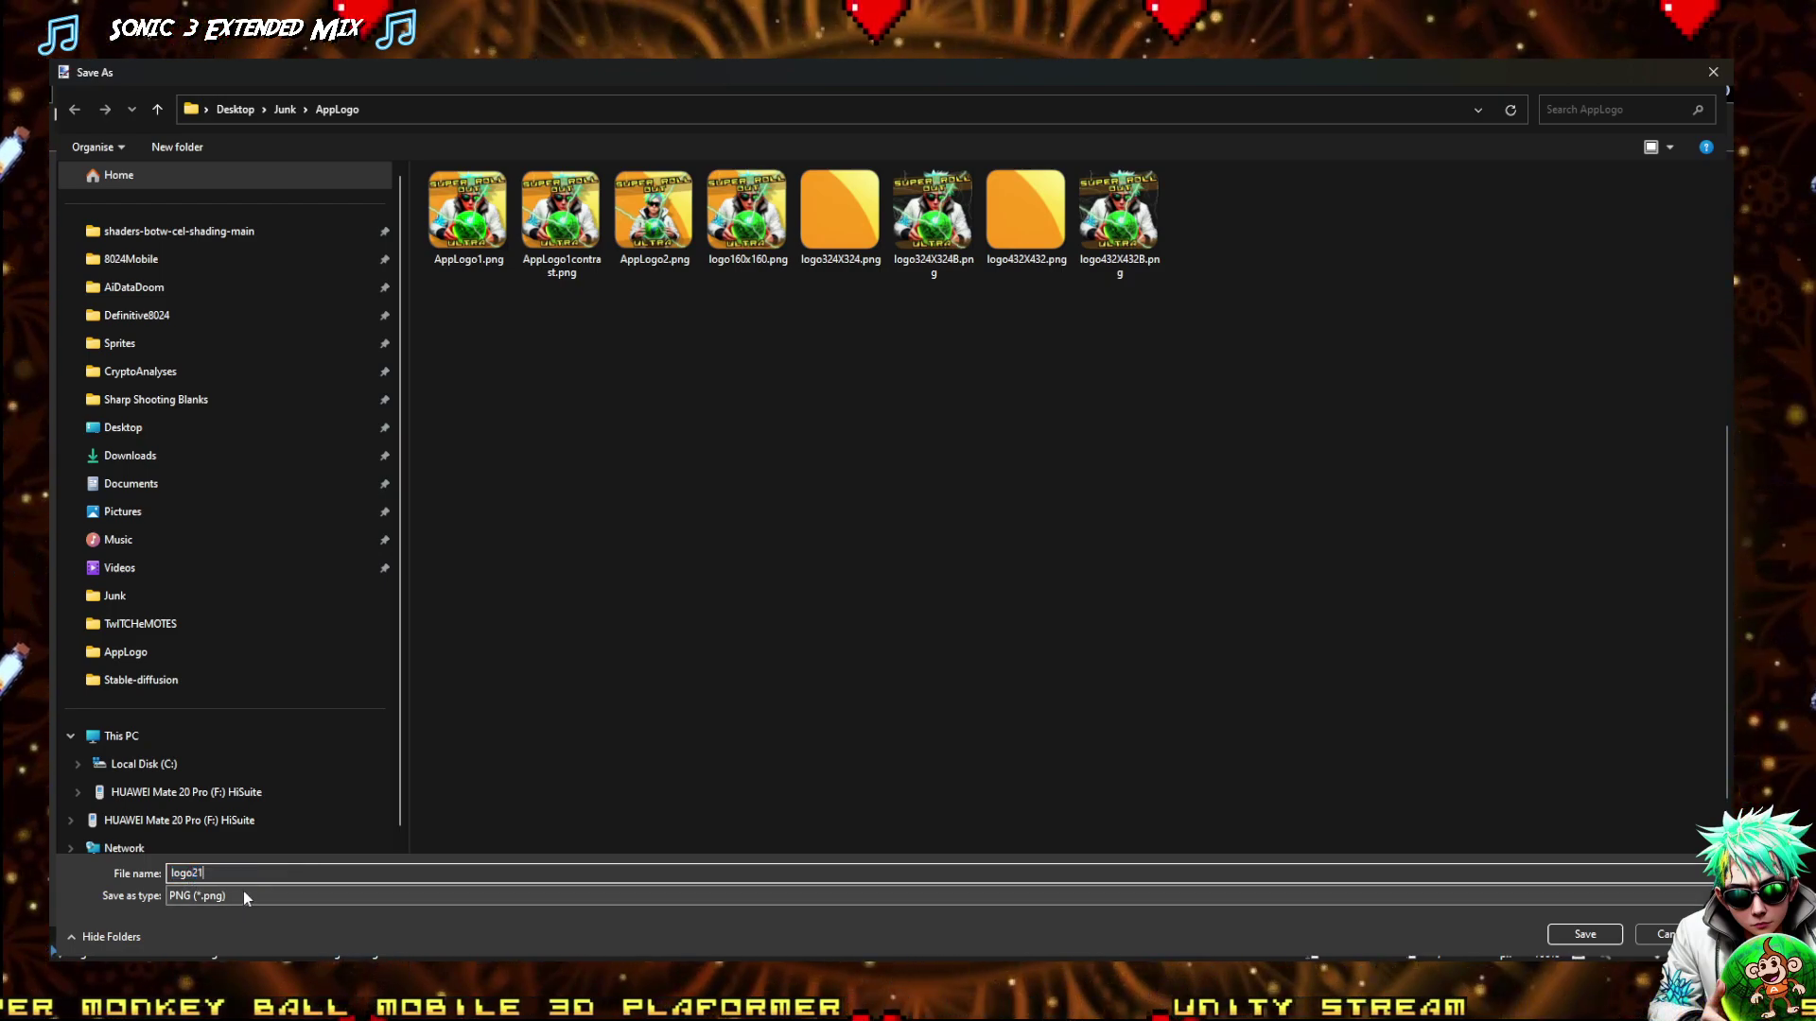
{"action": "type", "text": "6X216A"}
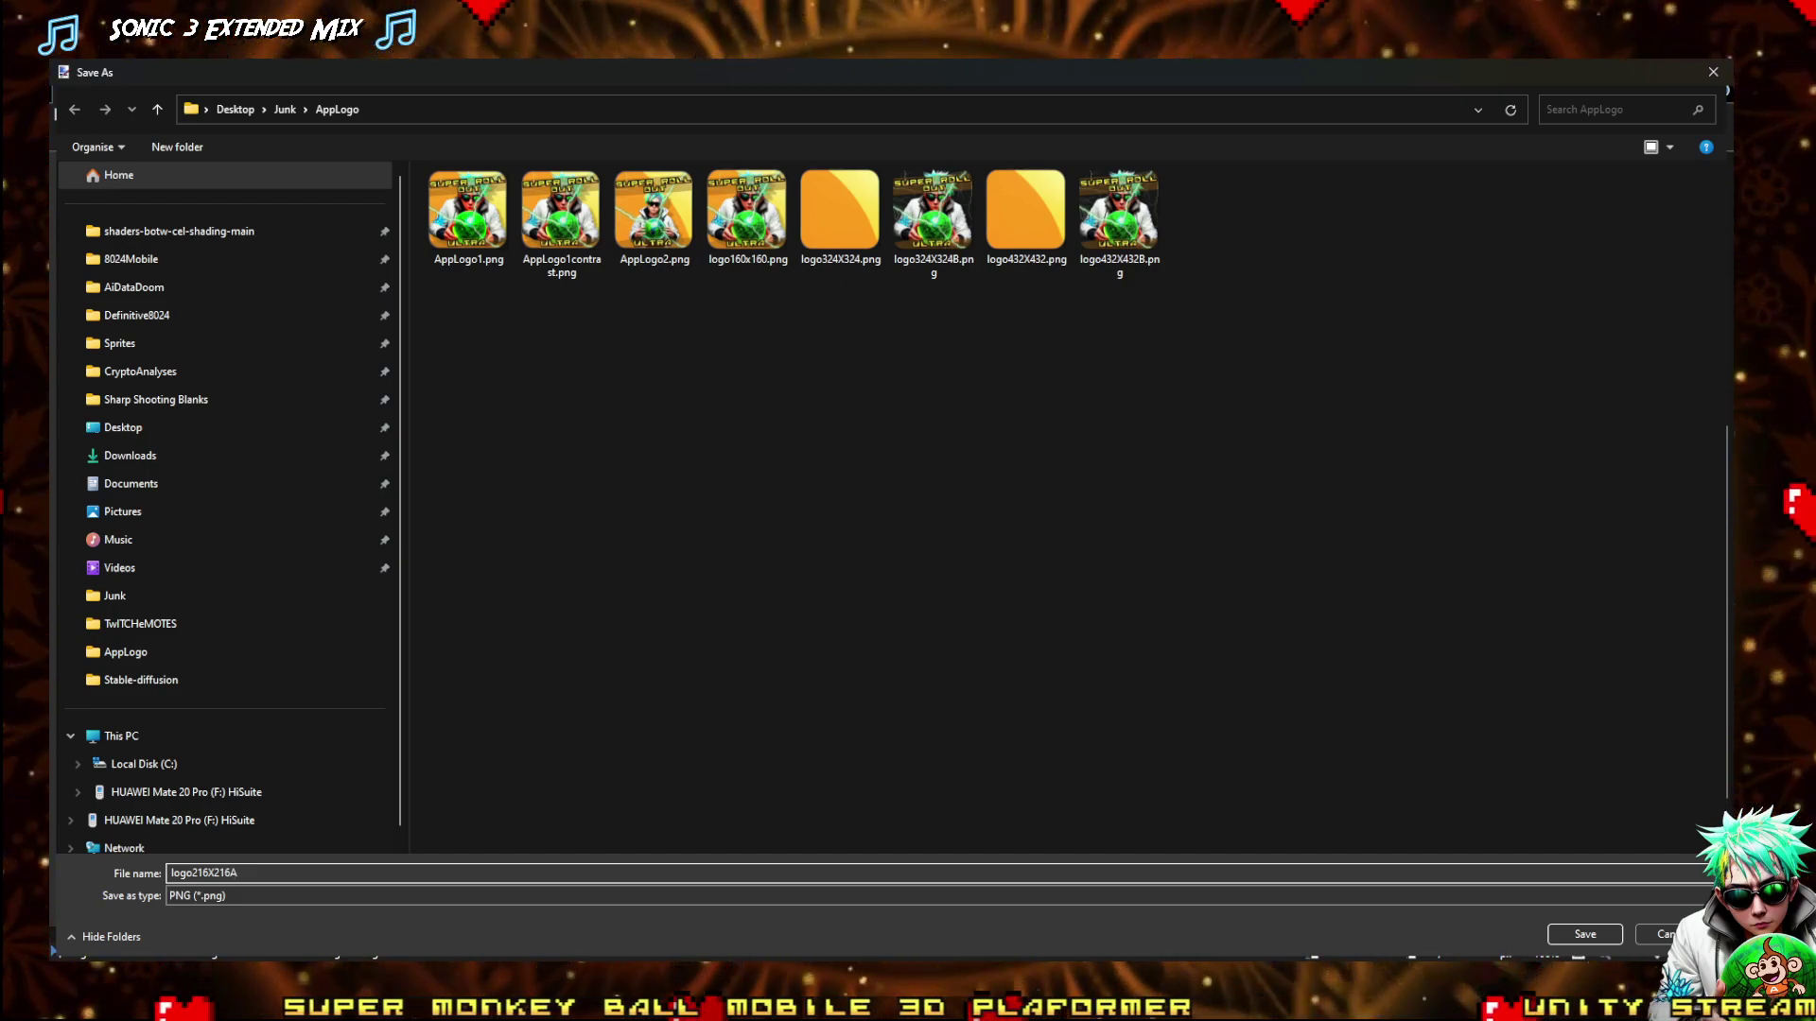
{"action": "left_click", "coordinate": [1595, 940]}
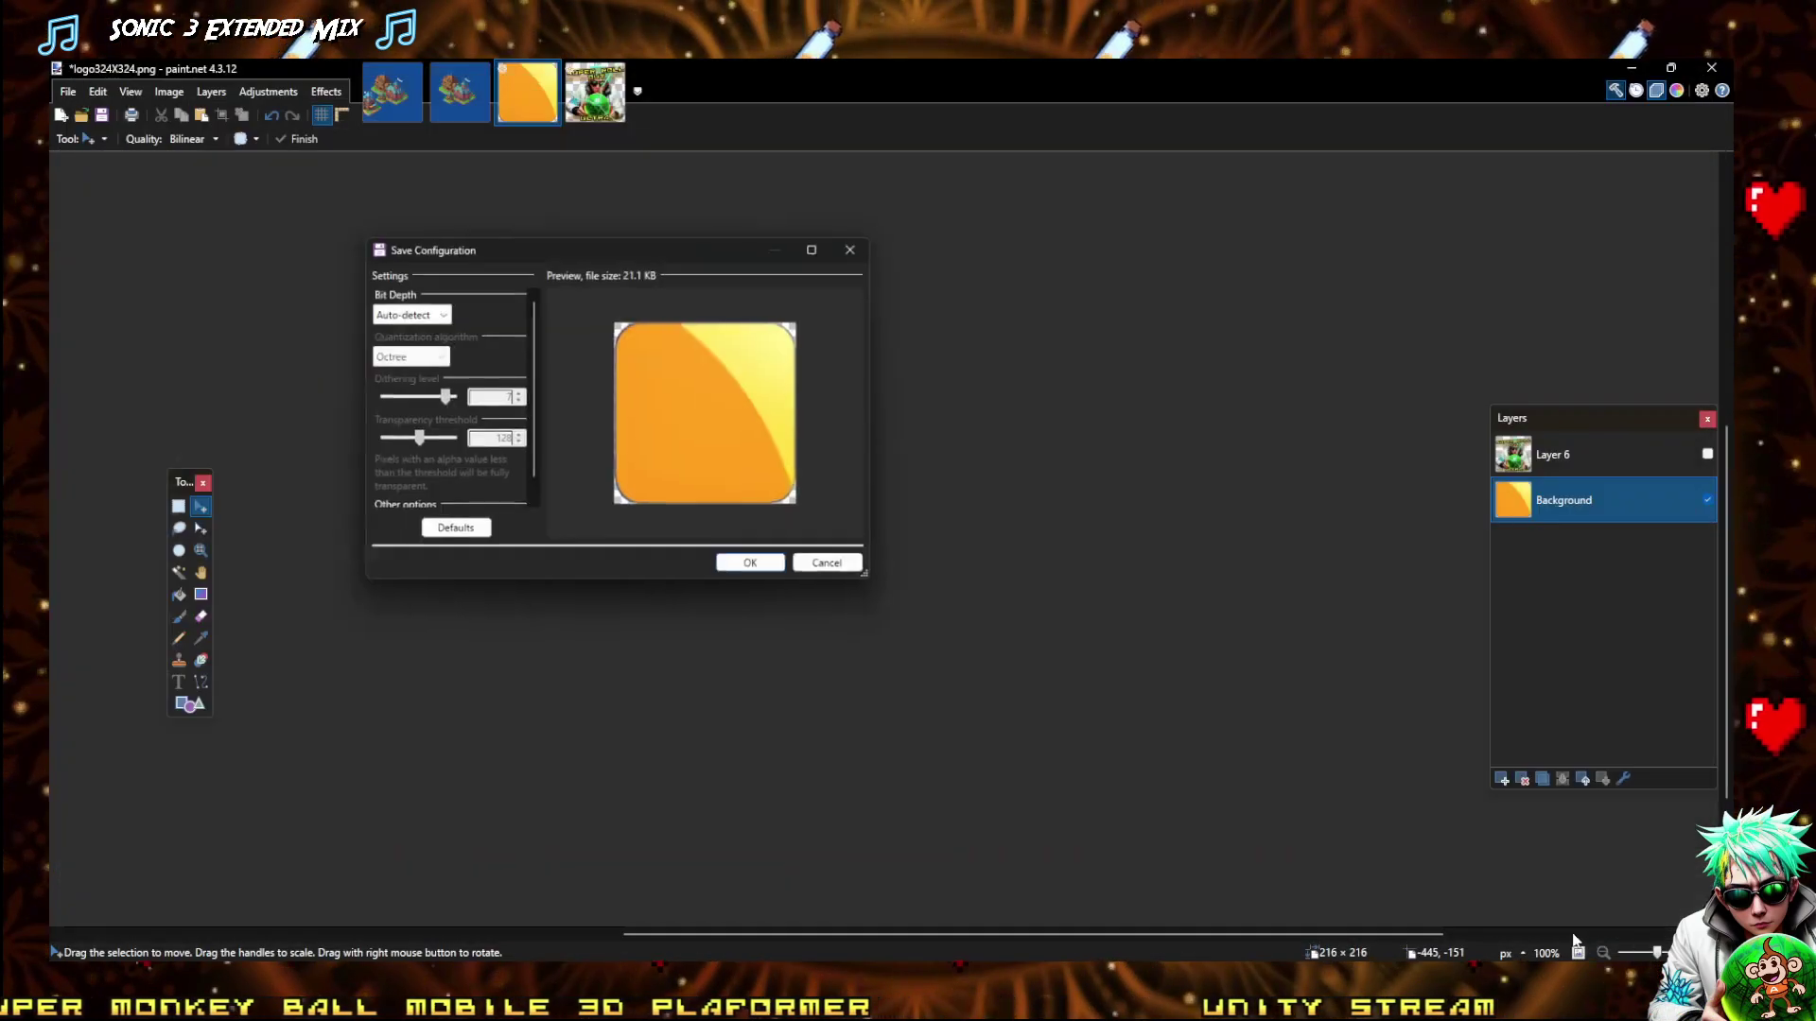
{"action": "left_click", "coordinate": [759, 571]}
{"action": "left_click", "coordinate": [915, 535]}
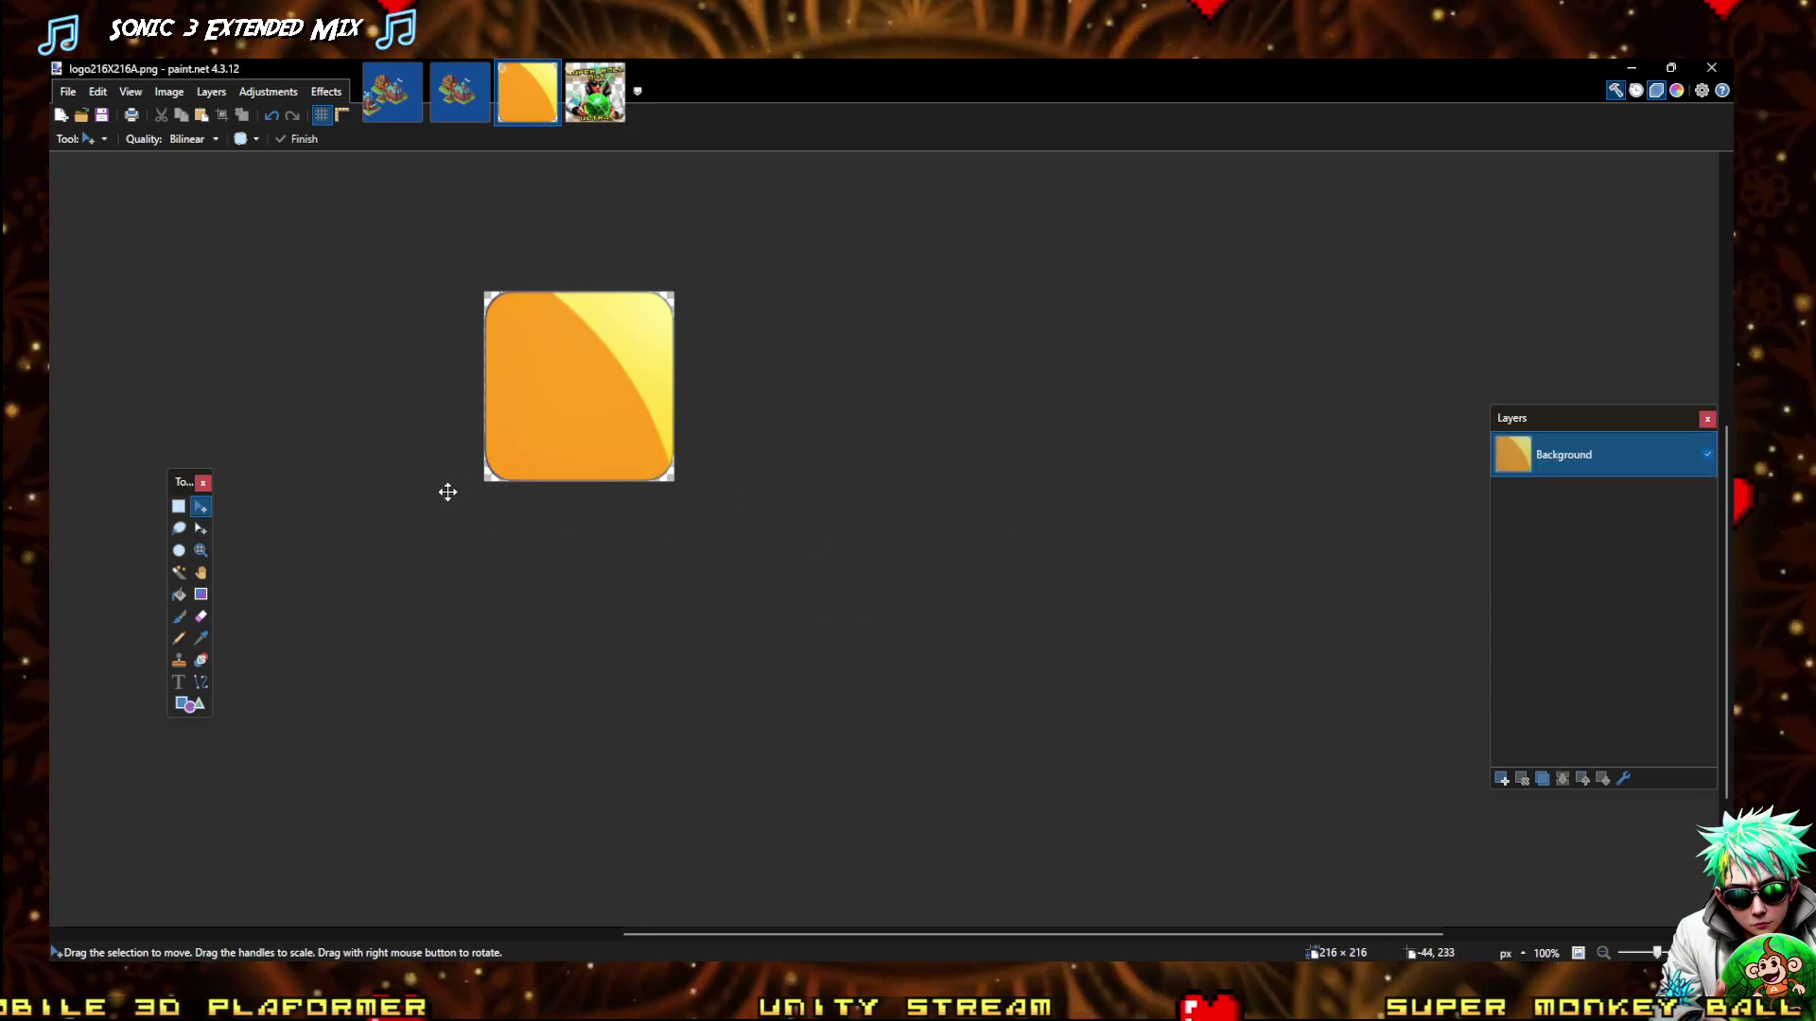
{"action": "left_click", "coordinate": [70, 92]}
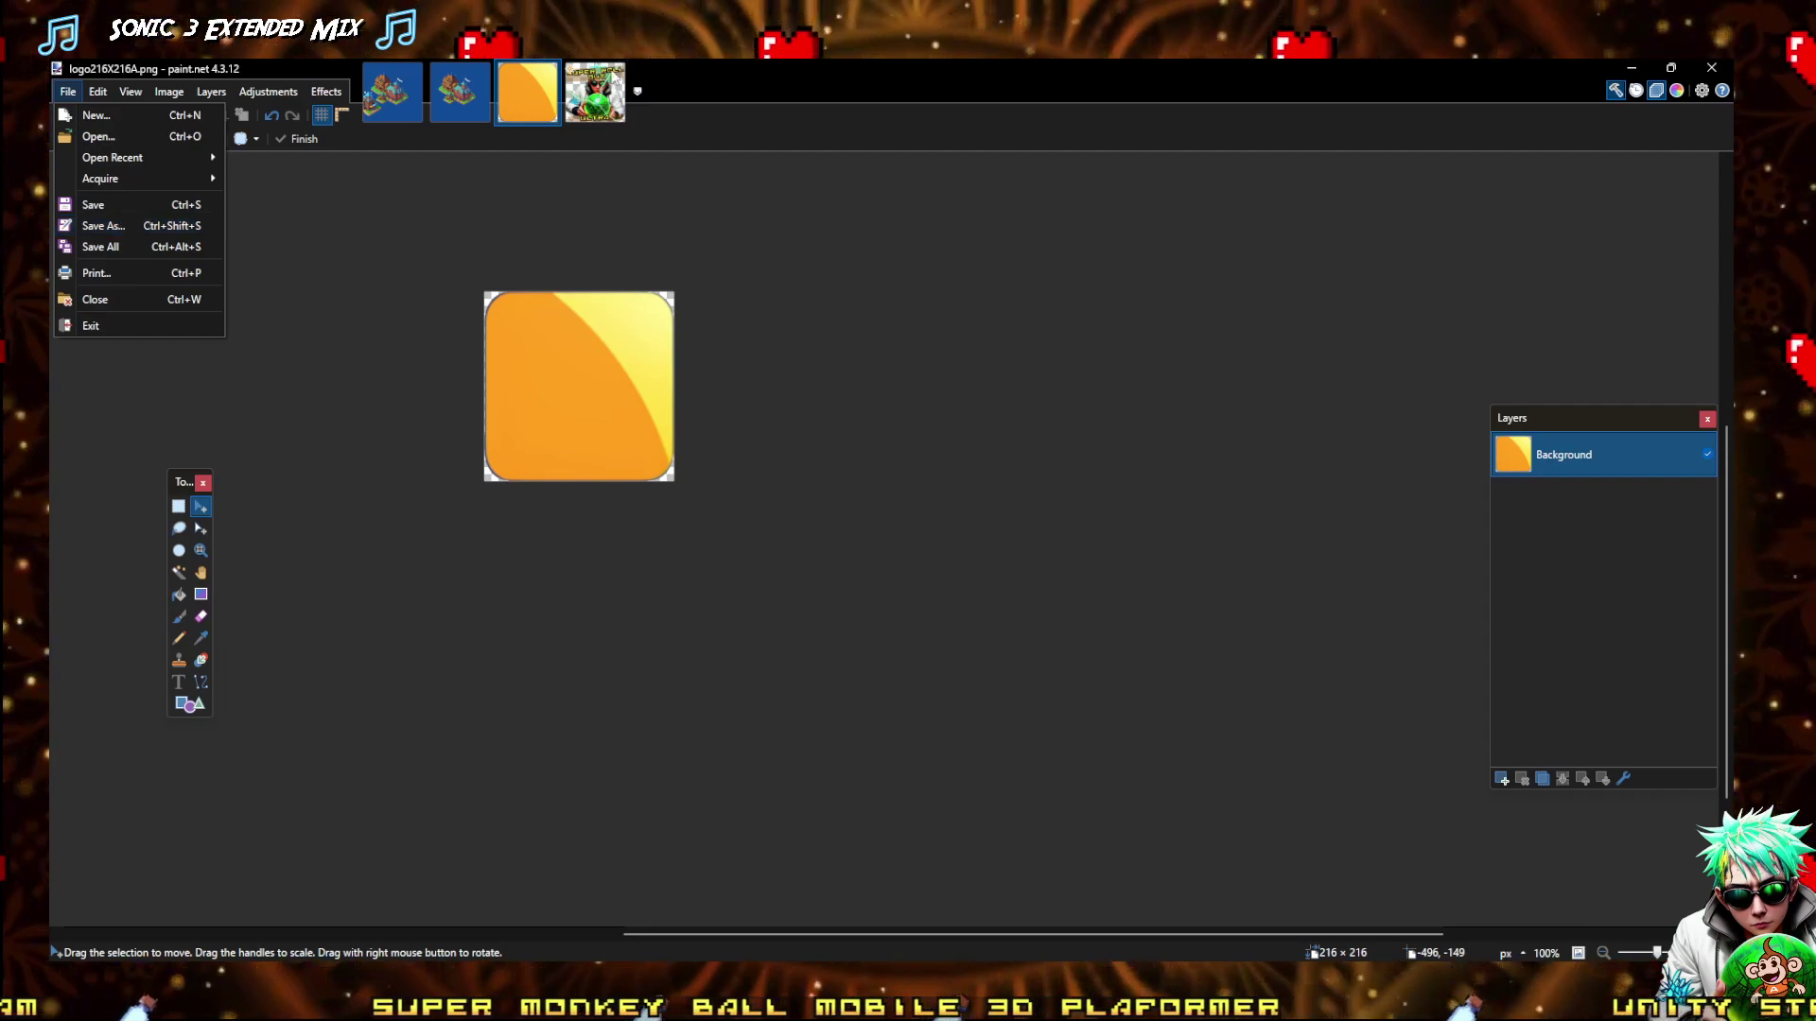
{"action": "left_click", "coordinate": [1589, 555]}
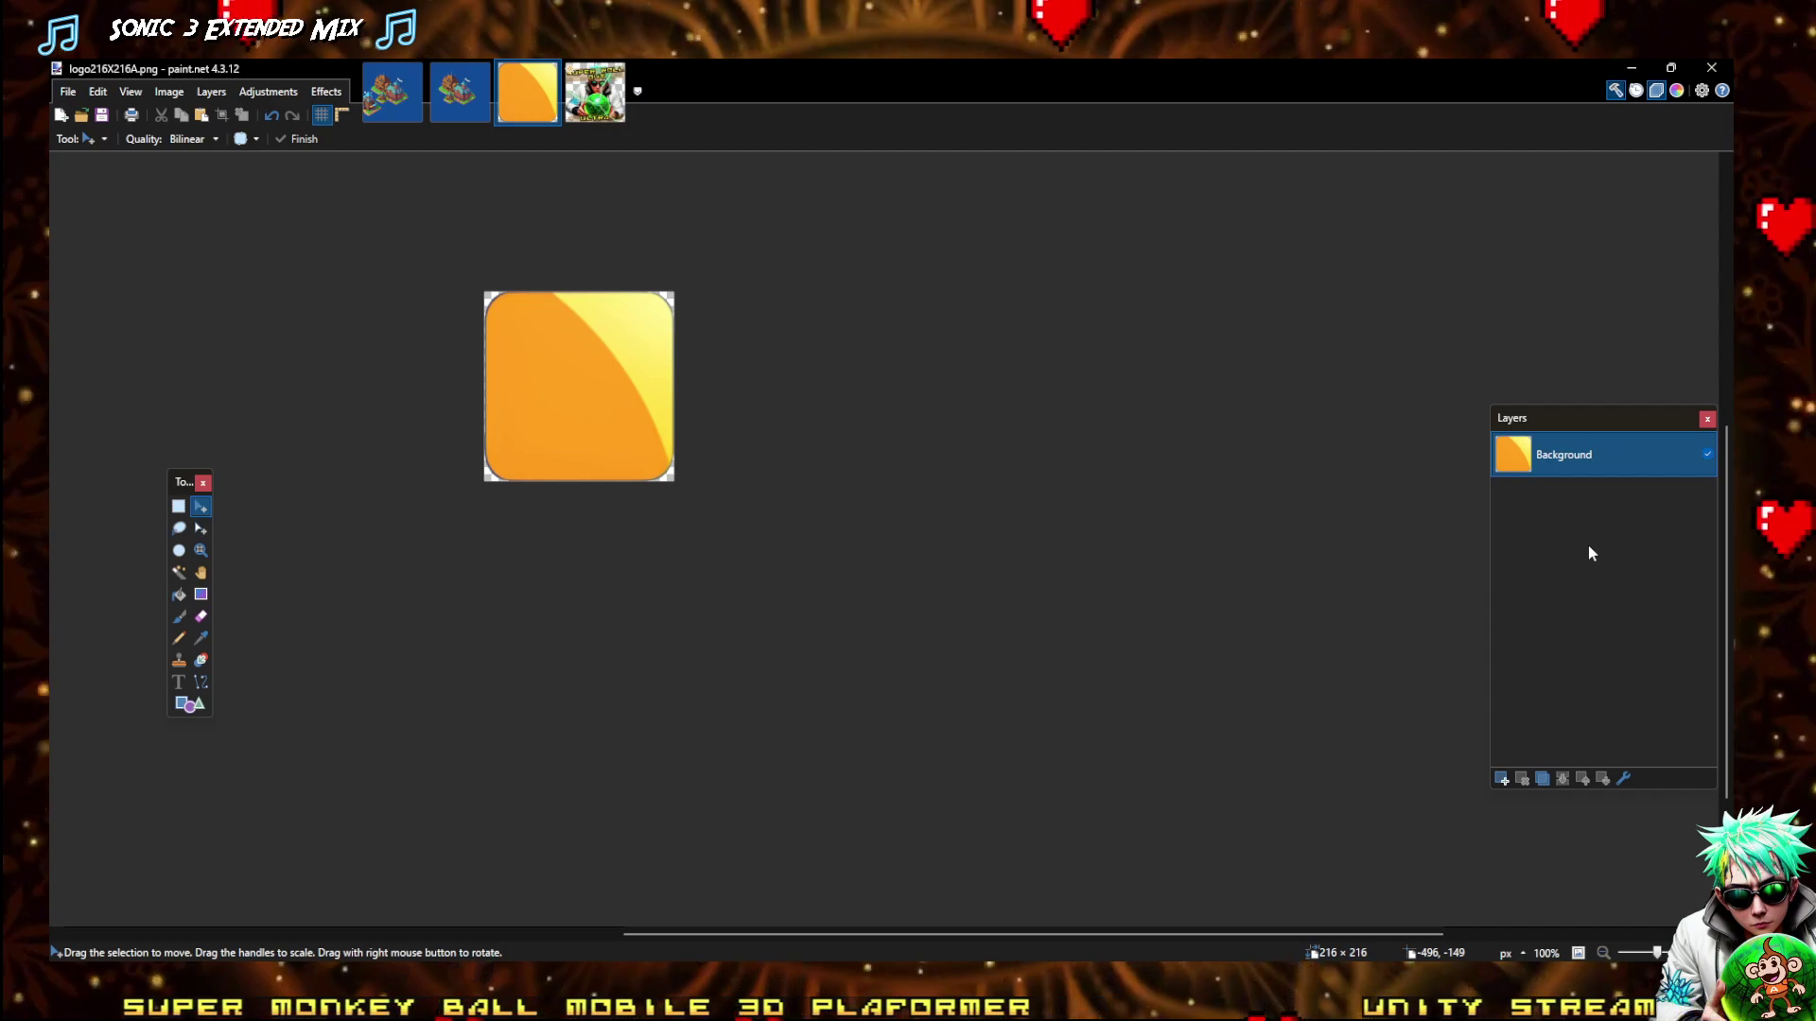
Undo the flatten, hide the Background and show only the Layer 6 logo
{"action": "key", "text": "ctrl+z"}
{"action": "left_click", "coordinate": [1535, 456]}
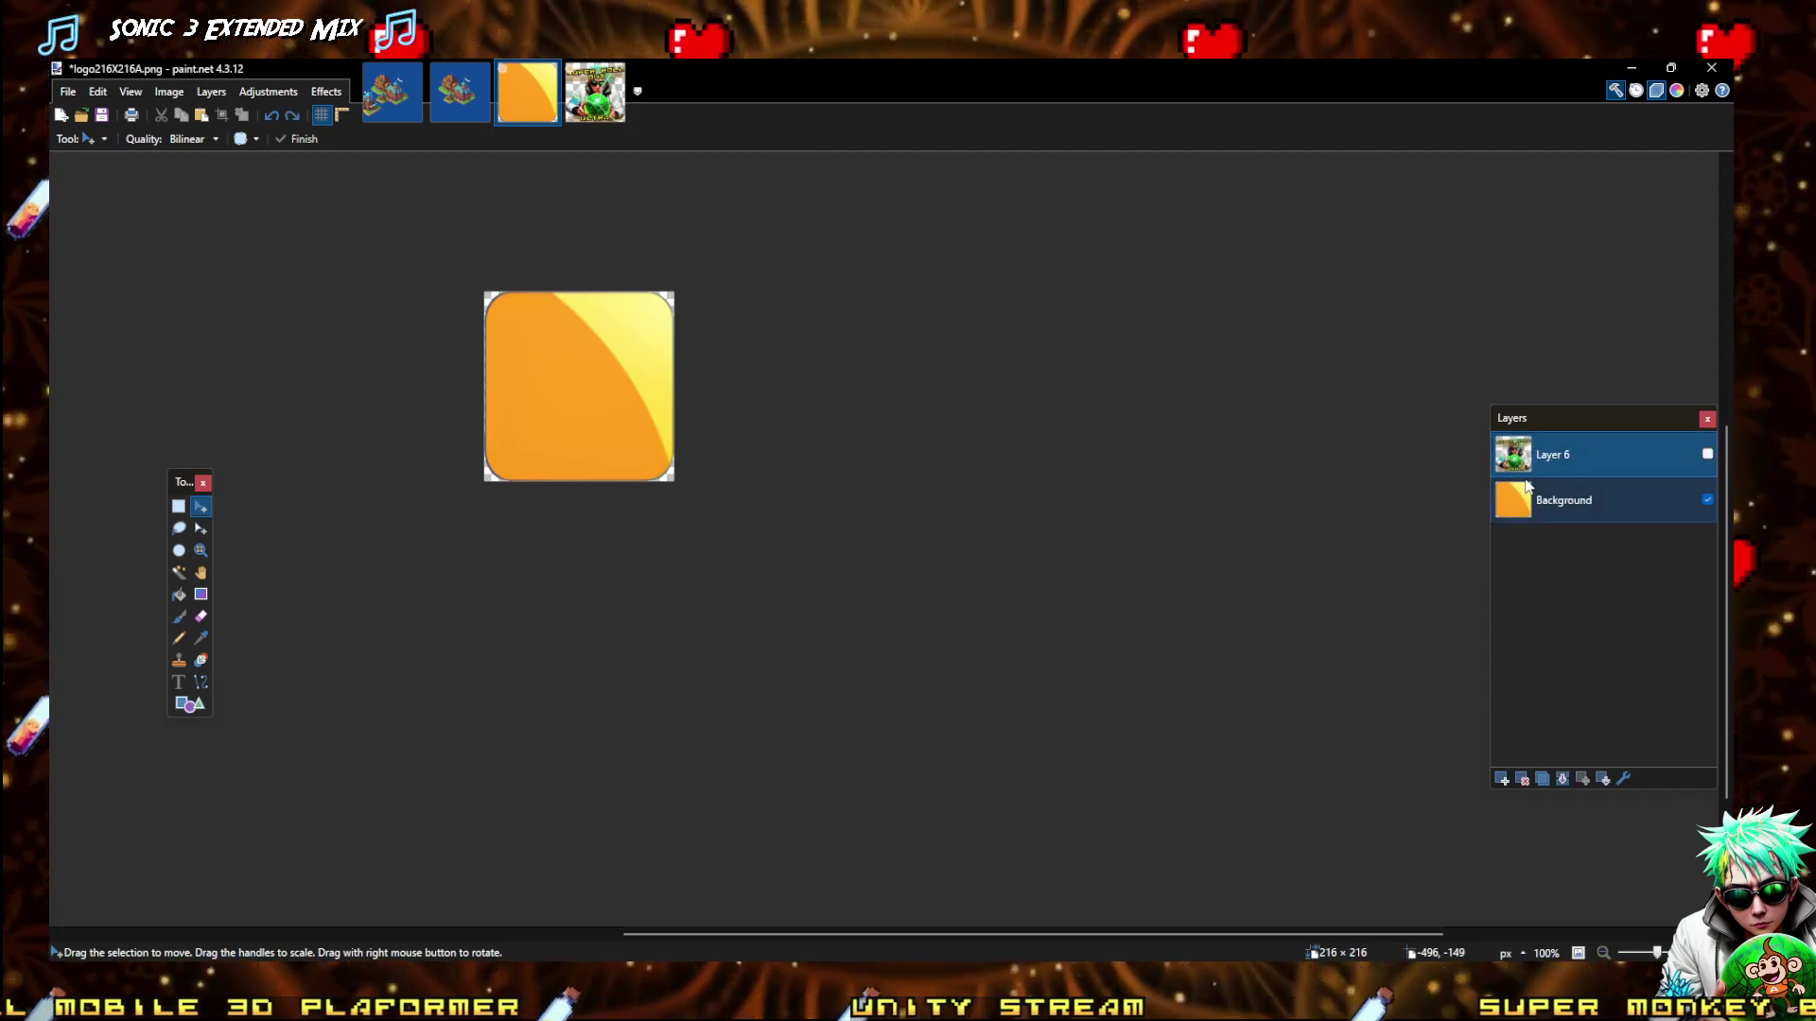
{"action": "left_click", "coordinate": [1707, 499]}
{"action": "left_click", "coordinate": [1707, 455]}
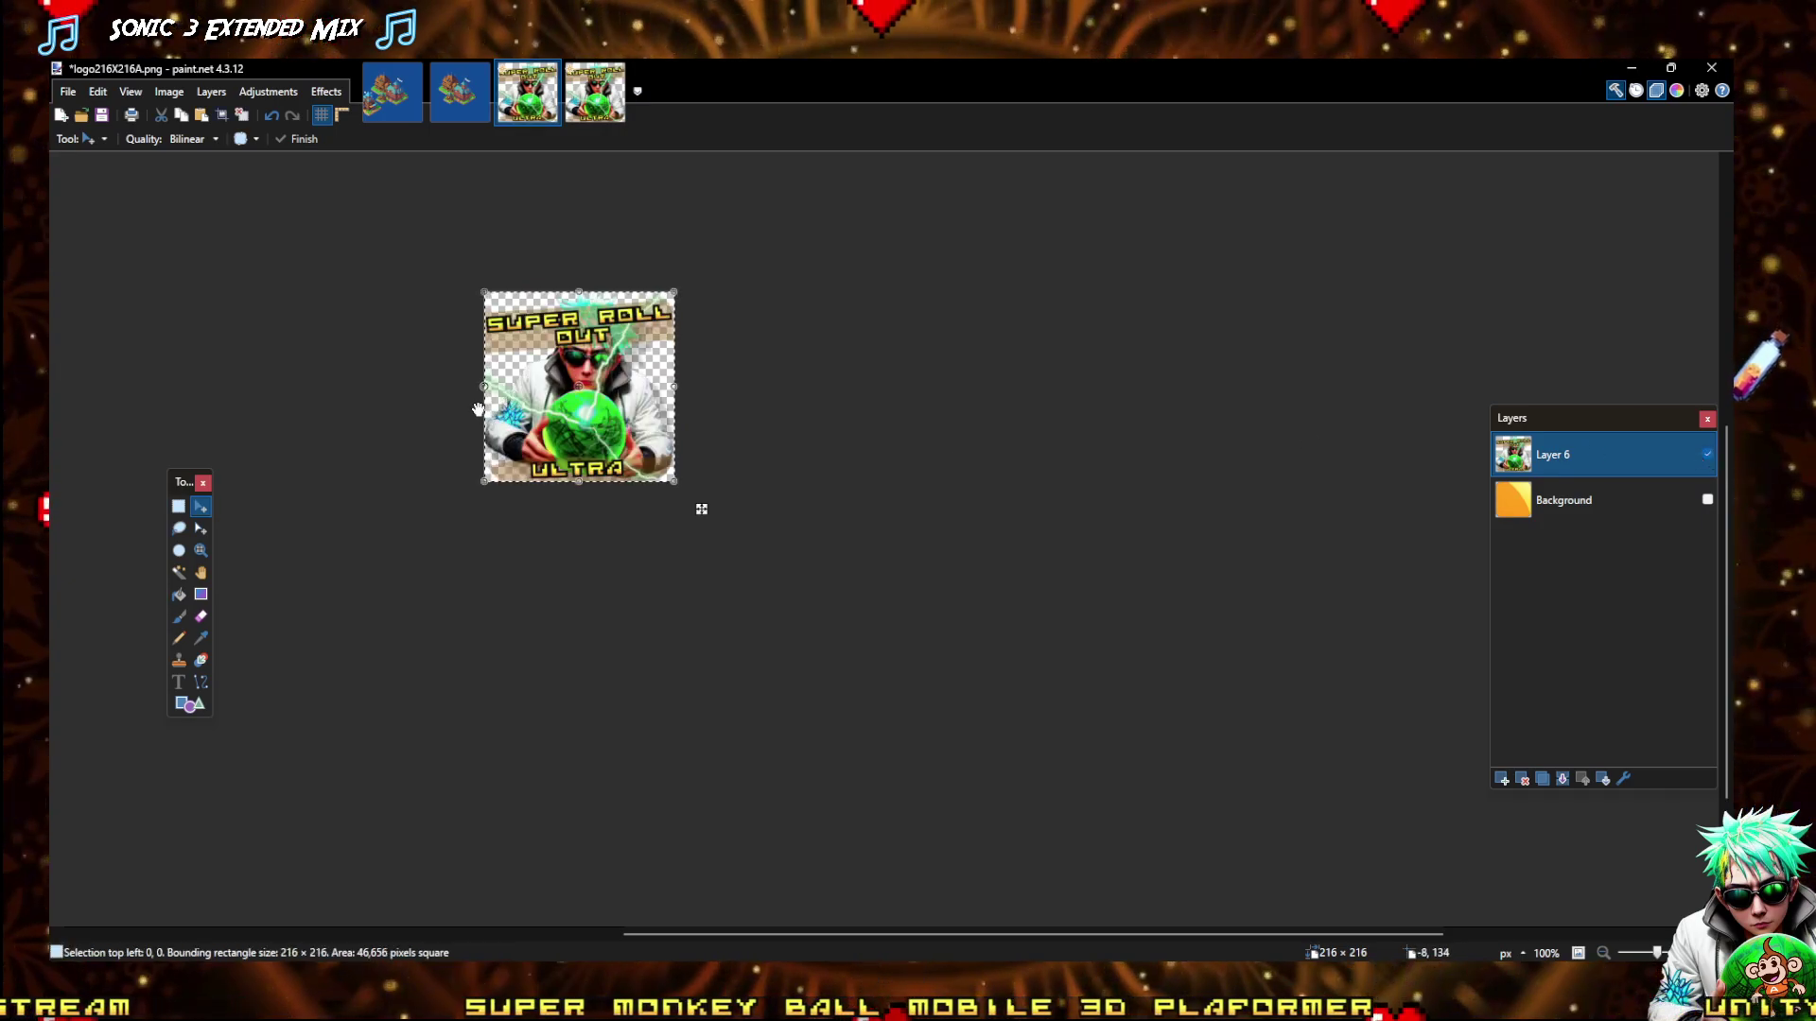
Save the logo layer as flattened PNG logo216X216B.png, then undo the flatten
{"action": "left_click", "coordinate": [67, 93]}
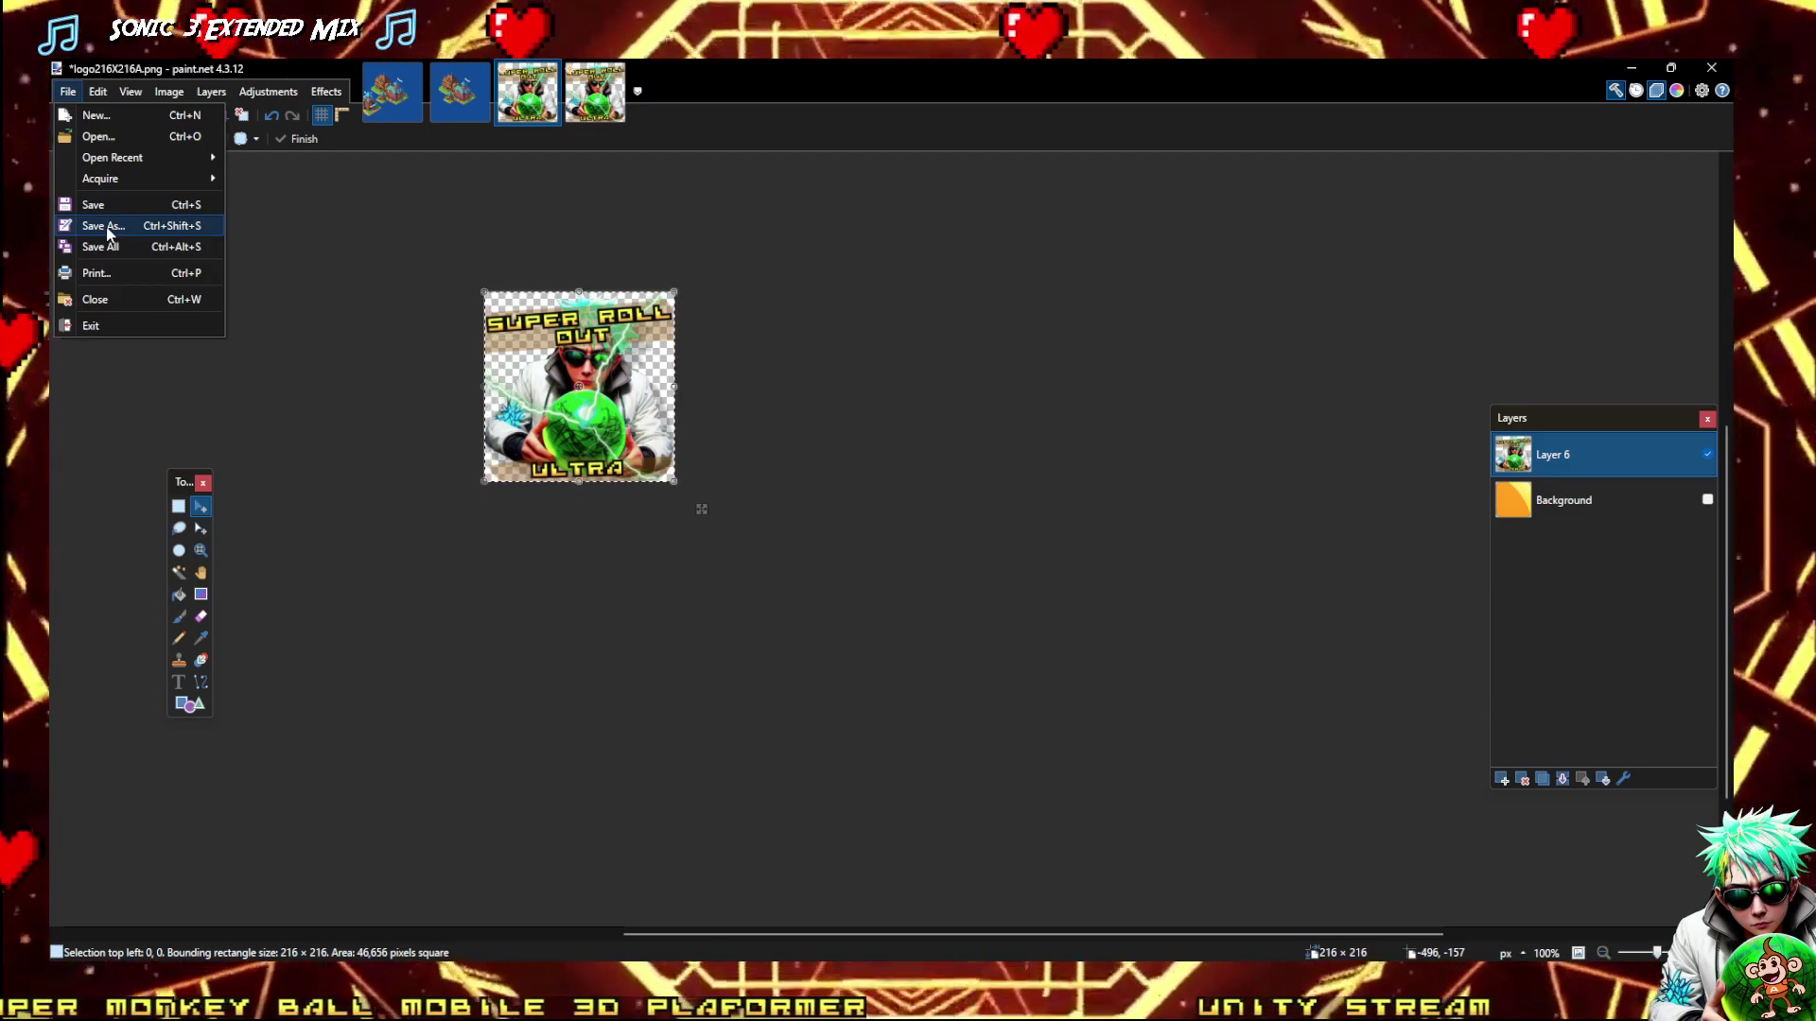
{"action": "left_click", "coordinate": [107, 227]}
{"action": "left_click", "coordinate": [254, 875]}
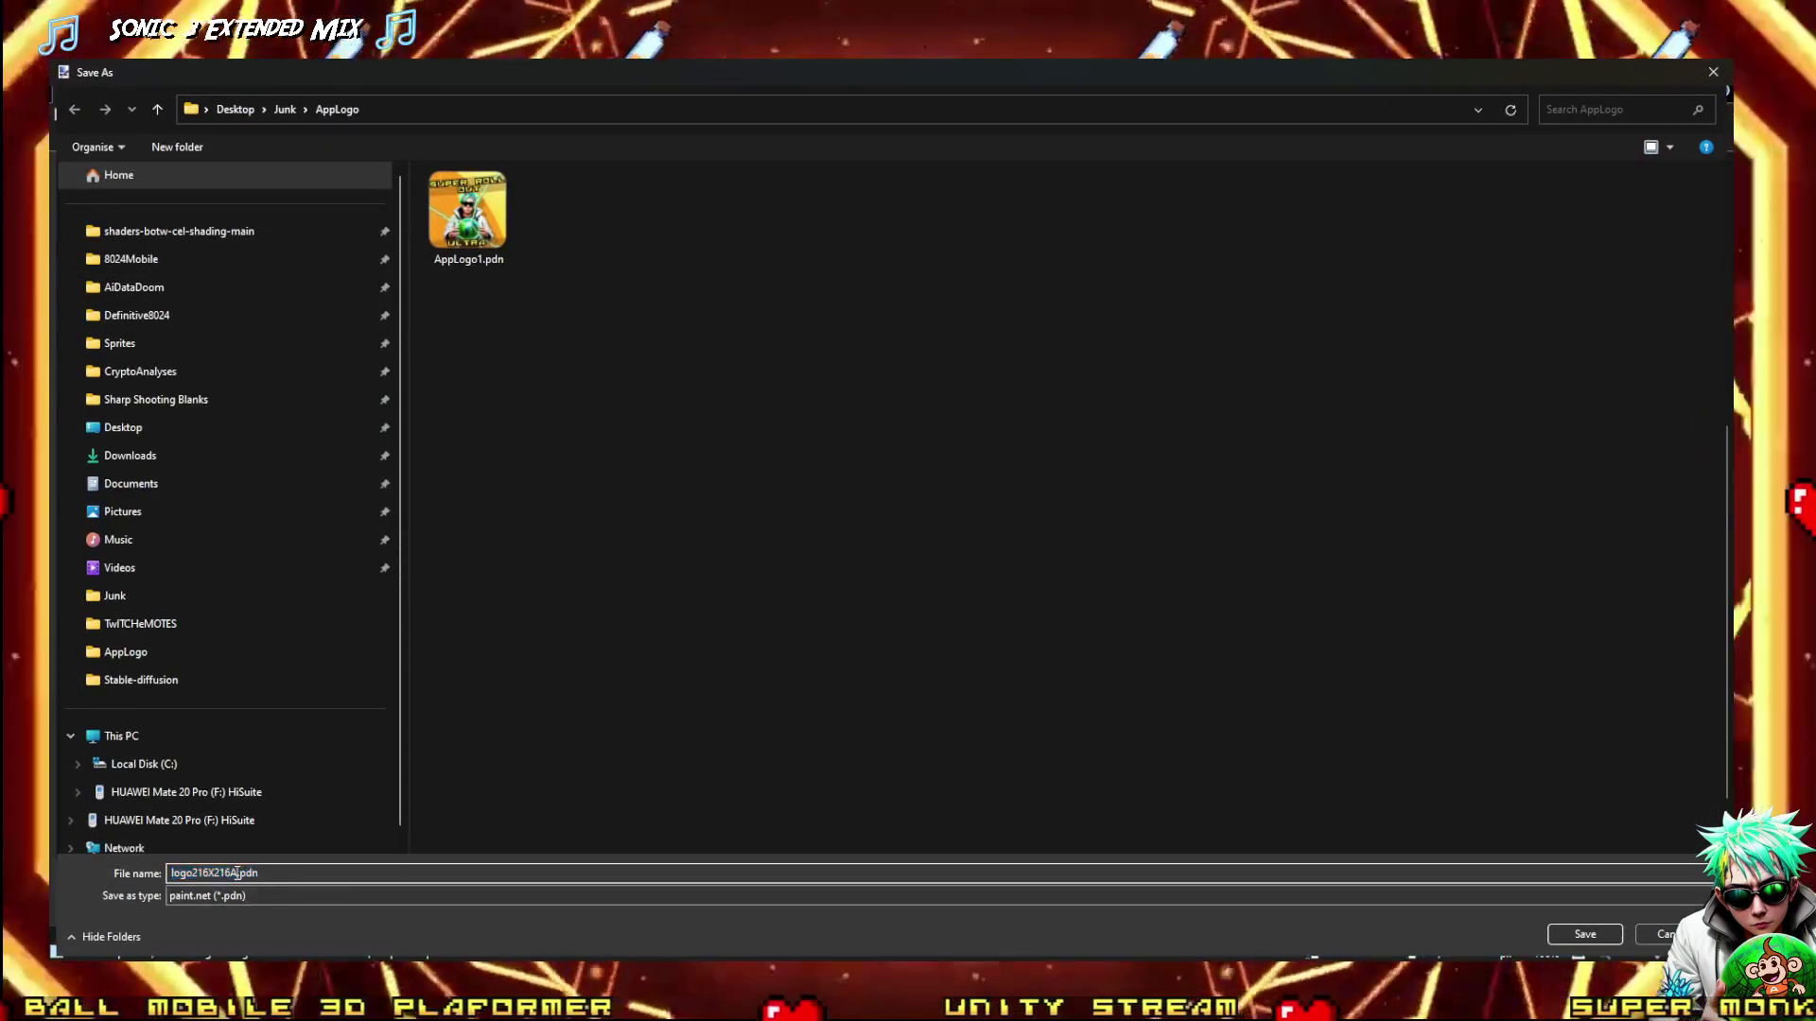
{"action": "key", "text": "Left"}
{"action": "key", "text": "Left"}
{"action": "key", "text": "Left"}
{"action": "key", "text": "Left"}
{"action": "key", "text": "BackSpace"}
{"action": "type", "text": "B"}
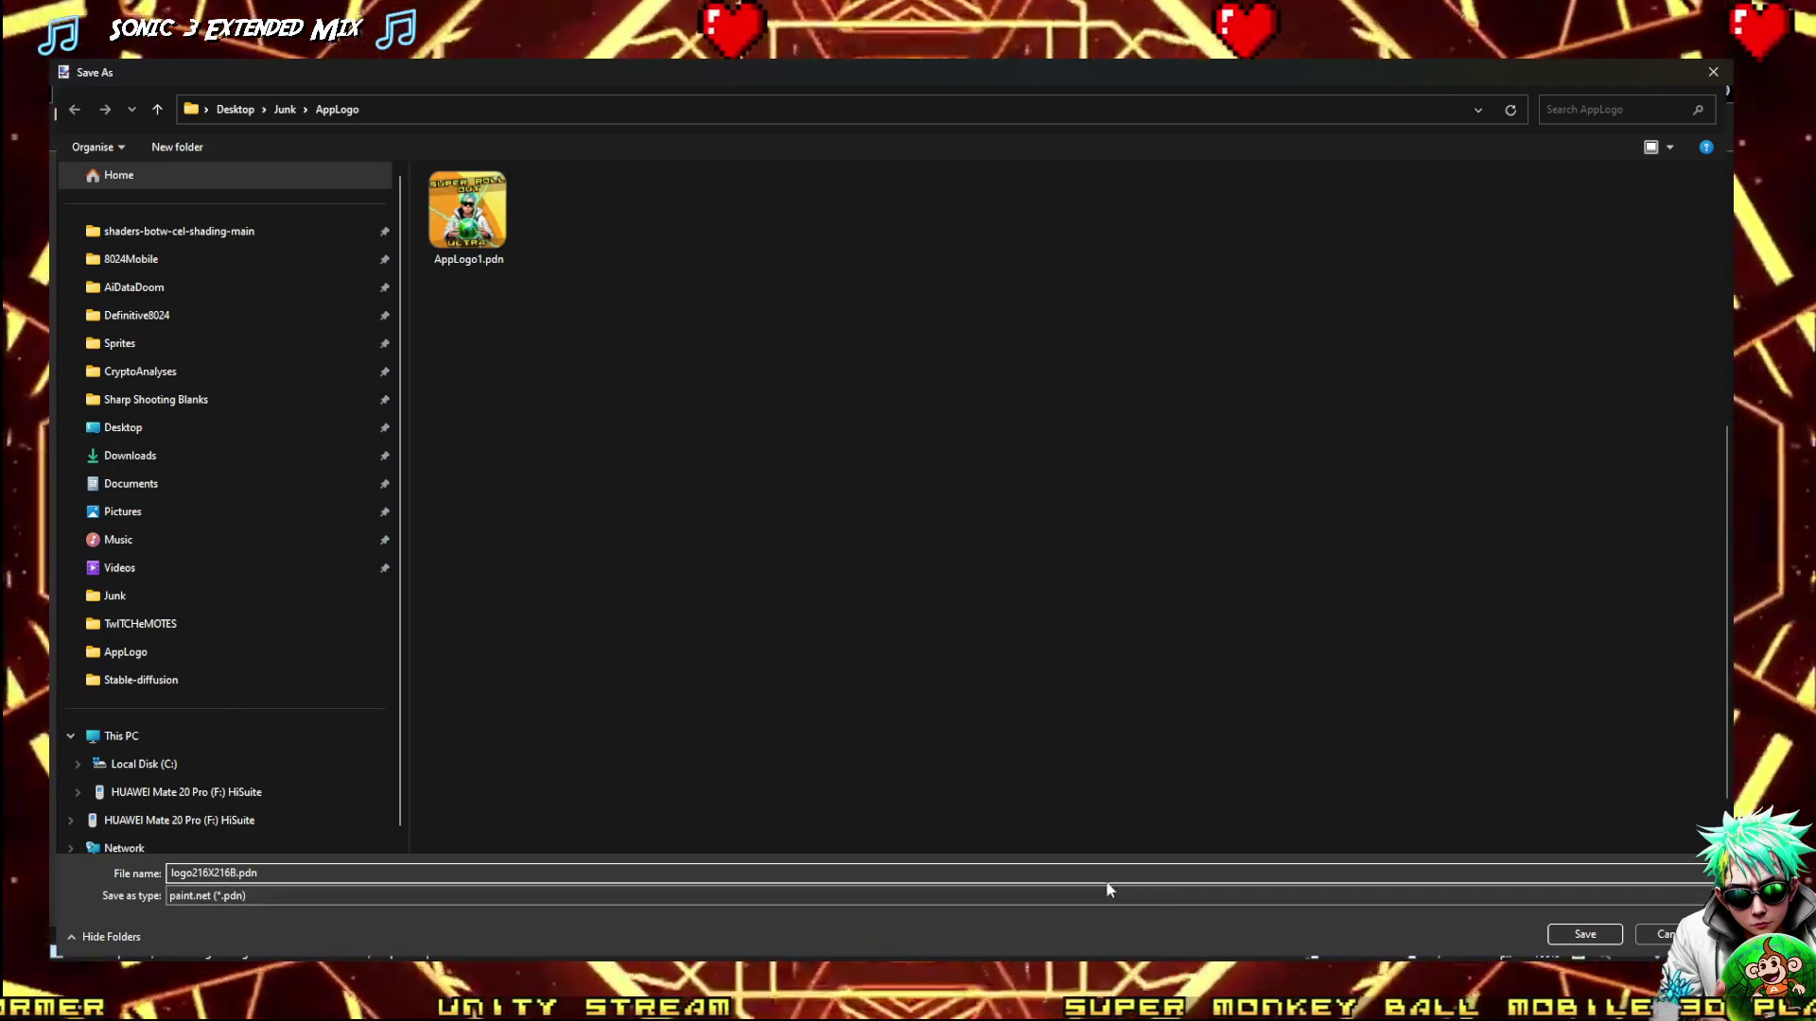
{"action": "left_click", "coordinate": [1092, 895]}
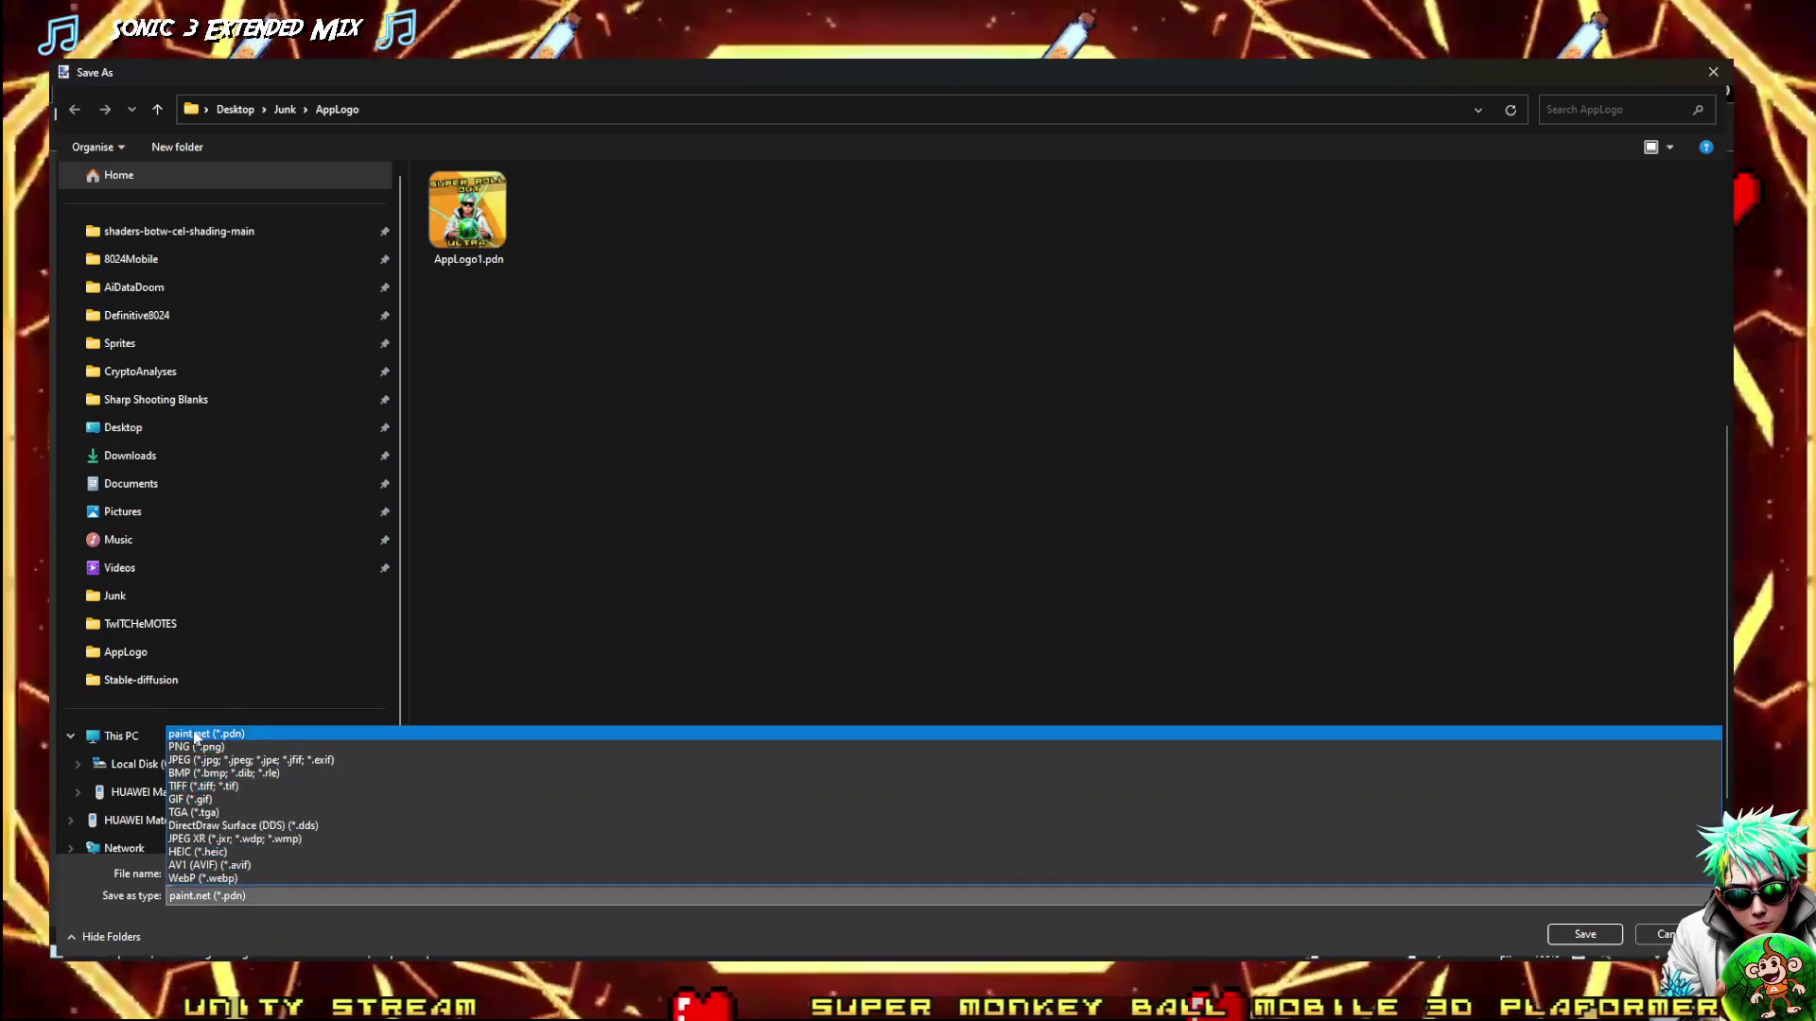
{"action": "left_click", "coordinate": [237, 747]}
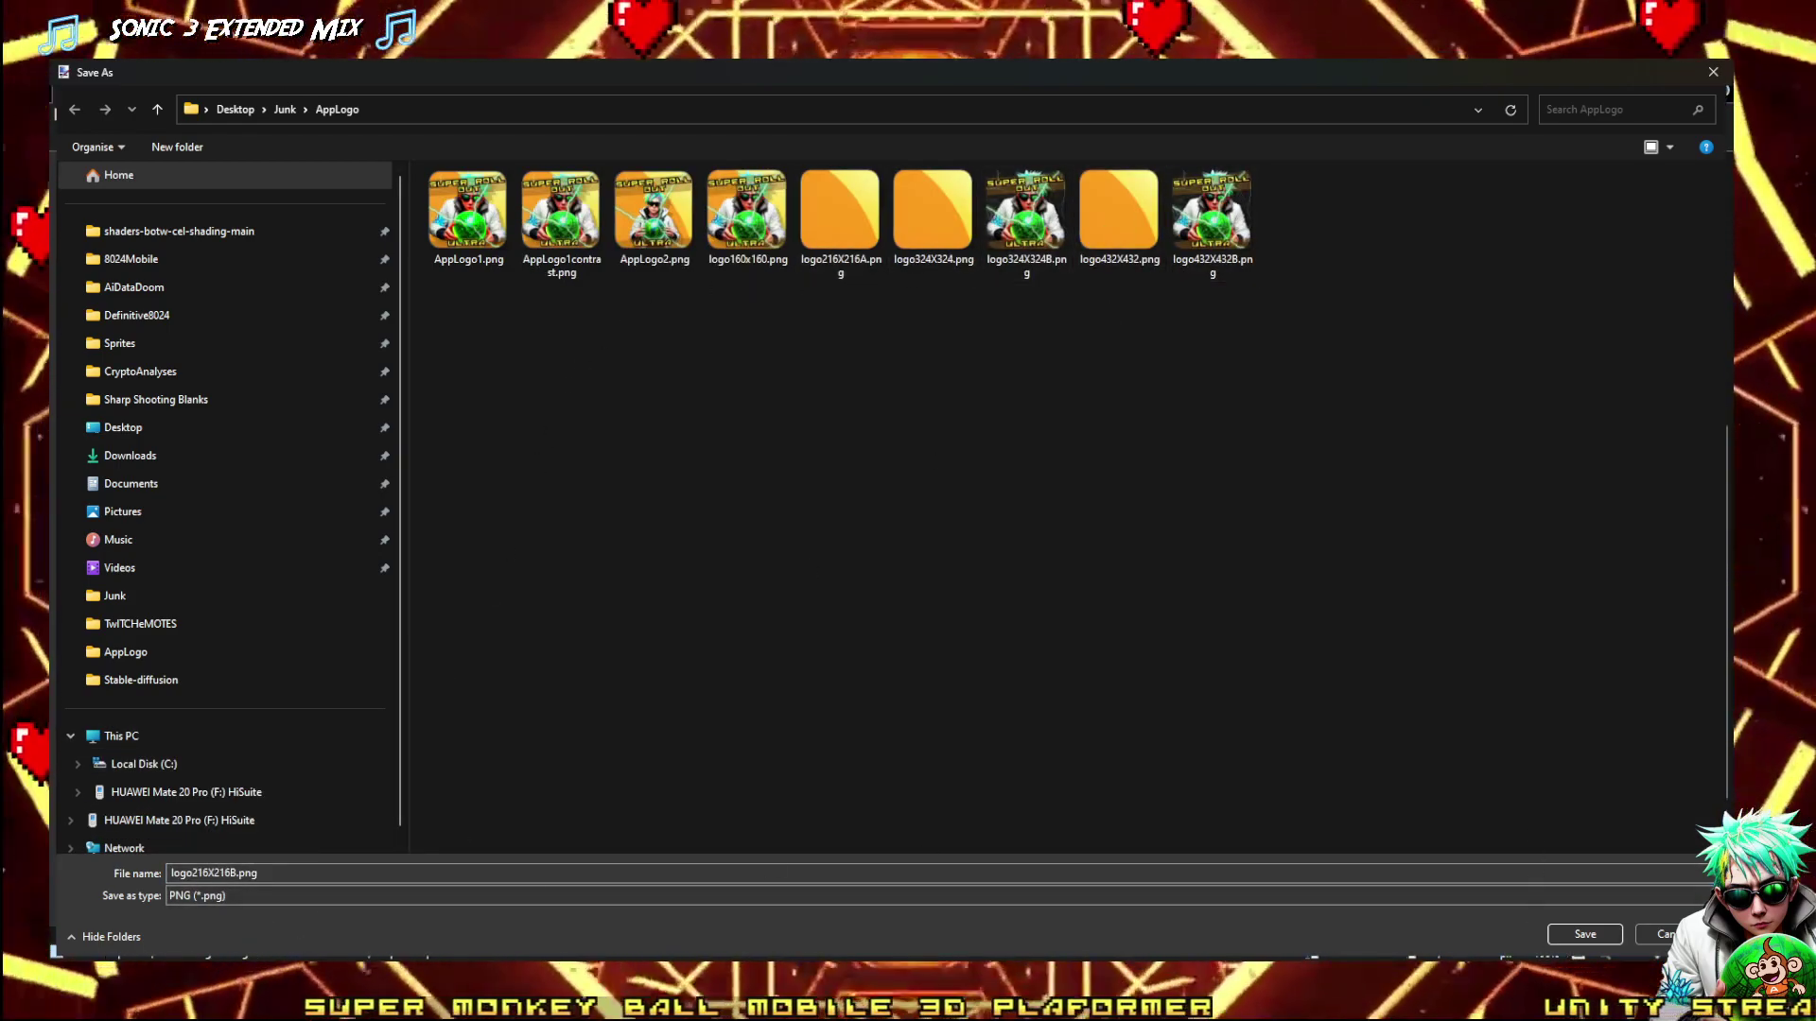
{"action": "left_click", "coordinate": [1584, 935]}
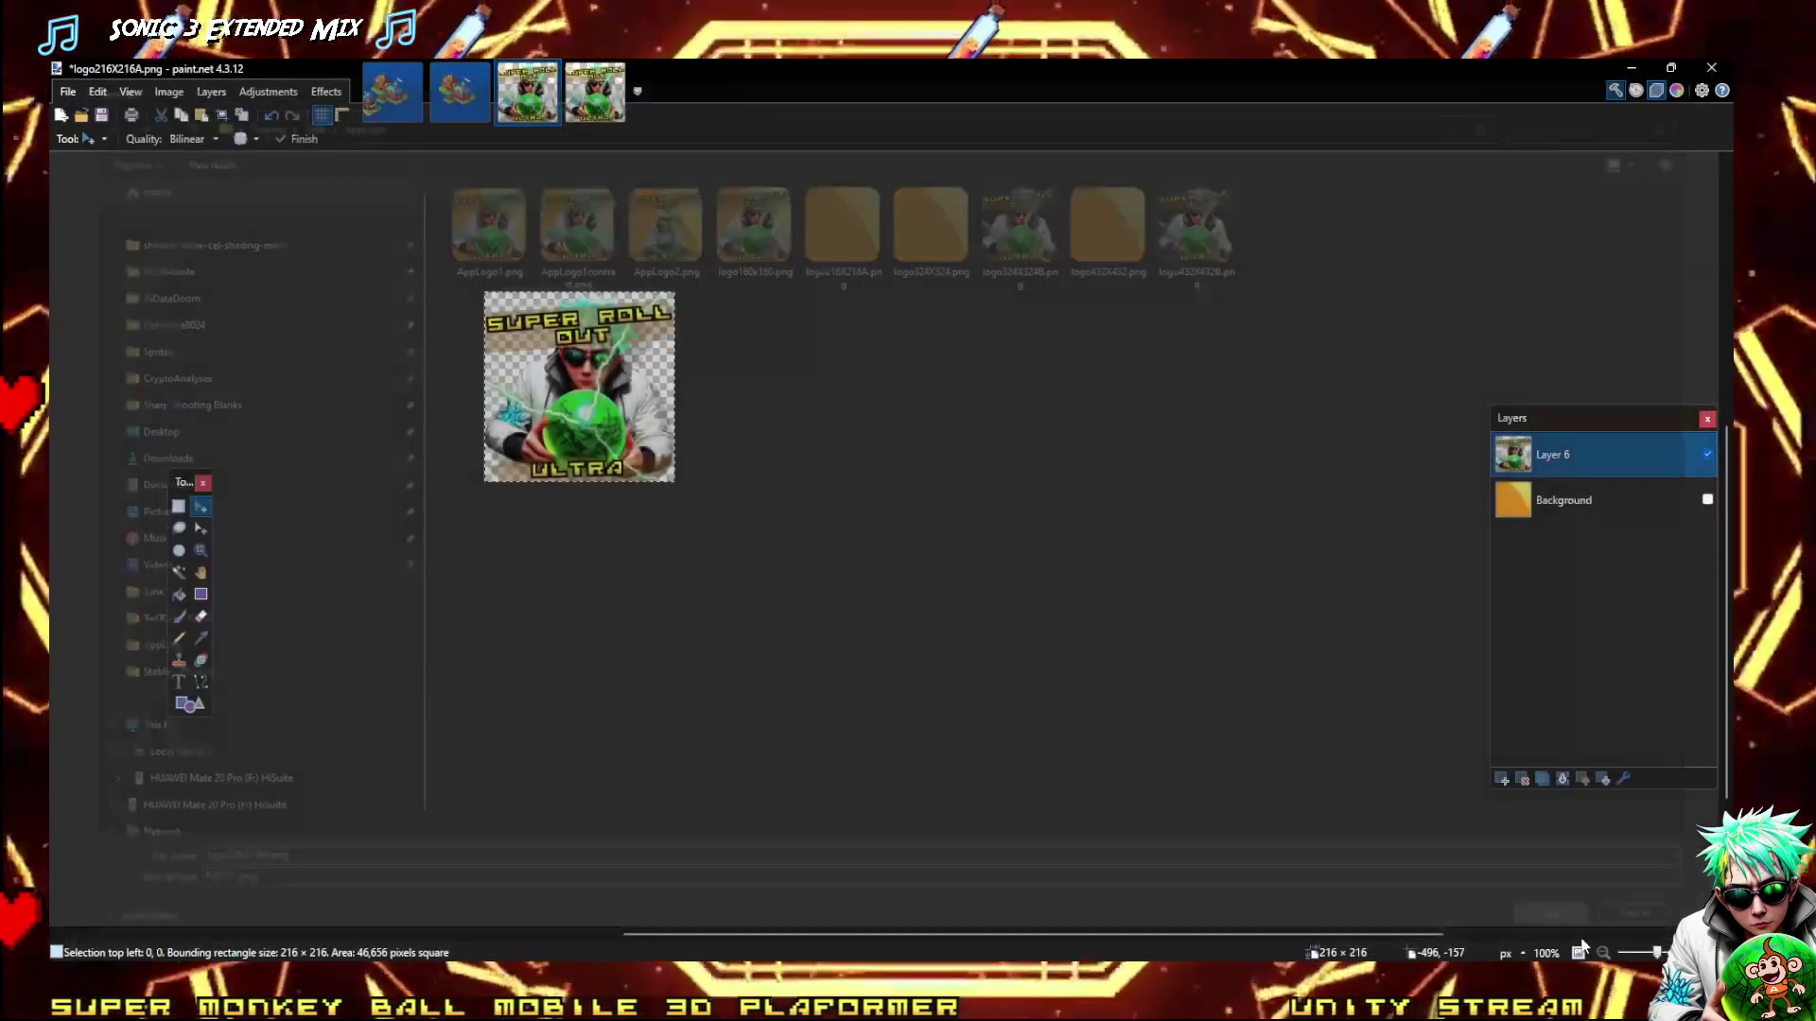
{"action": "left_click", "coordinate": [766, 571]}
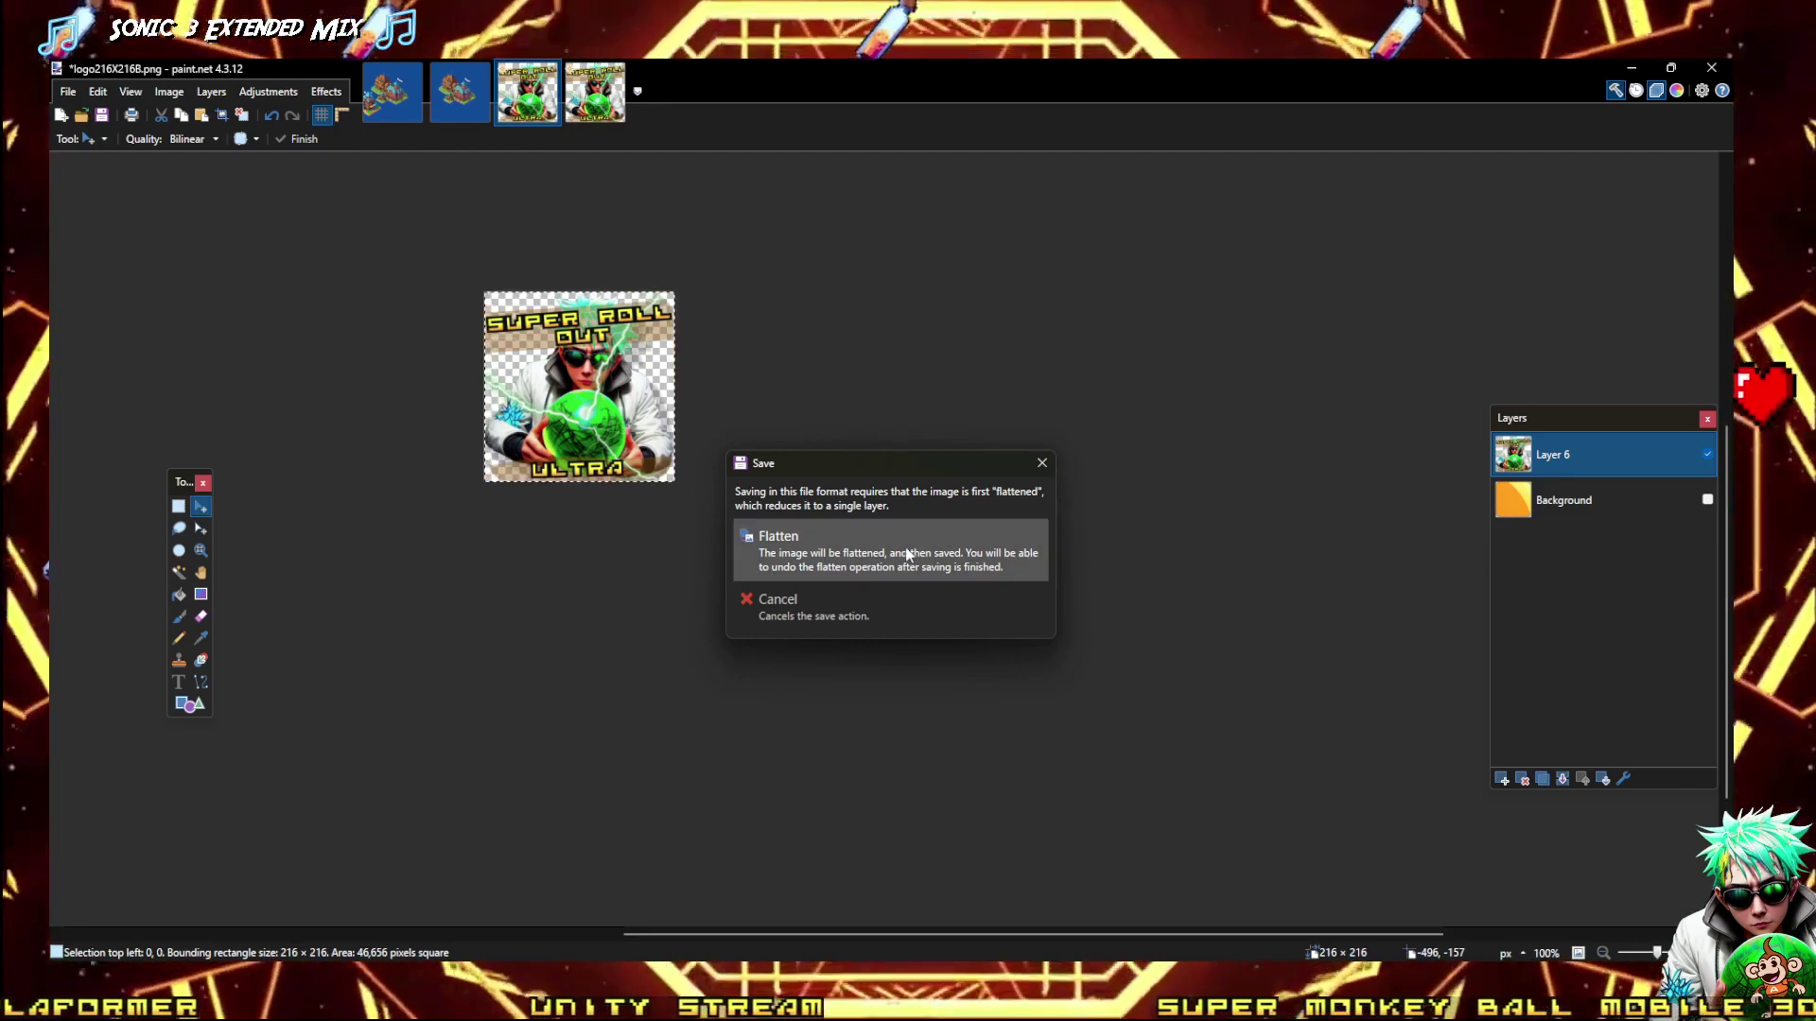
{"action": "left_click", "coordinate": [832, 553]}
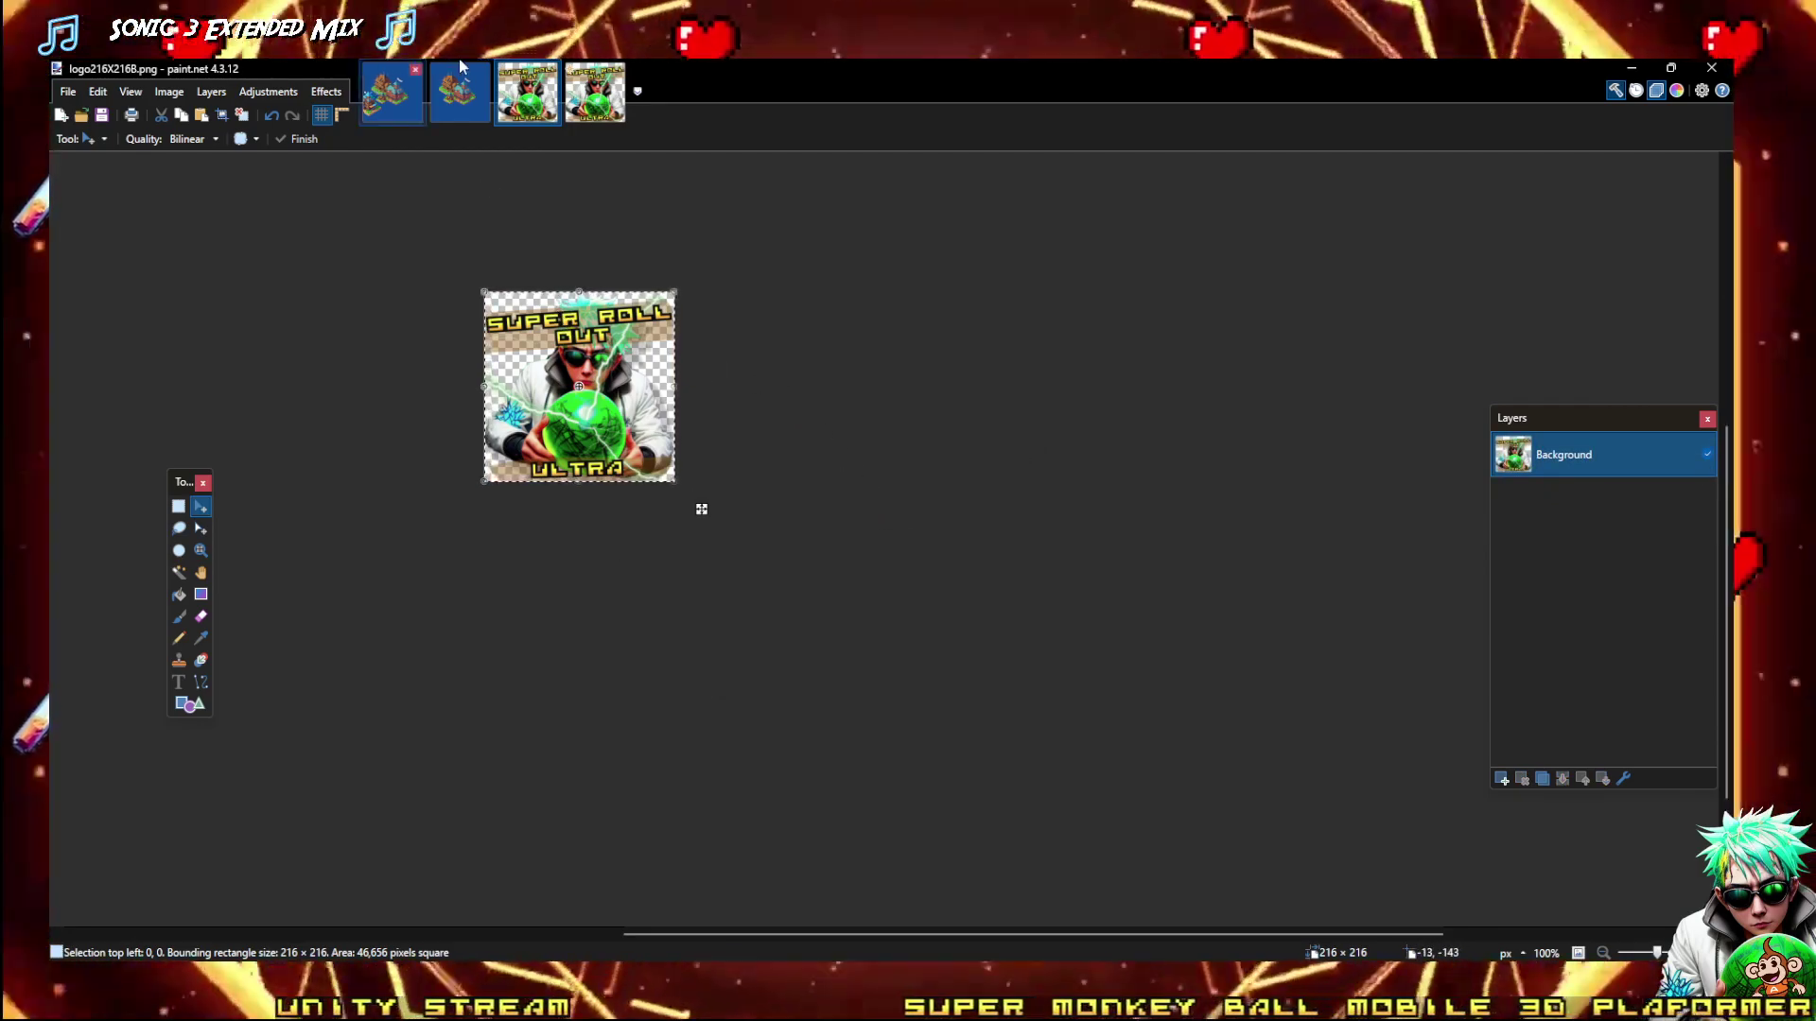
{"action": "key", "text": "ctrl+z"}
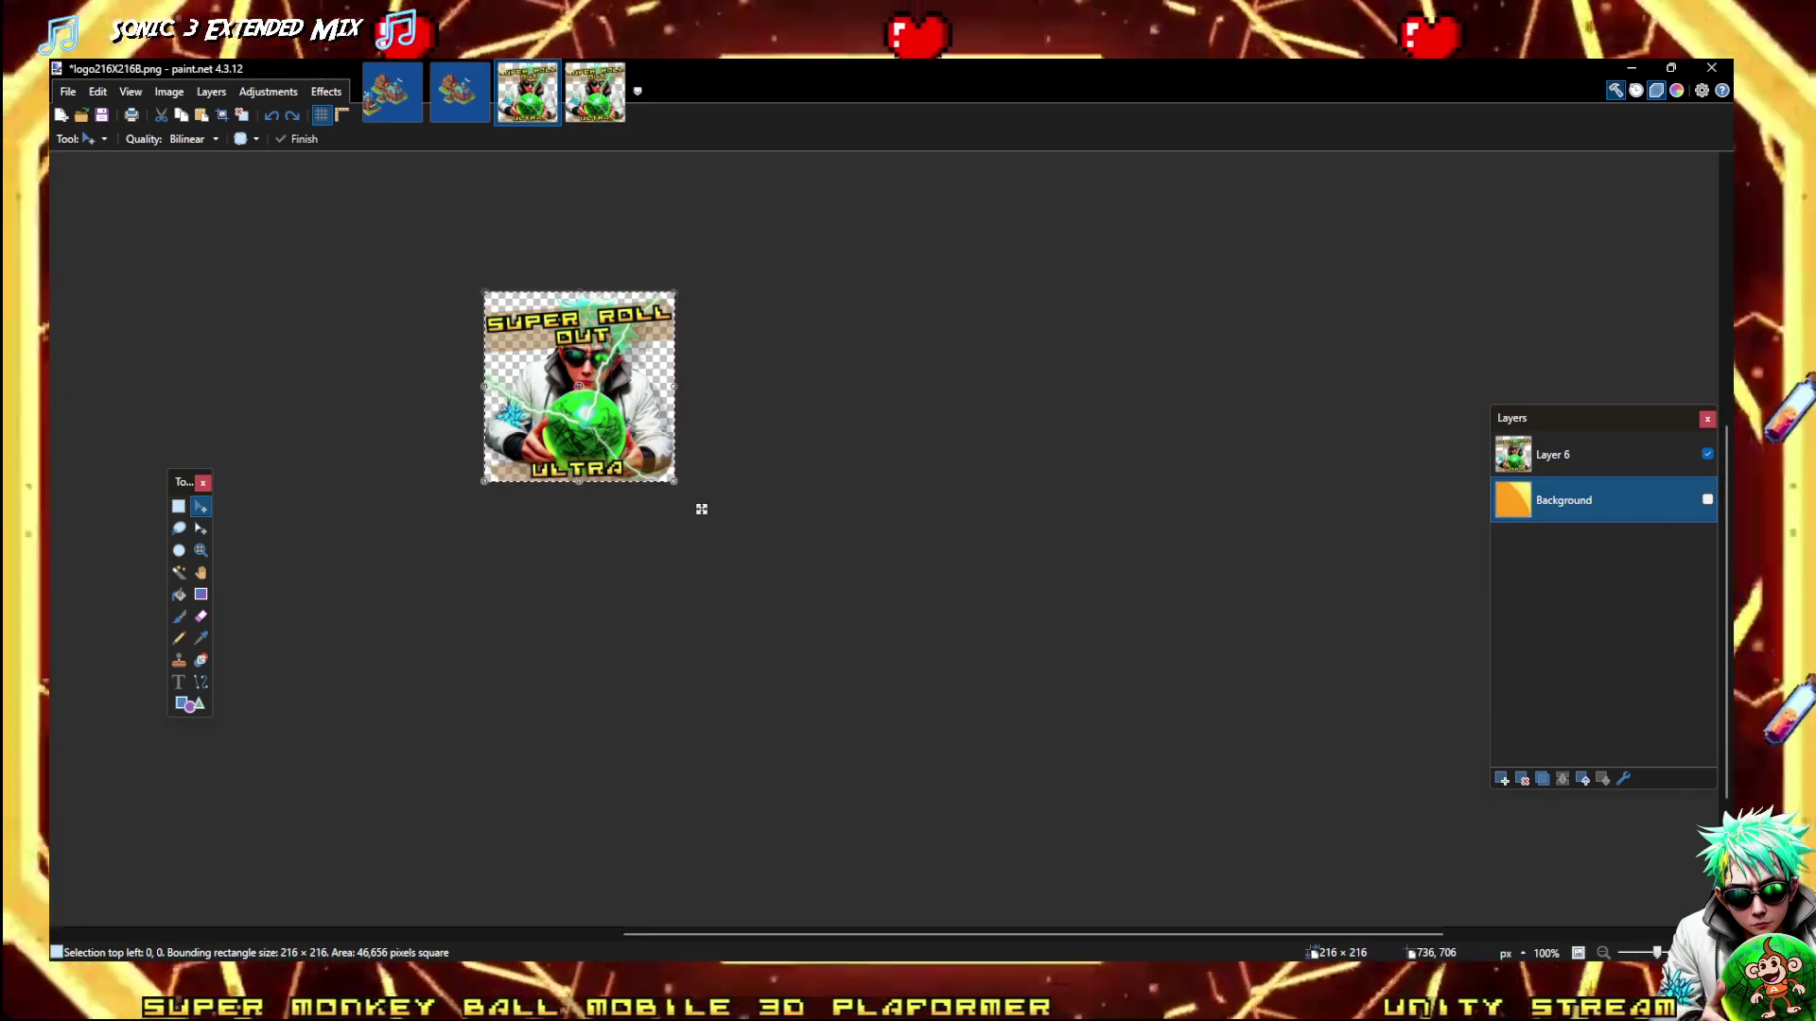
{"action": "key", "text": "alt+Tab"}
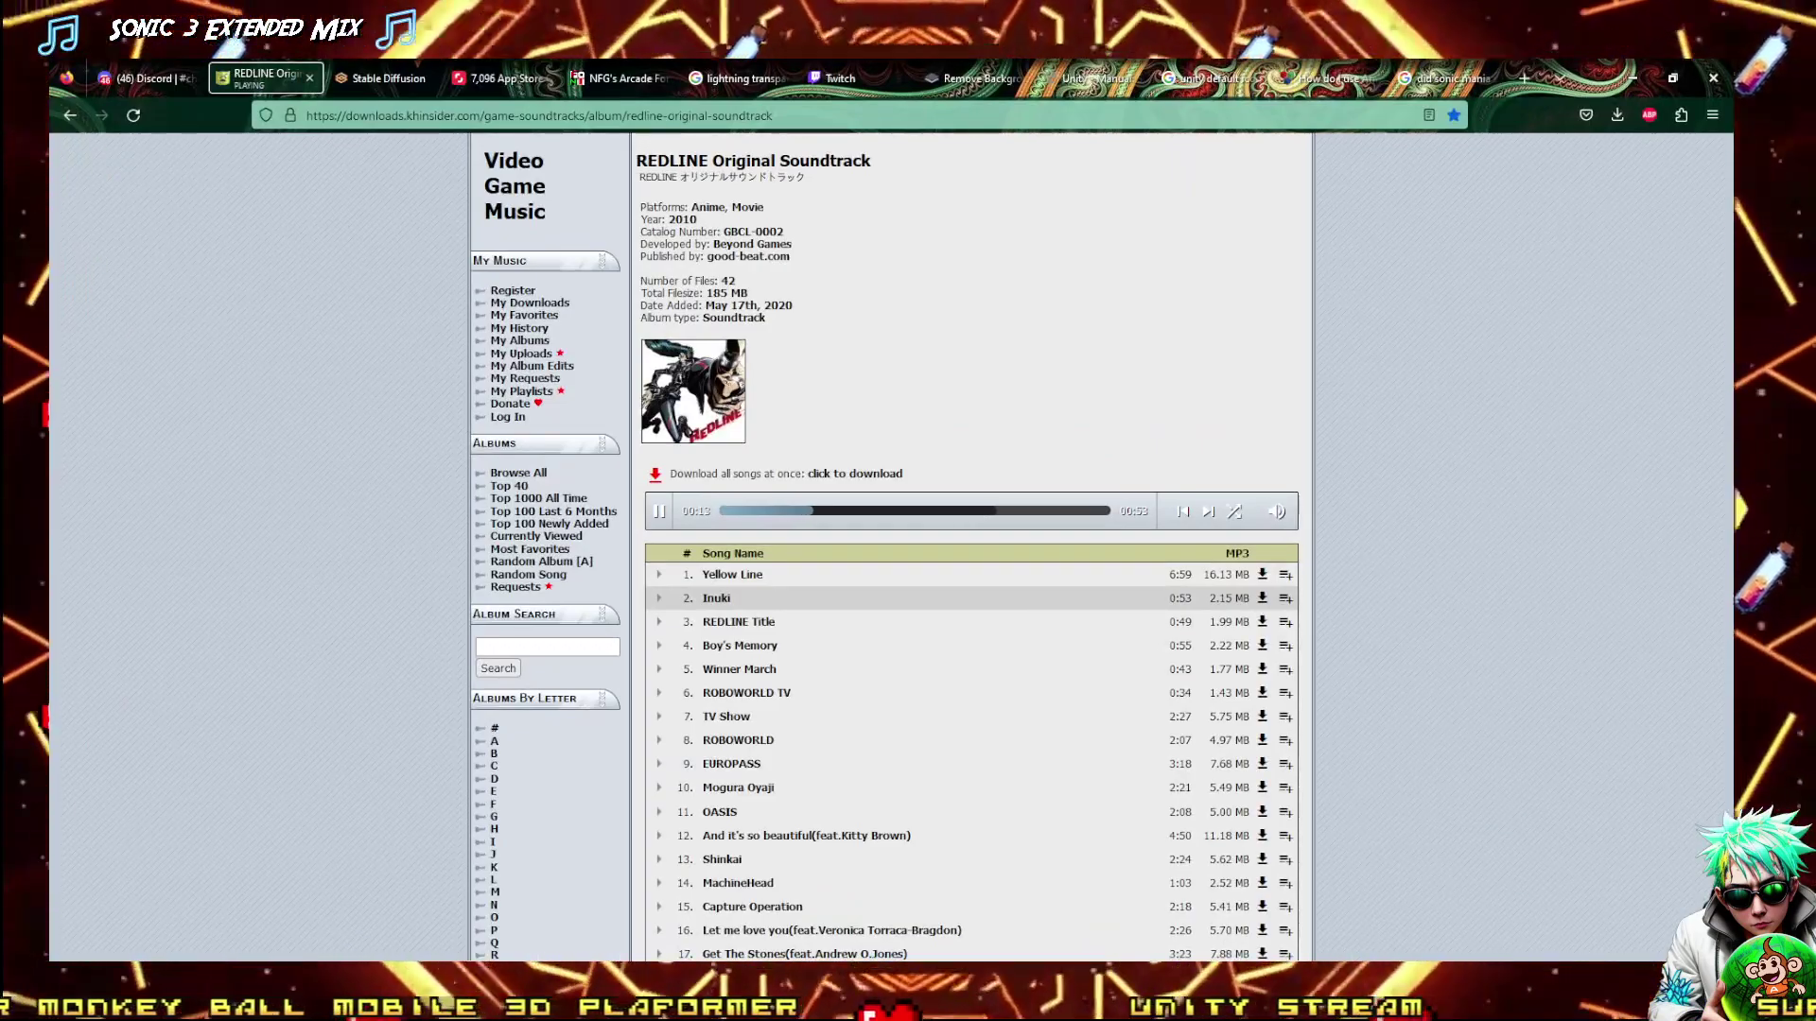
Scroll through Unity's icon slots from xhdpi 216x216 to ldpi 81x81, then return to paint.net
{"action": "key", "text": "alt+Tab"}
{"action": "key", "text": "alt+Tab"}
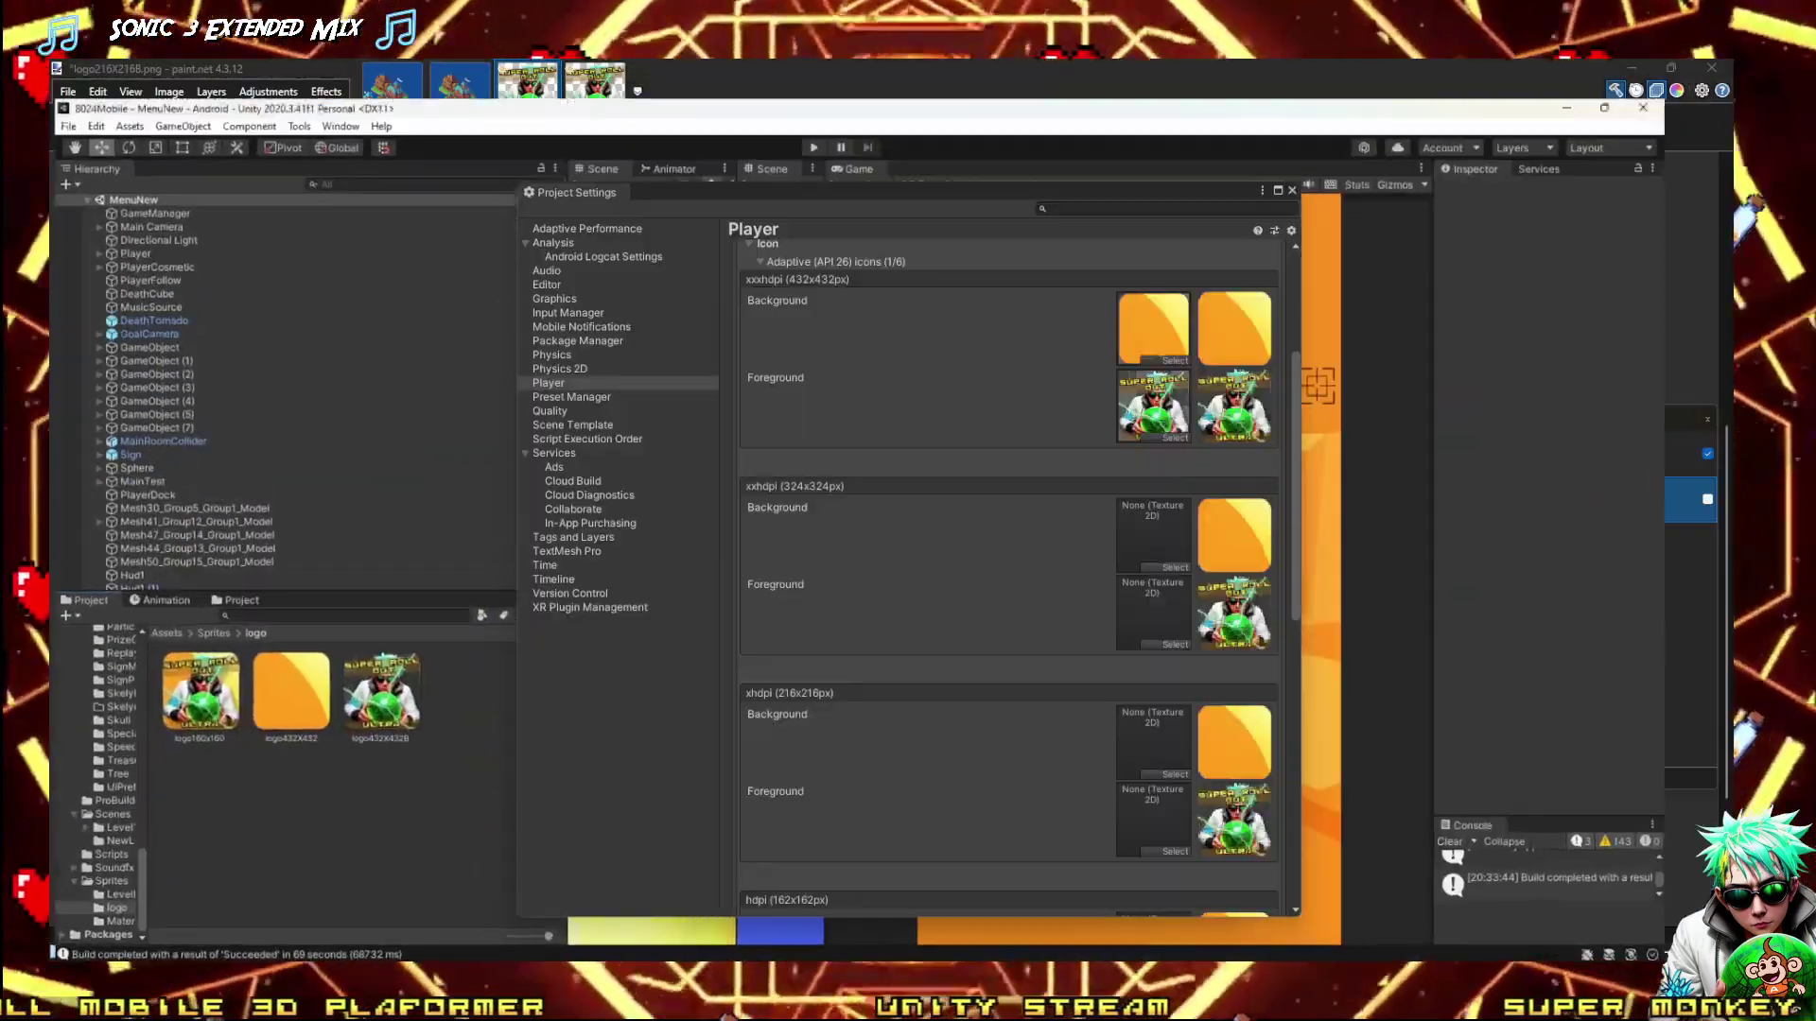
{"action": "scroll", "coordinate": [957, 628], "scroll_direction": "down", "scroll_amount": 4}
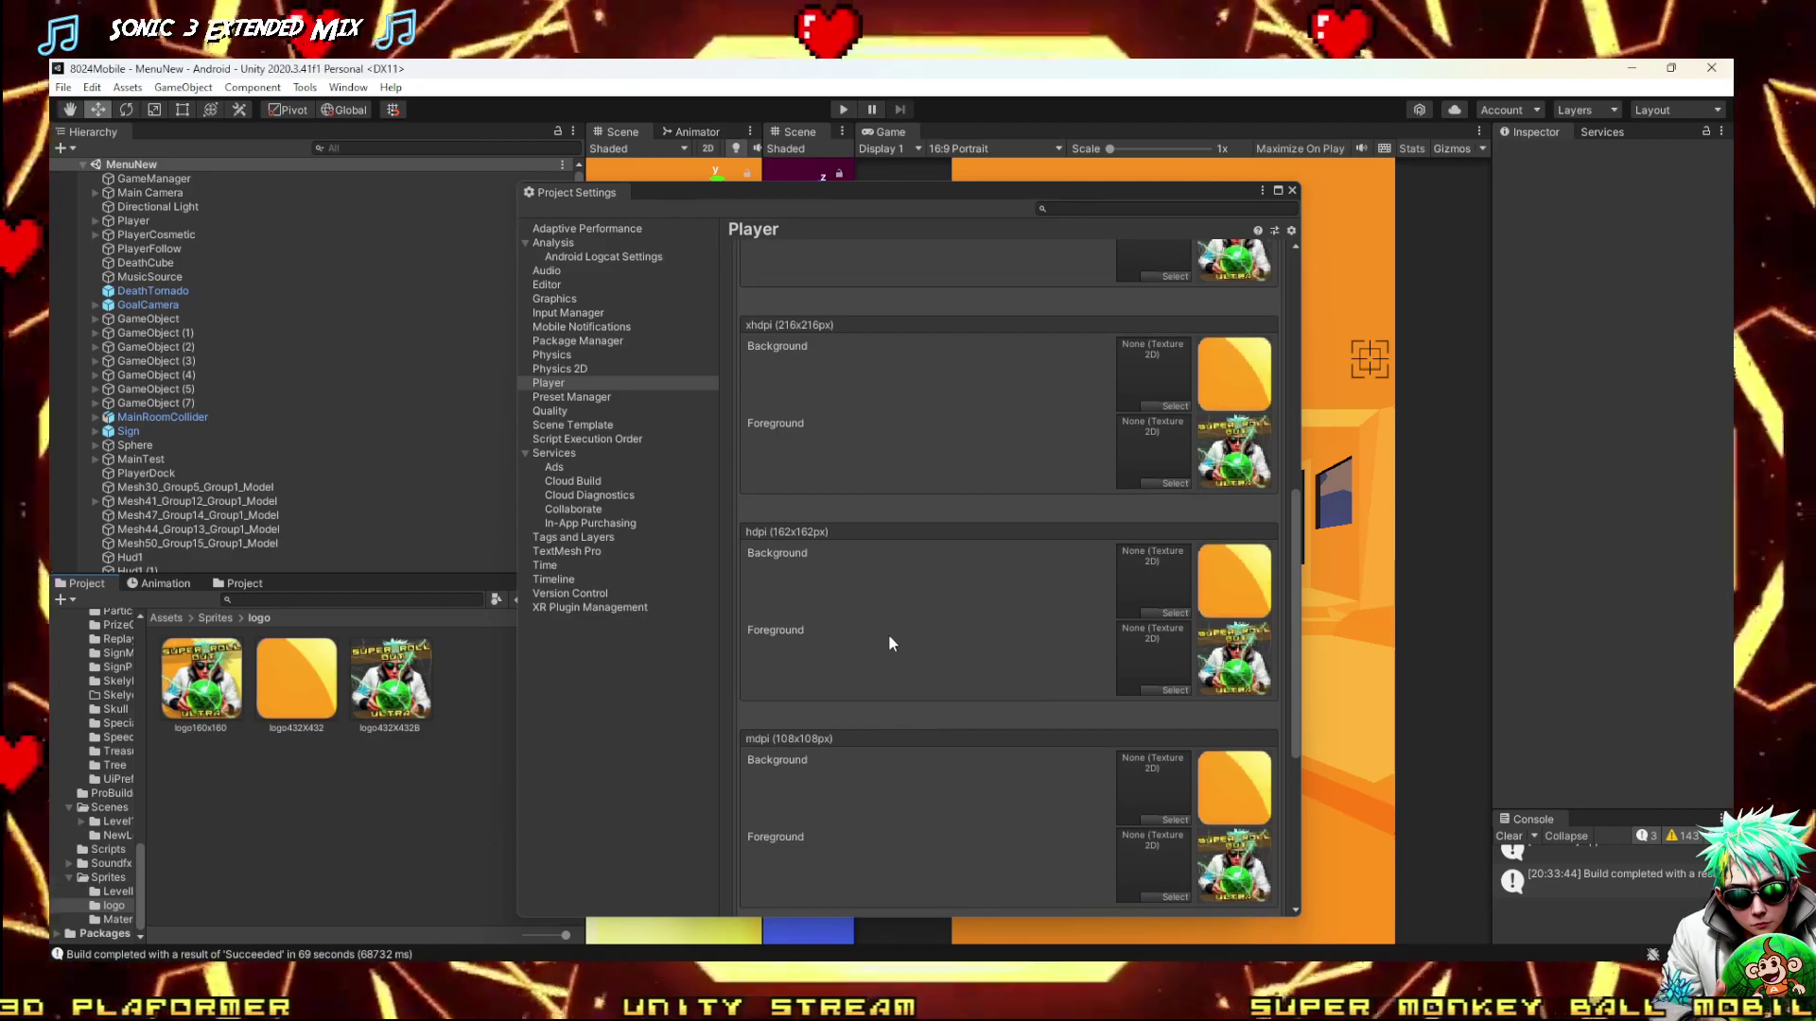
{"action": "scroll", "coordinate": [846, 633], "scroll_direction": "down", "scroll_amount": 4}
{"action": "scroll", "coordinate": [851, 636], "scroll_direction": "down", "scroll_amount": 3}
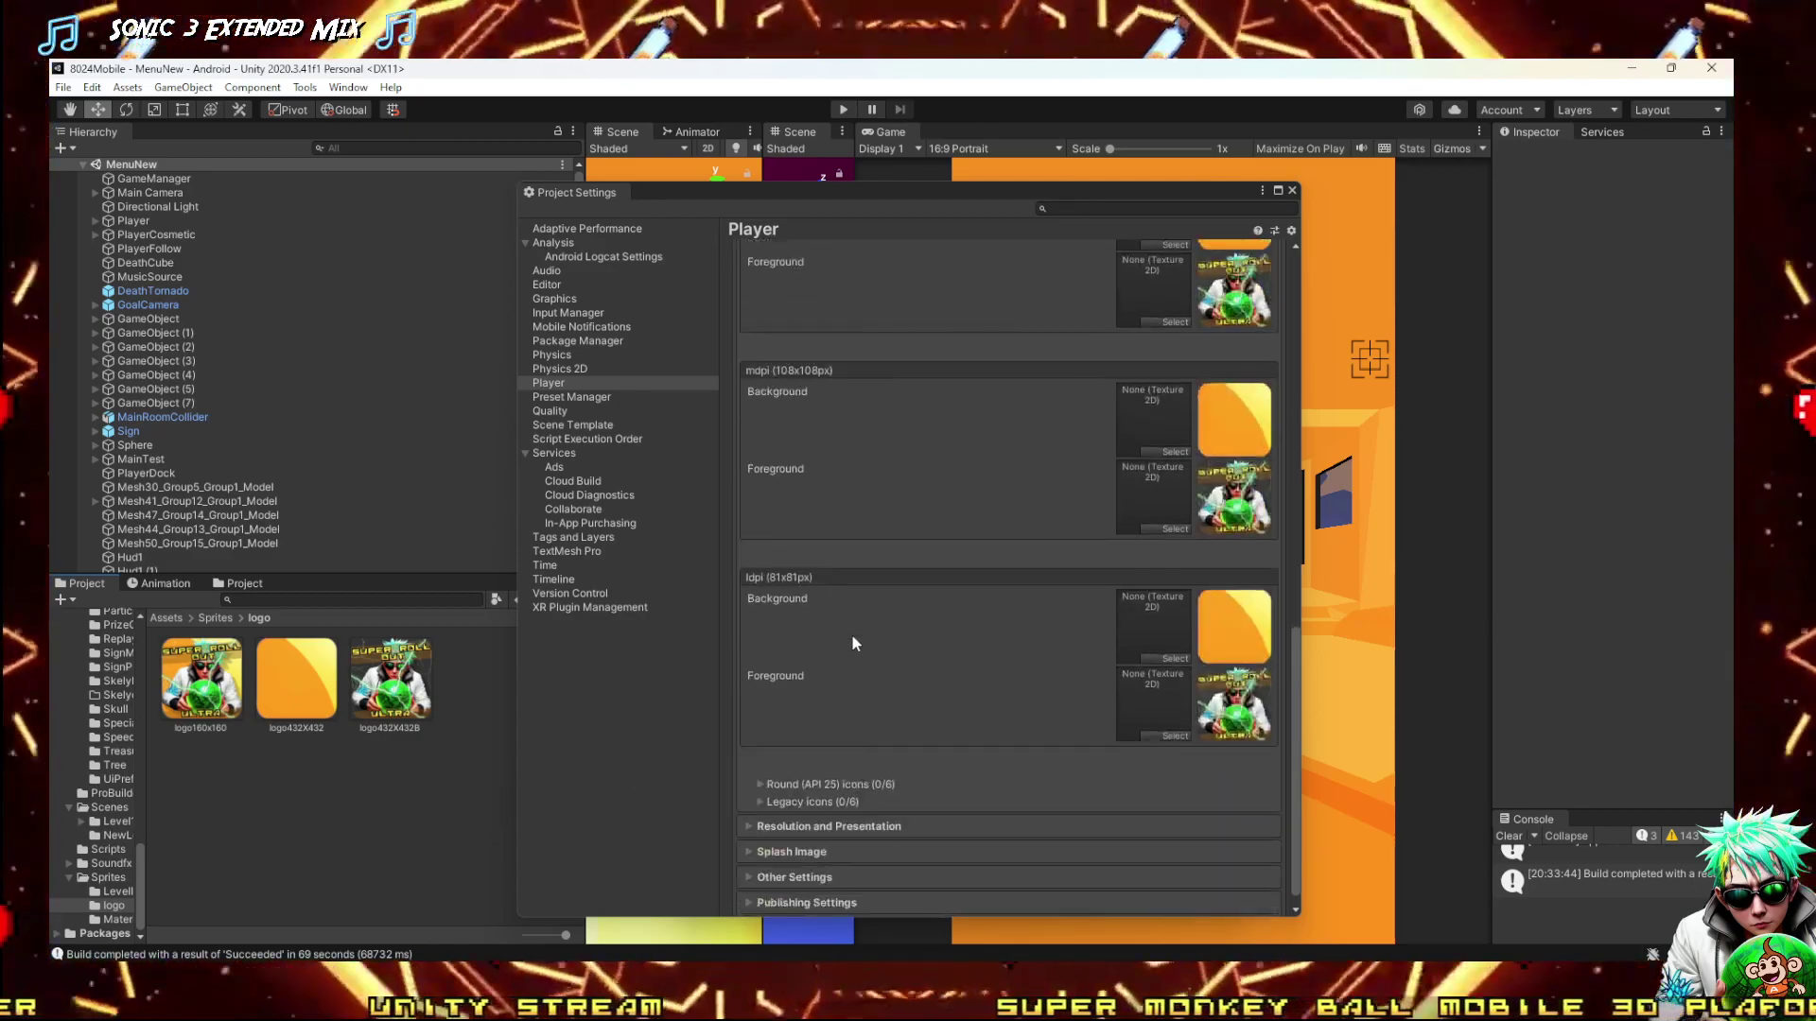
{"action": "scroll", "coordinate": [834, 620], "scroll_direction": "up", "scroll_amount": 5}
{"action": "scroll", "coordinate": [837, 586], "scroll_direction": "up", "scroll_amount": 2}
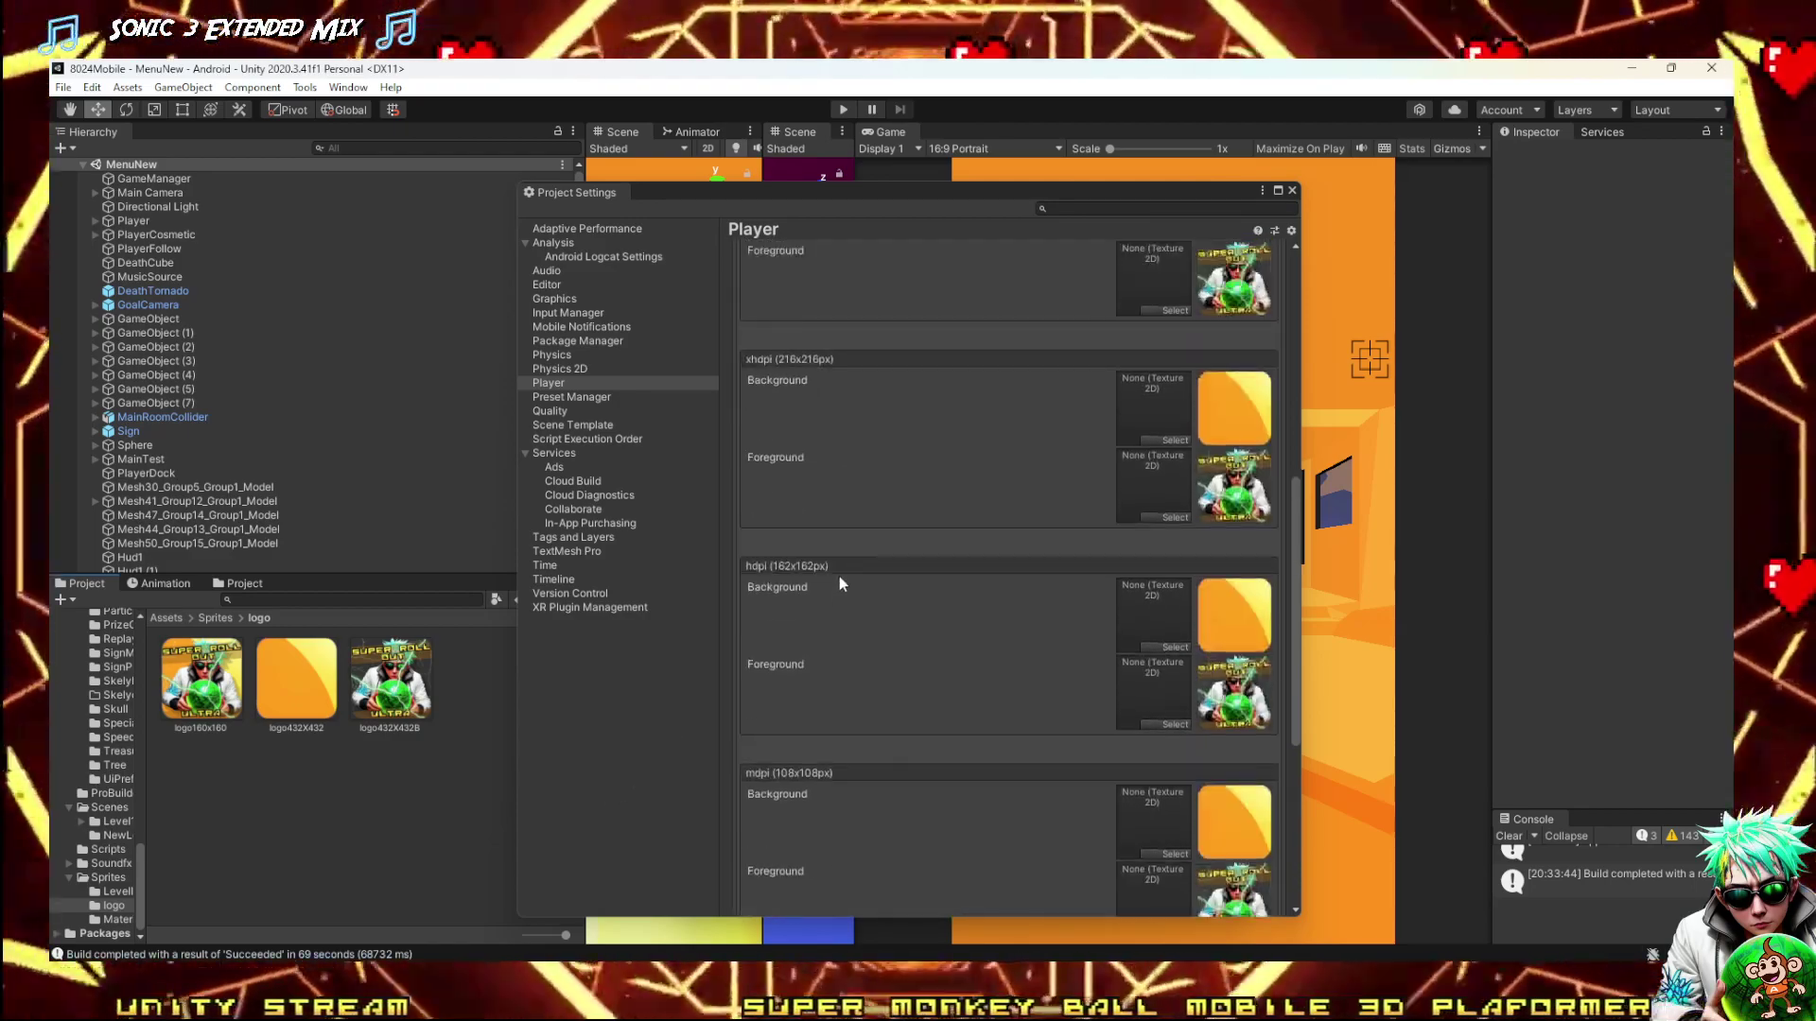
{"action": "mouse_move", "coordinate": [302, 1007]}
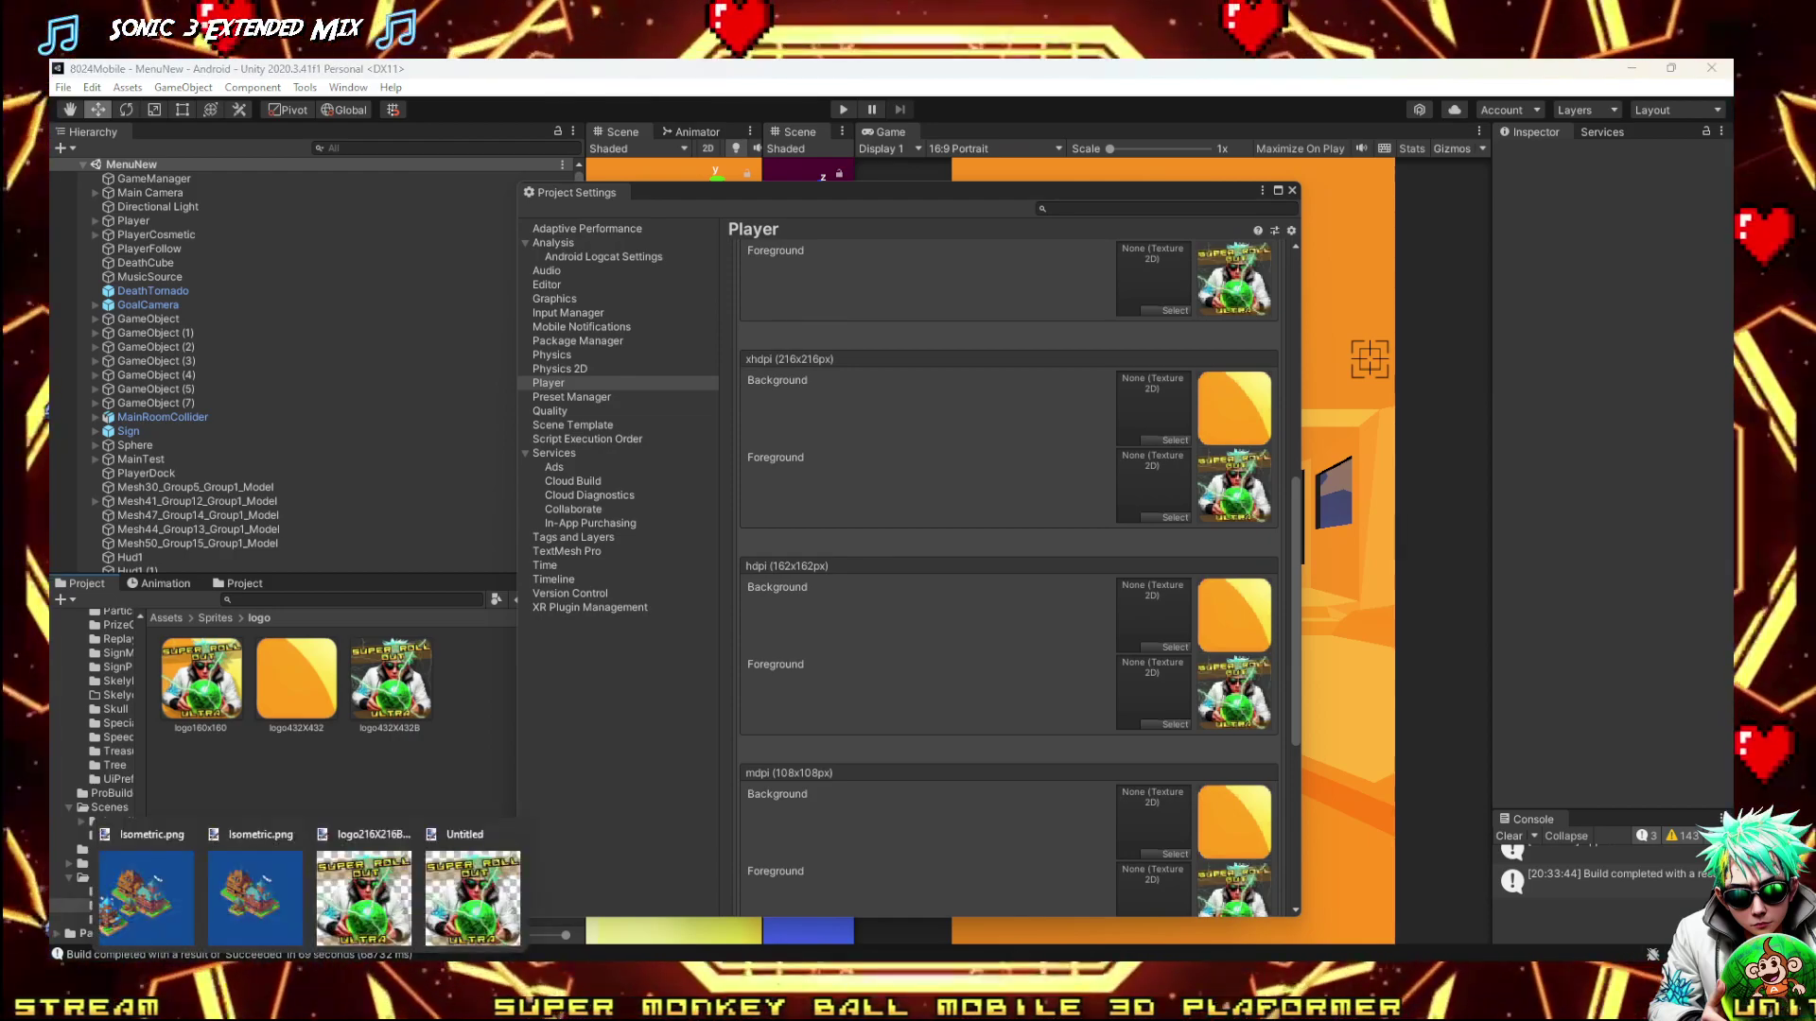
{"action": "left_click", "coordinate": [363, 894]}
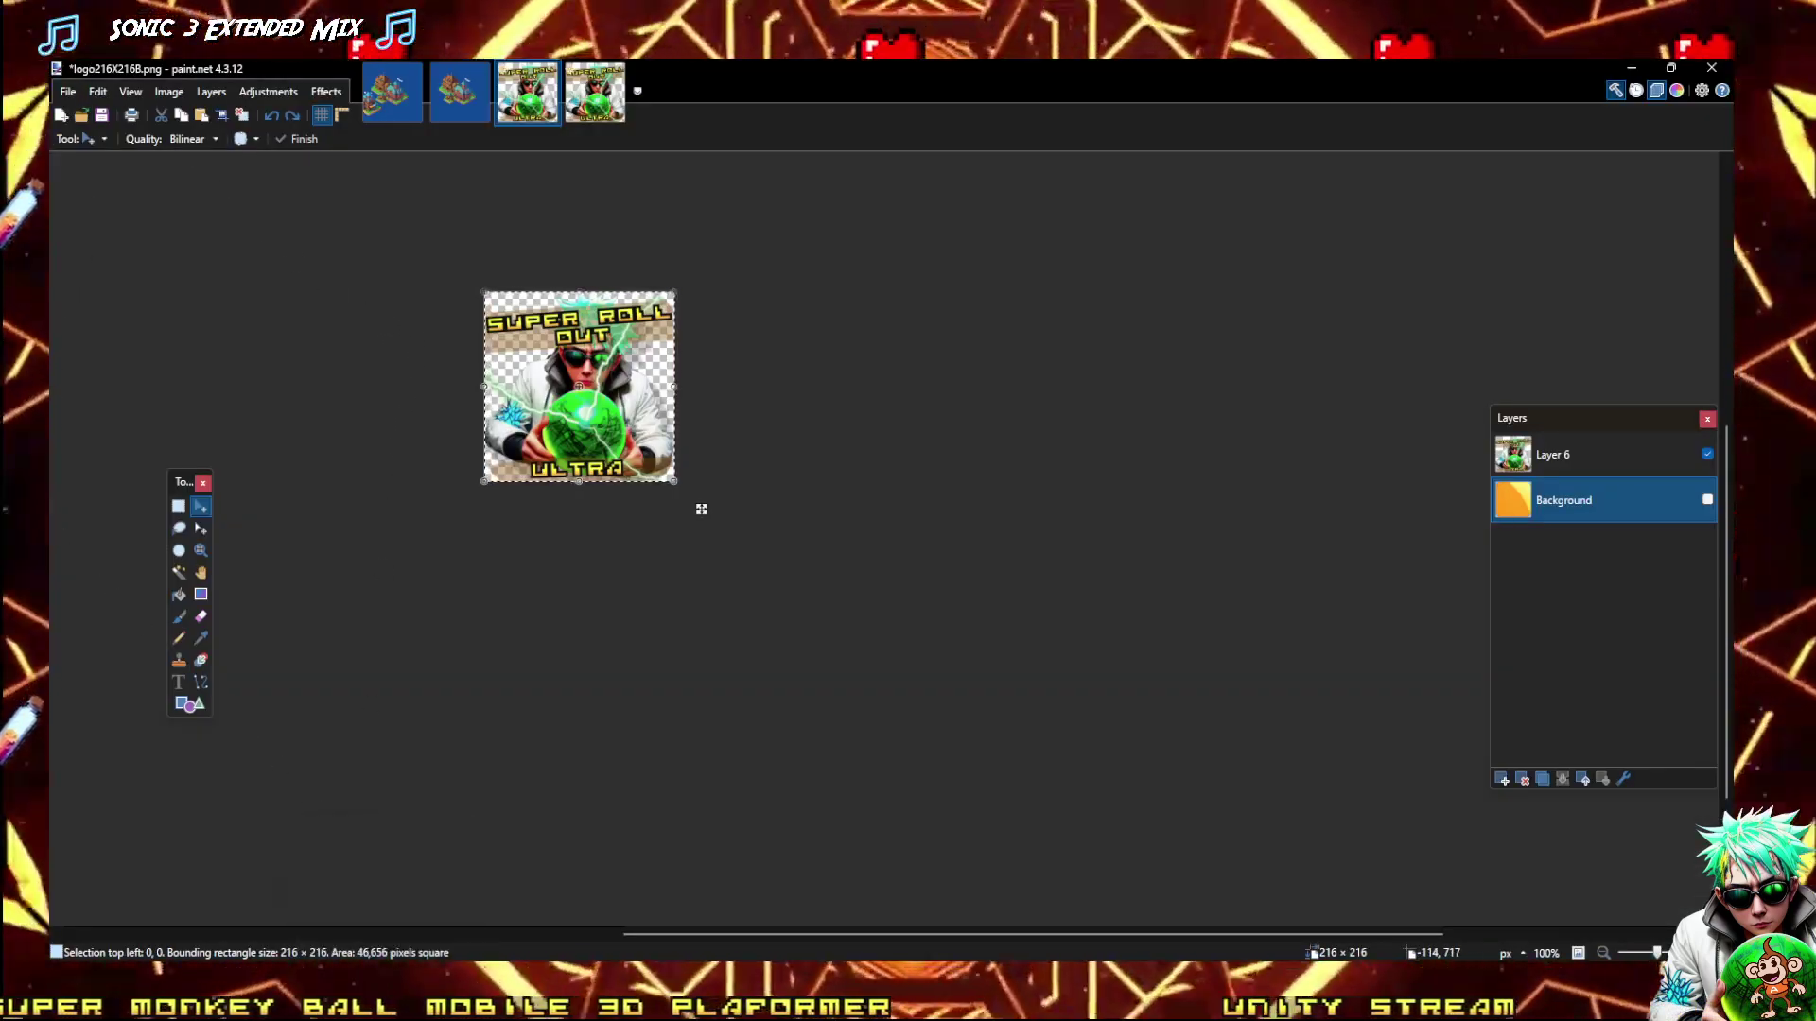
Resize the two-layer logo from 216×216 down to 162×162 pixels
{"action": "key", "text": "alt+Tab"}
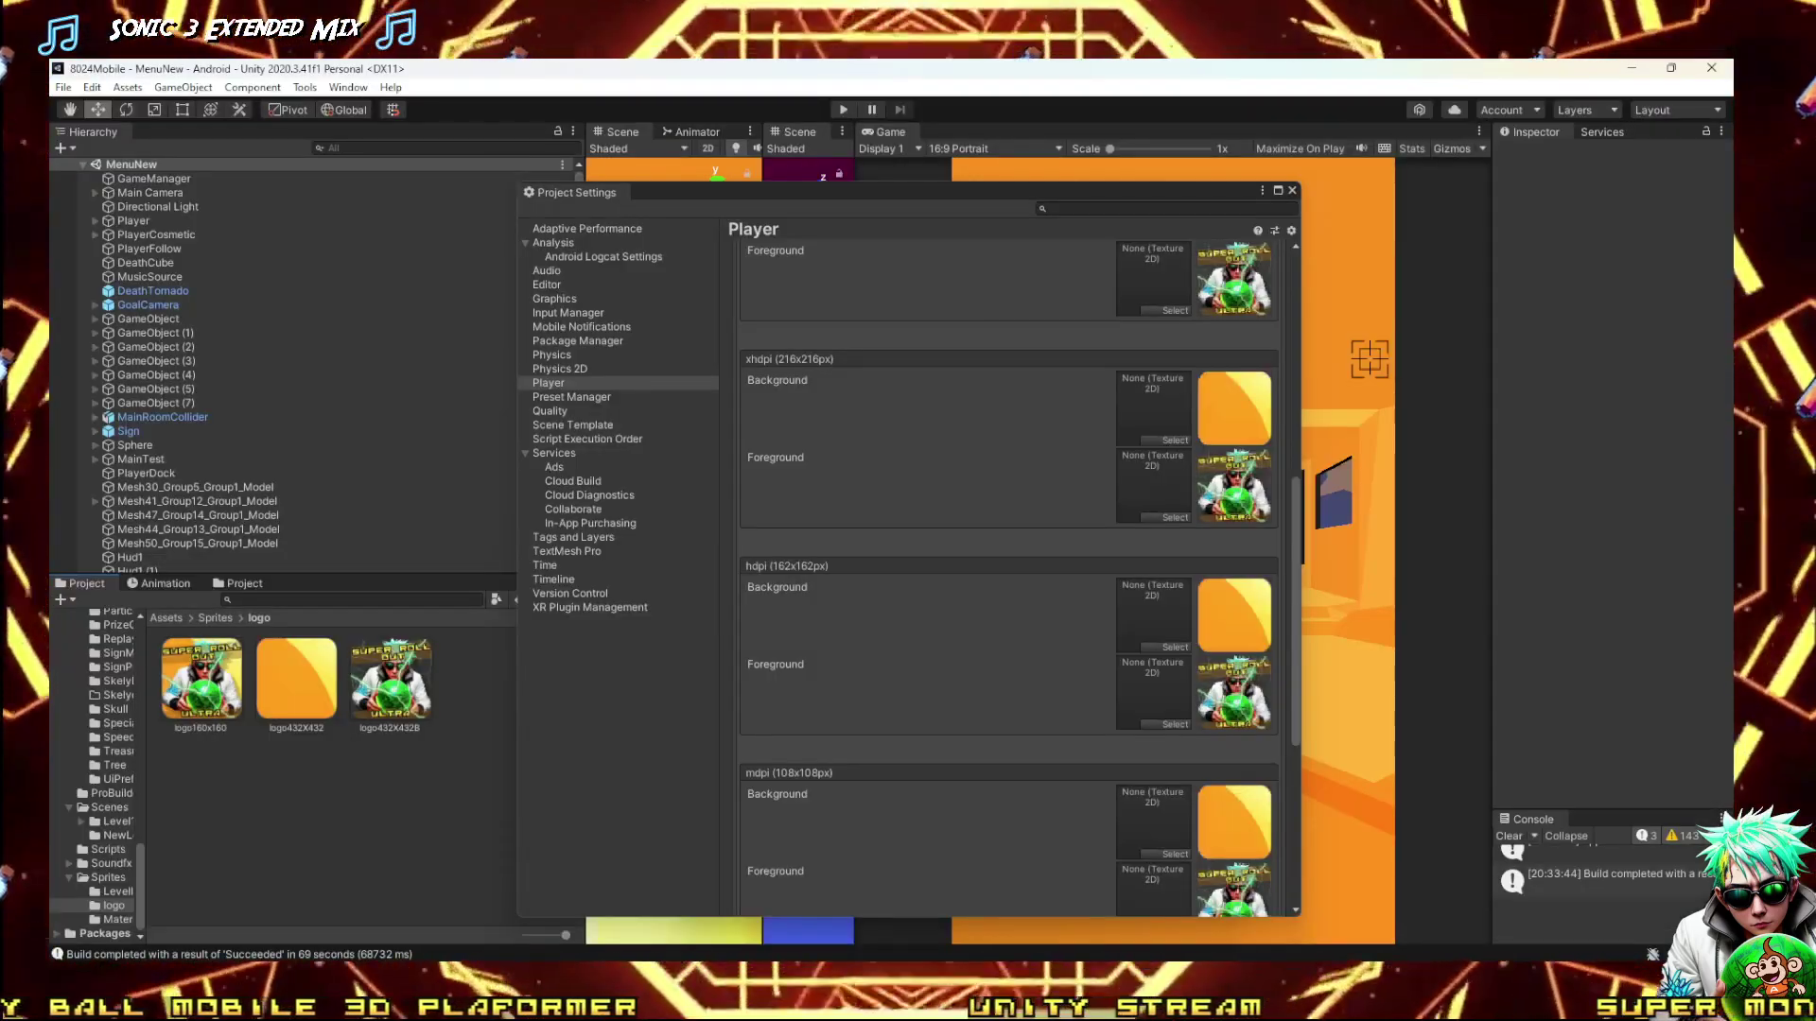
{"action": "key", "text": "alt+Tab"}
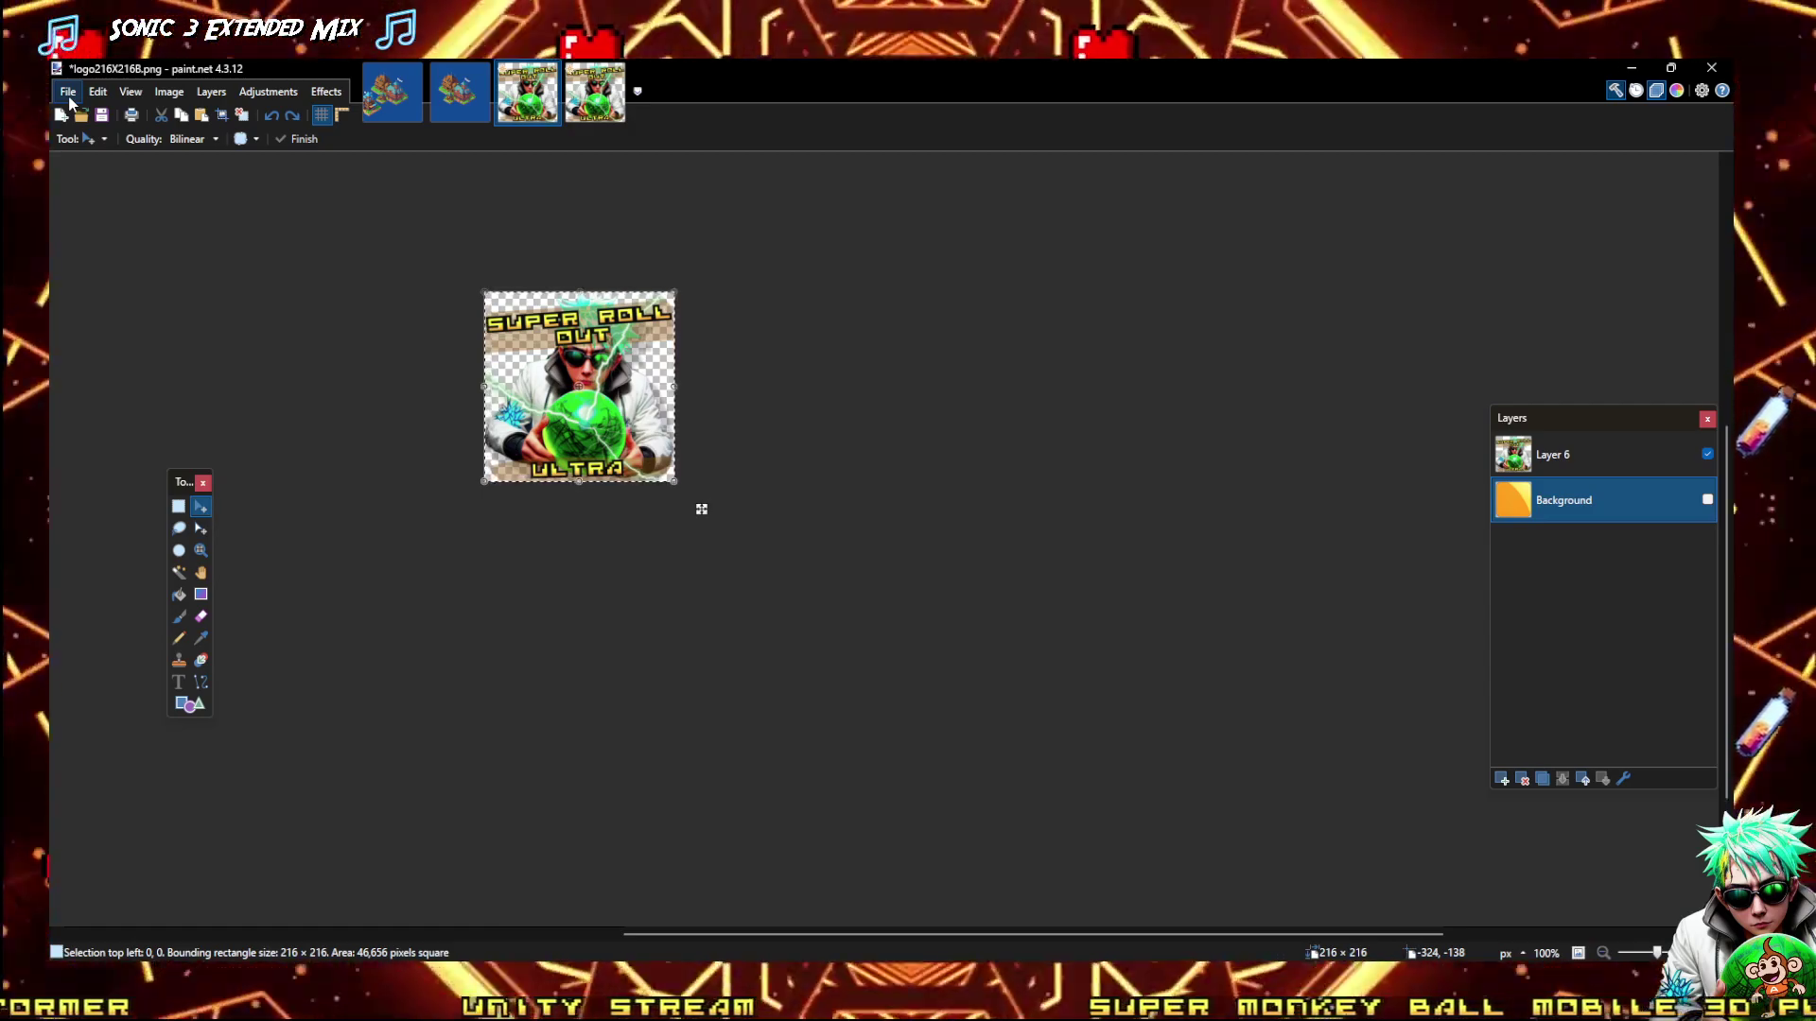
{"action": "left_click", "coordinate": [170, 92]}
{"action": "left_click", "coordinate": [194, 131]}
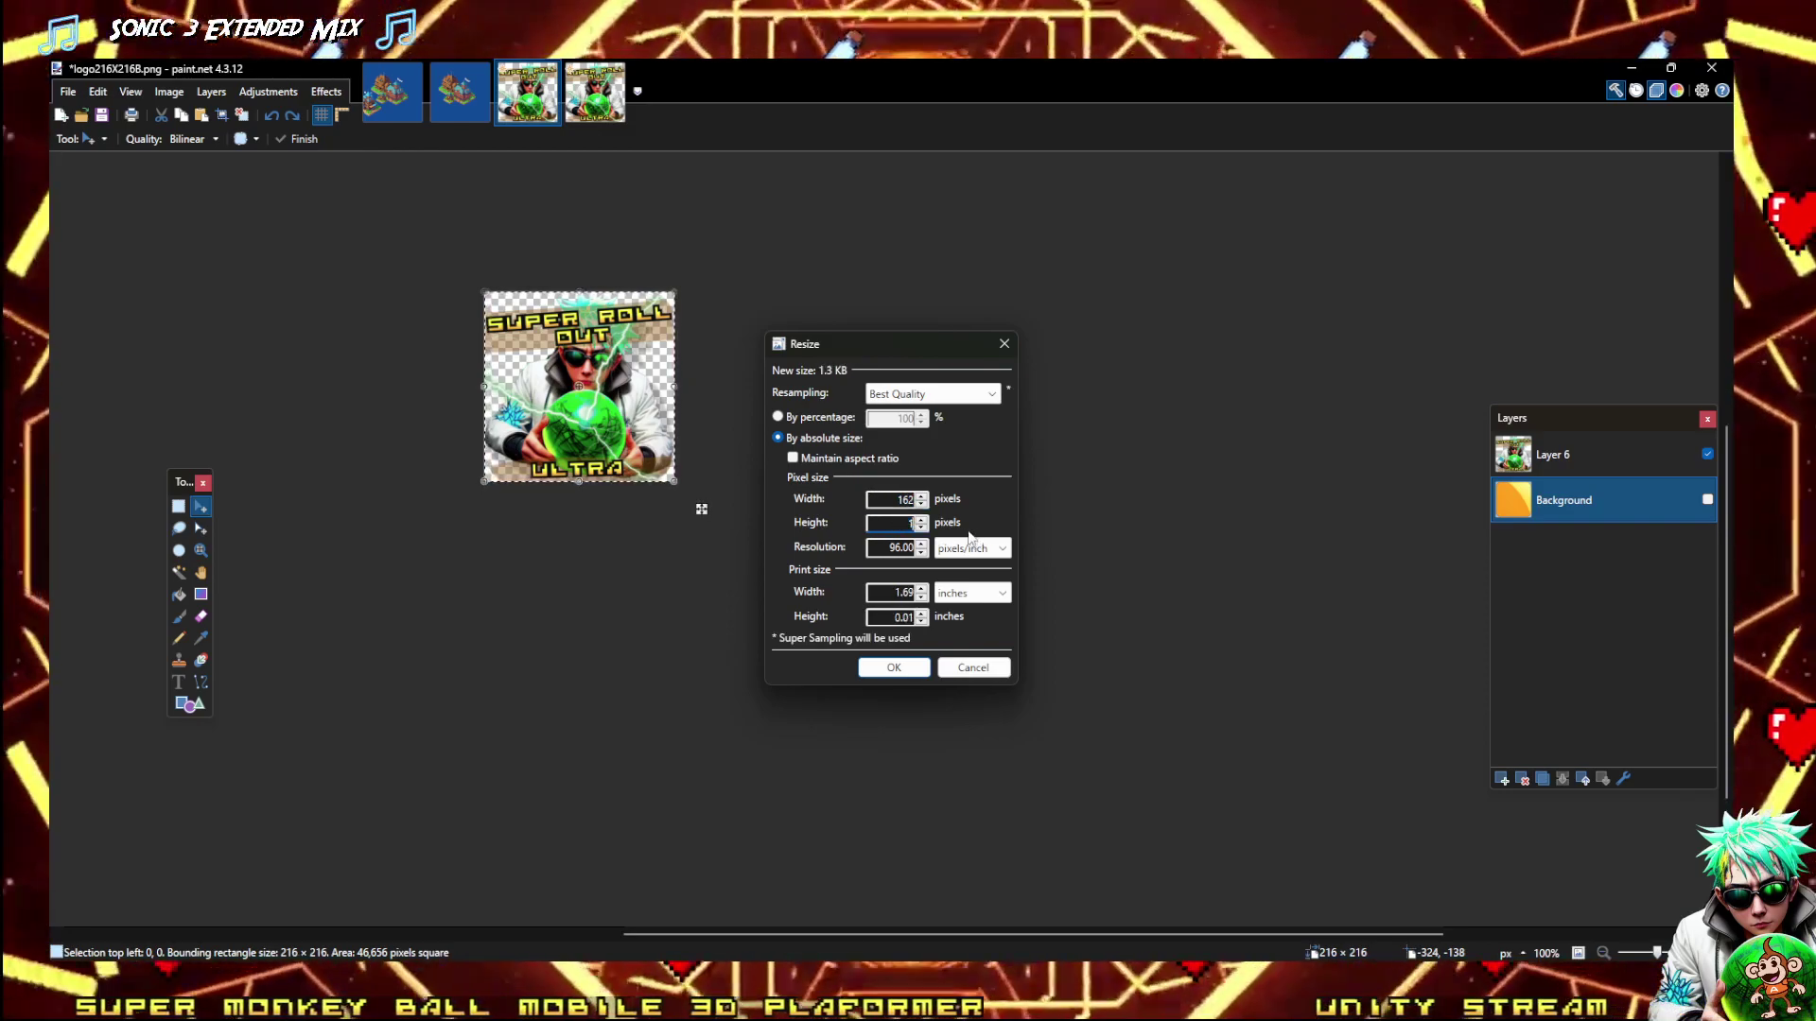
{"action": "left_click", "coordinate": [882, 673]}
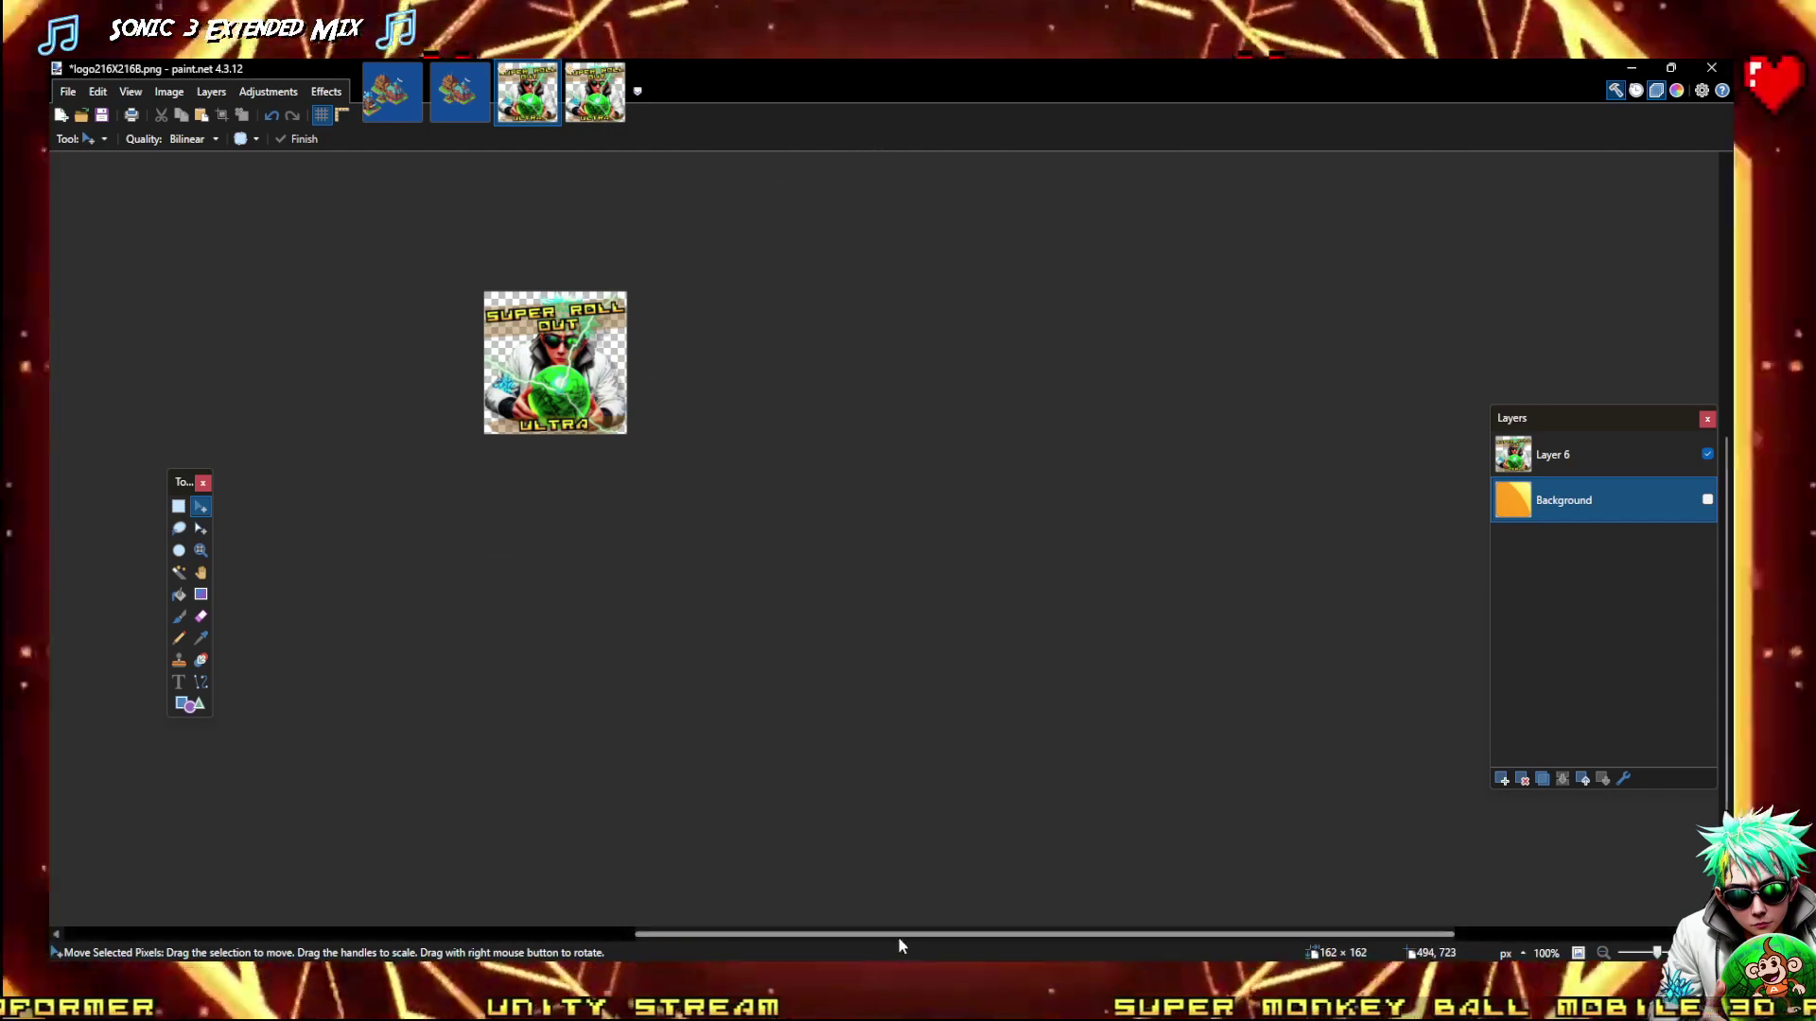
{"action": "left_click_drag", "start_coordinate": [899, 936], "coordinate": [781, 938]}
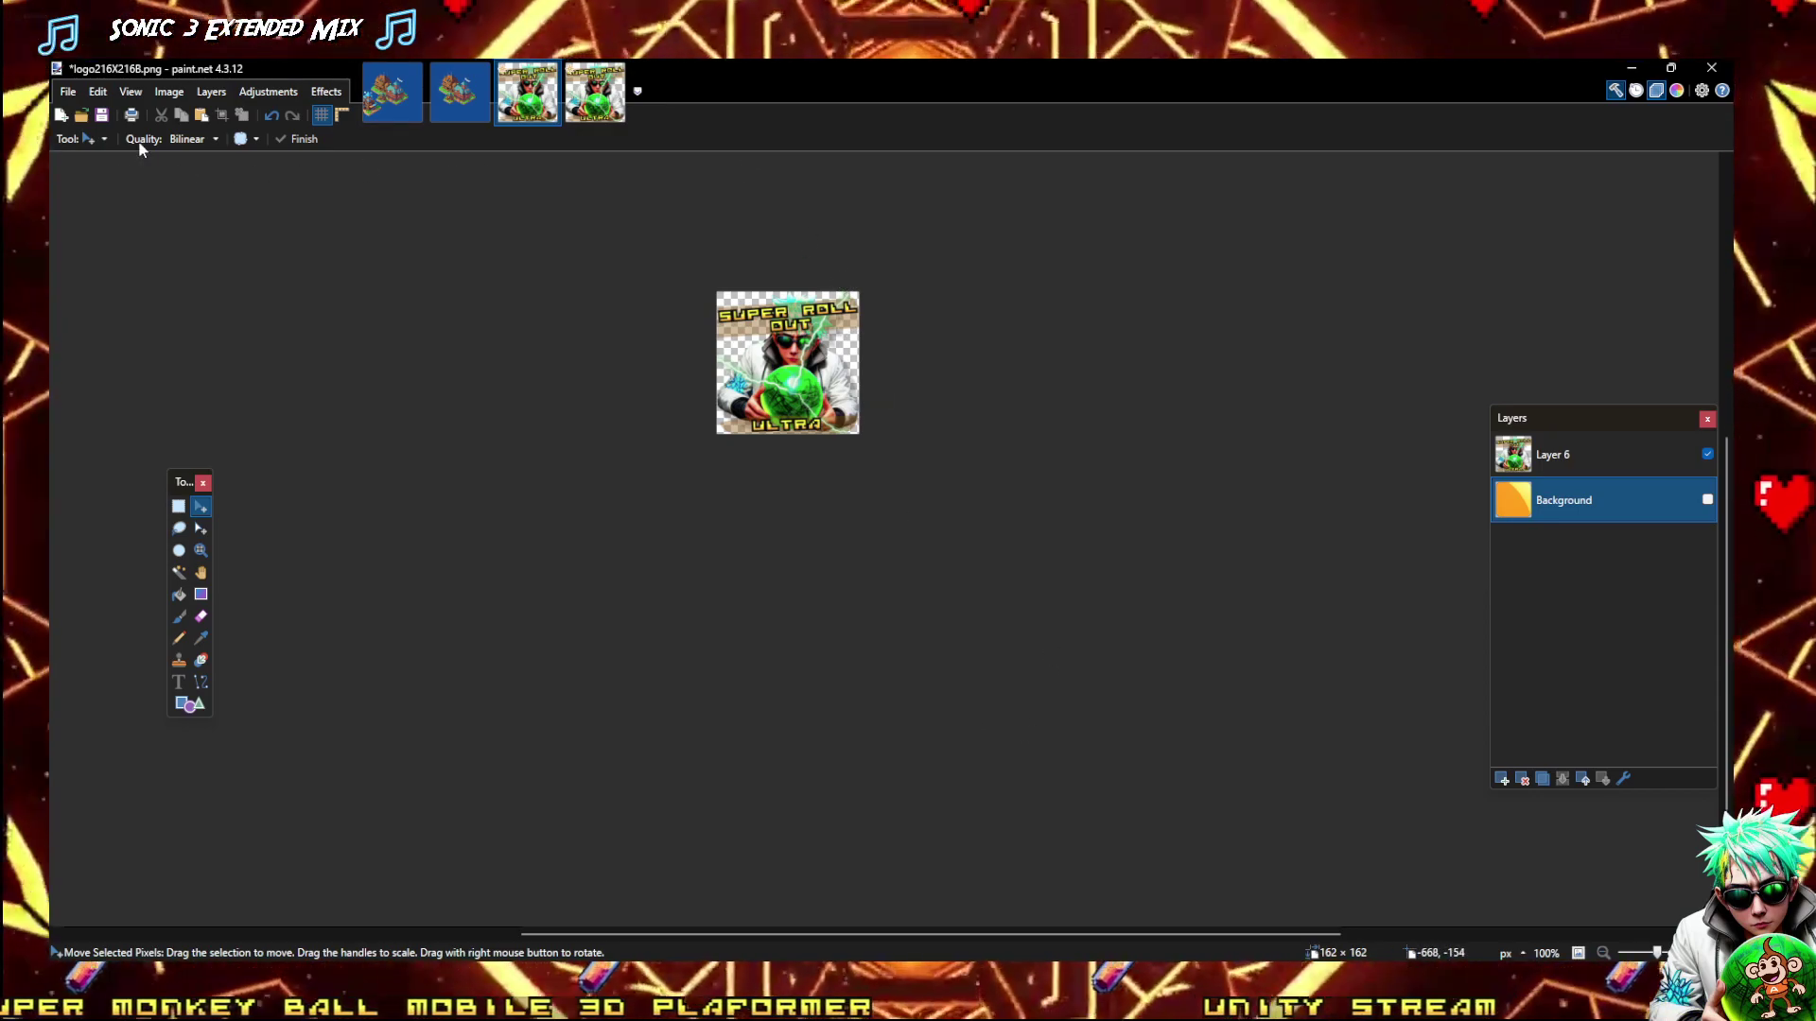
Save the 162×162 logo layer as flattened PNG logo162X162B.png
{"action": "left_click", "coordinate": [163, 91]}
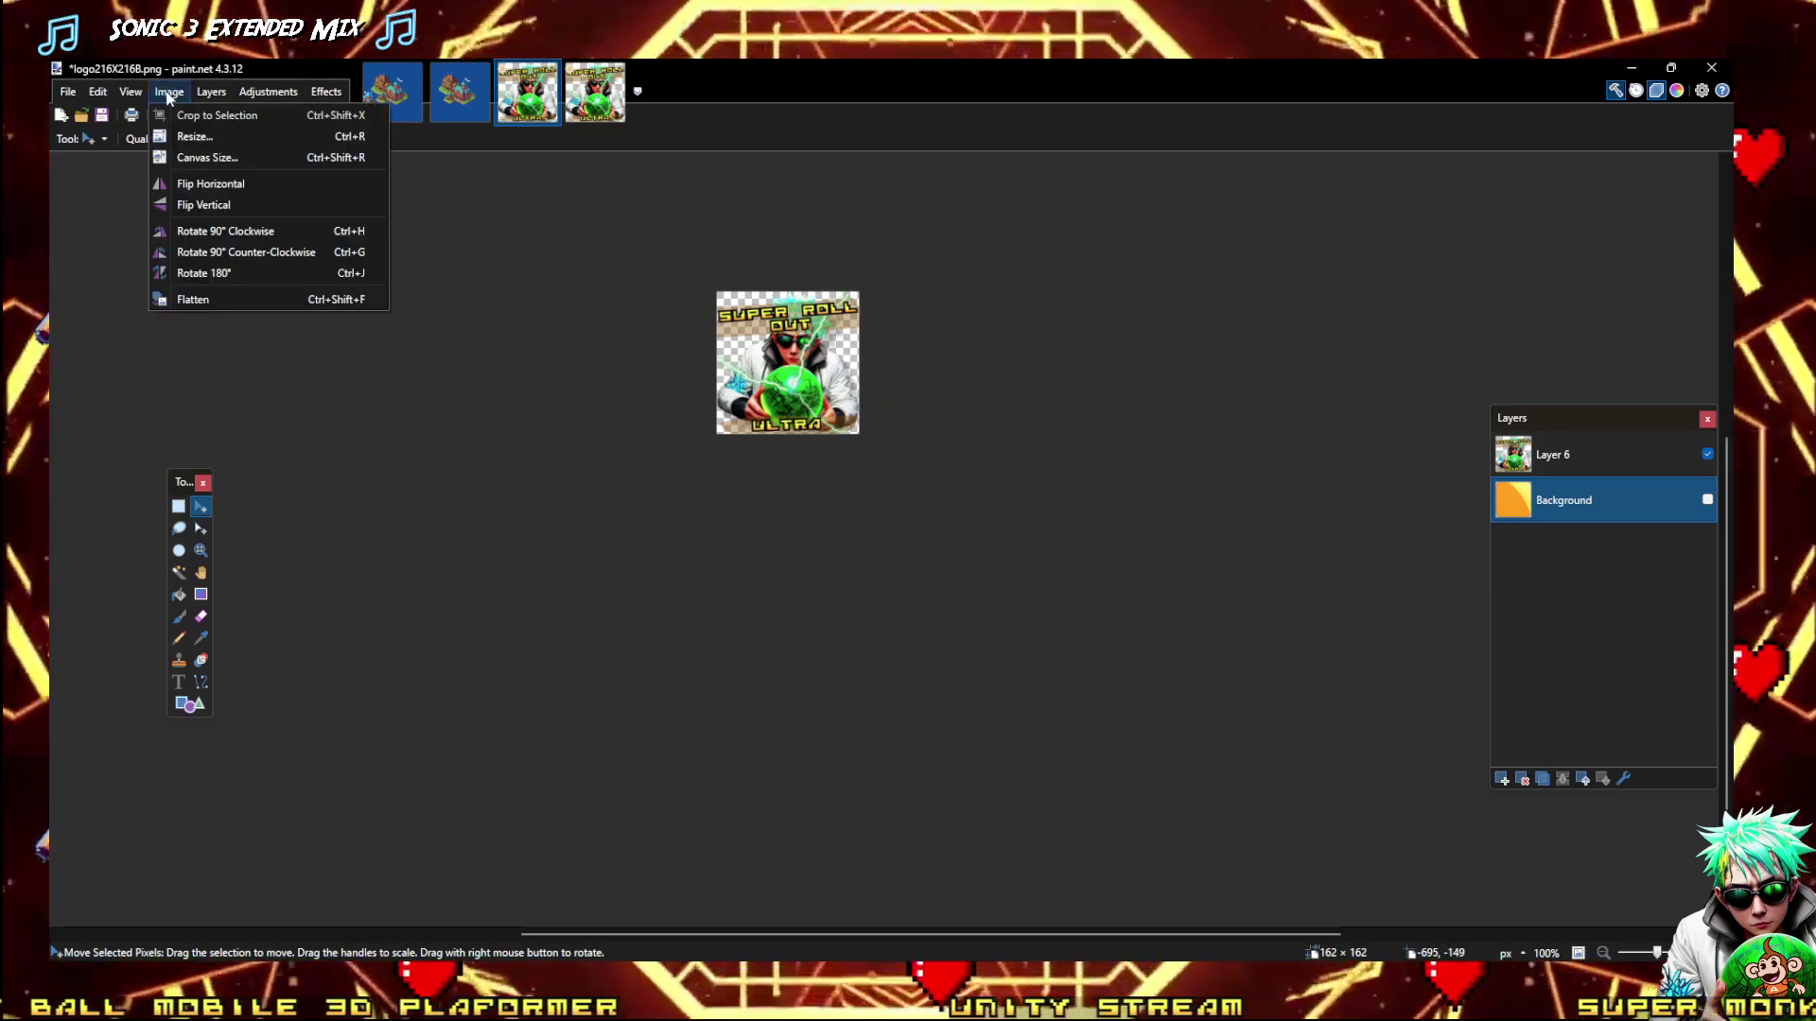
{"action": "left_click", "coordinate": [184, 126]}
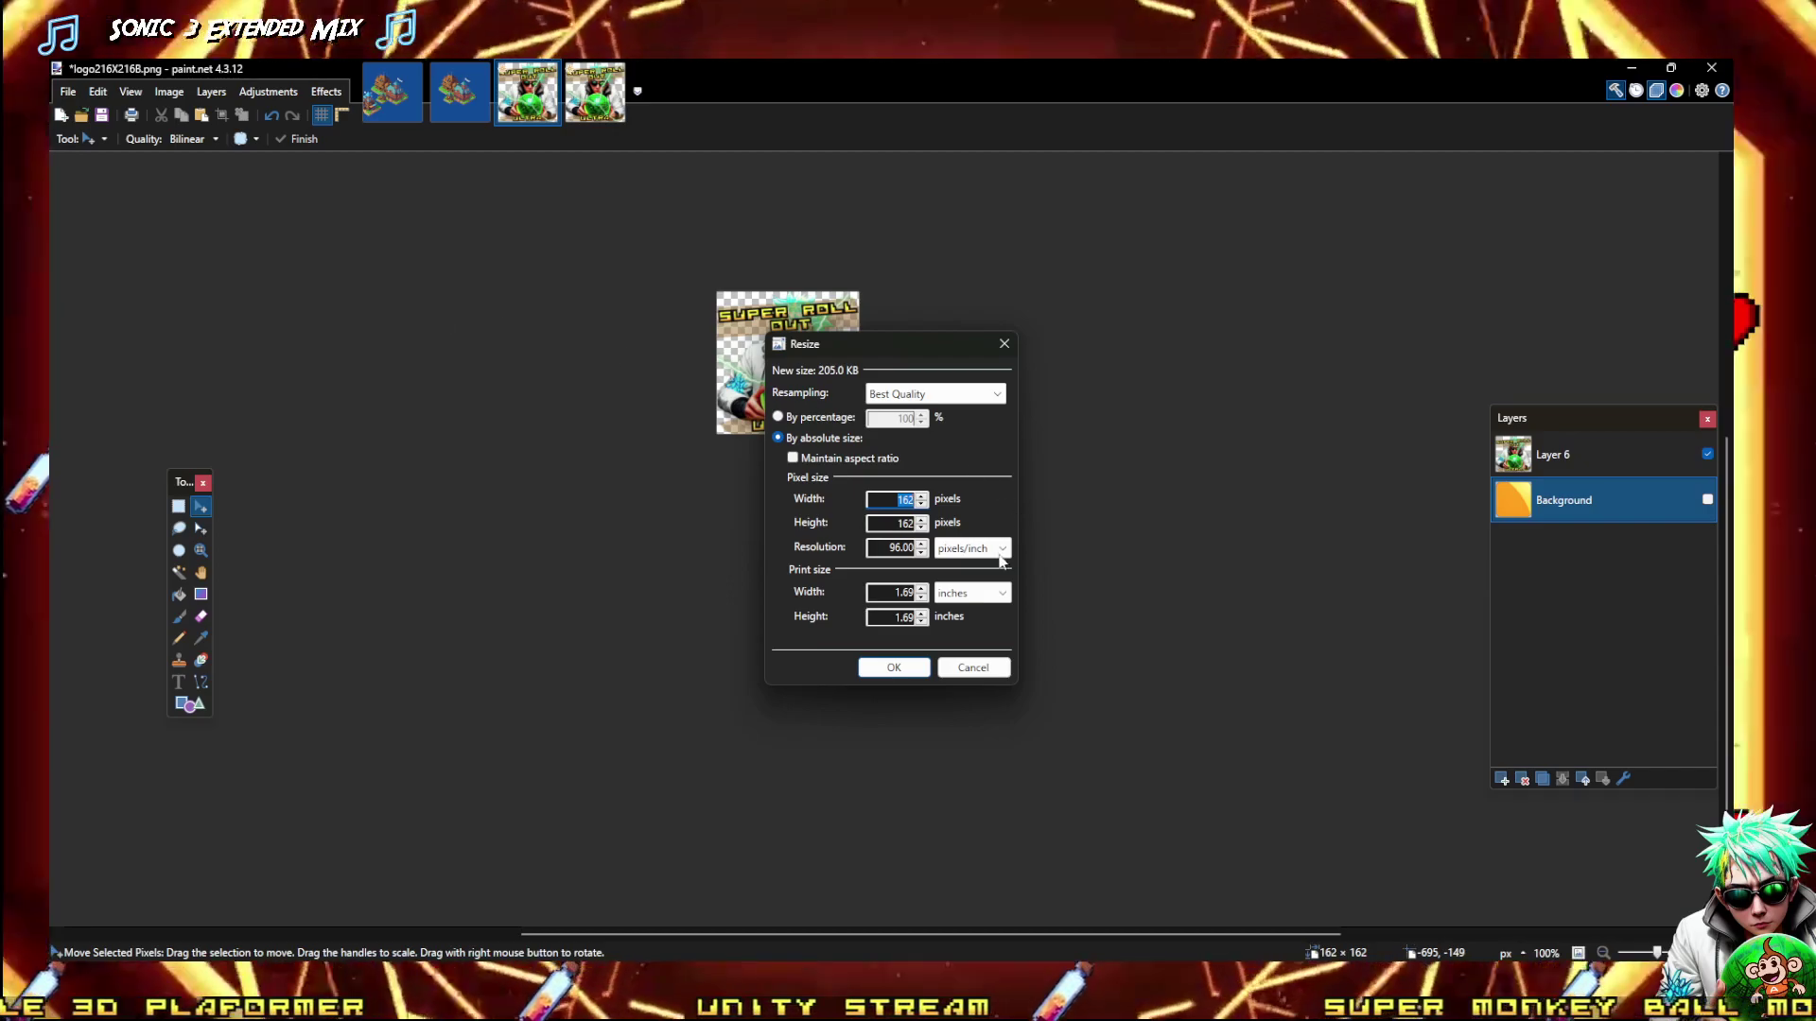
{"action": "left_click", "coordinate": [952, 672]}
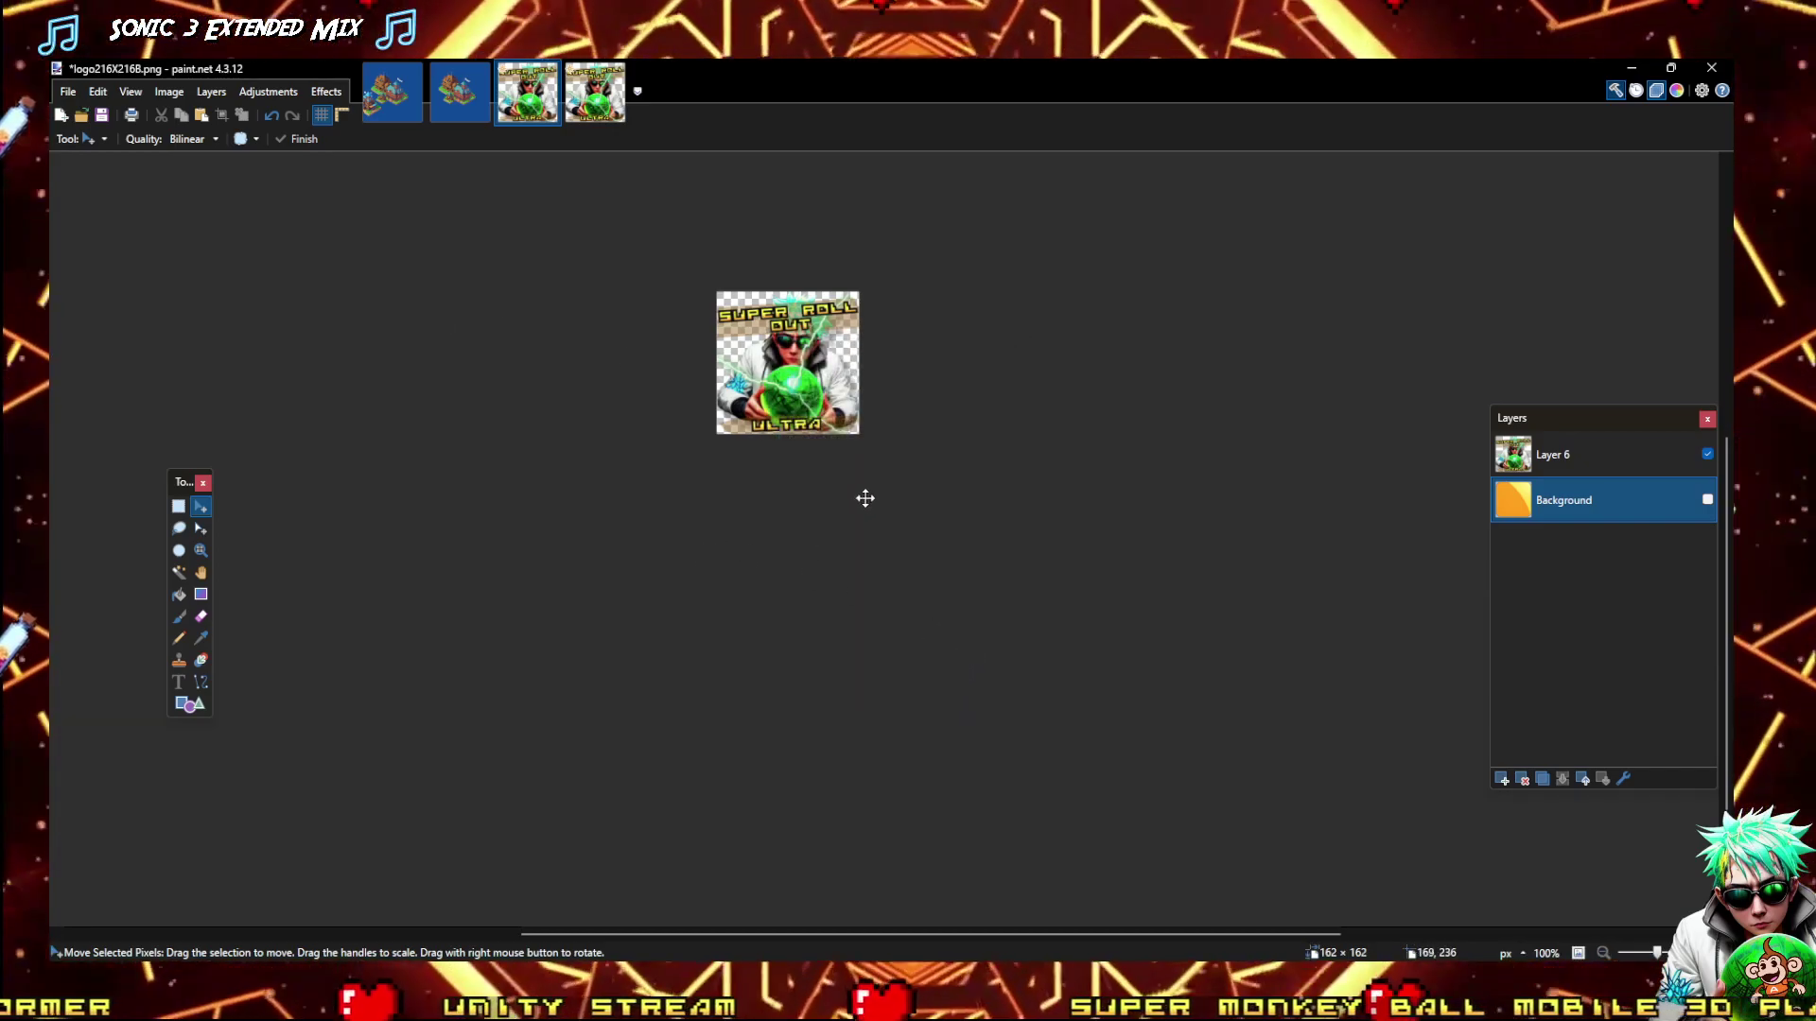
{"action": "key", "text": "ctrl+shift+s"}
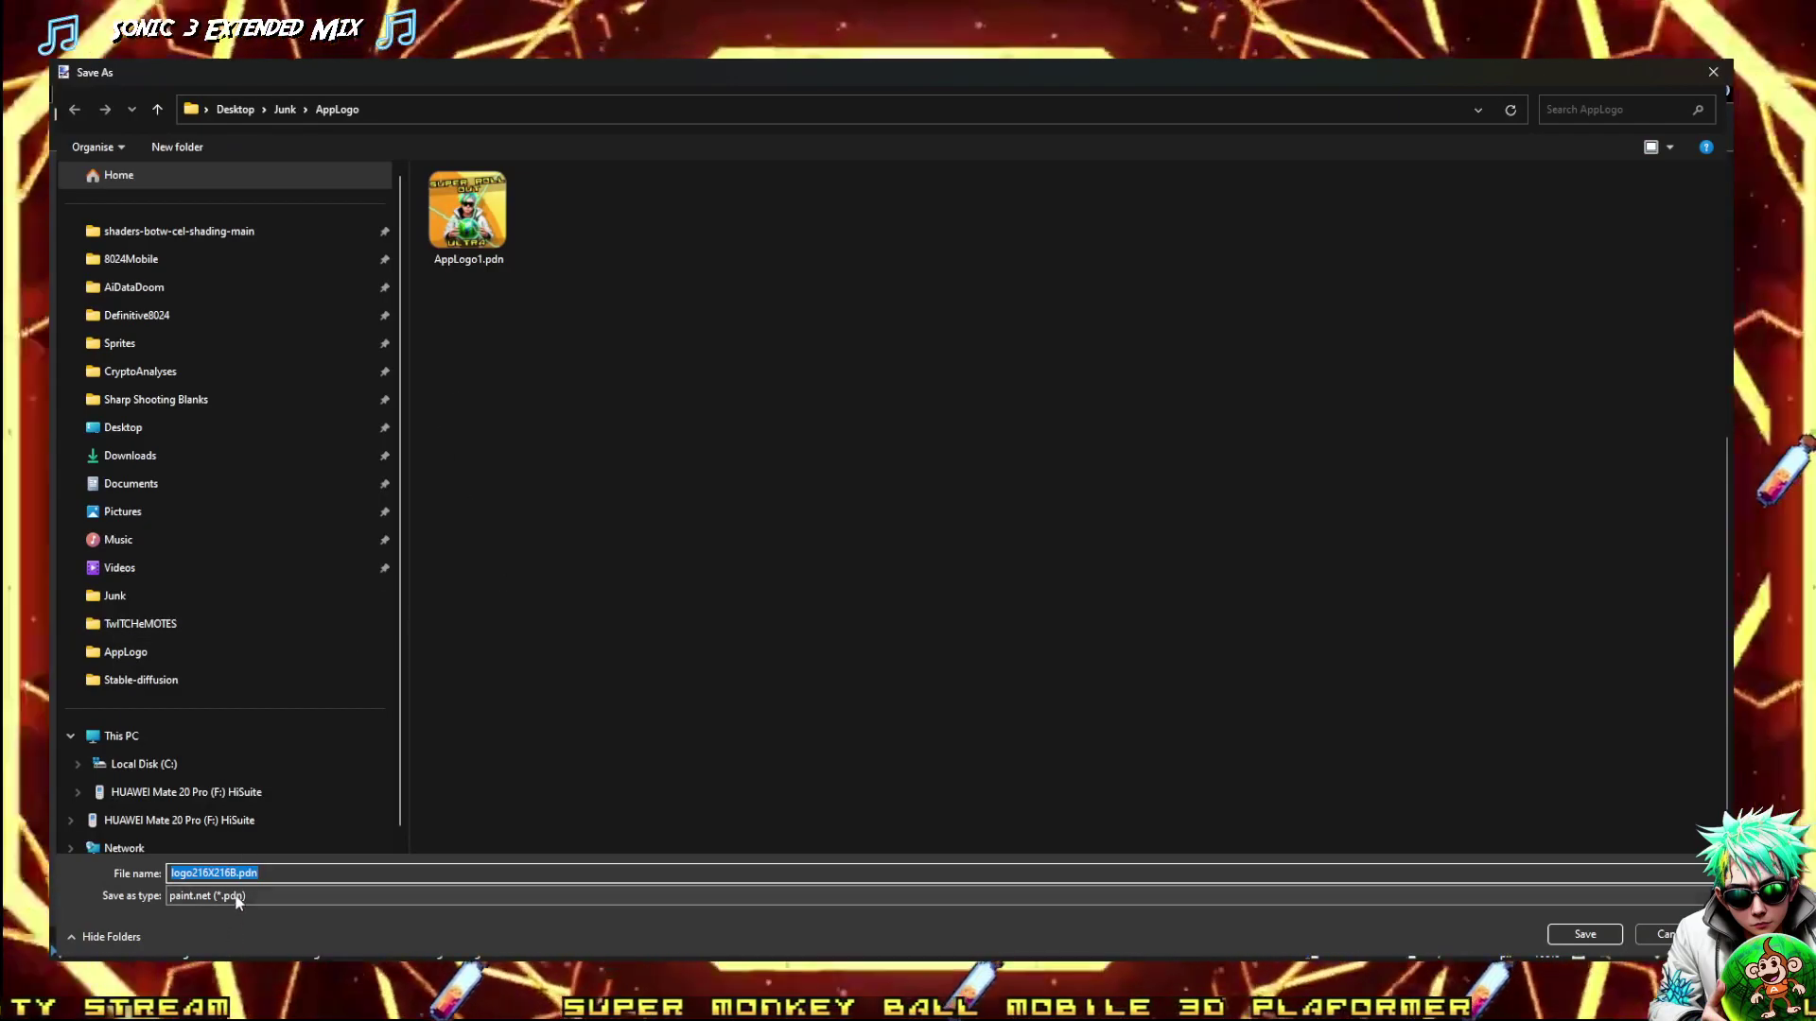
{"action": "left_click", "coordinate": [232, 895]}
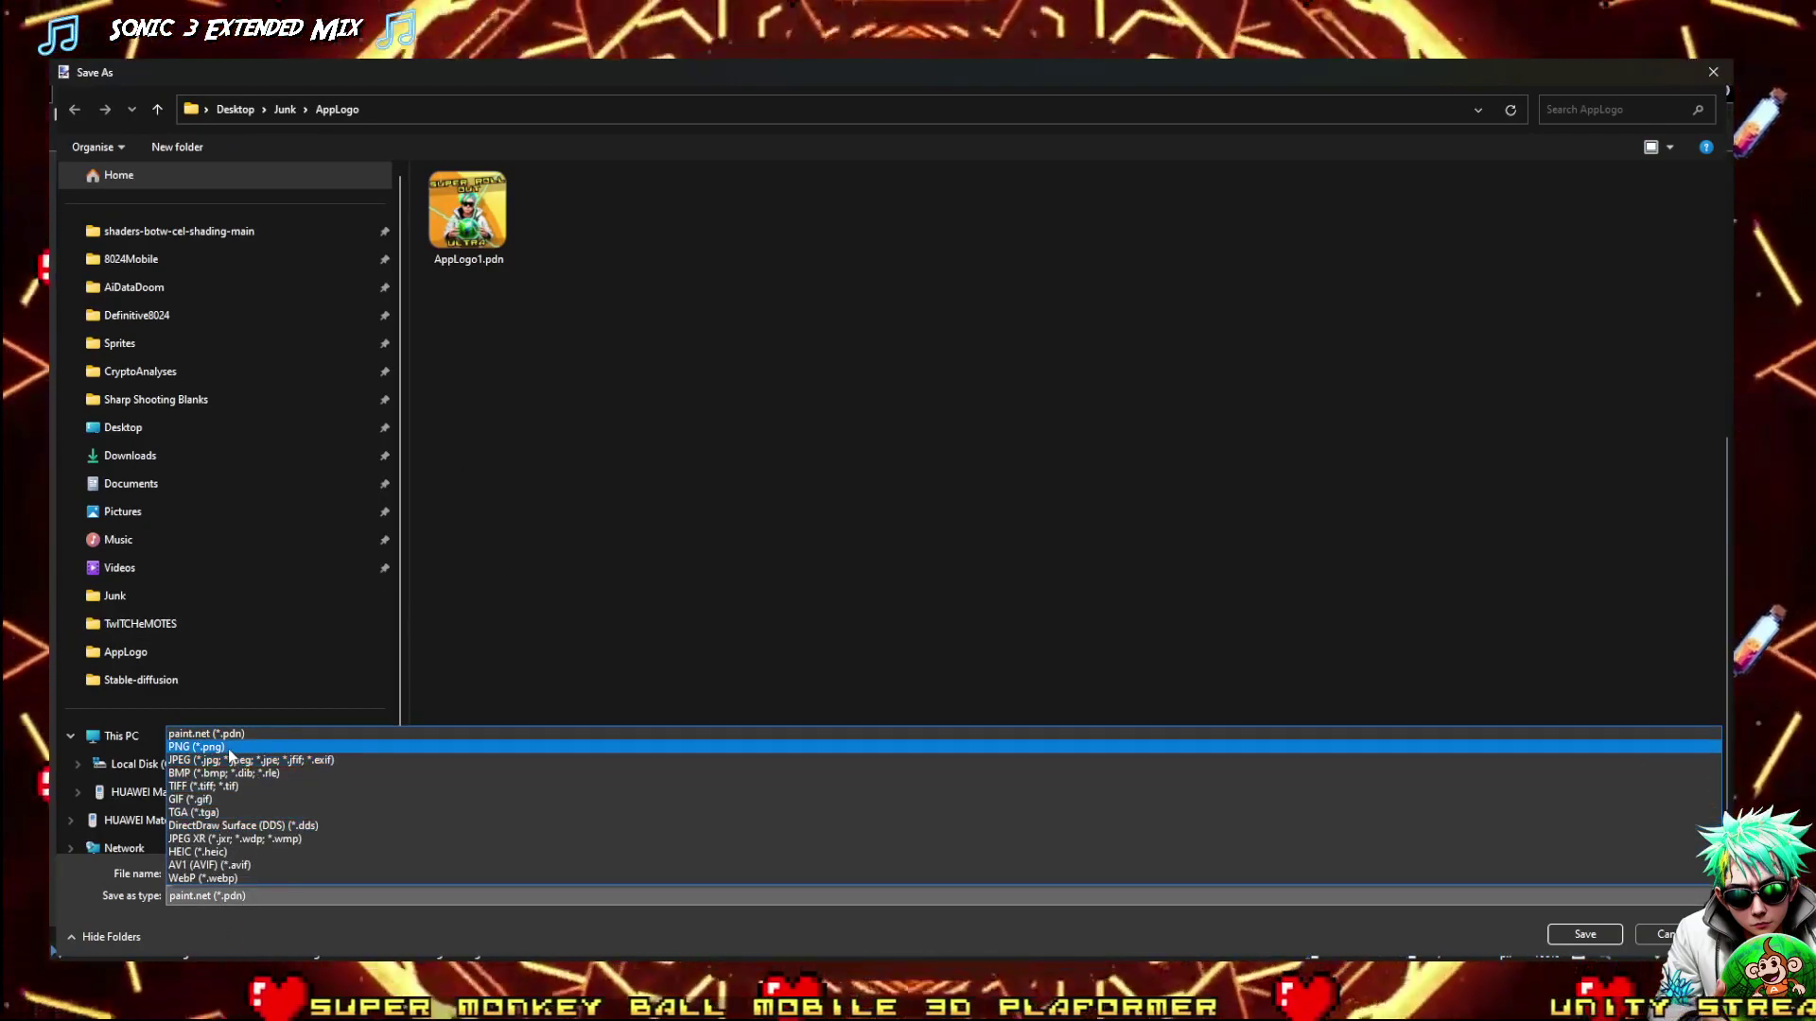
{"action": "left_click", "coordinate": [199, 747]}
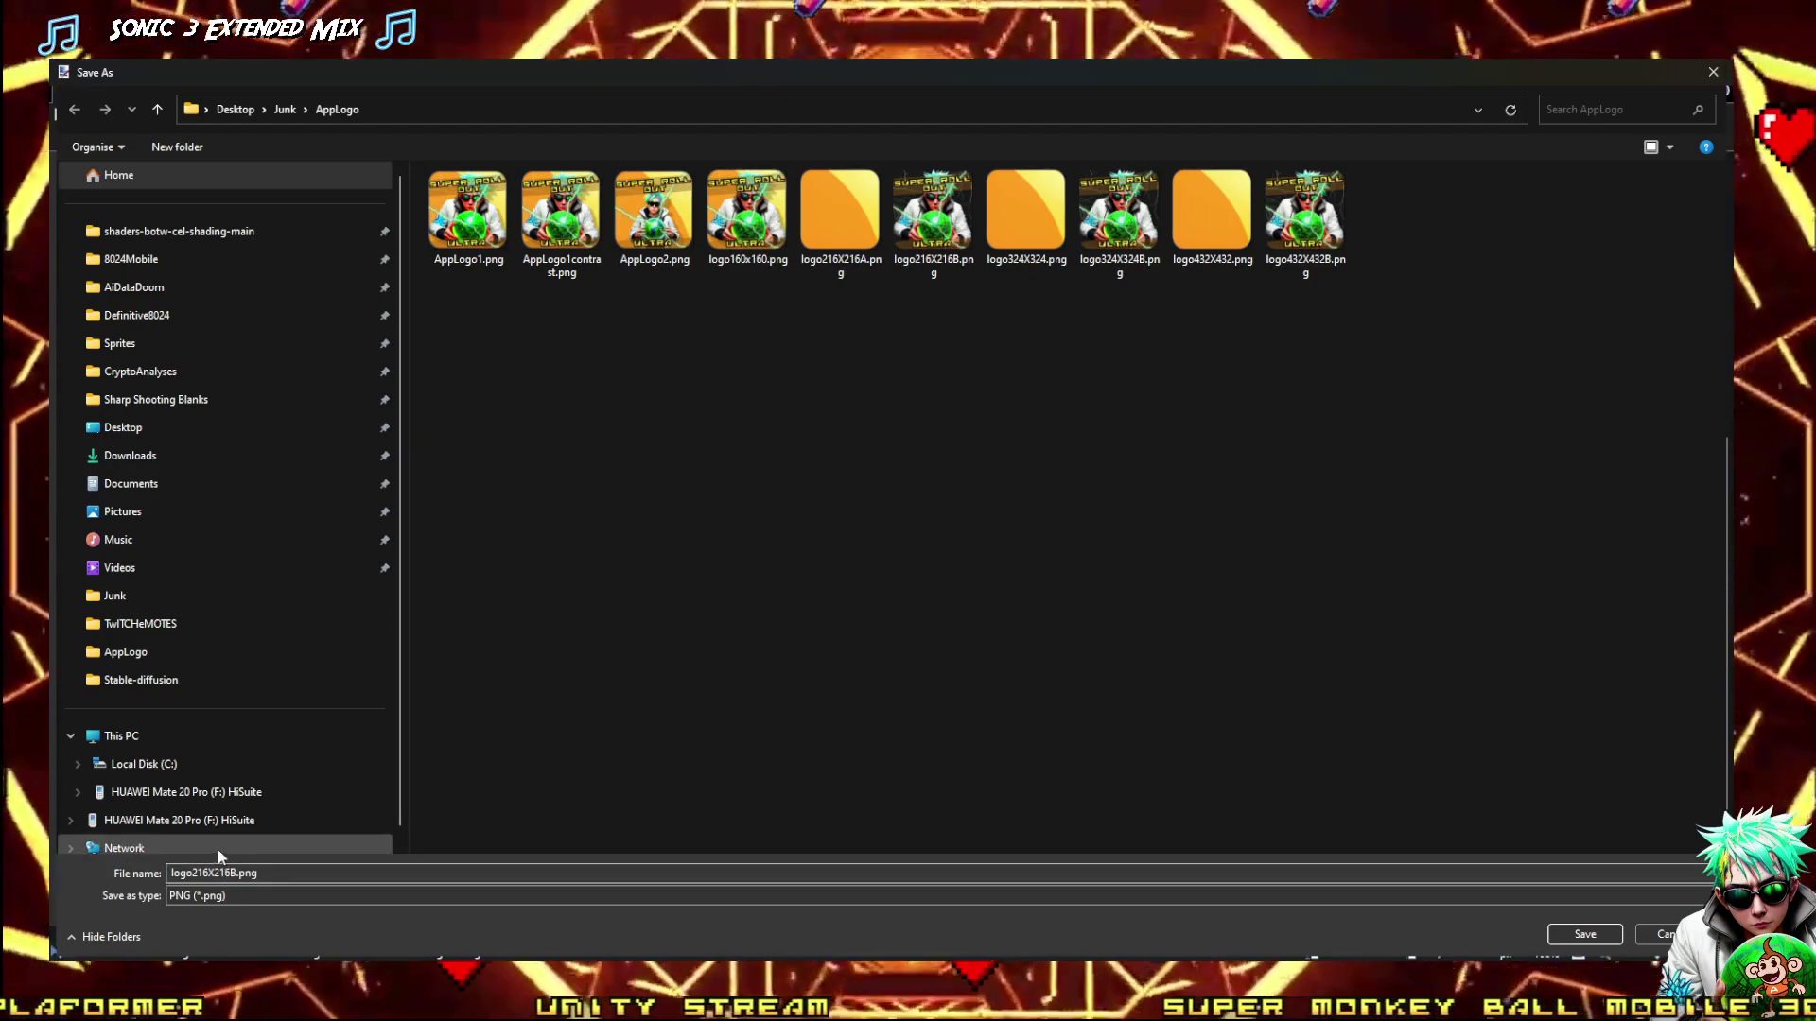
{"action": "left_click", "coordinate": [266, 875]}
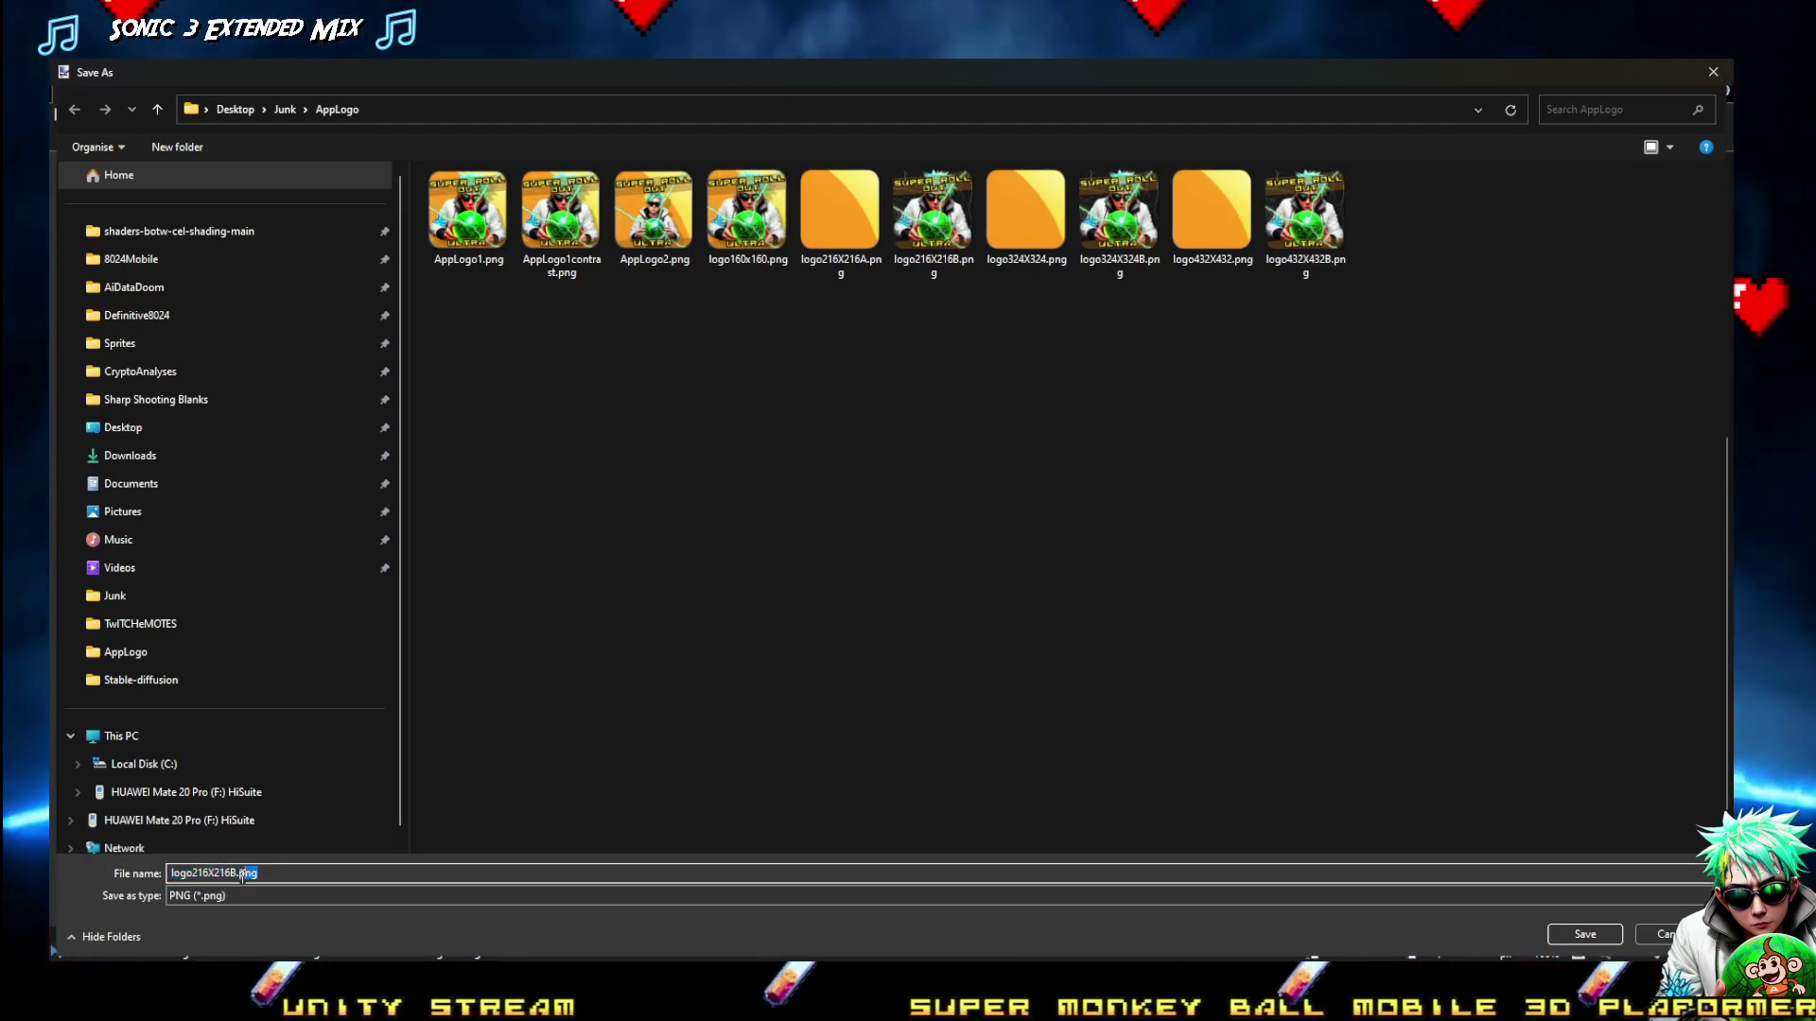
{"action": "key", "text": "BackSpace"}
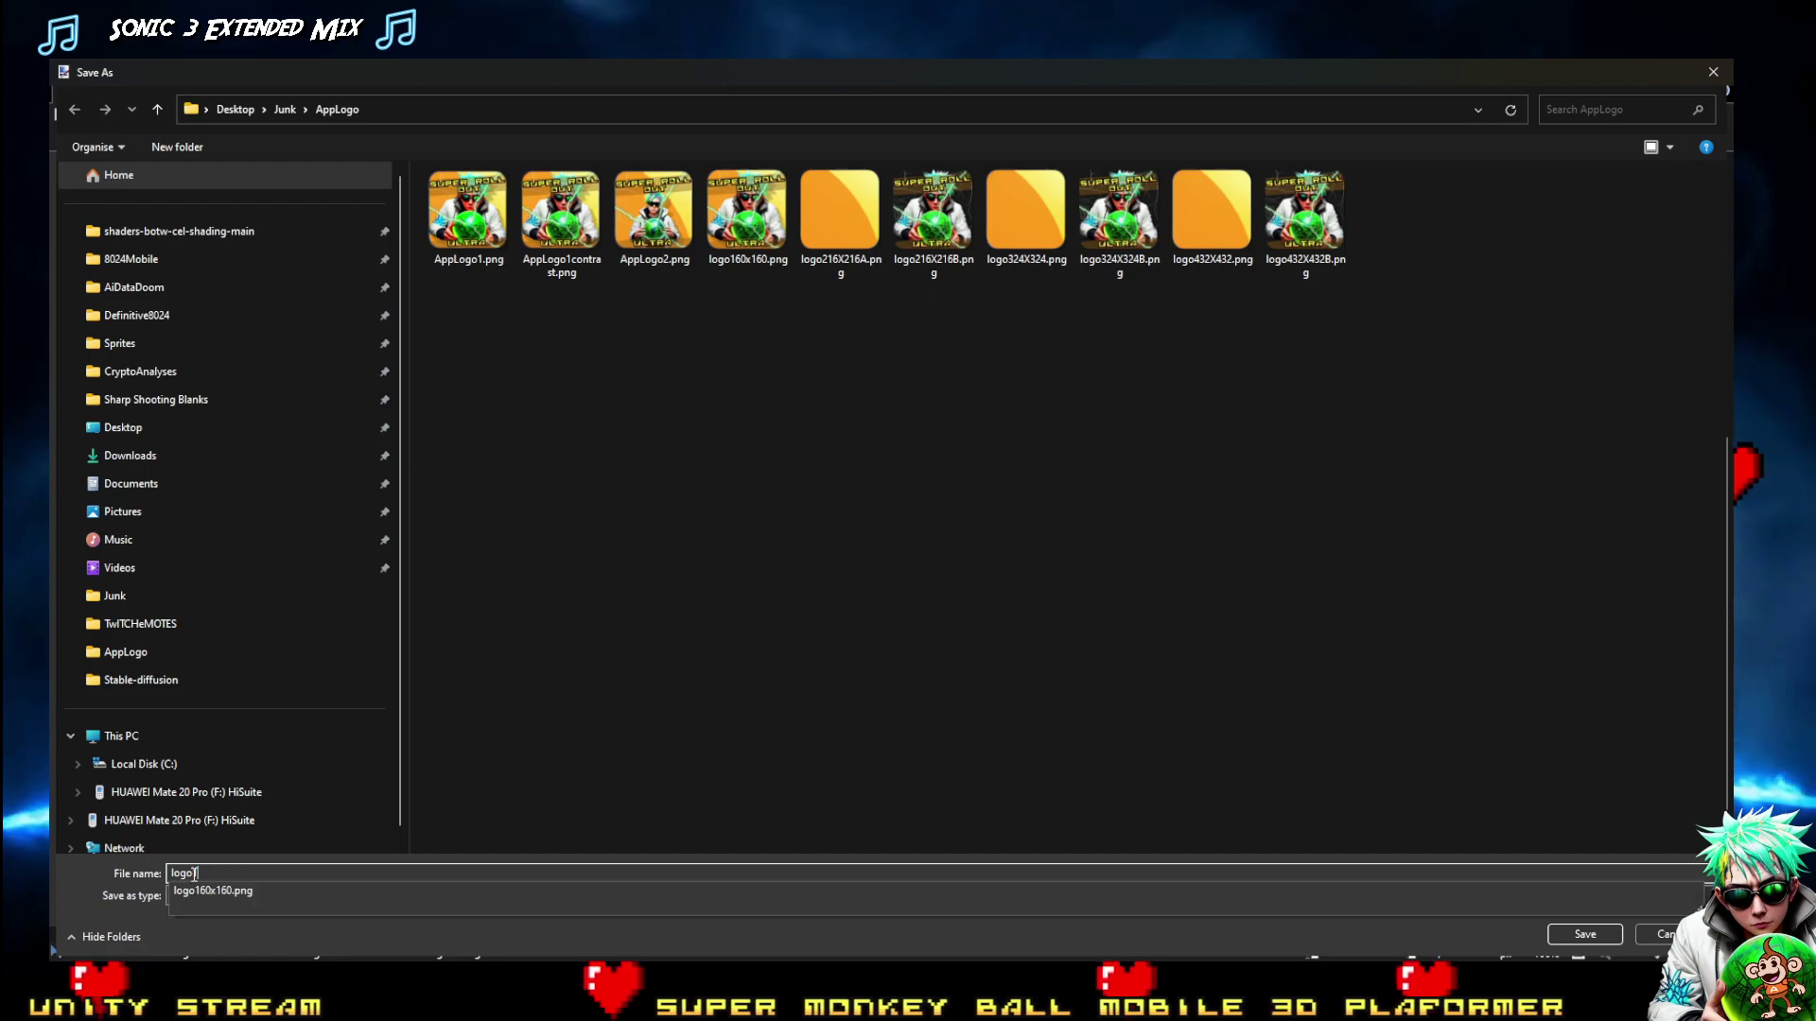
{"action": "type", "text": "162X162B"}
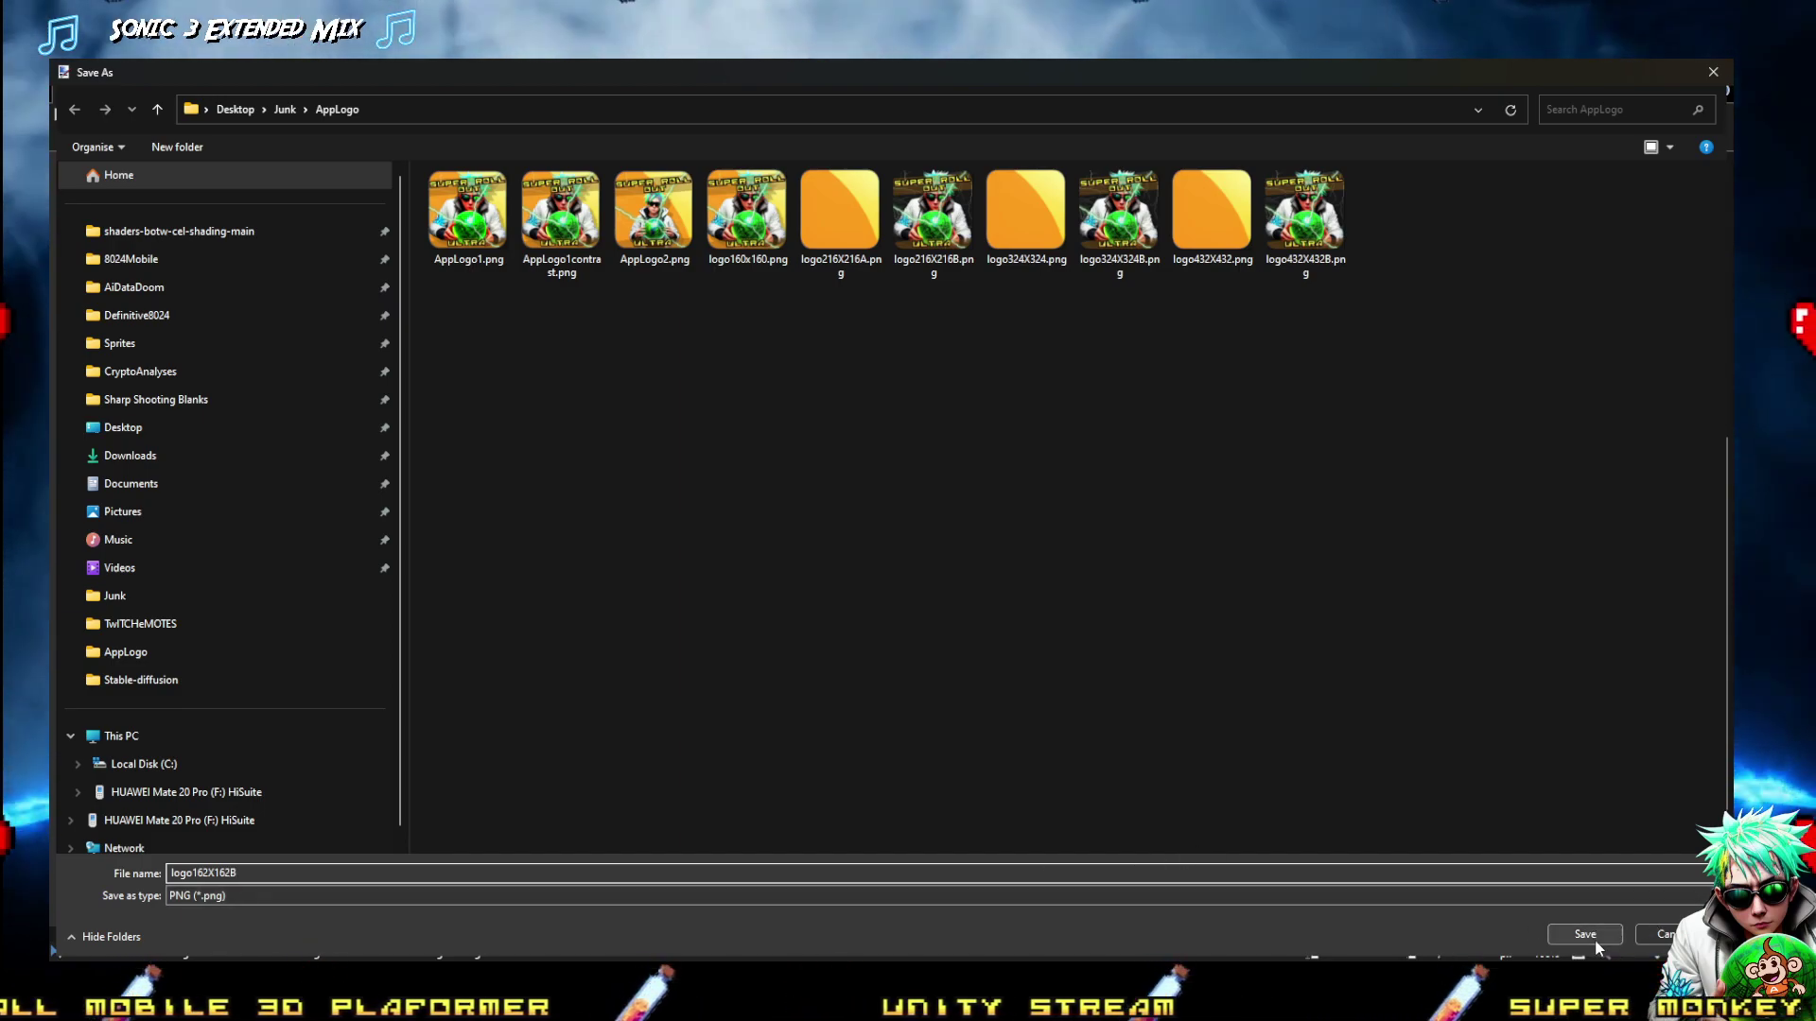
{"action": "key", "text": "Return"}
{"action": "left_click", "coordinate": [749, 564]}
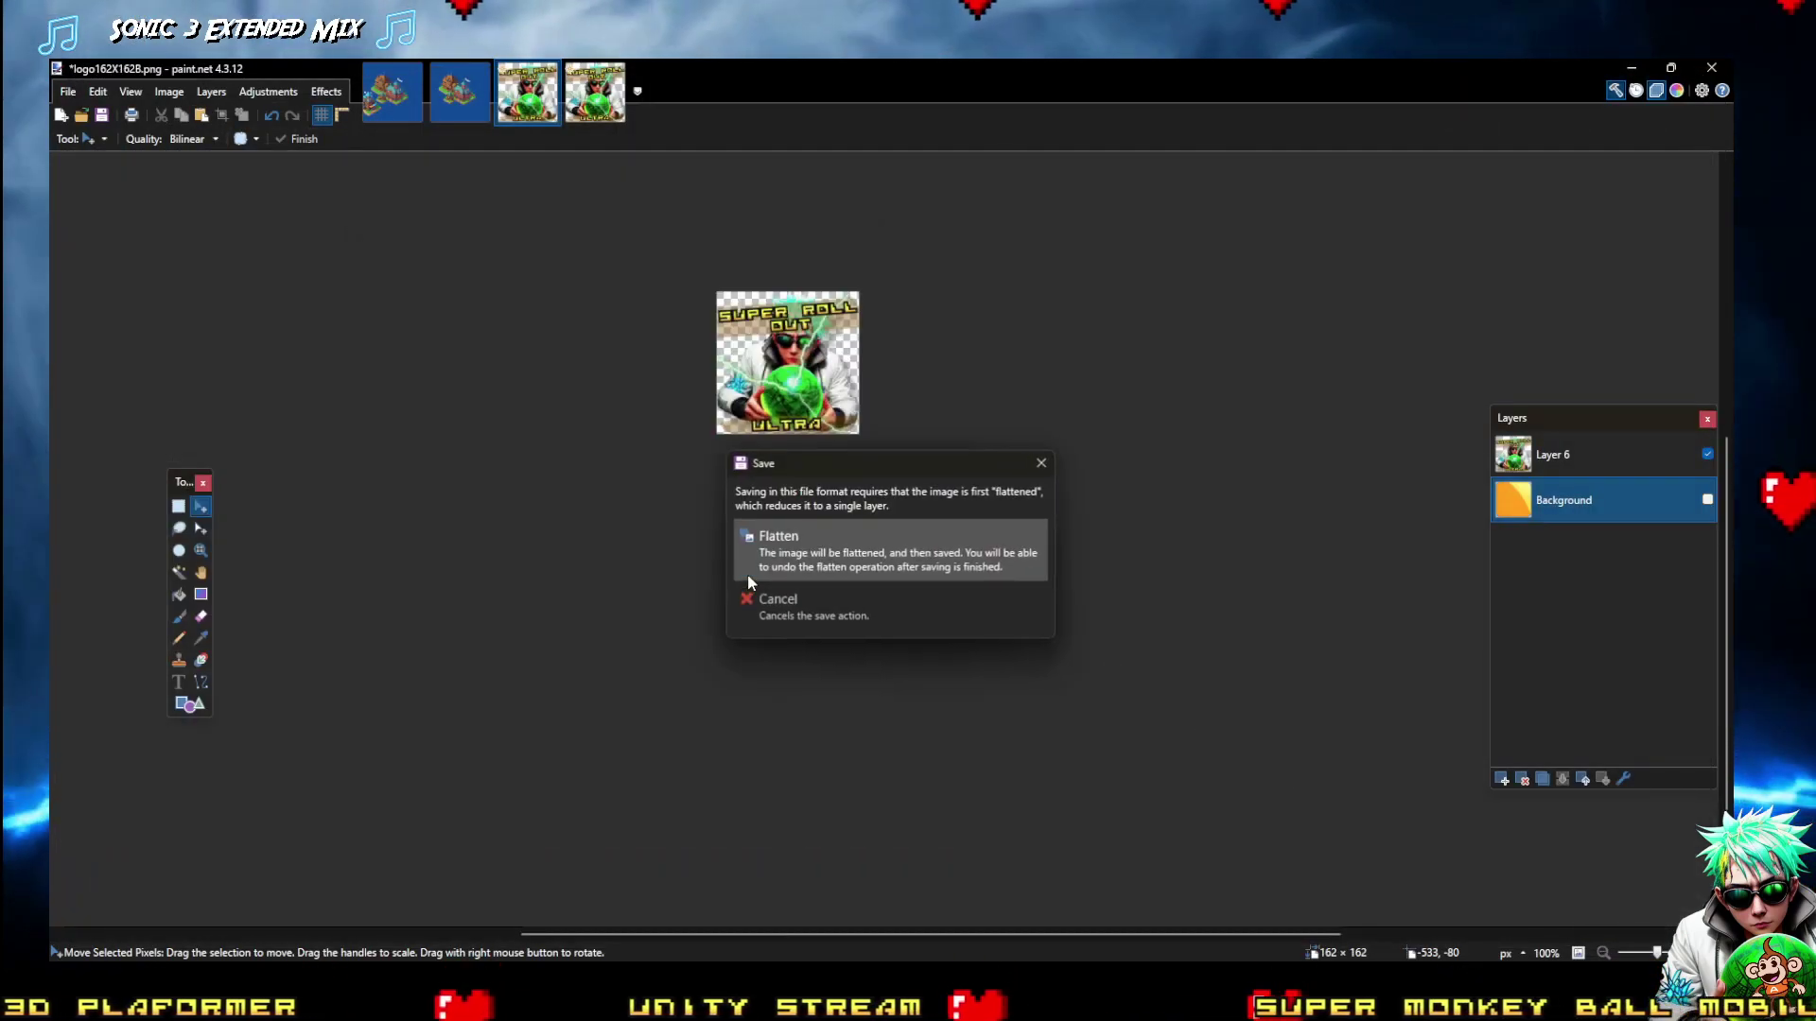
{"action": "left_click", "coordinate": [813, 569]}
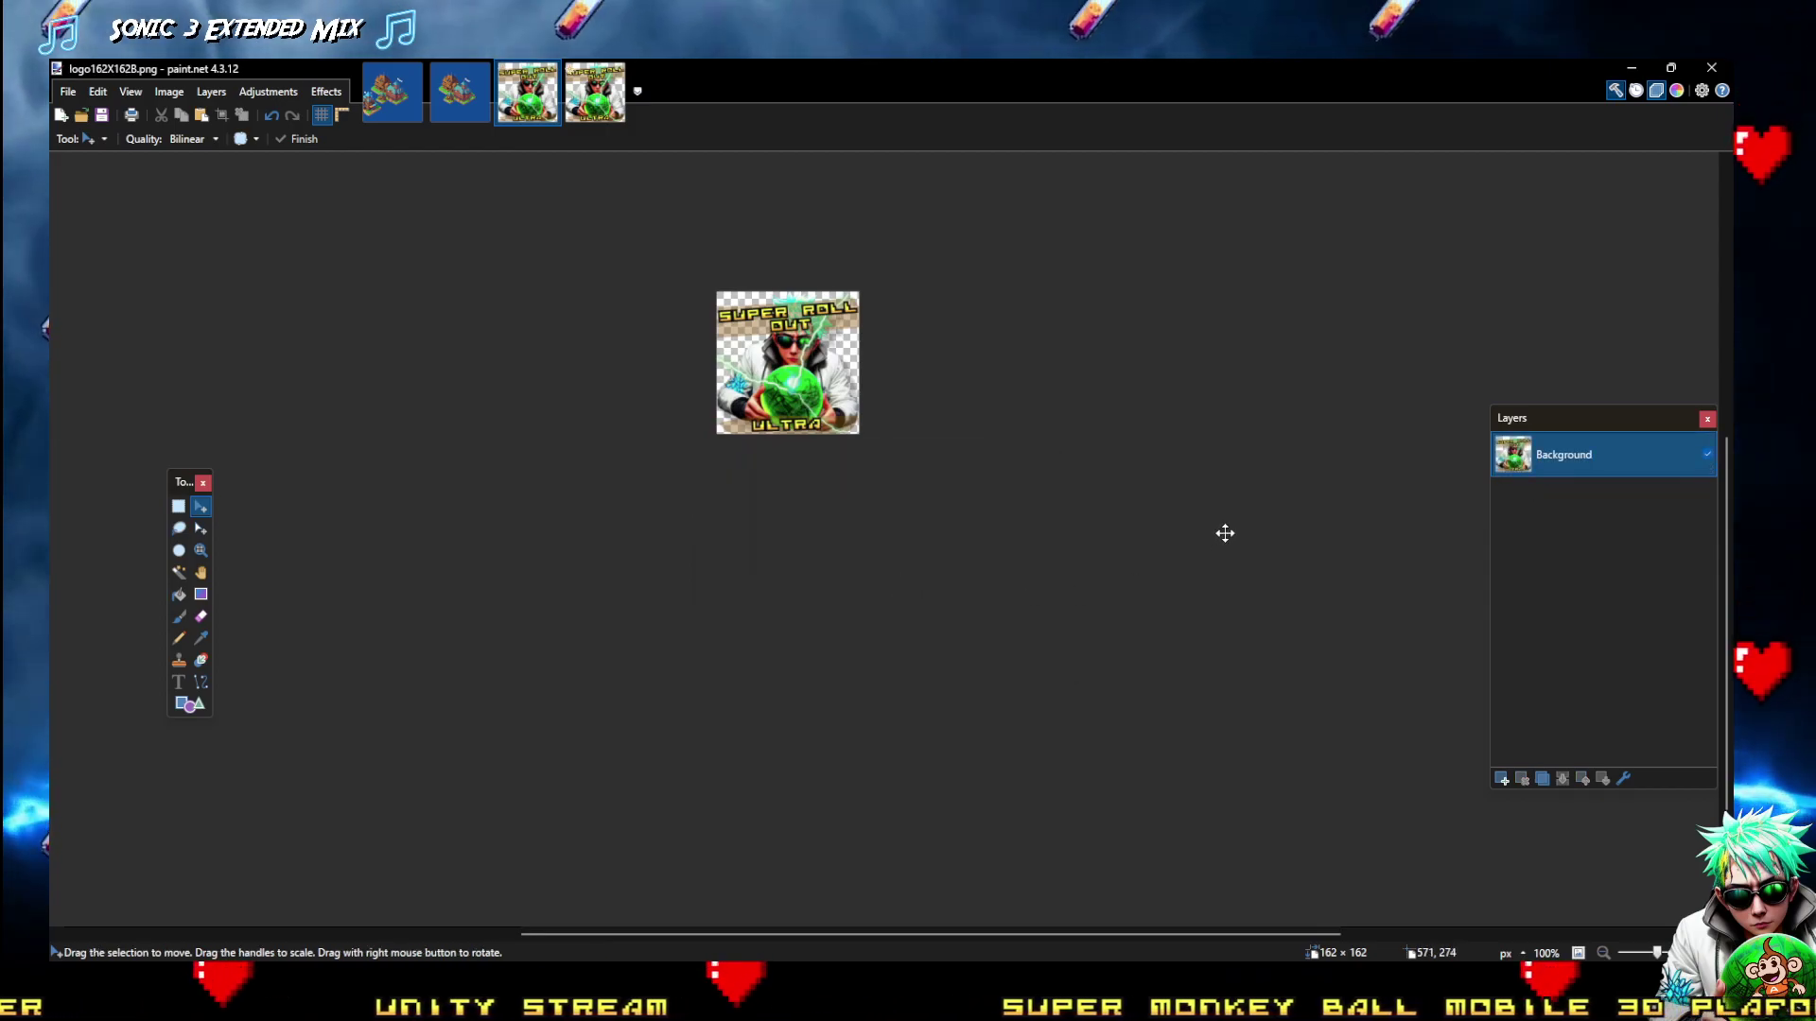
Hide Layer 6, show the orange Background, and start another Save As
{"action": "left_click", "coordinate": [1707, 455]}
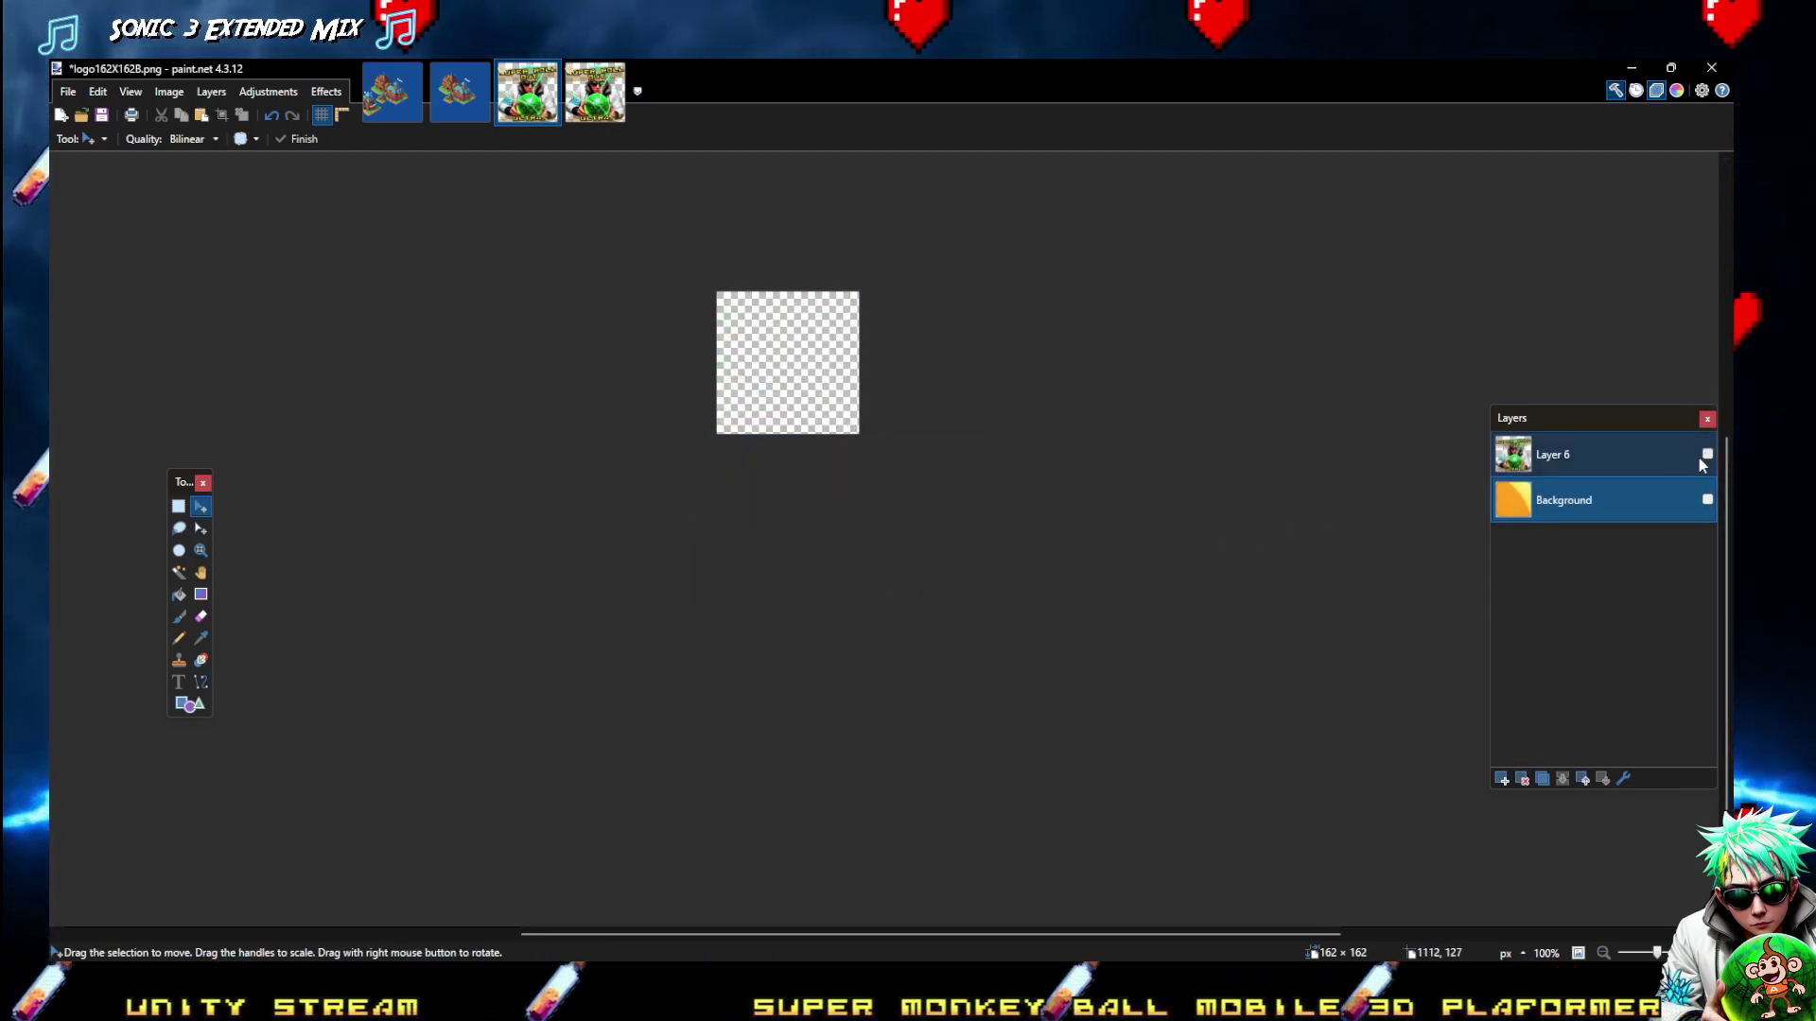
{"action": "left_click", "coordinate": [1707, 500]}
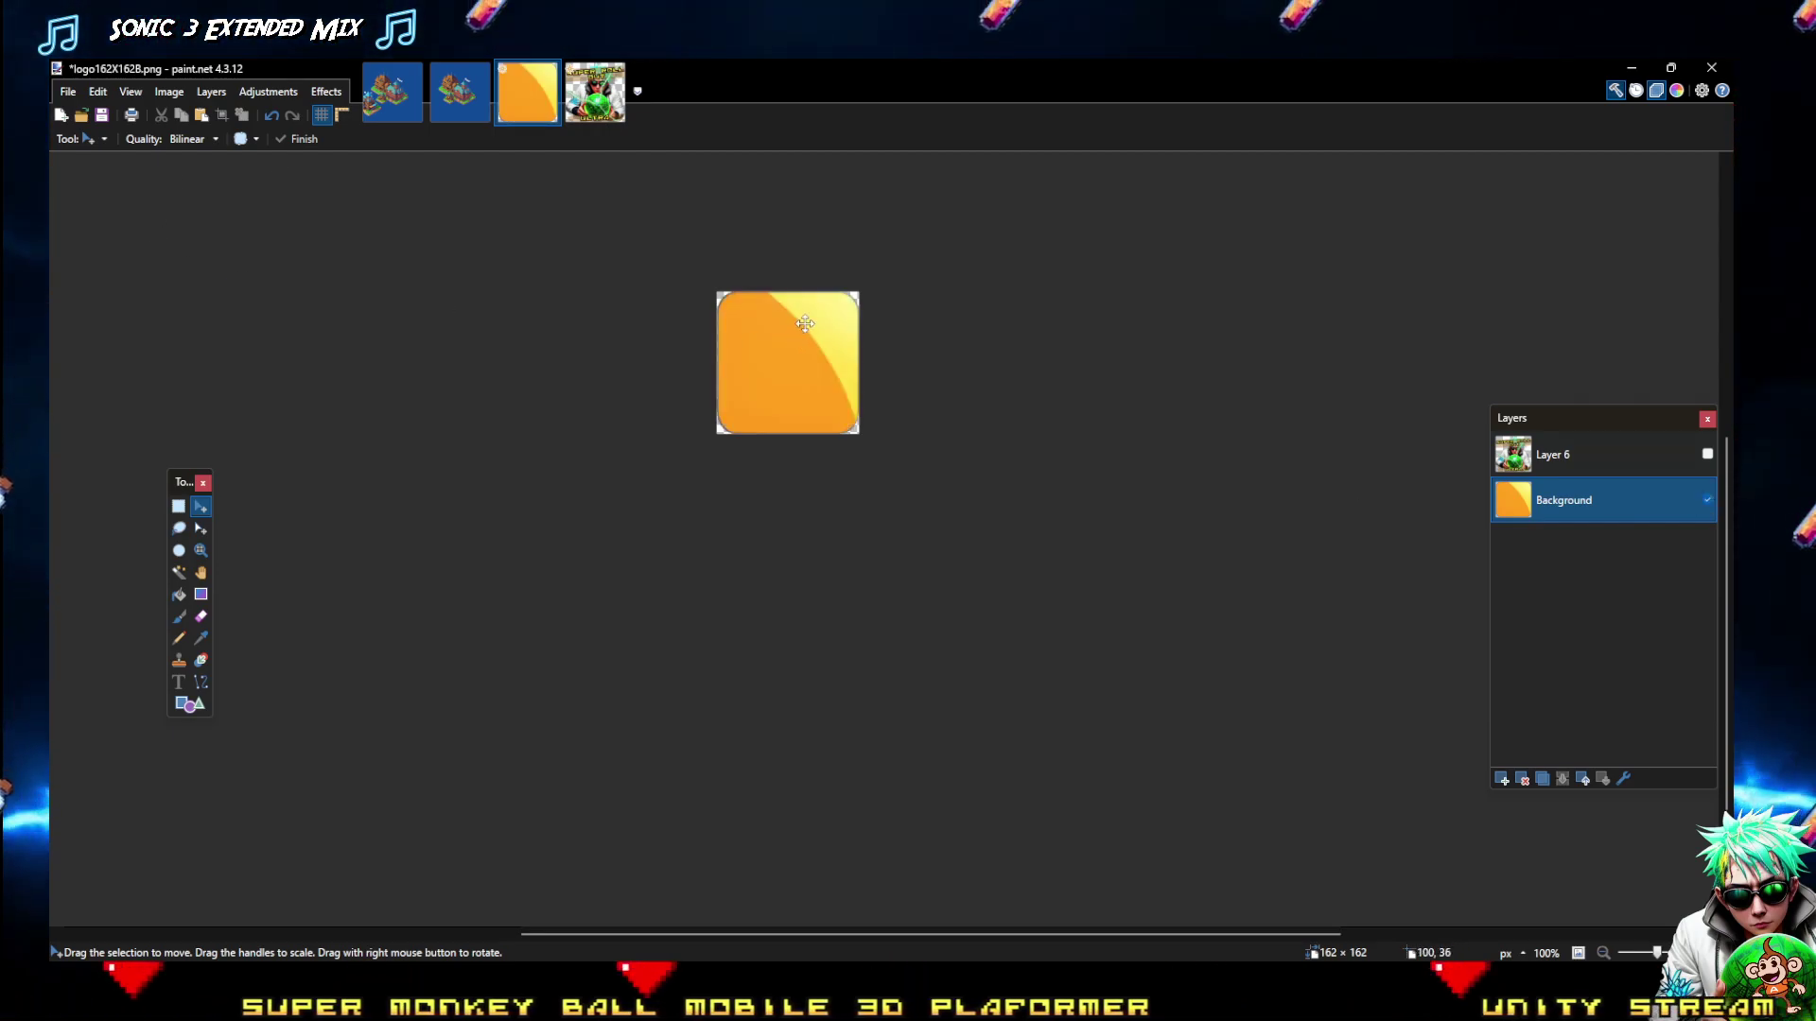
{"action": "key", "text": "ctrl+shift+s"}
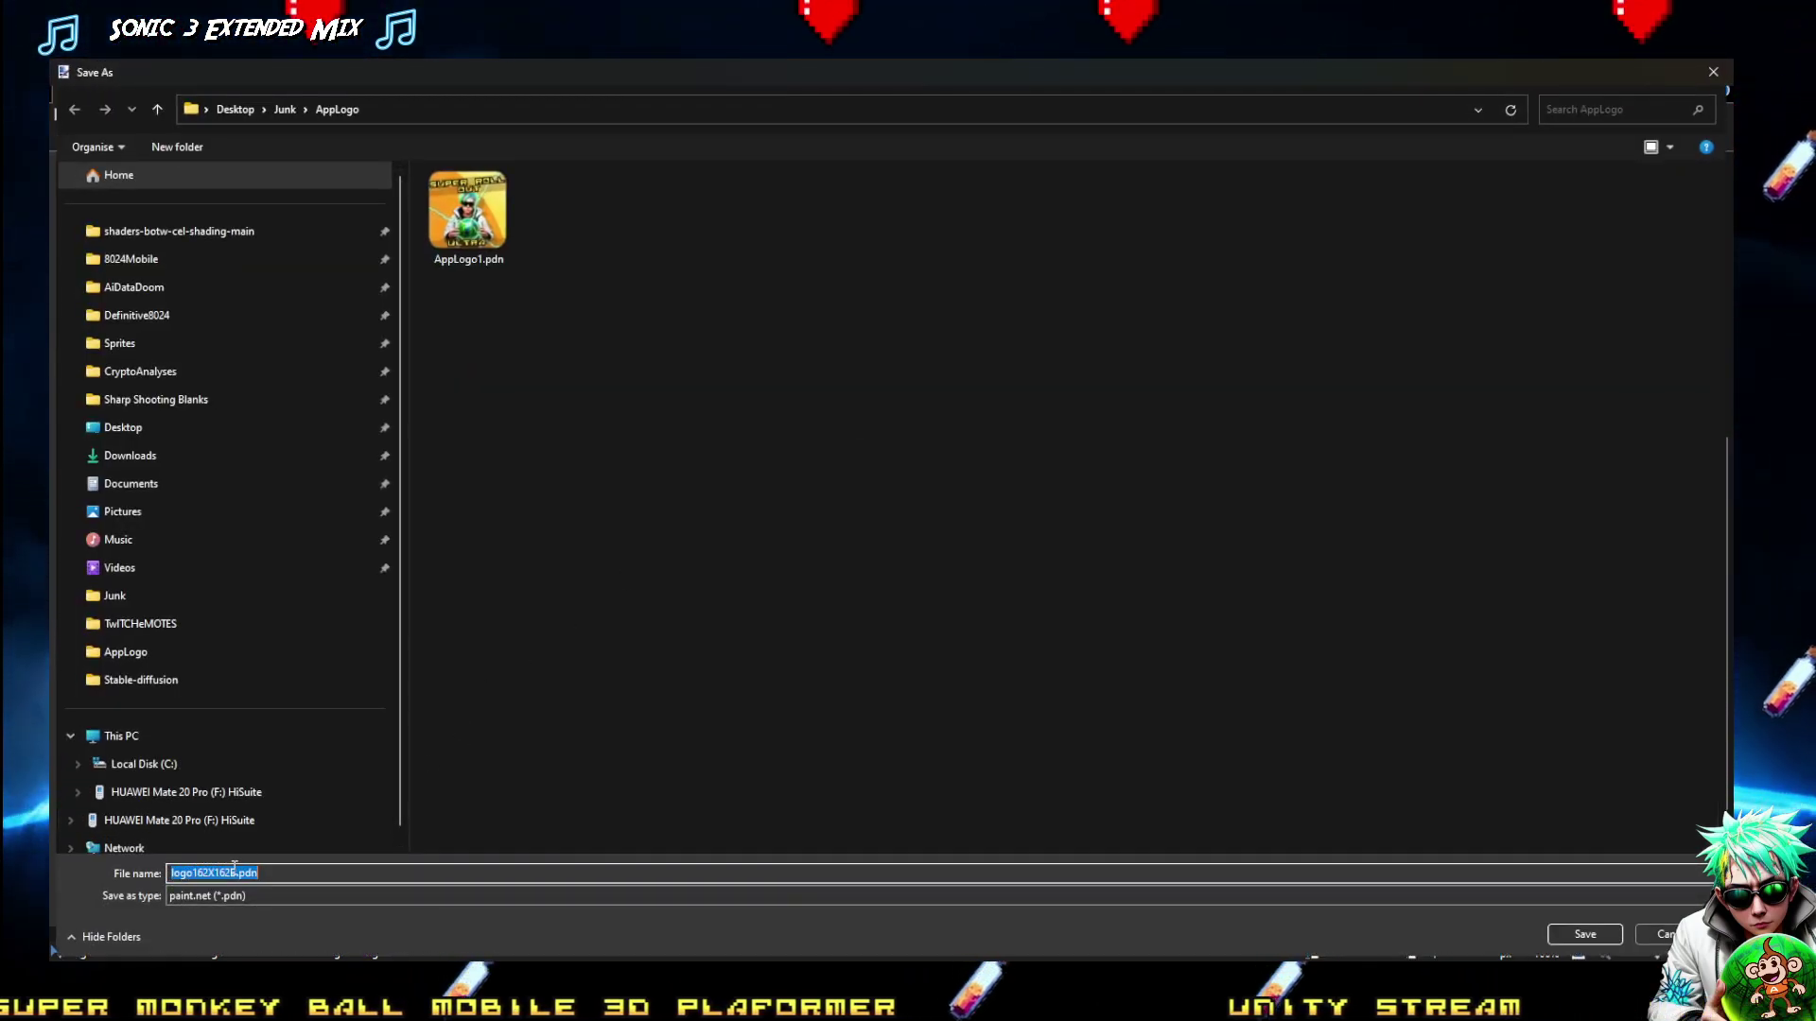
Change the name's B to A and save the background as flattened PNG logo162X162A.png
{"action": "left_click", "coordinate": [233, 873]}
{"action": "key", "text": "BackSpace"}
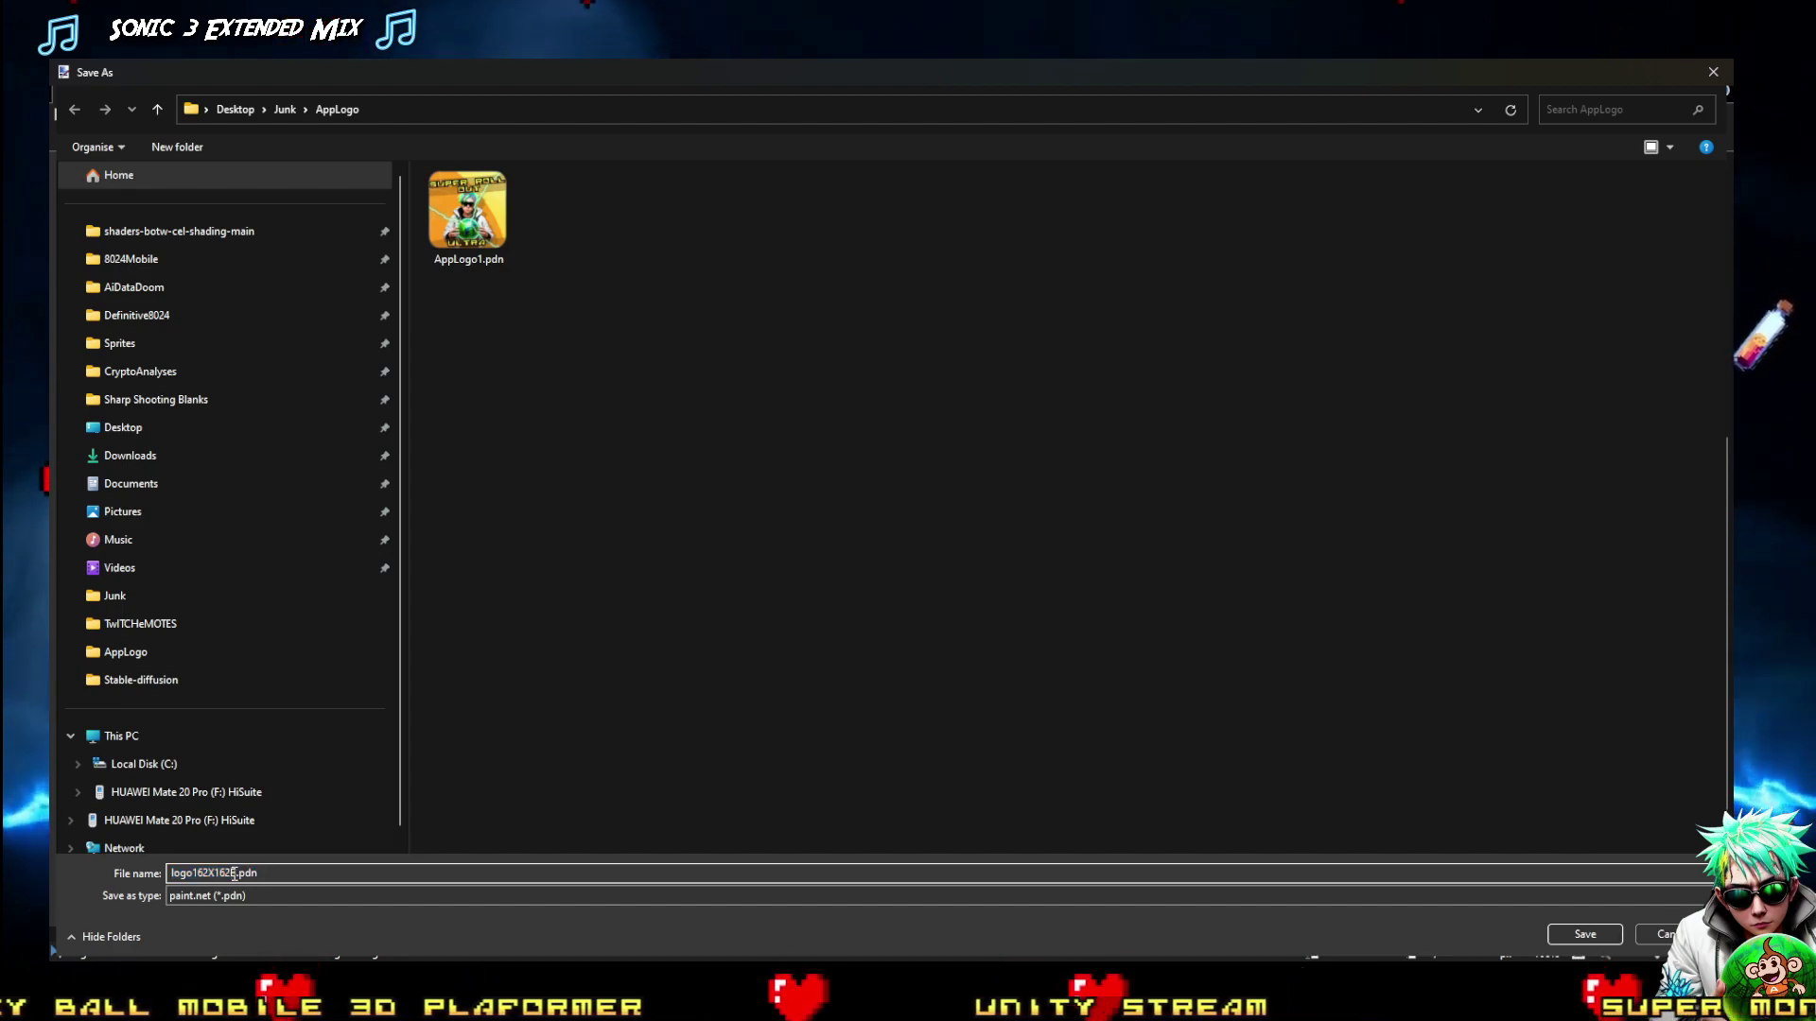
{"action": "type", "text": "A"}
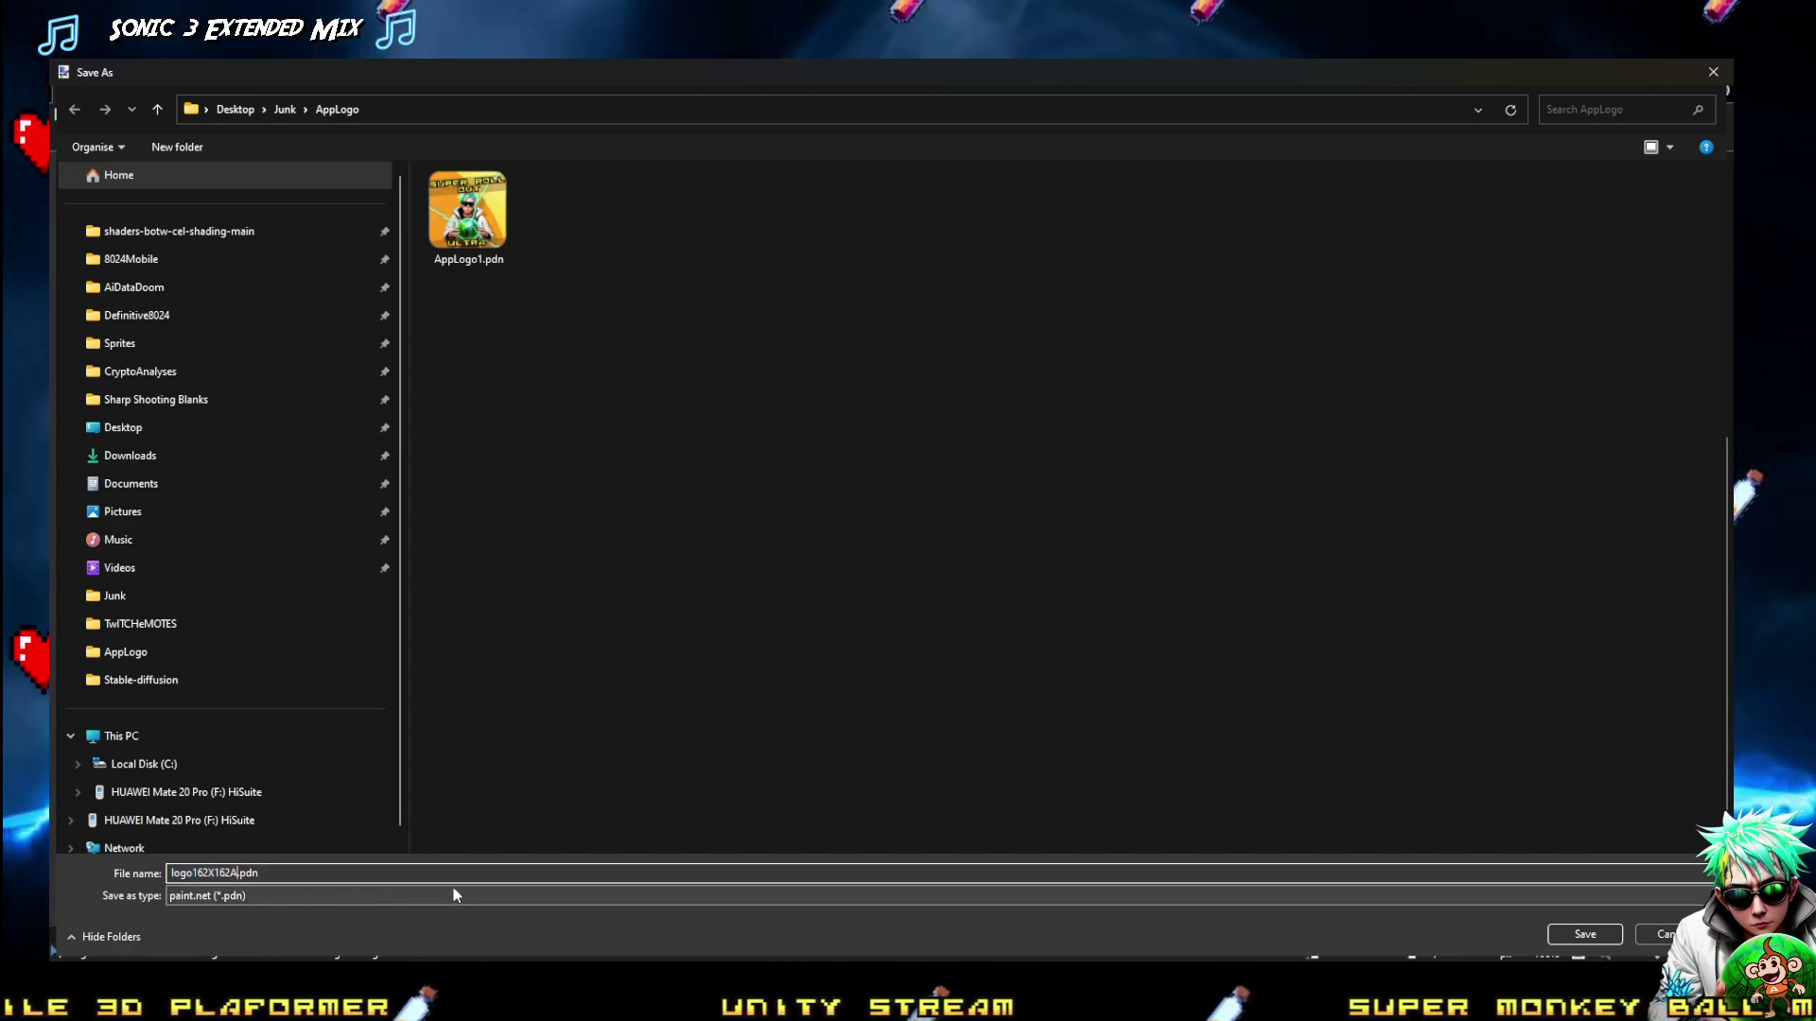
{"action": "left_click", "coordinate": [1627, 897]}
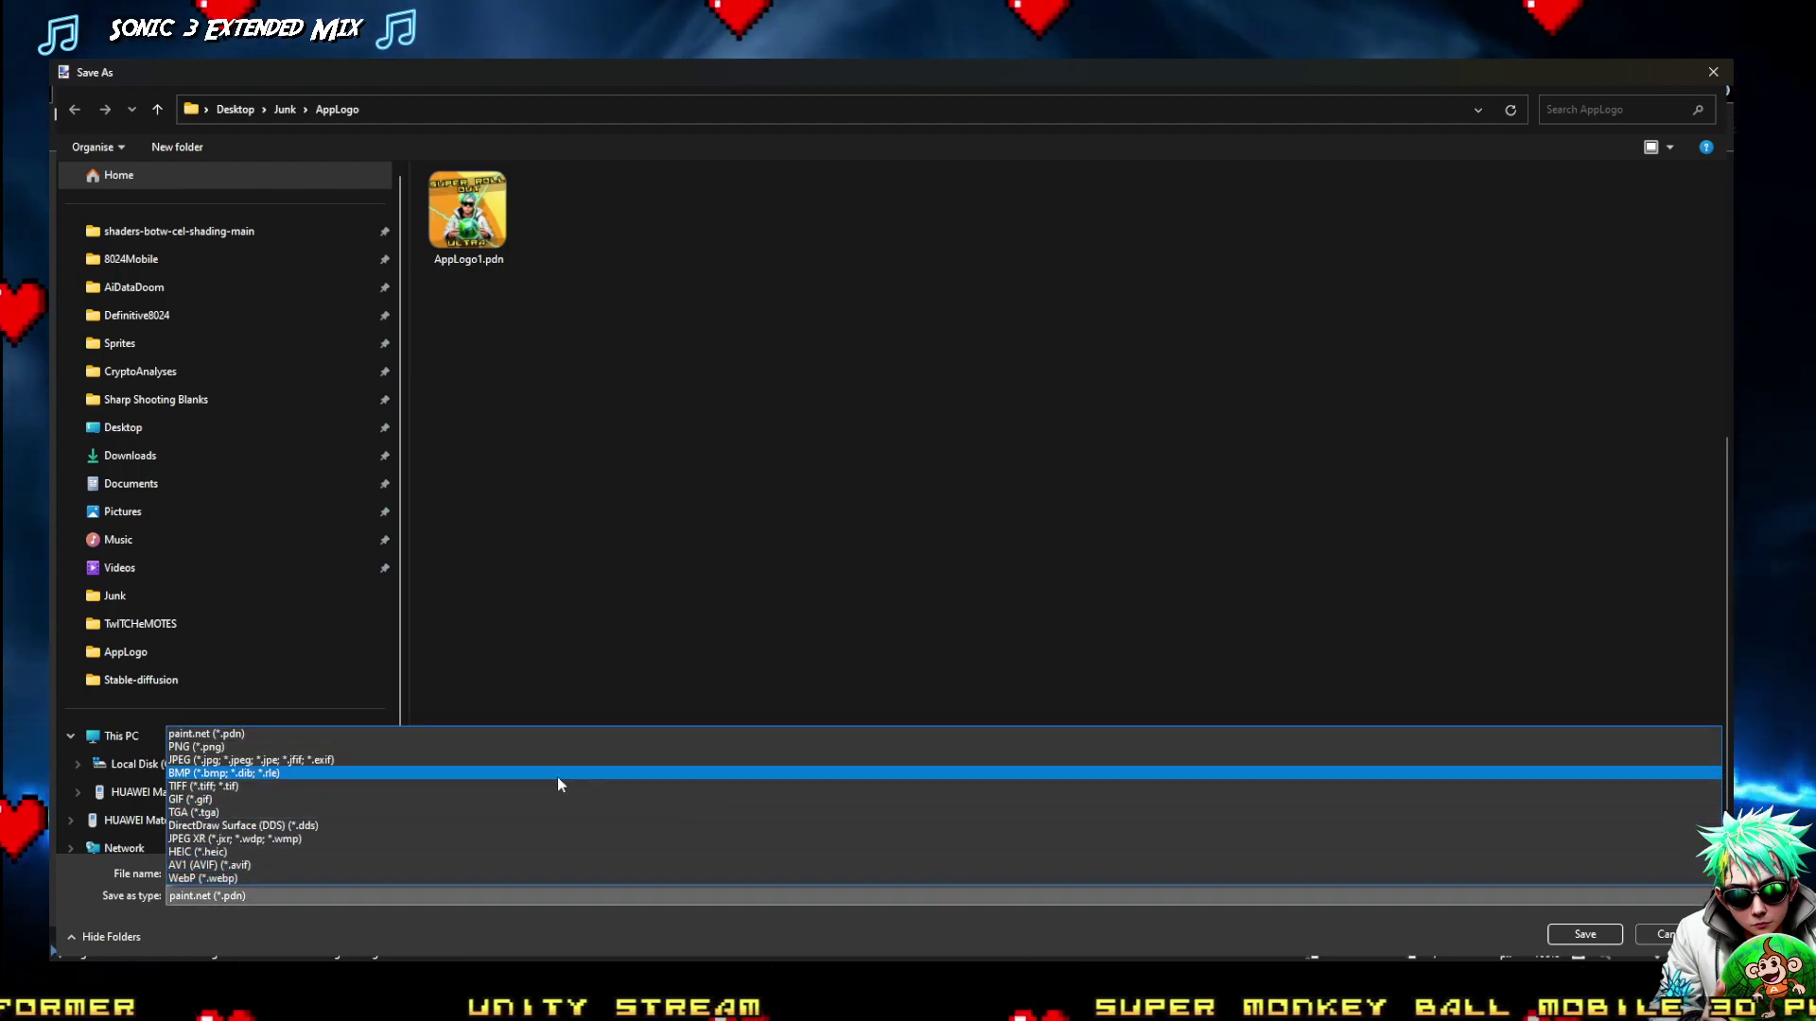
{"action": "left_click", "coordinate": [199, 748]}
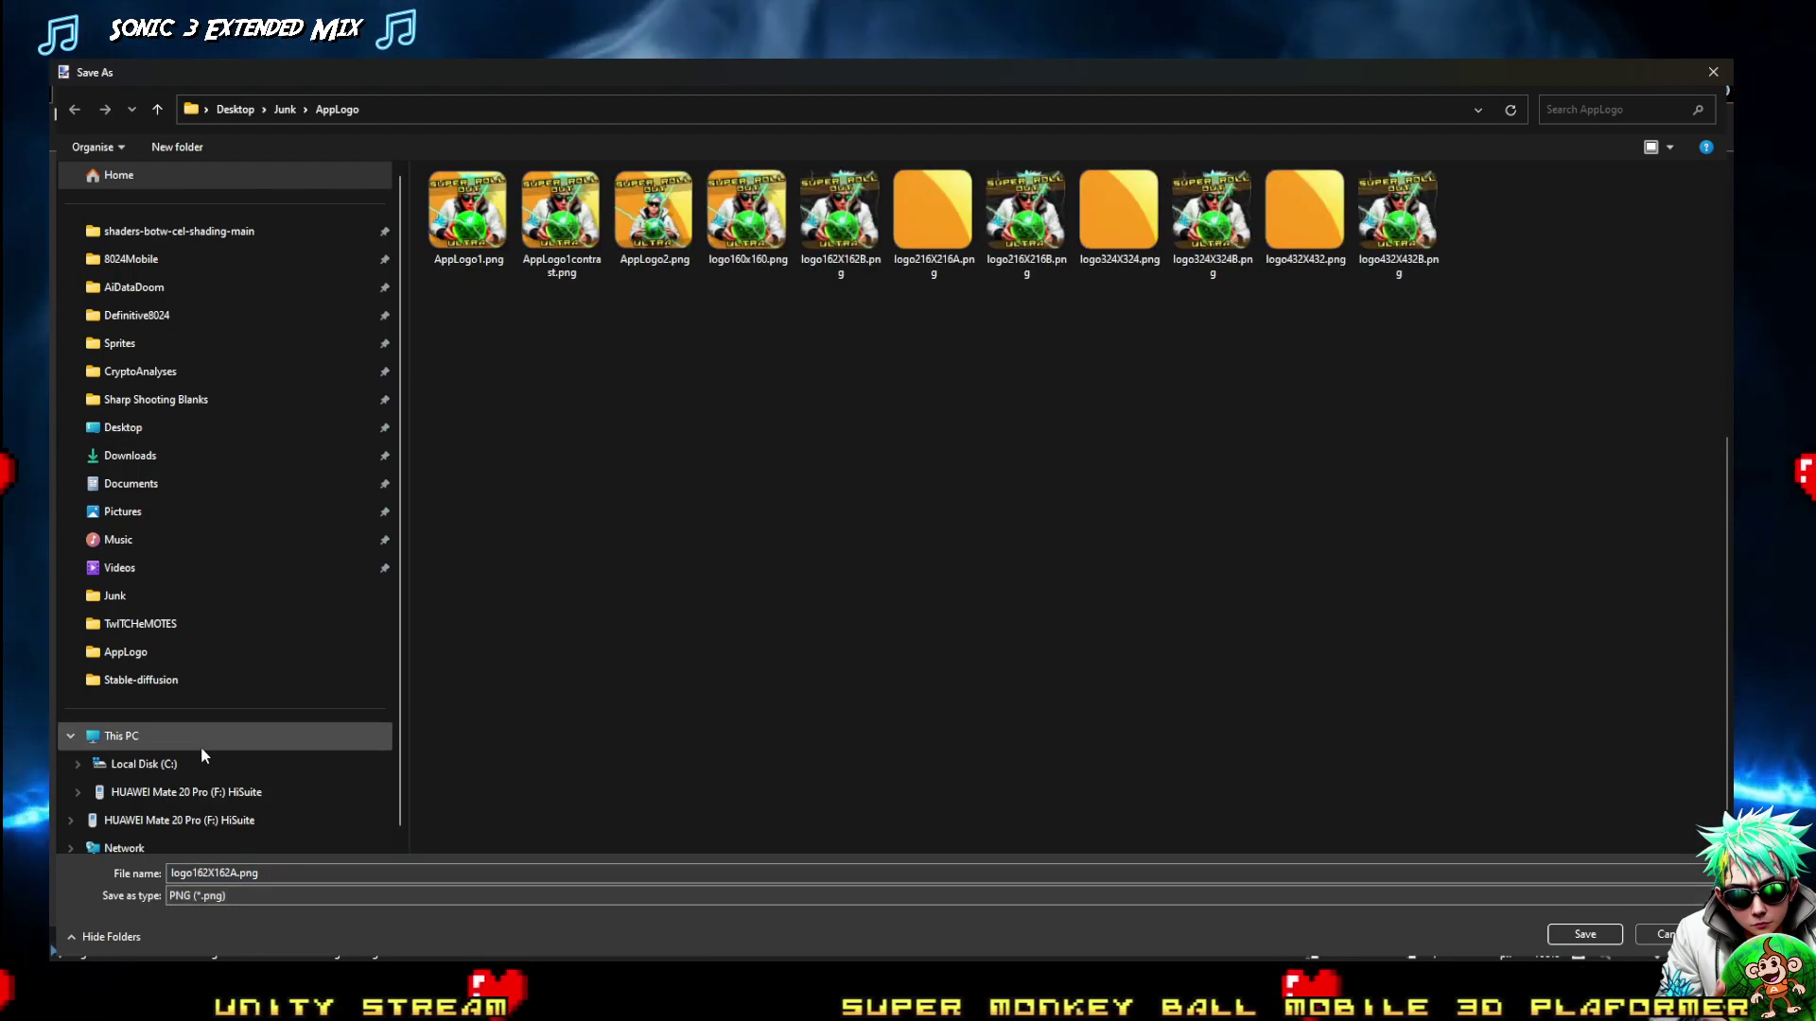
{"action": "left_click", "coordinate": [1610, 940]}
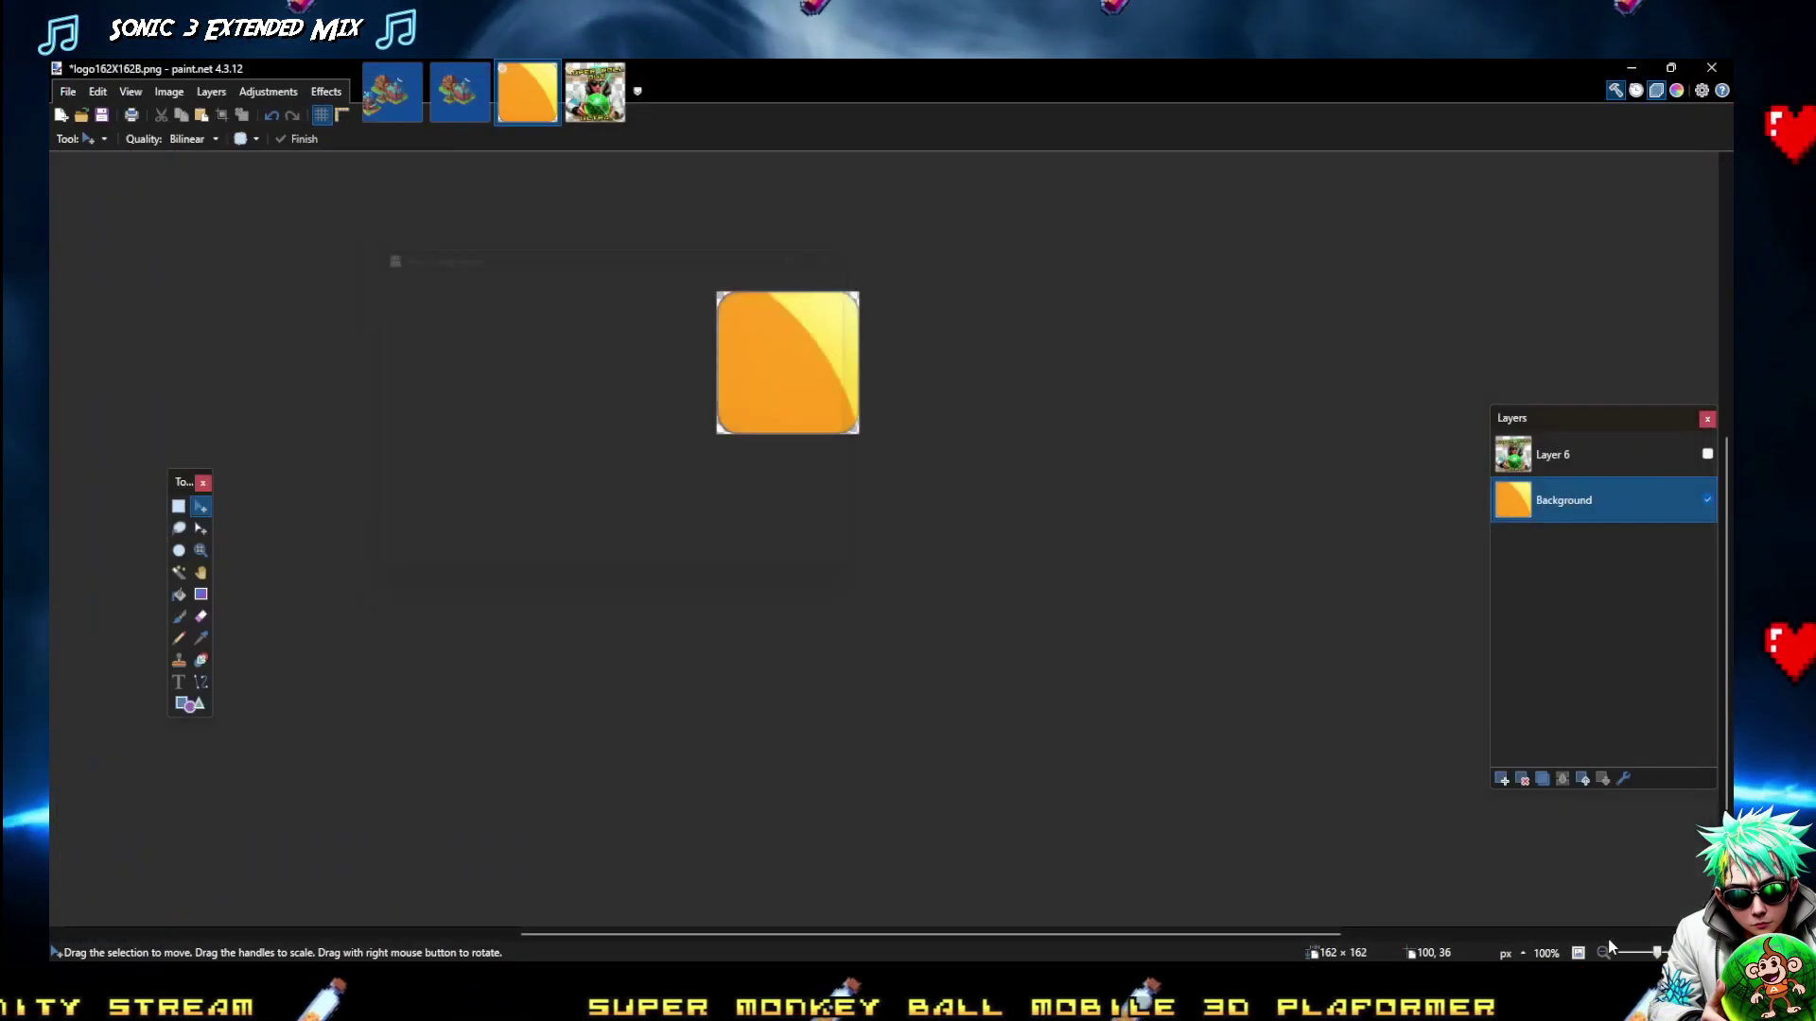
{"action": "left_click", "coordinate": [757, 571]}
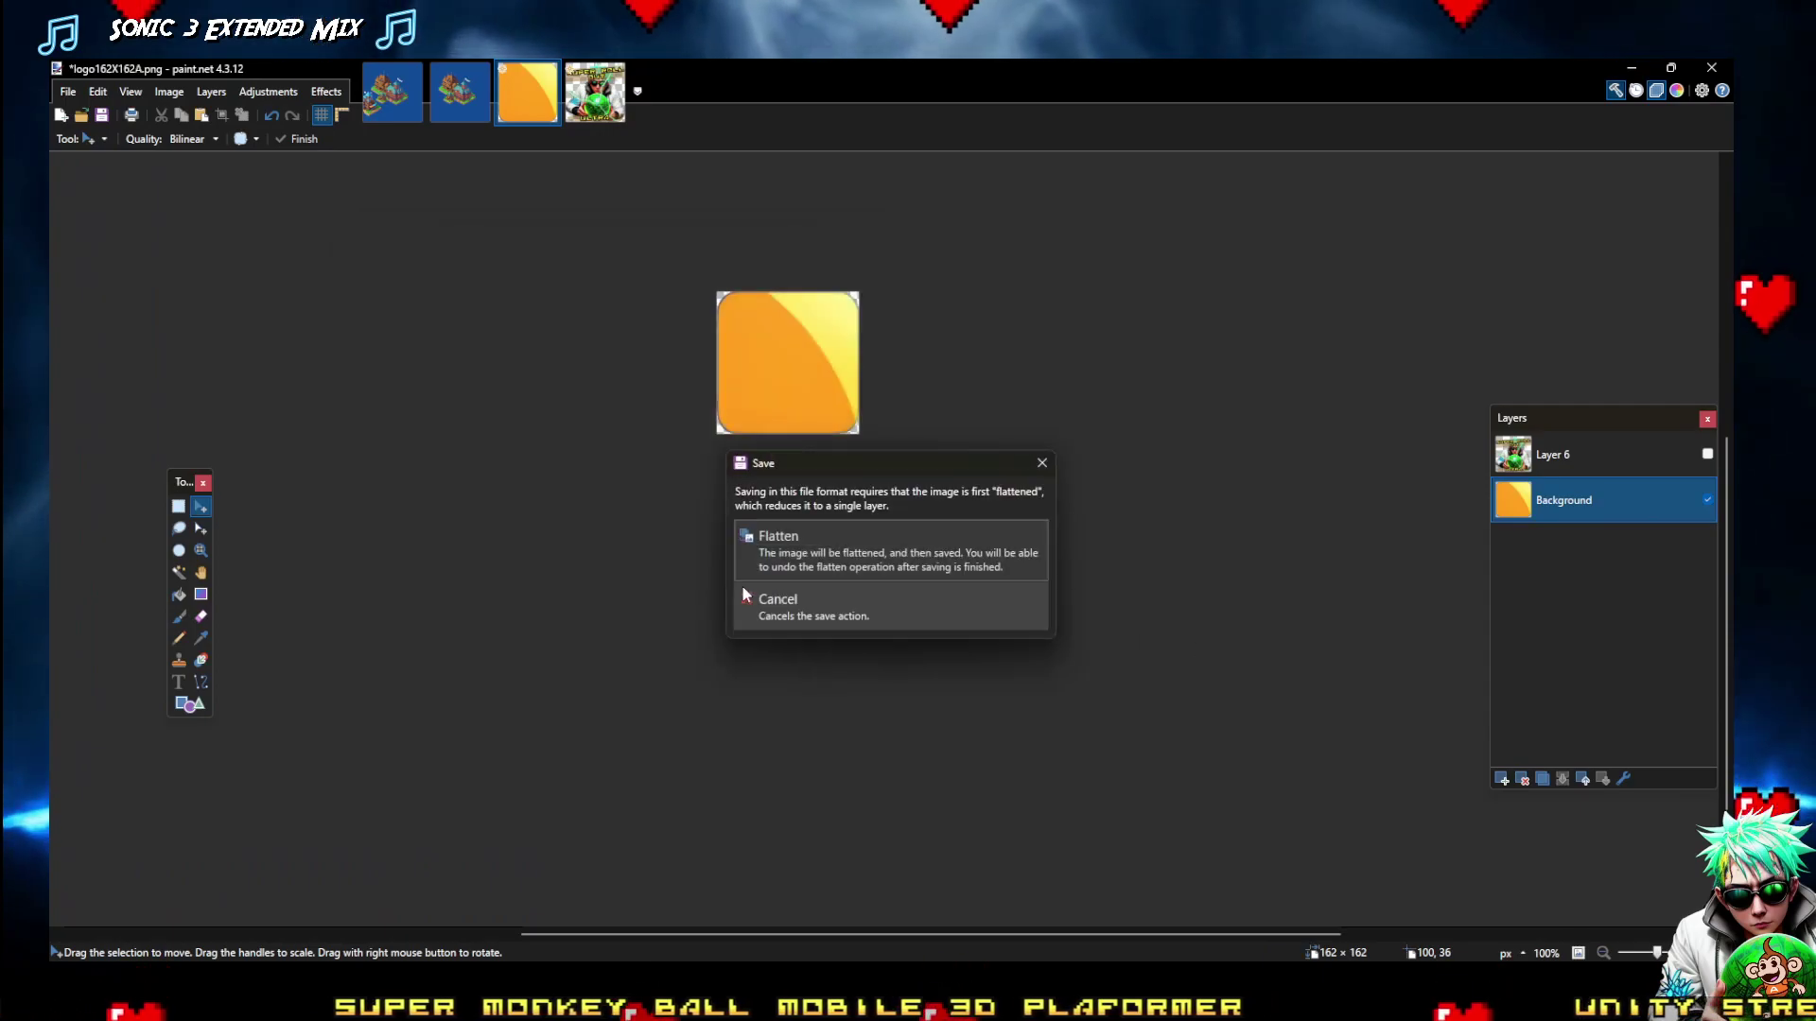
{"action": "left_click", "coordinate": [790, 554]}
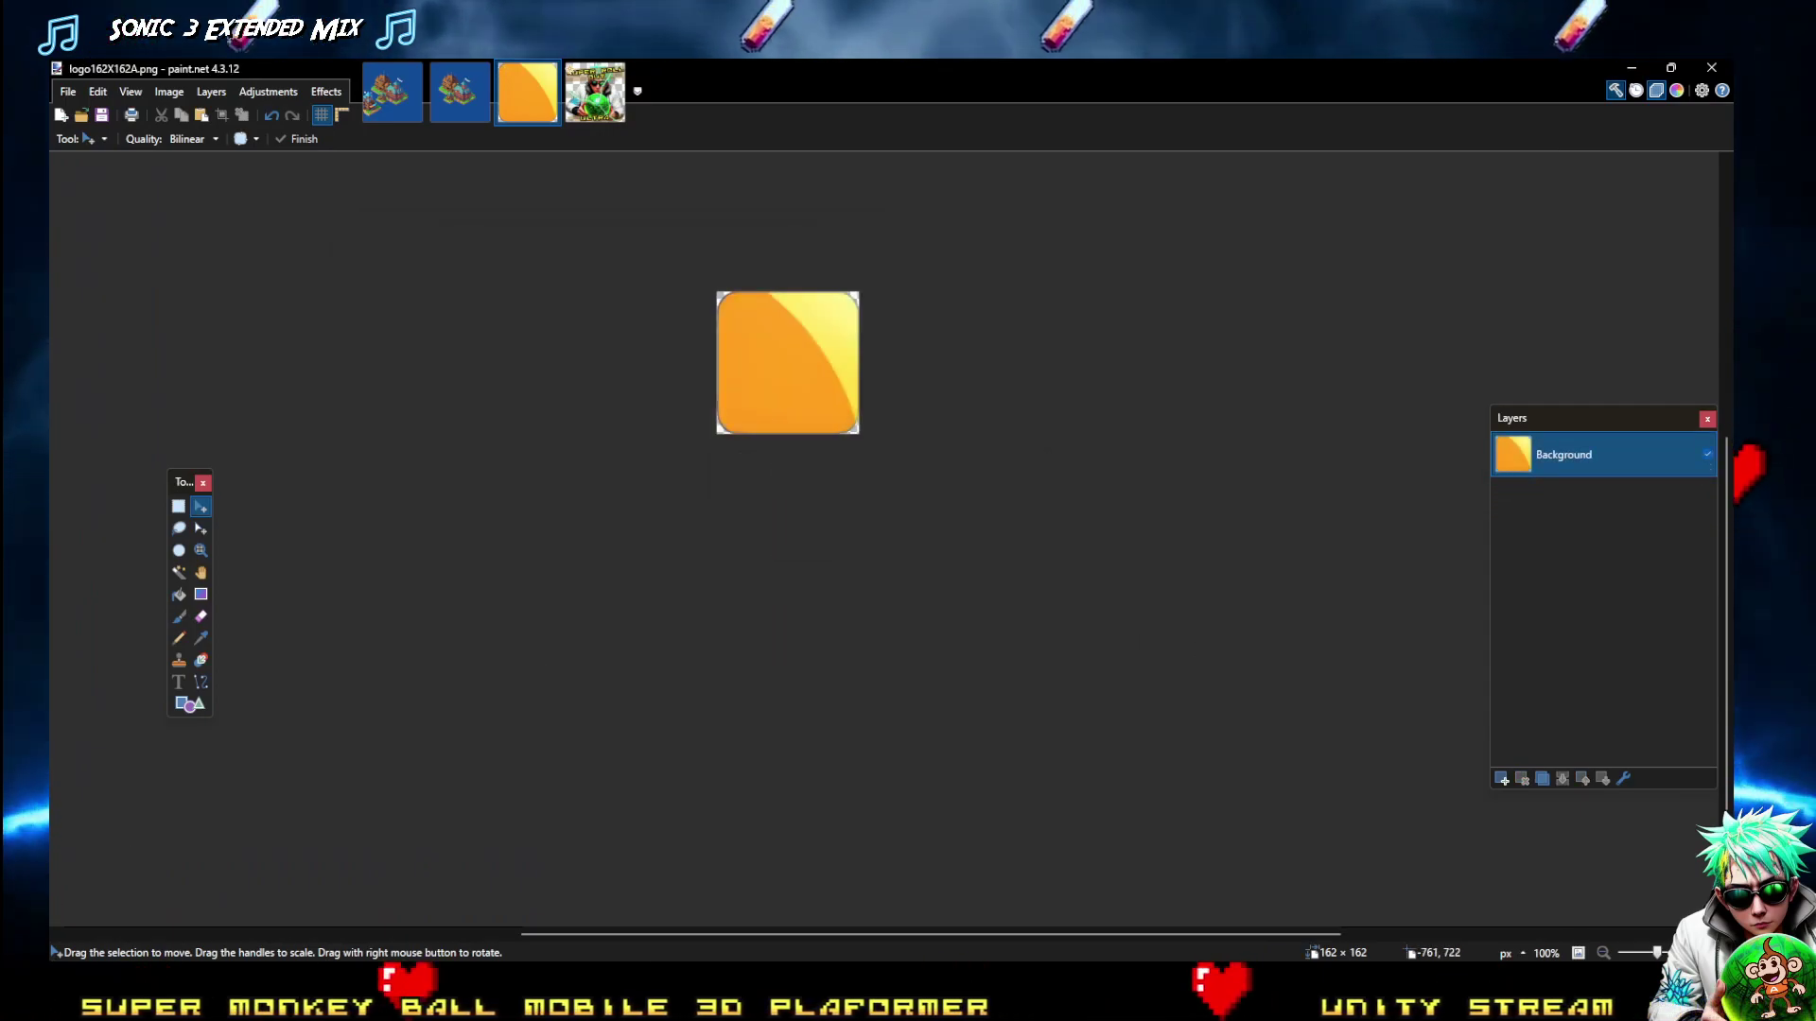
{"action": "key", "text": "alt+Tab"}
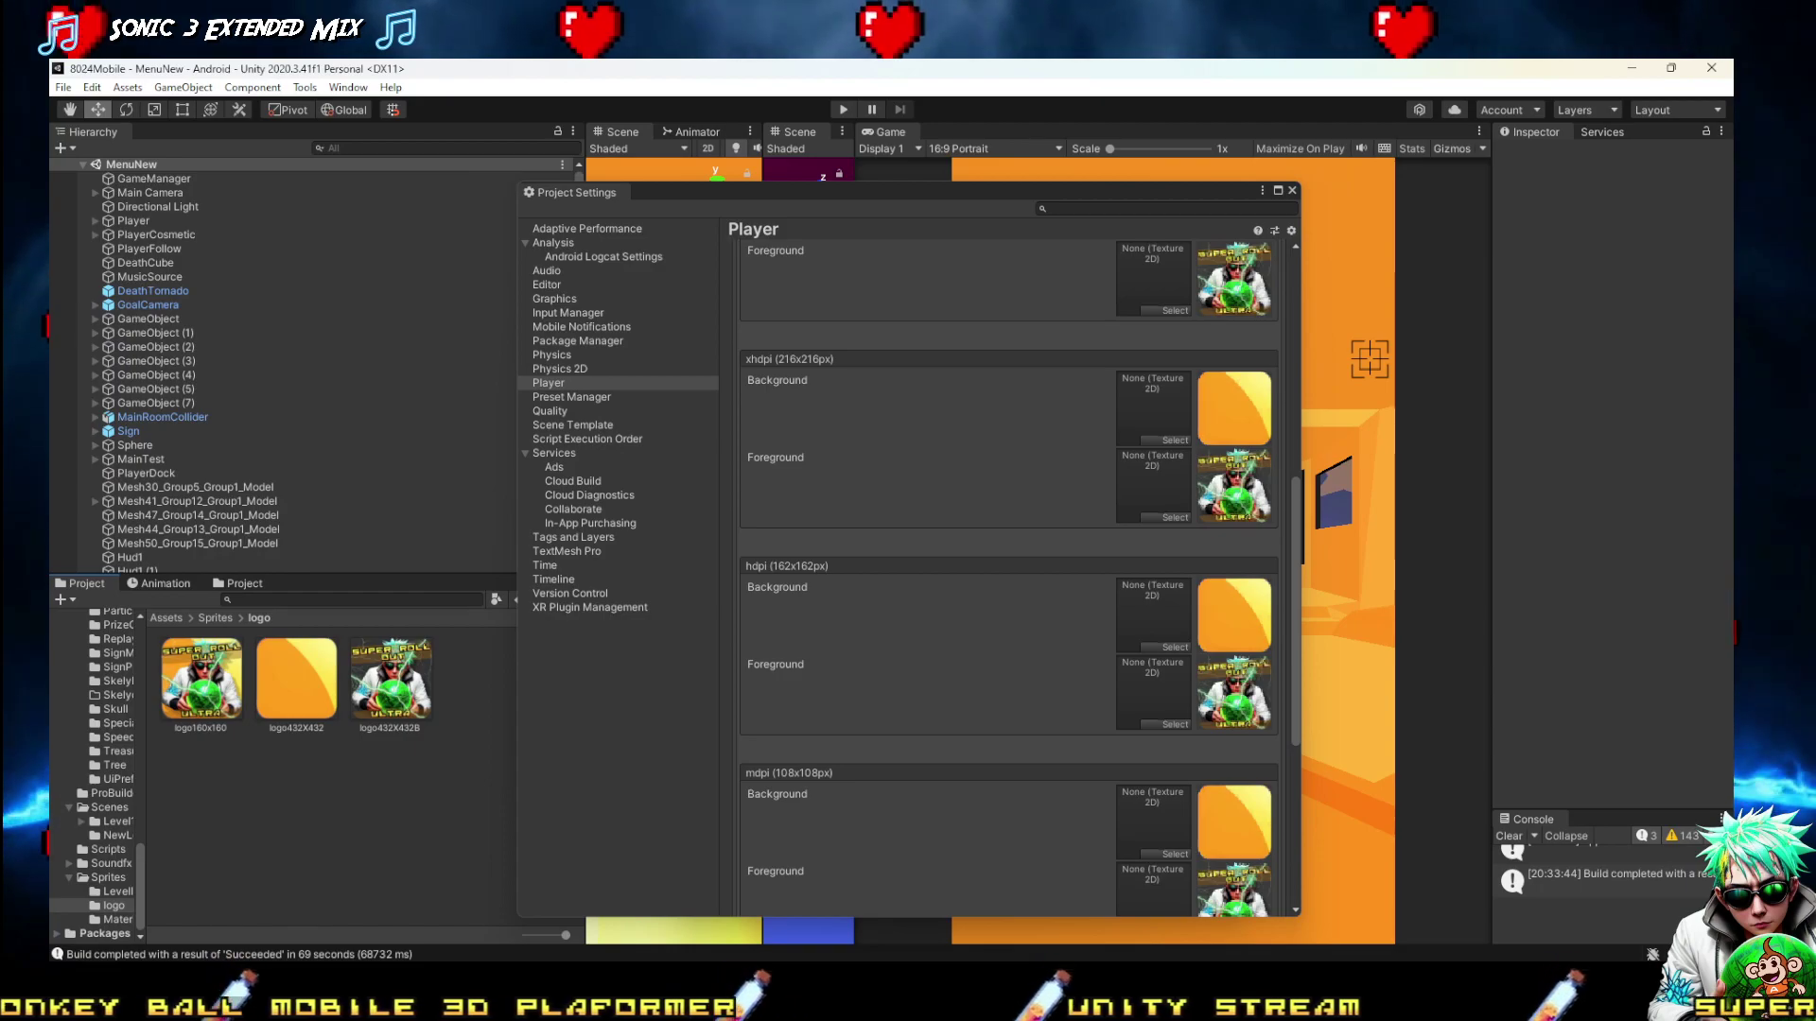
{"action": "key", "text": "alt+Tab"}
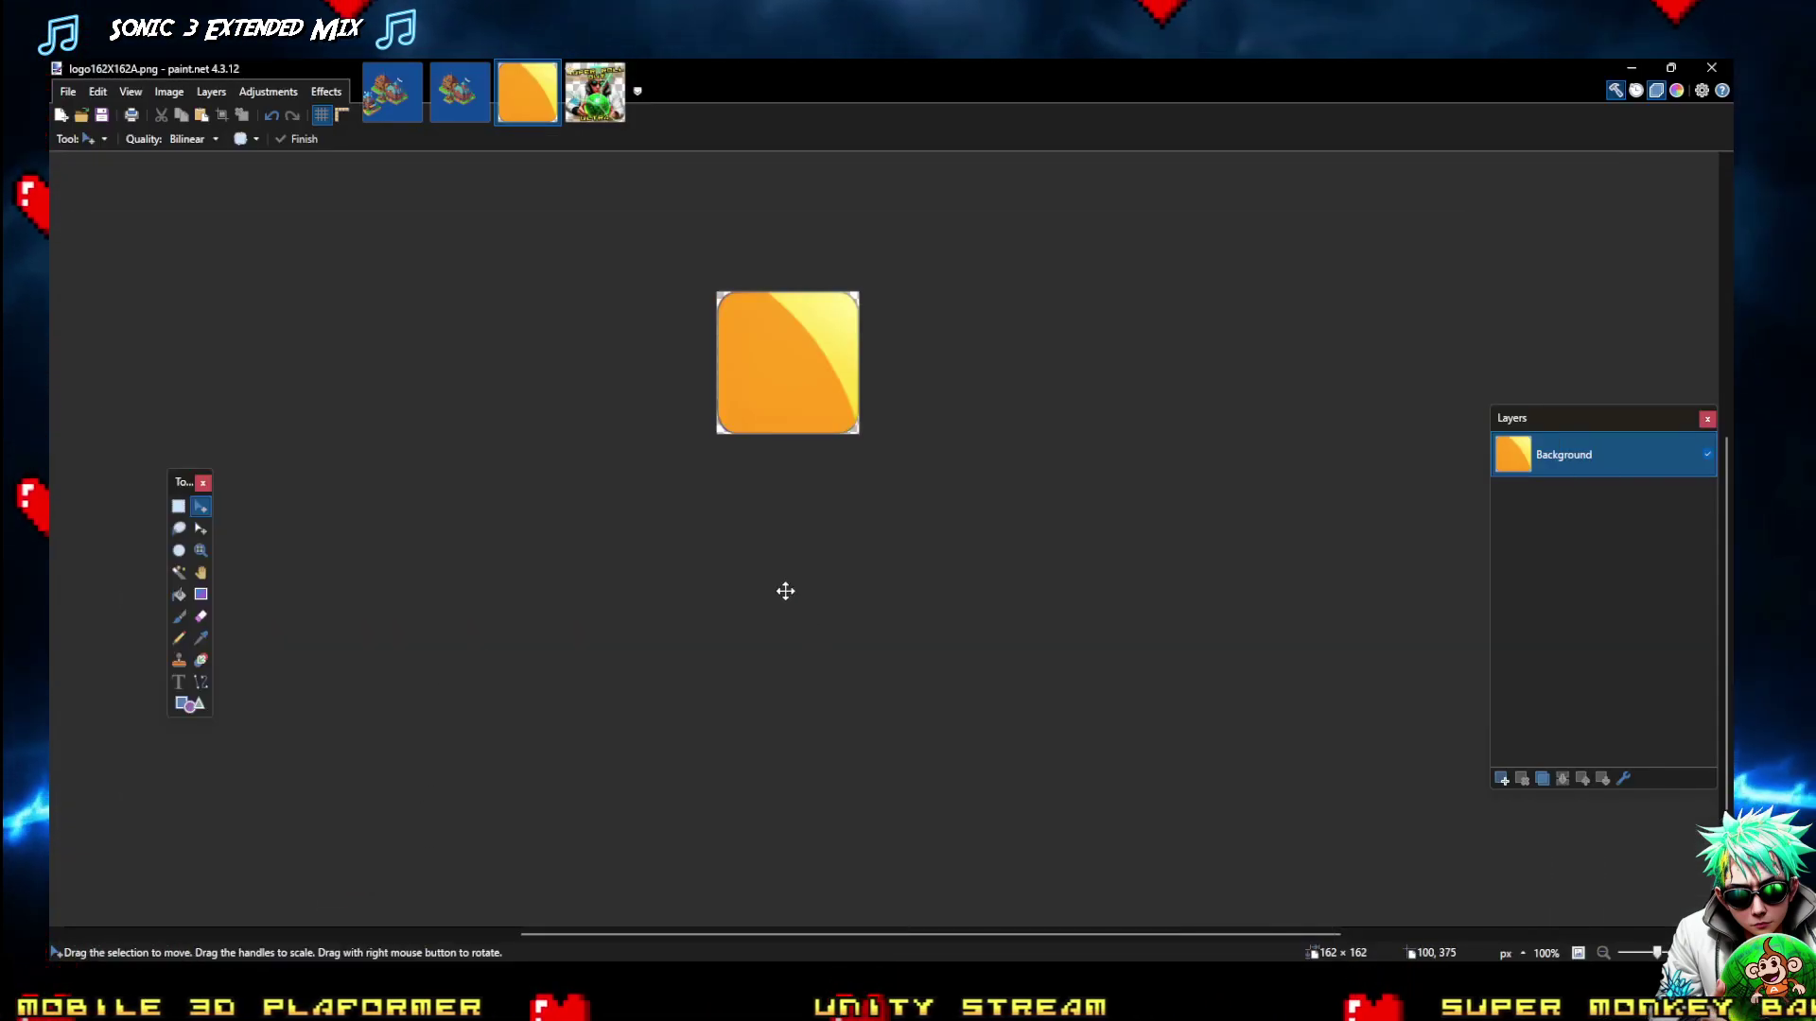
Cancel the Resize dialog and undo the flatten to restore both layers
{"action": "left_click", "coordinate": [170, 91]}
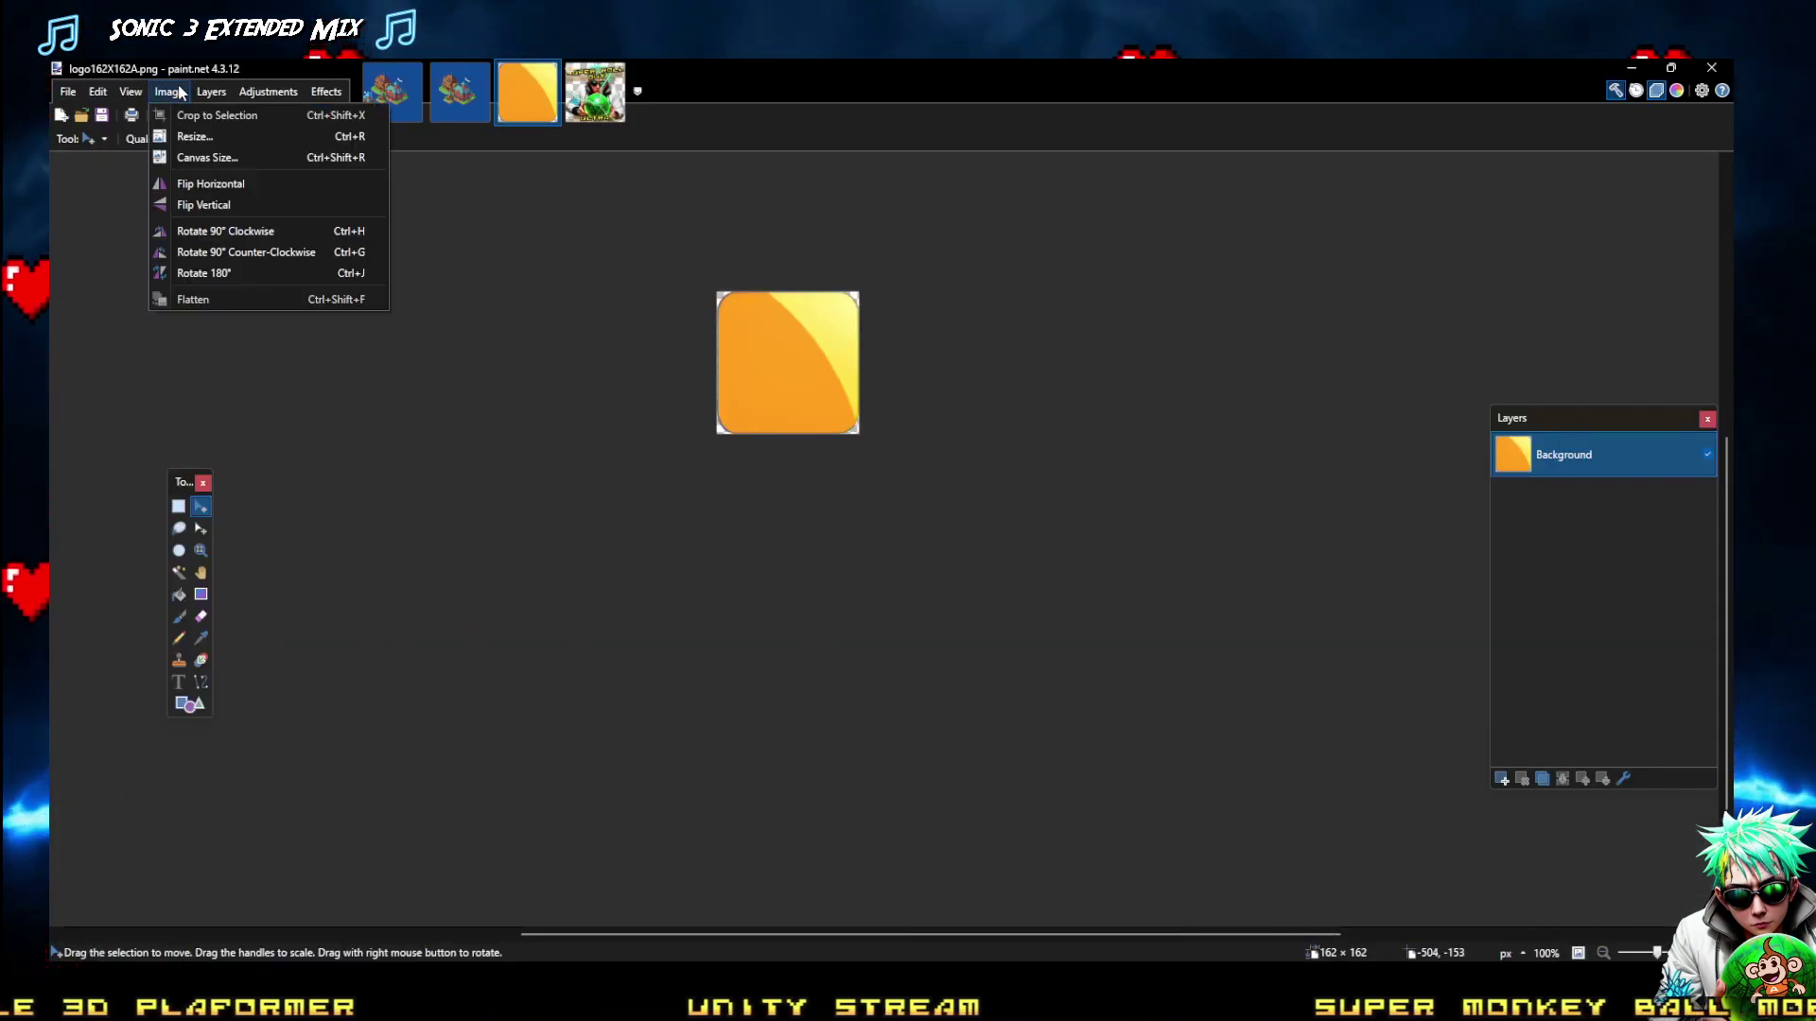
{"action": "left_click", "coordinate": [189, 137]}
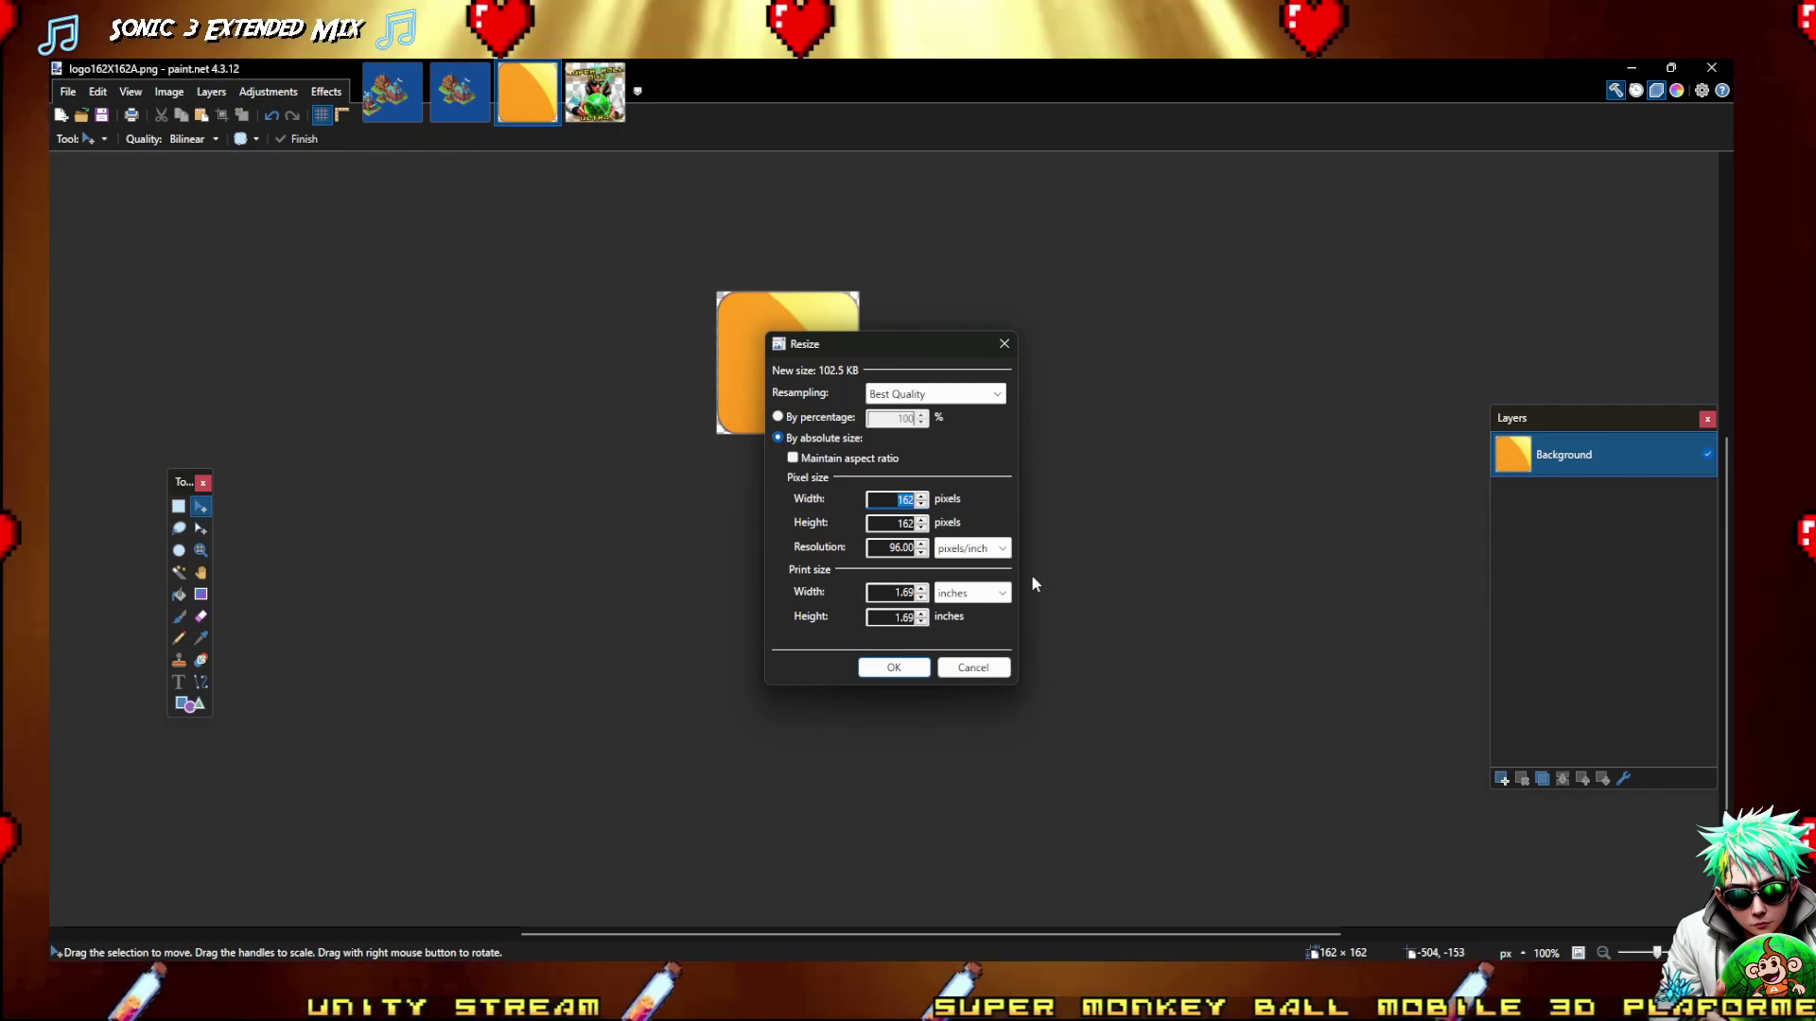
{"action": "left_click", "coordinate": [992, 669]}
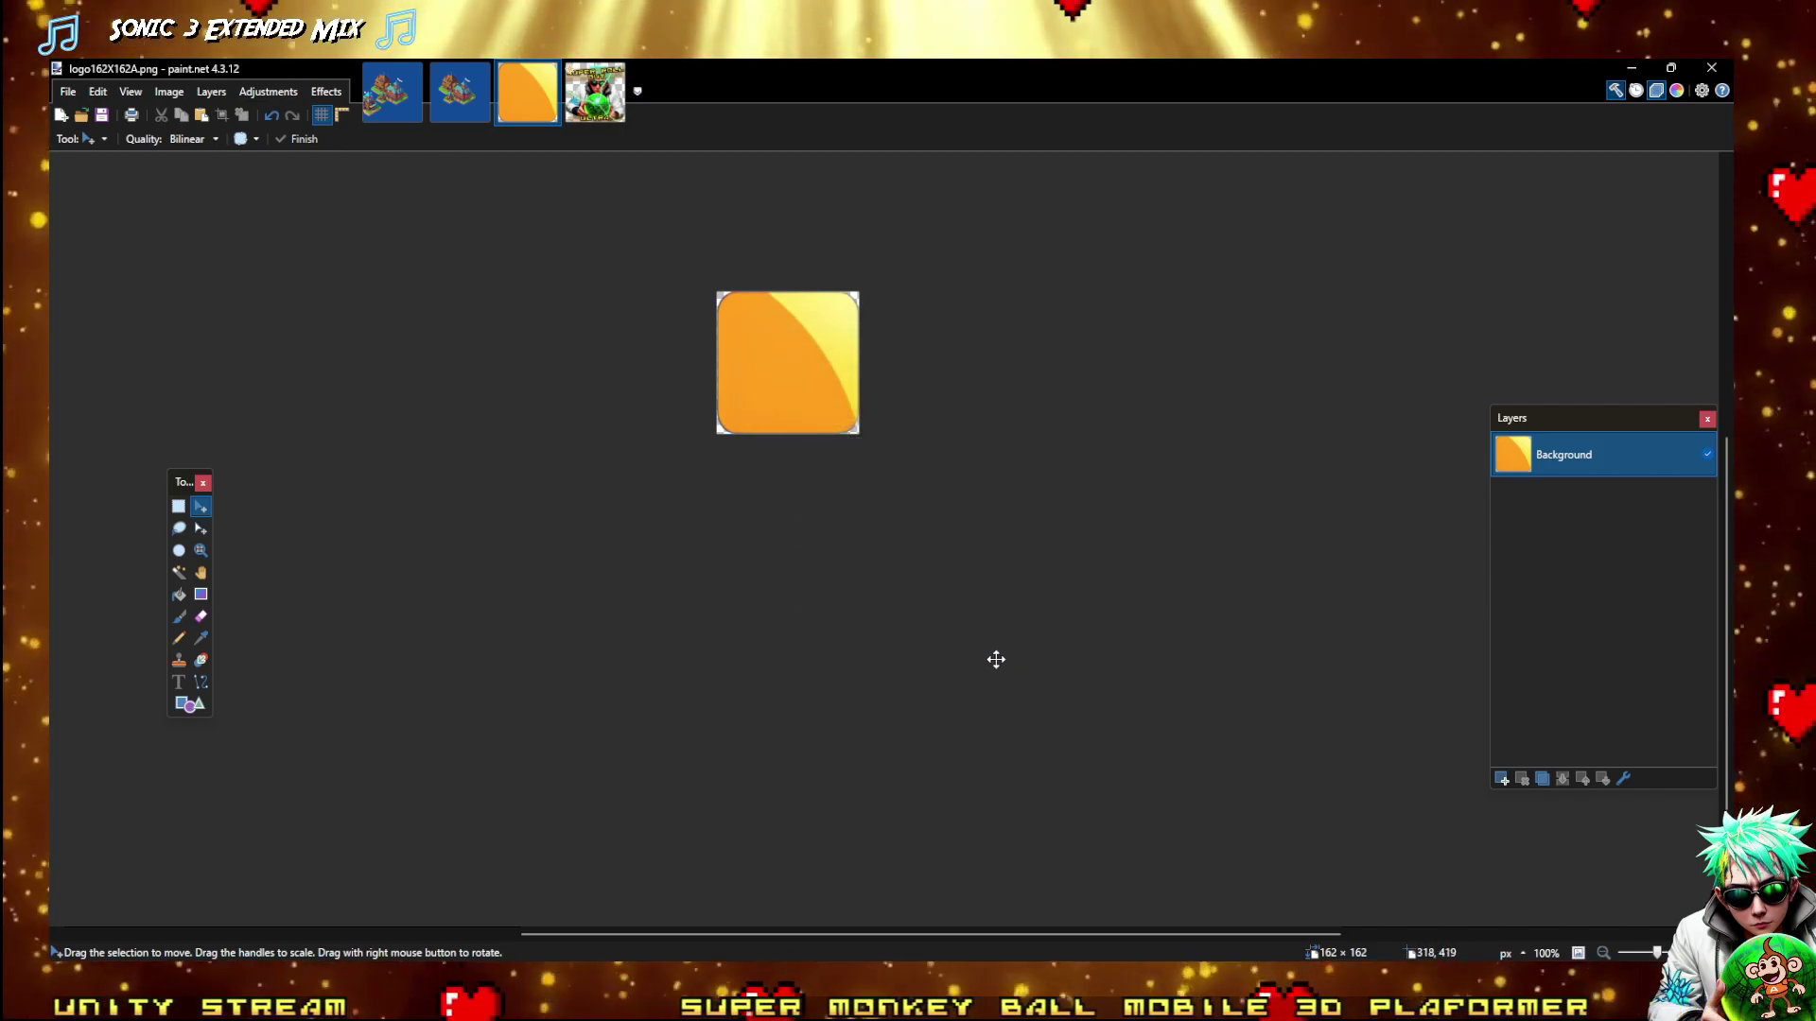
{"action": "key", "text": "ctrl+z"}
Resize the image to 108×108 pixels
{"action": "left_click", "coordinate": [170, 91]}
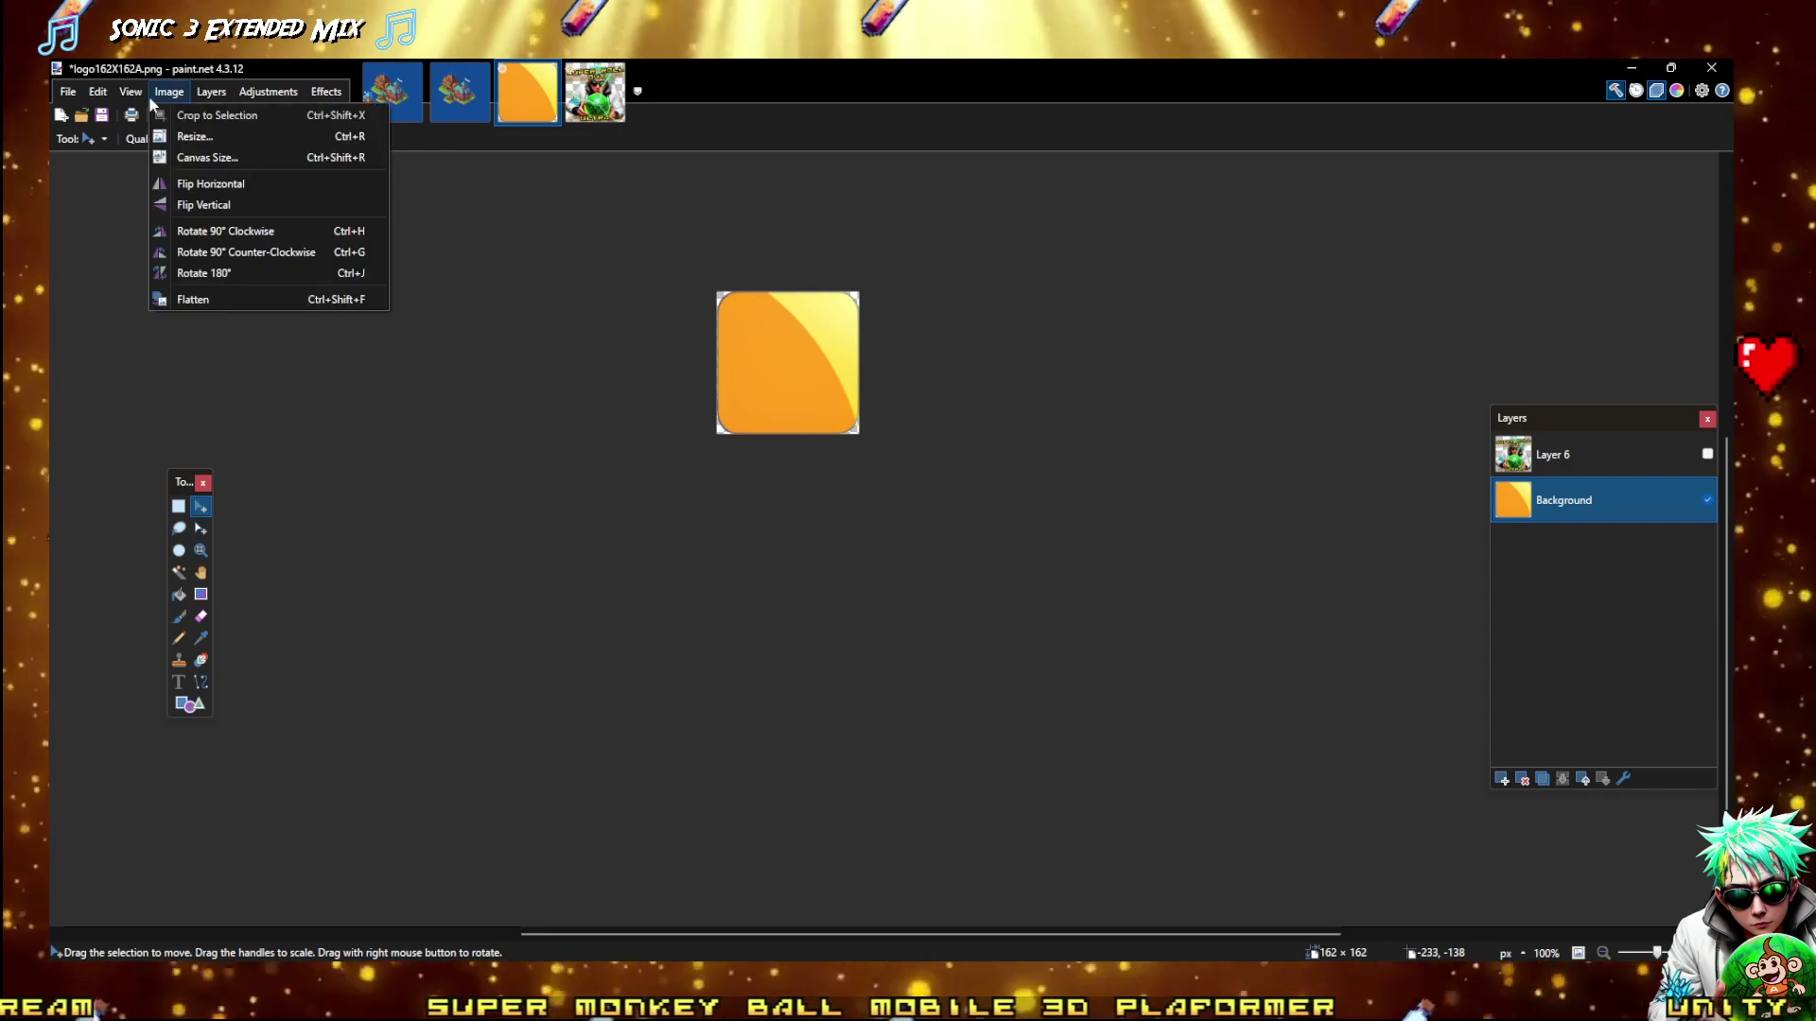
{"action": "left_click", "coordinate": [193, 136]}
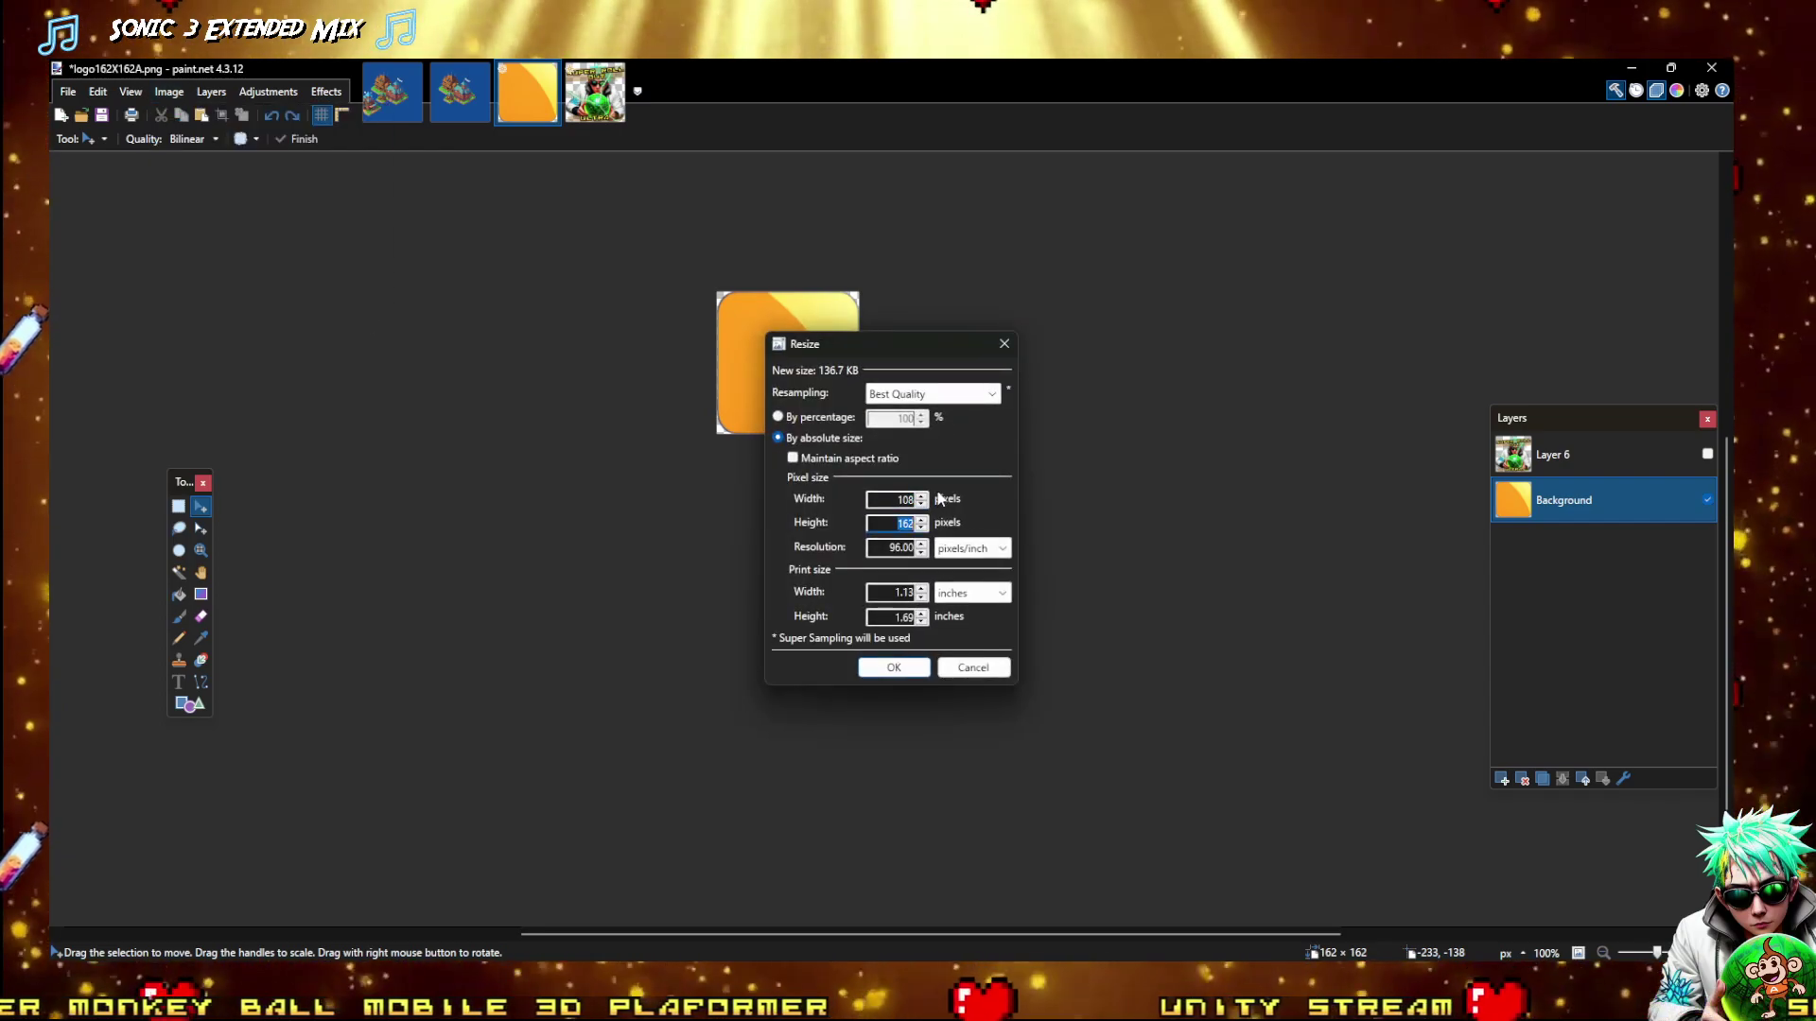
{"action": "type", "text": "18"}
{"action": "type", "text": "0"}
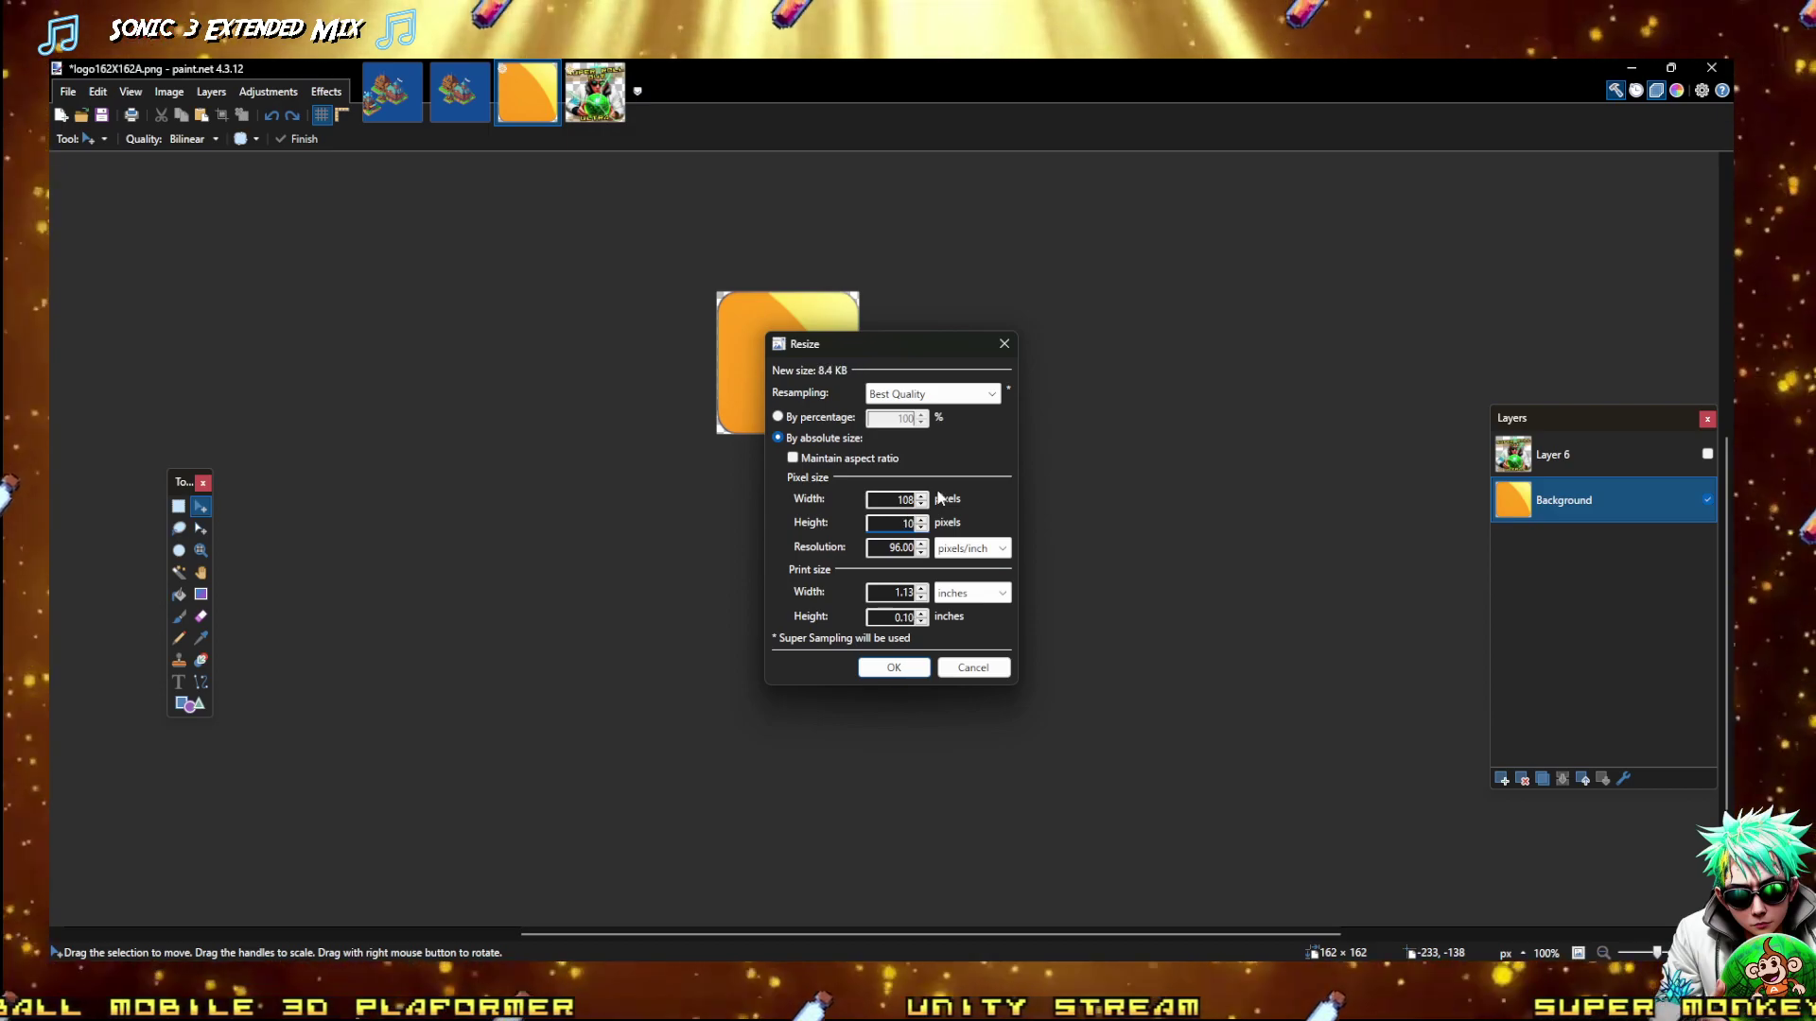
{"action": "left_click", "coordinate": [892, 668]}
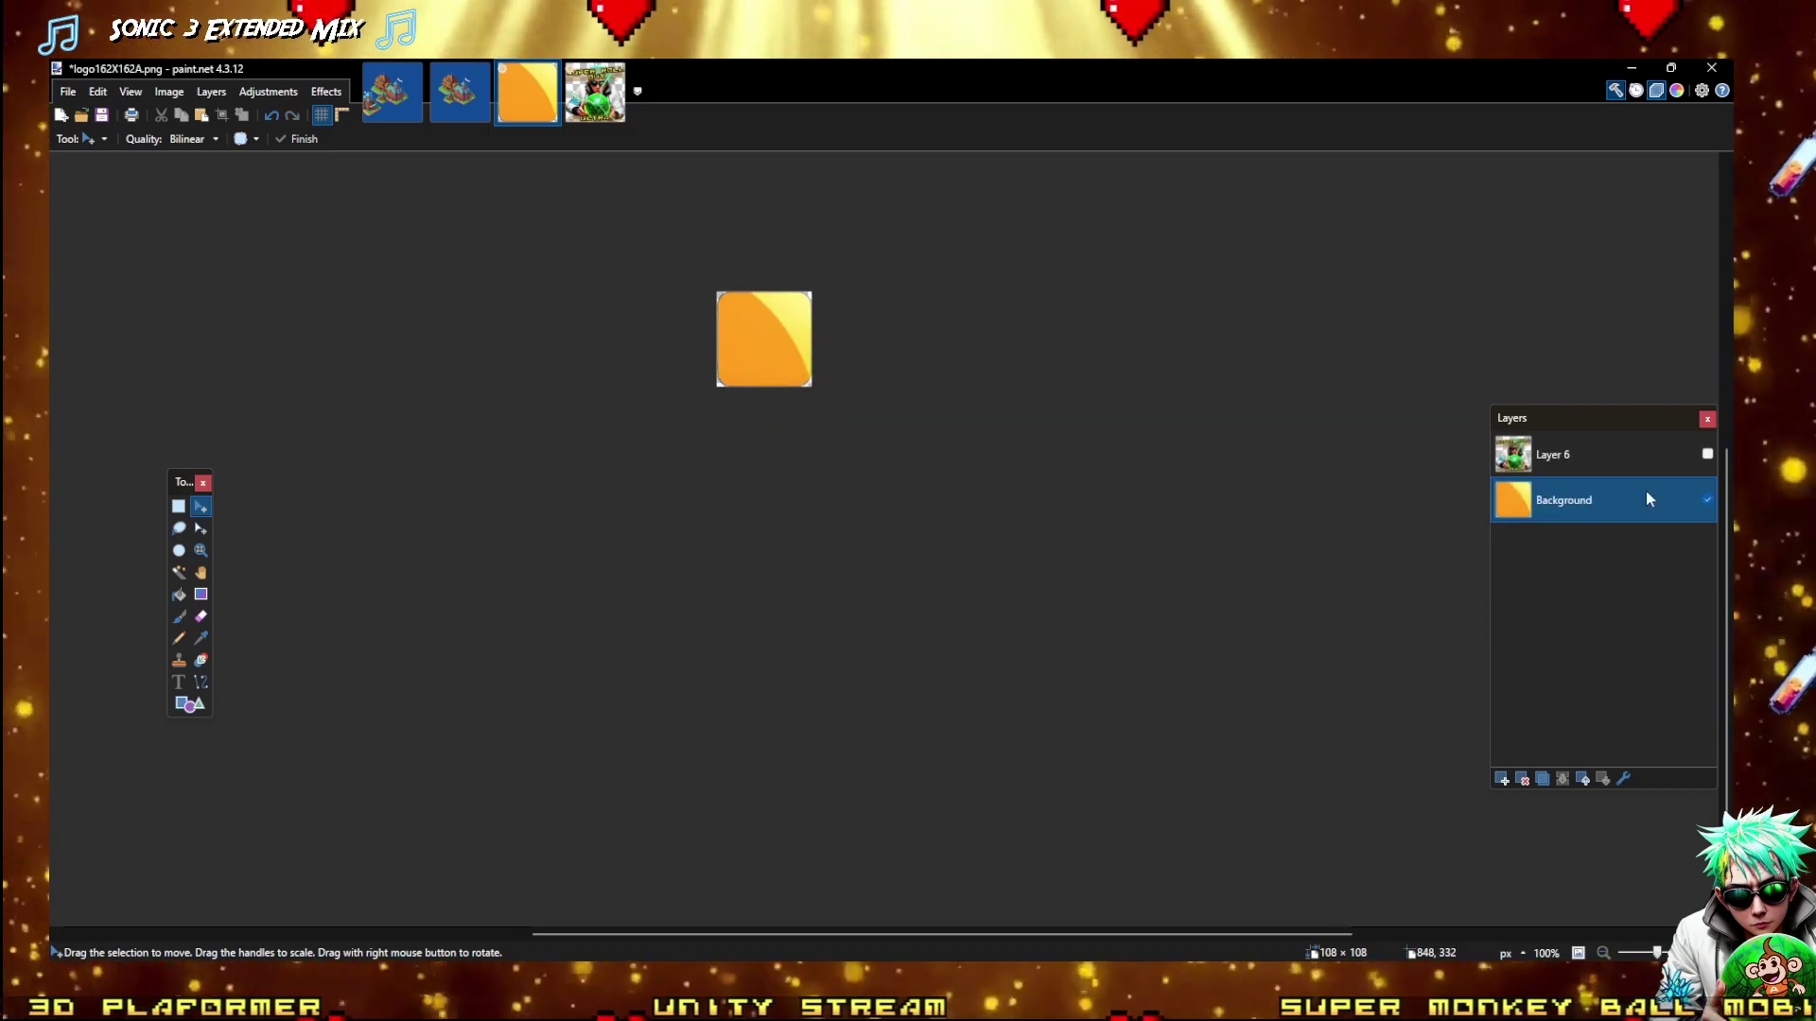
{"action": "left_click", "coordinate": [64, 93]}
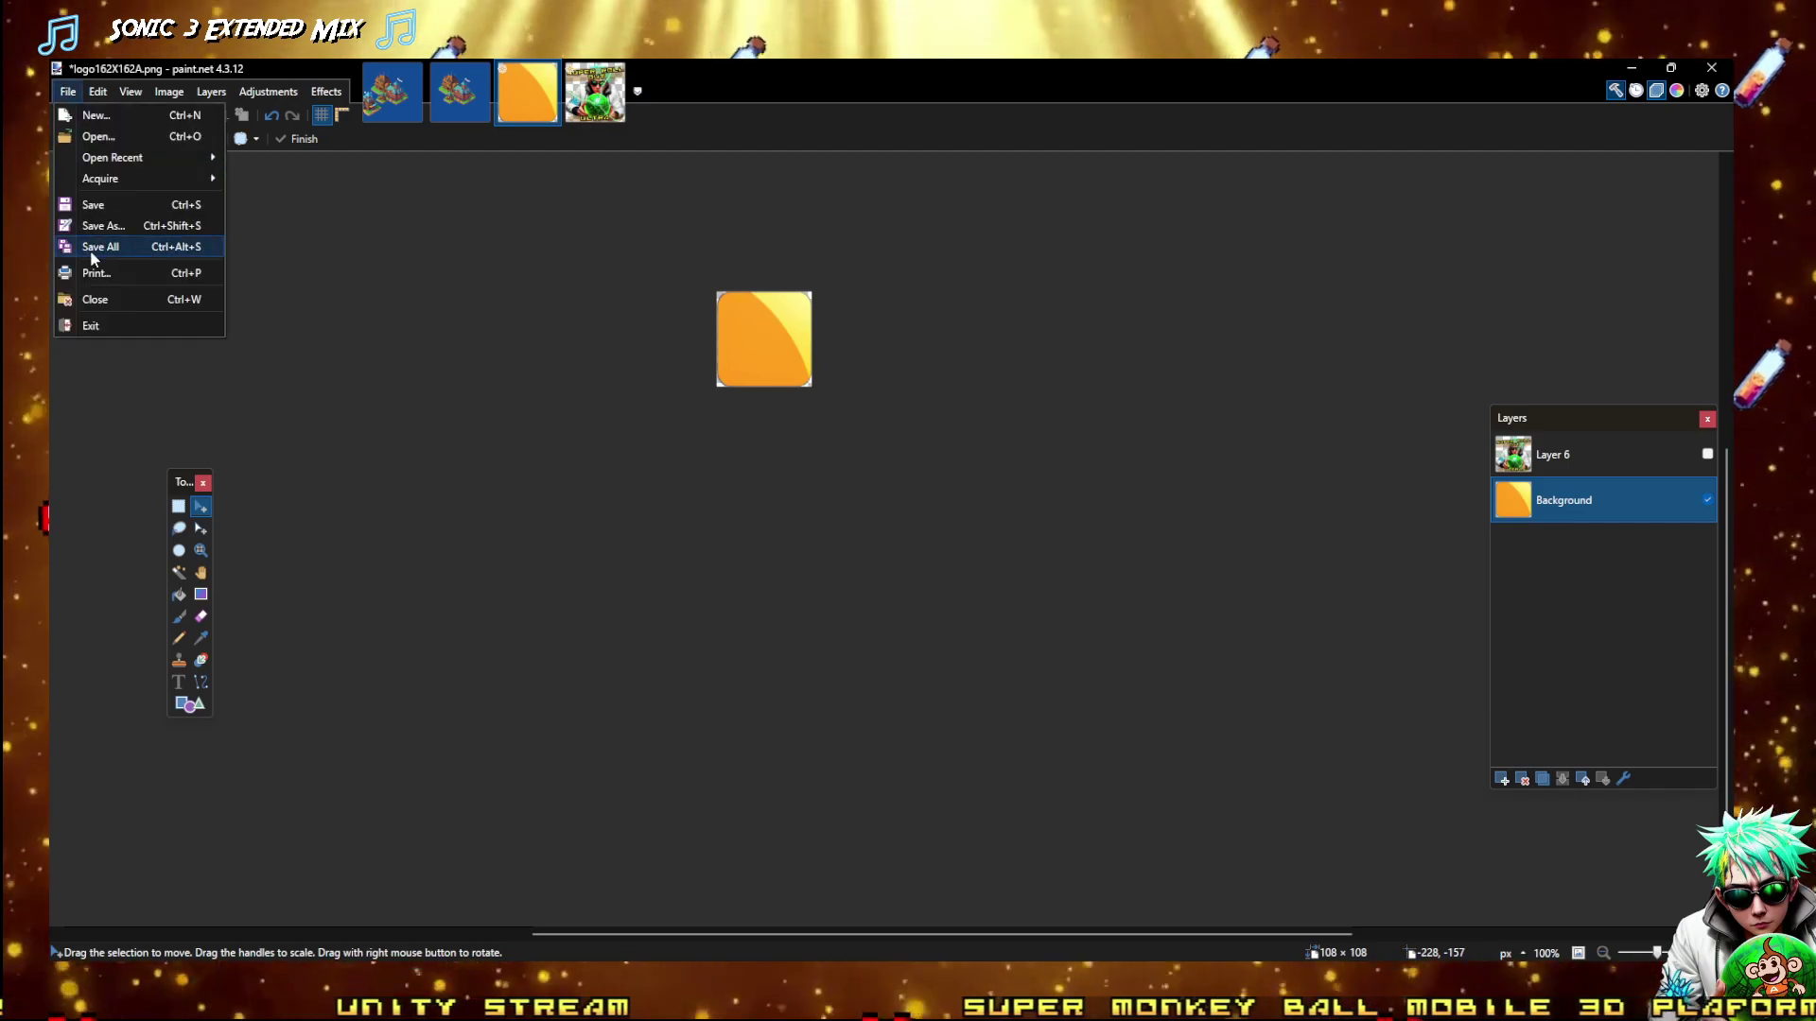
{"action": "left_click", "coordinate": [96, 93]}
{"action": "left_click", "coordinate": [68, 93]}
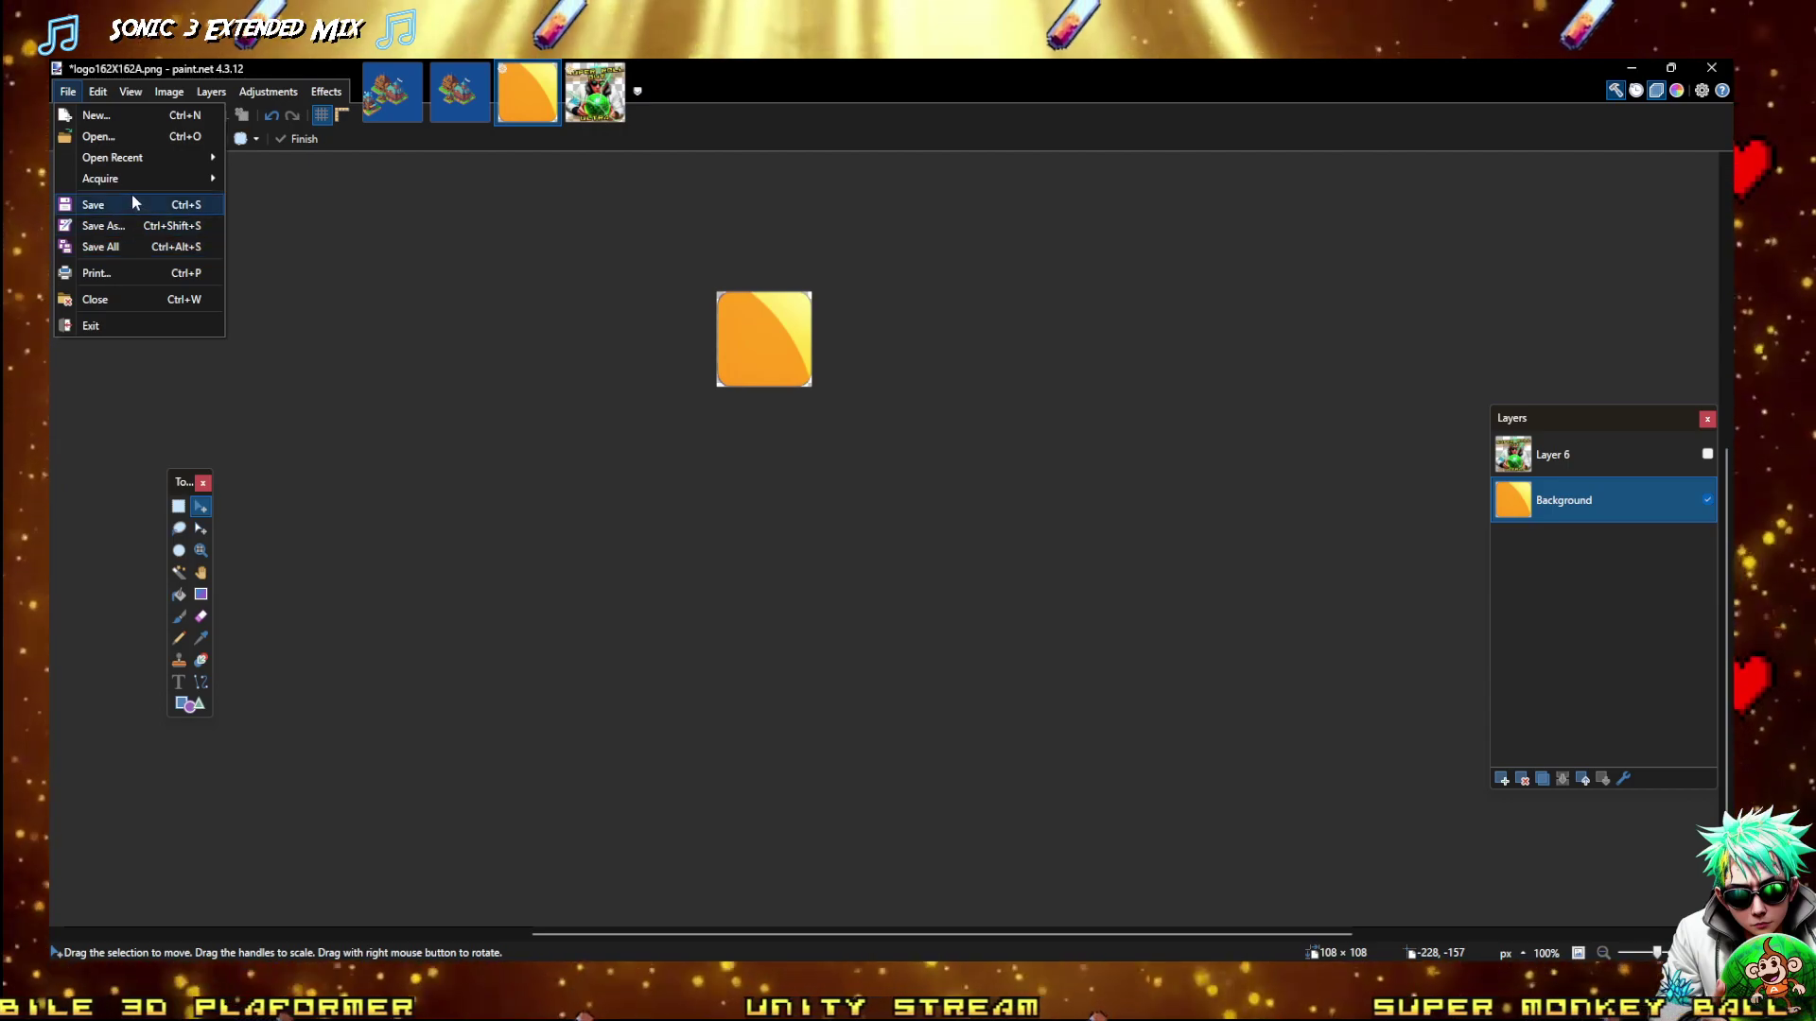
{"action": "mouse_move", "coordinate": [153, 178]}
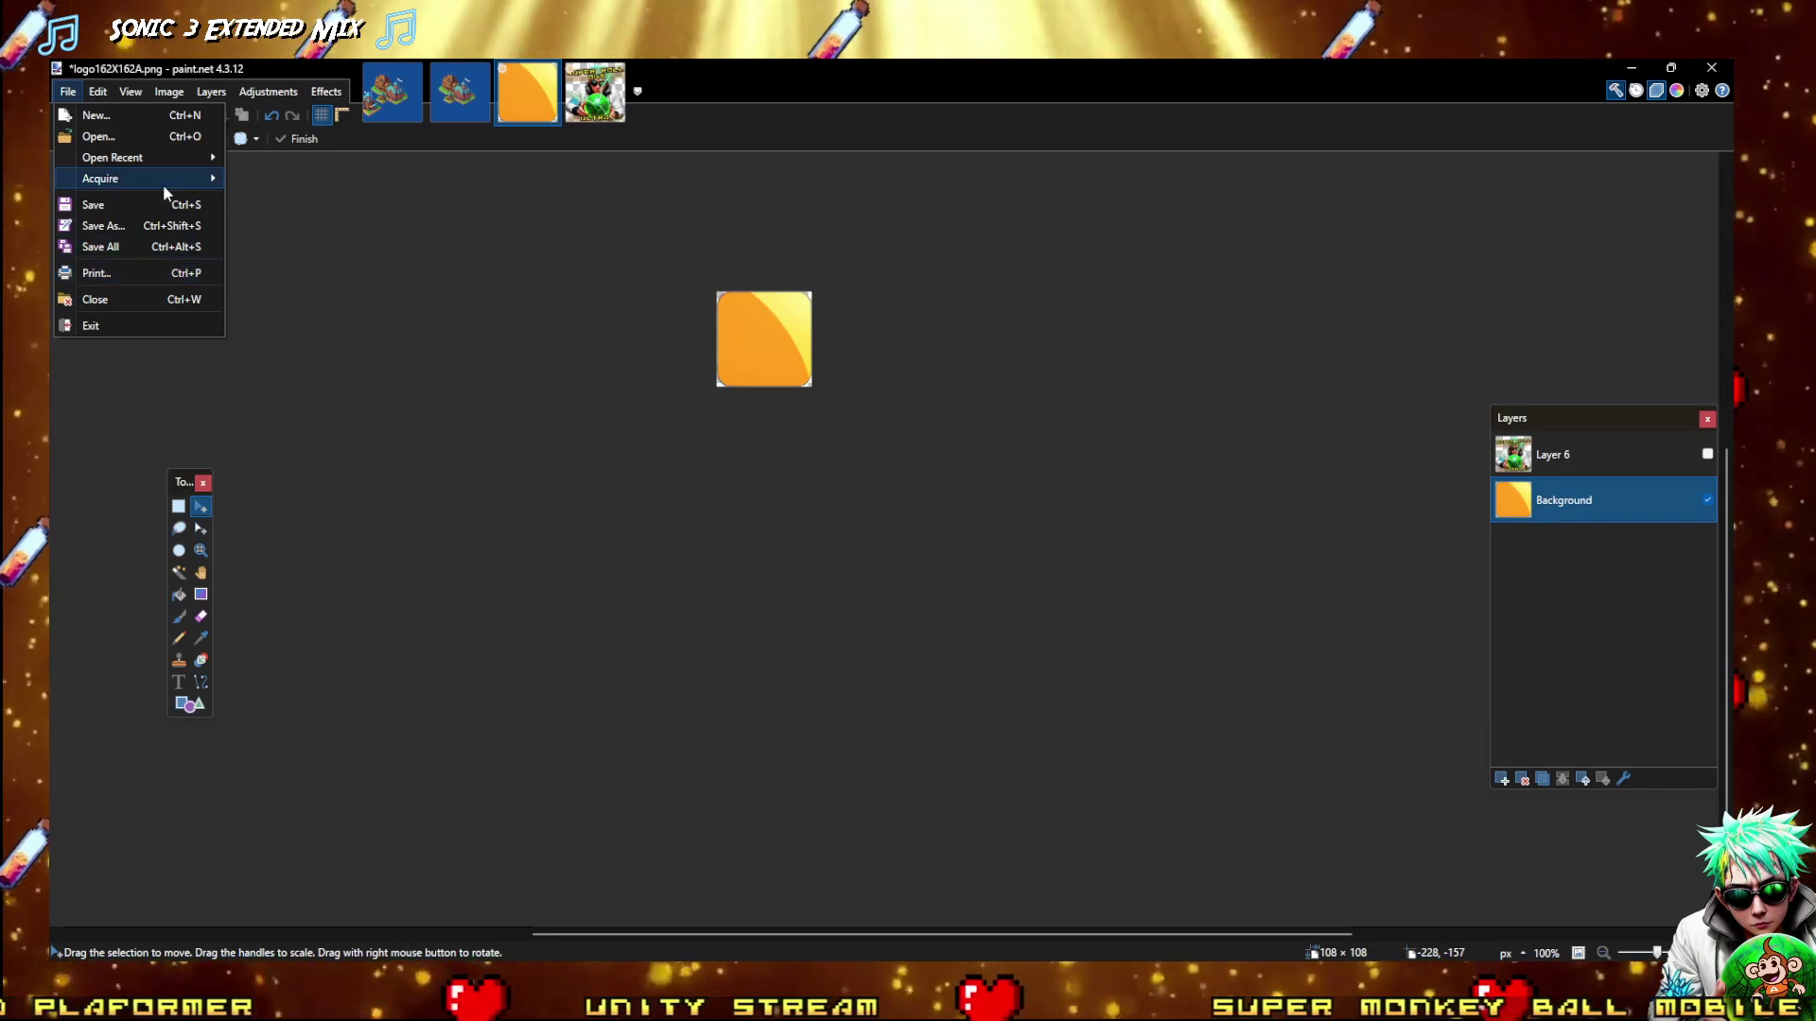
{"action": "mouse_move", "coordinate": [166, 87]}
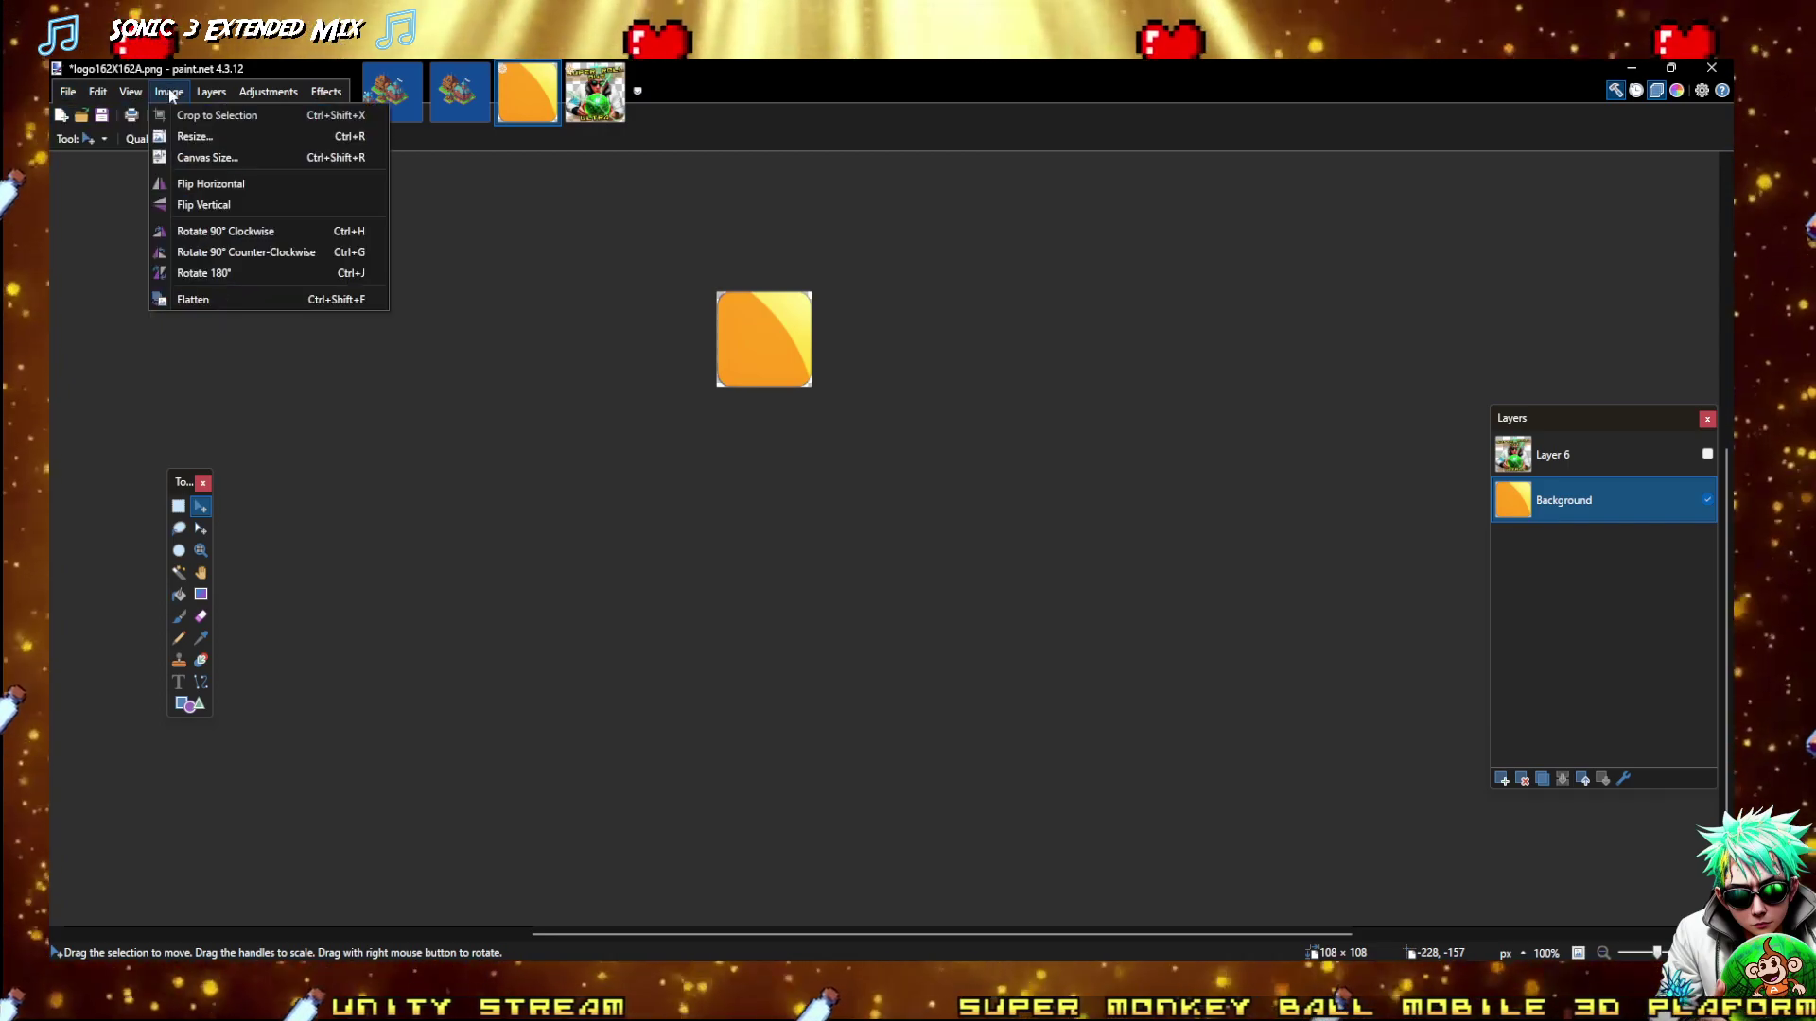
{"action": "mouse_move", "coordinate": [247, 95]}
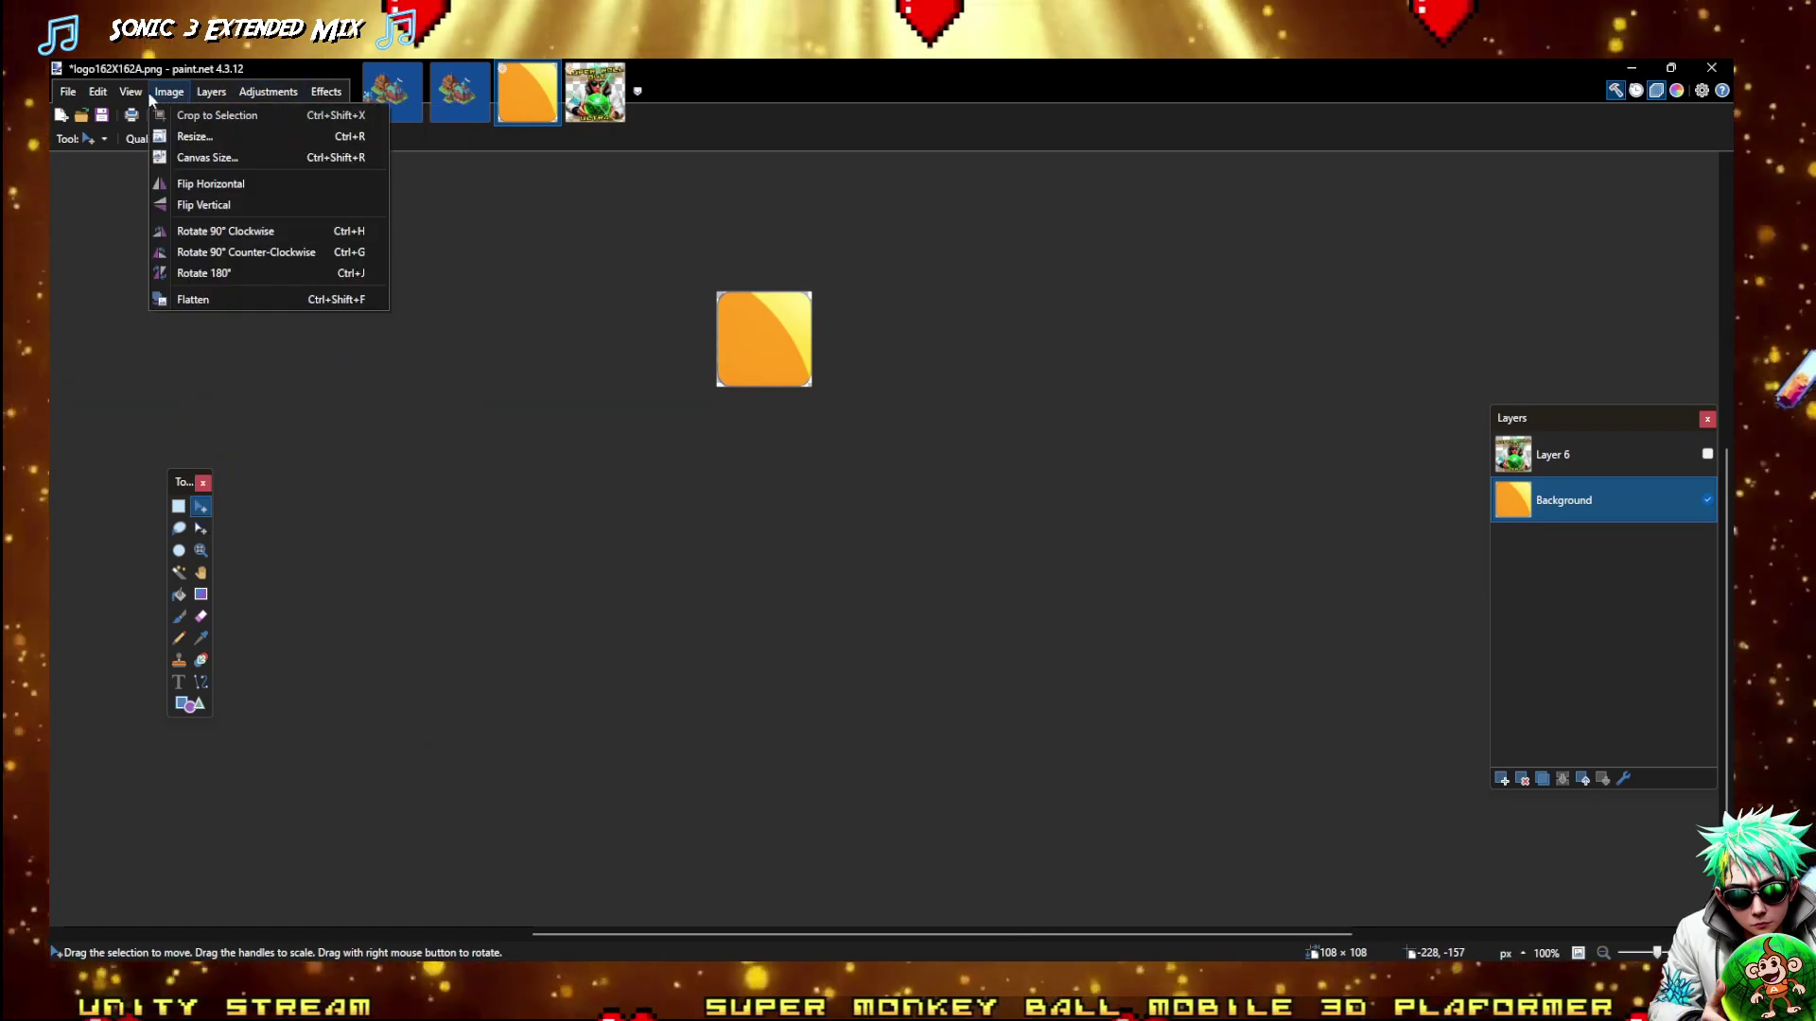
{"action": "left_click", "coordinate": [185, 142]}
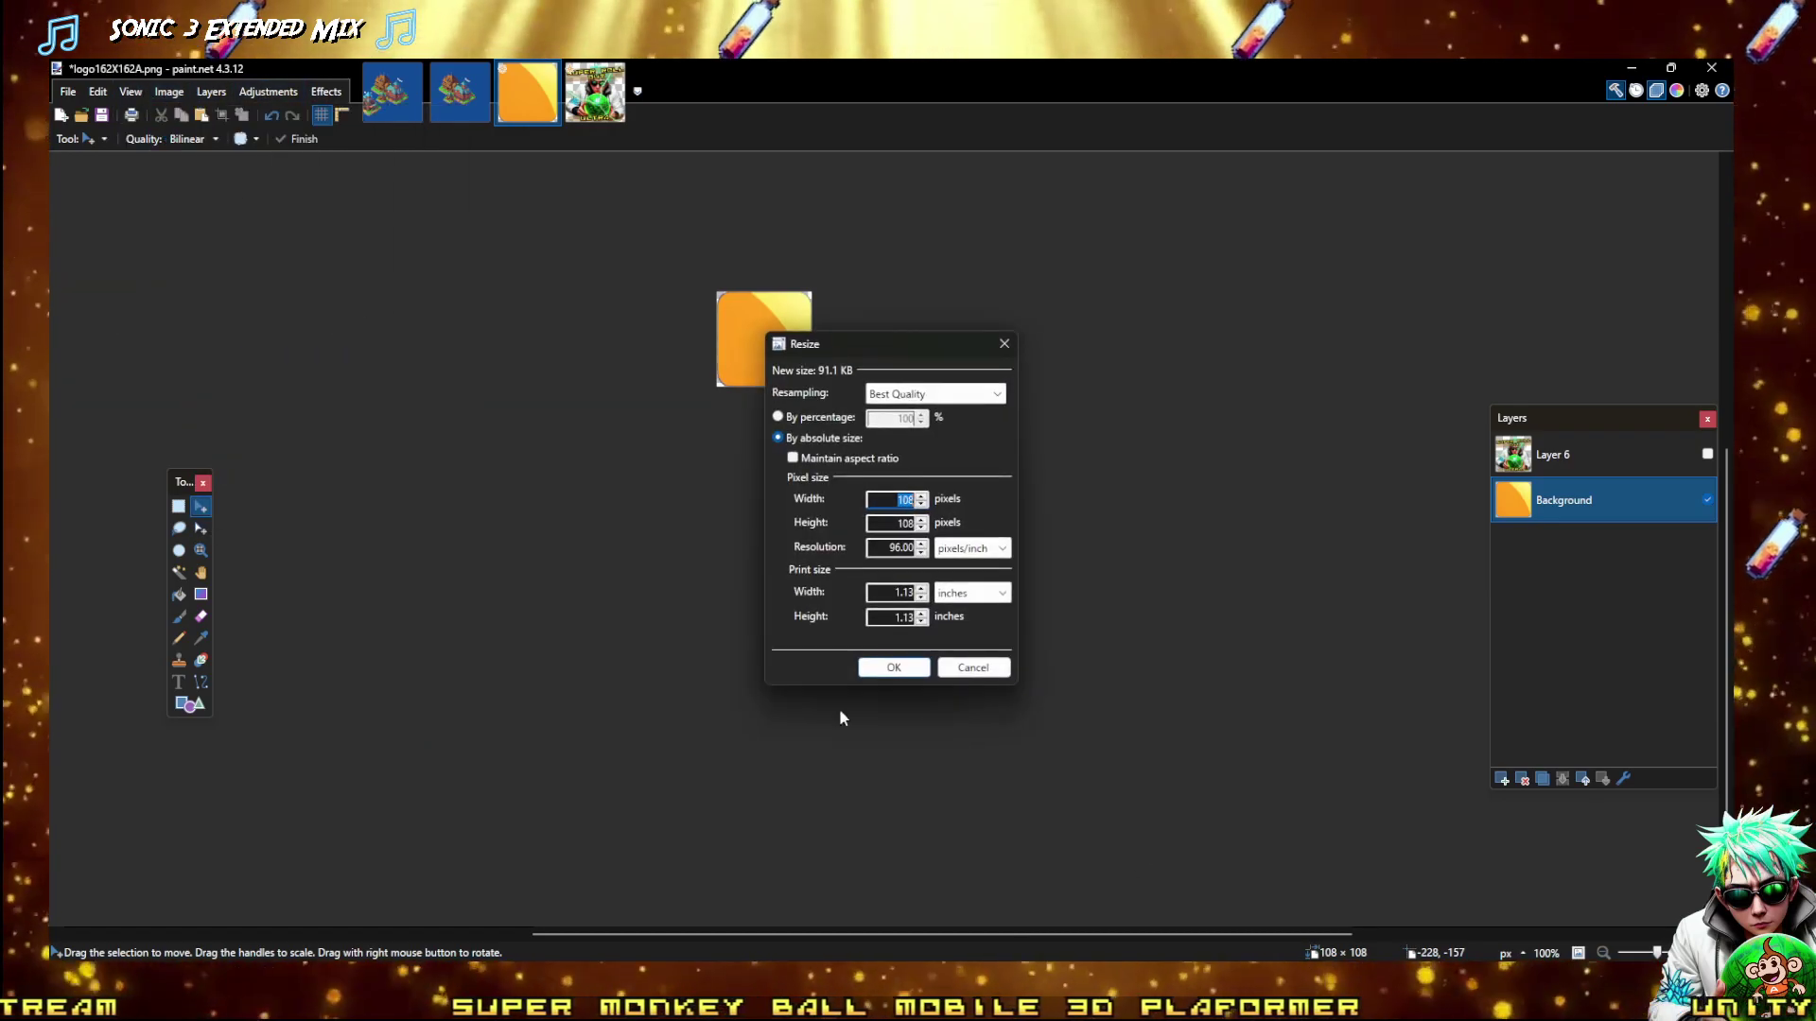
{"action": "left_click", "coordinate": [973, 668]}
{"action": "left_click", "coordinate": [69, 91]}
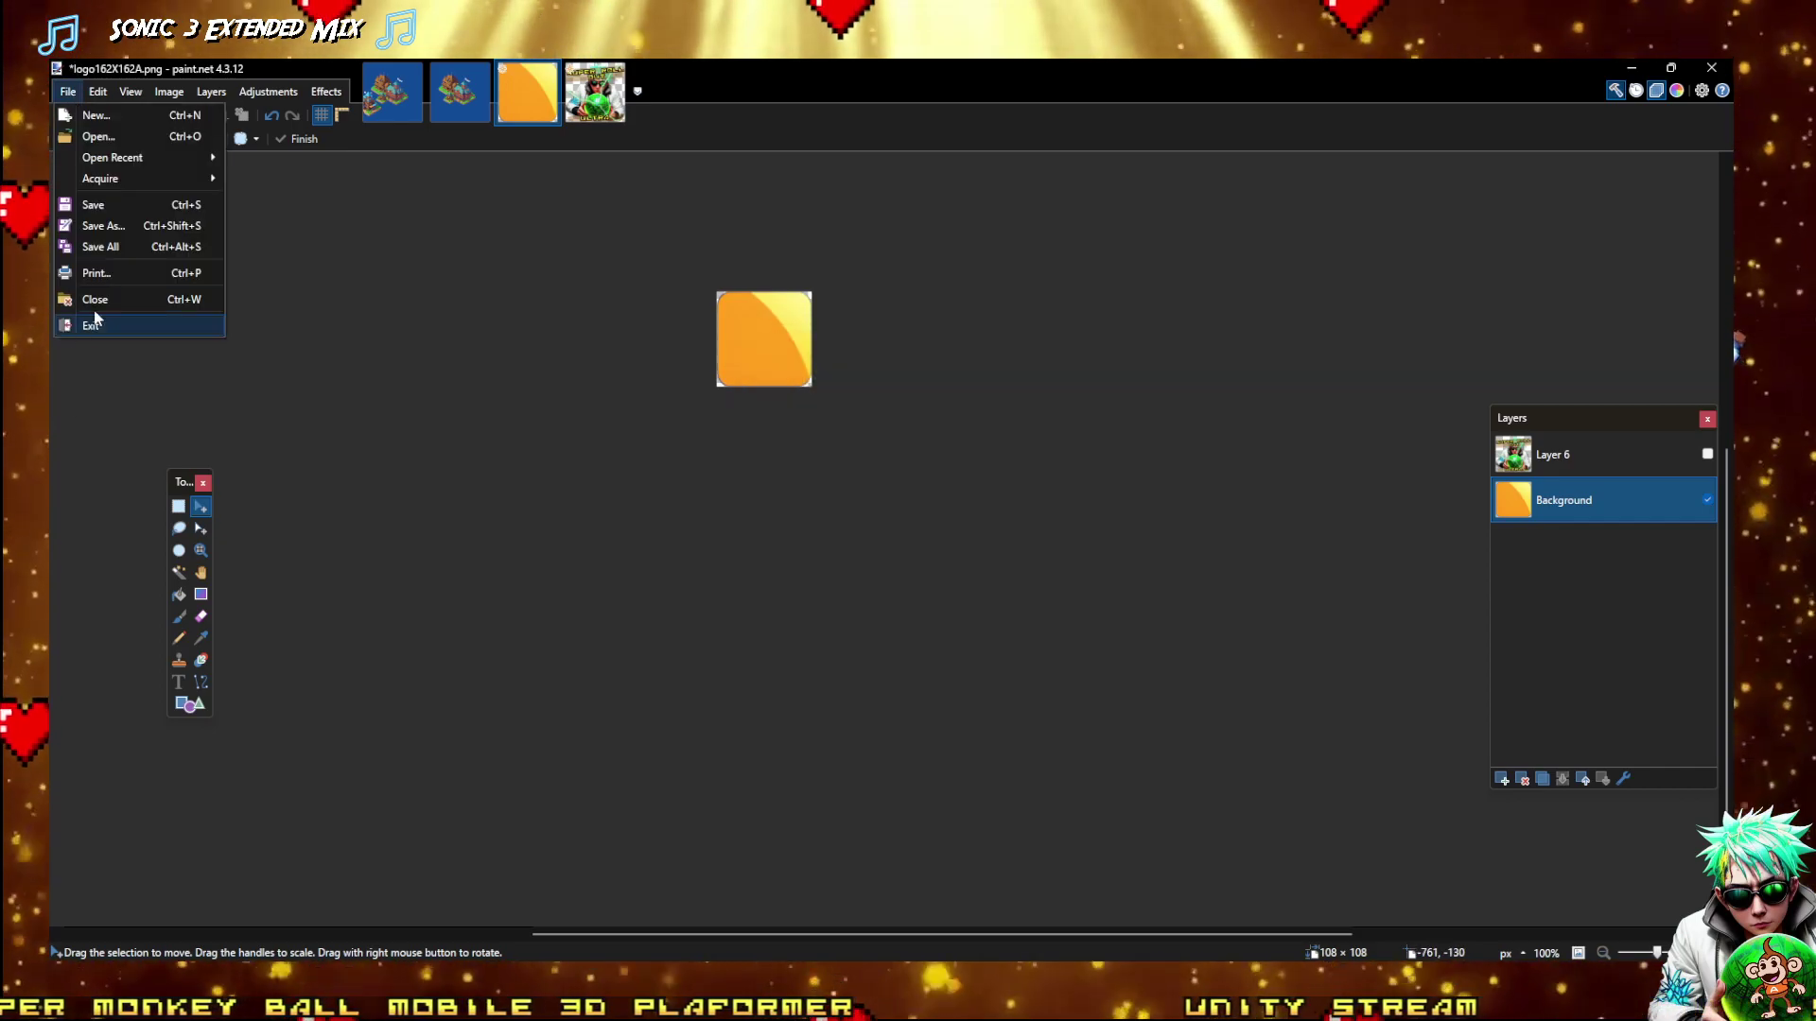
Start Save As with PNG format and rename the file to logo108X108A.png
{"action": "left_click", "coordinate": [100, 225]}
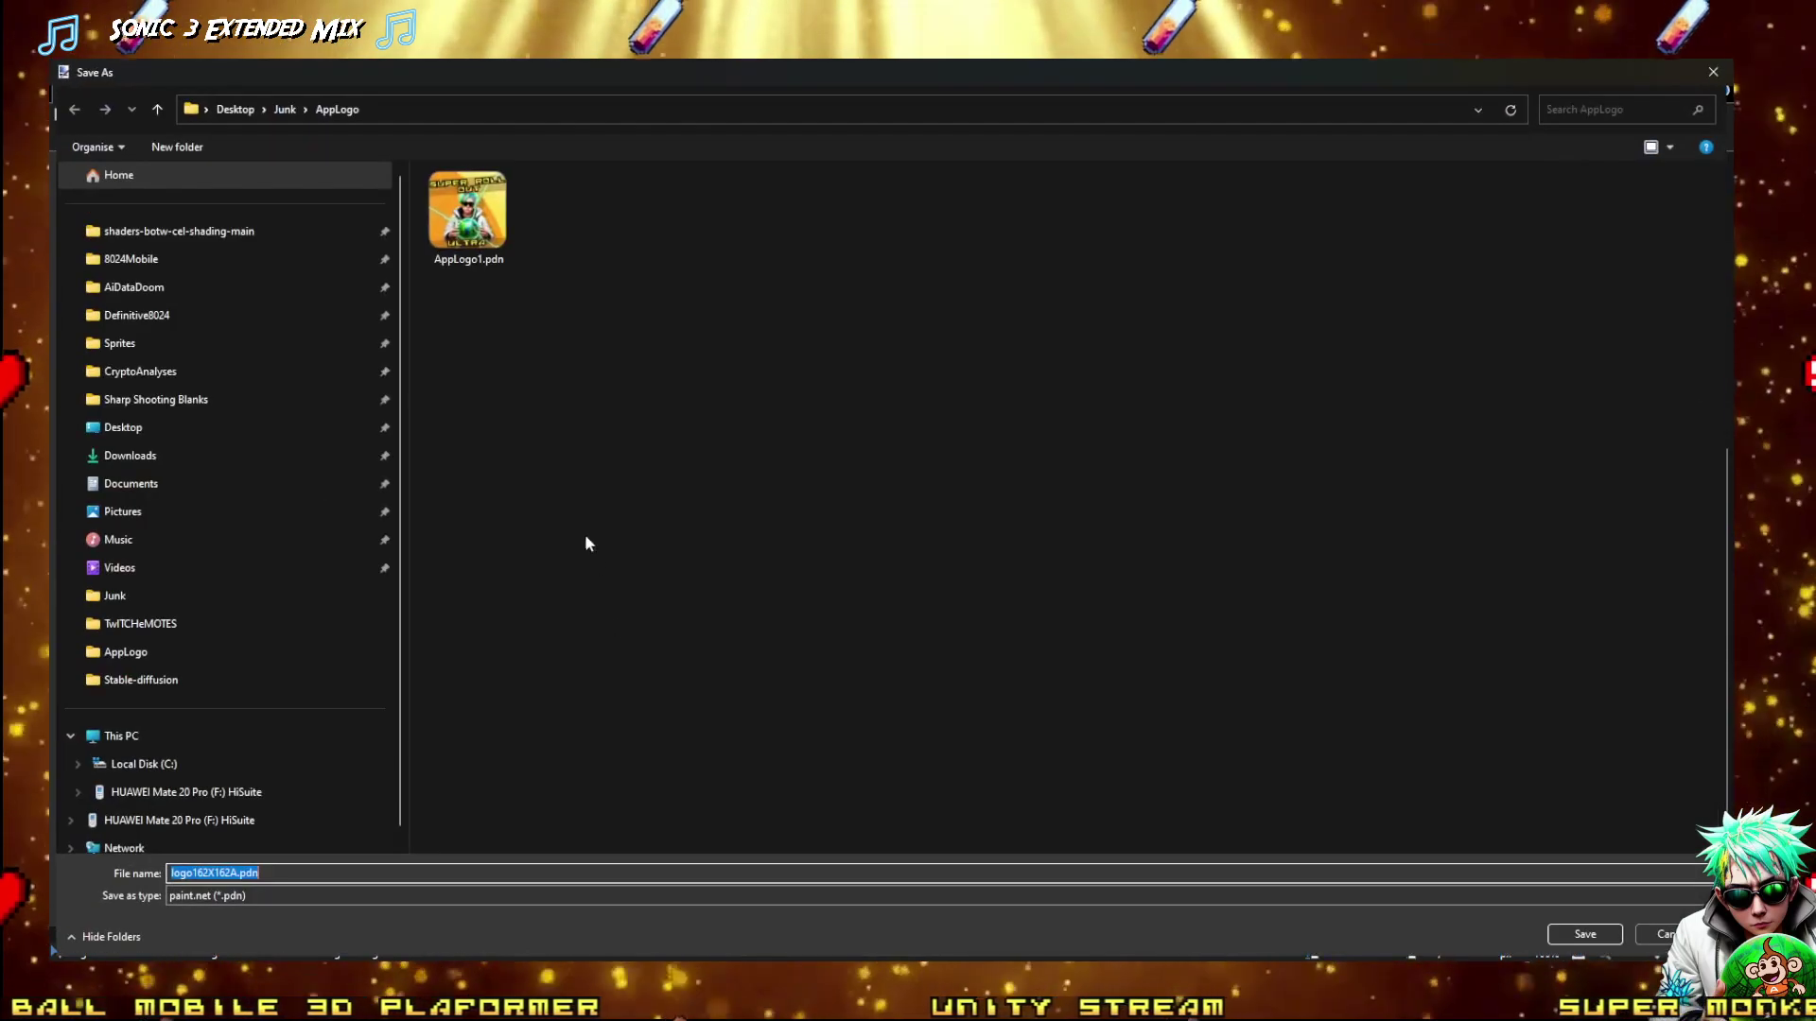
{"action": "left_click", "coordinate": [297, 896]}
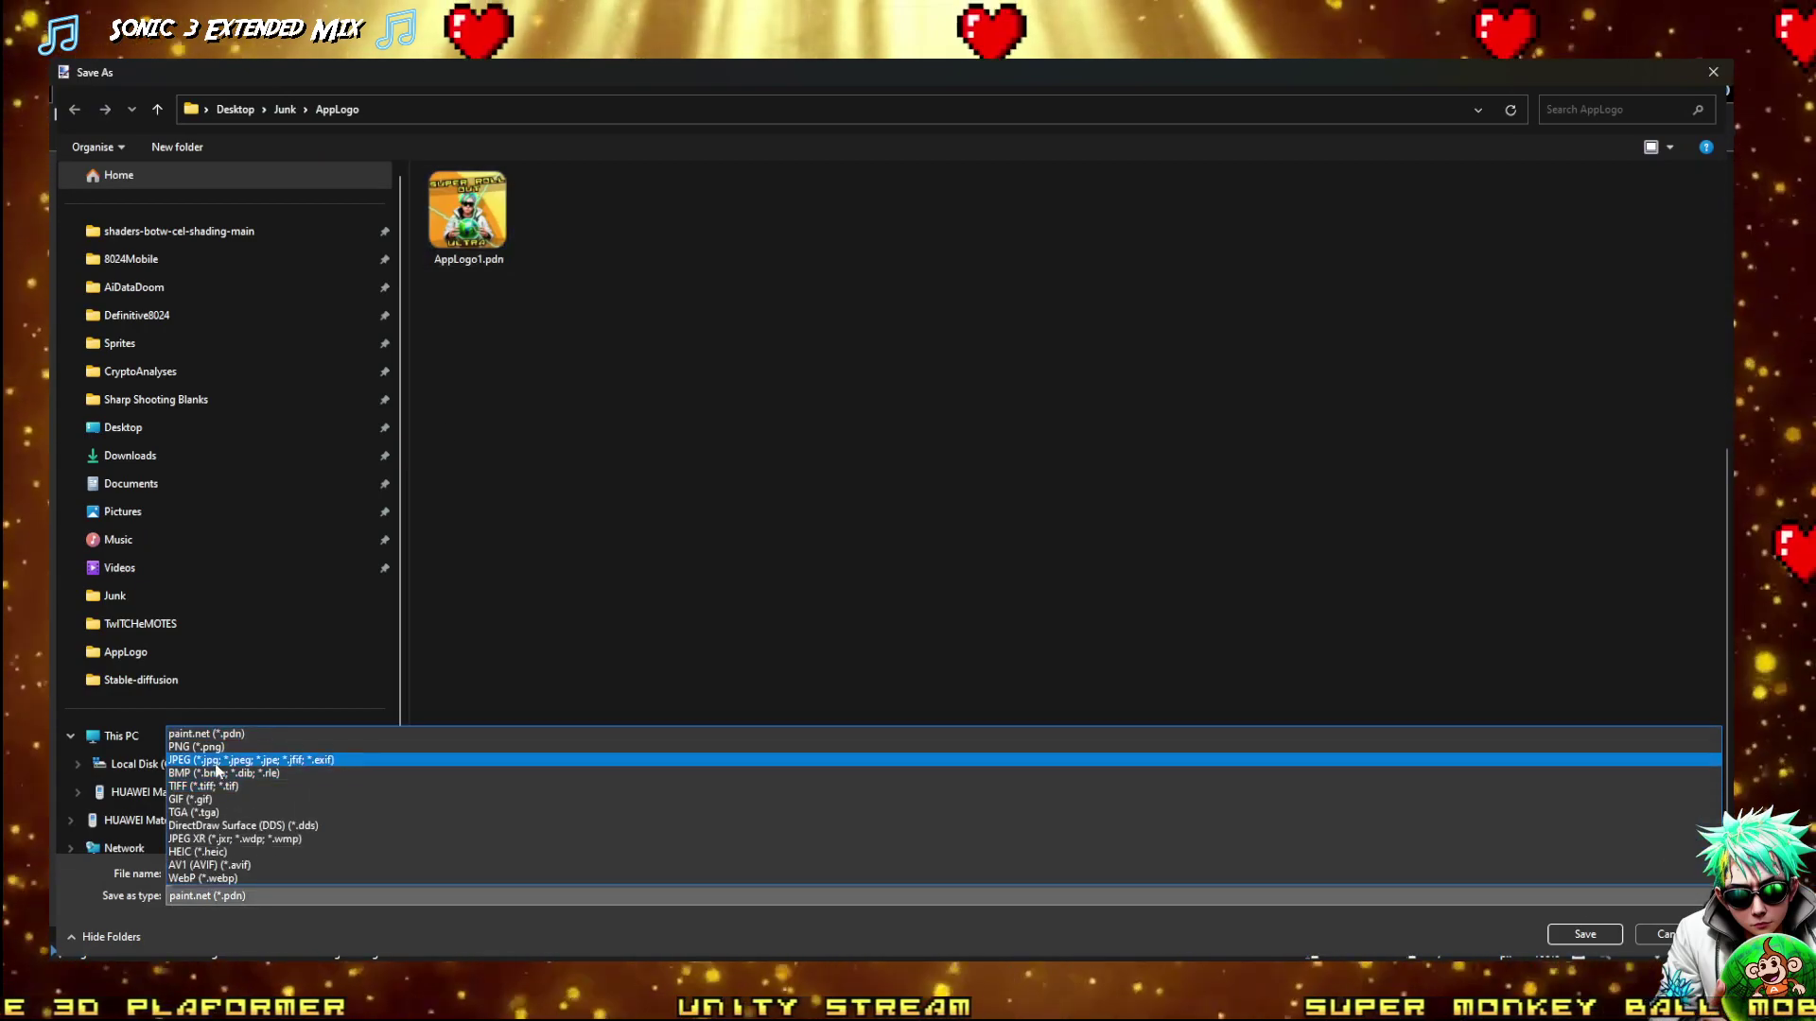
{"action": "left_click", "coordinate": [214, 749]}
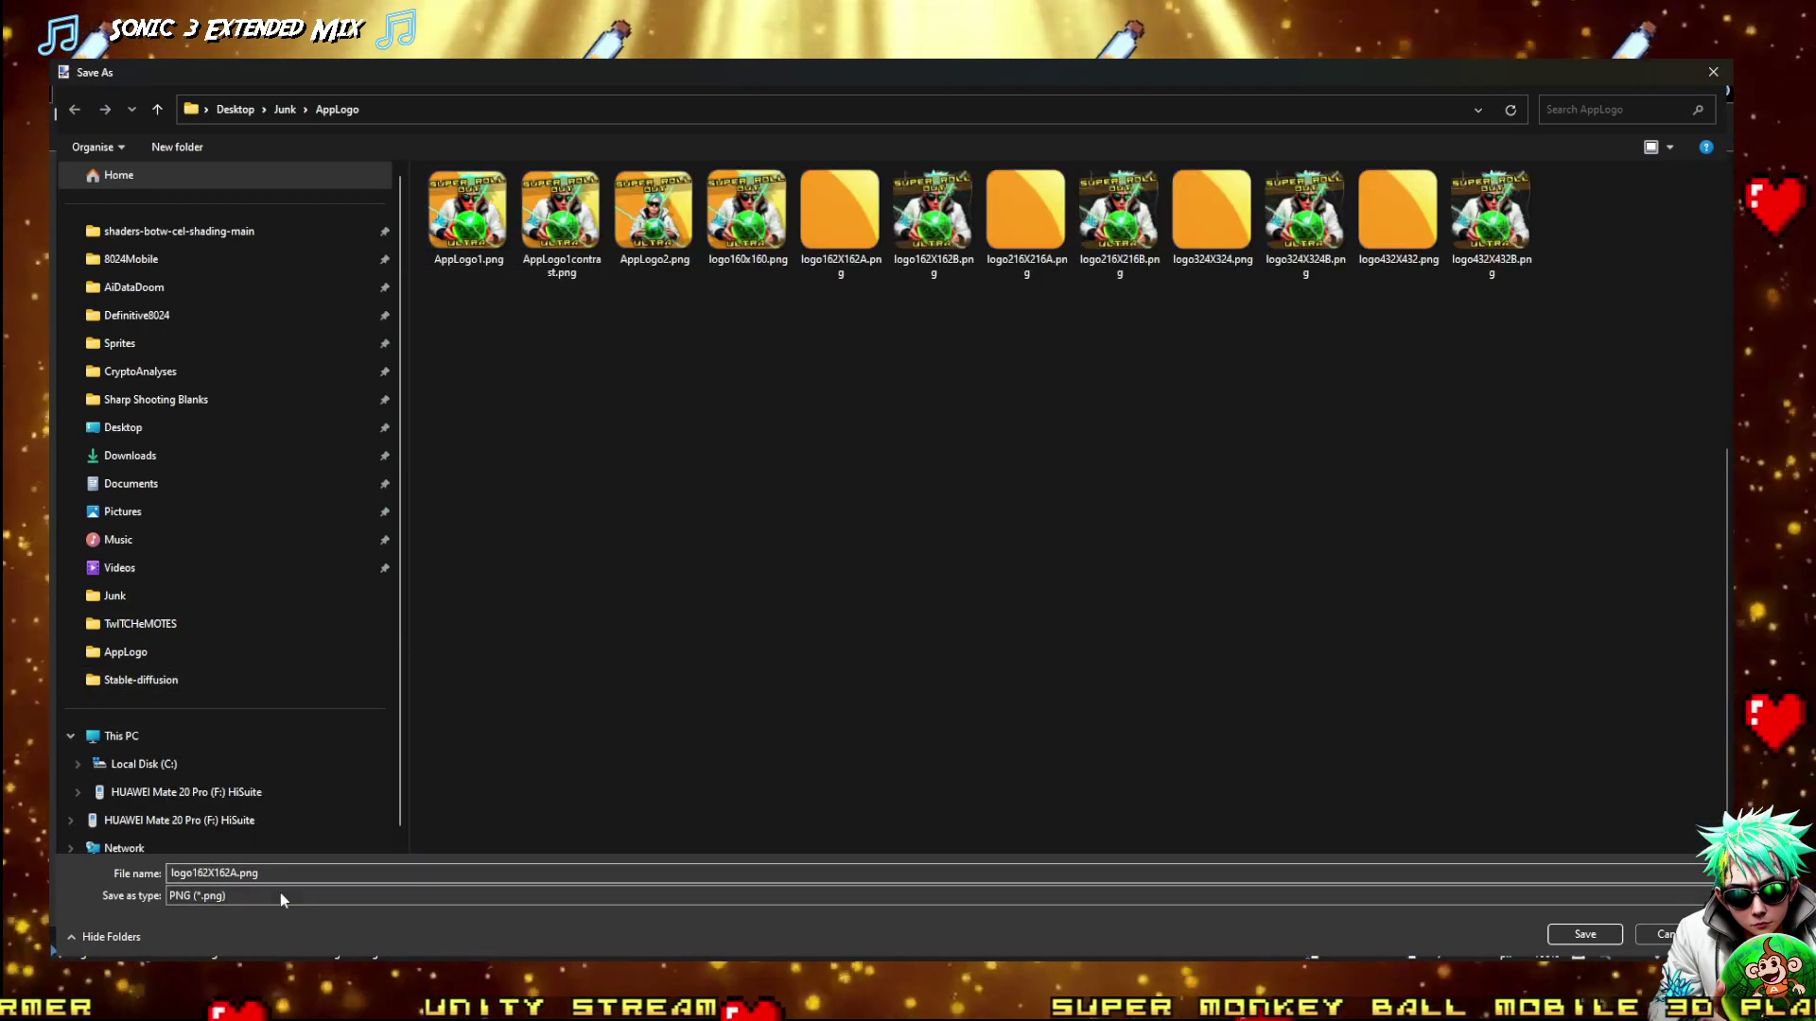
{"action": "double_click", "coordinate": [246, 873]}
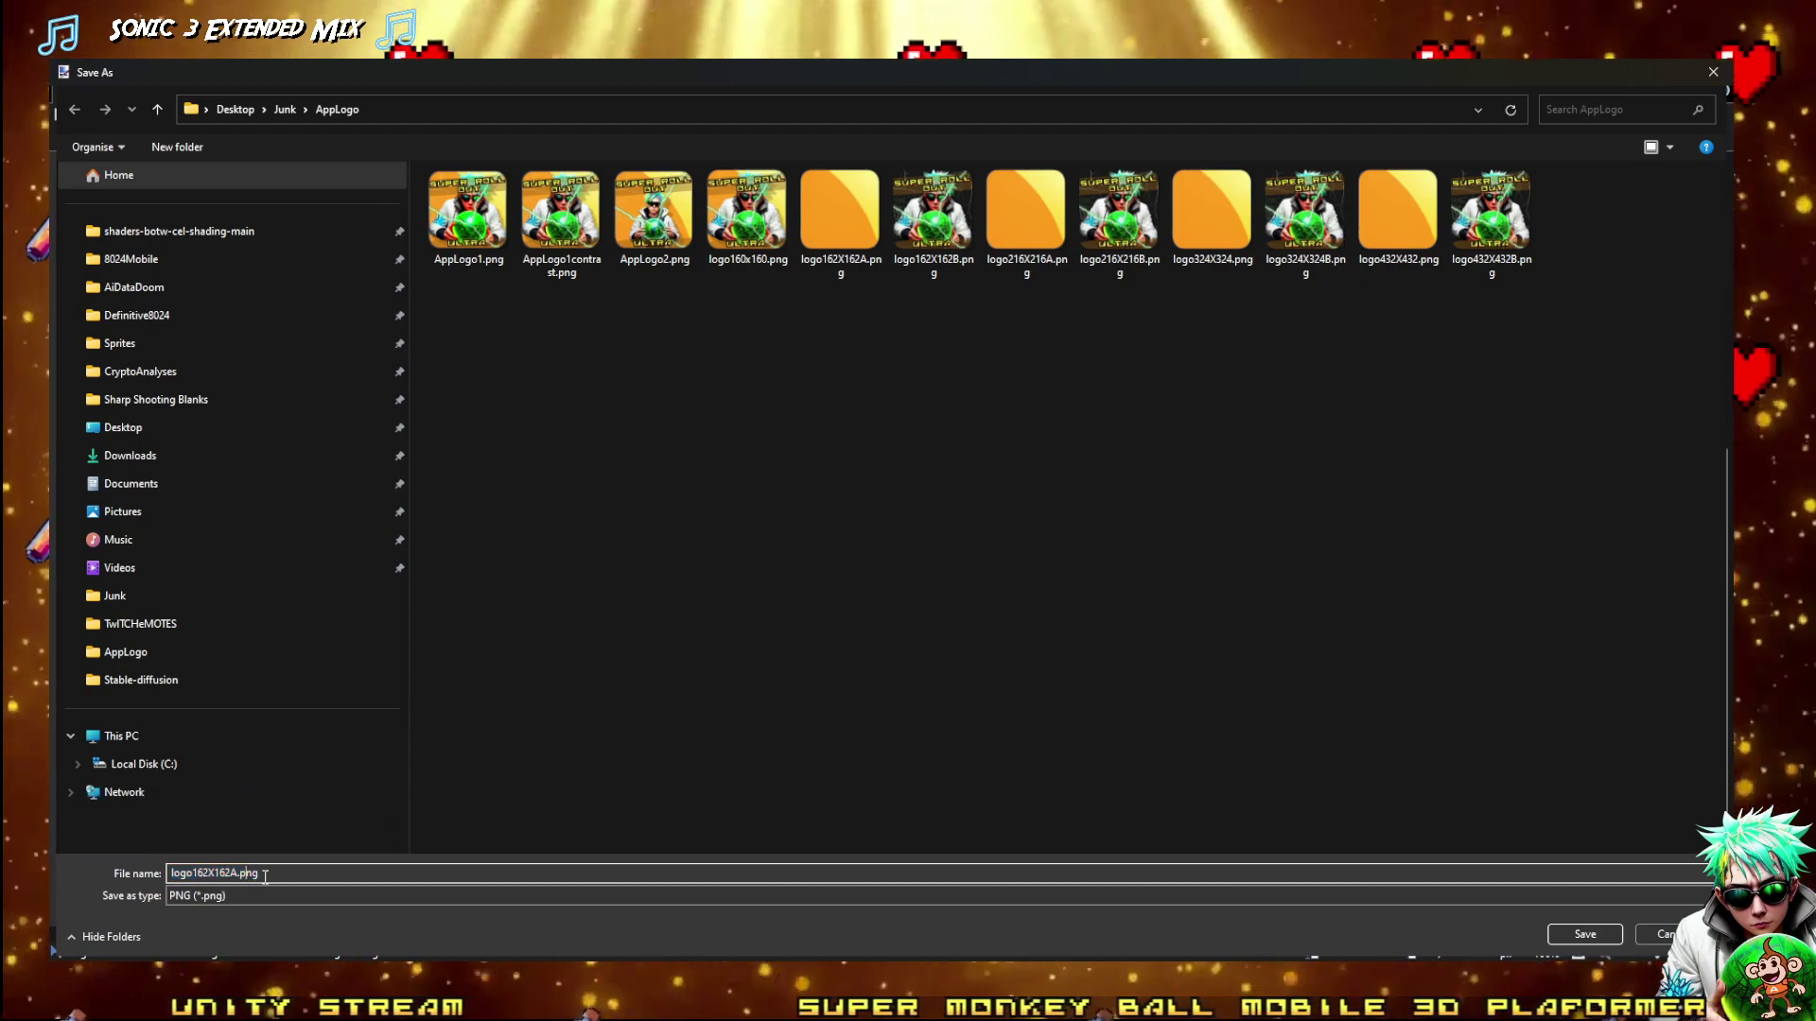
{"action": "left_click_drag", "start_coordinate": [256, 873], "coordinate": [197, 885]}
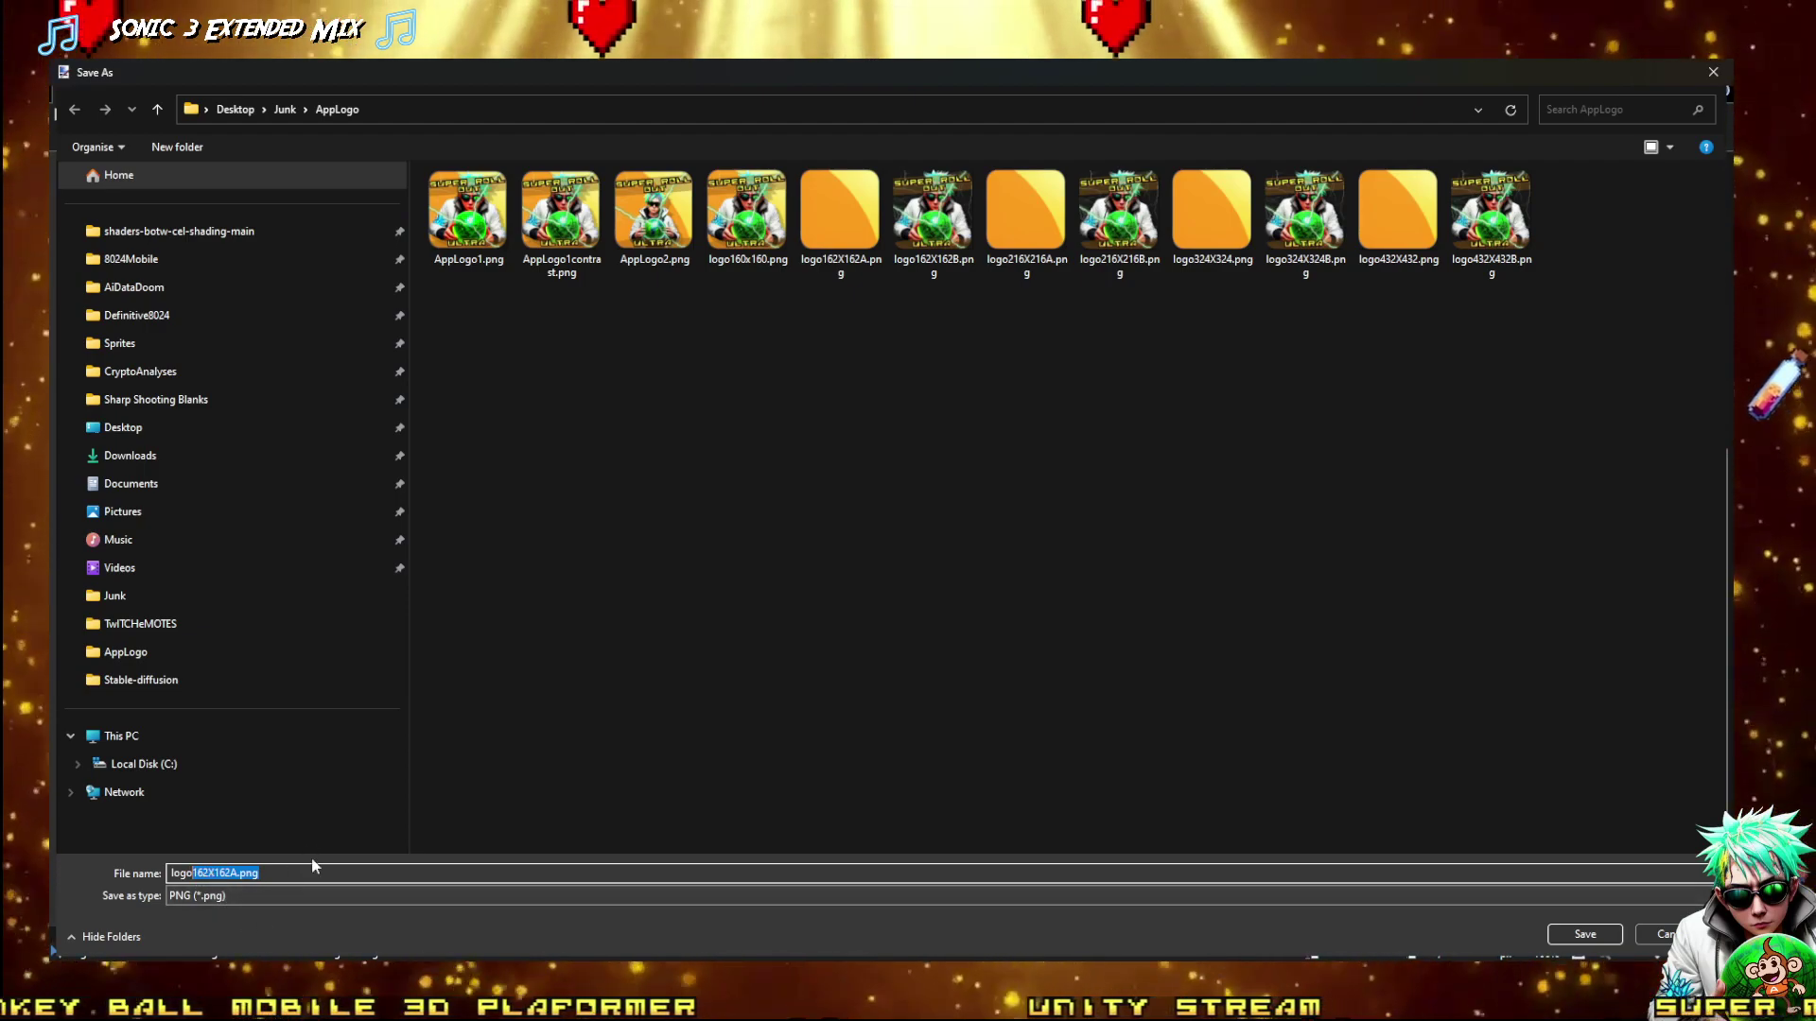
{"action": "type", "text": "108"}
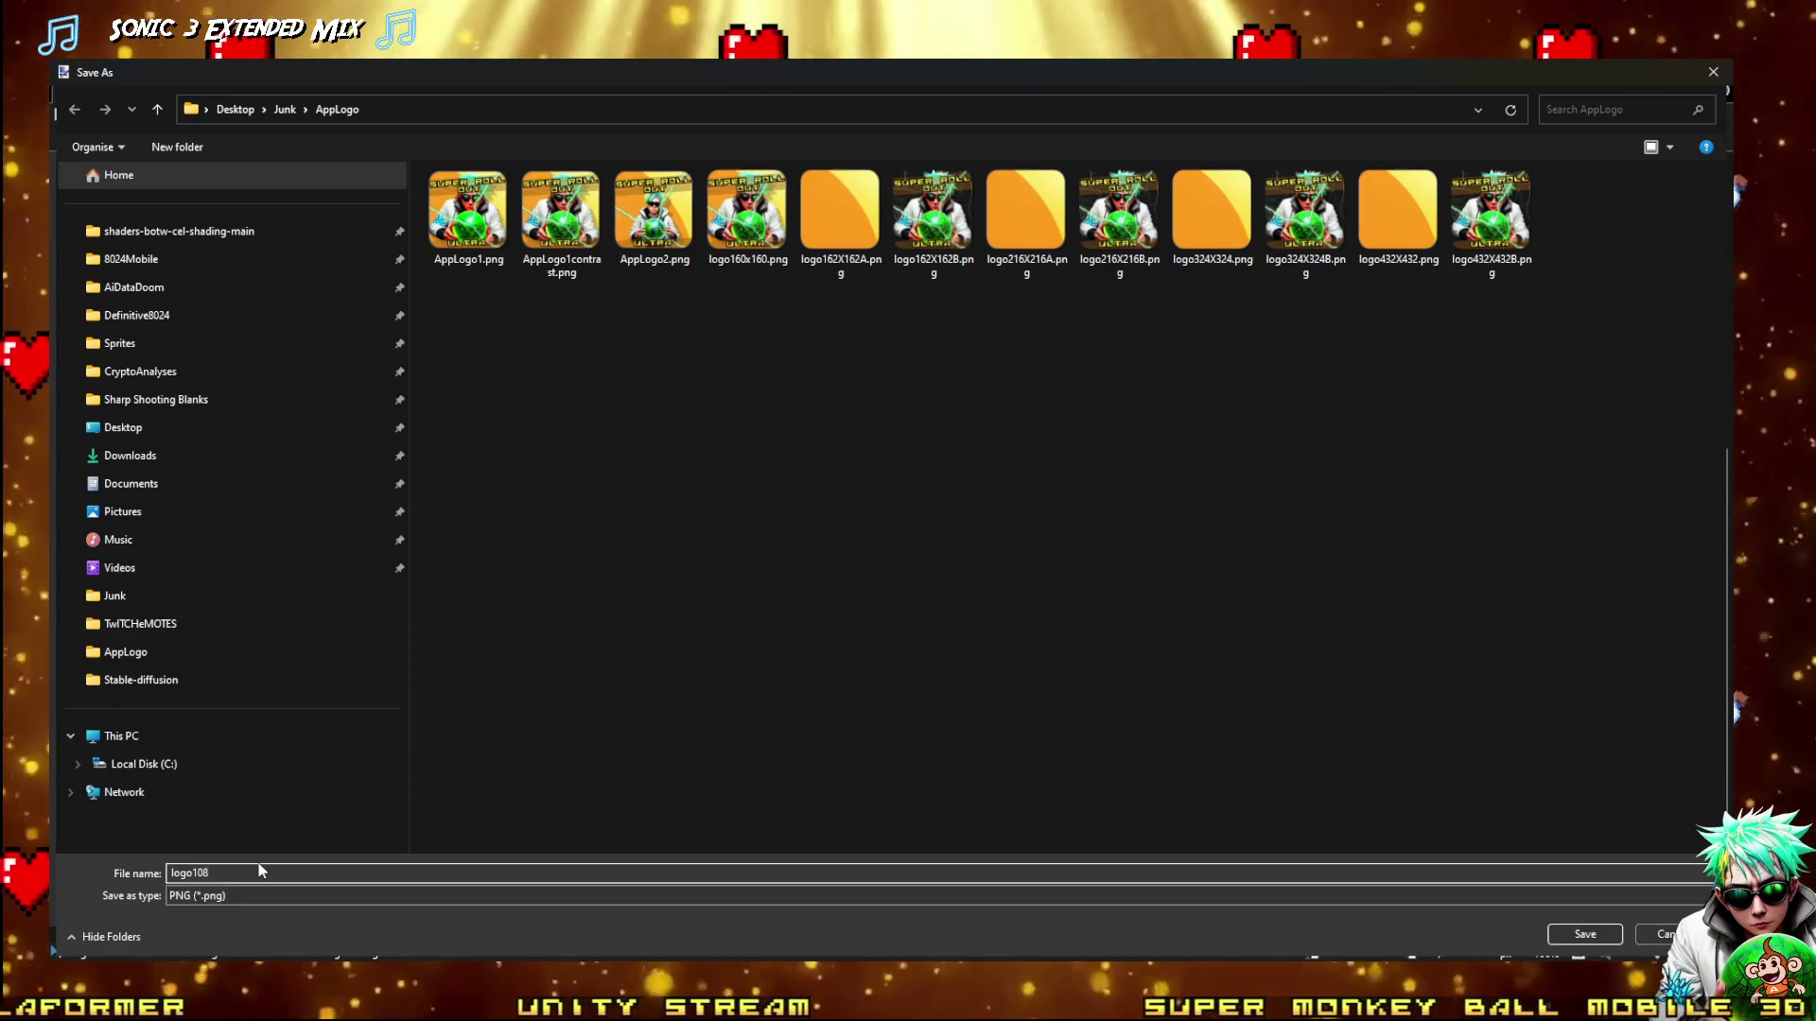
{"action": "type", "text": "X108"}
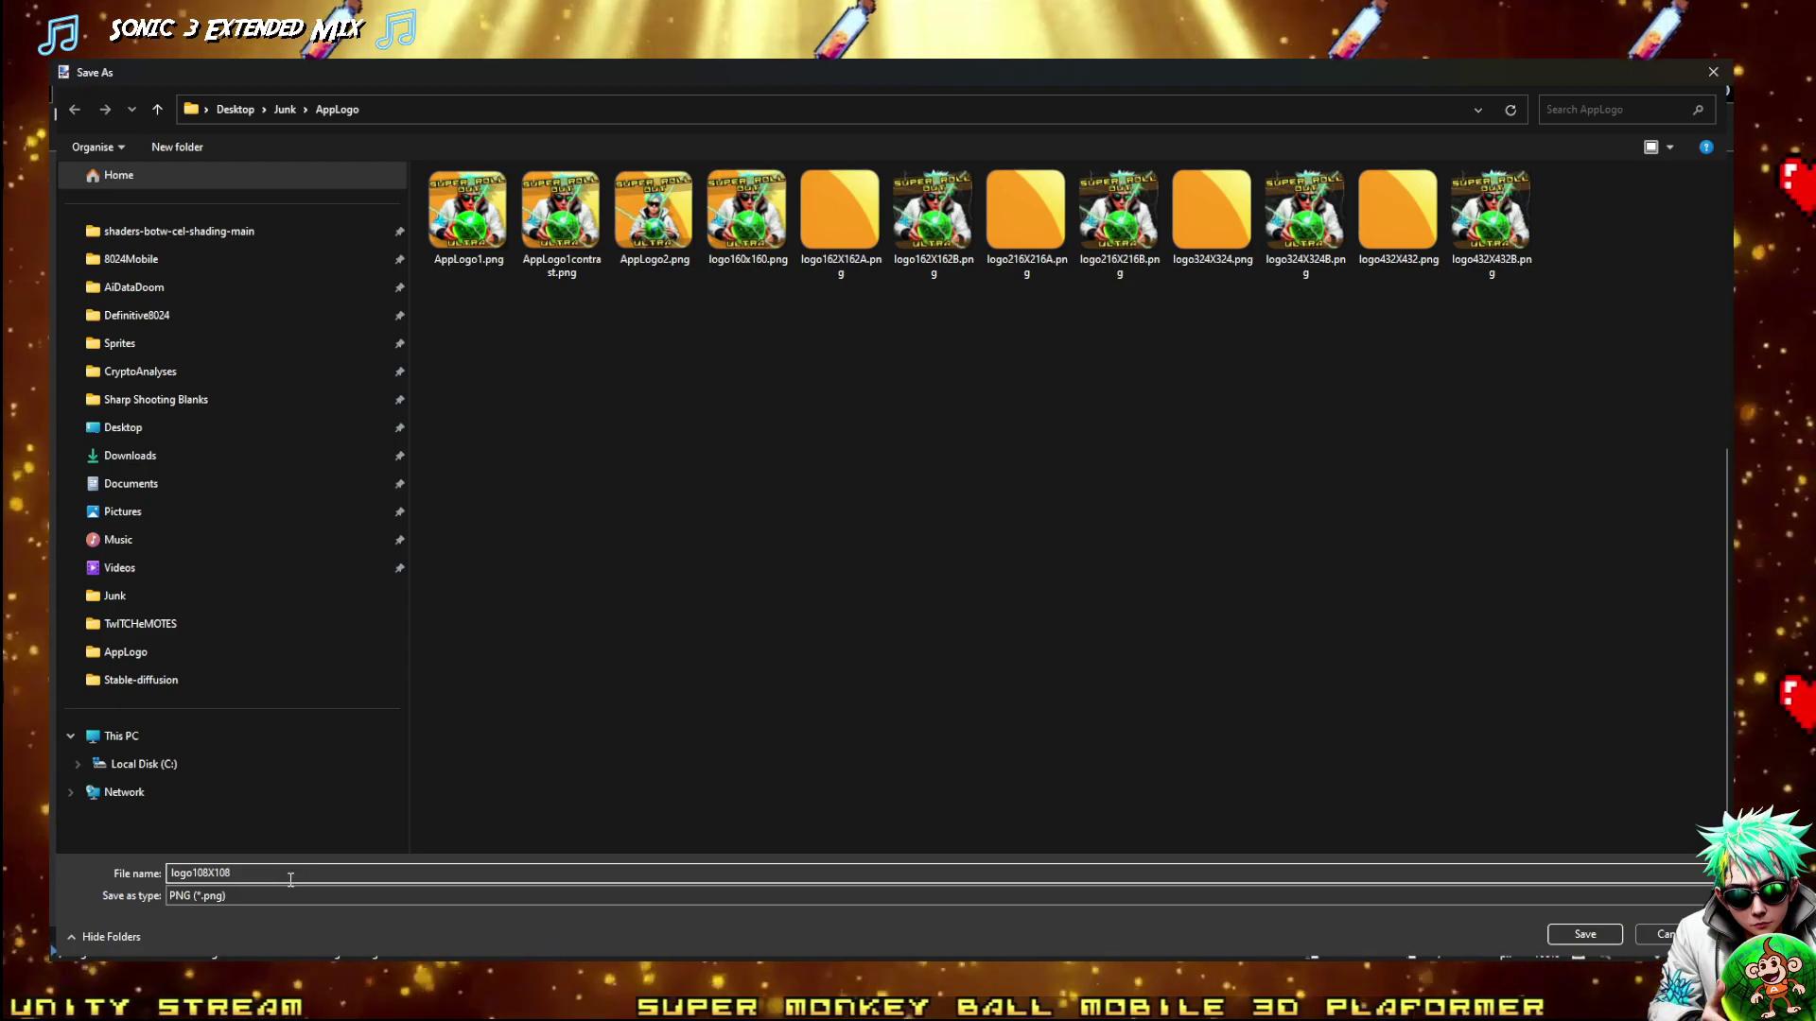
{"action": "type", "text": "A"}
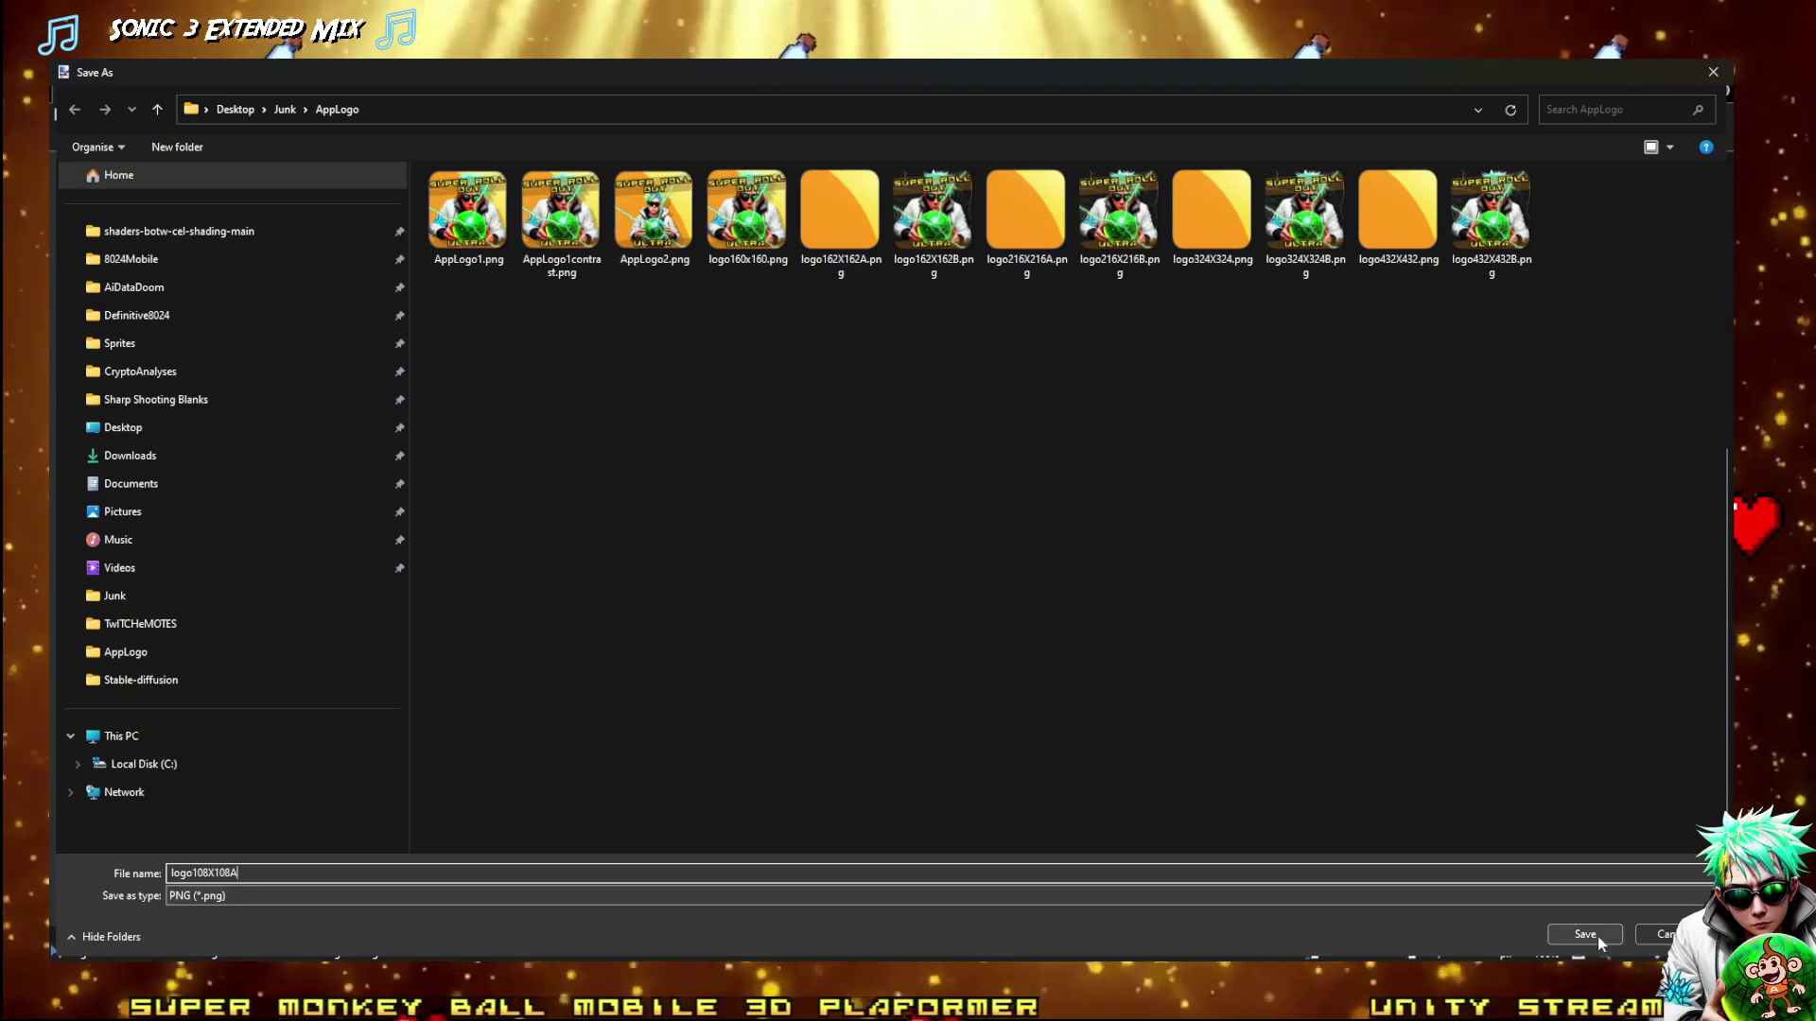
Save the PNG with default settings and flattening, then undo the flatten to restore the layers
{"action": "left_click", "coordinate": [1597, 937]}
{"action": "left_click", "coordinate": [745, 570]}
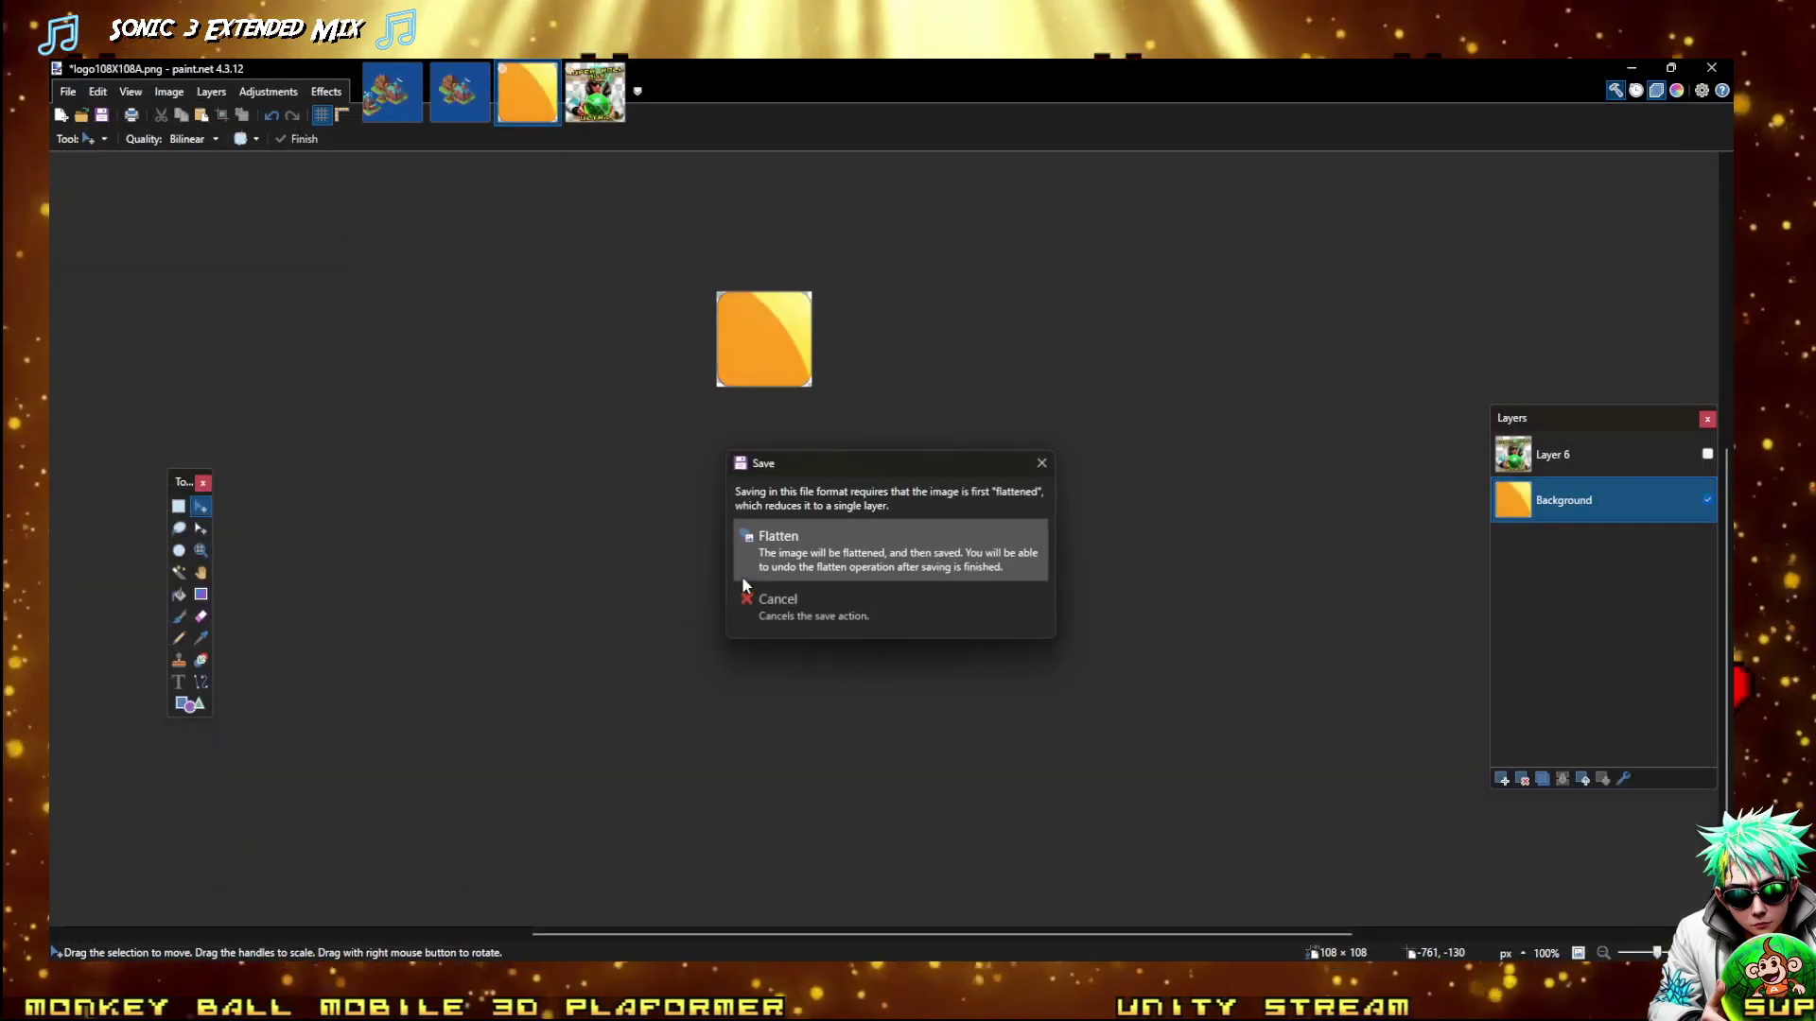
{"action": "left_click", "coordinate": [743, 575]}
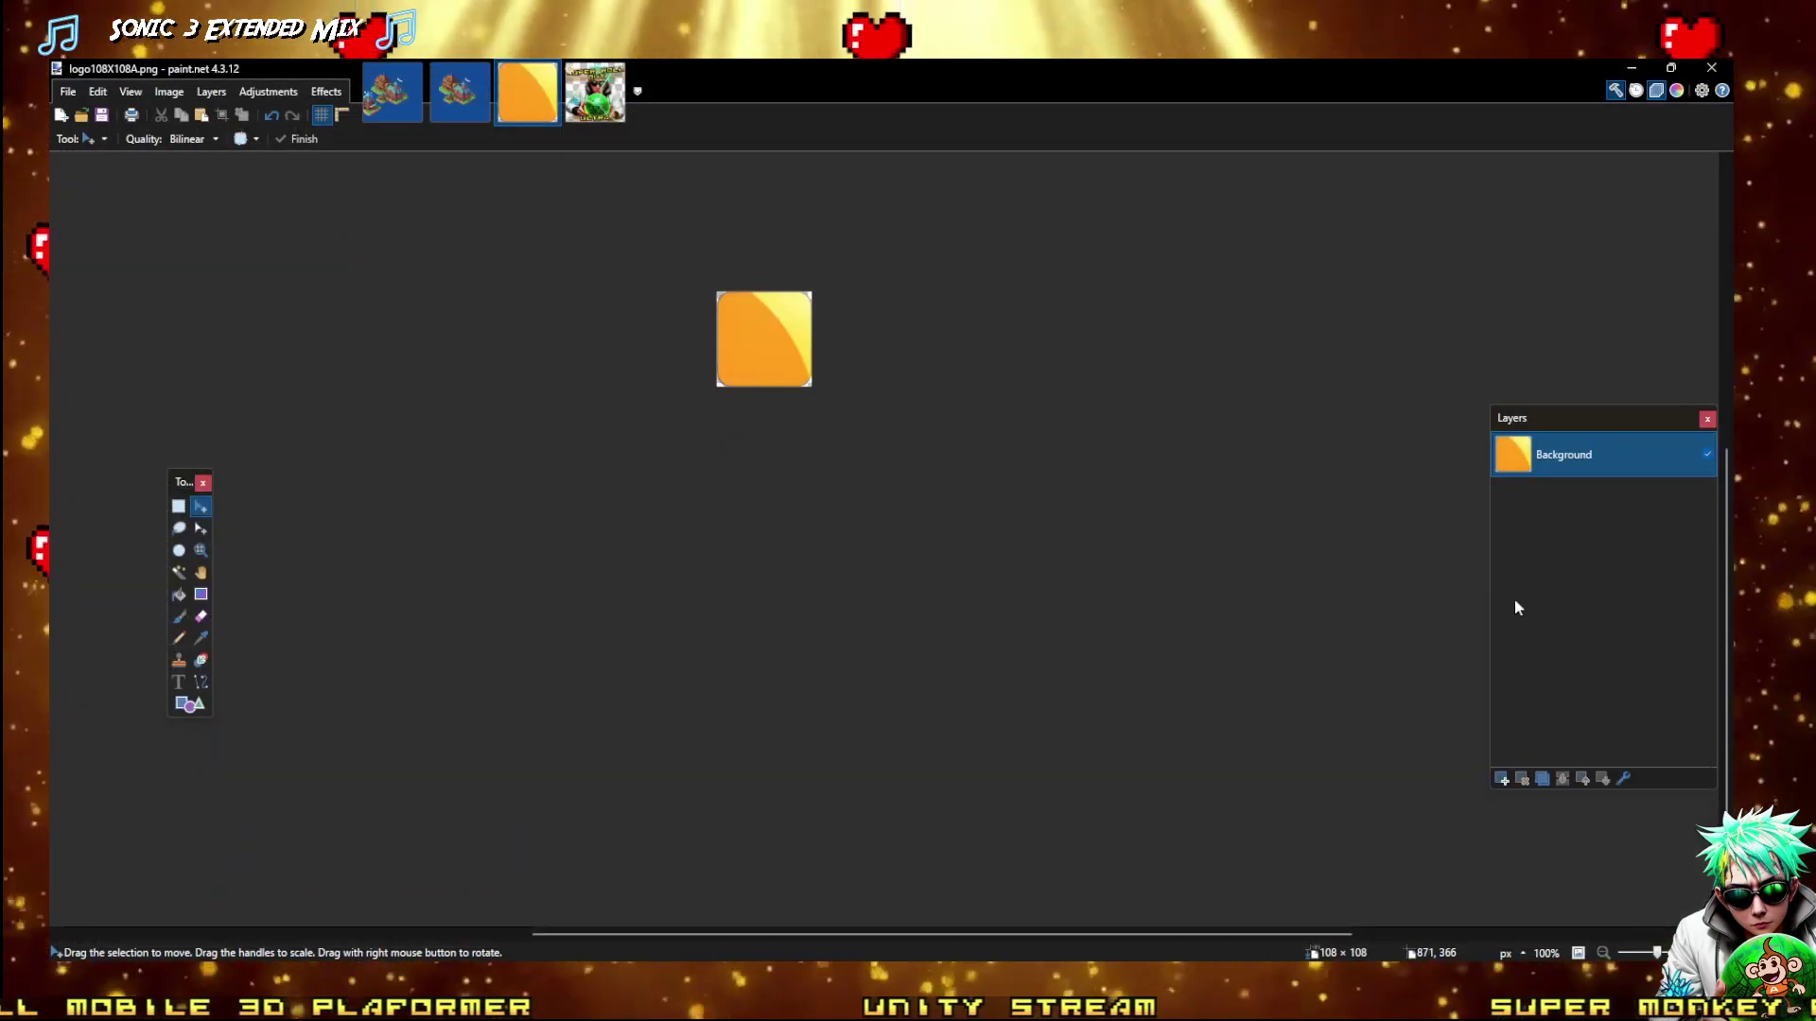
{"action": "key", "text": "ctrl+z"}
Show only the Layer 6 logo and set up a PNG save named logo108X108B.png
{"action": "left_click", "coordinate": [1707, 454]}
{"action": "left_click", "coordinate": [1706, 499]}
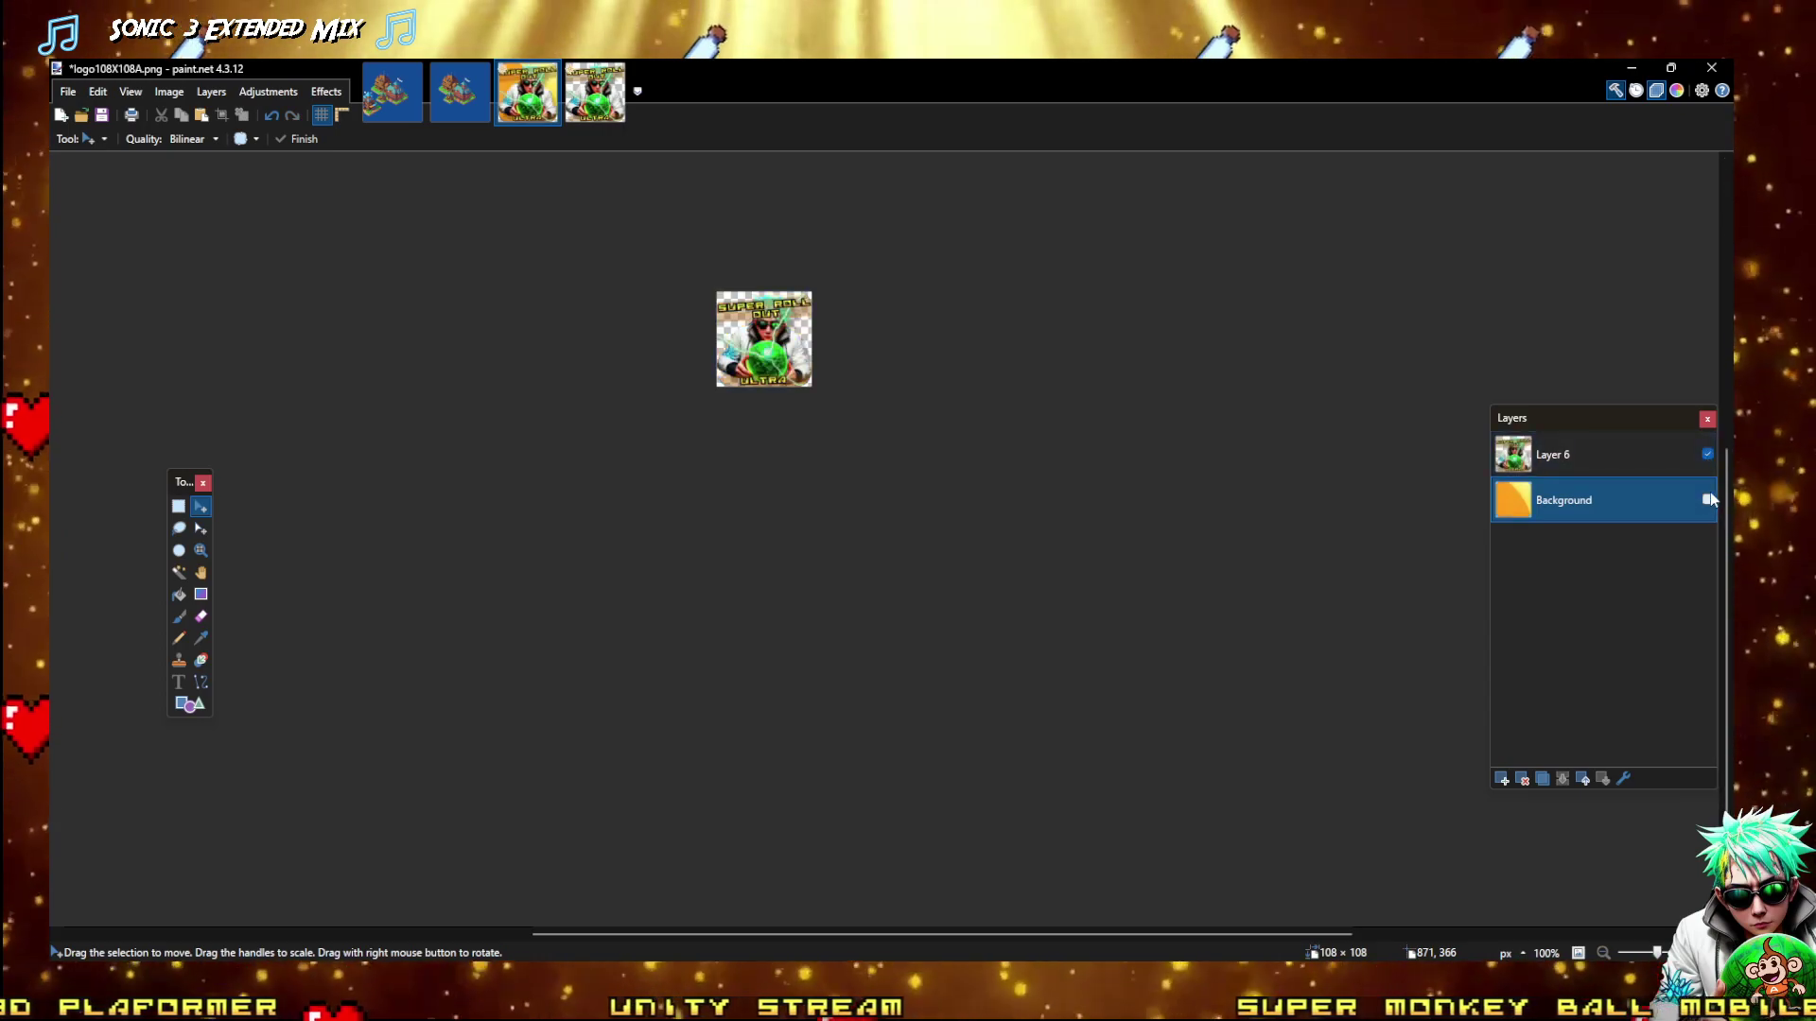
{"action": "key", "text": "ctrl+shift+s"}
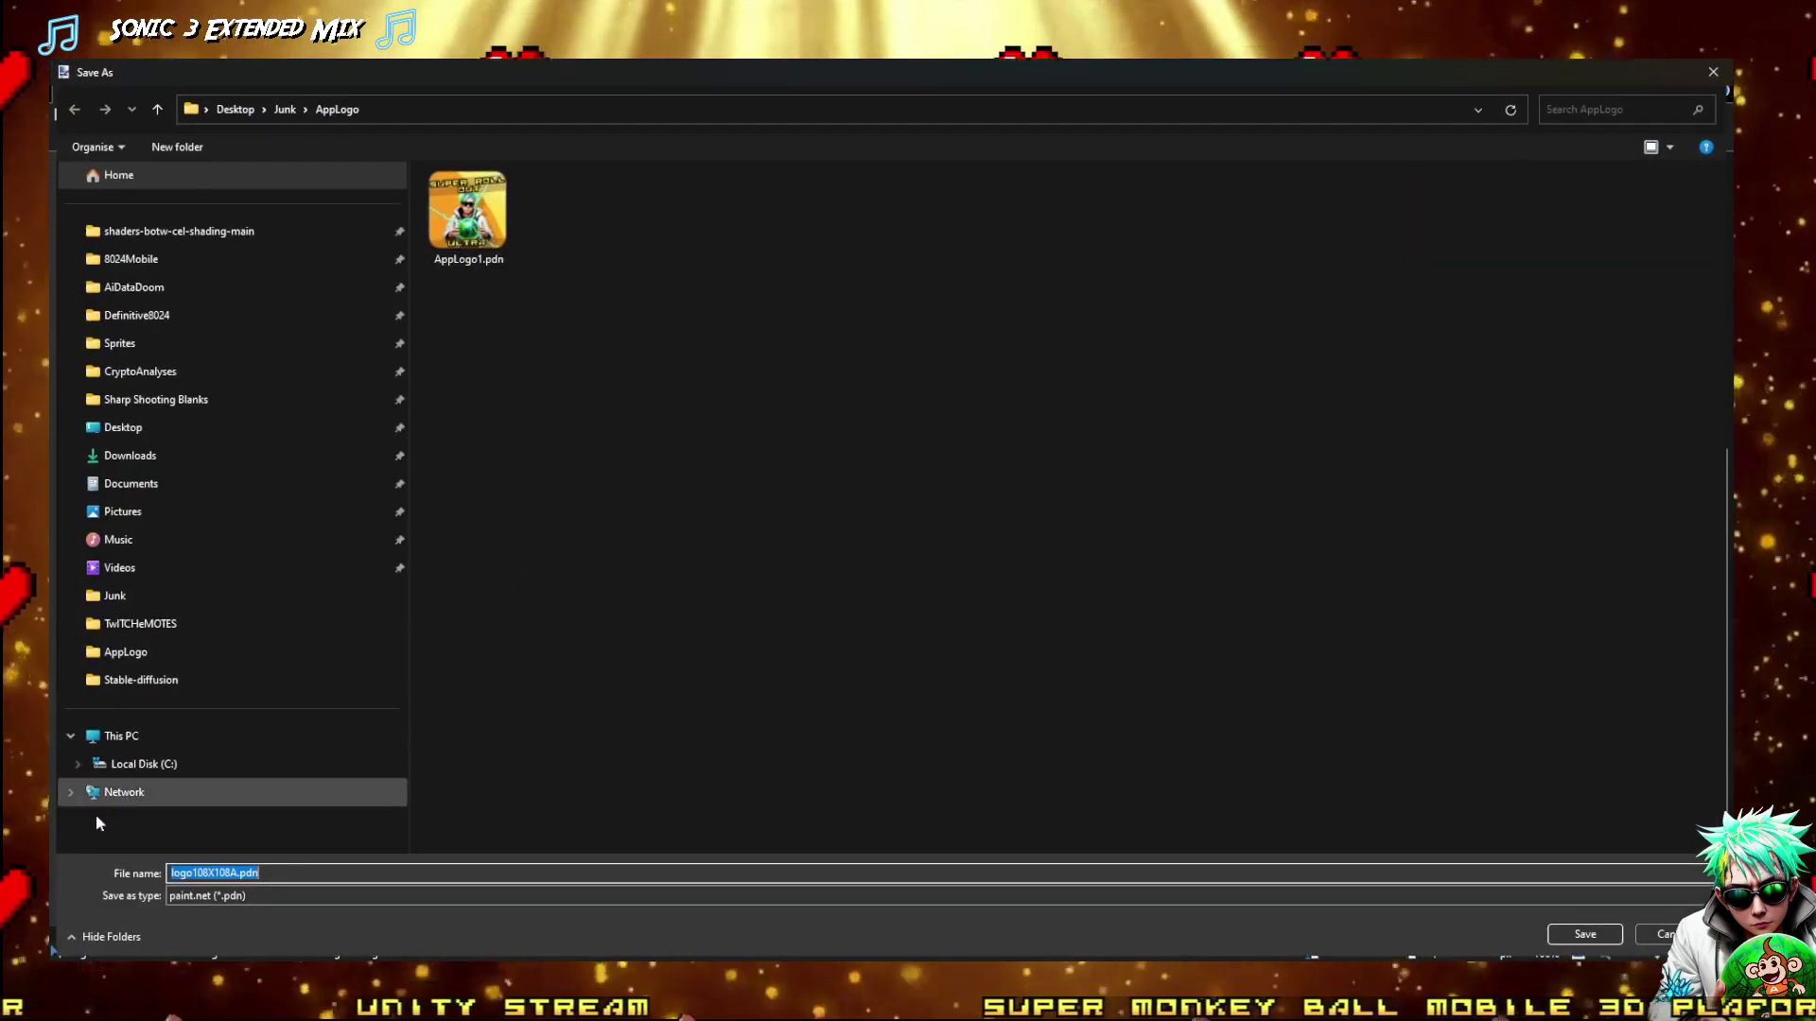
{"action": "left_click", "coordinate": [220, 894]}
{"action": "left_click", "coordinate": [217, 761]}
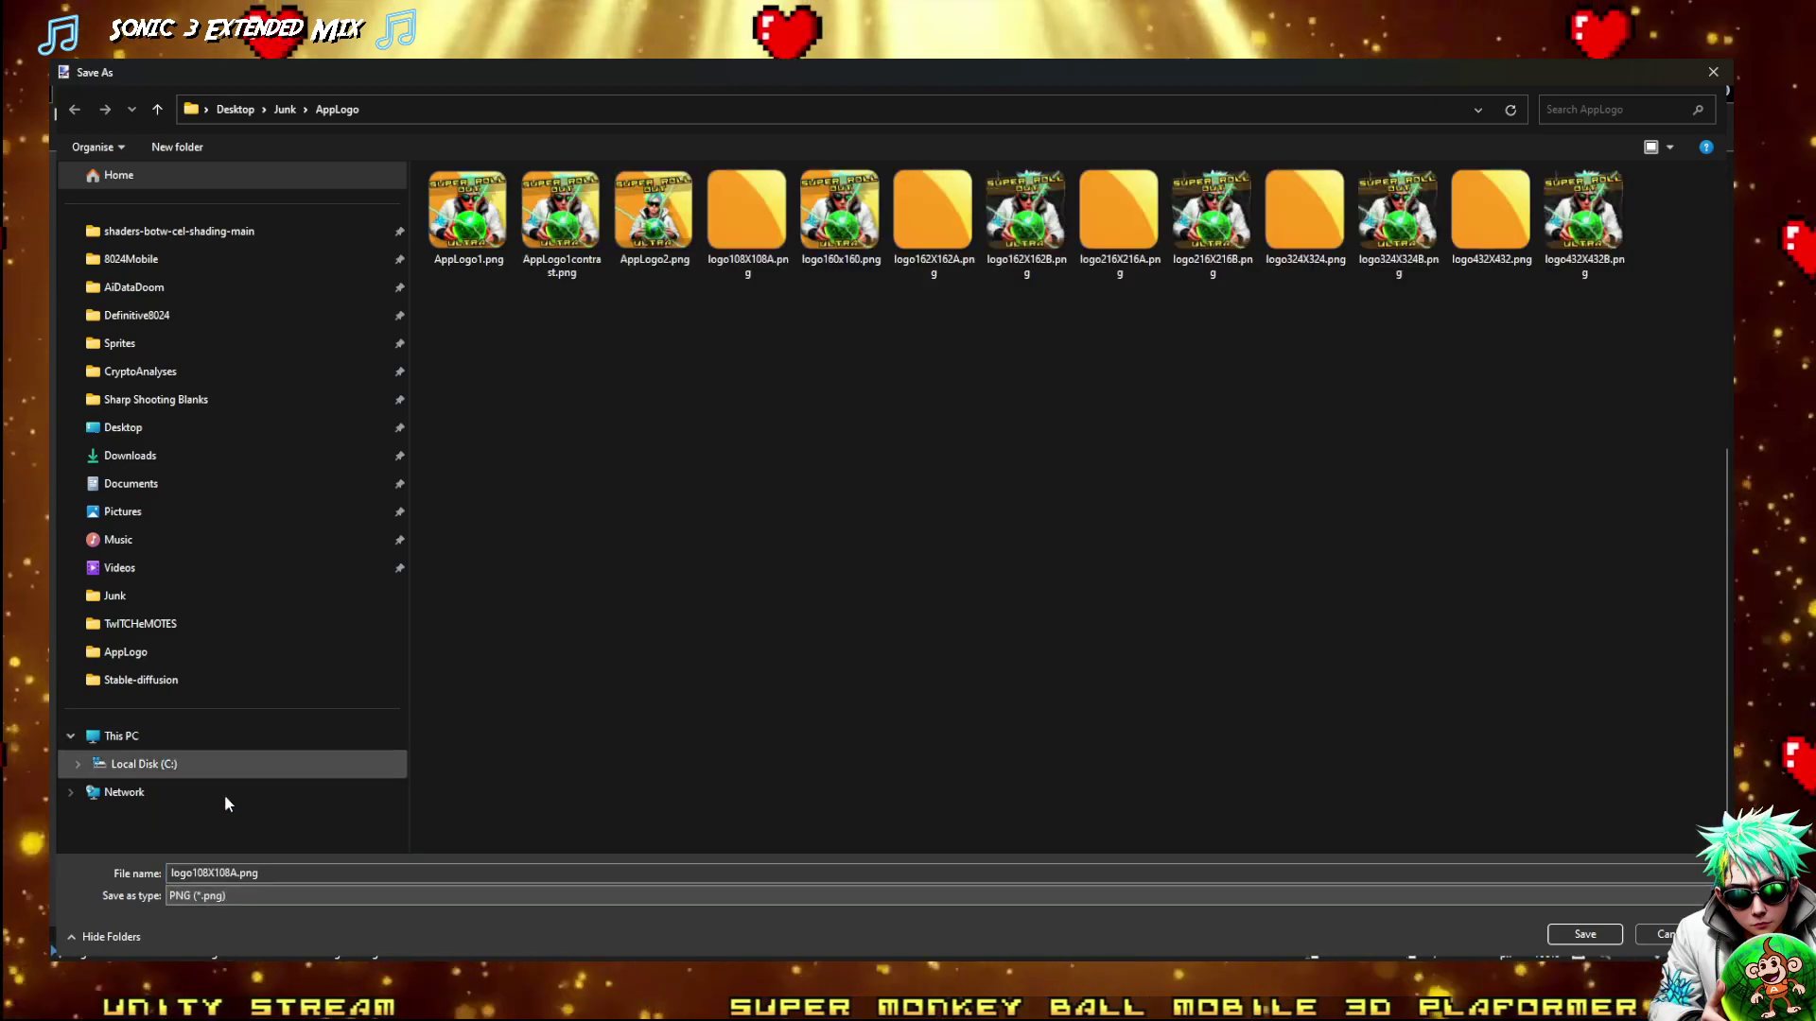
{"action": "double_click", "coordinate": [238, 872]}
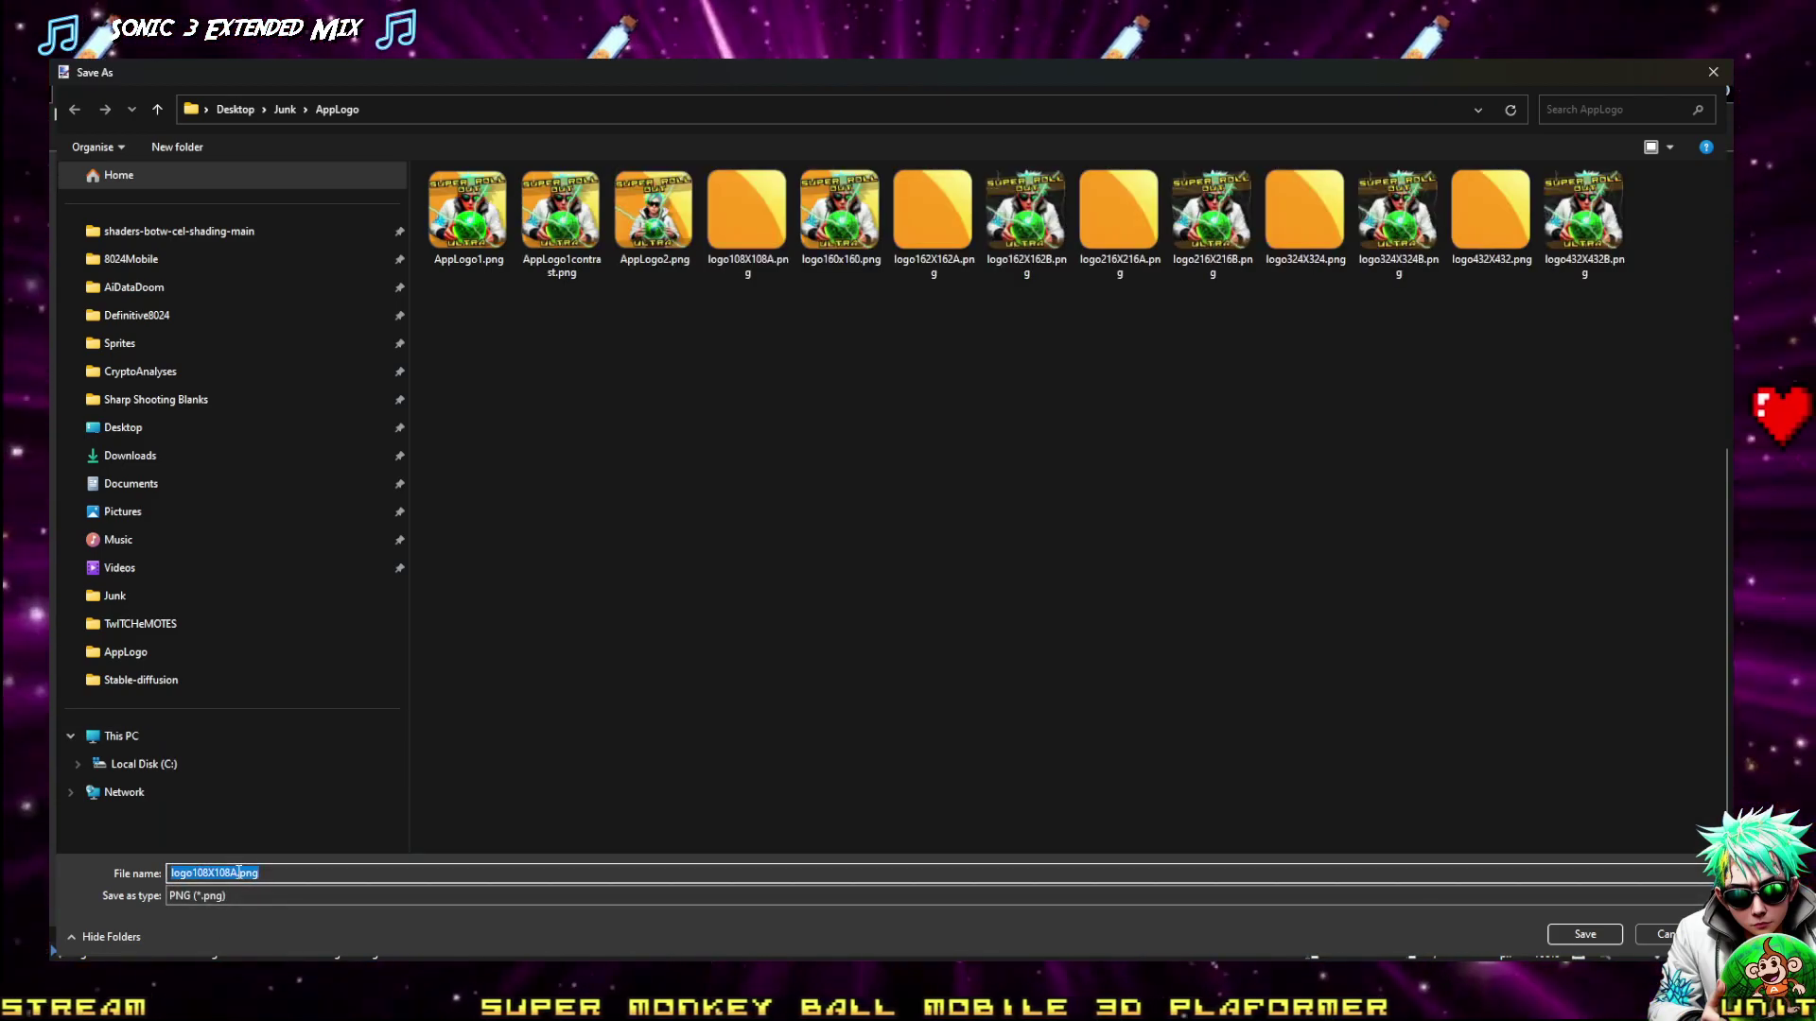
{"action": "left_click", "coordinate": [238, 872]}
{"action": "key", "text": "BackSpace"}
{"action": "type", "text": "B"}
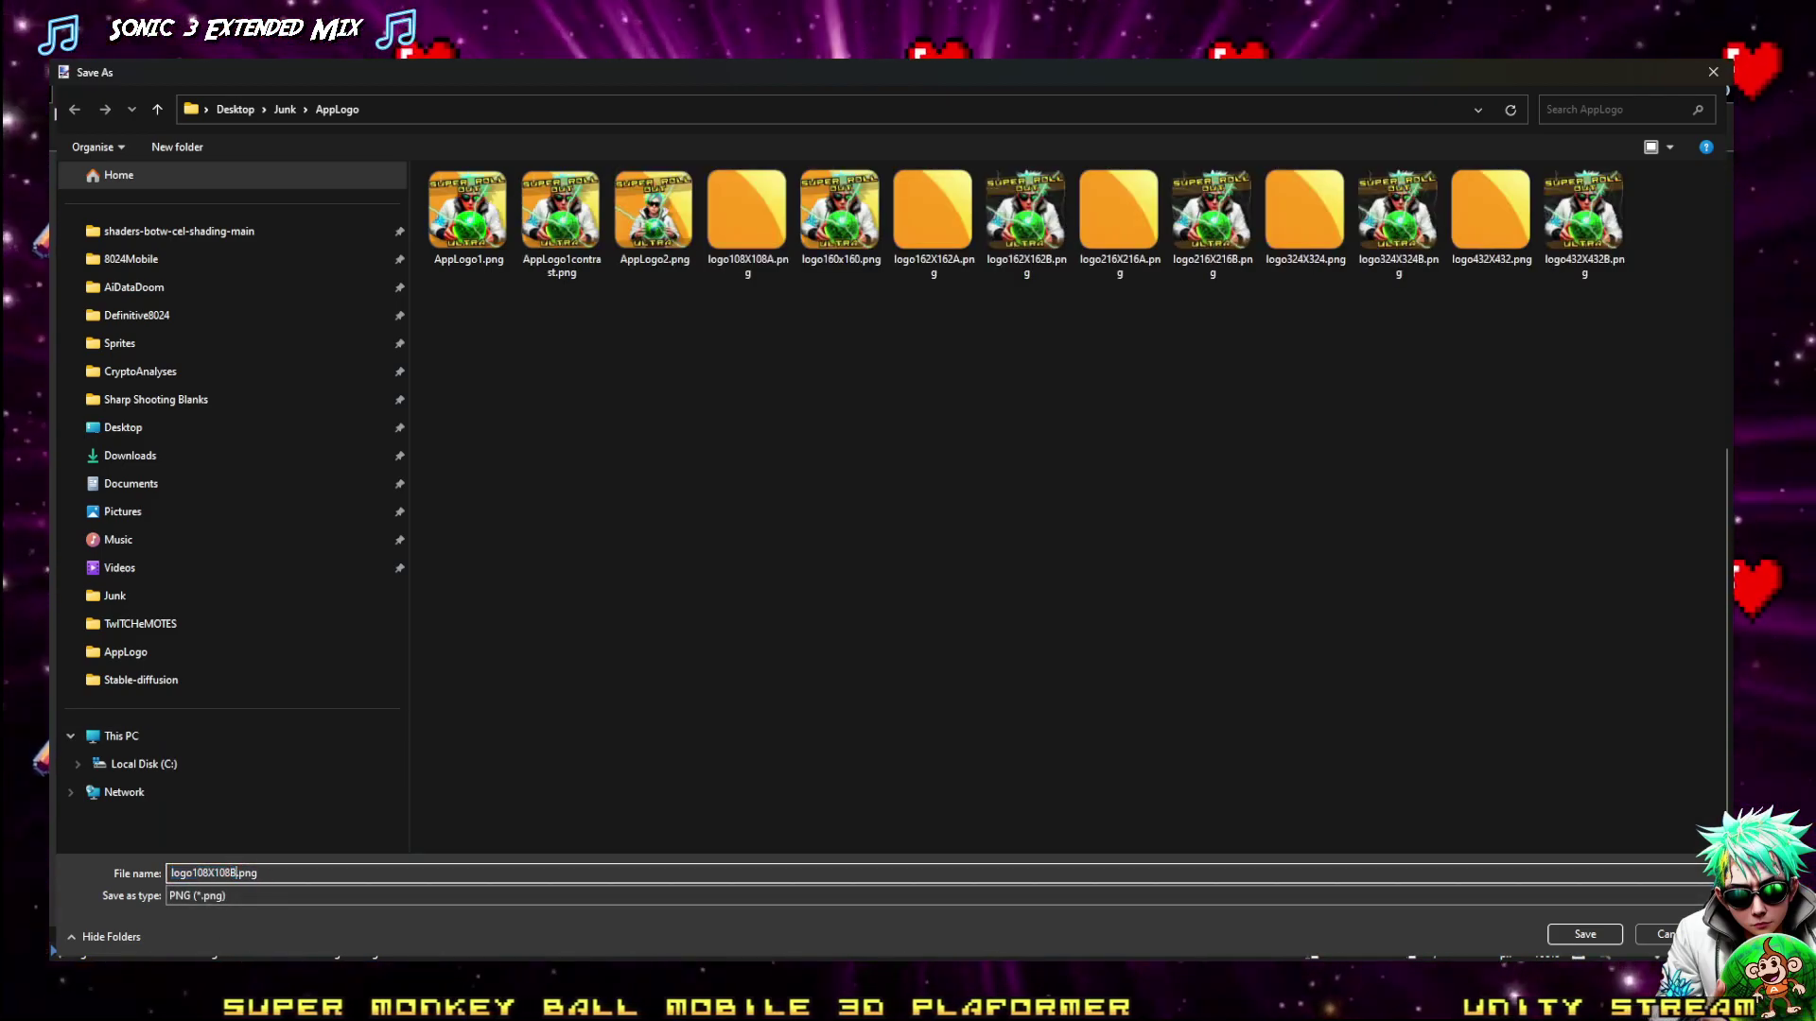
Save the flattened PNG, undo the flatten, and hide Layer 6 too
{"action": "left_click", "coordinate": [1585, 935]}
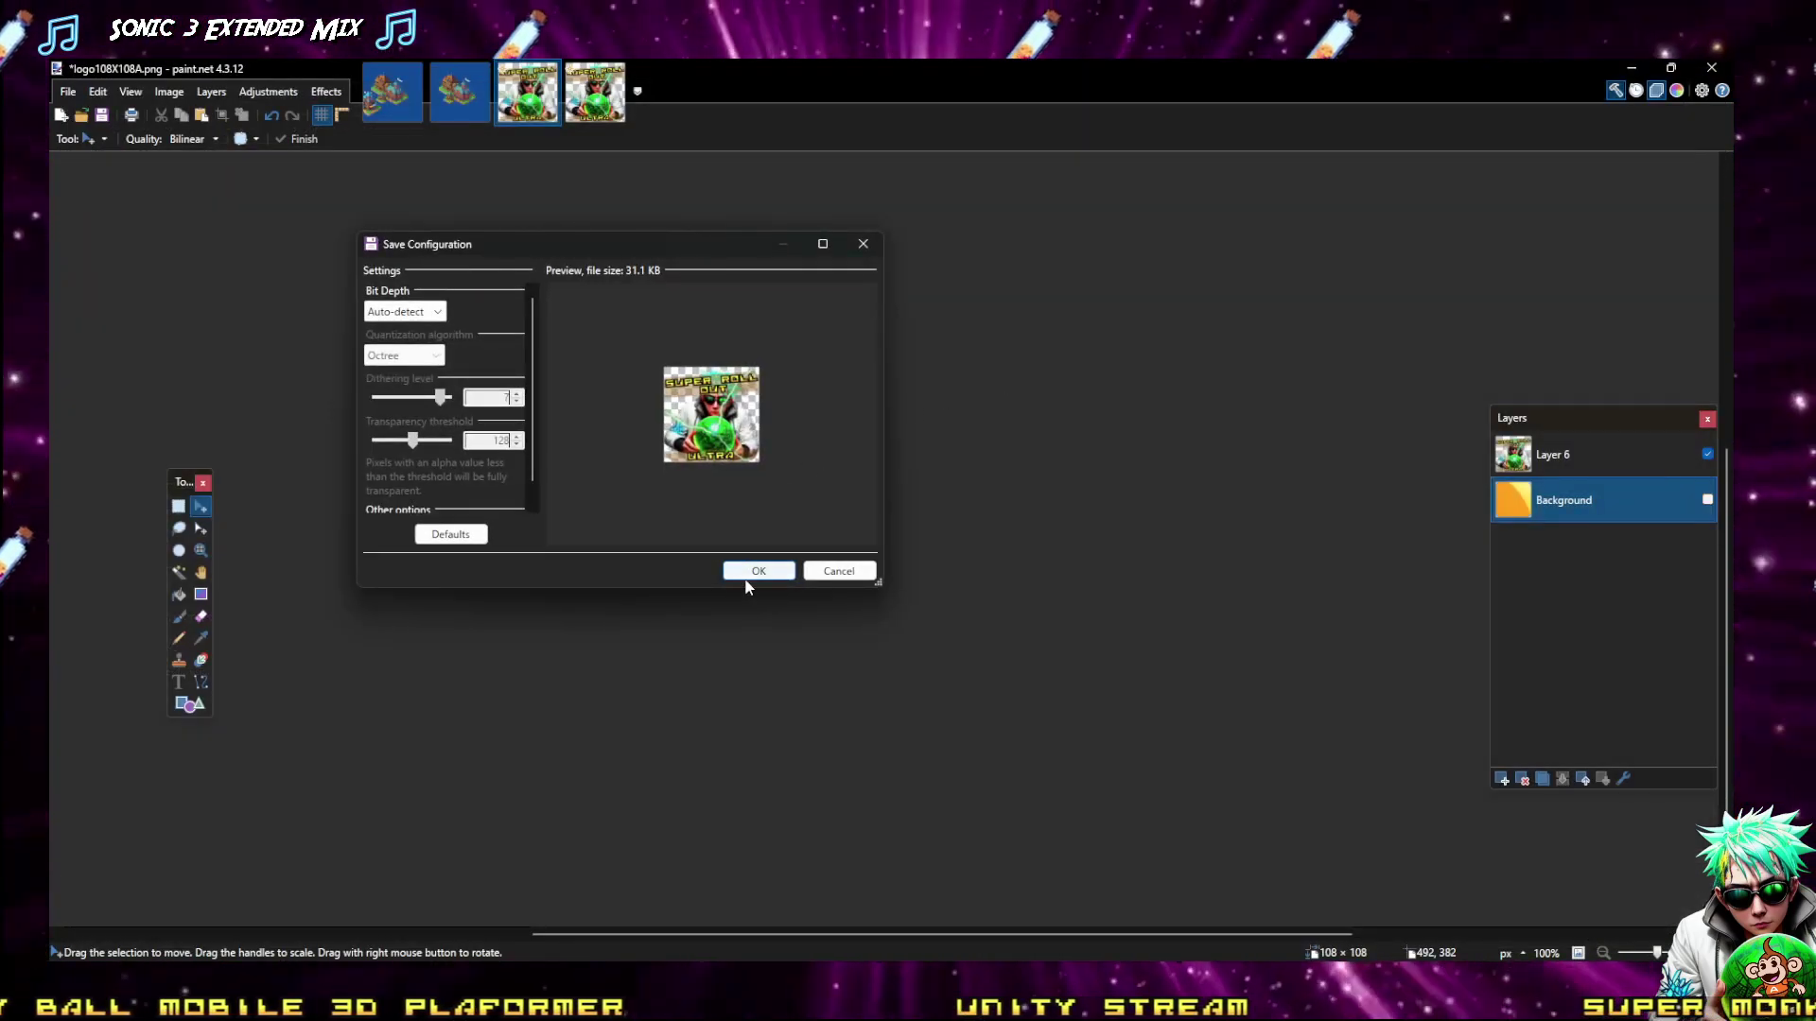
{"action": "left_click", "coordinate": [743, 570]}
{"action": "left_click", "coordinate": [898, 526]}
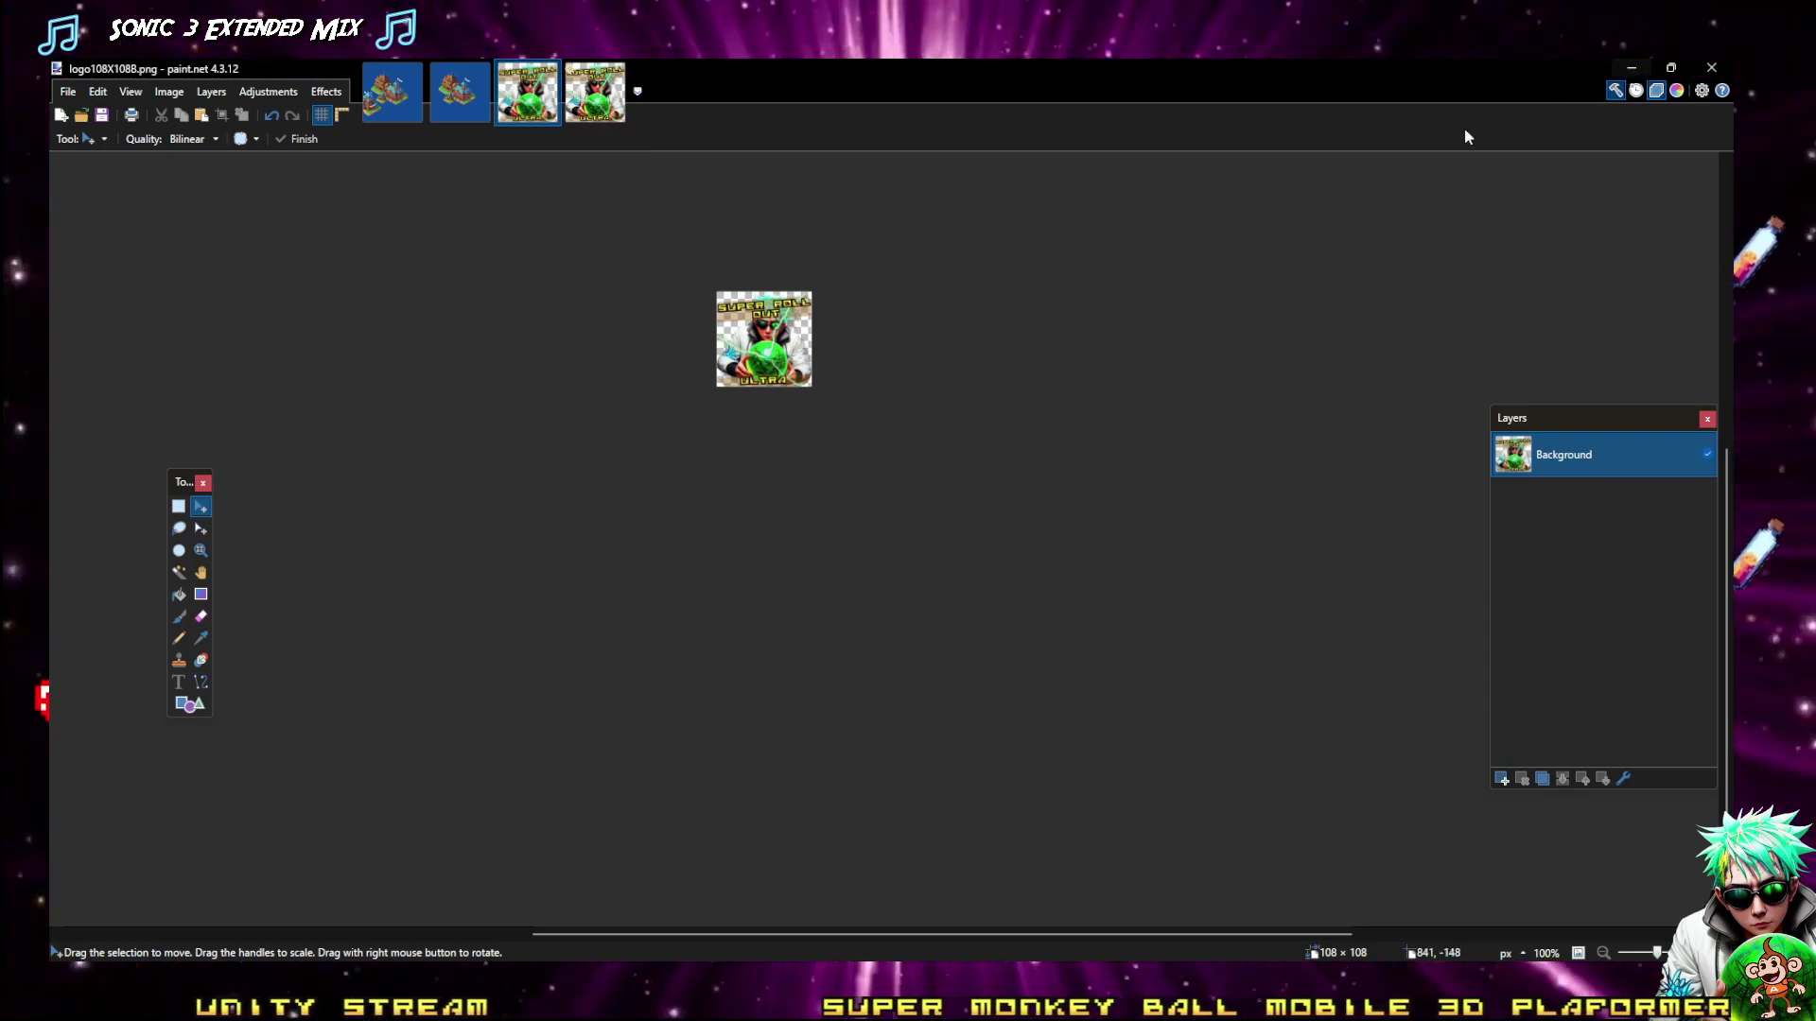
{"action": "key", "text": "ctrl+z"}
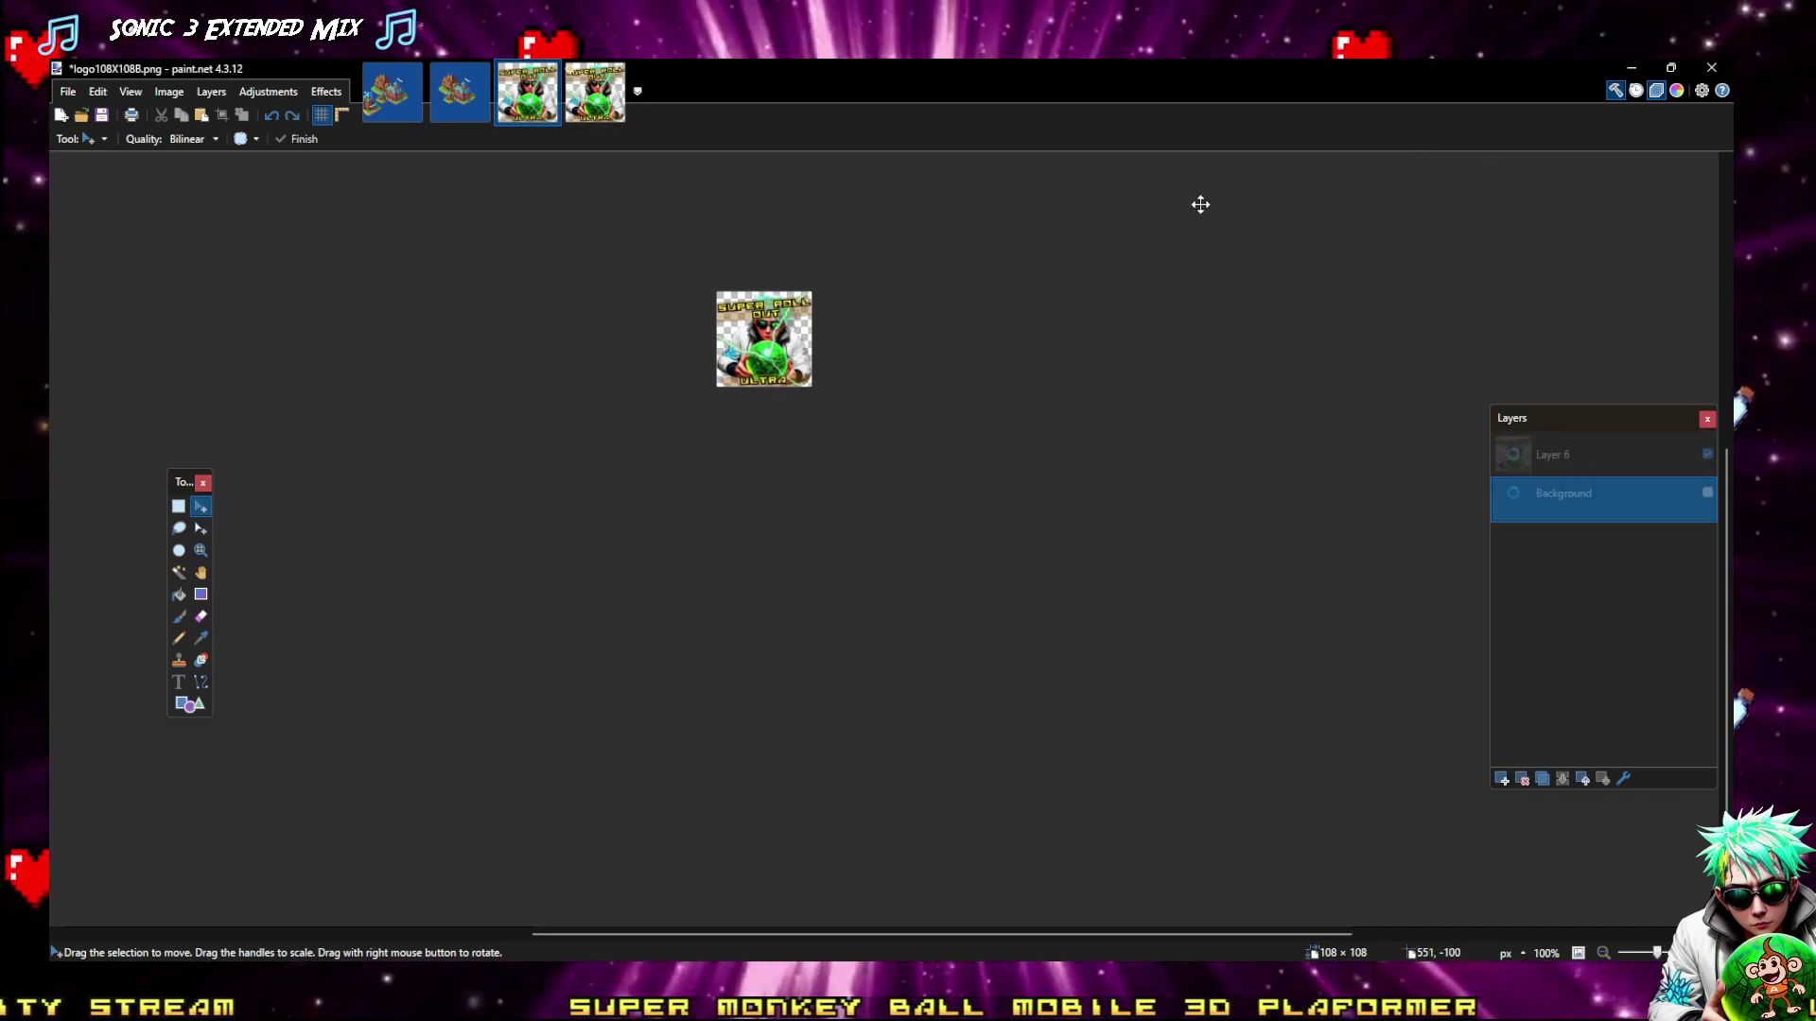
{"action": "left_click", "coordinate": [1708, 454]}
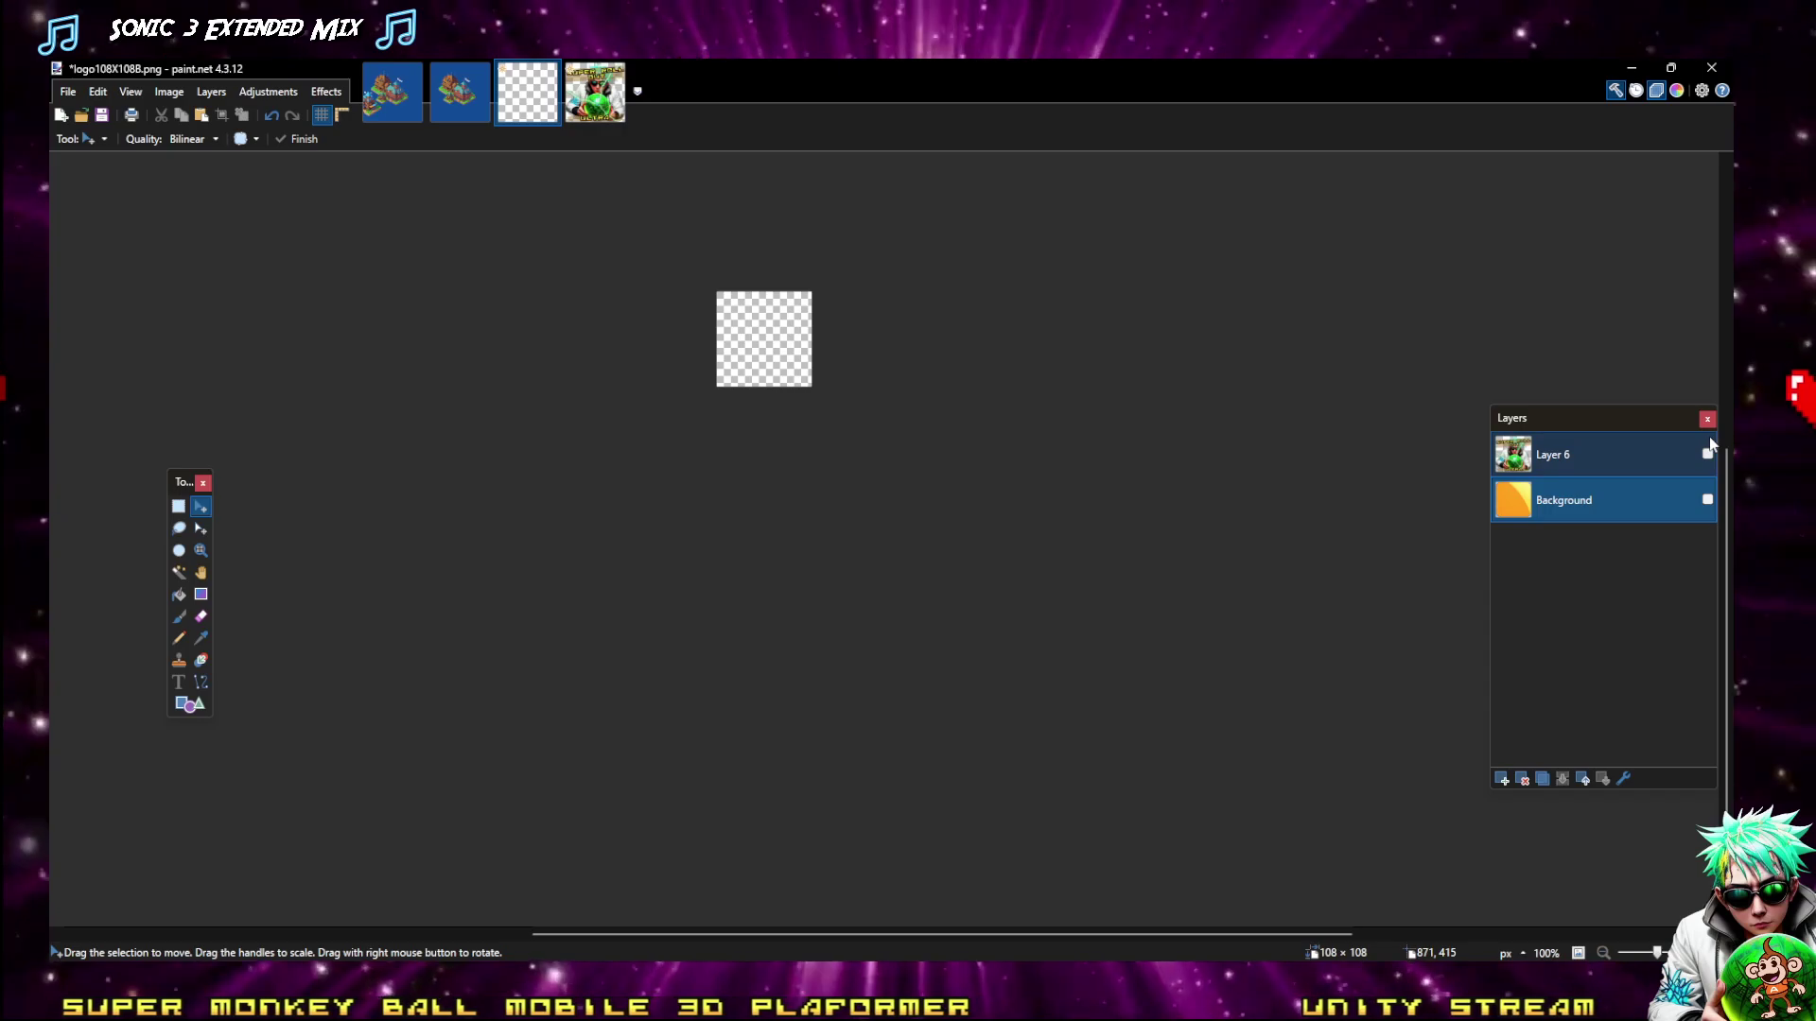
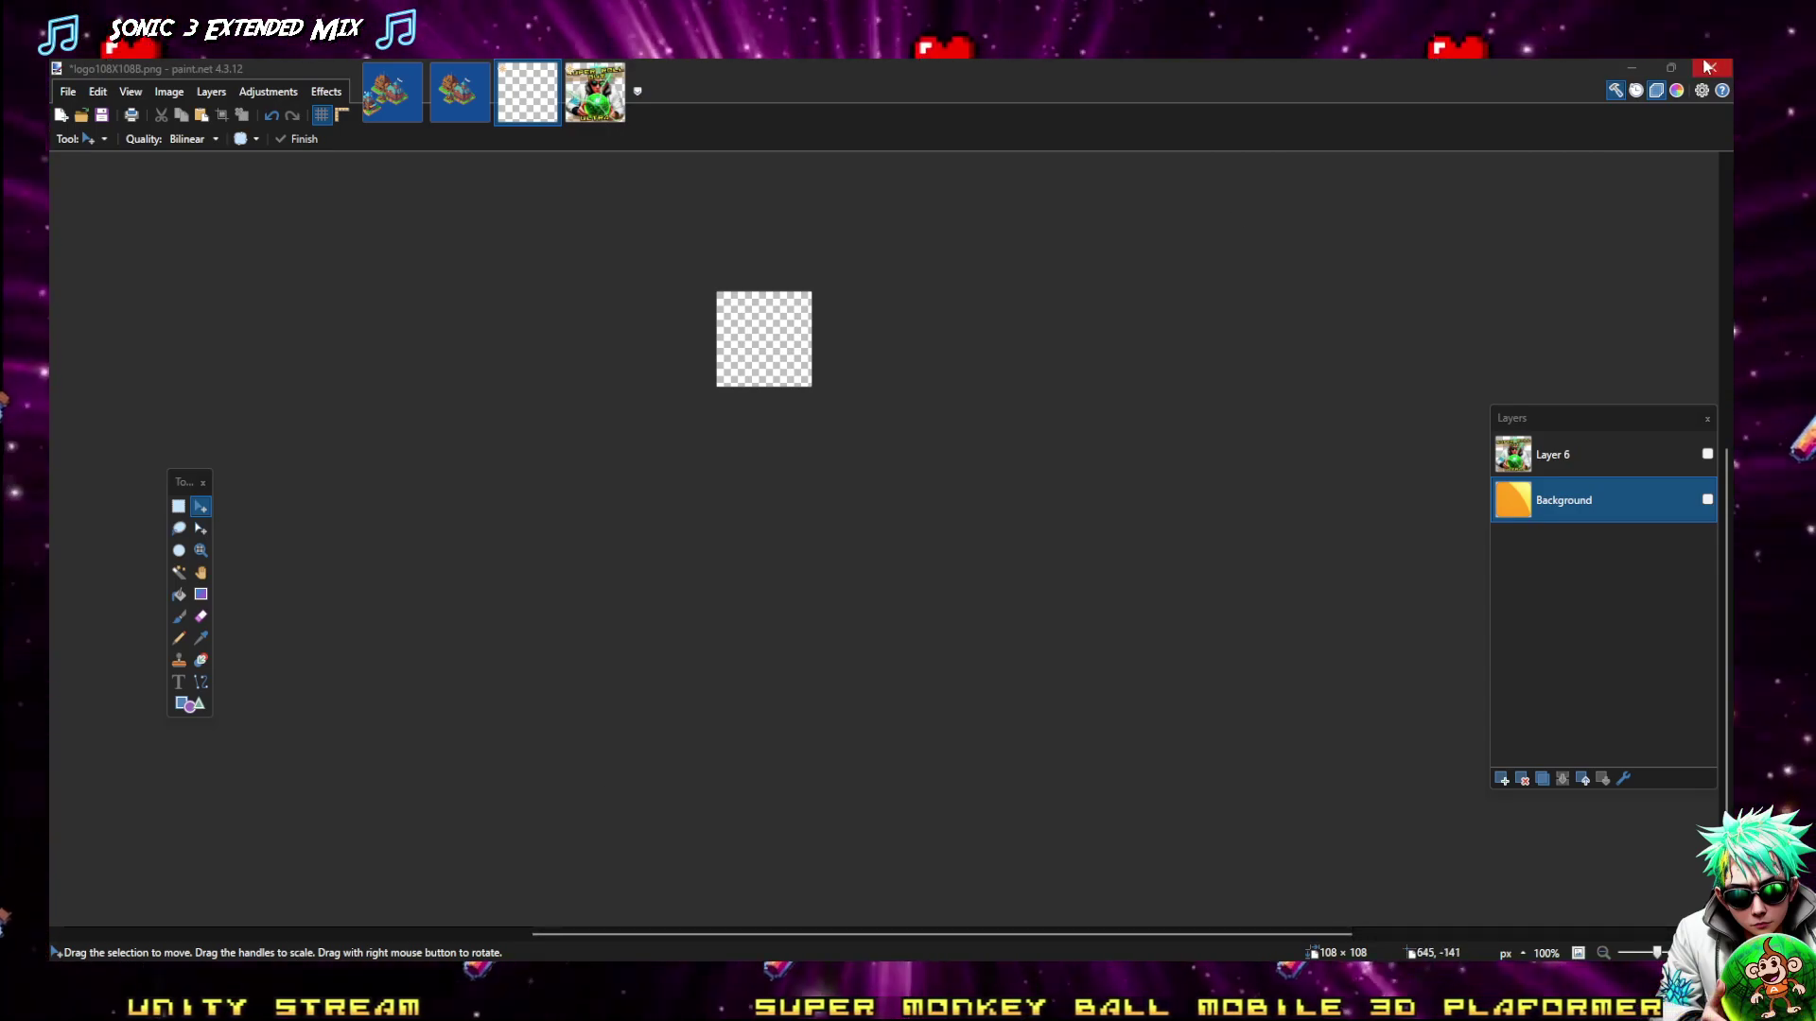
Force-close the frozen Firefox window and relaunch it so the REDLINE soundtrack page reloads
{"action": "left_click", "coordinate": [1631, 70]}
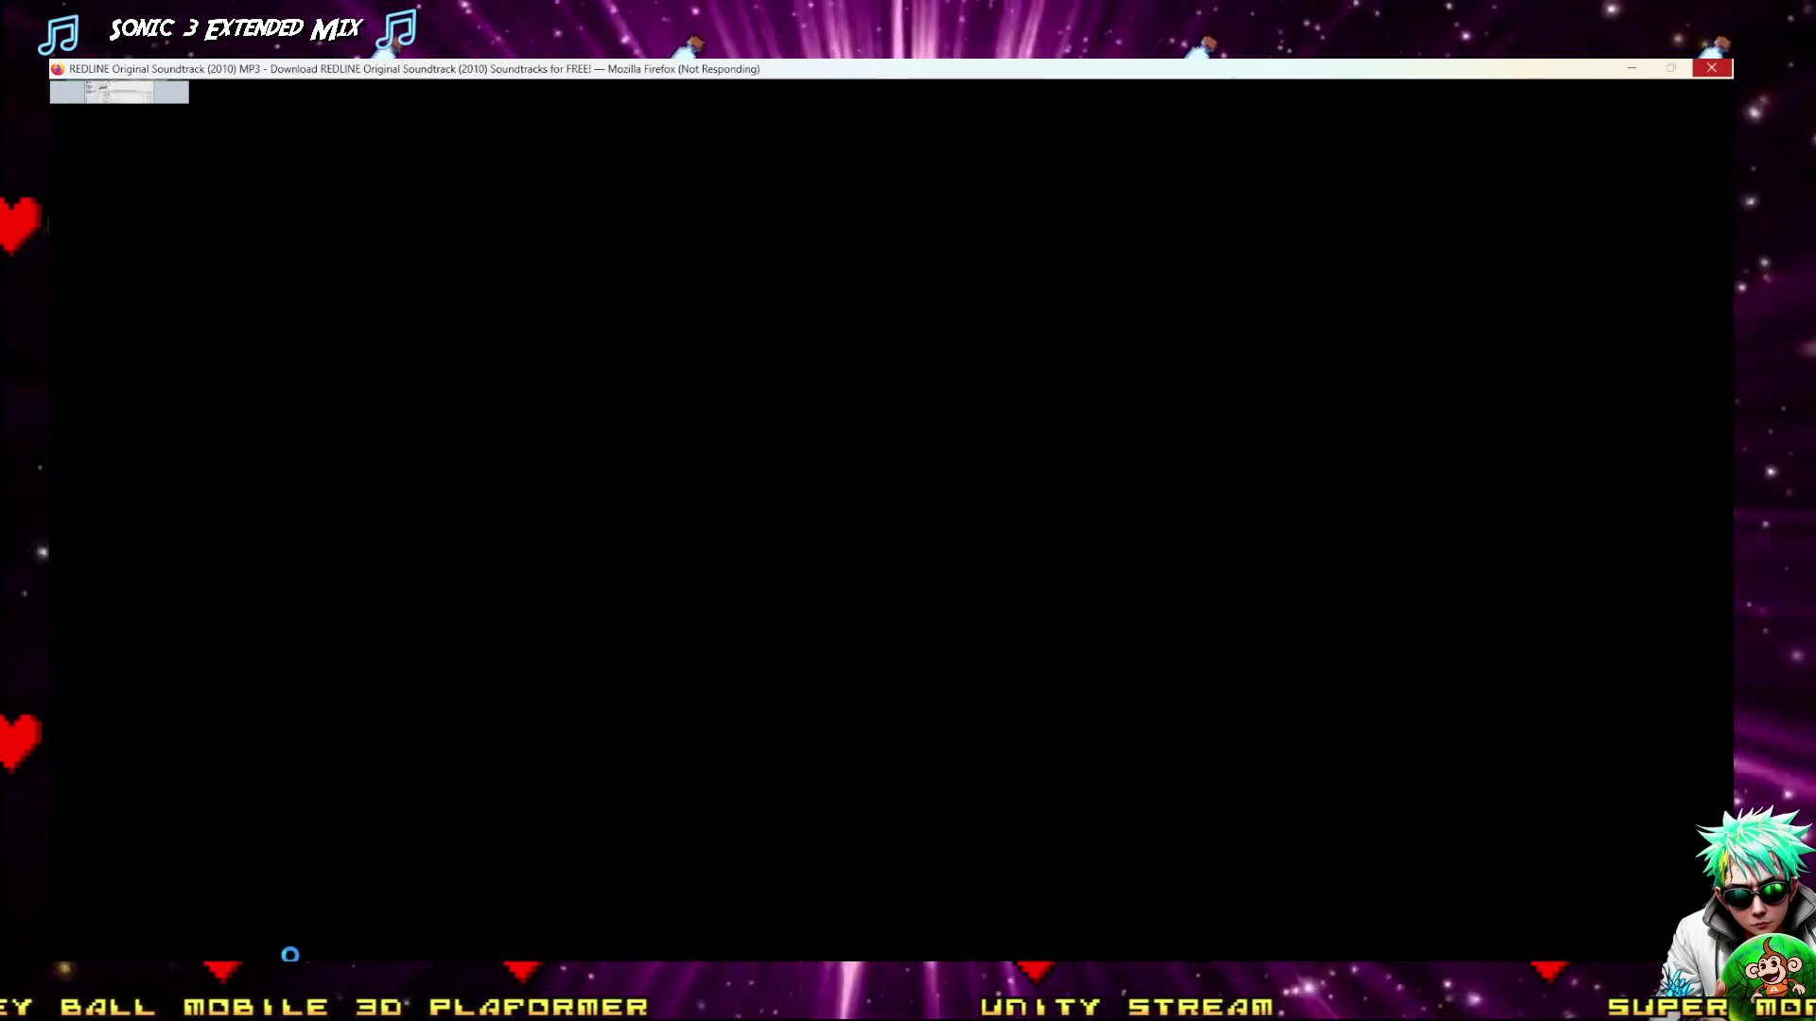
{"action": "right_click", "coordinate": [271, 1004]}
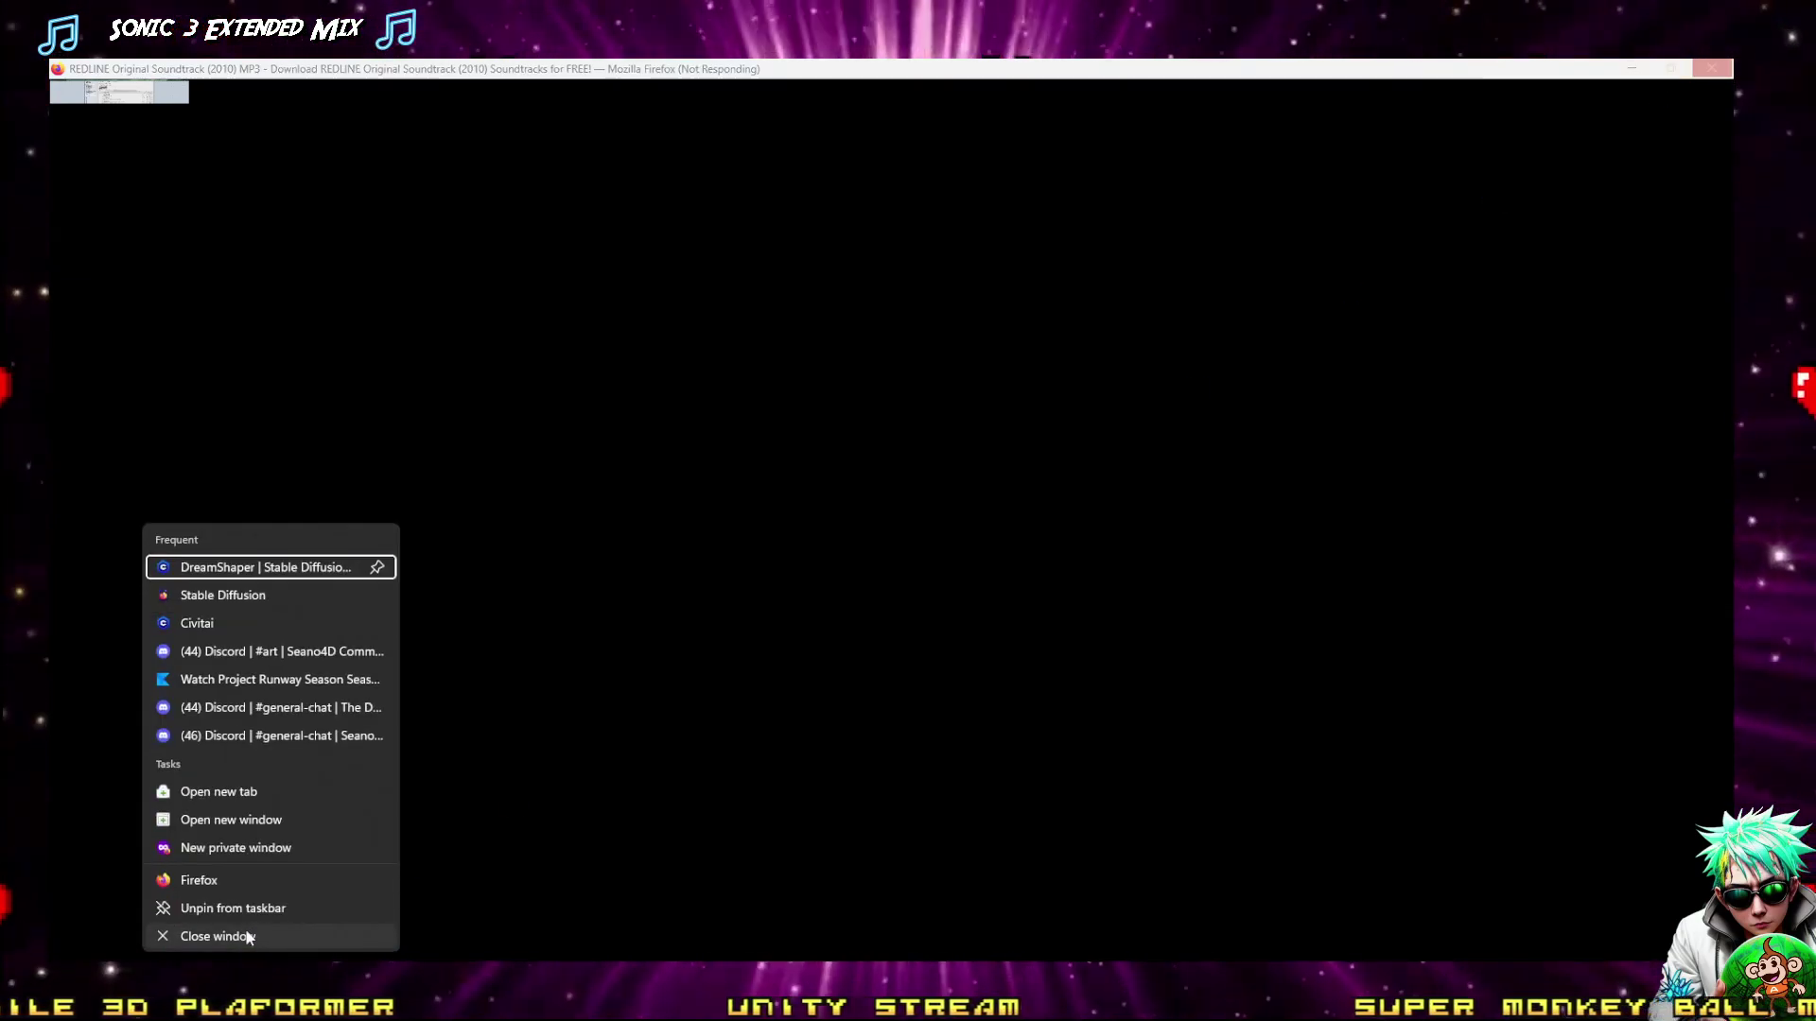
{"action": "left_click", "coordinate": [249, 936]}
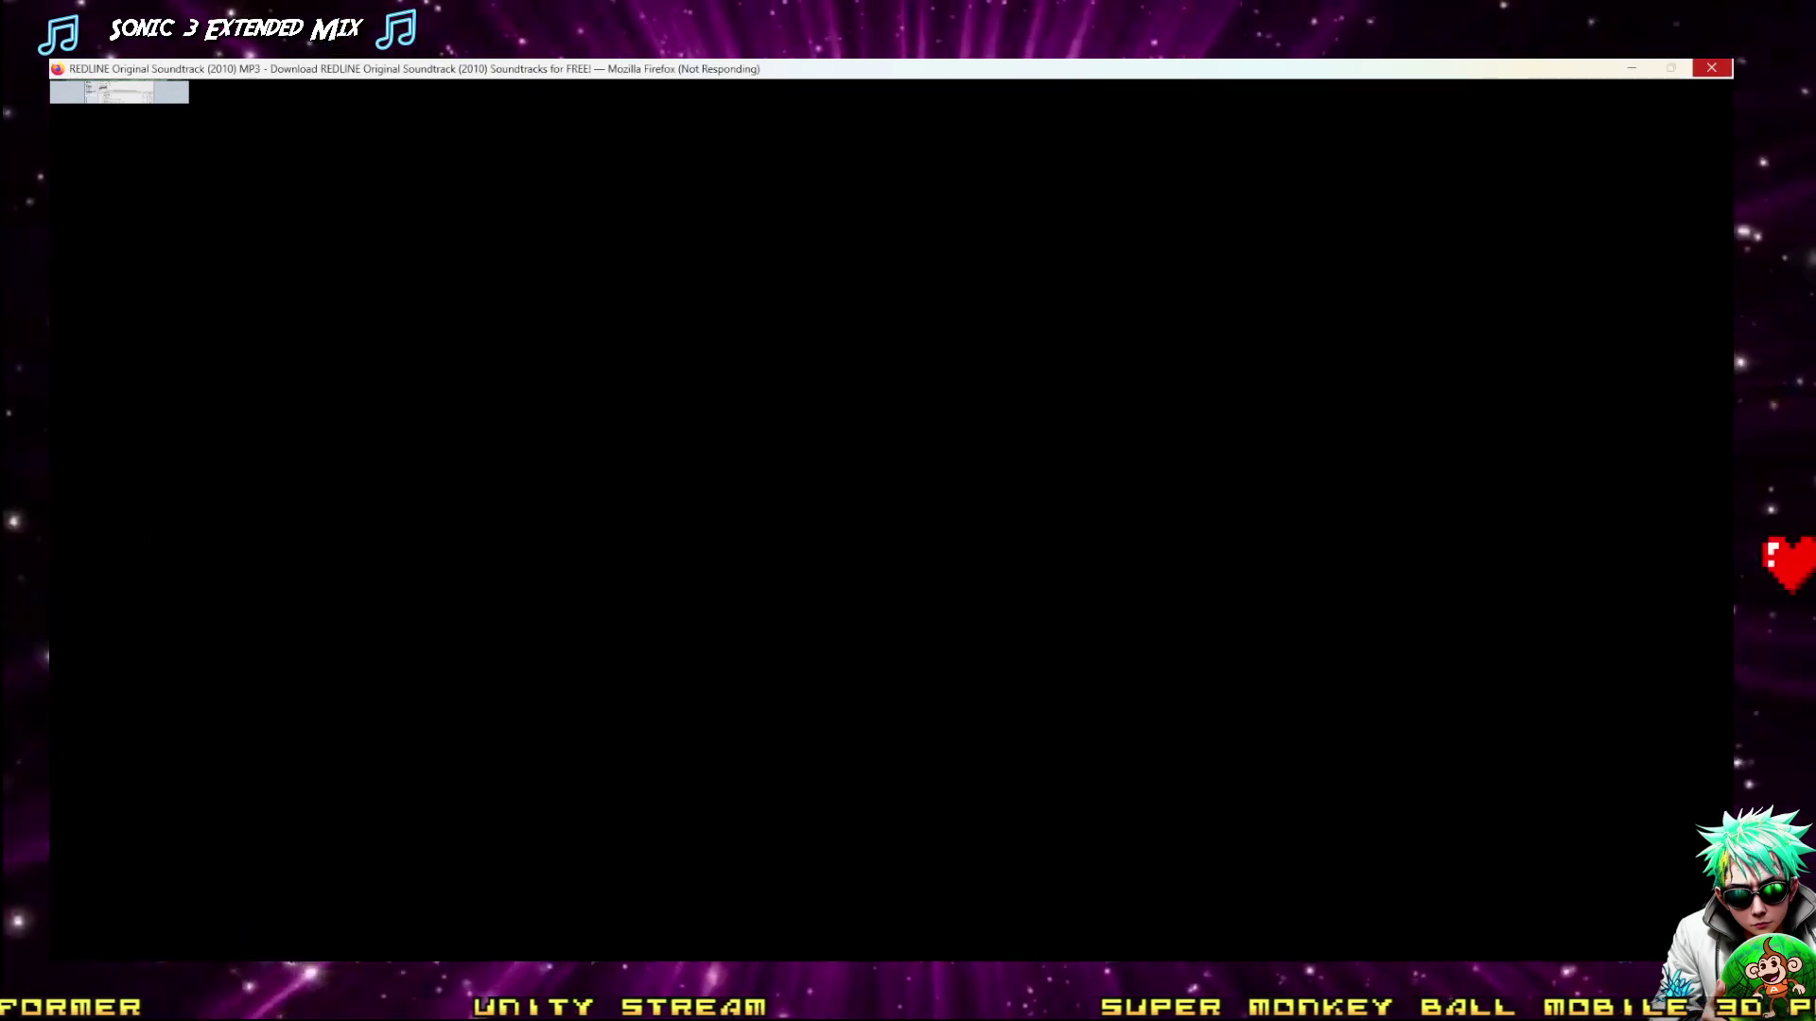
{"action": "left_click", "coordinate": [767, 592]}
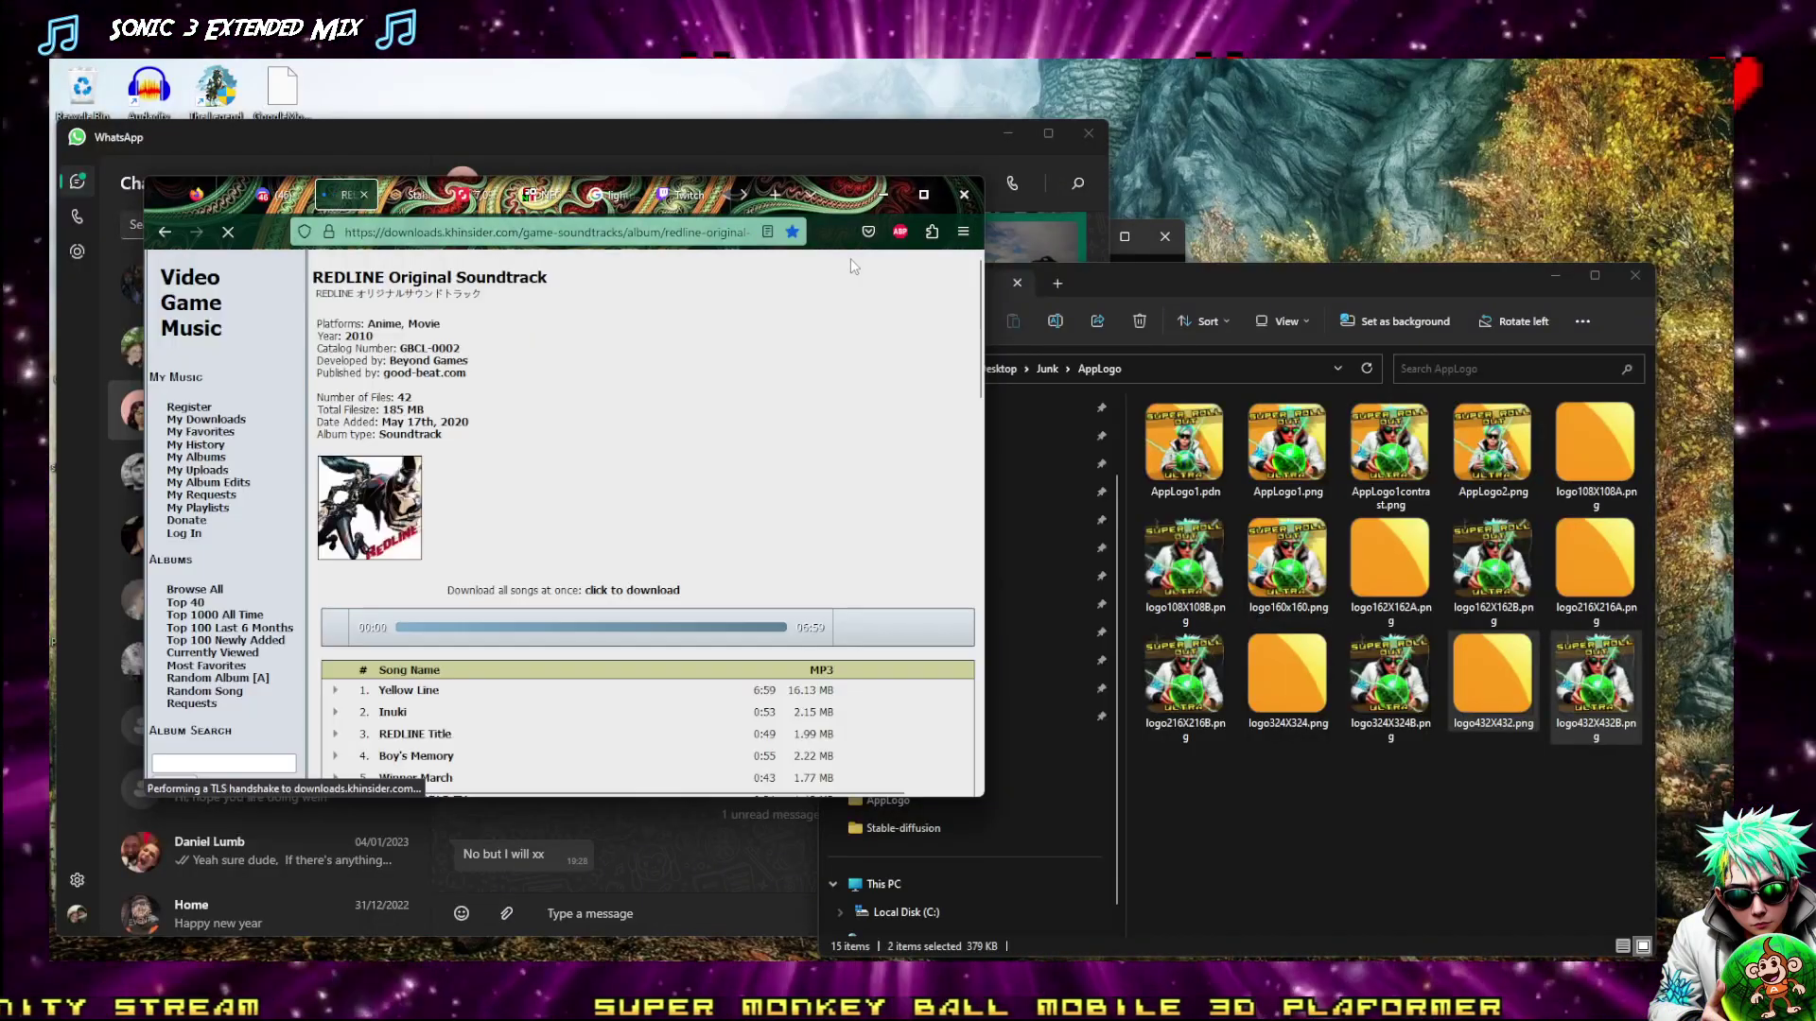
Maximise Firefox, play REDLINE tracks Boy's Memory, TV Show and Mogura Oyaji, then minimise it
{"action": "left_click", "coordinate": [922, 195]}
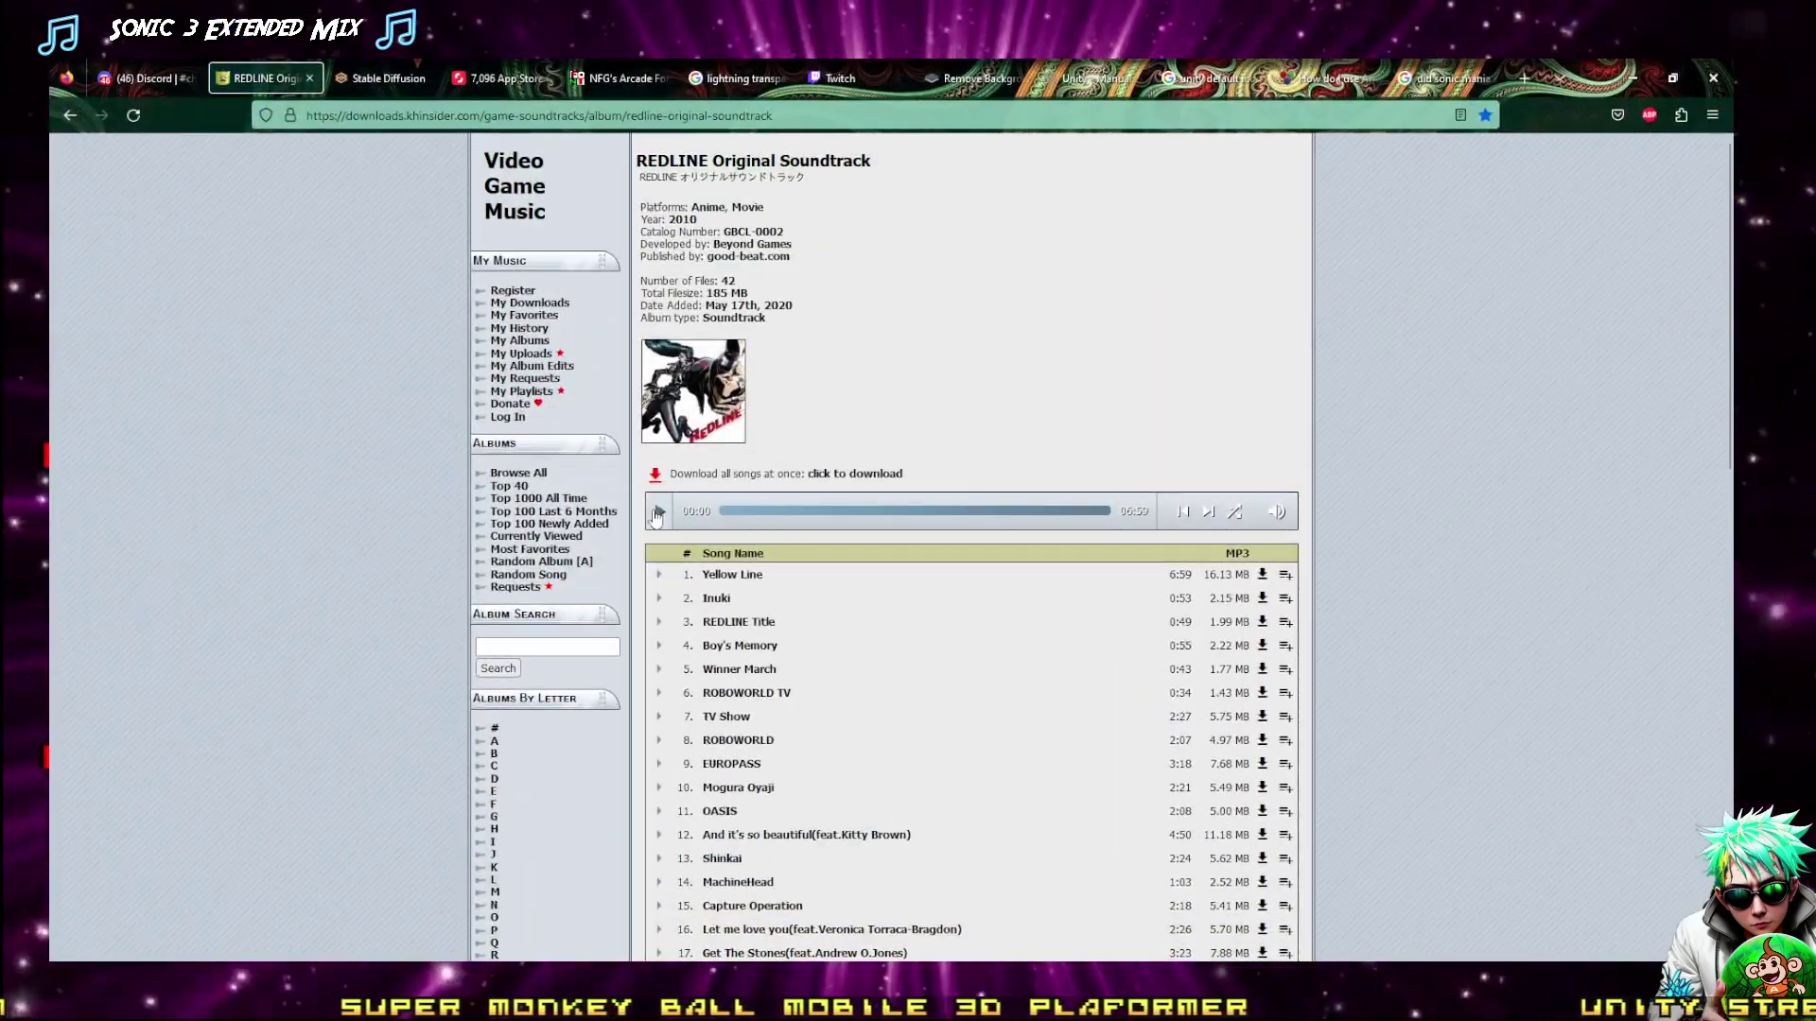
{"action": "left_click", "coordinate": [657, 511]}
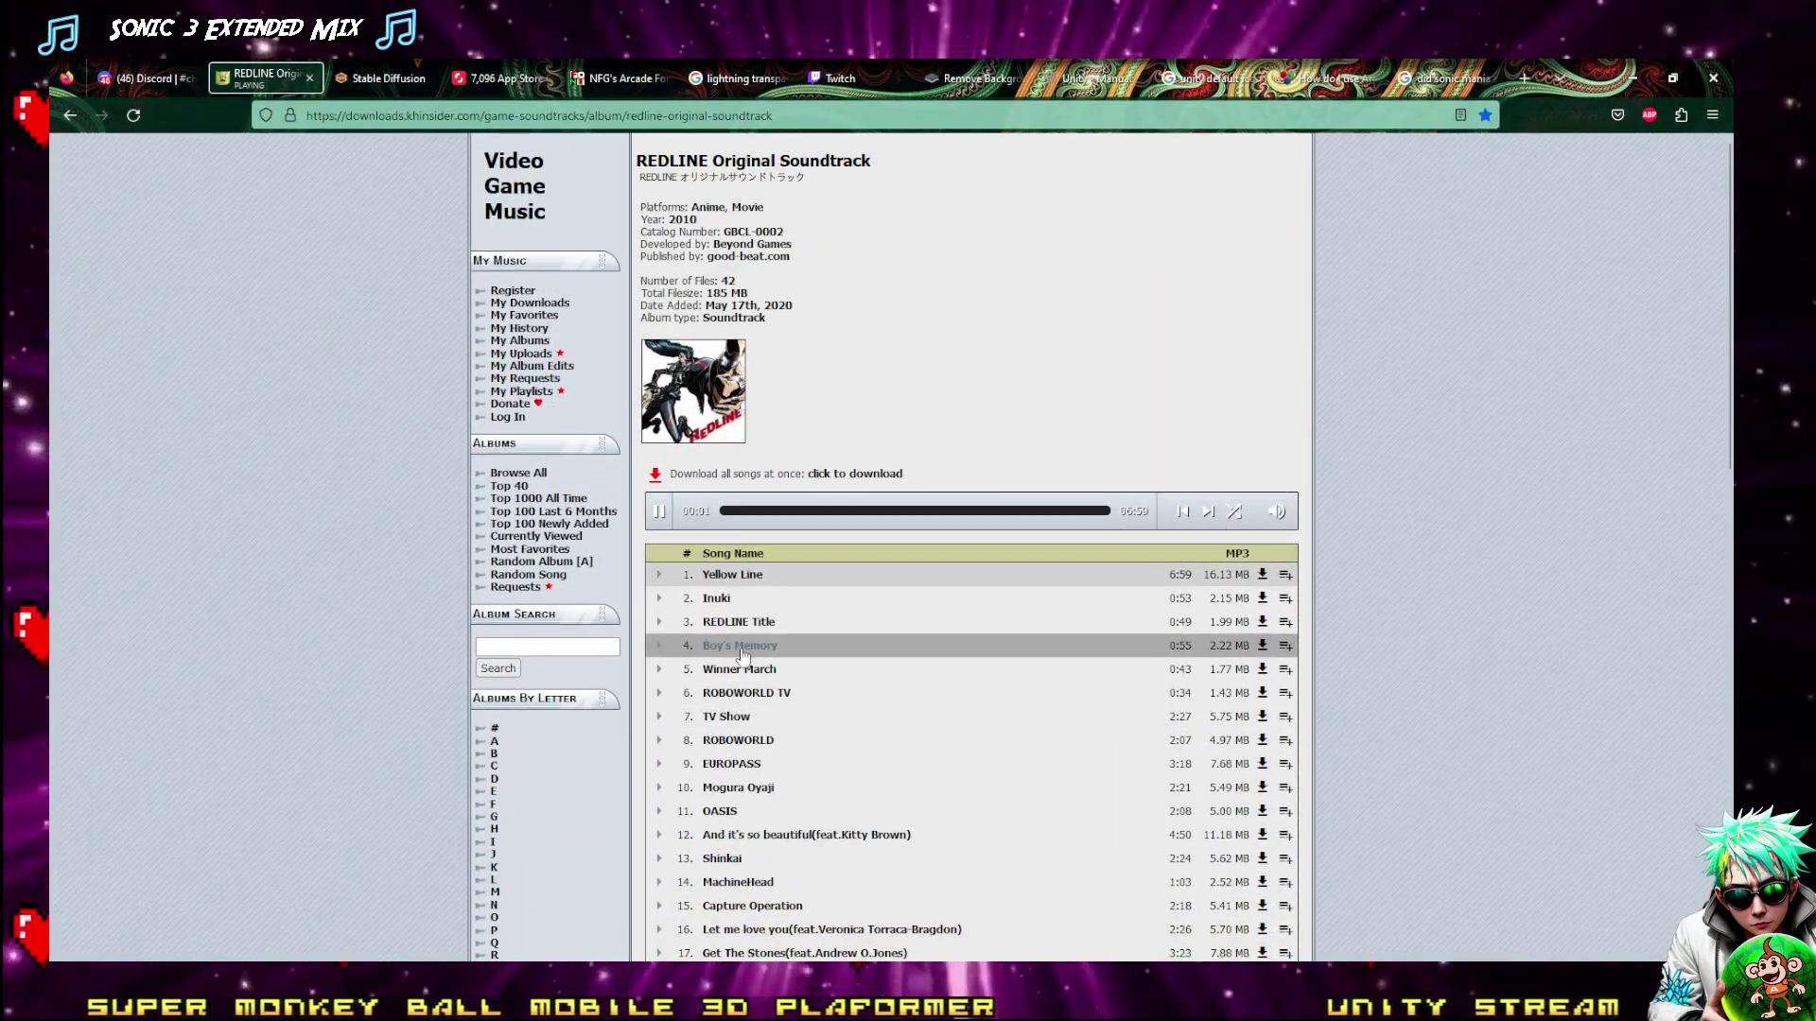
{"action": "left_click", "coordinate": [659, 648]}
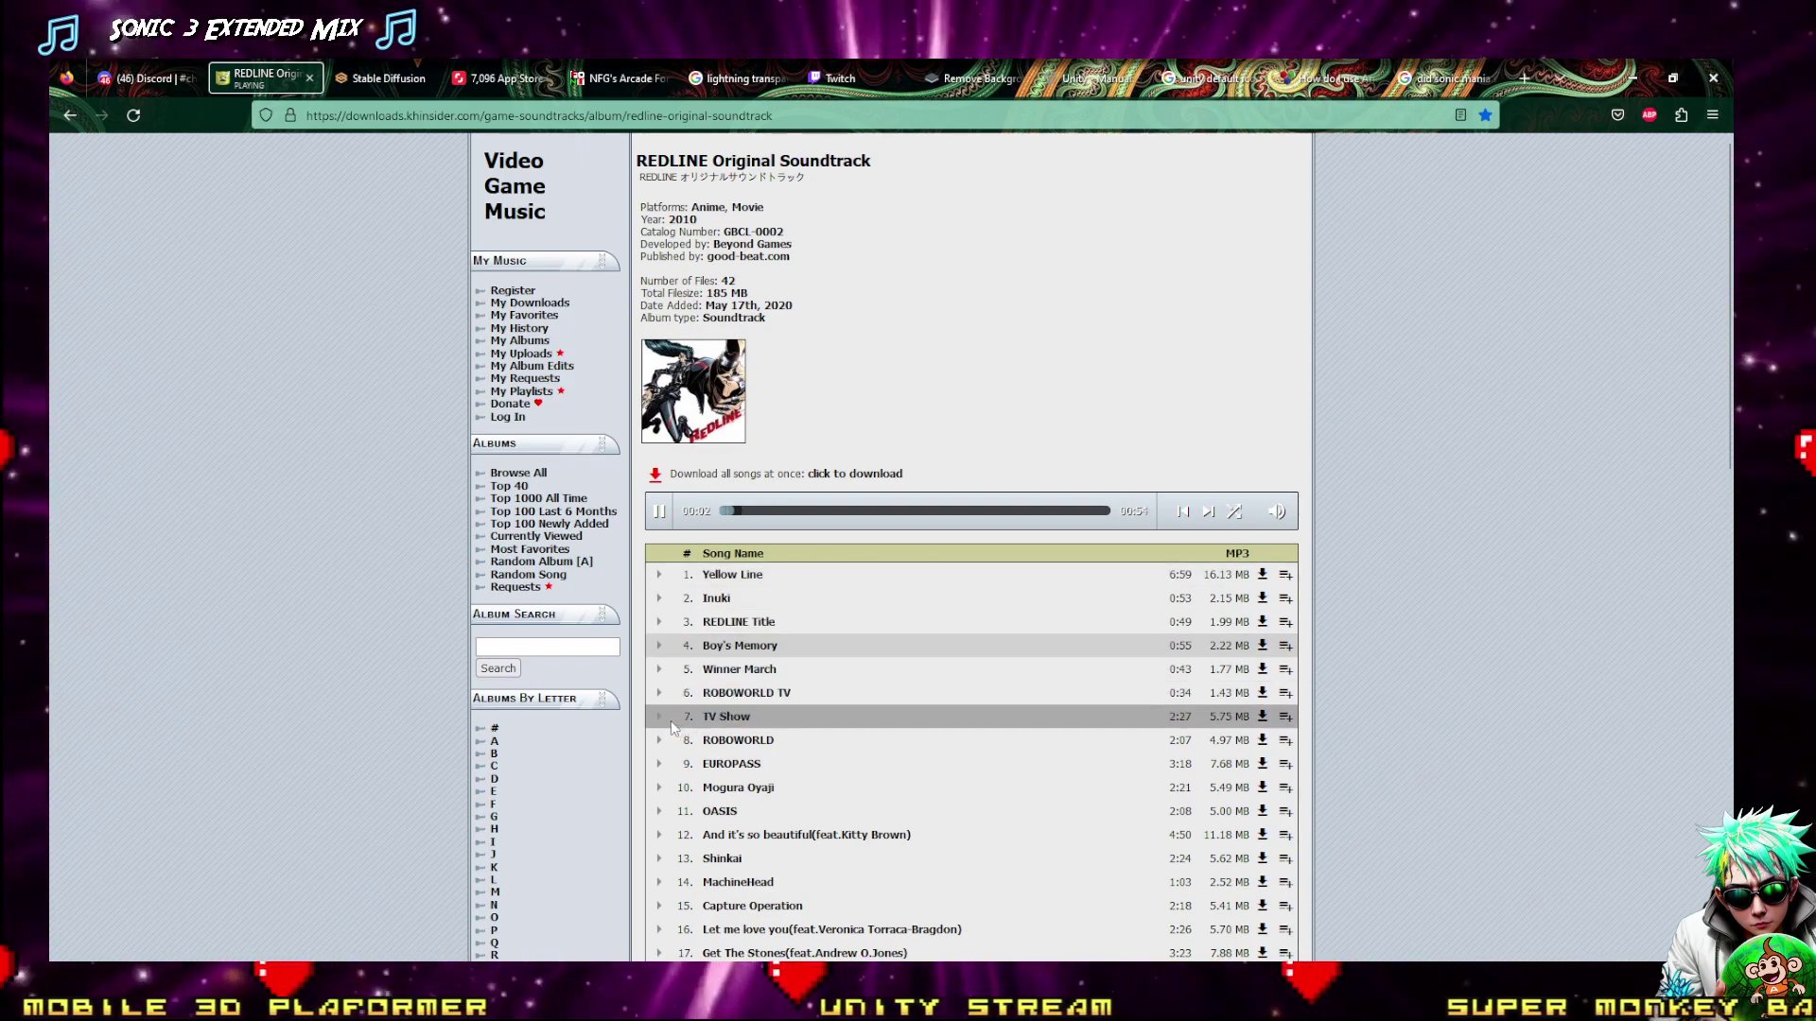
{"action": "left_click", "coordinate": [658, 719]}
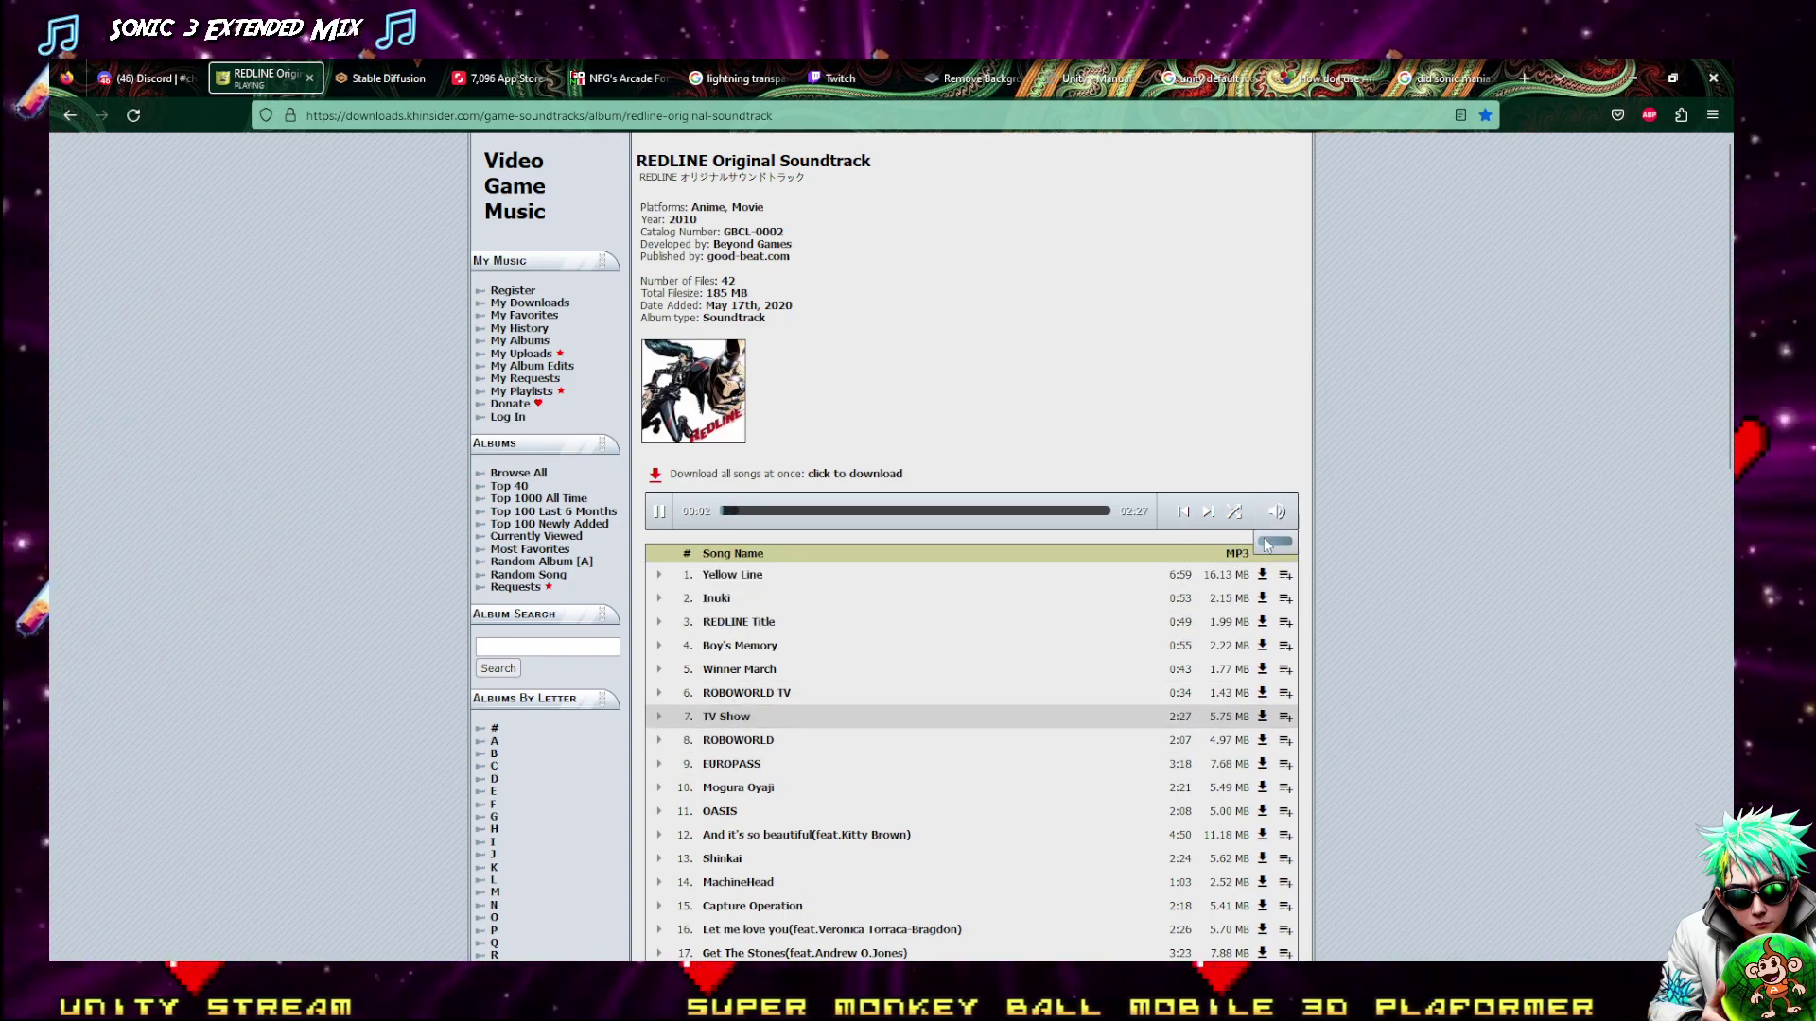
{"action": "left_click", "coordinate": [662, 786]}
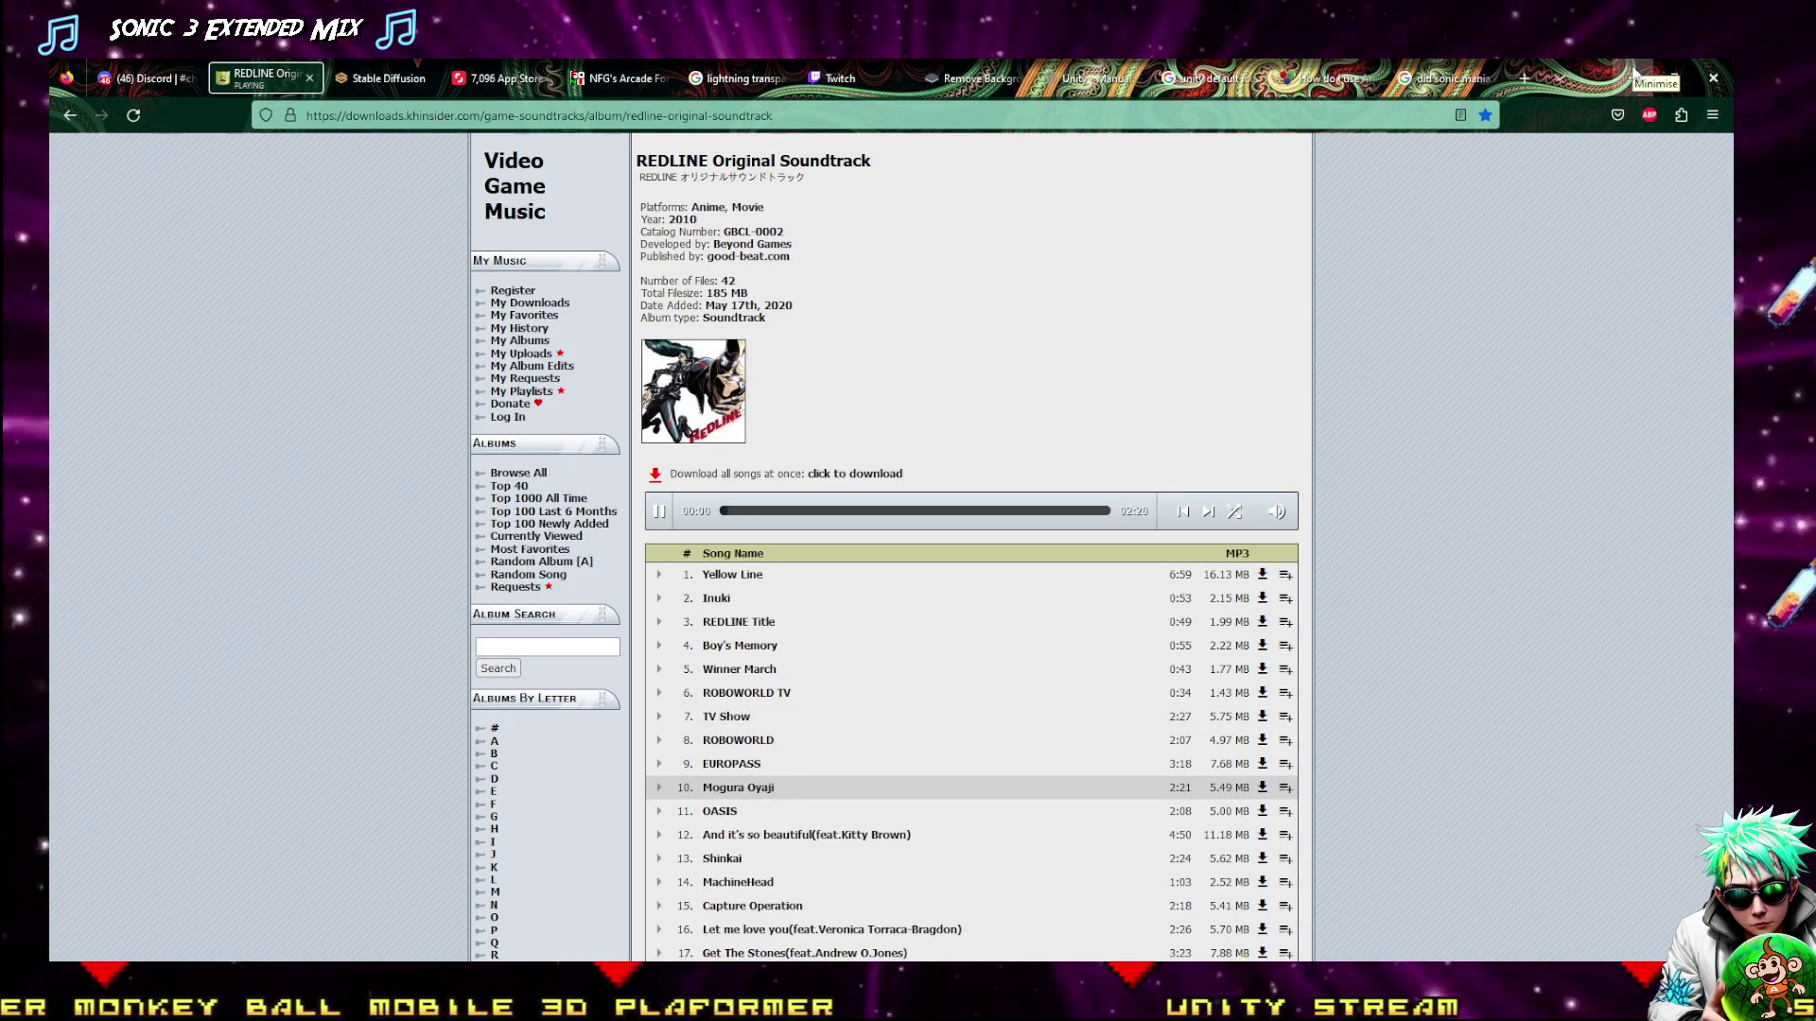
{"action": "left_click", "coordinate": [1633, 74]}
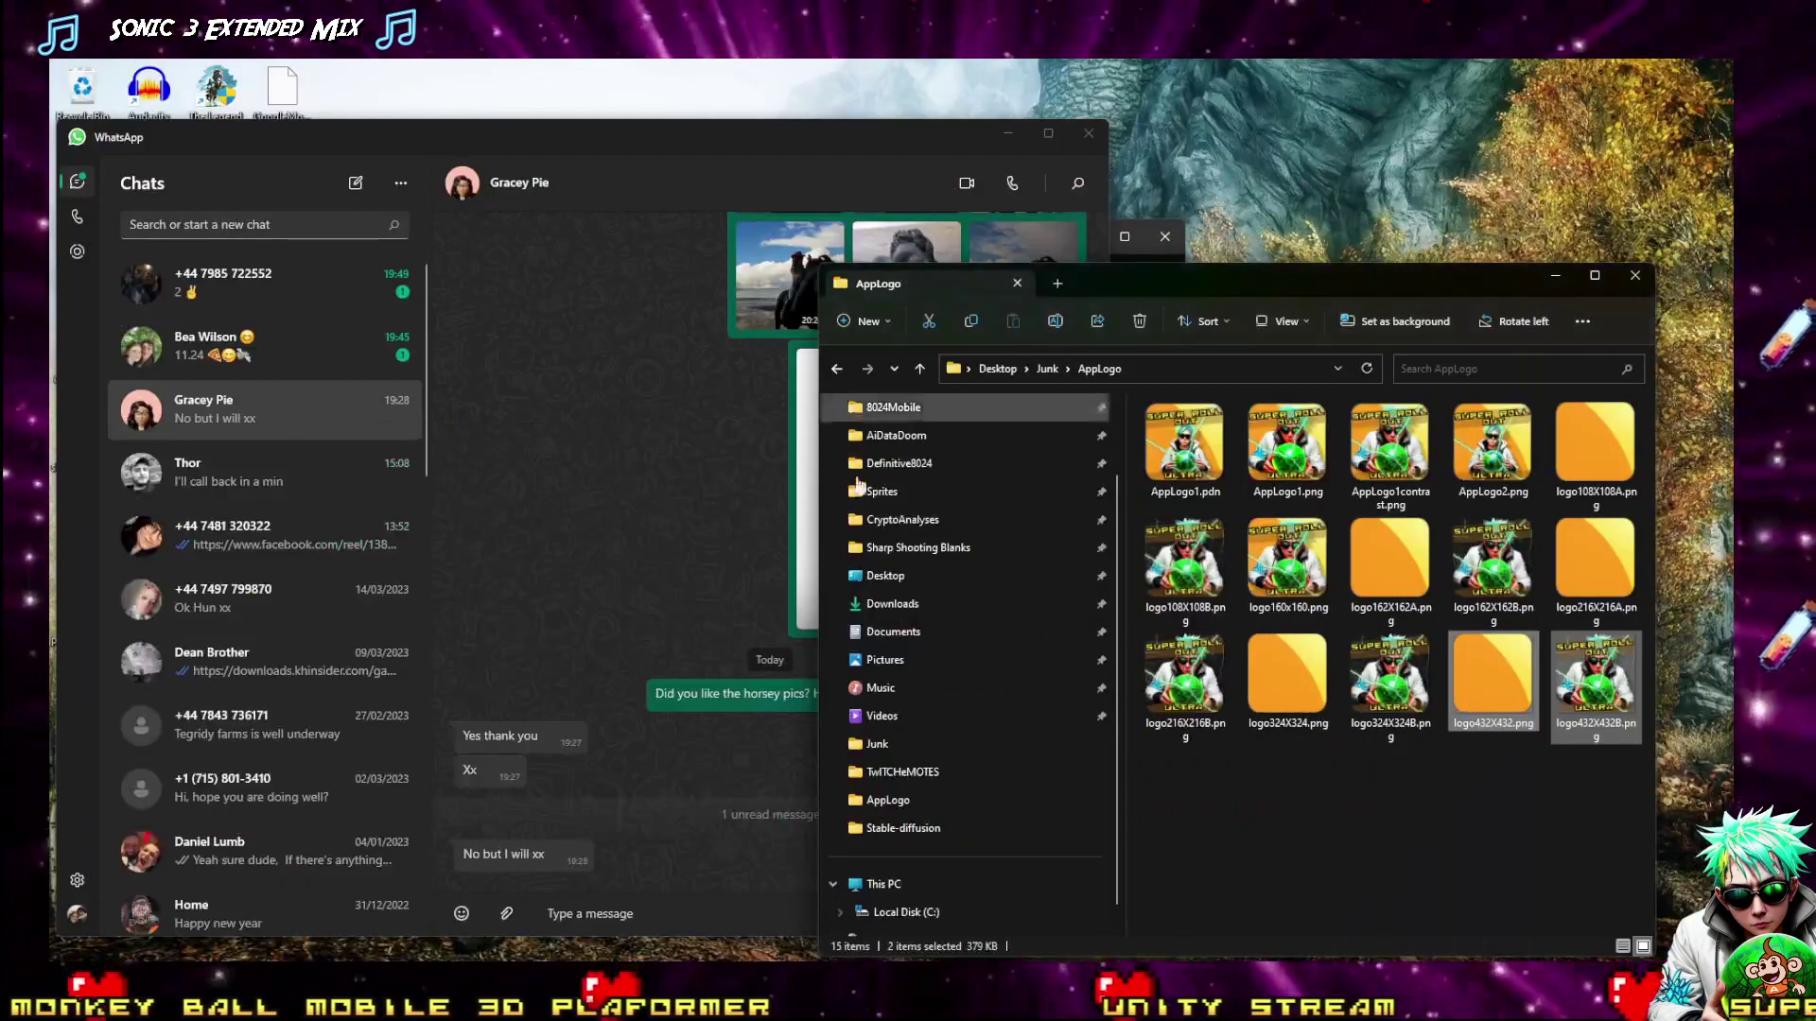
Close the WhatsApp window and the webui-user.bat terminal
{"action": "left_click", "coordinate": [583, 518]}
{"action": "left_click", "coordinate": [1088, 135]}
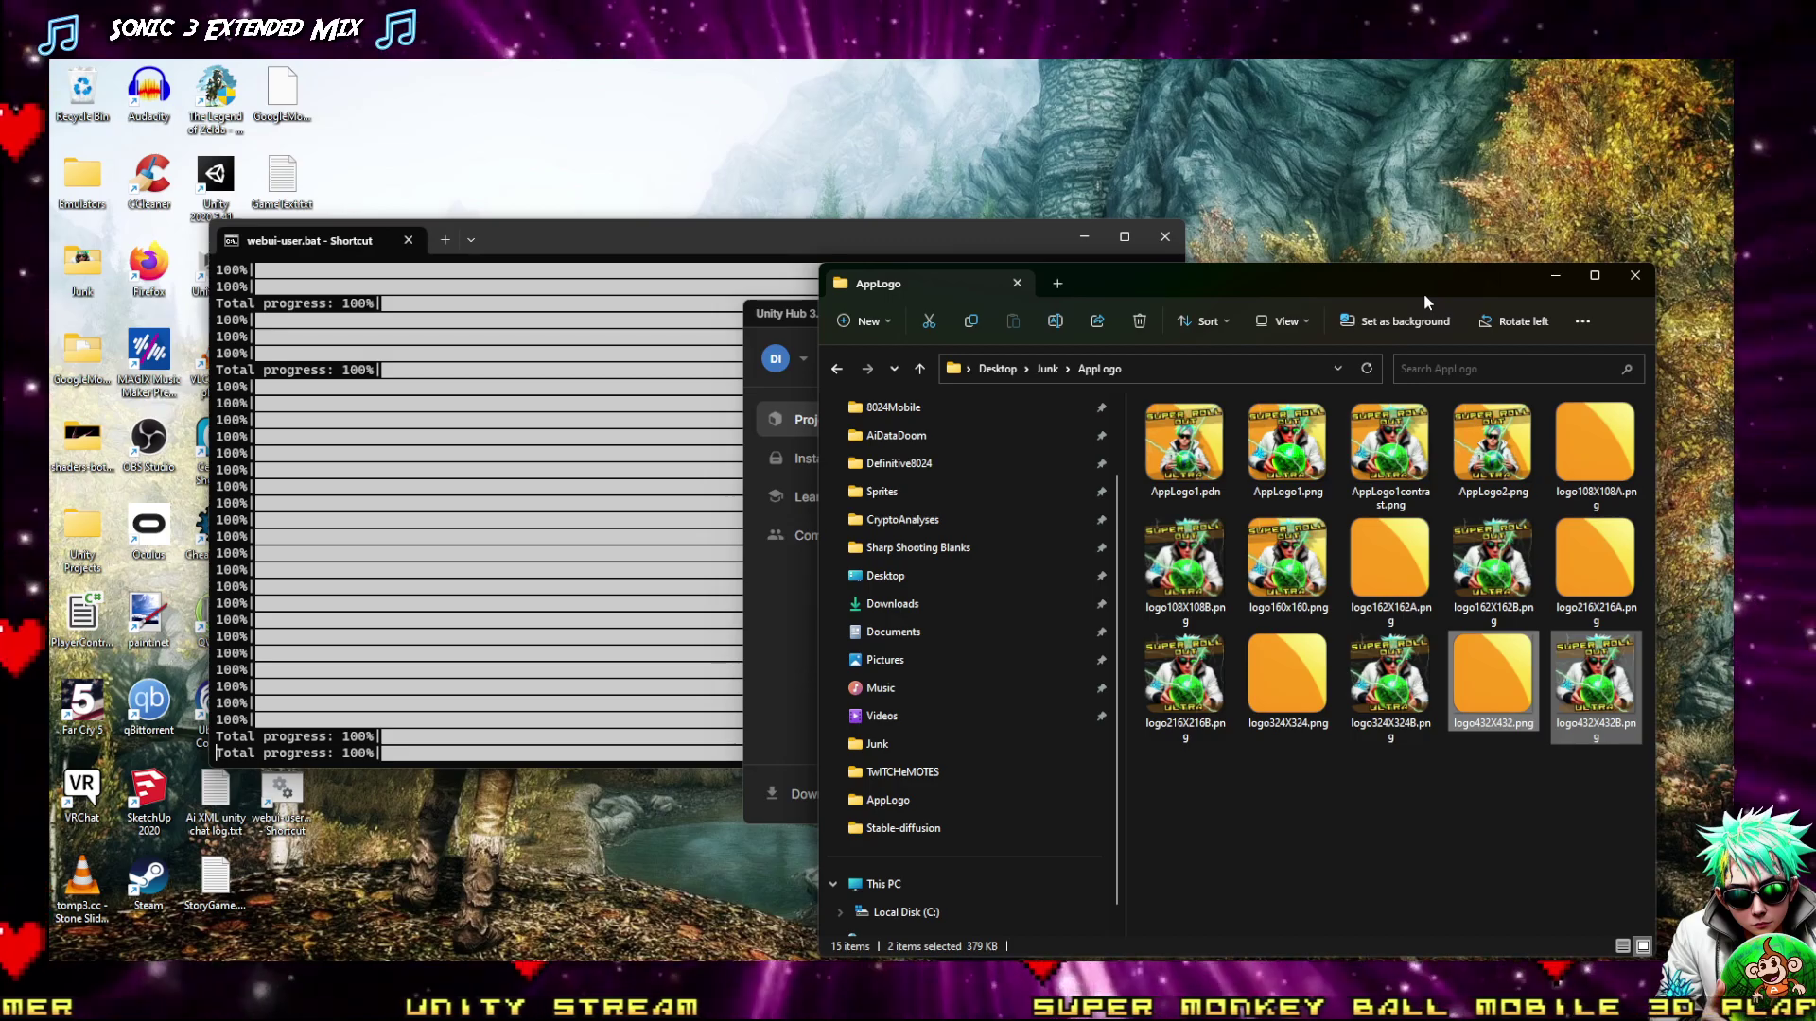
{"action": "left_click", "coordinate": [1159, 237]}
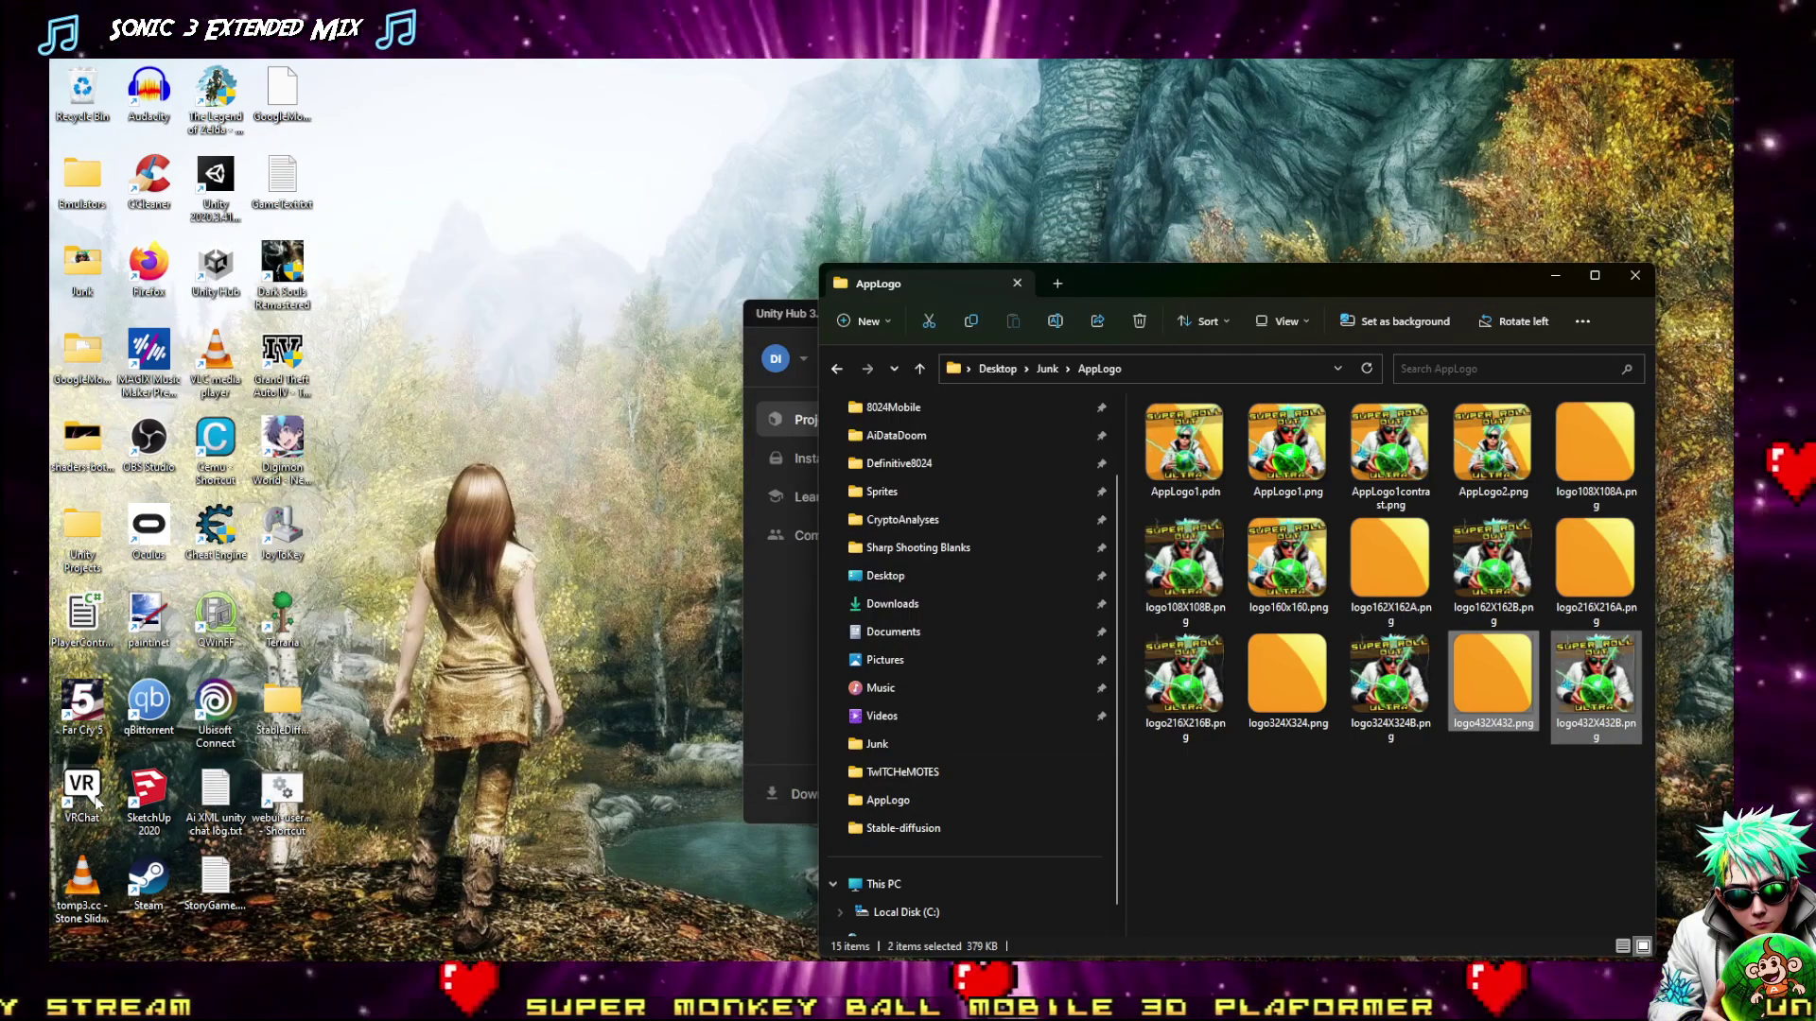
Return to Unity's Player icon settings and scroll down to the ldpi 81x81 slot
{"action": "key", "text": "alt+Tab"}
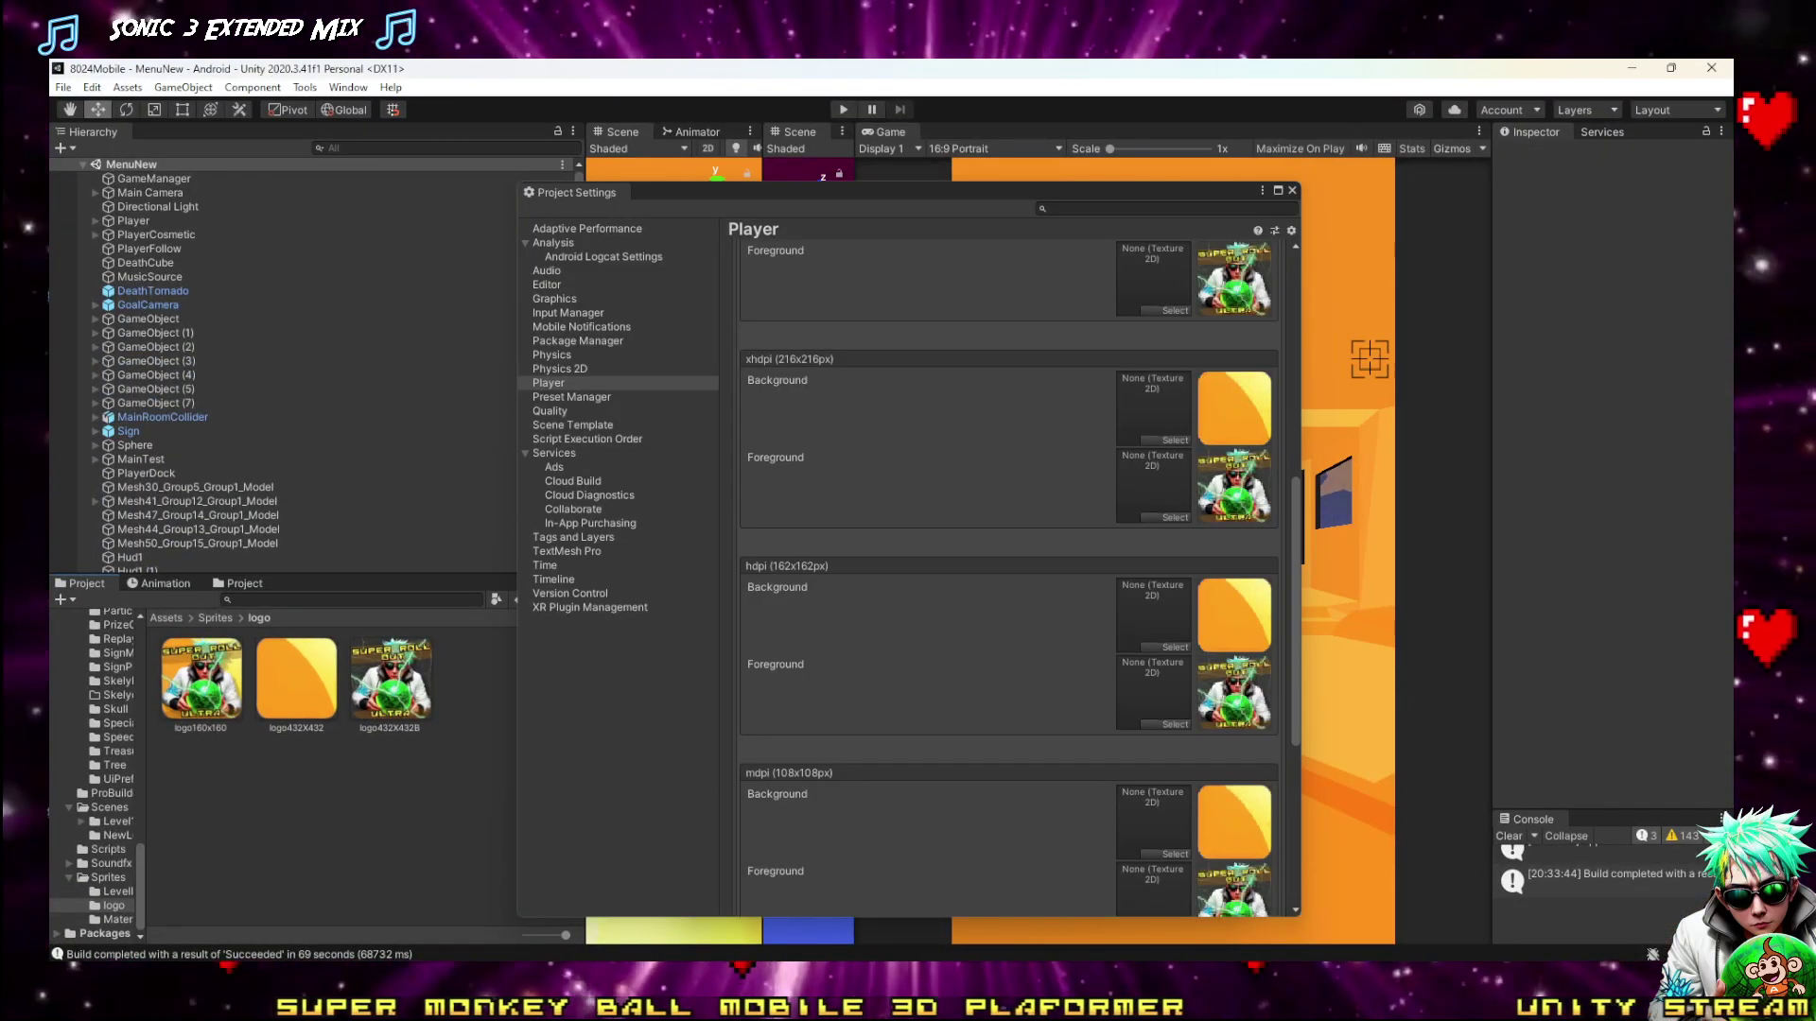
{"action": "key", "text": "alt+Tab"}
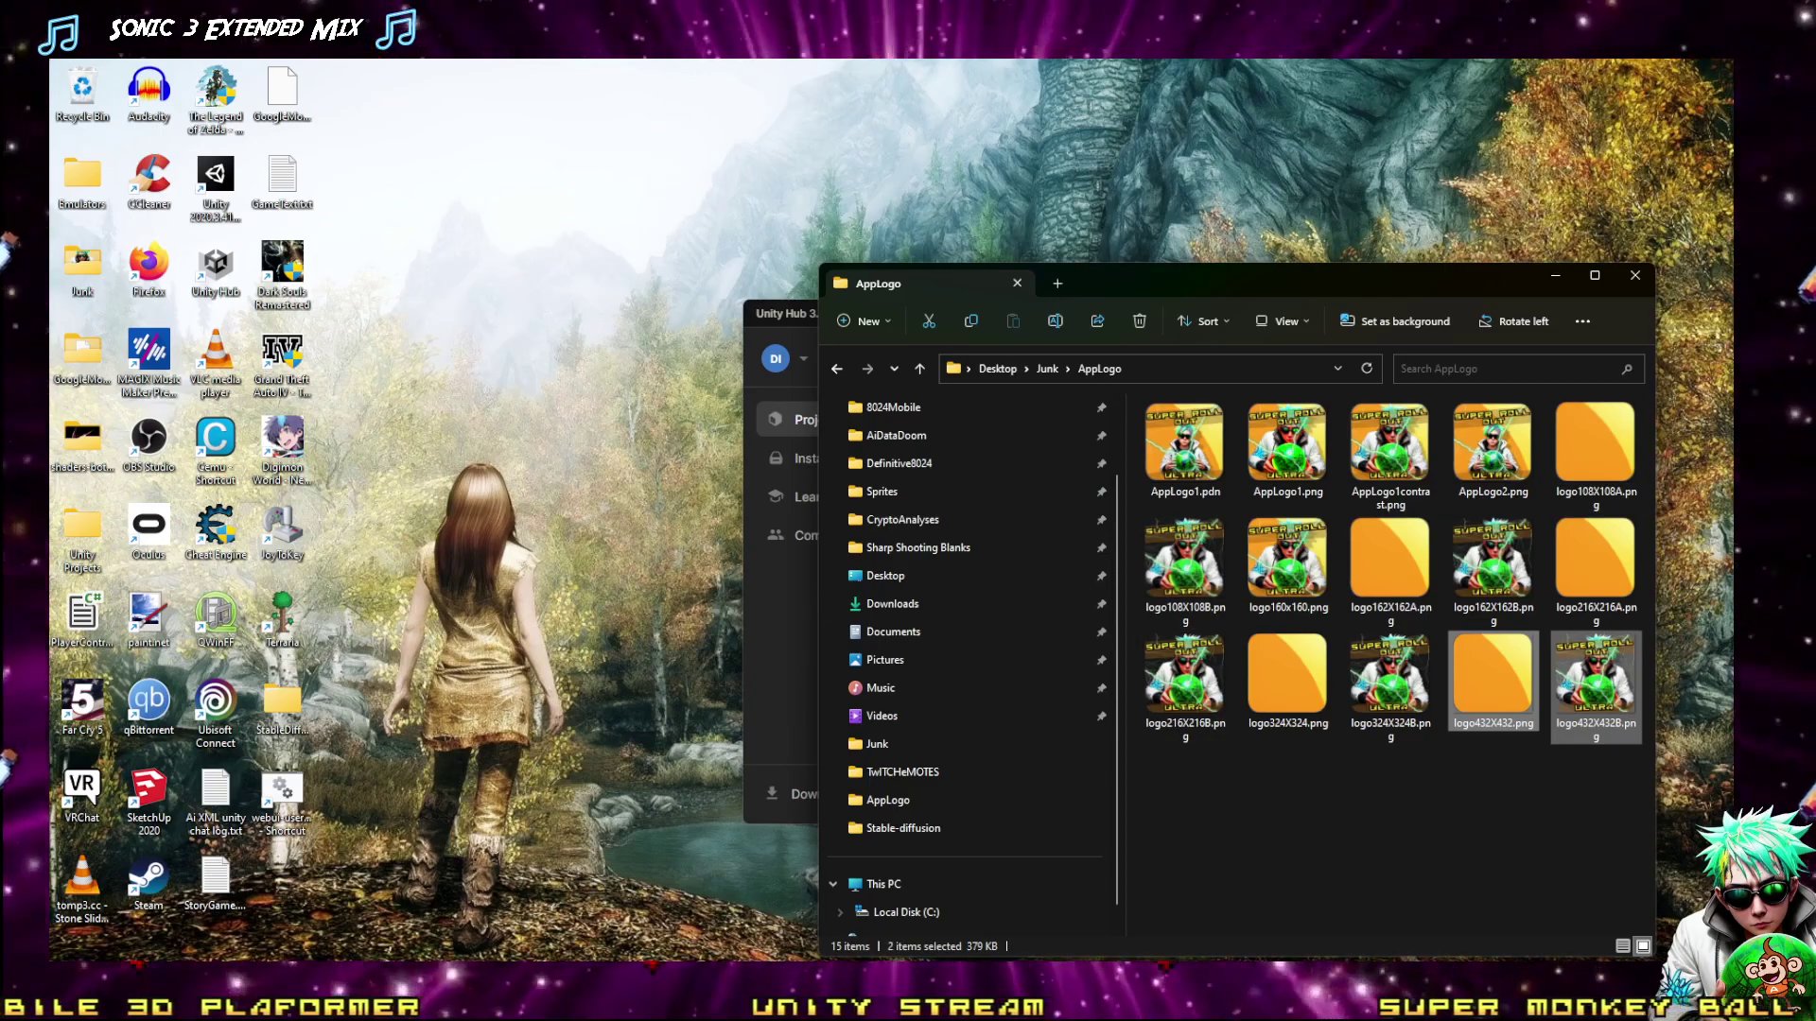
{"action": "key", "text": "alt+Tab"}
{"action": "scroll", "coordinate": [794, 606], "scroll_direction": "down", "scroll_amount": 3}
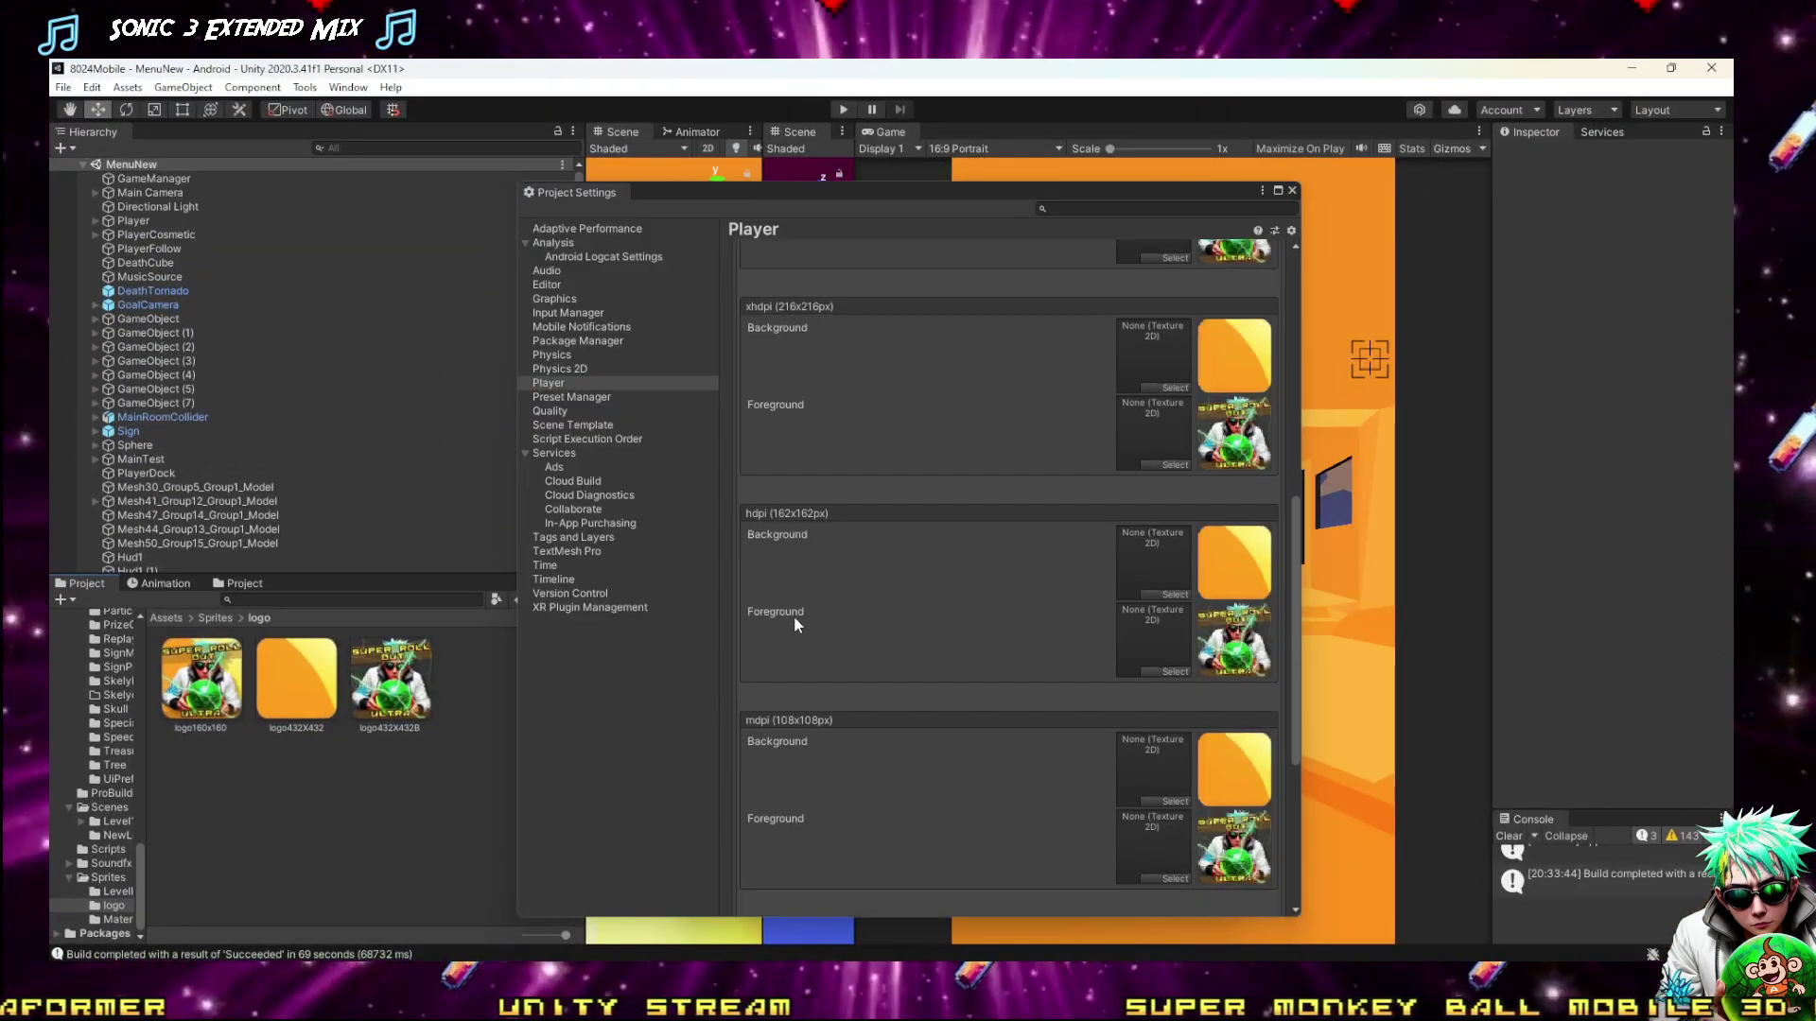
{"action": "scroll", "coordinate": [859, 666], "scroll_direction": "down", "scroll_amount": 4}
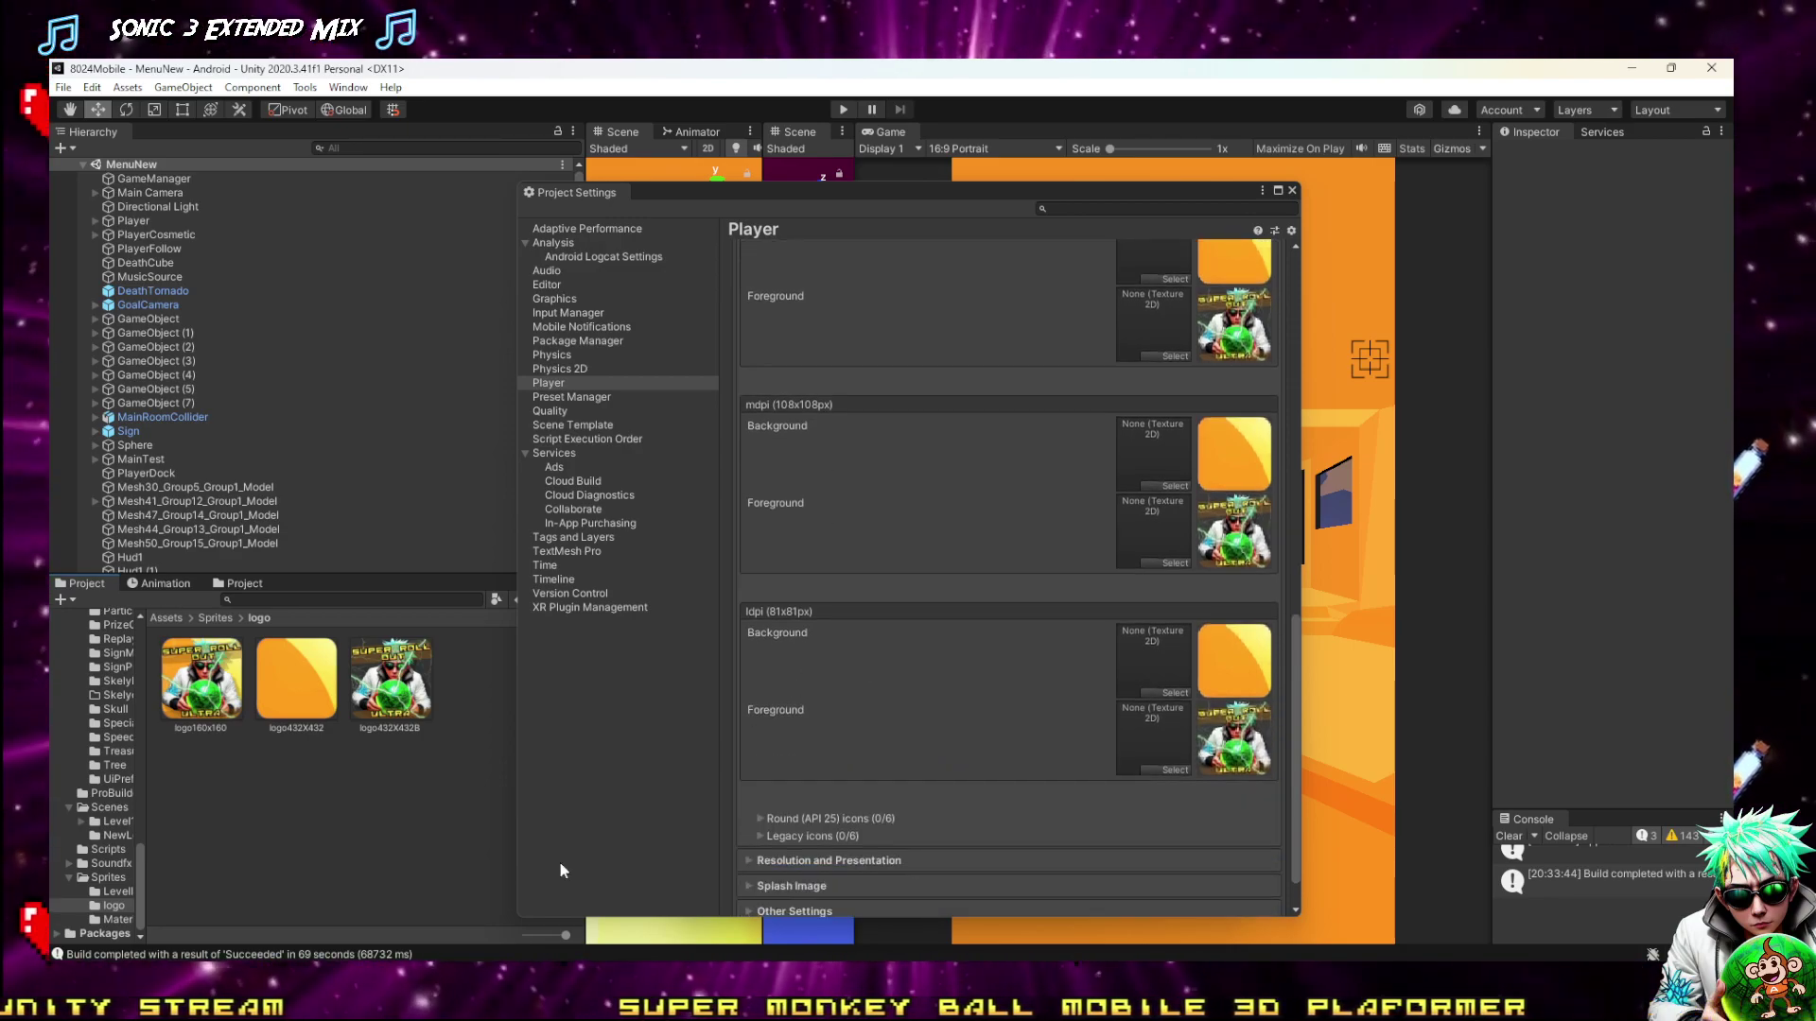
Paste the logo into the Untitled image, then undo the paste
{"action": "mouse_move", "coordinate": [297, 957]}
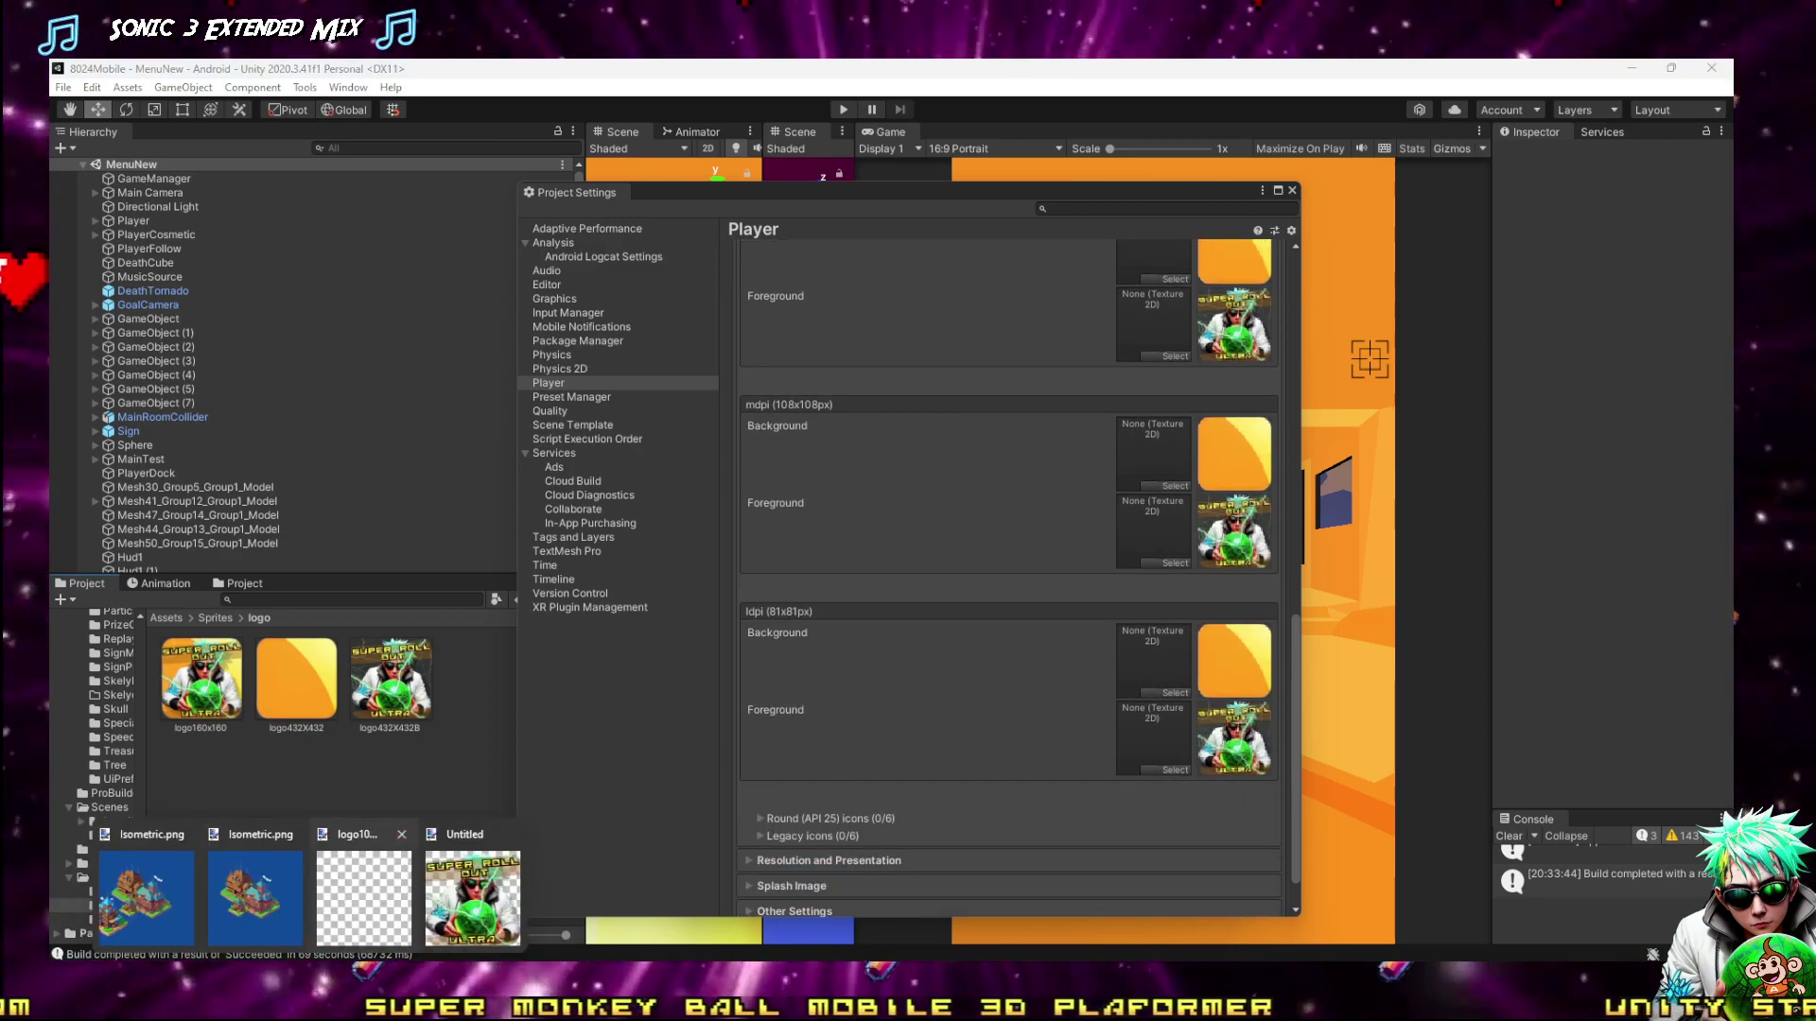
{"action": "left_click", "coordinate": [472, 894]}
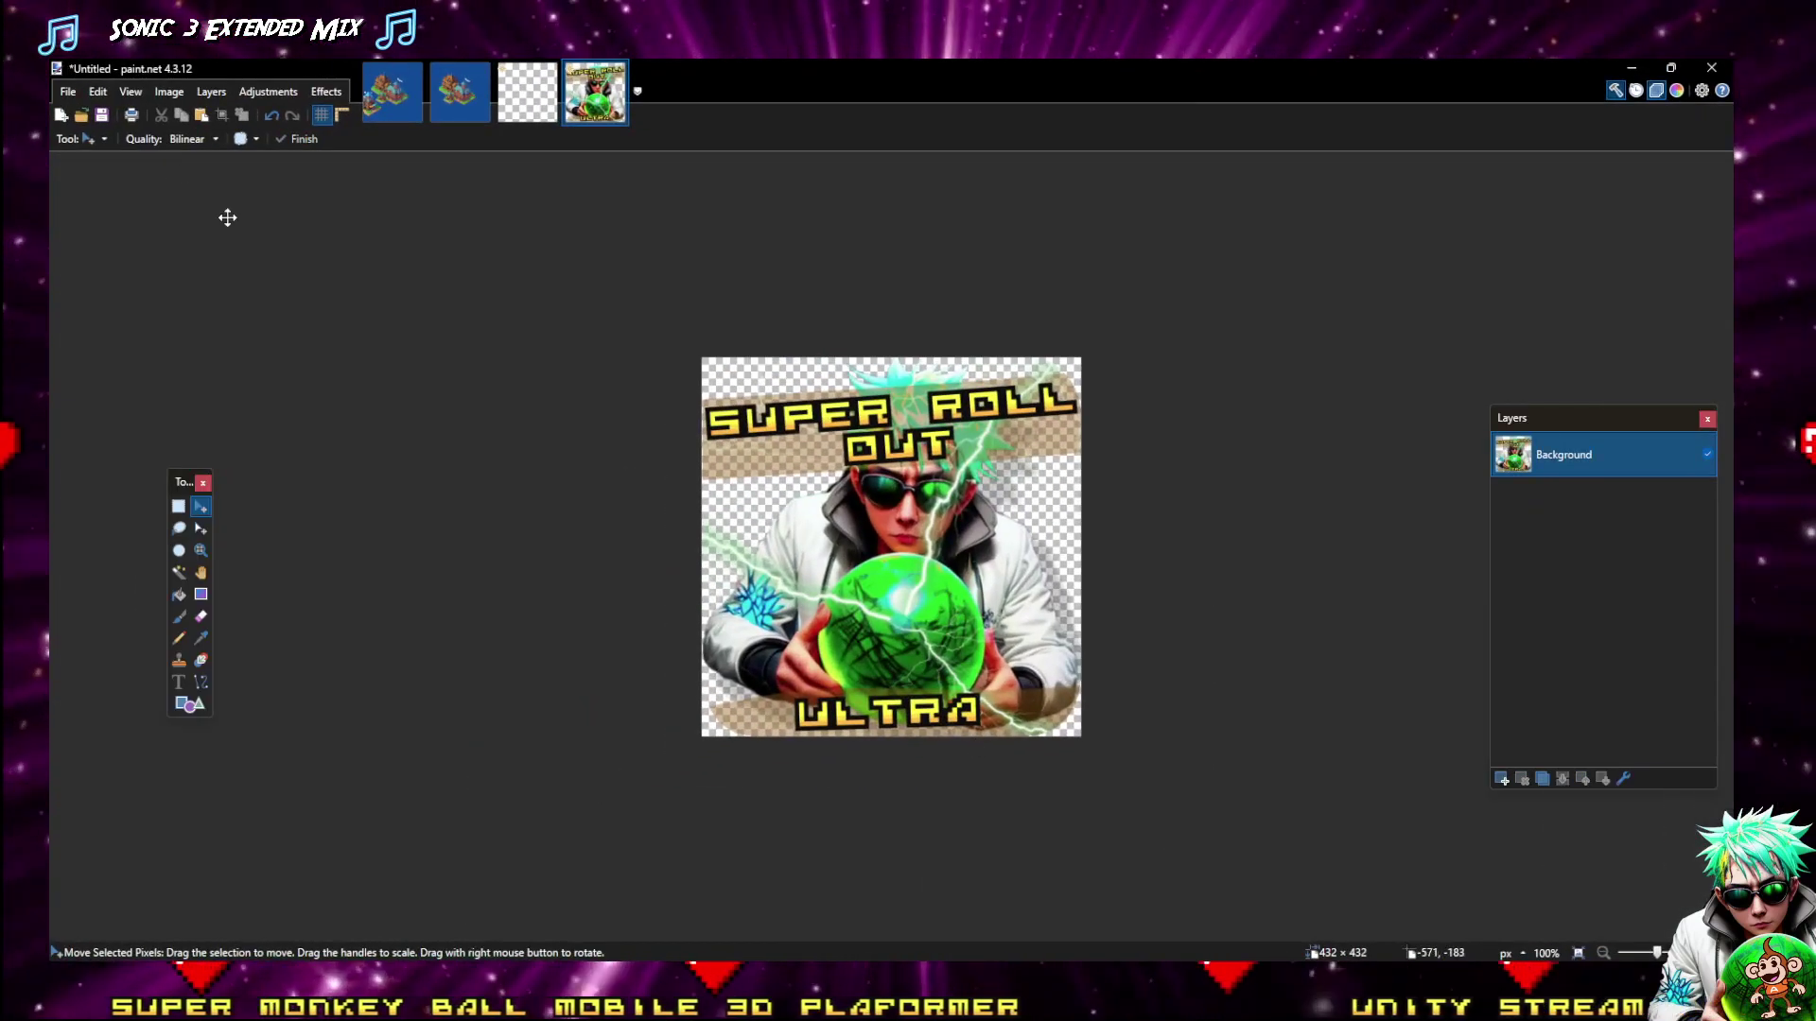
{"action": "key", "text": "ctrl+v"}
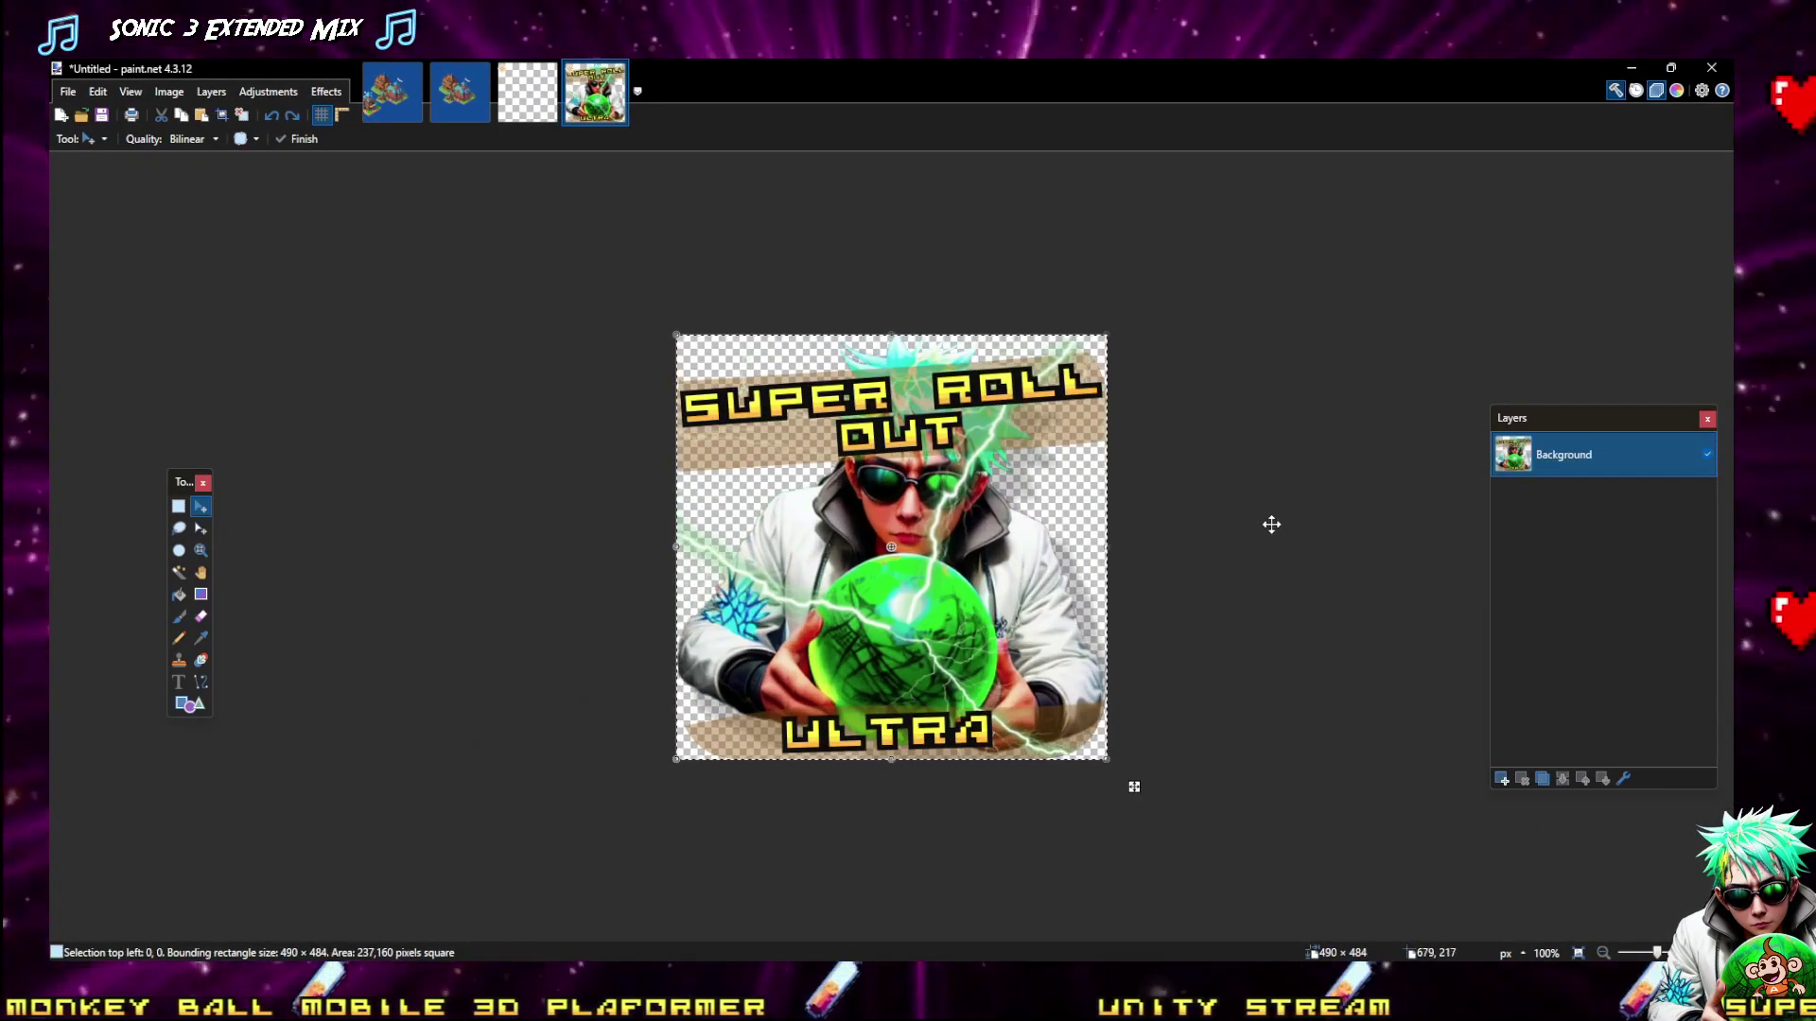
{"action": "key", "text": "ctrl+z"}
{"action": "key", "text": "ctrl+z"}
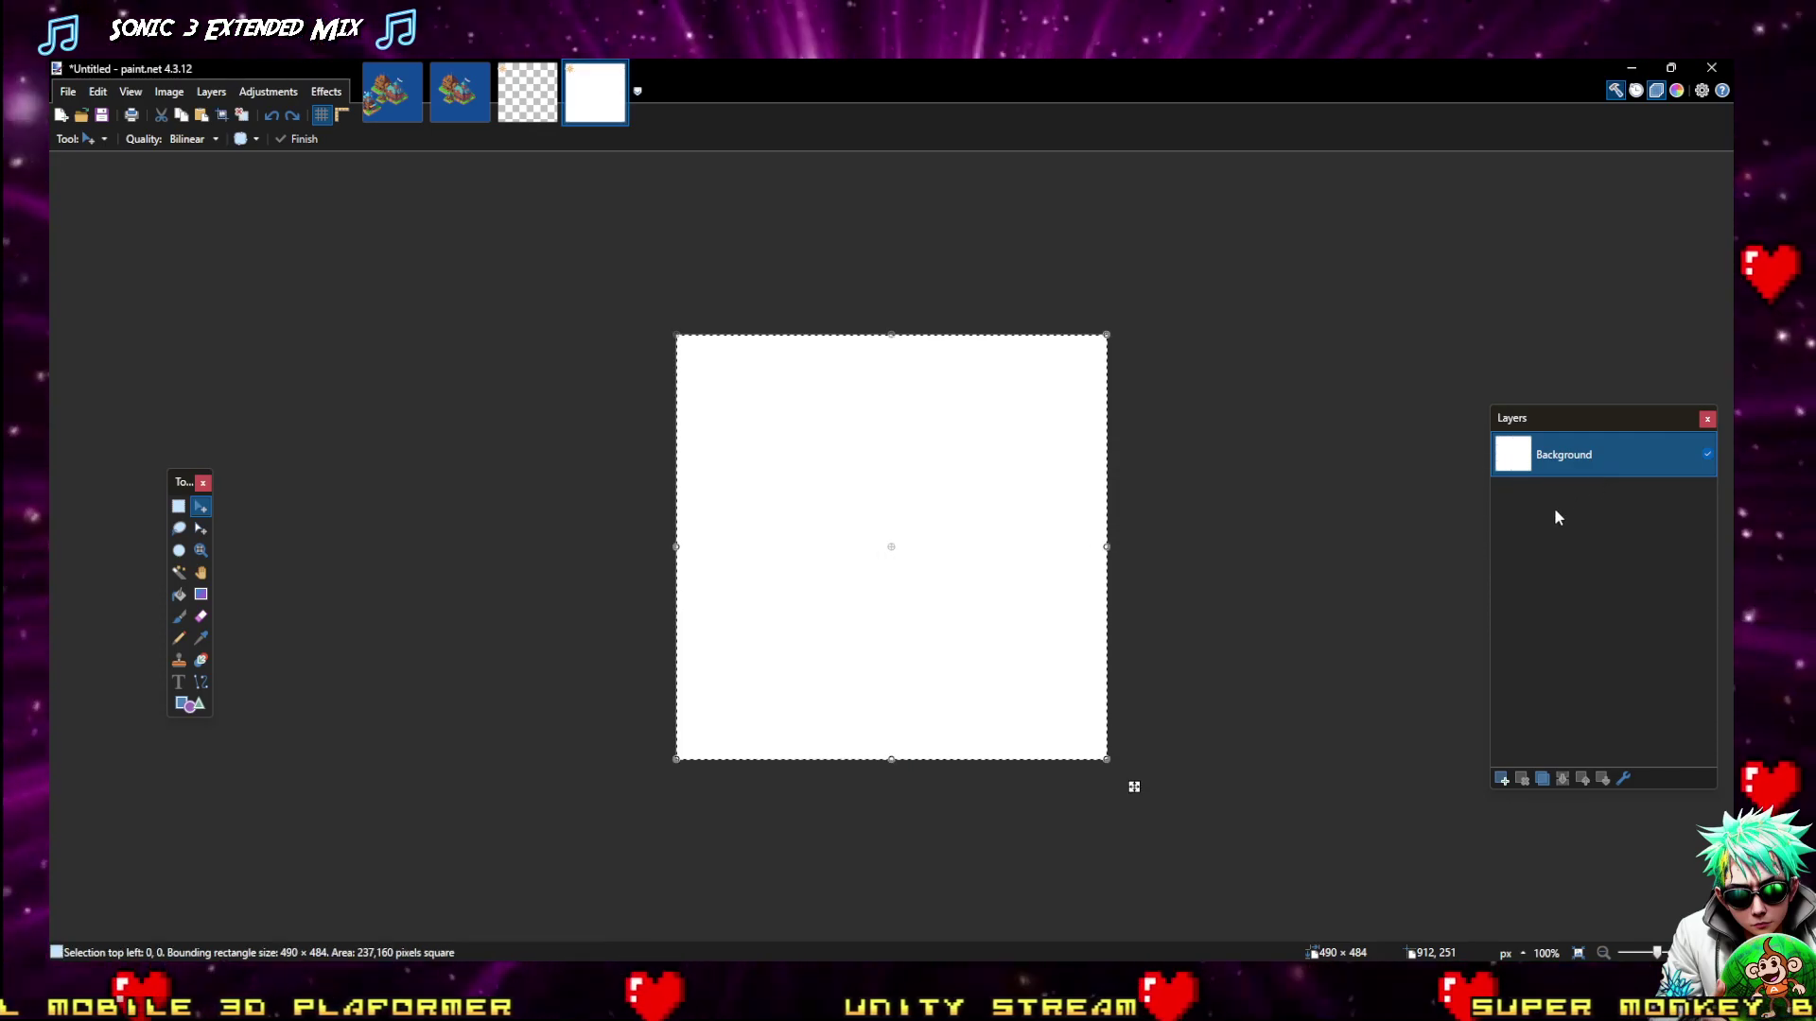
Show Layer 6's character art in logo108X108B.png and open the Image menu
{"action": "left_click", "coordinate": [544, 94]}
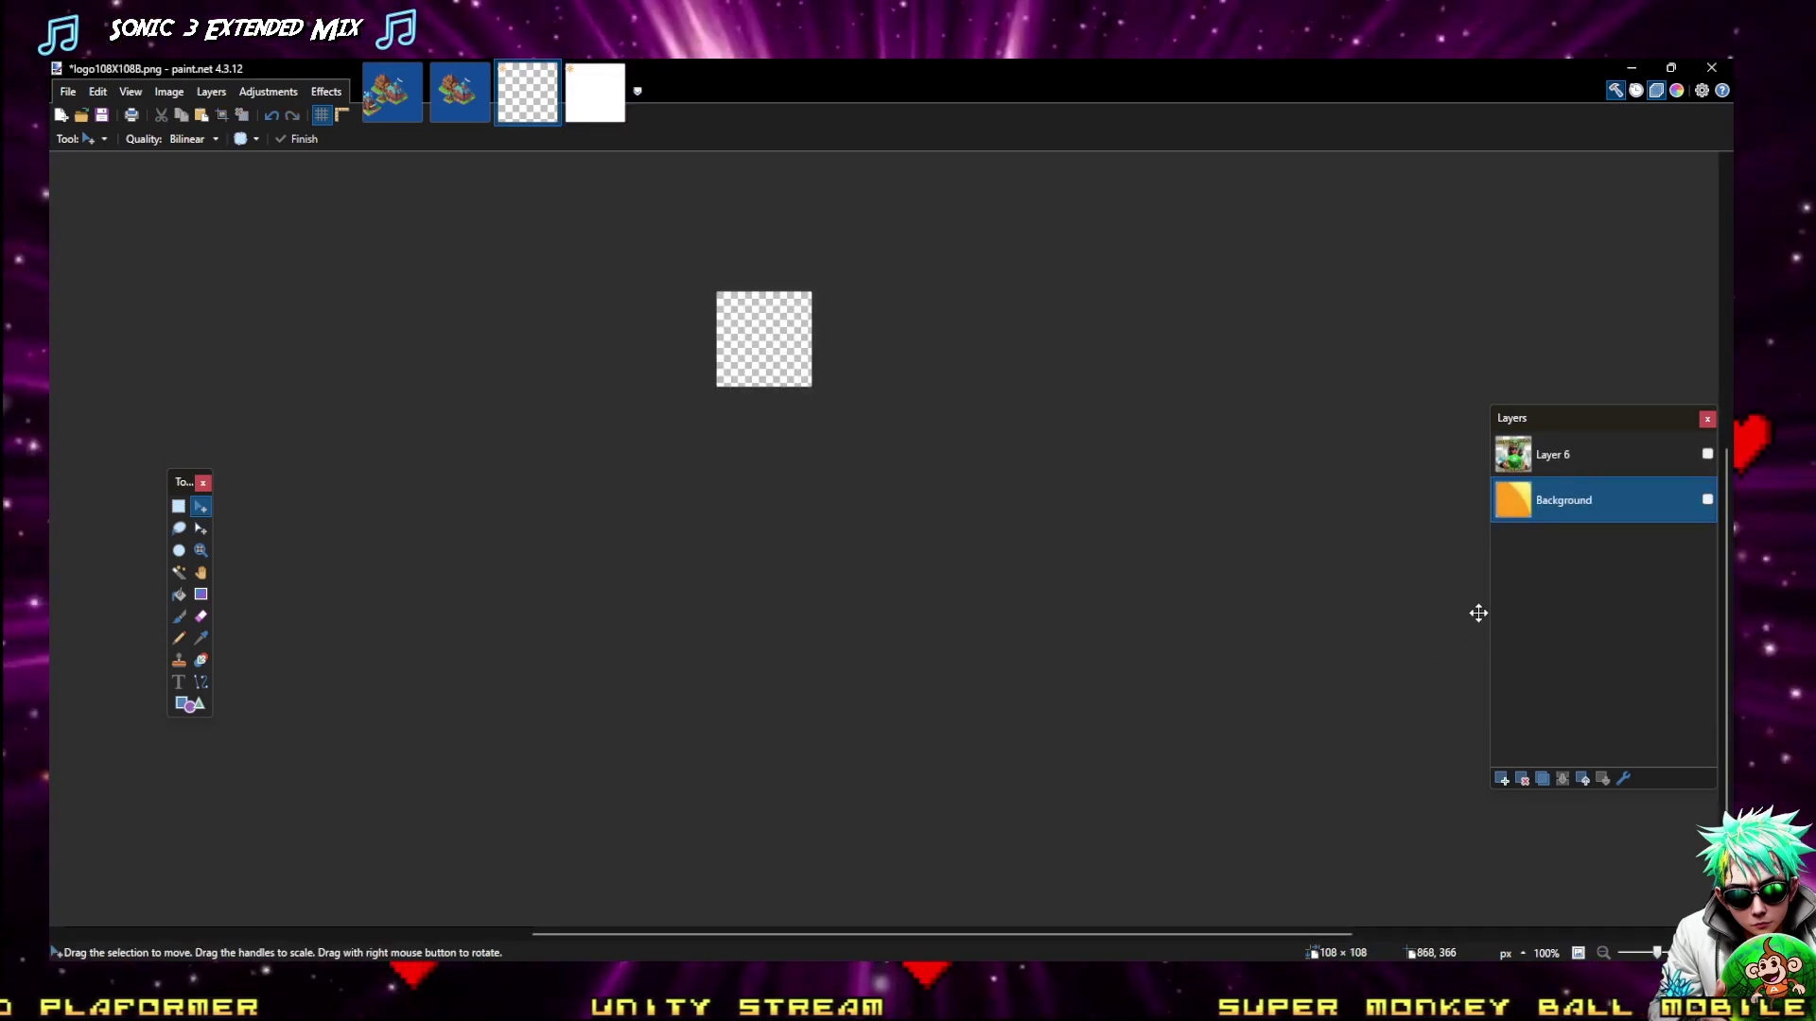
{"action": "key", "text": "ctrl+y"}
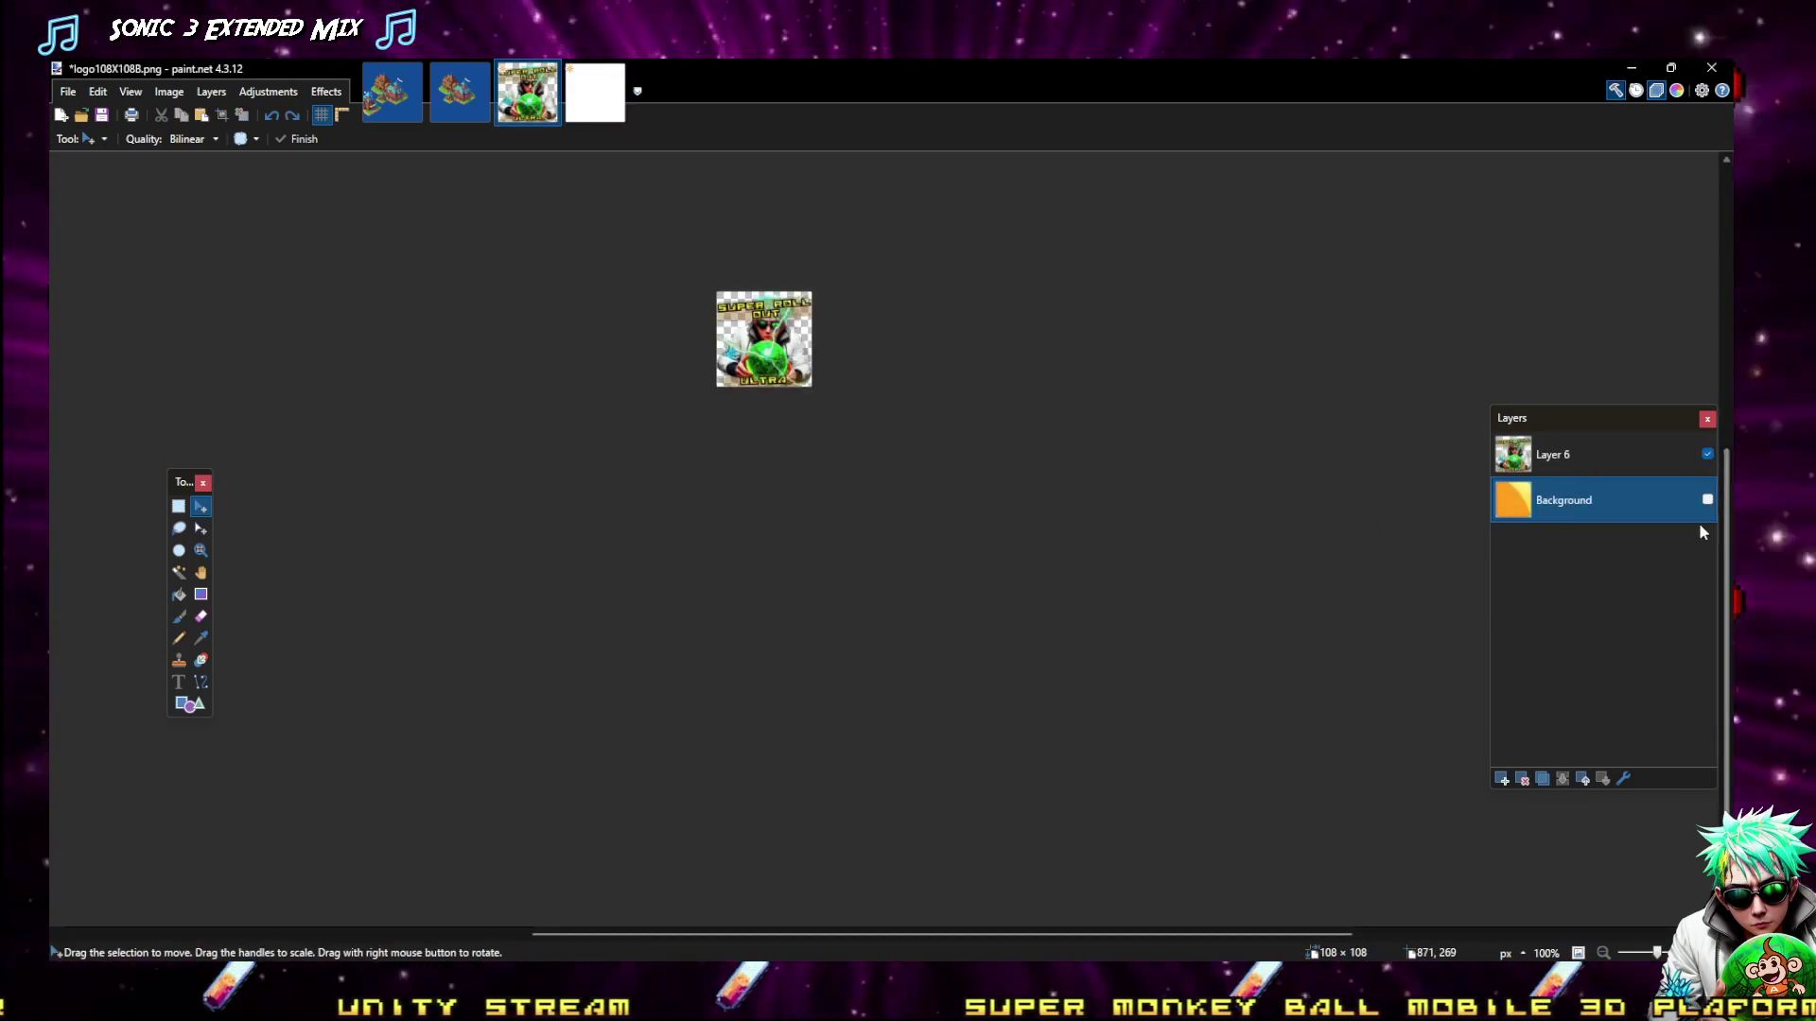
{"action": "left_click", "coordinate": [168, 92]}
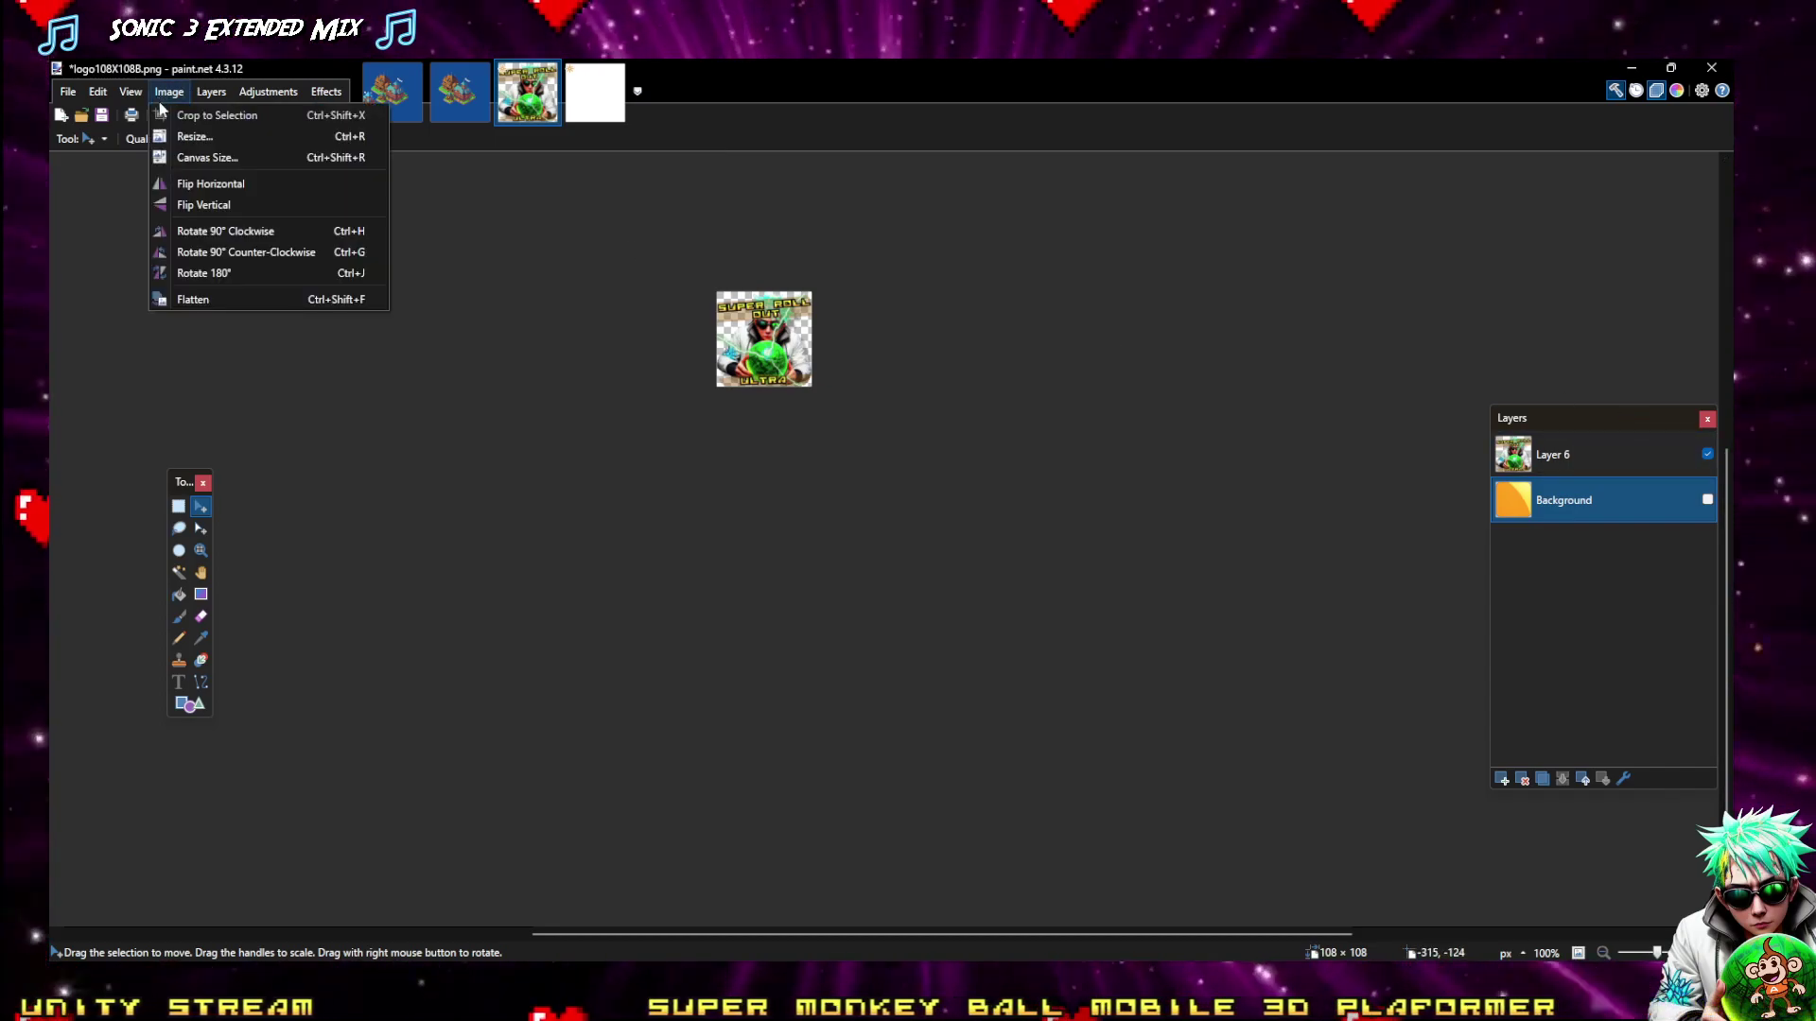
Resize the image to 81 × 81 pixels
{"action": "left_click", "coordinate": [210, 137]}
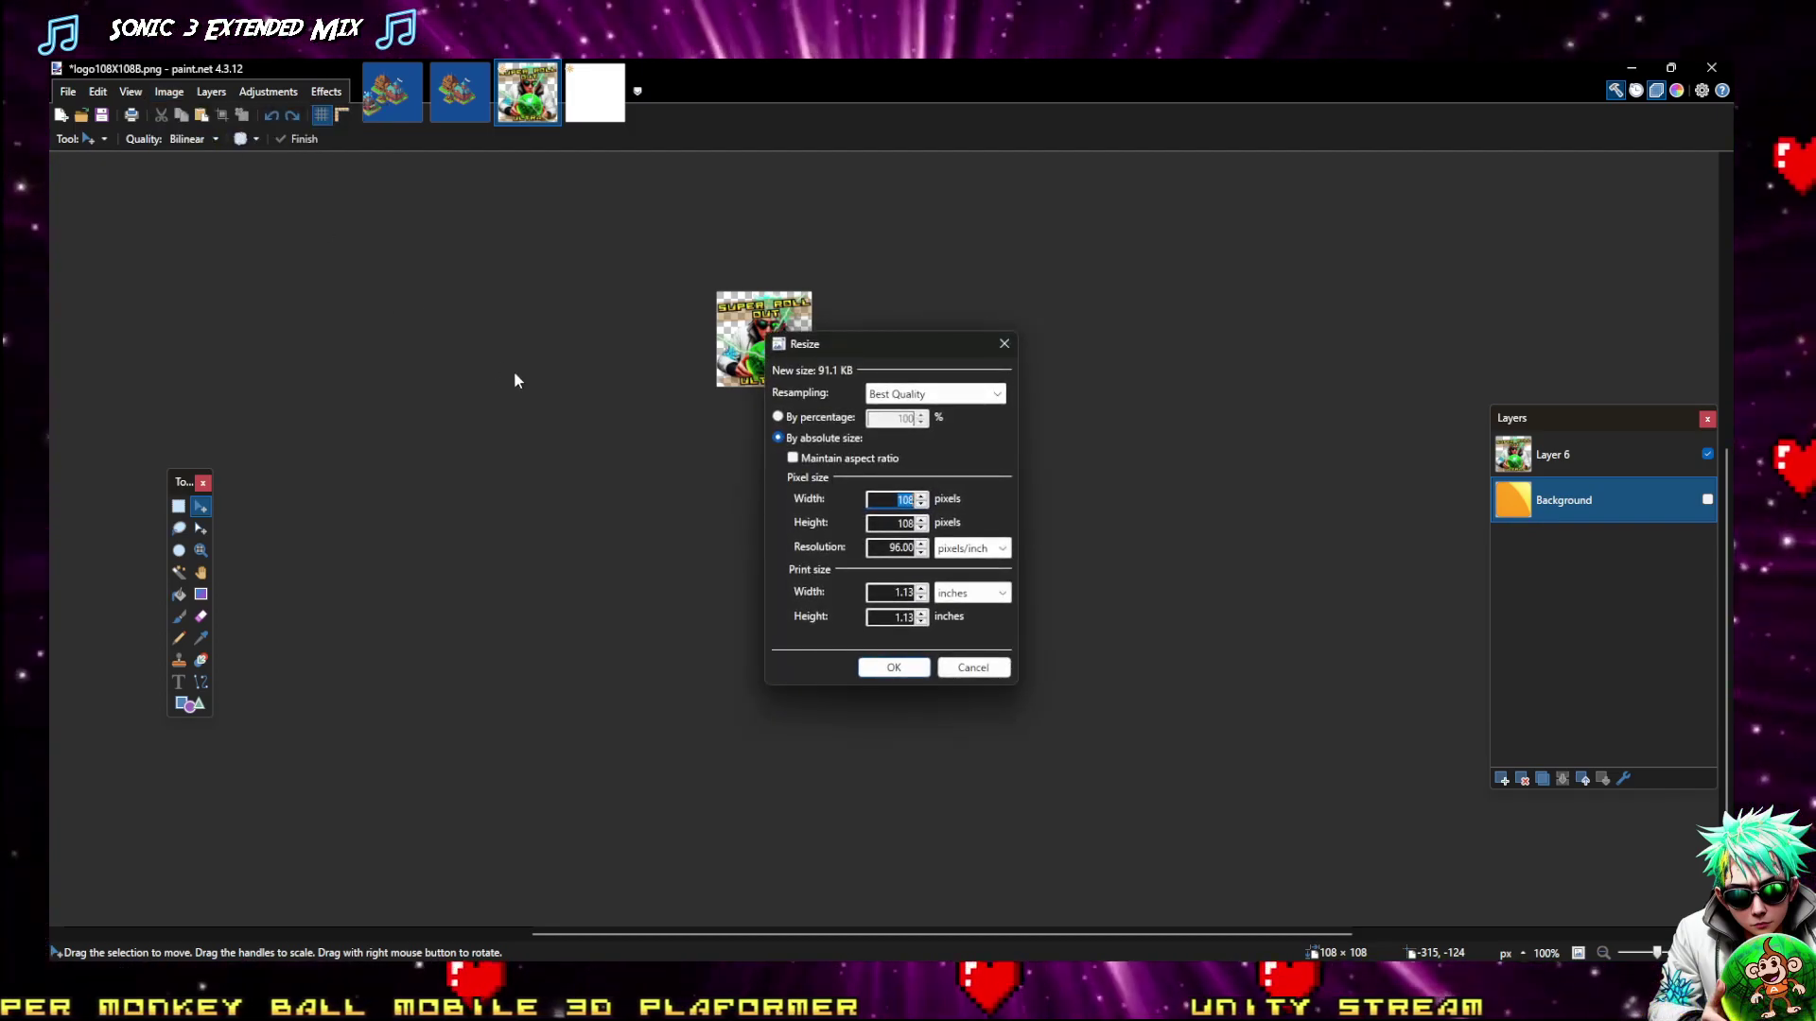
{"action": "type", "text": "81"}
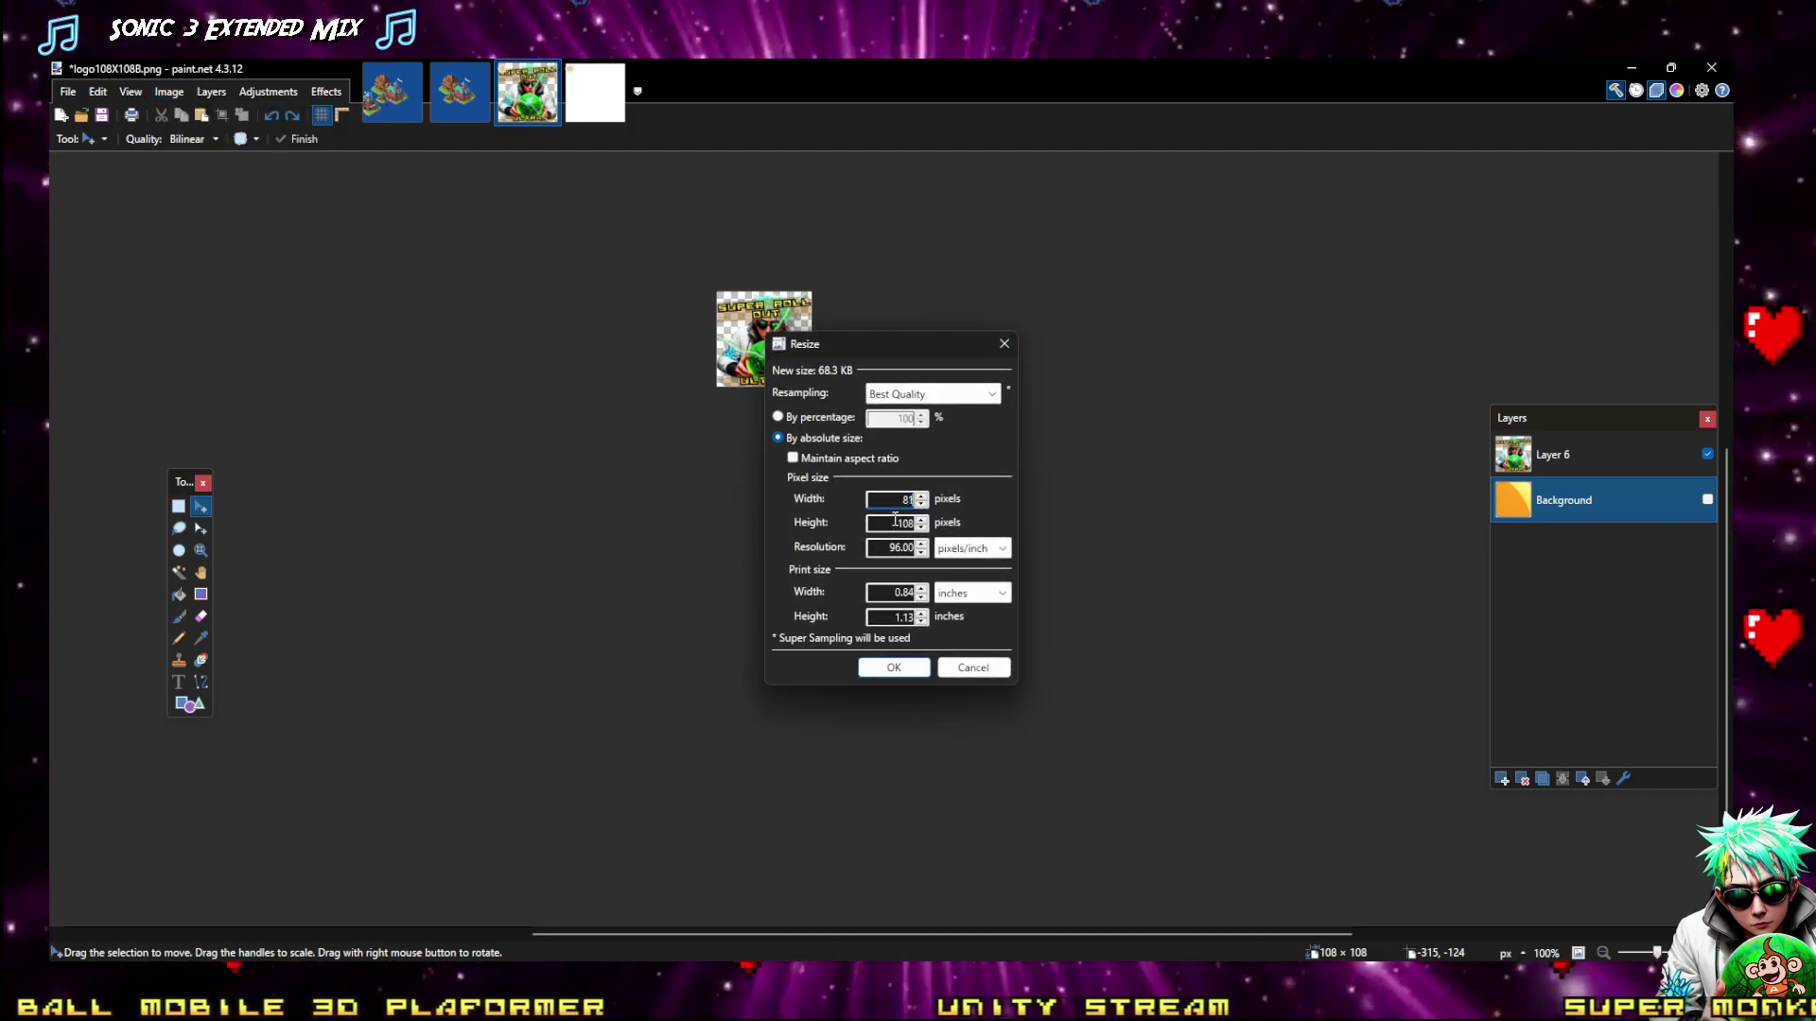
{"action": "double_click", "coordinate": [895, 522]}
{"action": "type", "text": "81"}
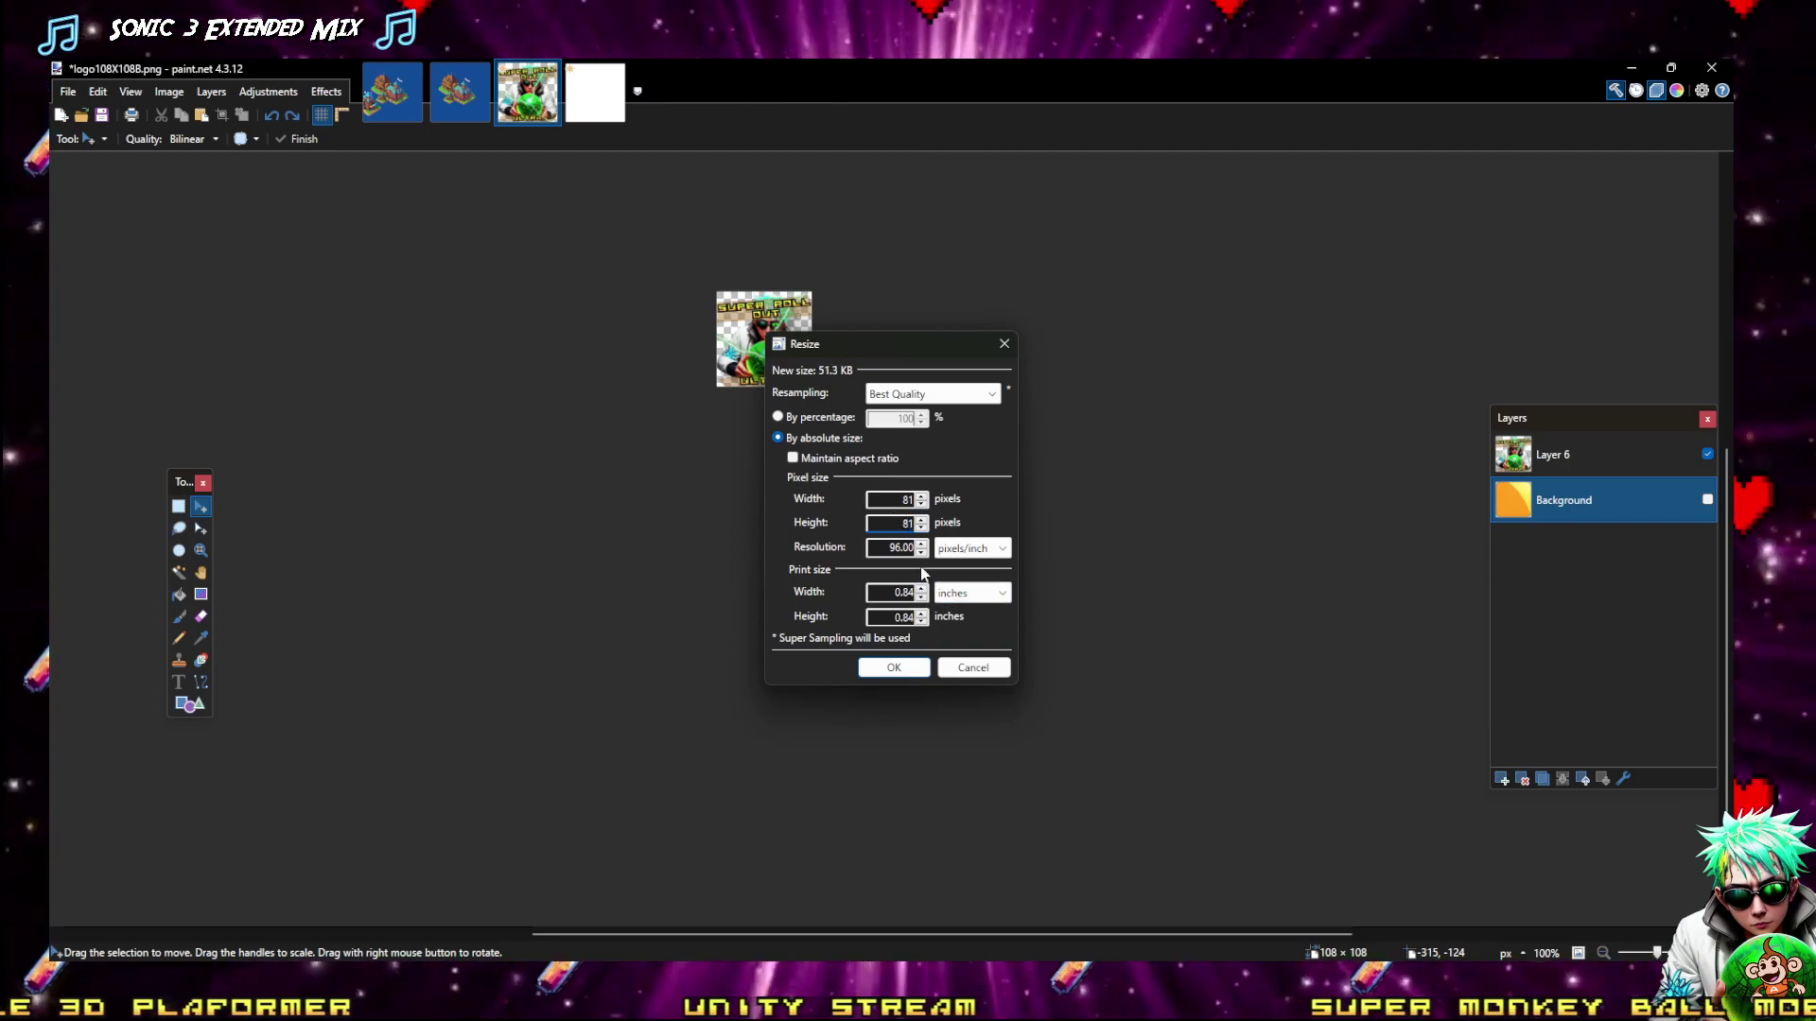
{"action": "left_click", "coordinate": [889, 670]}
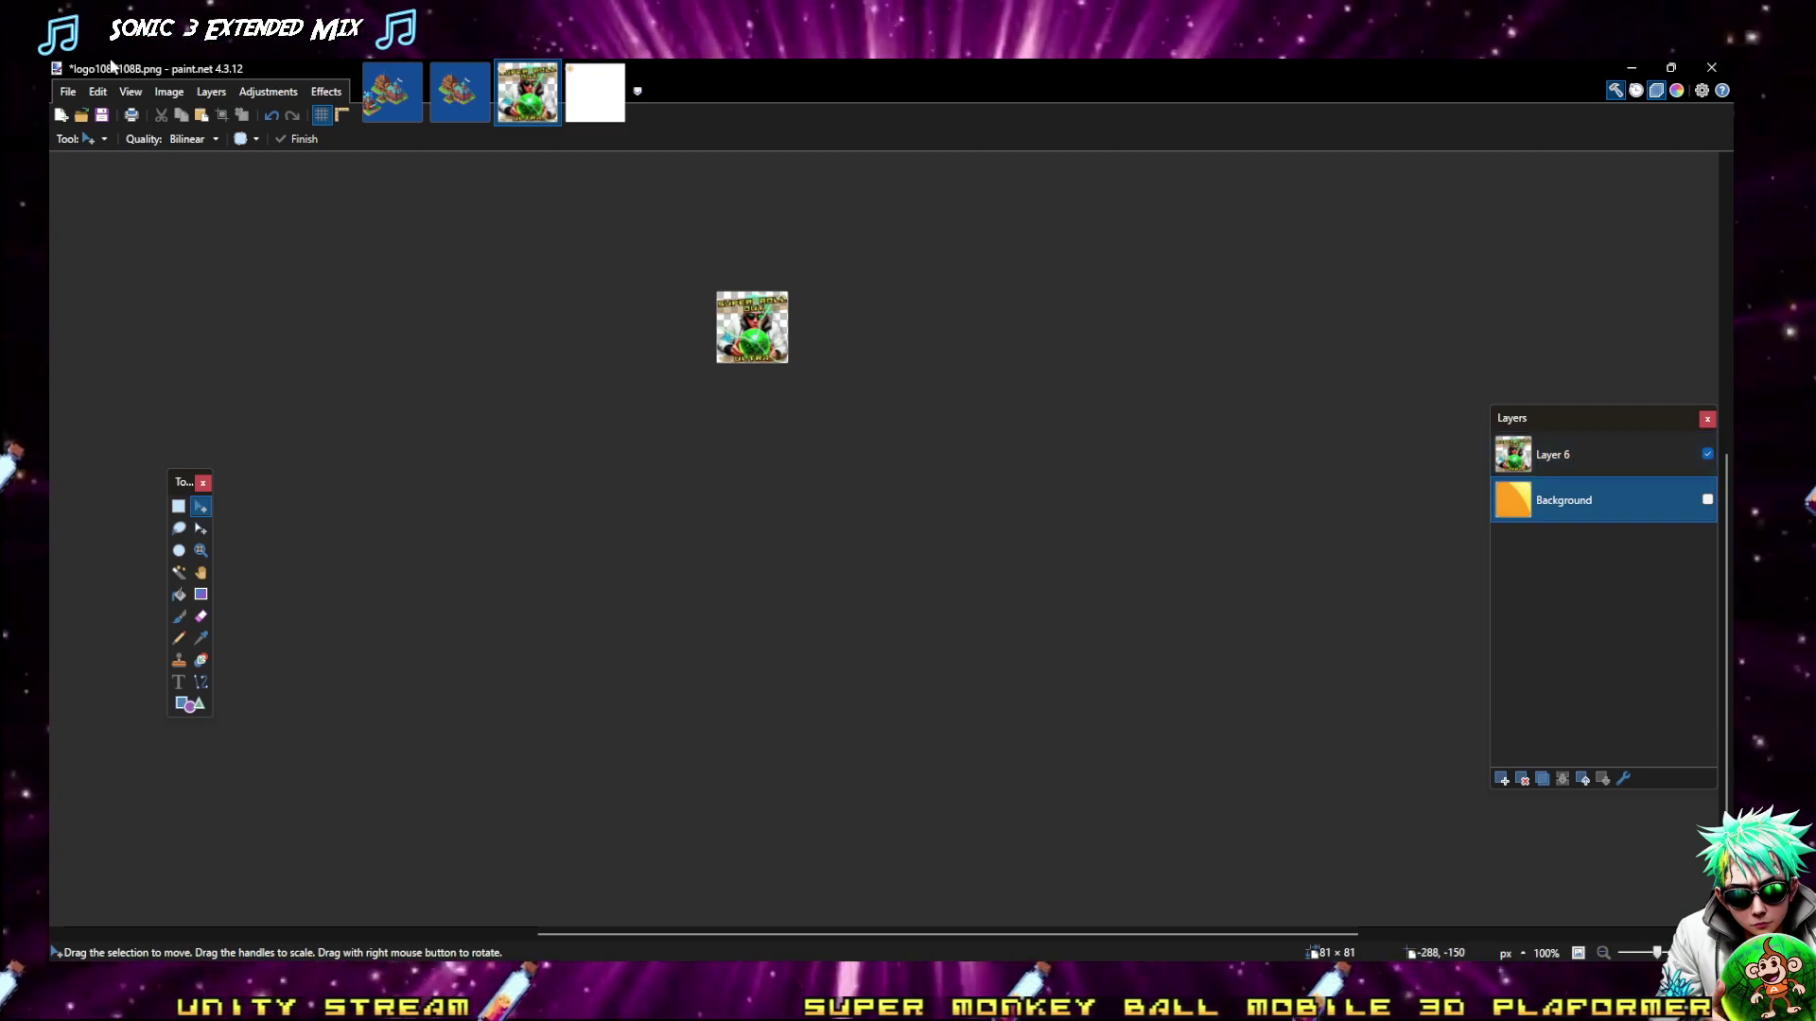
Save it as flattened PNG logo81X81B.png
{"action": "left_click", "coordinate": [68, 91]}
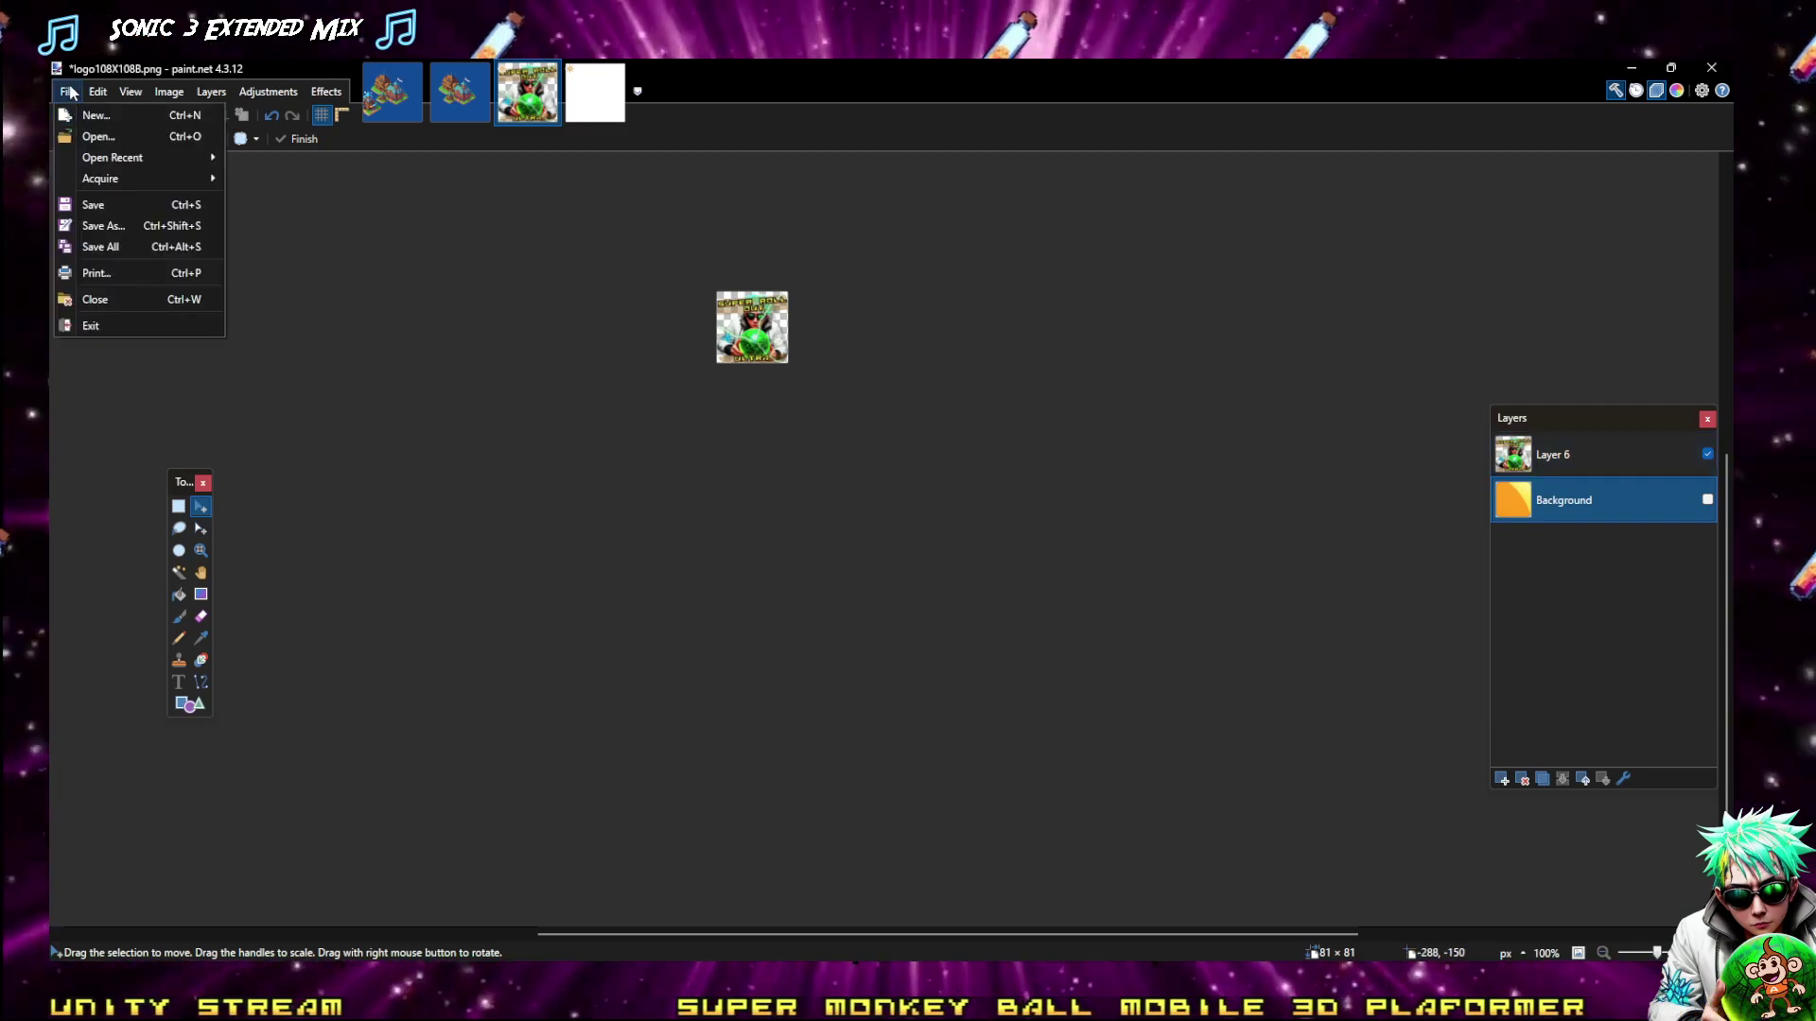
{"action": "left_click", "coordinate": [104, 229]}
{"action": "left_click", "coordinate": [286, 896]}
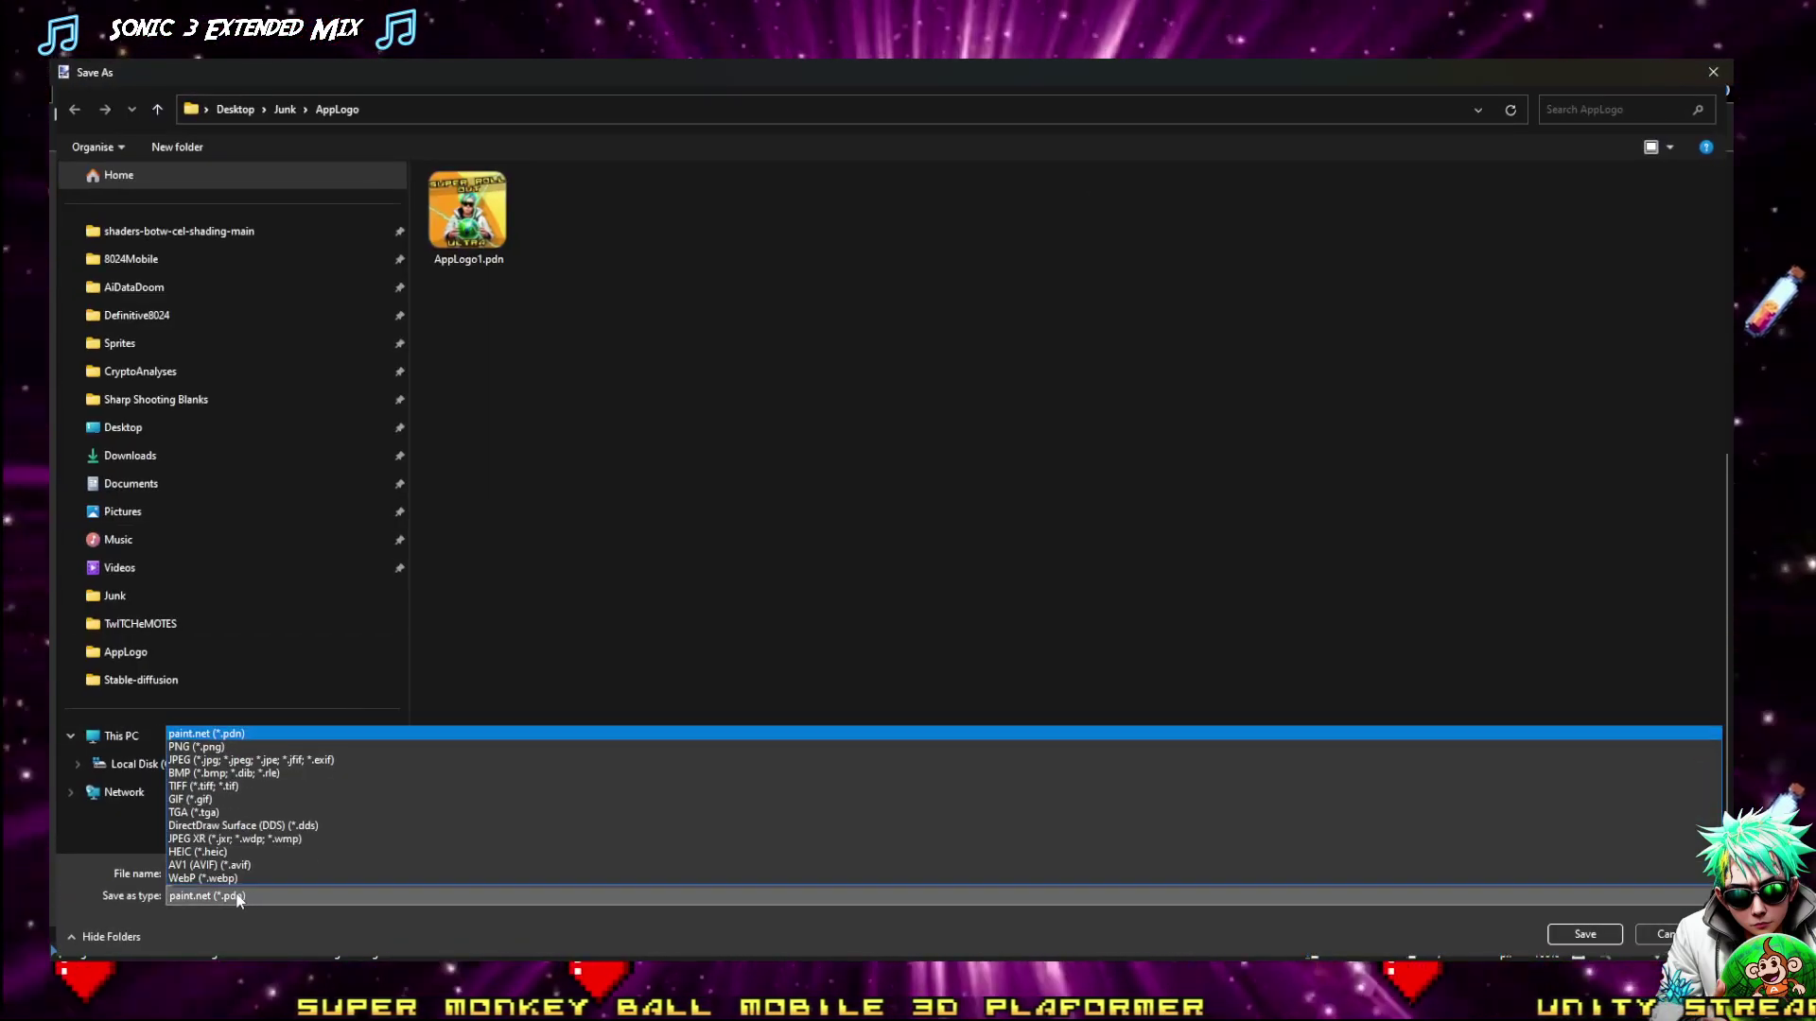
{"action": "left_click", "coordinate": [234, 747]}
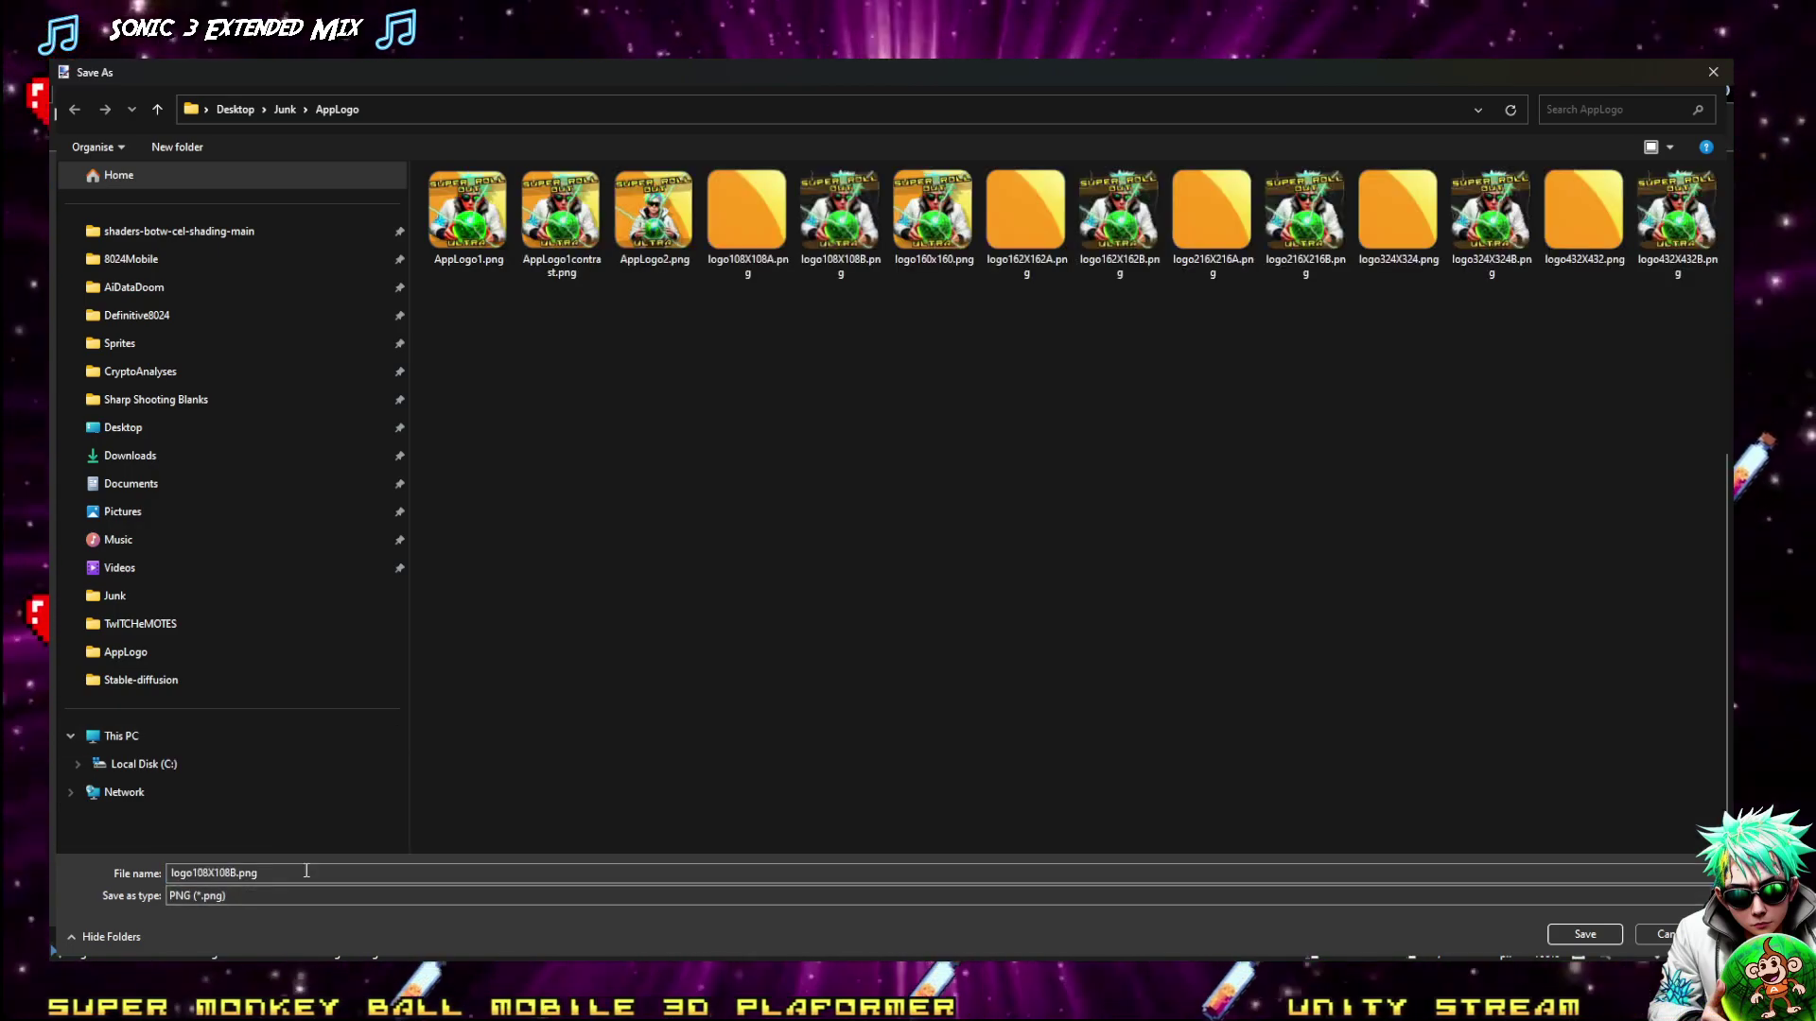
{"action": "double_click", "coordinate": [237, 874]}
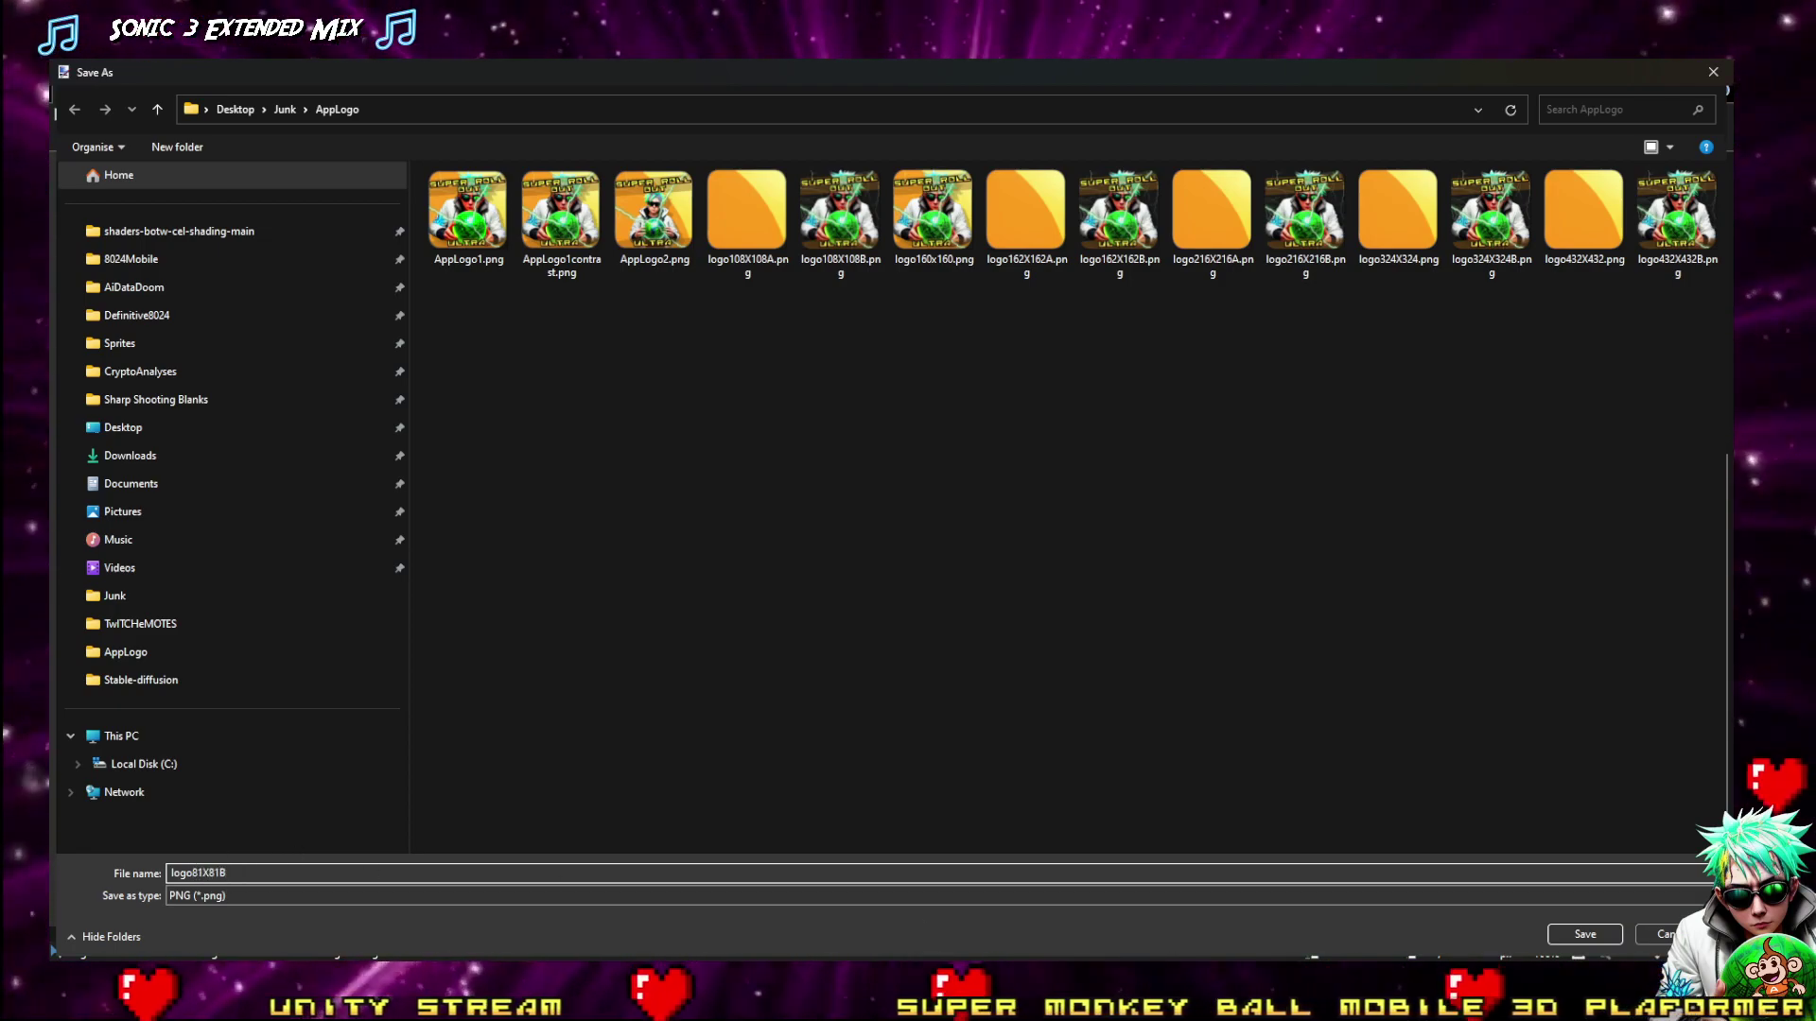
{"action": "left_click", "coordinate": [1560, 933]}
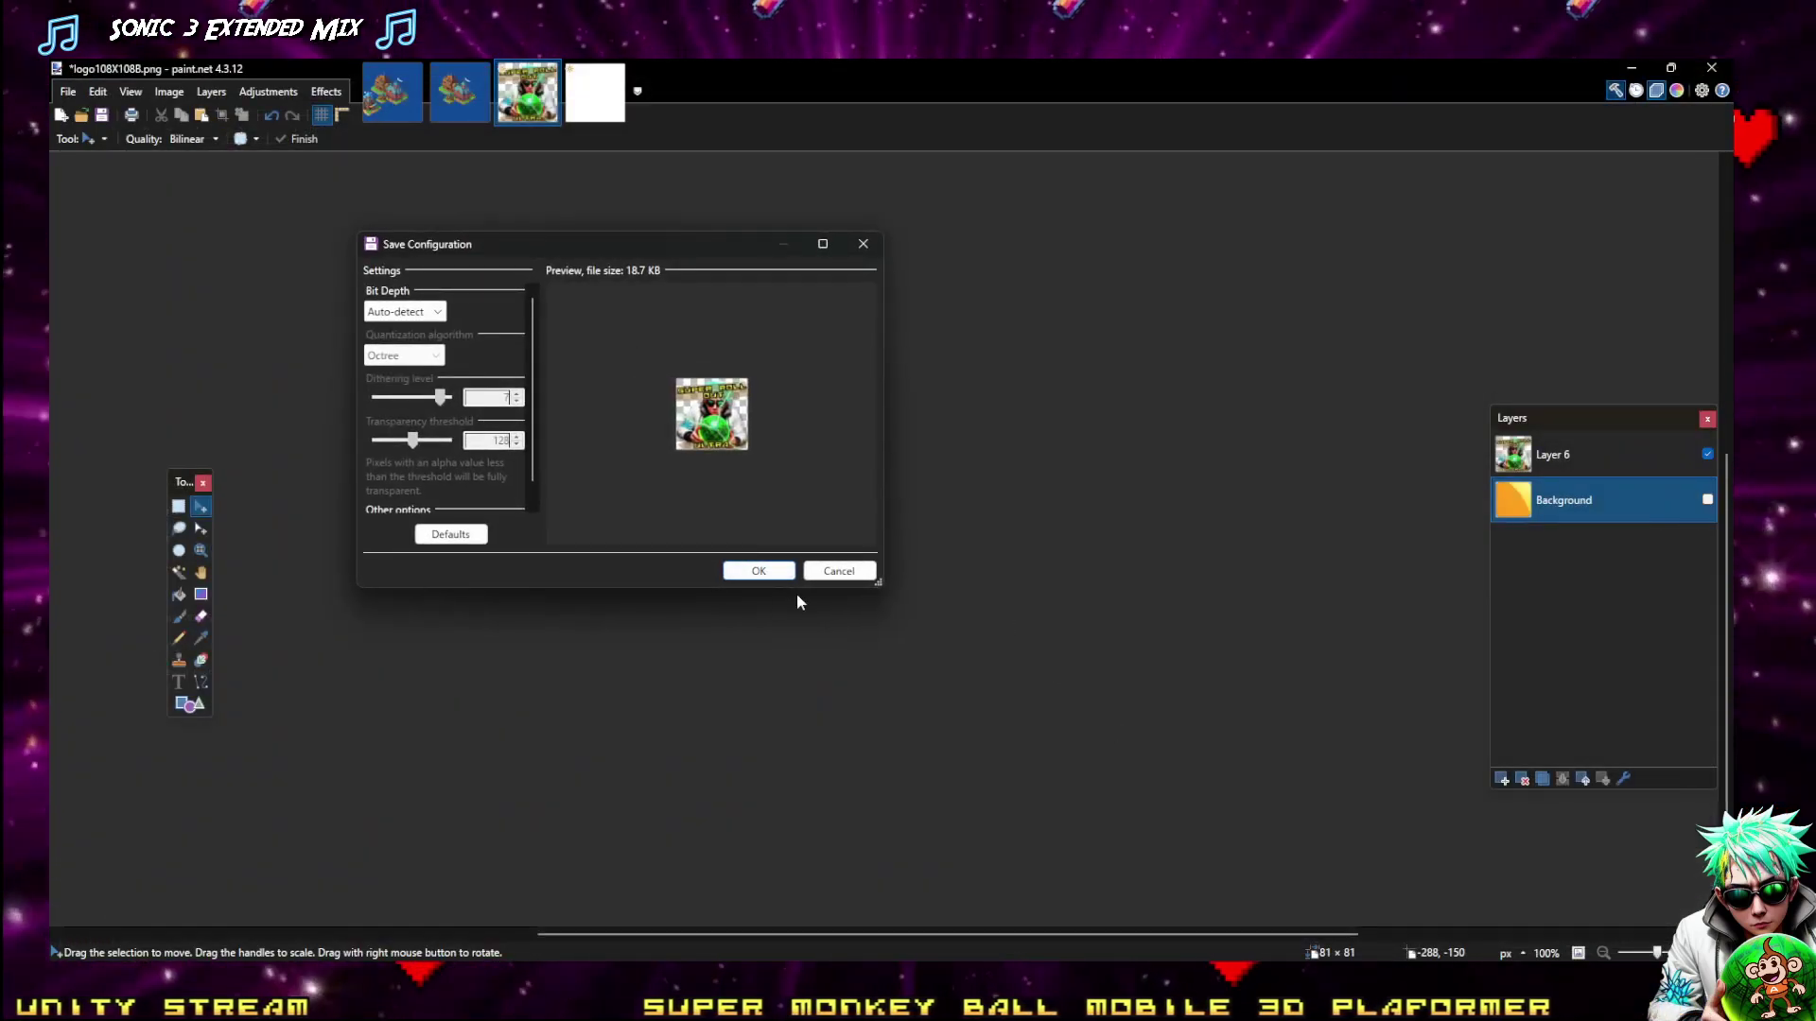
{"action": "left_click", "coordinate": [756, 569]}
{"action": "left_click", "coordinate": [861, 535]}
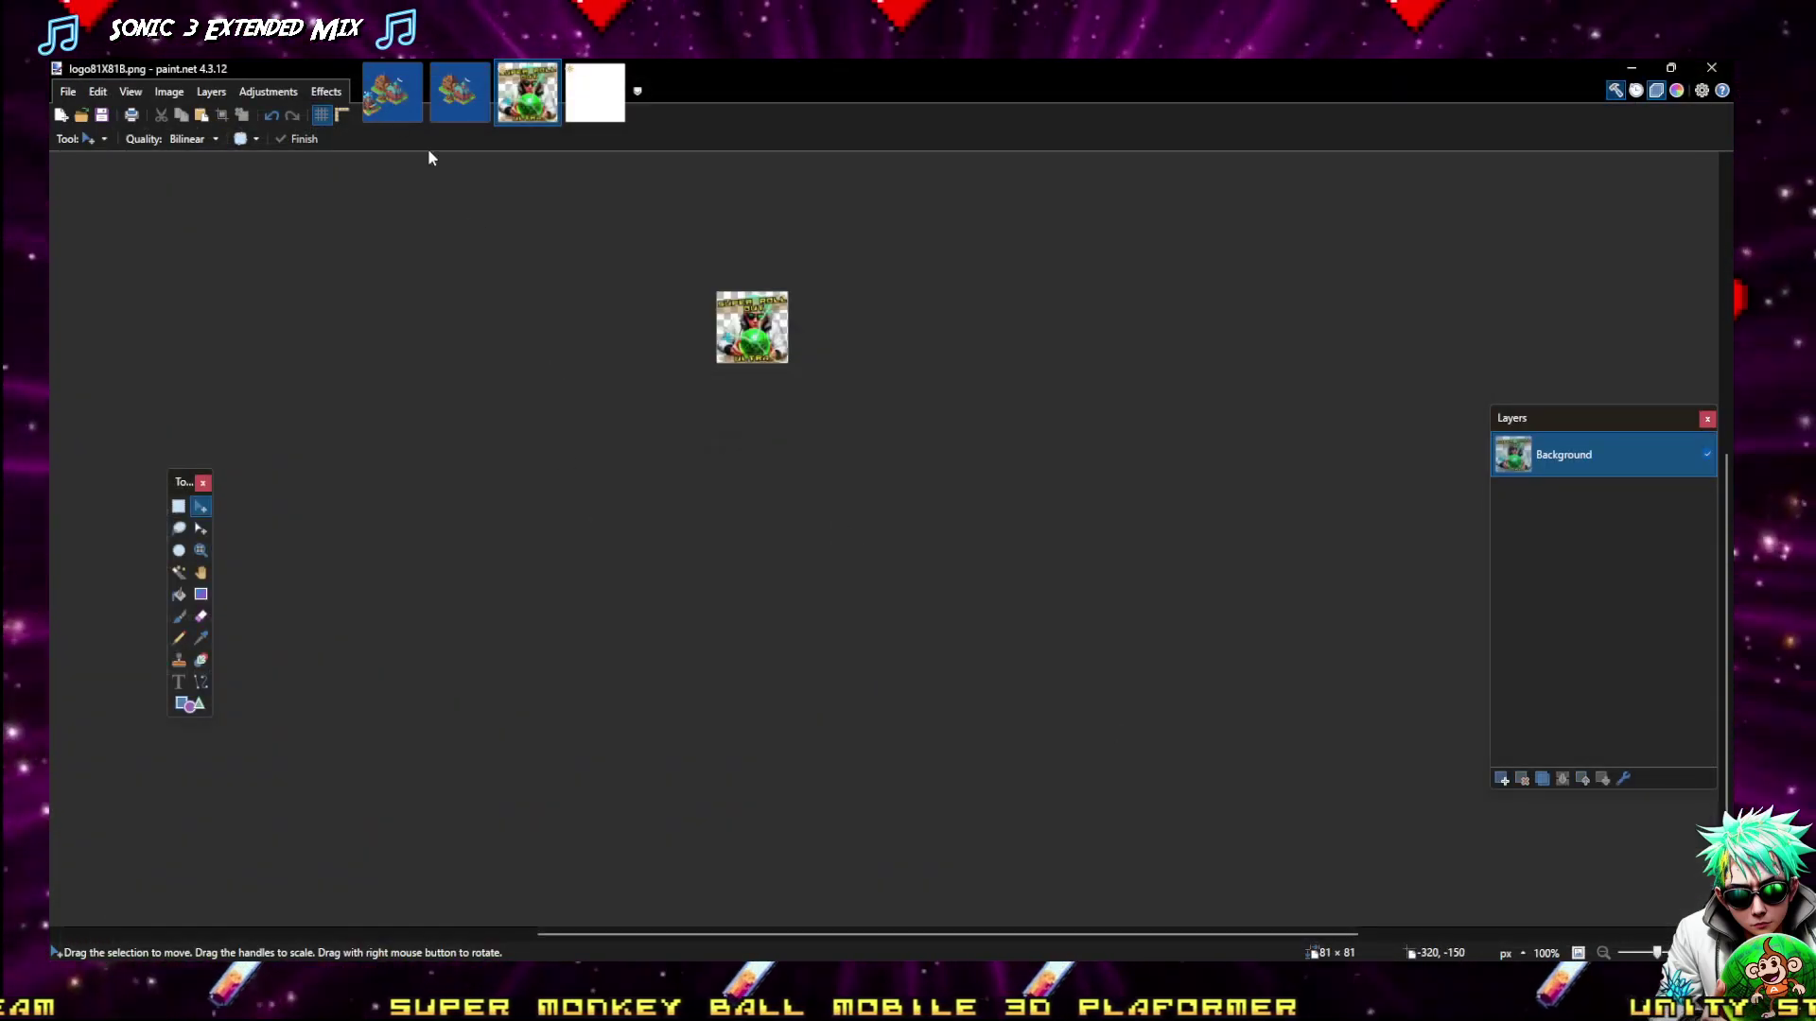
Undo the flatten, hide Layer 6, and make the orange Background layer visible and selected
{"action": "key", "text": "ctrl+z"}
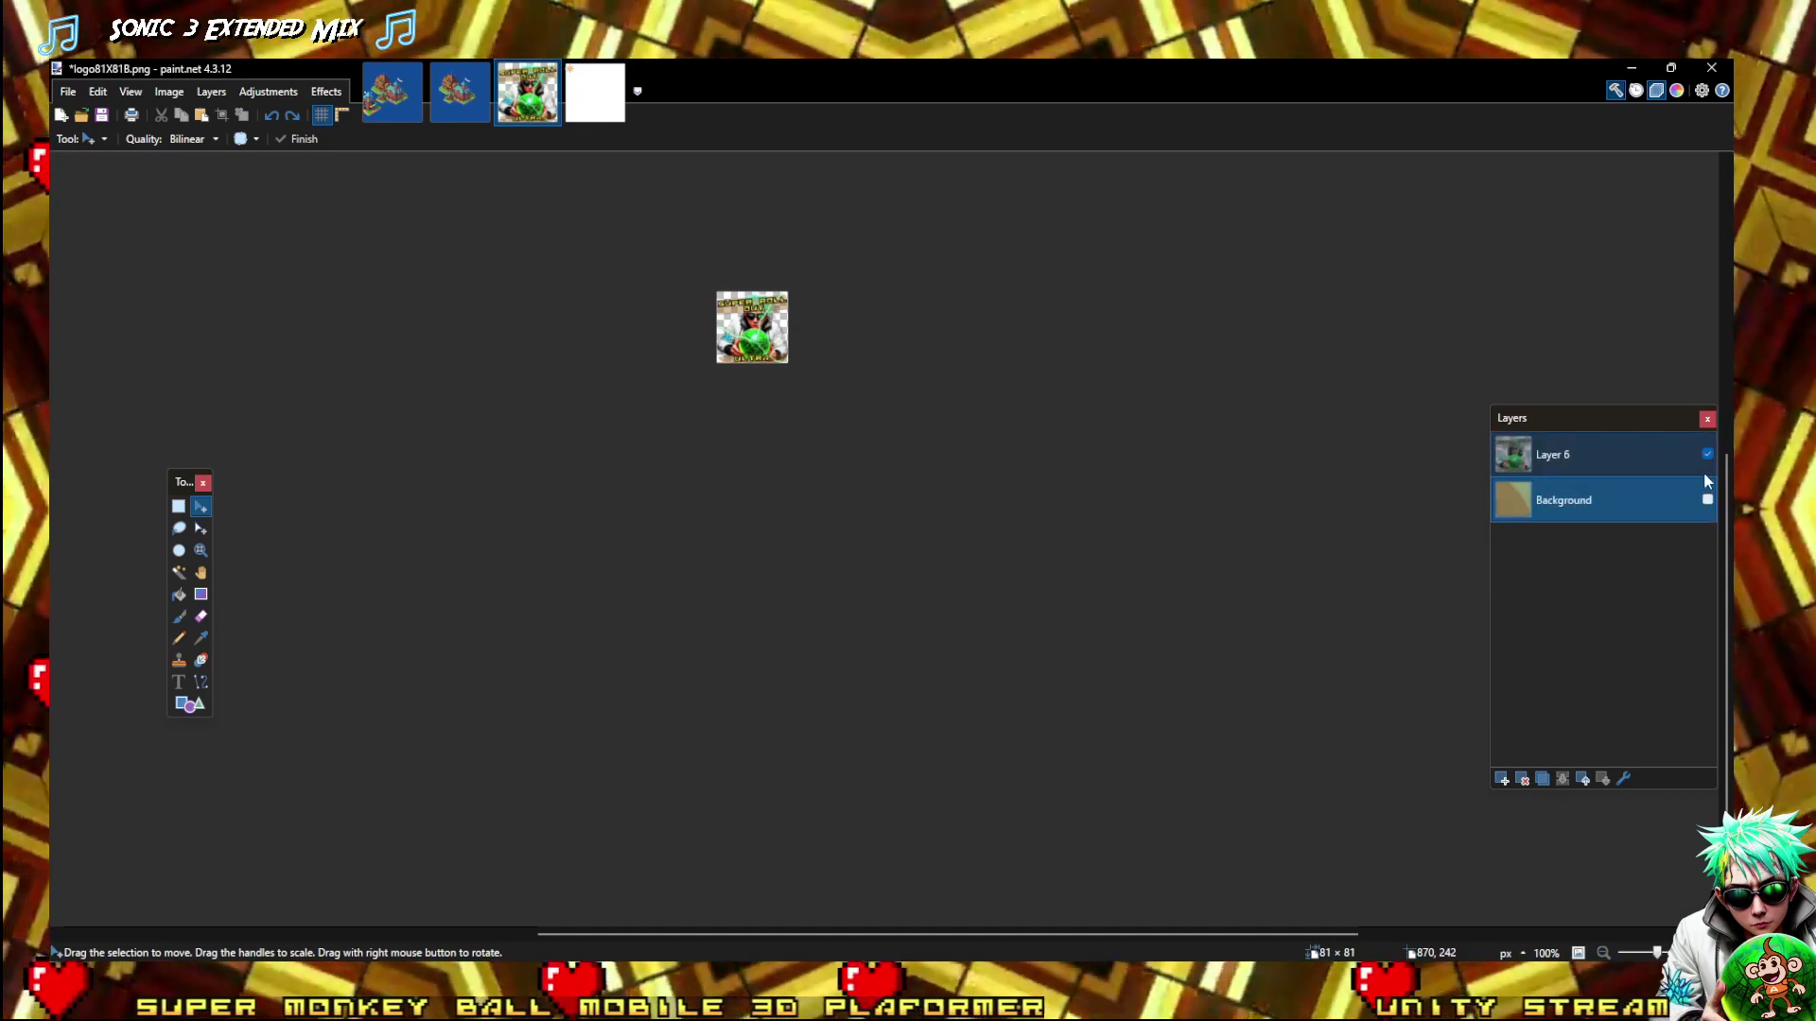
{"action": "left_click", "coordinate": [1707, 454]}
{"action": "left_click", "coordinate": [1707, 500]}
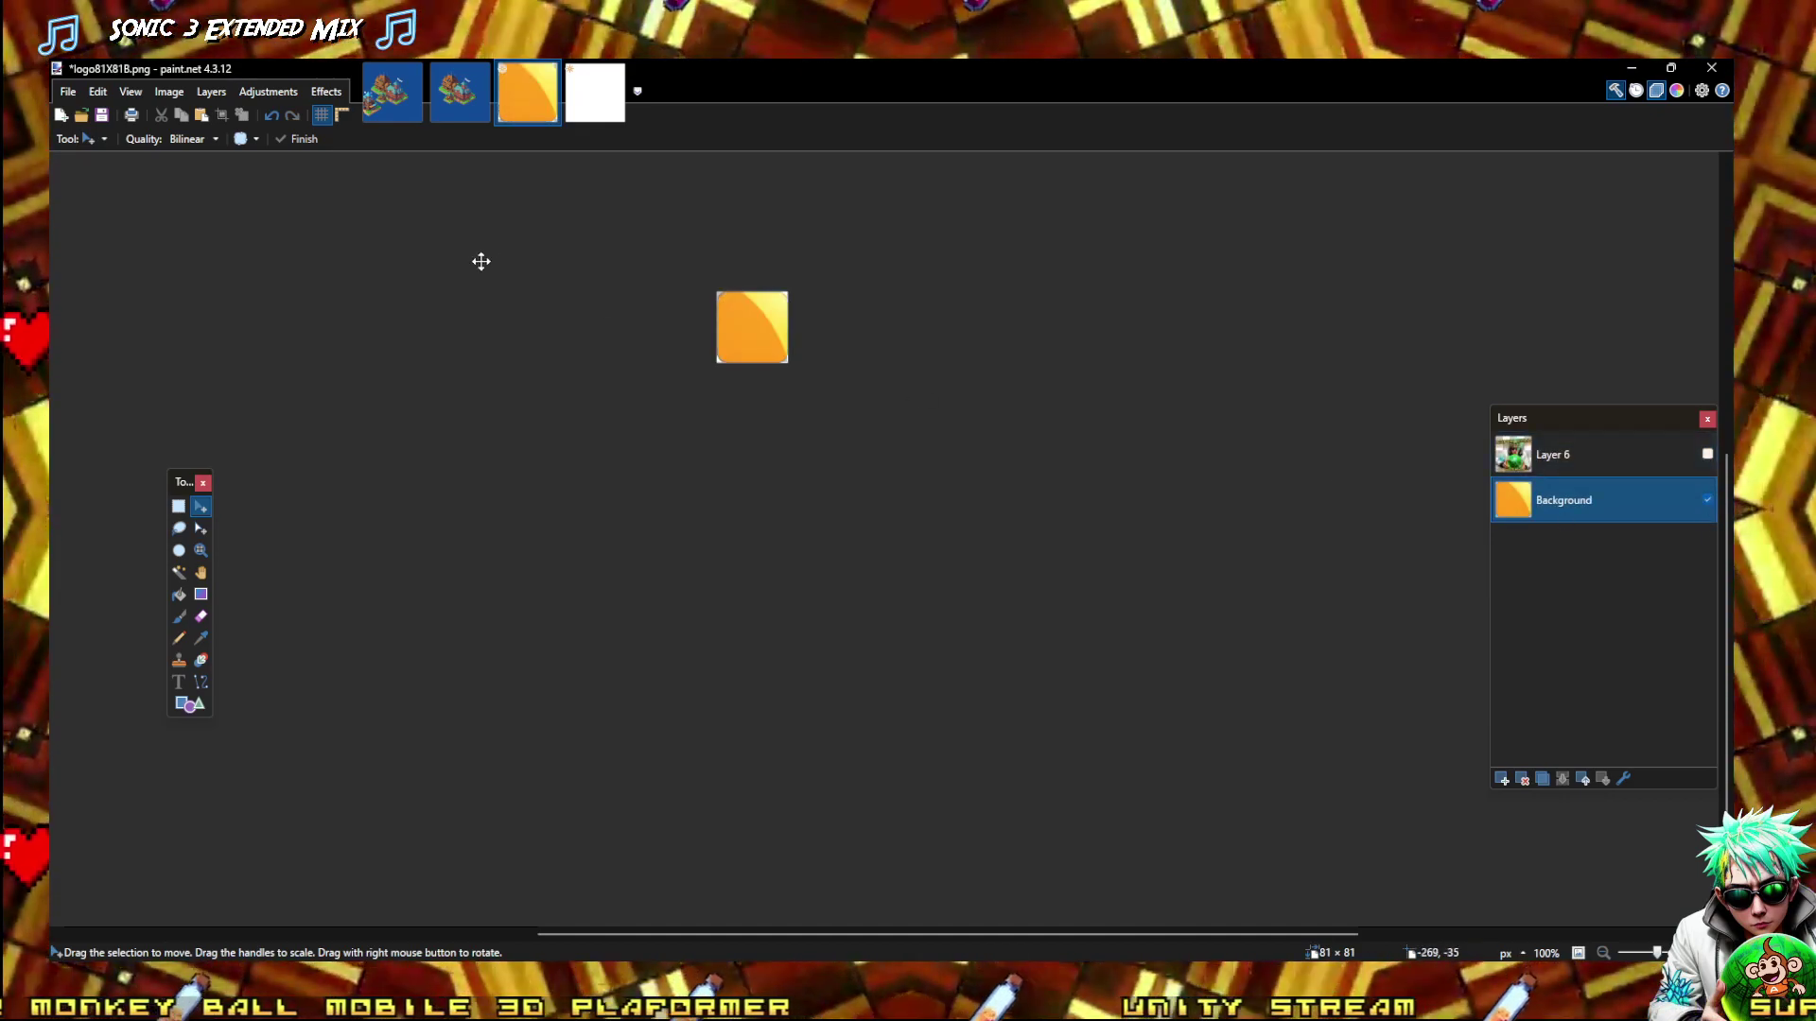
{"action": "left_click", "coordinate": [267, 91]}
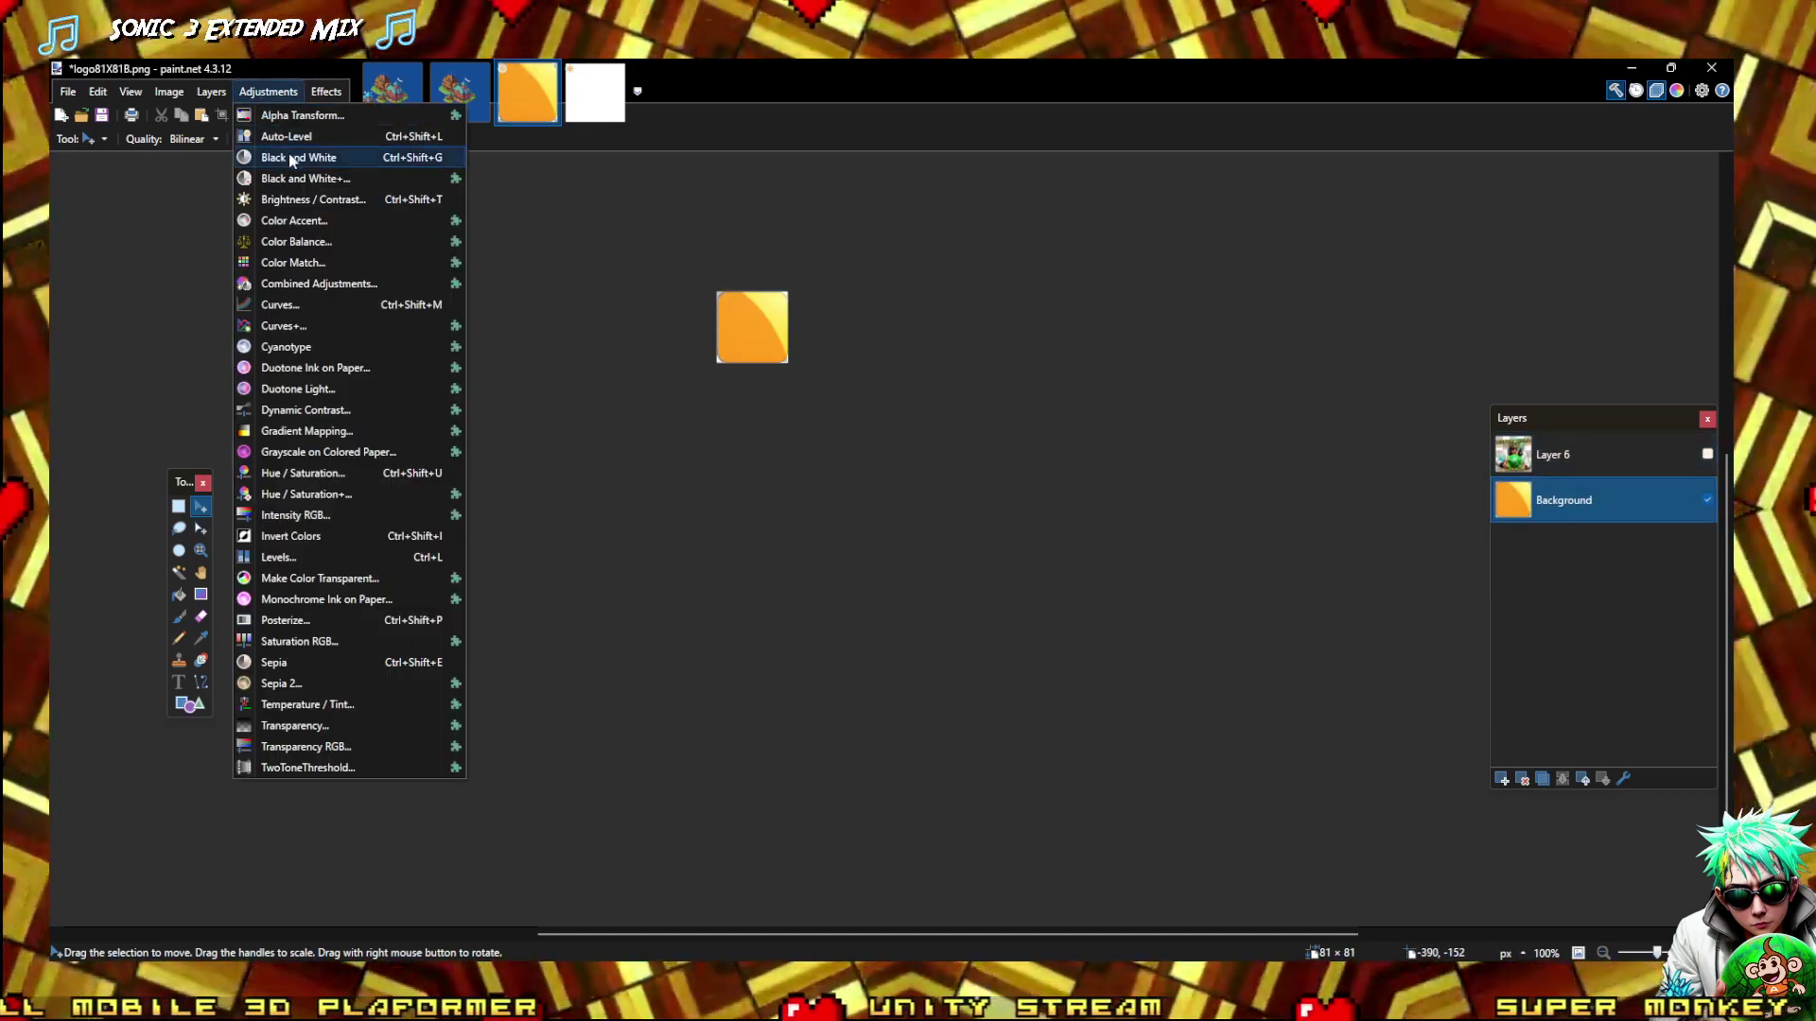
{"action": "mouse_move", "coordinate": [205, 97]}
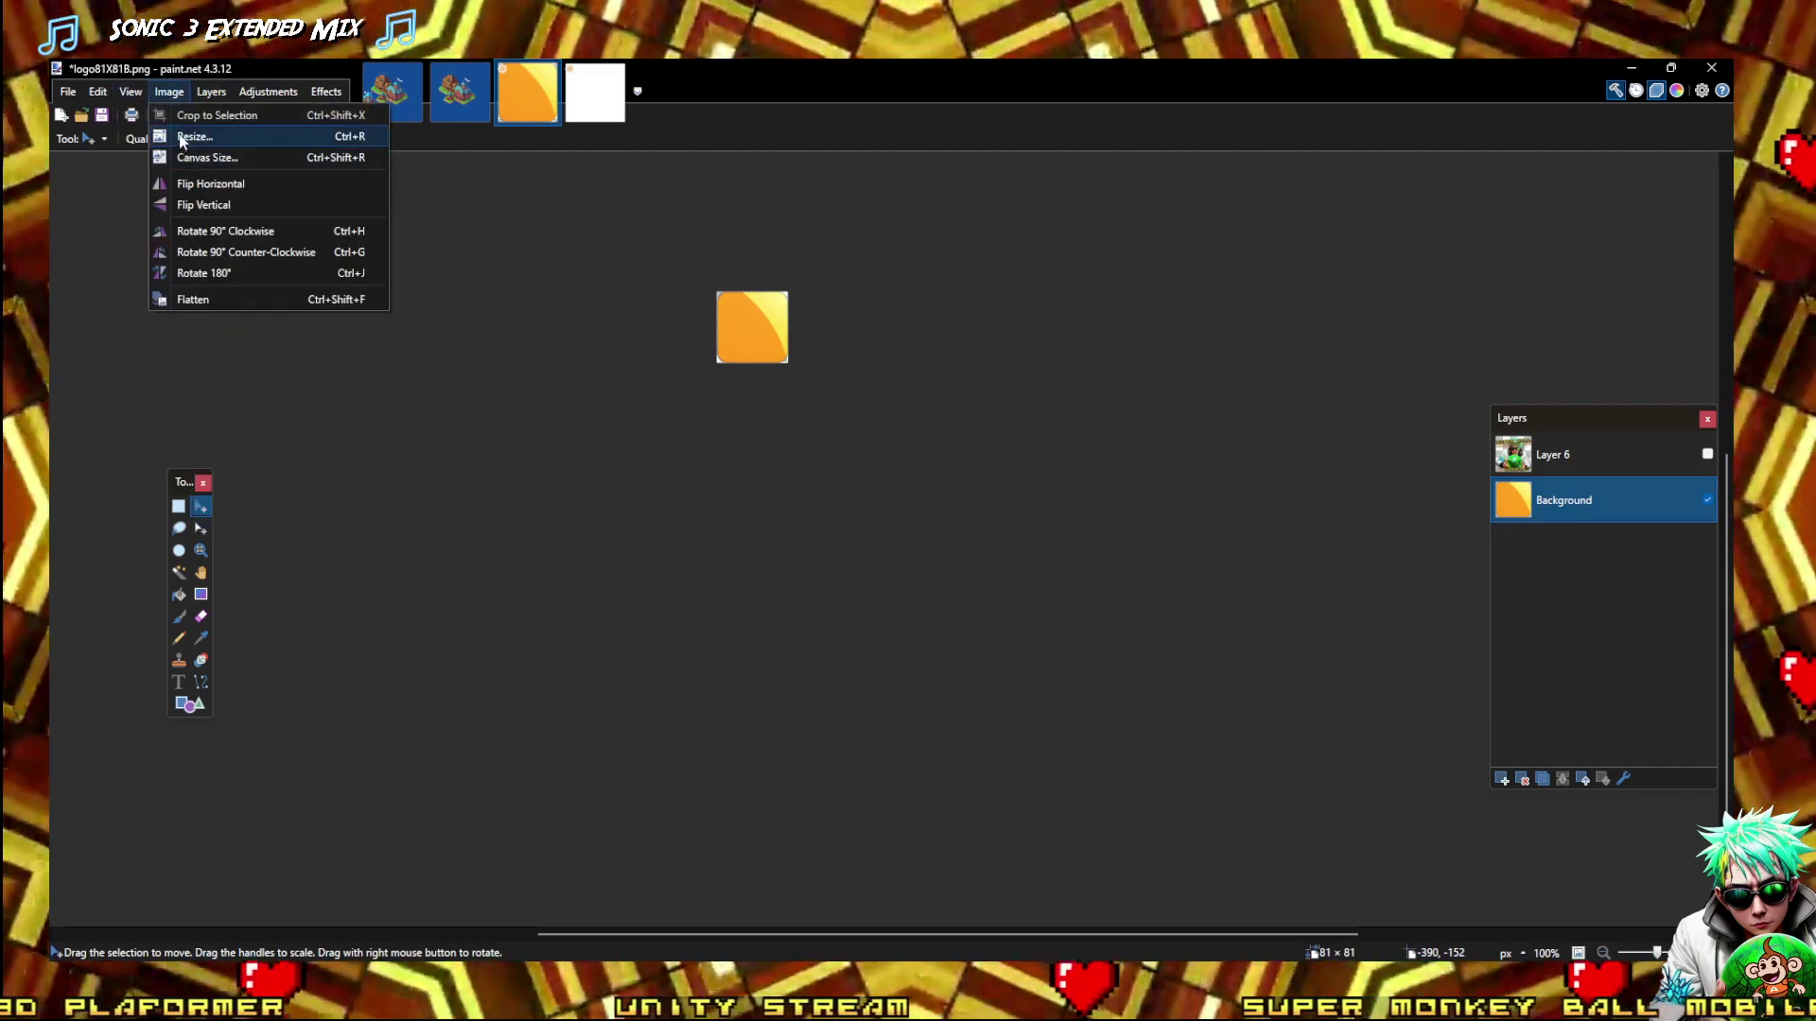
{"action": "key", "text": "Escape"}
Save the orange-only image as flattened PNG logo81X81A.png, then close the blank Untitled image
{"action": "left_click", "coordinate": [68, 90]}
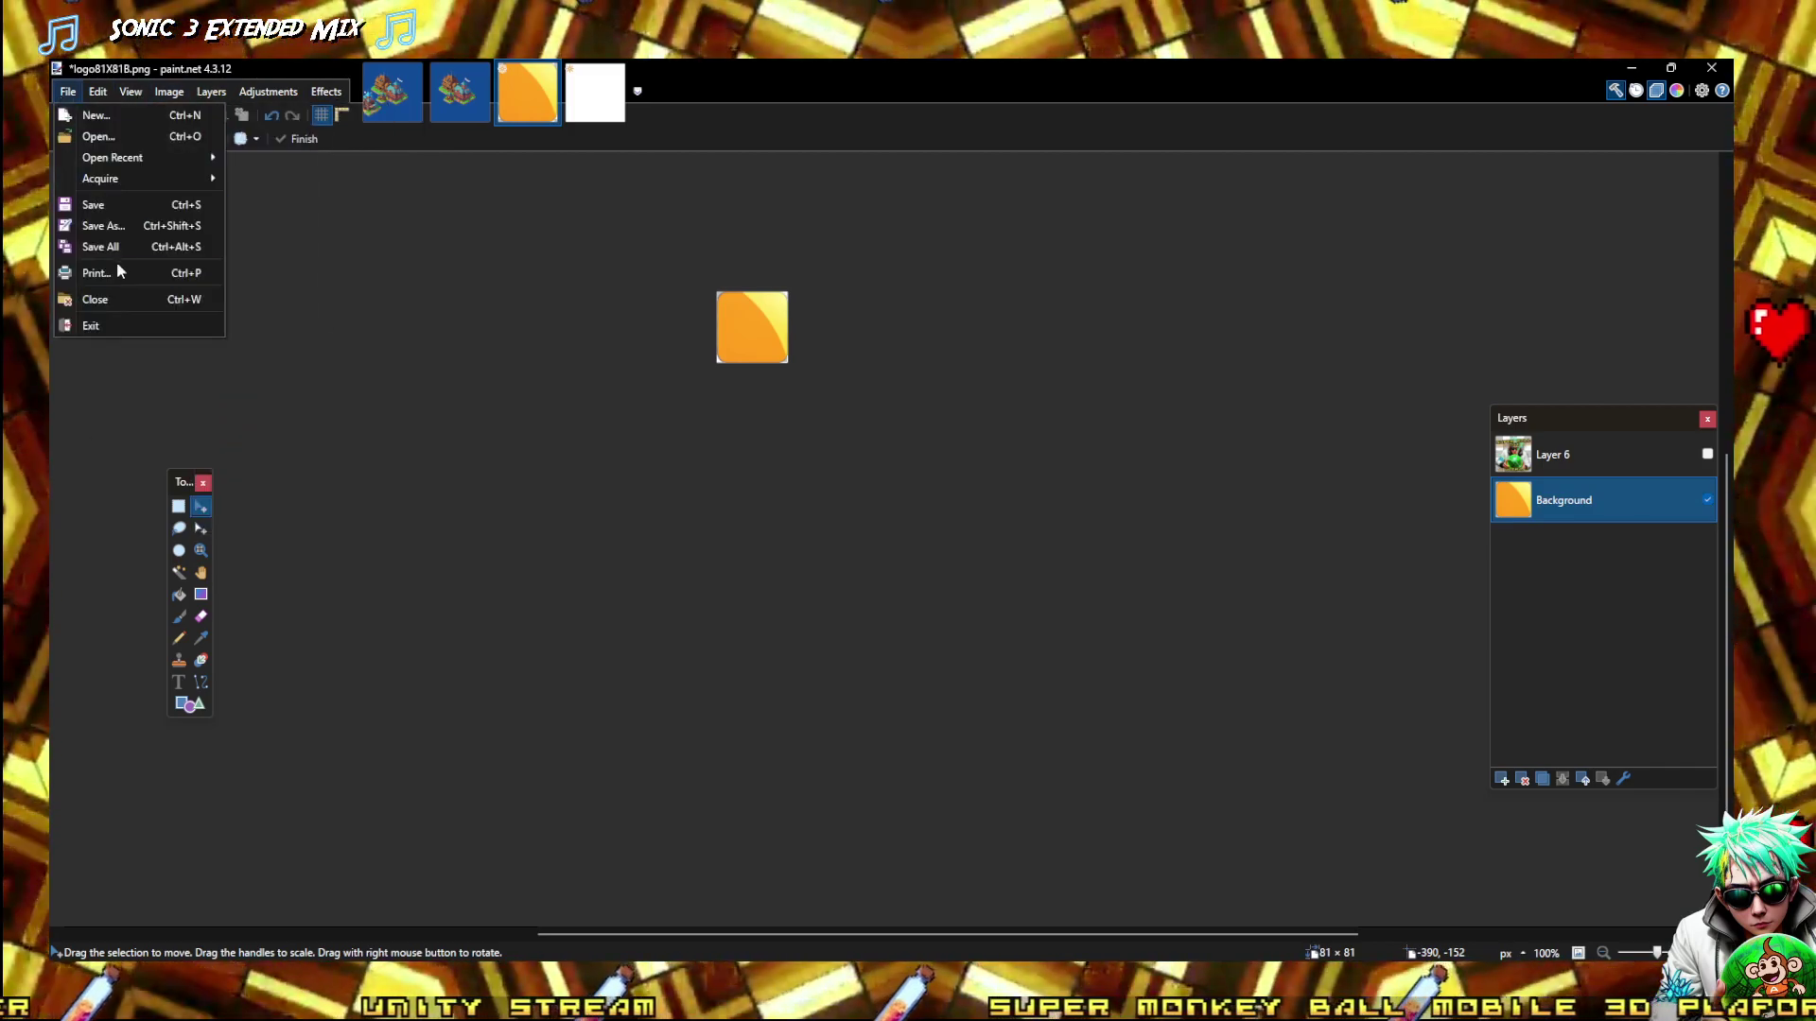
{"action": "left_click", "coordinate": [110, 233]}
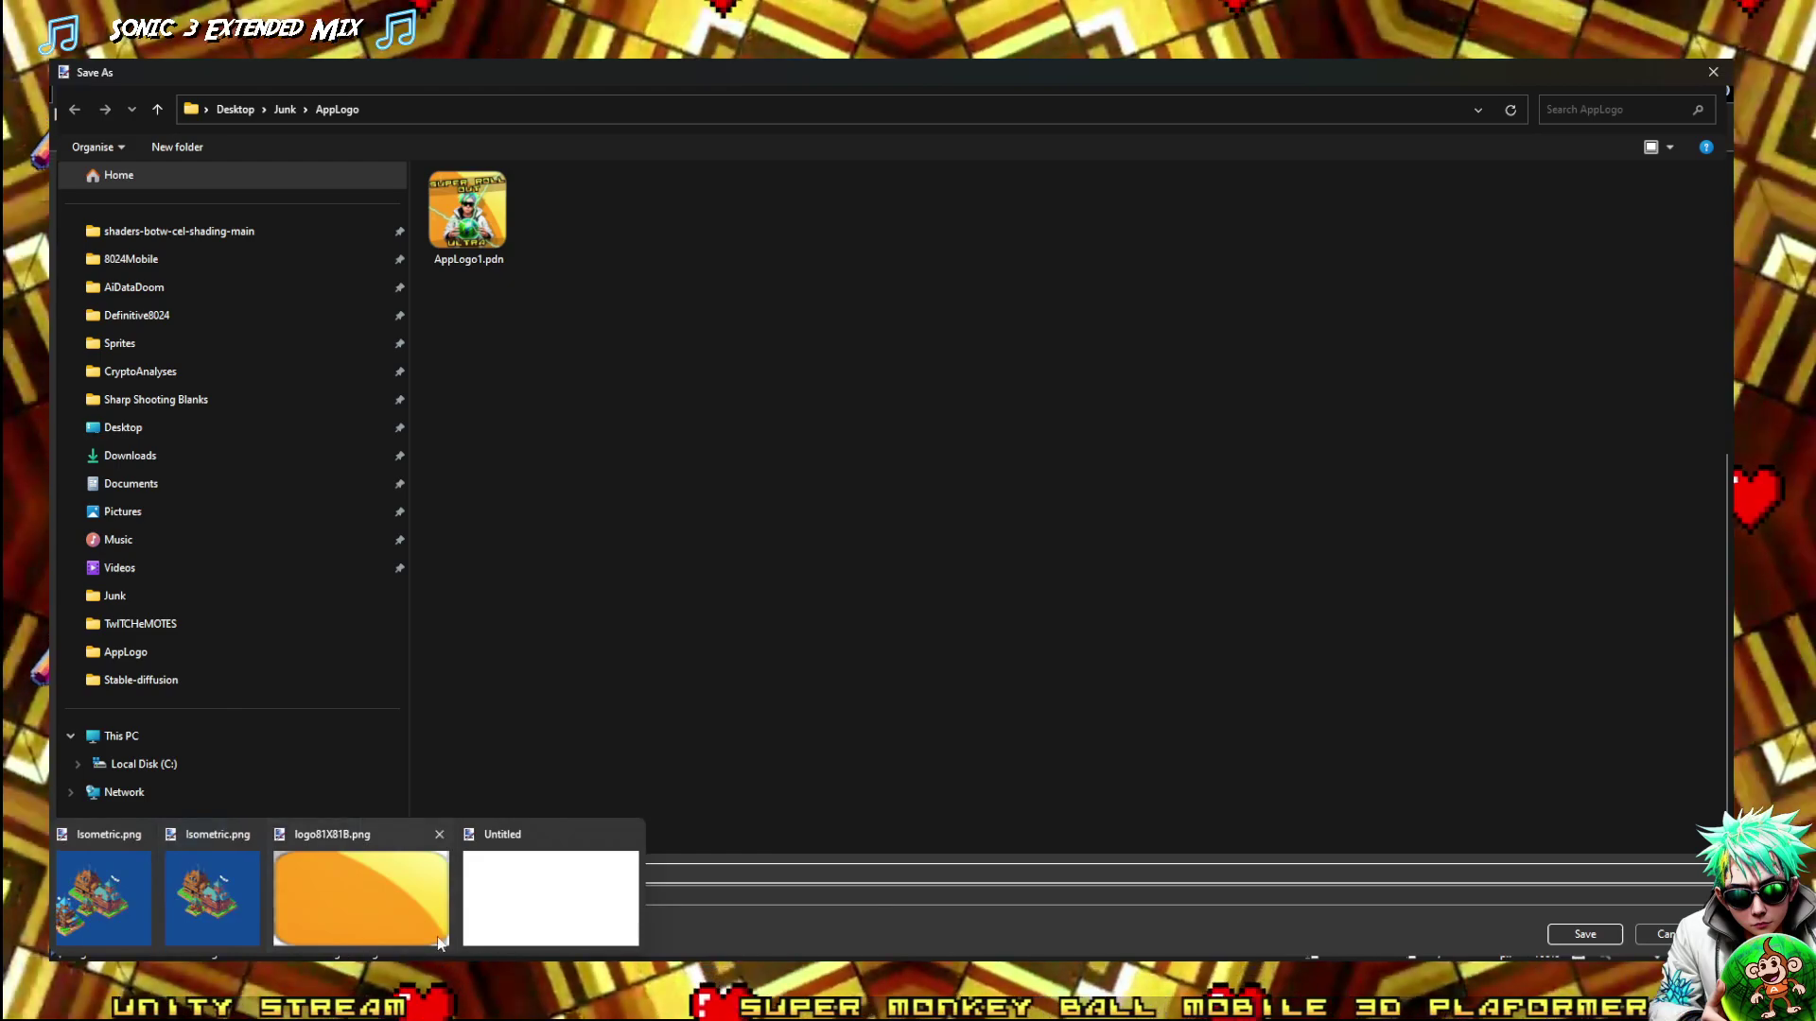
{"action": "left_click", "coordinate": [1063, 896]}
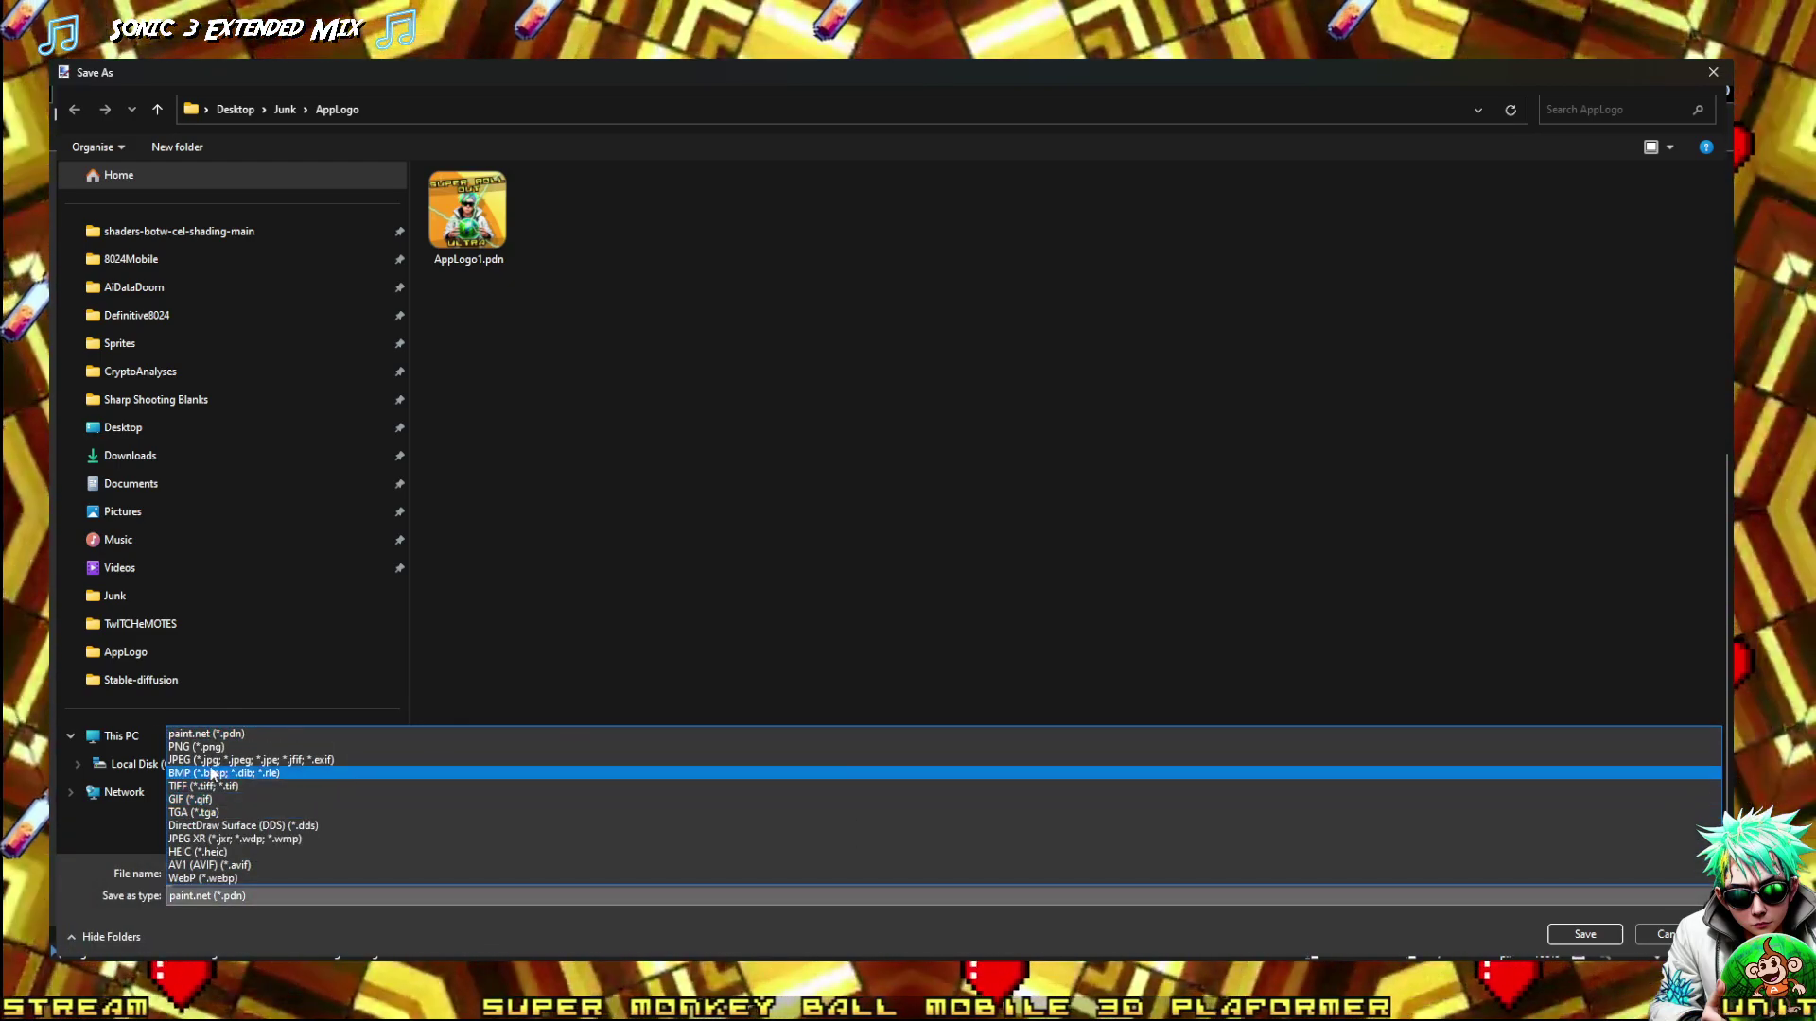
{"action": "left_click", "coordinate": [209, 747]}
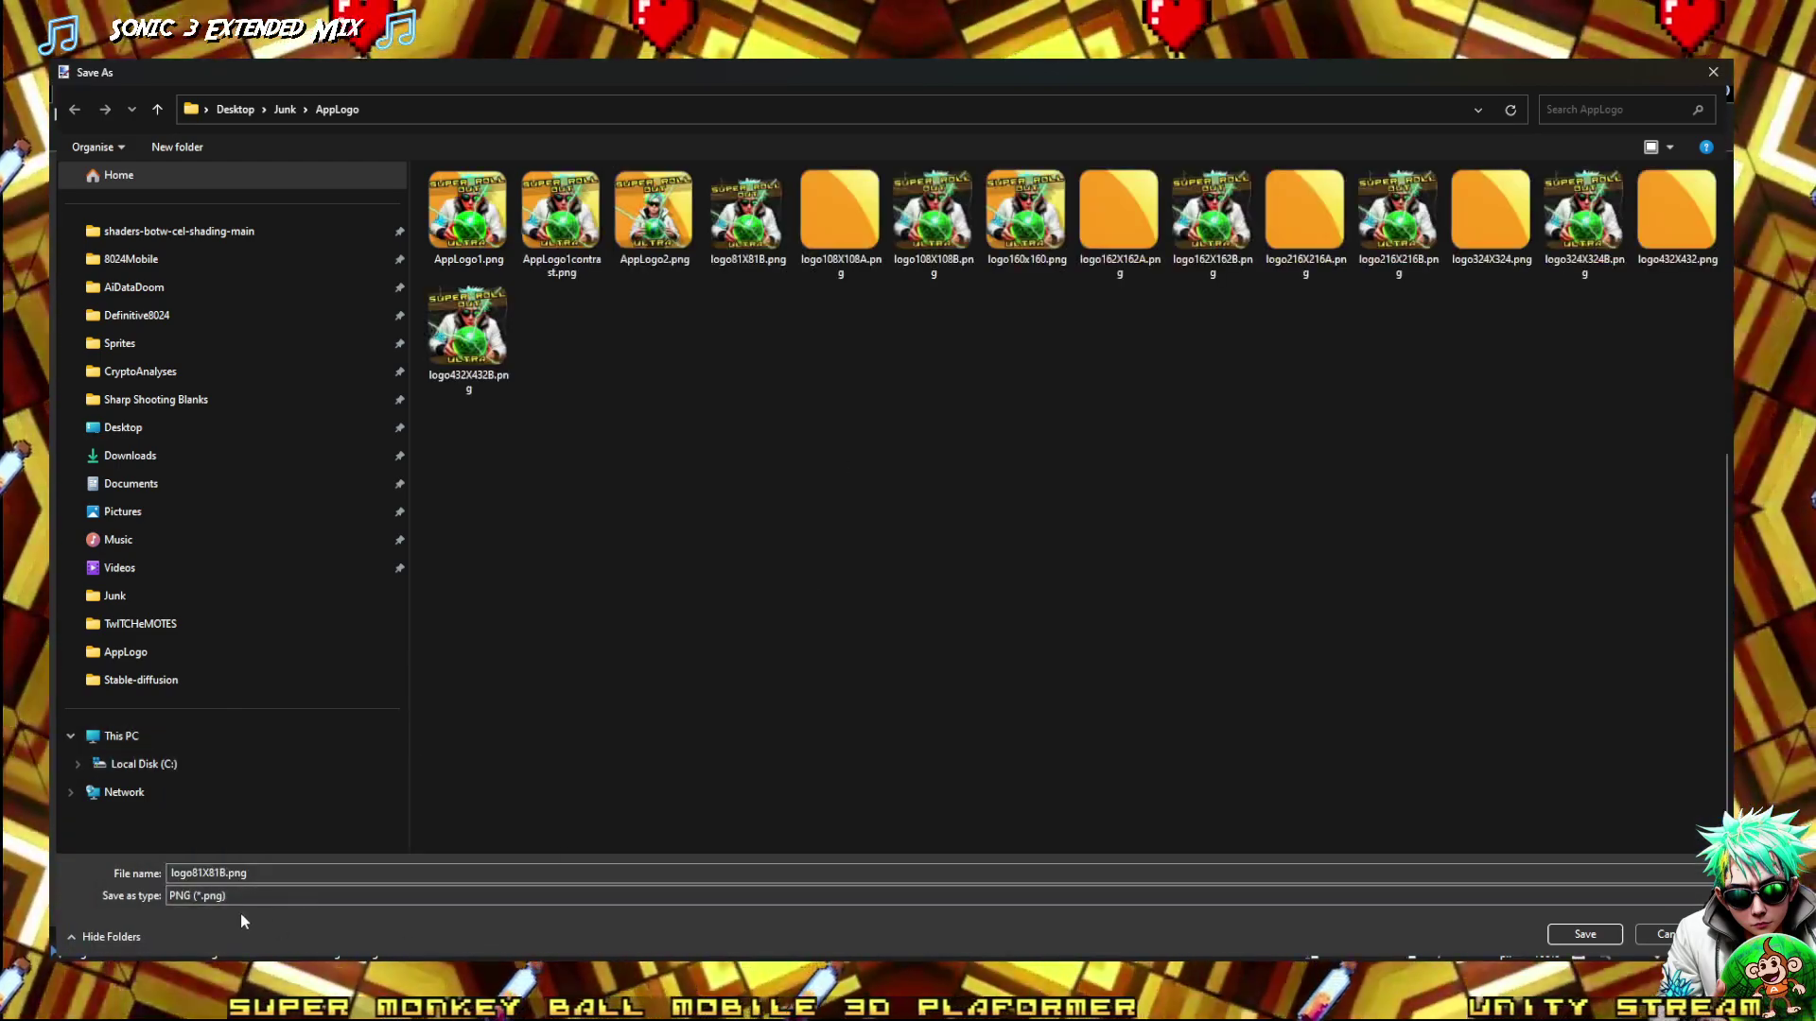
{"action": "left_click_drag", "start_coordinate": [262, 875], "coordinate": [194, 869]}
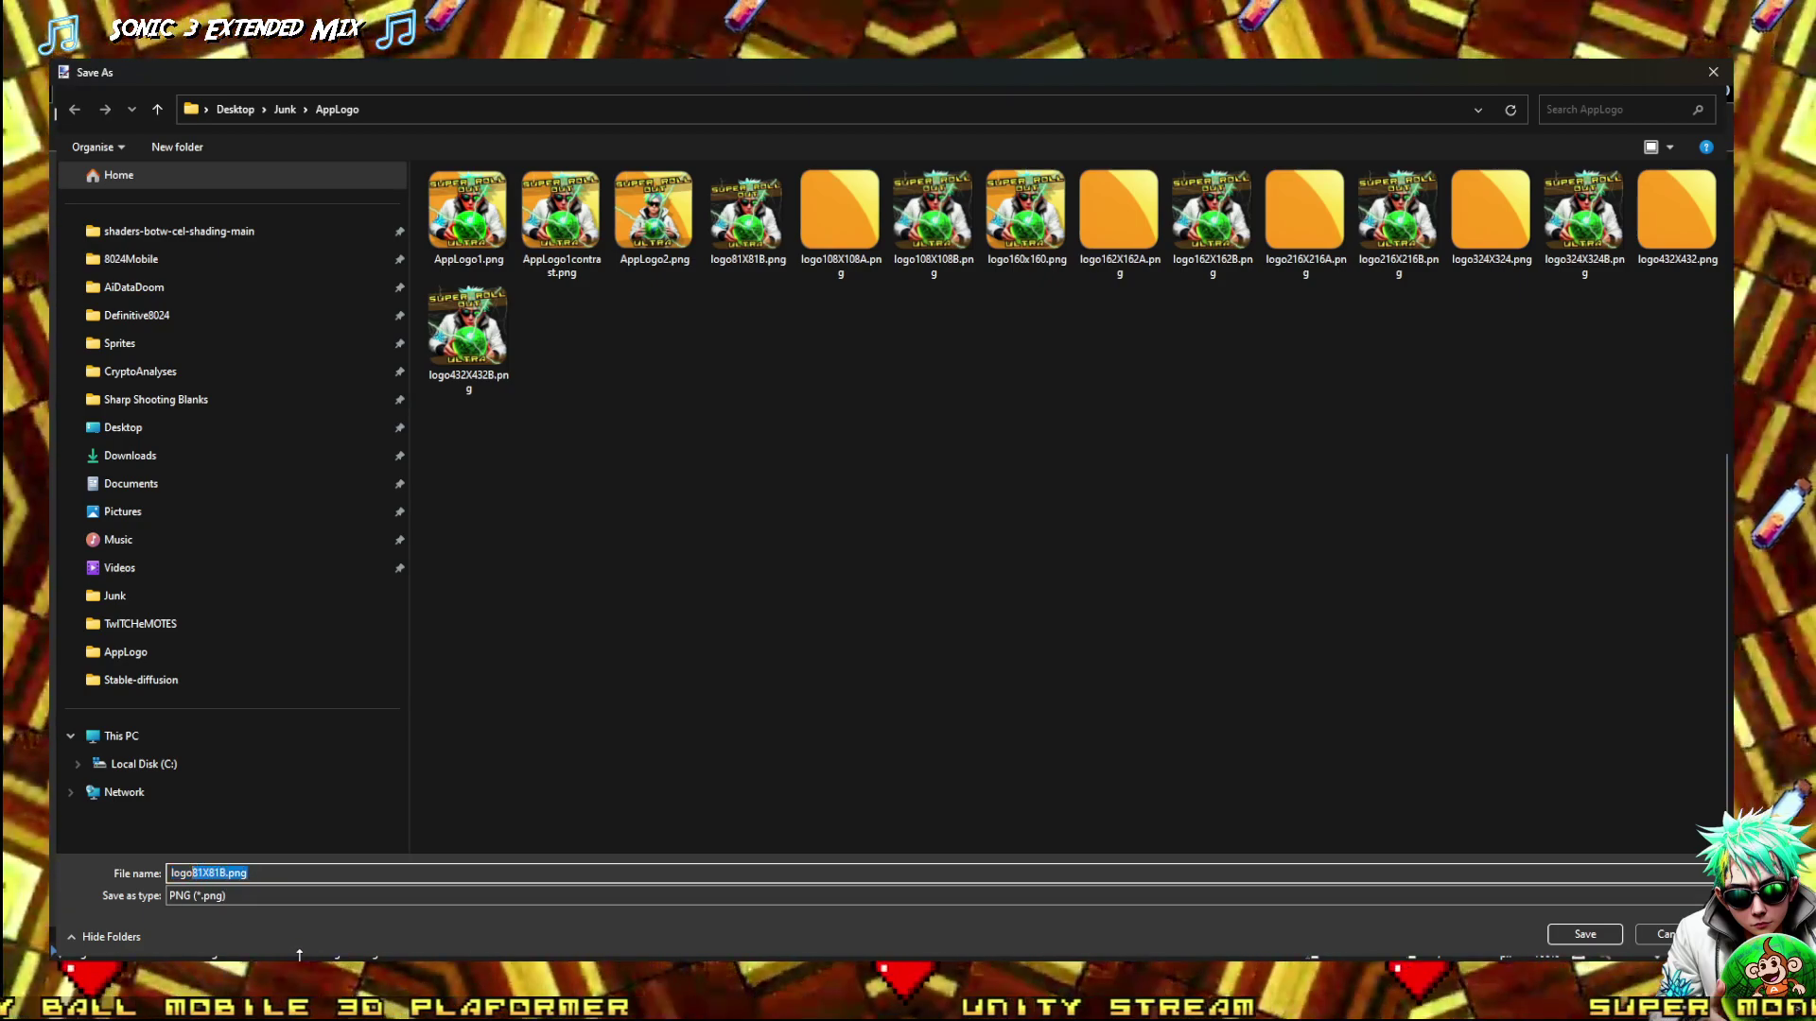
{"action": "type", "text": "81X"}
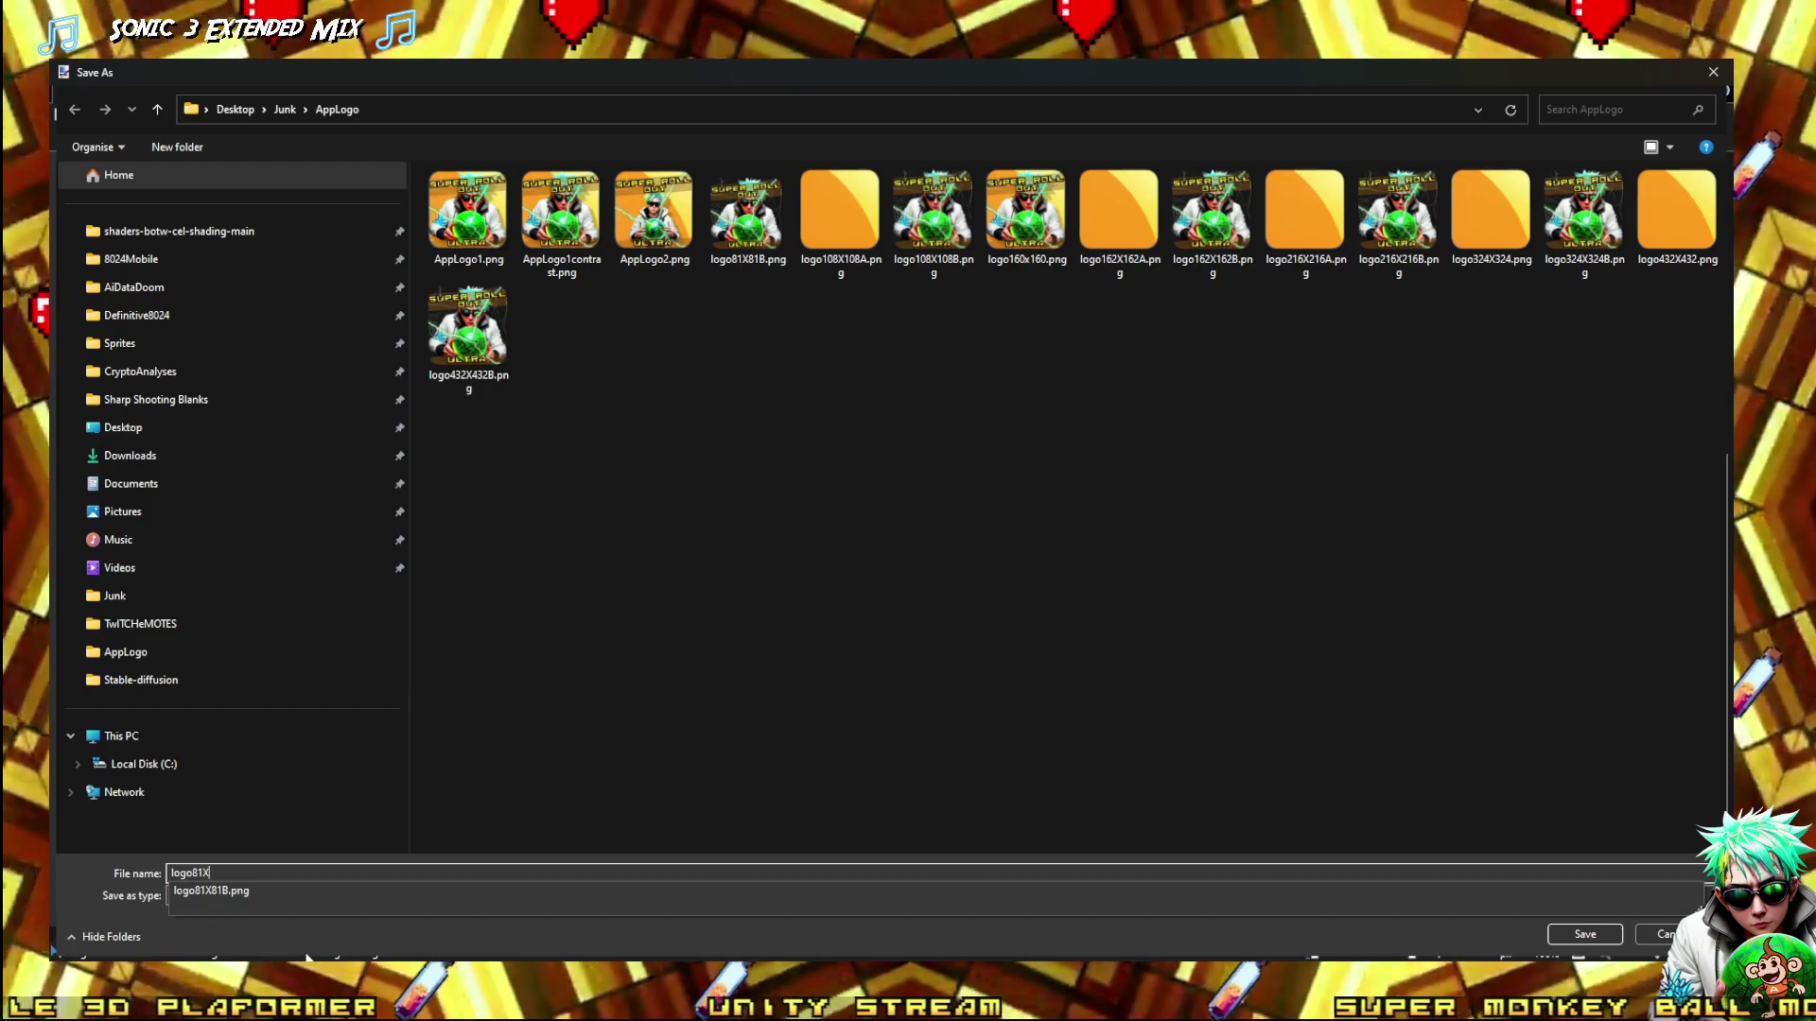
{"action": "type", "text": "81A"}
{"action": "mouse_move", "coordinate": [386, 955]}
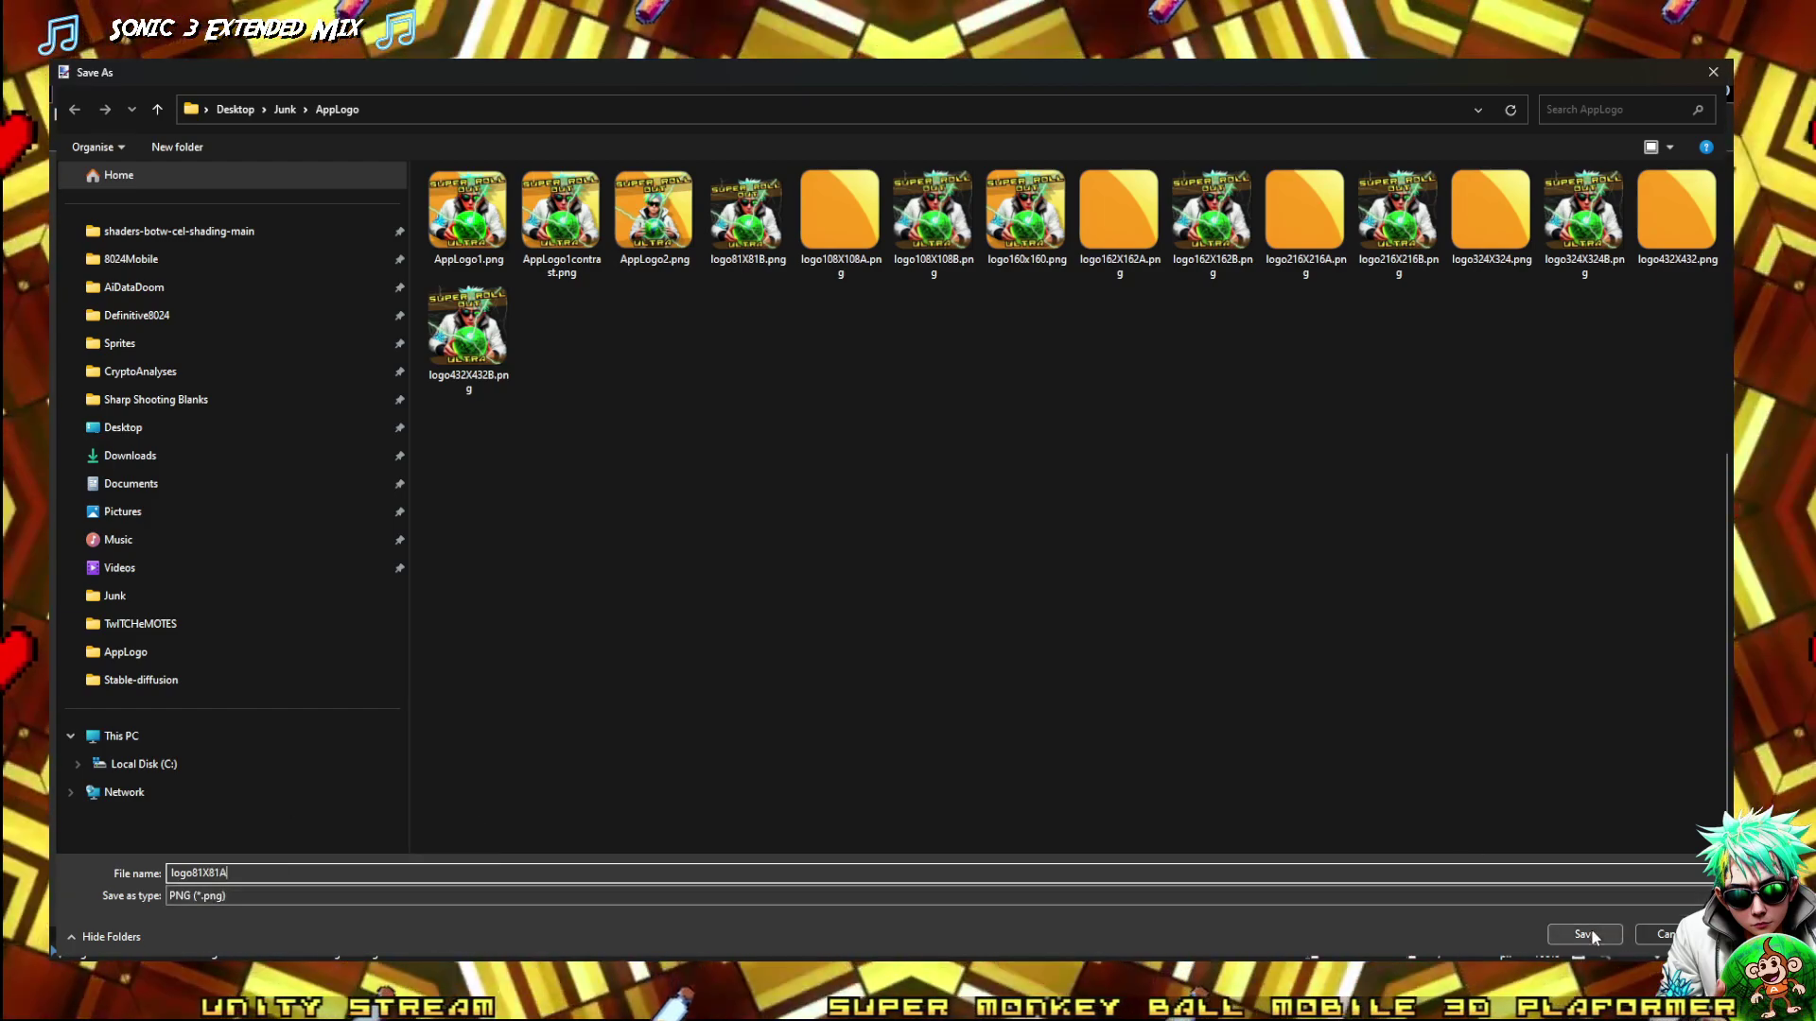
{"action": "left_click", "coordinate": [1589, 933]}
{"action": "left_click", "coordinate": [750, 563]}
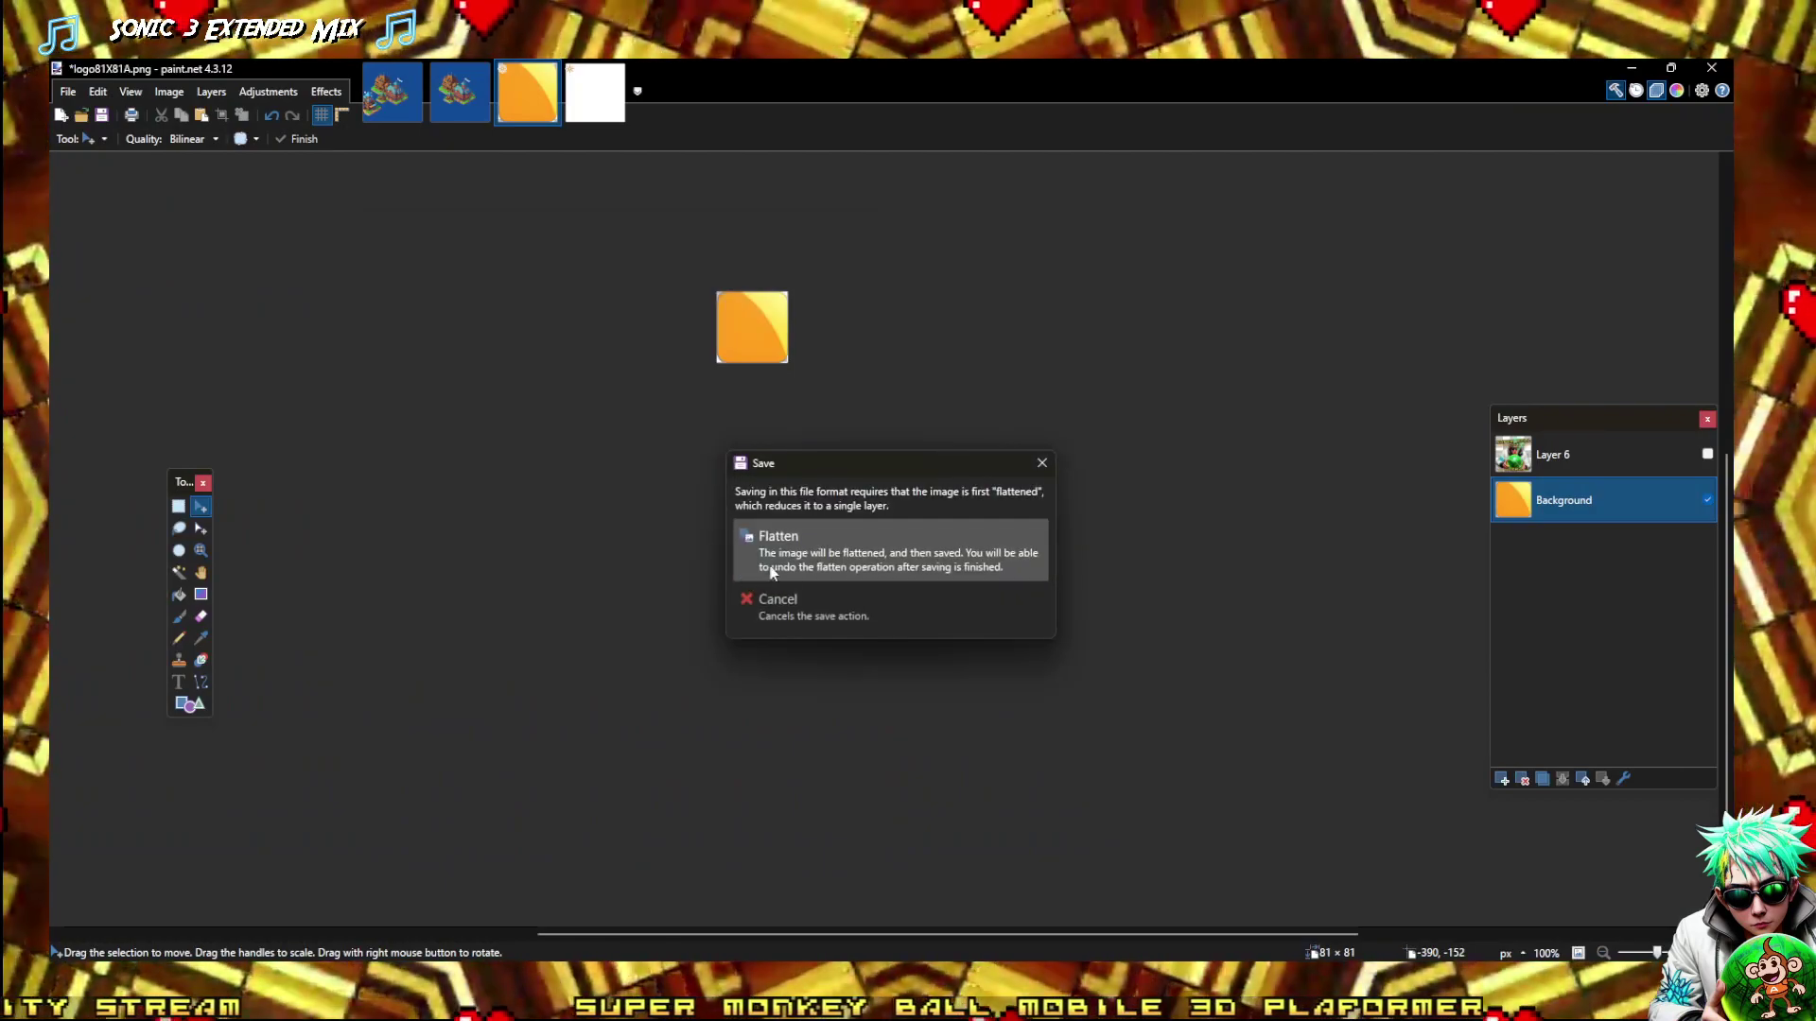
{"action": "left_click", "coordinate": [831, 556]}
{"action": "key", "text": "ctrl+Tab"}
{"action": "key", "text": "ctrl+w"}
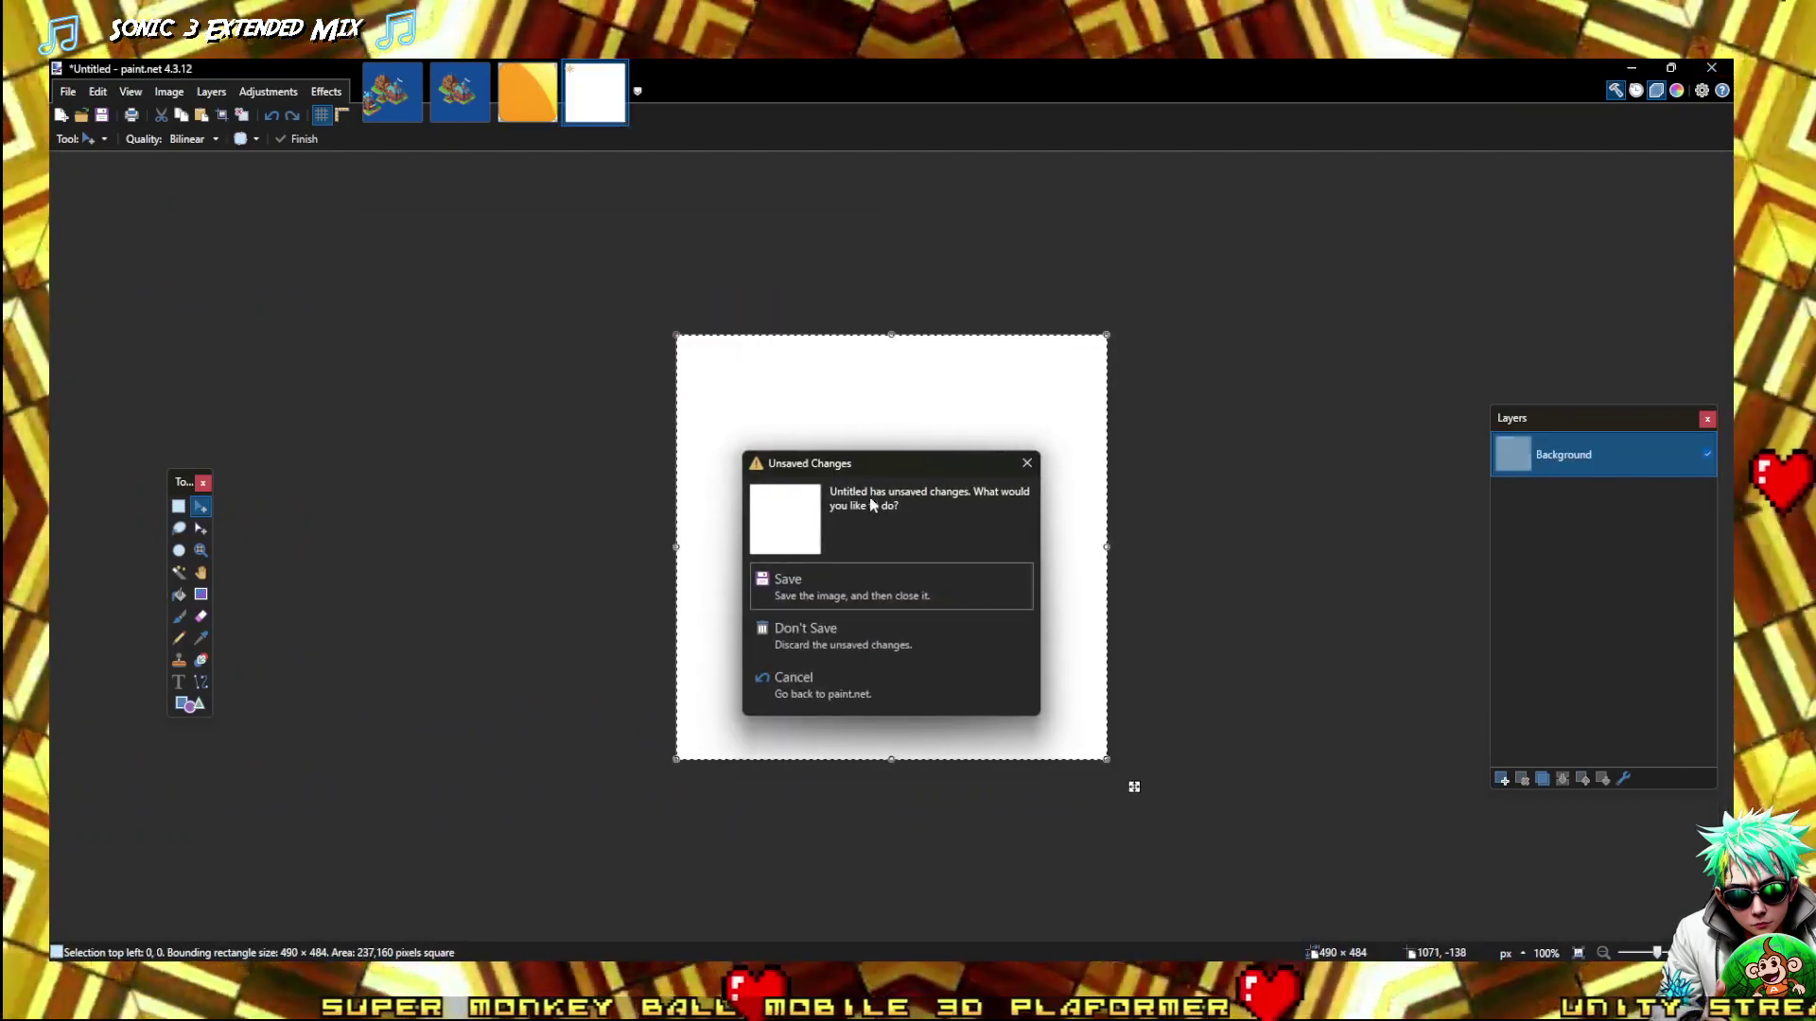
Discard Untitled, then drag the 16 files AppLogo1.png through logo432X432B.png into Unity's Sprites/logo folder
{"action": "left_click", "coordinate": [848, 641]}
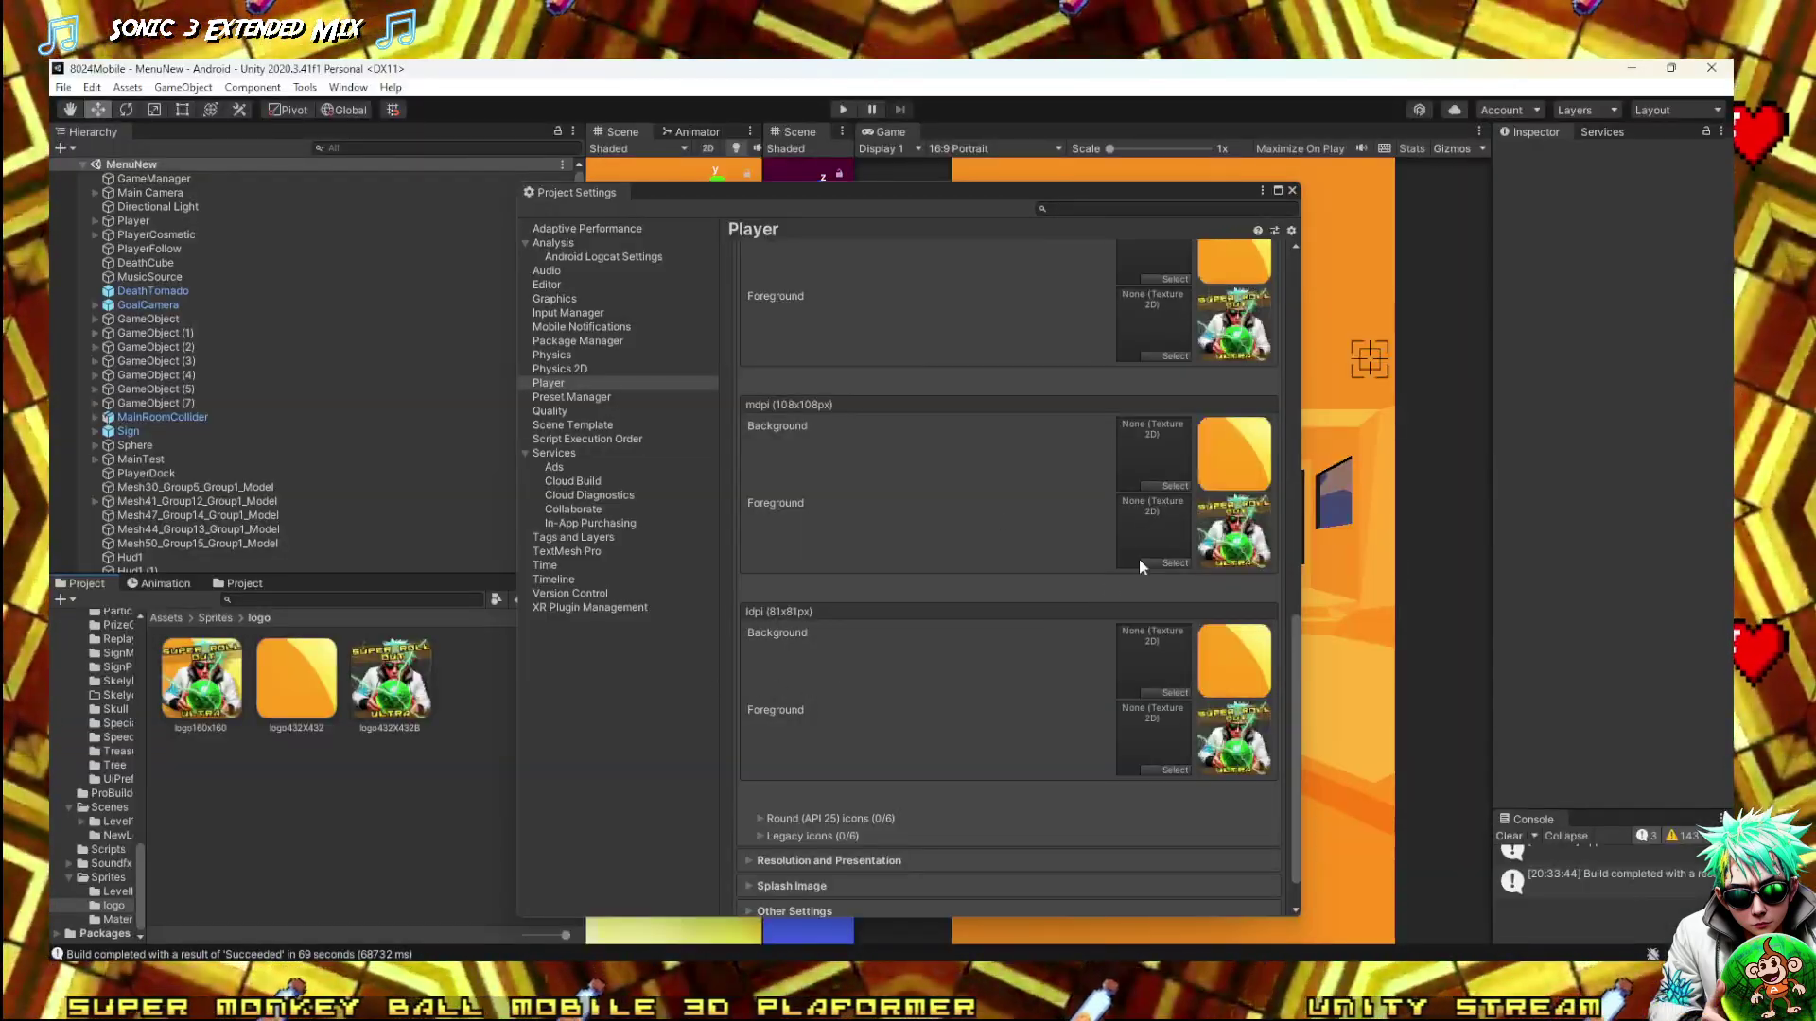
{"action": "key", "text": "alt+Tab"}
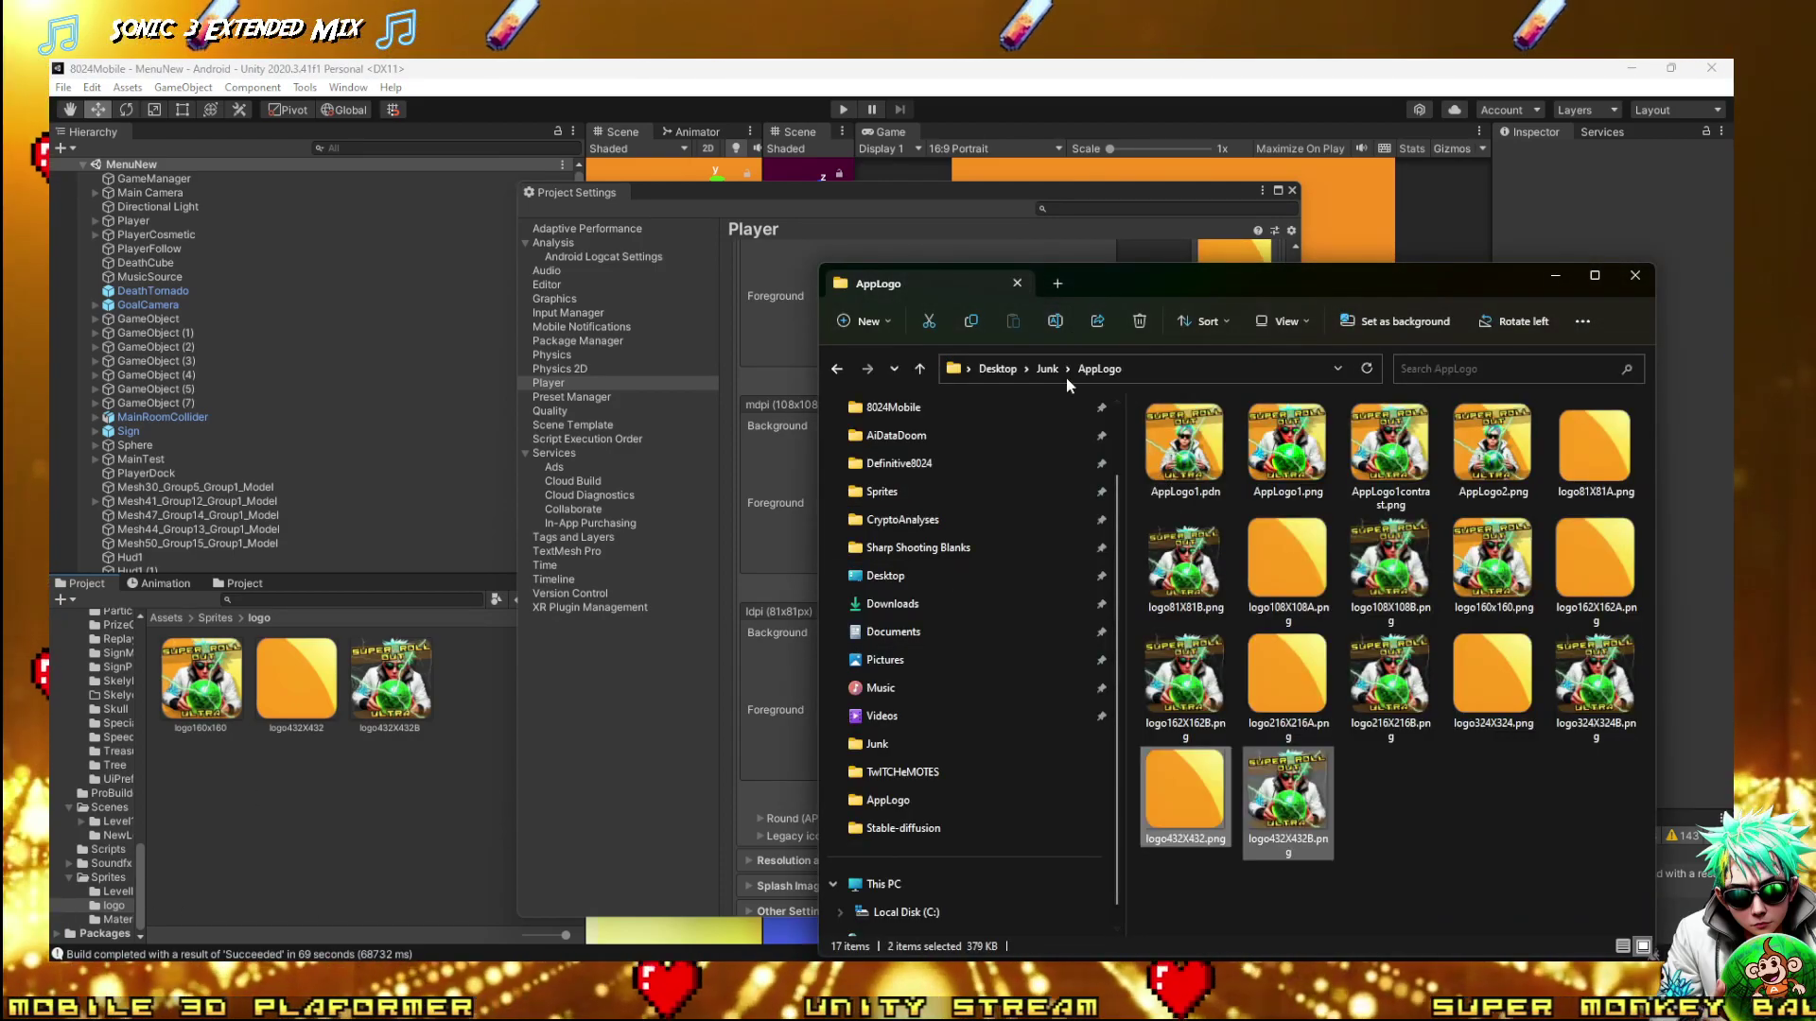
{"action": "left_click", "coordinate": [1286, 446]}
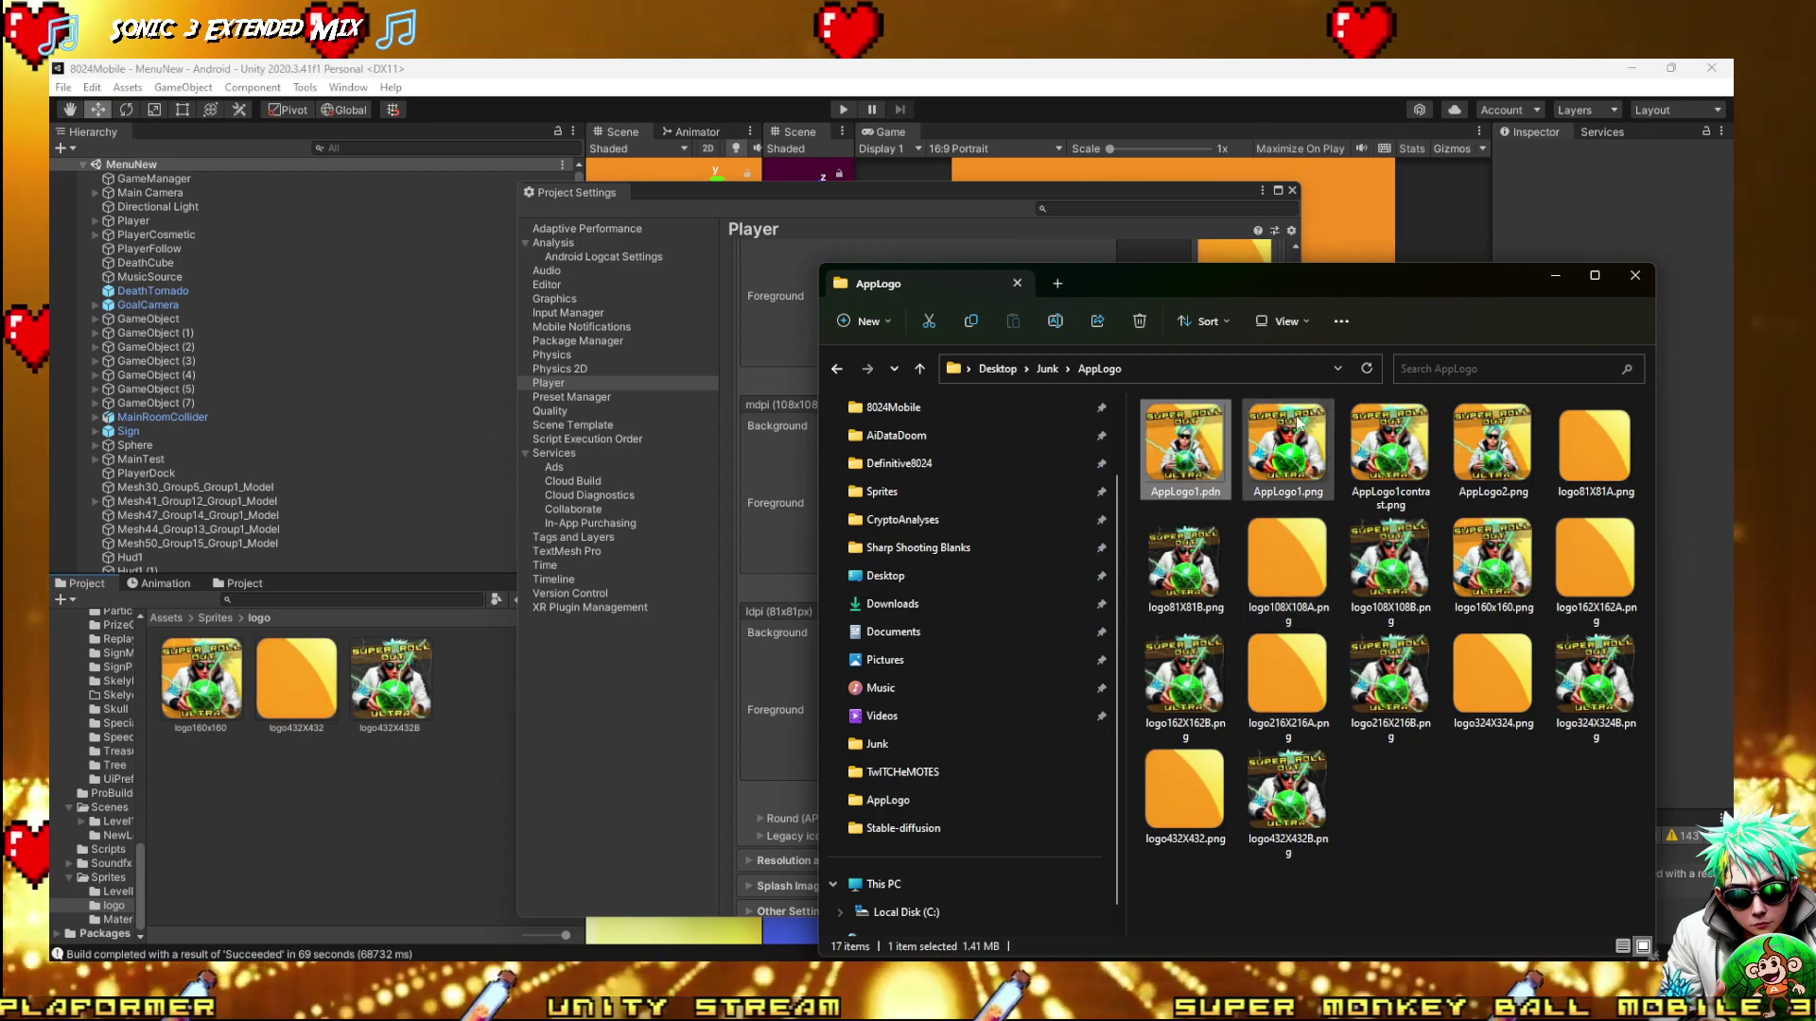
{"action": "left_click", "coordinate": [1281, 799], "text": "shift"}
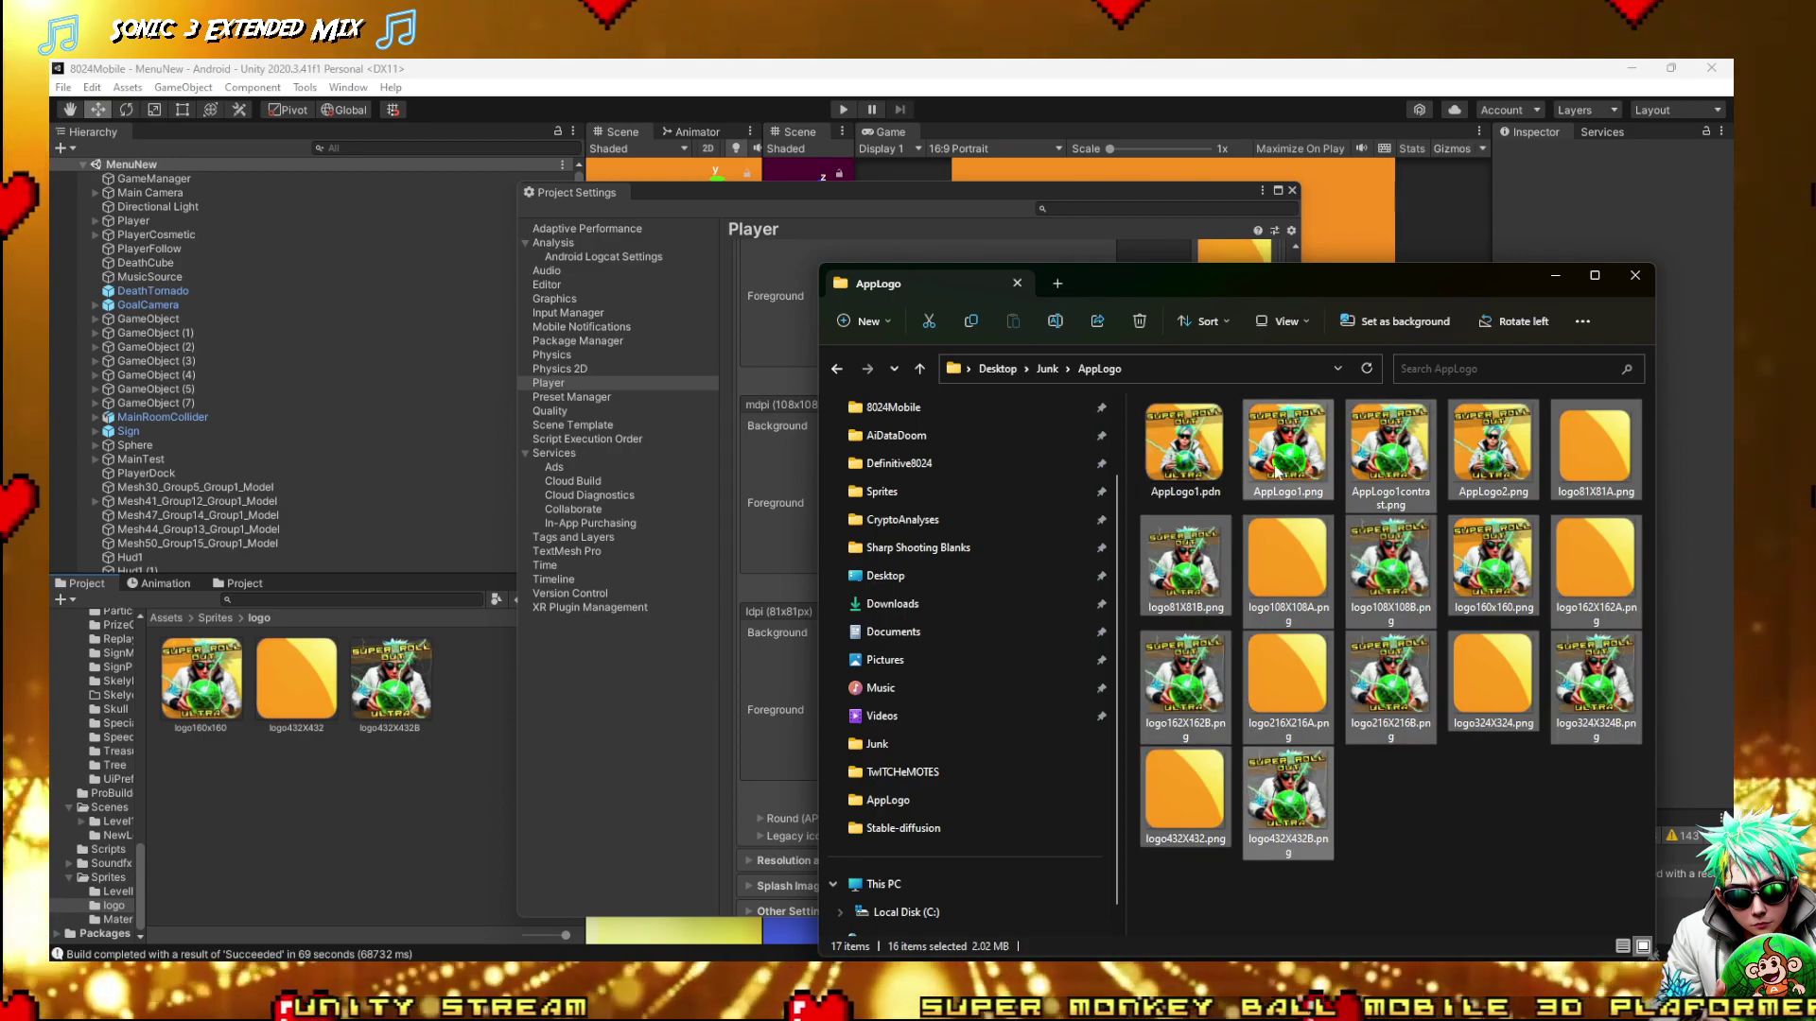
{"action": "left_click_drag", "start_coordinate": [1283, 489], "coordinate": [341, 816]}
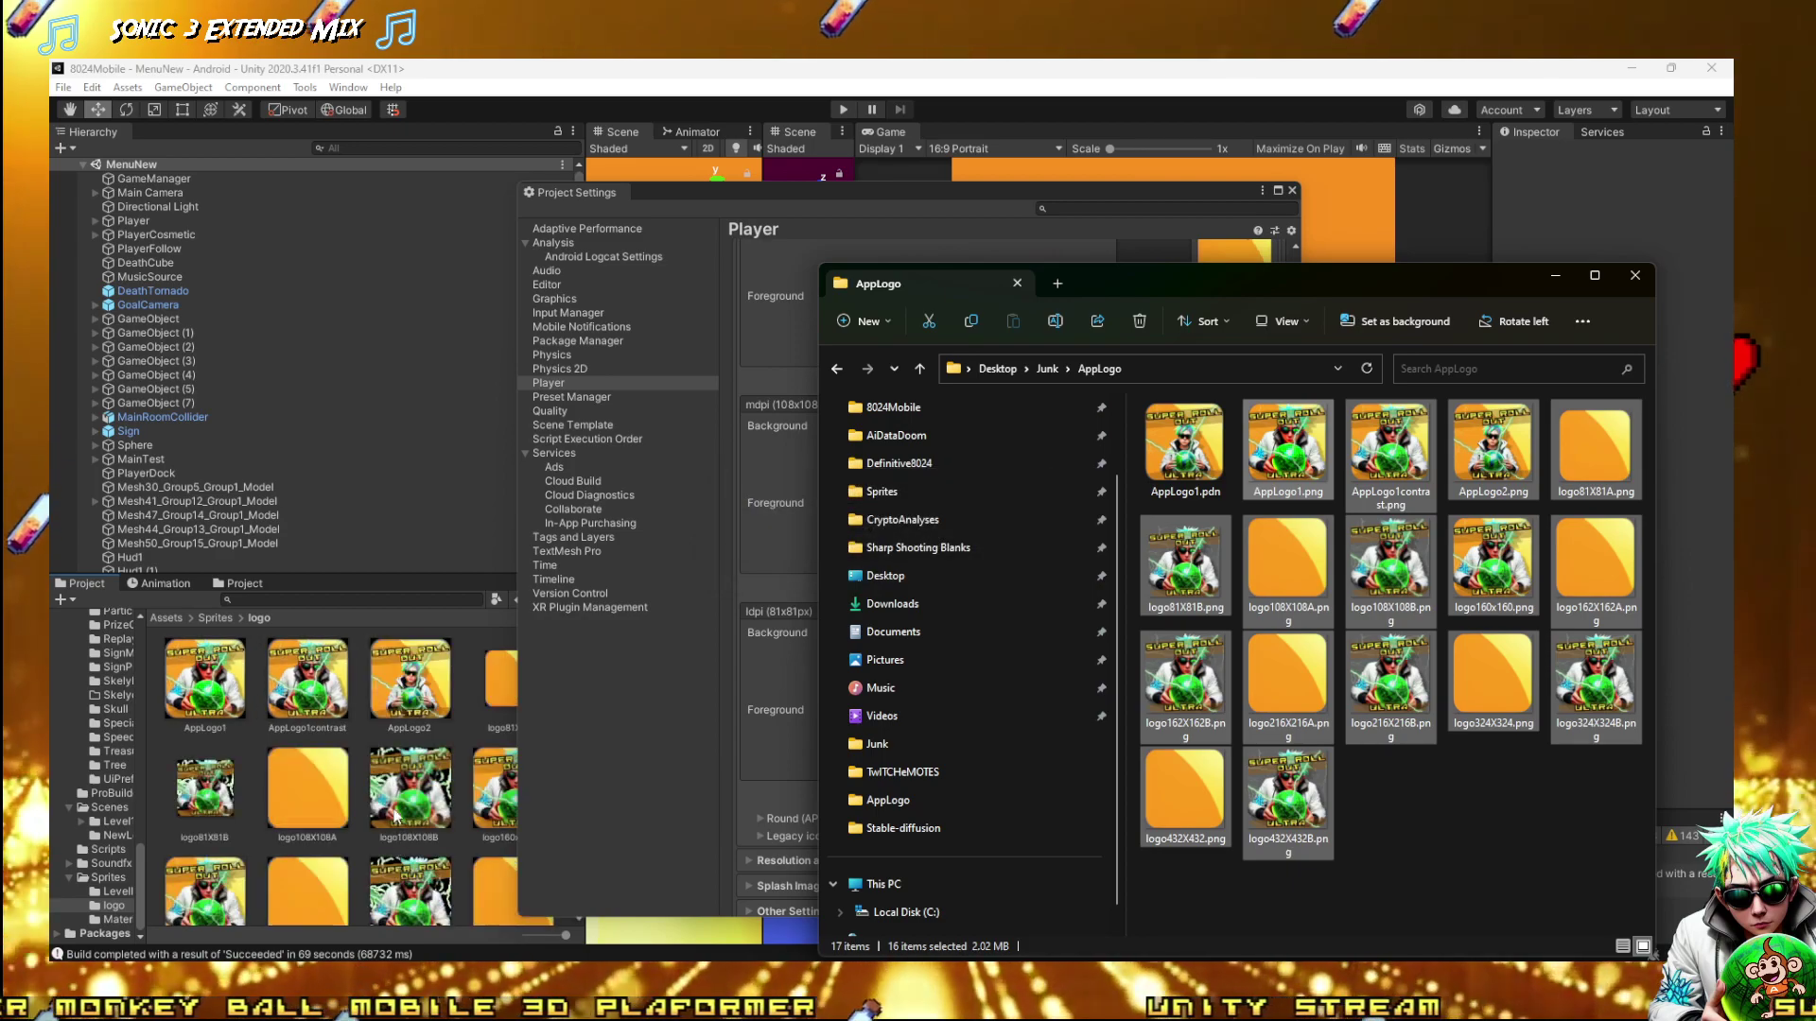
{"action": "left_click", "coordinate": [401, 705]}
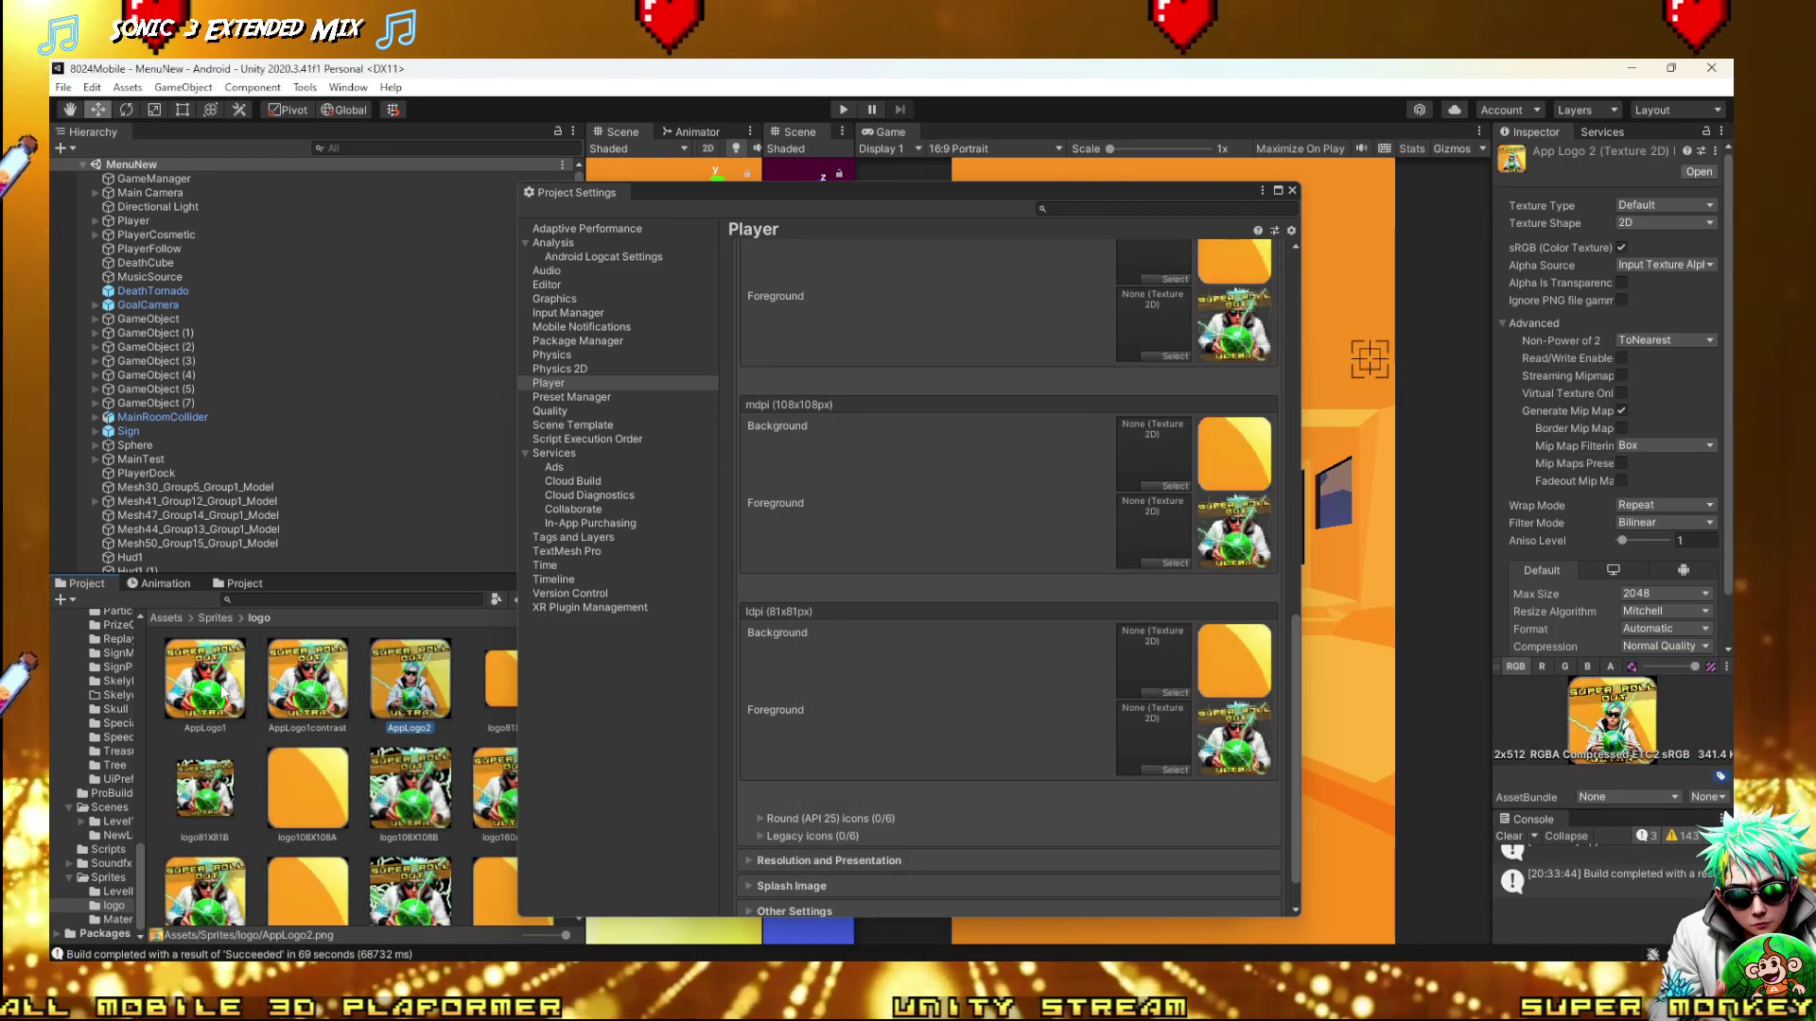
Give all logo sprites Alpha Is Transparency and Point (no filter) filtering, apply, then close Project Settings
{"action": "left_click", "coordinate": [163, 710]}
{"action": "left_click", "coordinate": [230, 668]}
{"action": "scroll", "coordinate": [501, 889], "scroll_direction": "down", "scroll_amount": 5}
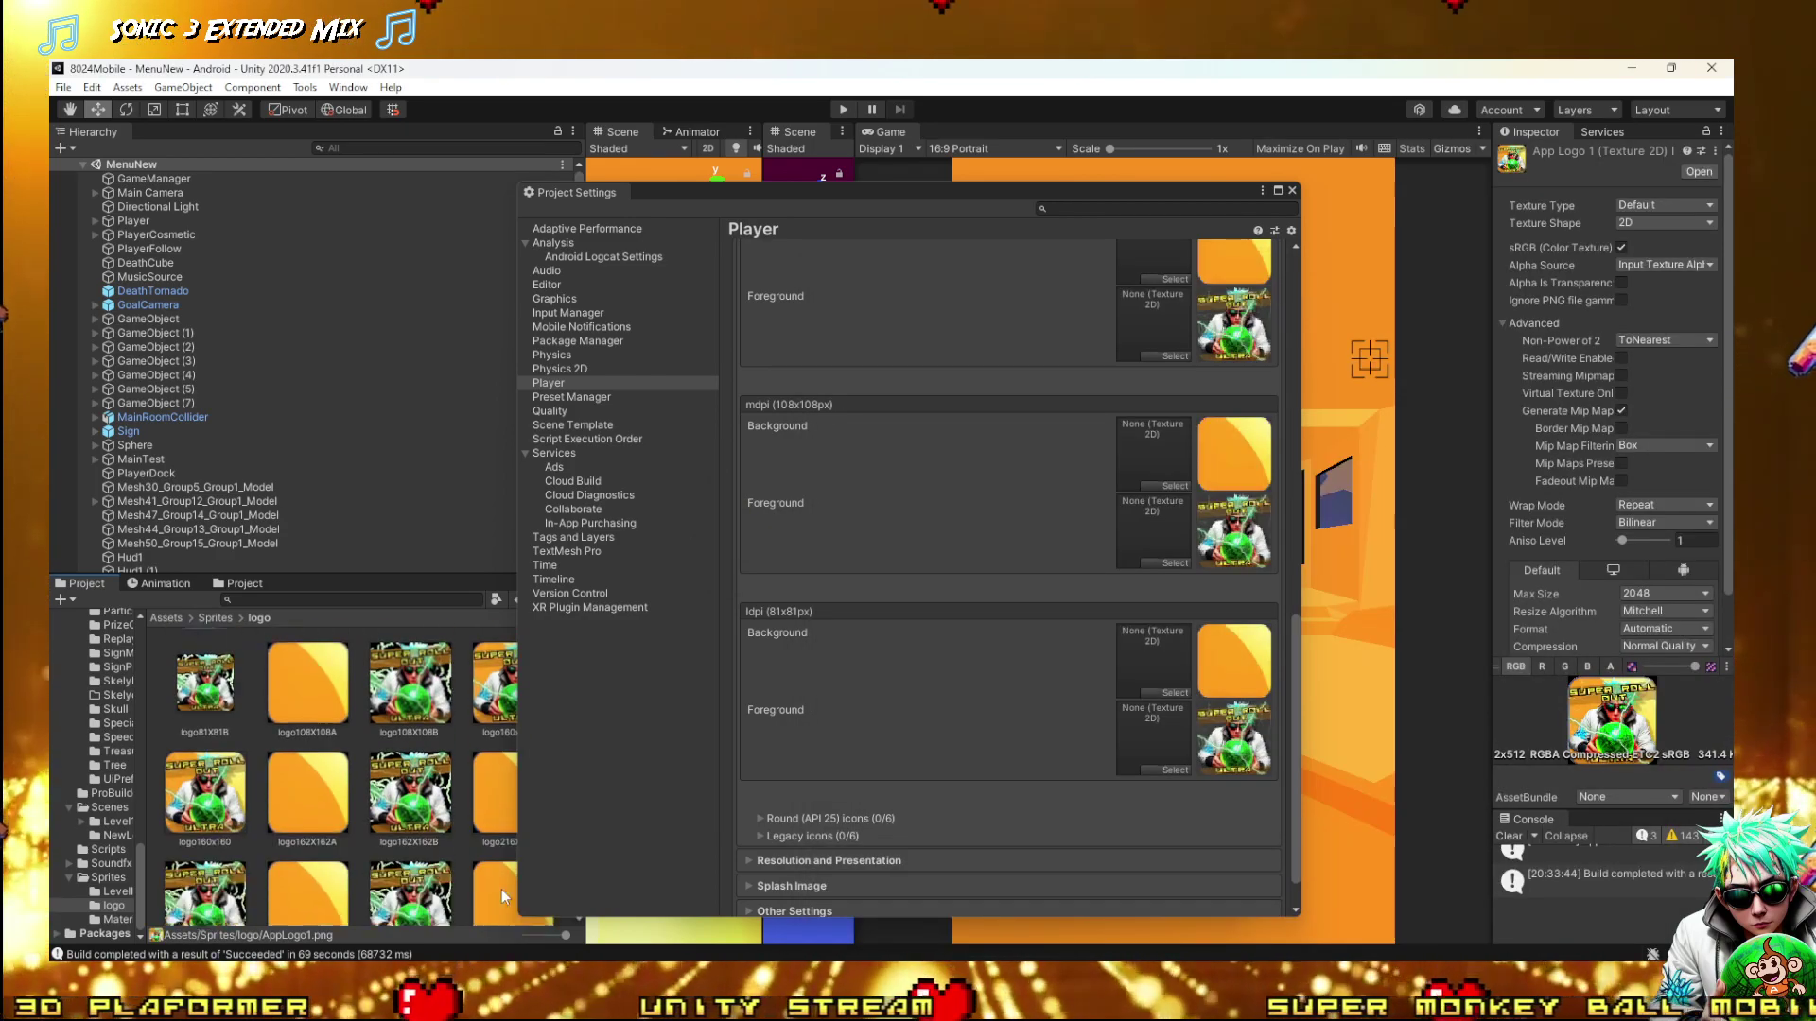
{"action": "key", "text": "ctrl+a"}
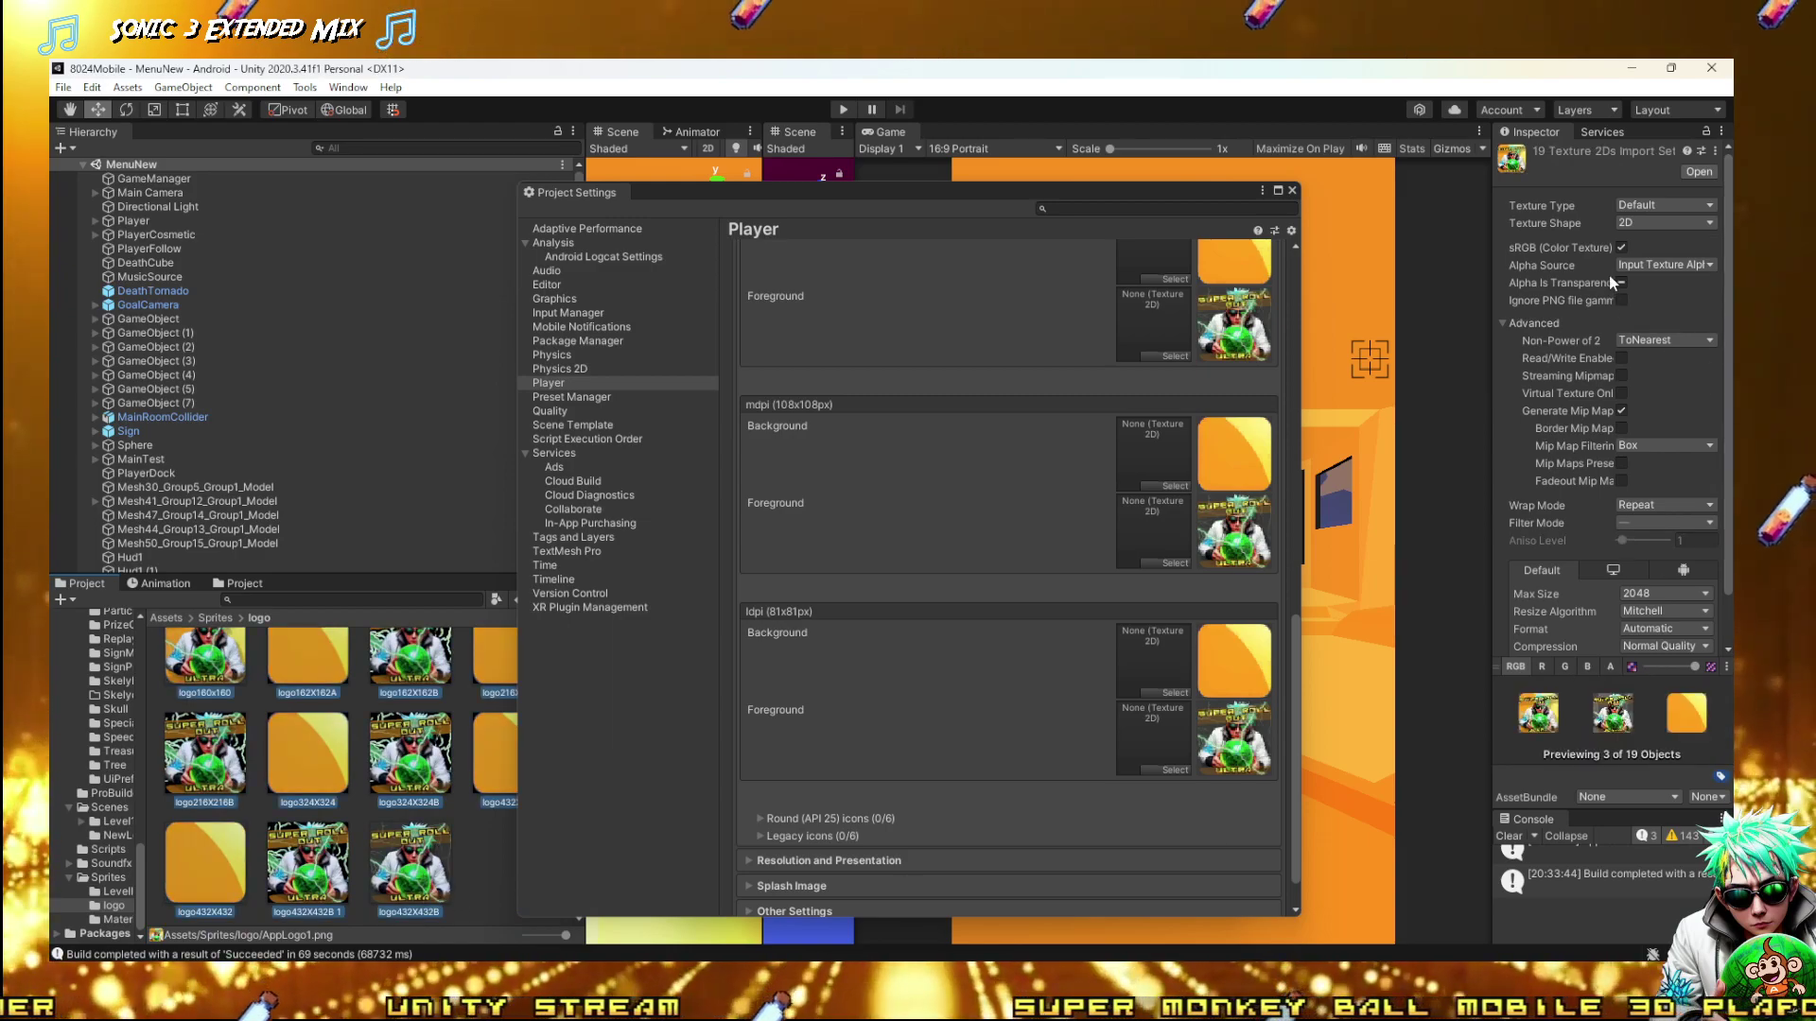
{"action": "left_click", "coordinate": [1619, 283]}
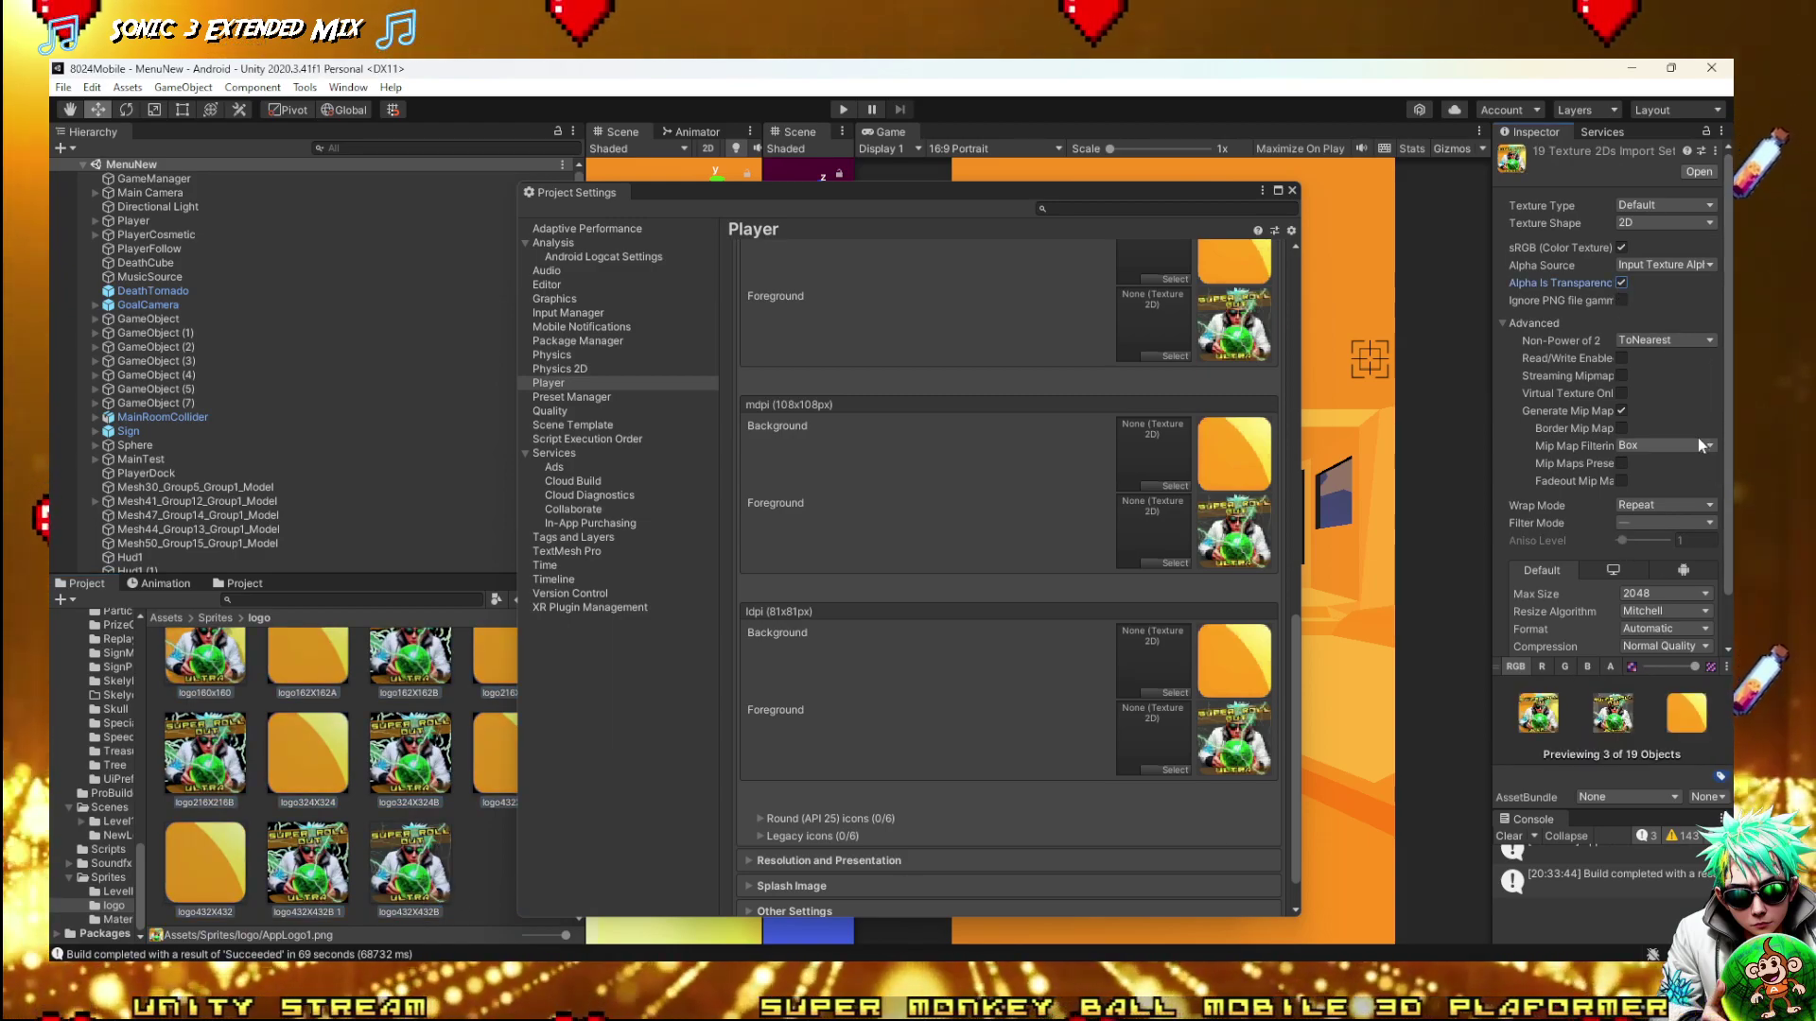
{"action": "scroll", "coordinate": [1674, 473], "scroll_direction": "down", "scroll_amount": 2}
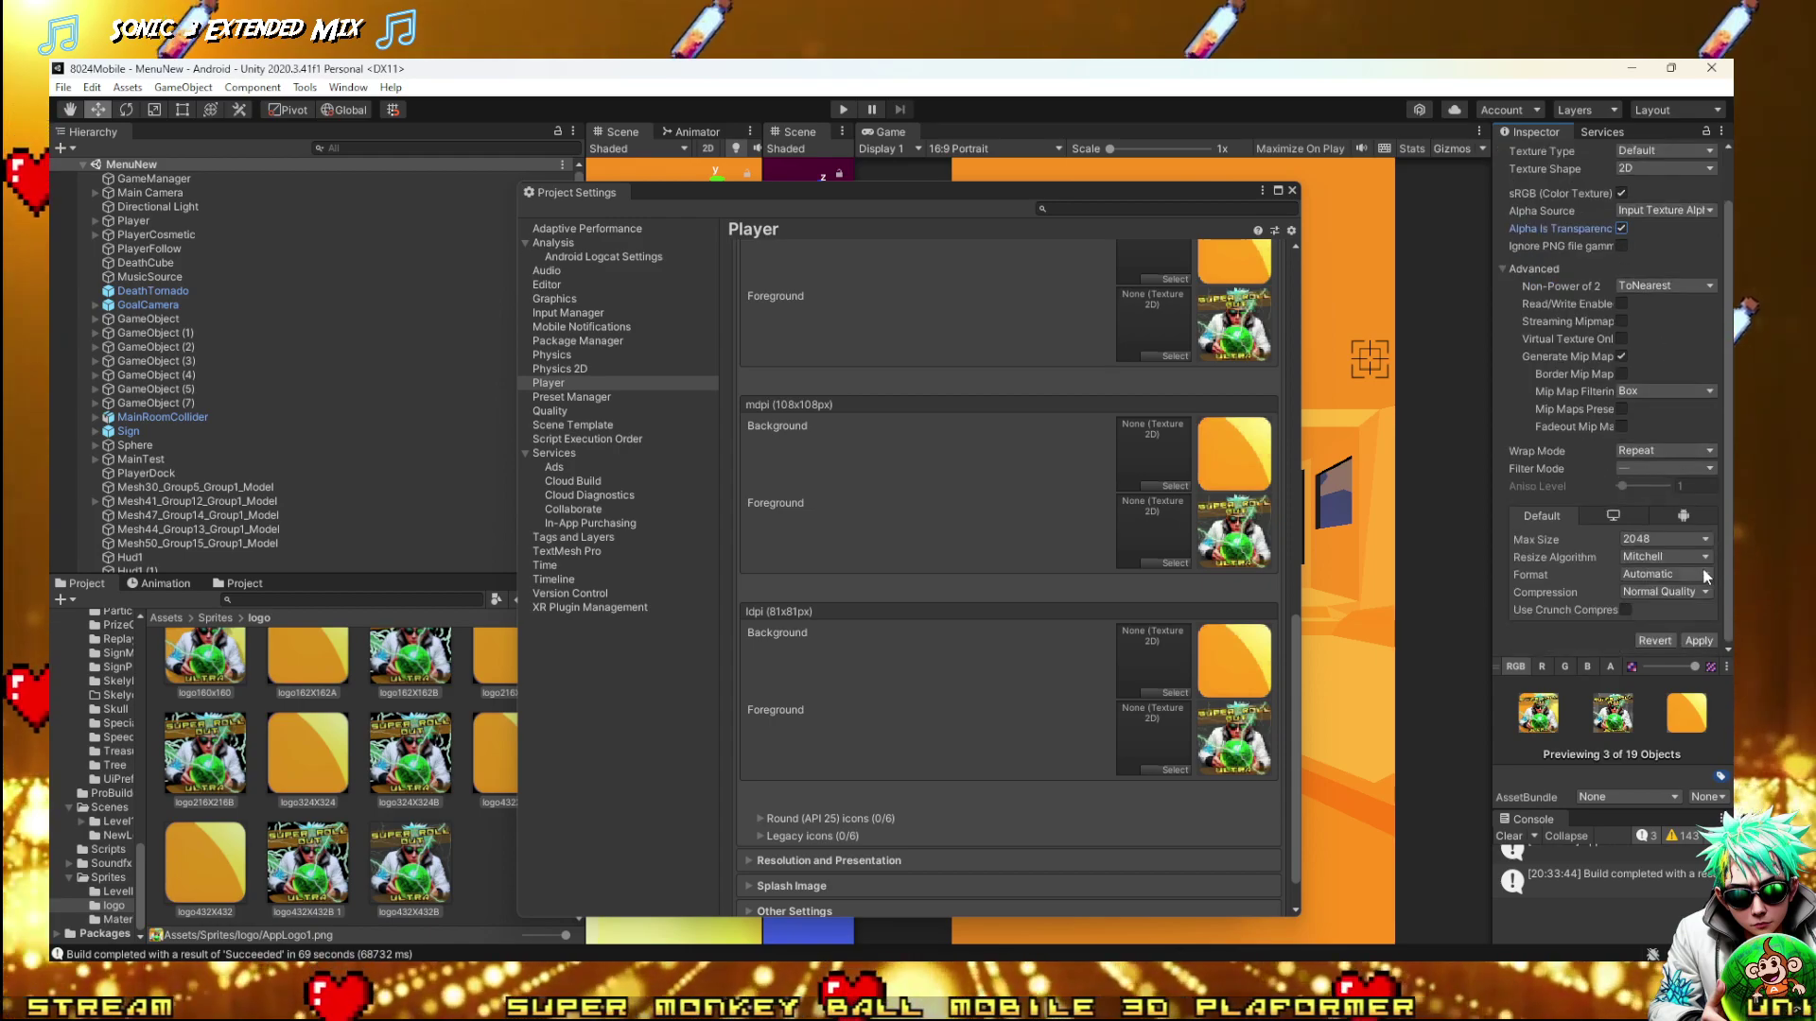
{"action": "left_click", "coordinate": [1676, 465]}
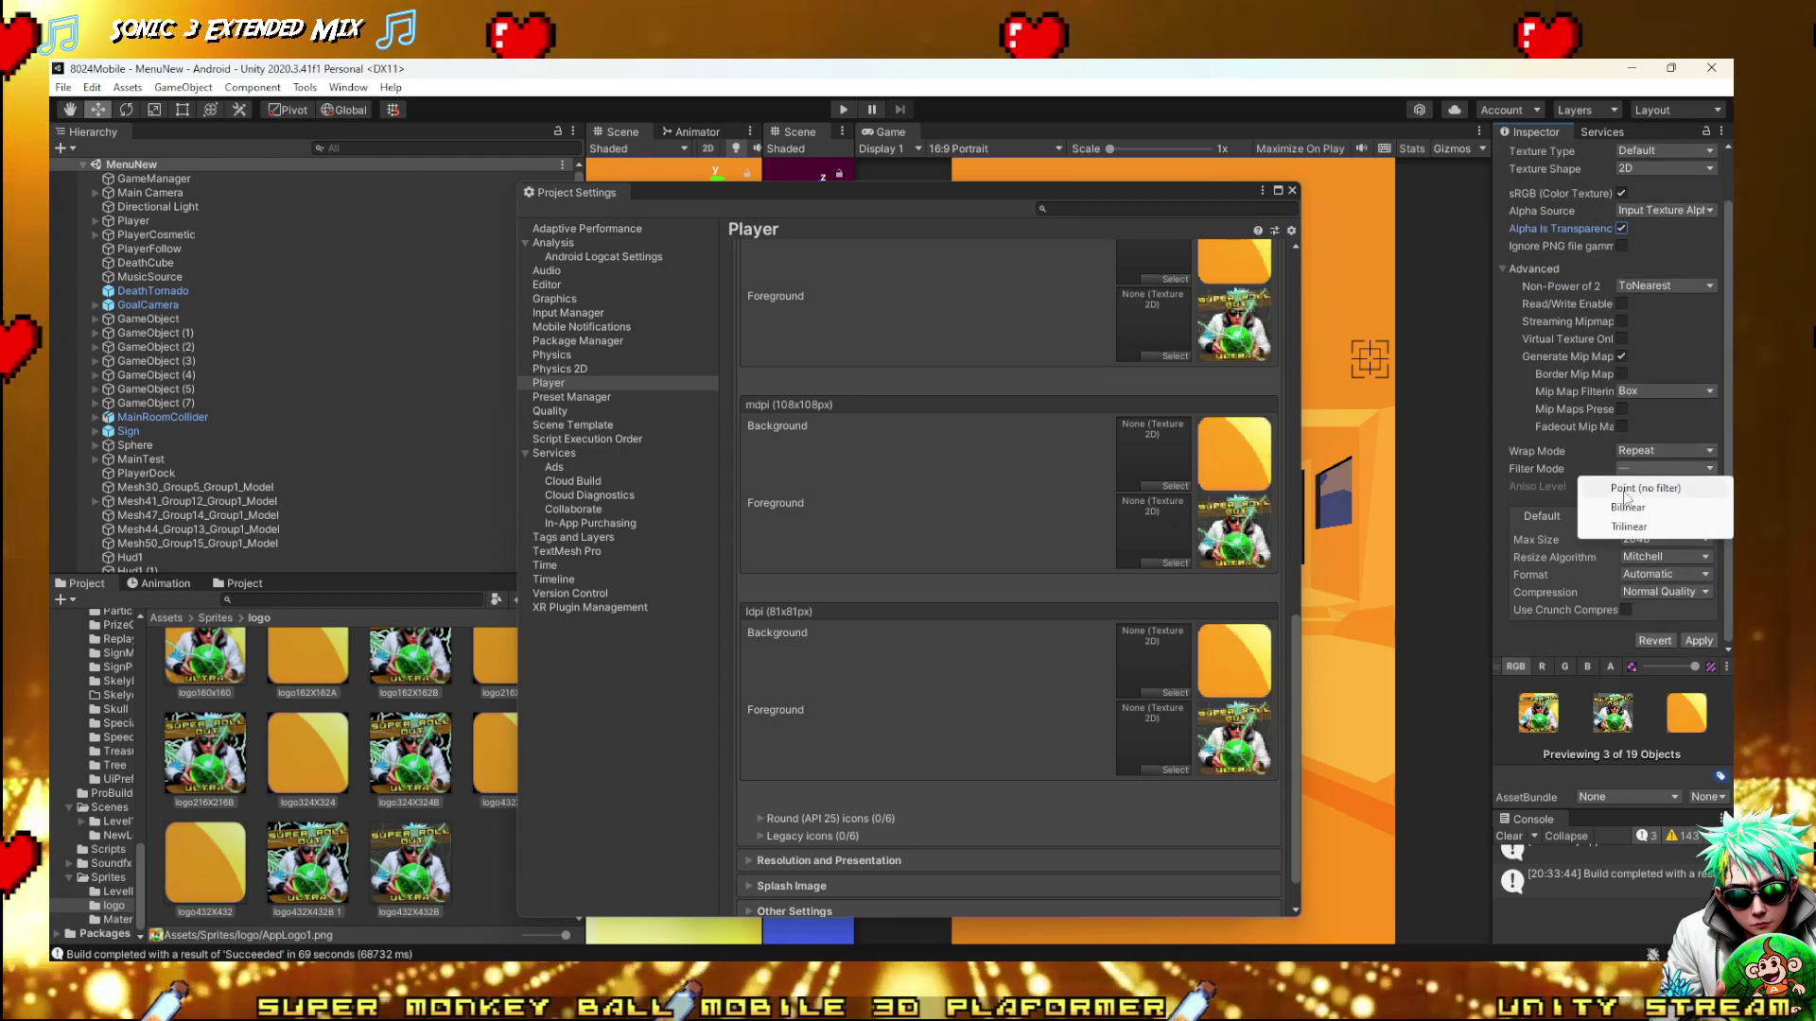
{"action": "left_click", "coordinate": [1645, 484]}
{"action": "left_click", "coordinate": [1699, 641]}
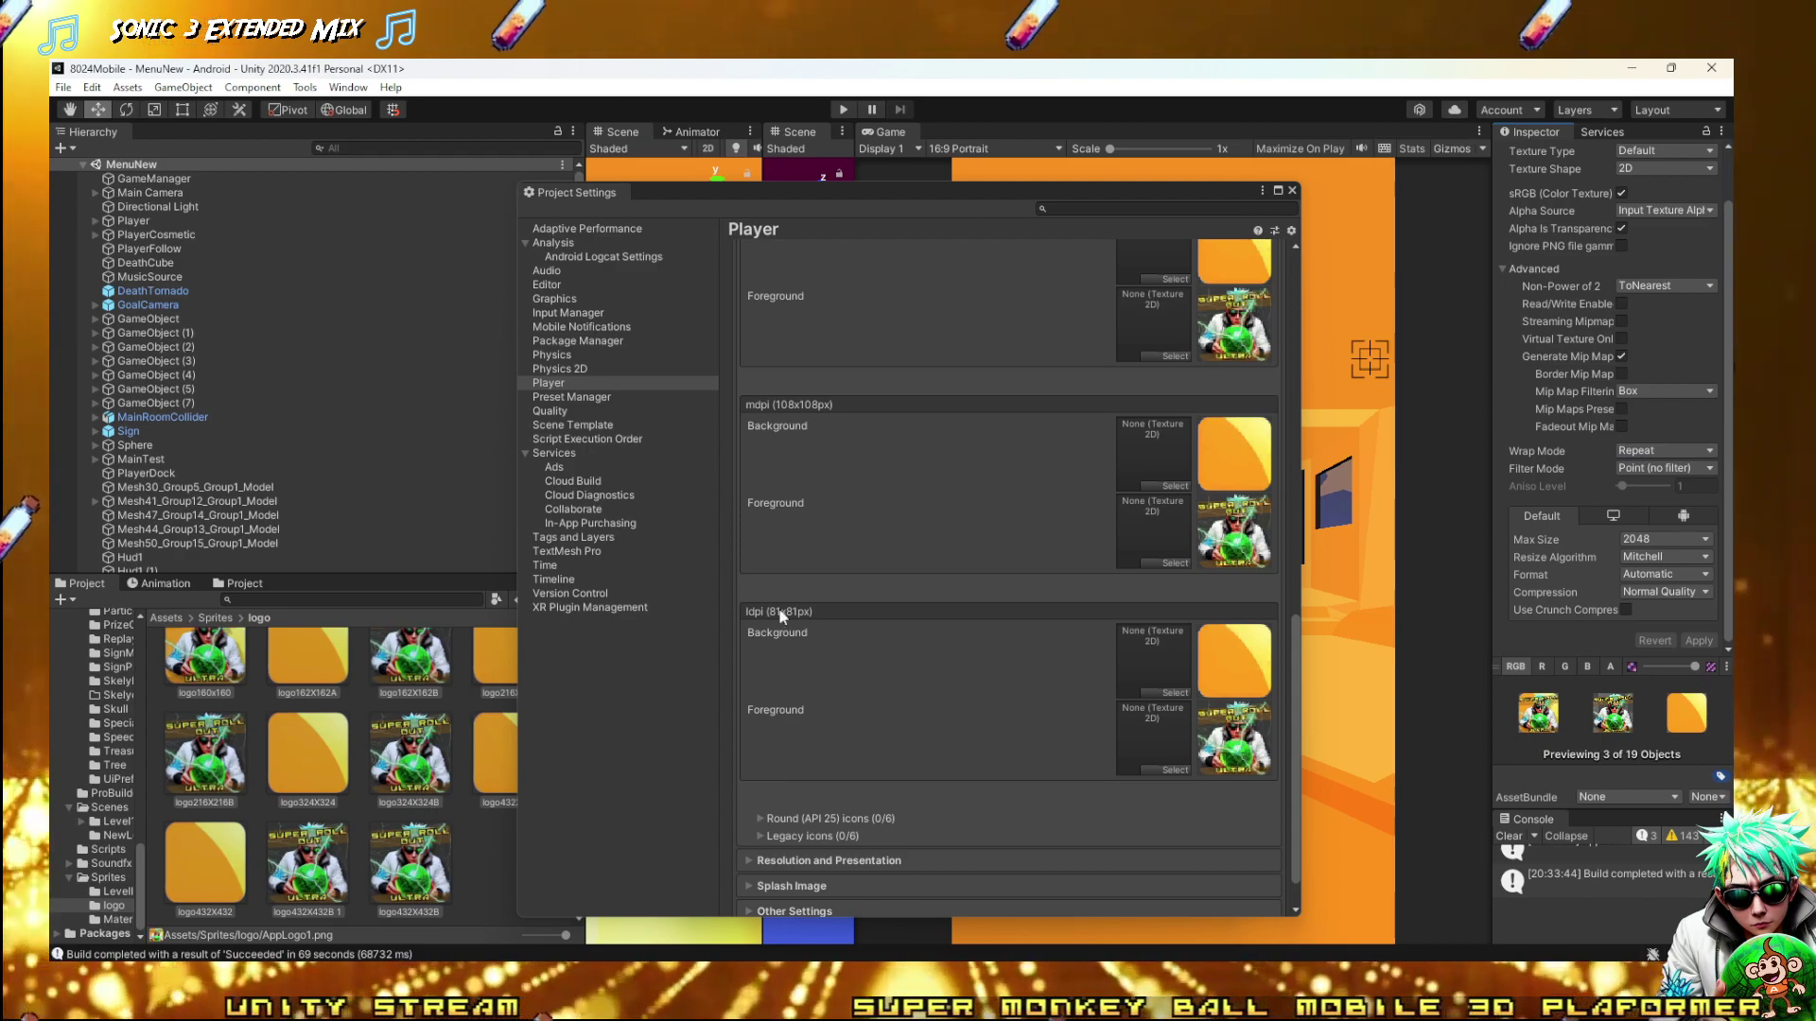
{"action": "left_click", "coordinate": [1292, 193]}
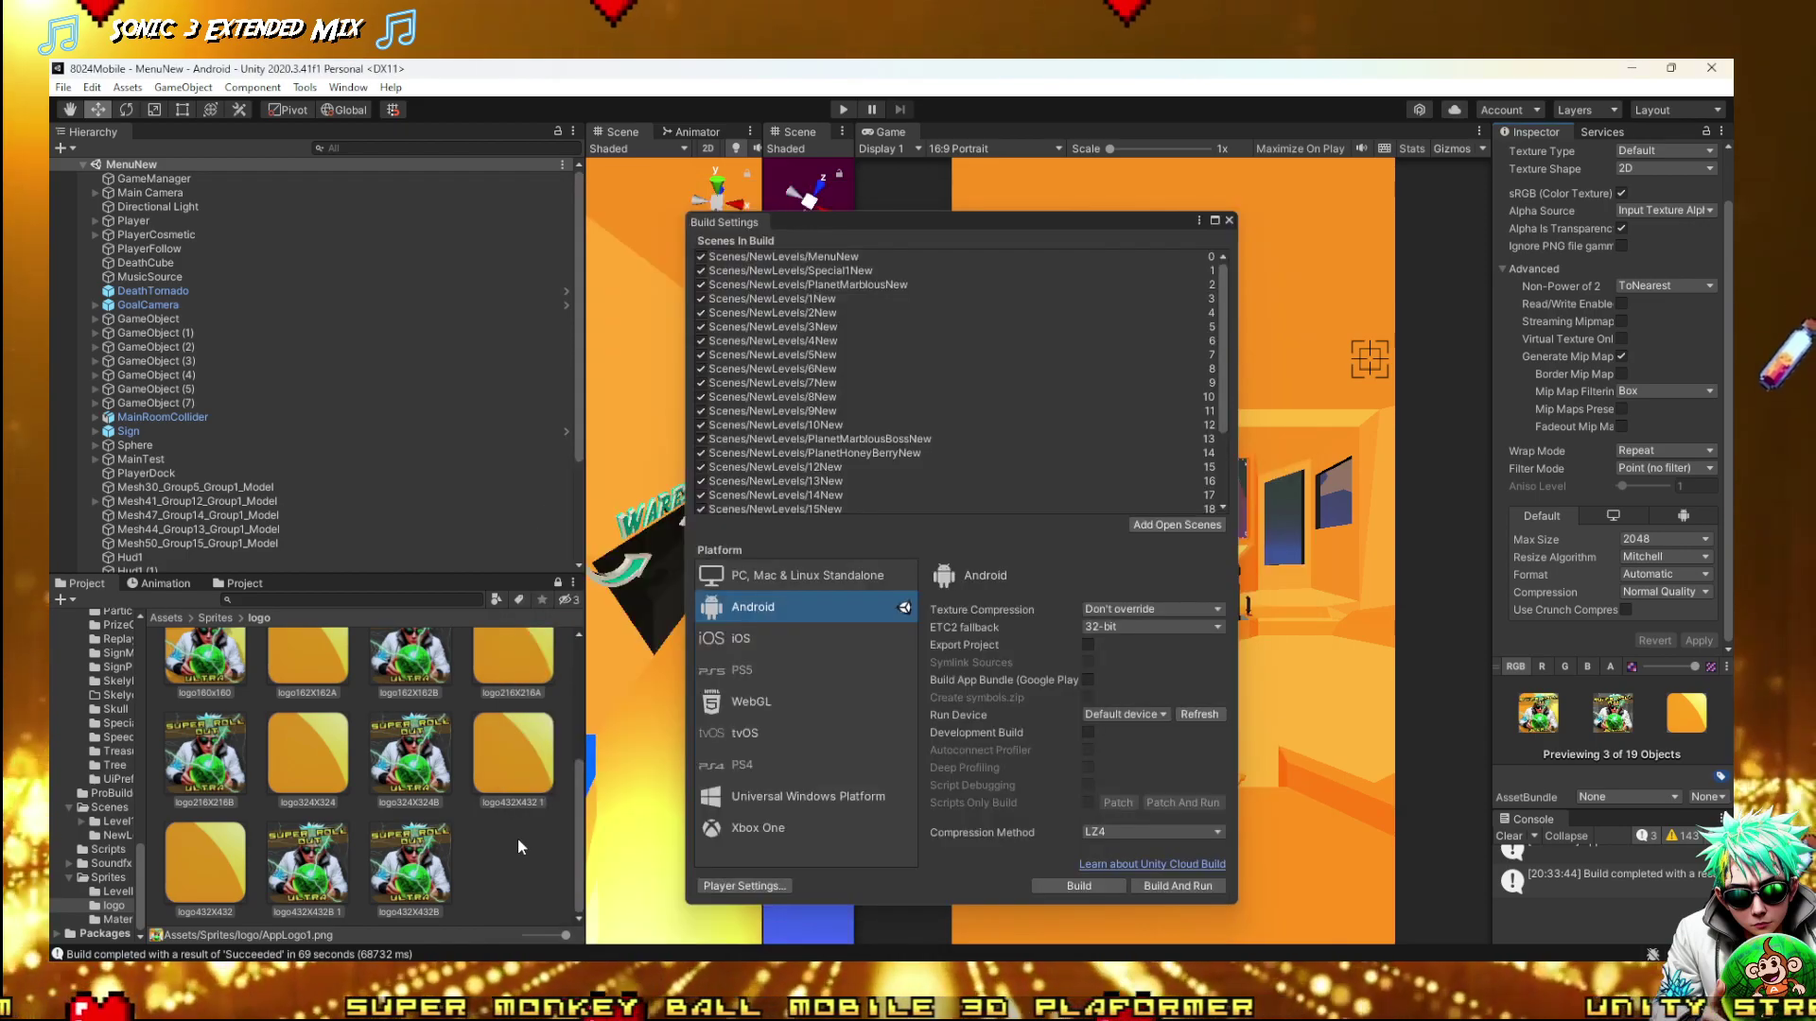
Close Build Settings, narrow the left panels, and deselect the logo assets in the Project grid
{"action": "left_click", "coordinate": [1228, 221]}
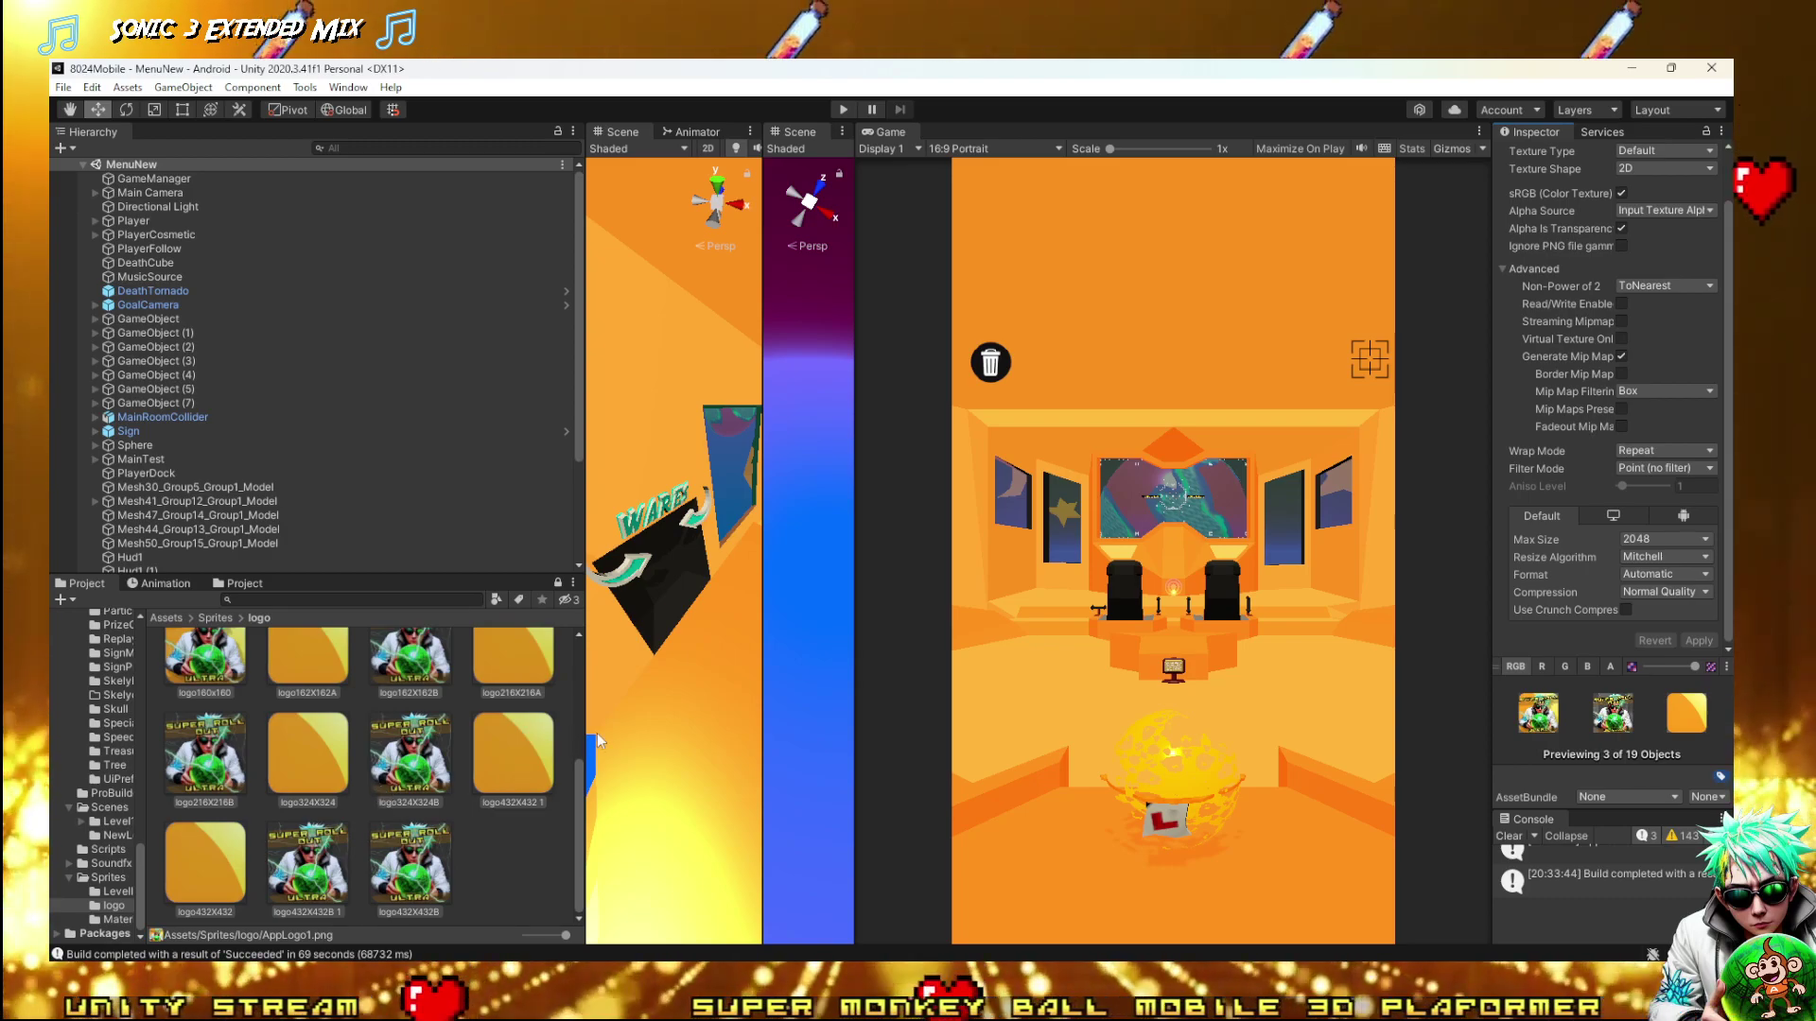
{"action": "mouse_move", "coordinate": [585, 662]}
{"action": "left_mouse_down"}
{"action": "mouse_move", "coordinate": [468, 660]}
{"action": "mouse_move", "coordinate": [568, 667]}
{"action": "left_mouse_up"}
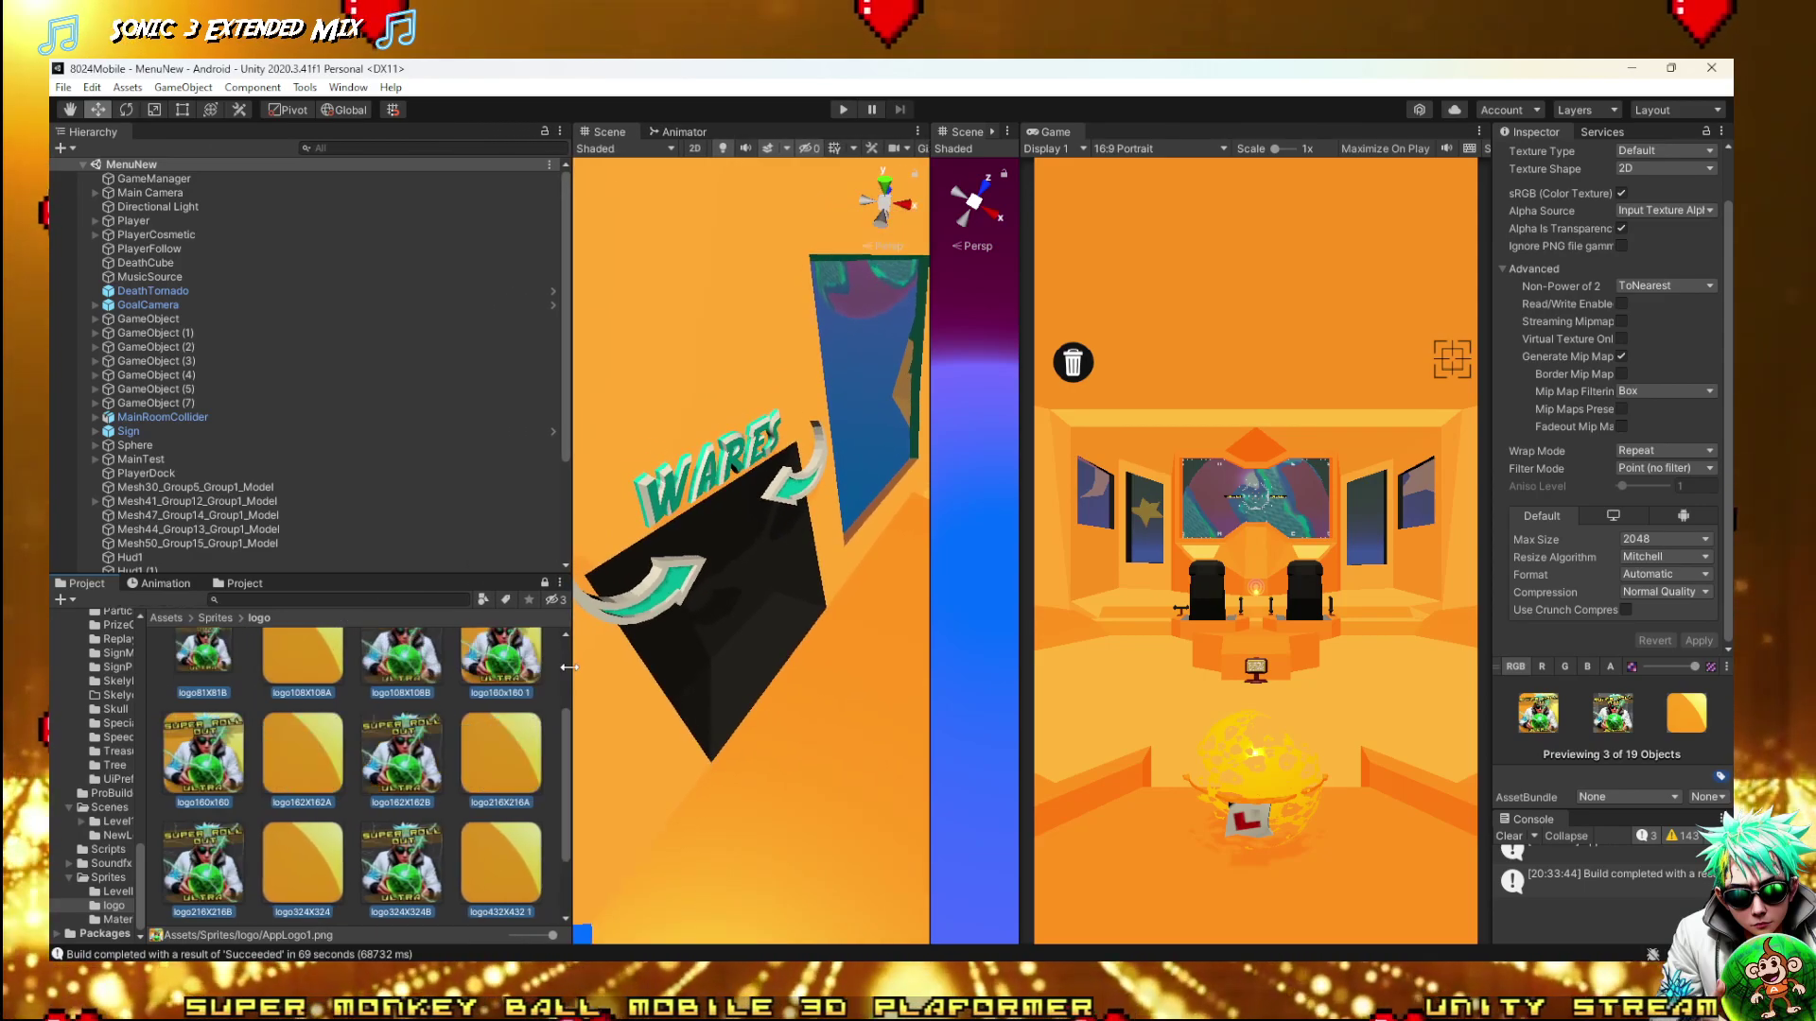
{"action": "left_click", "coordinate": [554, 806]}
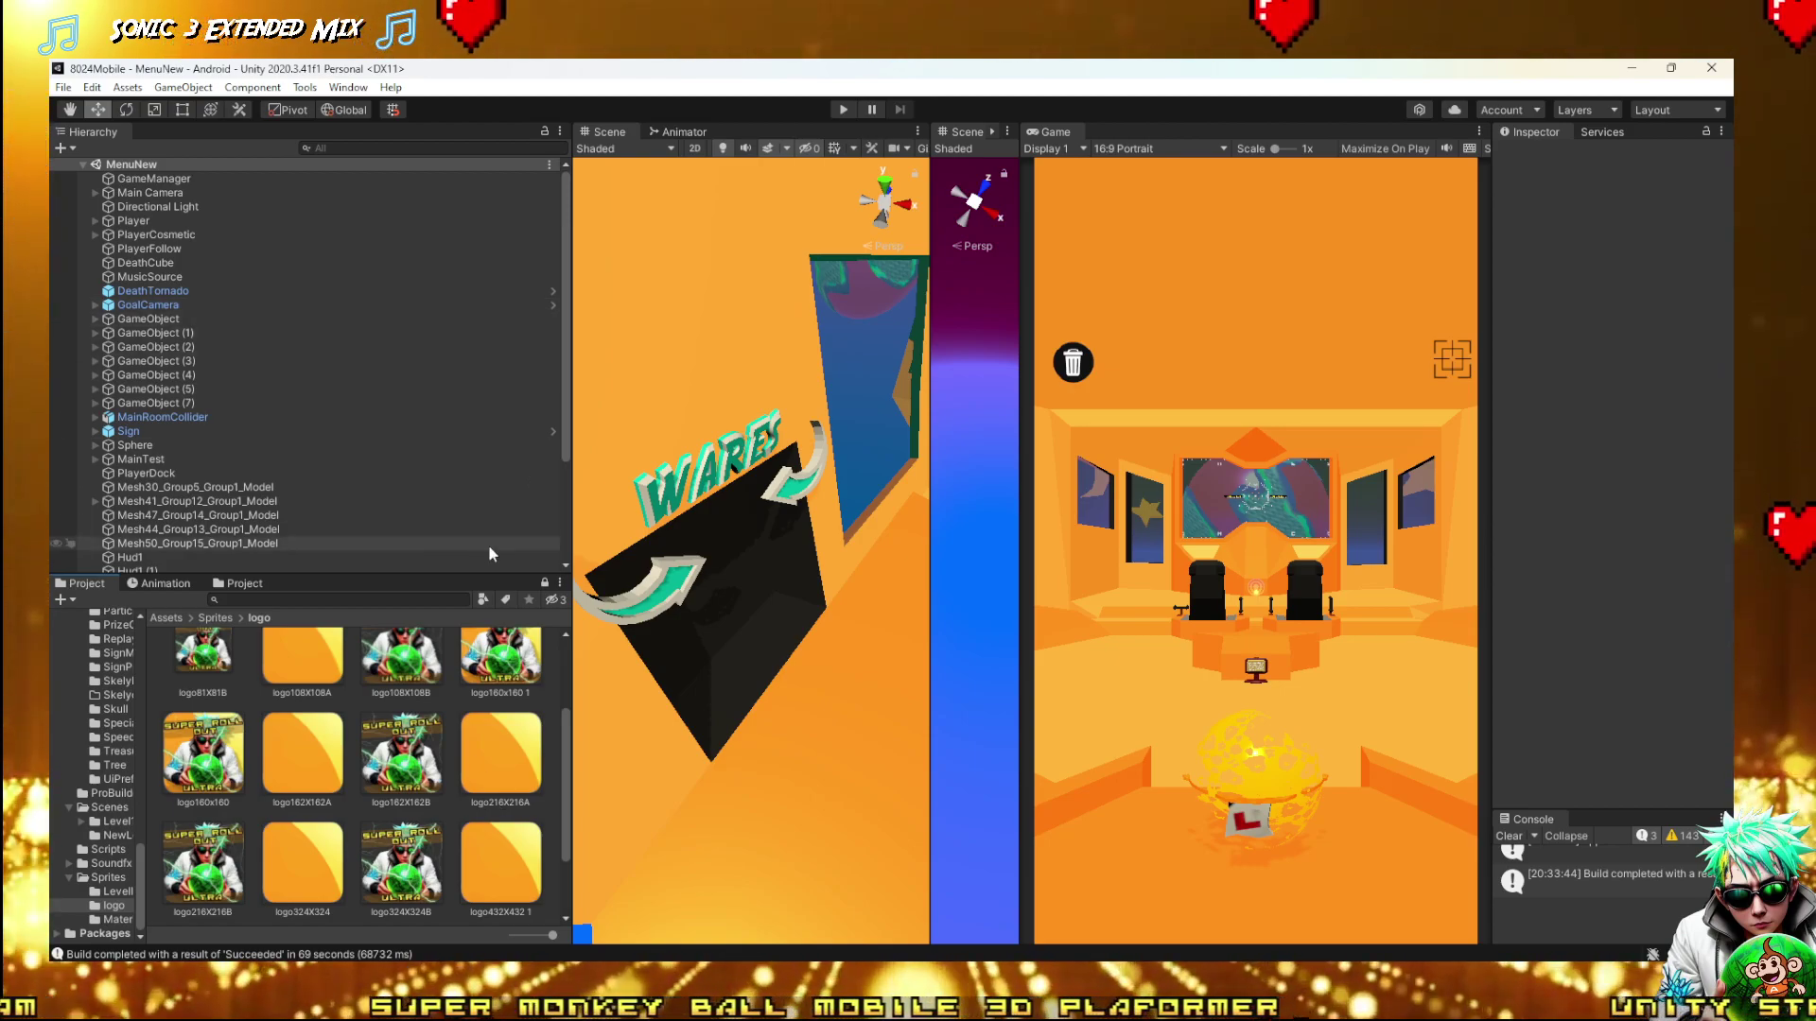
Open the Android Player Settings via File > Build Settings
{"action": "left_click", "coordinate": [64, 86]}
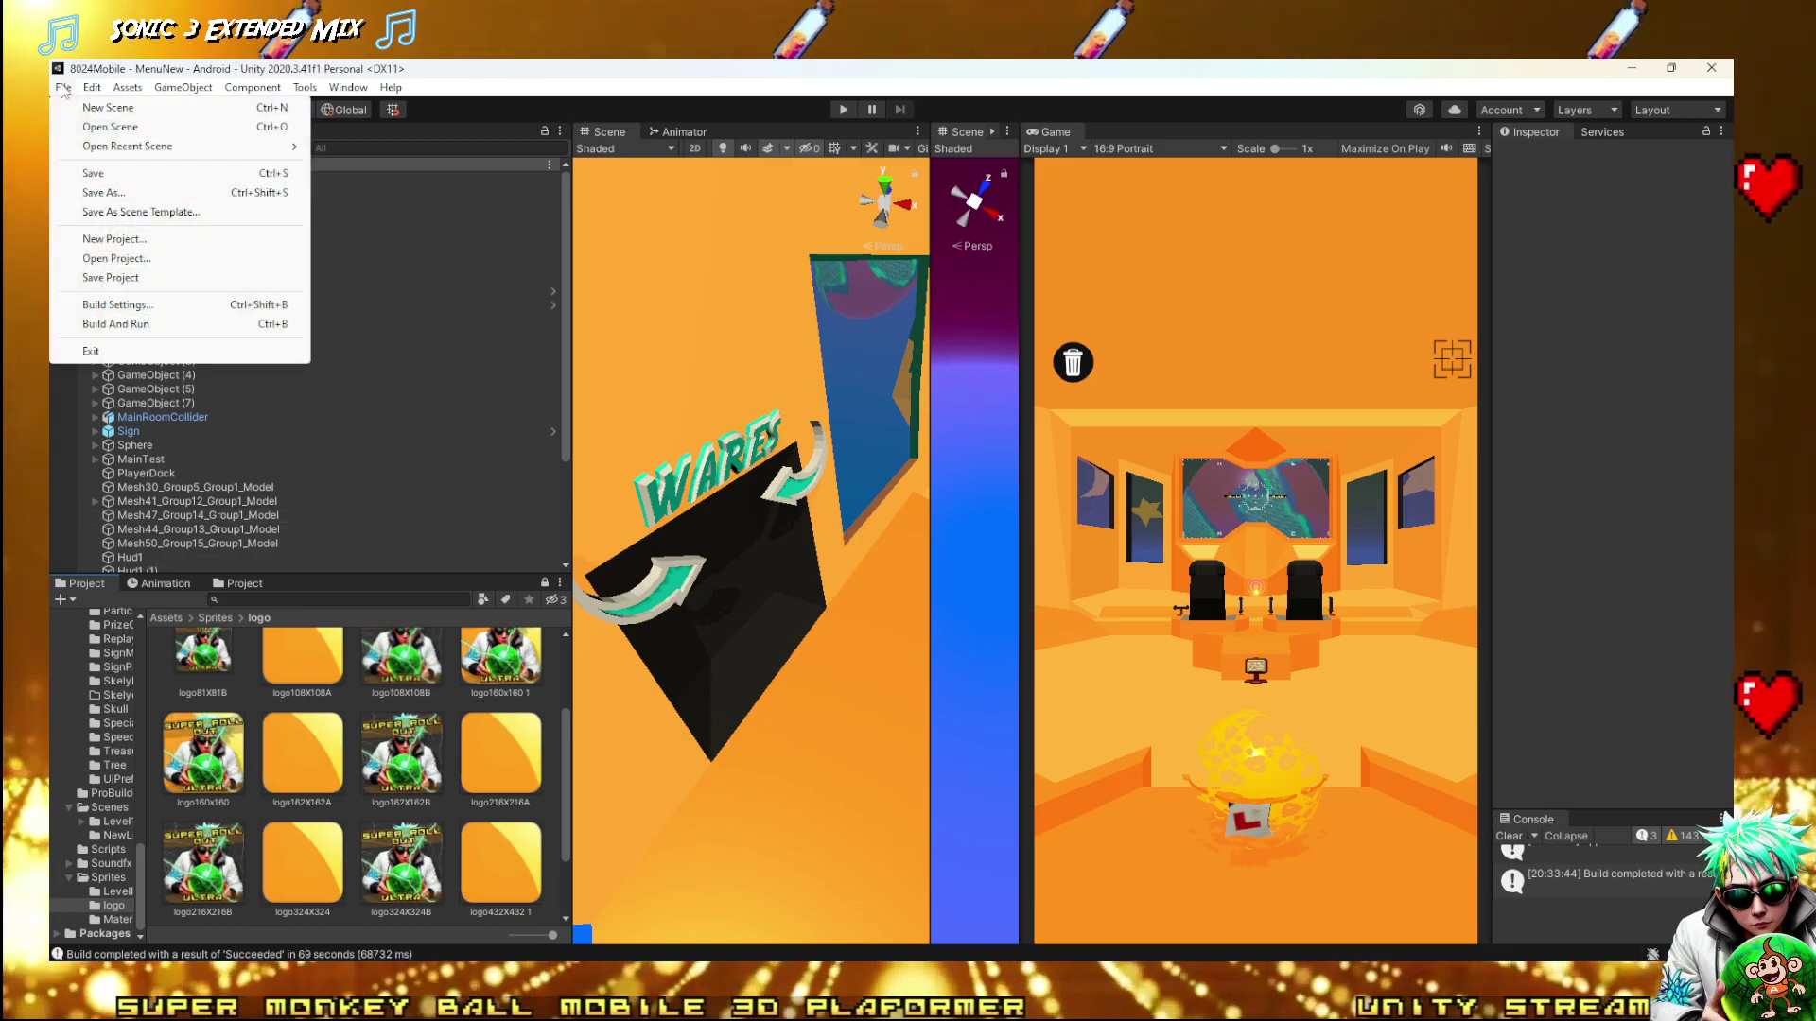
{"action": "left_click", "coordinate": [104, 305]}
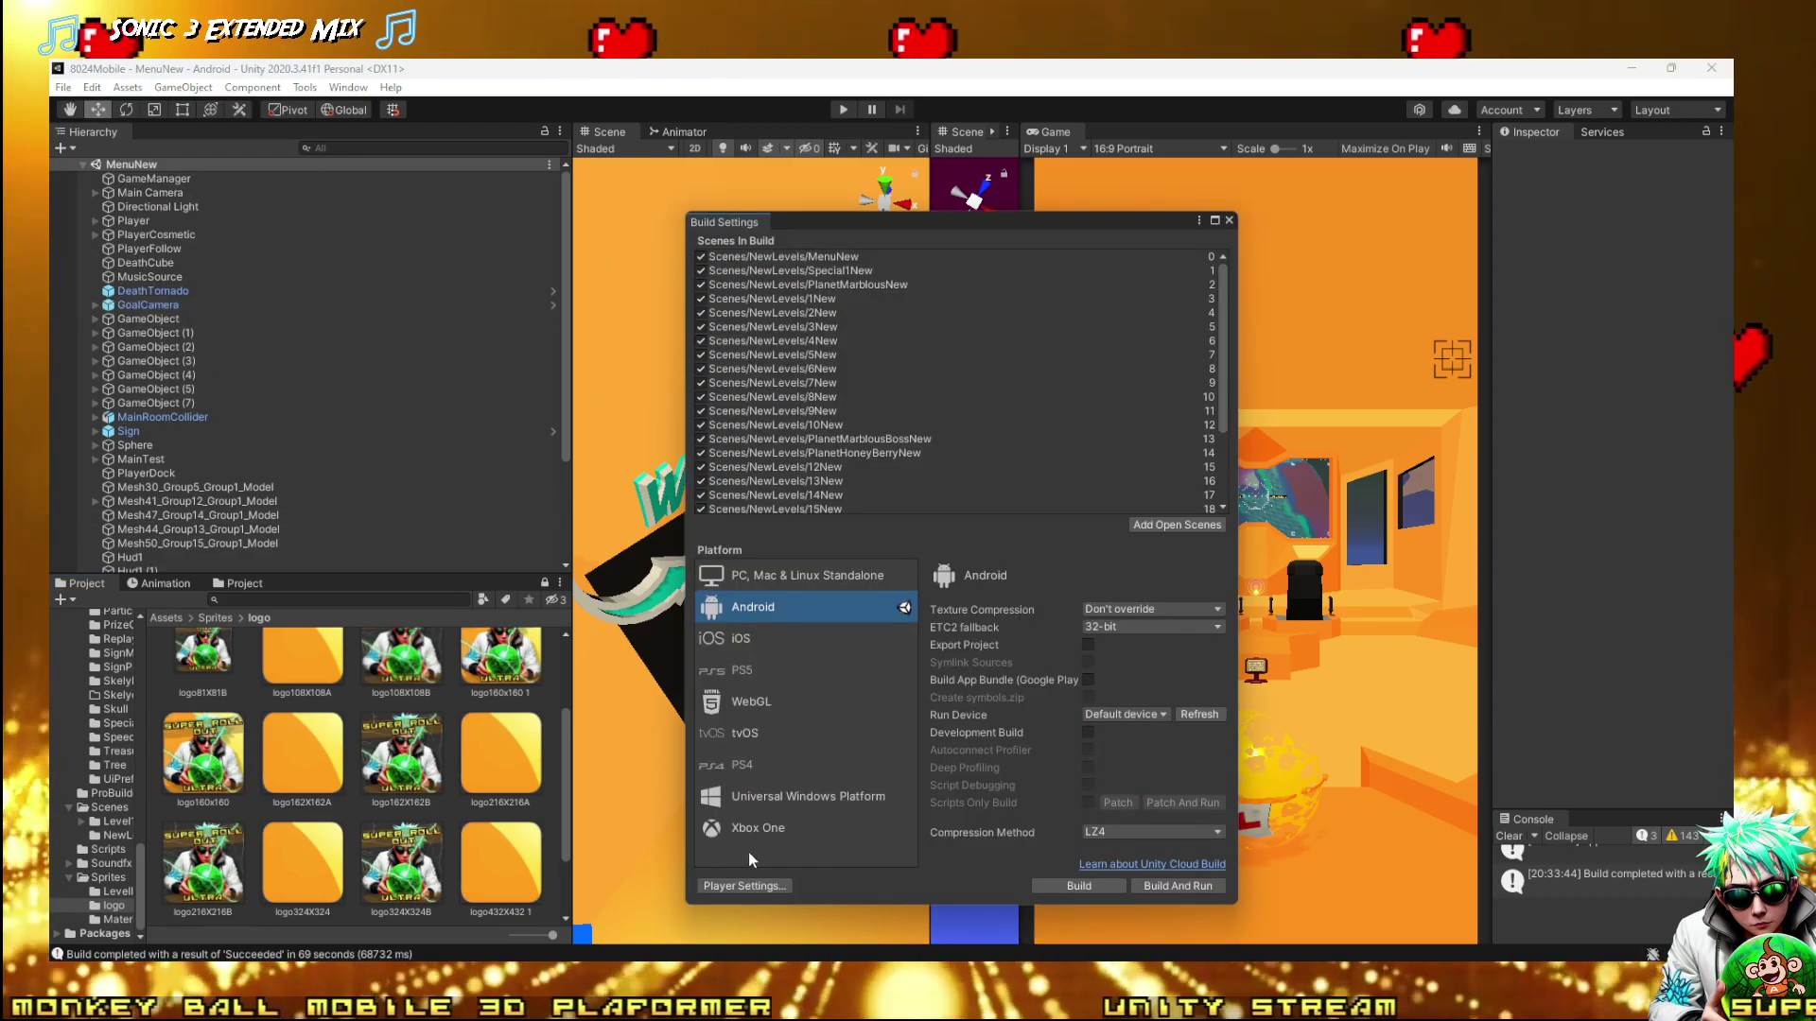
{"action": "left_click", "coordinate": [743, 877]}
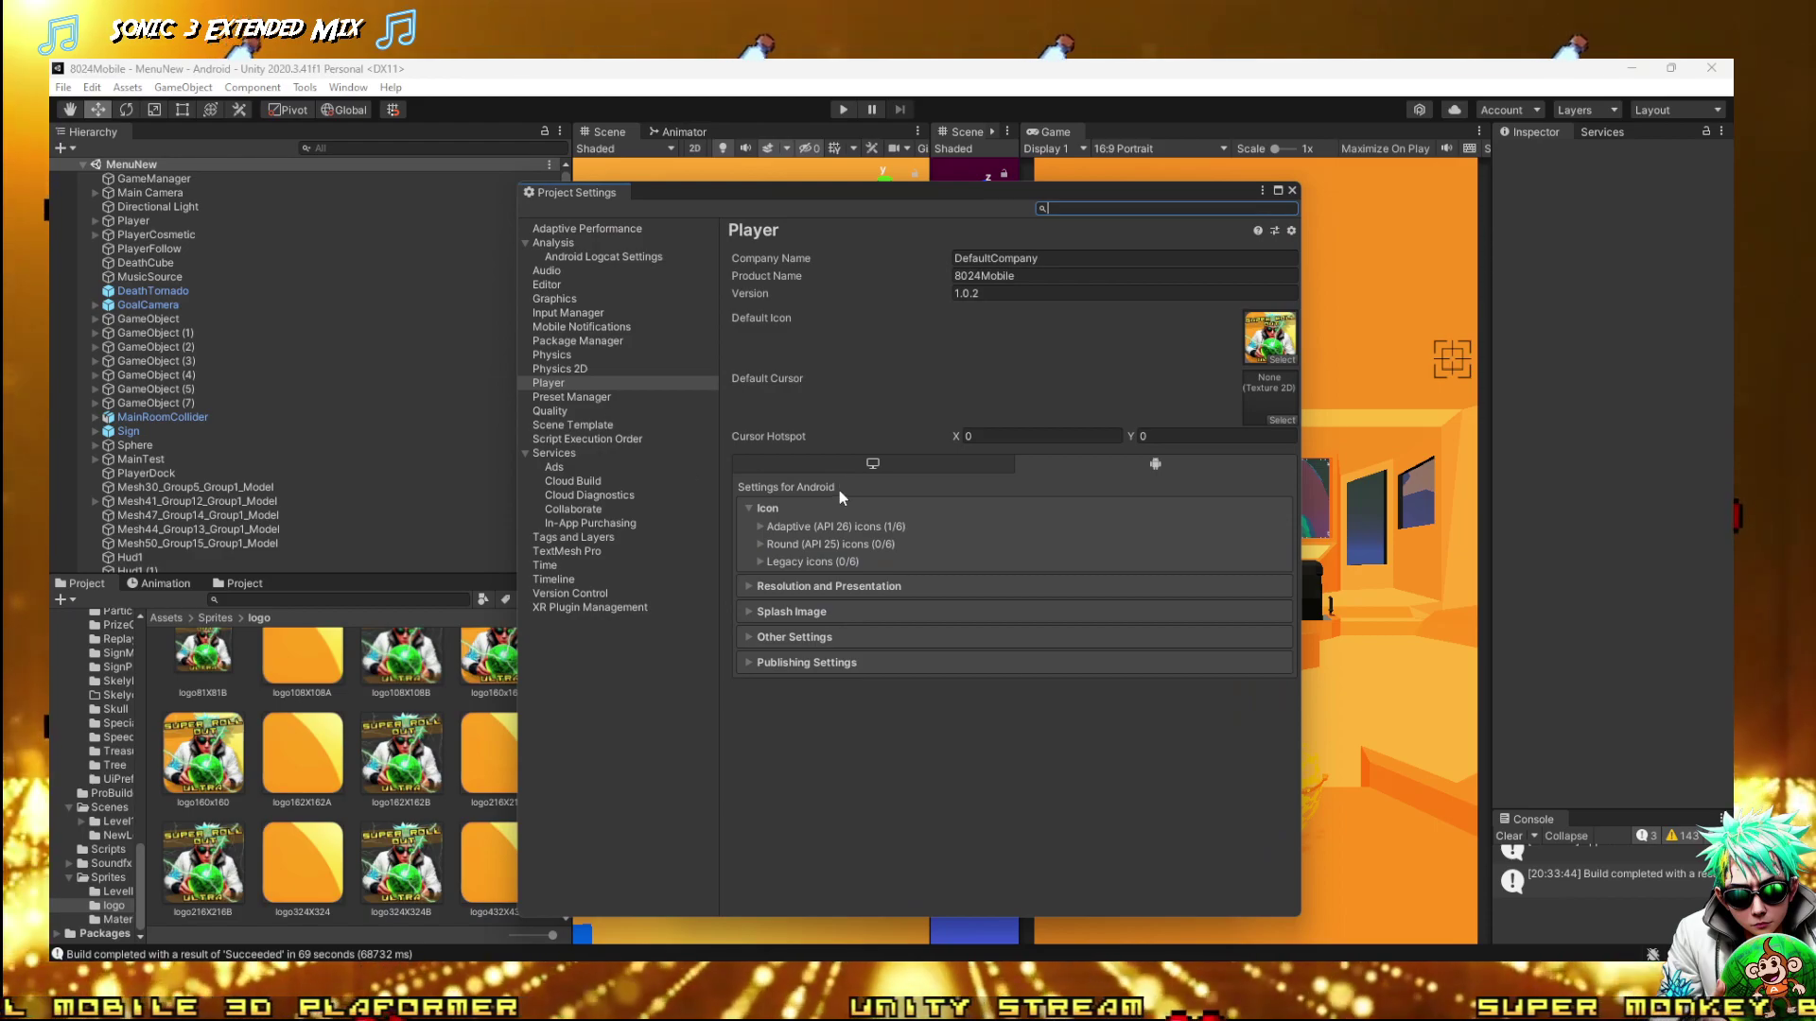
Expand the Adaptive (API 26) icons to show the Background and Foreground slots
{"action": "left_click", "coordinate": [761, 545]}
{"action": "left_click", "coordinate": [763, 546]}
{"action": "left_click", "coordinate": [761, 543]}
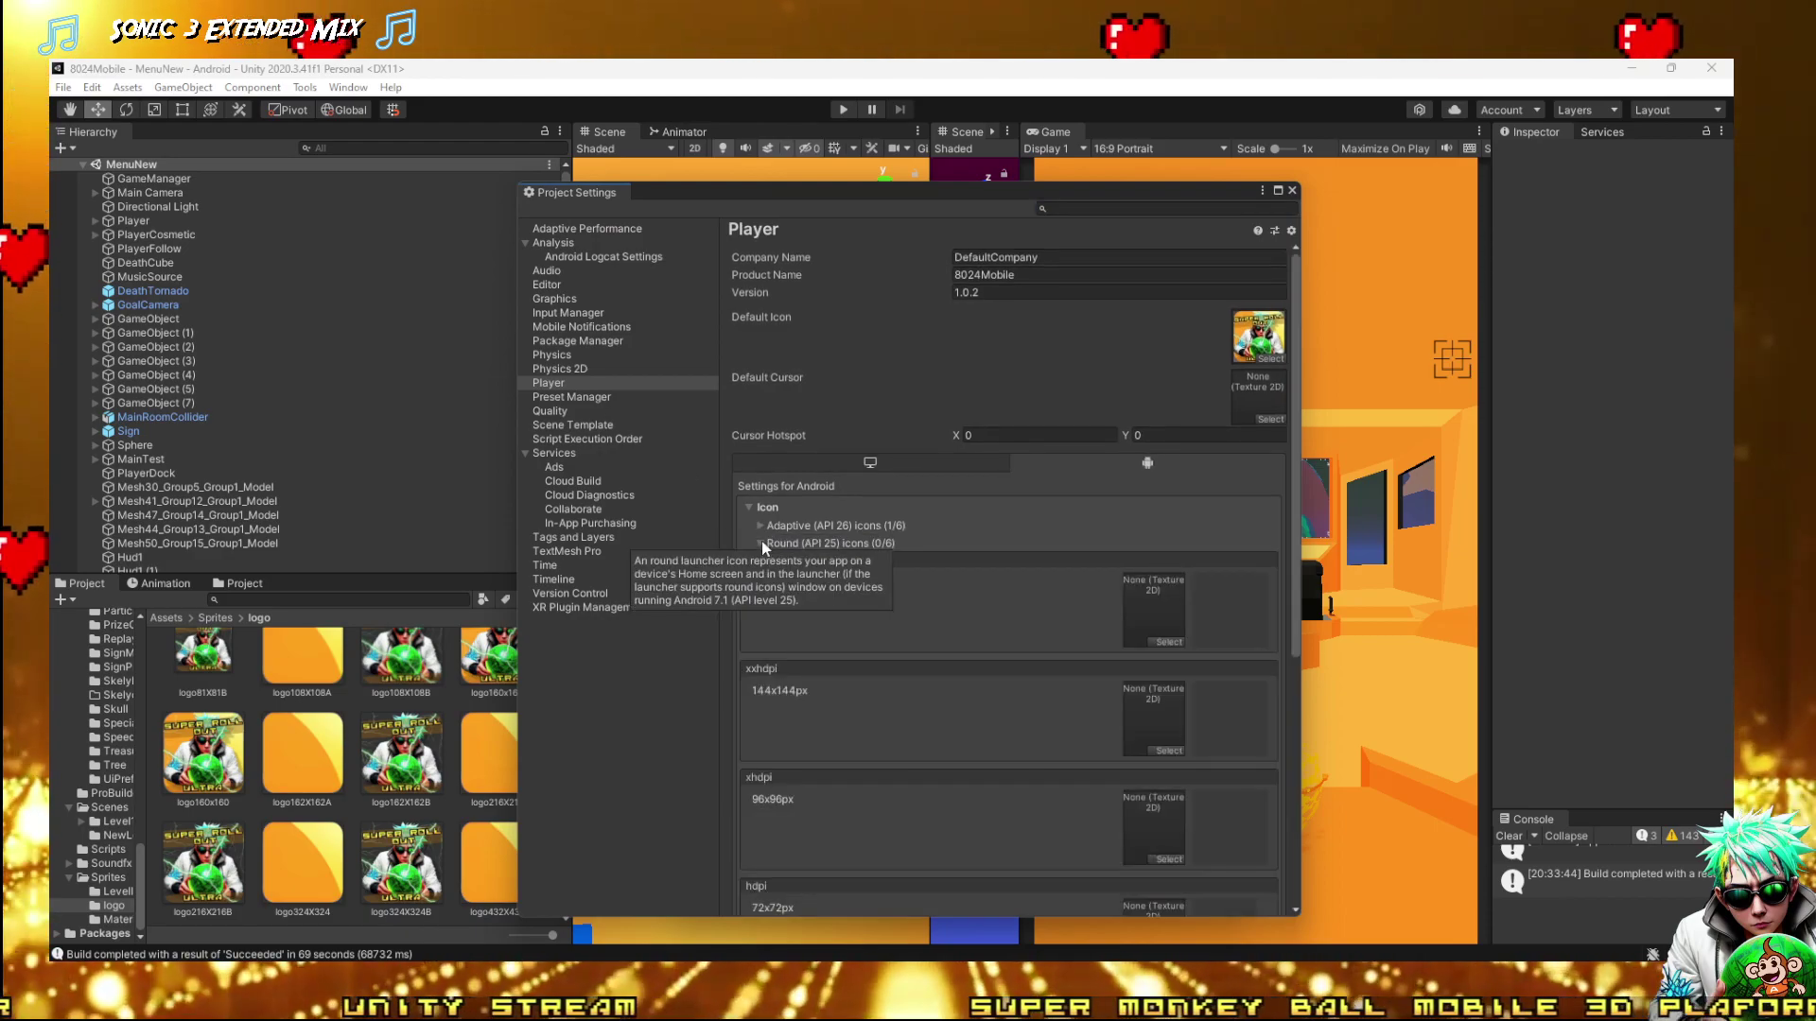
{"action": "left_click", "coordinate": [760, 543]}
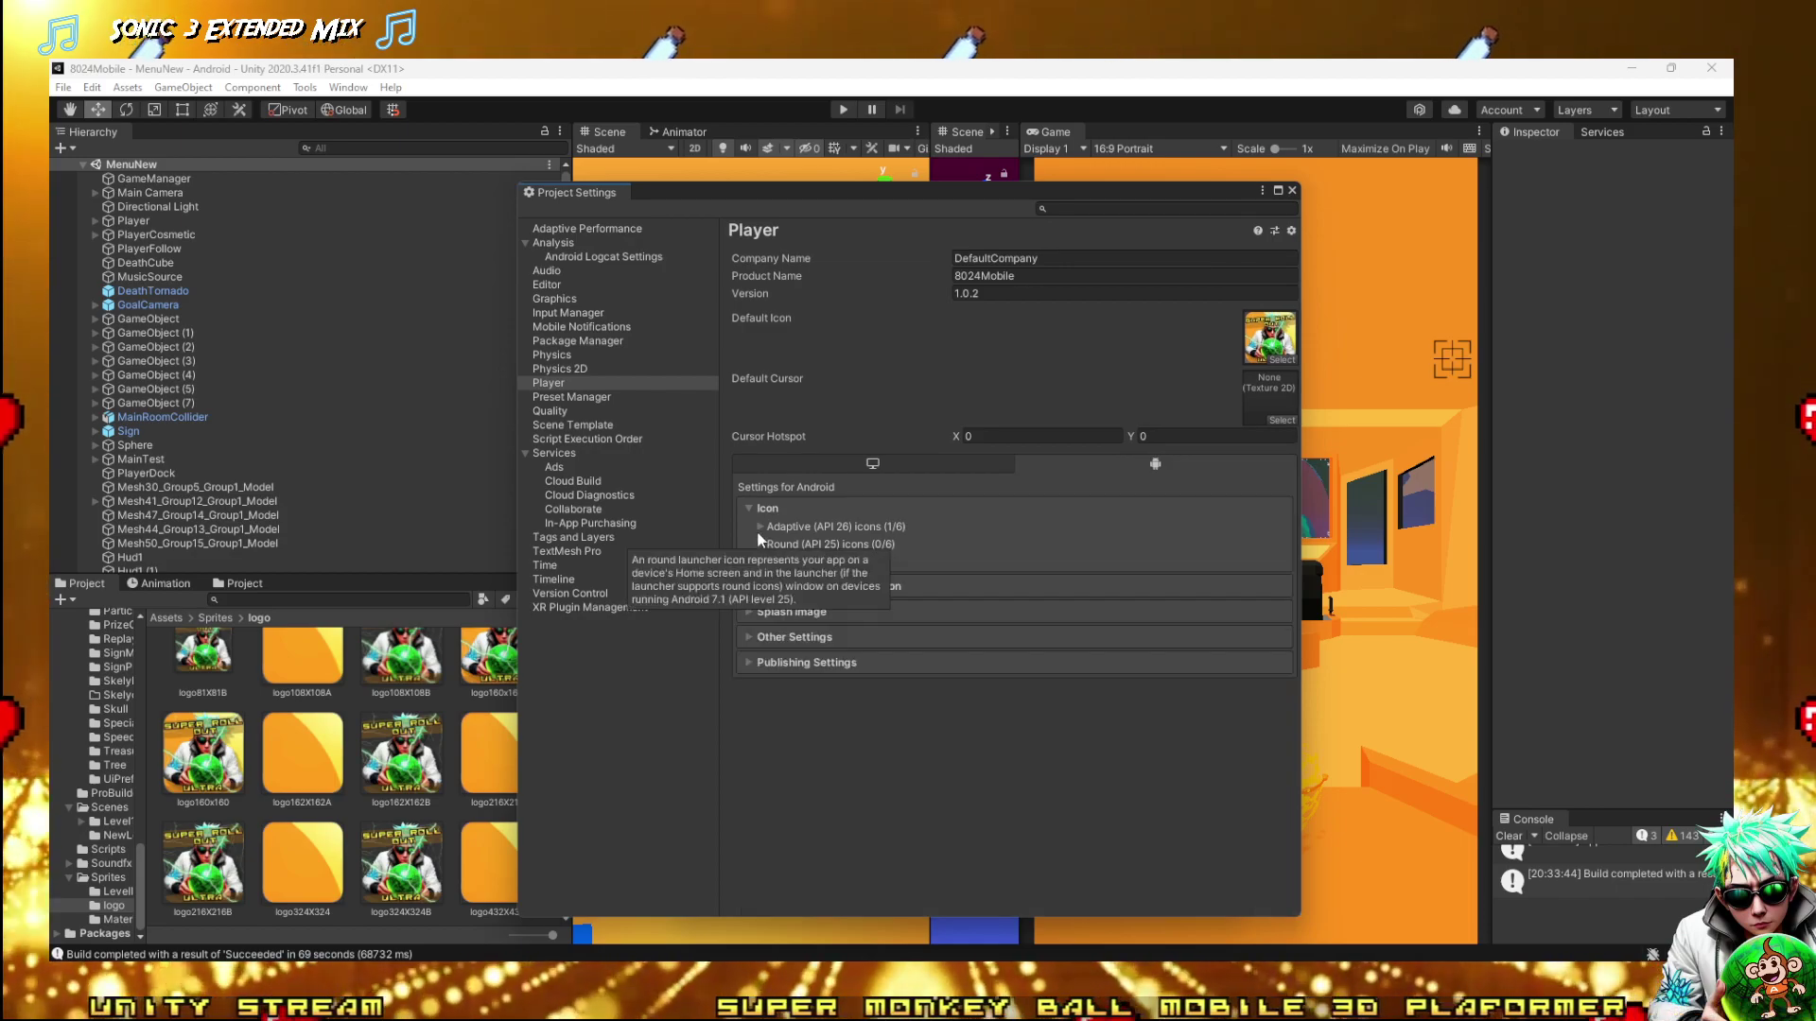
{"action": "left_click", "coordinate": [757, 525]}
{"action": "scroll", "coordinate": [1171, 654], "scroll_direction": "down", "scroll_amount": 3}
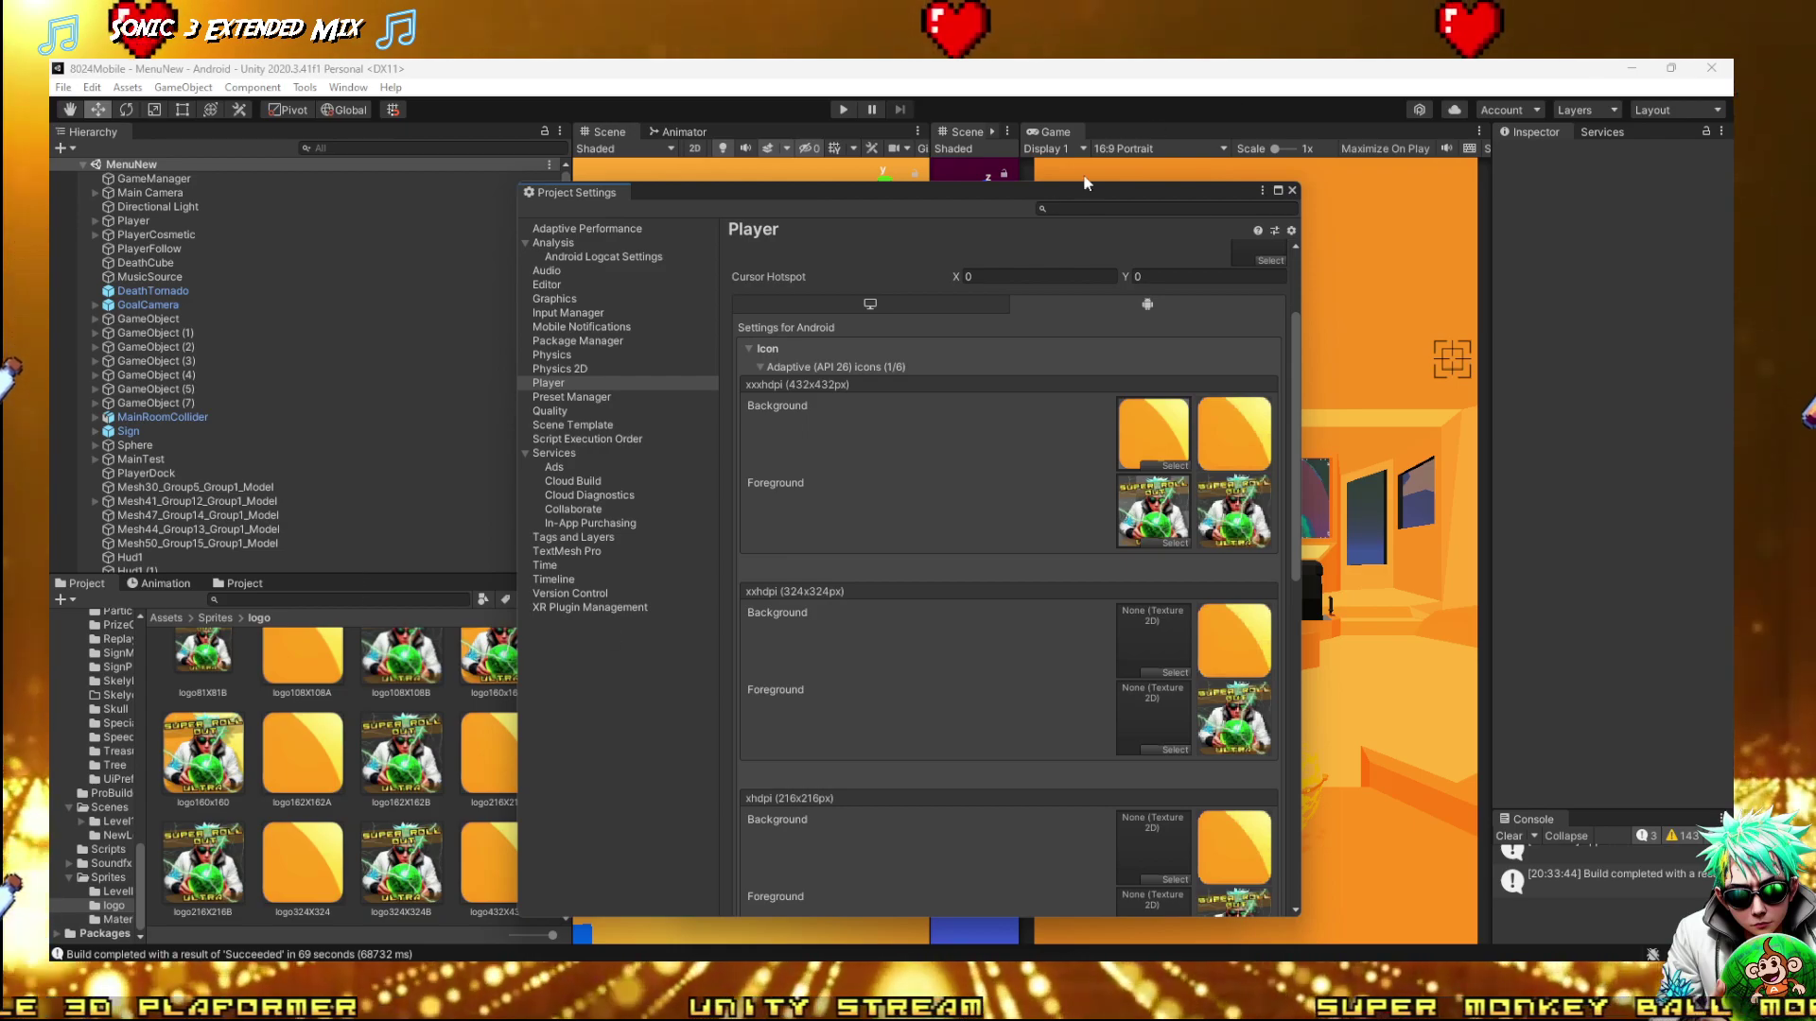
Assign logo324X324 as the xxhdpi background and the character logo as its foreground
{"action": "left_click_drag", "start_coordinate": [985, 189], "coordinate": [1161, 187]}
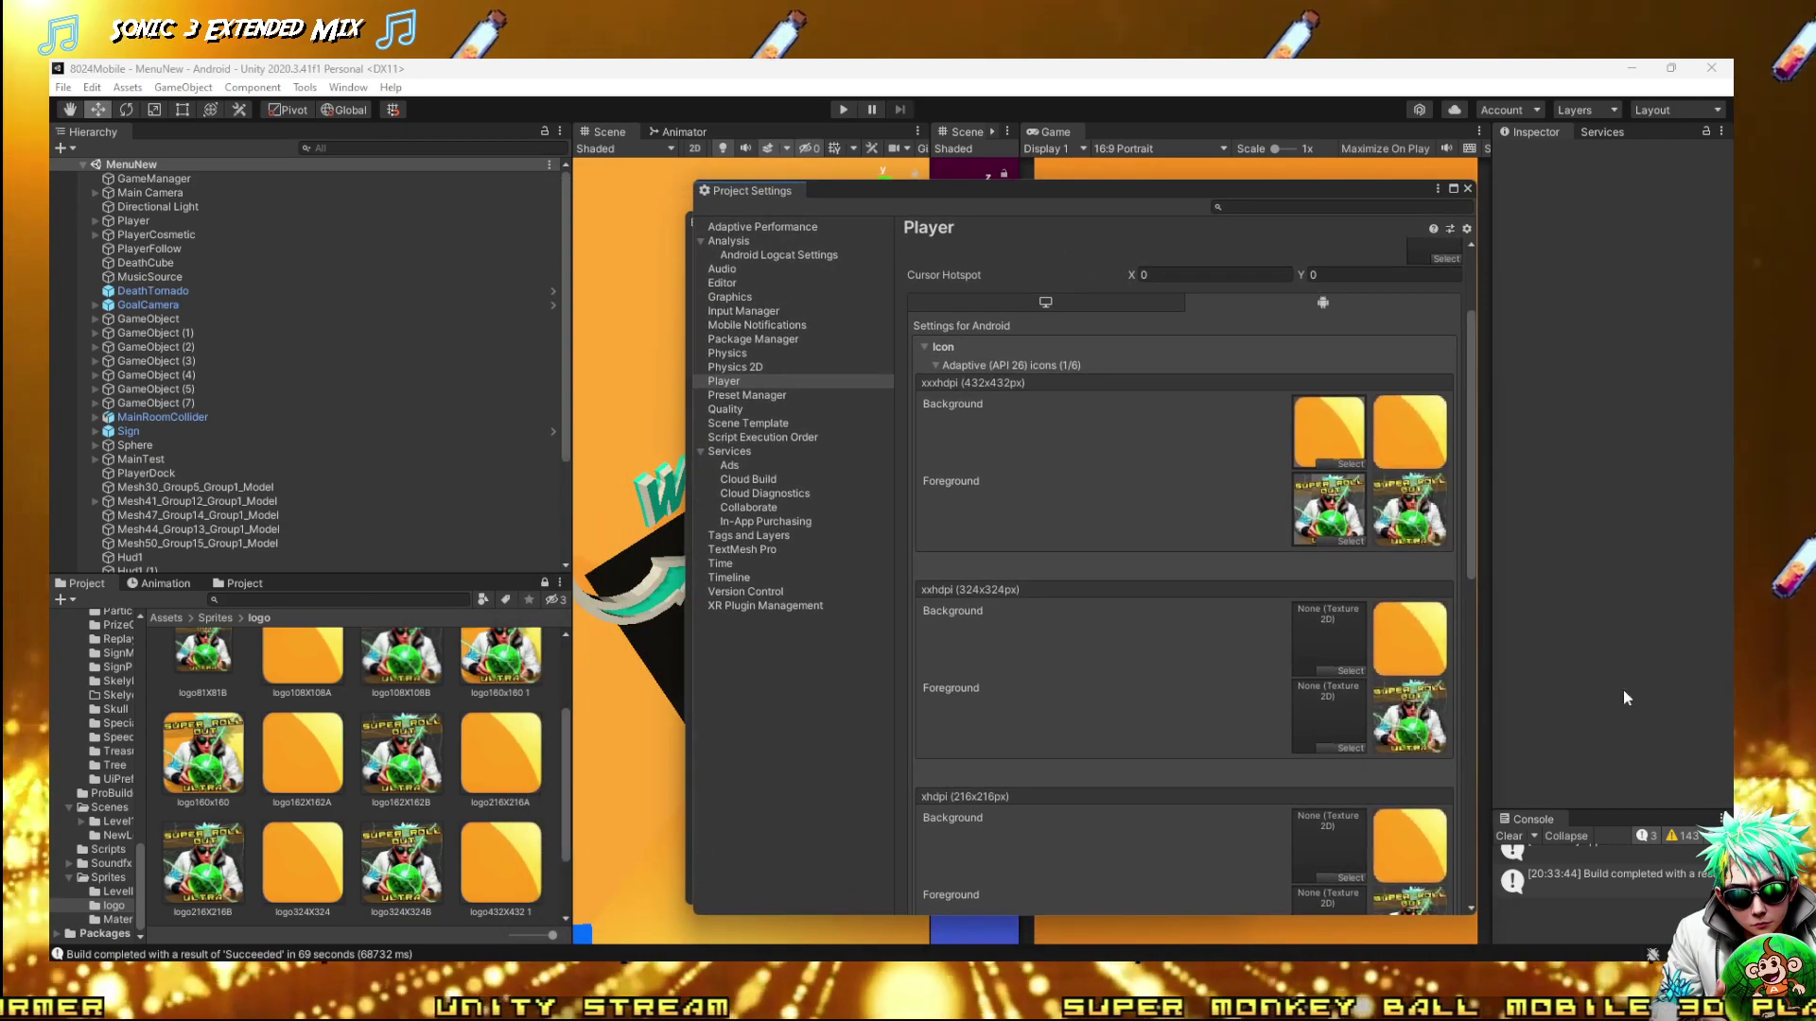
{"action": "left_click", "coordinate": [1349, 671]}
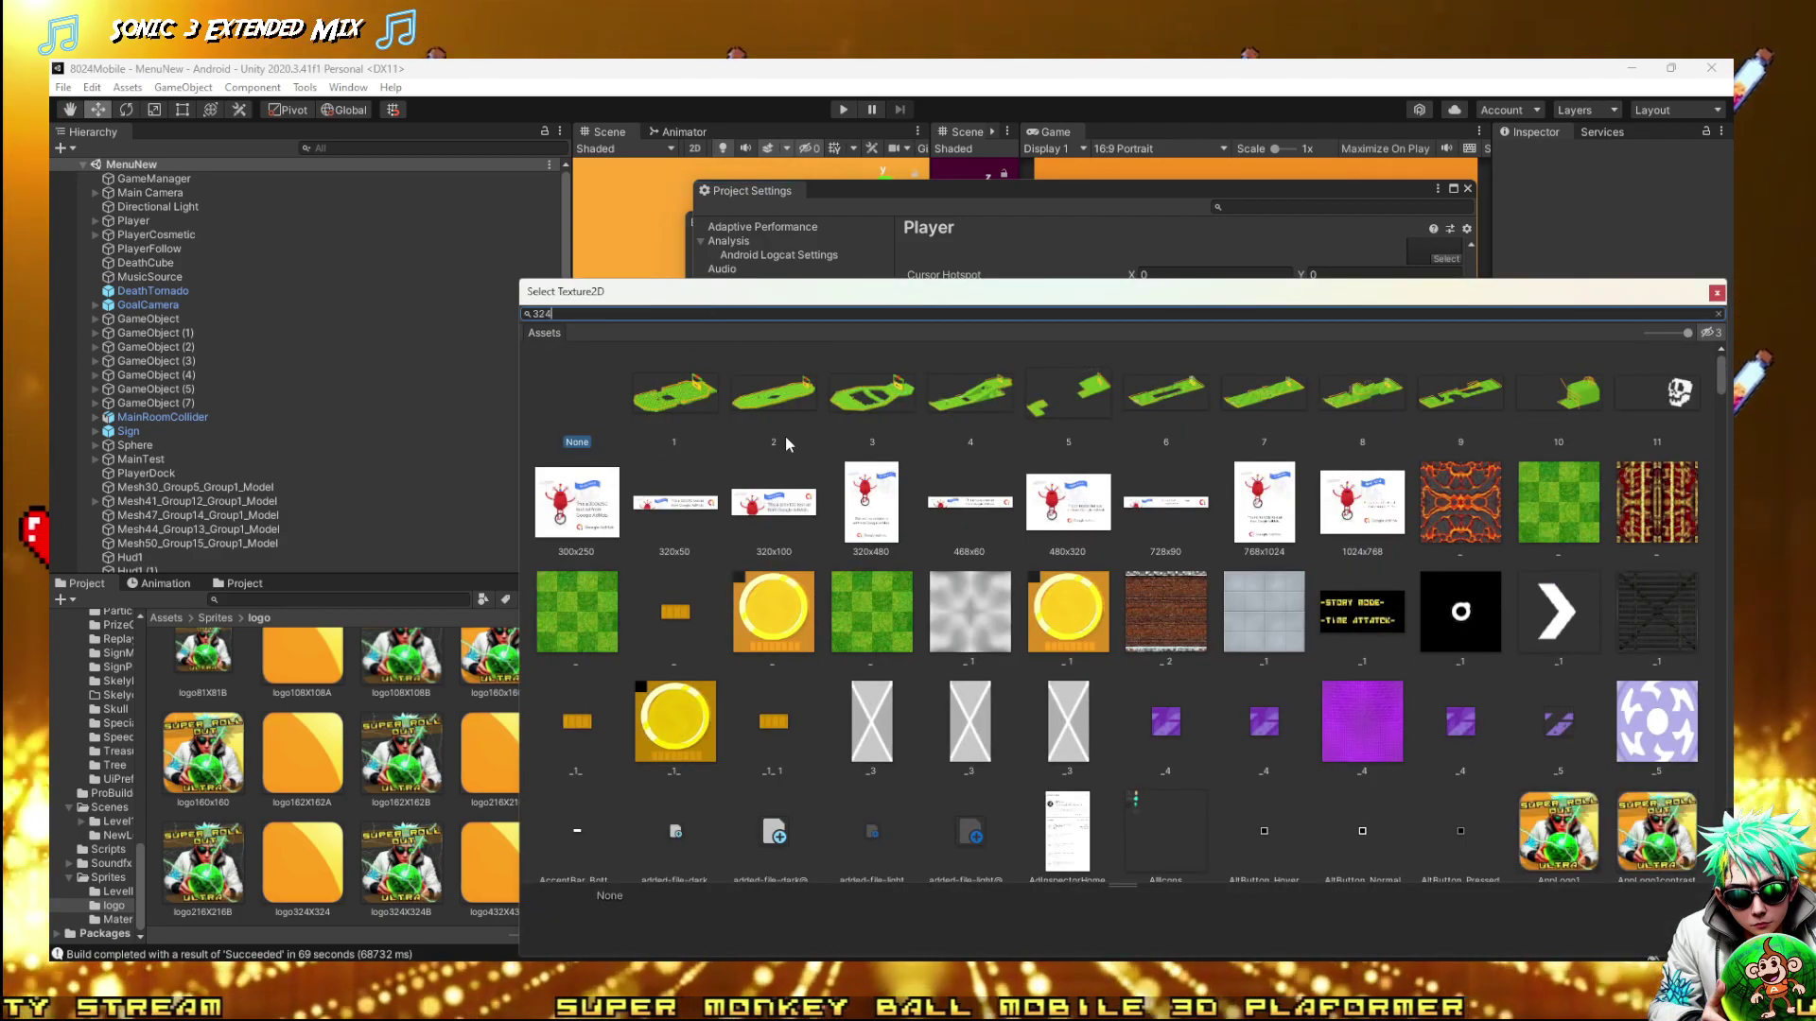
{"action": "type", "text": "324"}
{"action": "left_click", "coordinate": [762, 388]}
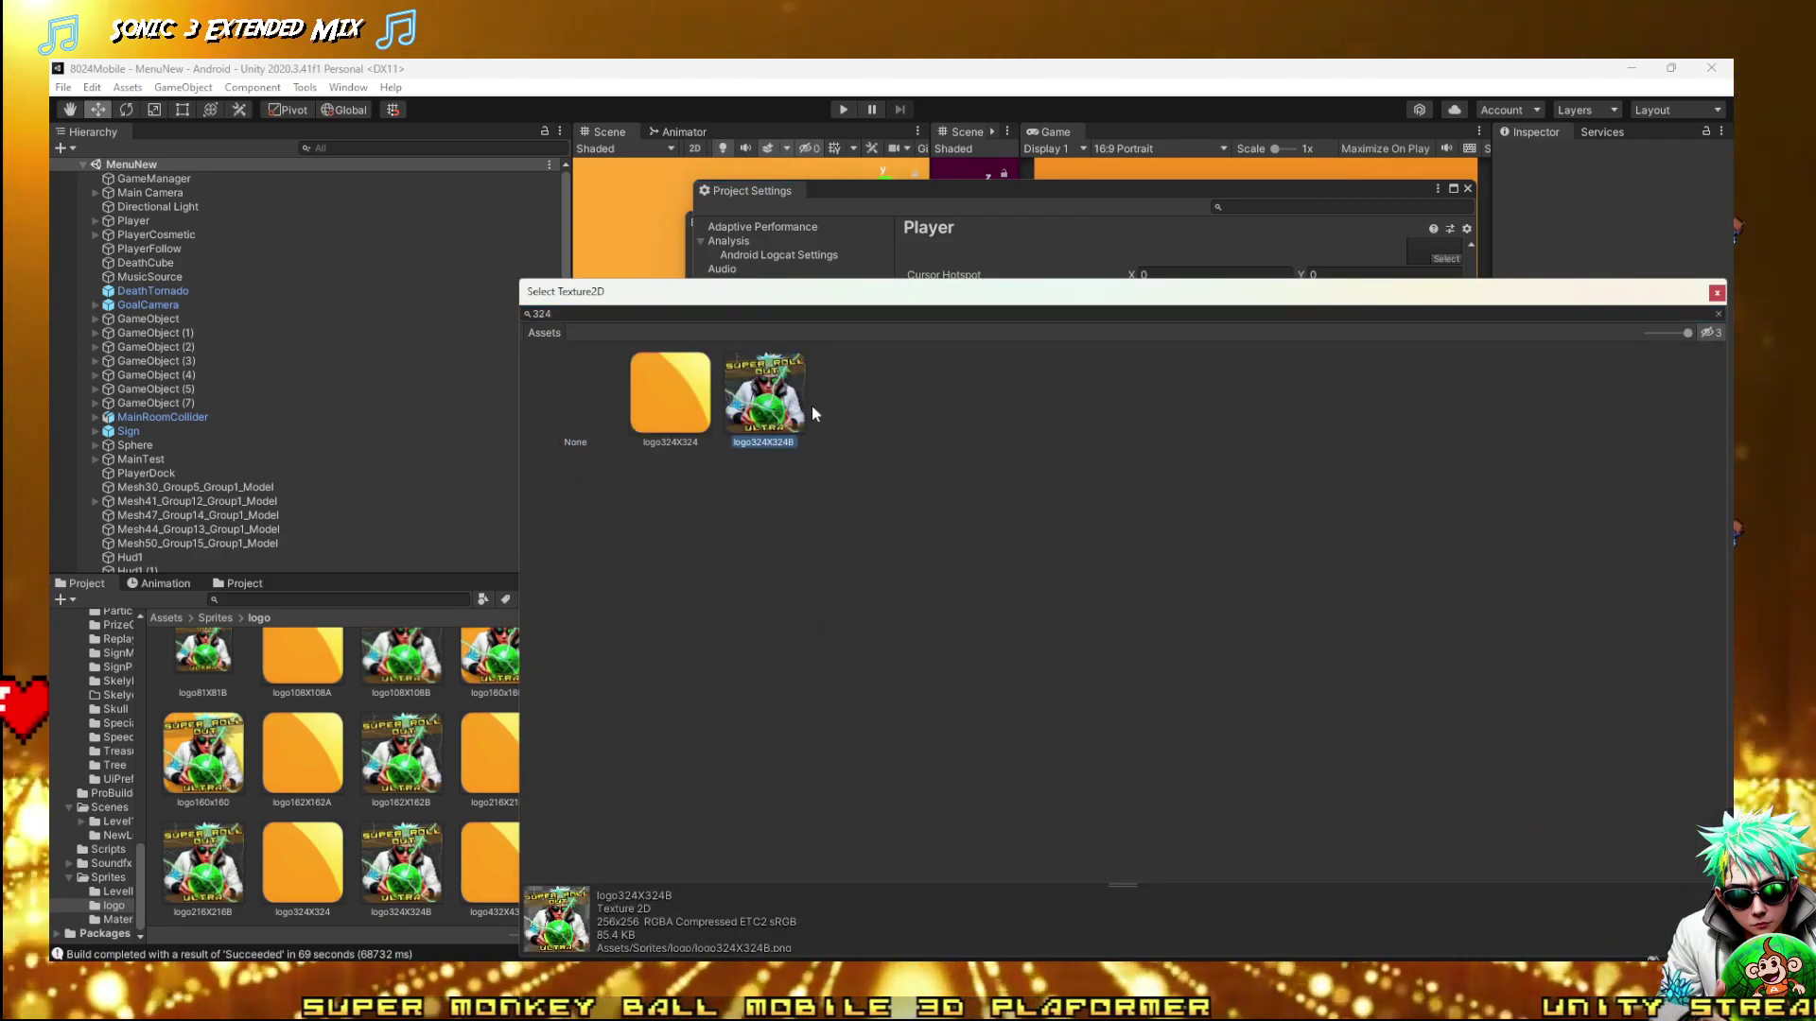
{"action": "double_click", "coordinate": [711, 410]}
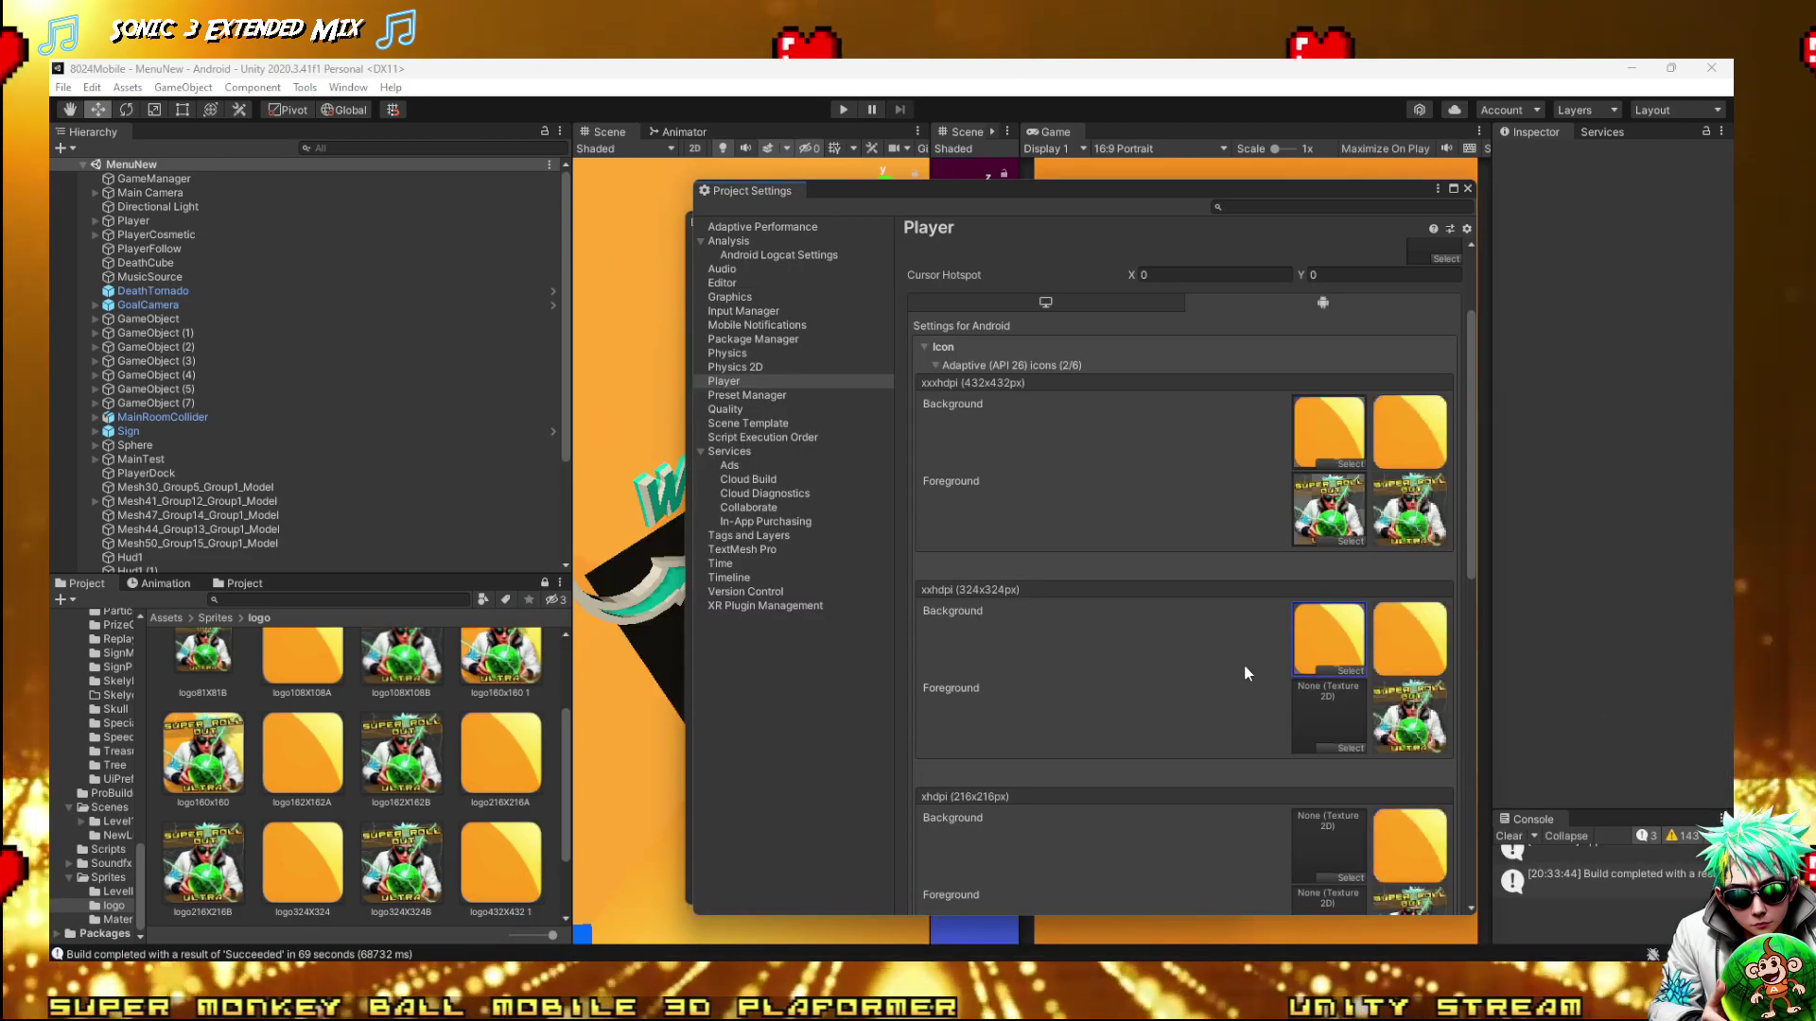
{"action": "left_click", "coordinate": [1355, 646]}
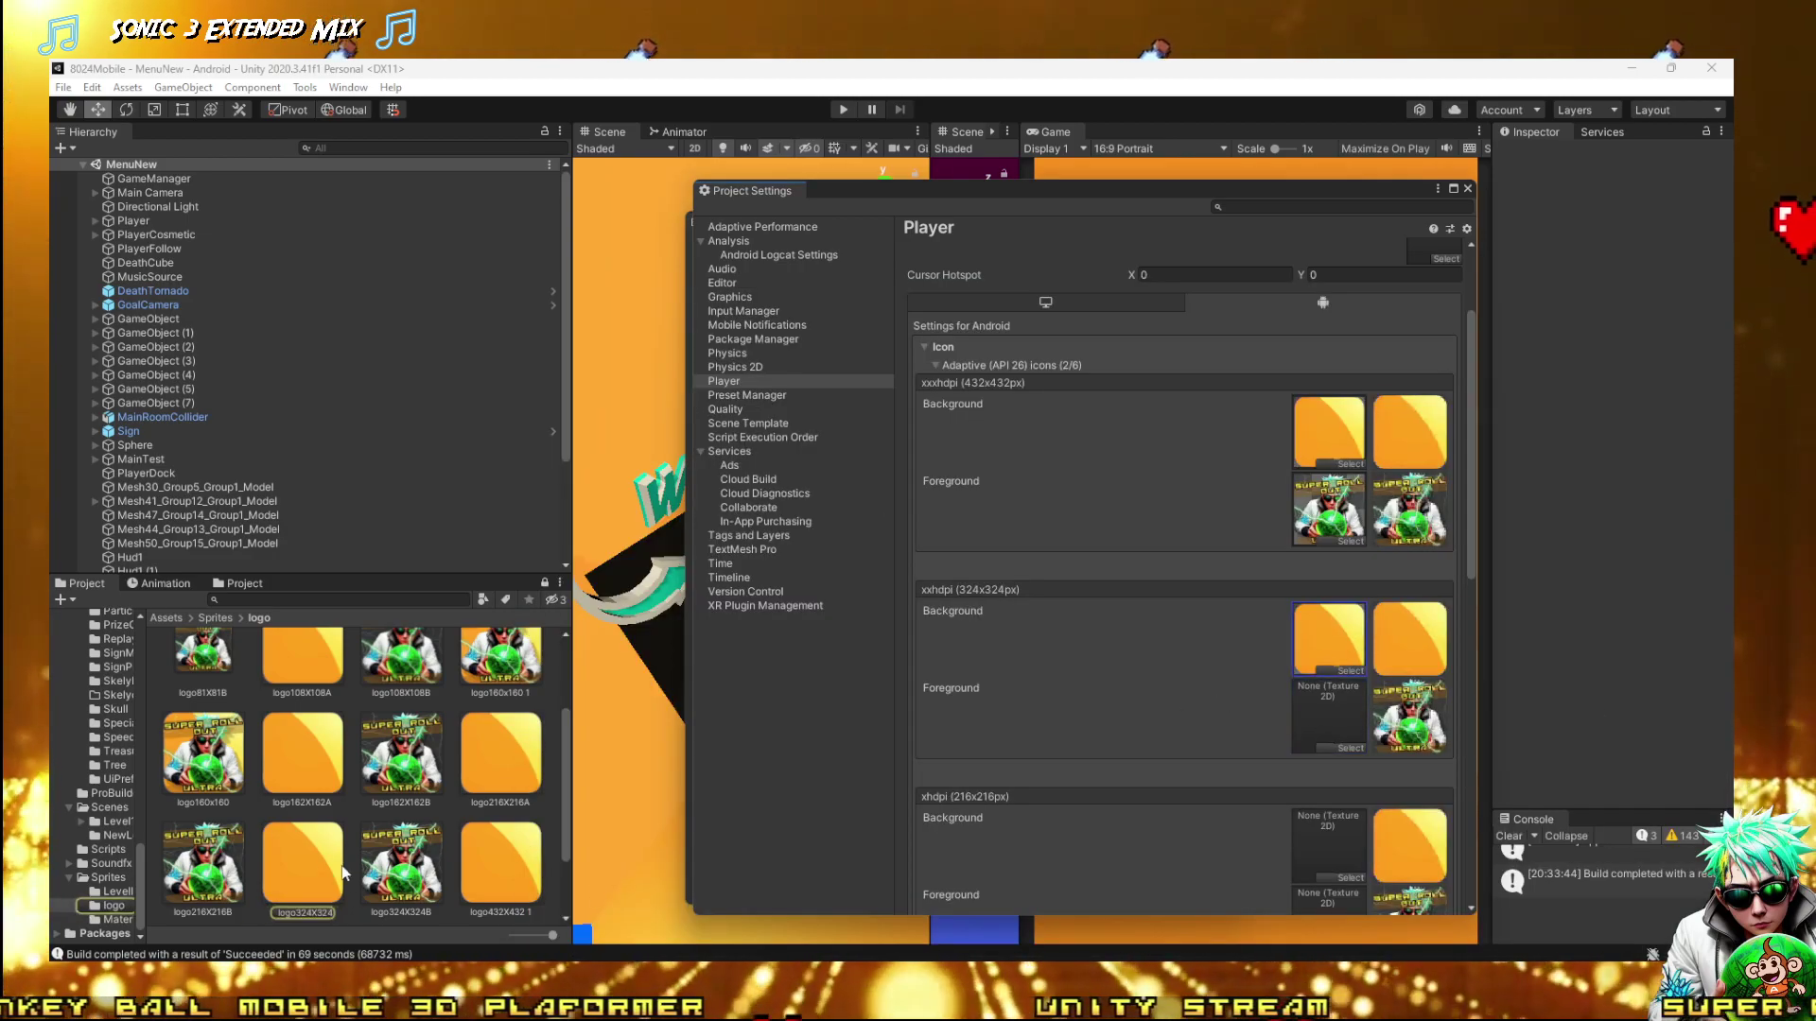
{"action": "left_click_drag", "start_coordinate": [197, 853], "coordinate": [1333, 711]}
Fill the xhdpi Background and Foreground slots with the matching logo textures
{"action": "scroll", "coordinate": [1375, 744], "scroll_direction": "down", "scroll_amount": 3}
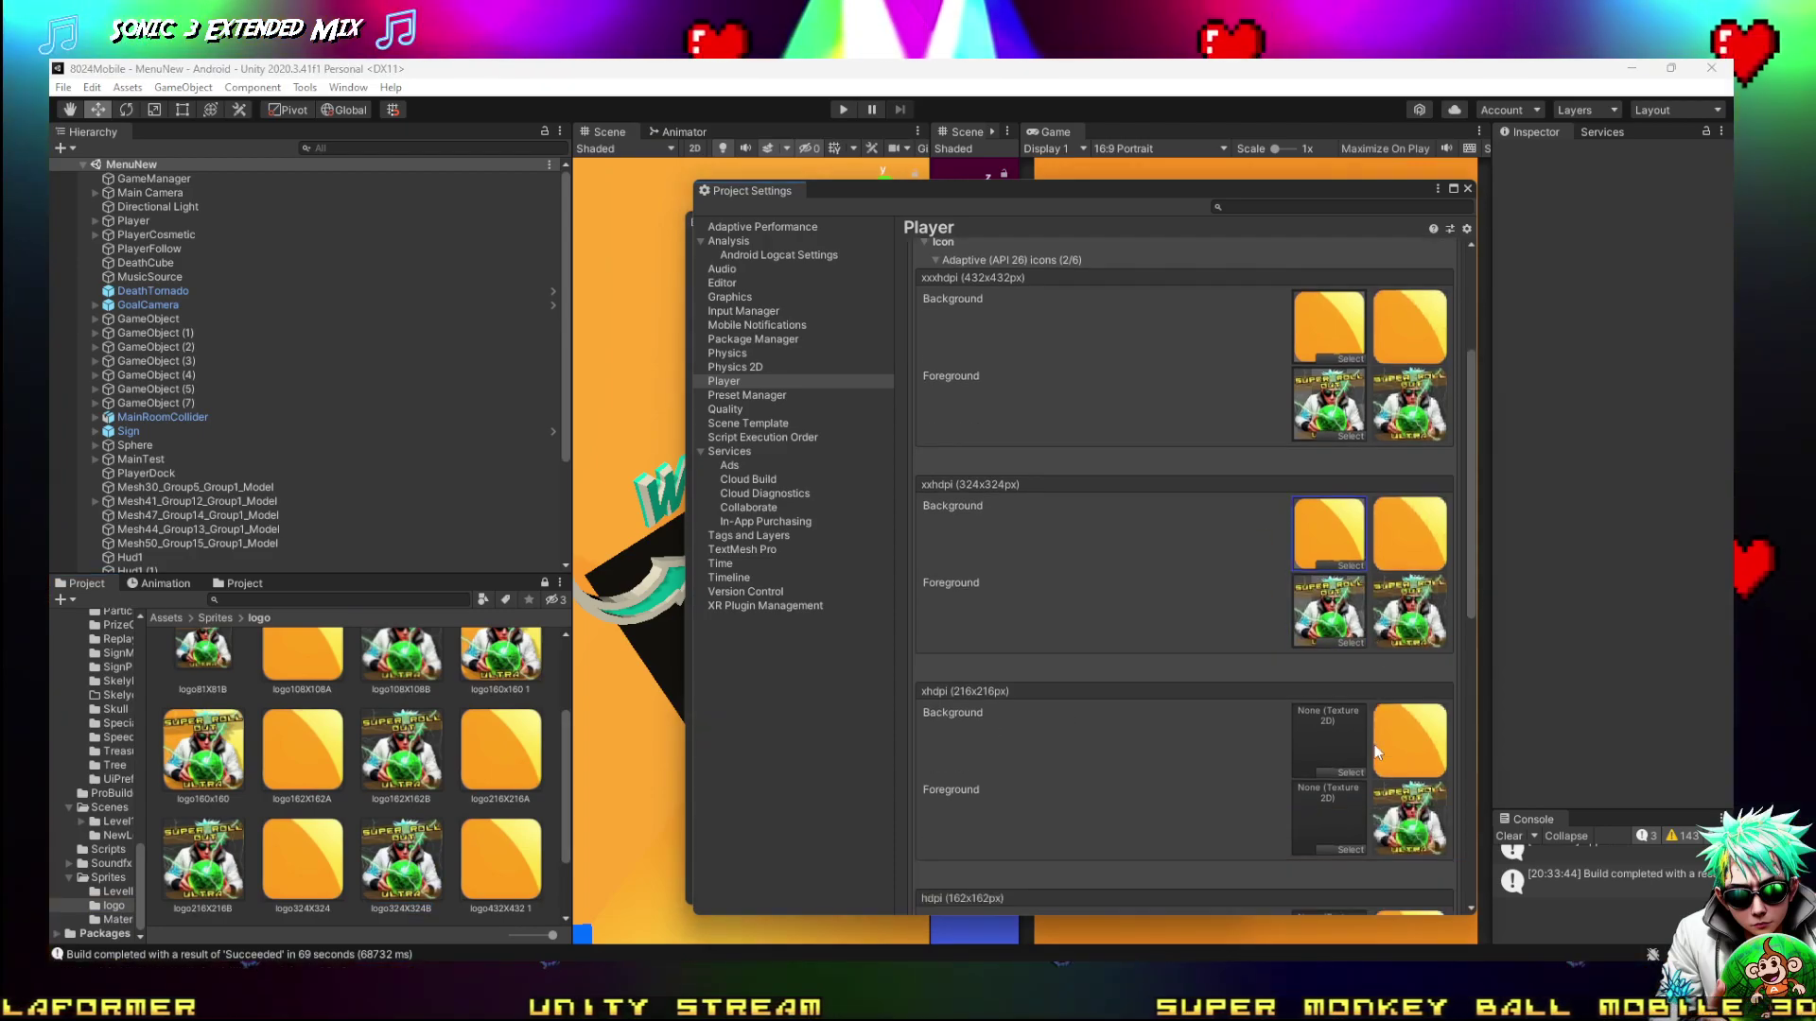
{"action": "left_click_drag", "start_coordinate": [174, 853], "coordinate": [1328, 816]}
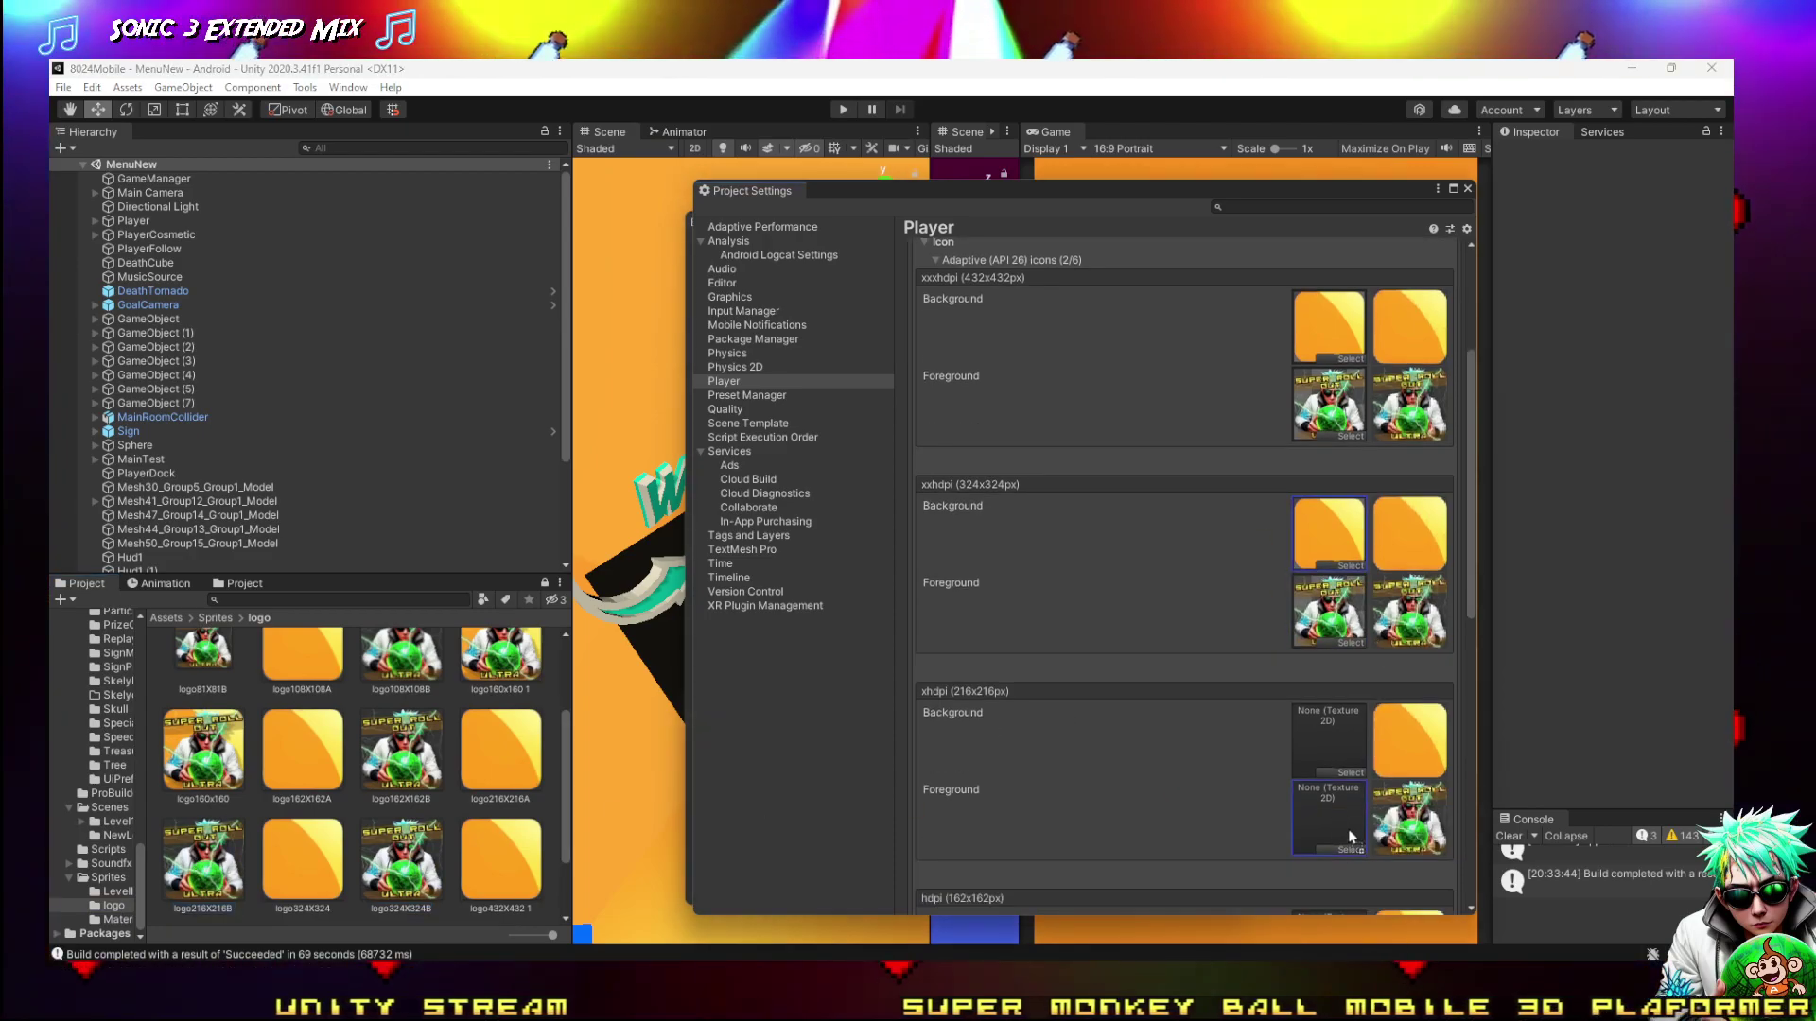
{"action": "left_click_drag", "start_coordinate": [495, 712], "coordinate": [1324, 730]}
{"action": "scroll", "coordinate": [1325, 728], "scroll_direction": "down", "scroll_amount": 3}
{"action": "scroll", "coordinate": [1329, 736], "scroll_direction": "down", "scroll_amount": 2}
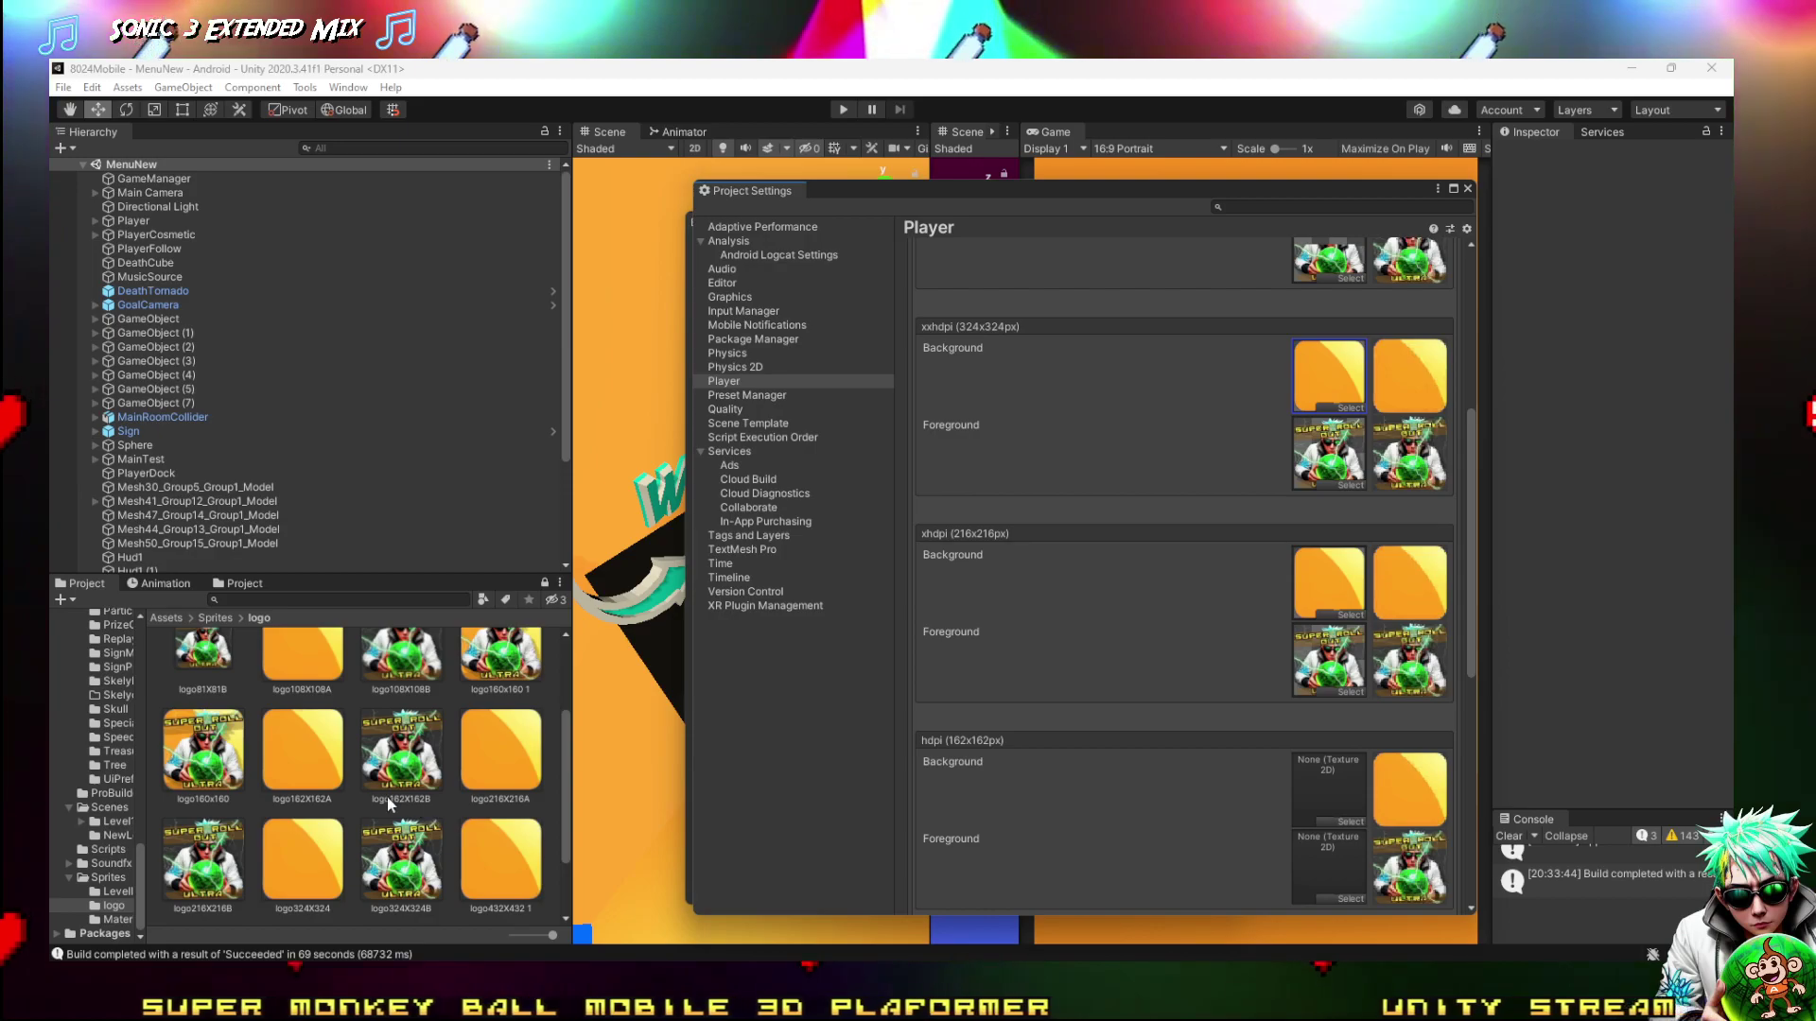
{"action": "left_click_drag", "start_coordinate": [388, 797], "coordinate": [1330, 780]}
{"action": "scroll", "coordinate": [1267, 736], "scroll_direction": "down", "scroll_amount": 2}
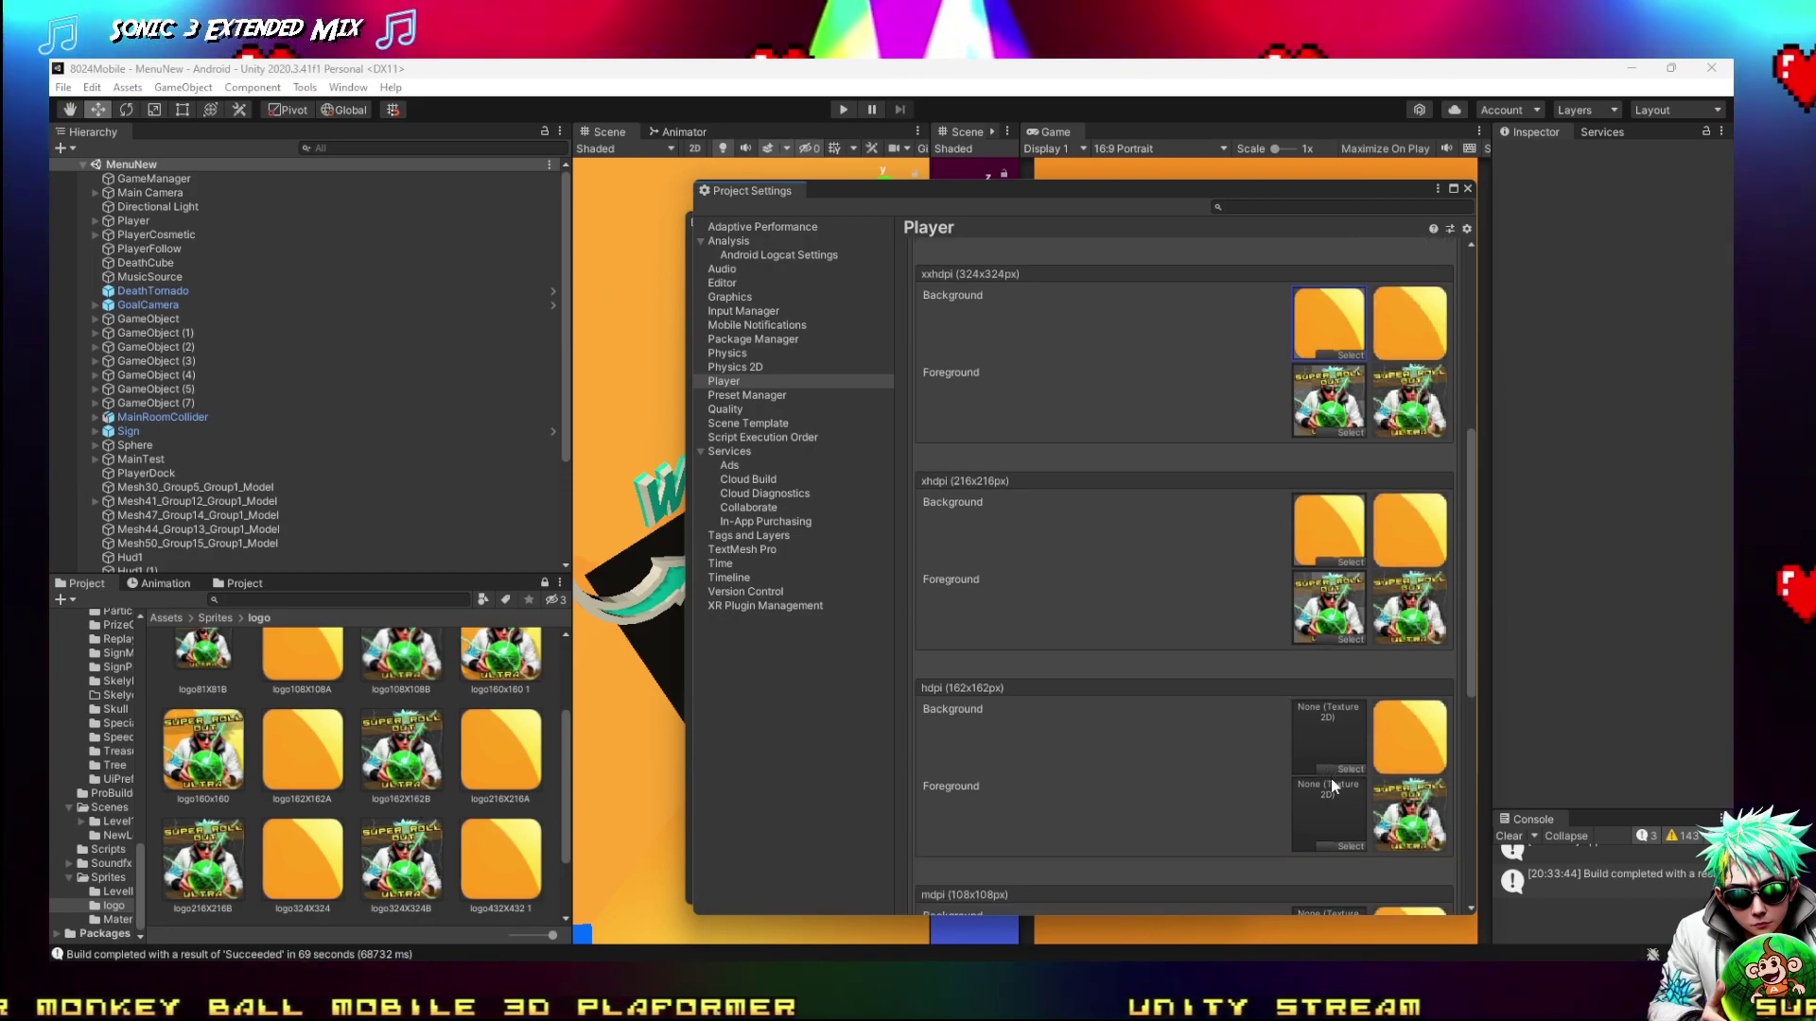
Fill the empty hdpi Background and Foreground slots with the matching logo textures
{"action": "left_click_drag", "start_coordinate": [281, 853], "coordinate": [1329, 799]}
{"action": "left_click_drag", "start_coordinate": [297, 741], "coordinate": [1151, 719]}
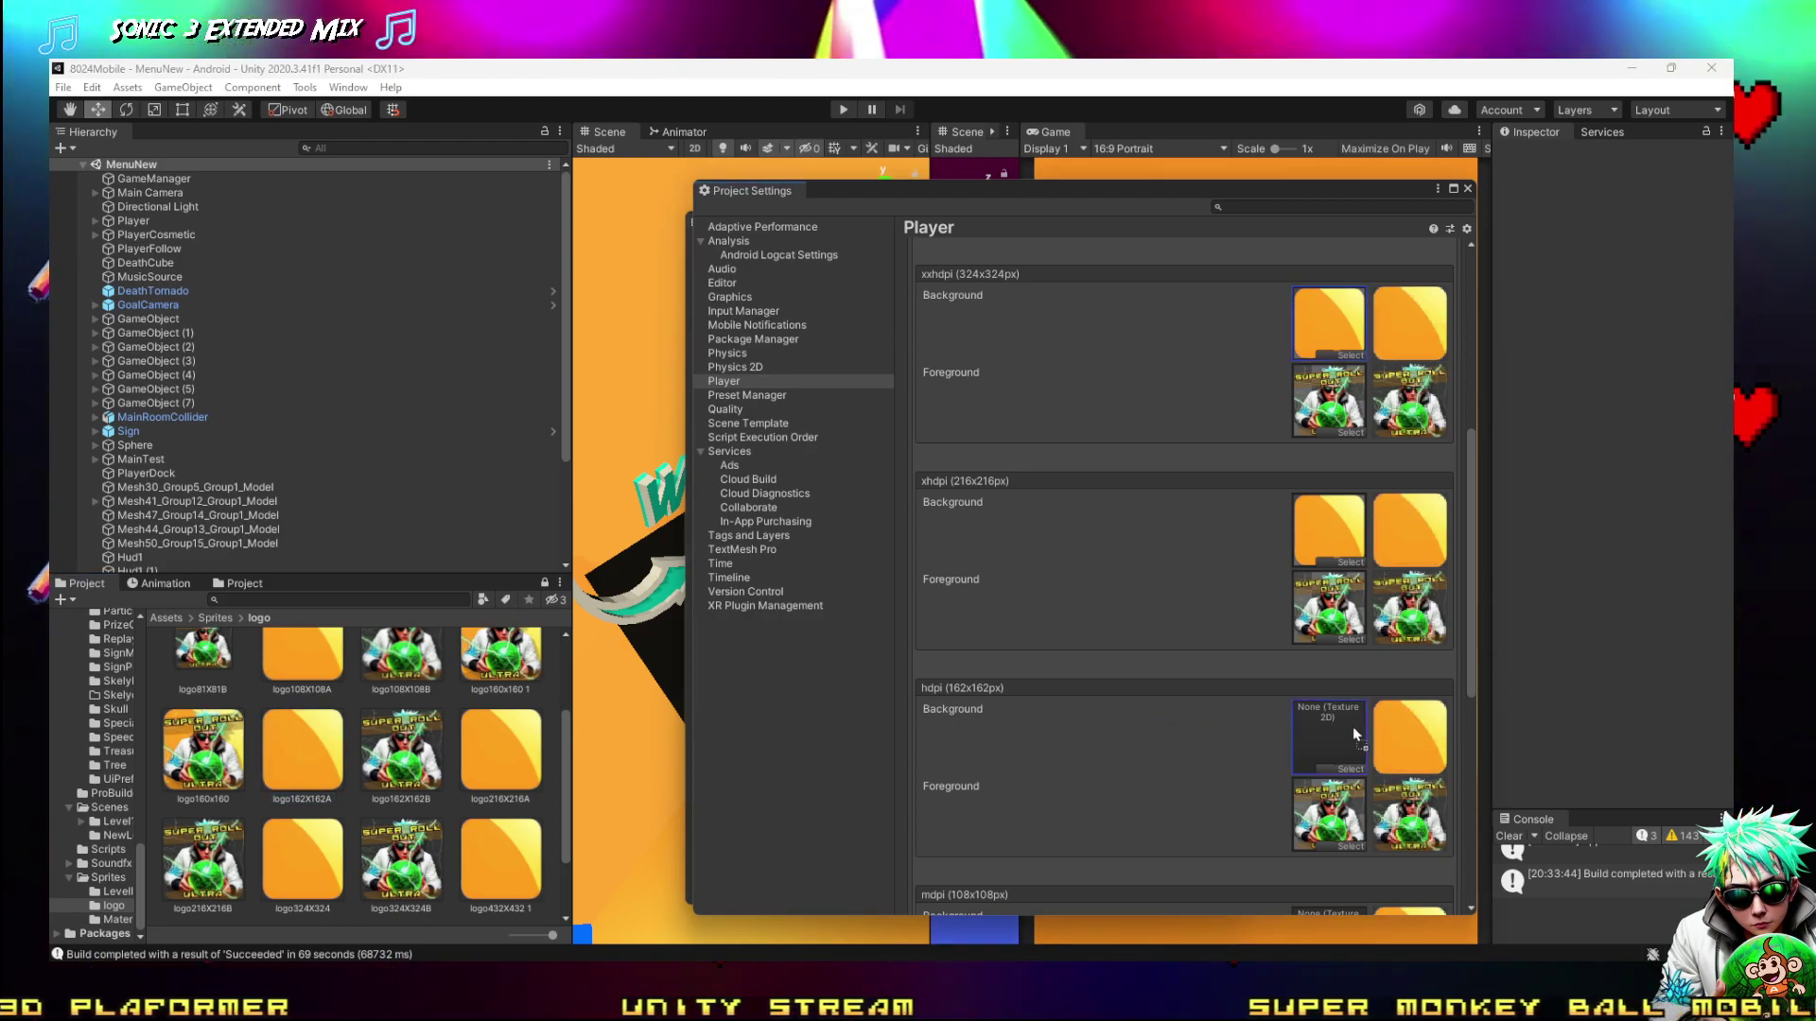
{"action": "left_click_drag", "start_coordinate": [1353, 734], "coordinate": [1333, 719]}
{"action": "scroll", "coordinate": [1332, 705], "scroll_direction": "down", "scroll_amount": 8}
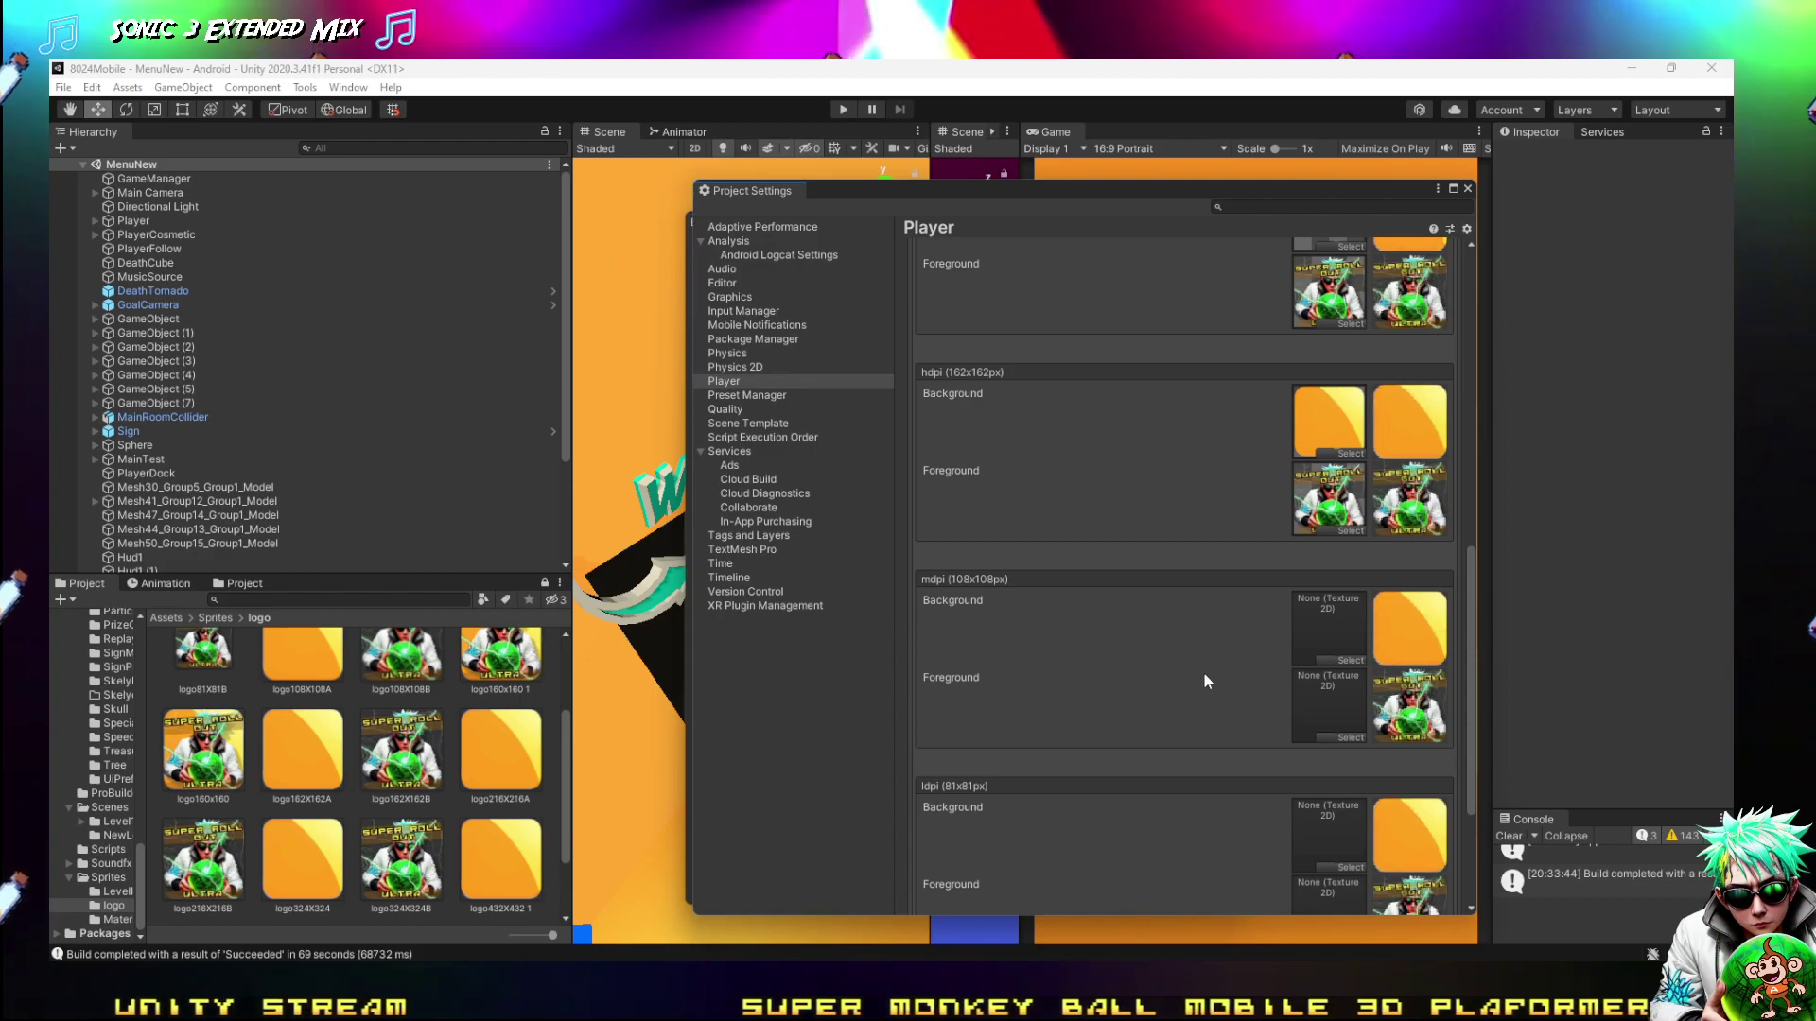
{"action": "scroll", "coordinate": [405, 737], "scroll_direction": "up", "scroll_amount": 1}
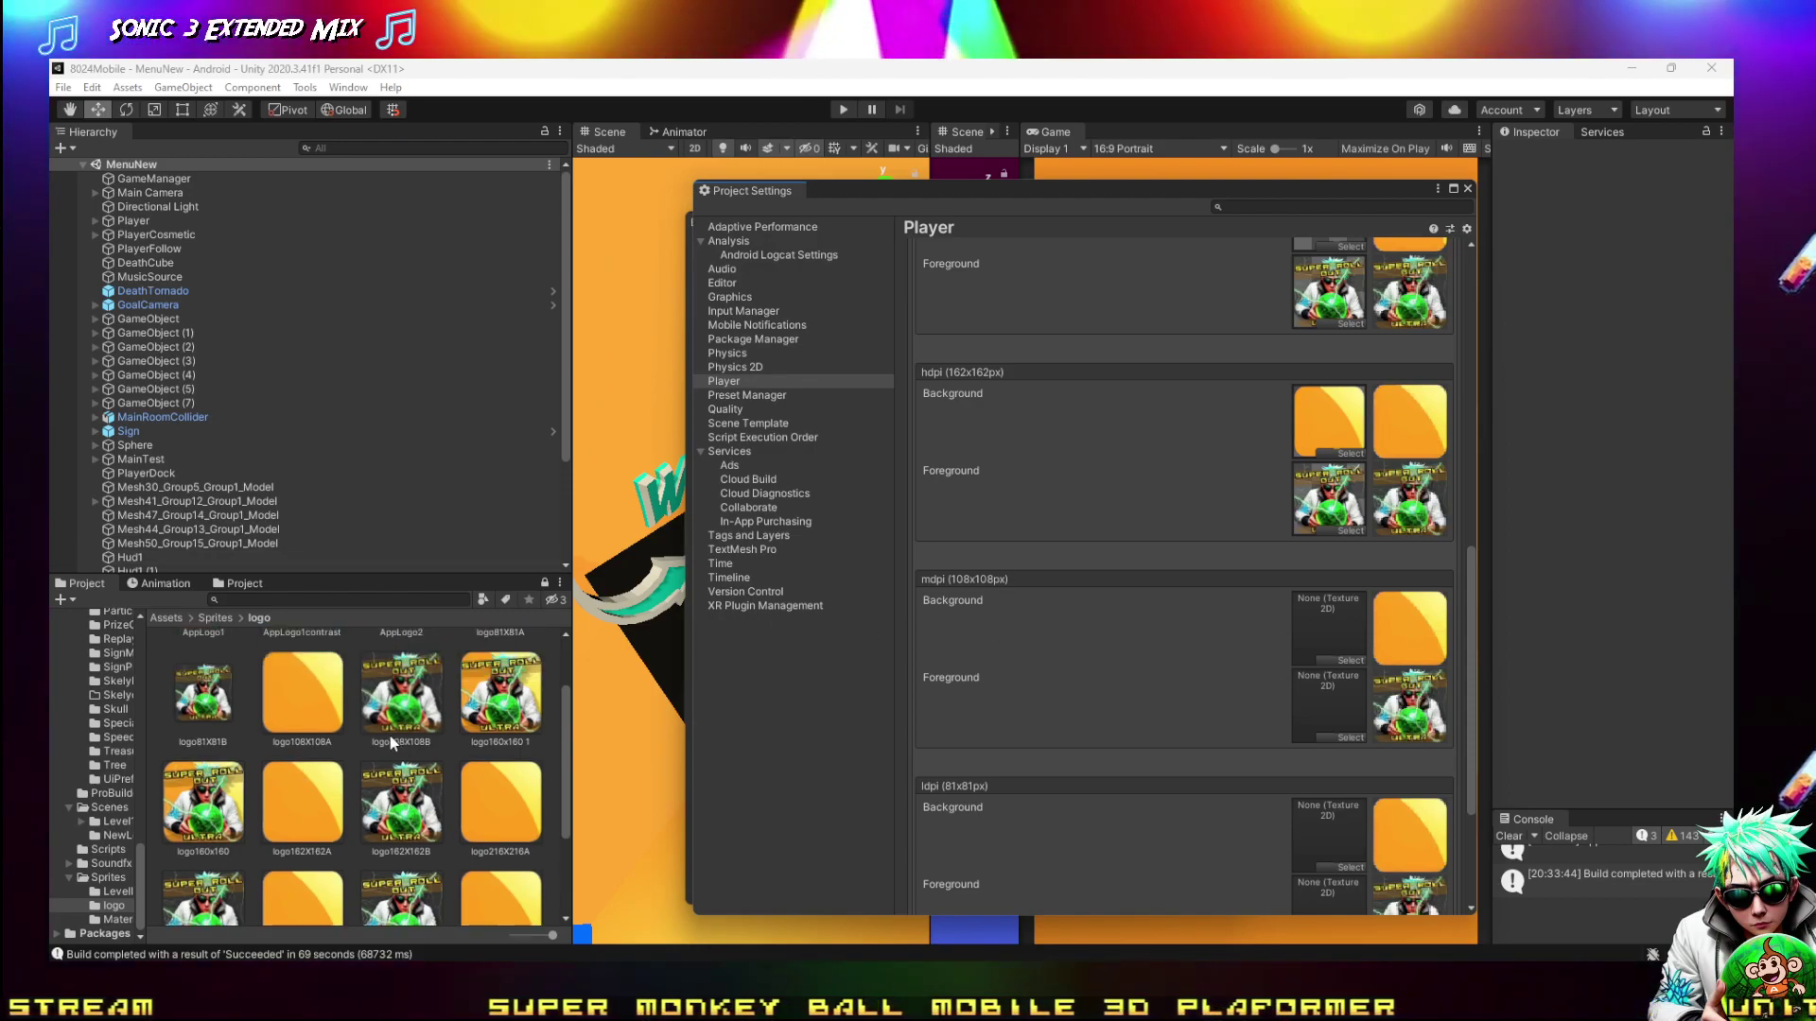
Fill mdpi with the orange 108 tile and logo108X108B, and ldpi with logo81X81A and logo81X81B
{"action": "left_click_drag", "start_coordinate": [304, 712], "coordinate": [1327, 653]}
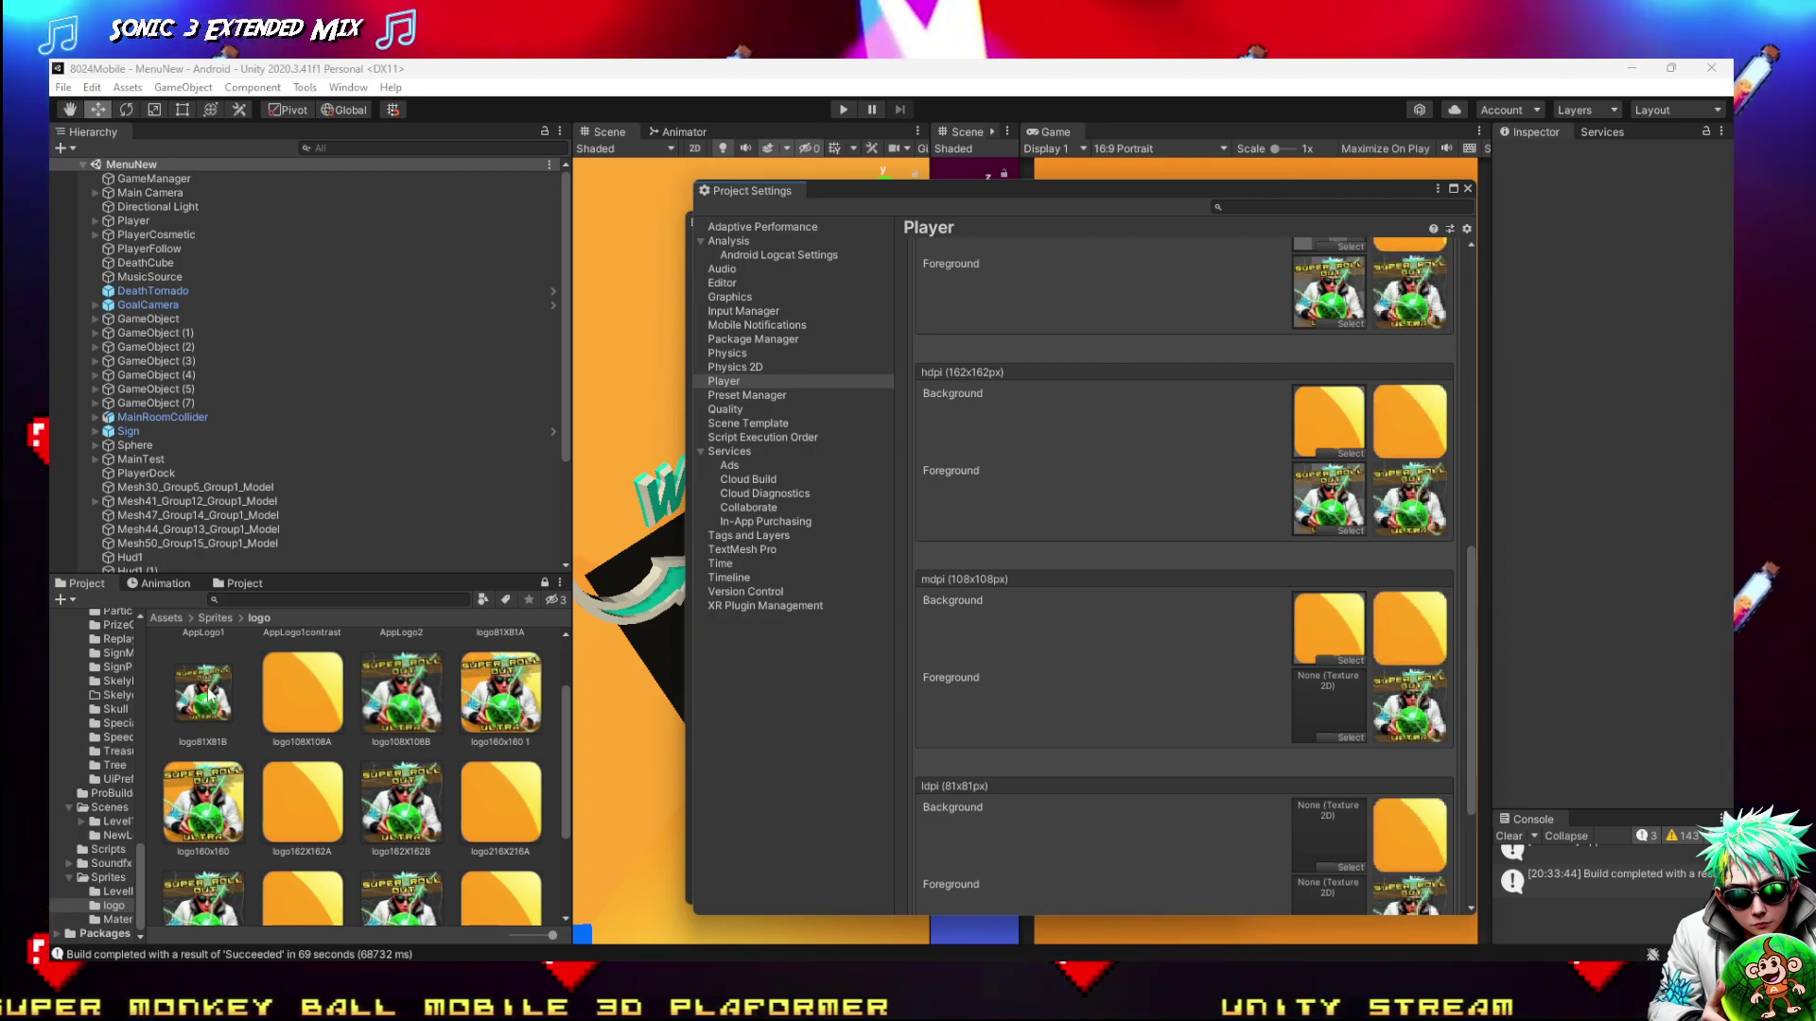
{"action": "left_click_drag", "start_coordinate": [1104, 678], "coordinate": [528, 752]}
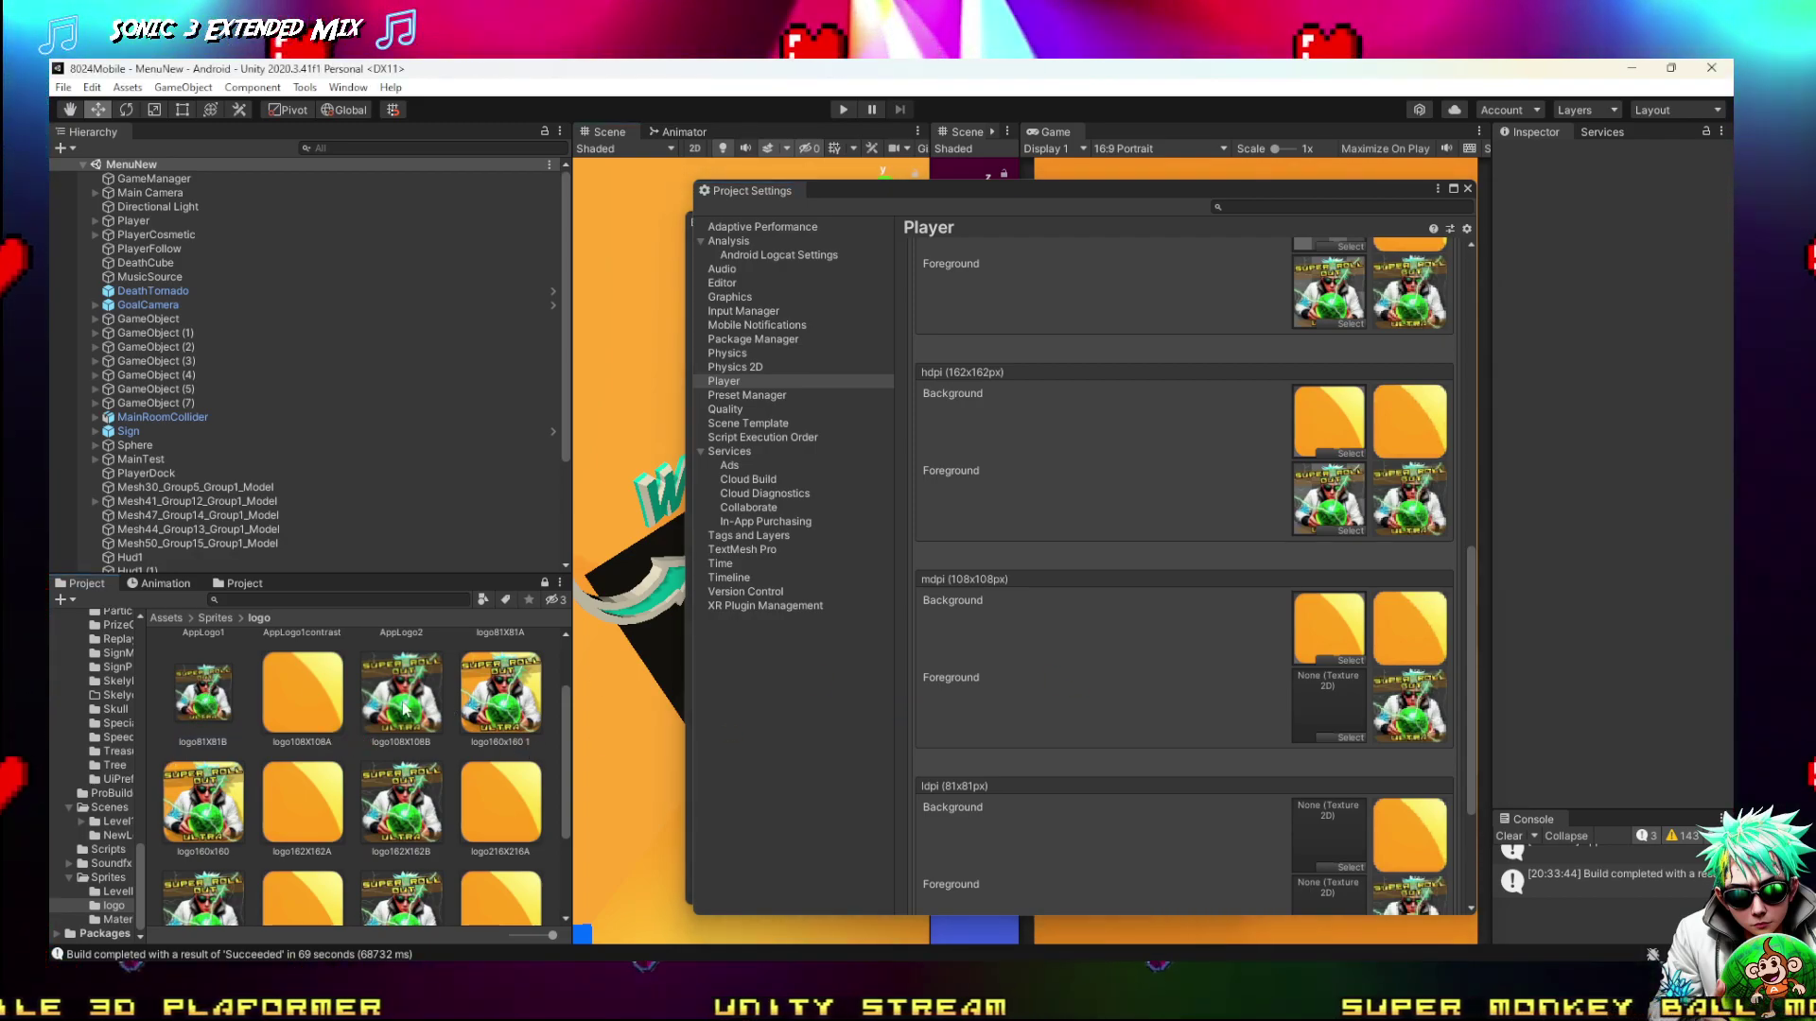
{"action": "left_click_drag", "start_coordinate": [401, 695], "coordinate": [1363, 688]}
{"action": "scroll", "coordinate": [1335, 700], "scroll_direction": "down", "scroll_amount": 3}
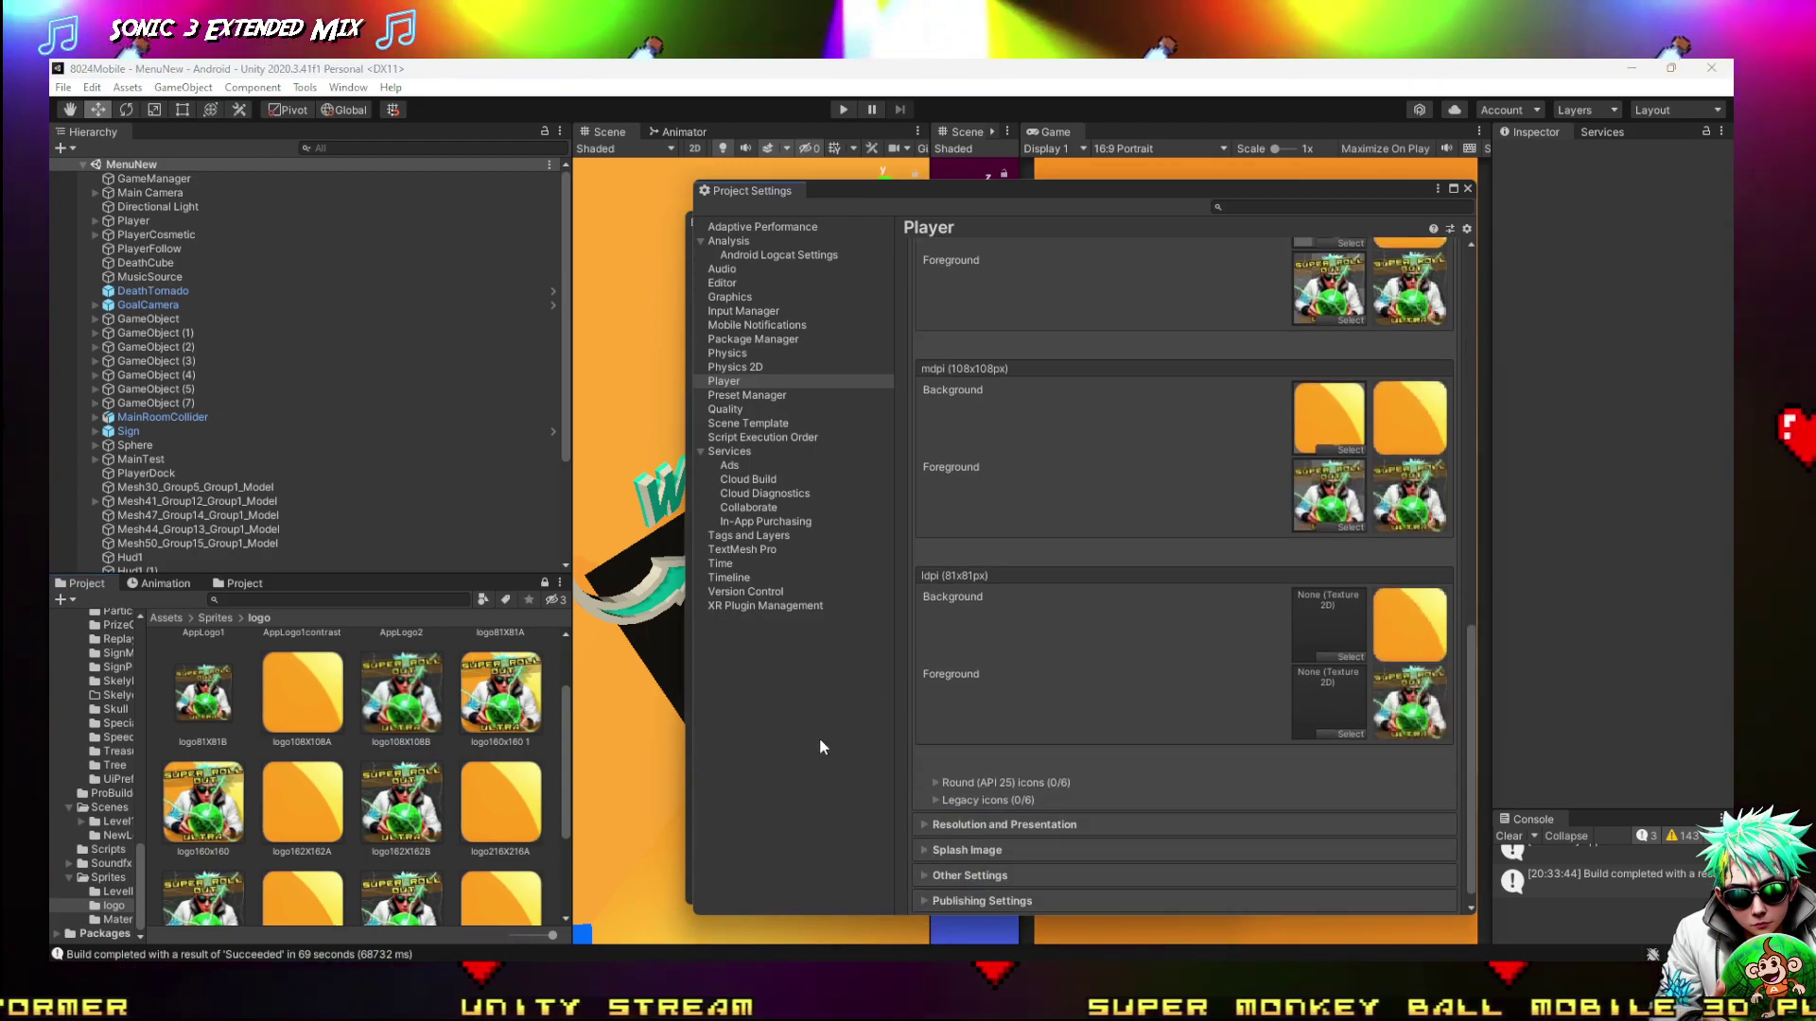
{"action": "scroll", "coordinate": [254, 728], "scroll_direction": "up", "scroll_amount": 2}
{"action": "left_click_drag", "start_coordinate": [238, 793], "coordinate": [1368, 721]}
{"action": "left_click_drag", "start_coordinate": [558, 702], "coordinate": [1326, 624]}
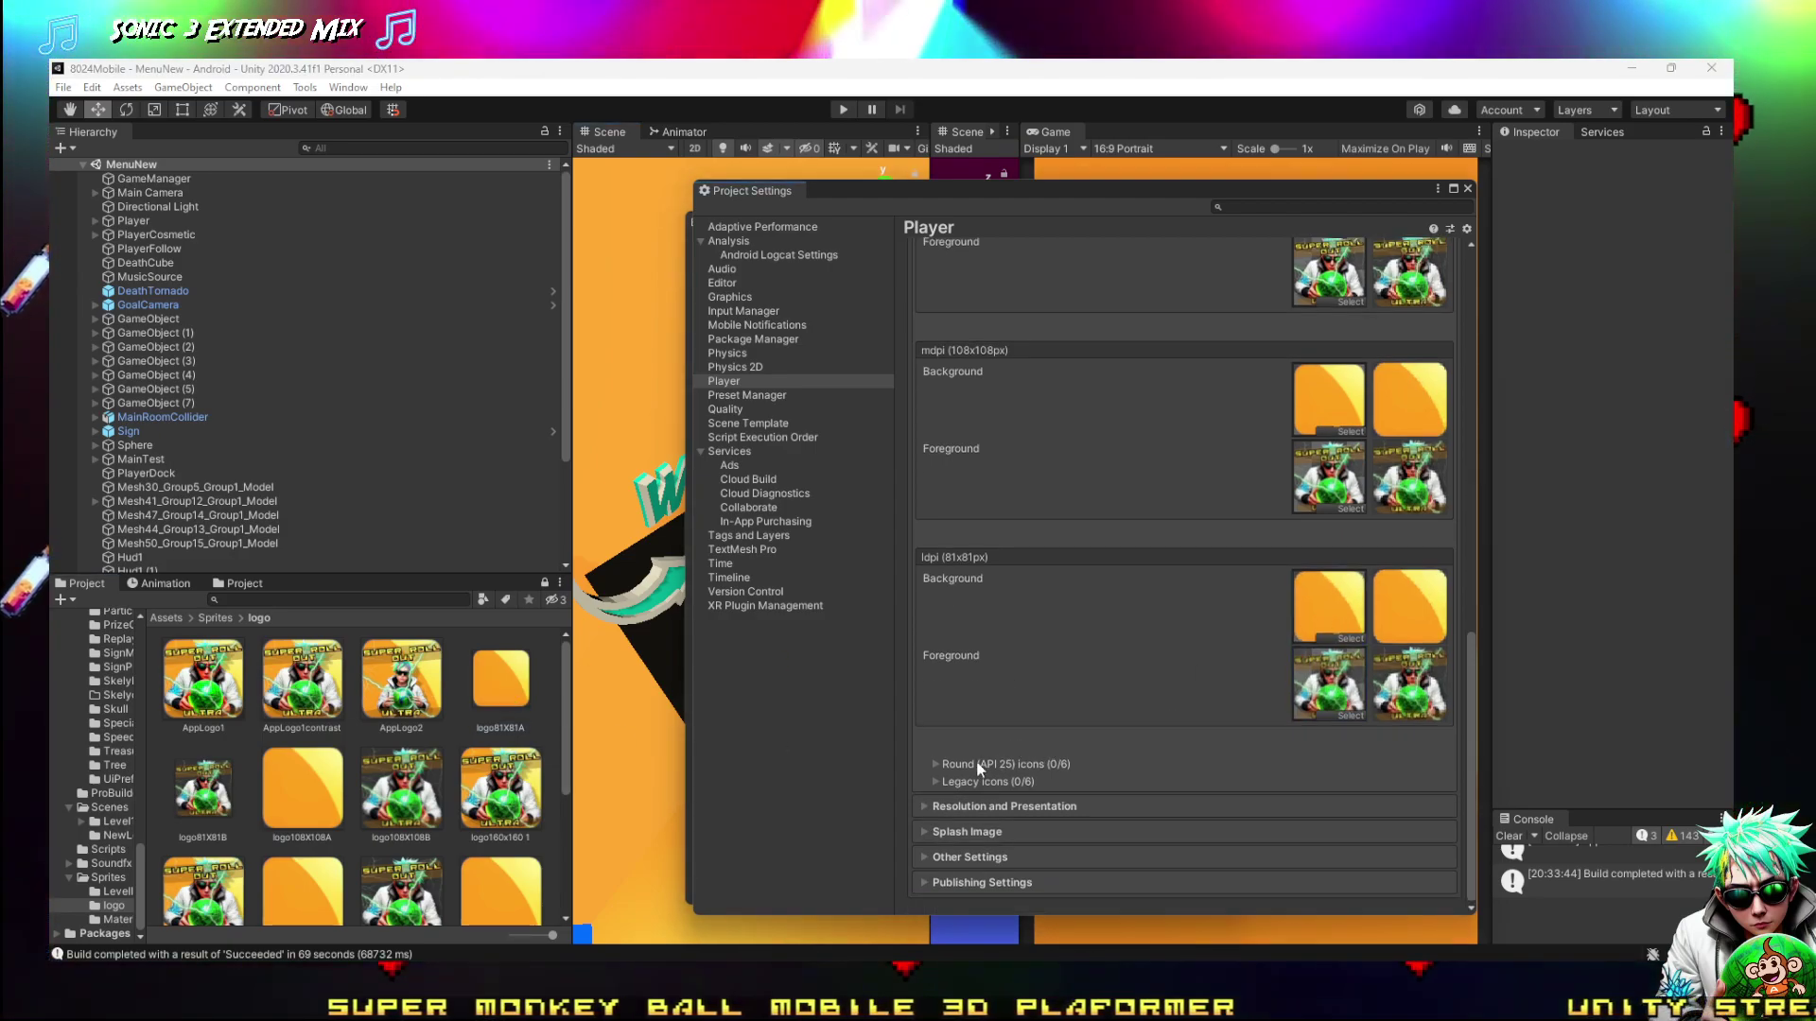
Collapse the Round (API 25) icon foldout and return to the top of the icon list
{"action": "left_click", "coordinate": [933, 766]}
{"action": "scroll", "coordinate": [1106, 737], "scroll_direction": "down", "scroll_amount": 6}
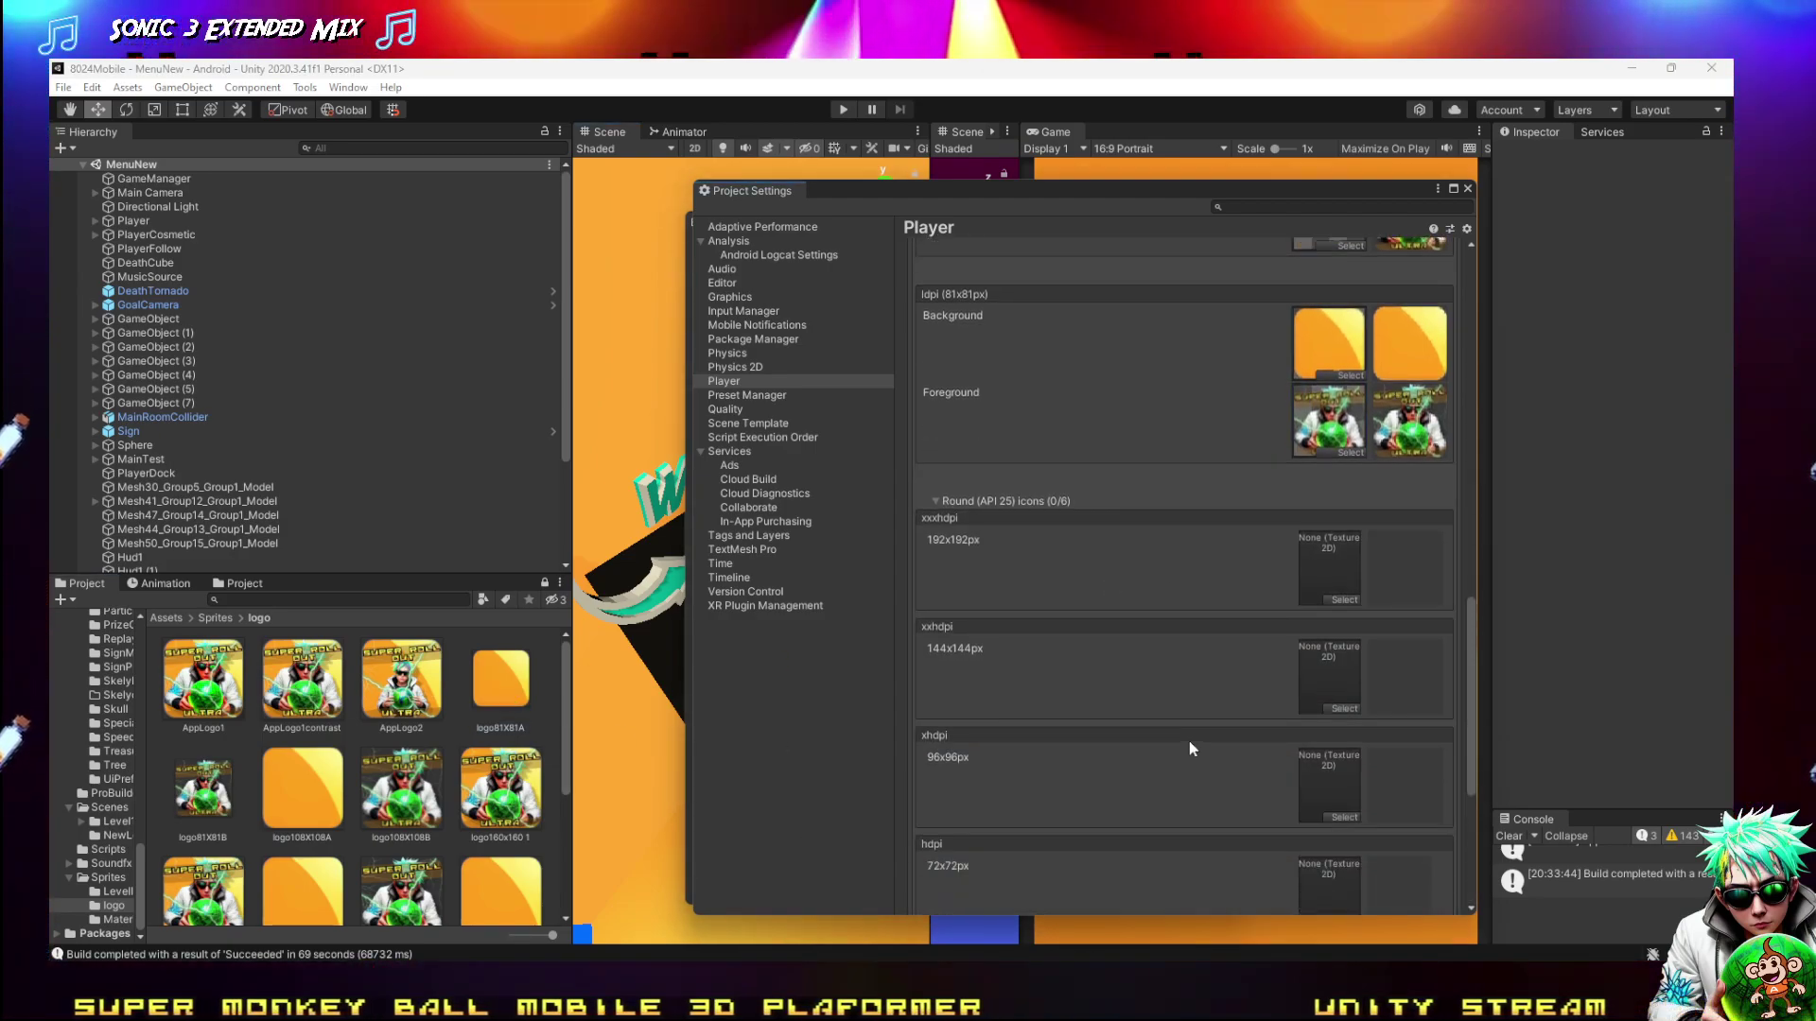
{"action": "scroll", "coordinate": [235, 839], "scroll_direction": "down", "scroll_amount": 2}
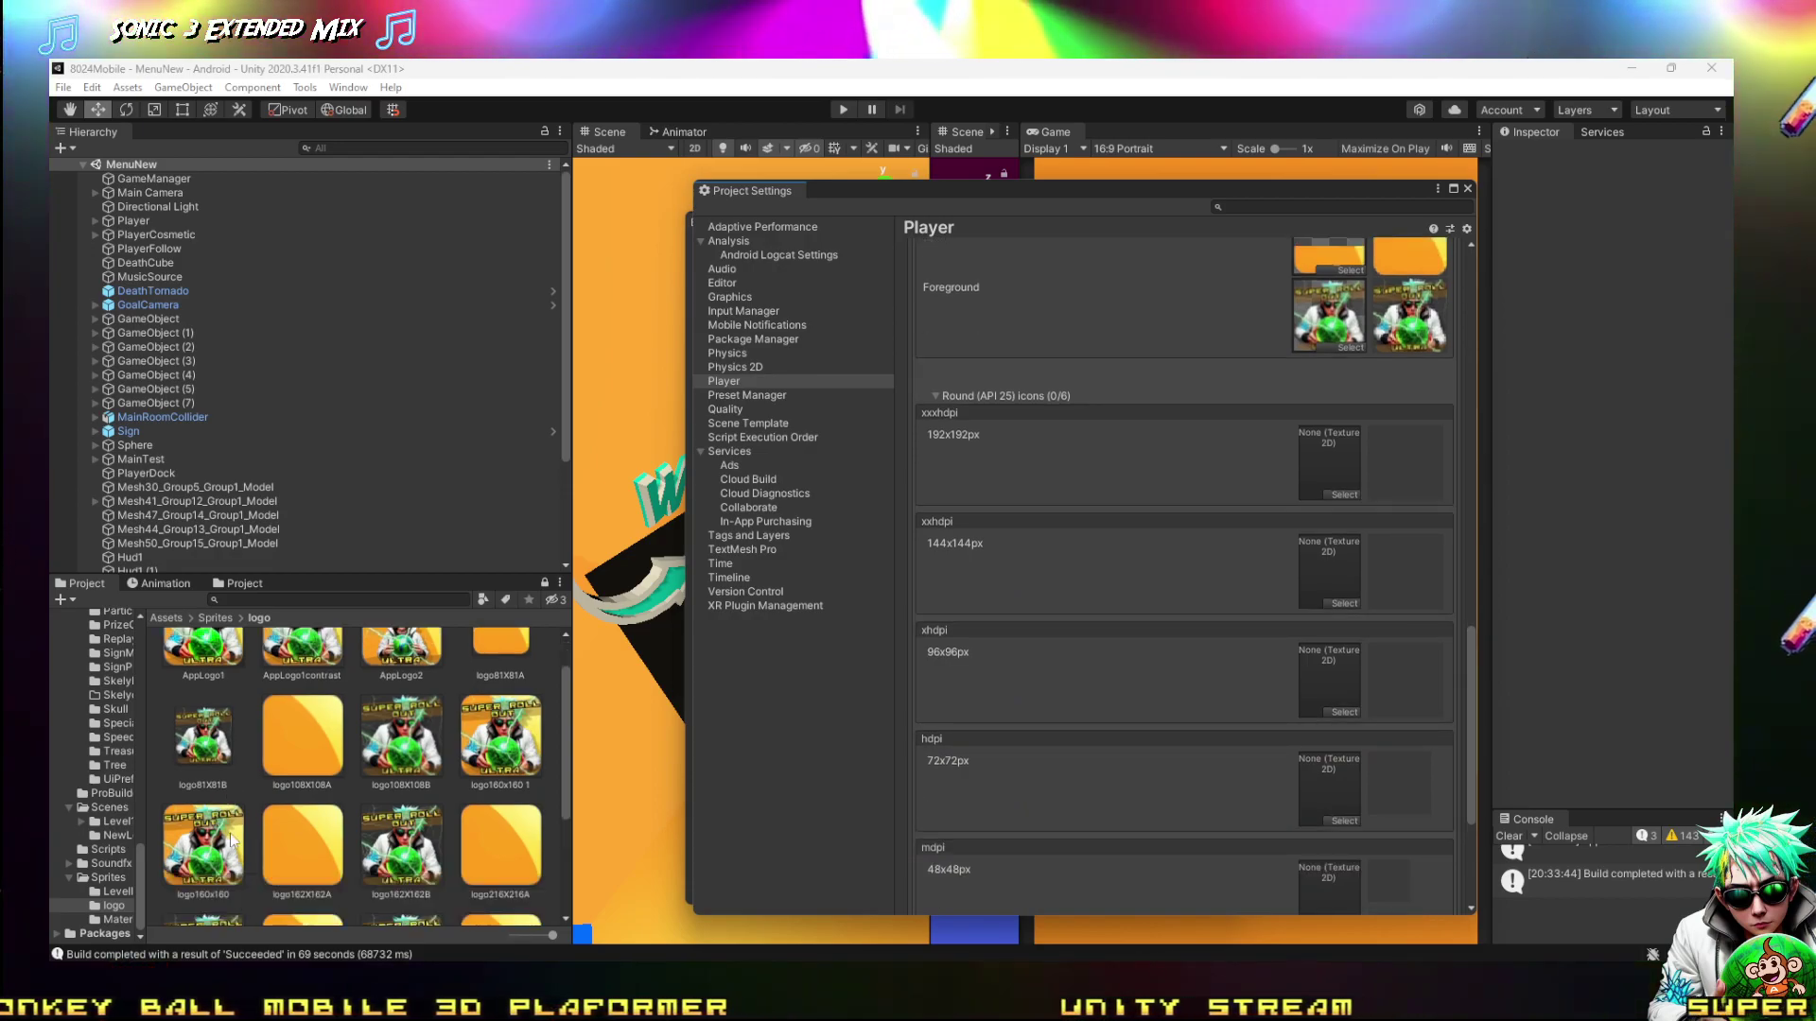
{"action": "scroll", "coordinate": [234, 839], "scroll_direction": "down", "scroll_amount": 3}
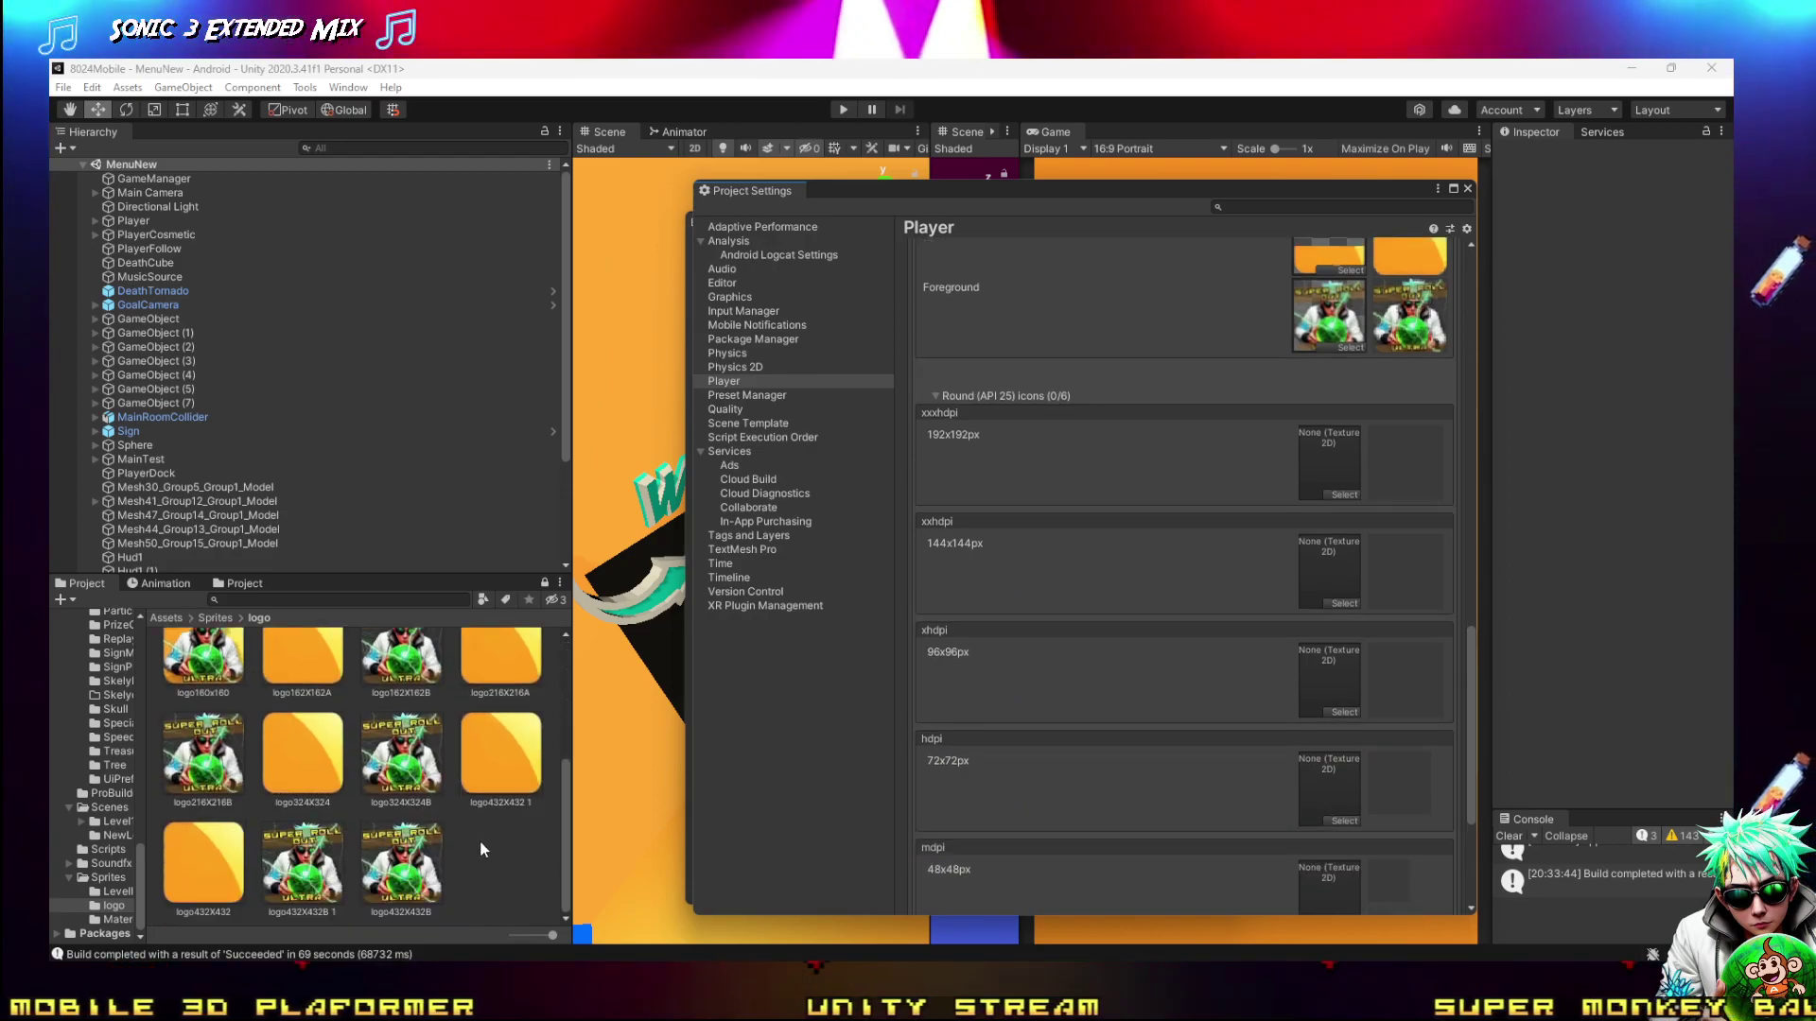
{"action": "scroll", "coordinate": [480, 849], "scroll_direction": "up", "scroll_amount": 1}
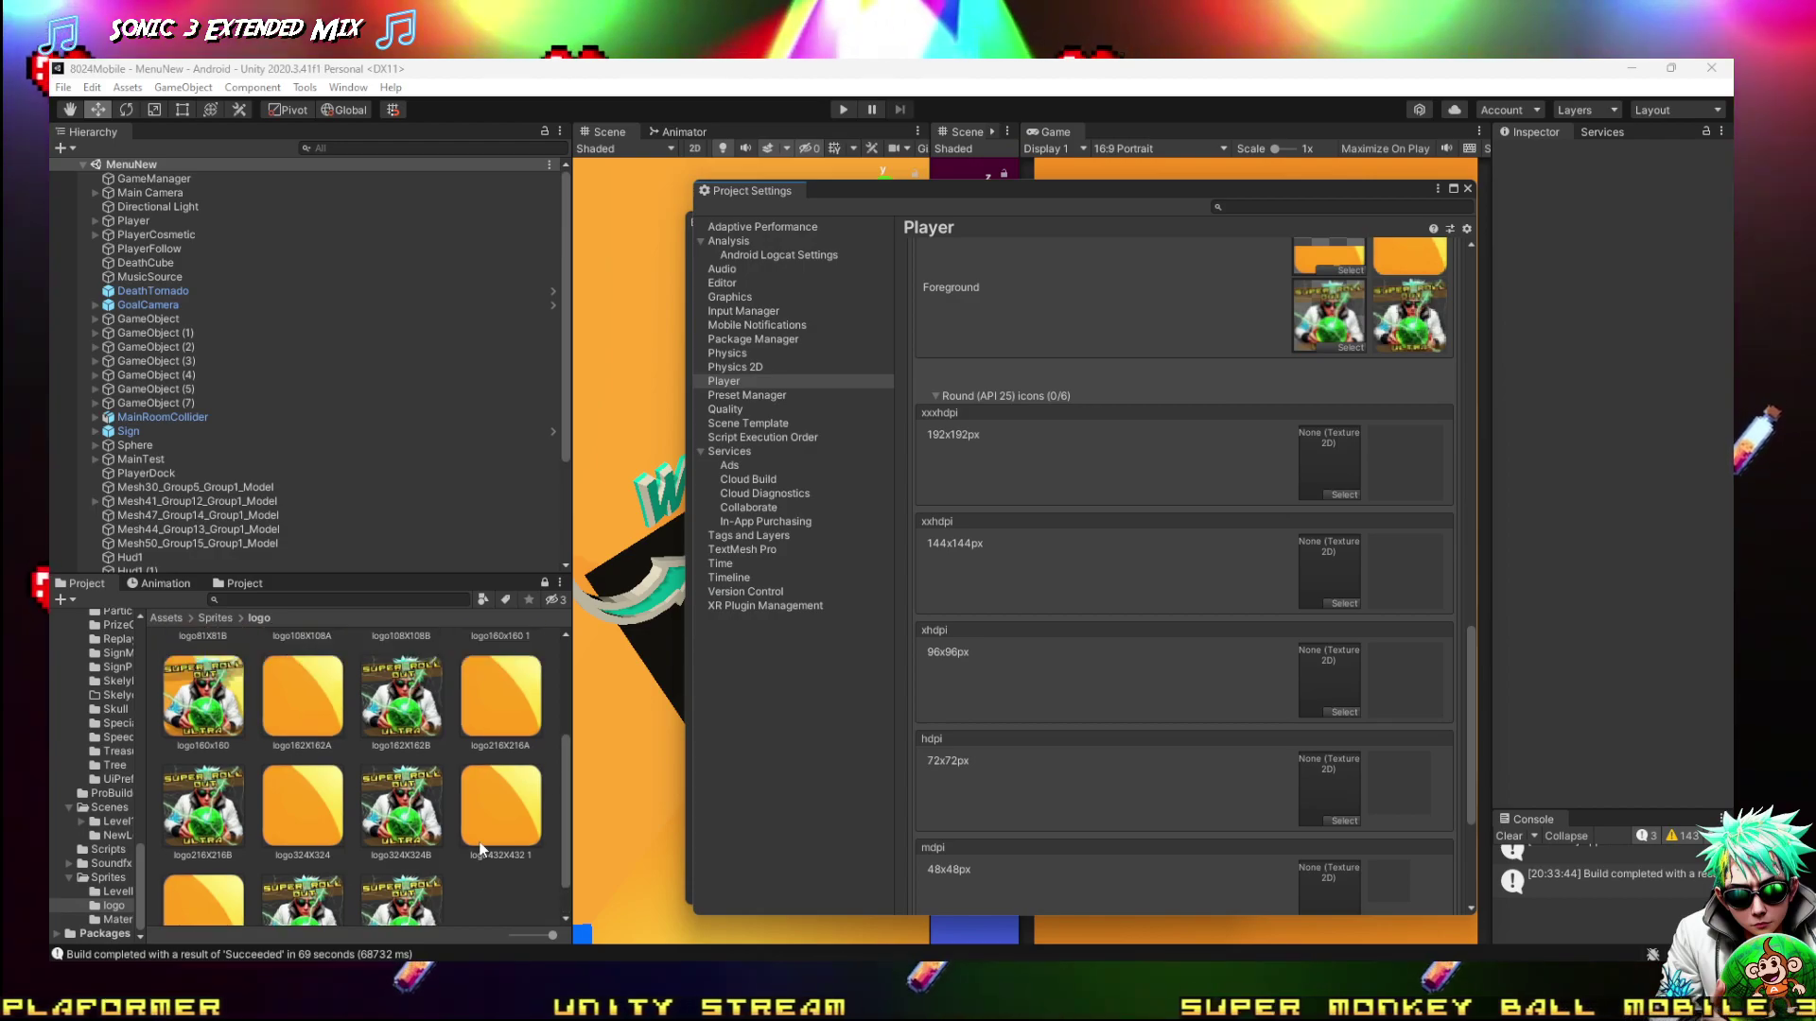
{"action": "scroll", "coordinate": [1192, 519], "scroll_direction": "down", "scroll_amount": 5}
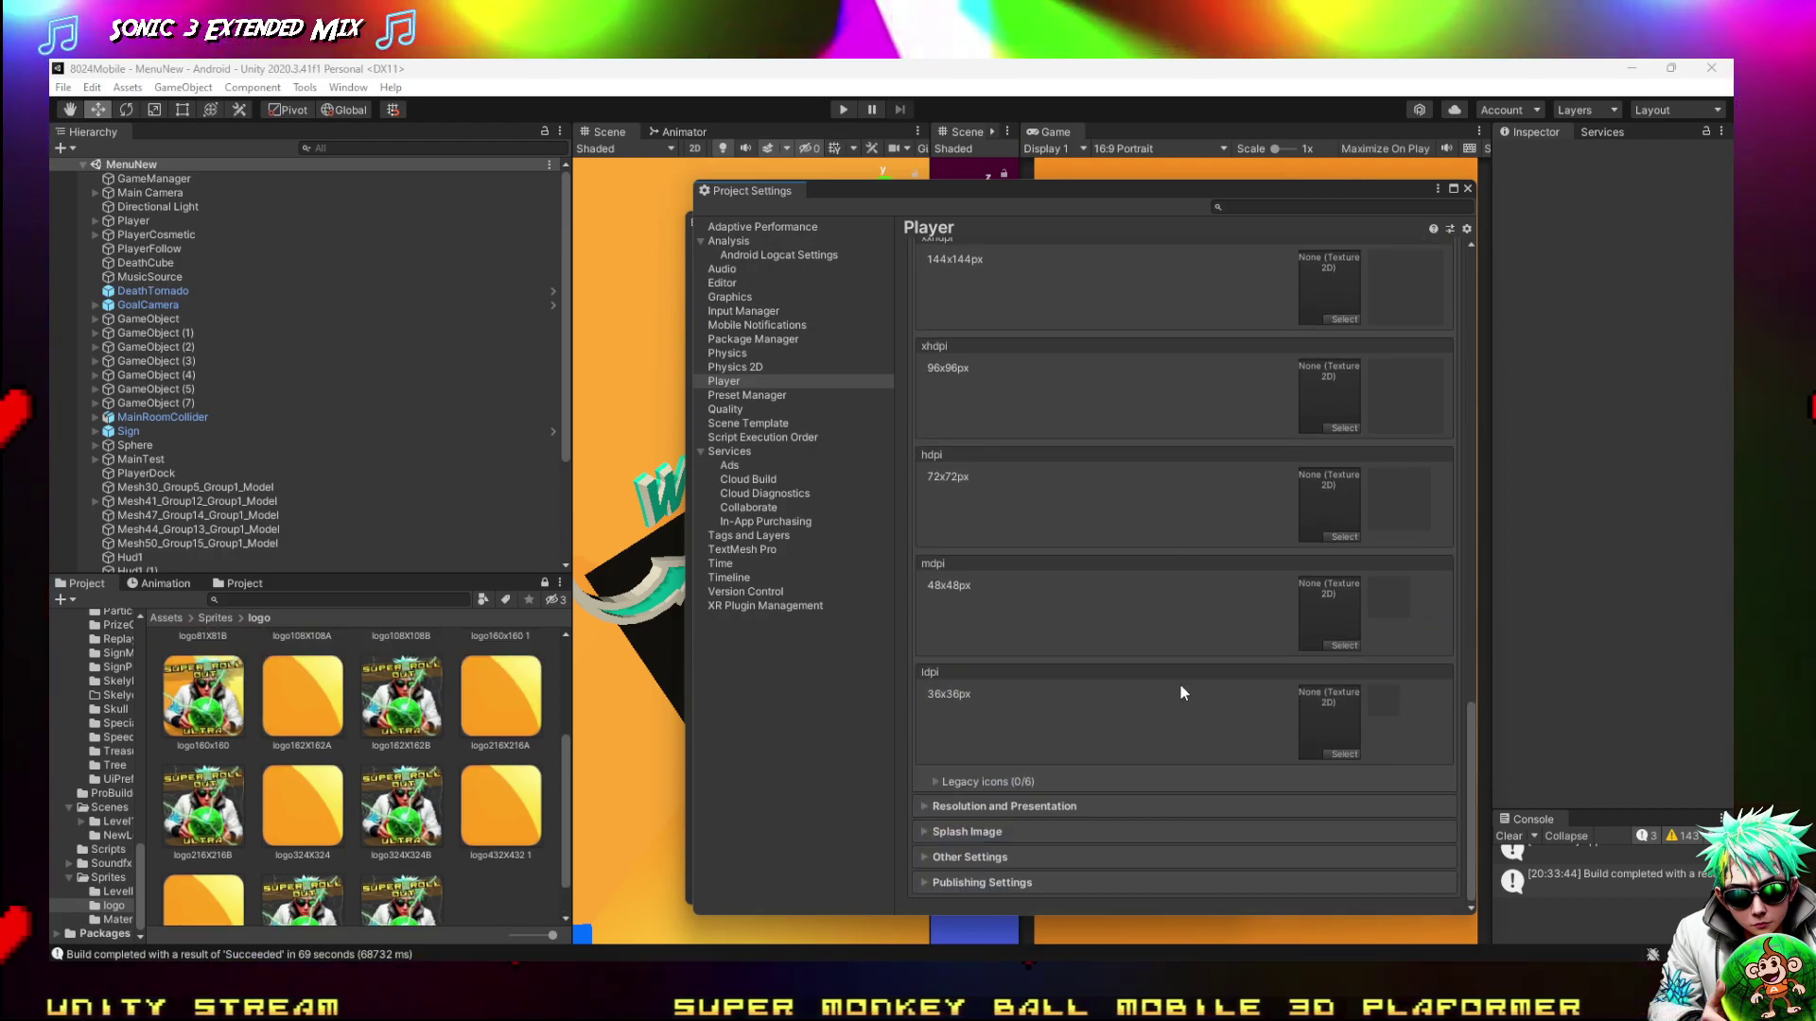
{"action": "scroll", "coordinate": [1178, 682], "scroll_direction": "up", "scroll_amount": 8}
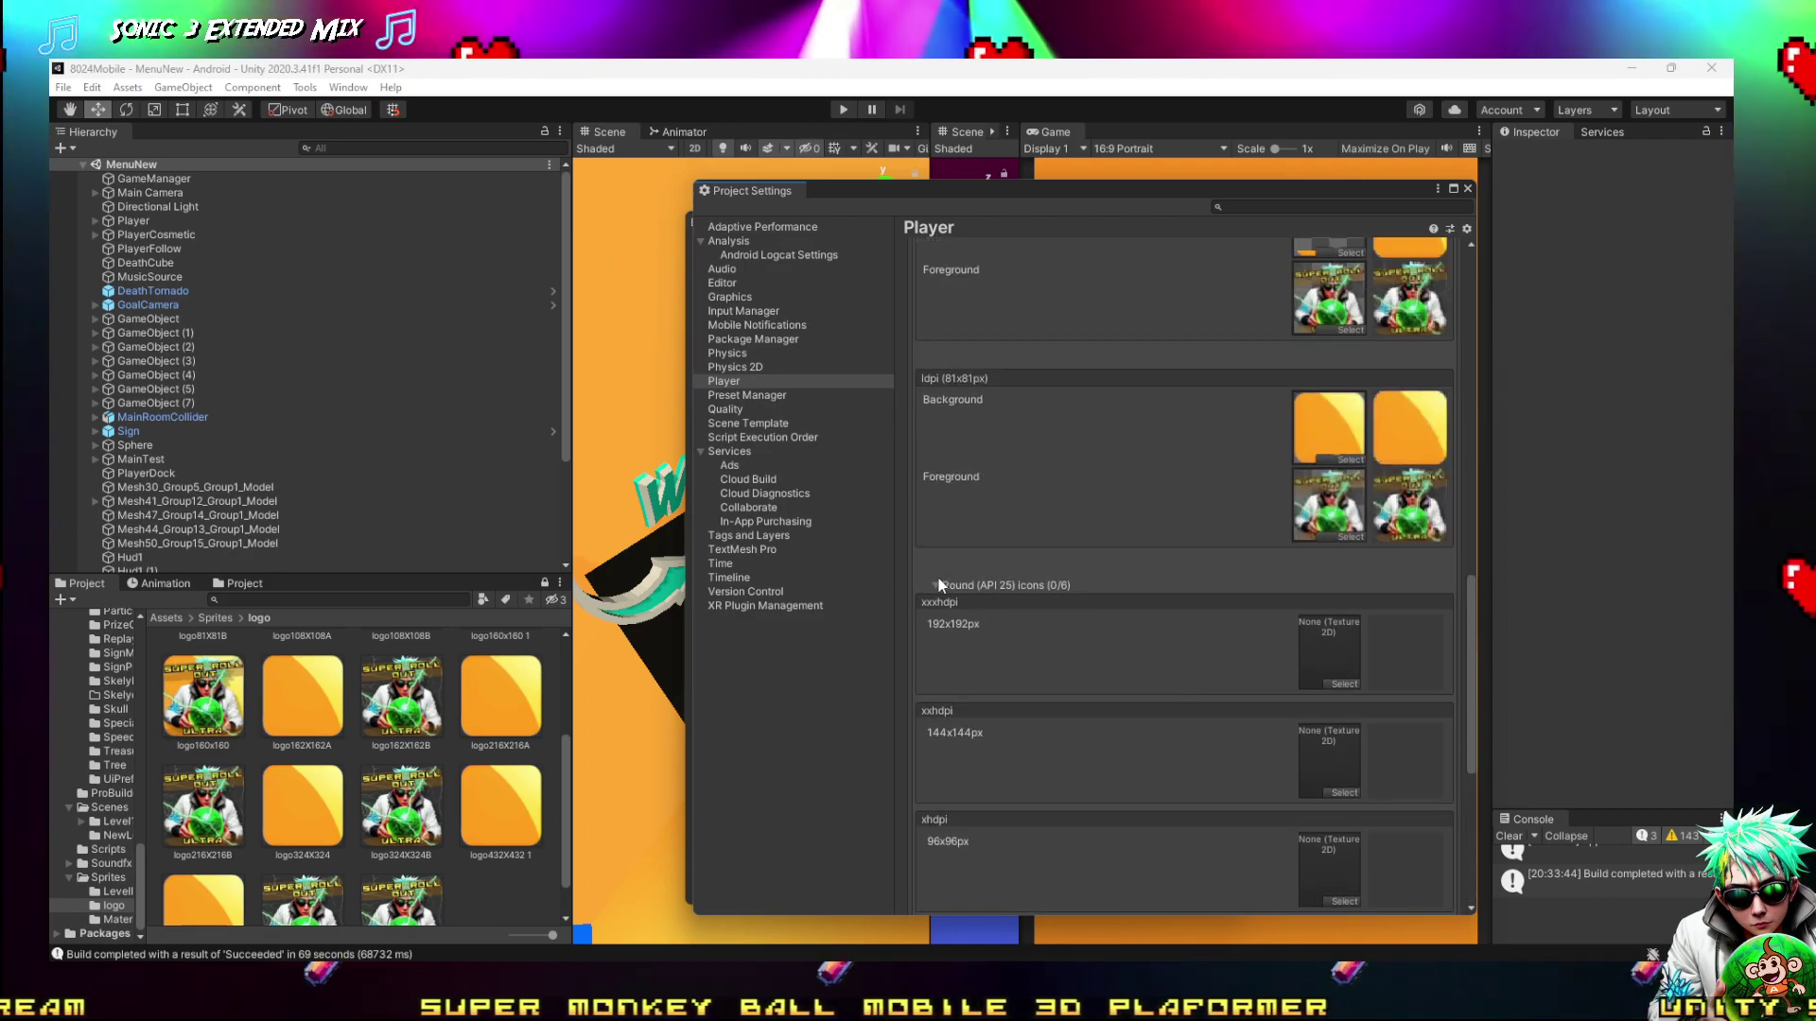
{"action": "left_click", "coordinate": [937, 585]}
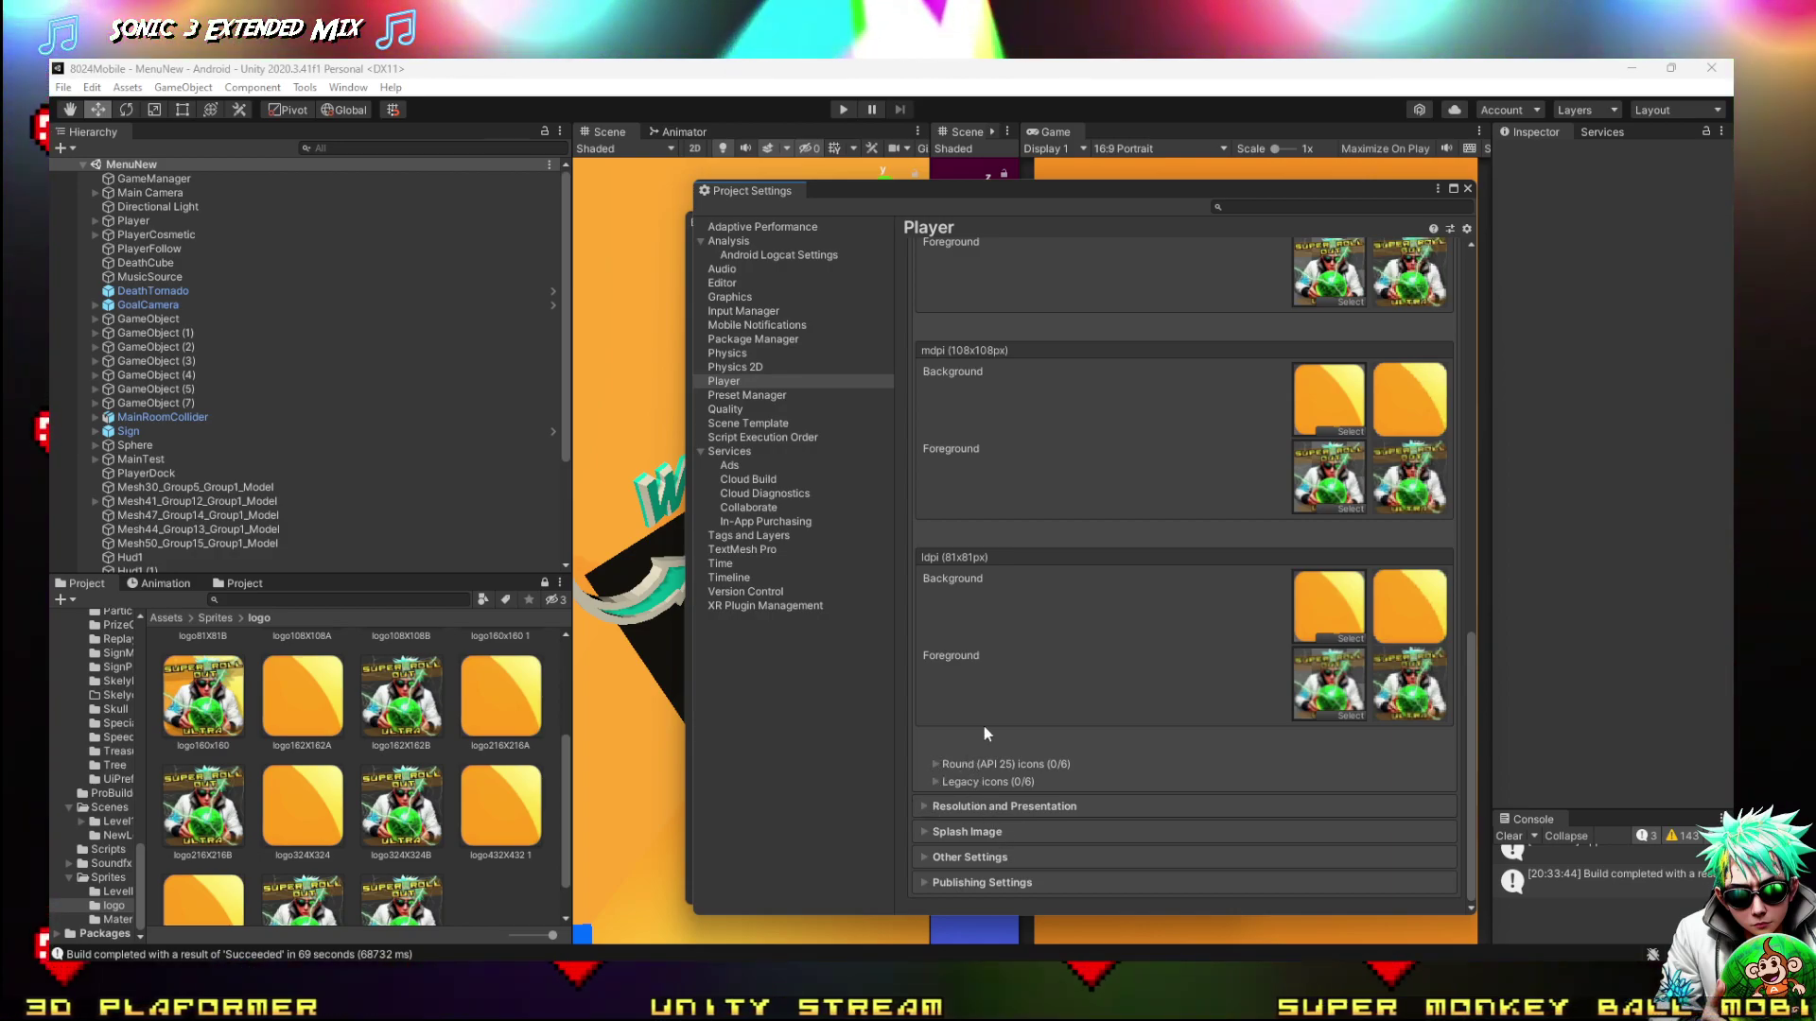
{"action": "scroll", "coordinate": [1029, 435], "scroll_direction": "up", "scroll_amount": 10}
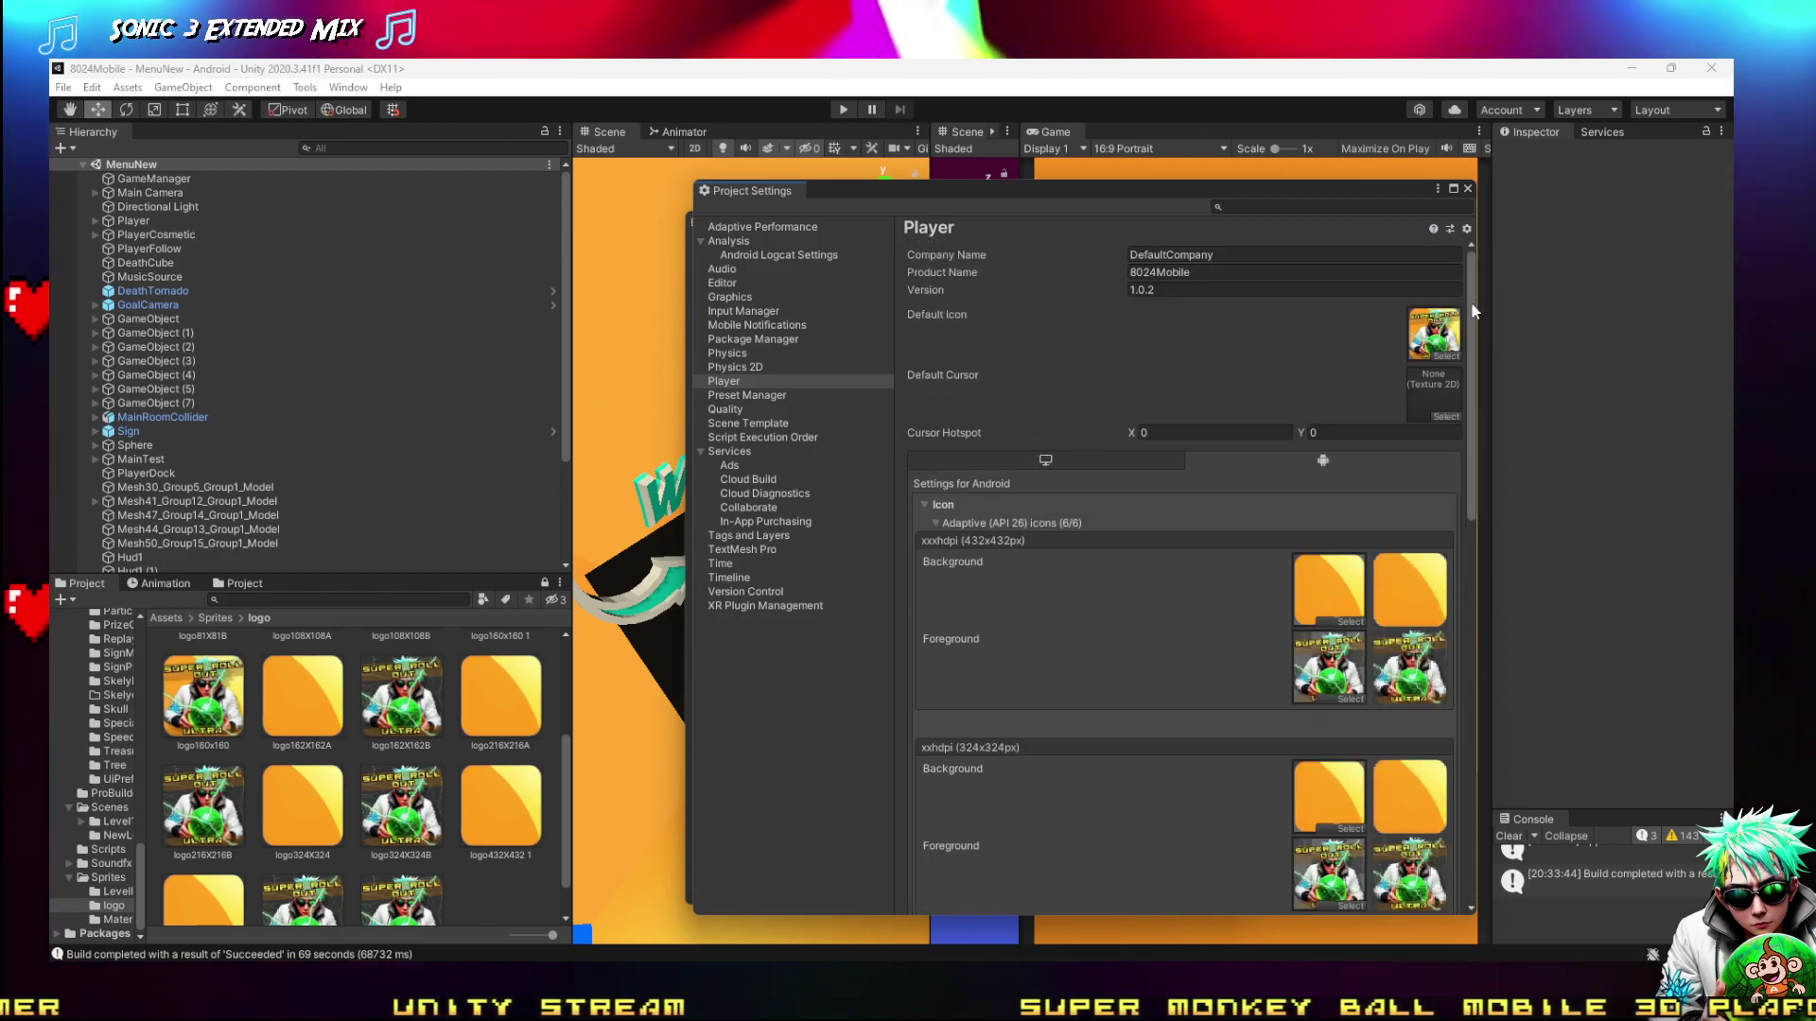
{"action": "left_click", "coordinate": [1445, 352]}
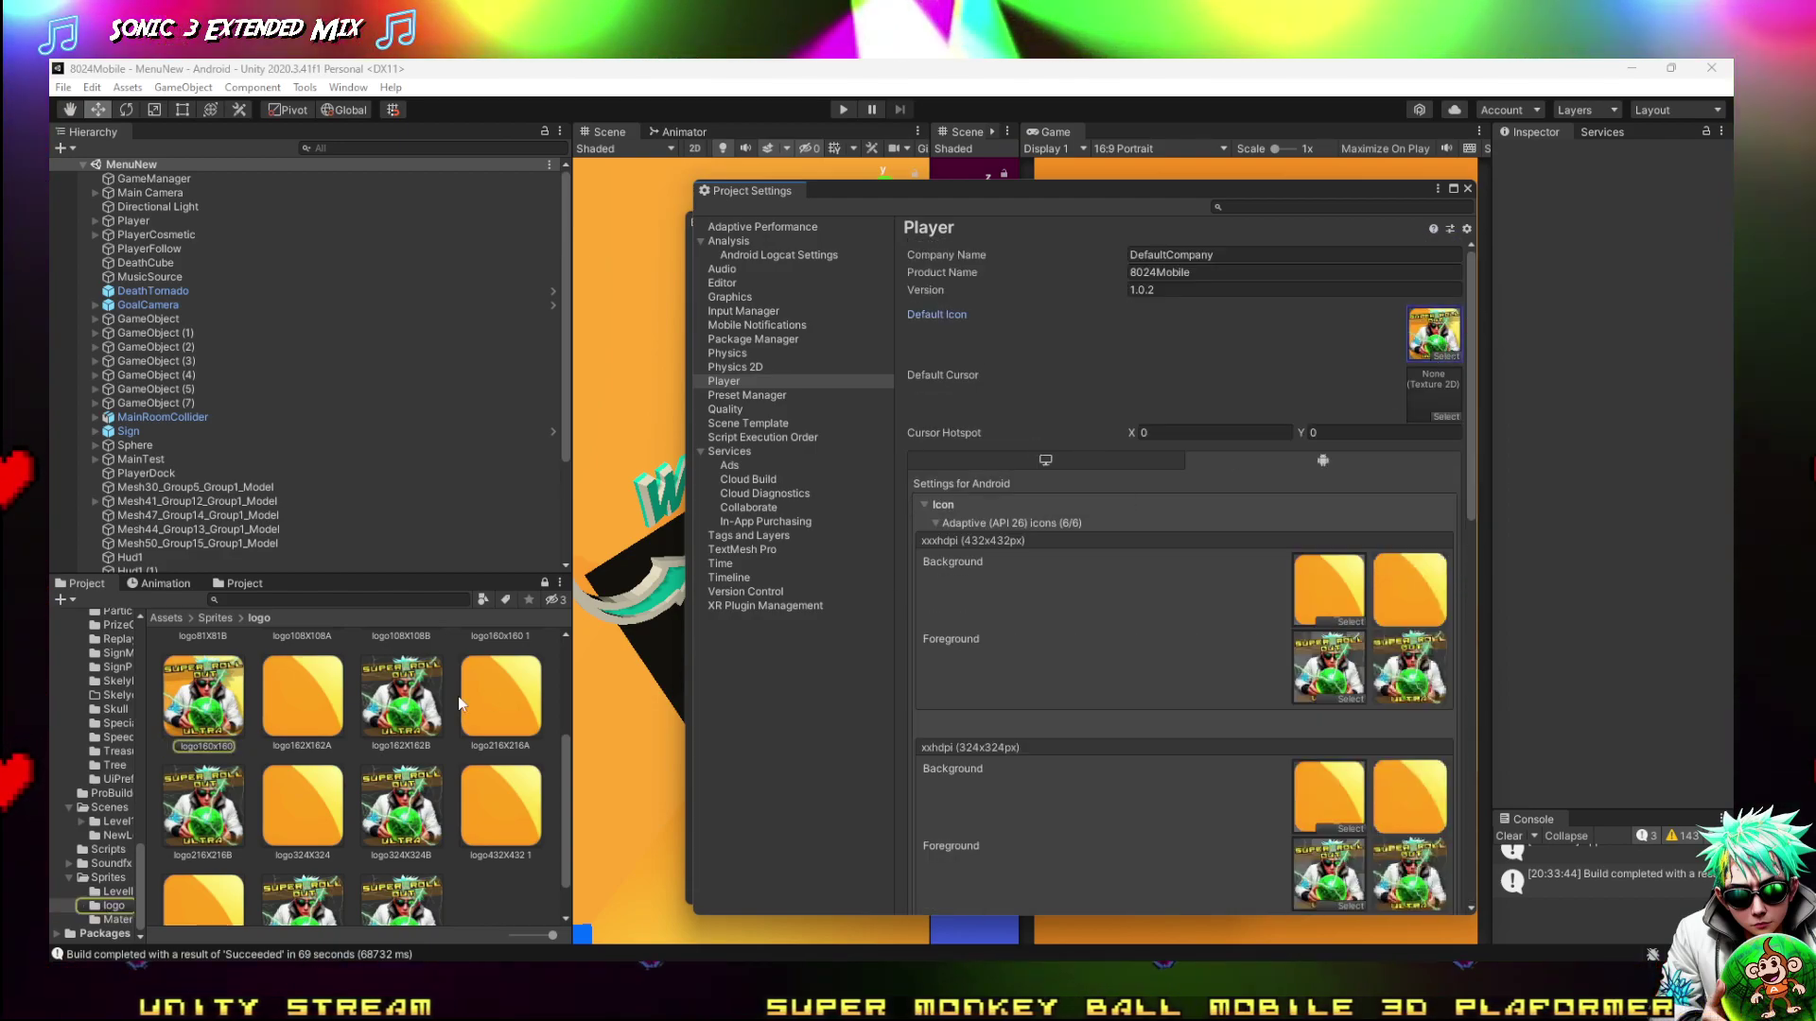
{"action": "scroll", "coordinate": [275, 762], "scroll_direction": "up", "scroll_amount": 2}
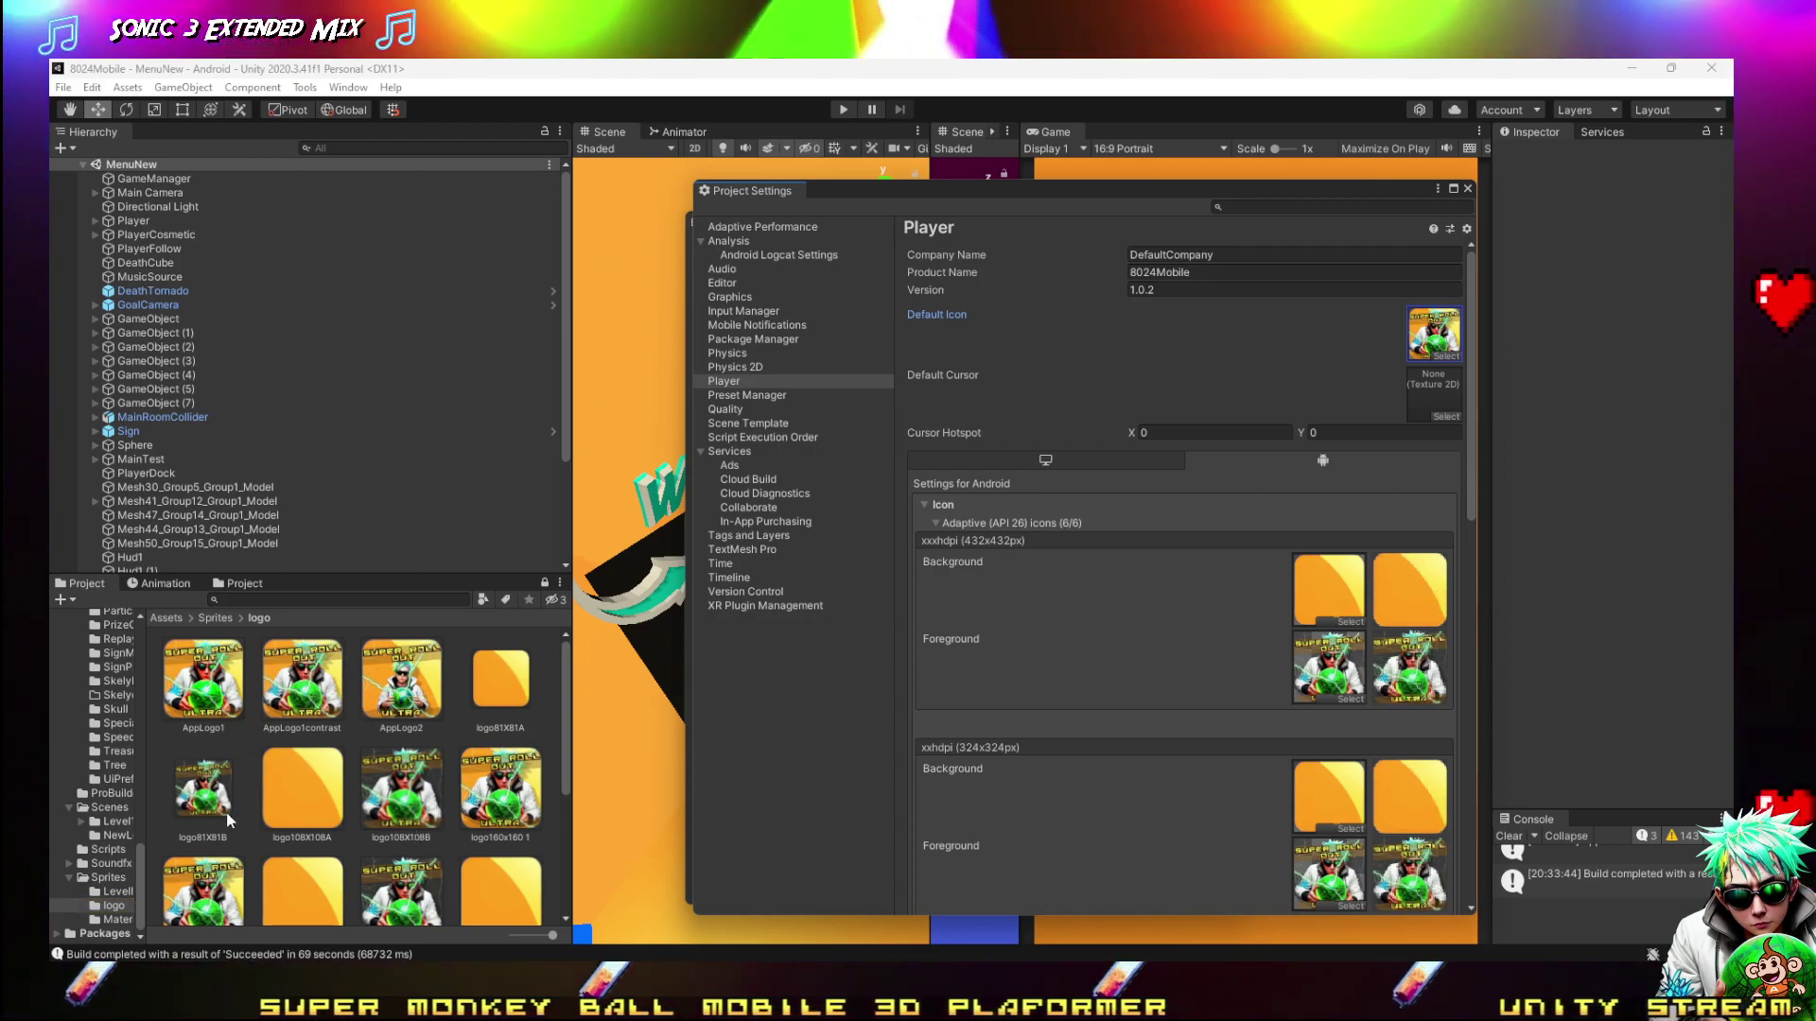
{"action": "scroll", "coordinate": [413, 819], "scroll_direction": "down", "scroll_amount": 3}
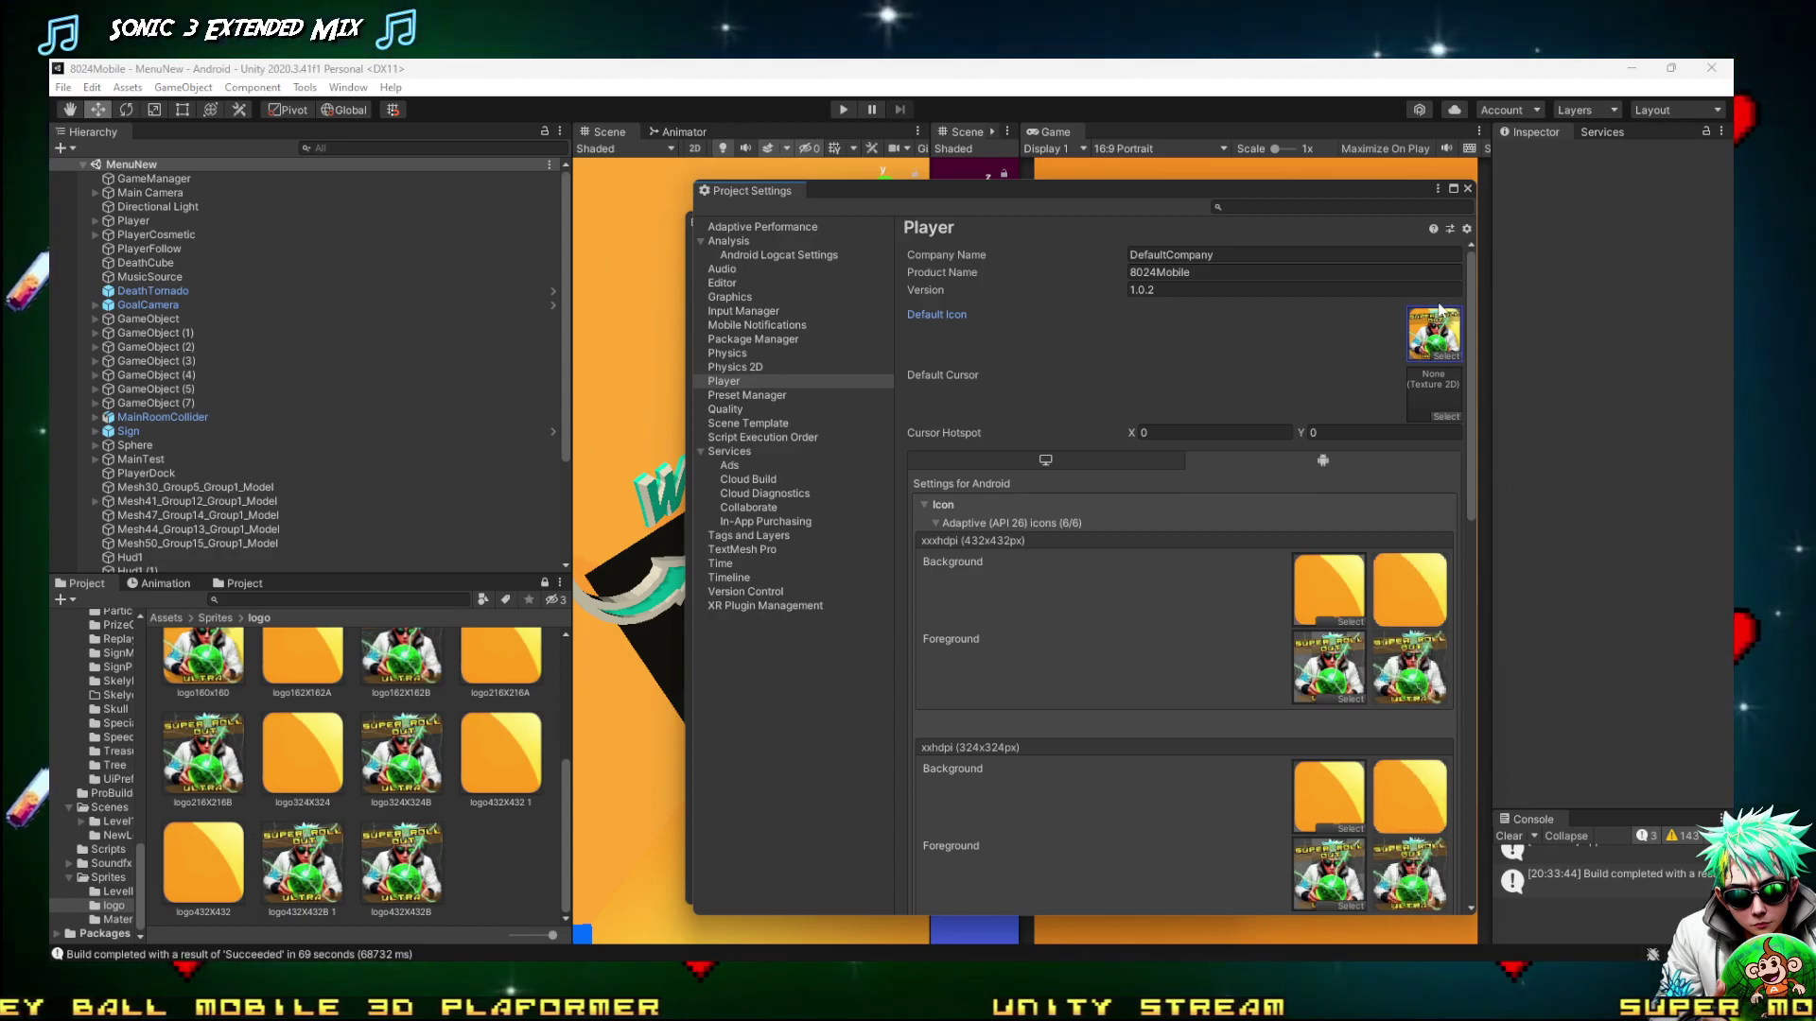
{"action": "scroll", "coordinate": [375, 784], "scroll_direction": "up", "scroll_amount": 3}
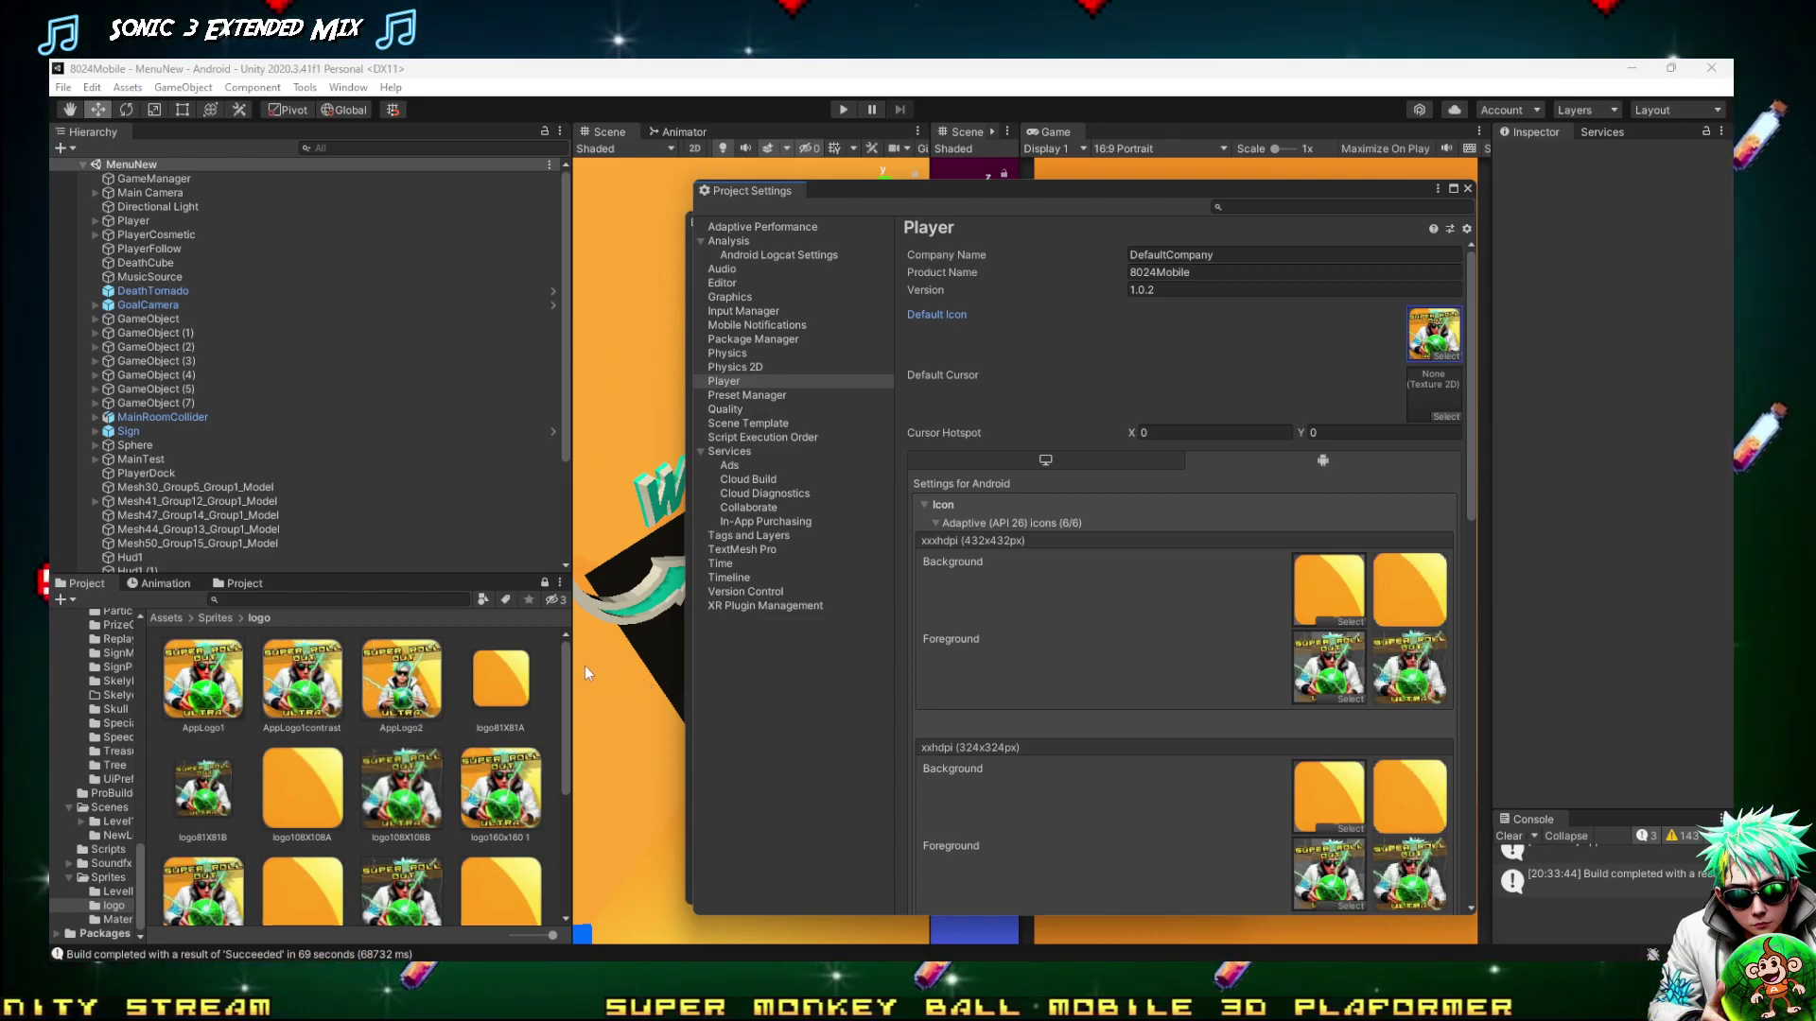
{"action": "scroll", "coordinate": [559, 668], "scroll_direction": "down", "scroll_amount": 5}
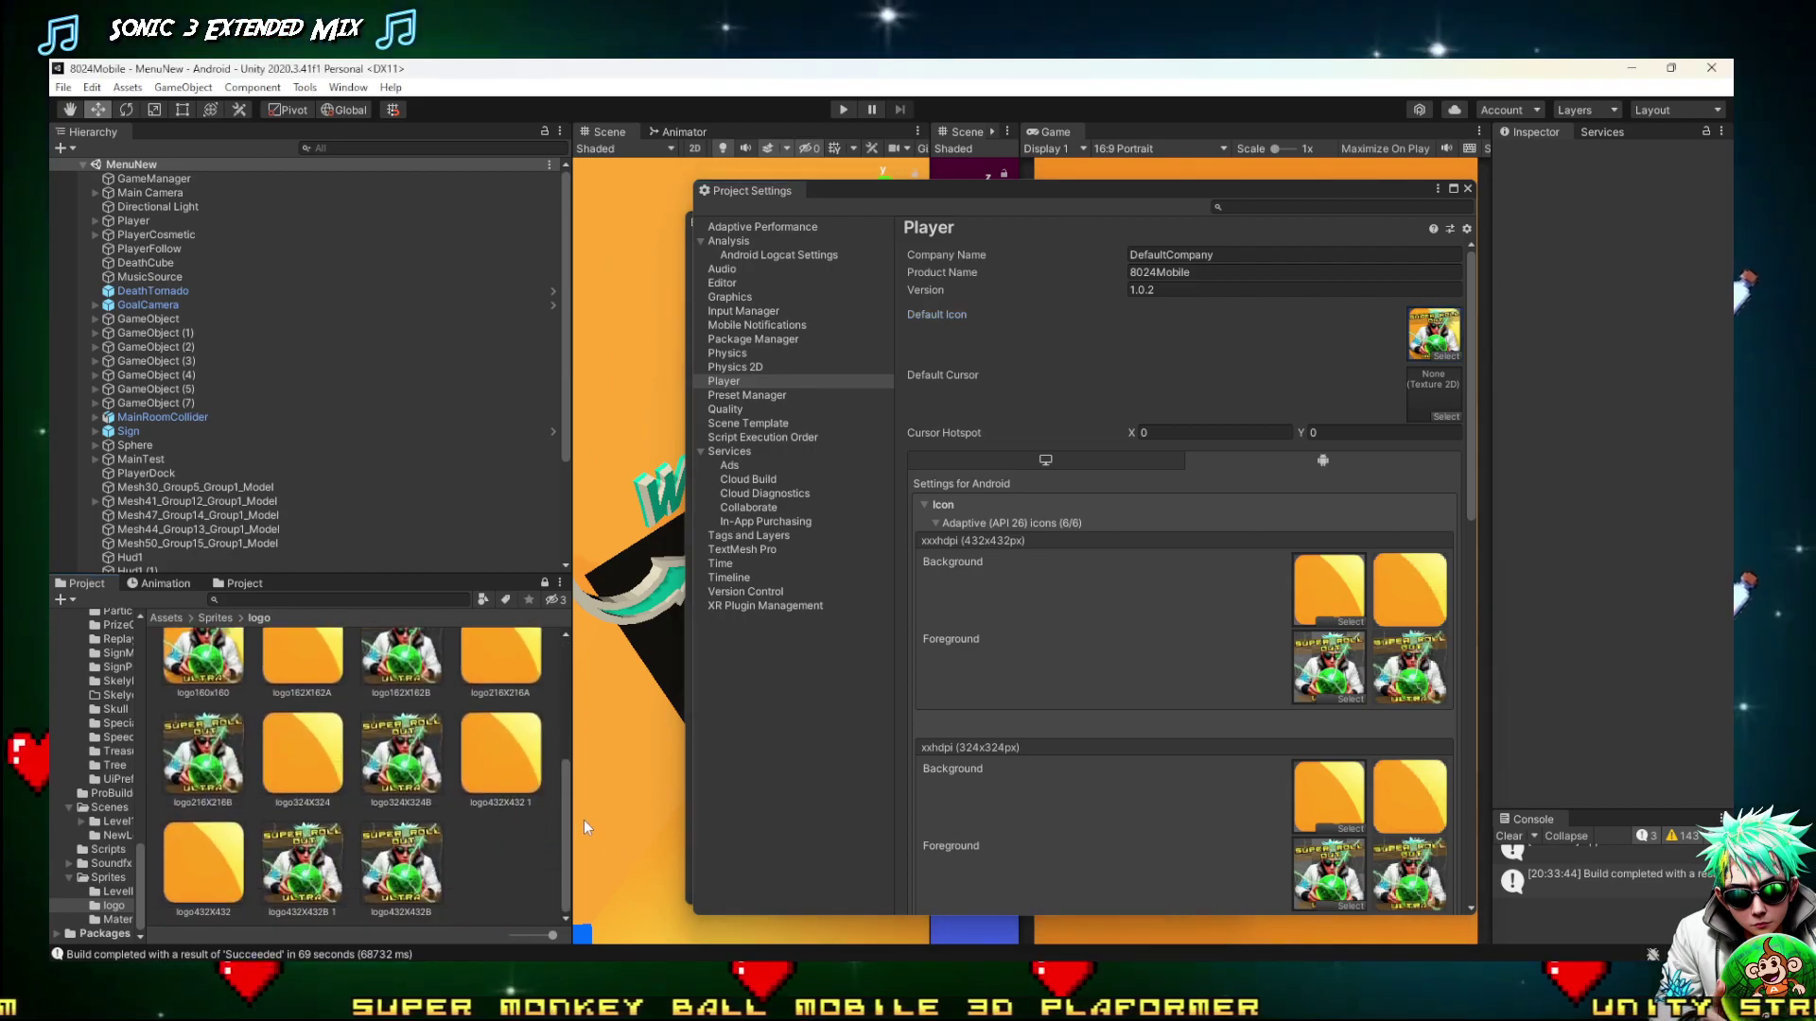
{"action": "scroll", "coordinate": [566, 794], "scroll_direction": "up", "scroll_amount": 1}
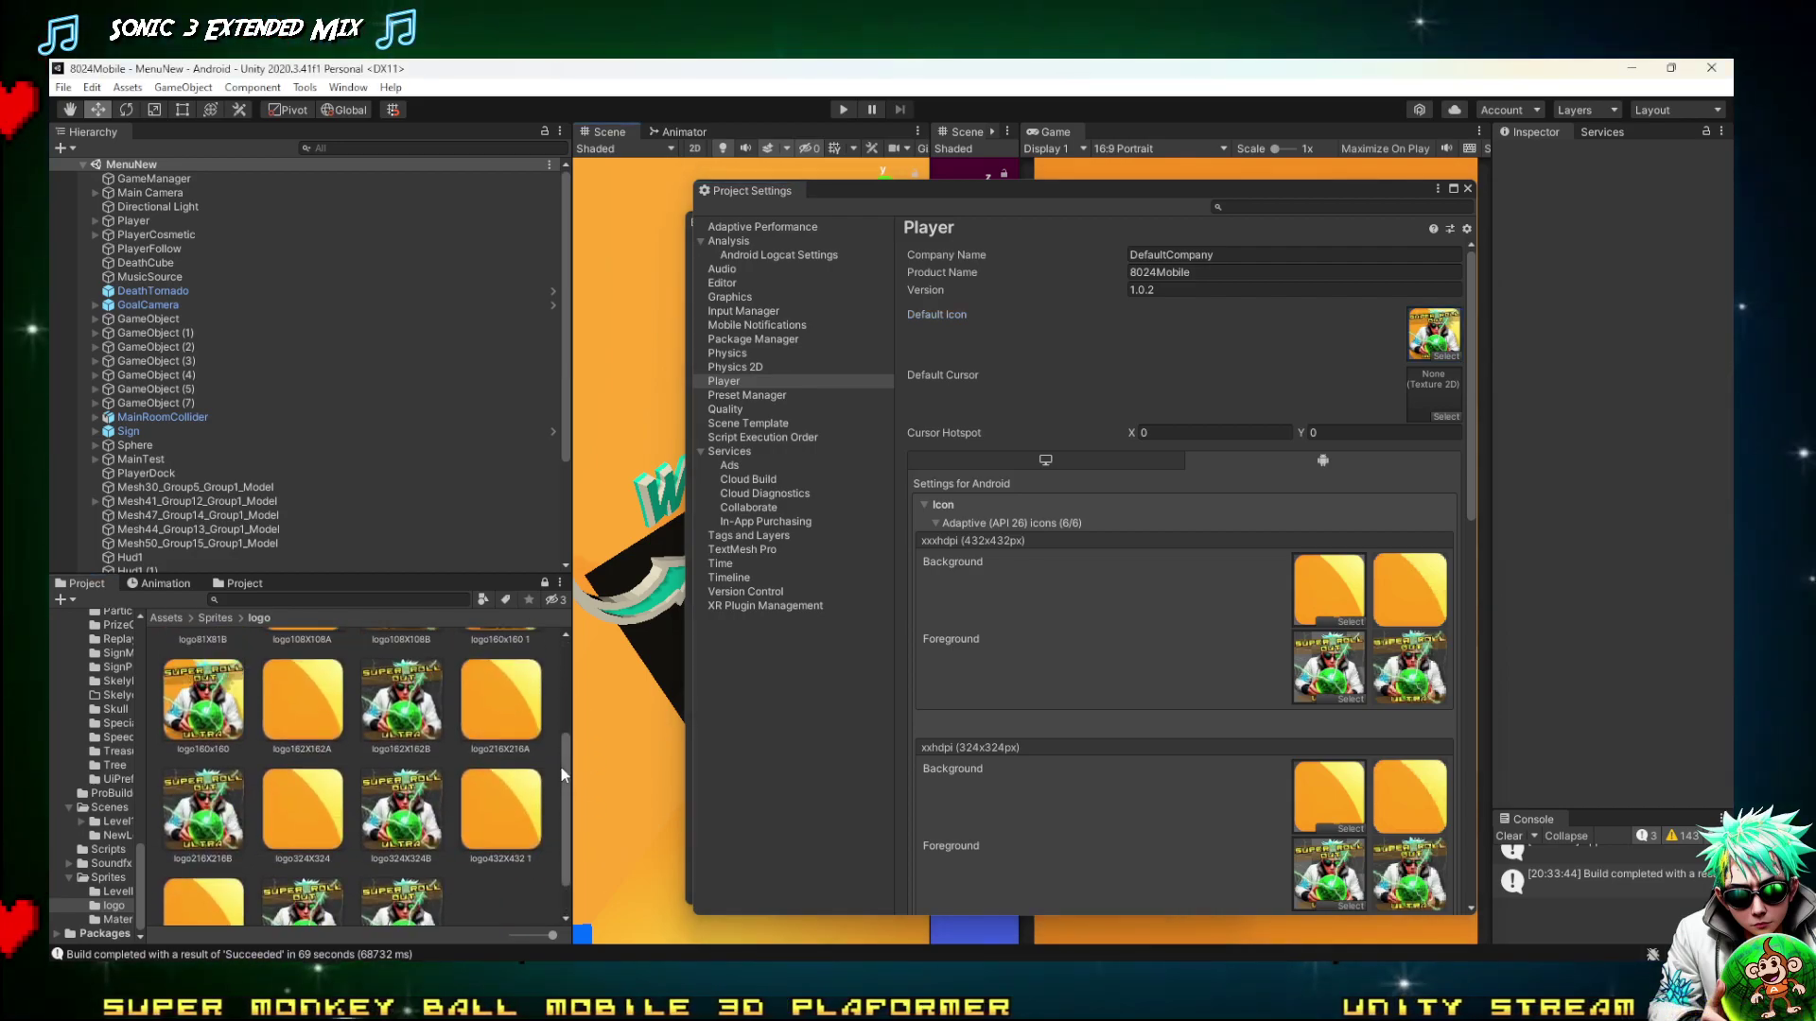
{"action": "scroll", "coordinate": [560, 768], "scroll_direction": "up", "scroll_amount": 4}
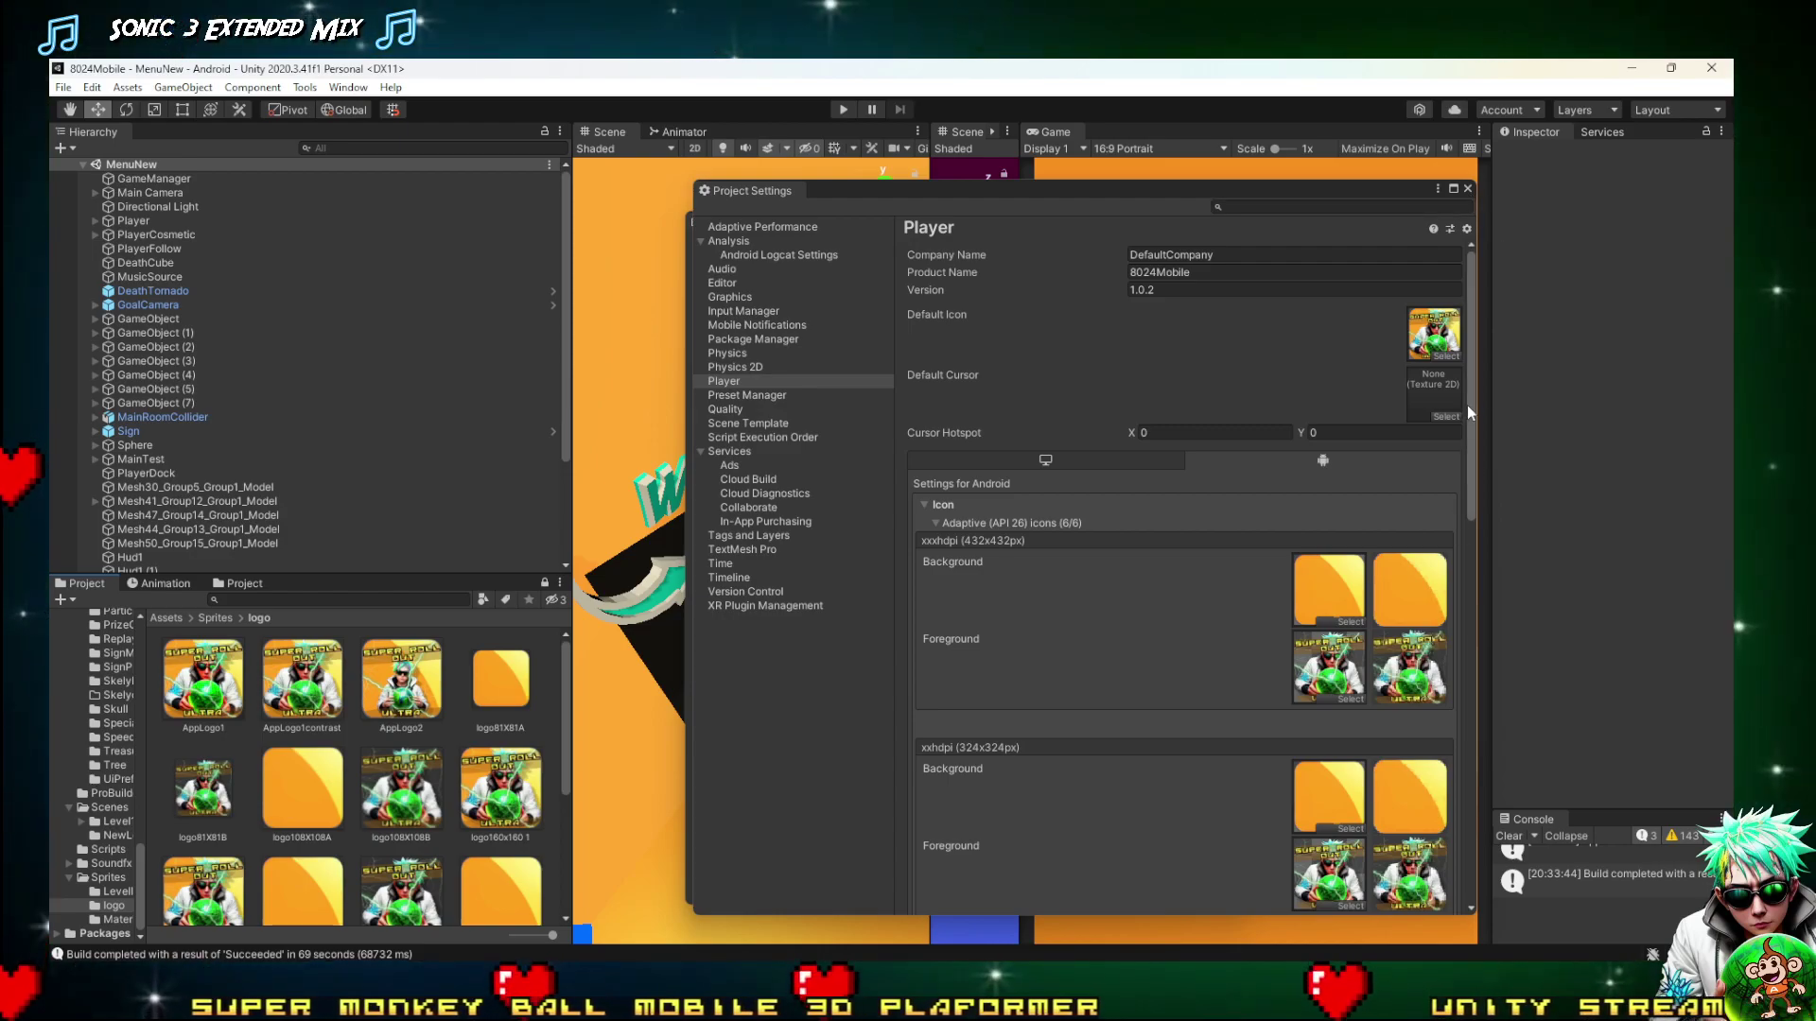
{"action": "left_click_drag", "start_coordinate": [1467, 405], "coordinate": [1511, 327]}
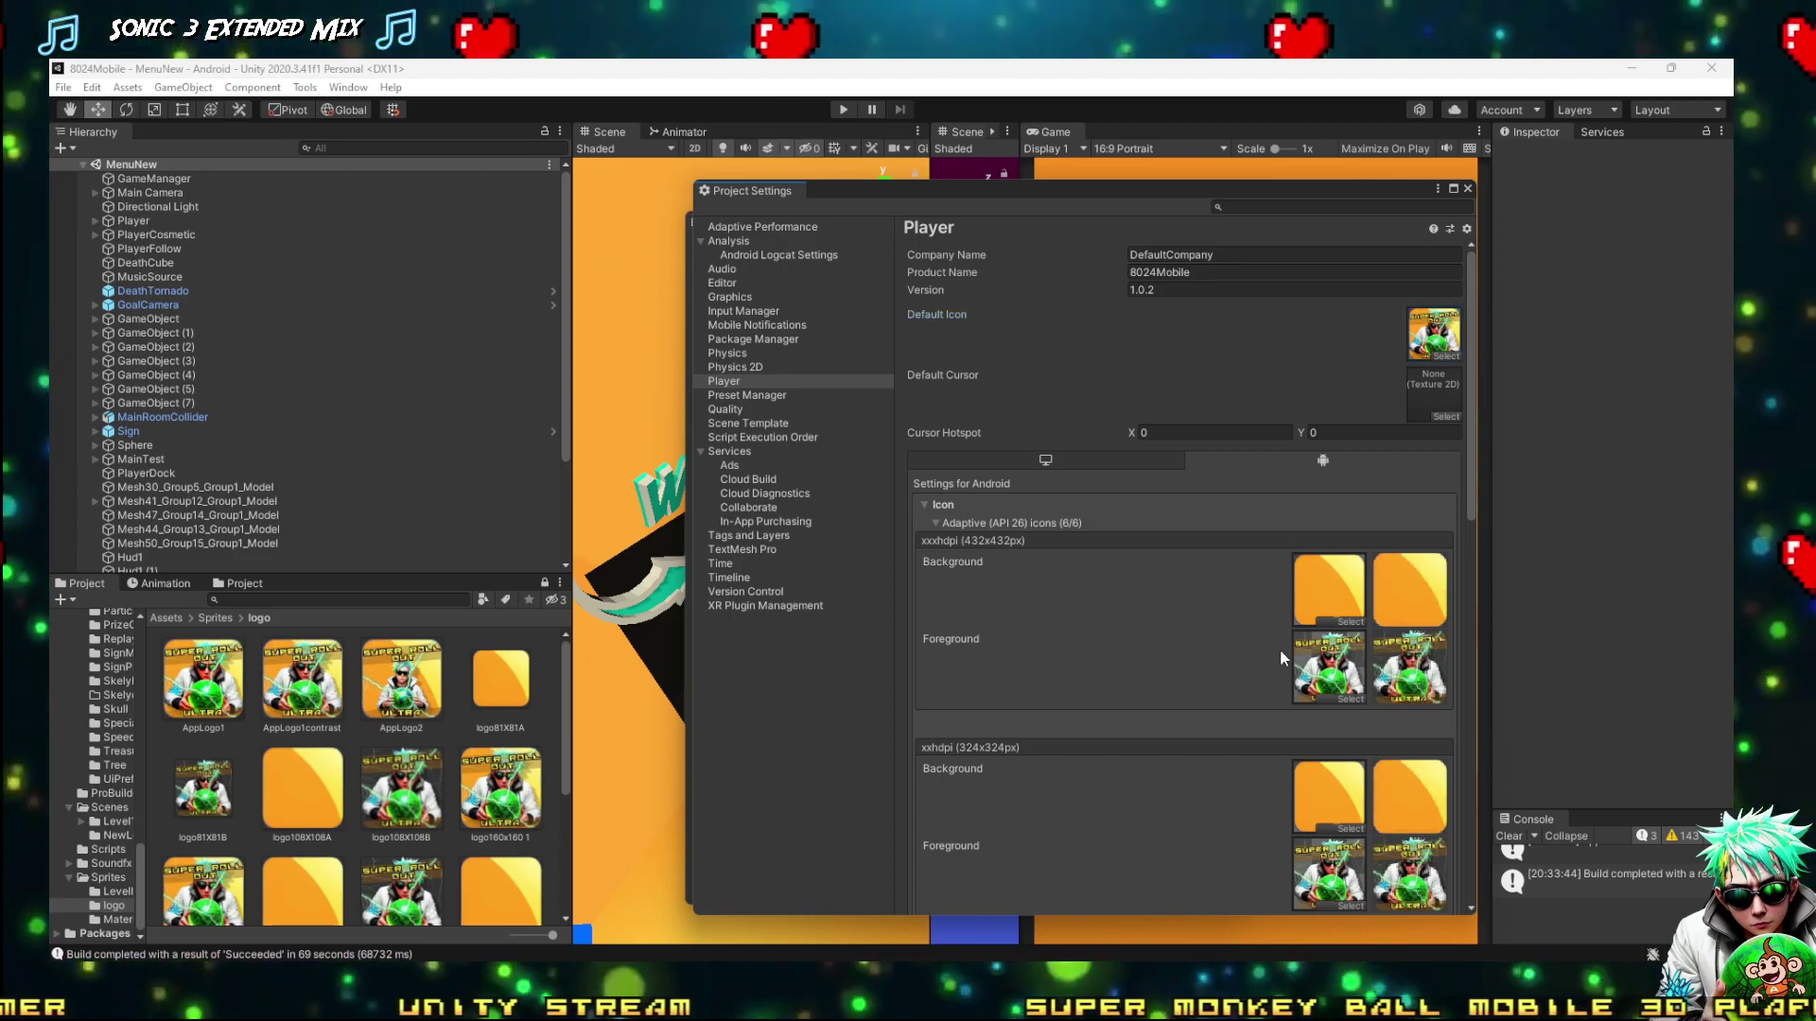
{"action": "scroll", "coordinate": [1280, 652], "scroll_direction": "down", "scroll_amount": 5}
{"action": "scroll", "coordinate": [1281, 654], "scroll_direction": "down", "scroll_amount": 5}
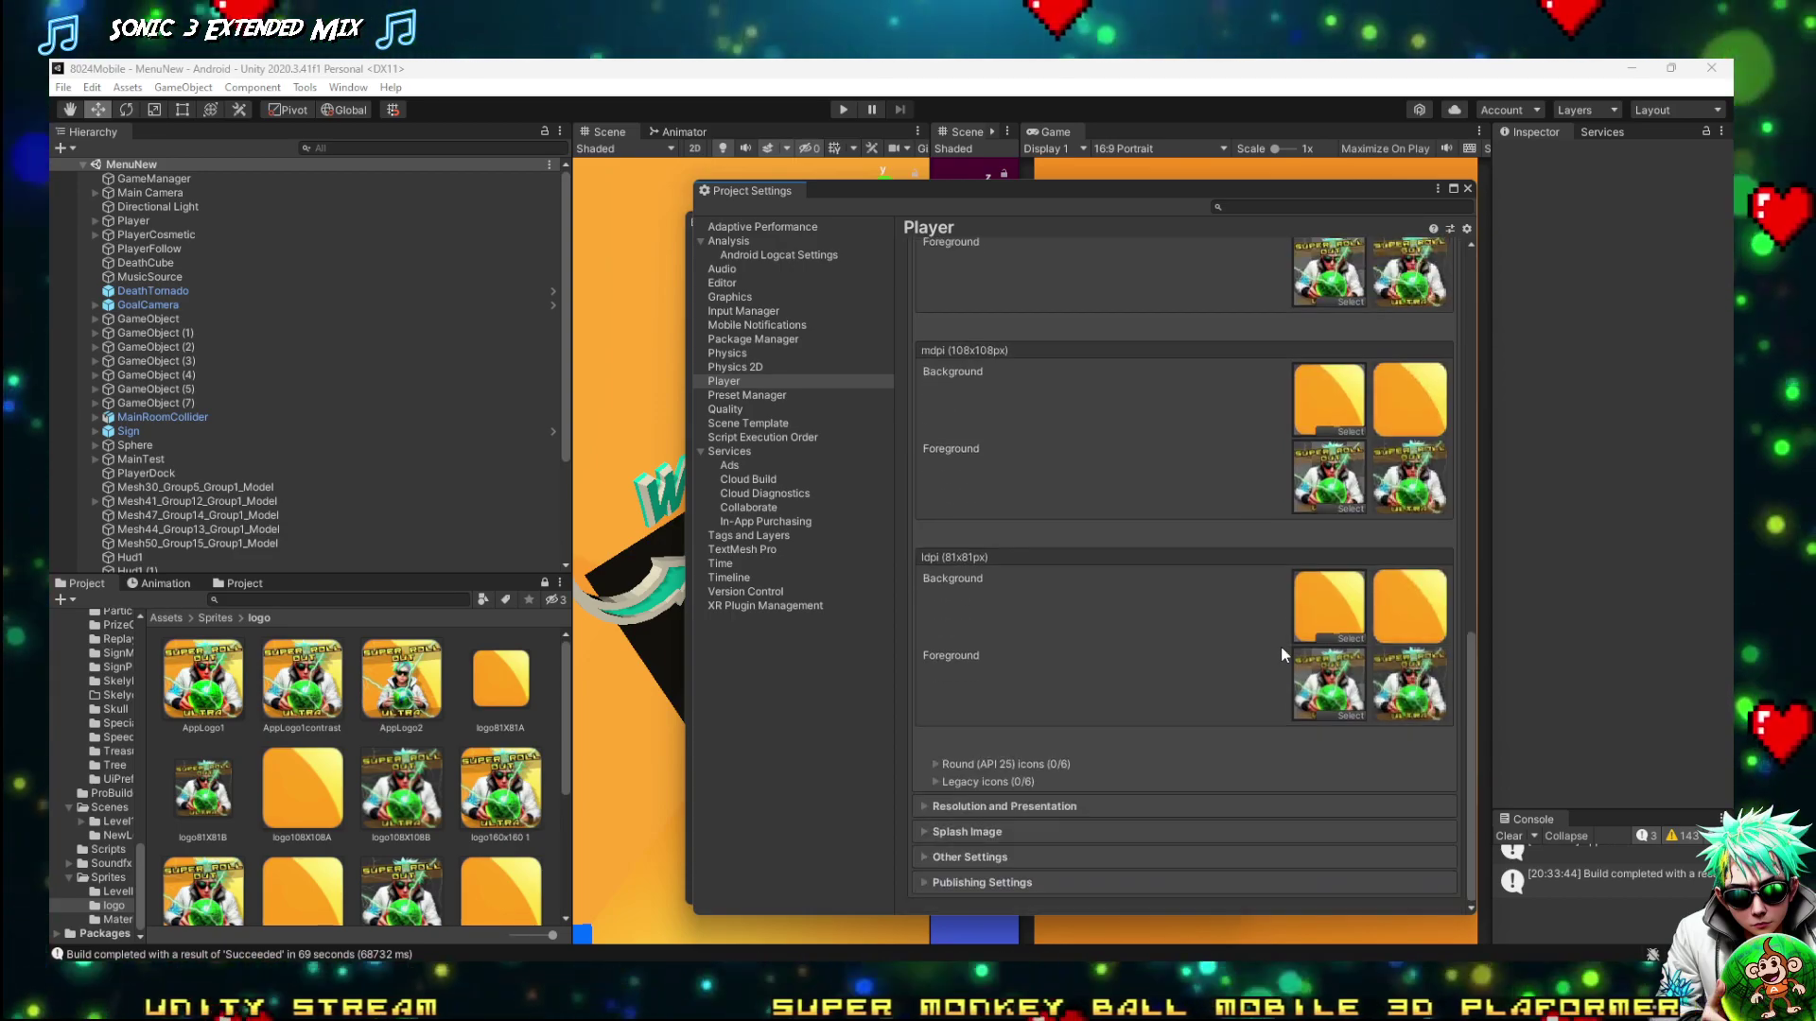
{"action": "scroll", "coordinate": [1282, 652], "scroll_direction": "up", "scroll_amount": 10}
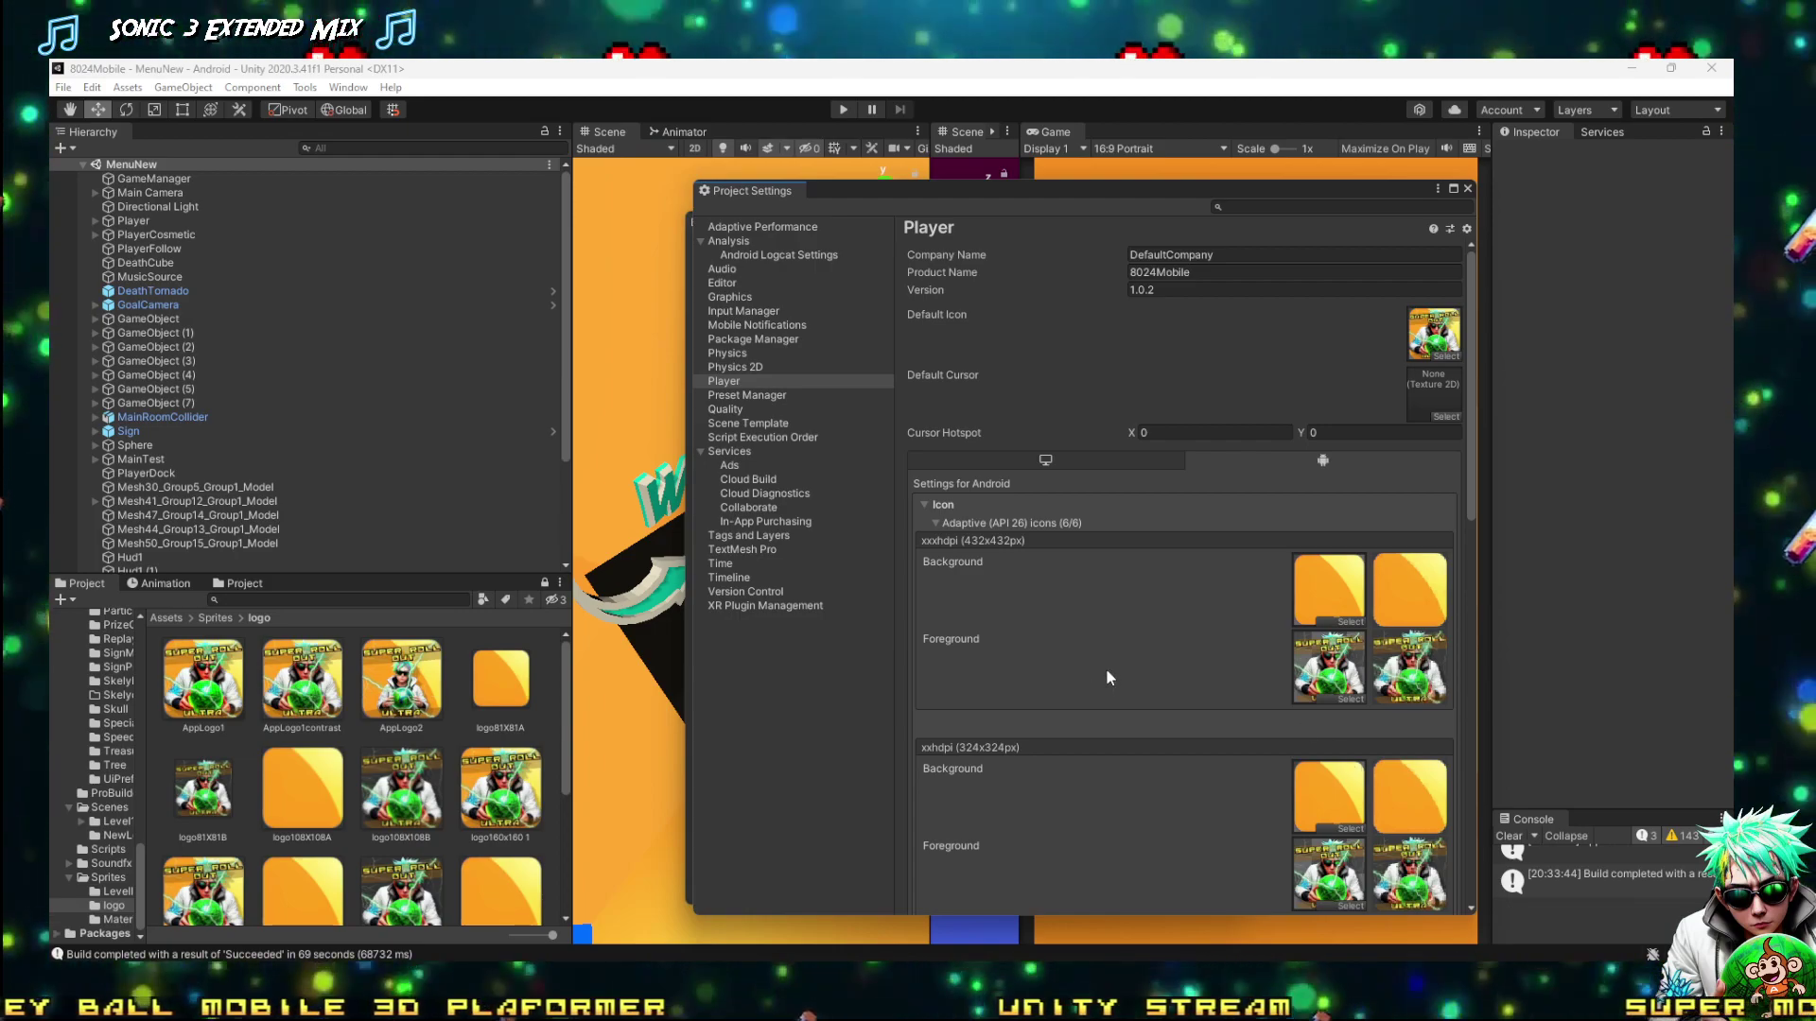
{"action": "scroll", "coordinate": [1097, 662], "scroll_direction": "down", "scroll_amount": 3}
{"action": "scroll", "coordinate": [1093, 664], "scroll_direction": "down", "scroll_amount": 8}
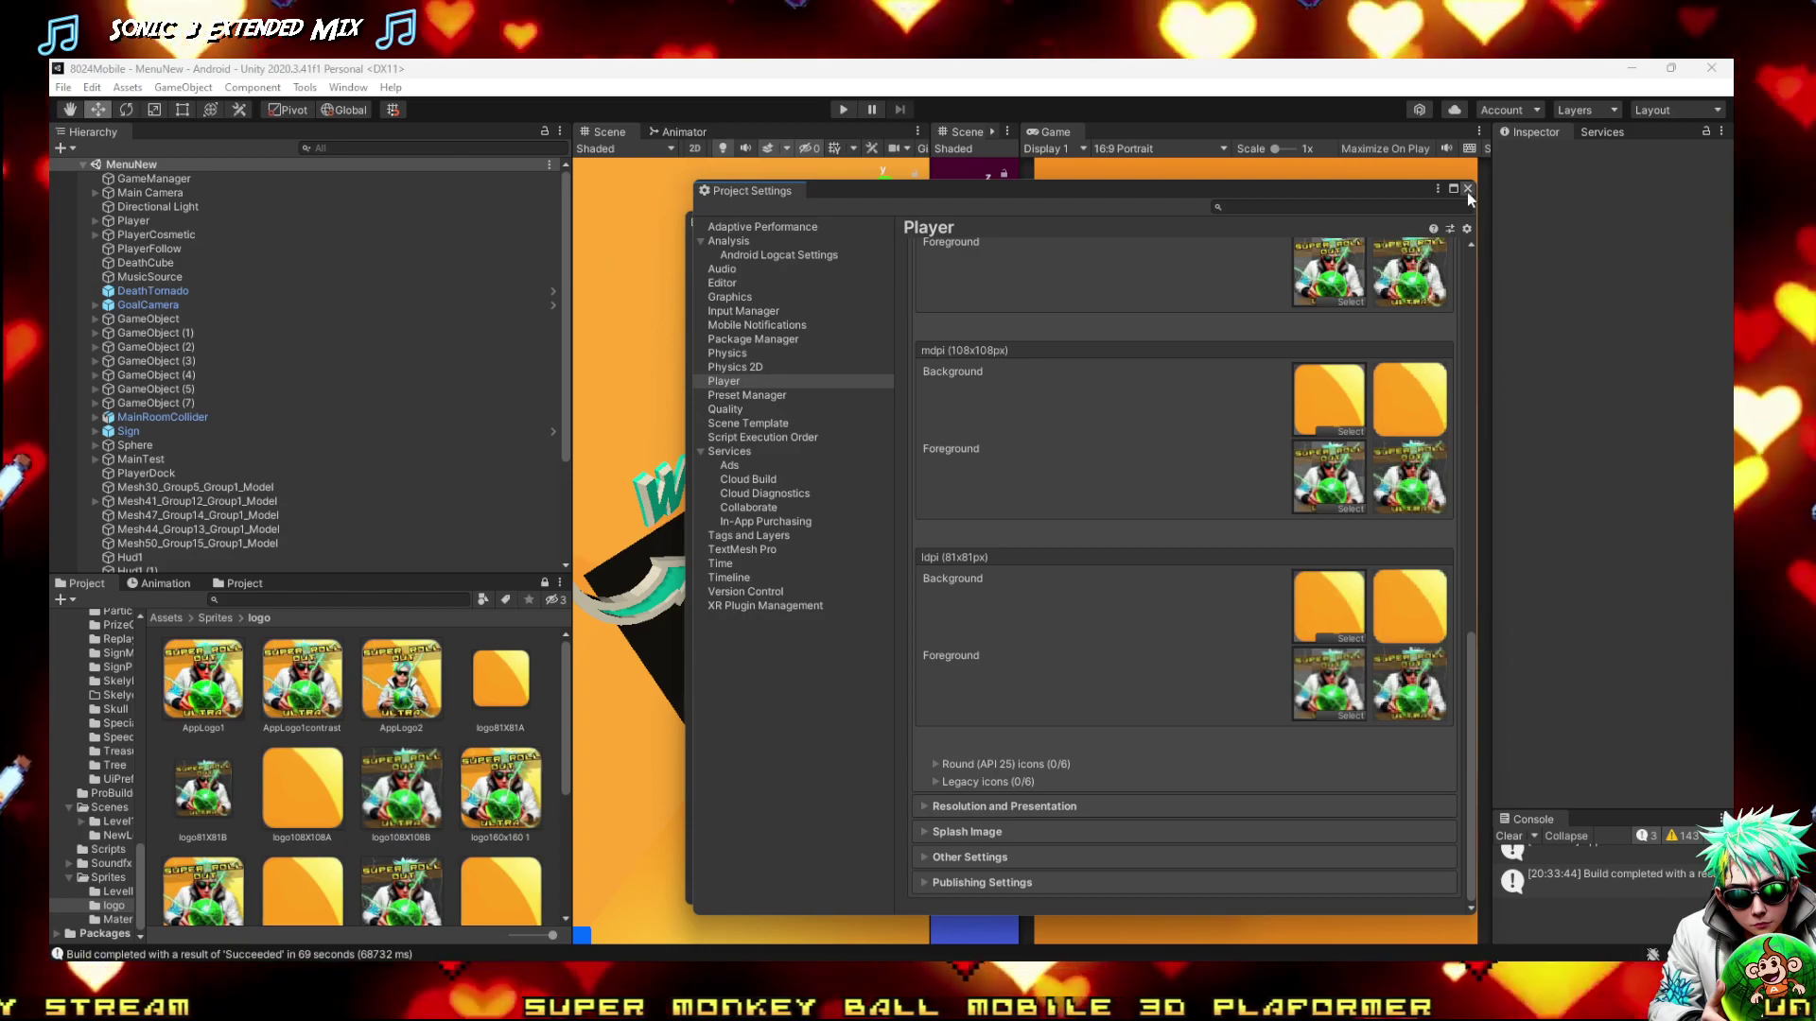
Close Project Settings and Build And Run for Android, replacing the existing APK
{"action": "left_click", "coordinate": [1466, 188]}
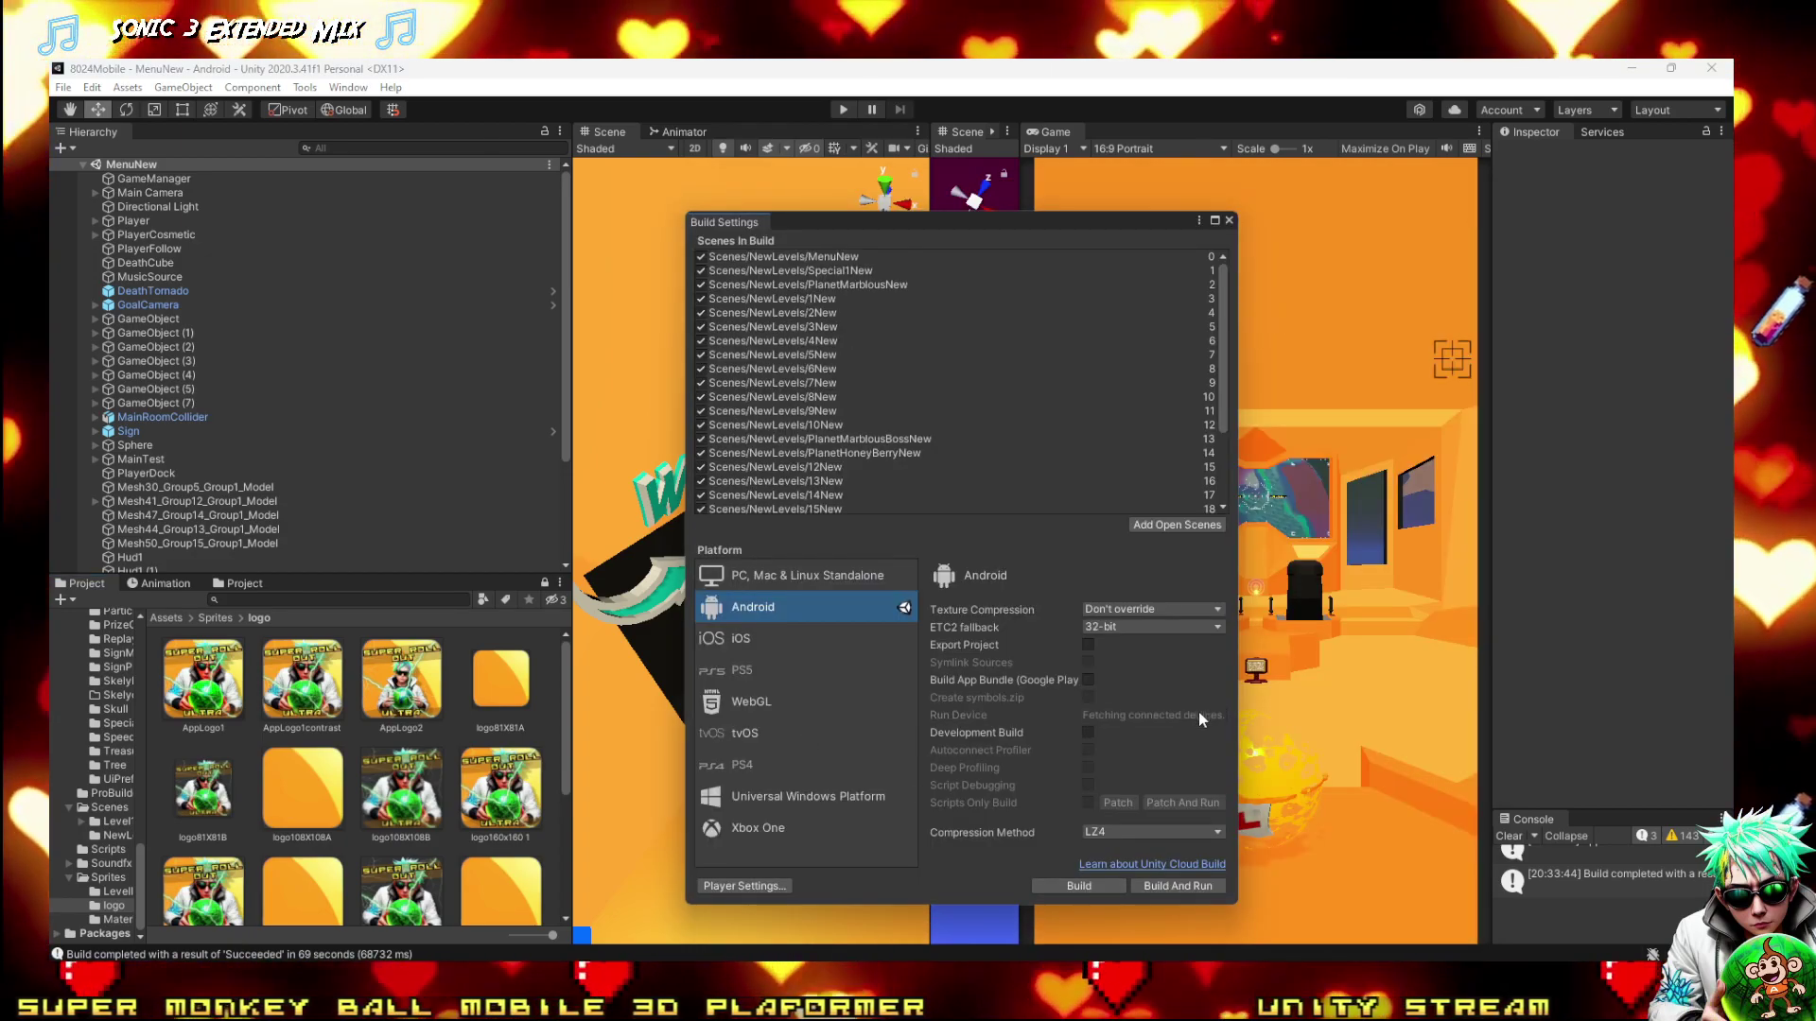
{"action": "left_click", "coordinate": [1138, 714]}
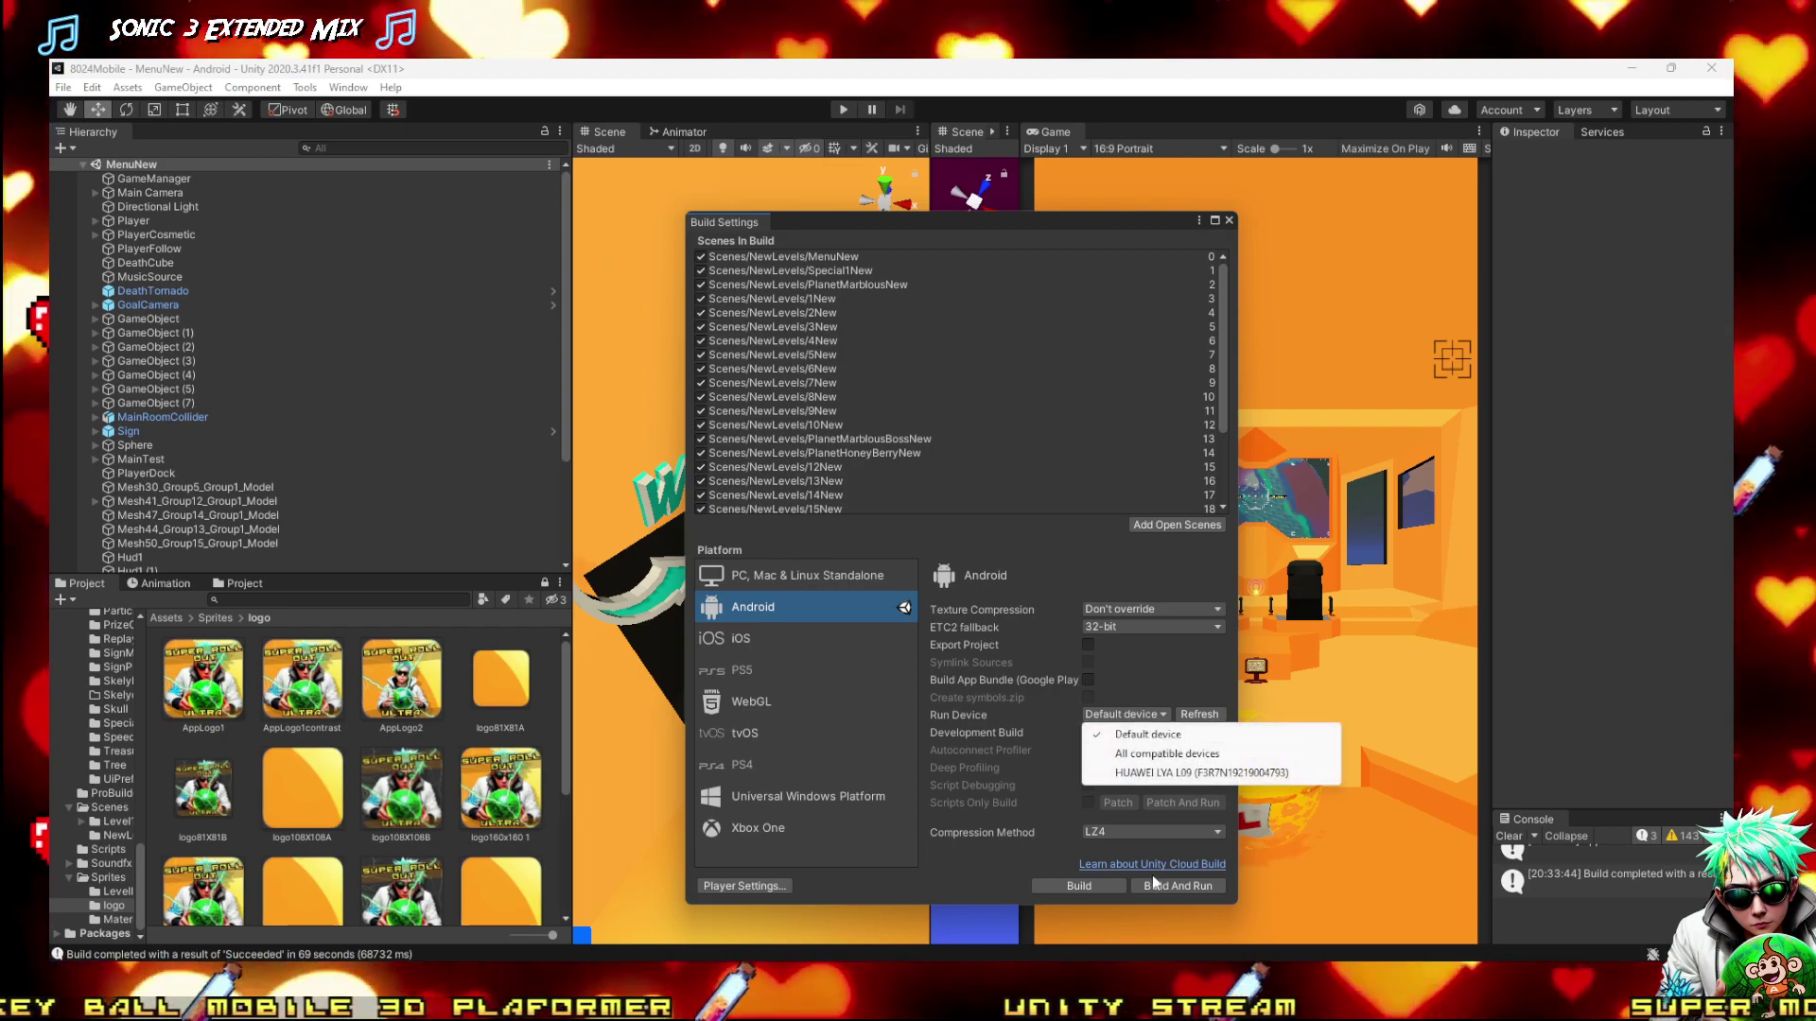
{"action": "left_click", "coordinate": [1144, 887]}
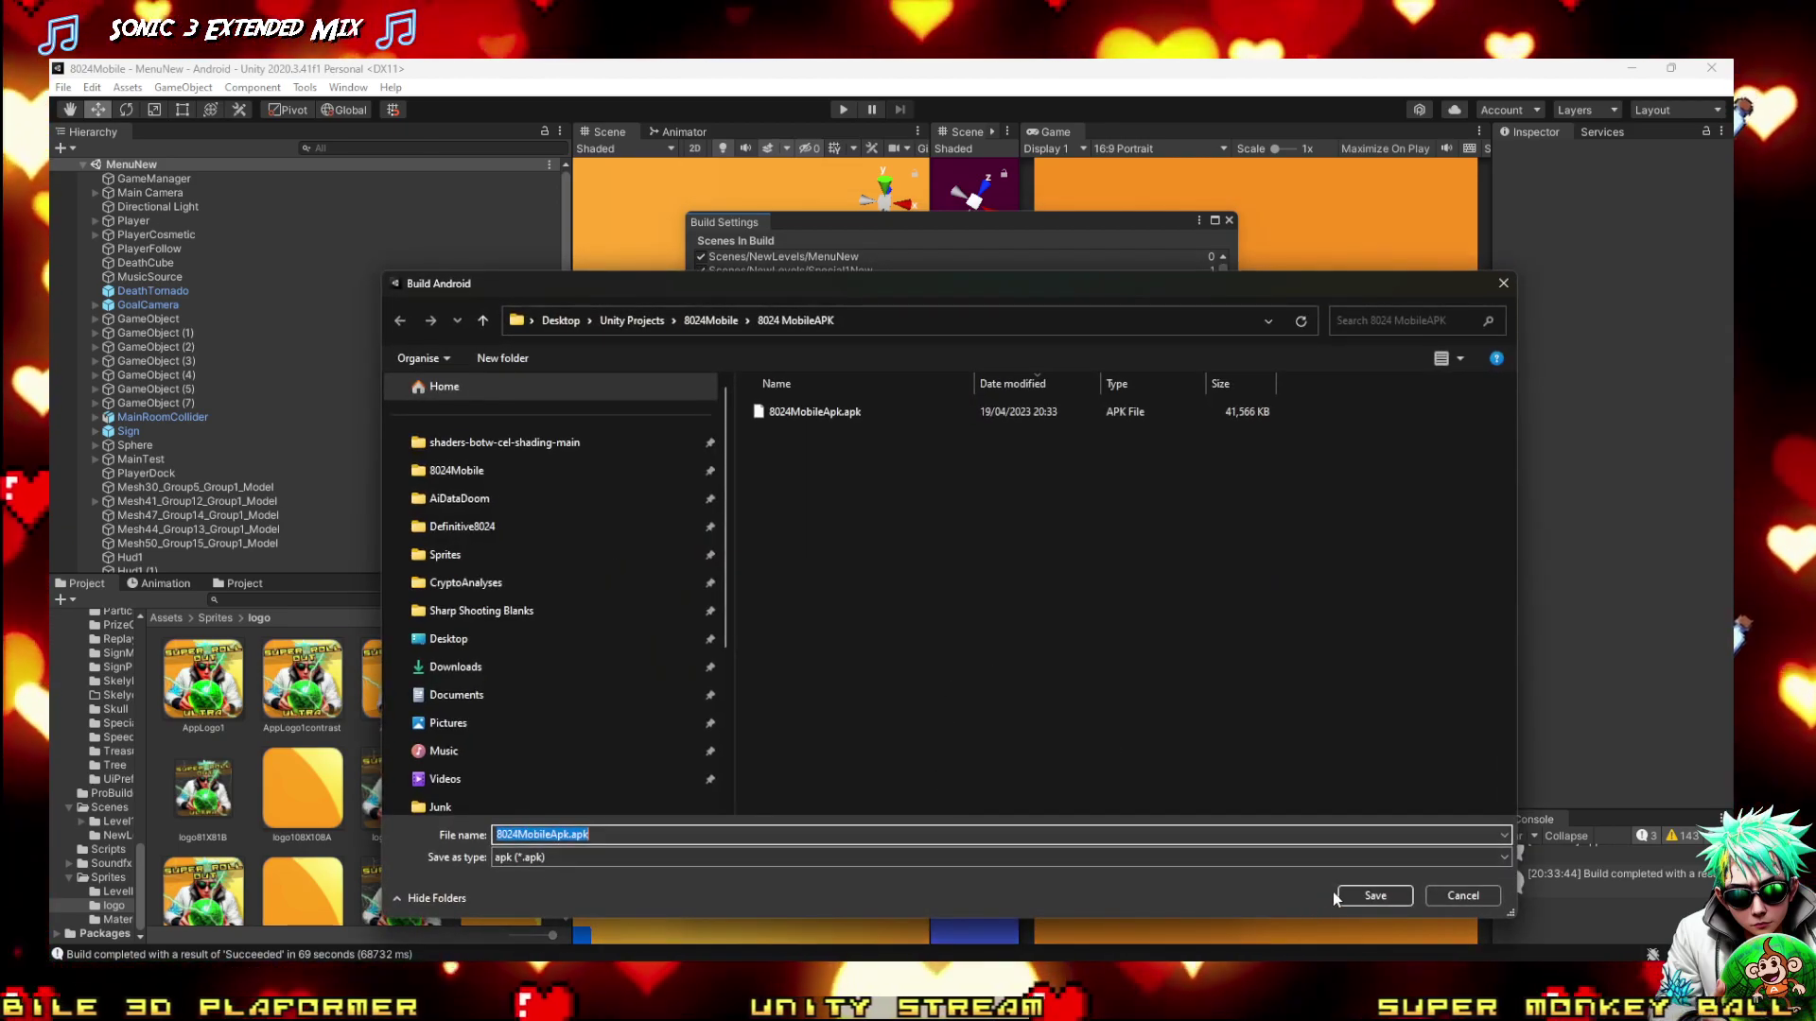
{"action": "left_click", "coordinate": [1356, 897]}
{"action": "left_click", "coordinate": [932, 518]}
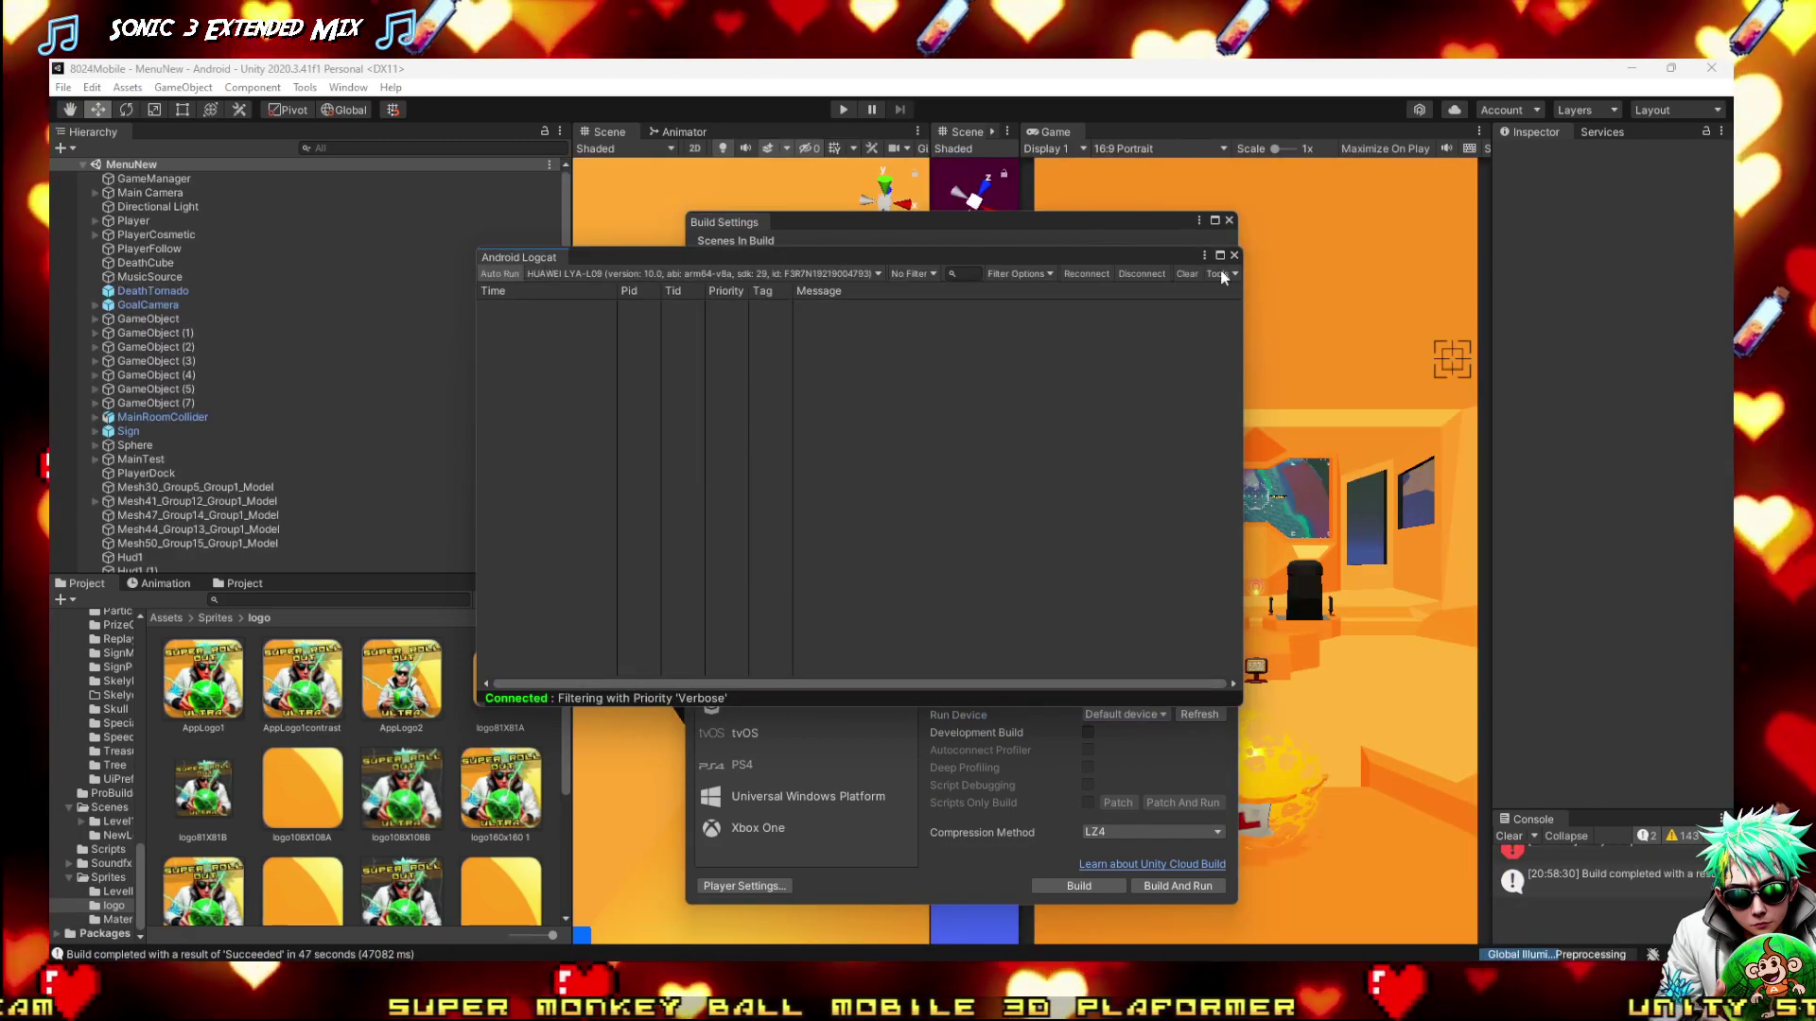
Close Android Logcat and start Build And Run, bringing up the Build Android save dialog
{"action": "left_click", "coordinate": [1234, 255]}
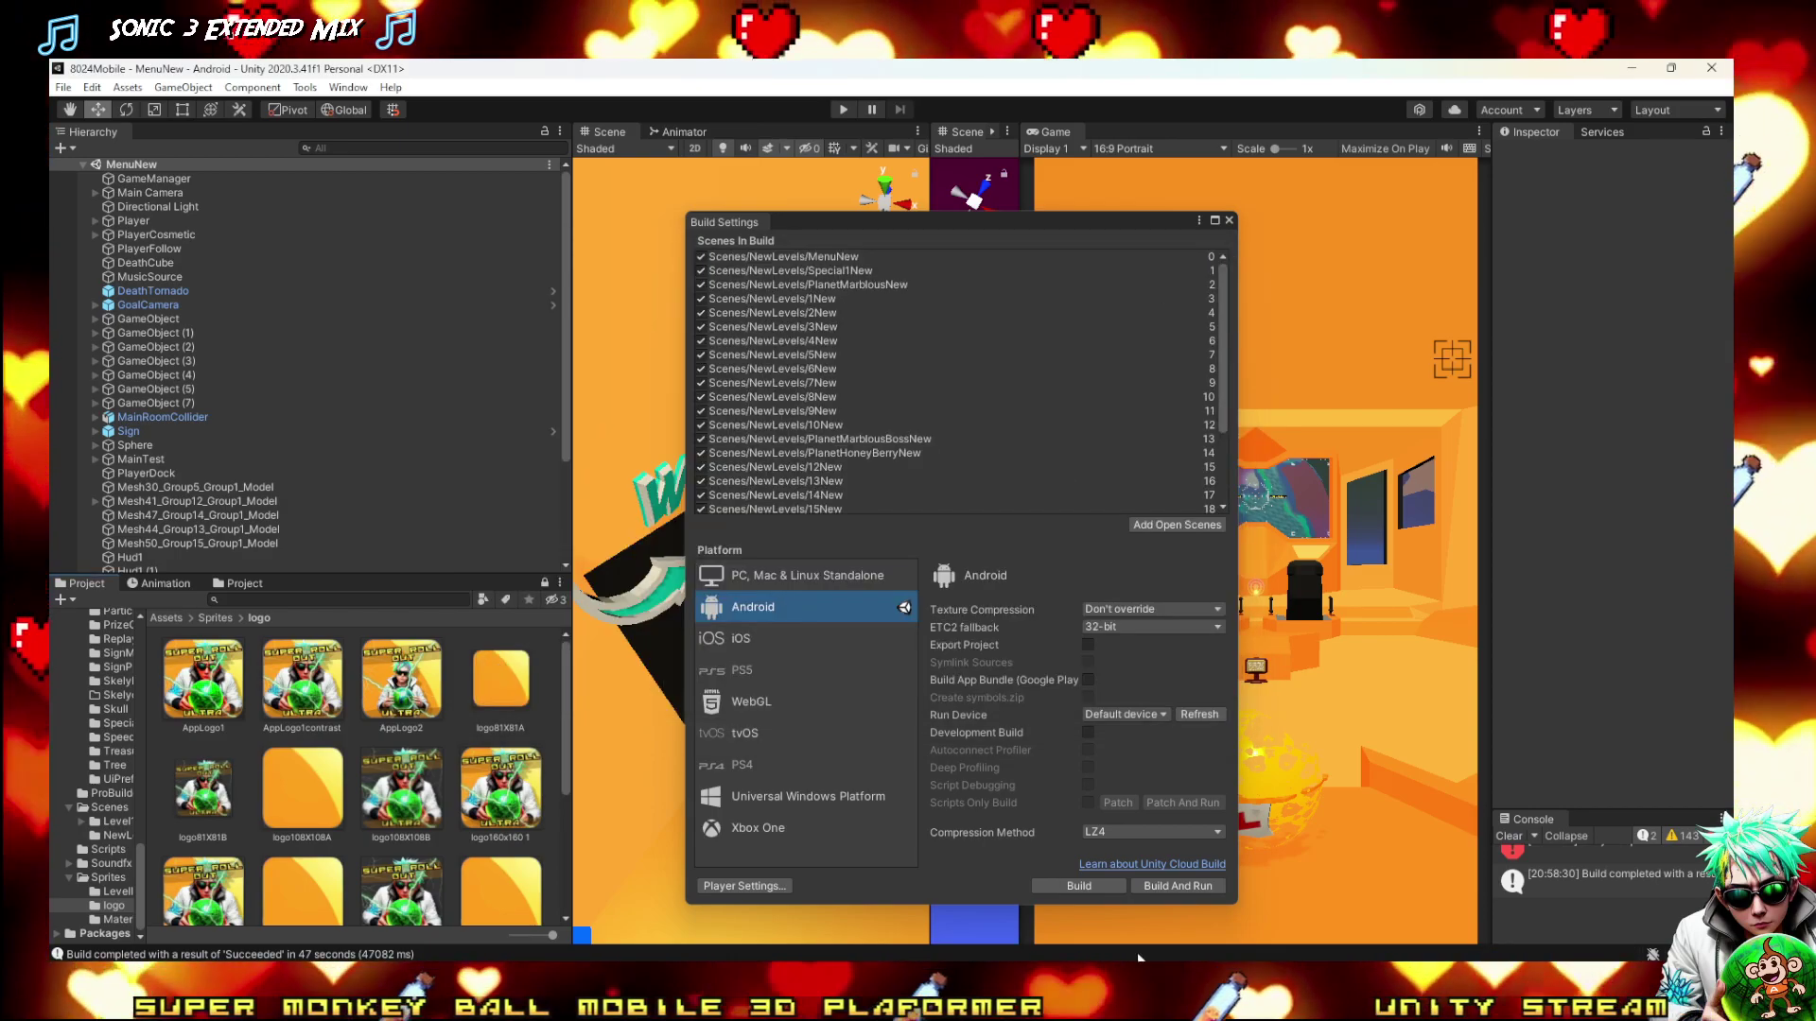
{"action": "left_click", "coordinate": [1161, 889]}
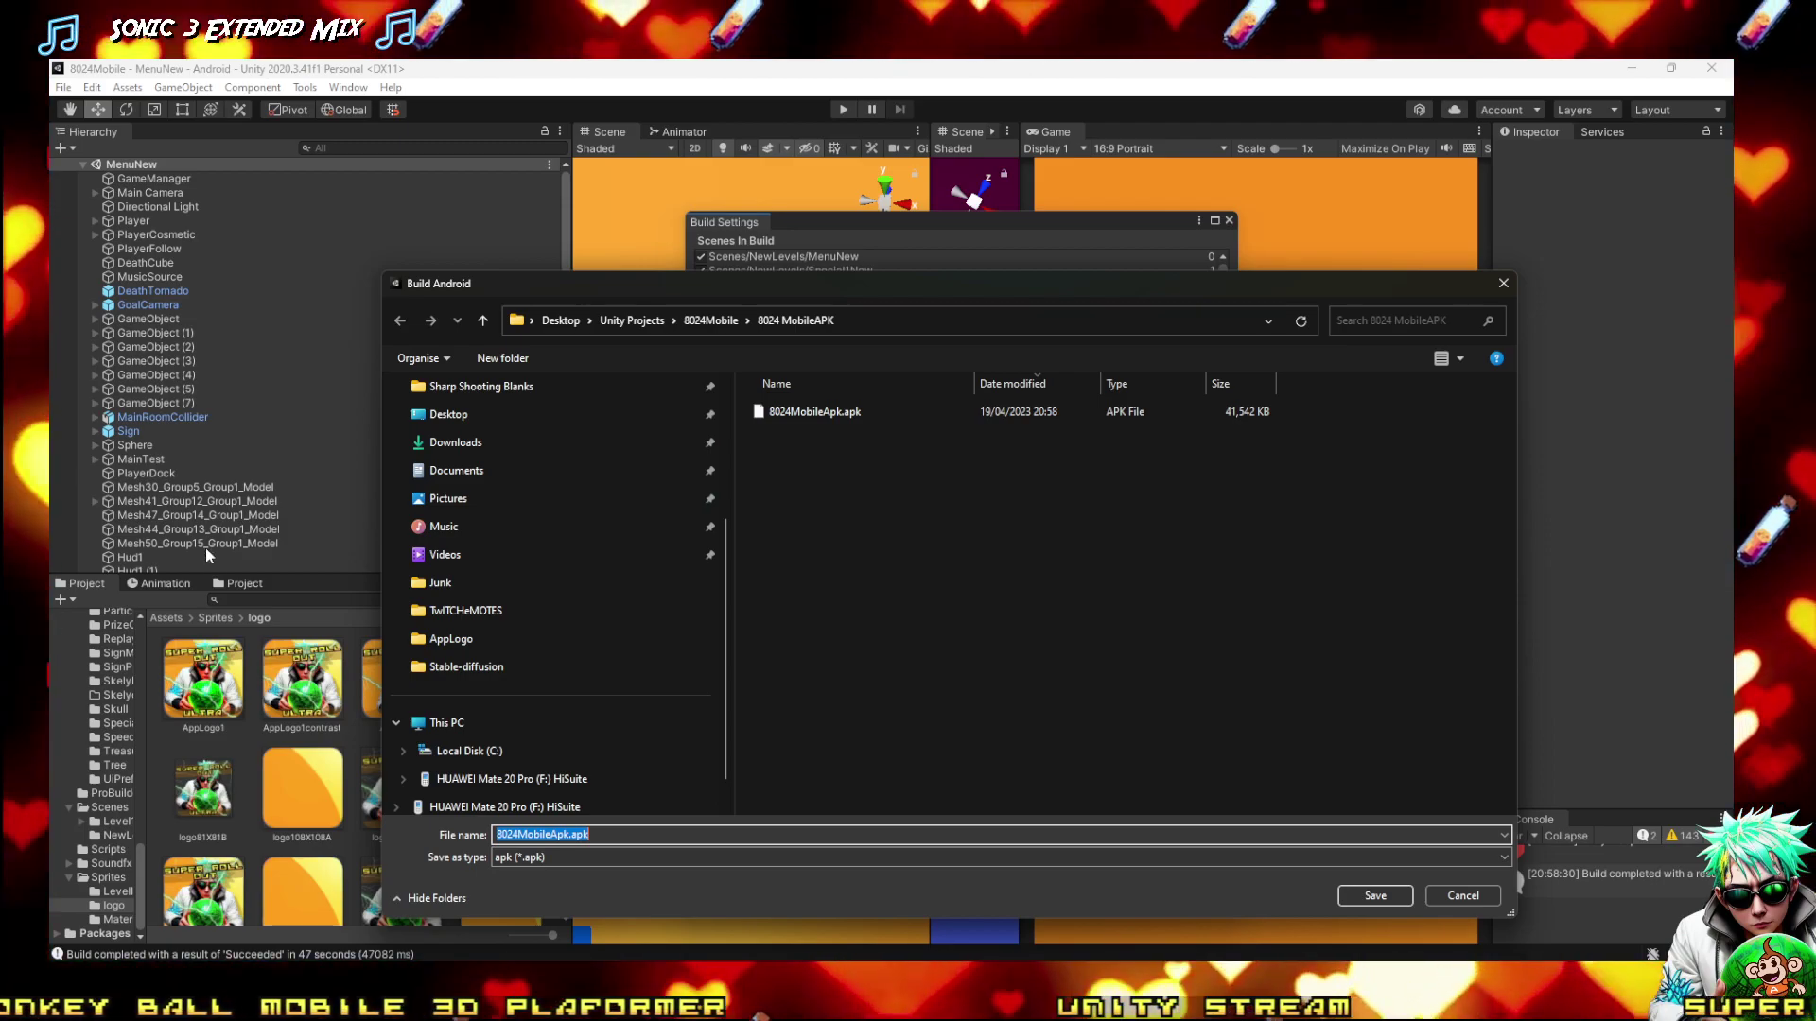
Save the build over 8024MobileApk.apk, confirming the replacement
{"action": "left_click", "coordinate": [819, 417]}
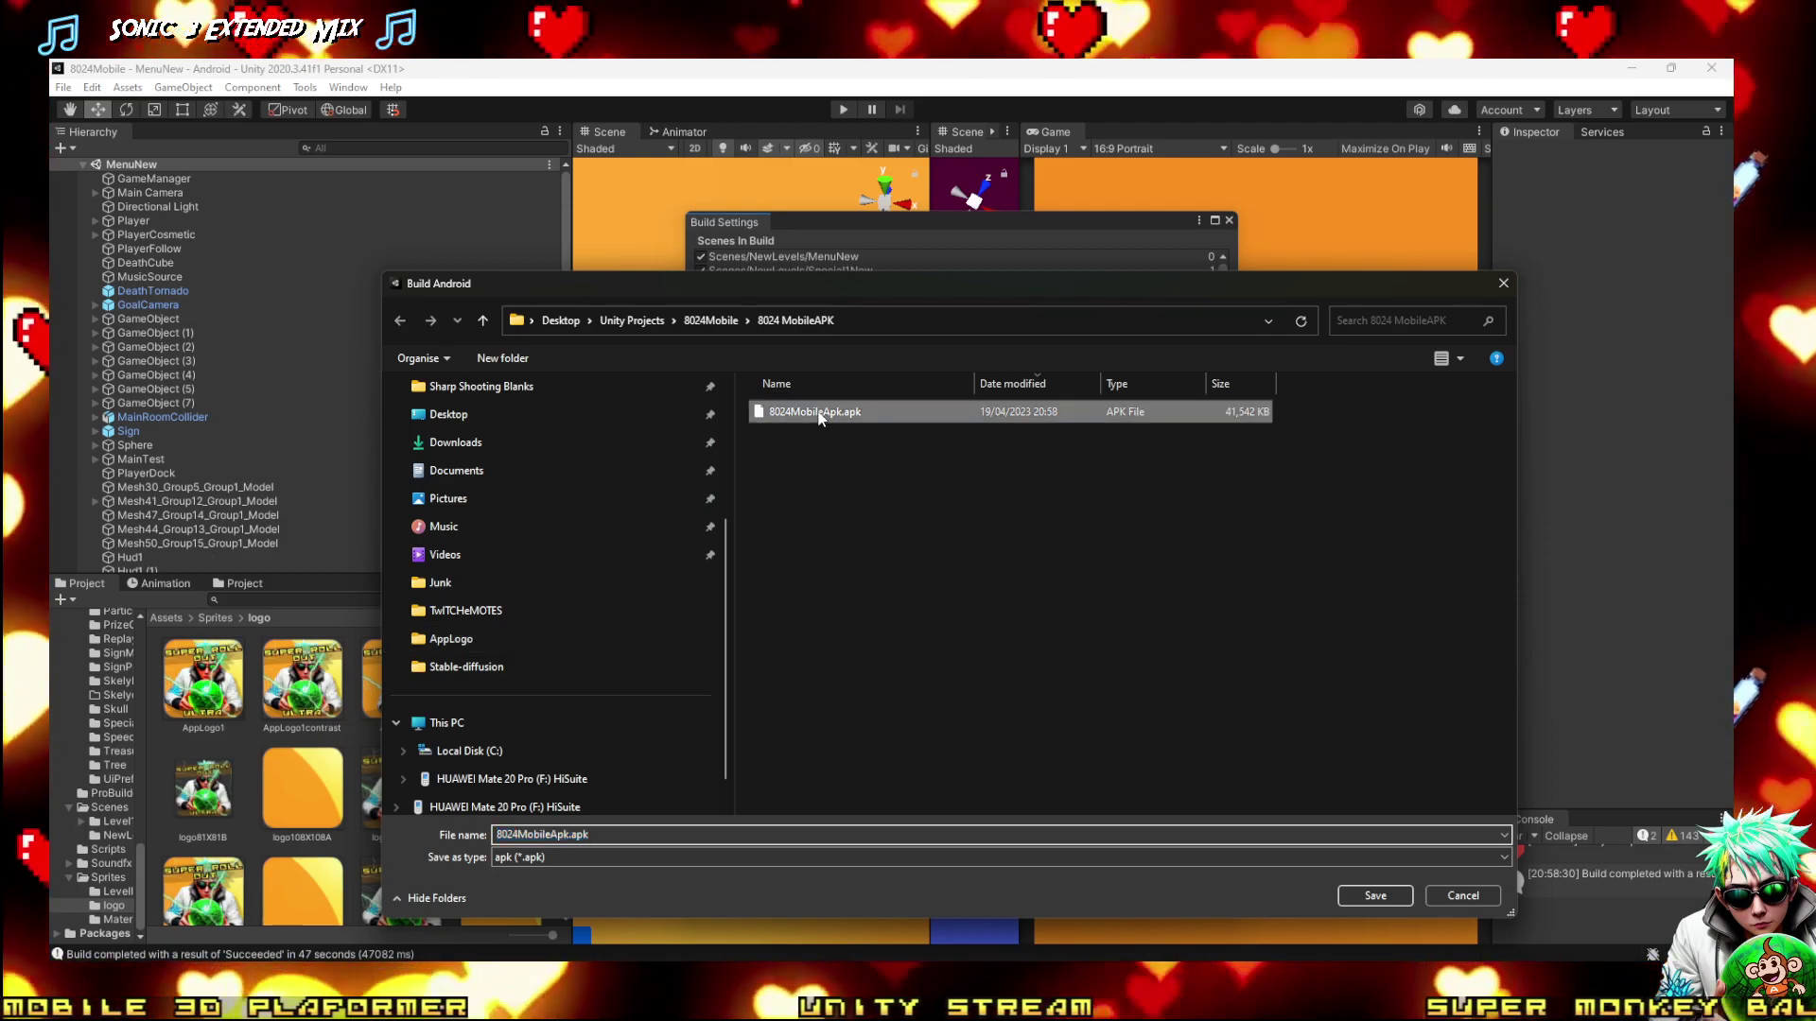
{"action": "double_click", "coordinate": [819, 414]}
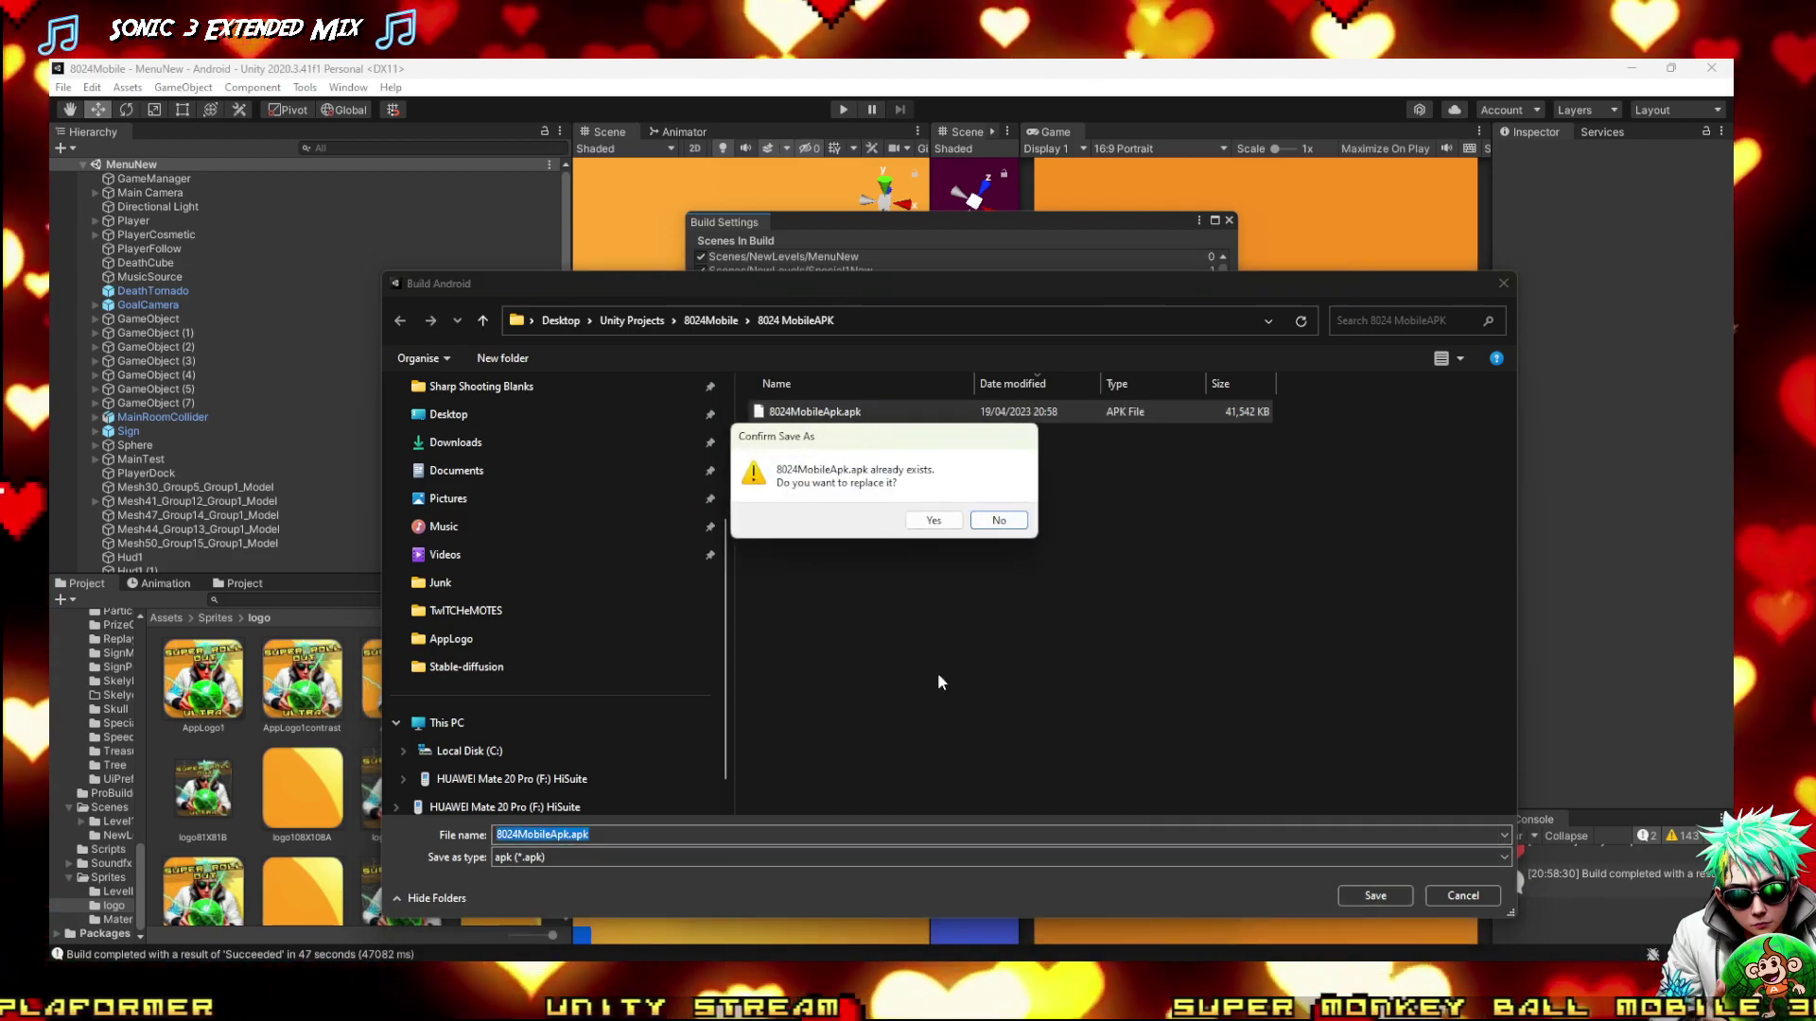
{"action": "left_click", "coordinate": [913, 520]}
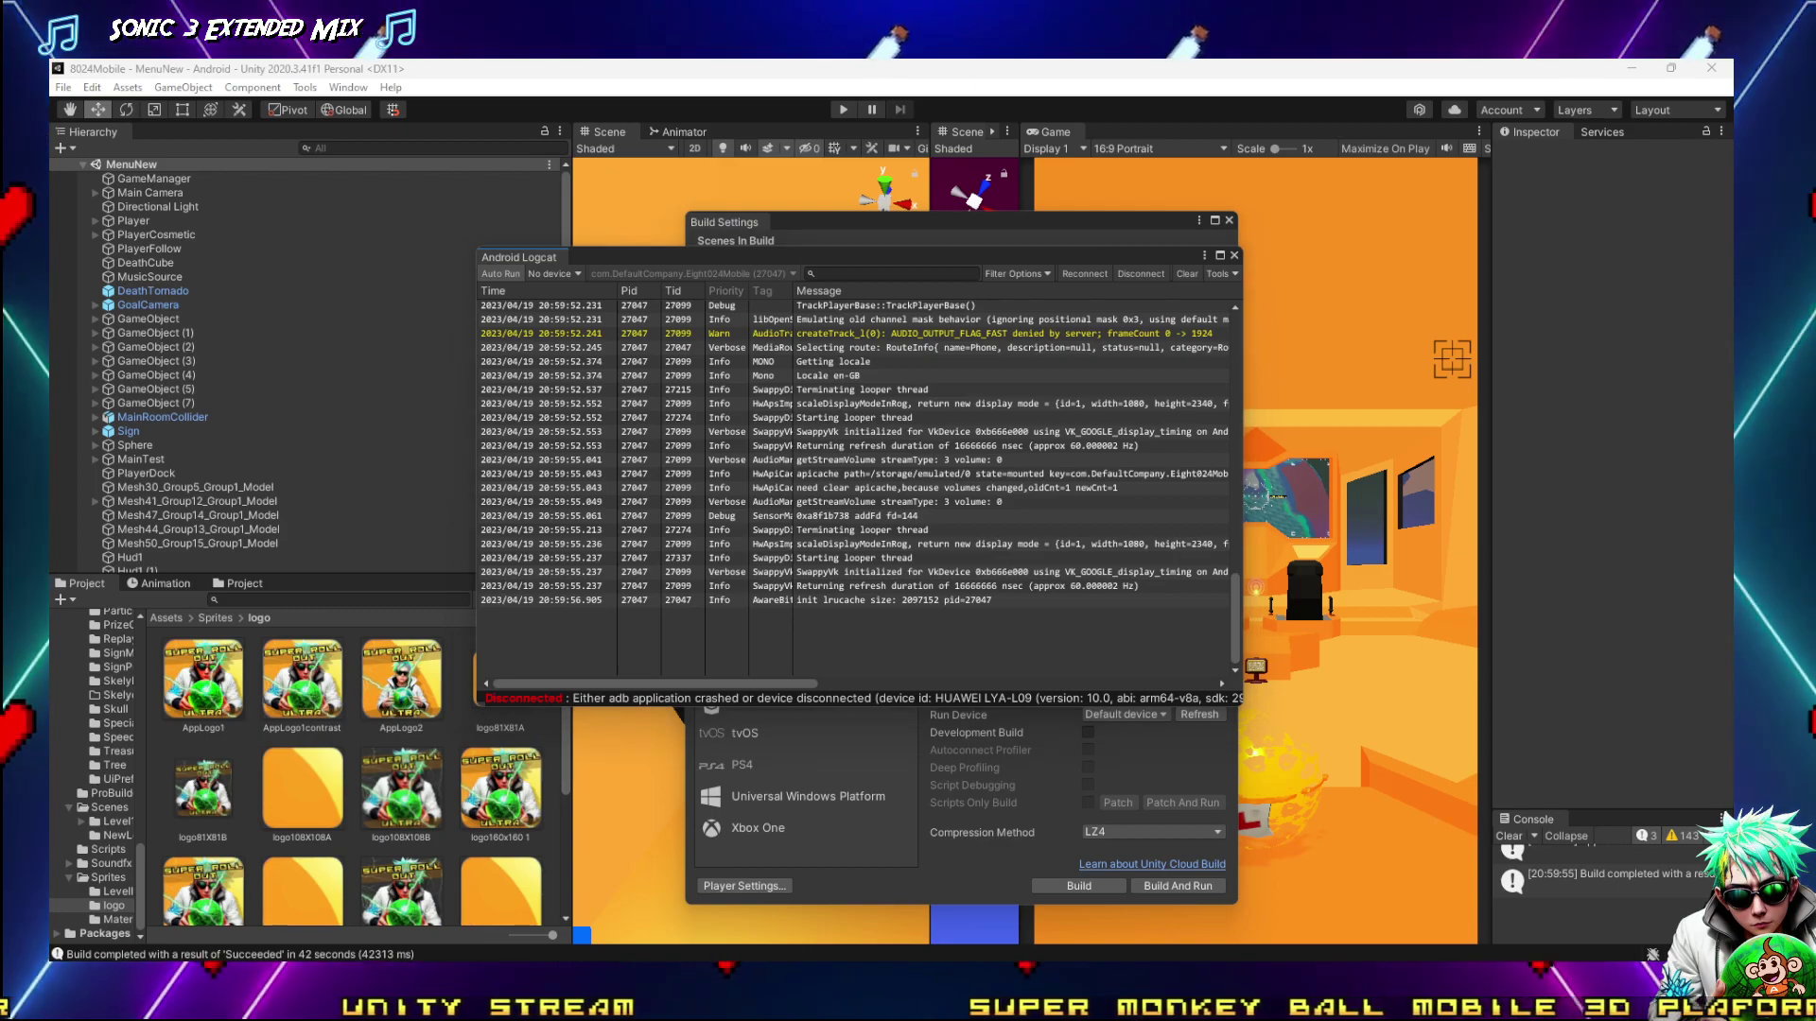
After the build finishes, close the Android Logcat and Build Settings windows
{"action": "key", "text": "alt+Tab"}
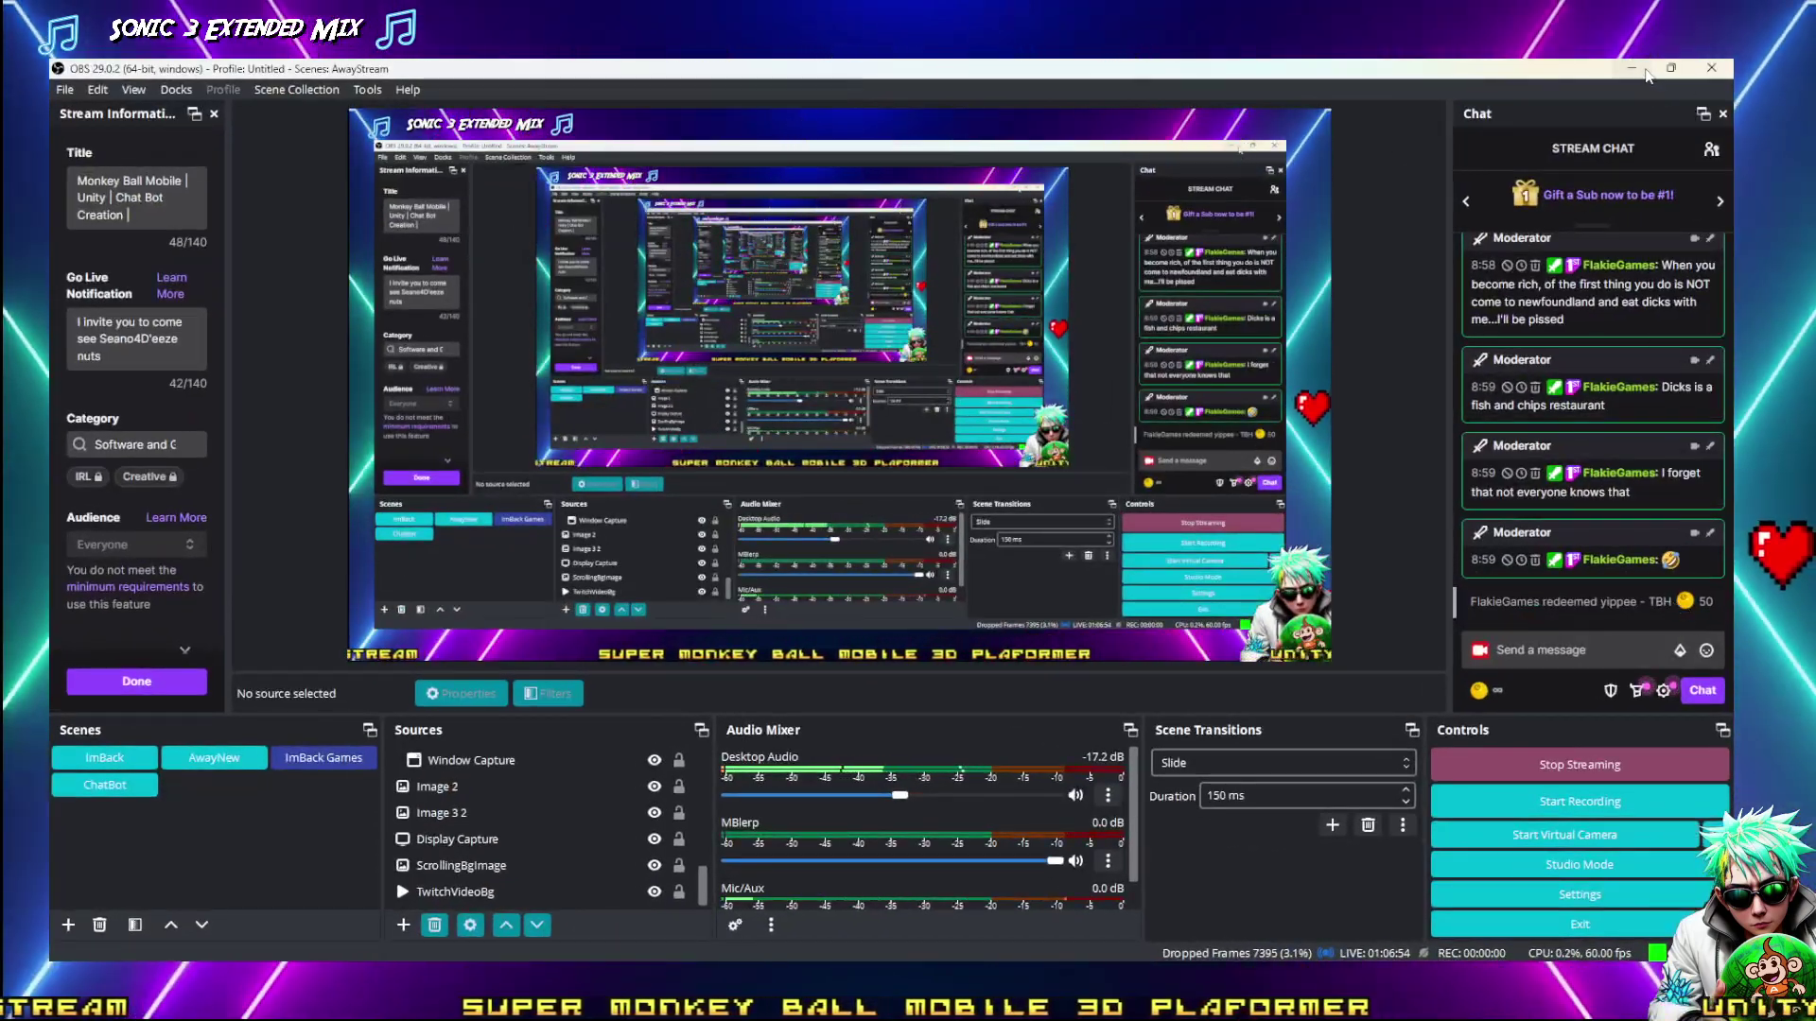
{"action": "key", "text": "alt+Tab"}
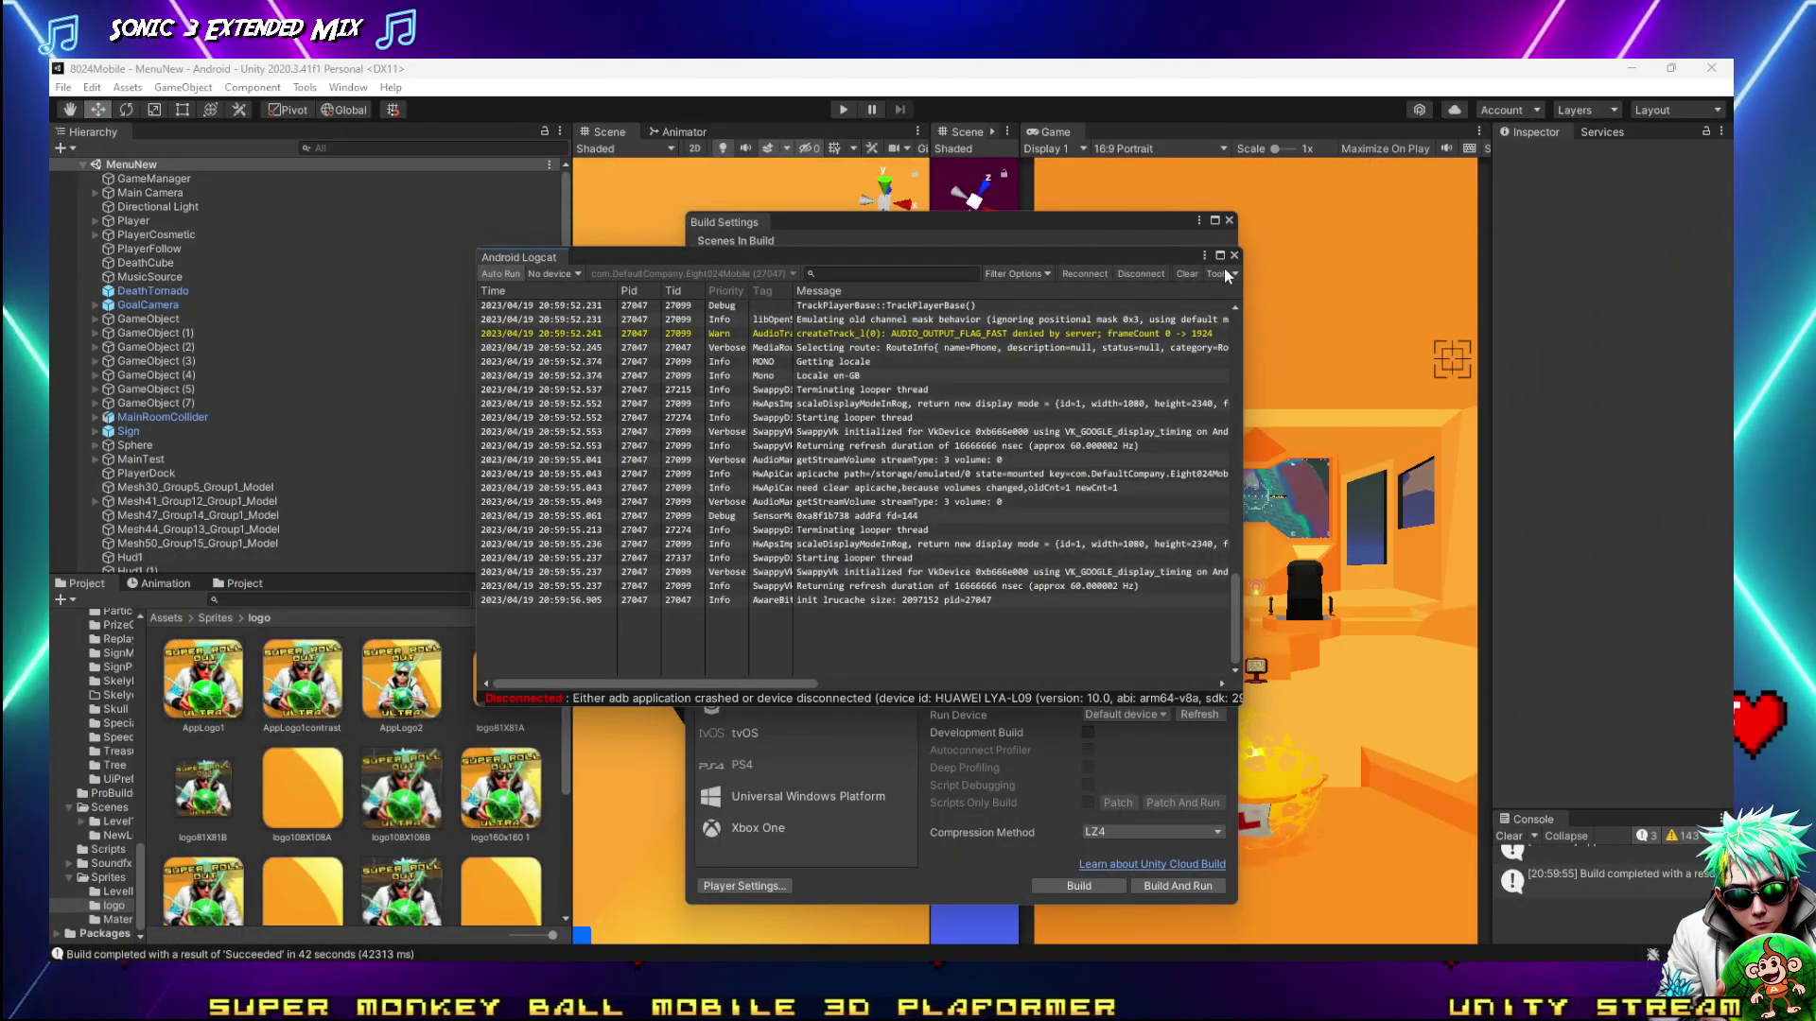
{"action": "left_click", "coordinate": [1234, 256]}
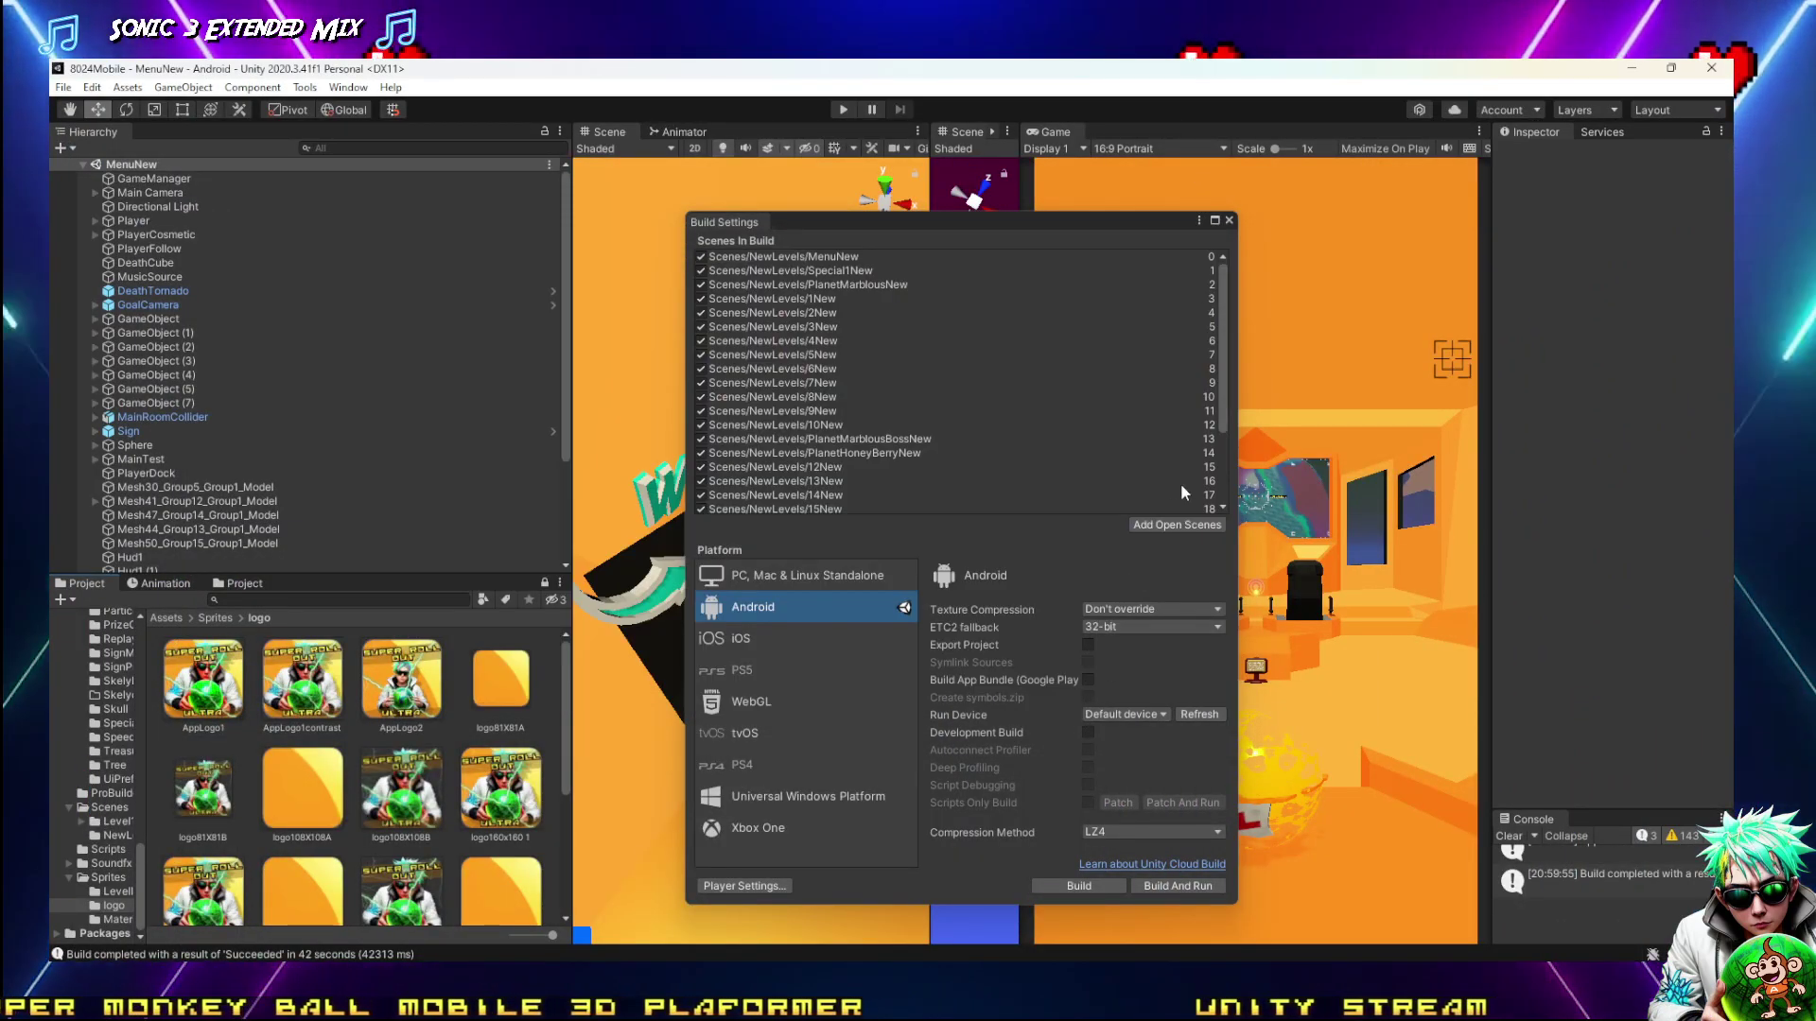
{"action": "left_click", "coordinate": [1229, 220]}
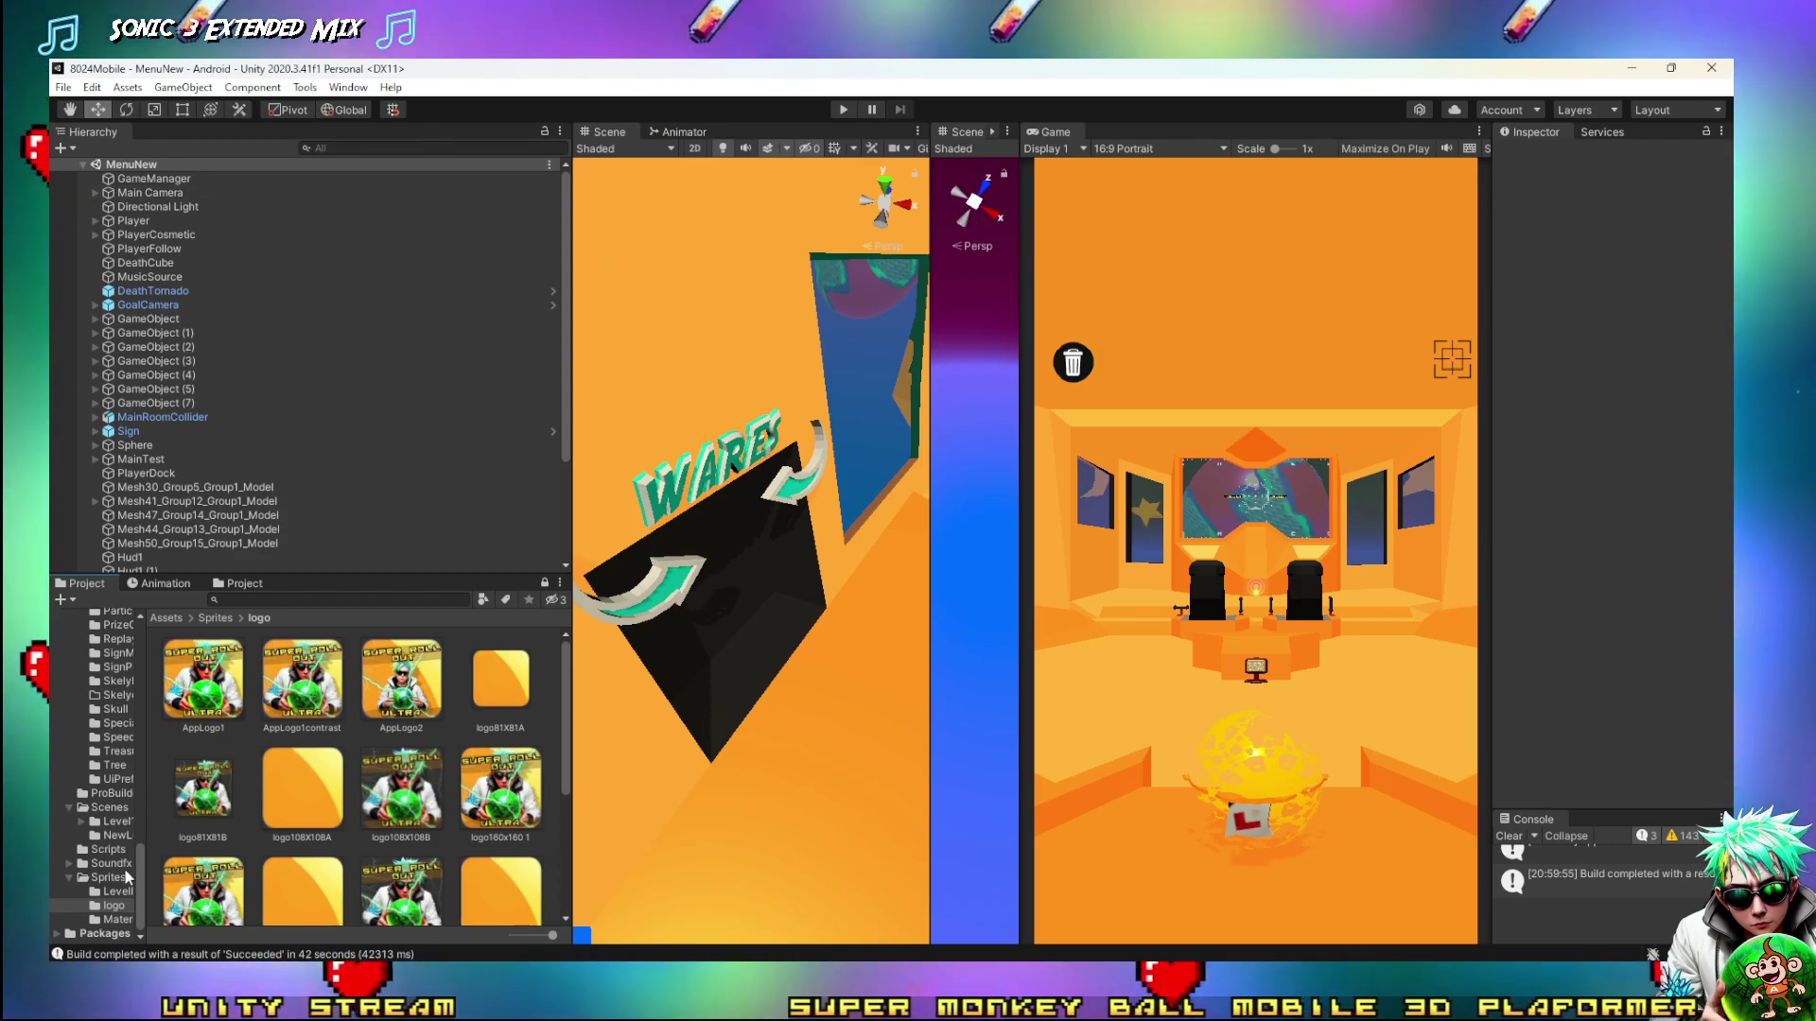
In a new browser tab, search Google for 'UNITY APP icon getting cut off alot'
{"action": "key", "text": "alt+Tab"}
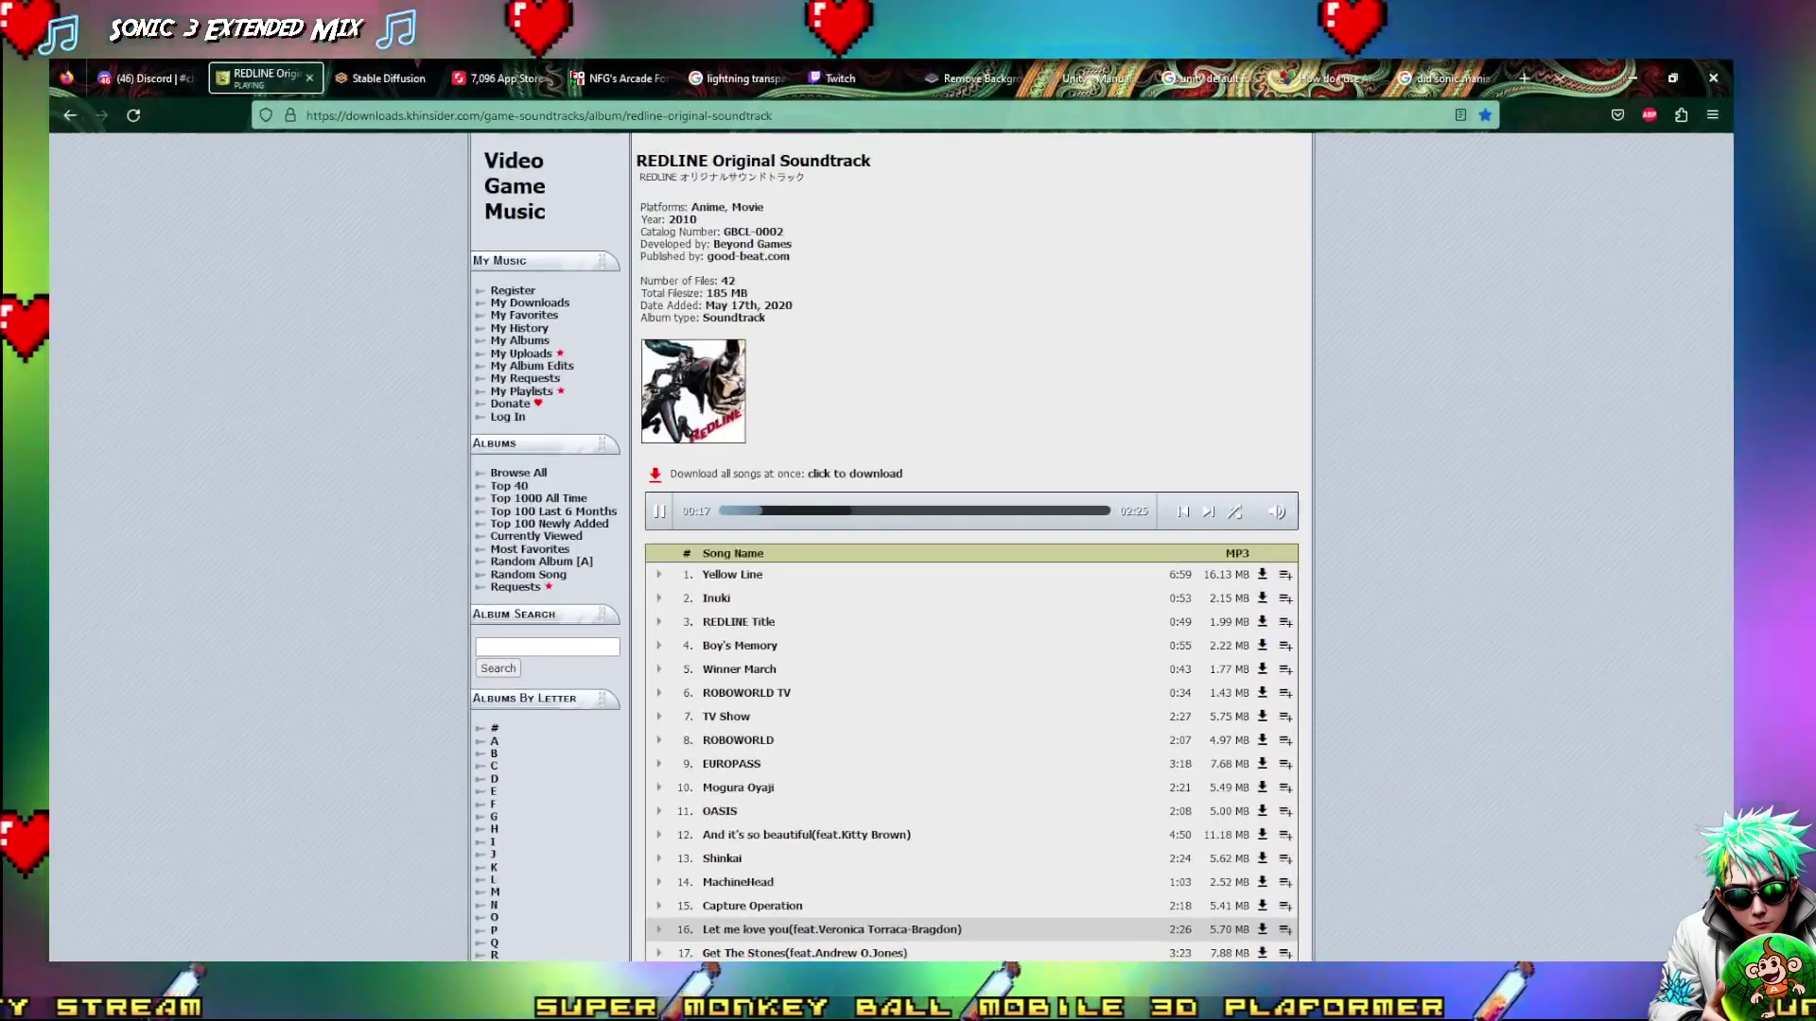
{"action": "left_click", "coordinate": [1525, 79]}
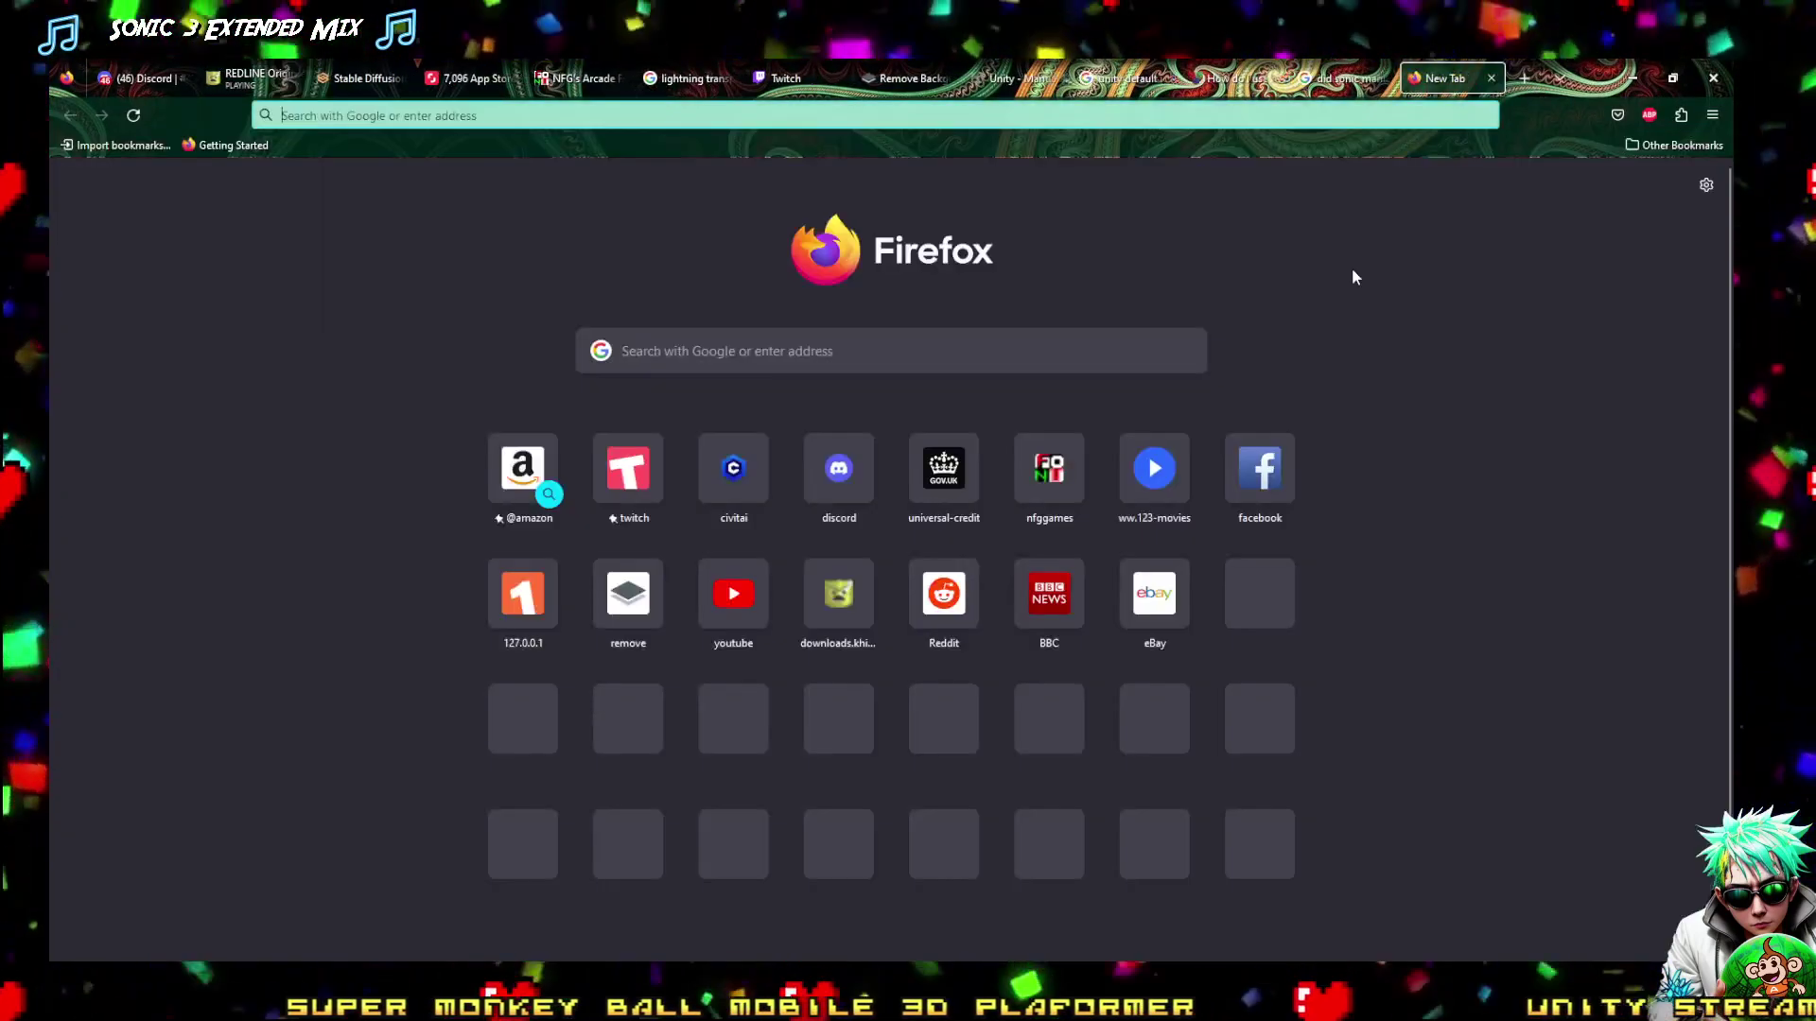
{"action": "type", "text": "UNITY"}
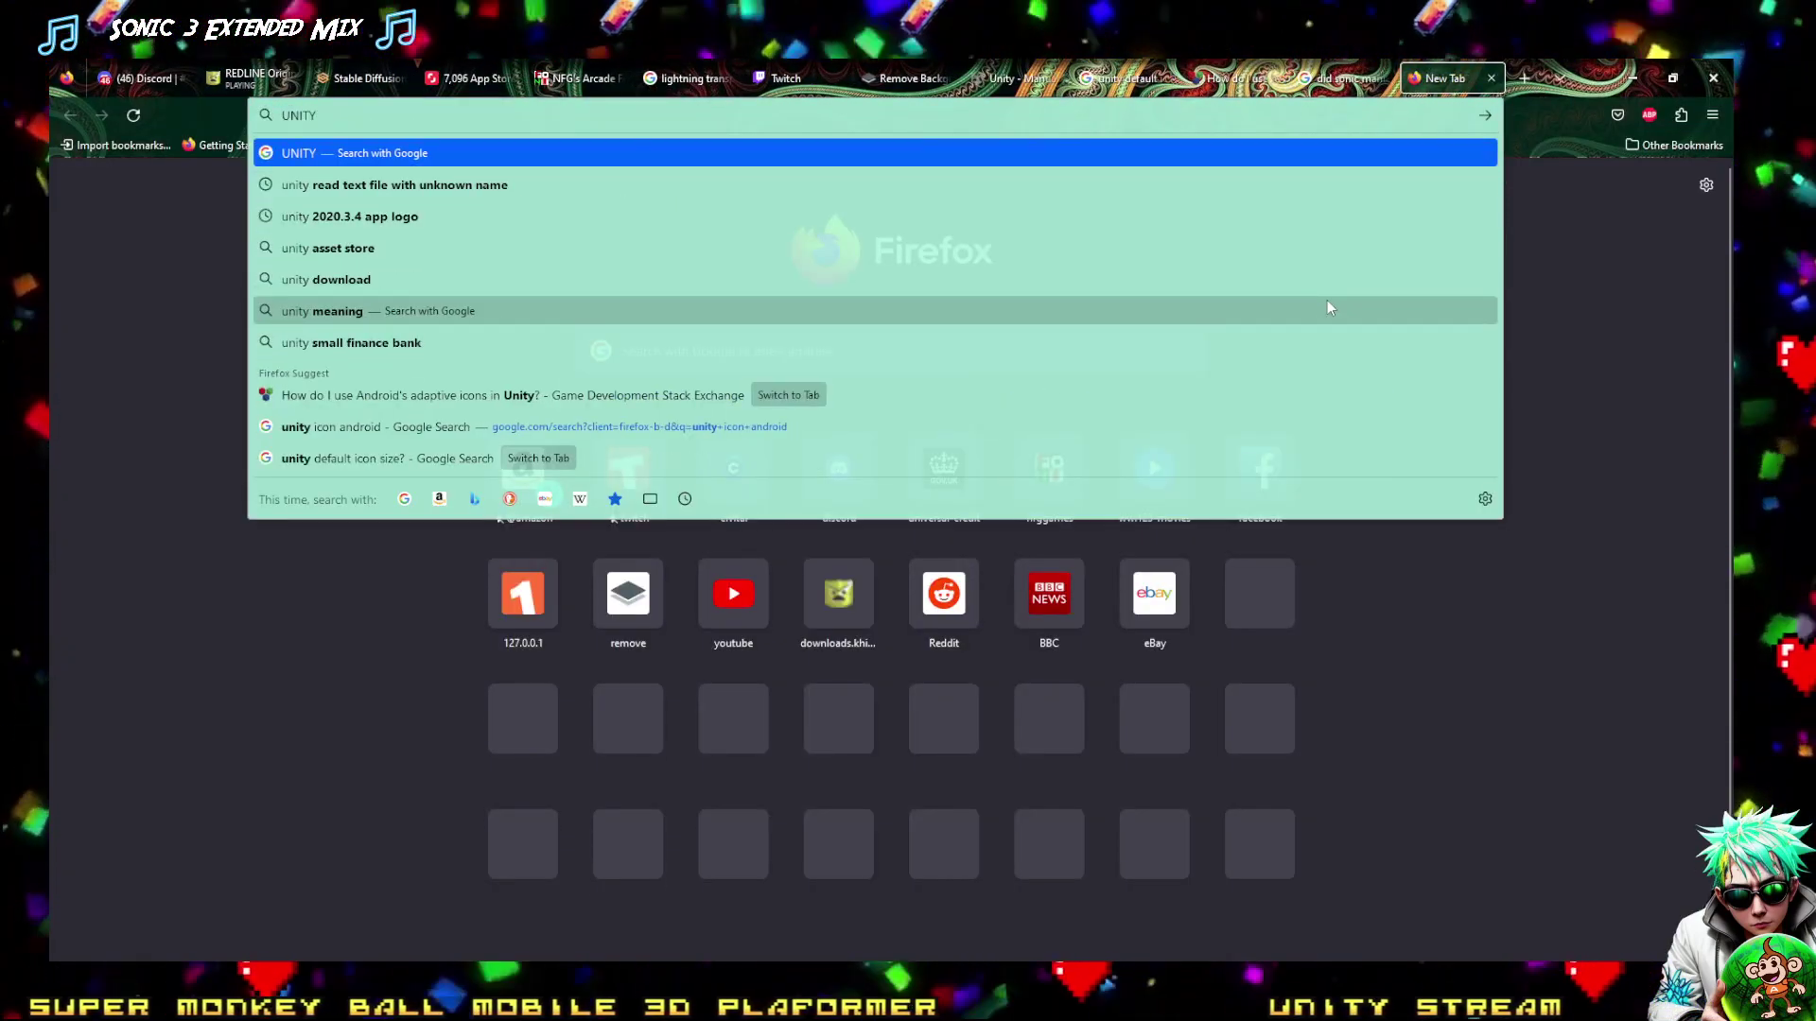
{"action": "type", "text": " APP"}
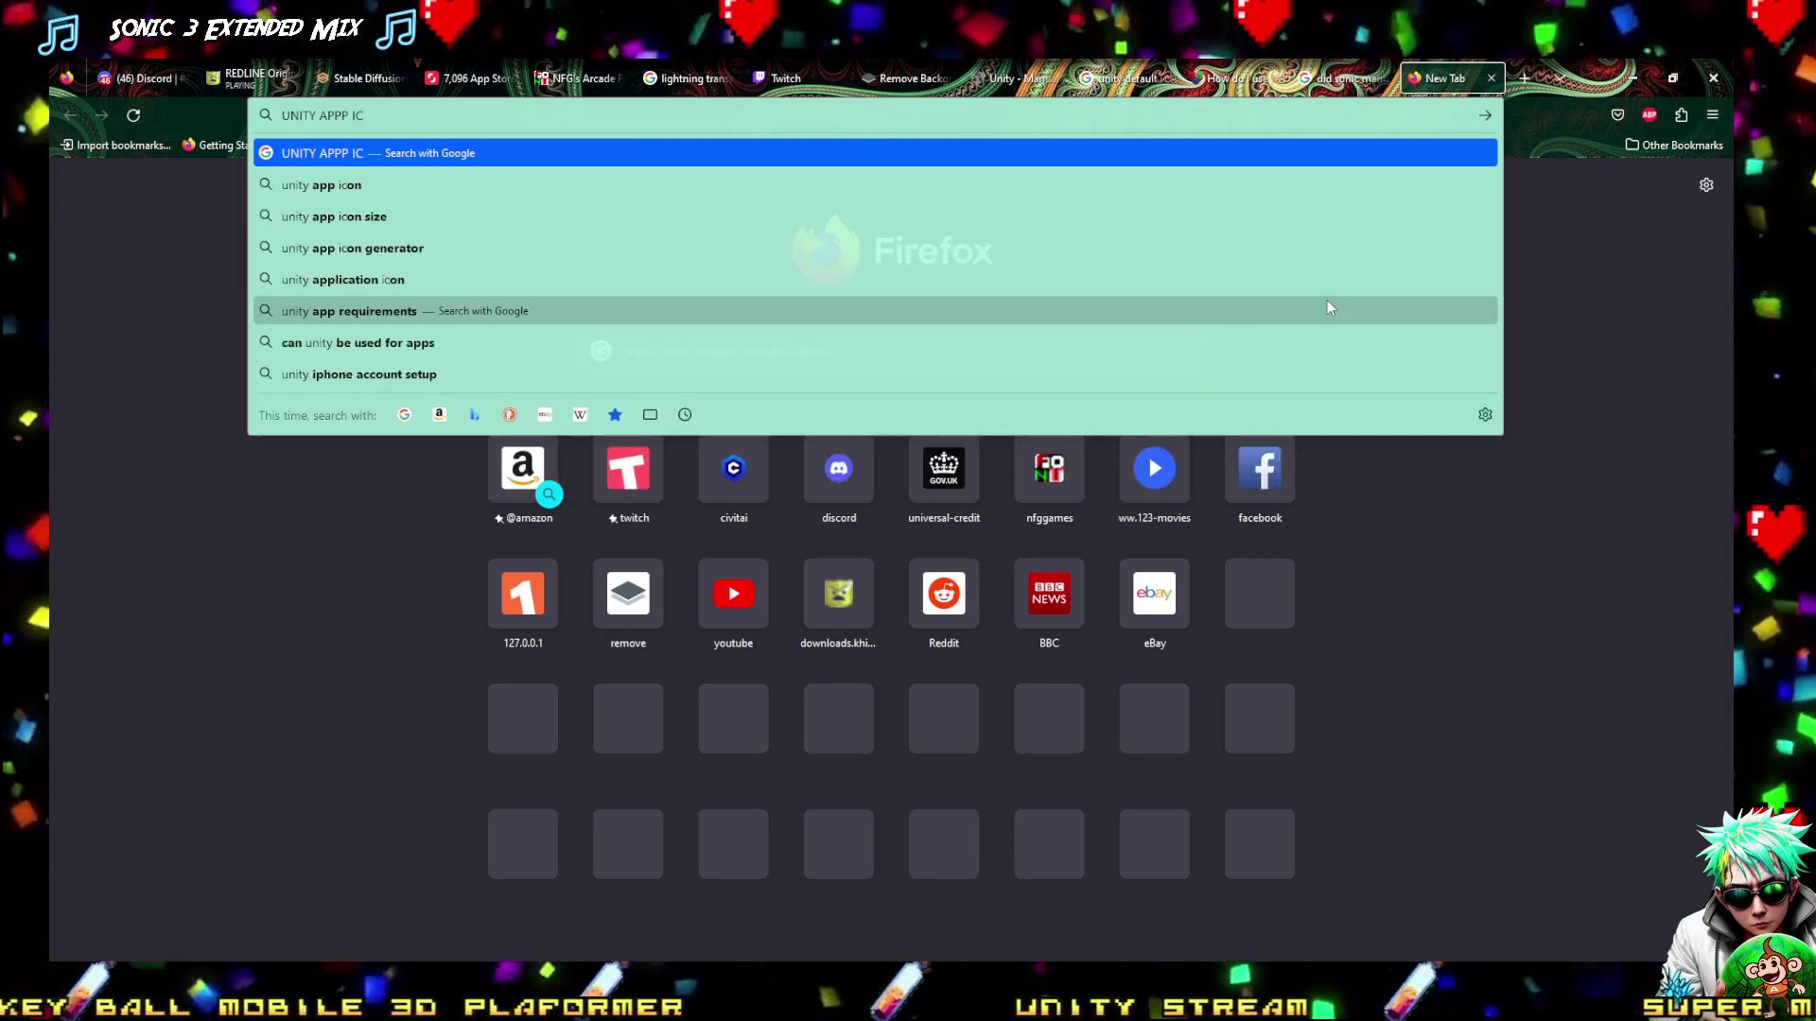
{"action": "type", "text": " i"}
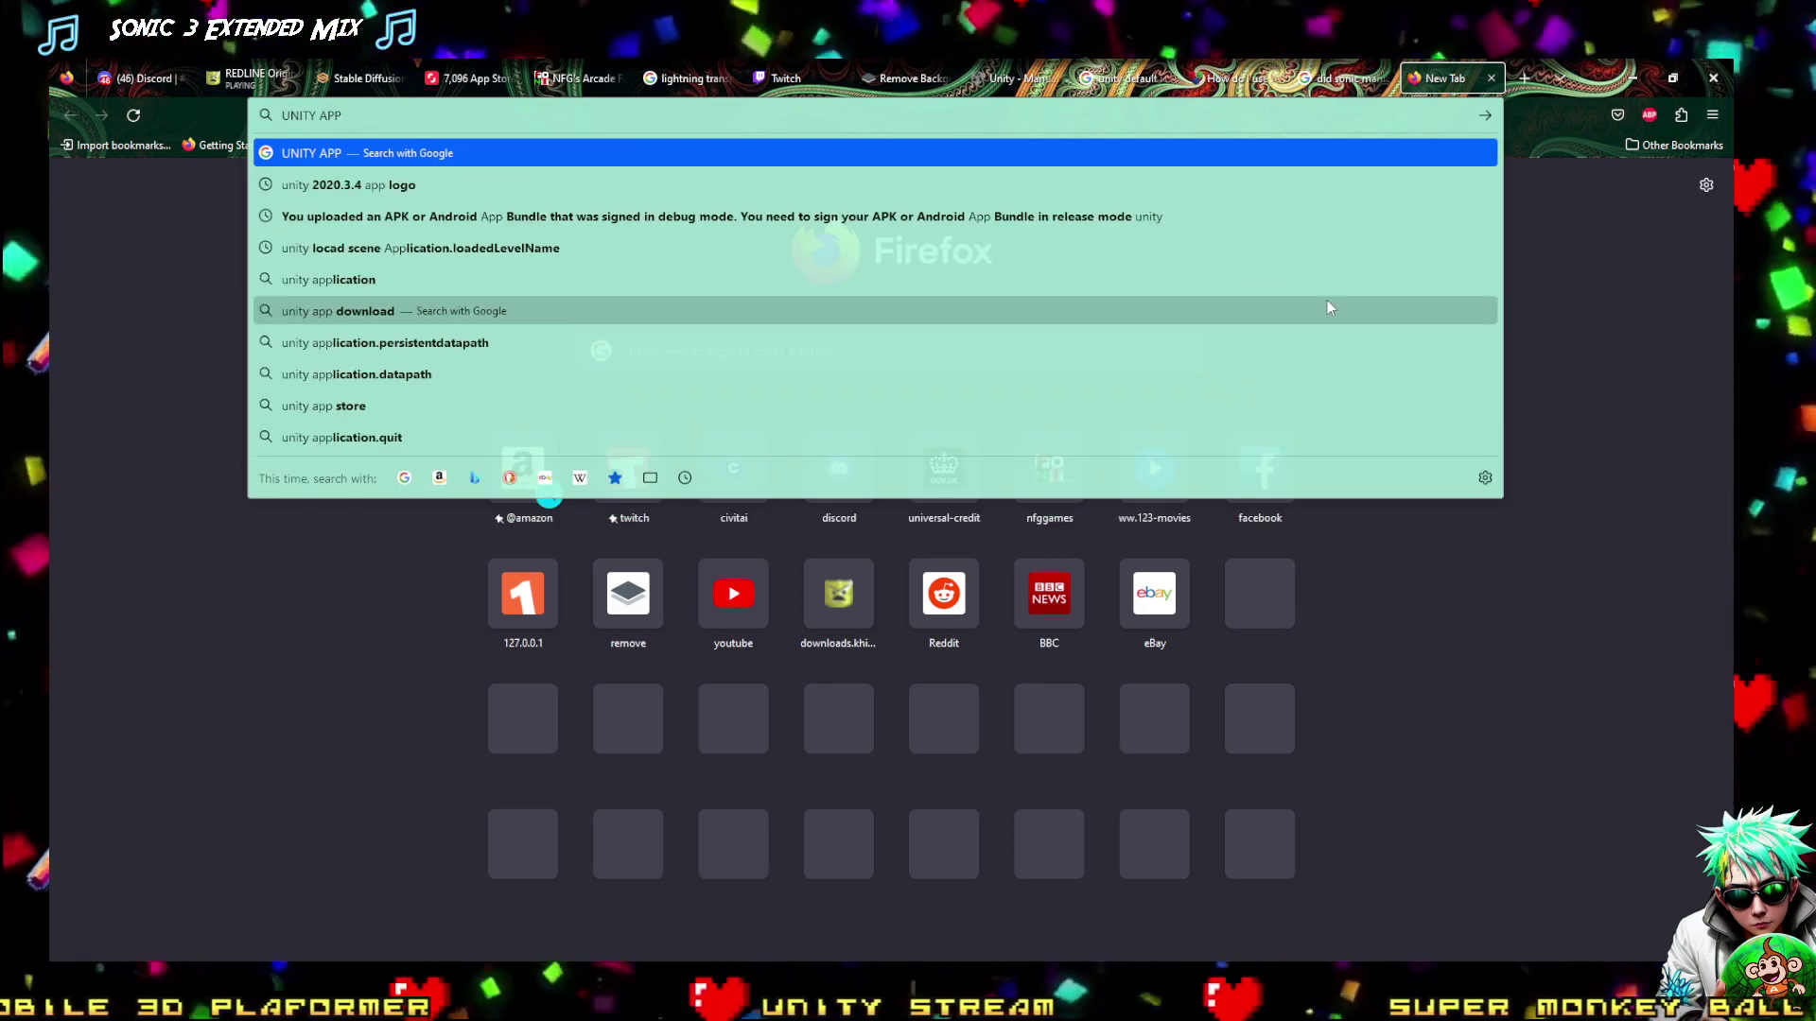
{"action": "type", "text": "con get"}
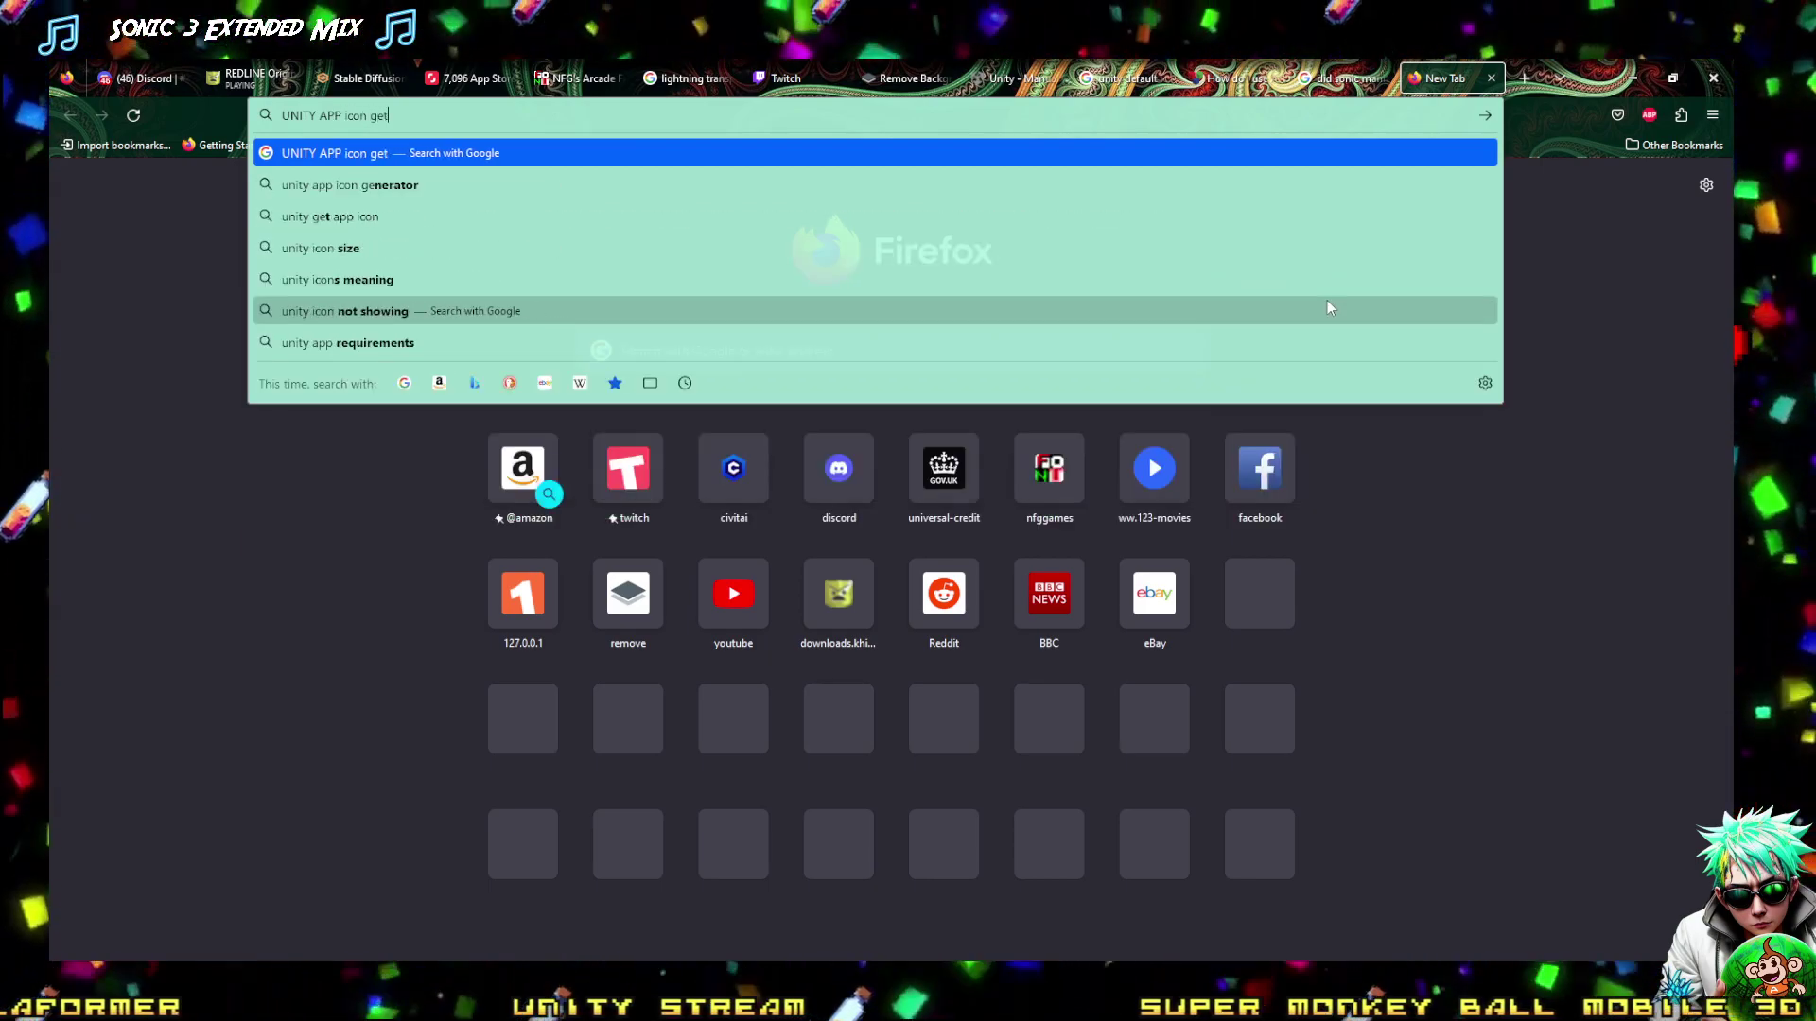
{"action": "type", "text": "ting "}
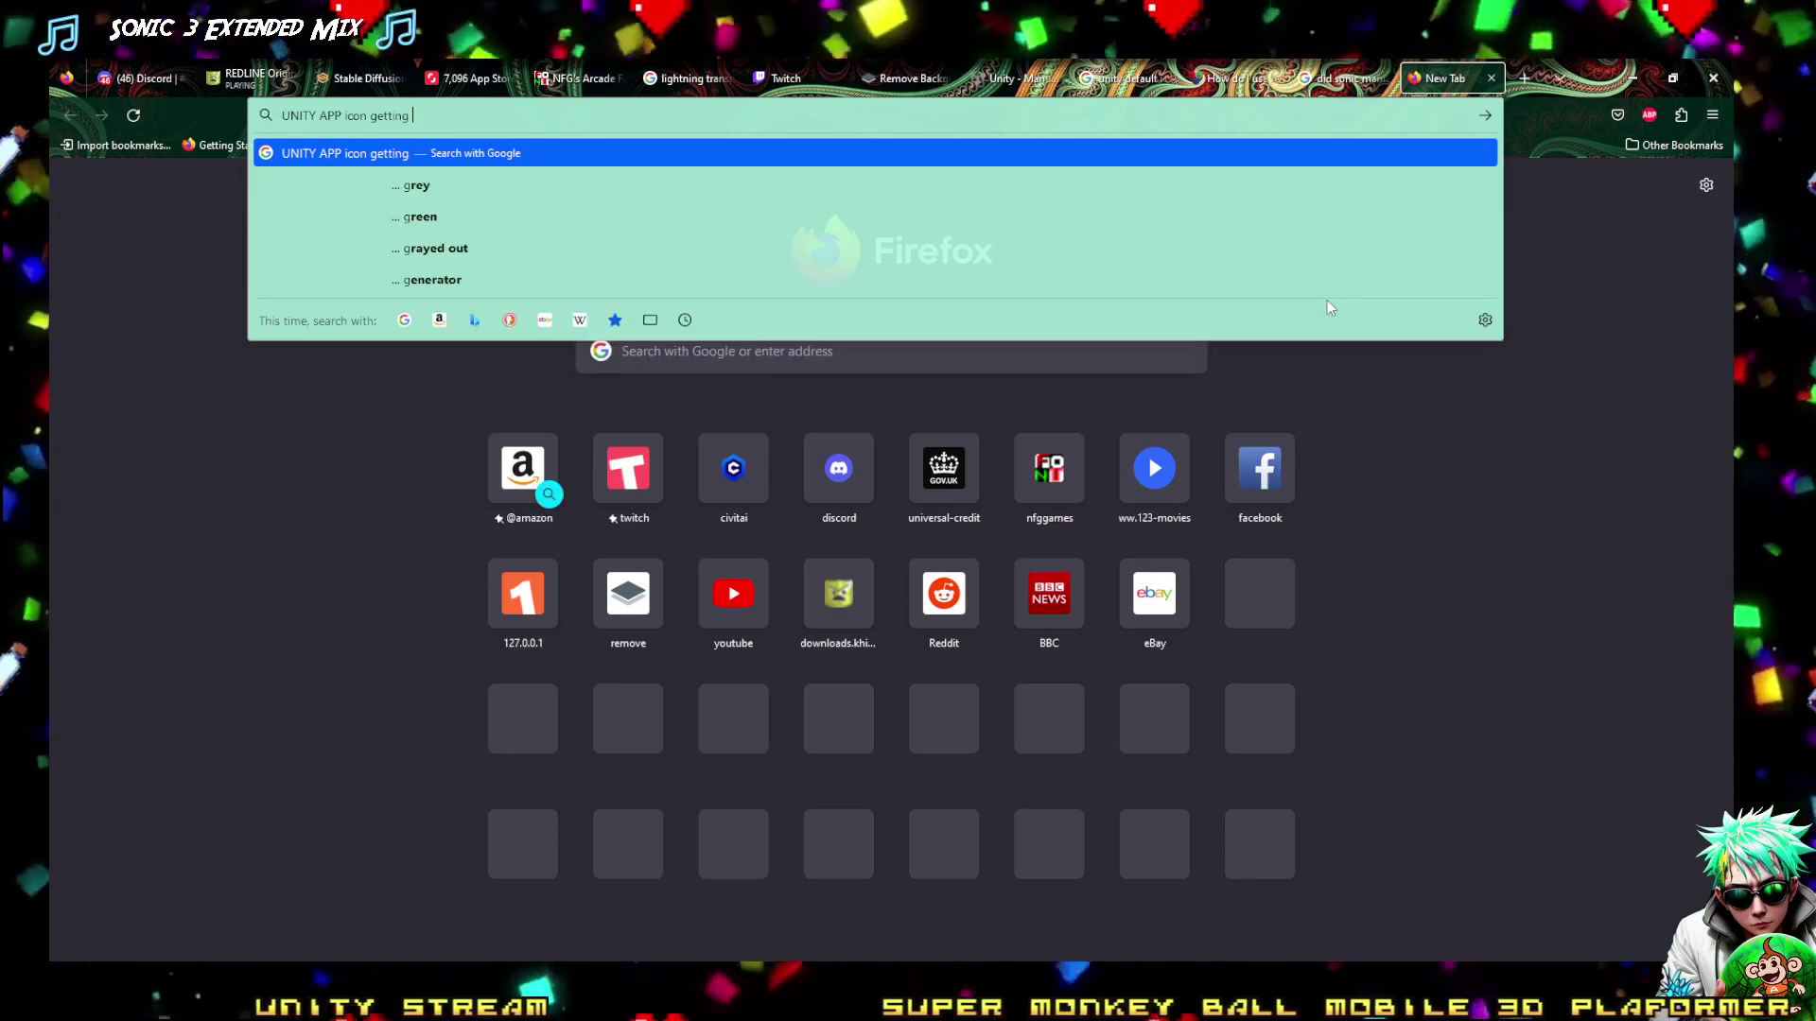
{"action": "type", "text": "cut off alo"}
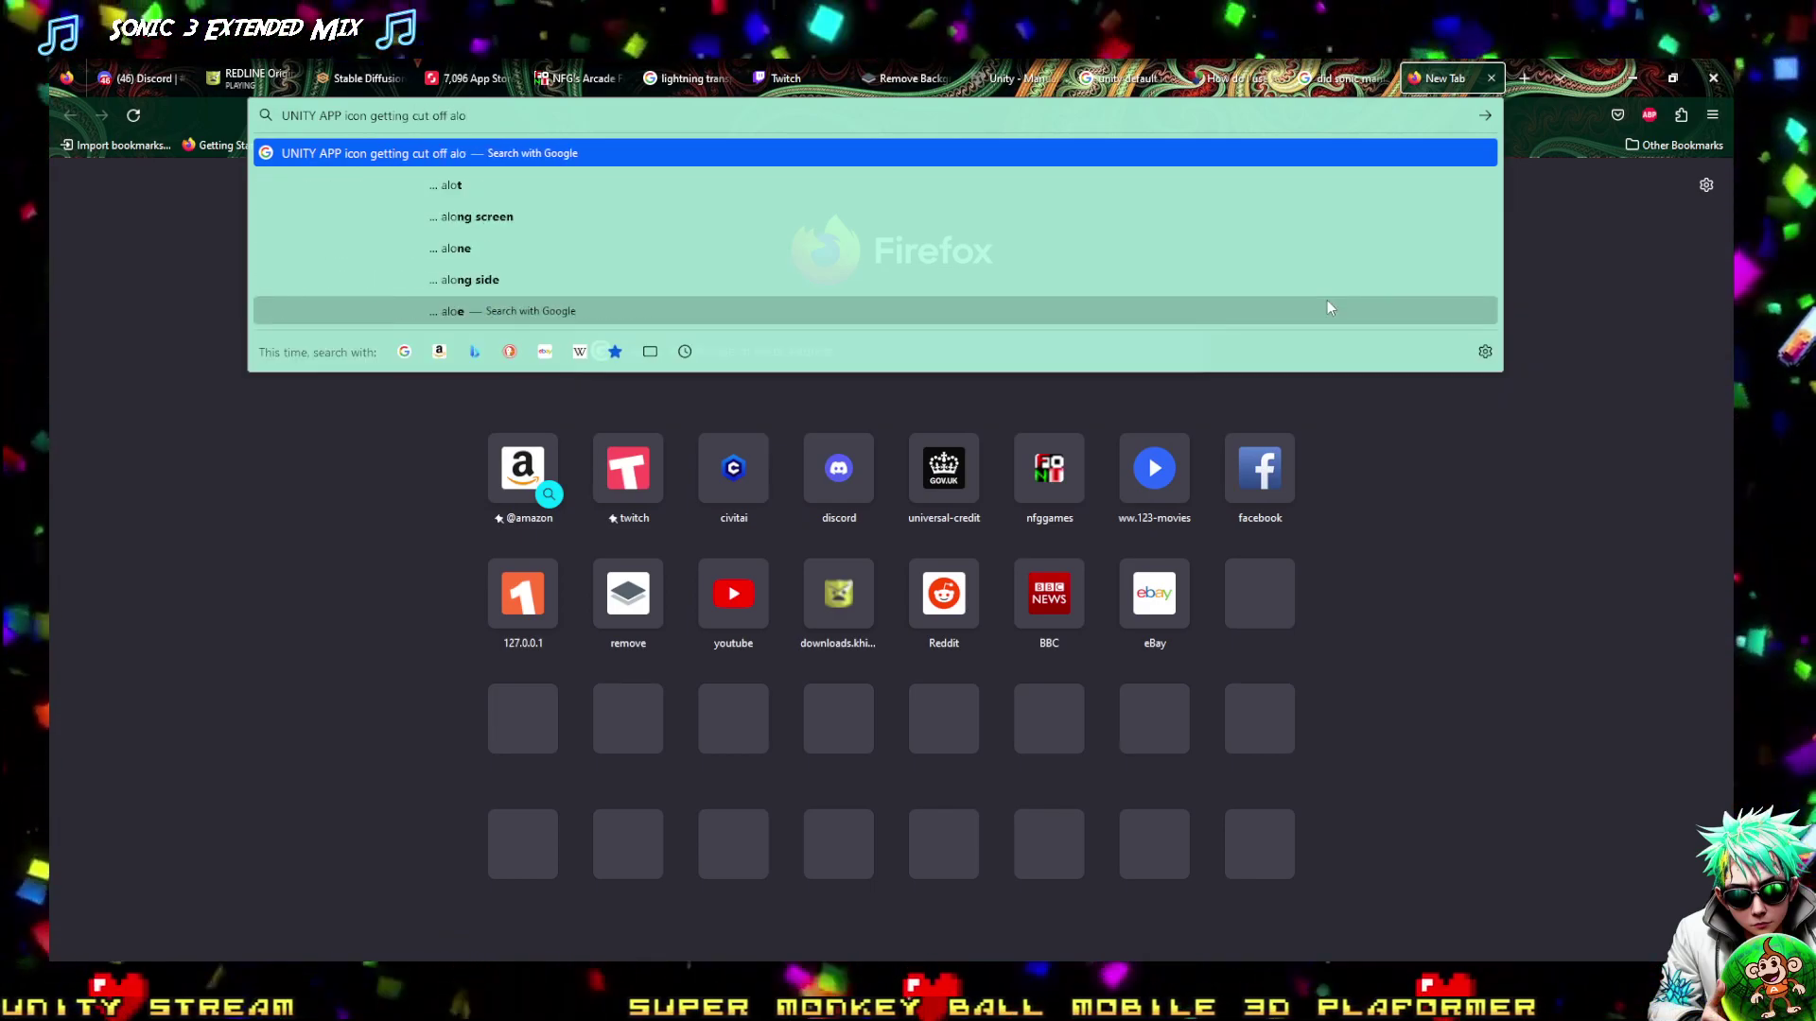
{"action": "type", "text": "t"}
{"action": "key", "text": "Return"}
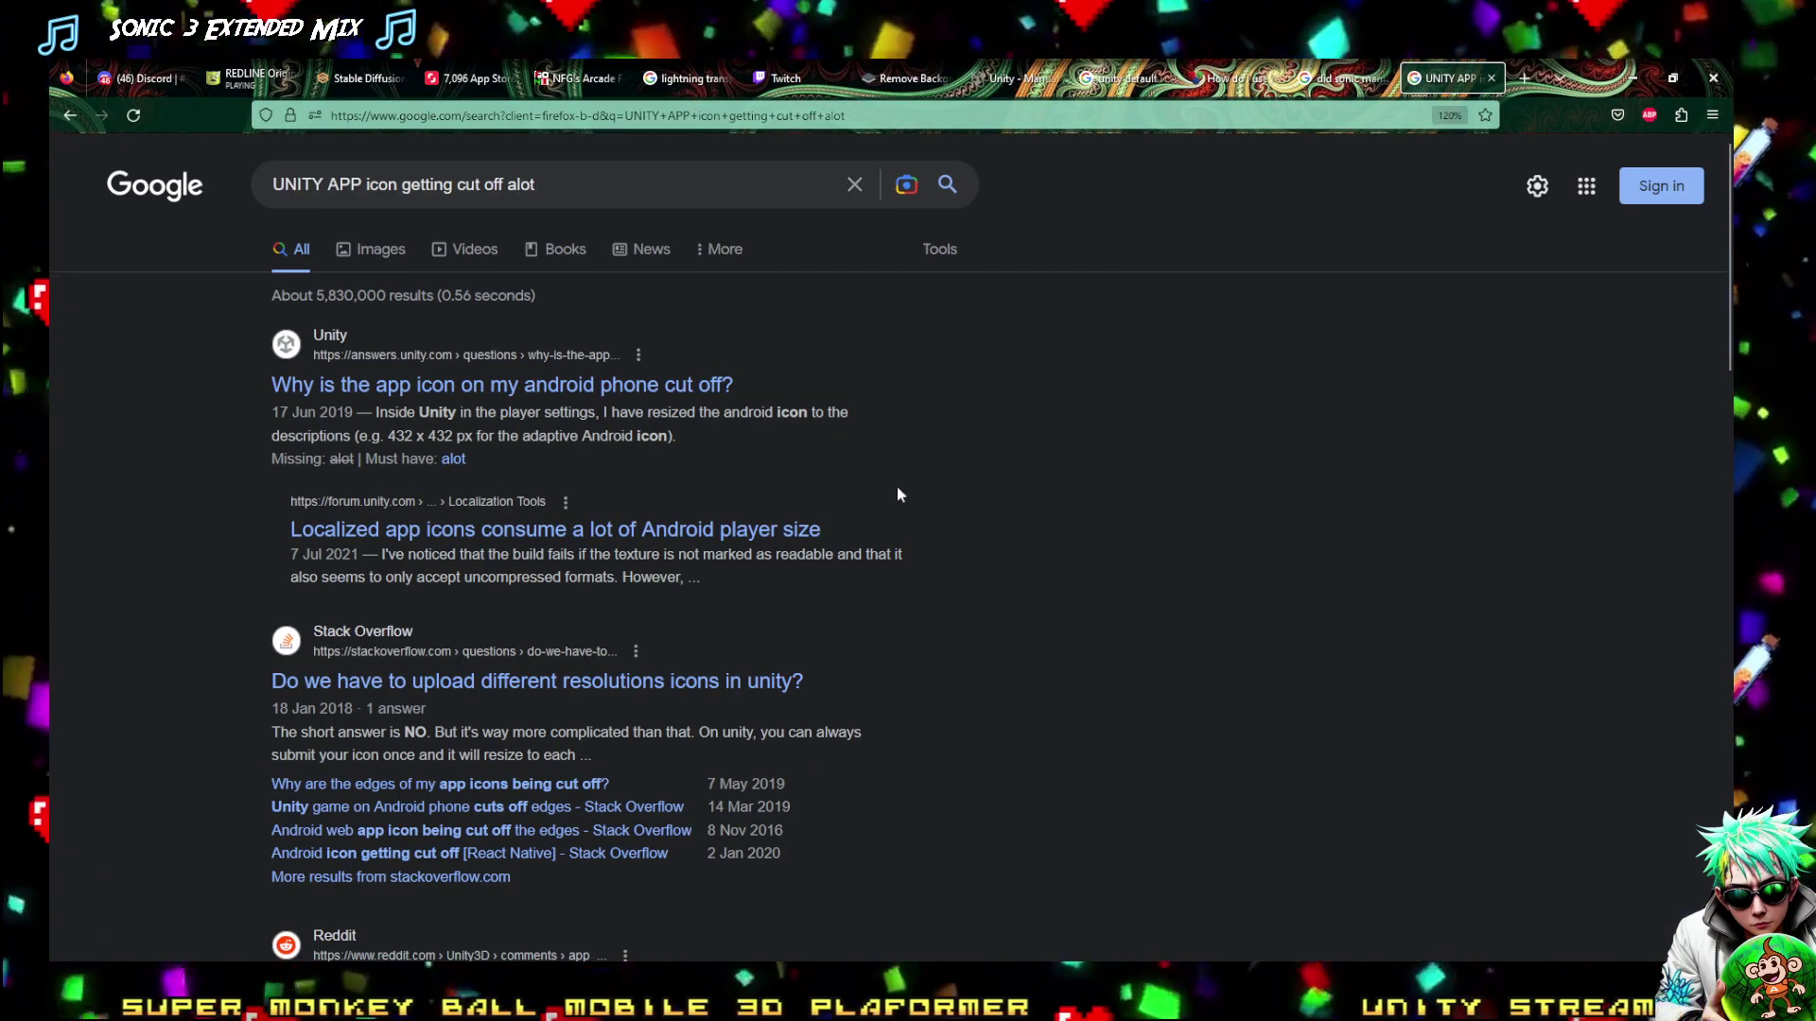
{"action": "left_click", "coordinate": [523, 388]}
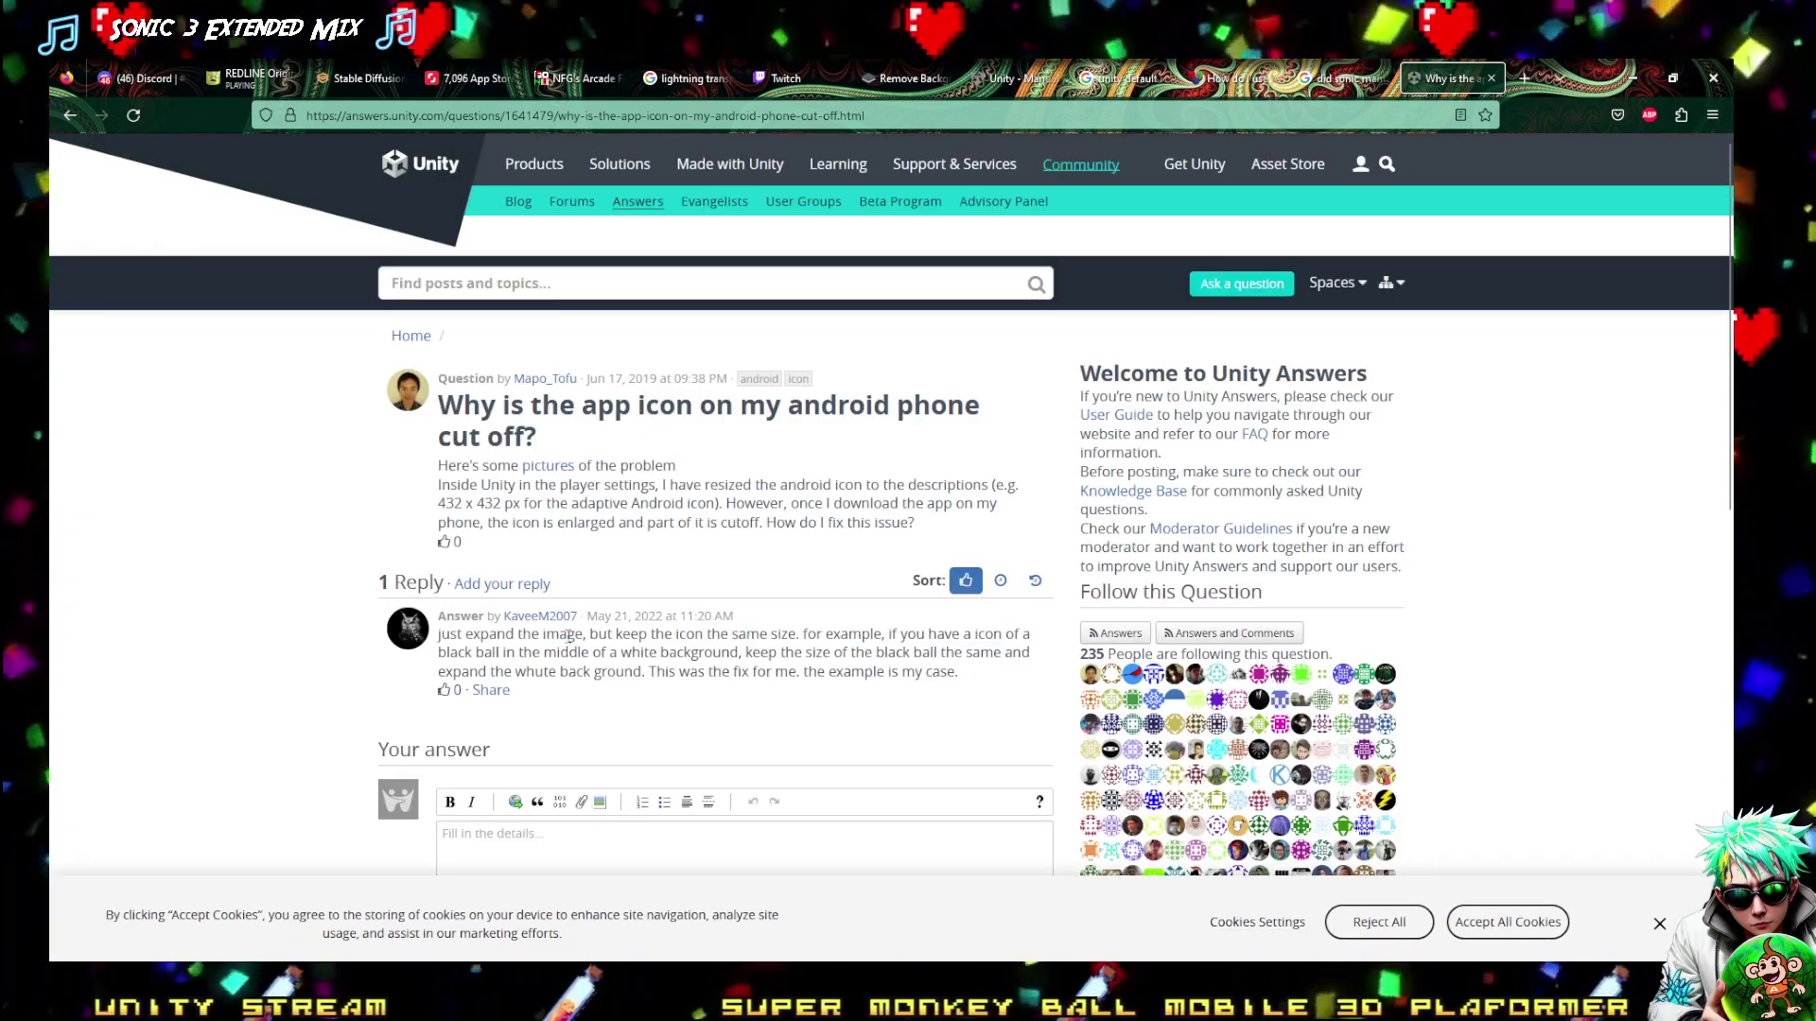
{"action": "left_click_drag", "start_coordinate": [569, 637], "coordinate": [998, 654]}
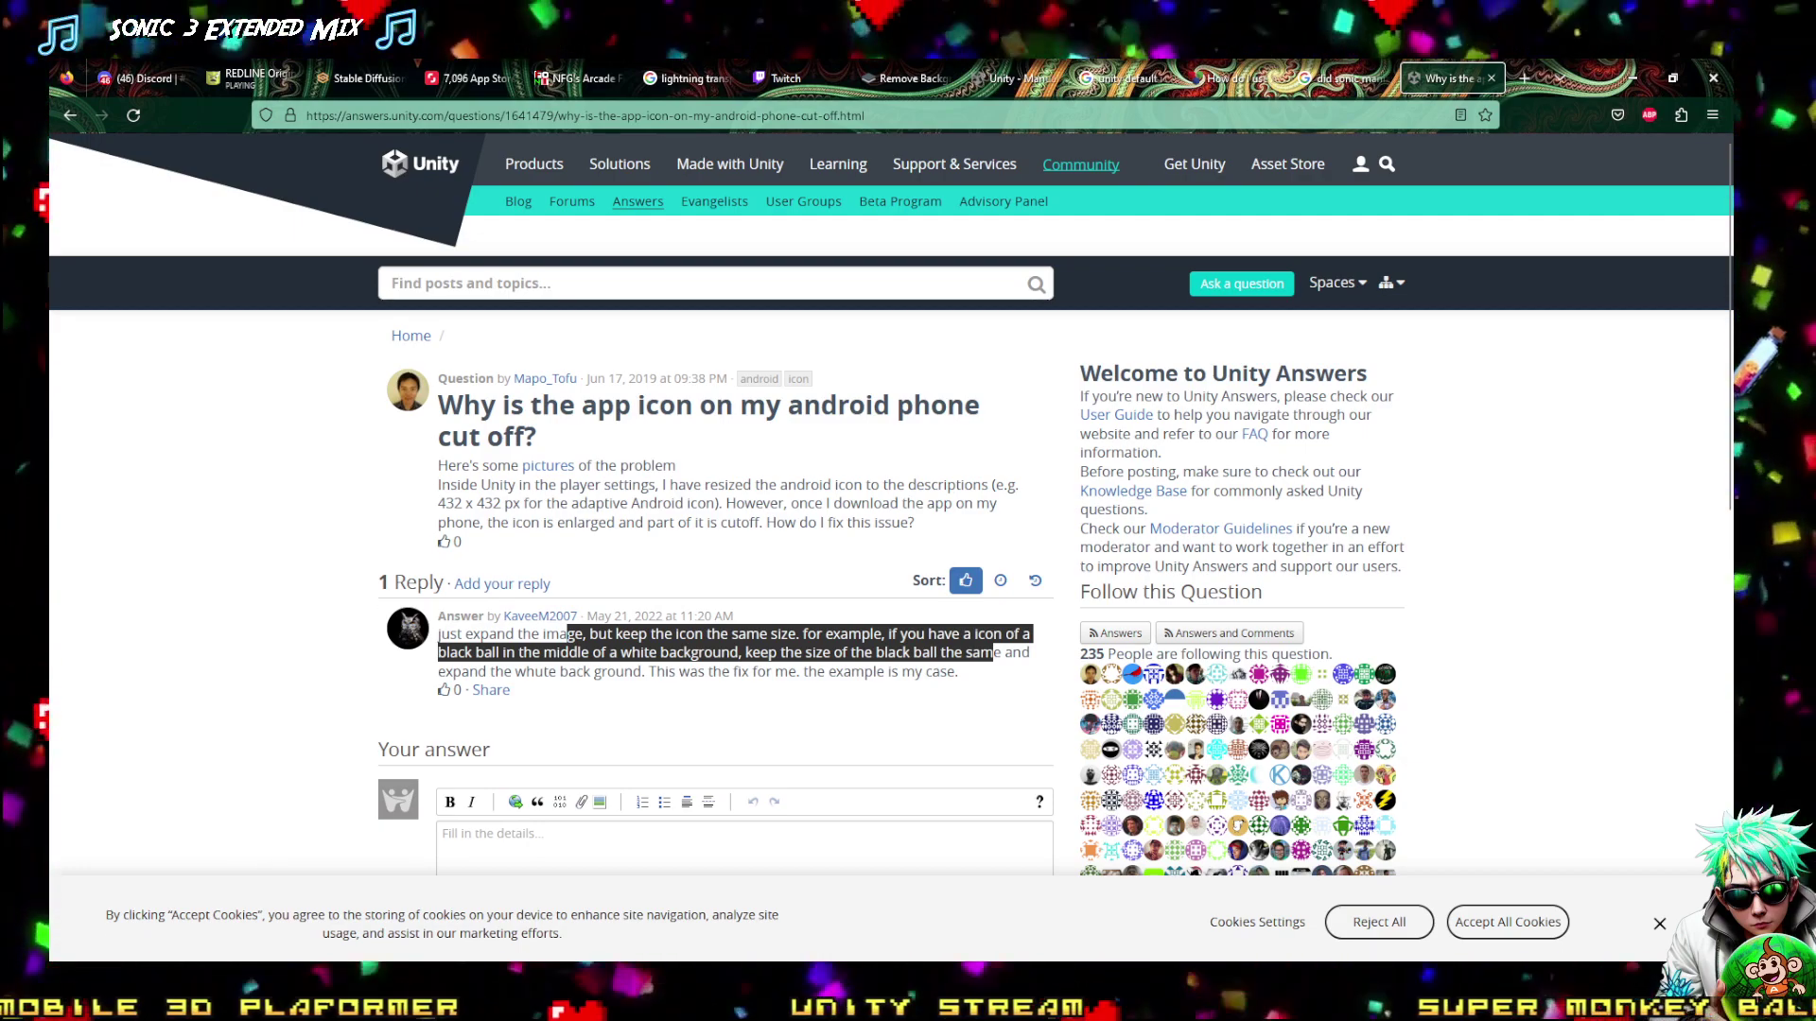
{"action": "scroll", "coordinate": [671, 615], "scroll_direction": "down", "scroll_amount": 3}
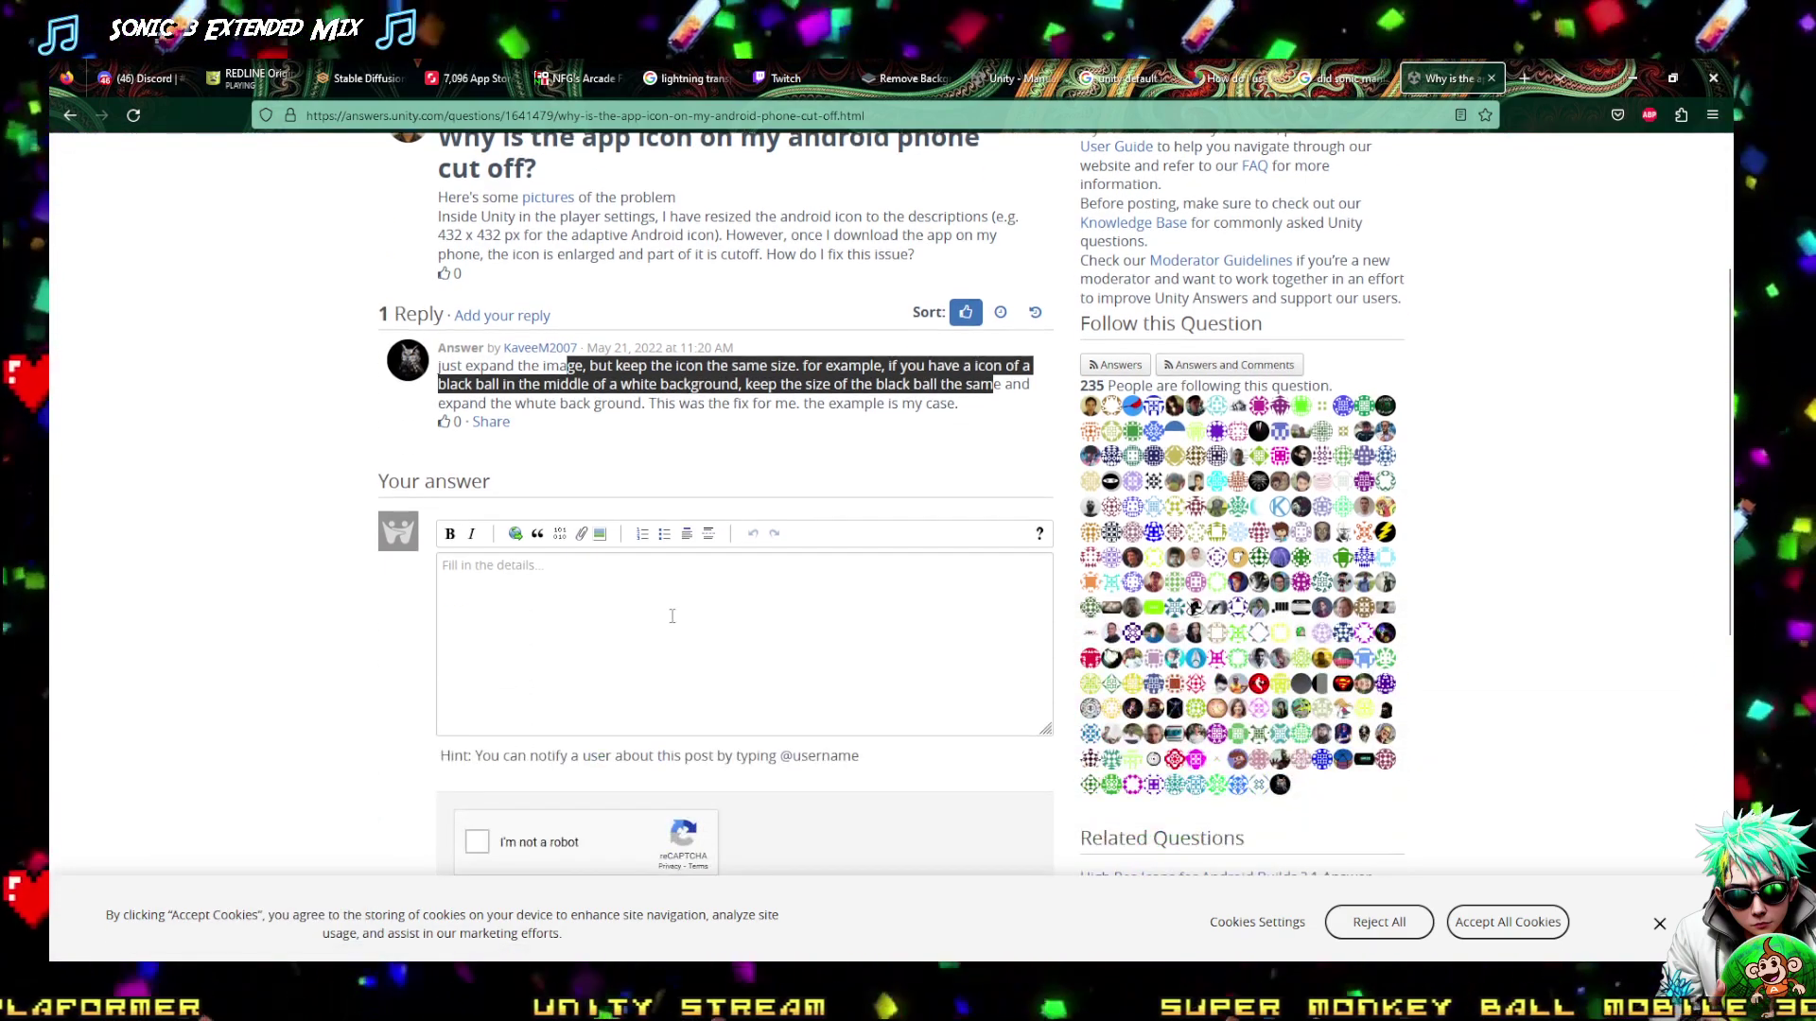
{"action": "scroll", "coordinate": [671, 616], "scroll_direction": "down", "scroll_amount": 2}
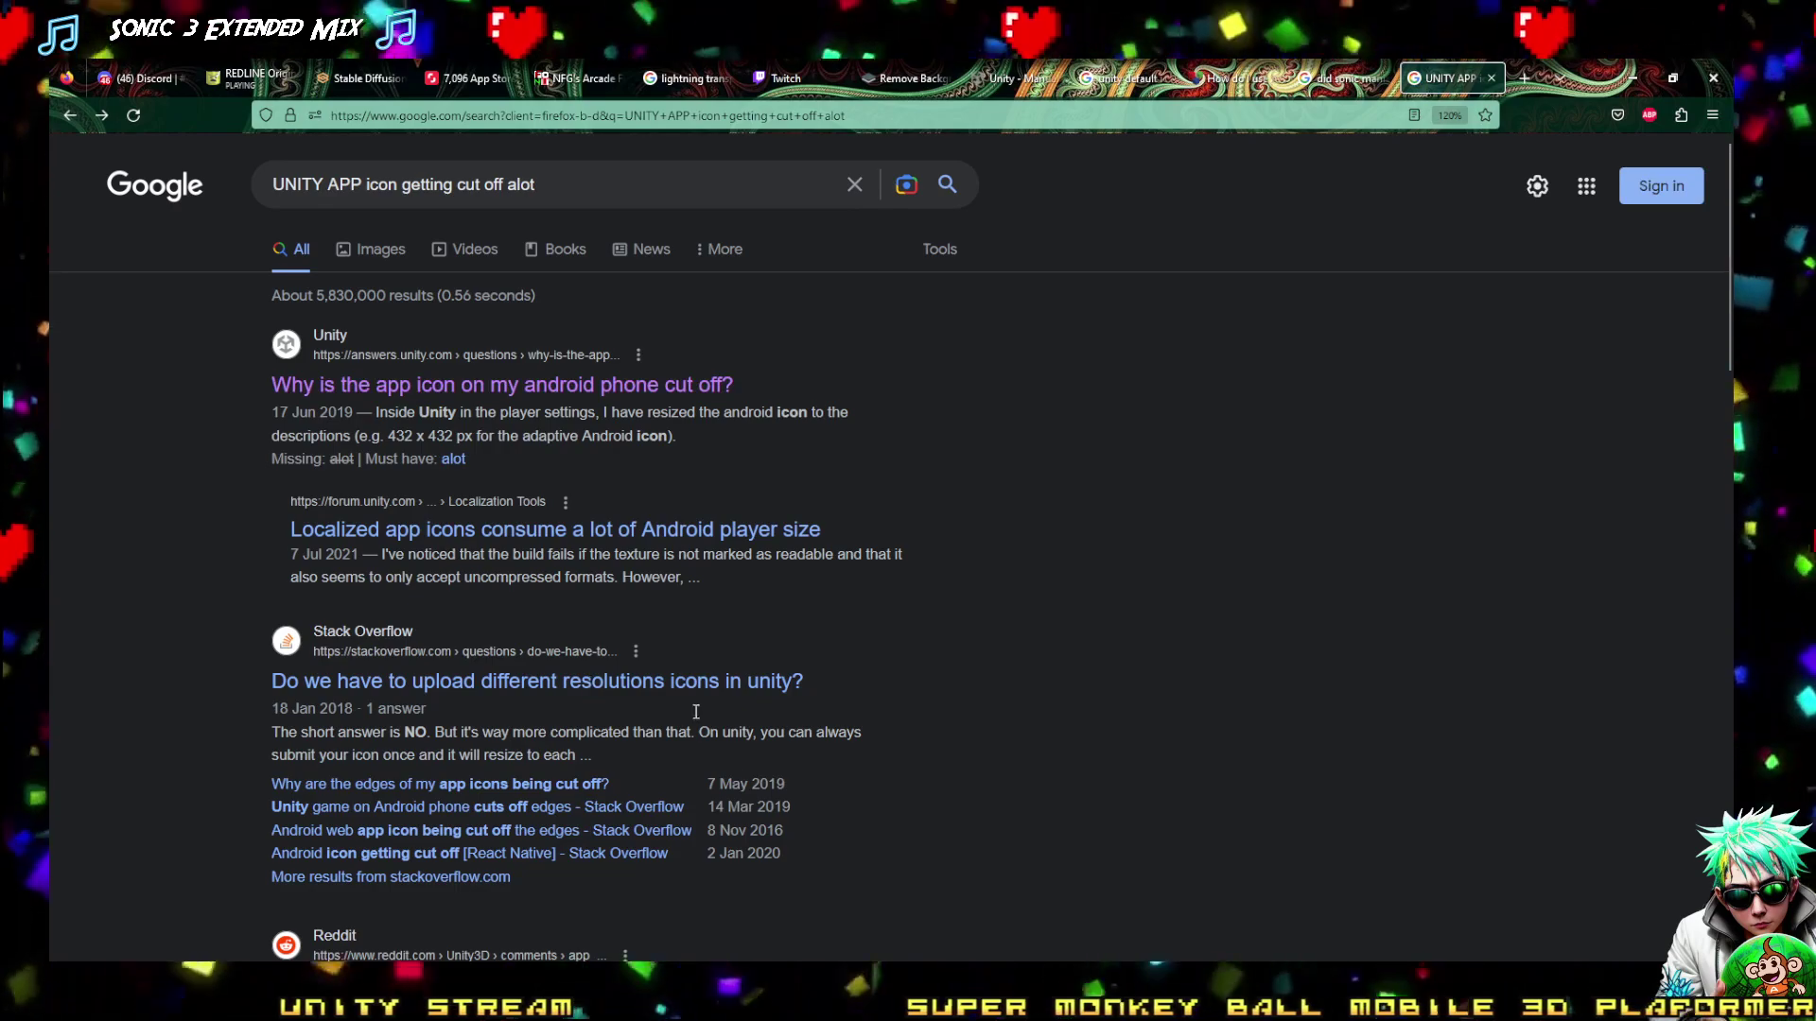
Read the Unity Forum thread on localized app icon size, then go back to the results
{"action": "left_click", "coordinate": [509, 531]}
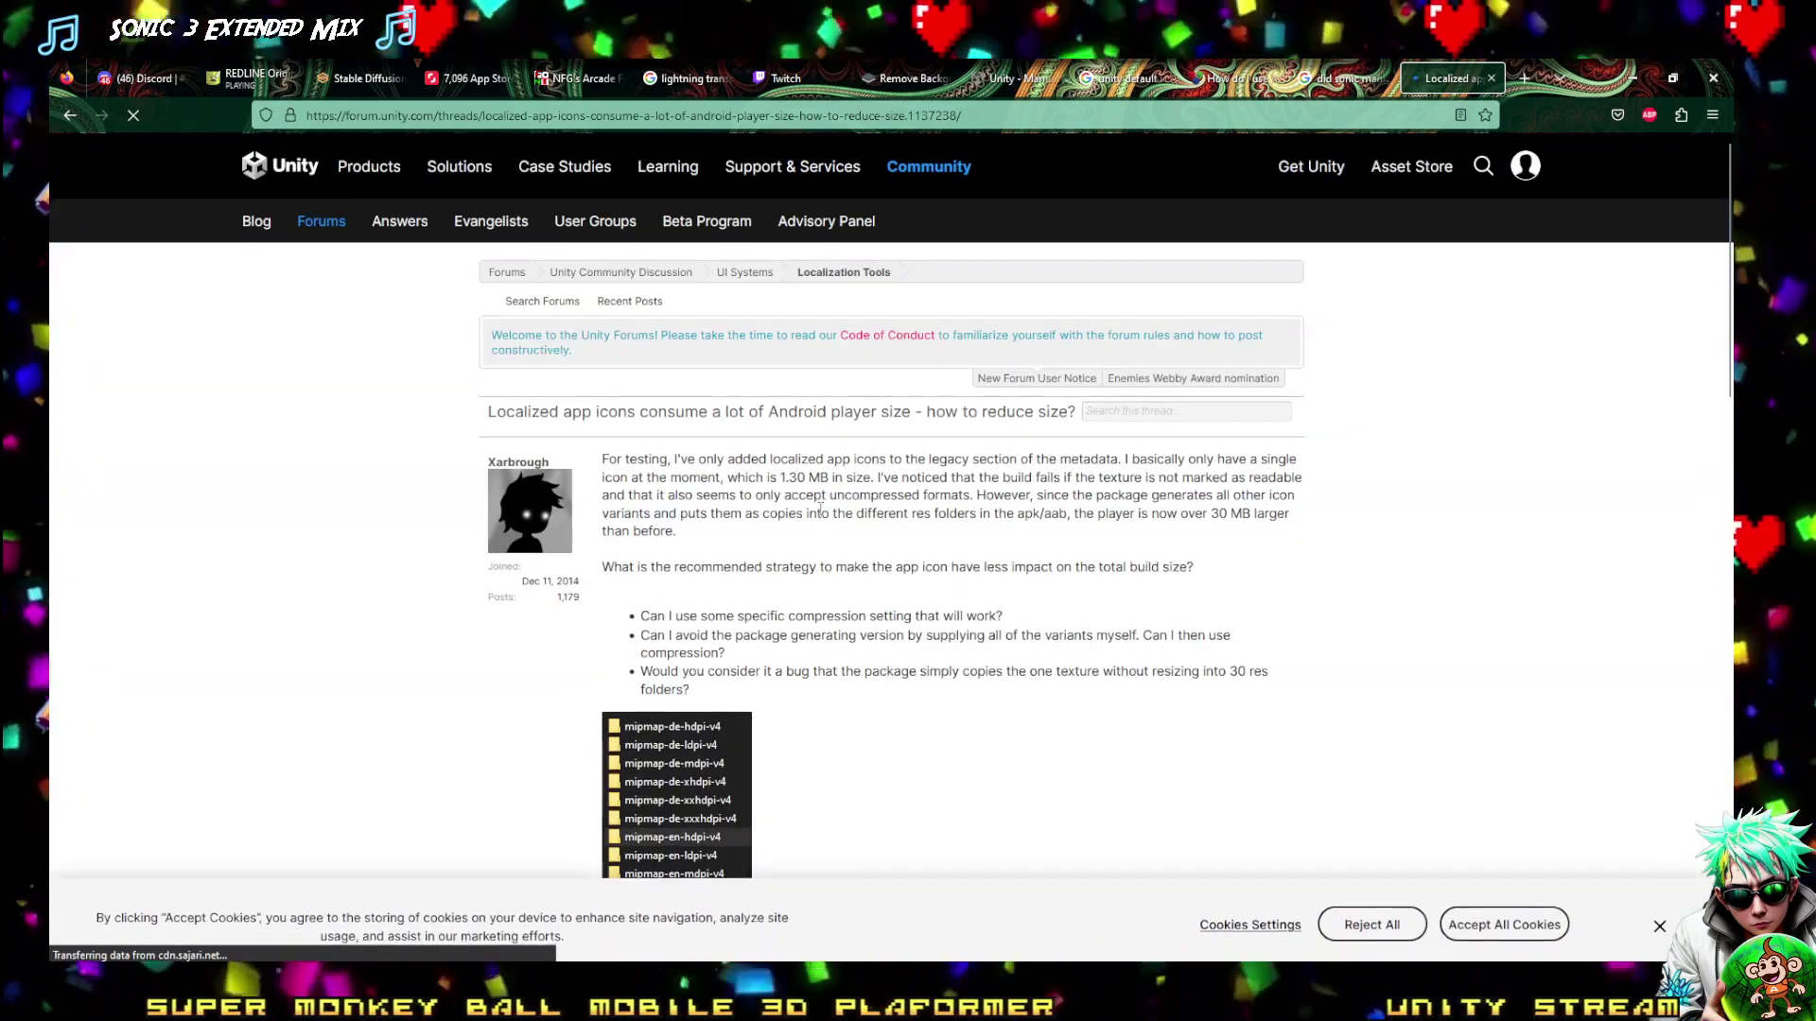
{"action": "scroll", "coordinate": [738, 473], "scroll_direction": "down", "scroll_amount": 10}
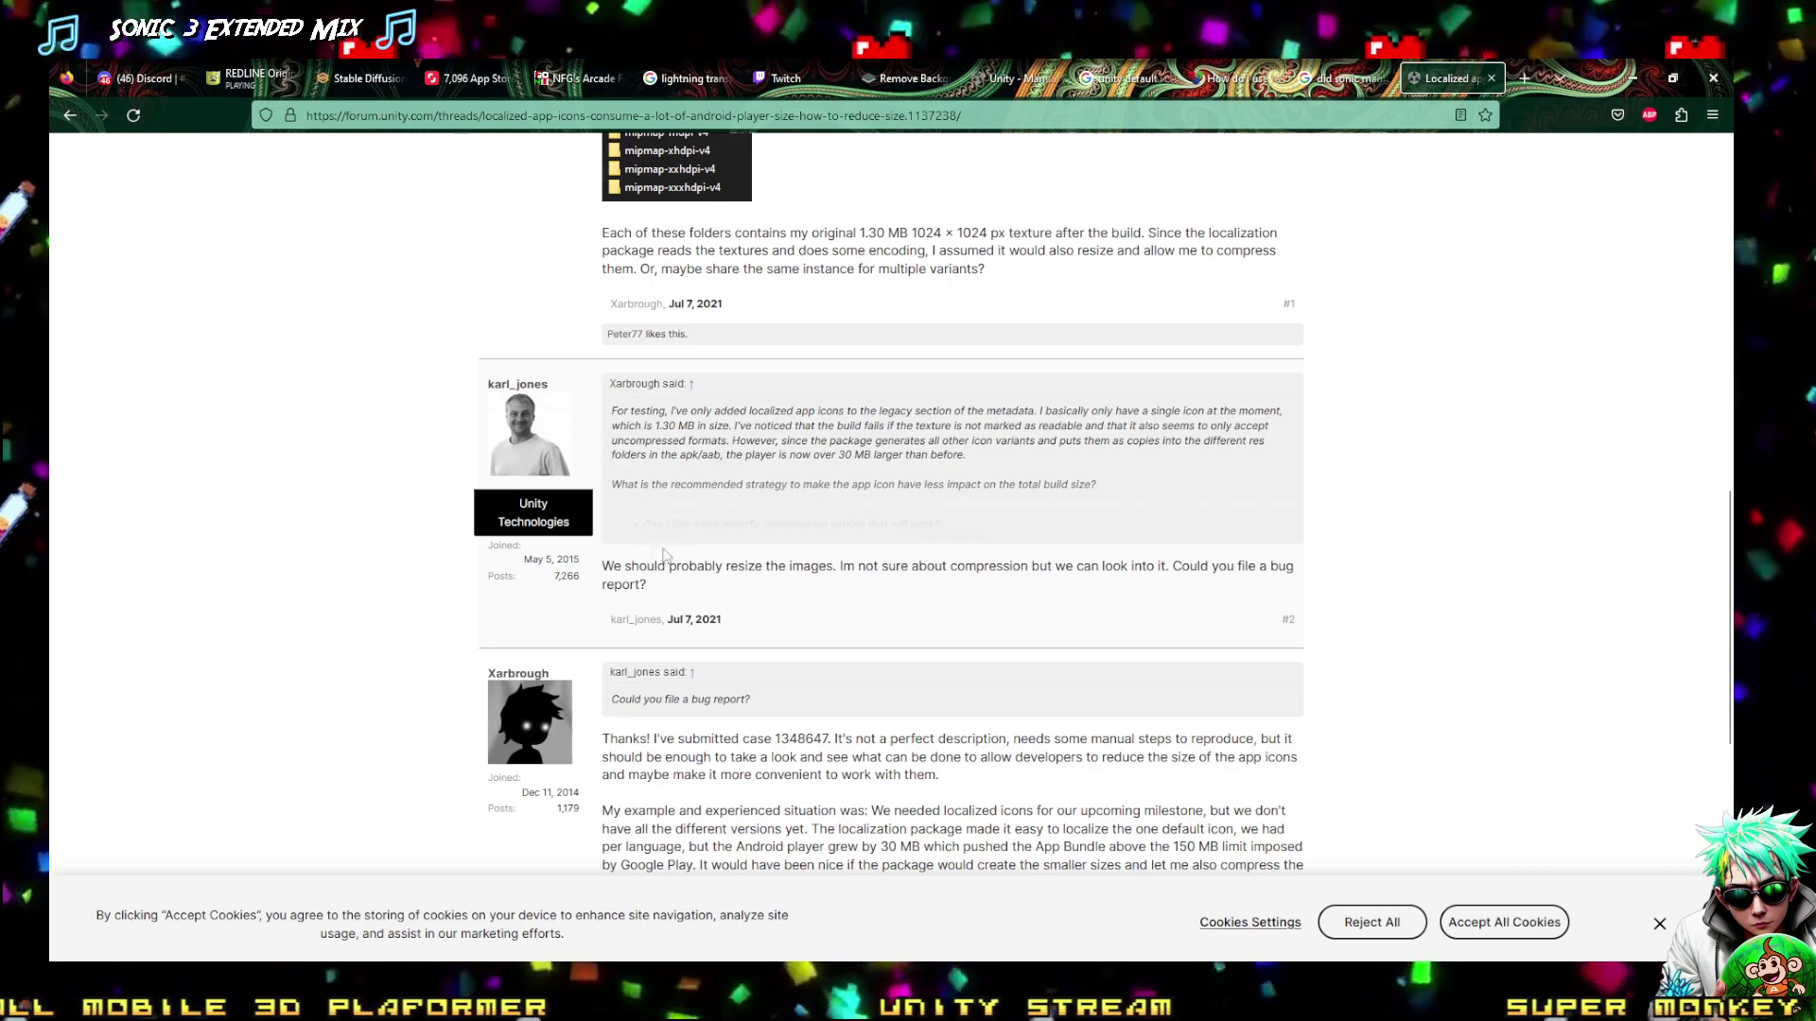
{"action": "scroll", "coordinate": [661, 596], "scroll_direction": "down", "scroll_amount": 4}
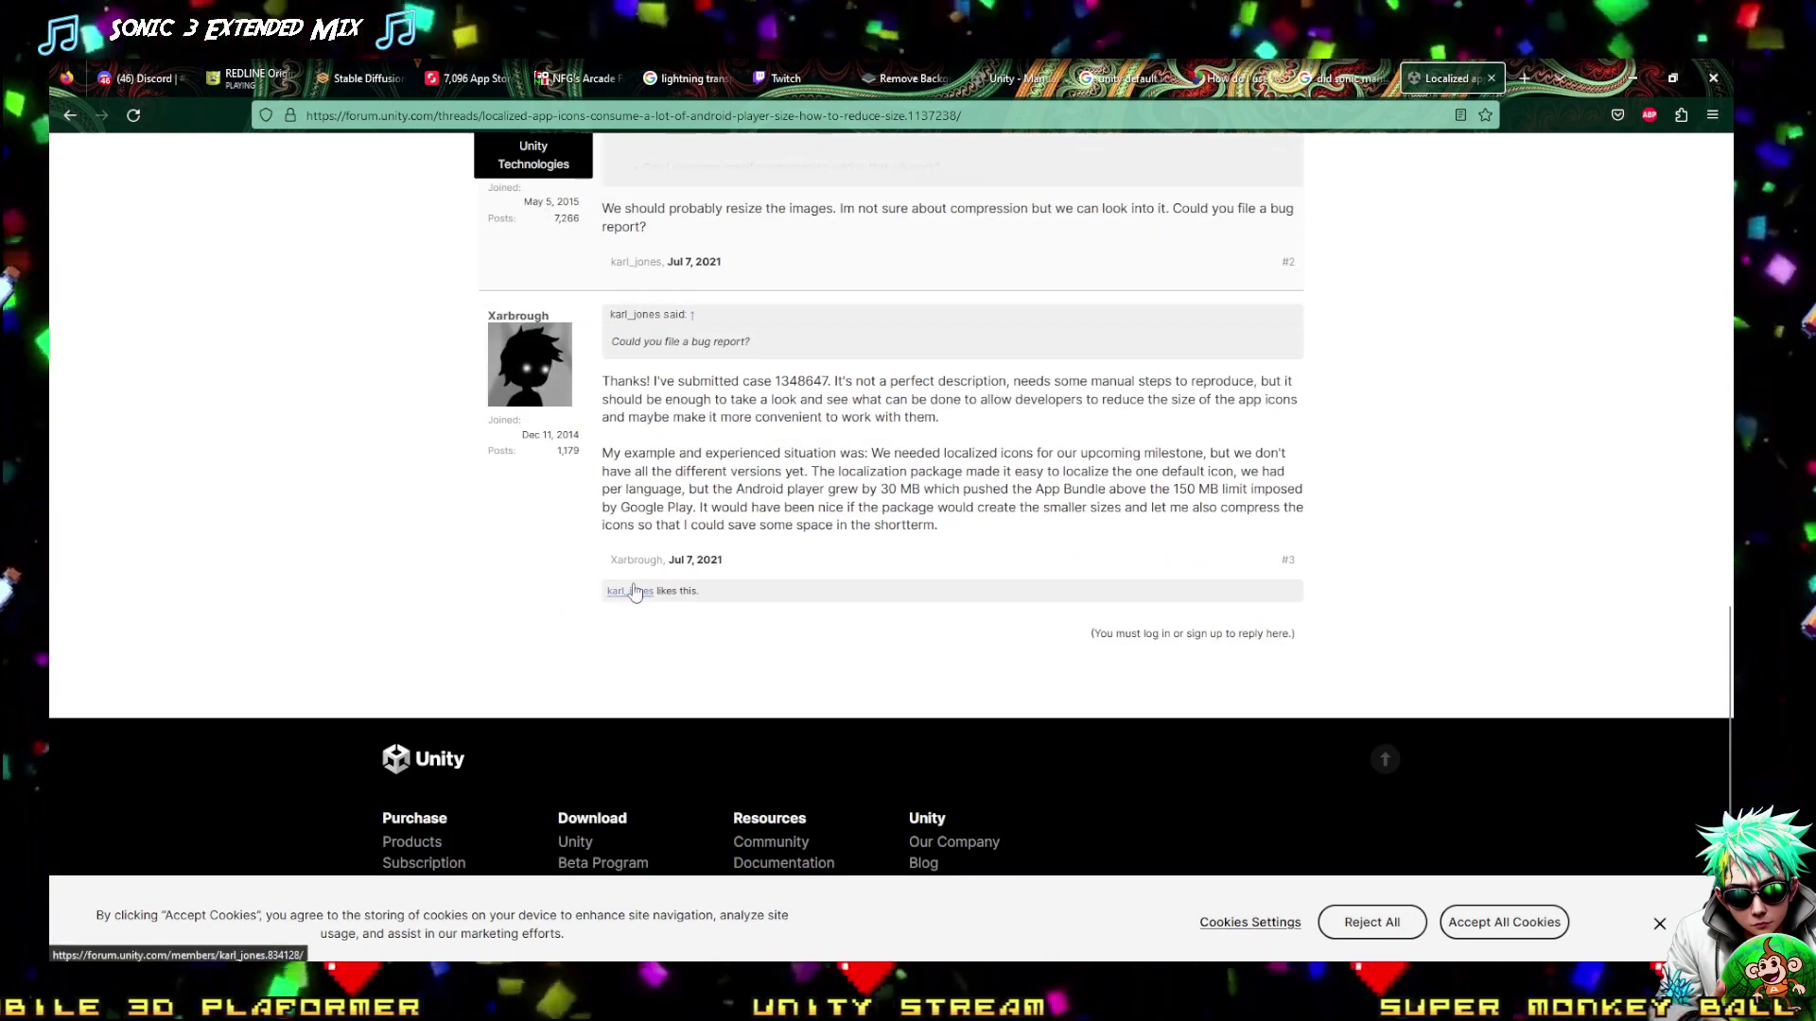
{"action": "left_click", "coordinate": [72, 115]}
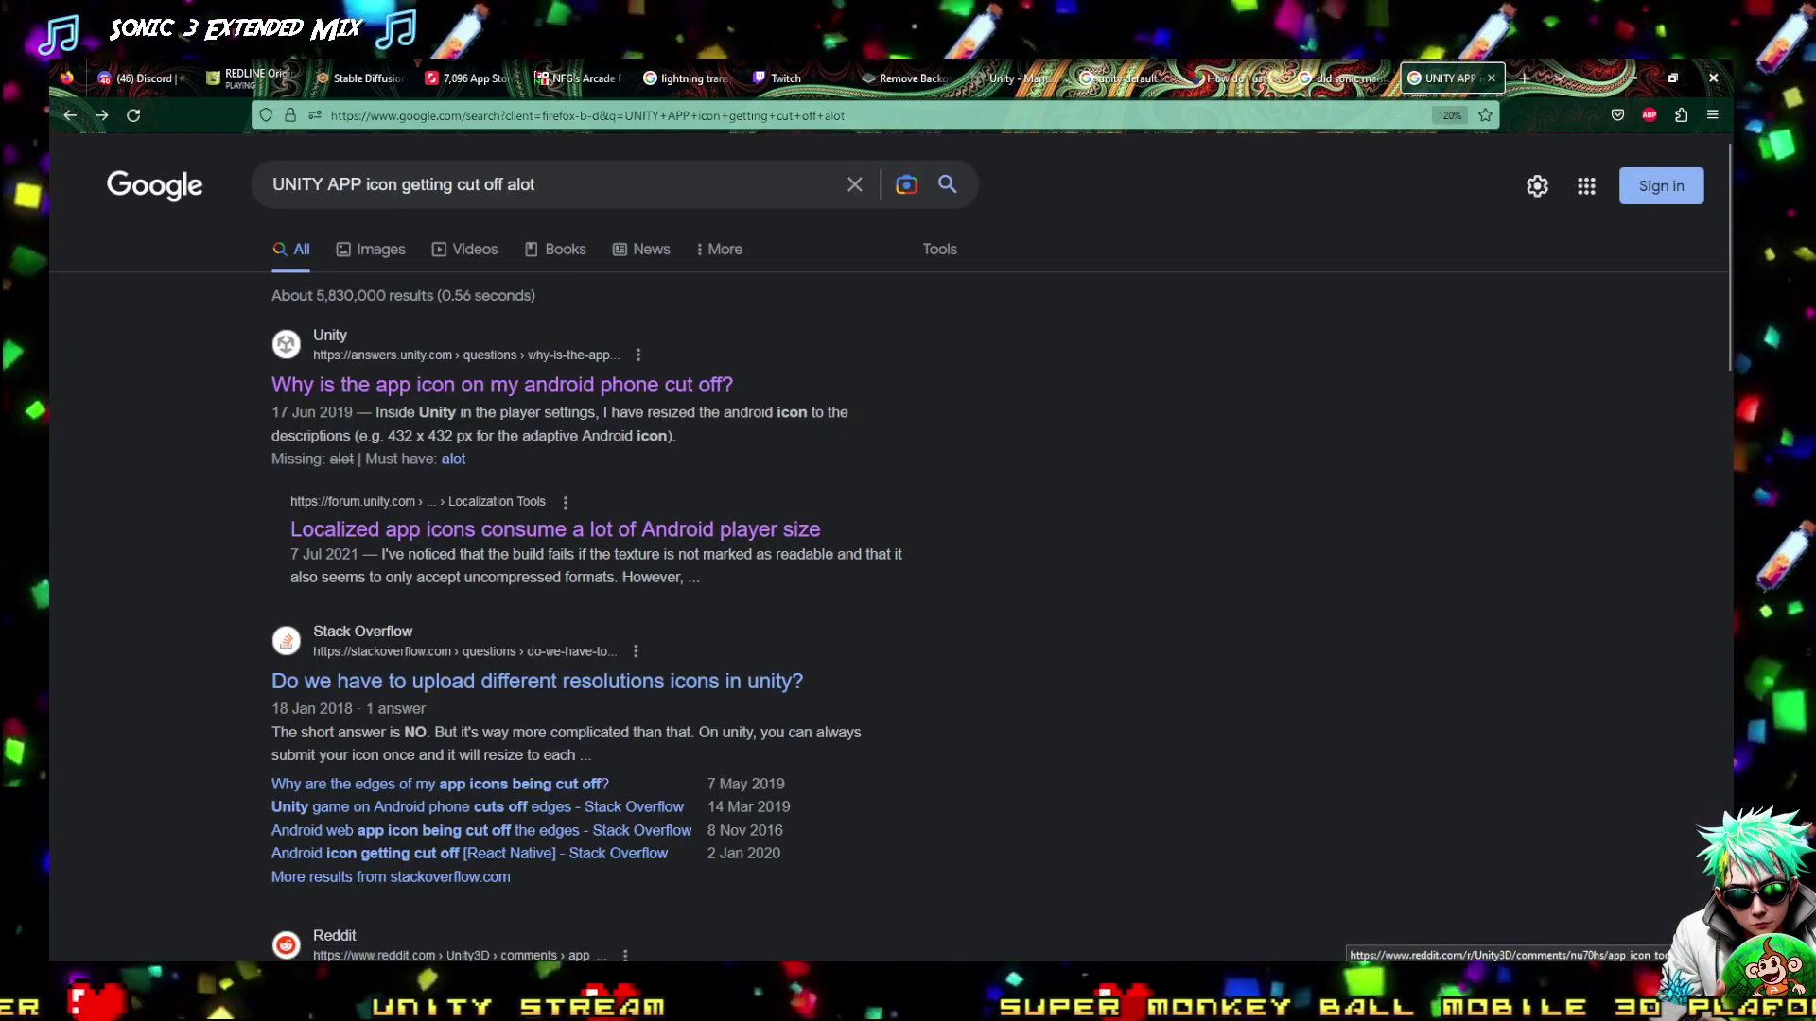
Scroll the results and open the r/Unity3D post 'App Icon too zoomed in'
{"action": "key", "text": "alt+Tab"}
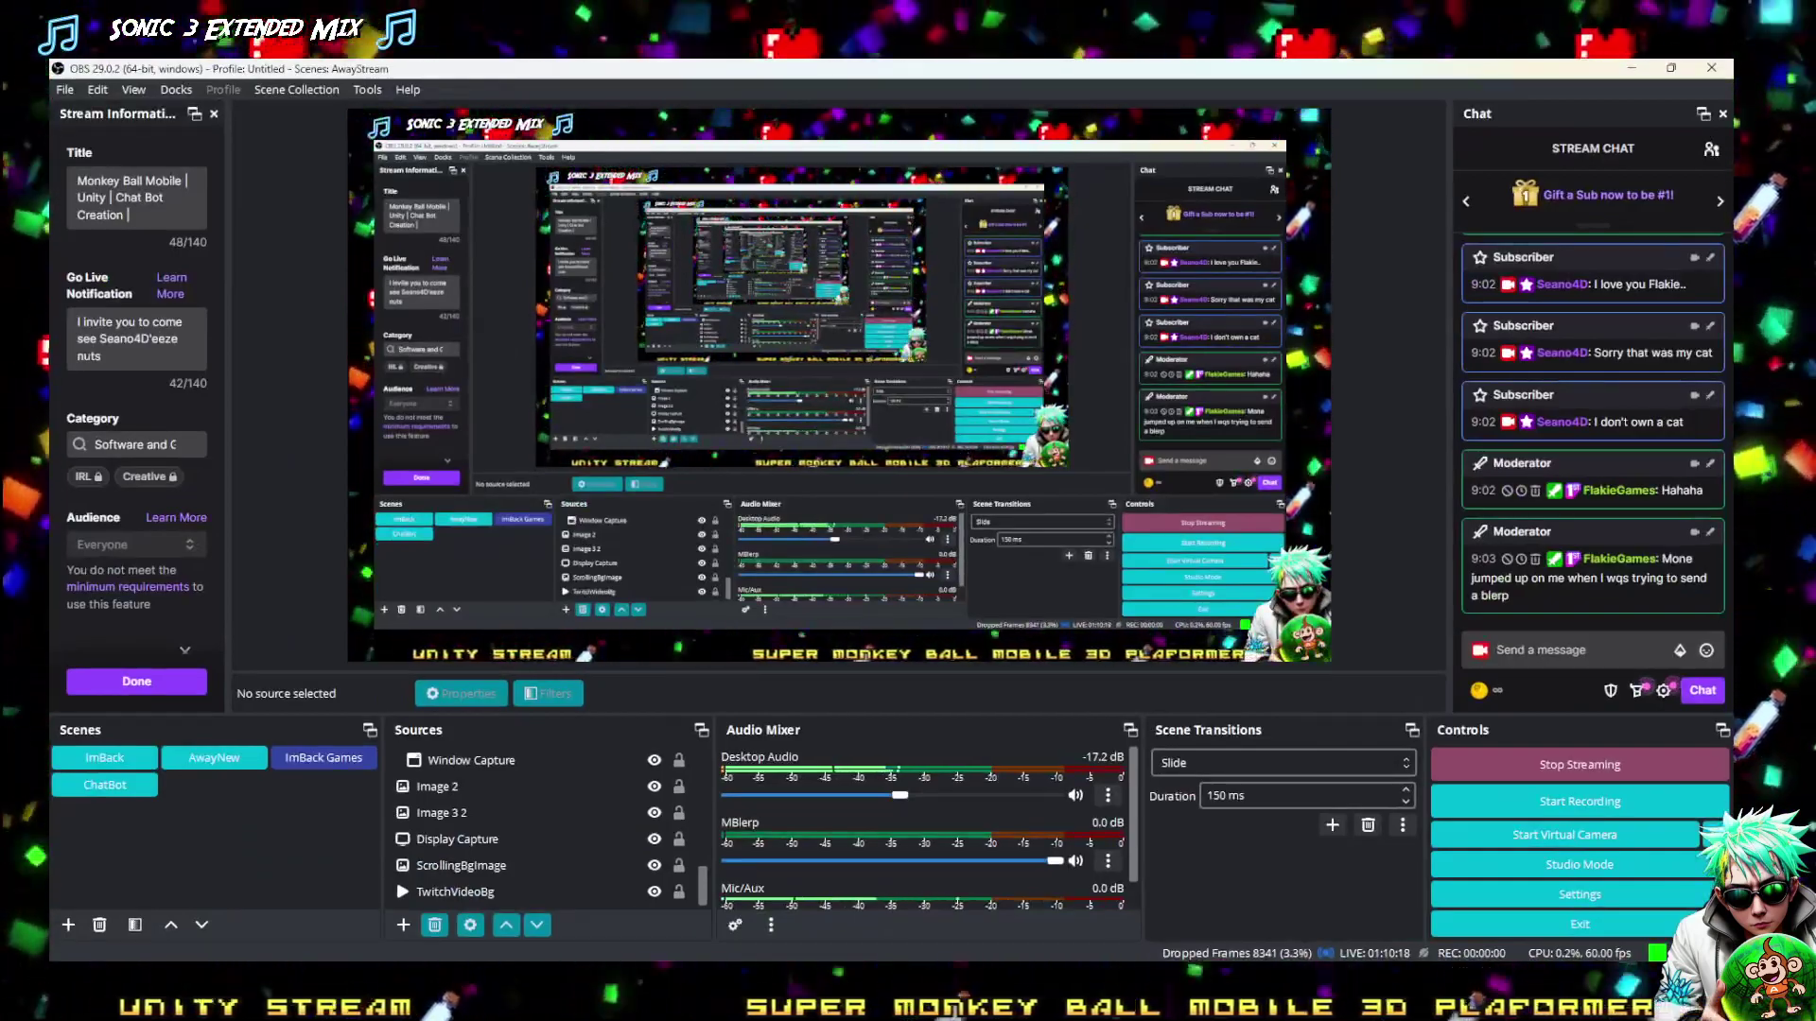
{"action": "key", "text": "alt+Tab"}
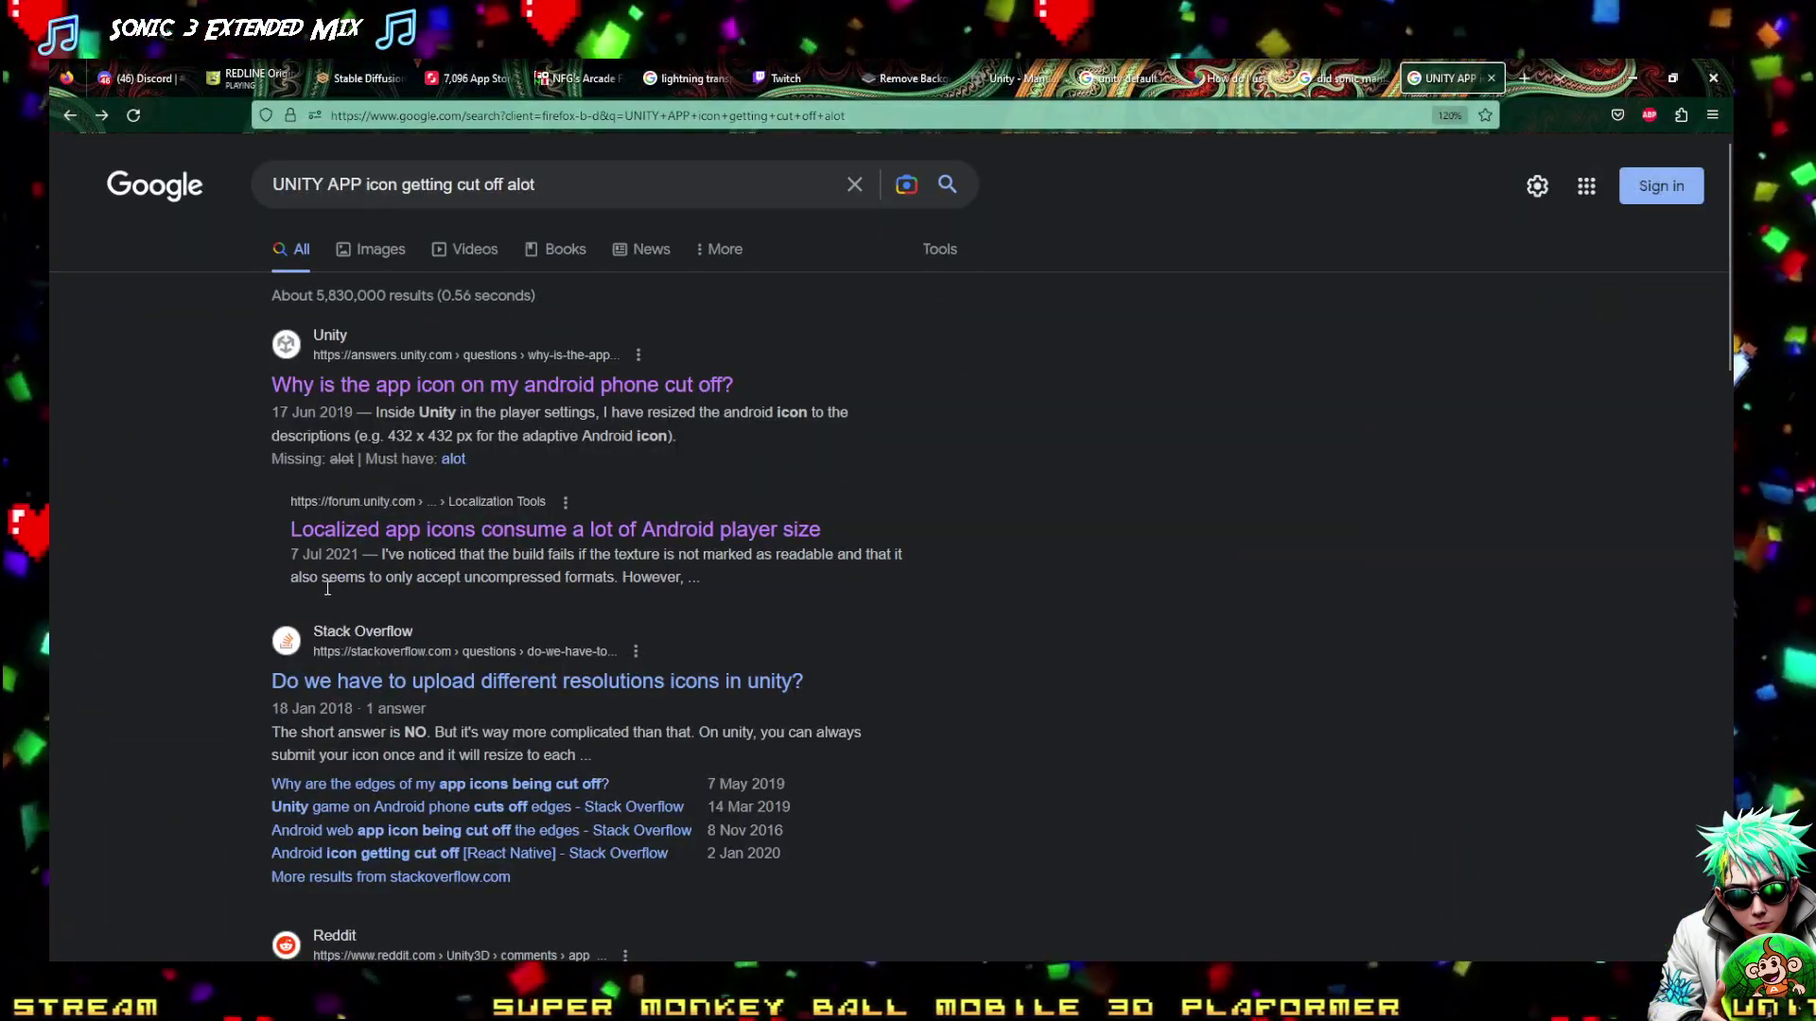
{"action": "scroll", "coordinate": [282, 384], "scroll_direction": "down", "scroll_amount": 5}
{"action": "key", "text": "alt+Tab"}
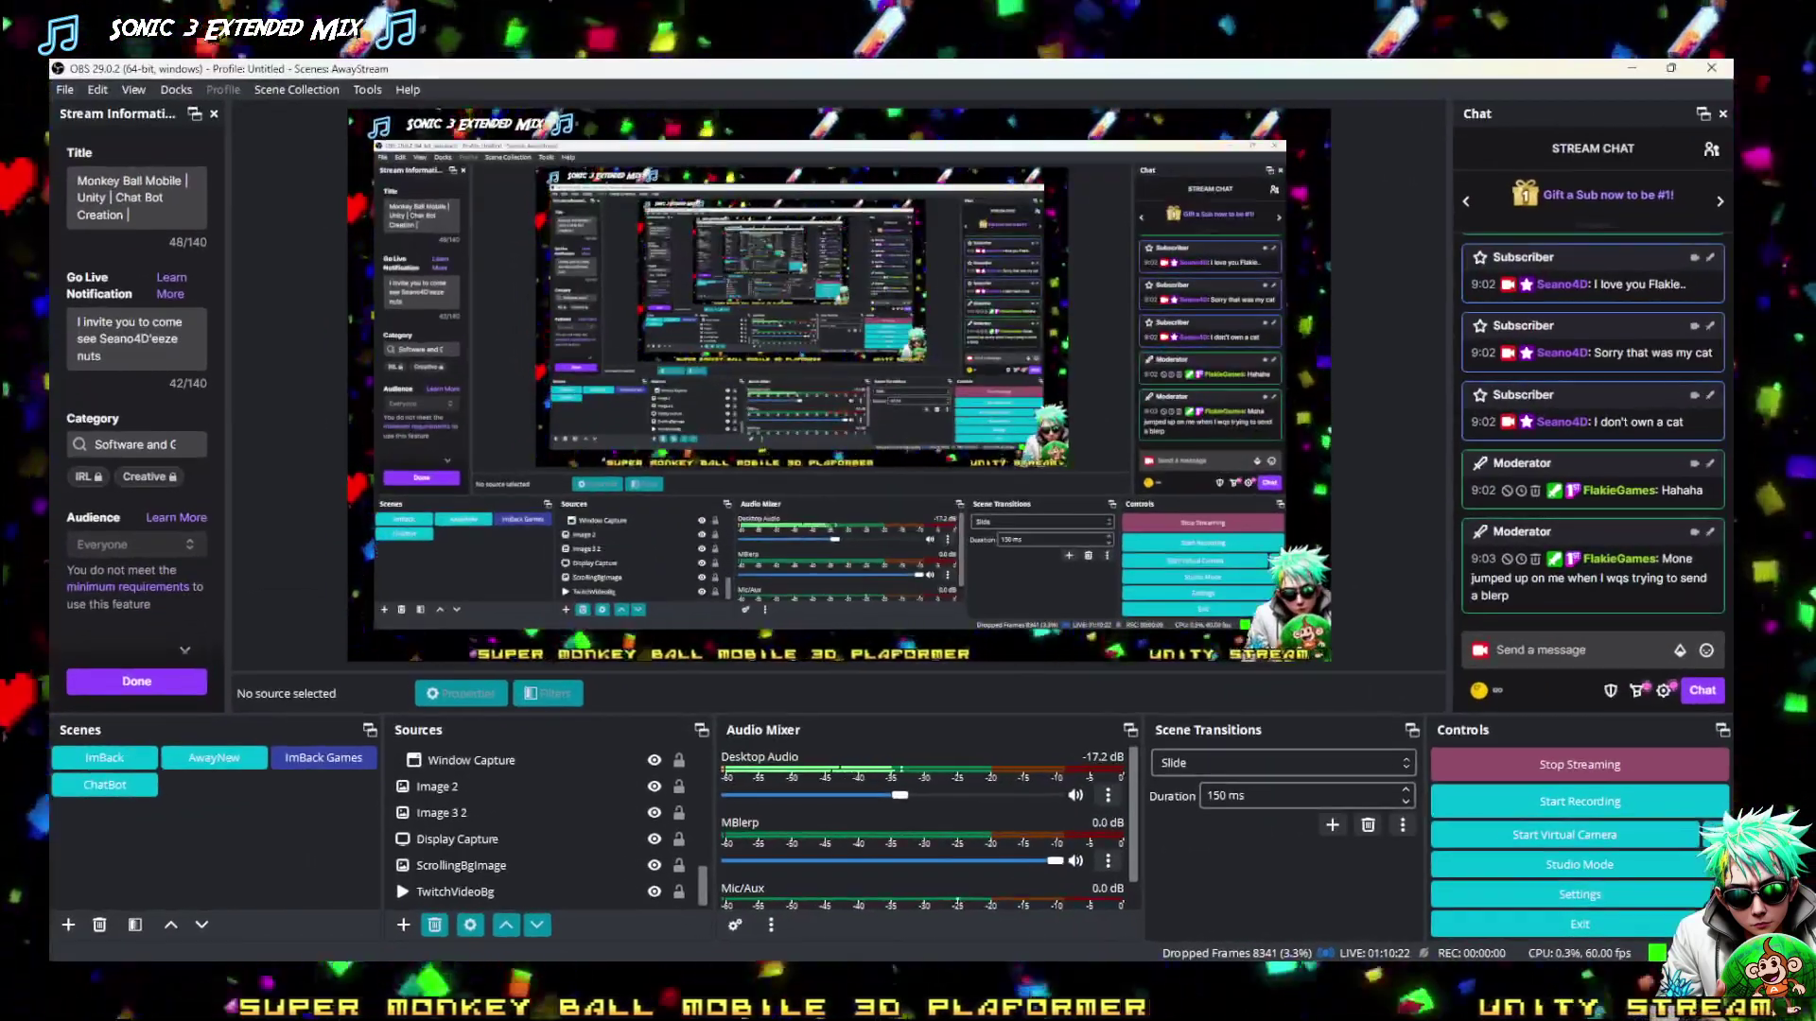
{"action": "key", "text": "alt+Tab"}
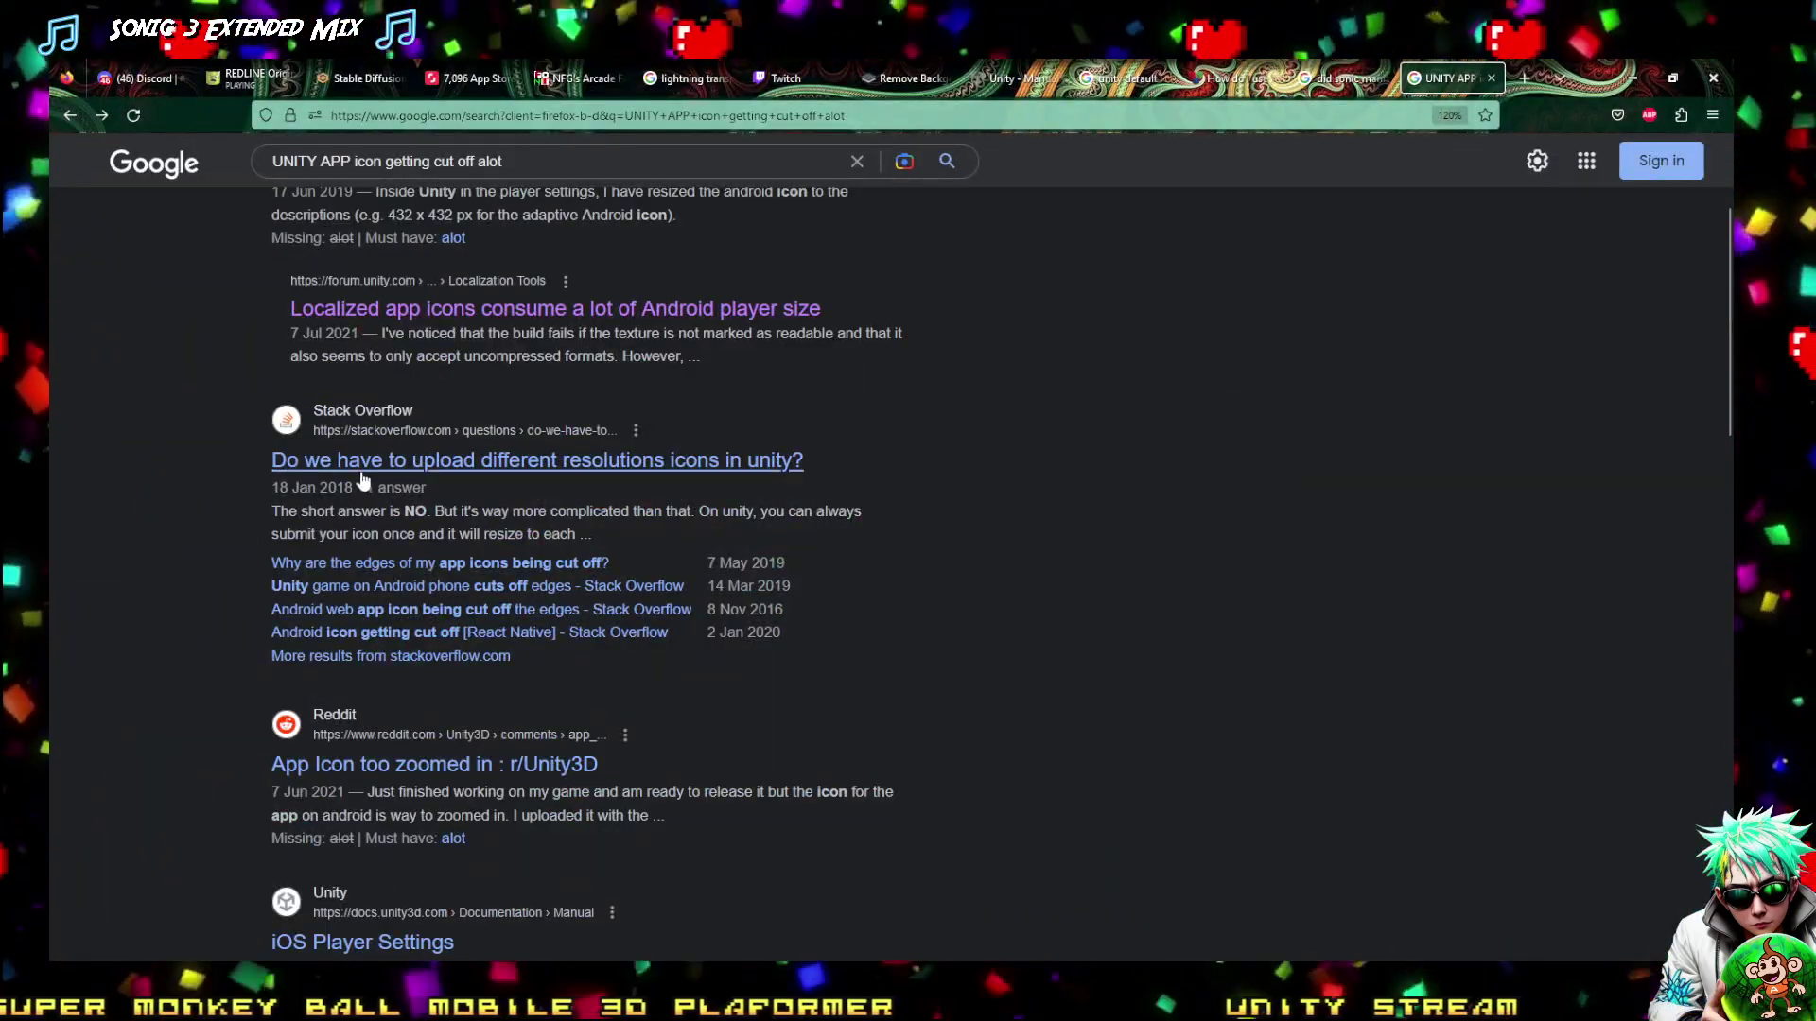
{"action": "scroll", "coordinate": [369, 472], "scroll_direction": "down", "scroll_amount": 5}
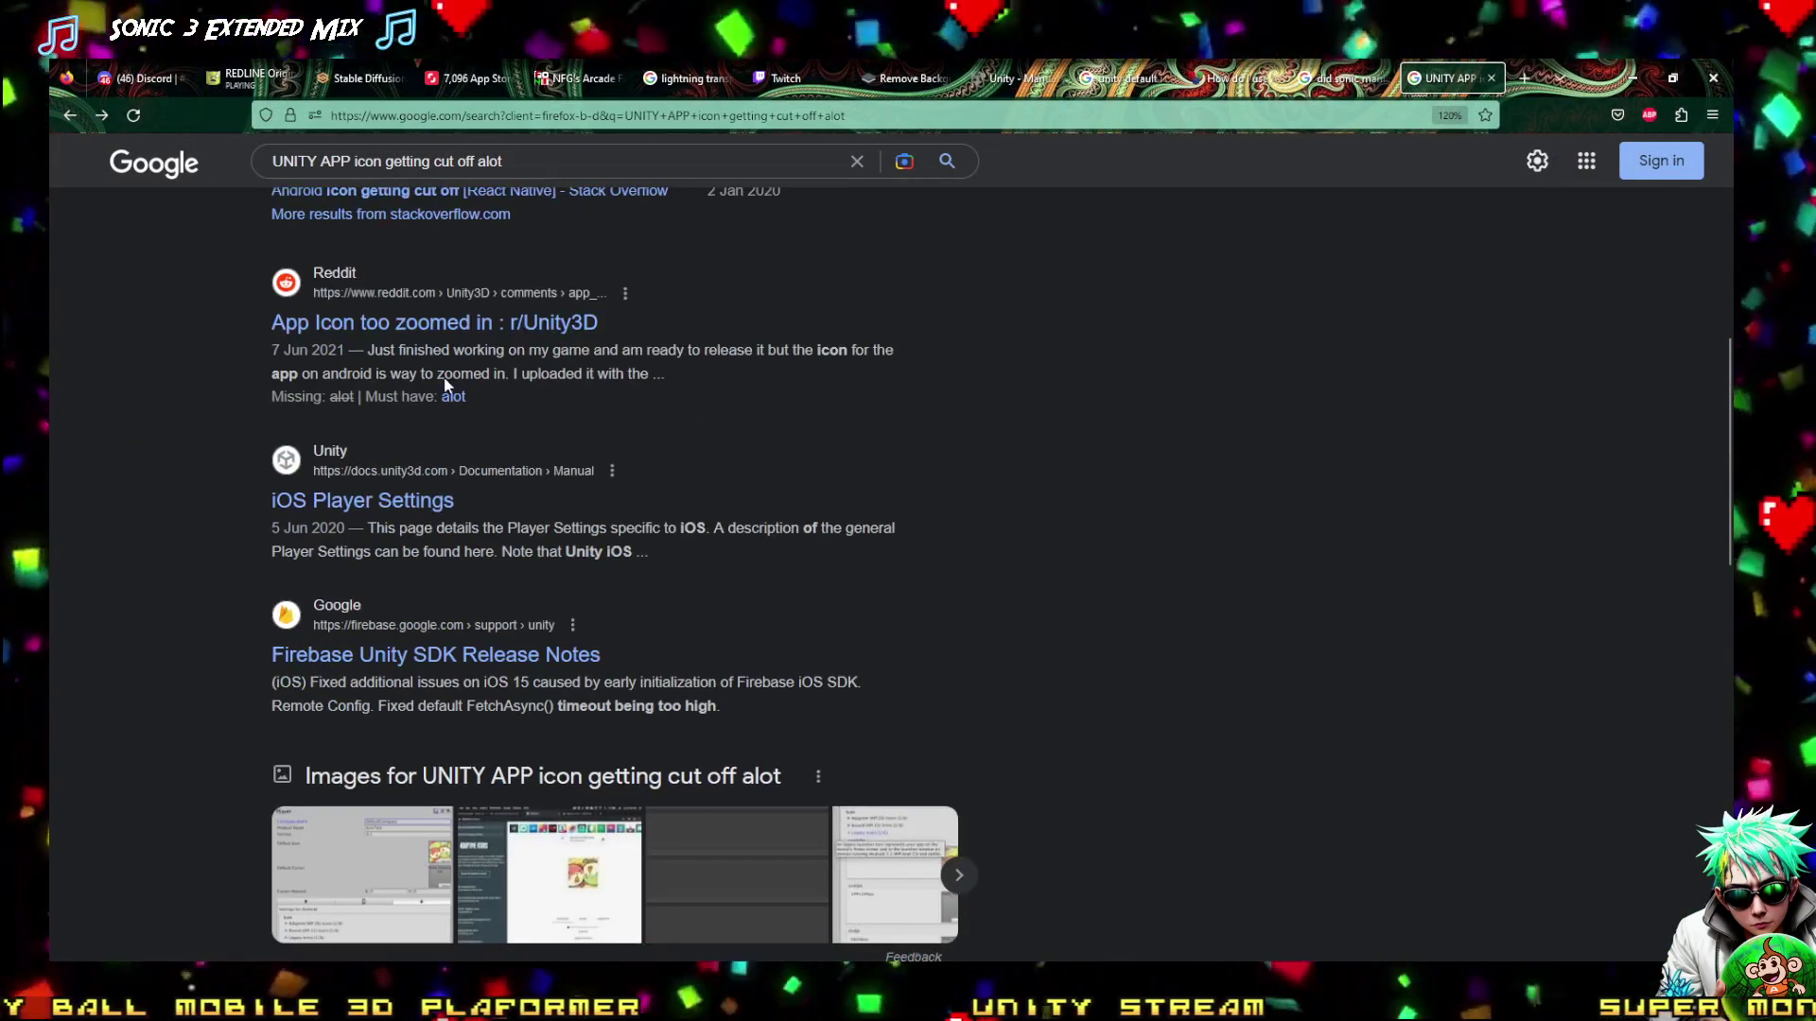
{"action": "left_click", "coordinate": [416, 333]}
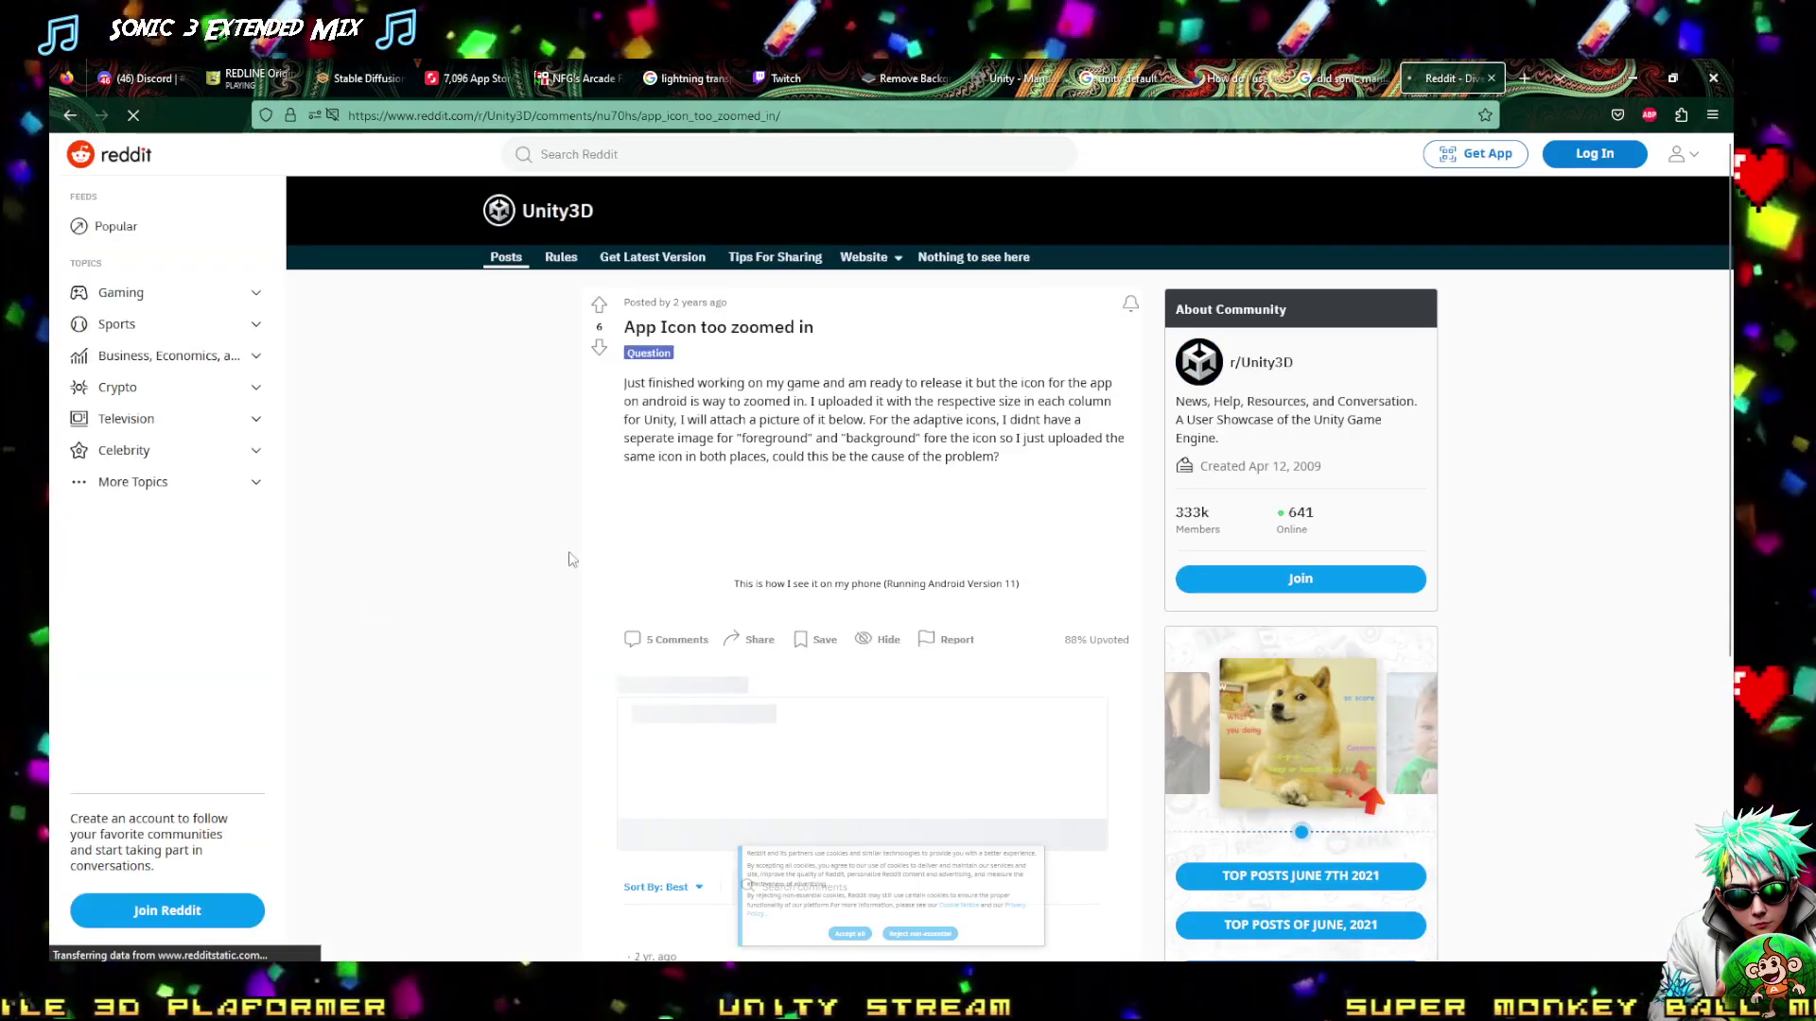
Highlight the comment's recommendation of a 512x512 icon with a 384x384 safe area
{"action": "scroll", "coordinate": [905, 507], "scroll_direction": "down", "scroll_amount": 3}
{"action": "scroll", "coordinate": [905, 508], "scroll_direction": "down", "scroll_amount": 5}
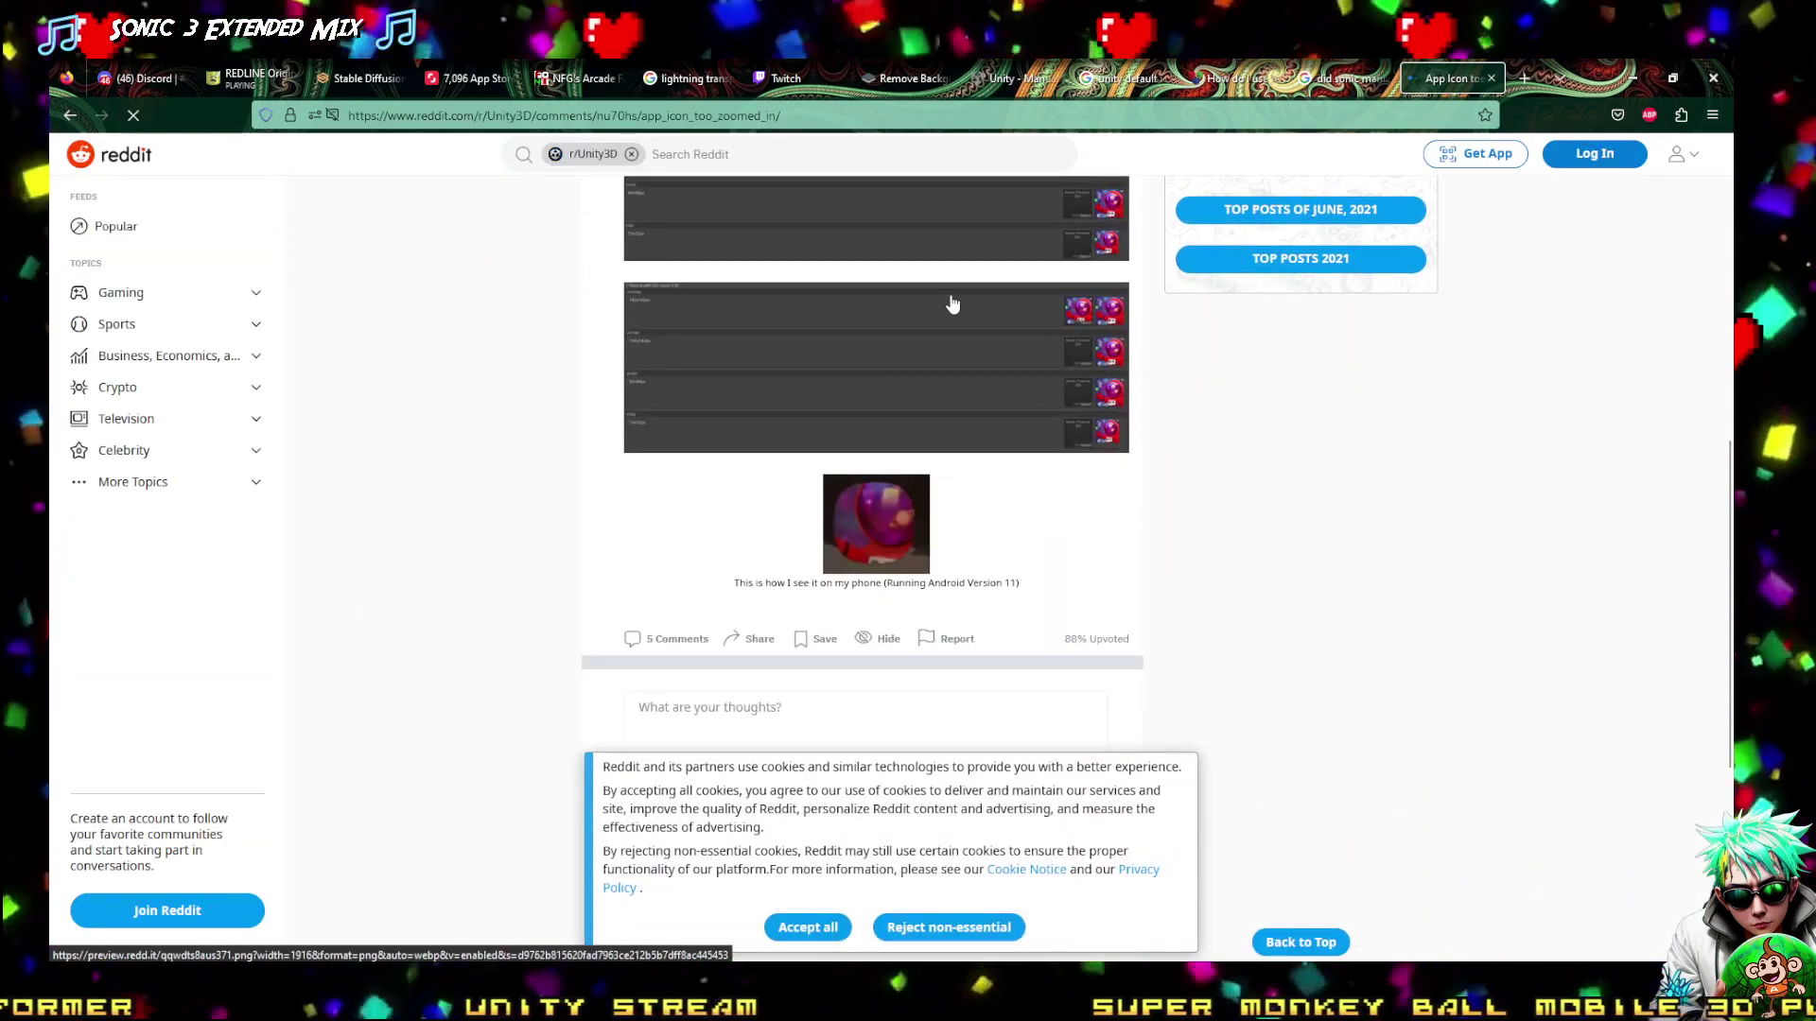
{"action": "scroll", "coordinate": [1233, 377], "scroll_direction": "up", "scroll_amount": 1}
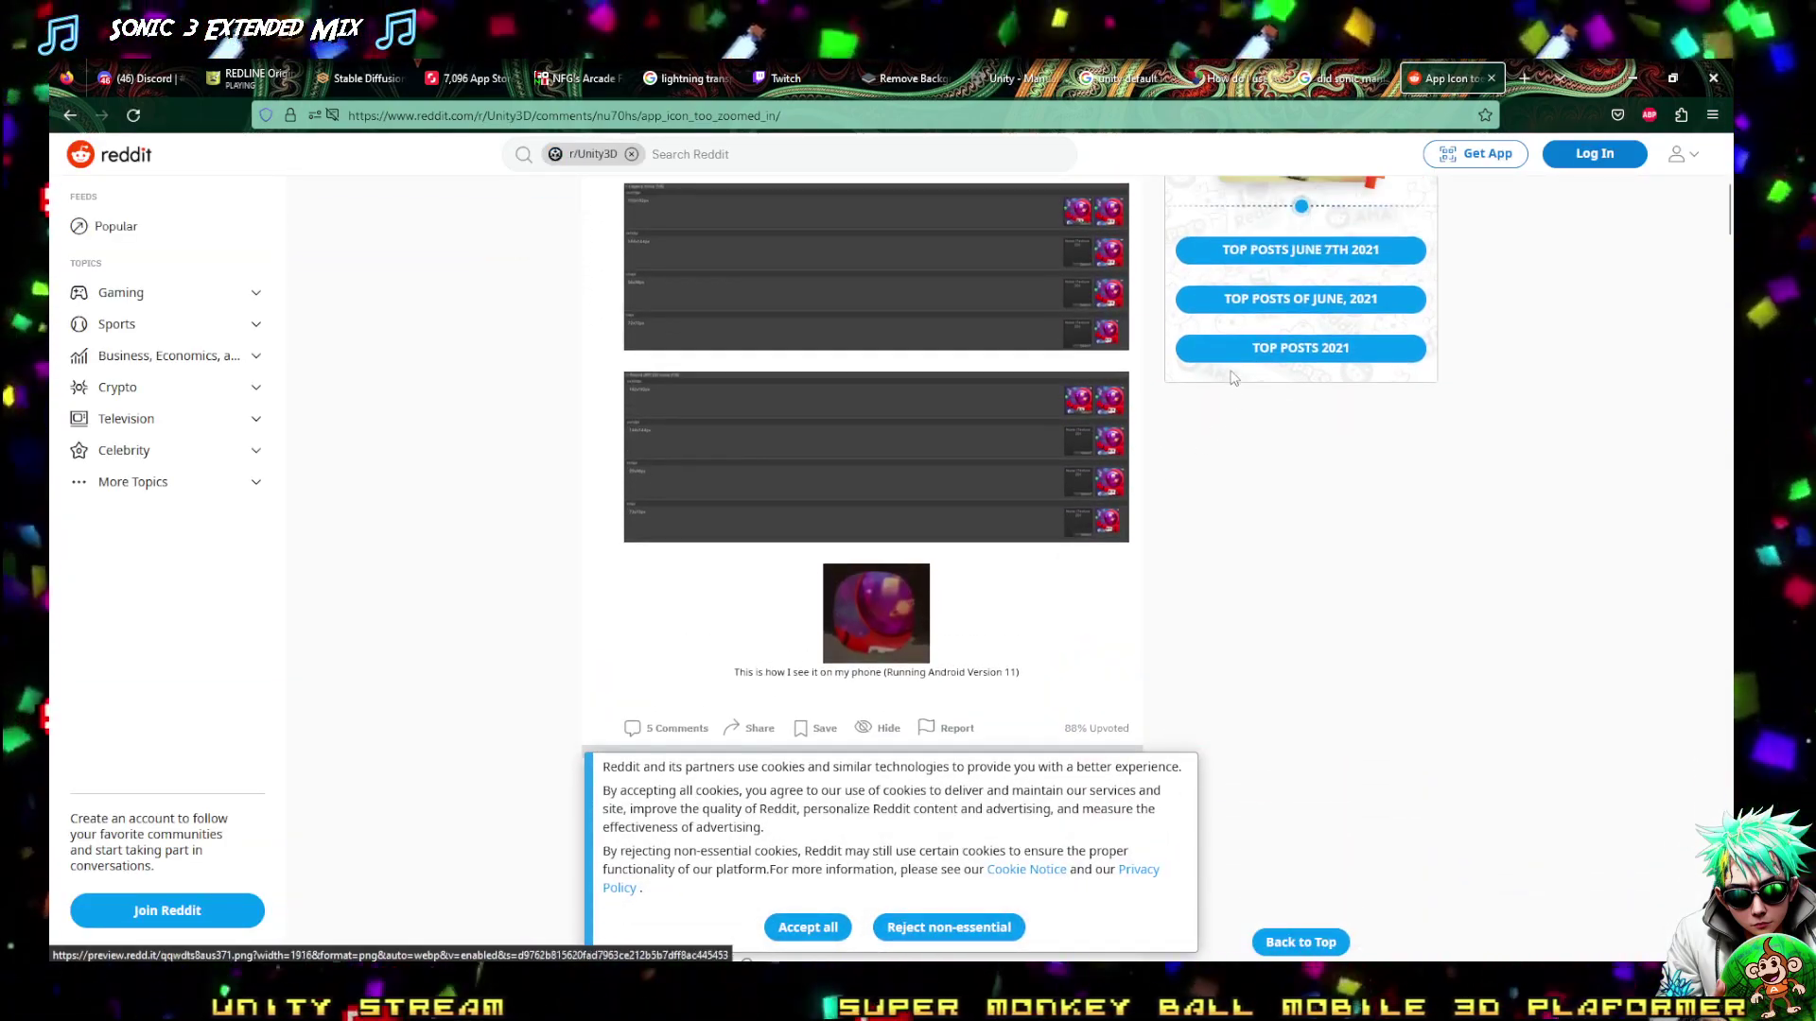
{"action": "scroll", "coordinate": [924, 523], "scroll_direction": "down", "scroll_amount": 6}
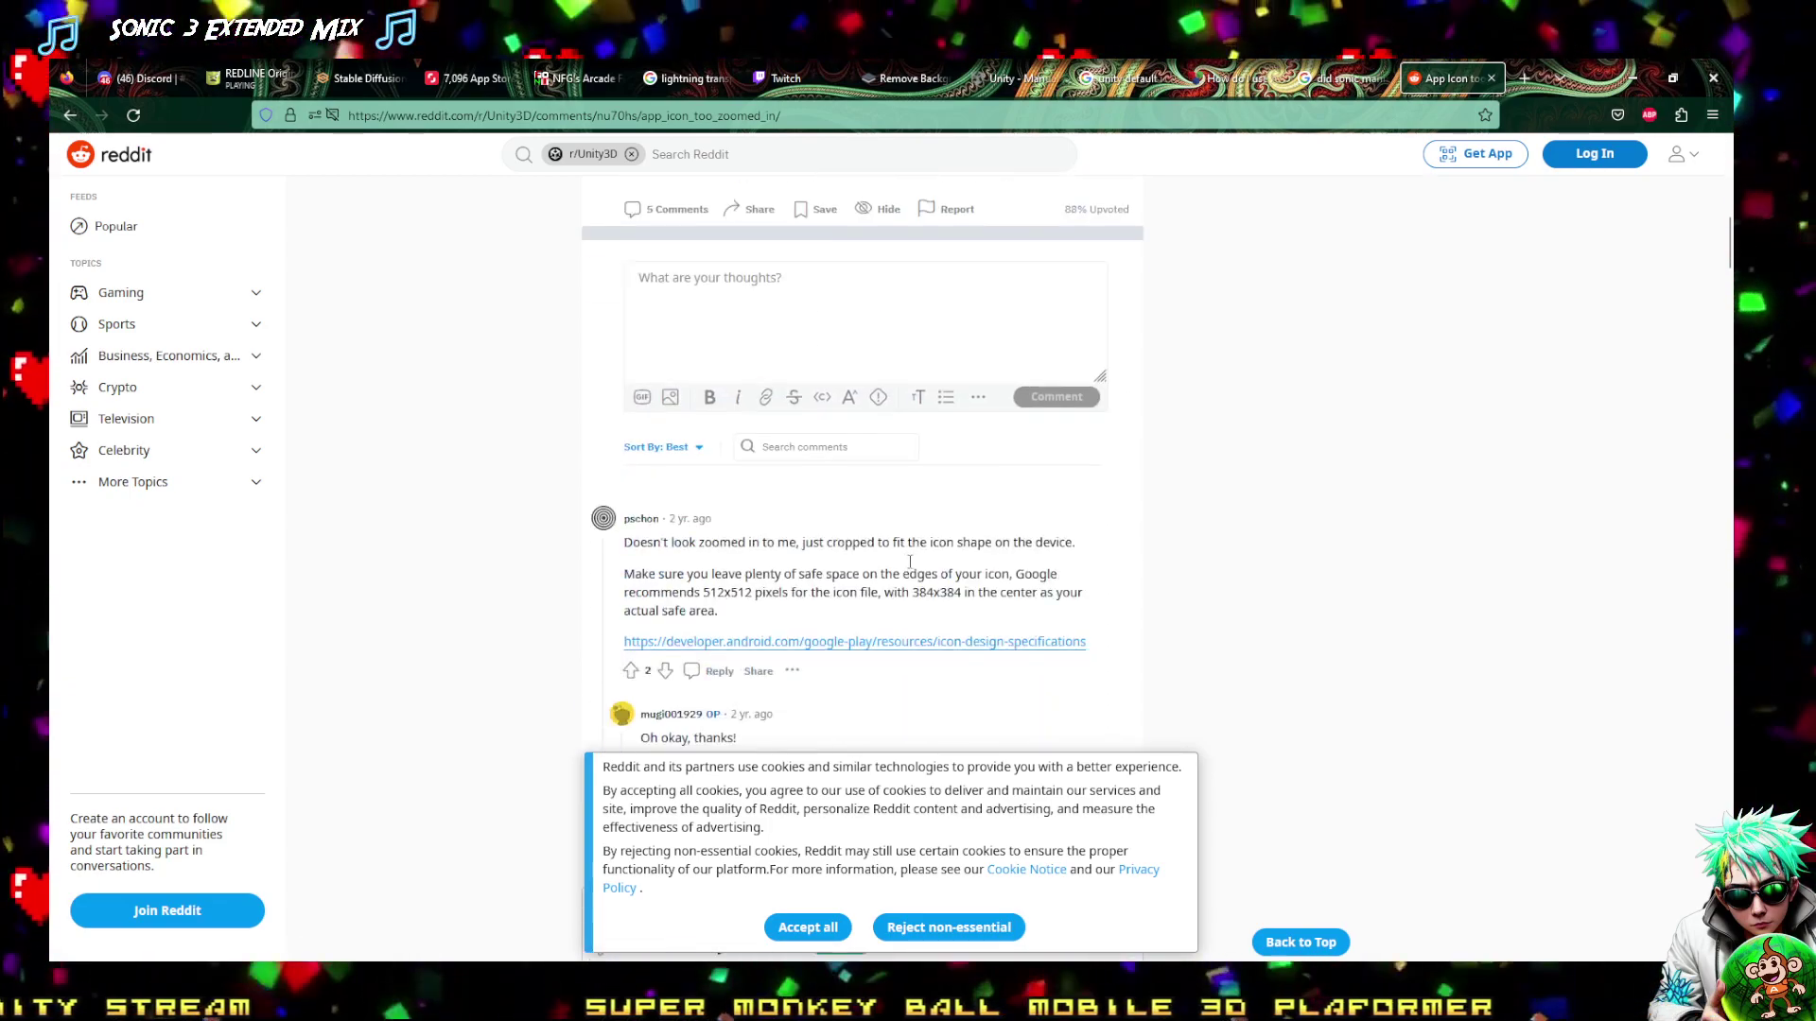
{"action": "left_click_drag", "start_coordinate": [706, 524], "coordinate": [1081, 535]}
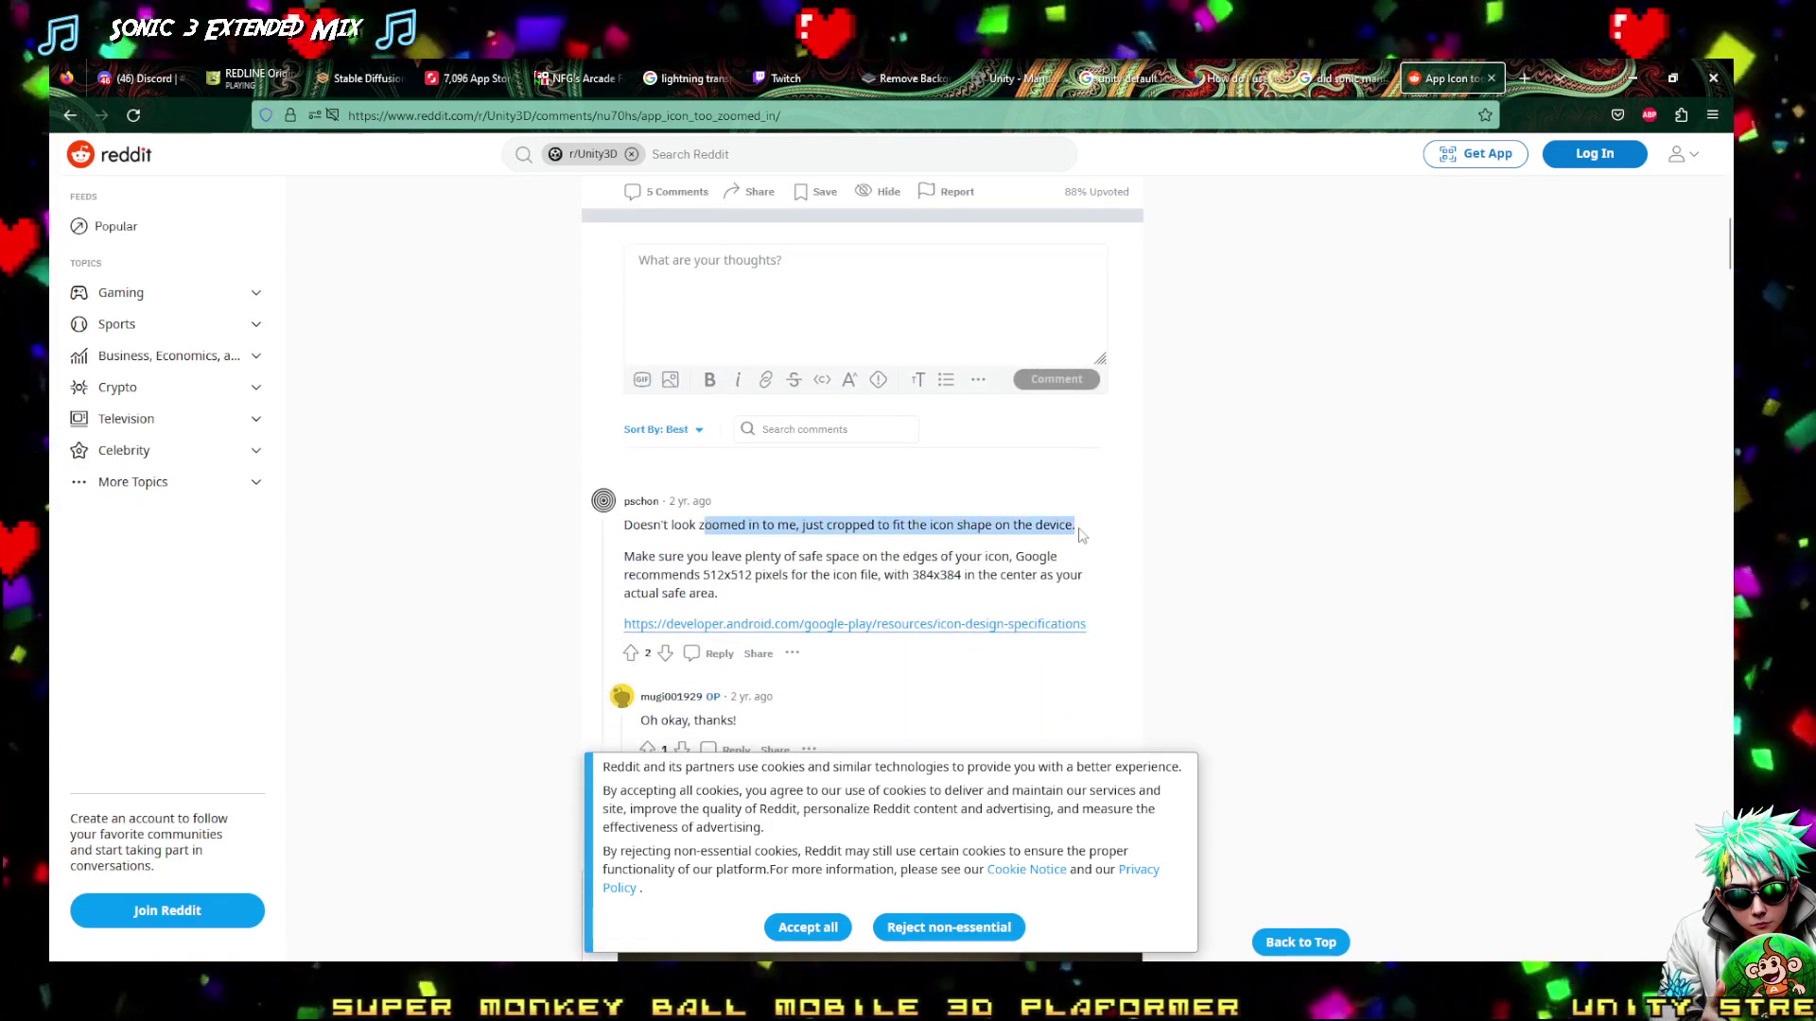
{"action": "left_click_drag", "start_coordinate": [703, 558], "coordinate": [908, 580]}
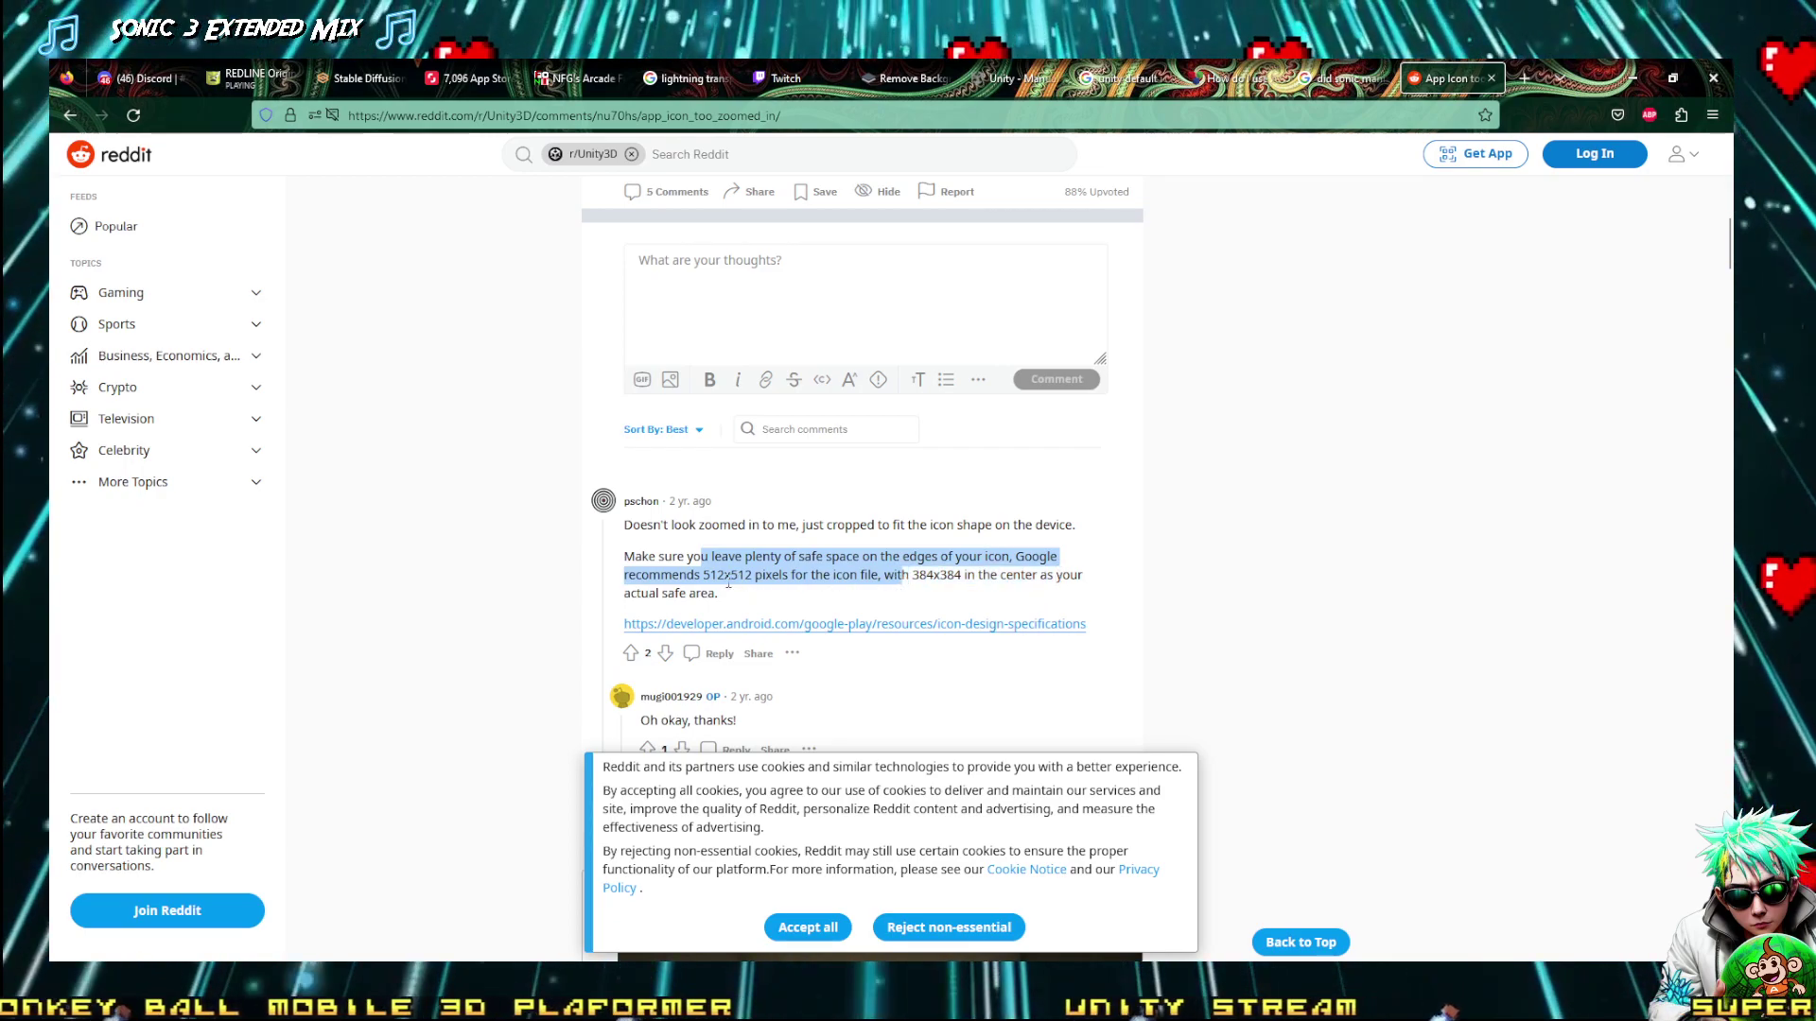
{"action": "left_click", "coordinate": [776, 583]}
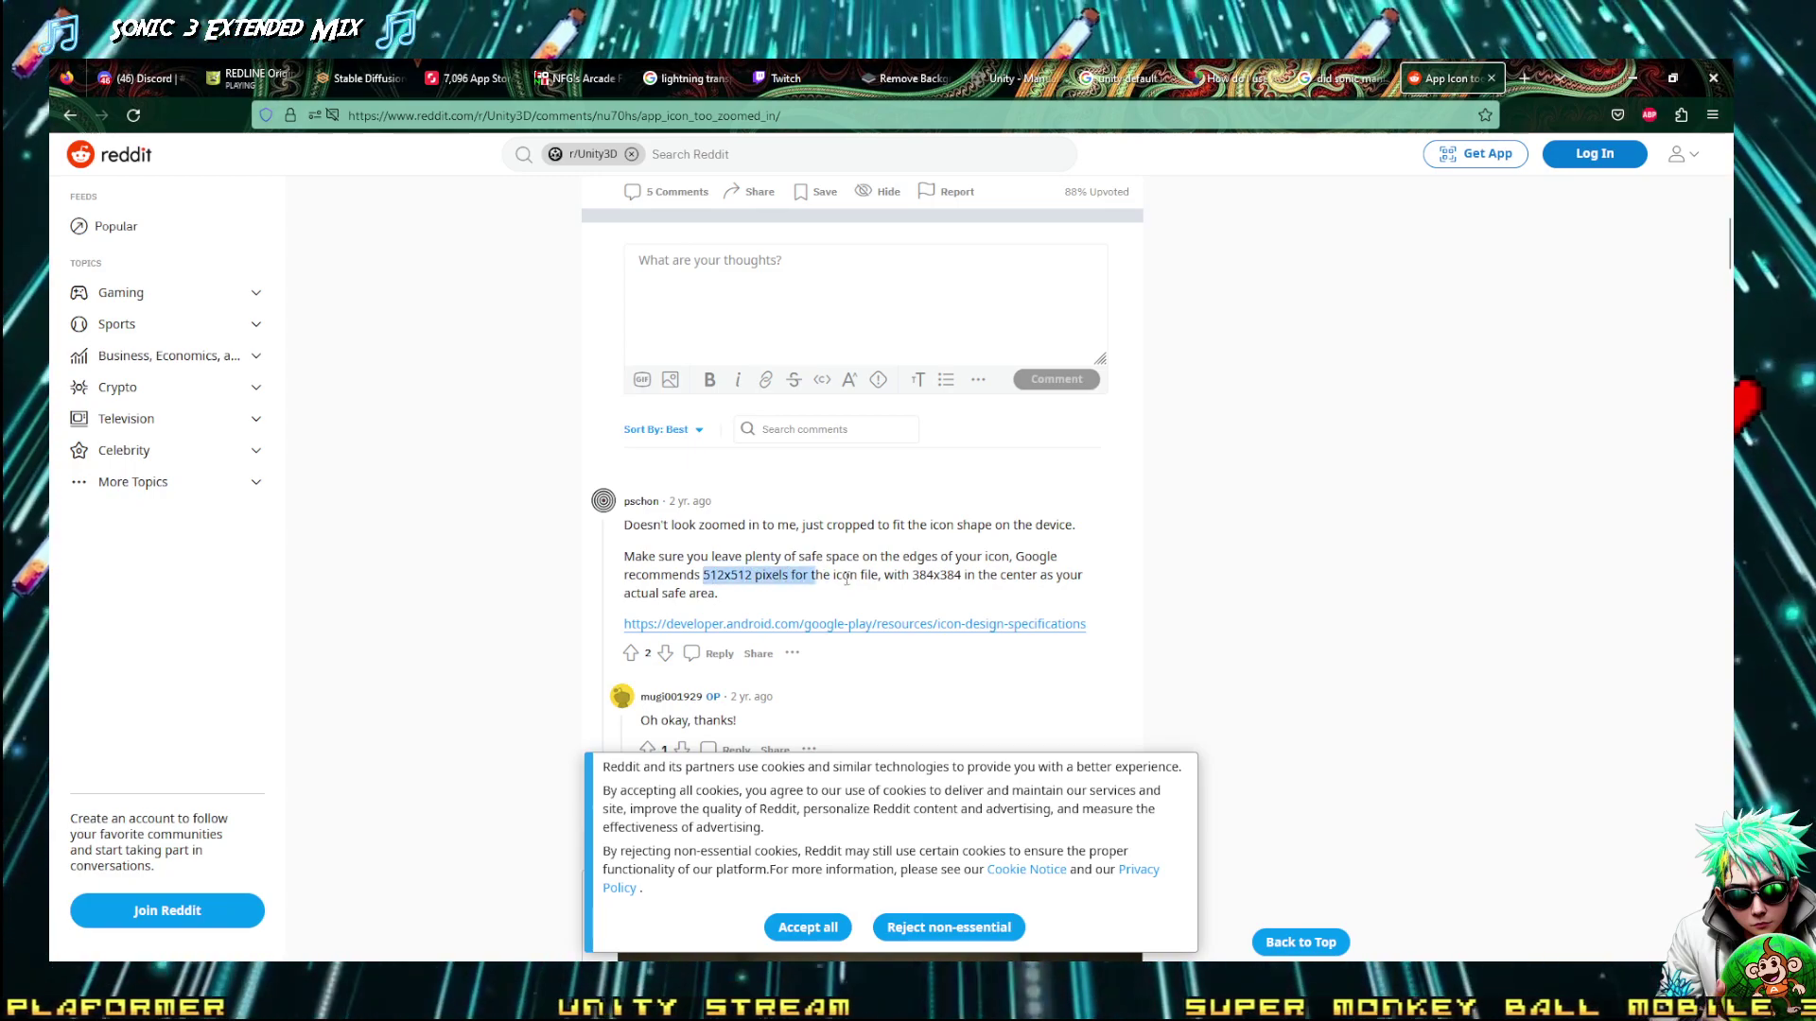
{"action": "left_click_drag", "start_coordinate": [847, 579], "coordinate": [1049, 579]}
{"action": "left_click_drag", "start_coordinate": [937, 558], "coordinate": [704, 576]}
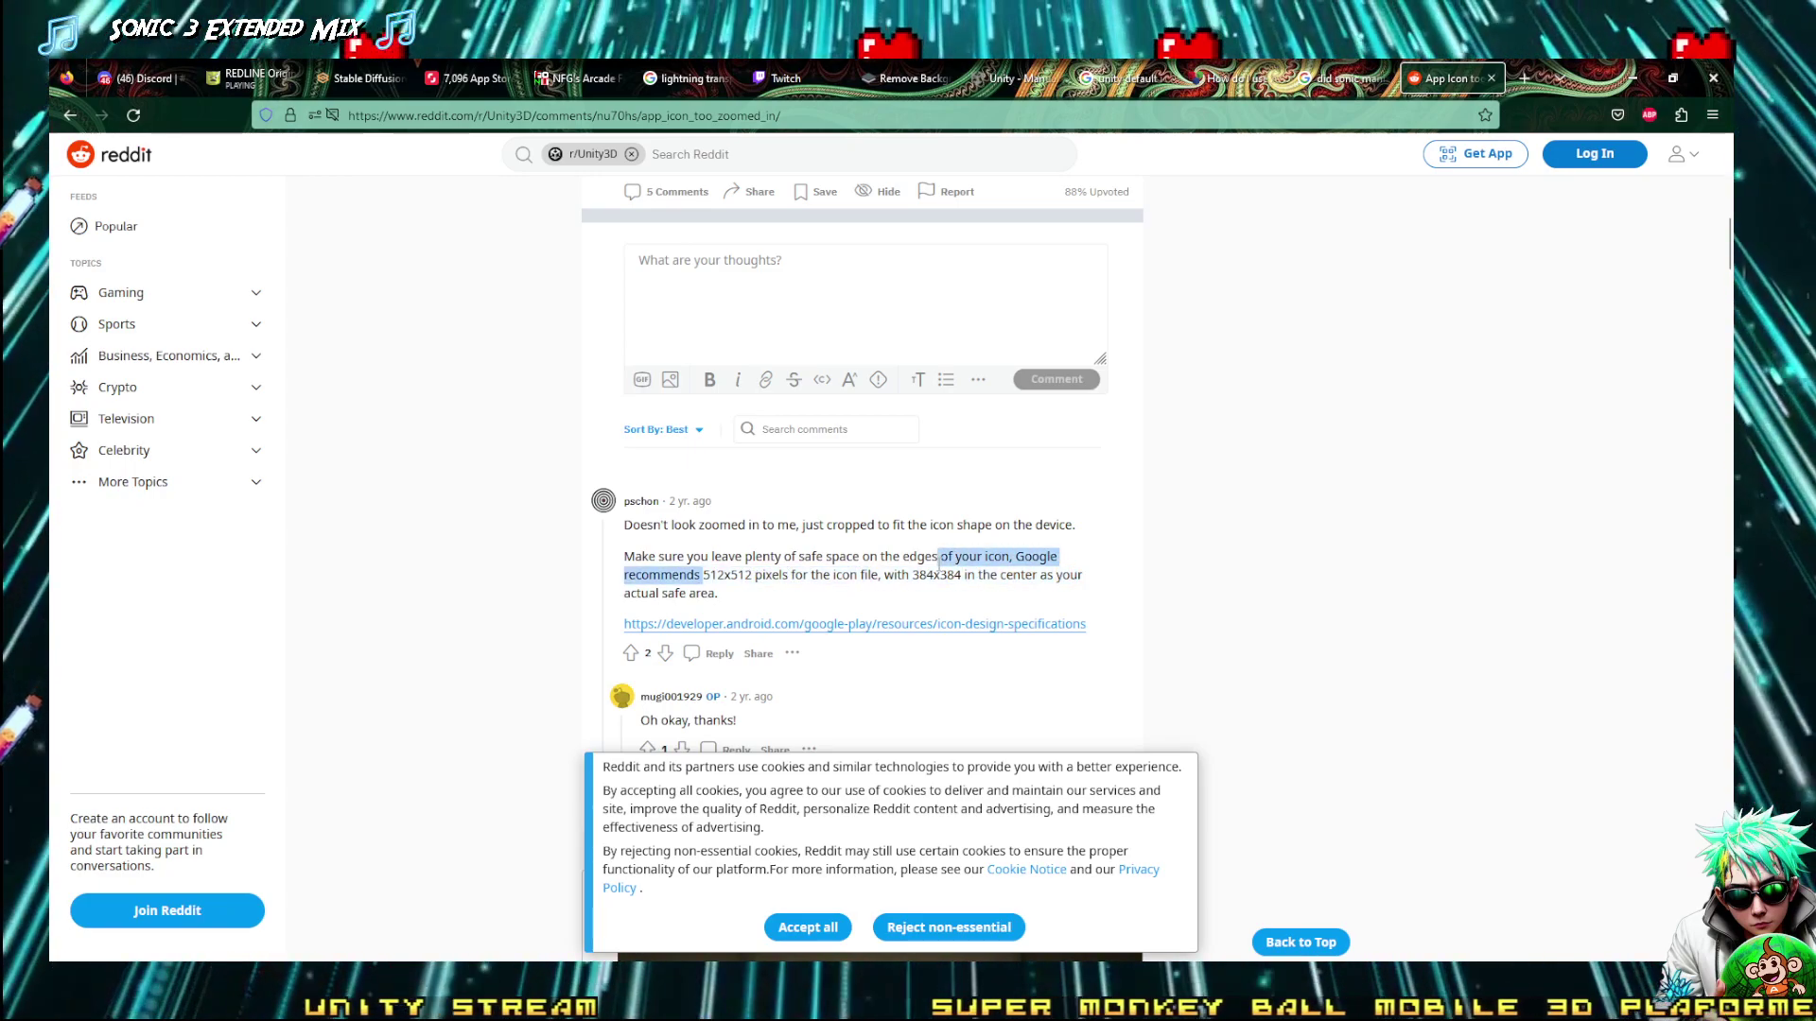
{"action": "left_click", "coordinate": [927, 583]}
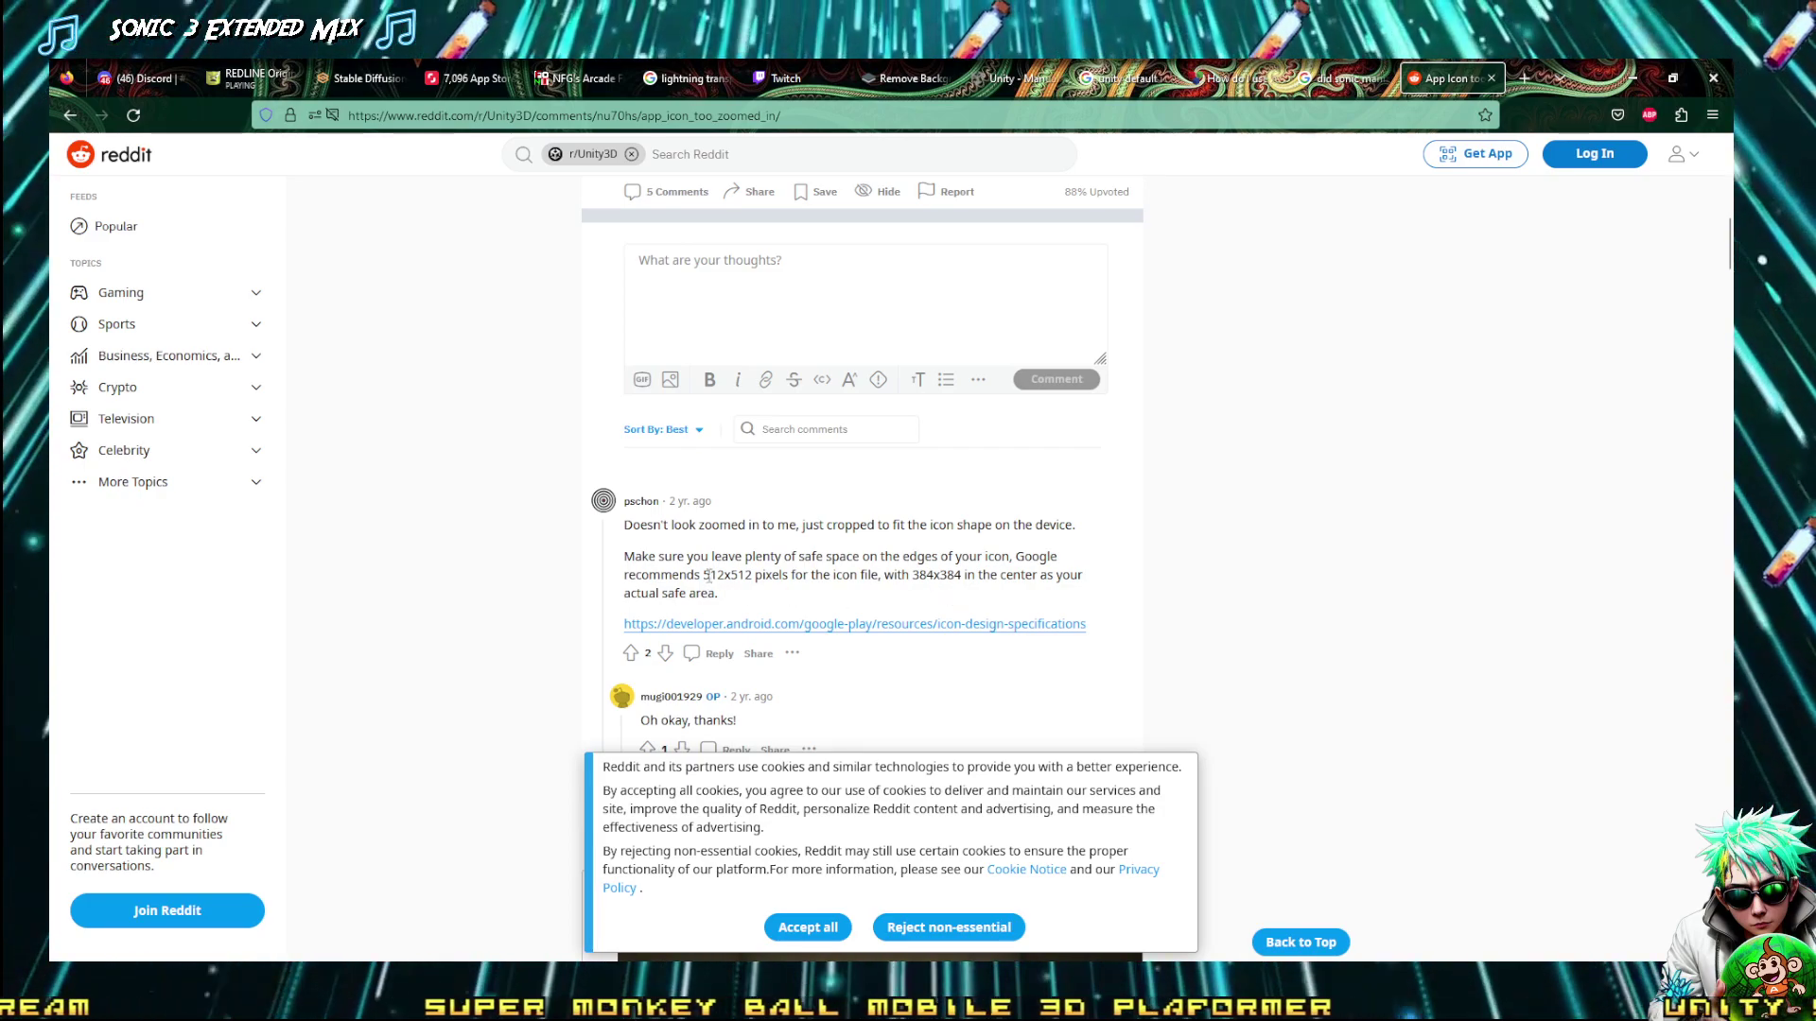
{"action": "left_click_drag", "start_coordinate": [705, 574], "coordinate": [961, 582]}
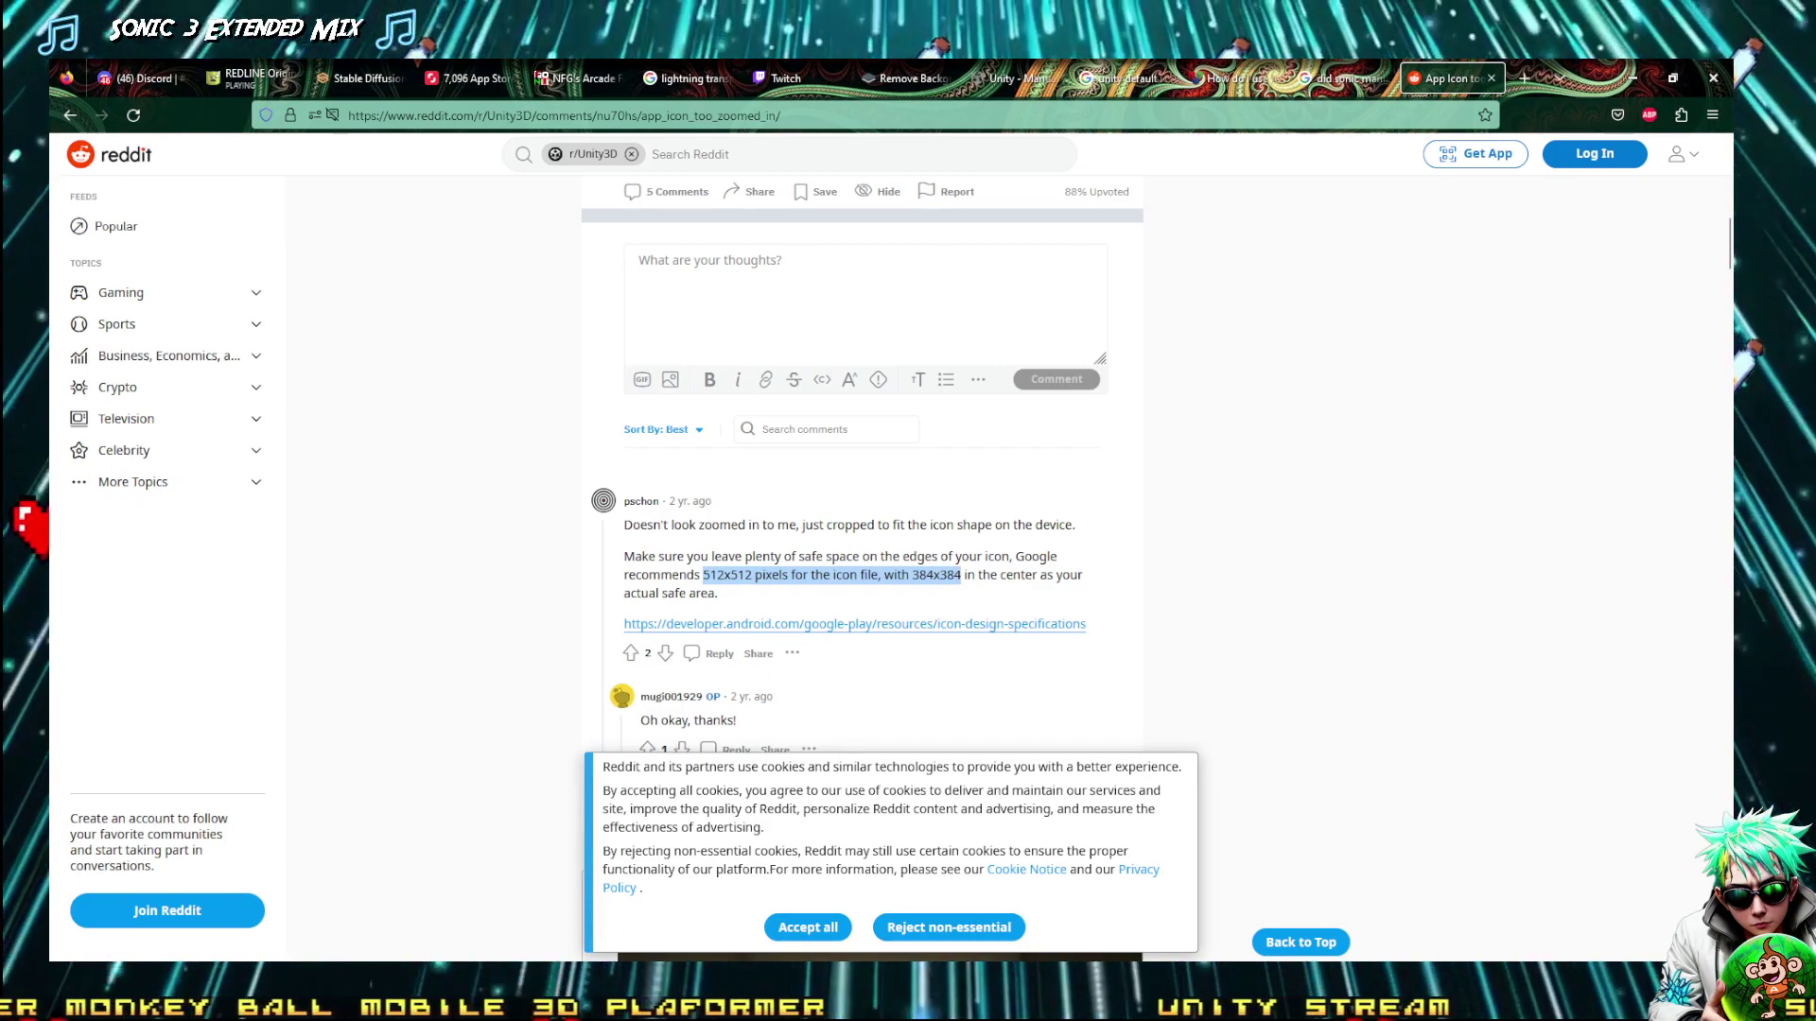
In Unity, select AppLogo1contrast through the last logo plus AppLogo1 in Sprites/logo and delete them
{"action": "mouse_move", "coordinate": [194, 983]}
{"action": "left_click", "coordinate": [194, 893]}
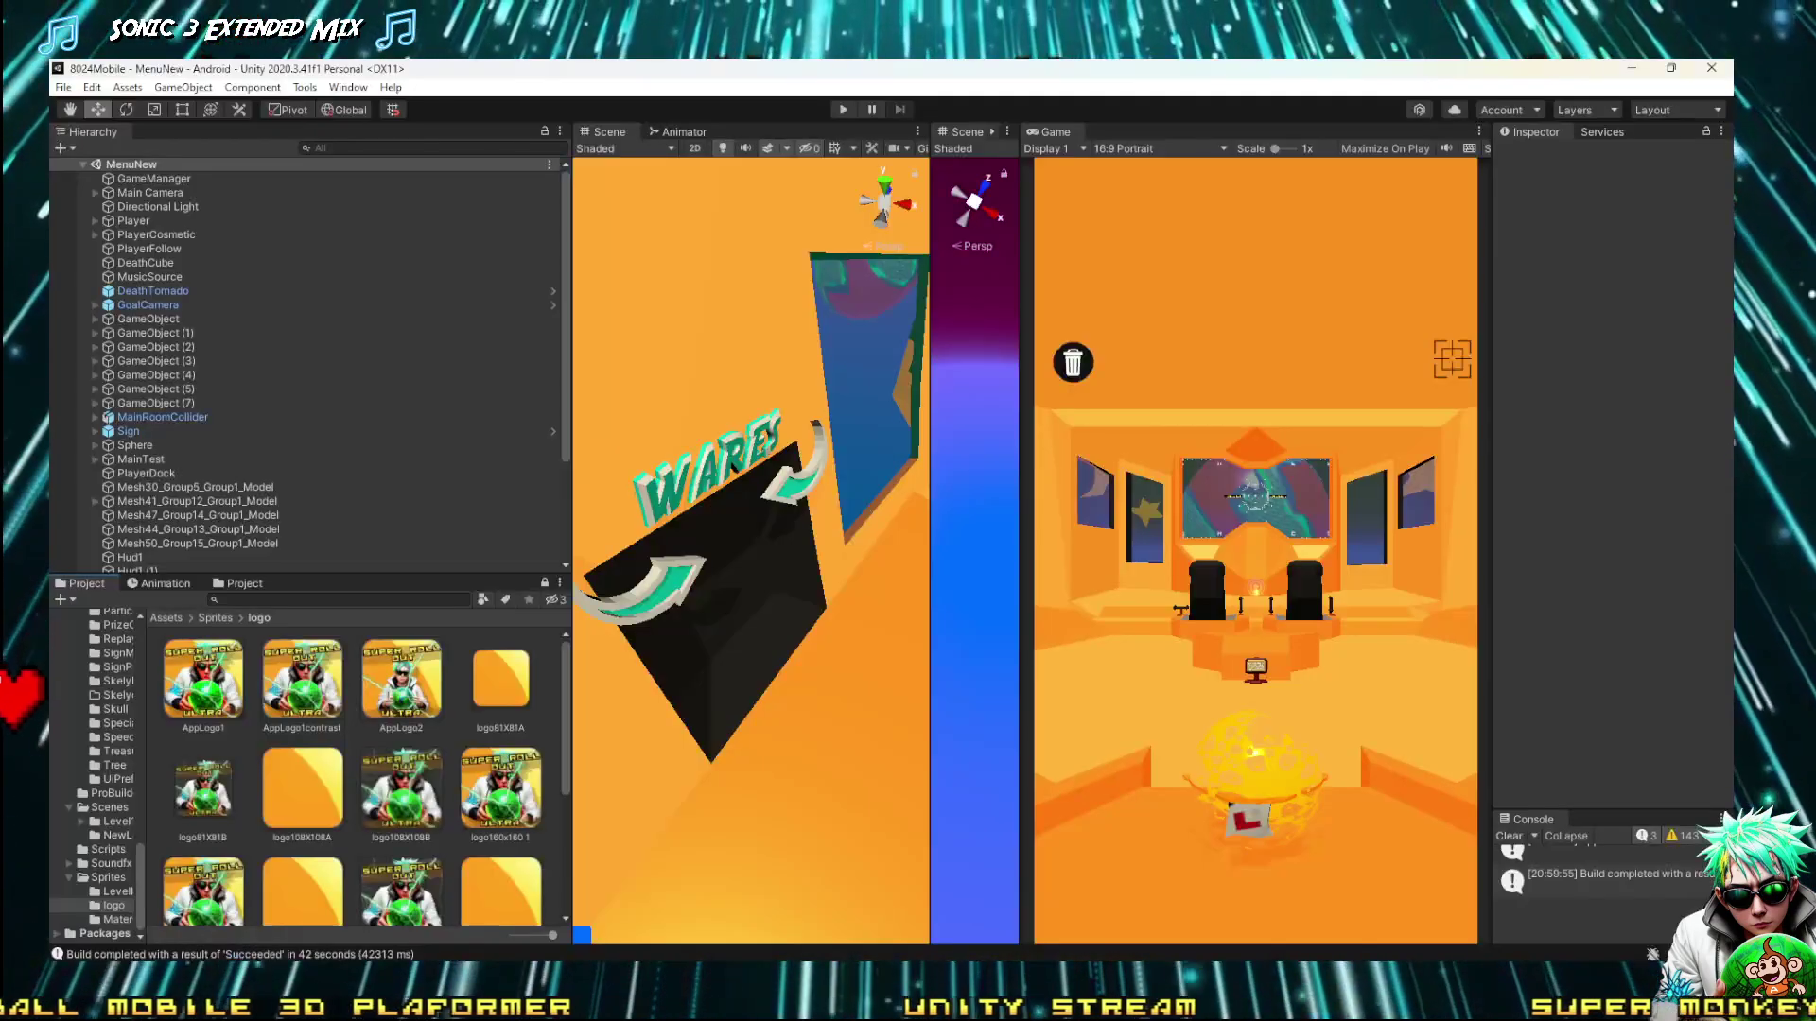
{"action": "left_click", "coordinate": [331, 677]}
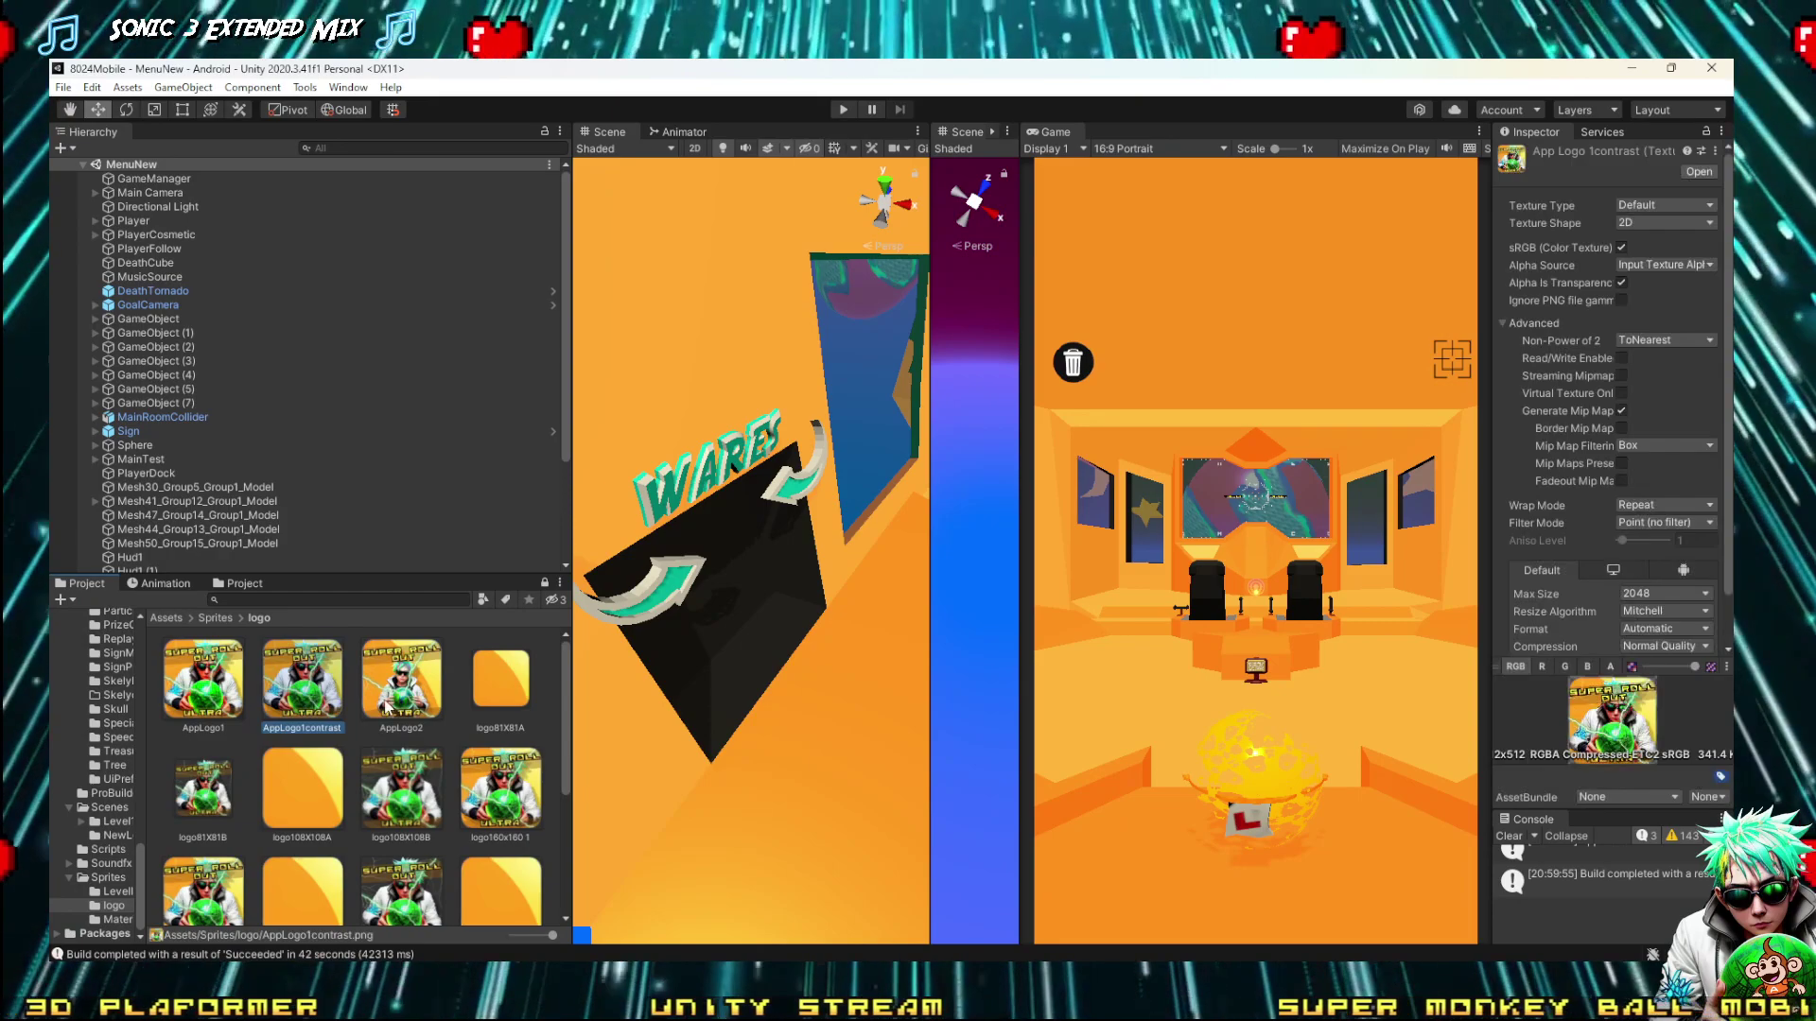
{"action": "left_click", "coordinate": [389, 707]}
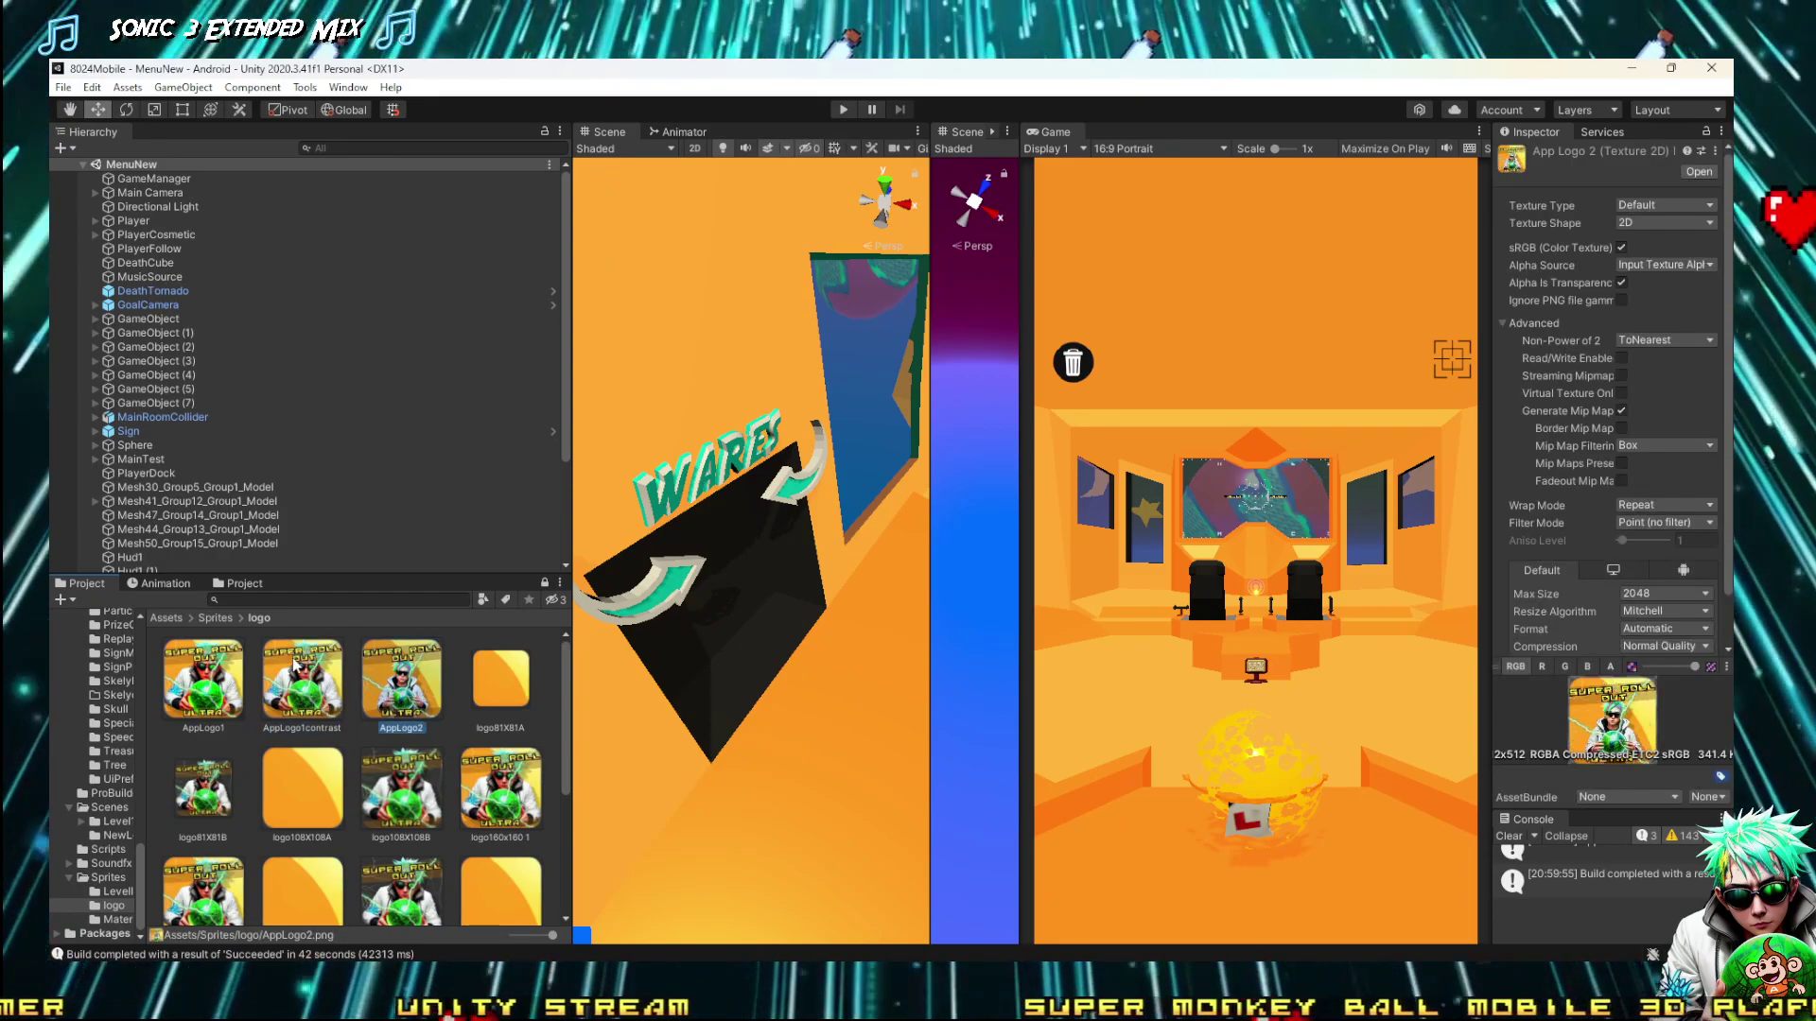
{"action": "left_click", "coordinate": [301, 695]}
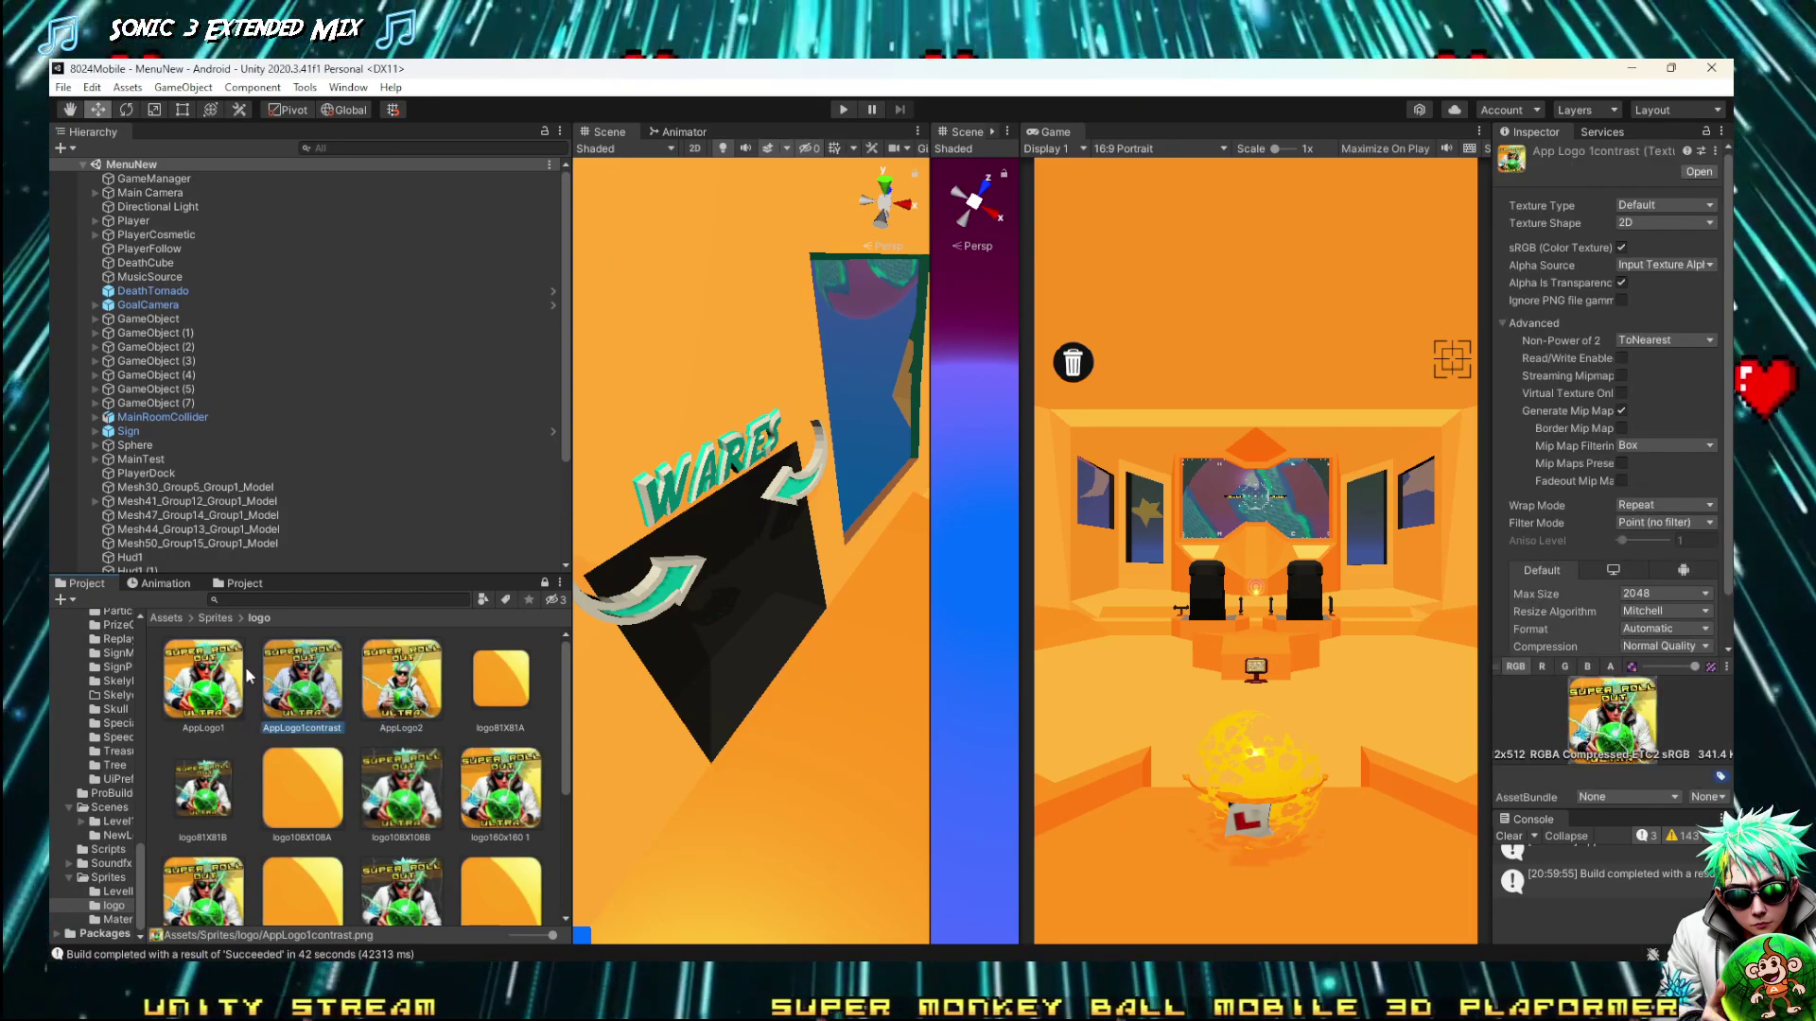
{"action": "scroll", "coordinate": [249, 727], "scroll_direction": "down", "scroll_amount": 3}
{"action": "left_click", "coordinate": [409, 862], "text": "shift"}
{"action": "scroll", "coordinate": [409, 865], "scroll_direction": "up", "scroll_amount": 3}
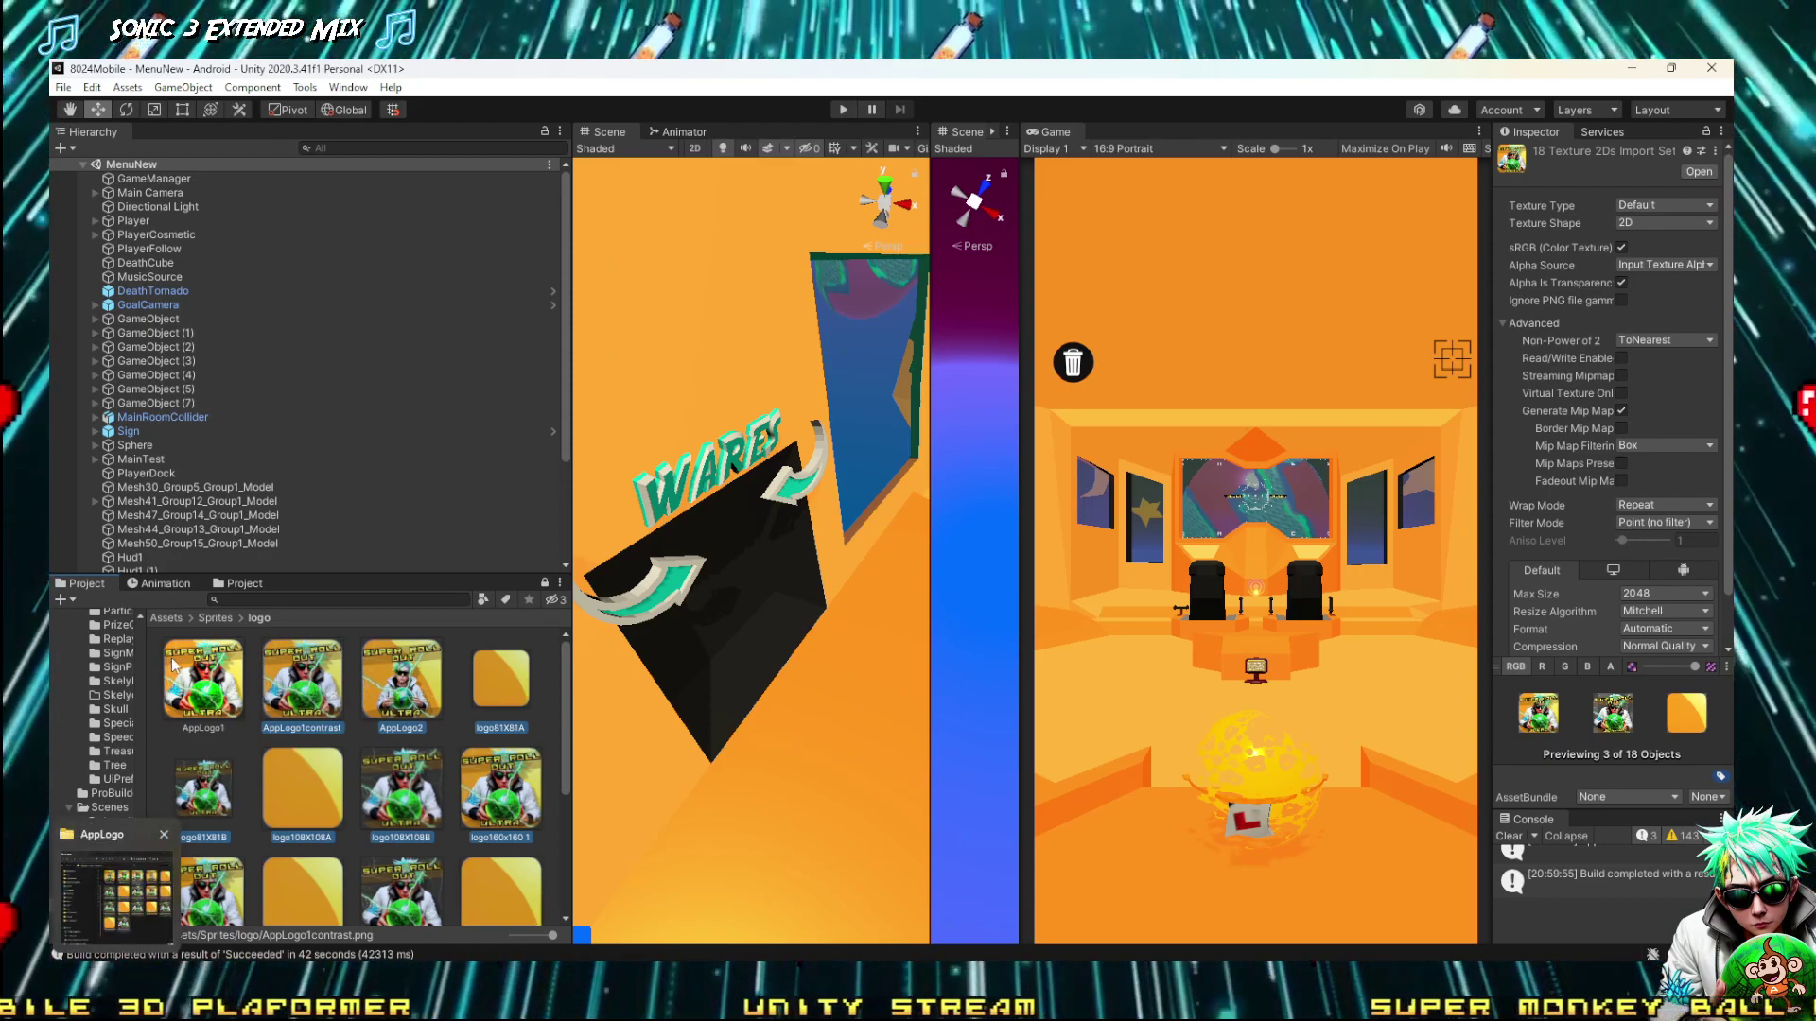
{"action": "left_click", "coordinate": [212, 659], "text": "ctrl"}
{"action": "scroll", "coordinate": [401, 878], "scroll_direction": "down", "scroll_amount": 3}
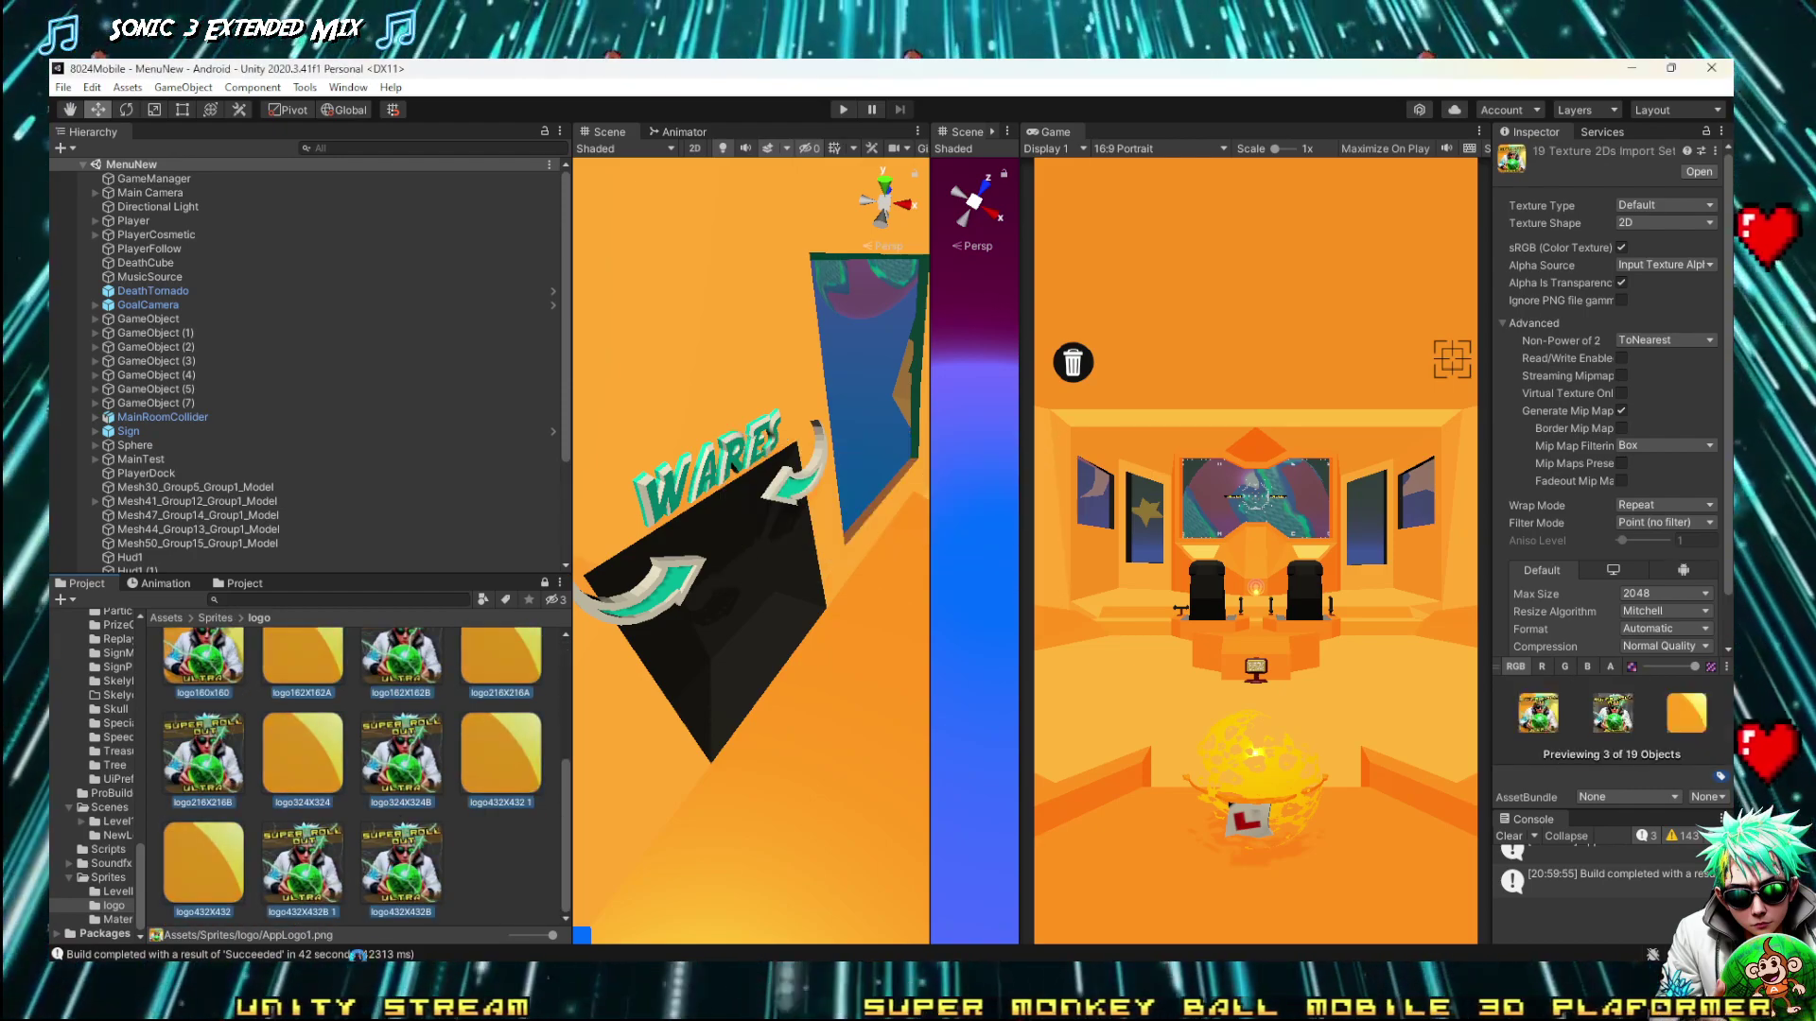
{"action": "key", "text": "Delete"}
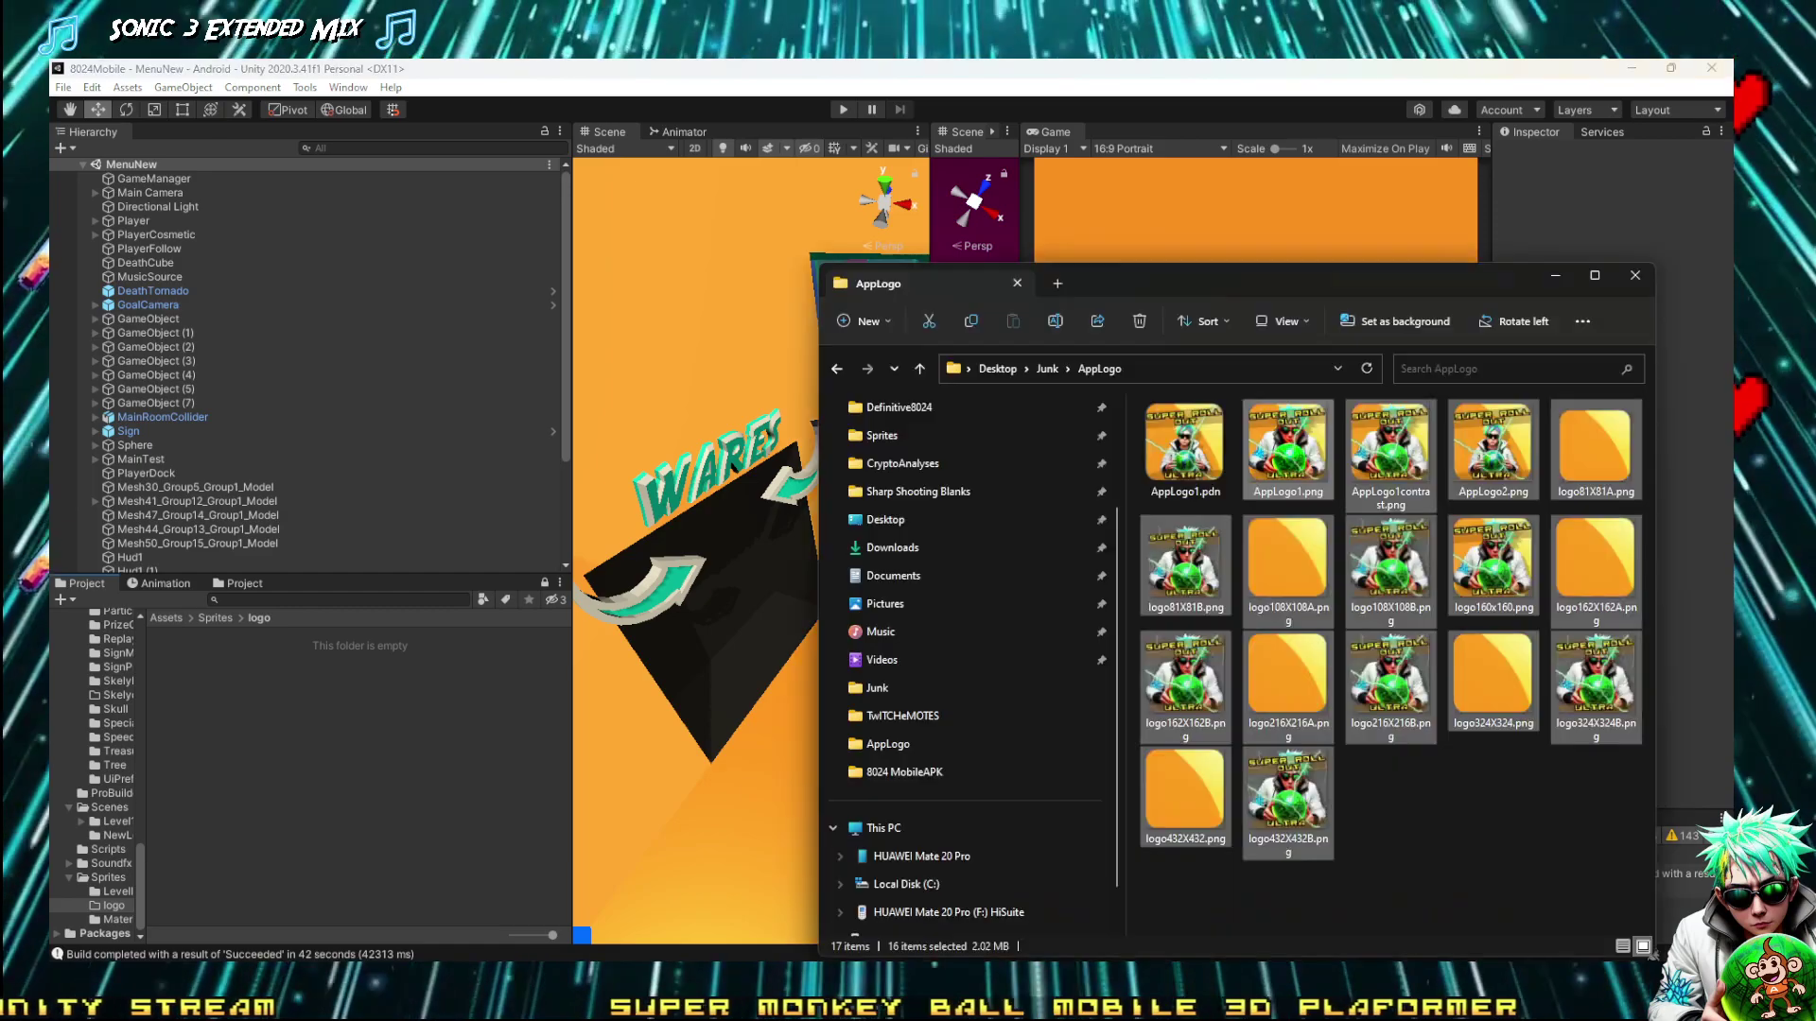
Switch to the Desktop > Junk > AppLogo folder and open AppLogo1.pdn in paint.net
{"action": "key", "text": "alt+Tab"}
{"action": "double_click", "coordinate": [1175, 425]}
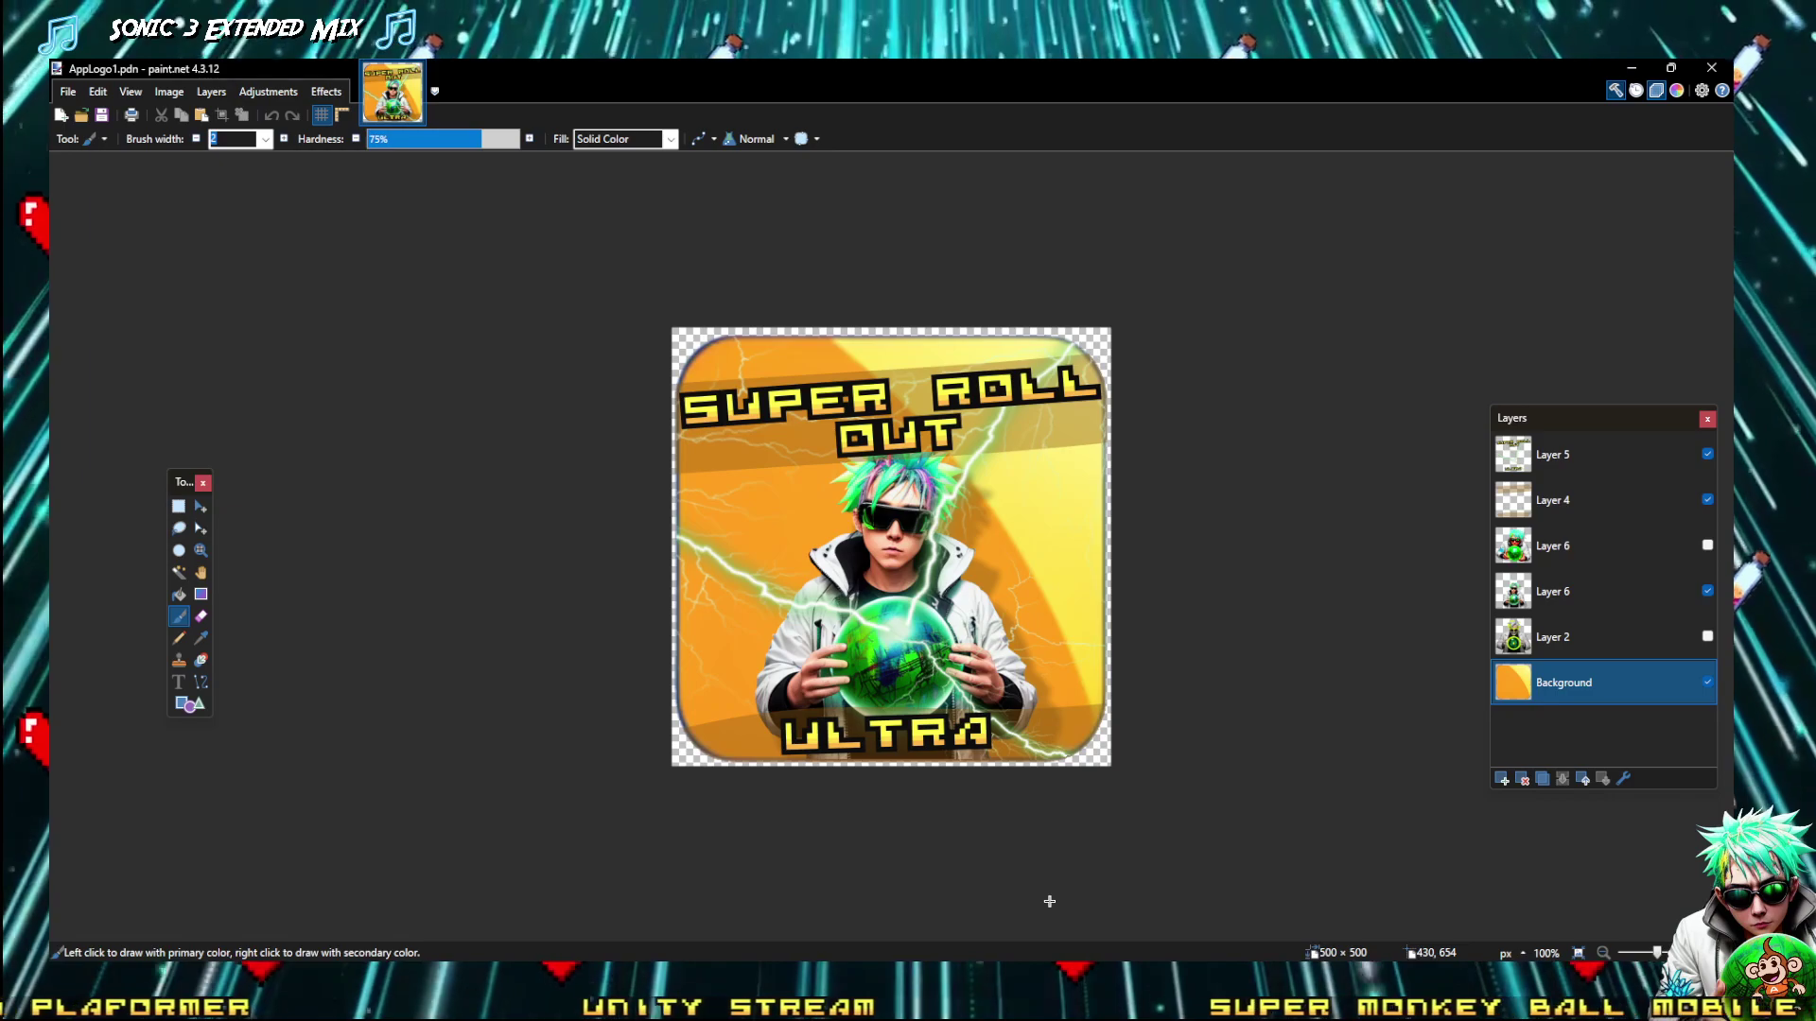
Show the upper Layer 6 and delete the lower Layer 6 and Layer 2
{"action": "left_click", "coordinate": [1707, 545]}
{"action": "left_click", "coordinate": [1697, 596]}
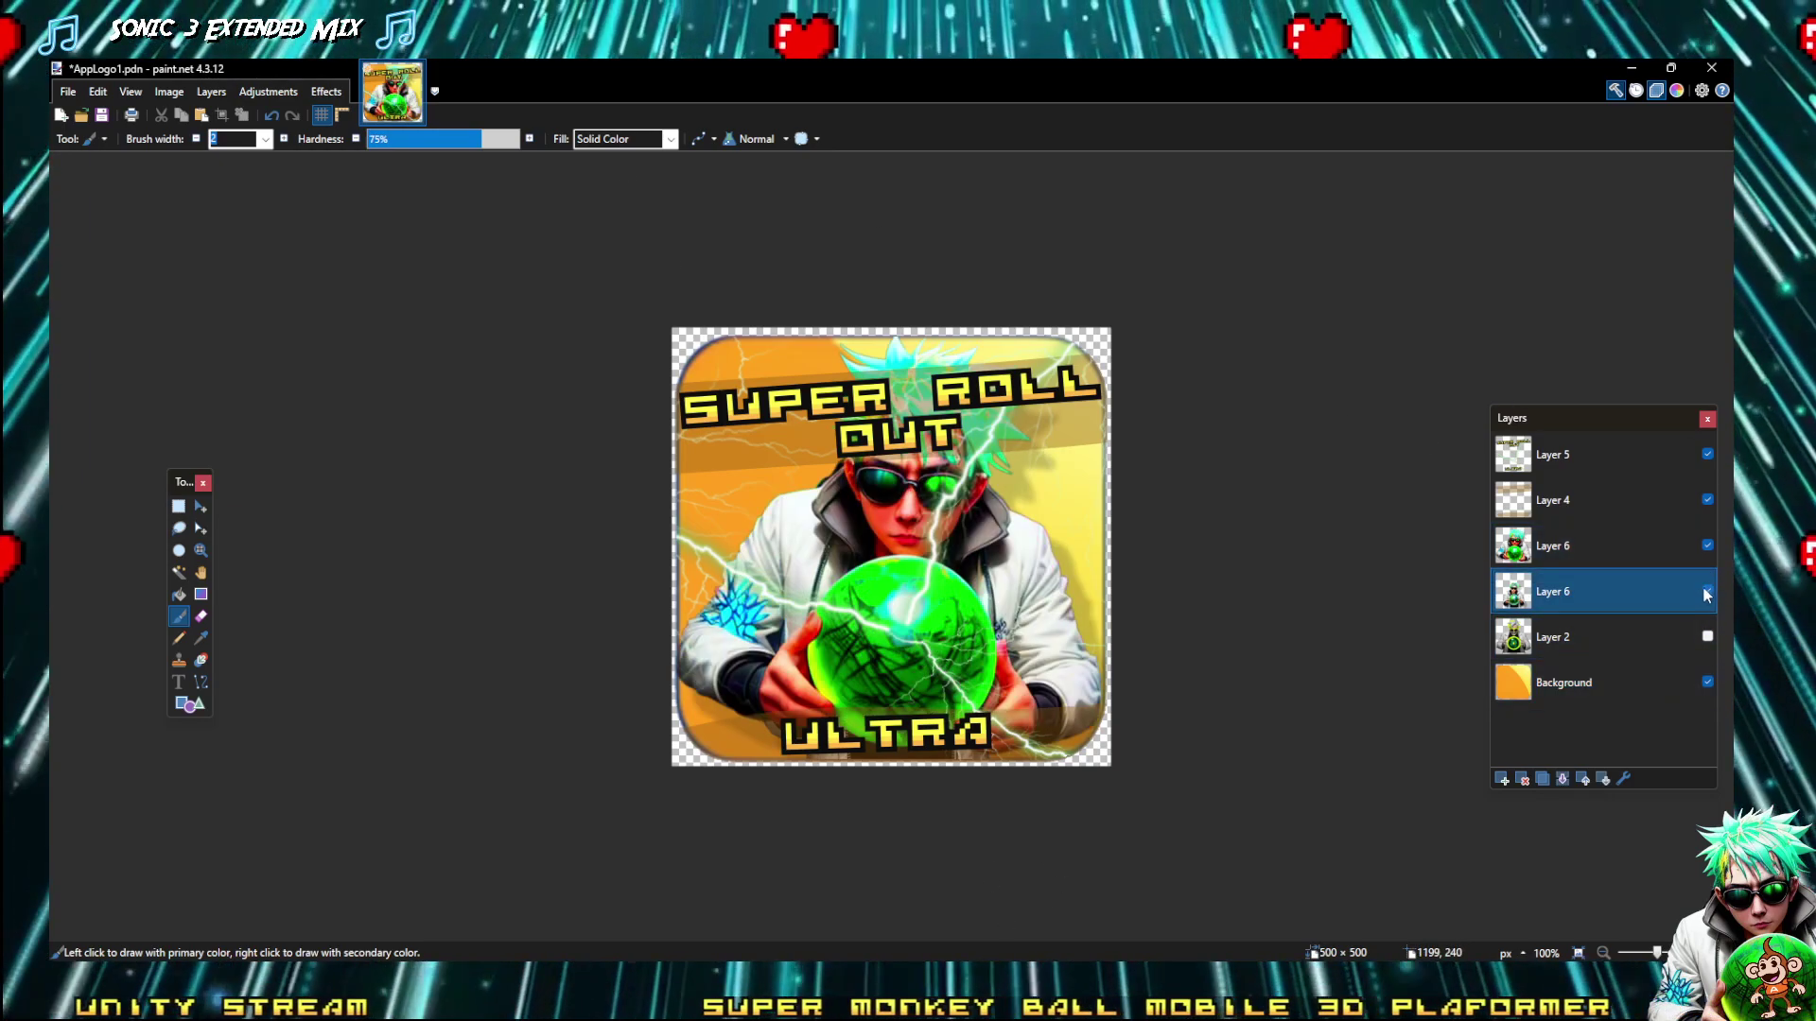
{"action": "left_click", "coordinate": [1706, 591]}
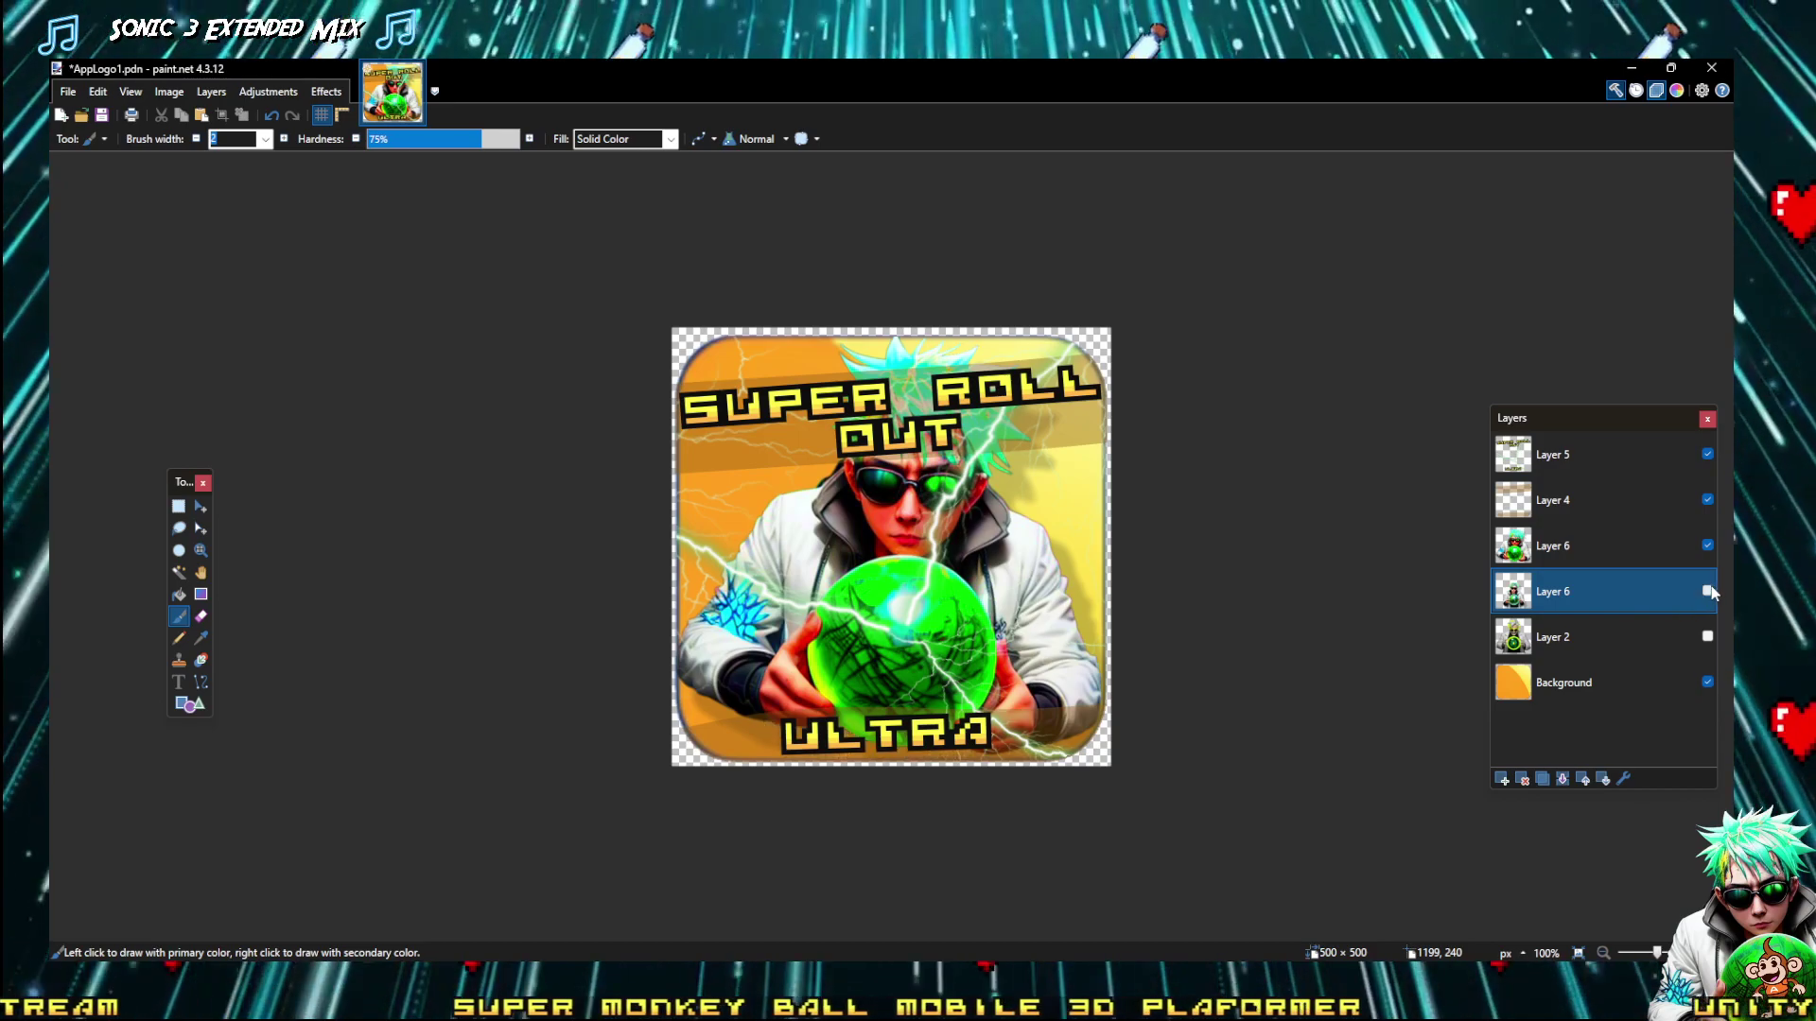
{"action": "left_click", "coordinate": [1524, 778]}
{"action": "left_click", "coordinate": [1523, 779]}
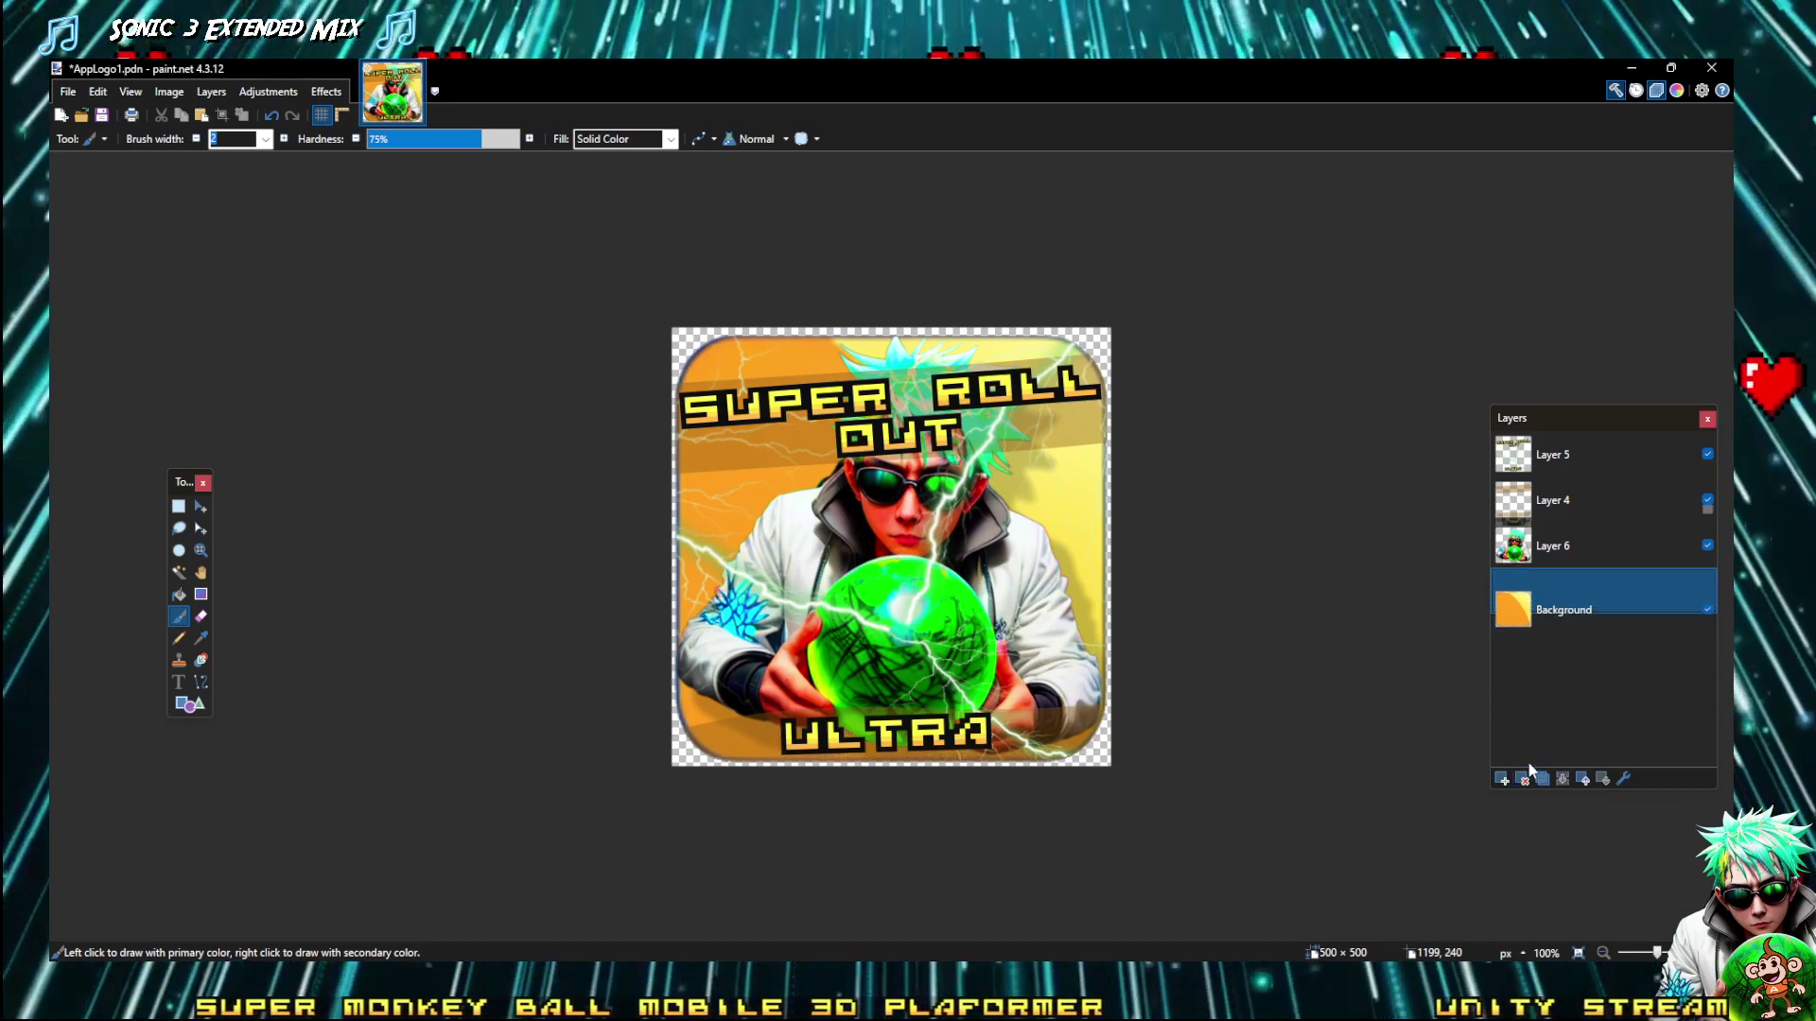
{"action": "left_click", "coordinate": [1575, 546]}
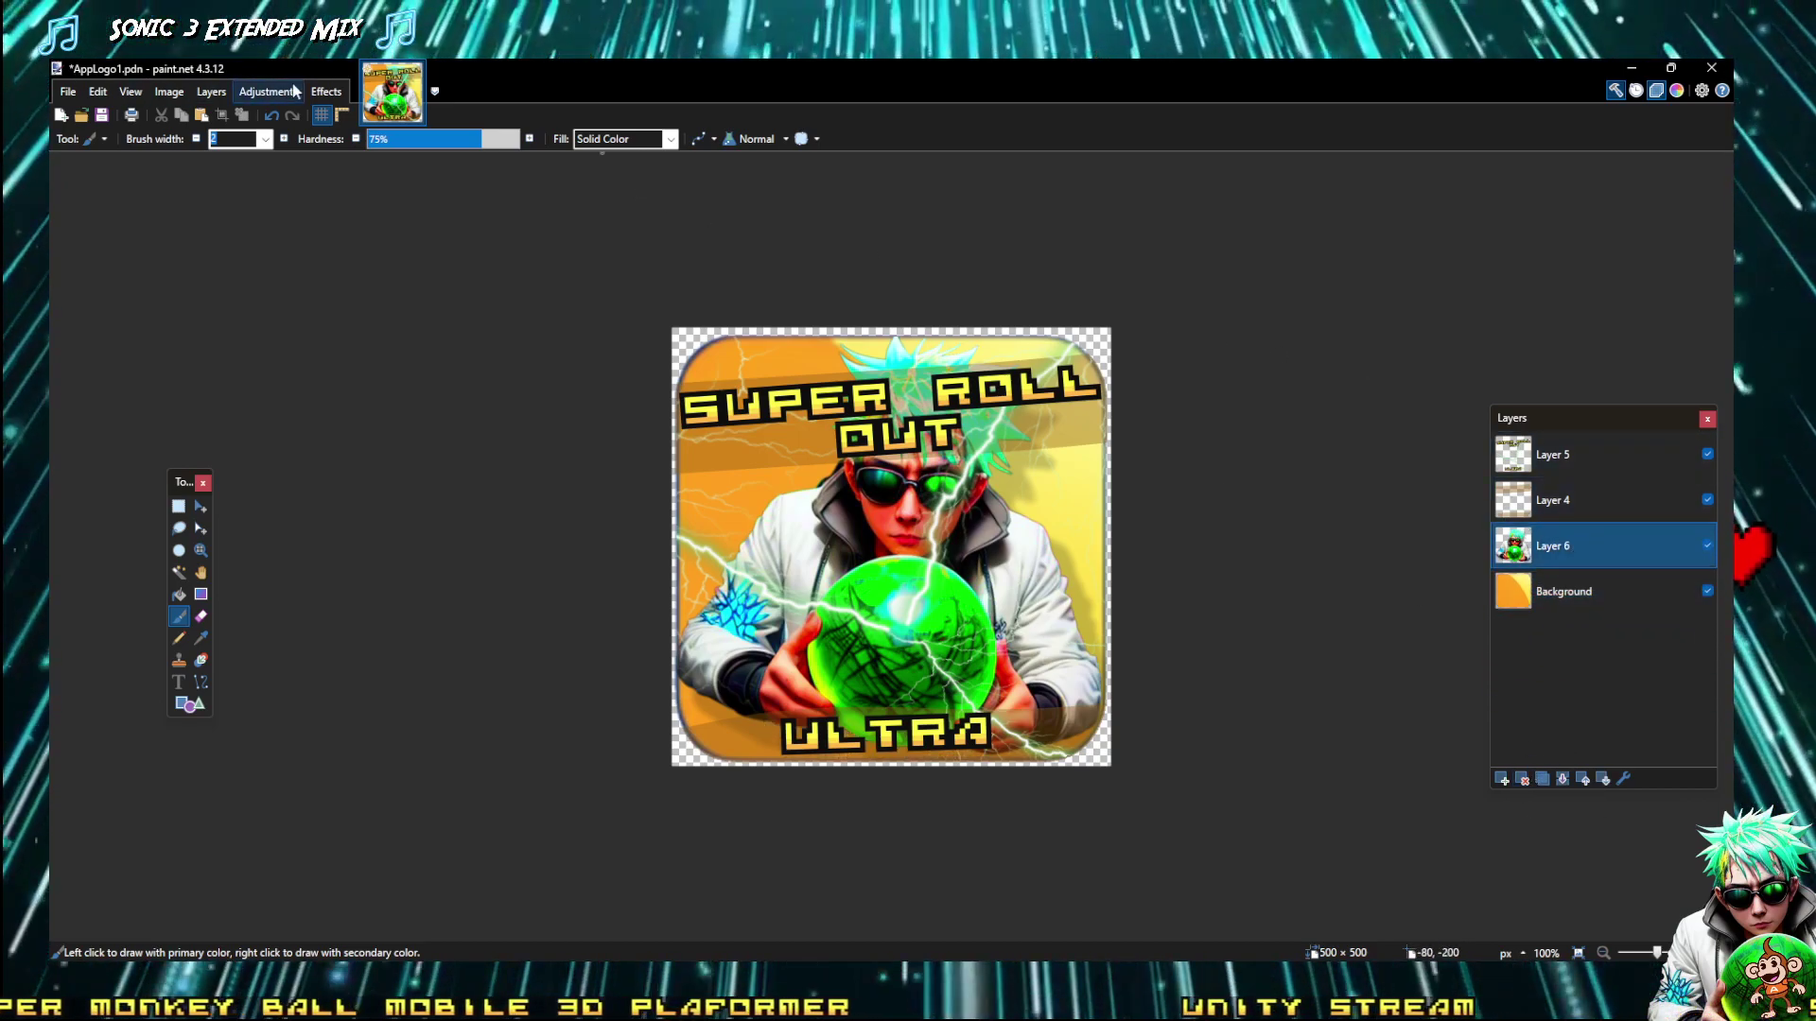
Apply a Hue/Saturation adjustment to Layer 6, leaving lightness at 0
{"action": "left_click", "coordinate": [326, 91]}
{"action": "left_click", "coordinate": [267, 91]}
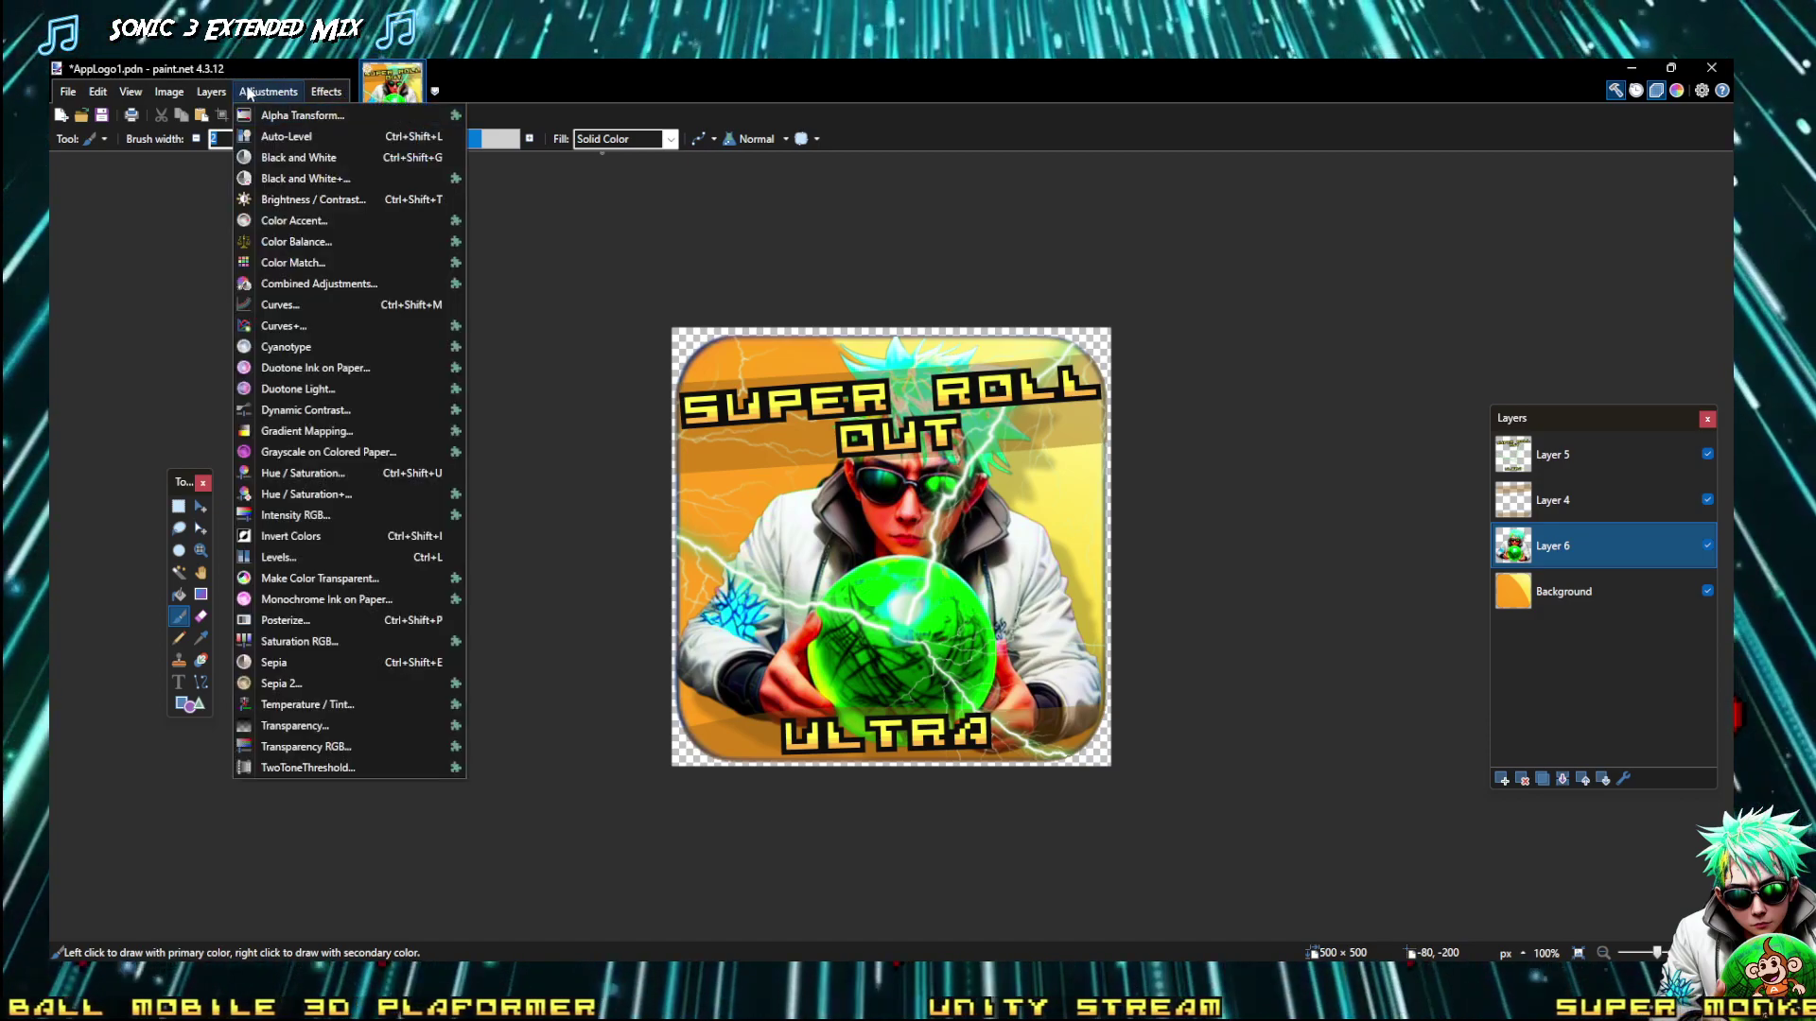
{"action": "left_click", "coordinate": [302, 473]}
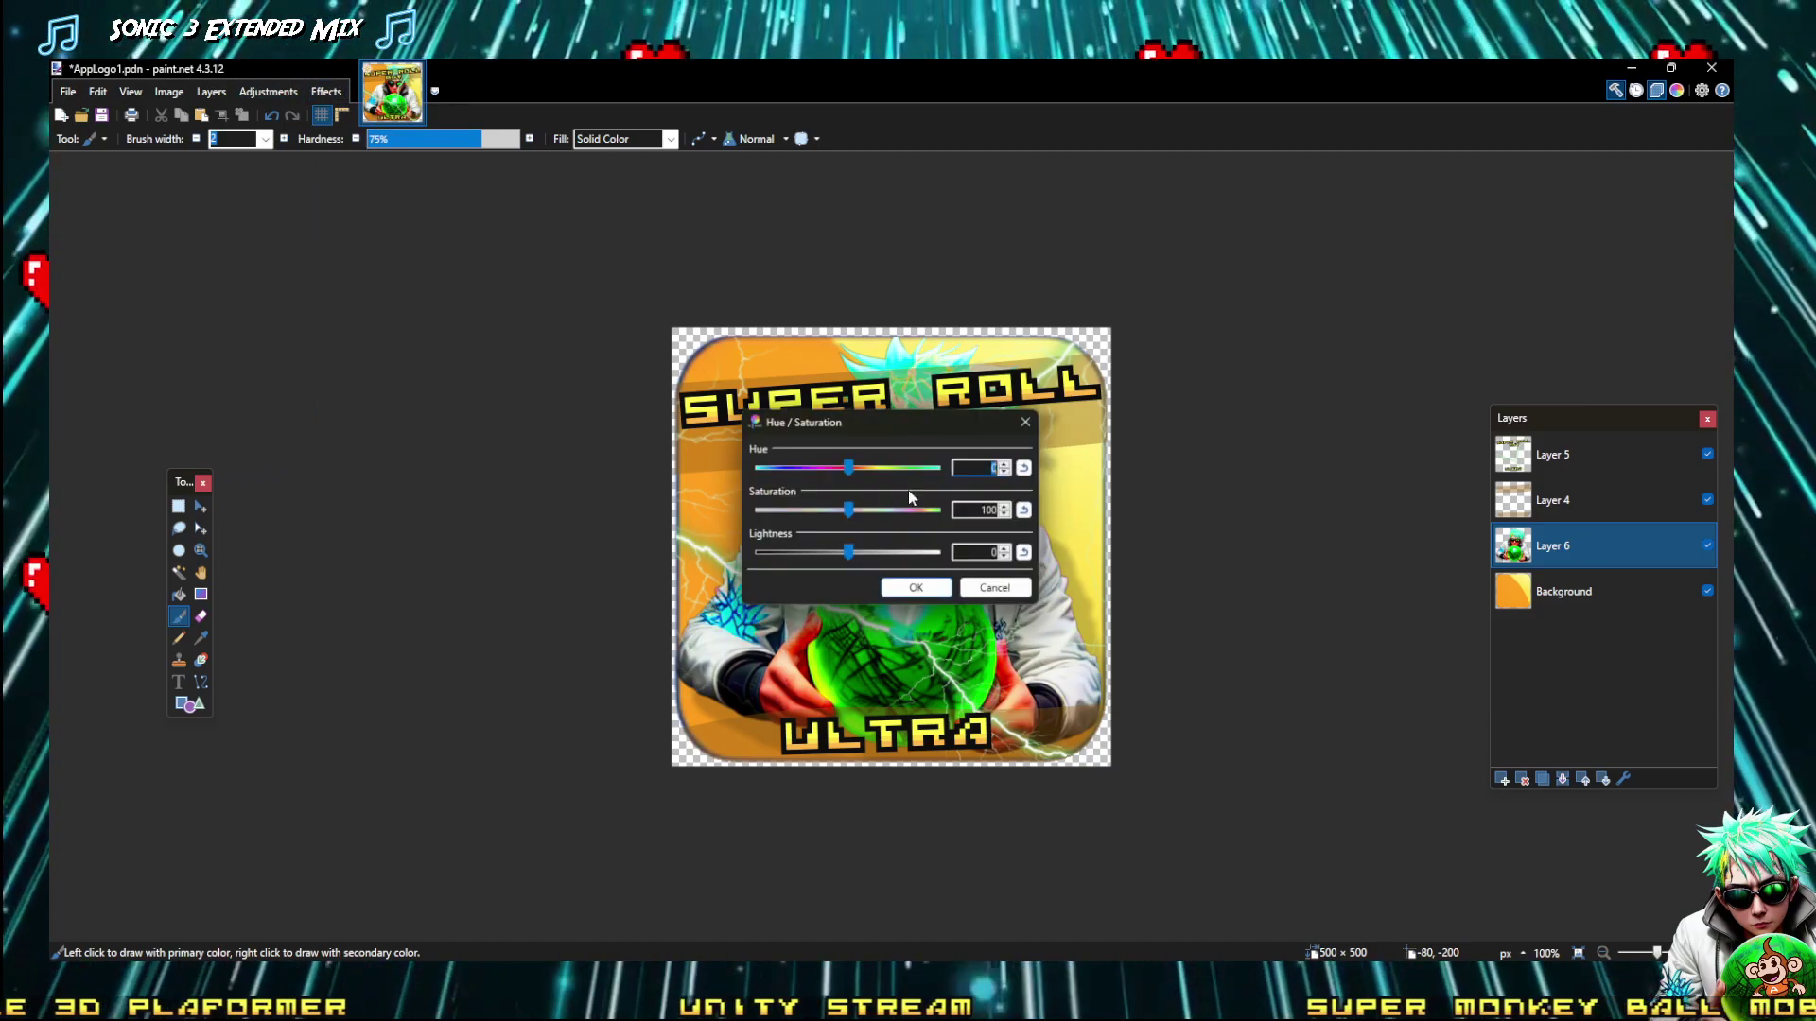
{"action": "left_click_drag", "start_coordinate": [863, 416], "coordinate": [347, 326]}
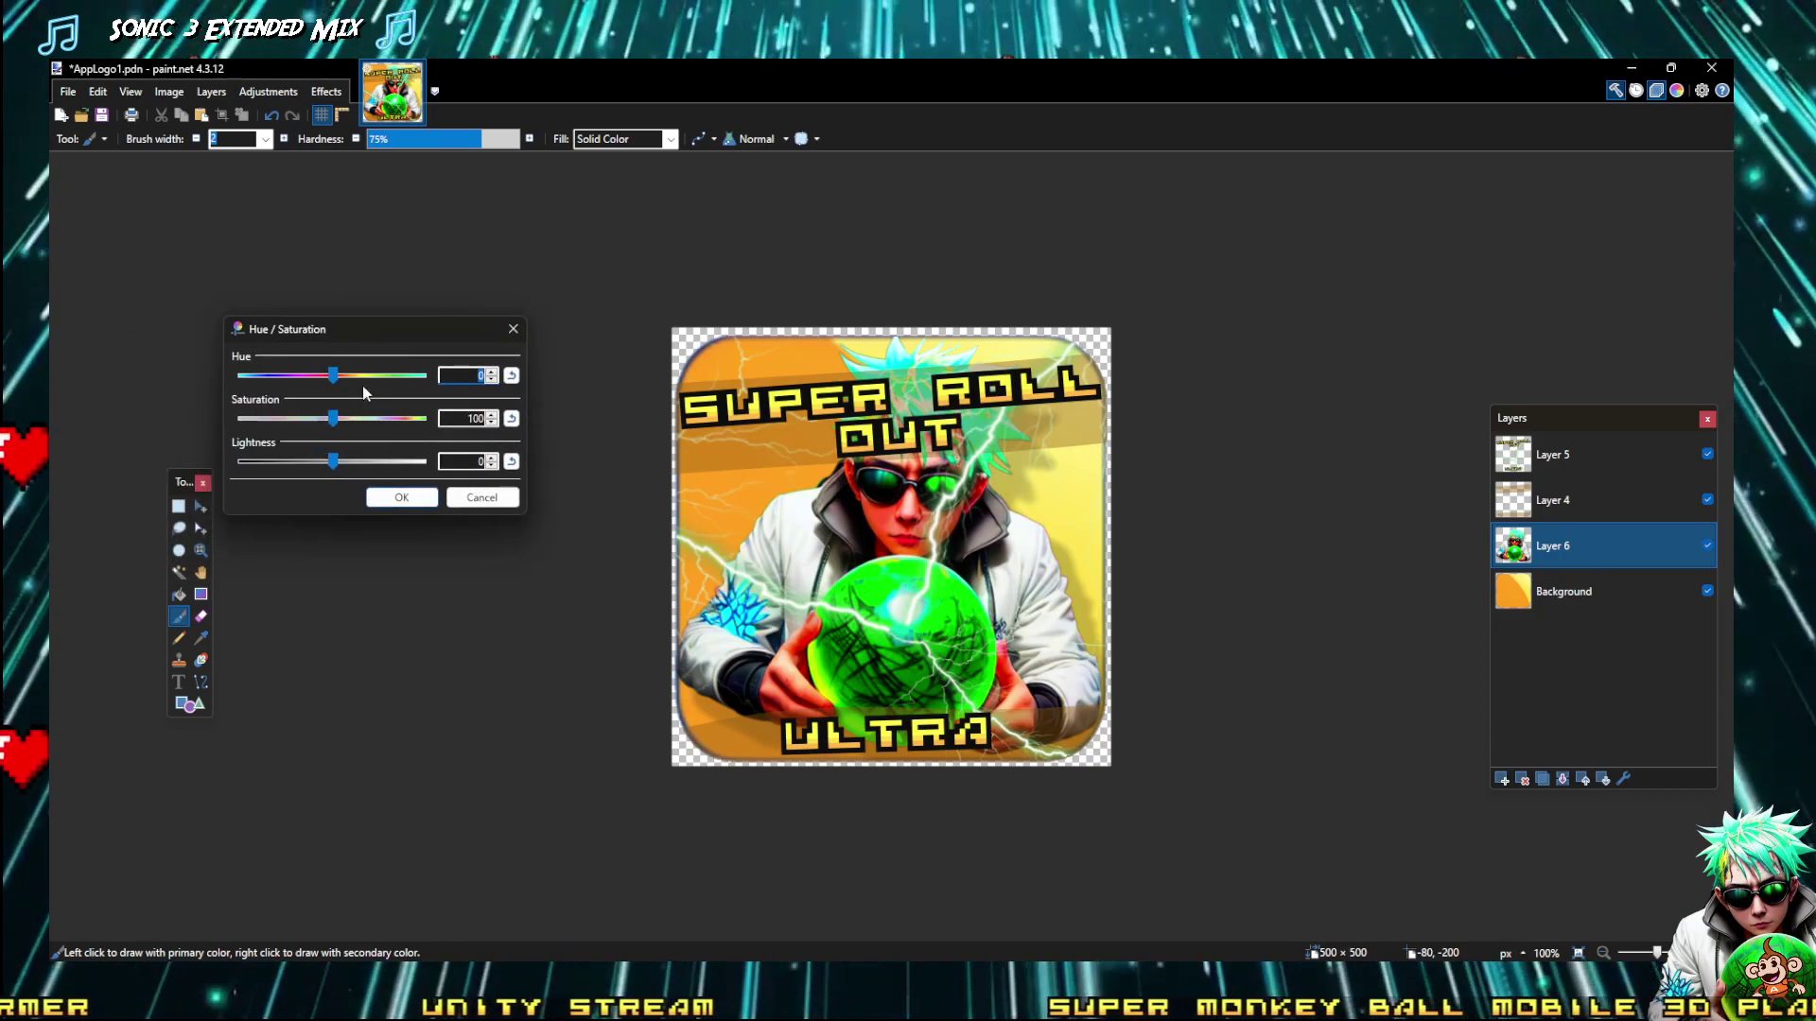
{"action": "left_click_drag", "start_coordinate": [332, 463], "coordinate": [324, 464]}
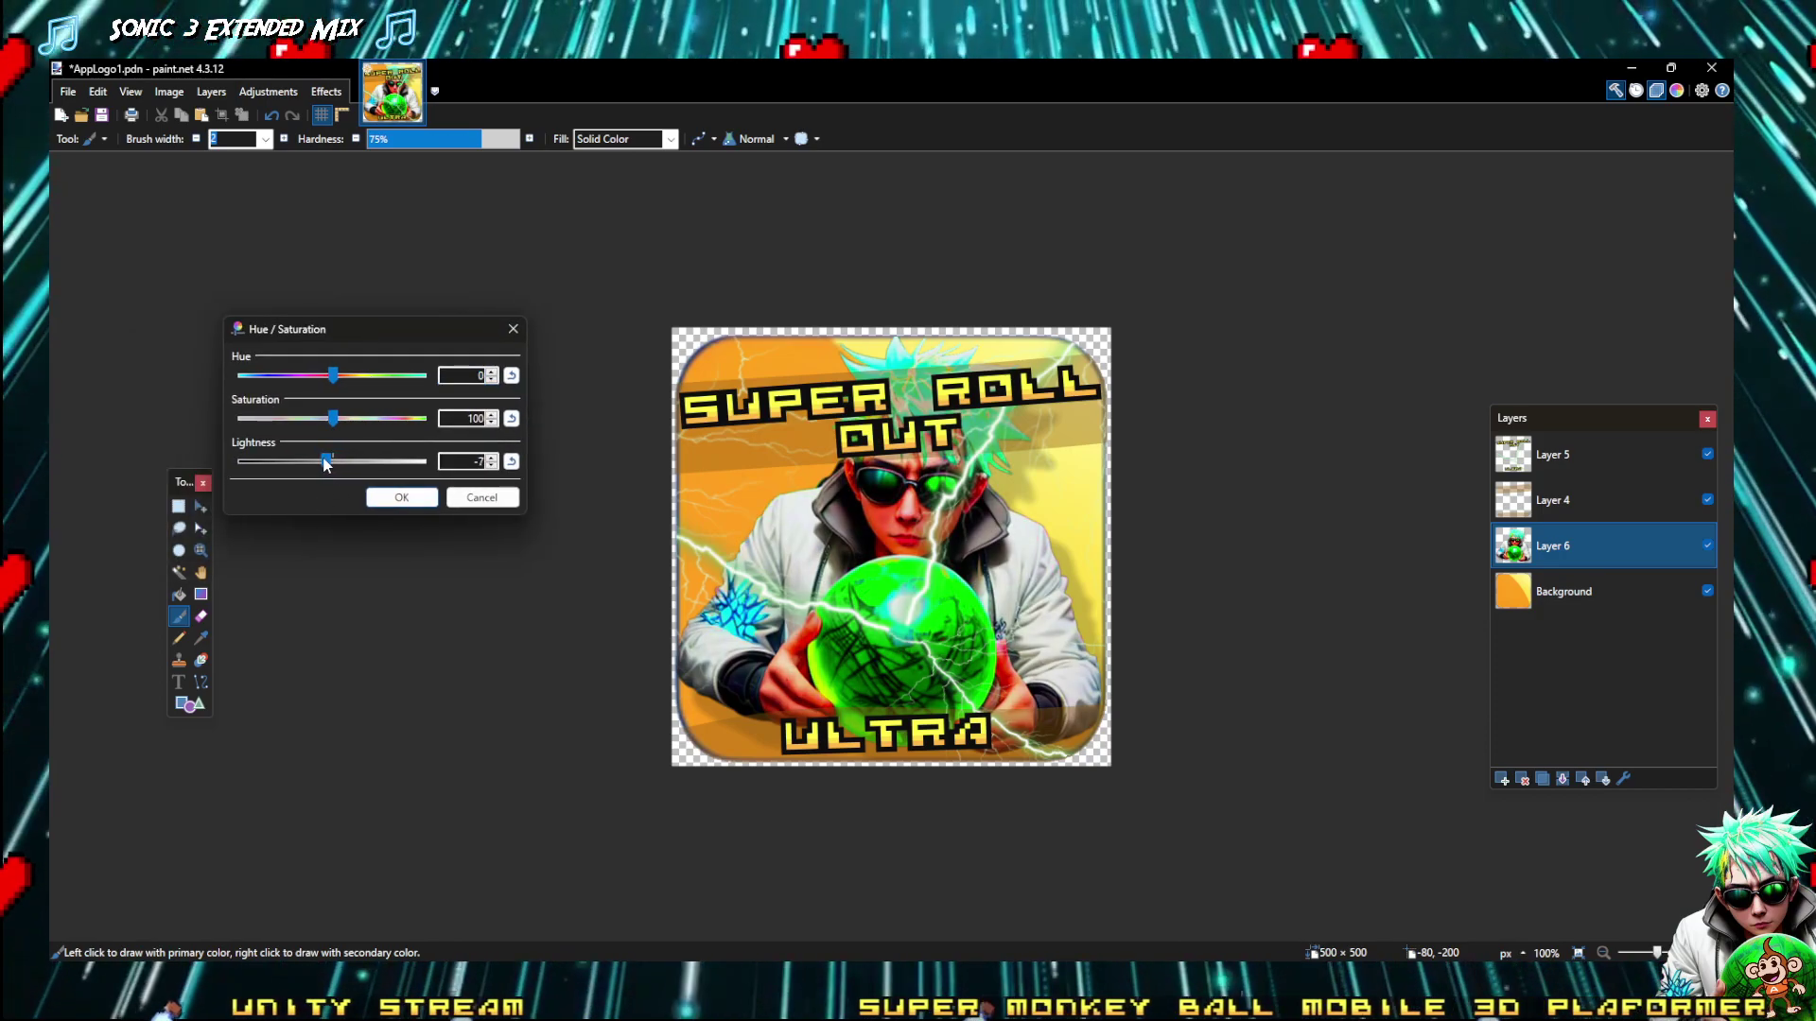
{"action": "left_click", "coordinate": [511, 461]}
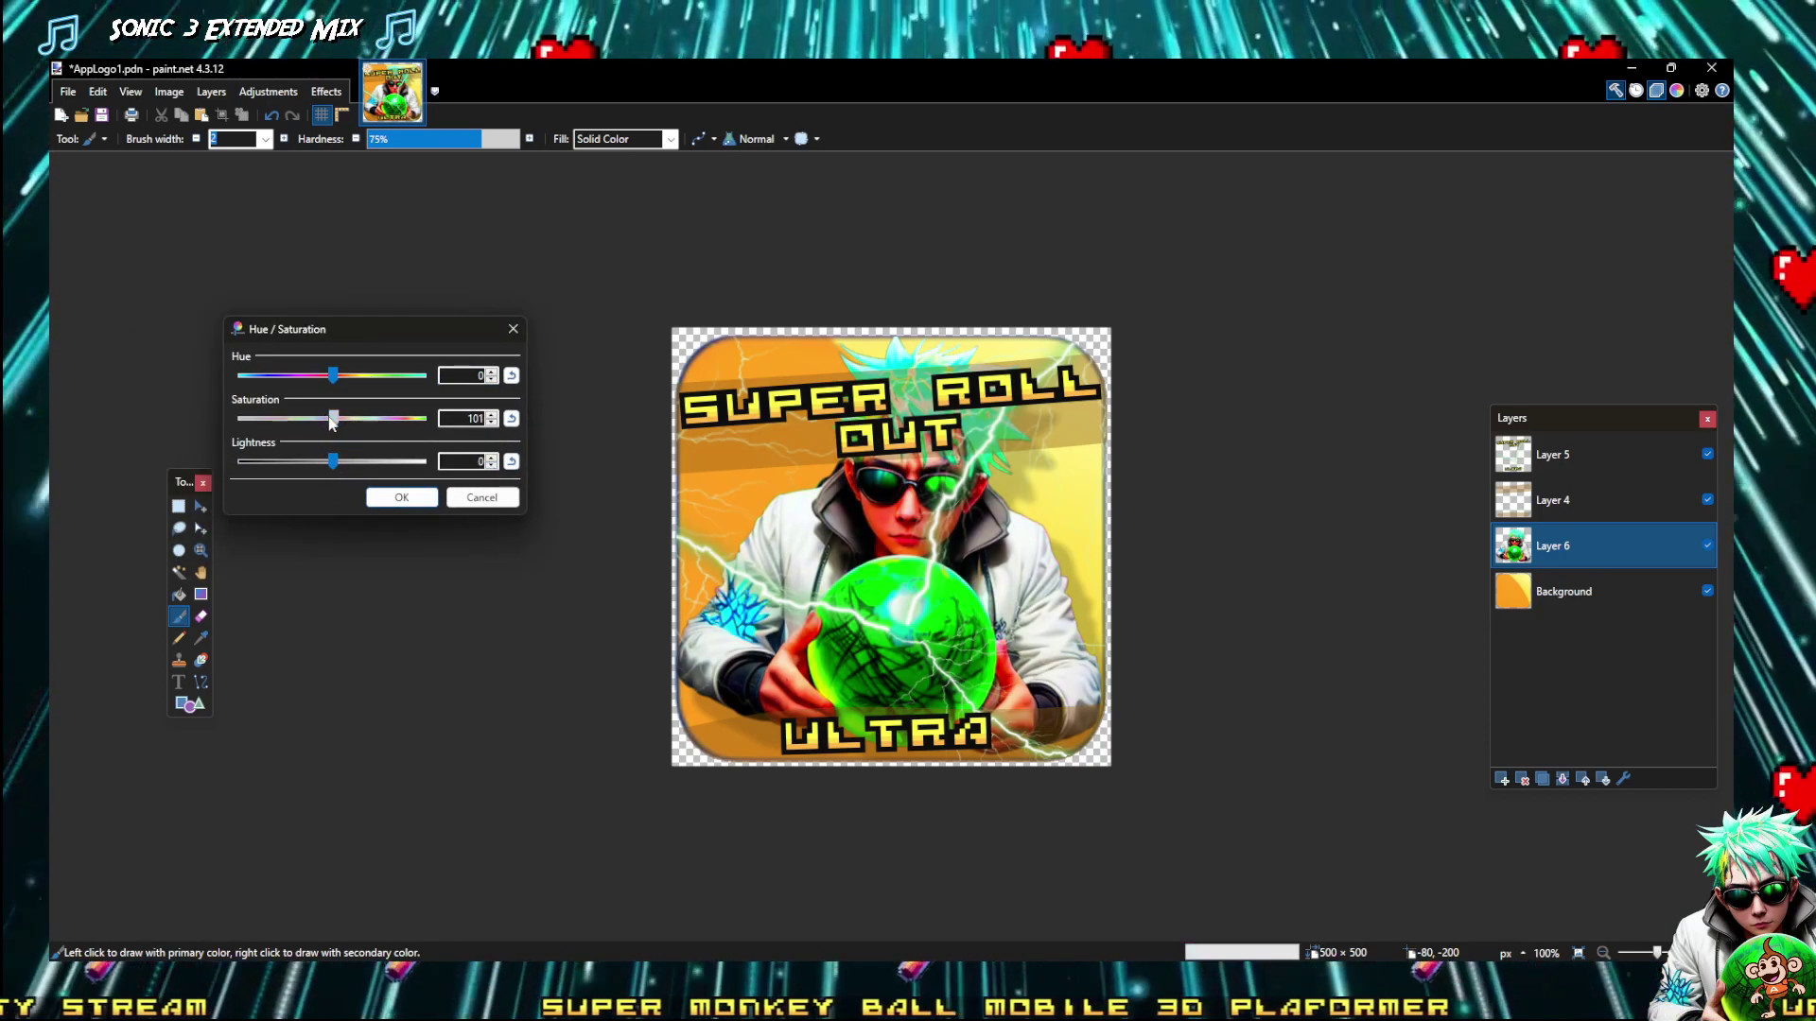
{"action": "left_click", "coordinate": [401, 497]}
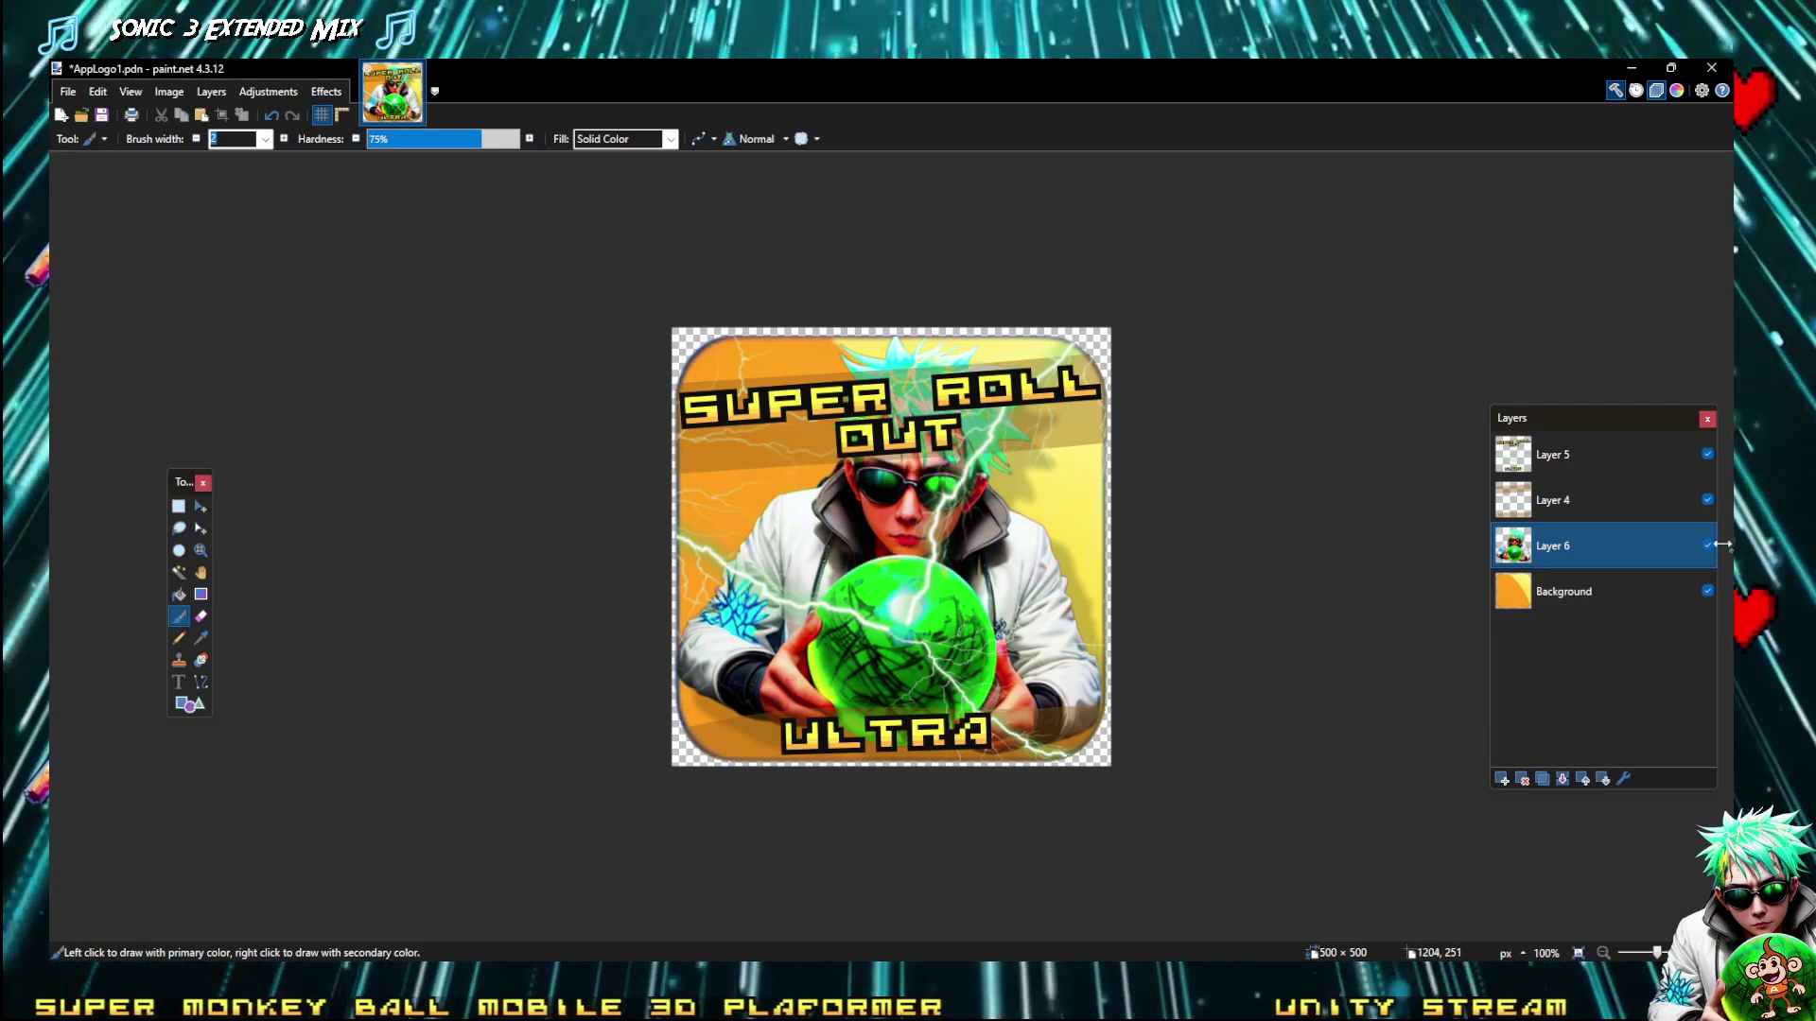
Merge Layer 5 and the remaining layers down, then undo the last merge to restore Layer 6
{"action": "left_click", "coordinate": [1543, 458]}
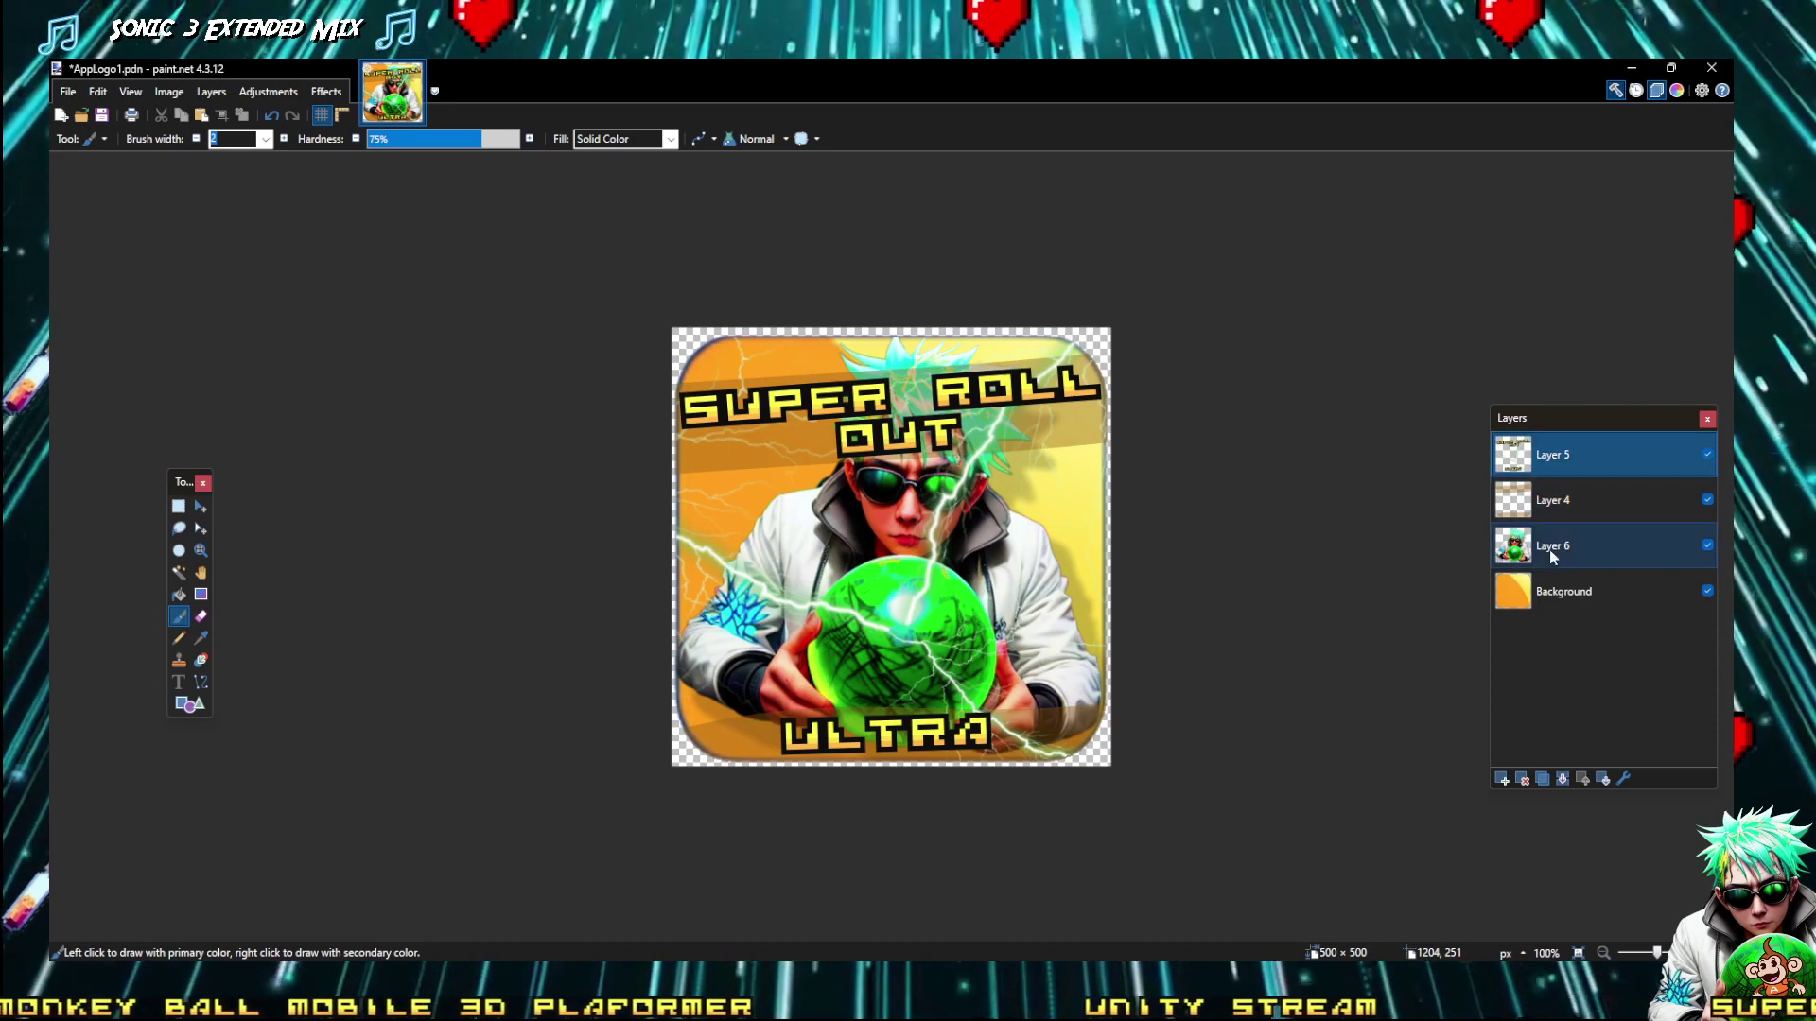
{"action": "left_click", "coordinate": [1561, 778]}
{"action": "left_click", "coordinate": [1561, 778]}
{"action": "left_click", "coordinate": [1561, 778]}
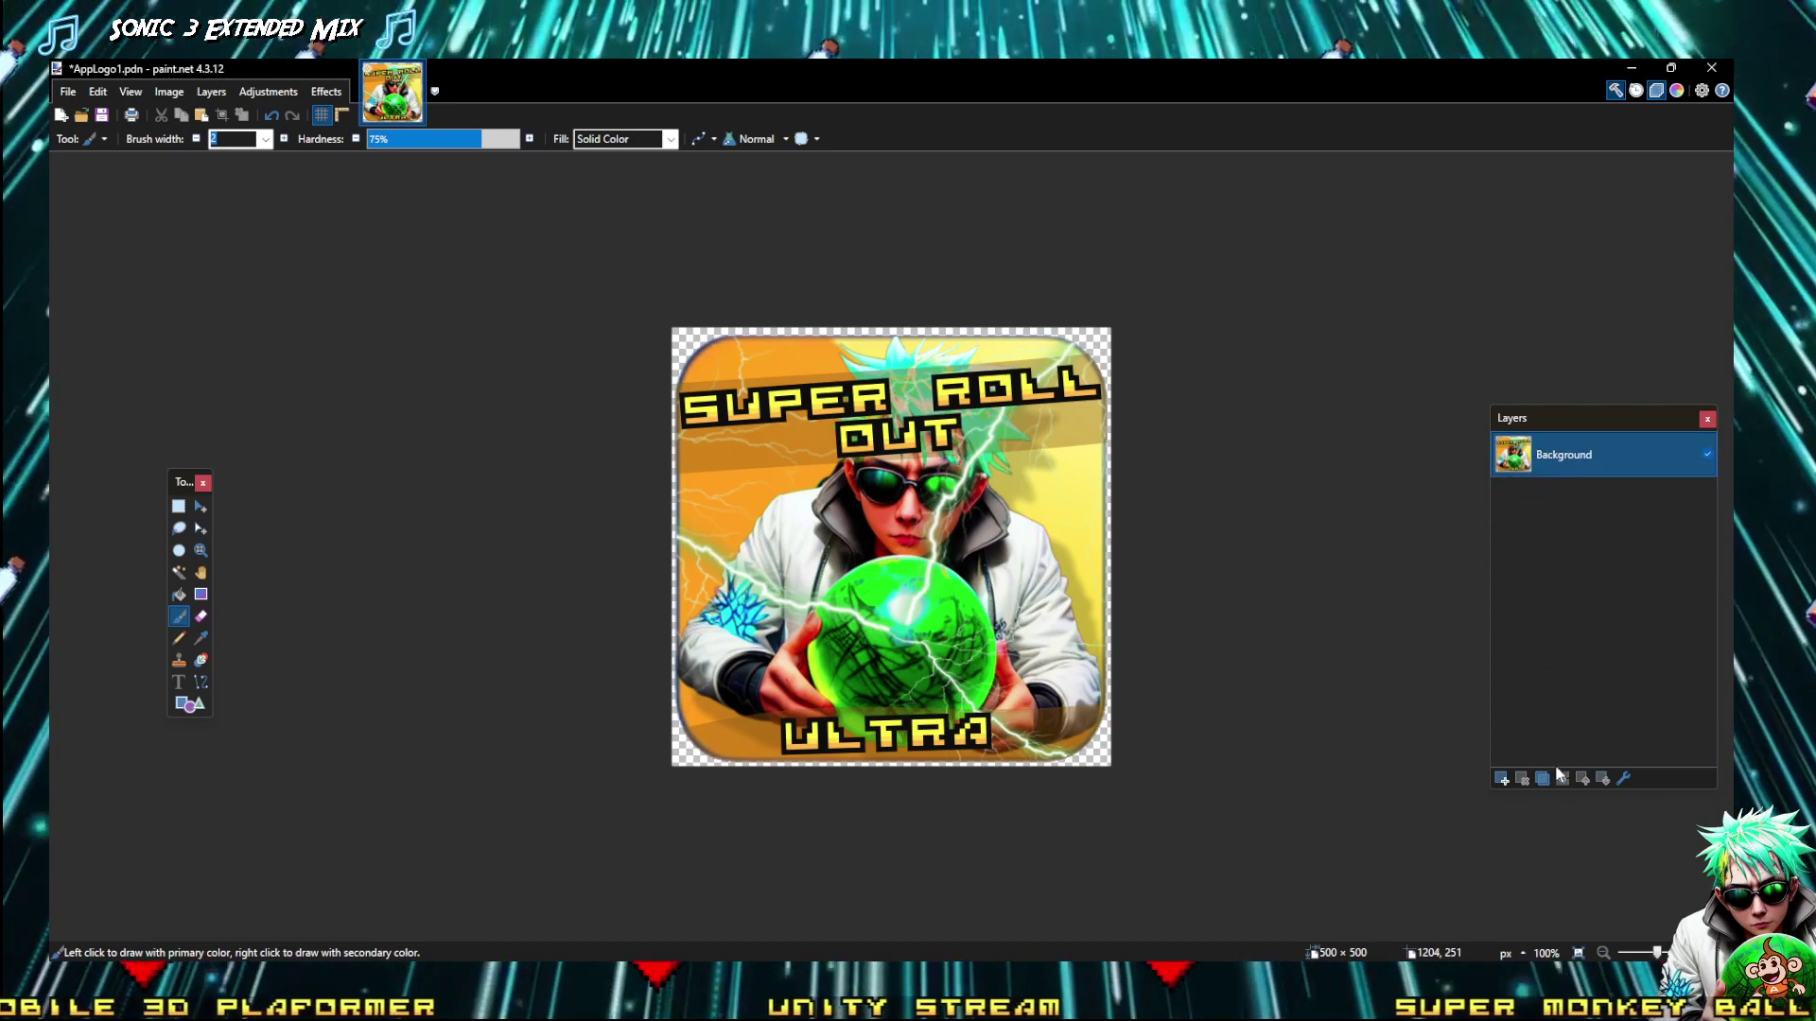
{"action": "key", "text": "ctrl+z"}
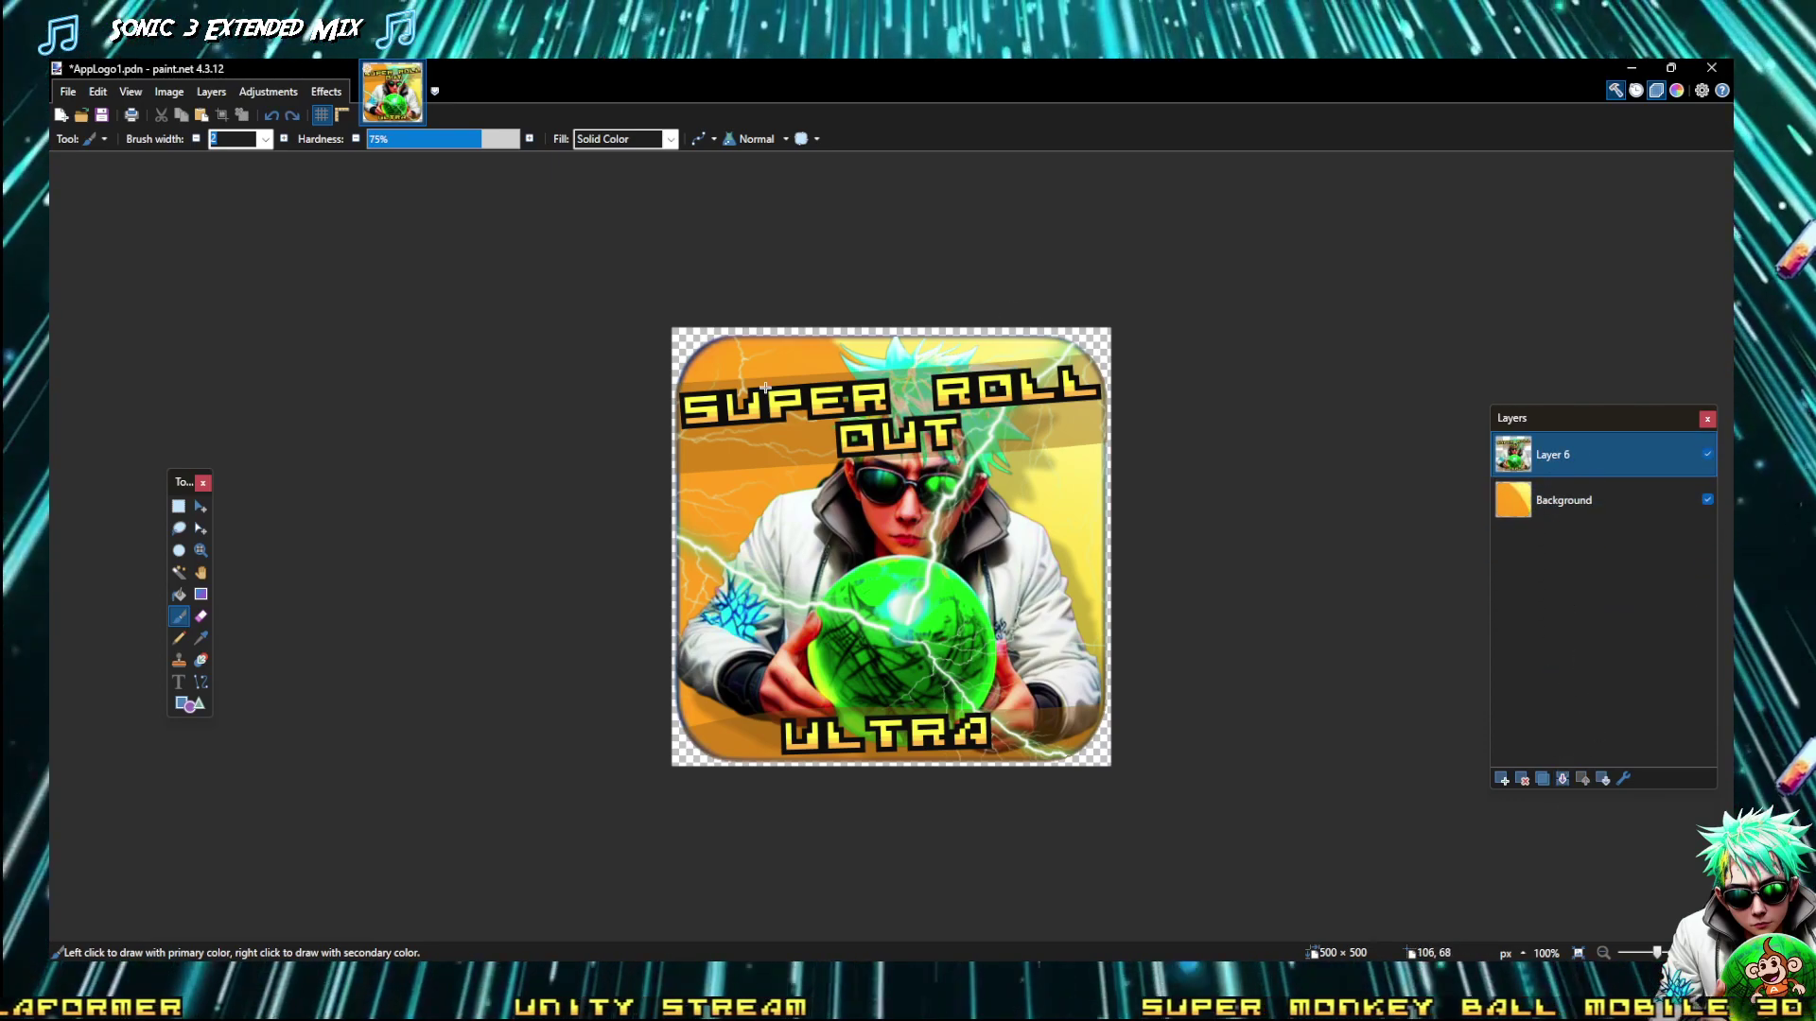
{"action": "left_click", "coordinate": [180, 572]}
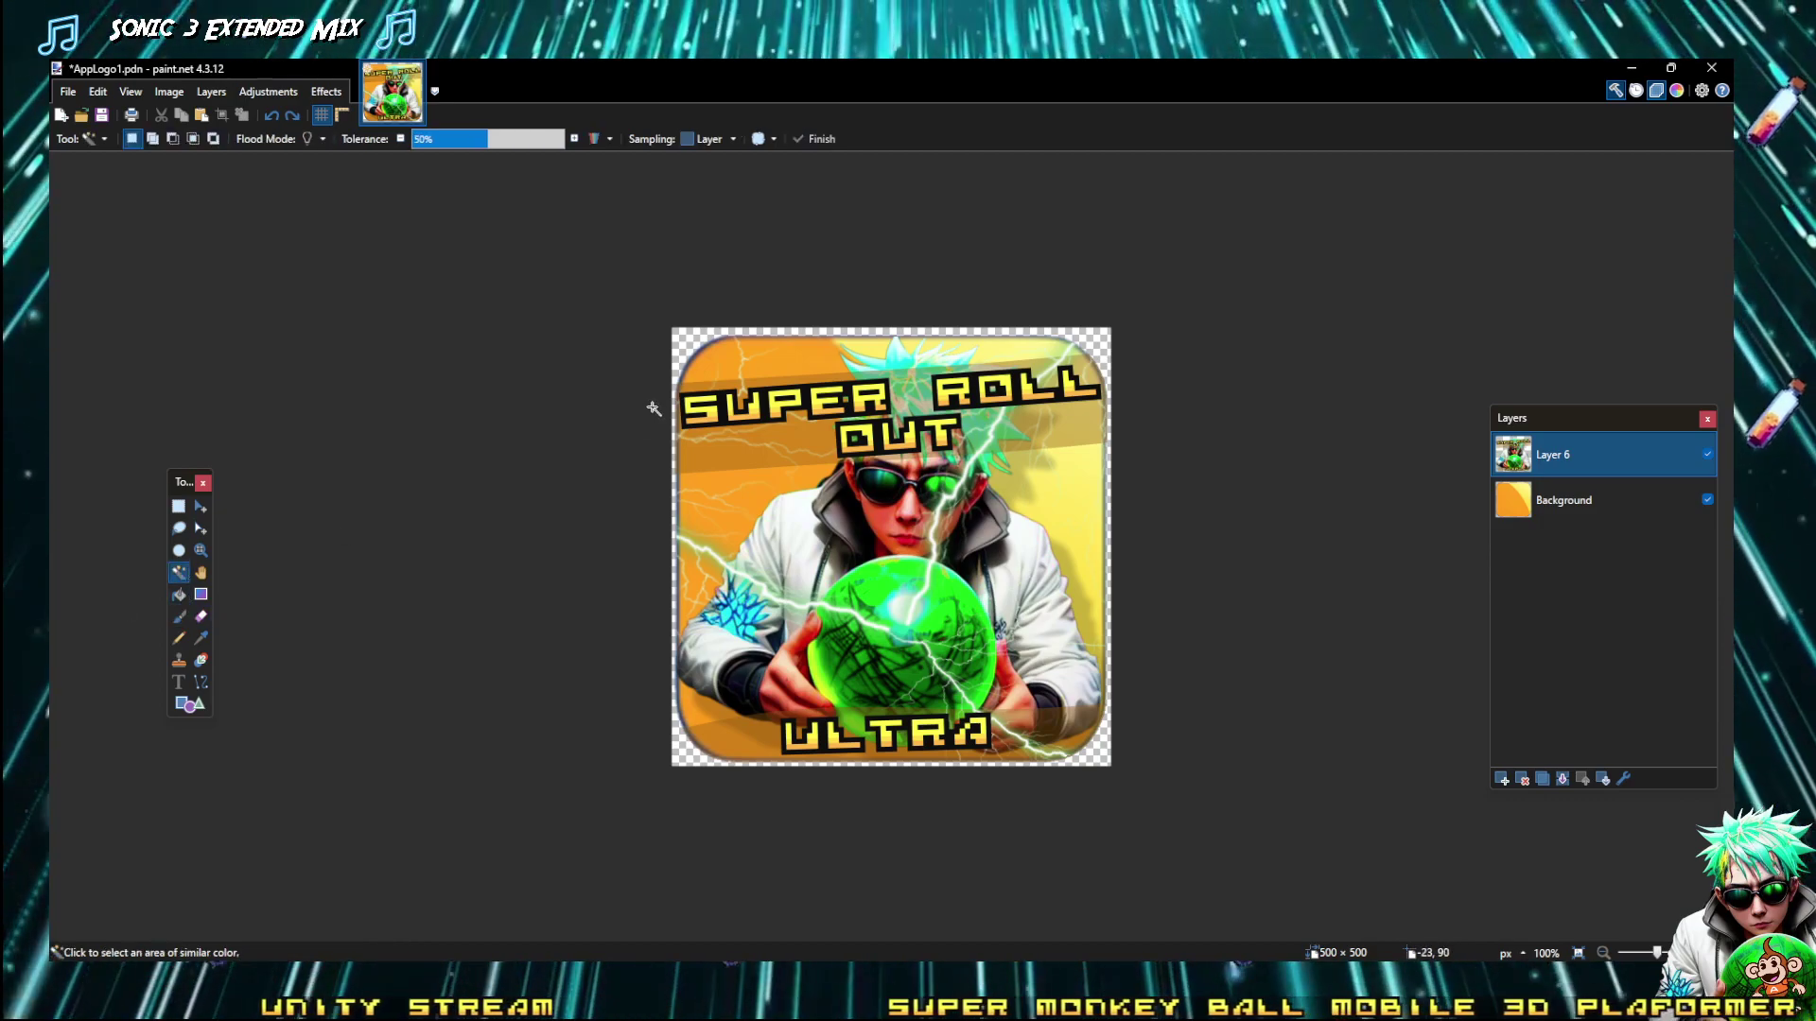
{"action": "left_click", "coordinate": [682, 355]}
{"action": "left_click", "coordinate": [1569, 500]}
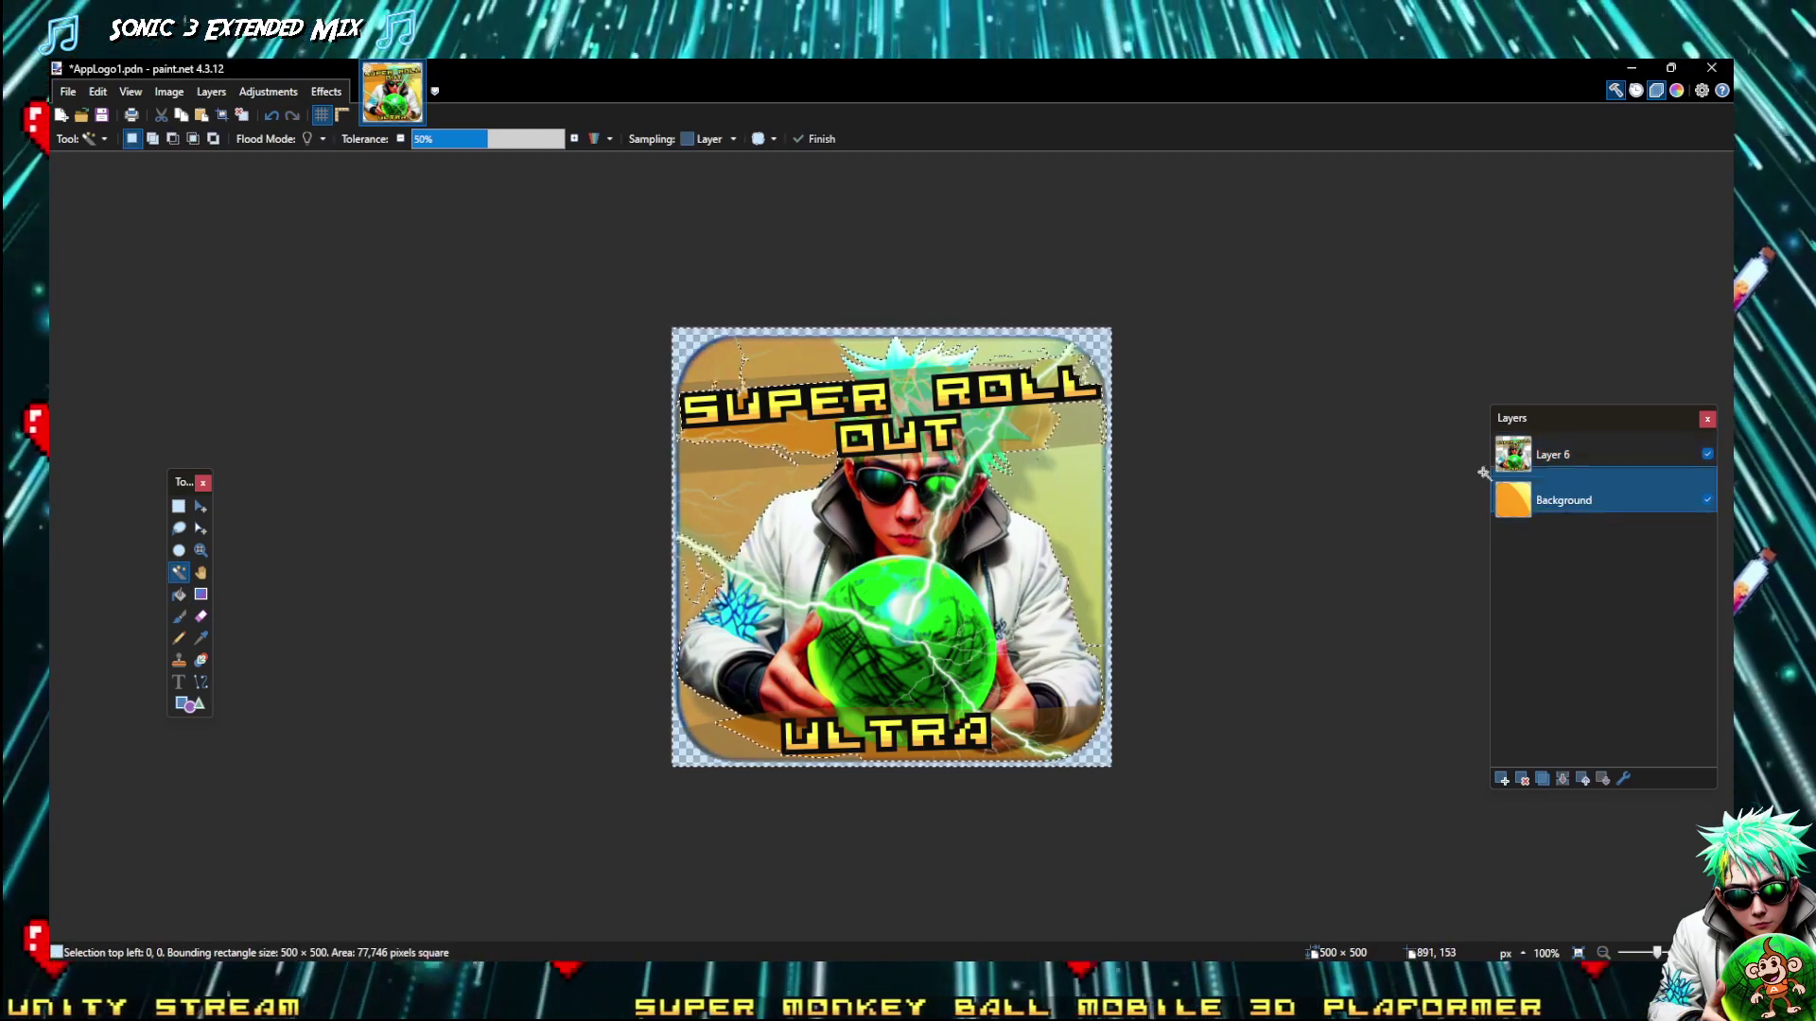
{"action": "left_click", "coordinate": [711, 361]}
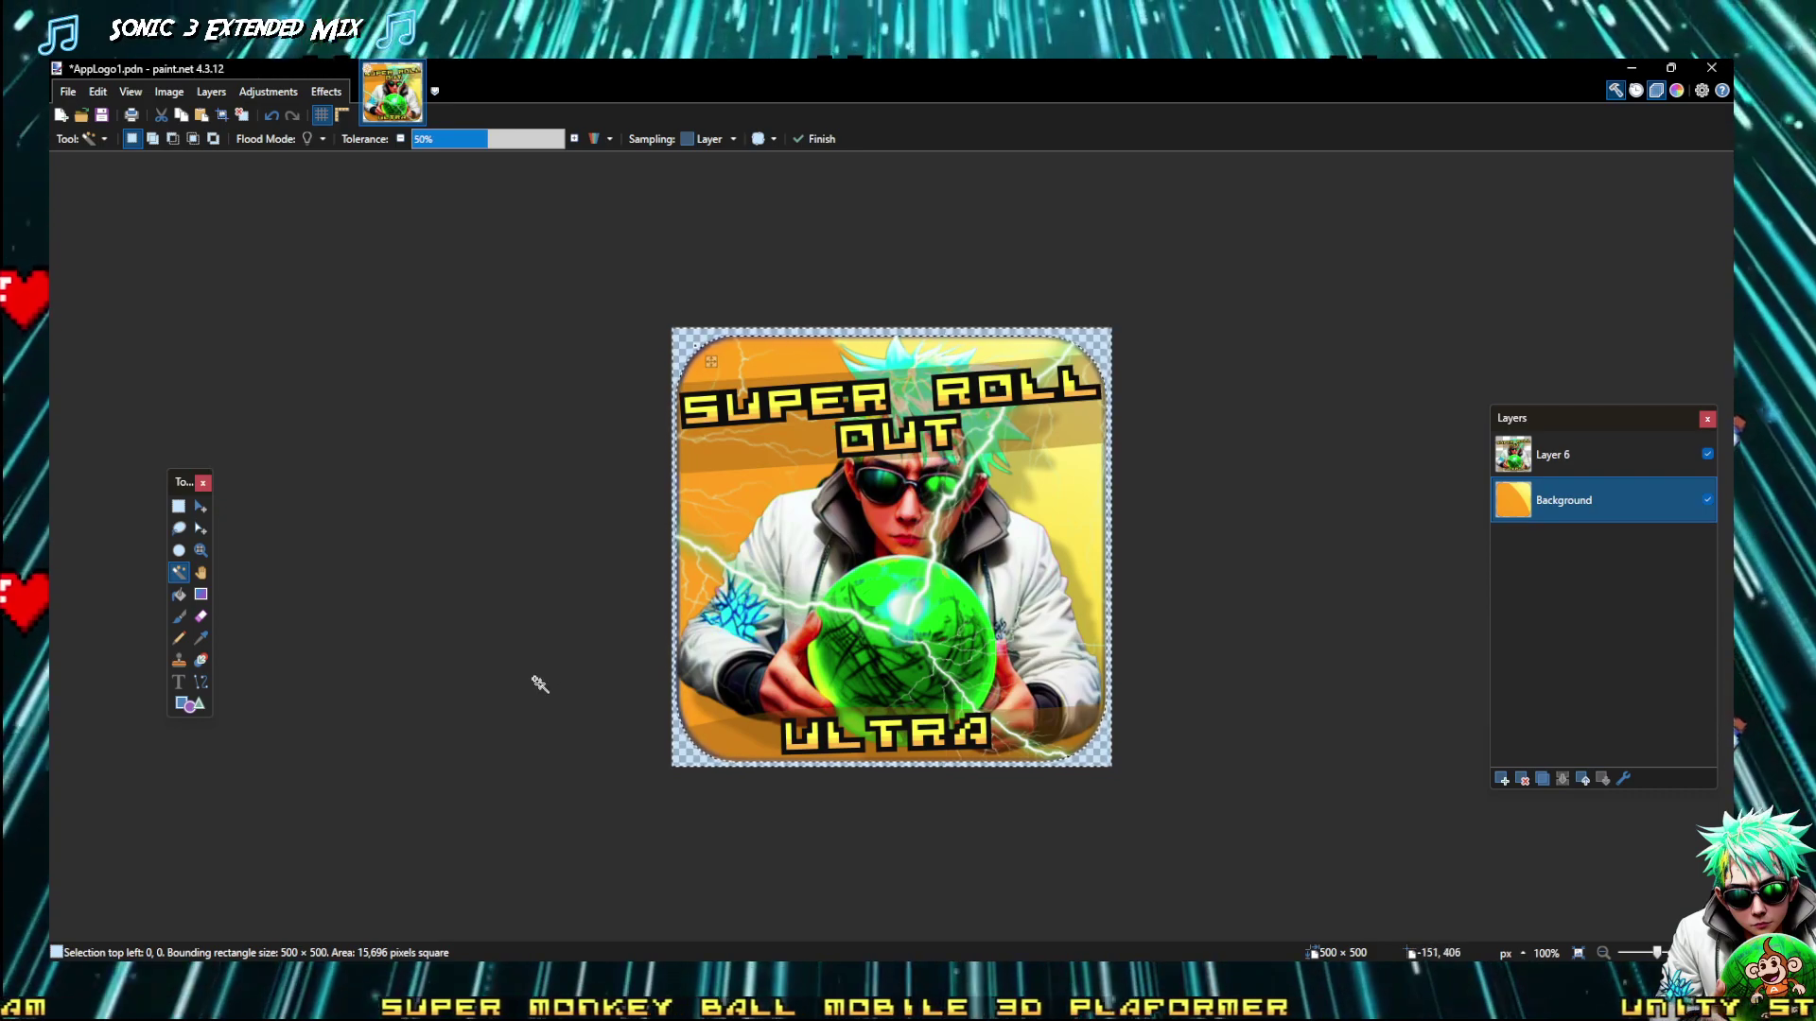
{"action": "key", "text": "ctrl+i"}
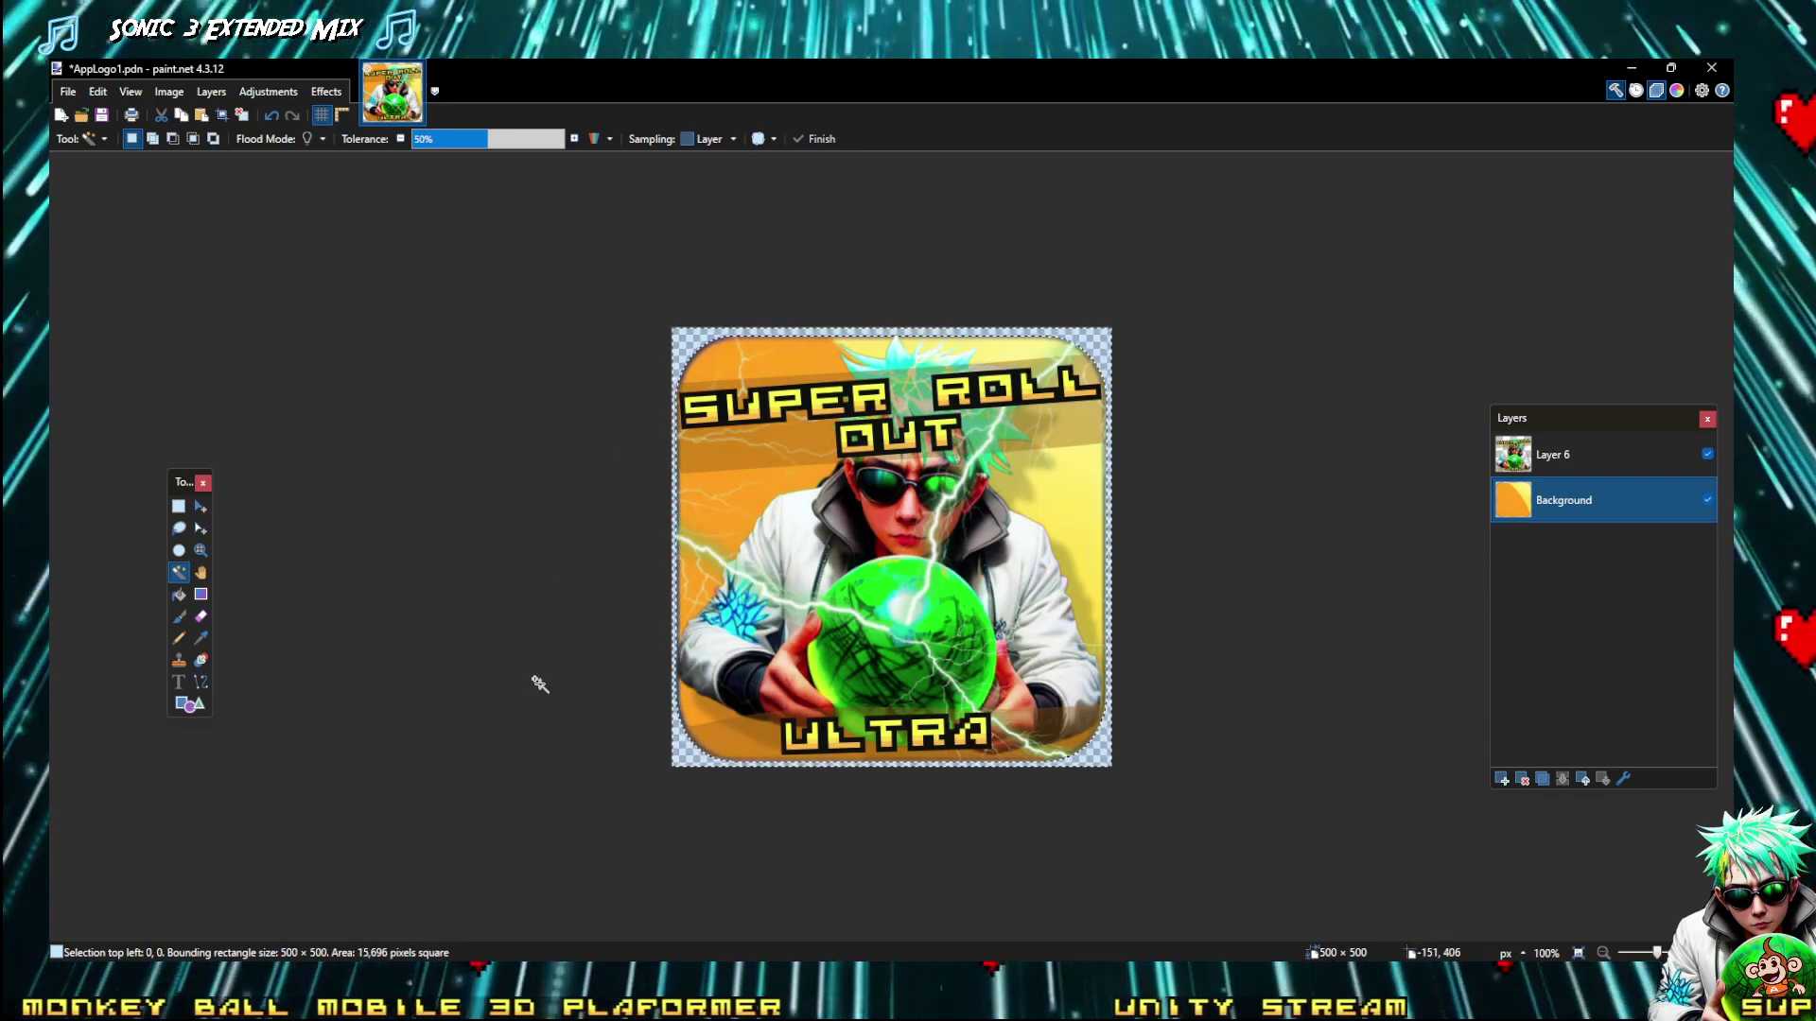
{"action": "key", "text": "ctrl+shift+x"}
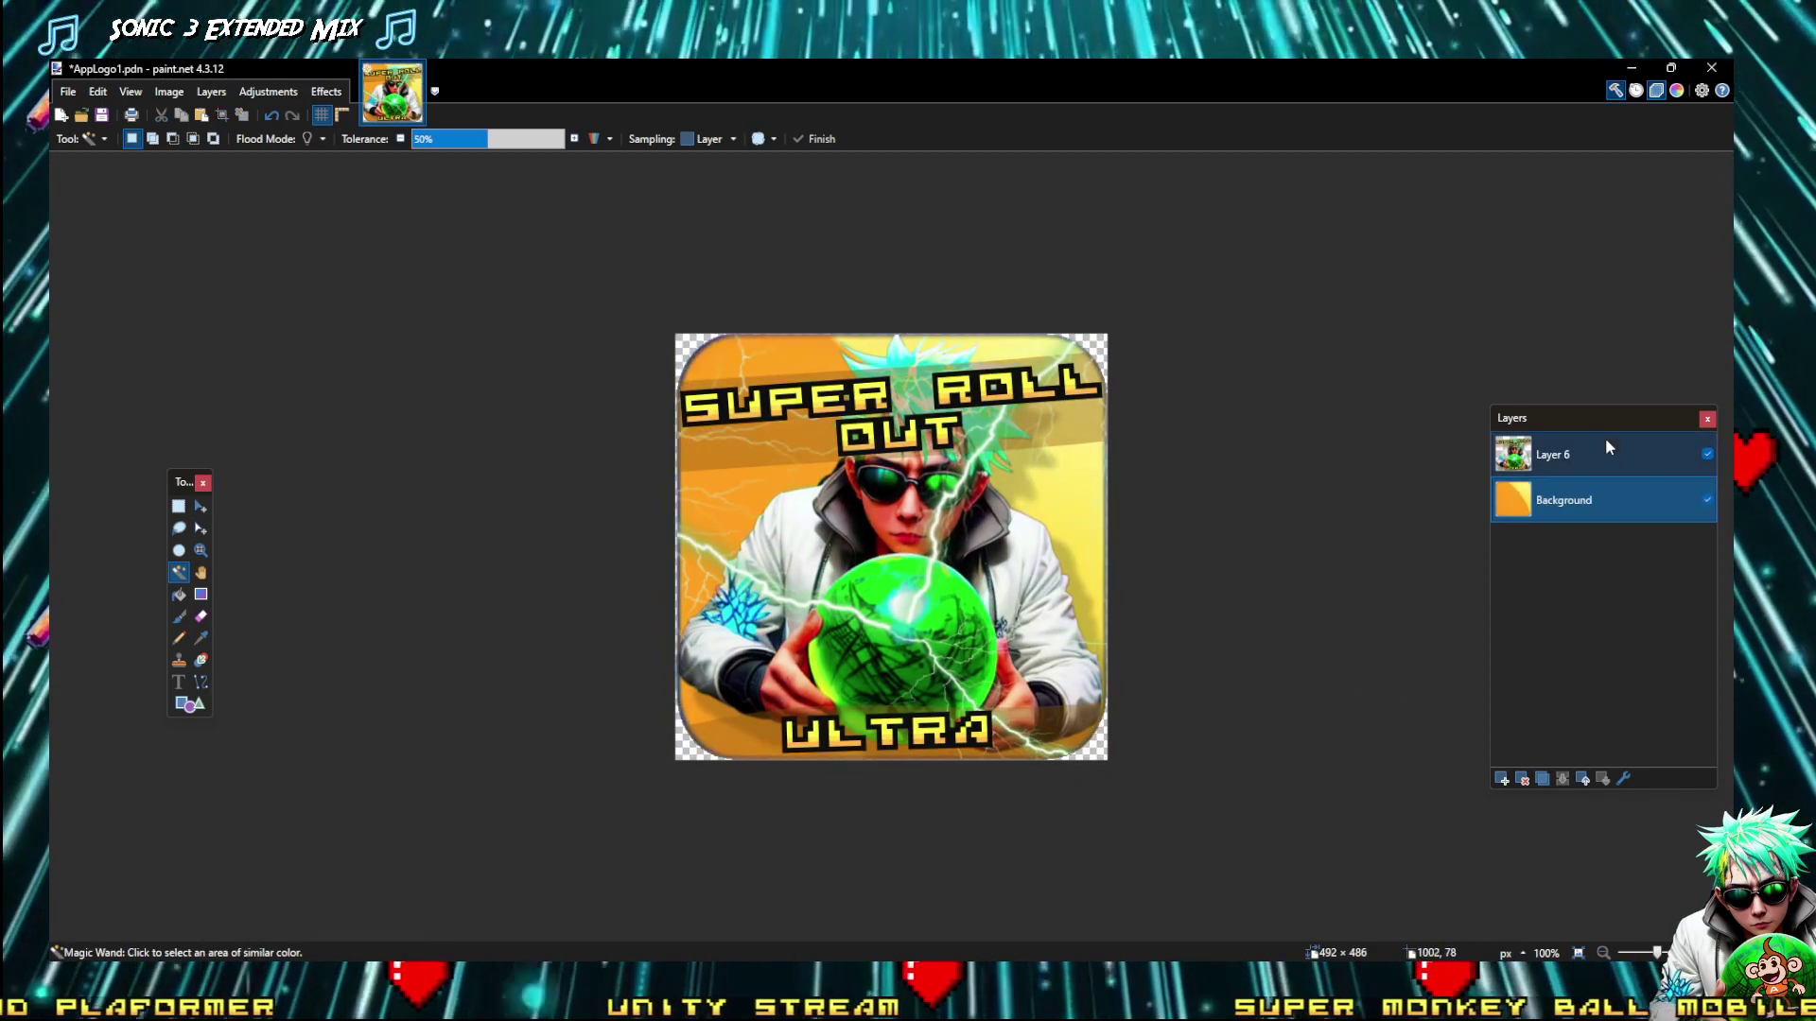
{"action": "left_click", "coordinate": [1690, 451]}
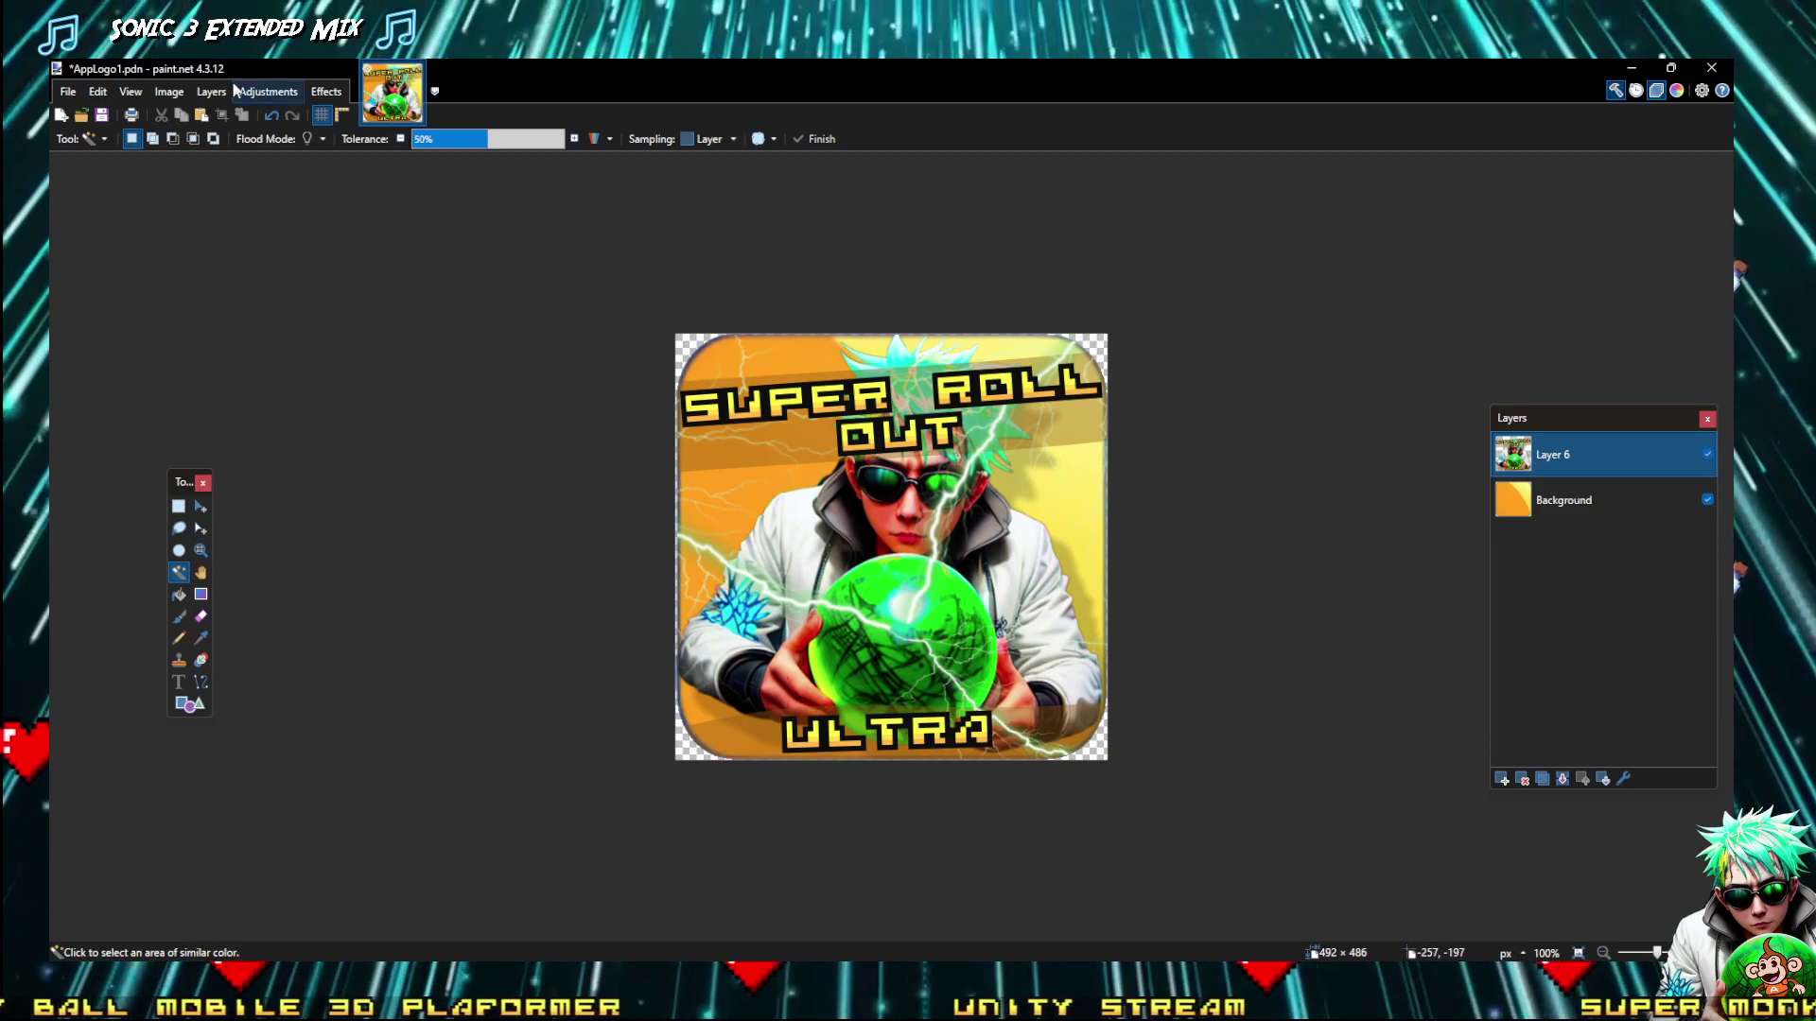
Enlarge the canvas to 512 × 512 with a top-left anchor
{"action": "left_click", "coordinate": [168, 92]}
{"action": "left_click", "coordinate": [189, 157]}
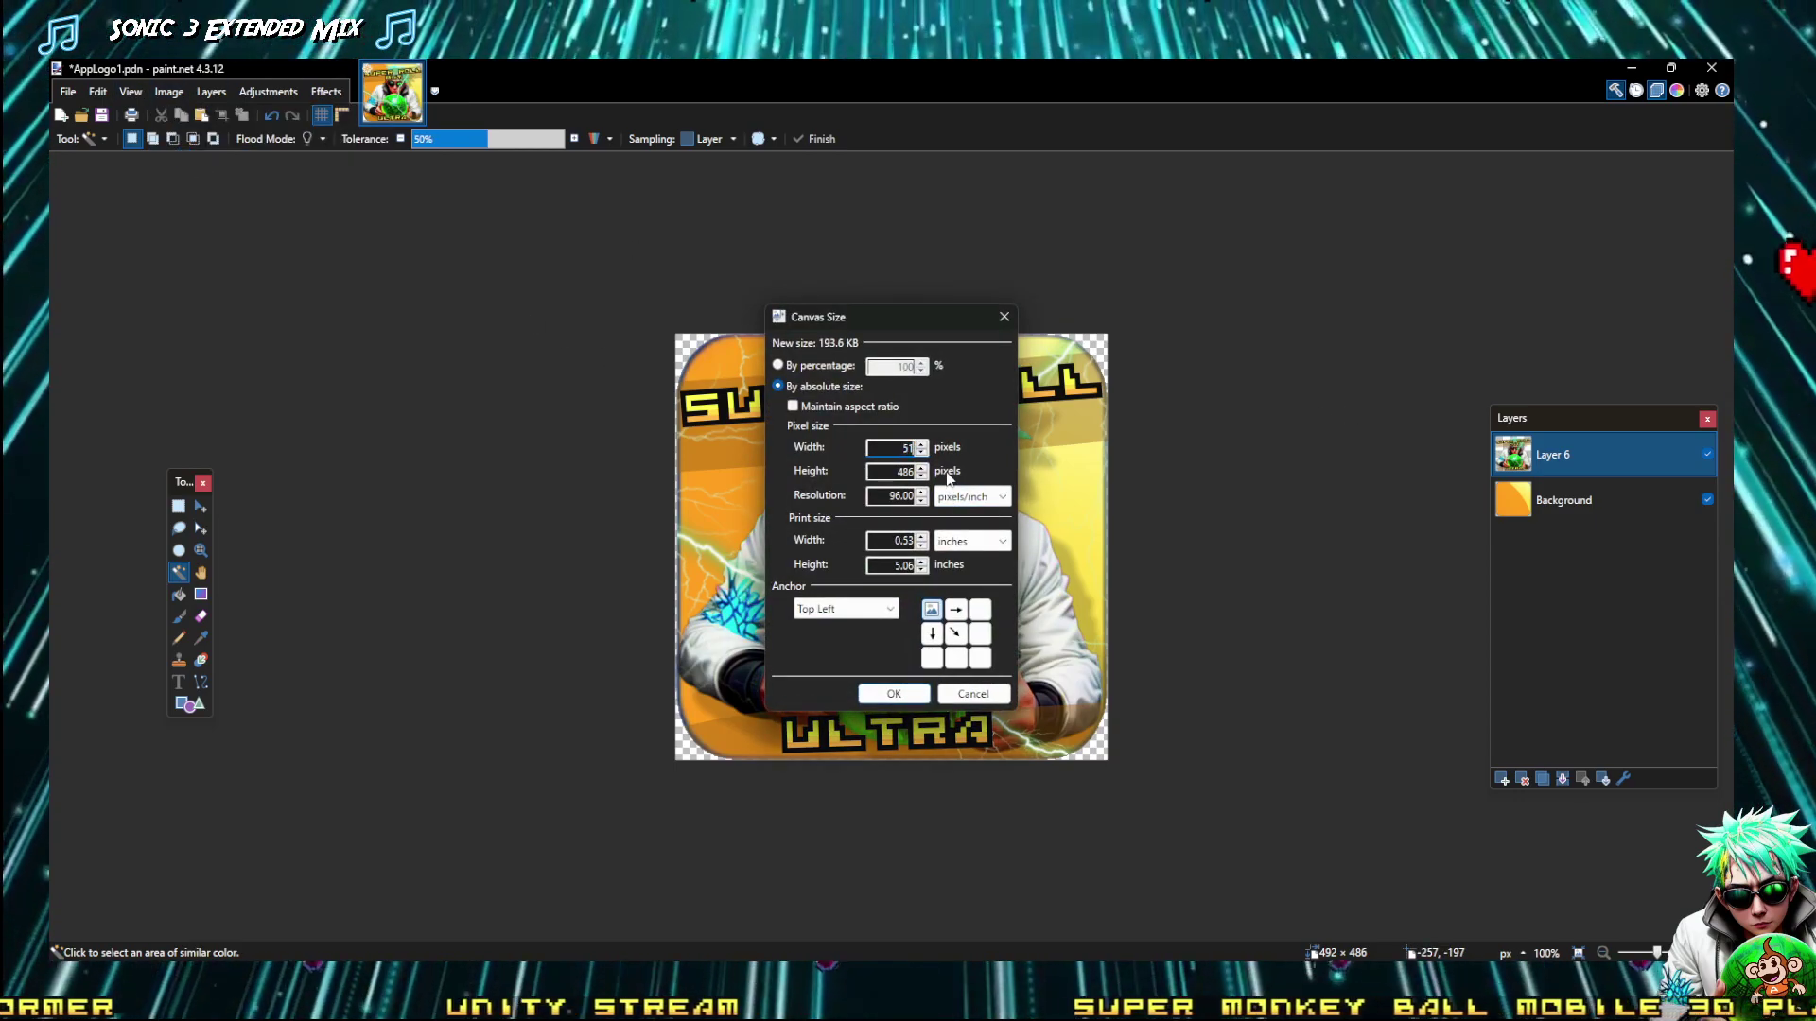
{"action": "key", "text": "Tab"}
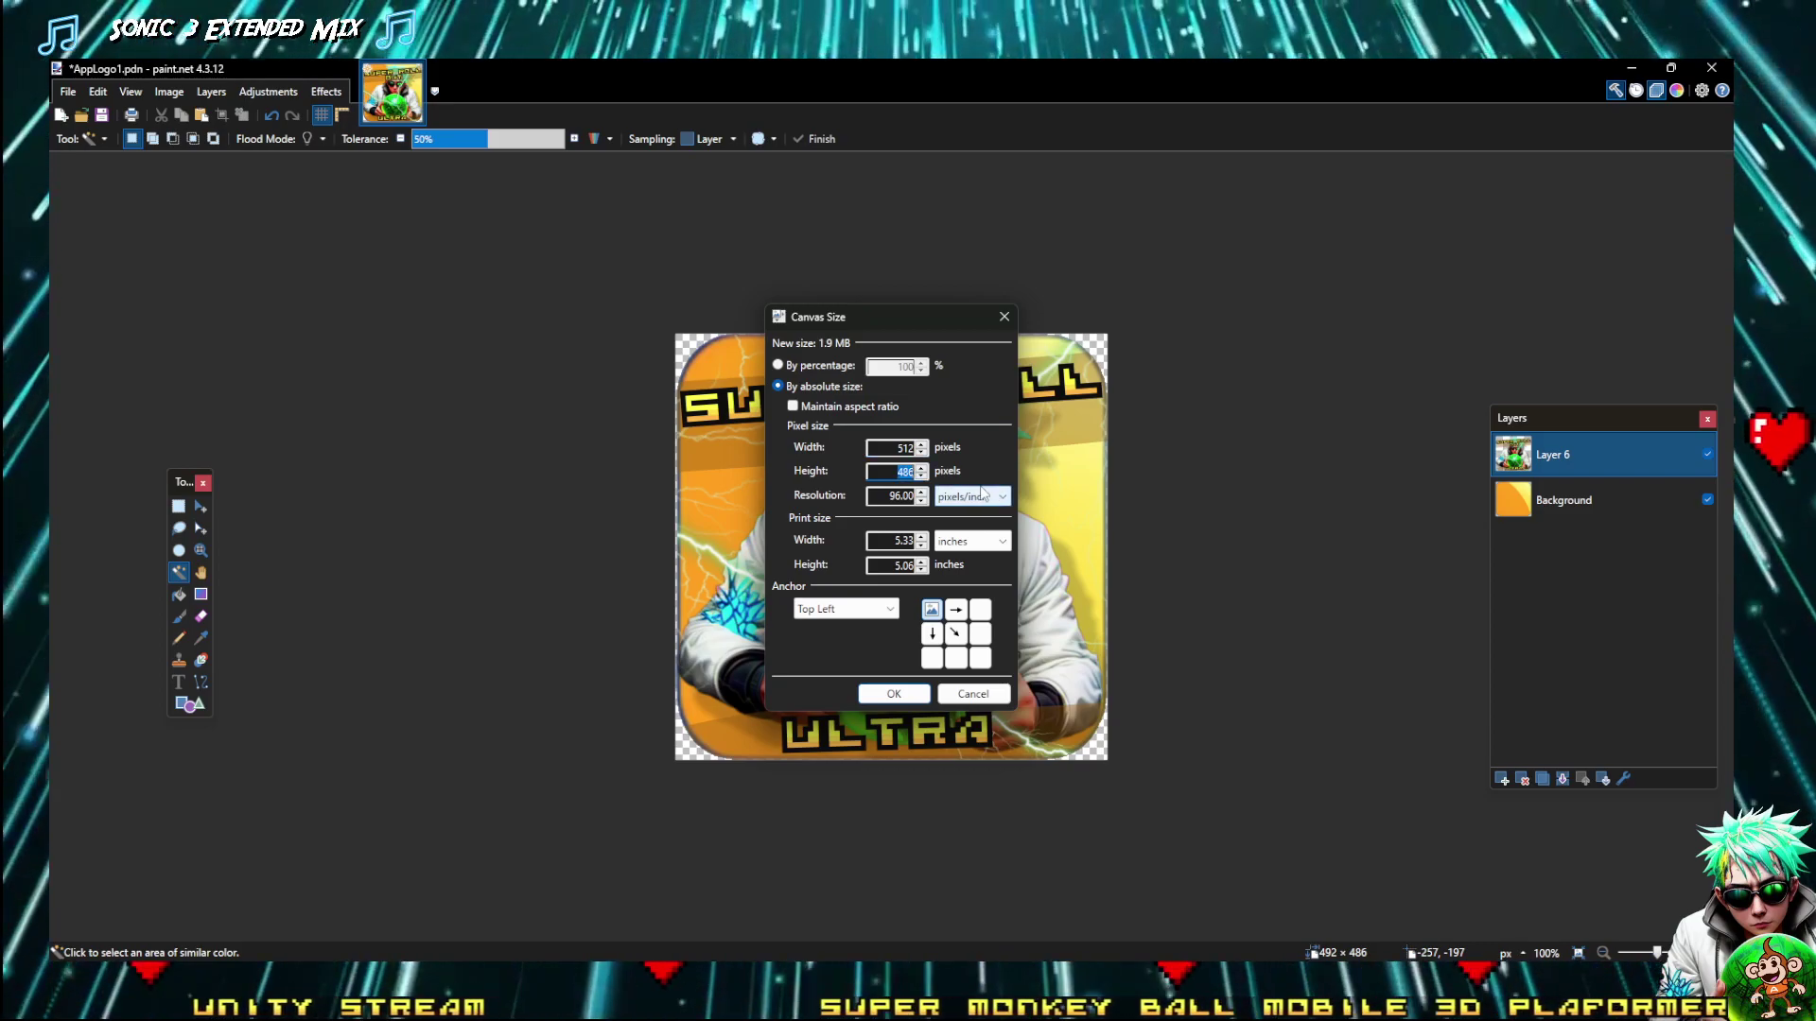
{"action": "type", "text": "512"}
{"action": "key", "text": "Return"}
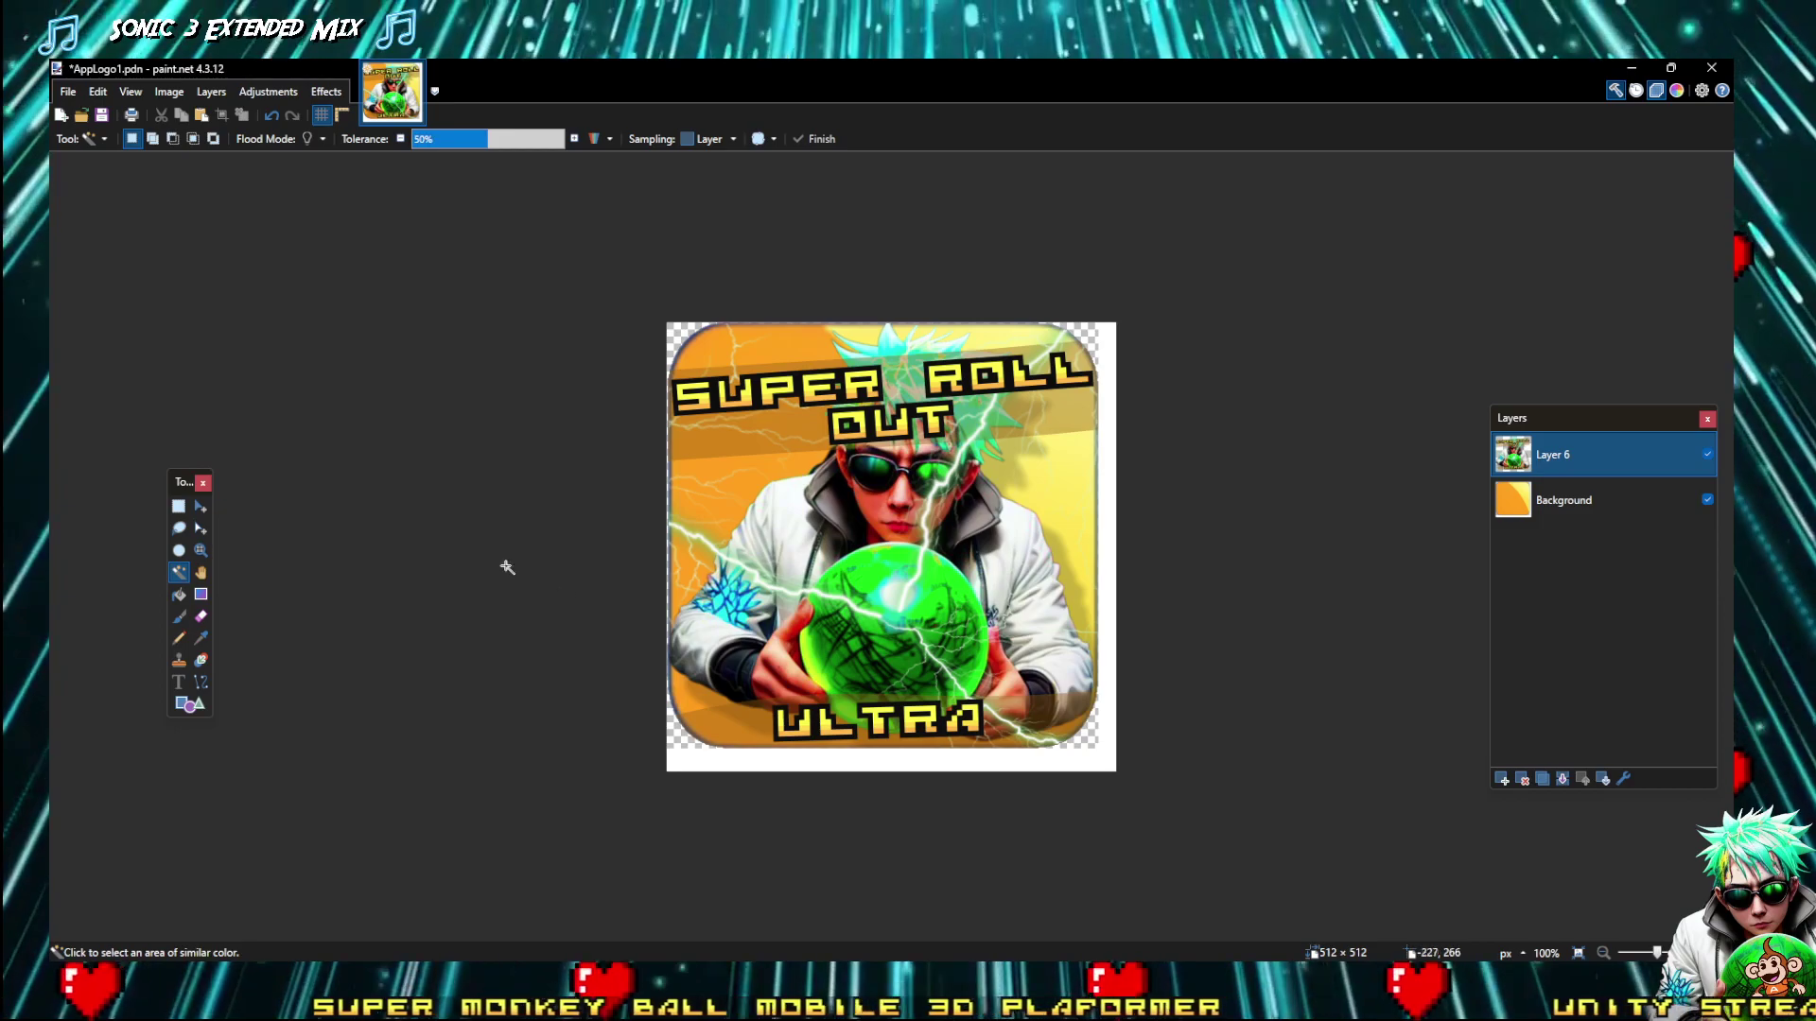
Delete the new white edge strips from the Background layer and select the whole canvas
{"action": "left_click", "coordinate": [725, 764]}
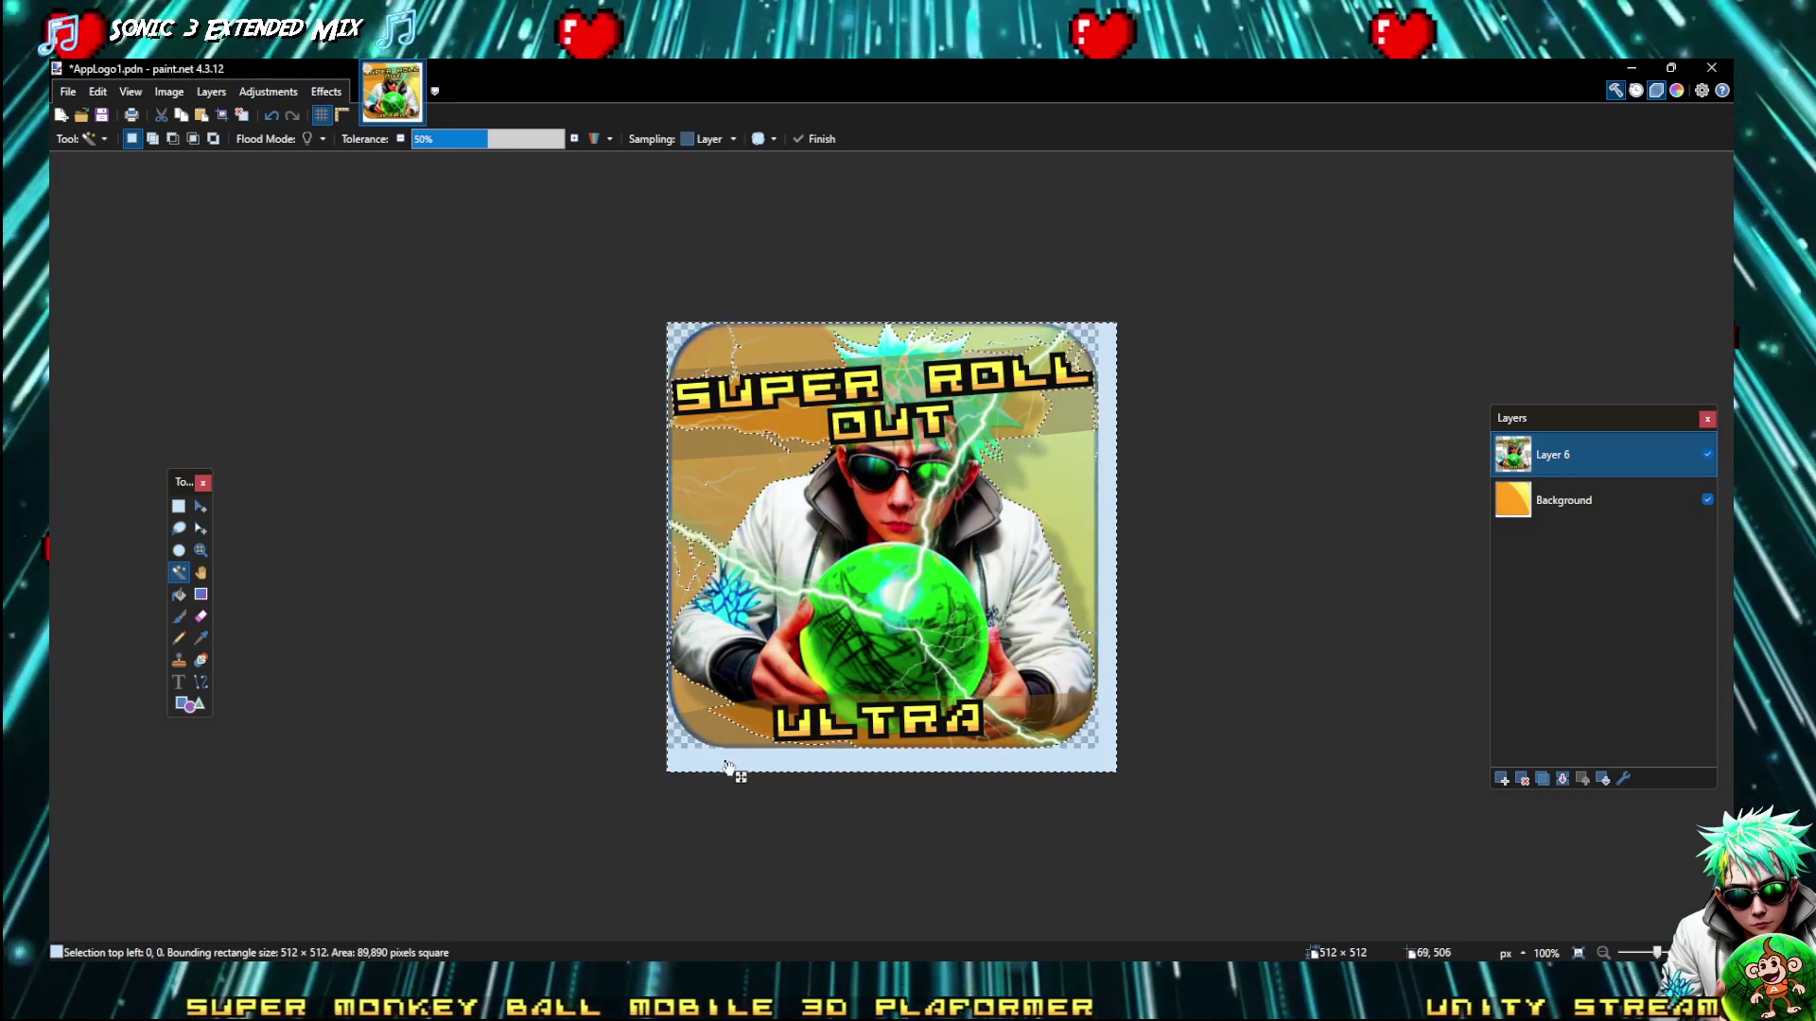
{"action": "left_click", "coordinate": [1642, 500]}
{"action": "left_click", "coordinate": [972, 768]}
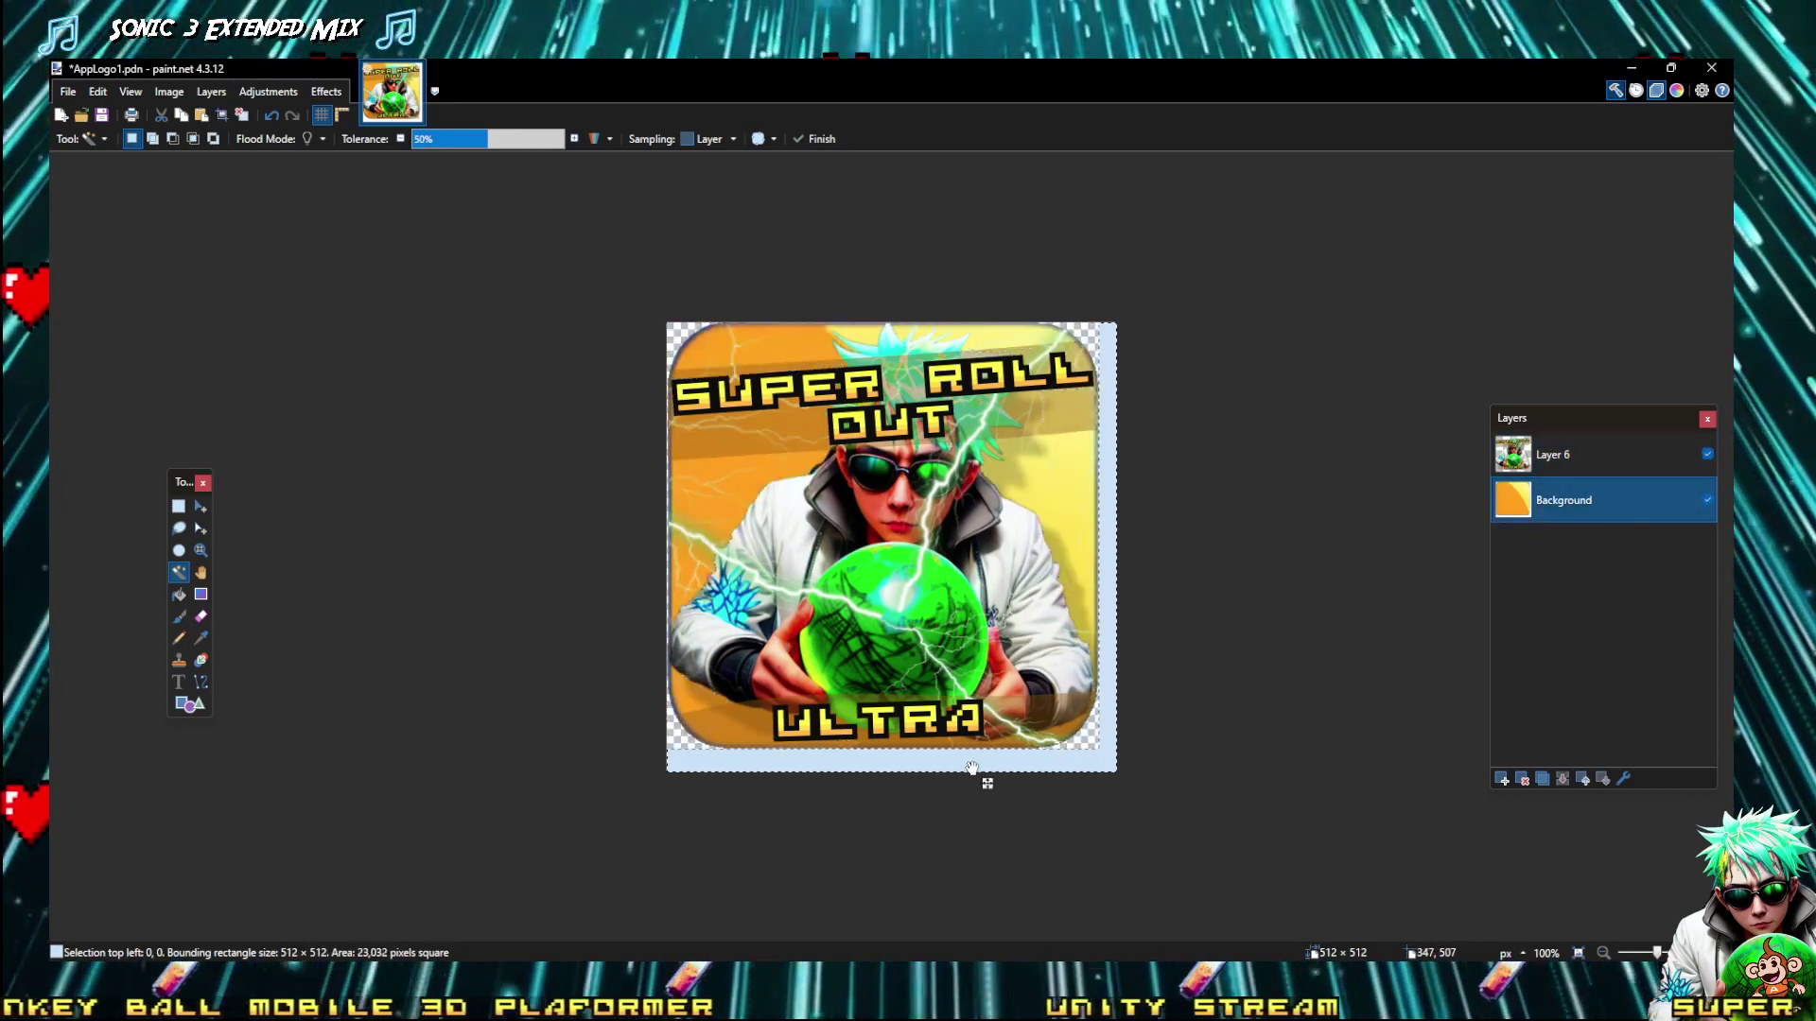
{"action": "key", "text": "Delete"}
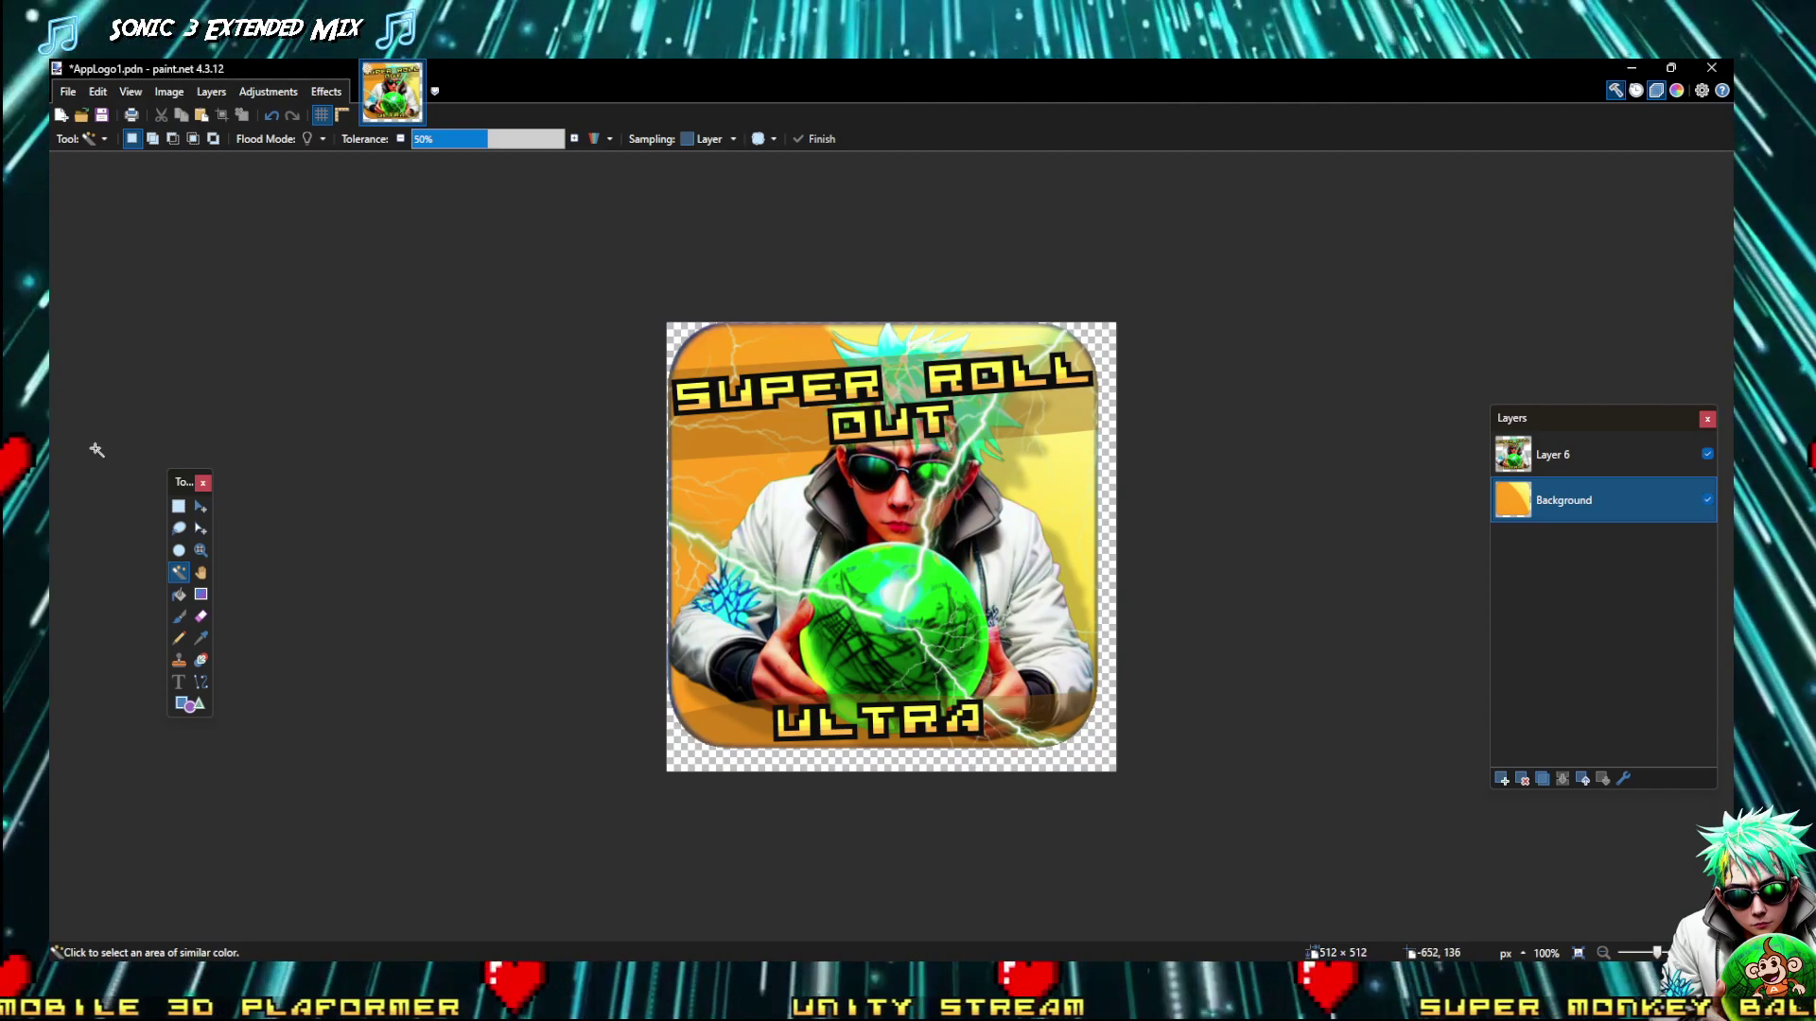
{"action": "key", "text": "ctrl+a"}
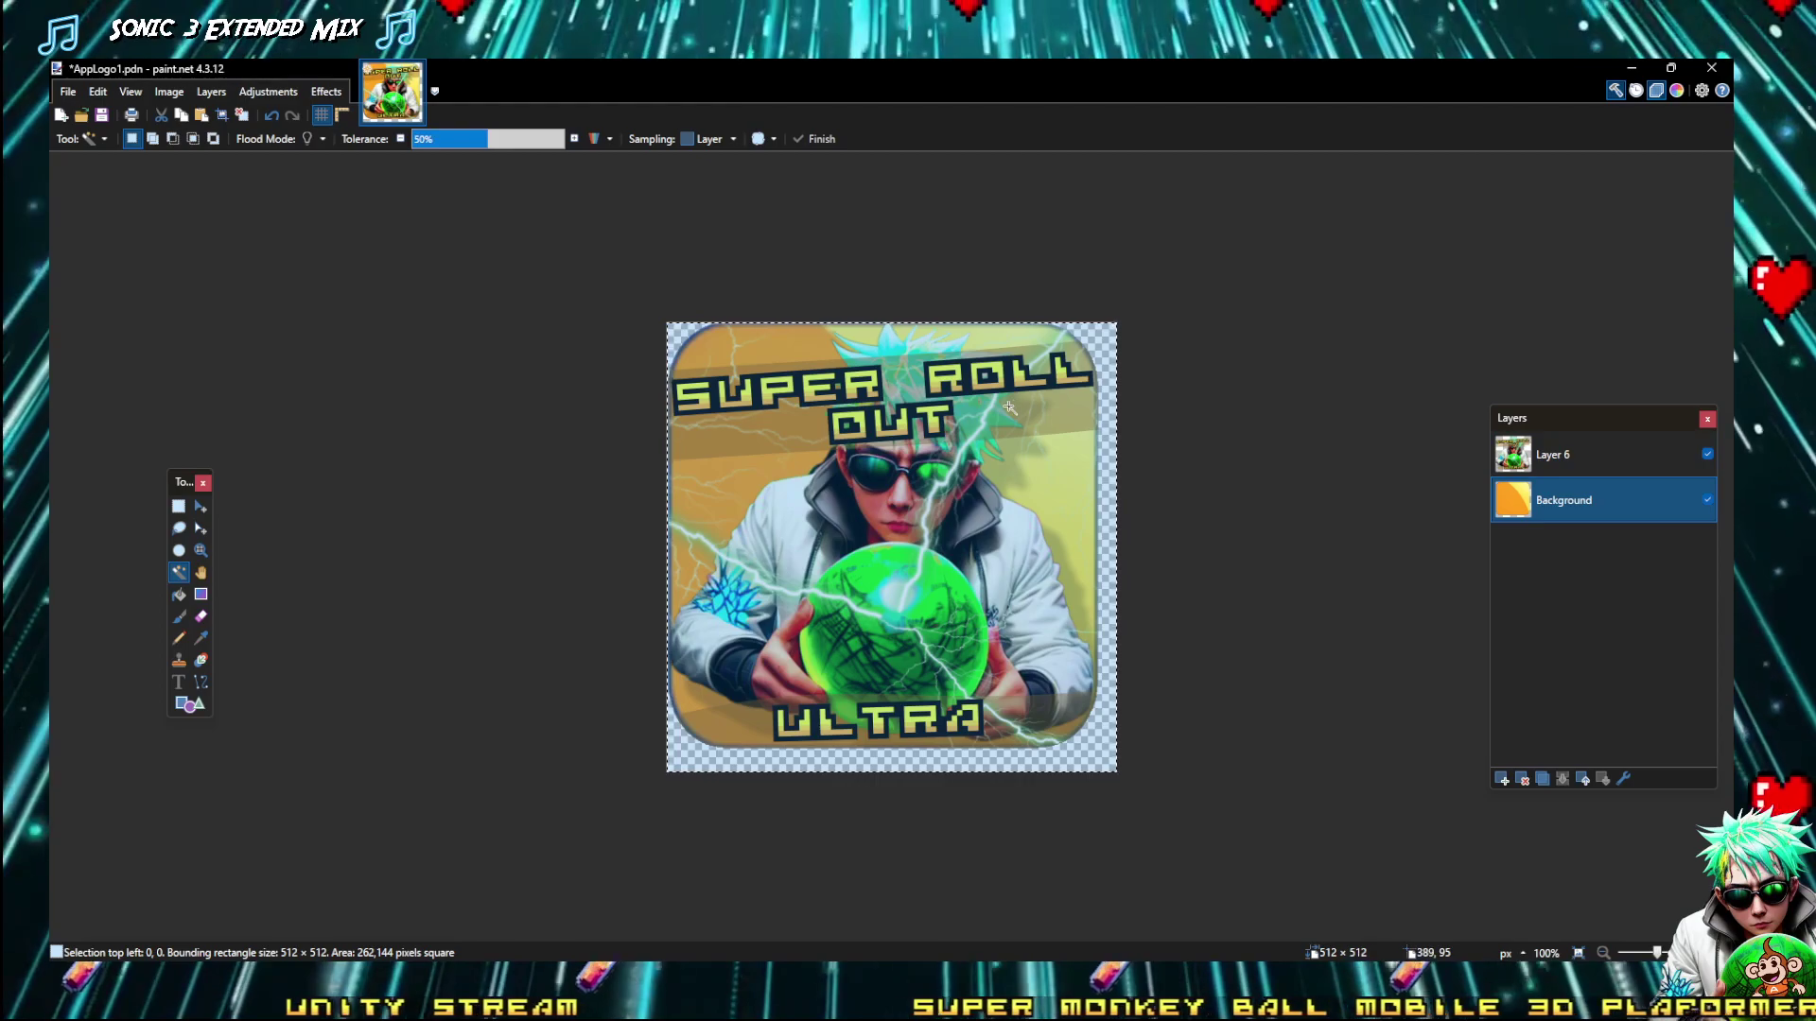
{"action": "key", "text": "m"}
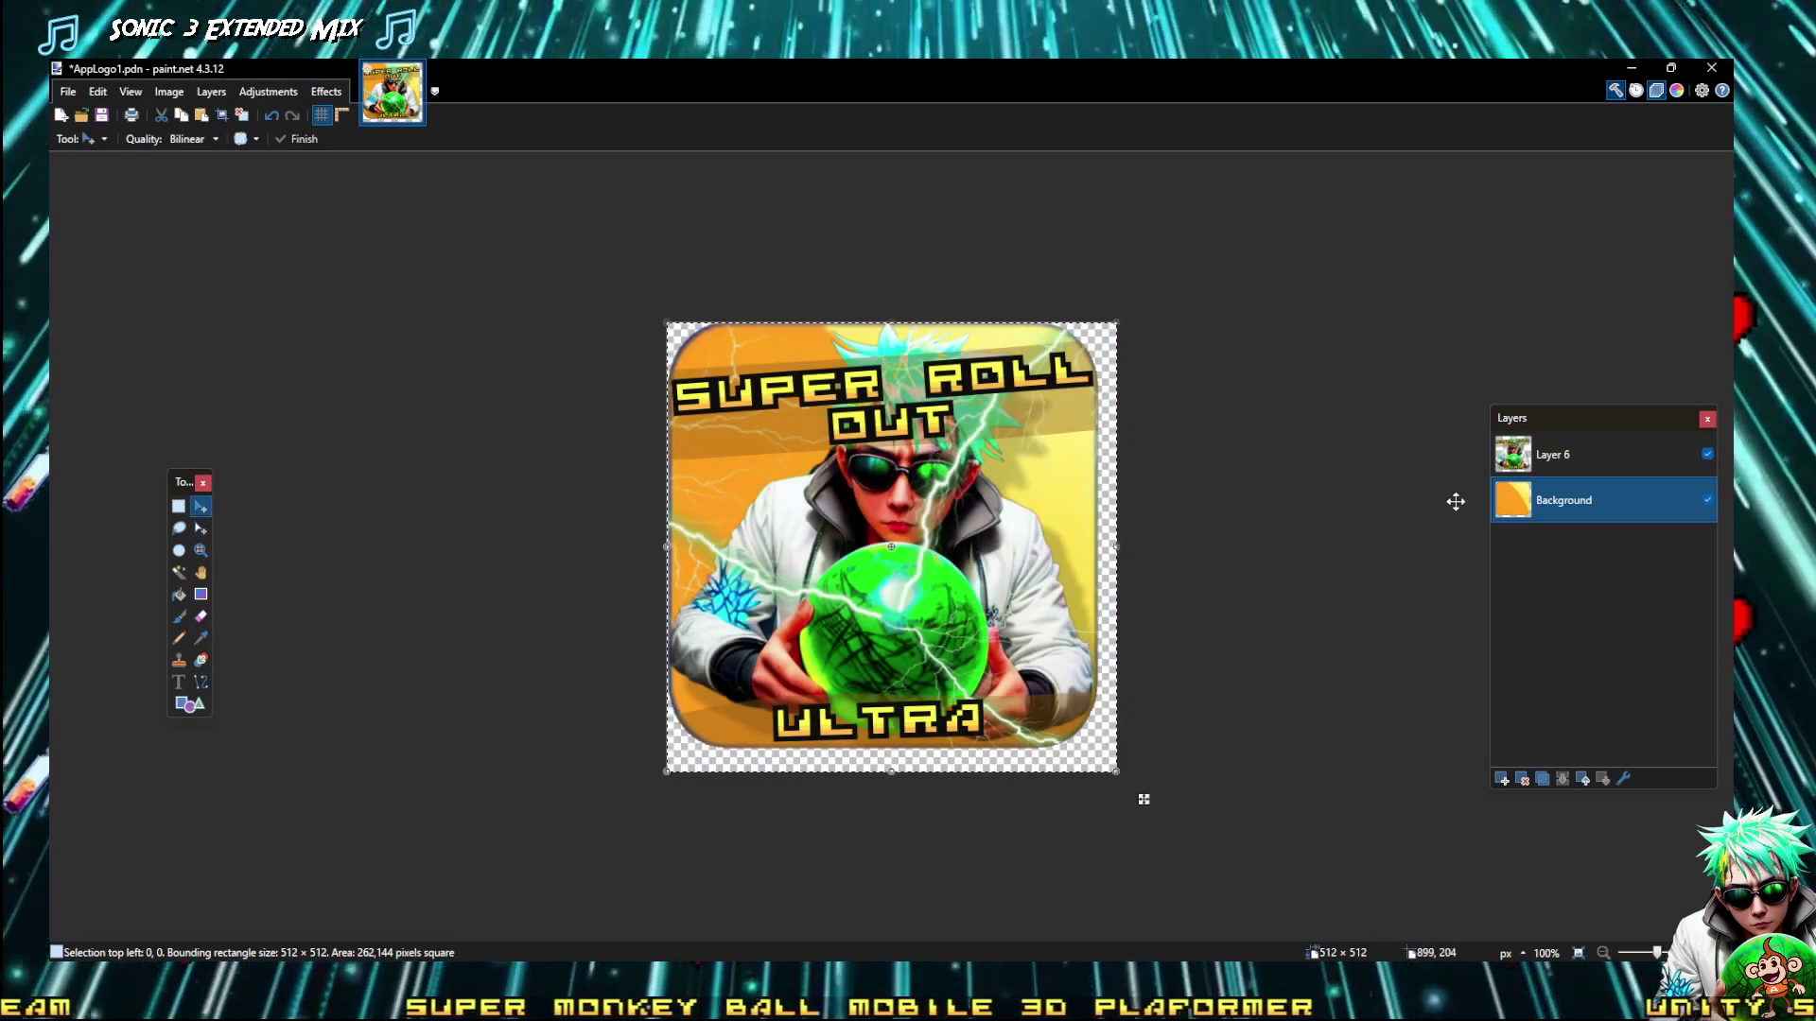
{"action": "left_click", "coordinate": [1572, 470]}
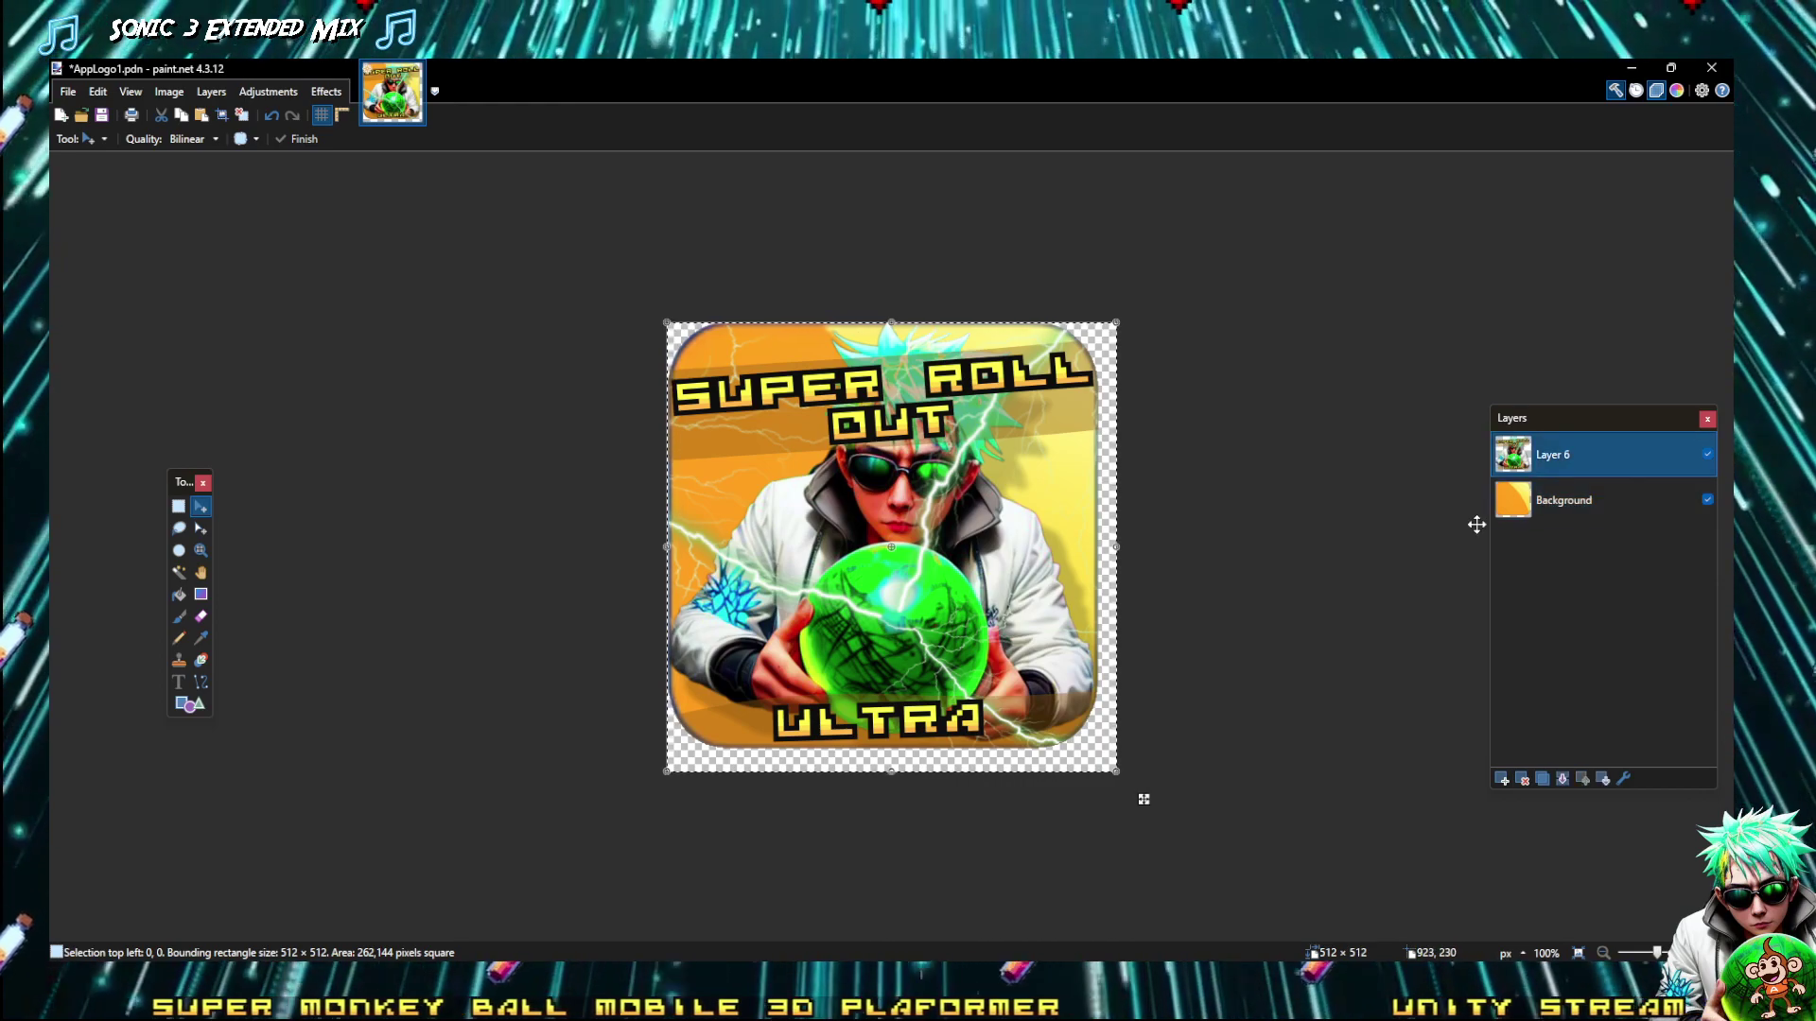
{"action": "left_click", "coordinate": [1615, 512]}
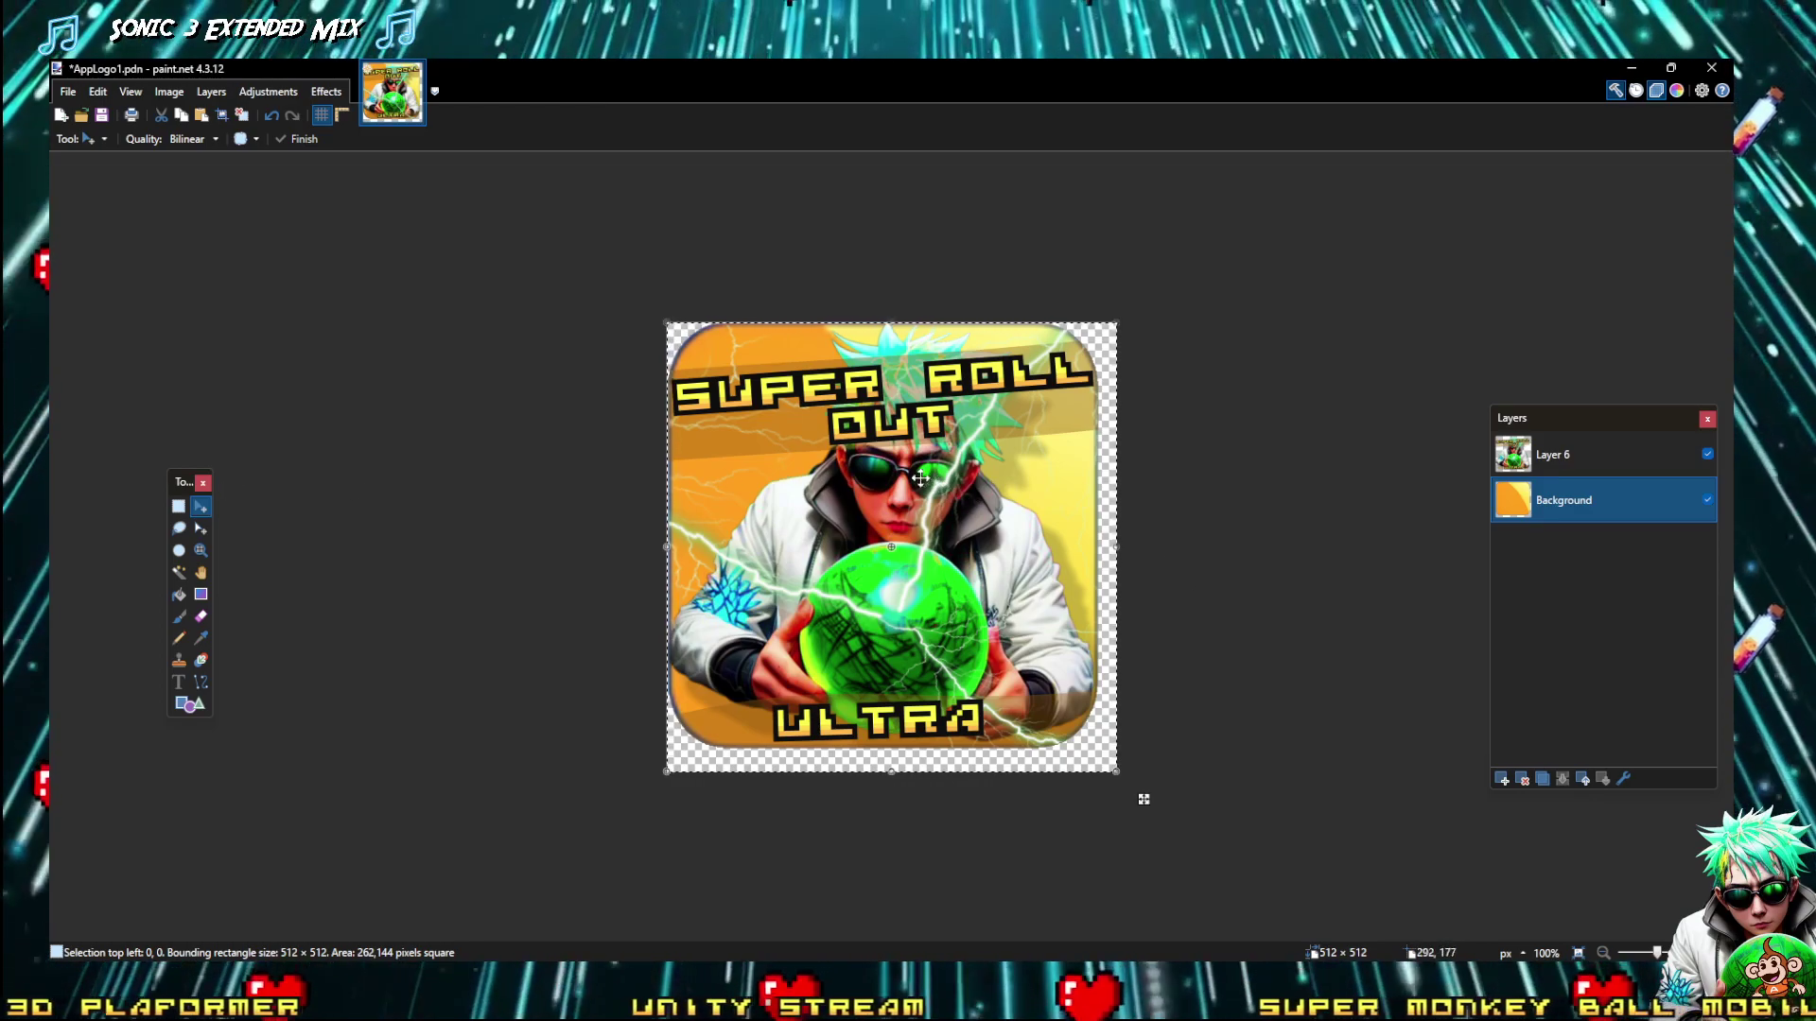
{"action": "left_click_drag", "start_coordinate": [921, 481], "coordinate": [922, 495]}
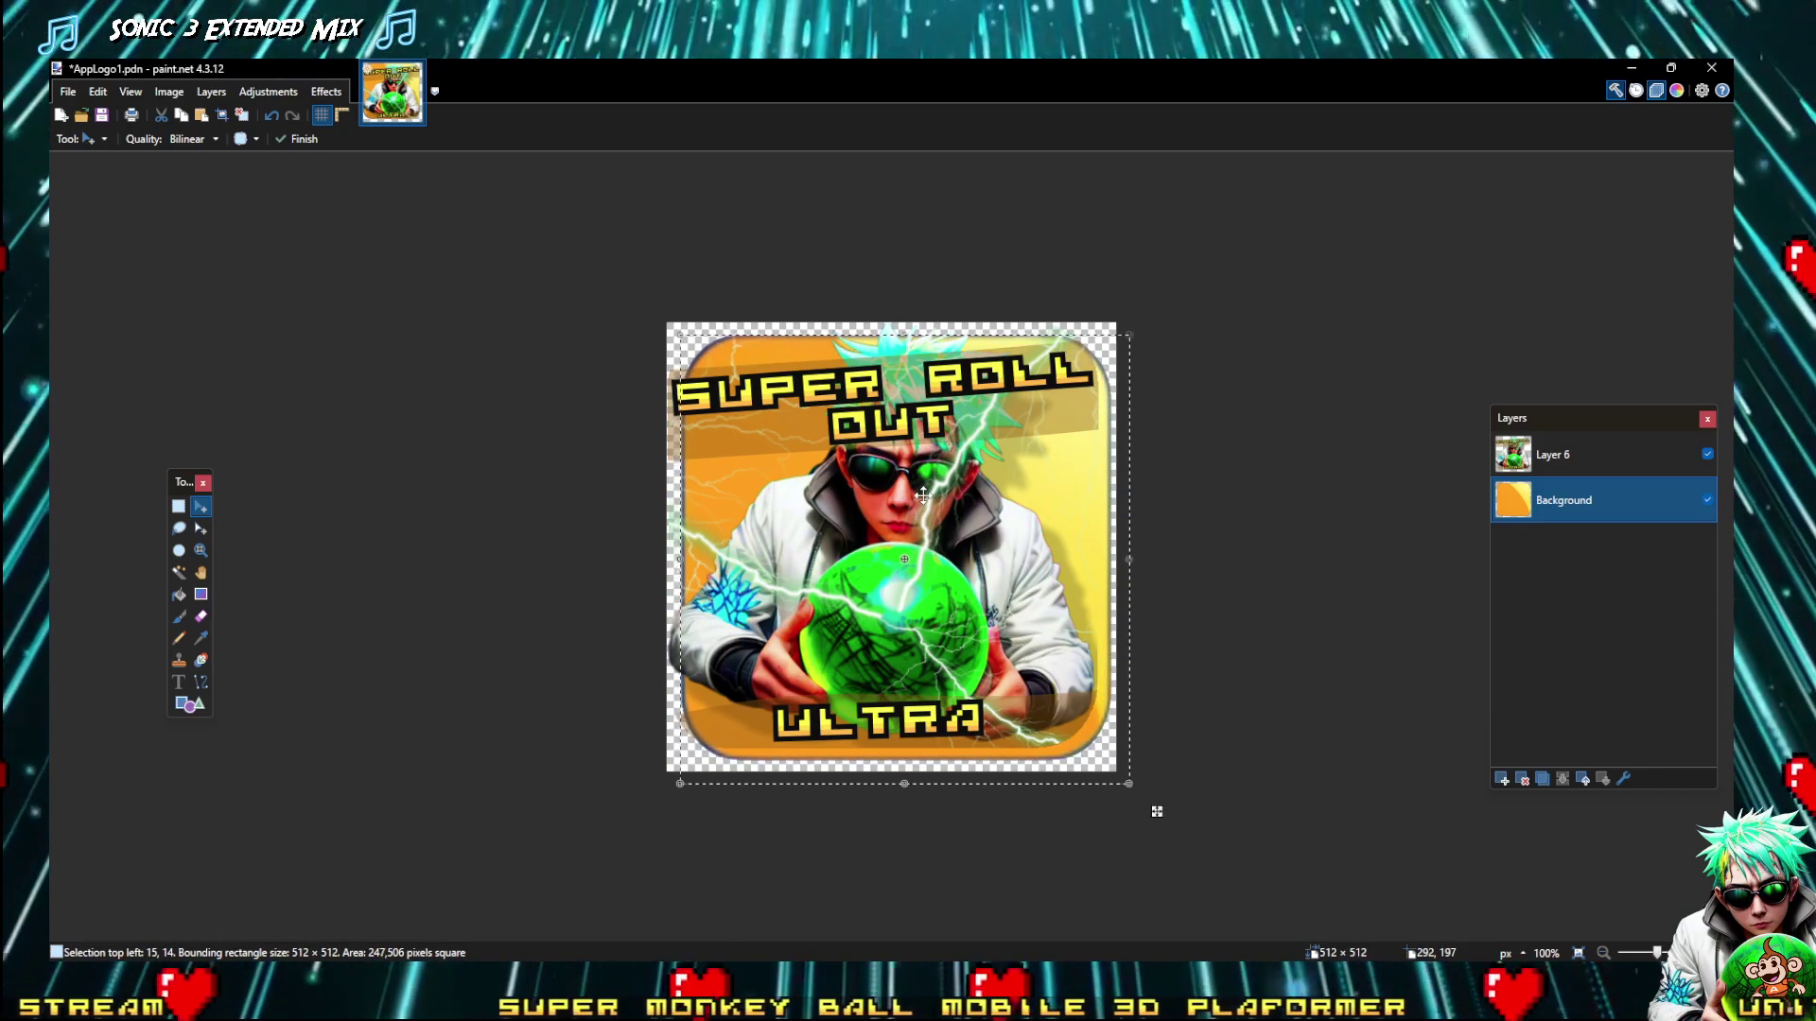
{"action": "key", "text": "ctrl+z"}
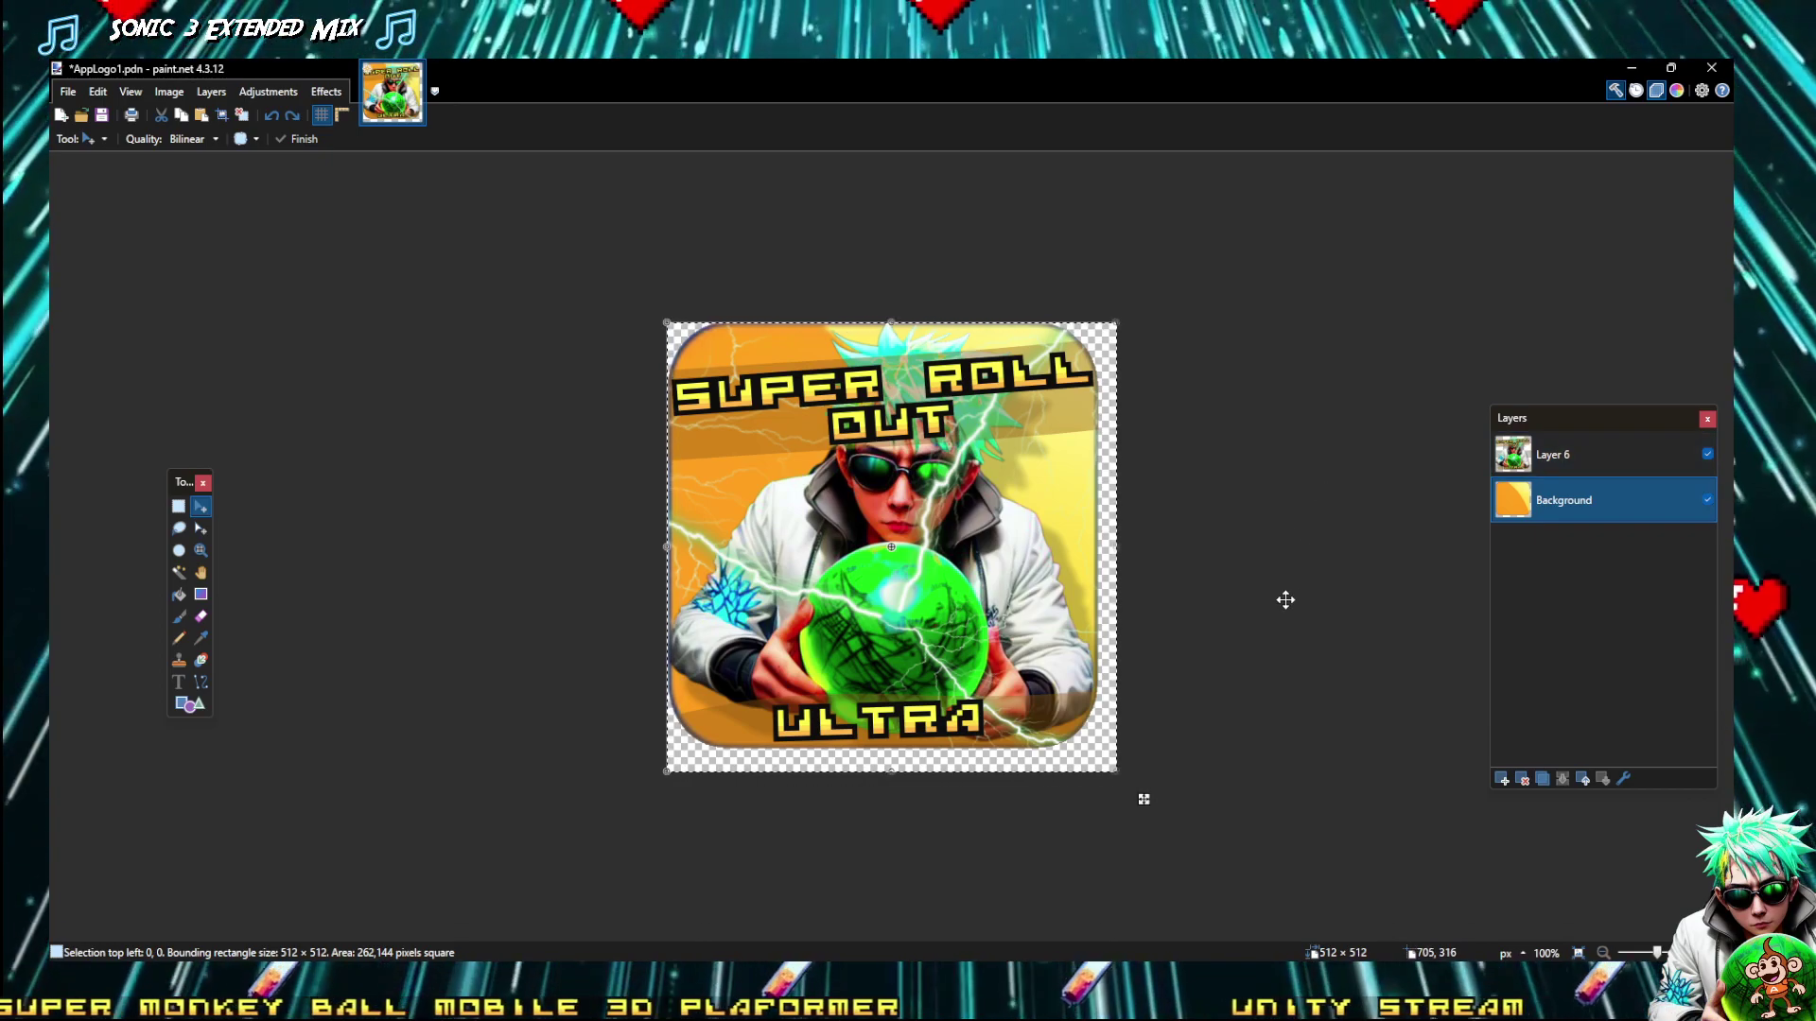
{"action": "left_click", "coordinate": [1587, 462]}
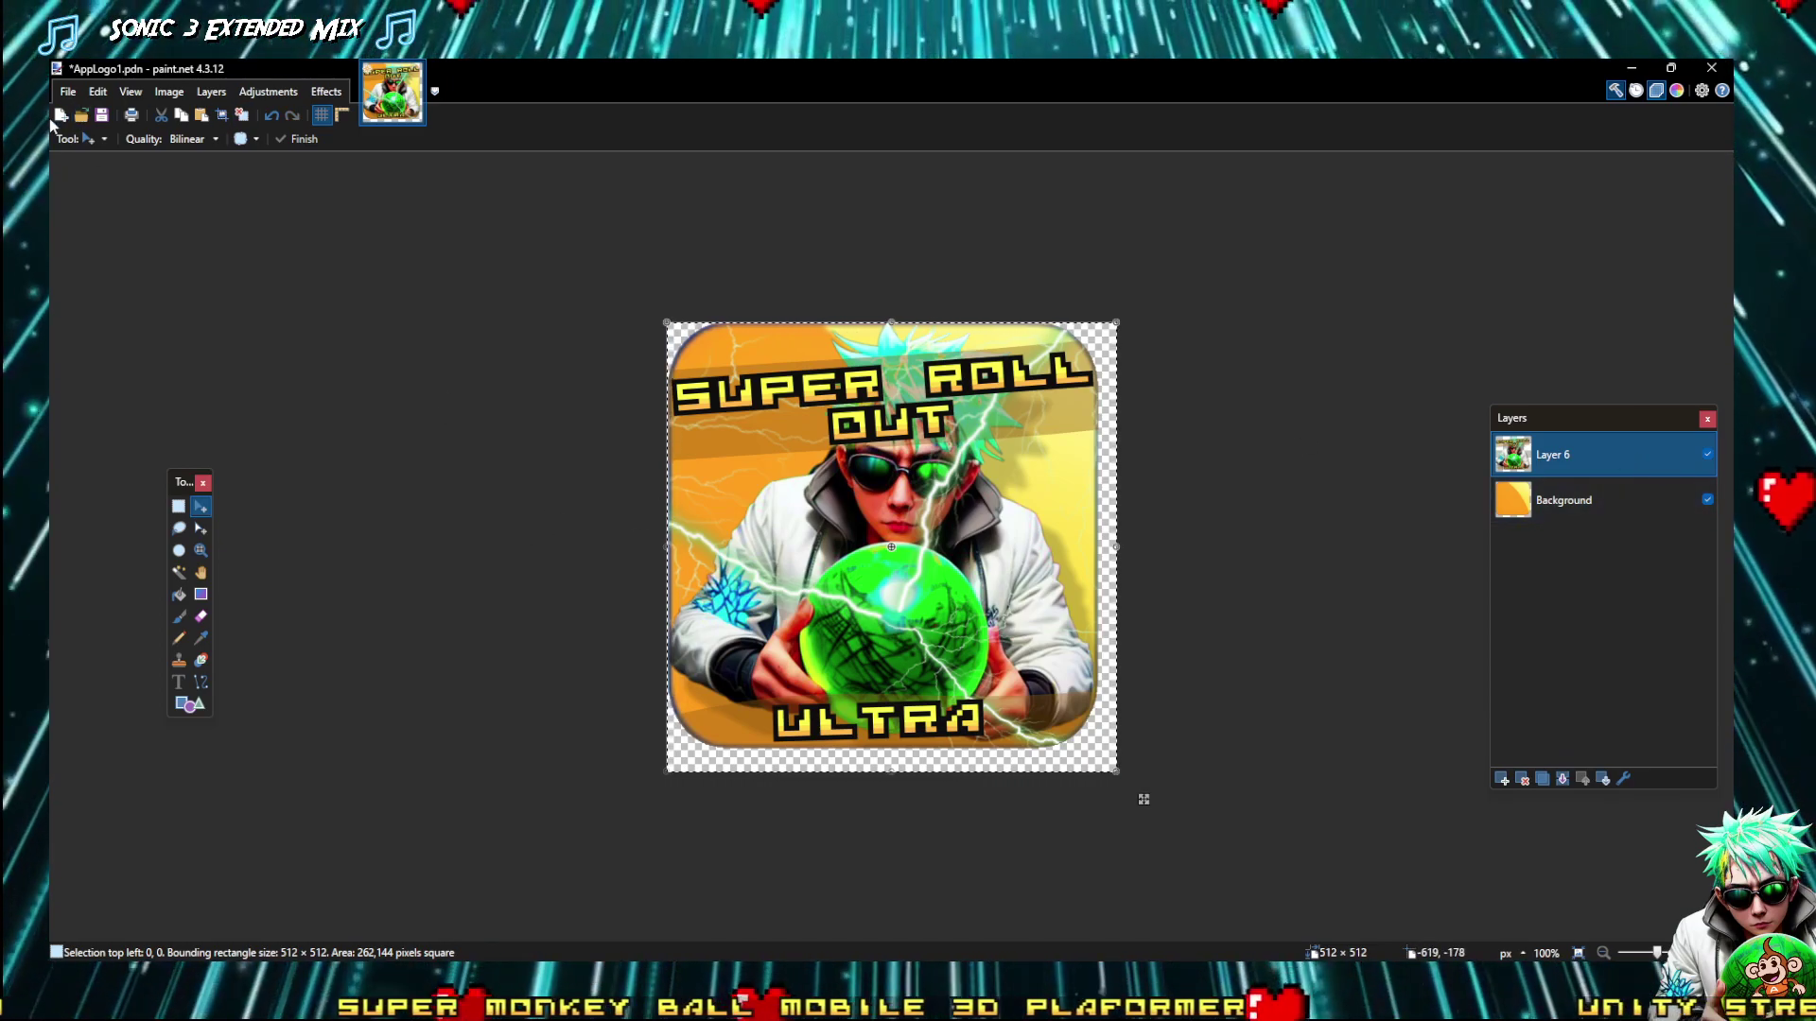
Create a new 512 × 512 image, clear it to transparent and paste the character art in
{"action": "key", "text": "ctrl+n"}
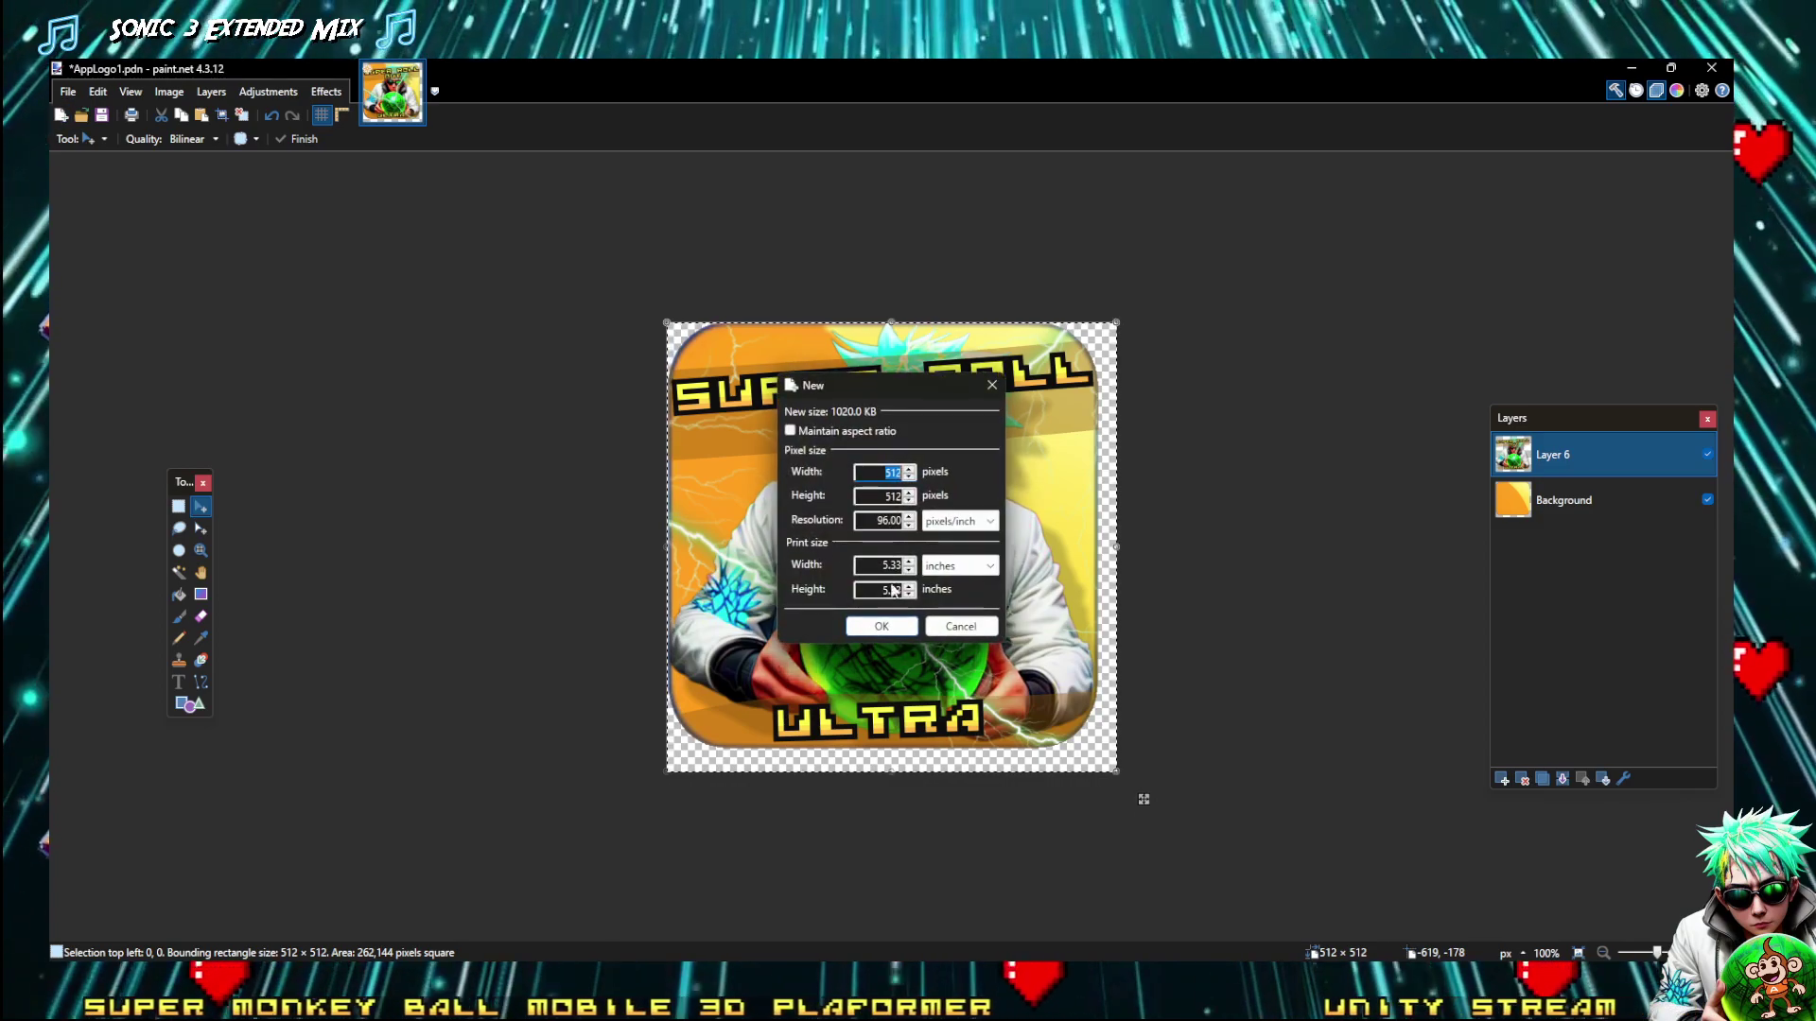
{"action": "left_click", "coordinate": [881, 625]}
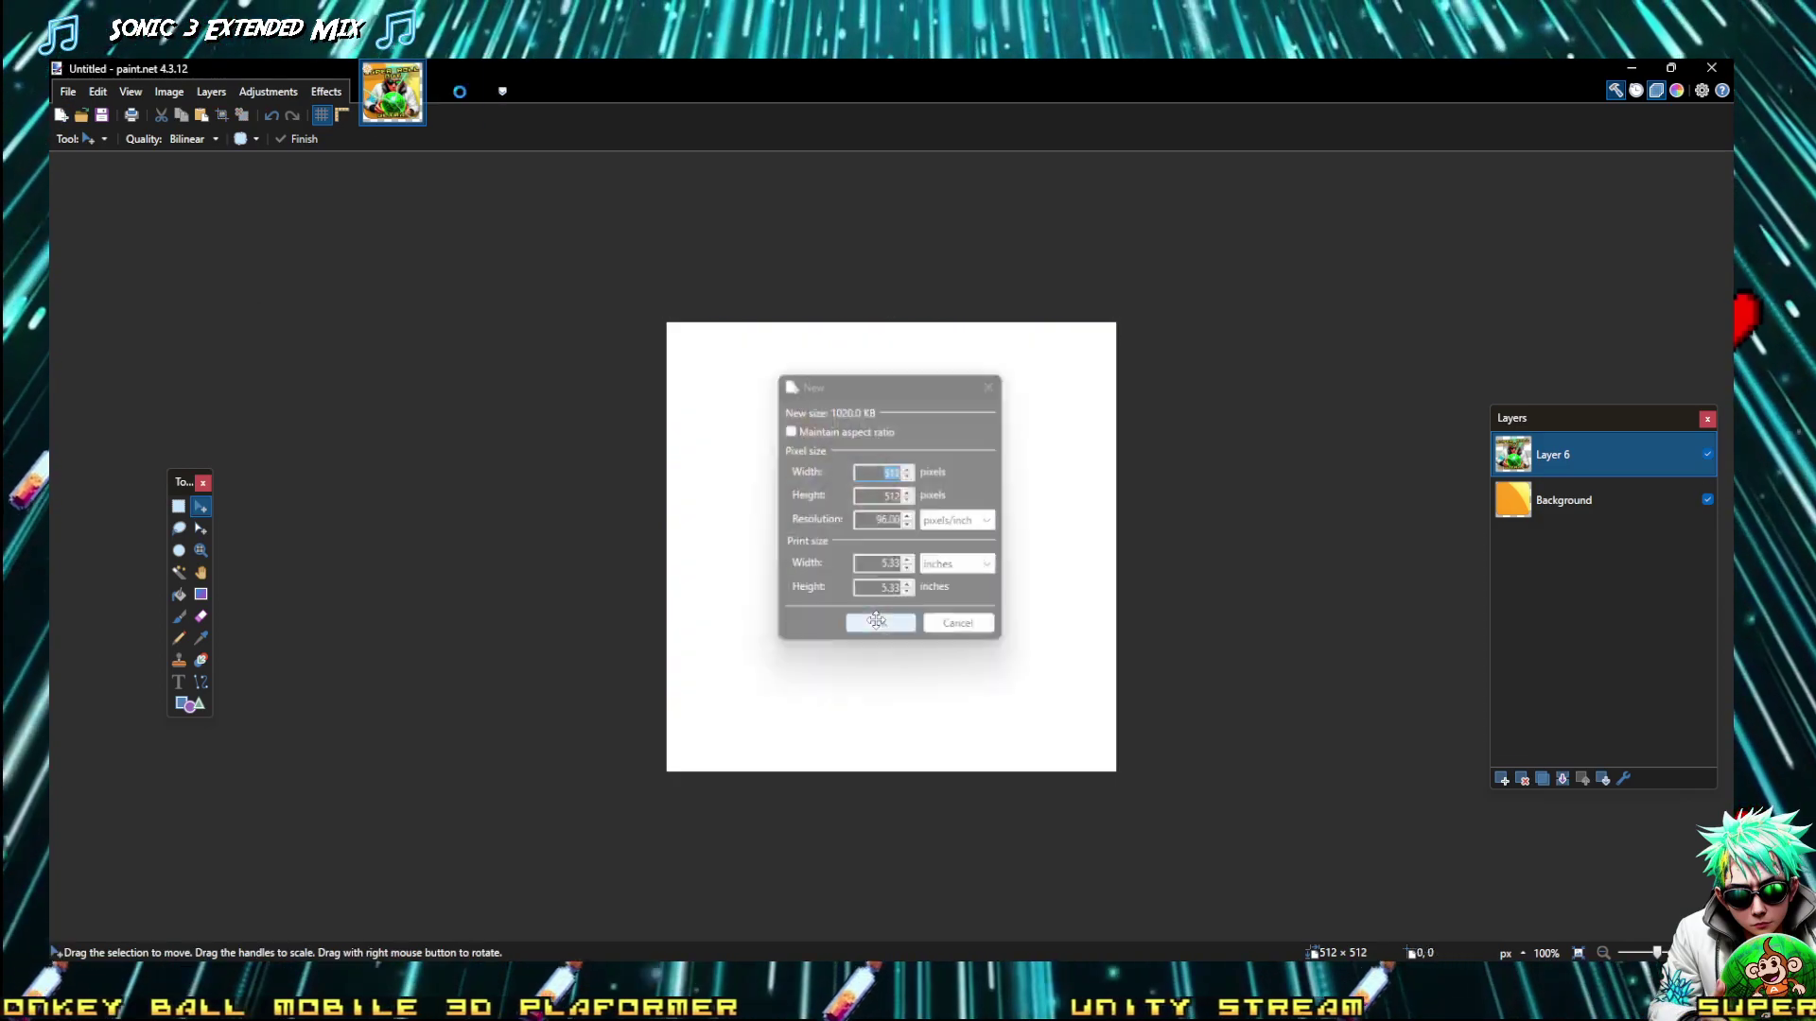
{"action": "key", "text": "Delete"}
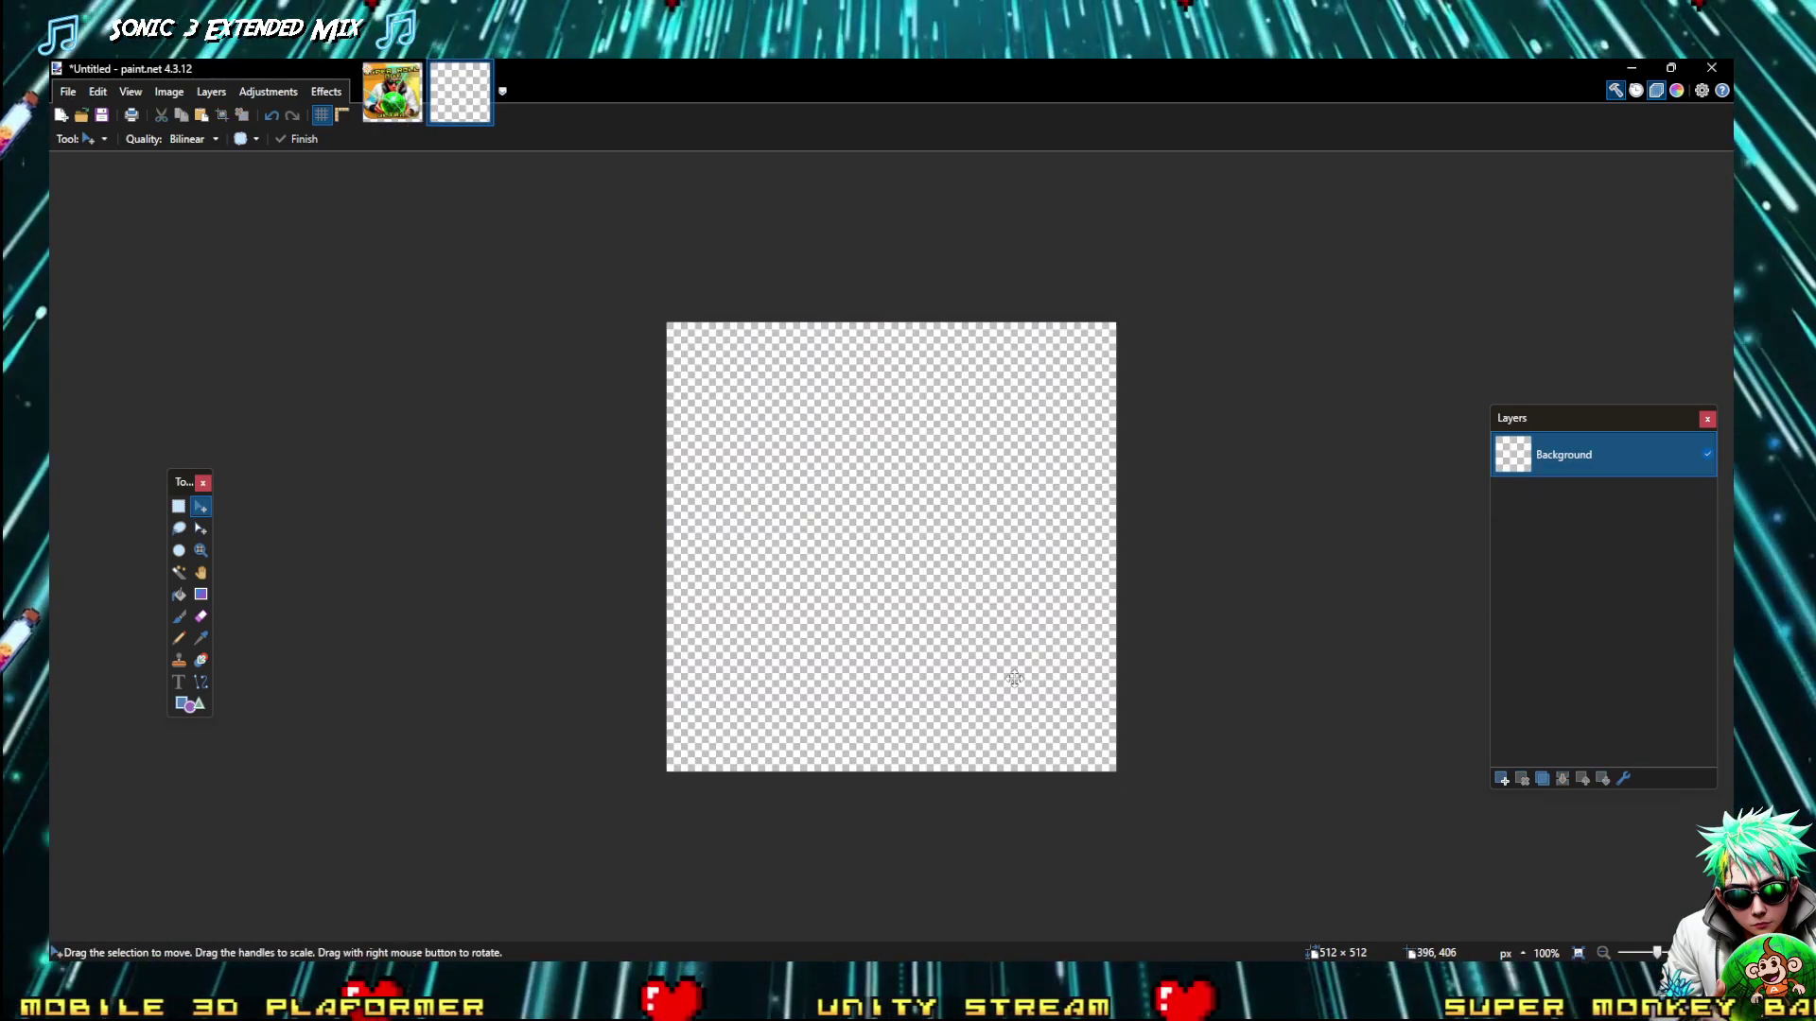
{"action": "key", "text": "ctrl+v"}
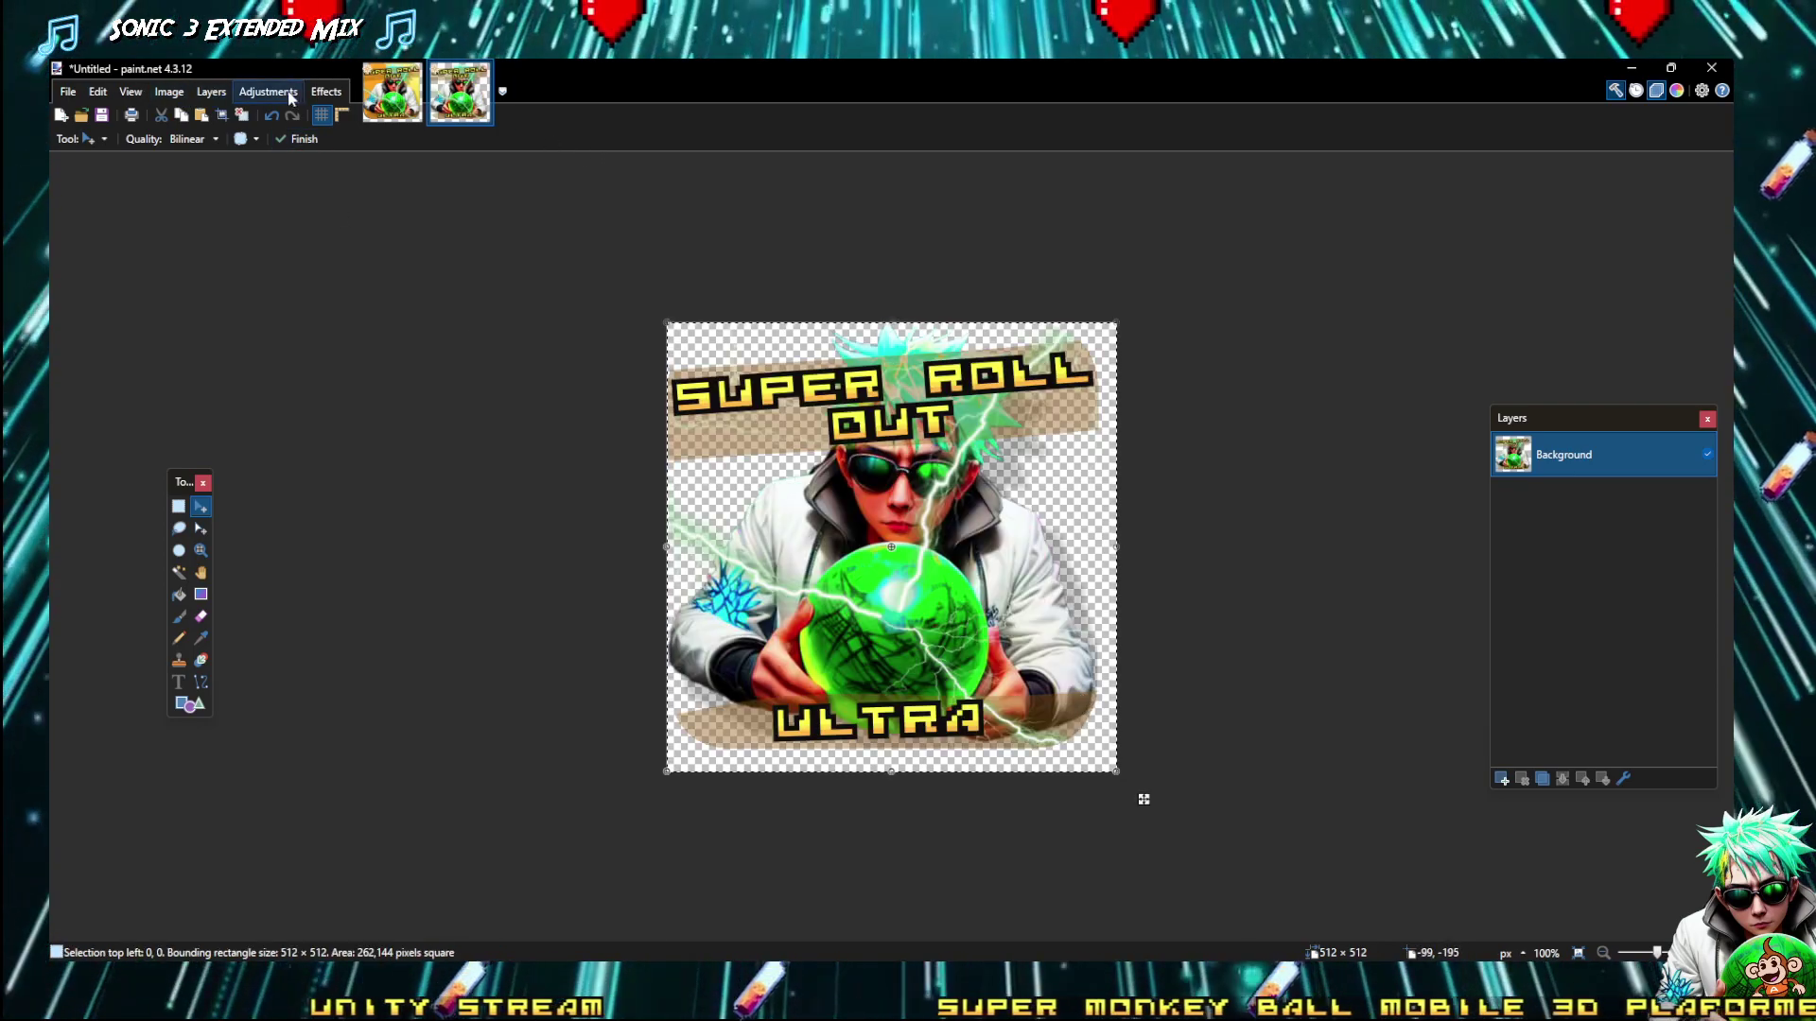
Bring the orange rounded Background from AppLogo1 into the new image
{"action": "left_click", "coordinate": [392, 91]}
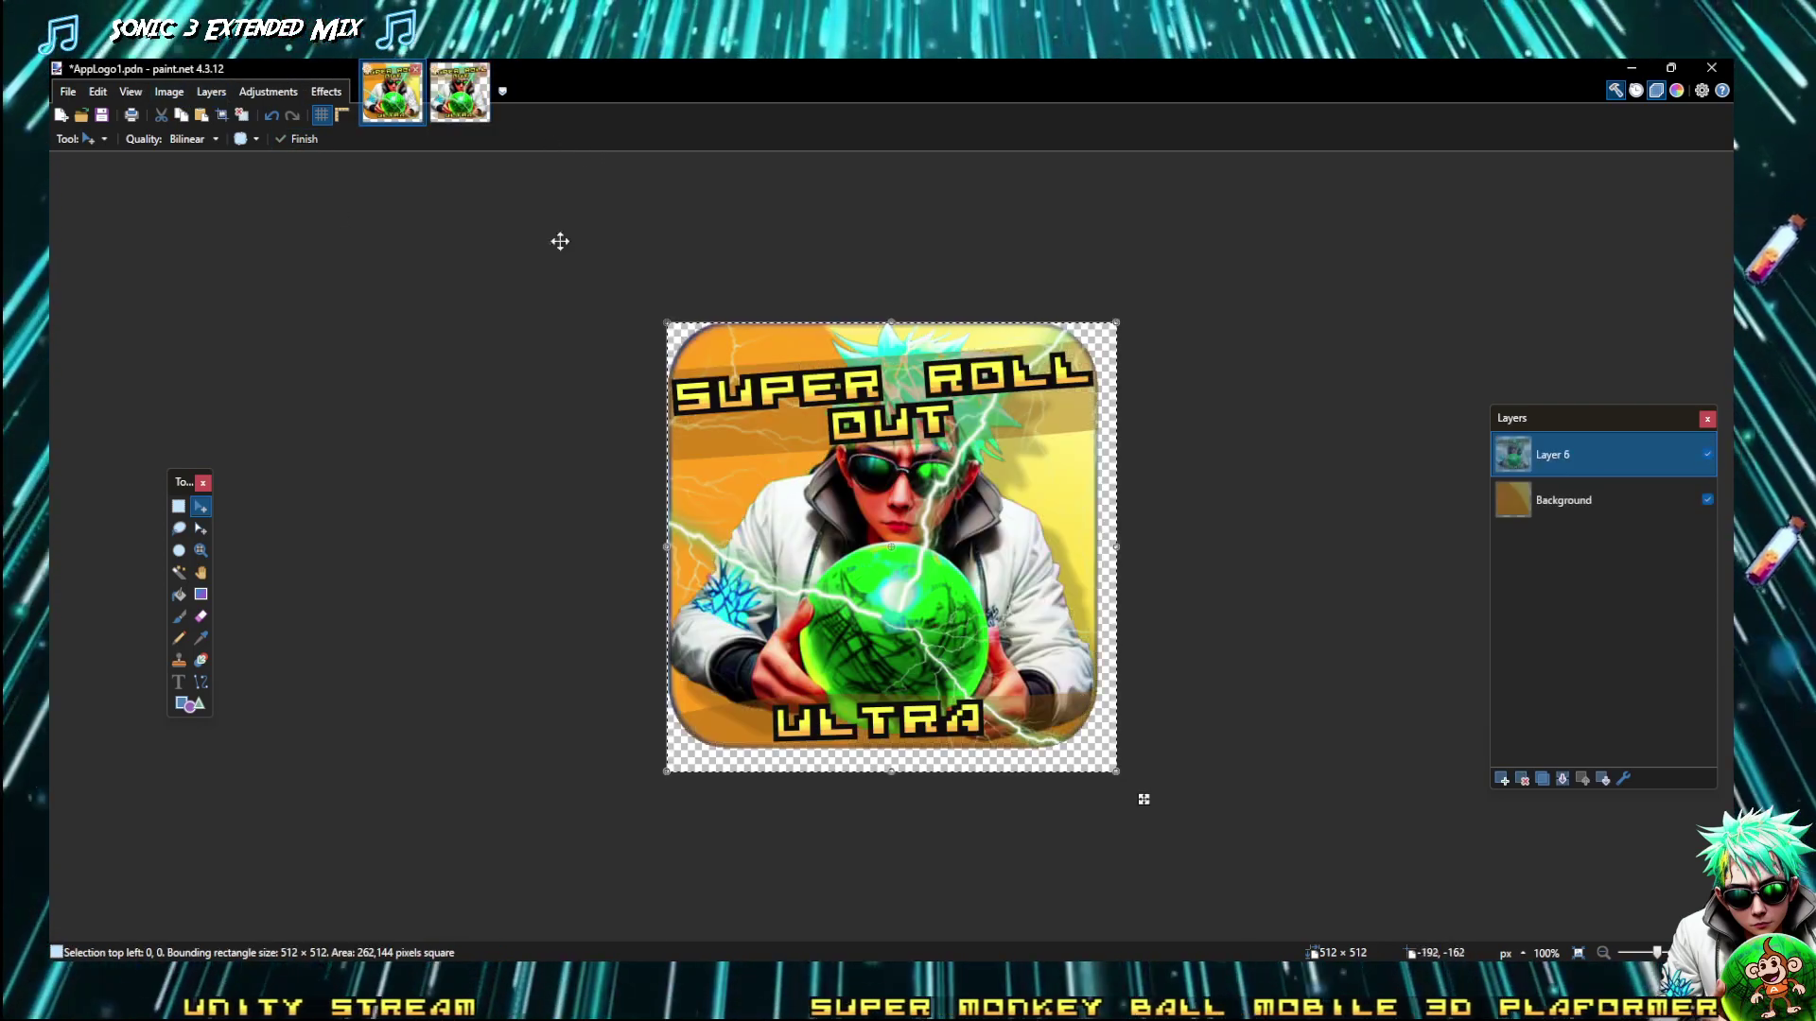
{"action": "left_click", "coordinate": [1598, 500]}
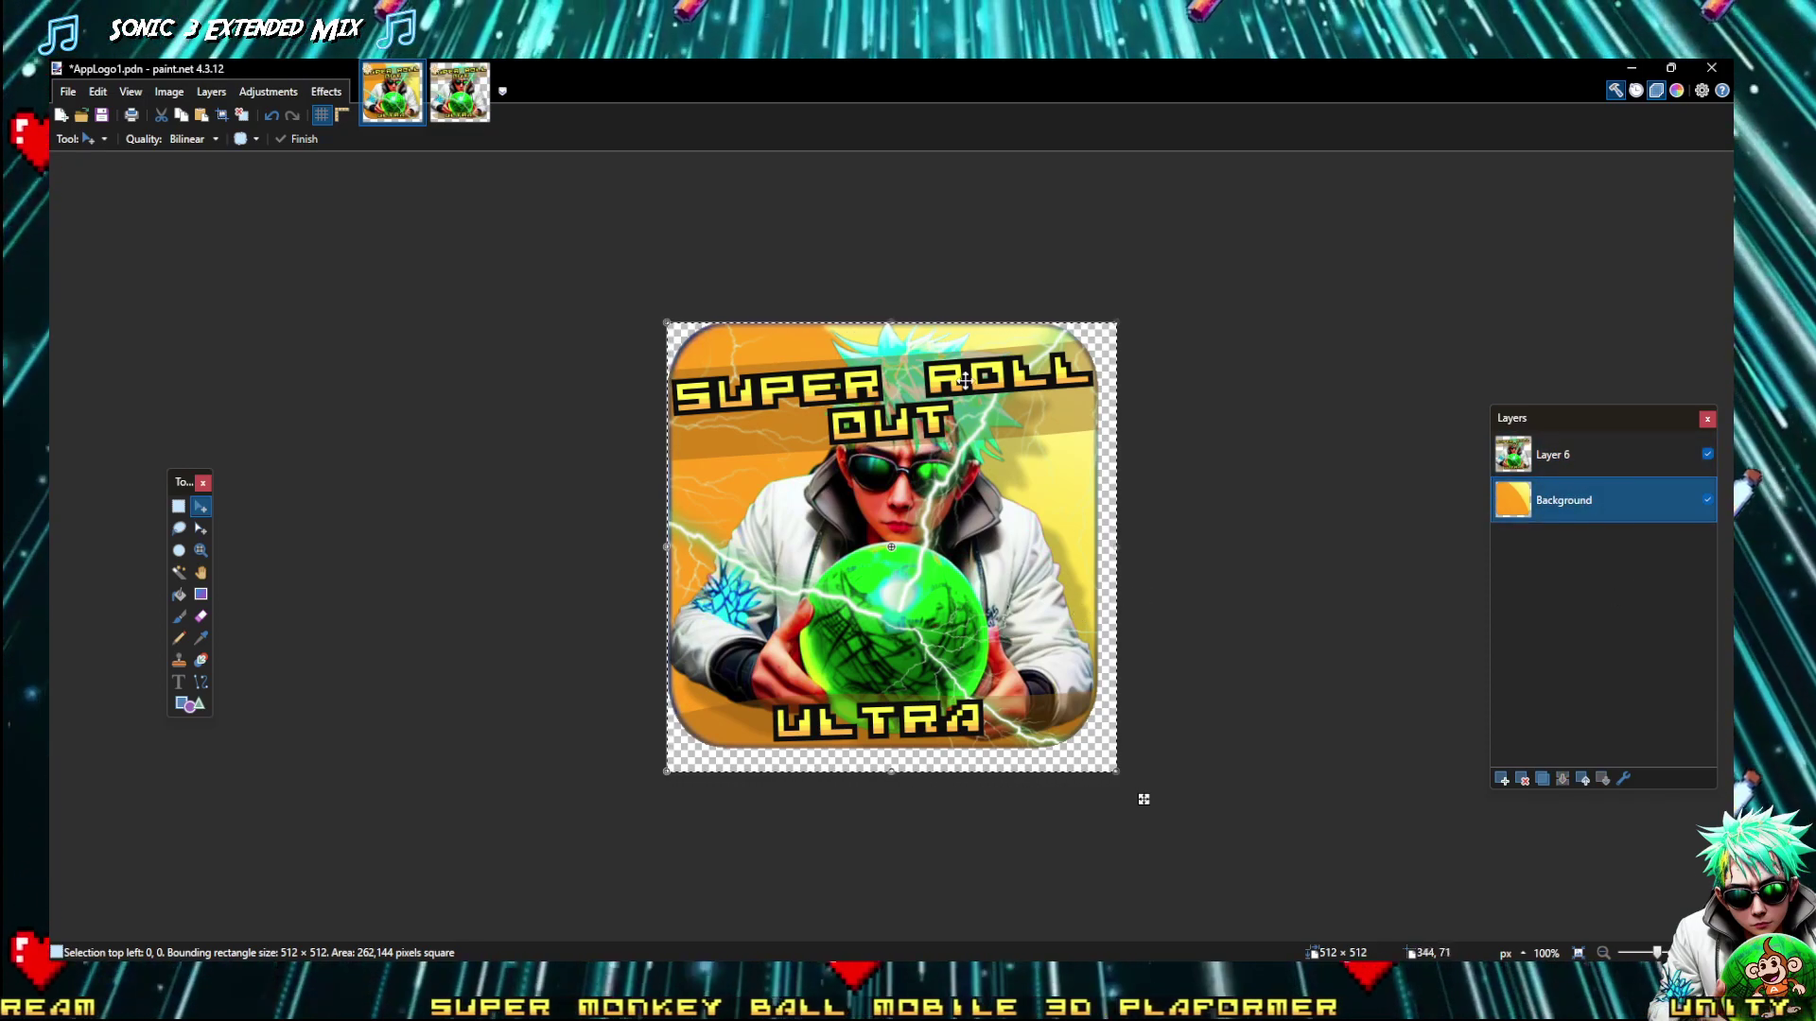
{"action": "key", "text": "ctrl+Tab"}
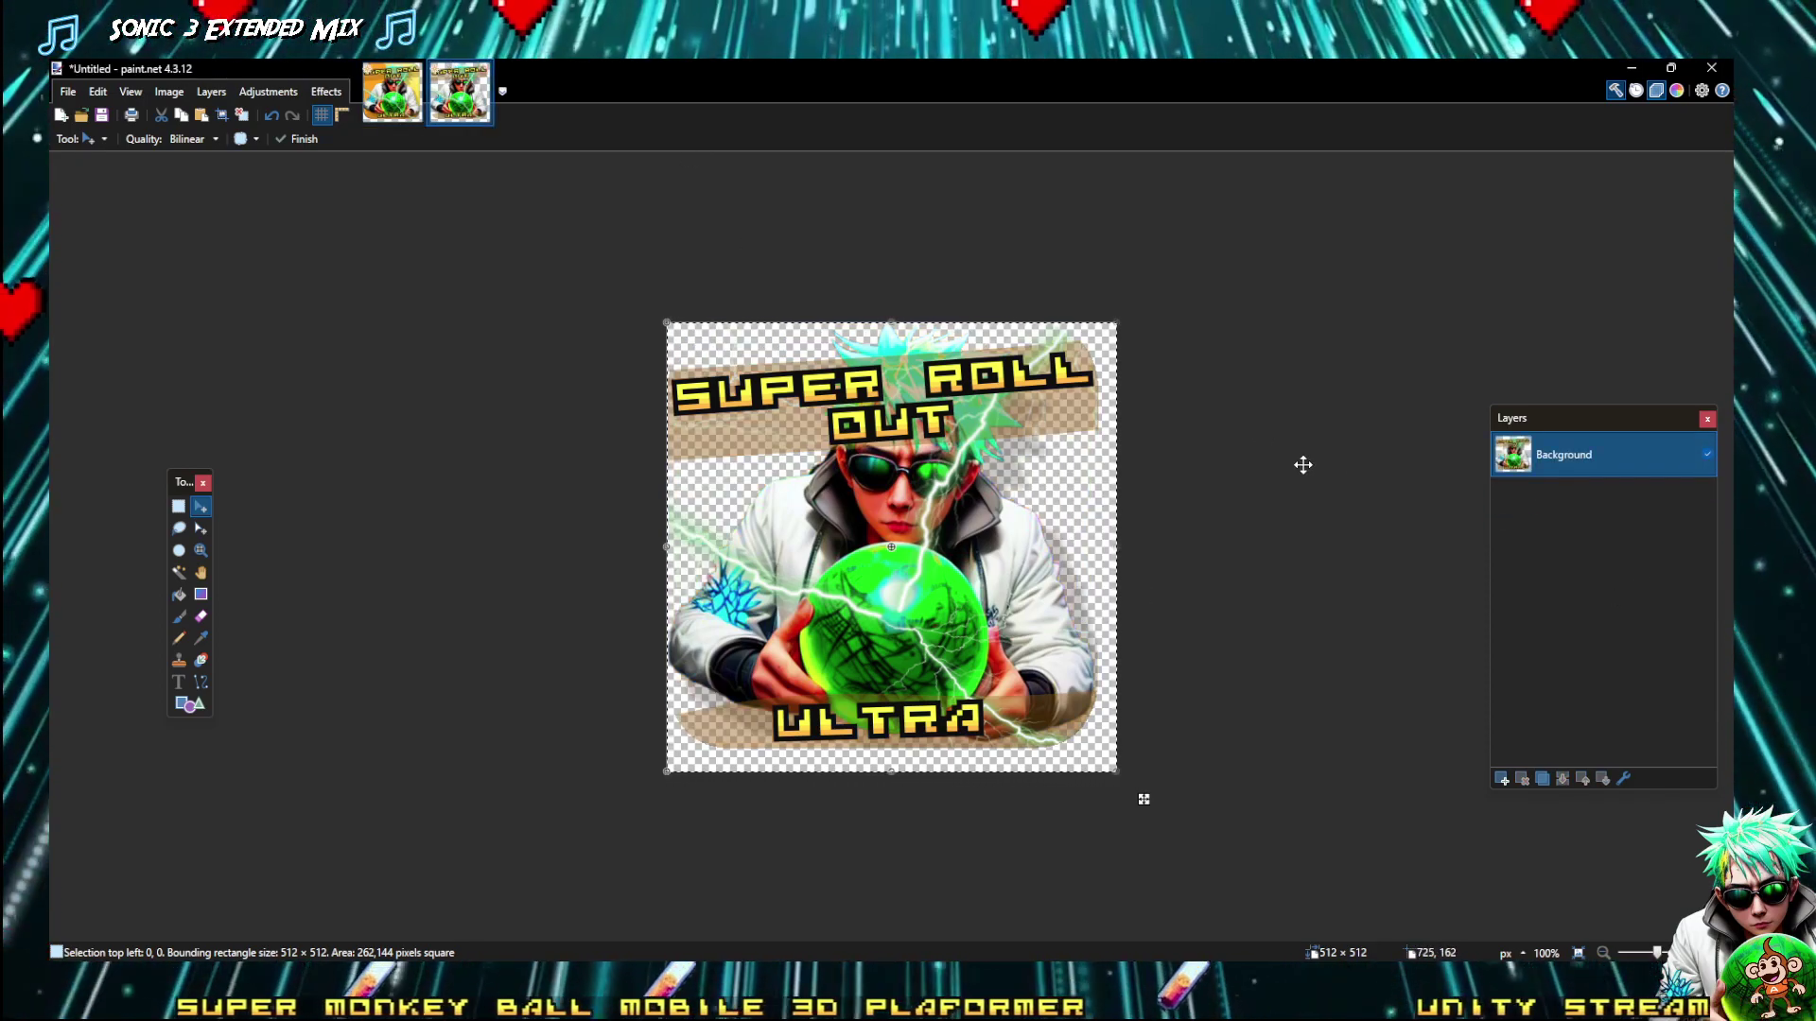
{"action": "key", "text": "ctrl+v"}
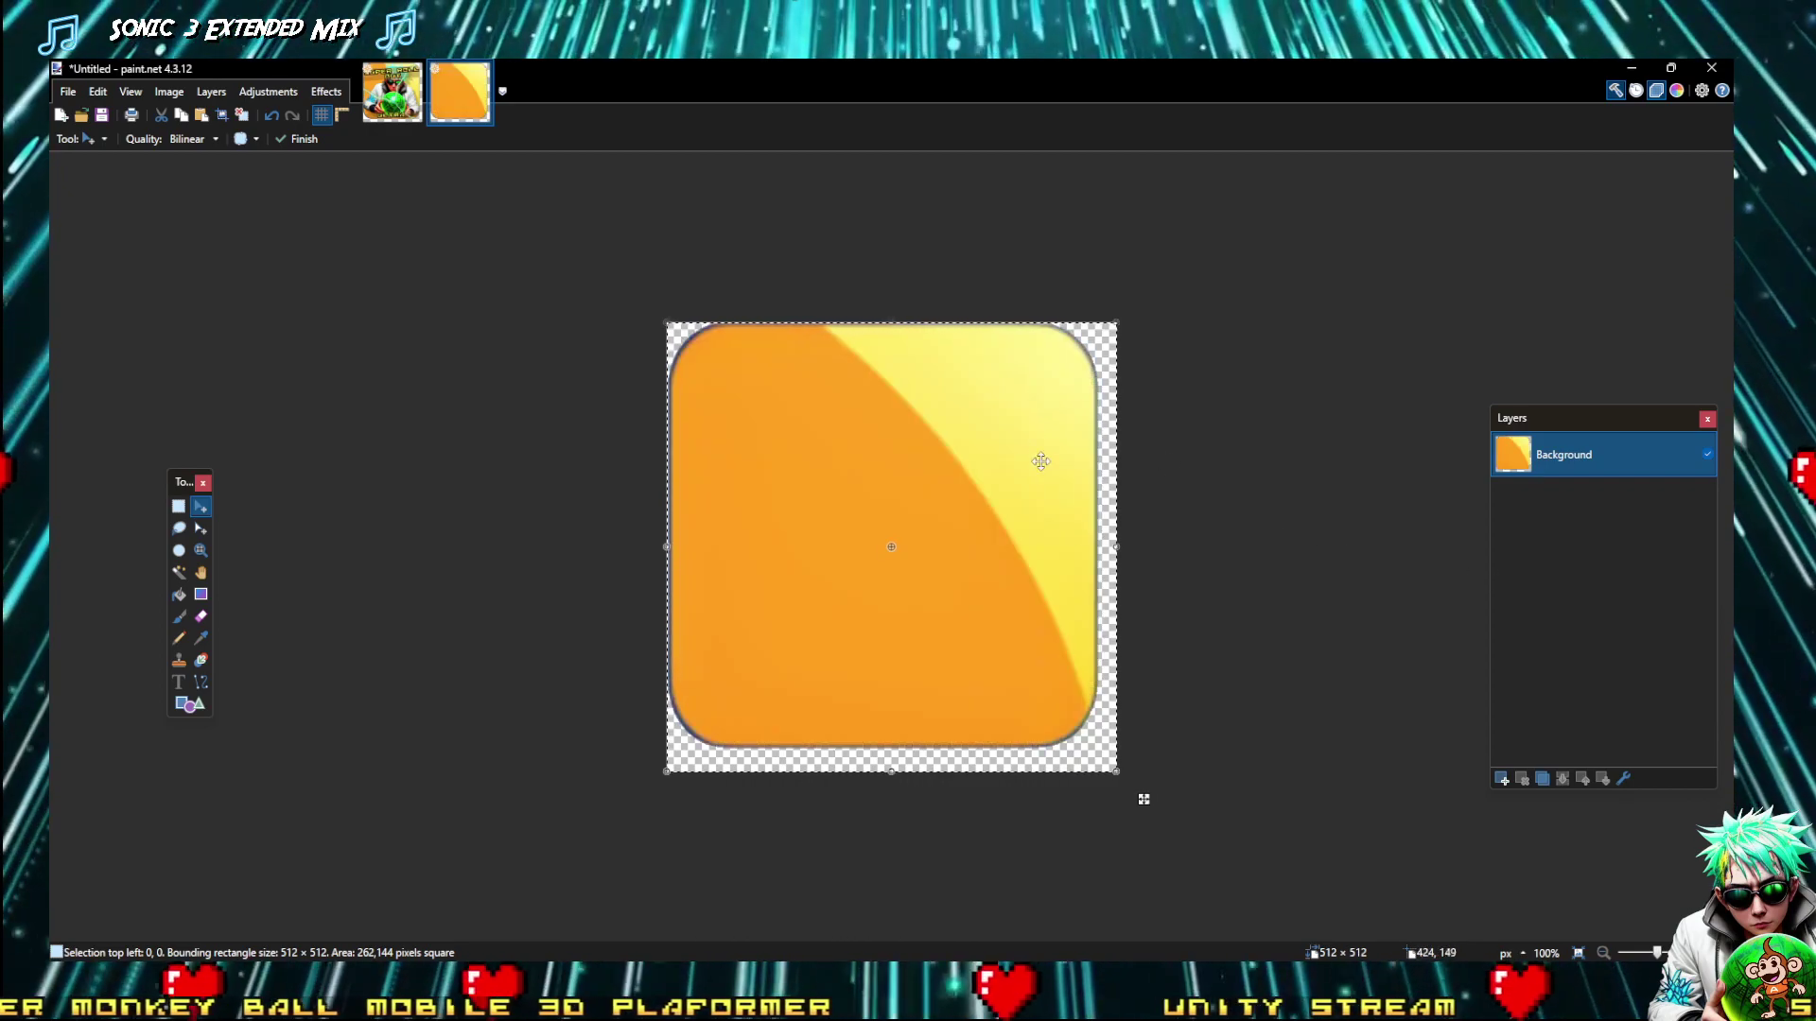
Globally select the transparent corners, invert, and crop the image to the orange rounded square
{"action": "left_click", "coordinate": [179, 572]}
{"action": "left_click", "coordinate": [881, 764]}
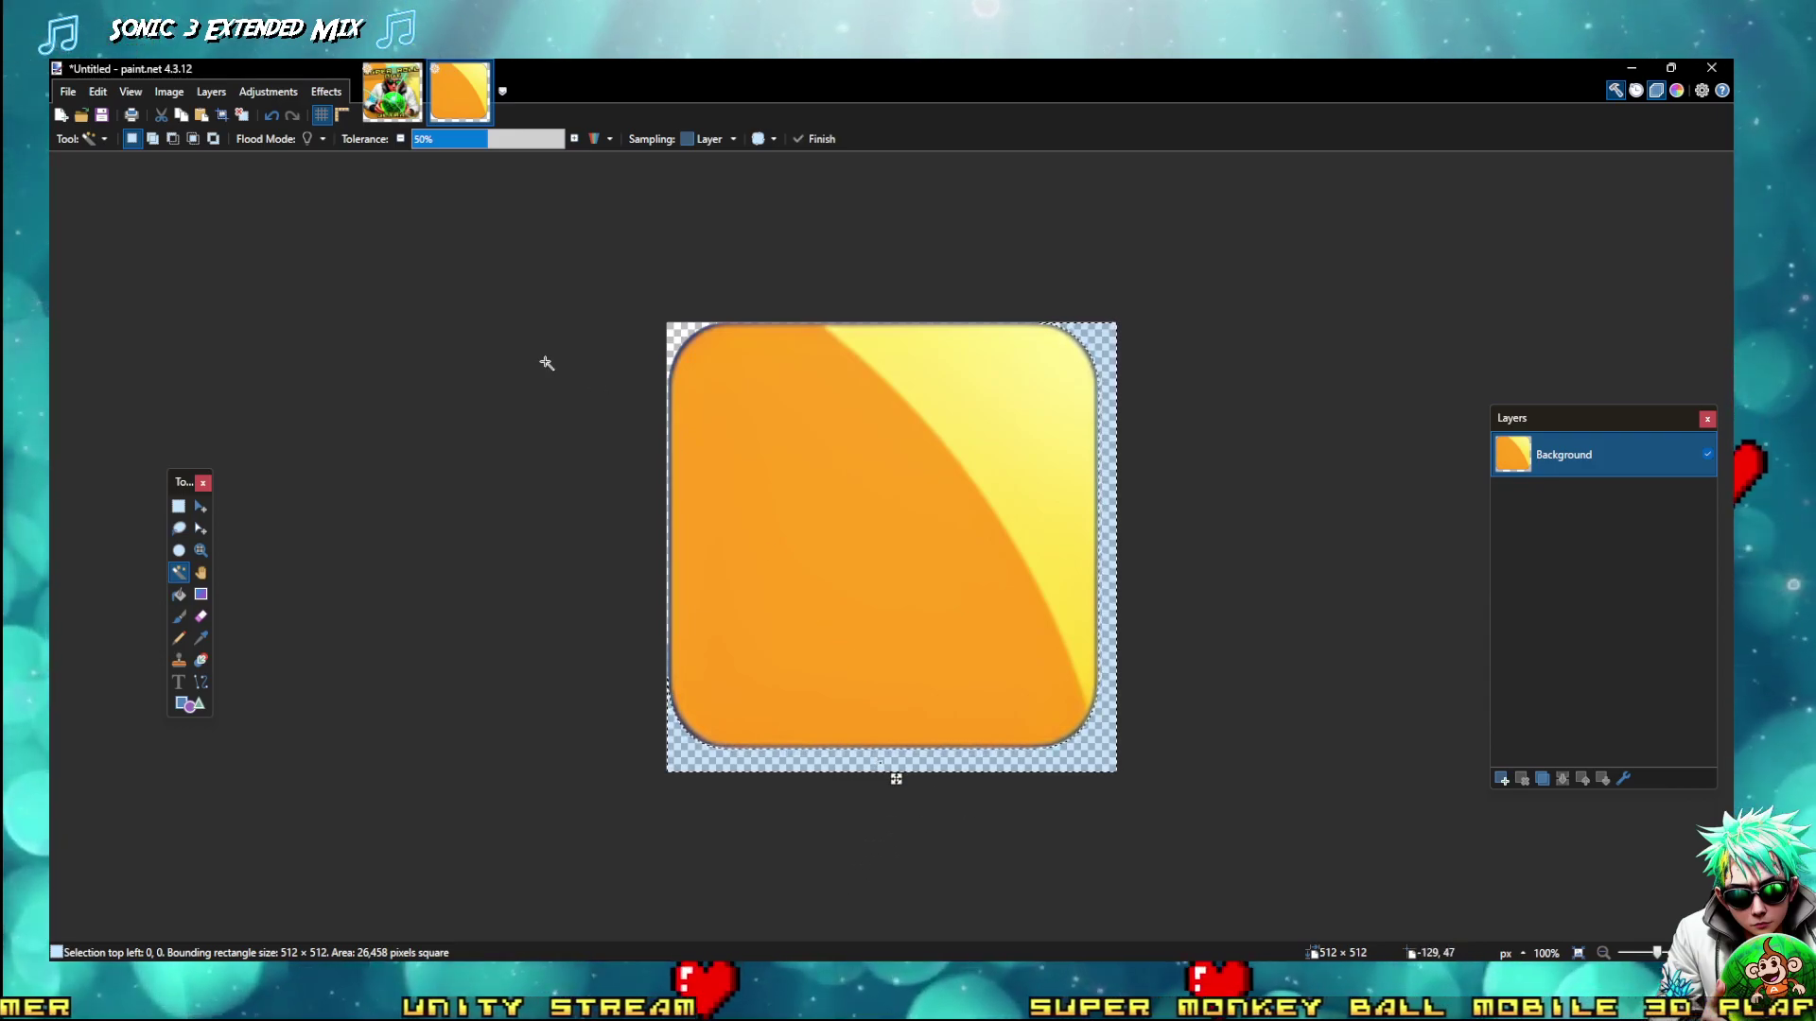
{"action": "left_click", "coordinate": [305, 139]}
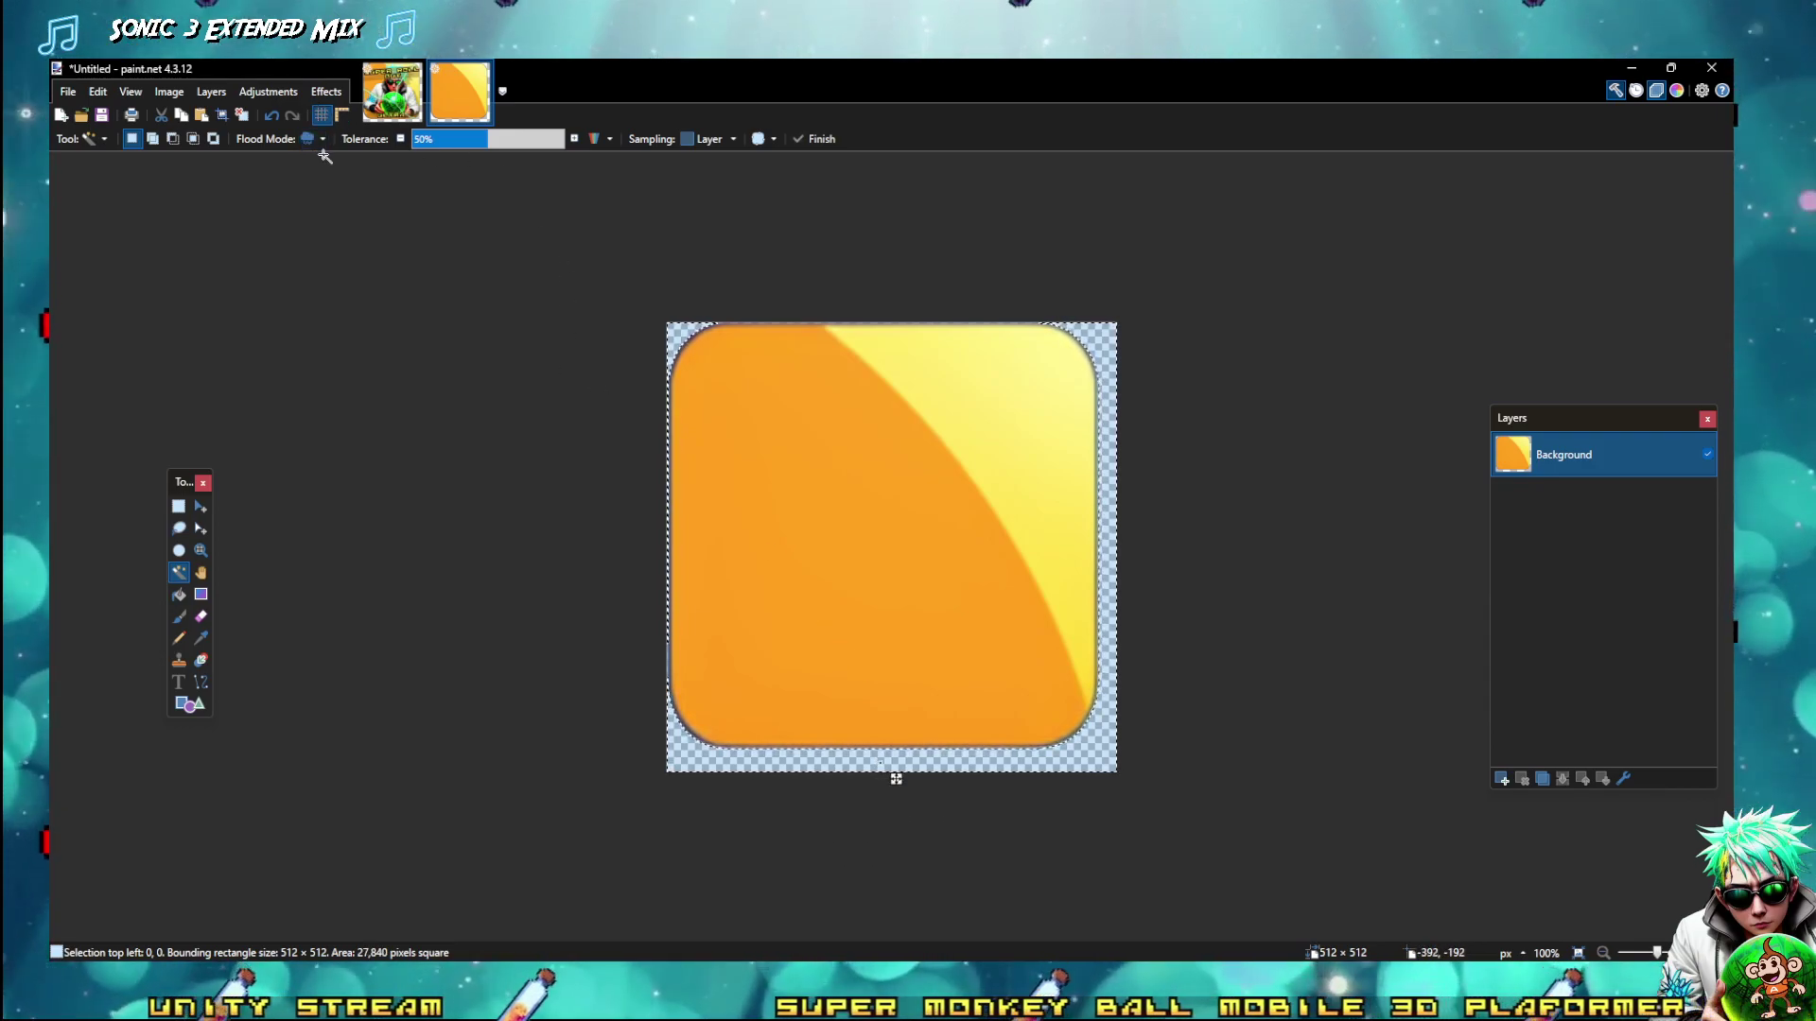
{"action": "key", "text": "ctrl+i"}
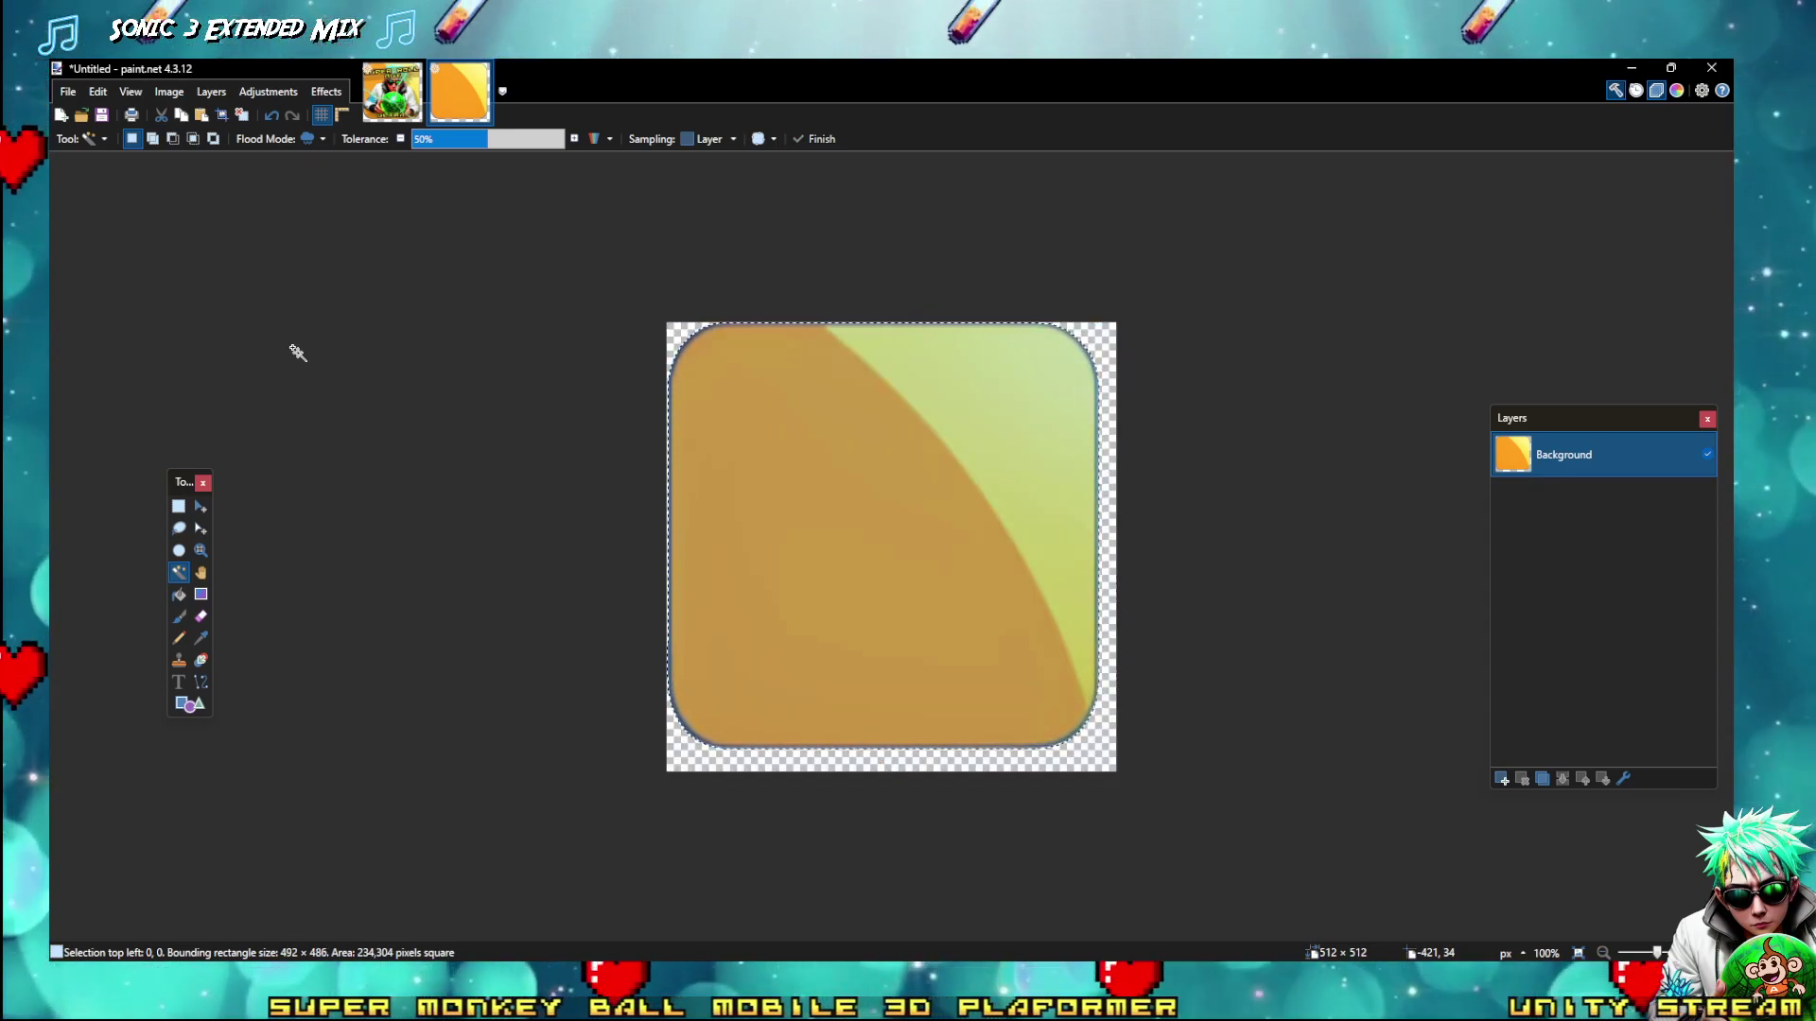
{"action": "key", "text": "ctrl+shift+x"}
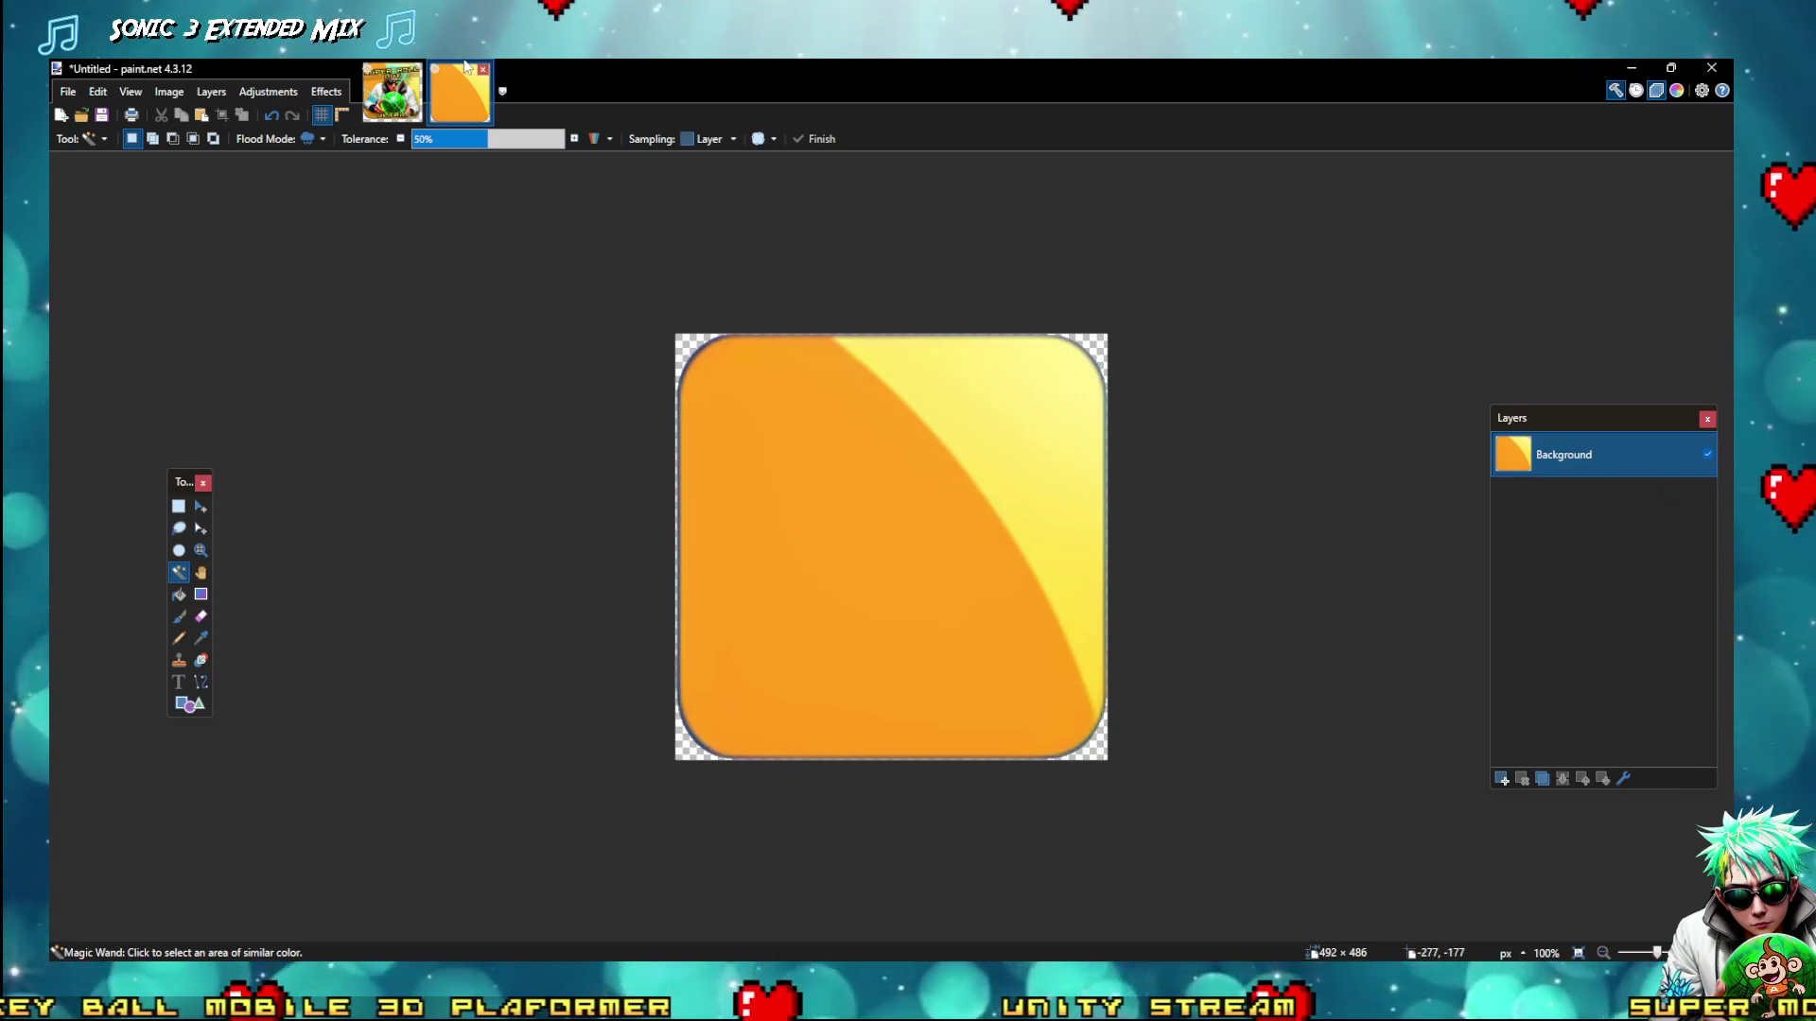
Add a new empty layer to the cropped tile, then return to AppLogo1
{"action": "left_click", "coordinate": [1504, 779]}
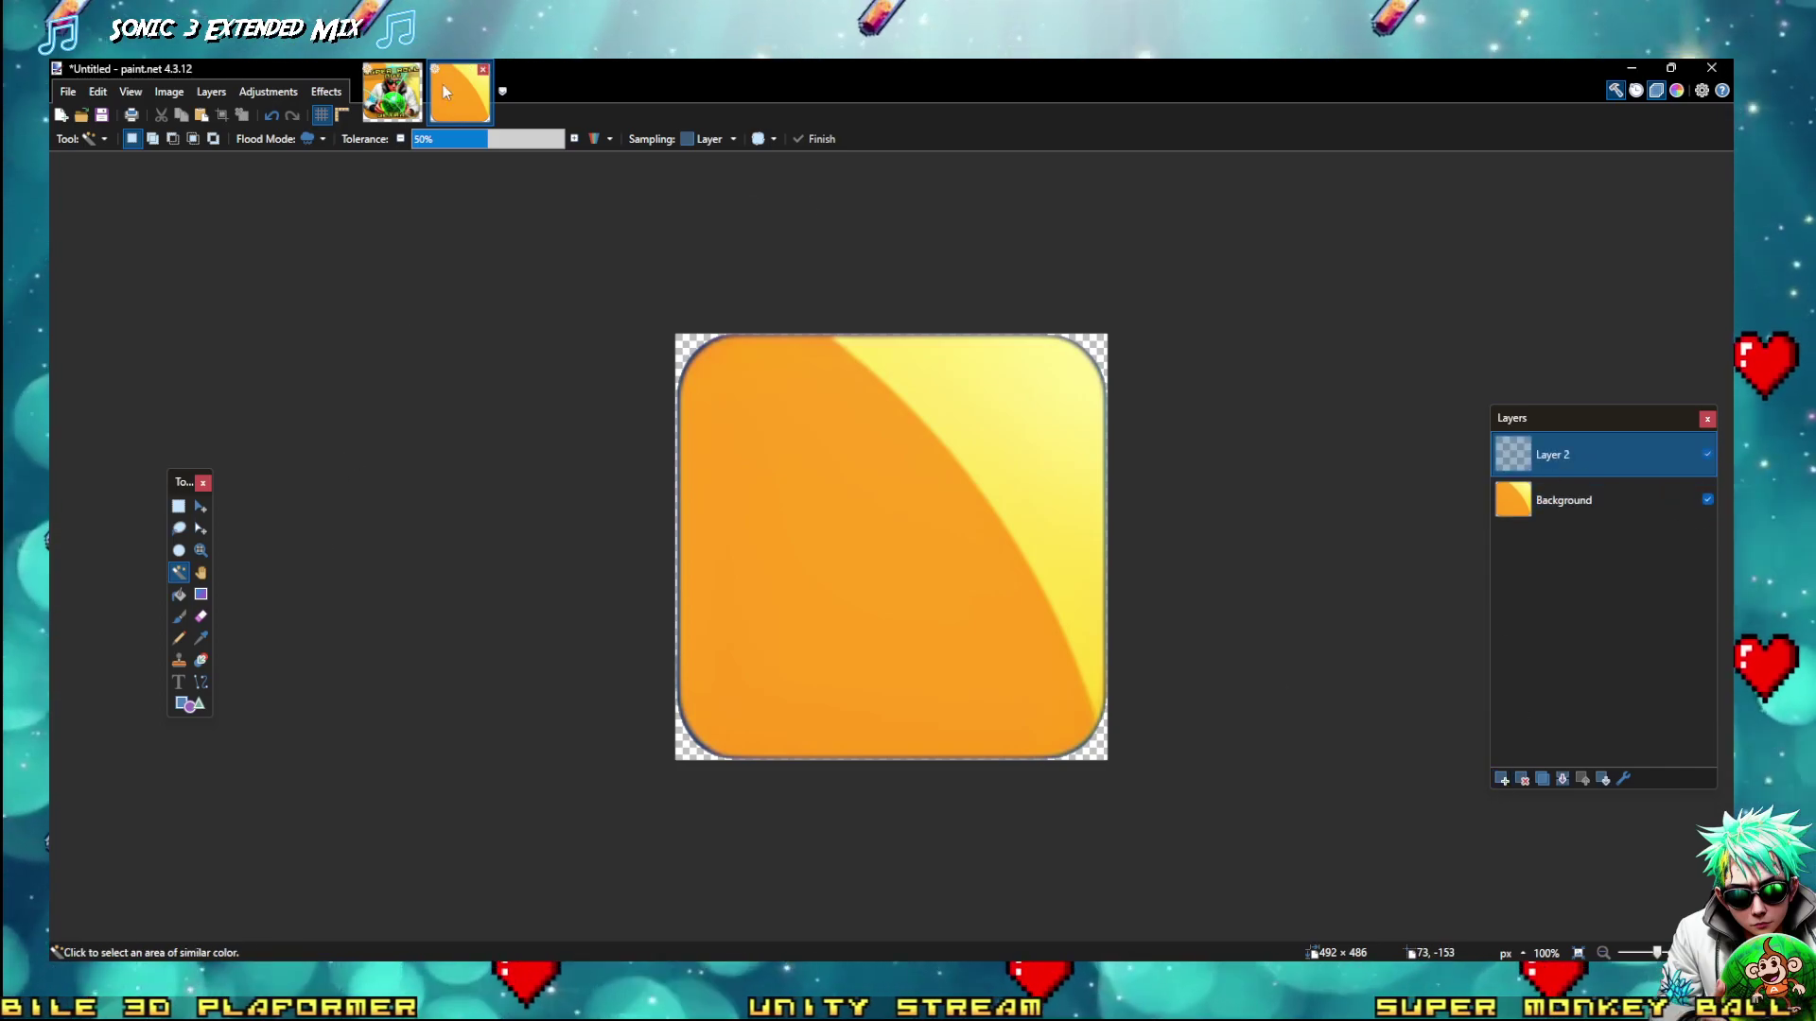
{"action": "key", "text": "ctrl+Tab"}
{"action": "left_click", "coordinate": [1551, 459]}
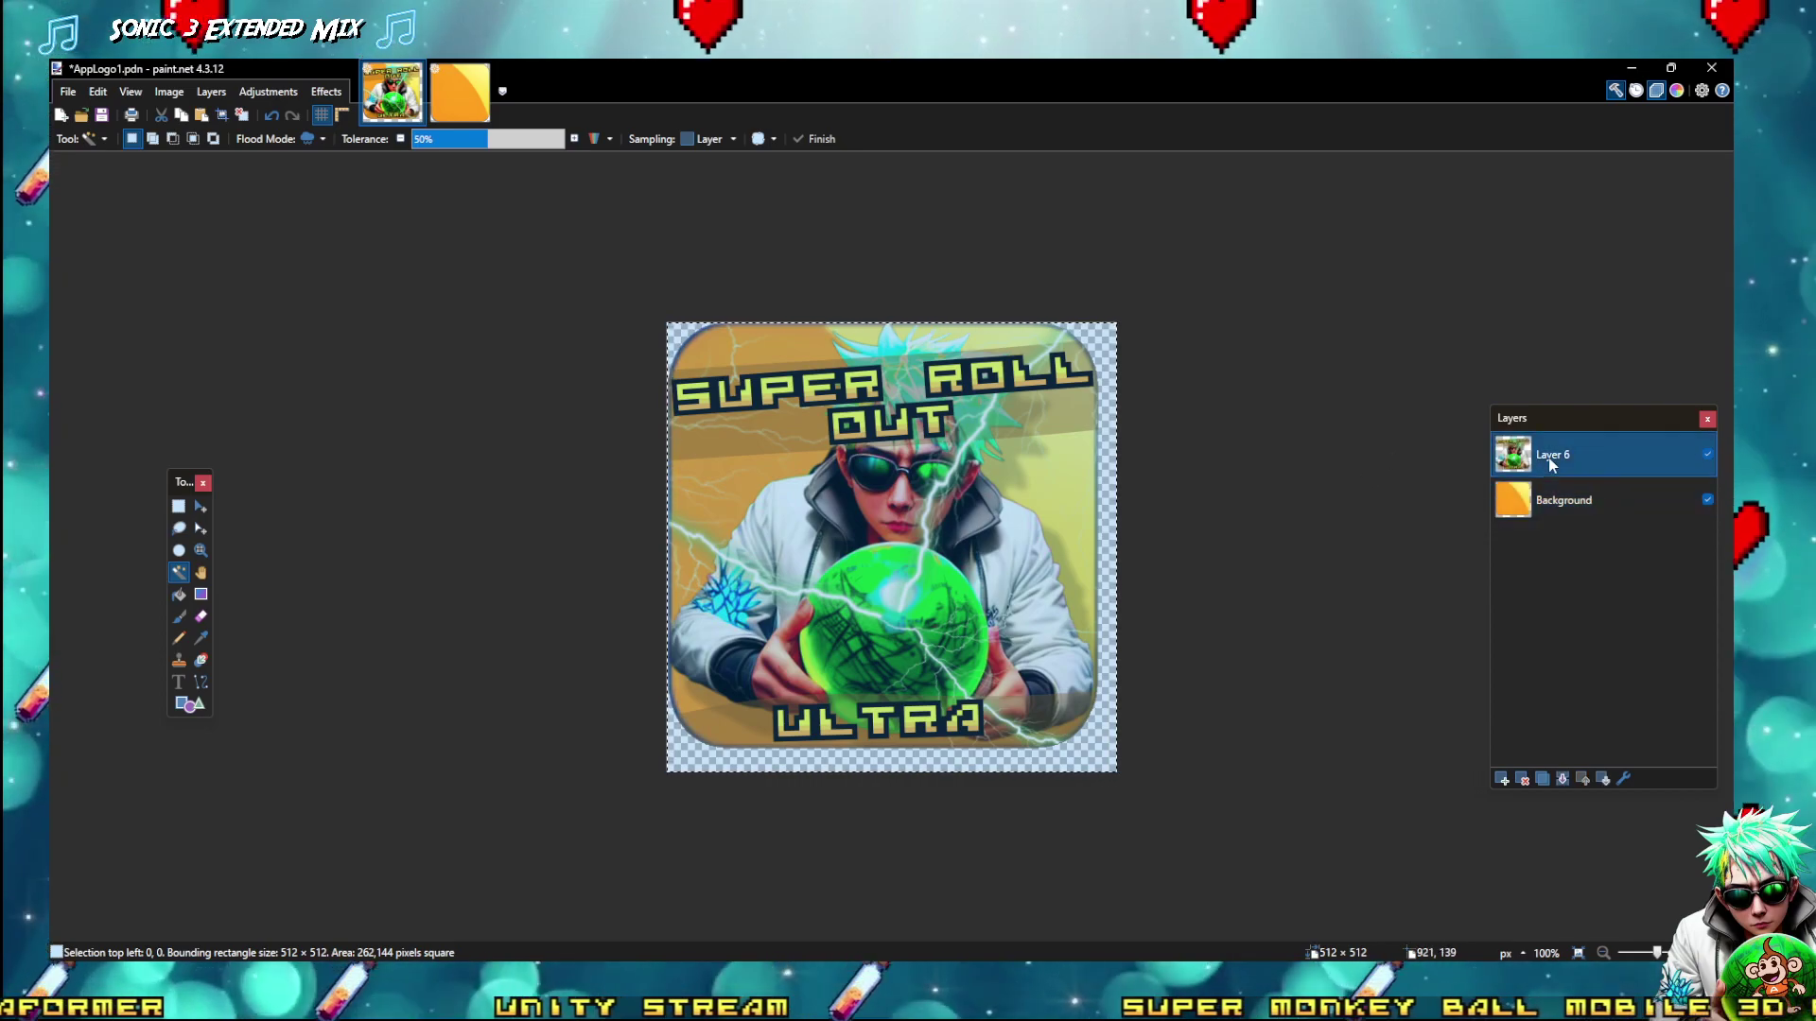
Paste the logo art into the Untitled image, keeping canvas size, aligned to the top-left corner
{"action": "left_click", "coordinate": [460, 92]}
{"action": "key", "text": "ctrl+v"}
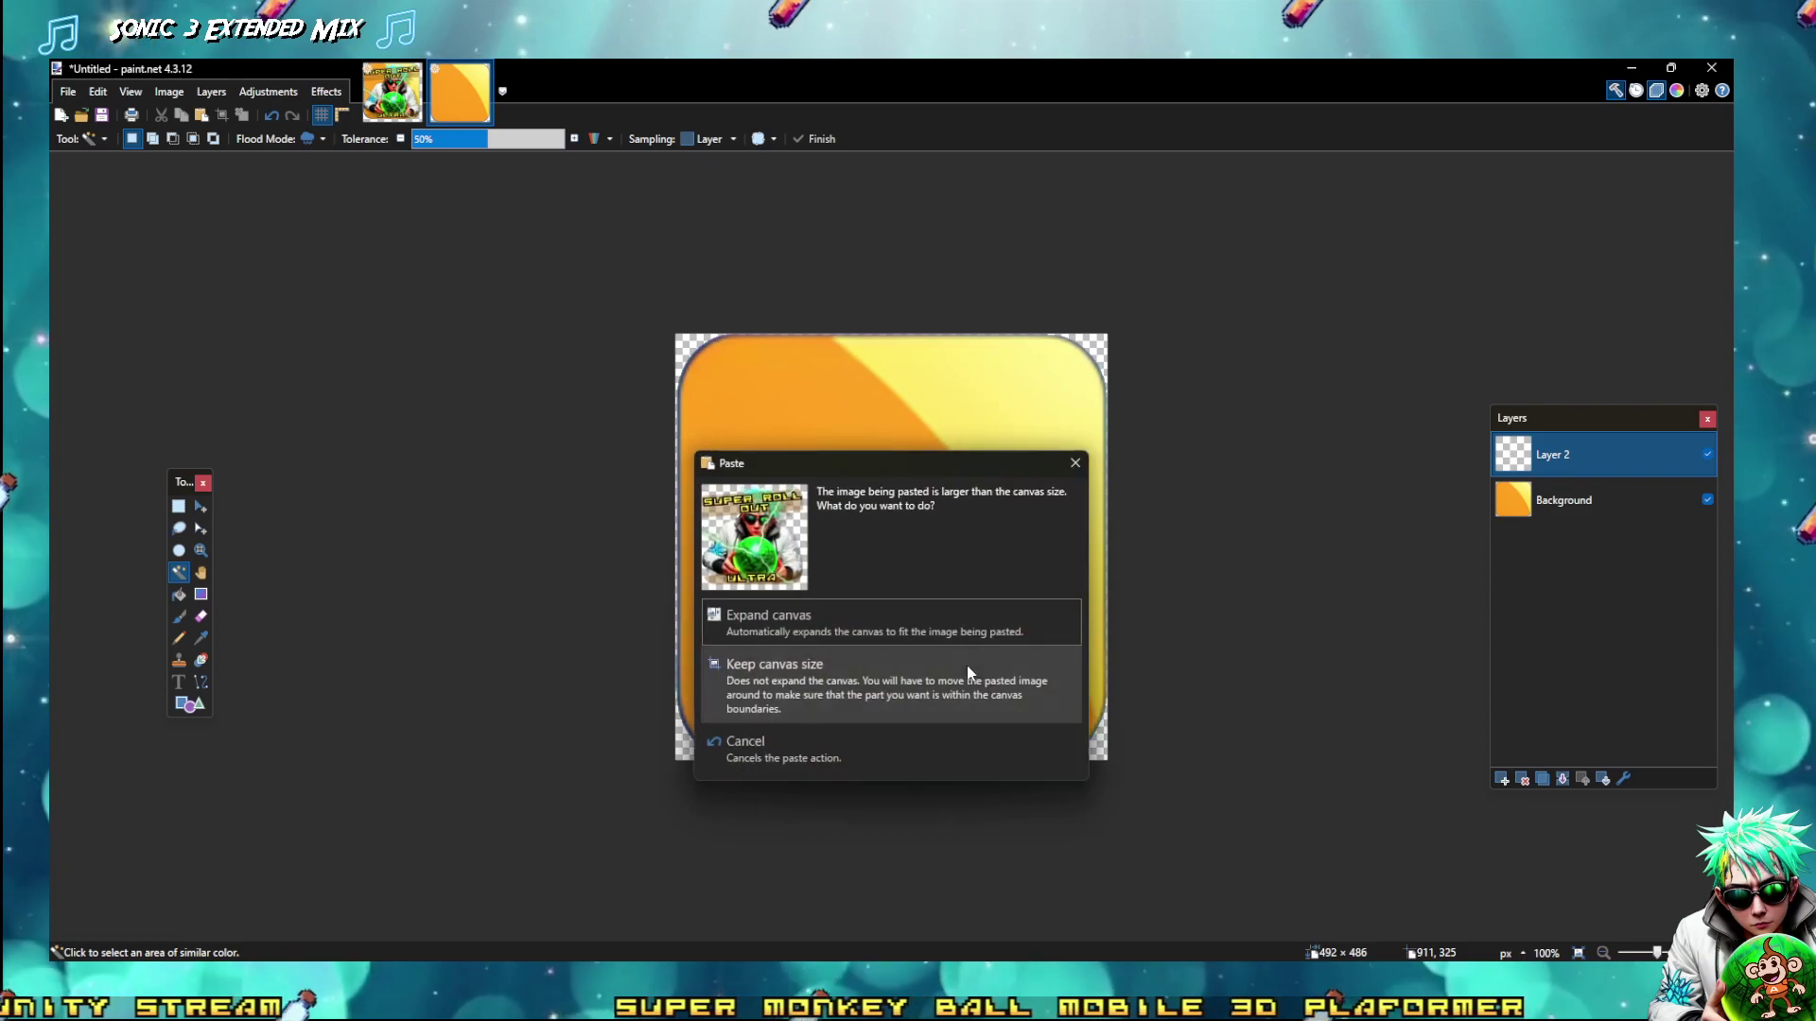
{"action": "left_click", "coordinate": [783, 704]}
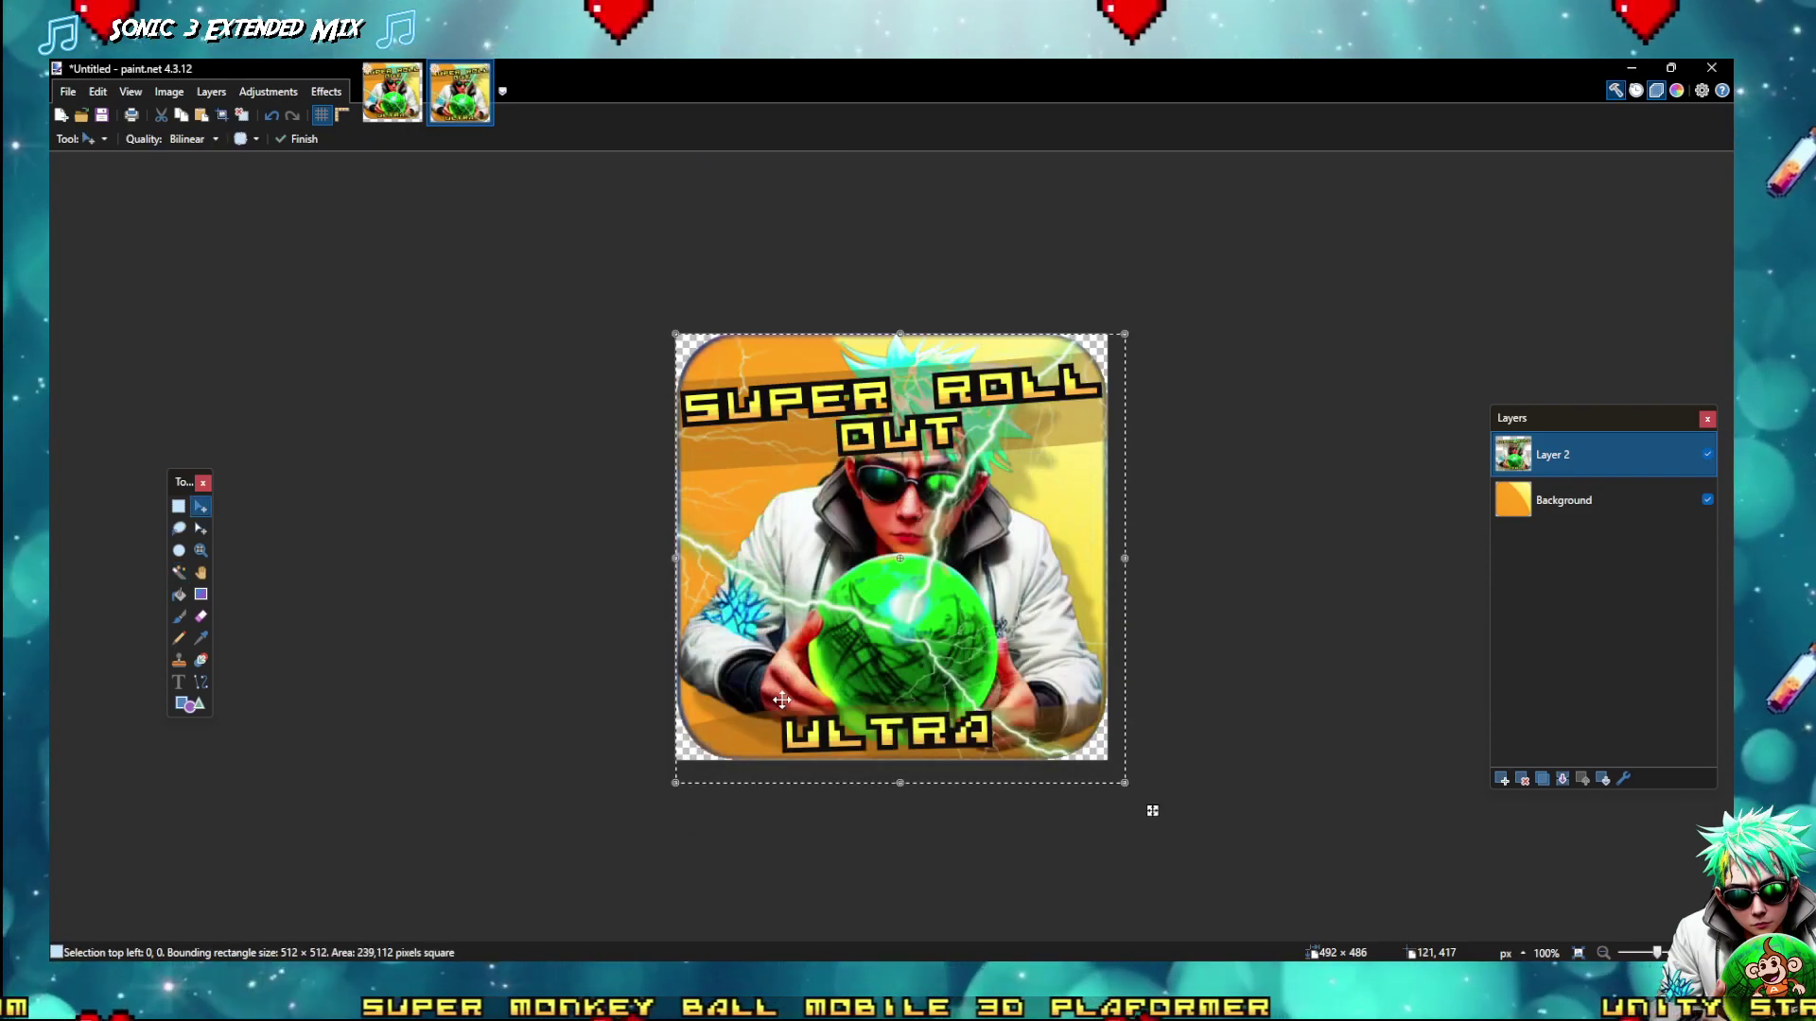
{"action": "left_click_drag", "start_coordinate": [901, 647], "coordinate": [904, 653]}
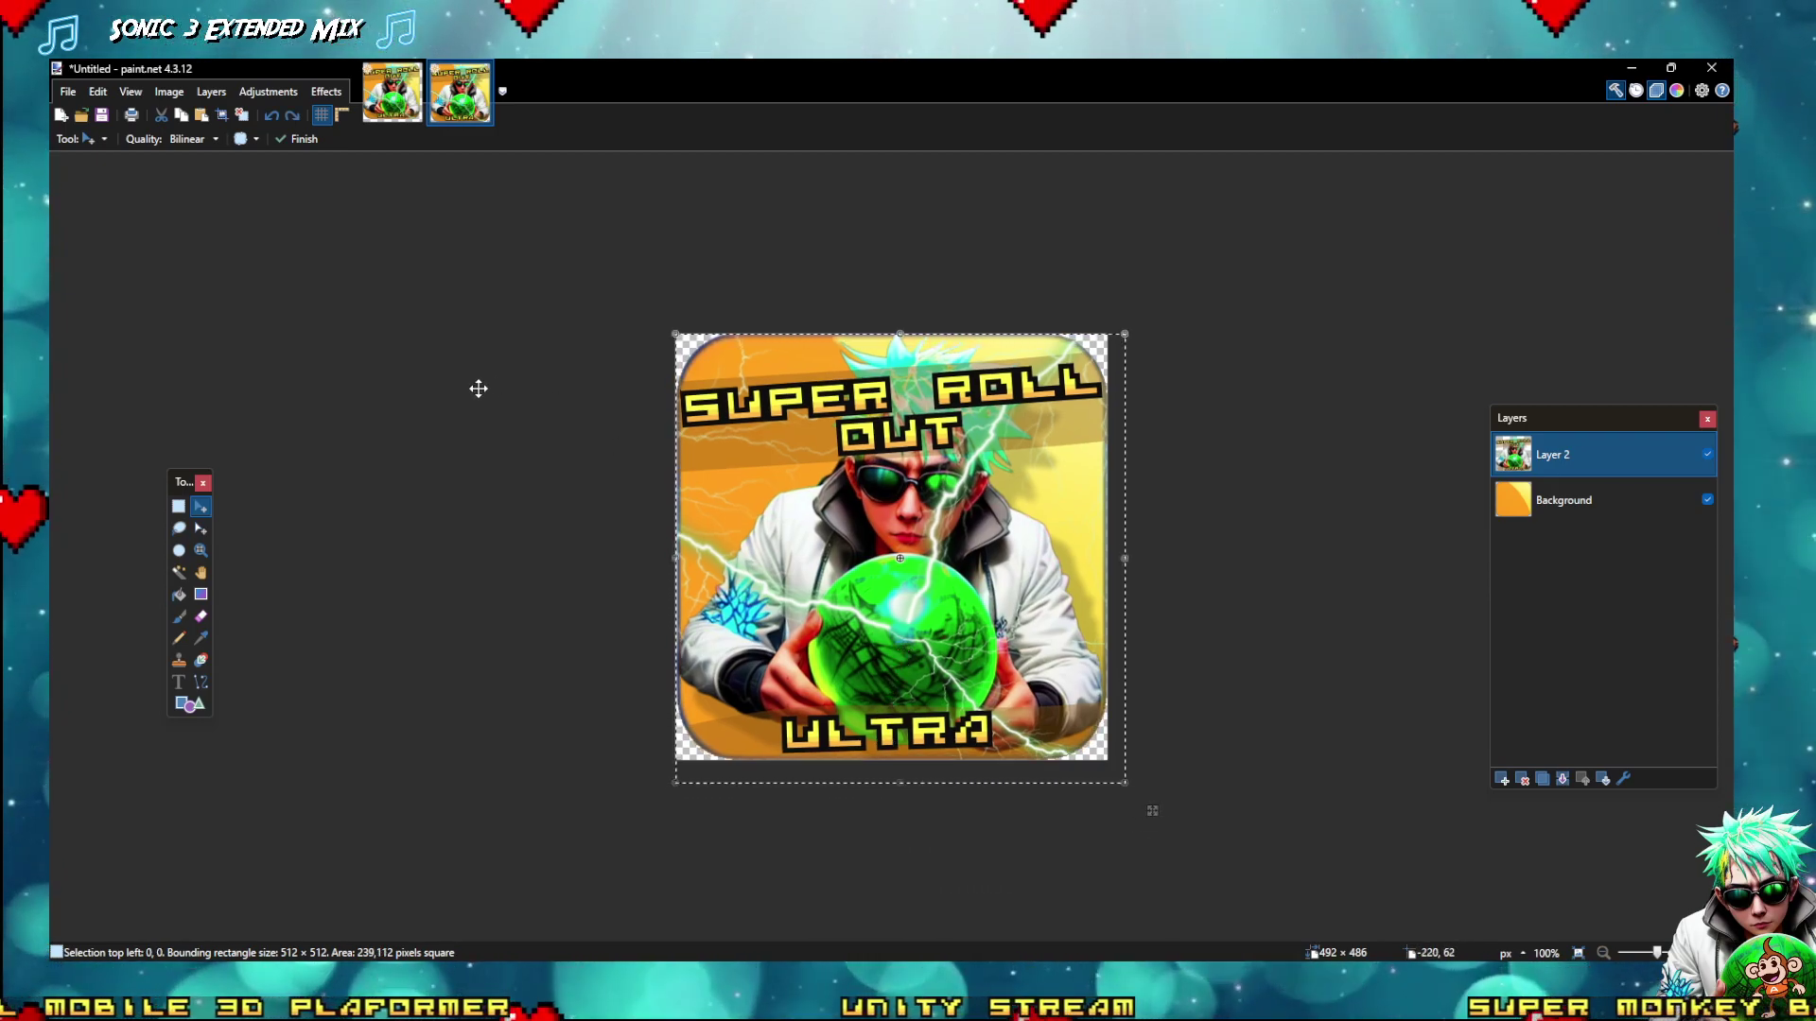
{"action": "left_click", "coordinate": [178, 508]}
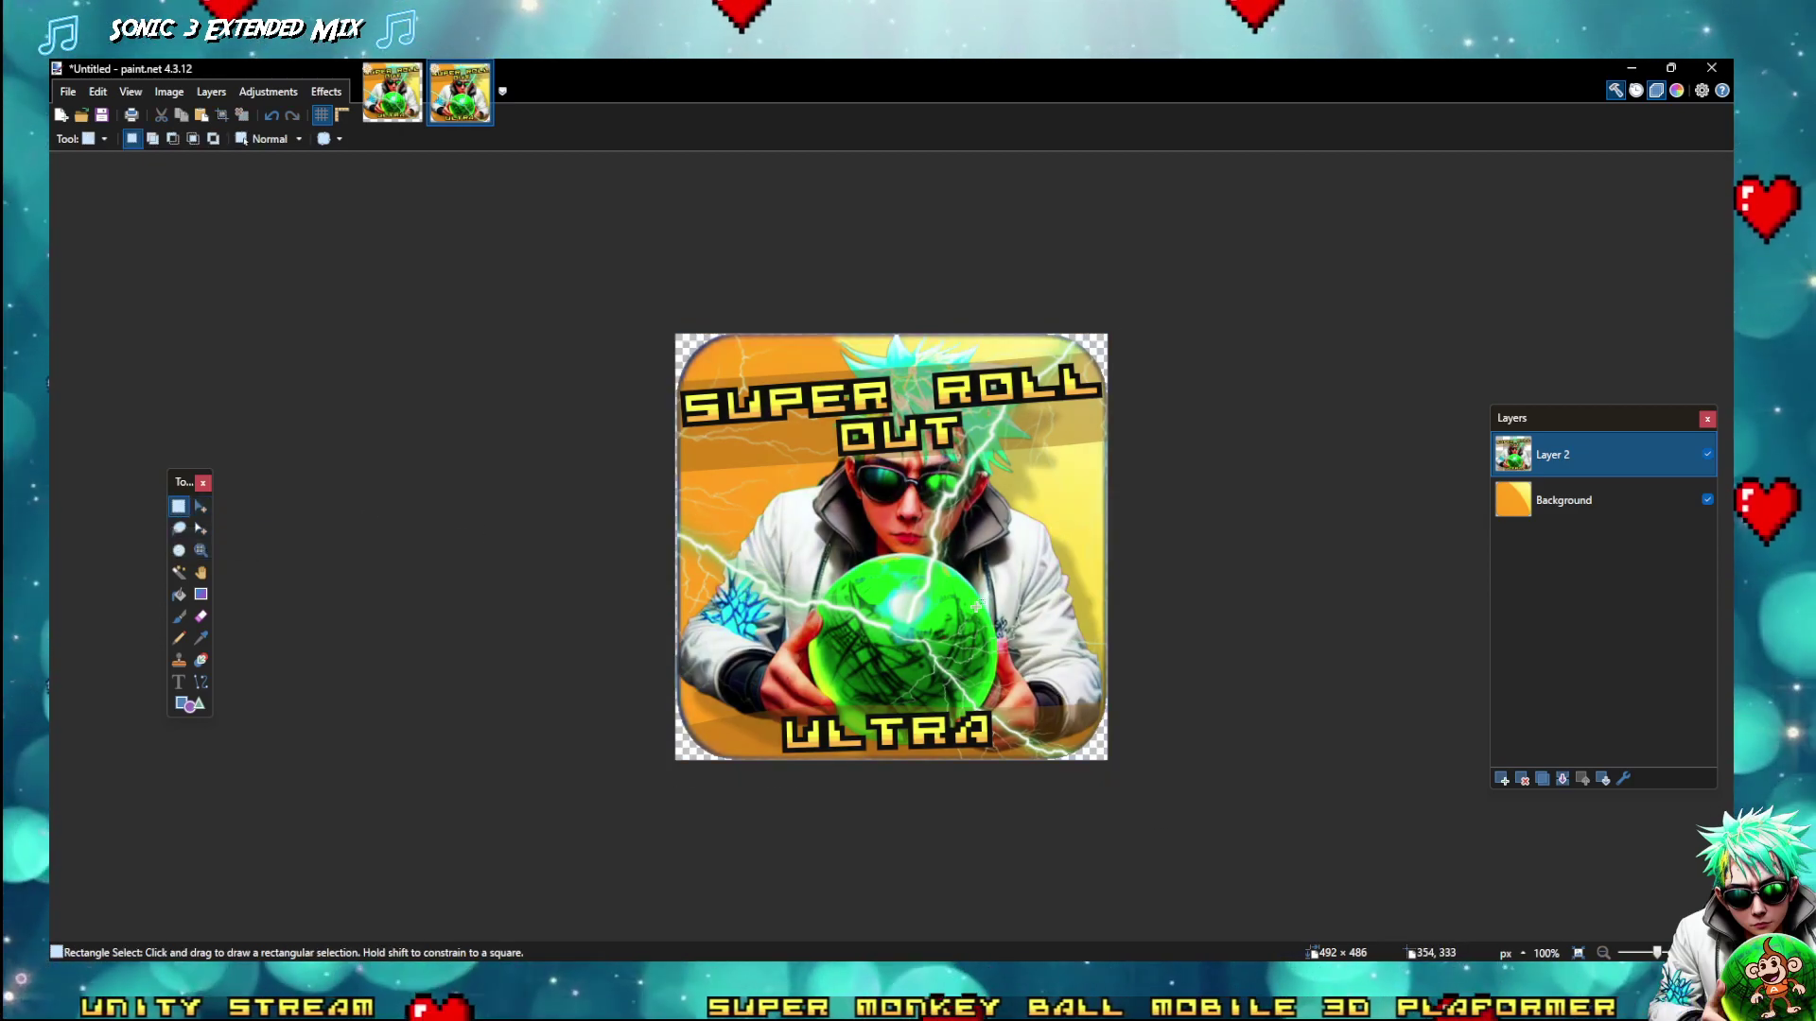
Deselect everything in AppLogo1, then return to the Untitled image
{"action": "left_click", "coordinate": [390, 92]}
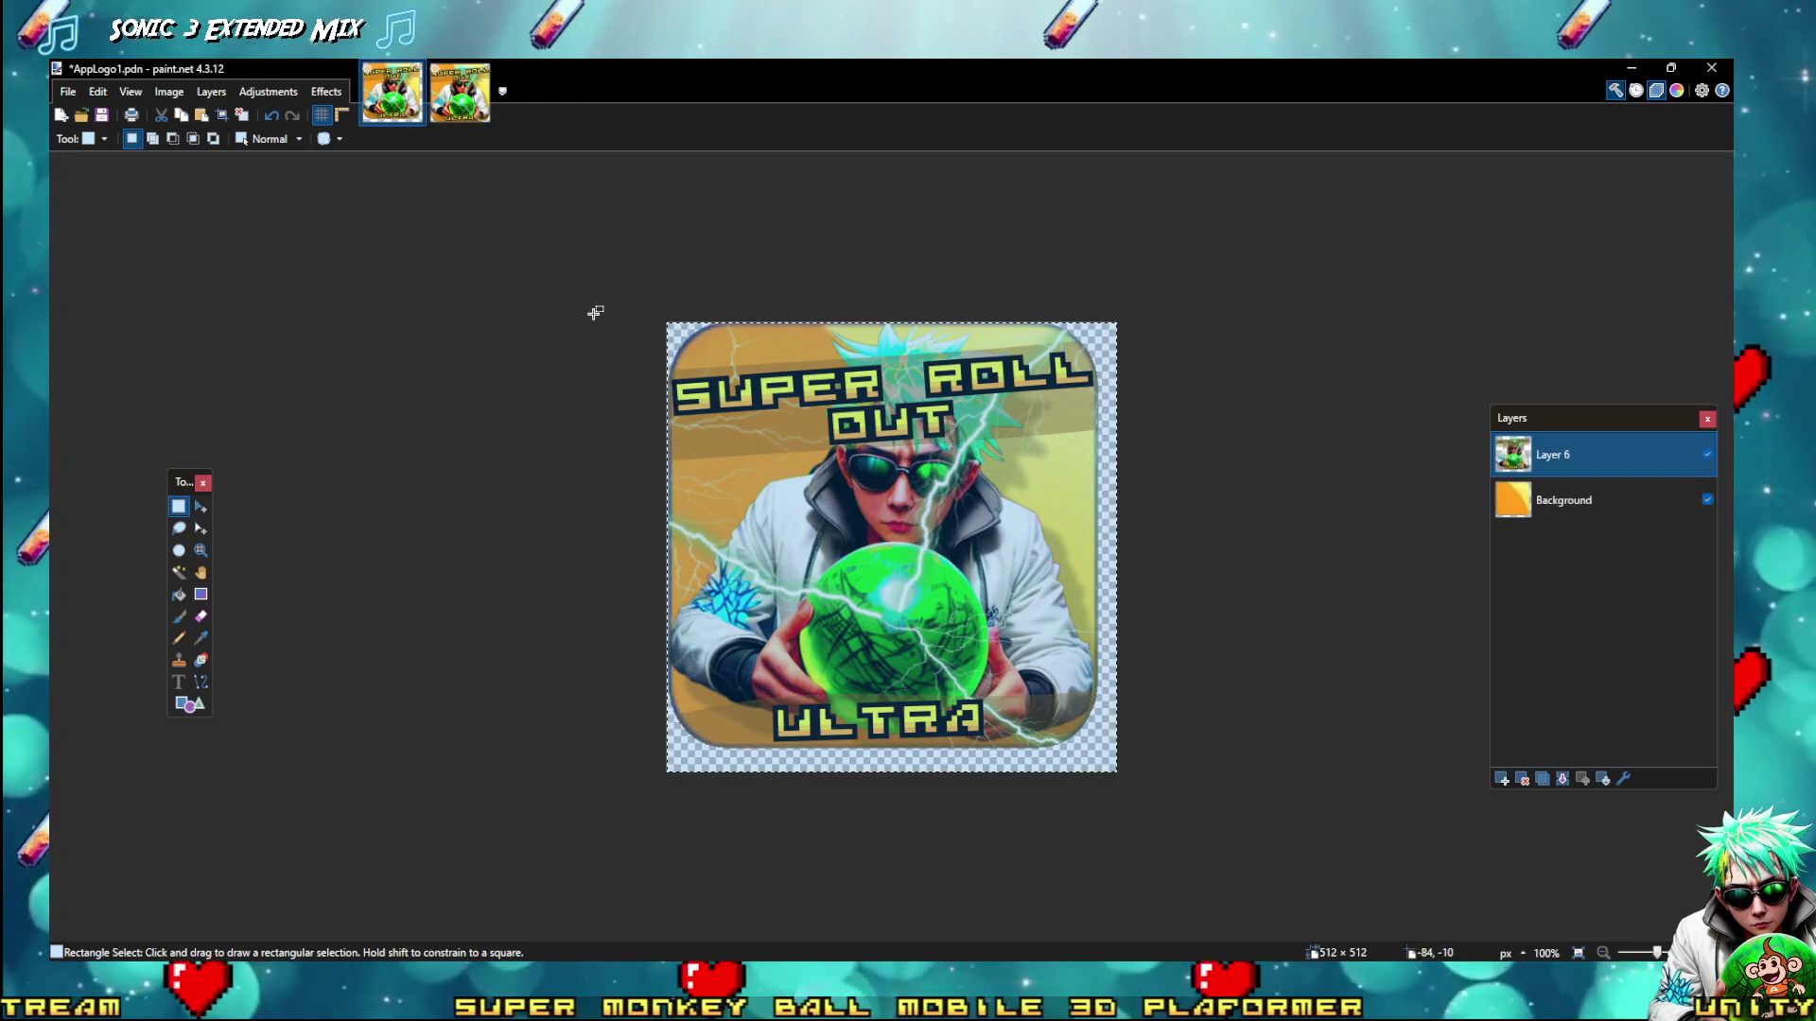
{"action": "key", "text": "ctrl+d"}
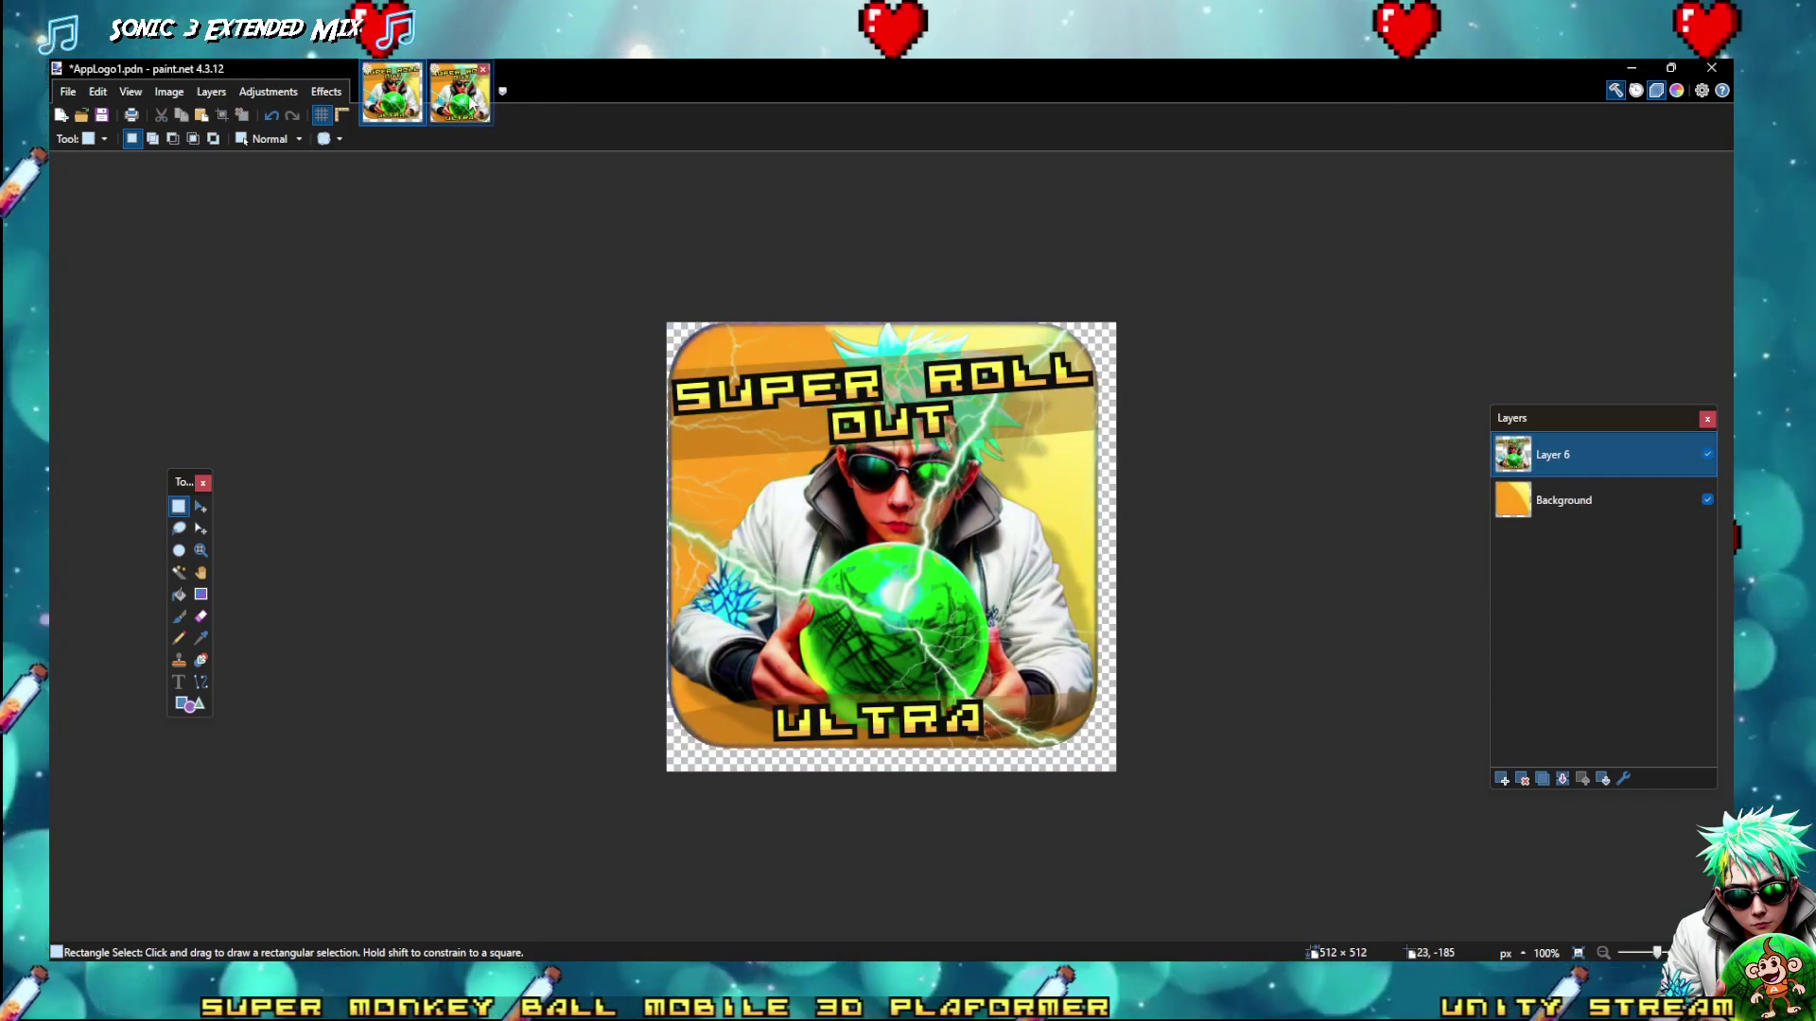
{"action": "left_click", "coordinate": [460, 92]}
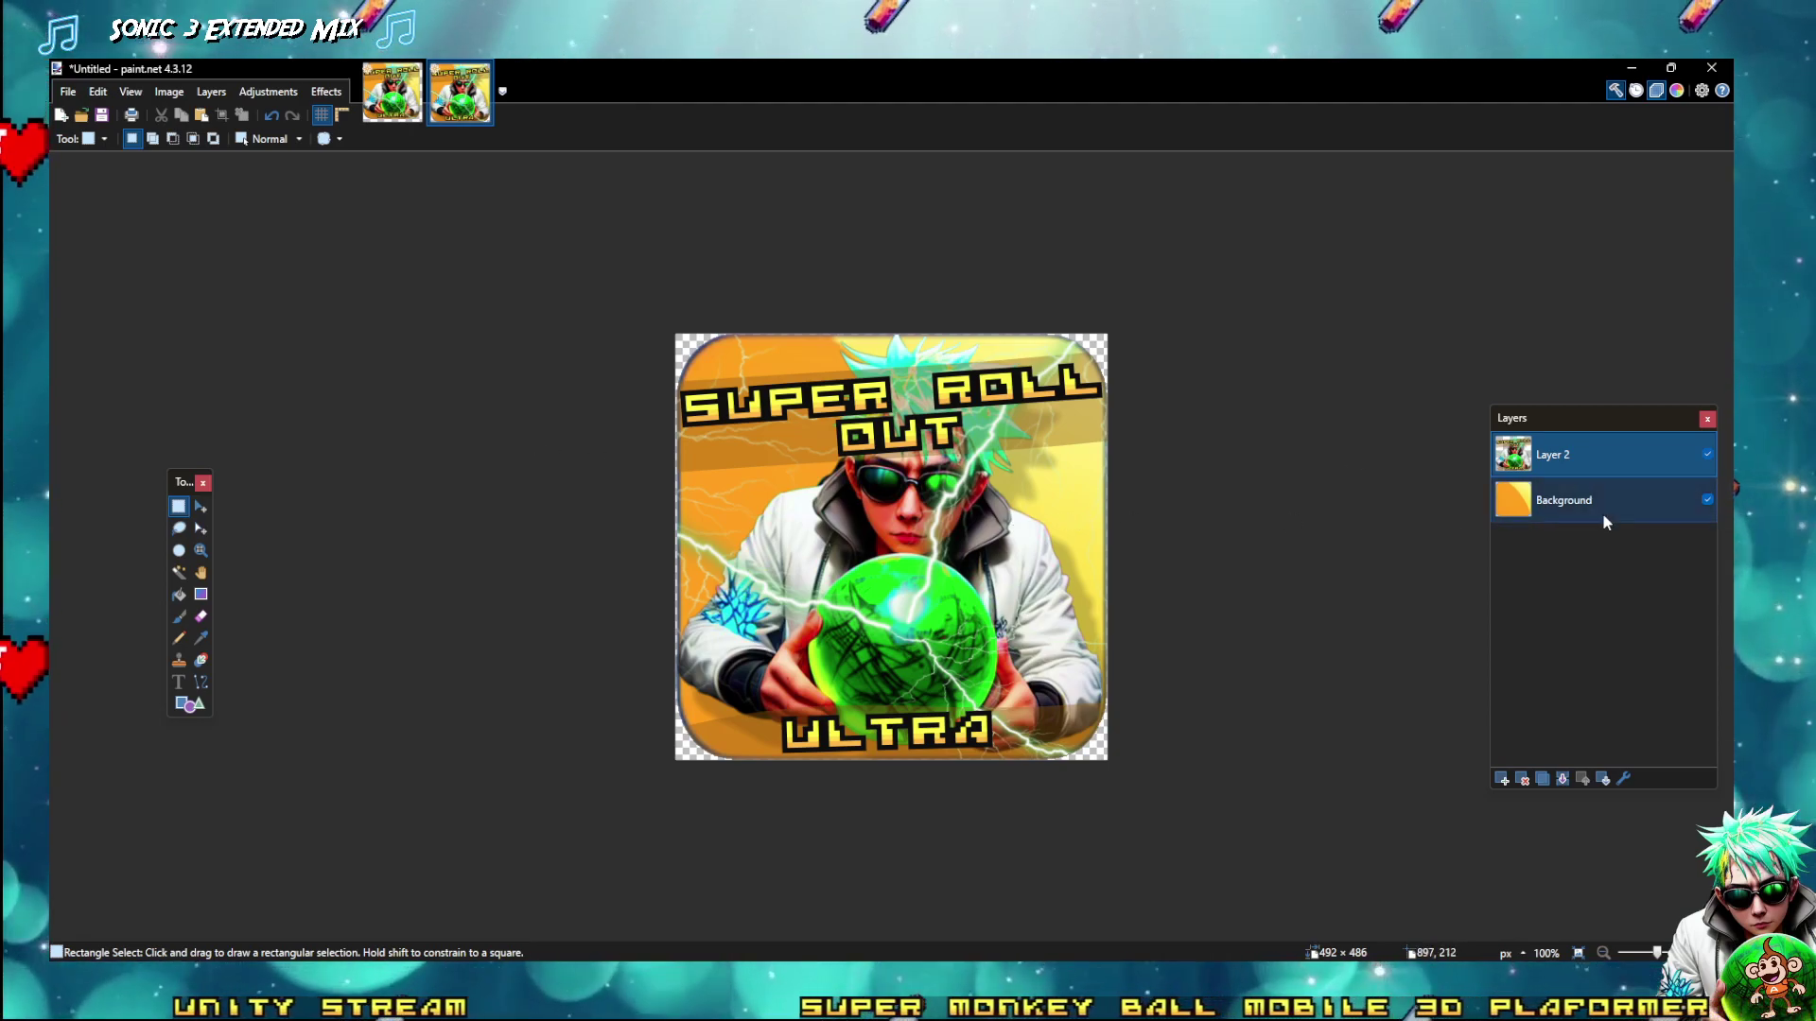
Resize the Untitled image to 384 × 384 with aspect ratio unlocked, then select all
{"action": "left_click", "coordinate": [168, 92]}
{"action": "left_click", "coordinate": [194, 137]}
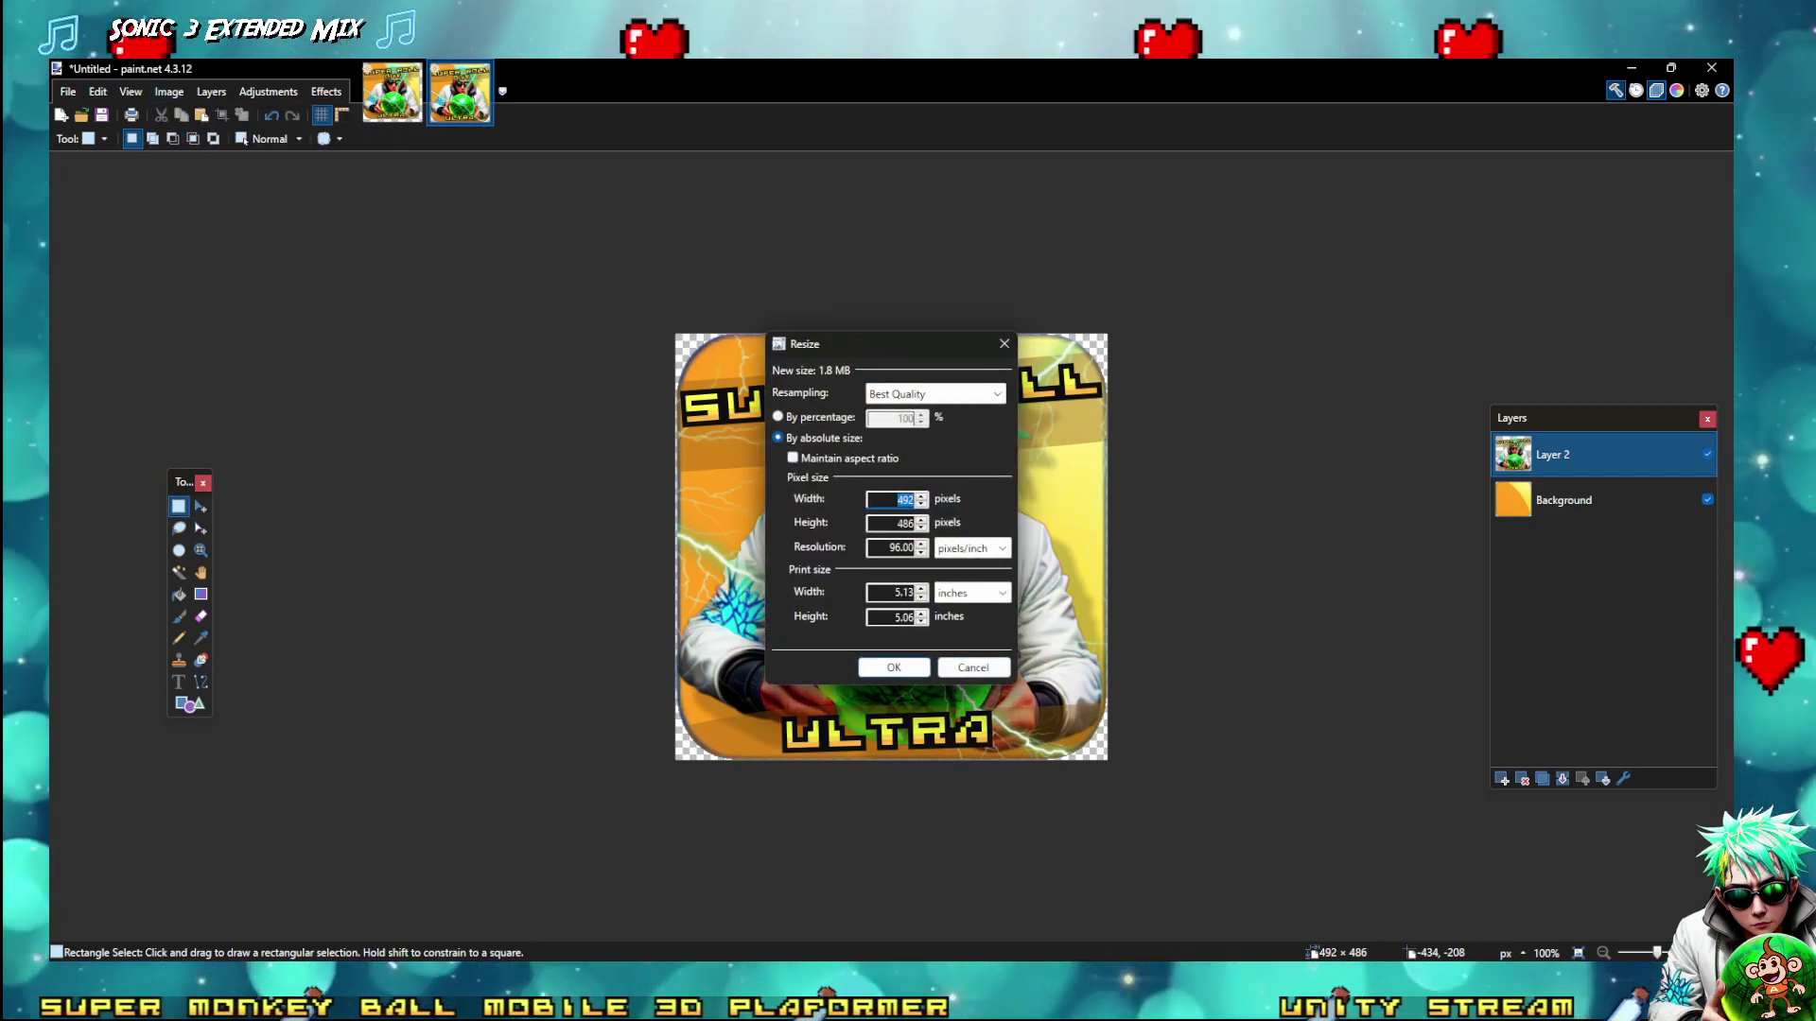
{"action": "key", "text": "alt+Tab"}
{"action": "key", "text": "alt+Tab"}
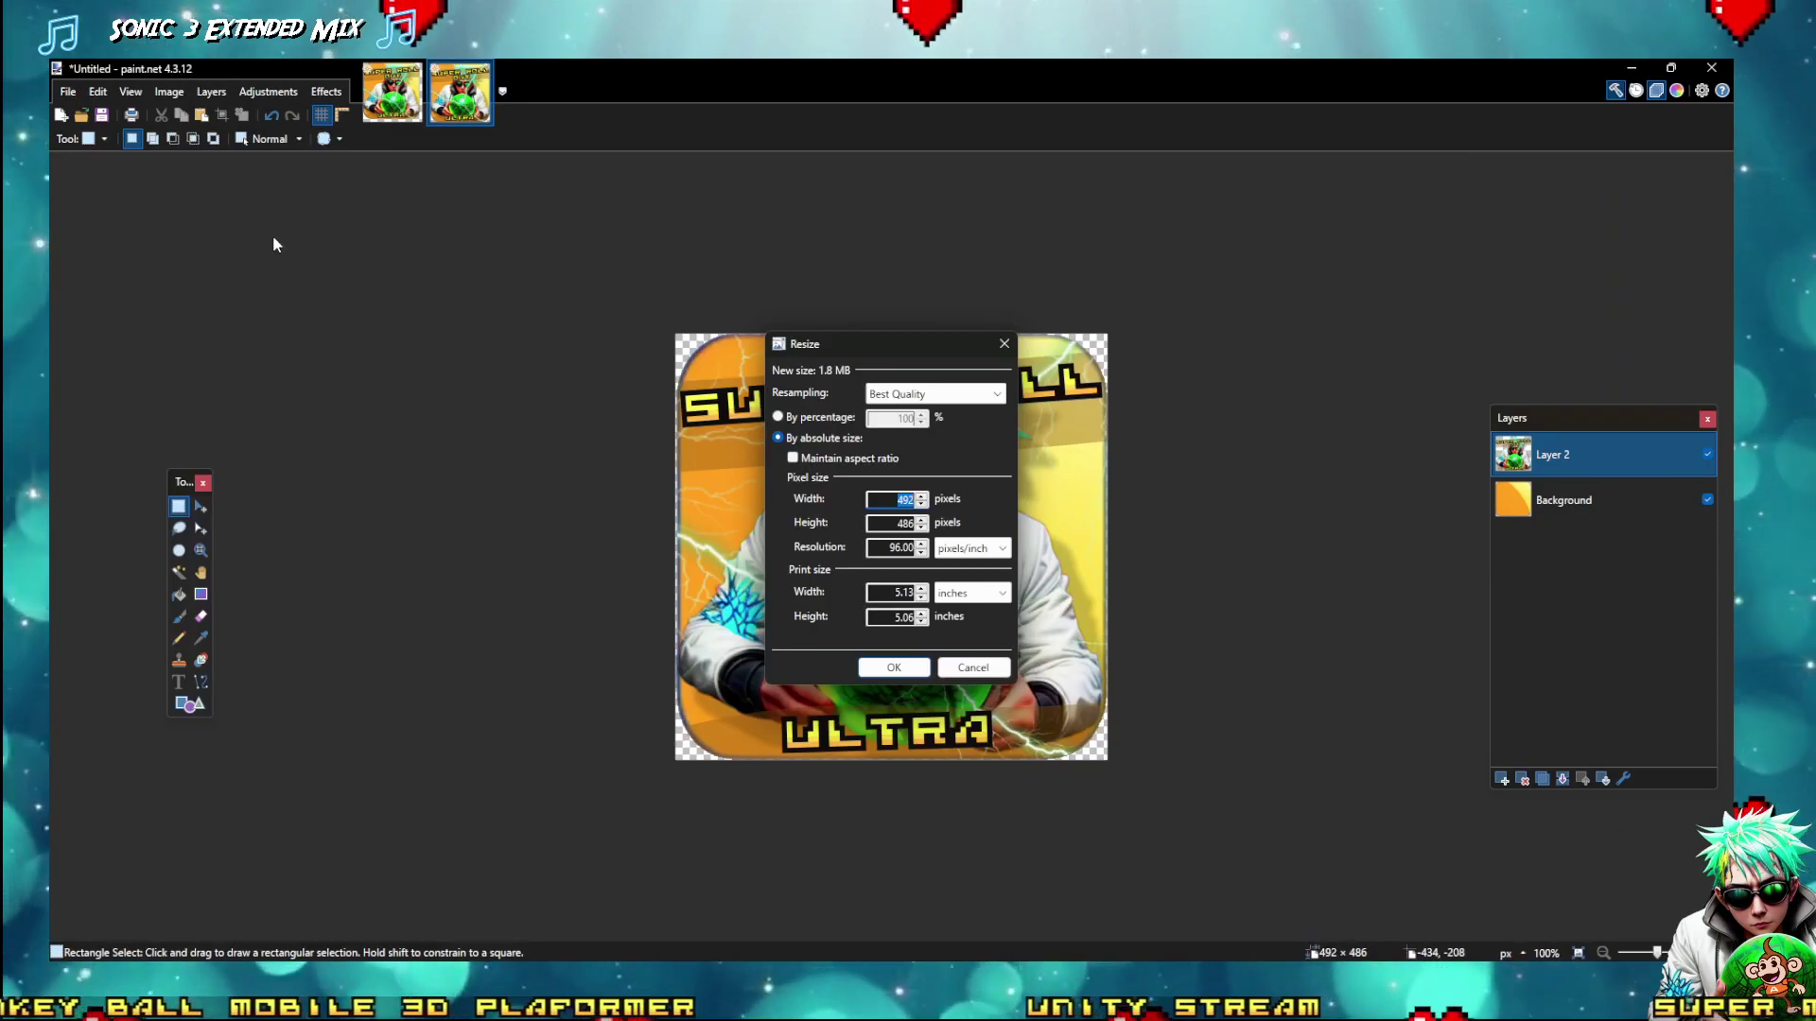
{"action": "type", "text": "3"}
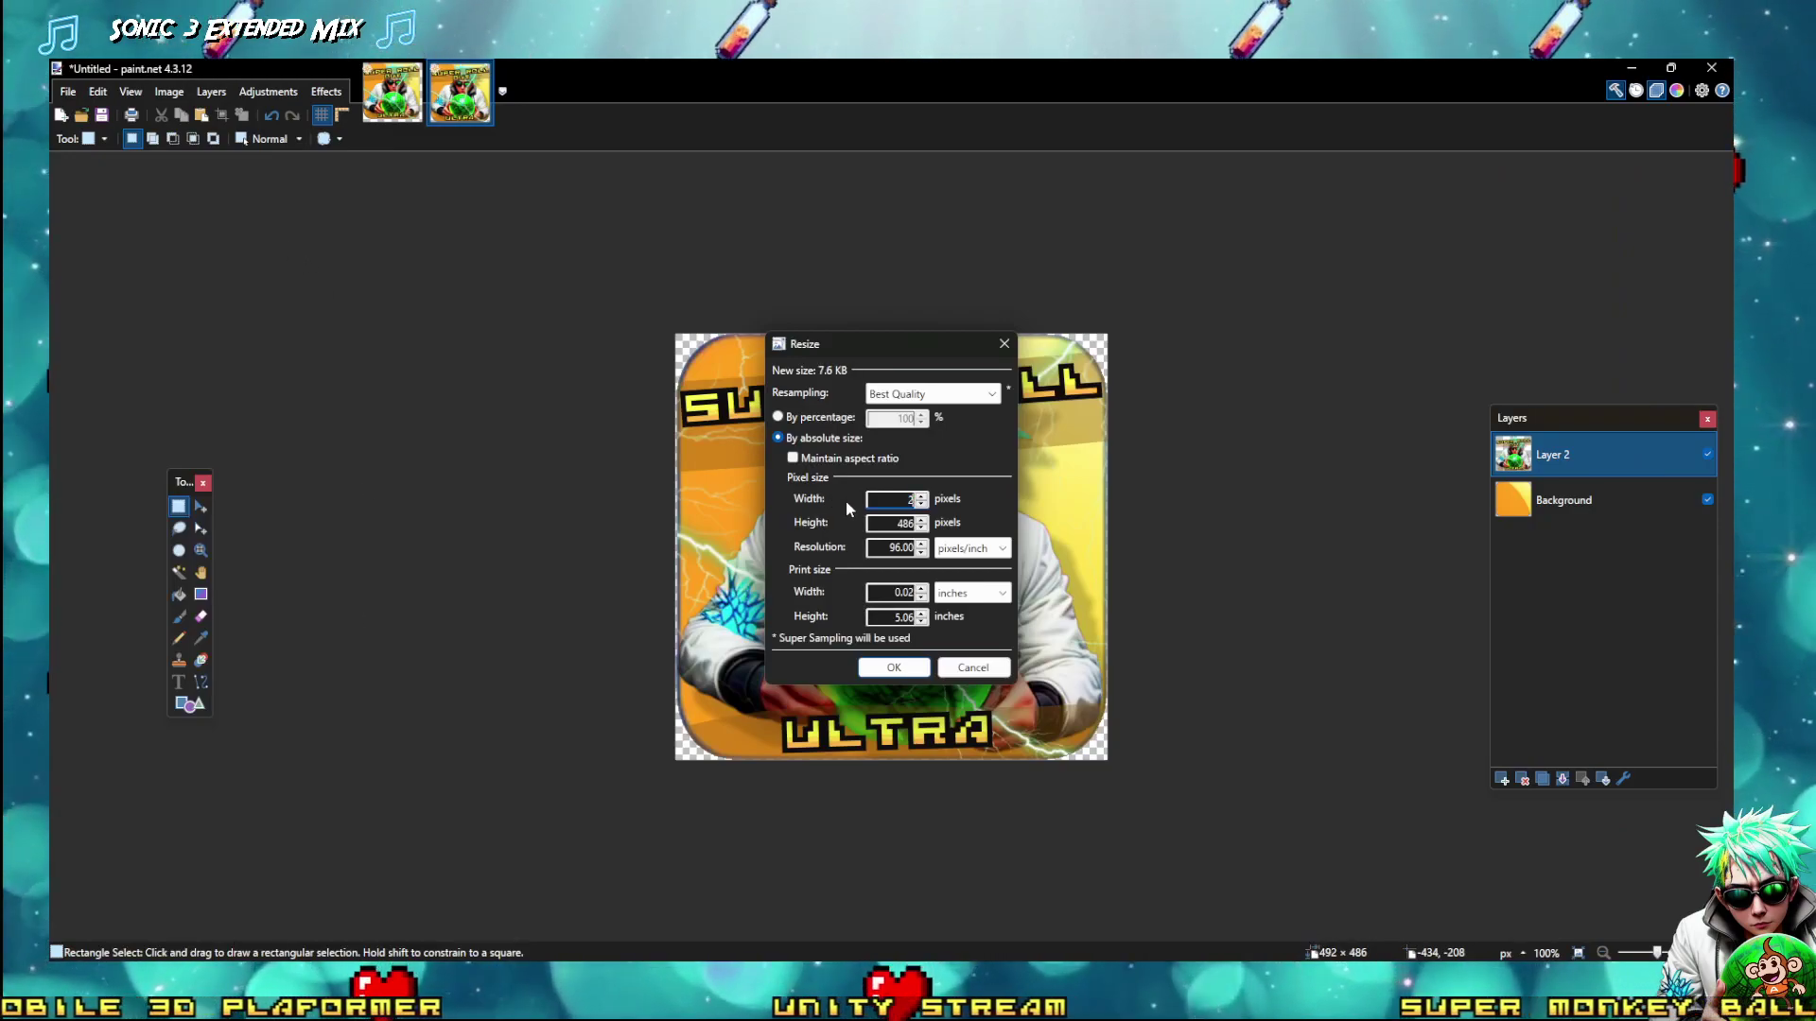
{"action": "type", "text": "84"}
{"action": "key", "text": "Tab"}
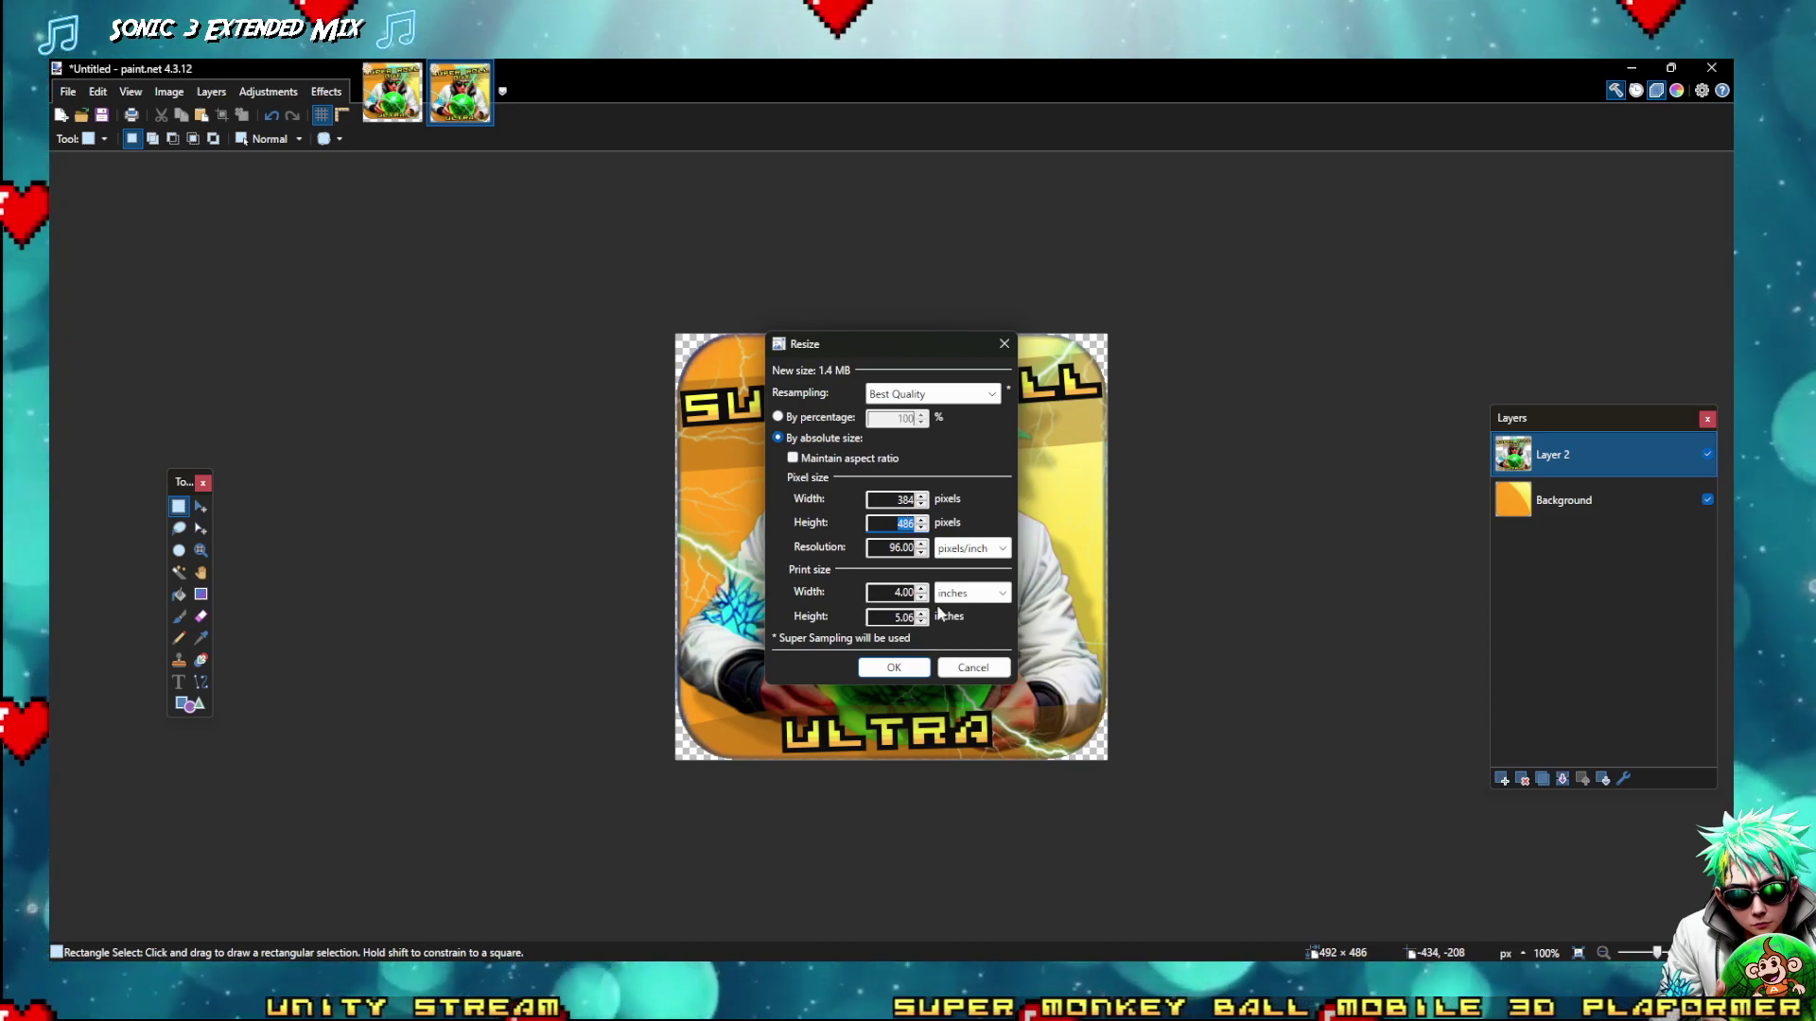
{"action": "type", "text": "384"}
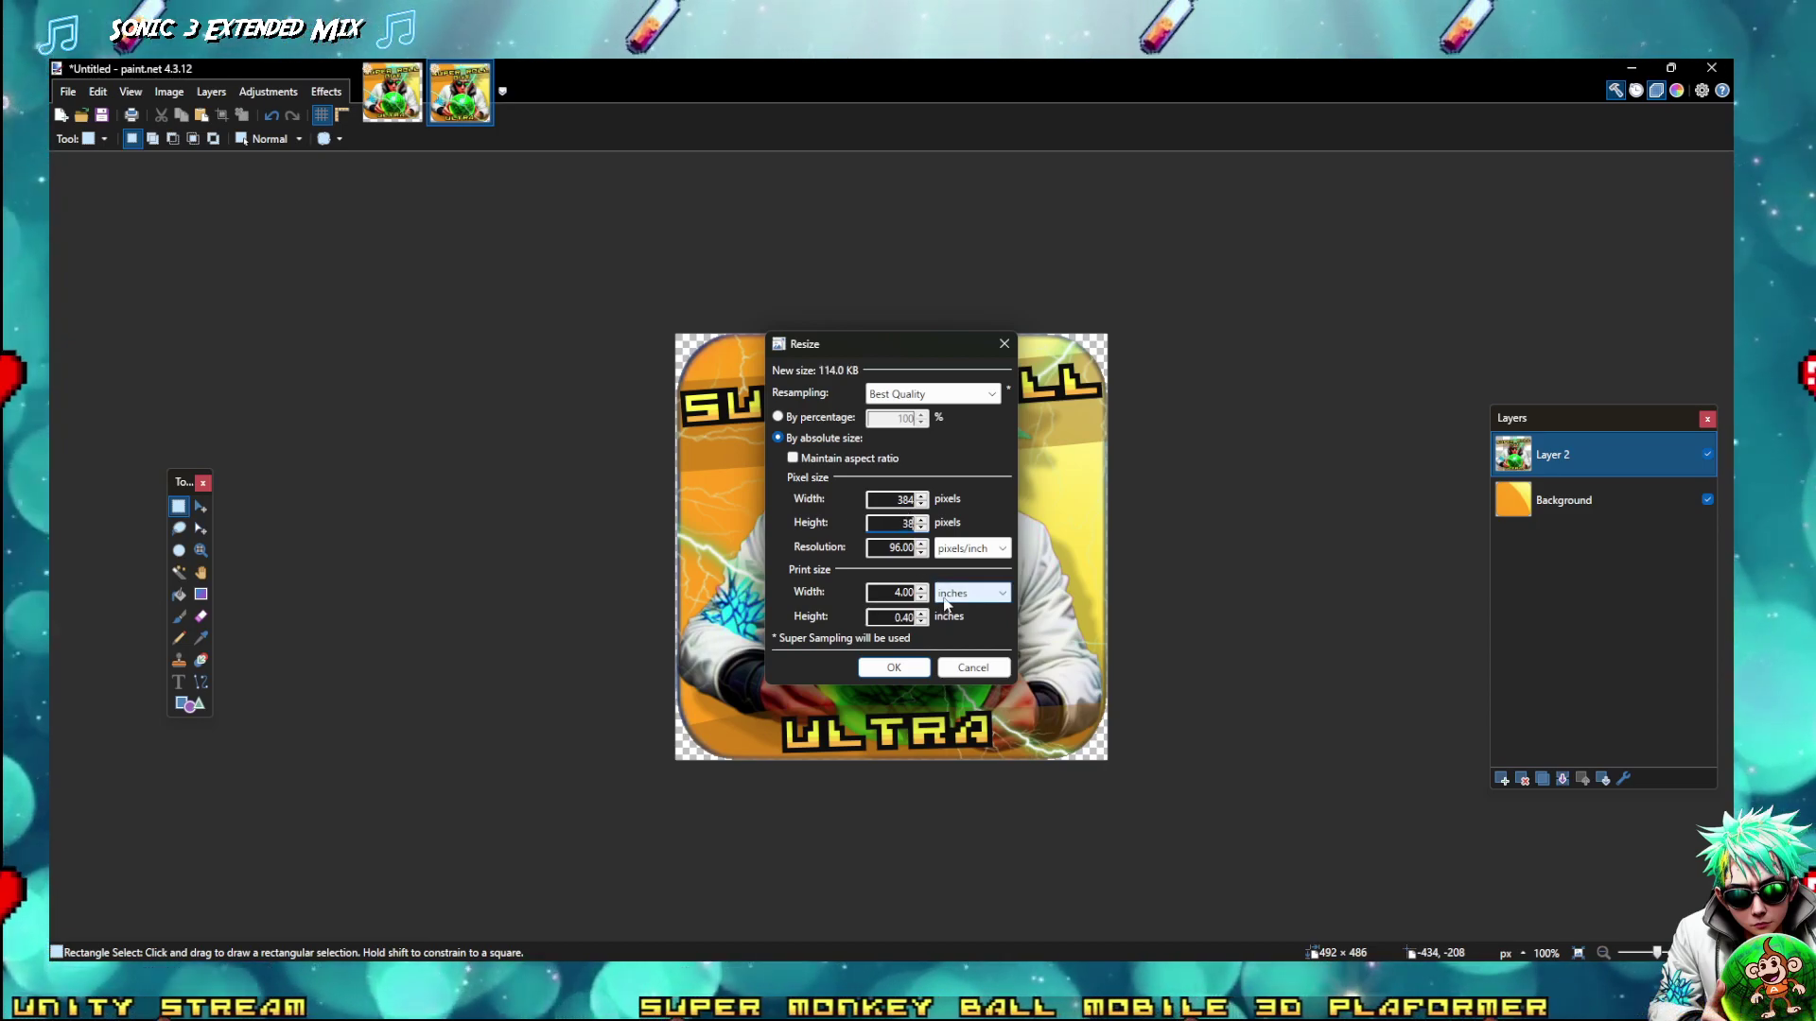
{"action": "left_click", "coordinate": [895, 669]}
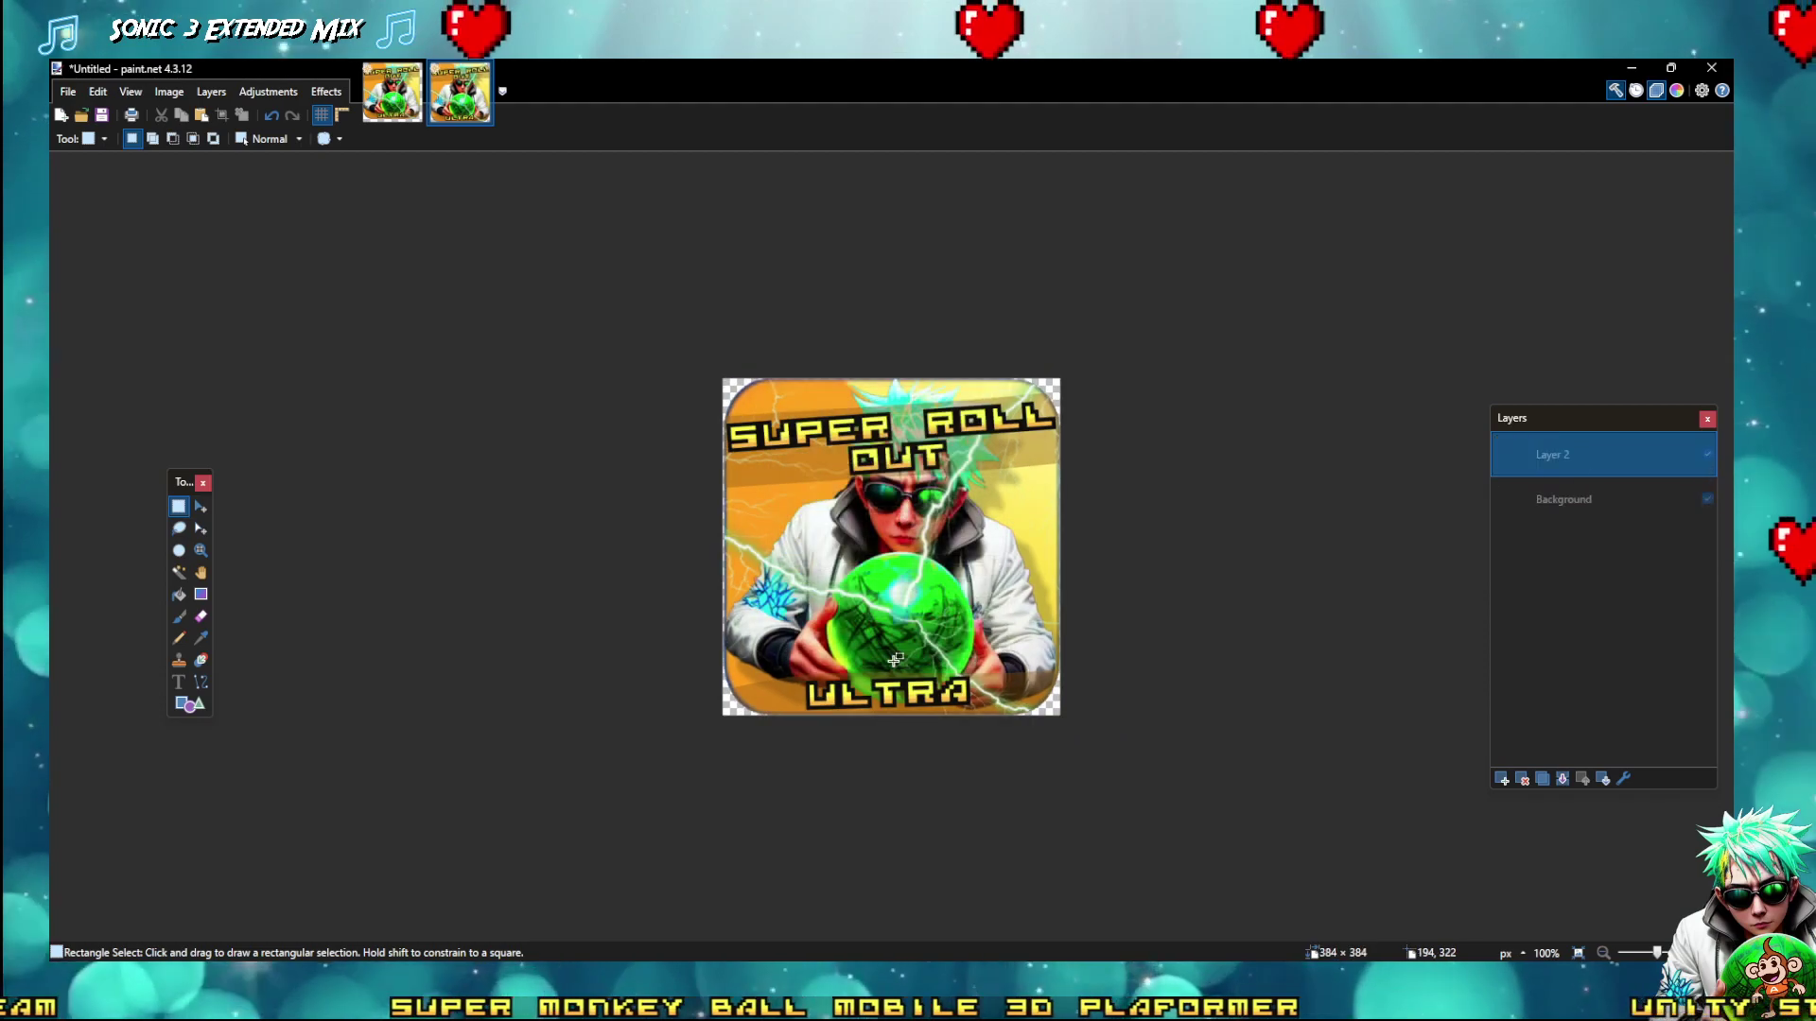
{"action": "key", "text": "ctrl+a"}
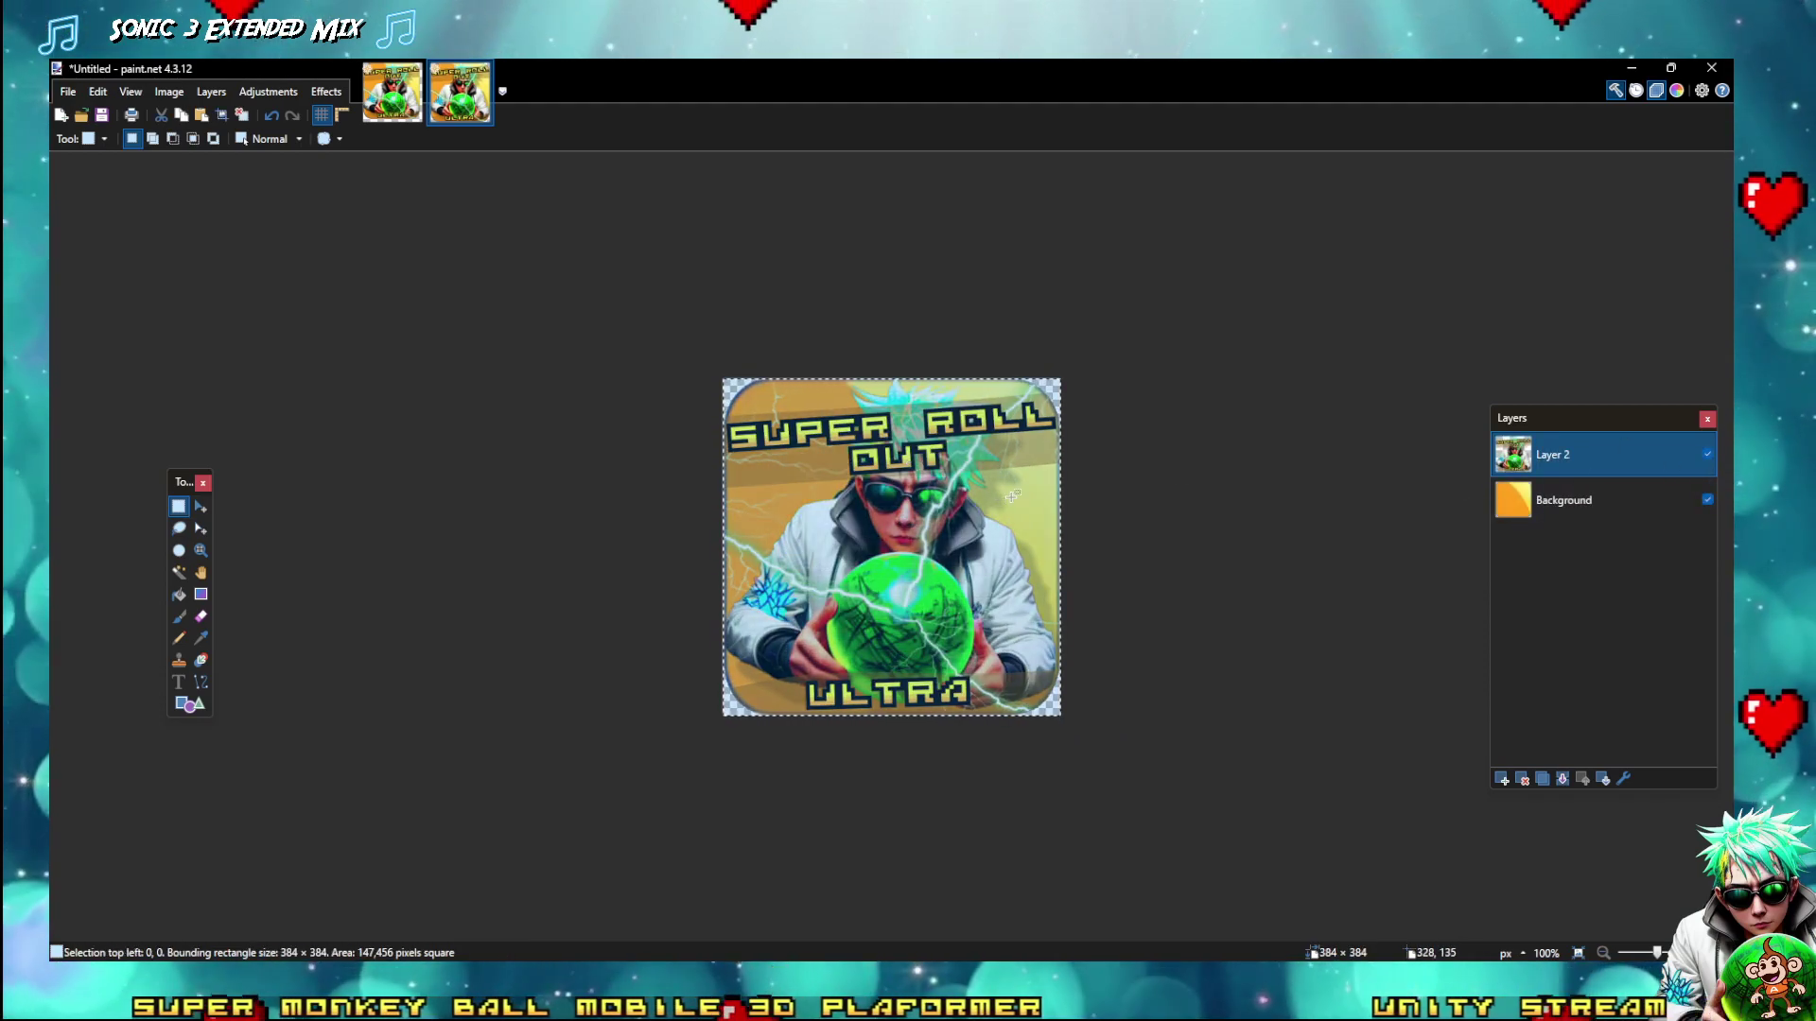
Delete the selected 384 × 384 character art from Layer 2
{"action": "key", "text": "Delete"}
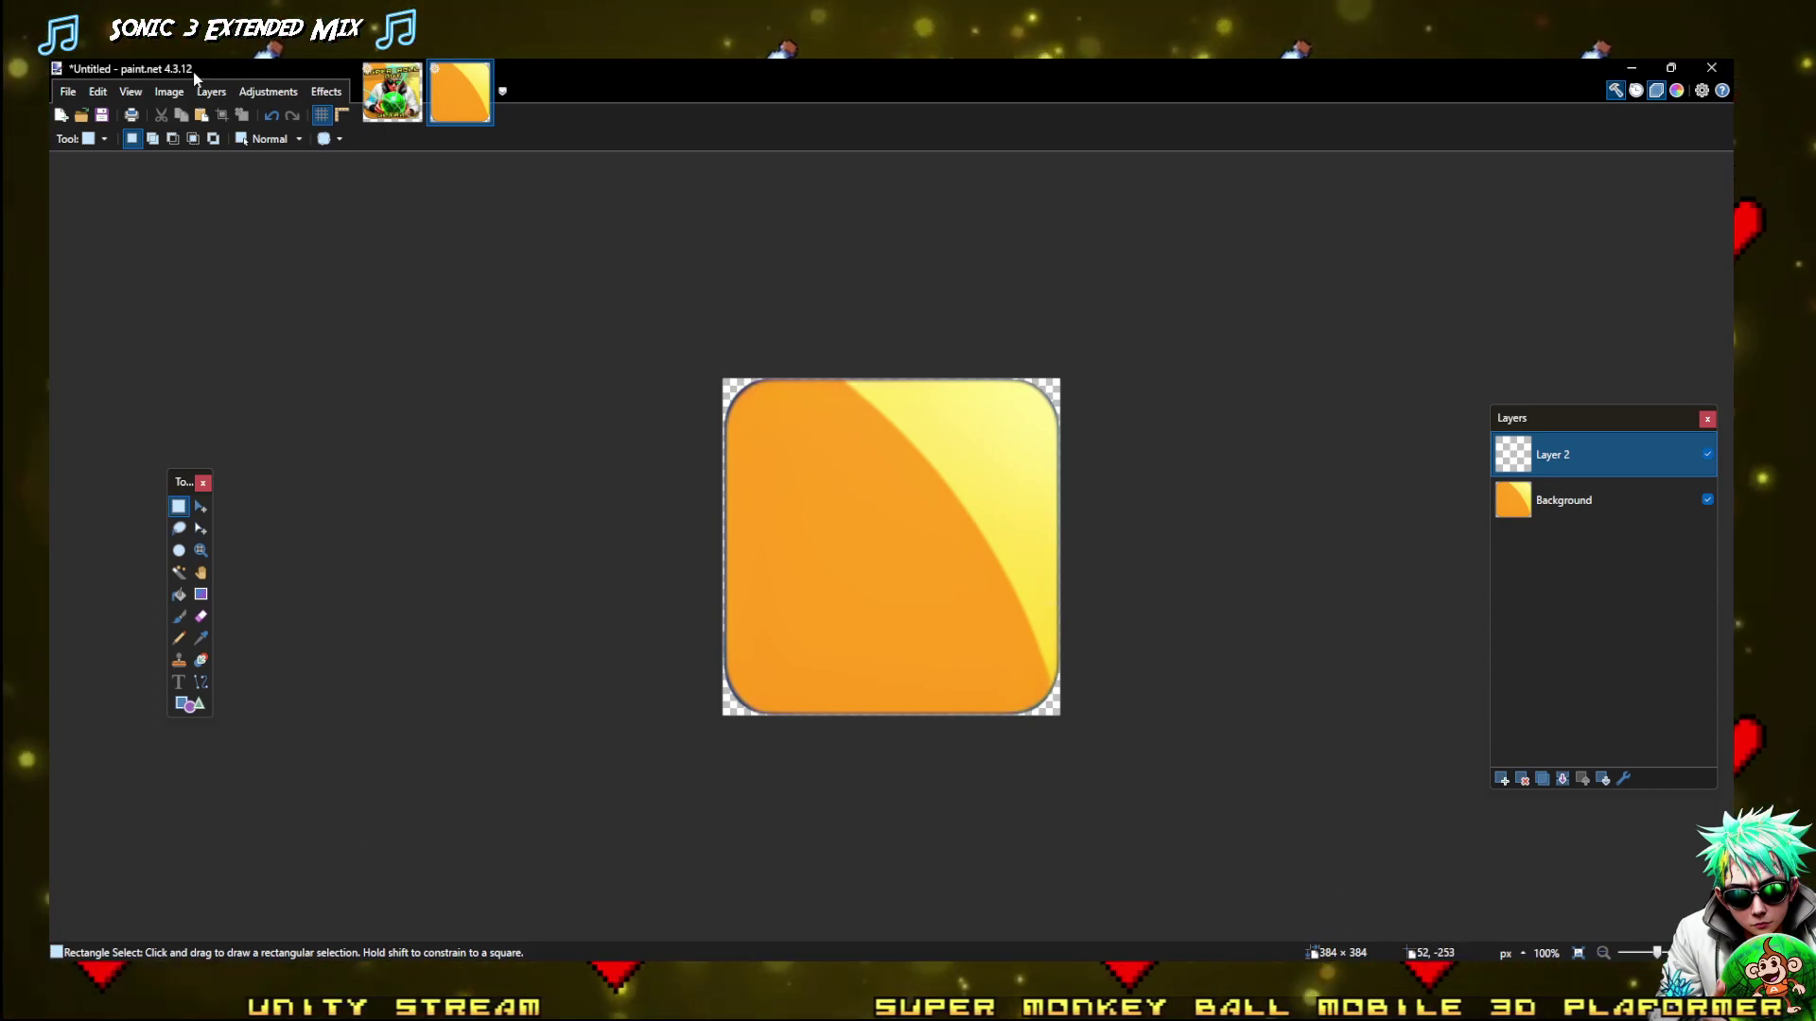
Check the Untitled size, then replace AppLogo1's Layer 6 artwork with the pasted 384 × 384 art
{"action": "left_click", "coordinate": [168, 91]}
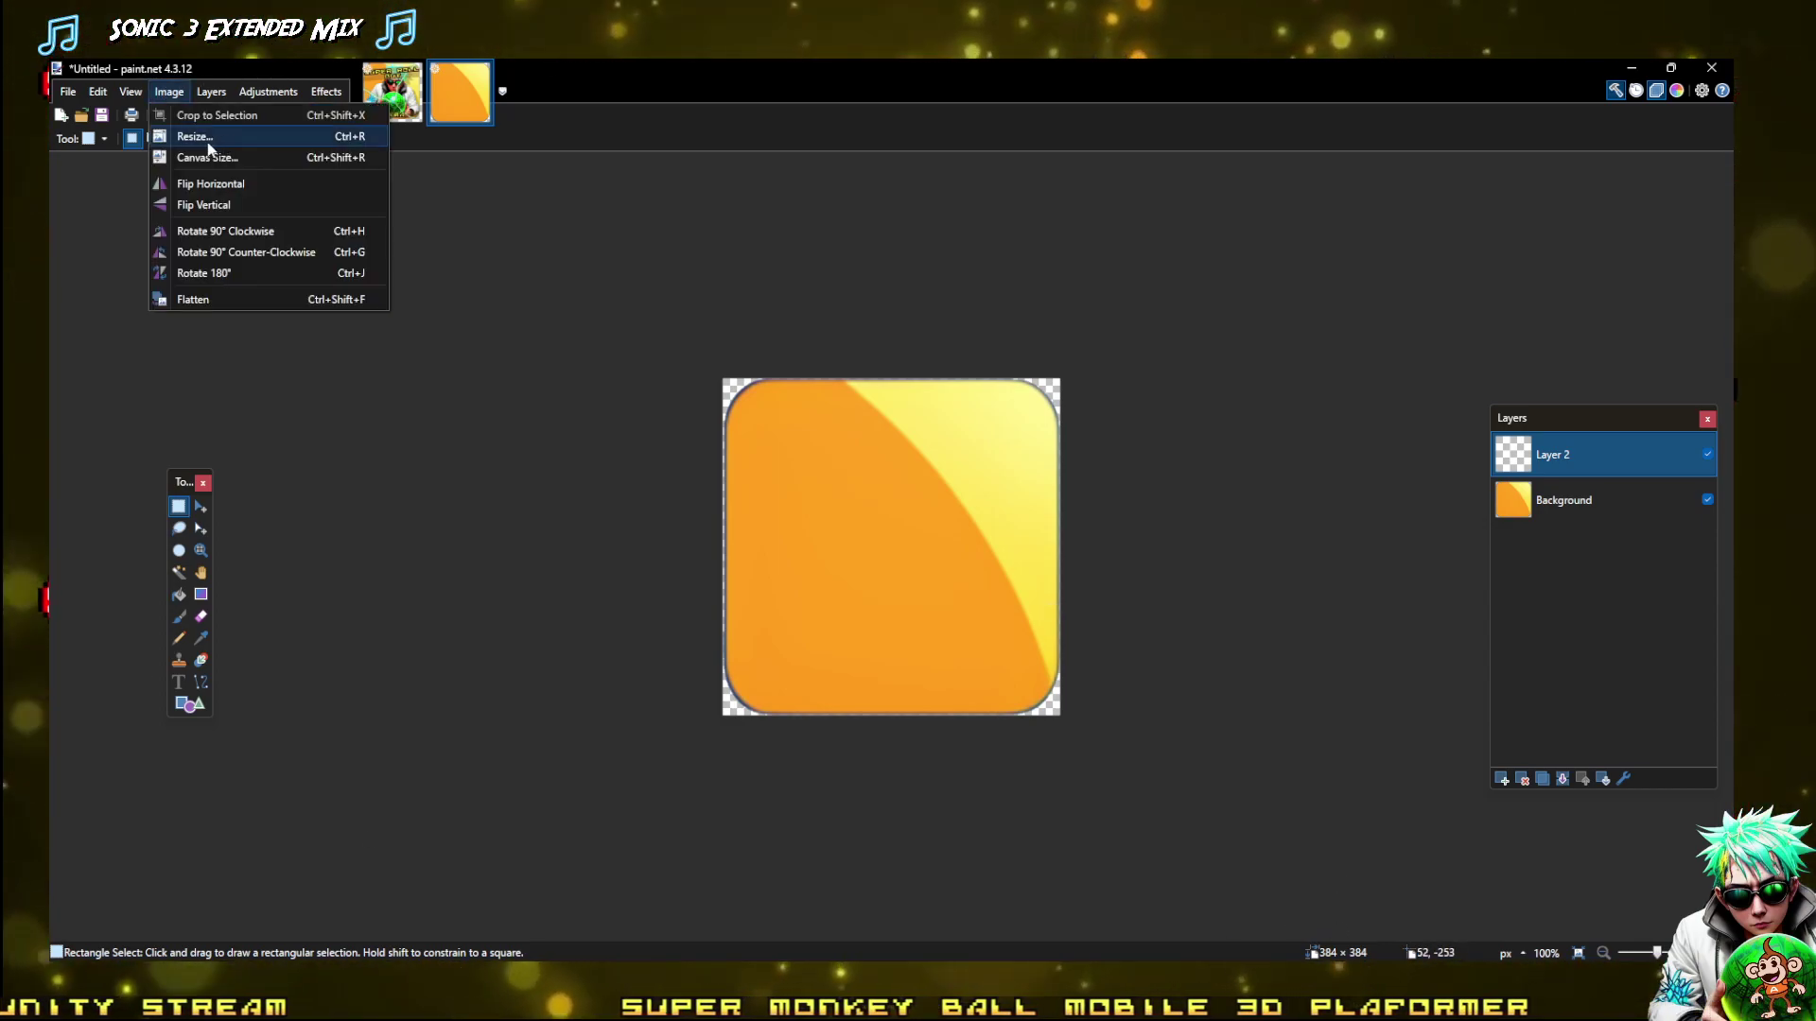
{"action": "left_click", "coordinate": [213, 139]}
{"action": "left_click", "coordinate": [988, 669]}
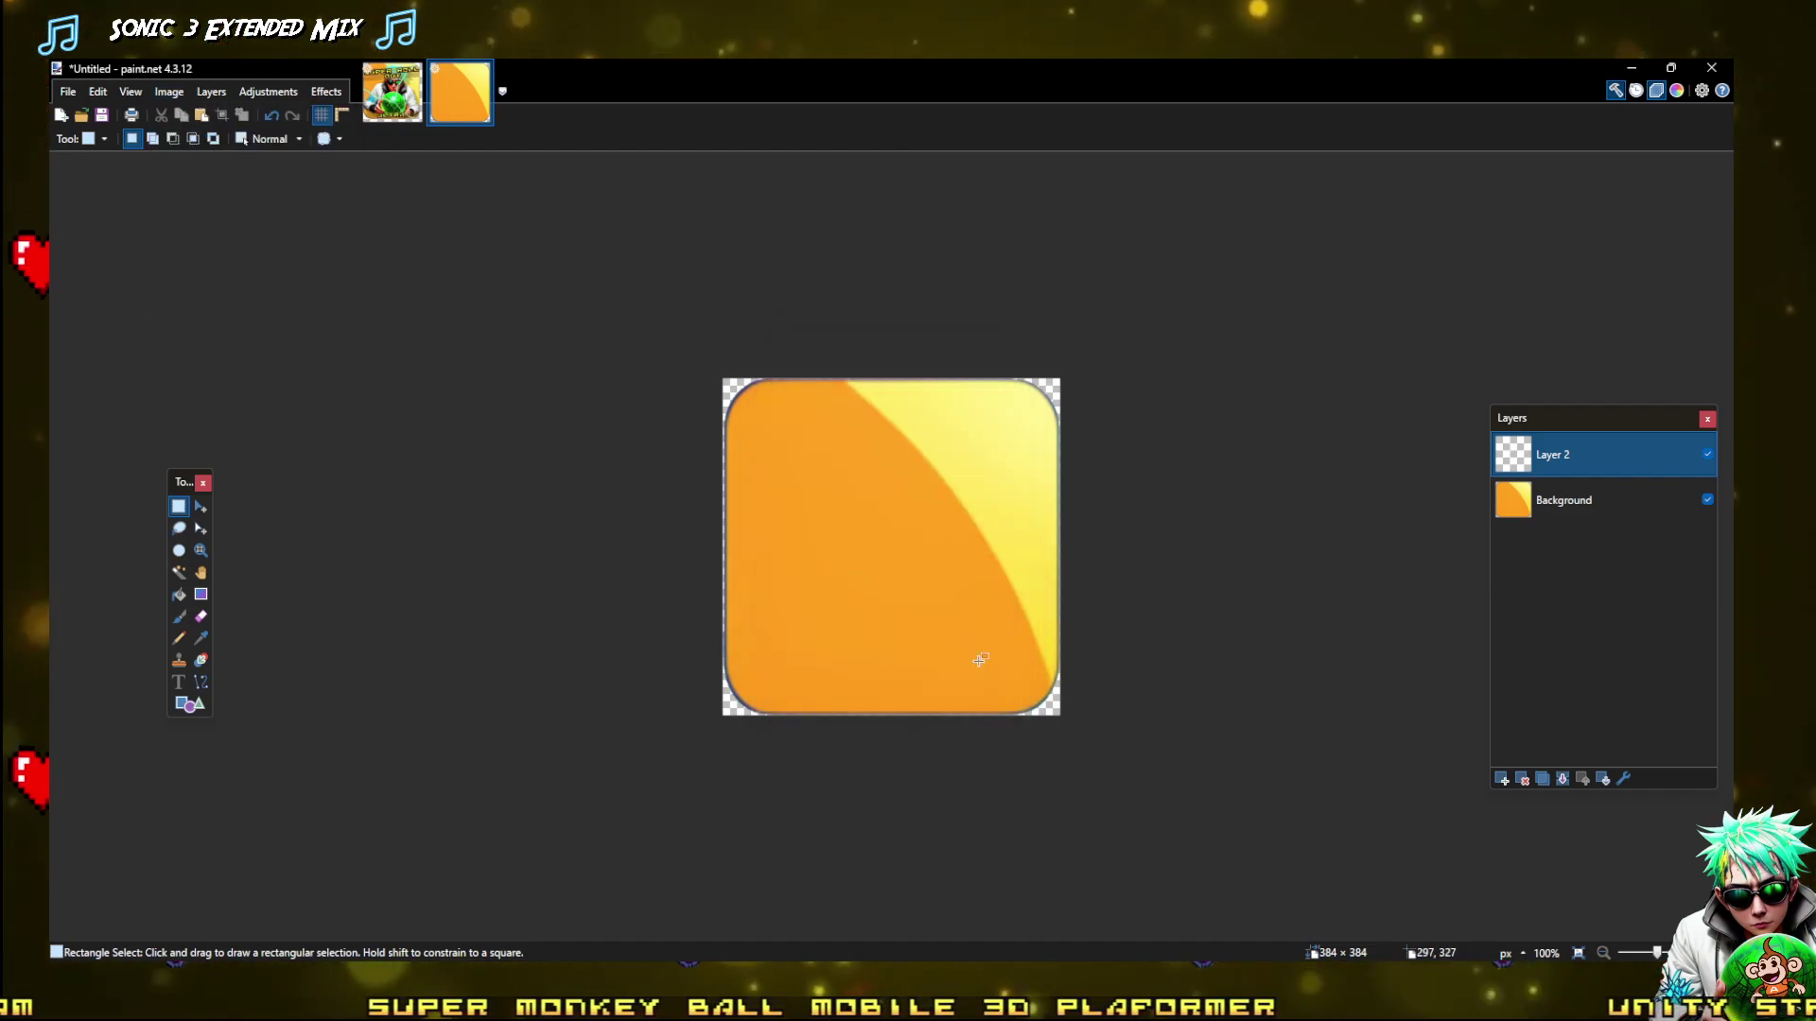
{"action": "left_click", "coordinate": [392, 91]}
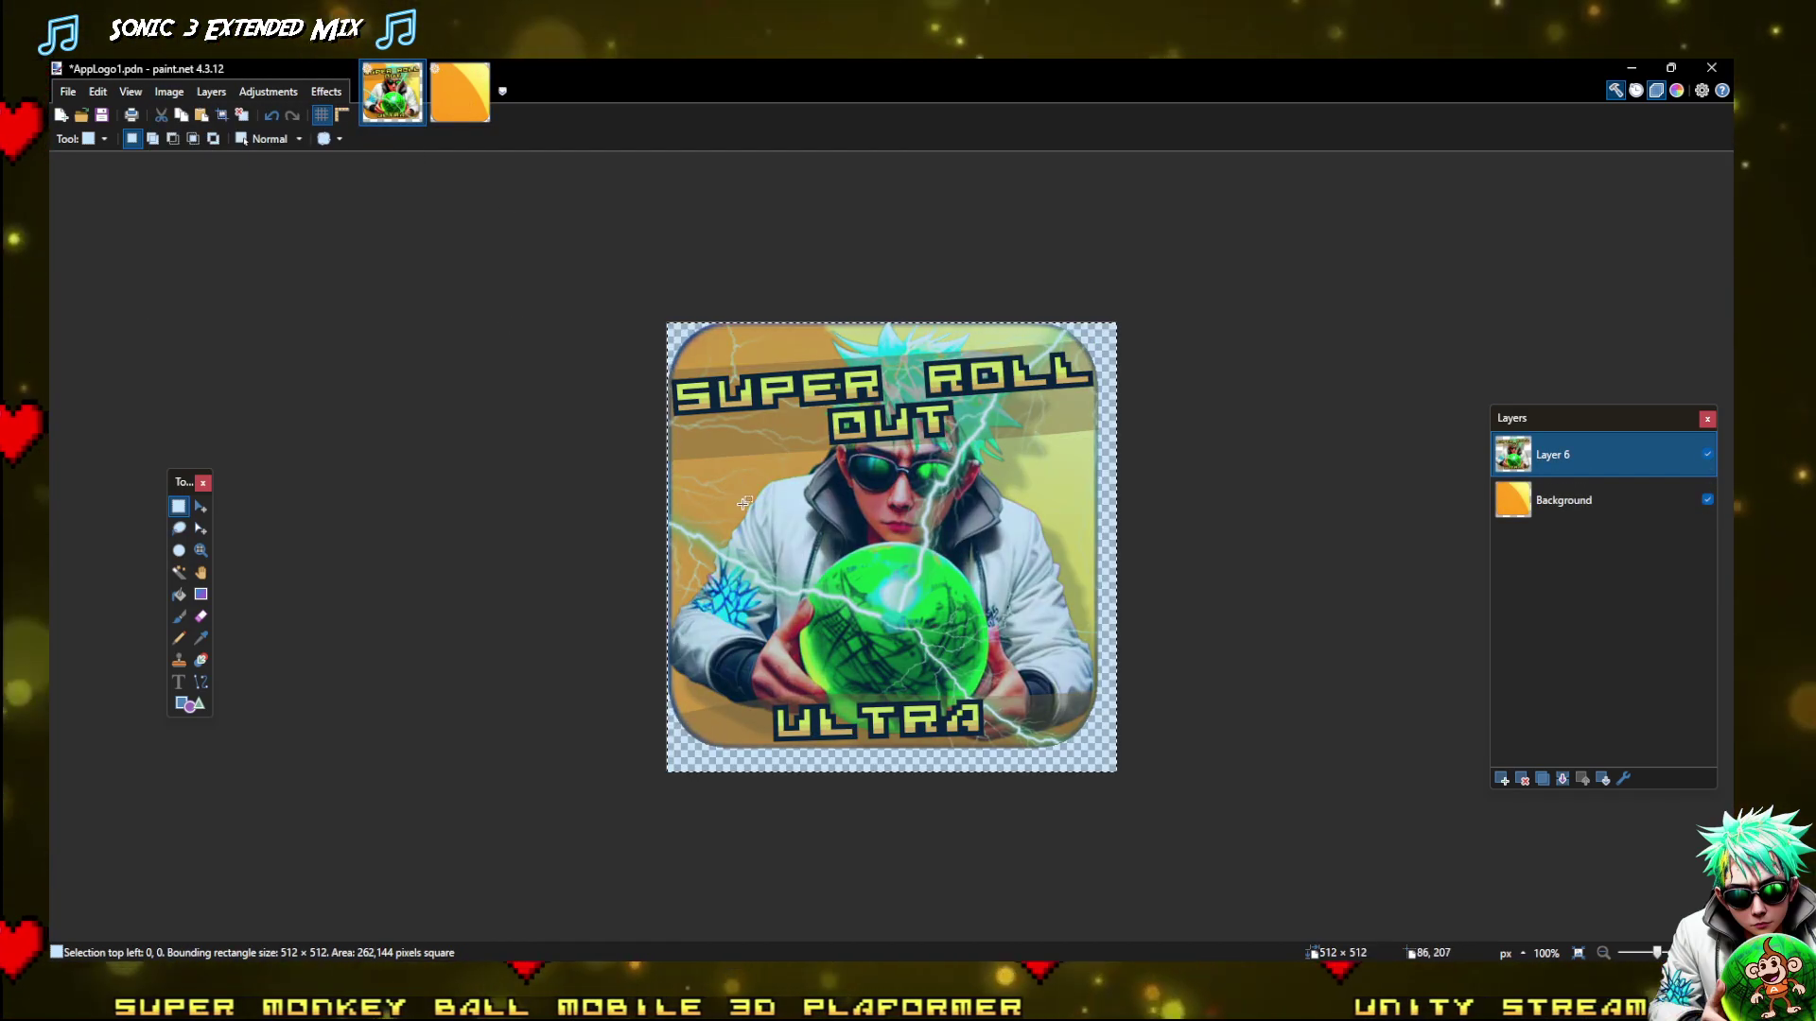
{"action": "key", "text": "Delete"}
{"action": "key", "text": "ctrl+v"}
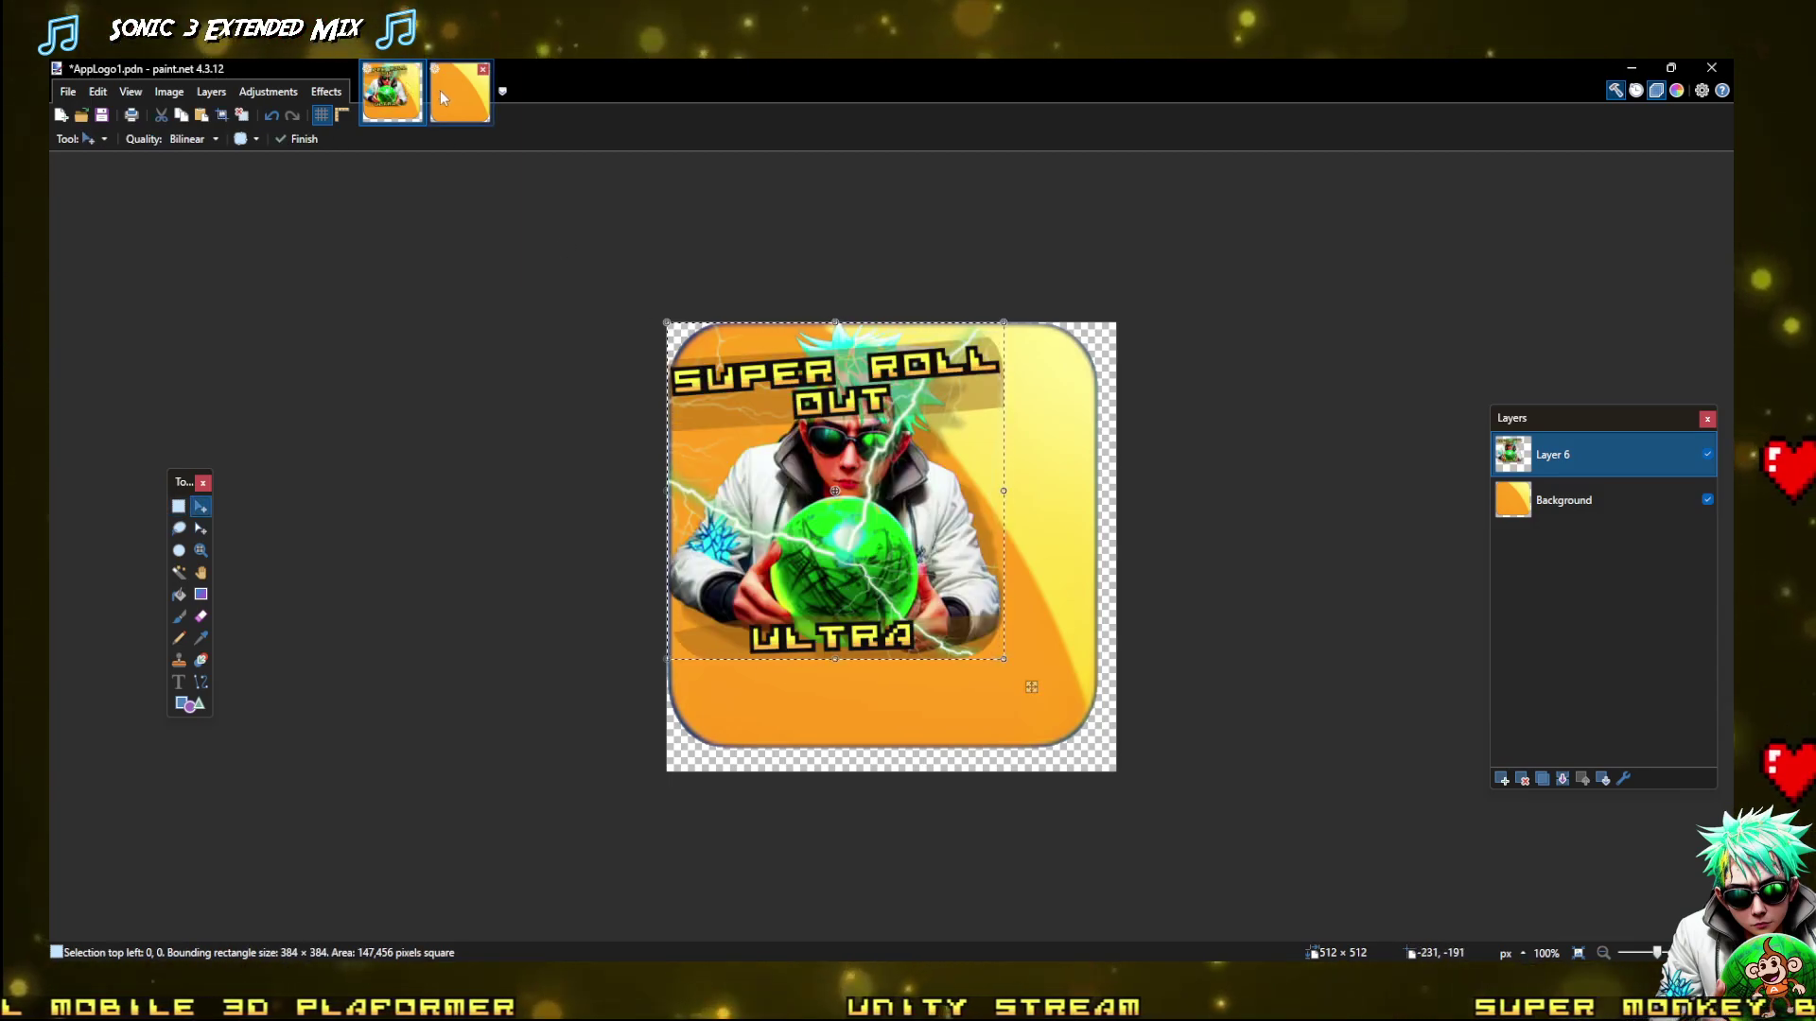
Centre the art on the 512 × 512 canvas at about 64,59, with rulers shown
{"action": "left_click_drag", "start_coordinate": [827, 542], "coordinate": [904, 607]}
{"action": "left_click_drag", "start_coordinate": [906, 675], "coordinate": [906, 678]}
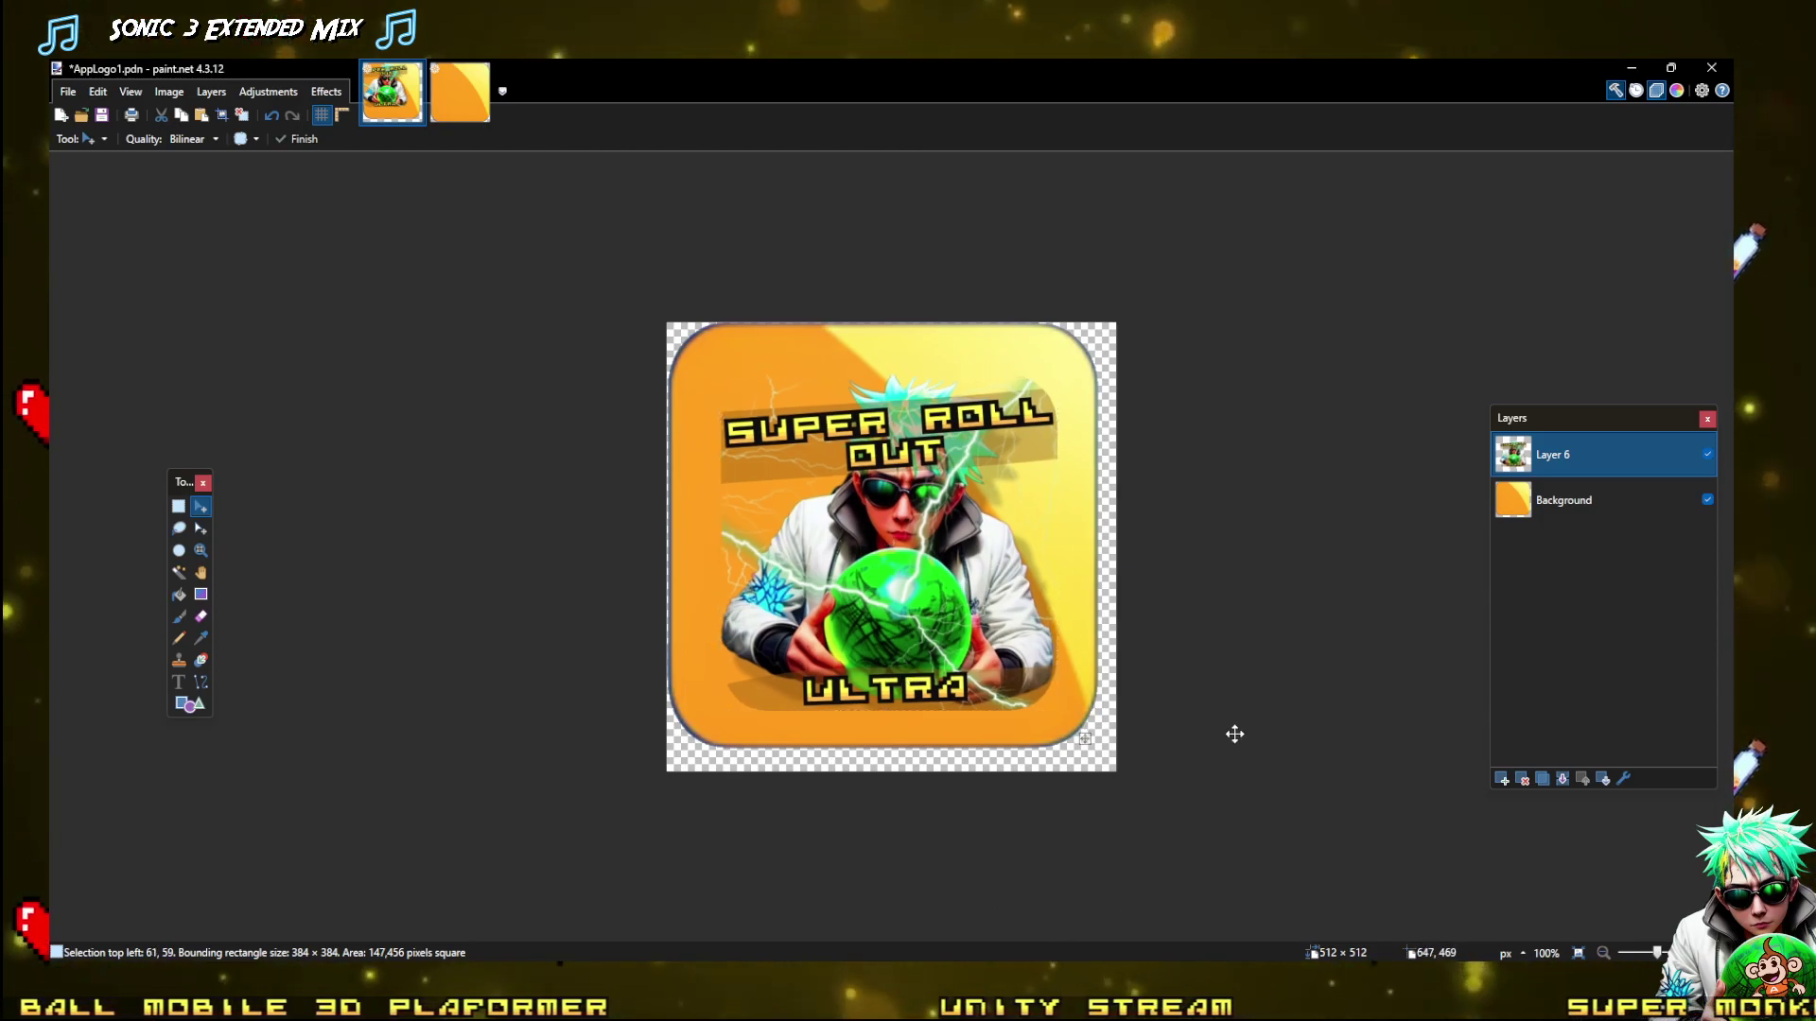
{"action": "left_click_drag", "start_coordinate": [1071, 659], "coordinate": [1075, 659]}
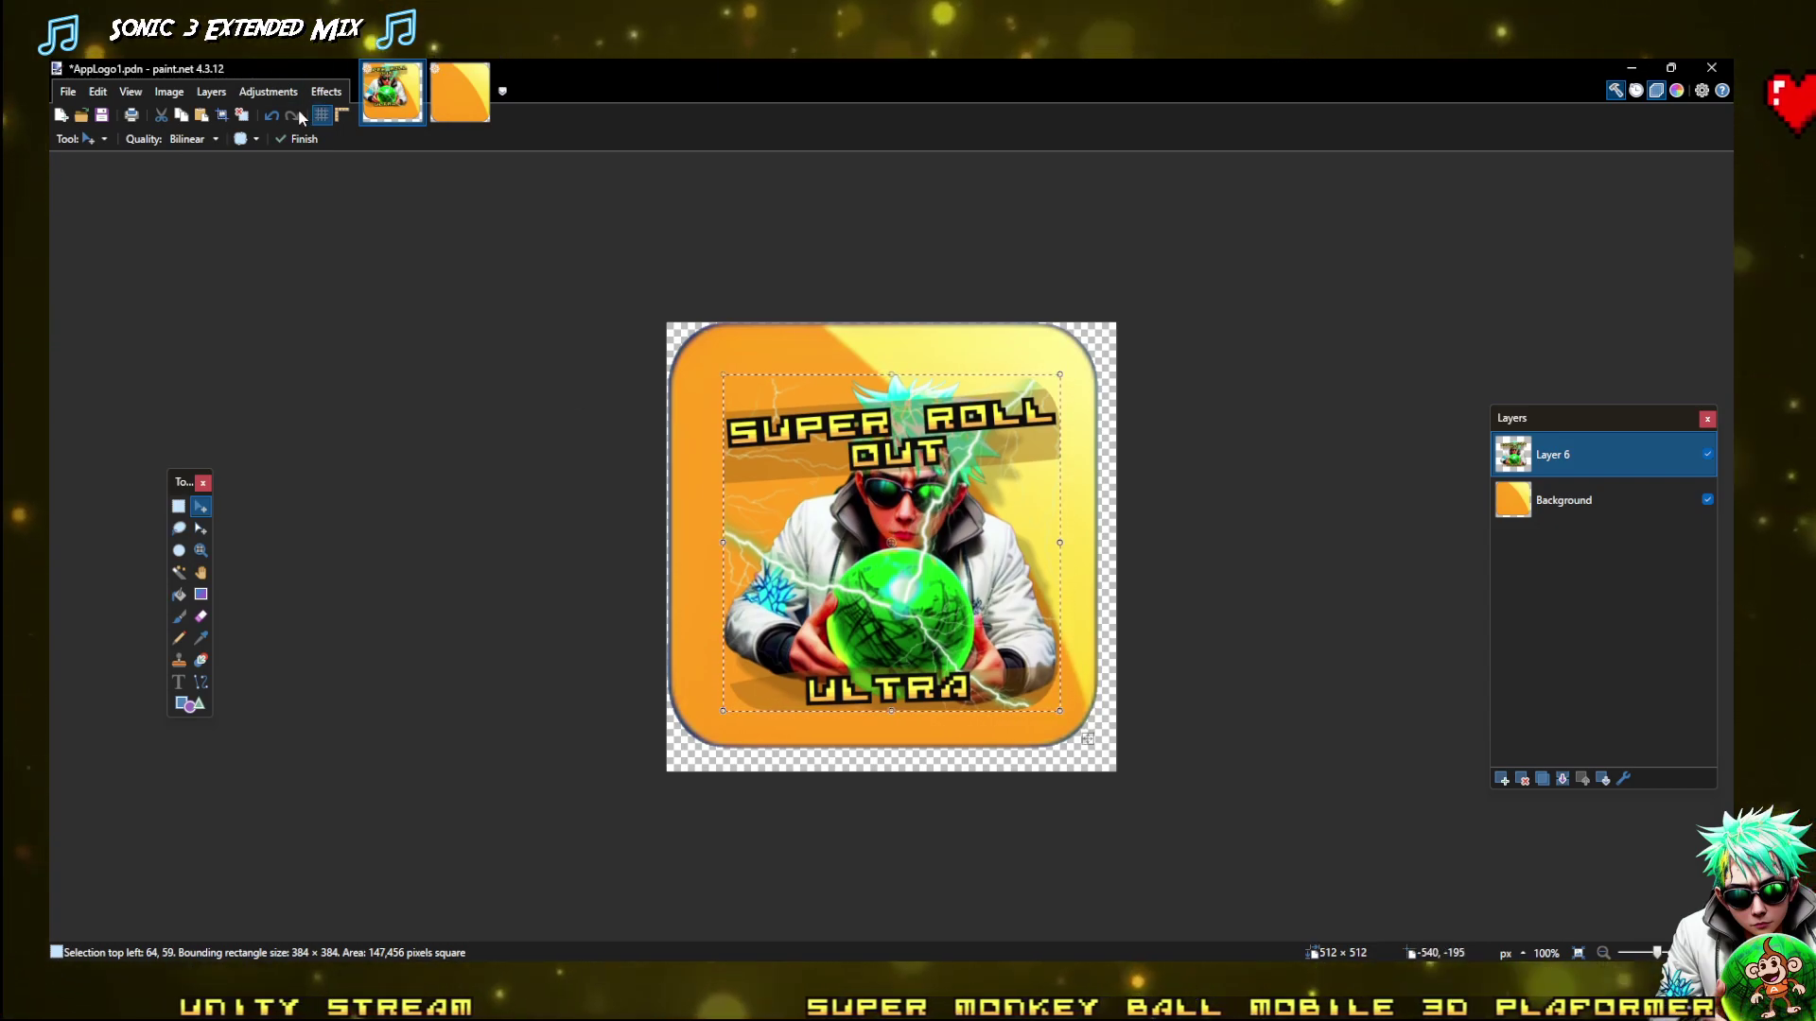
{"action": "left_click", "coordinate": [342, 116]}
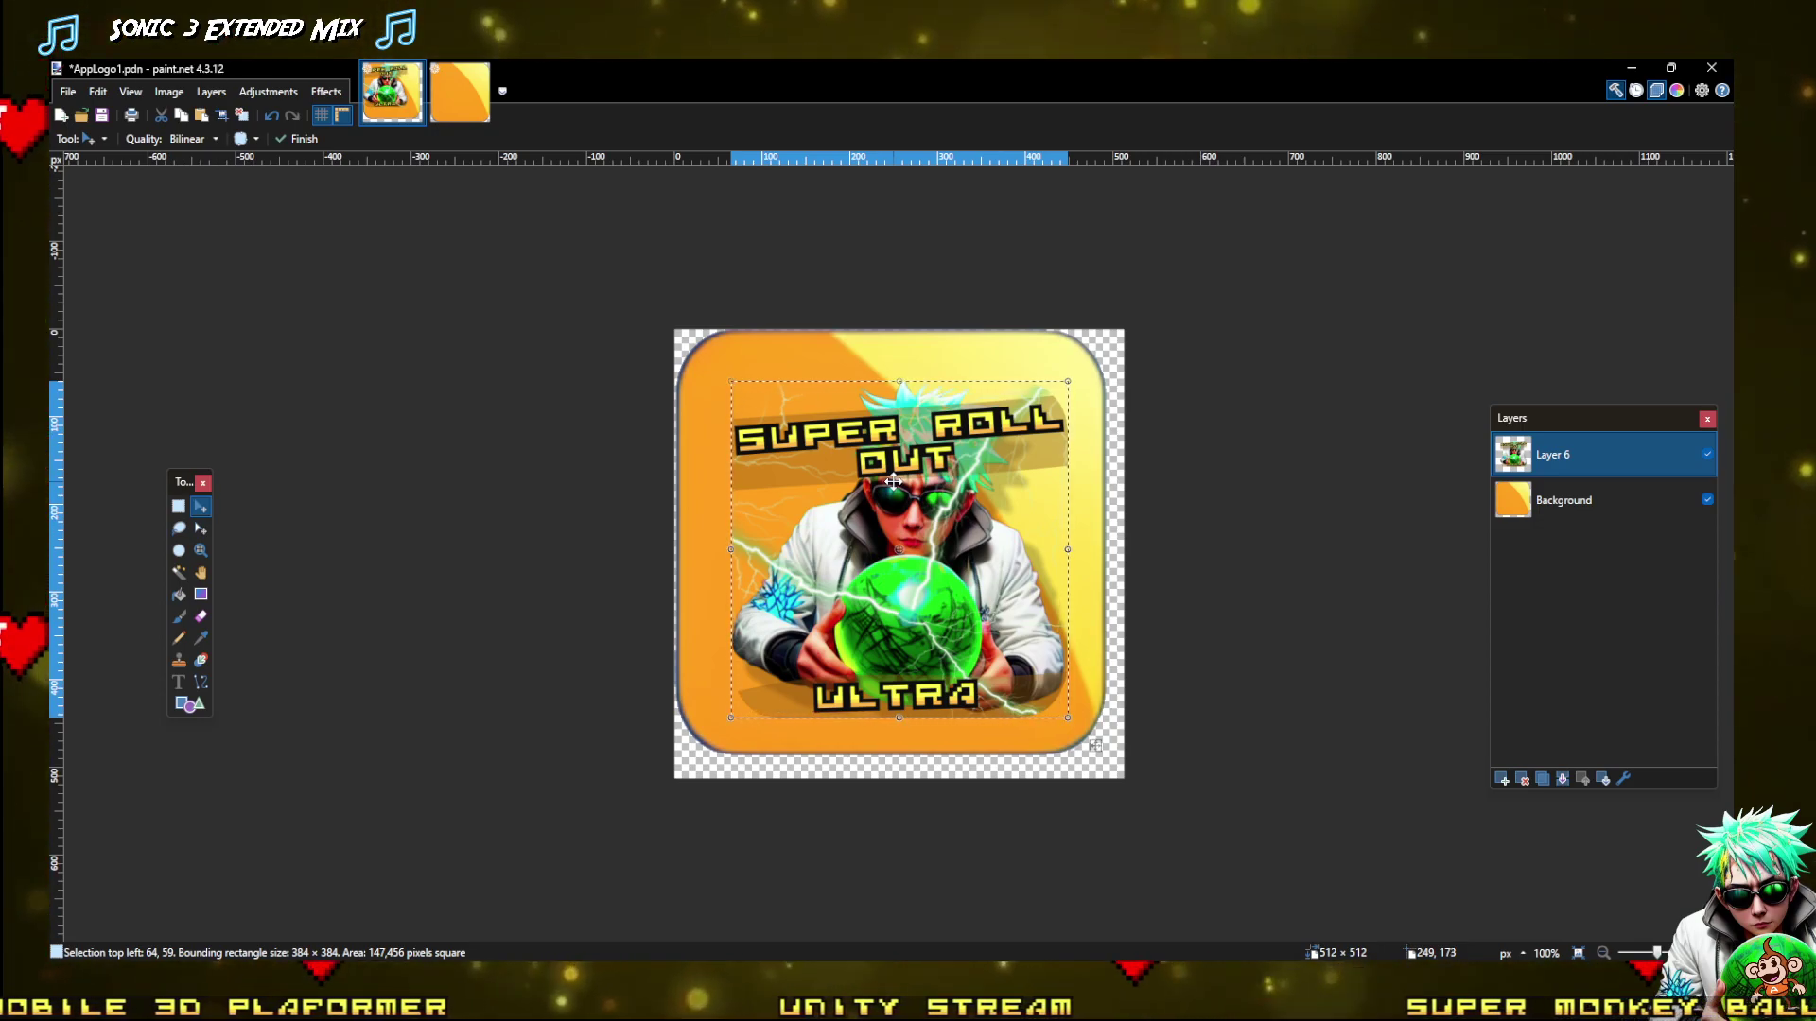
{"action": "key", "text": "Left"}
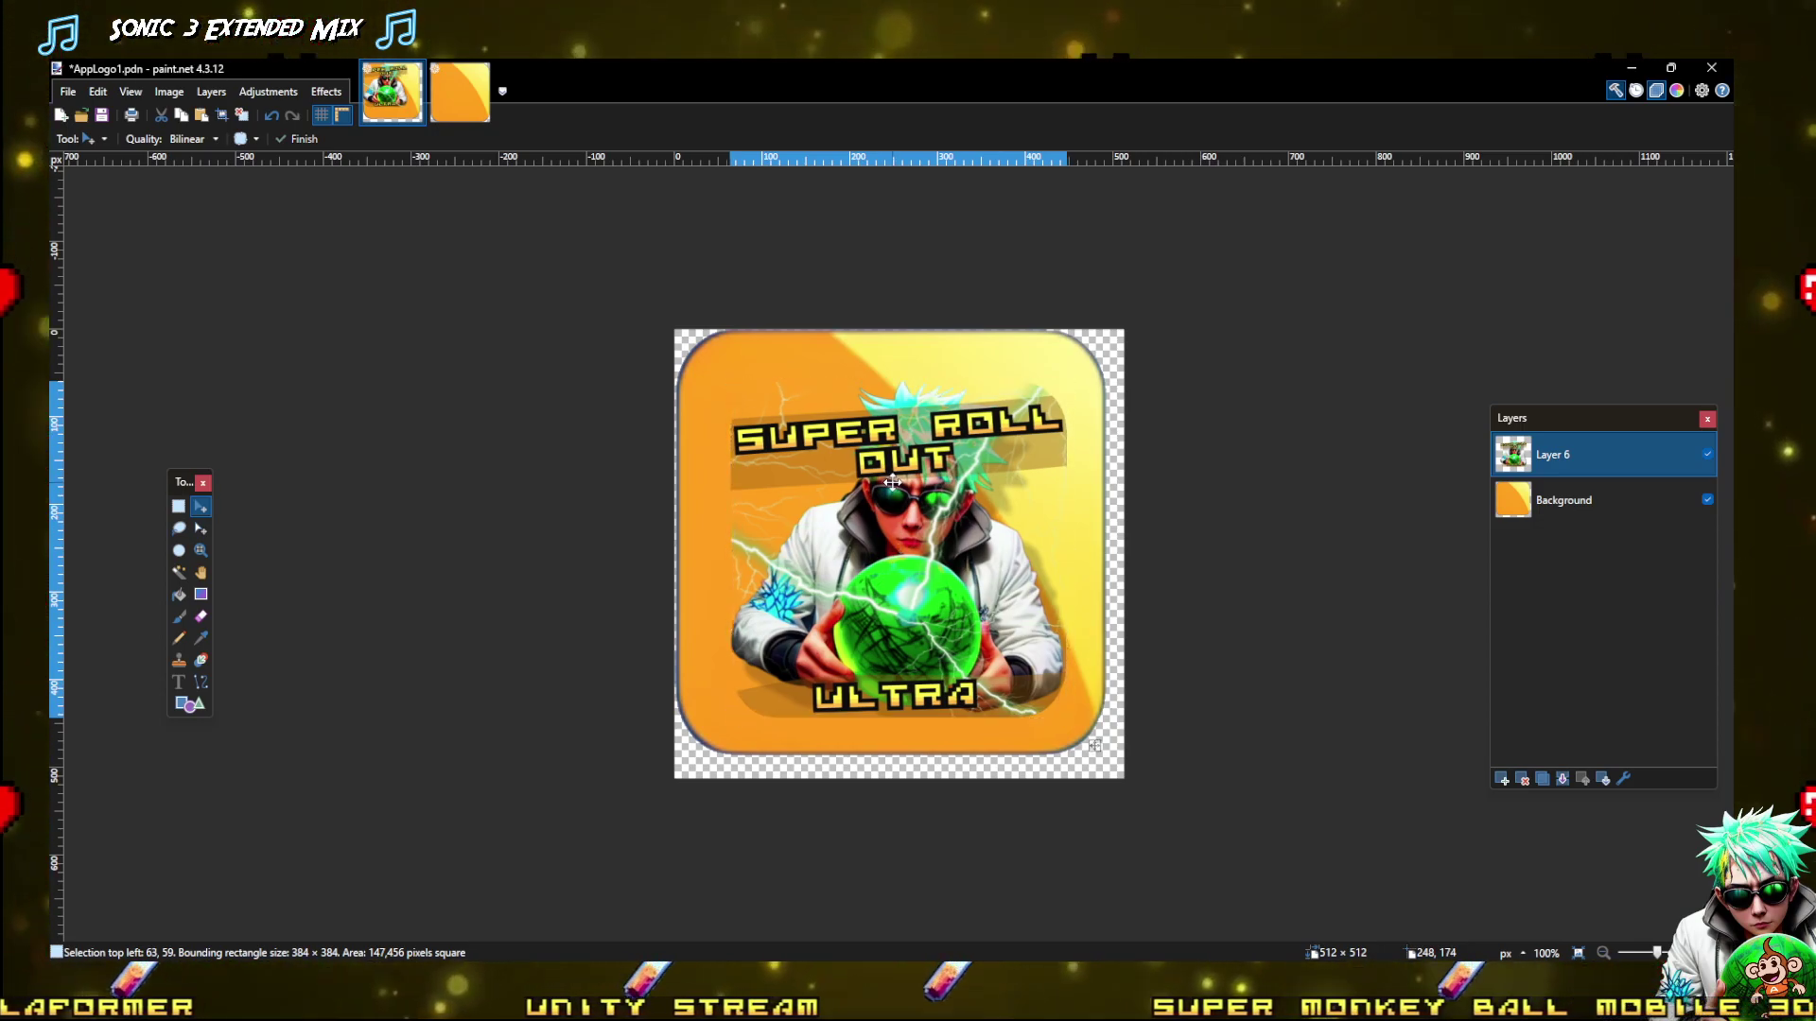
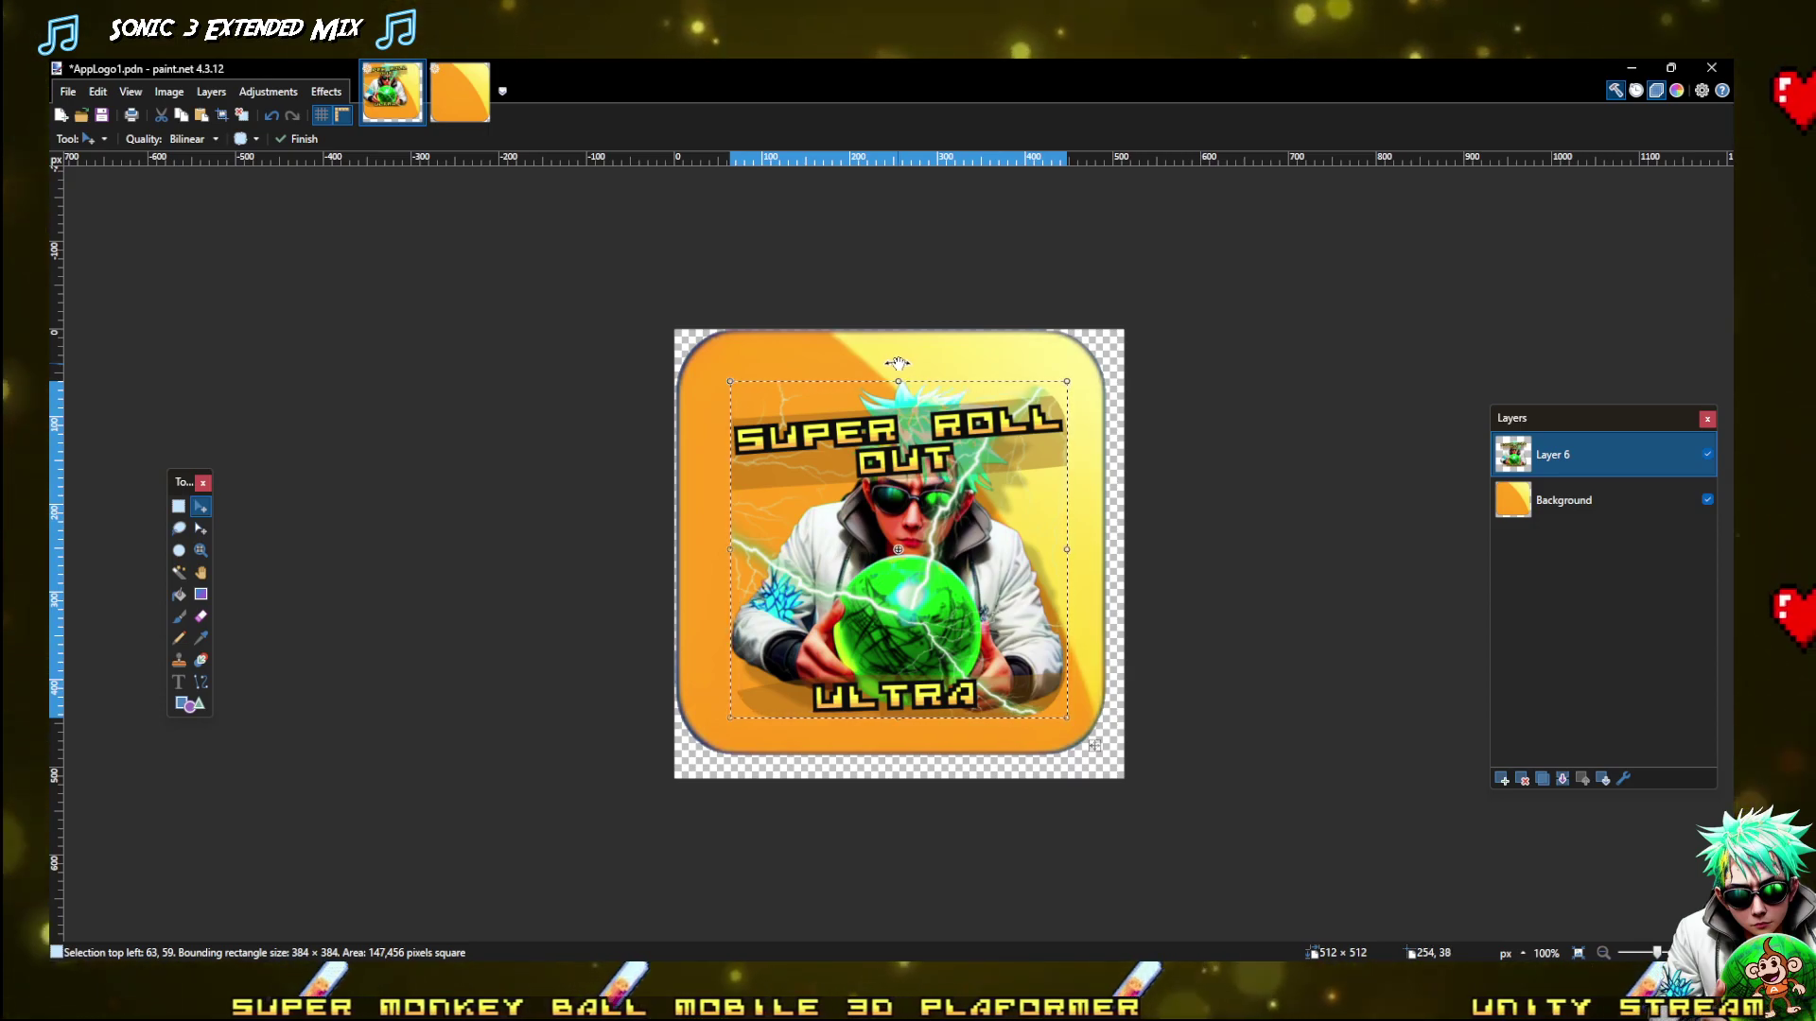
Cut the entire orange rounded-square image out of the Untitled canvas
{"action": "left_click_drag", "start_coordinate": [904, 458], "coordinate": [902, 452]}
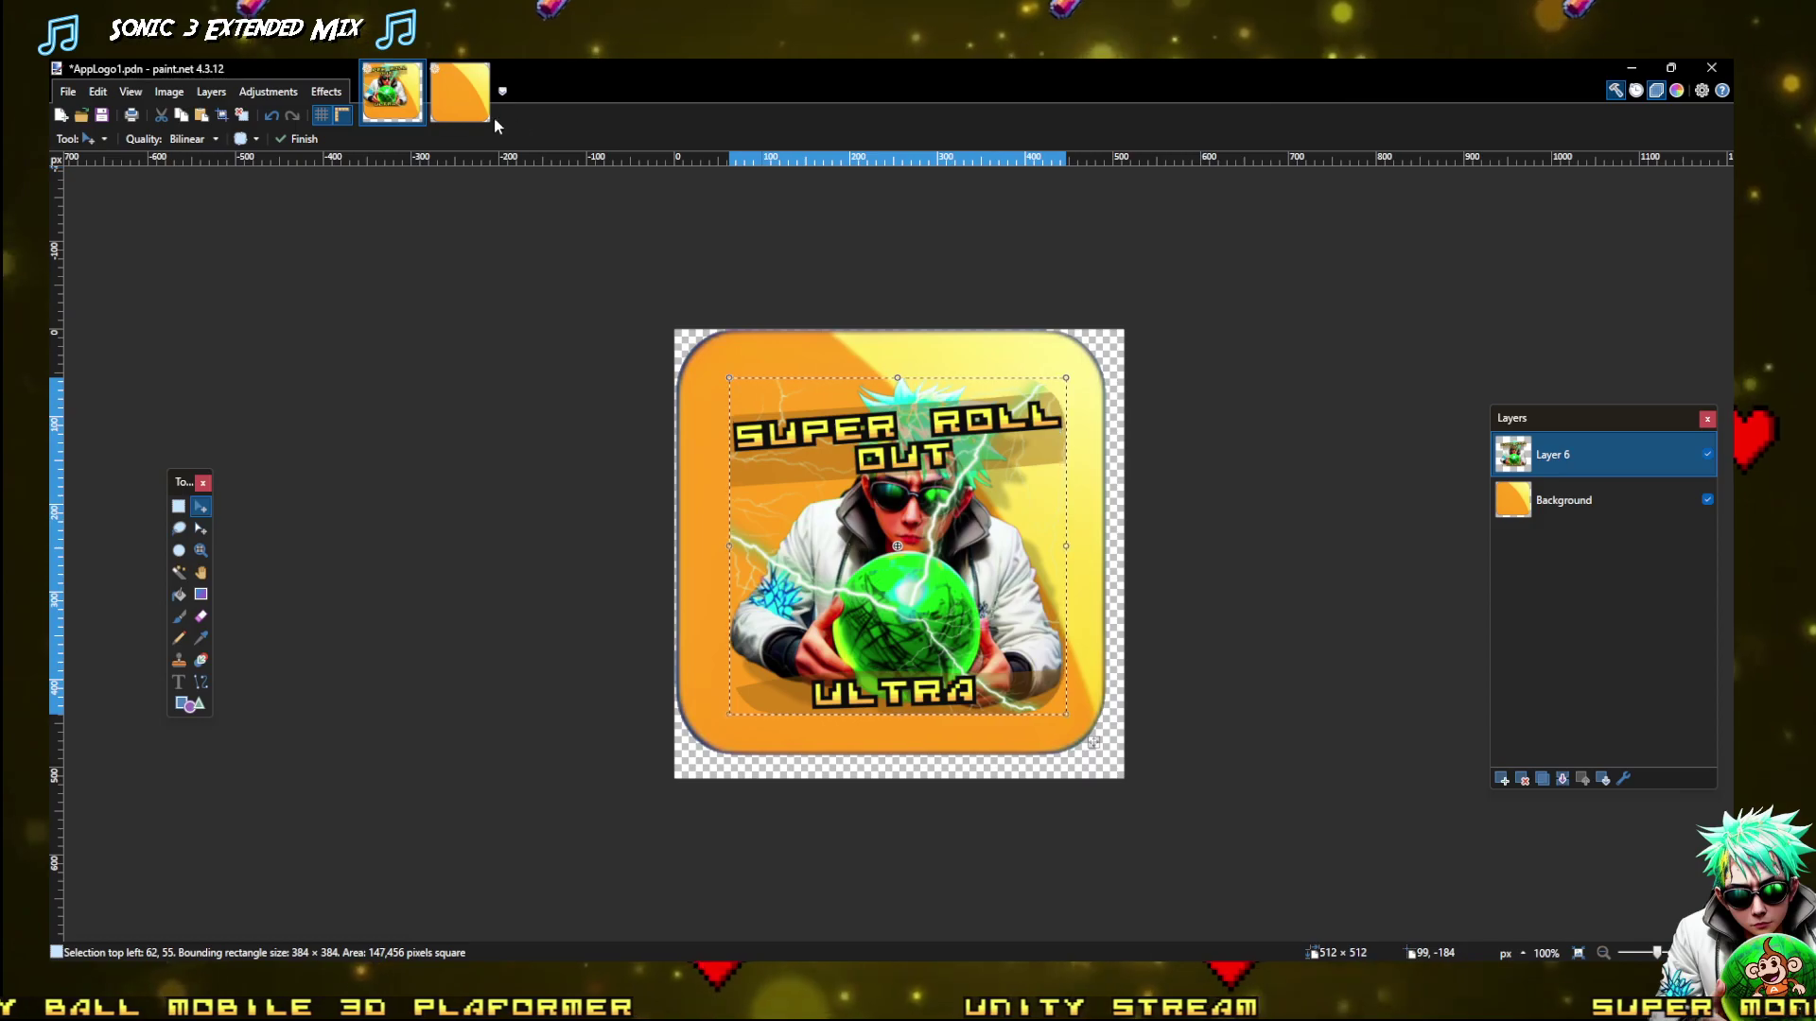
{"action": "left_click", "coordinate": [463, 97]}
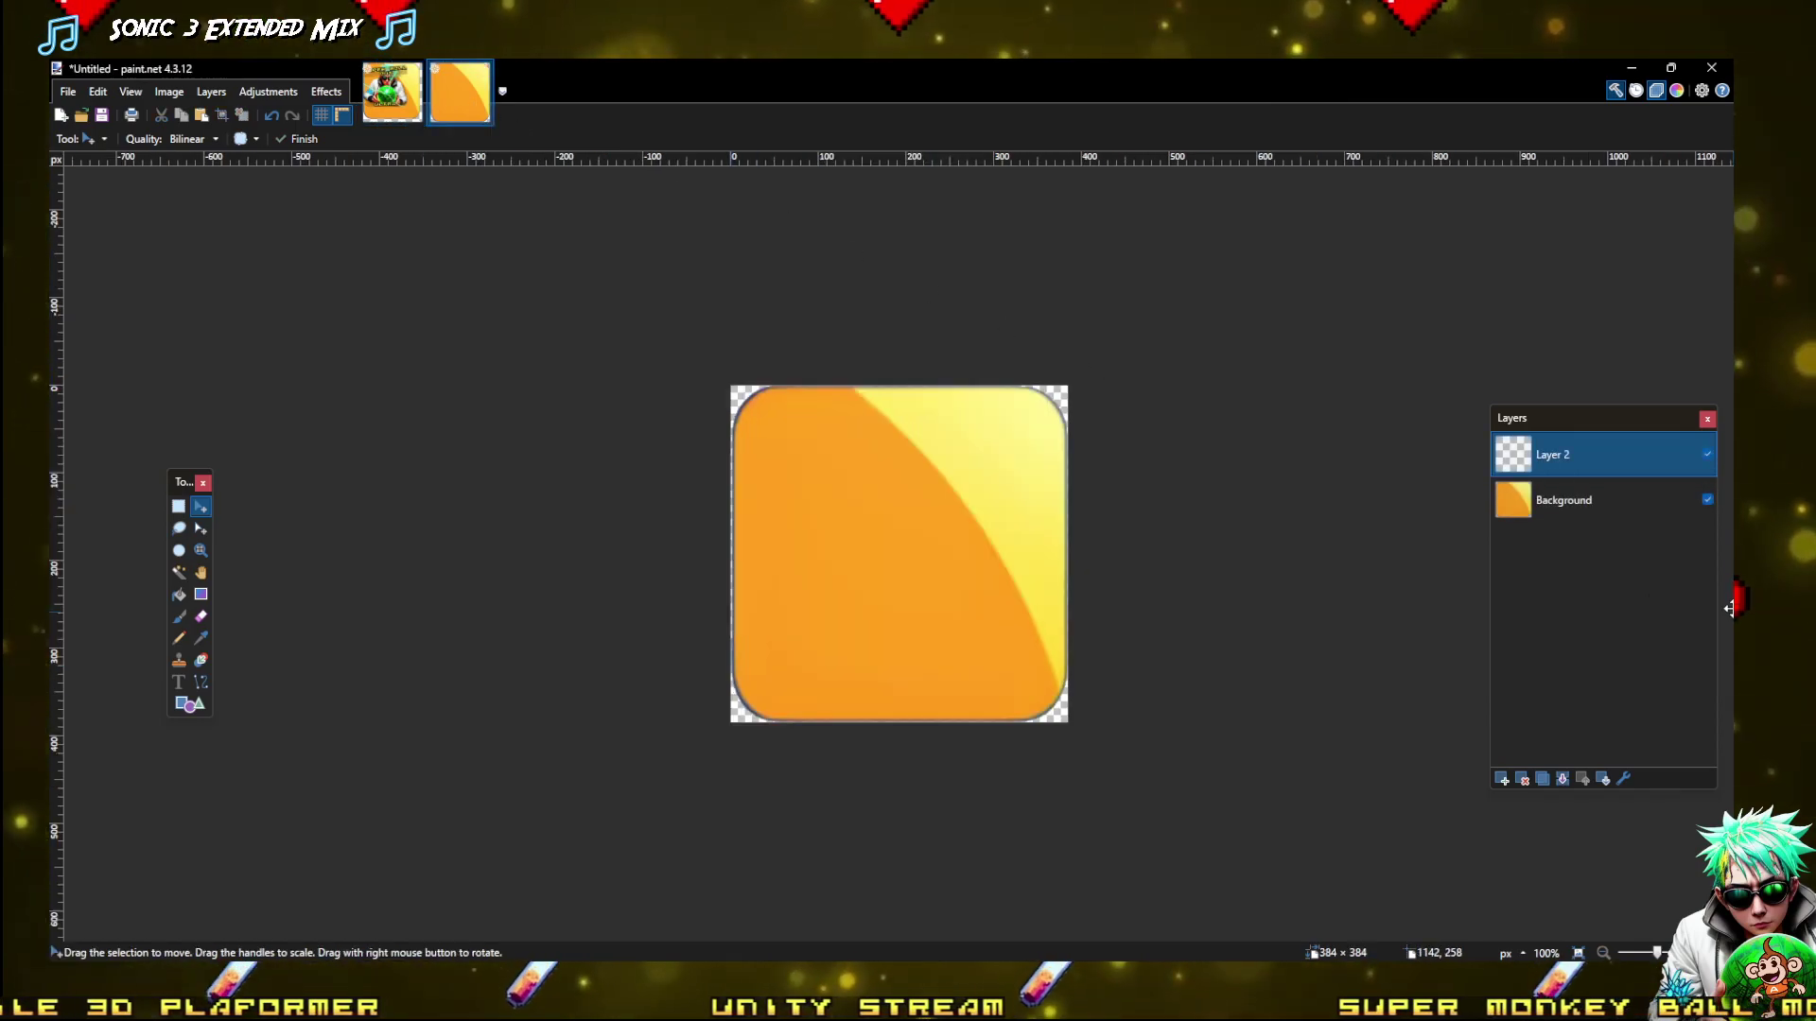
{"action": "left_click", "coordinate": [1565, 501]}
{"action": "key", "text": "ctrl+a"}
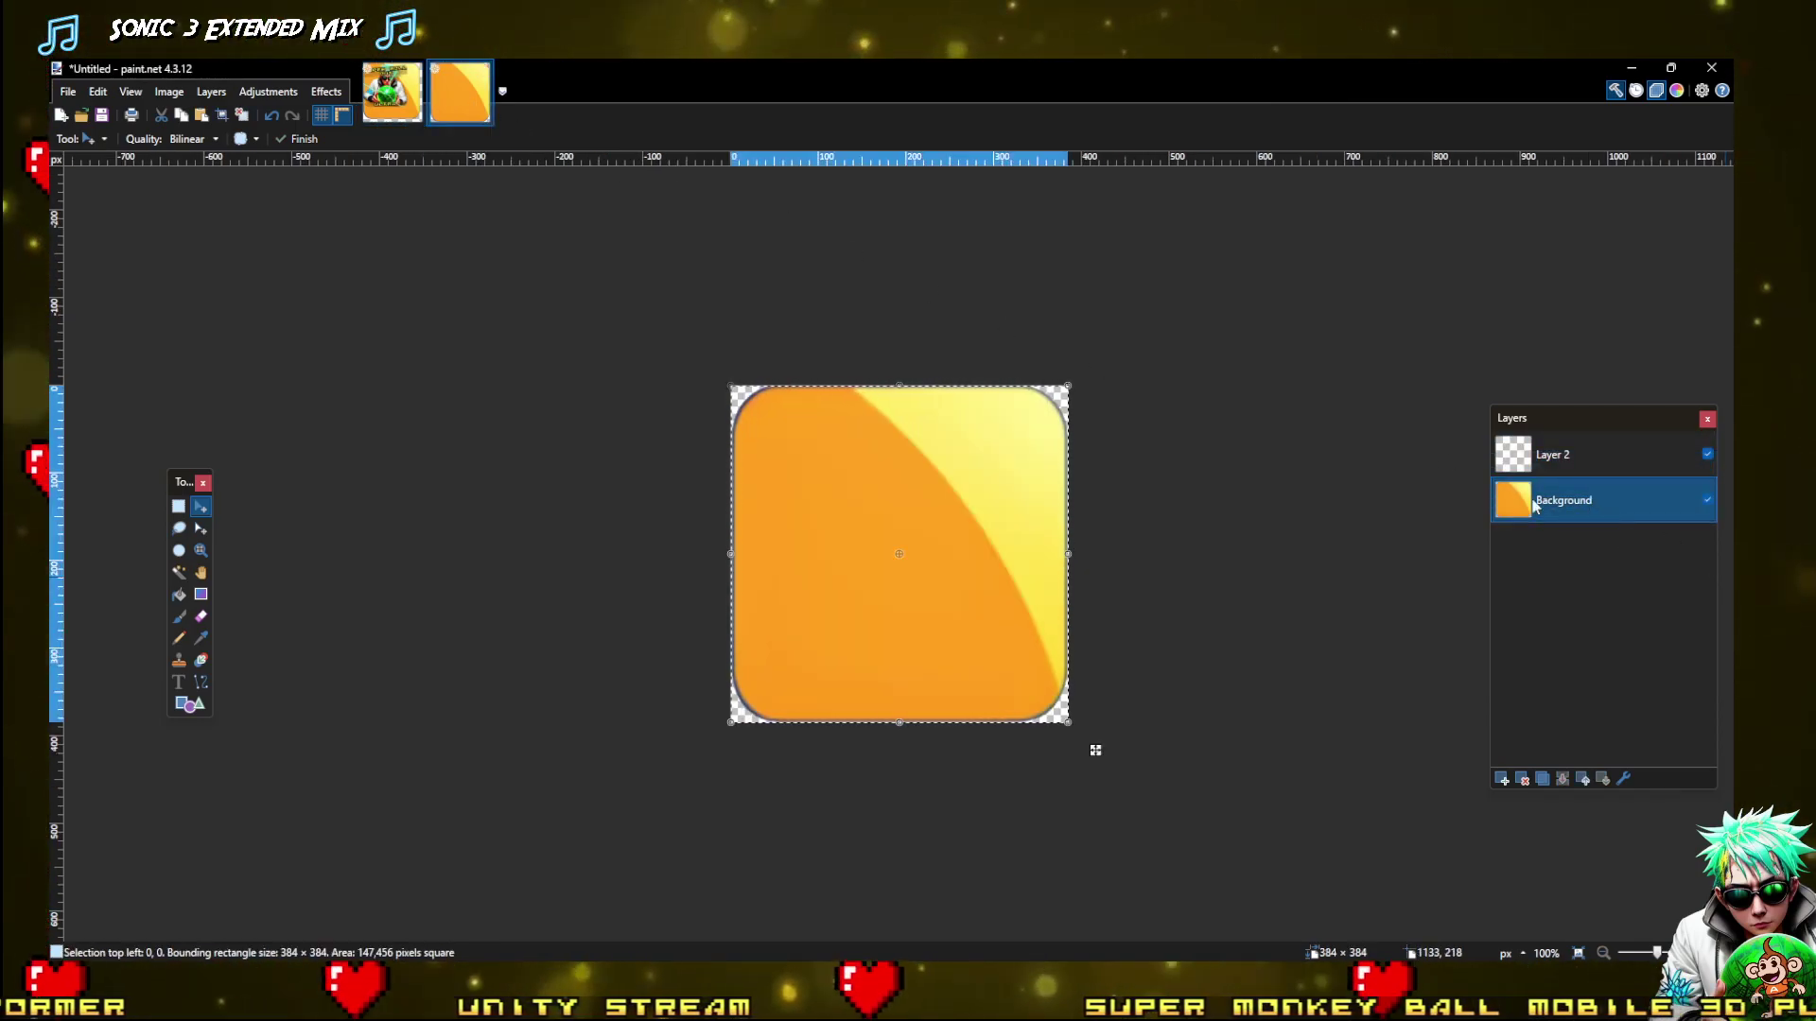
{"action": "key", "text": "ctrl+x"}
{"action": "key", "text": "ctrl+Tab"}
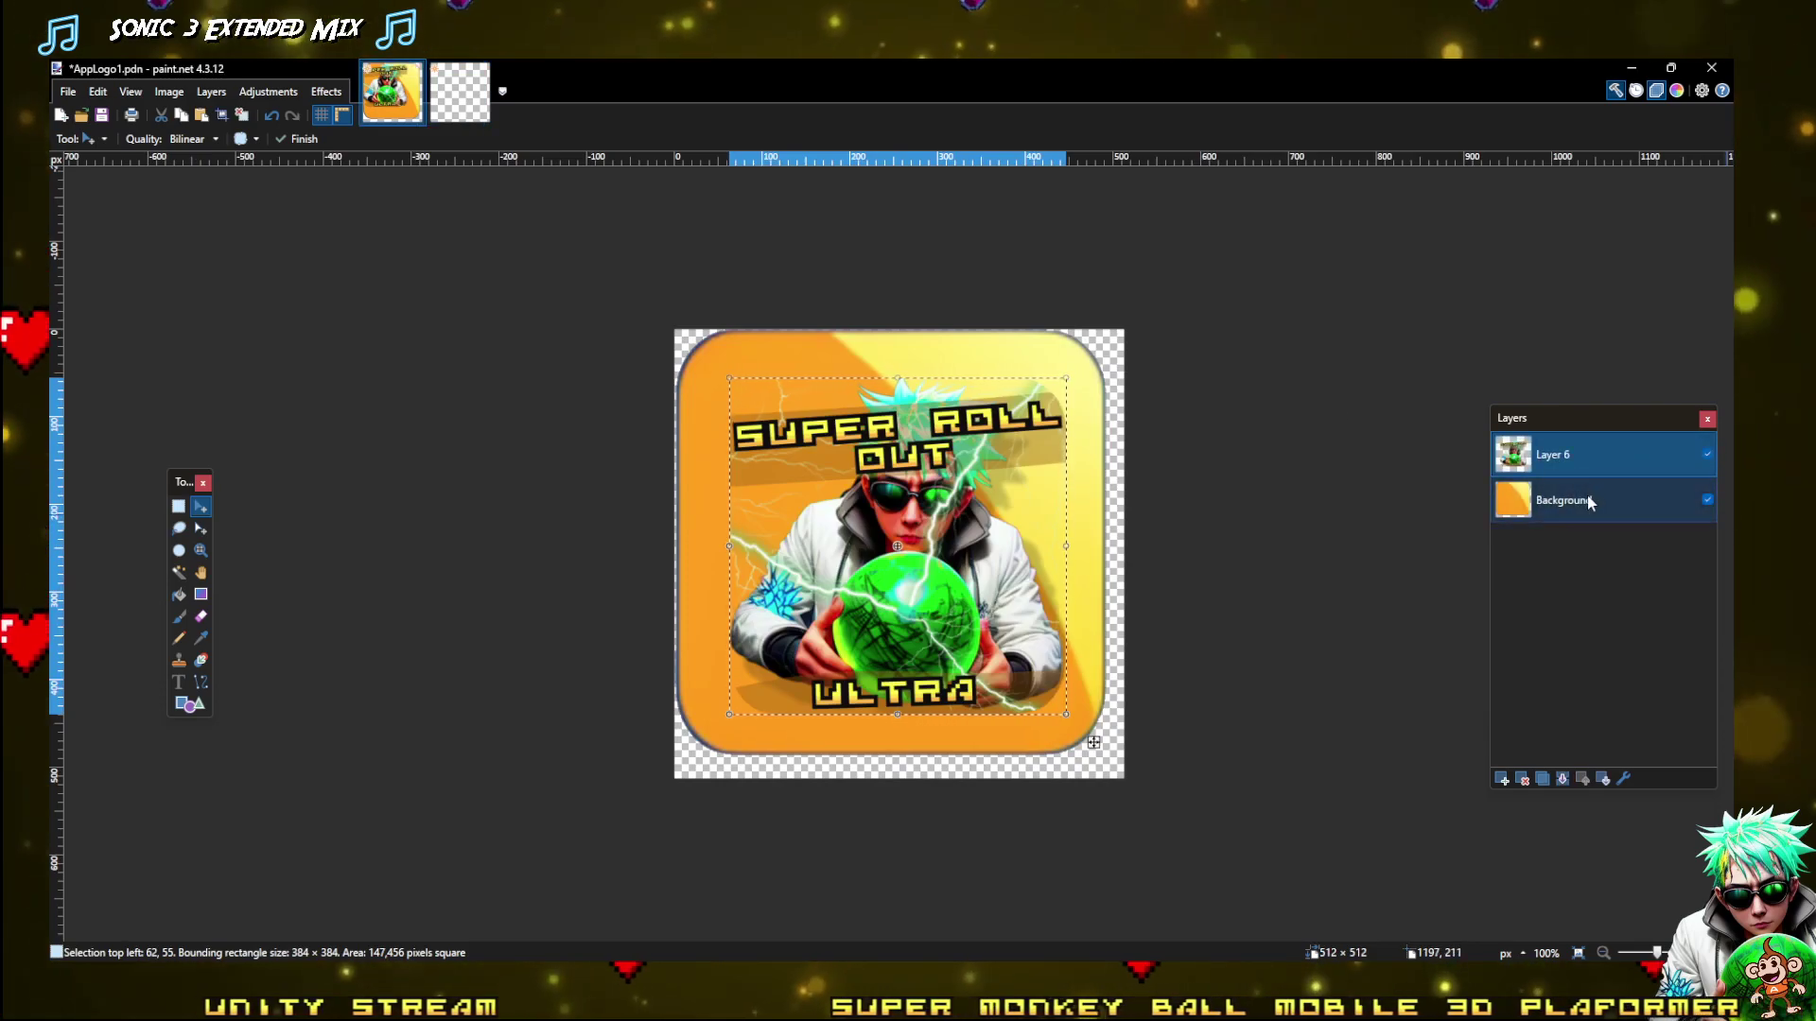
Clear AppLogo1's Background layer and paste the orange square there, behind the character art
{"action": "left_click", "coordinate": [1587, 496]}
{"action": "key", "text": "Delete"}
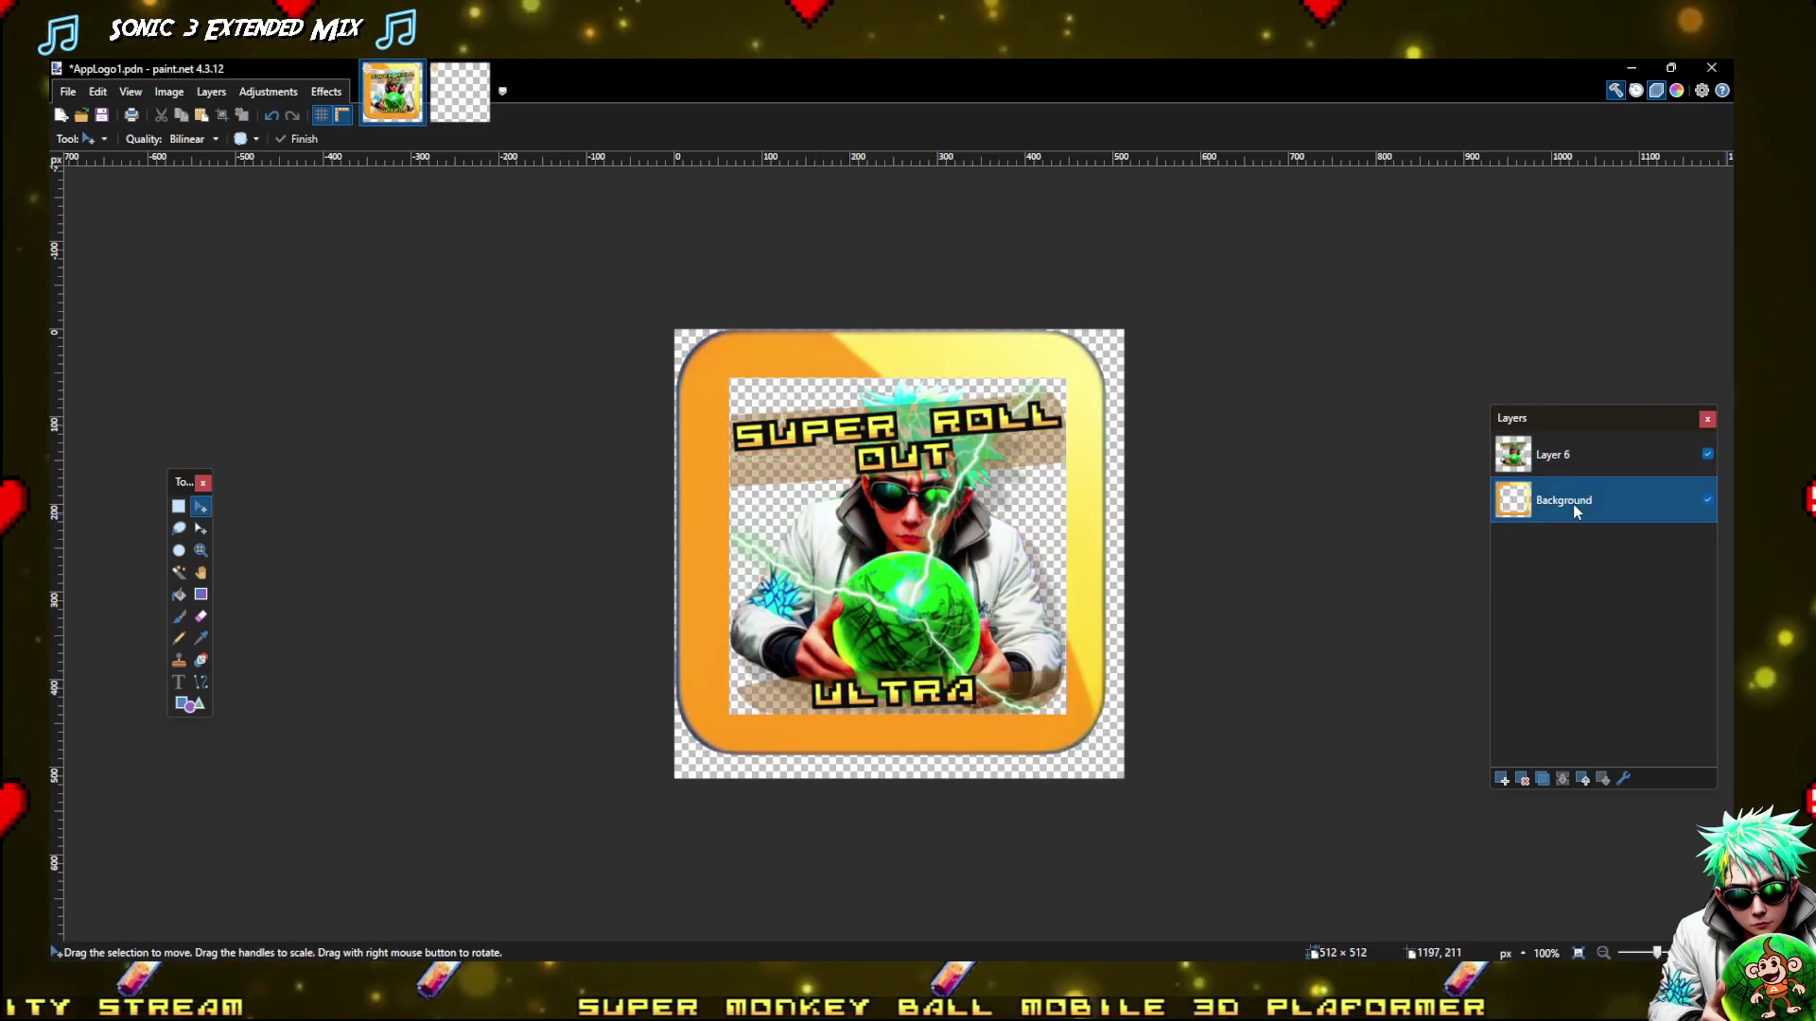
{"action": "key", "text": "ctrl+z"}
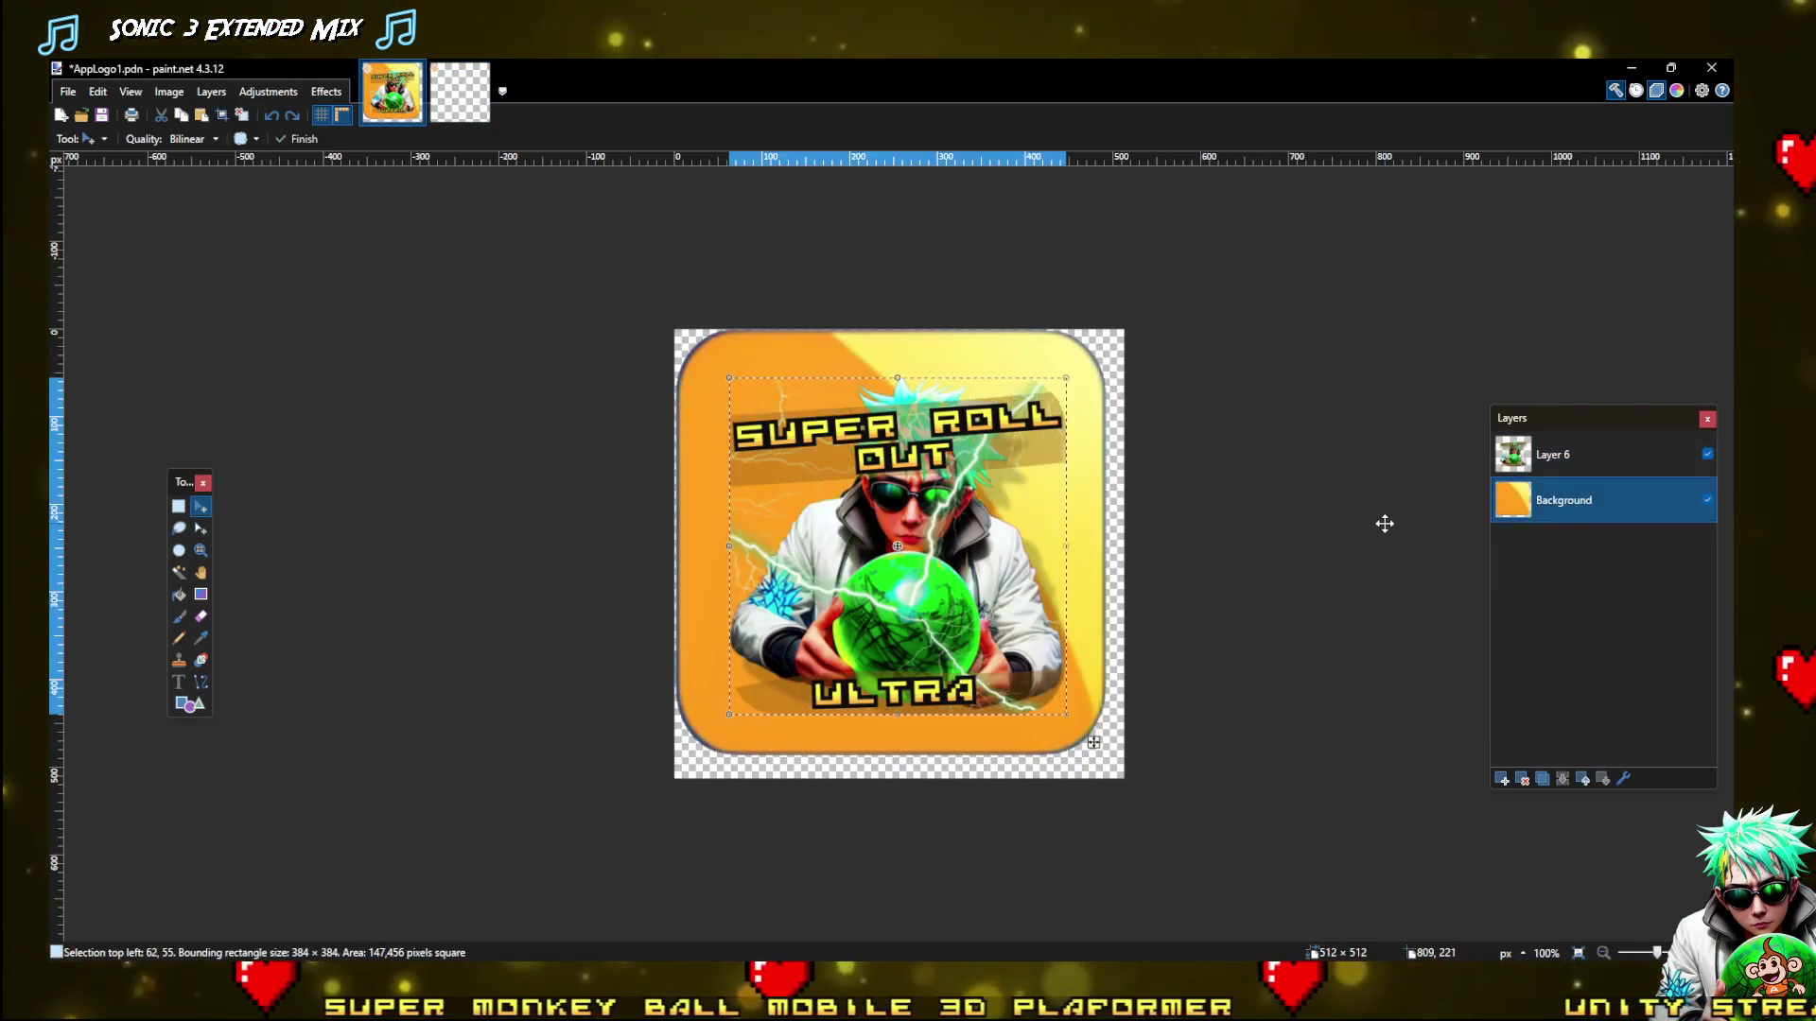
{"action": "key", "text": "ctrl+a"}
{"action": "key", "text": "Delete"}
{"action": "key", "text": "ctrl+v"}
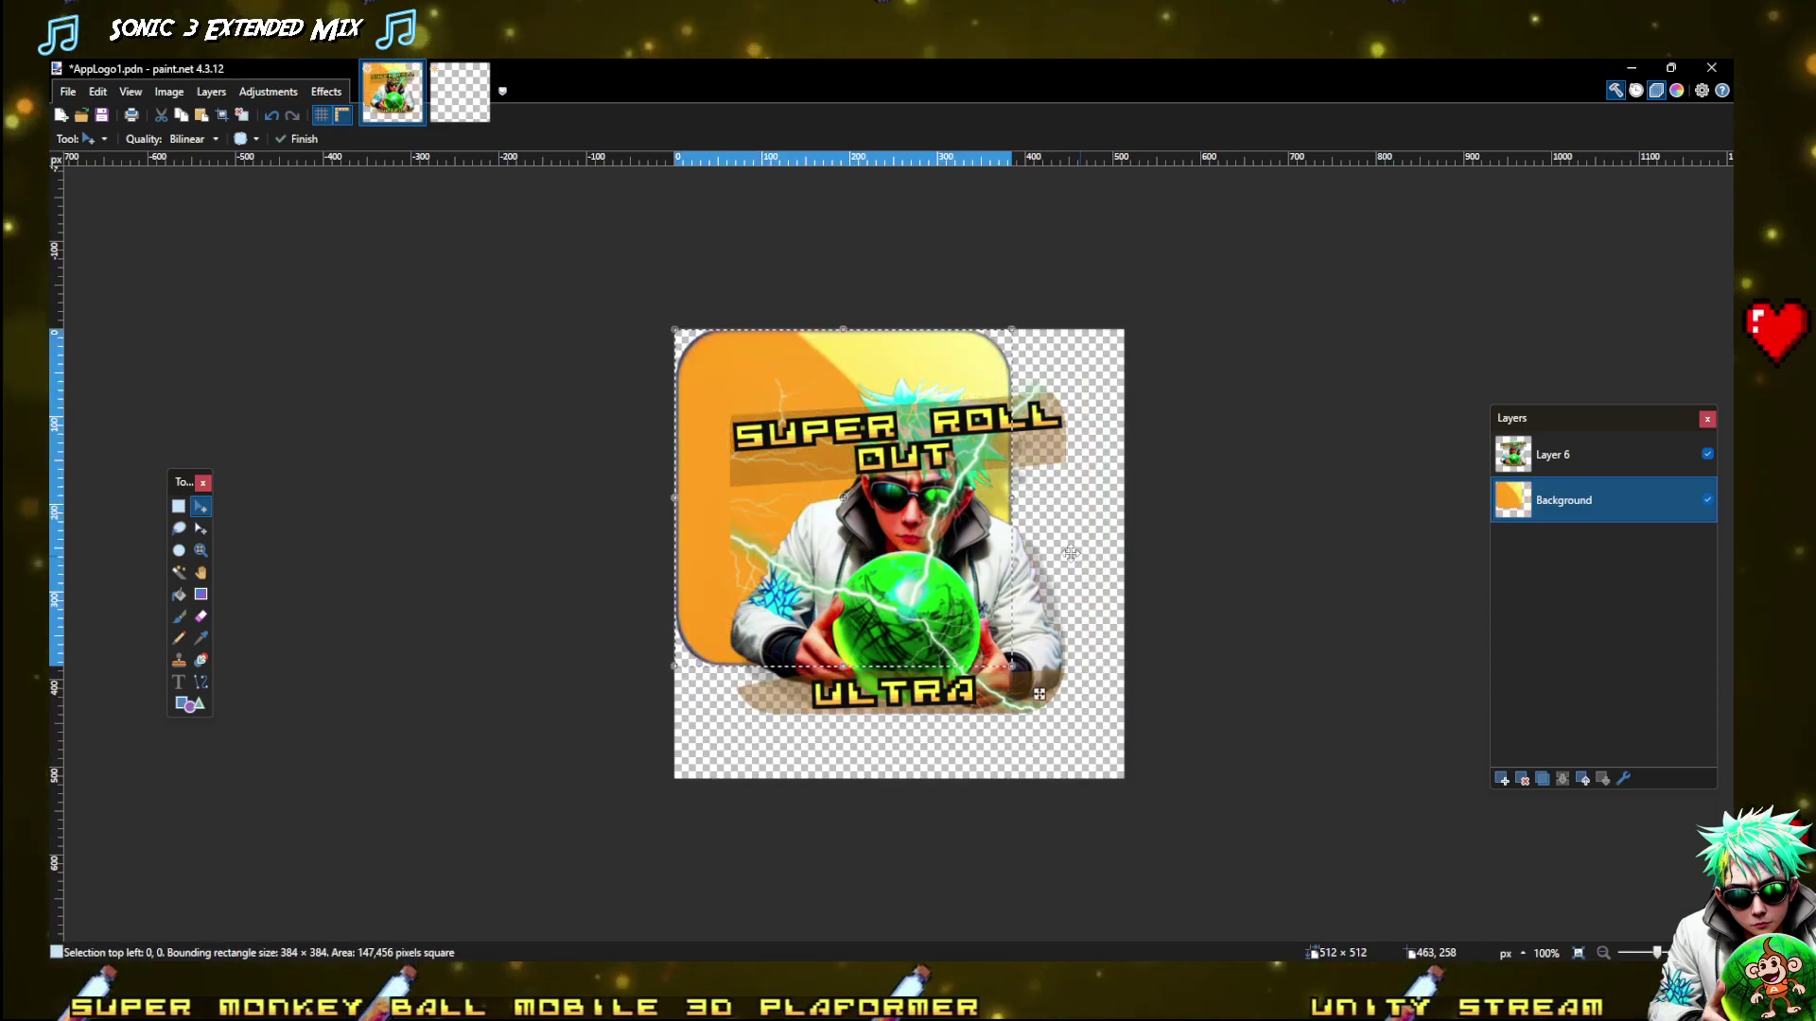
{"action": "left_click_drag", "start_coordinate": [909, 412], "coordinate": [988, 469]}
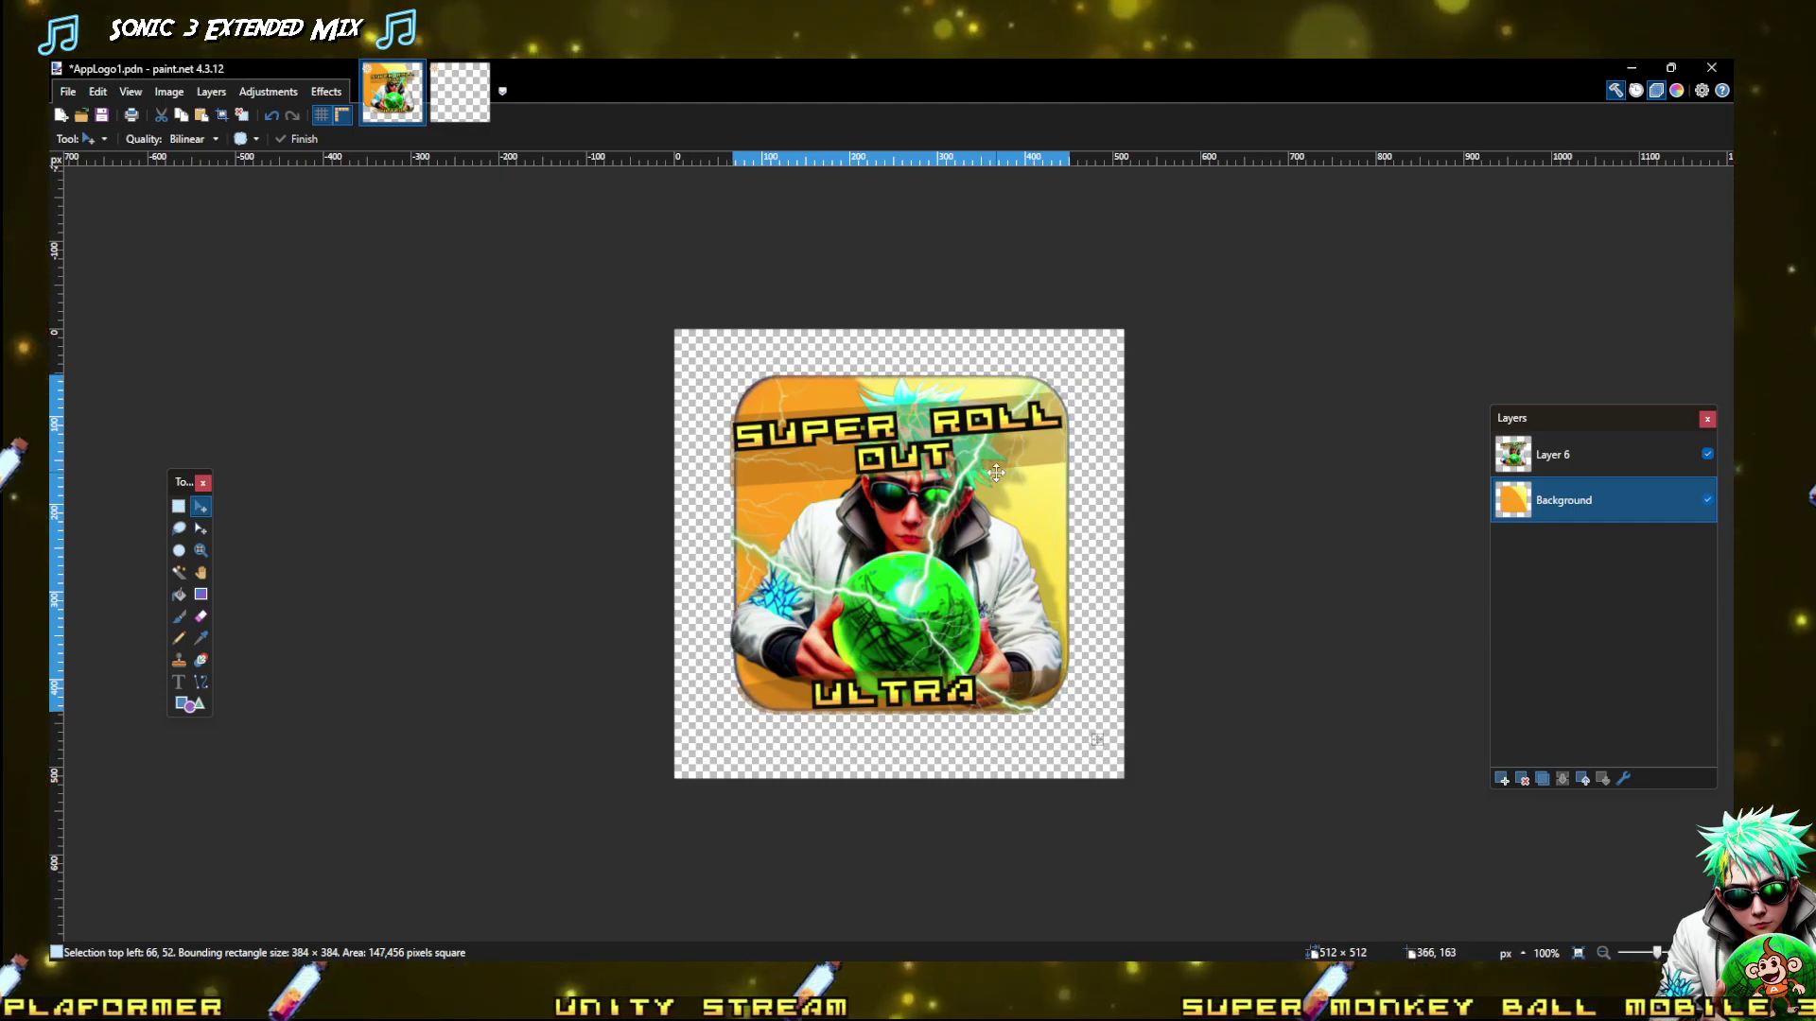
Nudge the pasted orange background one pixel left and three pixels down
{"action": "key", "text": "Left"}
{"action": "key", "text": "Down"}
{"action": "key", "text": "Down"}
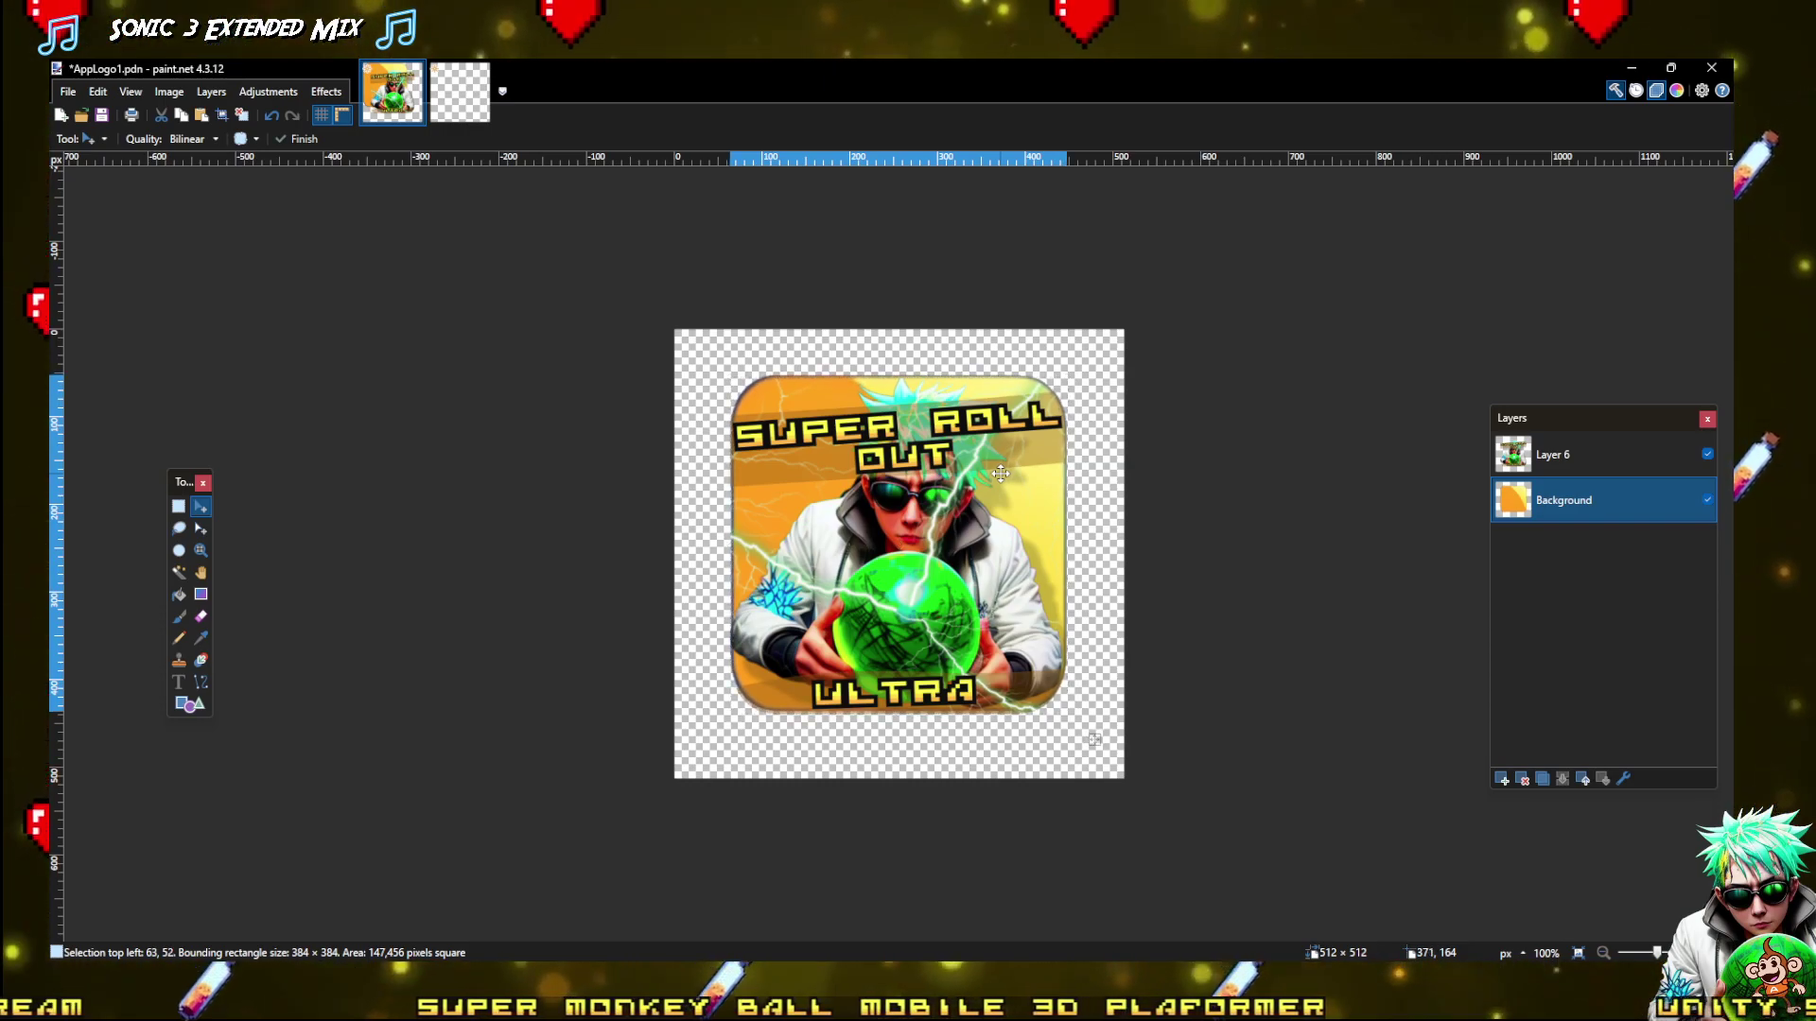
{"action": "key", "text": "Down"}
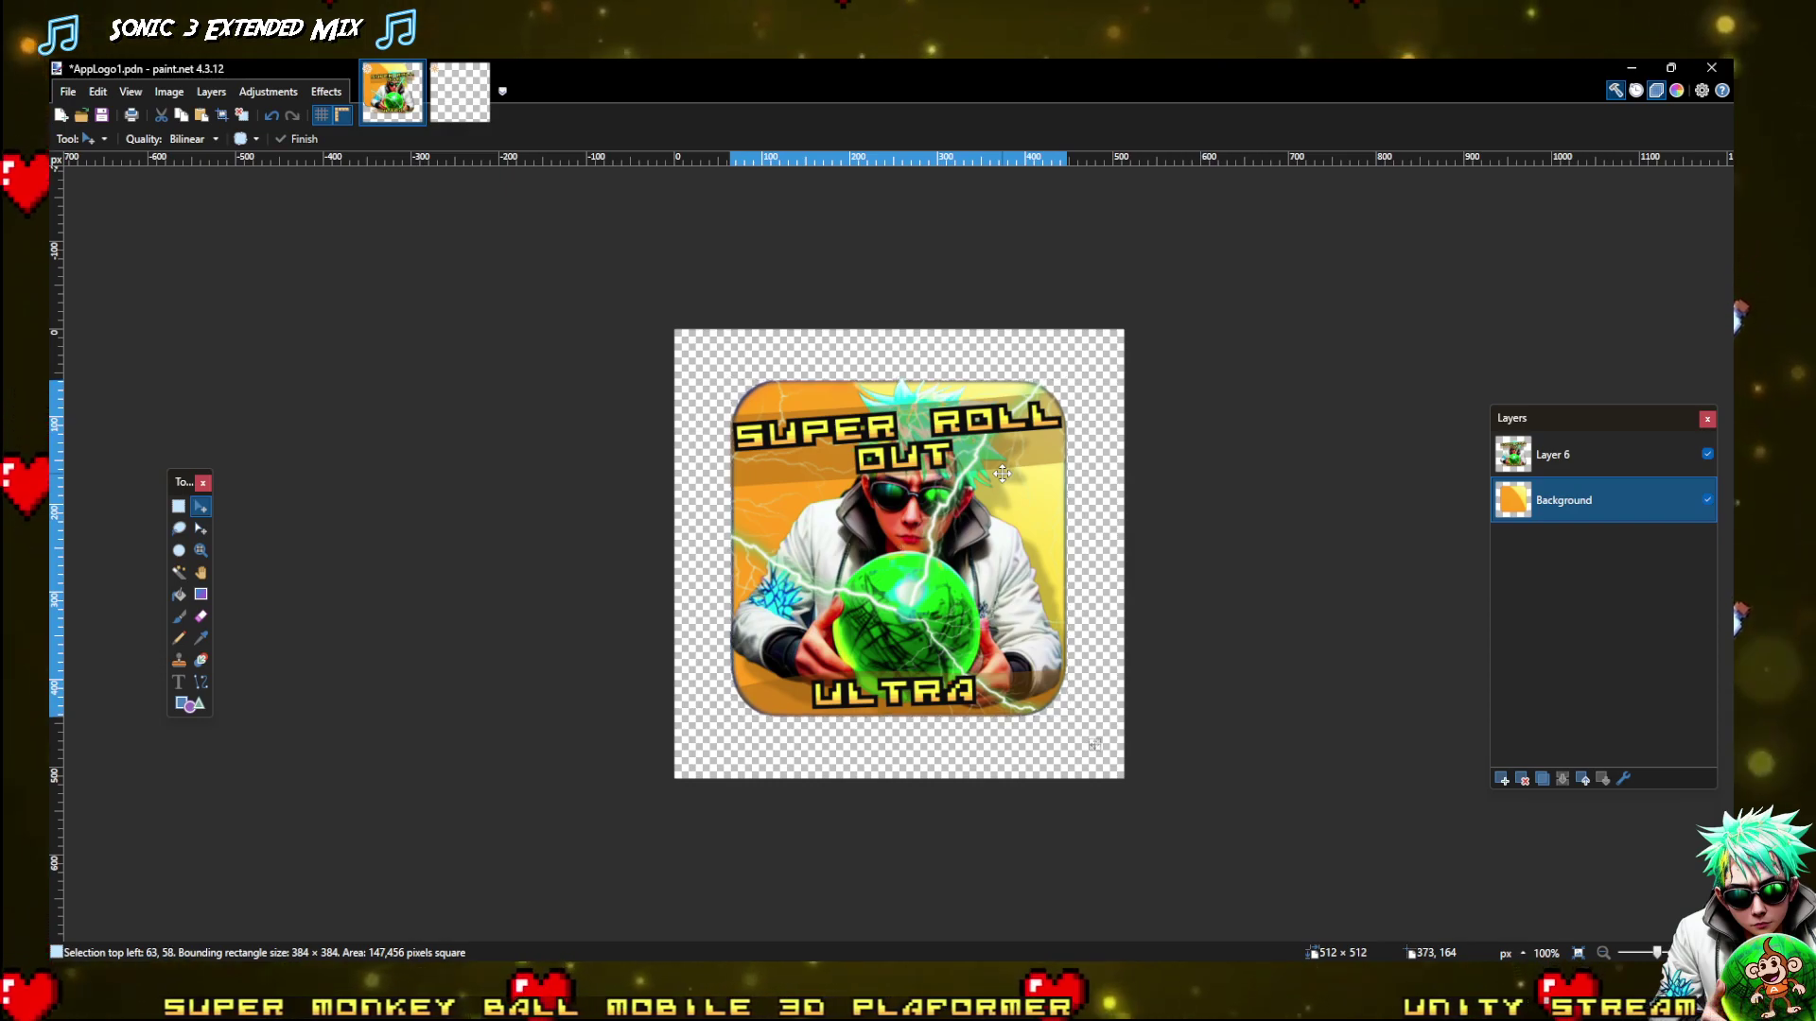
{"action": "key", "text": "Down"}
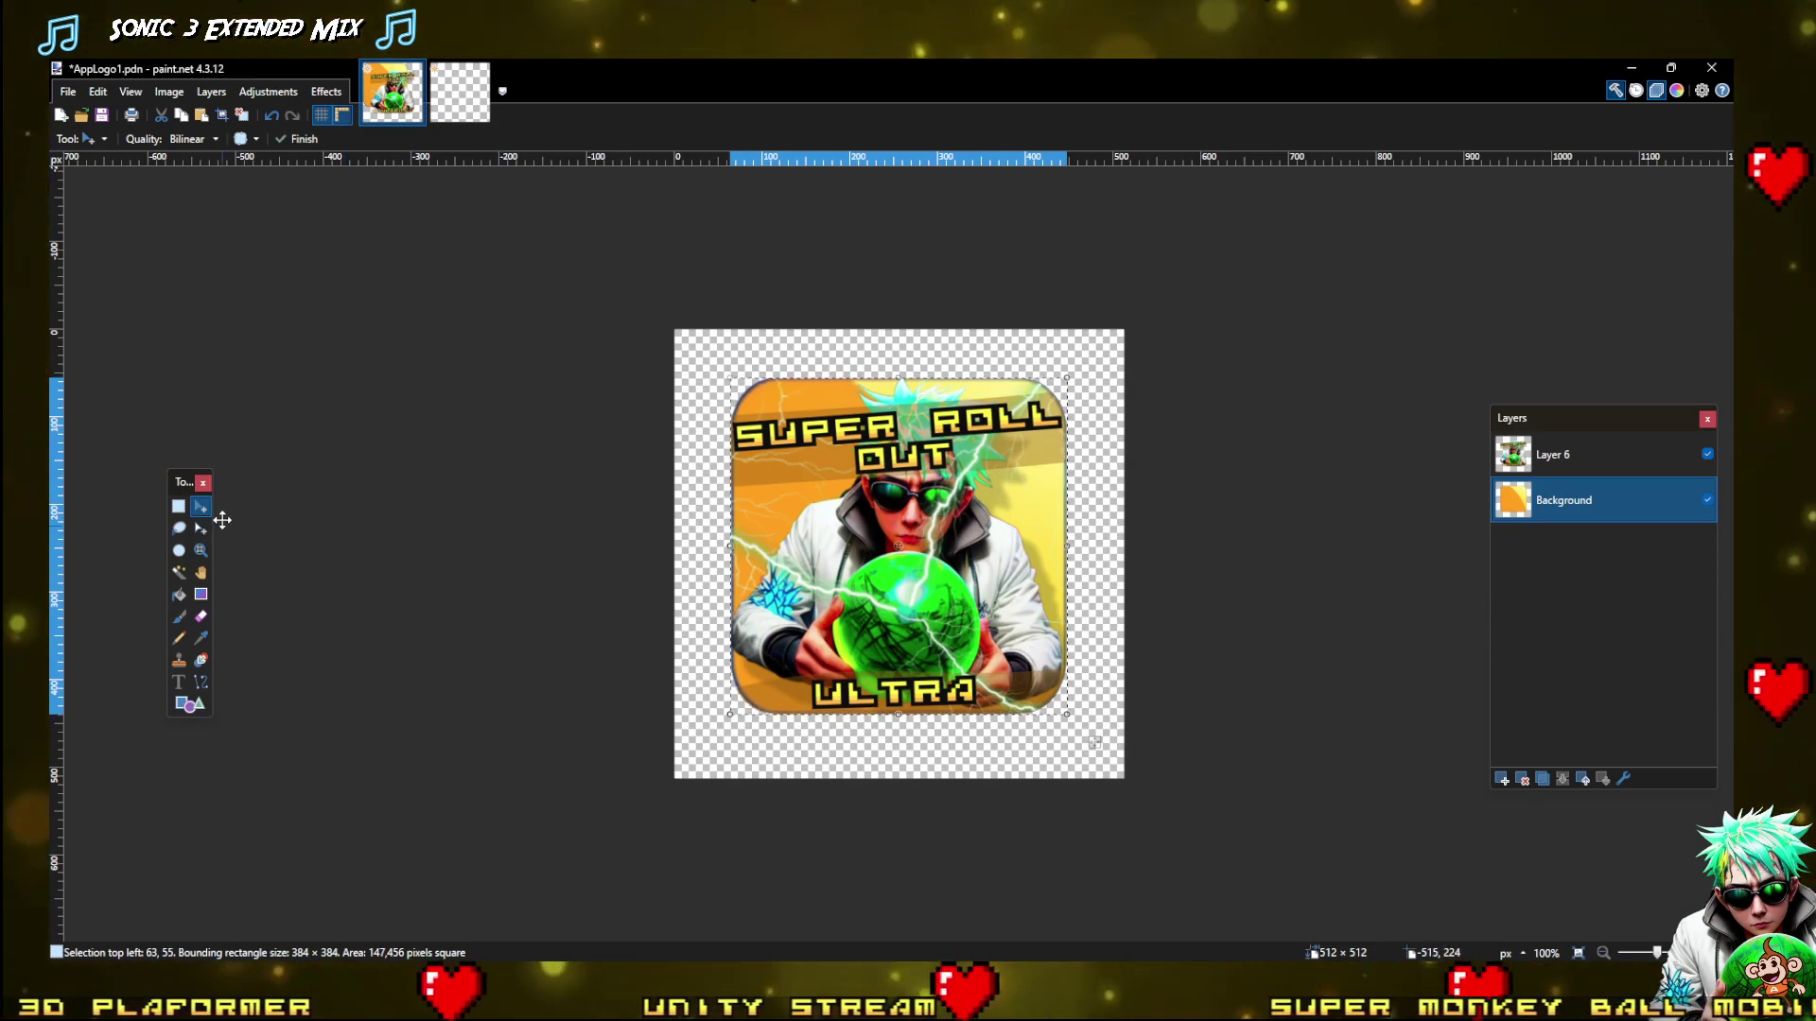
{"action": "left_click", "coordinate": [188, 506]}
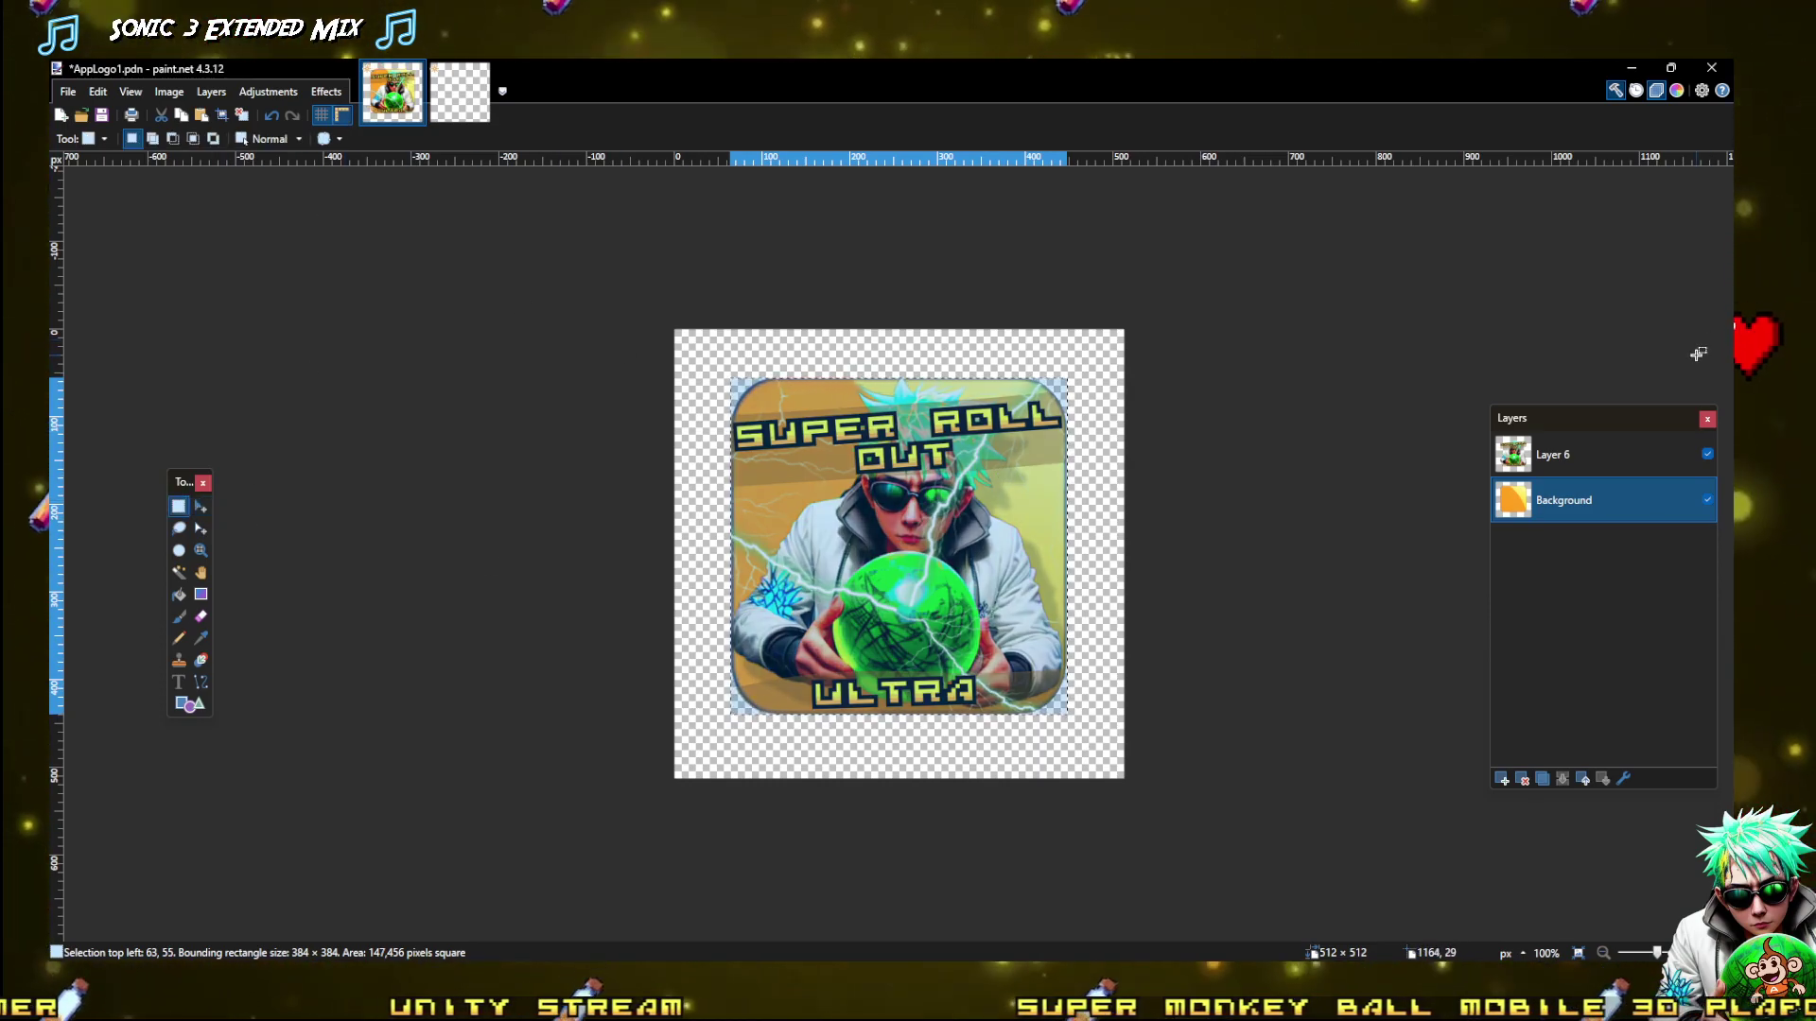
Move the Layer 6 character art down three pixels
{"action": "left_click", "coordinate": [1574, 473]}
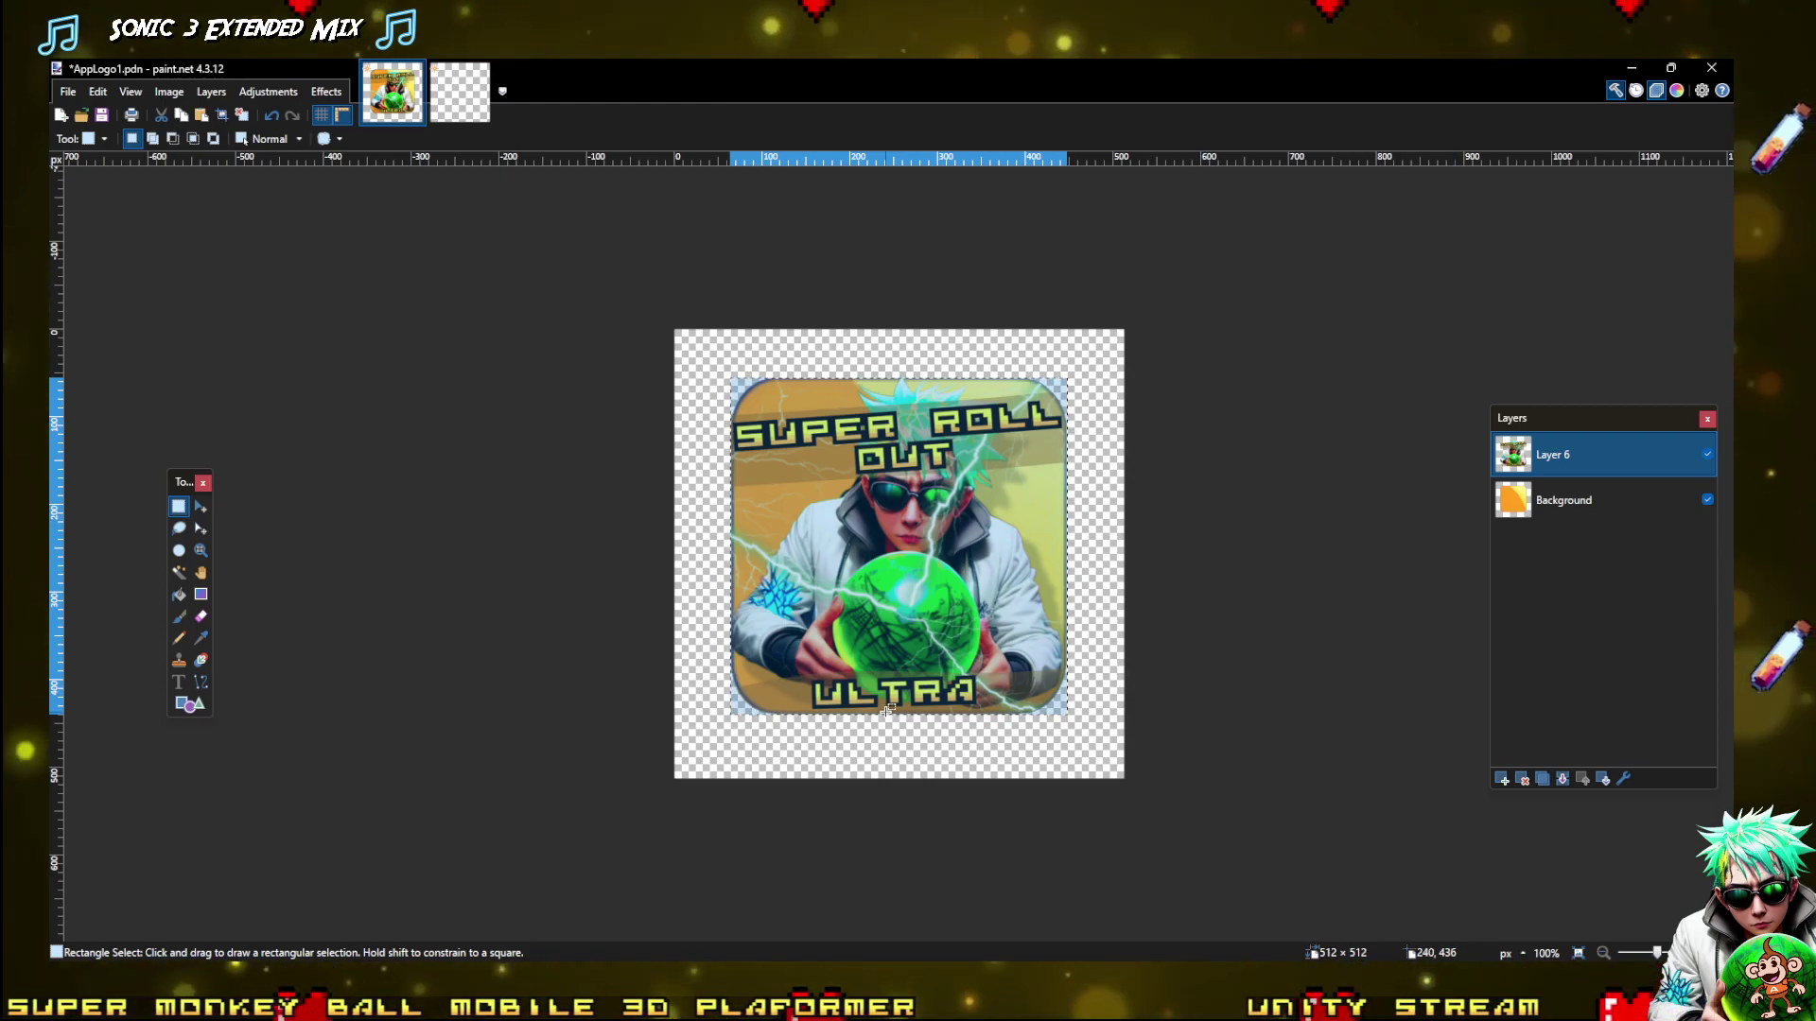
{"action": "key", "text": "m"}
{"action": "key", "text": "Down"}
{"action": "key", "text": "Down"}
{"action": "key", "text": "Down"}
{"action": "key", "text": "Down"}
{"action": "key", "text": "Down"}
{"action": "key", "text": "Down"}
{"action": "key", "text": "Down"}
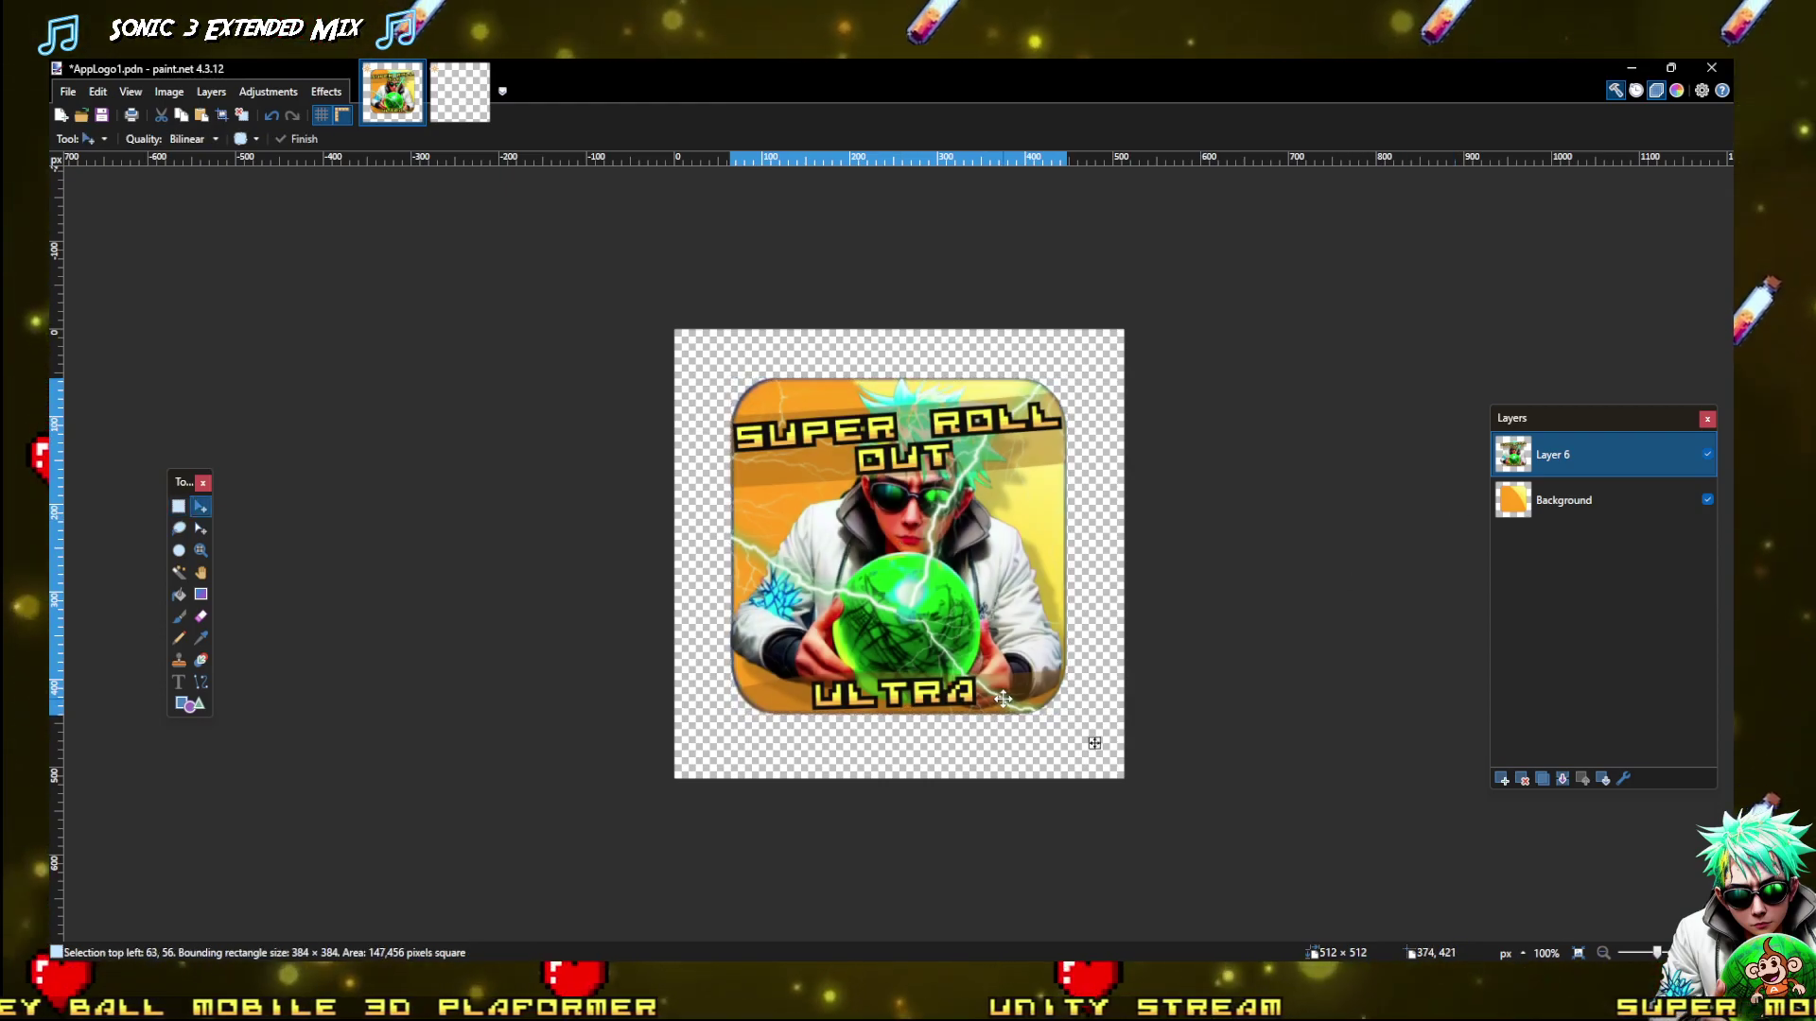
{"action": "key", "text": "Down"}
{"action": "key", "text": "Down"}
{"action": "key", "text": "Down"}
{"action": "key", "text": "Down"}
{"action": "key", "text": "Down"}
{"action": "key", "text": "Down"}
{"action": "key", "text": "Down"}
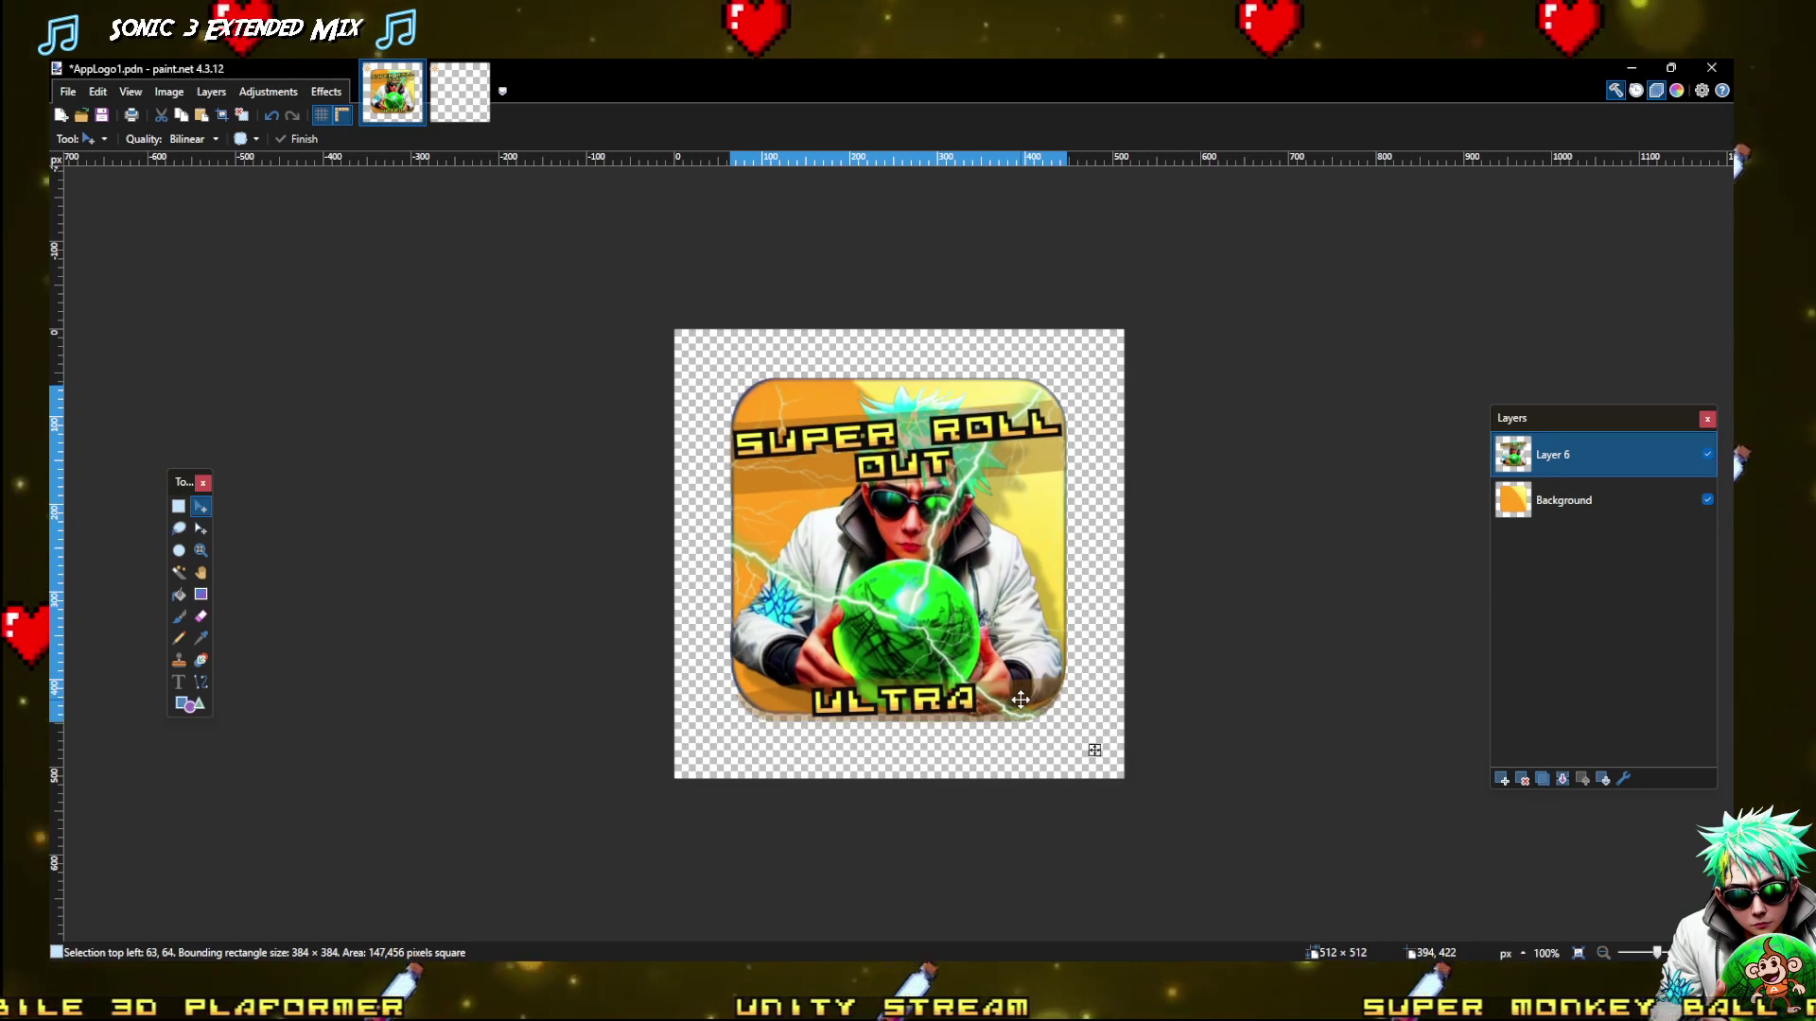
{"action": "key", "text": "Down"}
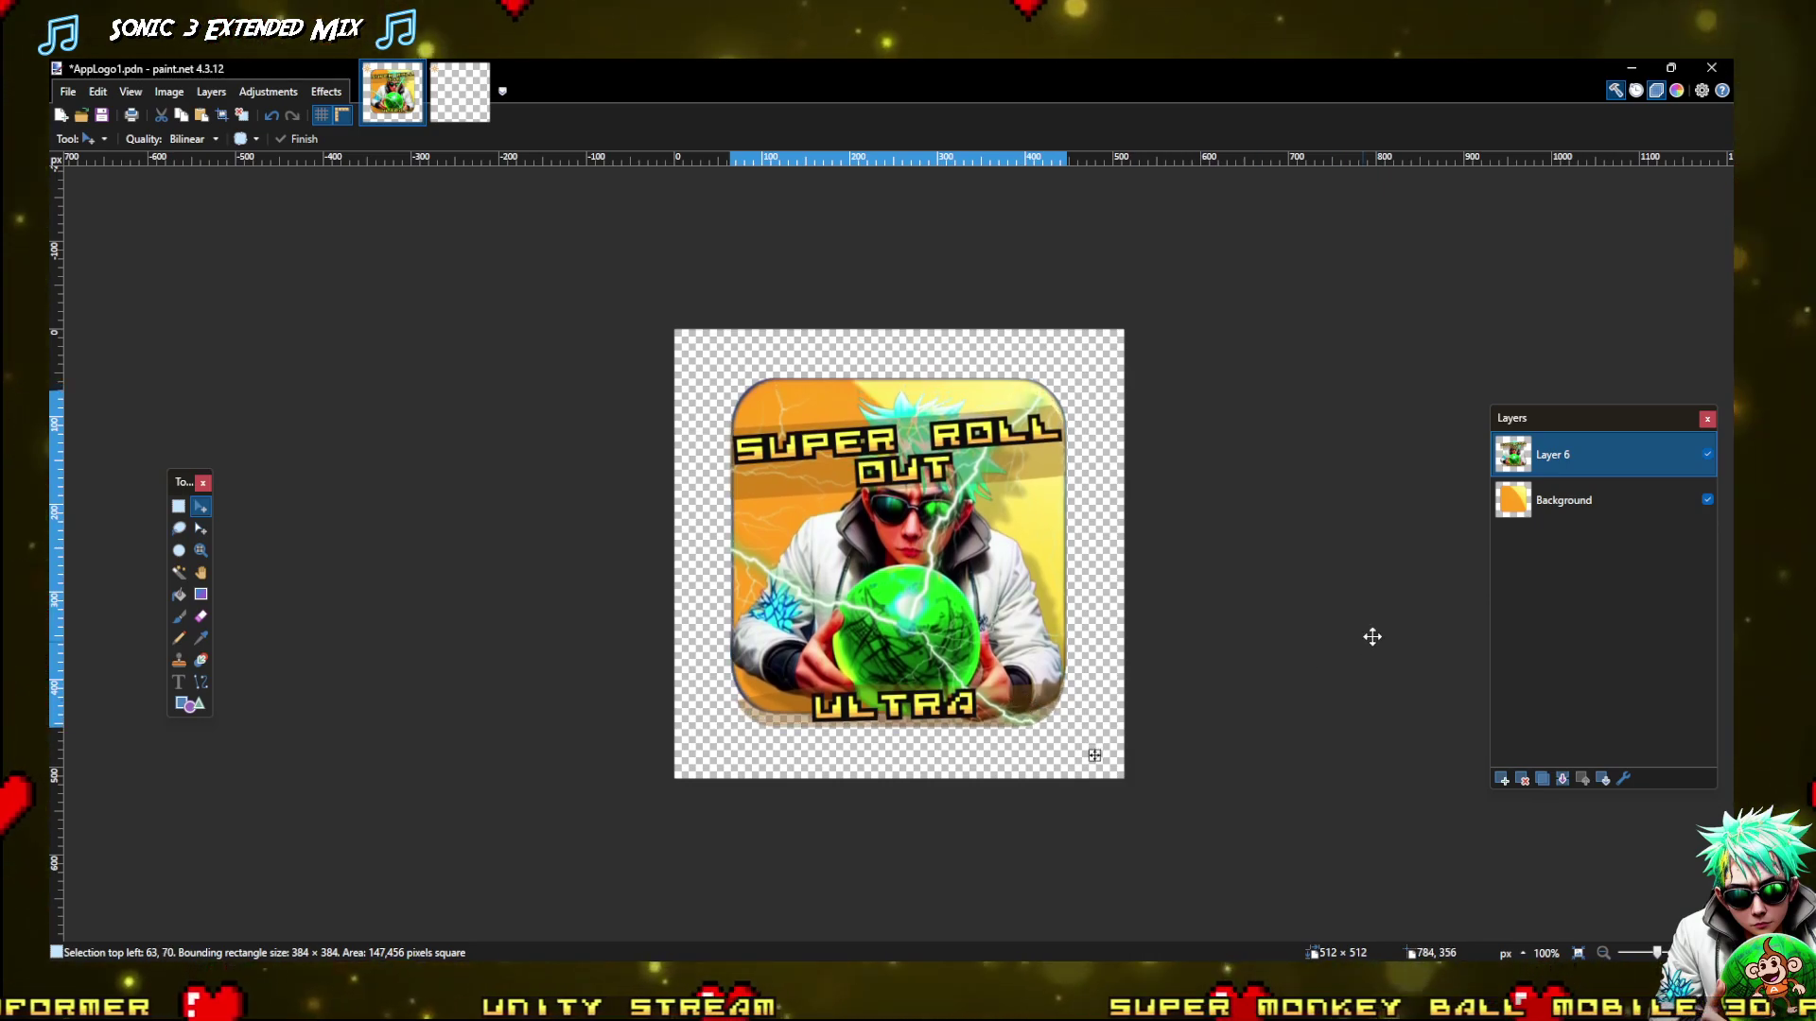
{"action": "left_click", "coordinate": [1569, 500]}
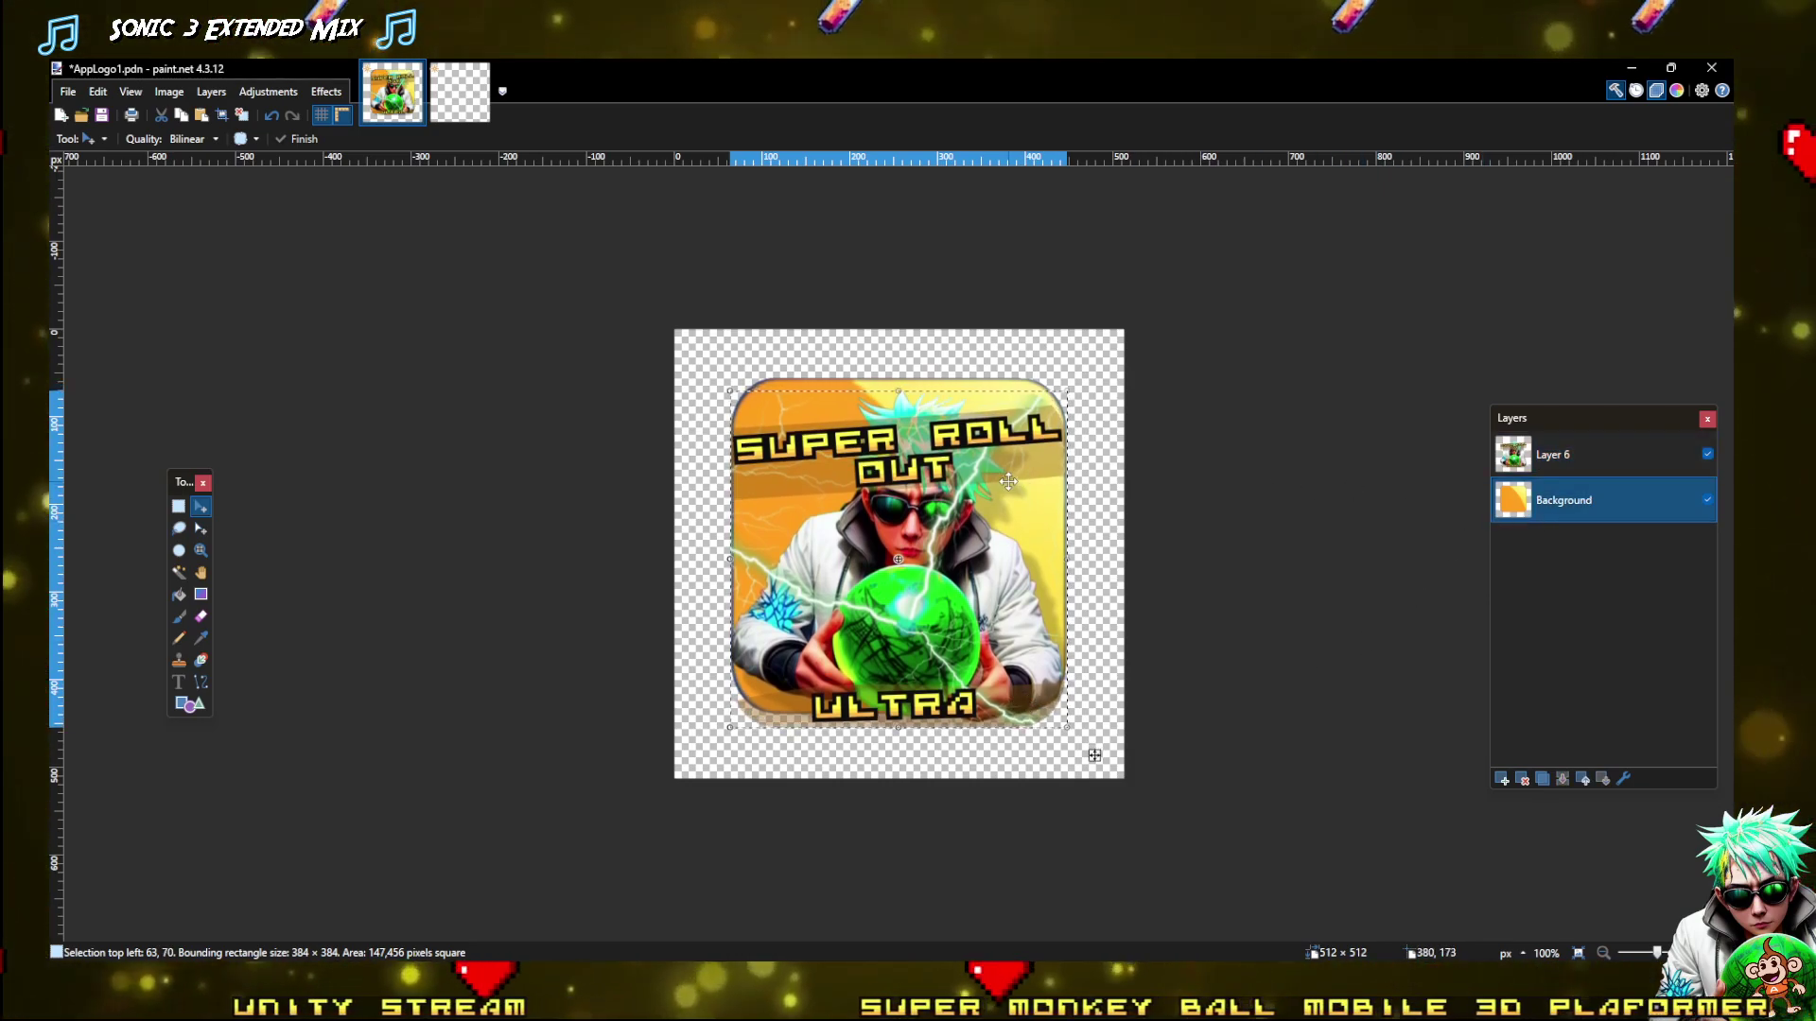
{"action": "left_click", "coordinate": [178, 508]}
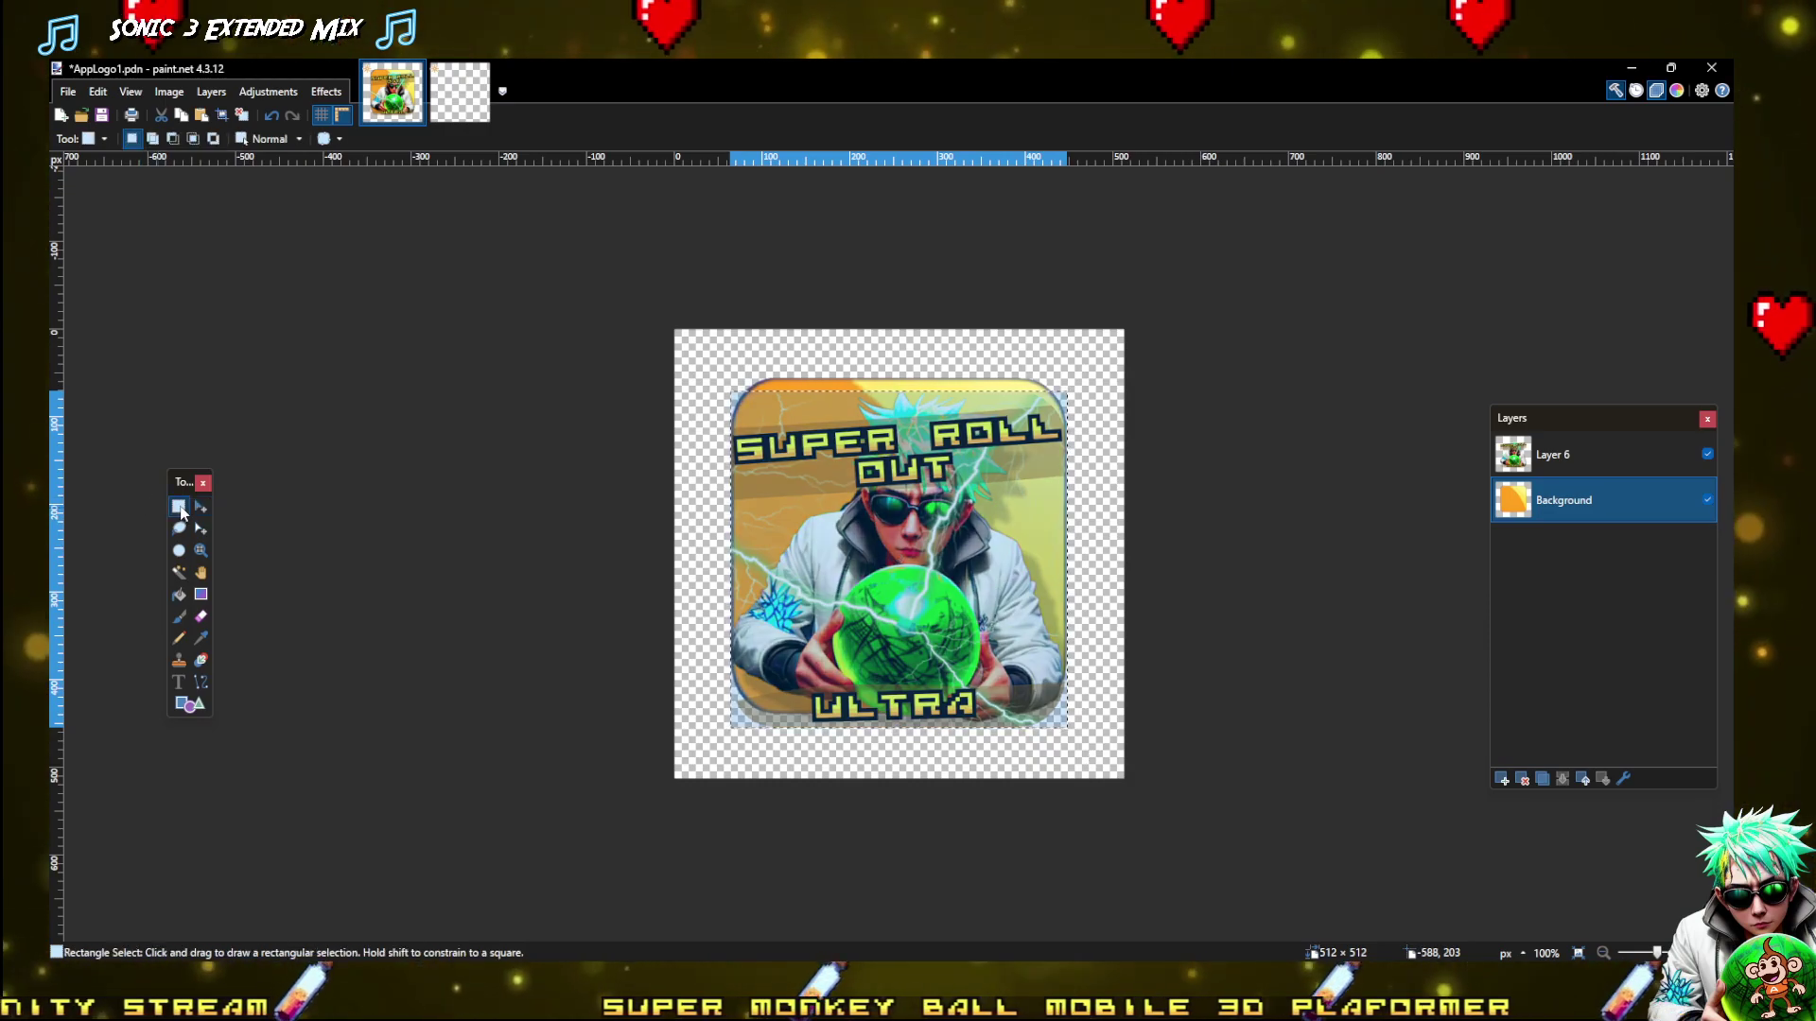
Move the whole orange Background layer down two pixels, then deselect
{"action": "key", "text": "ctrl+a"}
{"action": "key", "text": "m"}
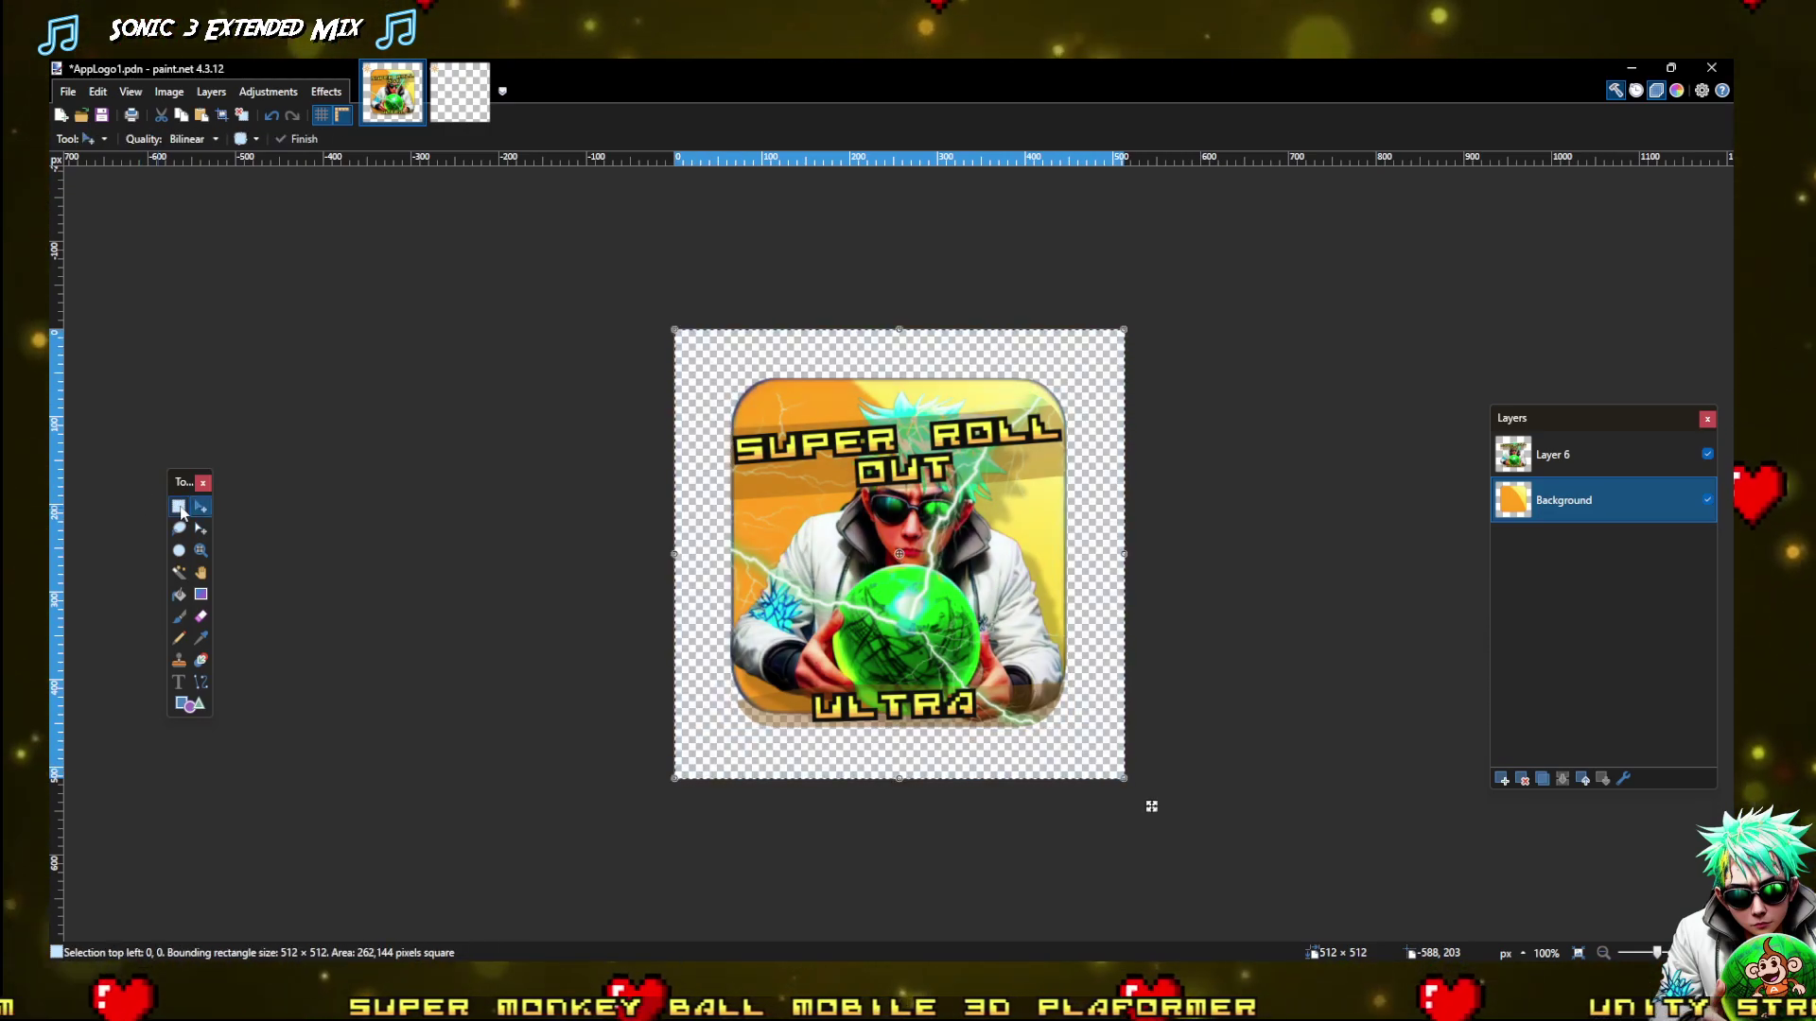
{"action": "key", "text": "Down"}
{"action": "key", "text": "Down"}
{"action": "key", "text": "Down"}
{"action": "key", "text": "Down"}
{"action": "key", "text": "Down"}
{"action": "key", "text": "Down"}
{"action": "key", "text": "Down"}
{"action": "key", "text": "Down"}
{"action": "key", "text": "Down"}
{"action": "key", "text": "Down"}
{"action": "key", "text": "Down"}
{"action": "key", "text": "Down"}
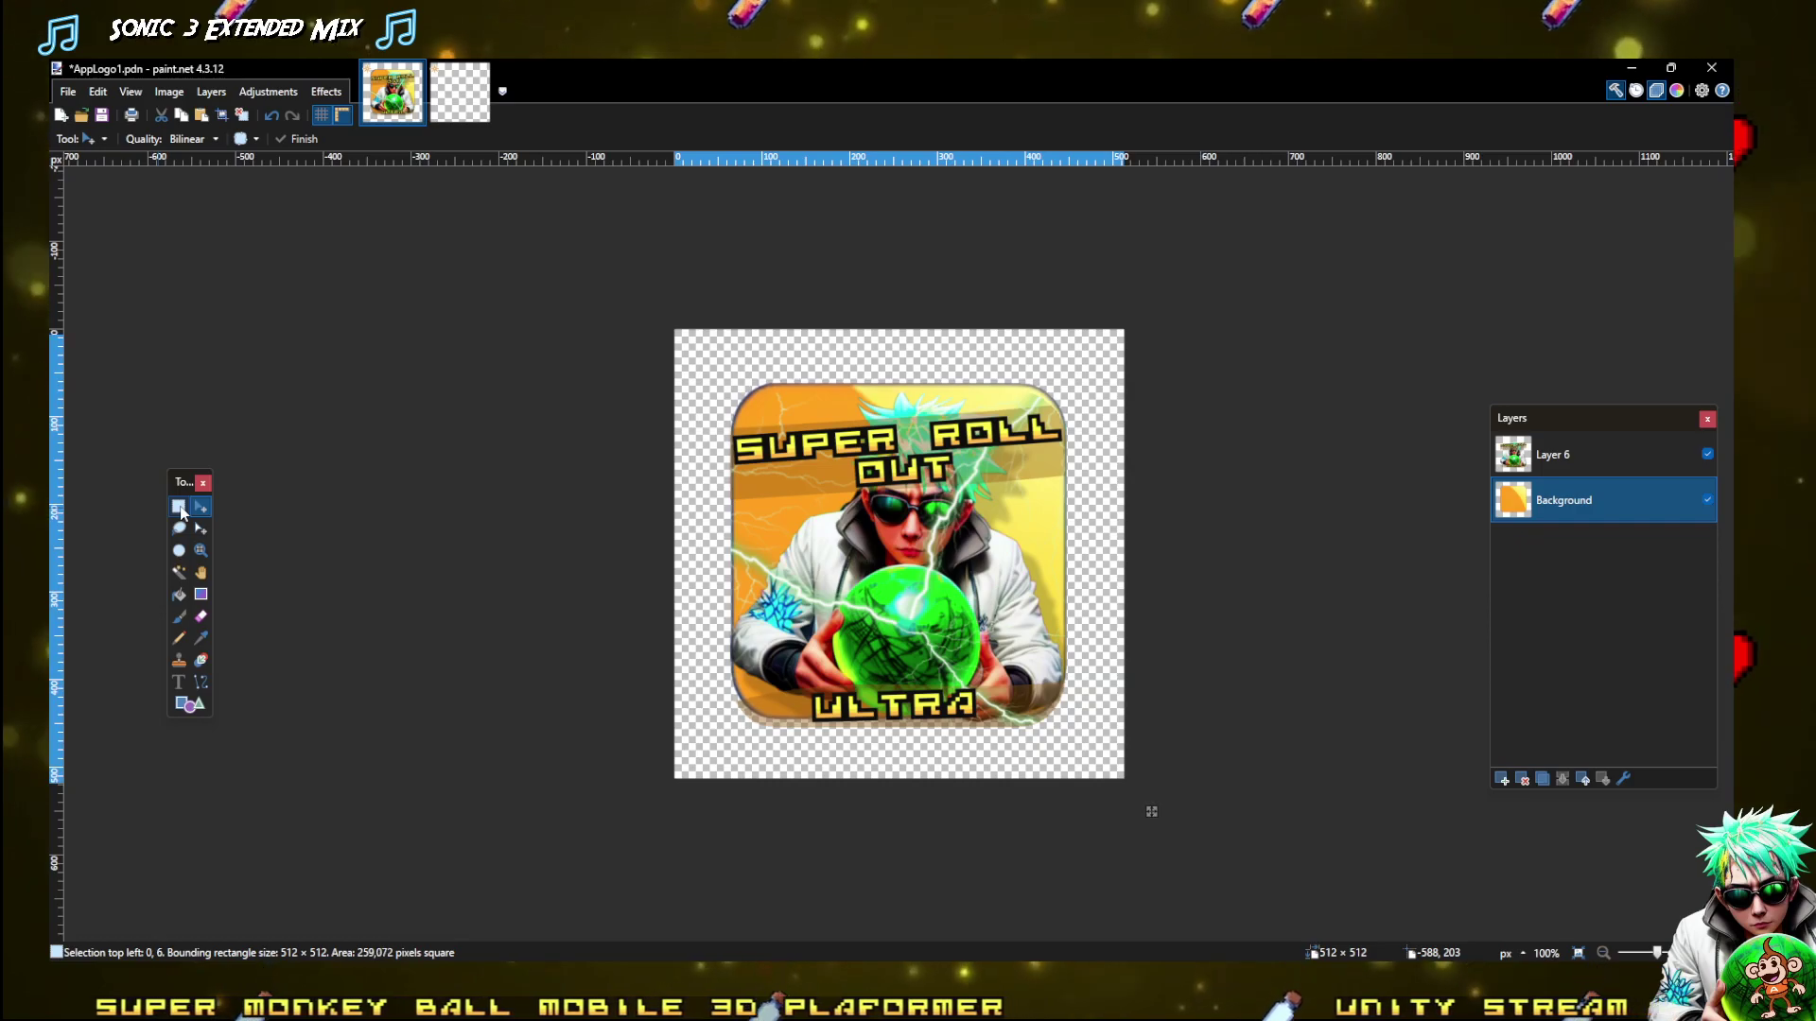
{"action": "key", "text": "Down"}
{"action": "key", "text": "Down"}
{"action": "key", "text": "Down"}
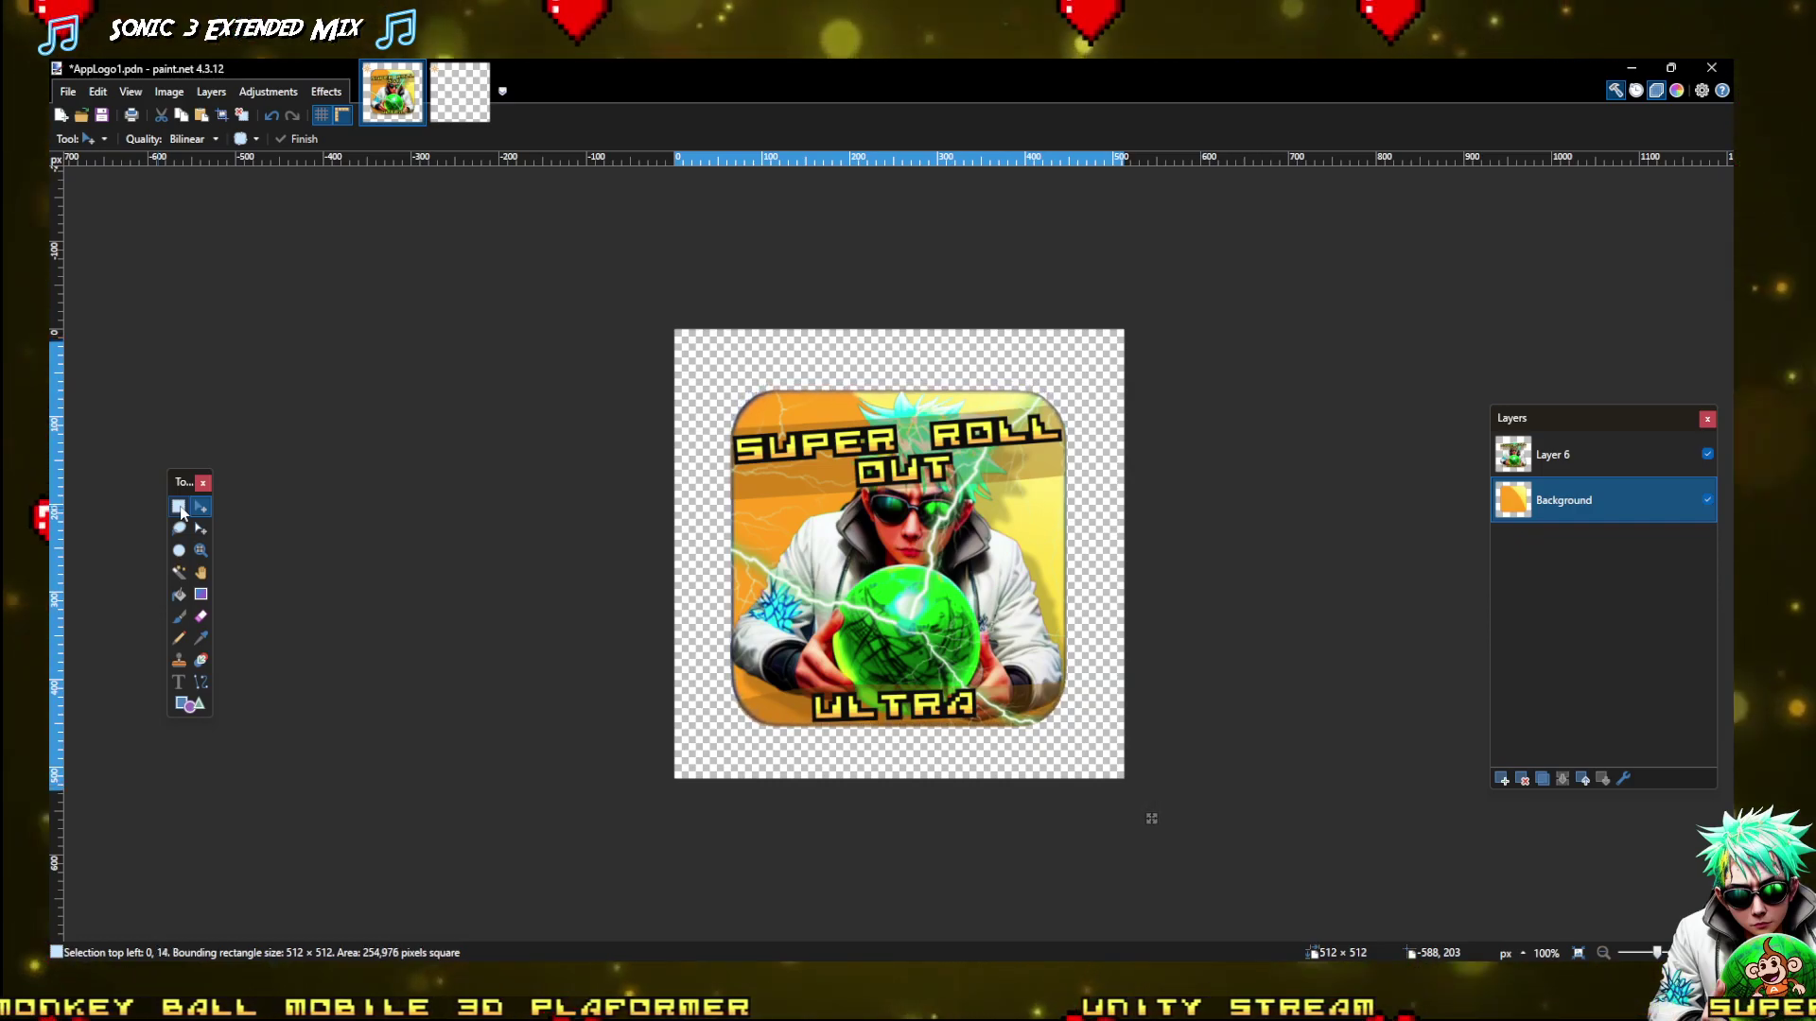
{"action": "left_click", "coordinate": [177, 506]}
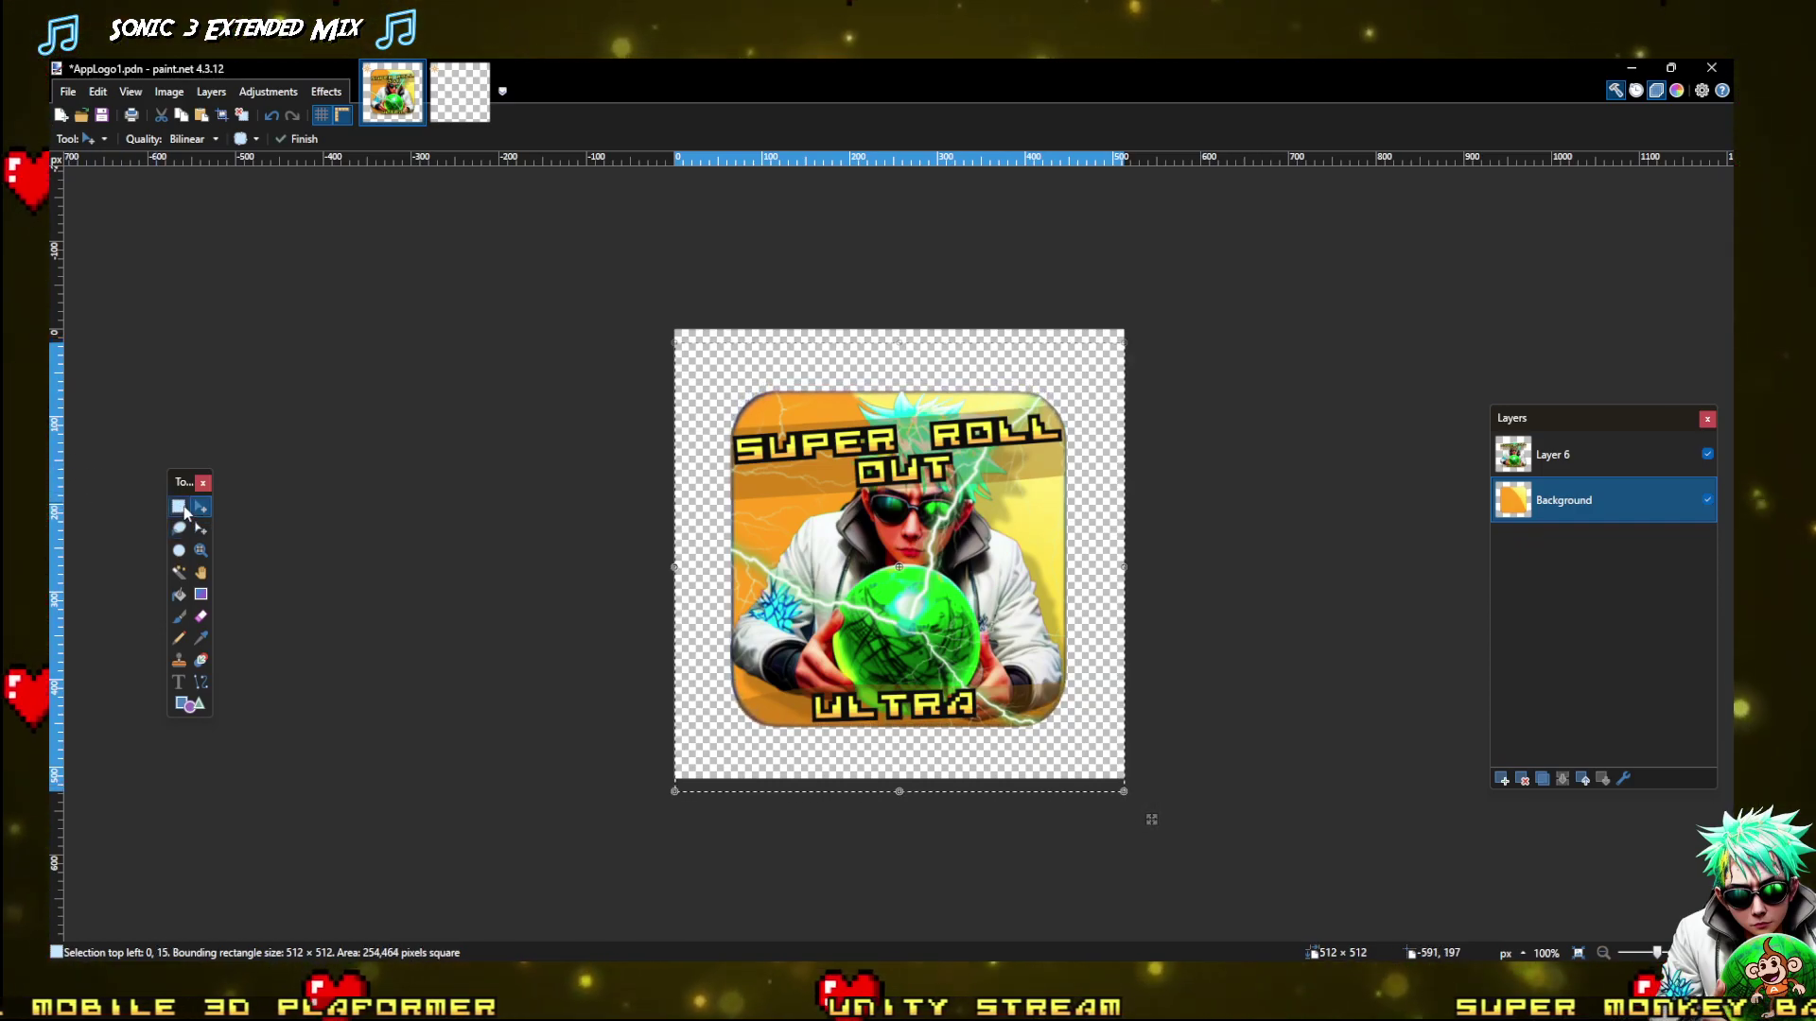
{"action": "key", "text": "ctrl+d"}
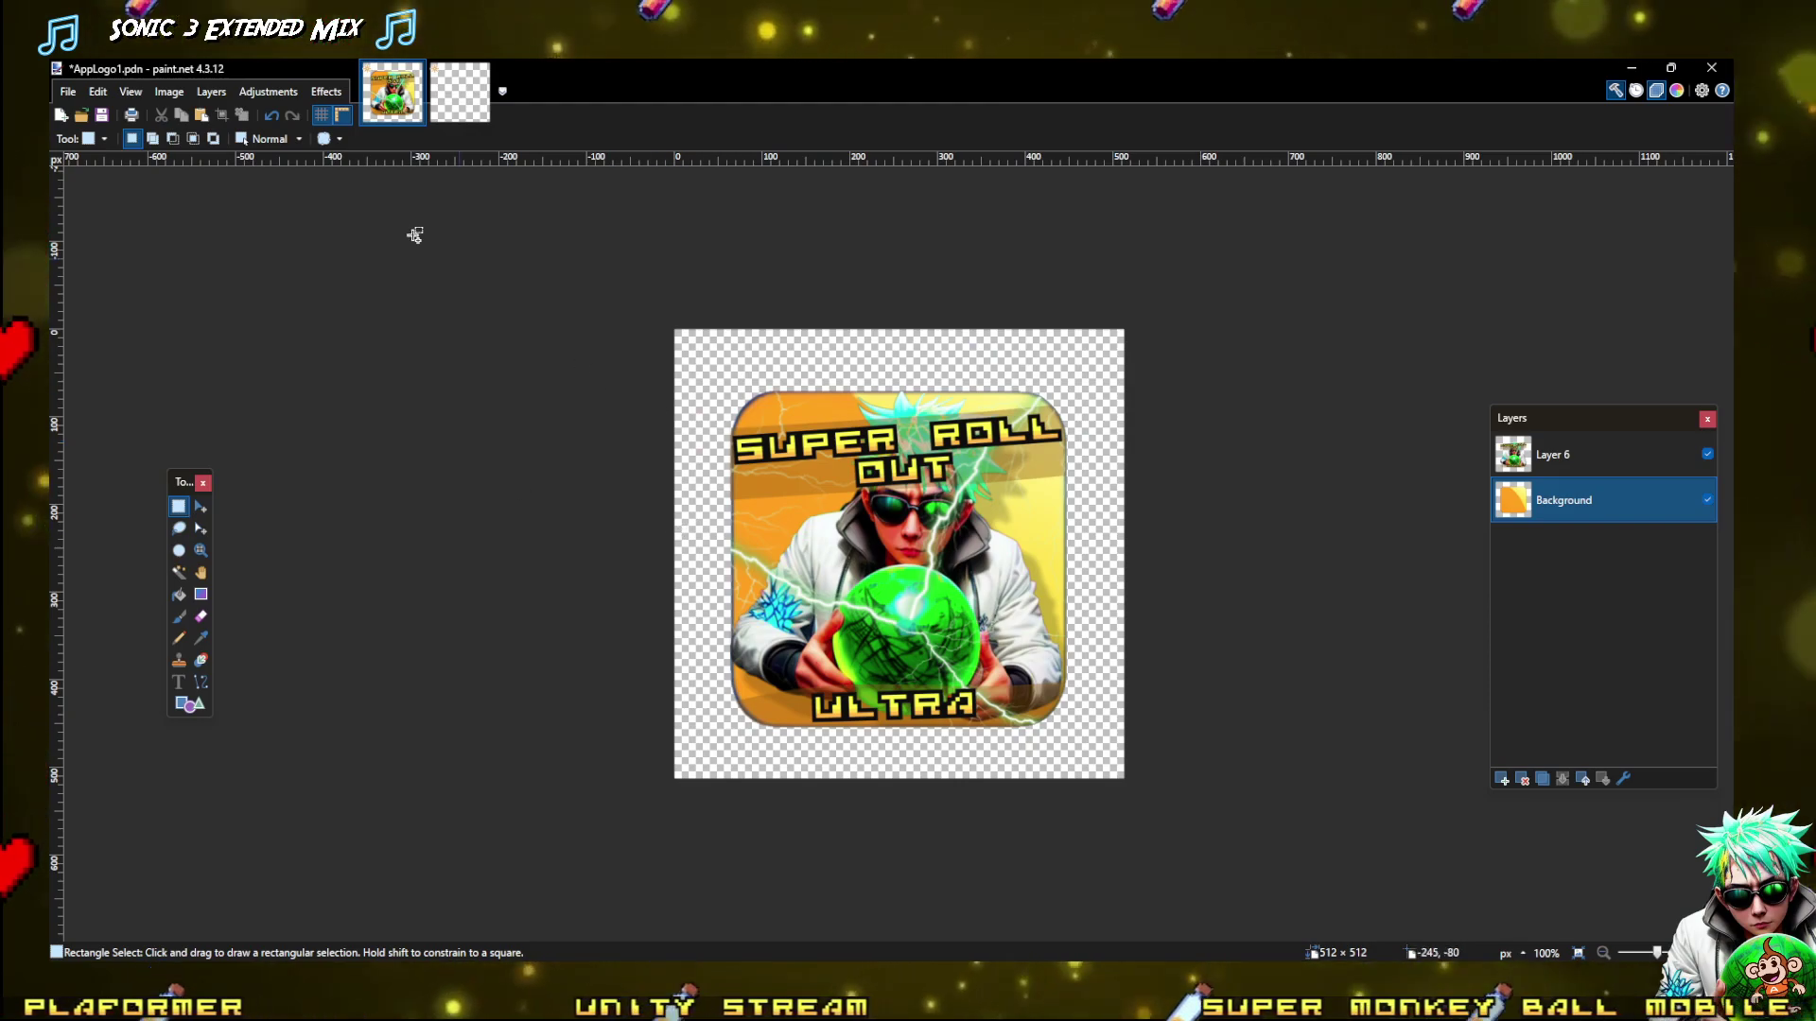
Save the logo as PNG 'AppLogo1.png' in 8024Mobile/Assets/Sprites/logo, accepting the PNG settings
{"action": "left_click", "coordinate": [75, 95]}
{"action": "left_click", "coordinate": [156, 190]}
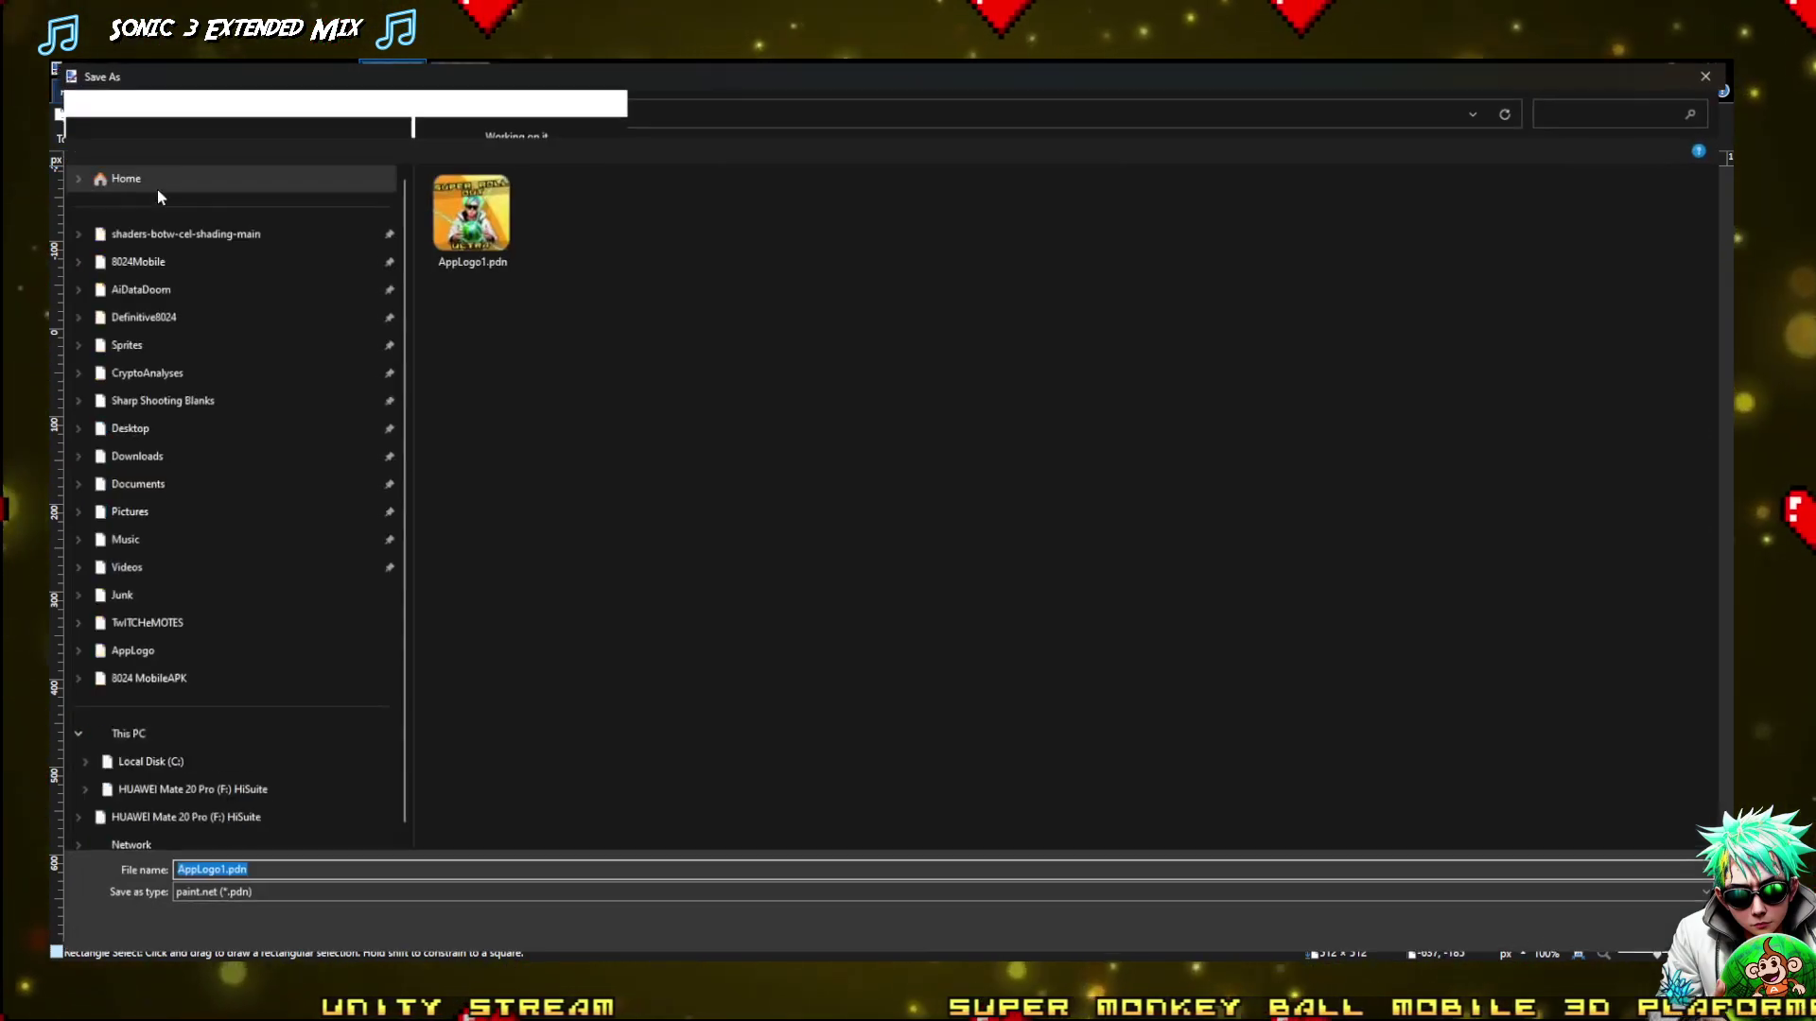
{"action": "left_click", "coordinate": [543, 898]}
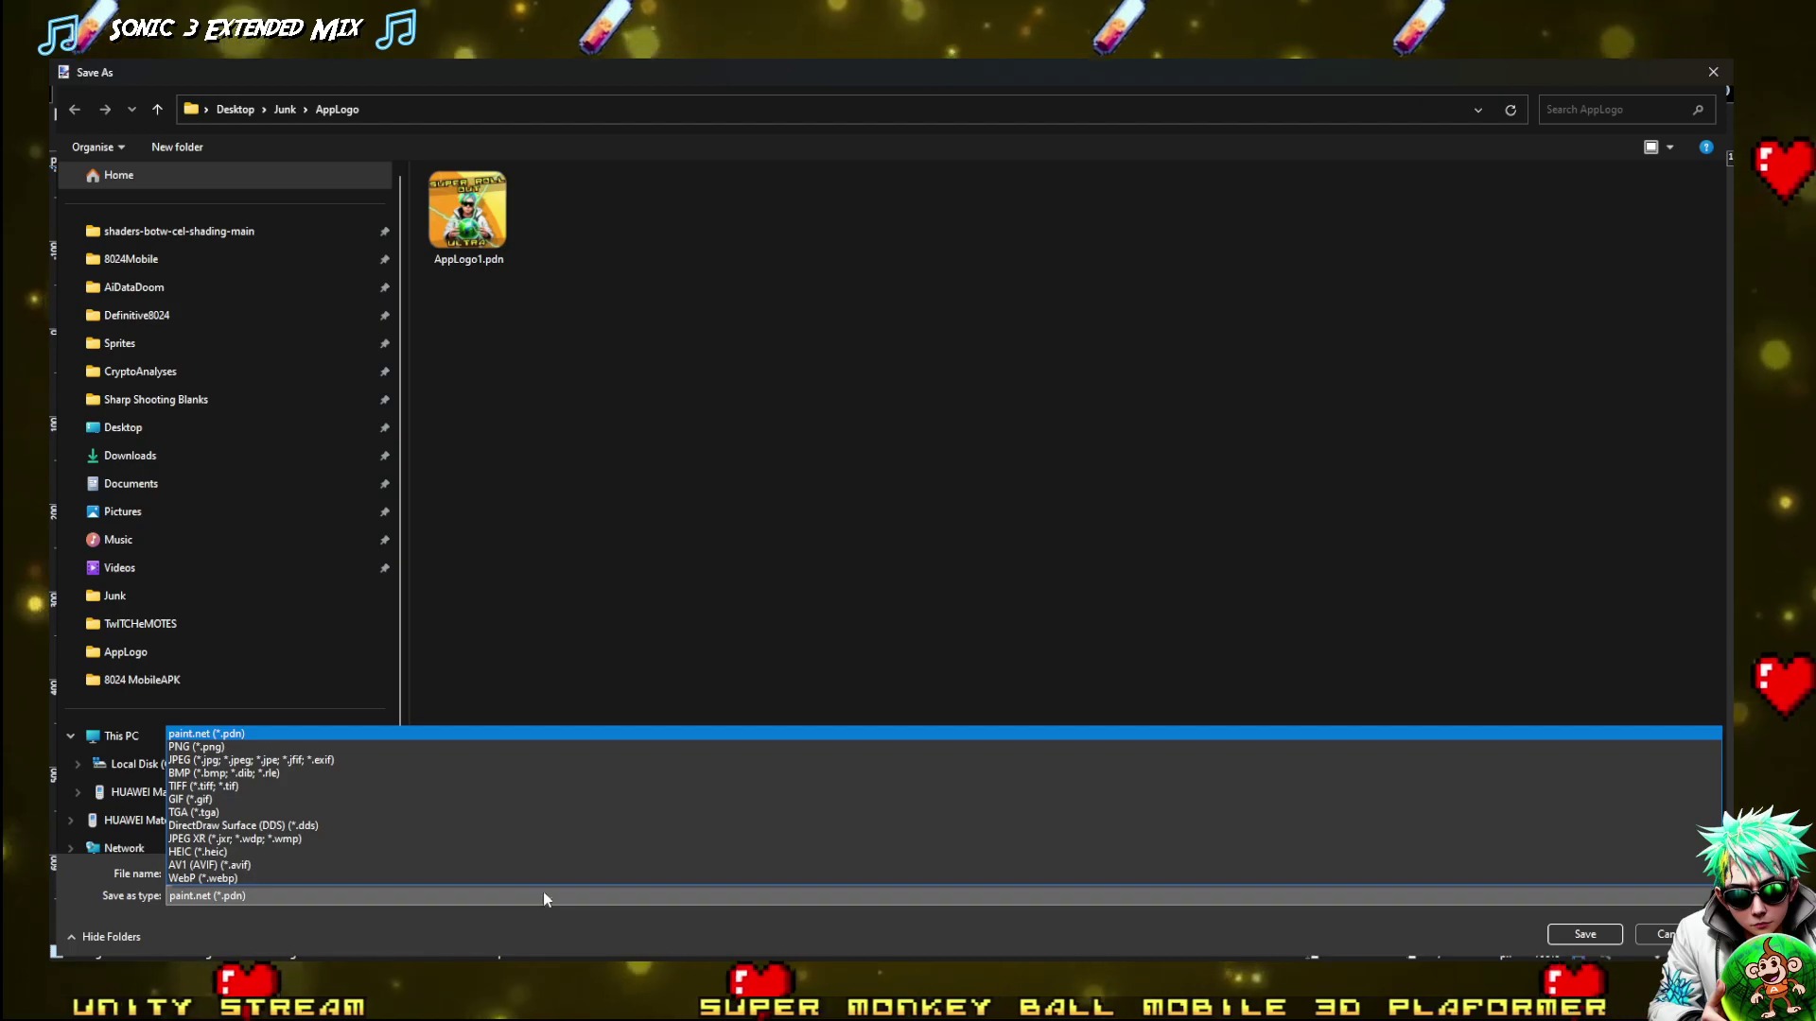
{"action": "left_click", "coordinate": [210, 747]}
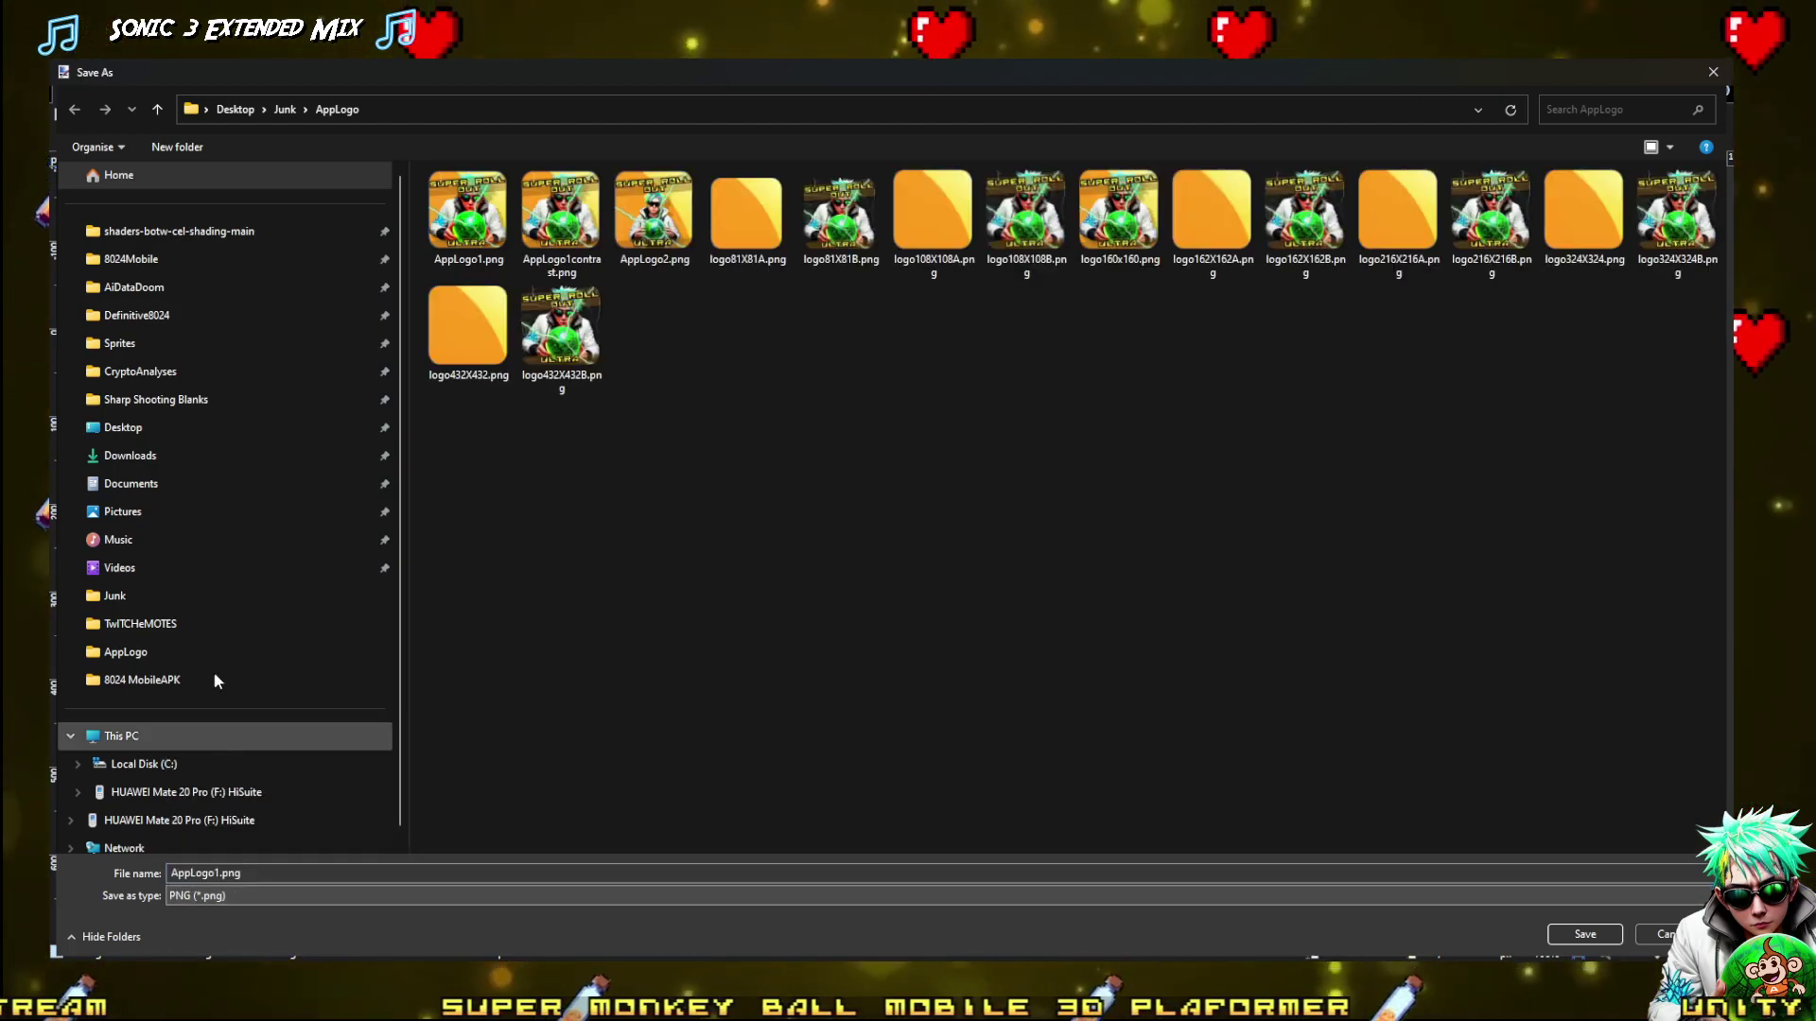
{"action": "left_click", "coordinate": [151, 258]}
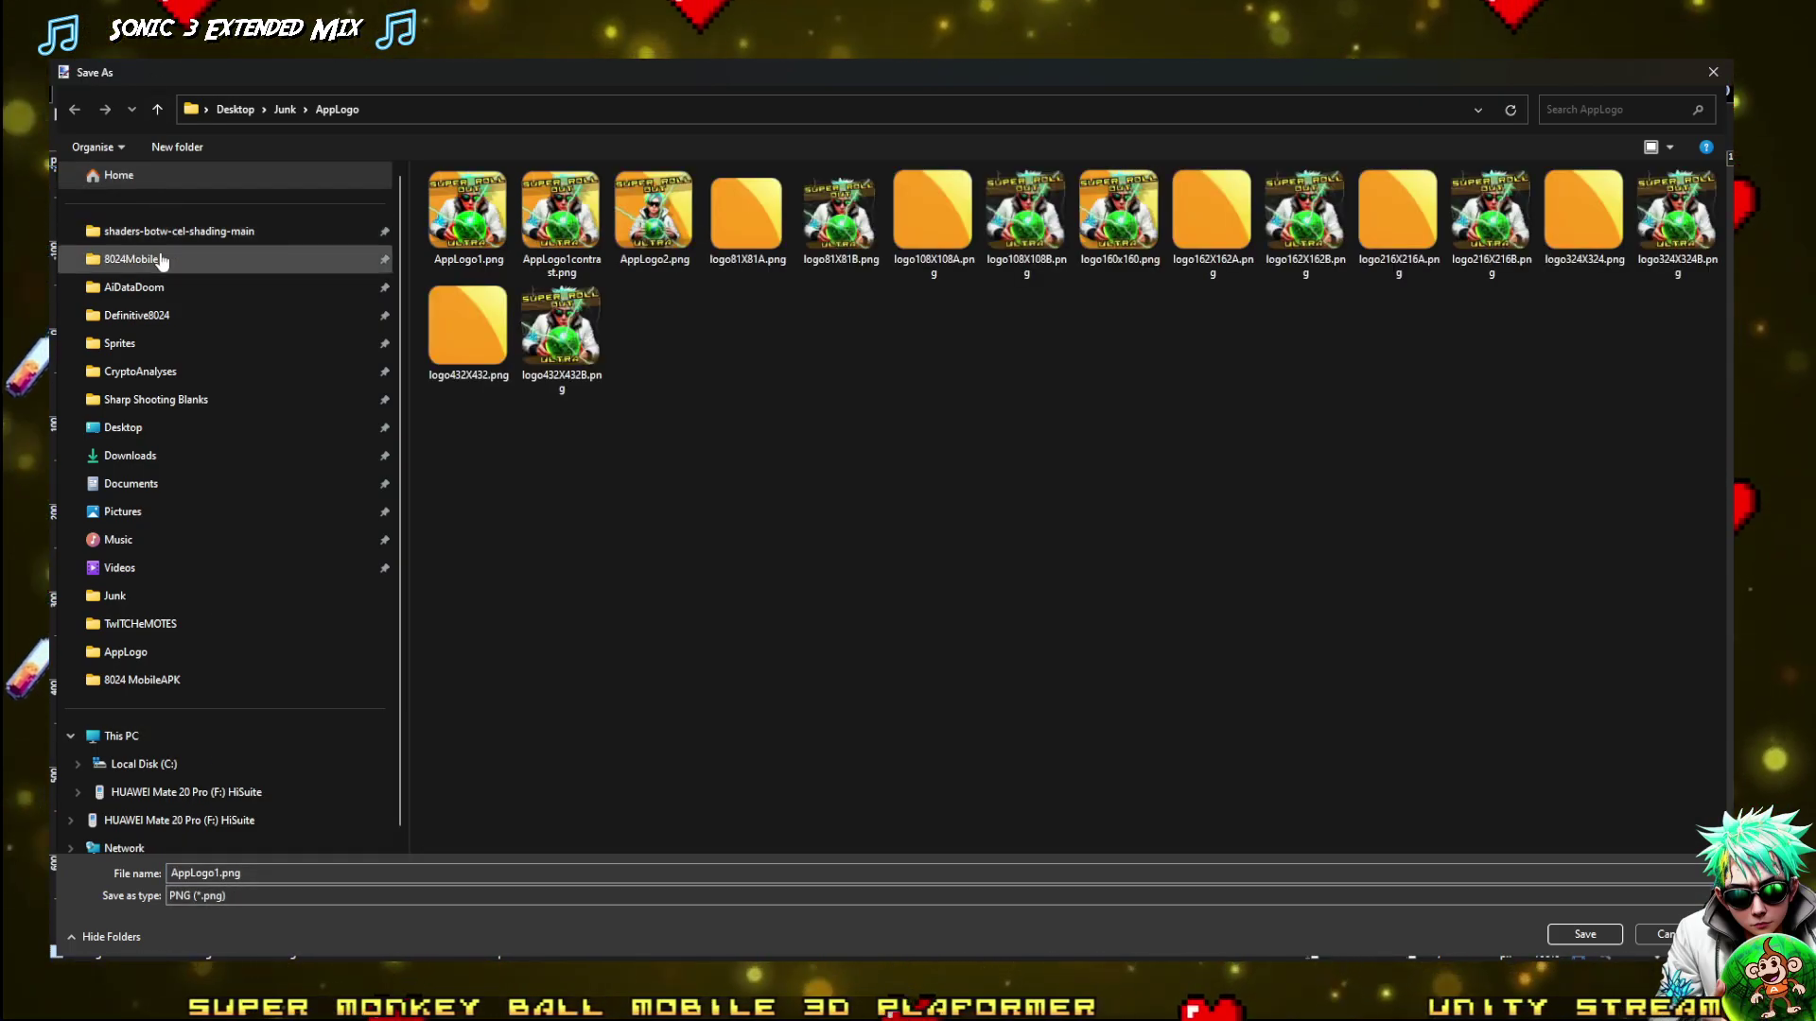
{"action": "double_click", "coordinate": [484, 225]}
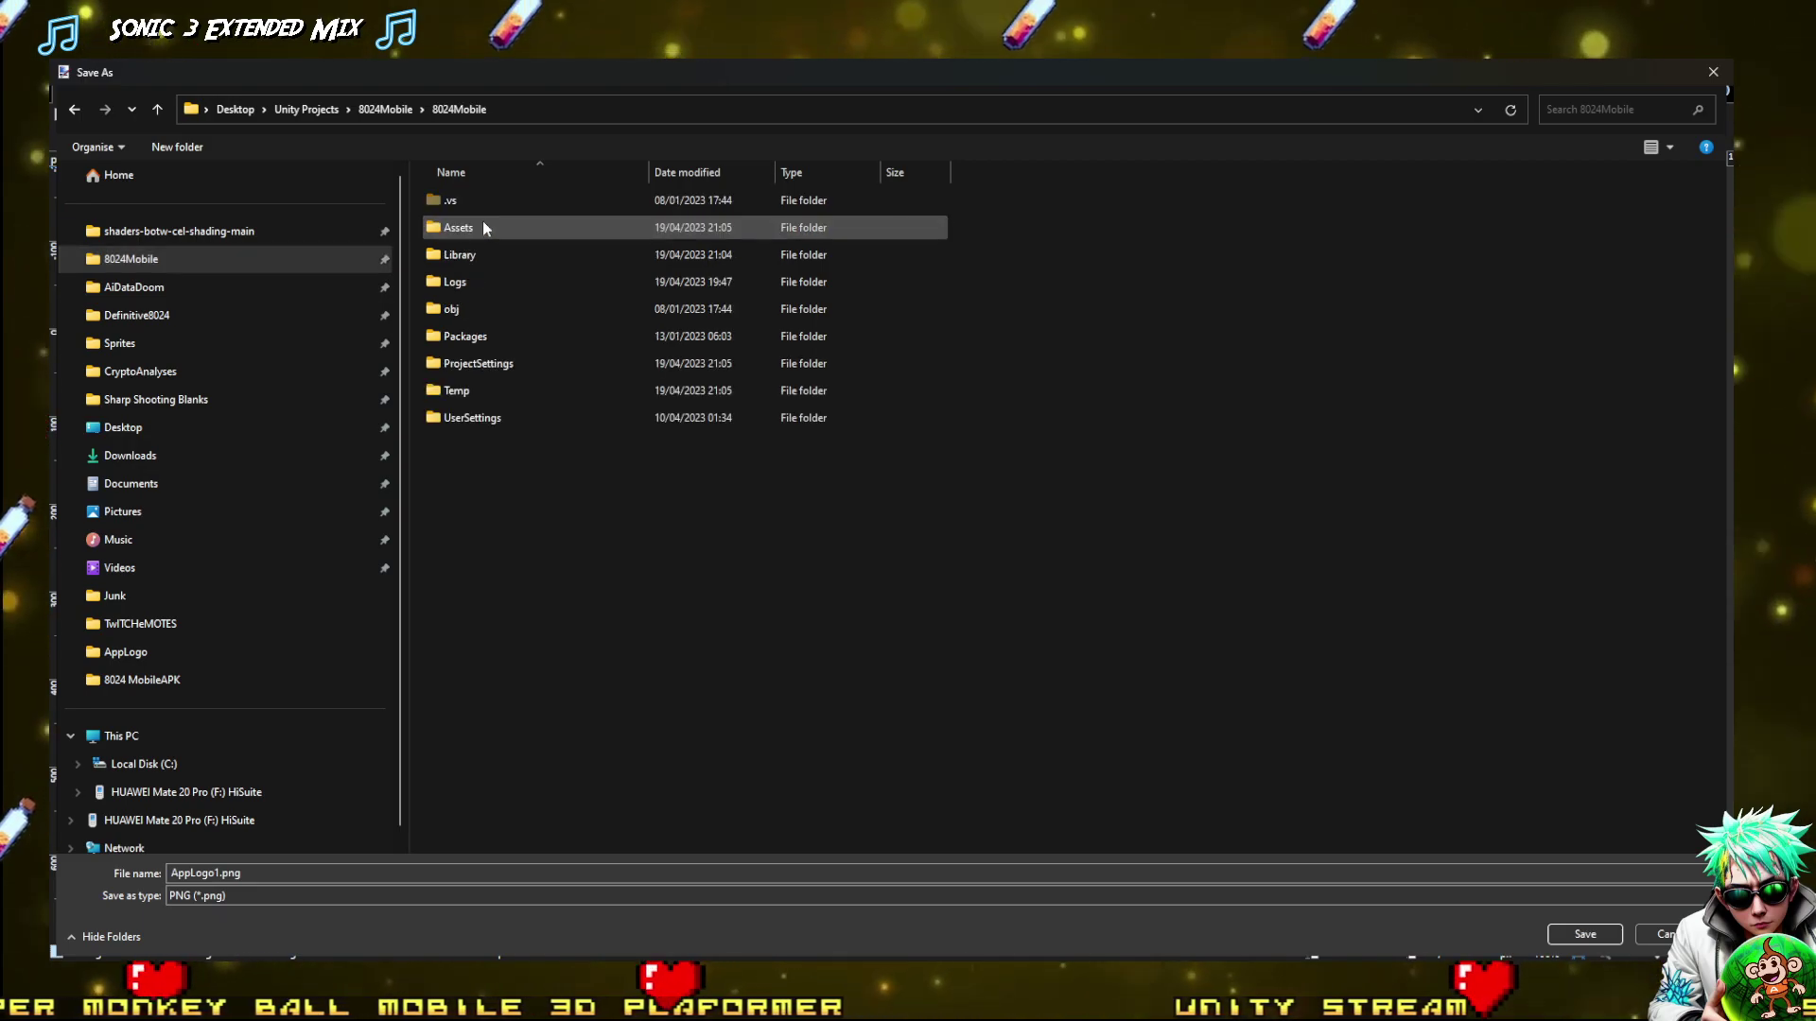
{"action": "double_click", "coordinate": [482, 227]}
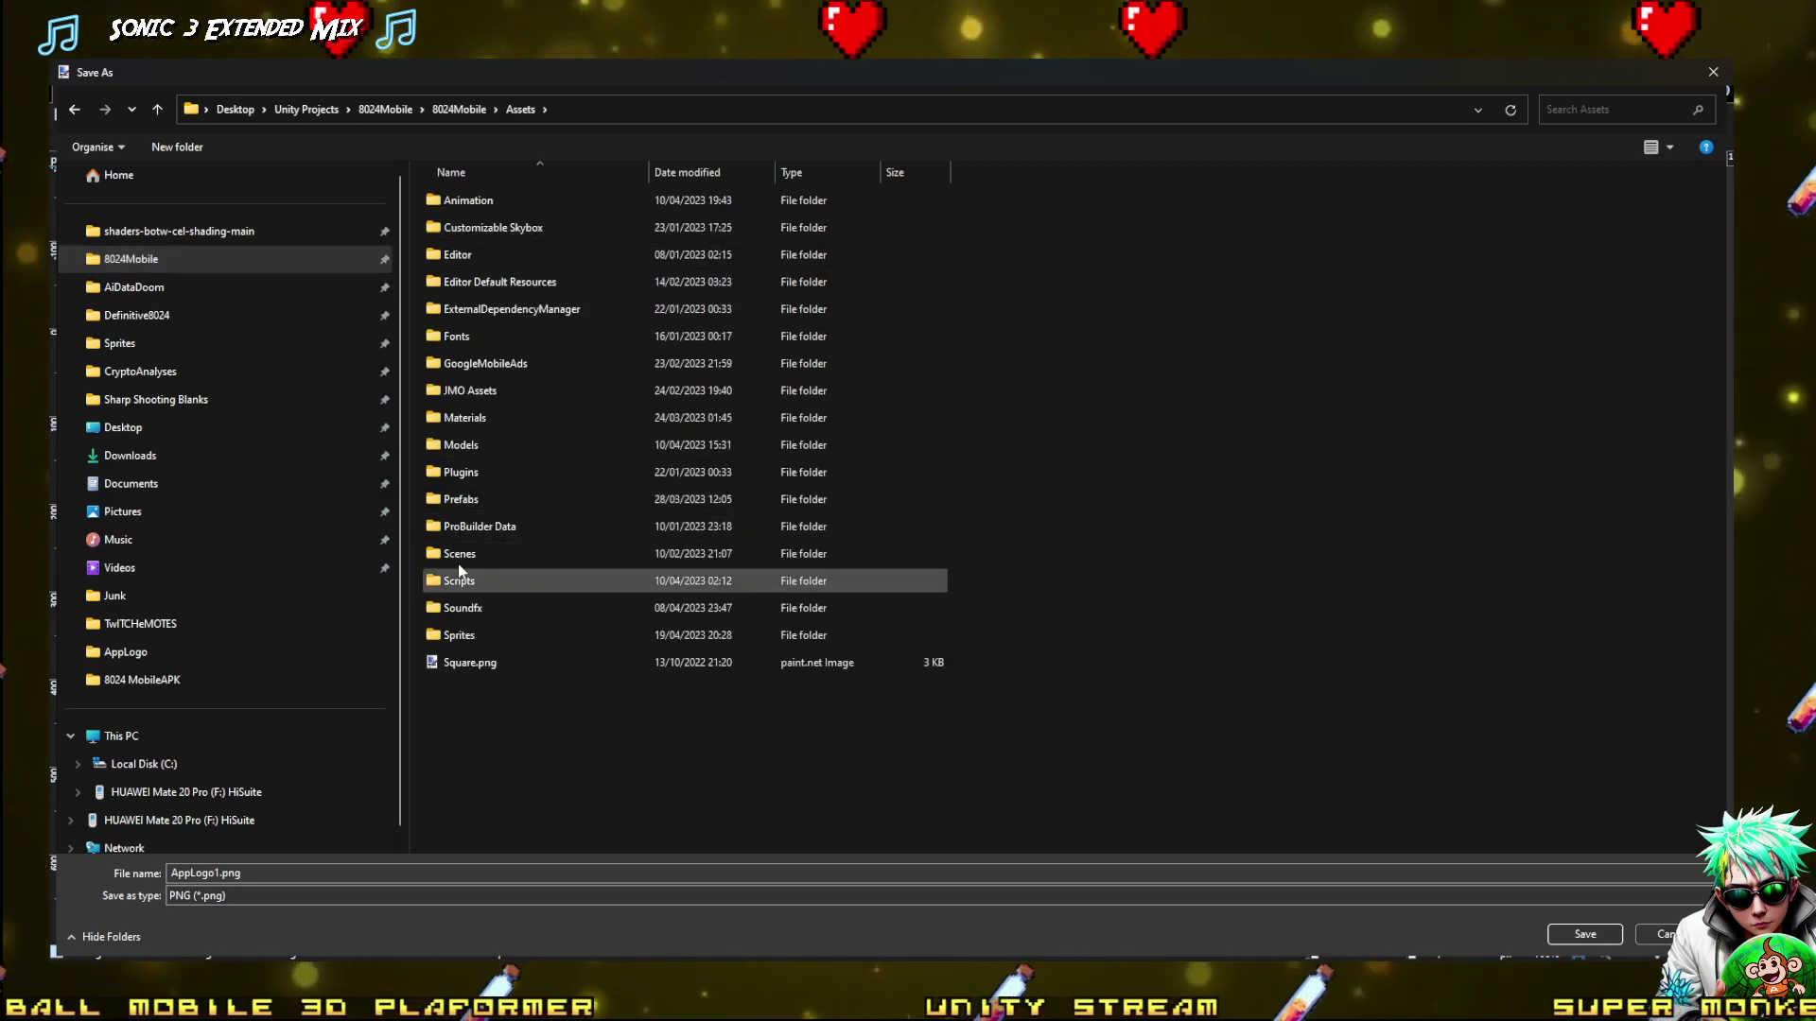
{"action": "double_click", "coordinate": [460, 635]}
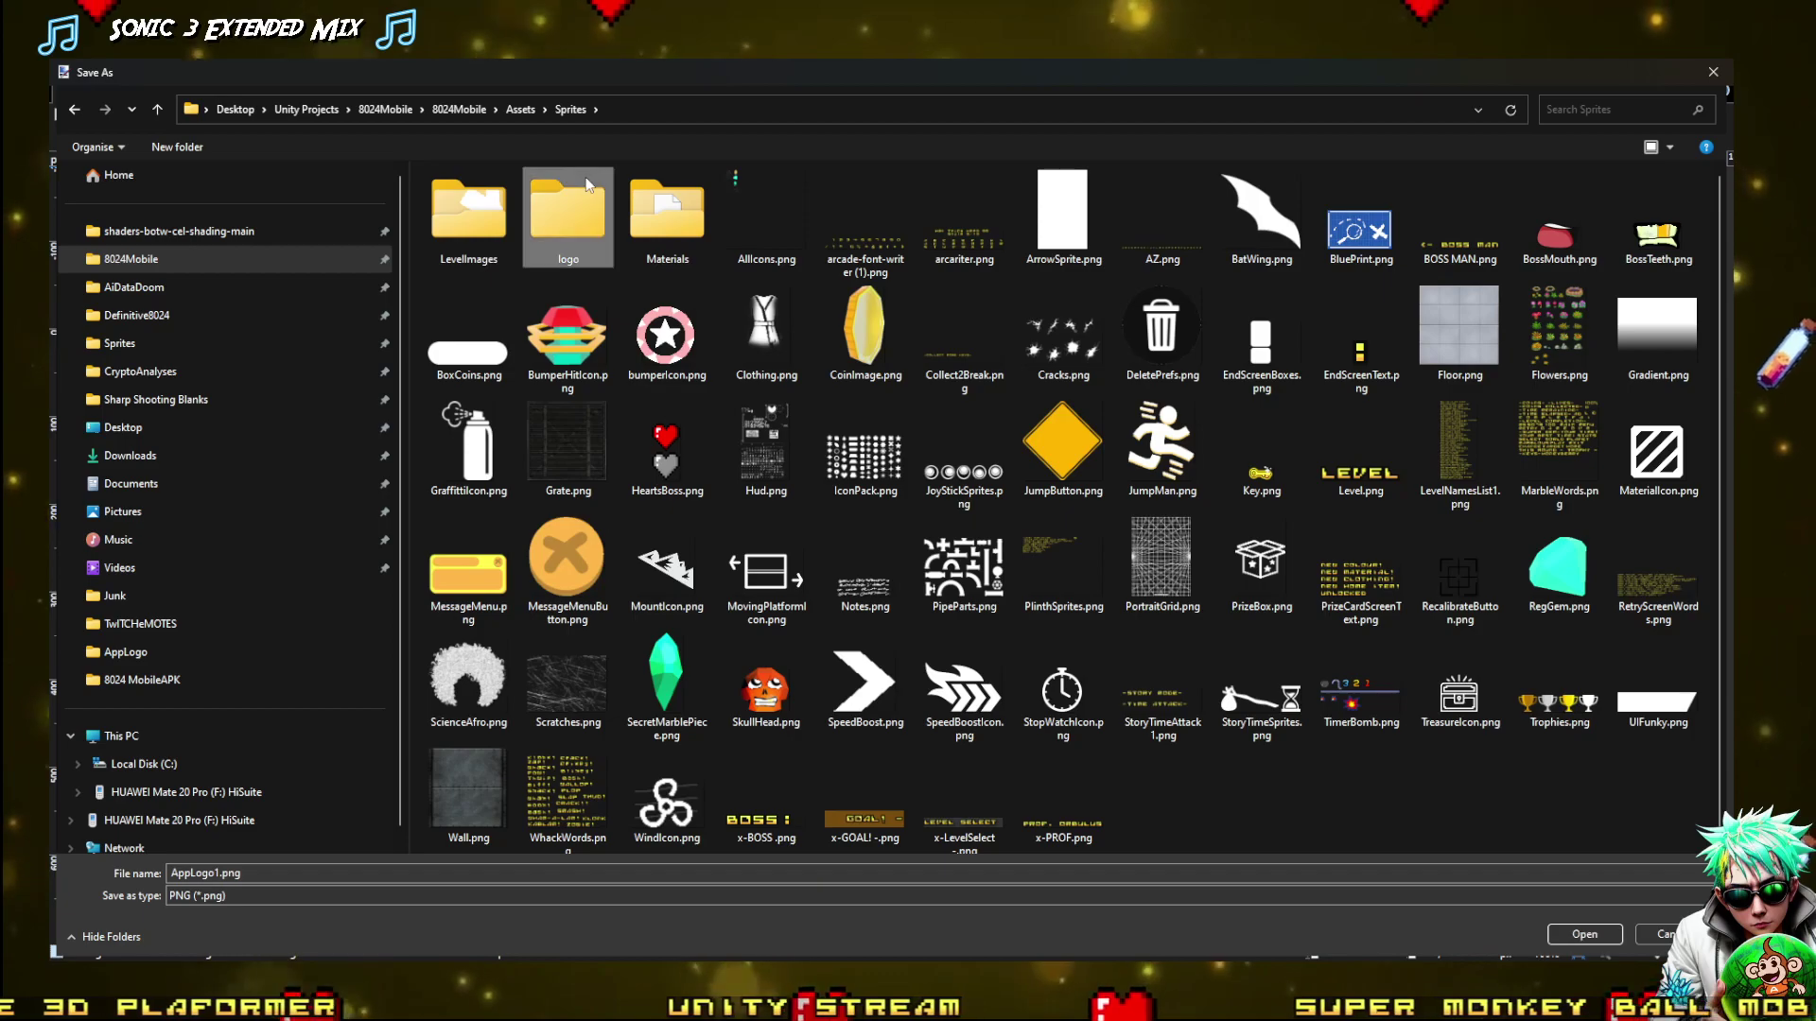
{"action": "double_click", "coordinate": [567, 213]}
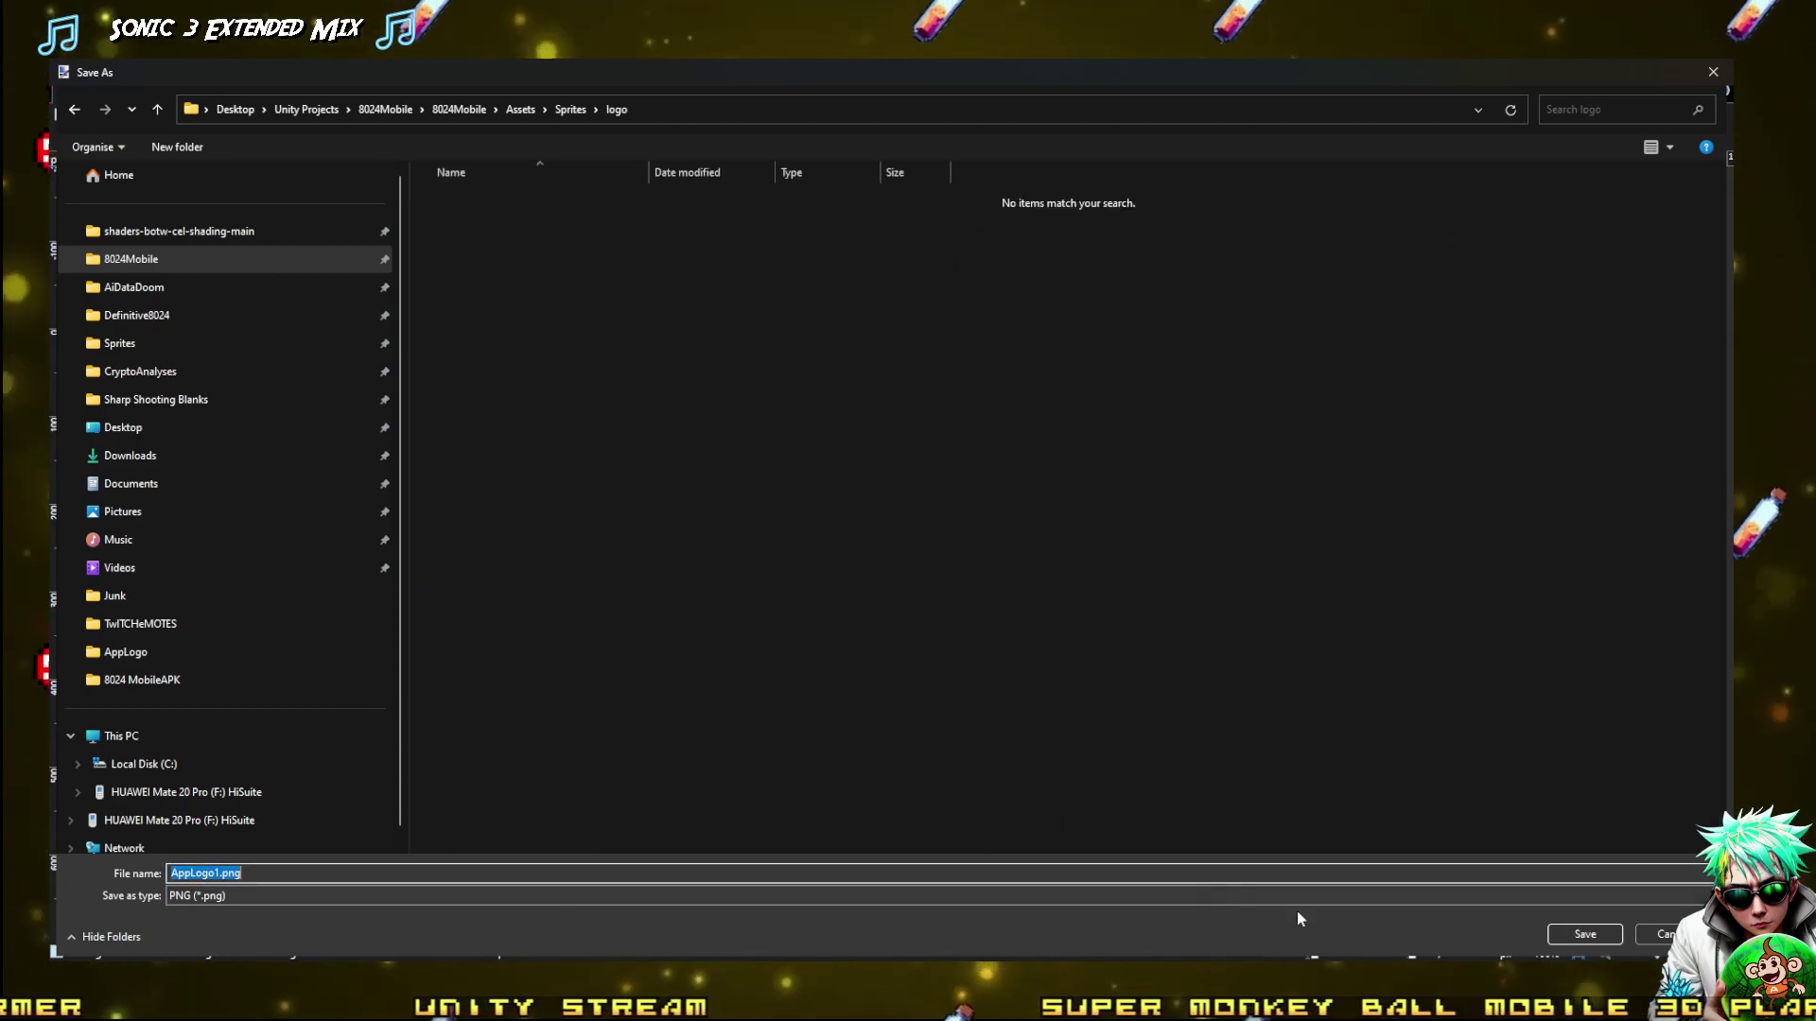
{"action": "left_click", "coordinate": [1585, 933]}
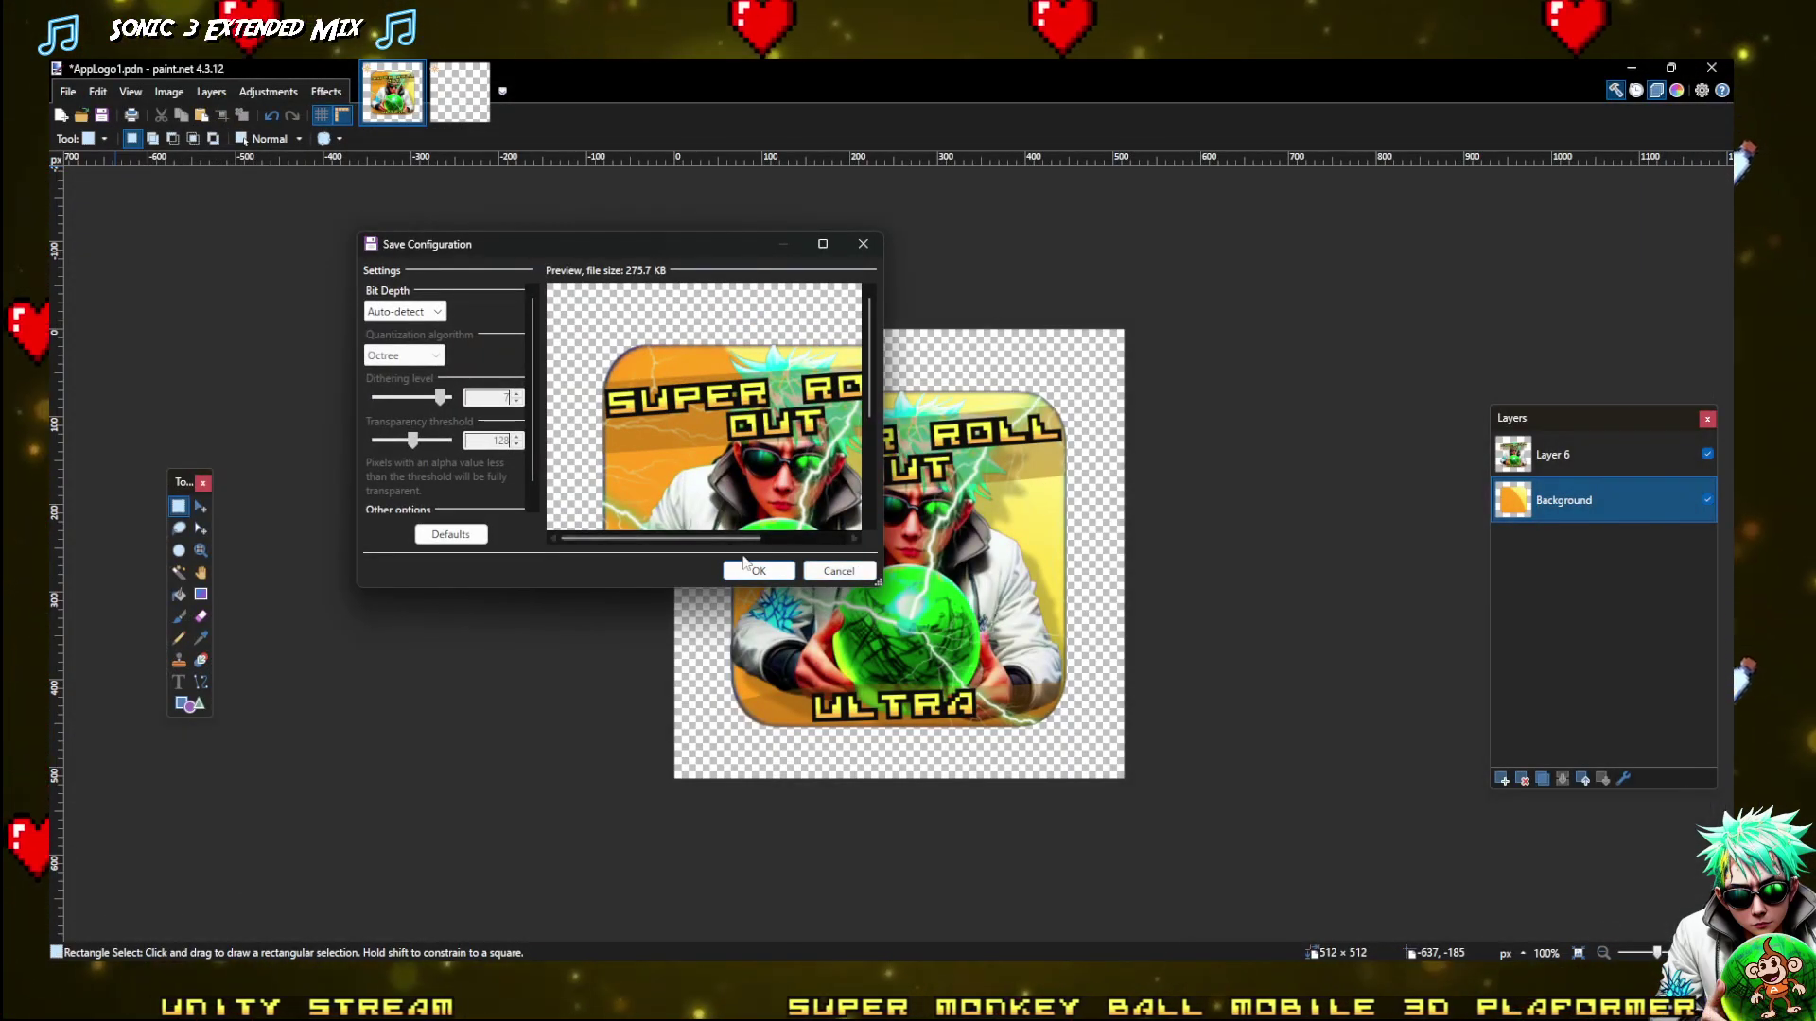
{"action": "left_click", "coordinate": [758, 570]}
Flatten to finish the save, then give AppLogo1 Alpha Is Transparency and Point (no filter) filtering in Unity
{"action": "left_click", "coordinate": [977, 535]}
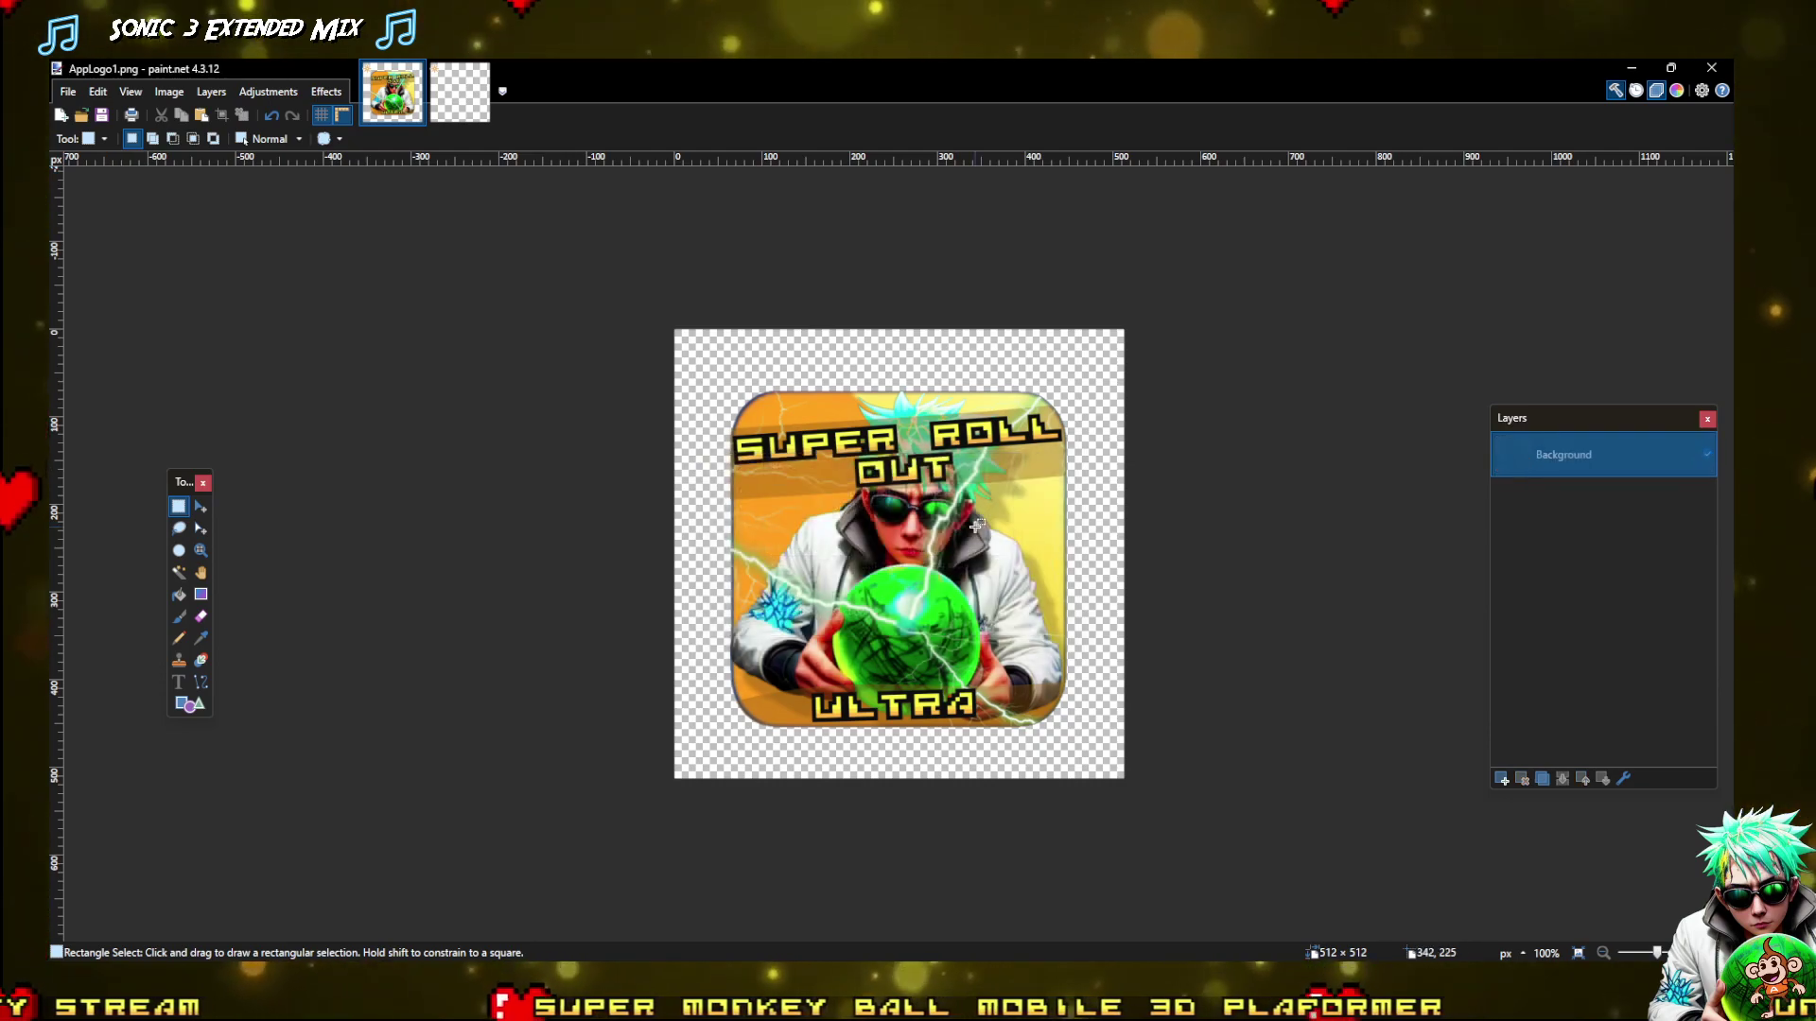
{"action": "left_click", "coordinate": [1631, 67]}
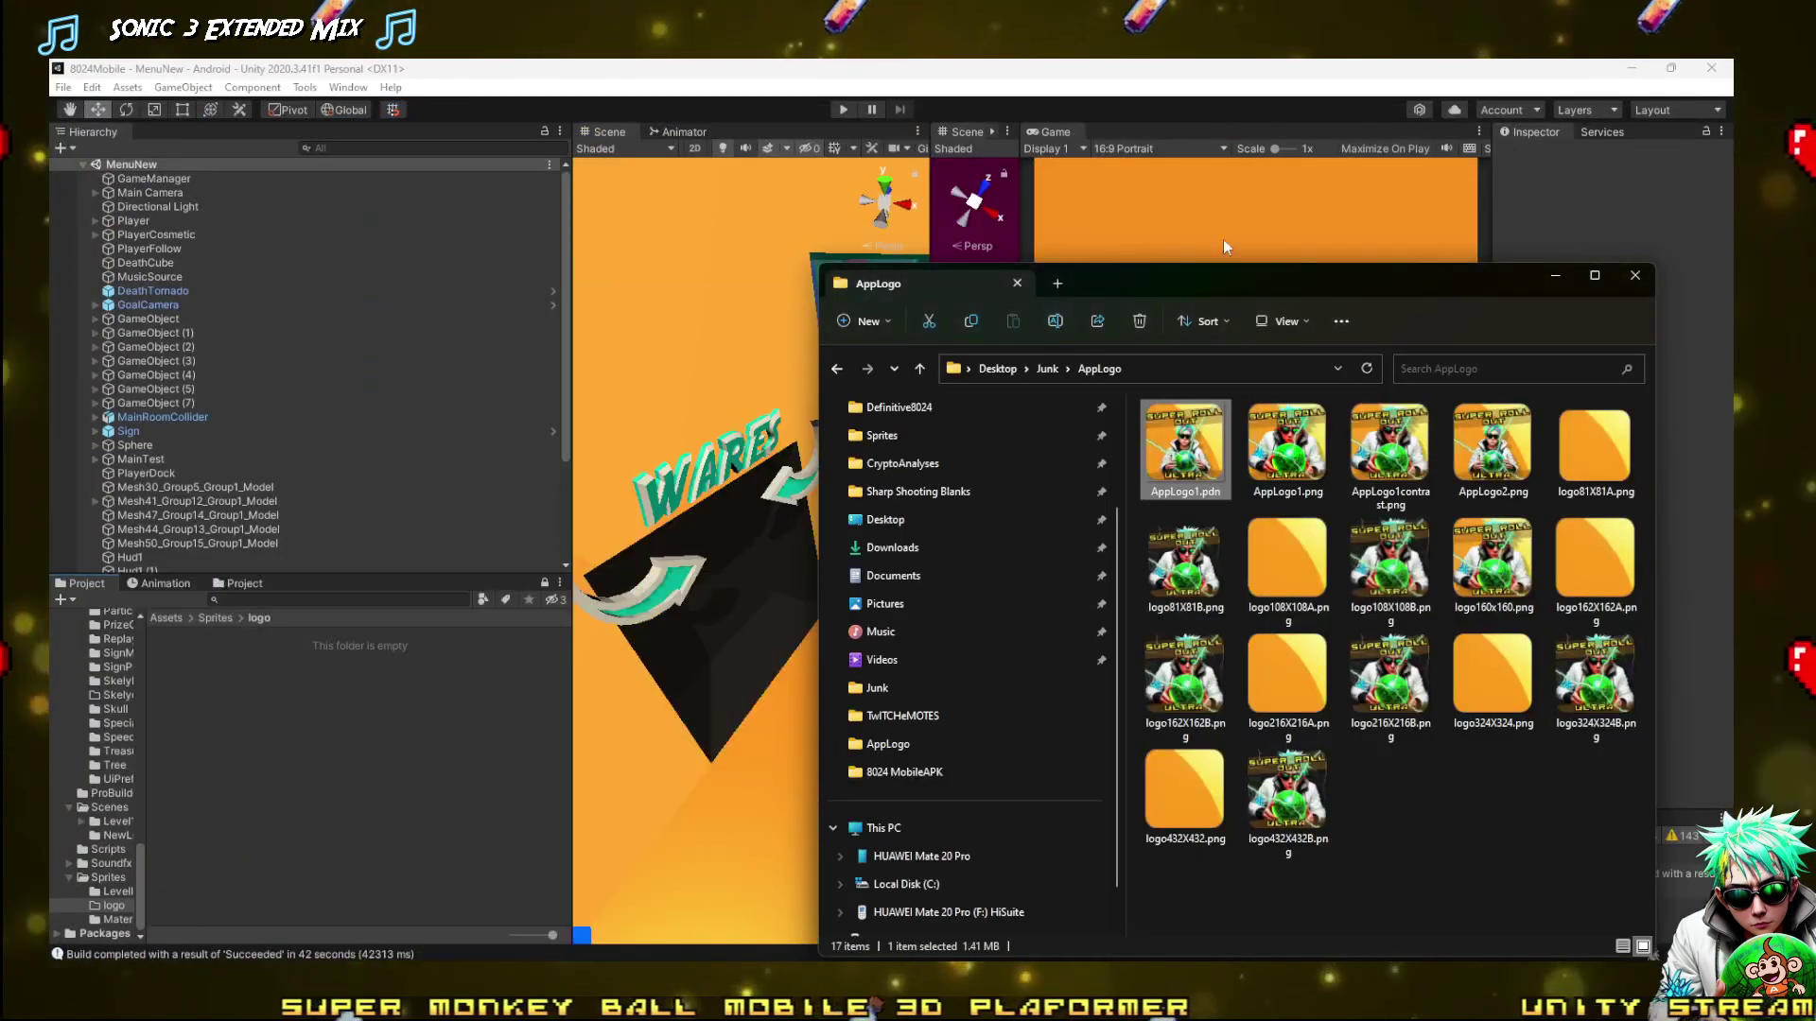
{"action": "left_click", "coordinate": [1557, 274]}
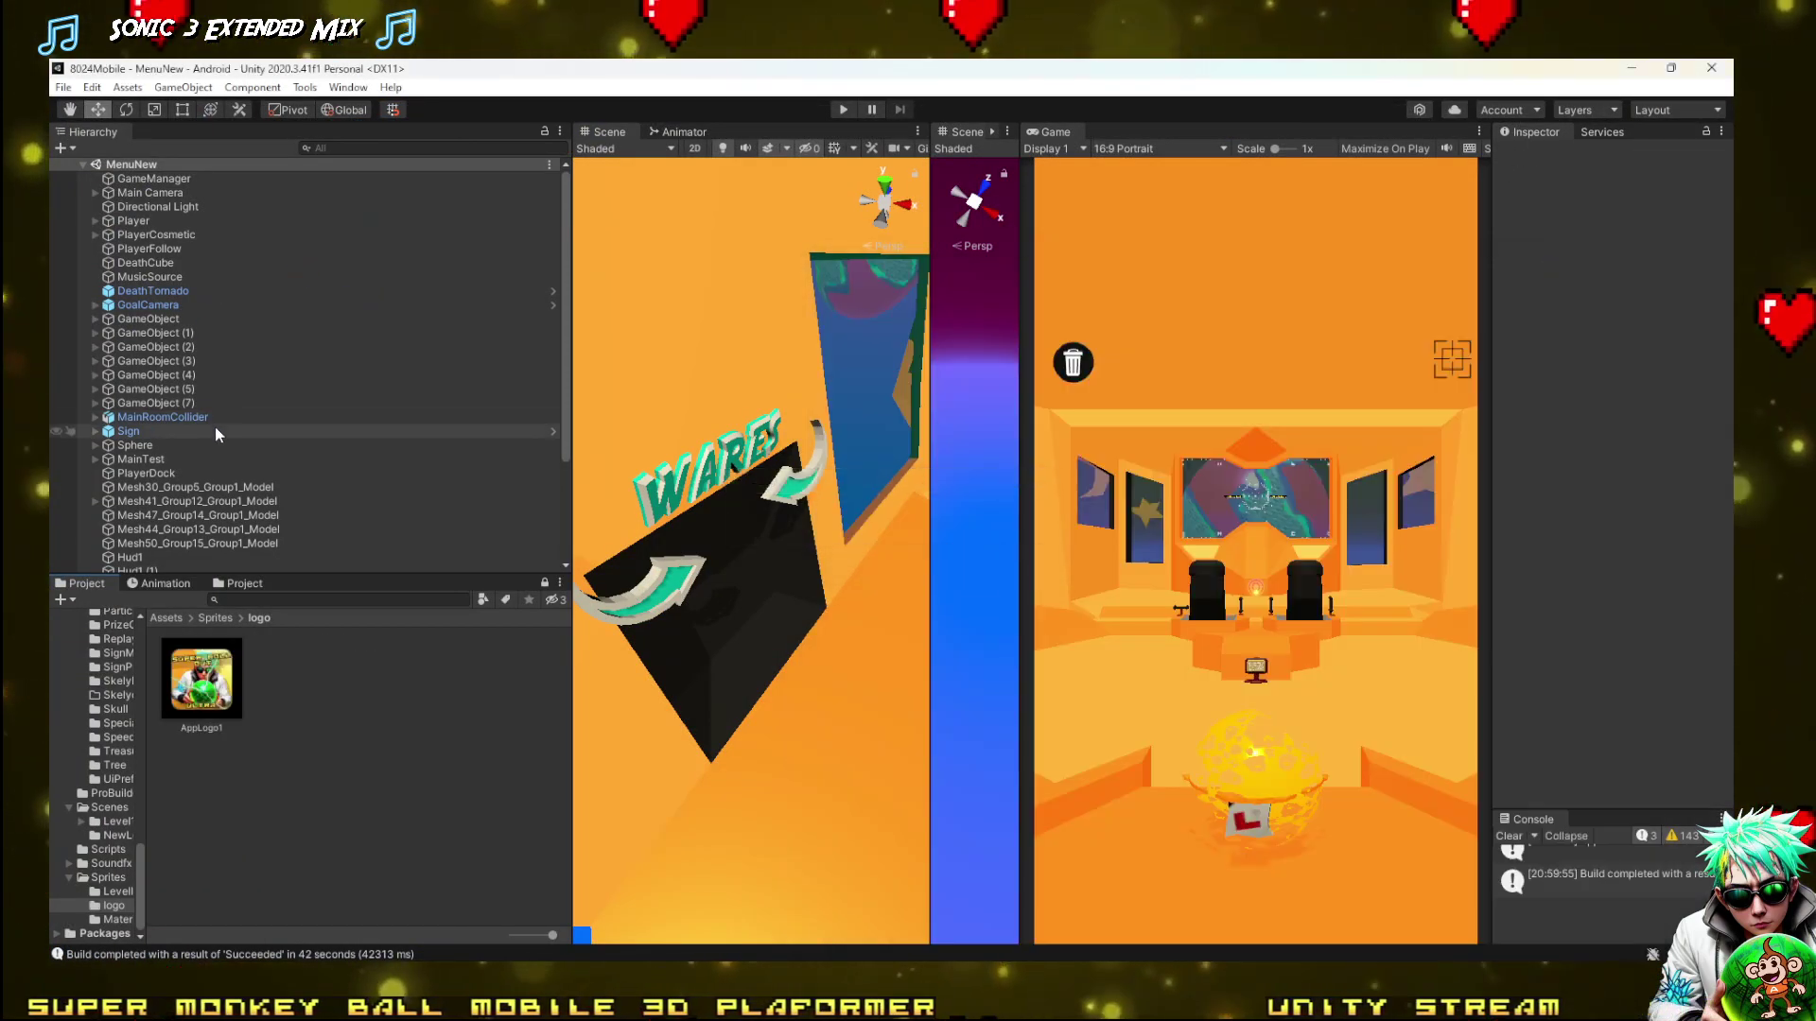
{"action": "left_click", "coordinate": [202, 678]}
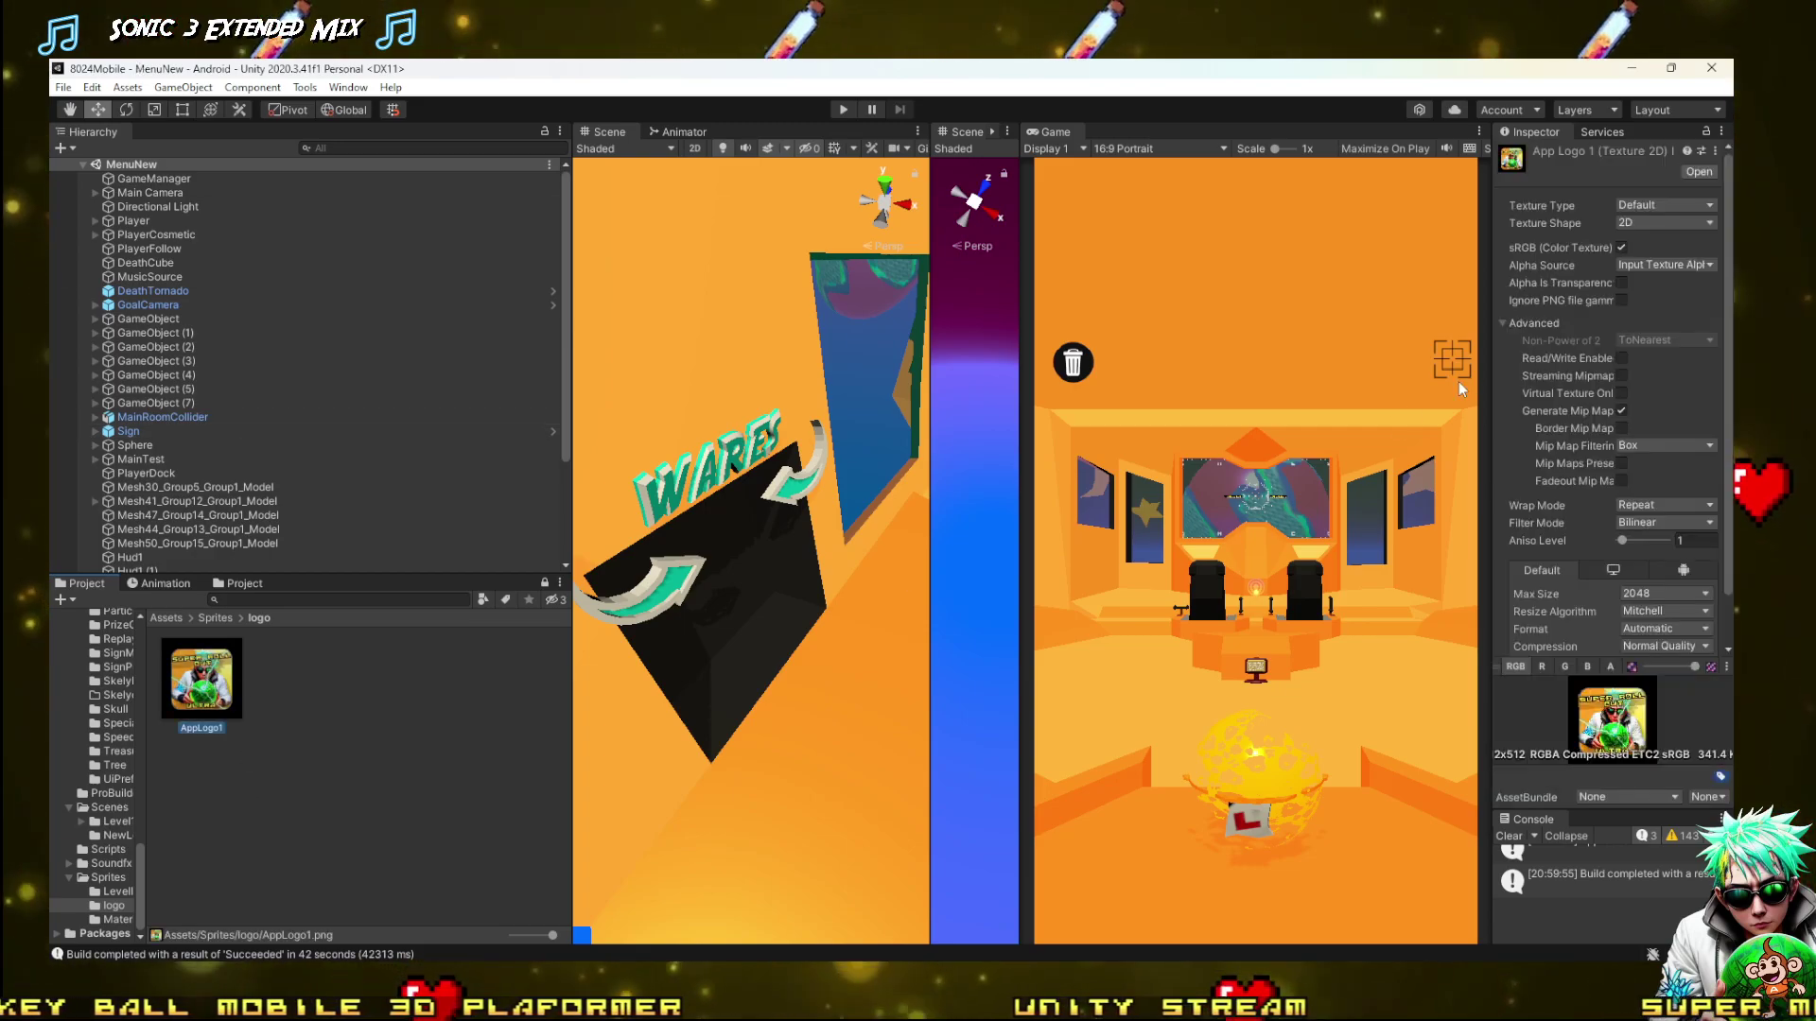
{"action": "left_click", "coordinate": [1620, 282]}
{"action": "scroll", "coordinate": [1649, 582], "scroll_direction": "down", "scroll_amount": 2}
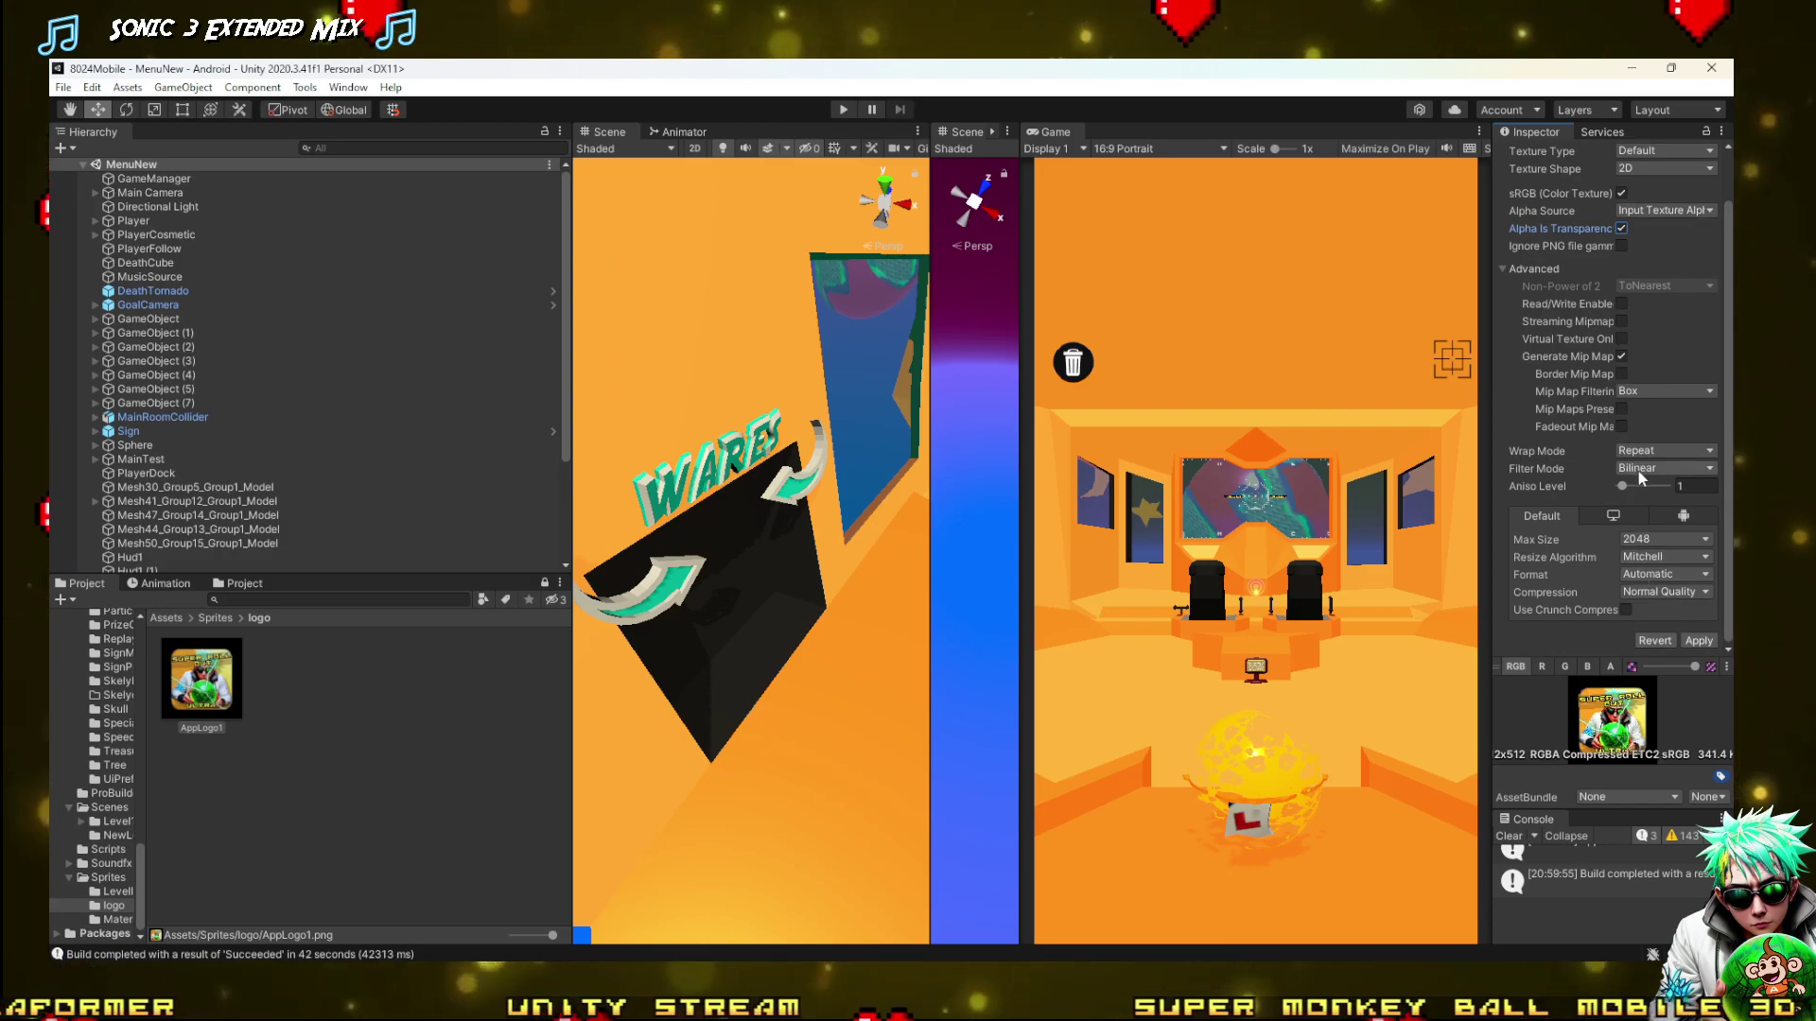
{"action": "left_click", "coordinate": [1640, 470]}
{"action": "left_click", "coordinate": [1644, 477]}
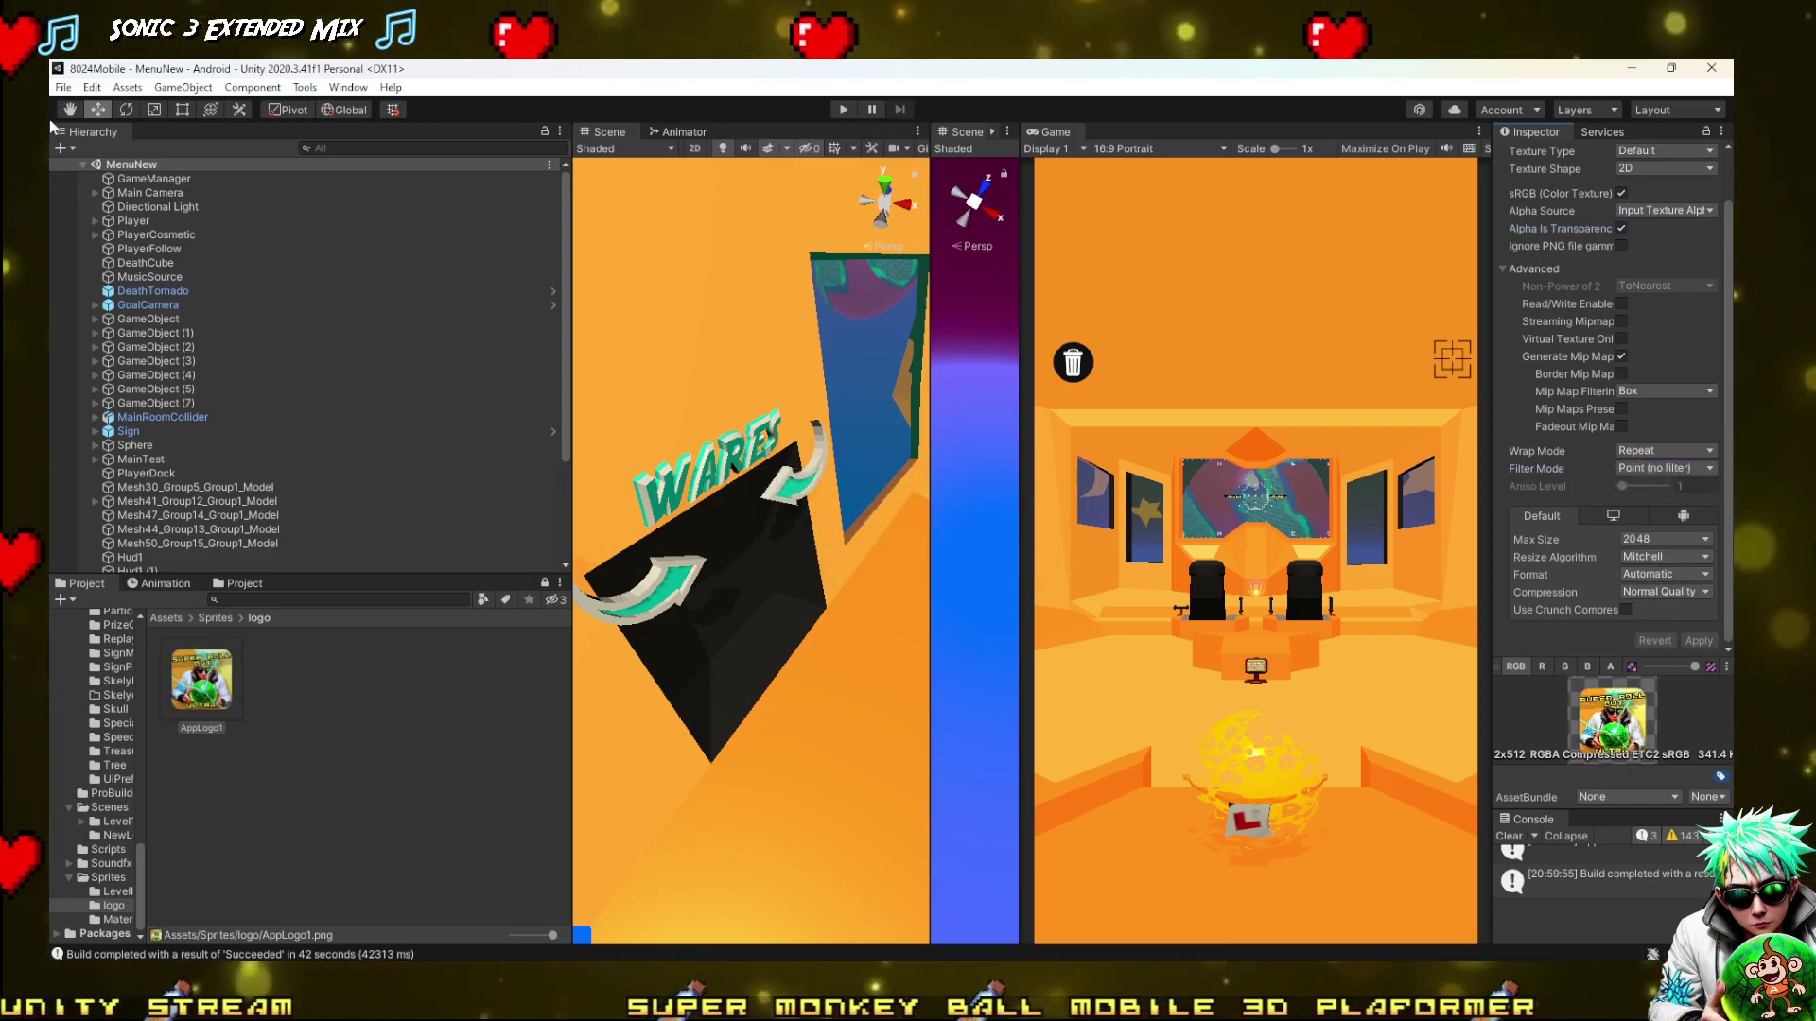
{"action": "left_click", "coordinate": [64, 87]}
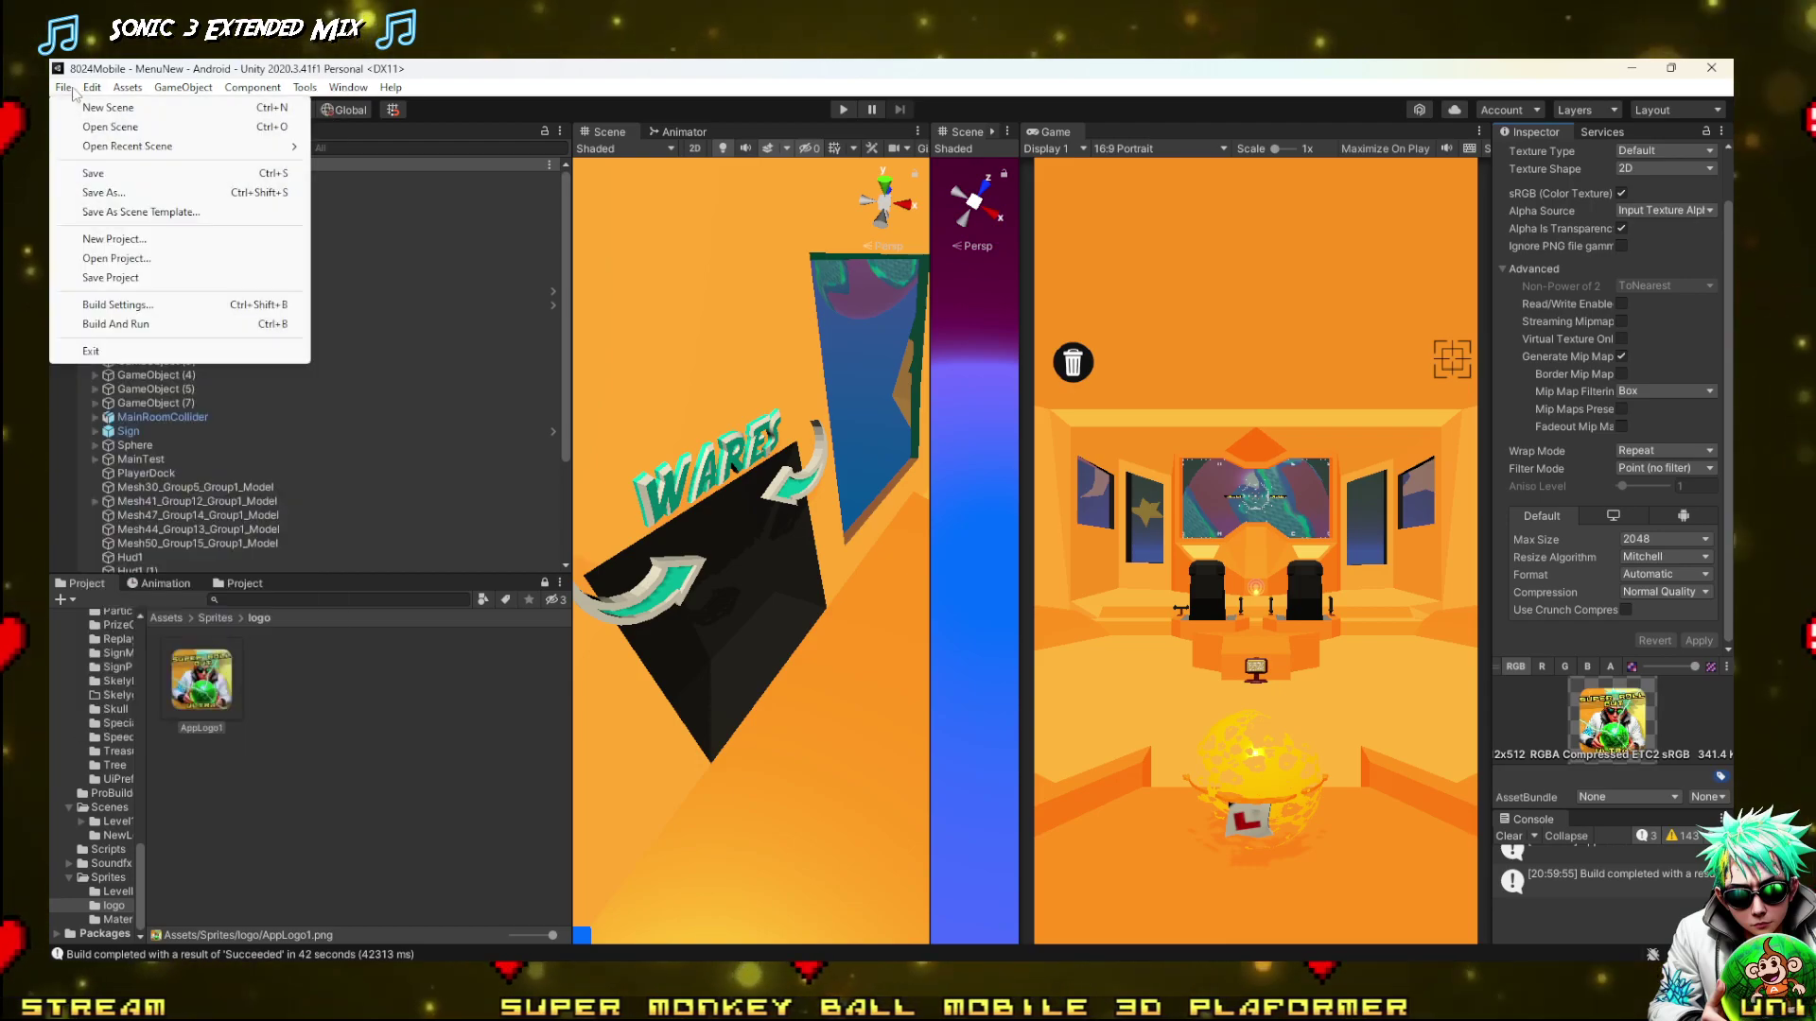
Open the Android Player Settings from the Build Settings window
{"action": "left_click", "coordinate": [118, 305]}
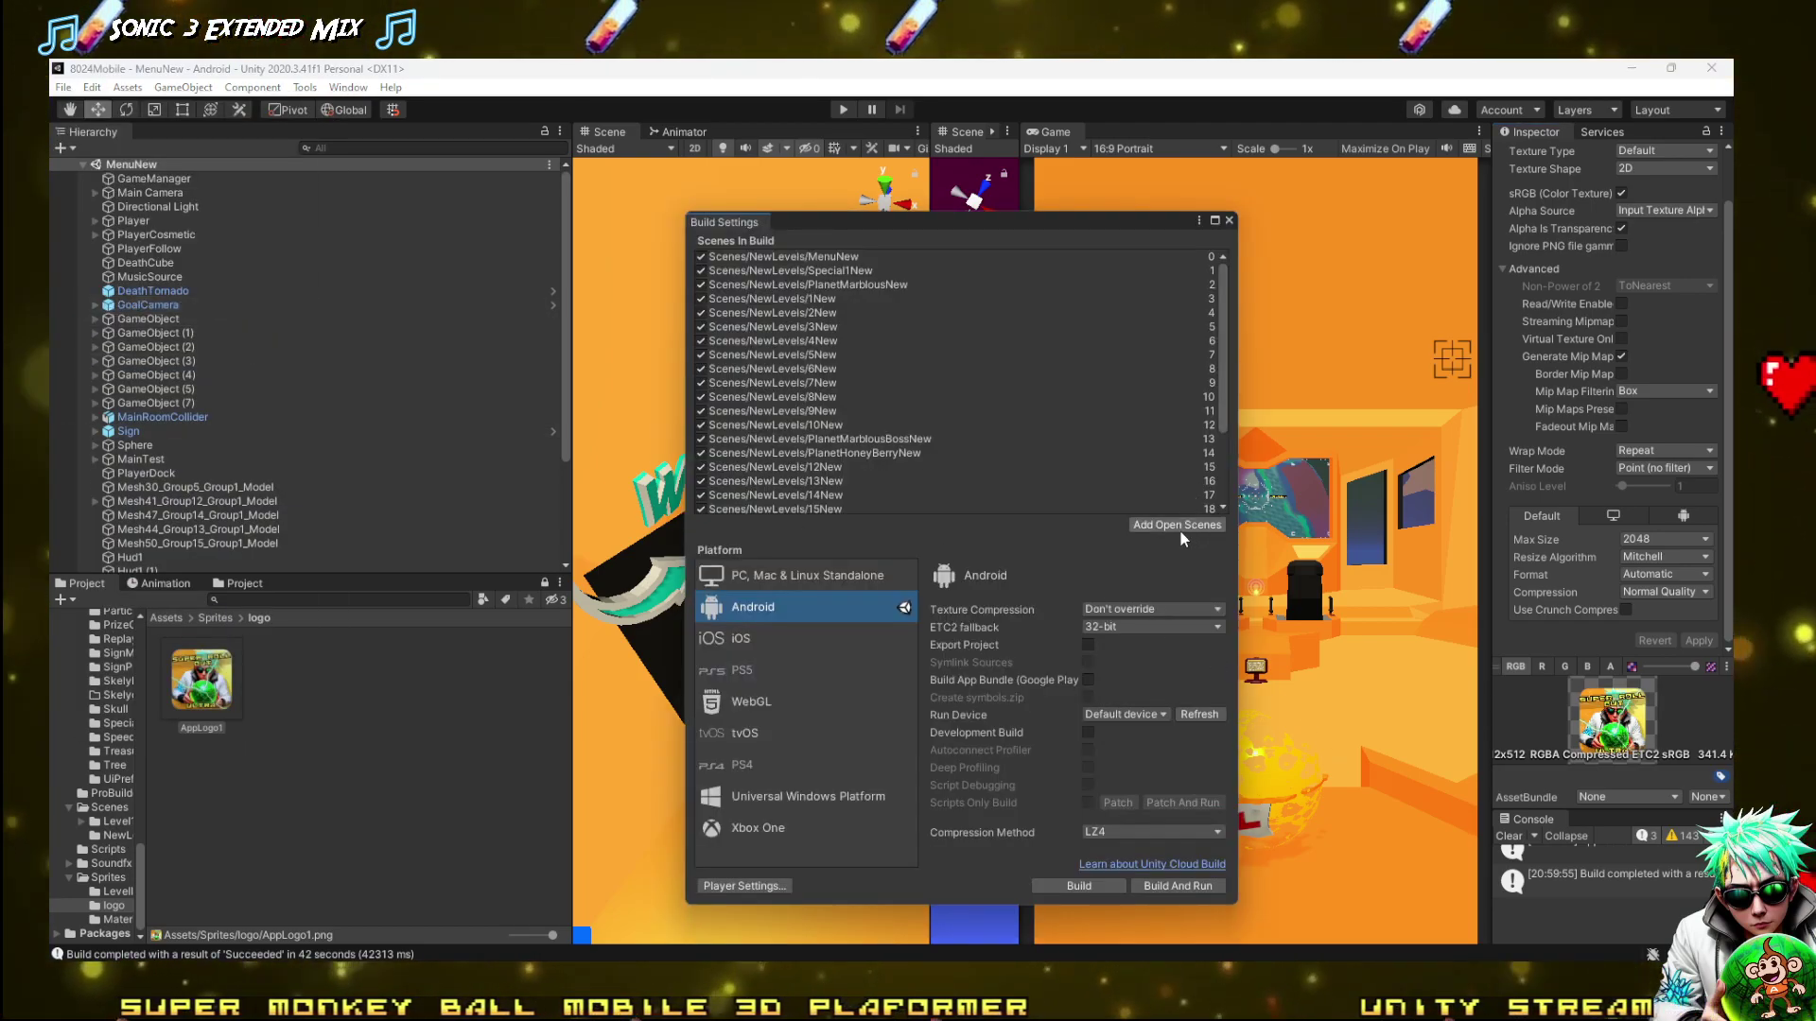
{"action": "left_click", "coordinate": [776, 885]}
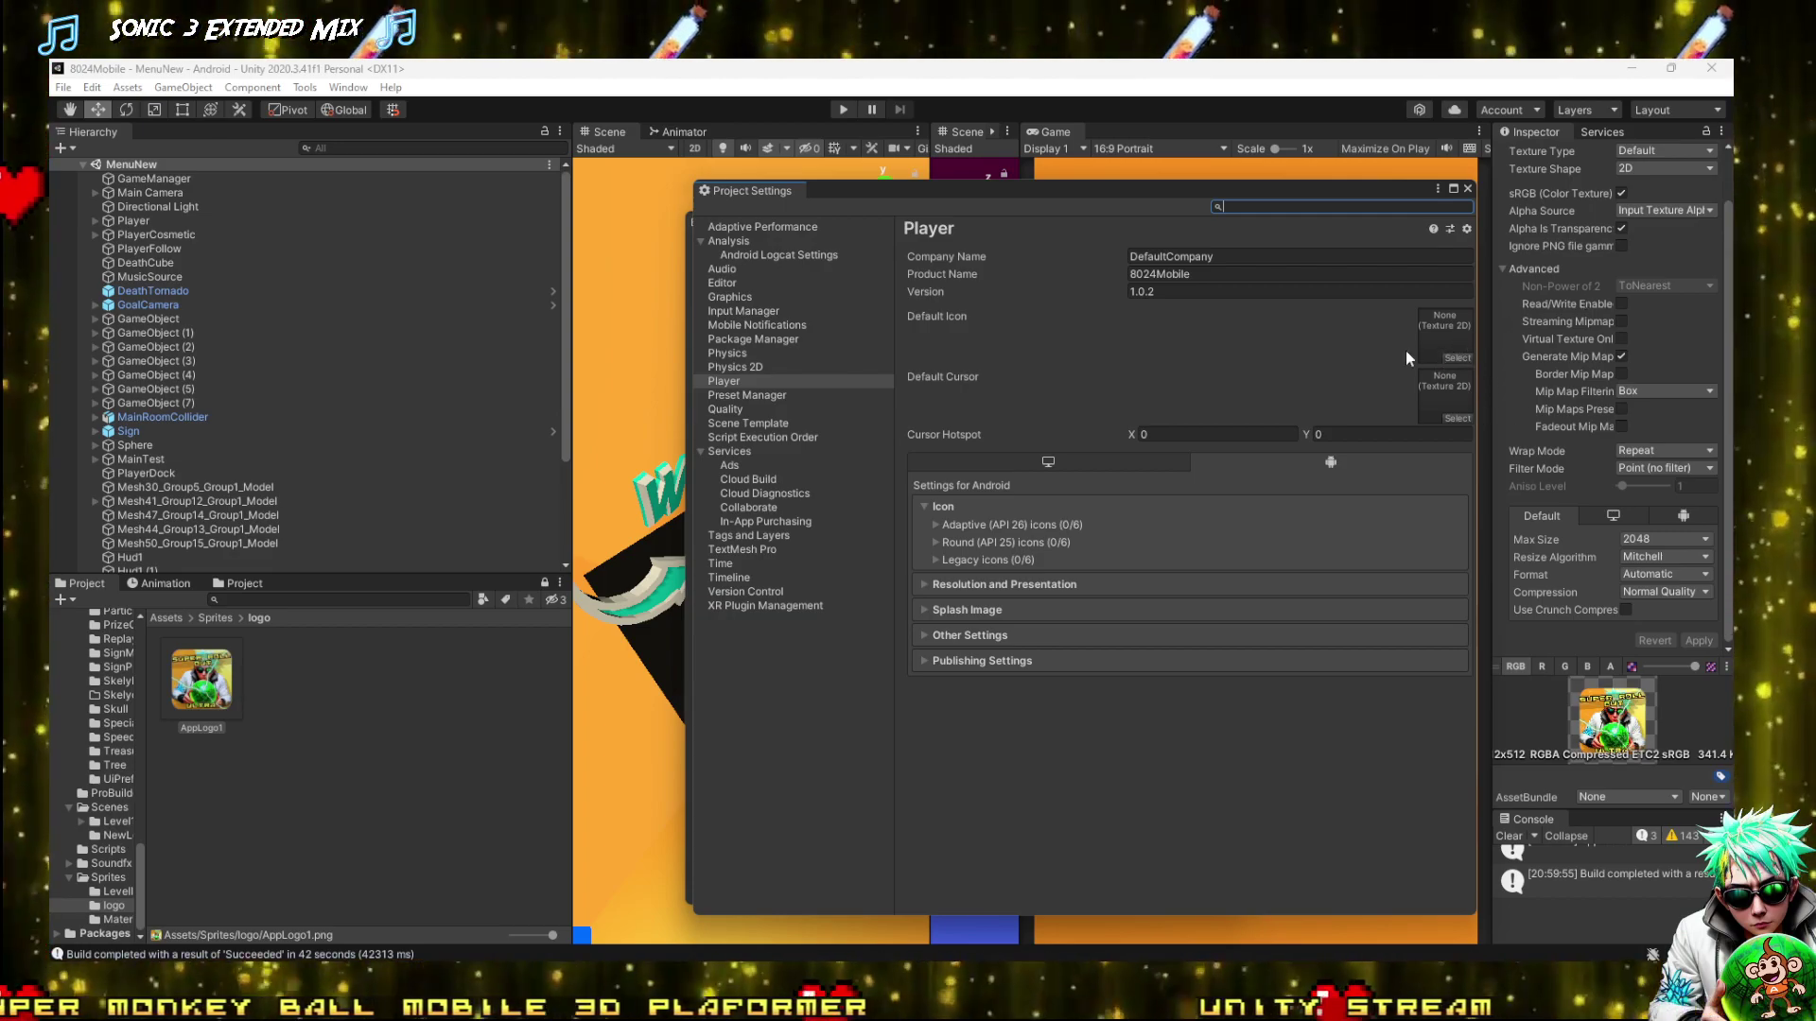
Assign AppLogo1 to the Default Icon slot by searching 'applo' in the texture picker
{"action": "left_click", "coordinate": [1452, 334]}
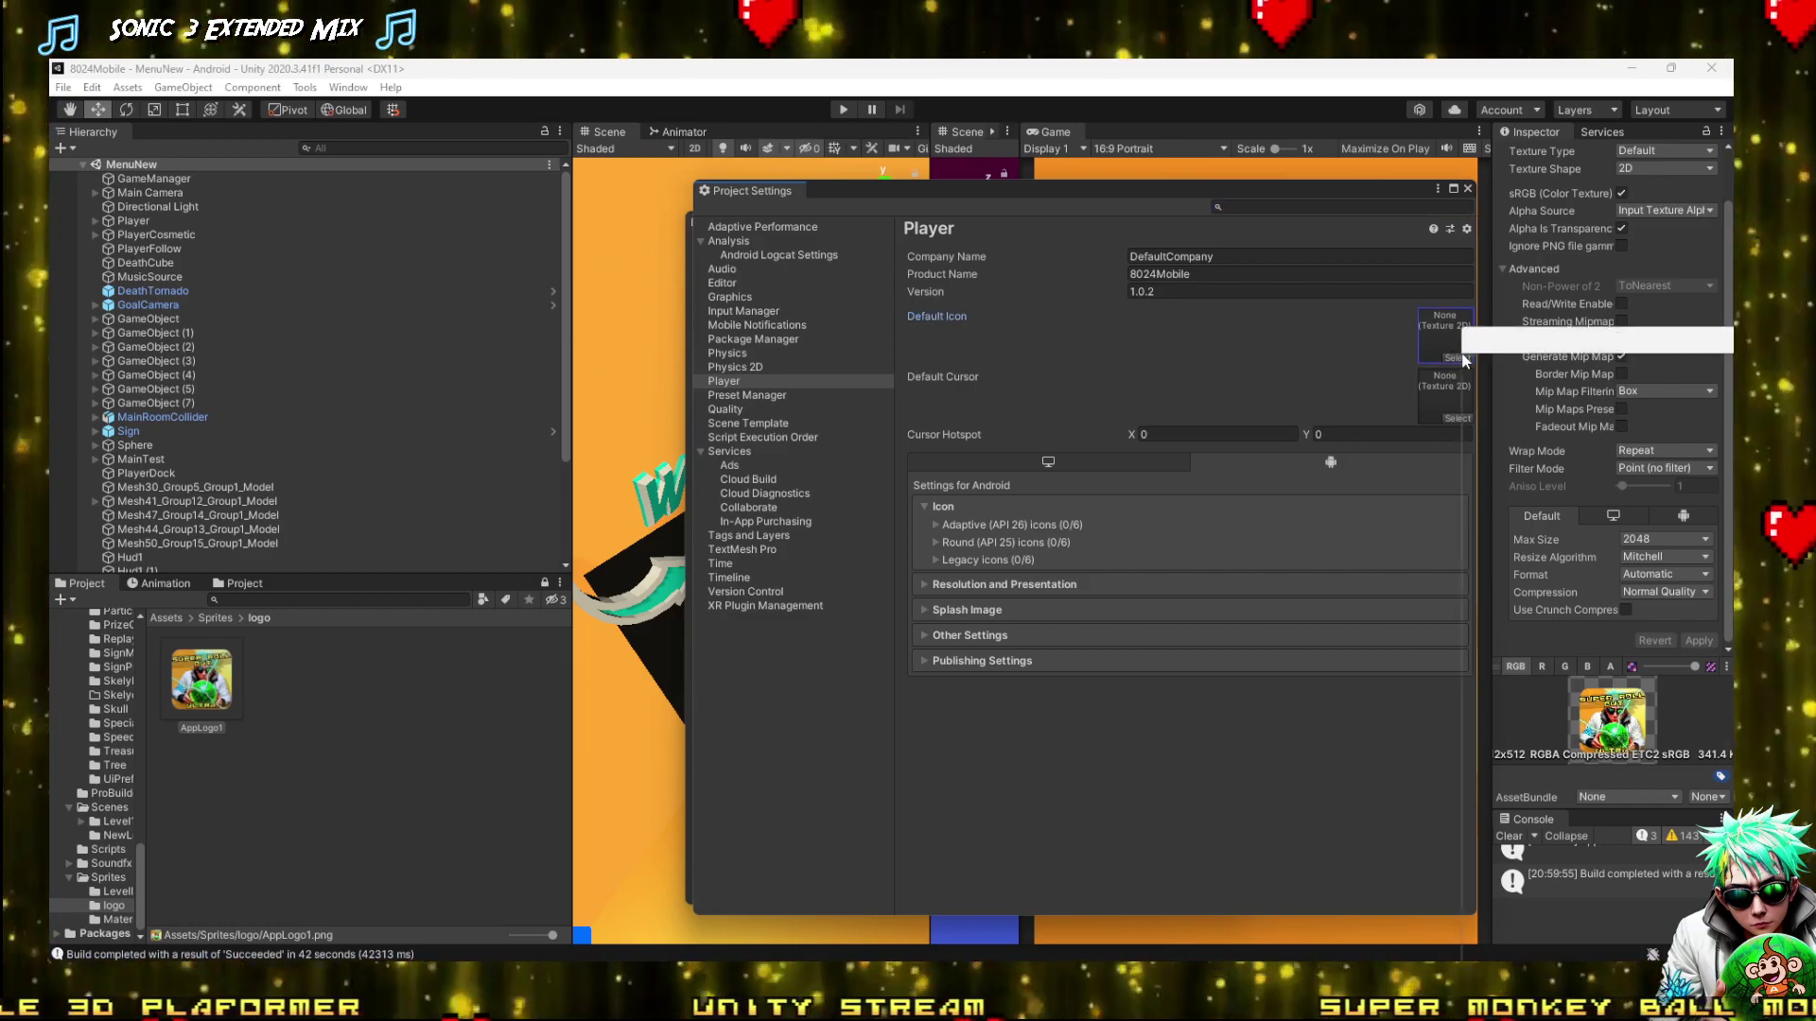
{"action": "left_click", "coordinate": [1457, 358]}
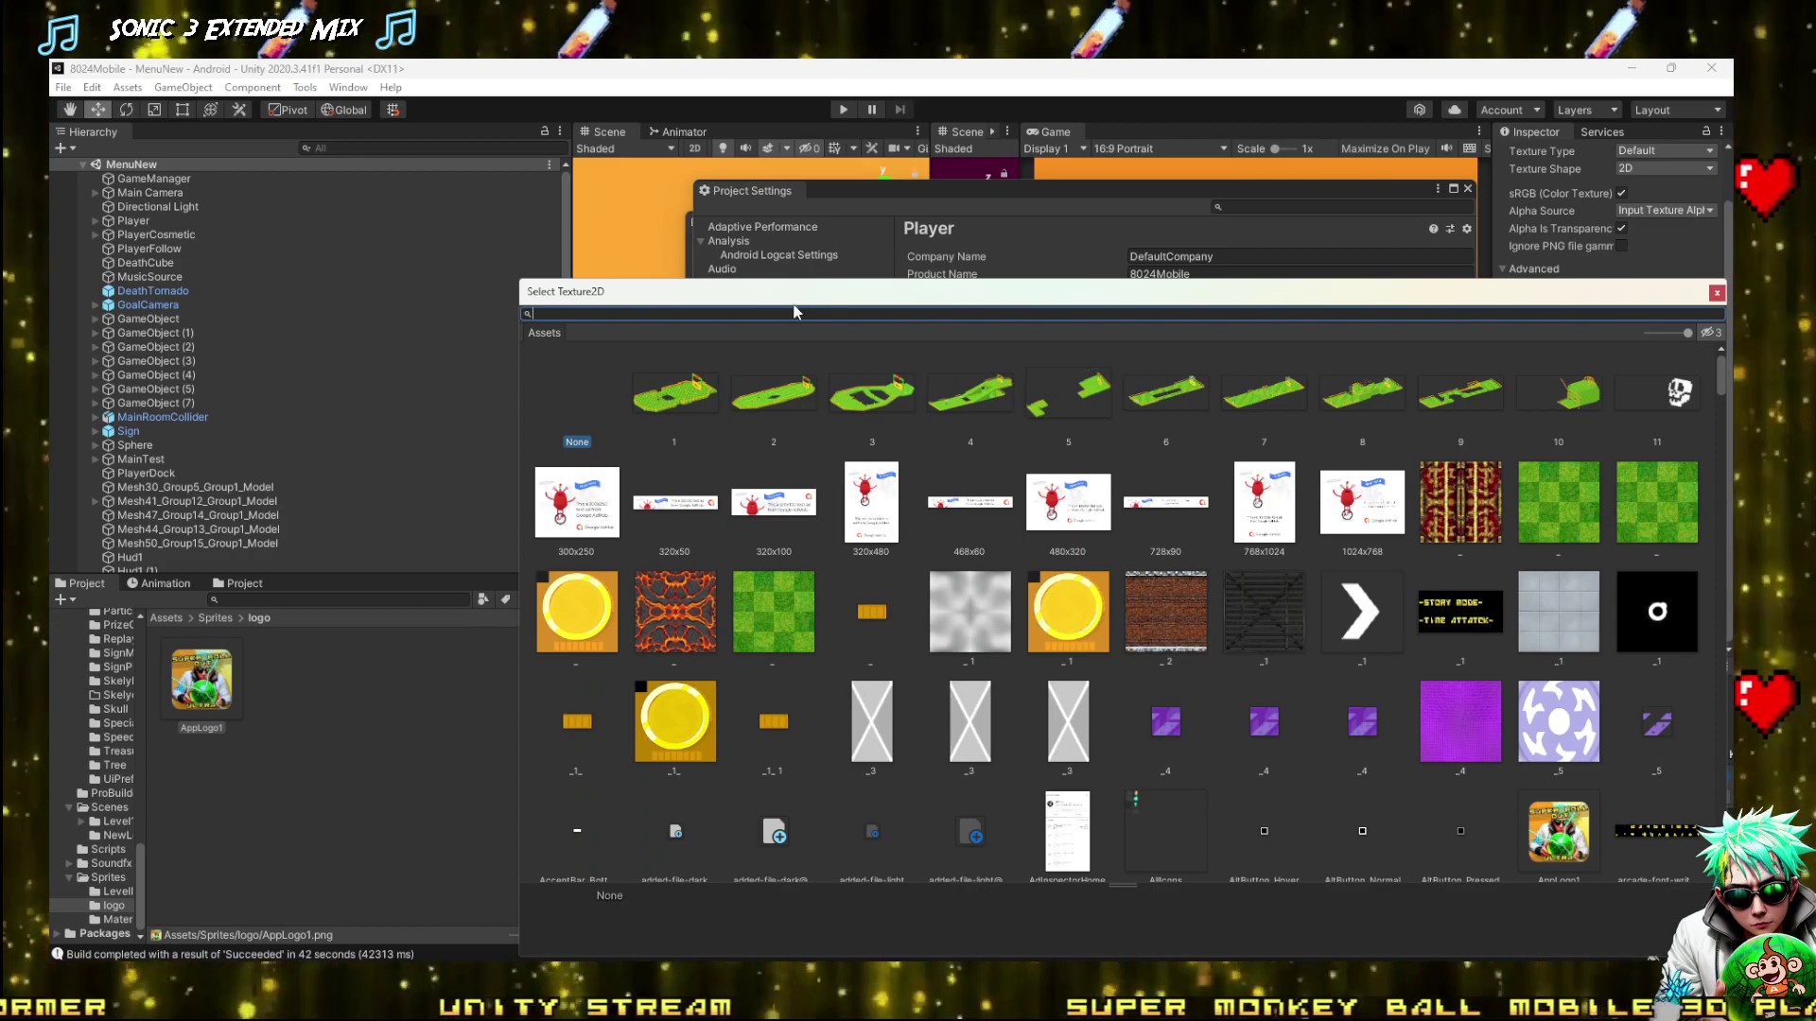
{"action": "type", "text": "c"}
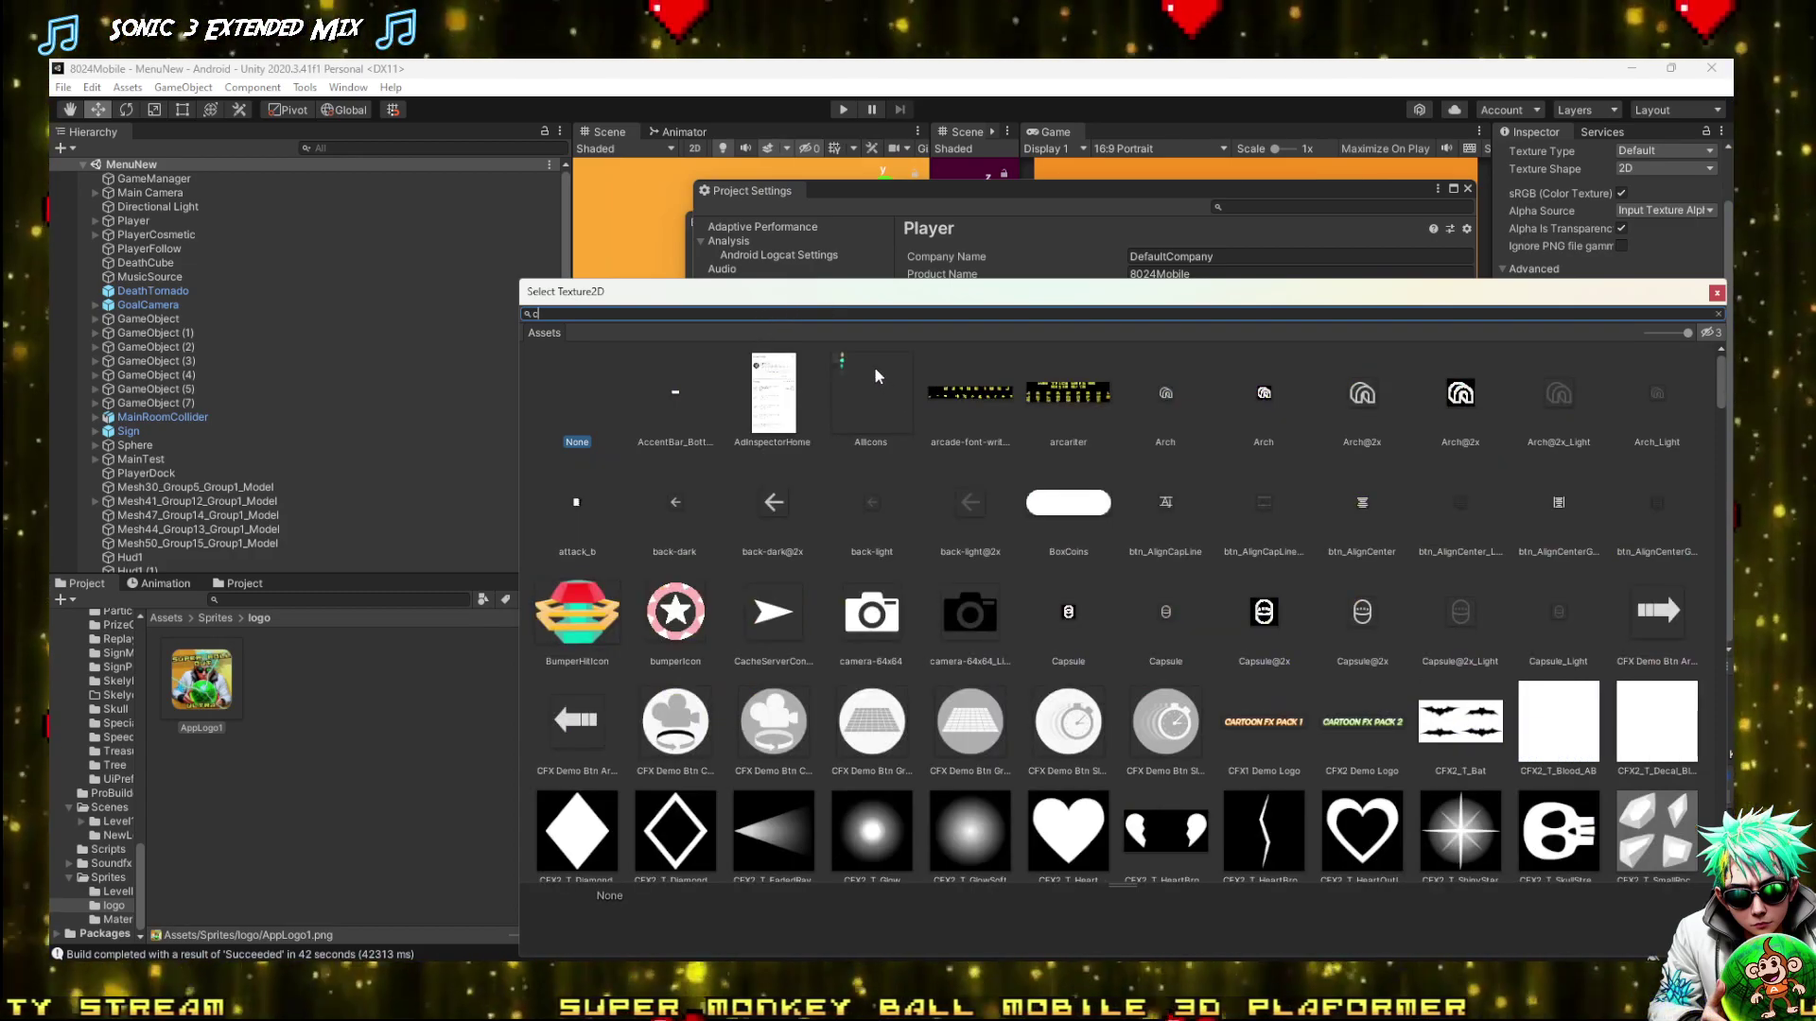
{"action": "key", "text": "BackSpace"}
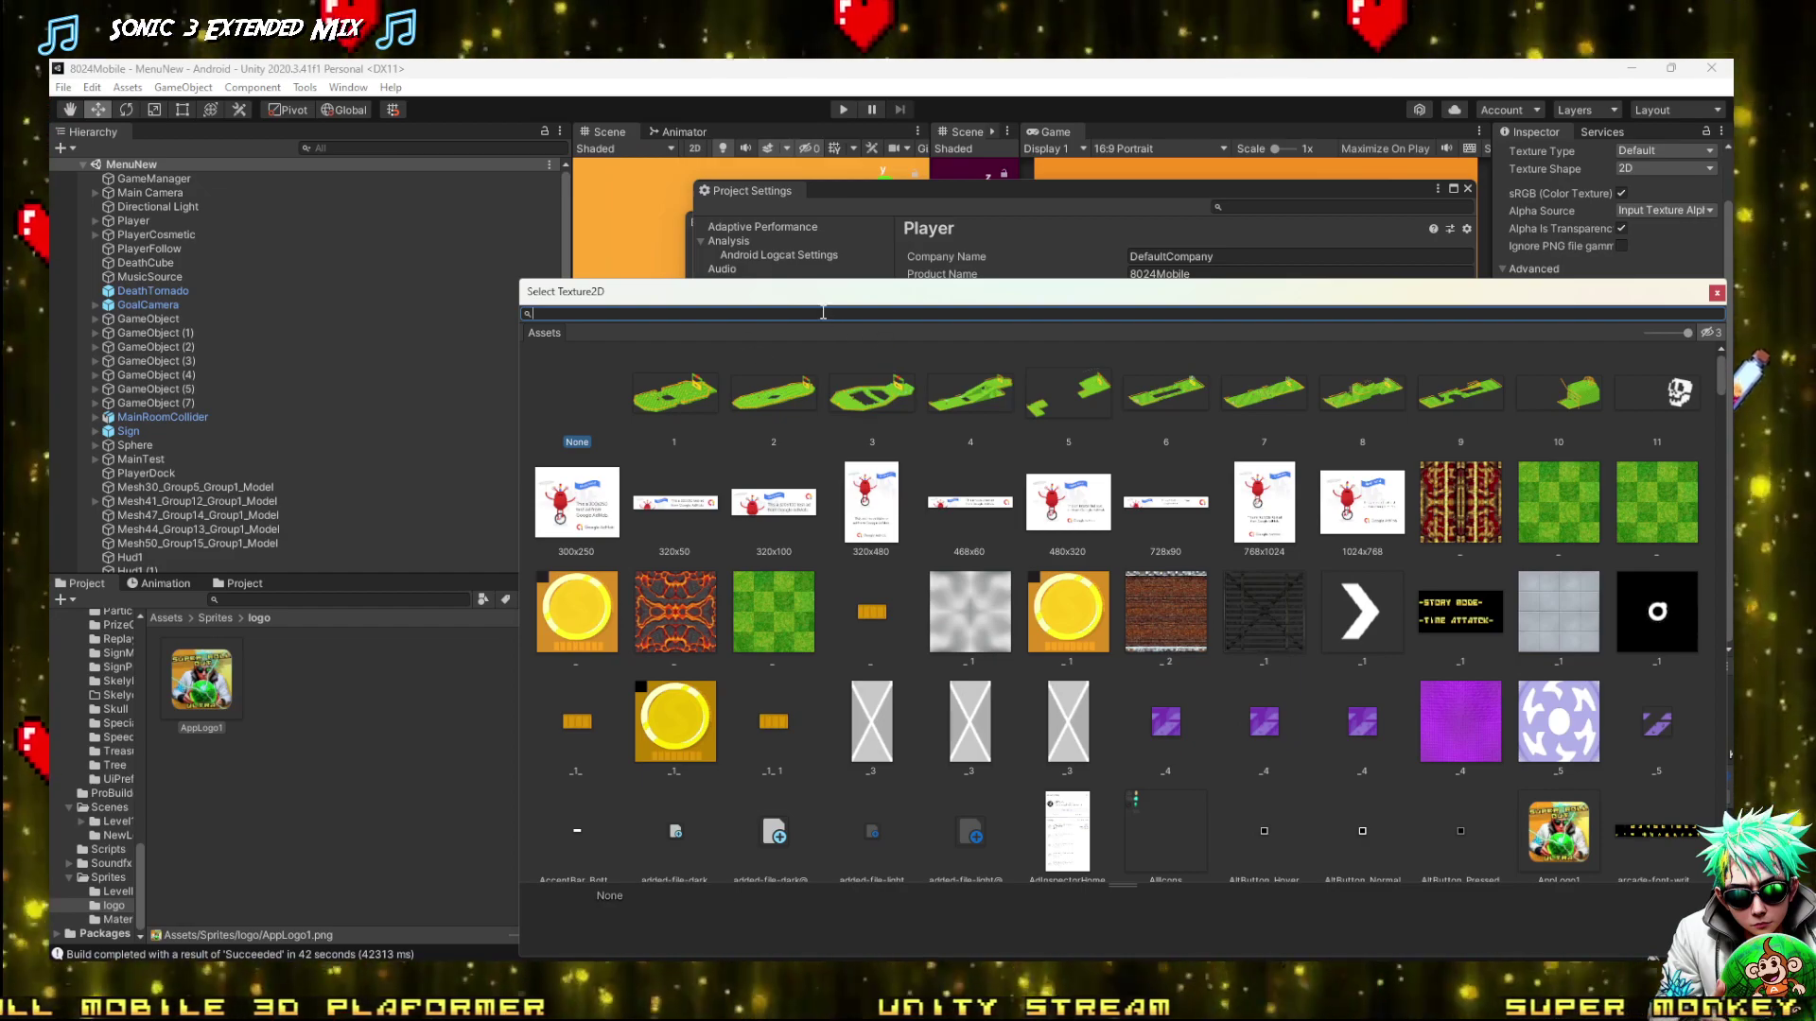
{"action": "type", "text": "applo"}
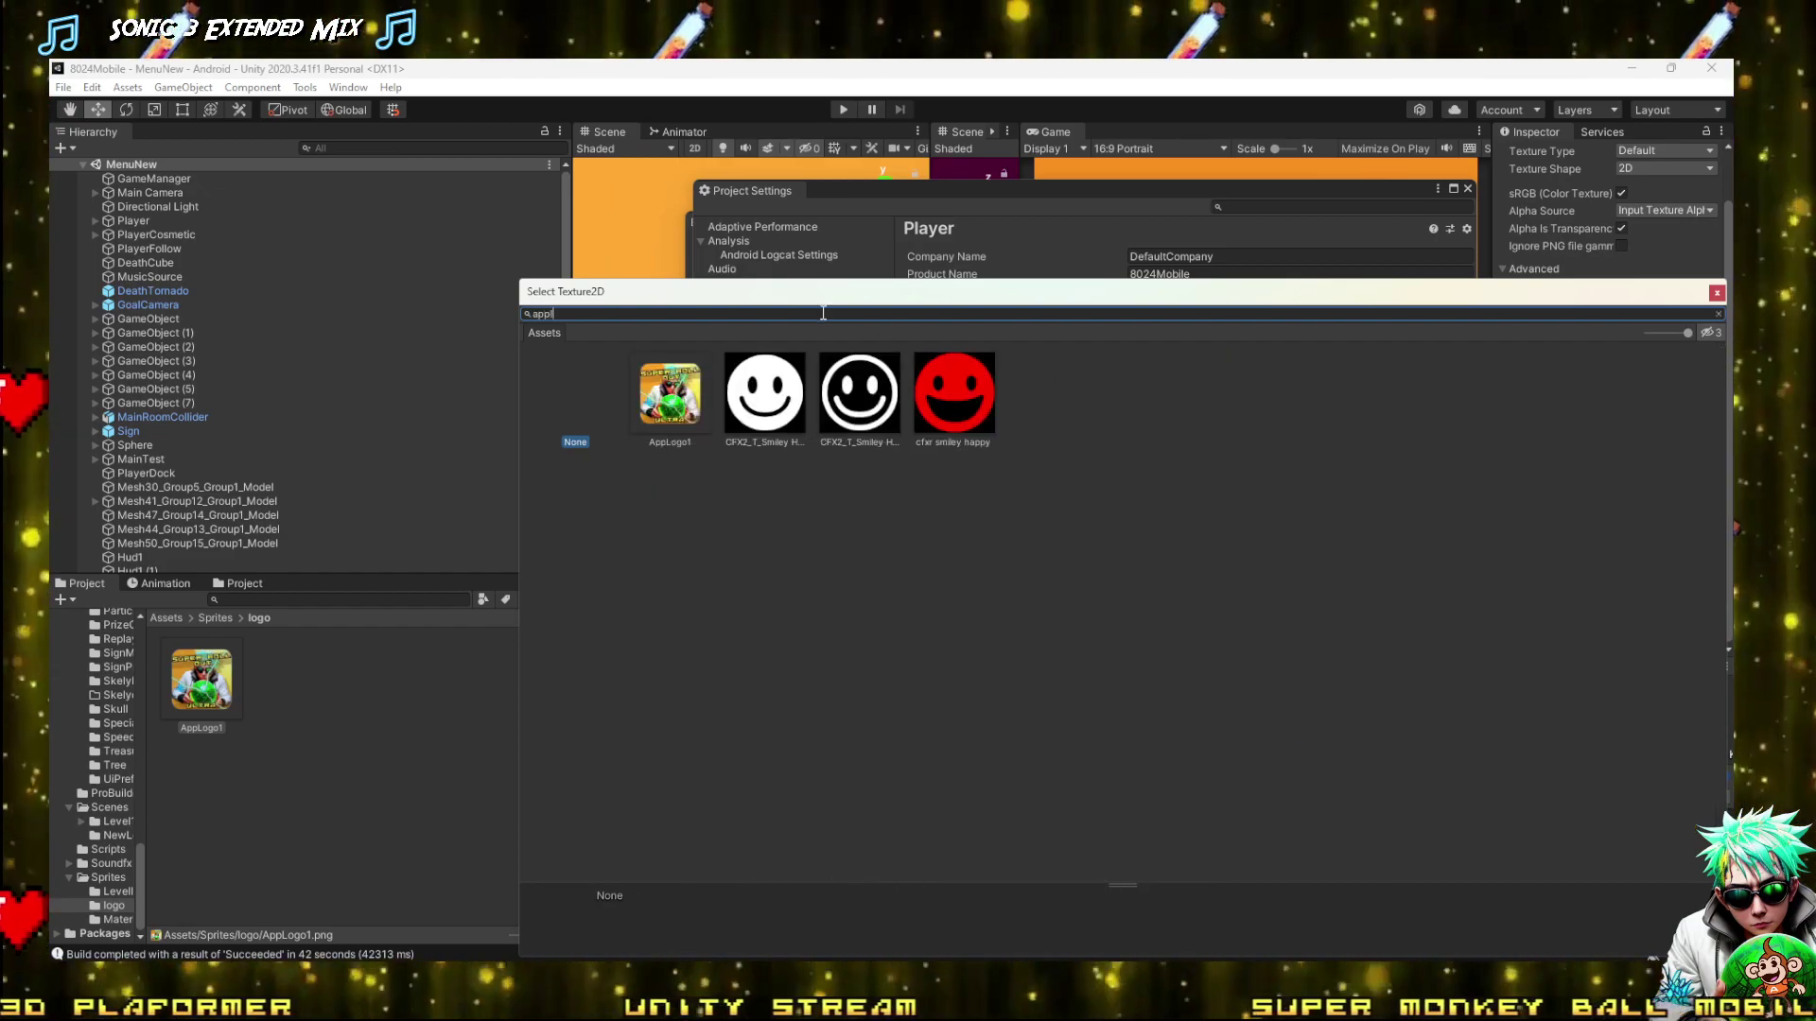
{"action": "double_click", "coordinate": [701, 389]}
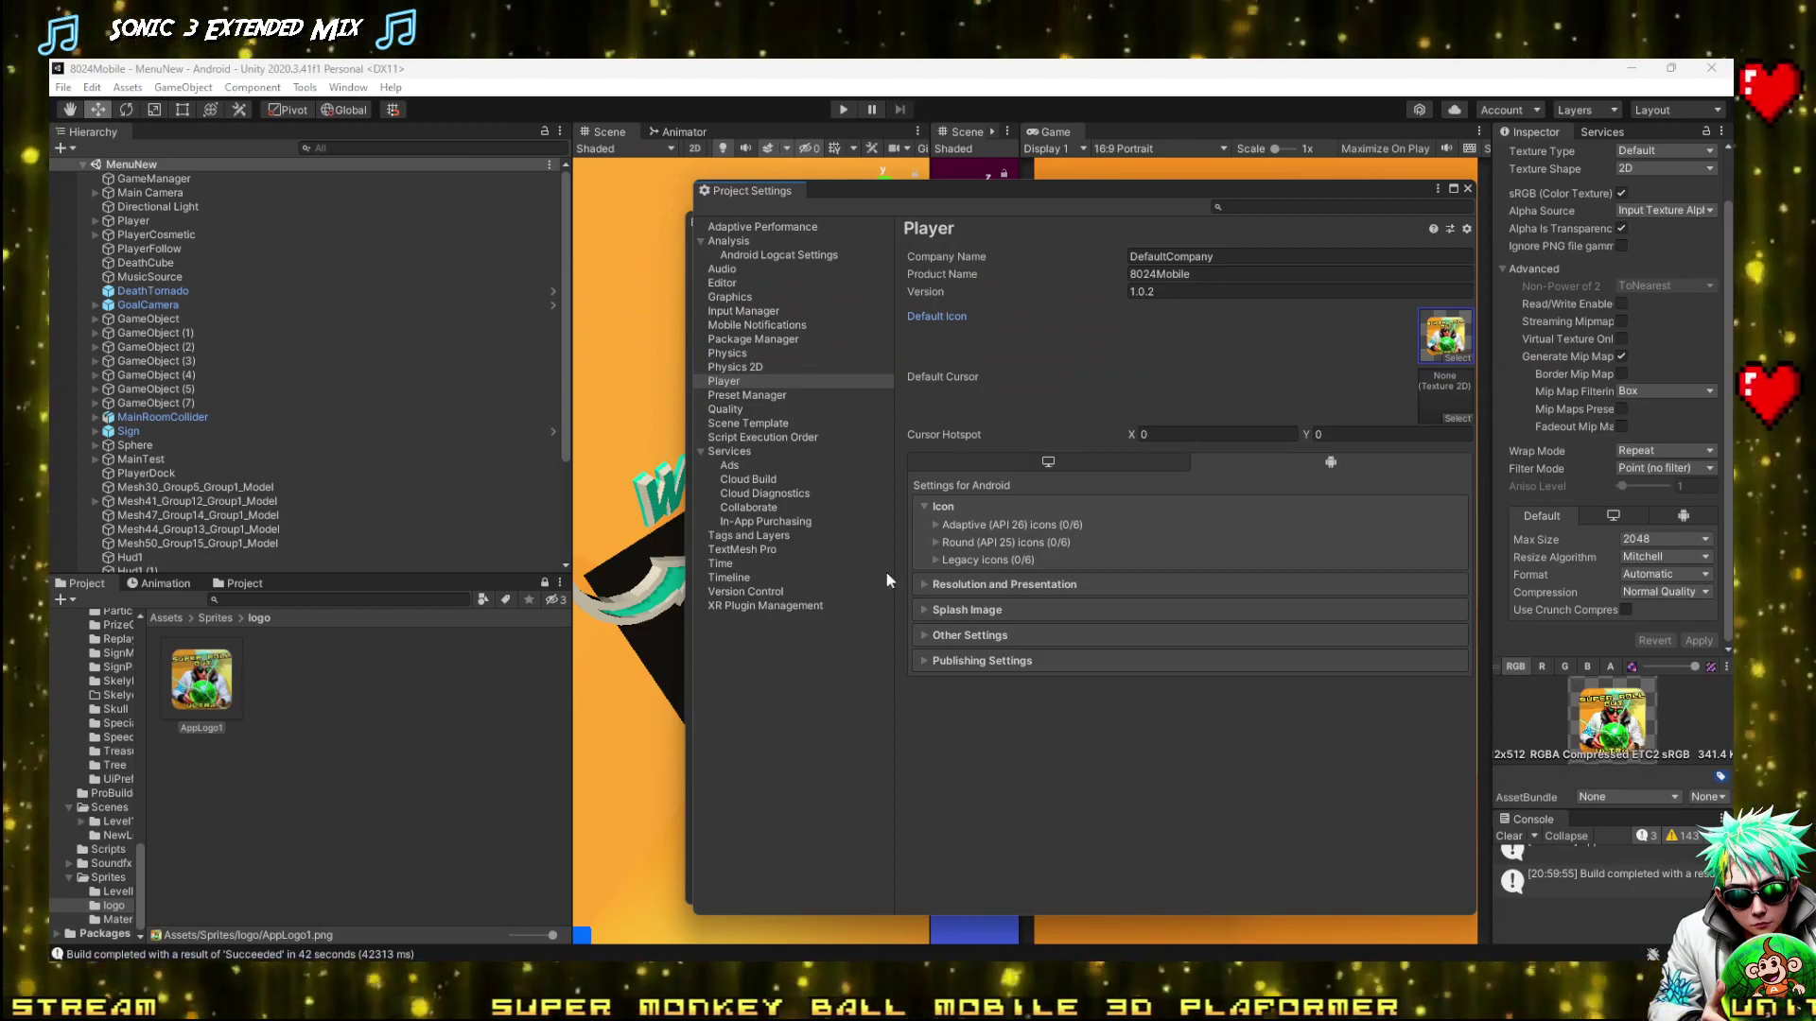
Expand the Adaptive (API 26) icons, try AppLogo1 in the xxxhdpi Background slot, then remove it
{"action": "left_click", "coordinate": [937, 526]}
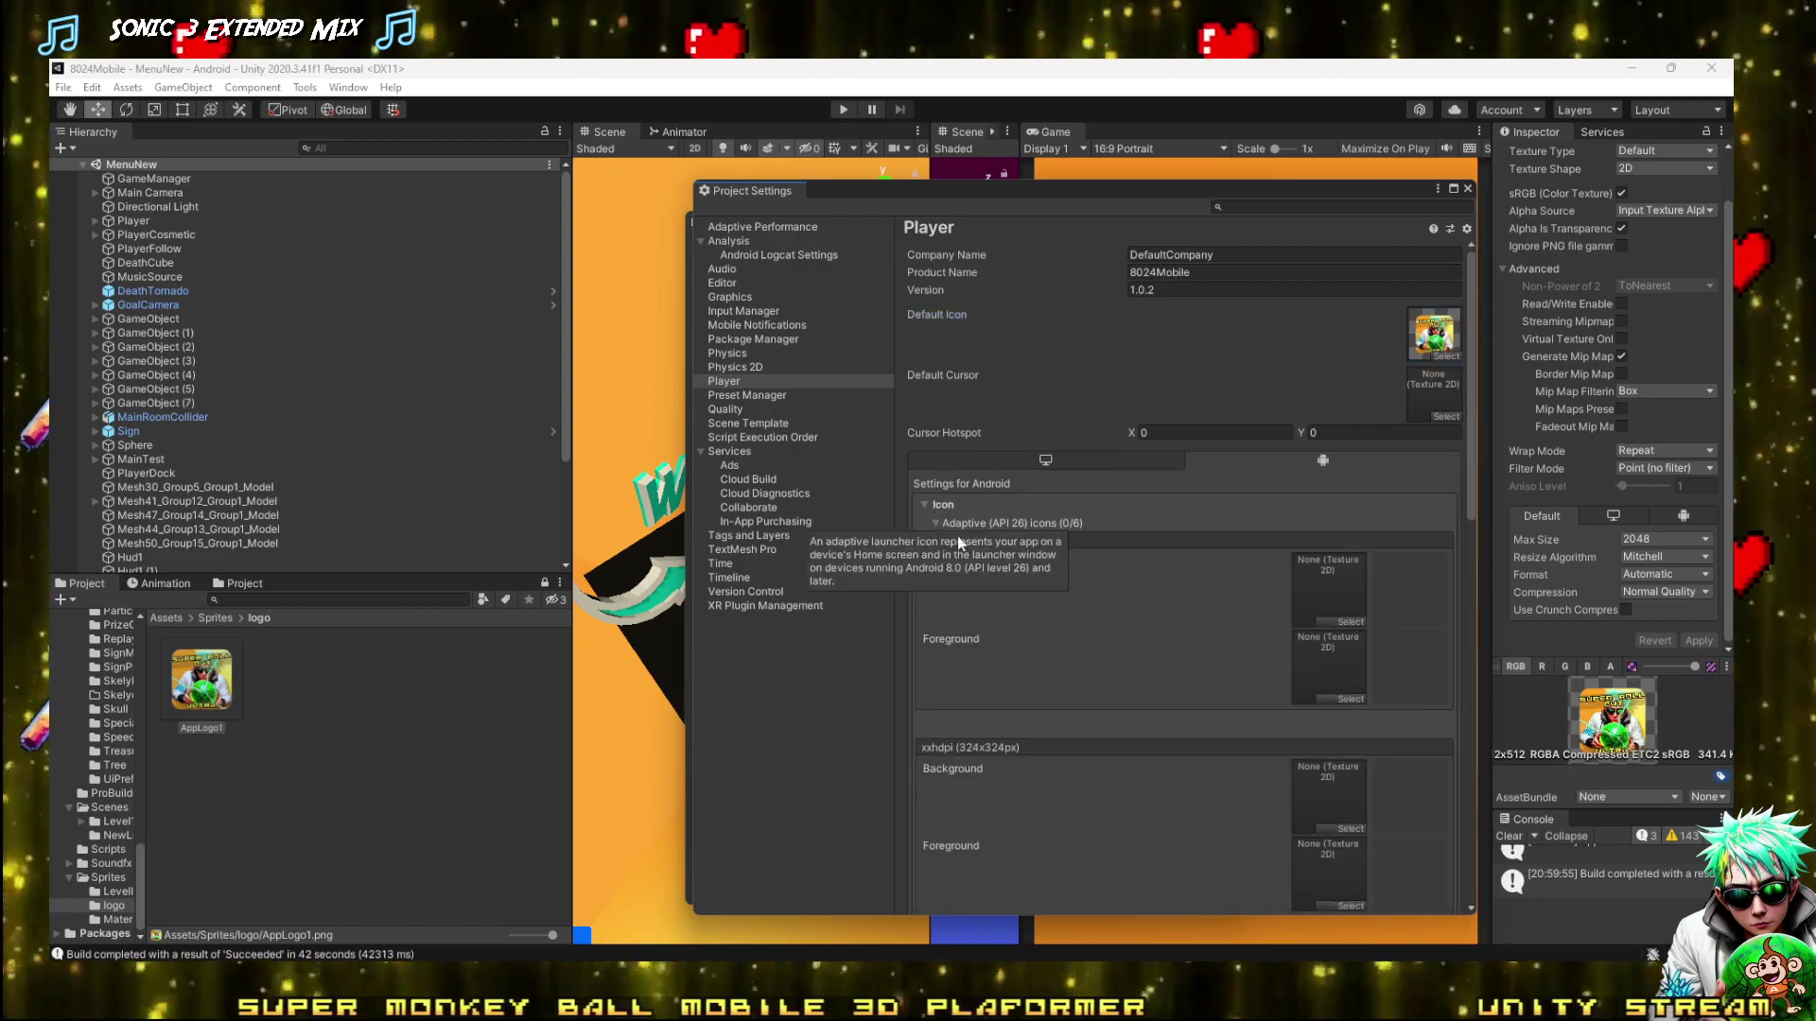
{"action": "left_click", "coordinate": [1350, 621]}
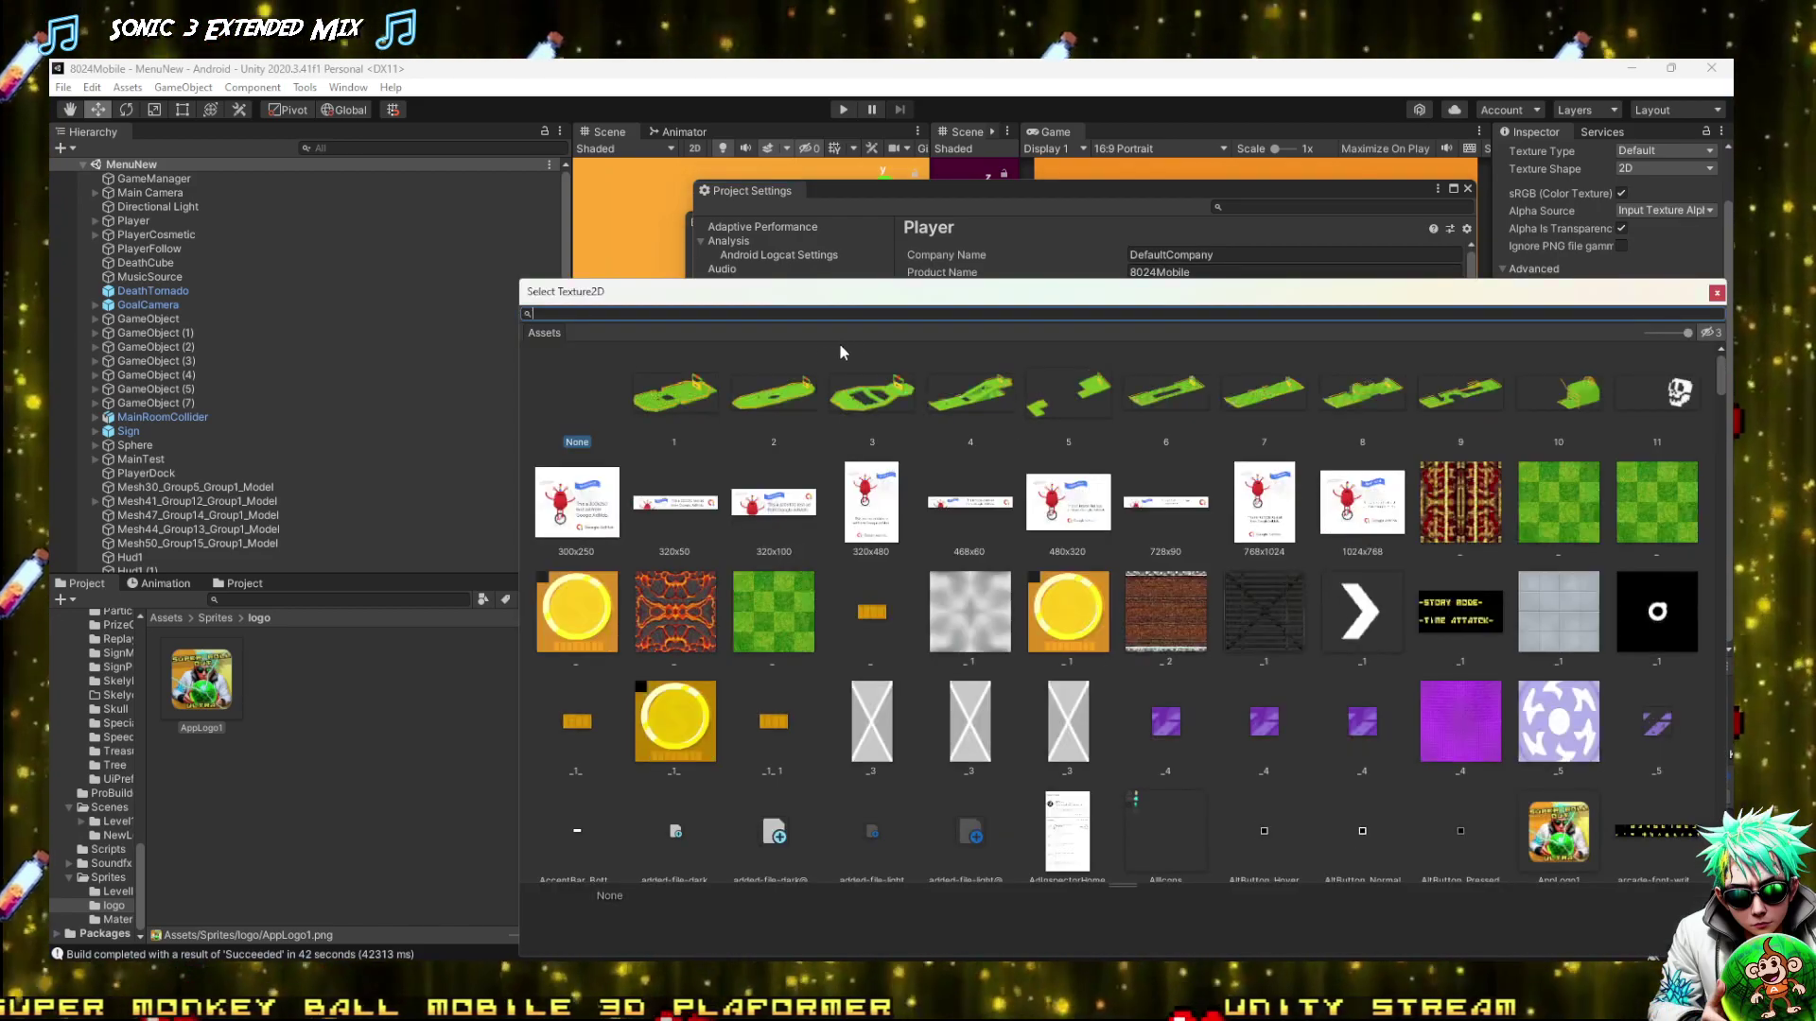
{"action": "scroll", "coordinate": [738, 491], "scroll_direction": "down", "scroll_amount": 3}
{"action": "scroll", "coordinate": [747, 512], "scroll_direction": "down", "scroll_amount": 2}
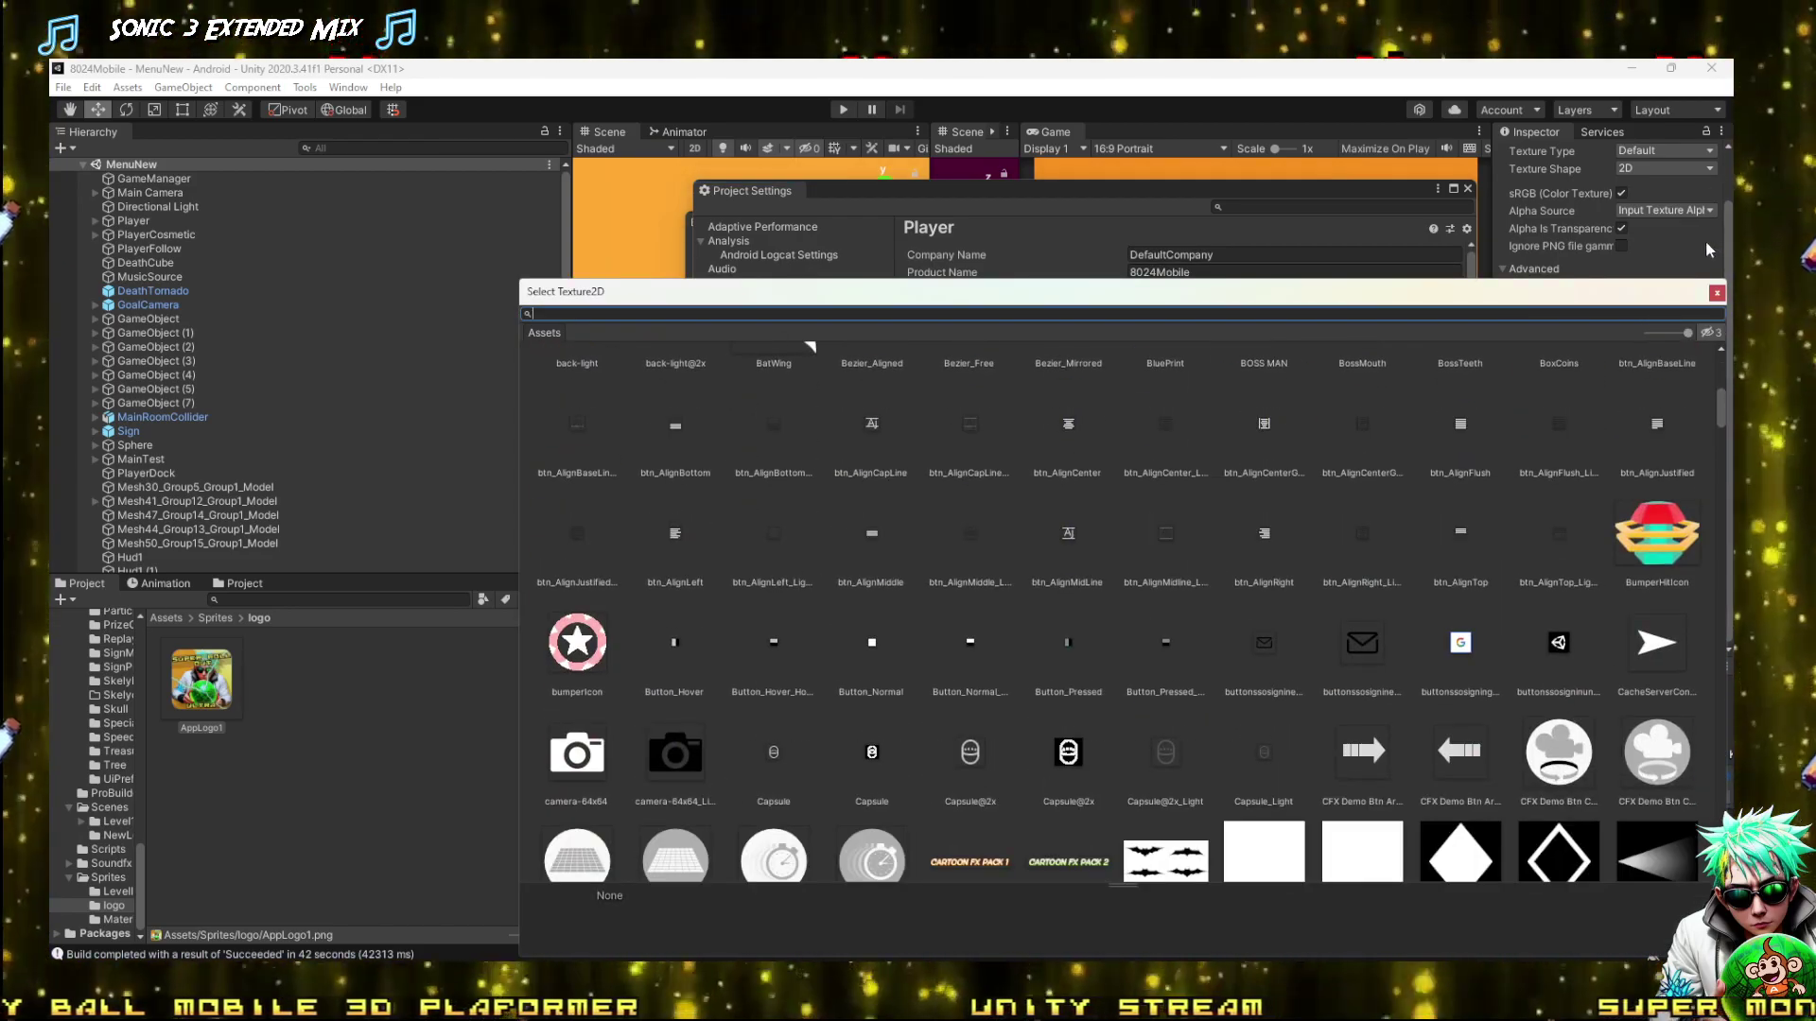
{"action": "left_click", "coordinate": [1717, 294]}
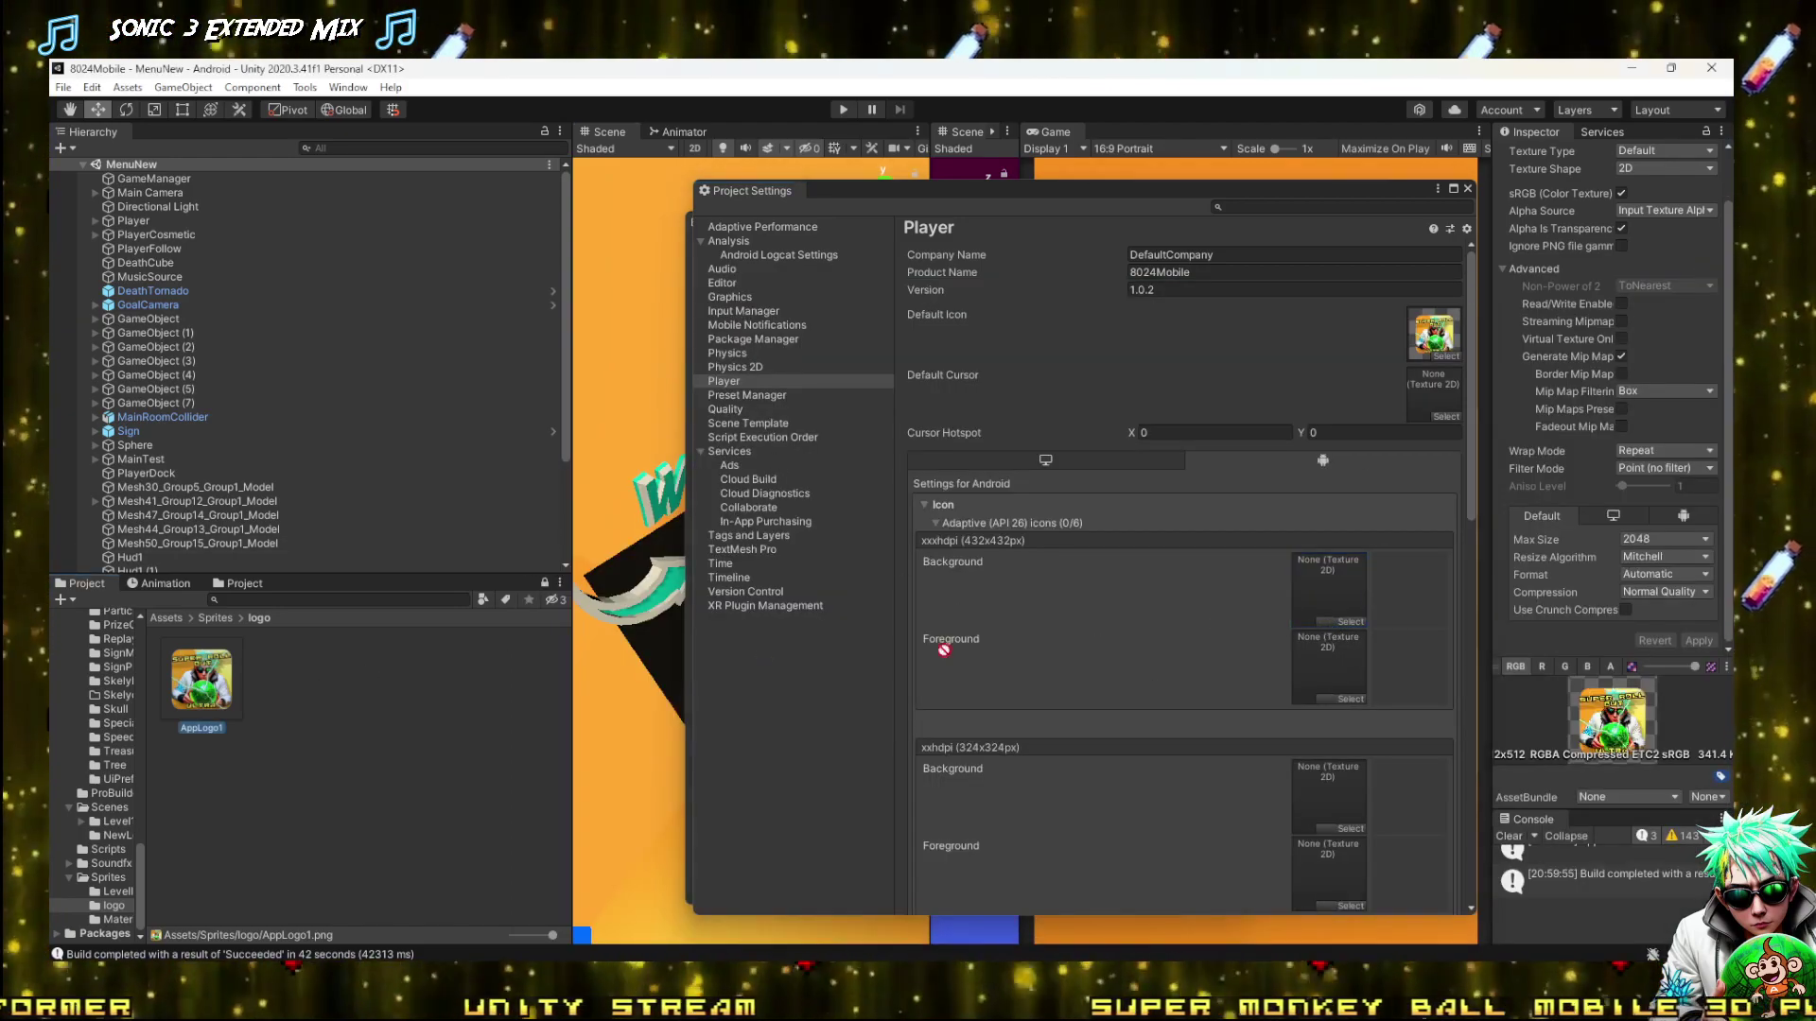
{"action": "left_click_drag", "start_coordinate": [1328, 604], "coordinate": [1330, 602]}
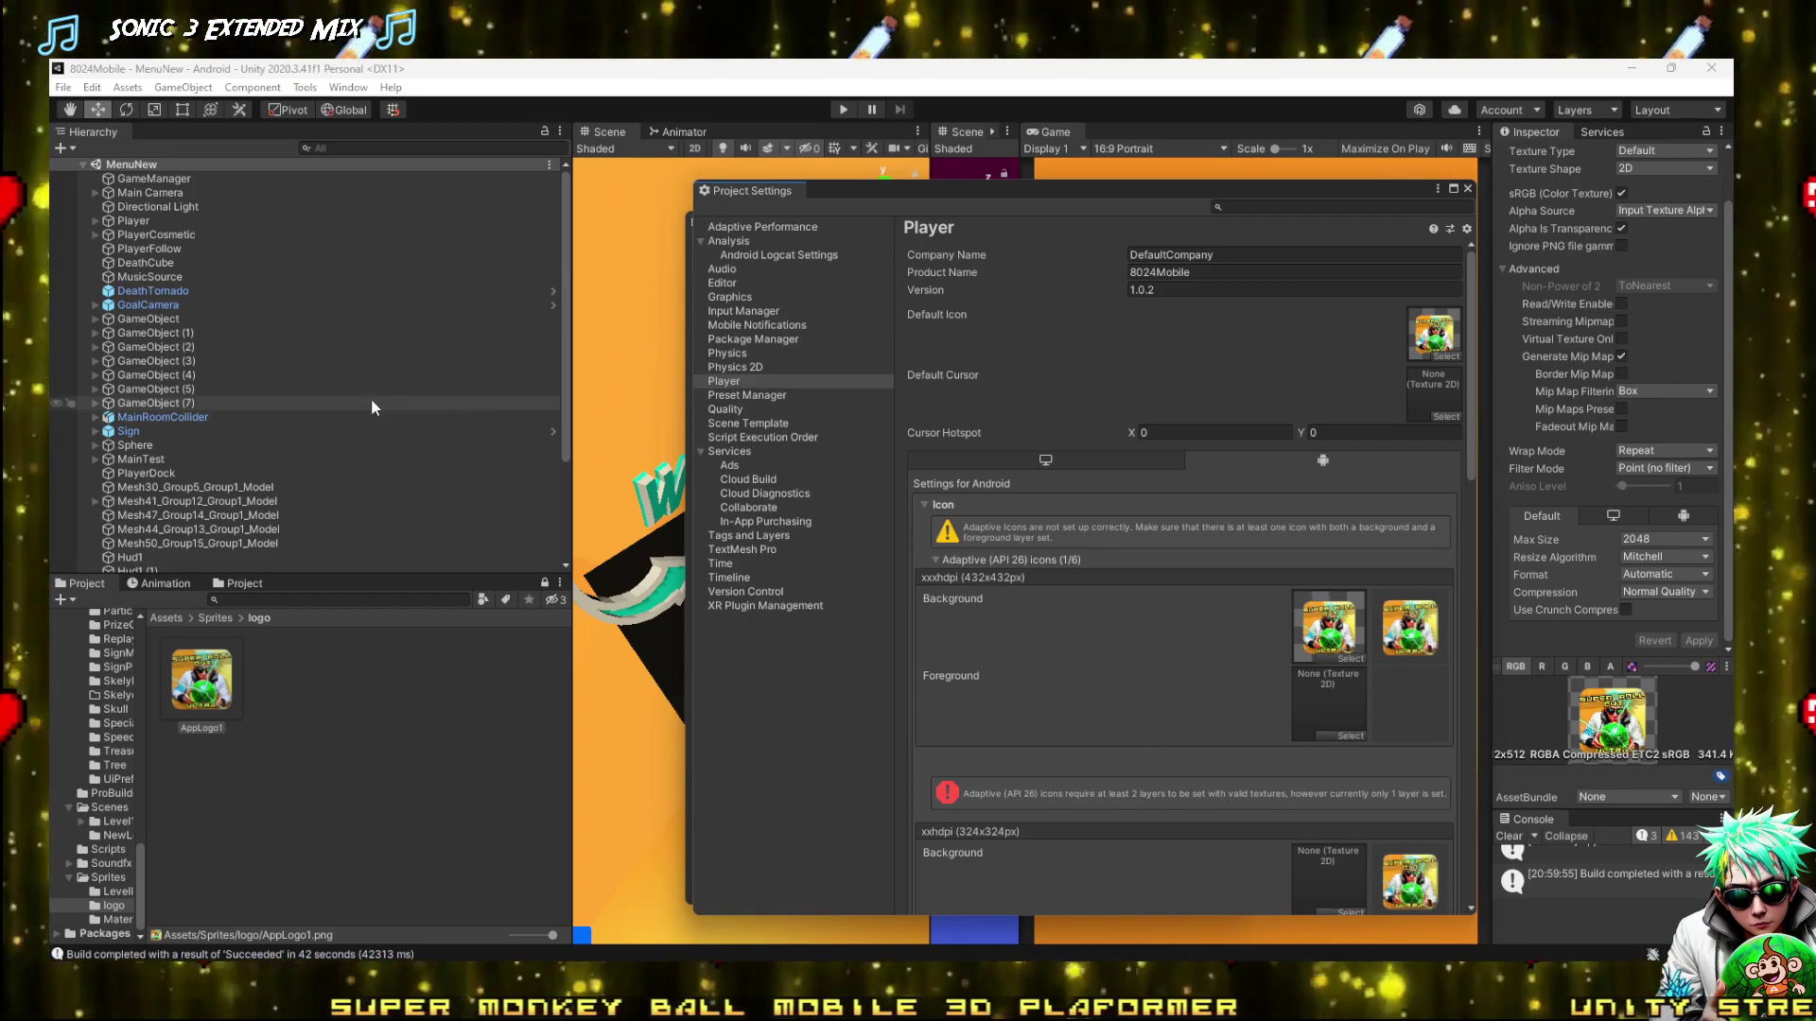
{"action": "left_click", "coordinate": [1329, 605]}
{"action": "key", "text": "Delete"}
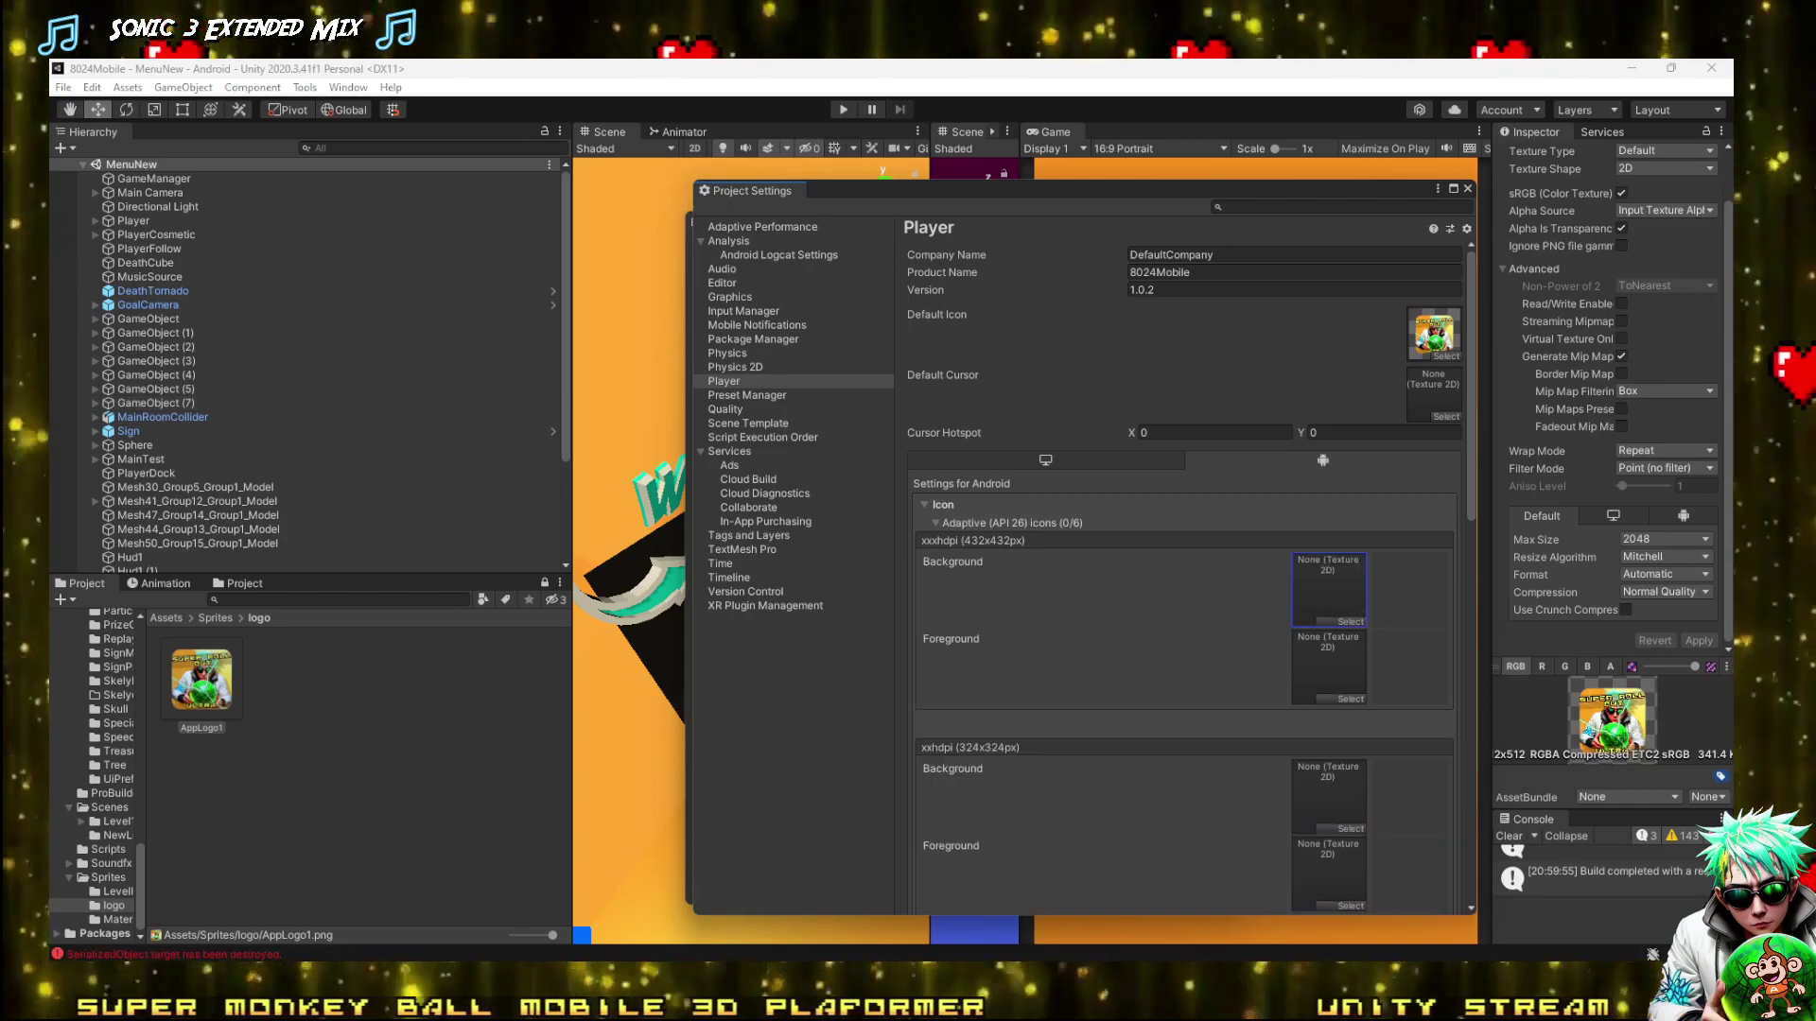
With the Background layer hidden, save the character art alone as flattened PNG 'AppLogo1a.png'
{"action": "left_click", "coordinate": [218, 896]}
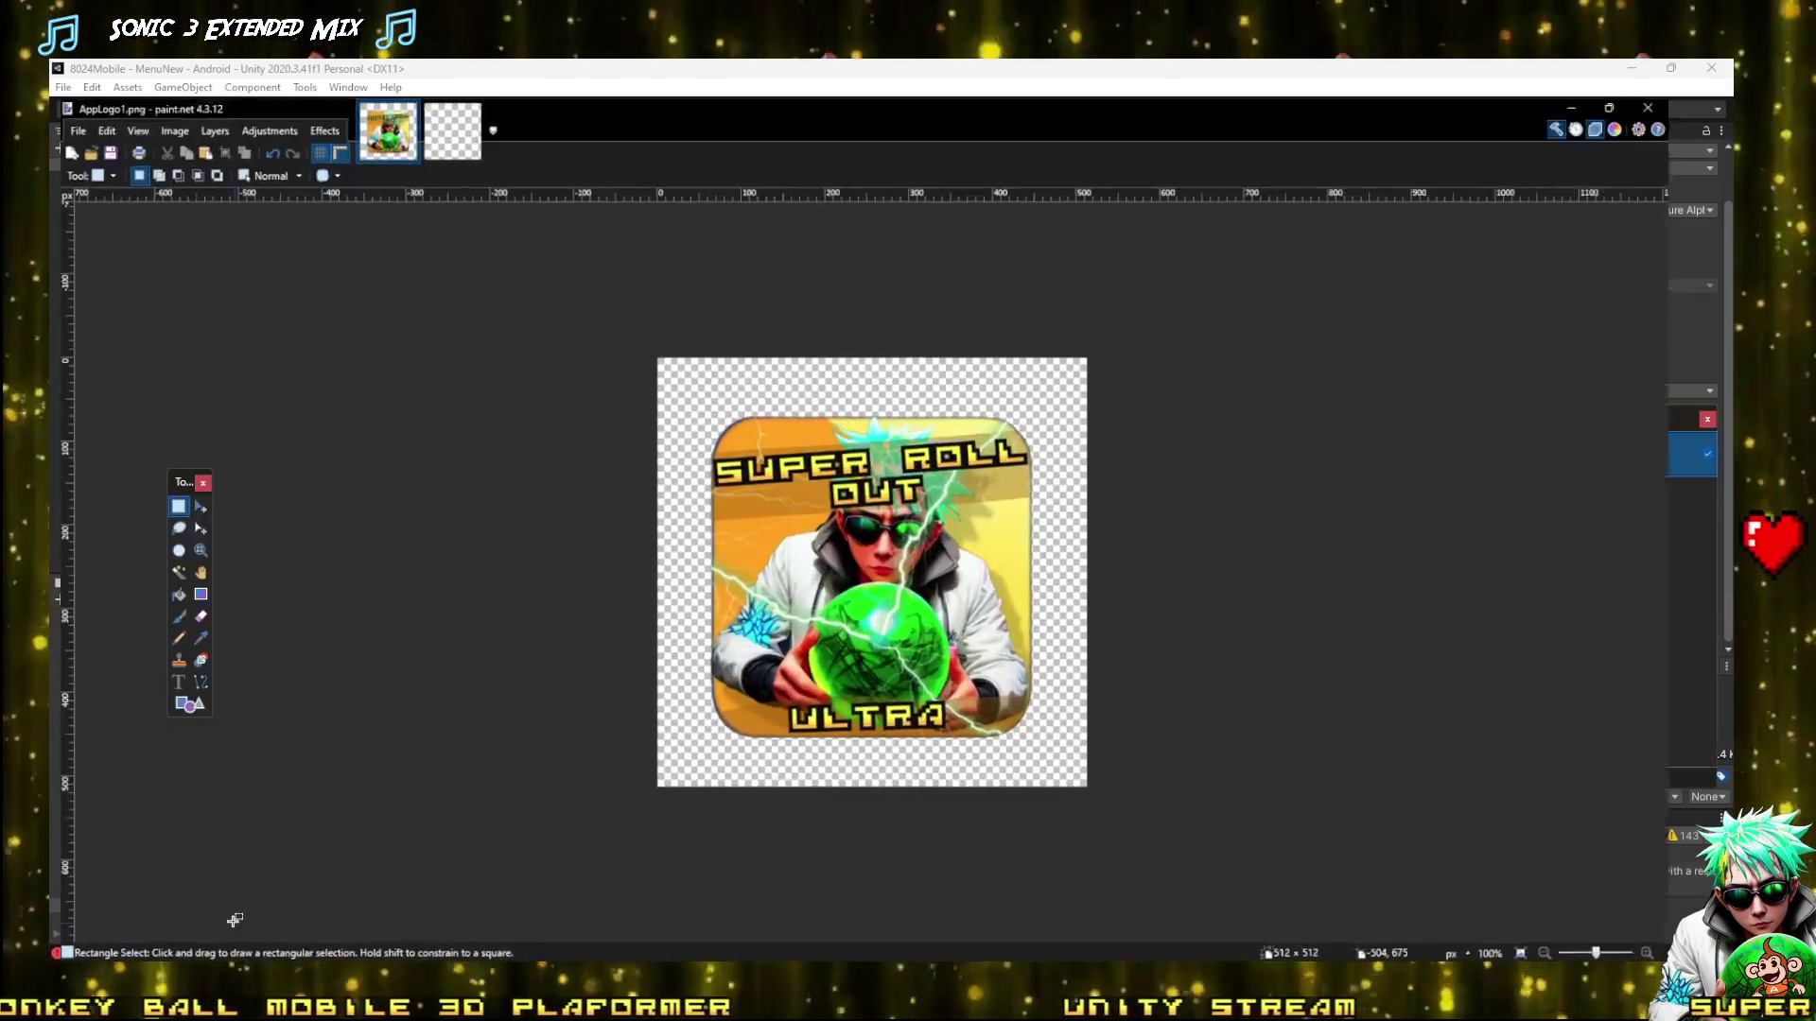
{"action": "key", "text": "ctrl+z"}
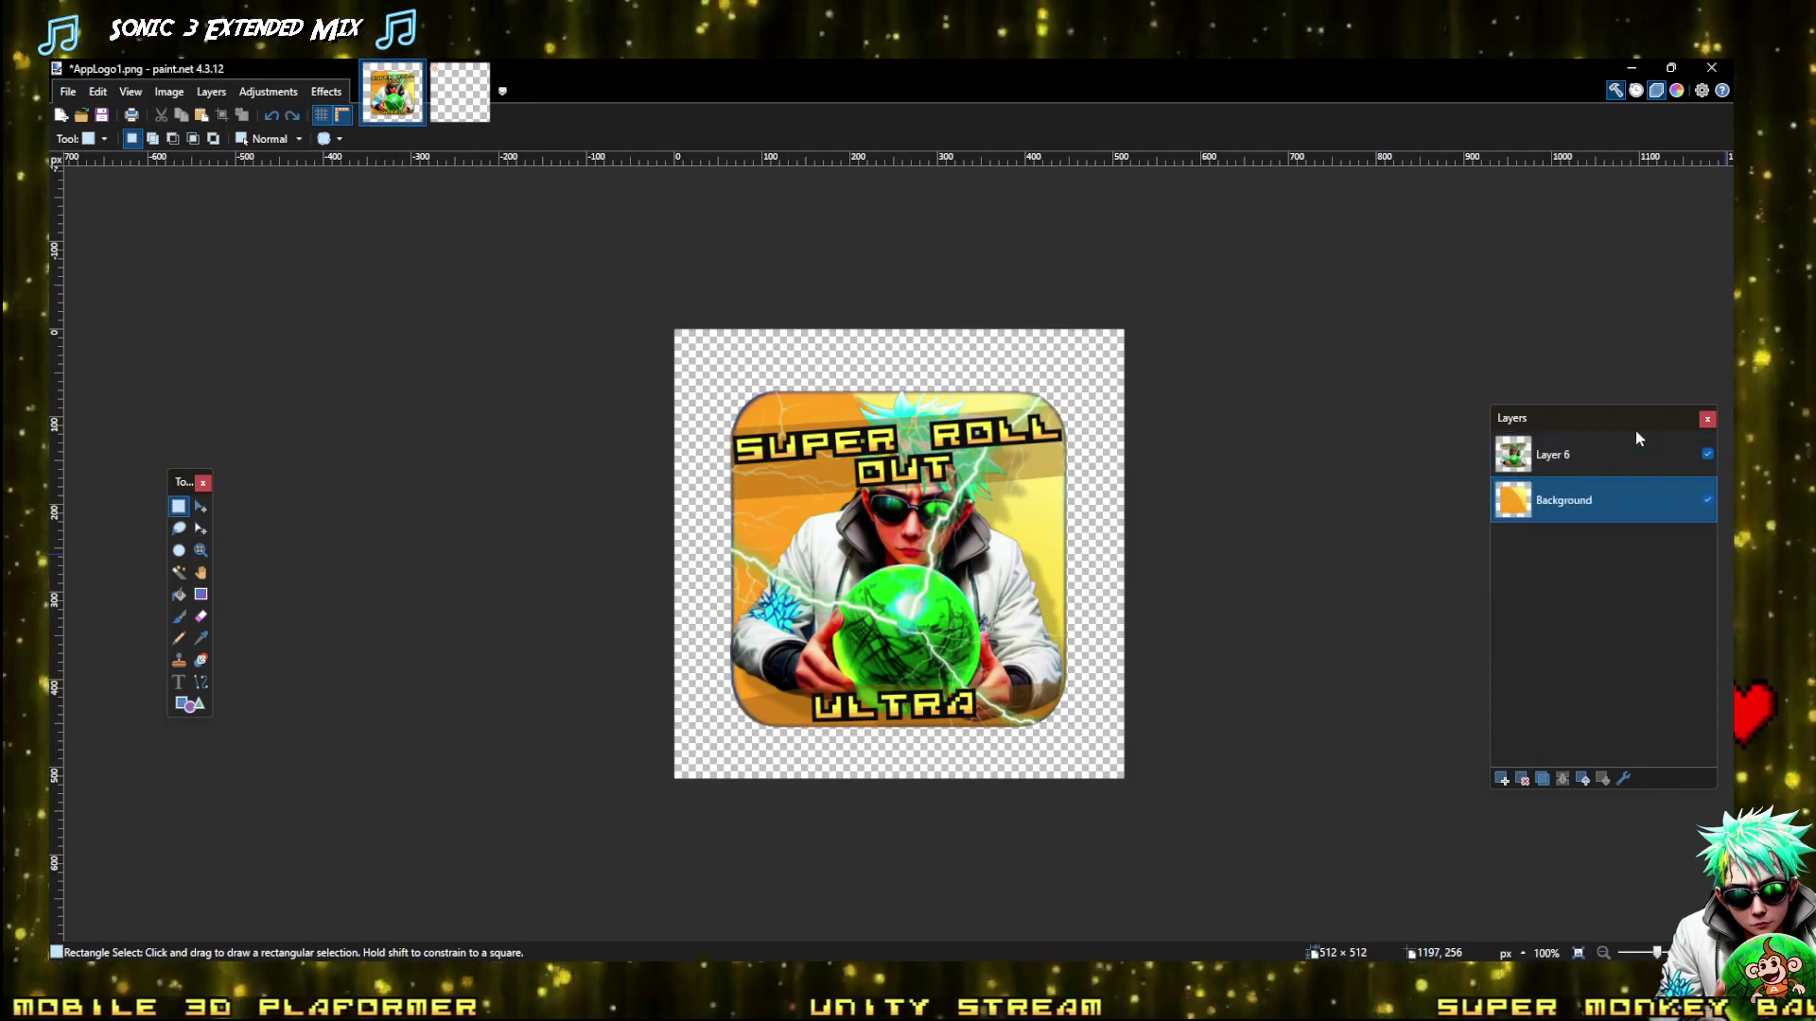
{"action": "left_click", "coordinate": [1706, 500]}
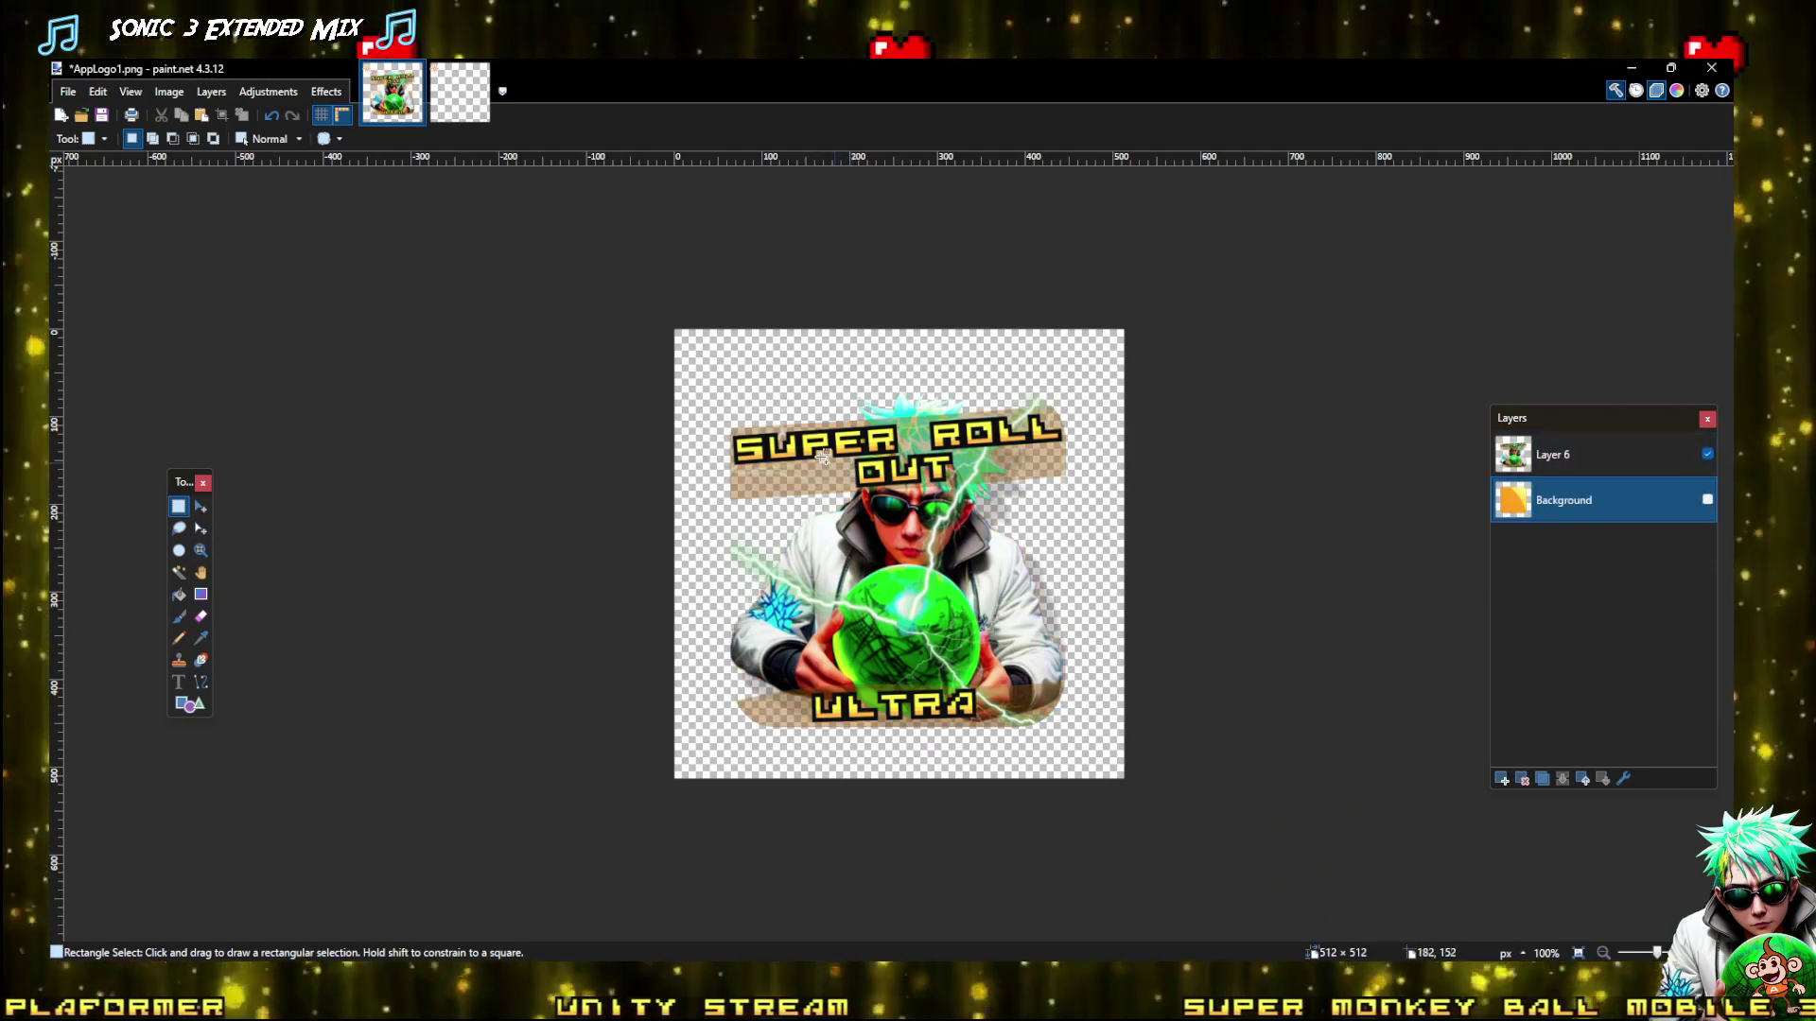
{"action": "key", "text": "ctrl+shift+s"}
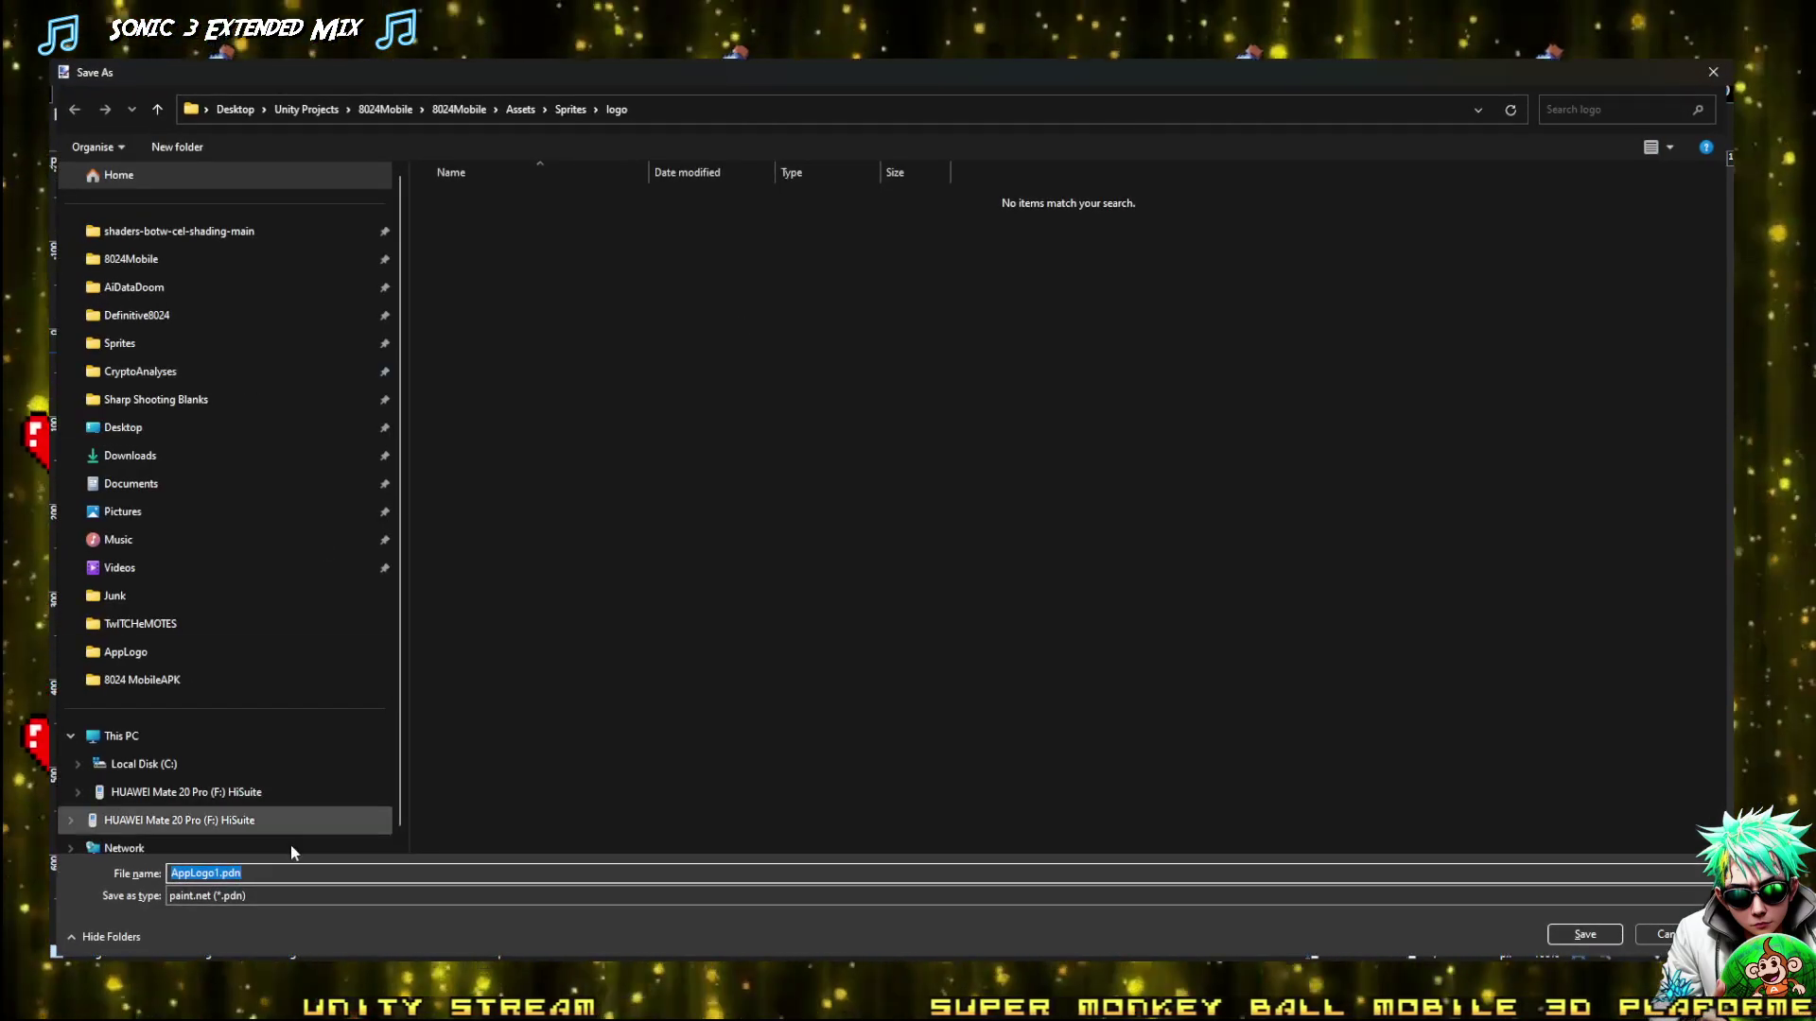
{"action": "left_click", "coordinate": [293, 901]}
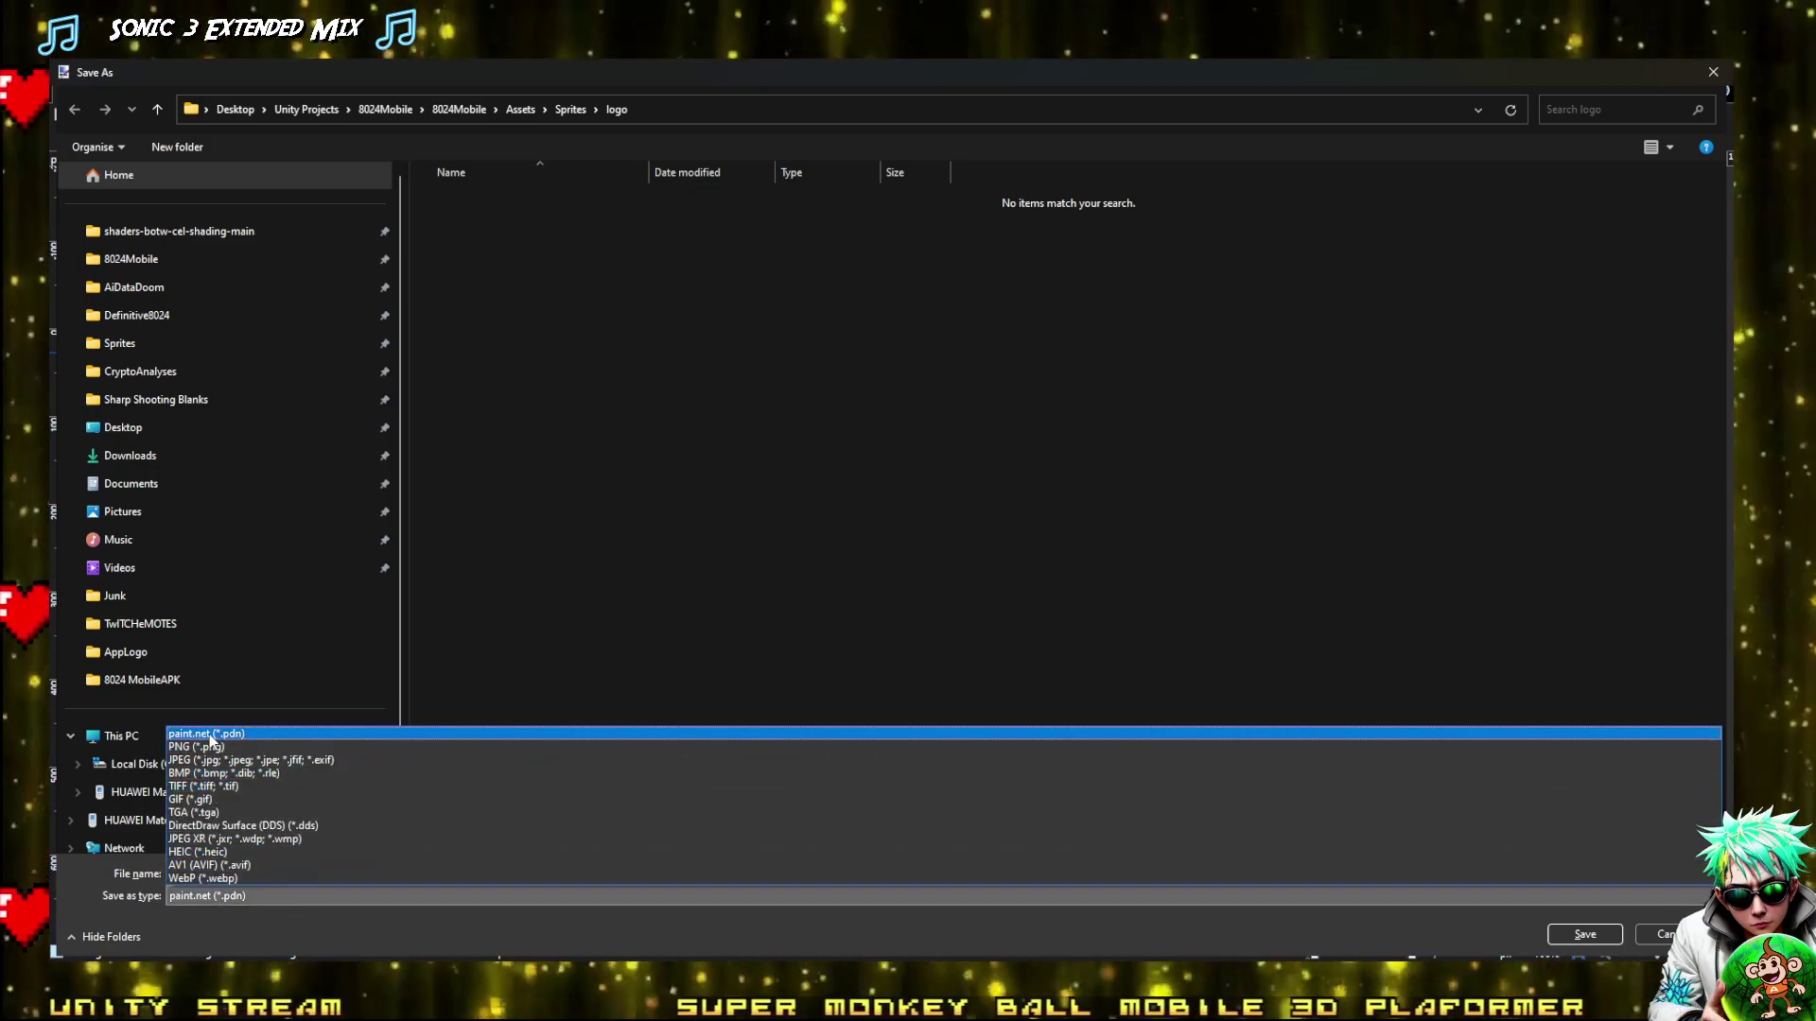
{"action": "left_click", "coordinate": [214, 753]}
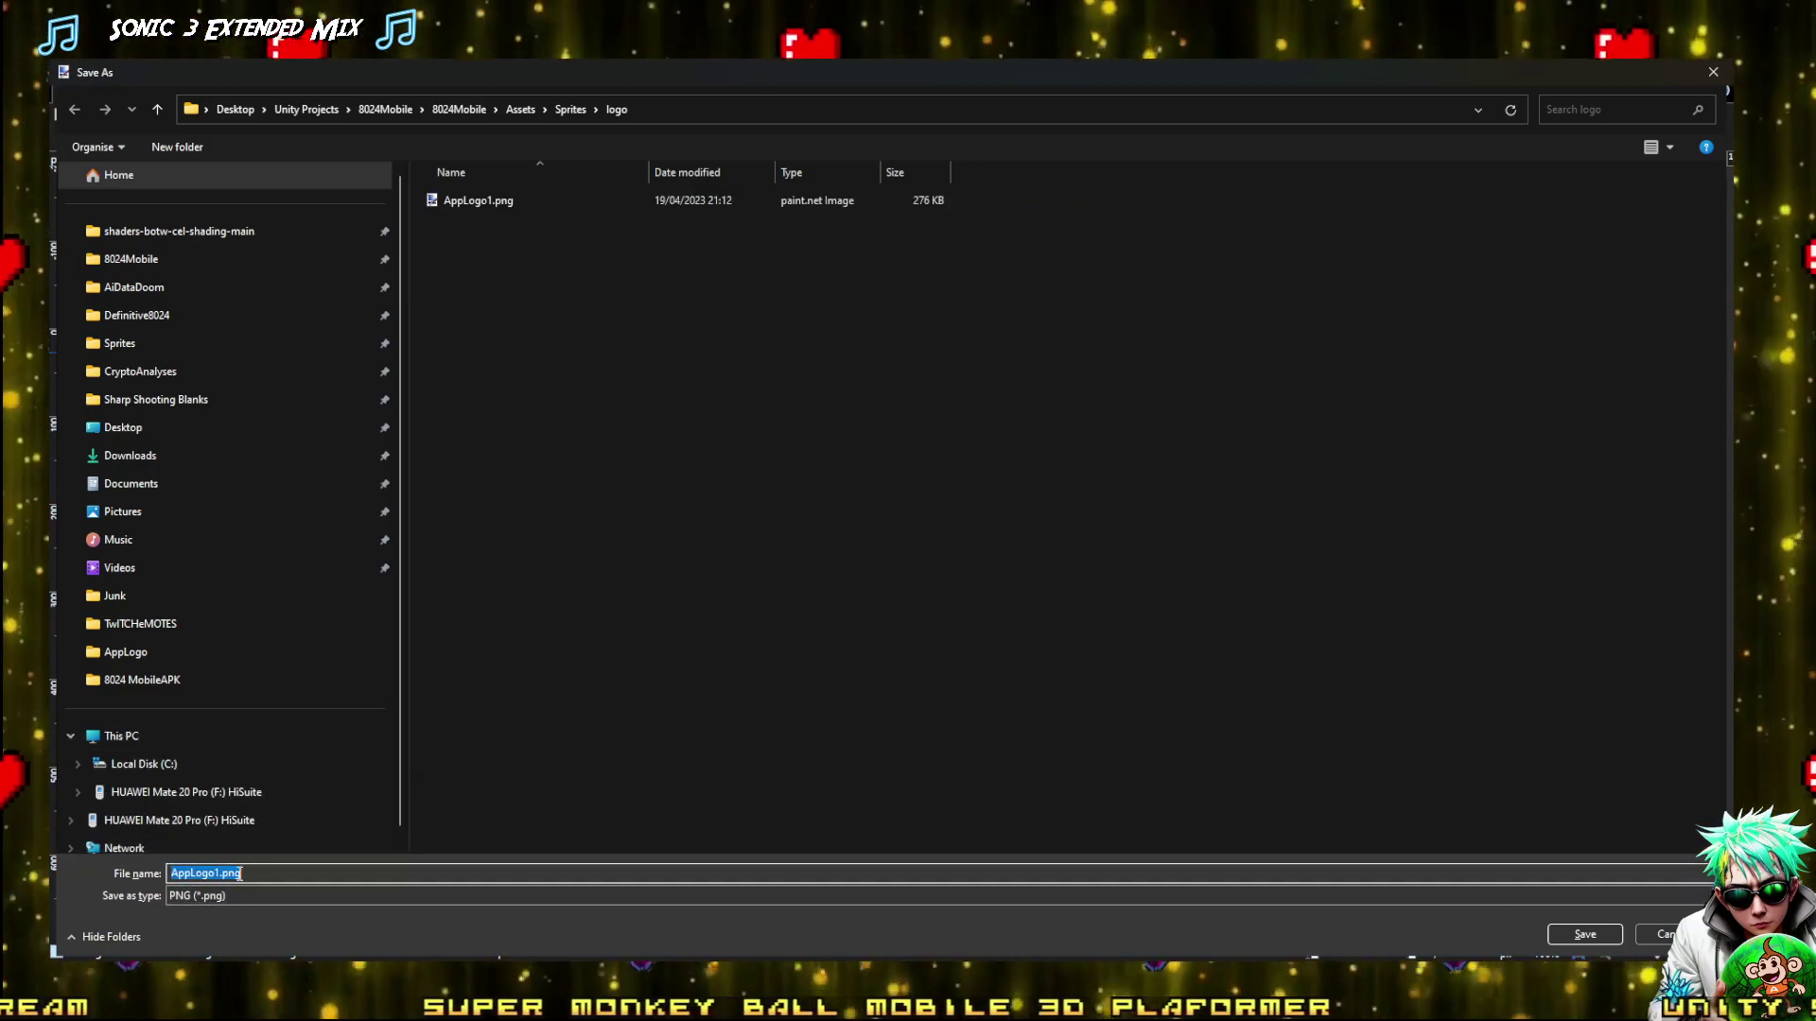
{"action": "left_click", "coordinate": [226, 873]}
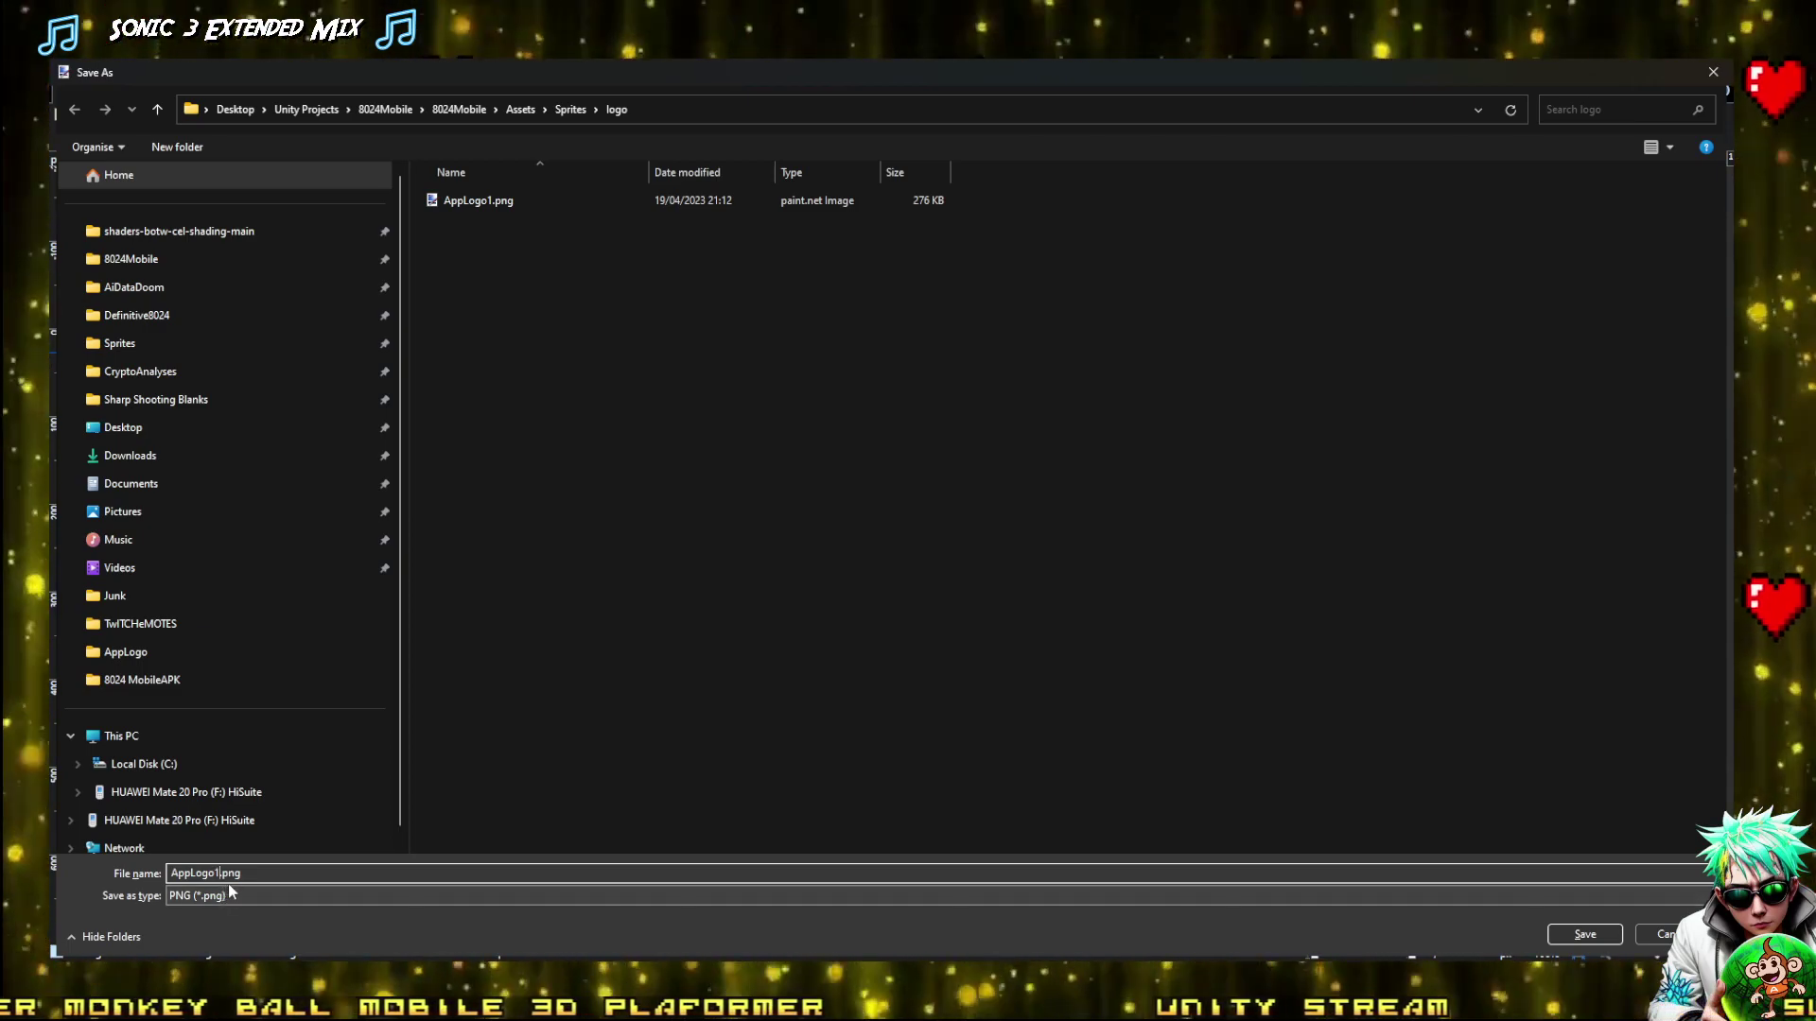
{"action": "type", "text": "a"}
{"action": "key", "text": "Return"}
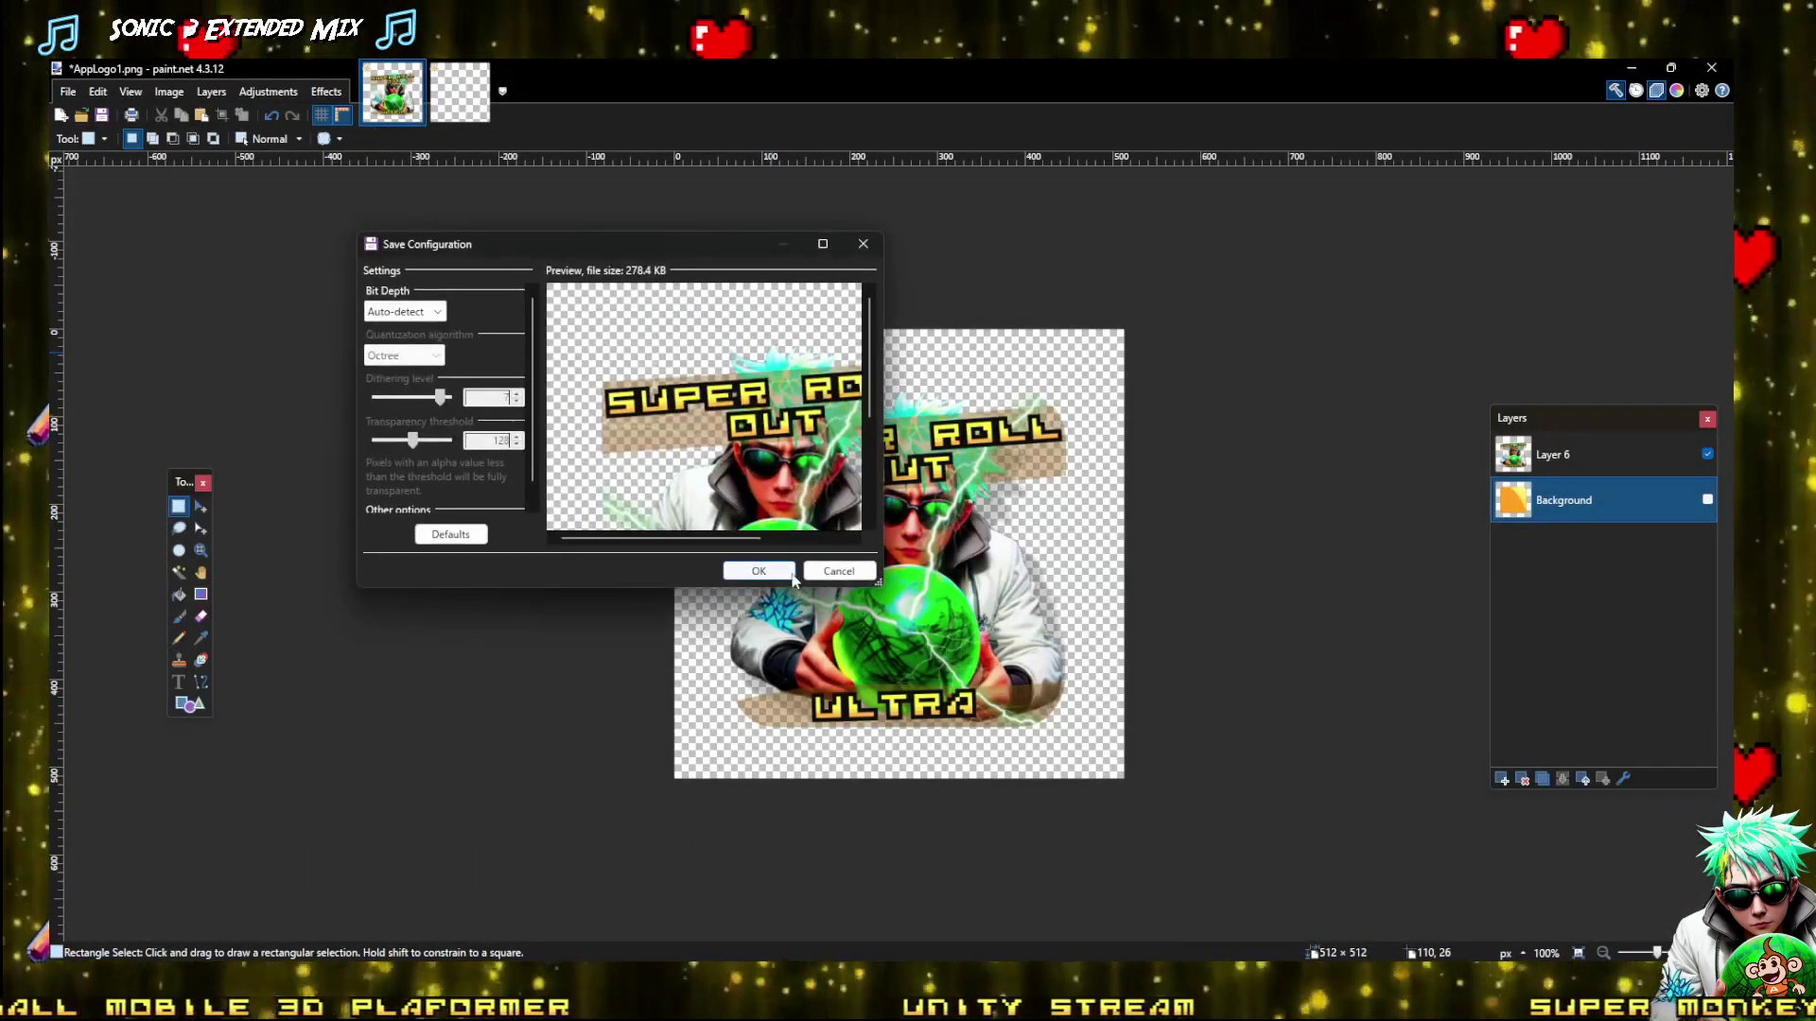
{"action": "left_click", "coordinate": [783, 570]}
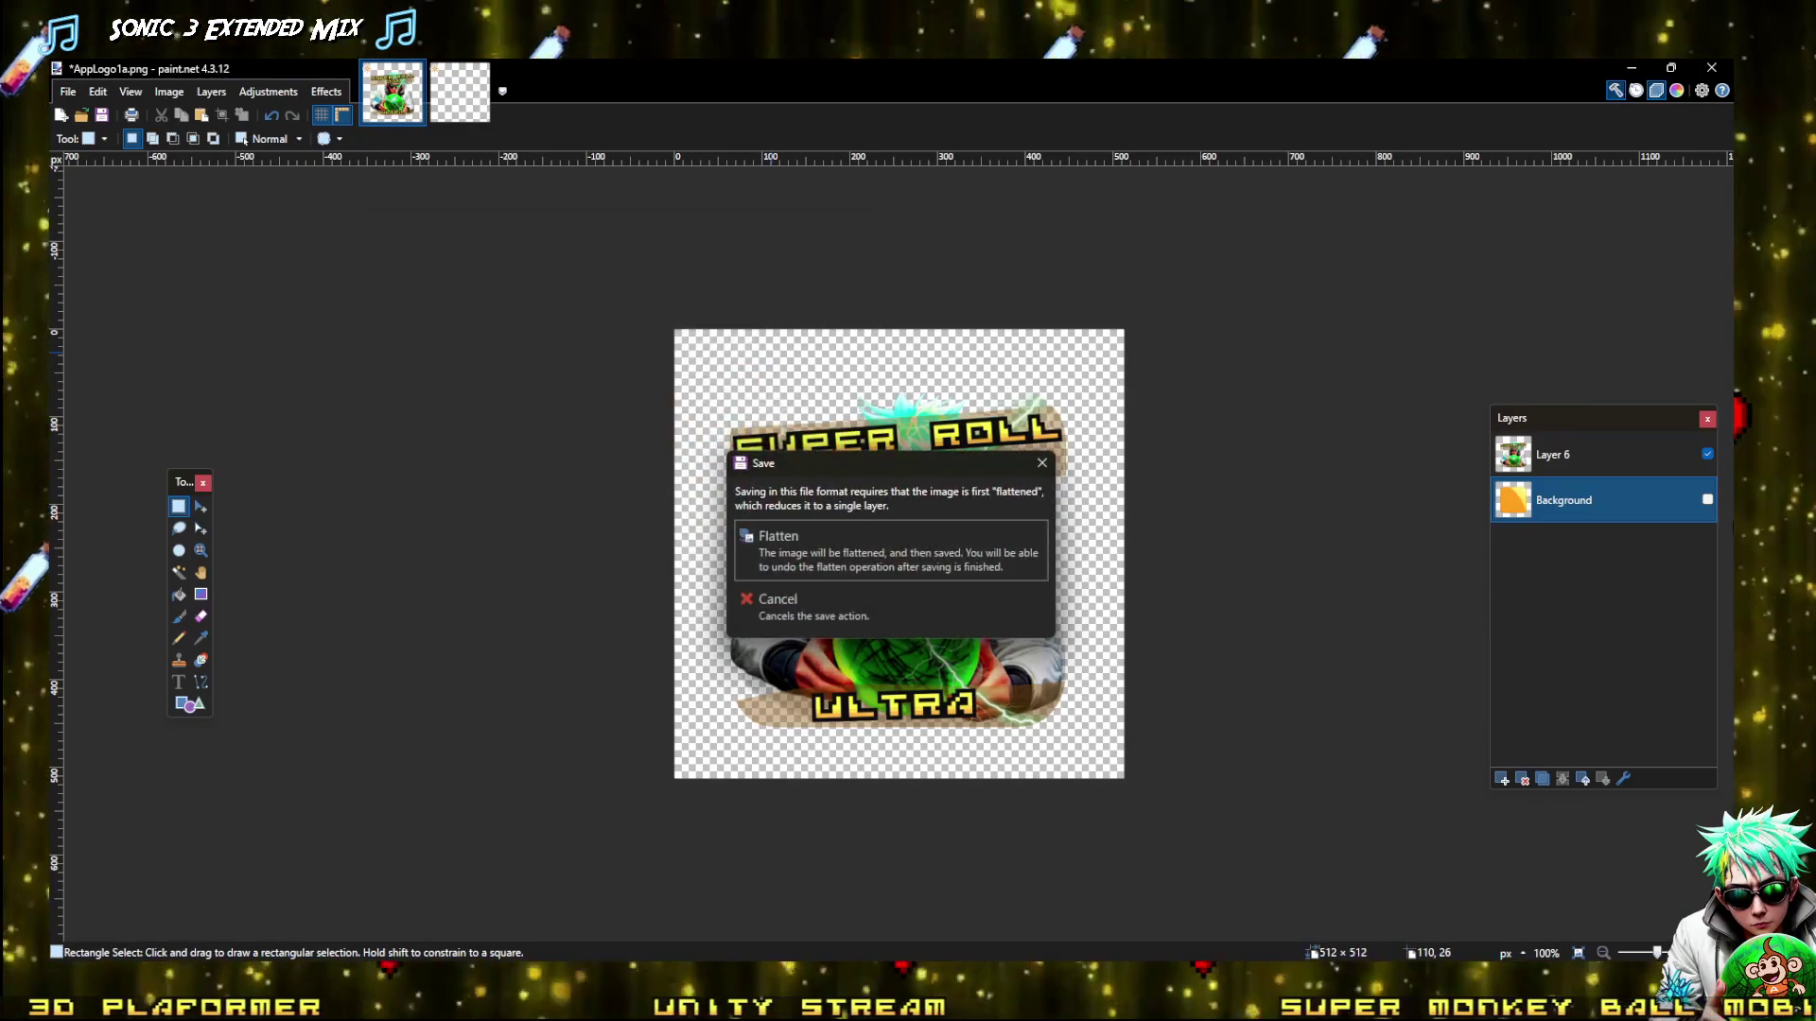
{"action": "left_click", "coordinate": [792, 547]}
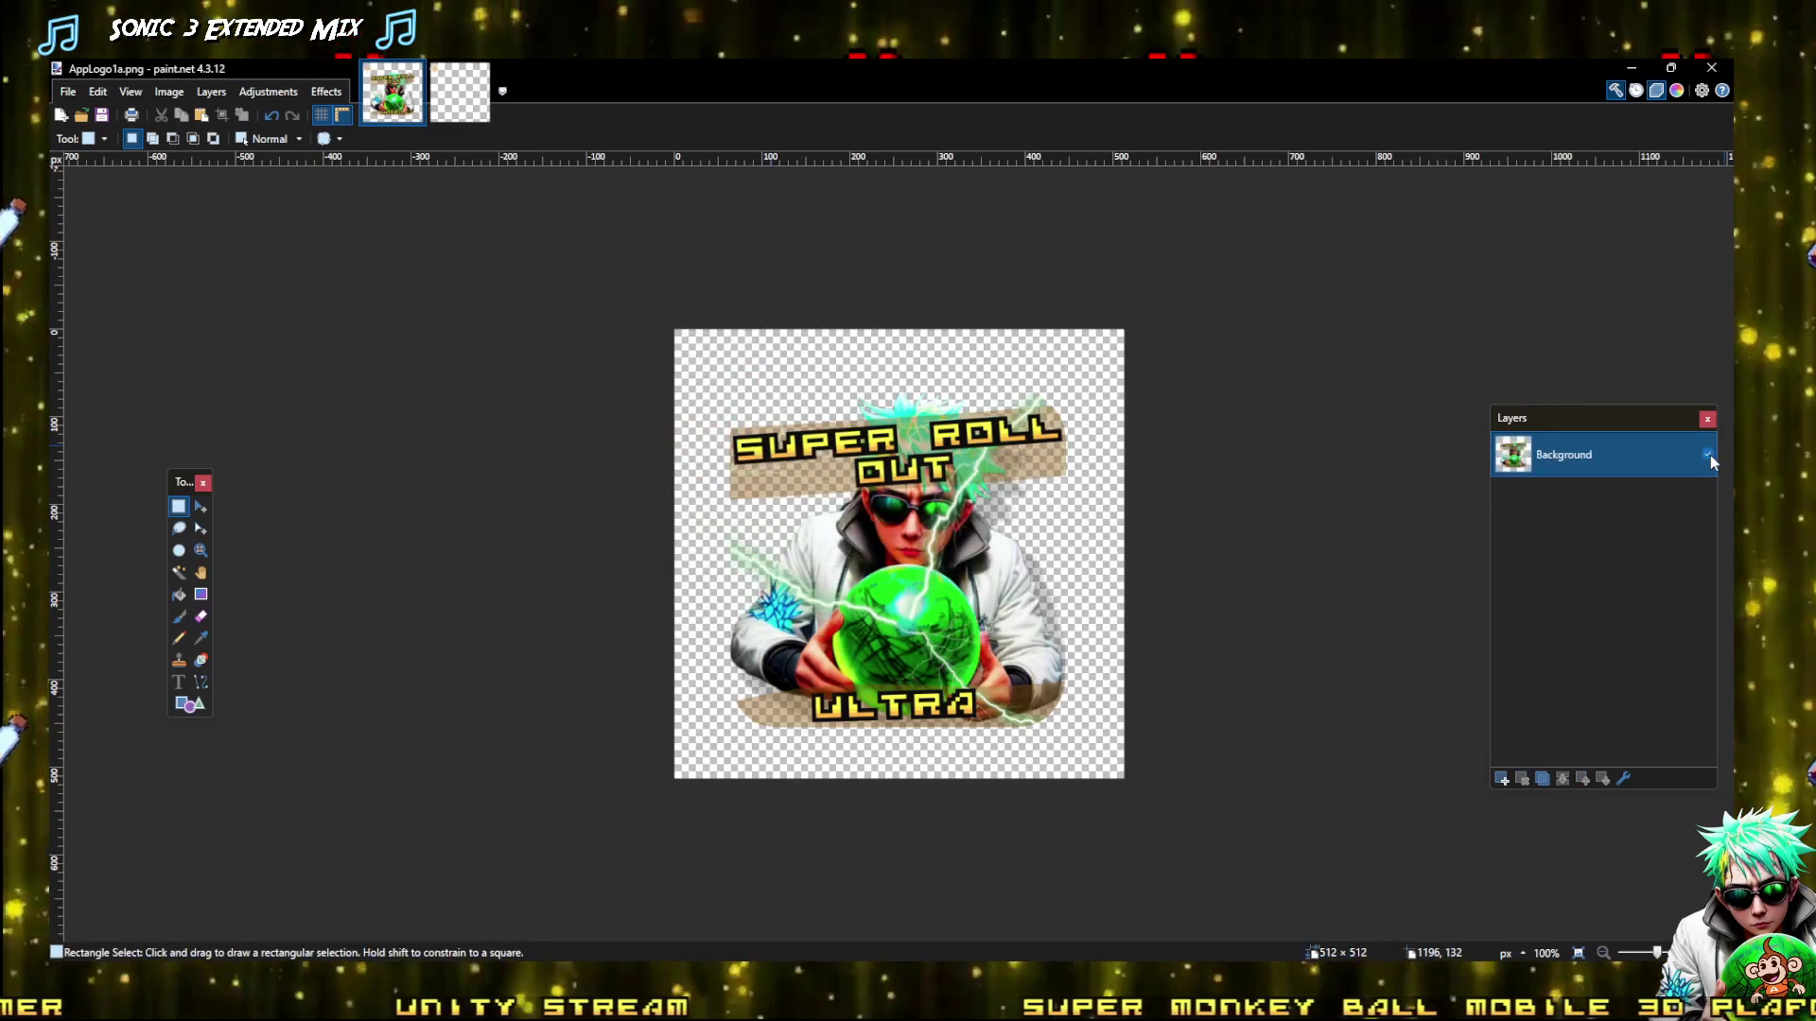
With Layer 6 hidden, save the orange square alone as flattened PNG 'AppLogo1b.png'
{"action": "key", "text": "ctrl+z"}
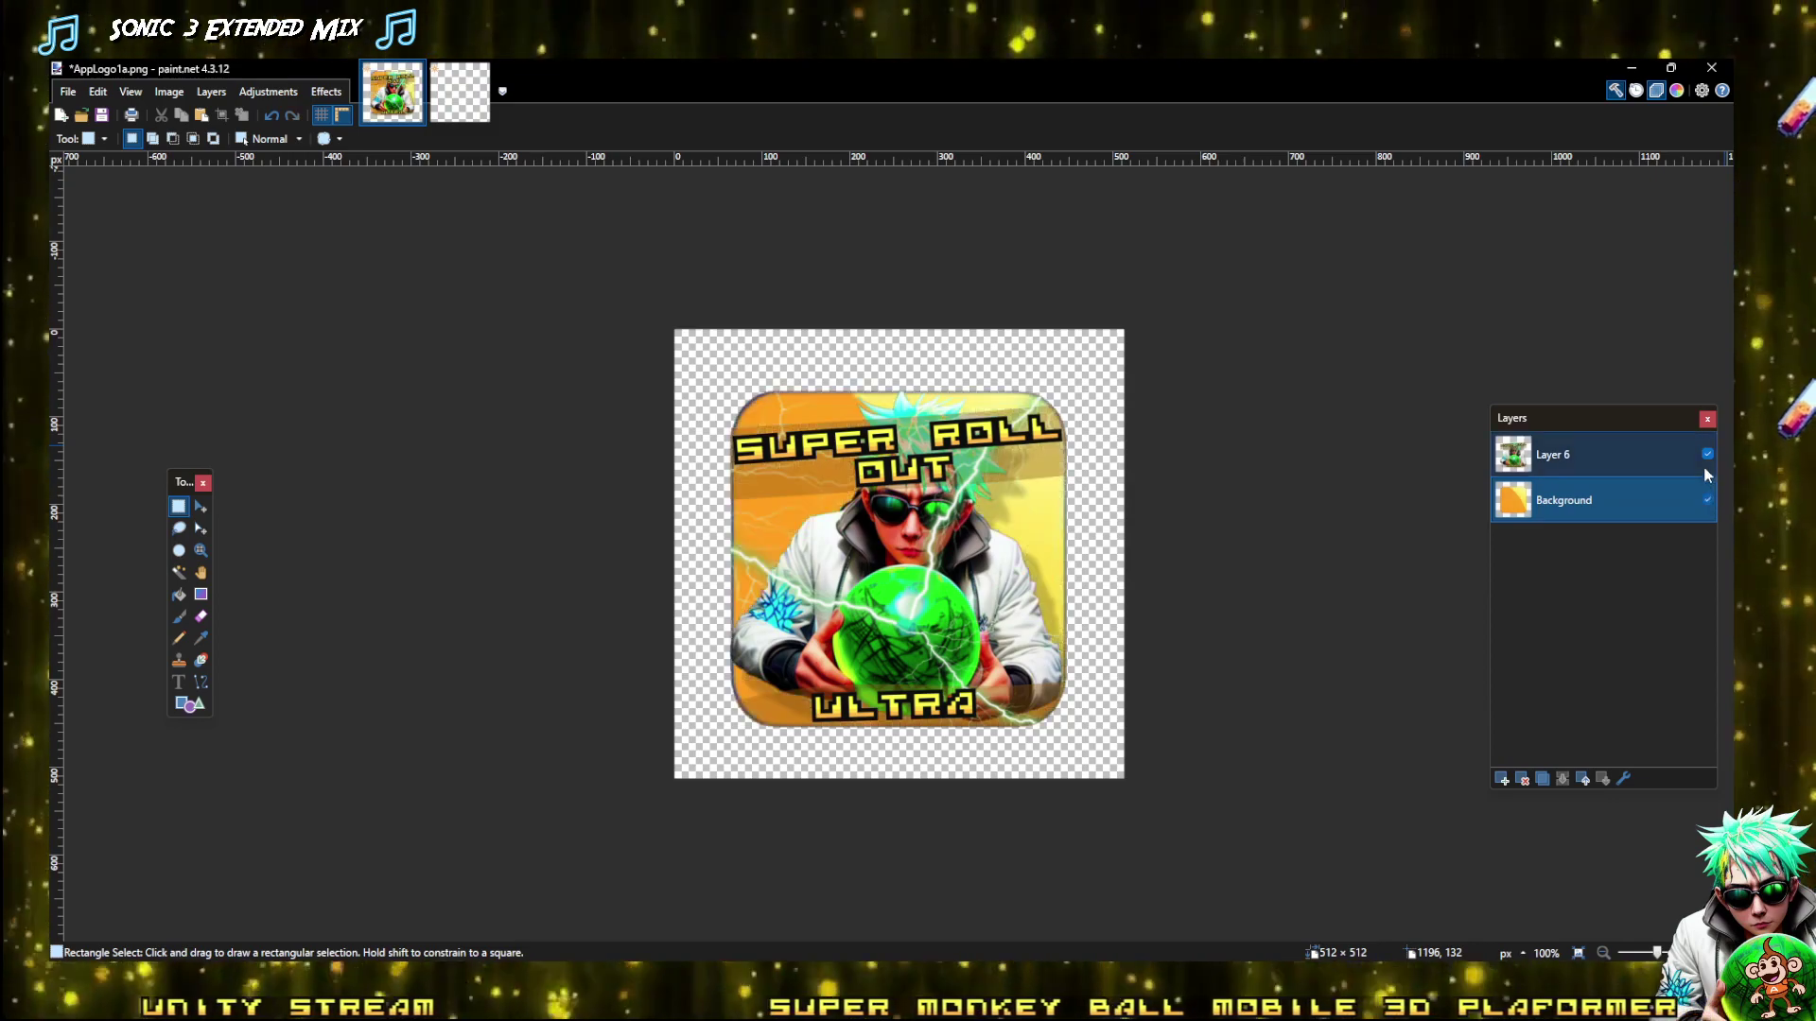
{"action": "left_click", "coordinate": [1707, 455]}
{"action": "key", "text": "ctrl+shift+s"}
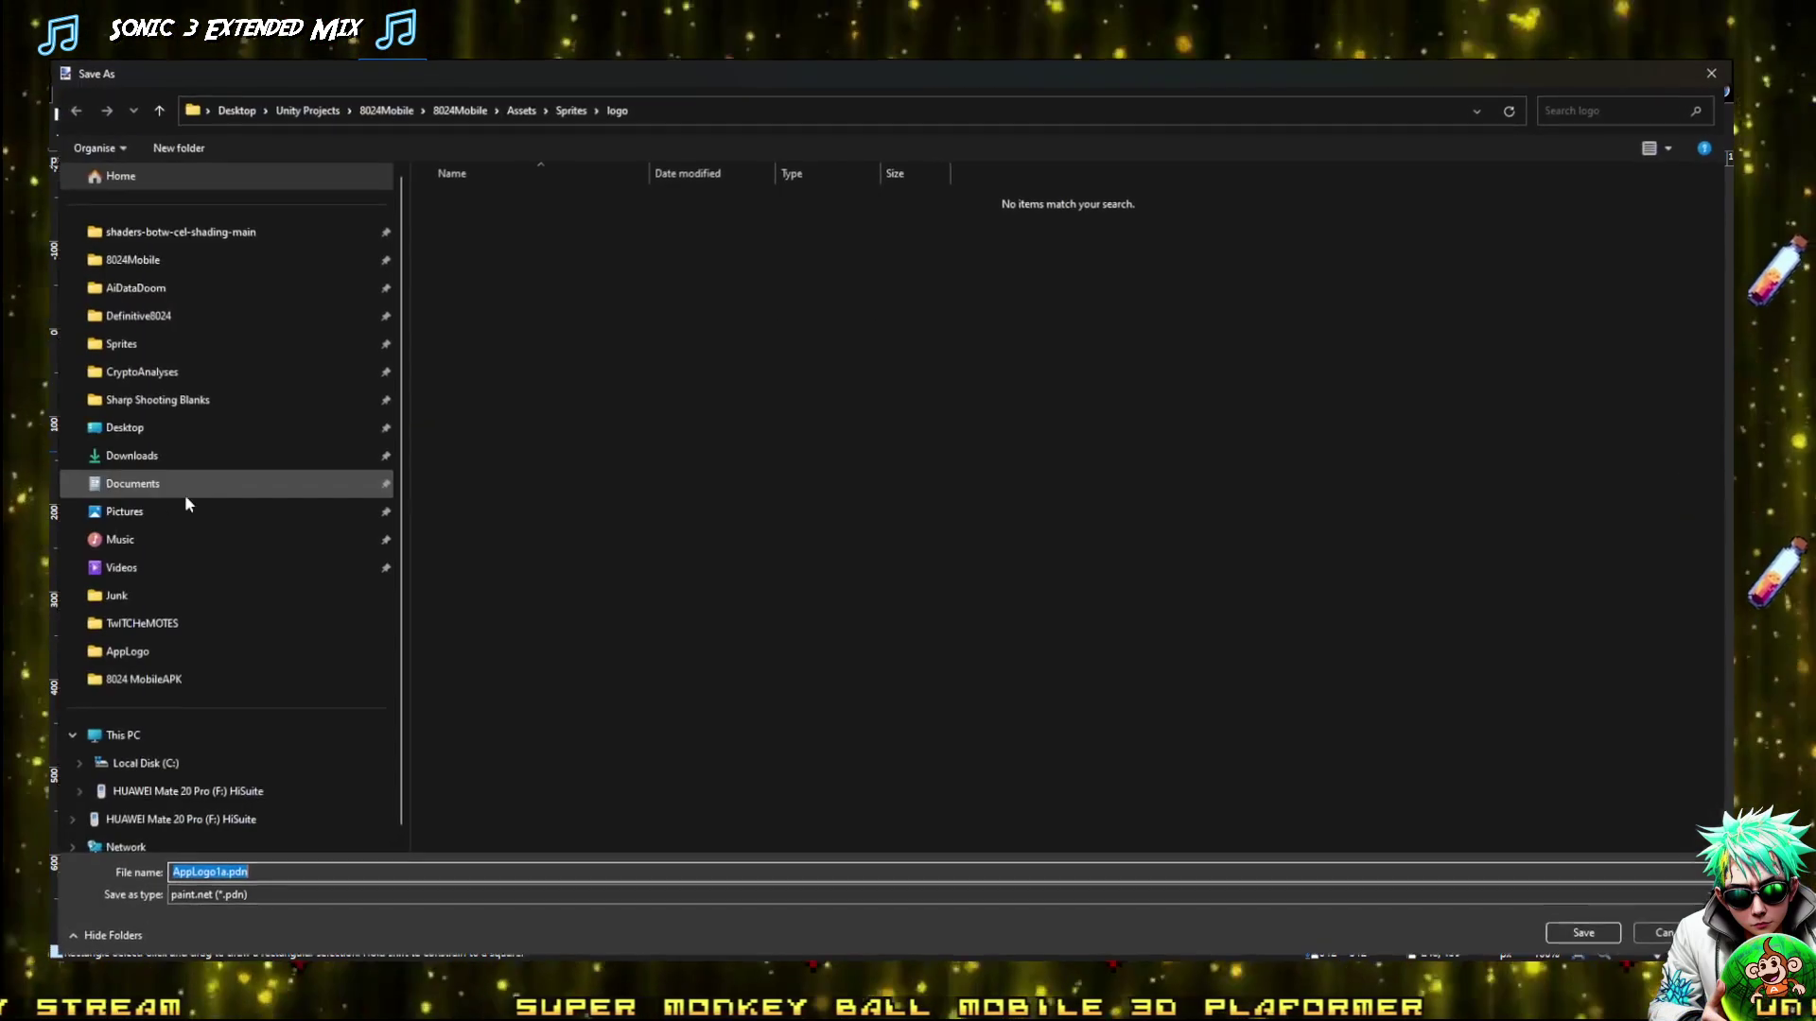
{"action": "left_click", "coordinate": [317, 899]}
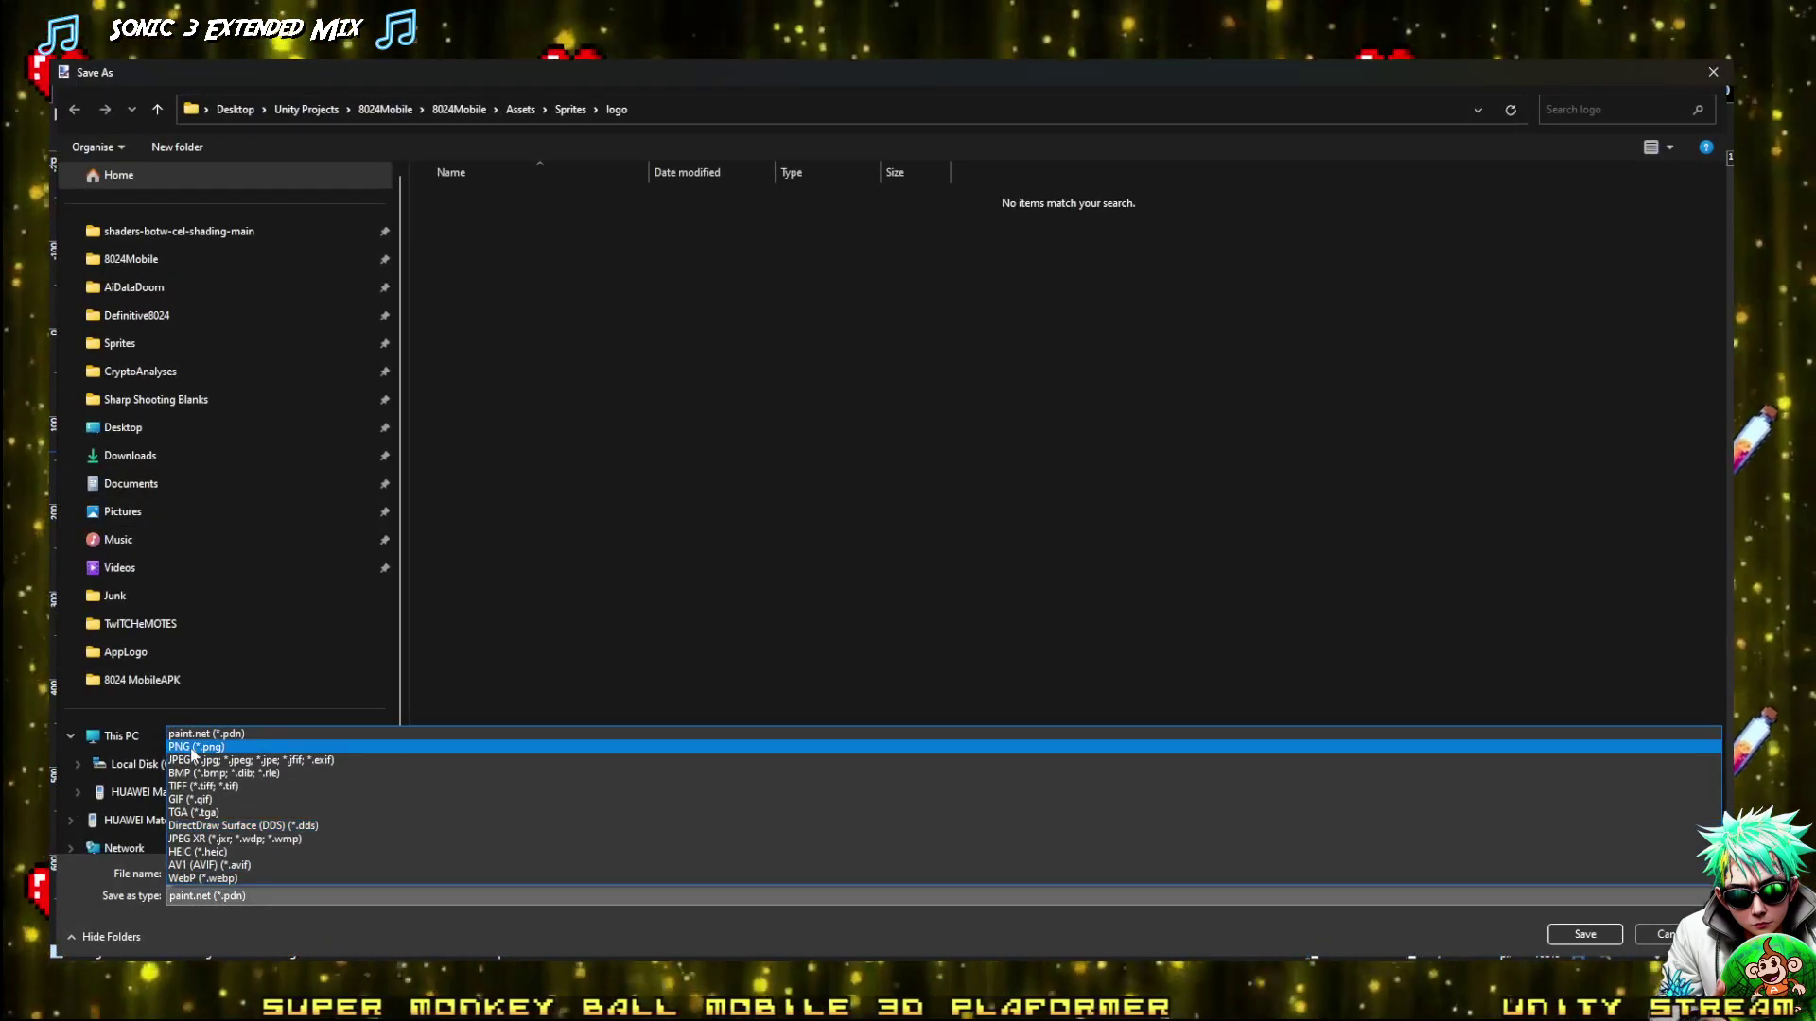
{"action": "left_click", "coordinate": [350, 741]}
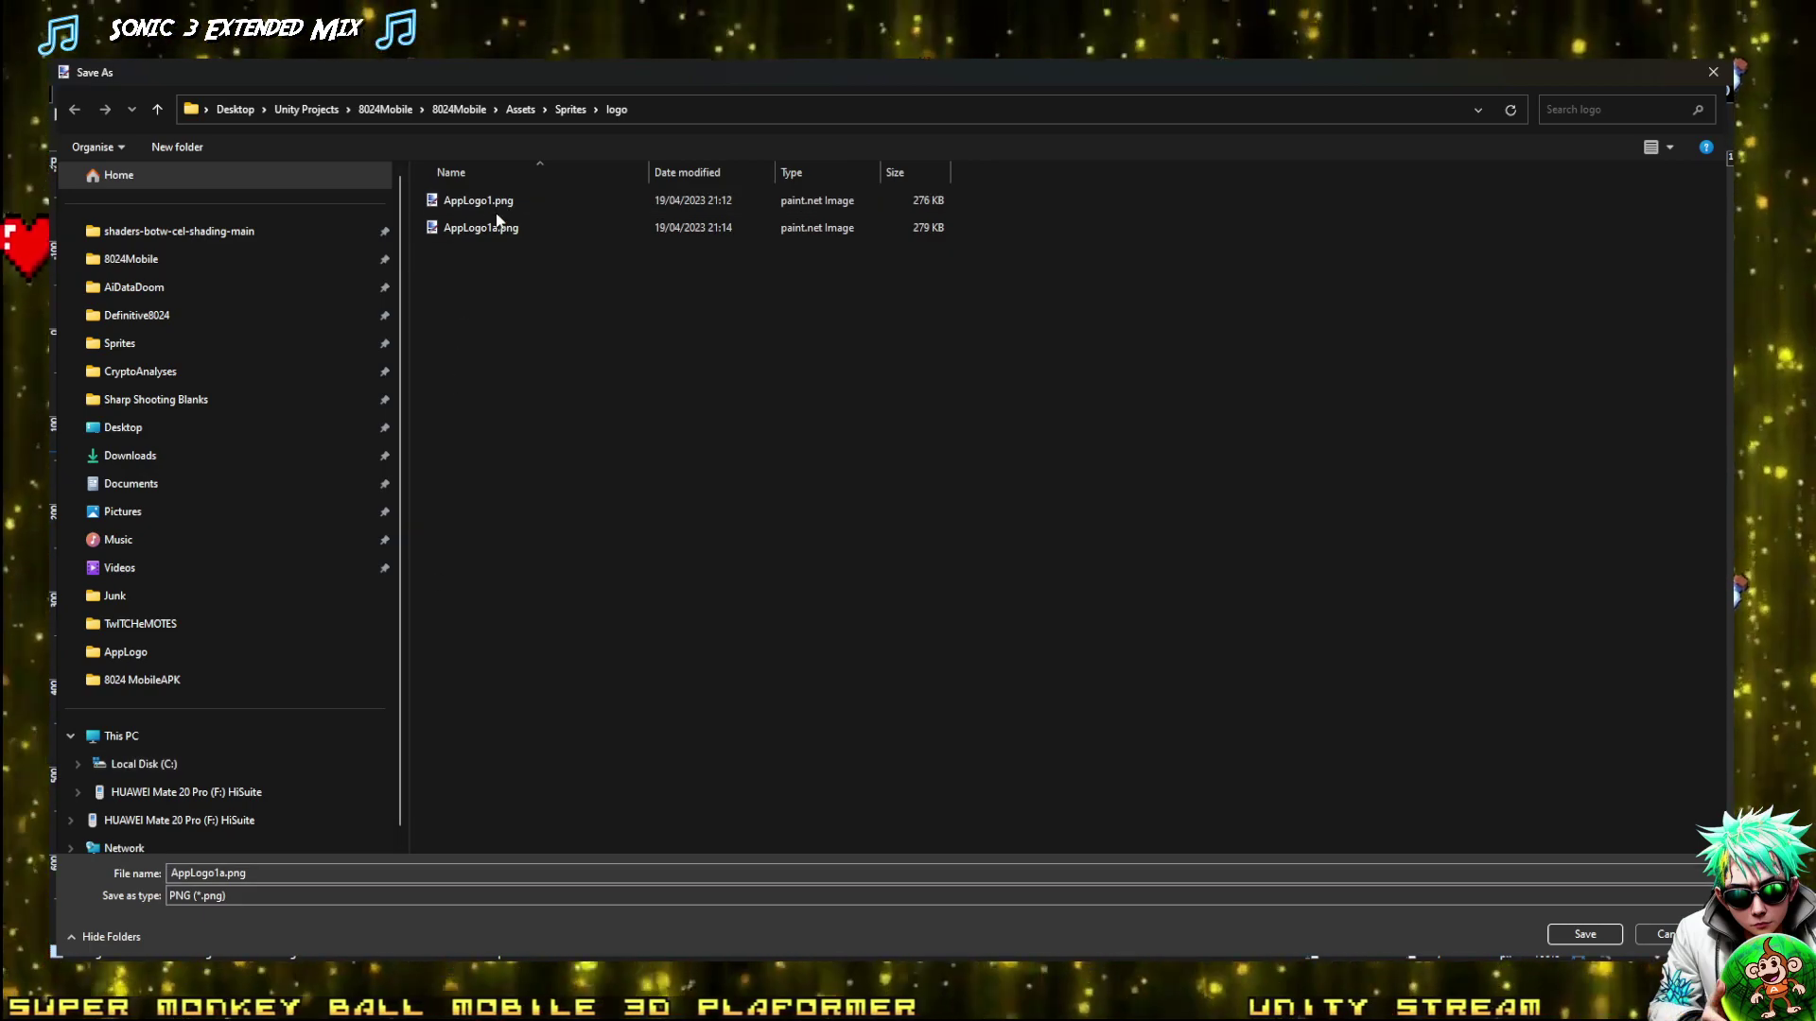
{"action": "left_click", "coordinate": [486, 235]}
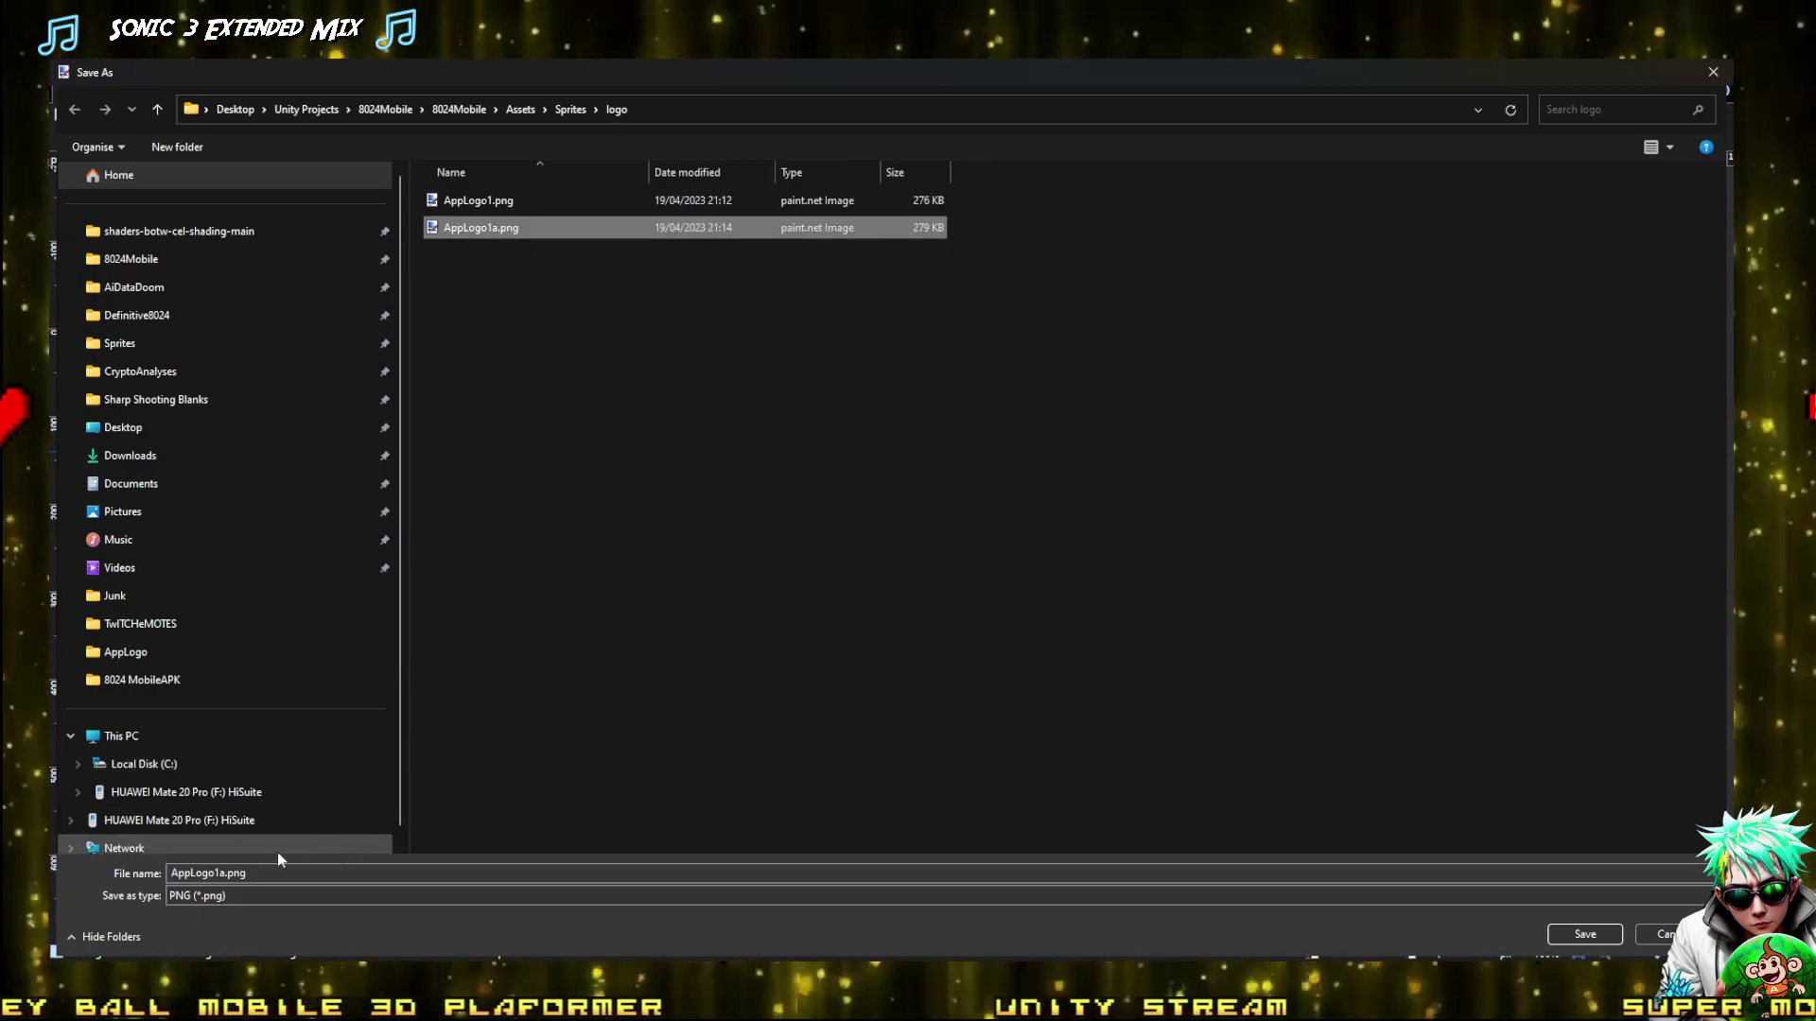
{"action": "double_click", "coordinate": [226, 874]}
{"action": "left_click", "coordinate": [227, 876]}
{"action": "key", "text": "BackSpace"}
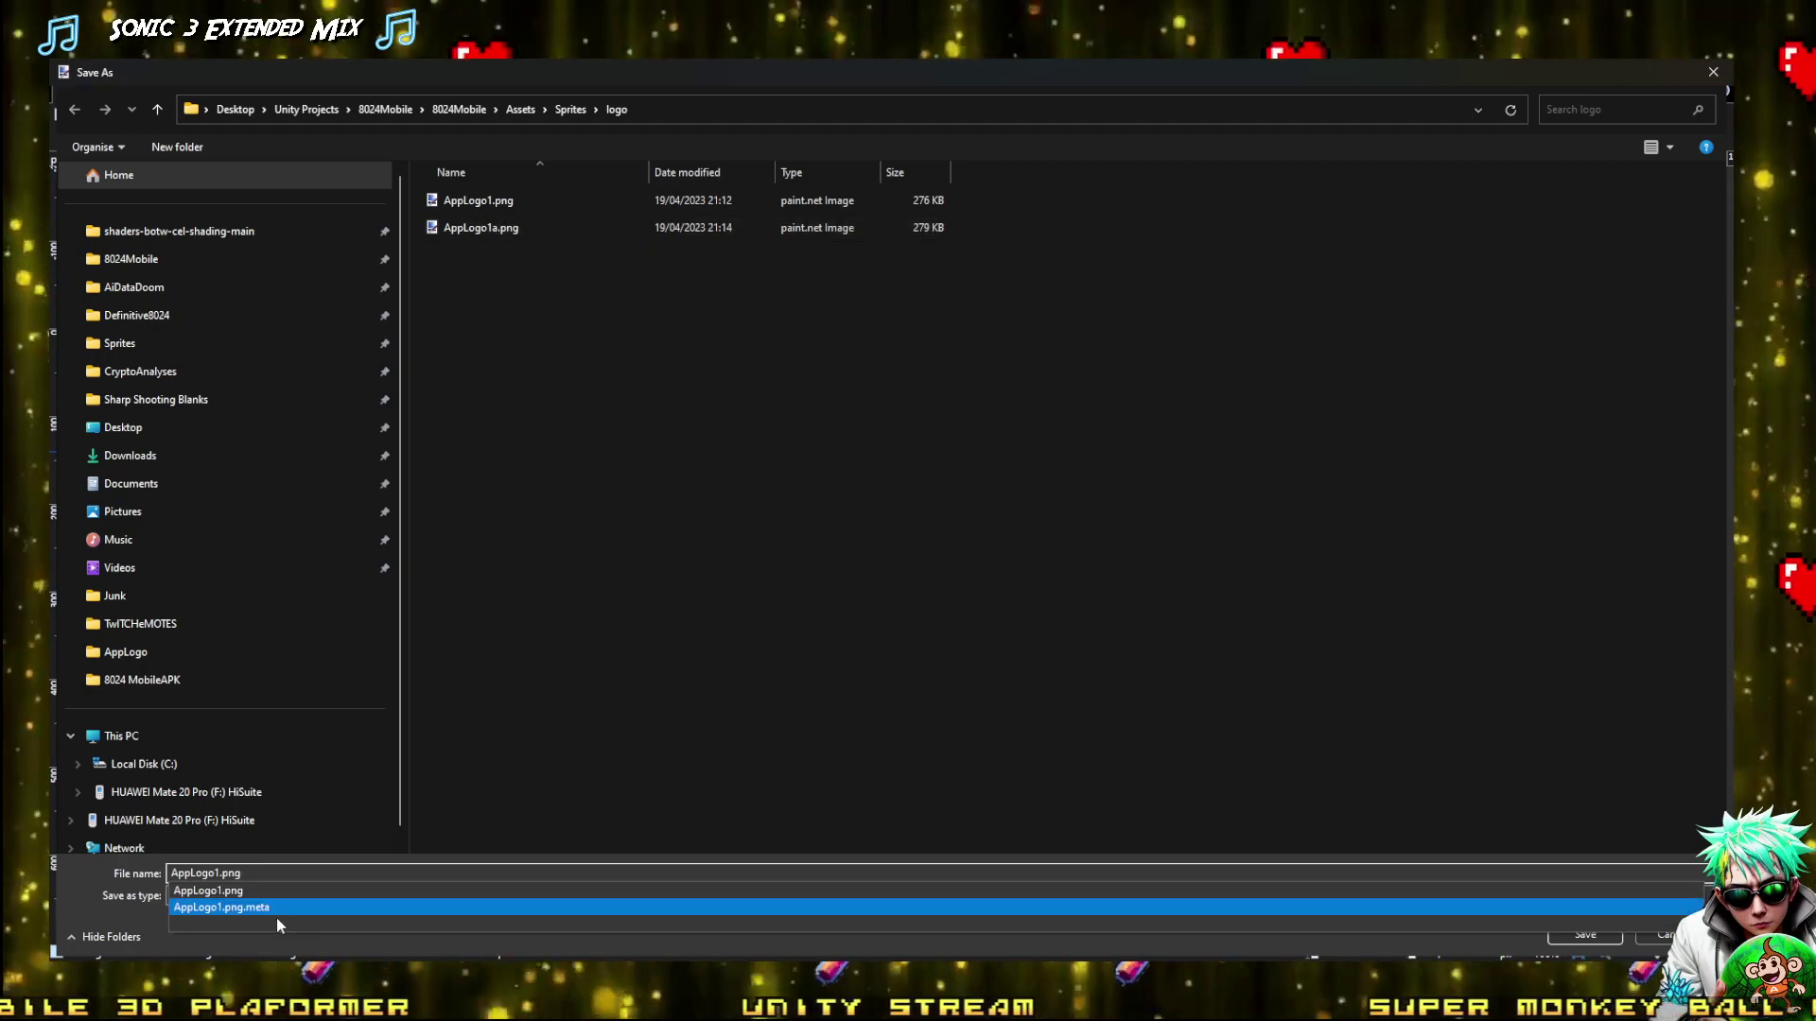
{"action": "type", "text": "b"}
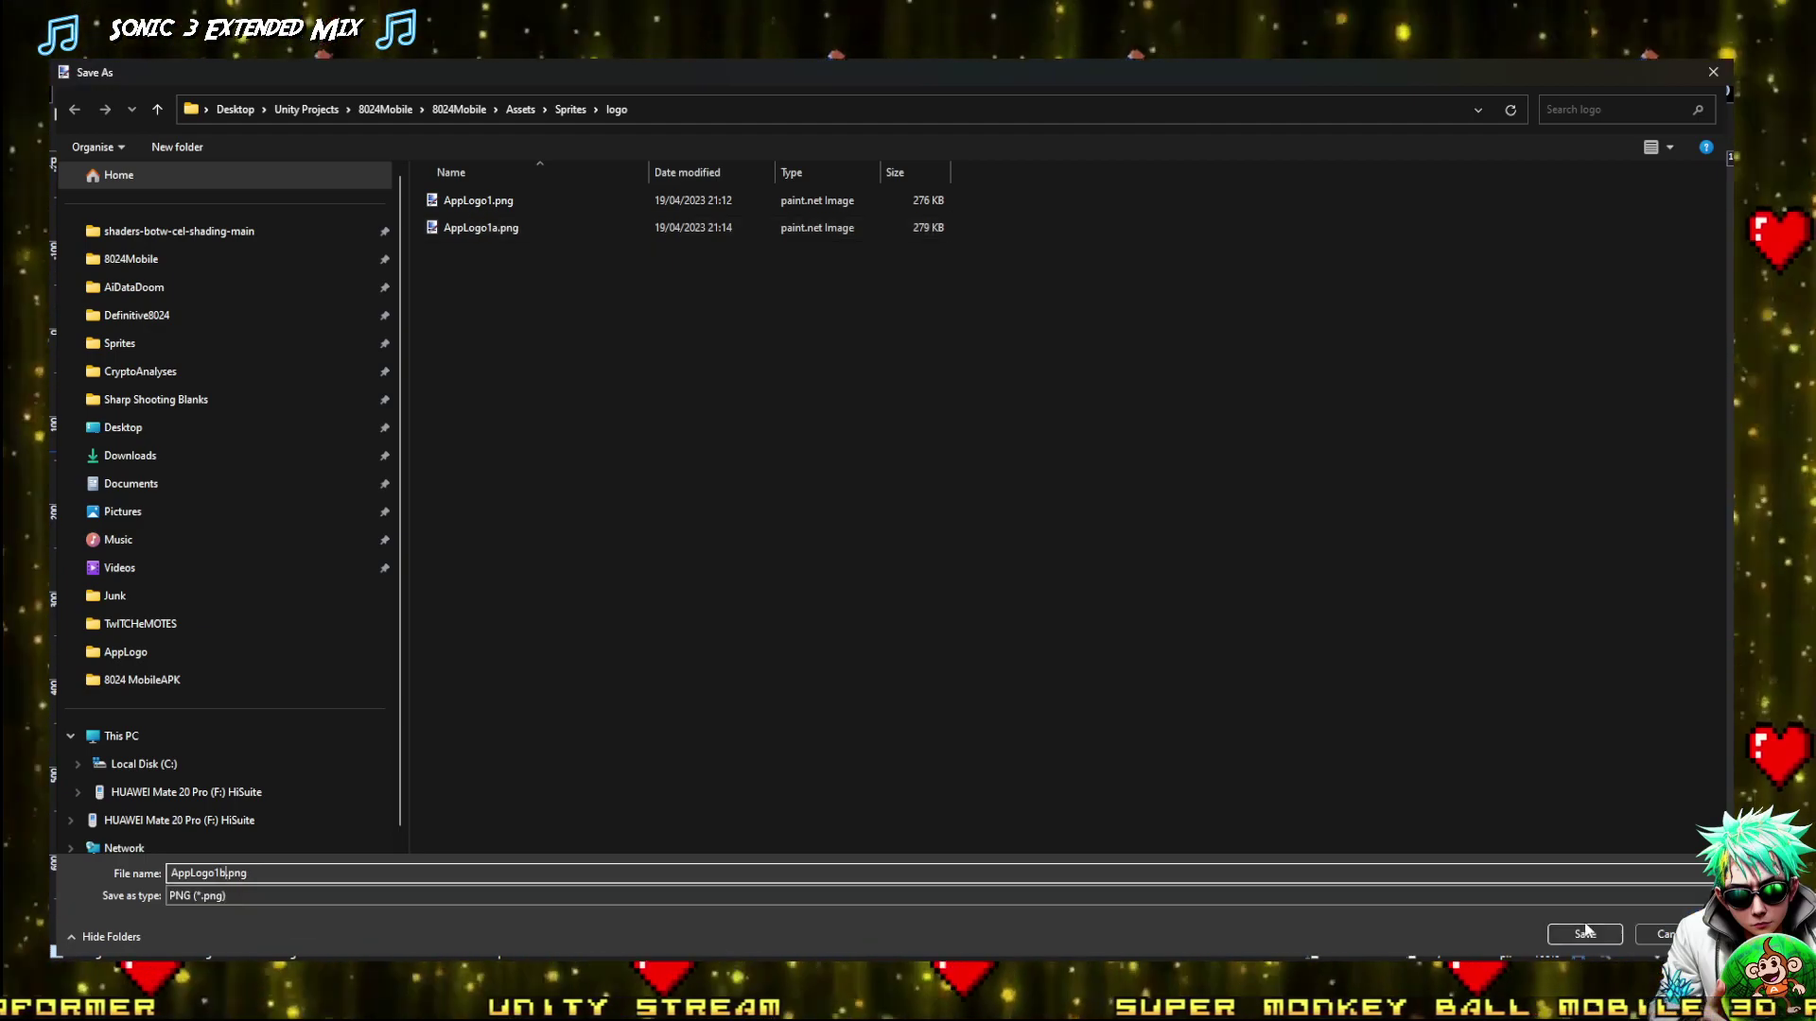
{"action": "left_click", "coordinate": [1582, 935]}
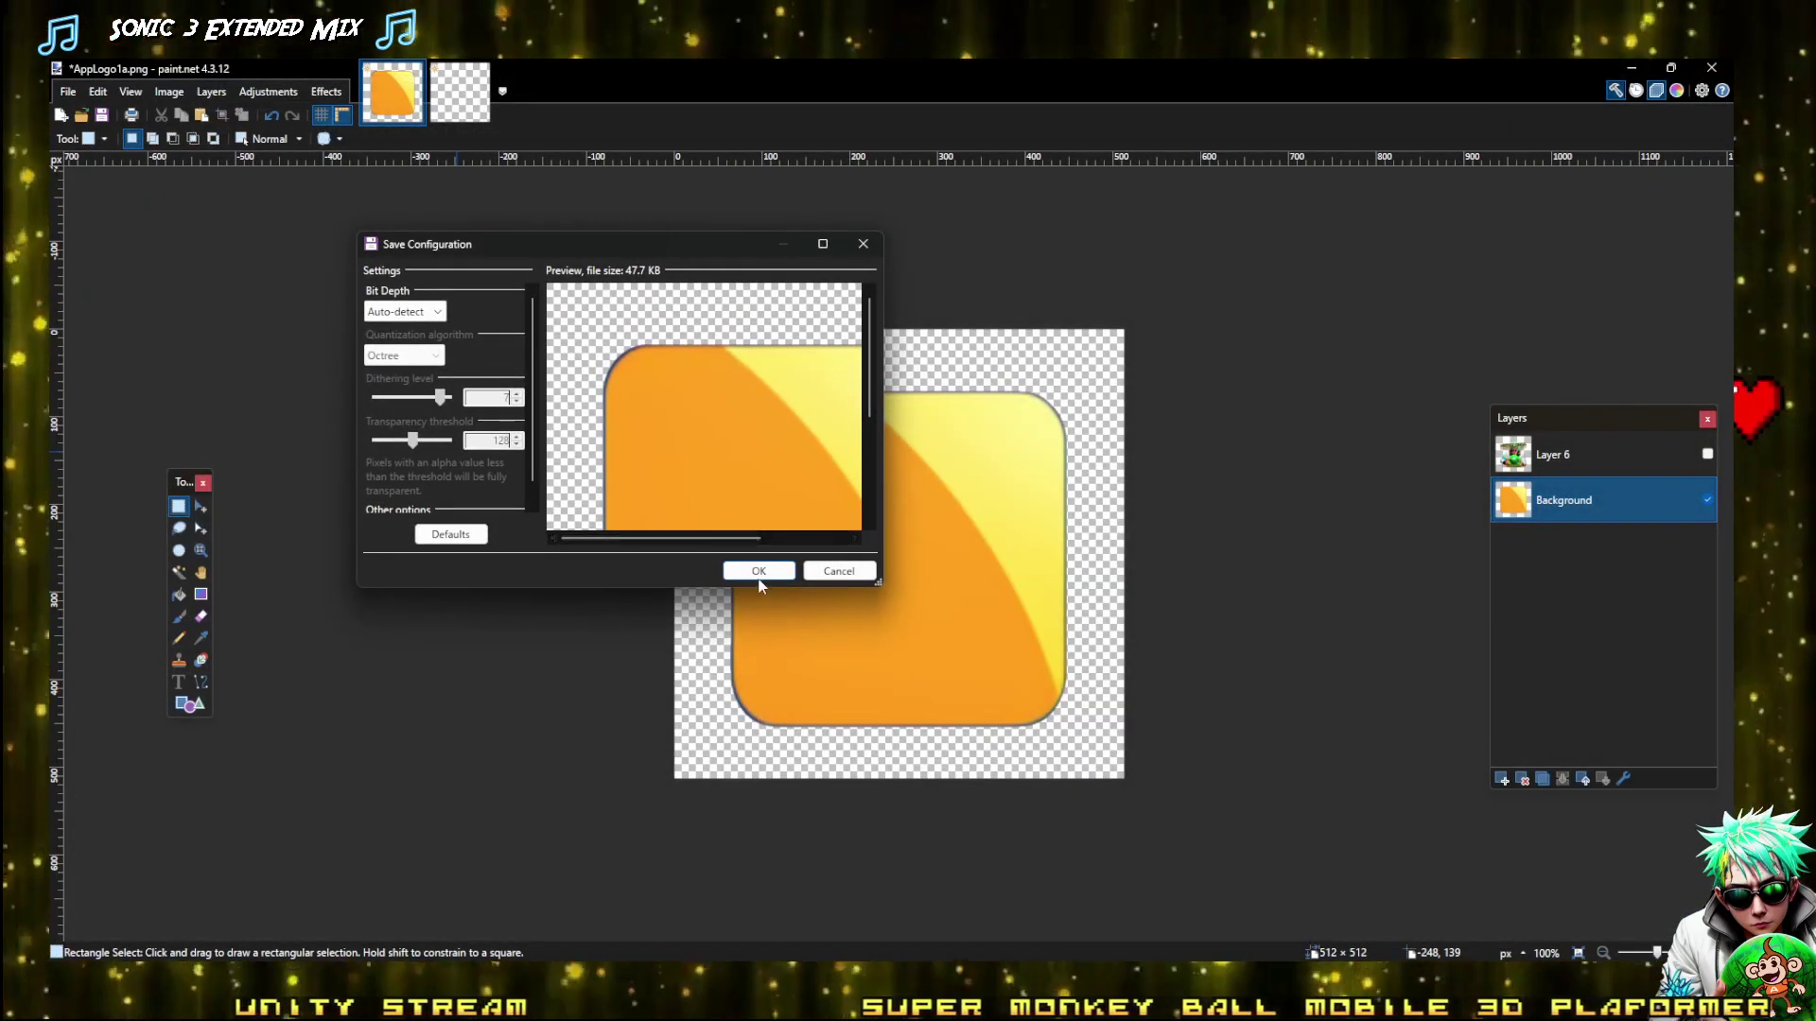
{"action": "left_click", "coordinate": [753, 570]}
{"action": "left_click", "coordinate": [768, 574]}
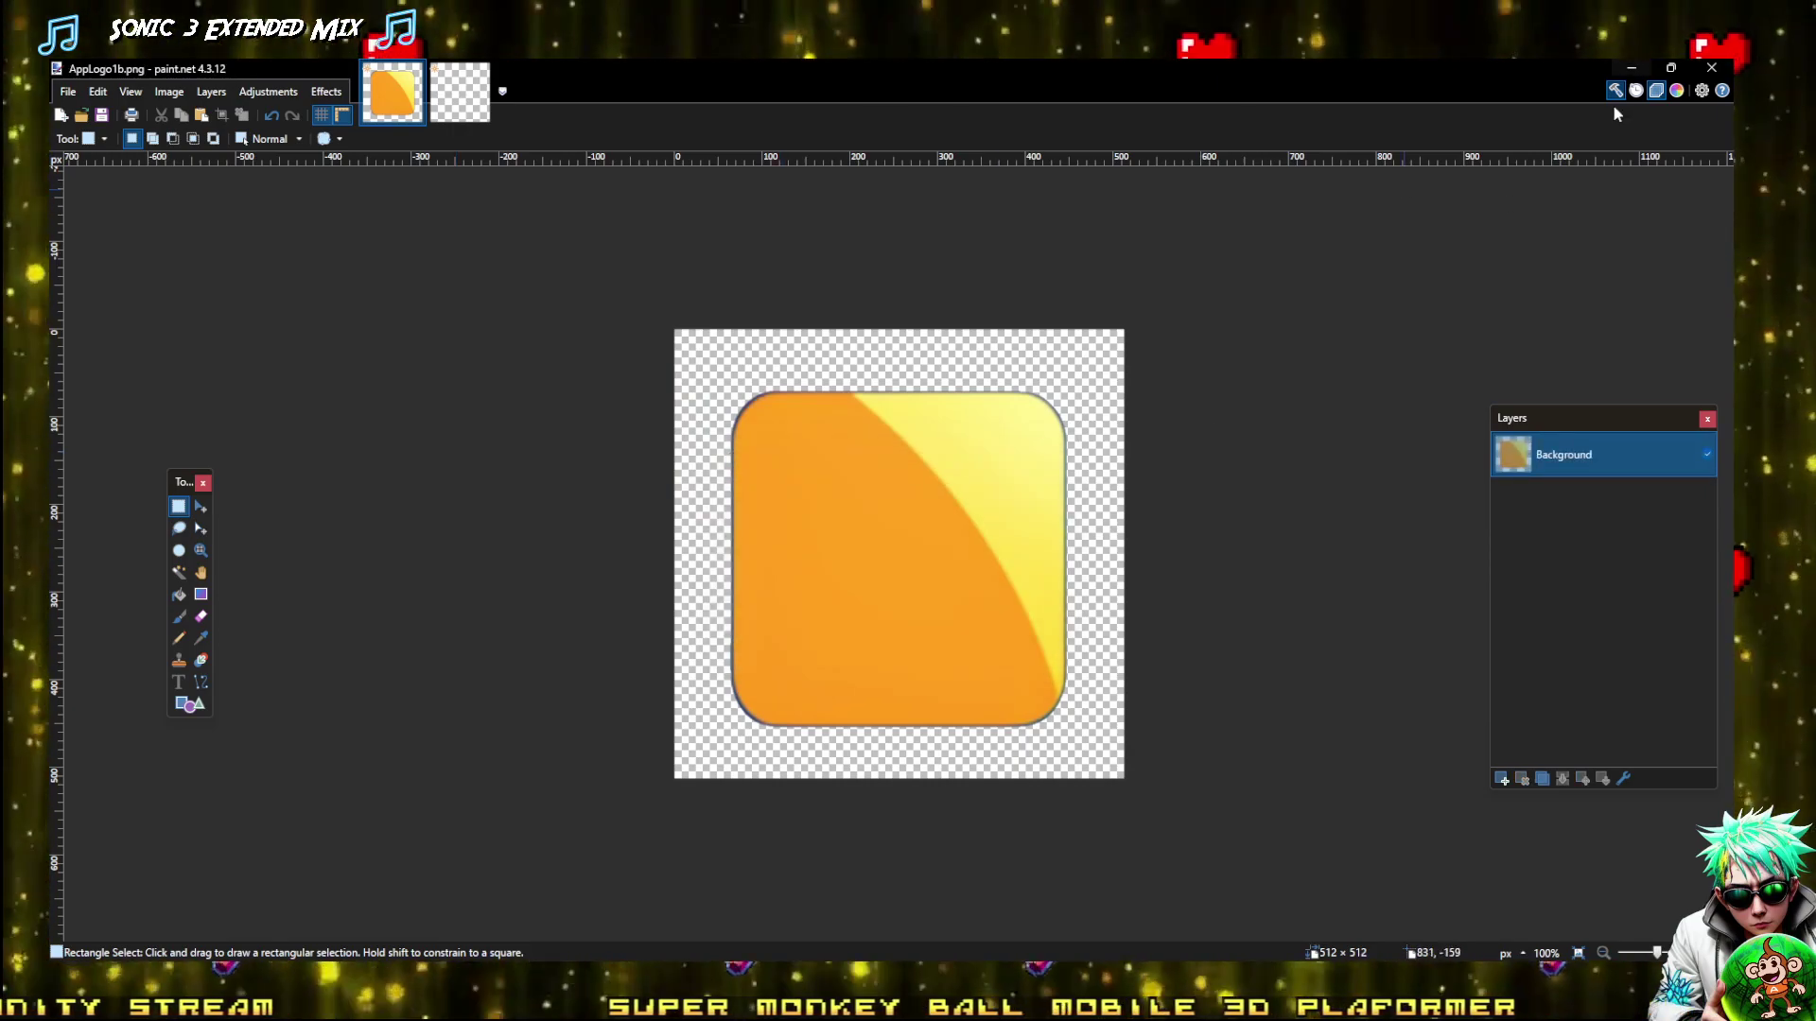
{"action": "left_click", "coordinate": [1631, 67]}
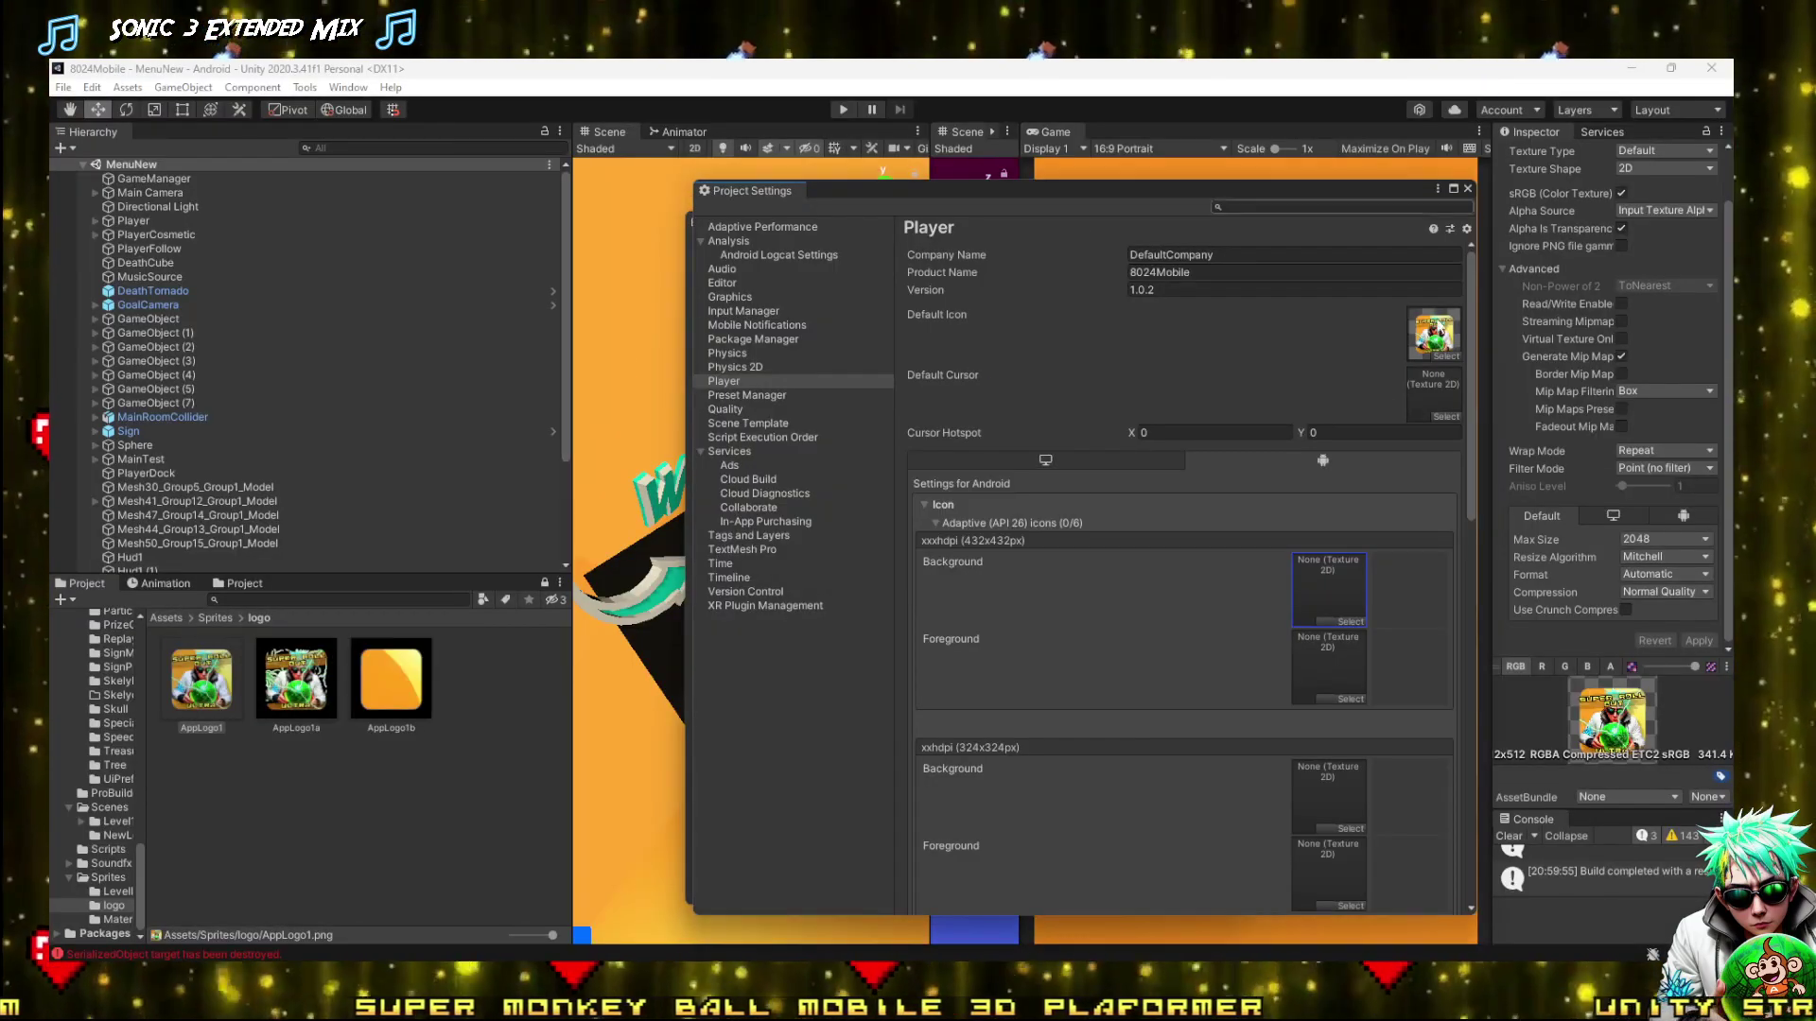
Give AppLogo1a and AppLogo1b Alpha Is Transparency and Point (no filter) filtering, and apply
{"action": "left_click", "coordinate": [296, 679]}
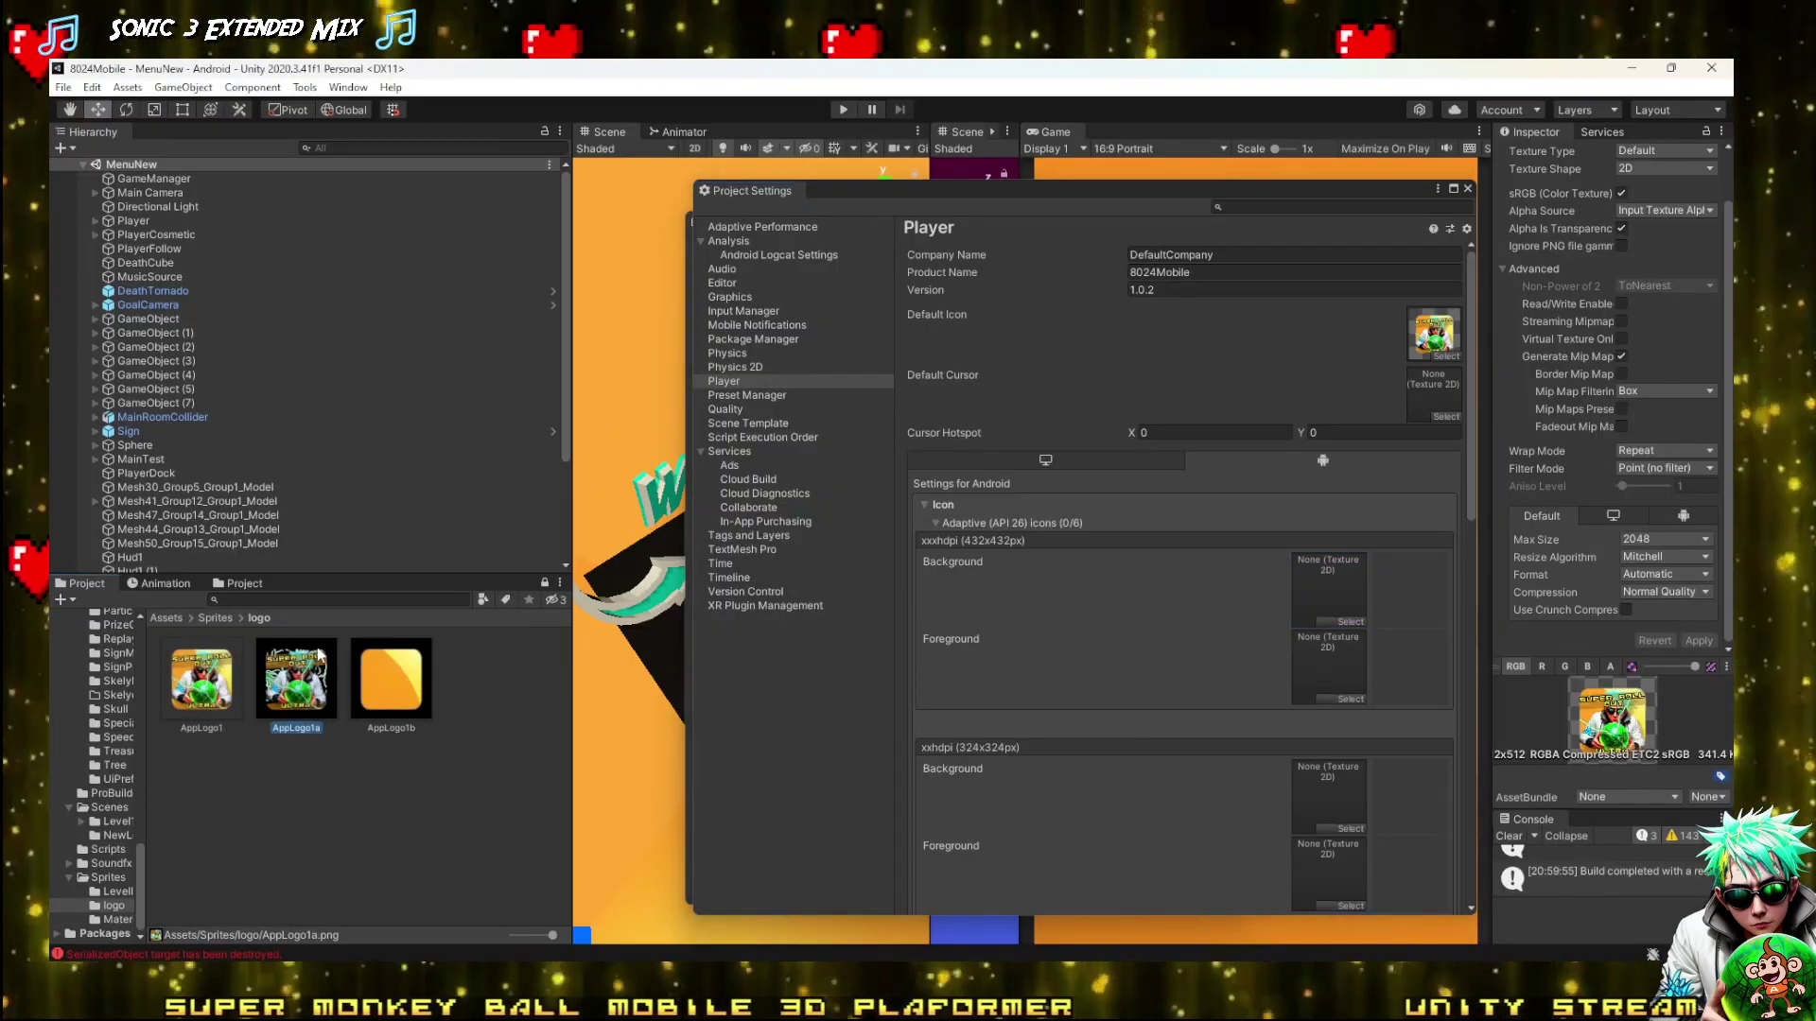
{"action": "left_click", "coordinate": [390, 679], "text": "ctrl"}
{"action": "left_click", "coordinate": [1621, 228]}
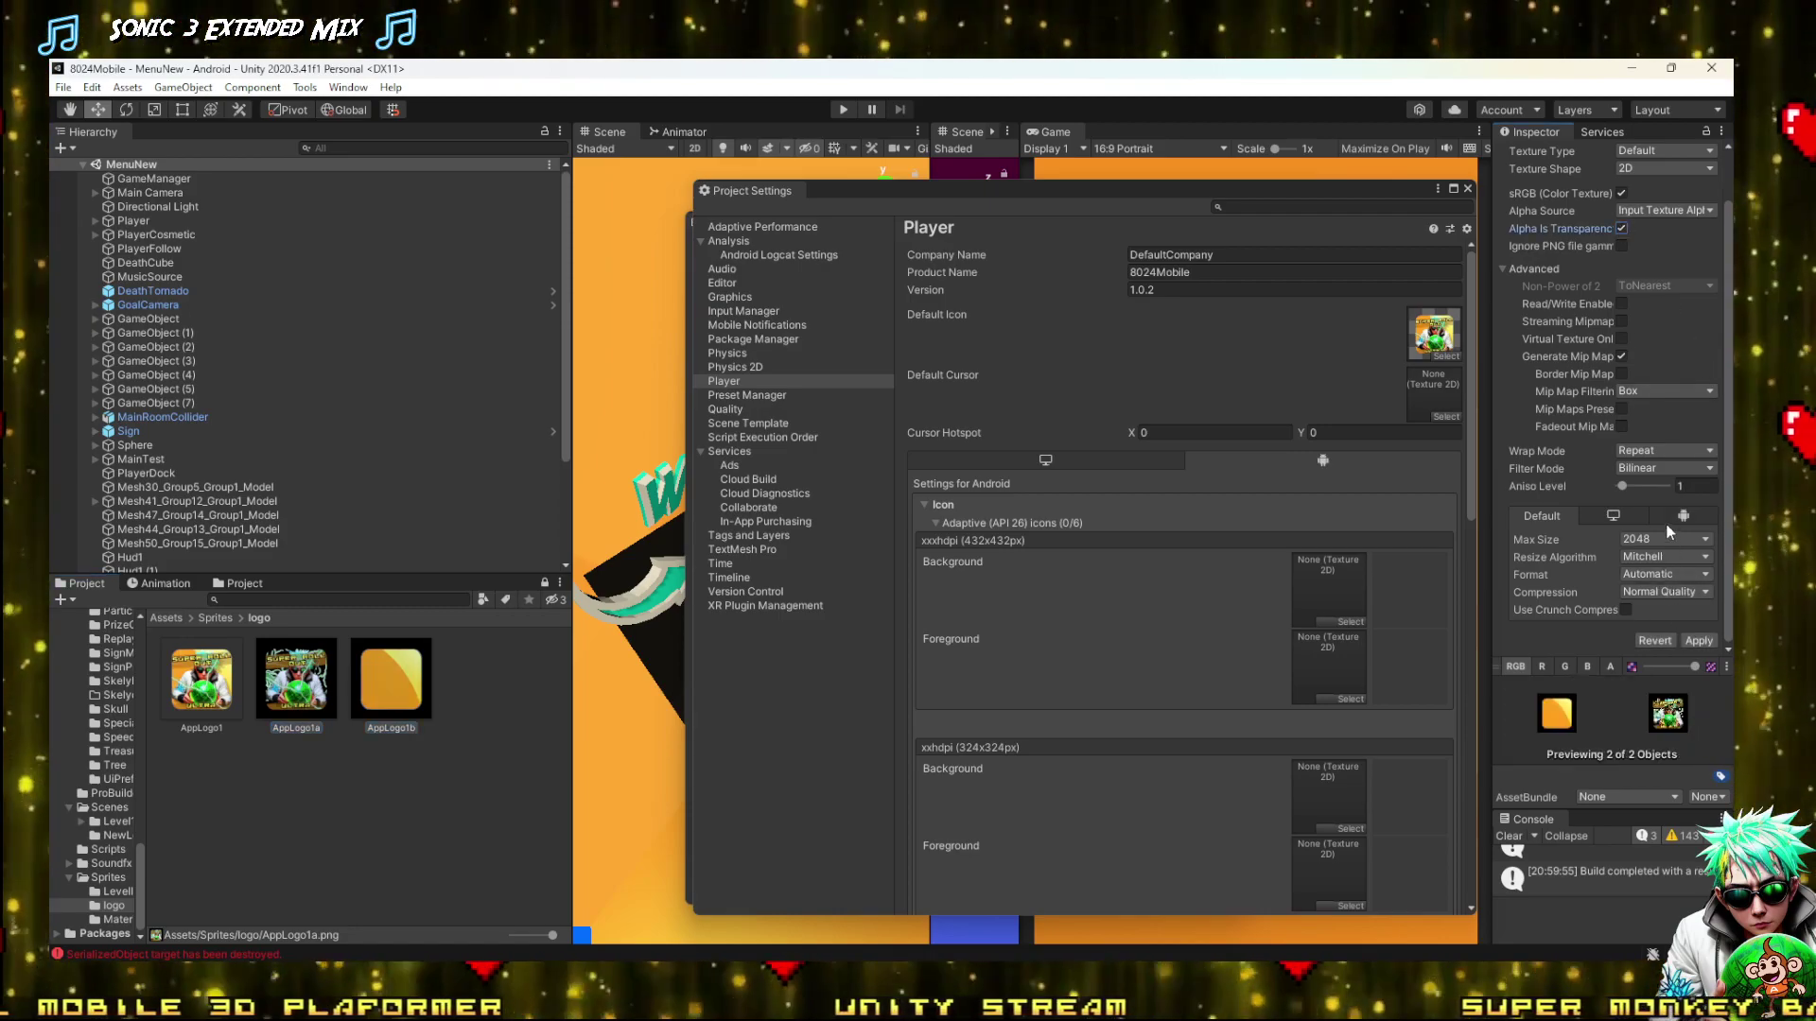
{"action": "left_click", "coordinate": [1656, 468]}
{"action": "left_click", "coordinate": [1646, 484]}
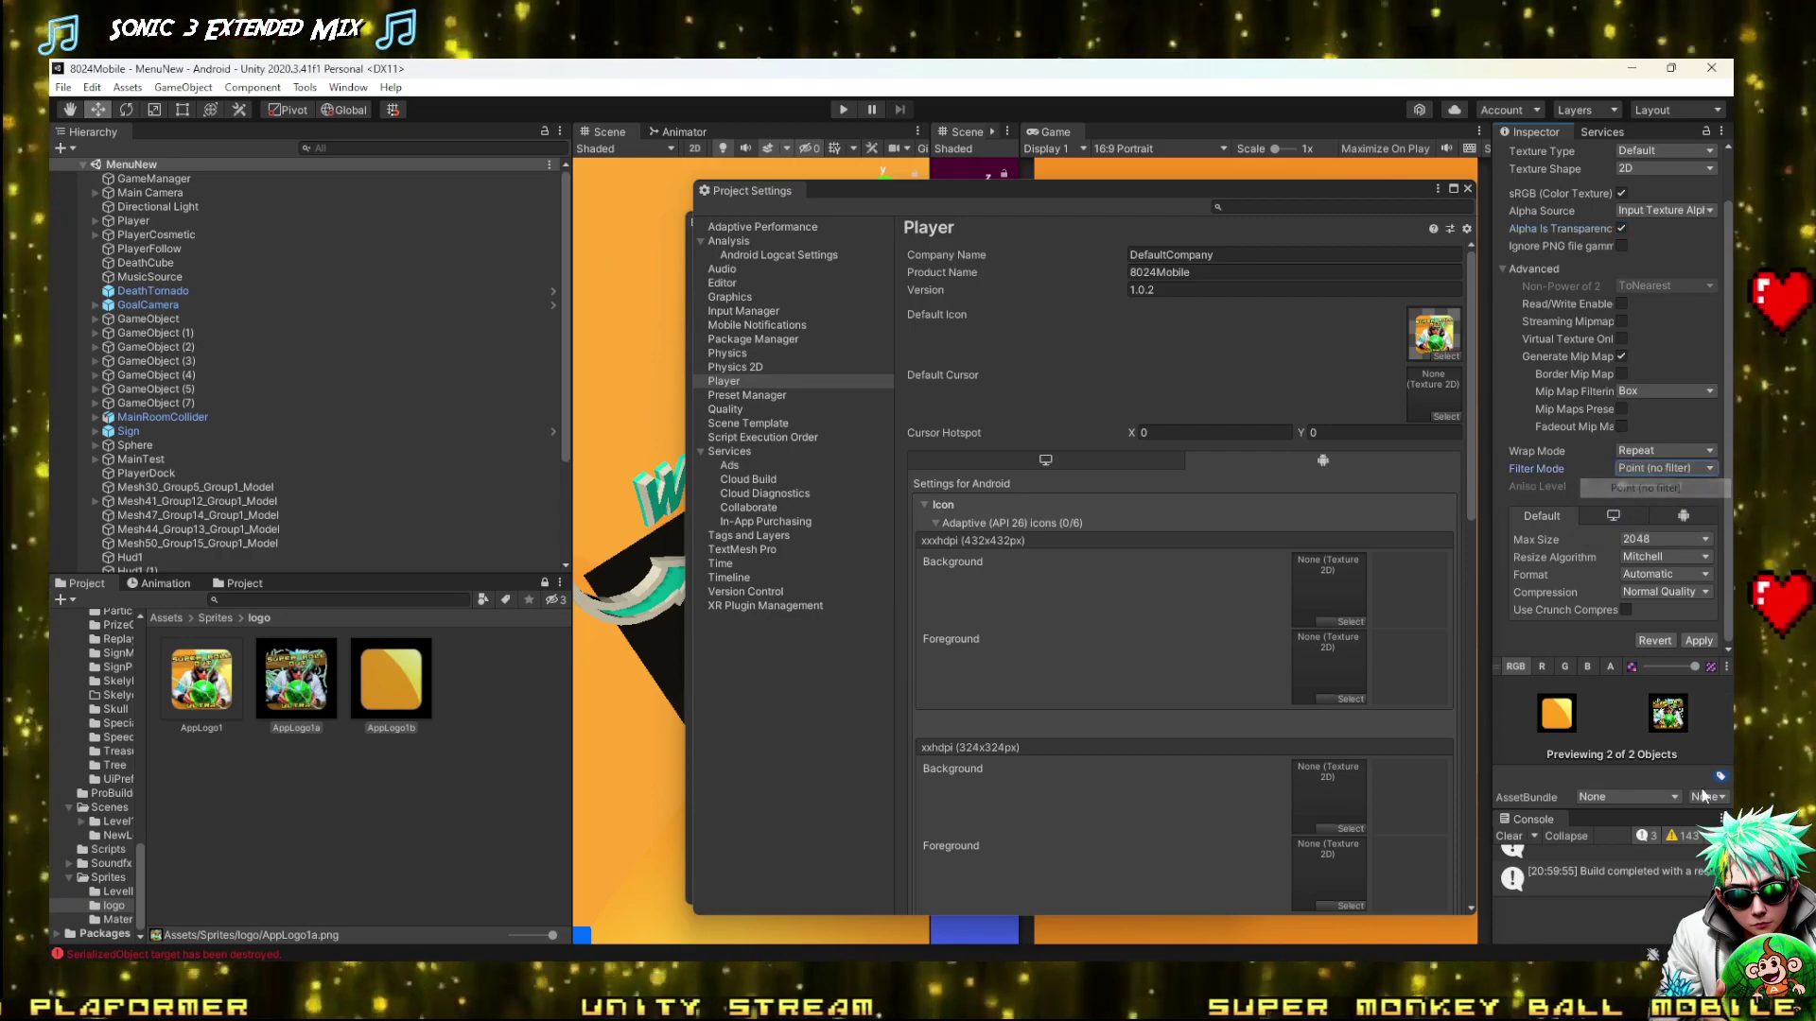
{"action": "left_click", "coordinate": [1698, 640]}
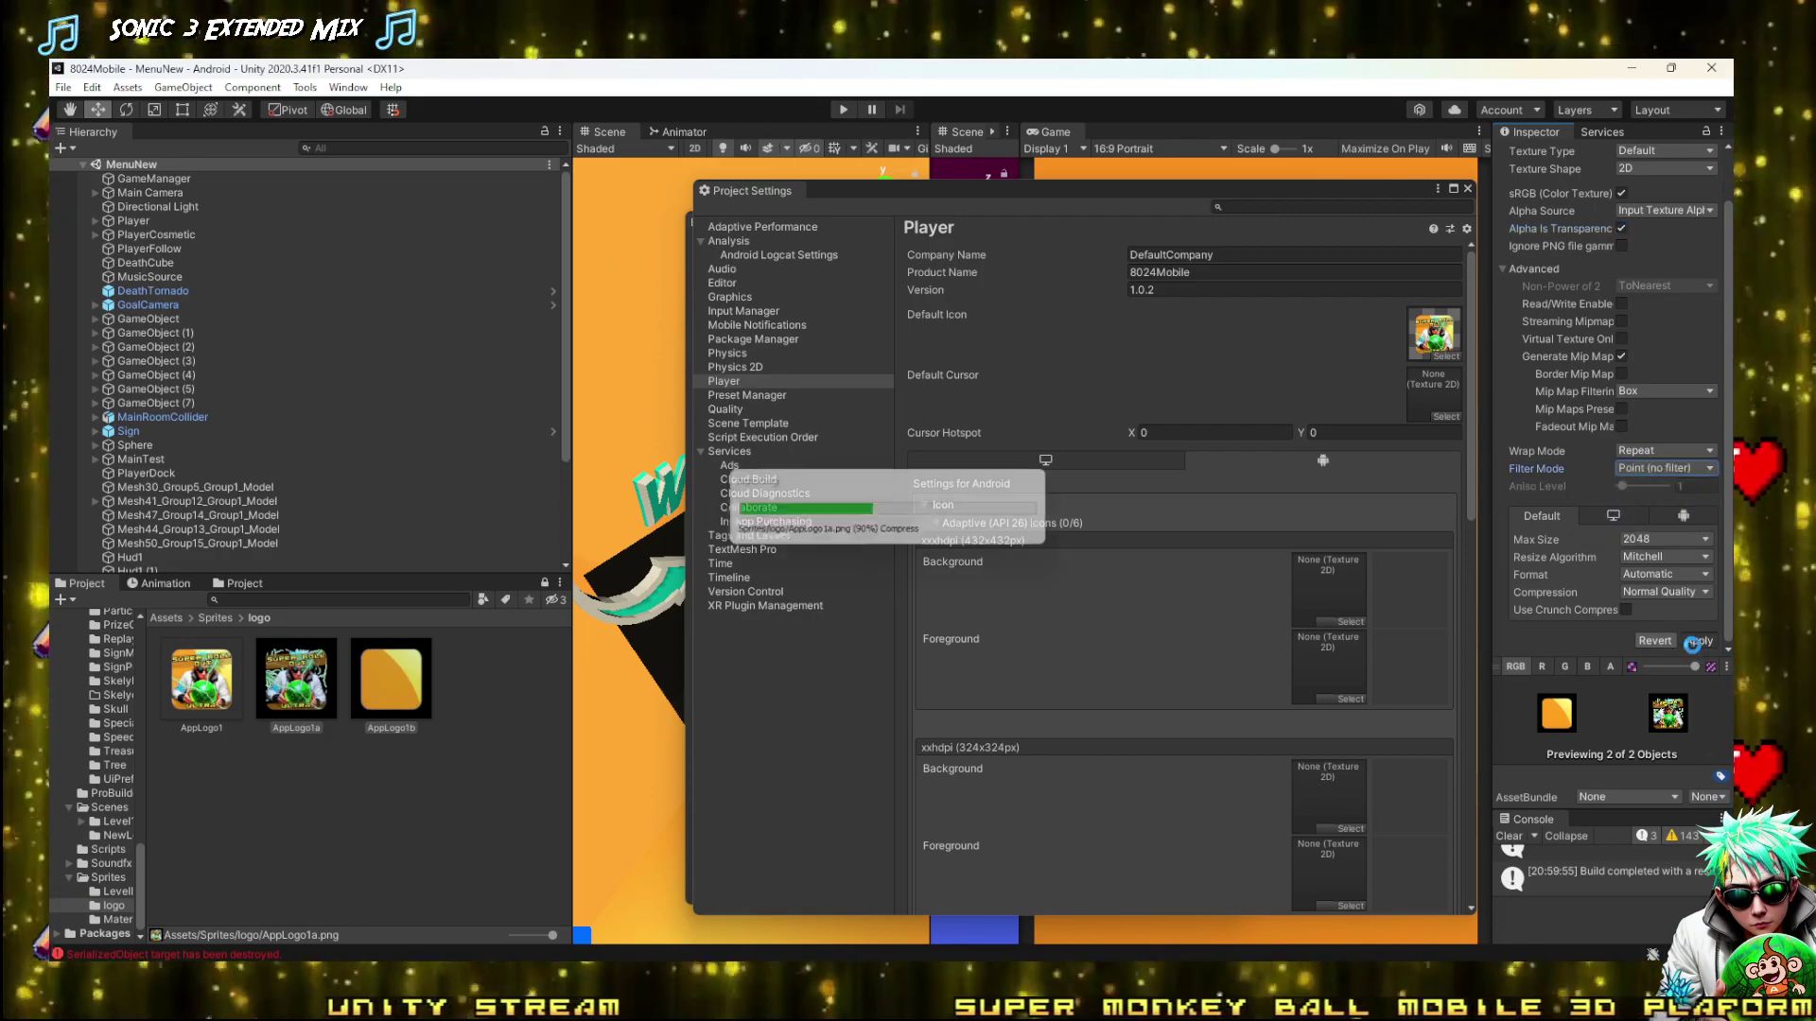
{"action": "left_click", "coordinate": [378, 792]}
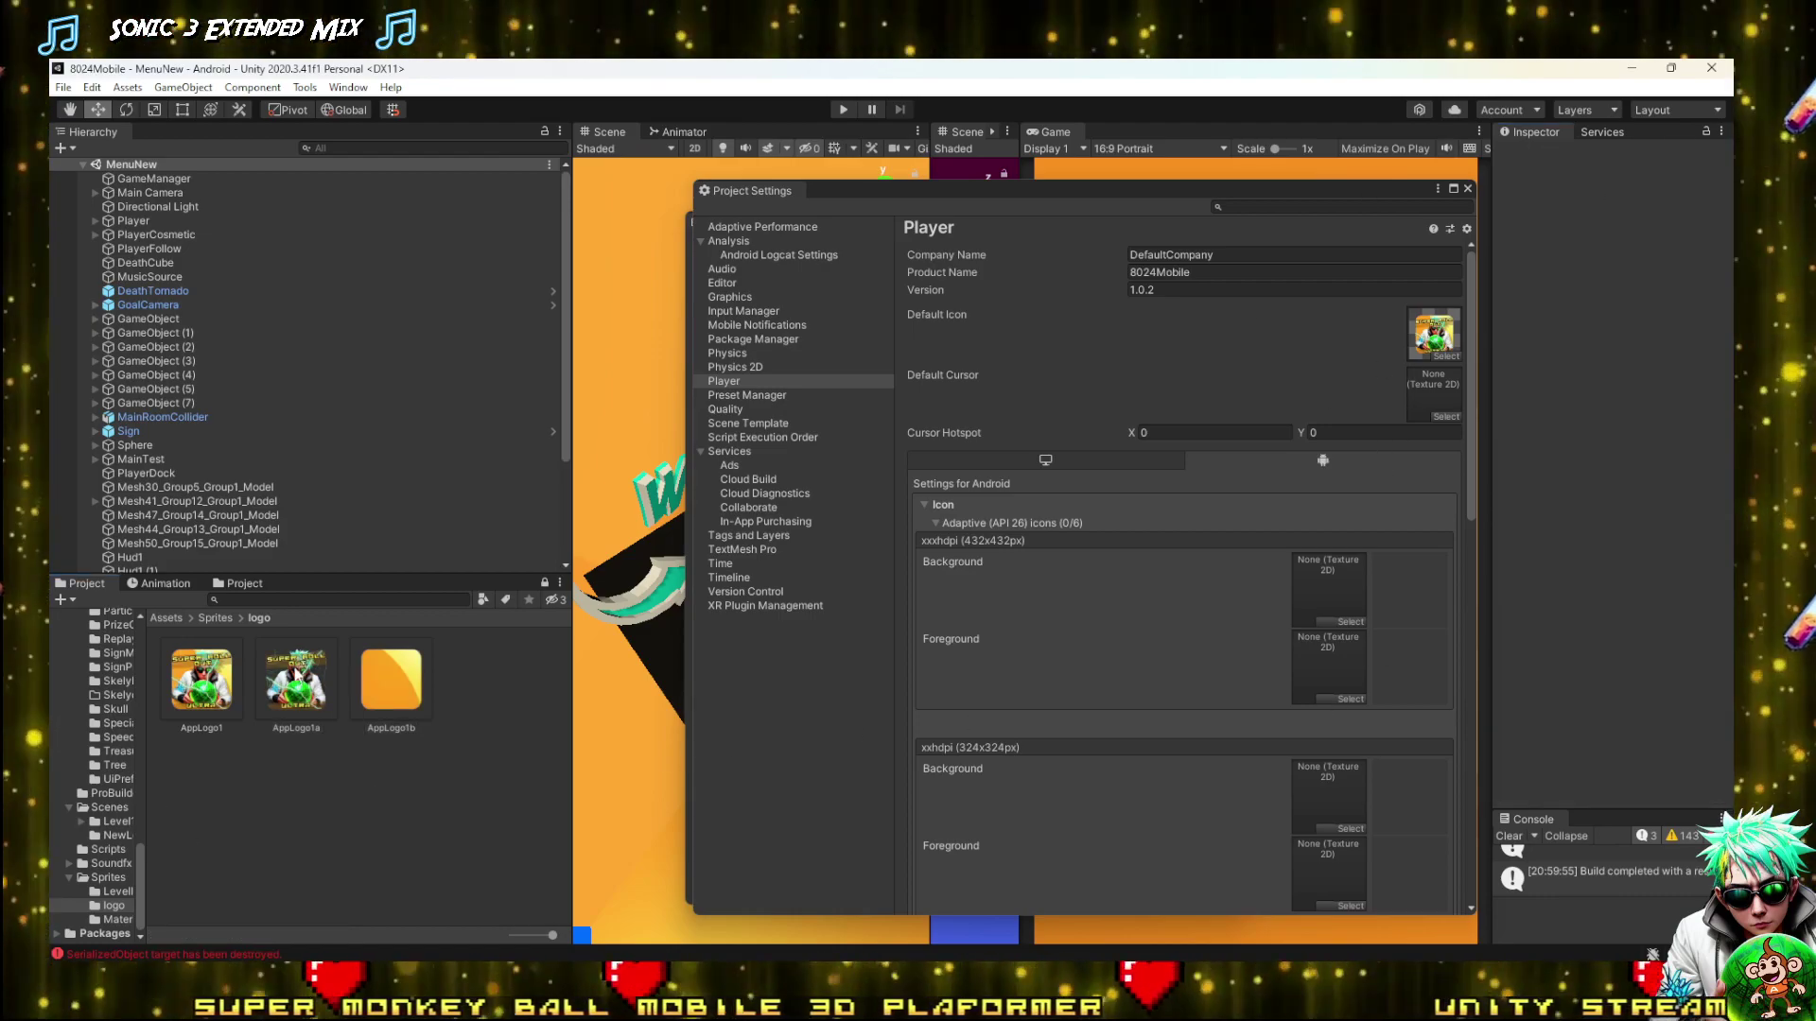
Put AppLogo1b in the xxxhdpi adaptive Background slot and AppLogo1a in Foreground, then close Project Settings
{"action": "left_click_drag", "start_coordinate": [390, 678], "coordinate": [1329, 594]}
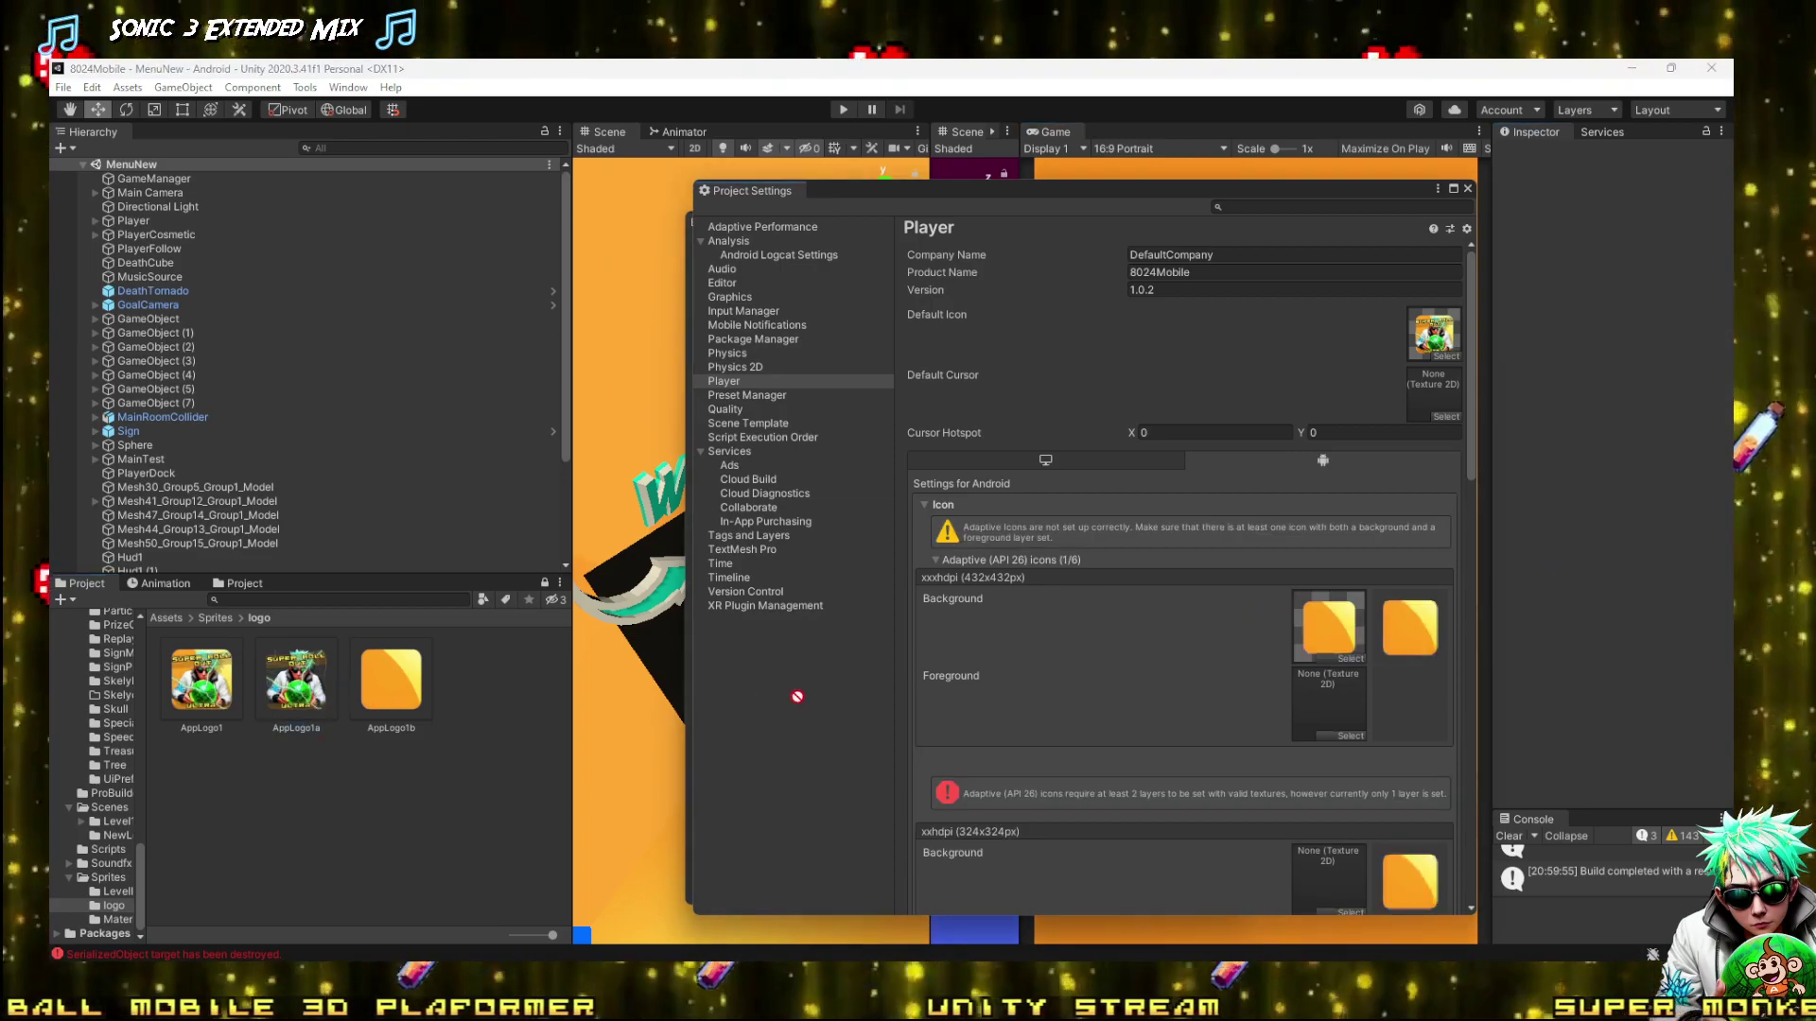
{"action": "left_click_drag", "start_coordinate": [1216, 731], "coordinate": [1329, 701]}
{"action": "scroll", "coordinate": [1182, 614], "scroll_direction": "down", "scroll_amount": 3}
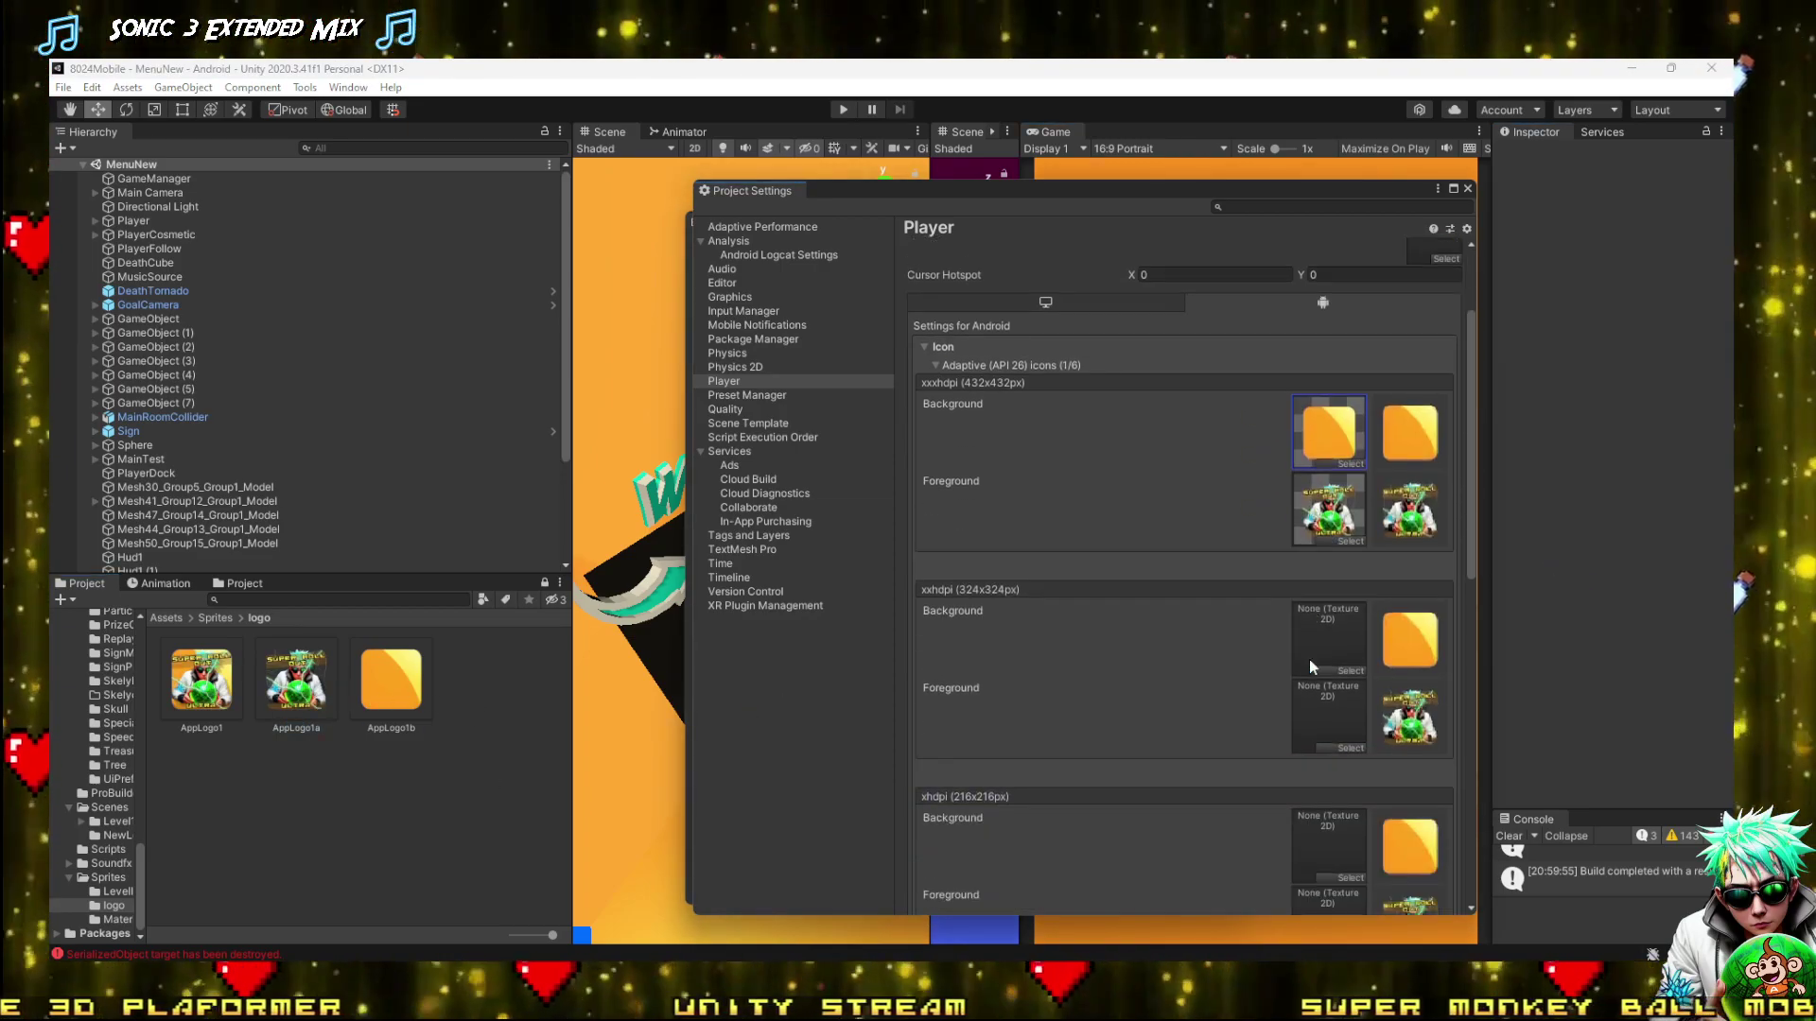
{"action": "left_click", "coordinate": [1468, 191]}
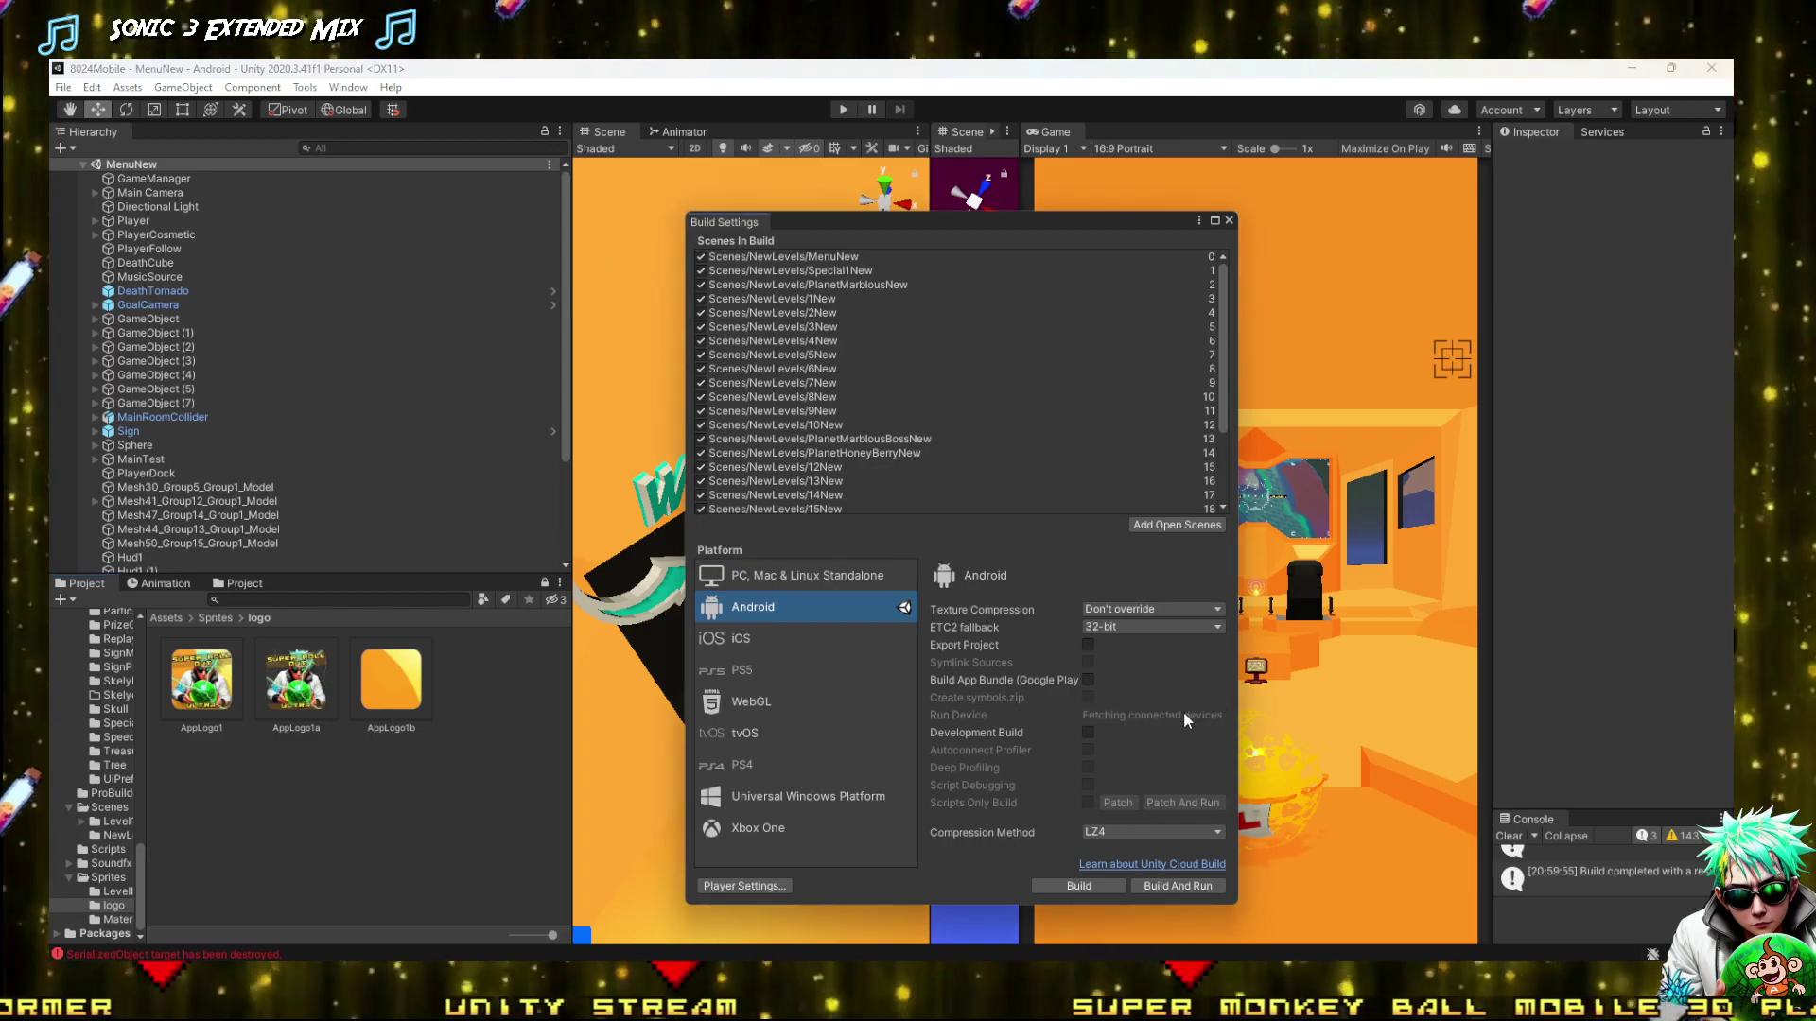
Build and run the Android app as 8024MobileApk.apk, replacing it, then open AppLogo1a in paint.net
{"action": "left_click", "coordinate": [1138, 713]}
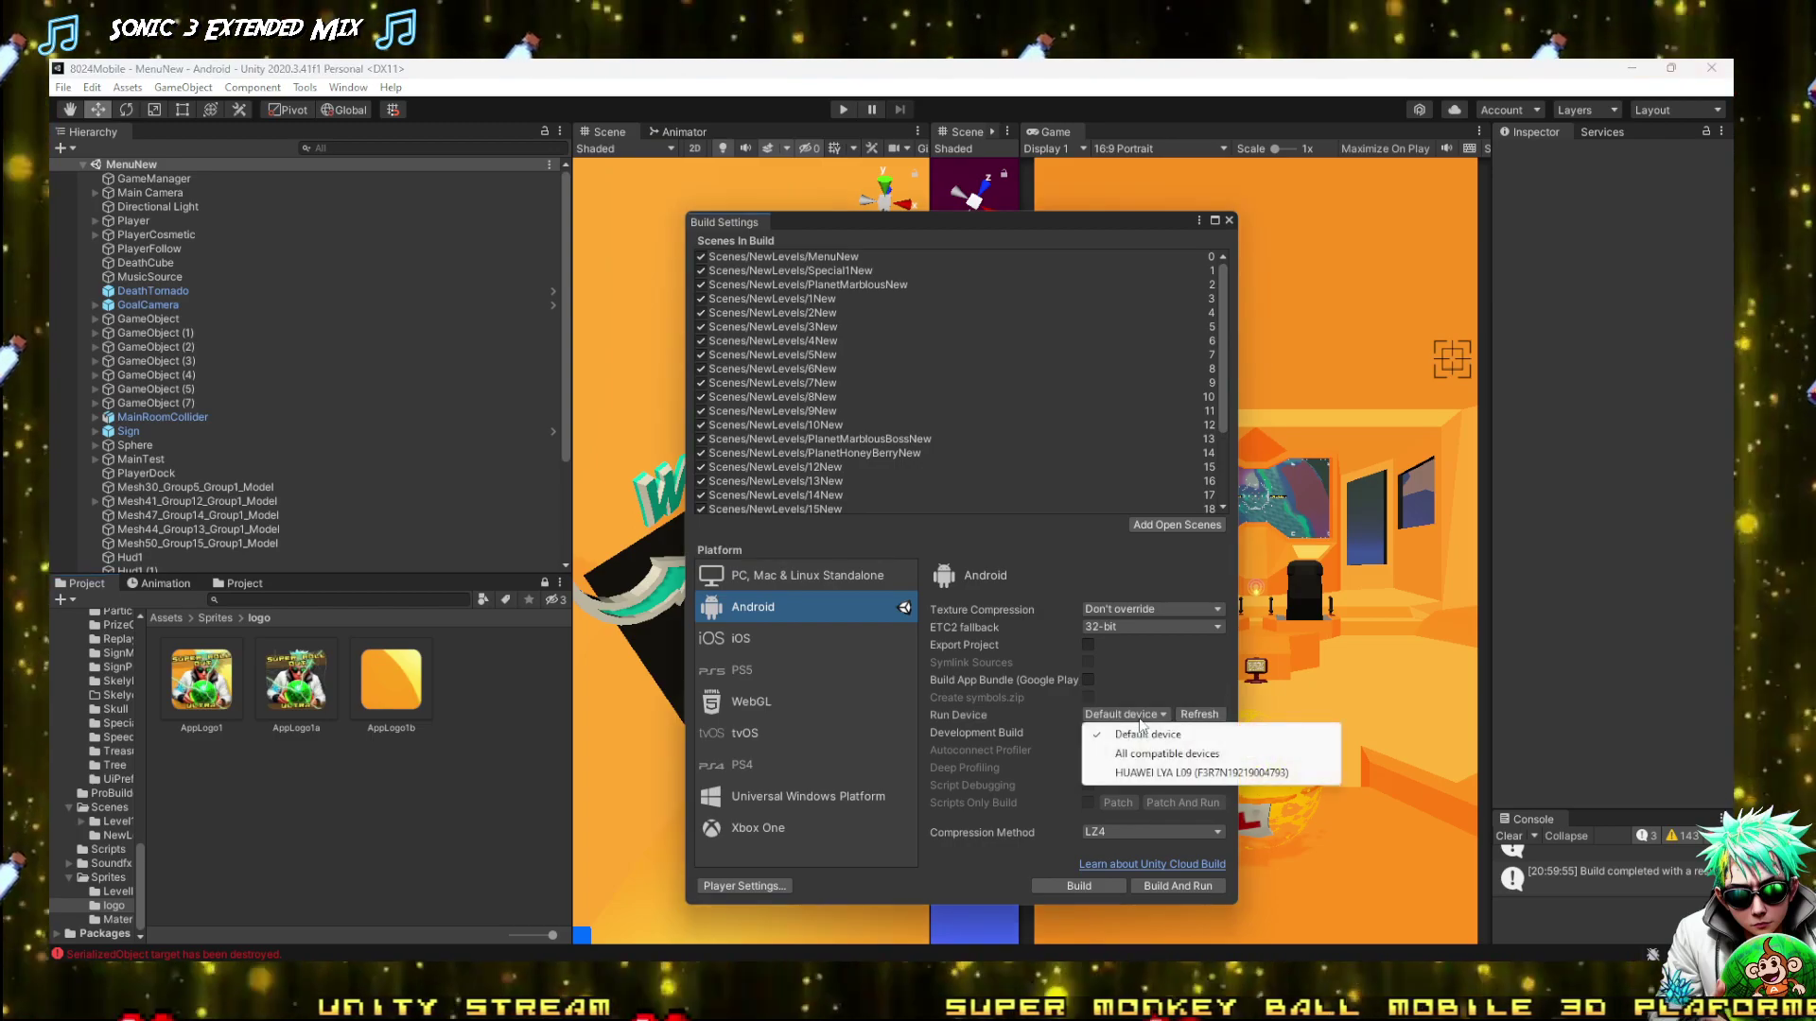
{"action": "left_click", "coordinate": [1139, 887]}
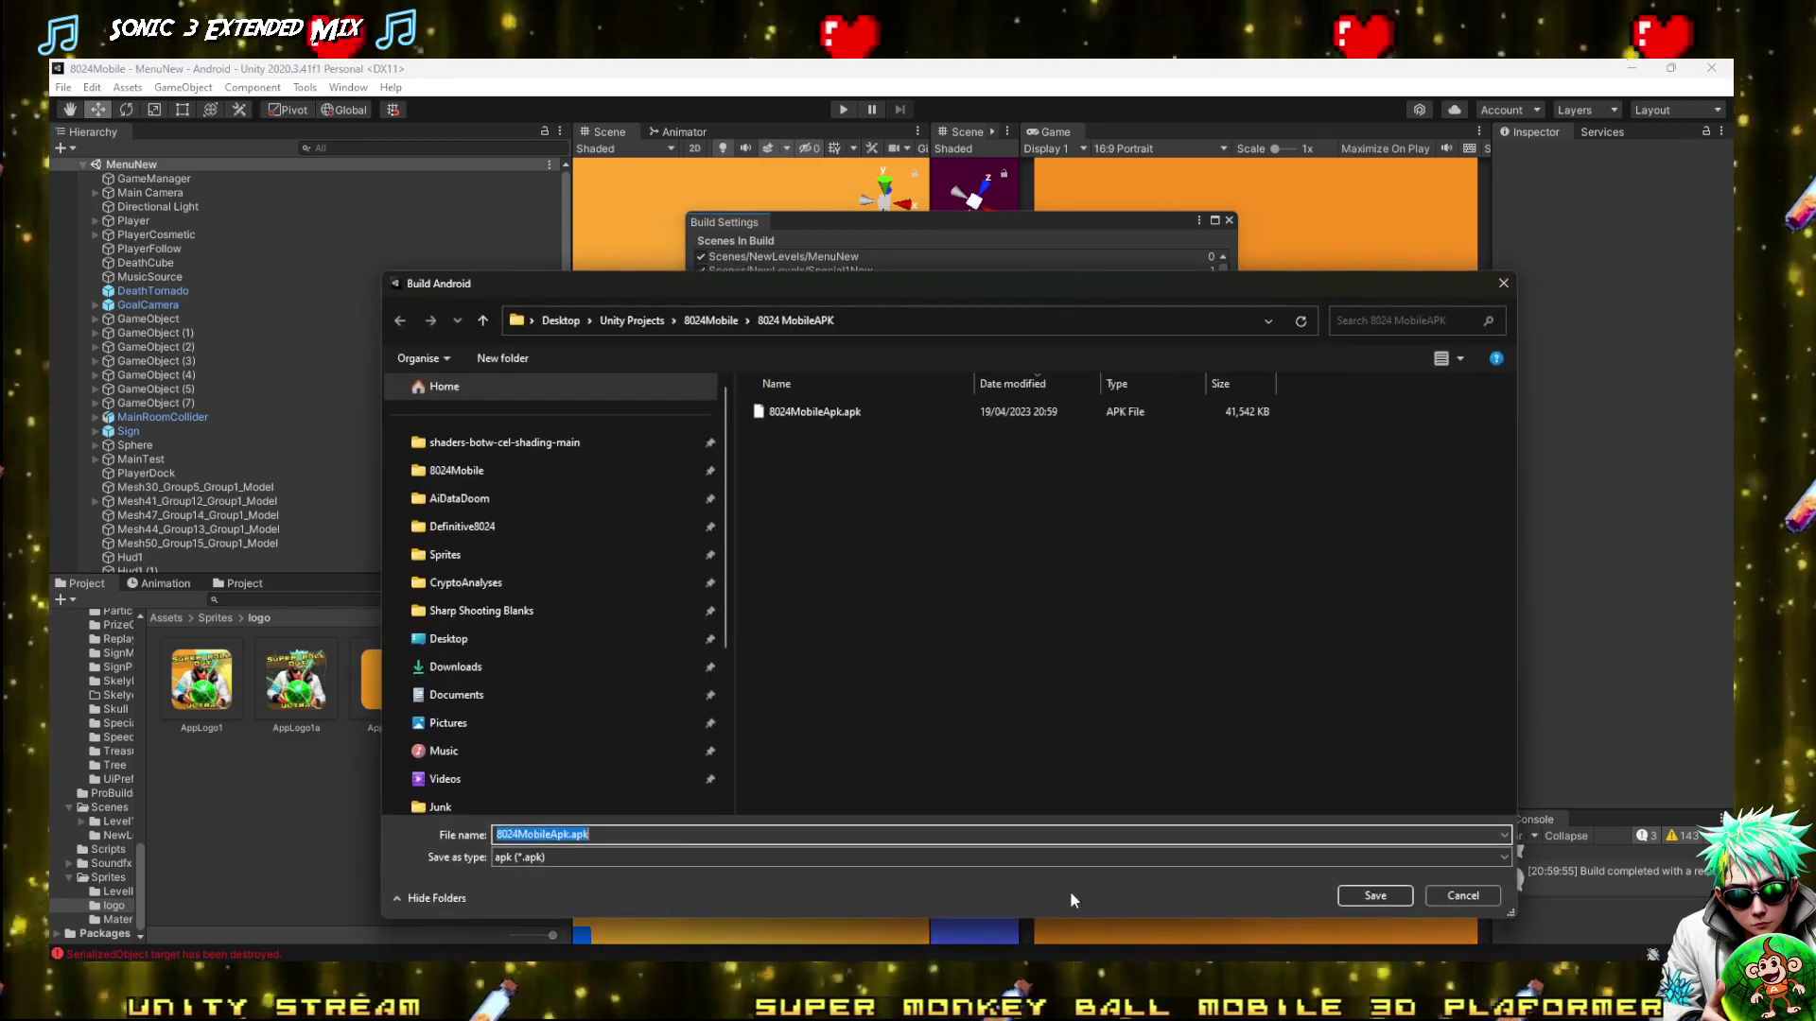
{"action": "left_click", "coordinate": [1376, 896]}
{"action": "left_click", "coordinate": [934, 520]}
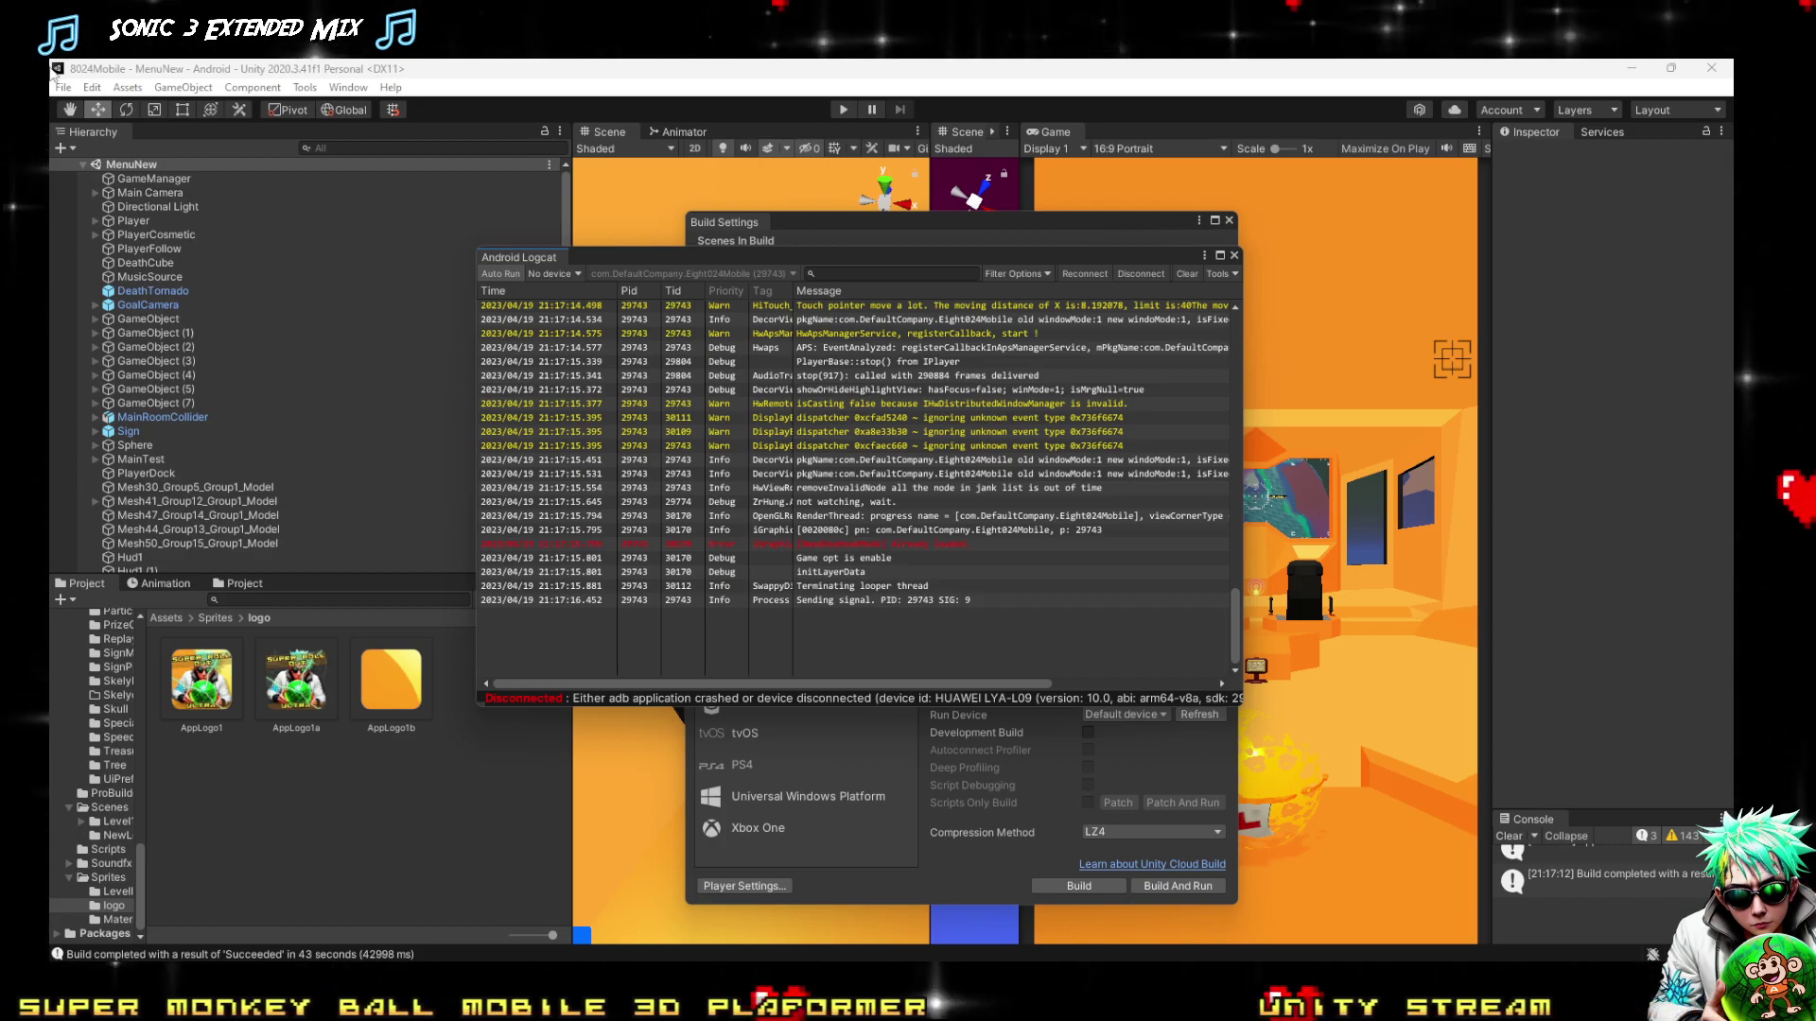
{"action": "double_click", "coordinate": [325, 699]}
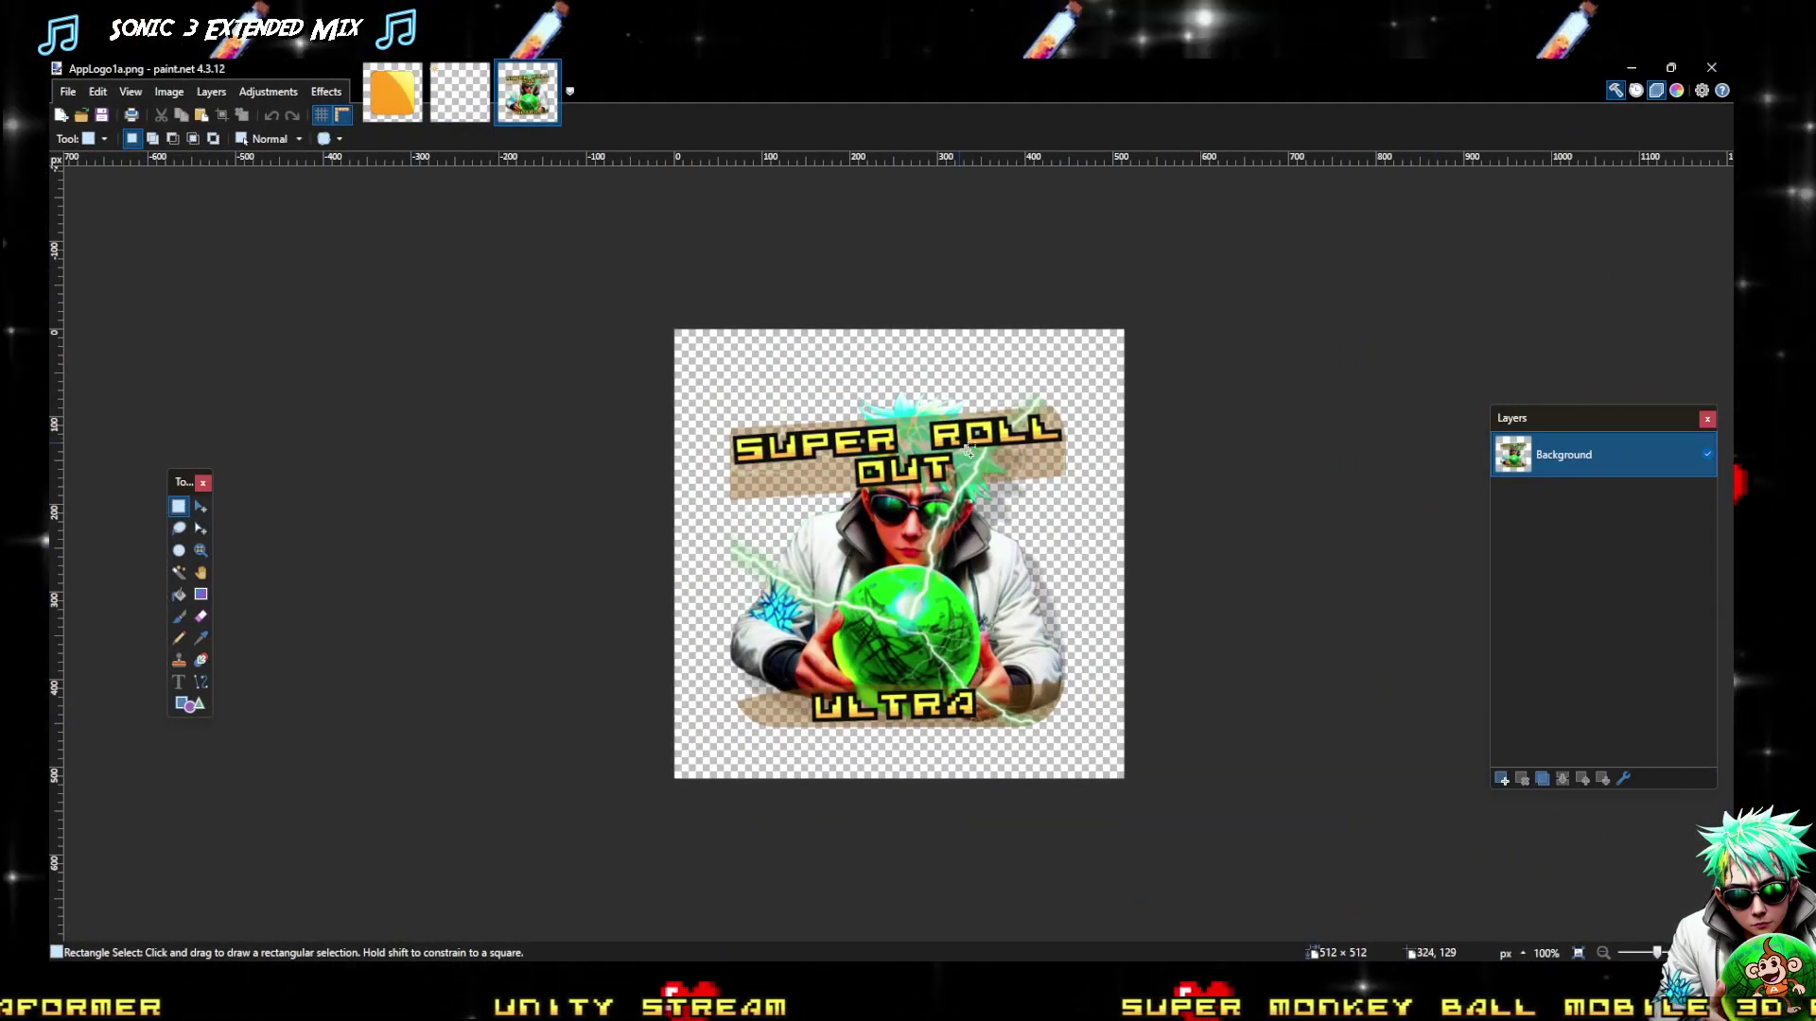
Select all of the 512×512 AppLogo1a art, deselect it unchanged, and go back to Firefox
{"action": "key", "text": "ctrl+a"}
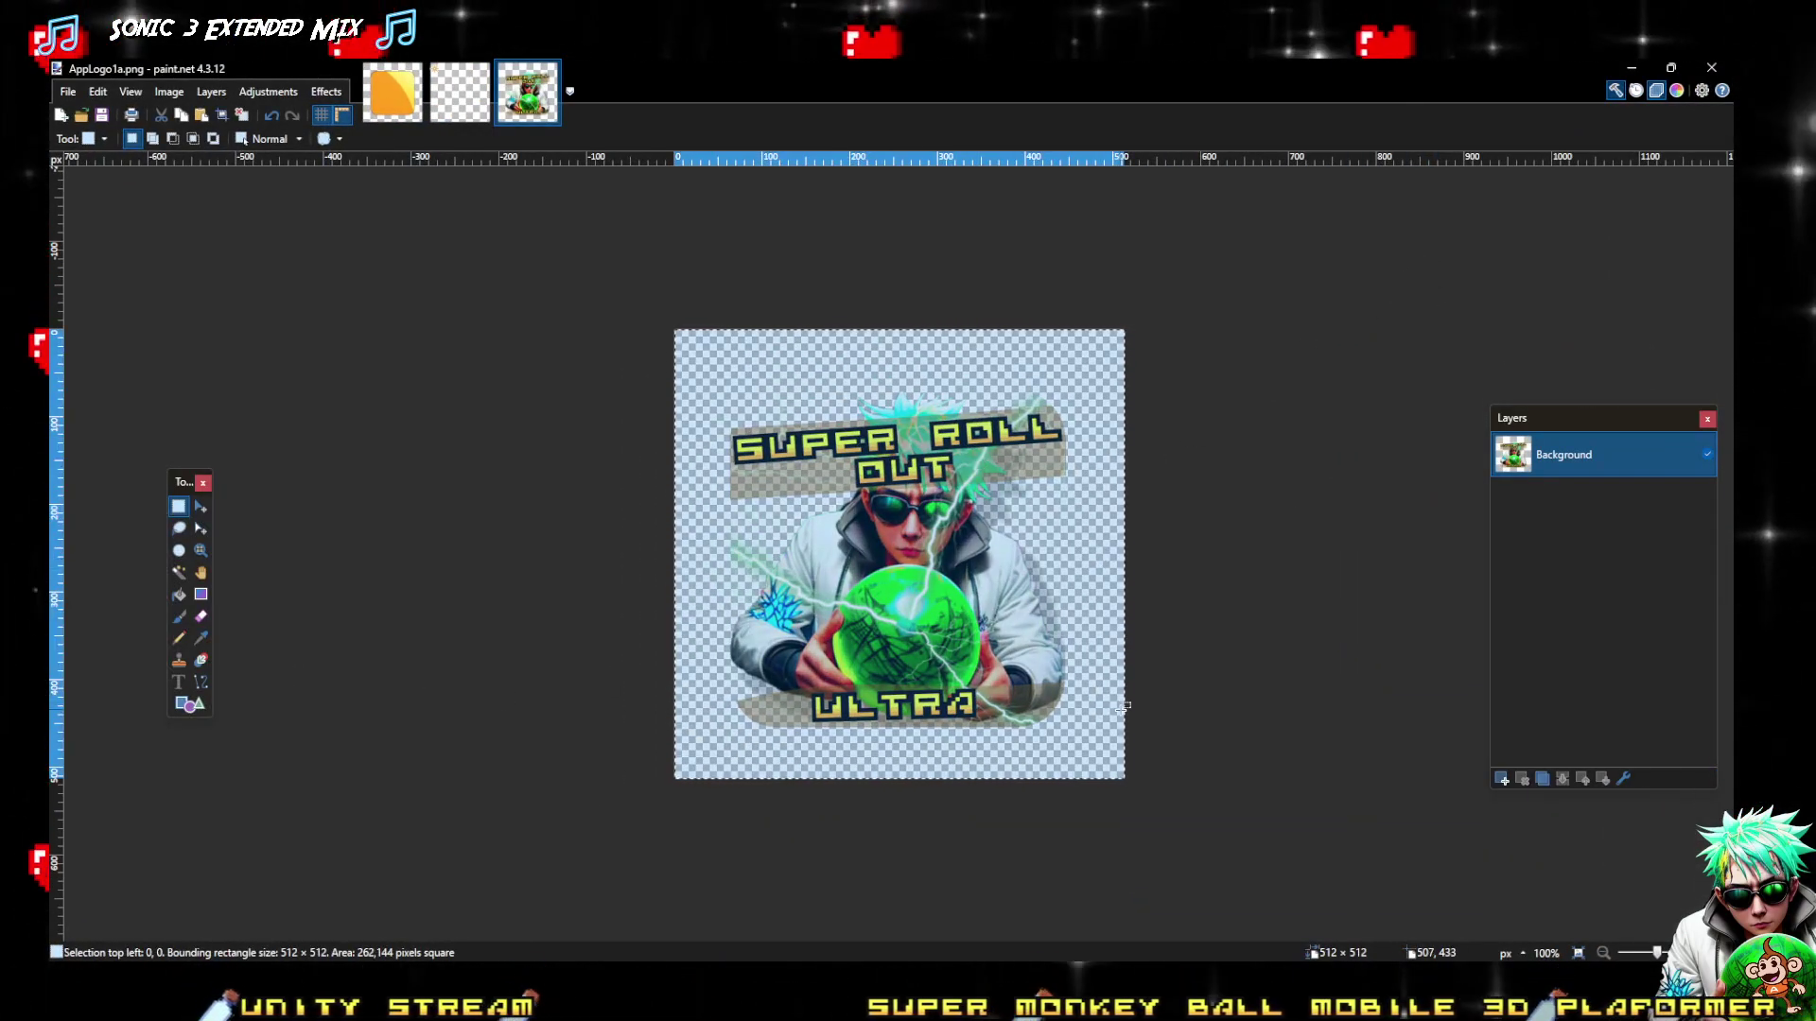
{"action": "key", "text": "m"}
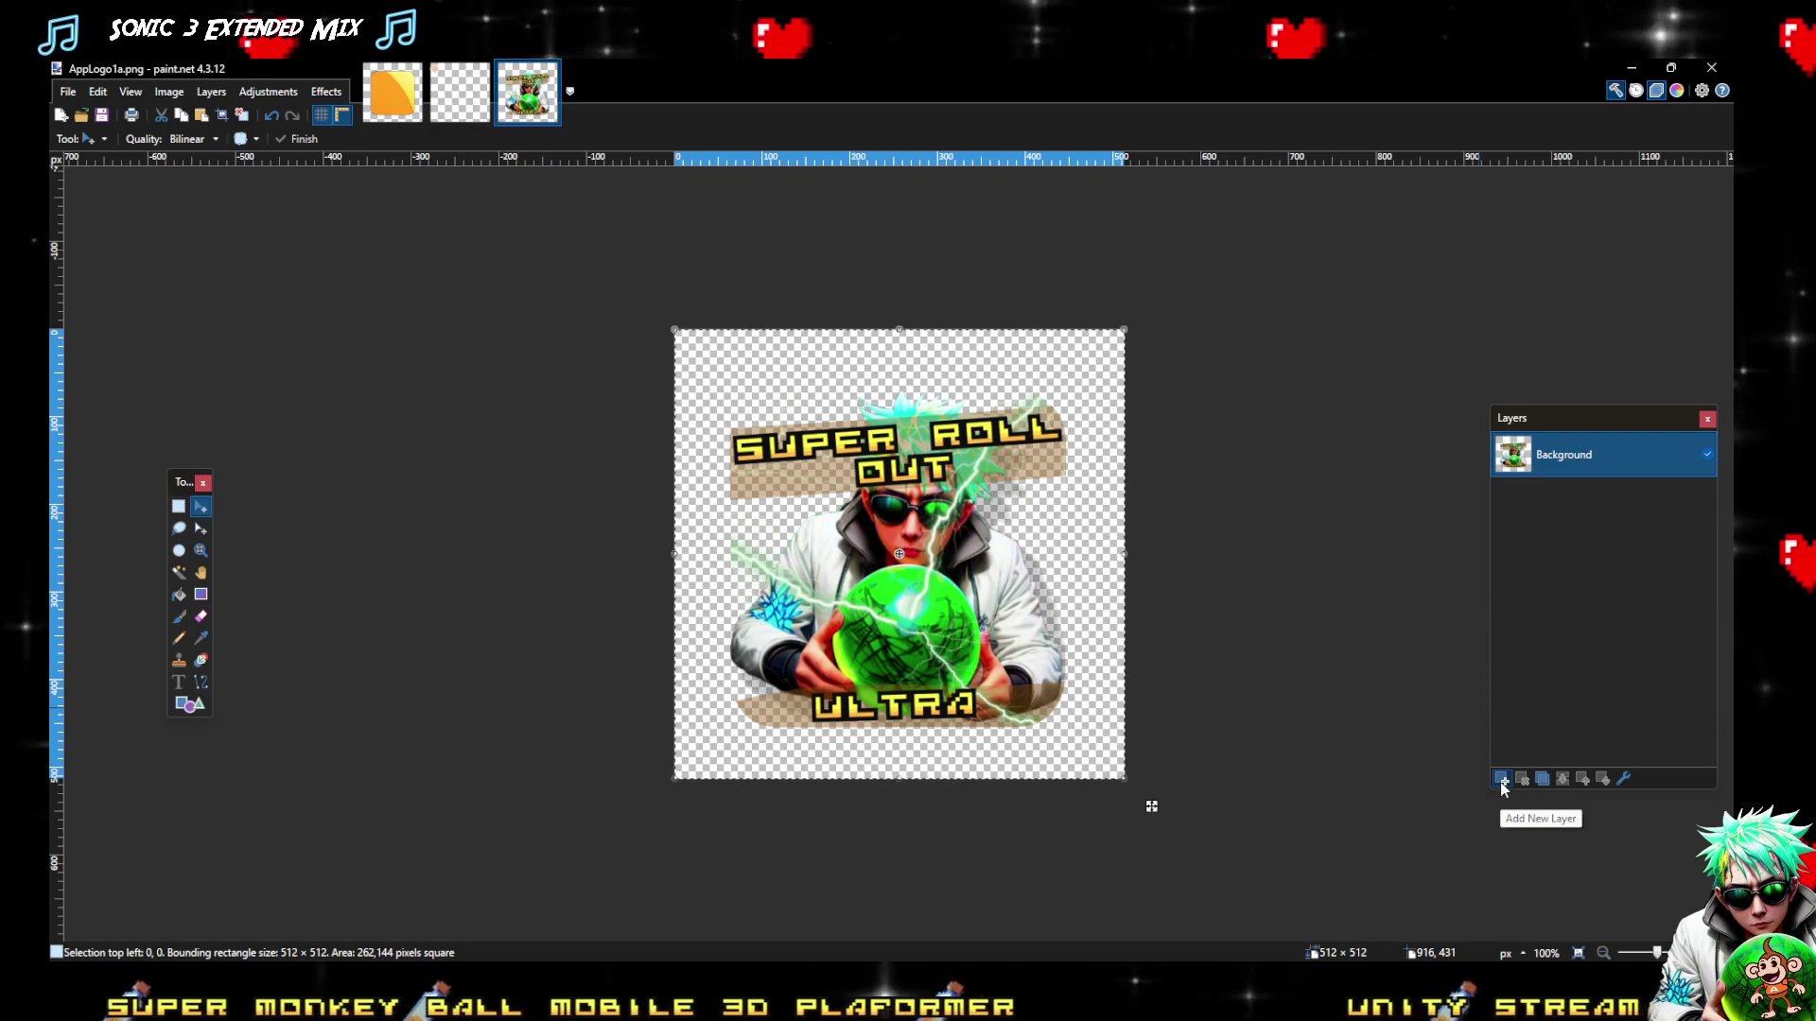
{"action": "key", "text": "ctrl+d"}
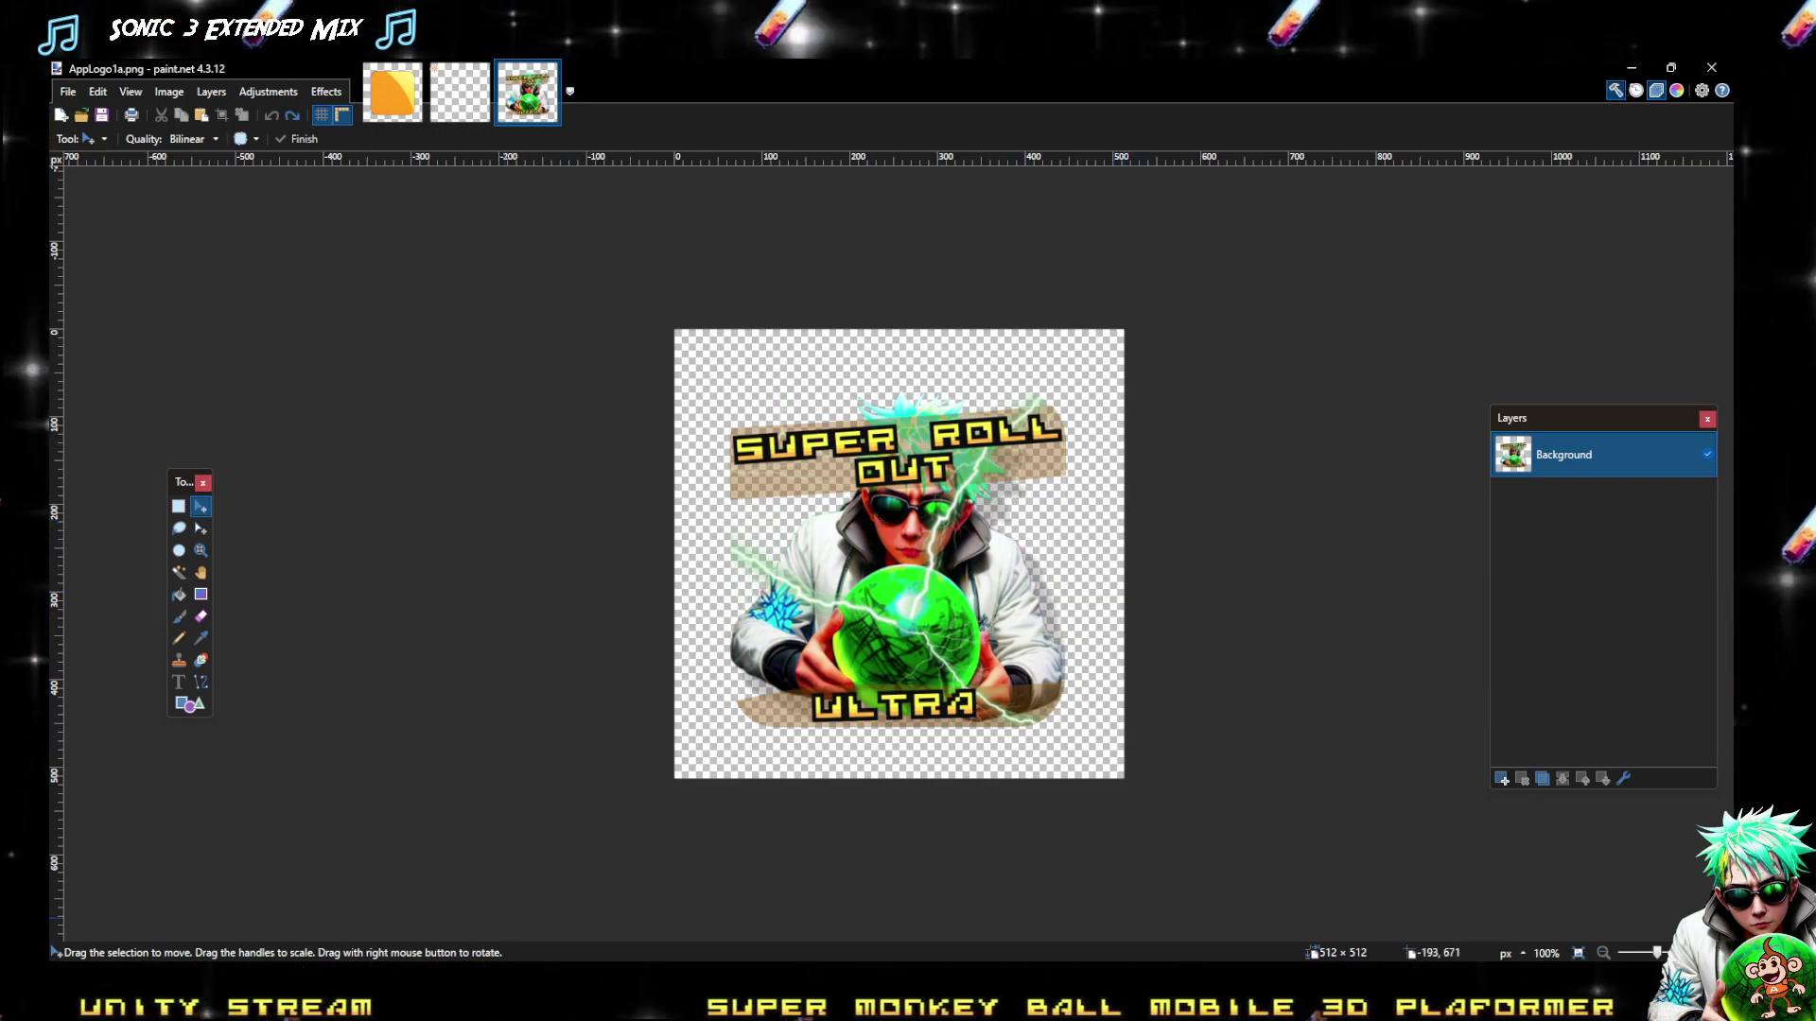
{"action": "left_click", "coordinate": [274, 827]}
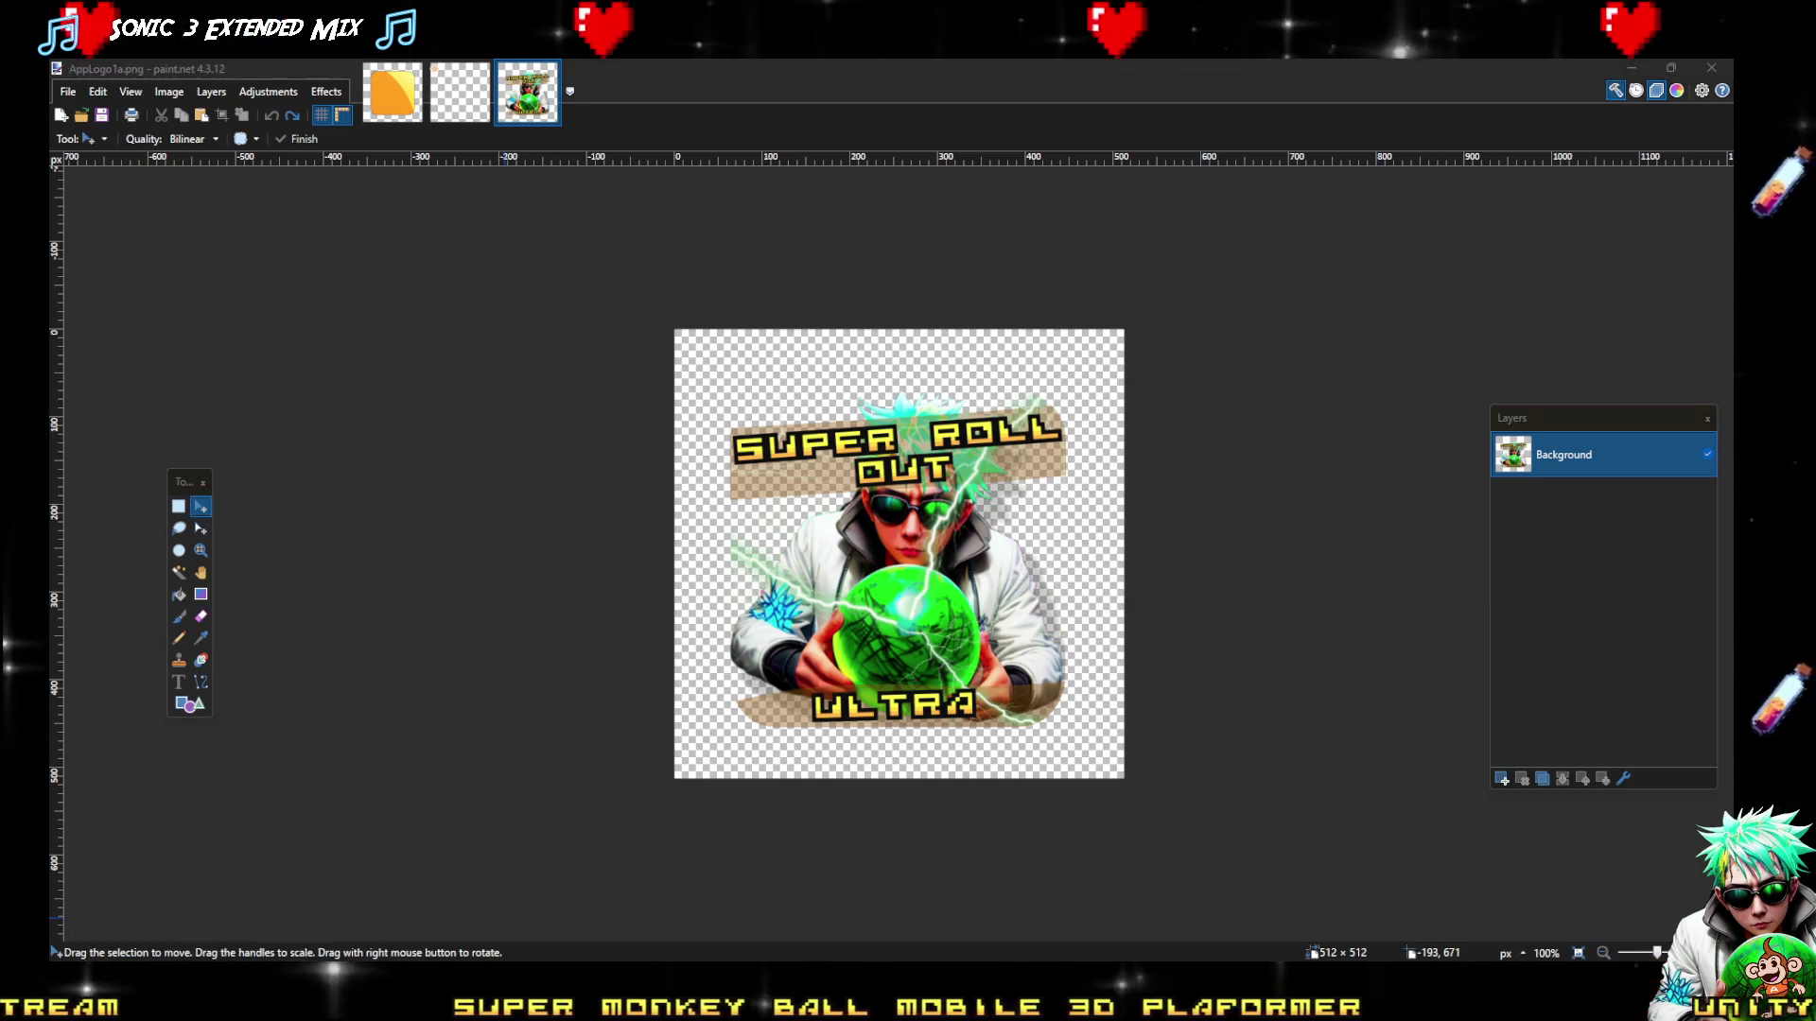
Google 'unity app template guideline' in a new Firefox tab
{"action": "left_click", "coordinate": [1523, 78]}
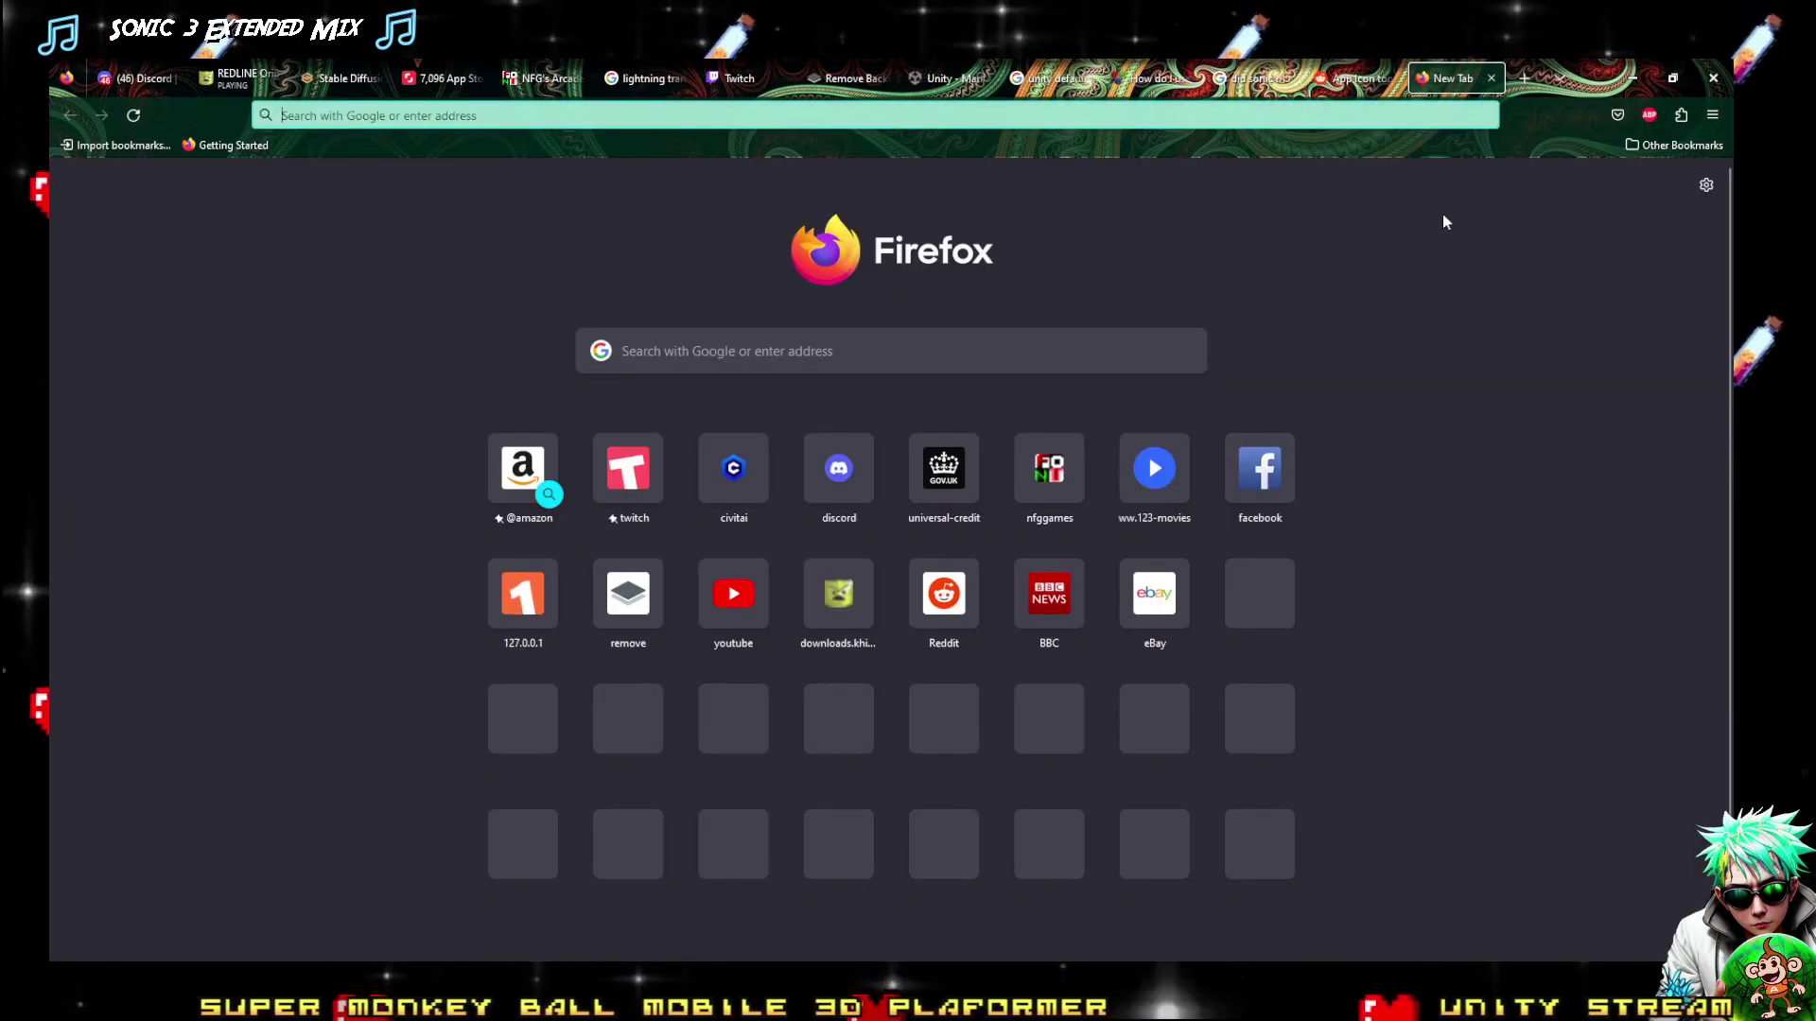
{"action": "type", "text": "unity app "}
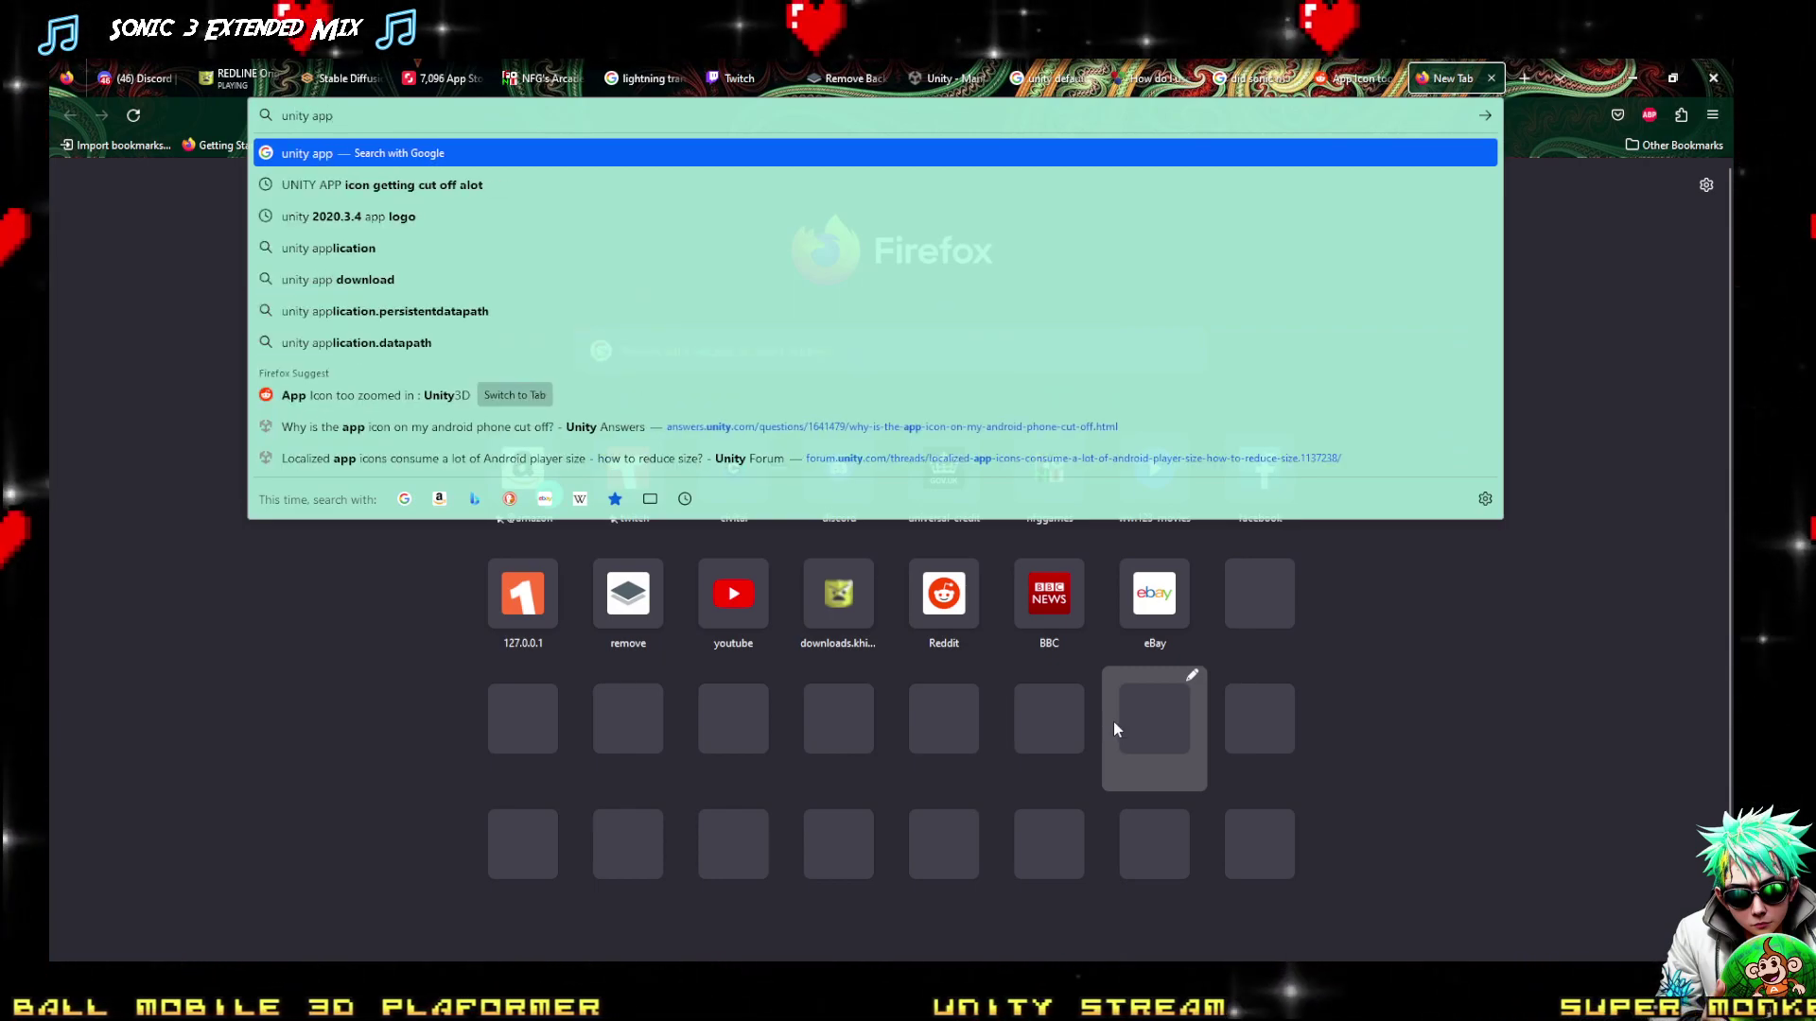
{"action": "type", "text": "template "}
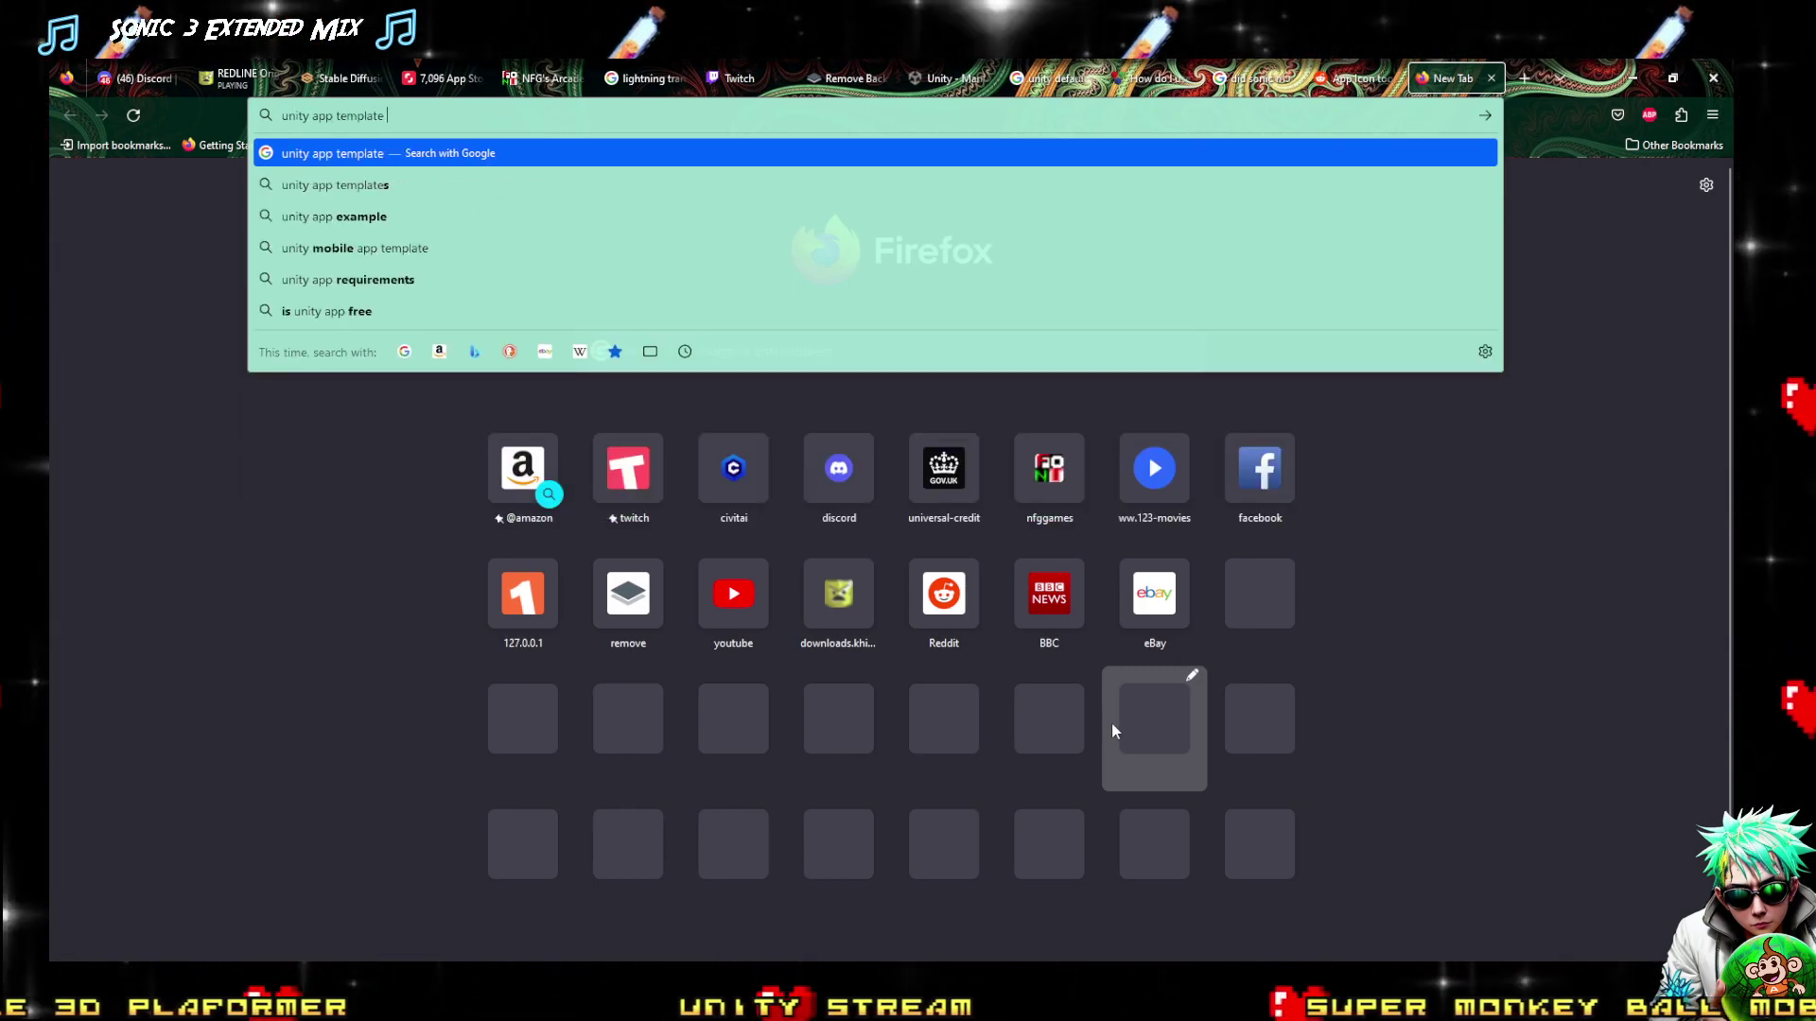
{"action": "type", "text": "guide"}
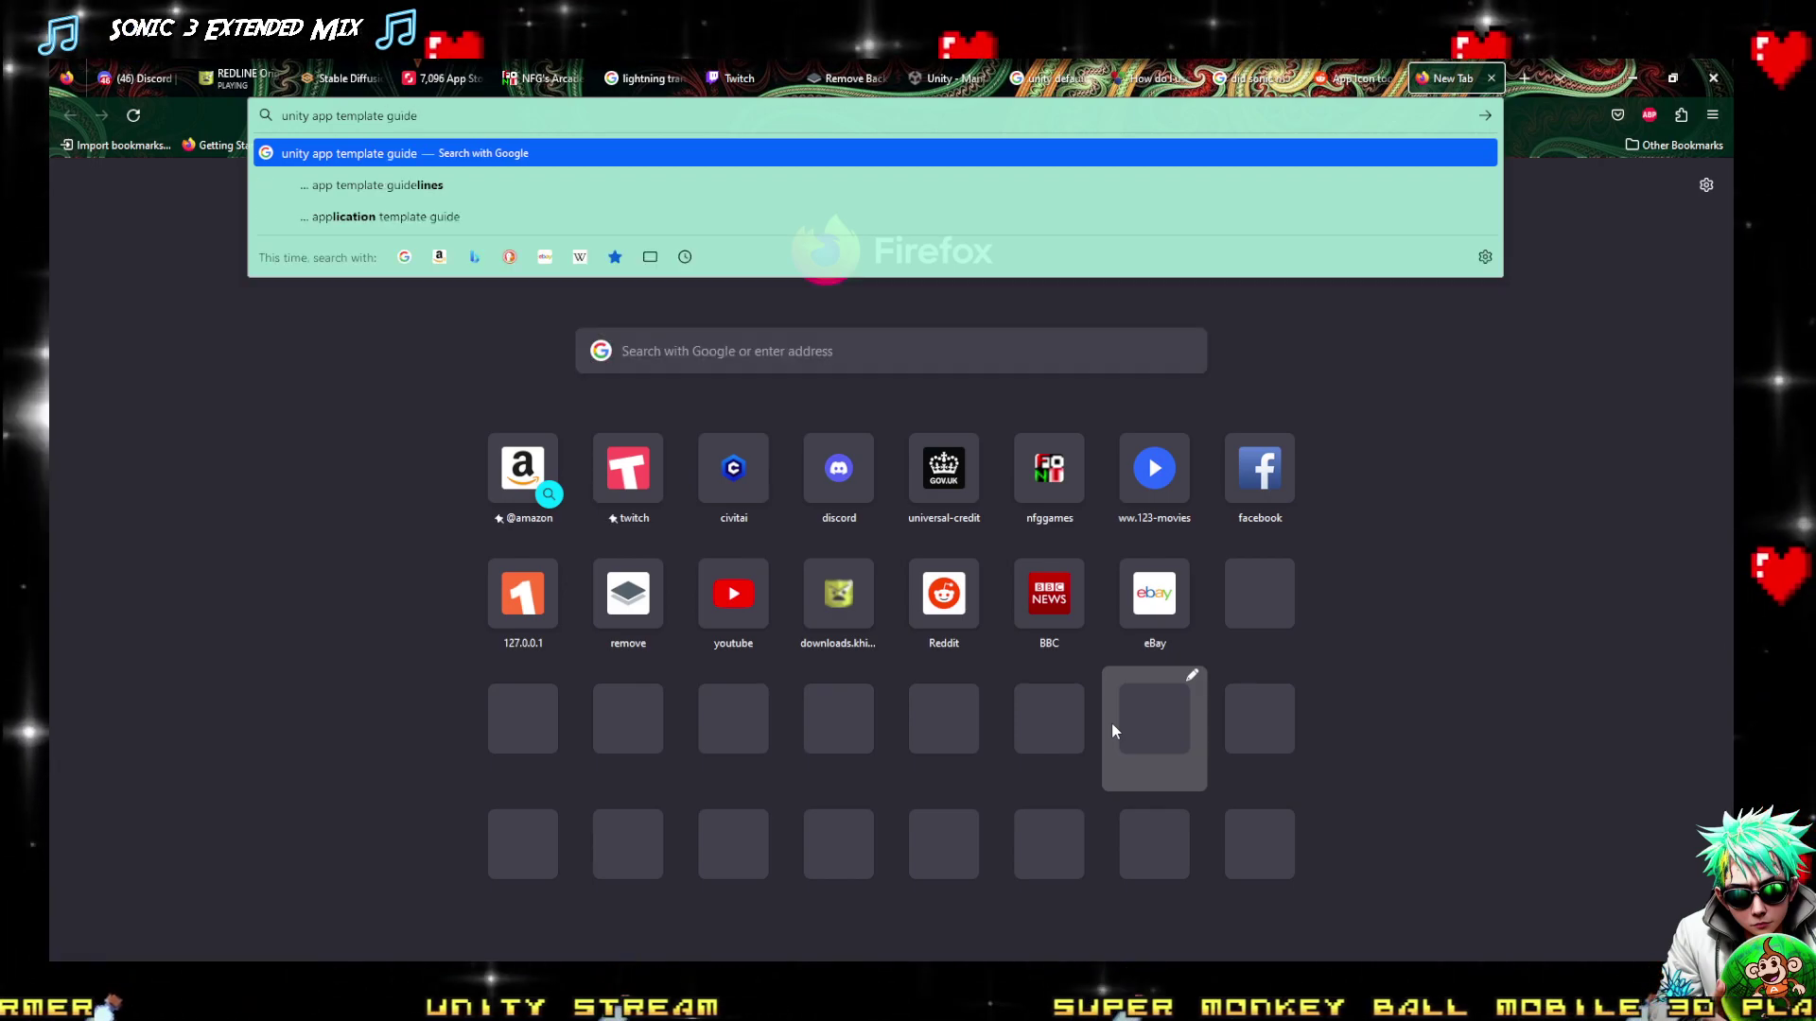
{"action": "type", "text": "line"}
{"action": "key", "text": "Return"}
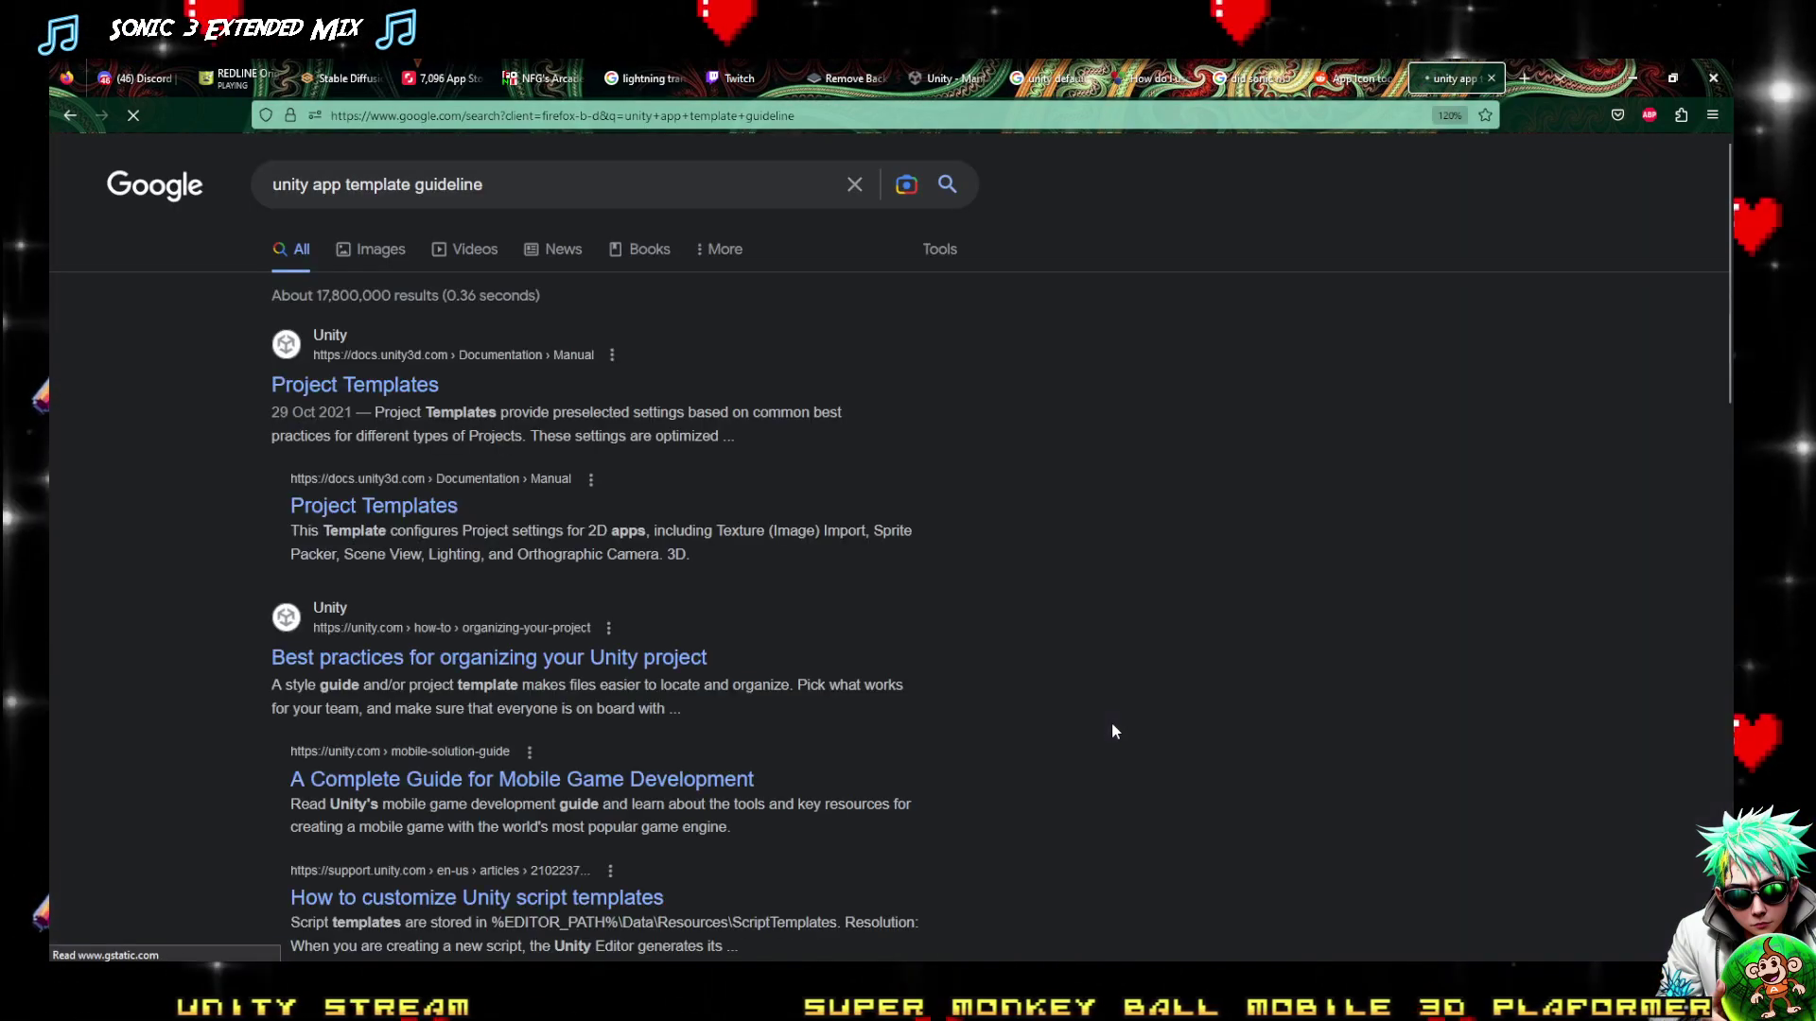
Switch to image results and change the query to 'unity app icon template guideline'
{"action": "left_click", "coordinate": [375, 247]}
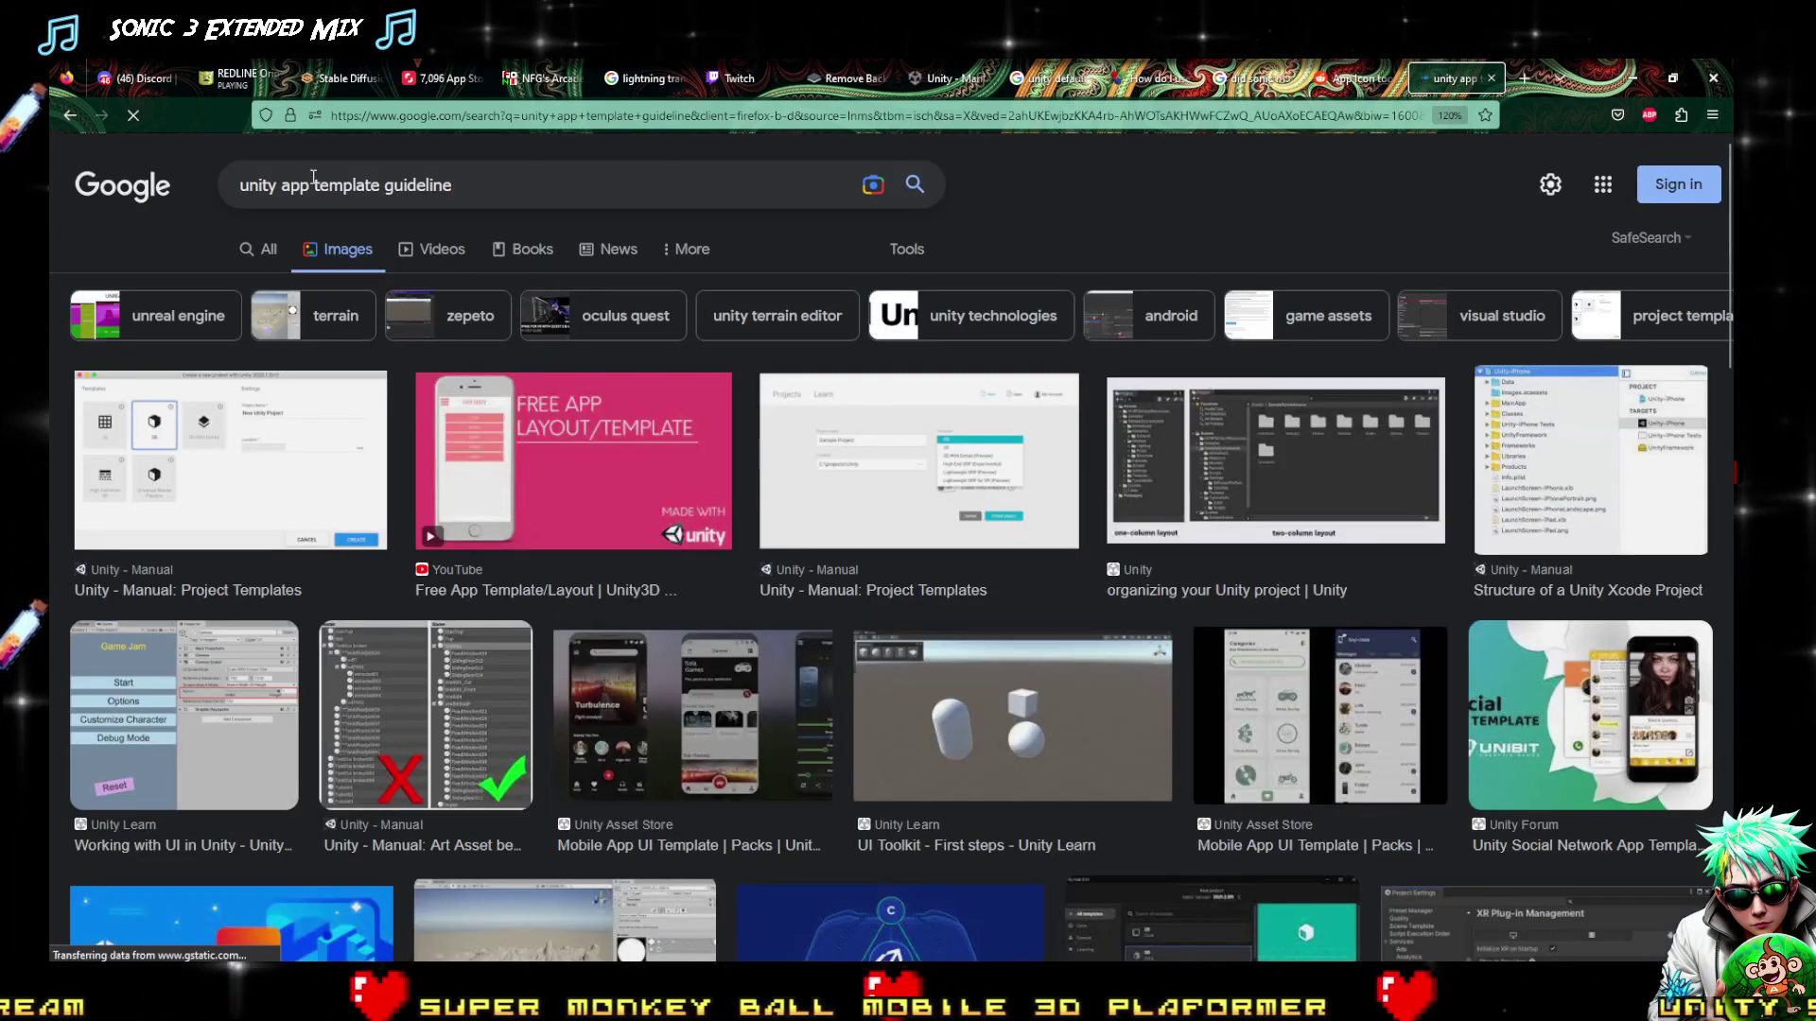
{"action": "left_click", "coordinate": [314, 185]}
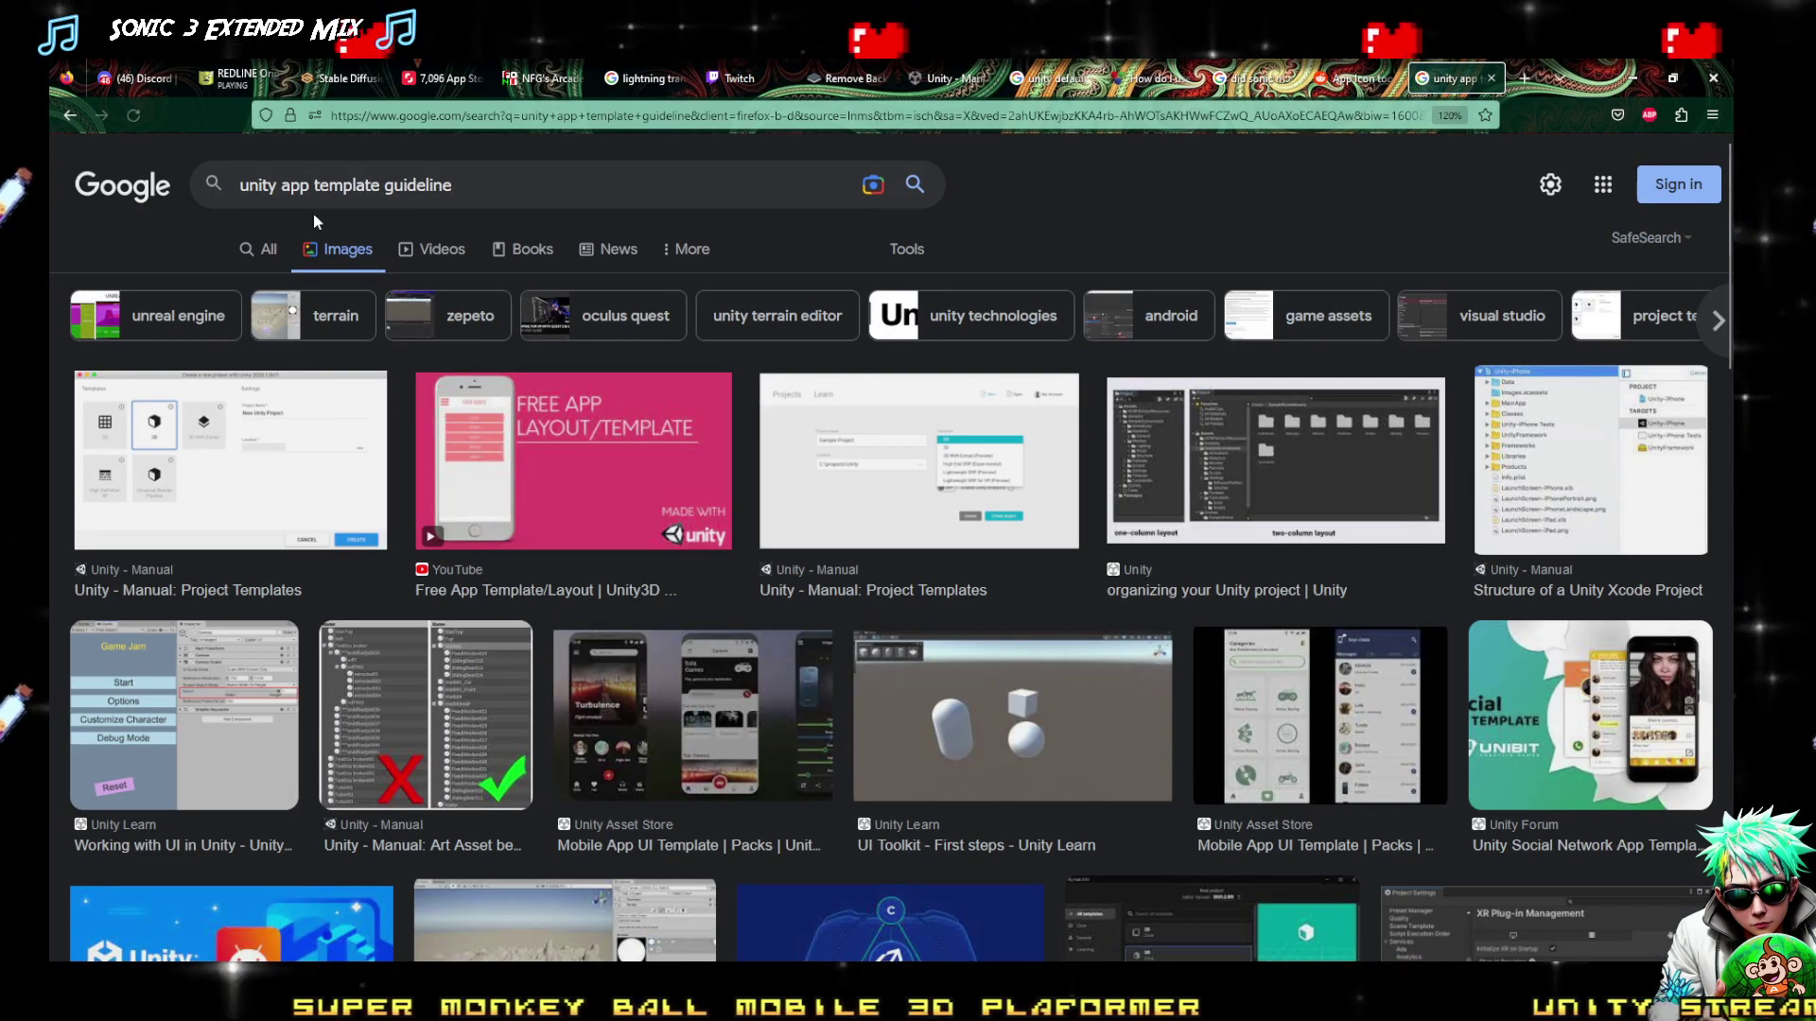
{"action": "type", "text": "icon"}
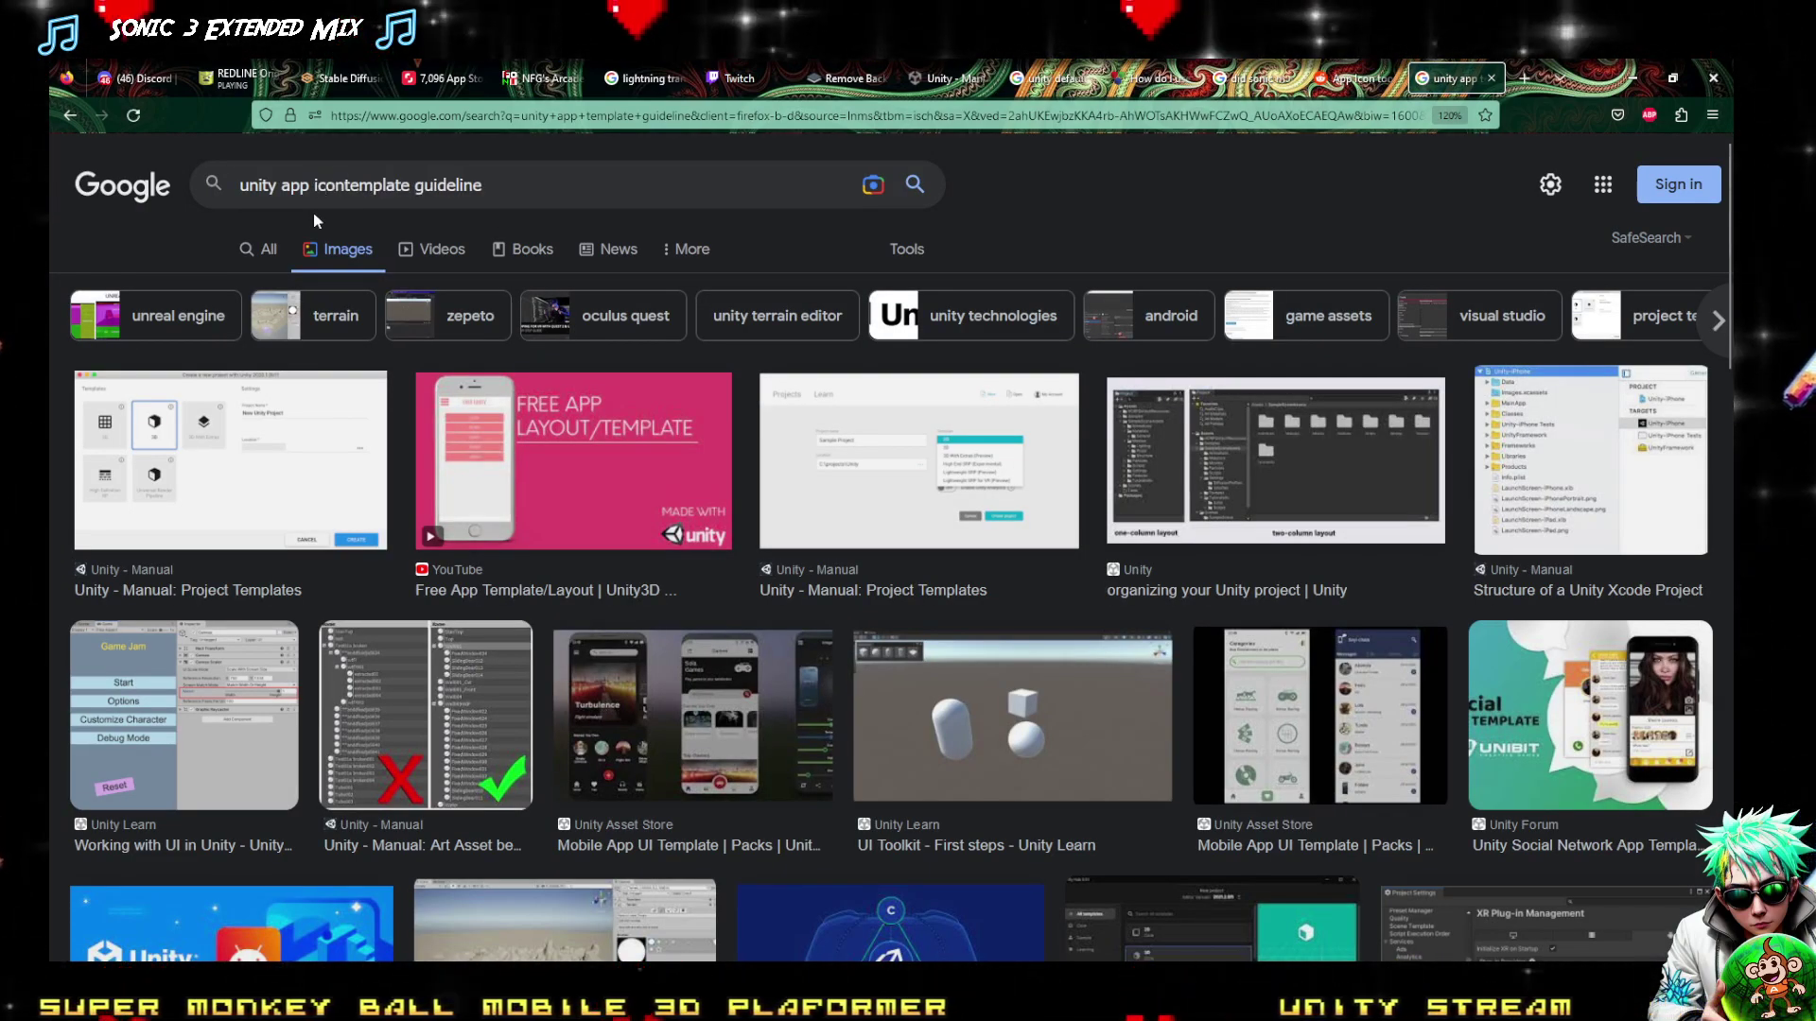
{"action": "key", "text": "Return"}
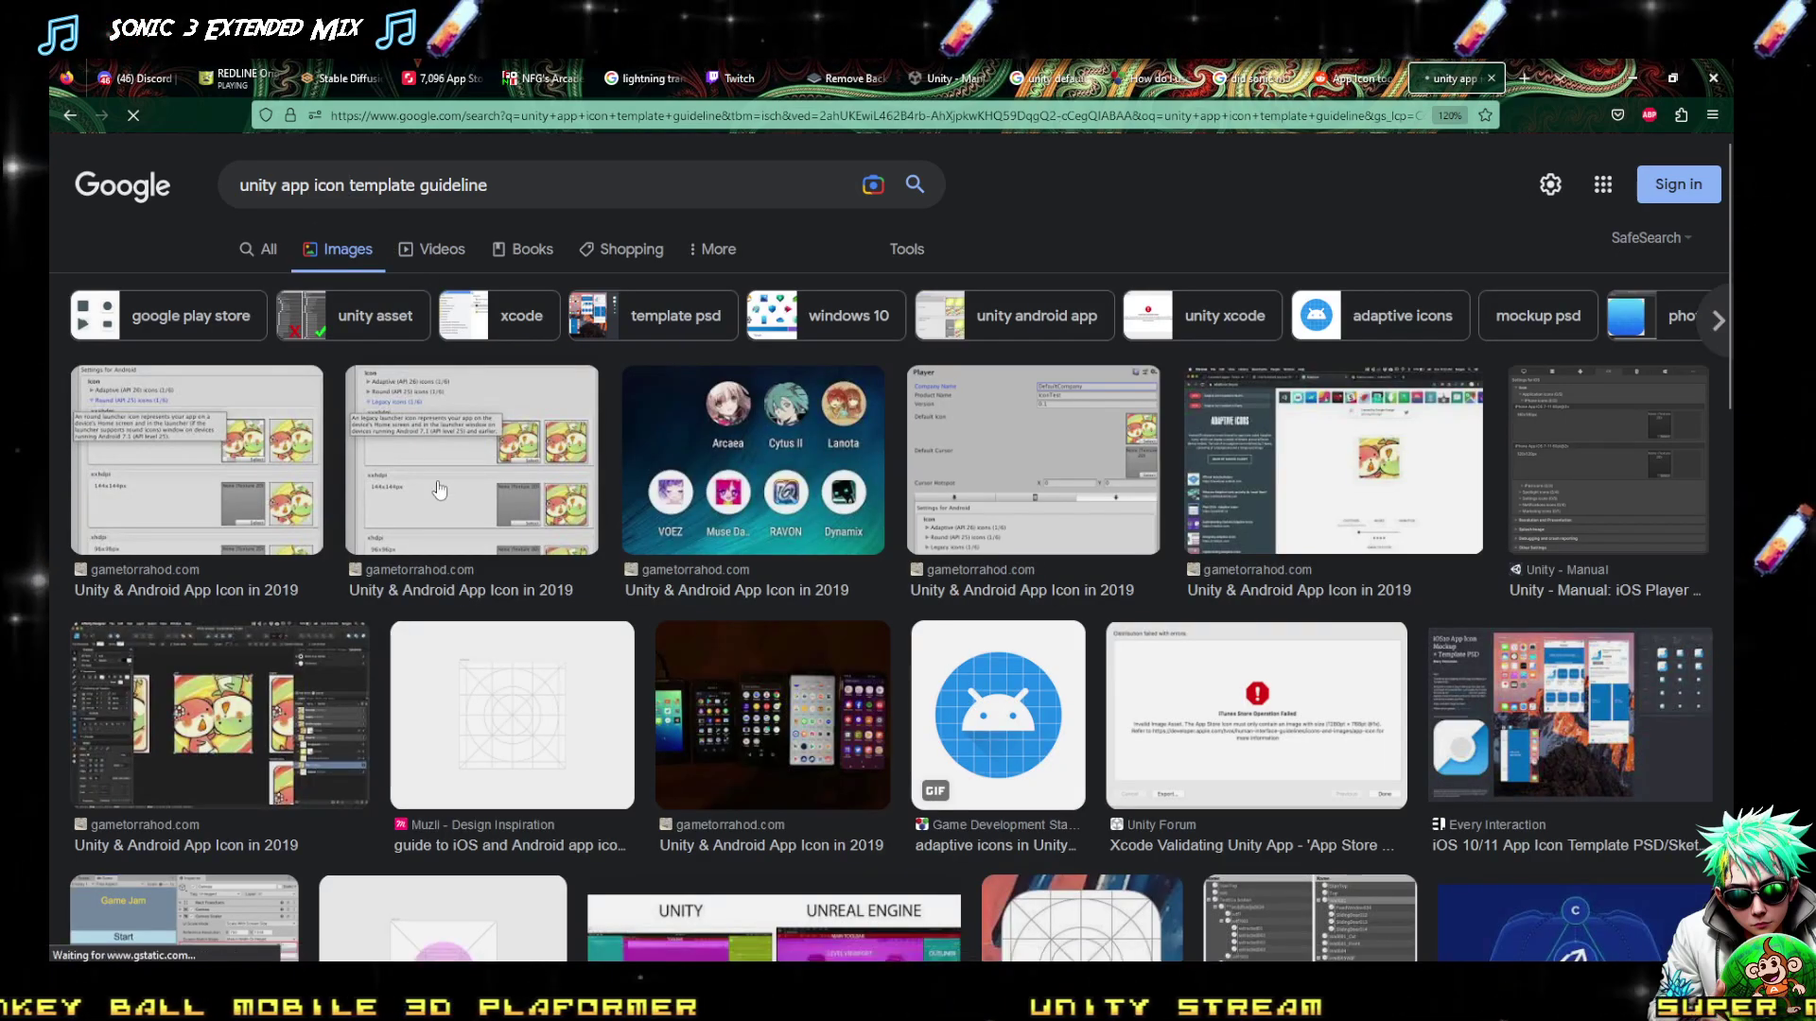
{"action": "scroll", "coordinate": [626, 464], "scroll_direction": "down", "scroll_amount": 5}
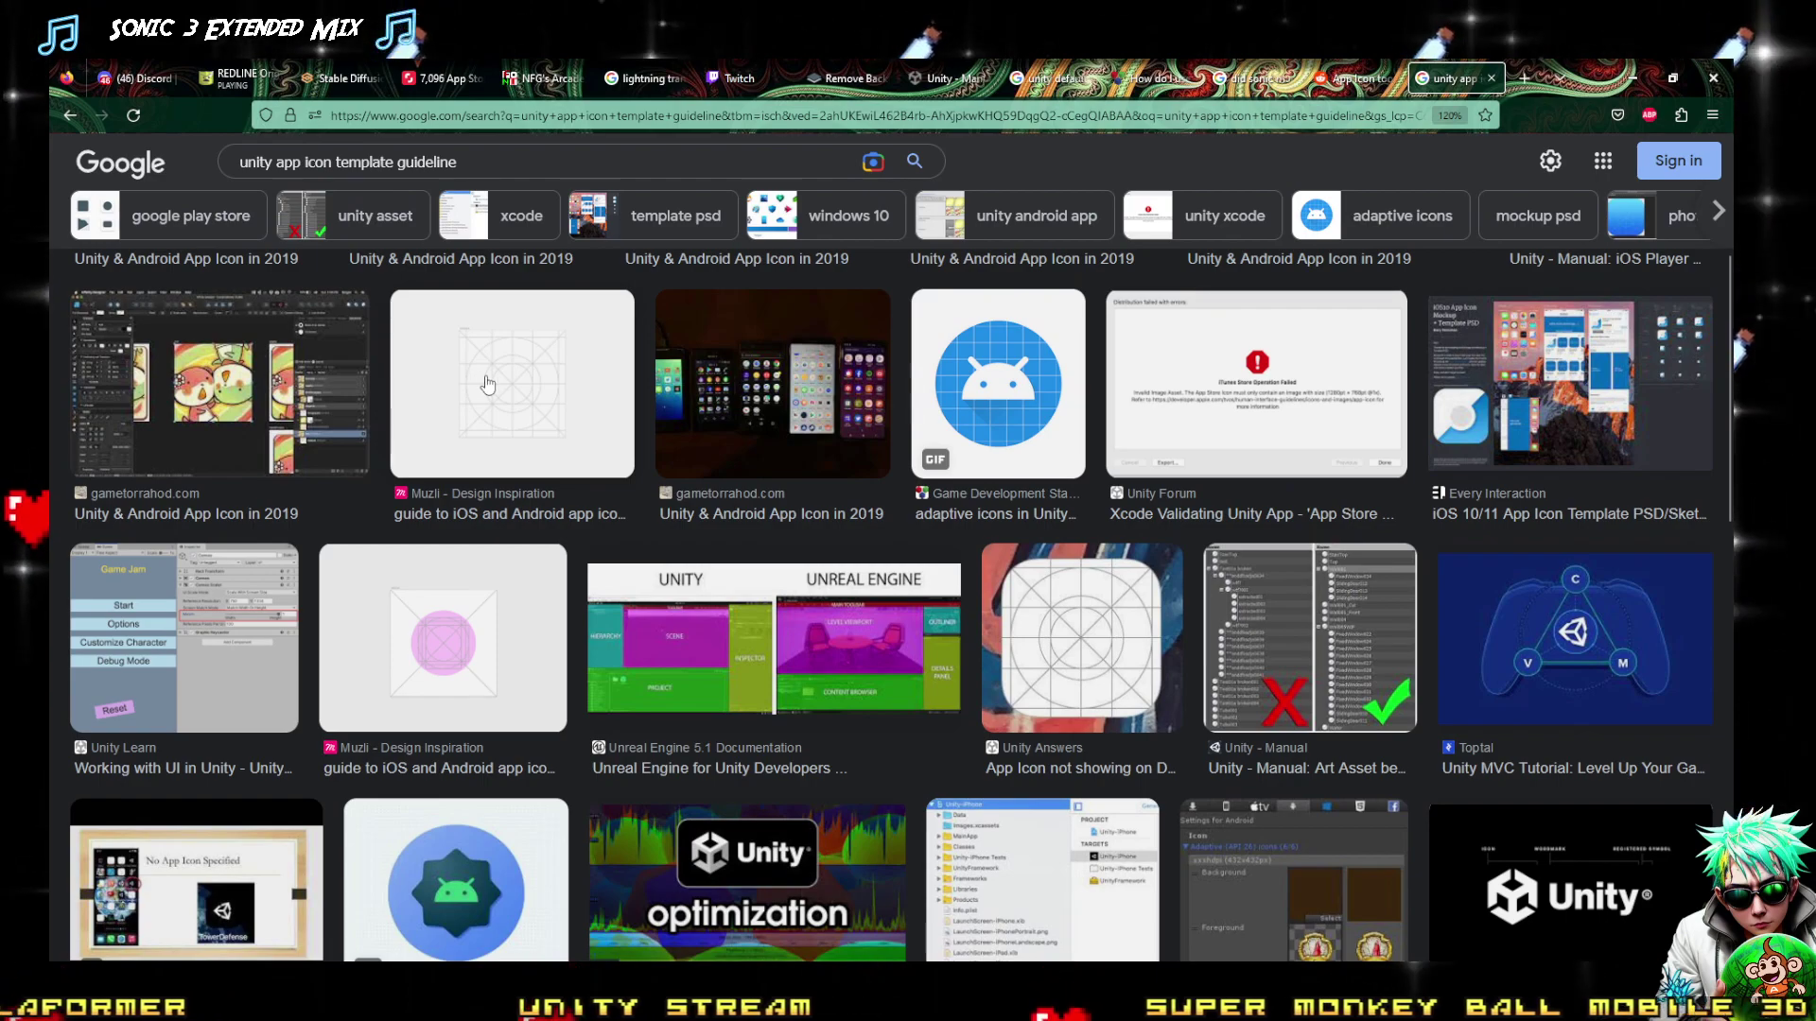
Preview the Muzli and Inkbot Design app icon guides, ending on the Muzli iOS/Android grid
{"action": "left_click", "coordinate": [519, 437]}
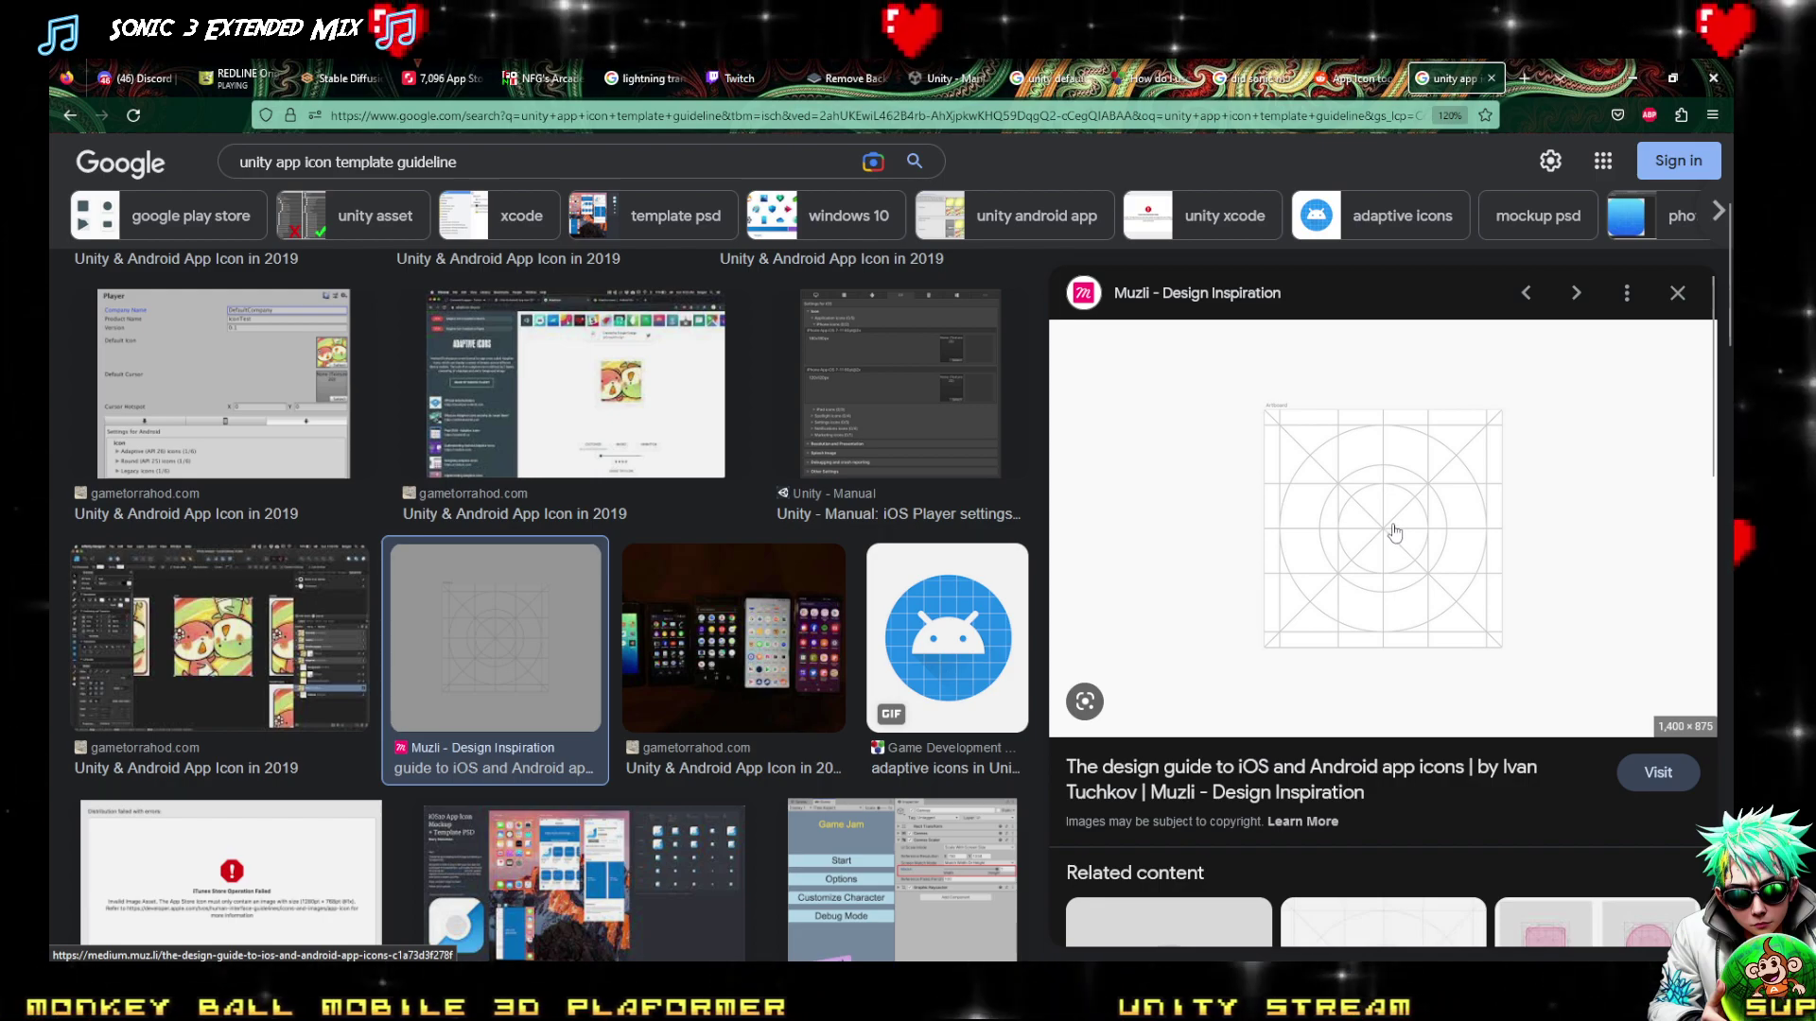
{"action": "scroll", "coordinate": [1396, 542], "scroll_direction": "down", "scroll_amount": 2}
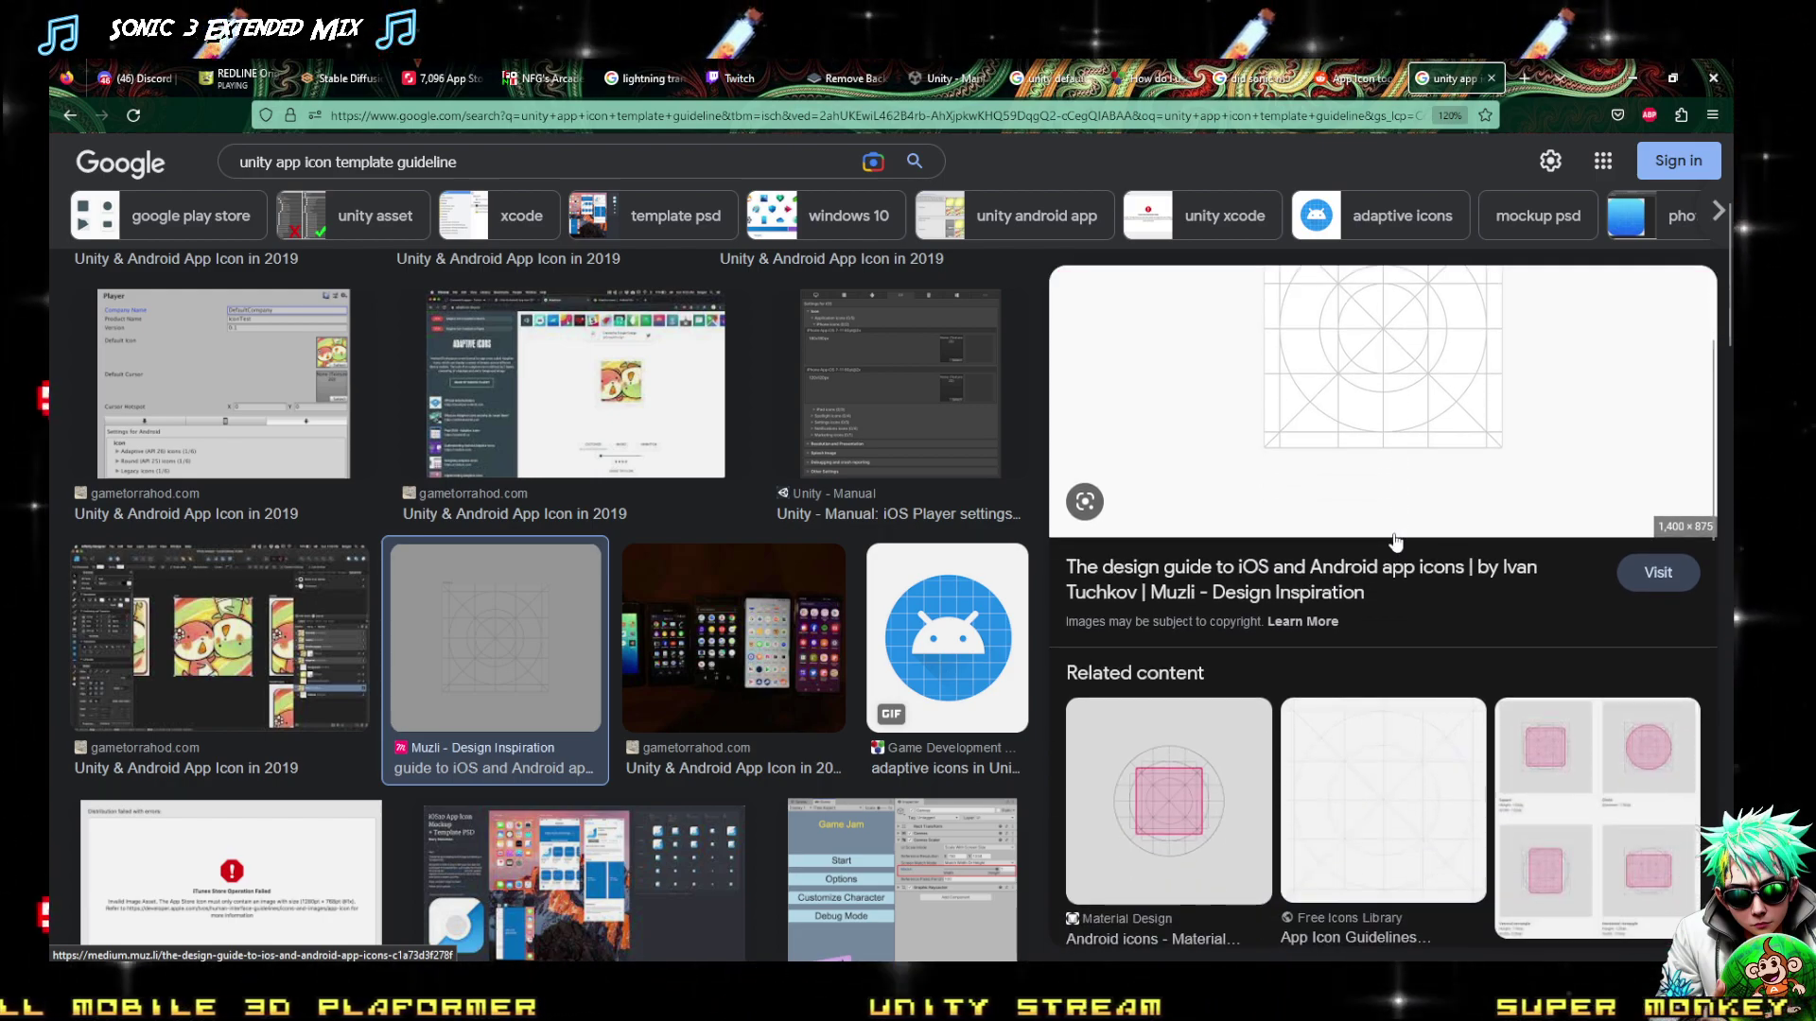
{"action": "scroll", "coordinate": [1396, 541], "scroll_direction": "up", "scroll_amount": 1}
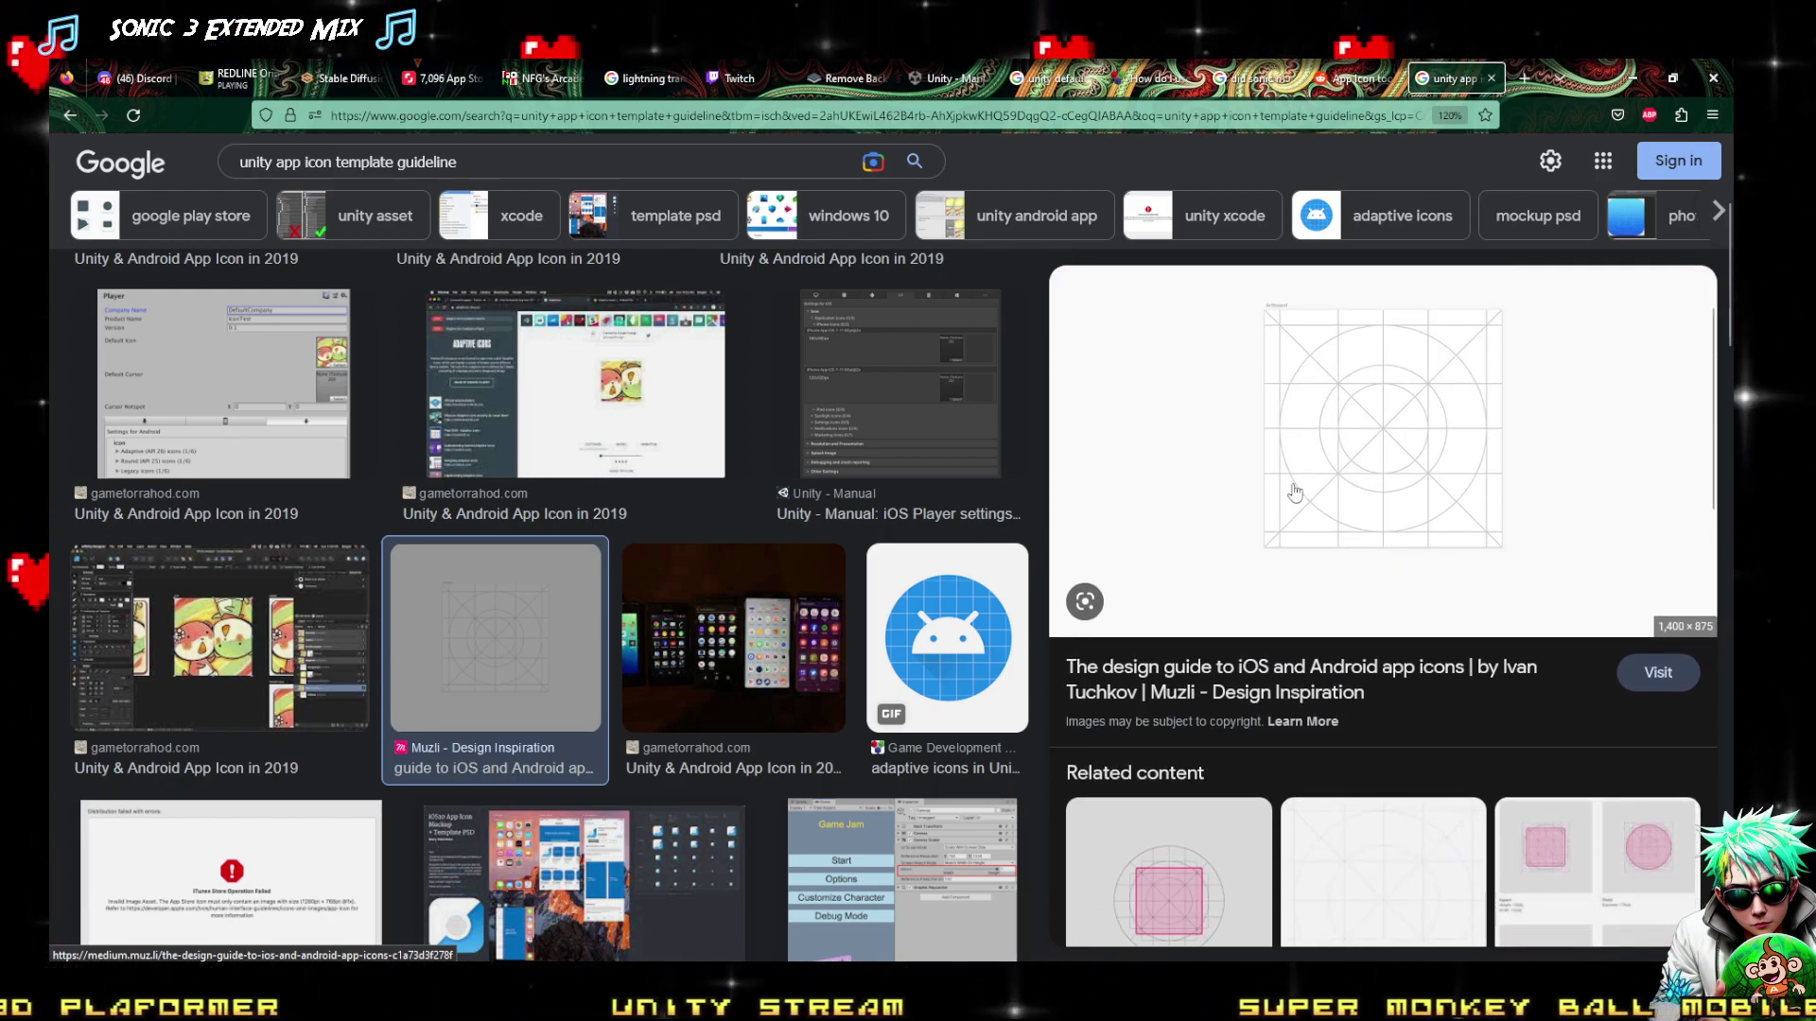
{"action": "scroll", "coordinate": [1166, 919], "scroll_direction": "down", "scroll_amount": 2}
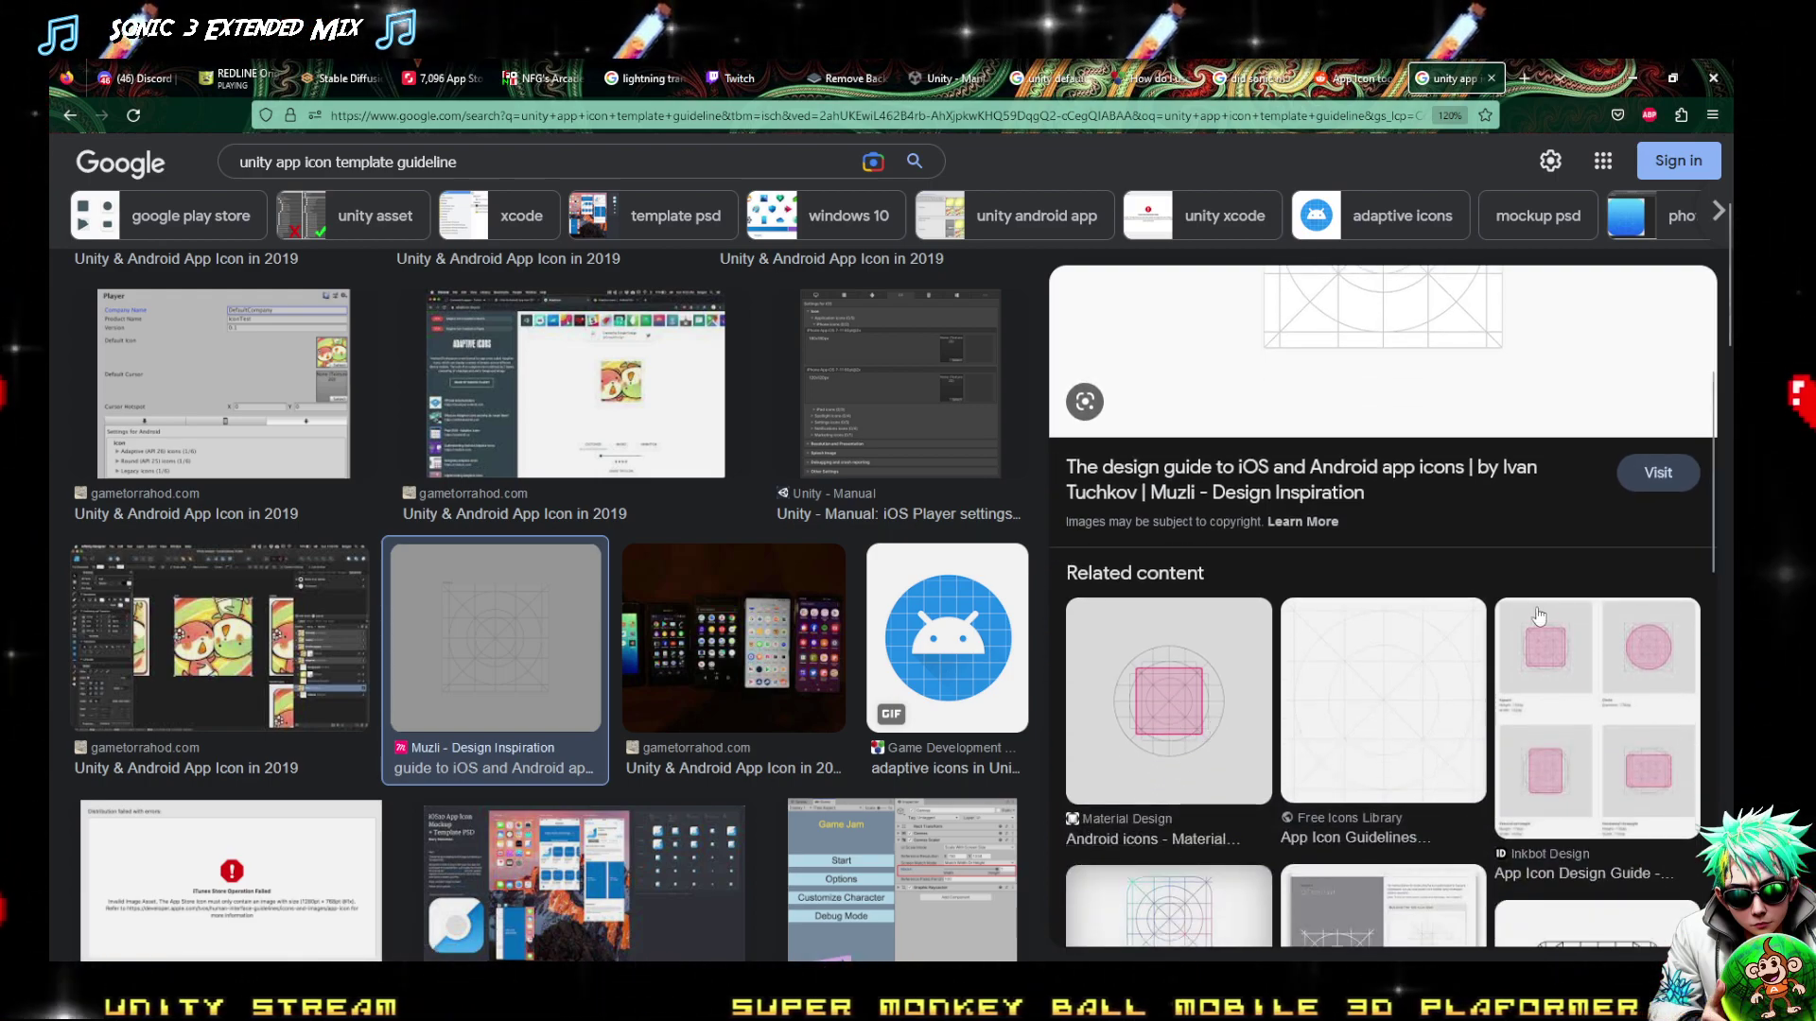
{"action": "left_click", "coordinate": [1528, 673]}
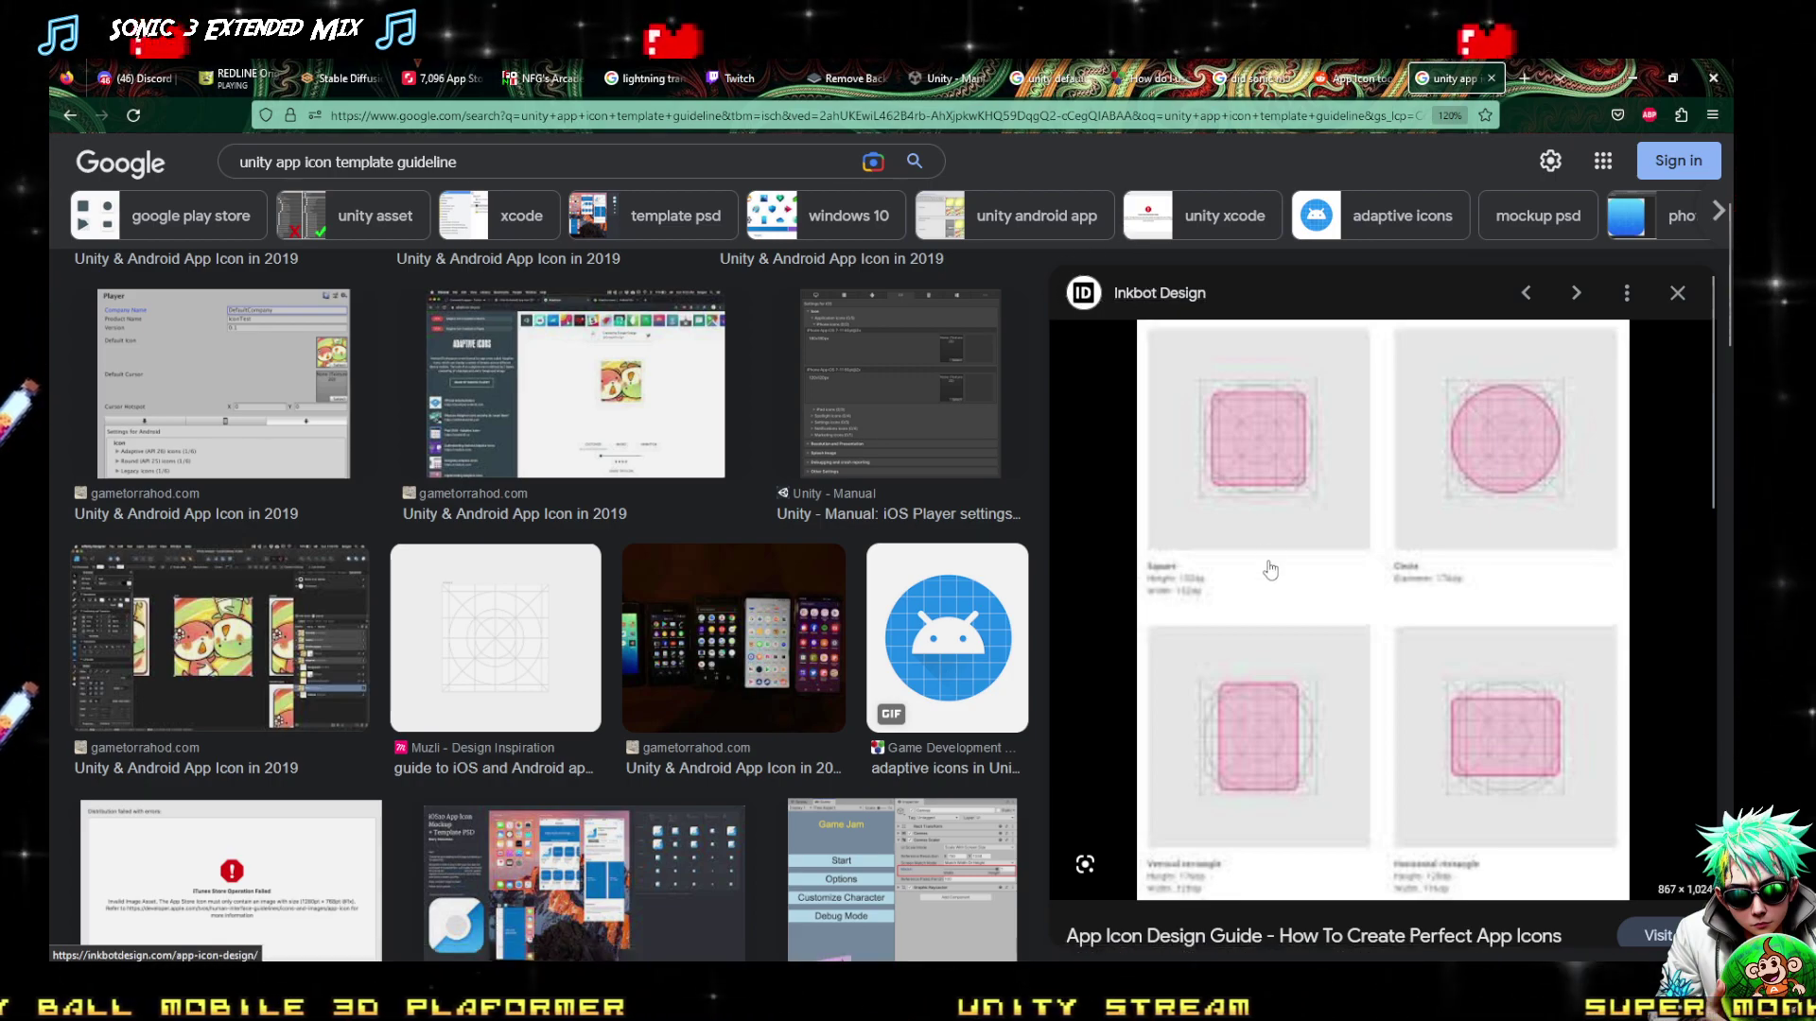
{"action": "scroll", "coordinate": [1268, 571], "scroll_direction": "down", "scroll_amount": 4}
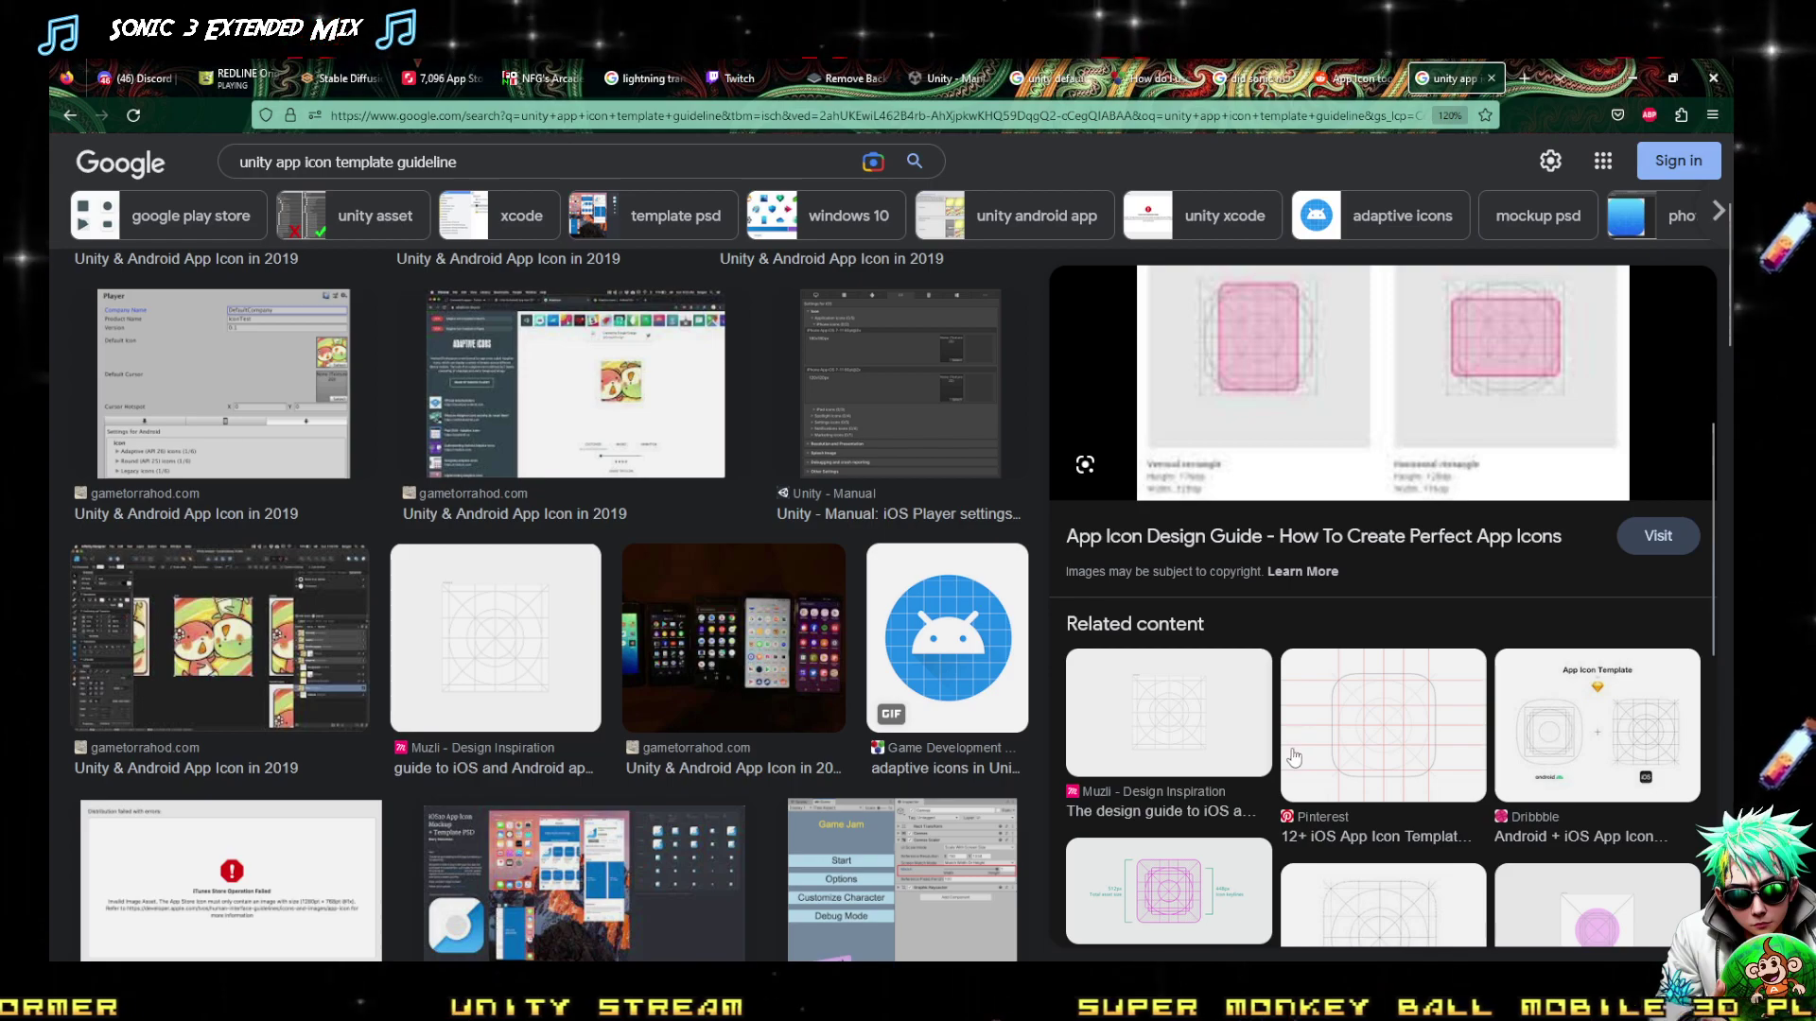
{"action": "scroll", "coordinate": [1133, 390], "scroll_direction": "up", "scroll_amount": 1}
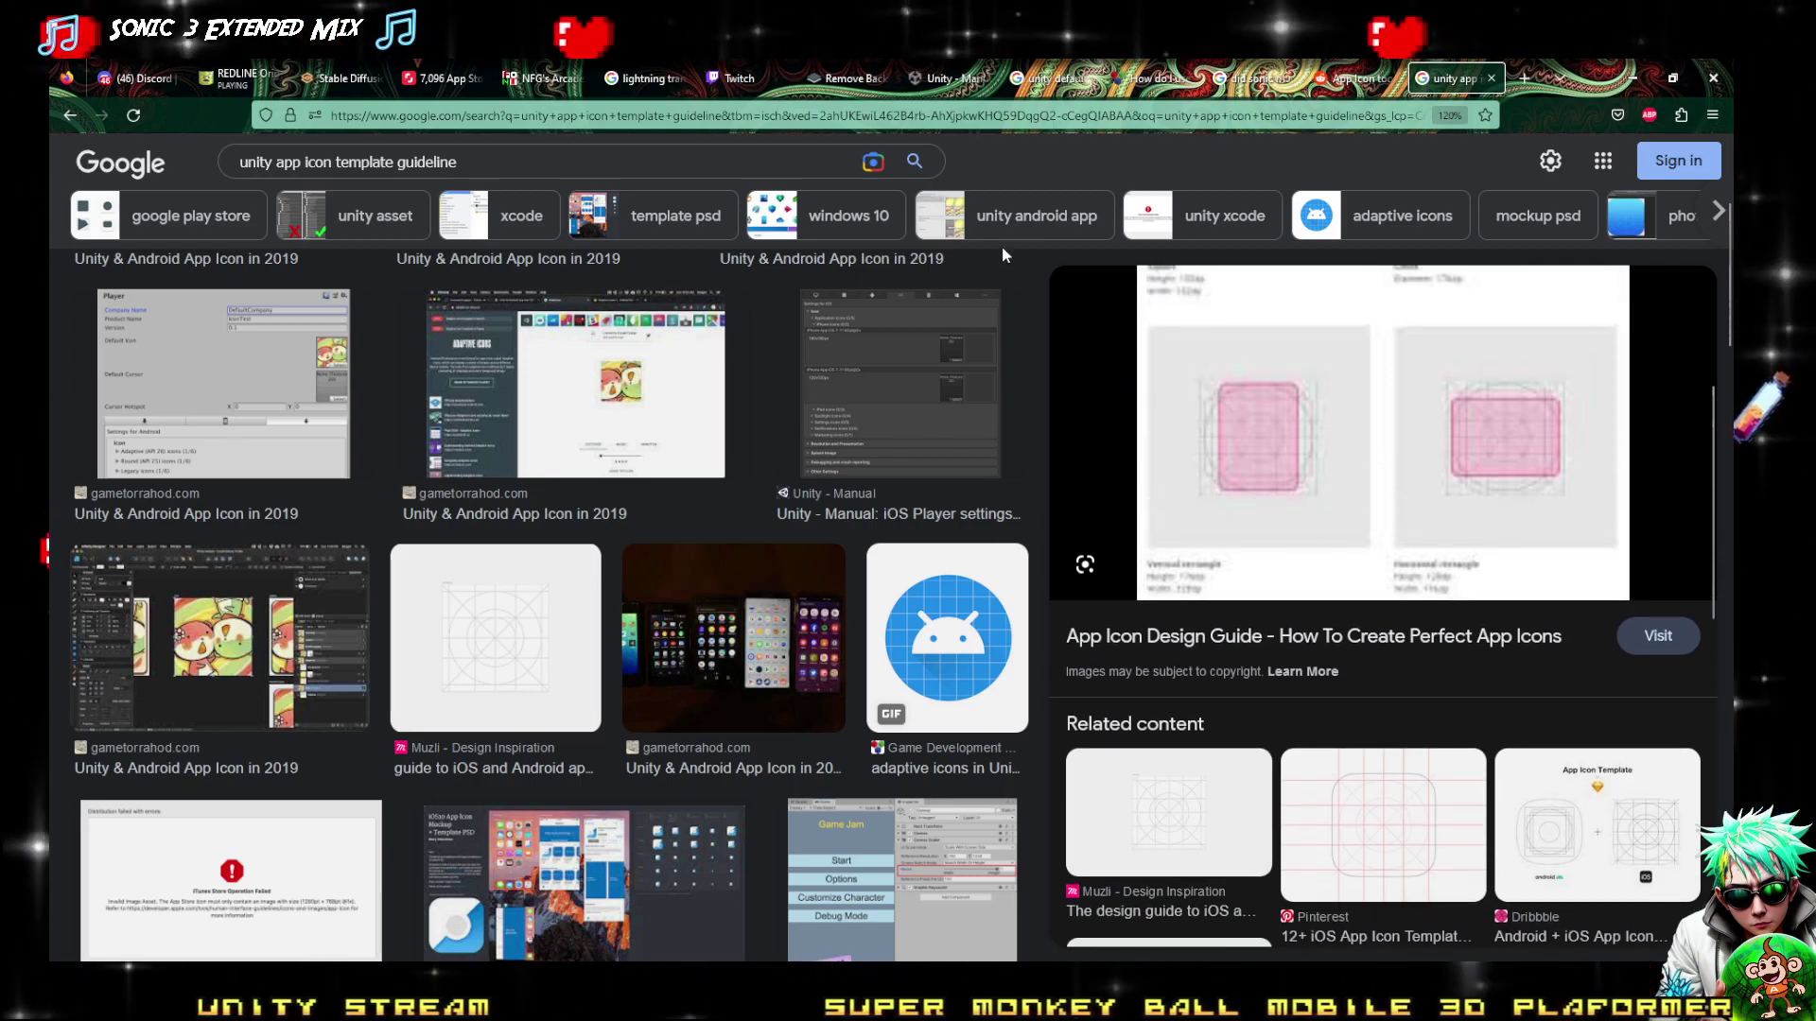
{"action": "left_click", "coordinate": [69, 115]}
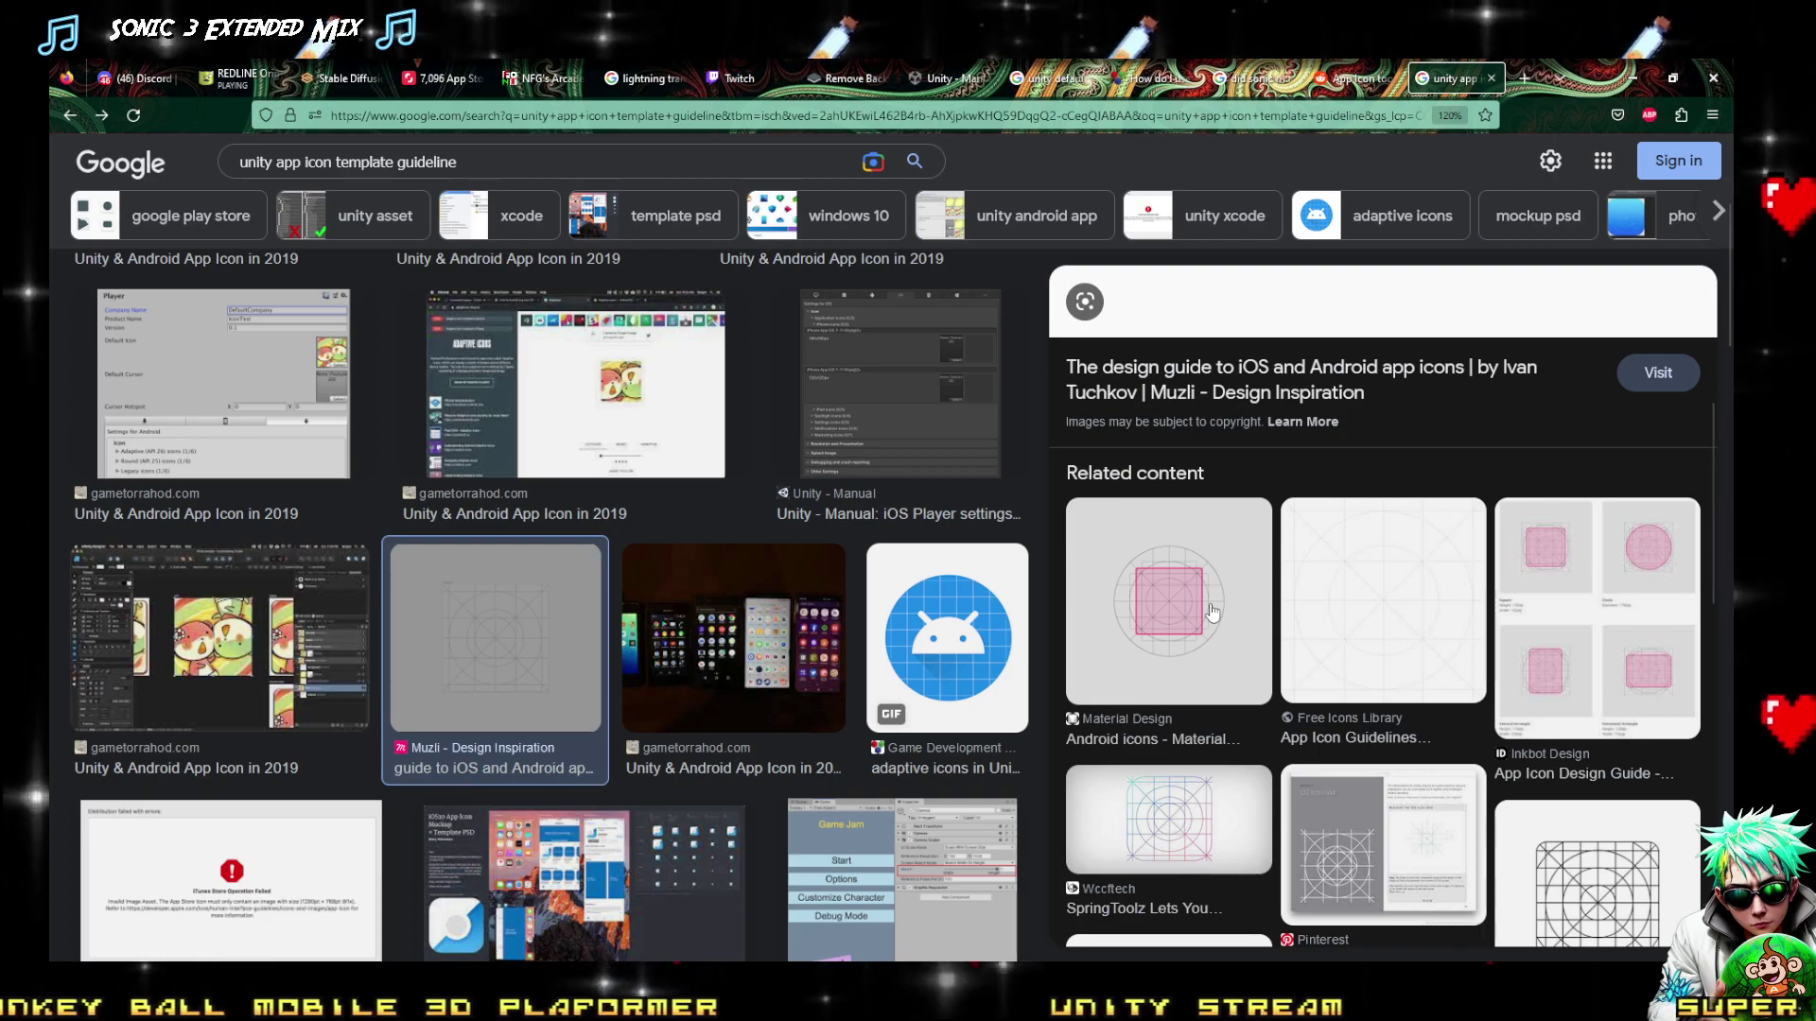
{"action": "scroll", "coordinate": [1211, 613], "scroll_direction": "down", "scroll_amount": 3}
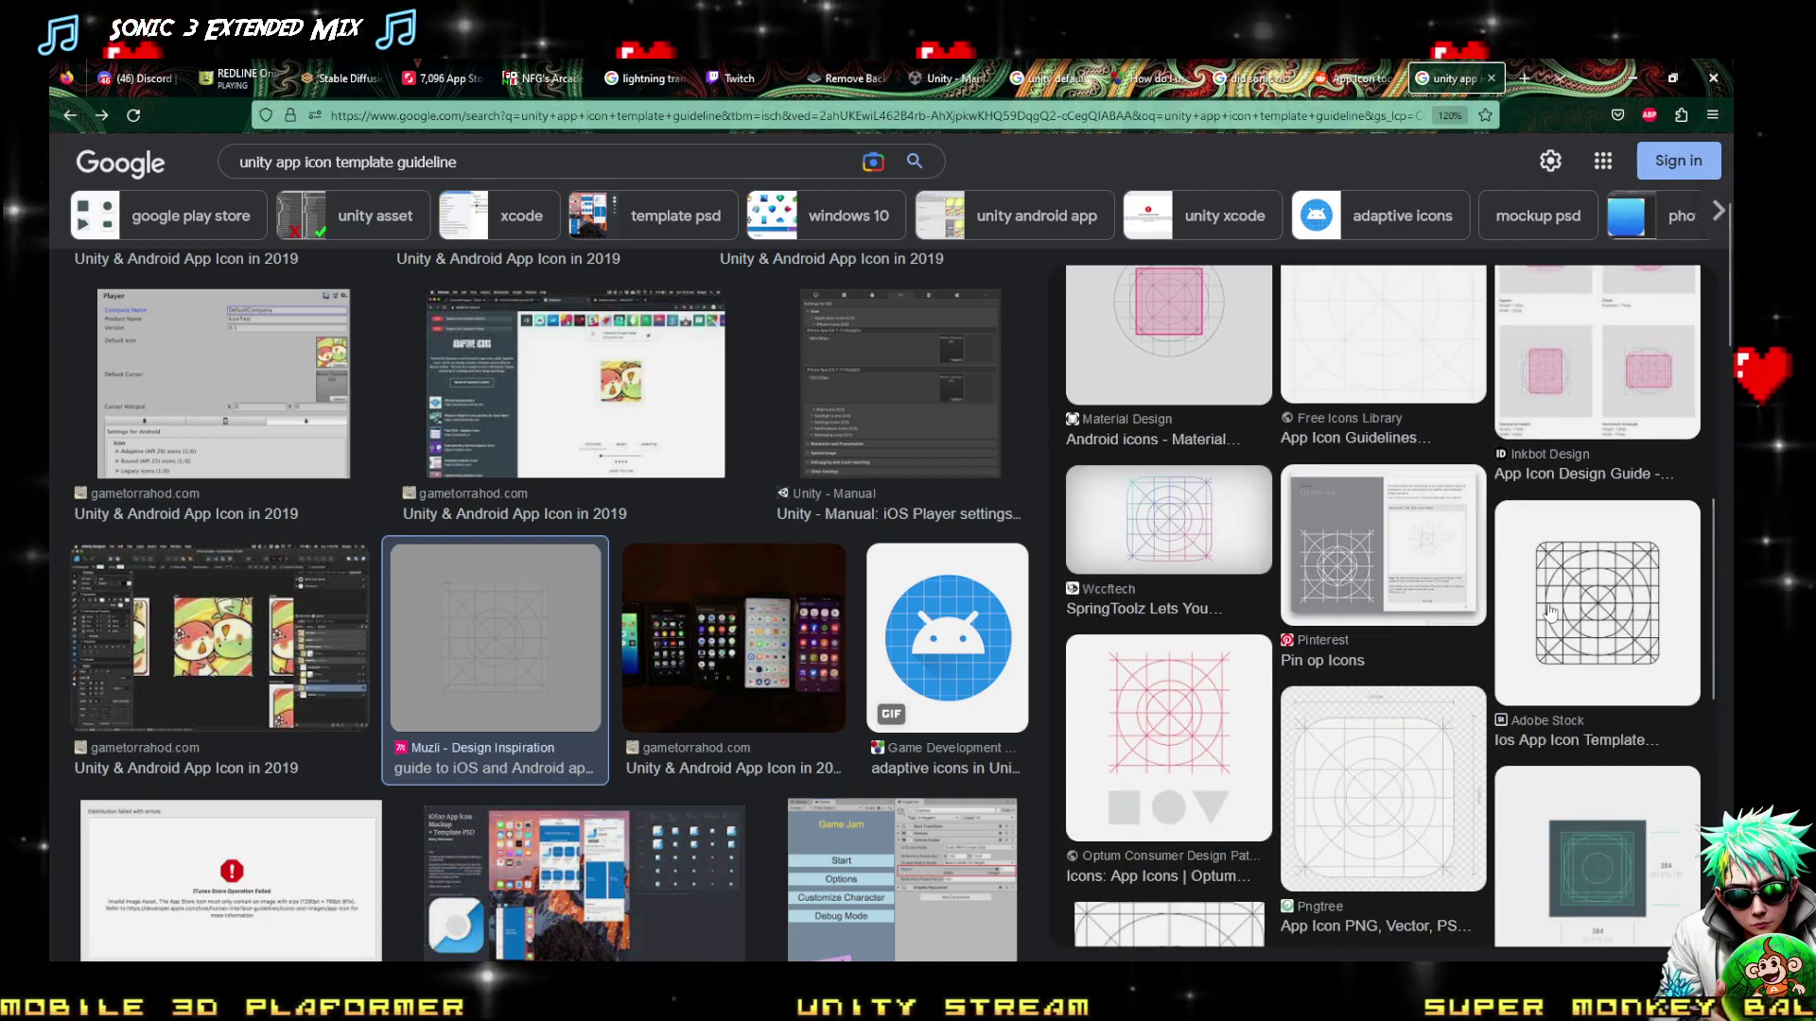
{"action": "scroll", "coordinate": [1483, 628], "scroll_direction": "down", "scroll_amount": 6}
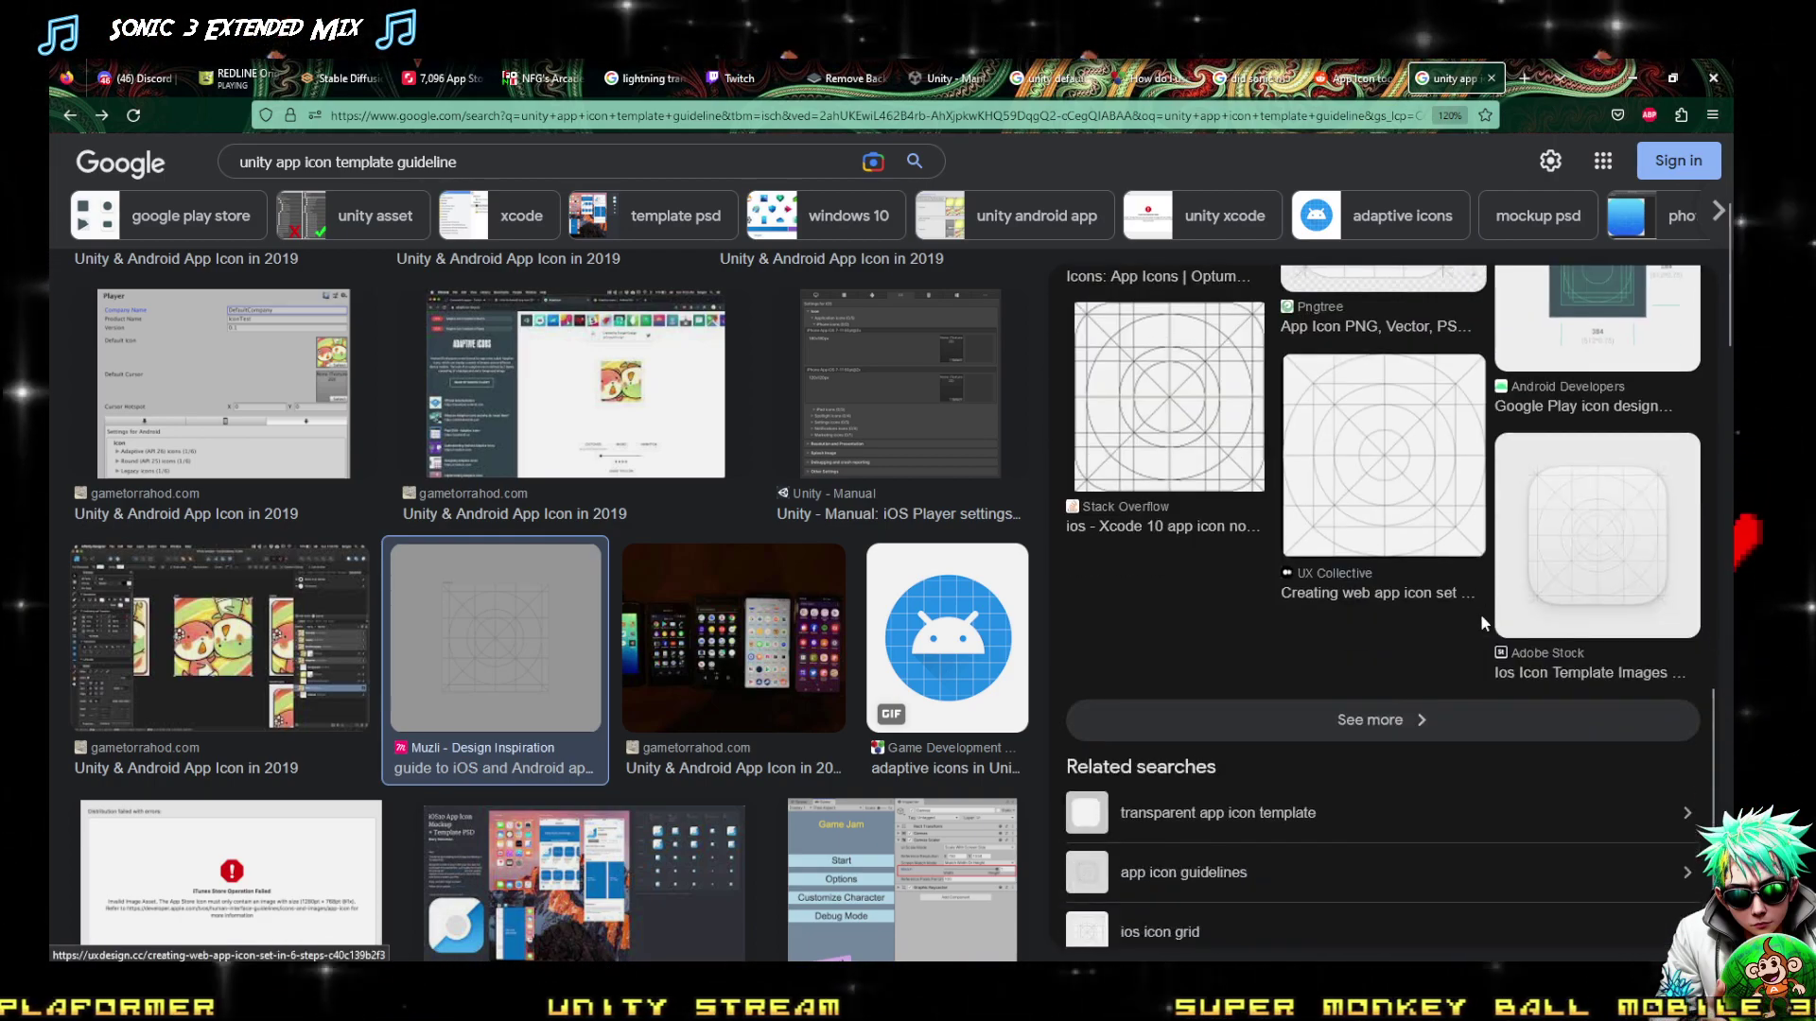
{"action": "scroll", "coordinate": [1418, 635], "scroll_direction": "up", "scroll_amount": 10}
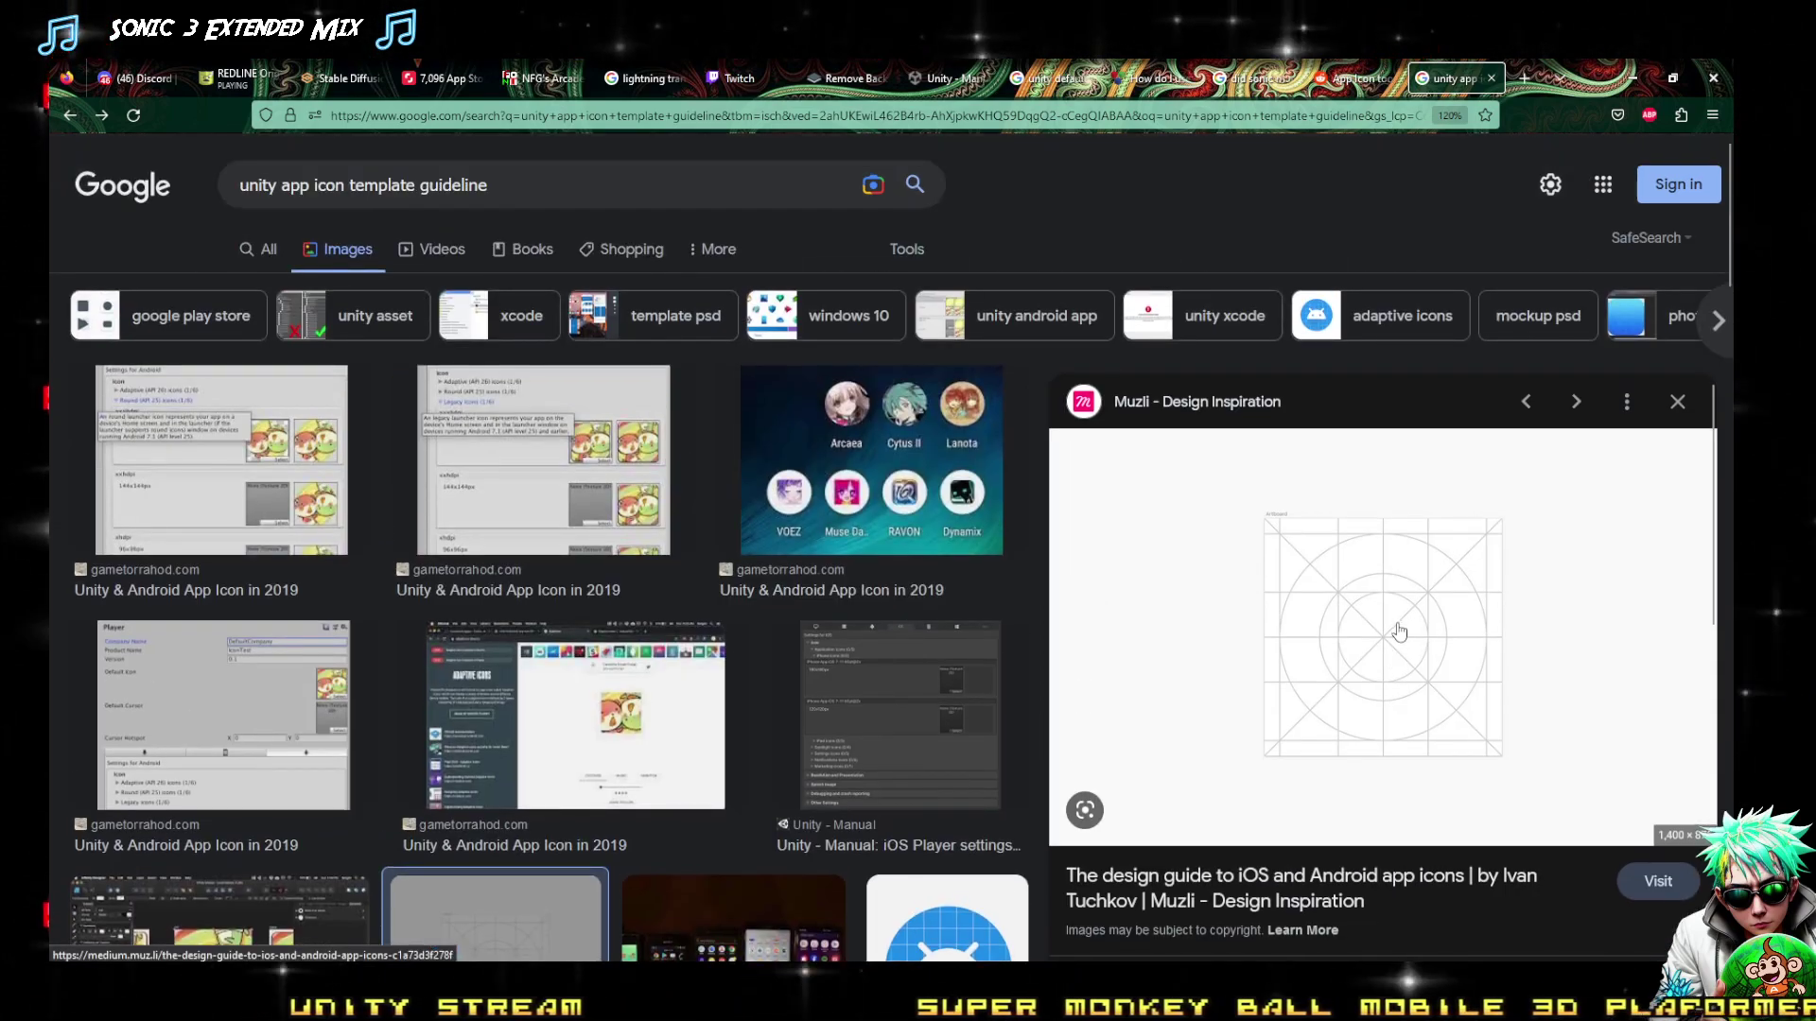
{"action": "scroll", "coordinate": [600, 409], "scroll_direction": "down", "scroll_amount": 3}
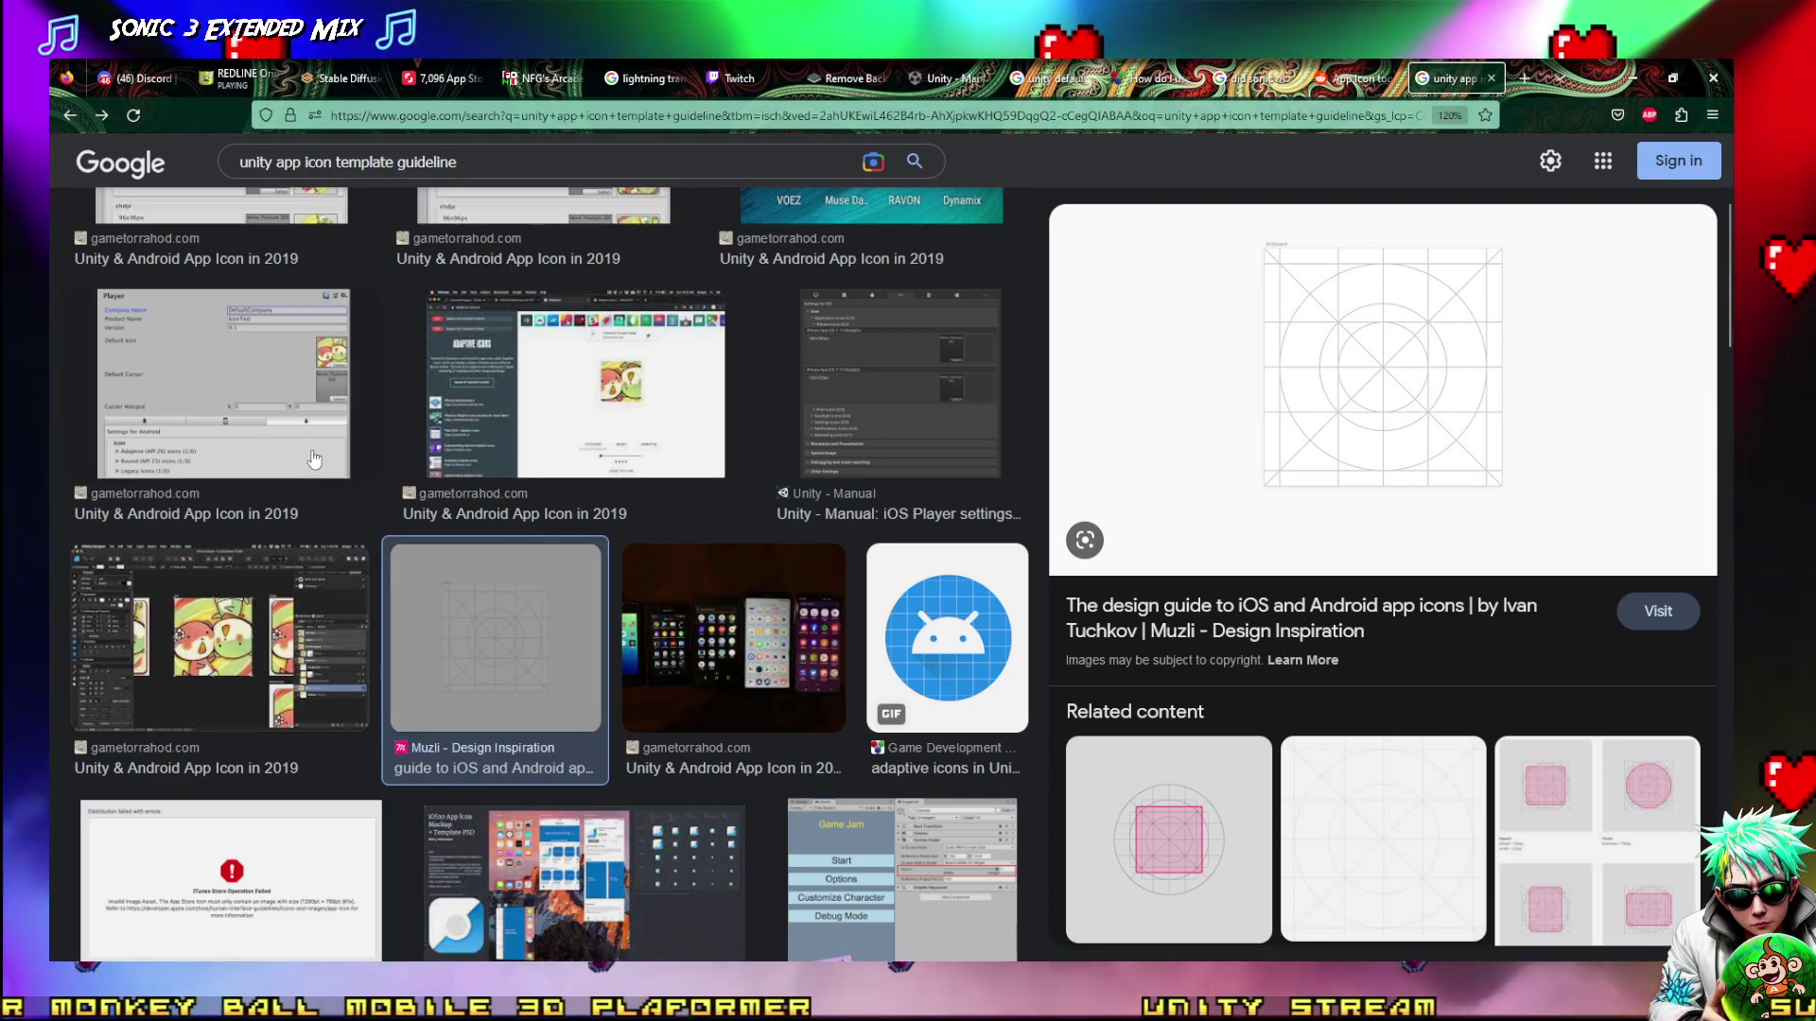
{"action": "scroll", "coordinate": [280, 461], "scroll_direction": "up", "scroll_amount": 3}
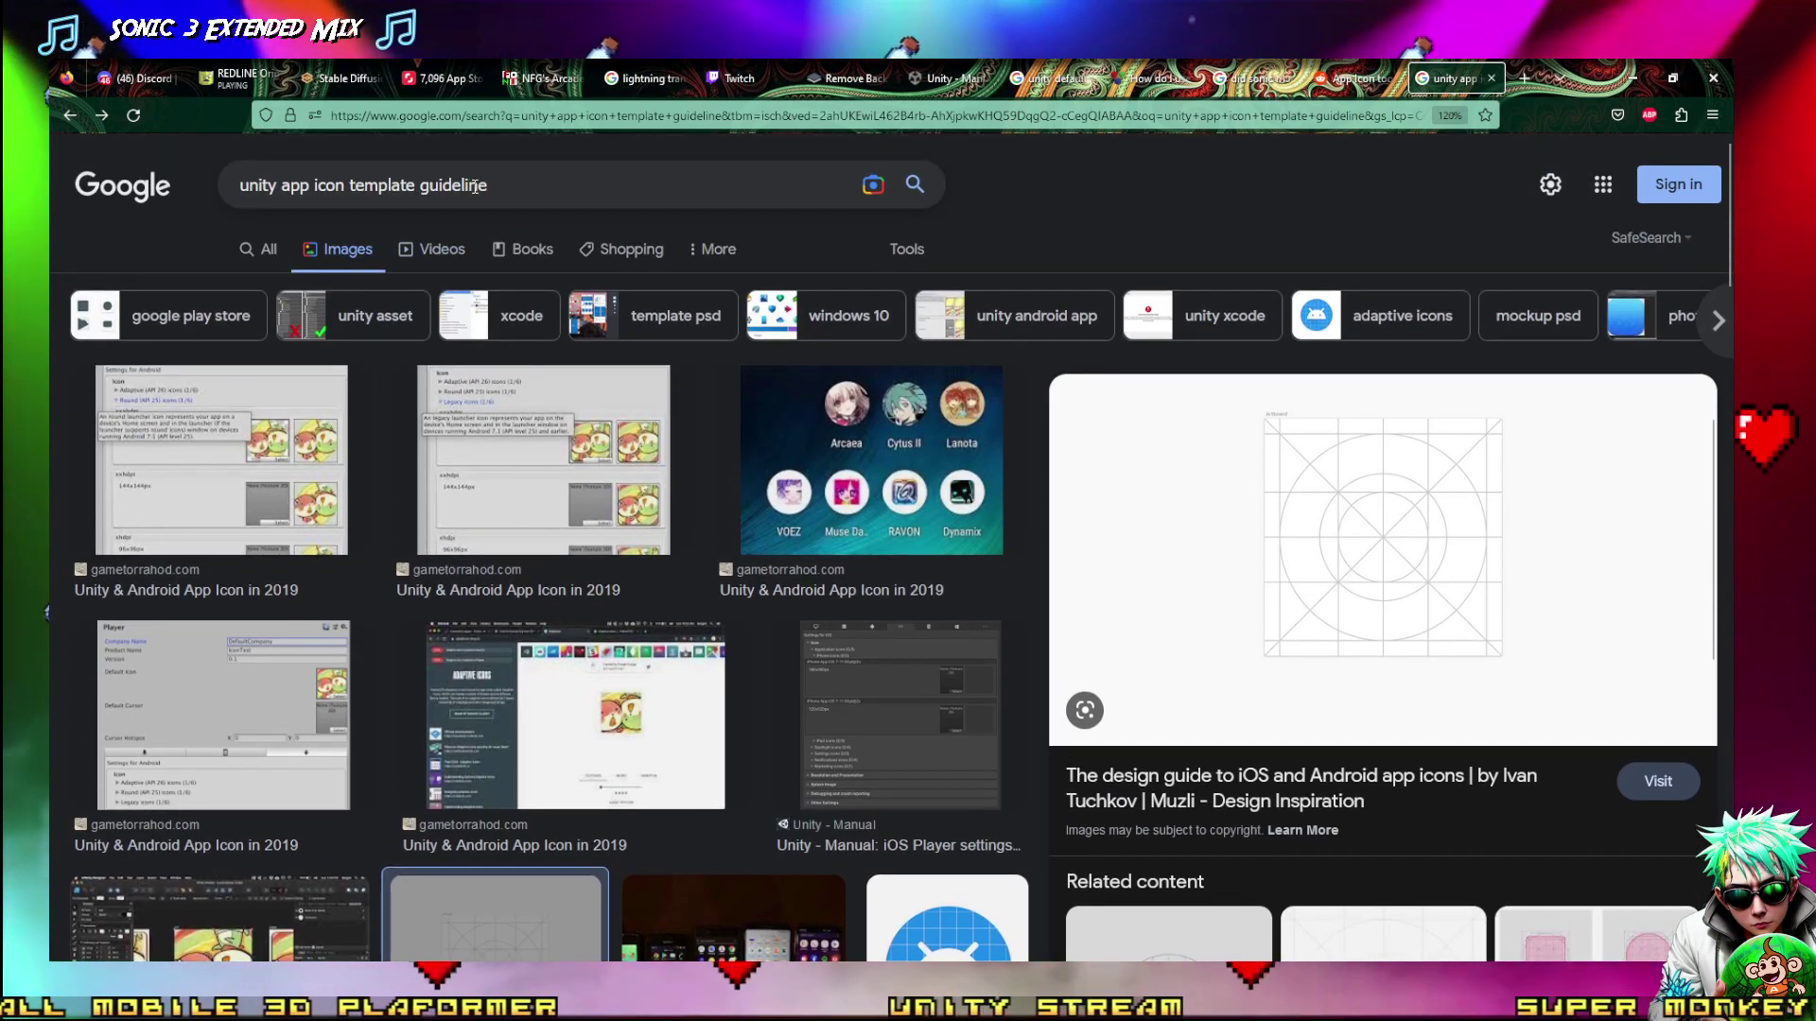
Add 'mobile' to the image search query and scroll through the results
{"action": "left_click", "coordinate": [281, 187]}
{"action": "type", "text": "mobil"}
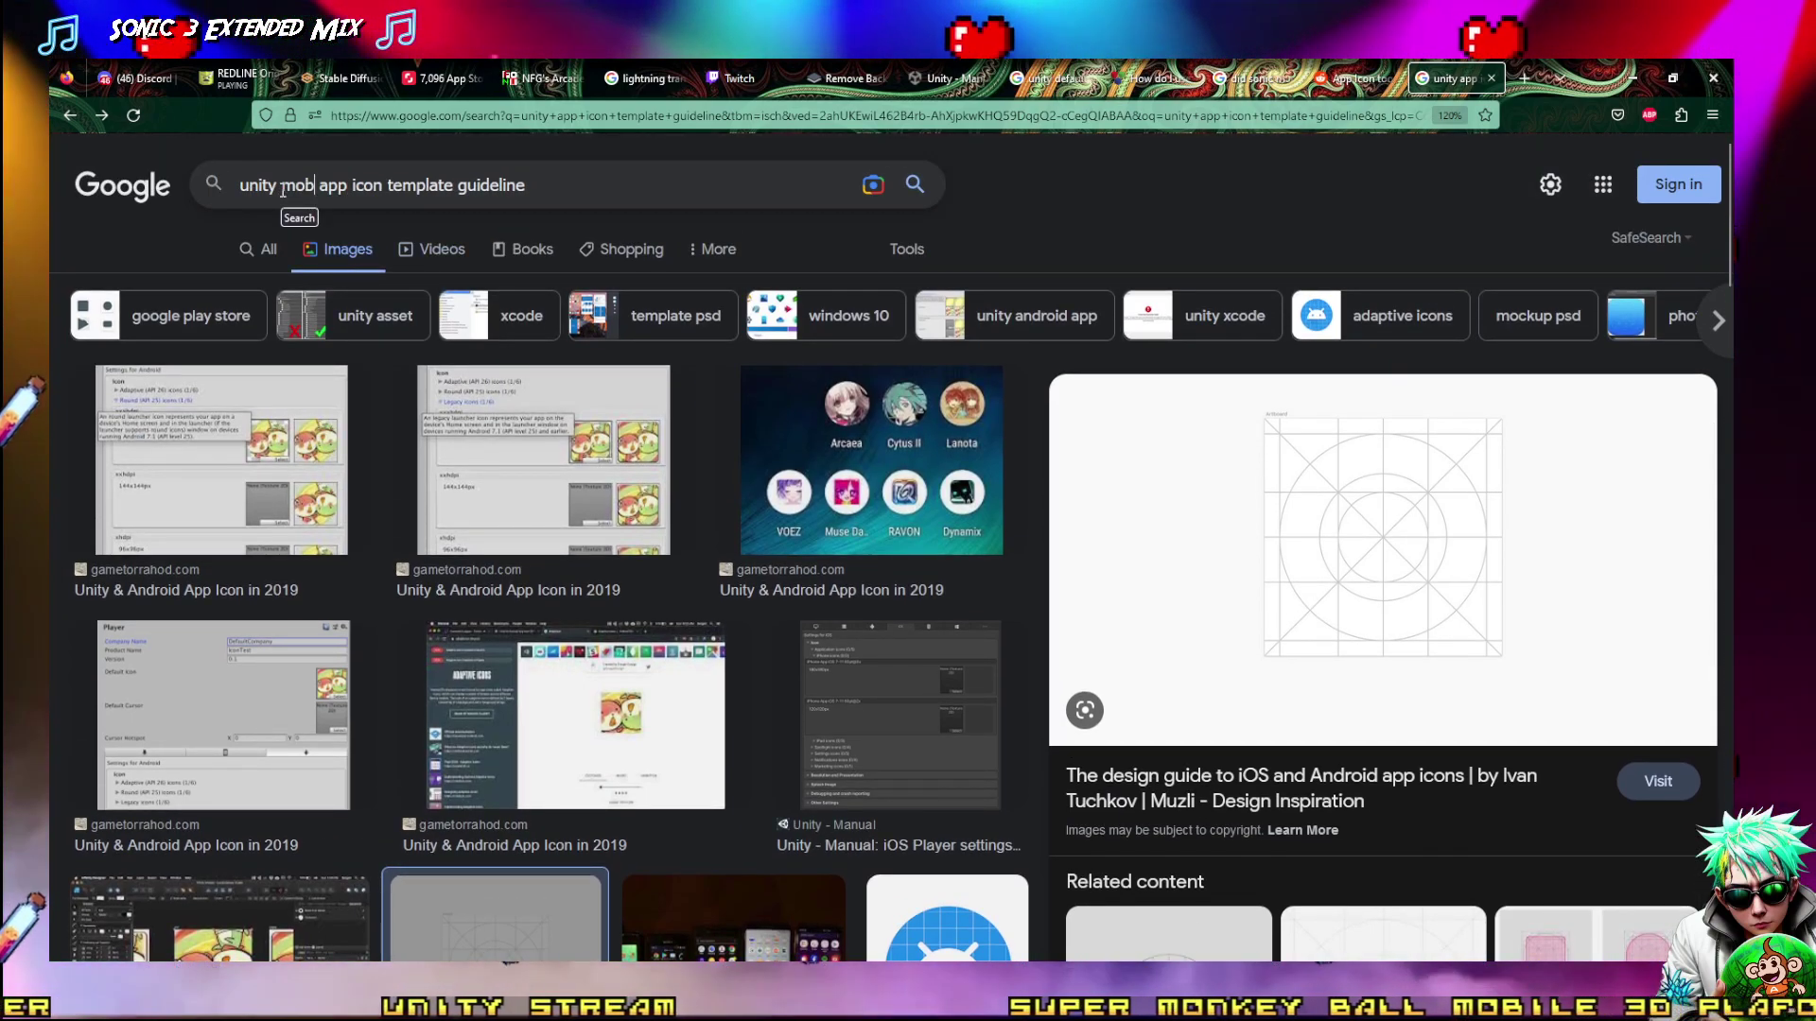
{"action": "type", "text": "e"}
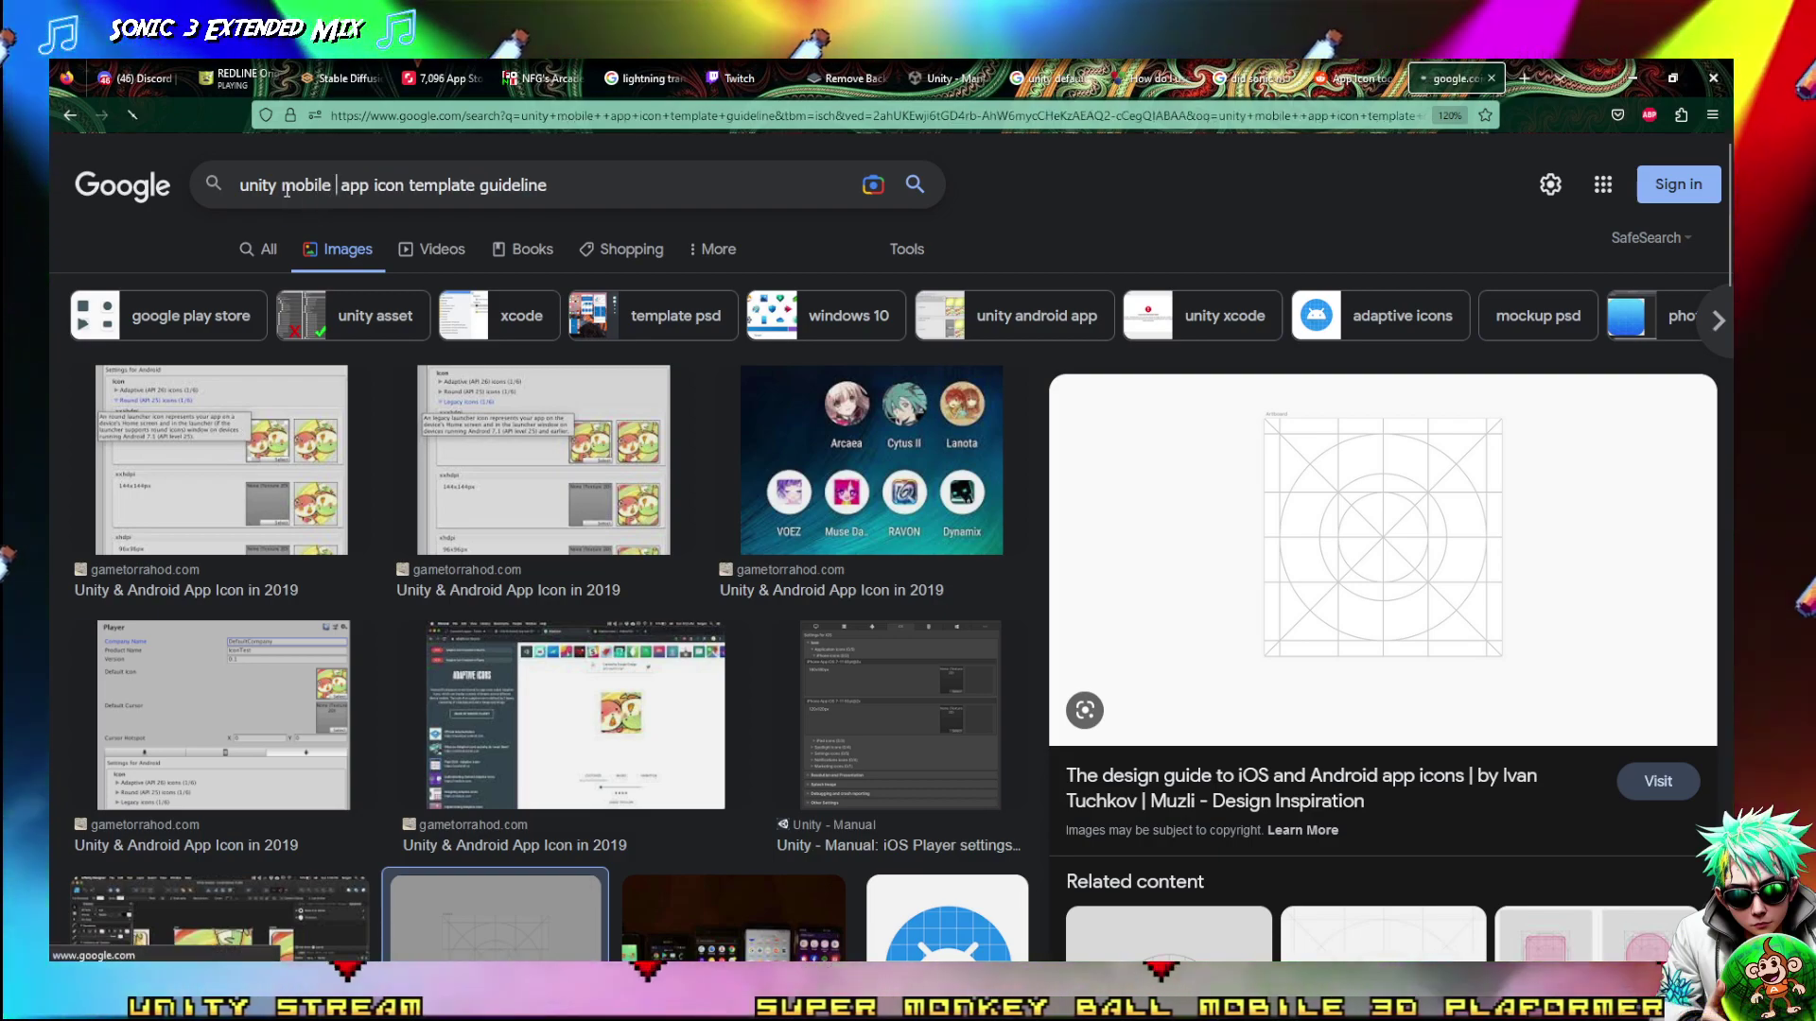
{"action": "key", "text": "Return"}
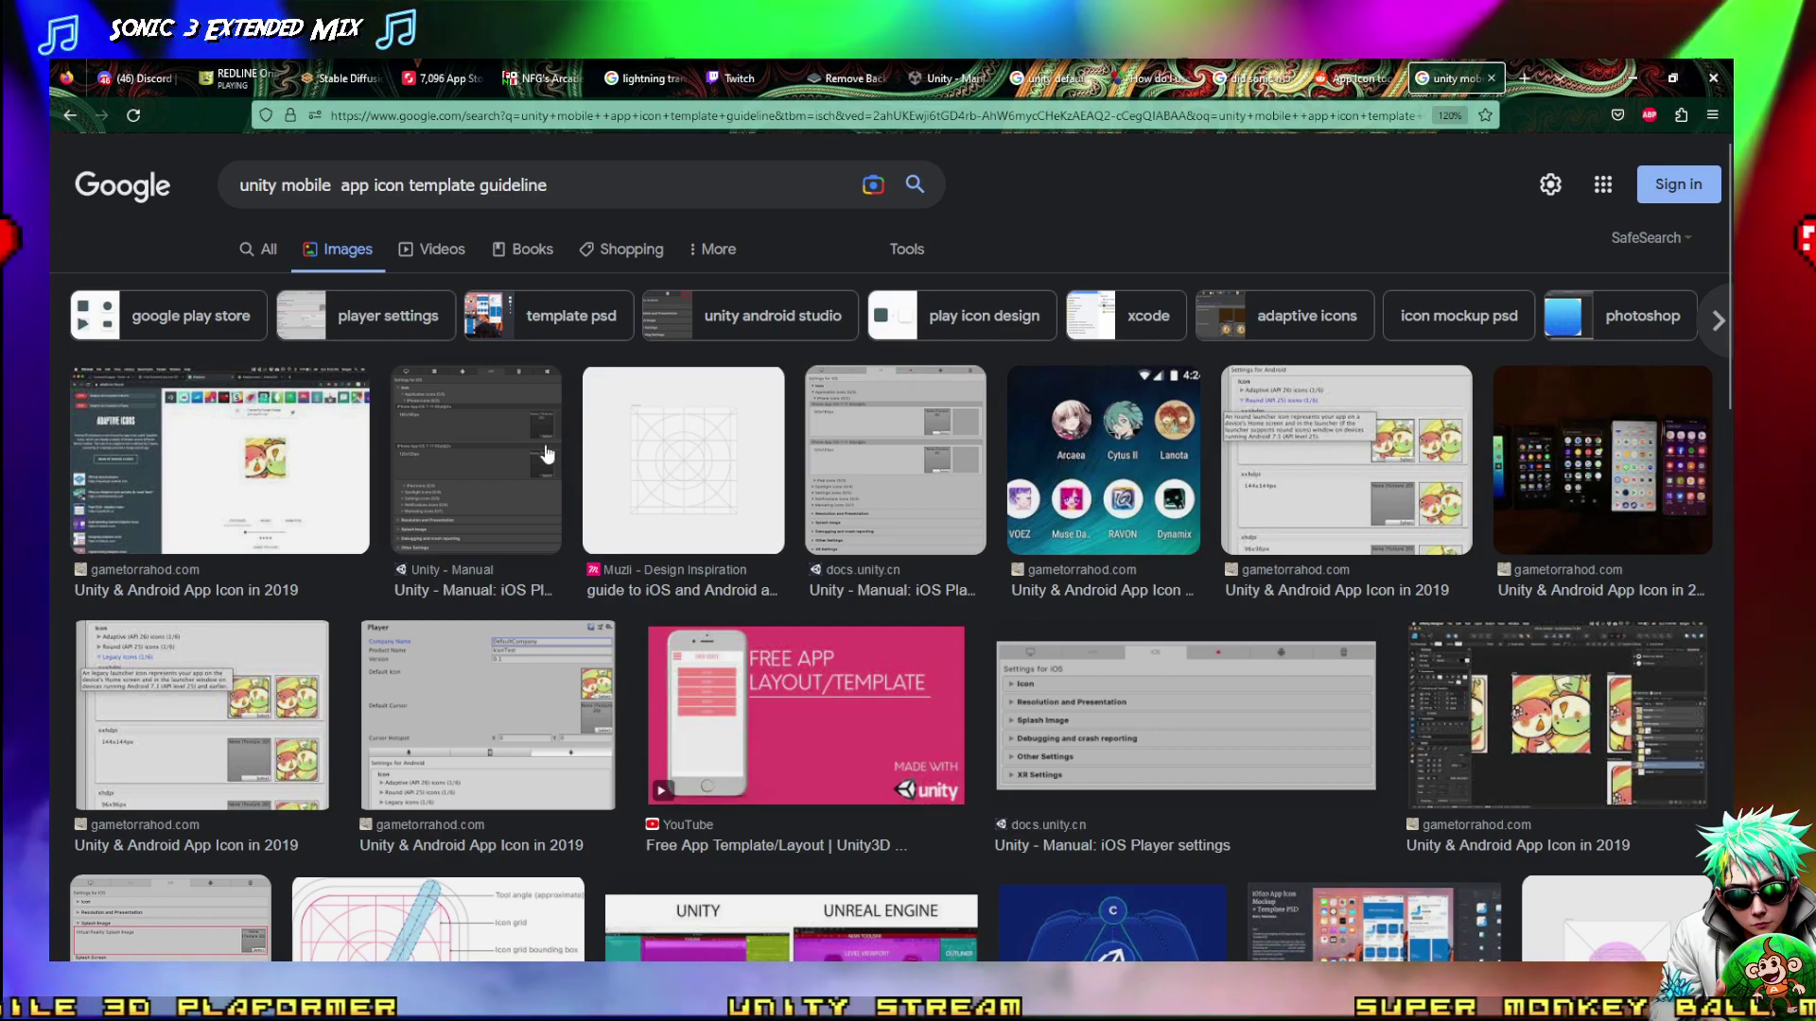
{"action": "scroll", "coordinate": [489, 793], "scroll_direction": "down", "scroll_amount": 3}
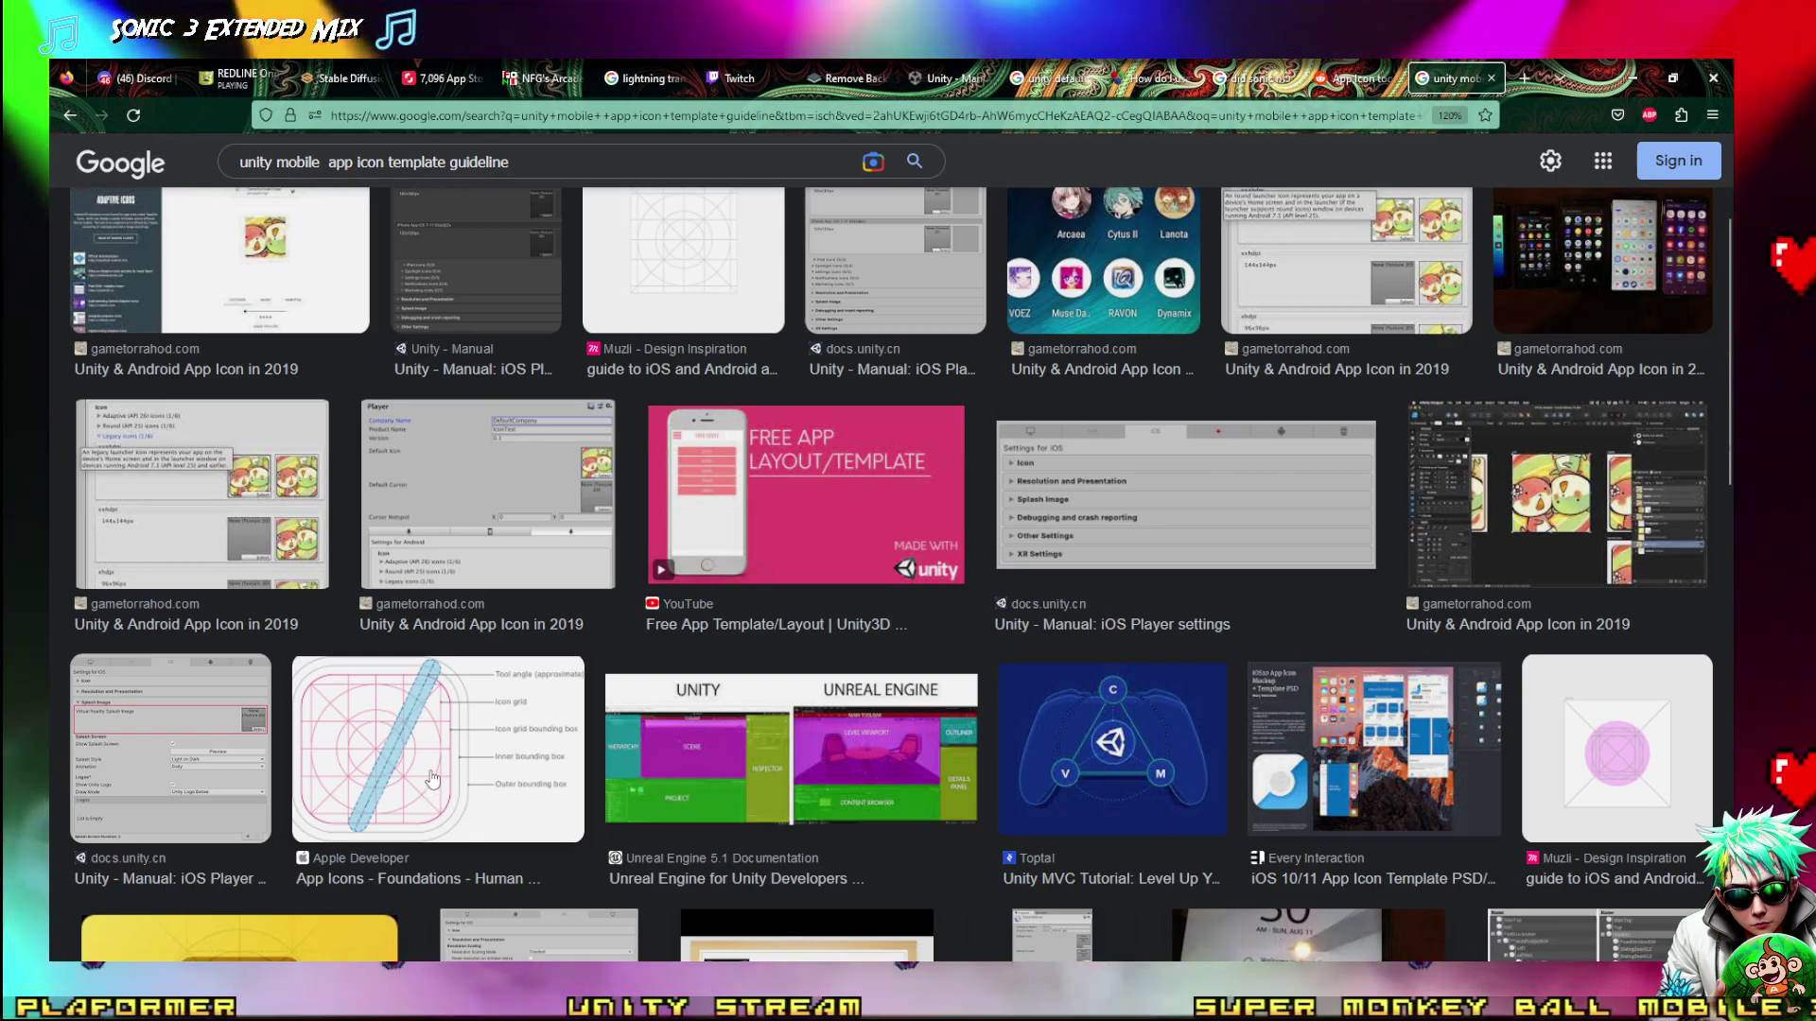
{"action": "scroll", "coordinate": [431, 777], "scroll_direction": "down", "scroll_amount": 3}
{"action": "scroll", "coordinate": [440, 698], "scroll_direction": "down", "scroll_amount": 7}
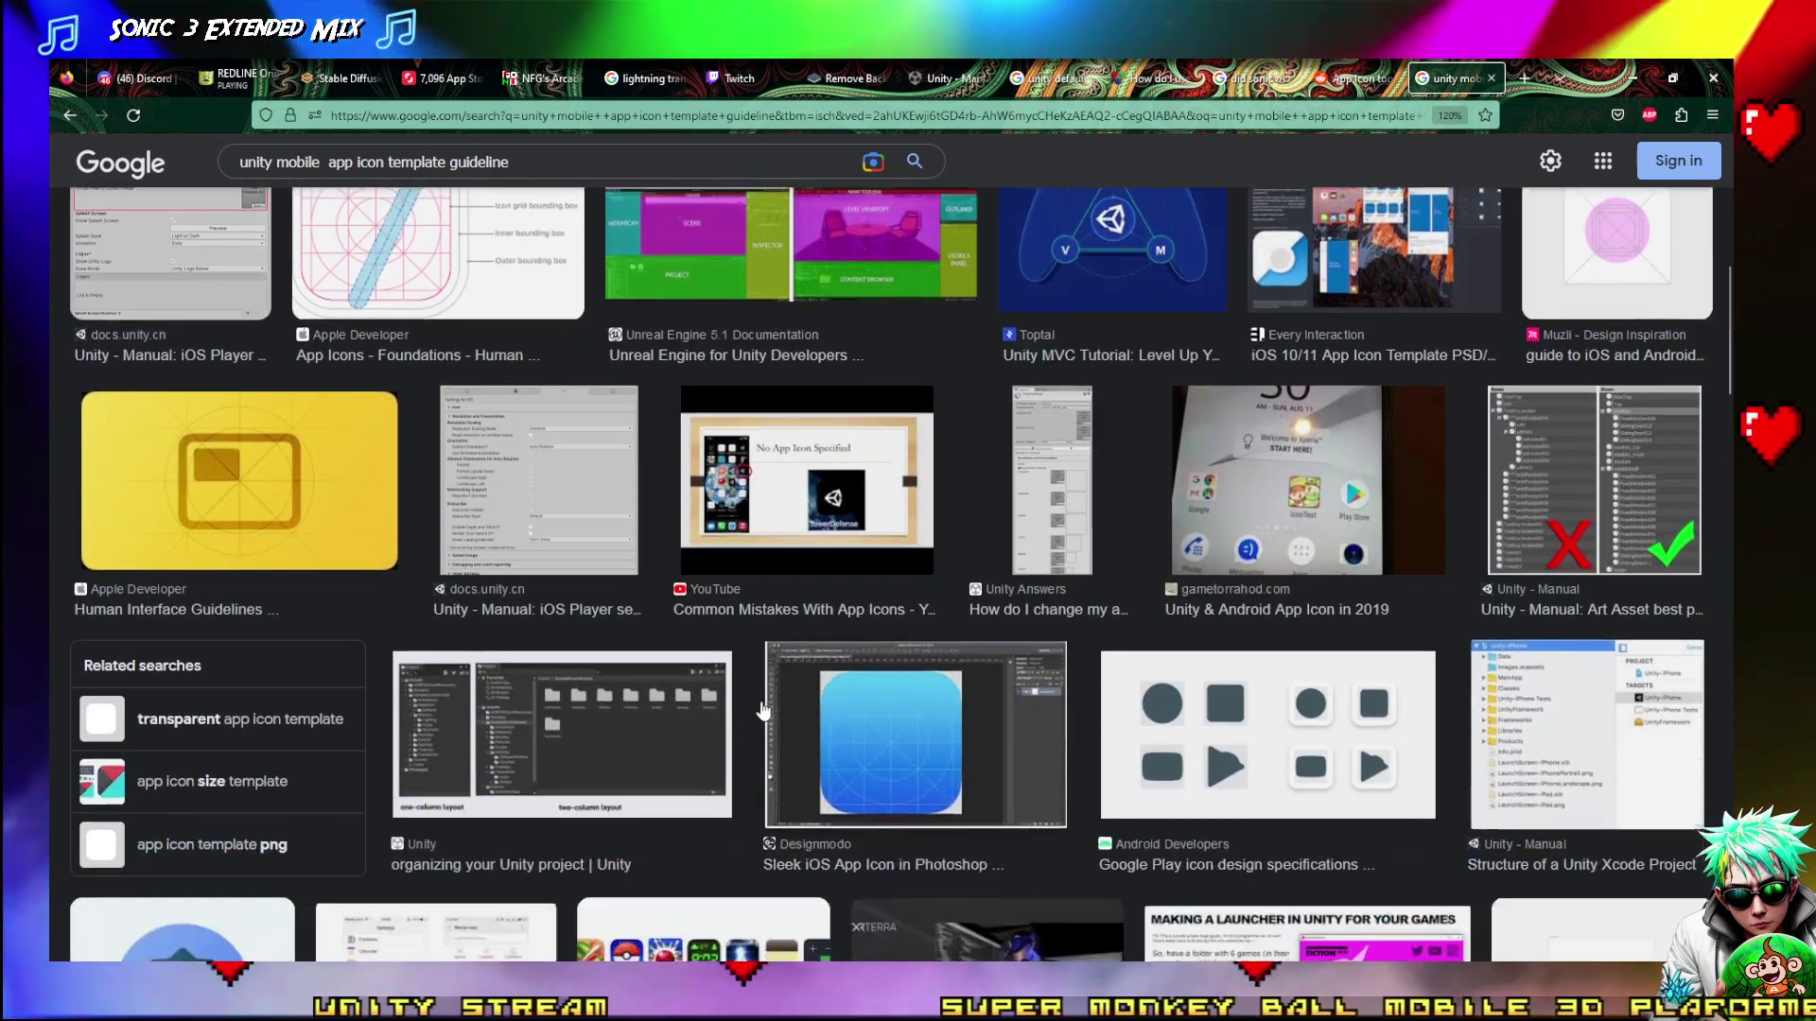
{"action": "scroll", "coordinate": [756, 709], "scroll_direction": "down", "scroll_amount": 5}
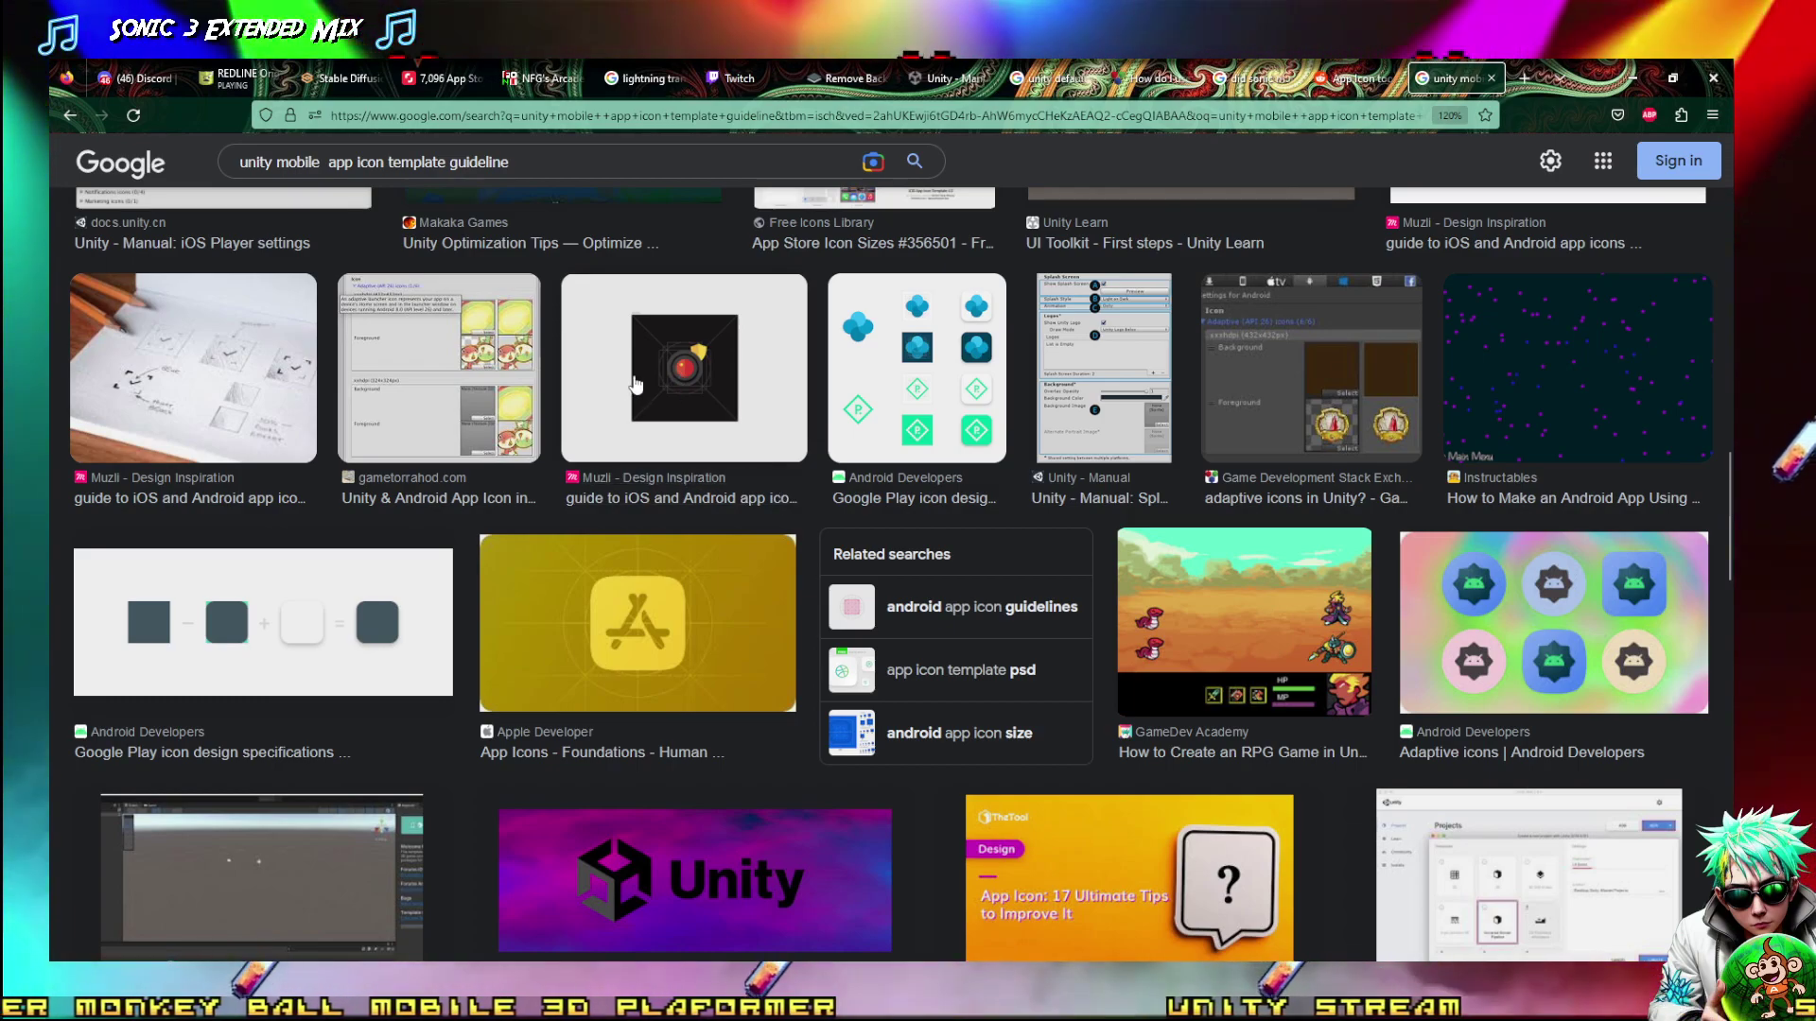
Preview Apple Developer's app icon grid template and copy the image
{"action": "scroll", "coordinate": [636, 383], "scroll_direction": "down", "scroll_amount": 6}
{"action": "scroll", "coordinate": [634, 378], "scroll_direction": "down", "scroll_amount": 6}
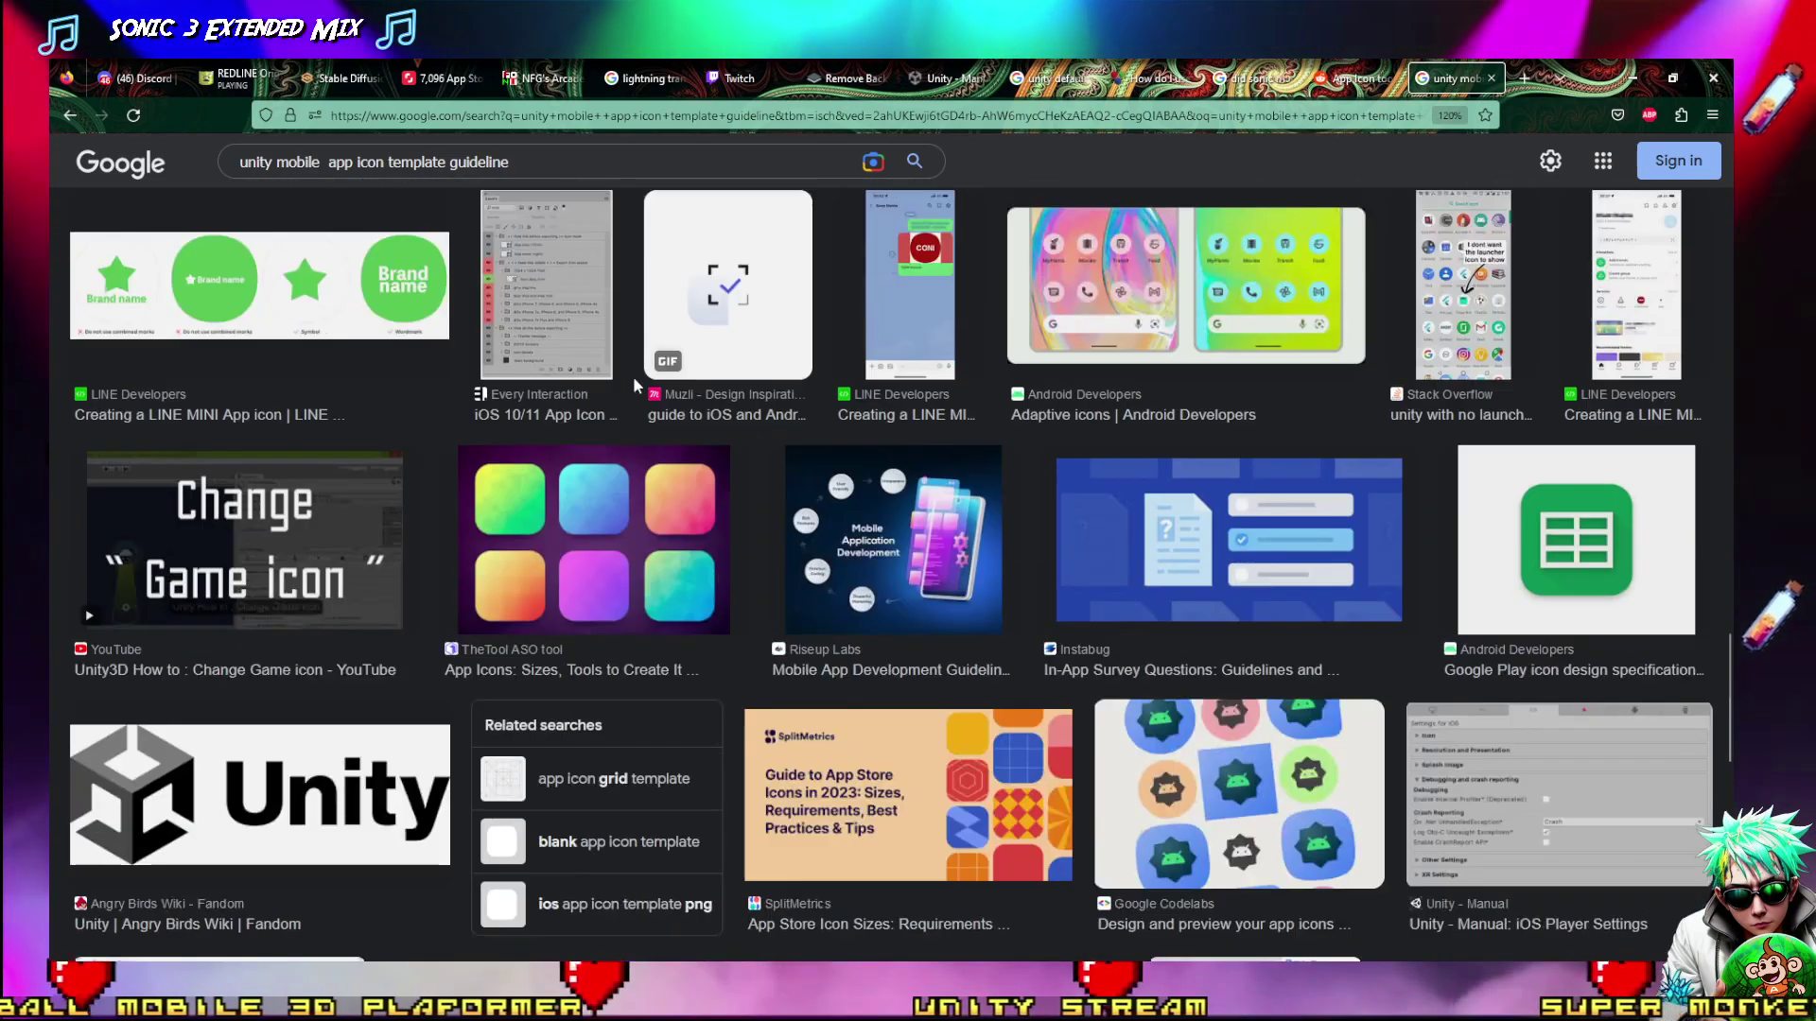
{"action": "scroll", "coordinate": [633, 378], "scroll_direction": "up", "scroll_amount": 6}
{"action": "scroll", "coordinate": [633, 378], "scroll_direction": "down", "scroll_amount": 5}
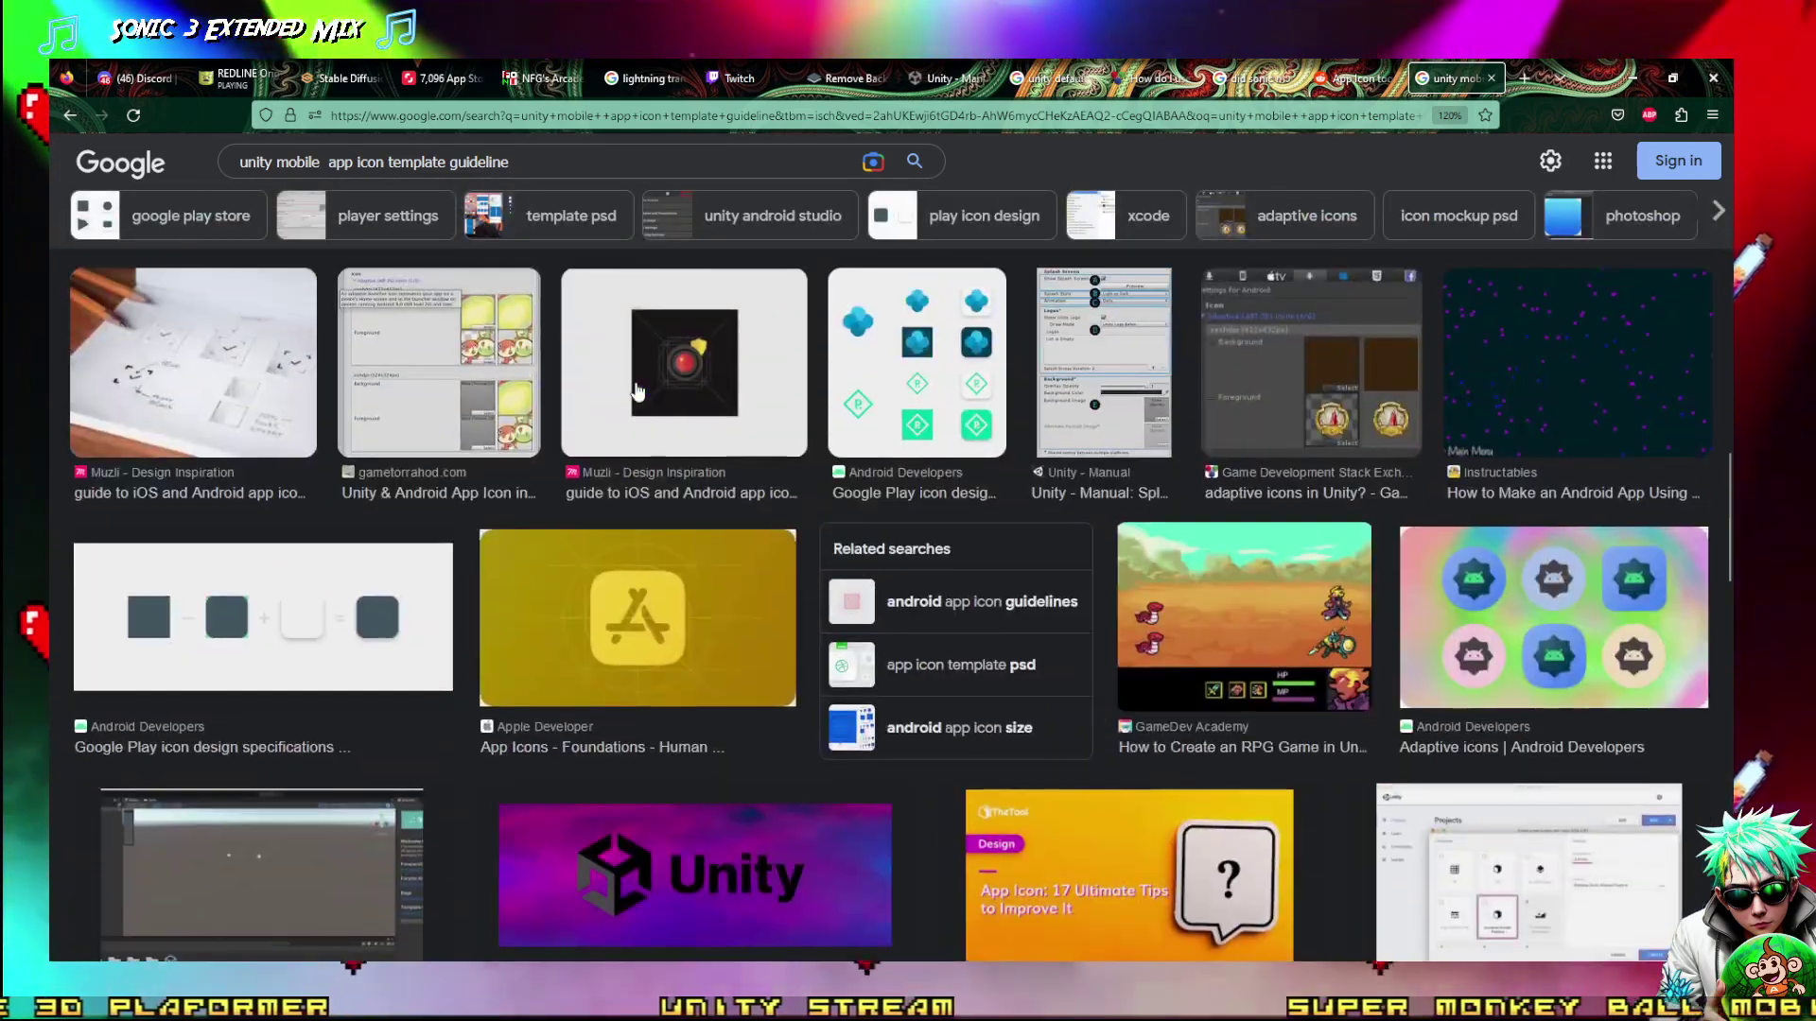
{"action": "scroll", "coordinate": [691, 480], "scroll_direction": "up", "scroll_amount": 3}
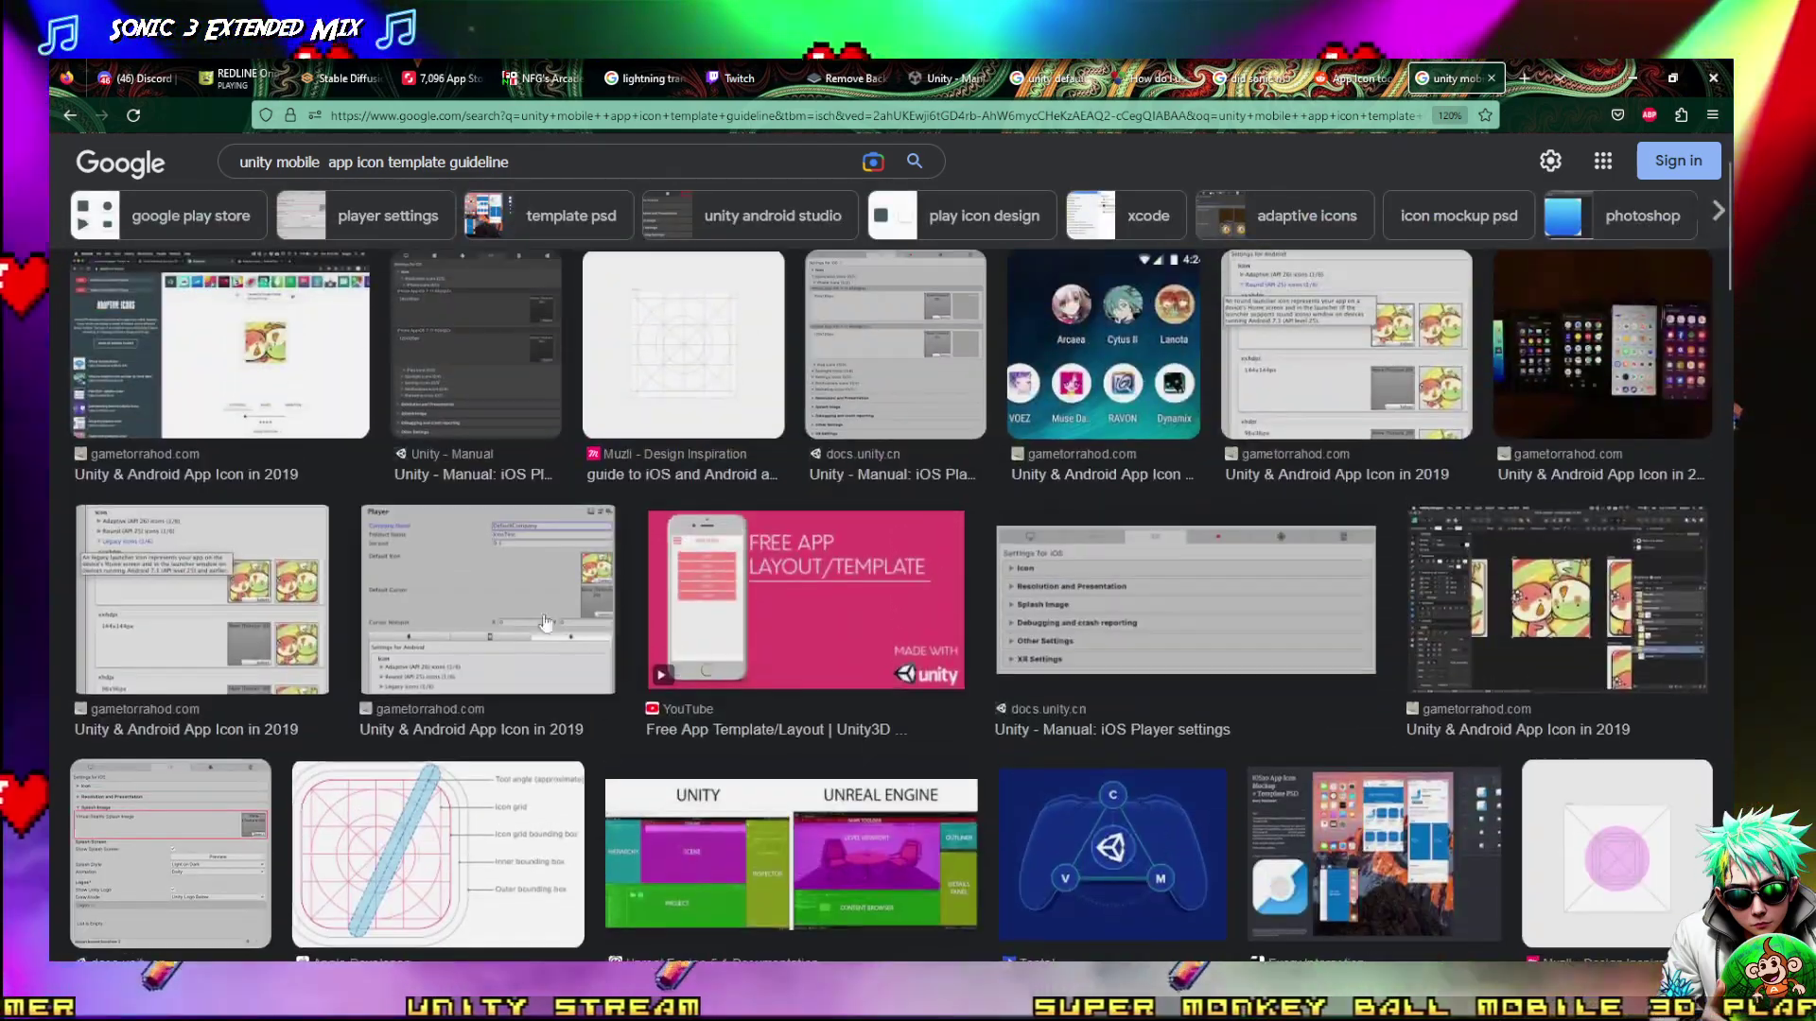
{"action": "scroll", "coordinate": [350, 656], "scroll_direction": "down", "scroll_amount": 2}
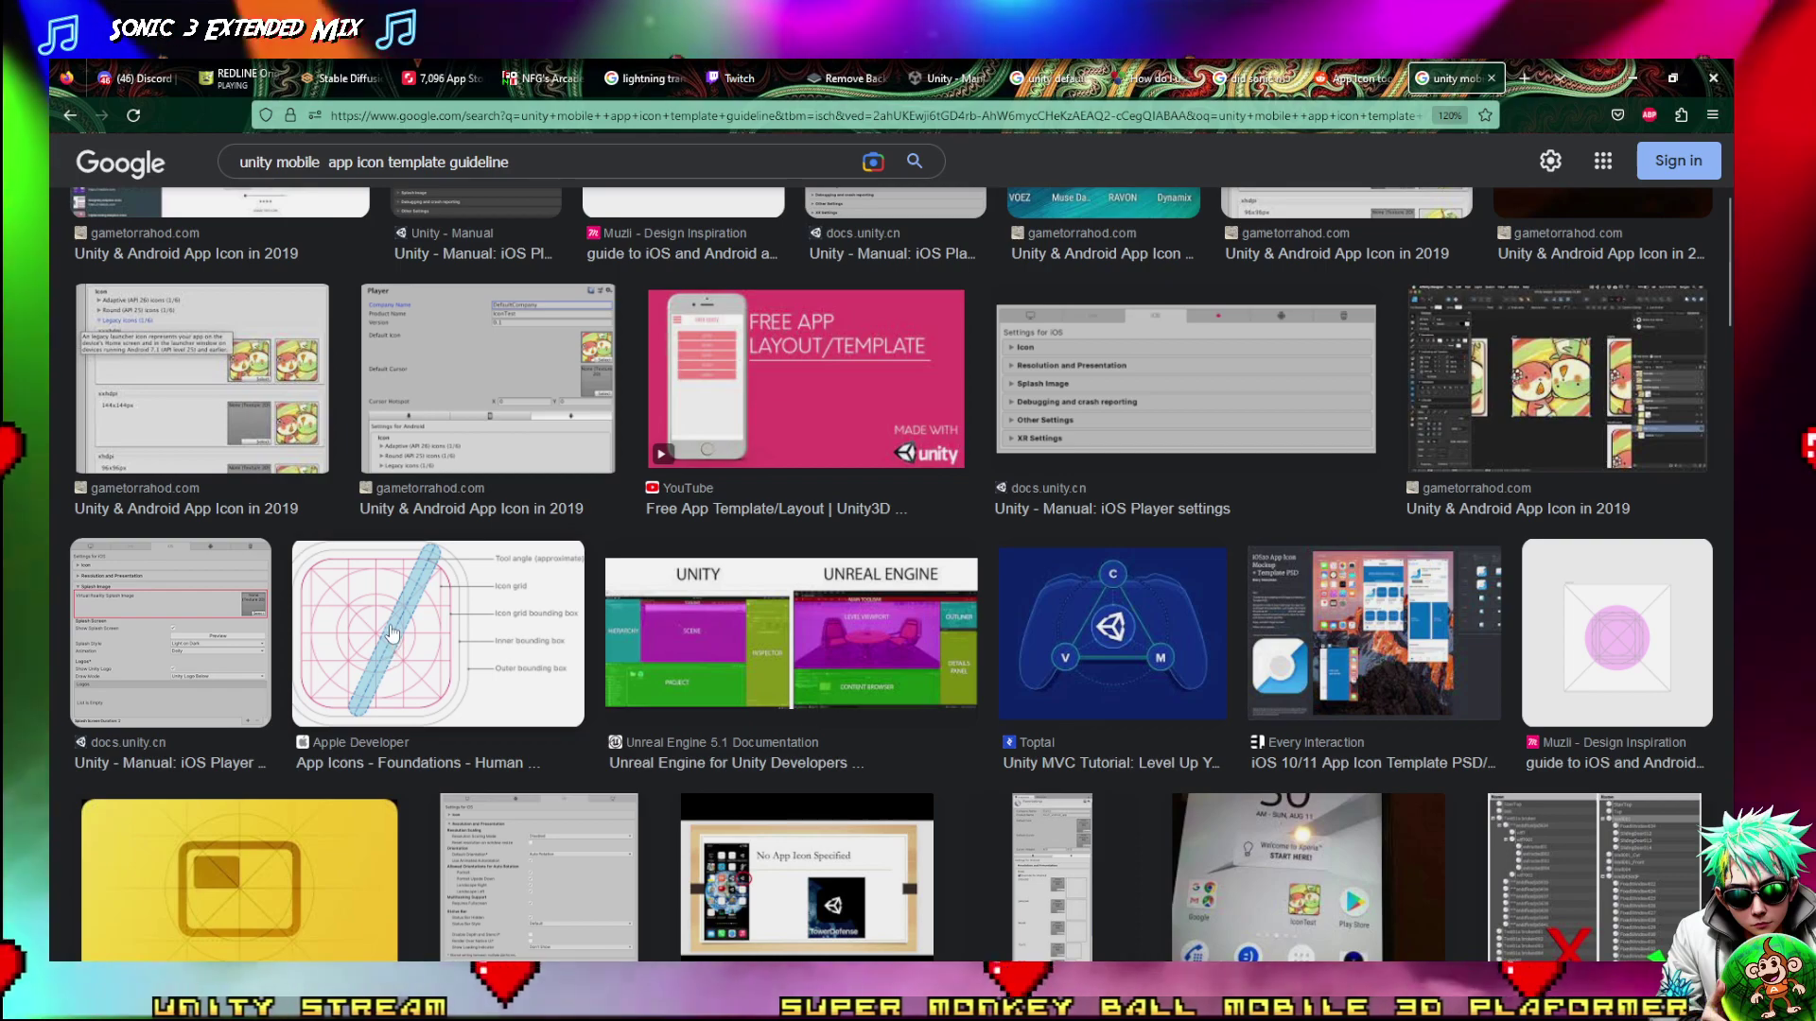
{"action": "left_click", "coordinate": [393, 633]}
{"action": "right_click", "coordinate": [1392, 353]}
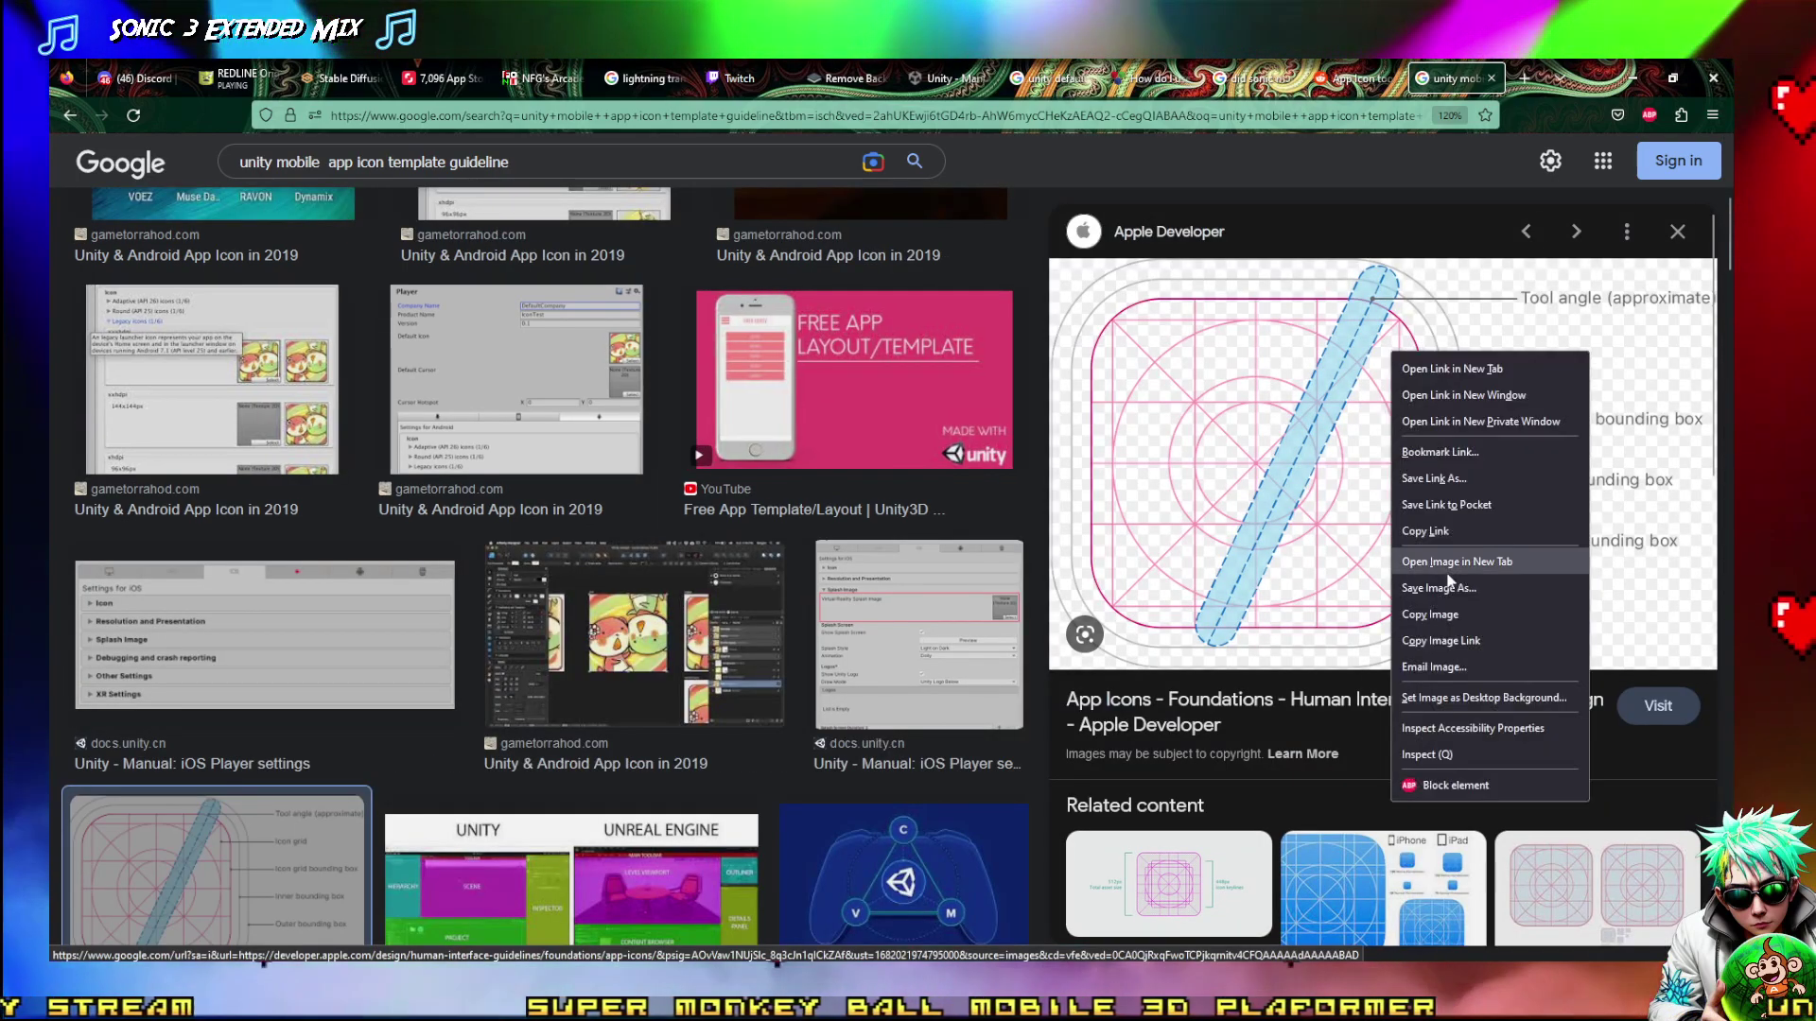
{"action": "left_click", "coordinate": [1430, 614]}
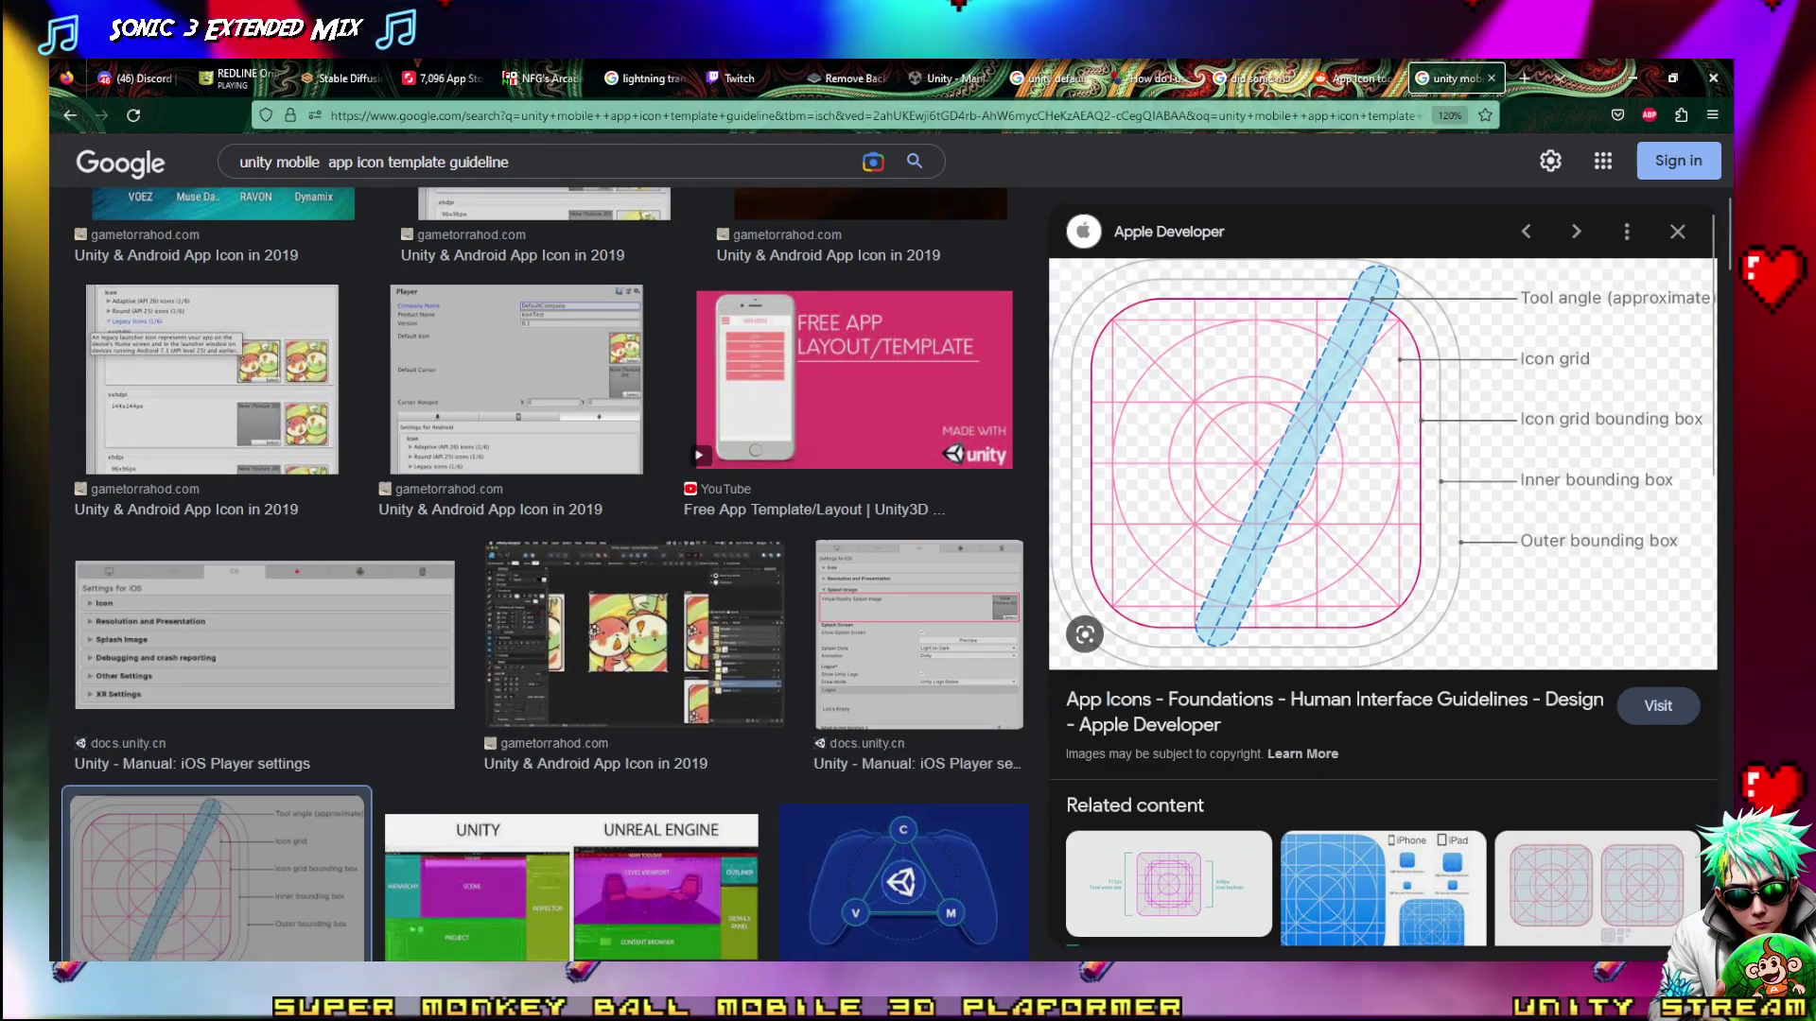
In AppLogo1b, add a new layer and trial-paste the template, undoing back to a 512×512 canvas
{"action": "mouse_move", "coordinate": [309, 1008]}
{"action": "left_click", "coordinate": [202, 884]}
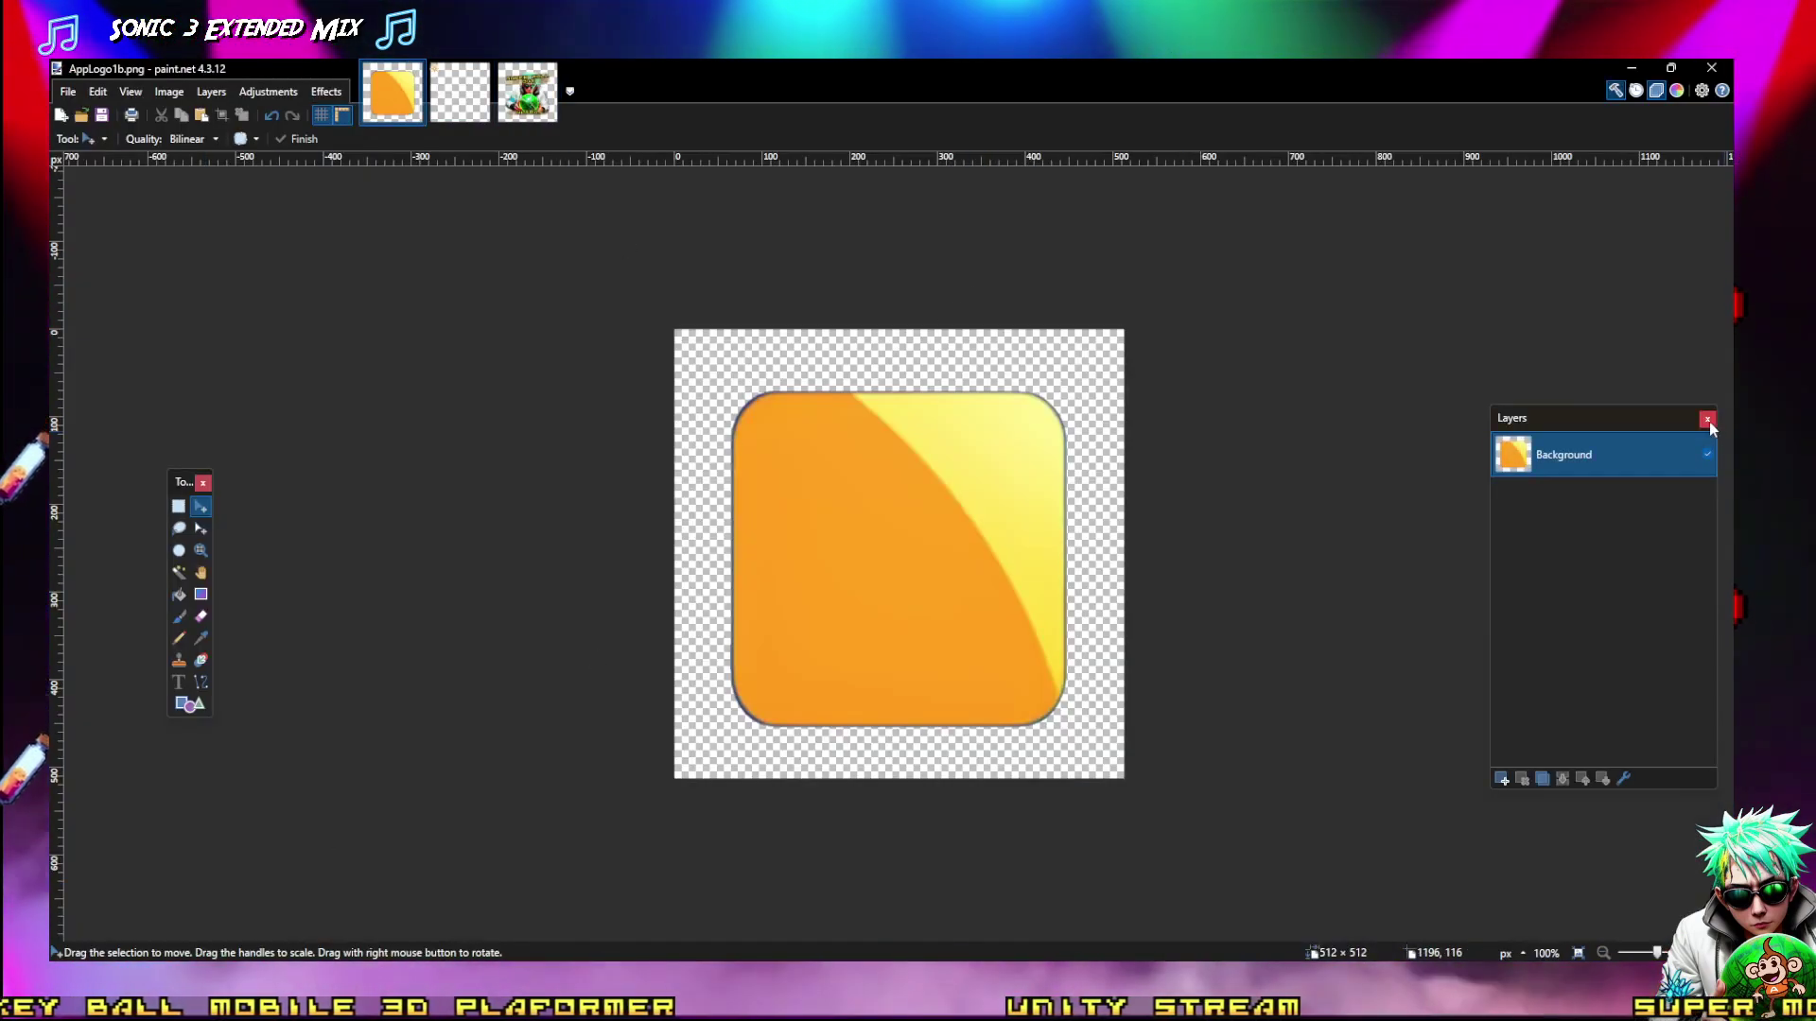
{"action": "key", "text": "ctrl+shift+v"}
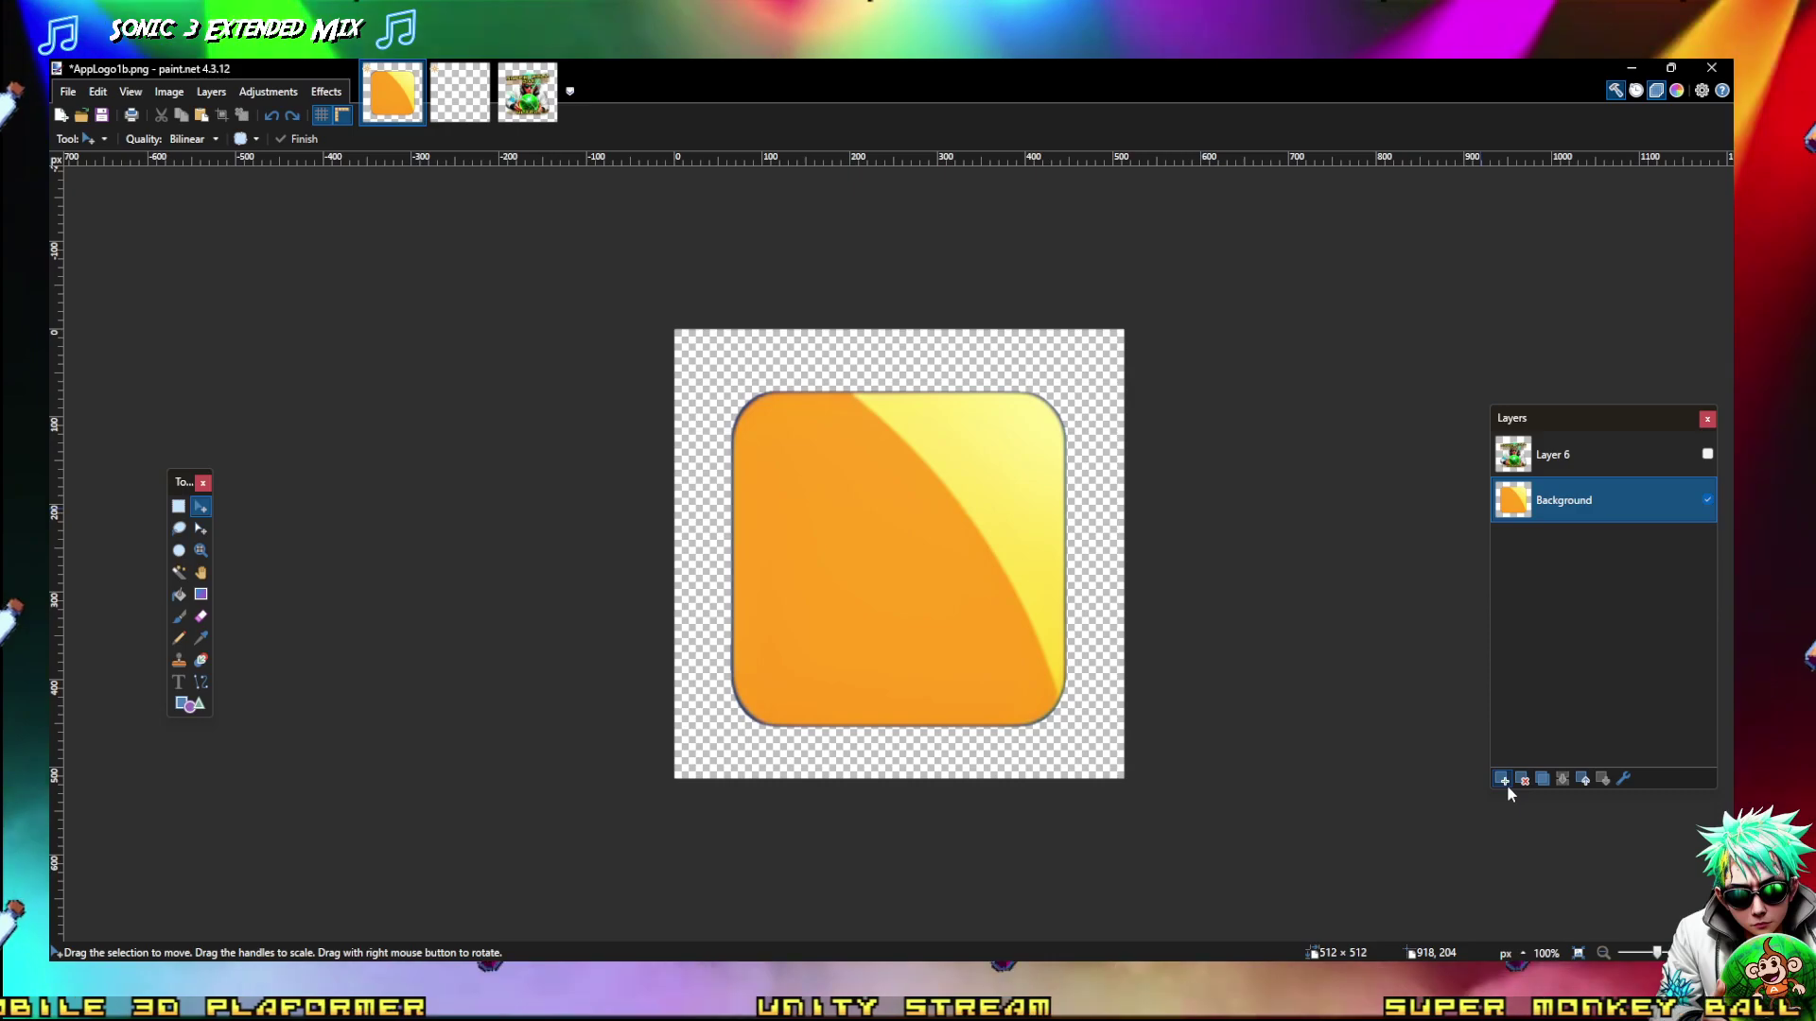
{"action": "key", "text": "ctrl+v"}
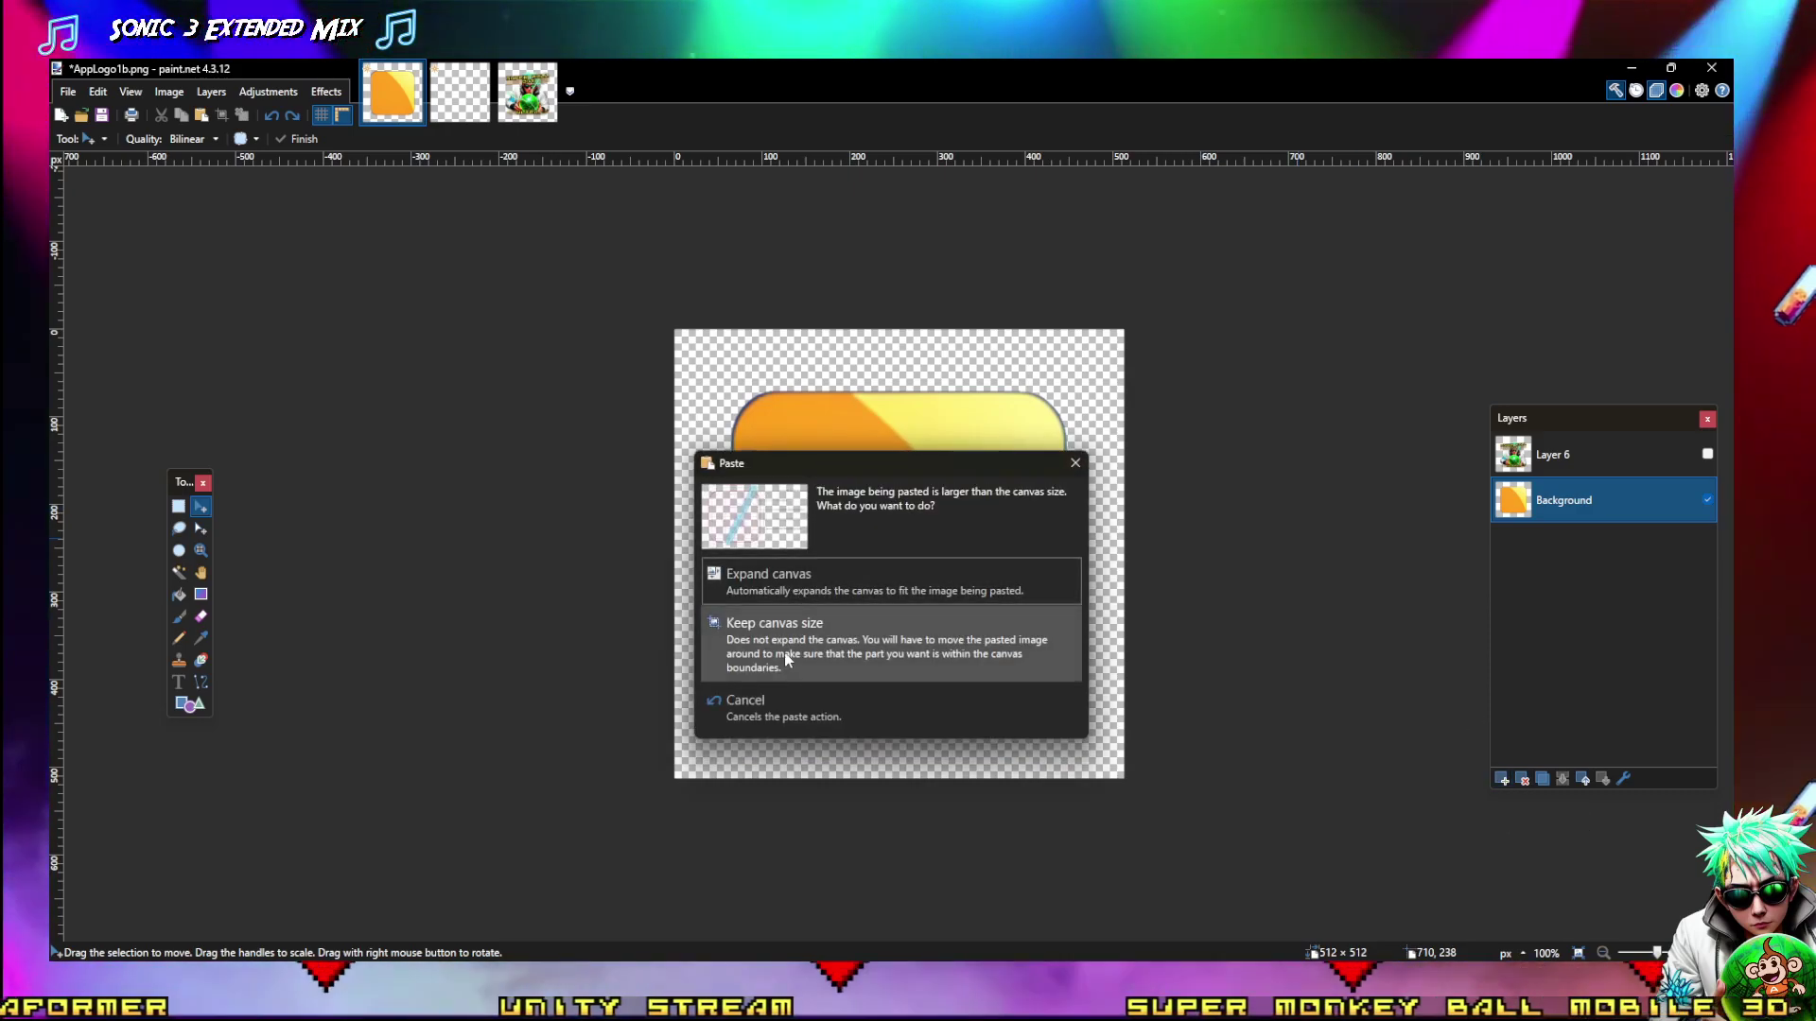
{"action": "left_click", "coordinate": [785, 643]}
{"action": "mouse_move", "coordinate": [979, 506]}
{"action": "left_mouse_down"}
{"action": "mouse_move", "coordinate": [955, 506]}
{"action": "mouse_move", "coordinate": [973, 486]}
{"action": "left_mouse_up"}
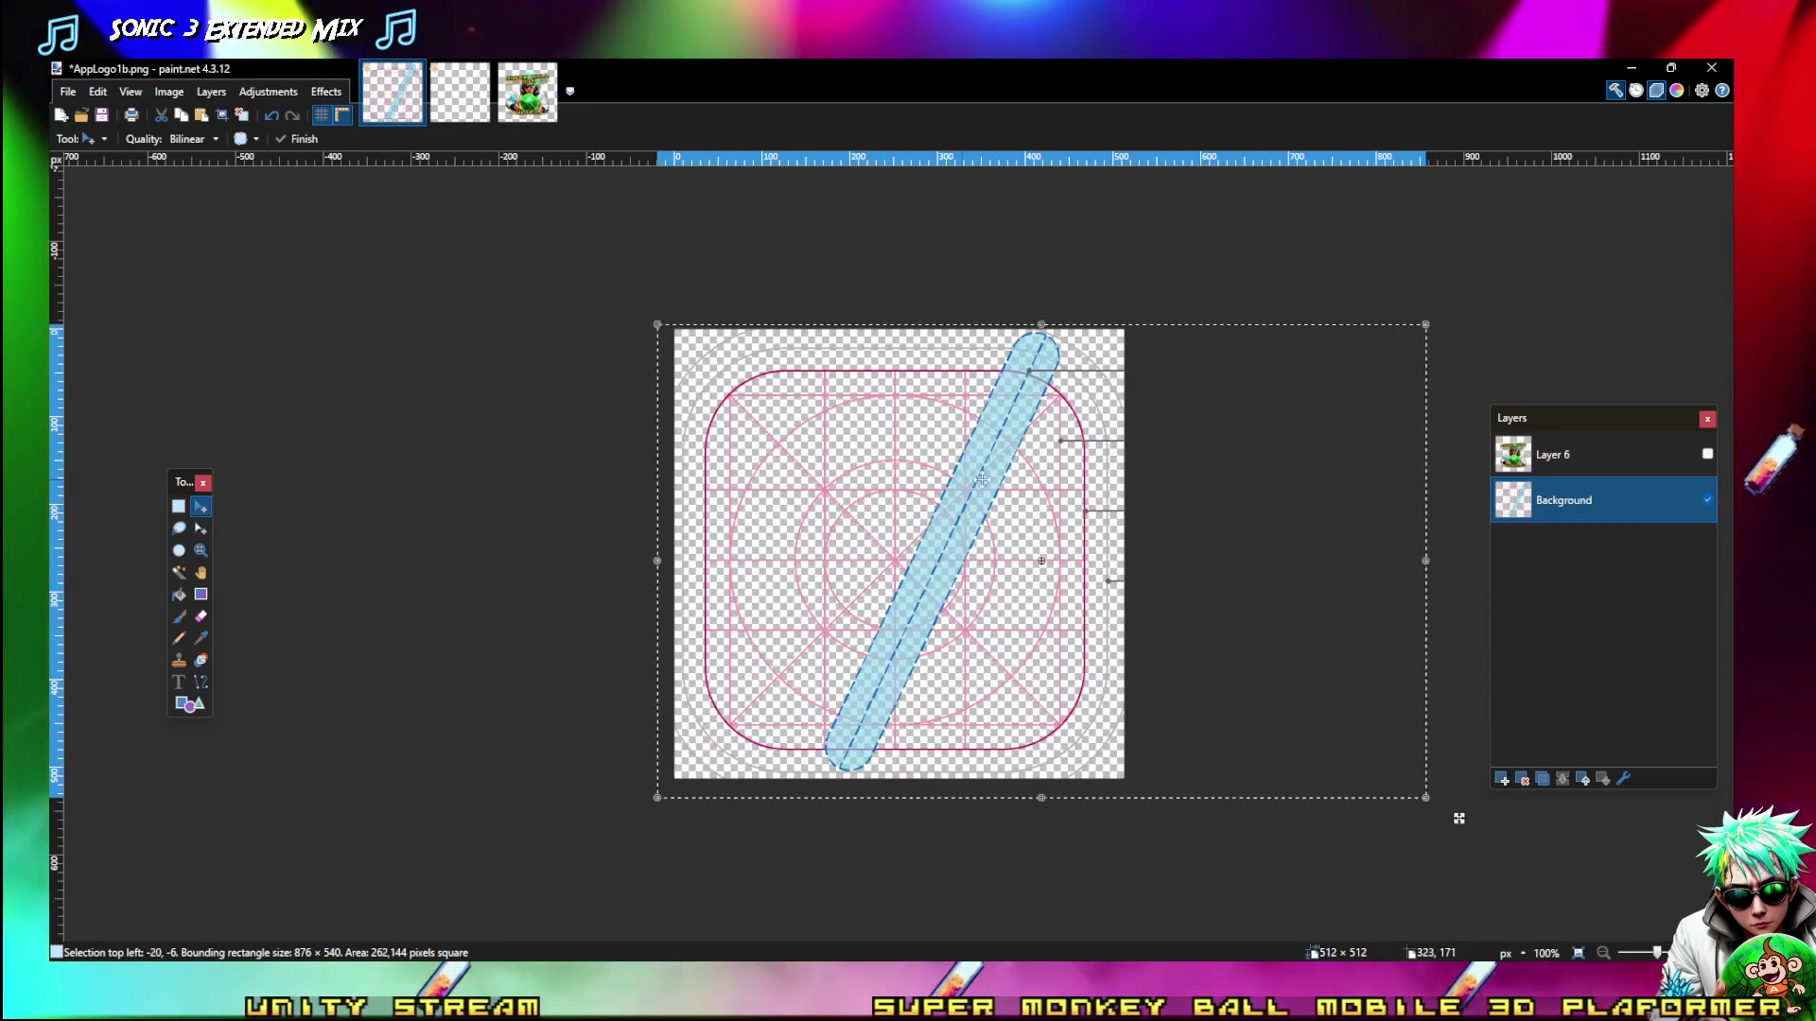
{"action": "key", "text": "ctrl+z"}
{"action": "left_click", "coordinate": [1503, 778]}
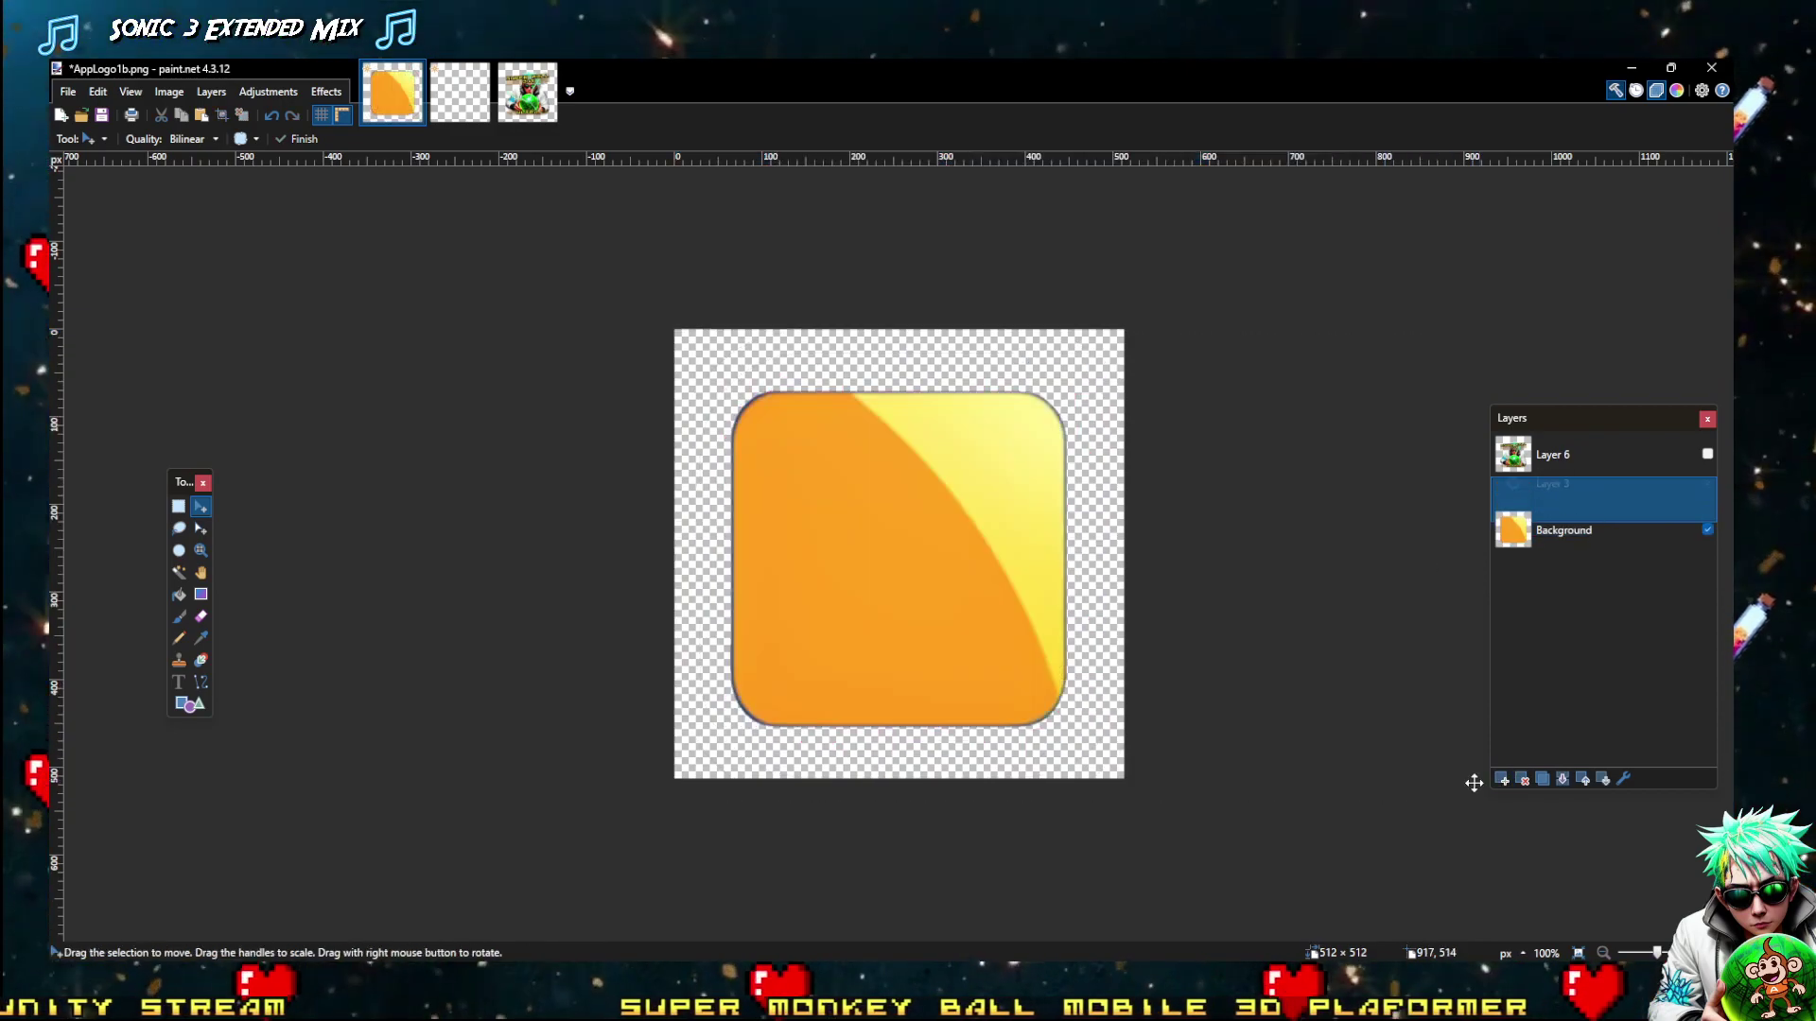
{"action": "key", "text": "ctrl+v"}
{"action": "left_click", "coordinate": [941, 578]}
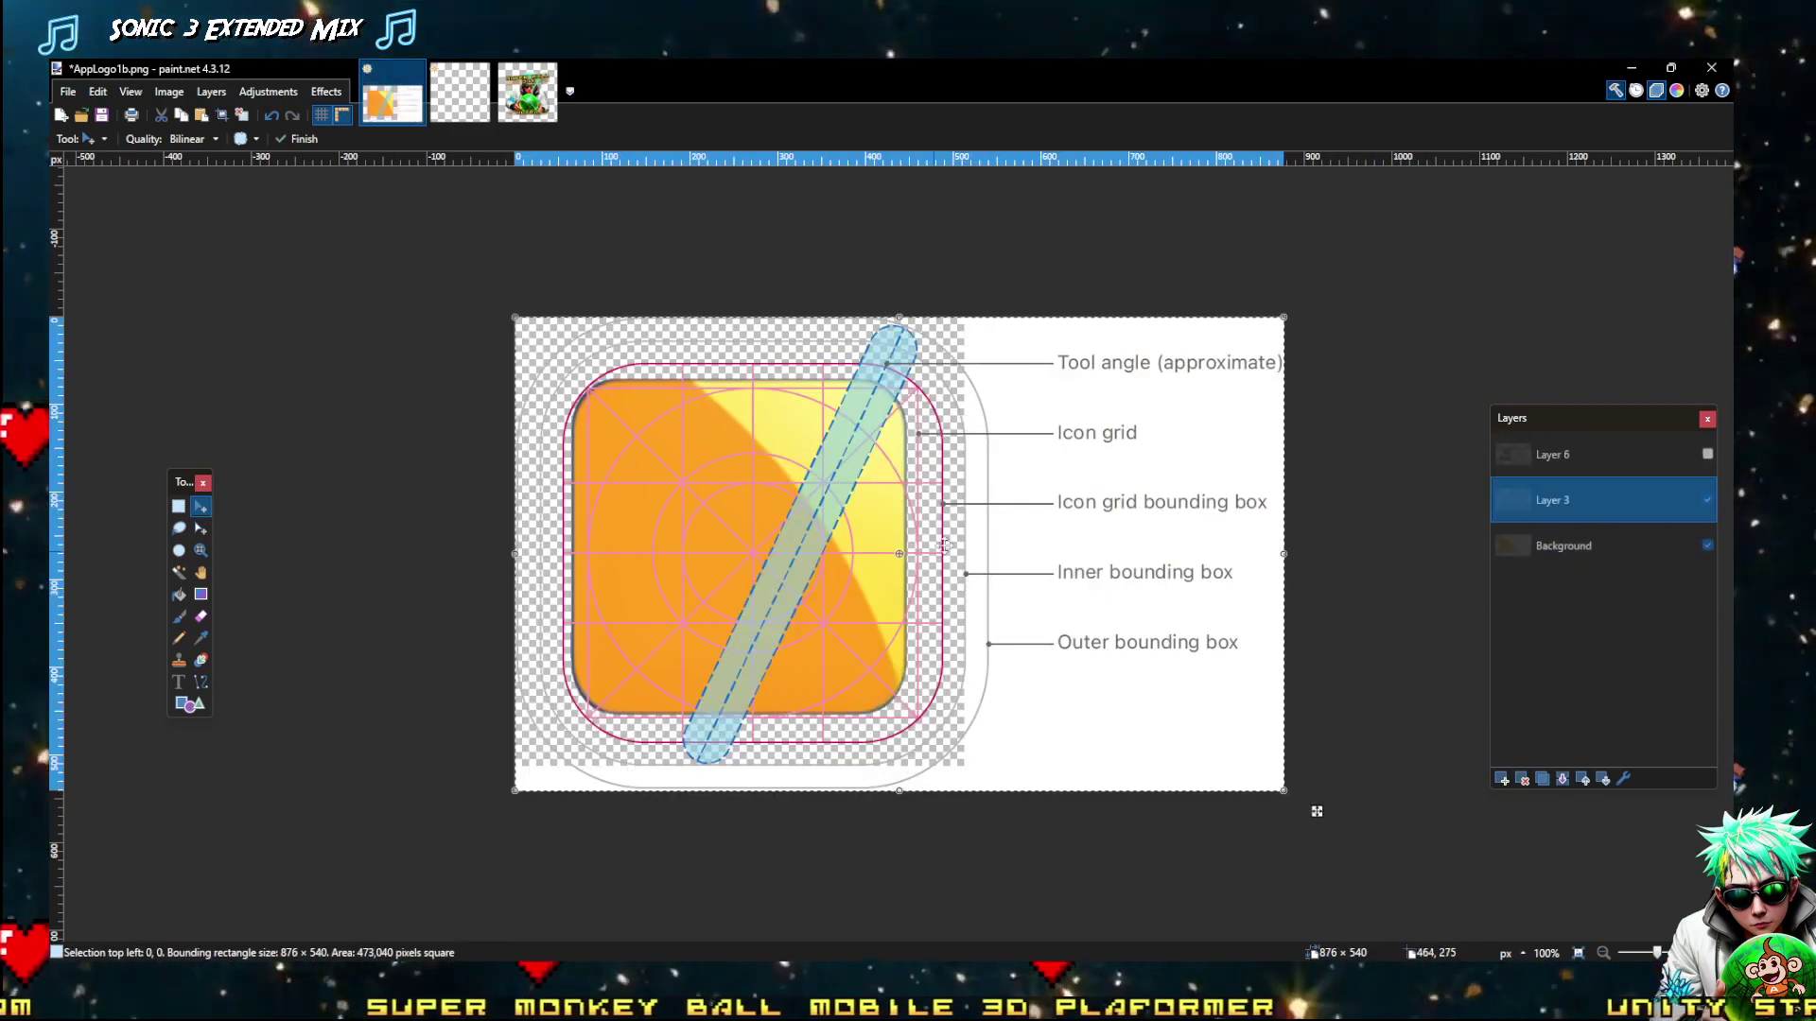
{"action": "key", "text": "ctrl+z"}
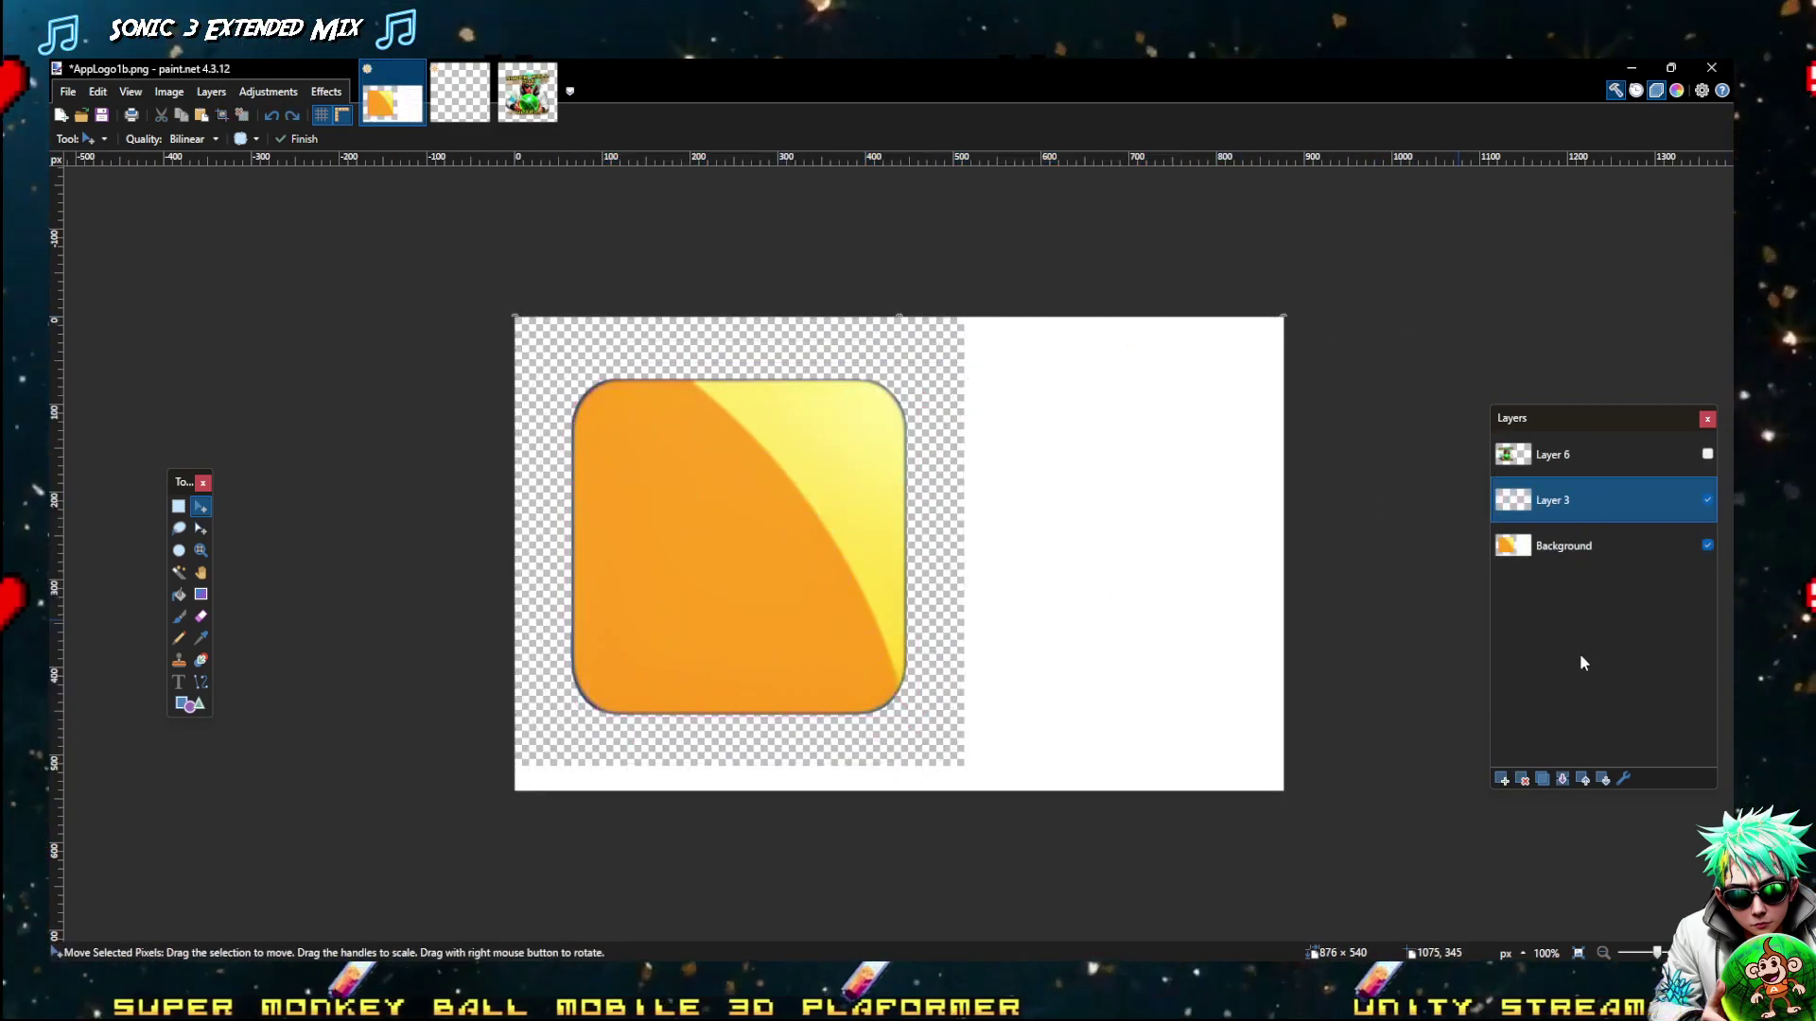
{"action": "key", "text": "ctrl+z"}
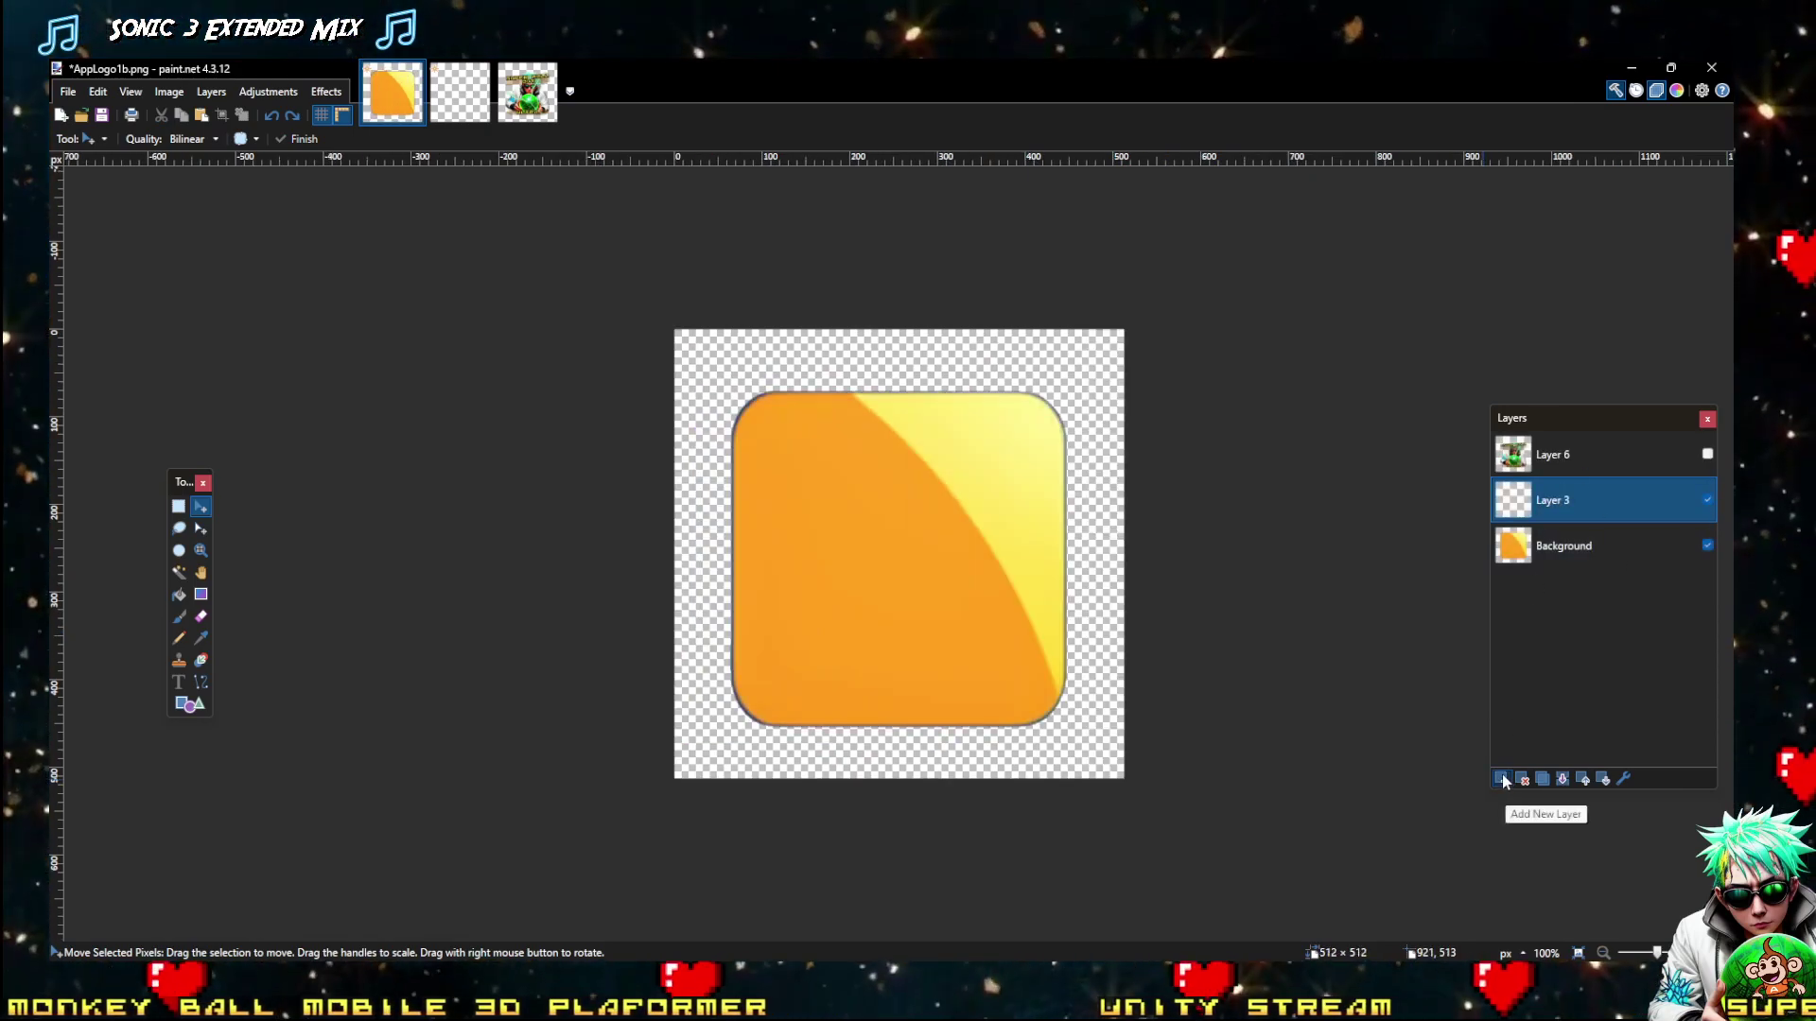
Paste the Apple grid template at 512×512 and nudge it into alignment over the orange icon
{"action": "key", "text": "ctrl+v"}
{"action": "left_click", "coordinate": [791, 596]}
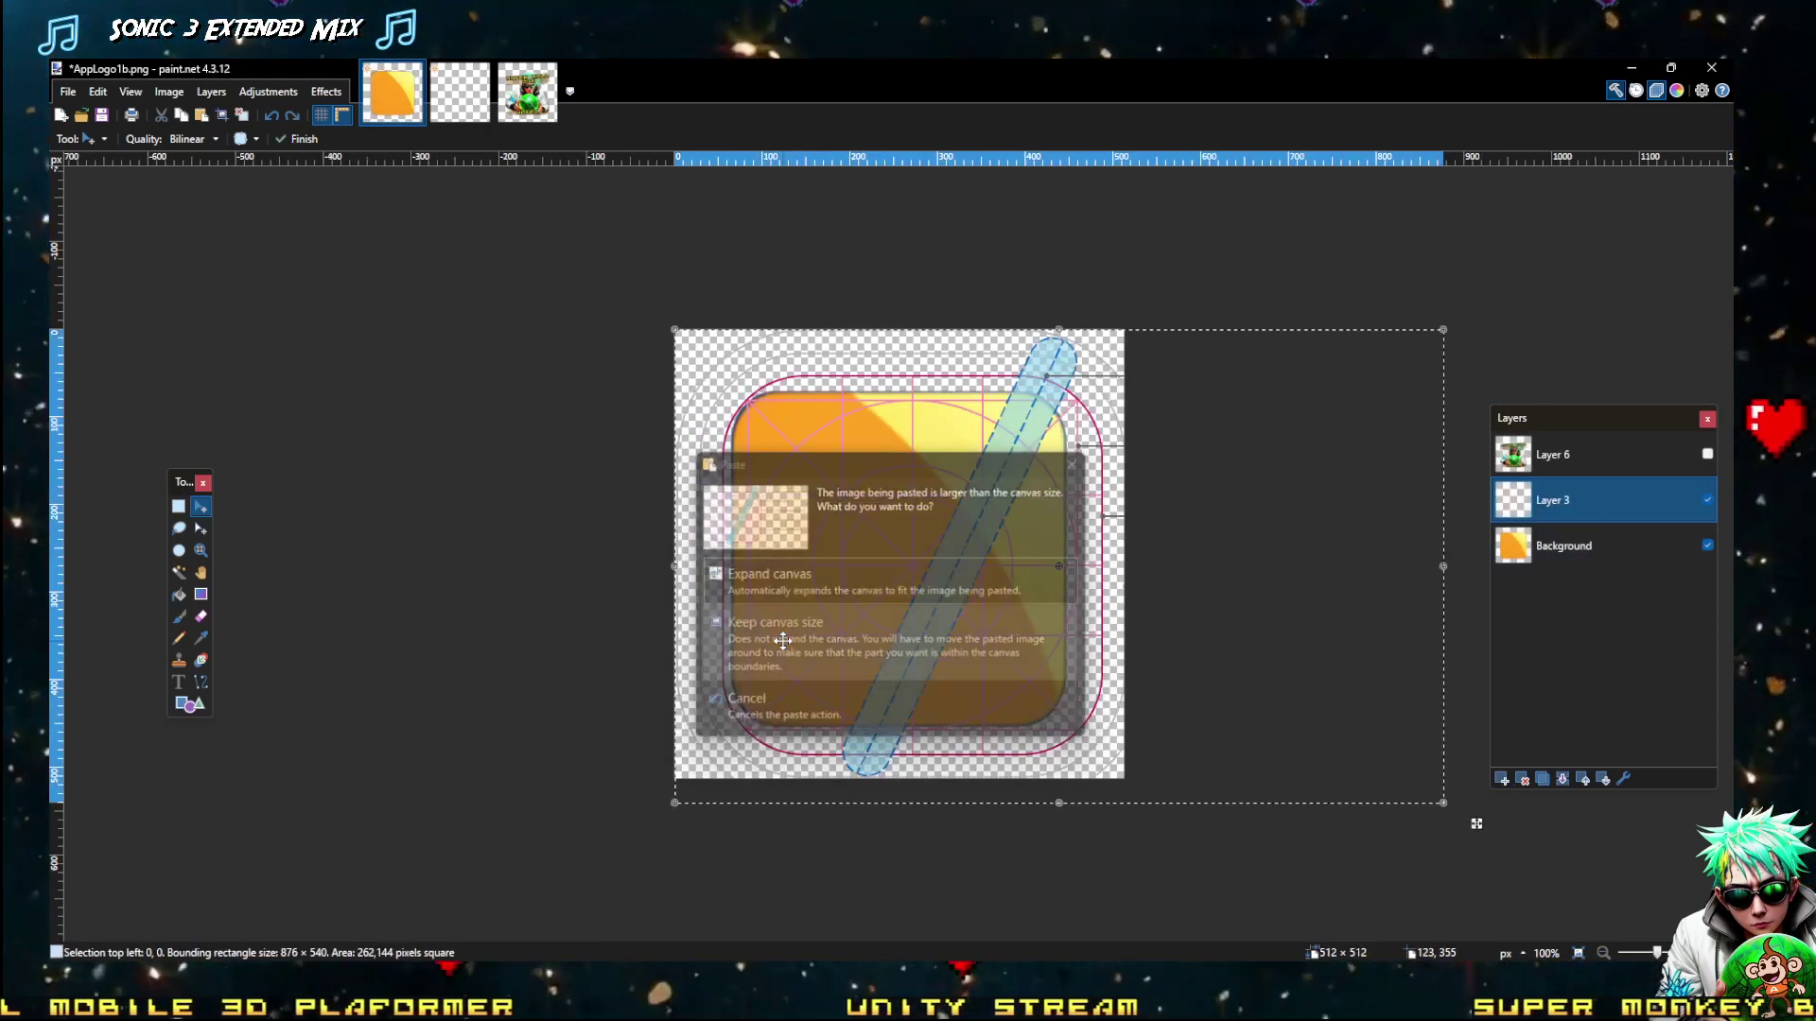
{"action": "mouse_move", "coordinate": [1081, 501]}
{"action": "left_mouse_down"}
{"action": "mouse_move", "coordinate": [1055, 498]}
{"action": "mouse_move", "coordinate": [1083, 506]}
{"action": "mouse_move", "coordinate": [1065, 486]}
{"action": "left_mouse_up"}
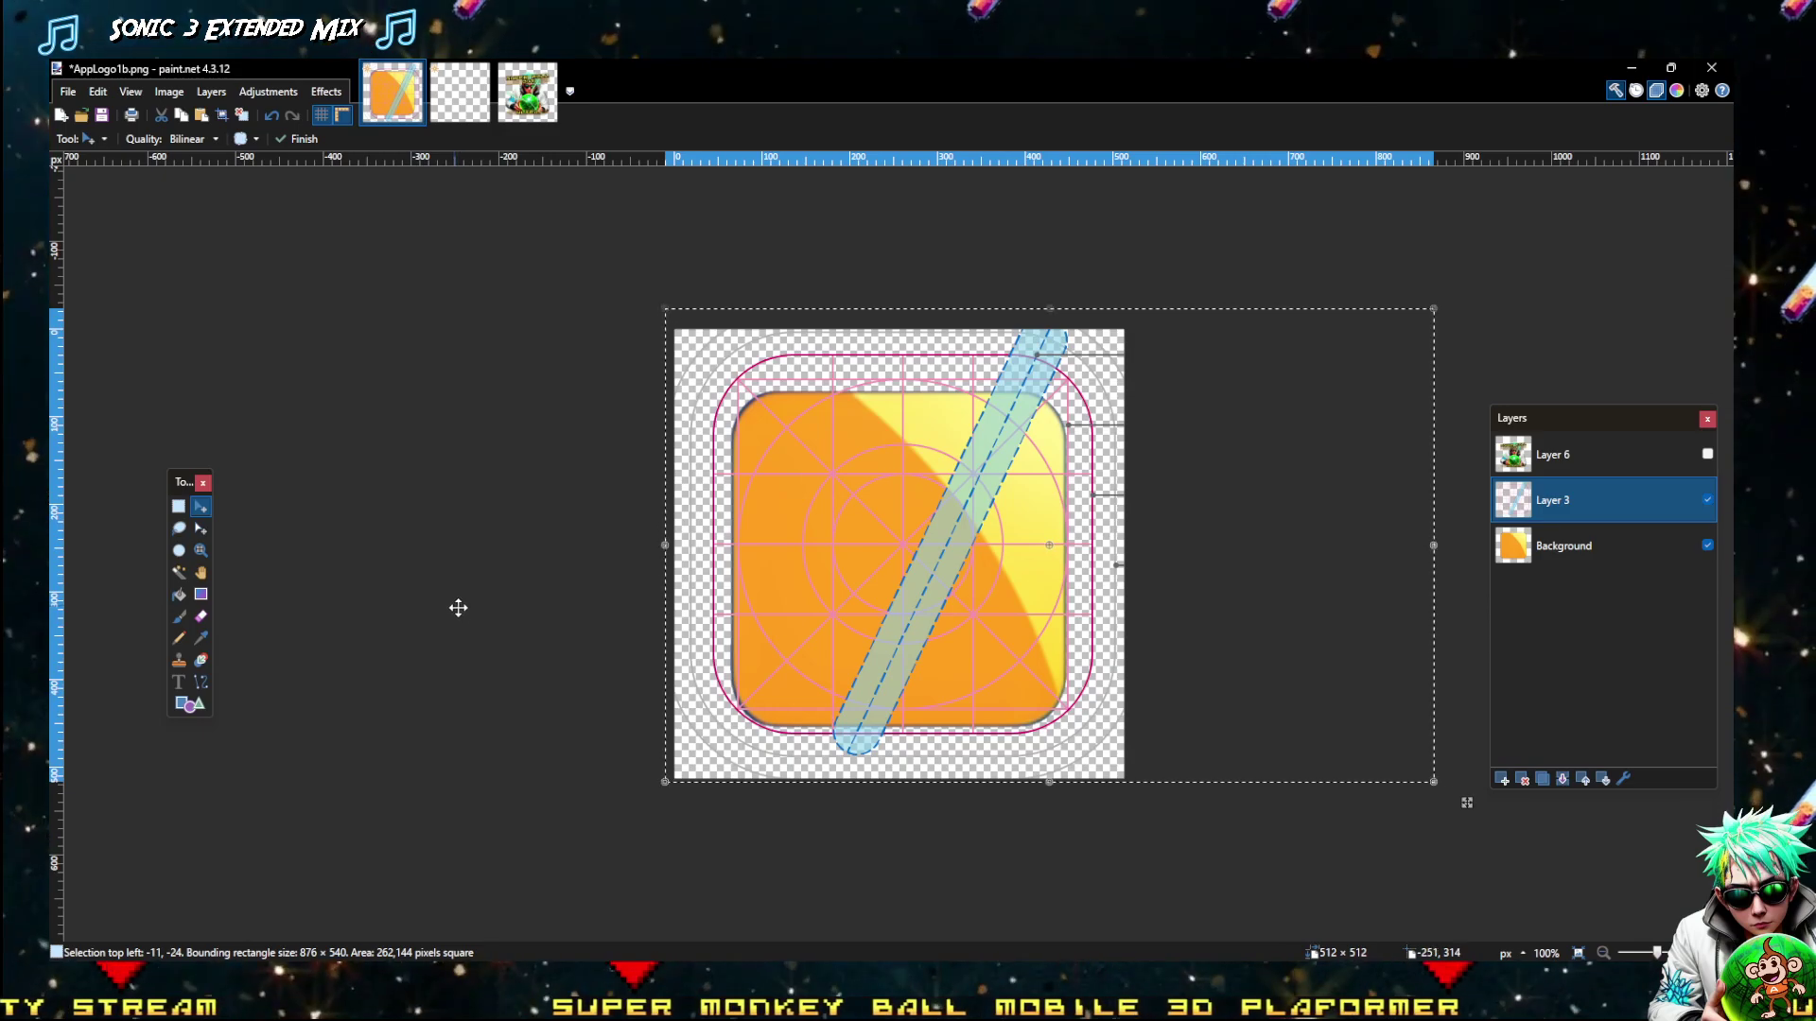
{"action": "key", "text": "Up"}
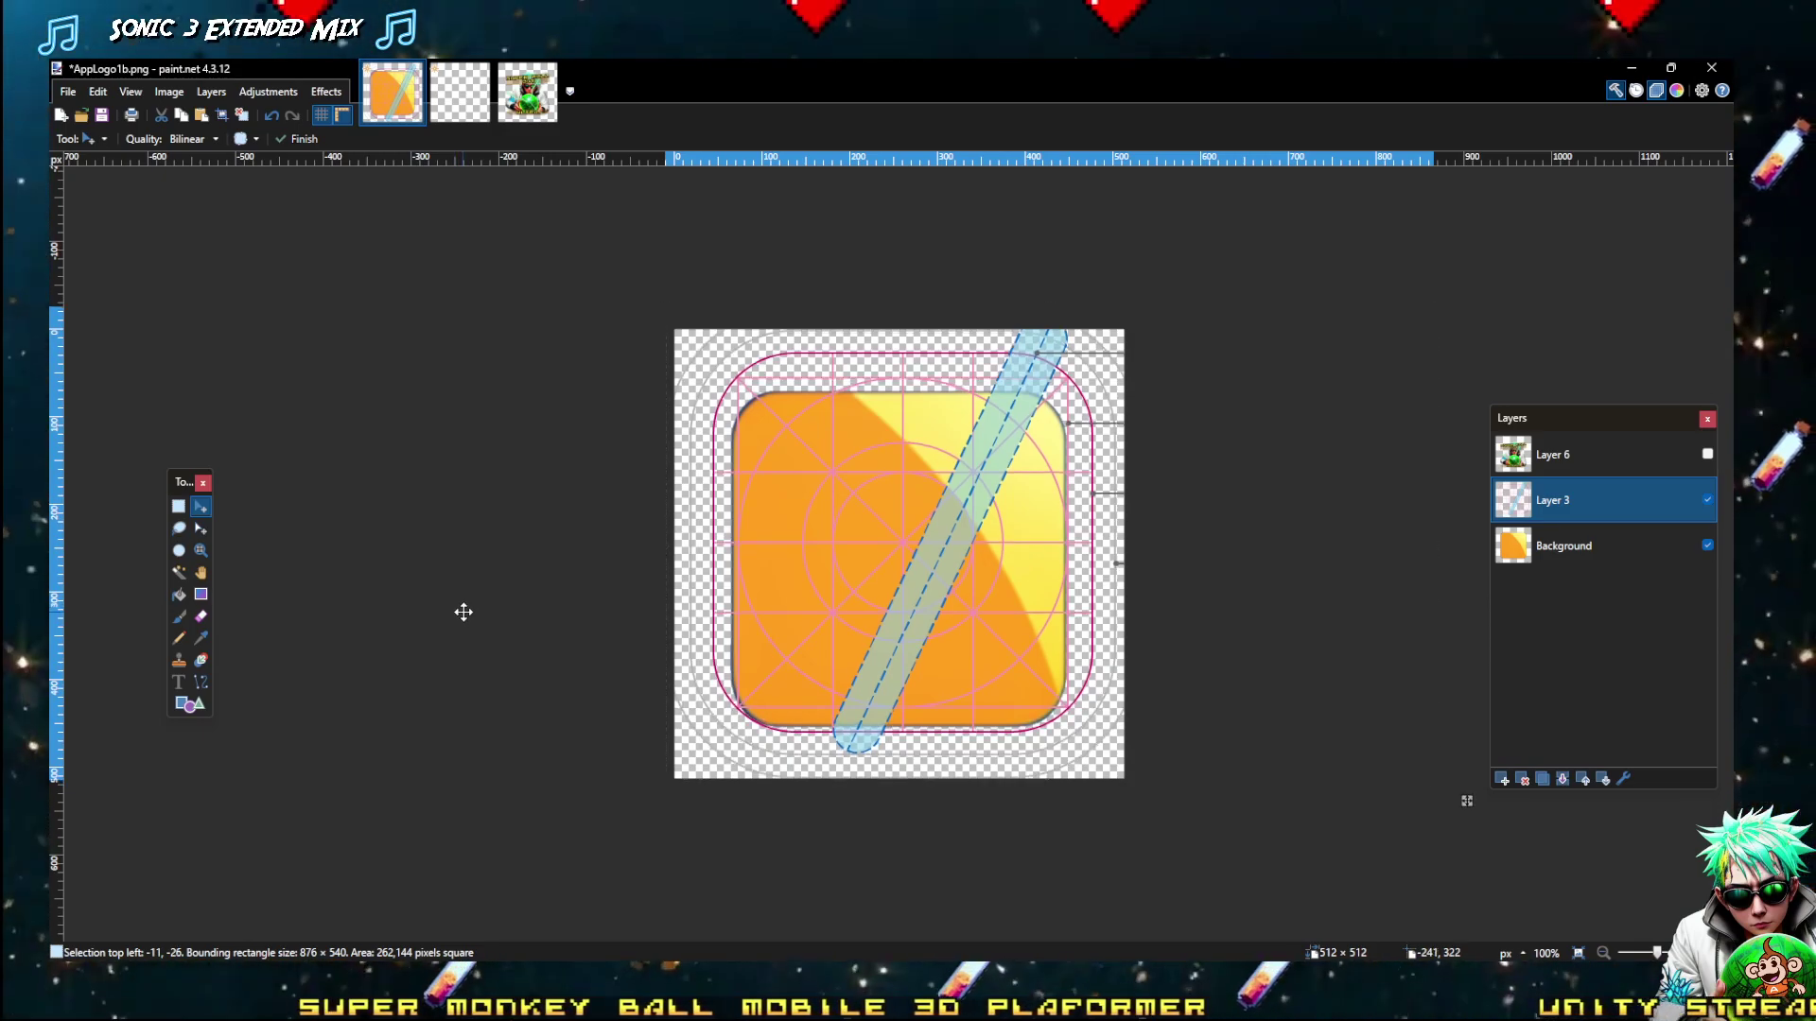
{"action": "key", "text": "Up"}
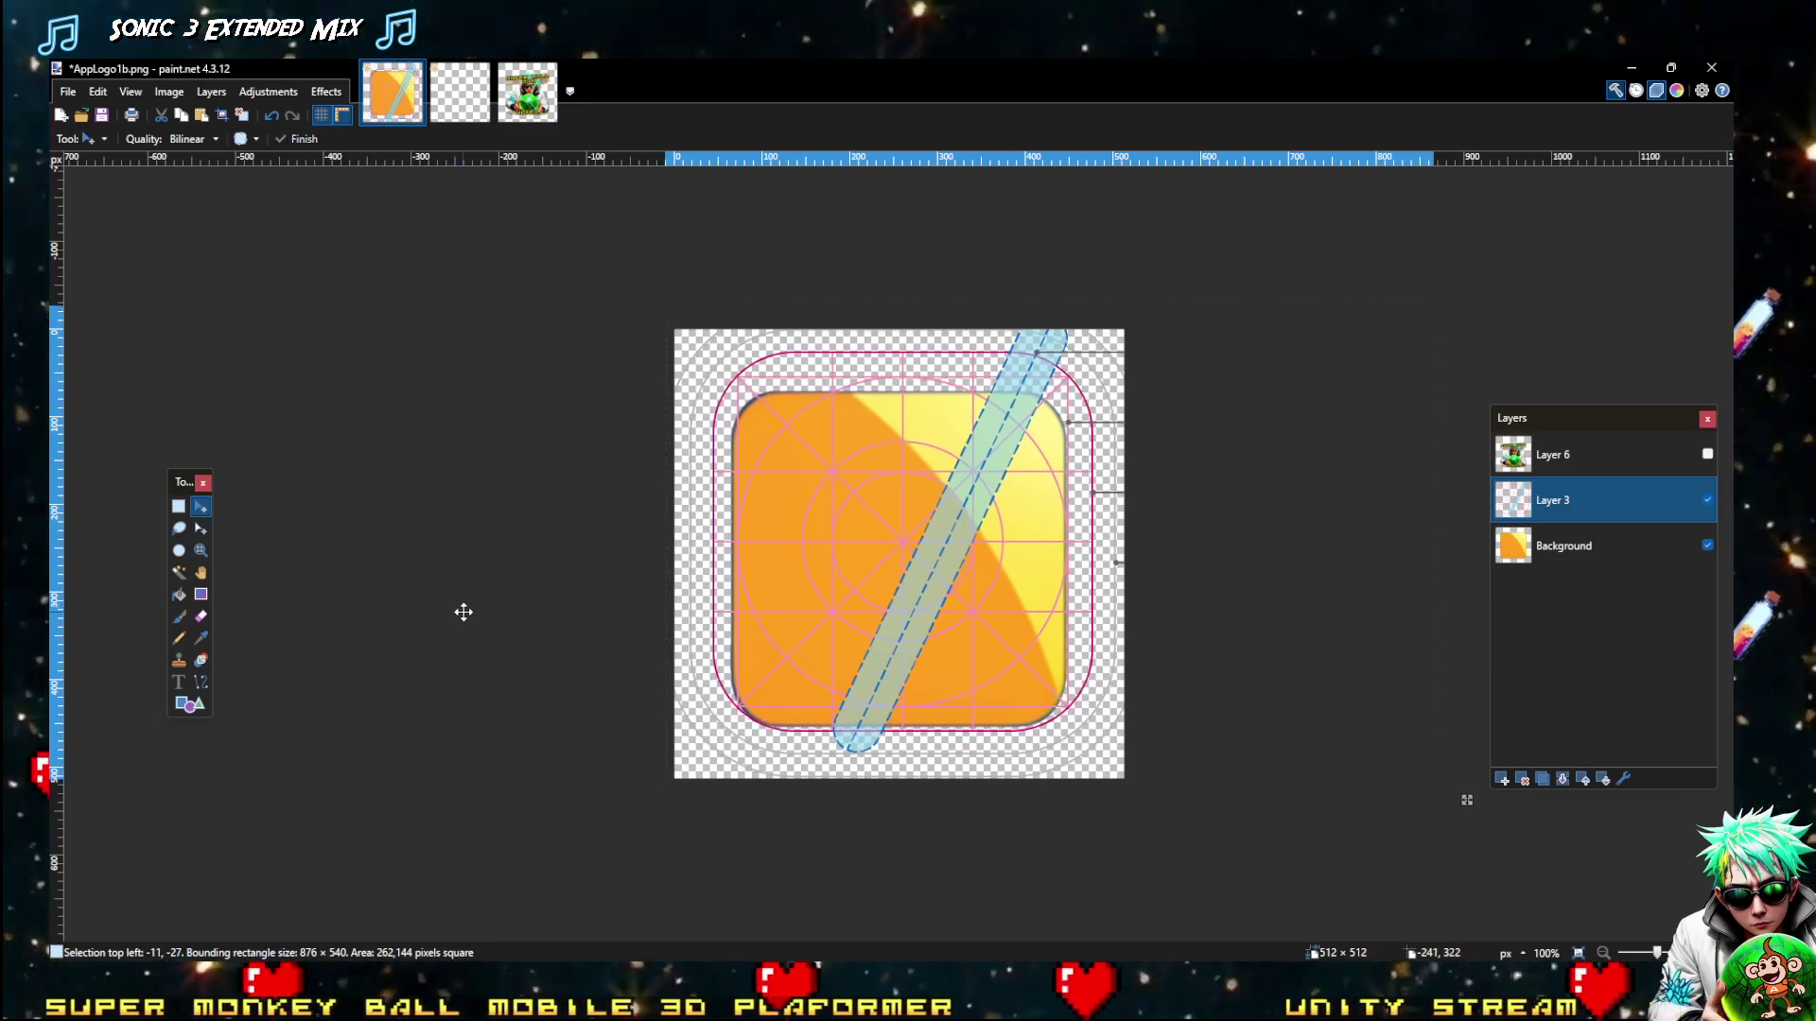
{"action": "key", "text": "Left"}
{"action": "key", "text": "Left"}
{"action": "key", "text": "Left"}
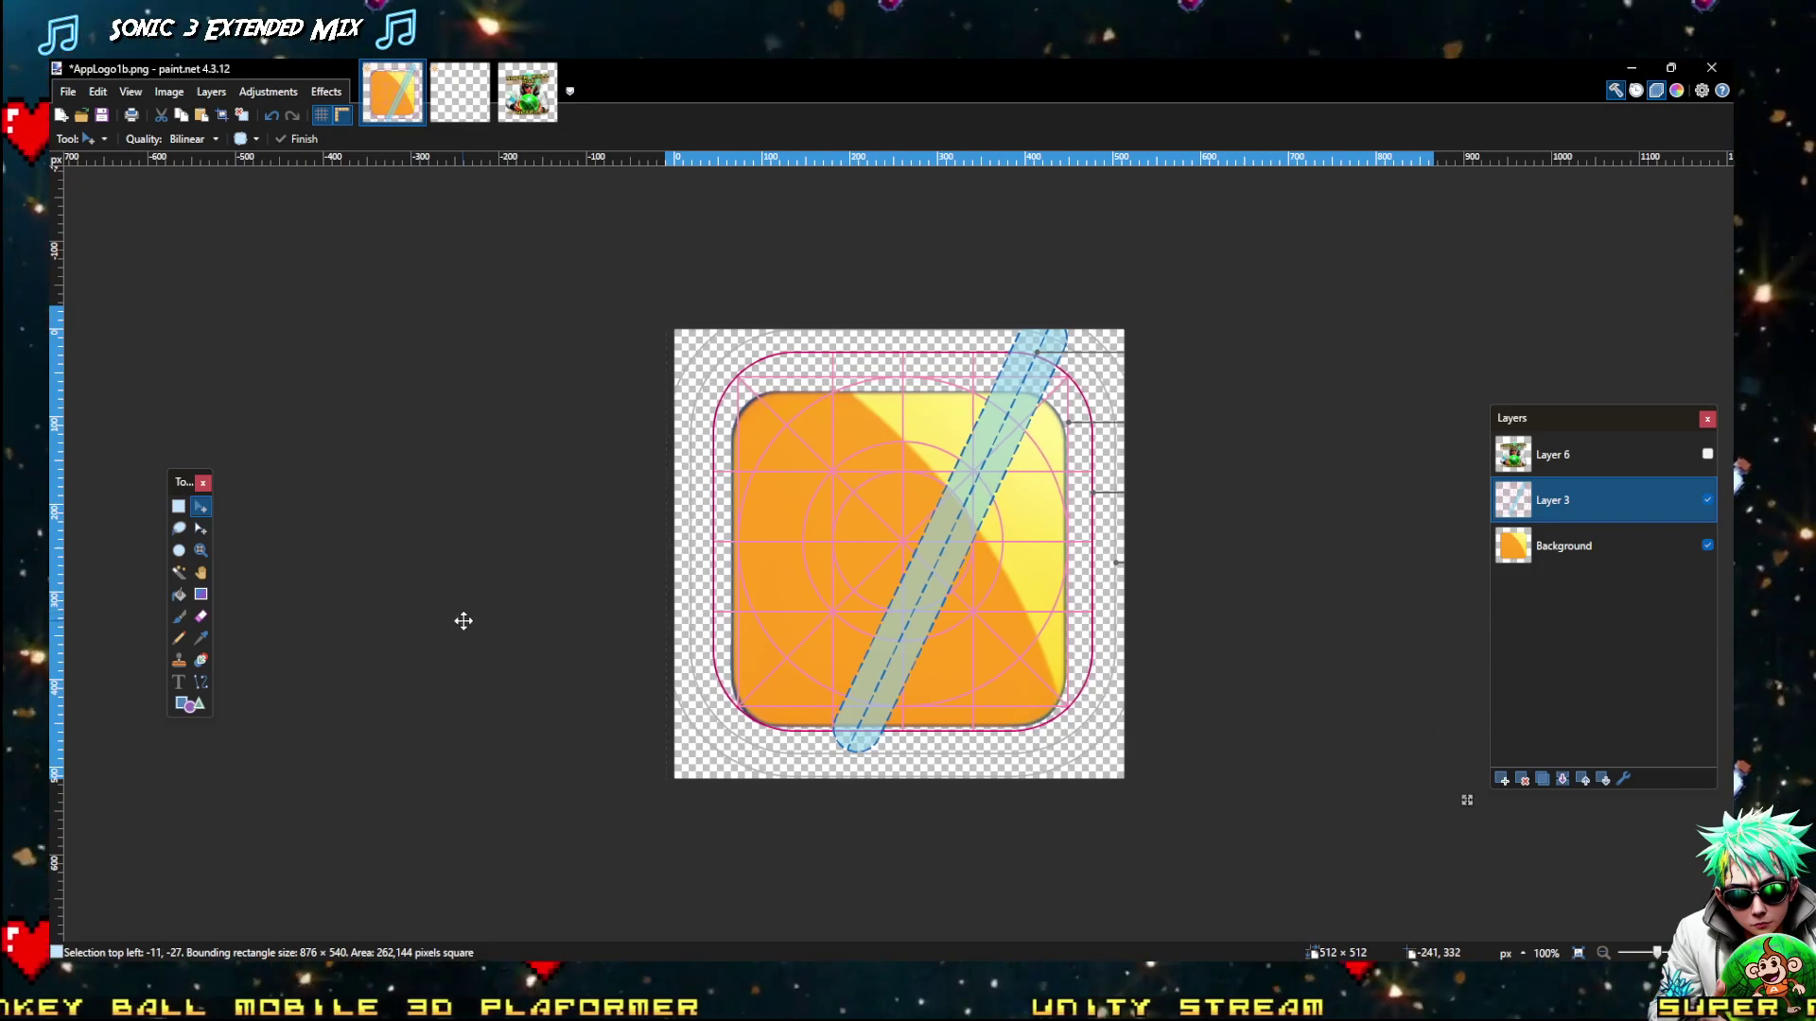
{"action": "key", "text": "Right"}
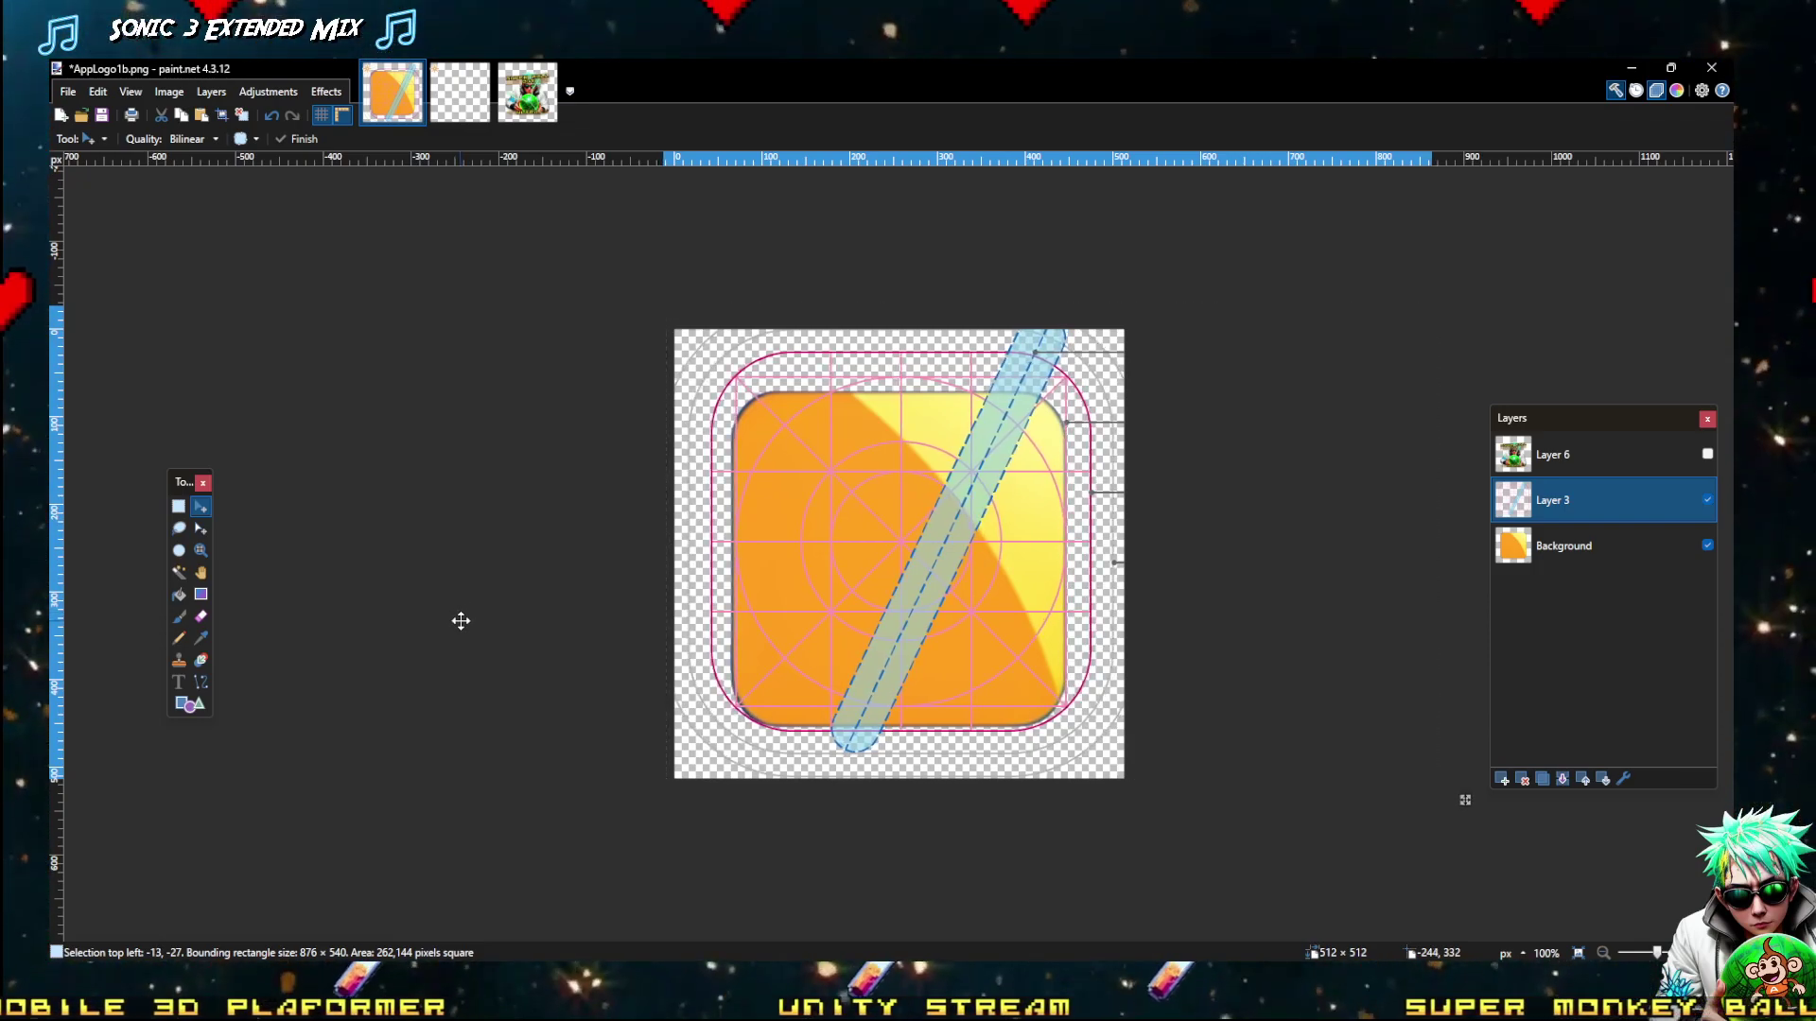
Select the whole canvas, show Layer 6, and nudge the orange Background layer upward
{"action": "left_click", "coordinate": [179, 507]}
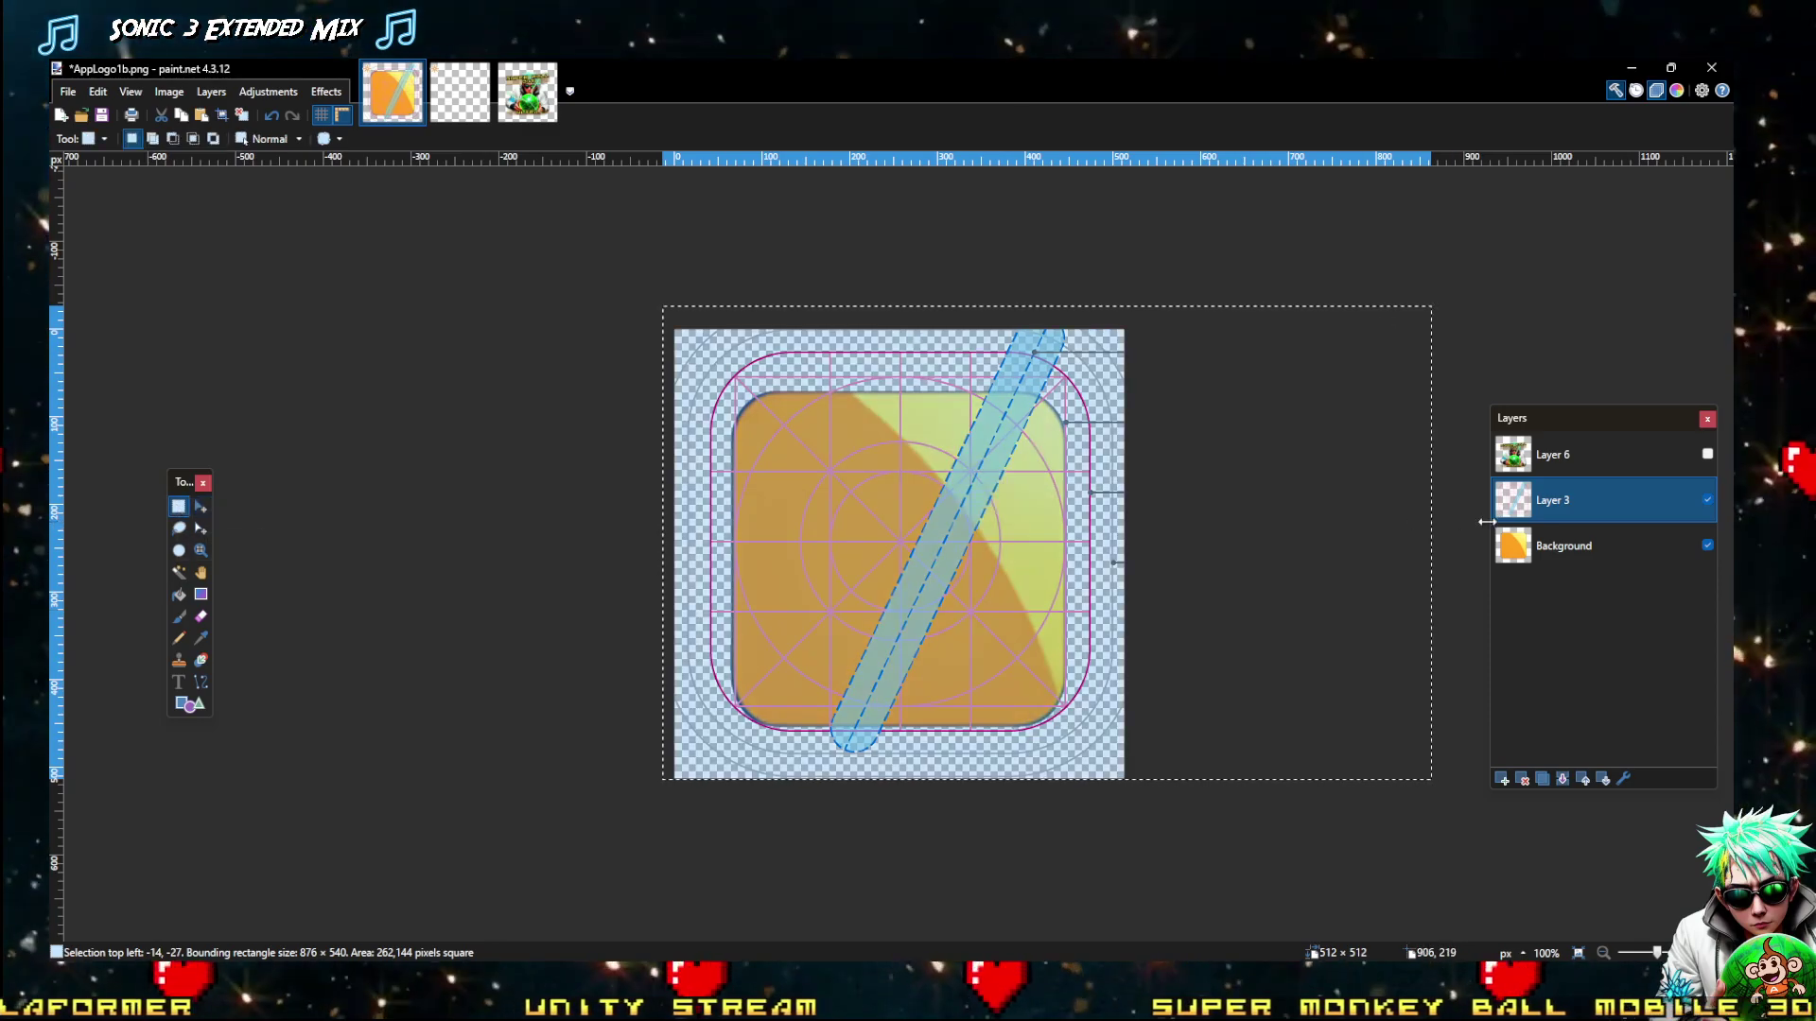
{"action": "left_click", "coordinate": [1565, 456]}
{"action": "key", "text": "ctrl+a"}
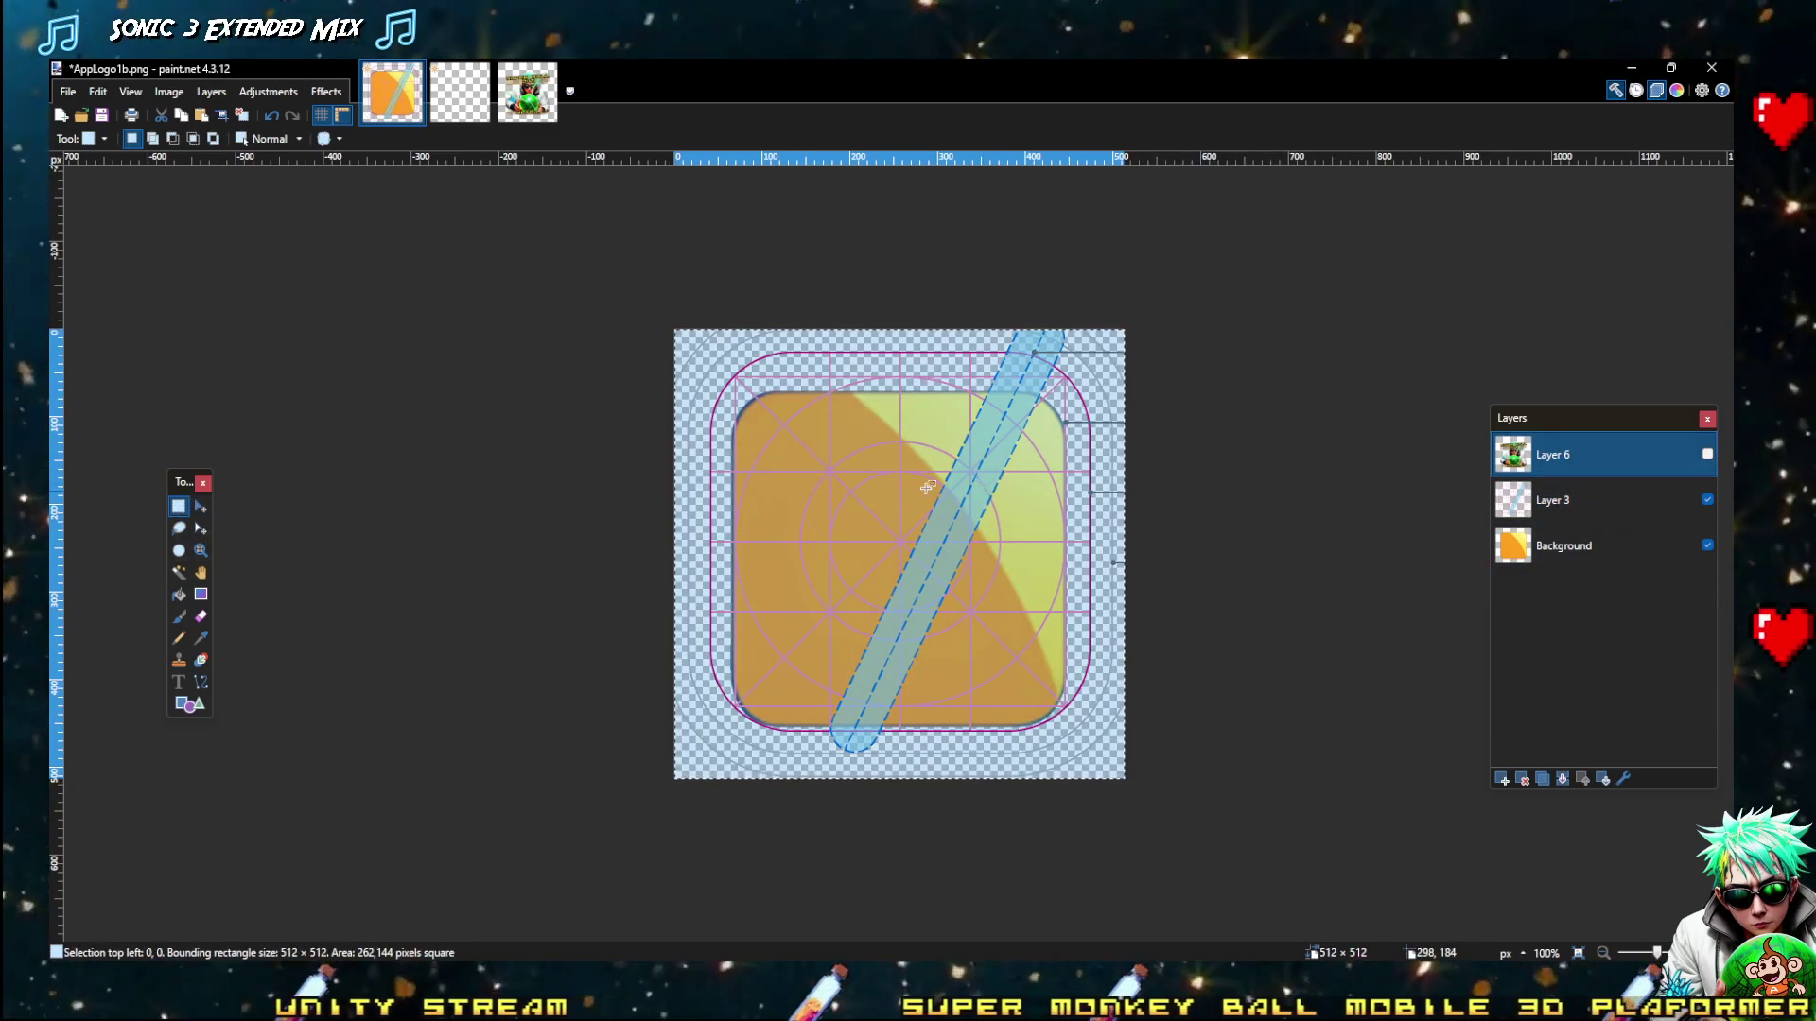
{"action": "left_click", "coordinate": [1708, 455]}
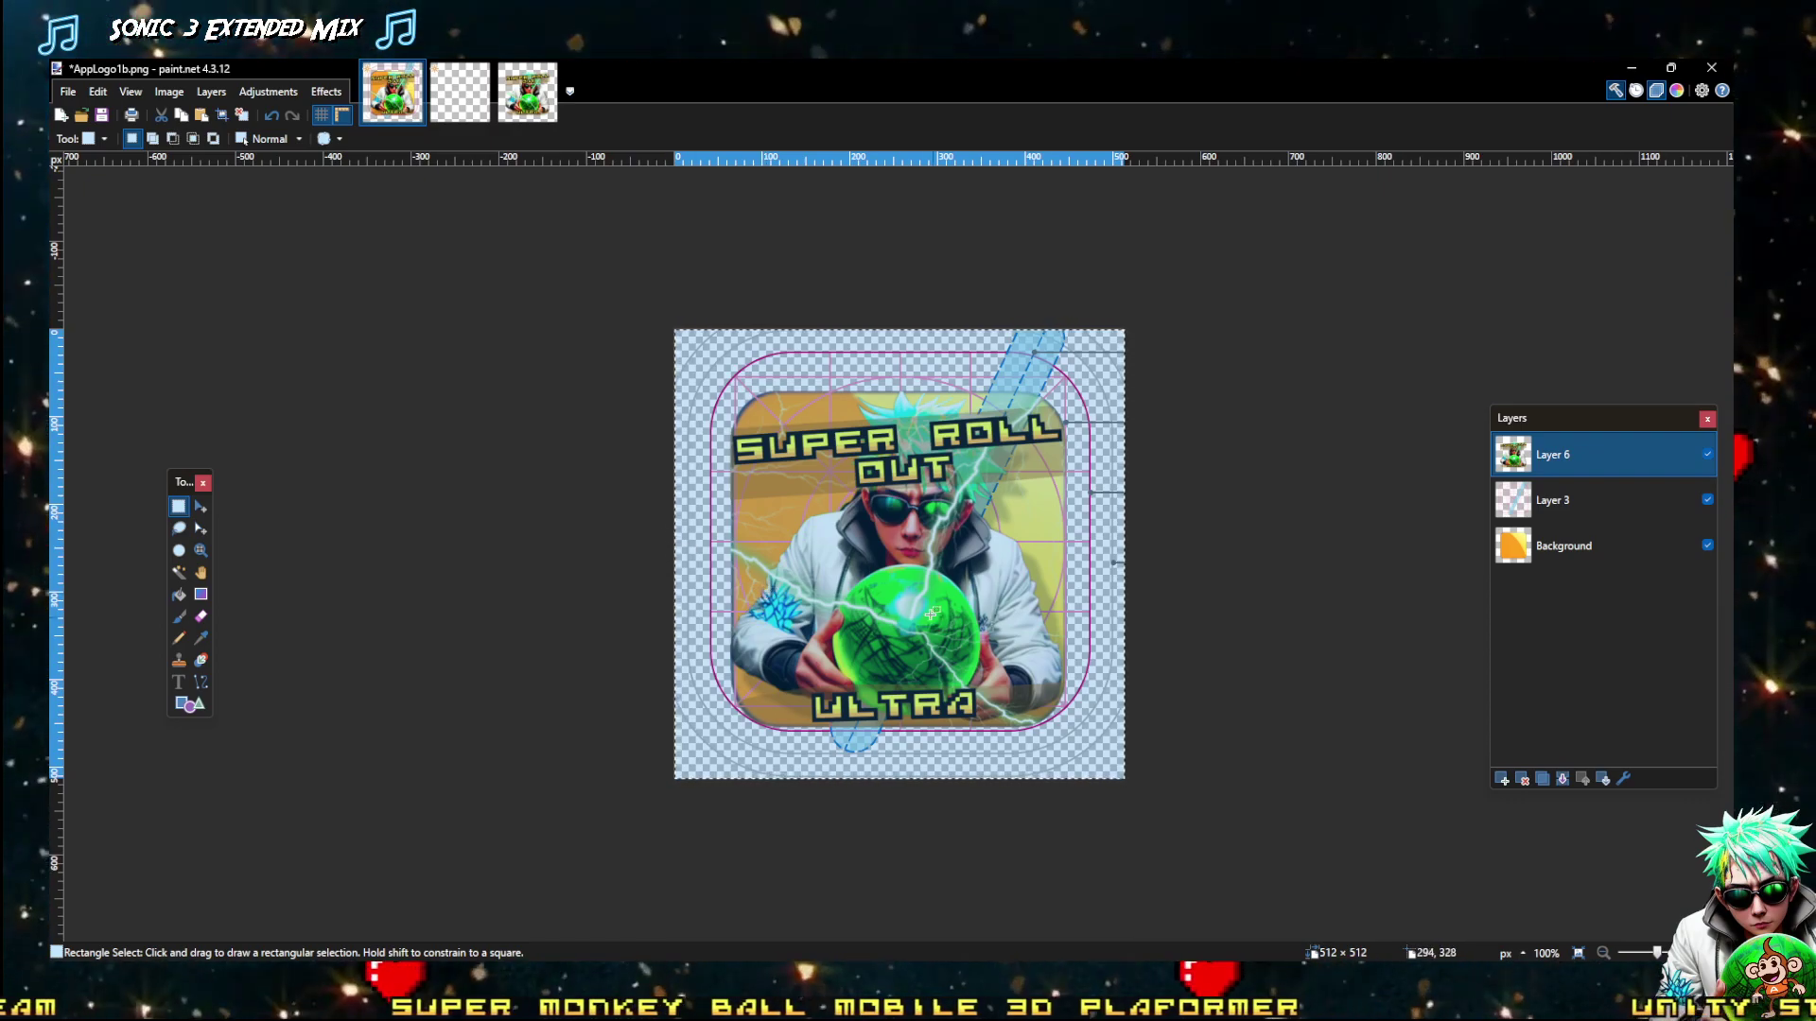
{"action": "left_click", "coordinate": [1575, 557]}
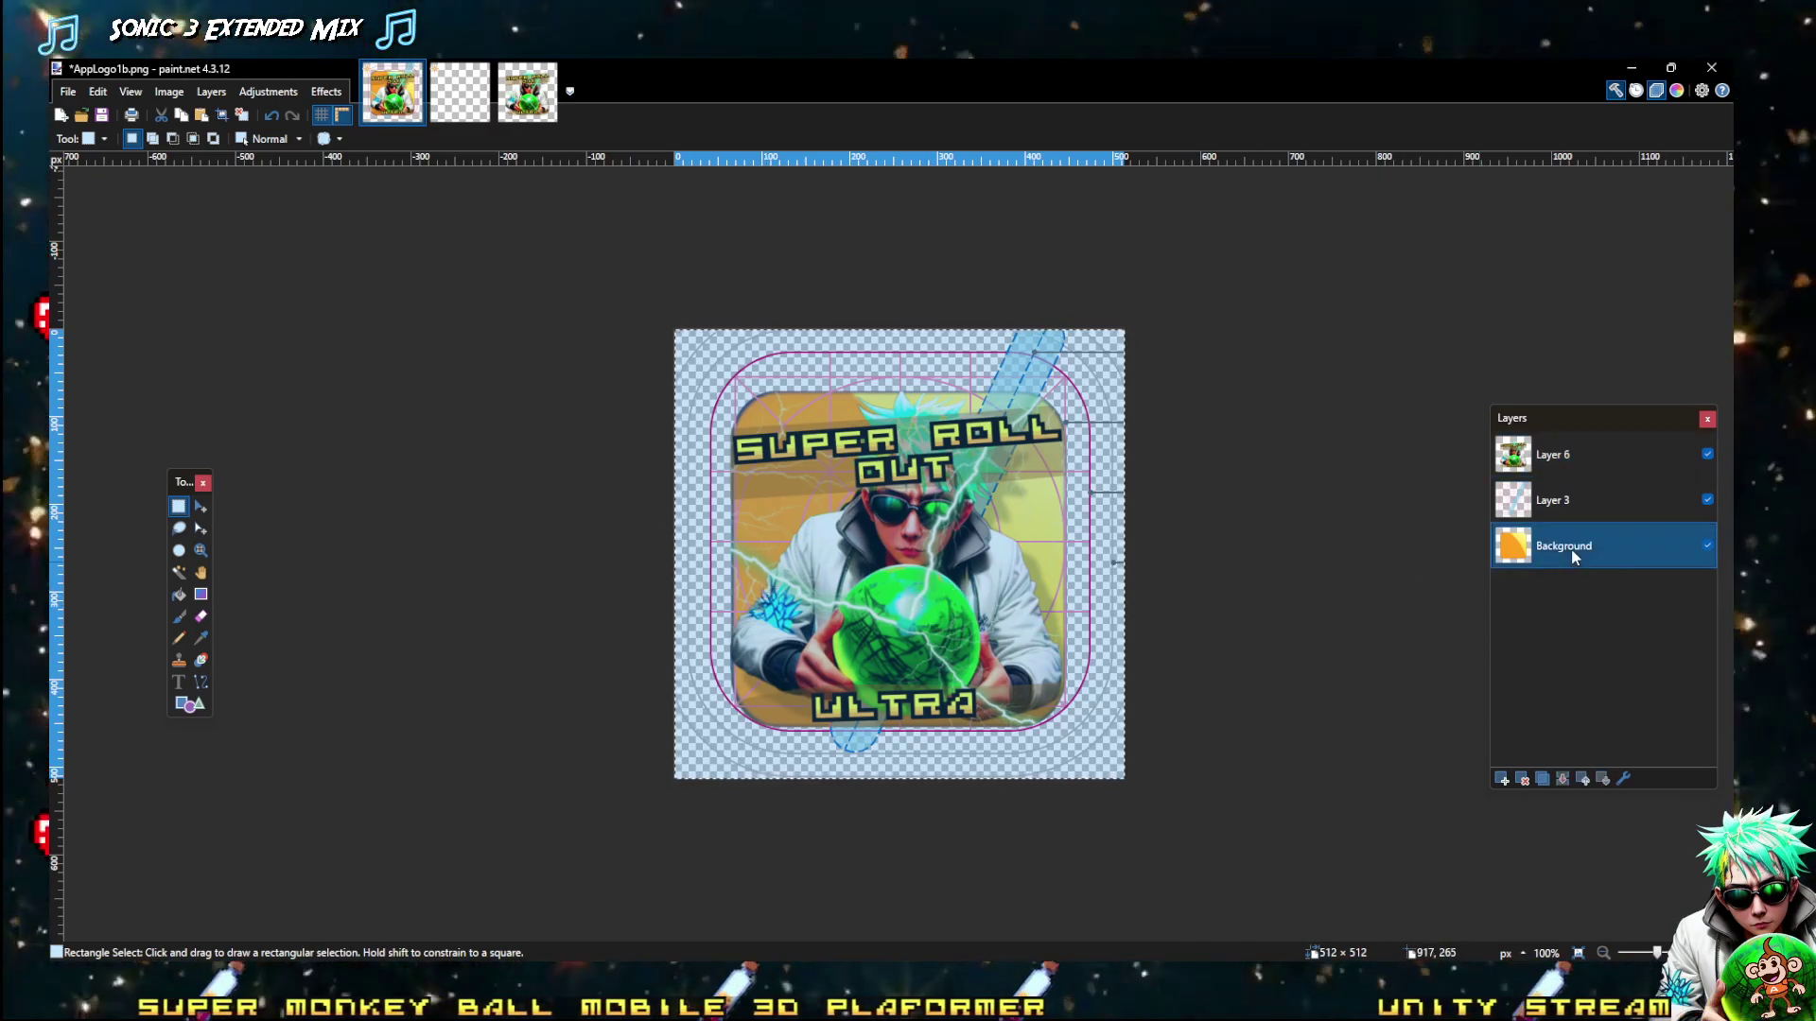
{"action": "key", "text": "m"}
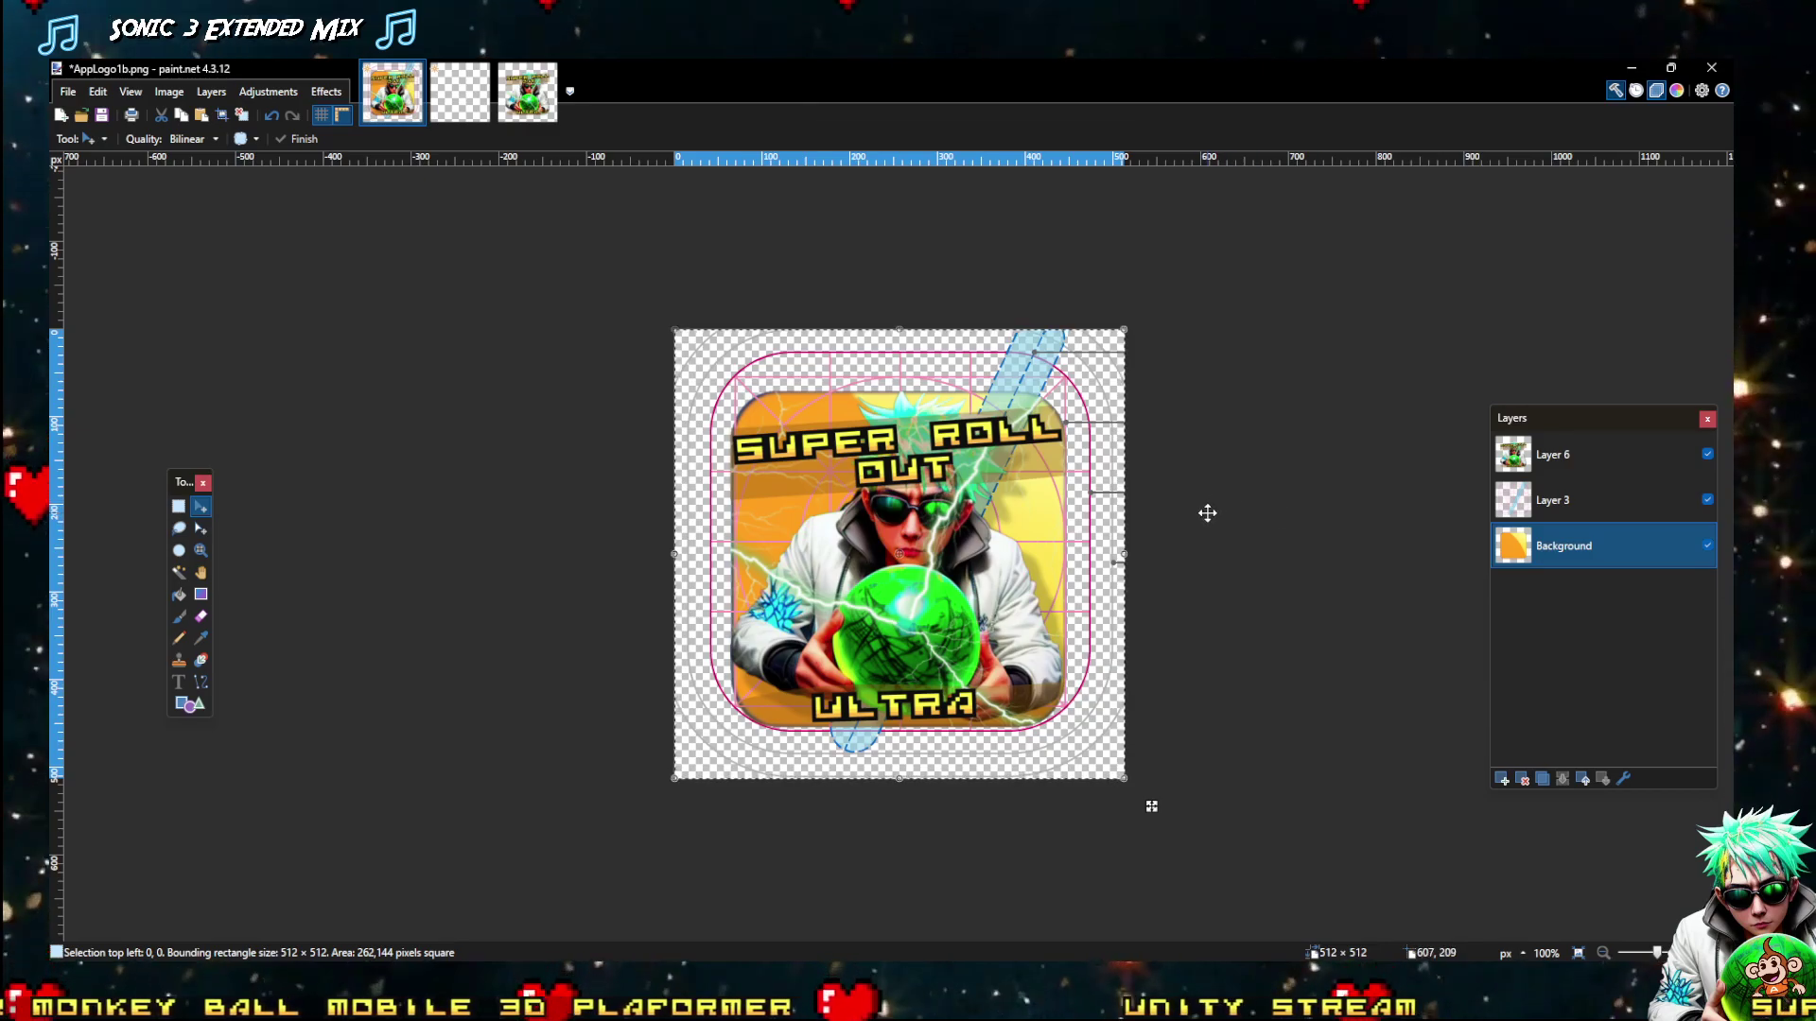
{"action": "key", "text": "Up"}
{"action": "key", "text": "Up"}
{"action": "key", "text": "Up"}
{"action": "key", "text": "Up"}
{"action": "key", "text": "Up"}
{"action": "key", "text": "Up"}
{"action": "key", "text": "Up"}
{"action": "key", "text": "Up"}
{"action": "key", "text": "Up"}
{"action": "key", "text": "Up"}
{"action": "key", "text": "Up"}
{"action": "key", "text": "Up"}
{"action": "key", "text": "Up"}
{"action": "key", "text": "Up"}
{"action": "key", "text": "Up"}
{"action": "key", "text": "Up"}
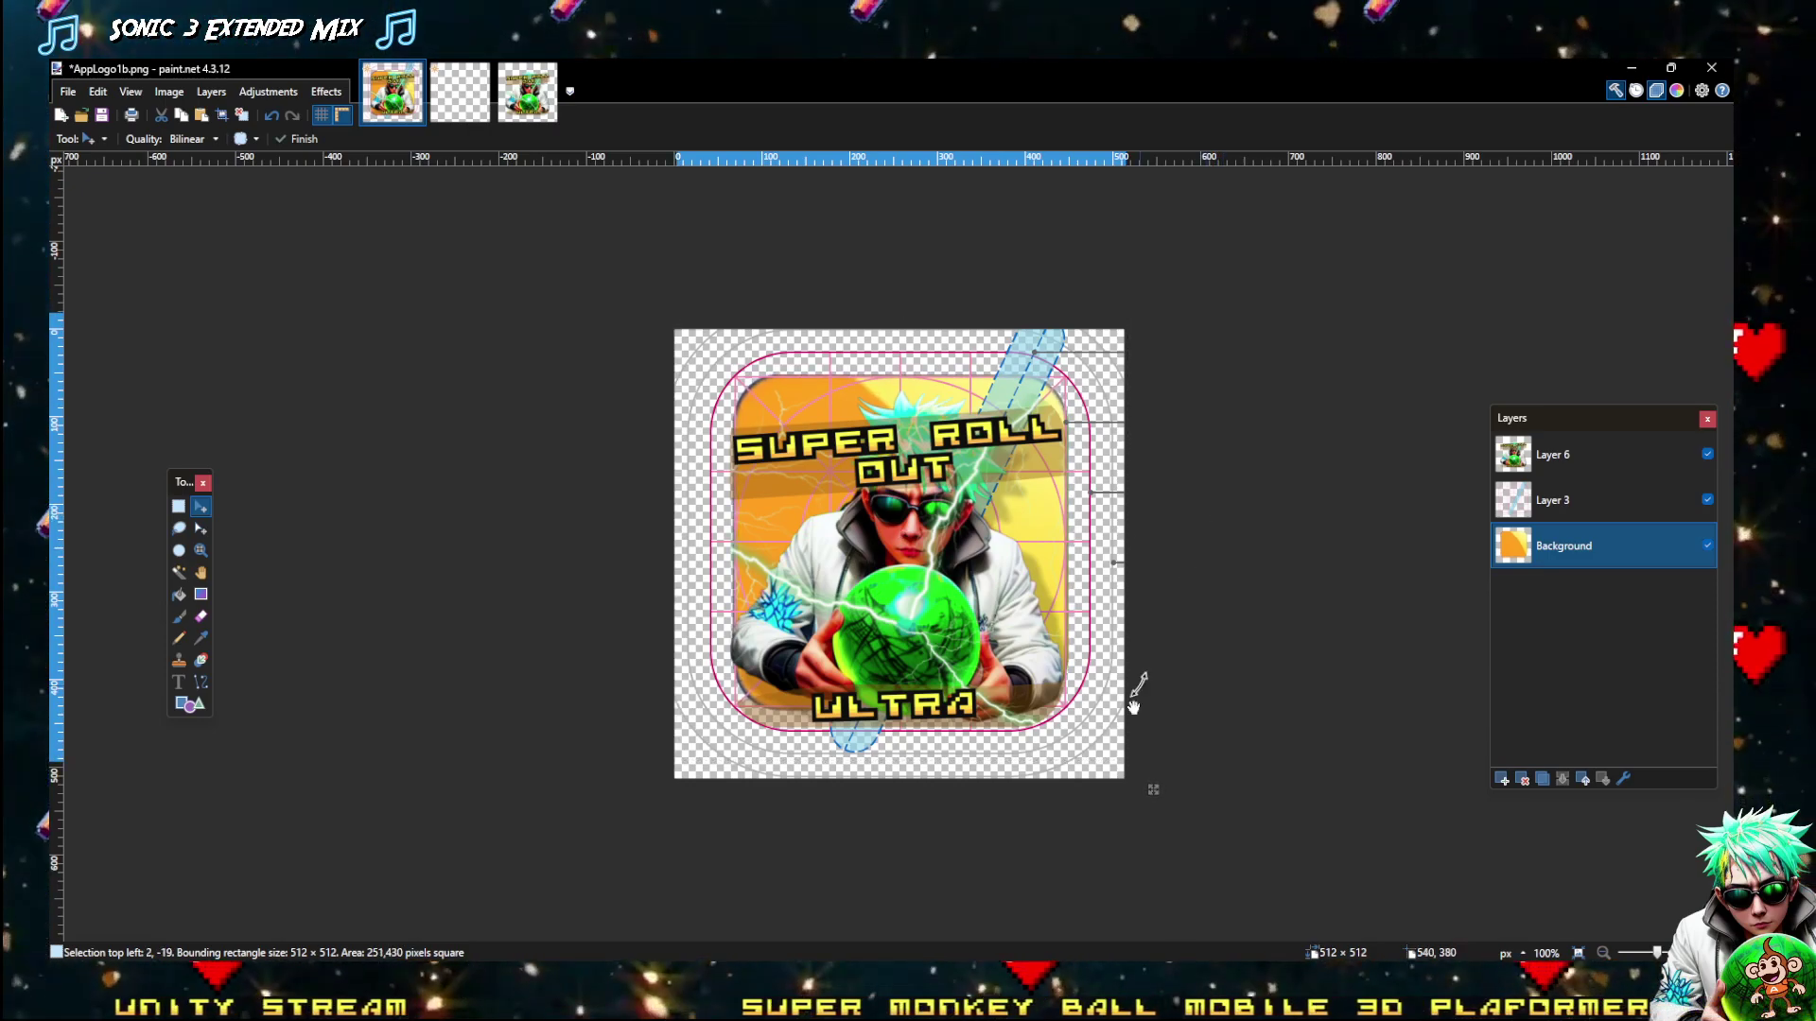
Nudge the Layer 6 character artwork up into position
{"action": "left_click", "coordinate": [1583, 462]}
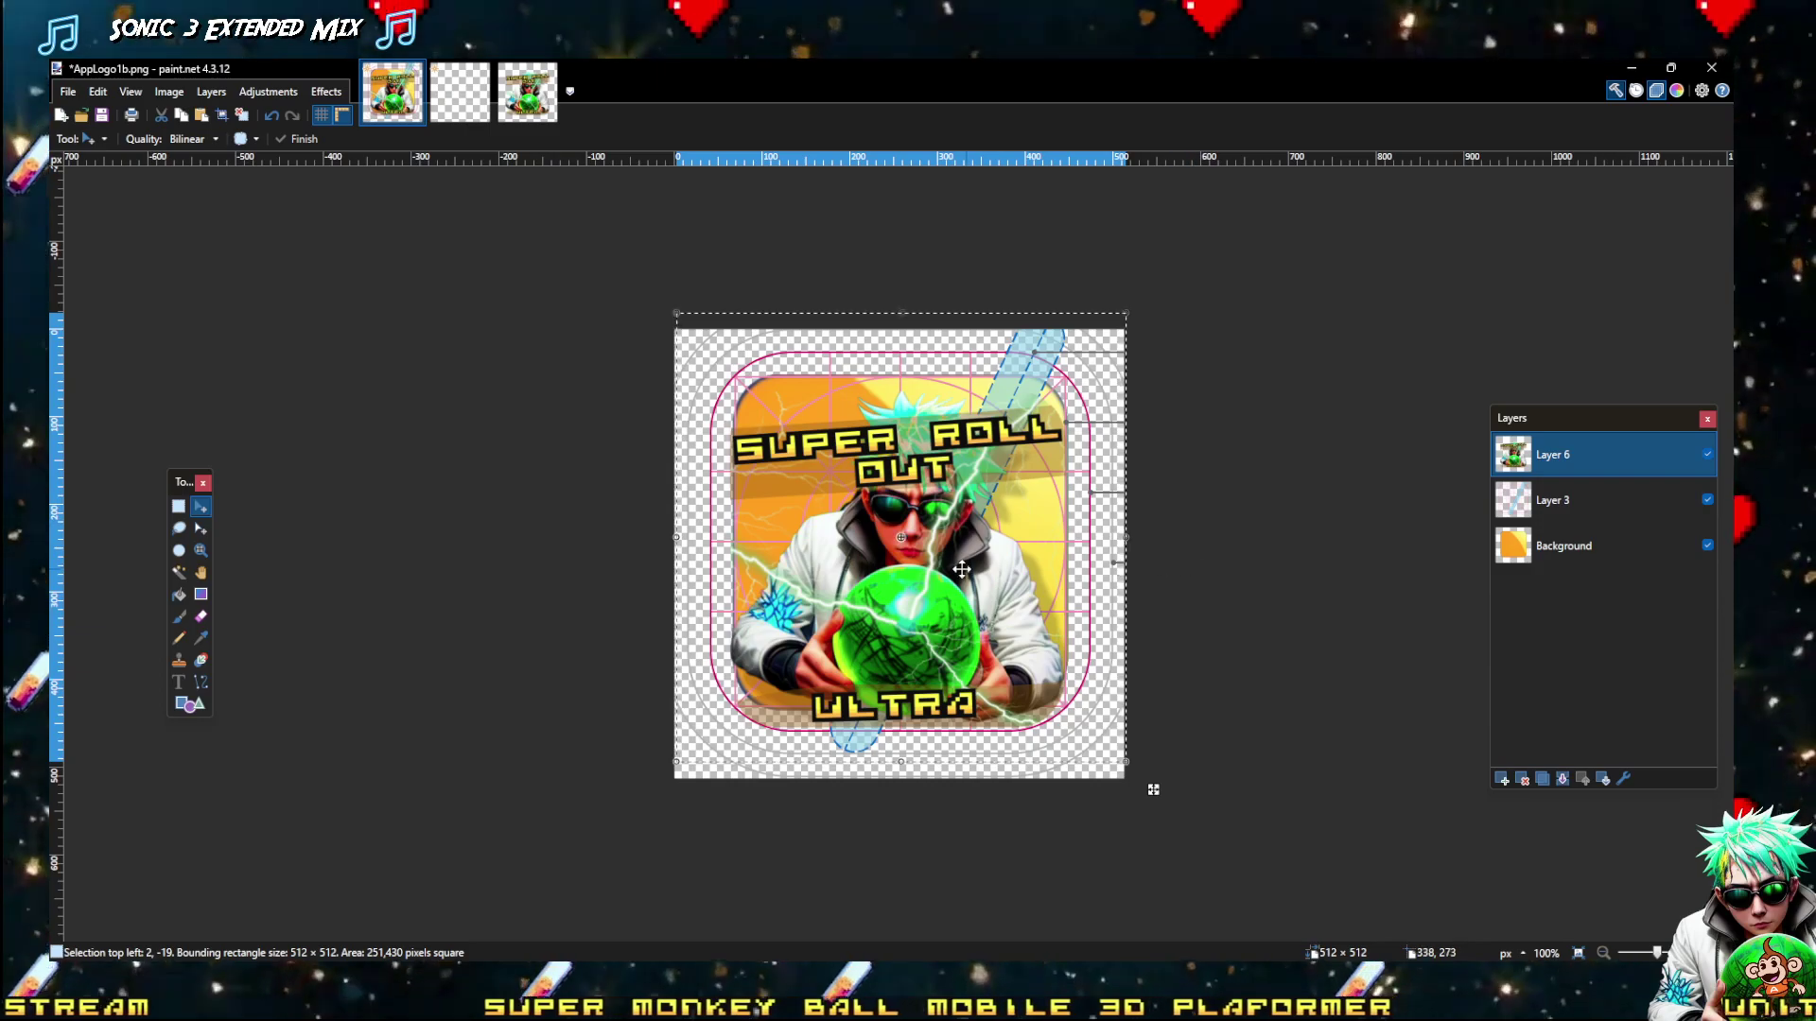
{"action": "key", "text": "Up"}
{"action": "key", "text": "Up"}
{"action": "key", "text": "Up"}
{"action": "key", "text": "Up"}
{"action": "key", "text": "Up"}
{"action": "key", "text": "Up"}
{"action": "key", "text": "Up"}
{"action": "key", "text": "Up"}
{"action": "key", "text": "Up"}
{"action": "key", "text": "Up"}
{"action": "key", "text": "Up"}
{"action": "key", "text": "Up"}
{"action": "key", "text": "Up"}
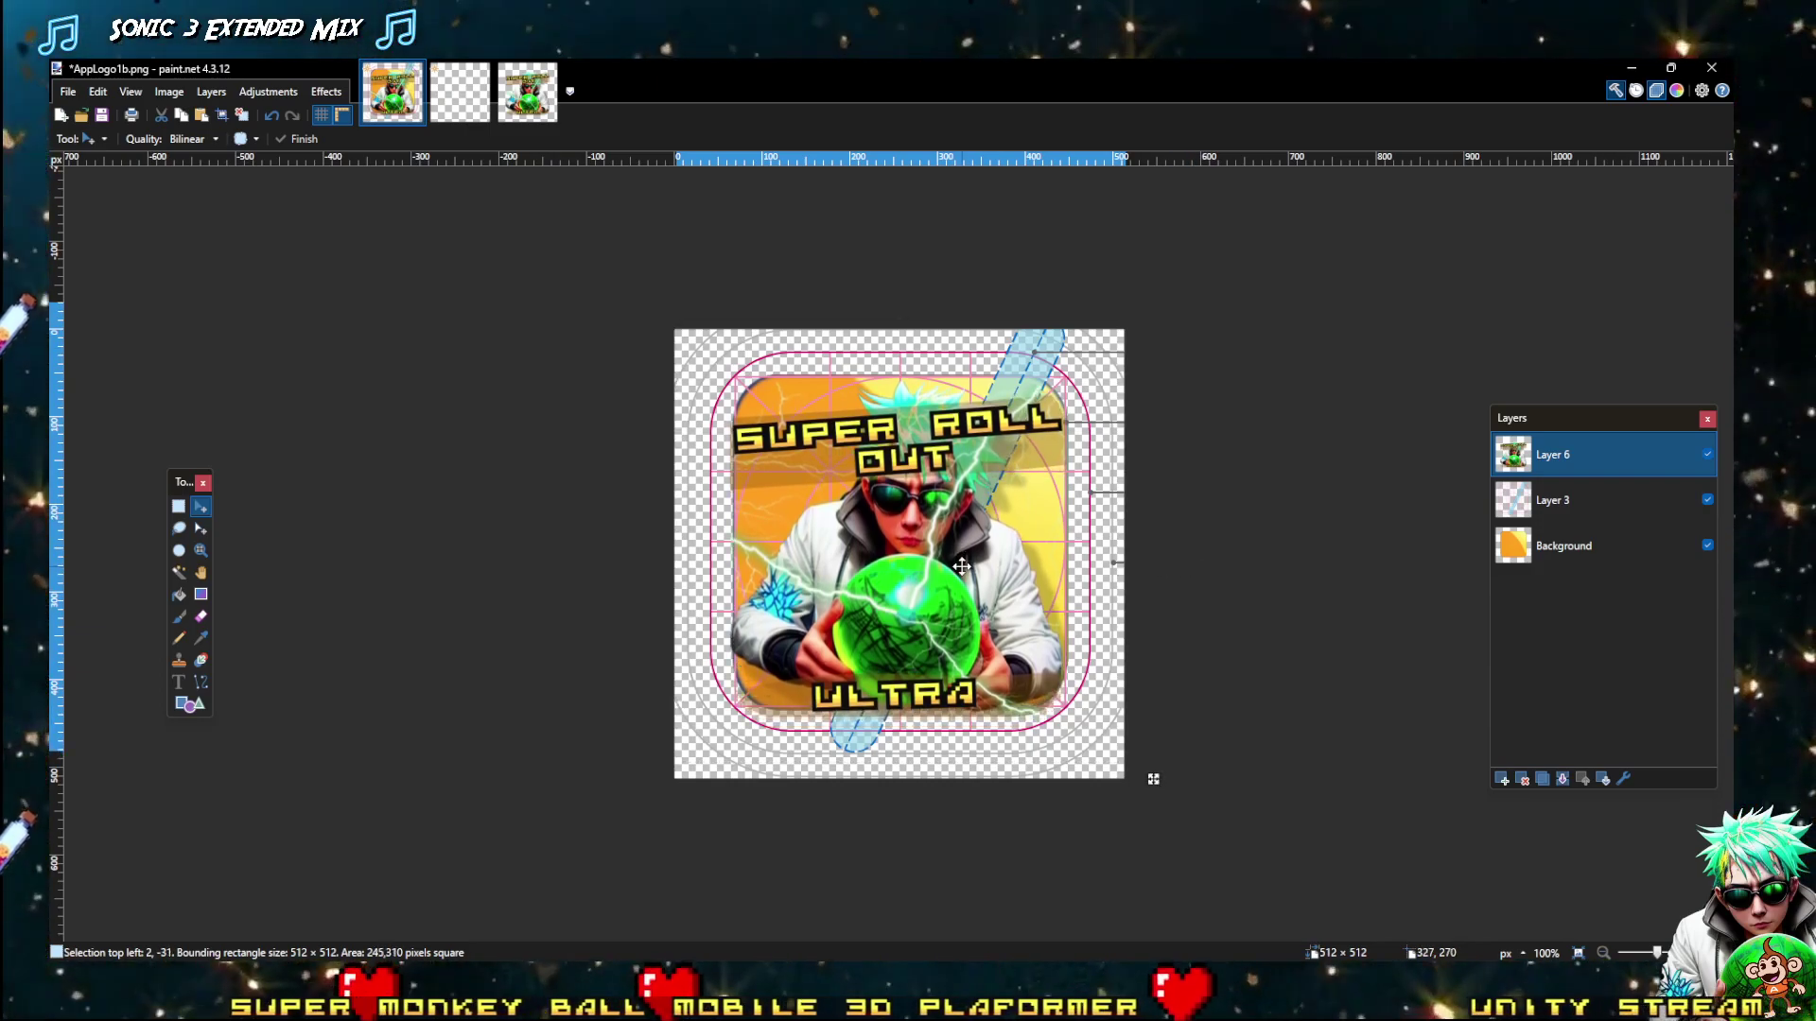
{"action": "key", "text": "Up"}
{"action": "key", "text": "Up"}
{"action": "key", "text": "Up"}
{"action": "key", "text": "Up"}
{"action": "key", "text": "Up"}
{"action": "key", "text": "Up"}
{"action": "key", "text": "Up"}
{"action": "key", "text": "Up"}
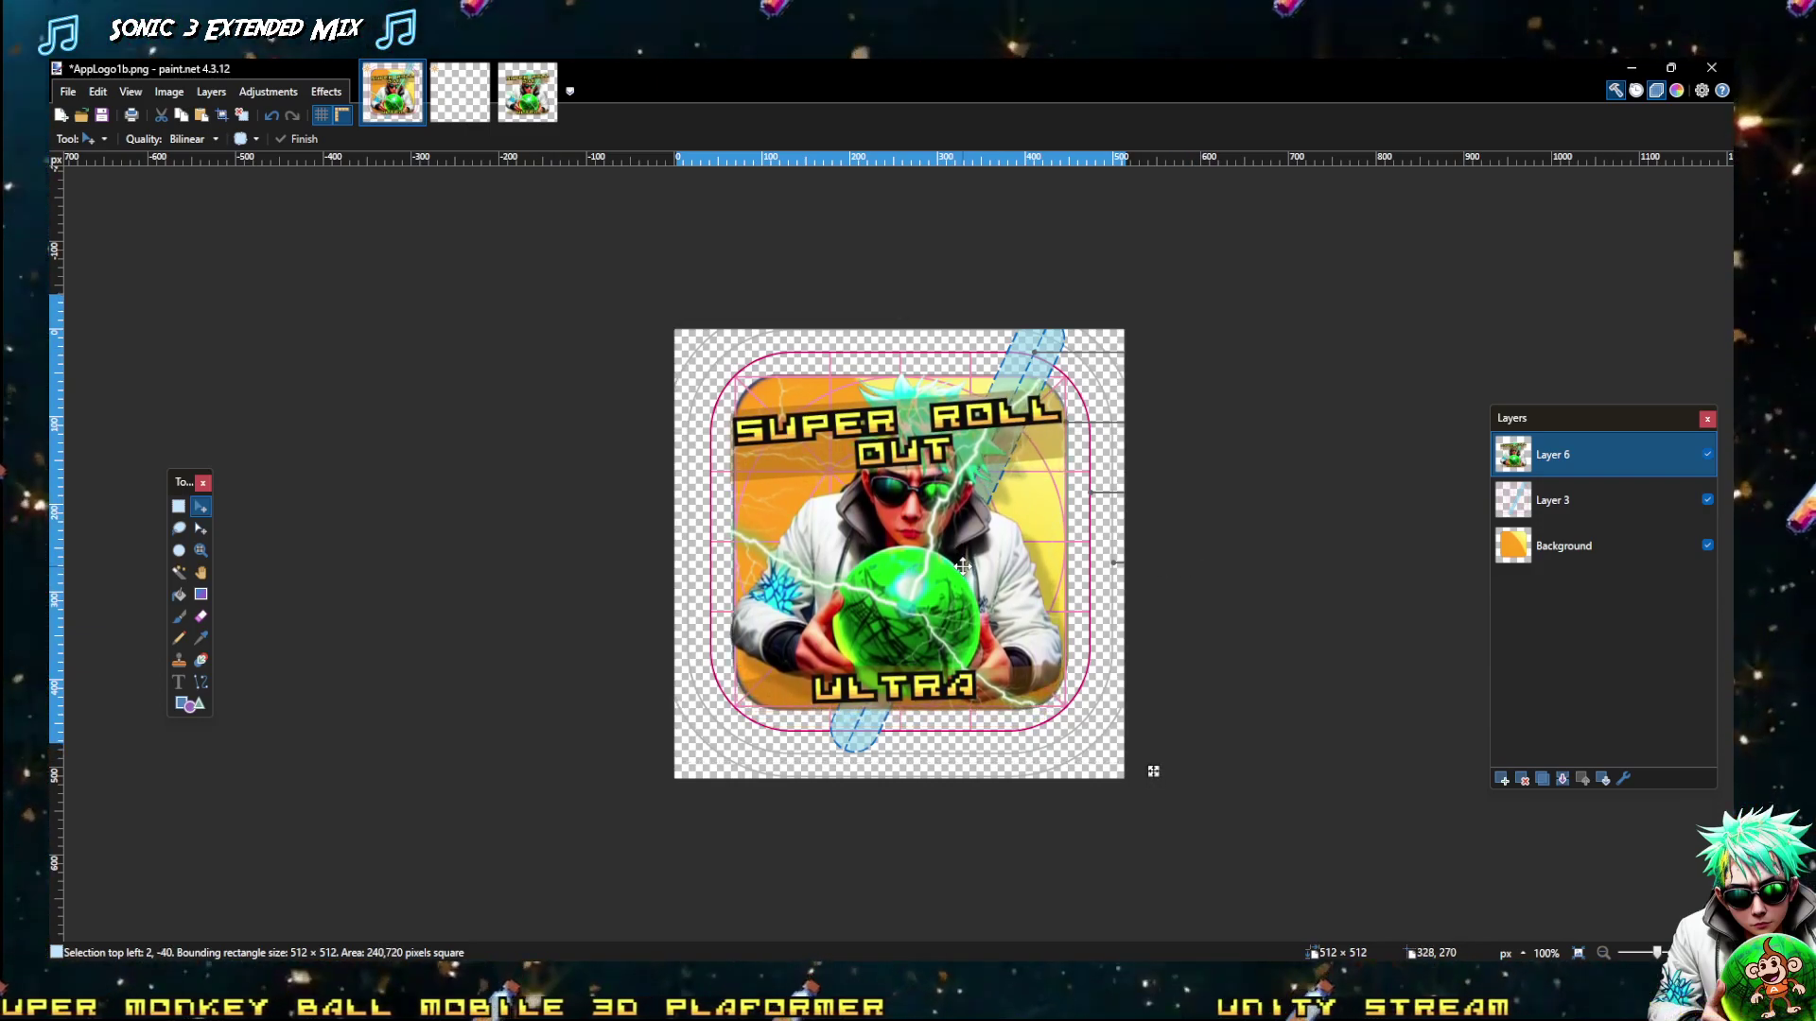
{"action": "key", "text": "Right"}
{"action": "key", "text": "Right"}
{"action": "key", "text": "Right"}
{"action": "key", "text": "Left"}
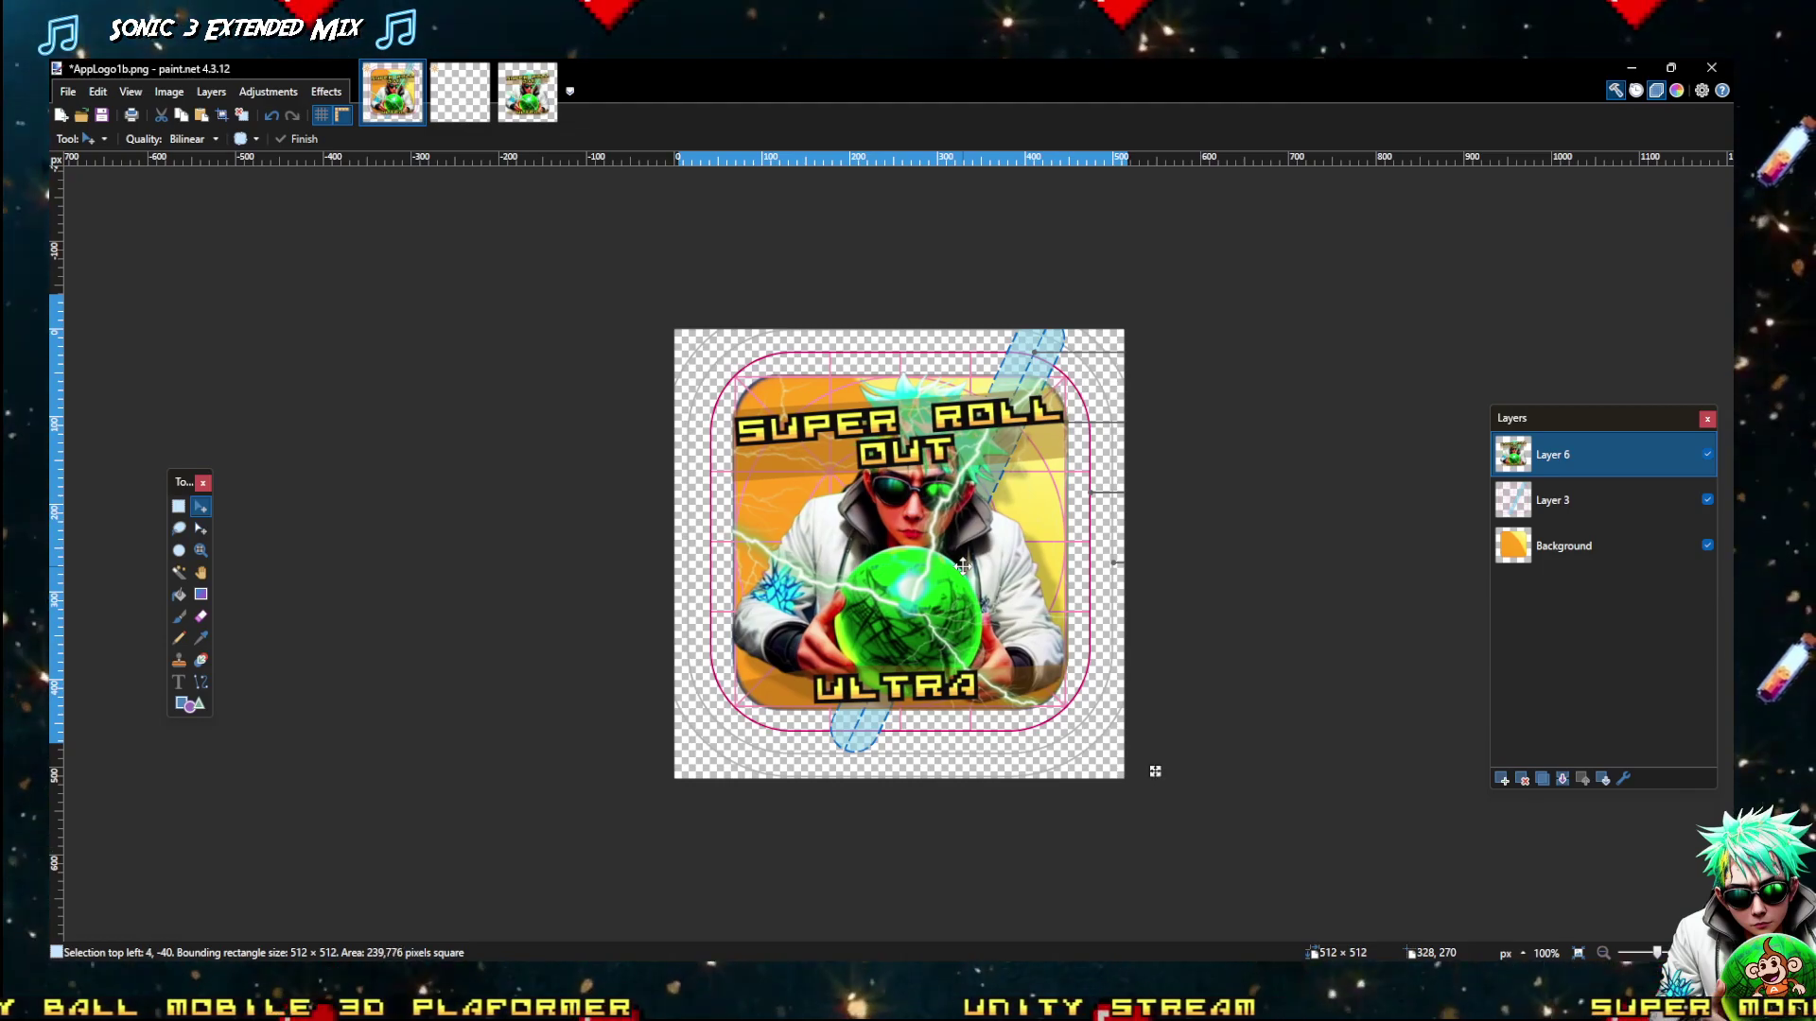
{"action": "key", "text": "Down"}
{"action": "key", "text": "Down"}
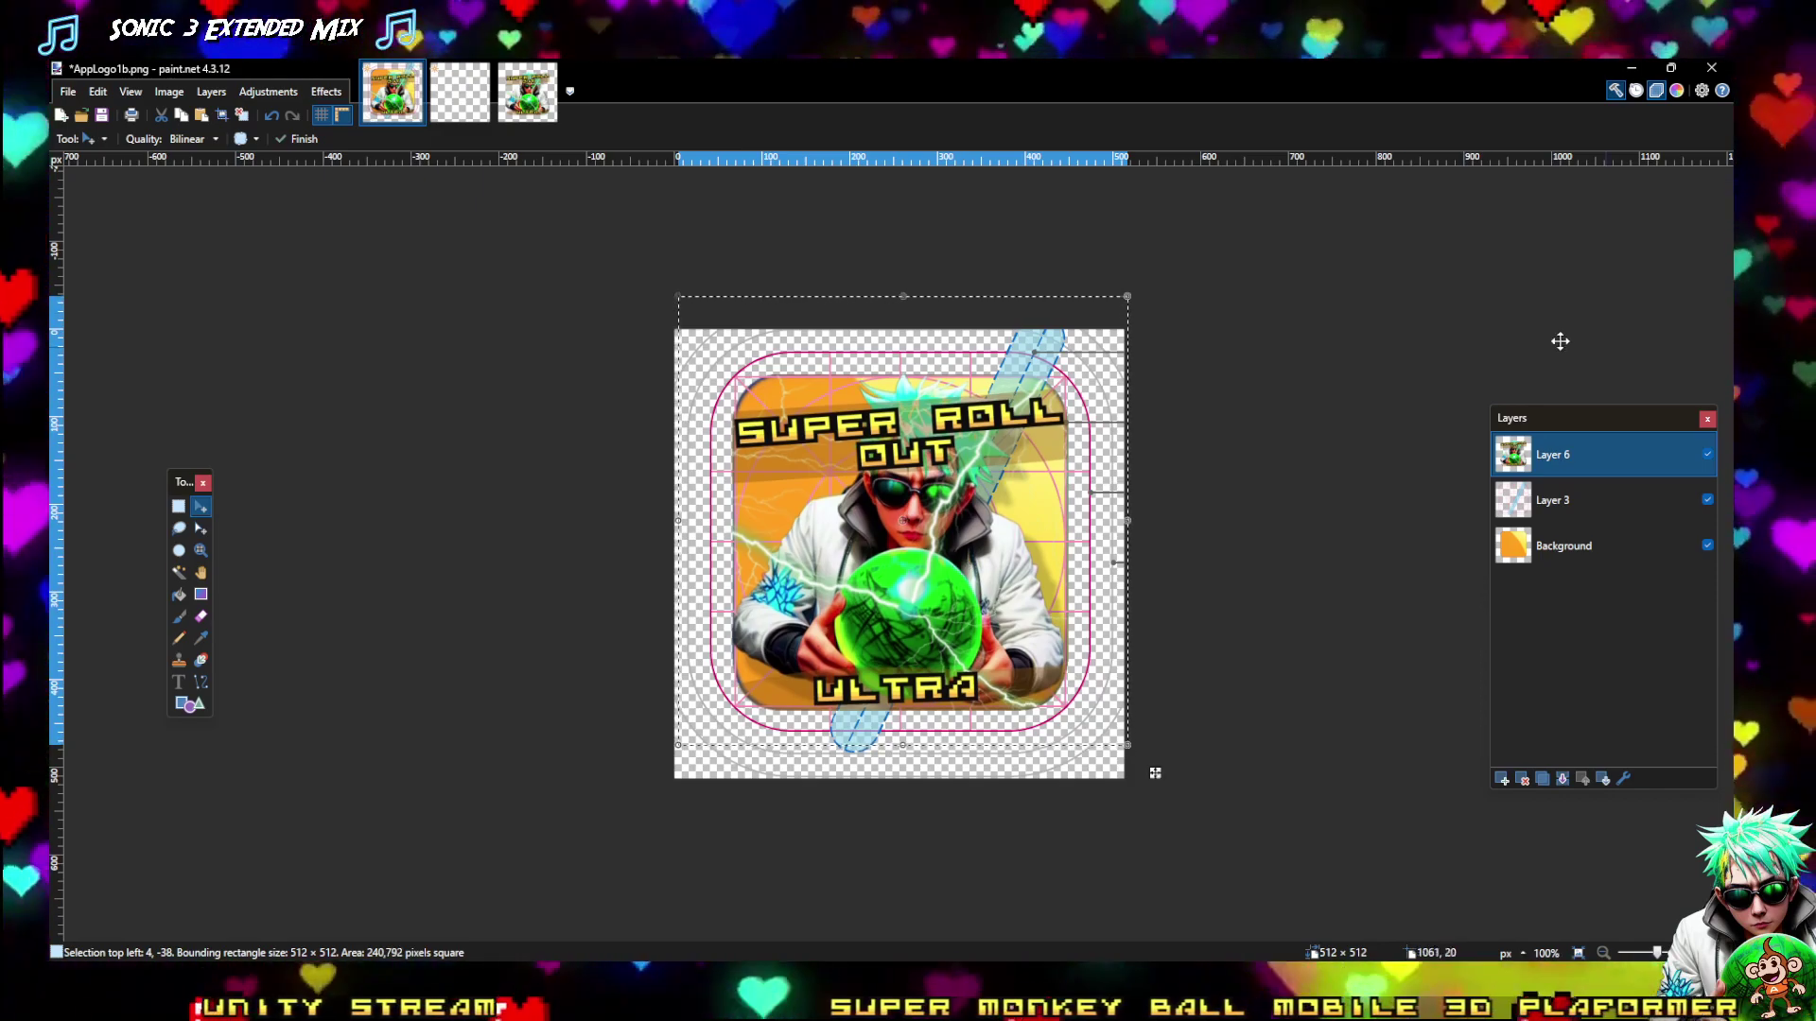
Hide the Layer 3 guide and Layer 6 artwork, commit the move, and reselect the canvas
{"action": "left_click", "coordinate": [1559, 554]}
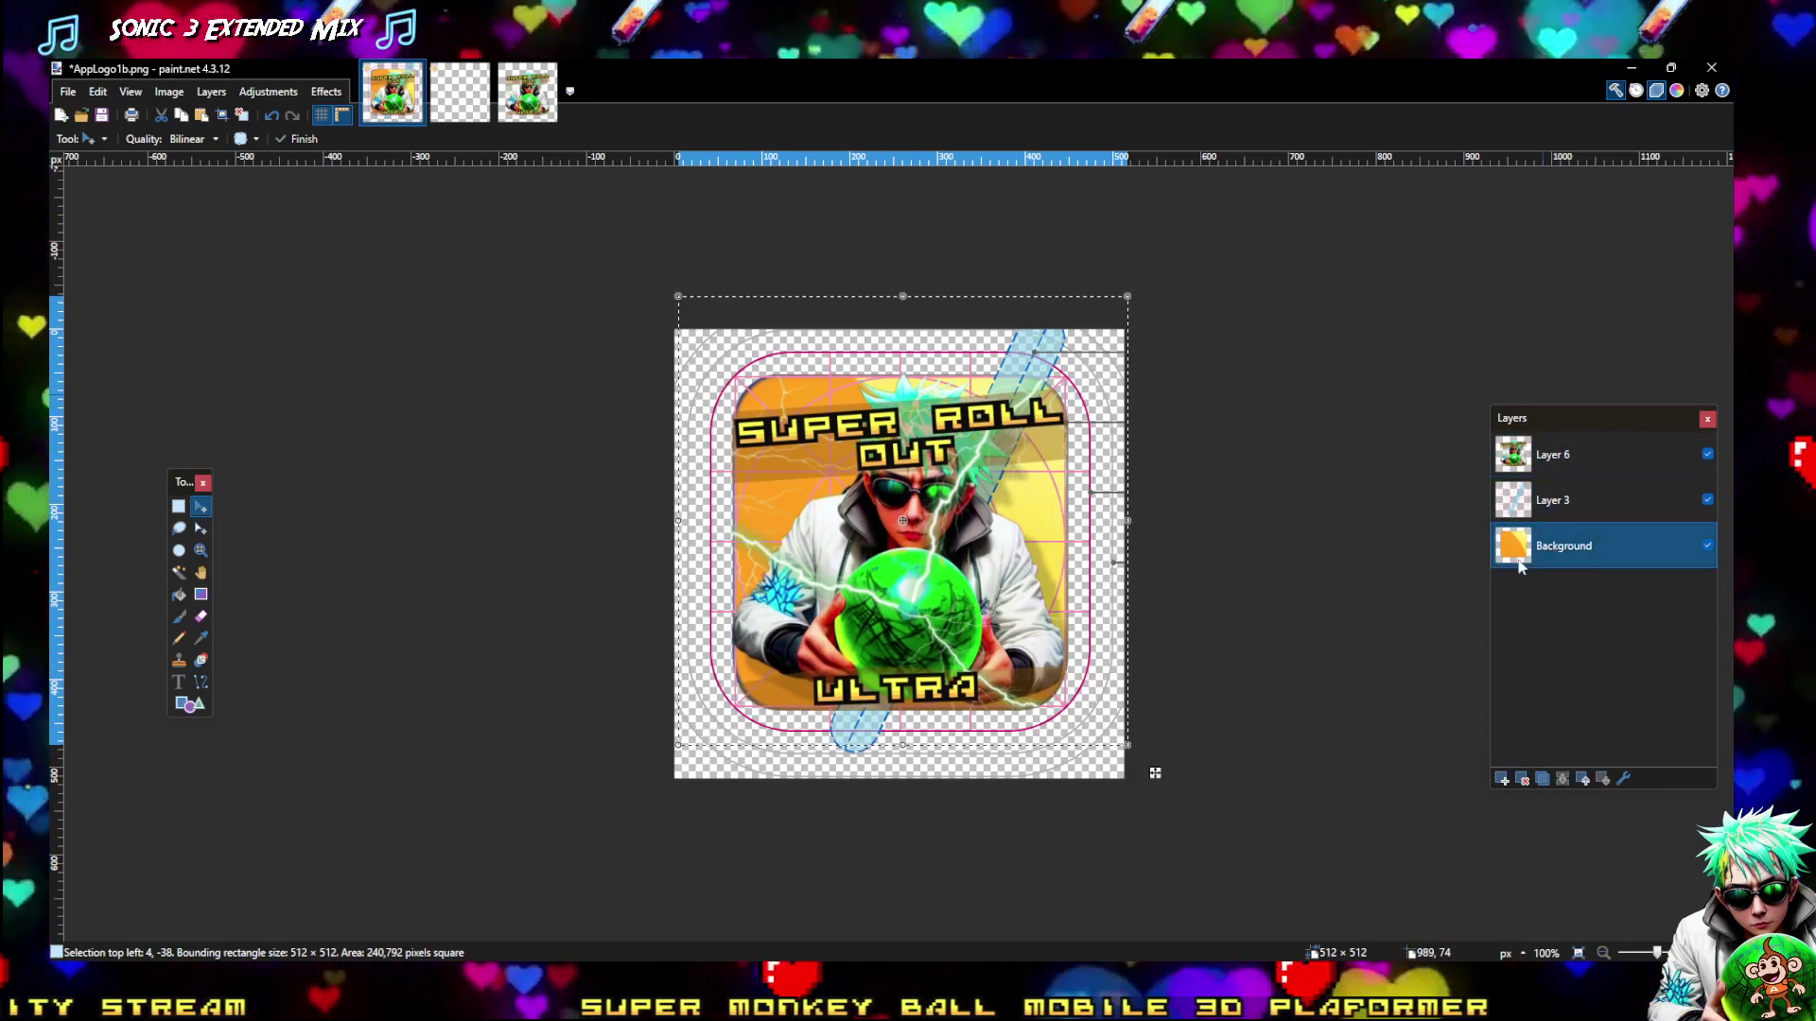
{"action": "left_click", "coordinate": [1706, 499]}
{"action": "left_click", "coordinate": [1707, 454]}
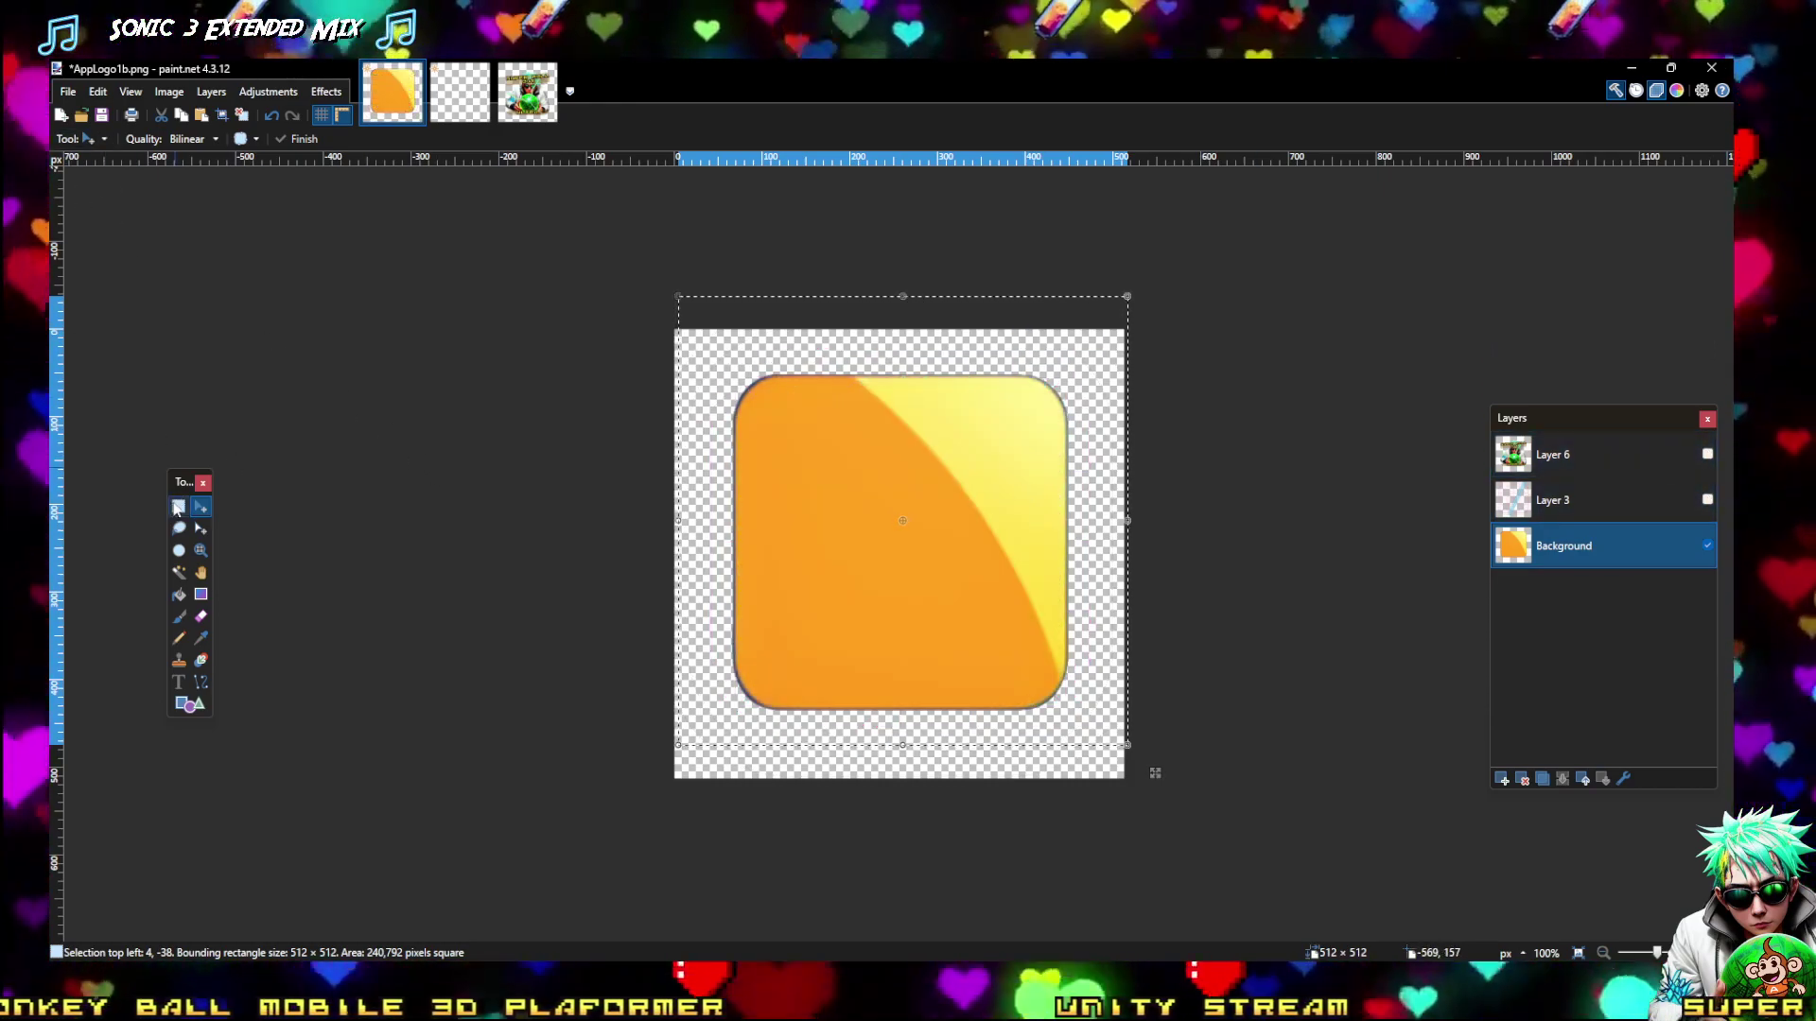
{"action": "key", "text": "s"}
{"action": "left_click", "coordinate": [269, 313]}
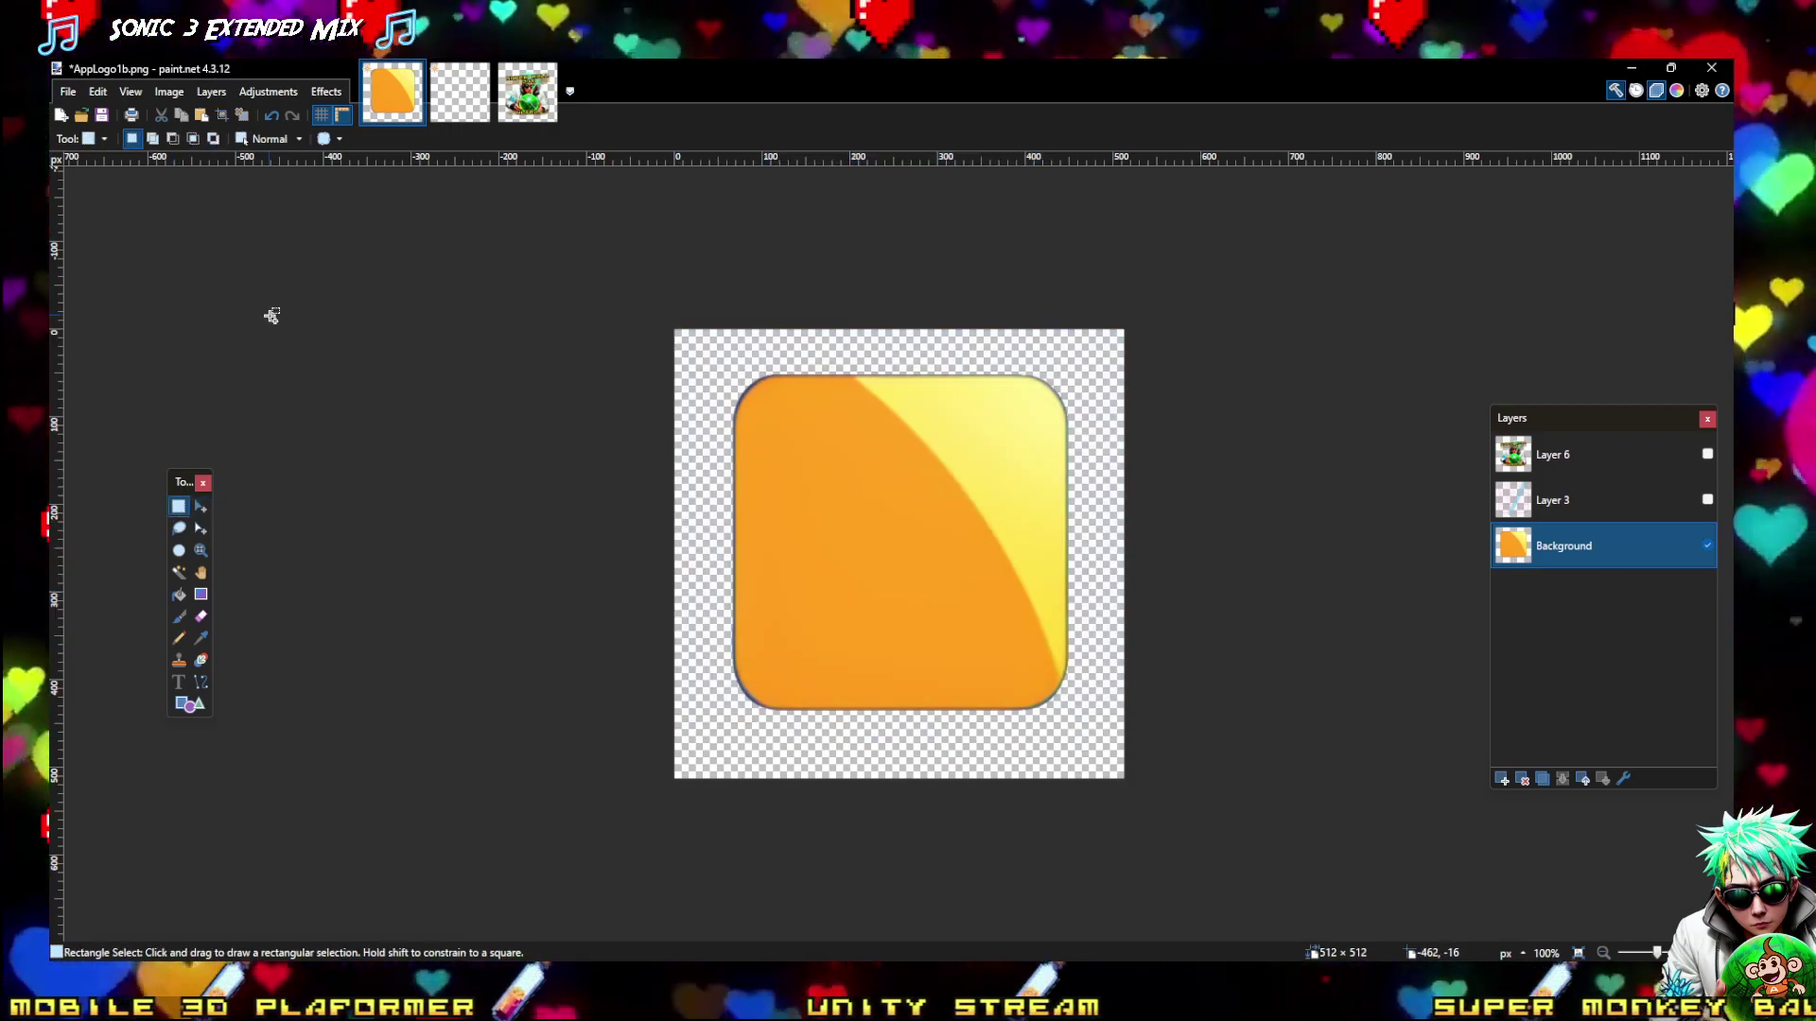
{"action": "key", "text": "ctrl+a"}
Save the orange background alone as PNG over AppLogo1a.png, flattening the image
{"action": "key", "text": "ctrl+shift+s"}
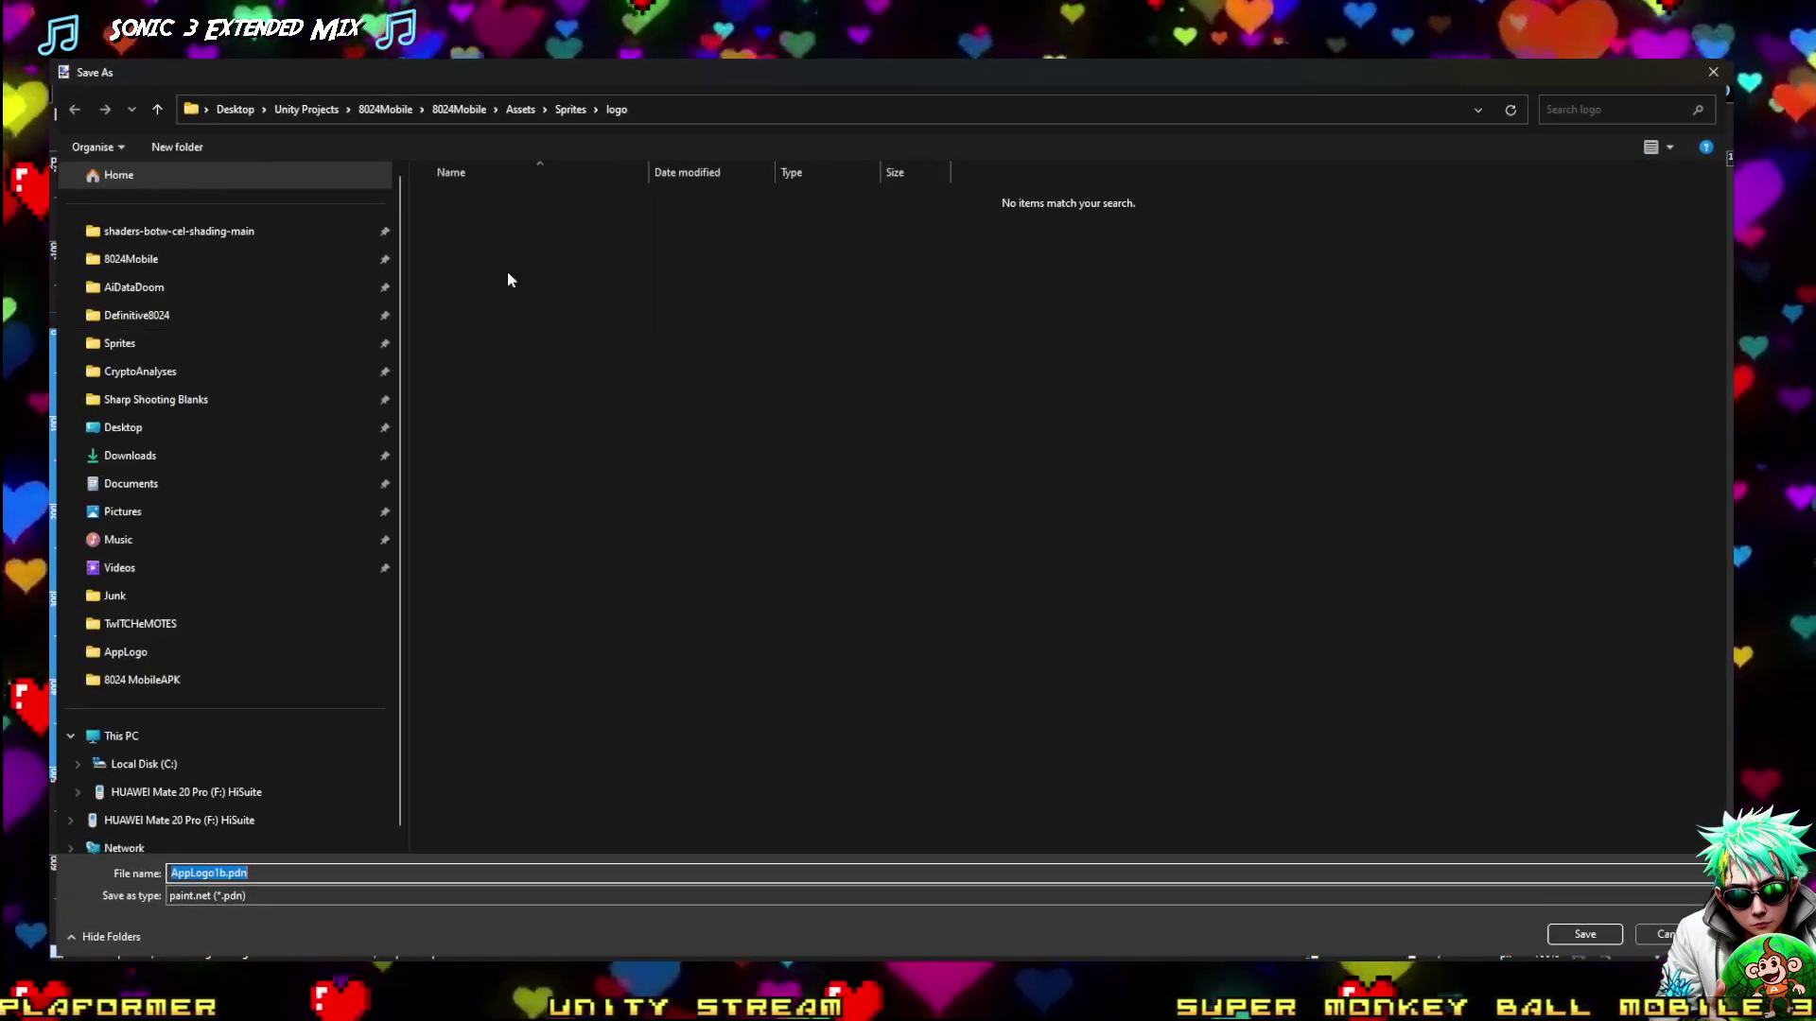
{"action": "left_click", "coordinate": [274, 895]}
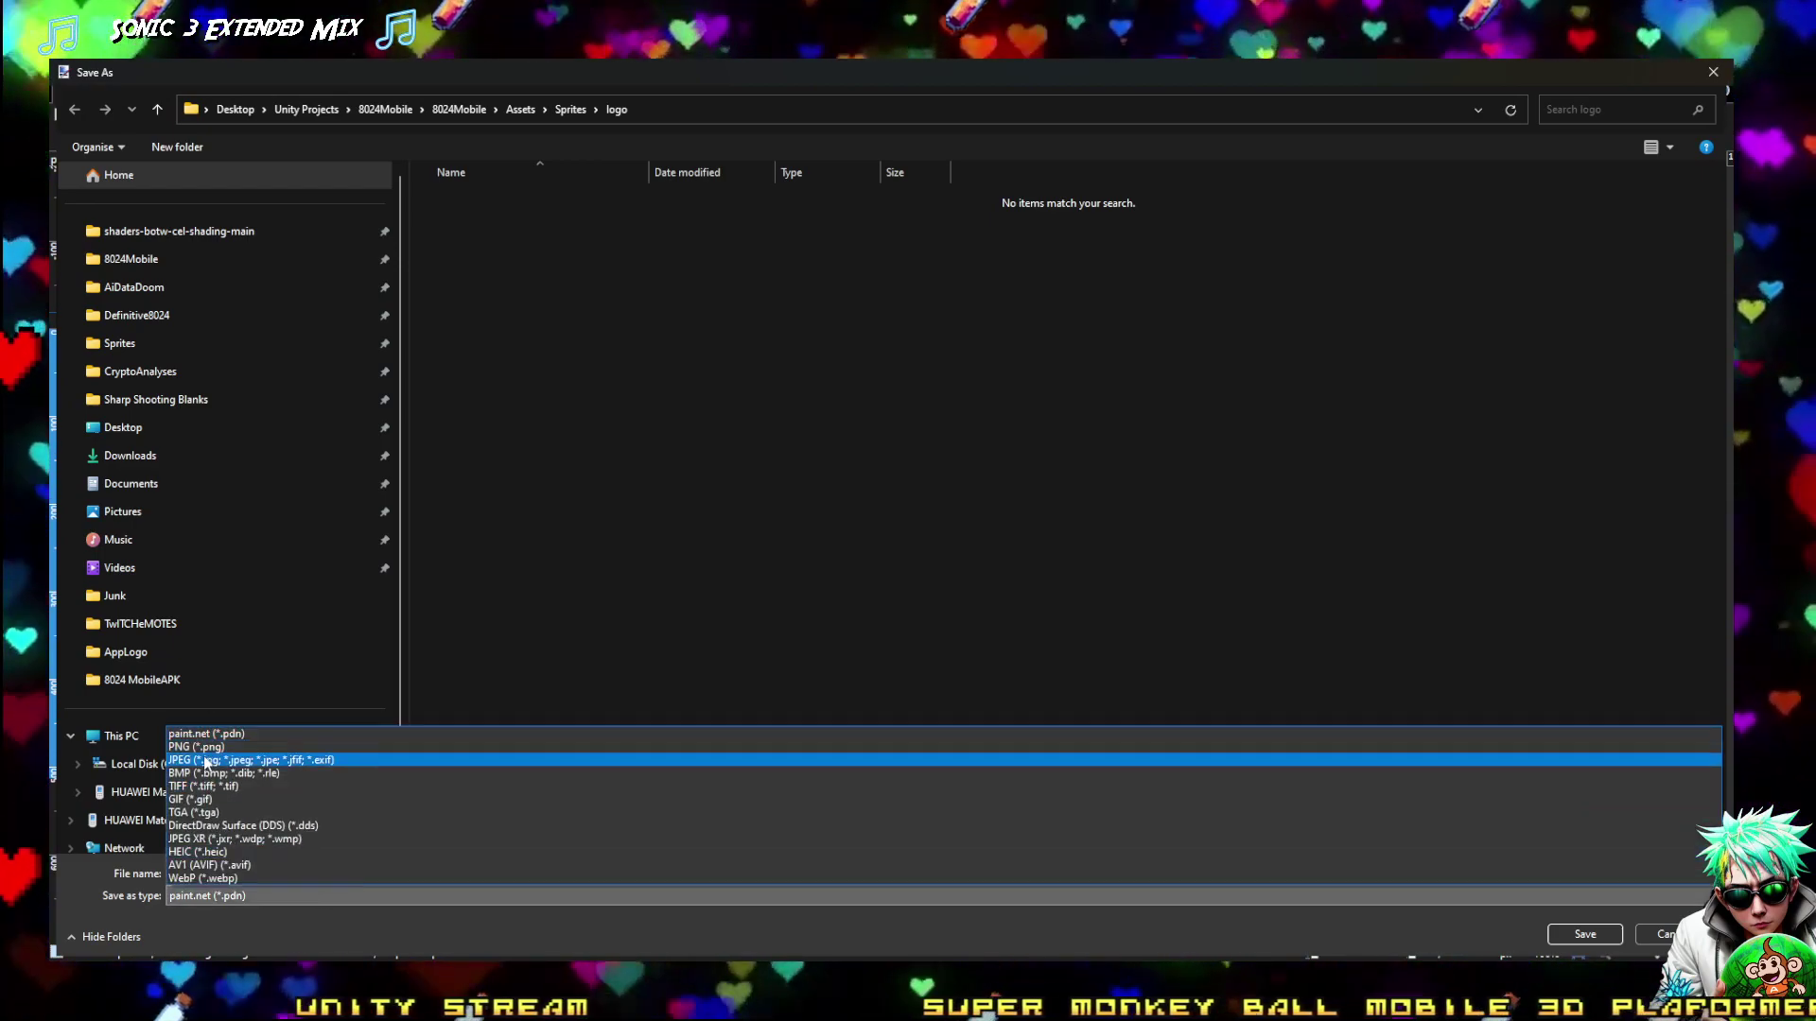
{"action": "left_click", "coordinate": [202, 748]}
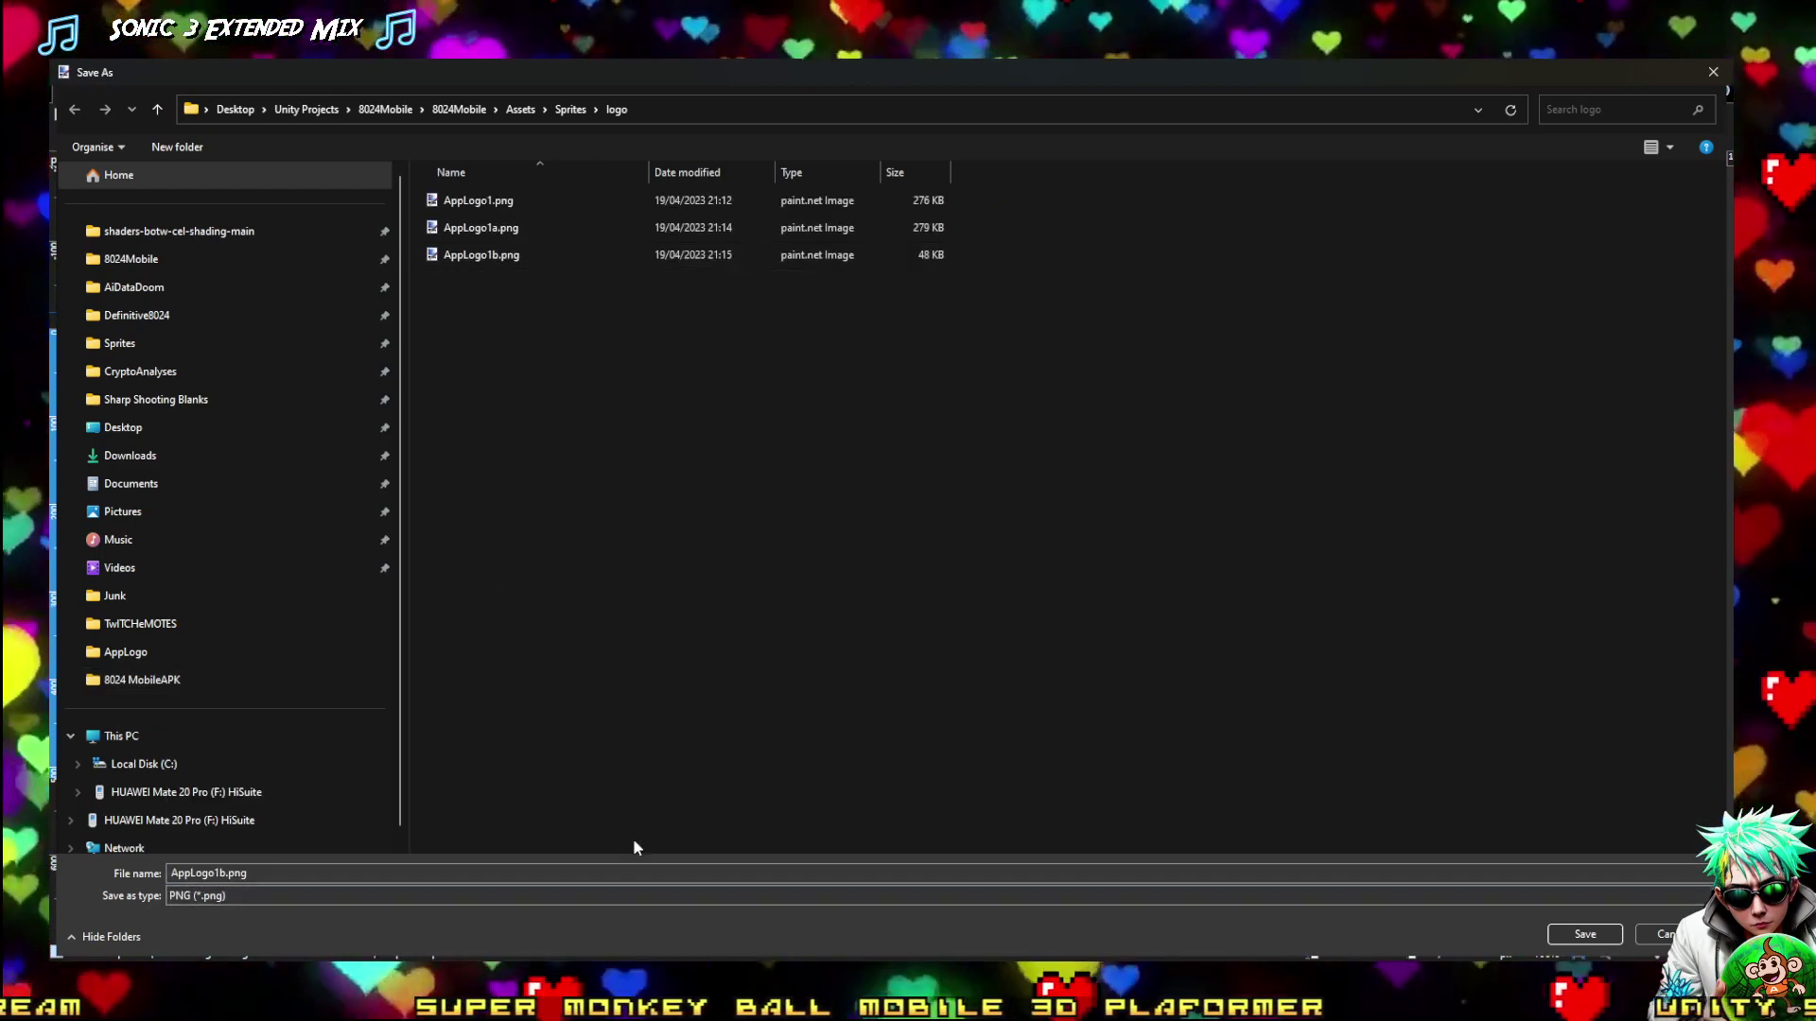
{"action": "left_click", "coordinate": [1660, 934]}
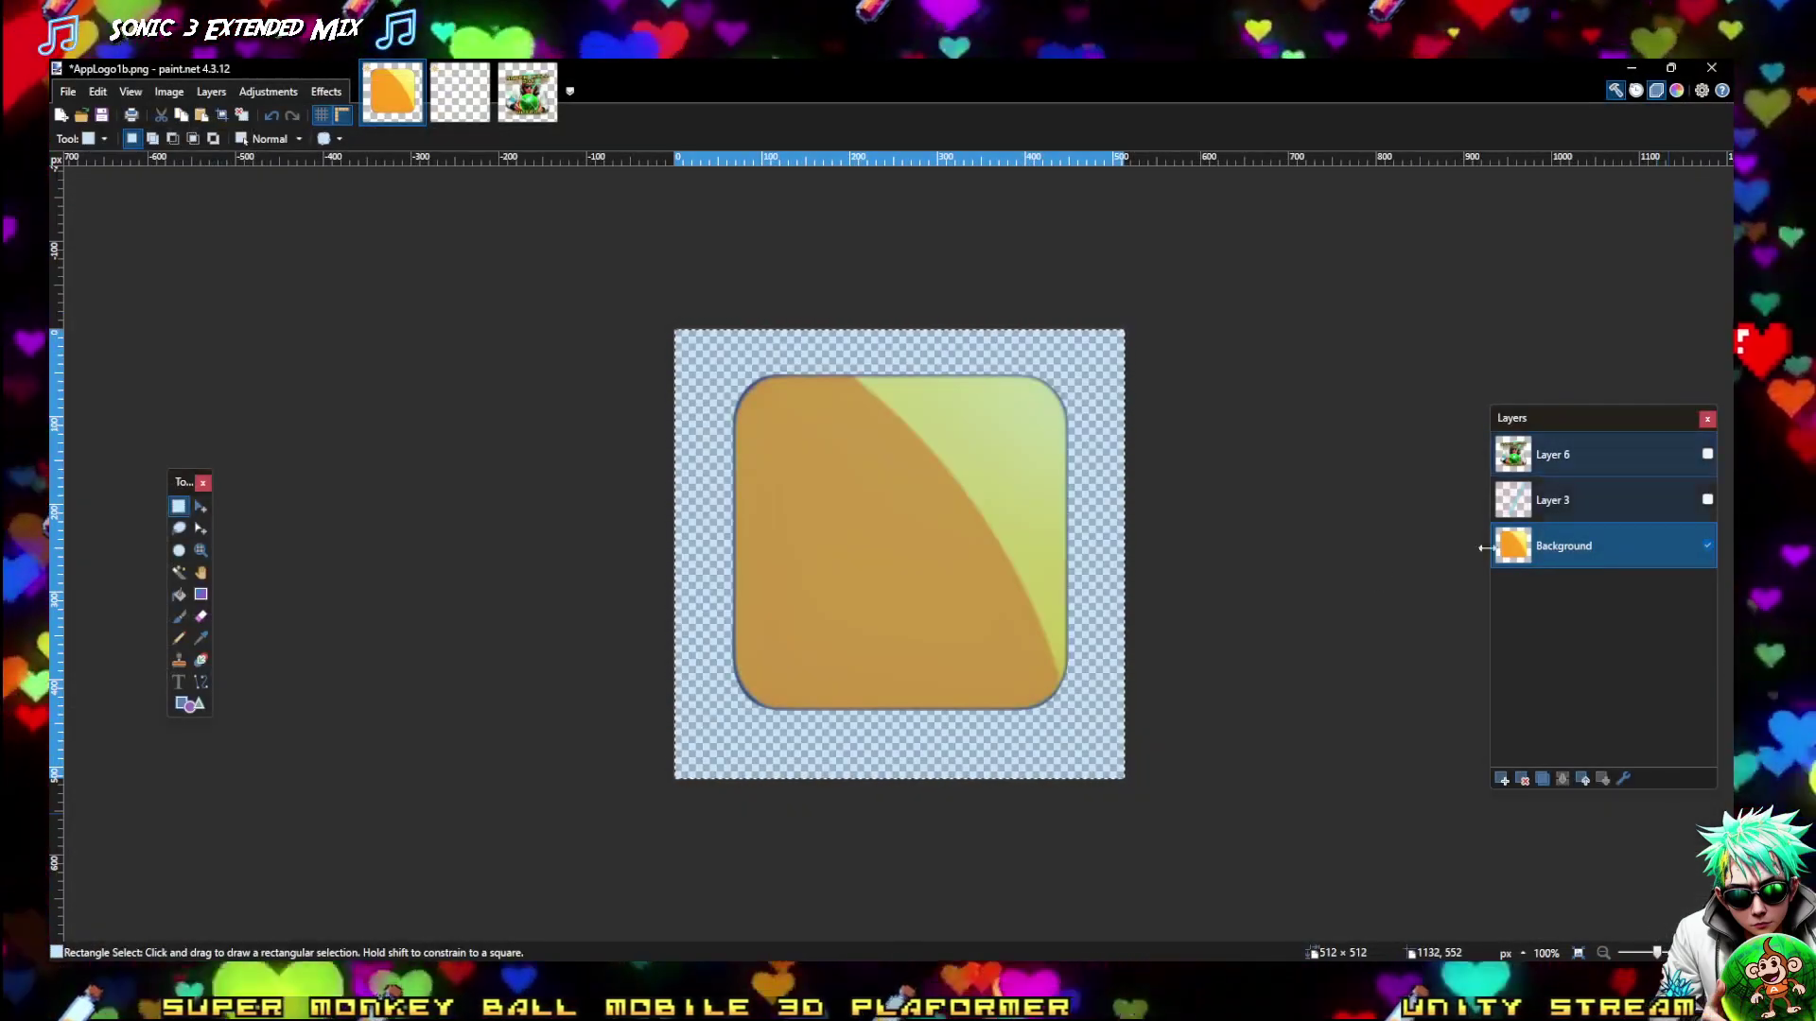
{"action": "key", "text": "ctrl+shift+s"}
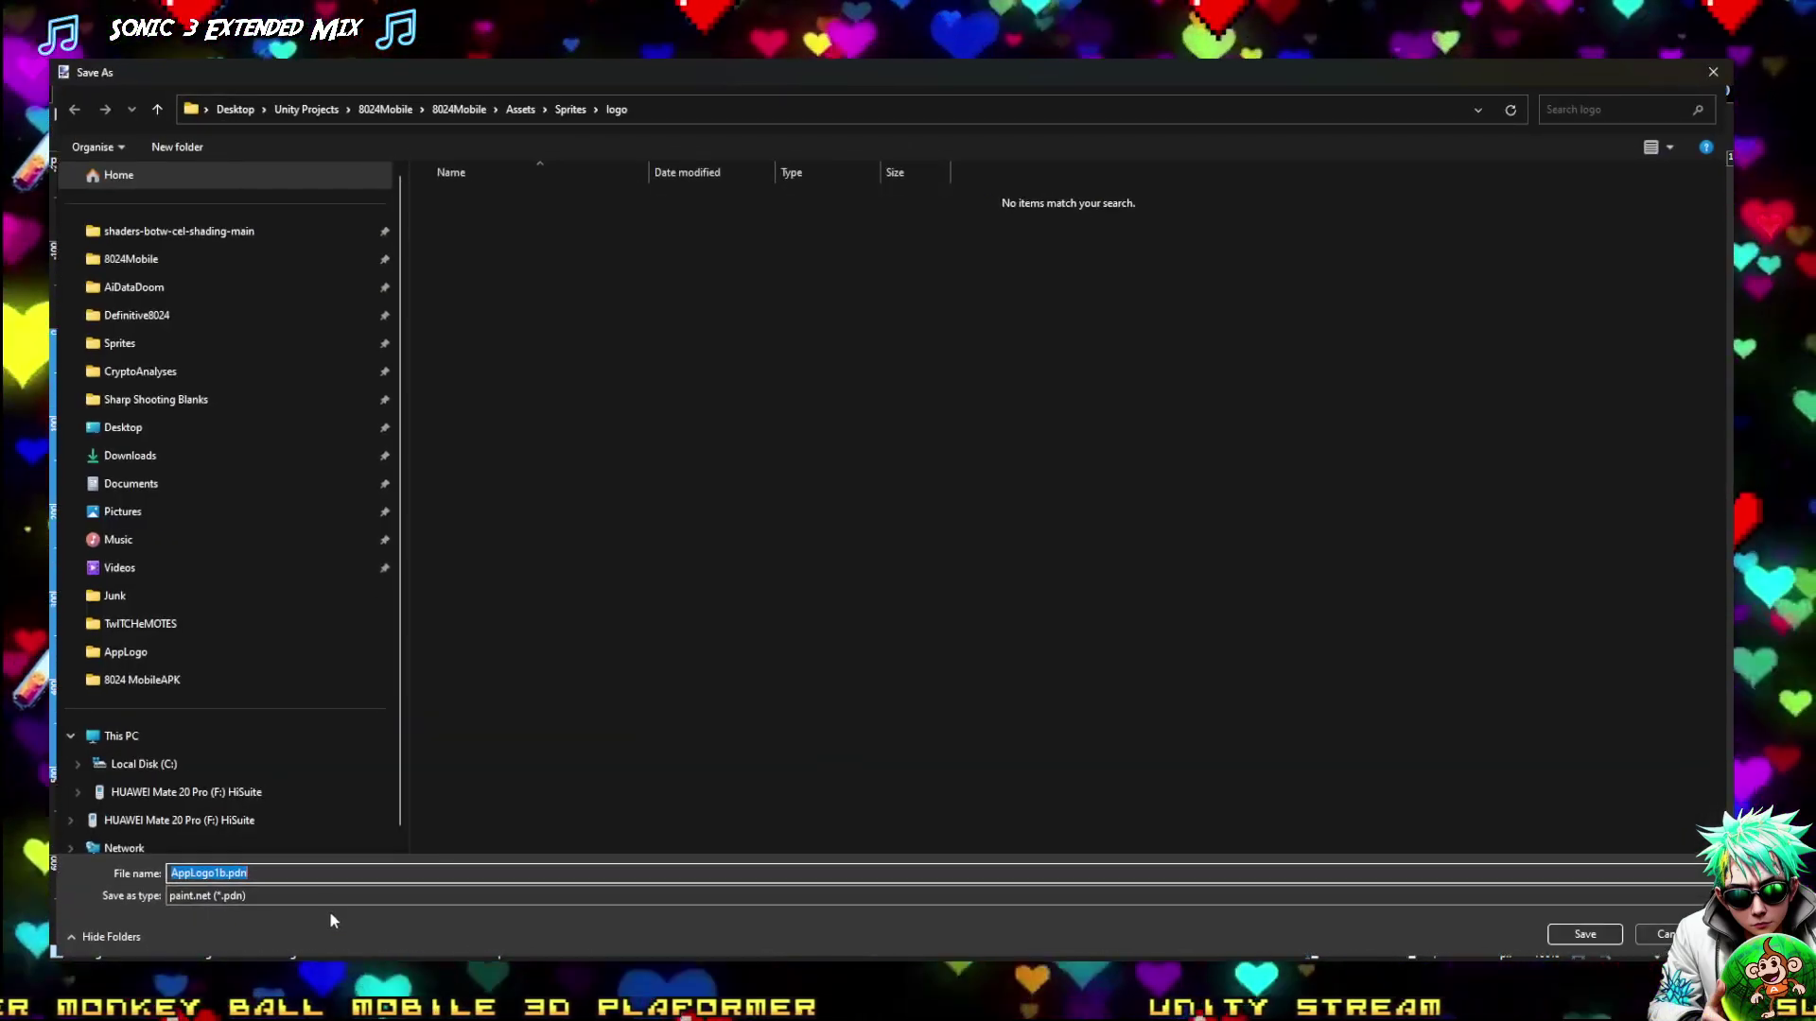
{"action": "left_click", "coordinate": [316, 895]}
{"action": "left_click", "coordinate": [224, 747]}
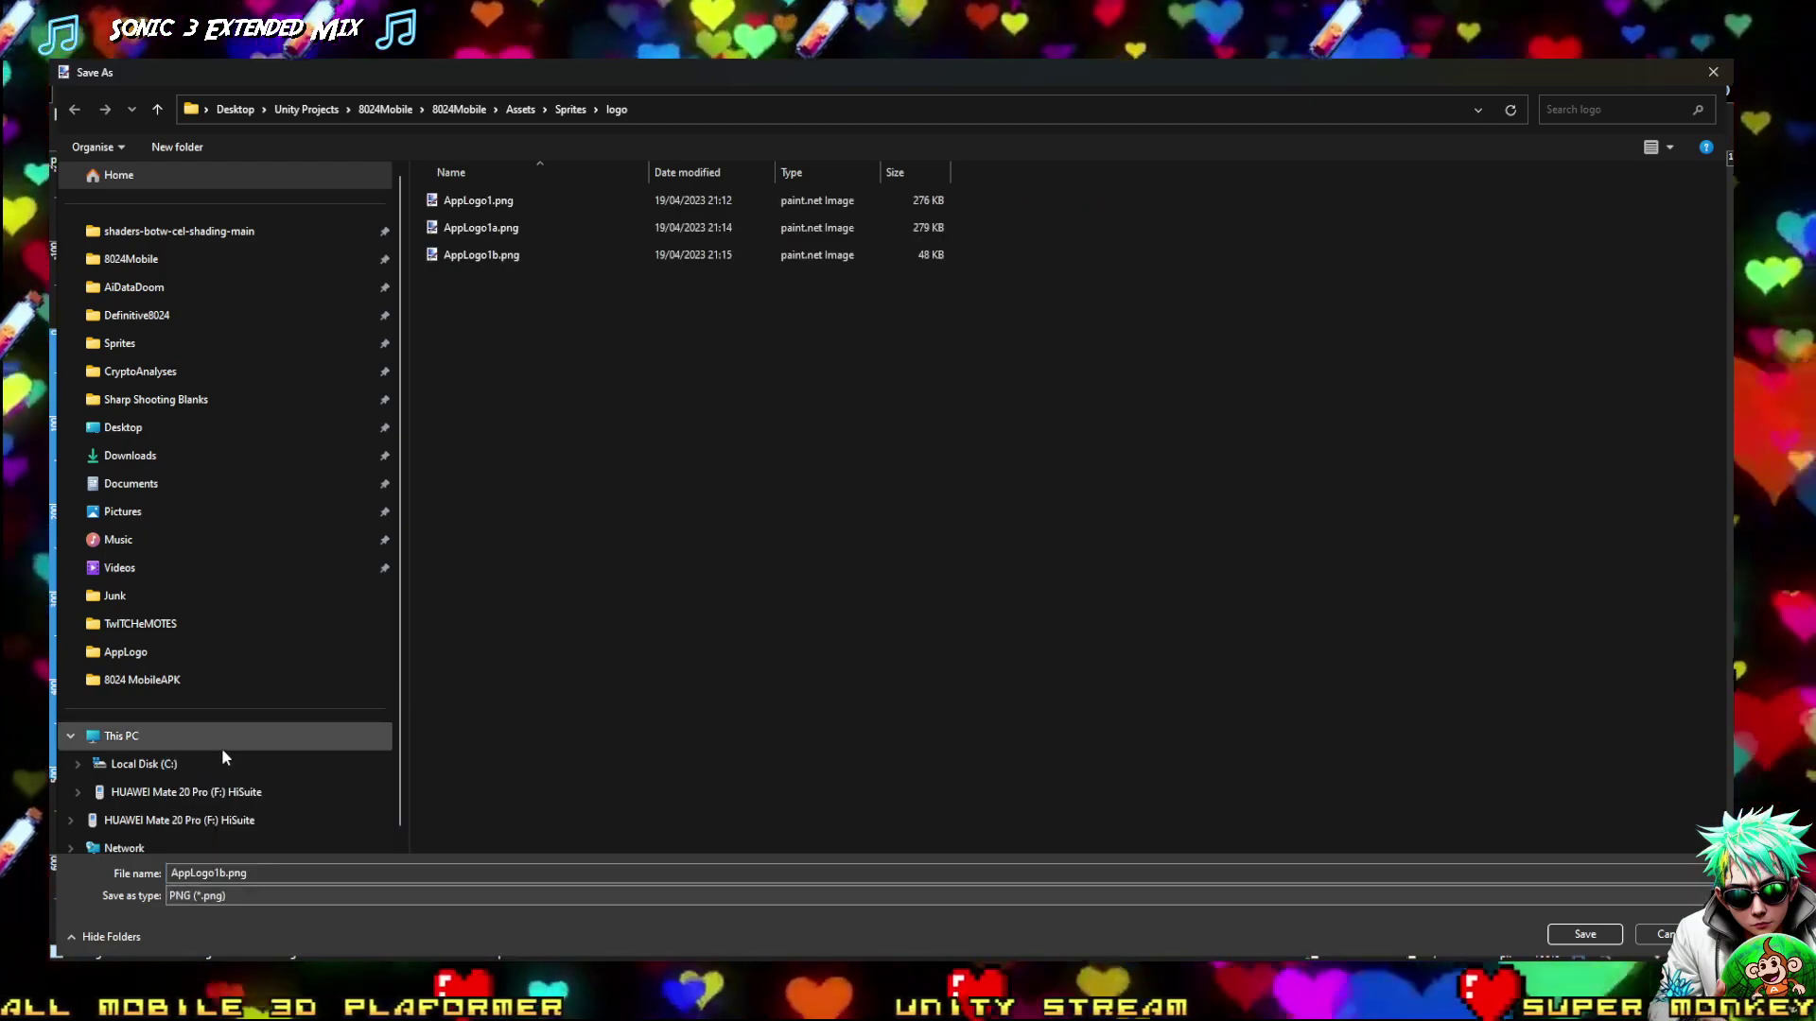
{"action": "left_click", "coordinate": [524, 227]}
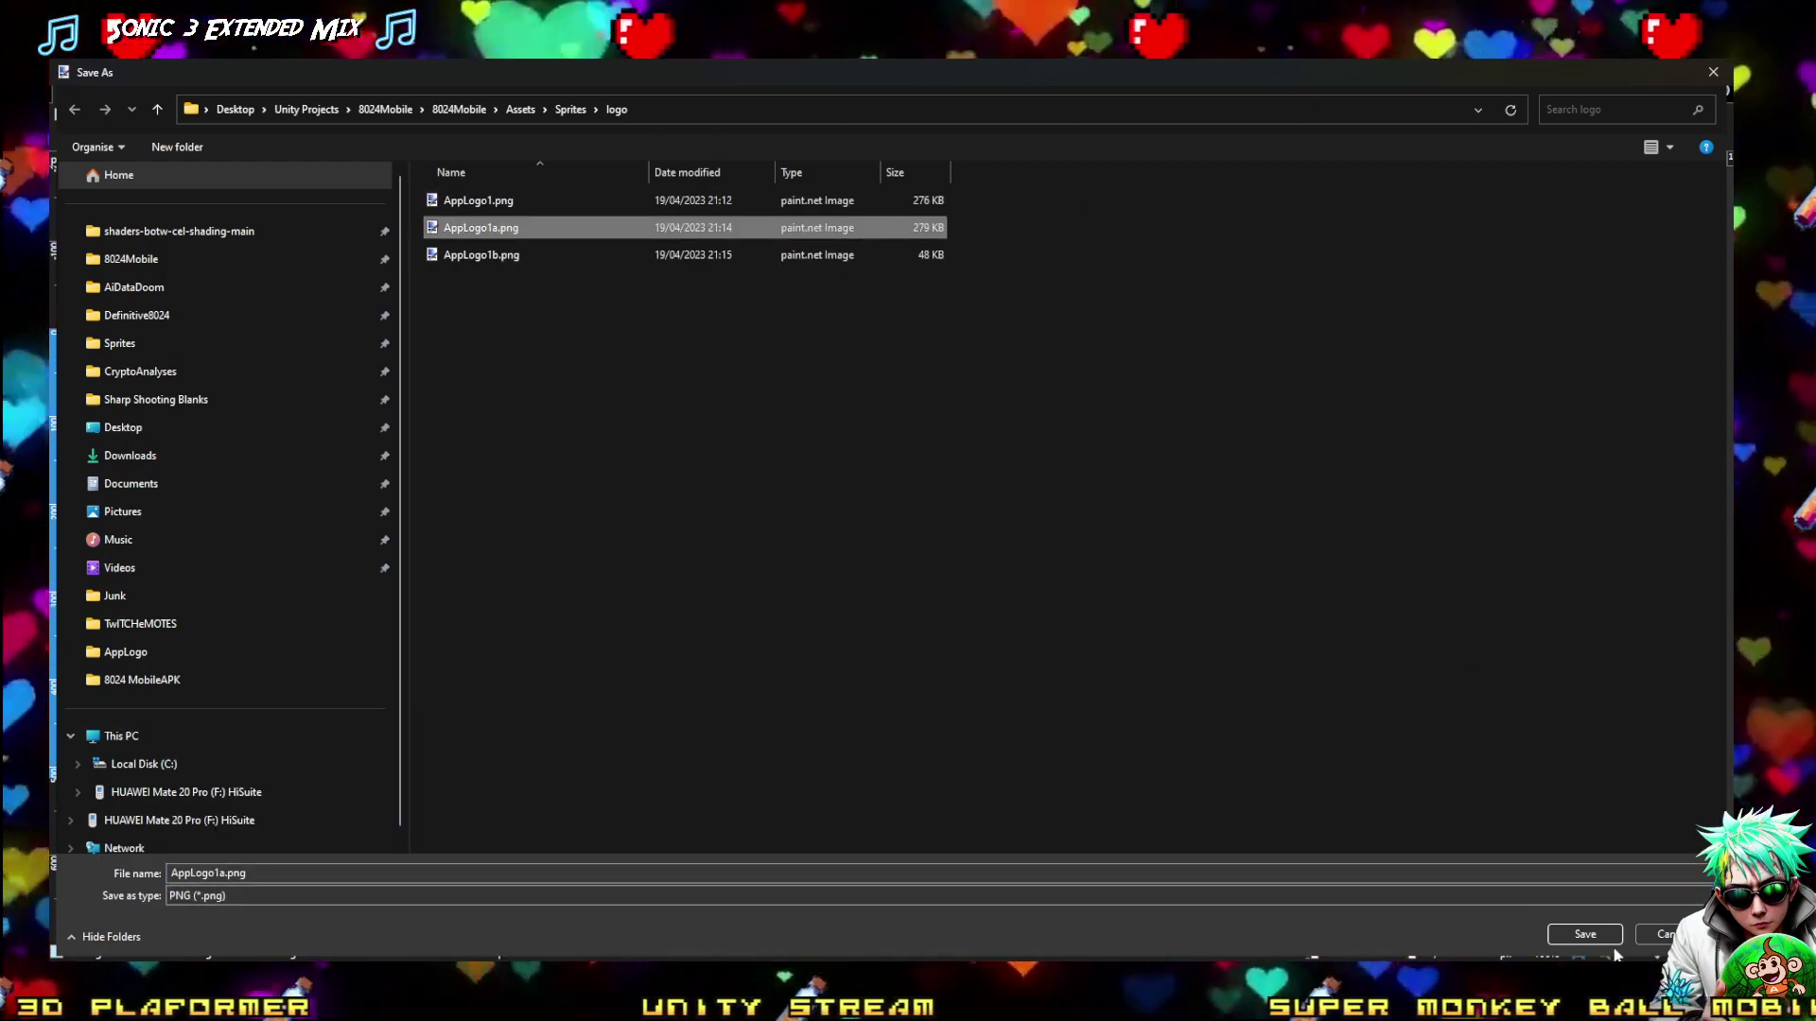
{"action": "key", "text": "Return"}
{"action": "left_click", "coordinate": [941, 529]}
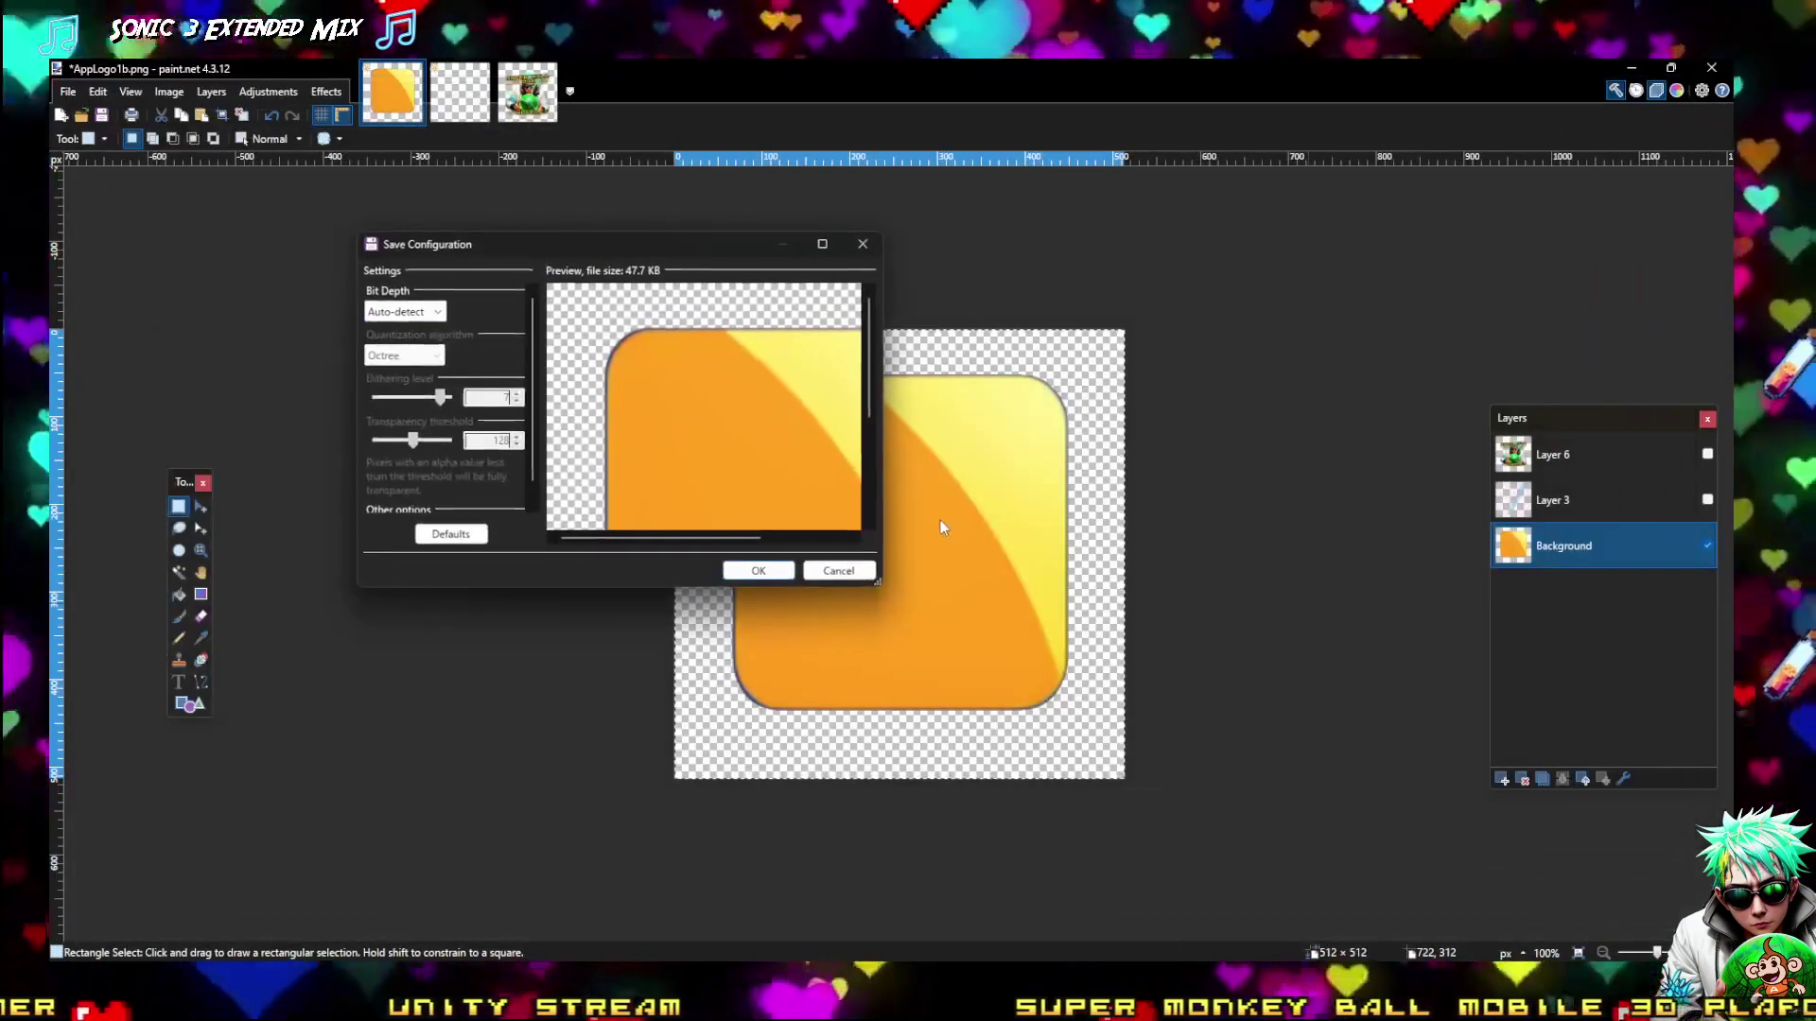
{"action": "key", "text": "Return"}
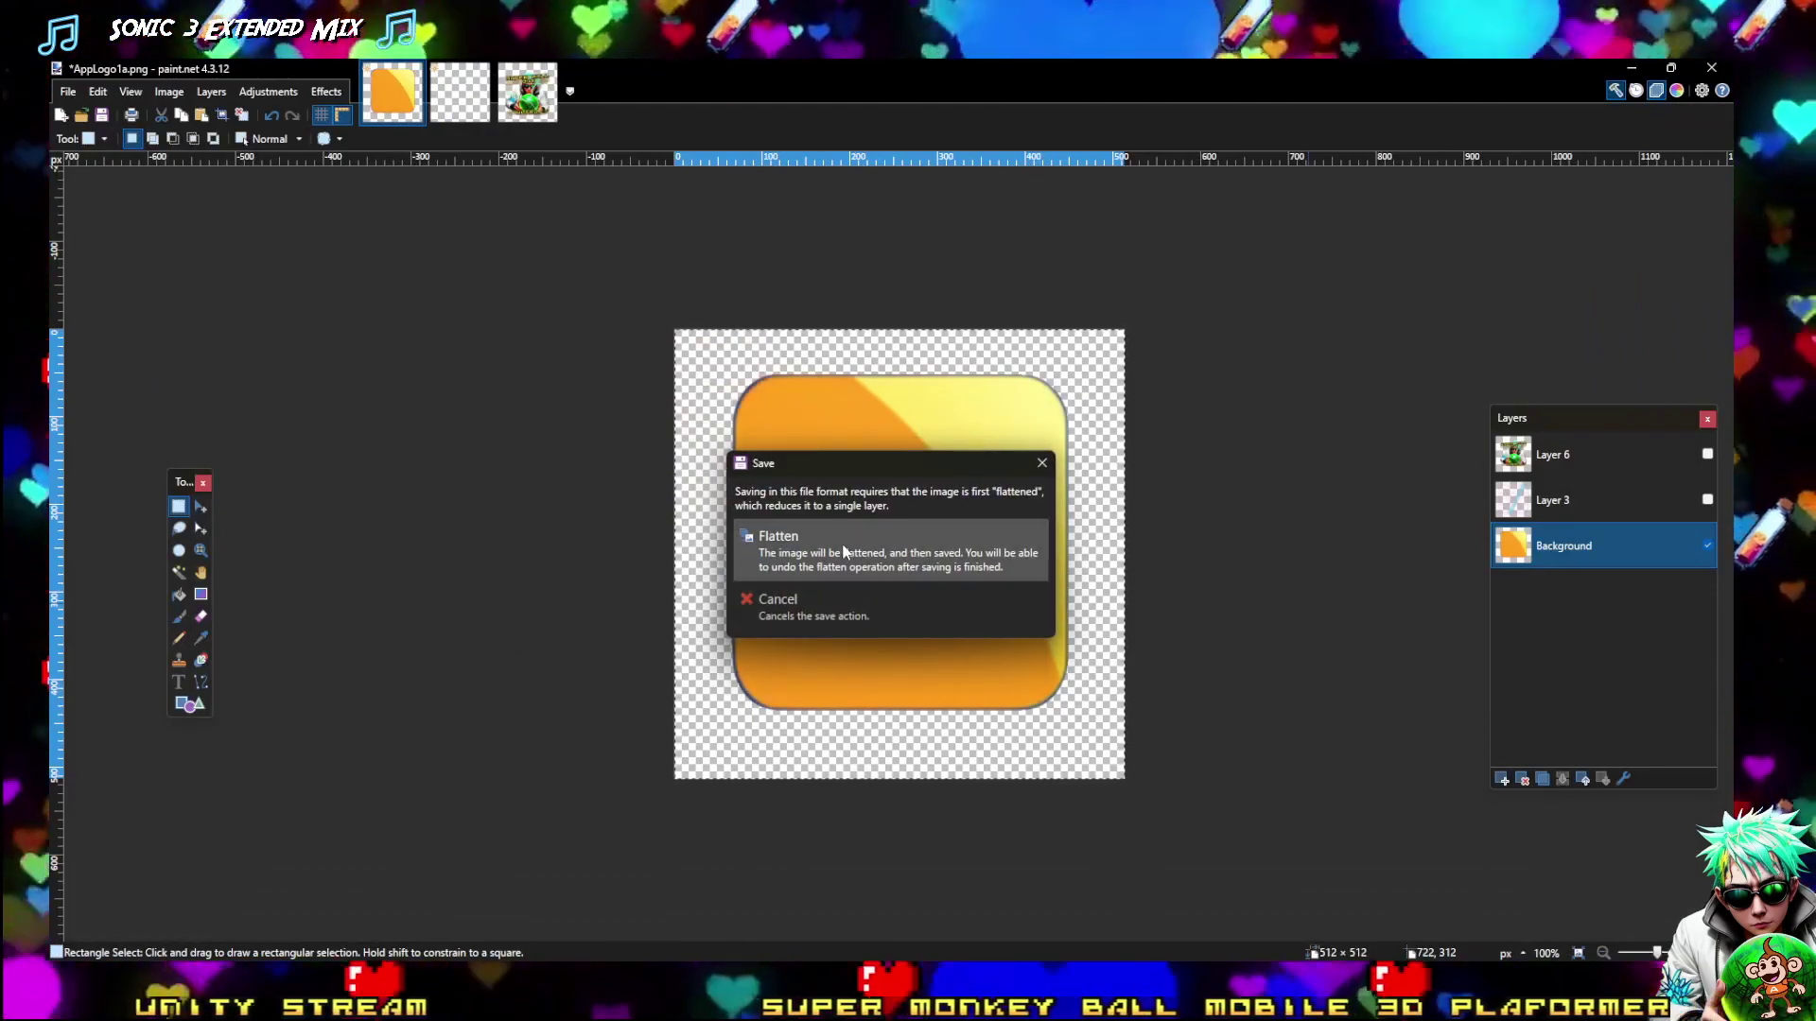
{"action": "left_click", "coordinate": [979, 571]}
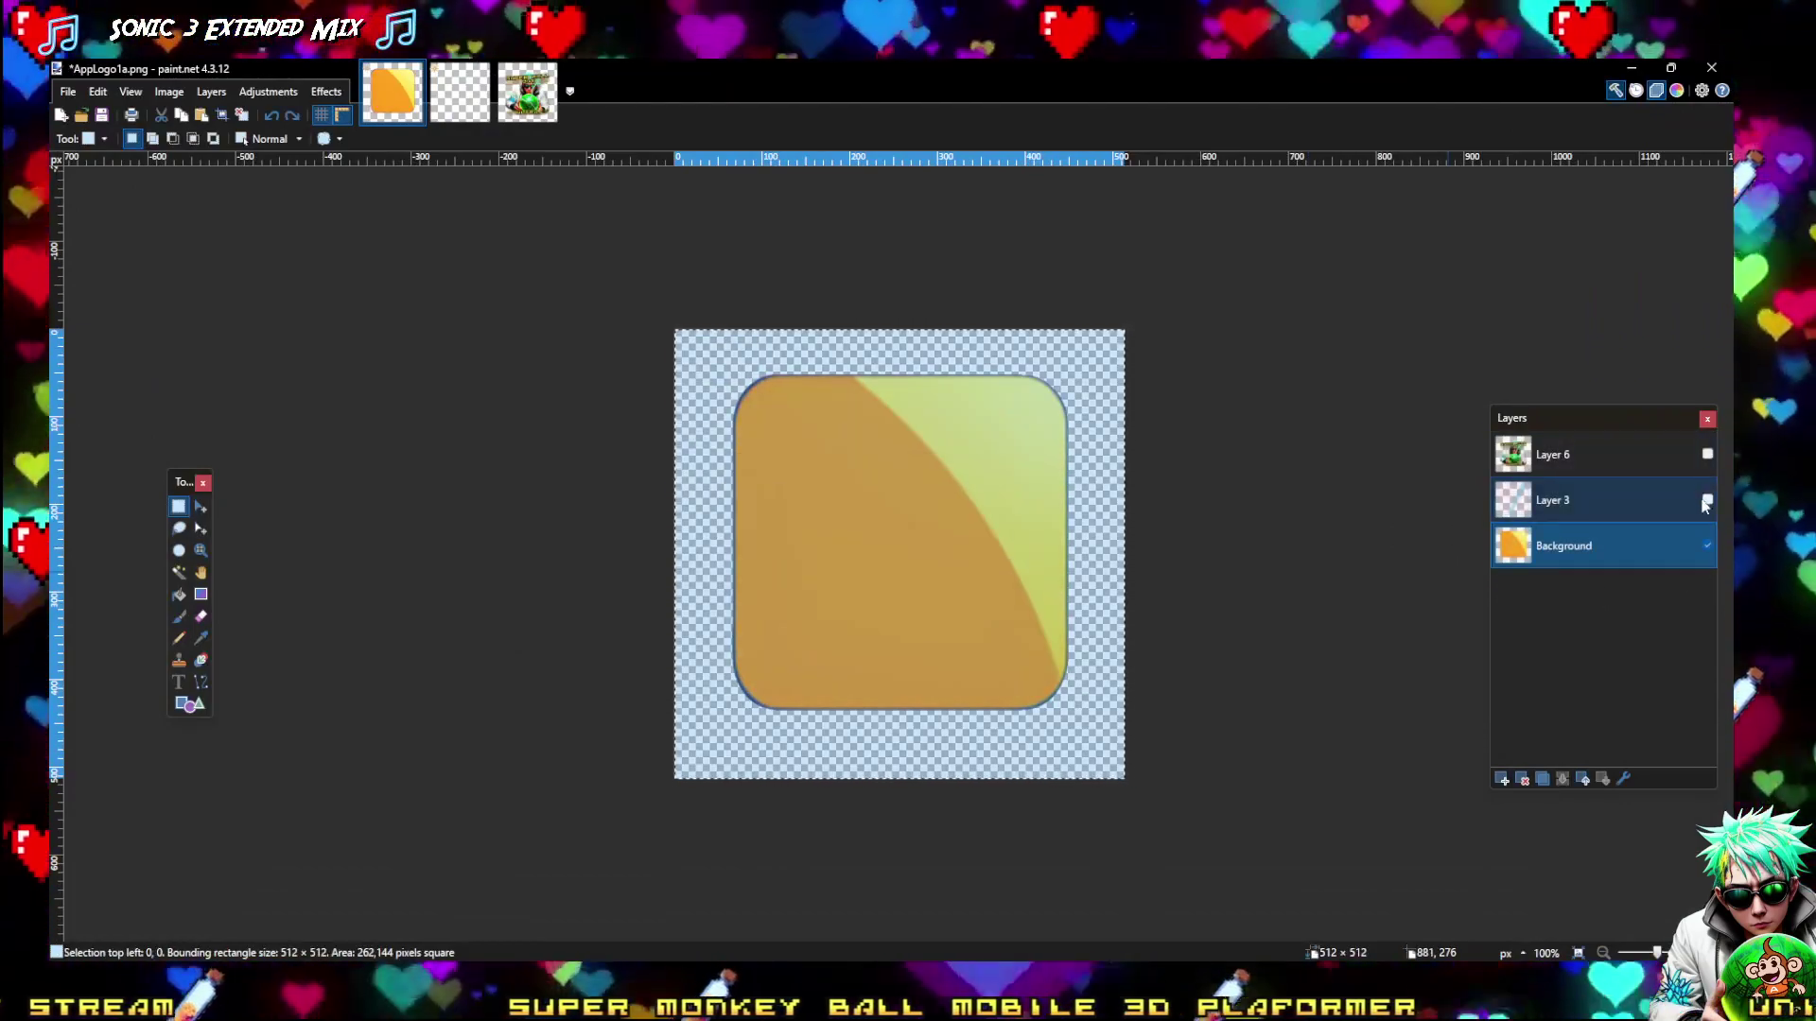
Show only the Layer 6 artwork and rename the Save As file to AppLogo1b
{"action": "left_click", "coordinate": [1707, 545]}
{"action": "left_click", "coordinate": [1707, 454]}
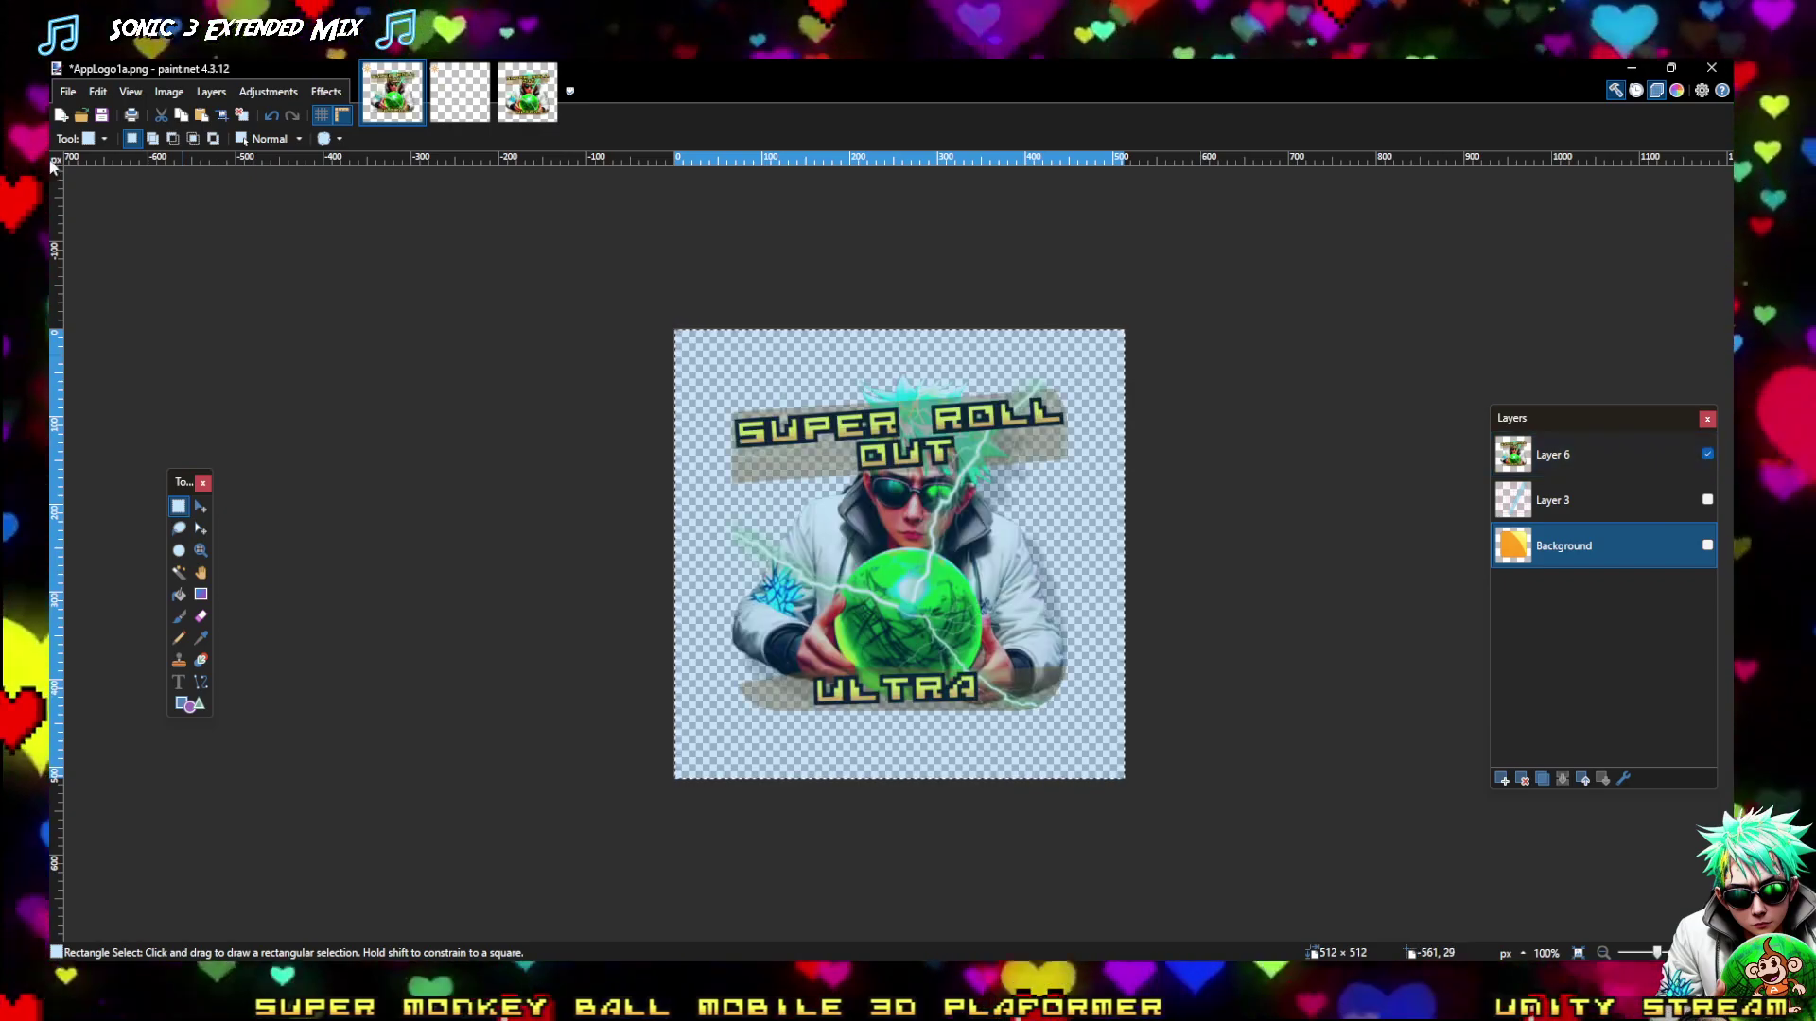
{"action": "left_click", "coordinate": [69, 90]}
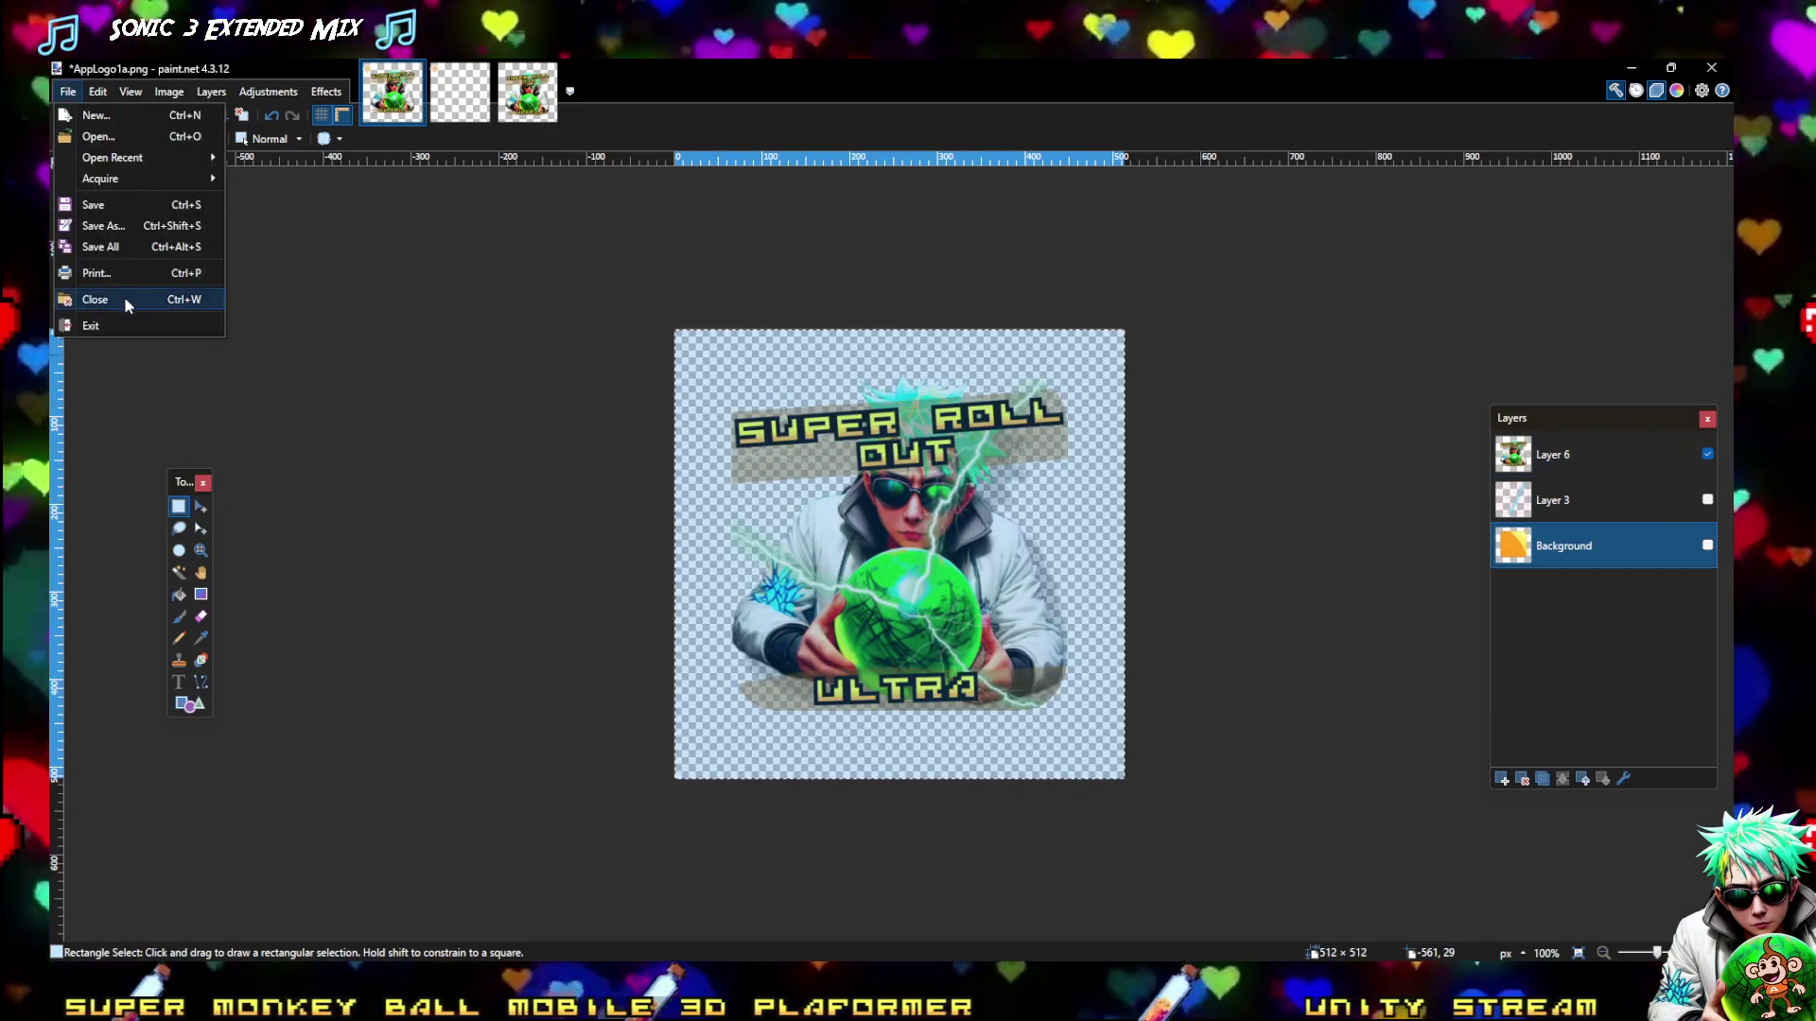
{"action": "left_click", "coordinate": [103, 226]}
{"action": "left_click", "coordinate": [284, 875]}
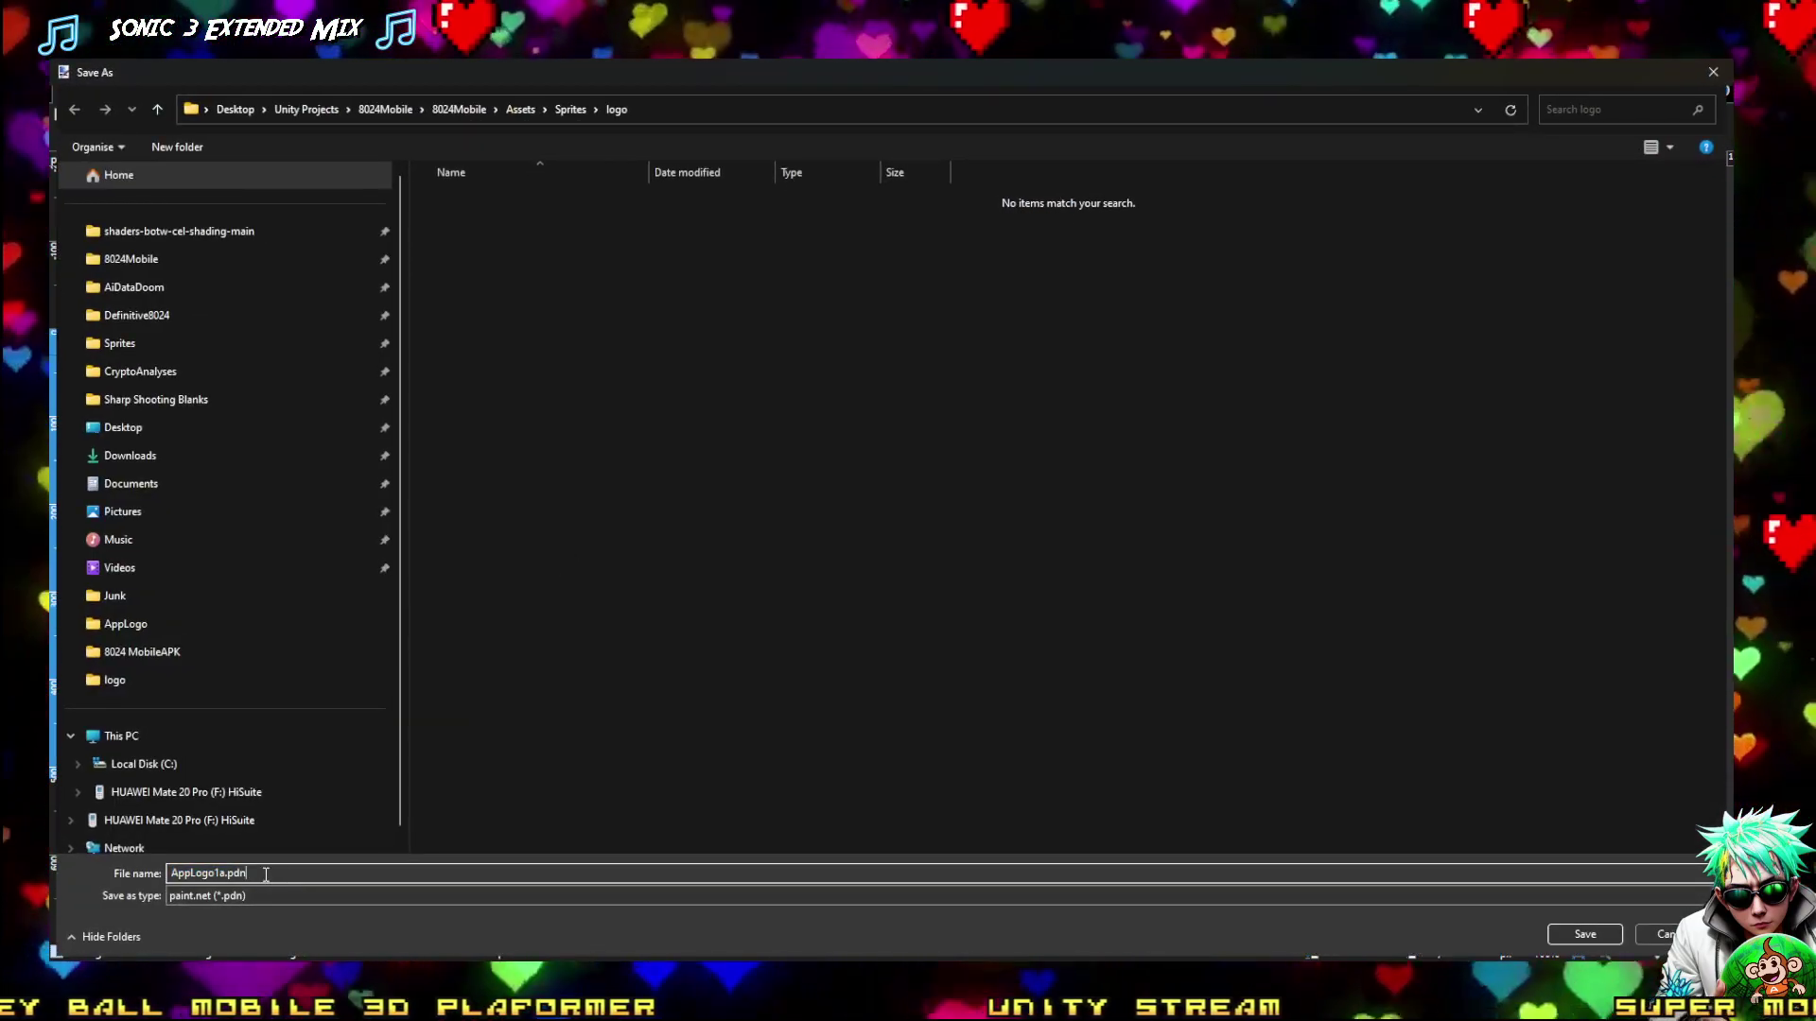
{"action": "key", "text": "BackSpace"}
{"action": "key", "text": "BackSpace"}
{"action": "key", "text": "BackSpace"}
{"action": "key", "text": "BackSpace"}
{"action": "key", "text": "BackSpace"}
{"action": "type", "text": "b"}
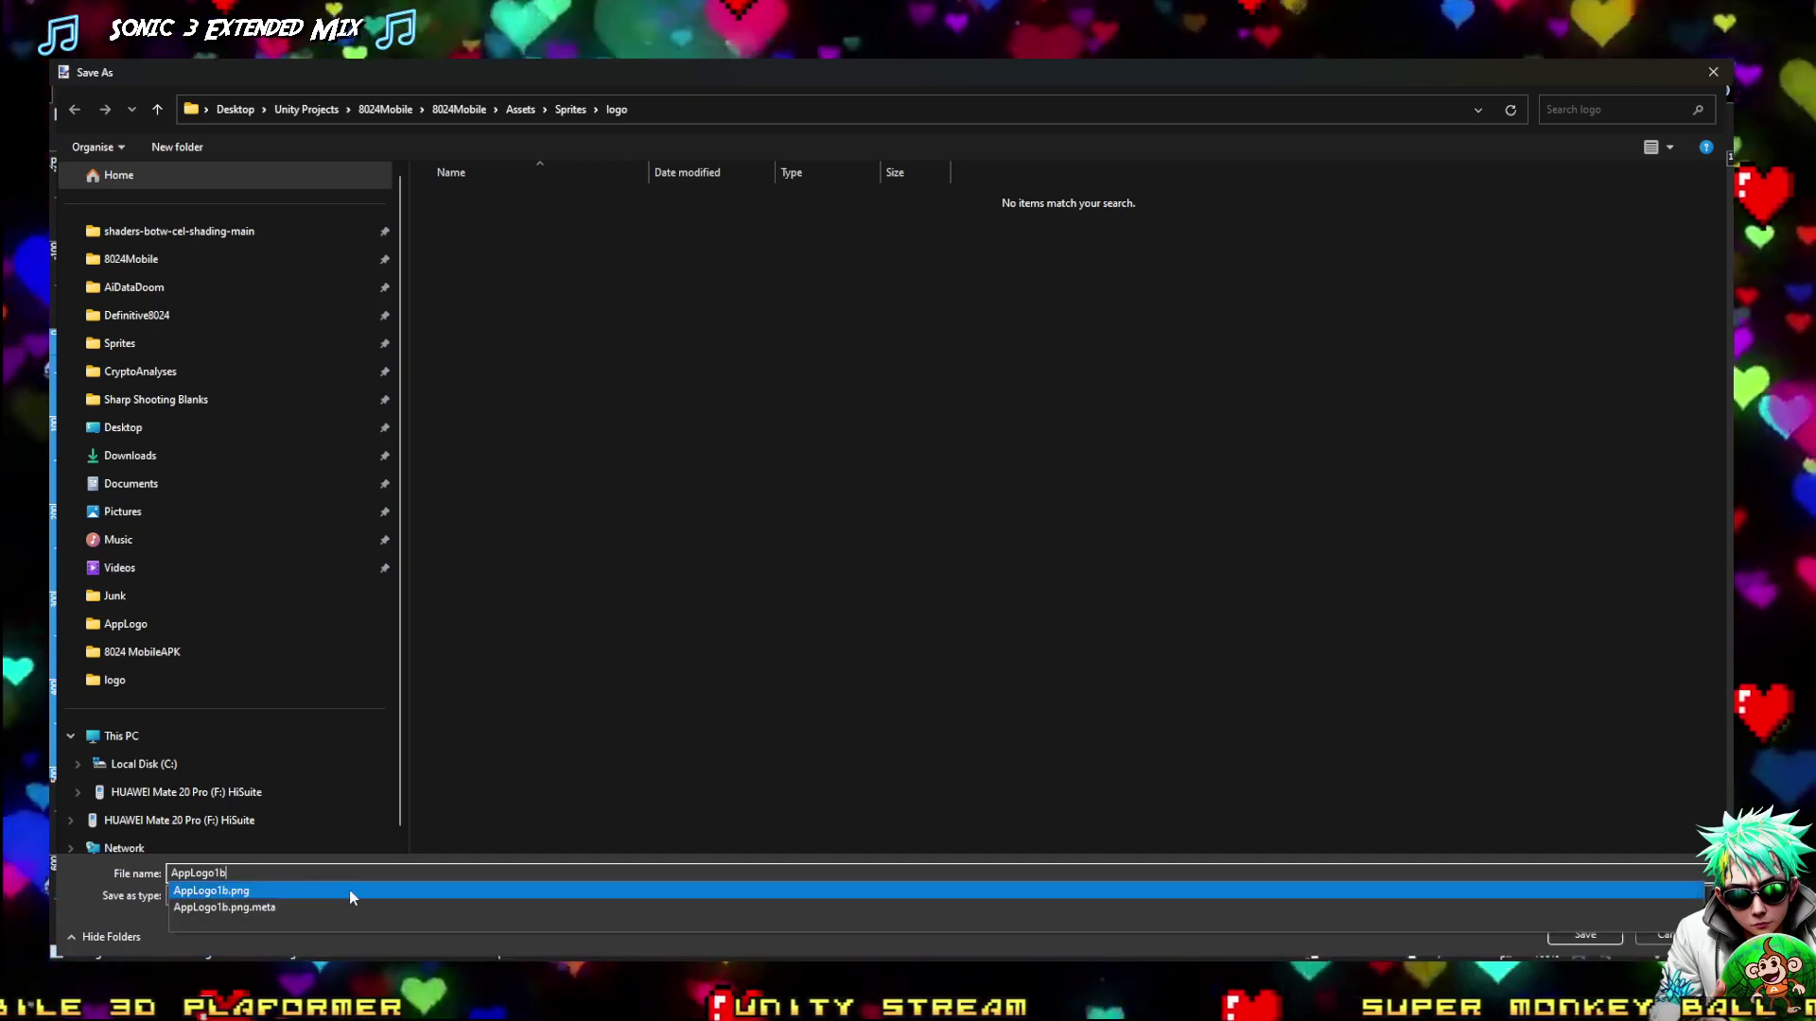
Save as PNG over the existing AppLogo1b.png, flattening the image
{"action": "left_click", "coordinate": [340, 887]}
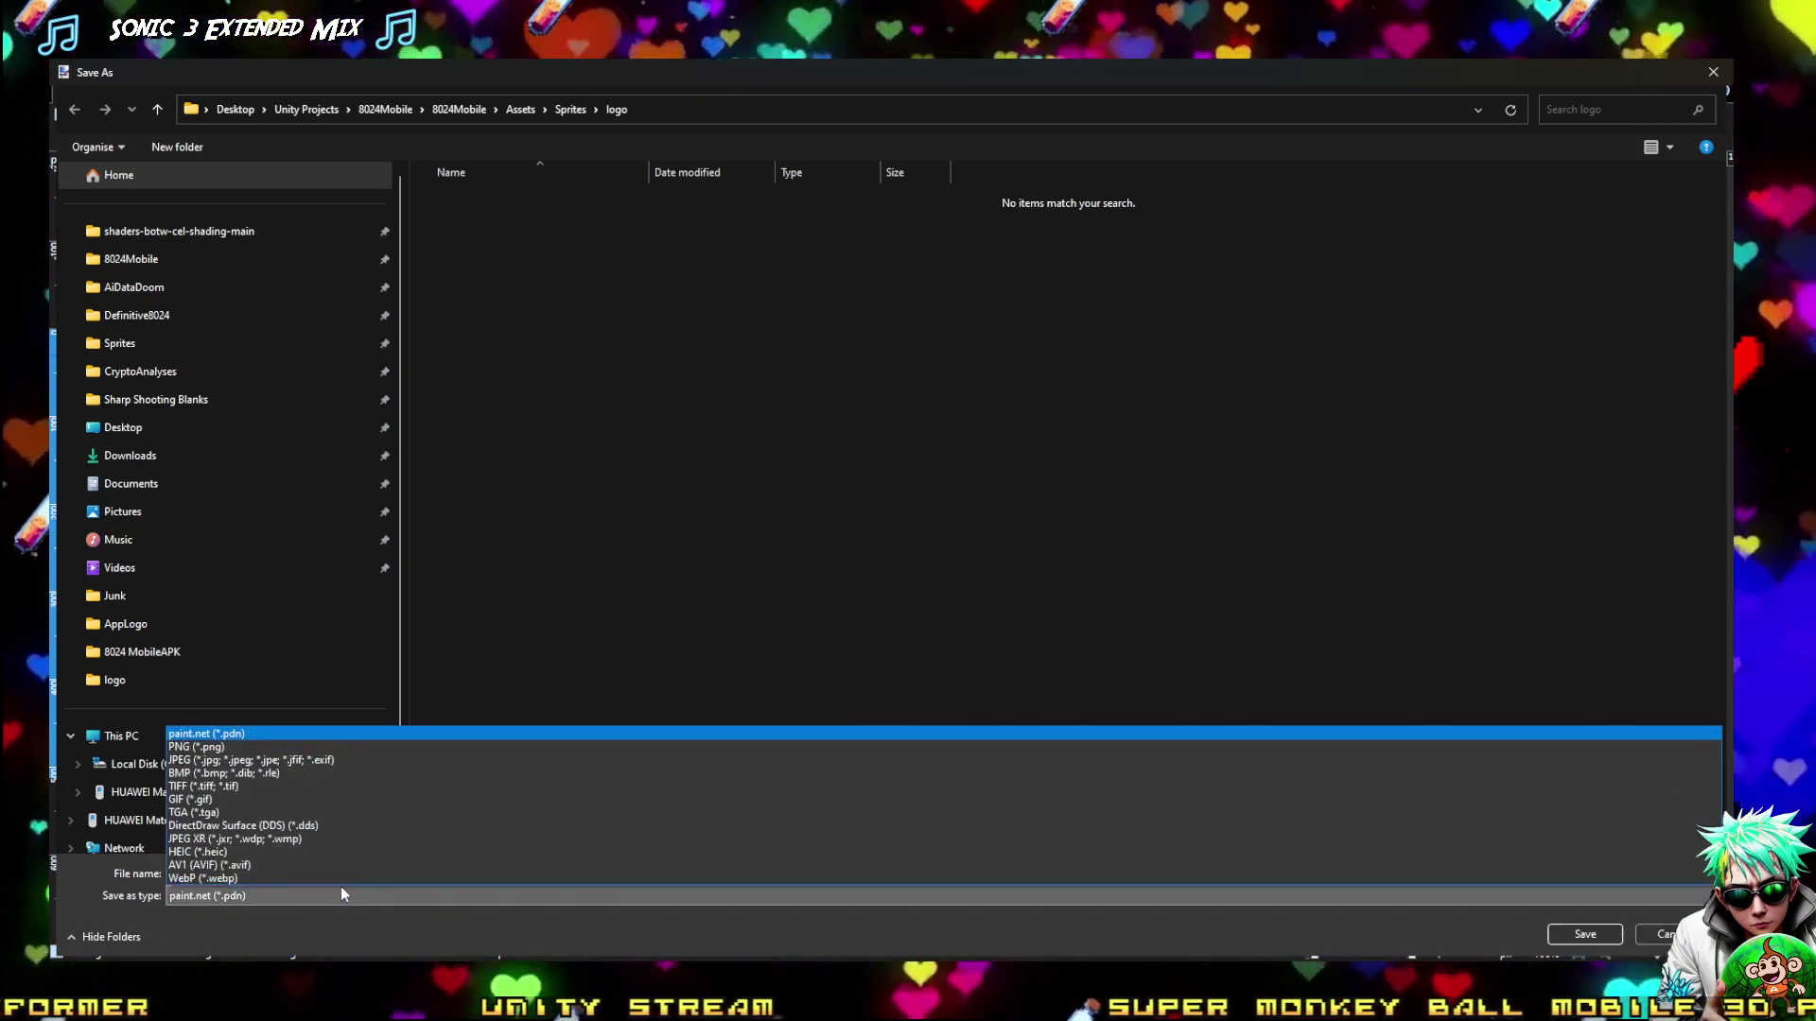
{"action": "left_click", "coordinate": [275, 917]}
{"action": "left_click", "coordinate": [278, 896]}
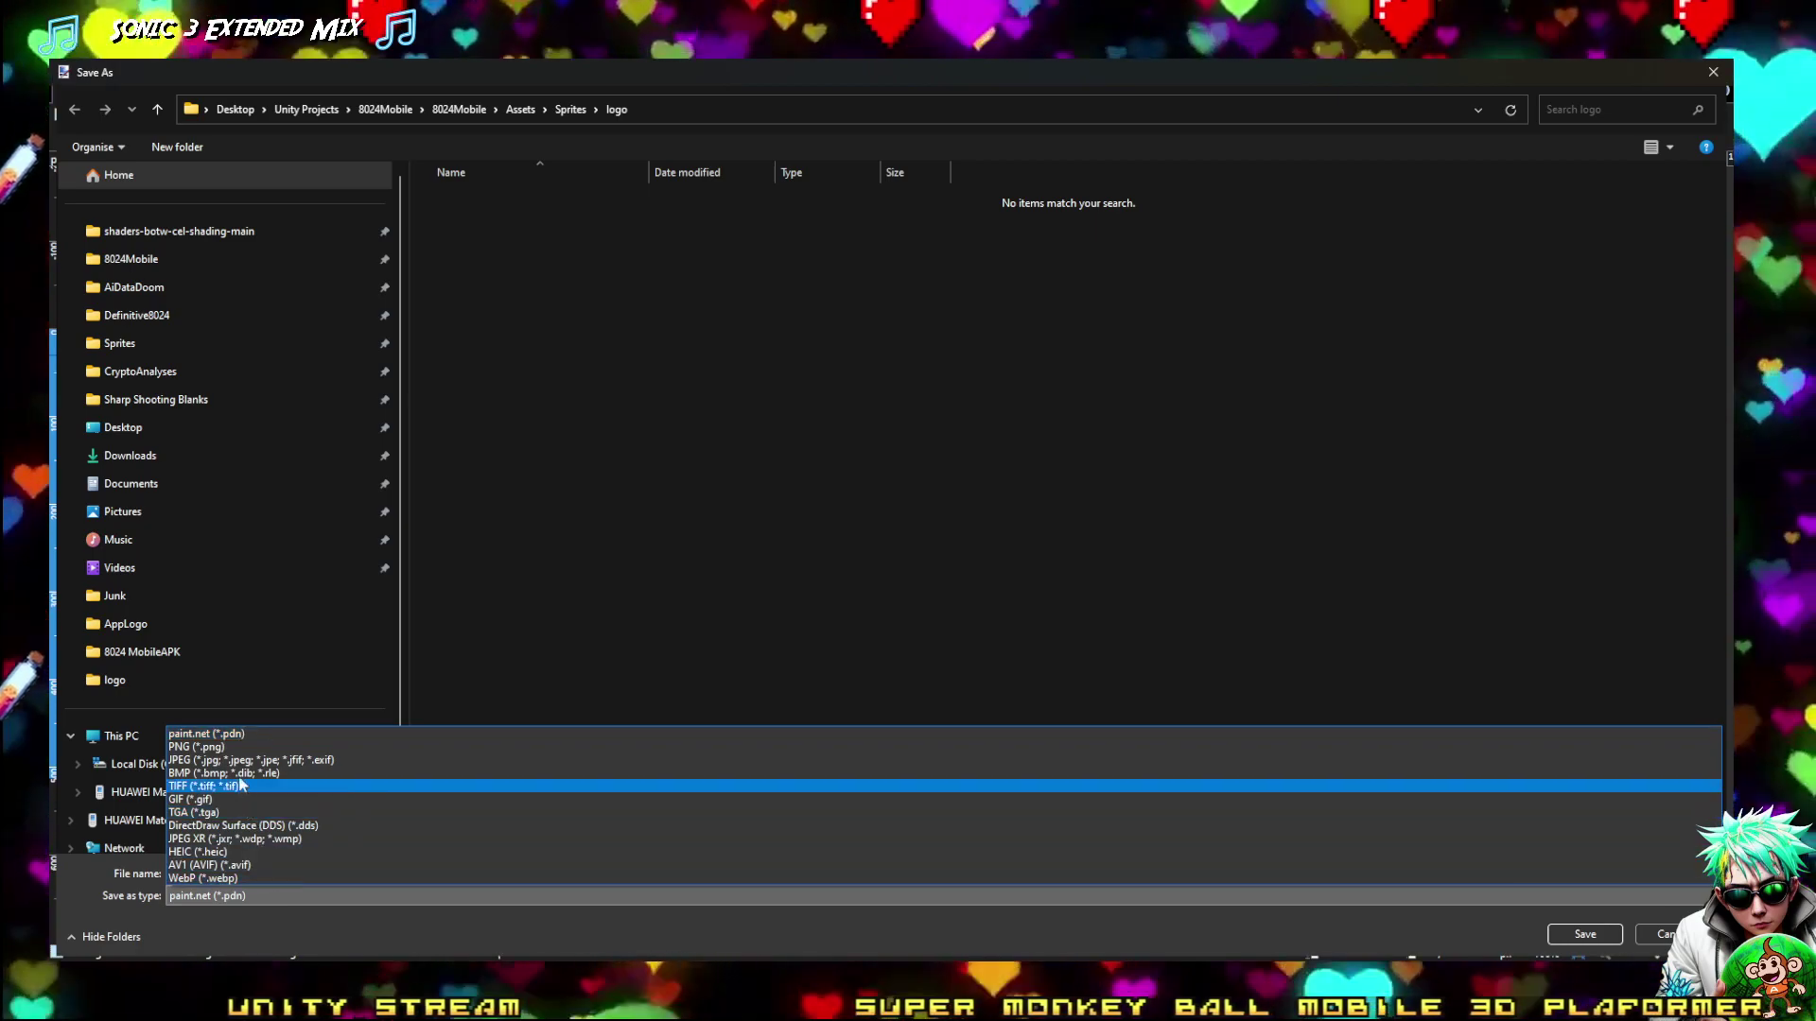
{"action": "left_click", "coordinate": [225, 747]}
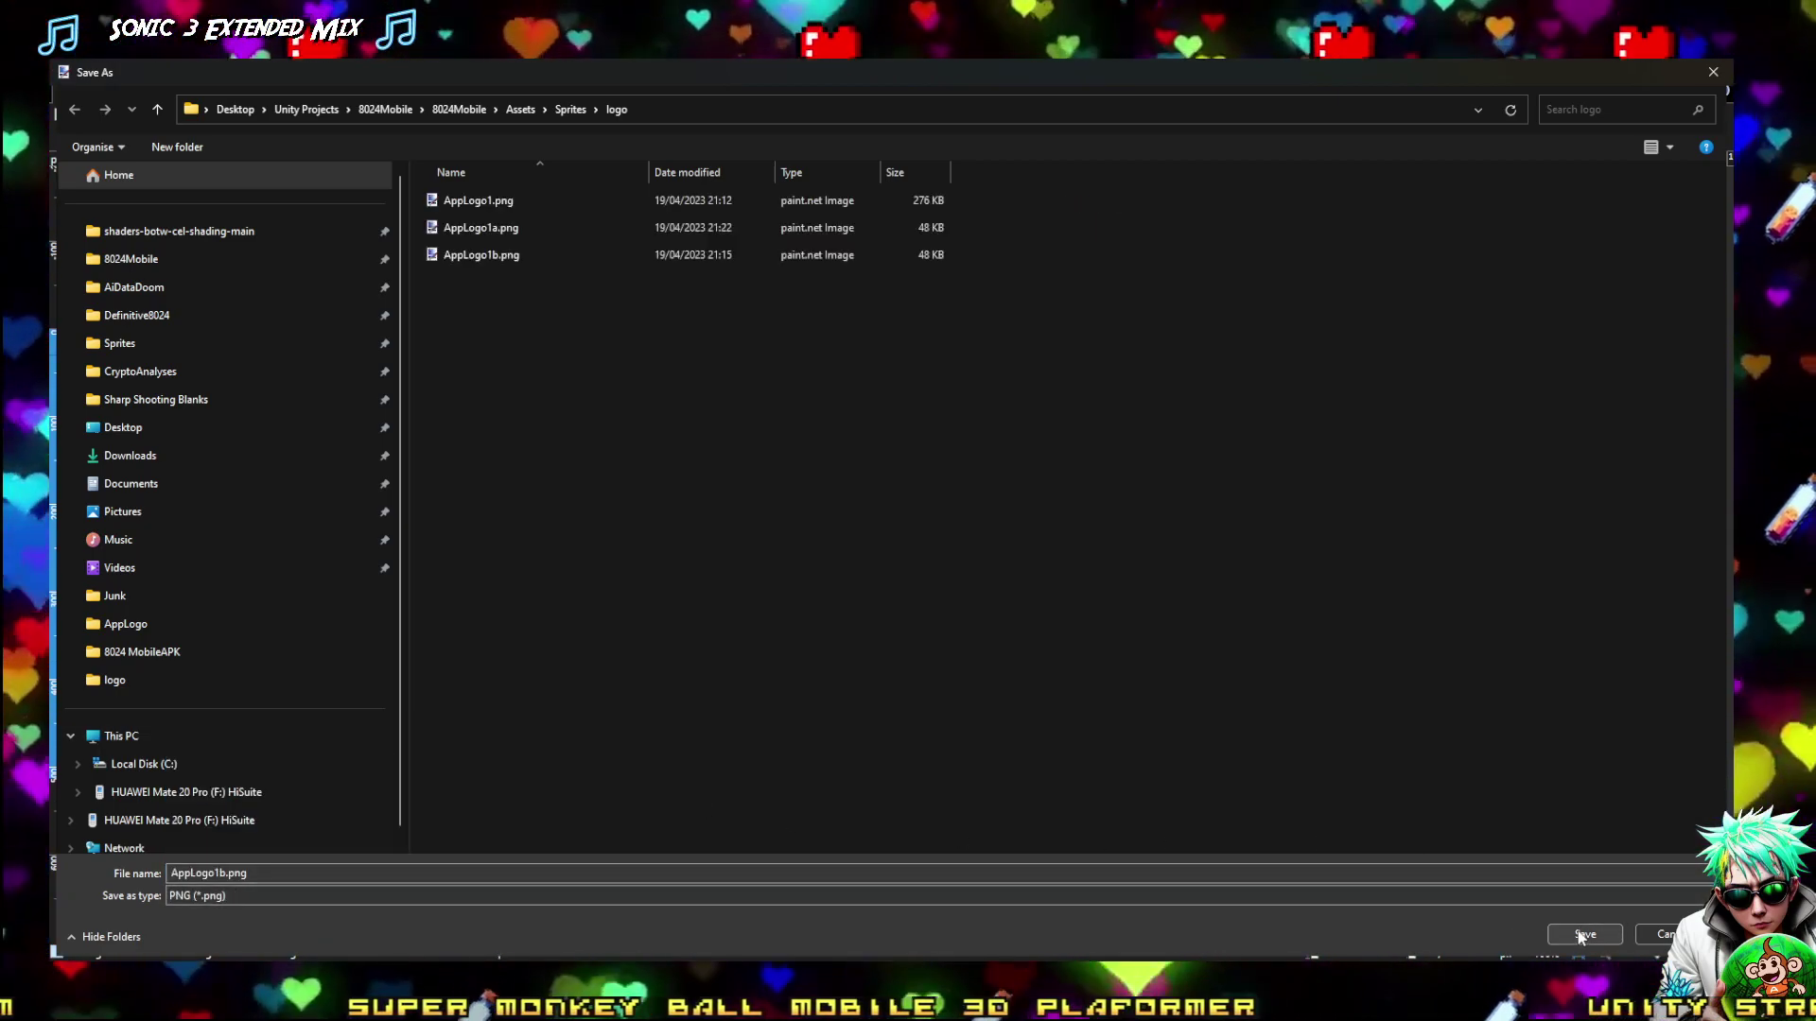
{"action": "left_click", "coordinate": [1577, 934]}
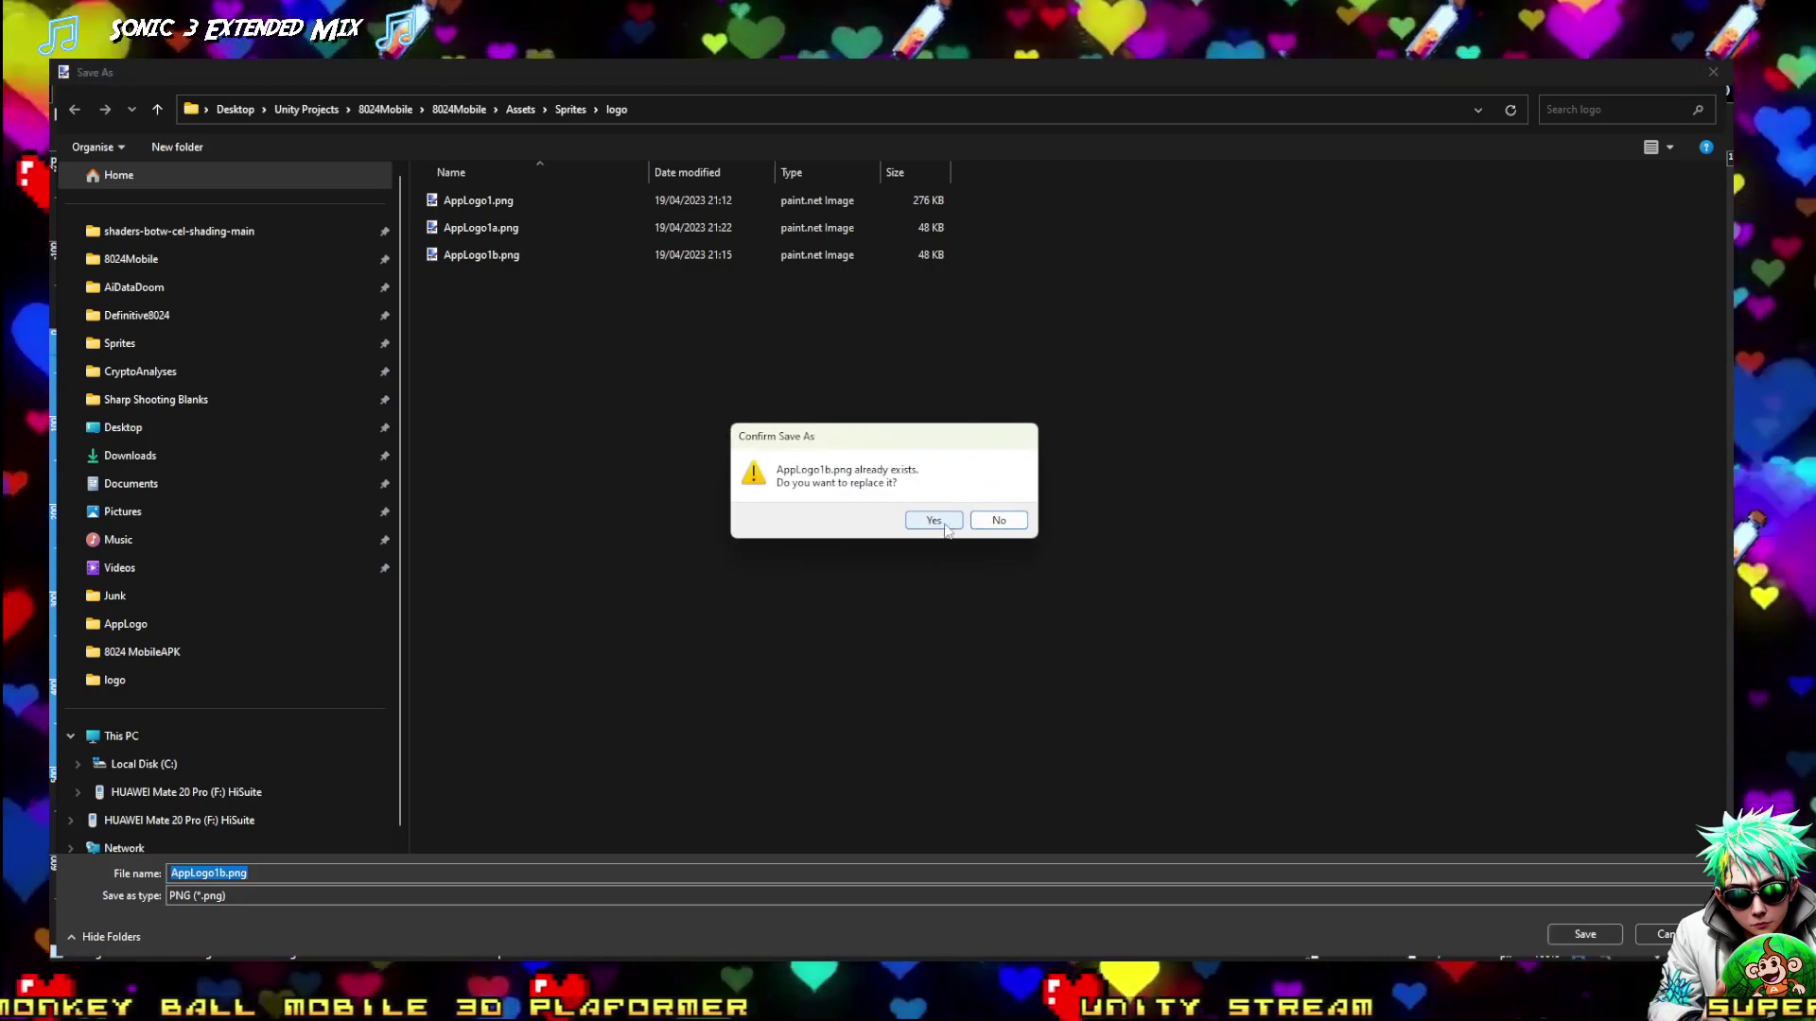
{"action": "left_click", "coordinate": [947, 526]}
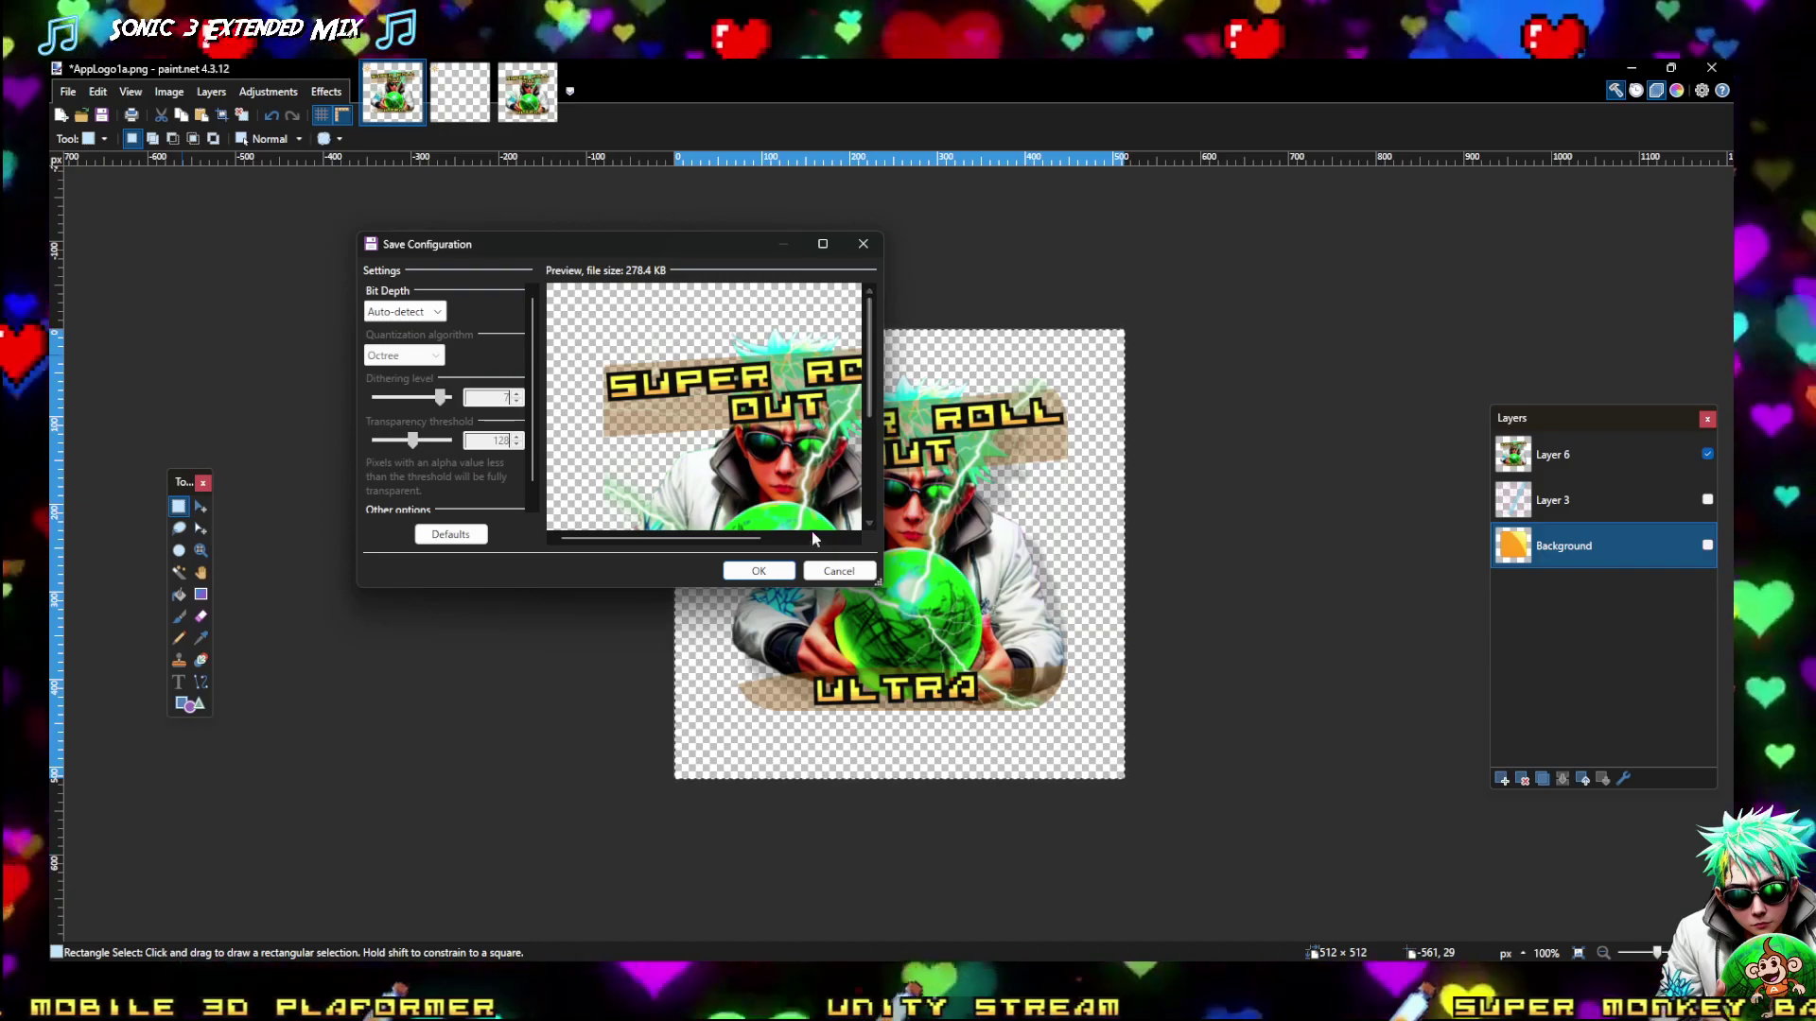
{"action": "left_click", "coordinate": [759, 570]}
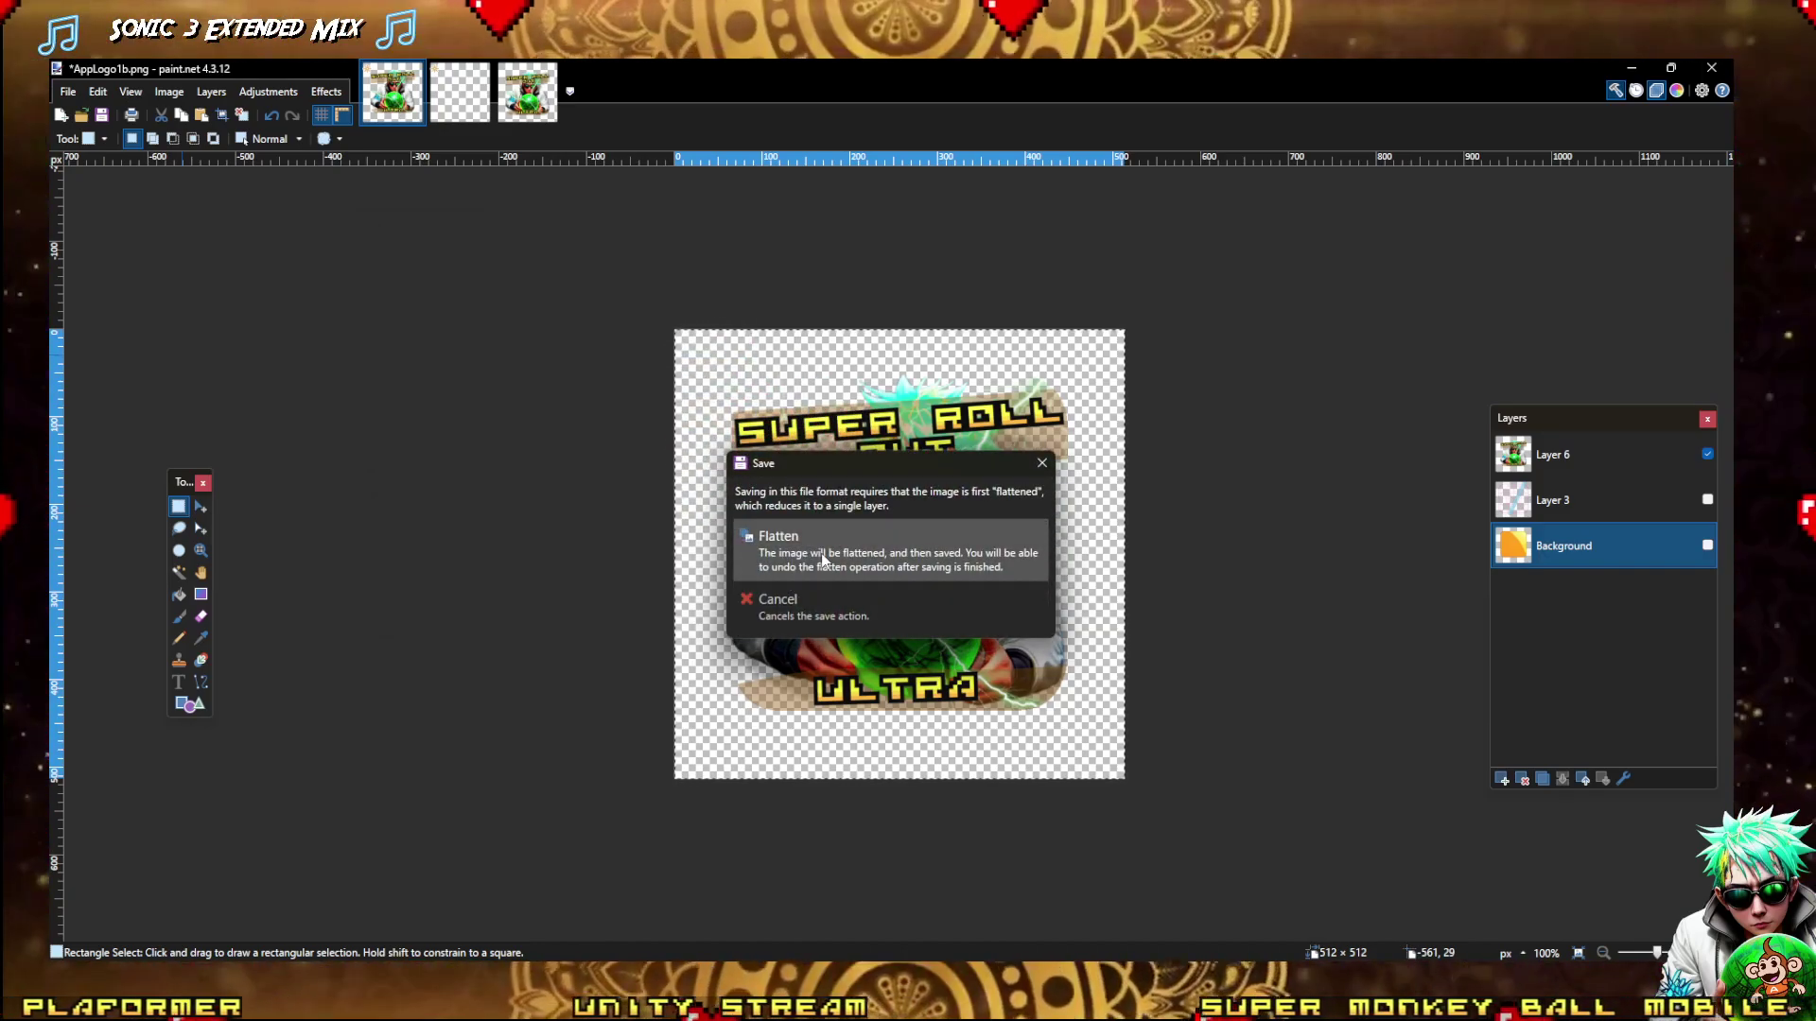
{"action": "left_click", "coordinate": [819, 558]}
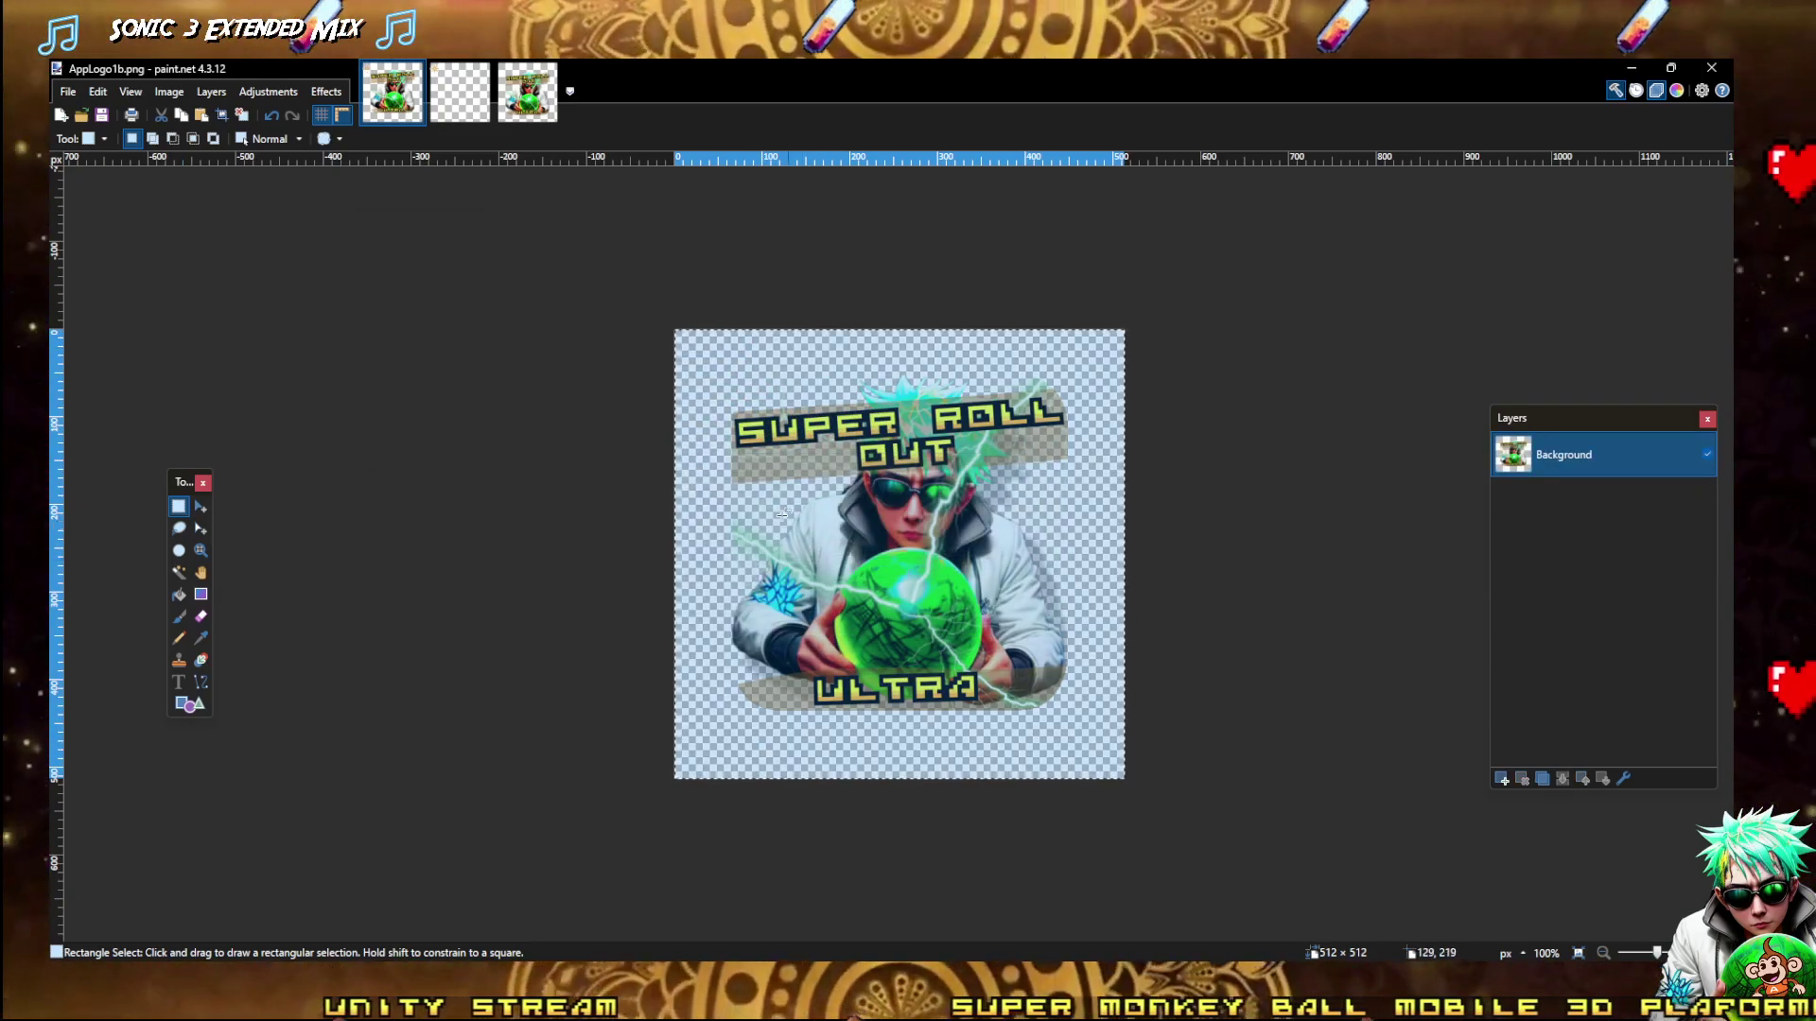
Close Android Logcat in Unity and expand the Adaptive (API 26) icons in Player Settings
{"action": "key", "text": "alt+Tab"}
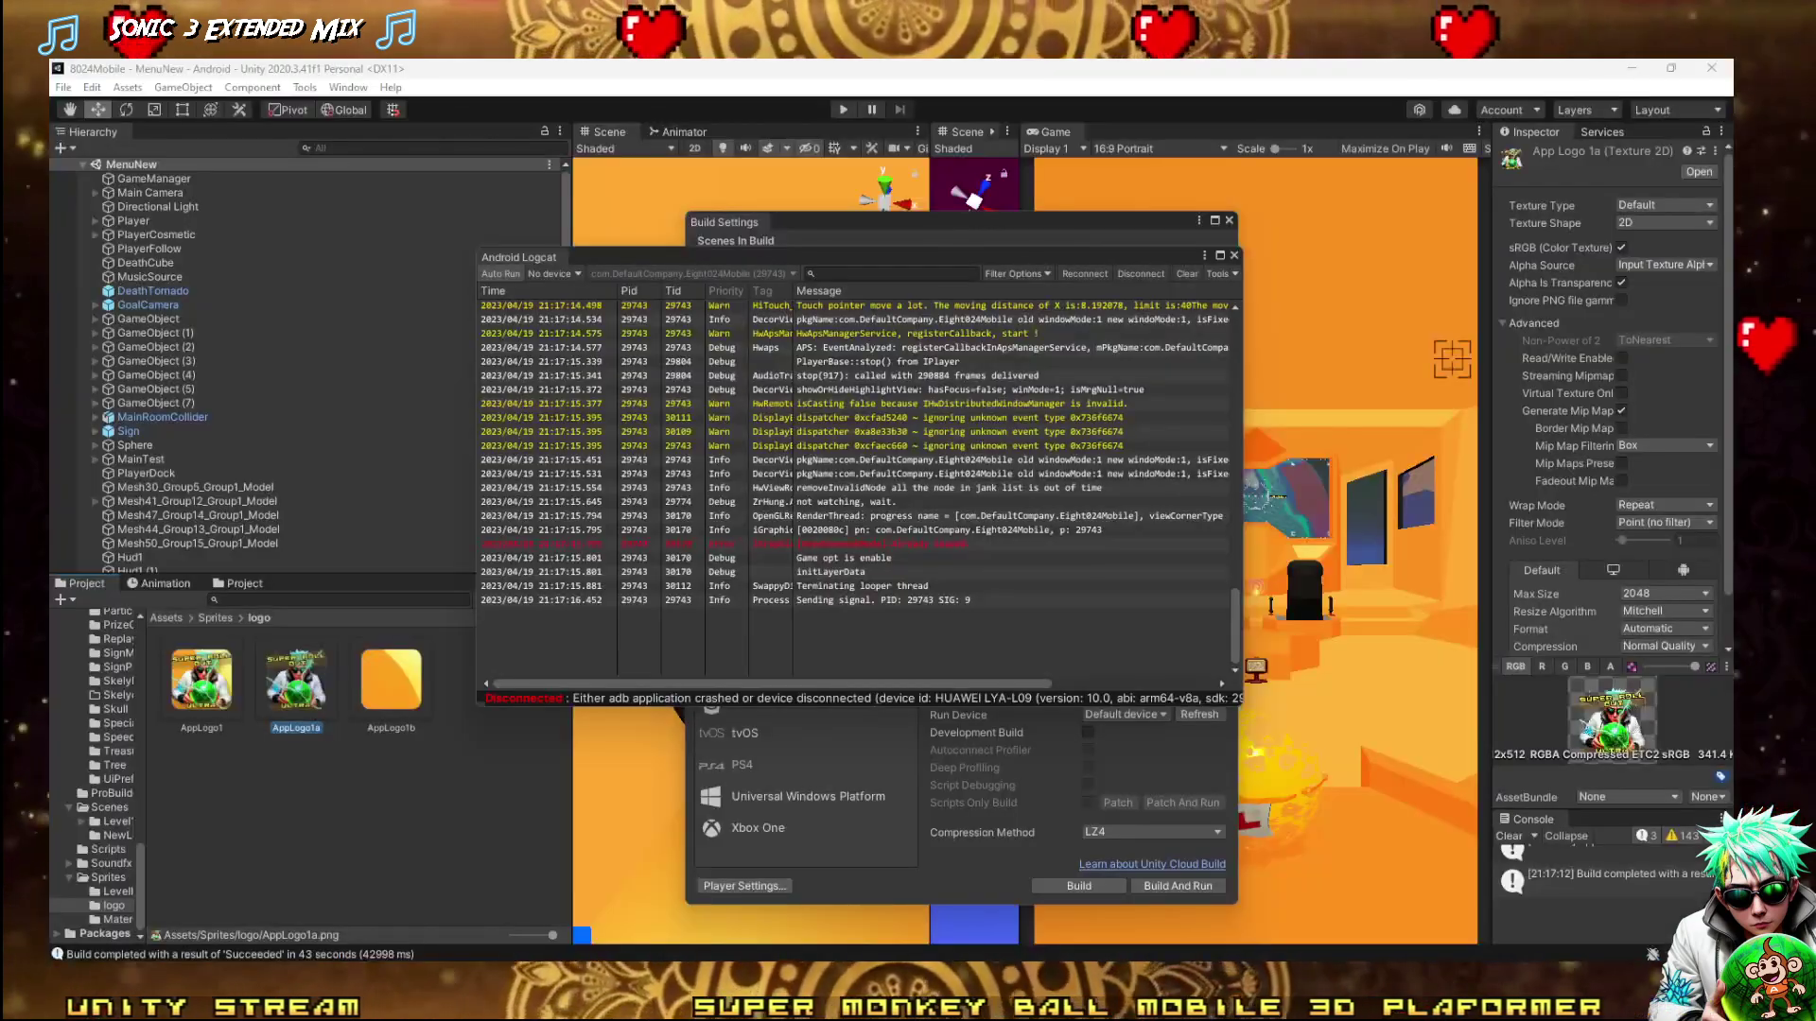
{"action": "left_click", "coordinate": [1234, 256]}
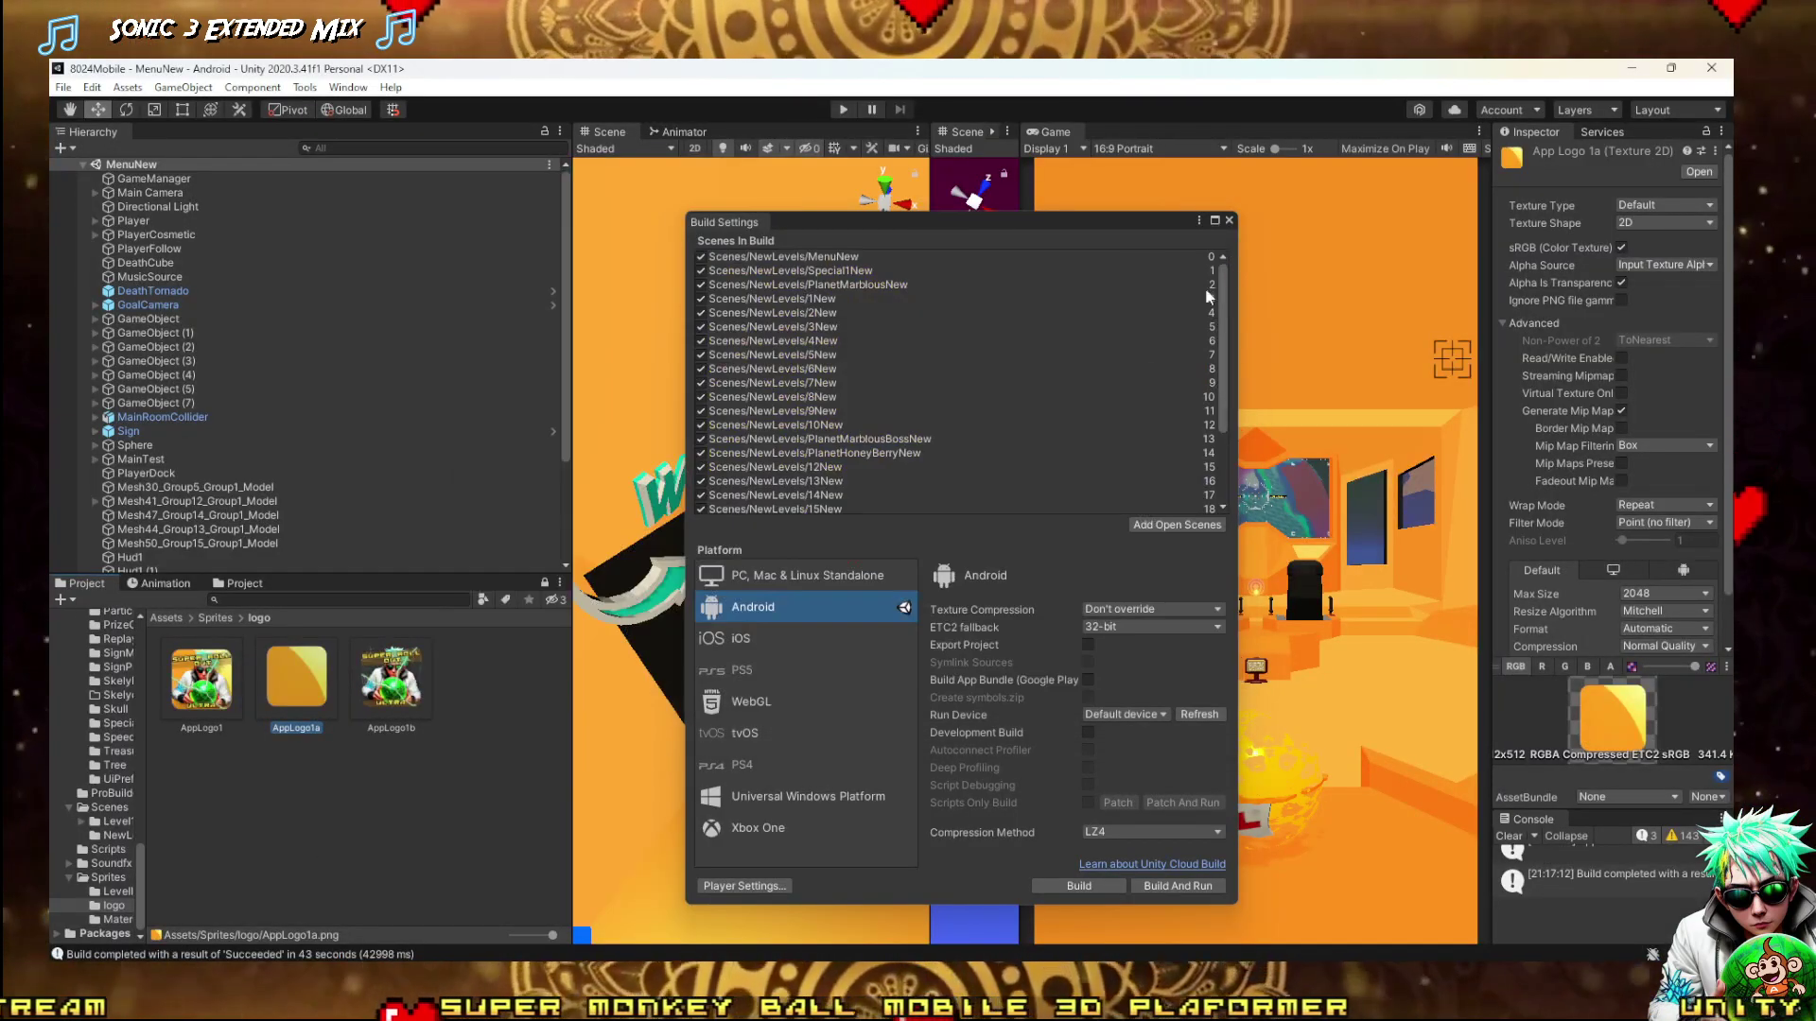
{"action": "left_click", "coordinate": [744, 886]}
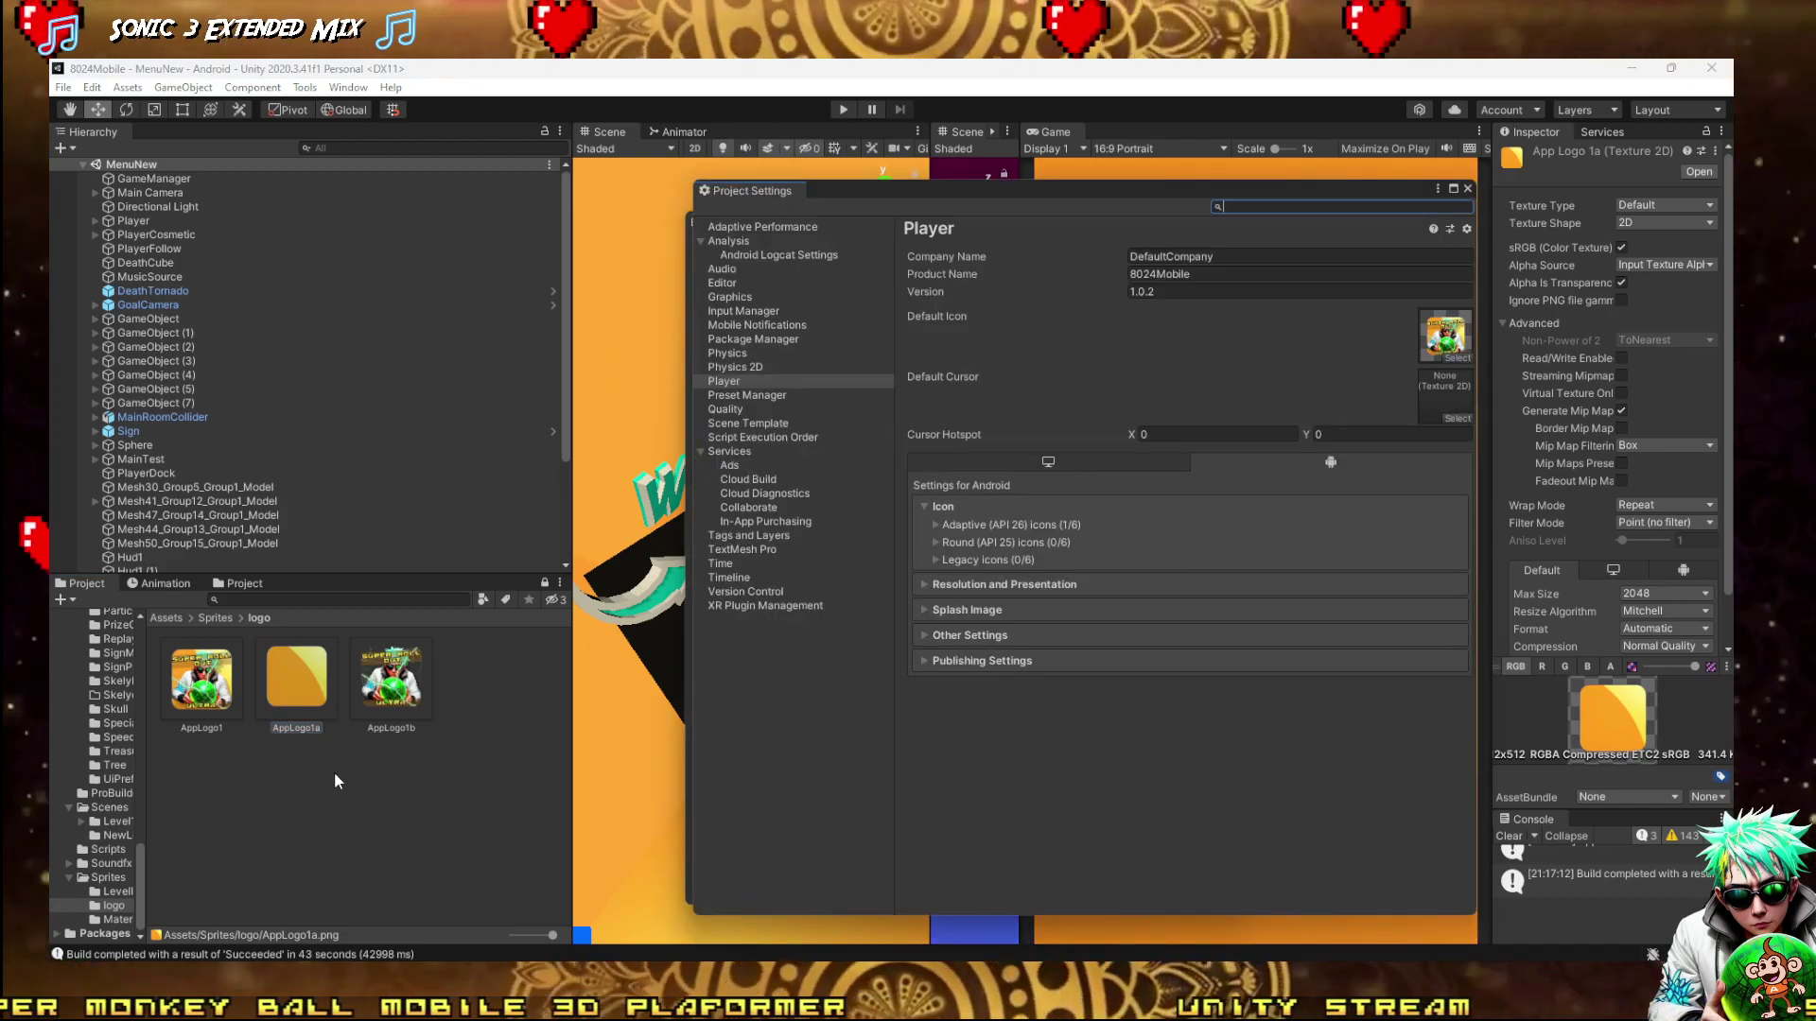
{"action": "left_click", "coordinate": [931, 524]}
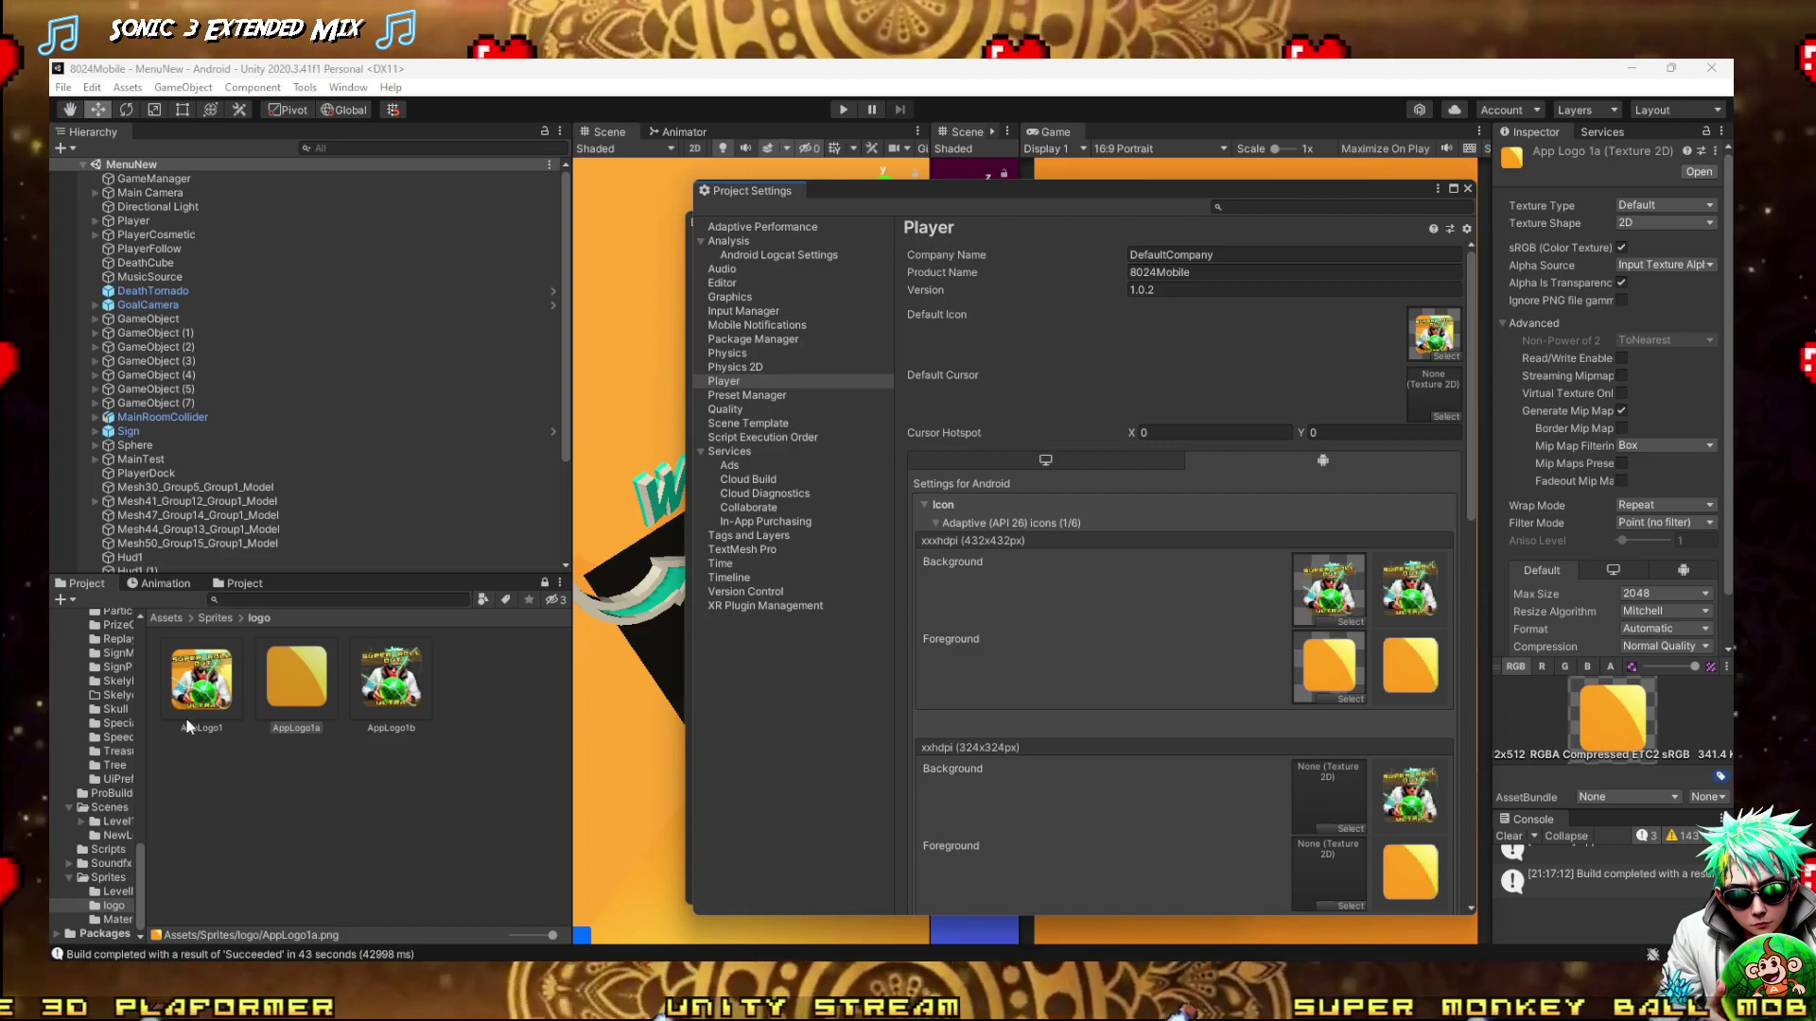
Drag AppLogo1a into the xxxhdpi background layer slot, review the slots, and close Project Settings
{"action": "left_click_drag", "start_coordinate": [300, 694], "coordinate": [1368, 605]}
{"action": "left_click_drag", "start_coordinate": [1335, 673], "coordinate": [1338, 641]}
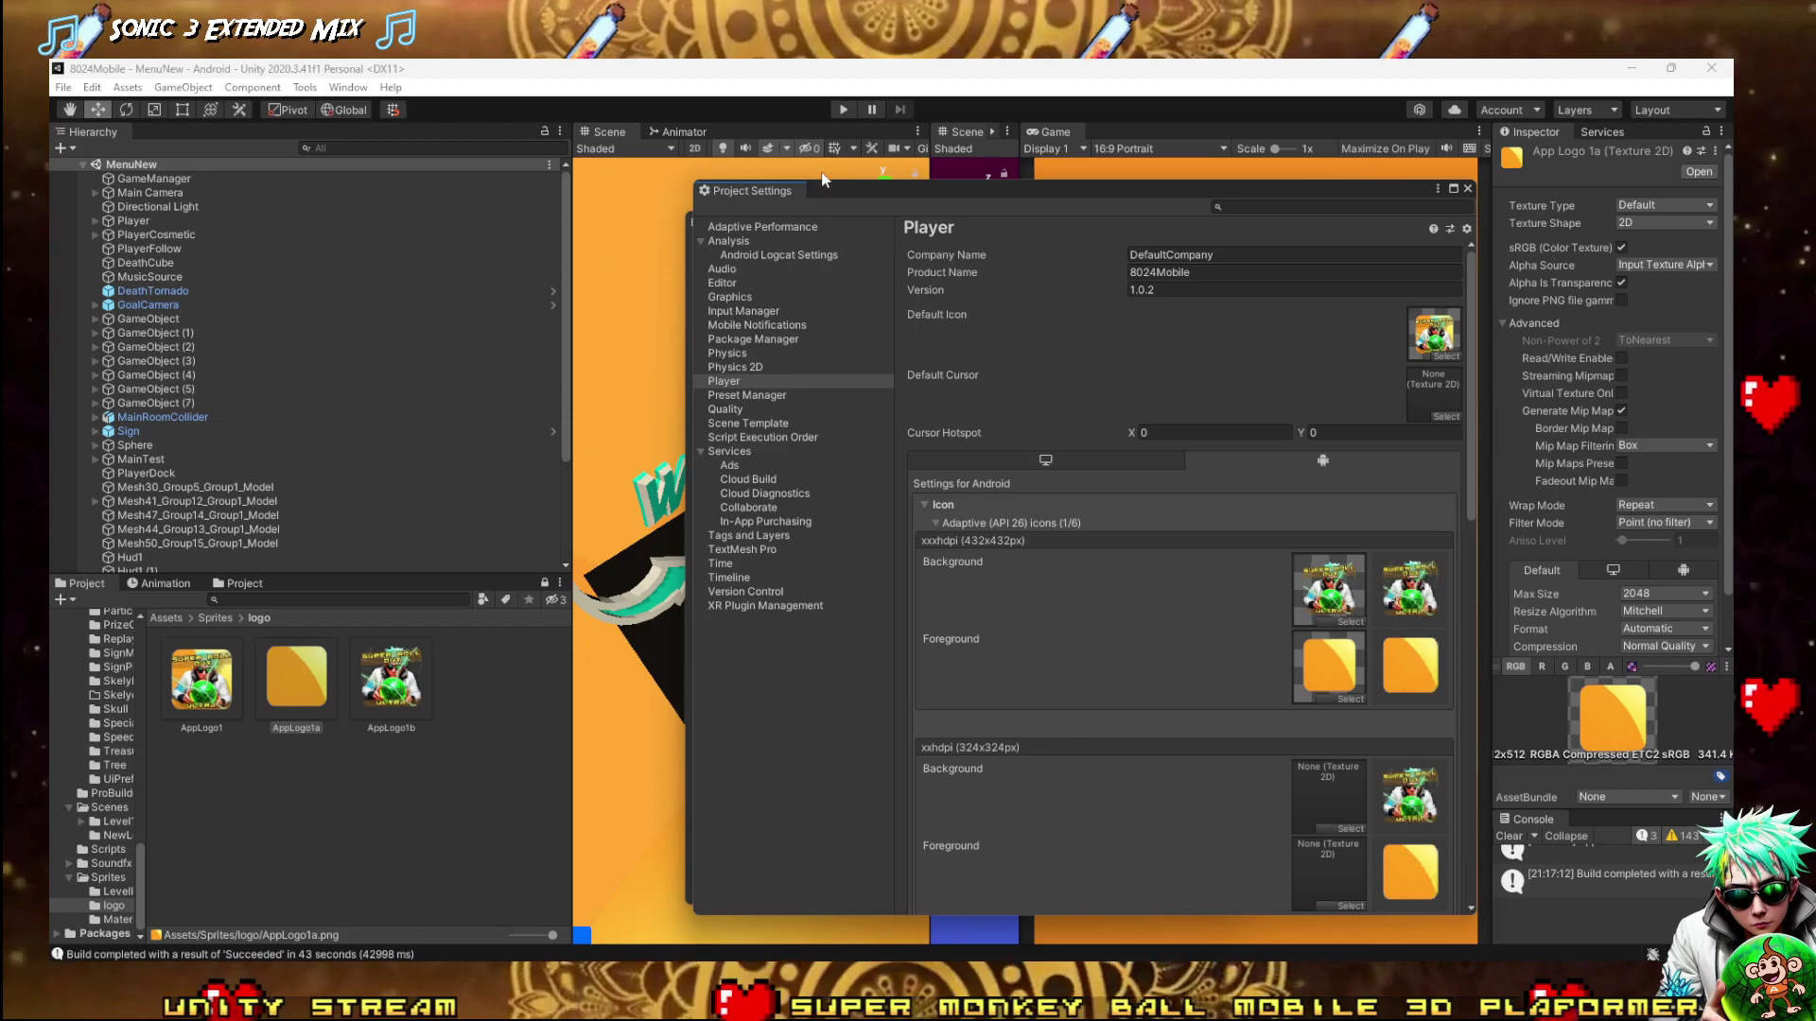
{"action": "scroll", "coordinate": [1057, 387], "scroll_direction": "down", "scroll_amount": 5}
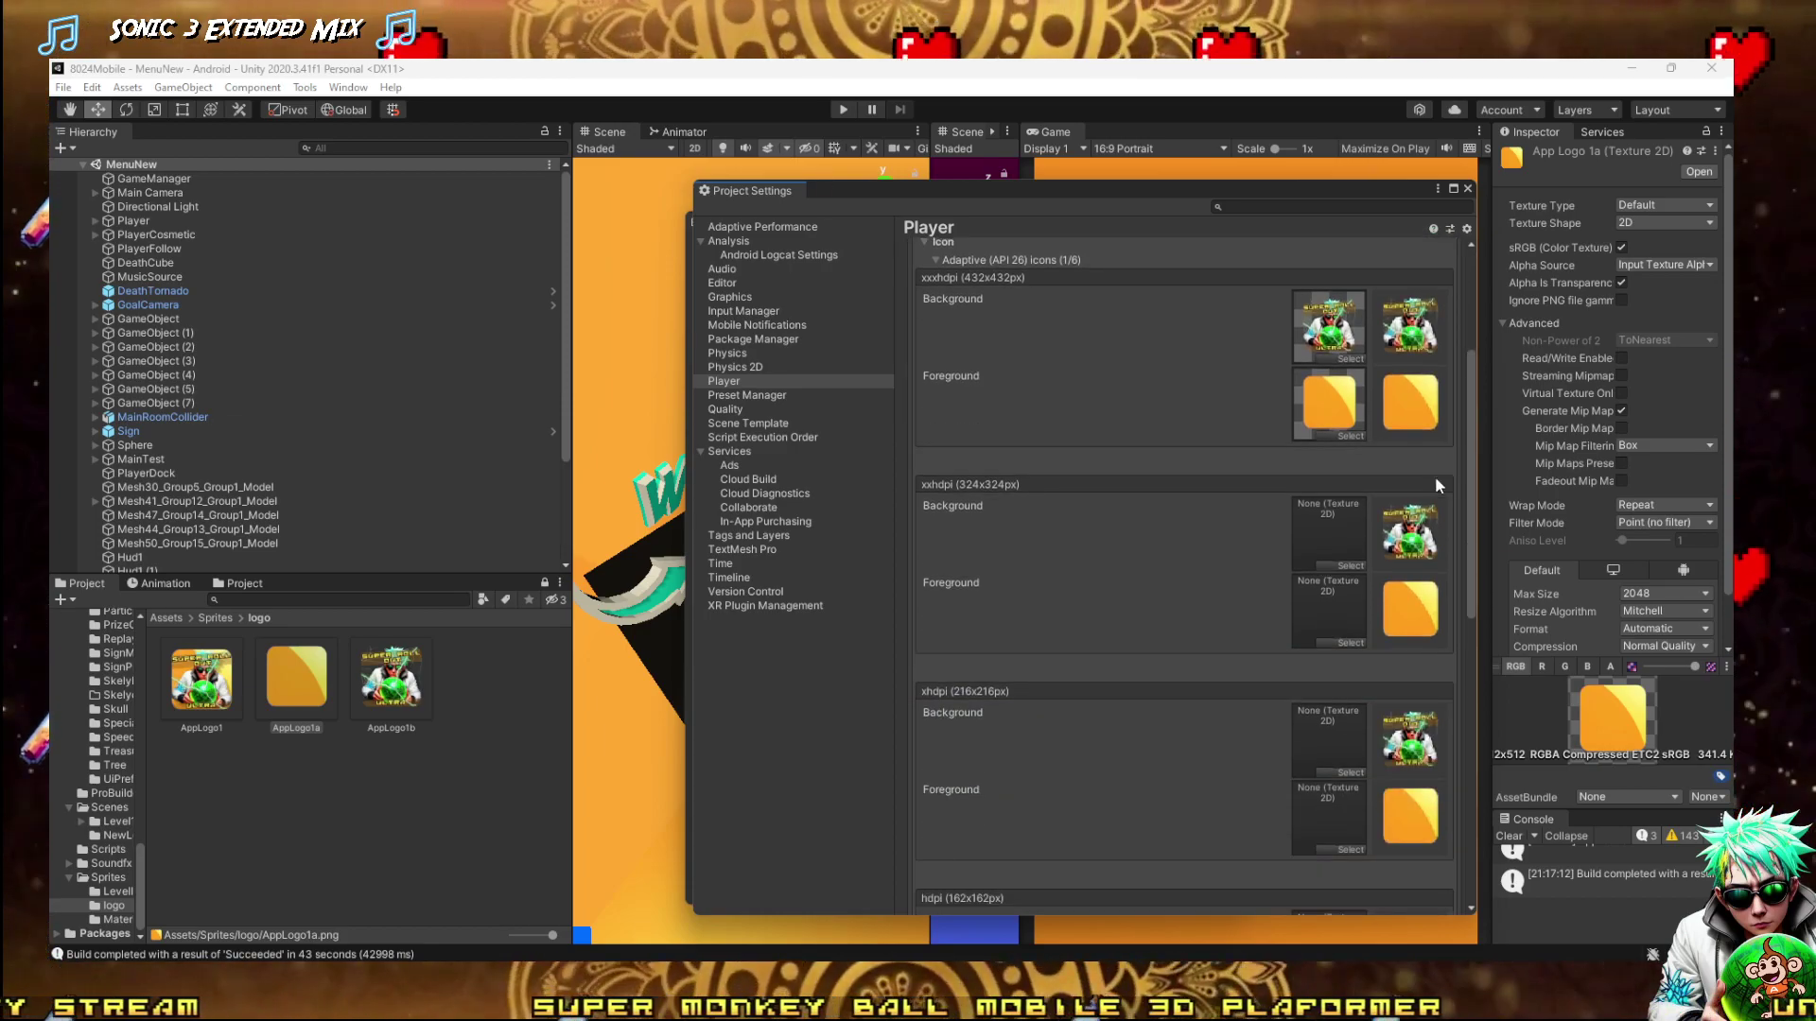
{"action": "scroll", "coordinate": [976, 379], "scroll_direction": "up", "scroll_amount": 5}
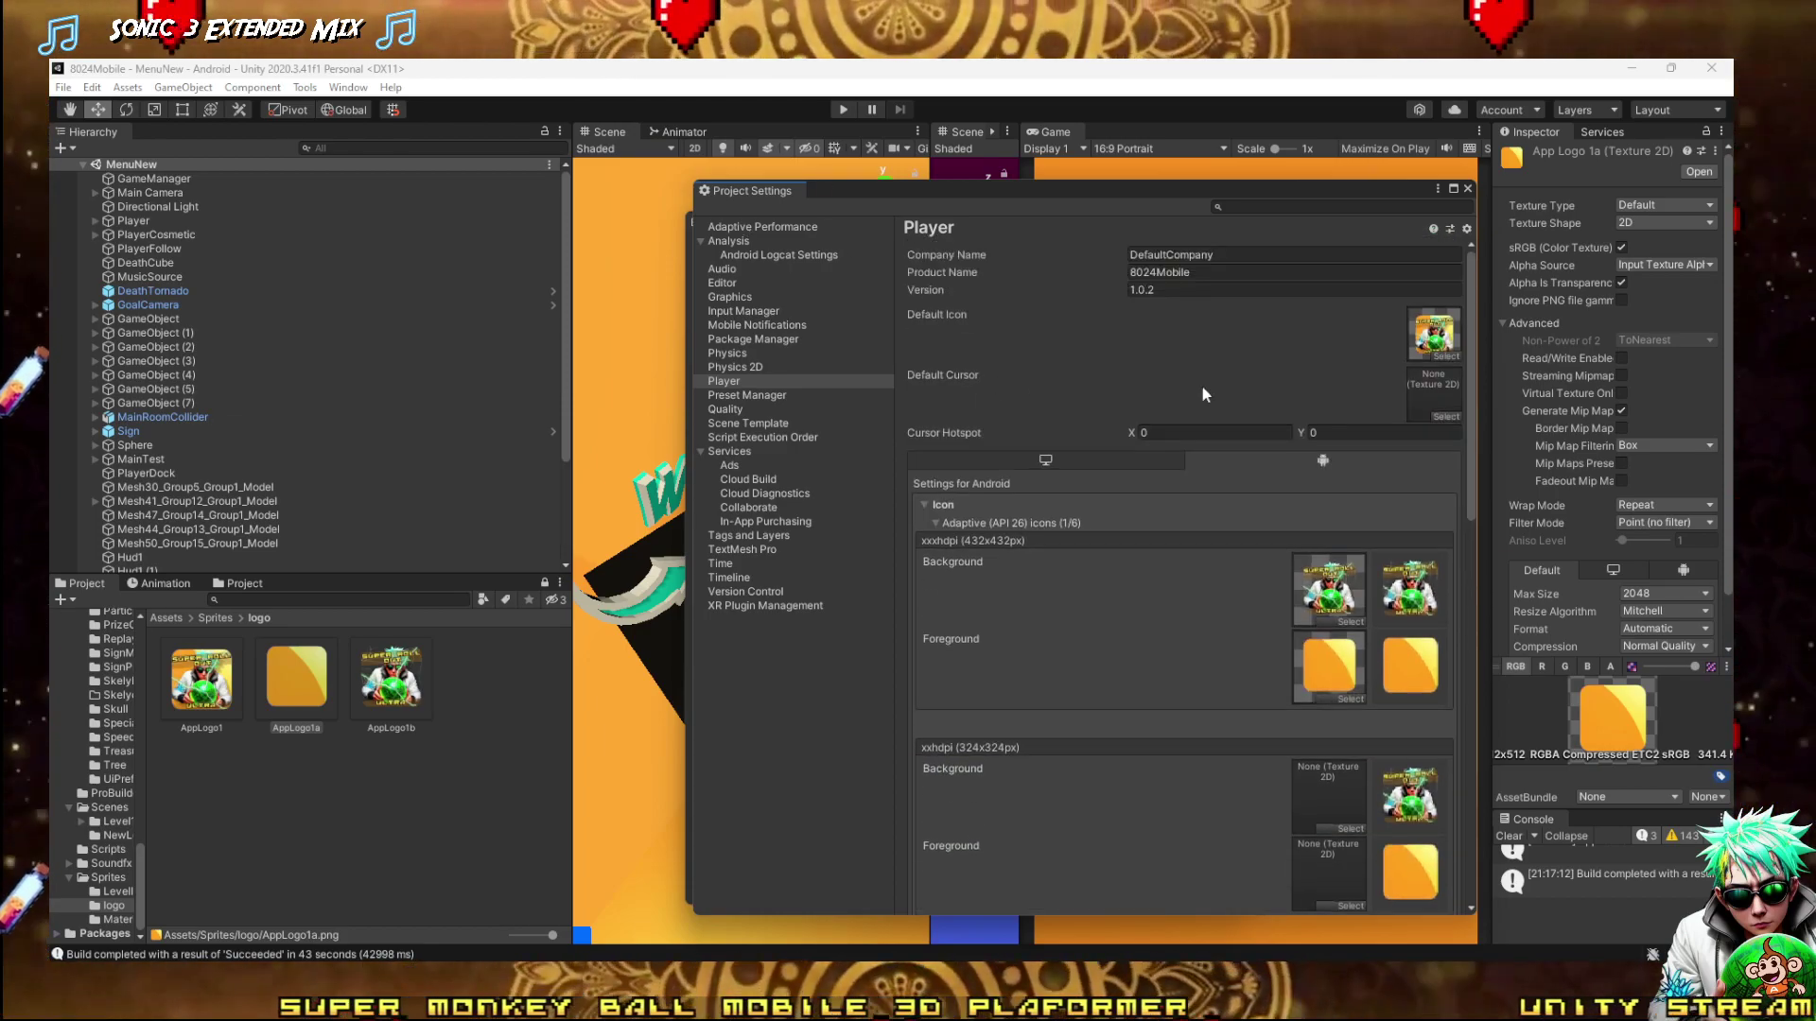
{"action": "scroll", "coordinate": [1206, 406], "scroll_direction": "down", "scroll_amount": 18}
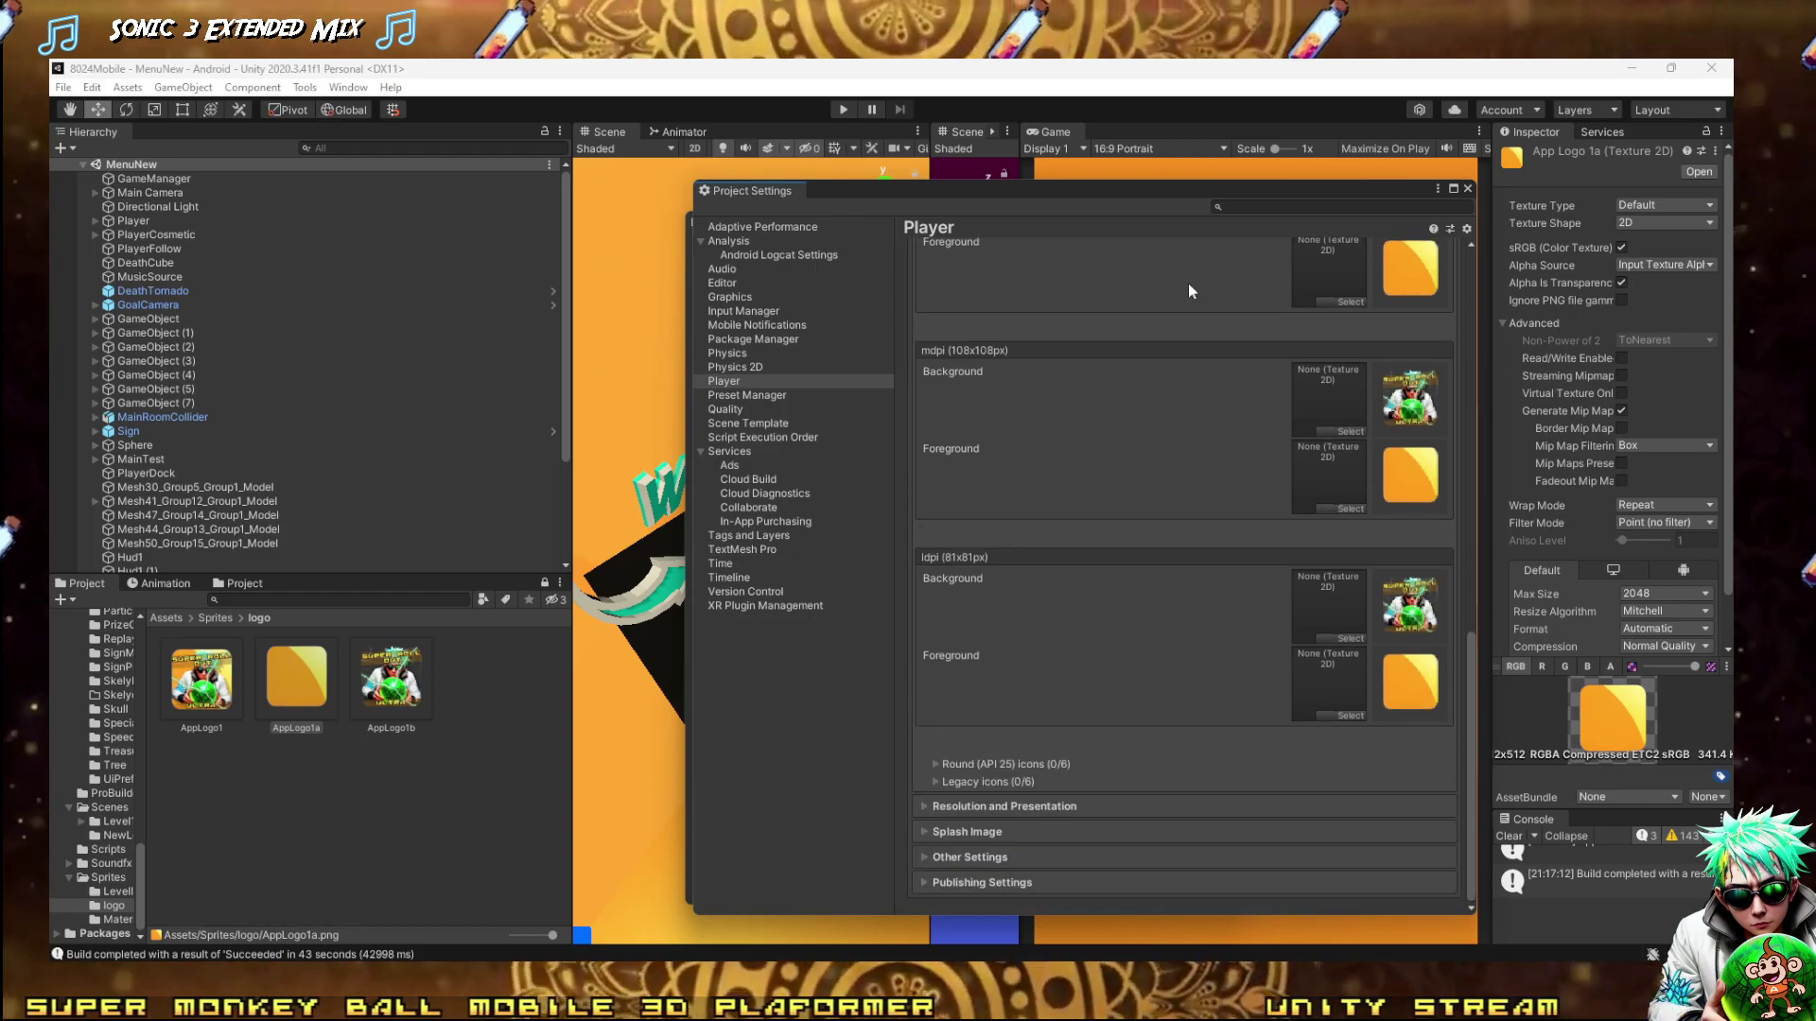
{"action": "left_click", "coordinate": [1467, 190]}
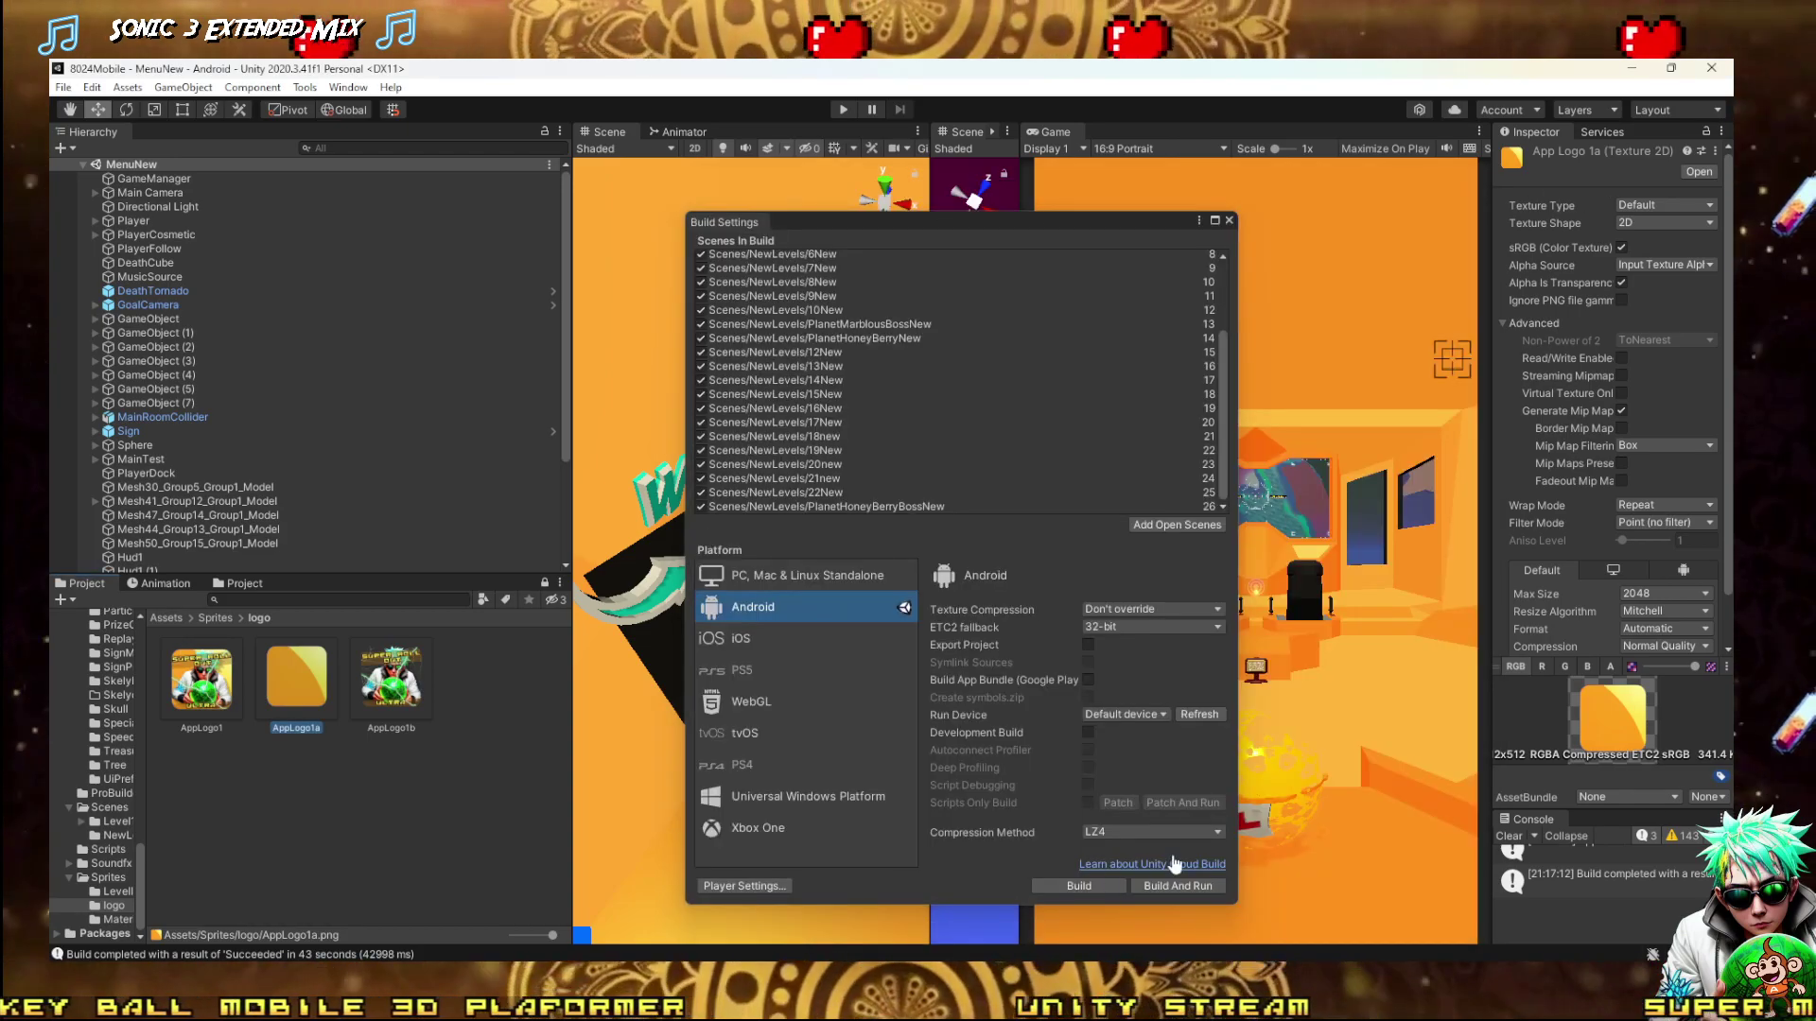
Refresh the Android device list, keep Default device as the run device, and start Build And Run
{"action": "left_click", "coordinate": [1198, 716]}
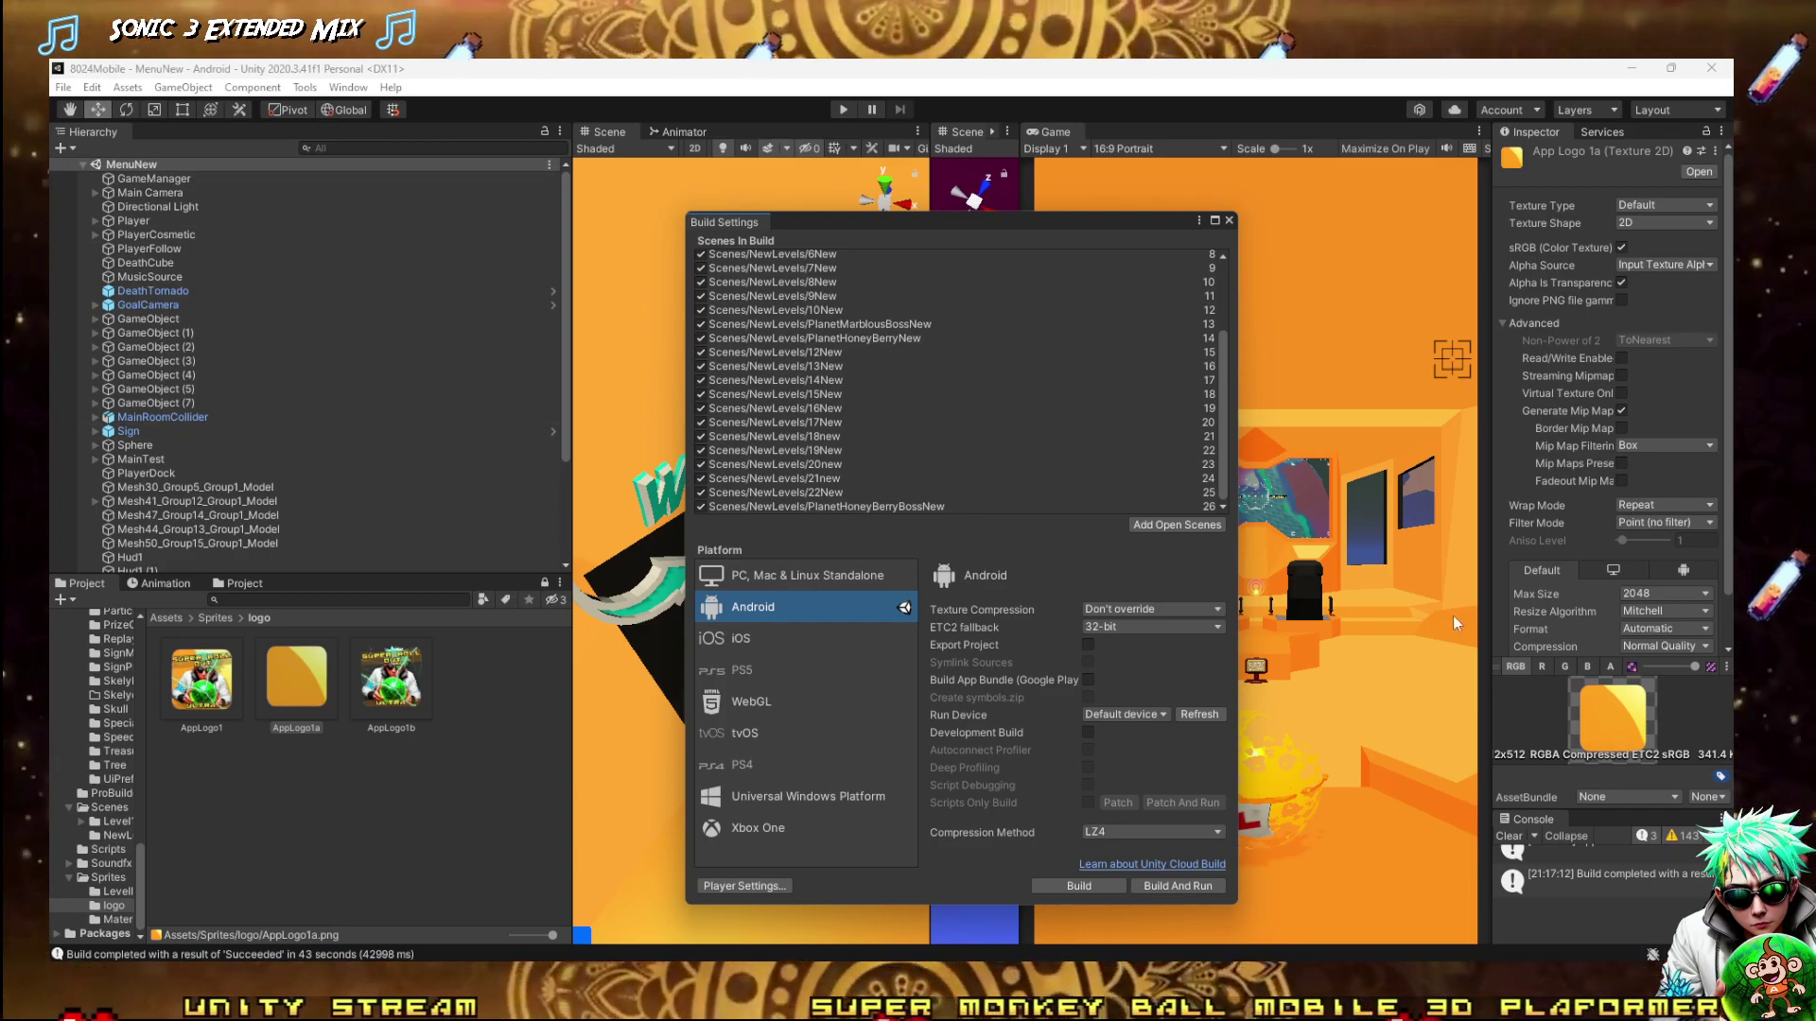
{"action": "left_click", "coordinate": [1138, 714]}
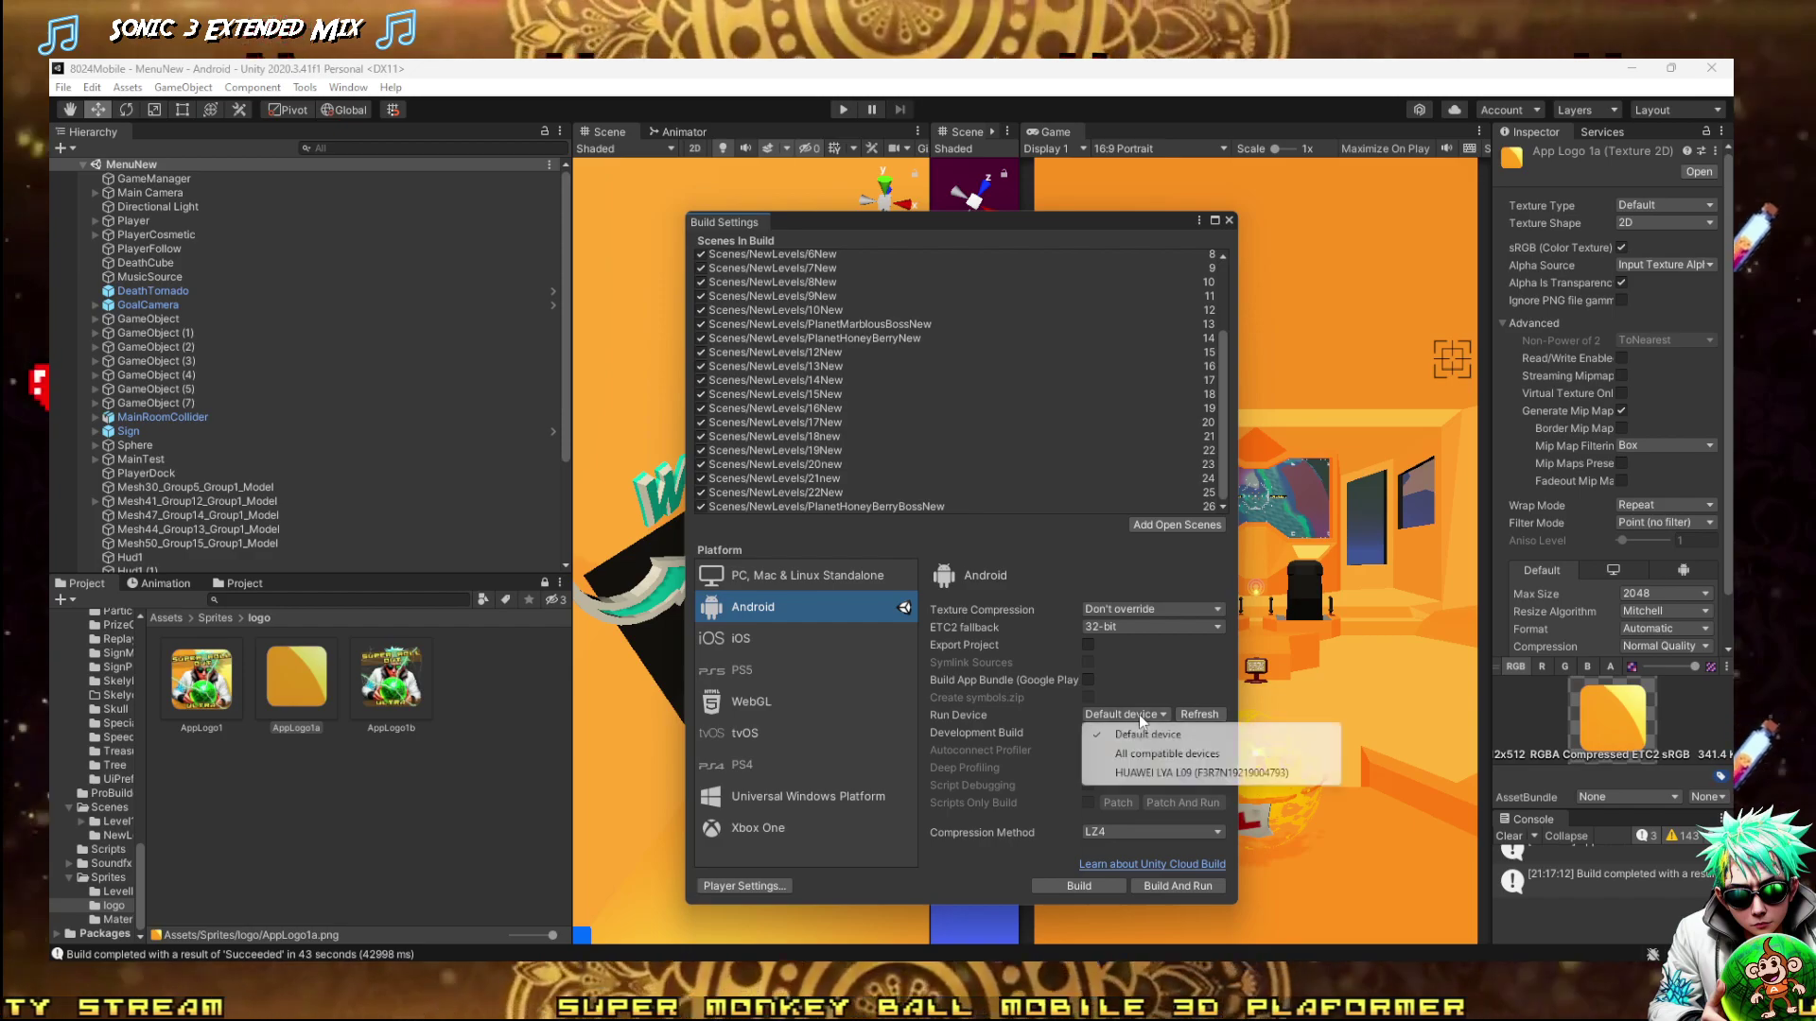
{"action": "left_click", "coordinate": [1147, 734]}
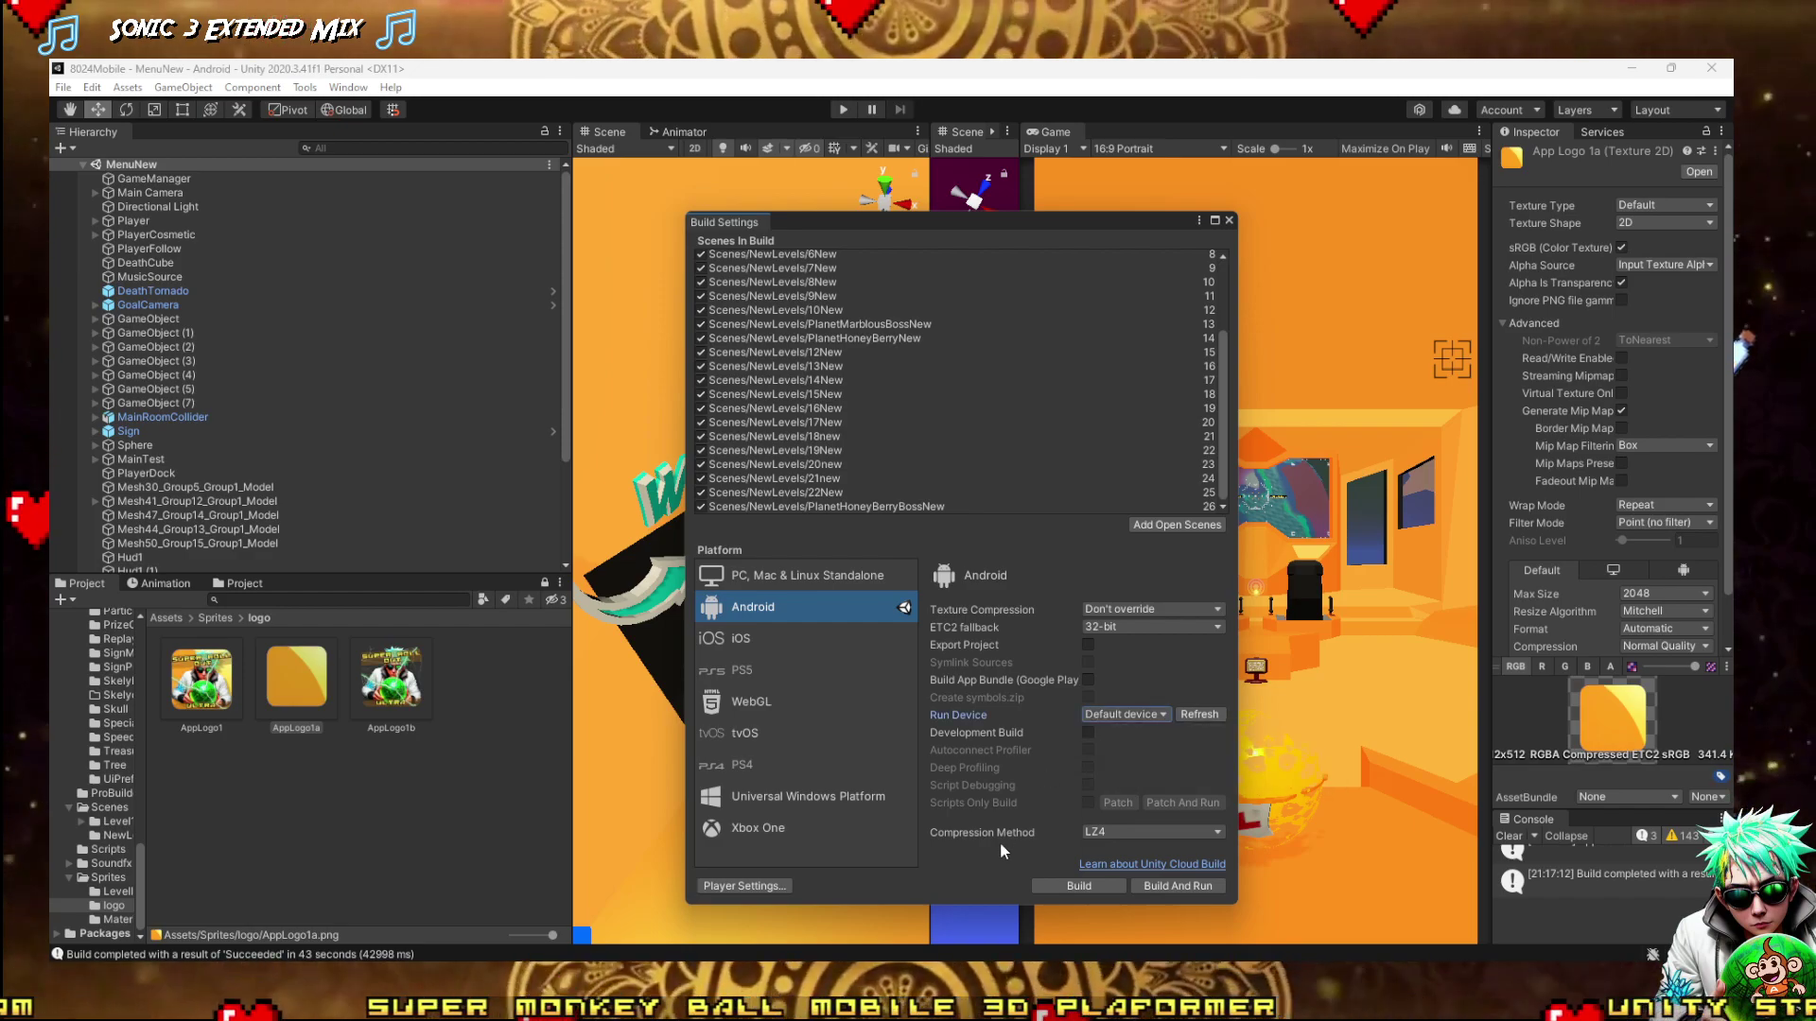
{"action": "left_click", "coordinate": [1165, 883]}
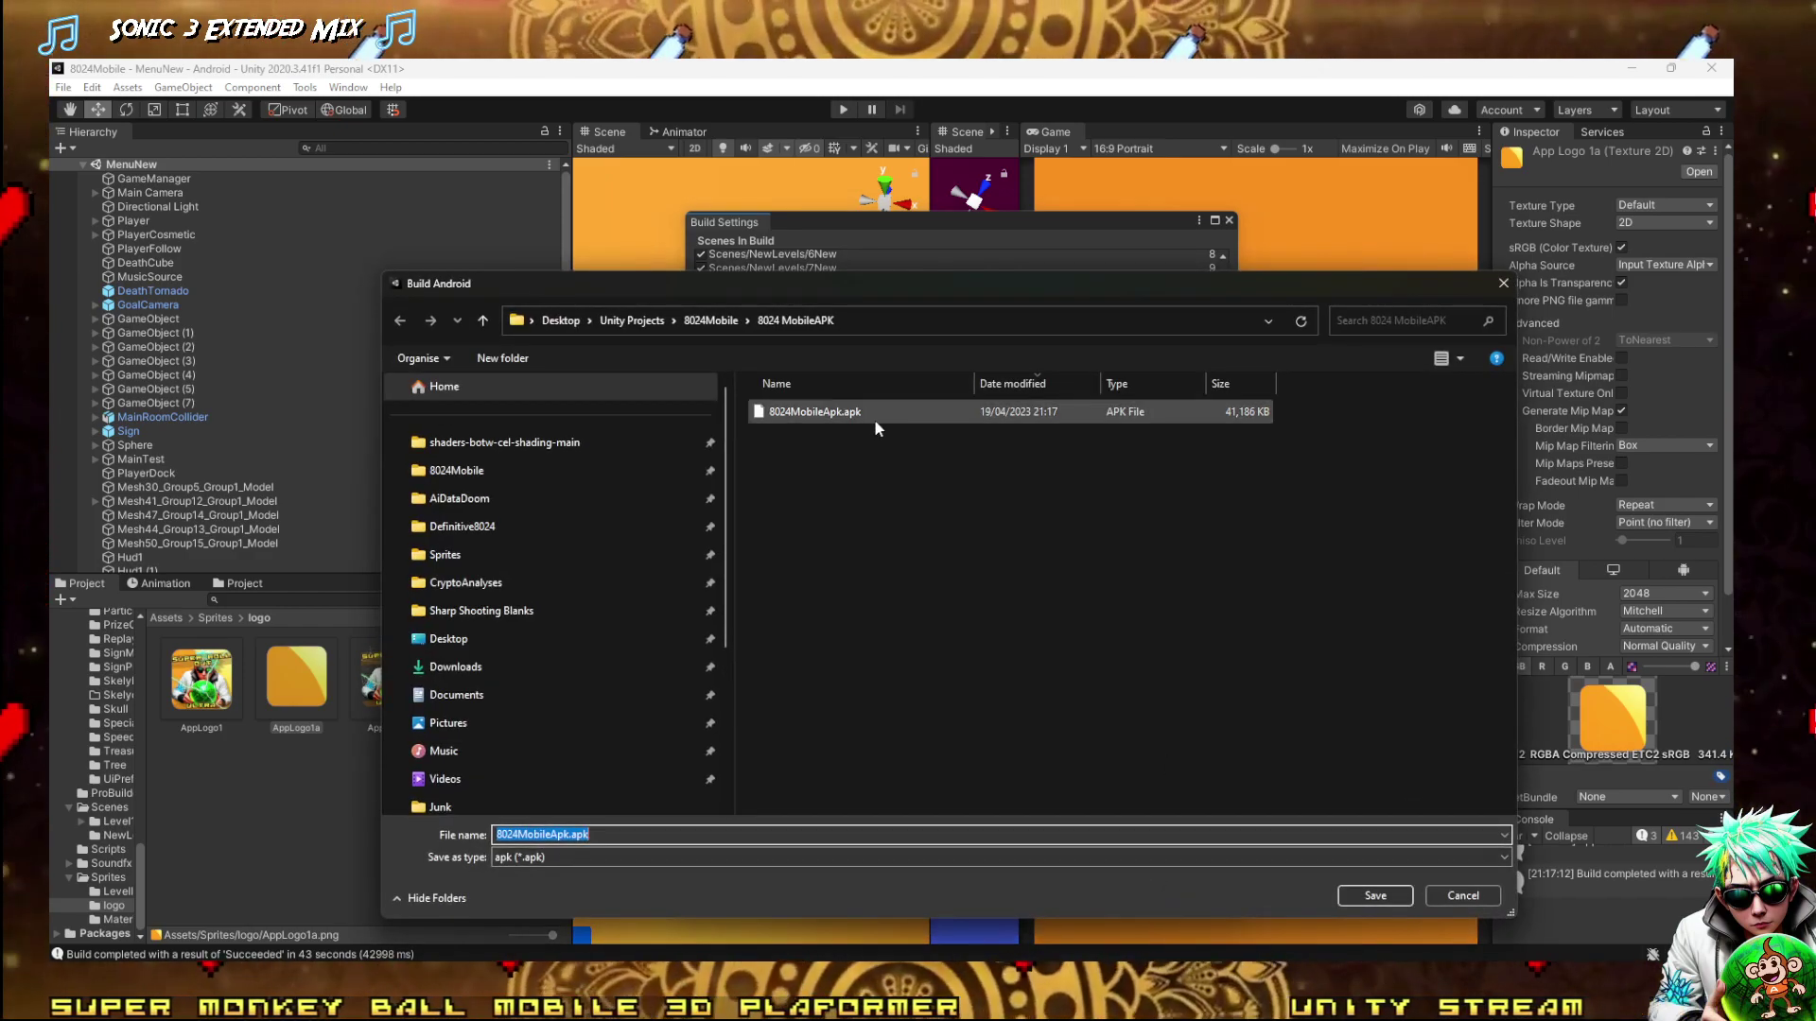
Save the build over the existing 8024MobileApk.apk, confirming the replacement
{"action": "left_click", "coordinate": [1370, 896]}
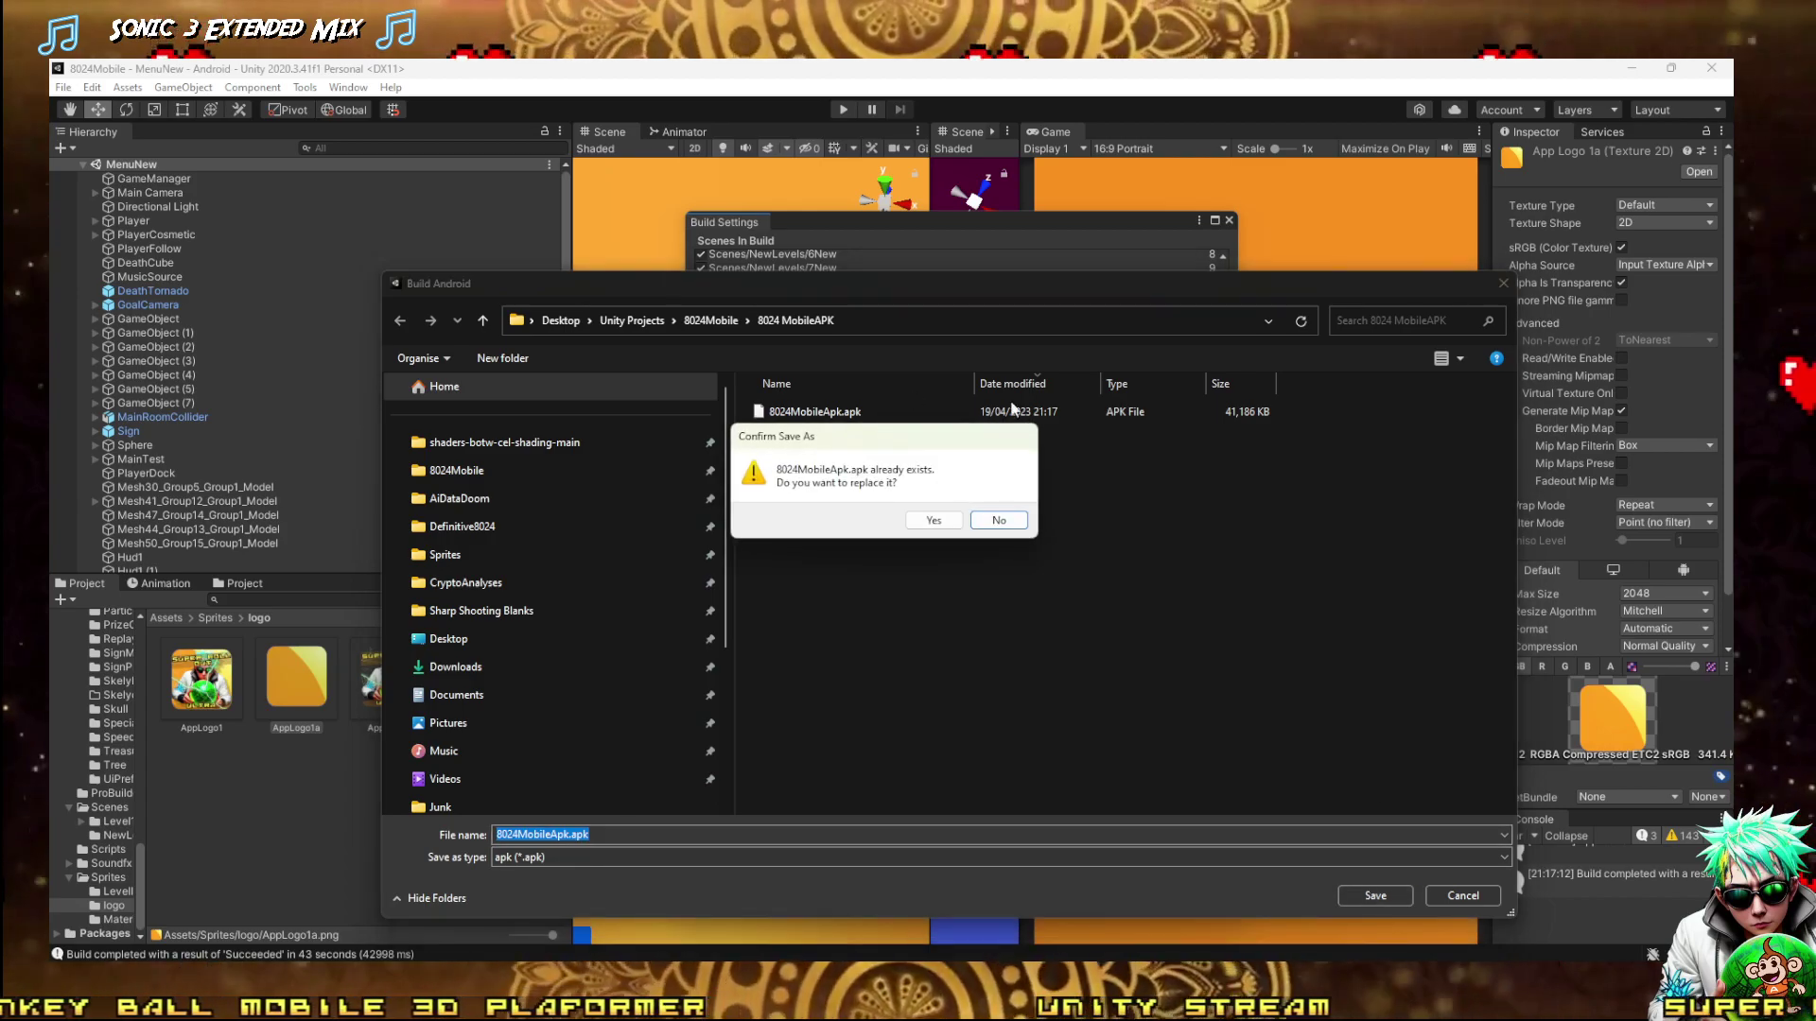
{"action": "left_click", "coordinate": [930, 521]}
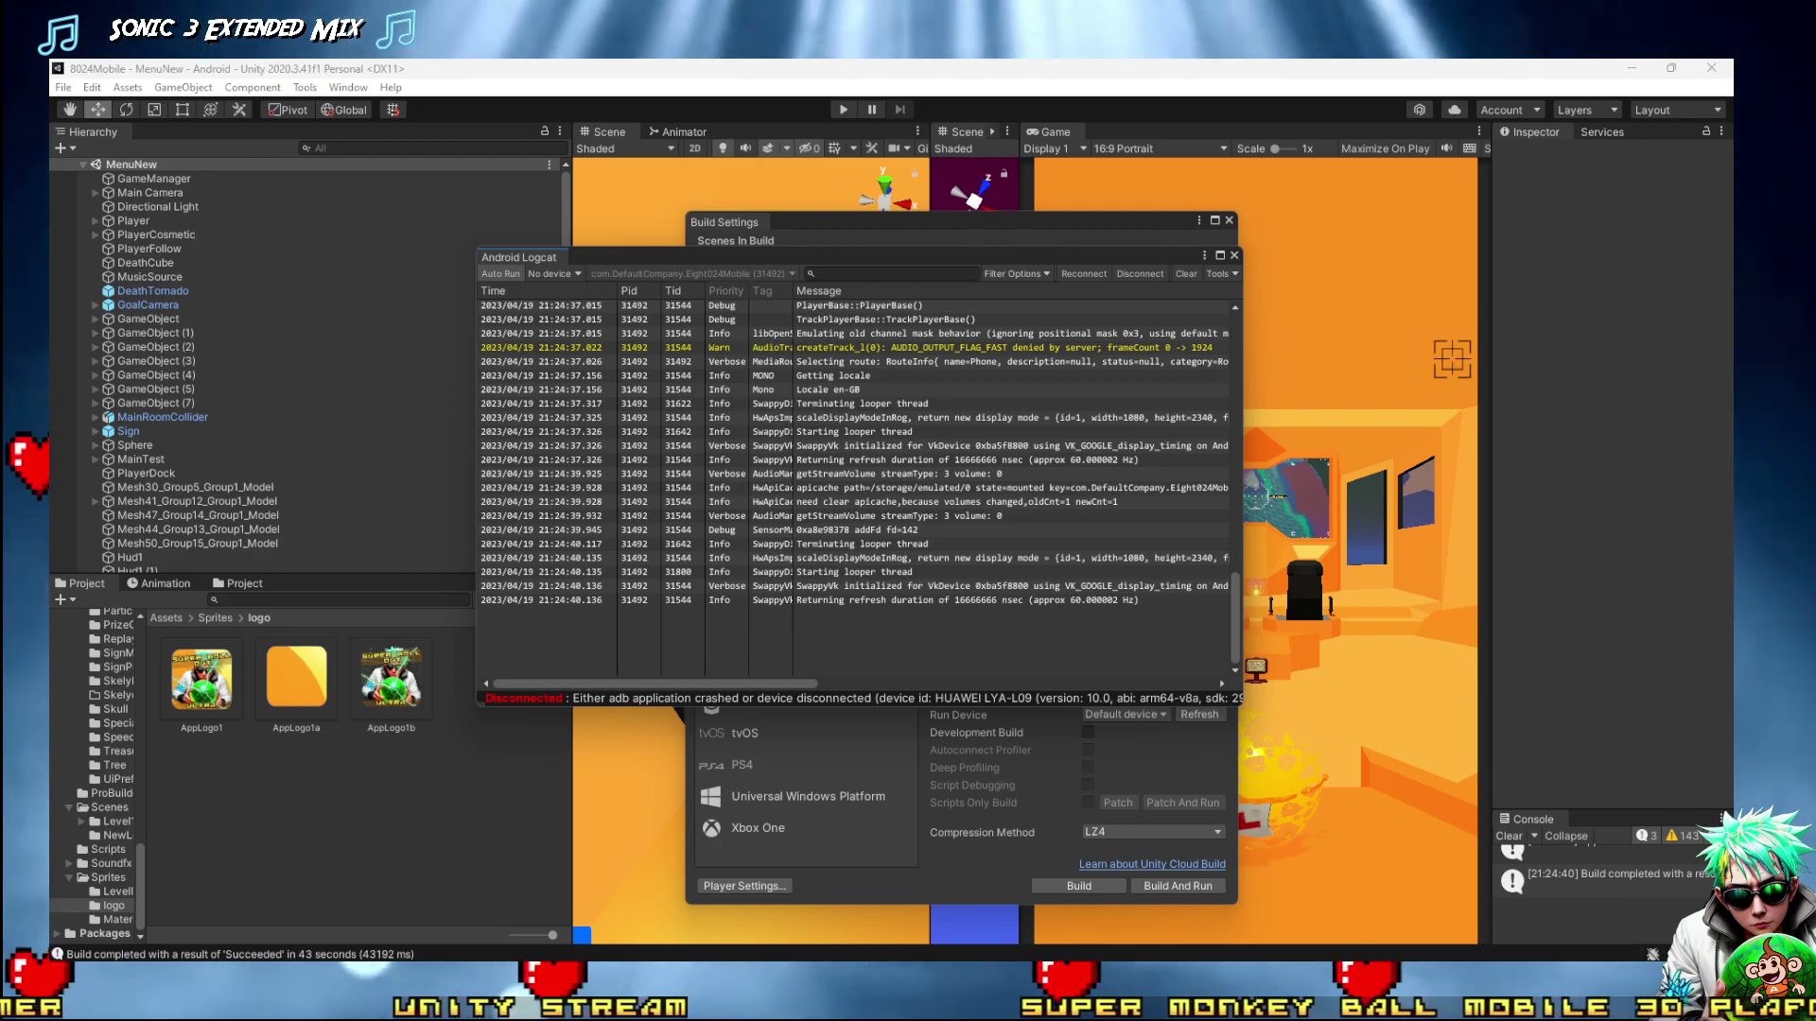
Close Android Logcat and Build Settings, then reopen Build Settings and its Player Settings
{"action": "left_click", "coordinate": [1233, 256]}
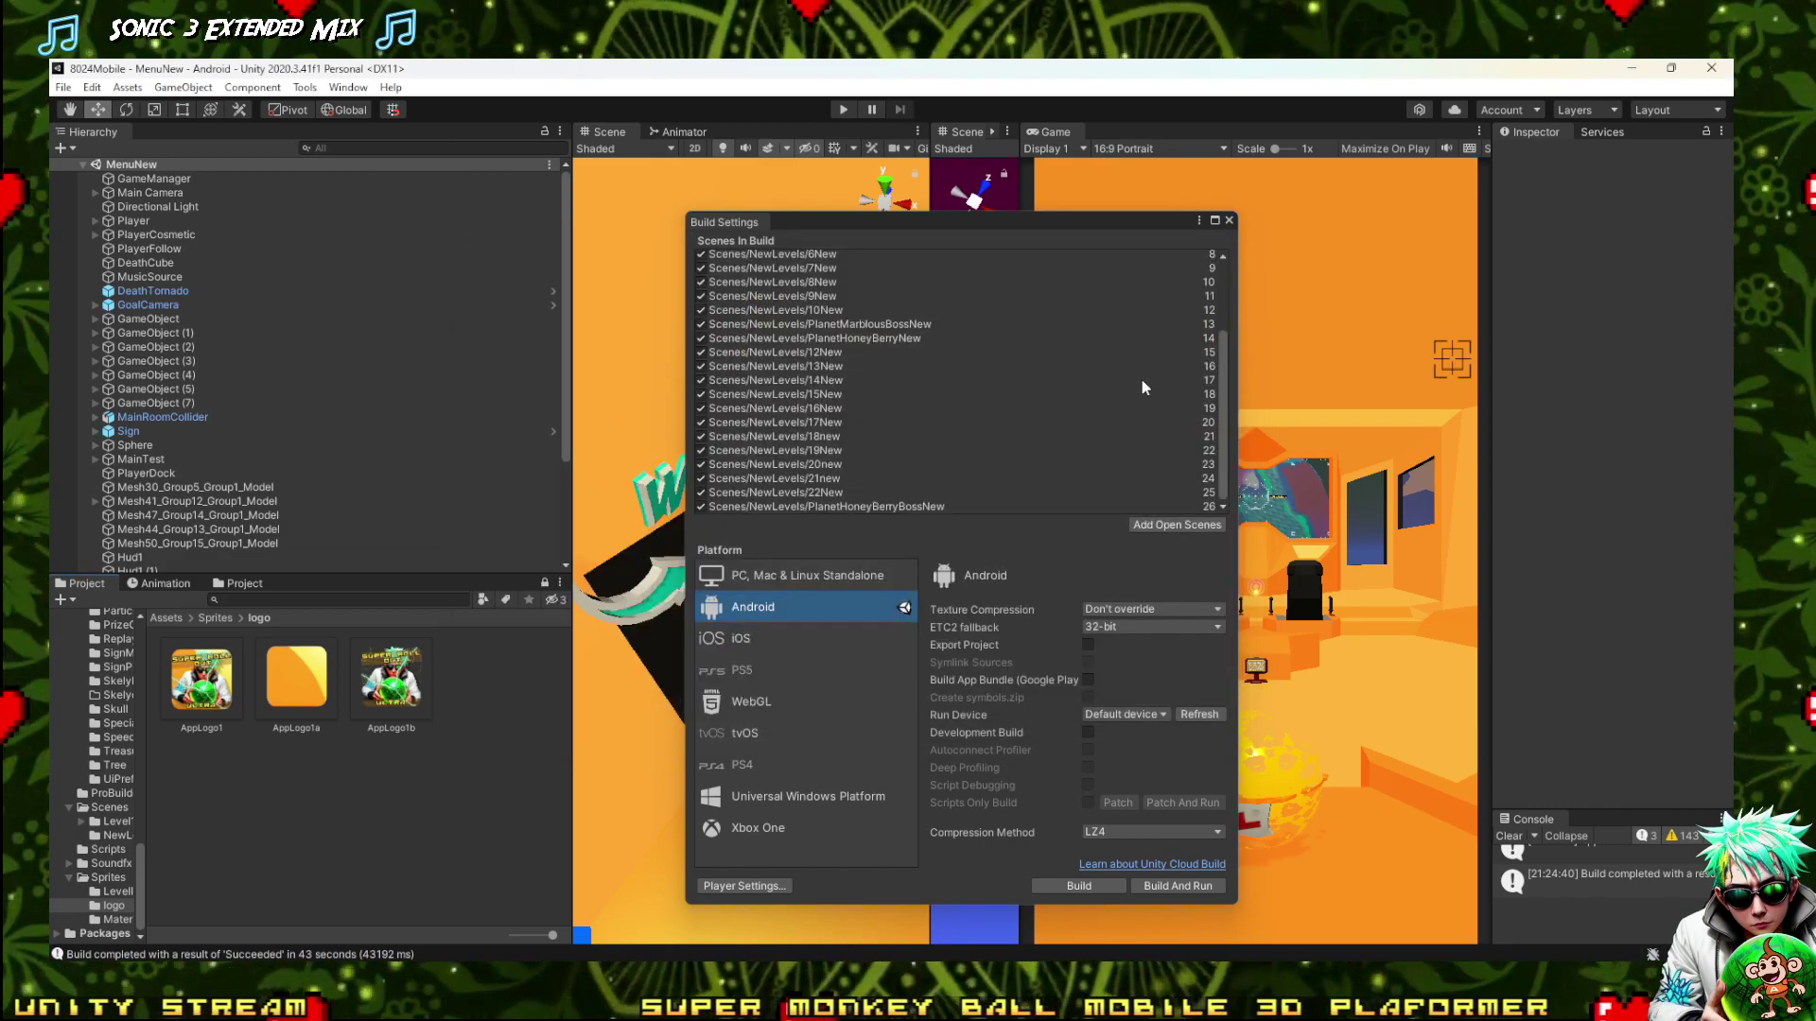
{"action": "left_click", "coordinate": [1228, 221]}
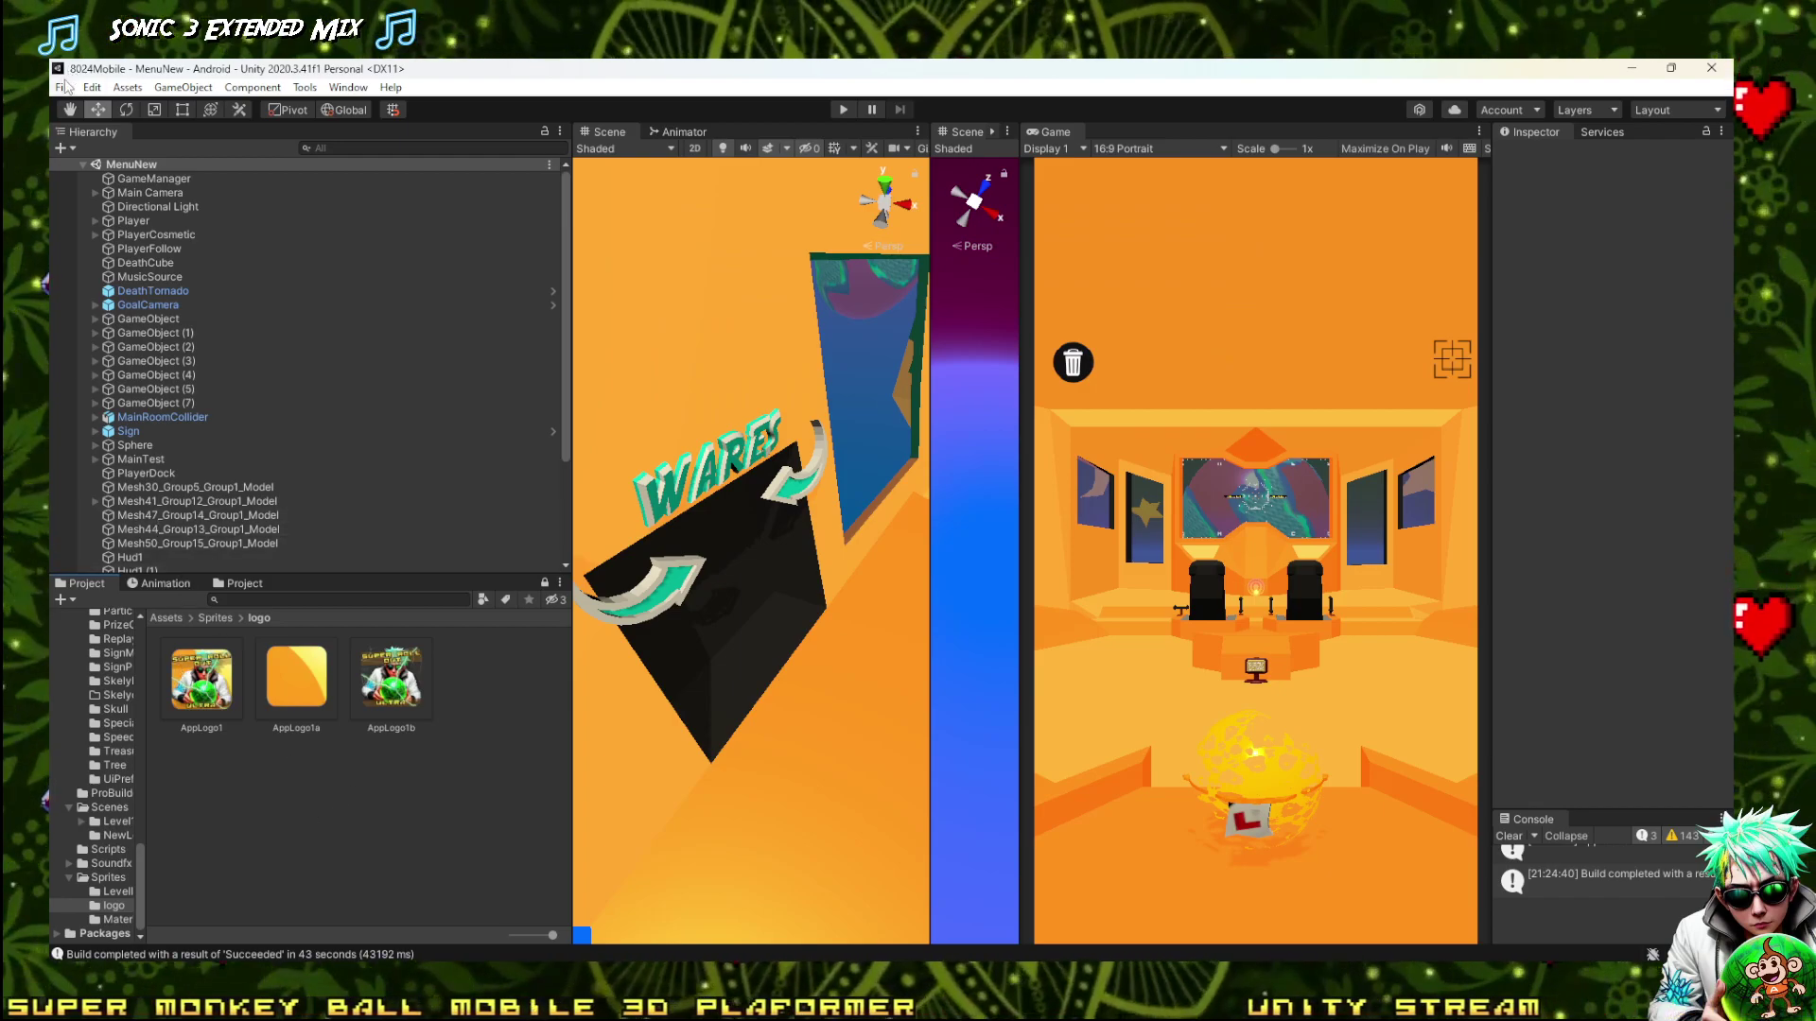
{"action": "left_click", "coordinate": [64, 87]}
{"action": "left_click", "coordinate": [118, 304]}
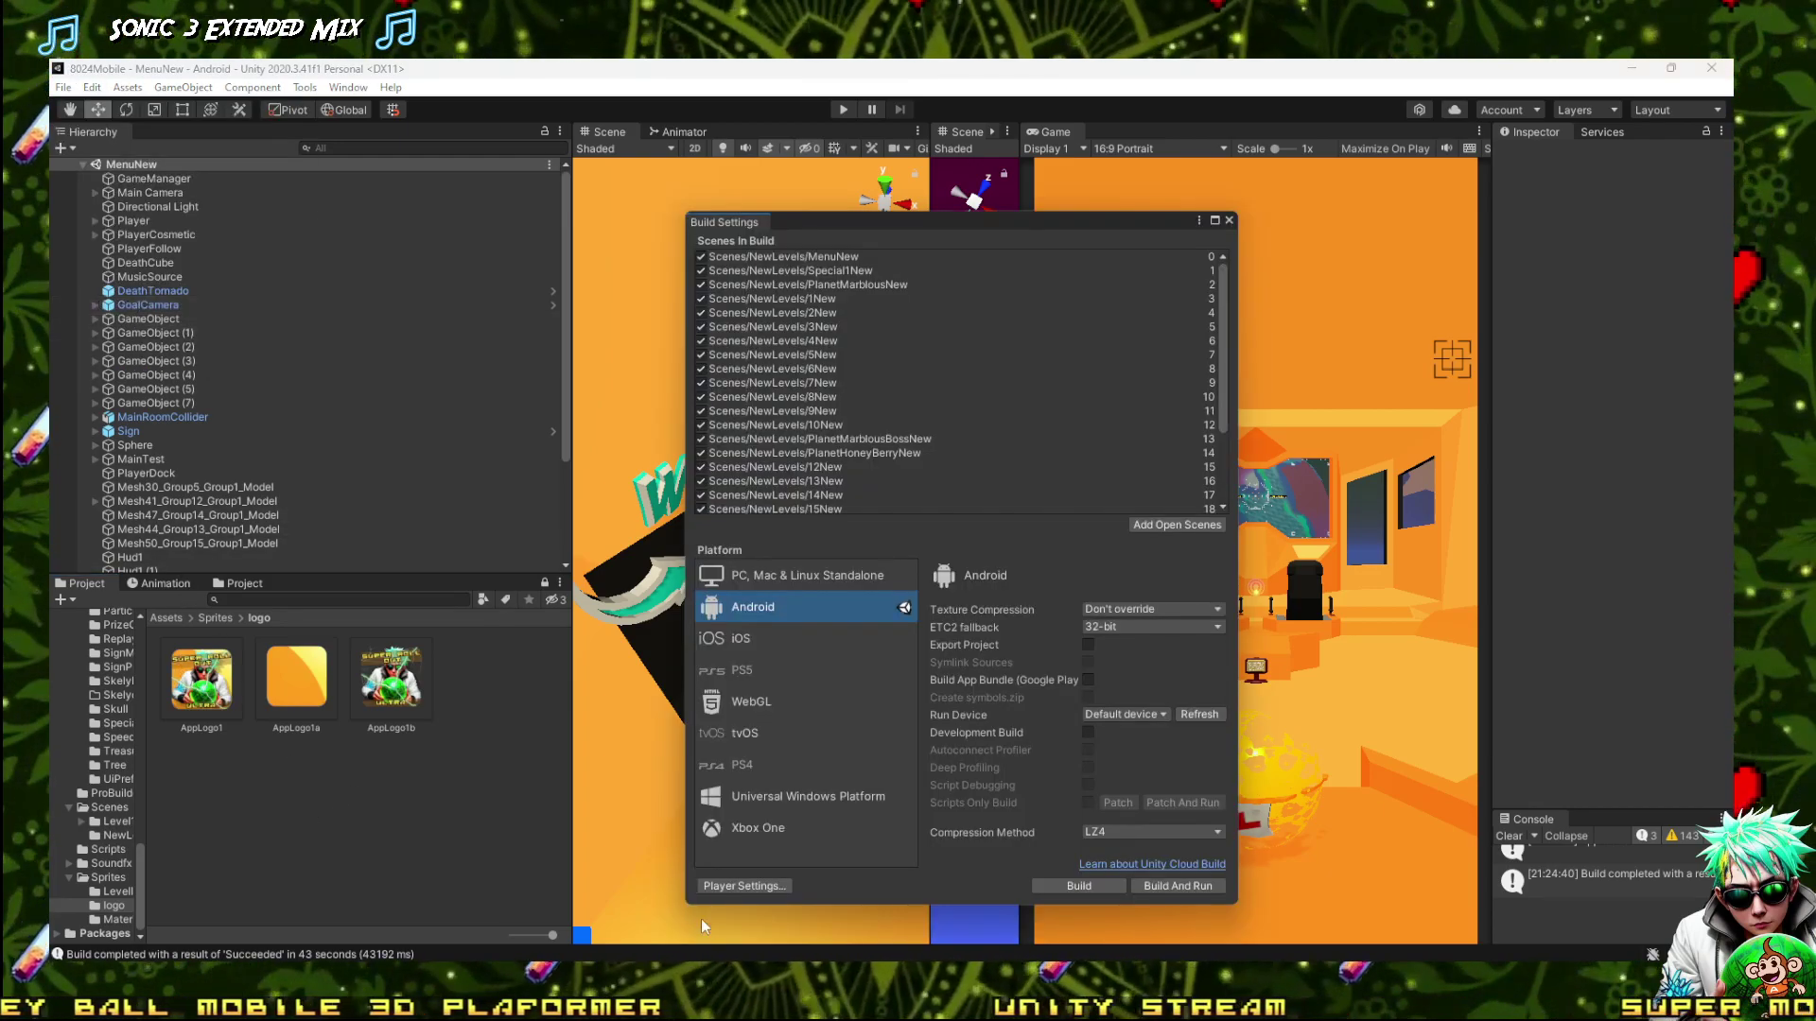
{"action": "left_click", "coordinate": [754, 883]}
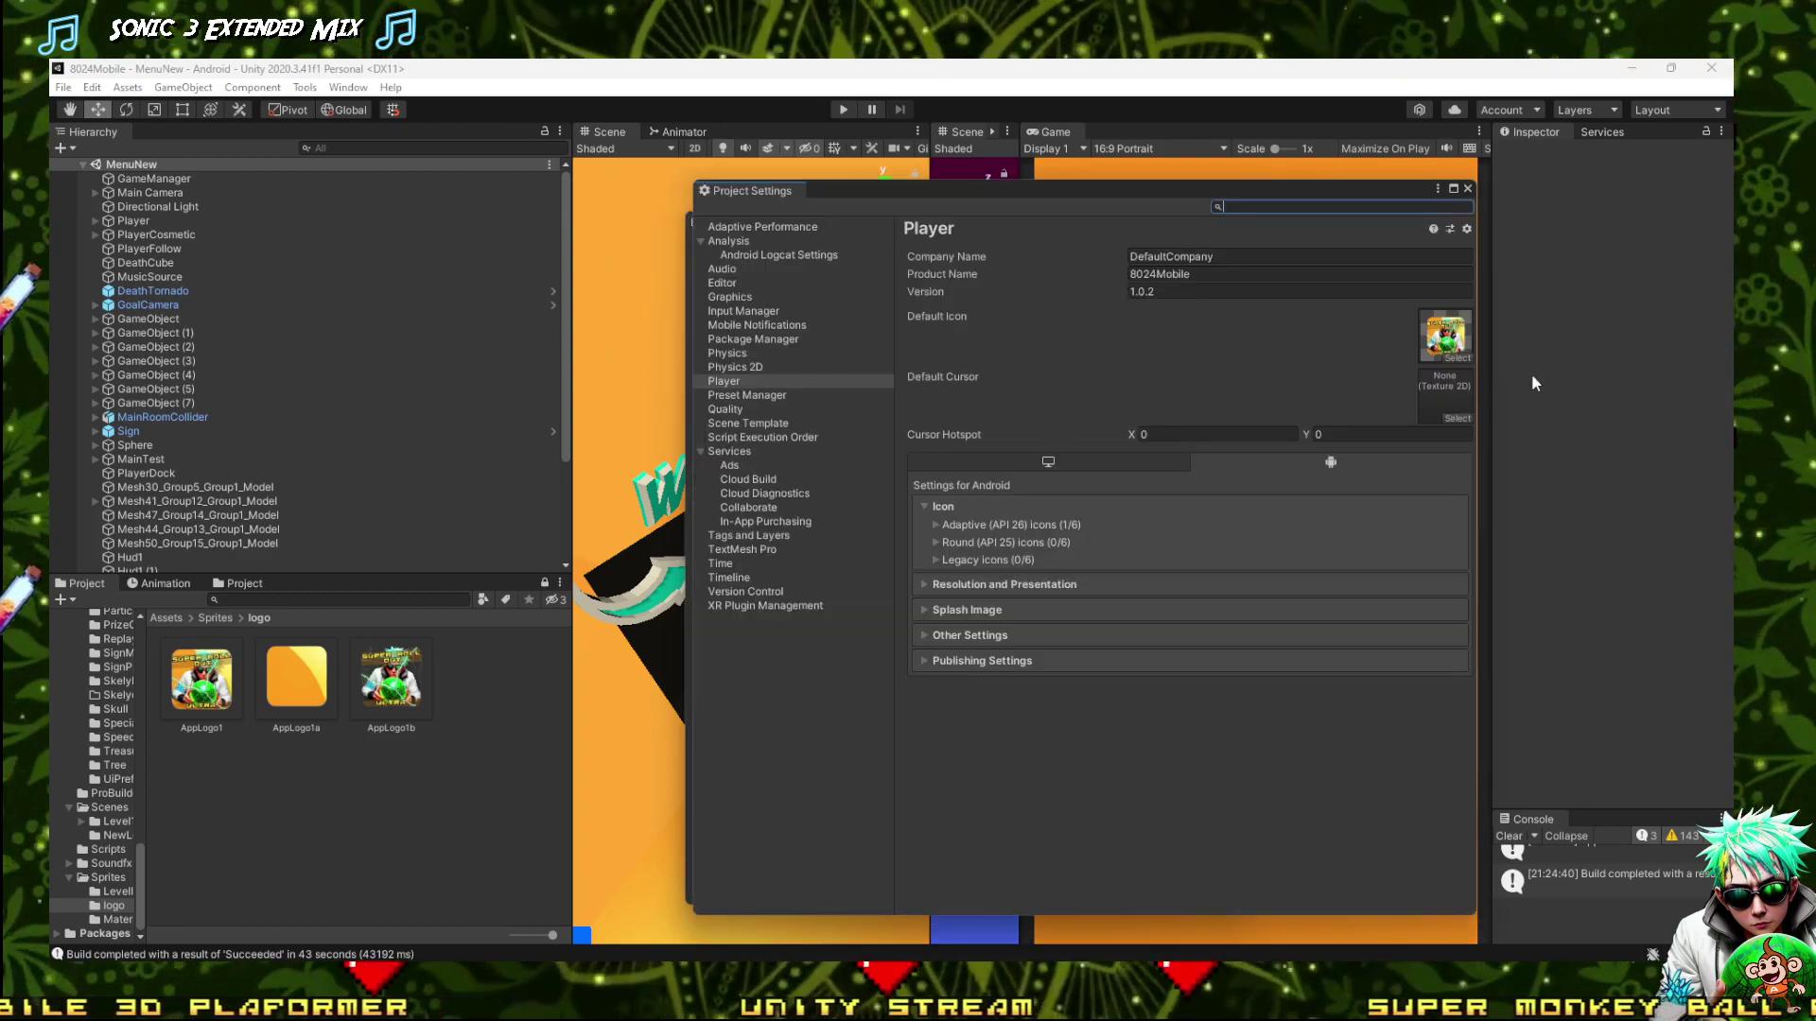
Under Adaptive icons, assign AppLogo1a to xxxhdpi Background and AppLogo1b to Foreground, then close Project Settings
{"action": "left_click", "coordinate": [935, 523]}
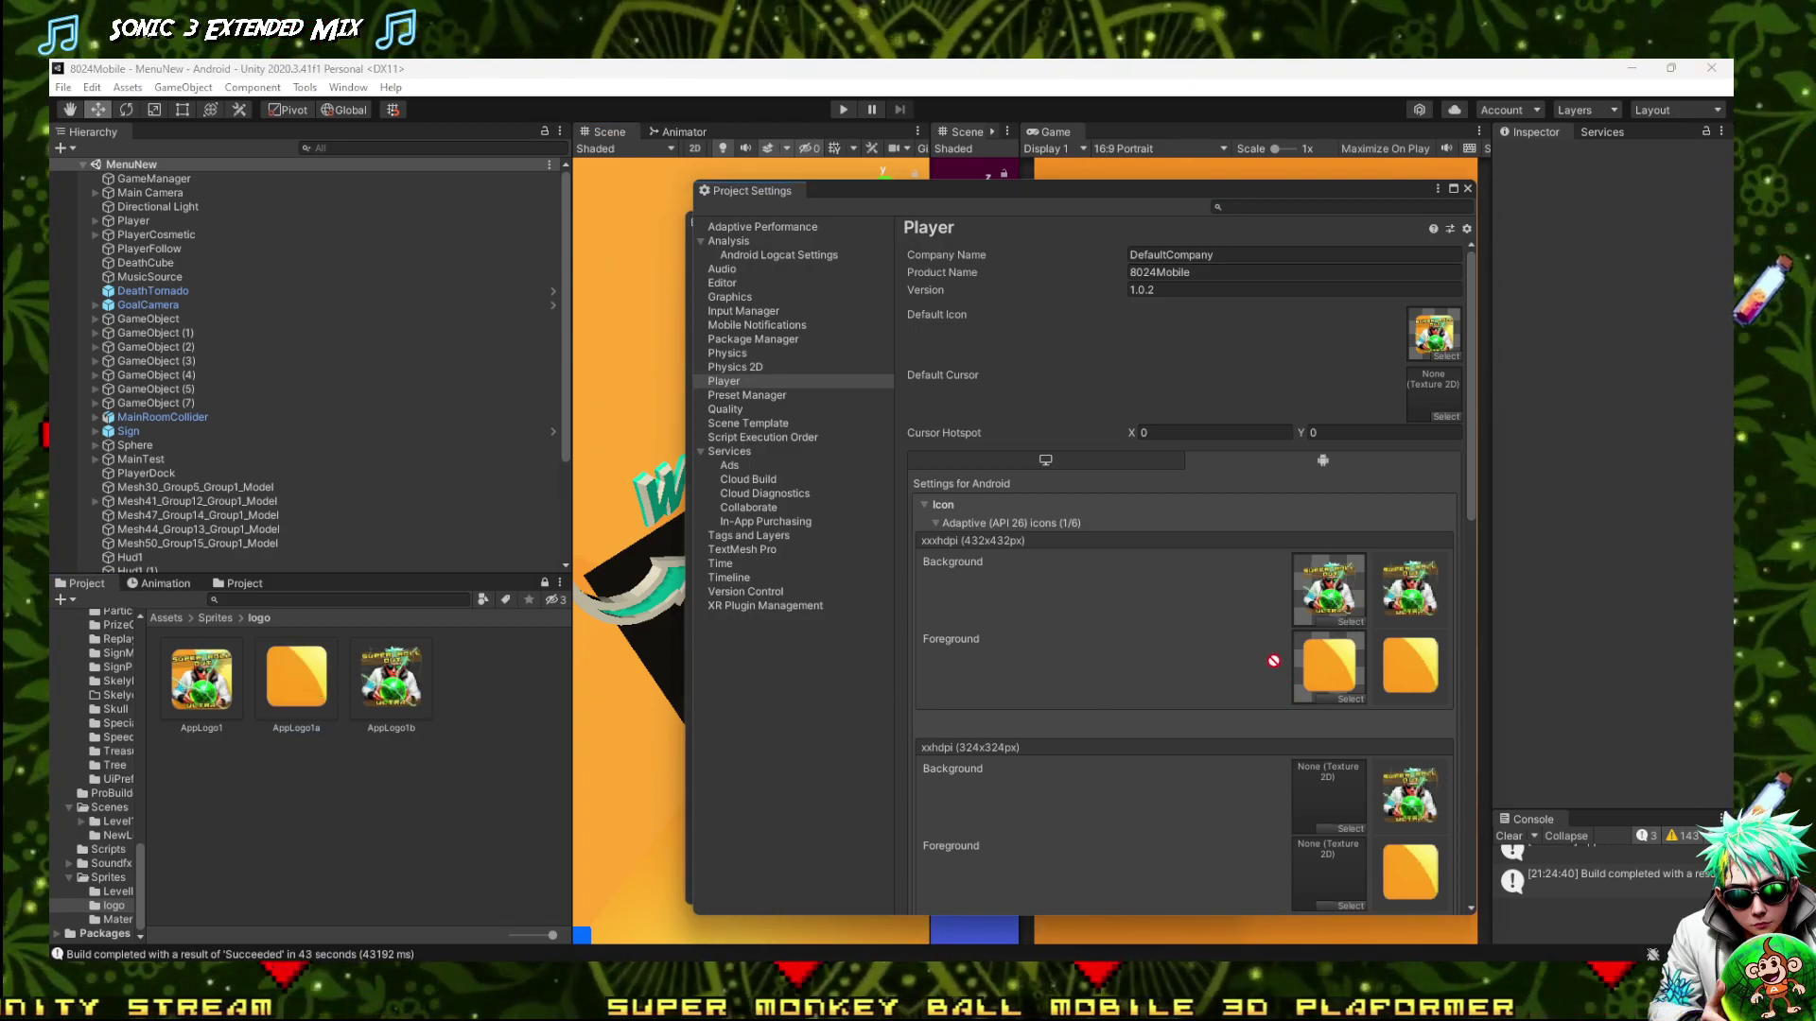
{"action": "left_click", "coordinate": [1347, 617]}
{"action": "left_click_drag", "start_coordinate": [391, 676], "coordinate": [1319, 695]}
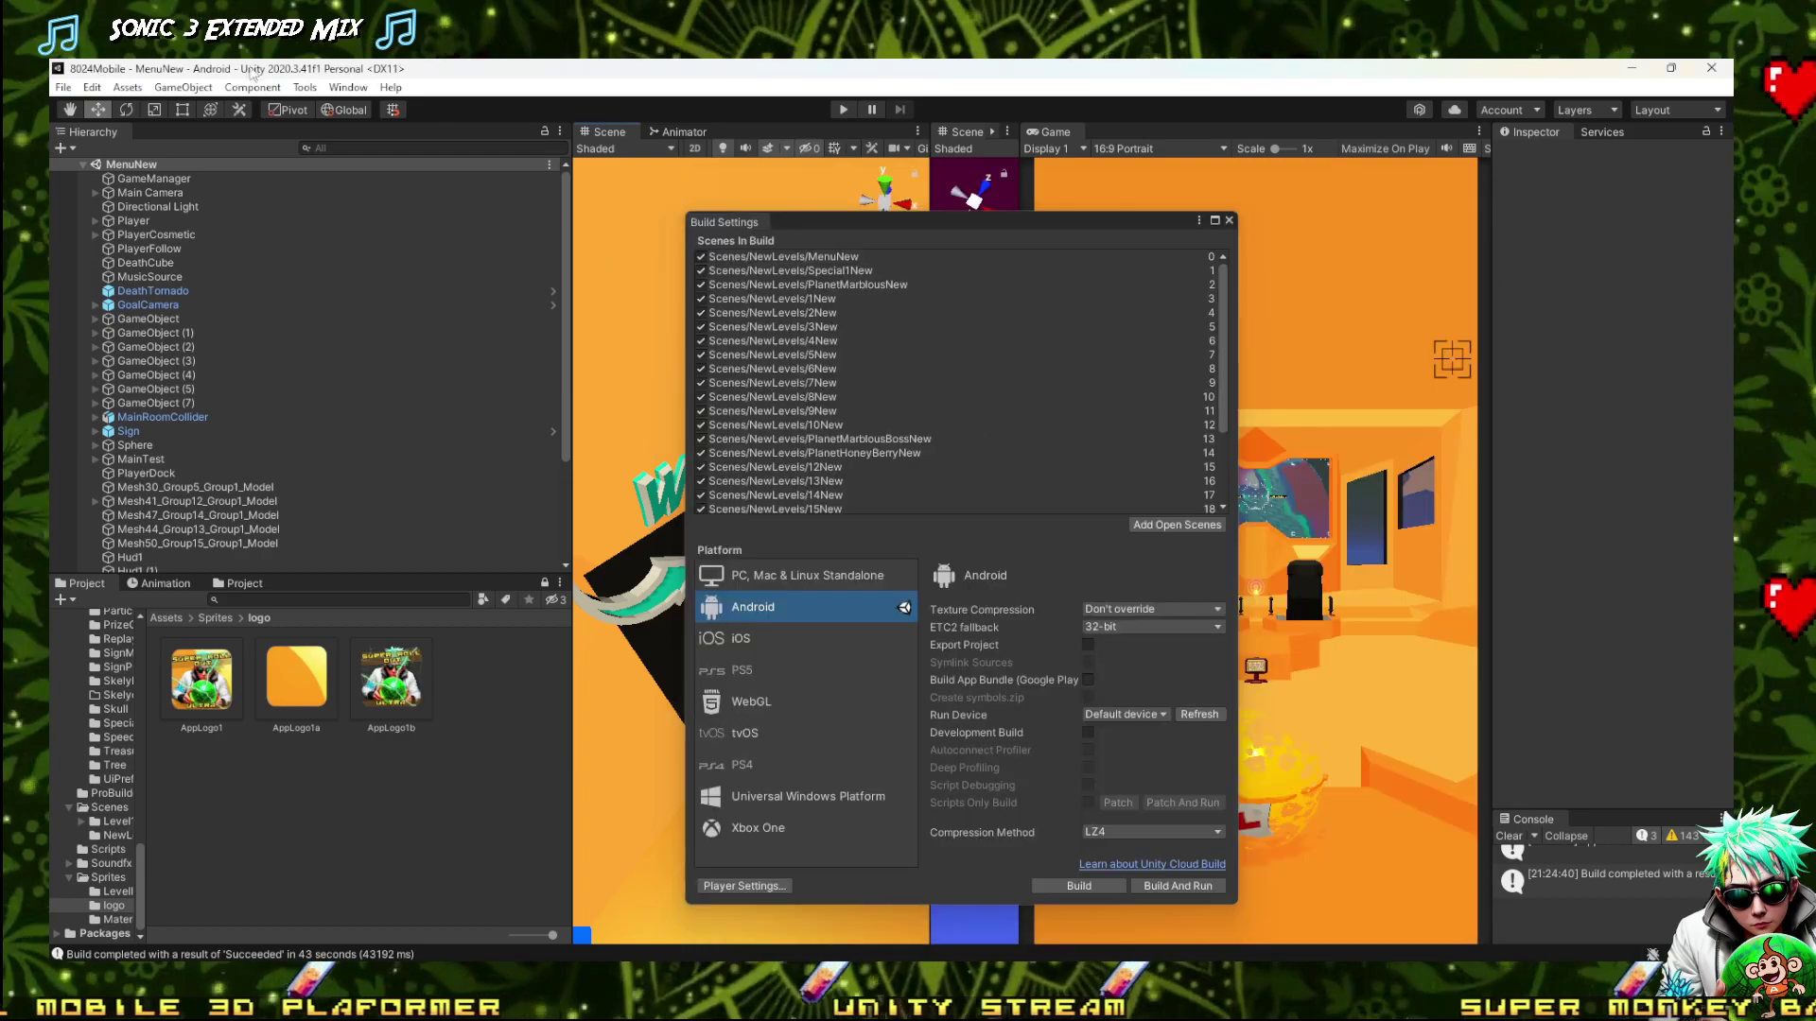
{"action": "left_click", "coordinate": [1467, 188]}
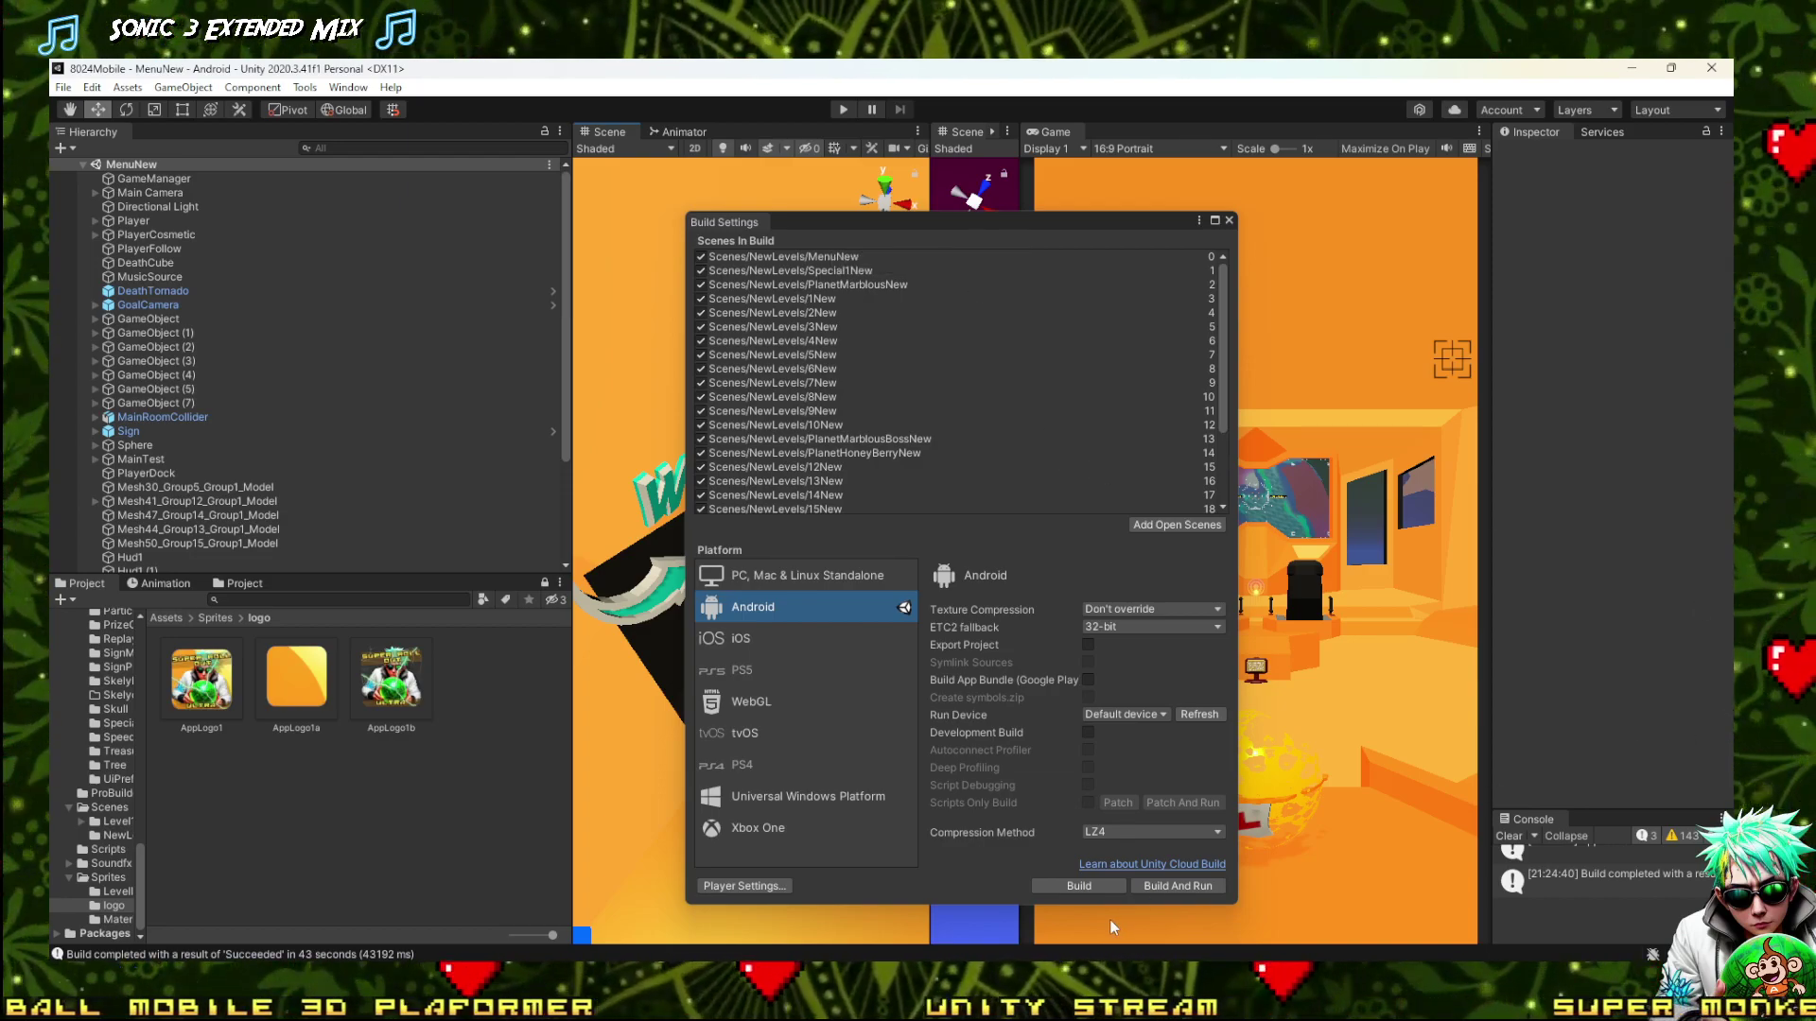
Choose HUAWEI LYA L09 from the Run Device list
{"action": "left_click", "coordinate": [1149, 713]}
{"action": "left_click", "coordinate": [1158, 773]}
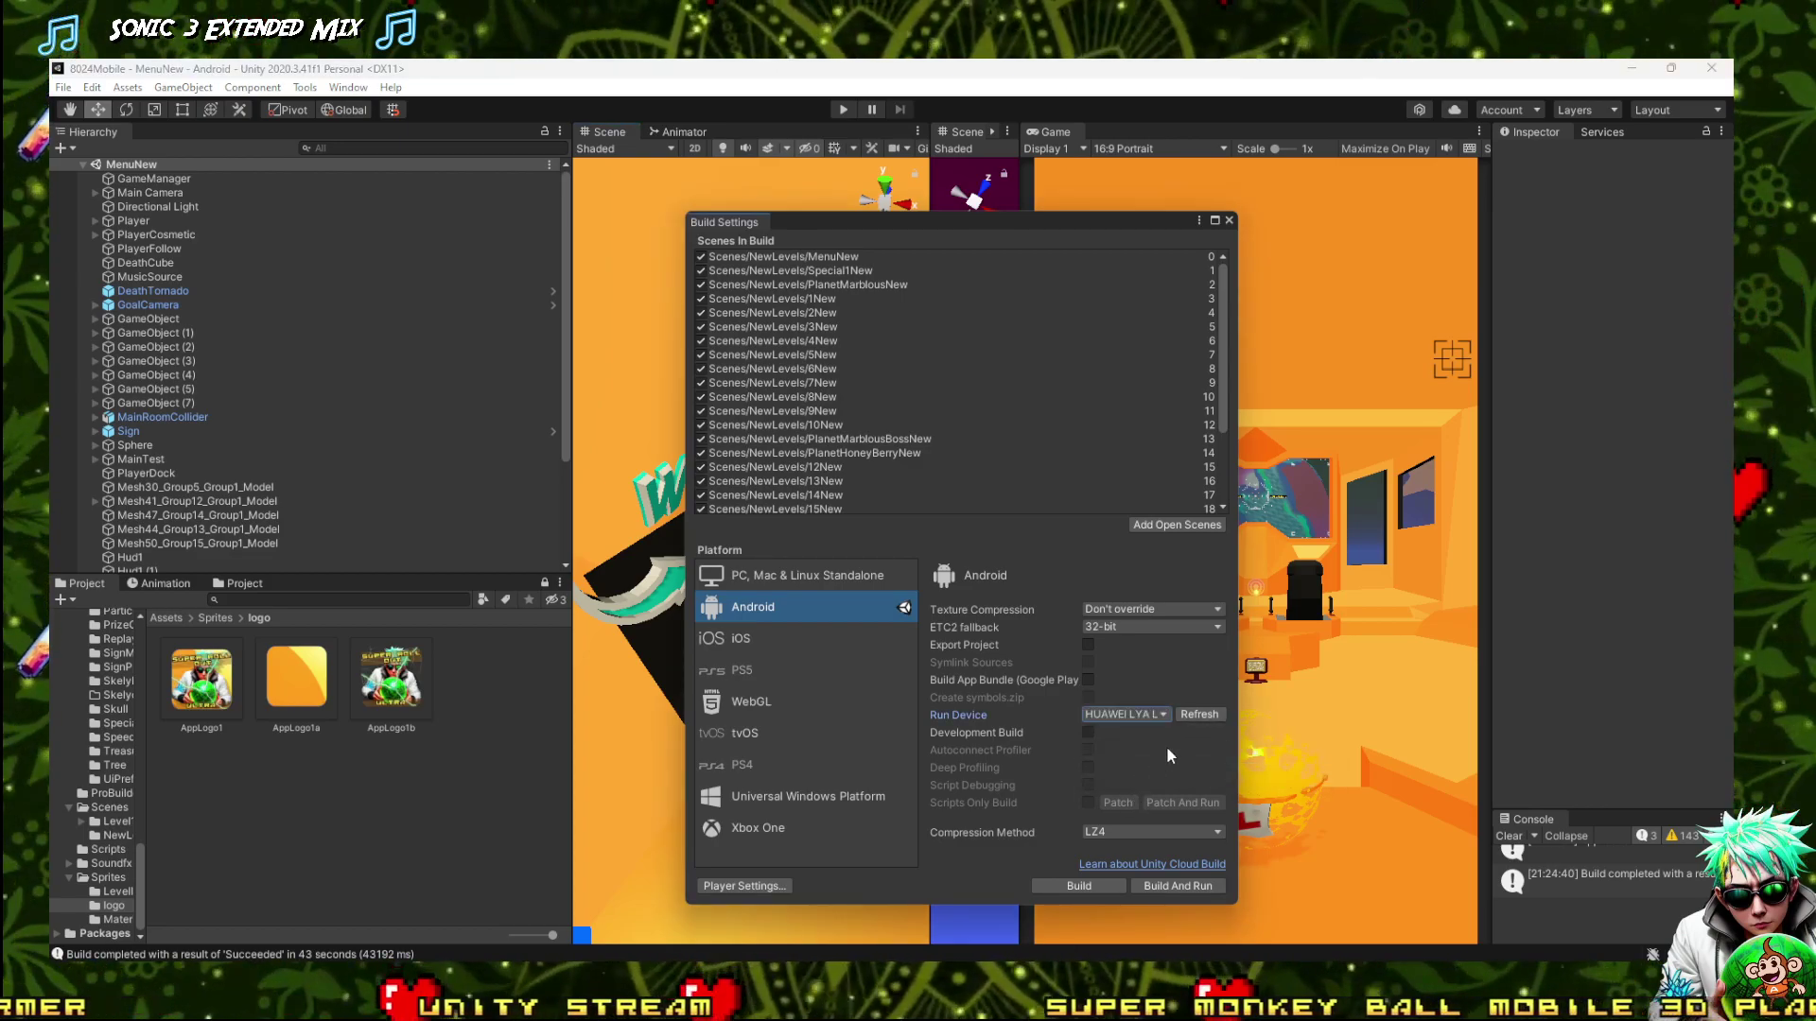
Build And Run, overwriting 8024MobileApk.apk, then switch to the REDLINE soundtrack page in the browser
{"action": "left_click", "coordinate": [1155, 885]}
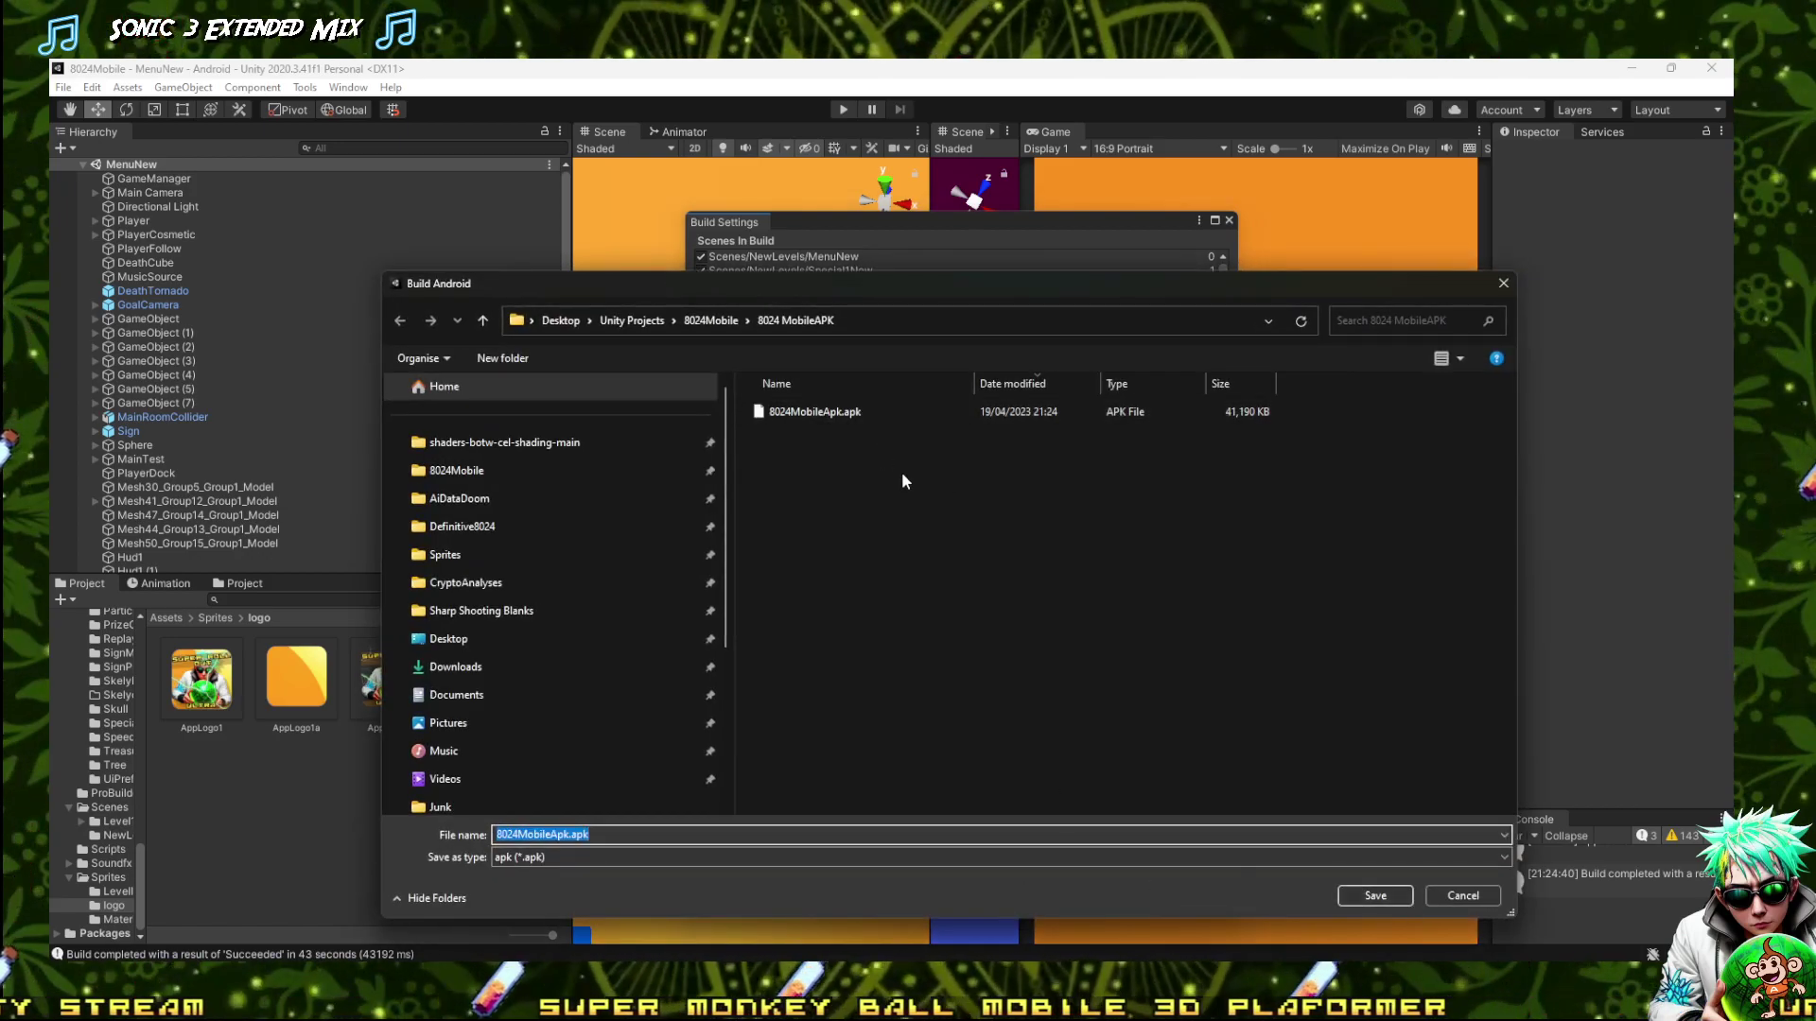
{"action": "left_click", "coordinate": [872, 418]}
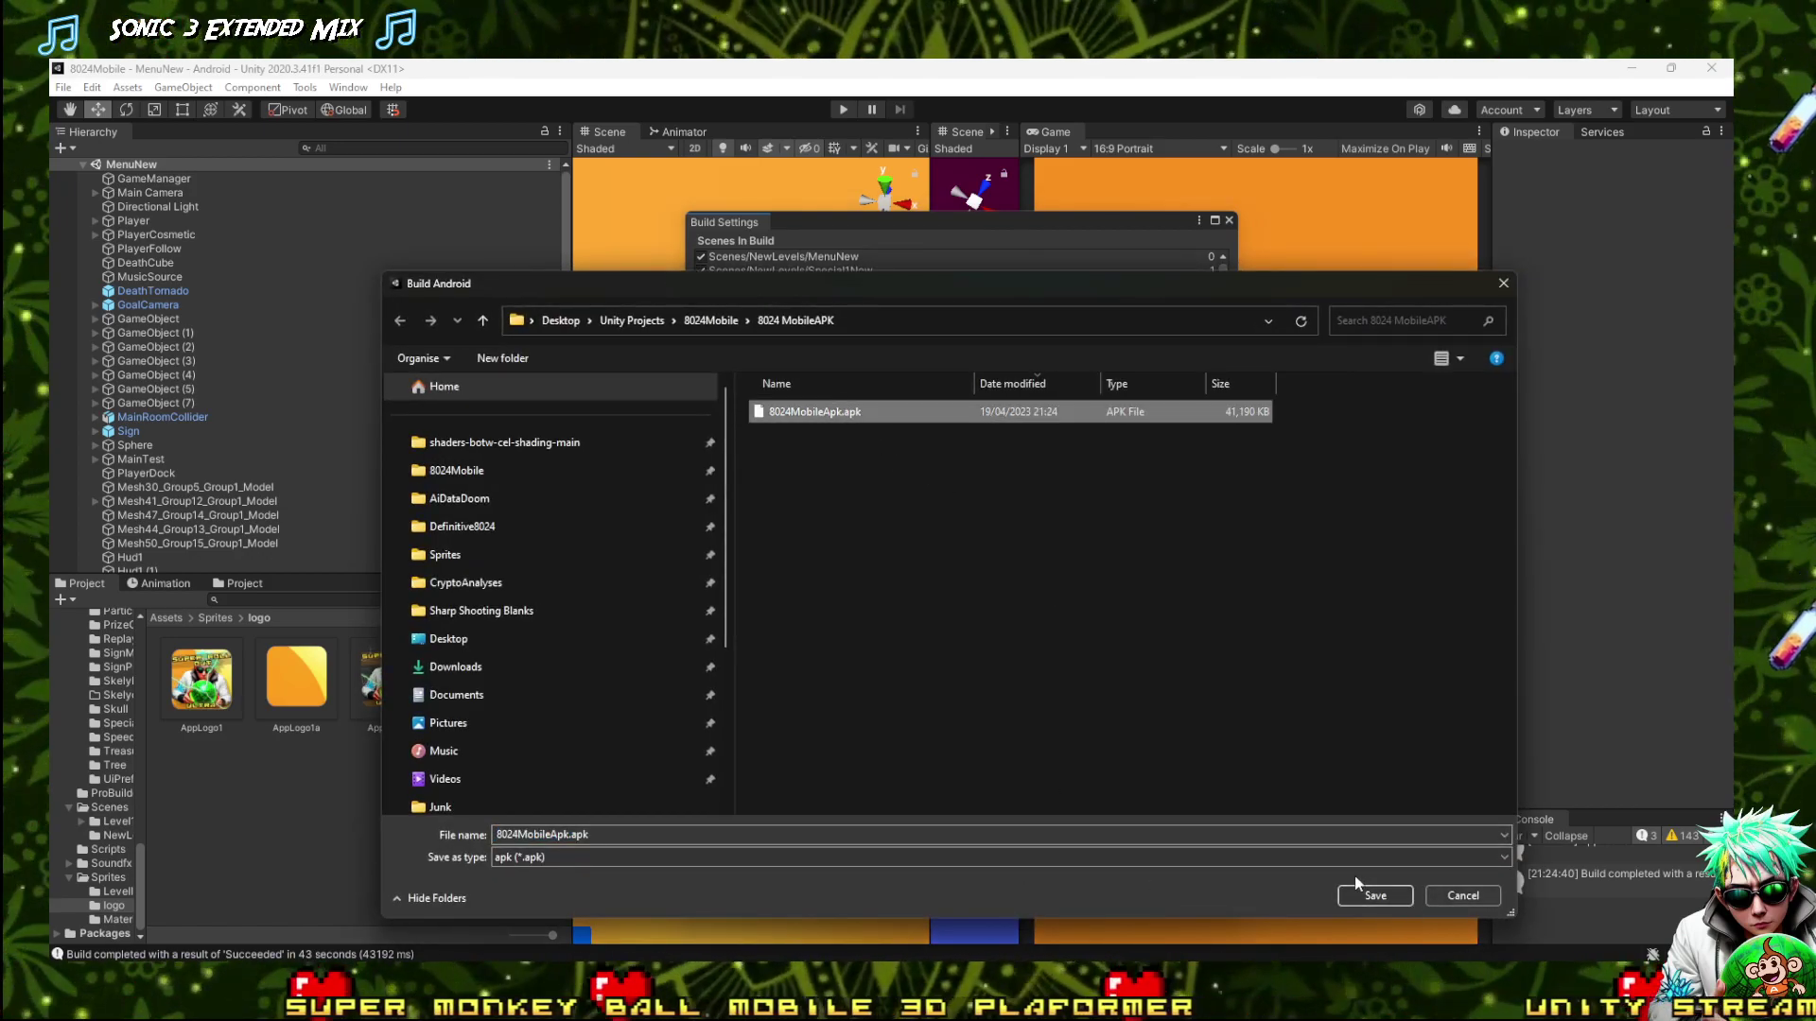
{"action": "left_click", "coordinate": [1373, 894]}
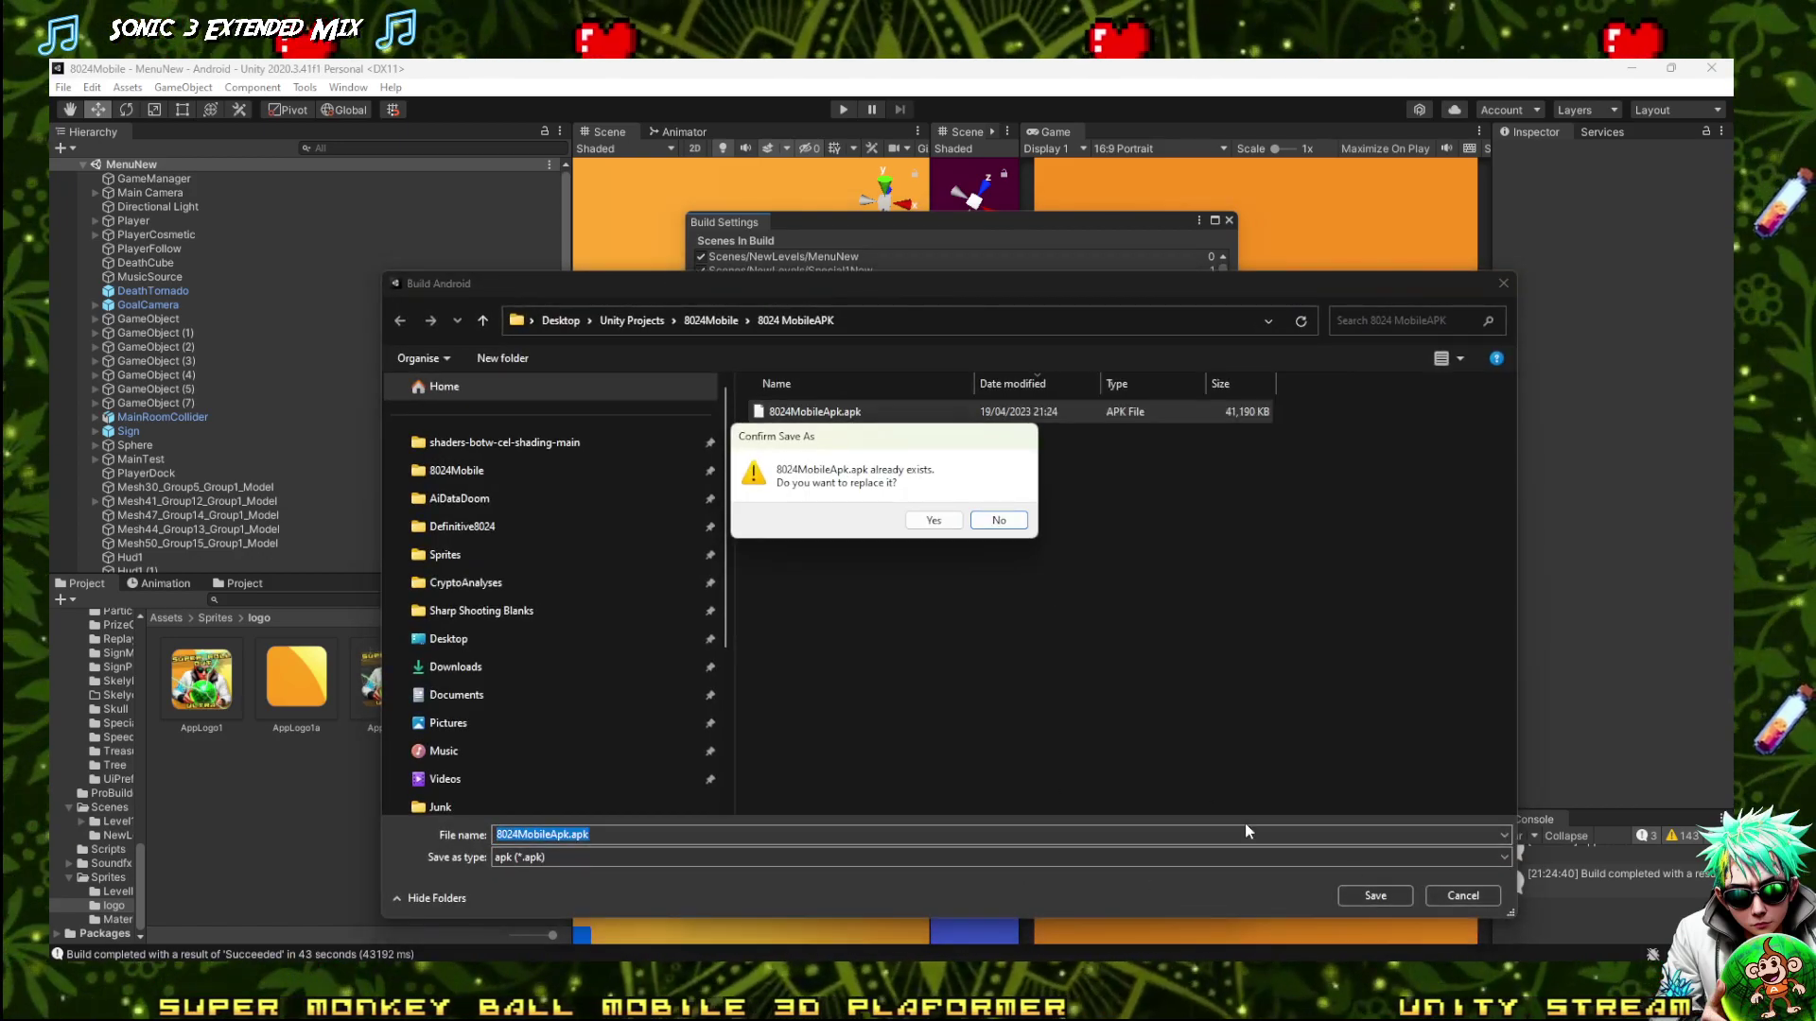
{"action": "left_click", "coordinate": [922, 520]}
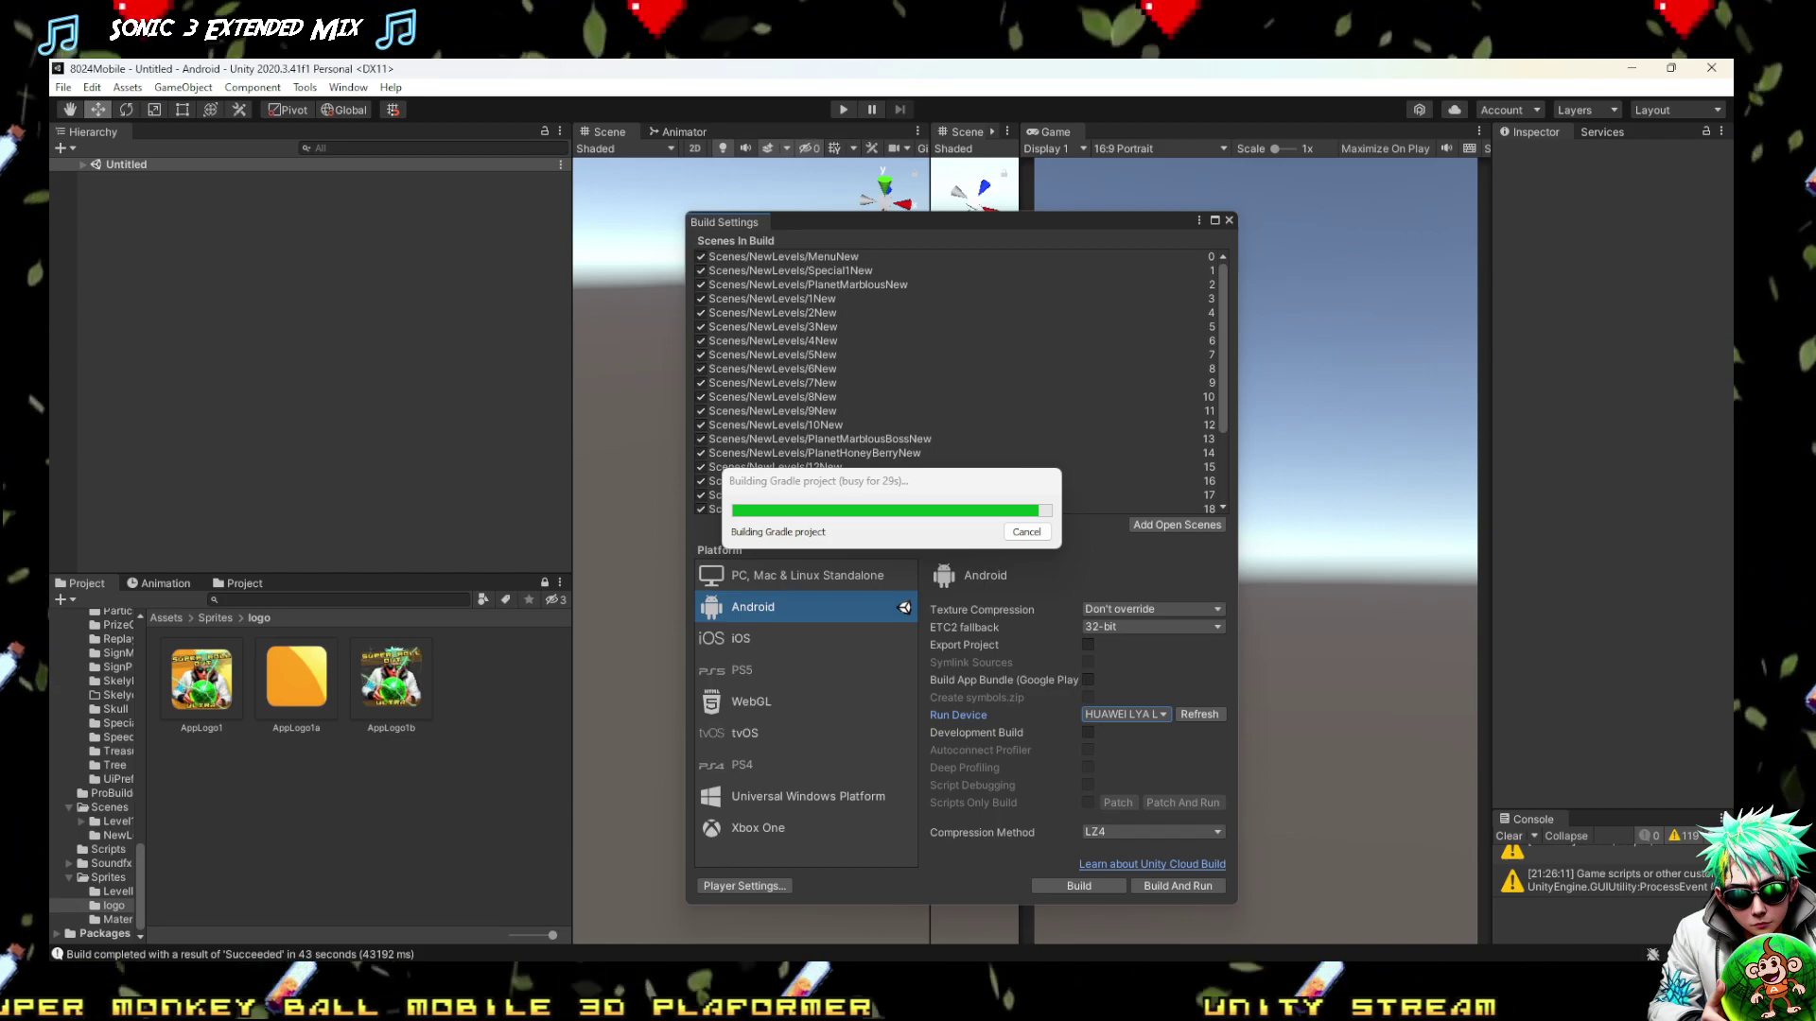
{"action": "key", "text": "alt+Tab"}
{"action": "left_click", "coordinate": [237, 75]}
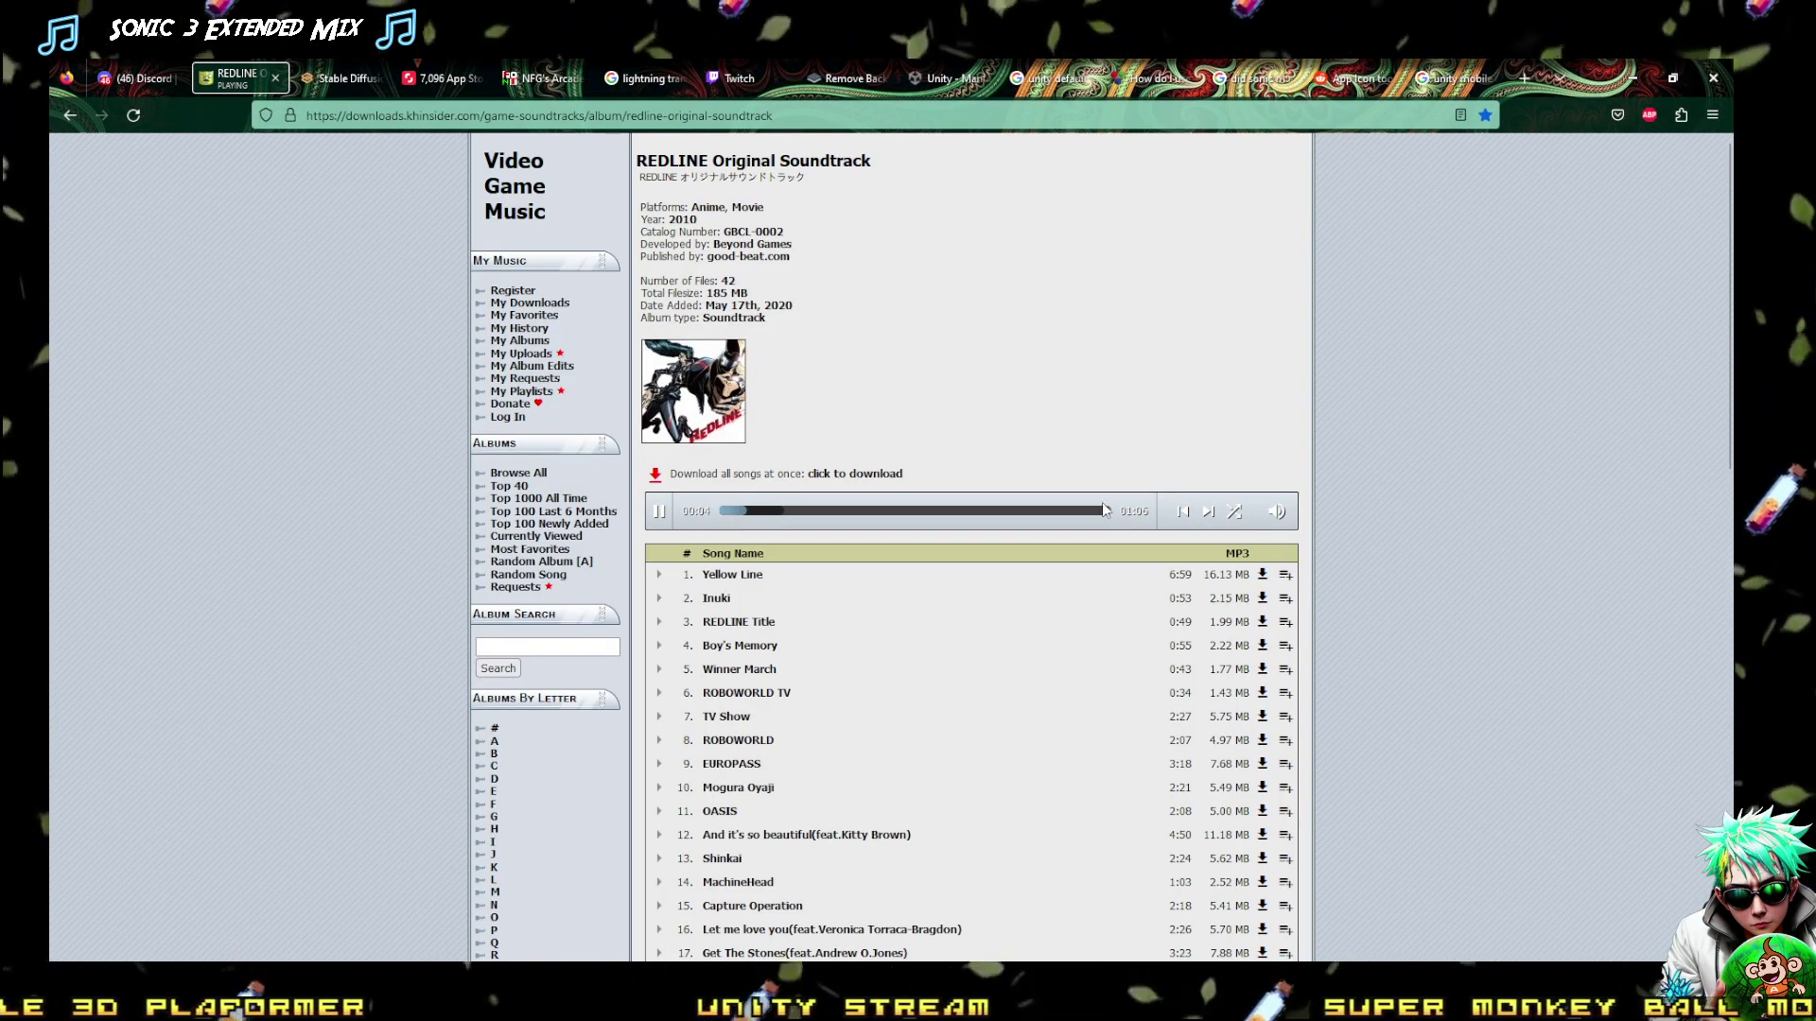
Minimize the browser window to get back to the Unity editor
{"action": "left_click", "coordinate": [1634, 65]}
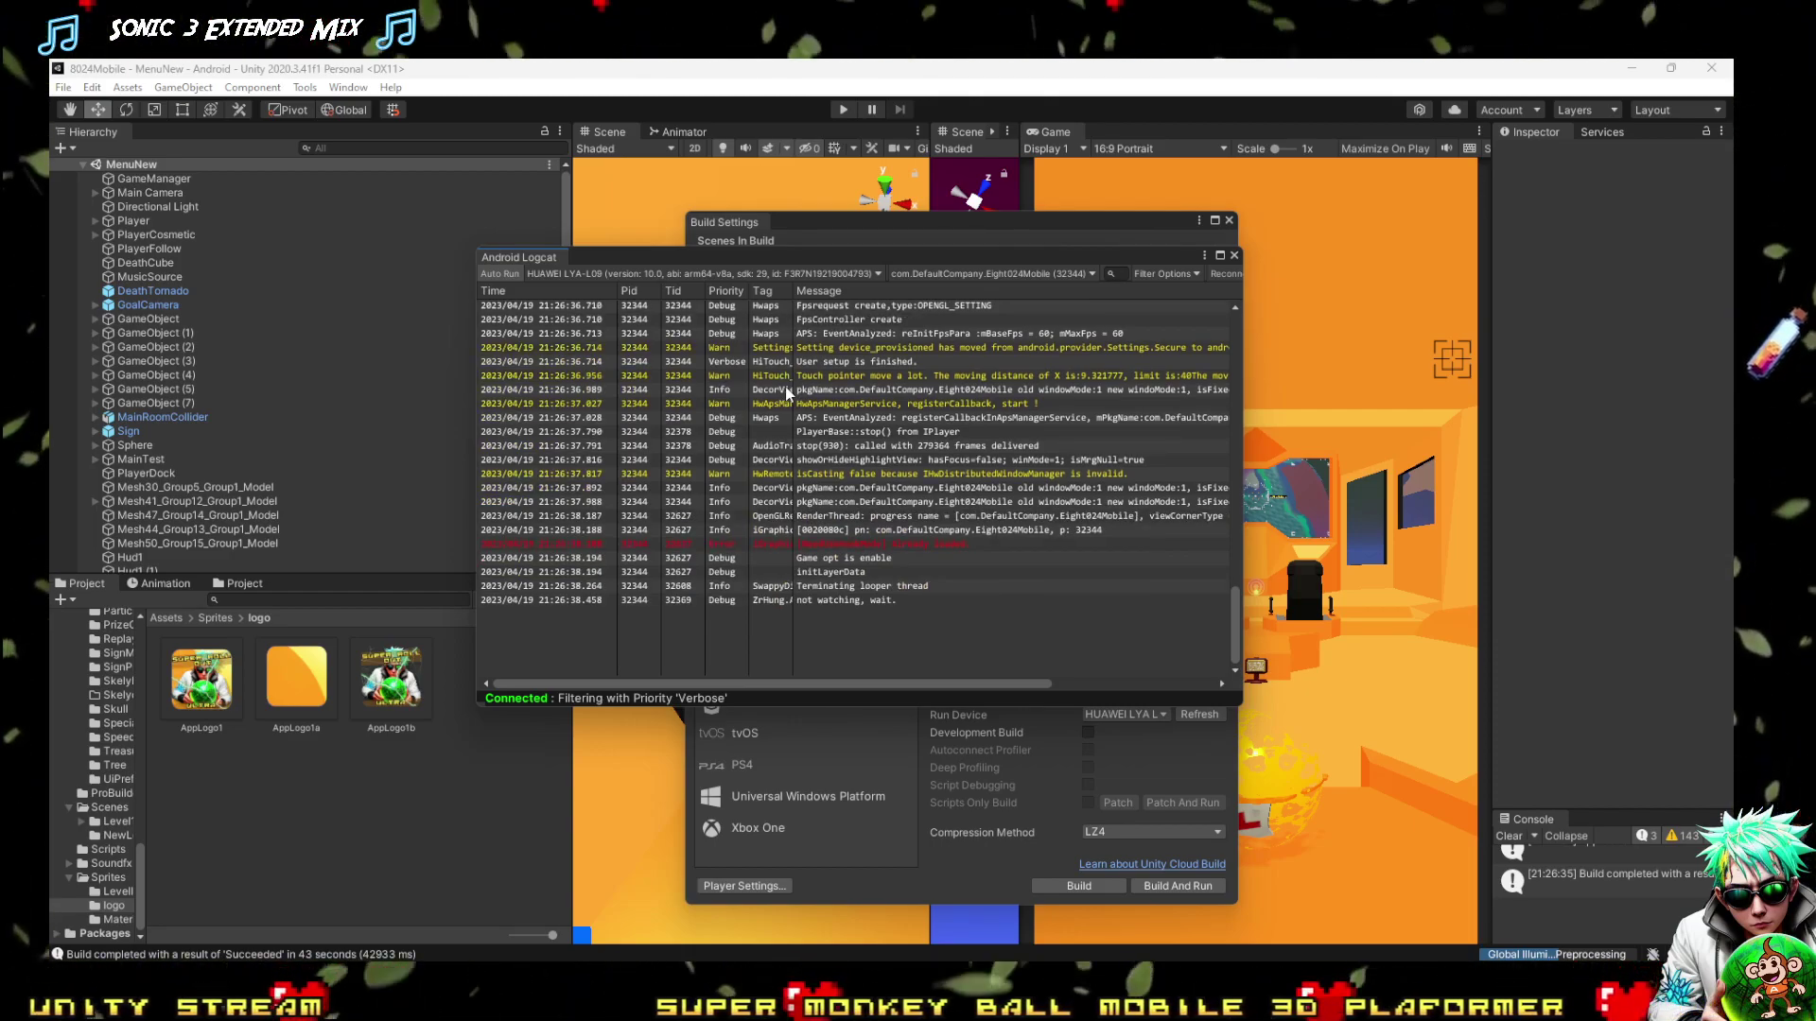
Inspect a log entry from the running game in Android Logcat
{"action": "left_click", "coordinate": [784, 390]}
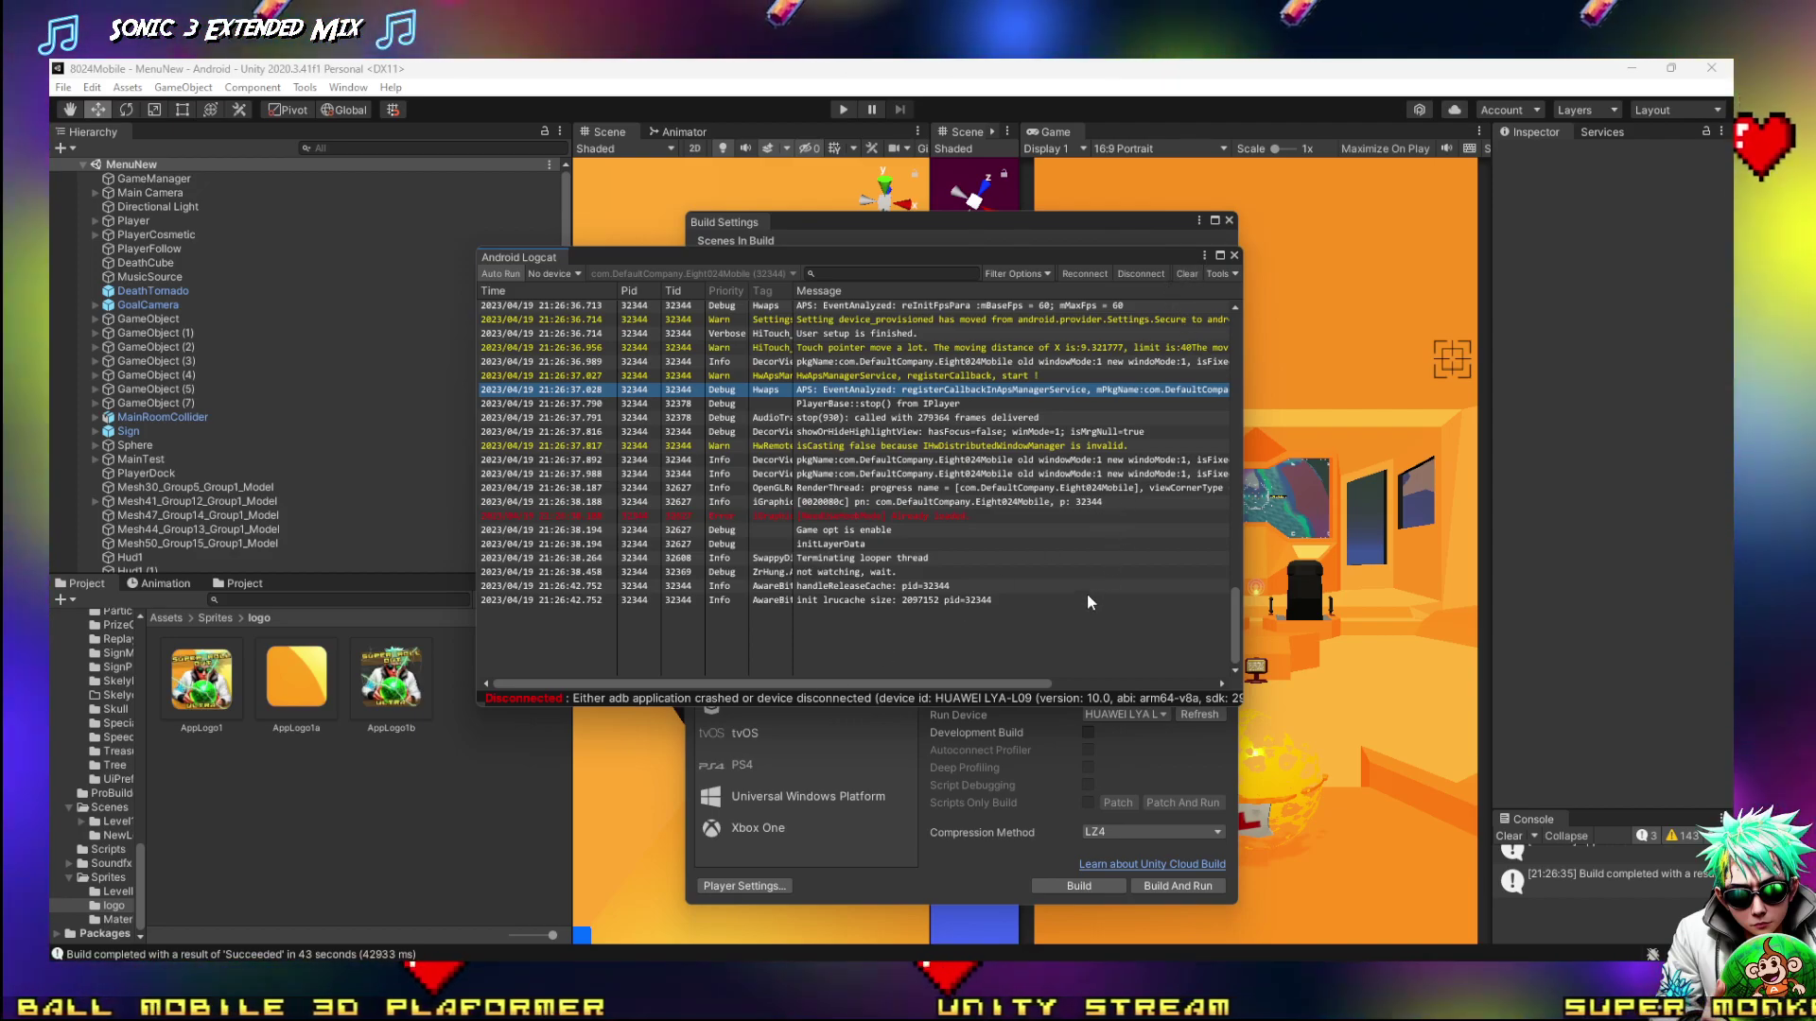
Close the Android Logcat and Build Settings windows
{"action": "left_click", "coordinate": [1234, 255]}
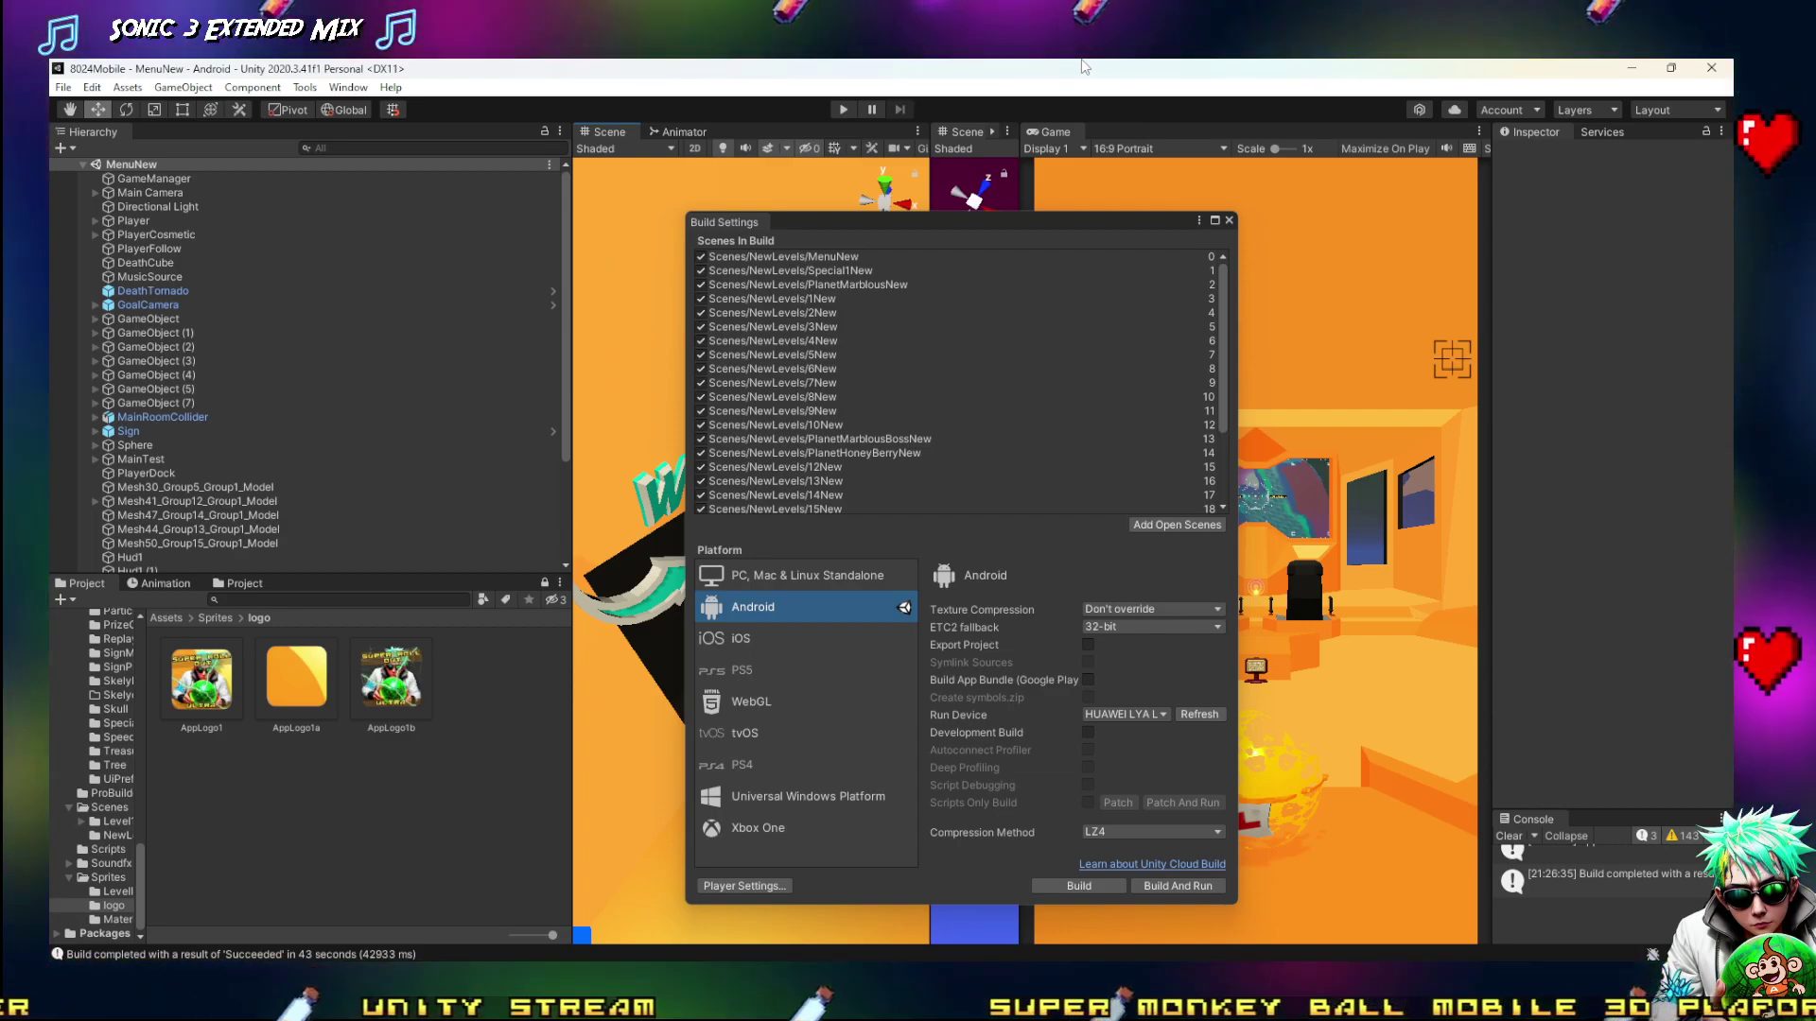
{"action": "key", "text": "alt+Tab"}
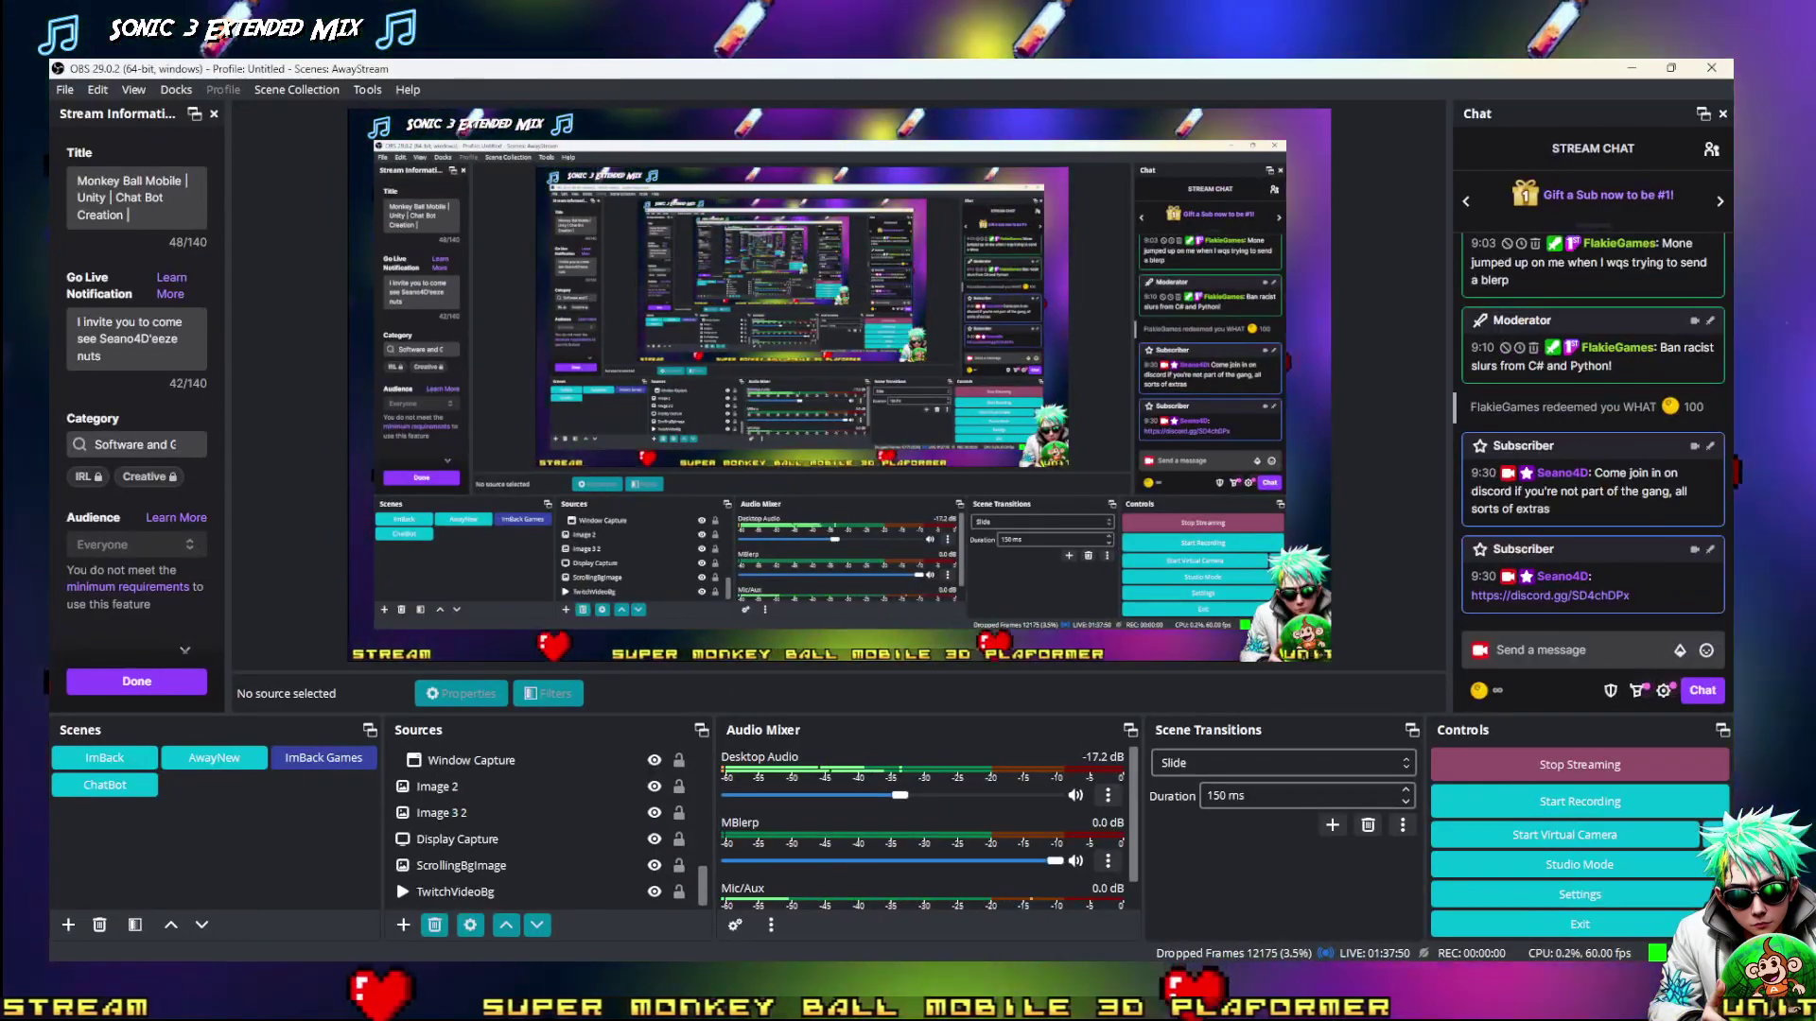
{"action": "key", "text": "alt+Tab"}
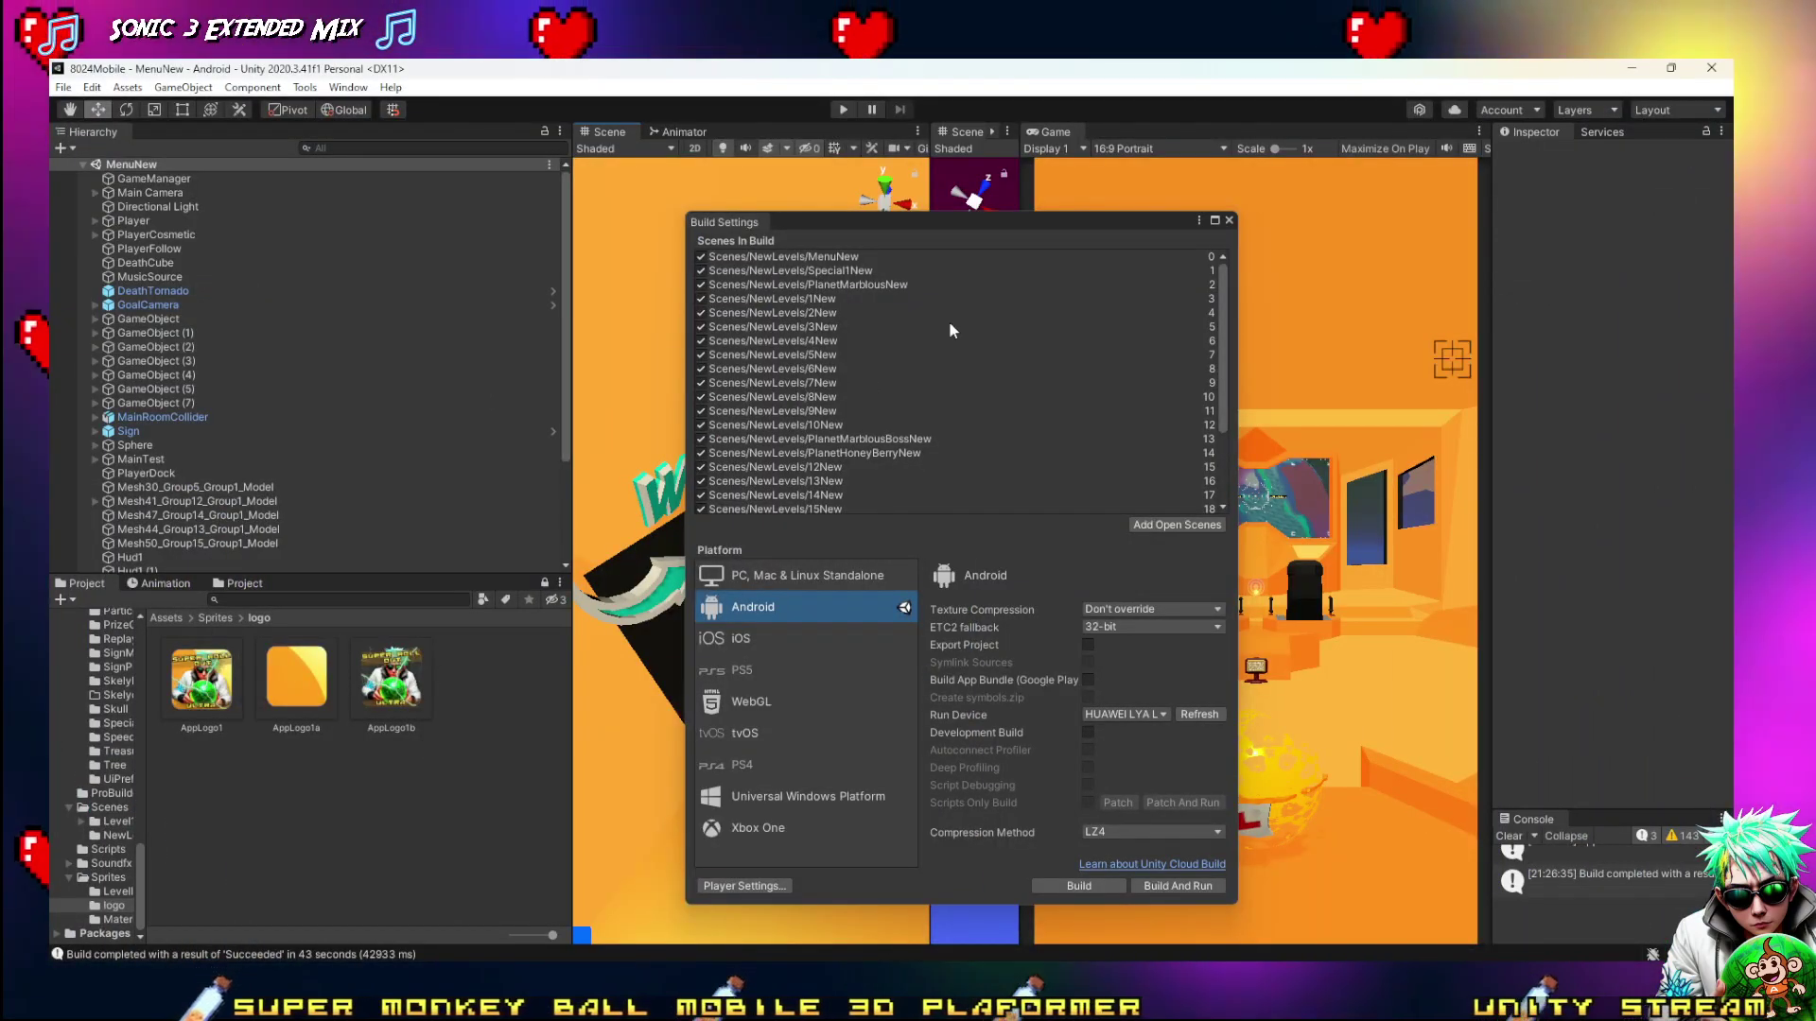
{"action": "left_click", "coordinate": [1228, 220]}
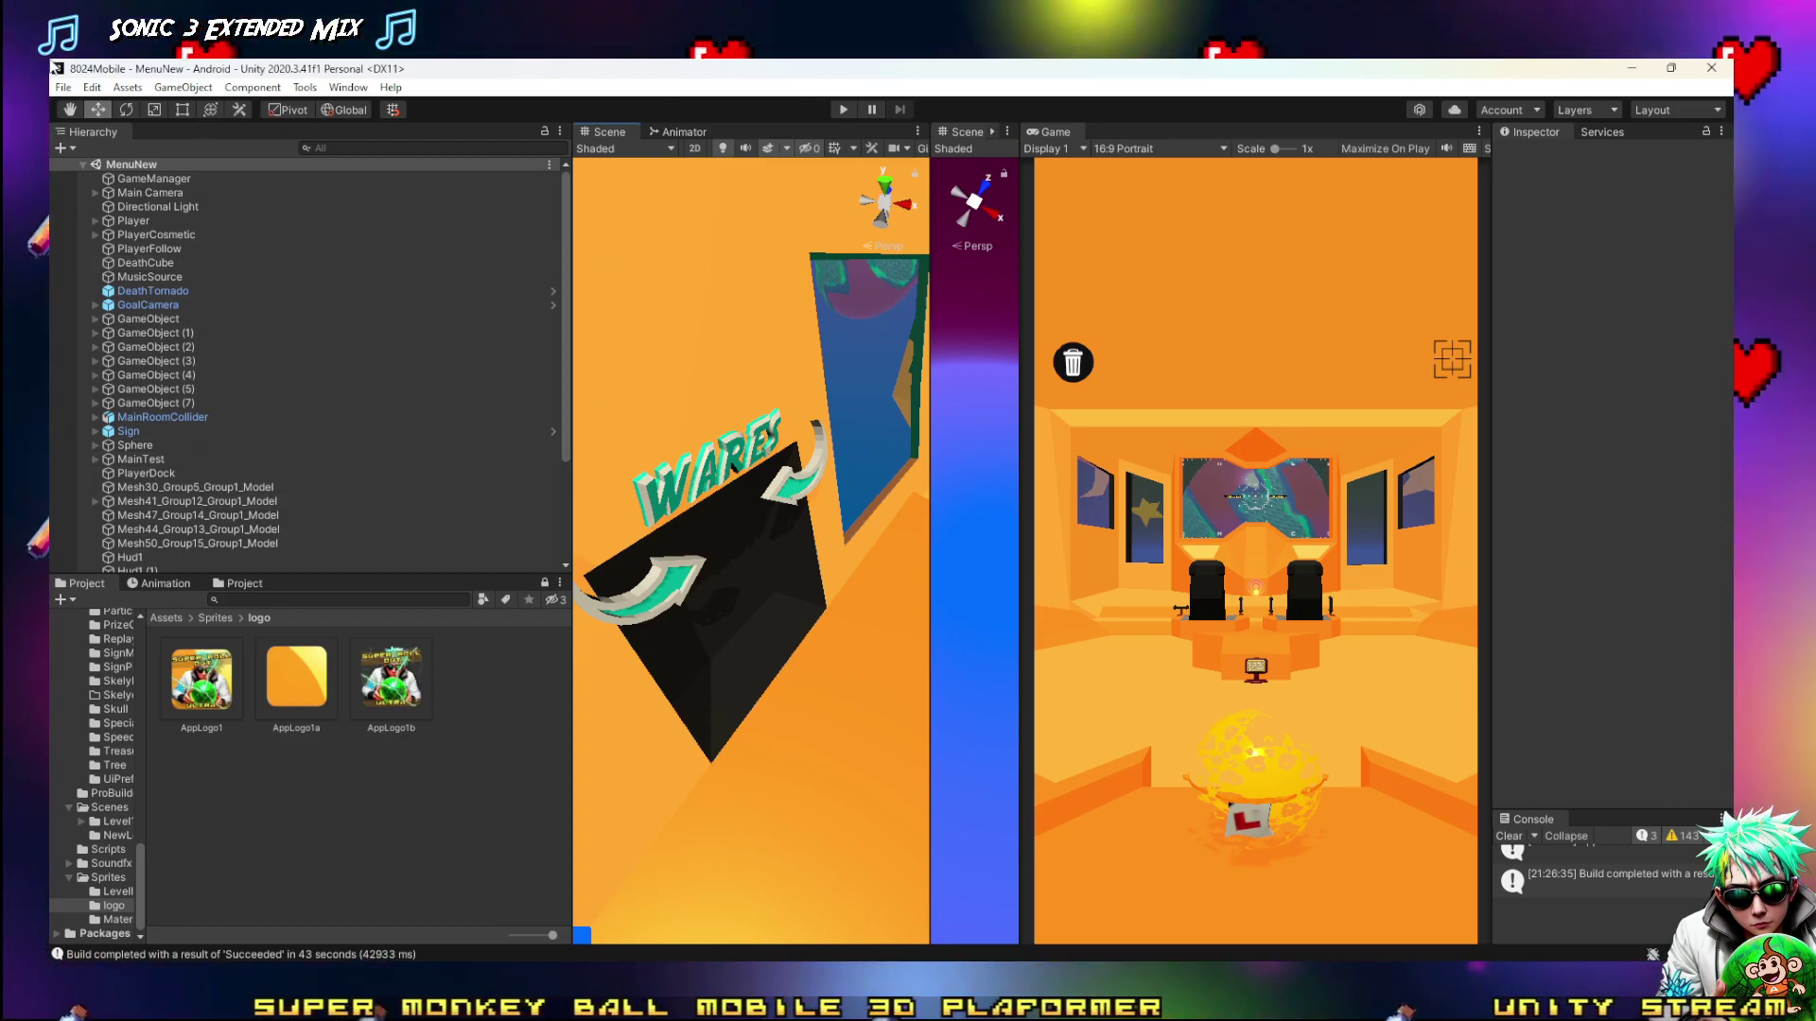
Save the MenuNew scene from the File menu
{"action": "left_click", "coordinate": [62, 87]}
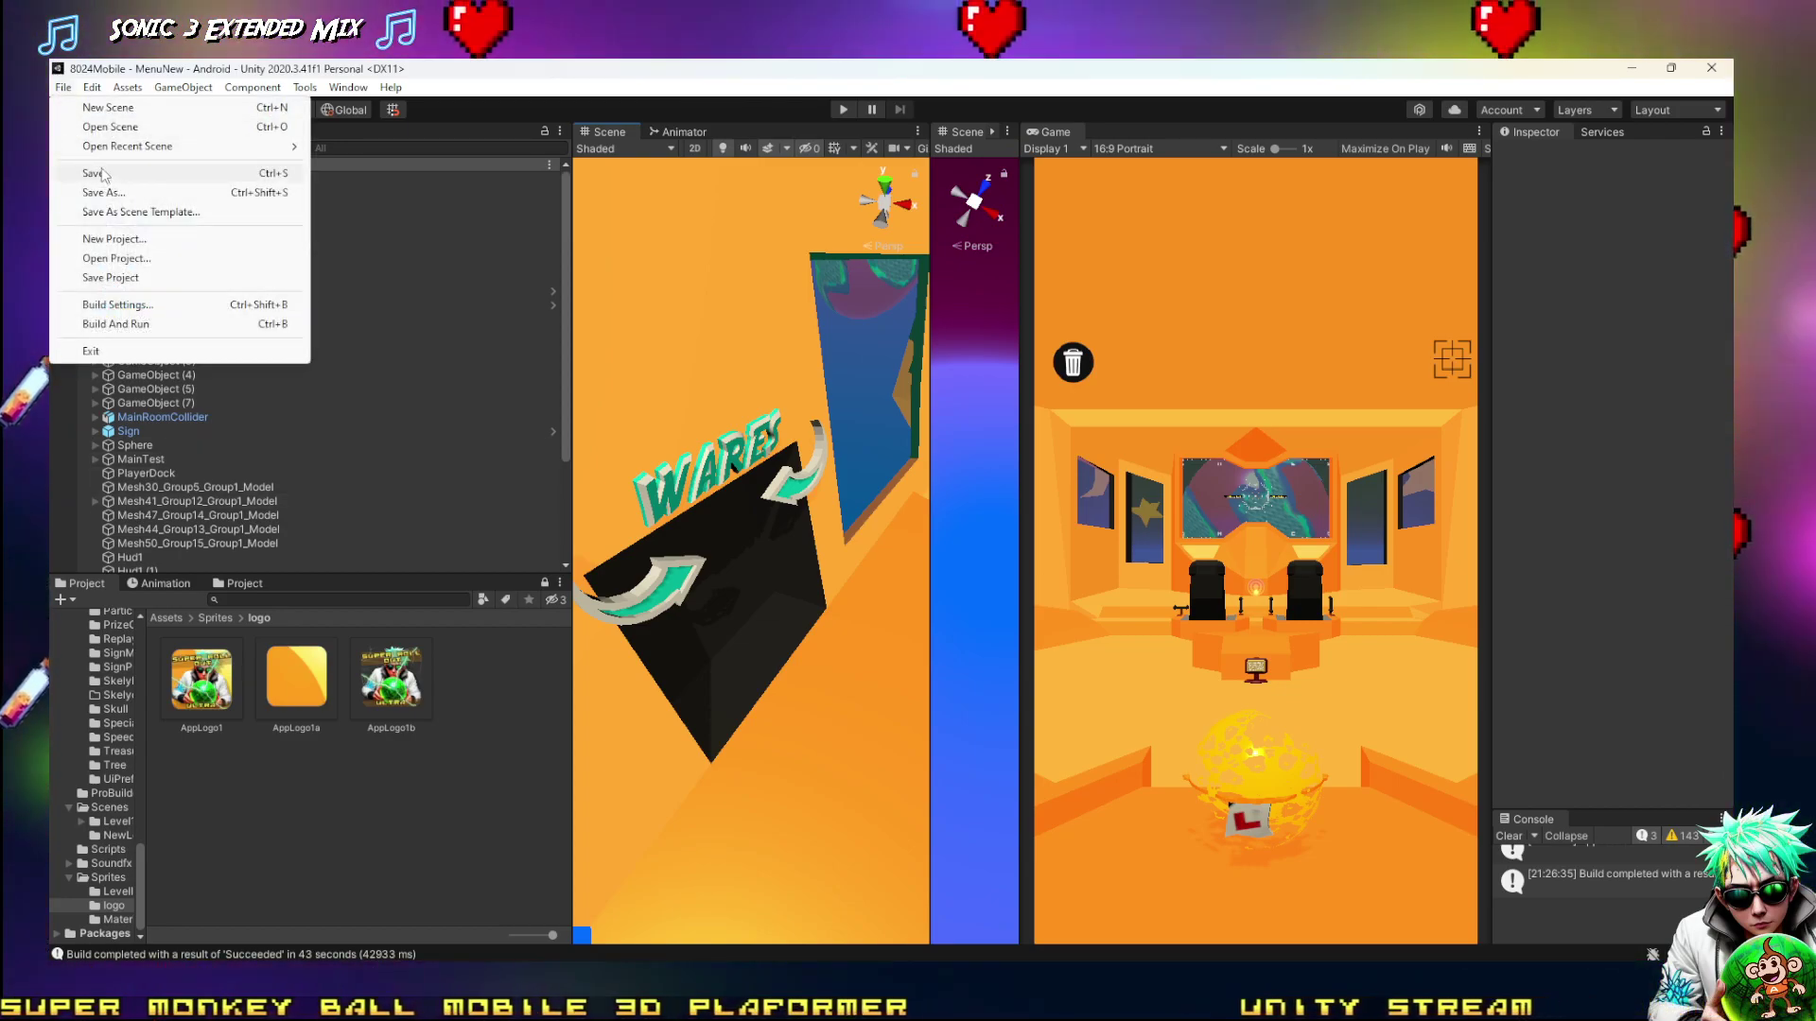
{"action": "left_click", "coordinate": [62, 87]}
{"action": "left_click", "coordinate": [62, 87]}
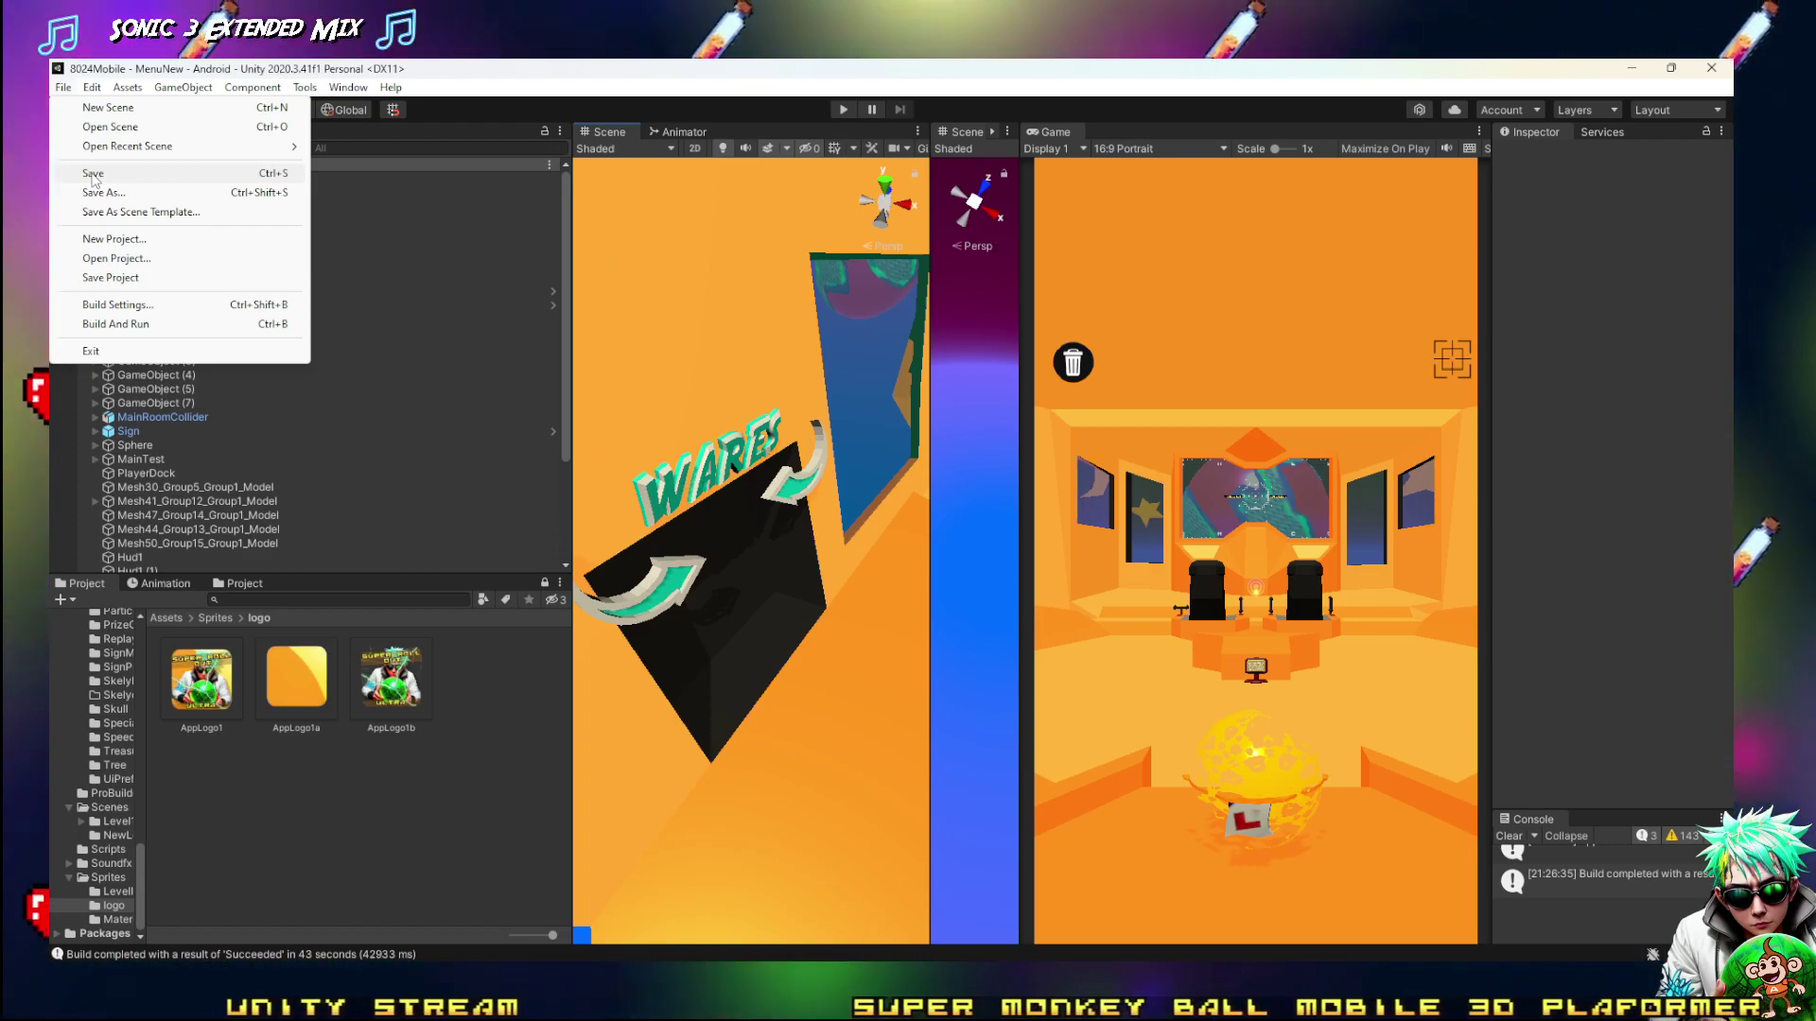
{"action": "left_click", "coordinate": [92, 175]}
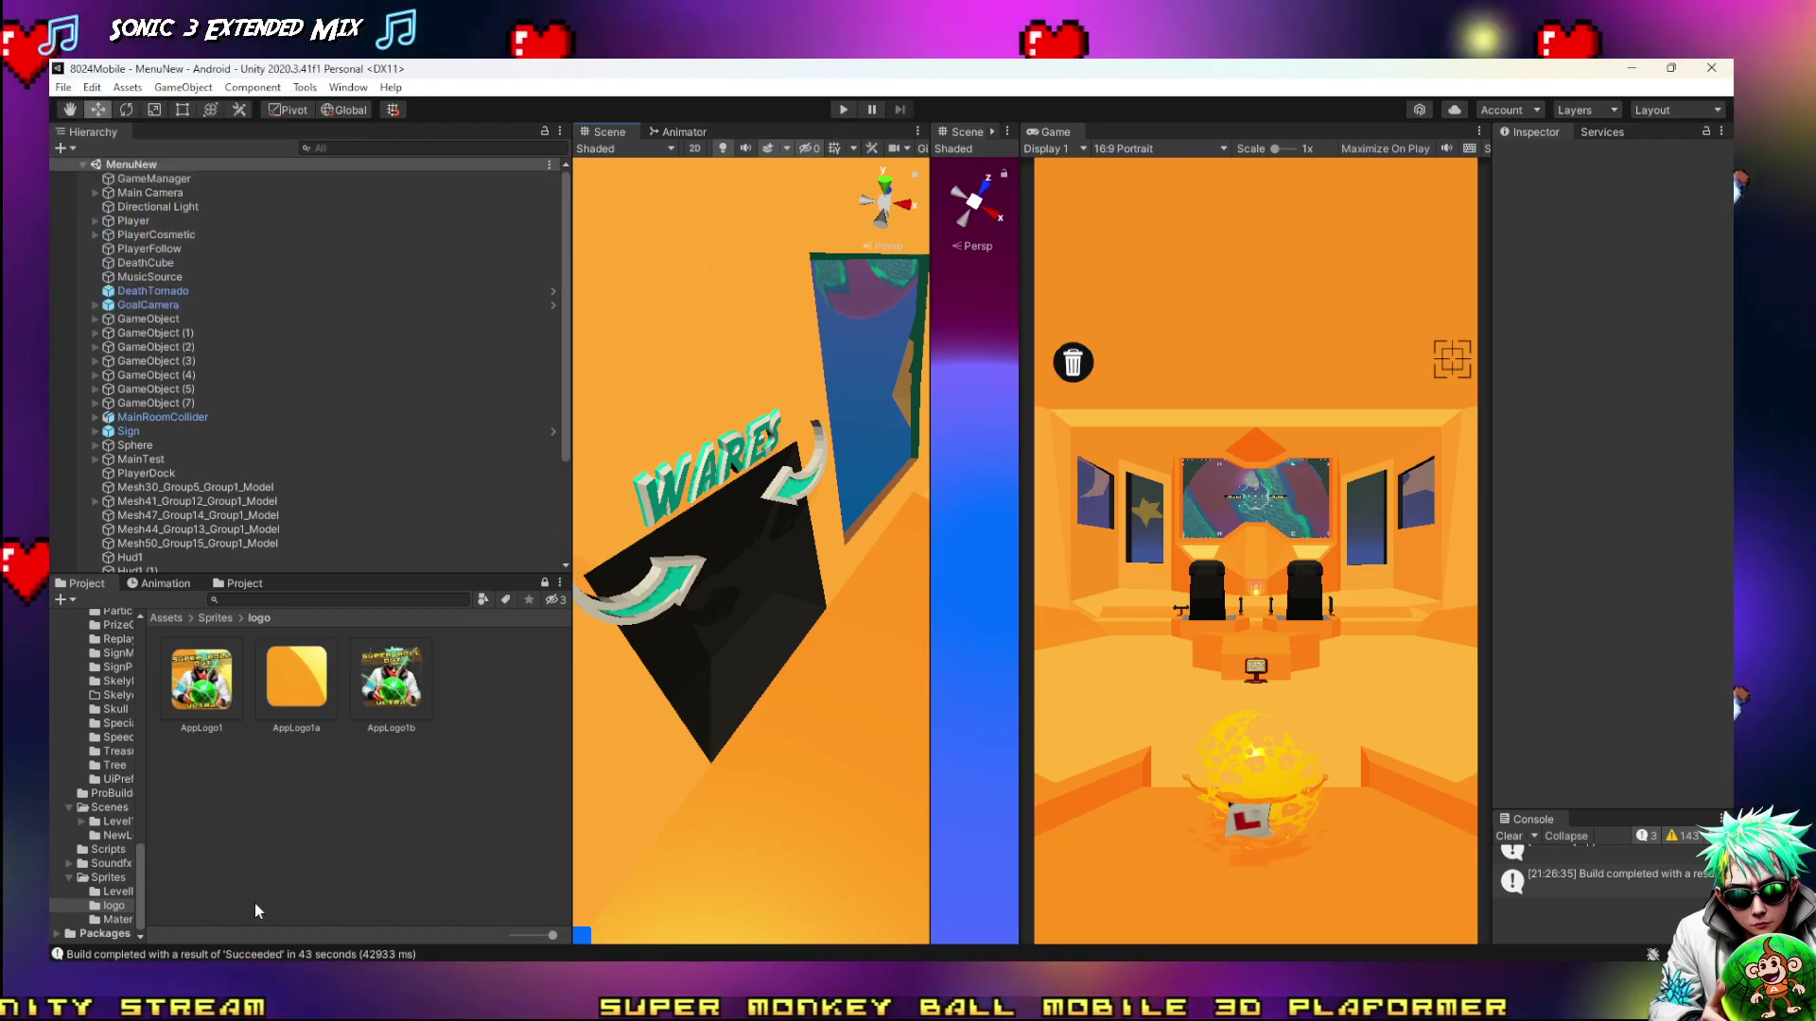
In Firefox, close the old Stable Diffusion tab, then bring up the Start menu
{"action": "key", "text": "alt+Tab"}
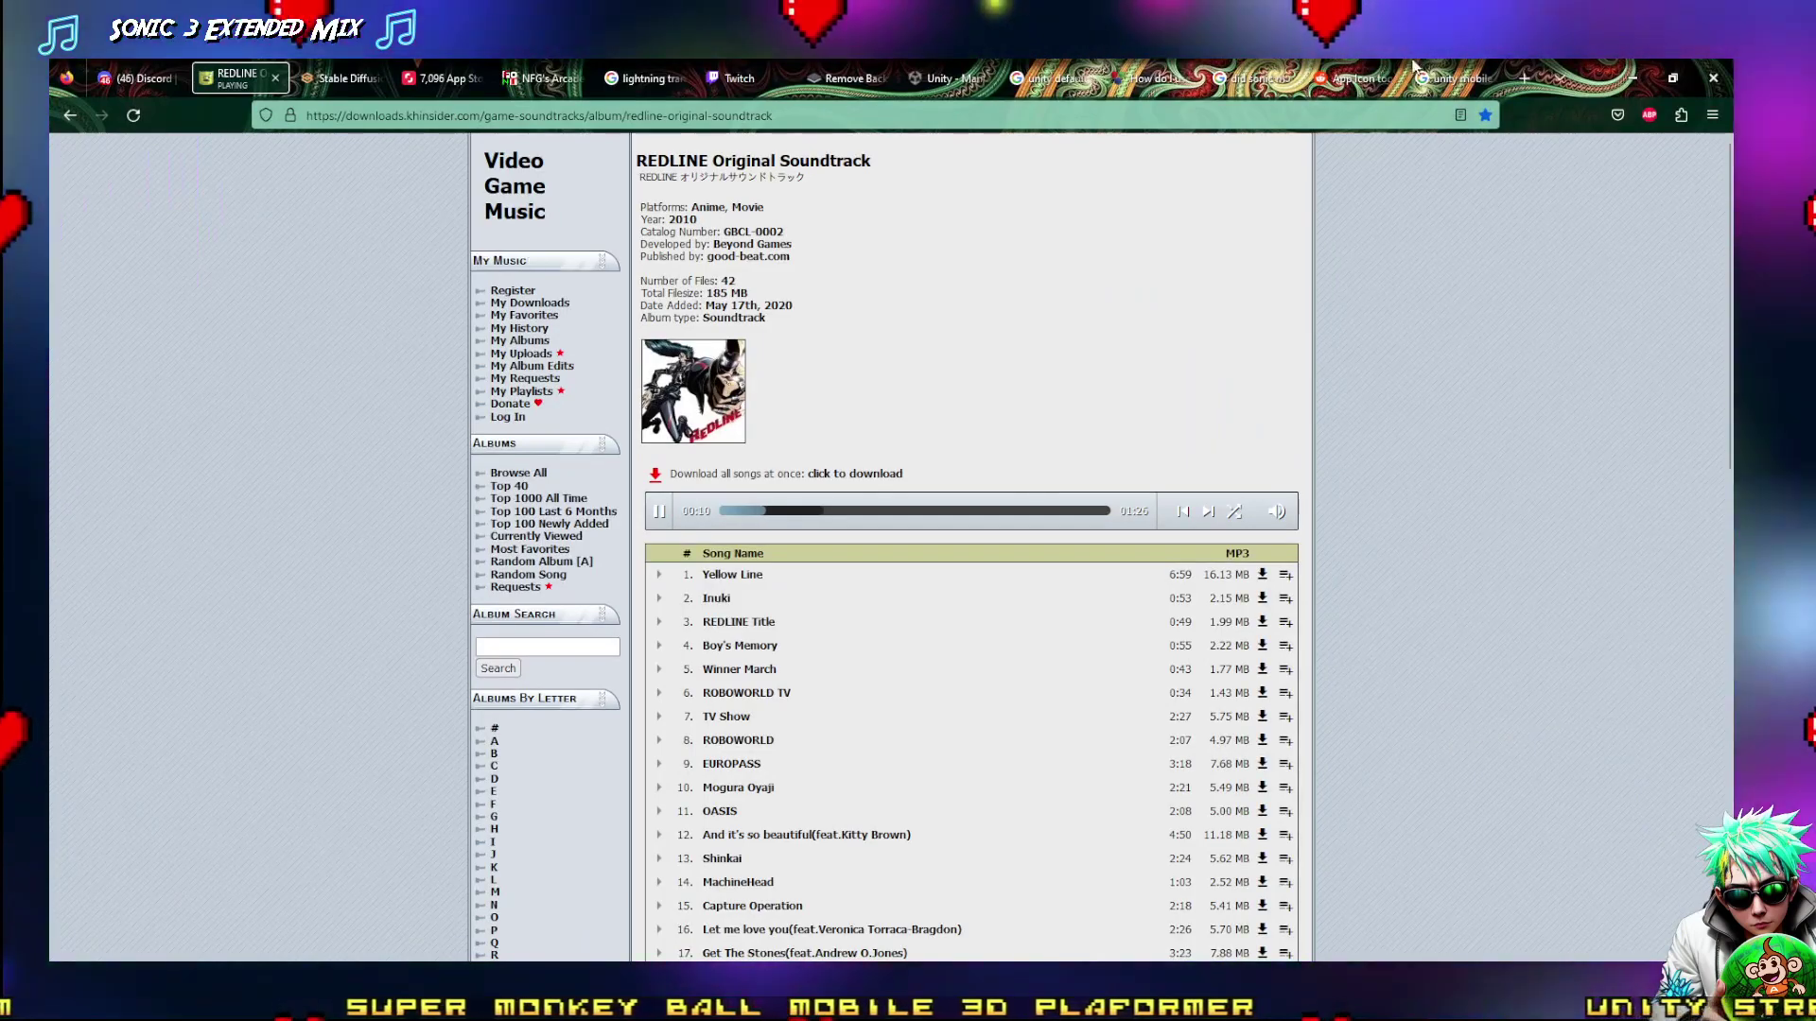
{"action": "left_click", "coordinate": [1522, 83]}
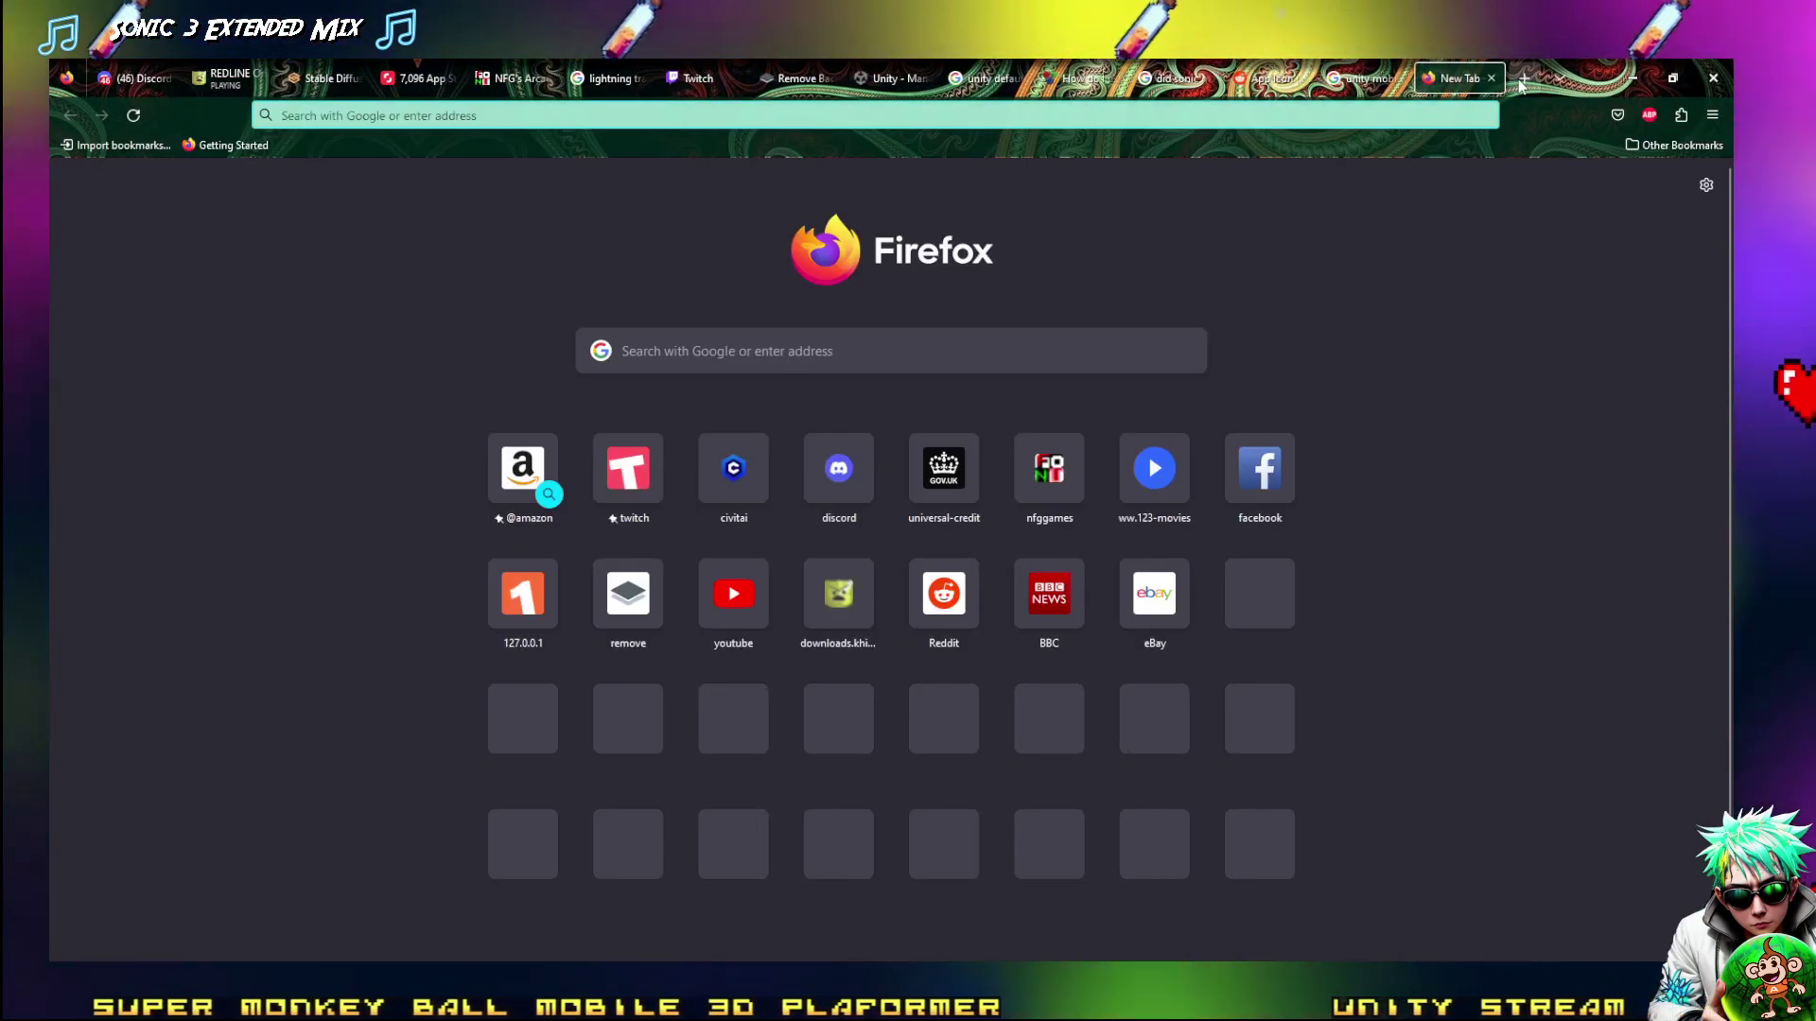
{"action": "left_click", "coordinate": [583, 115]}
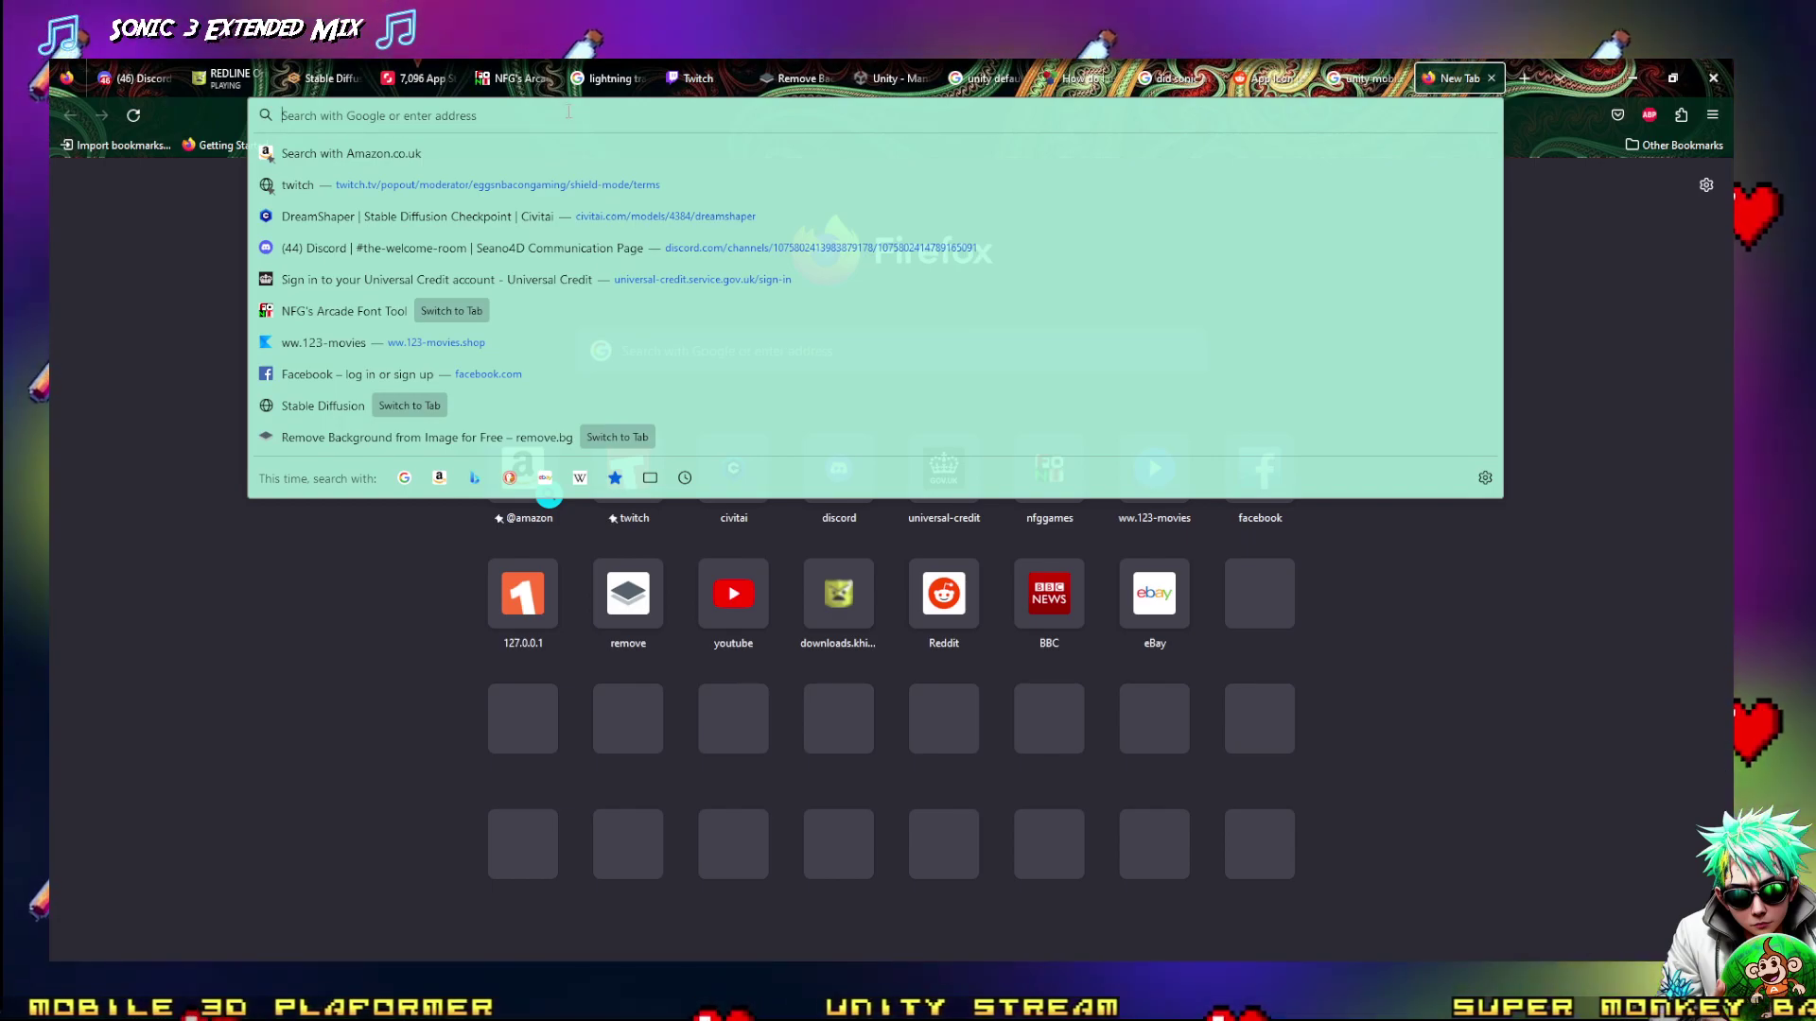
{"action": "left_click", "coordinate": [320, 79]}
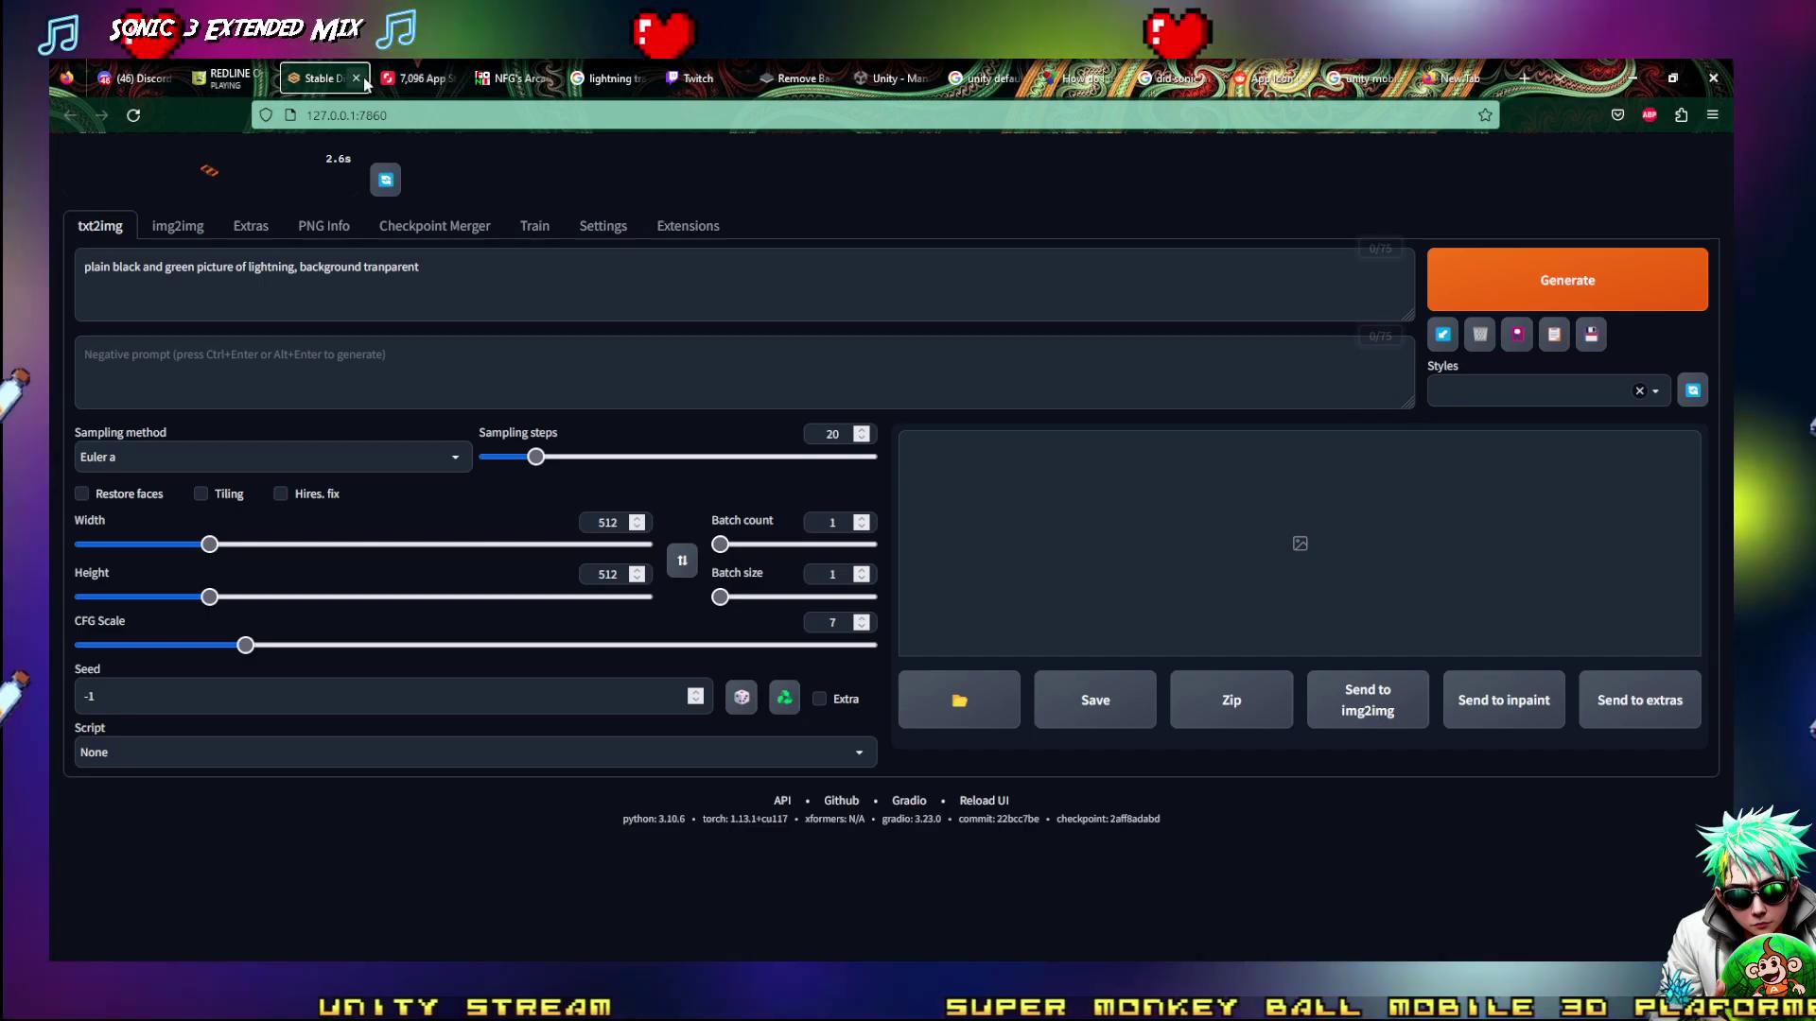
{"action": "key", "text": "ctrl+w"}
{"action": "key", "text": "super"}
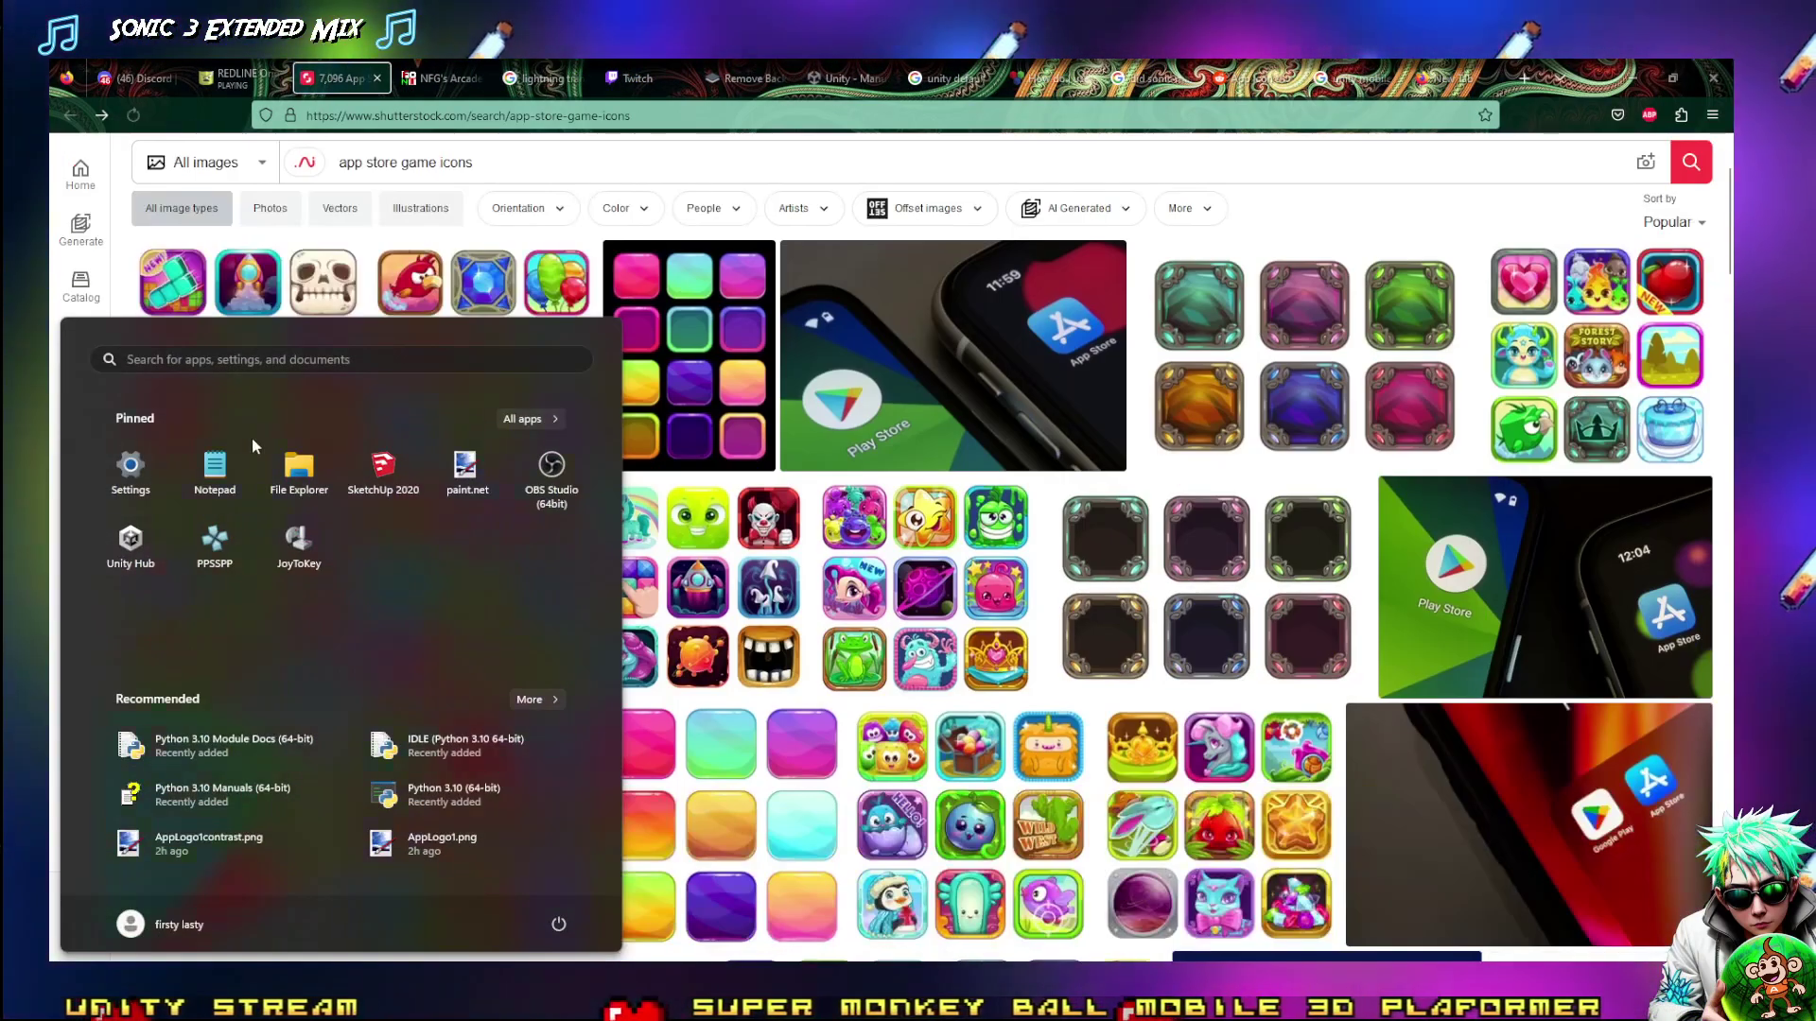
Go to the Desktop in File Explorer and launch webui-user.bat - Shortcut
{"action": "left_click", "coordinate": [289, 468]}
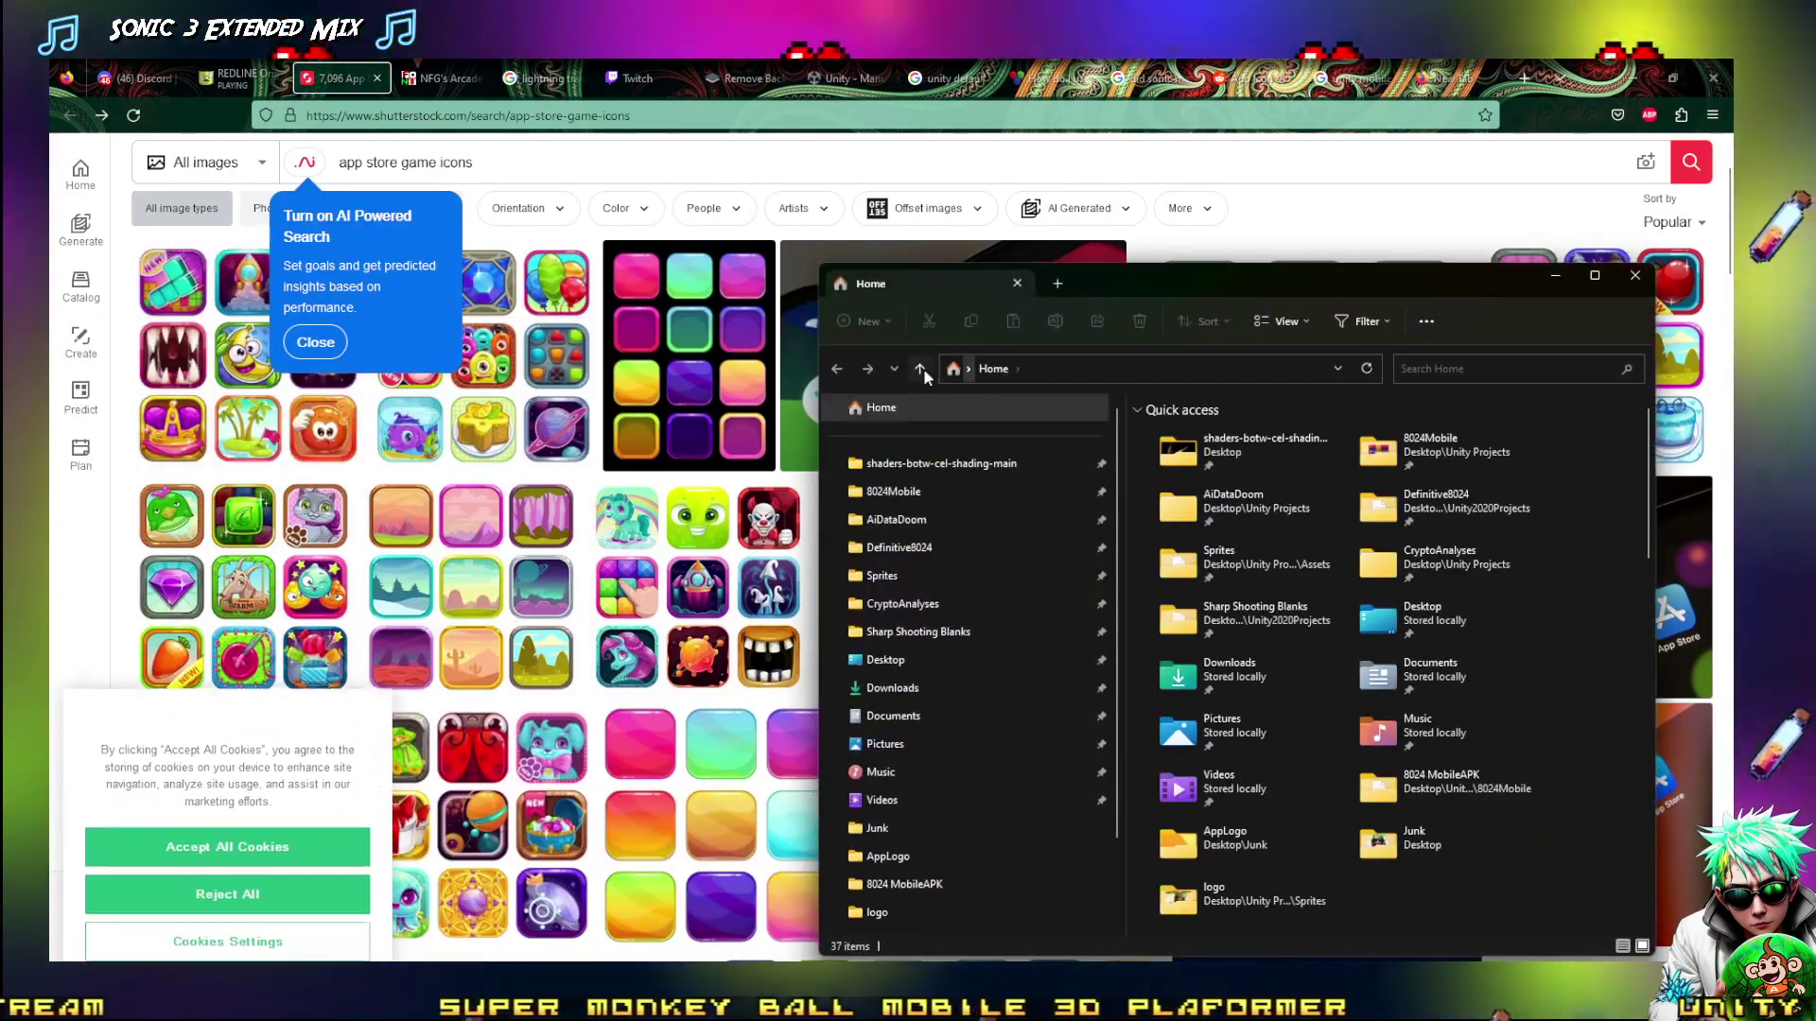
{"action": "left_click", "coordinate": [886, 662]}
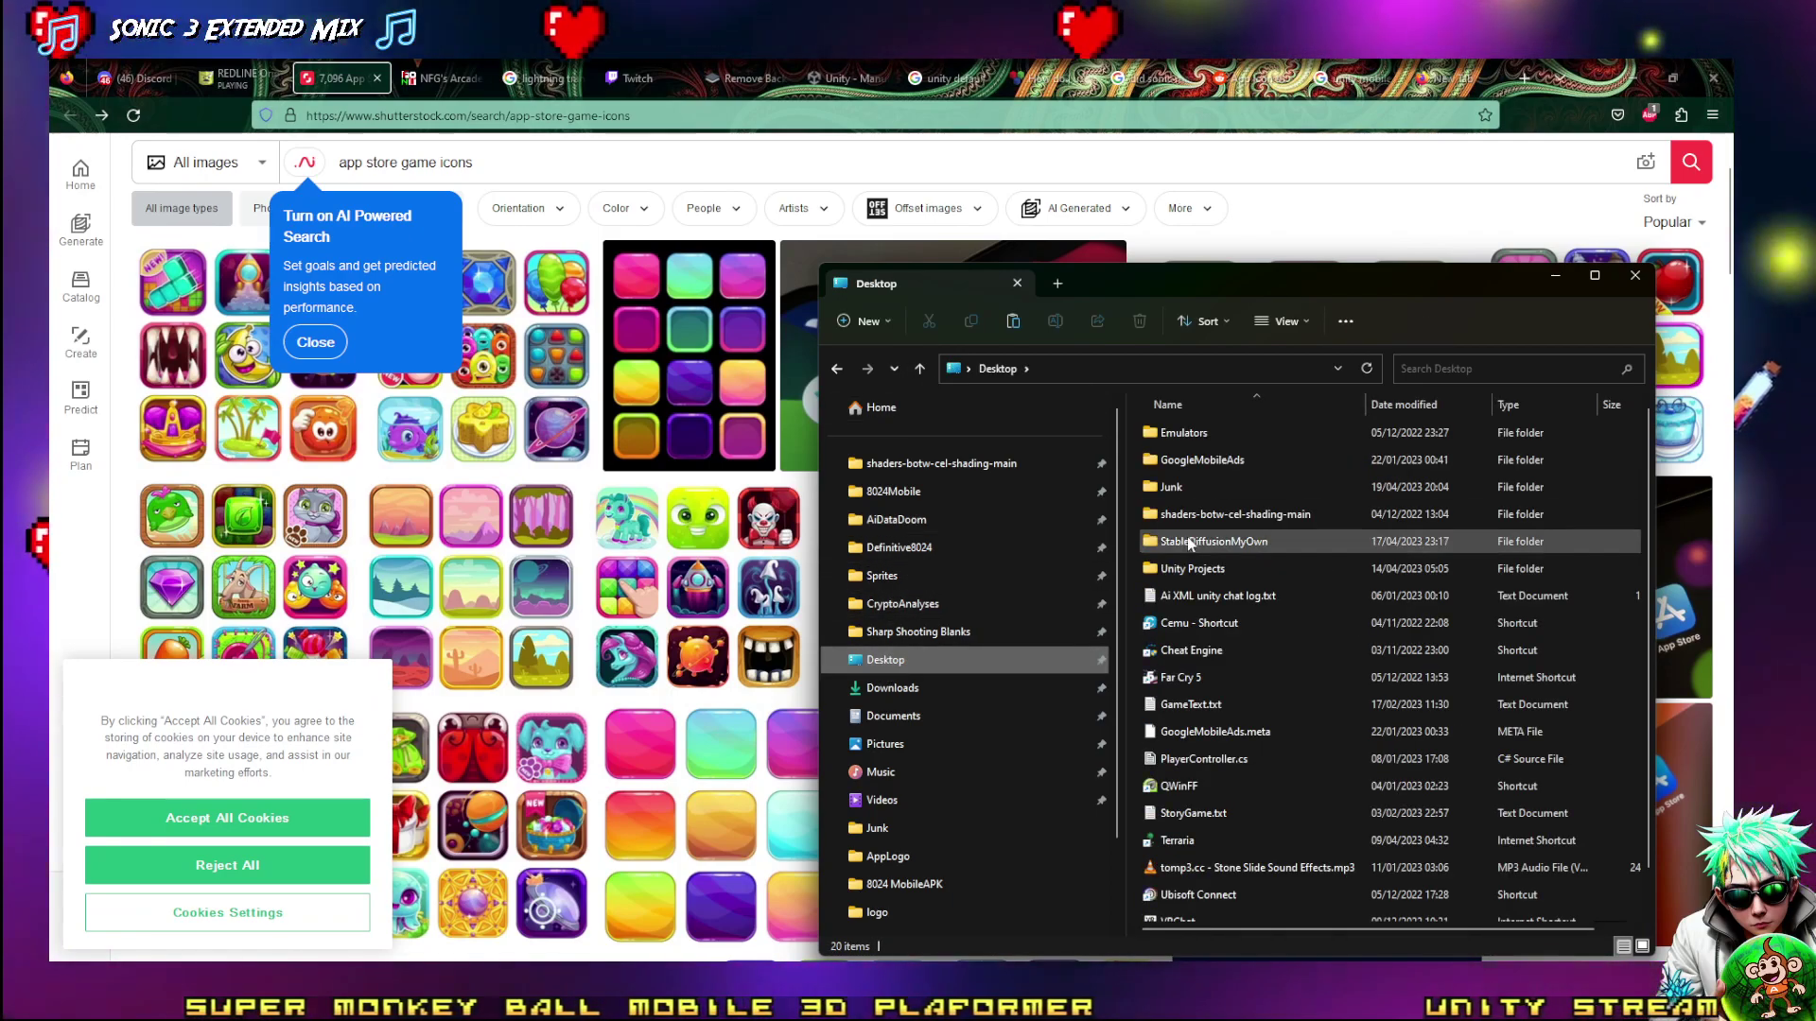
{"action": "key", "text": "alt+F4"}
{"action": "key", "text": "super"}
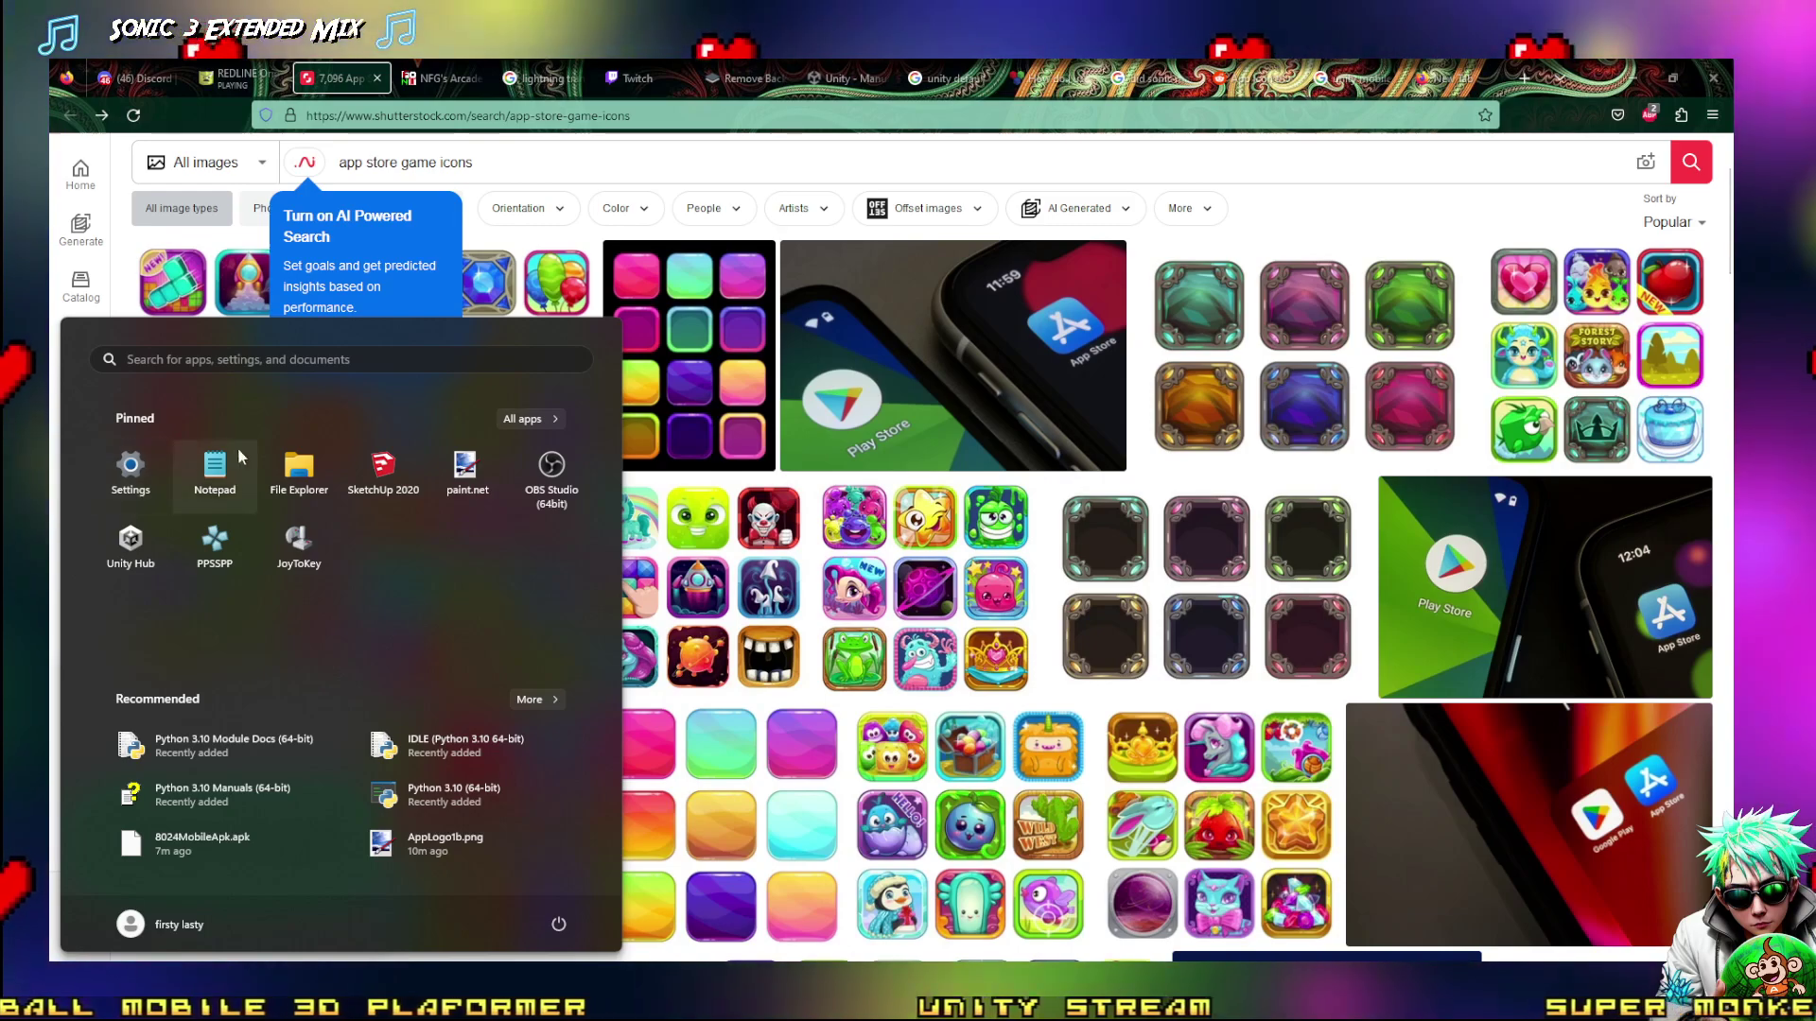
{"action": "left_click", "coordinate": [308, 465]}
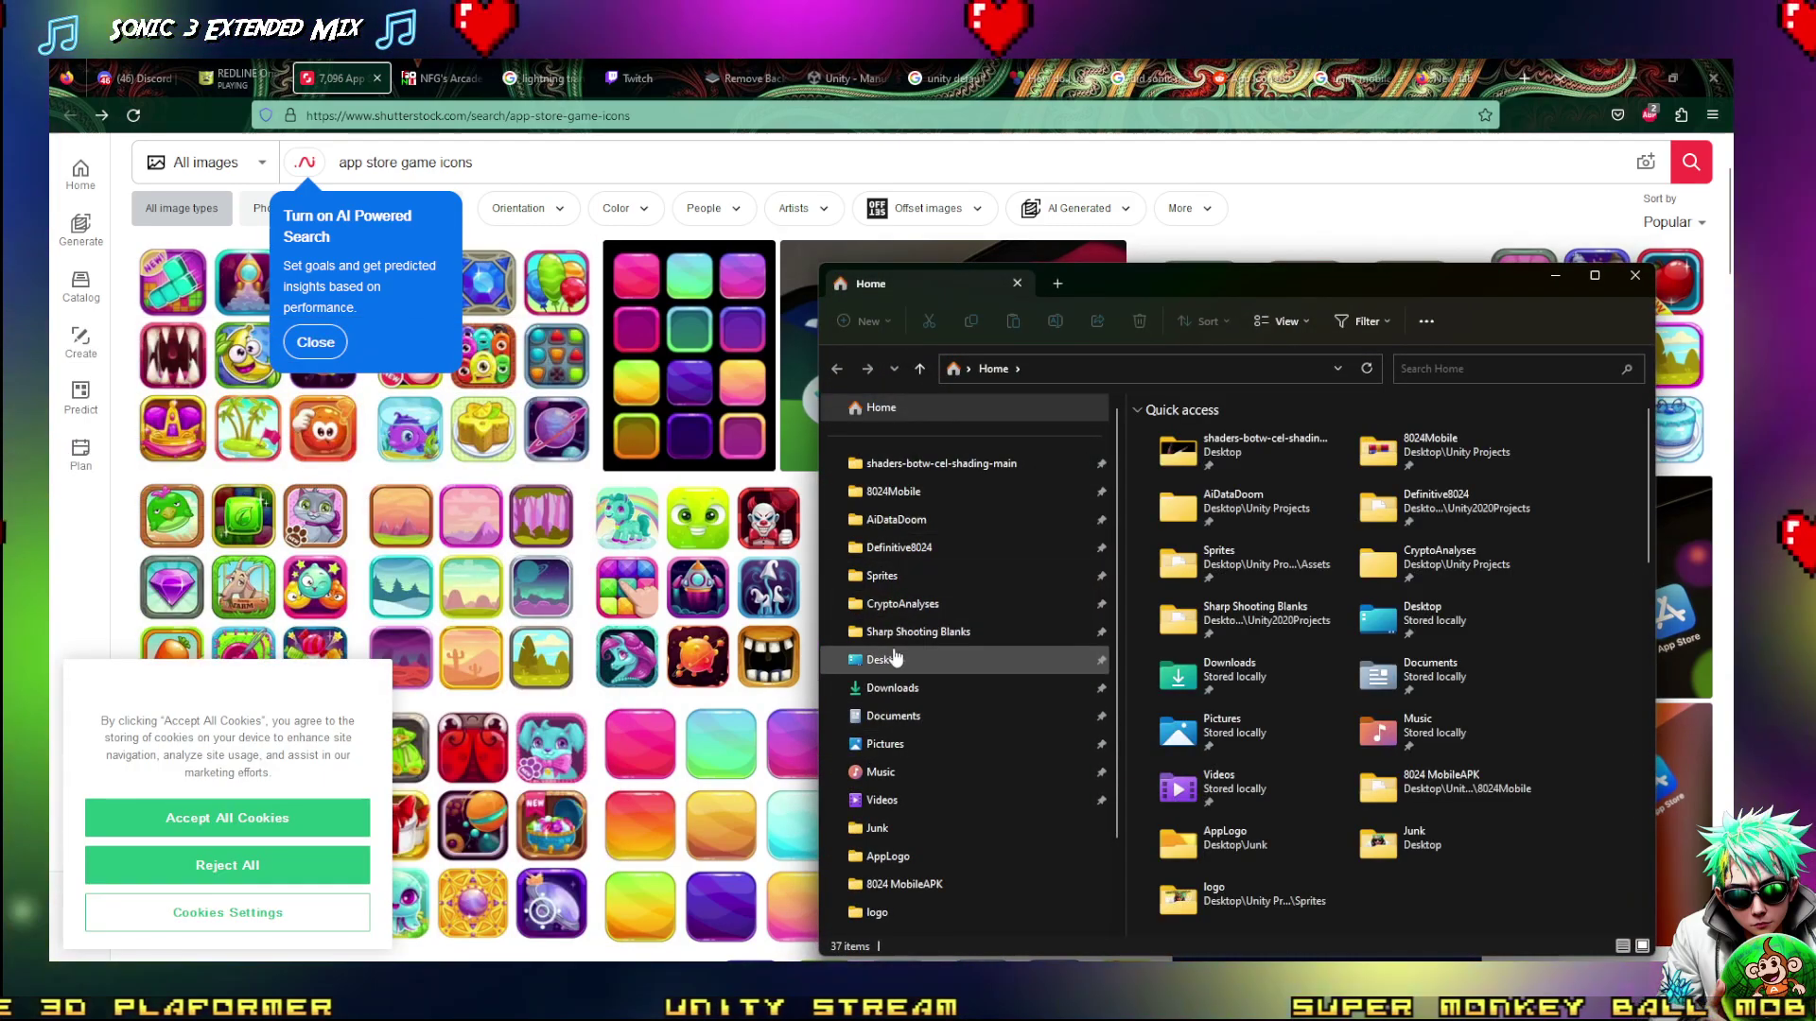
{"action": "left_click", "coordinate": [894, 657]}
{"action": "scroll", "coordinate": [1258, 667], "scroll_direction": "down", "scroll_amount": 1}
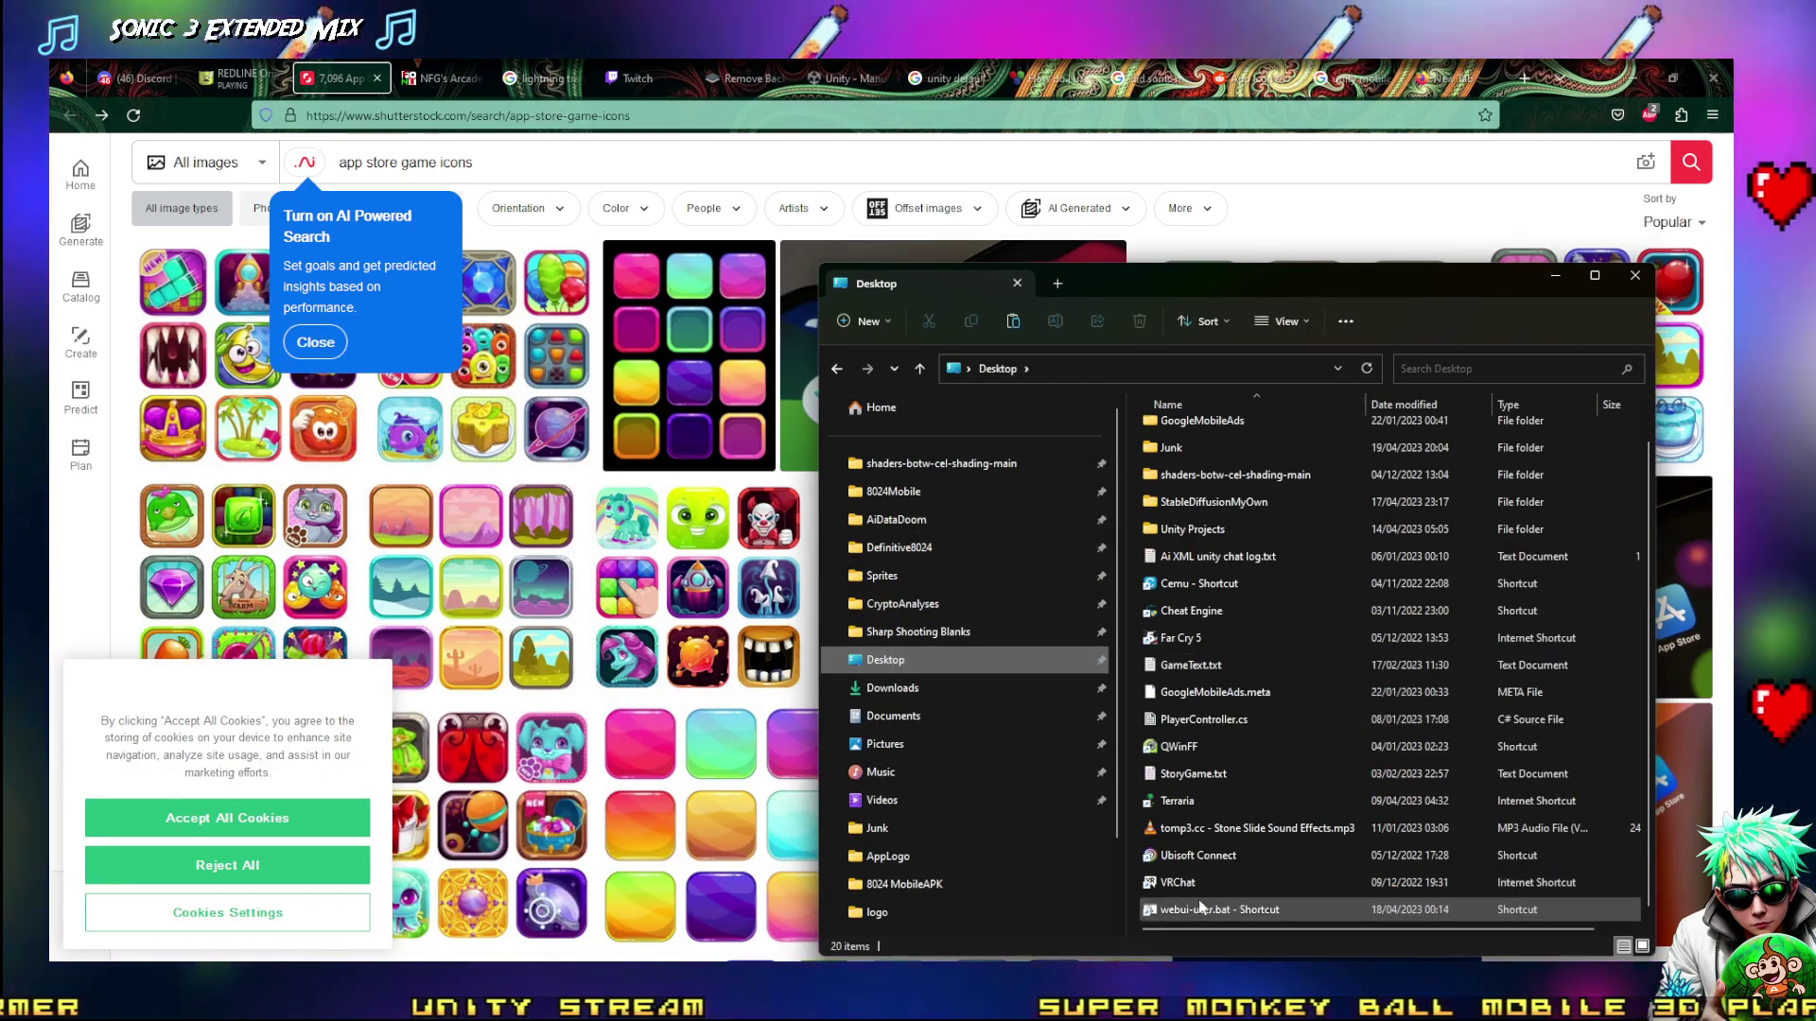
{"action": "double_click", "coordinate": [1197, 909]}
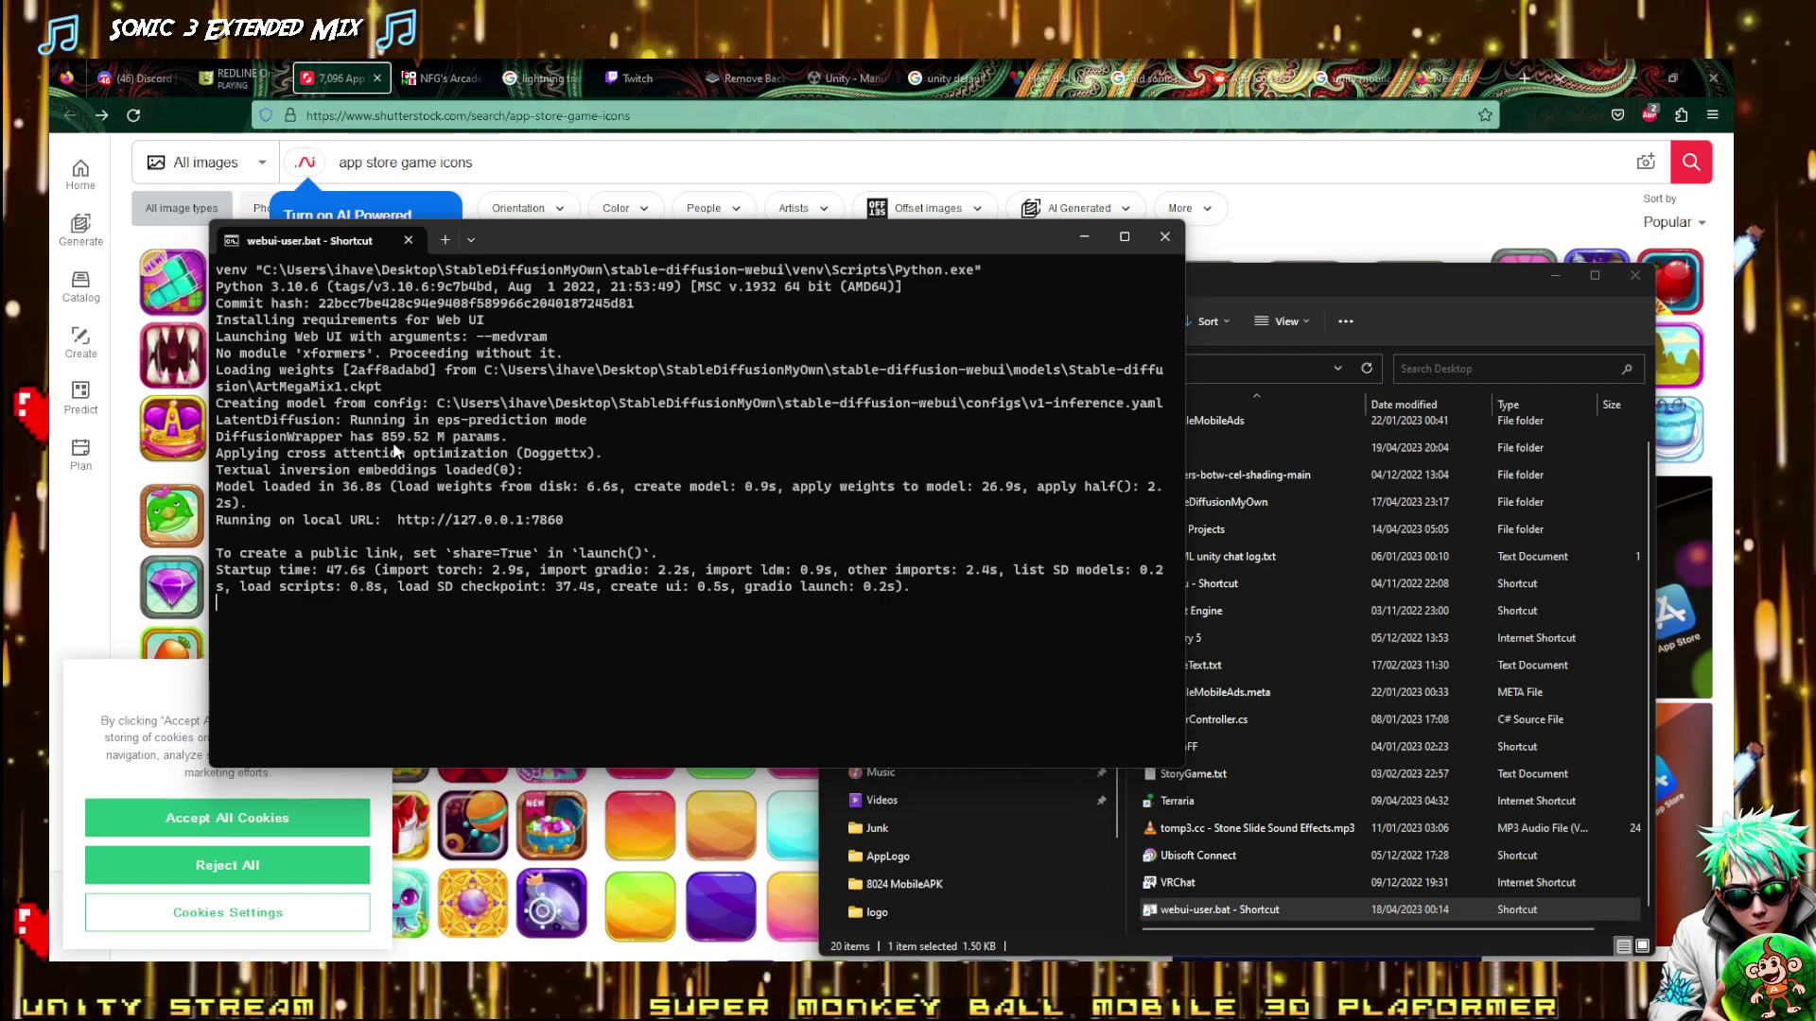
Open the local Stable Diffusion WebUI and start the txt2img prompt 'yellow and black smiley face sphere, clean black background'
{"action": "left_click", "coordinate": [450, 522], "text": "ctrl"}
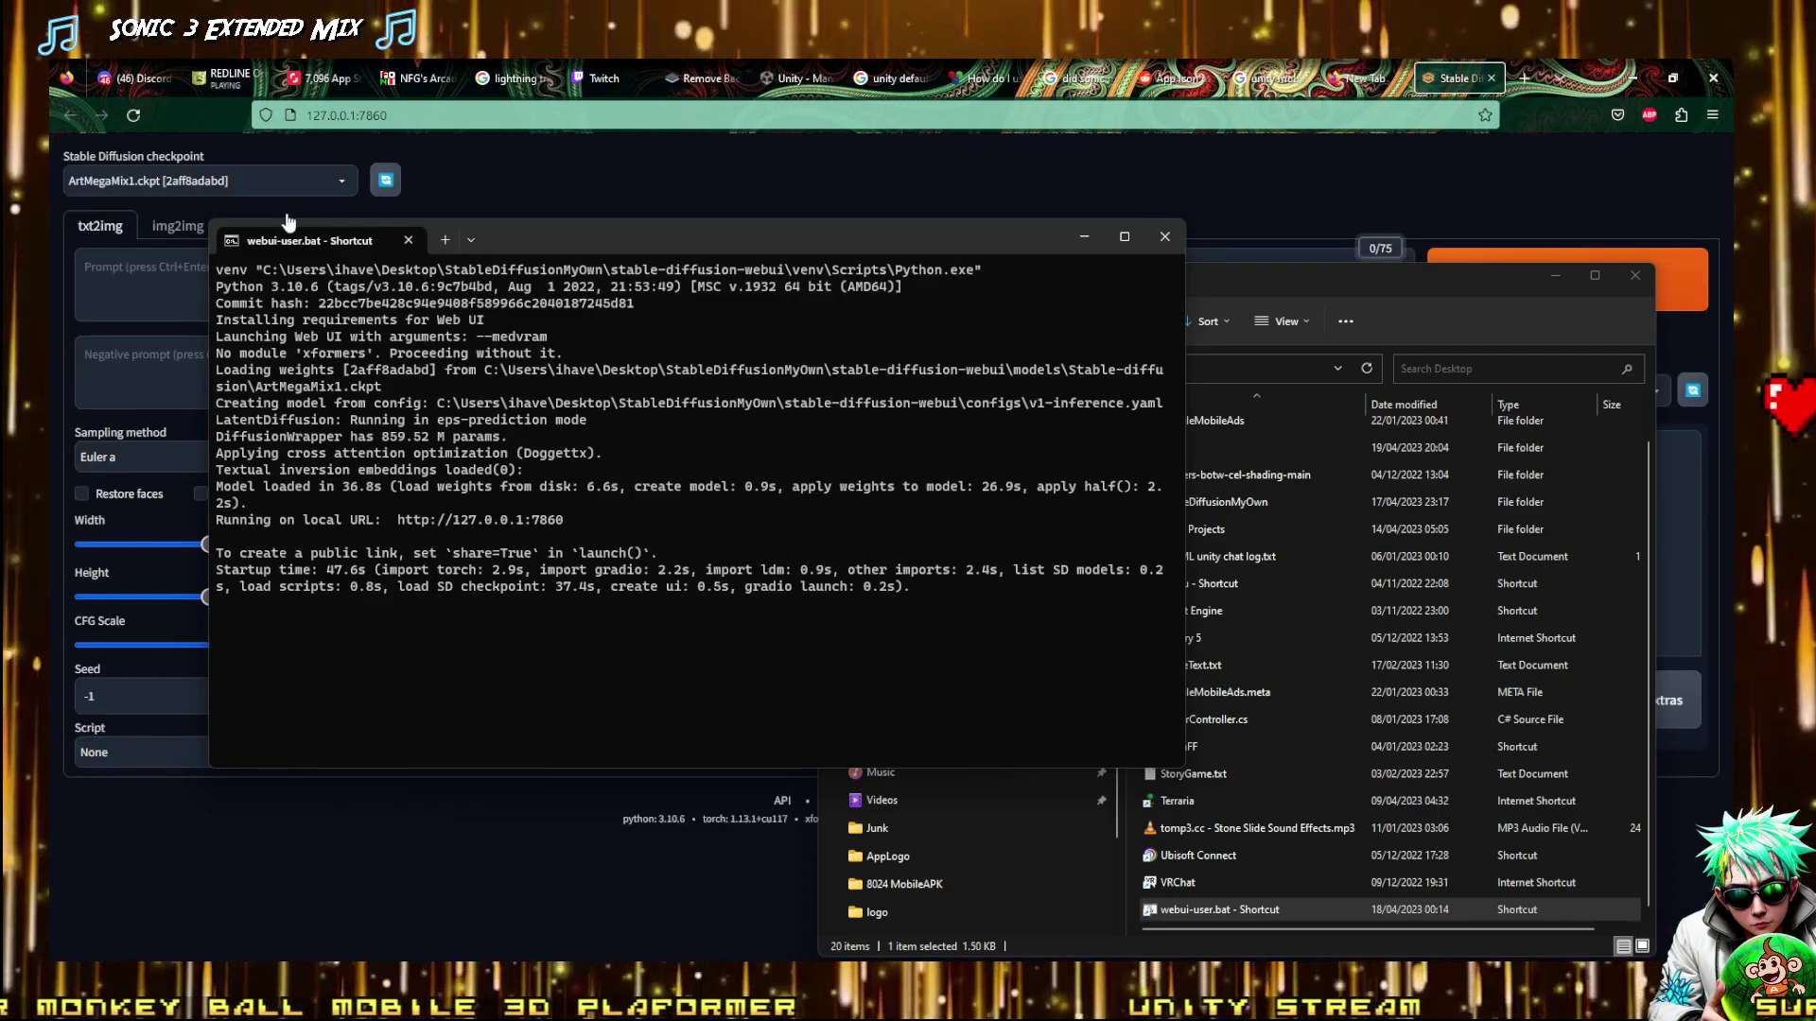
{"action": "left_click", "coordinate": [287, 215]}
{"action": "left_click", "coordinate": [296, 274]}
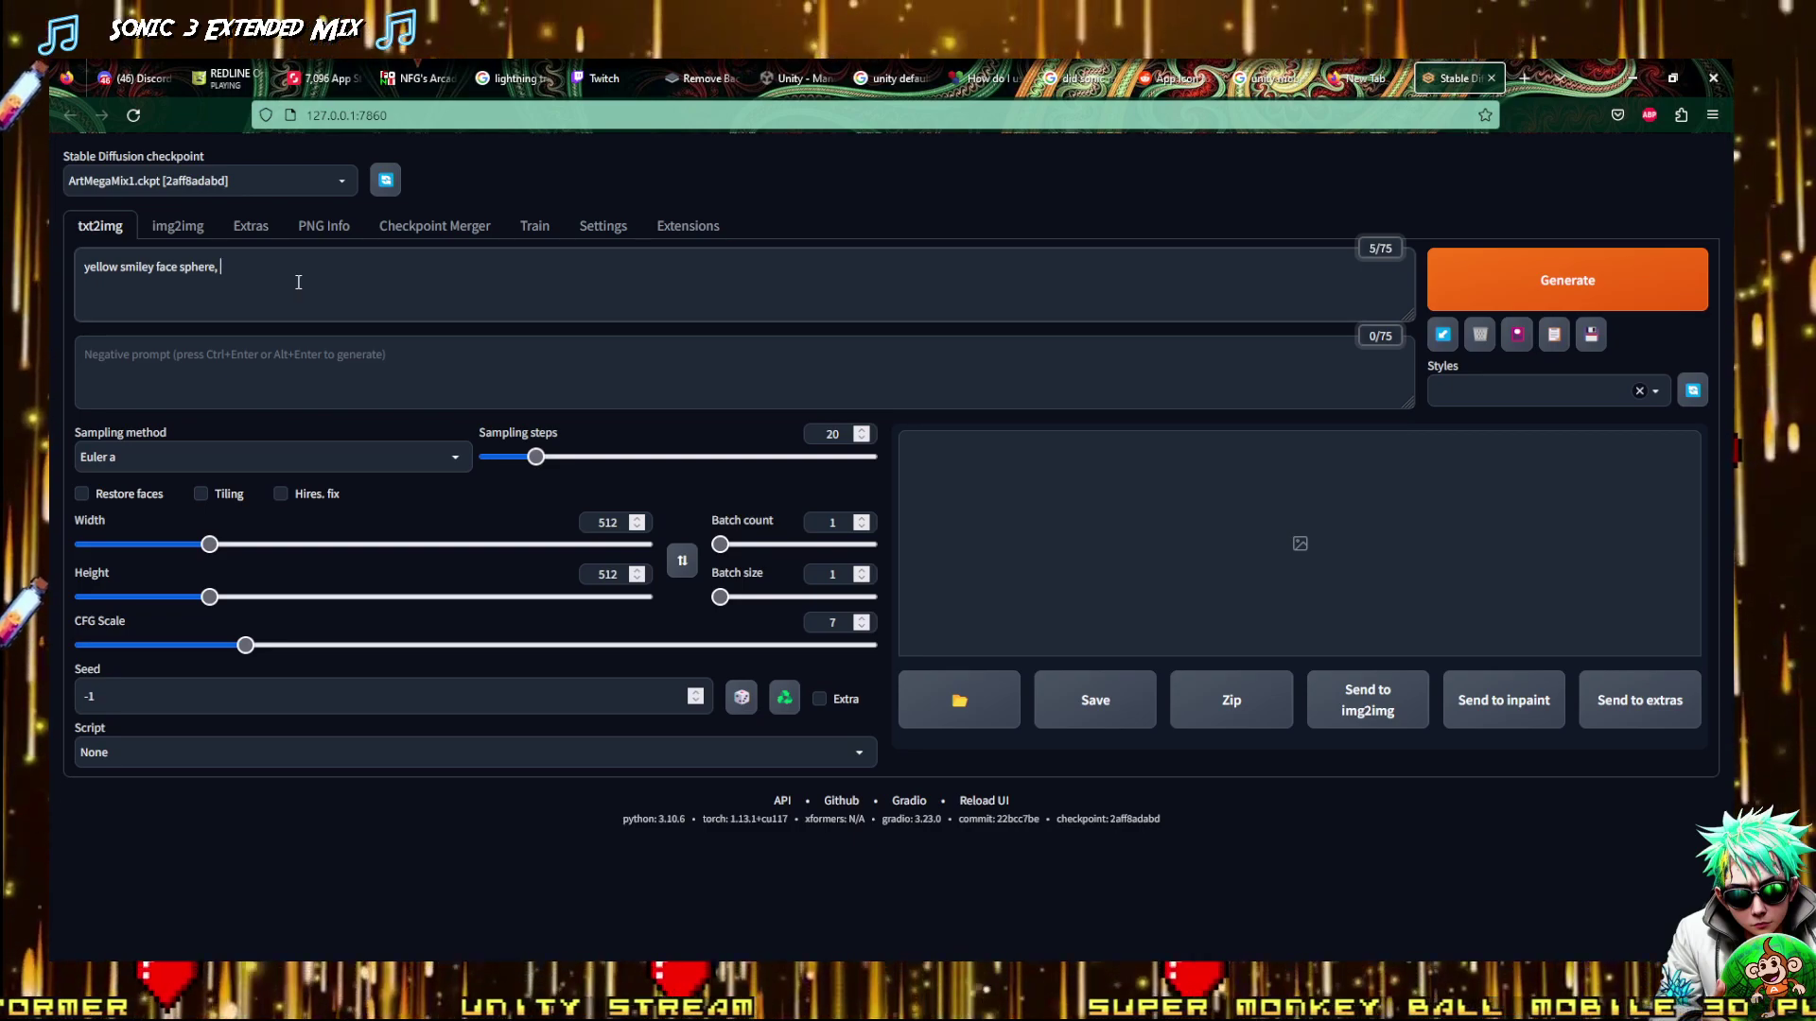
{"action": "type", "text": "clean"}
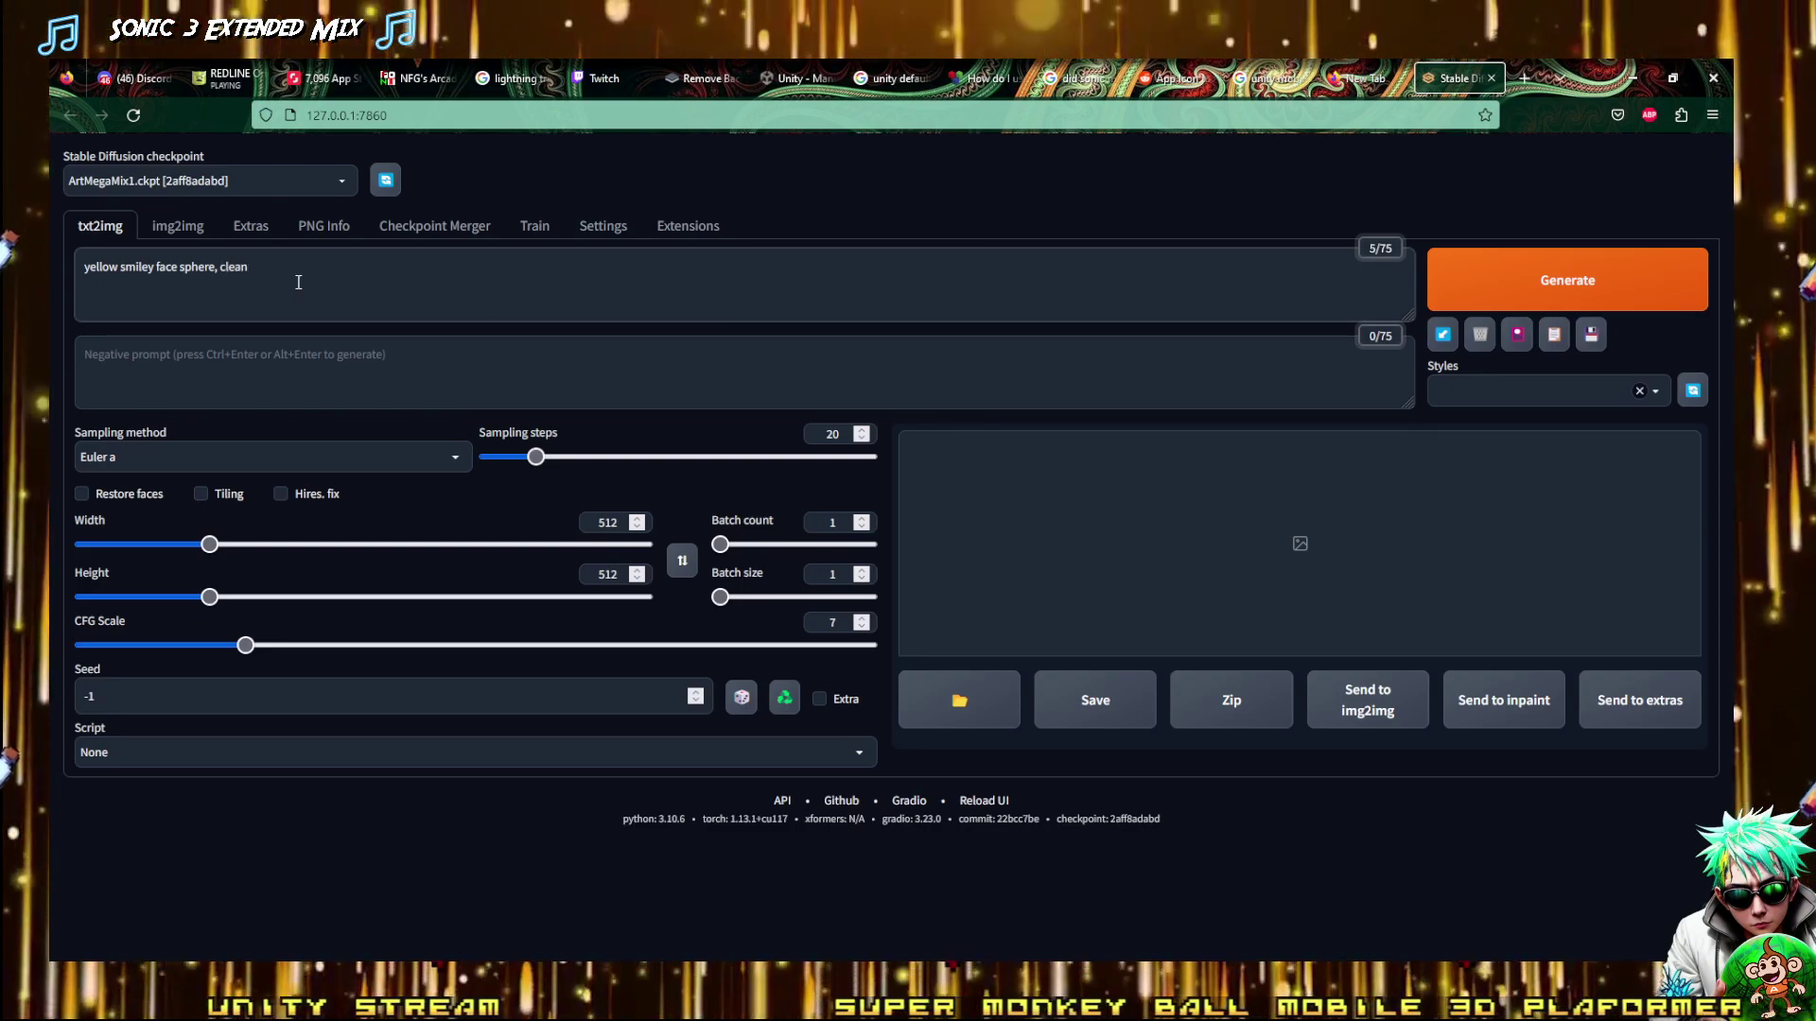
{"action": "type", "text": " black back"}
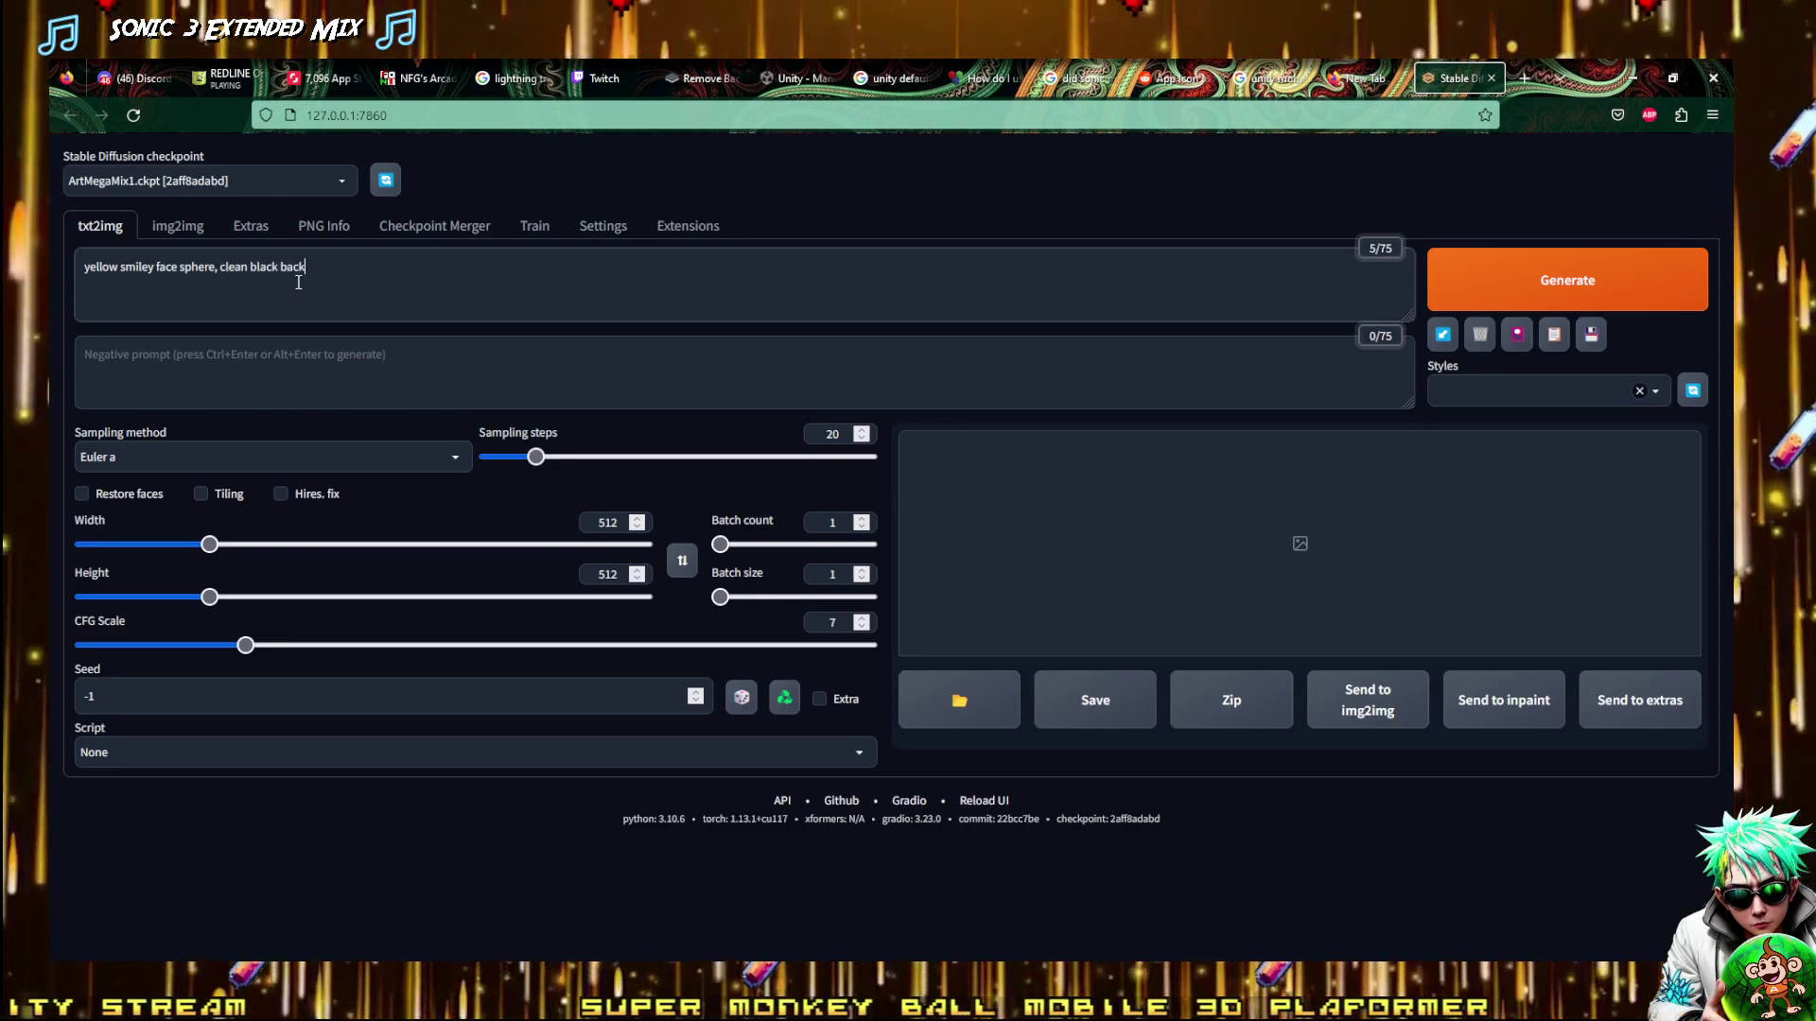
{"action": "type", "text": "ground,"}
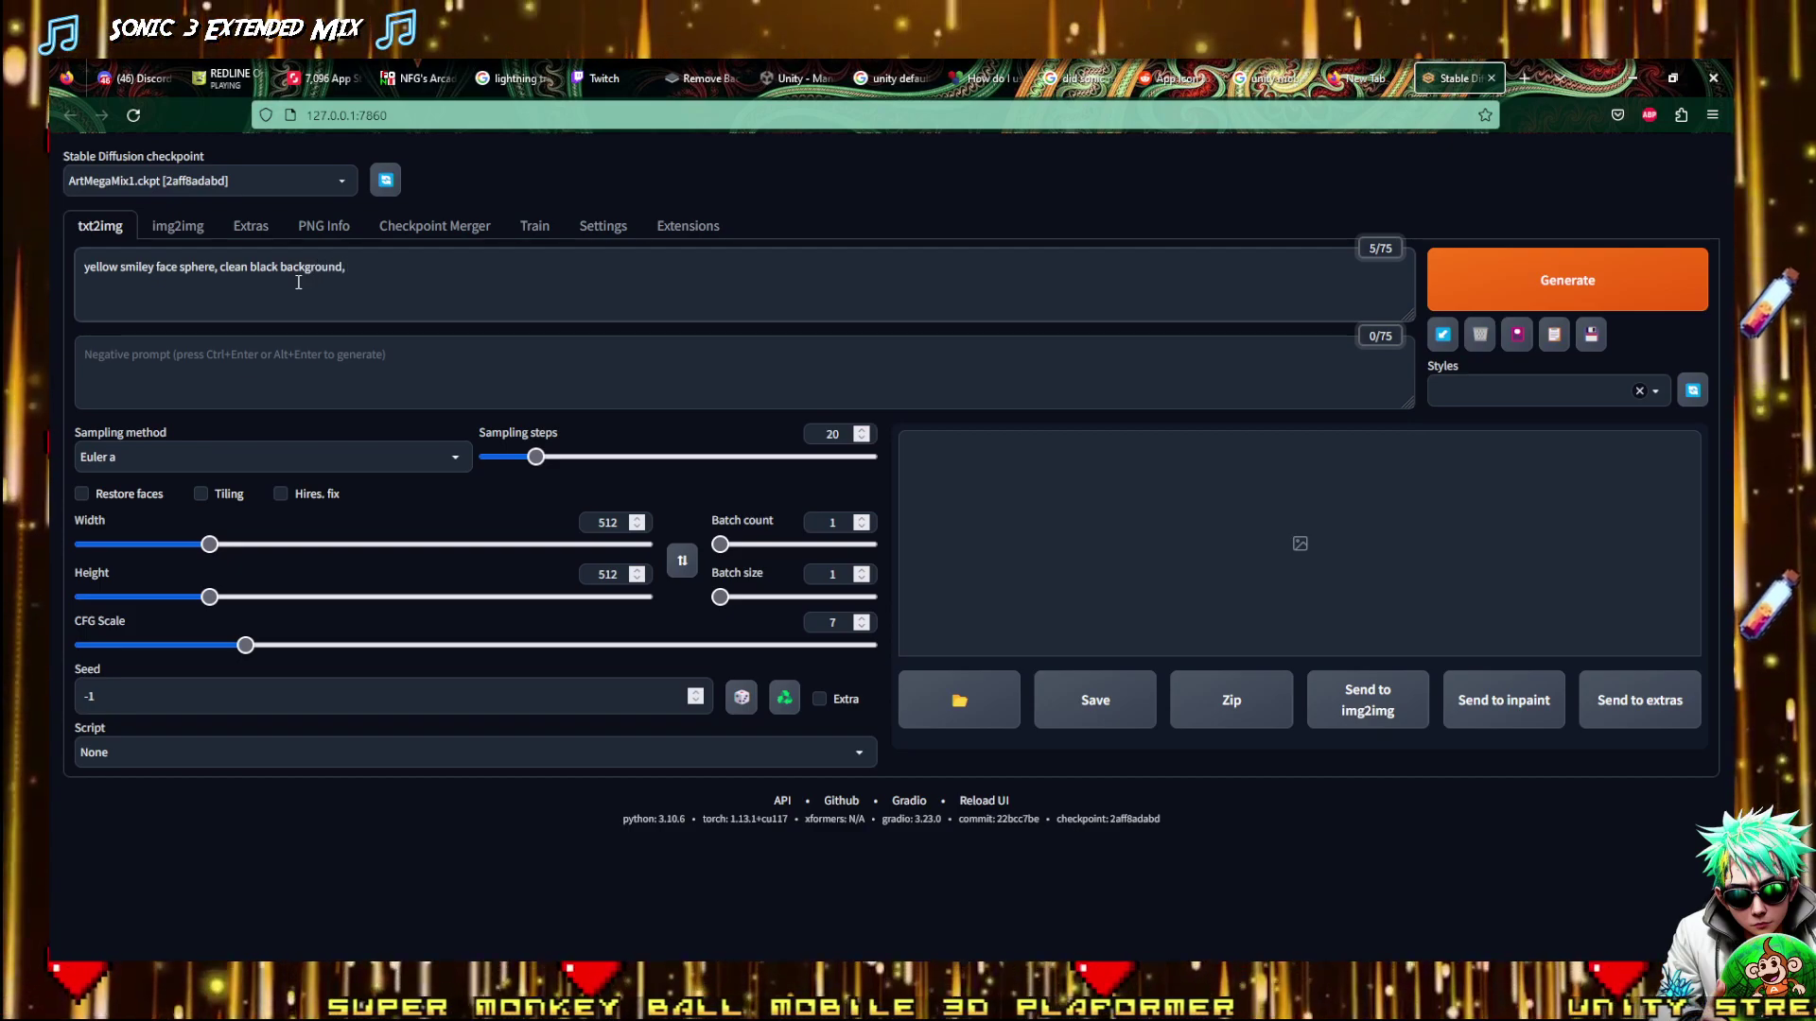
{"action": "type", "text": " black"}
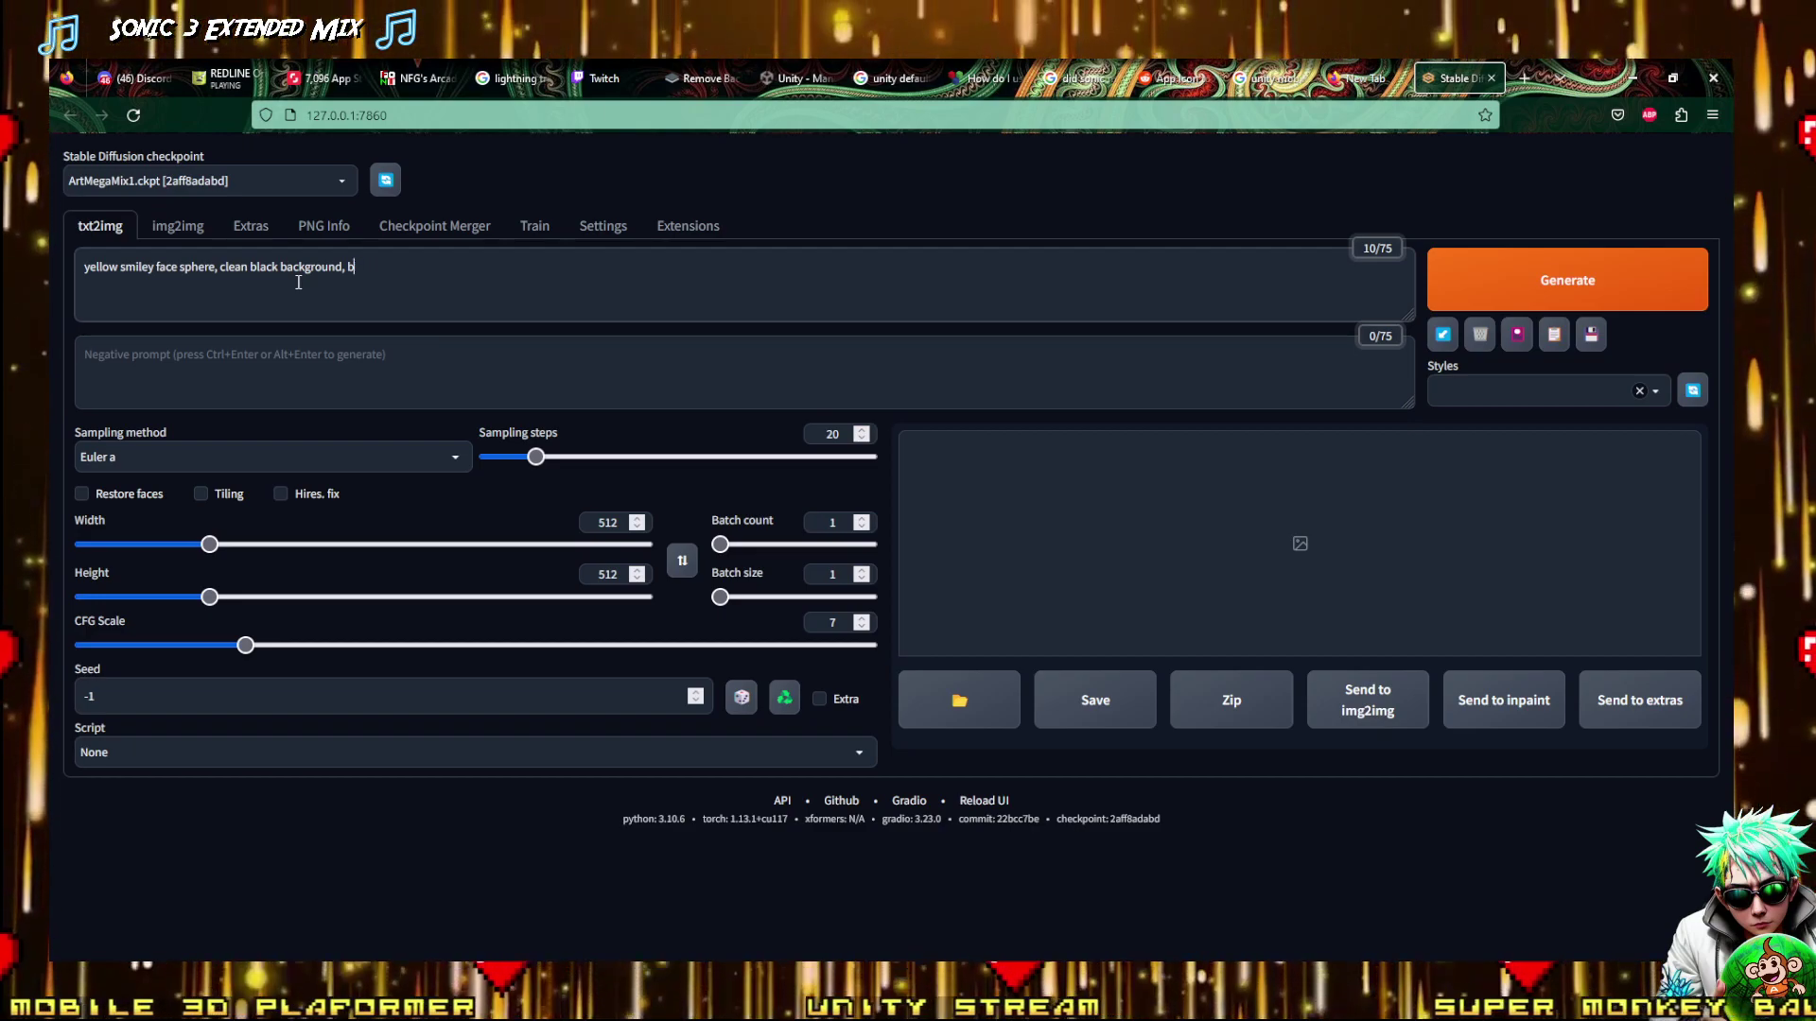
{"action": "key", "text": "BackSpace"}
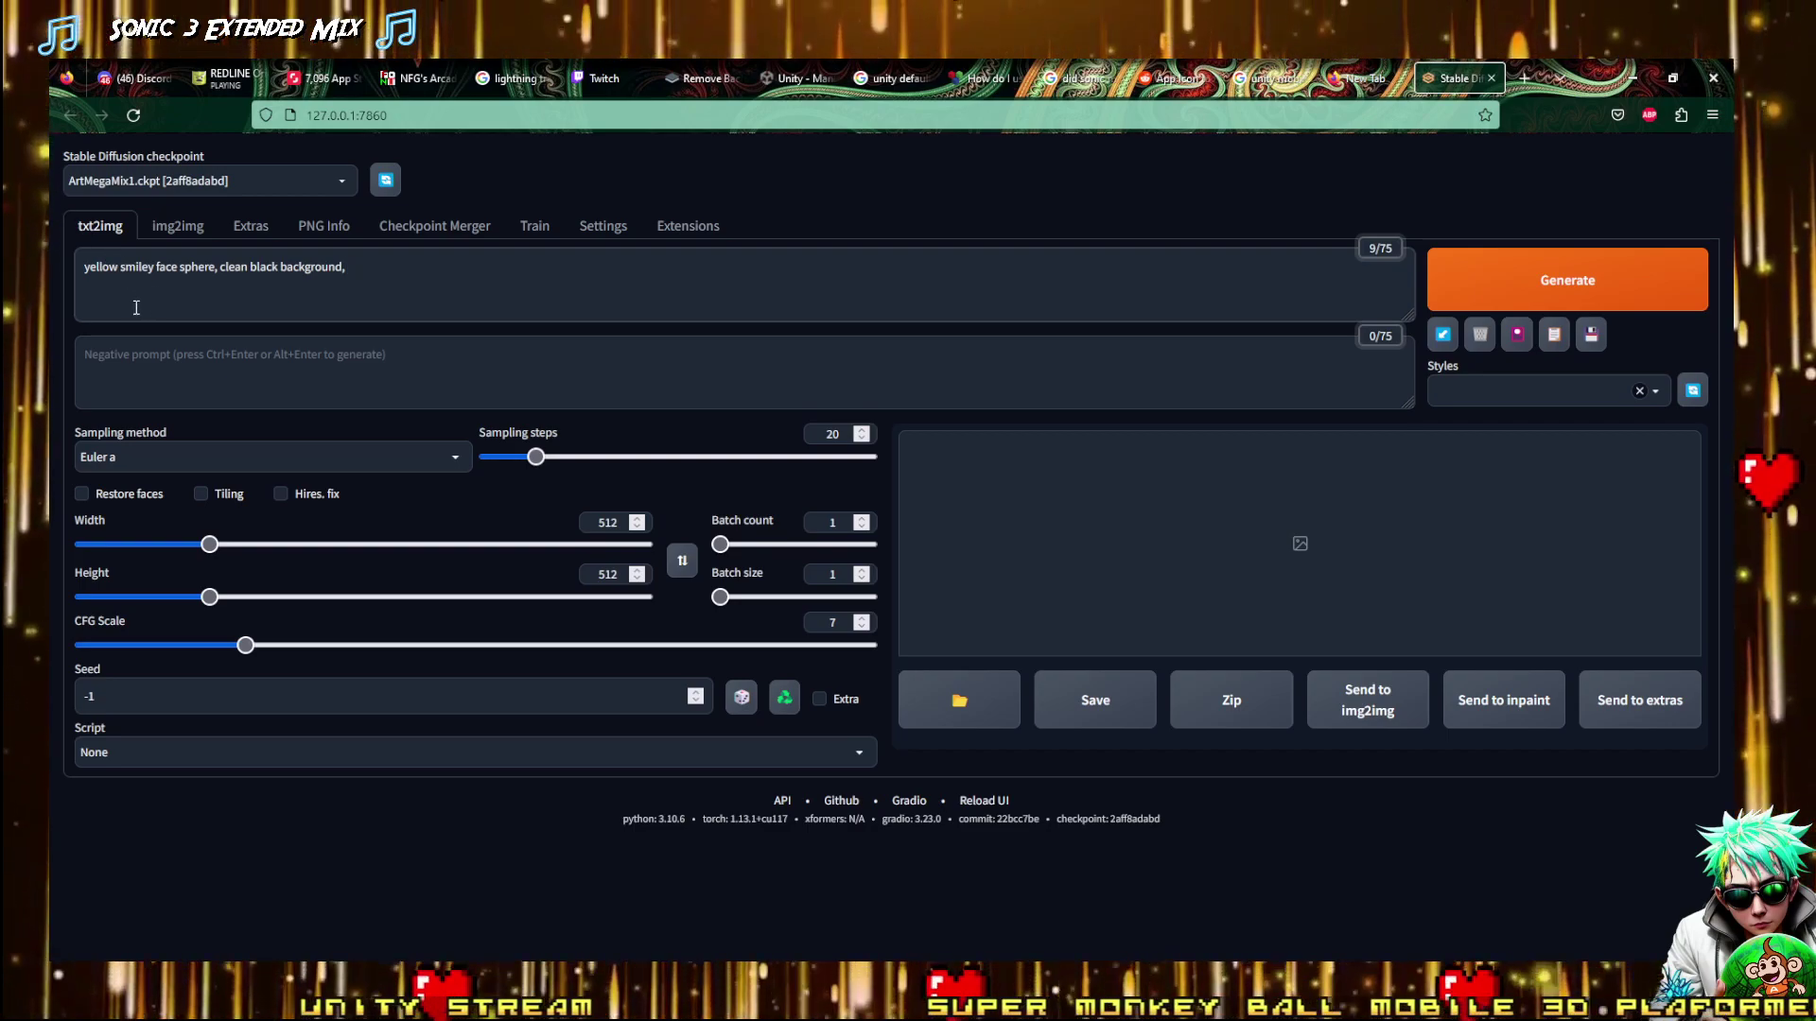
{"action": "key", "text": "Home"}
{"action": "key", "text": "ctrl+Right"}
{"action": "type", "text": "and bla"}
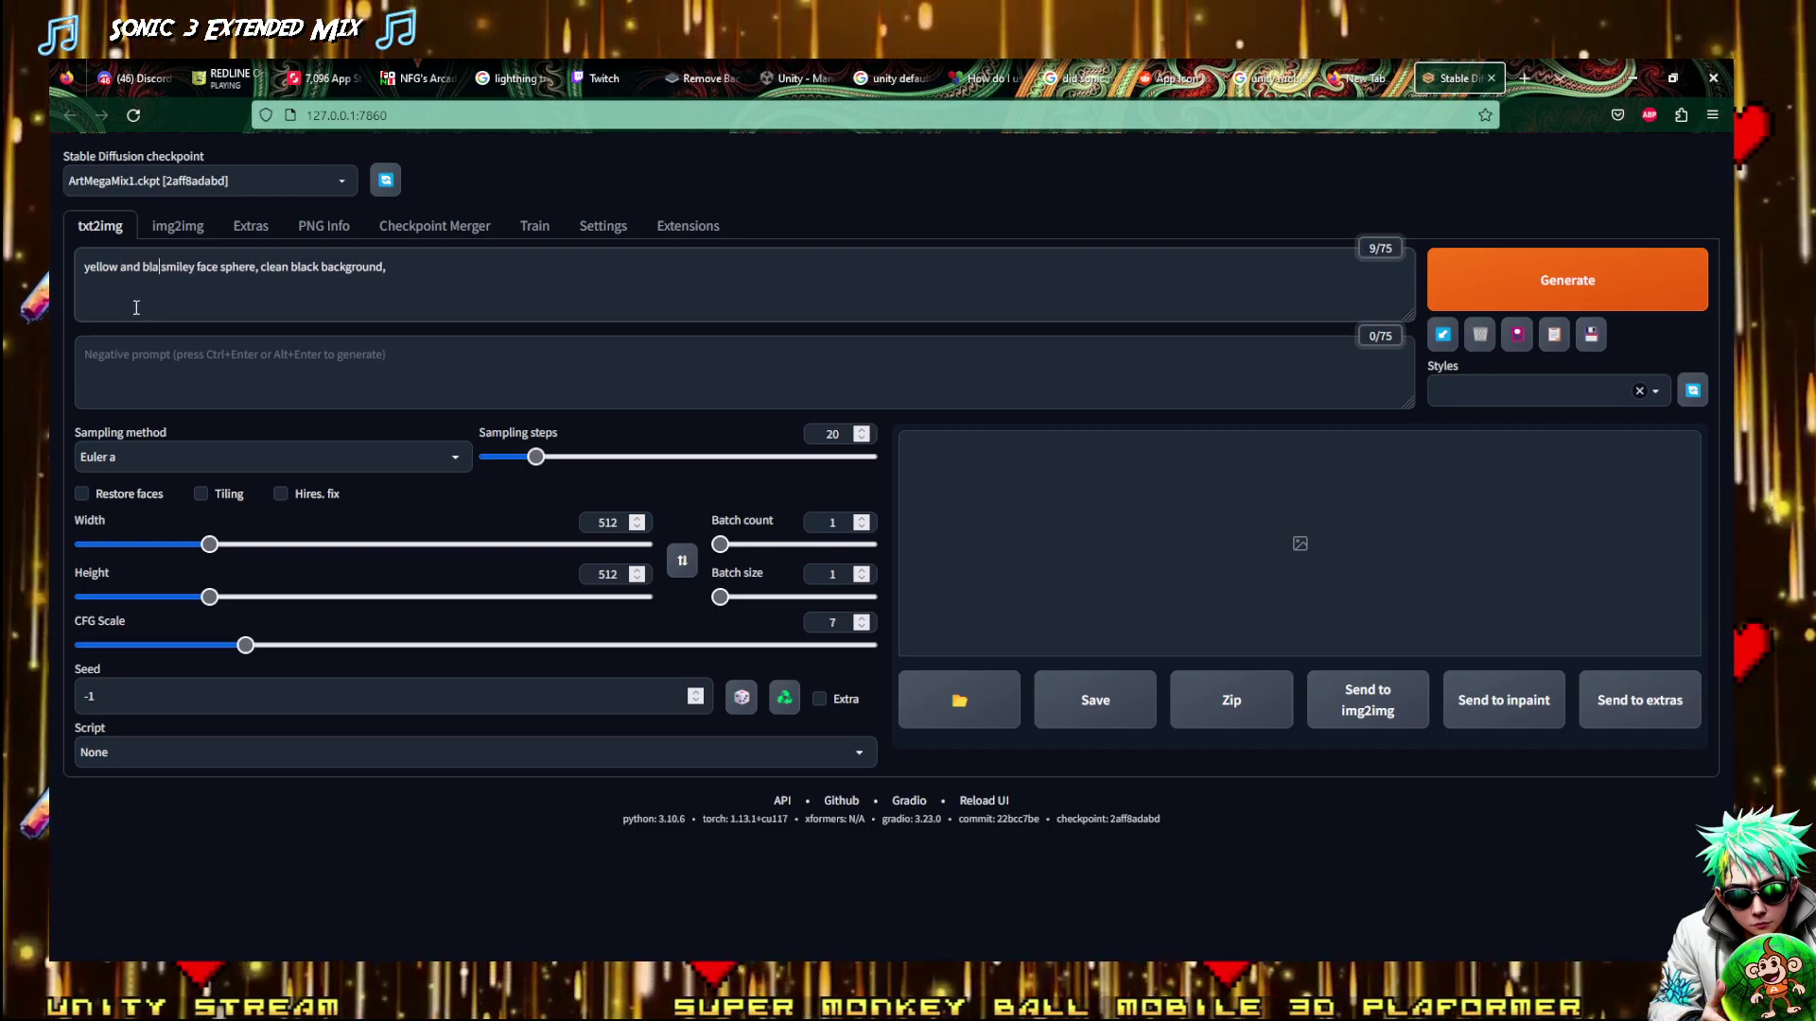
{"action": "type", "text": "ck"}
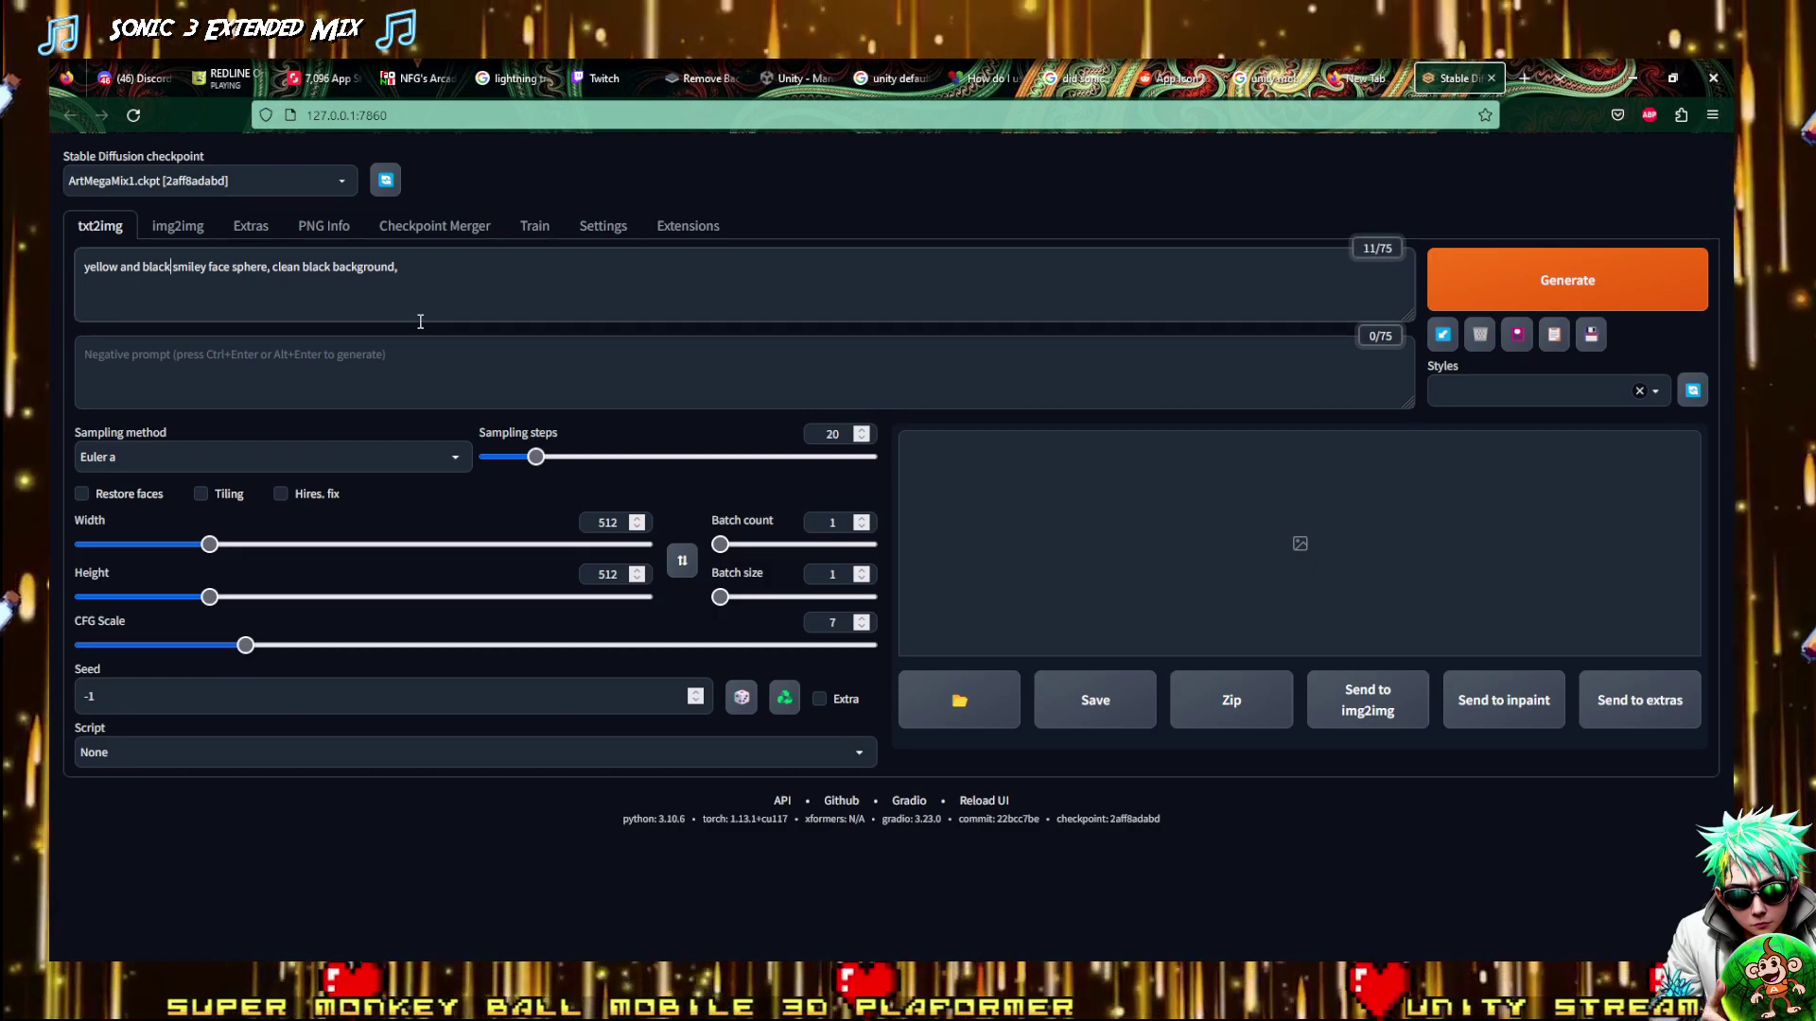
Append 'hyper realistic, reflections on sphere' to the prompt, correcting the misspelling
{"action": "left_click", "coordinate": [423, 279]}
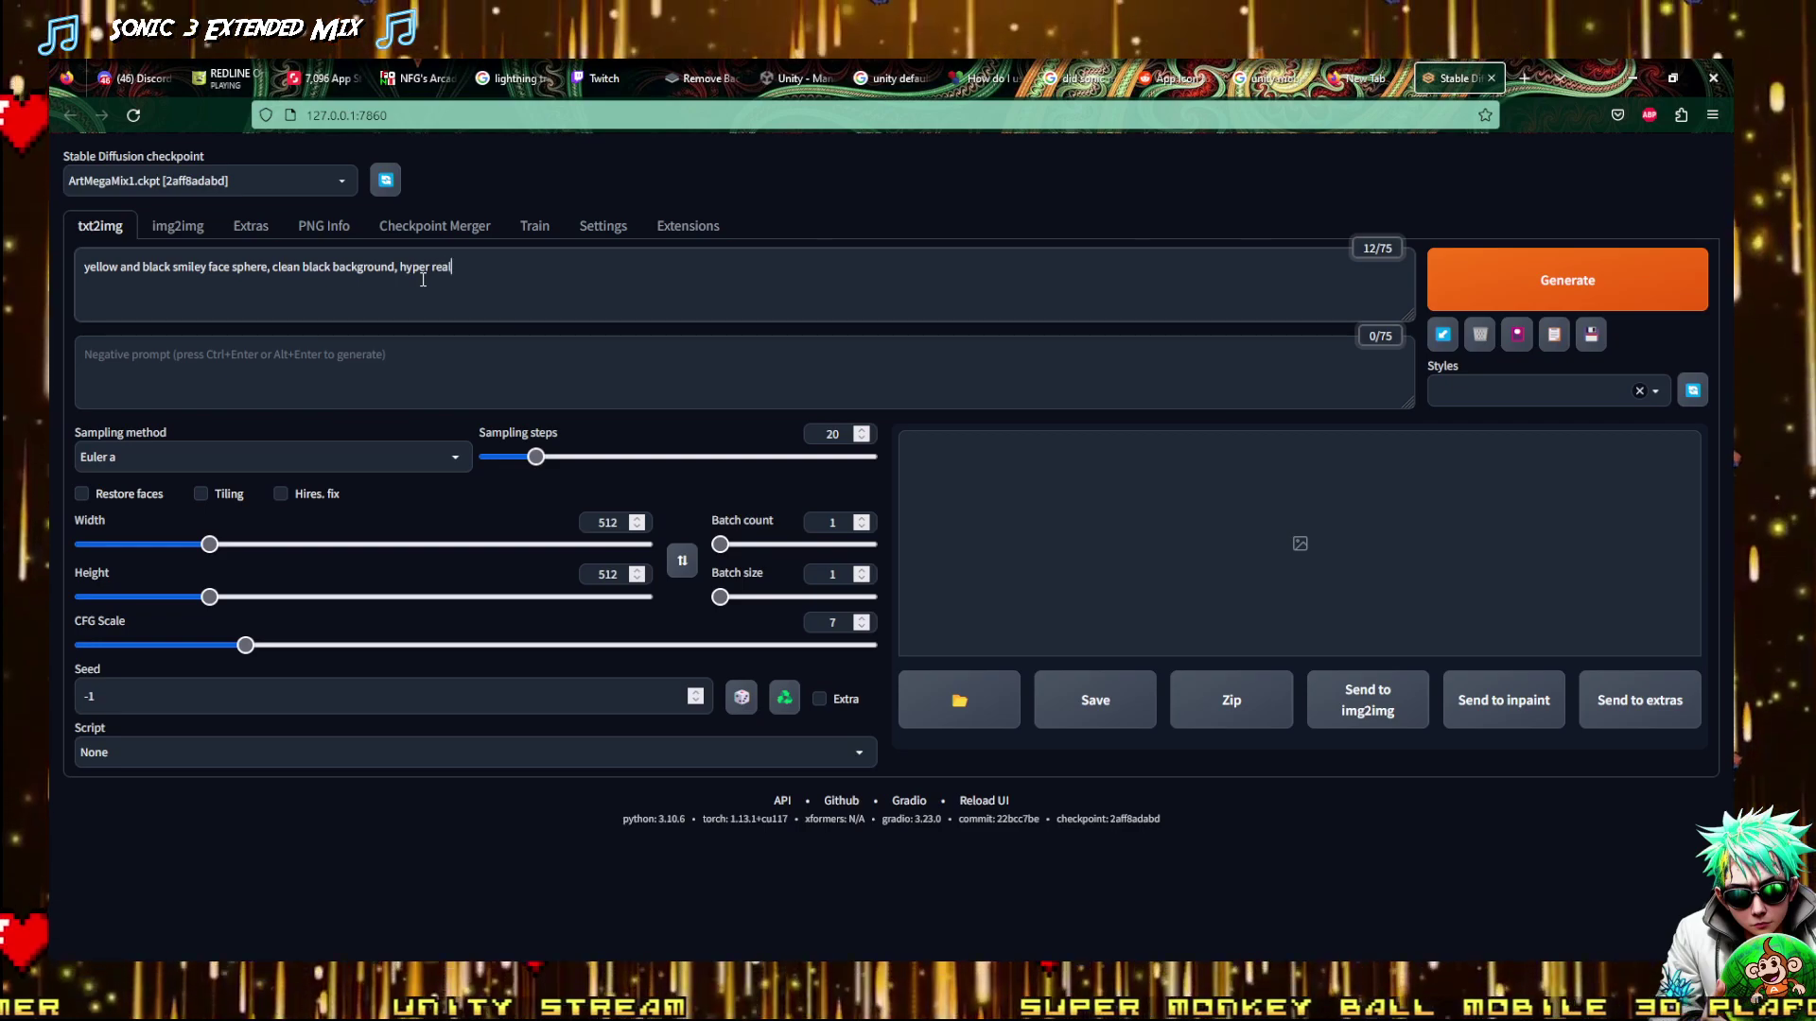
{"action": "type", "text": "hyper realistic, r"}
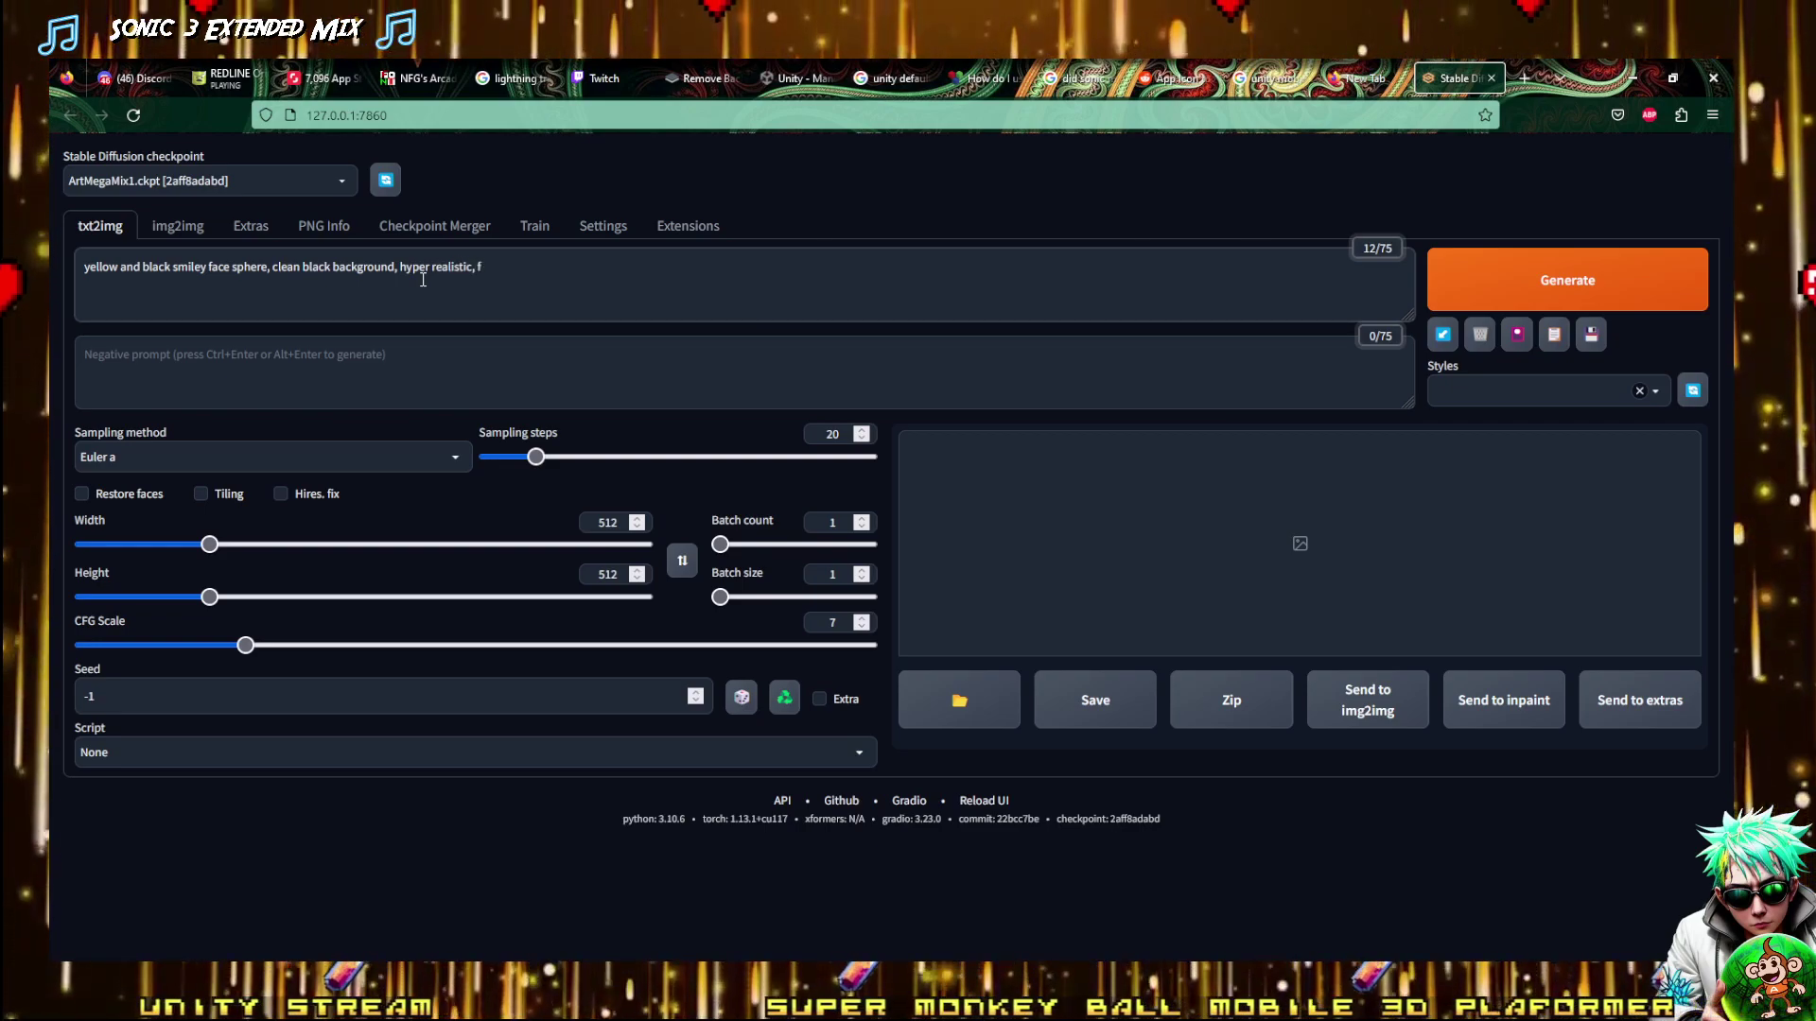
{"action": "type", "text": "eflec"}
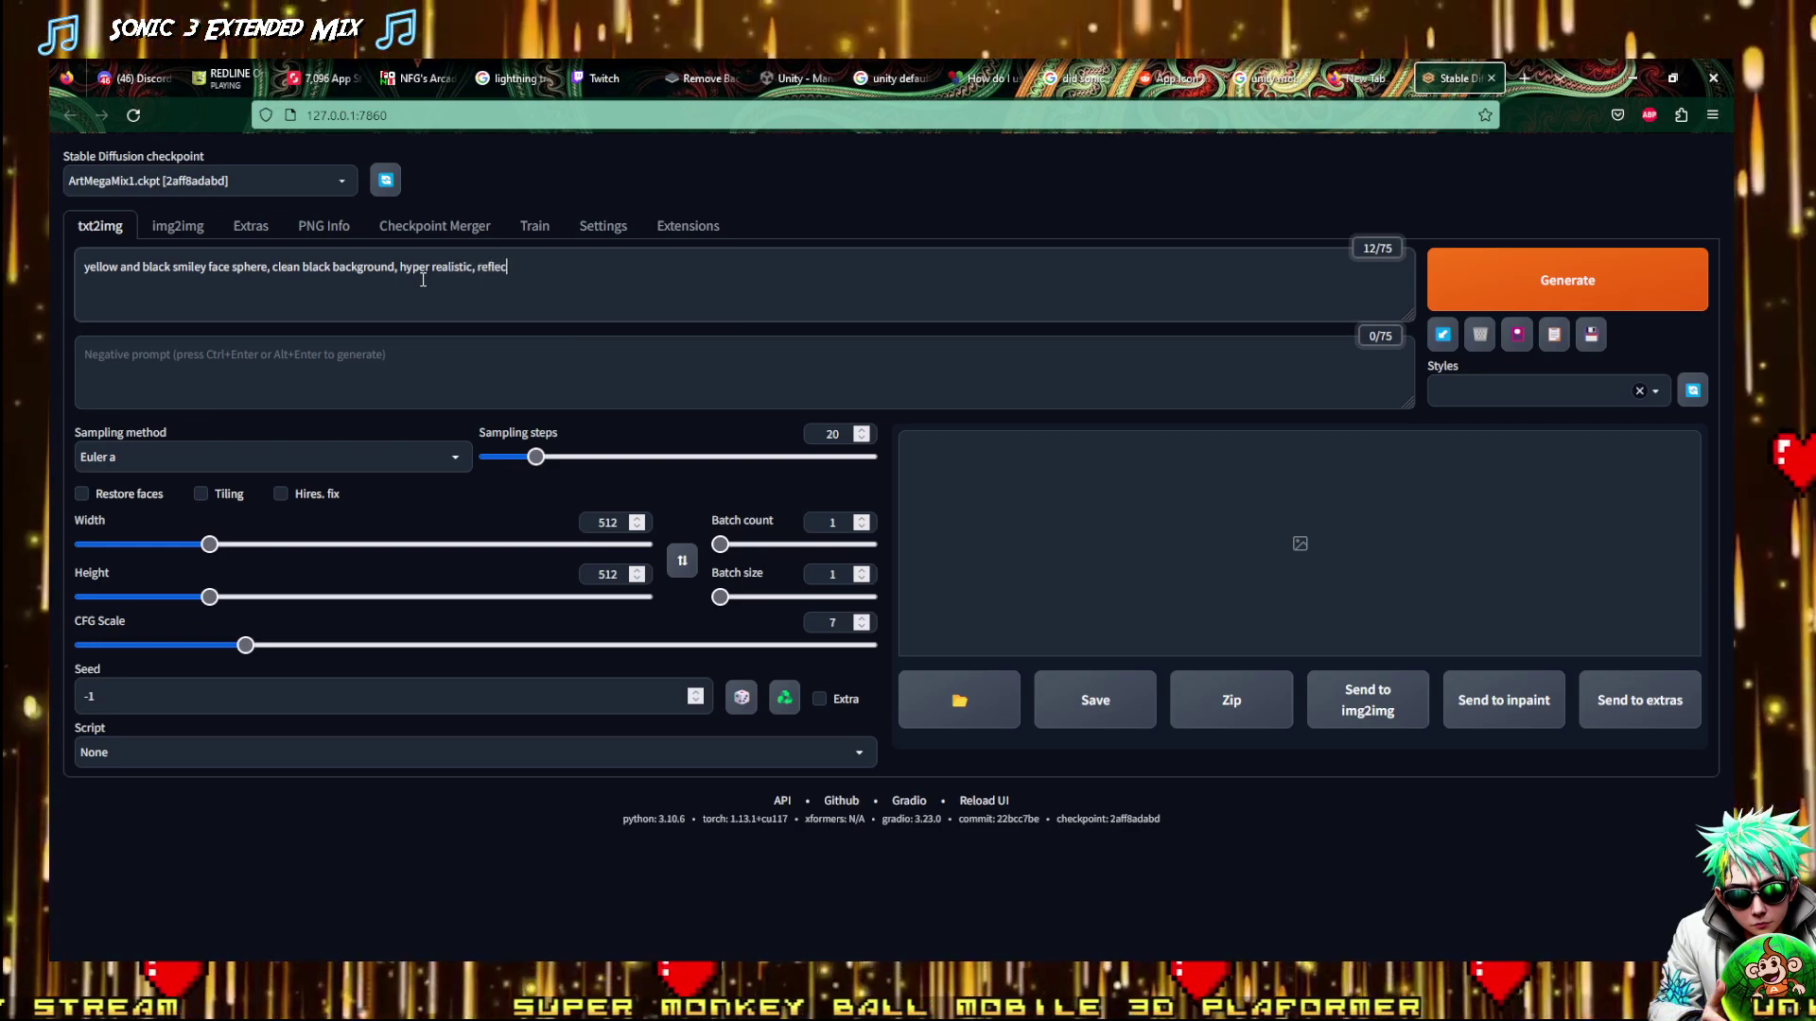
{"action": "type", "text": "tions on sh"}
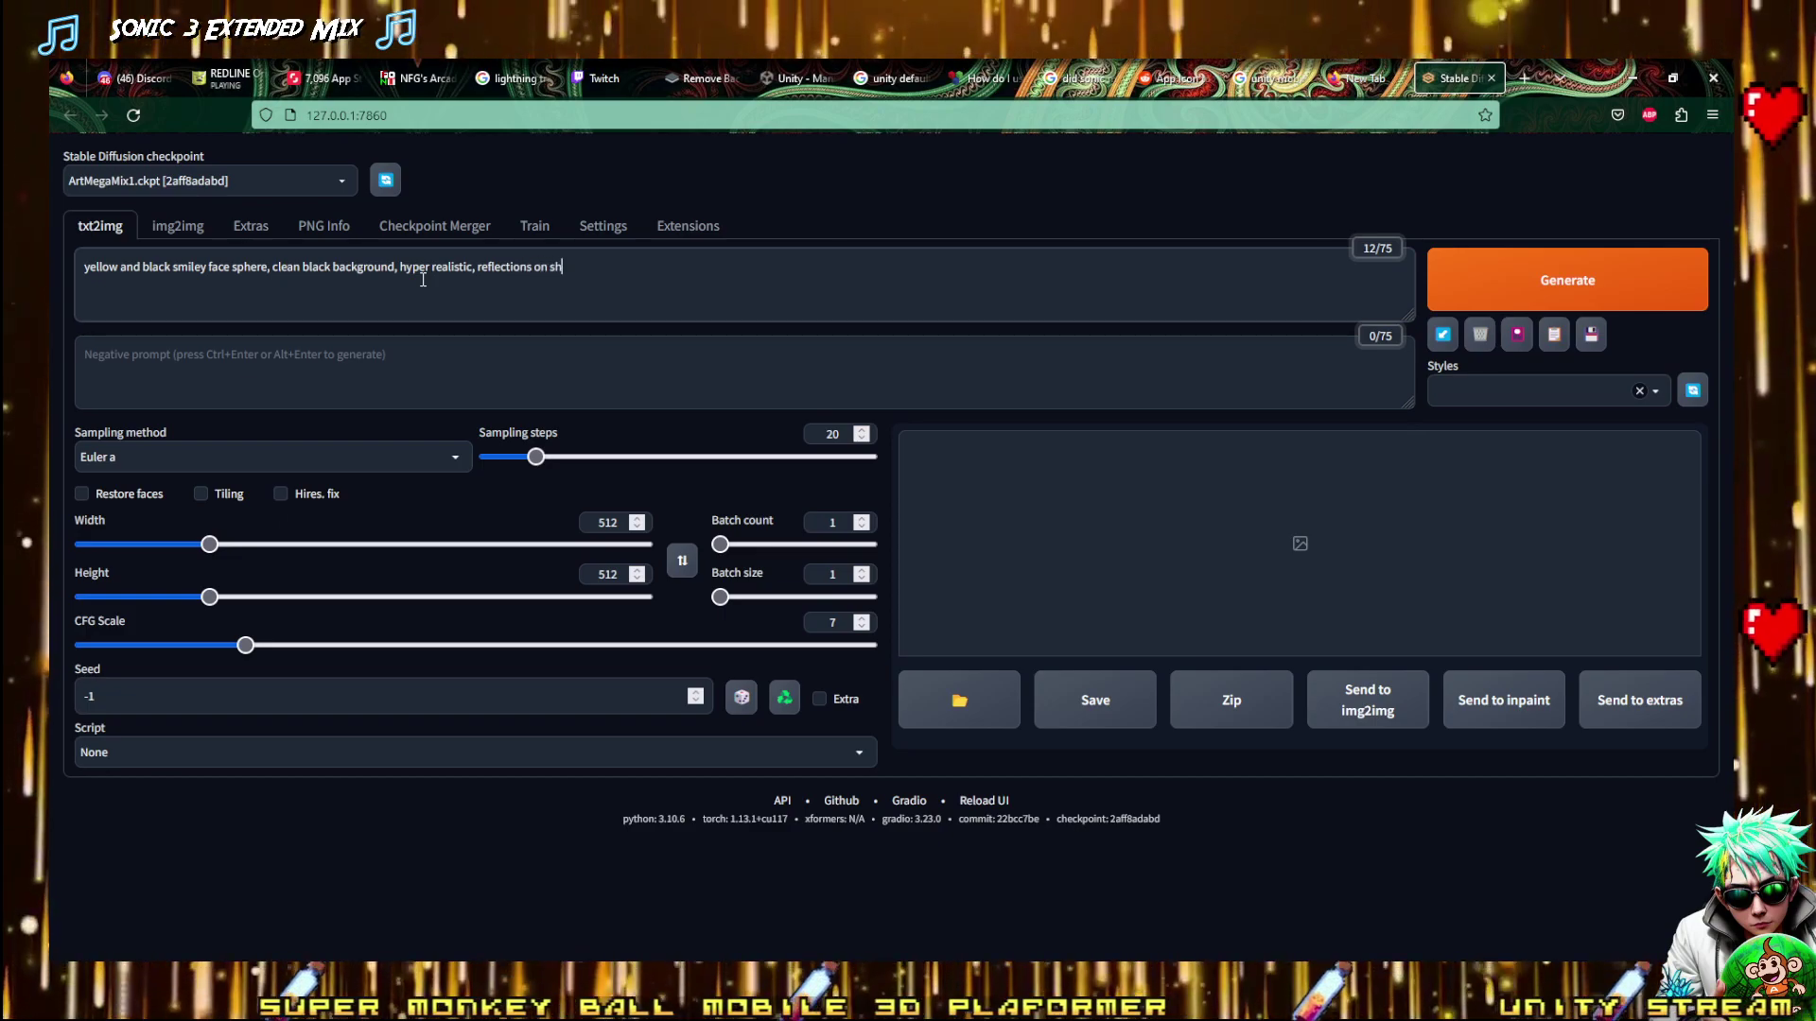
{"action": "type", "text": "pere"}
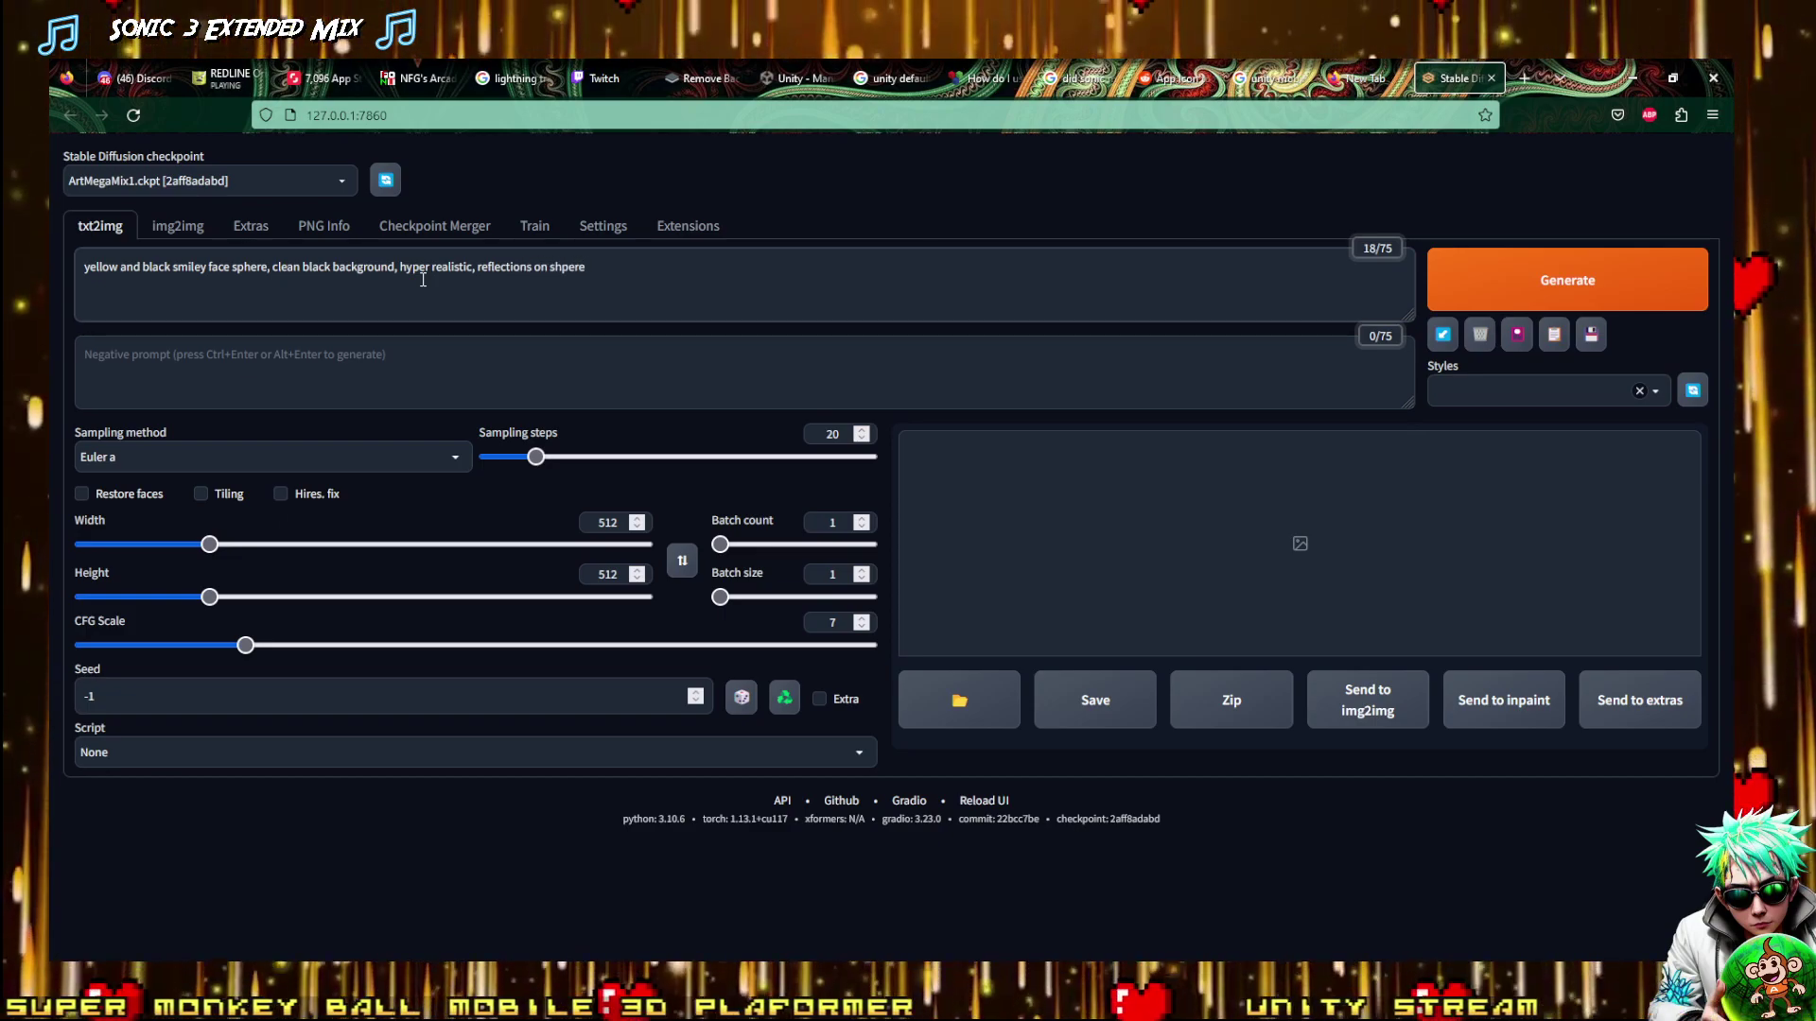
{"action": "key", "text": "BackSpace"}
{"action": "key", "text": "BackSpace"}
{"action": "key", "text": "BackSpace"}
{"action": "key", "text": "BackSpace"}
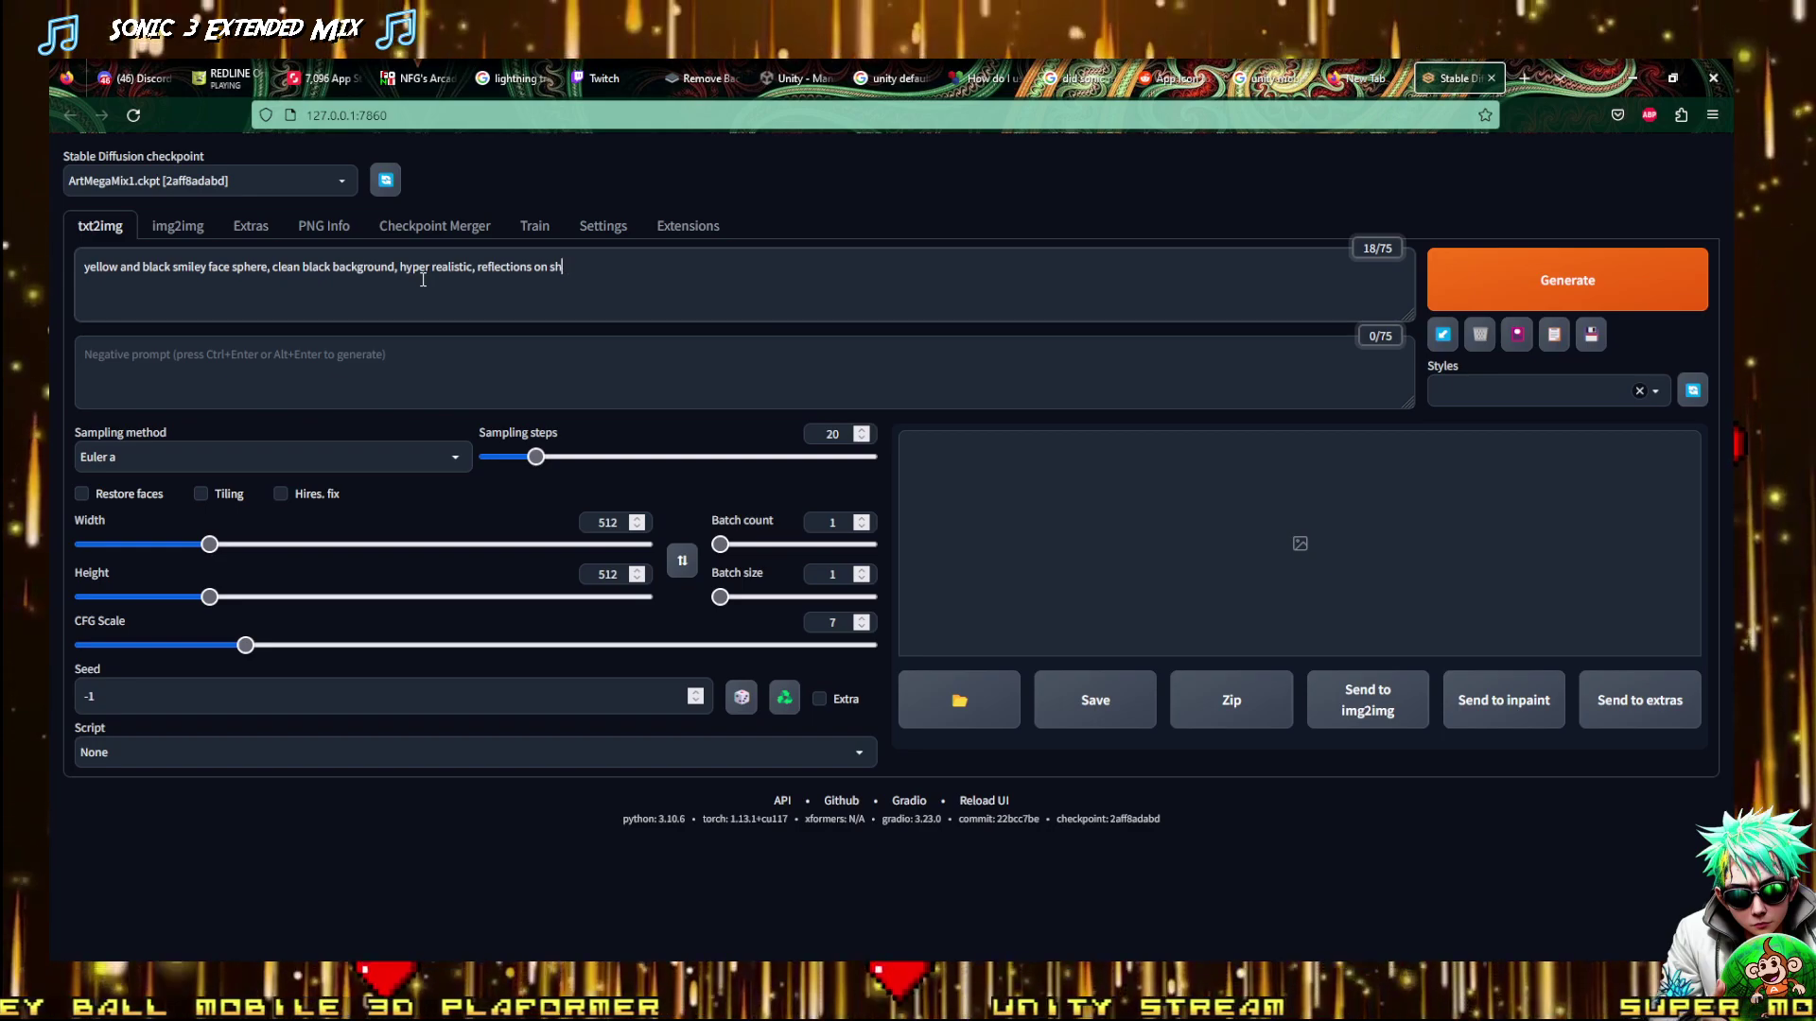
{"action": "key", "text": "BackSpace"}
{"action": "type", "text": "phere"}
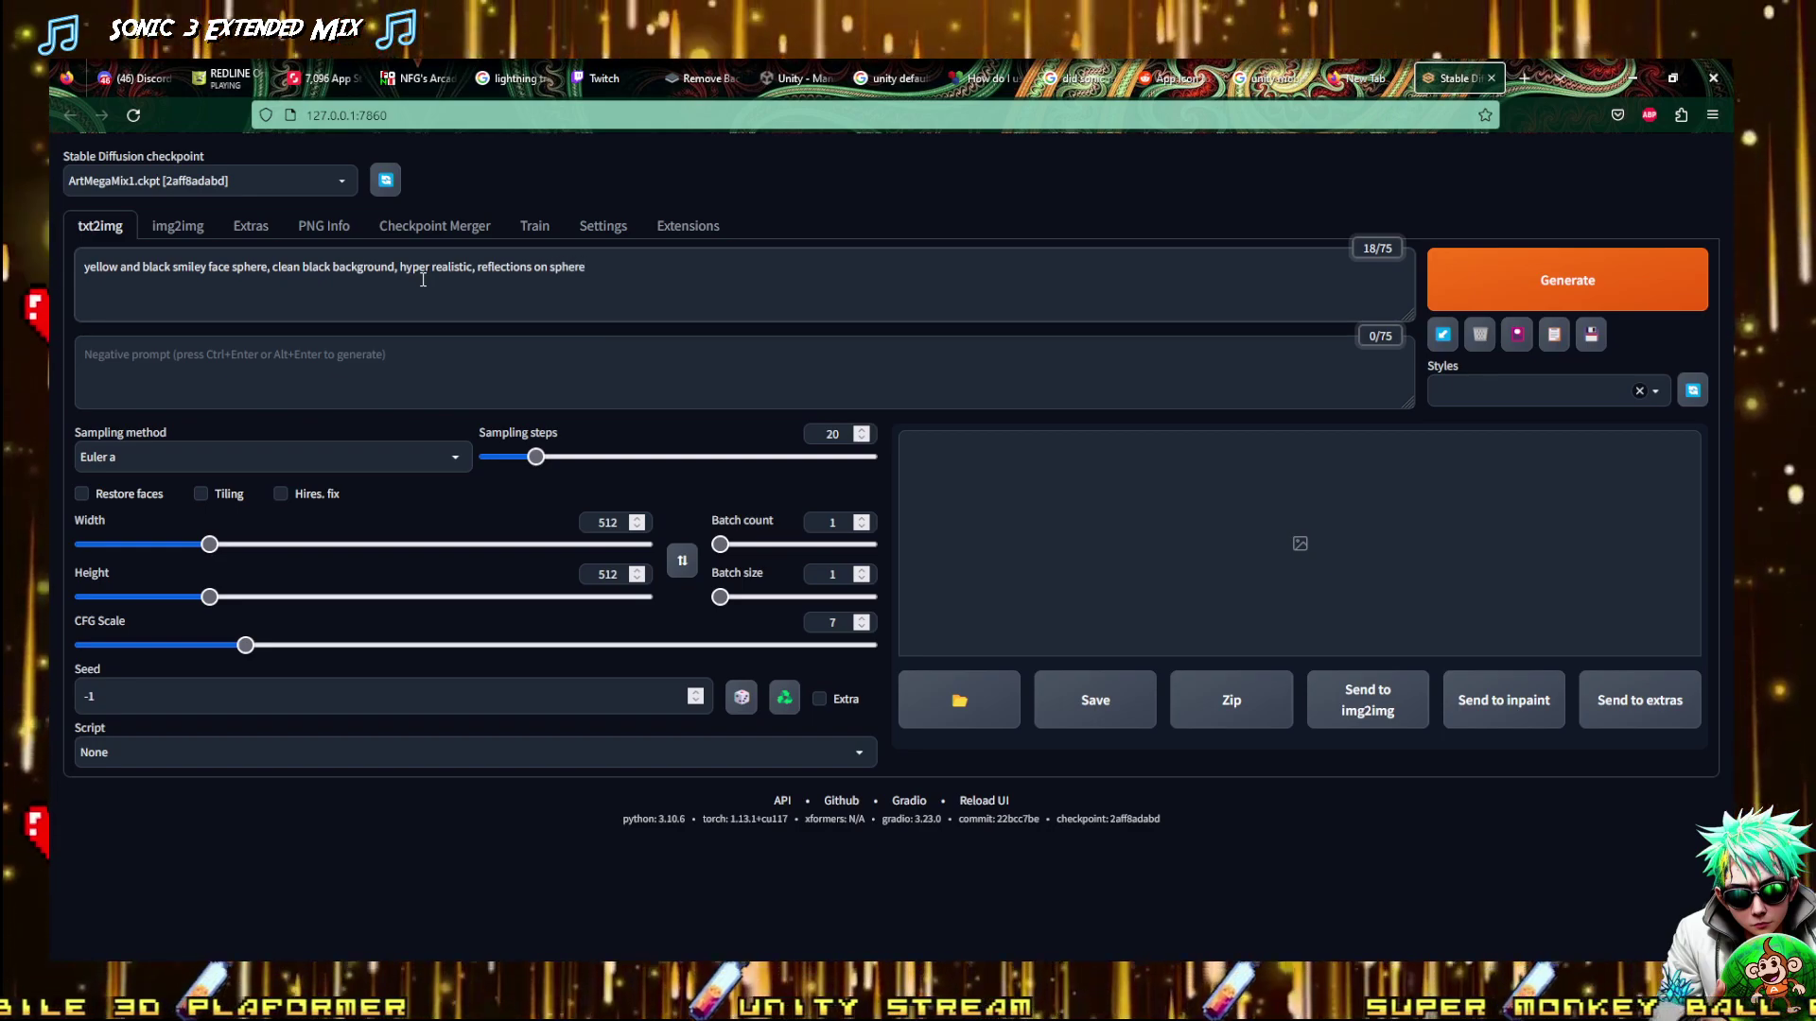
{"action": "type", "text": ","}
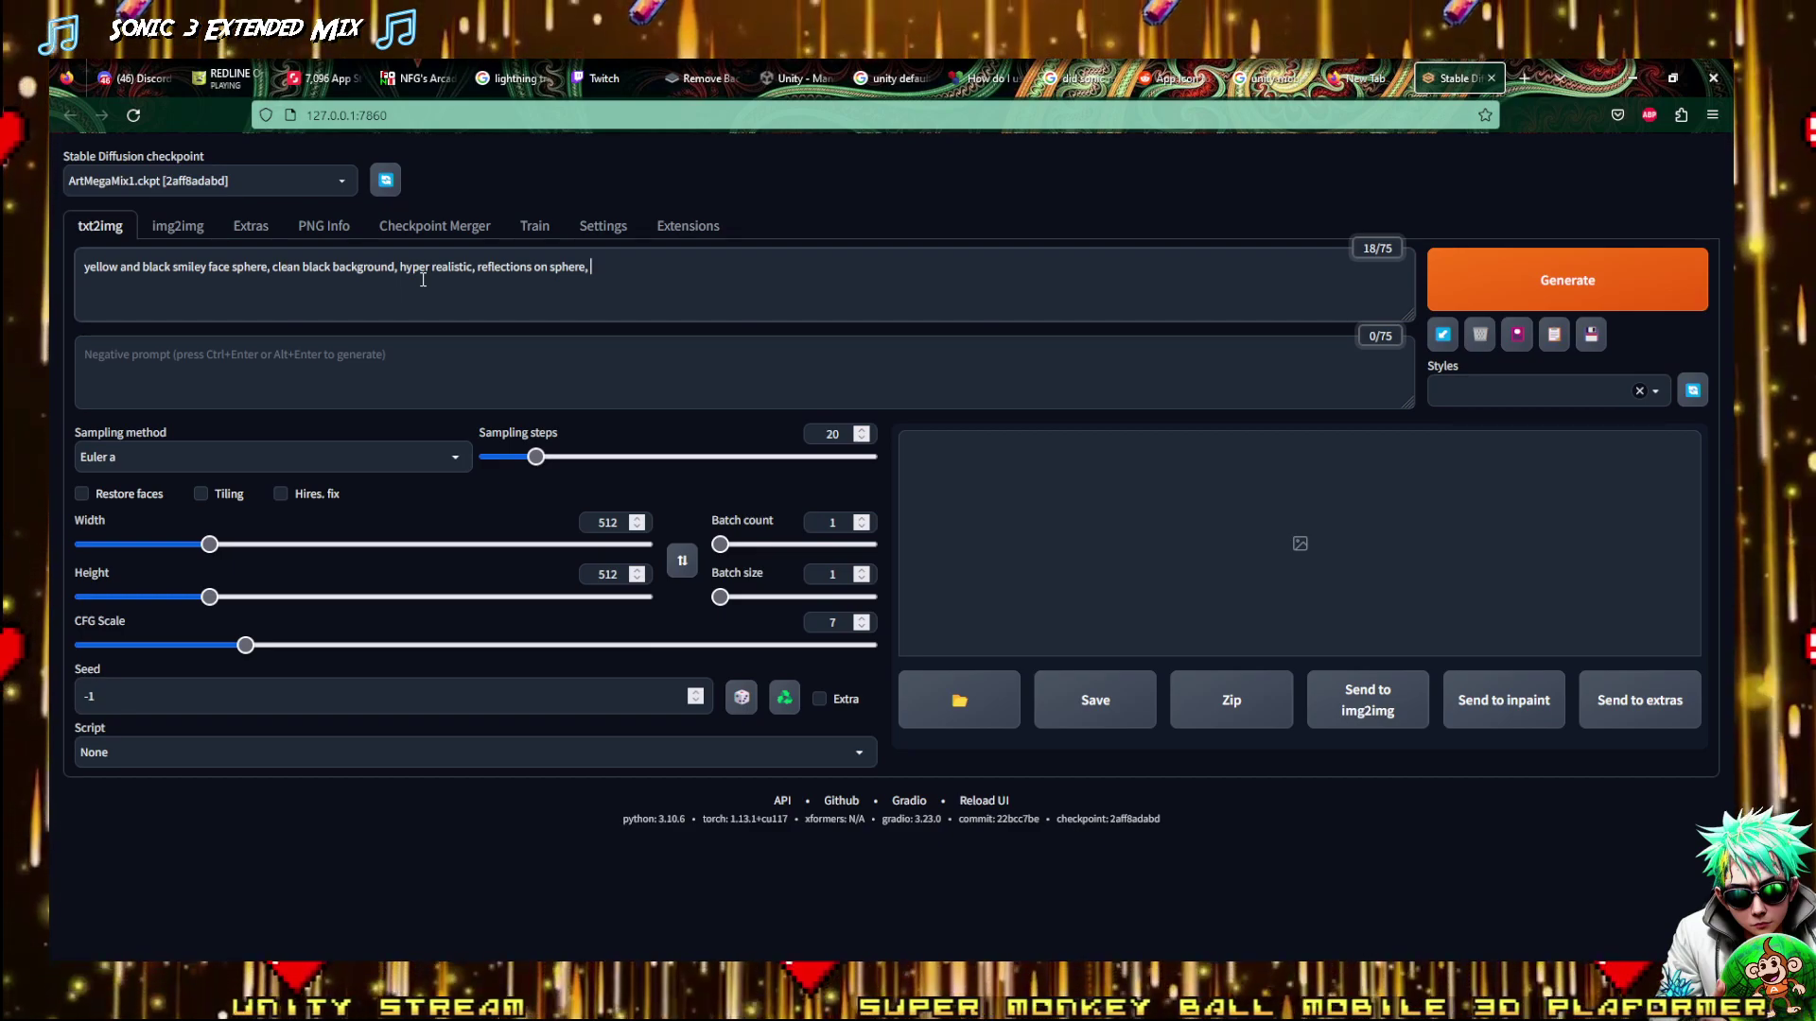
{"action": "key", "text": "BackSpace"}
{"action": "key", "text": "BackSpace"}
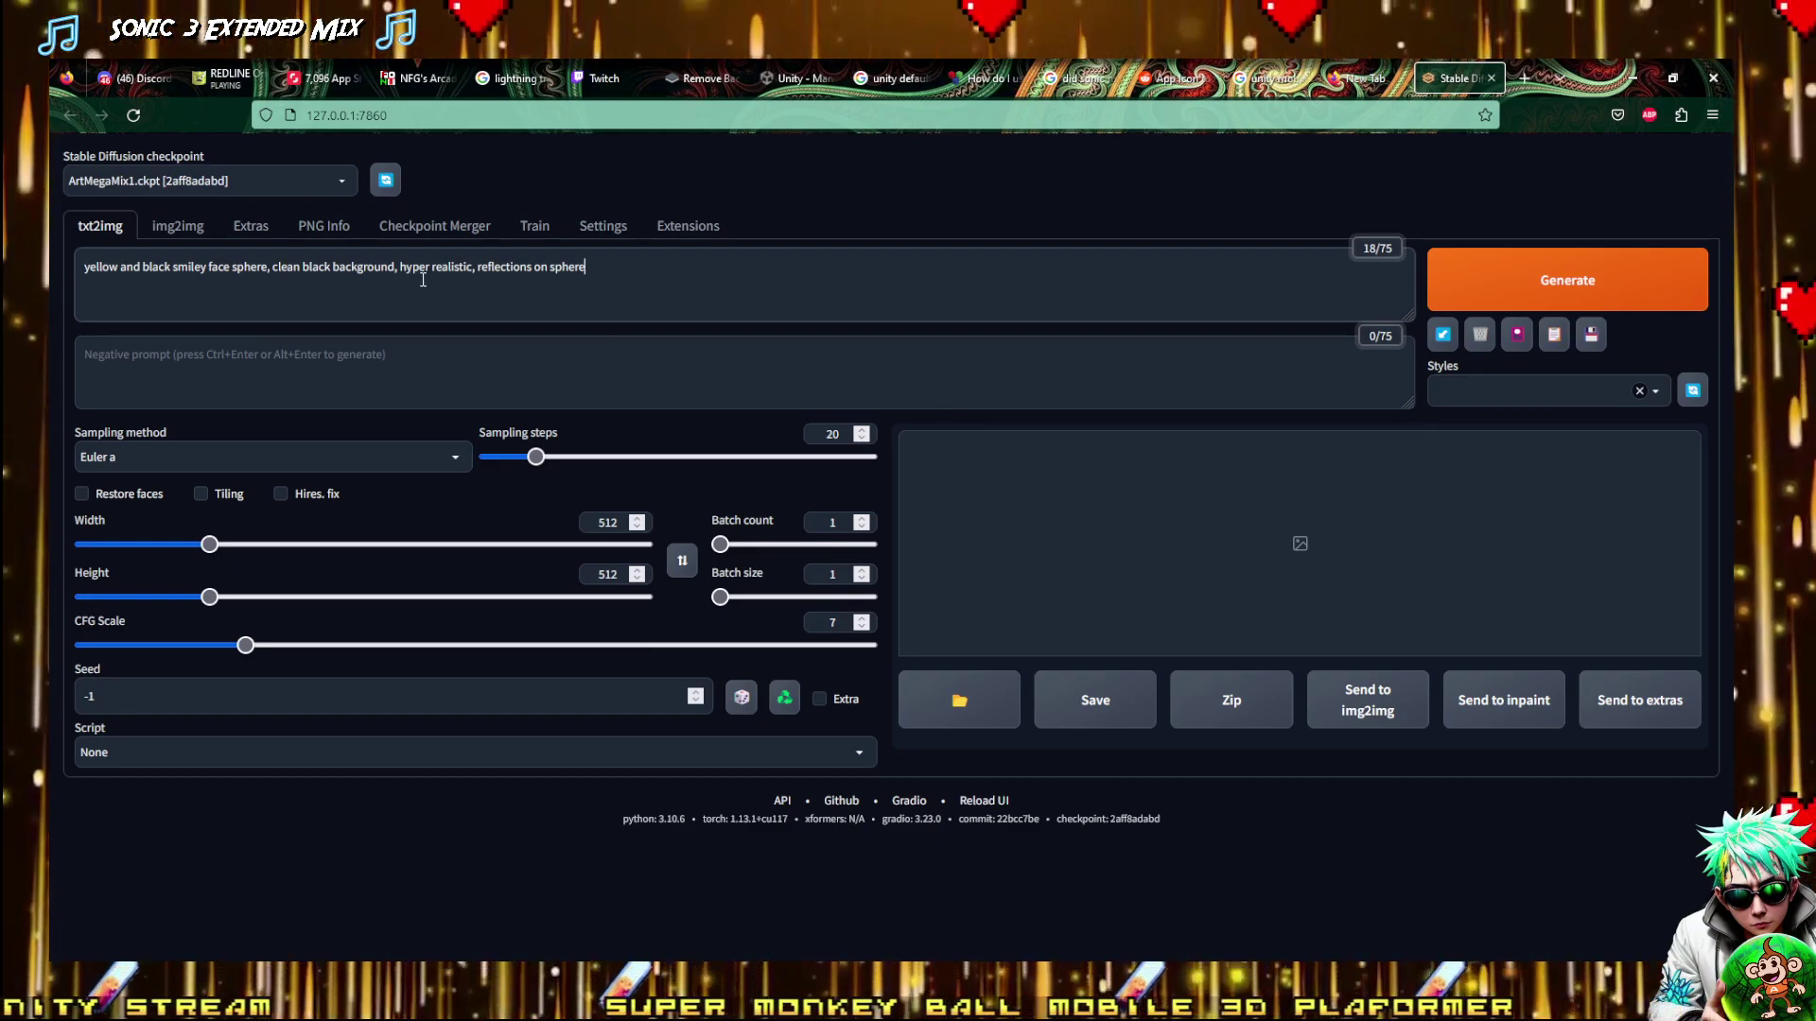
Generate images from the prompt, then switch the sampler to DPM++ 2M Karras
{"action": "left_click", "coordinate": [1485, 280]}
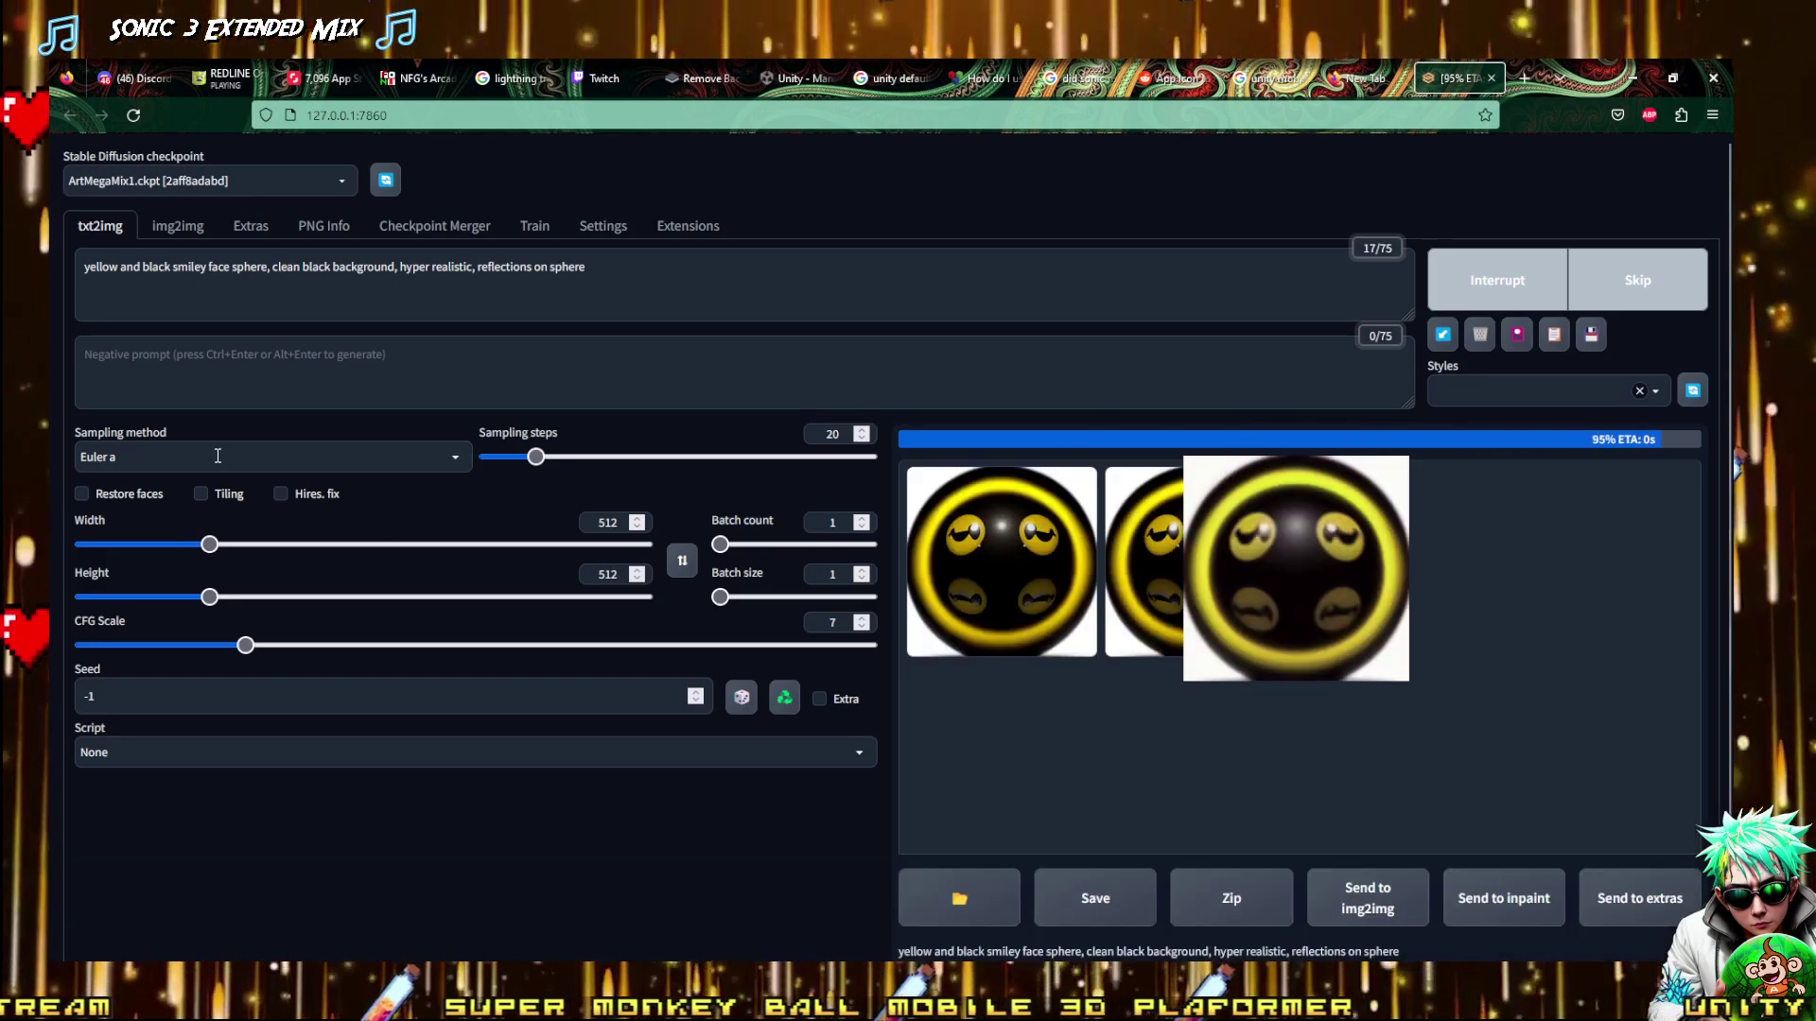
{"action": "left_click", "coordinate": [218, 456]}
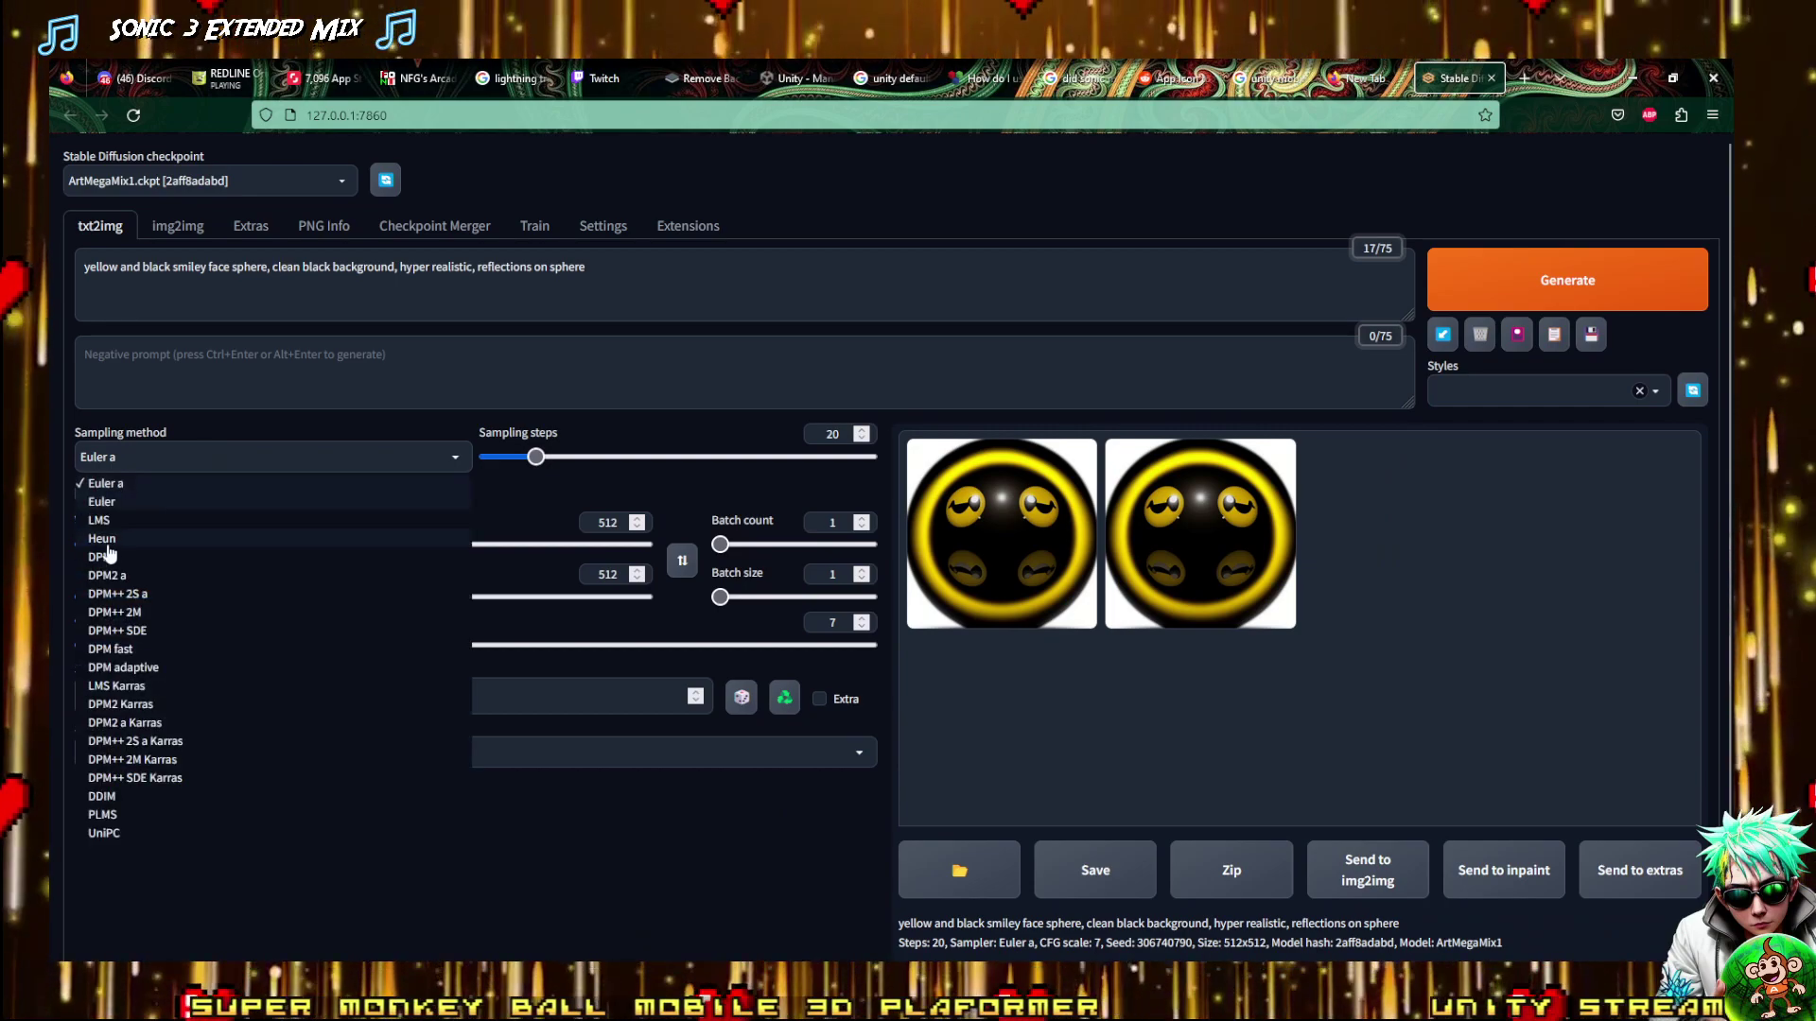
{"action": "left_click", "coordinate": [132, 777]}
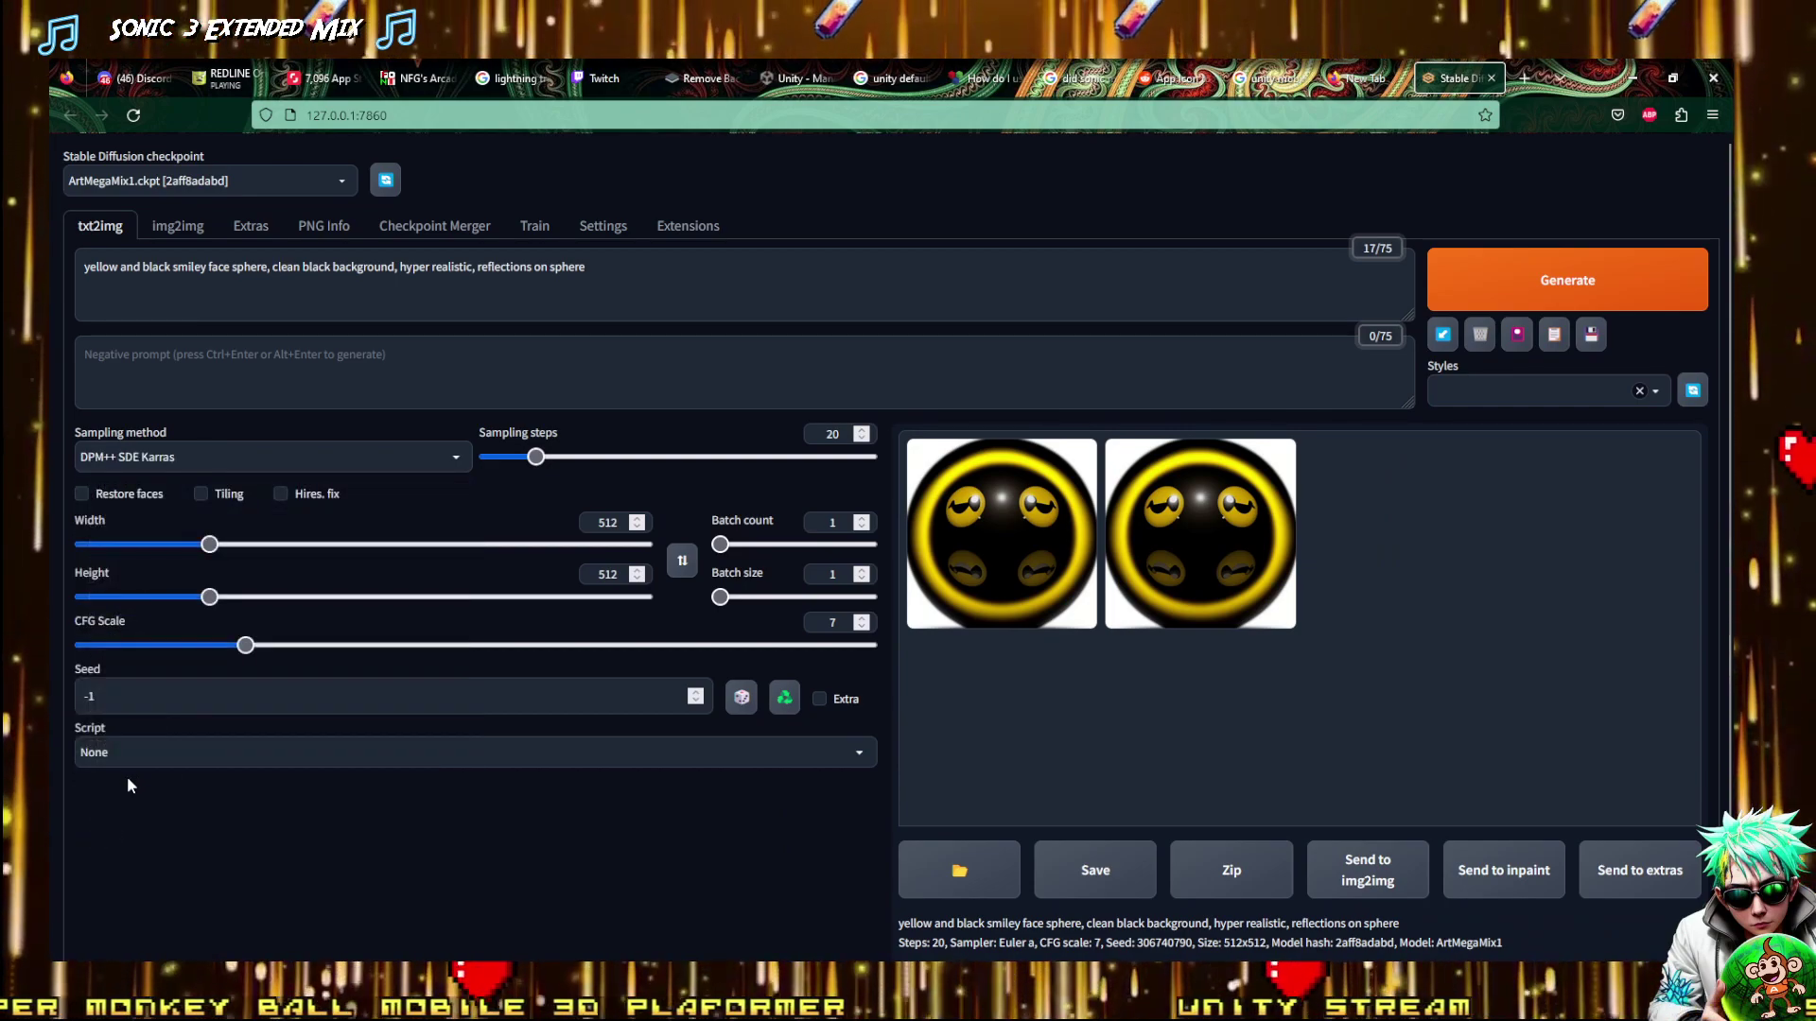
{"action": "left_click", "coordinate": [218, 456]}
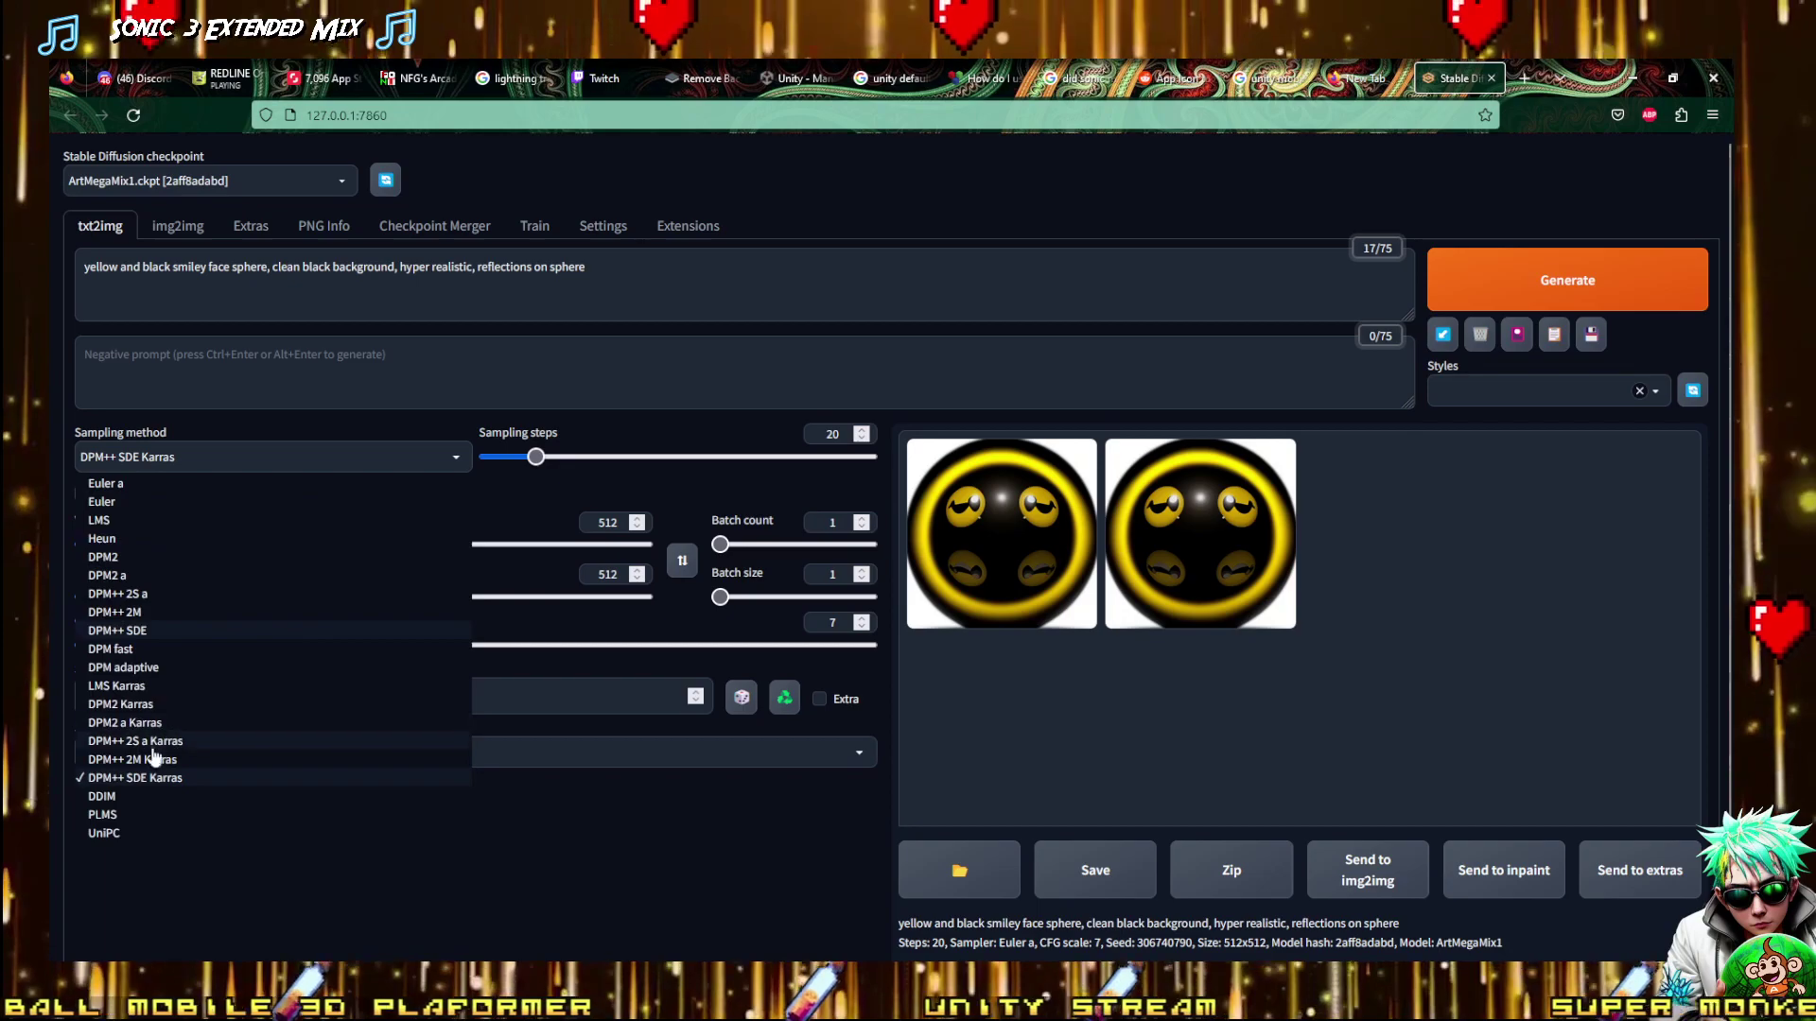
{"action": "left_click", "coordinate": [132, 760]}
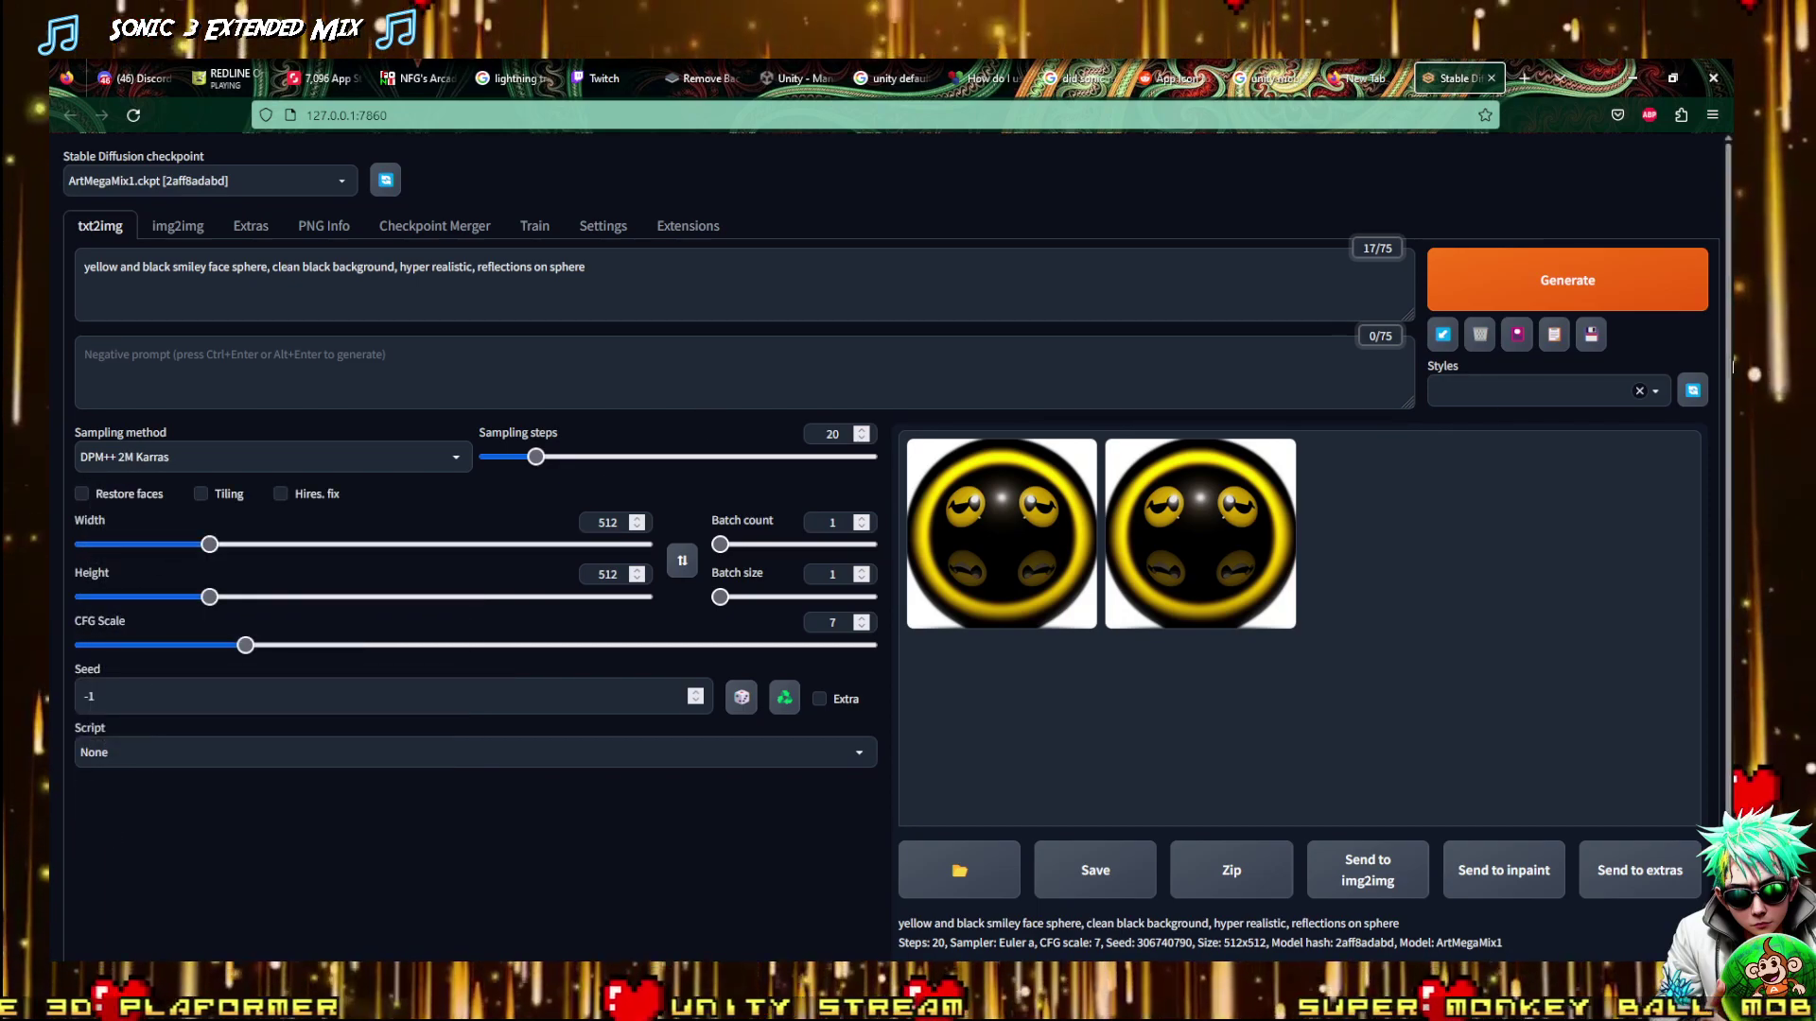
Add 'white background' as the negative prompt, regenerate, and send the result to img2img
{"action": "left_click", "coordinate": [248, 408]}
{"action": "type", "text": "white"}
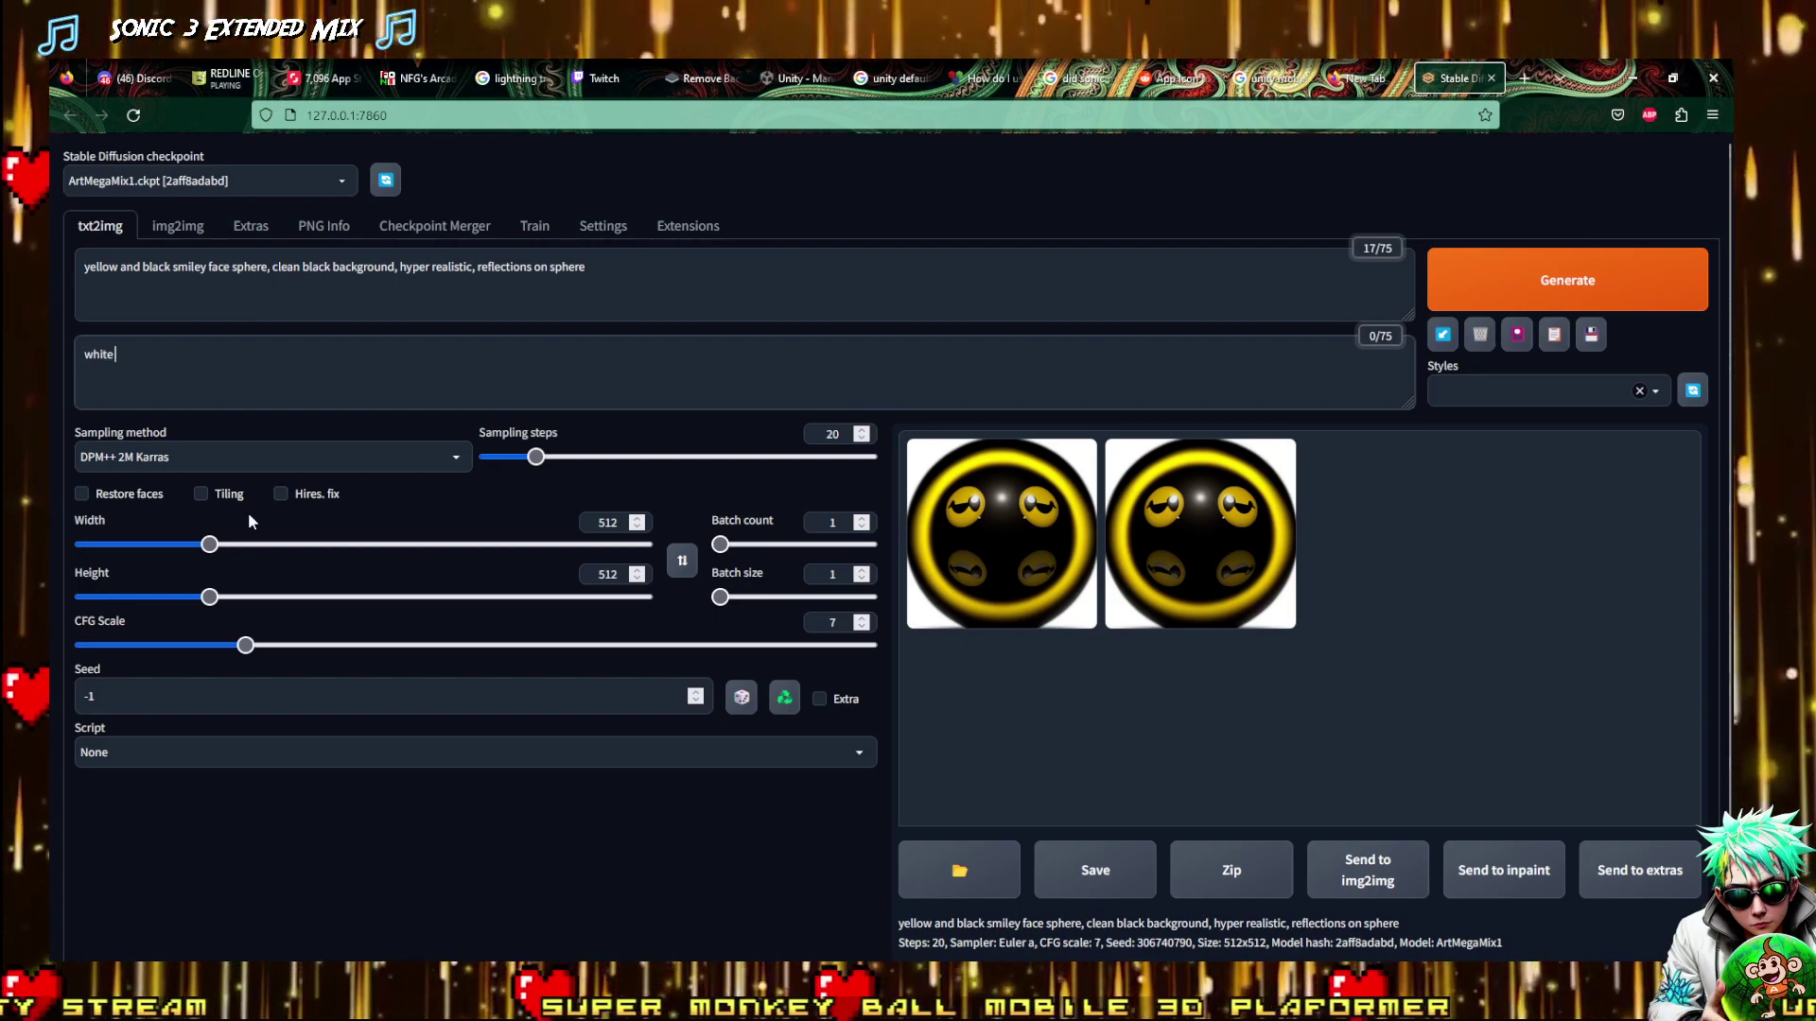
{"action": "type", "text": " backgro"}
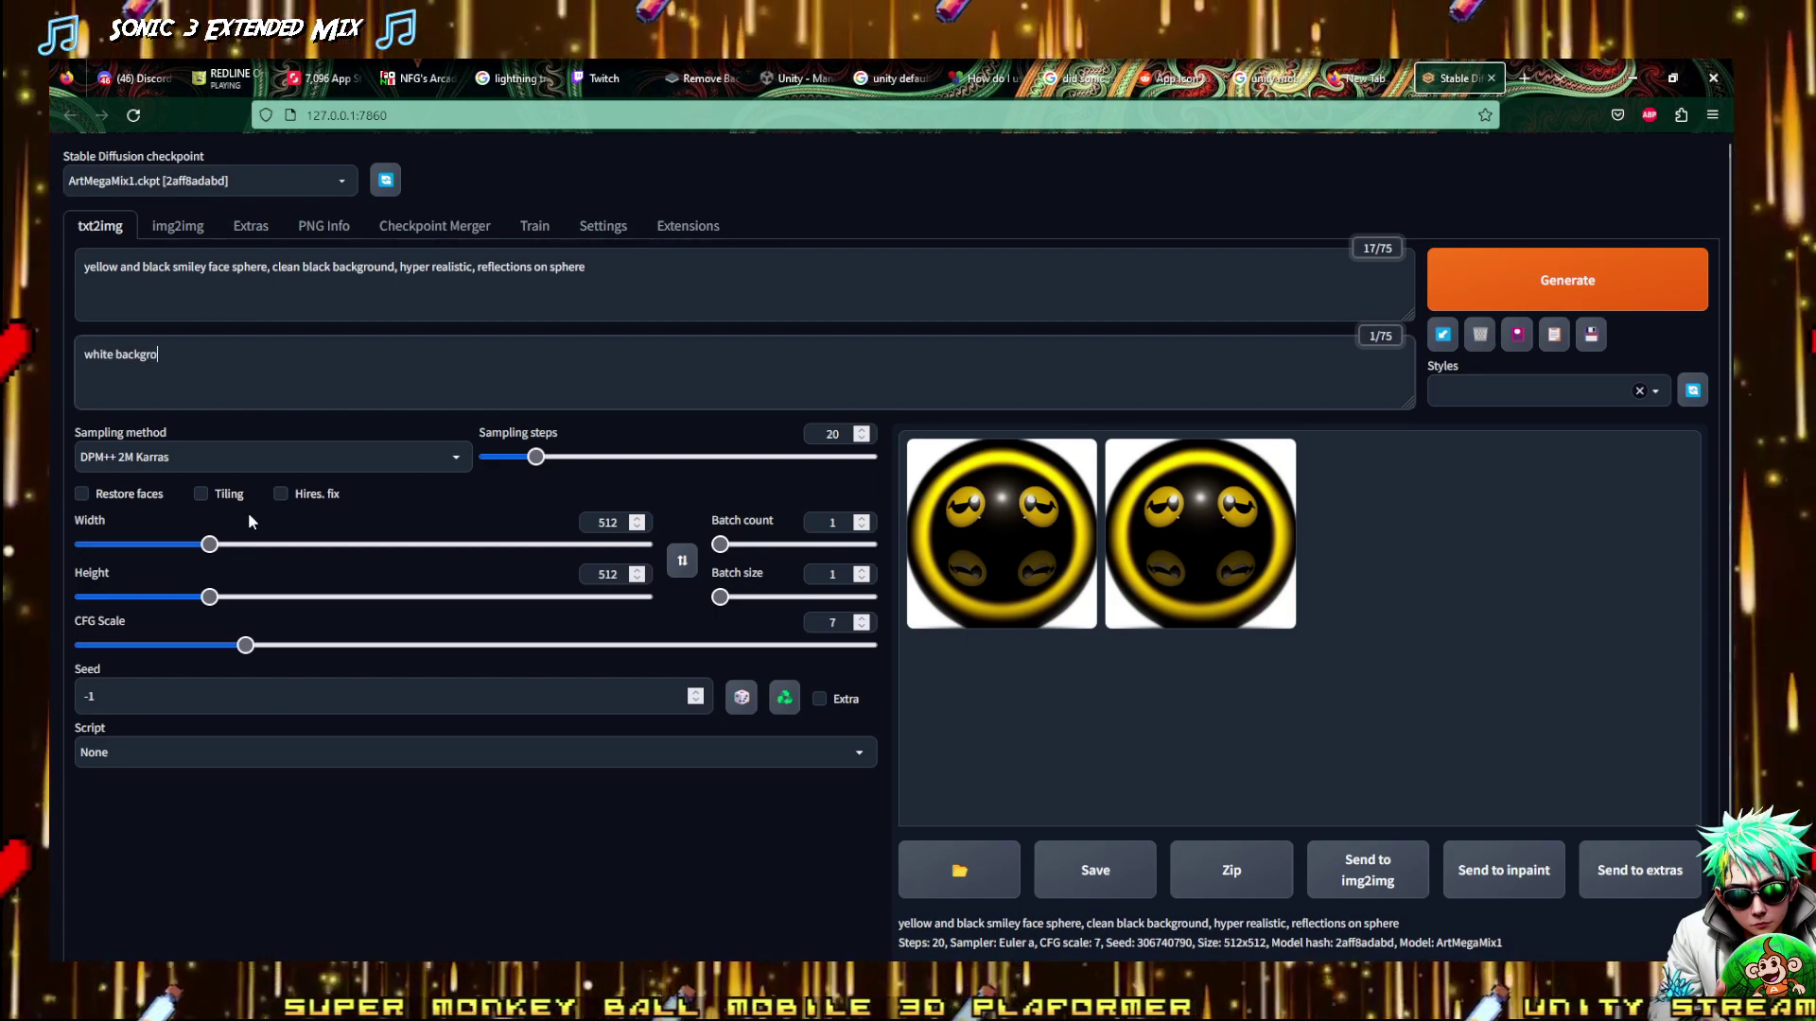
{"action": "type", "text": "und"}
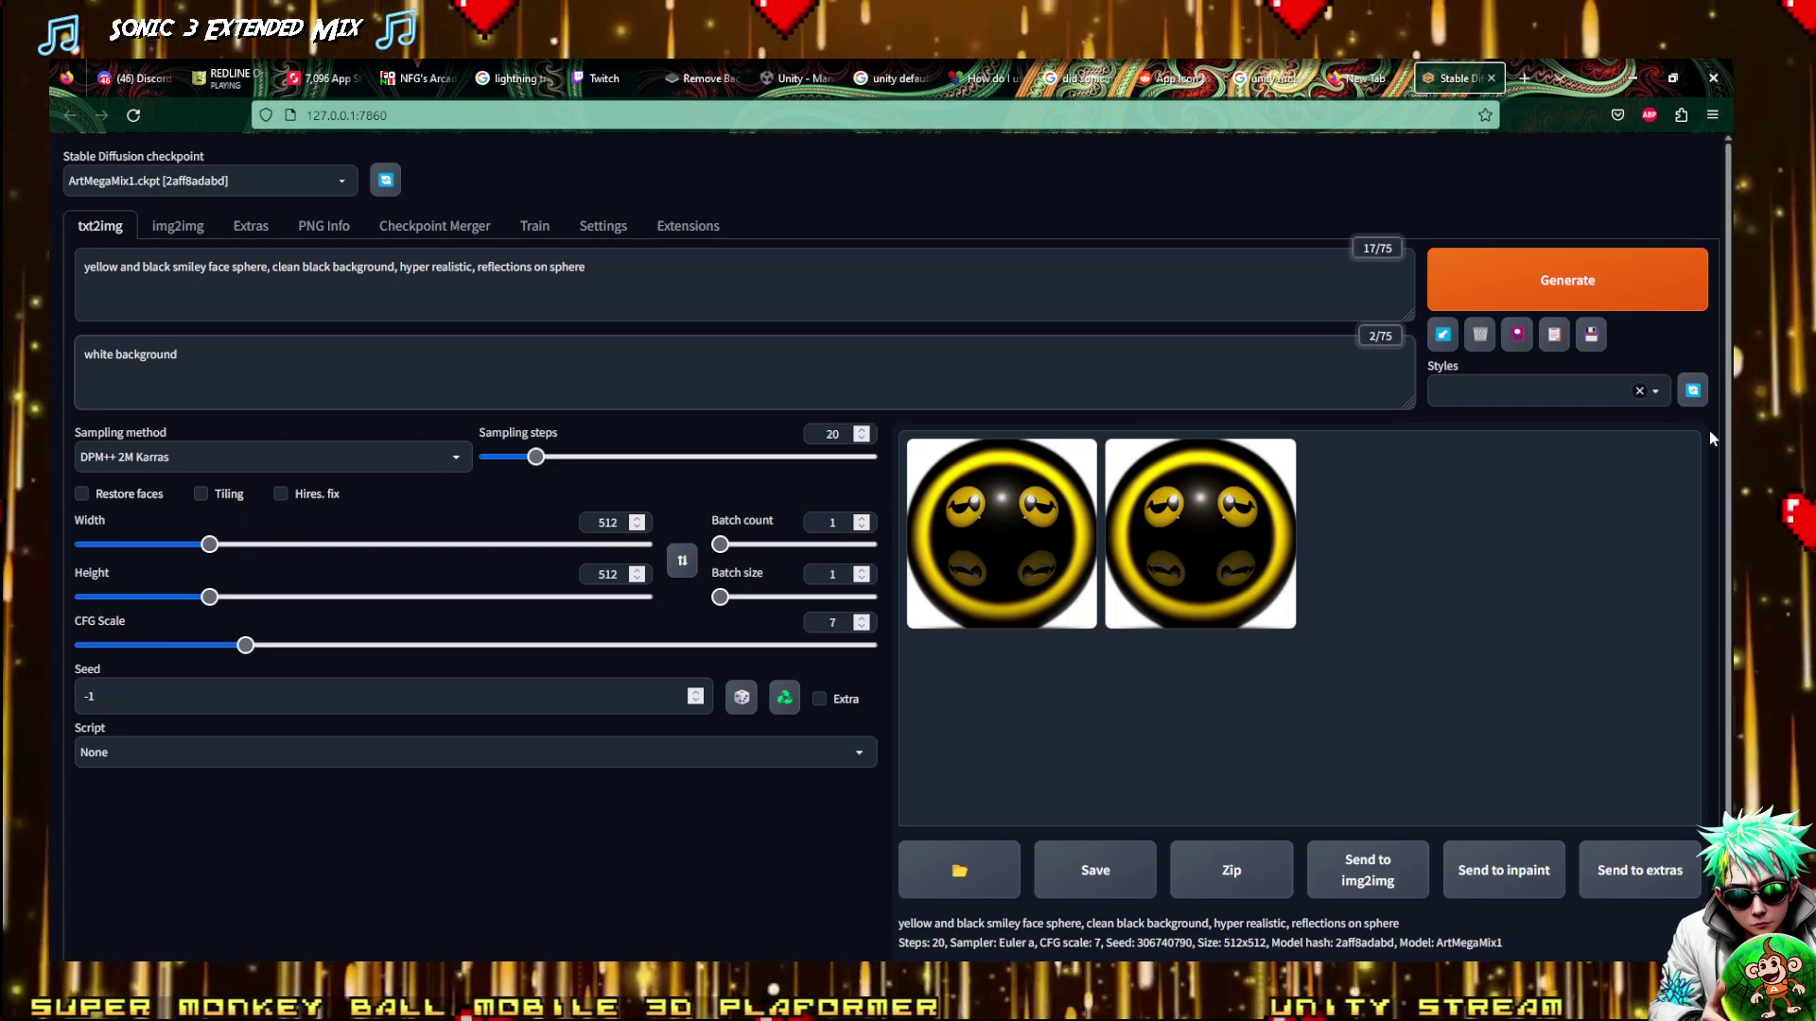
{"action": "key", "text": "ctrl+Return"}
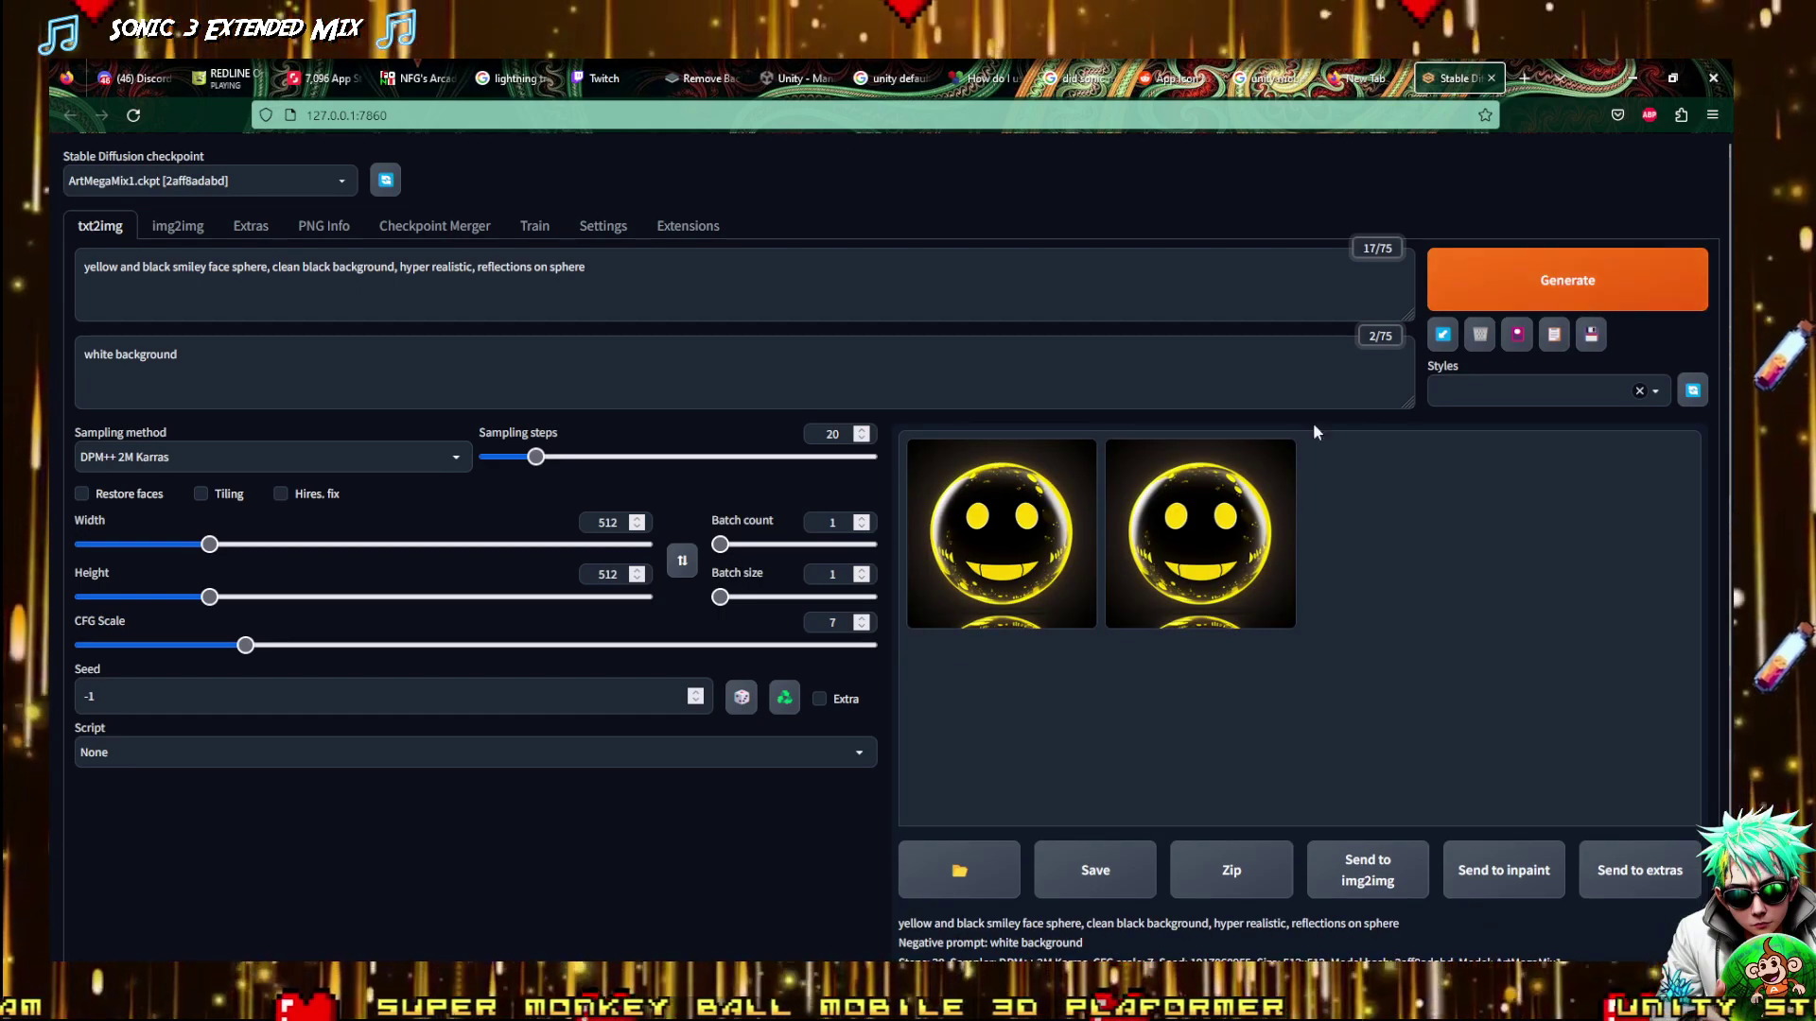
{"action": "left_click", "coordinate": [1363, 872]}
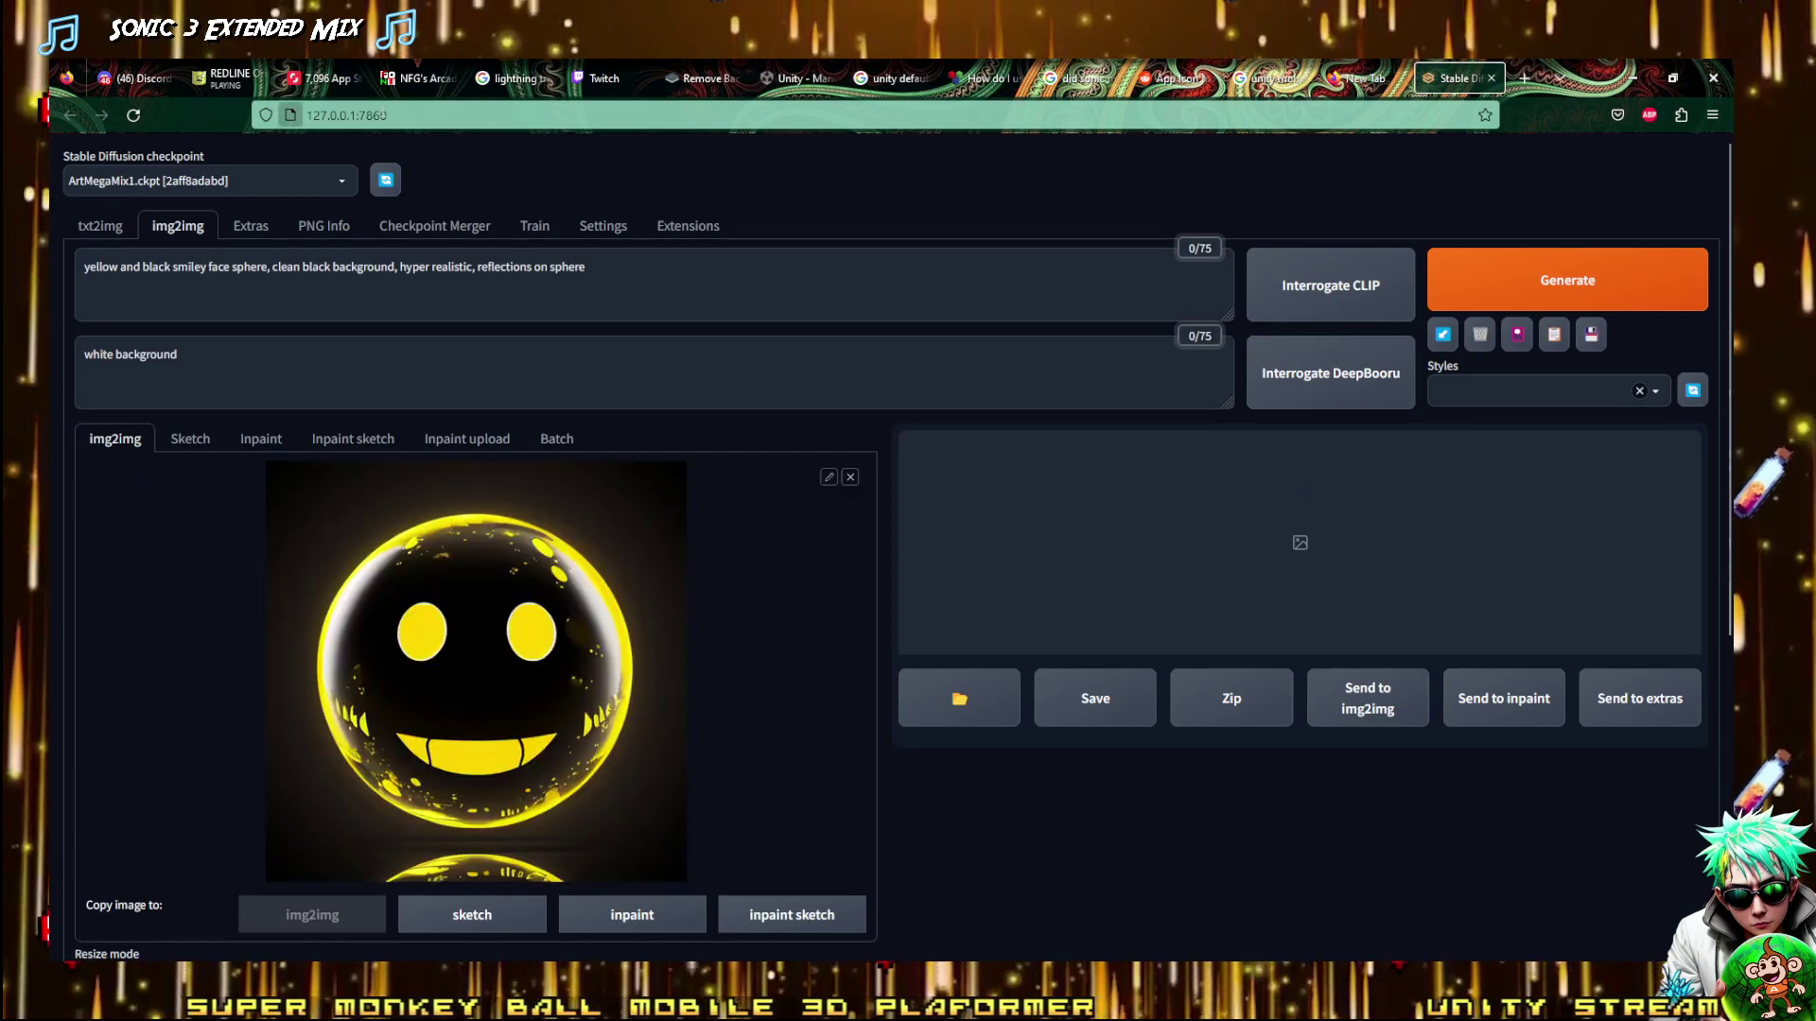
Generate img2img variations, then reword the prompt to begin 'yellow sphere' and regenerate
{"action": "left_click", "coordinate": [1501, 293]}
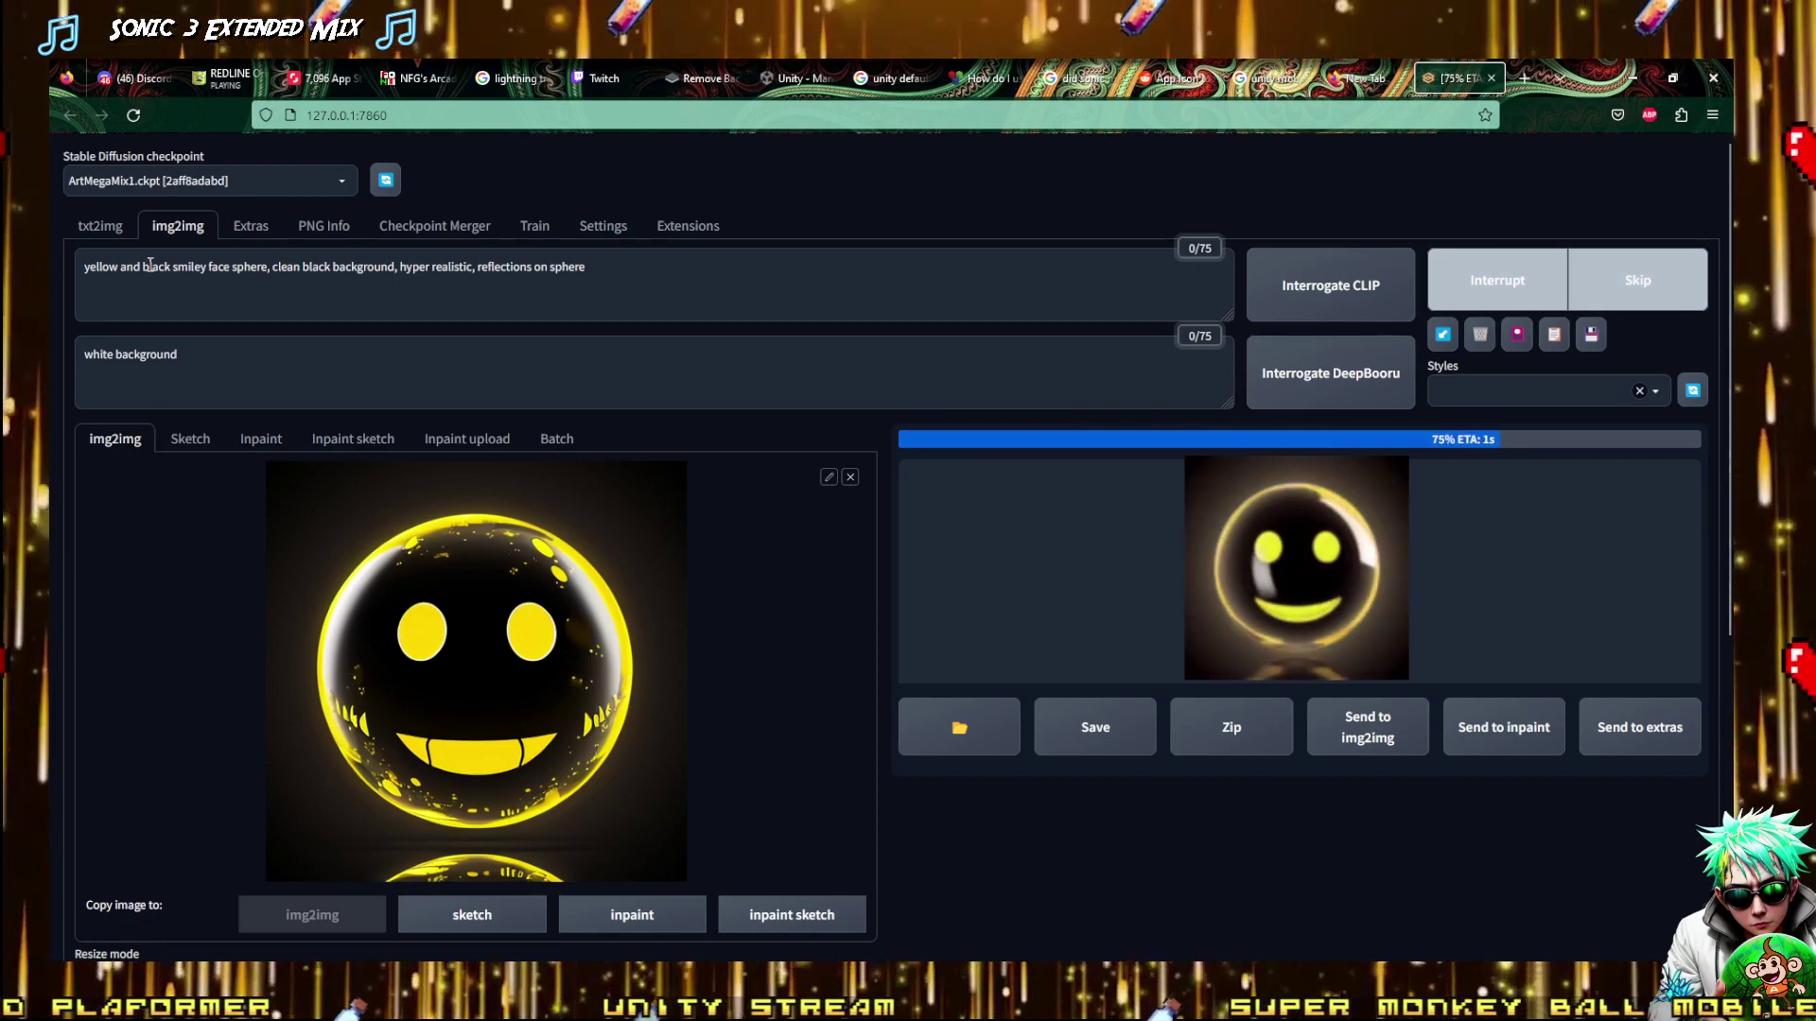
{"action": "left_click_drag", "start_coordinate": [170, 266], "coordinate": [120, 269]}
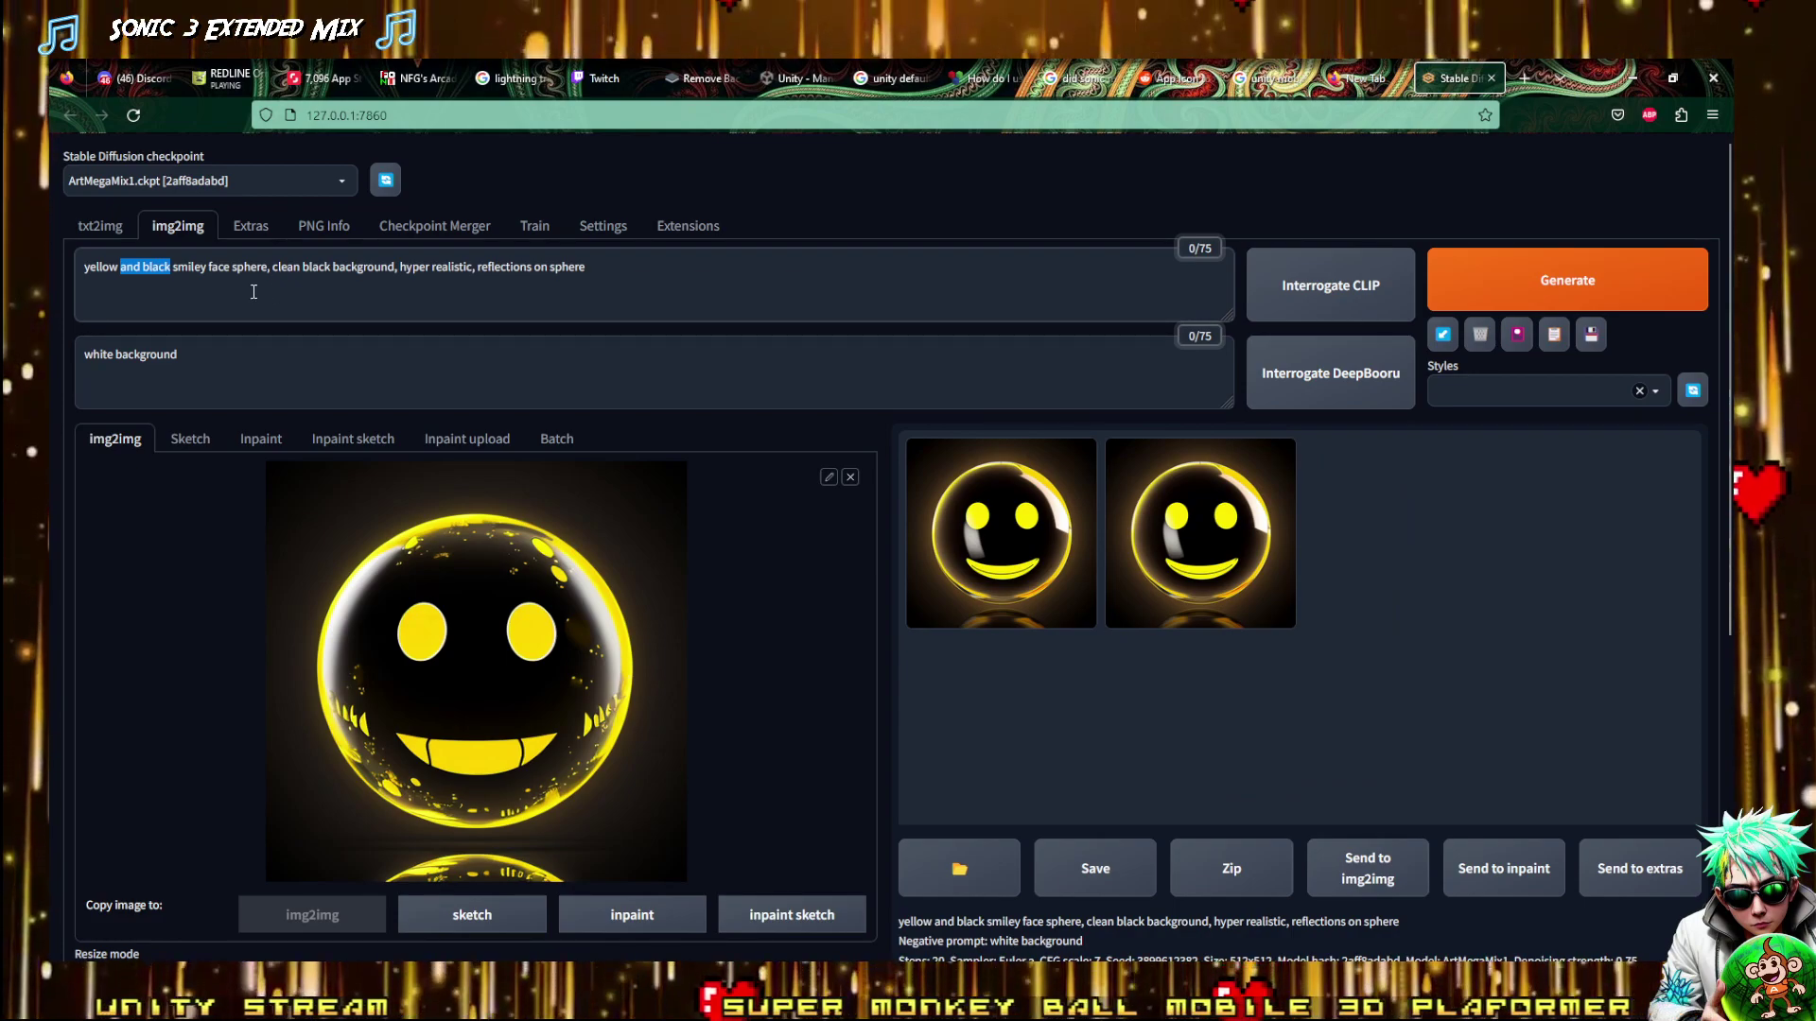
{"action": "type", "text": "shpere"}
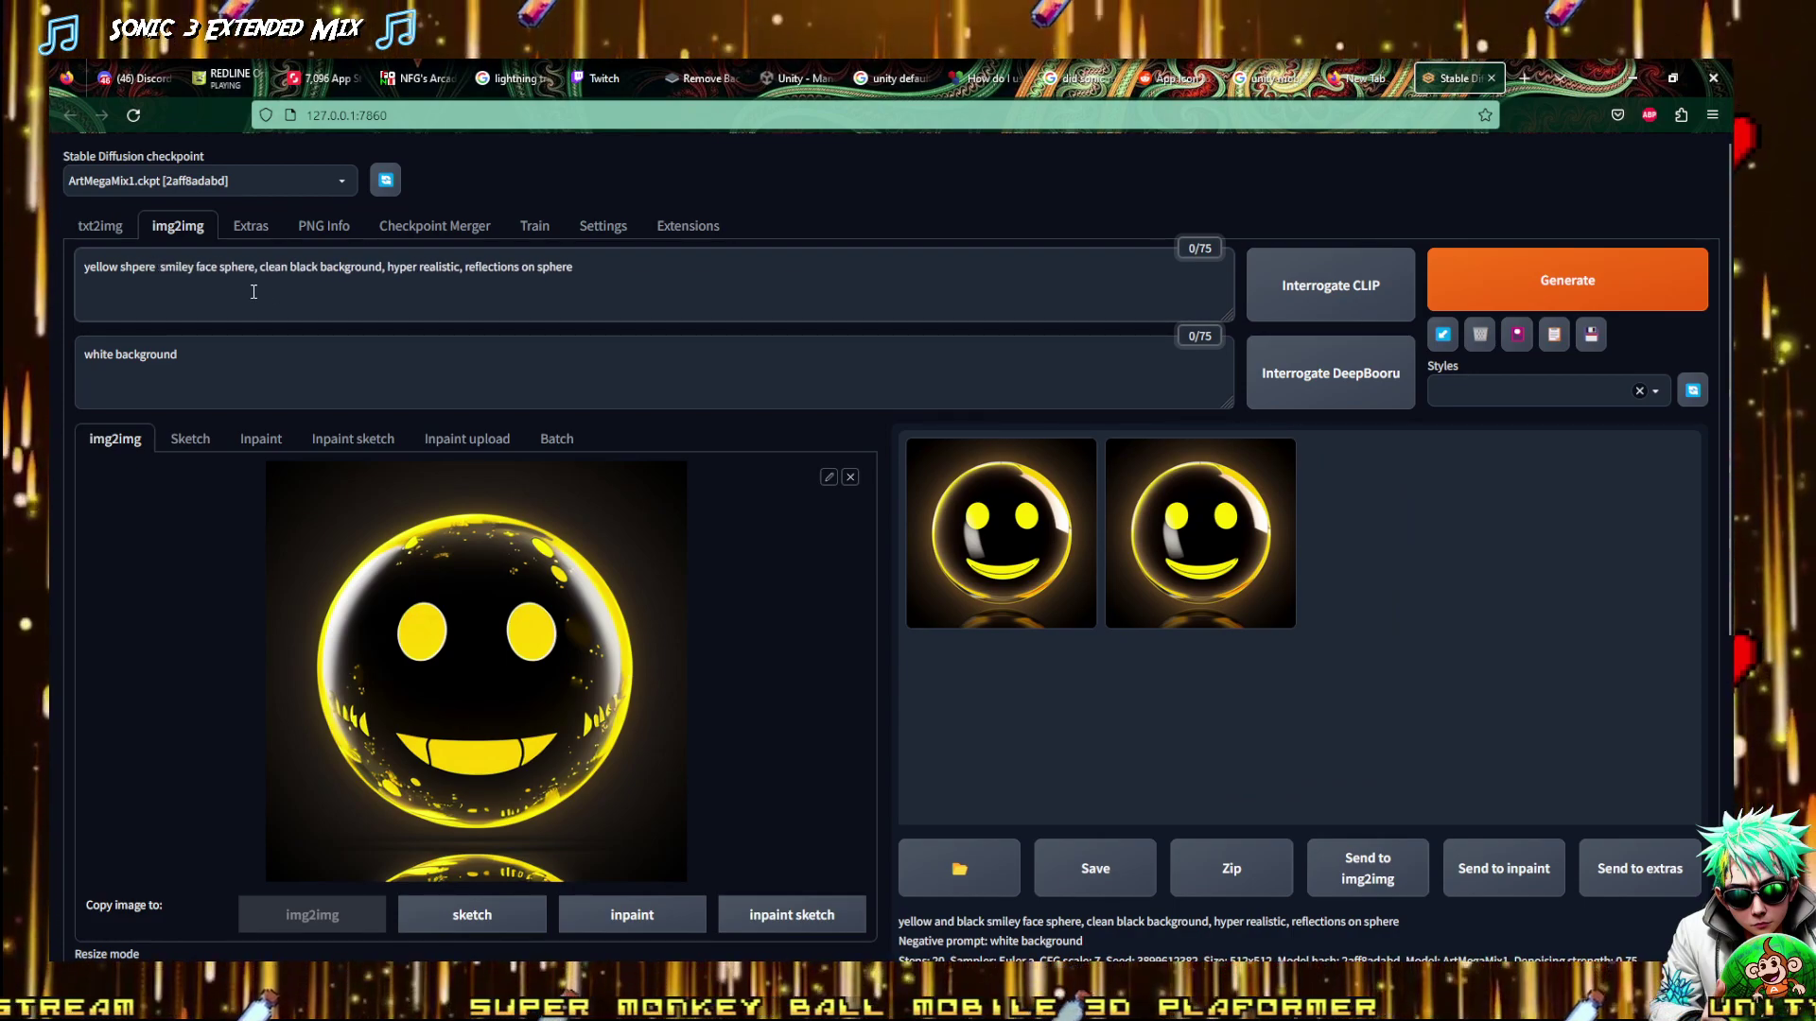
{"action": "key", "text": "BackSpace"}
{"action": "key", "text": "BackSpace"}
{"action": "key", "text": "BackSpace"}
{"action": "key", "text": "BackSpace"}
{"action": "key", "text": "BackSpace"}
{"action": "type", "text": "pher"}
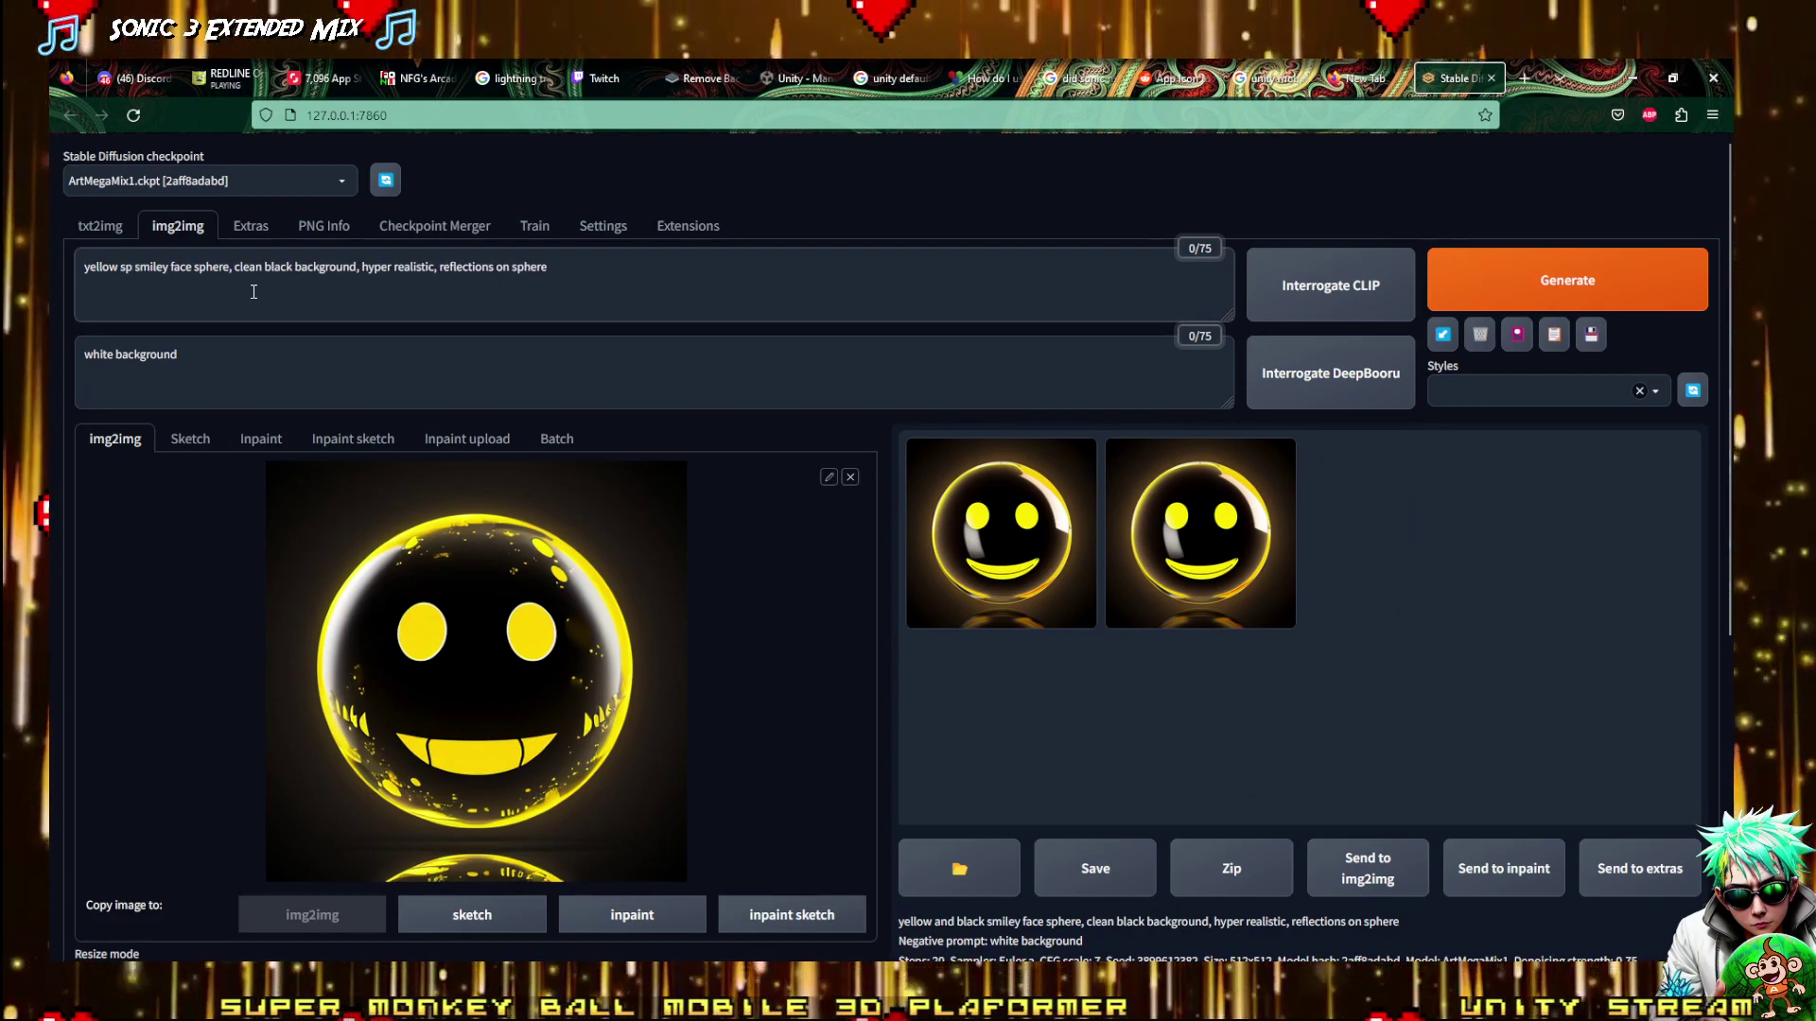
{"action": "type", "text": "e, "}
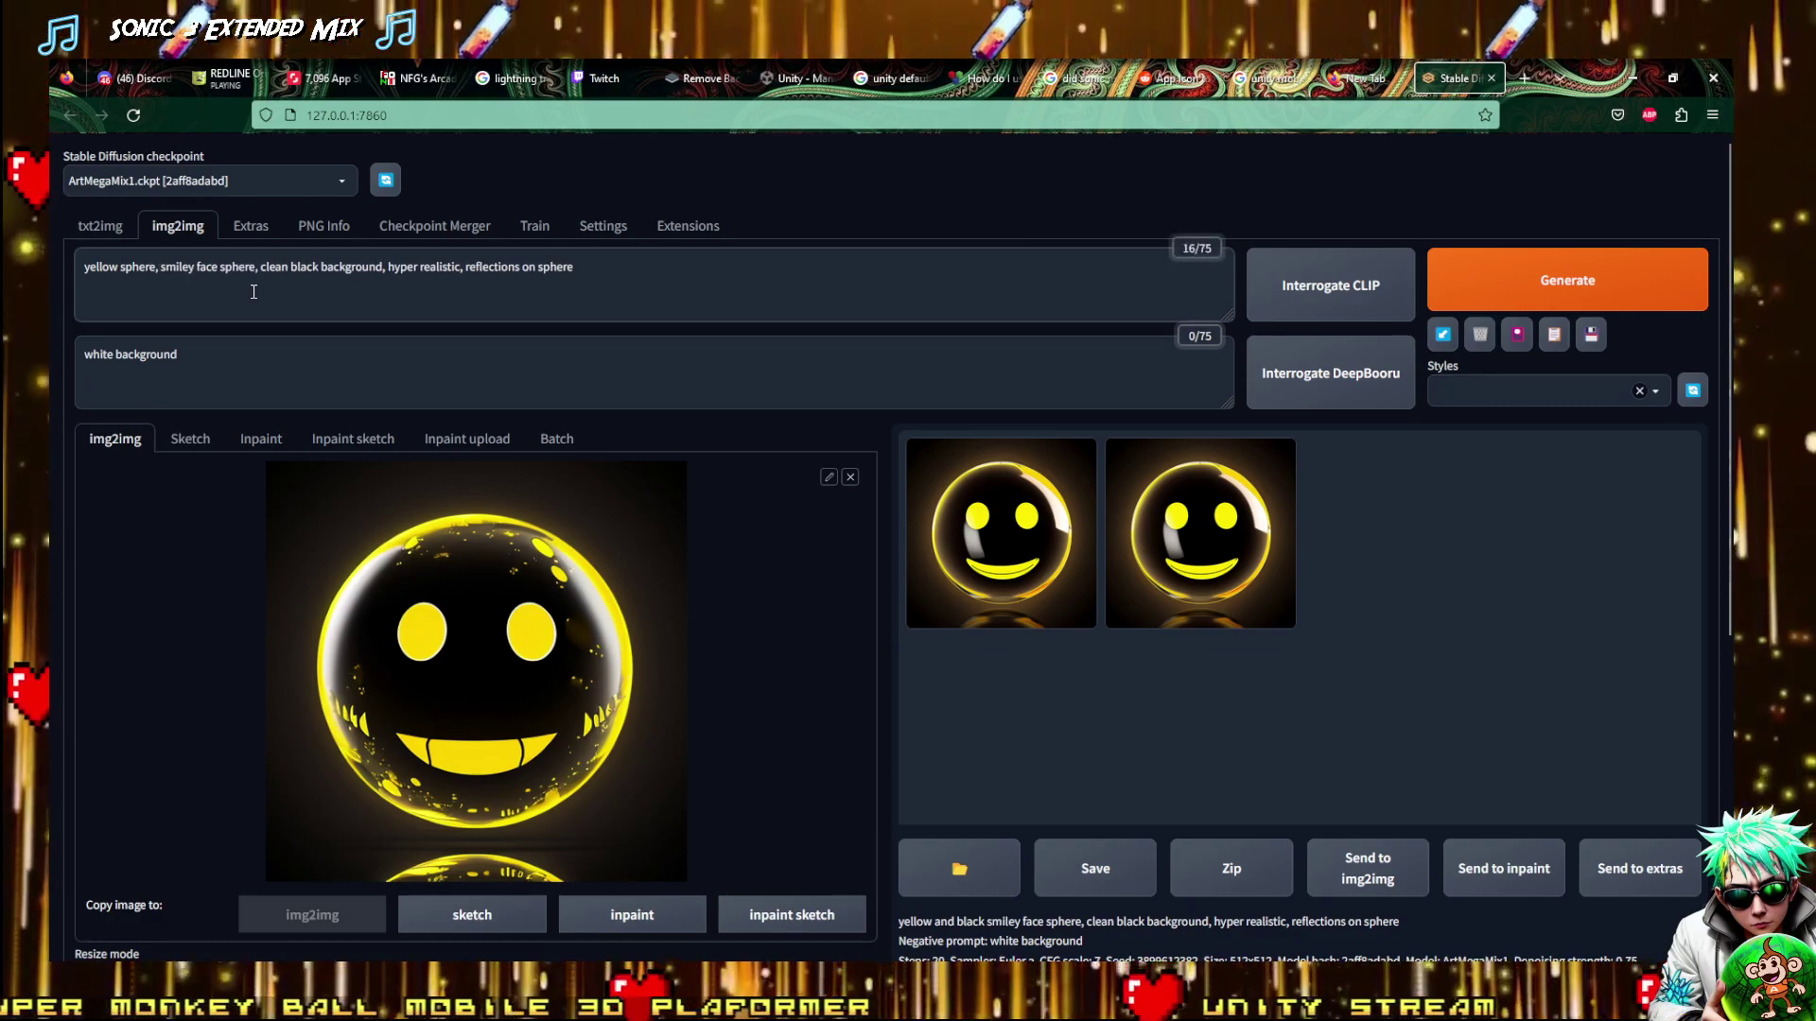
{"action": "type", "text": "back"}
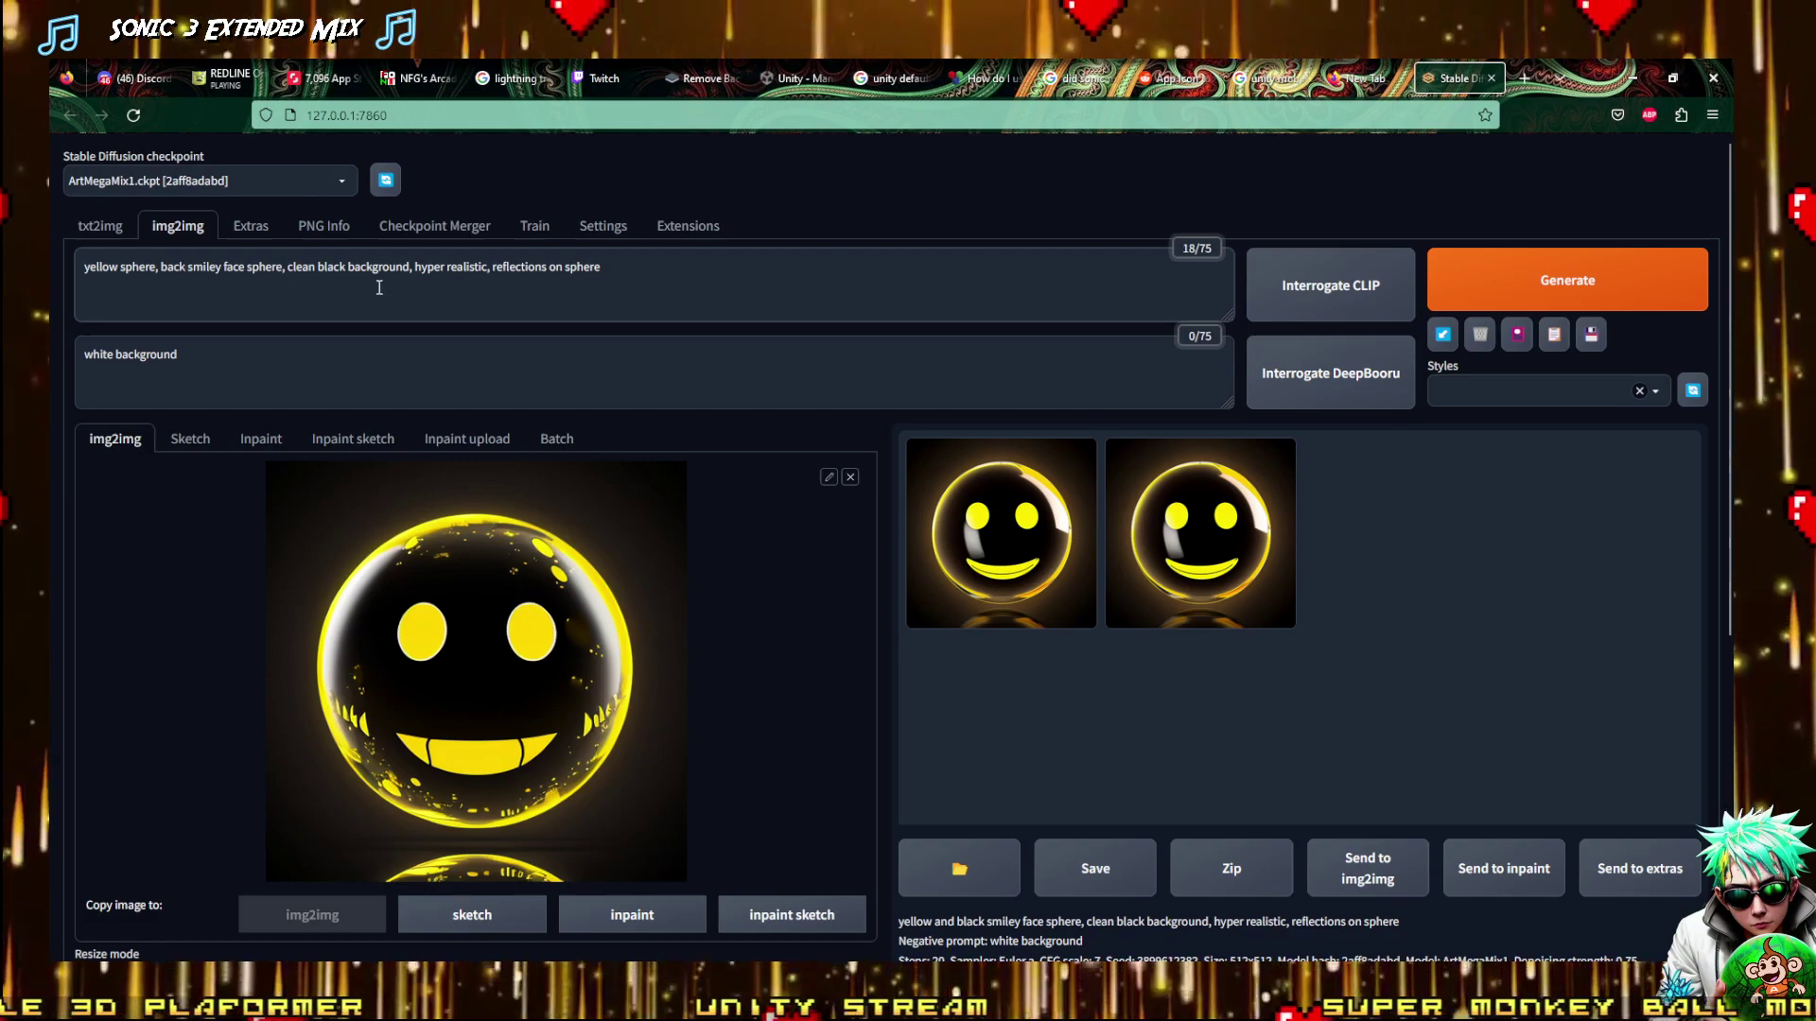
{"action": "left_click", "coordinate": [1494, 280]}
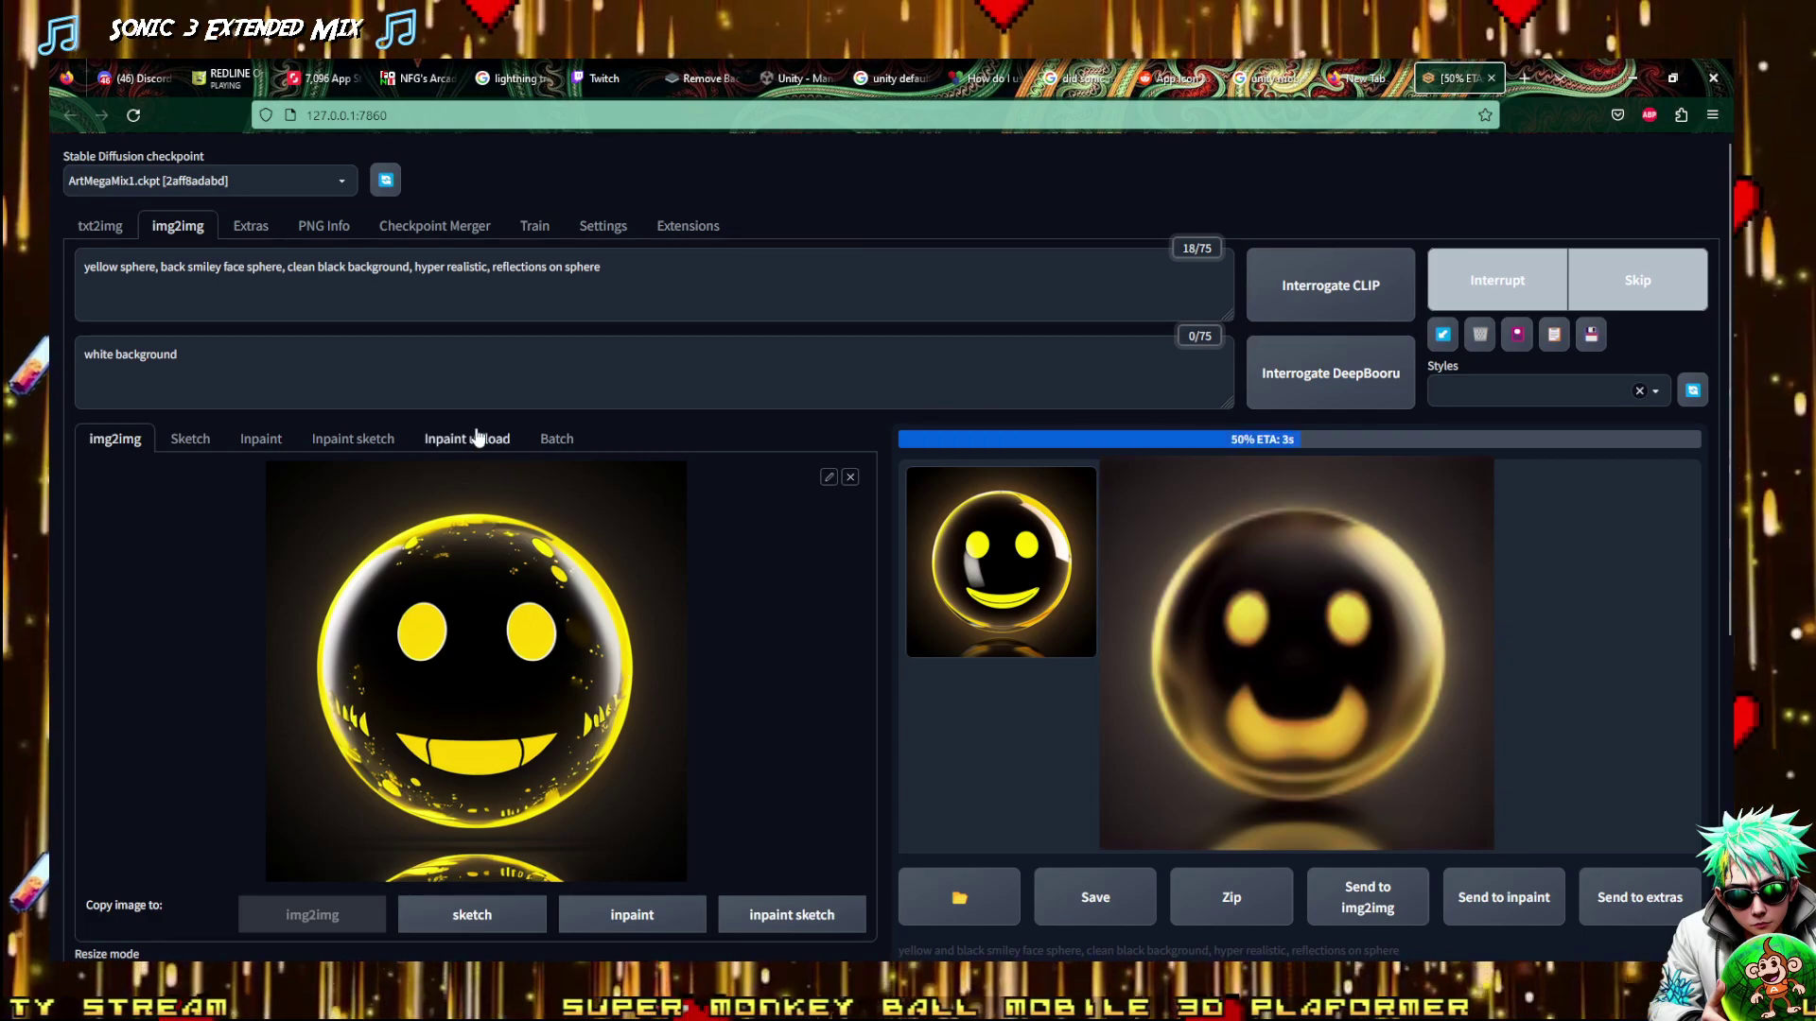
Revise the prompt to 'yellow sphere with small black marker pen lined smiley face' and regenerate
{"action": "left_click", "coordinate": [284, 266]}
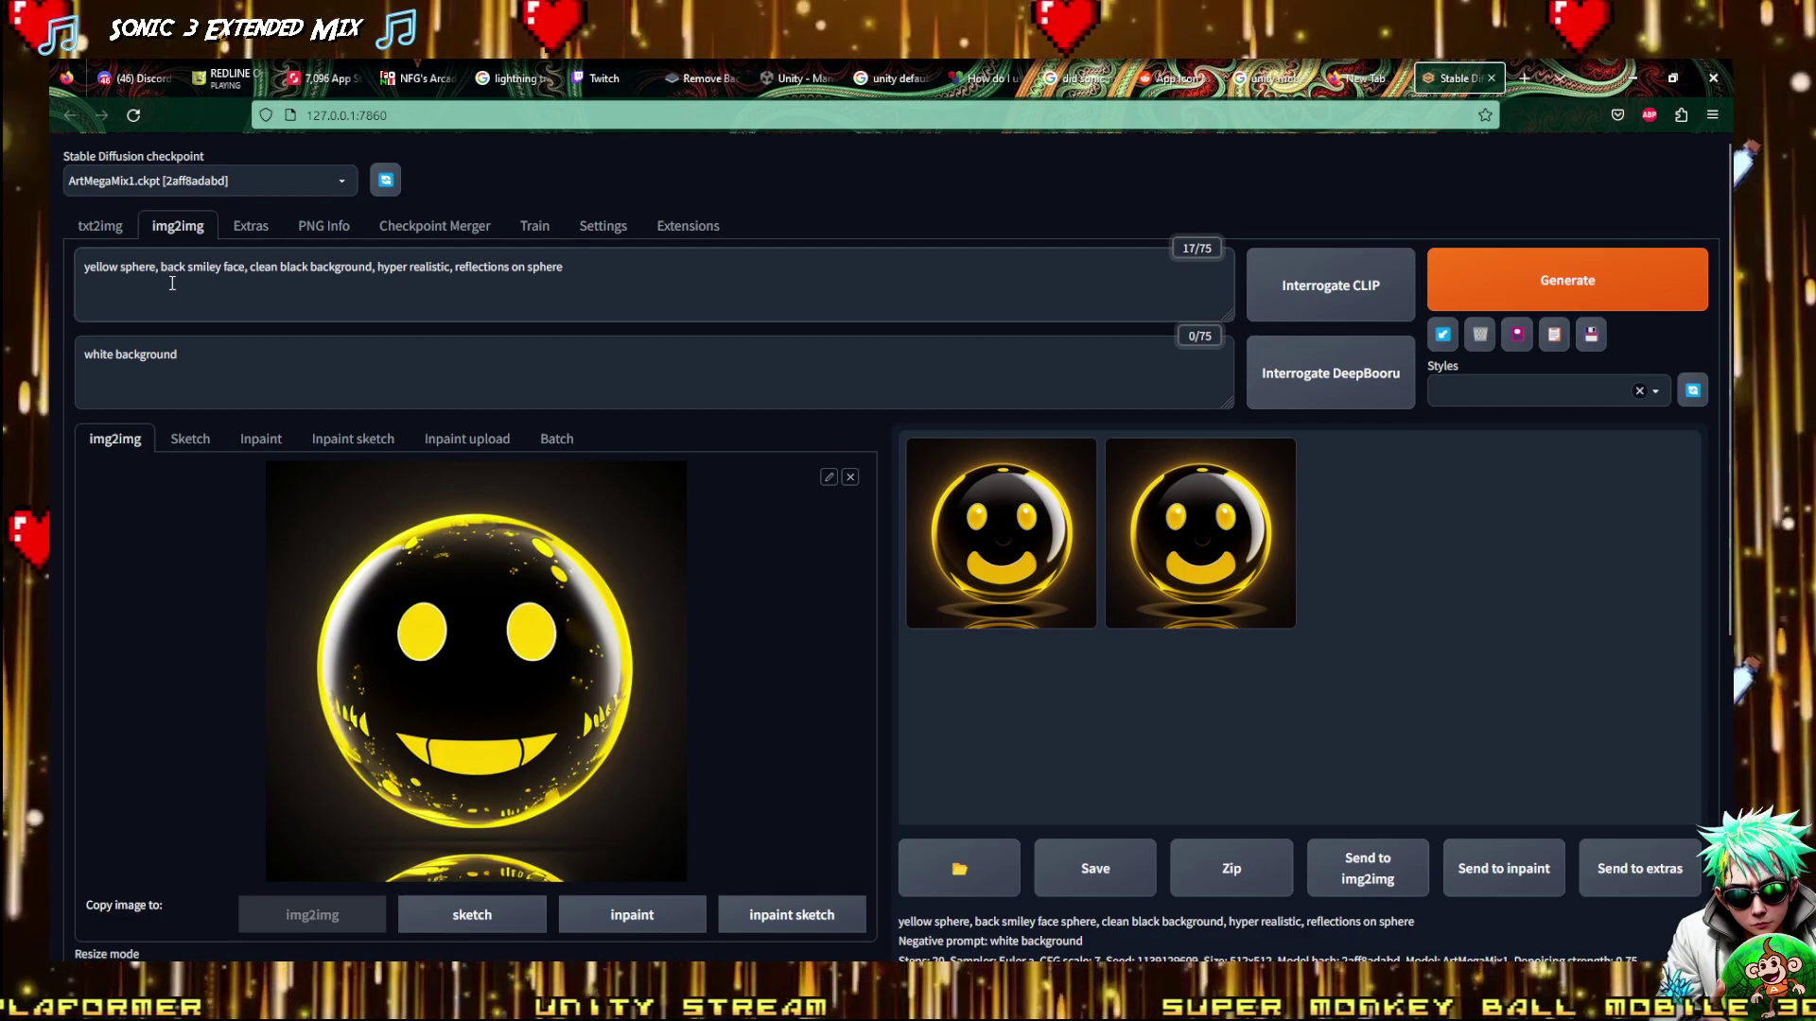
{"action": "left_click", "coordinate": [165, 269]}
{"action": "type", "text": "l"}
{"action": "left_click", "coordinate": [158, 301]}
{"action": "key", "text": "BackSpace"}
{"action": "key", "text": "BackSpace"}
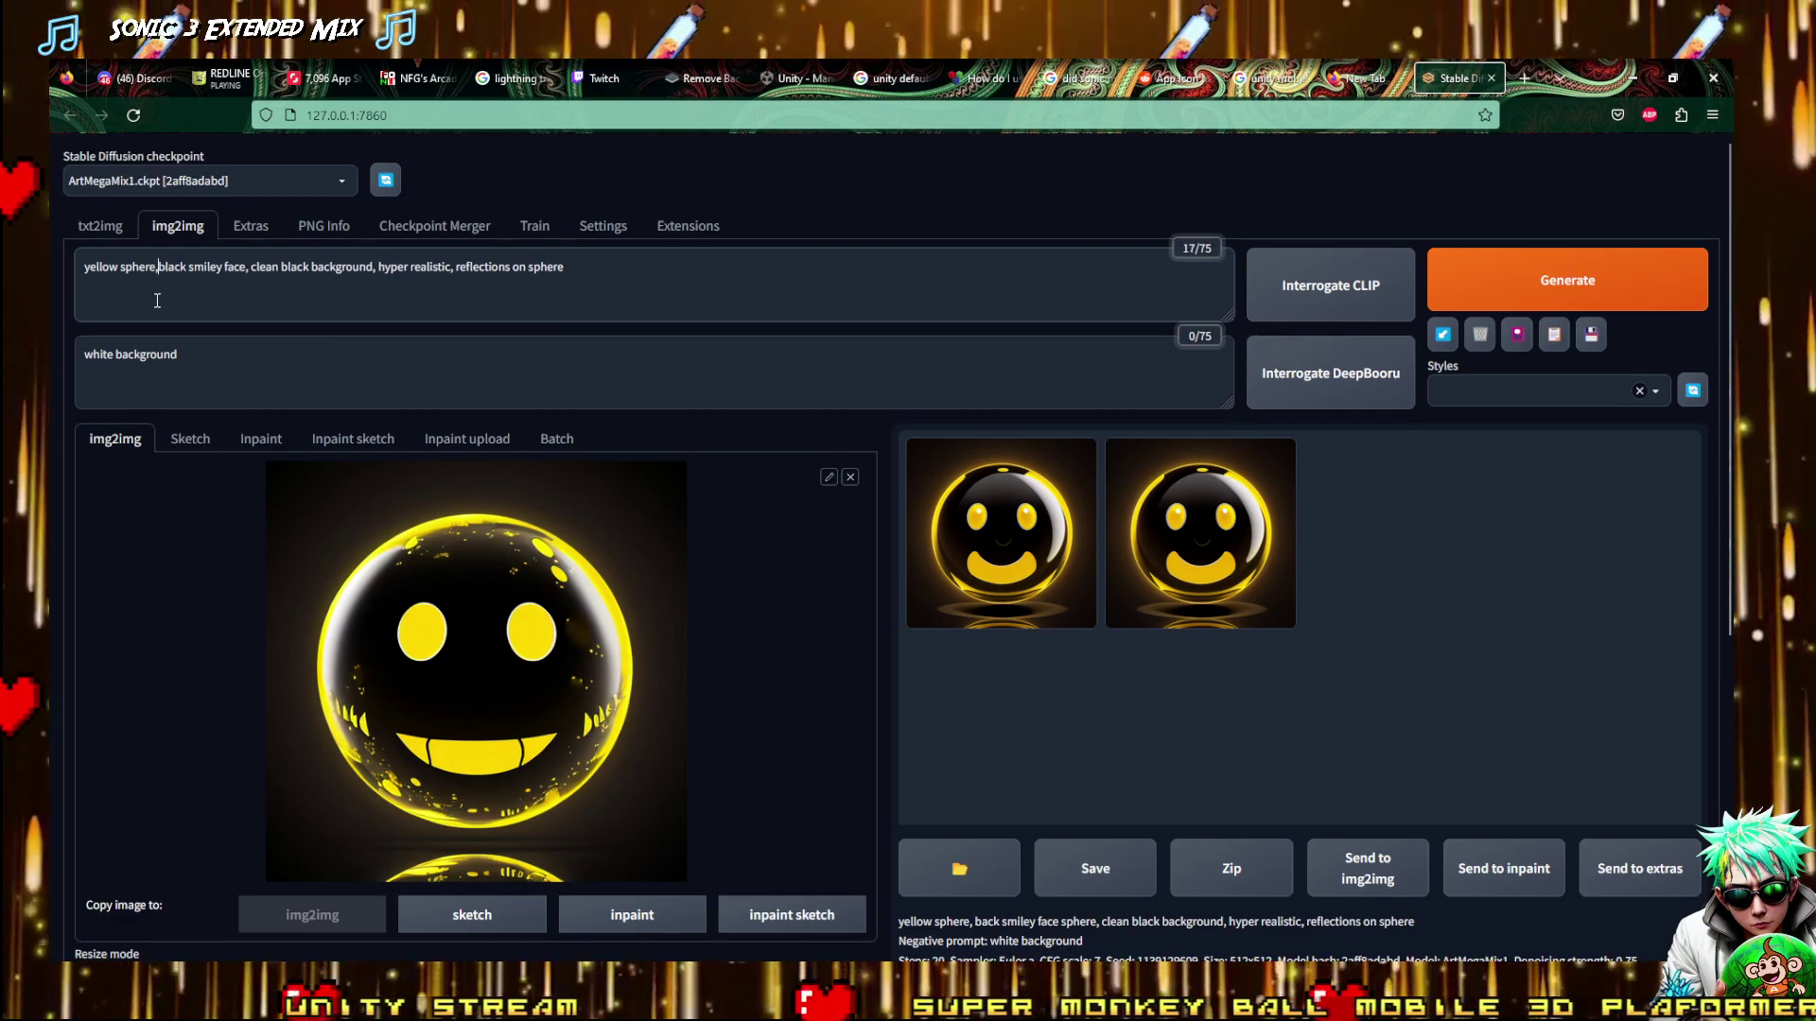
{"action": "type", "text": "with "}
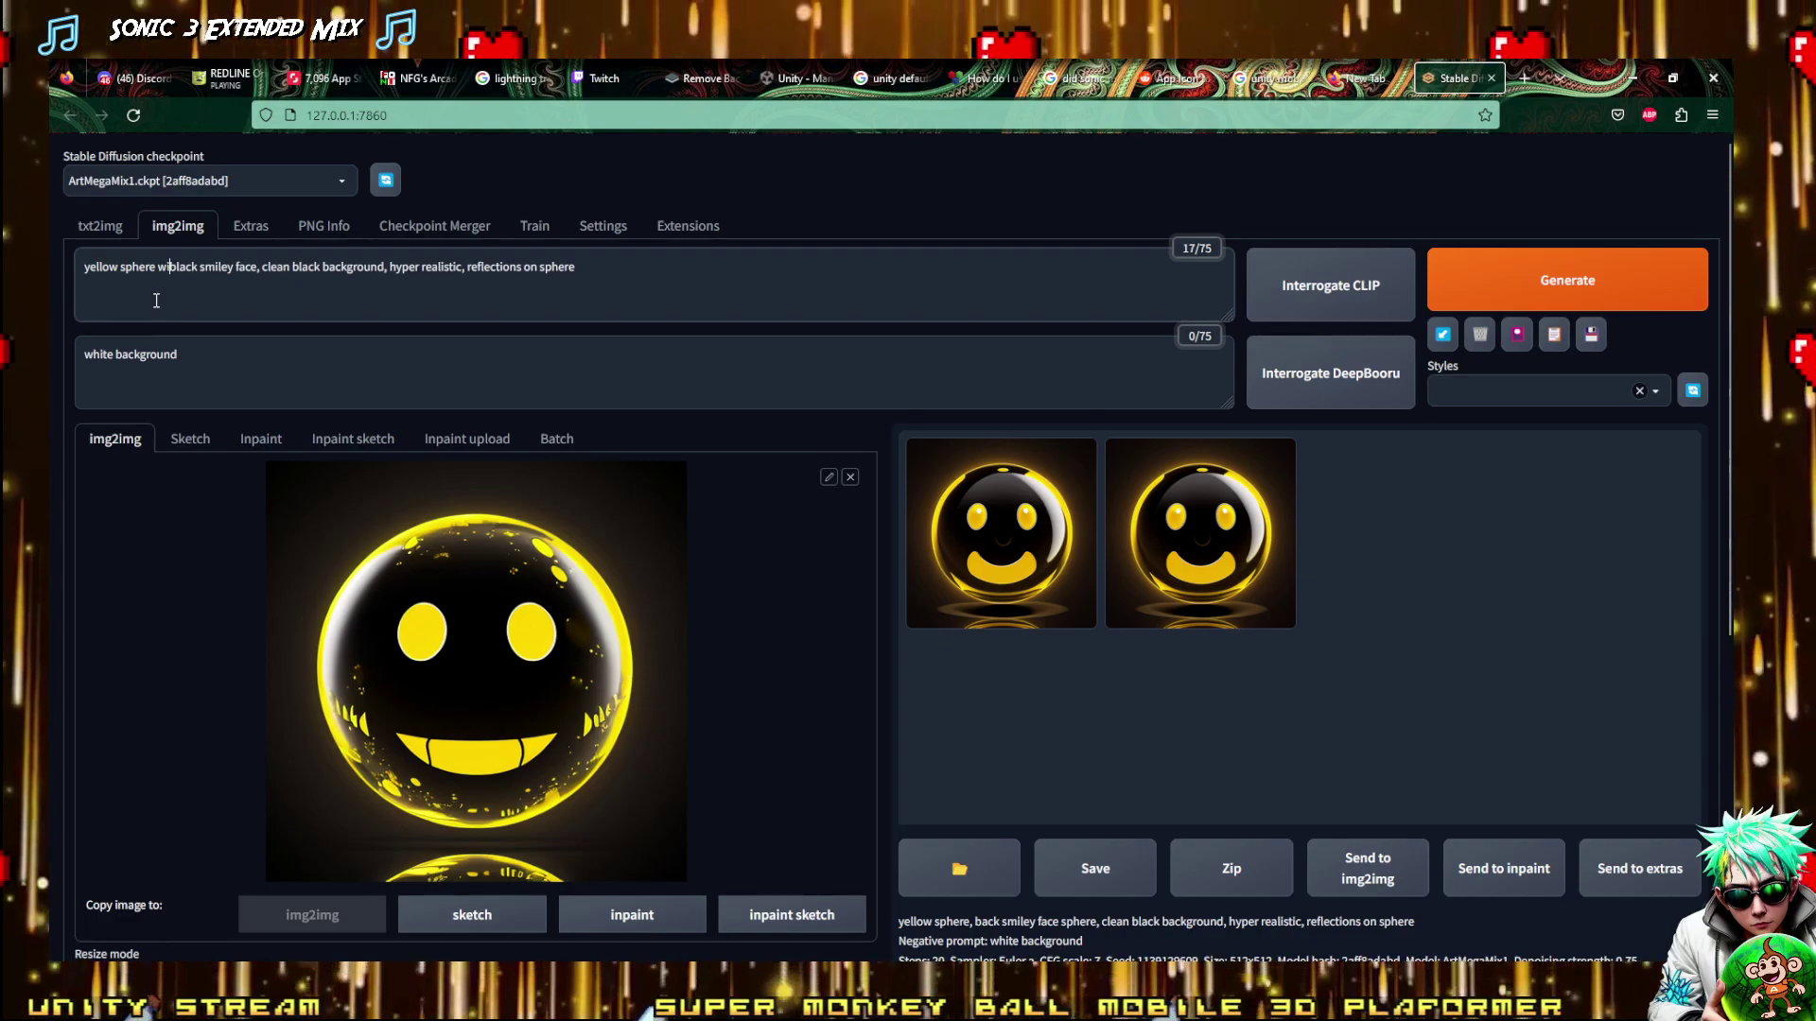
{"action": "type", "text": "small"}
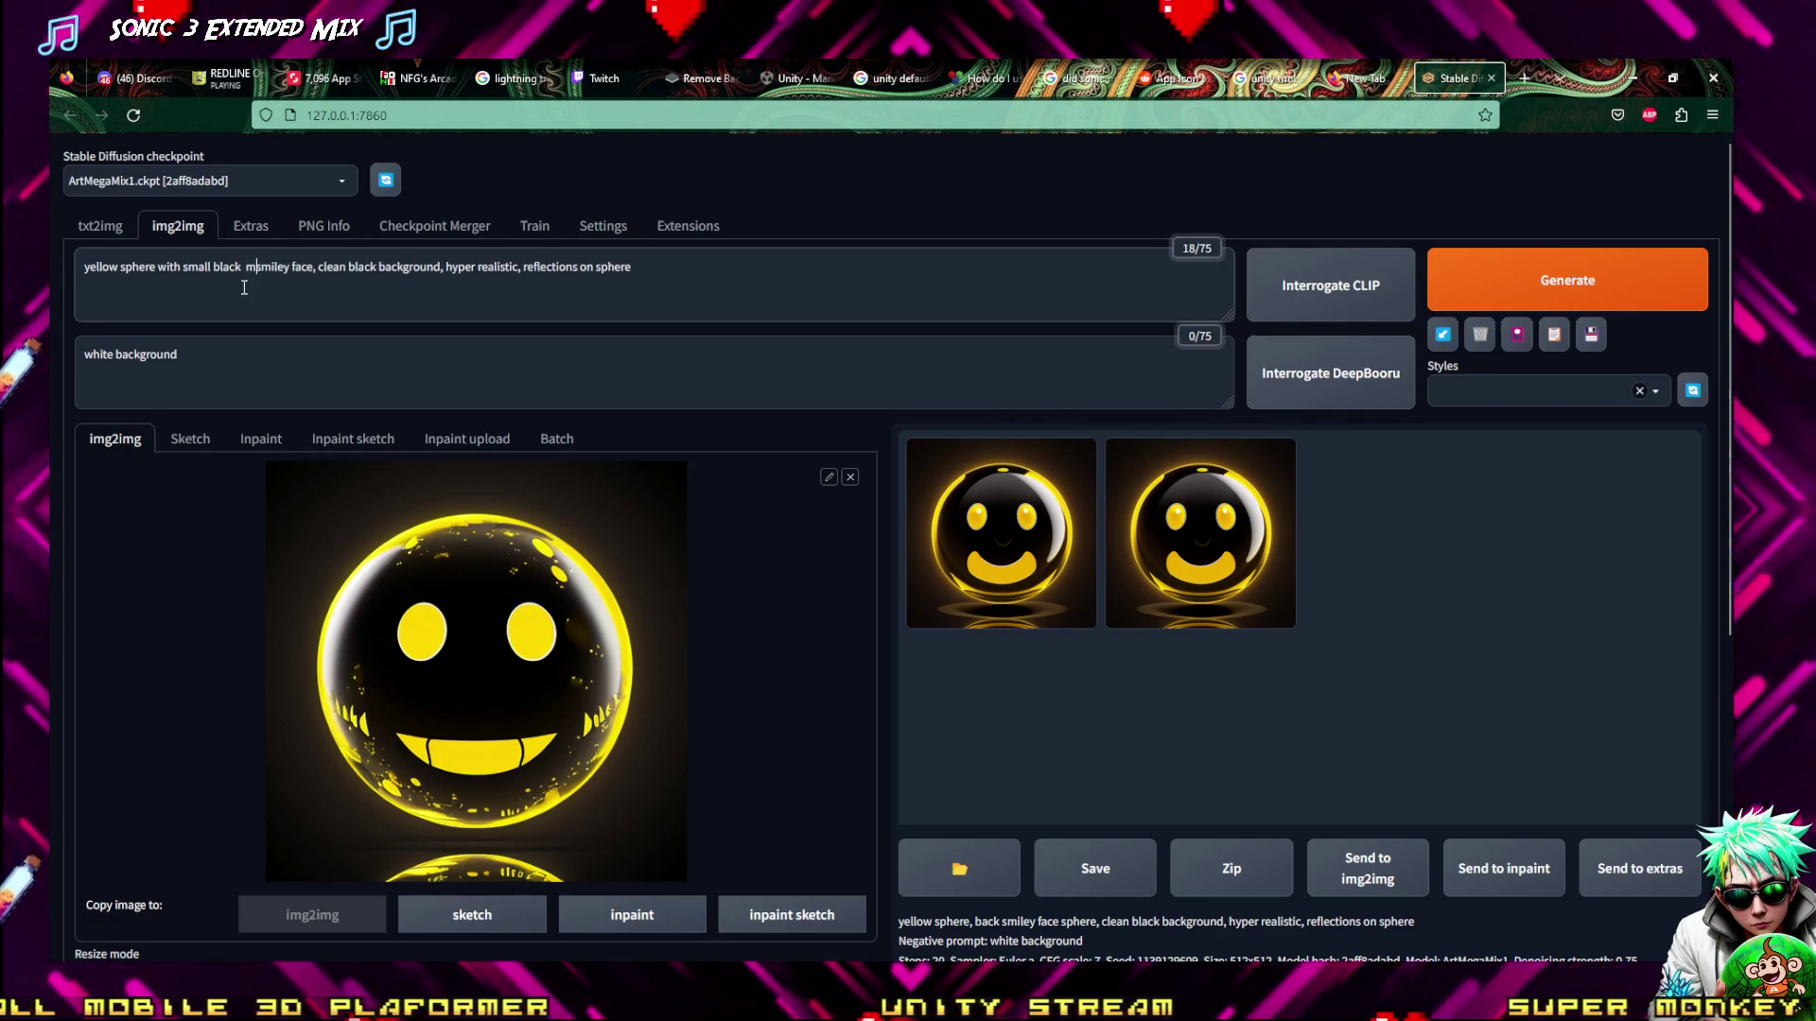
{"action": "type", "text": "er pen lined"}
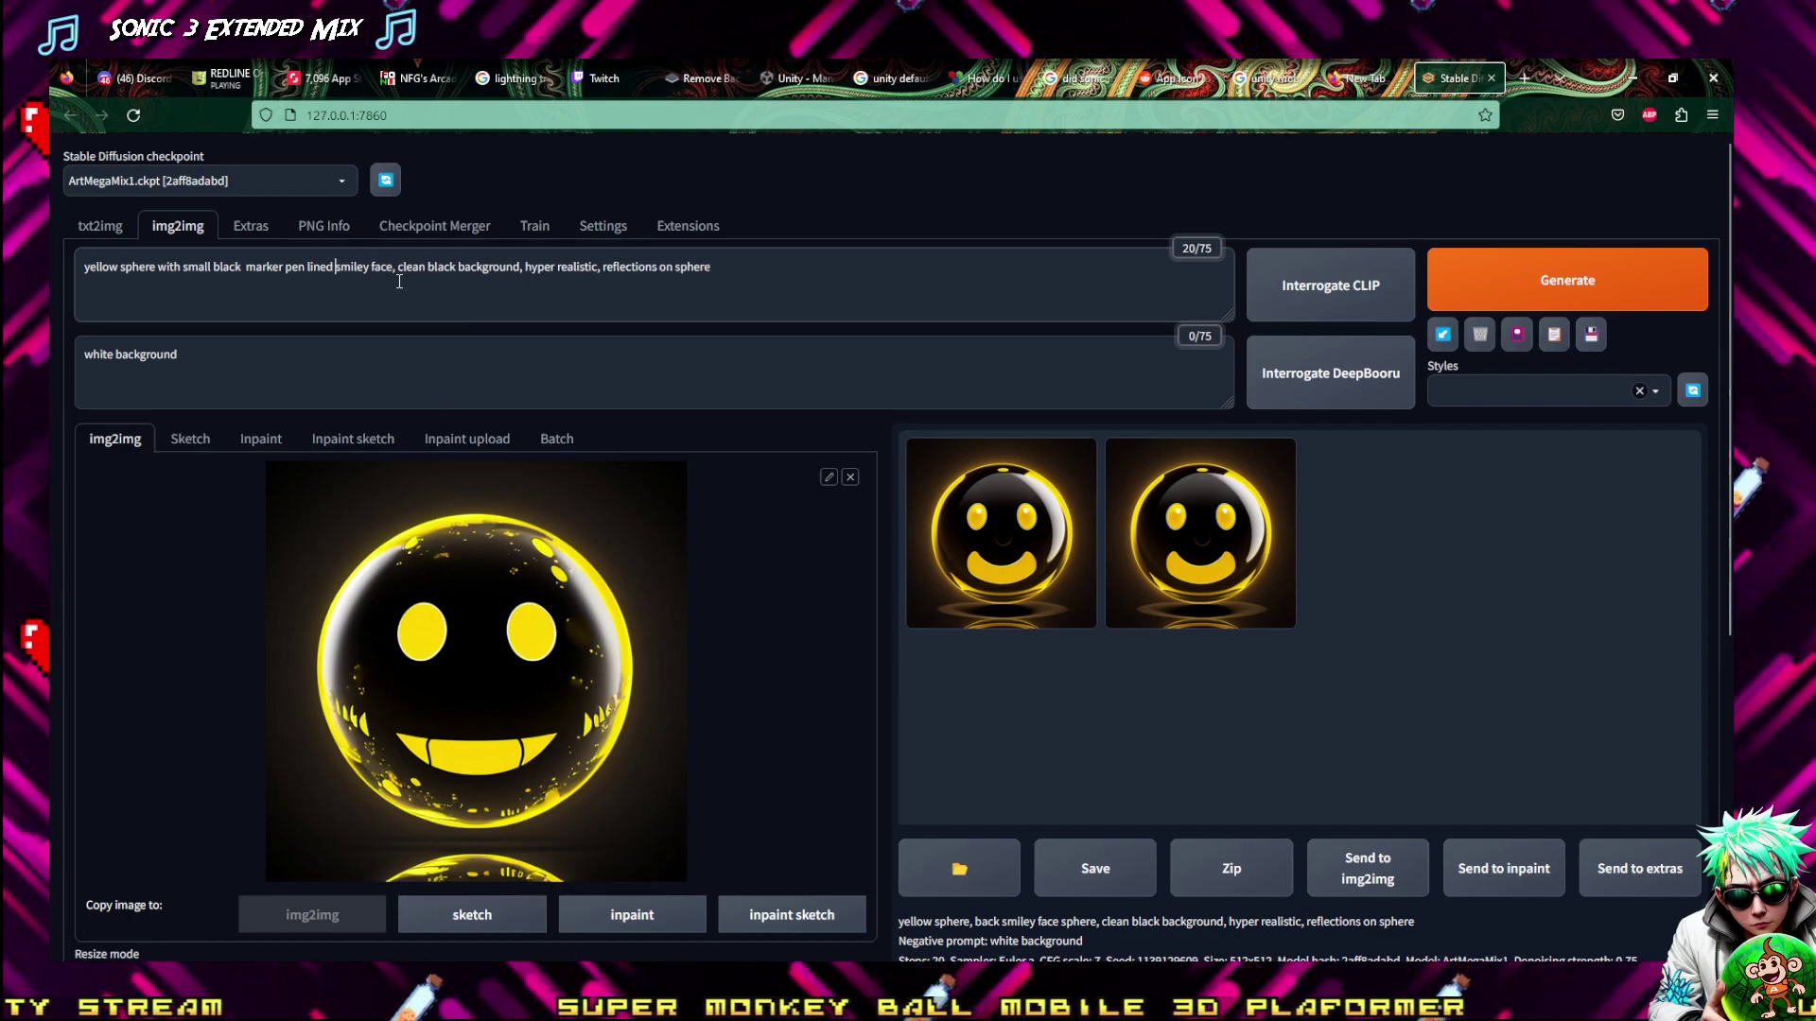
{"action": "key", "text": "ctrl+Return"}
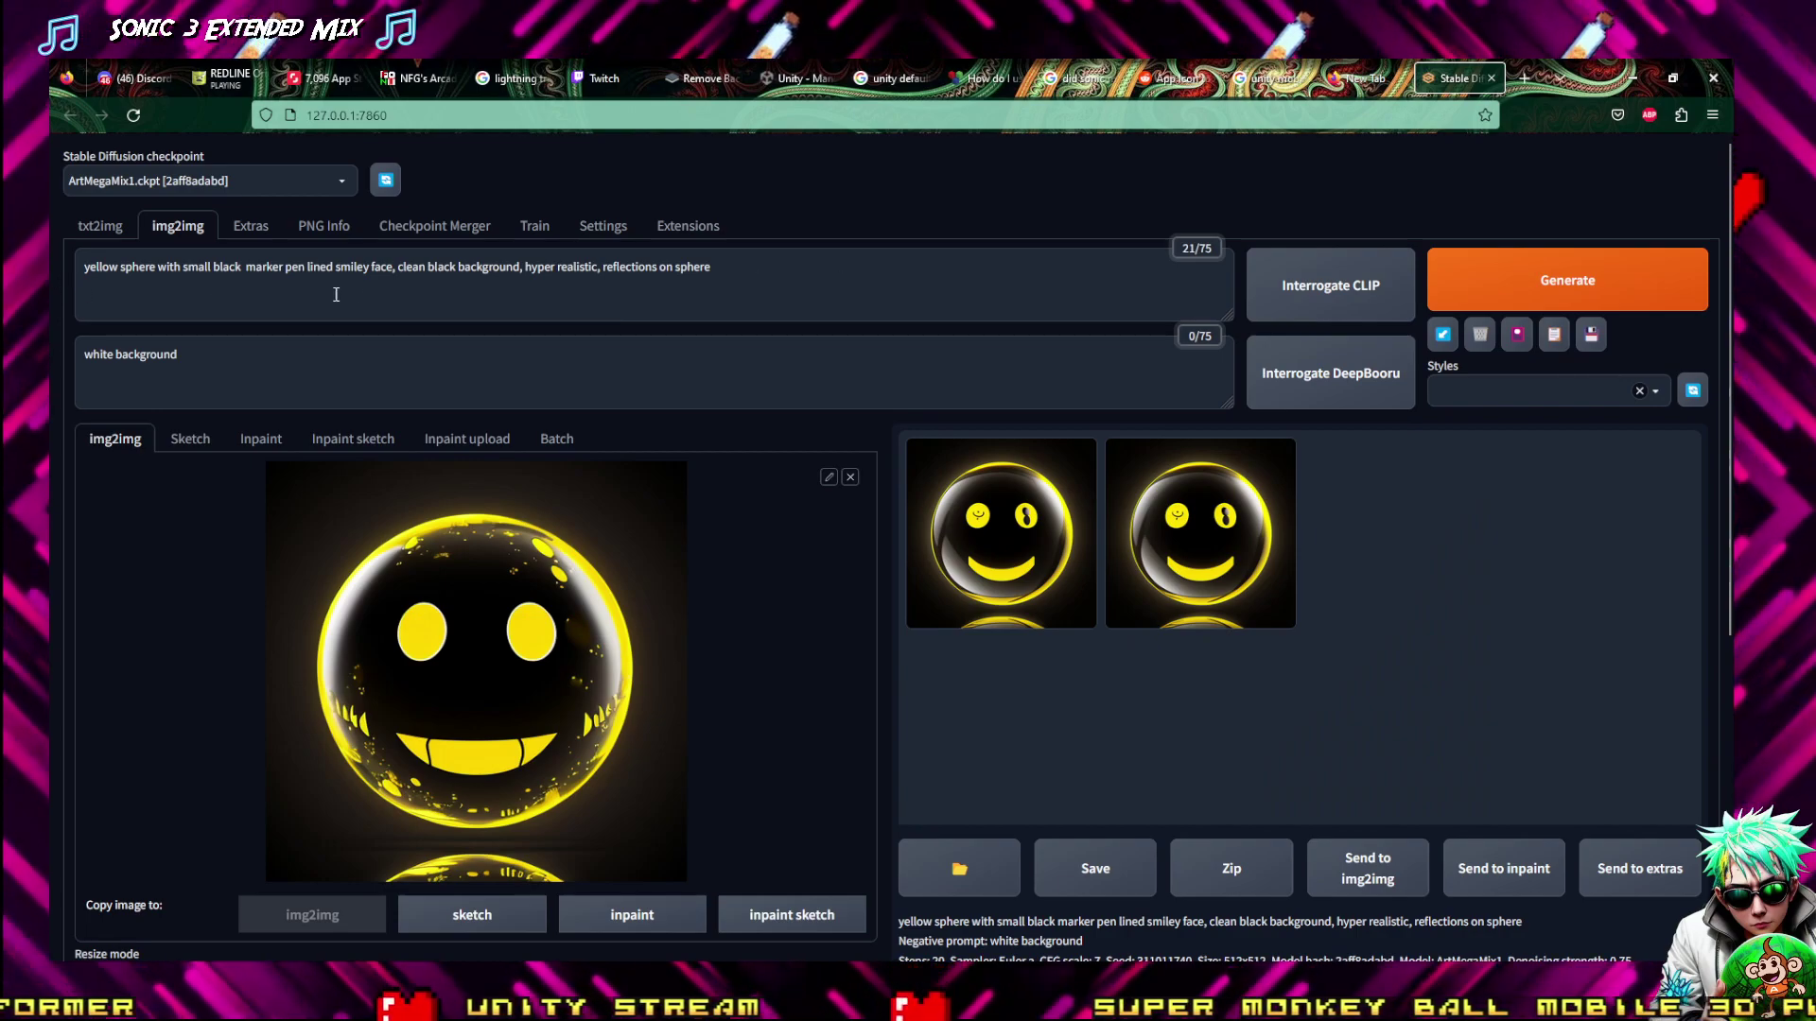
{"action": "left_click_drag", "start_coordinate": [750, 274], "coordinate": [52, 241]}
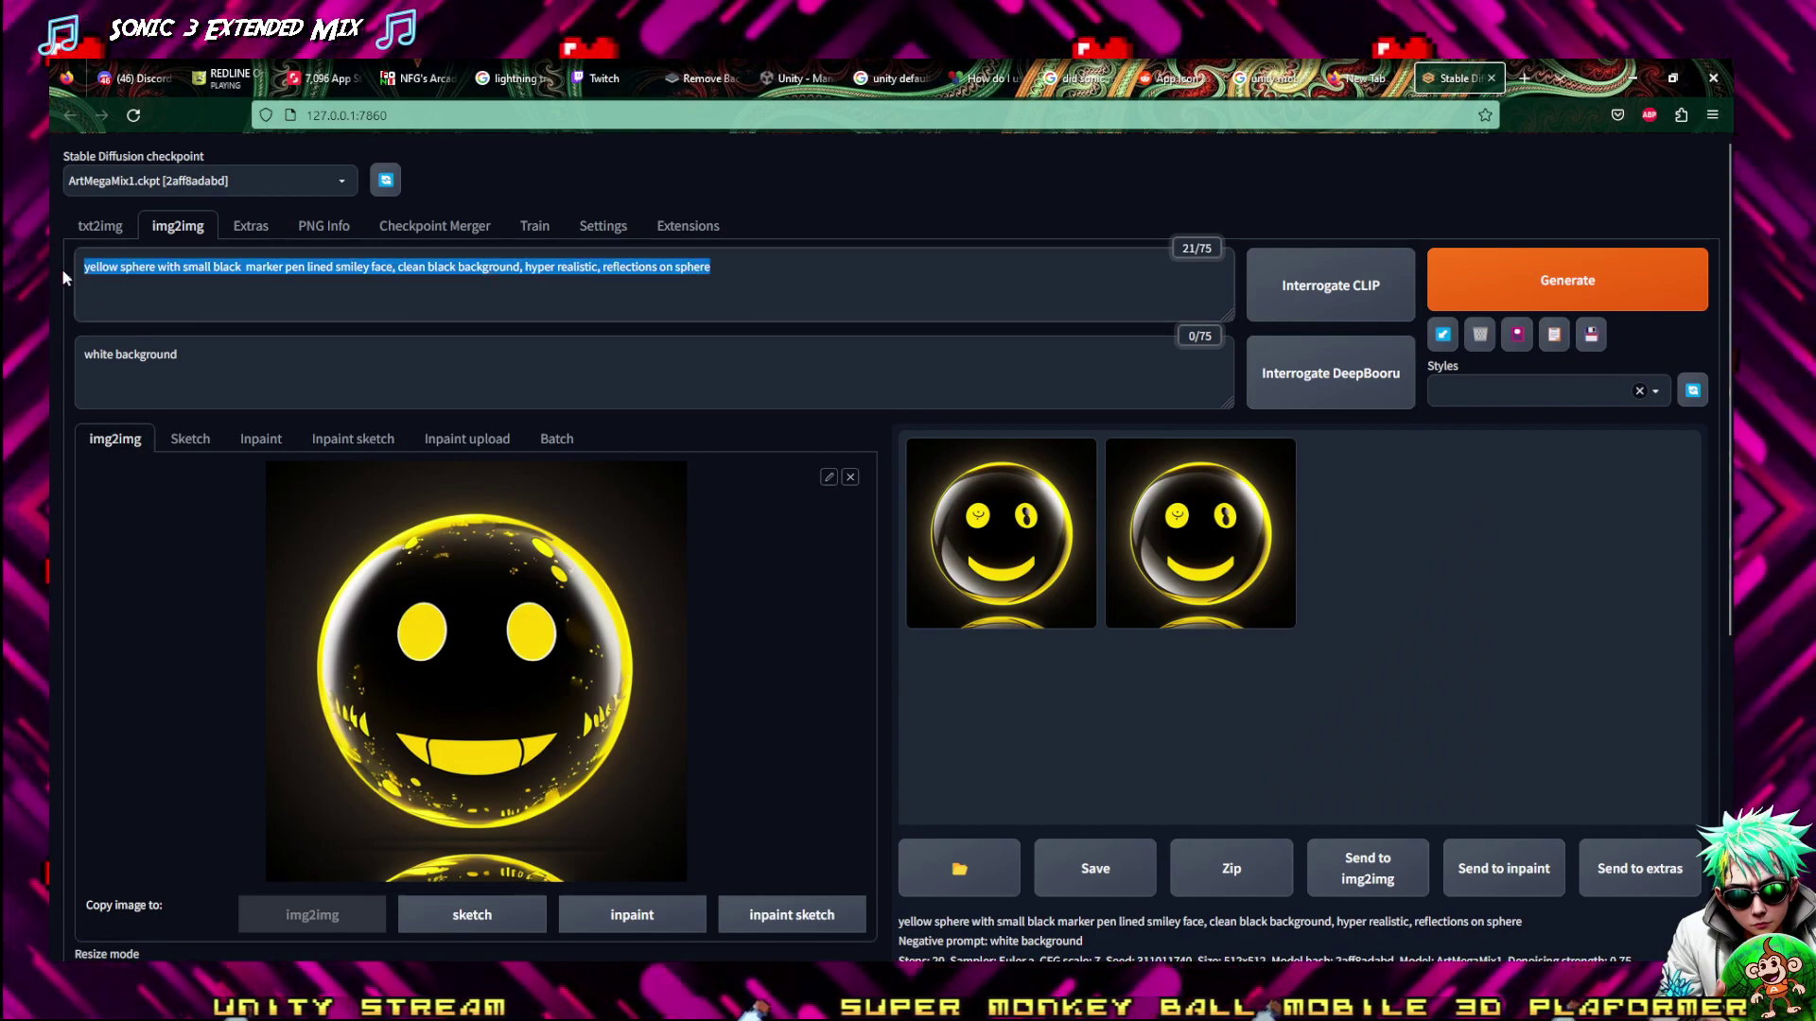
Return to txt2img and generate two more batches of smiley sphere images
{"action": "left_click", "coordinate": [99, 225]}
{"action": "left_click_drag", "start_coordinate": [591, 270], "coordinate": [53, 240]}
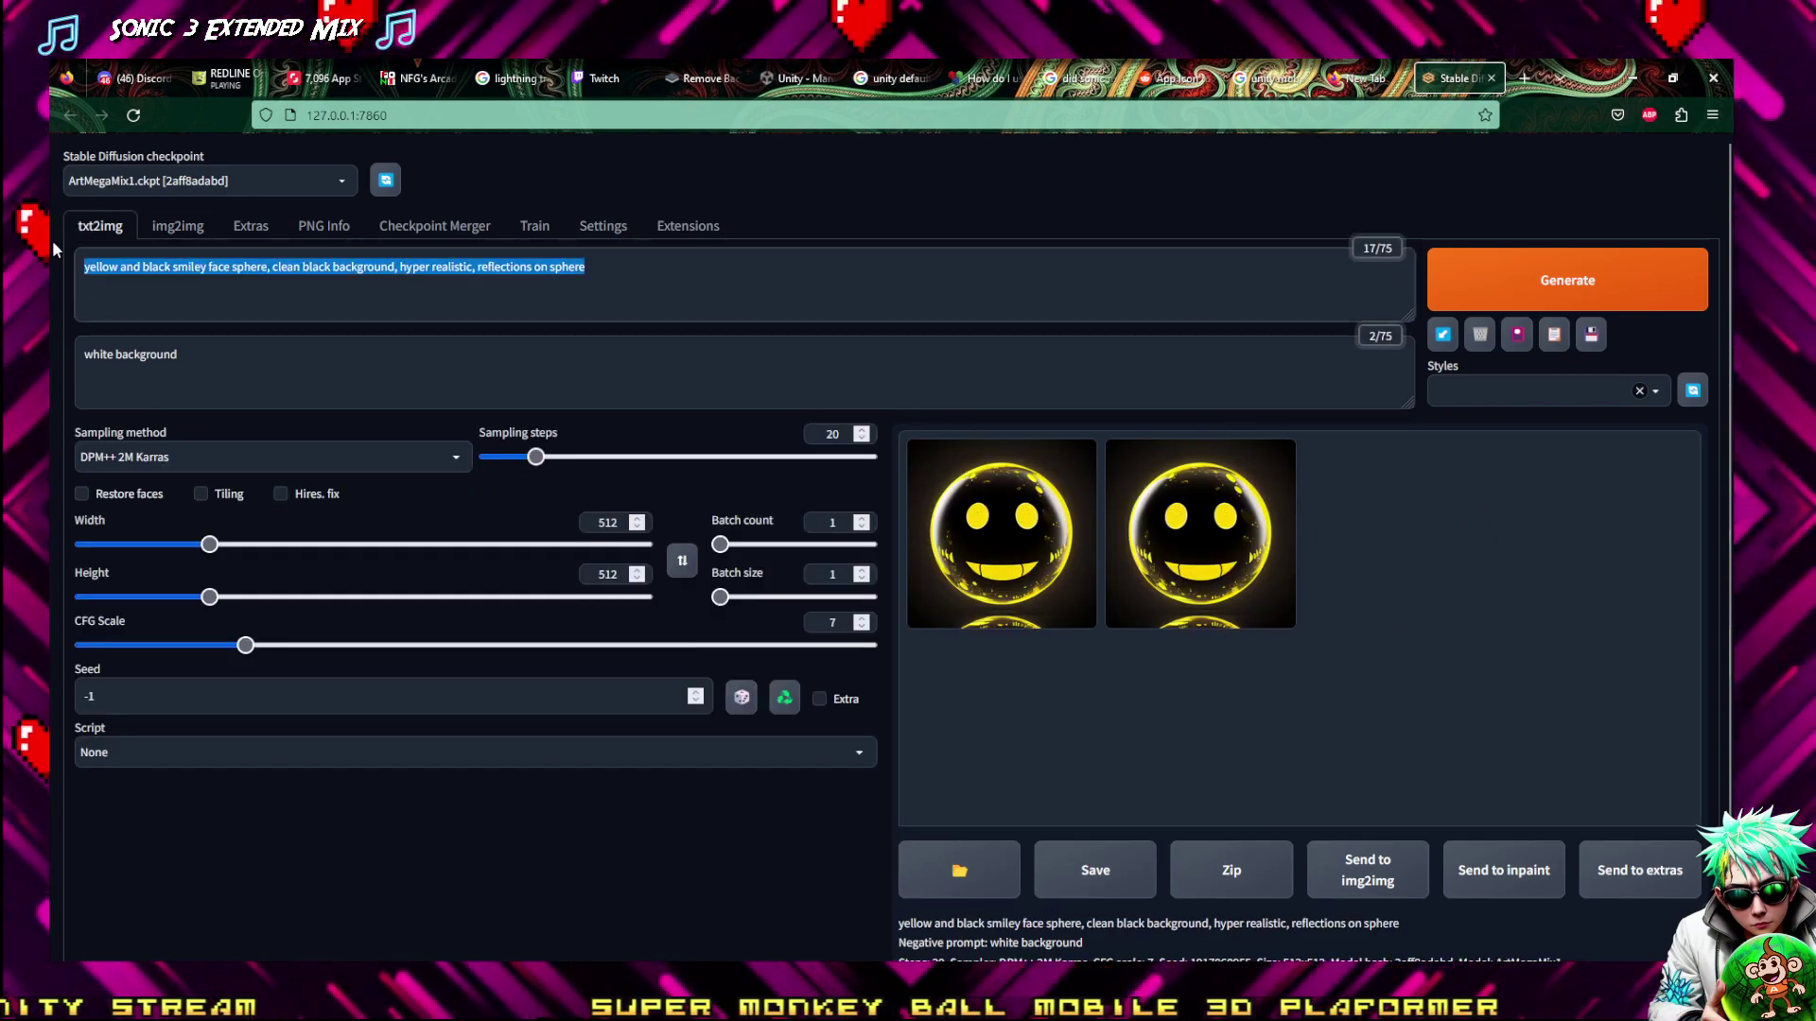
{"action": "left_click", "coordinate": [1567, 280]}
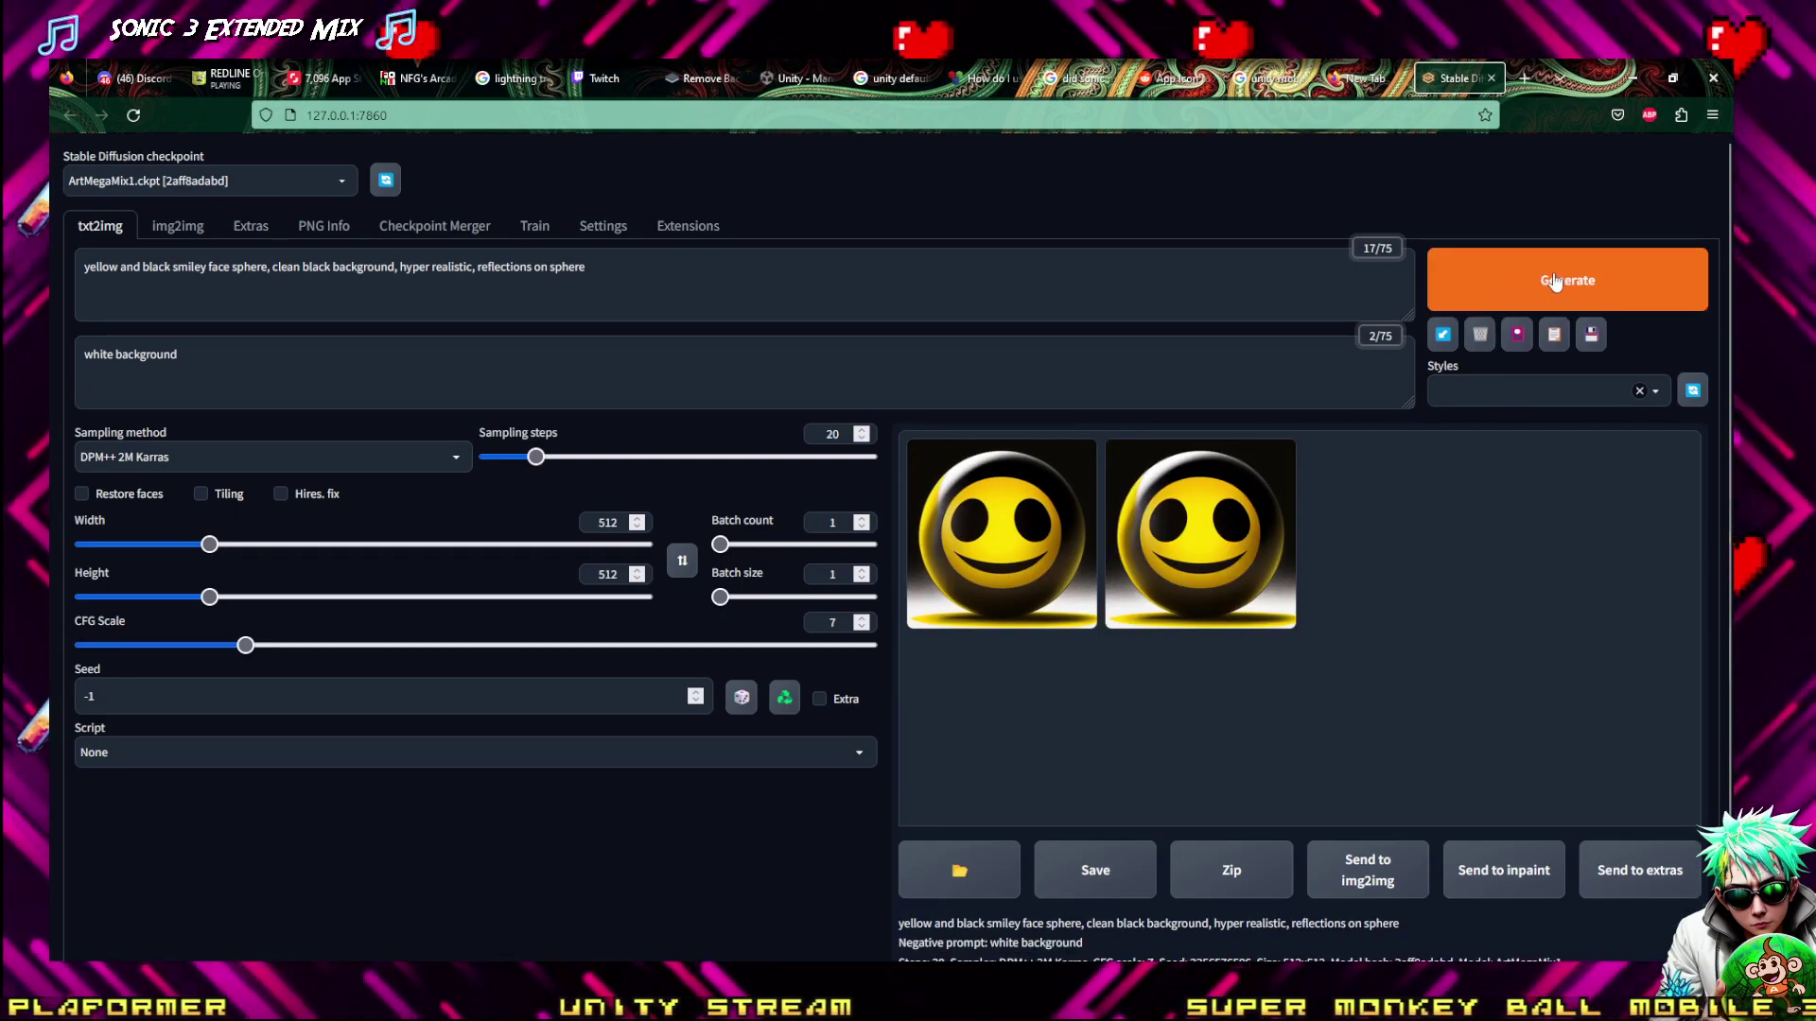
{"action": "left_click", "coordinate": [1556, 281]}
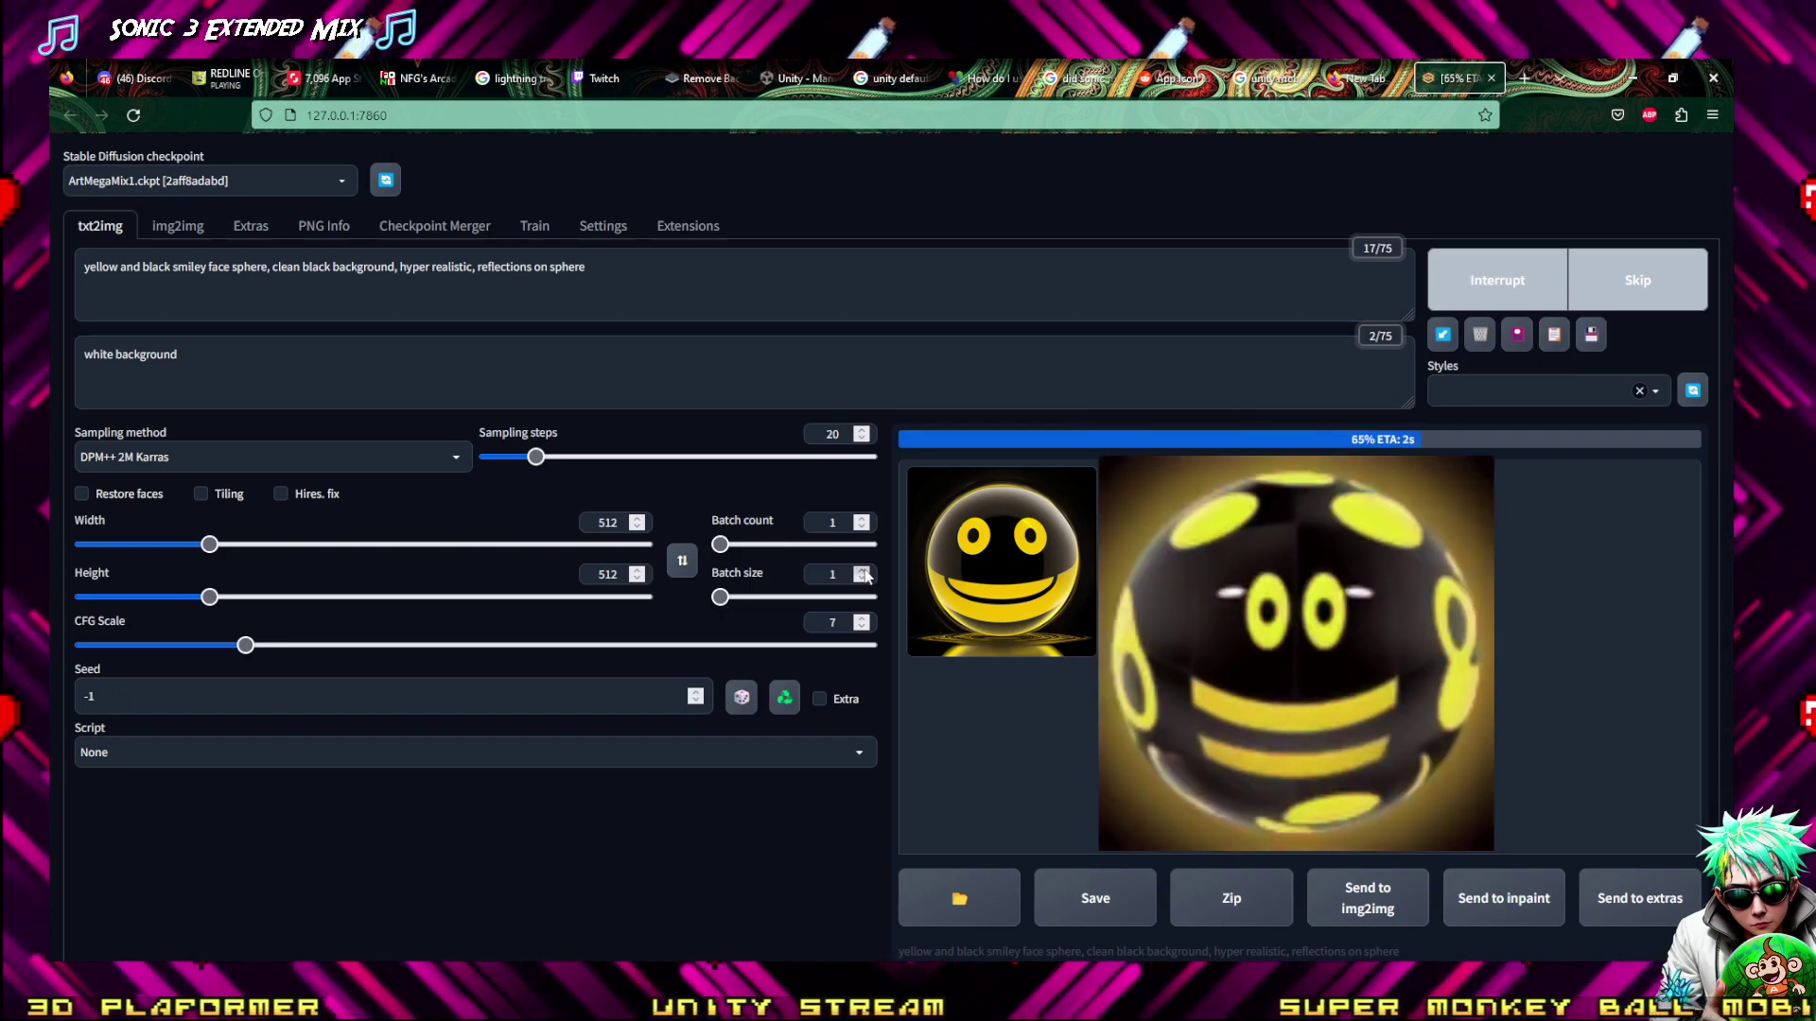
{"action": "triple_click", "coordinate": [163, 272]}
{"action": "left_click", "coordinate": [176, 268]}
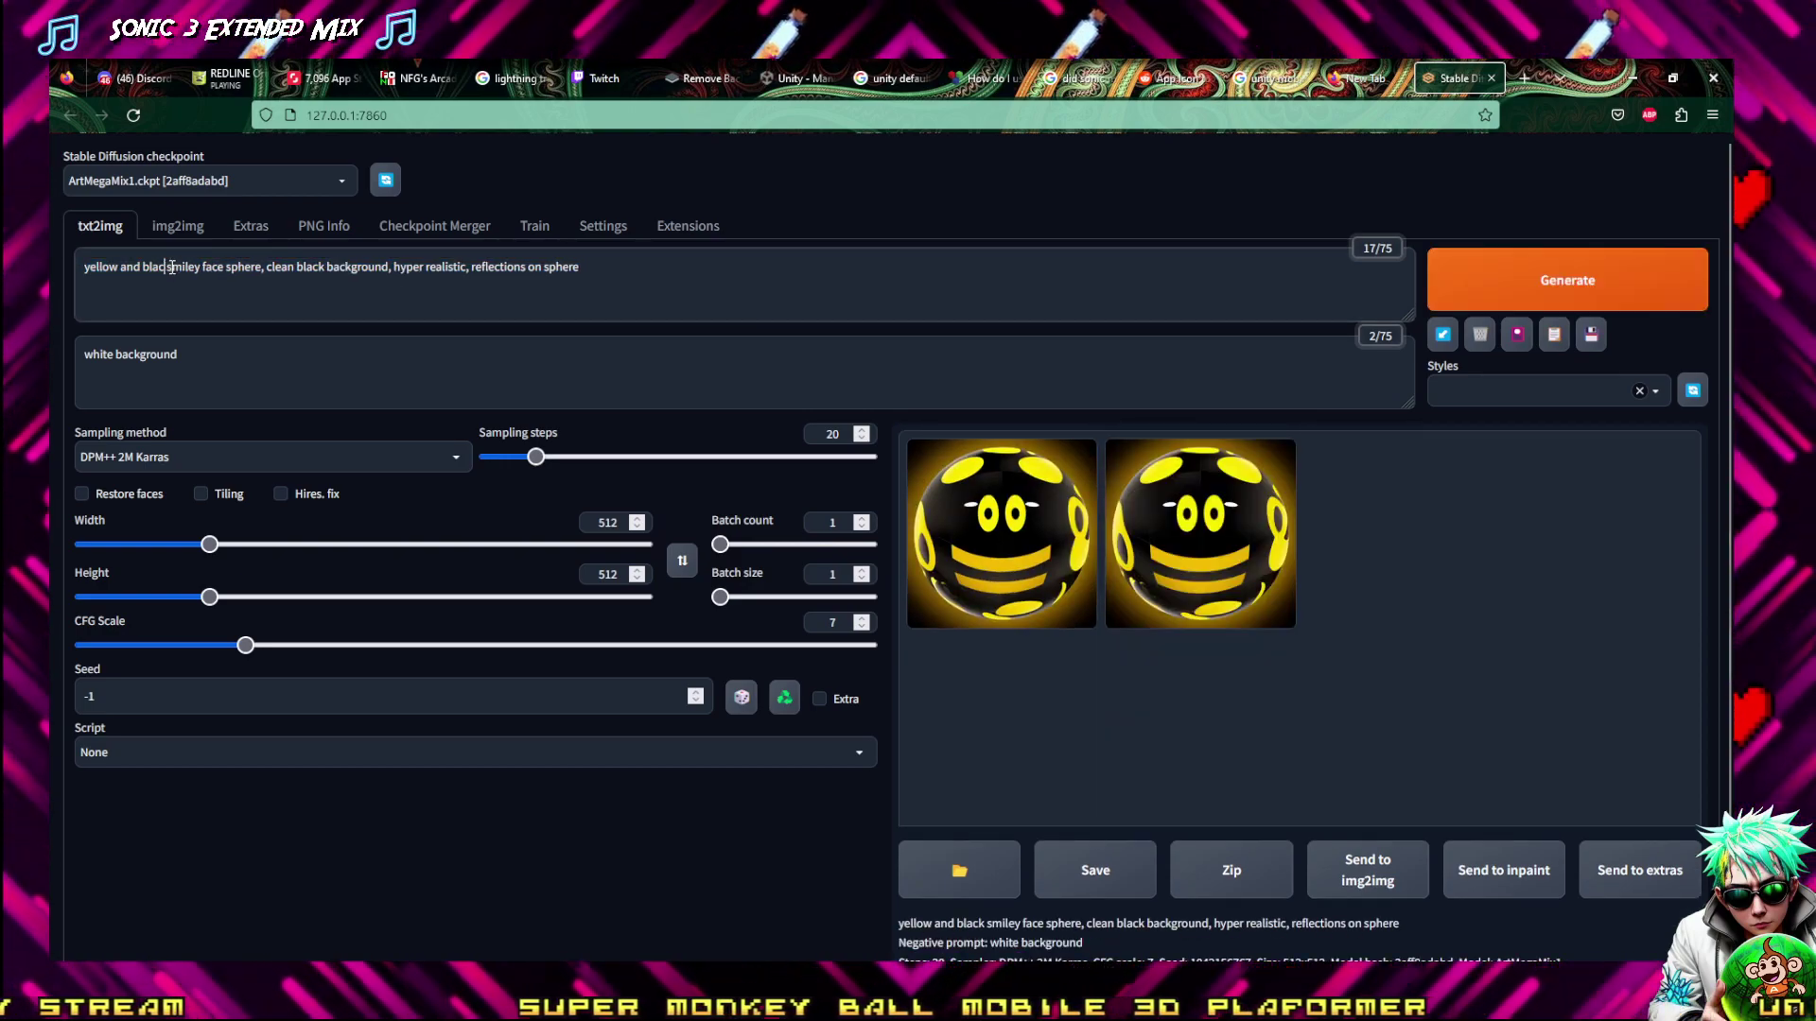
Reword the txt2img prompt to 'yellow sphere with small lind marker pen smiley face inmiddle'
{"action": "key", "text": "BackSpace"}
{"action": "key", "text": "BackSpace"}
{"action": "key", "text": "BackSpace"}
{"action": "key", "text": "BackSpace"}
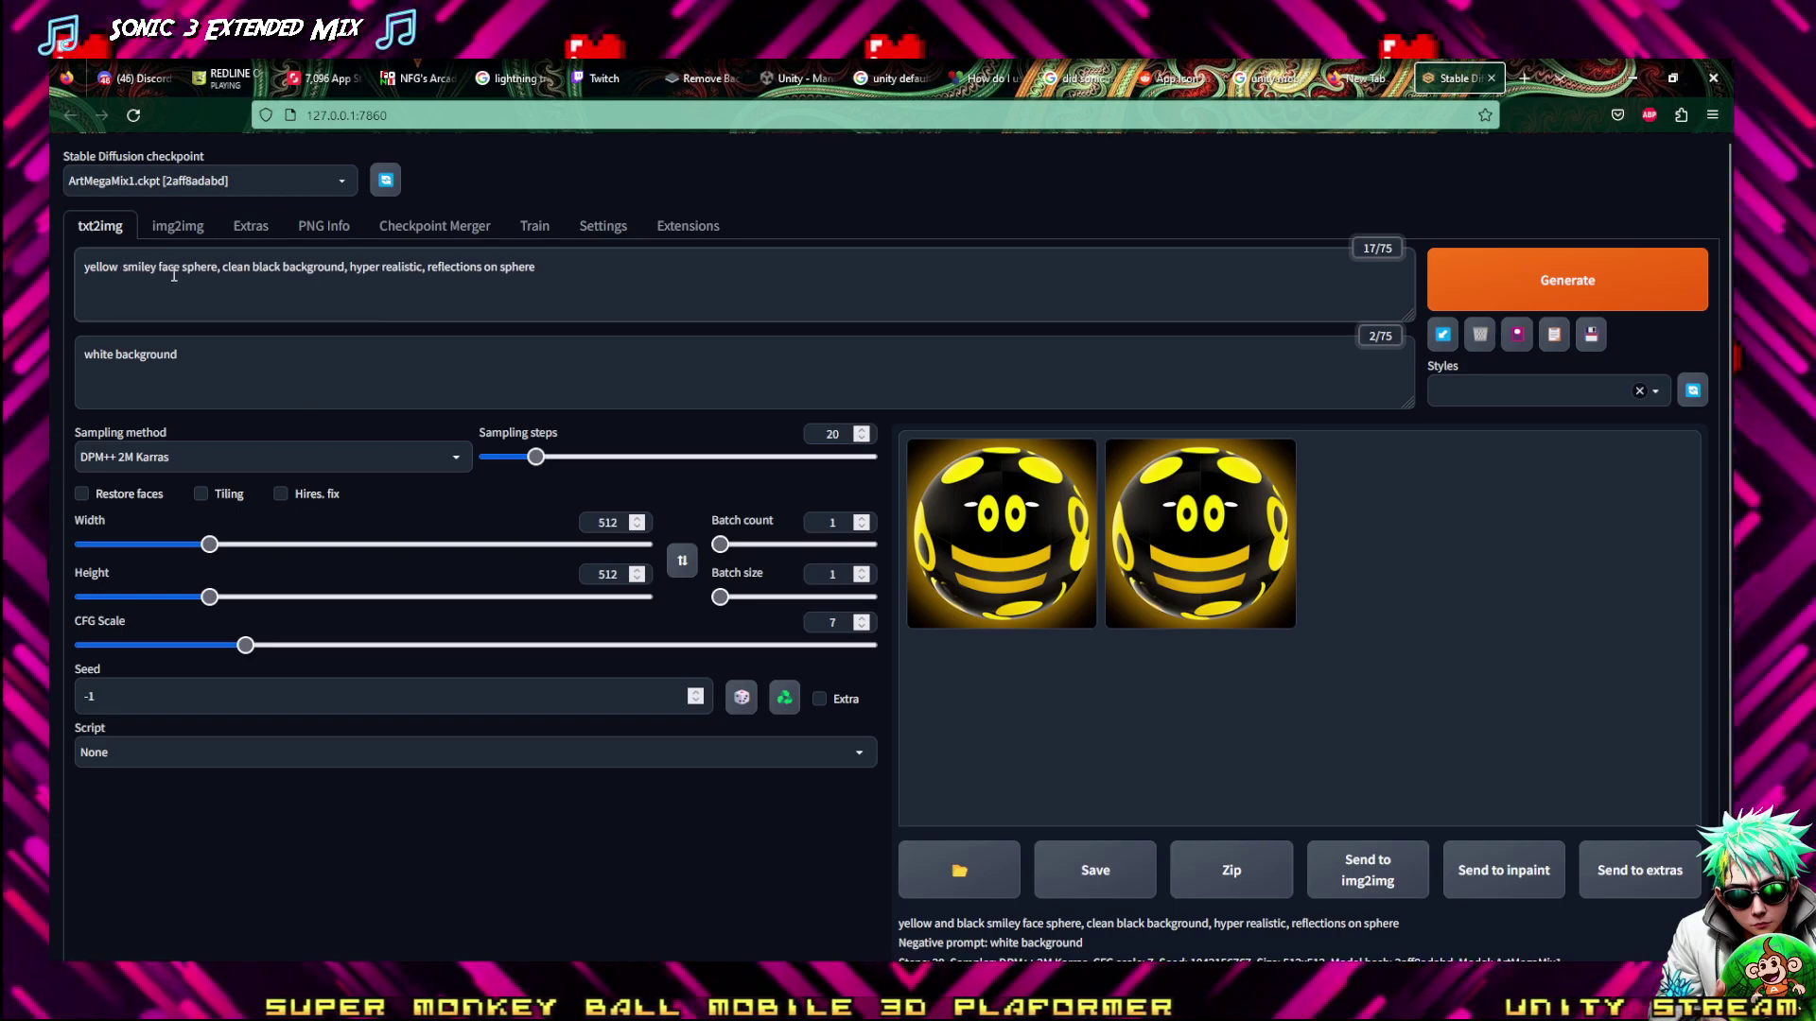
{"action": "type", "text": "sp"}
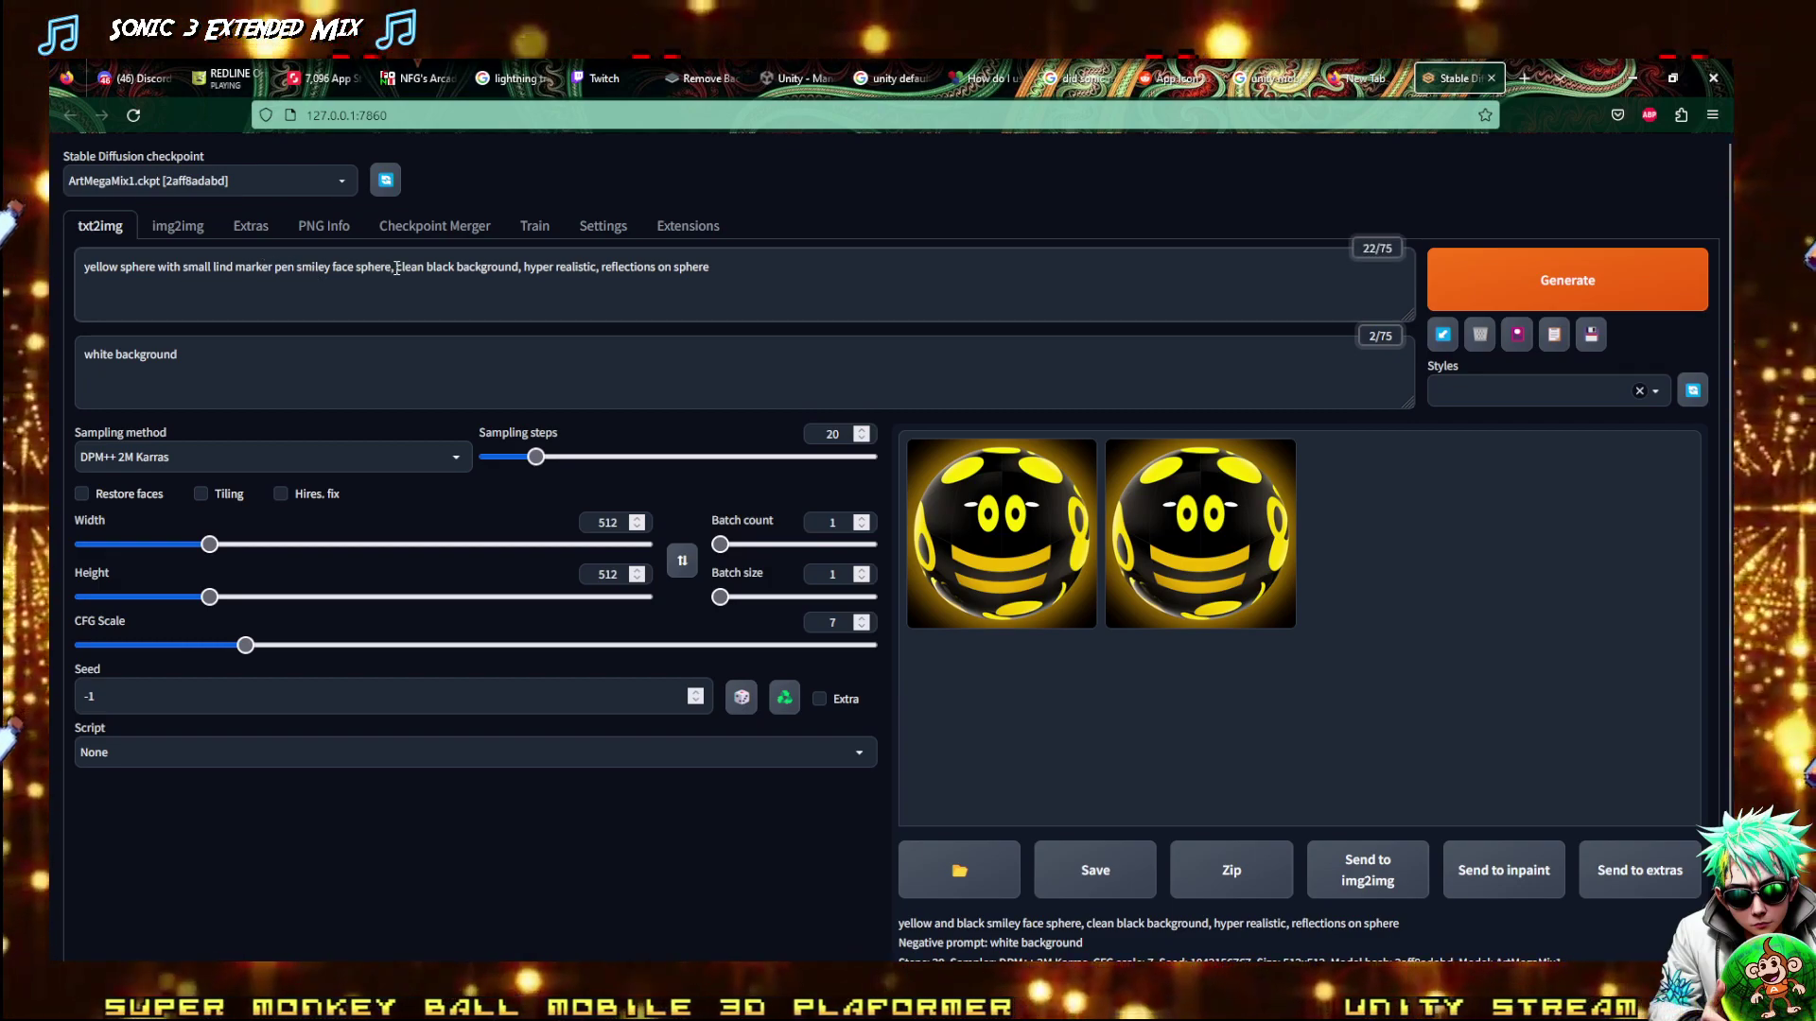
{"action": "key", "text": "BackSpace"}
{"action": "key", "text": "BackSpace"}
{"action": "key", "text": "BackSpace"}
{"action": "key", "text": "BackSpace"}
{"action": "key", "text": "BackSpace"}
{"action": "key", "text": "BackSpace"}
{"action": "key", "text": "BackSpace"}
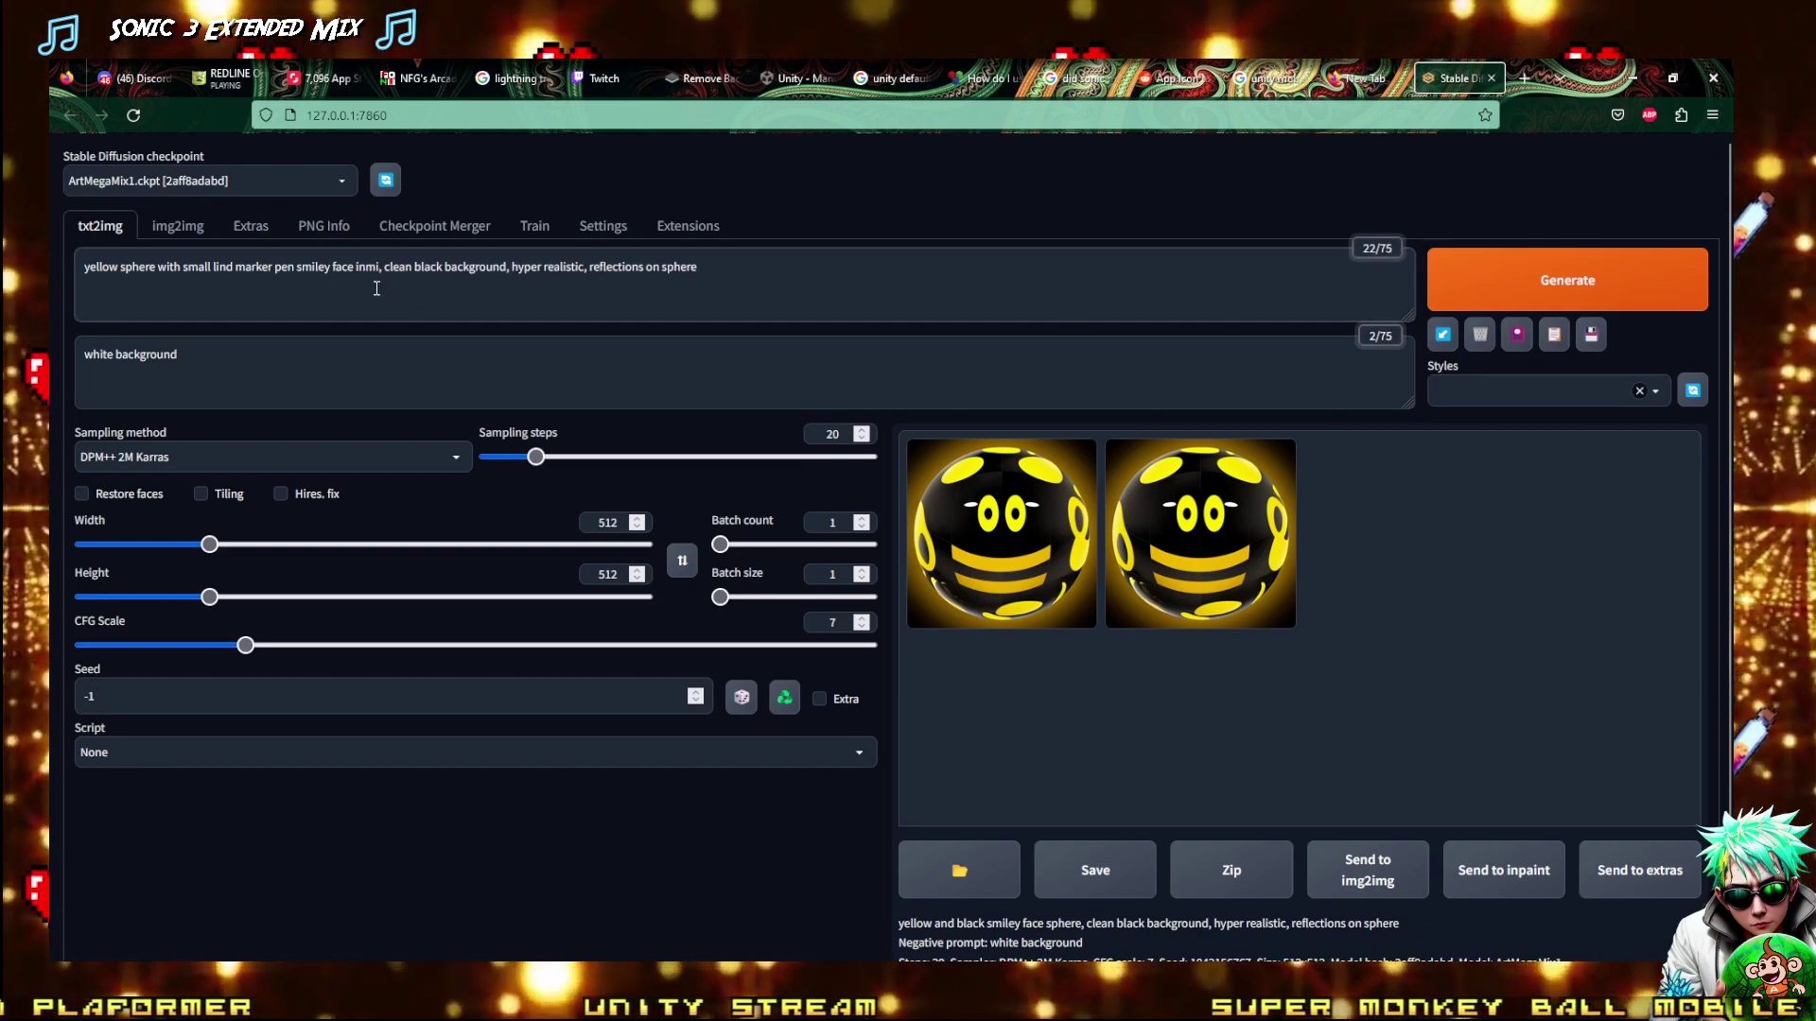
{"action": "type", "text": "inmiddle"}
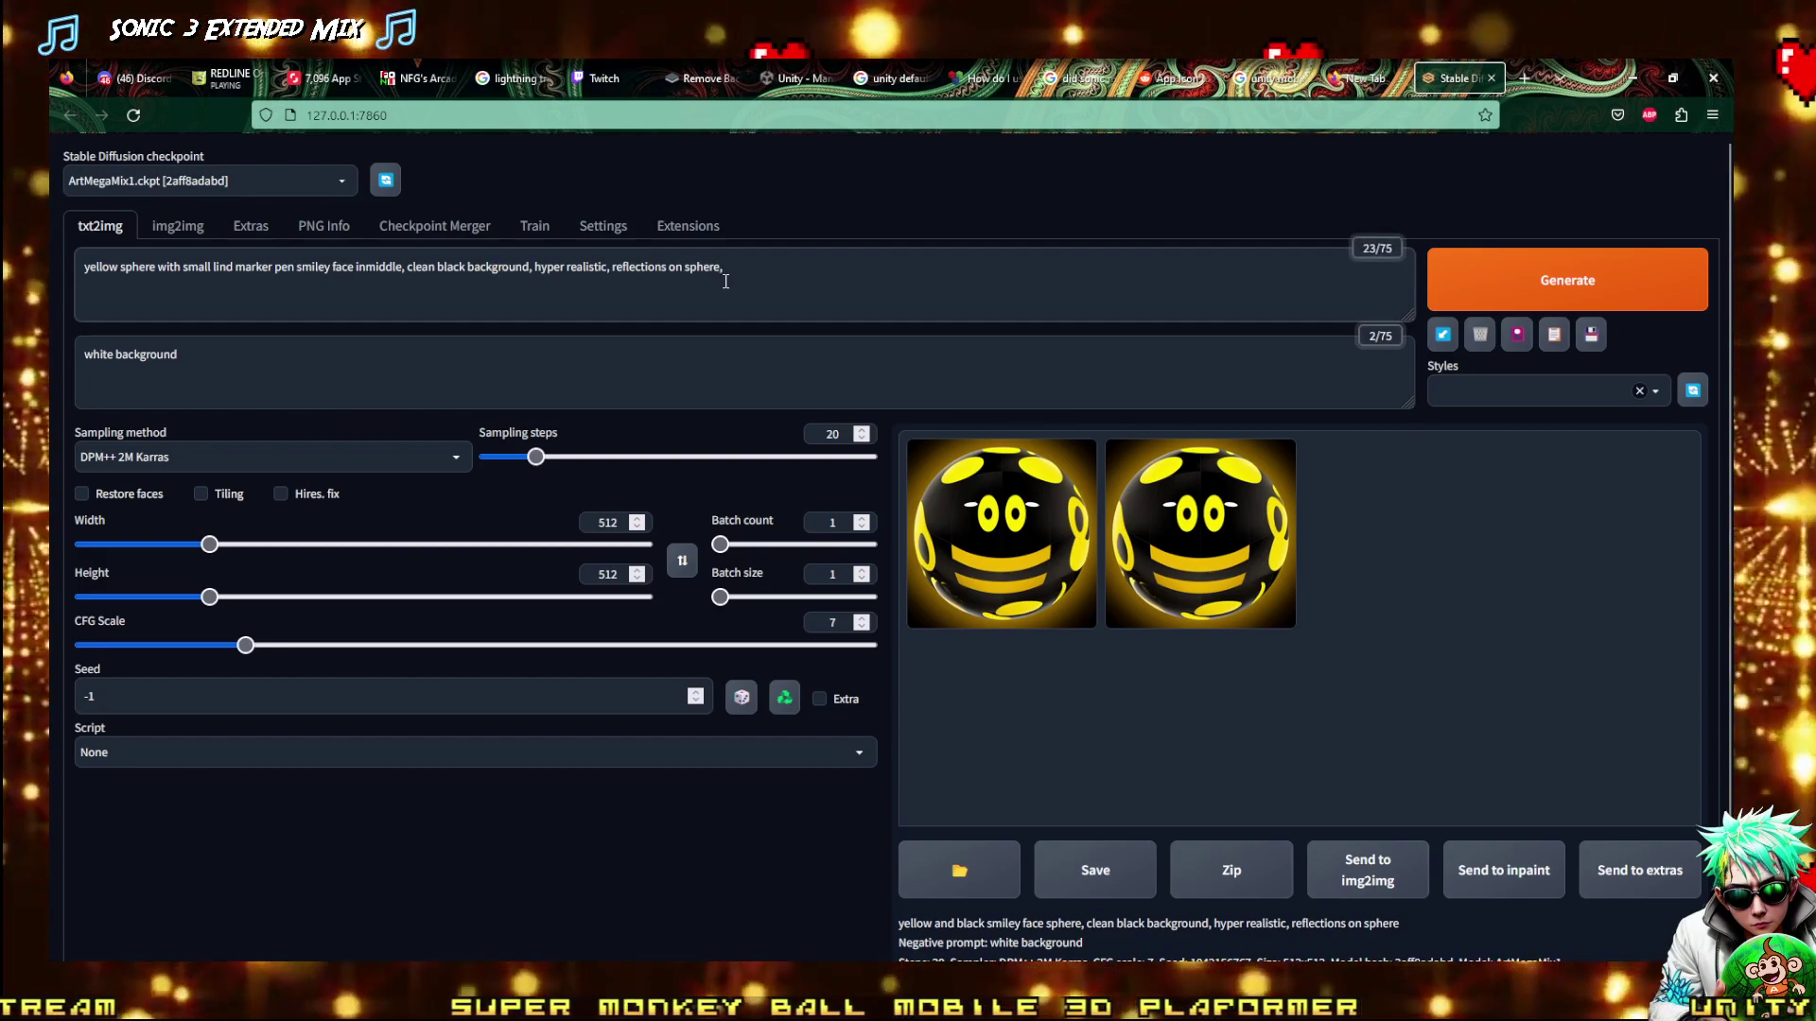
{"action": "left_click", "coordinate": [394, 360]}
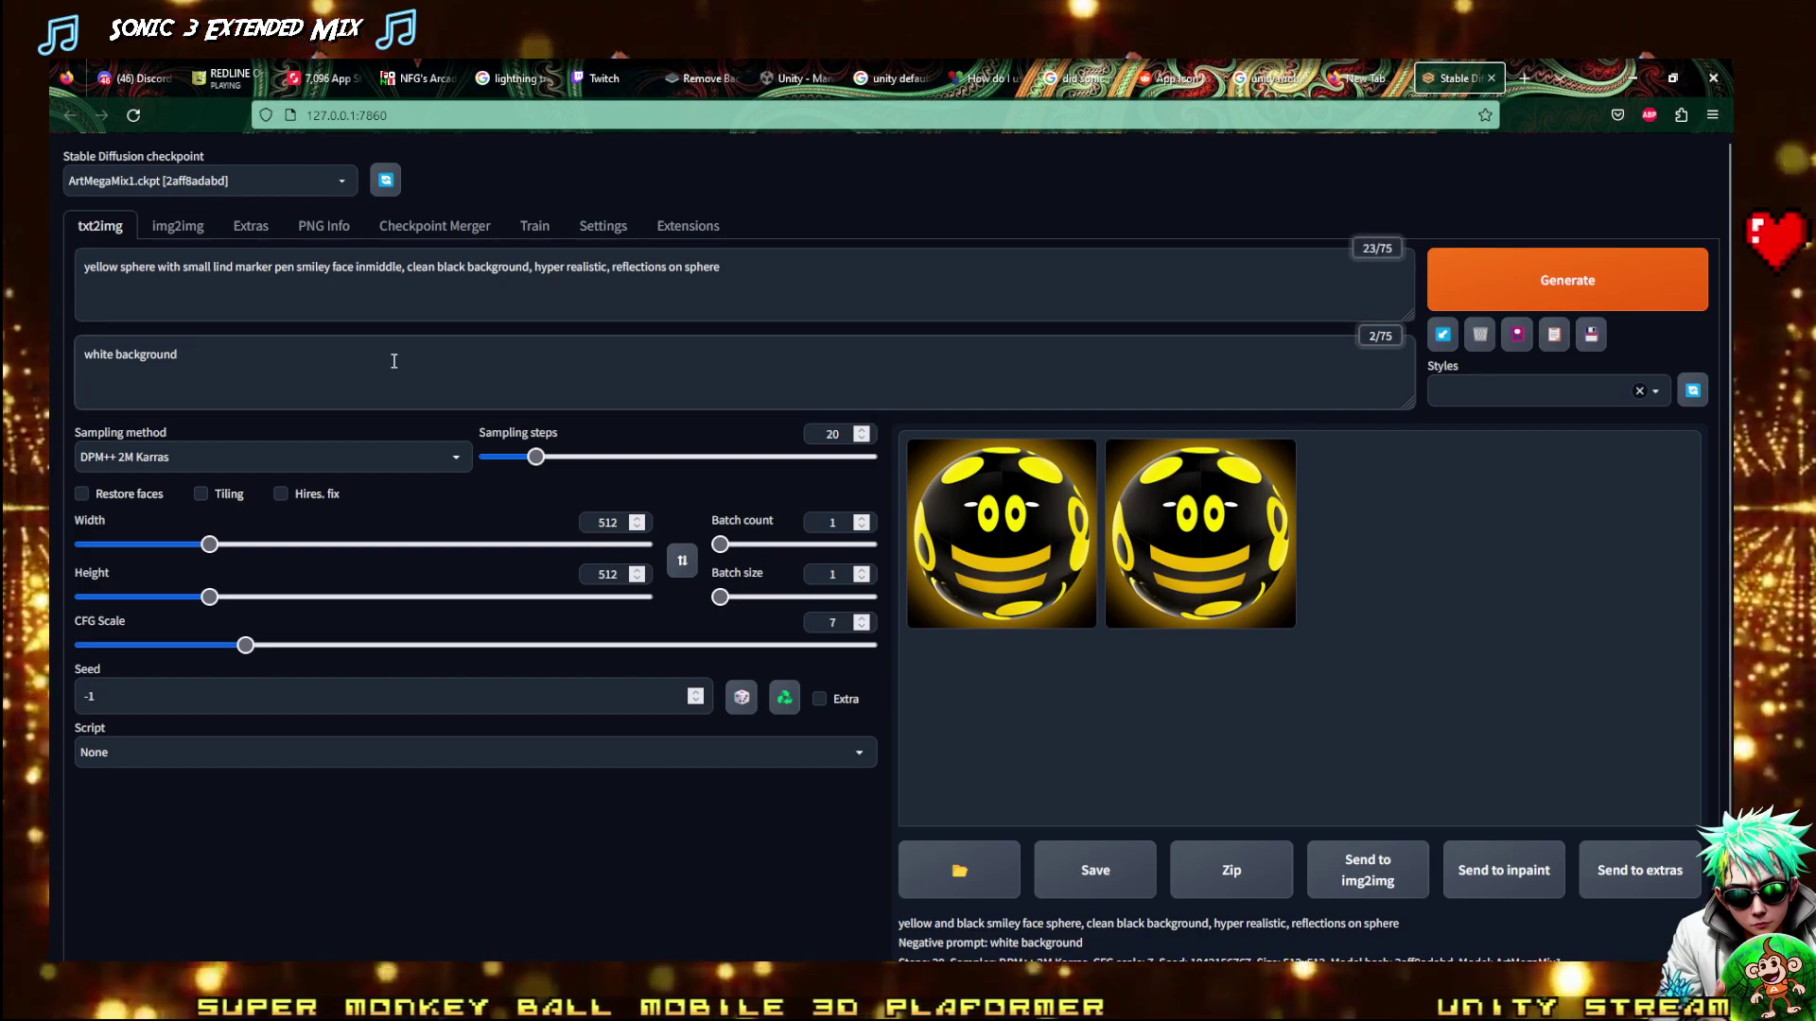
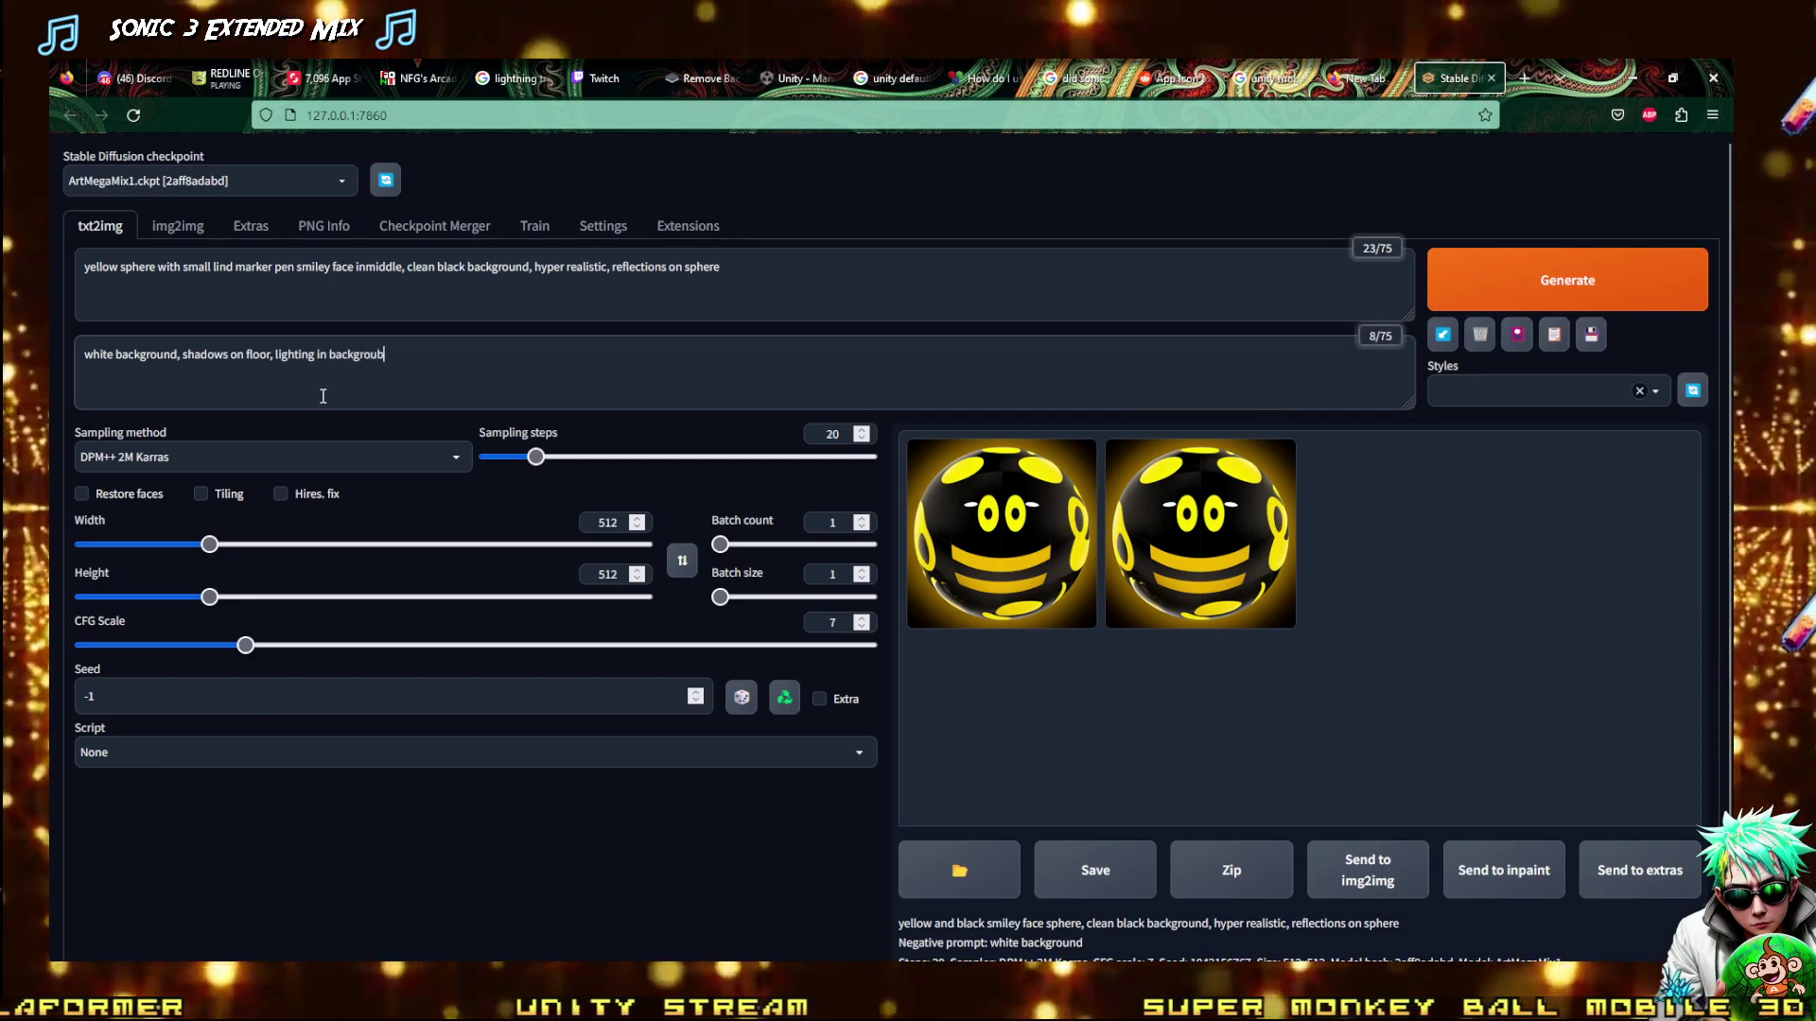
Fix the negative prompt to end with 'background', generate two new image sets, then switch to OBS Studio
{"action": "key", "text": "BackSpace"}
{"action": "type", "text": "nd"}
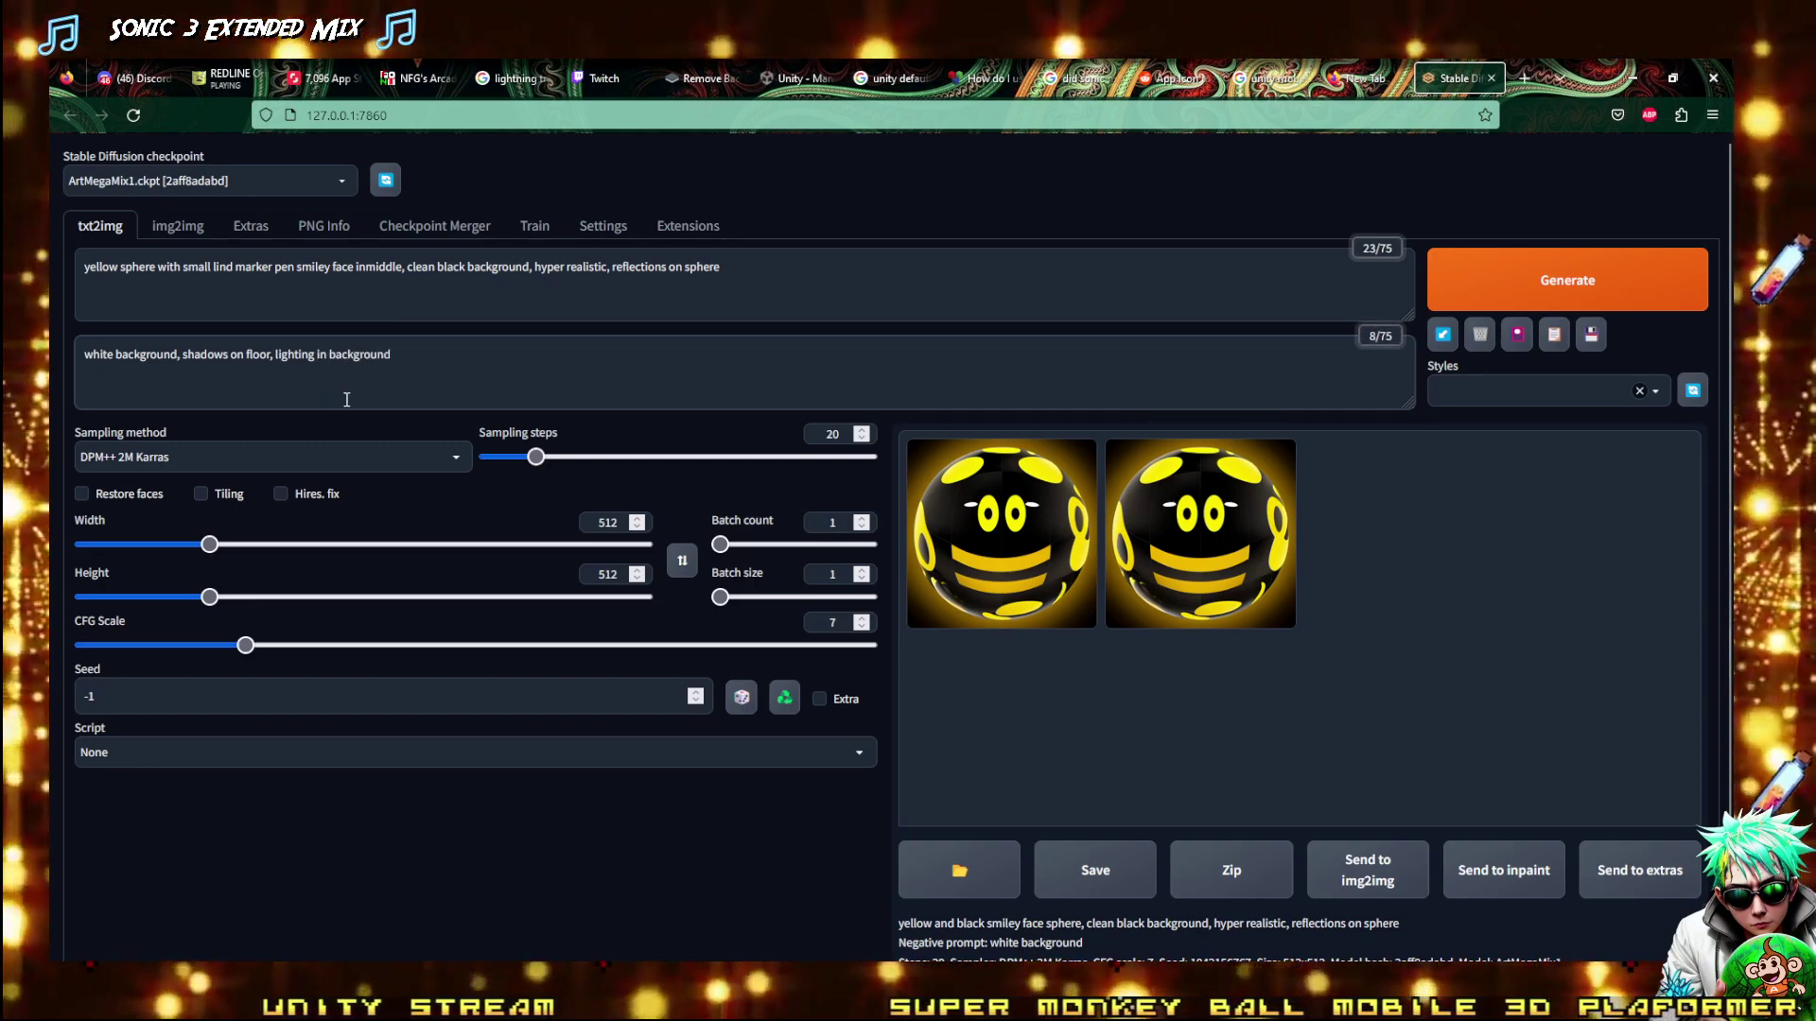
{"action": "left_click", "coordinate": [1457, 284]}
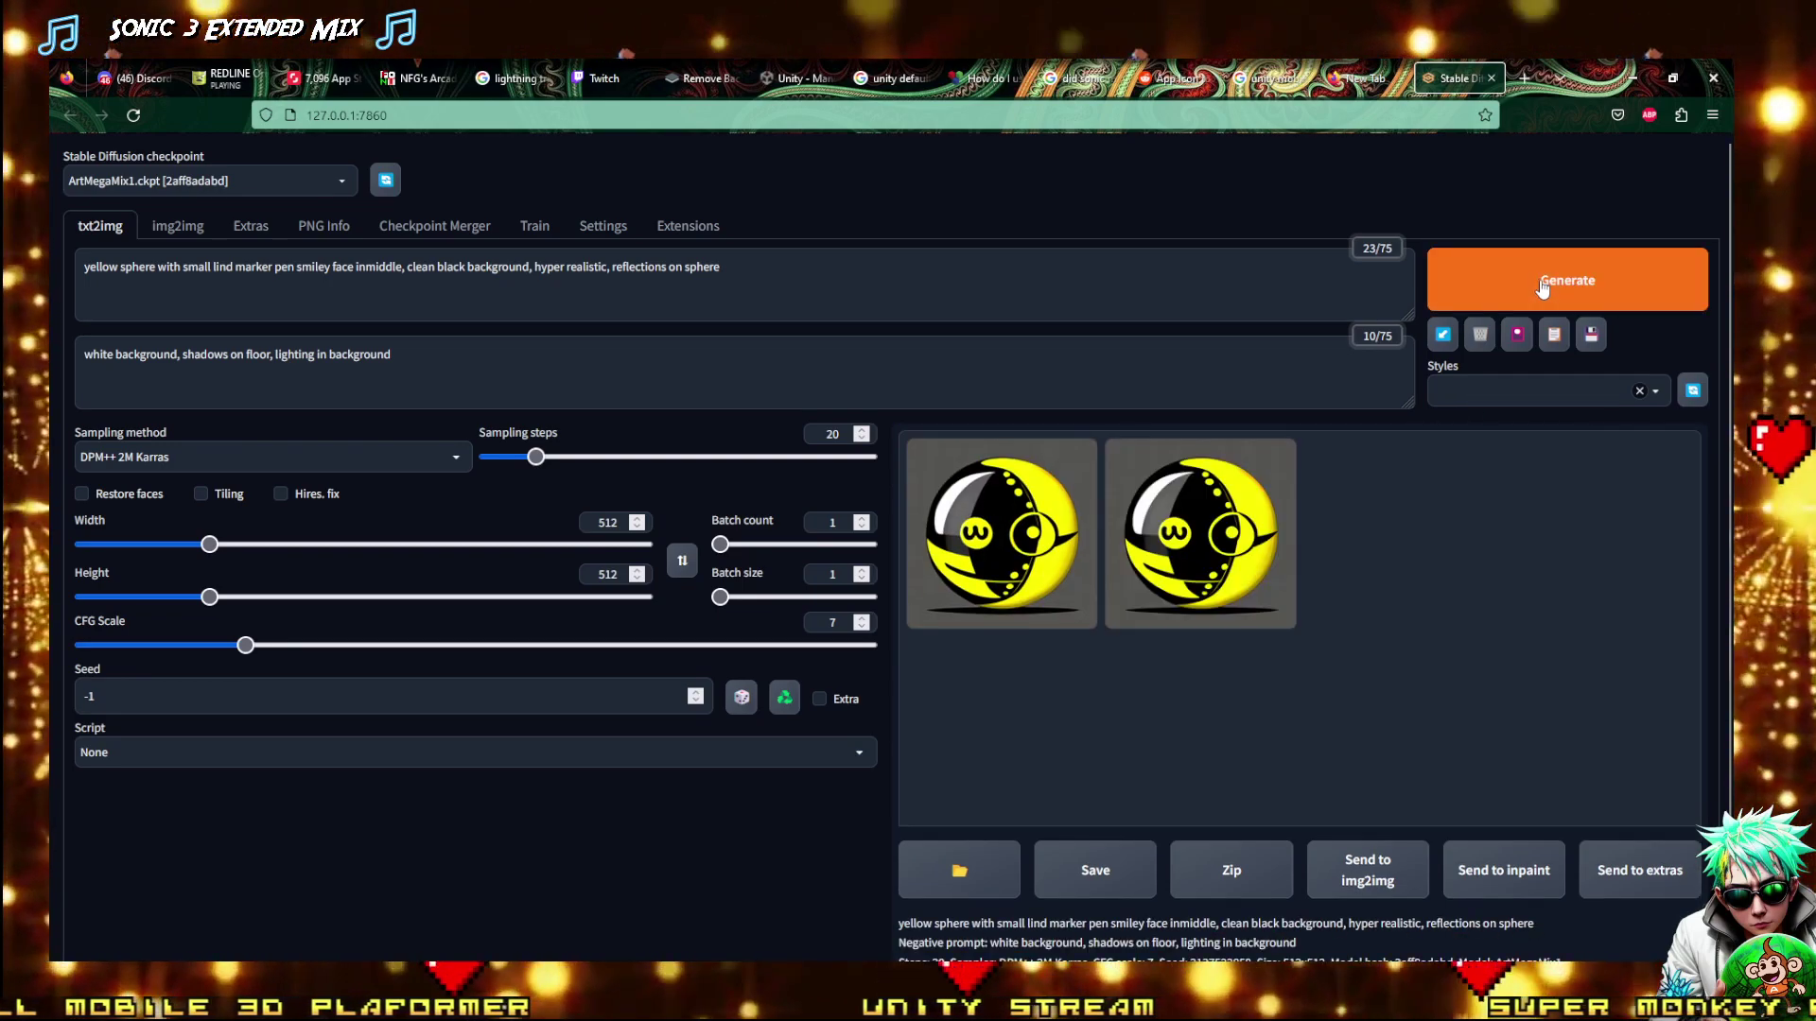
{"action": "left_click", "coordinate": [1541, 294]}
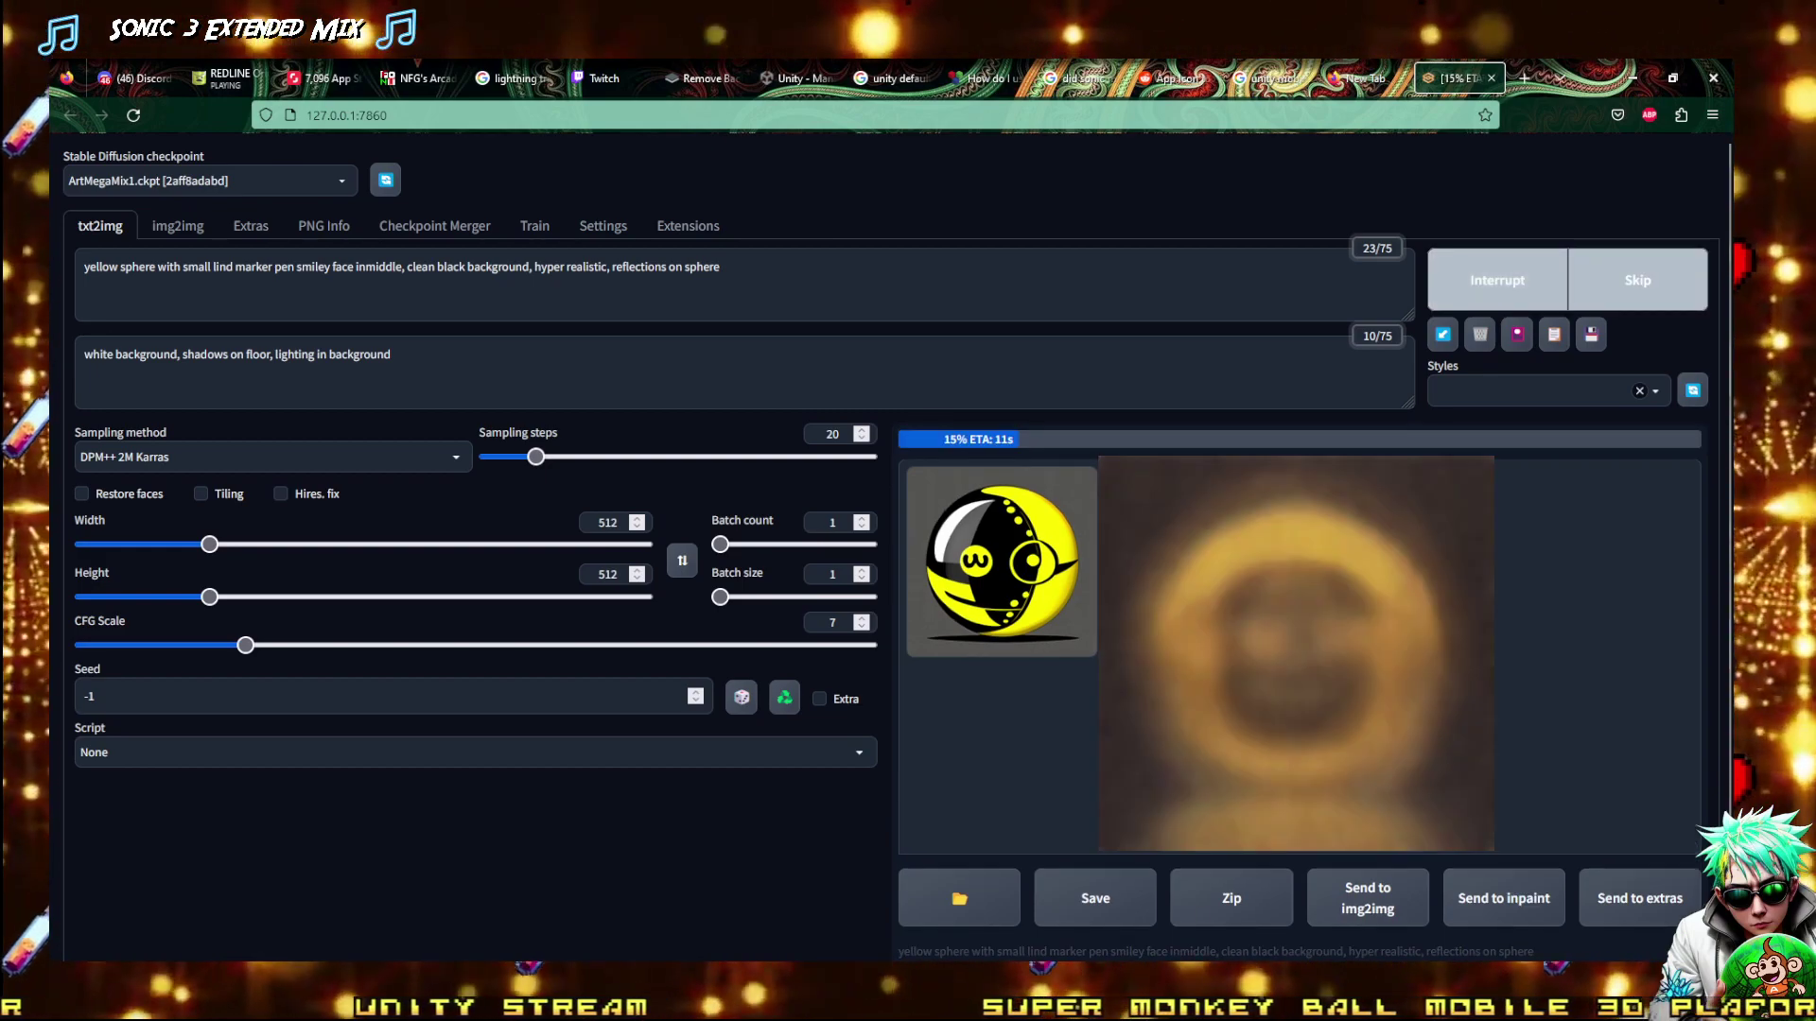
{"action": "key", "text": "alt+Tab"}
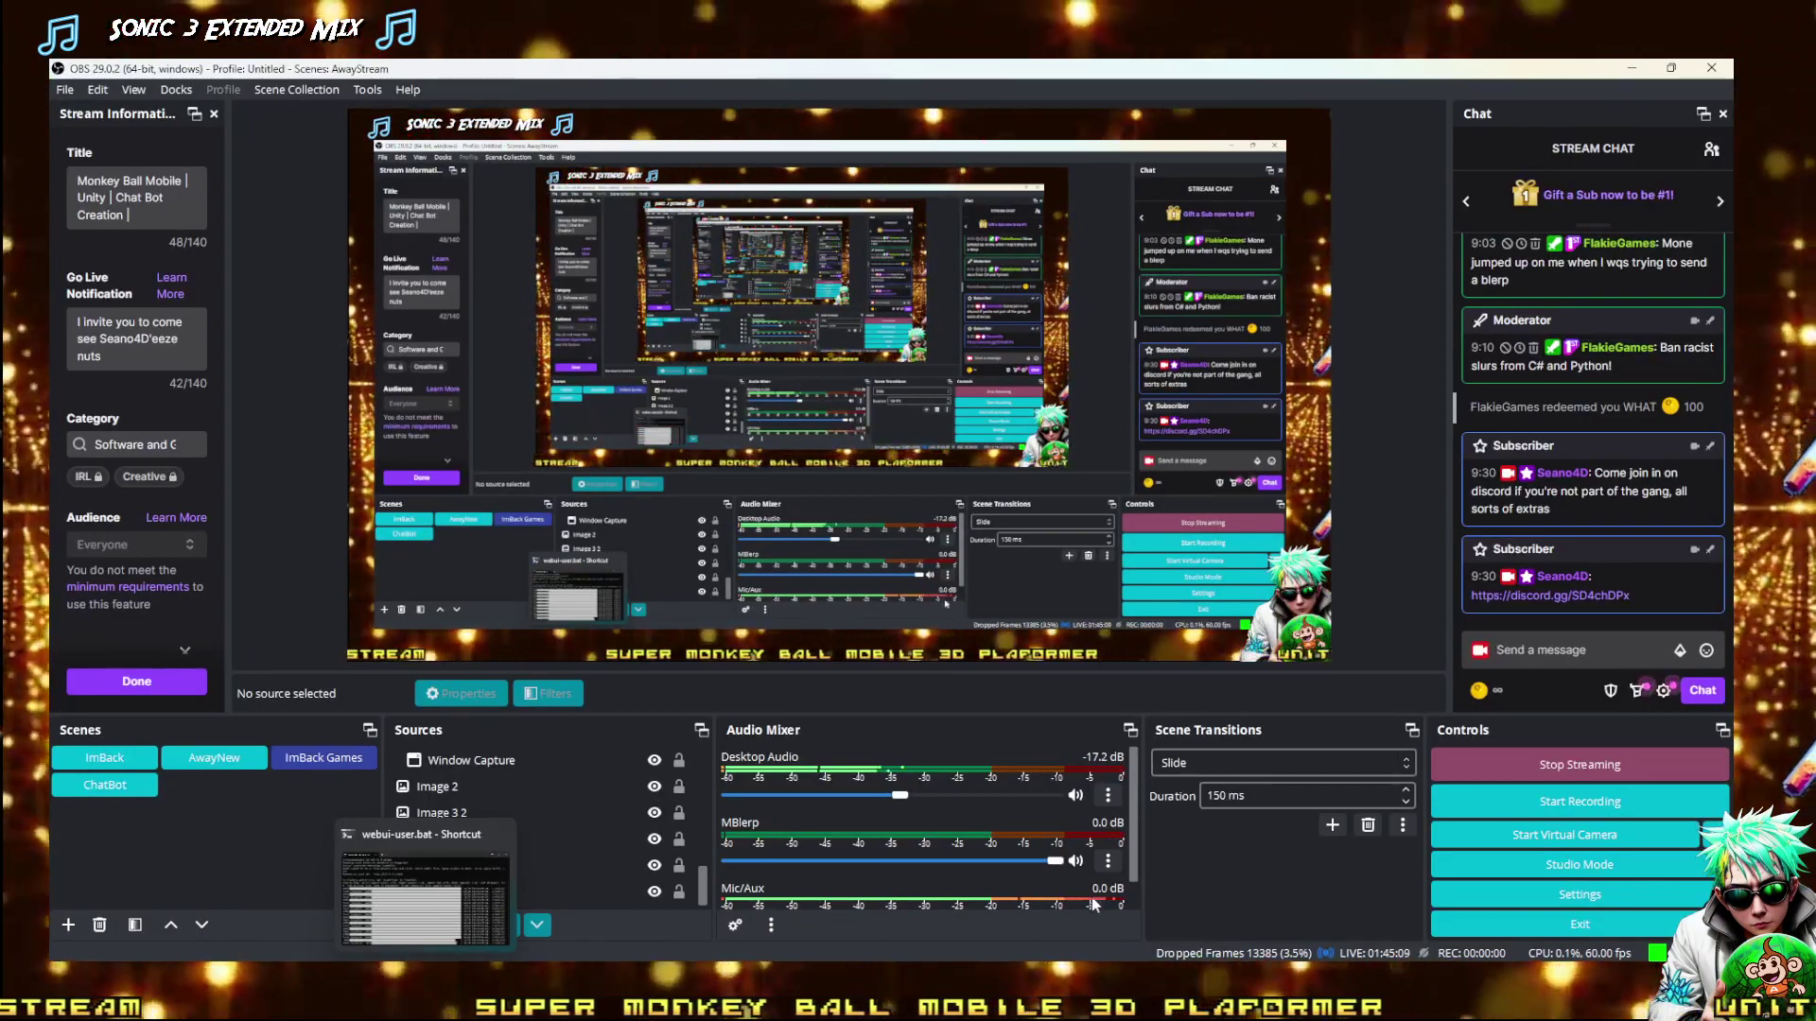
Check the available sound output devices in Windows quick settings
{"action": "scroll", "coordinate": [1094, 905], "scroll_direction": "down", "scroll_amount": 2}
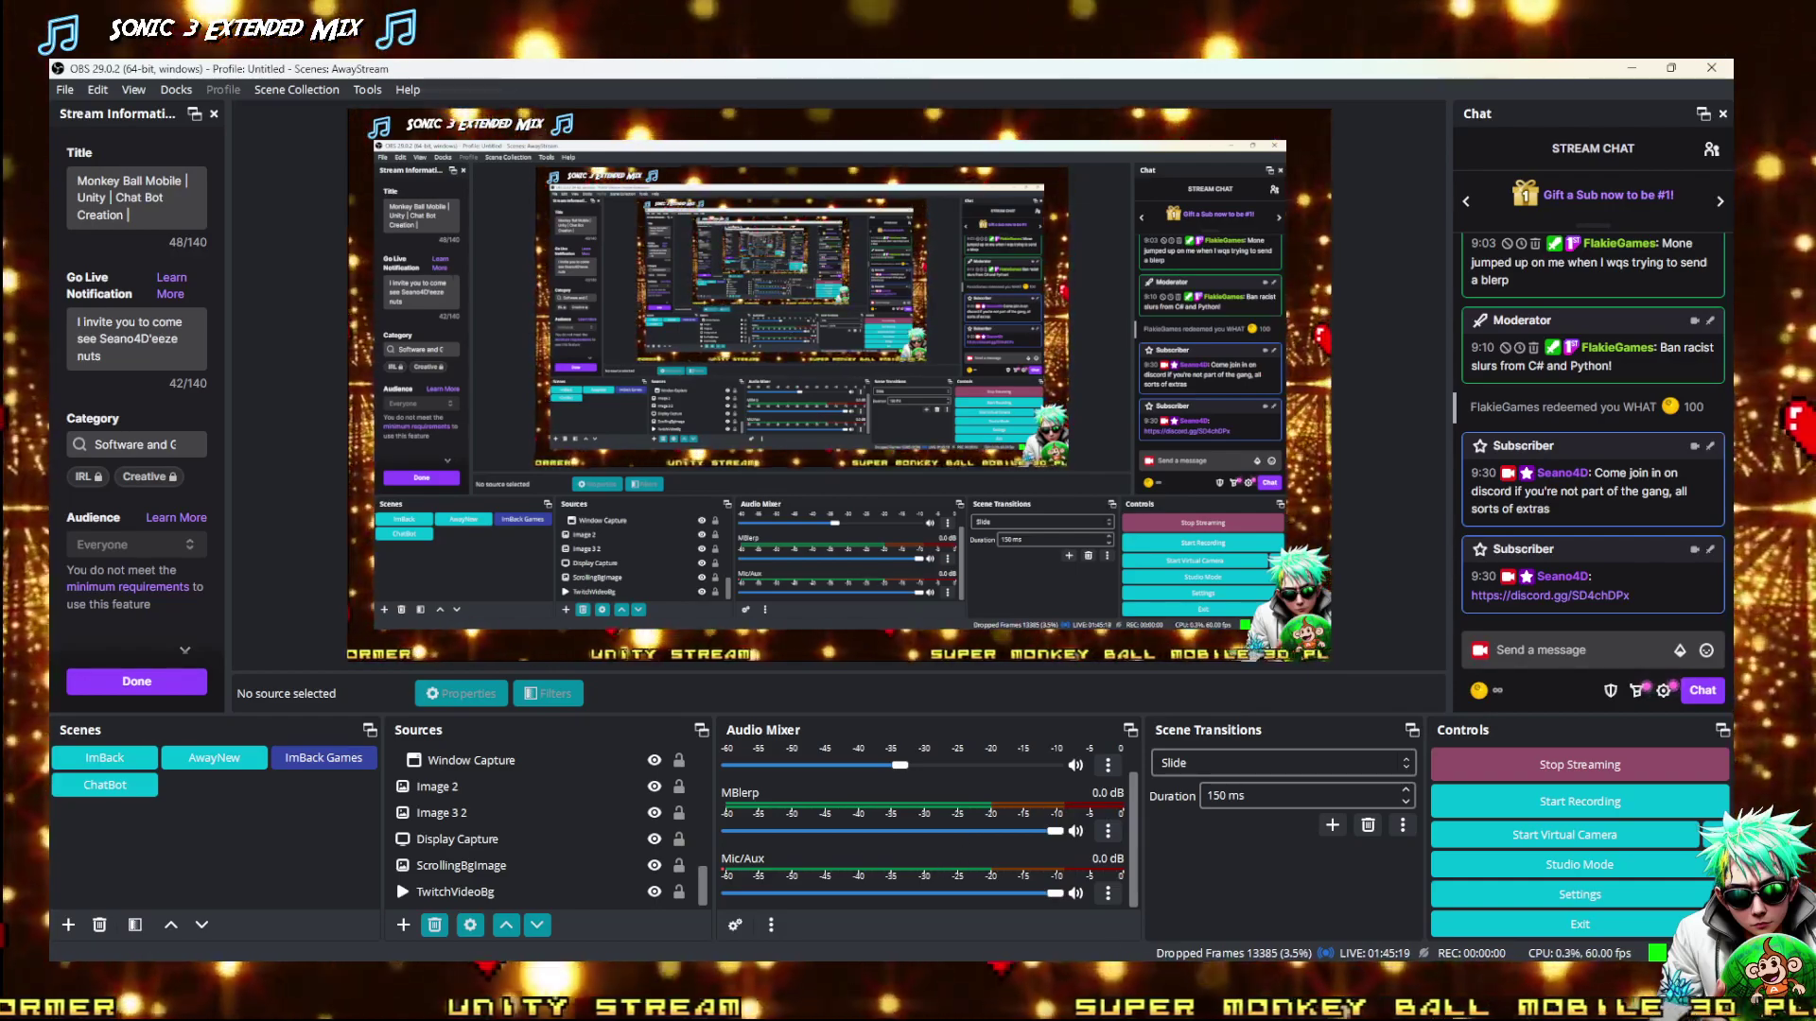
{"action": "key", "text": "super+a"}
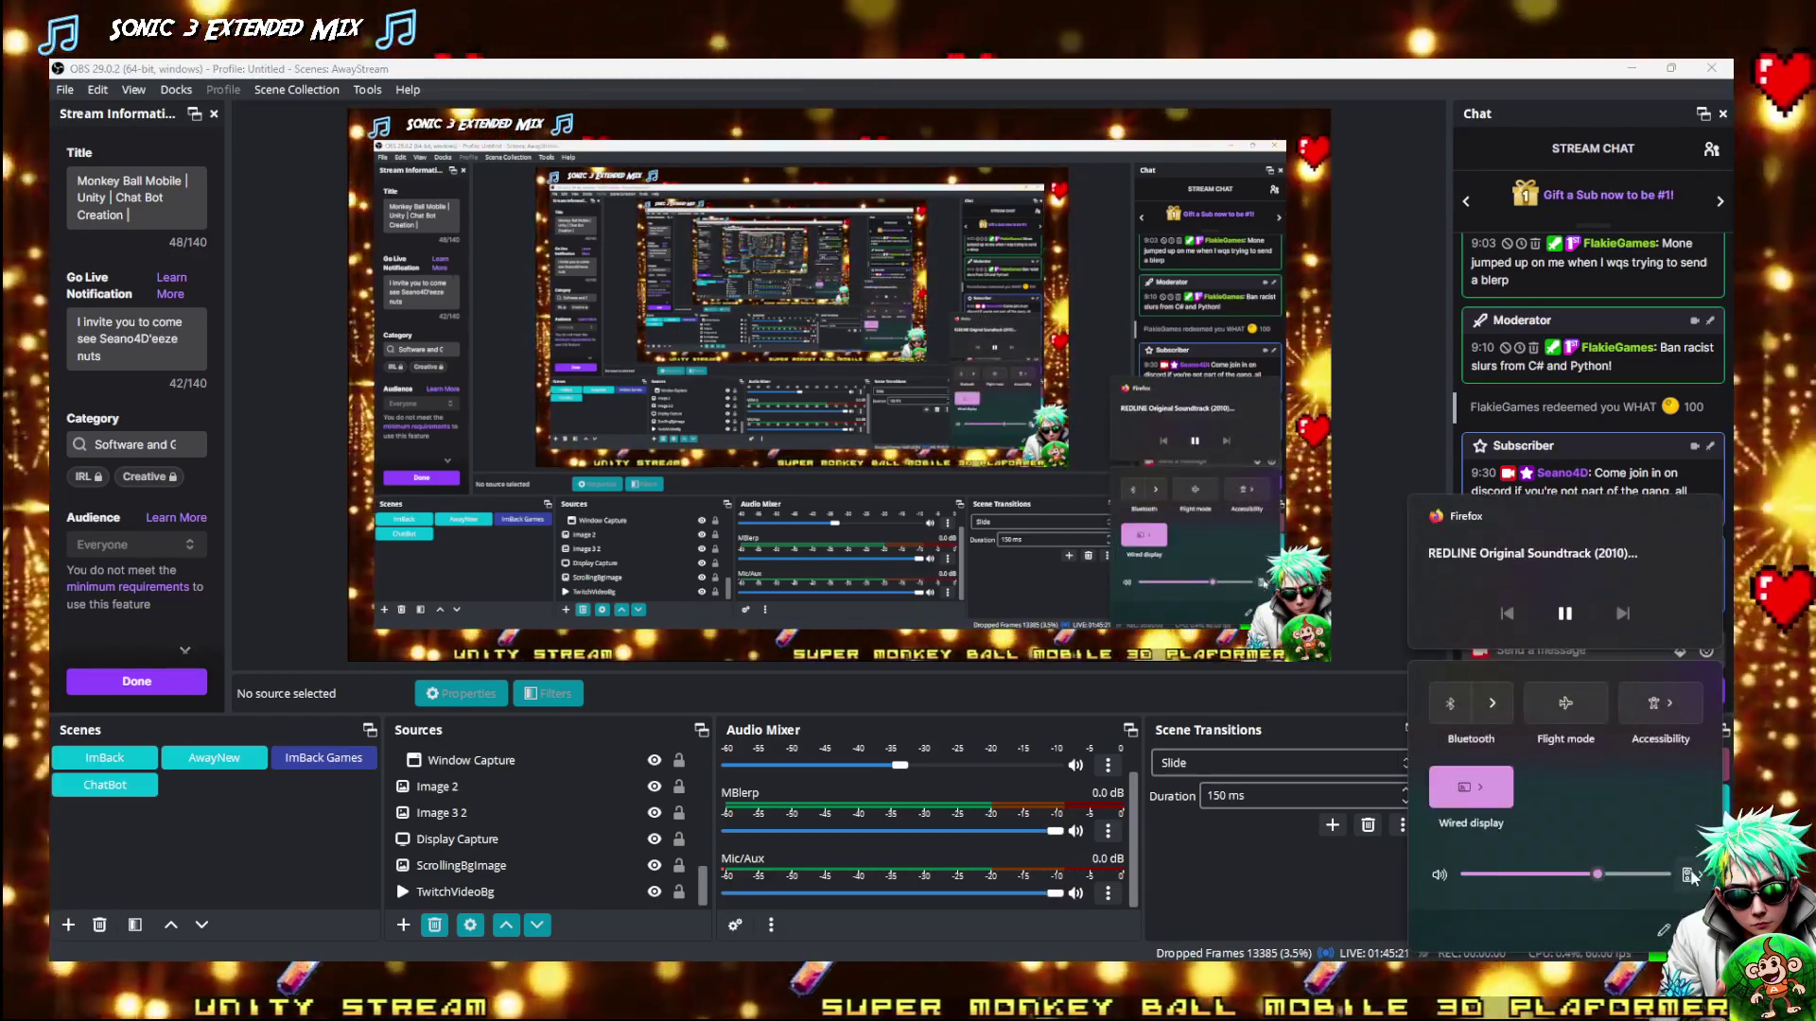
{"action": "left_click", "coordinate": [1689, 875]}
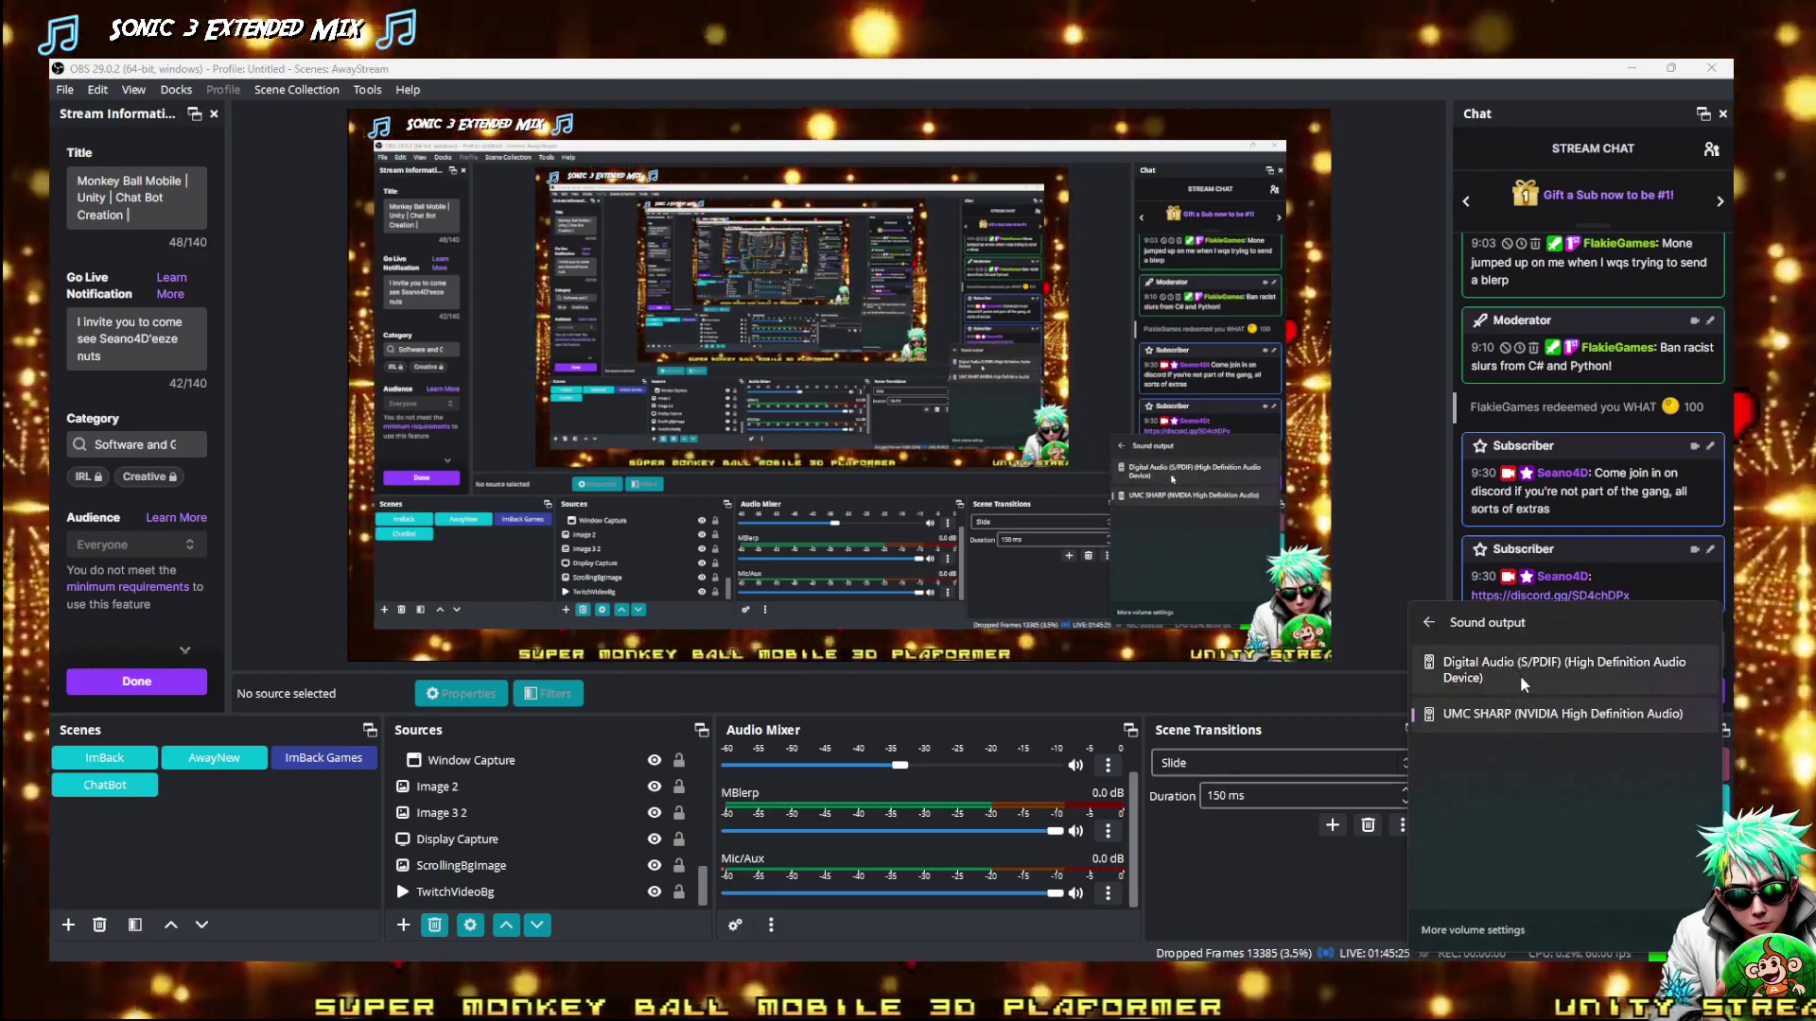
{"action": "key", "text": "Down"}
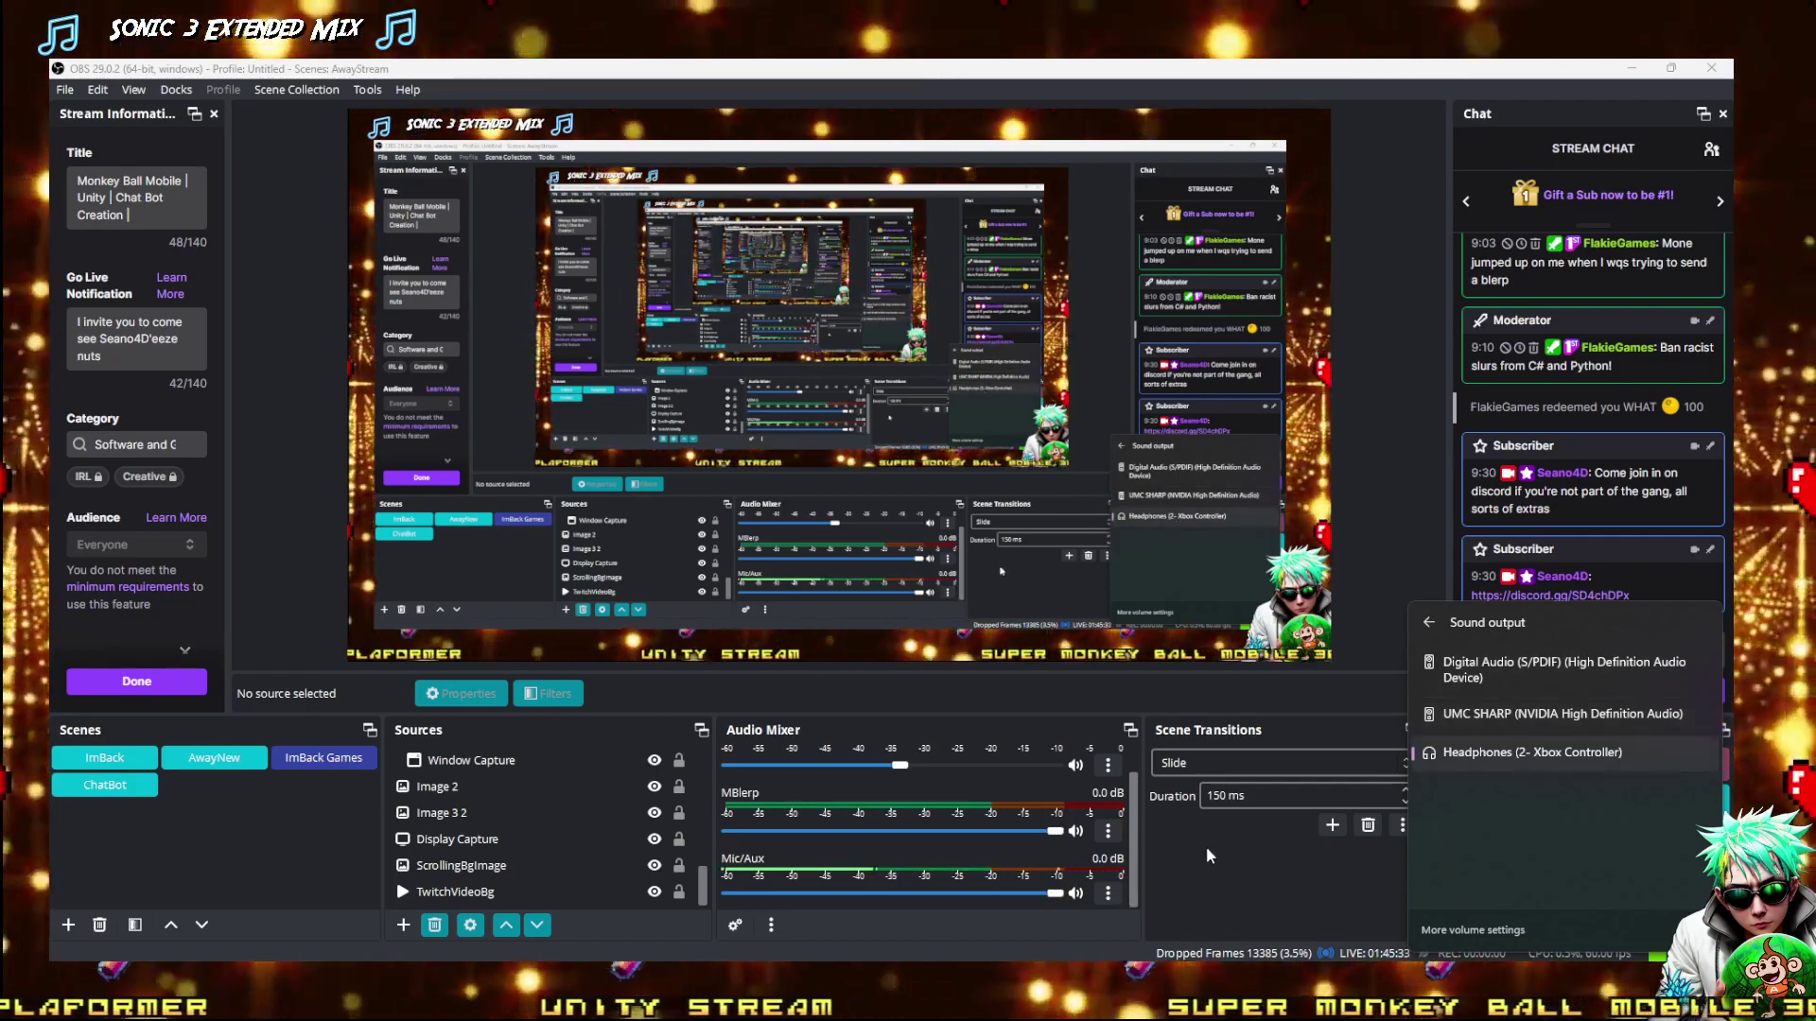
{"action": "left_click", "coordinate": [1279, 853]}
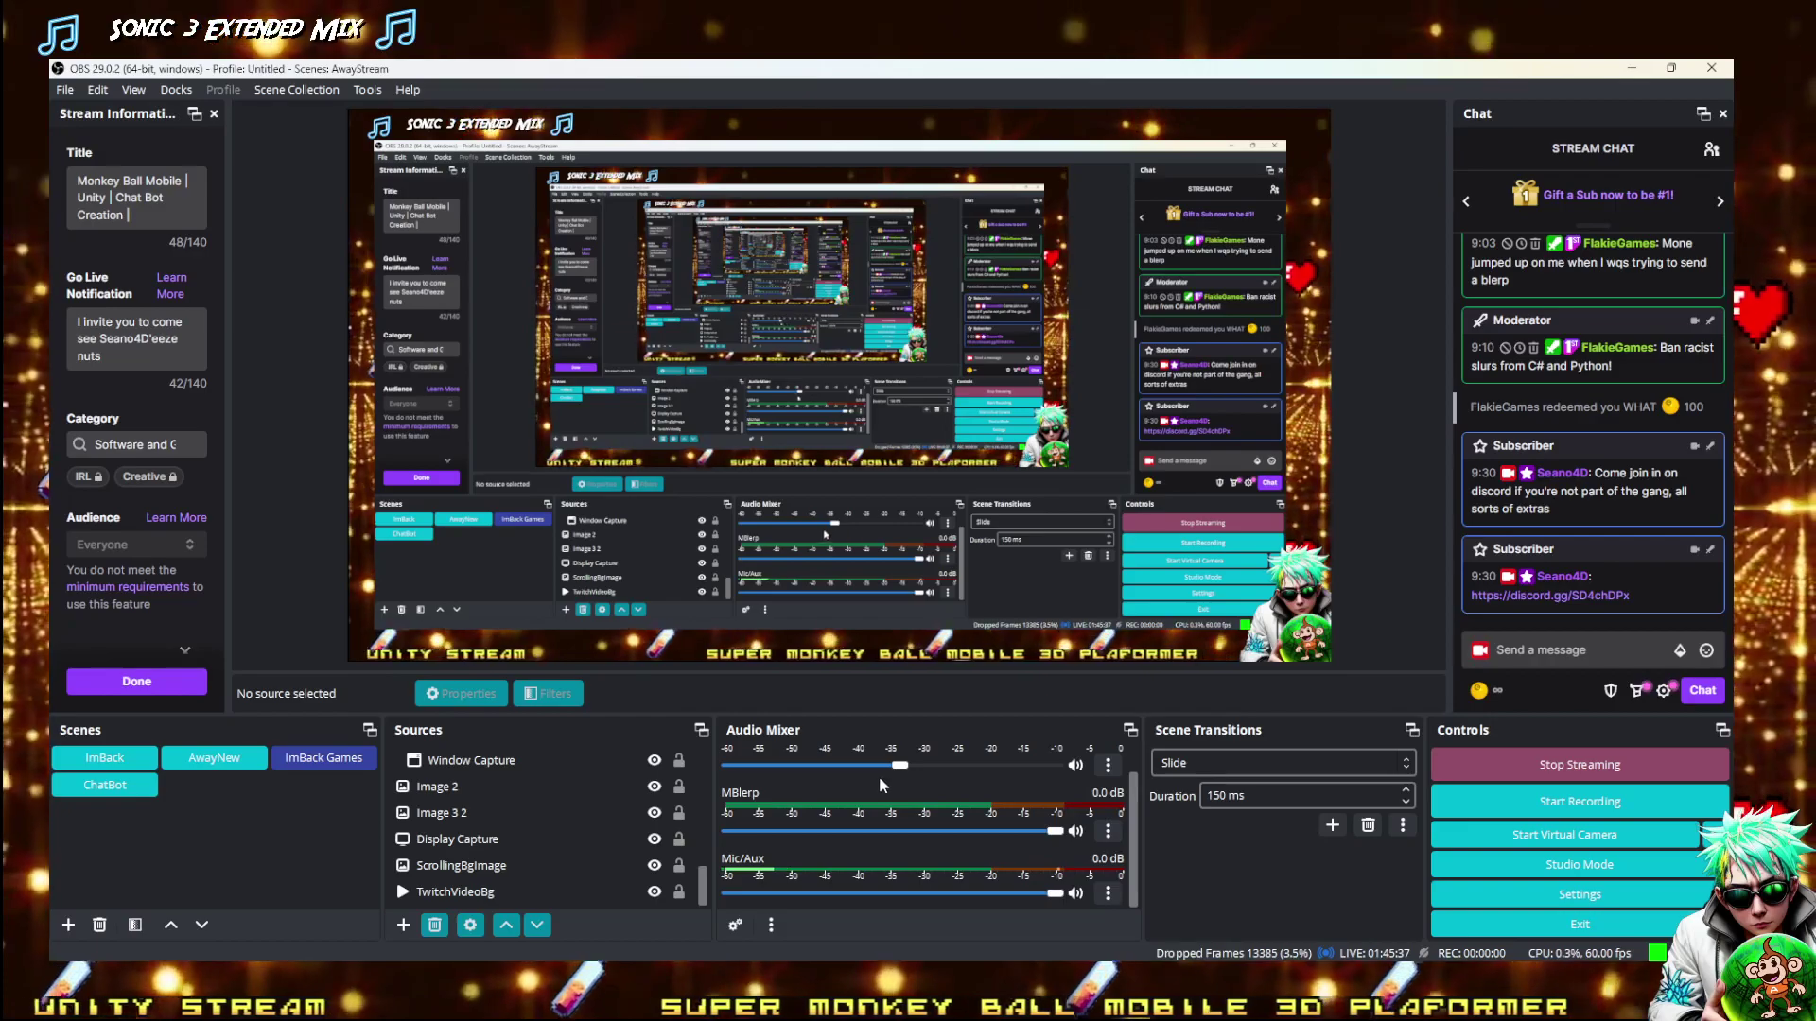
Lower Desktop Audio to -22.5 dB and bring up the REDLINE soundtrack tab in the browser
{"action": "scroll", "coordinate": [1134, 756], "scroll_direction": "up", "scroll_amount": 1}
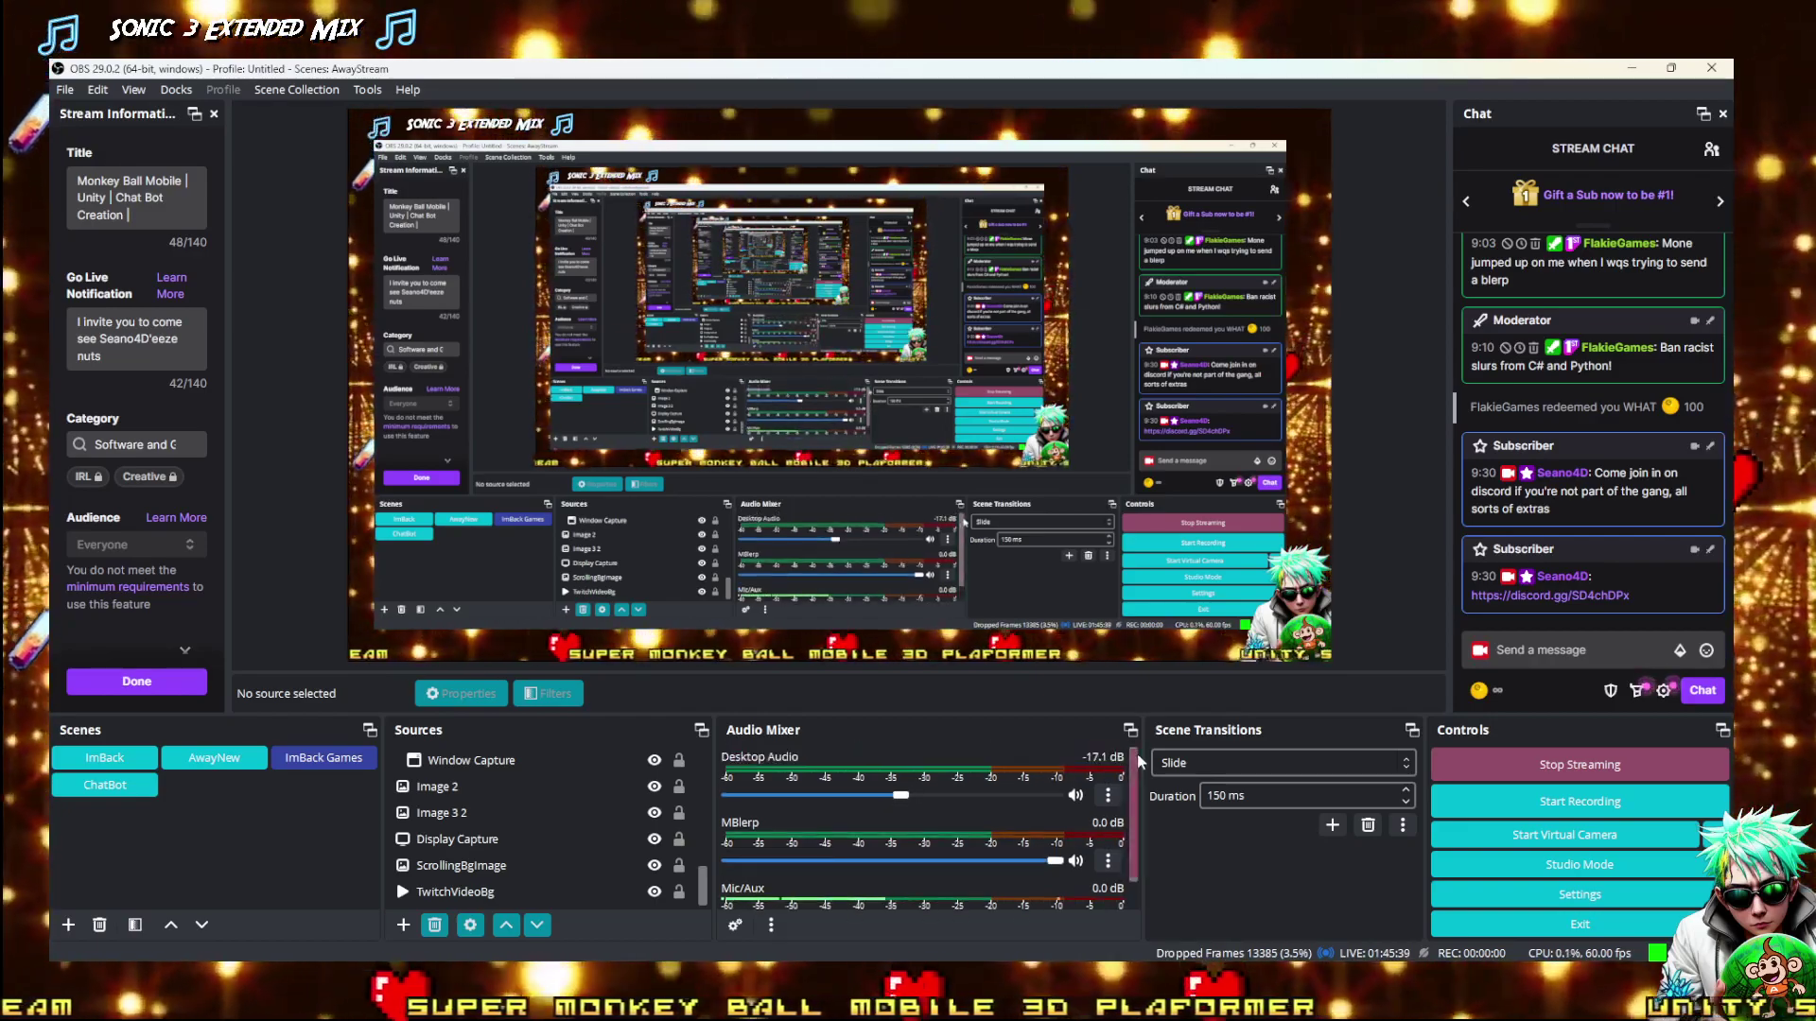
{"action": "left_click_drag", "start_coordinate": [901, 795], "coordinate": [875, 799]}
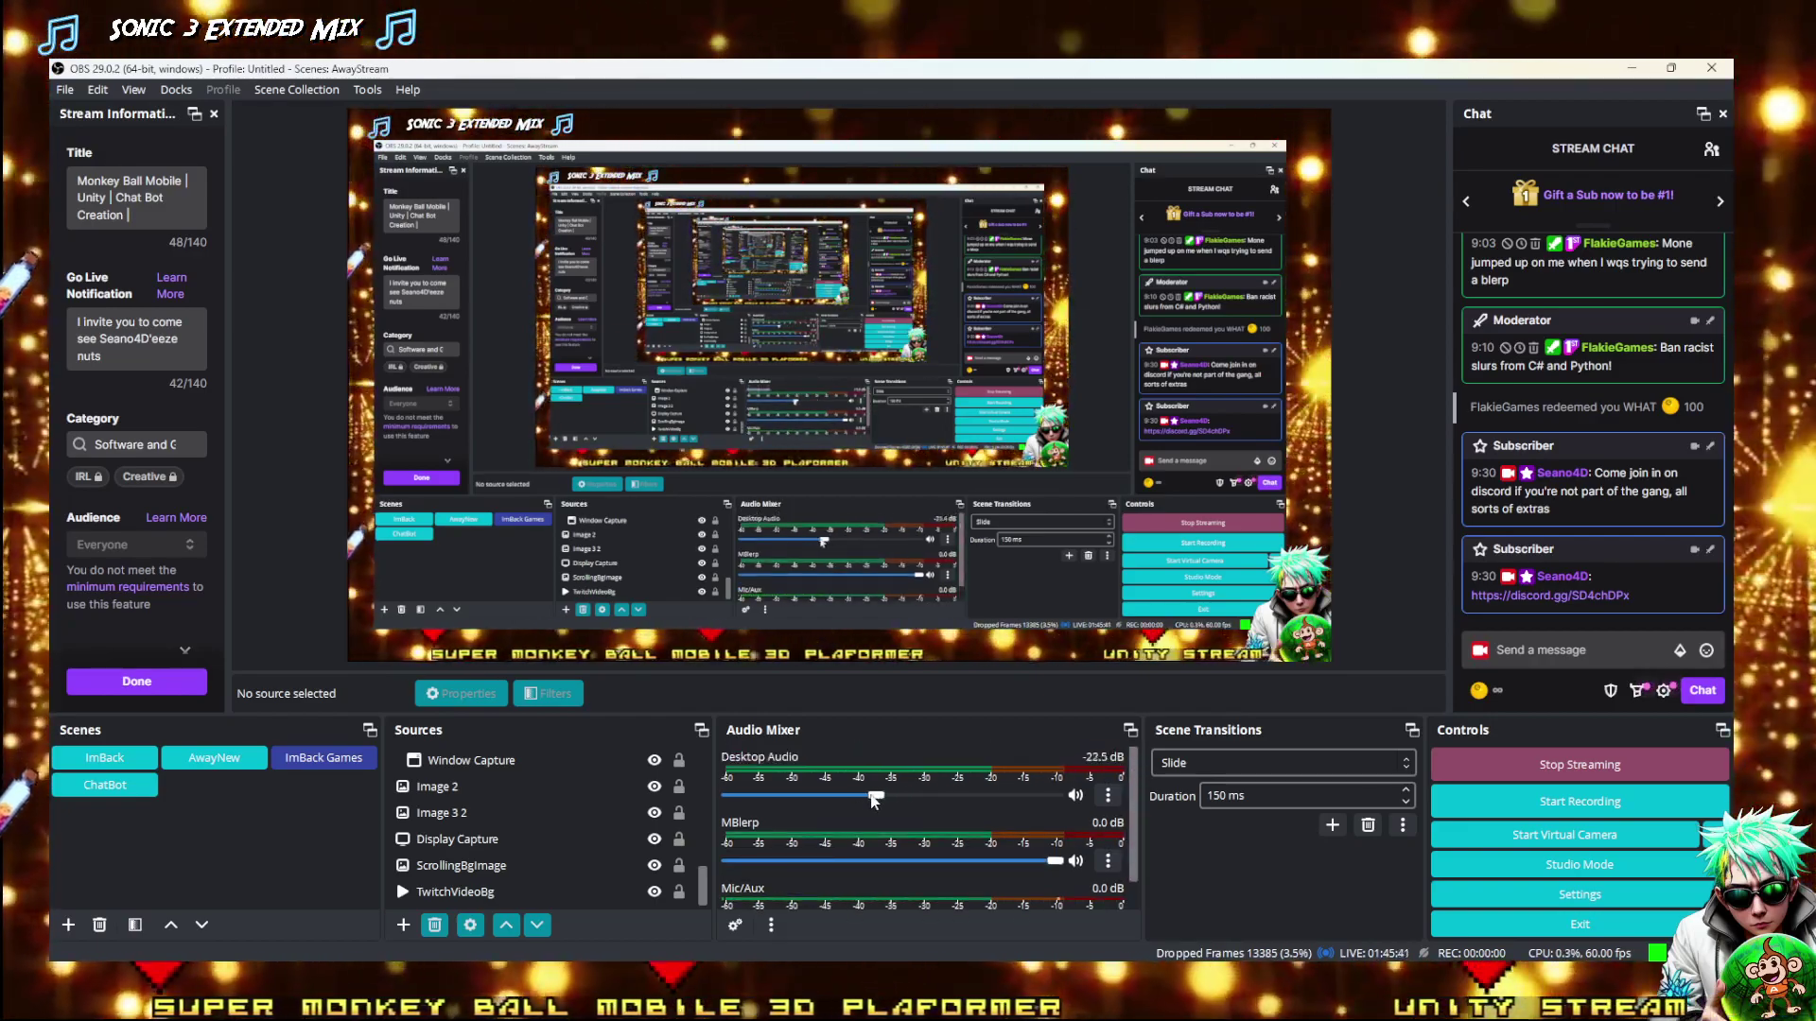
{"action": "key", "text": "alt+Tab"}
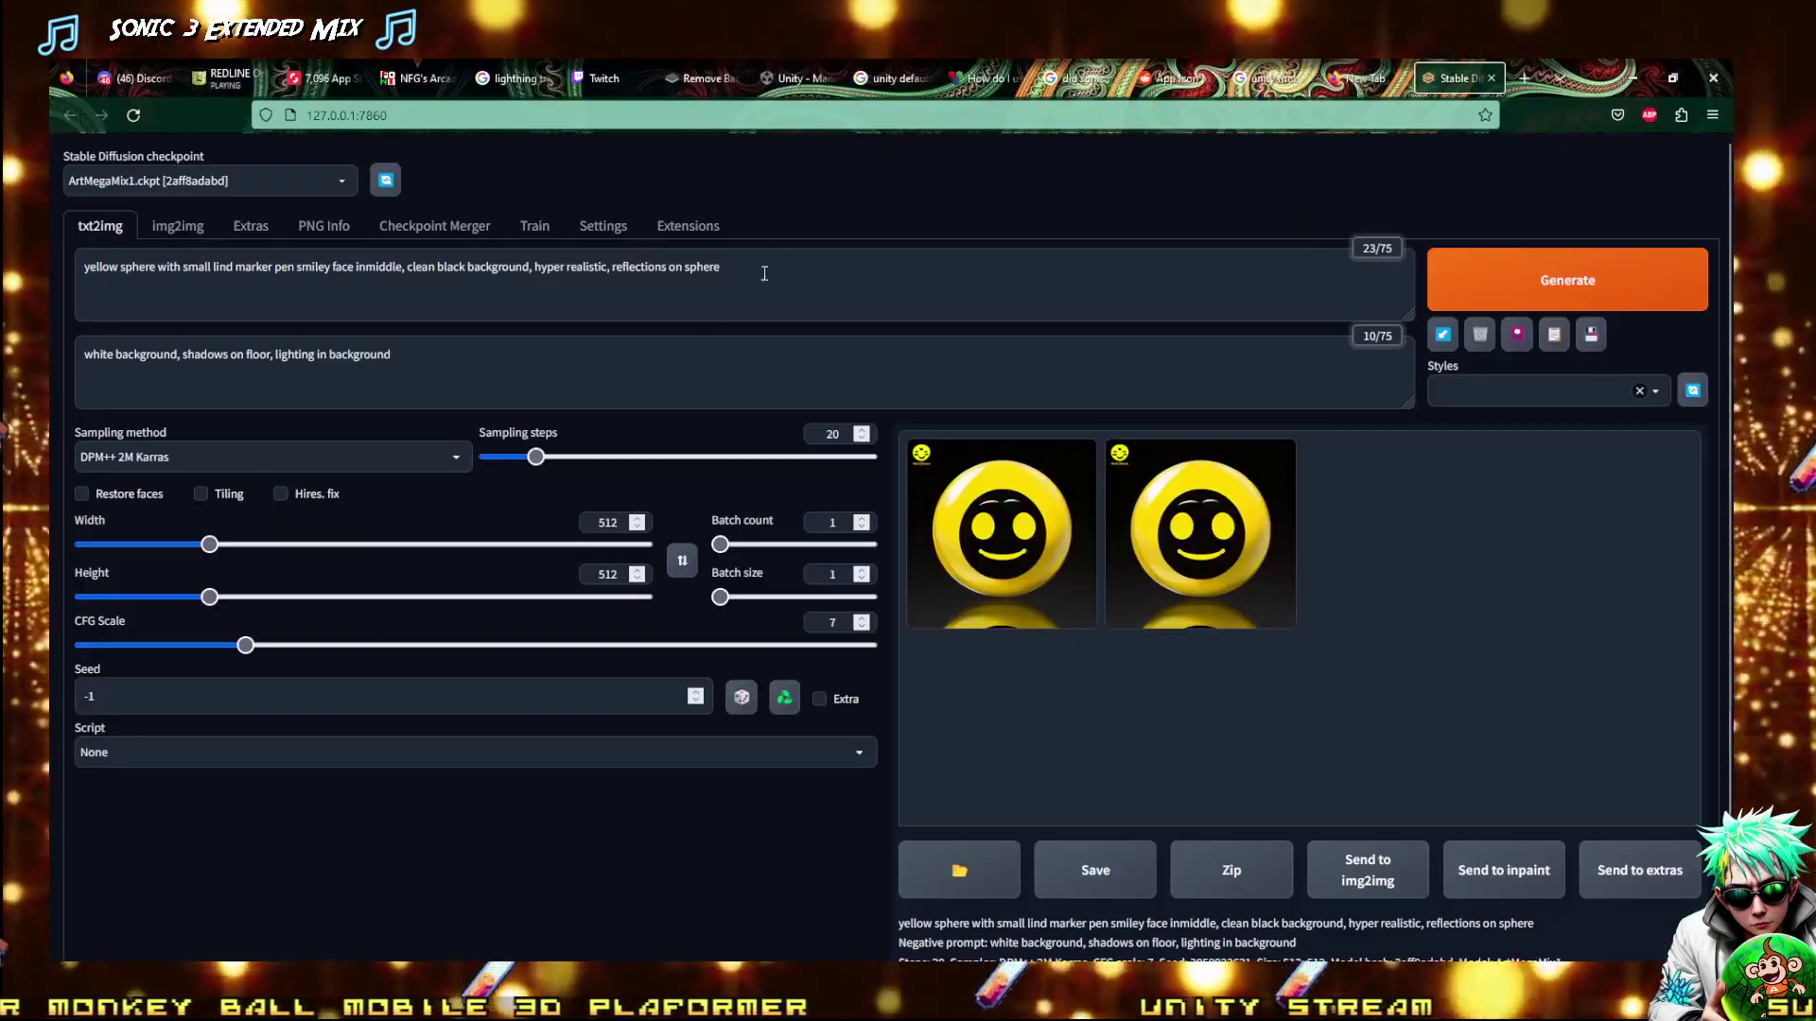
{"action": "key", "text": "ctrl+2"}
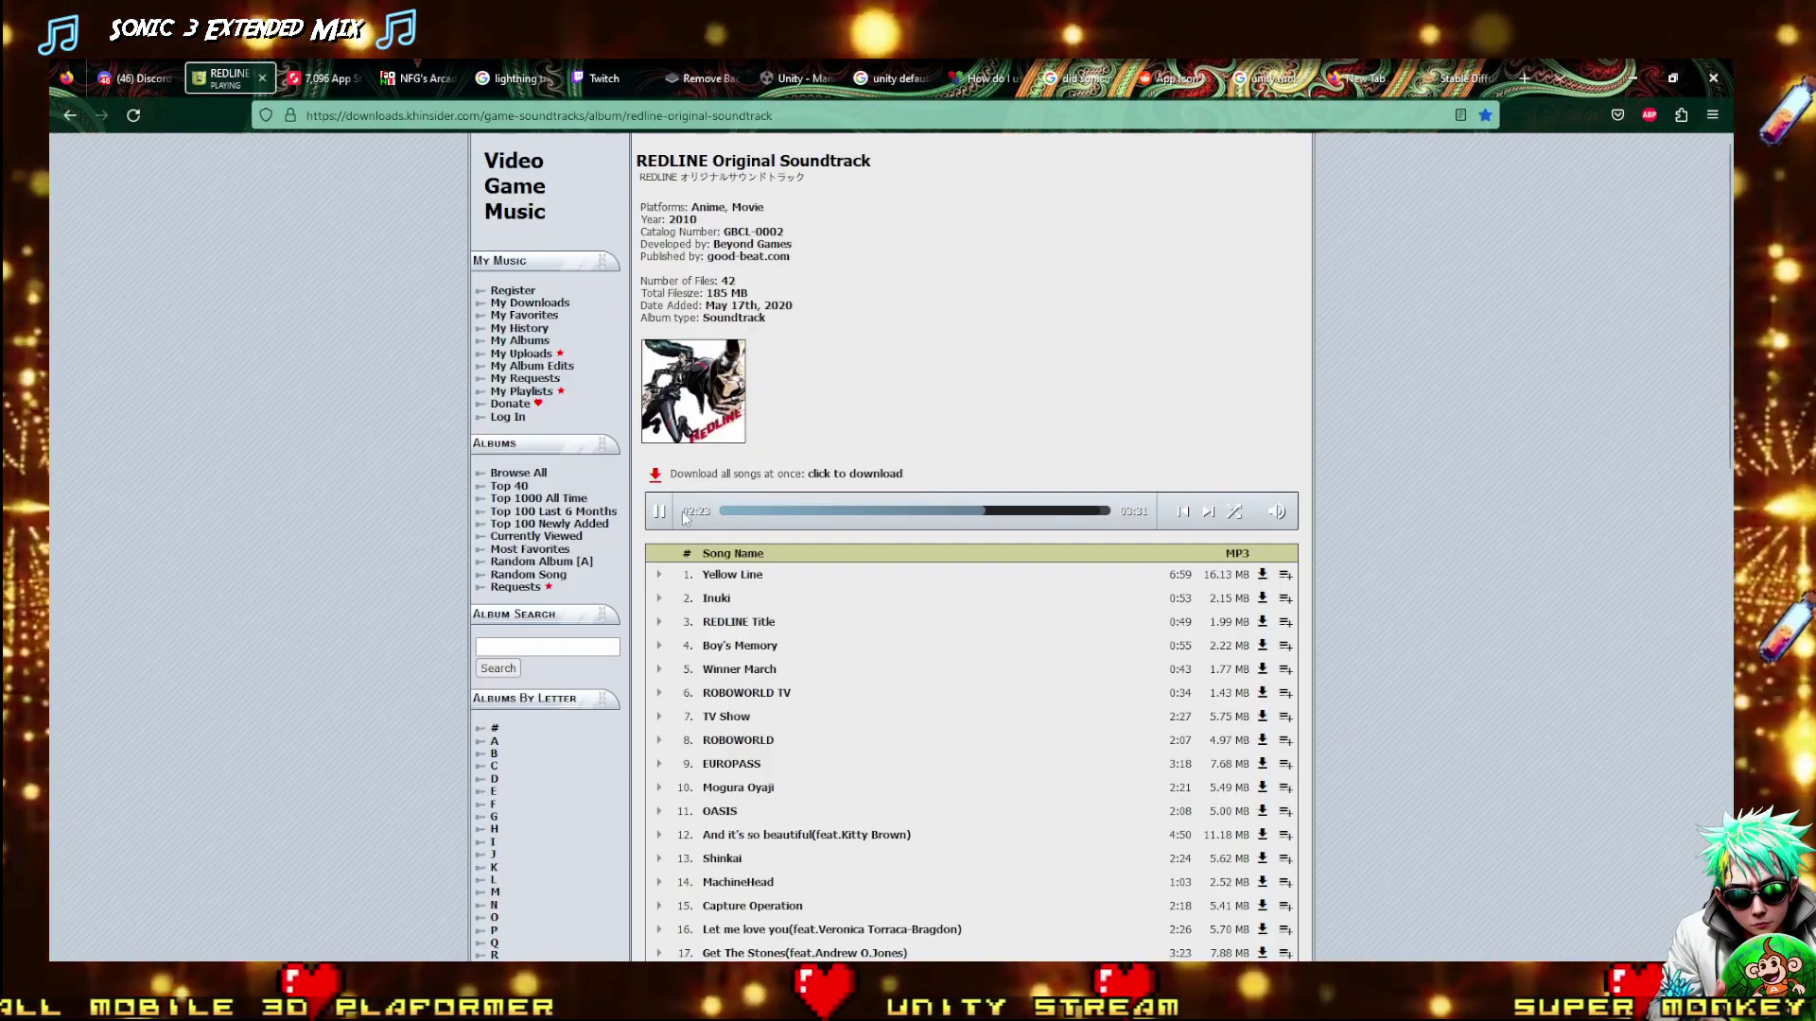
{"action": "key", "text": "alt+Tab"}
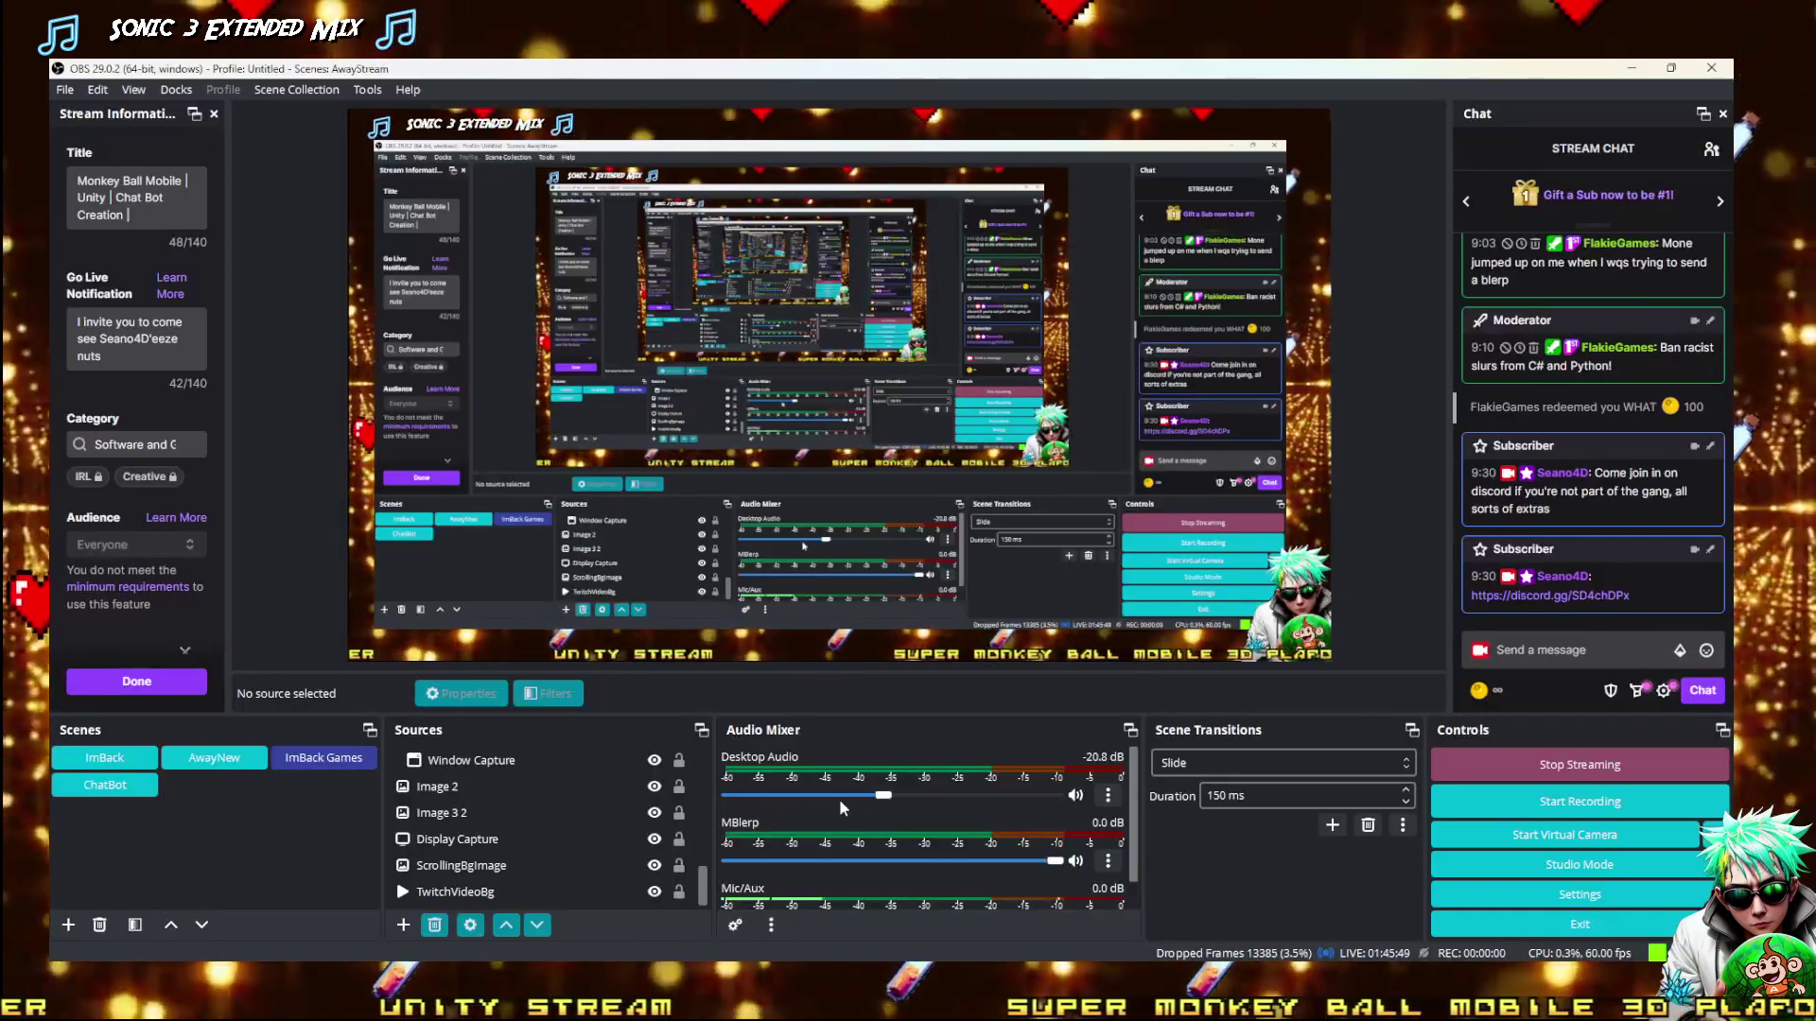
{"action": "scroll", "coordinate": [840, 799], "scroll_direction": "down", "scroll_amount": 1}
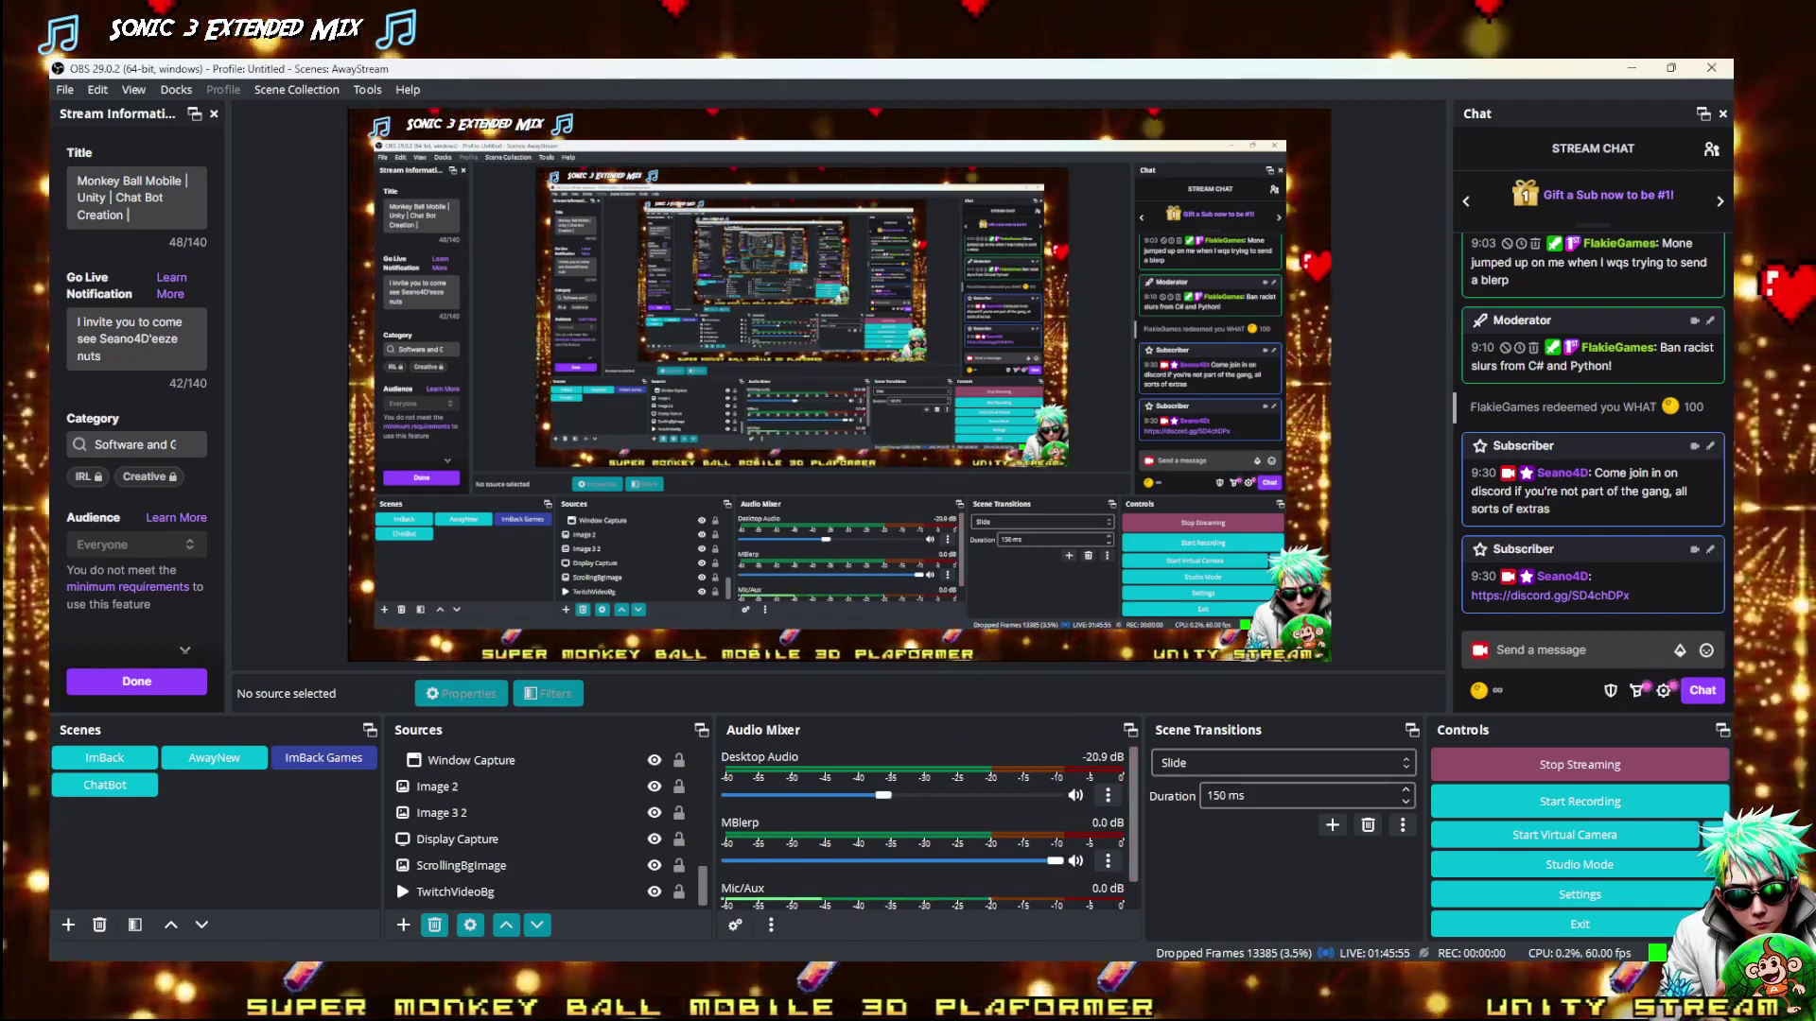
Raise the Desktop Audio level to -15.6 dB while the REDLINE soundtrack plays
{"action": "key", "text": "alt+Tab"}
{"action": "mouse_move", "coordinate": [1274, 516]}
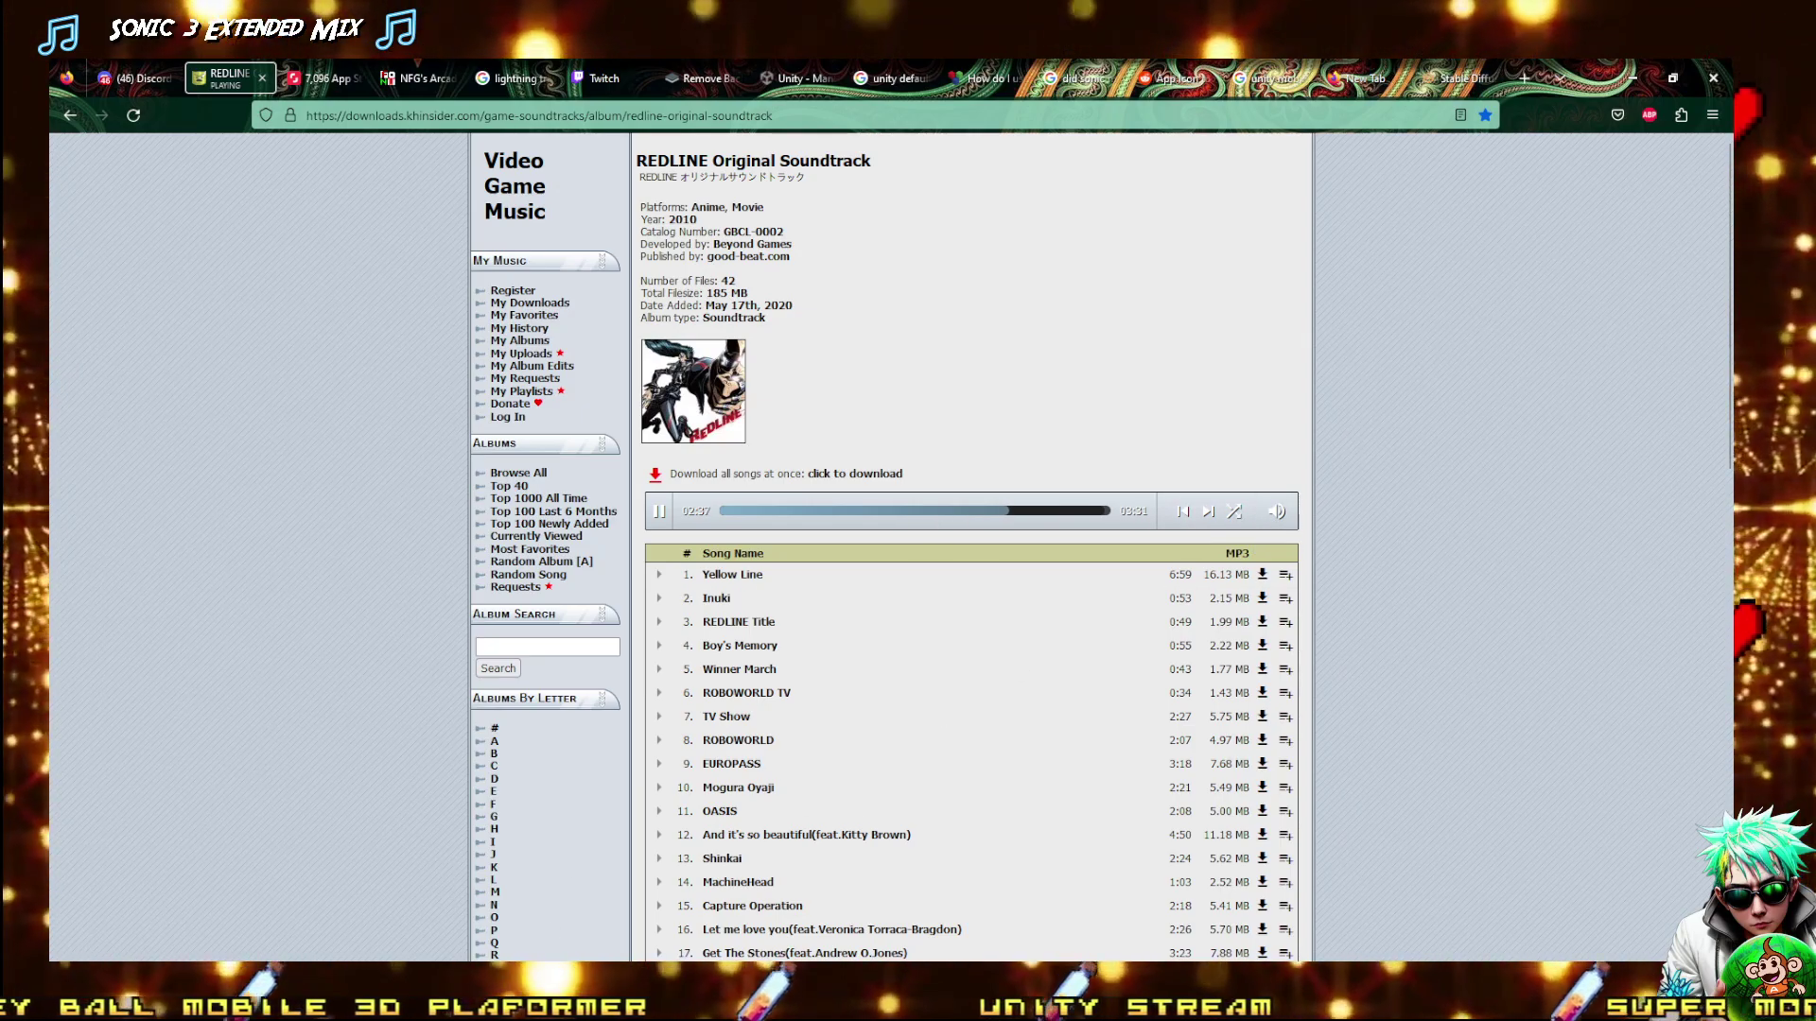
{"action": "key", "text": "alt+Tab"}
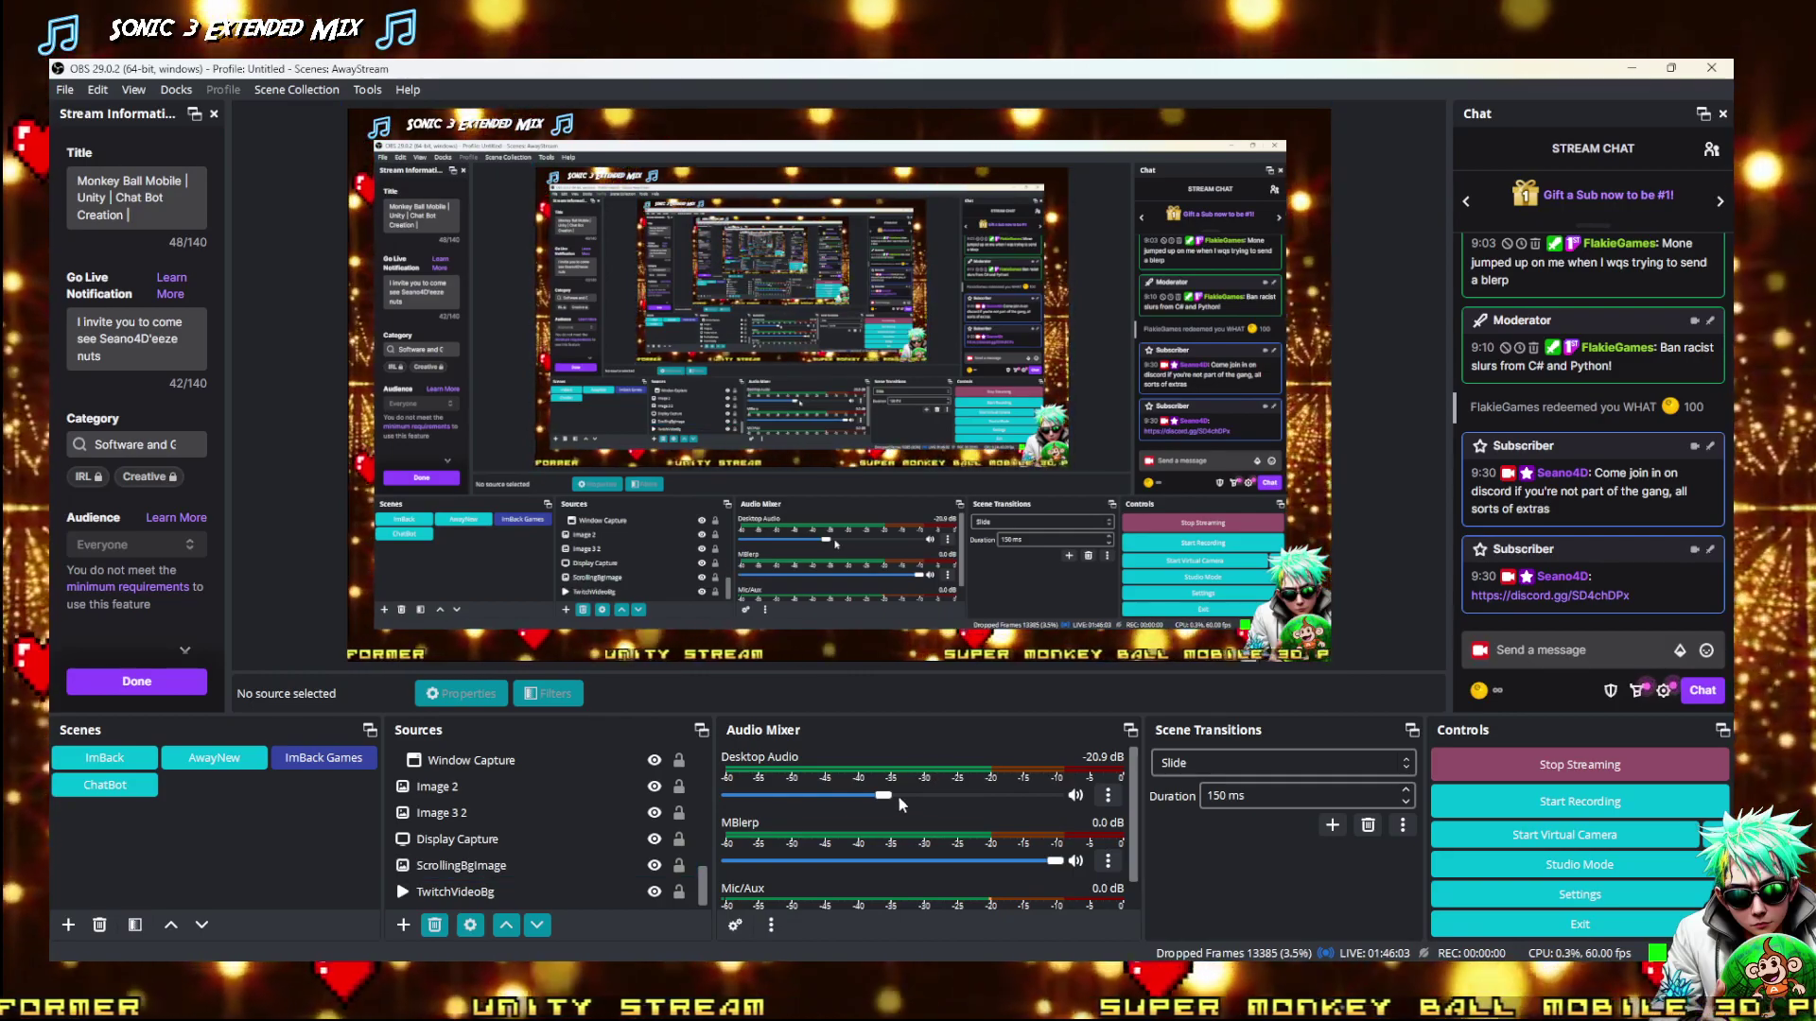
{"action": "left_click", "coordinate": [898, 798]}
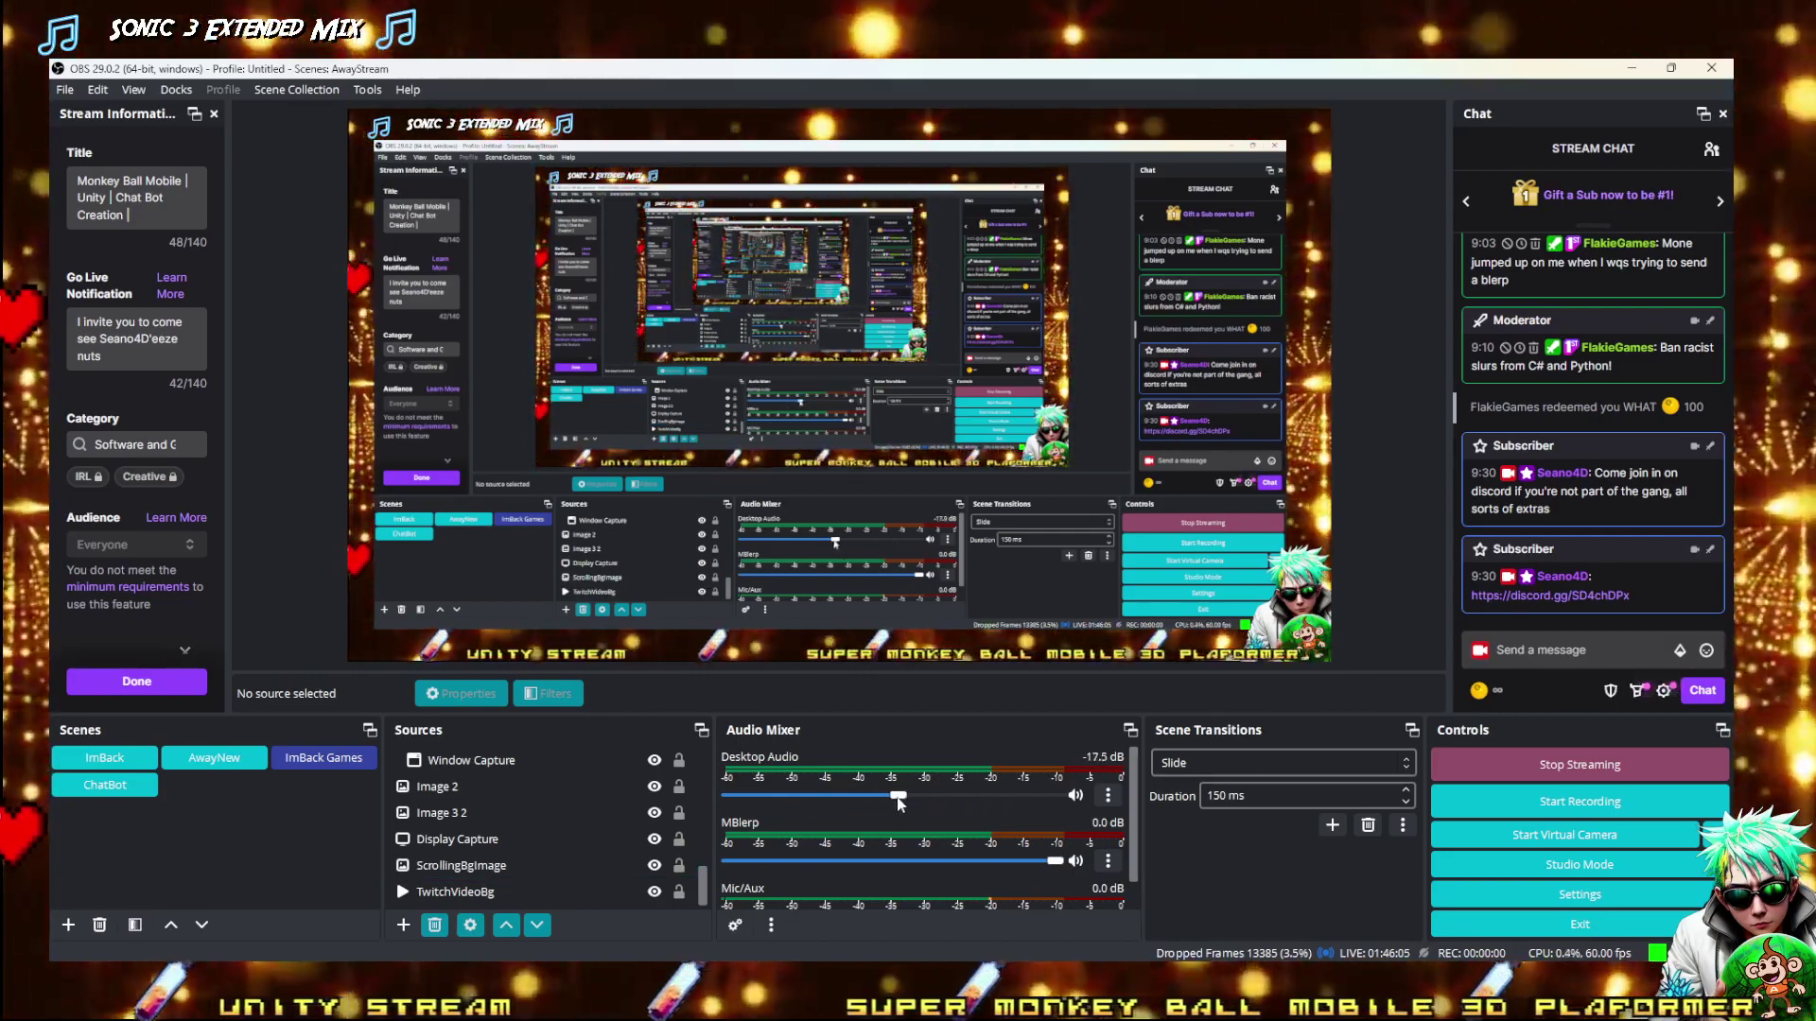
{"action": "left_click_drag", "start_coordinate": [898, 798], "coordinate": [908, 798]}
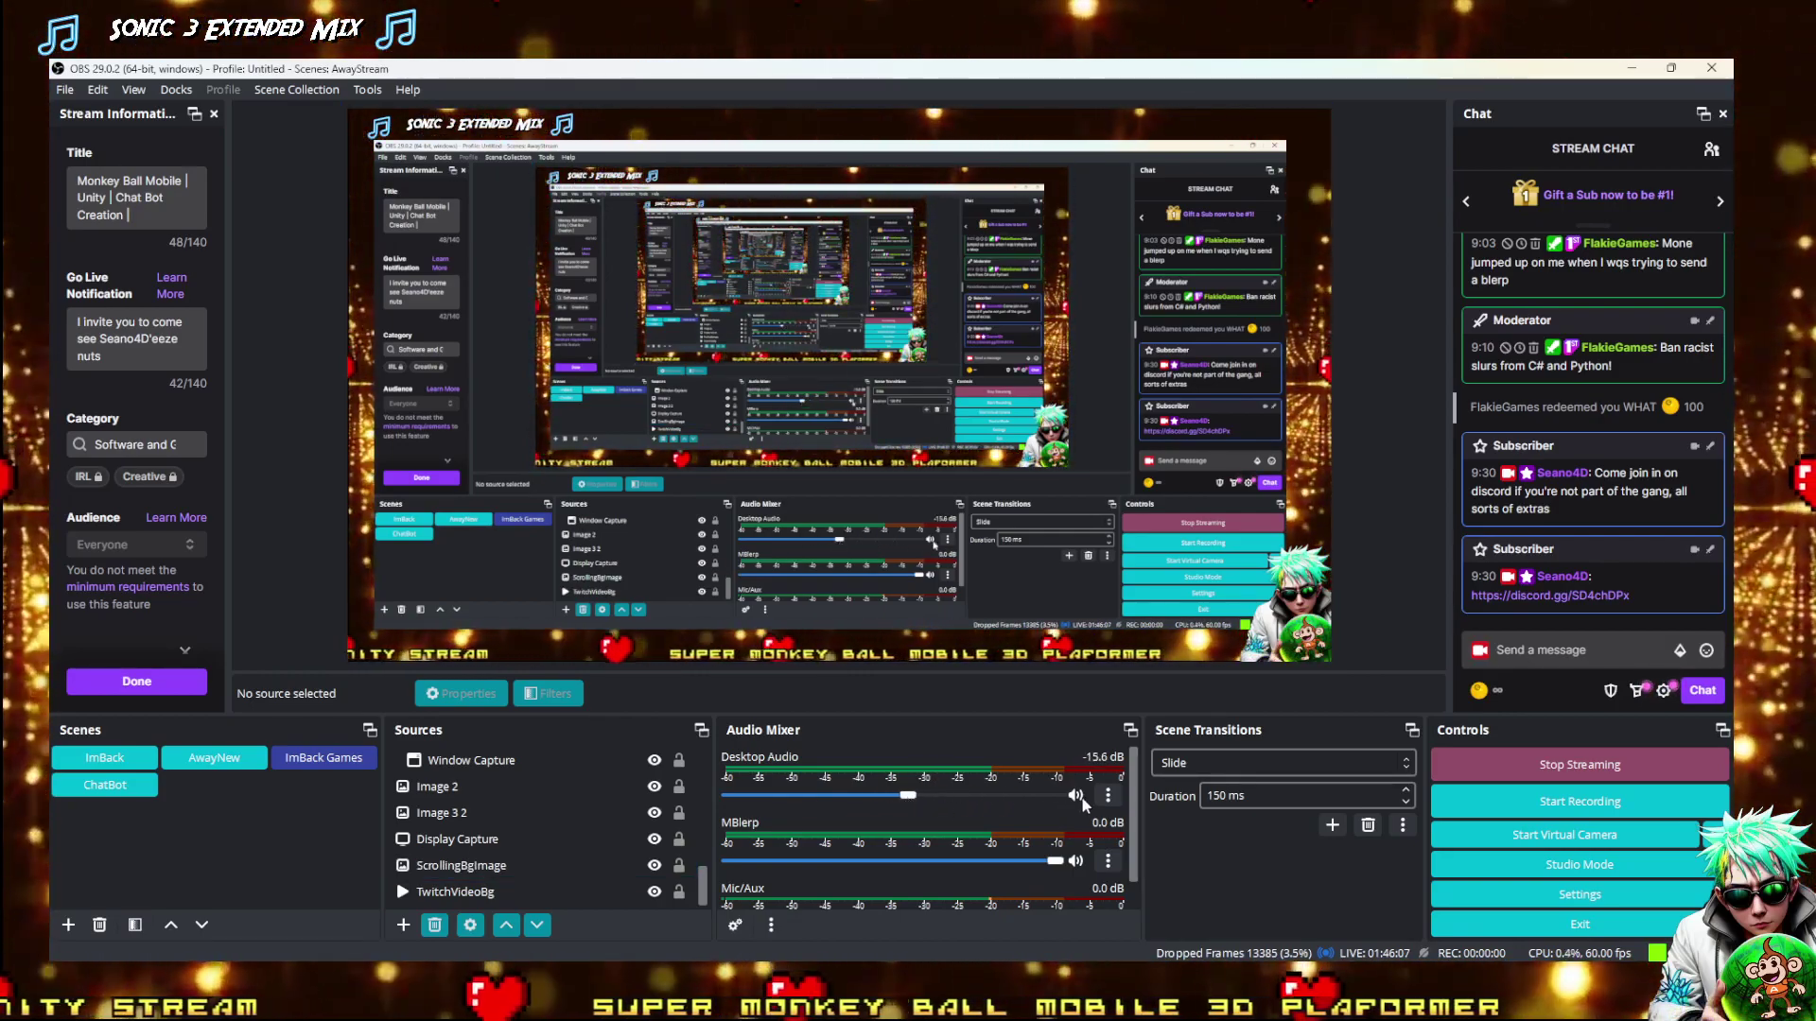
{"action": "left_click", "coordinate": [1107, 795]}
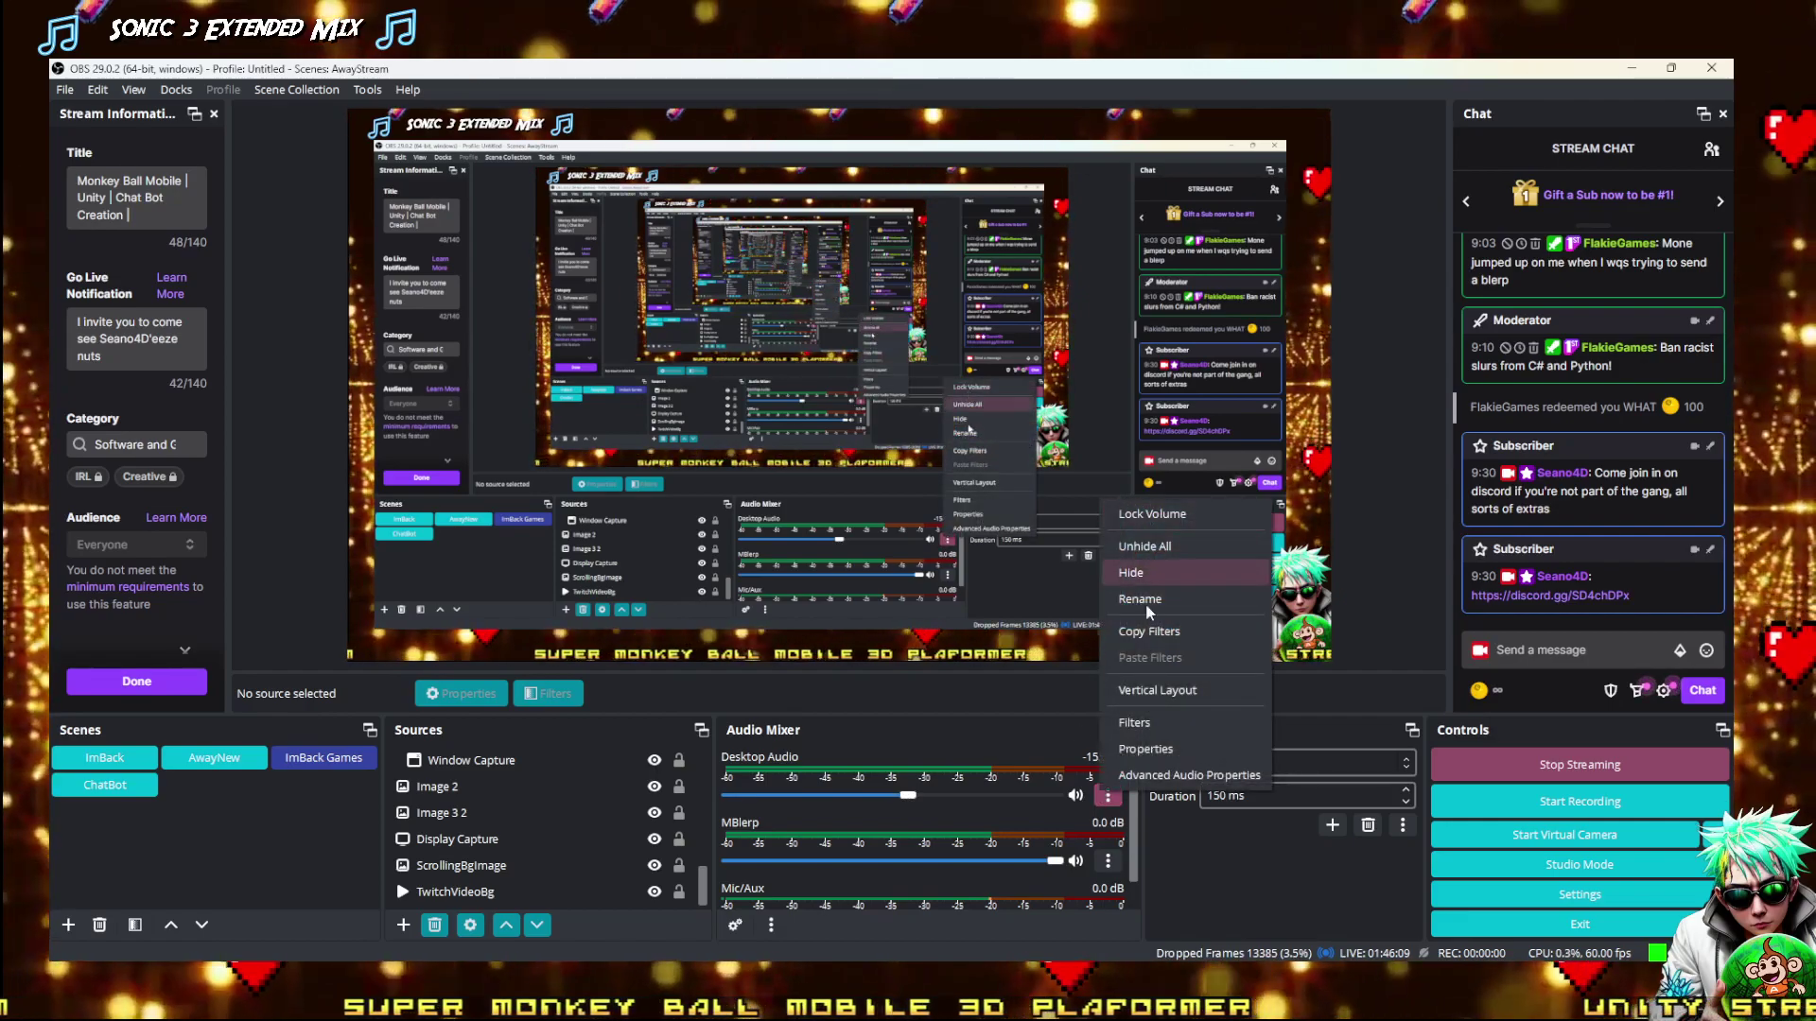
{"action": "left_click", "coordinate": [1142, 749]}
{"action": "left_click", "coordinate": [791, 299]}
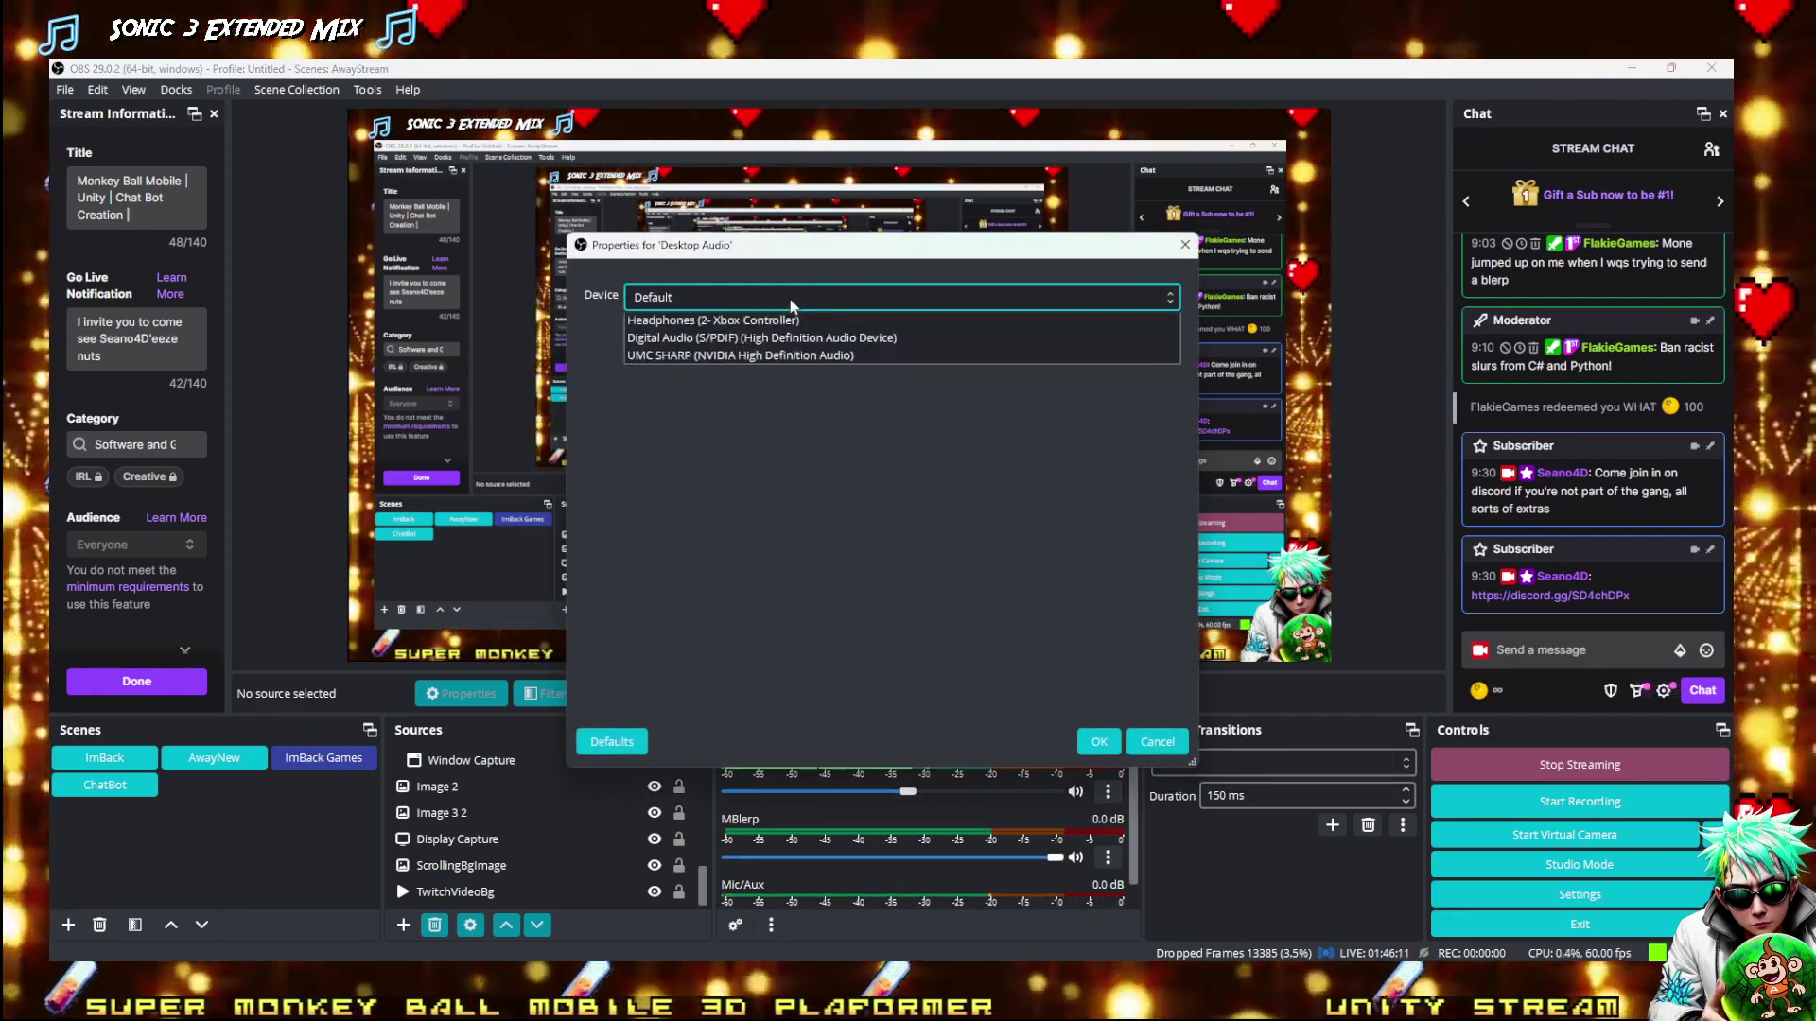
{"action": "left_click", "coordinate": [1212, 879]}
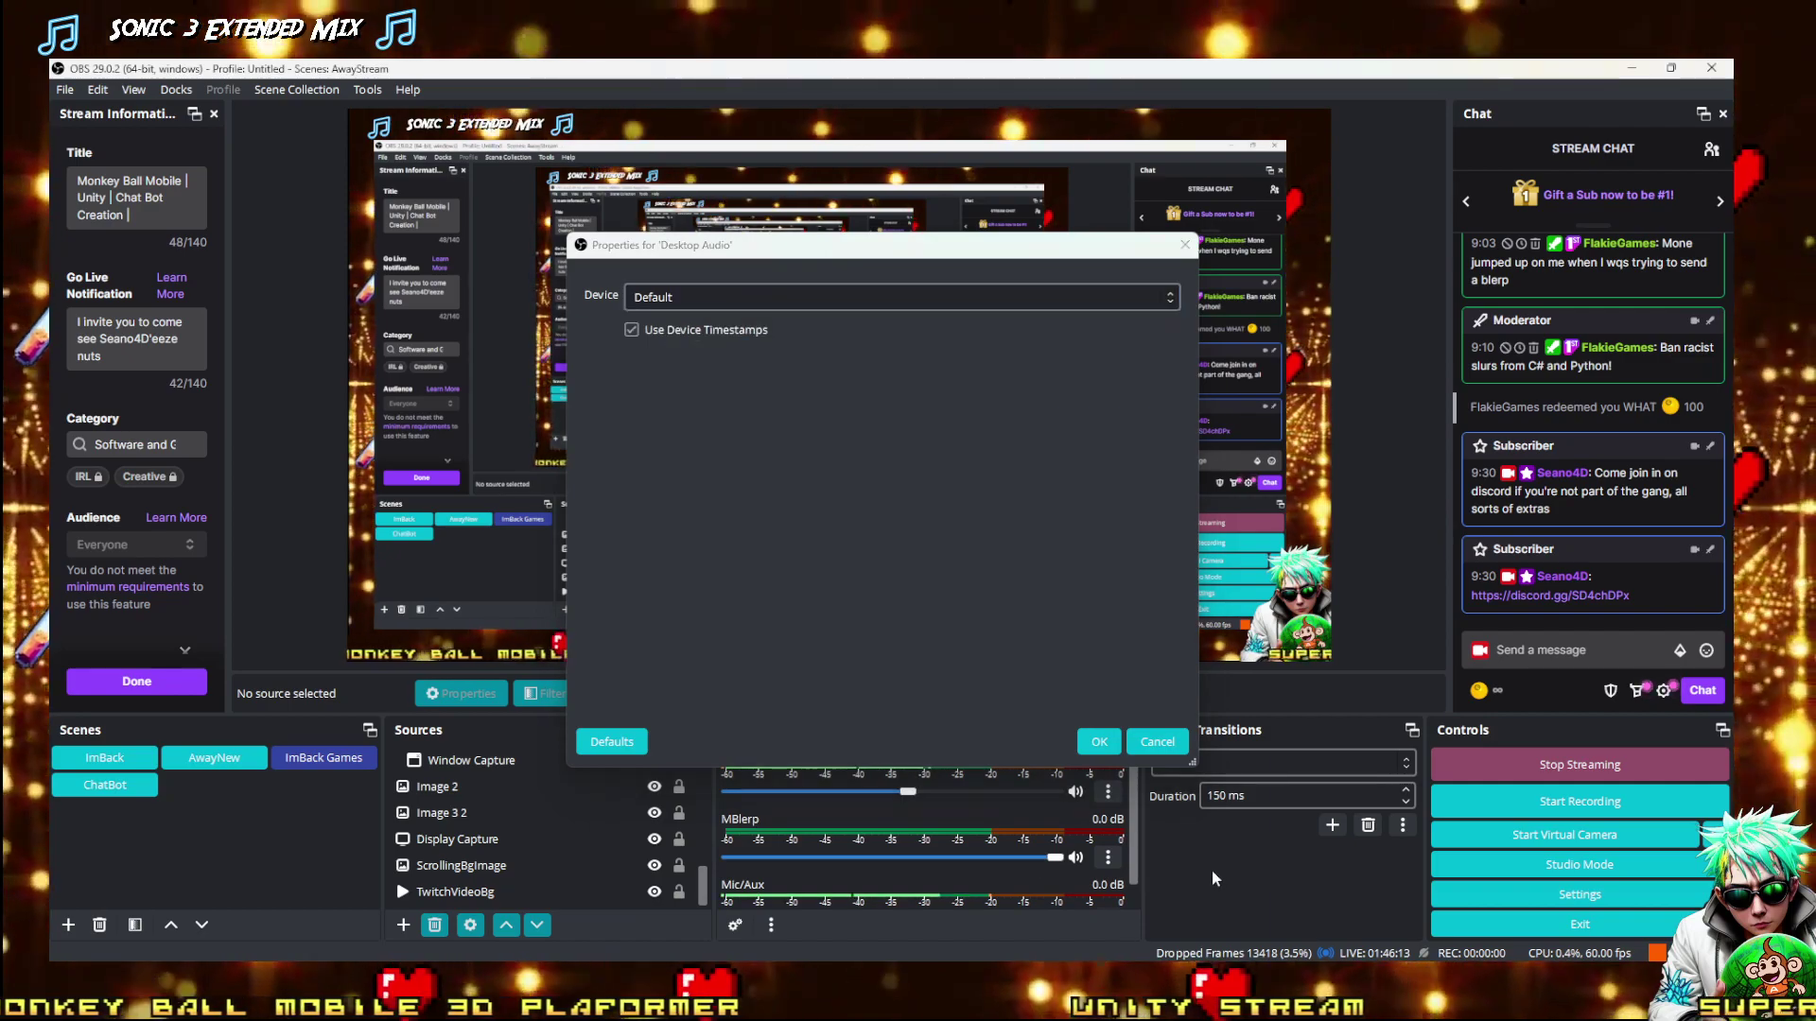
{"action": "left_click", "coordinate": [1157, 741]}
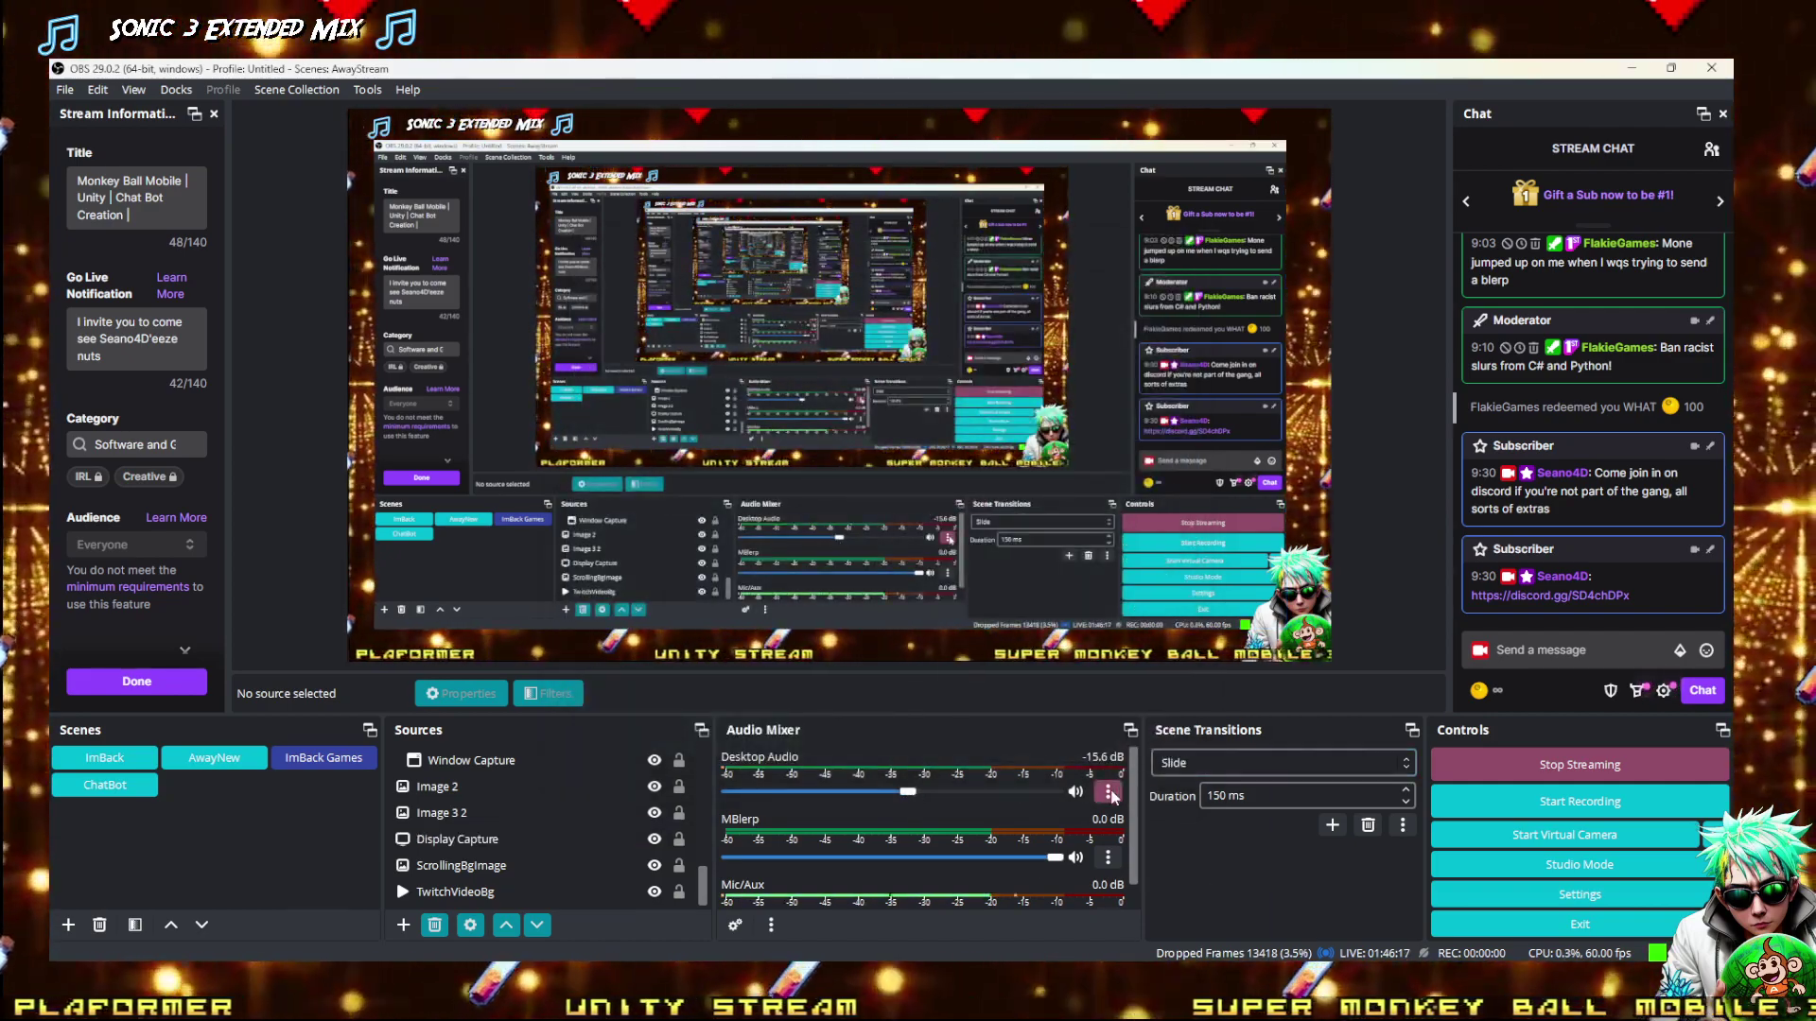
Switch Desktop Audio to Headphones (2- Xbox Controller) and lower its level to -20.8 dB
{"action": "left_click", "coordinate": [1111, 795]}
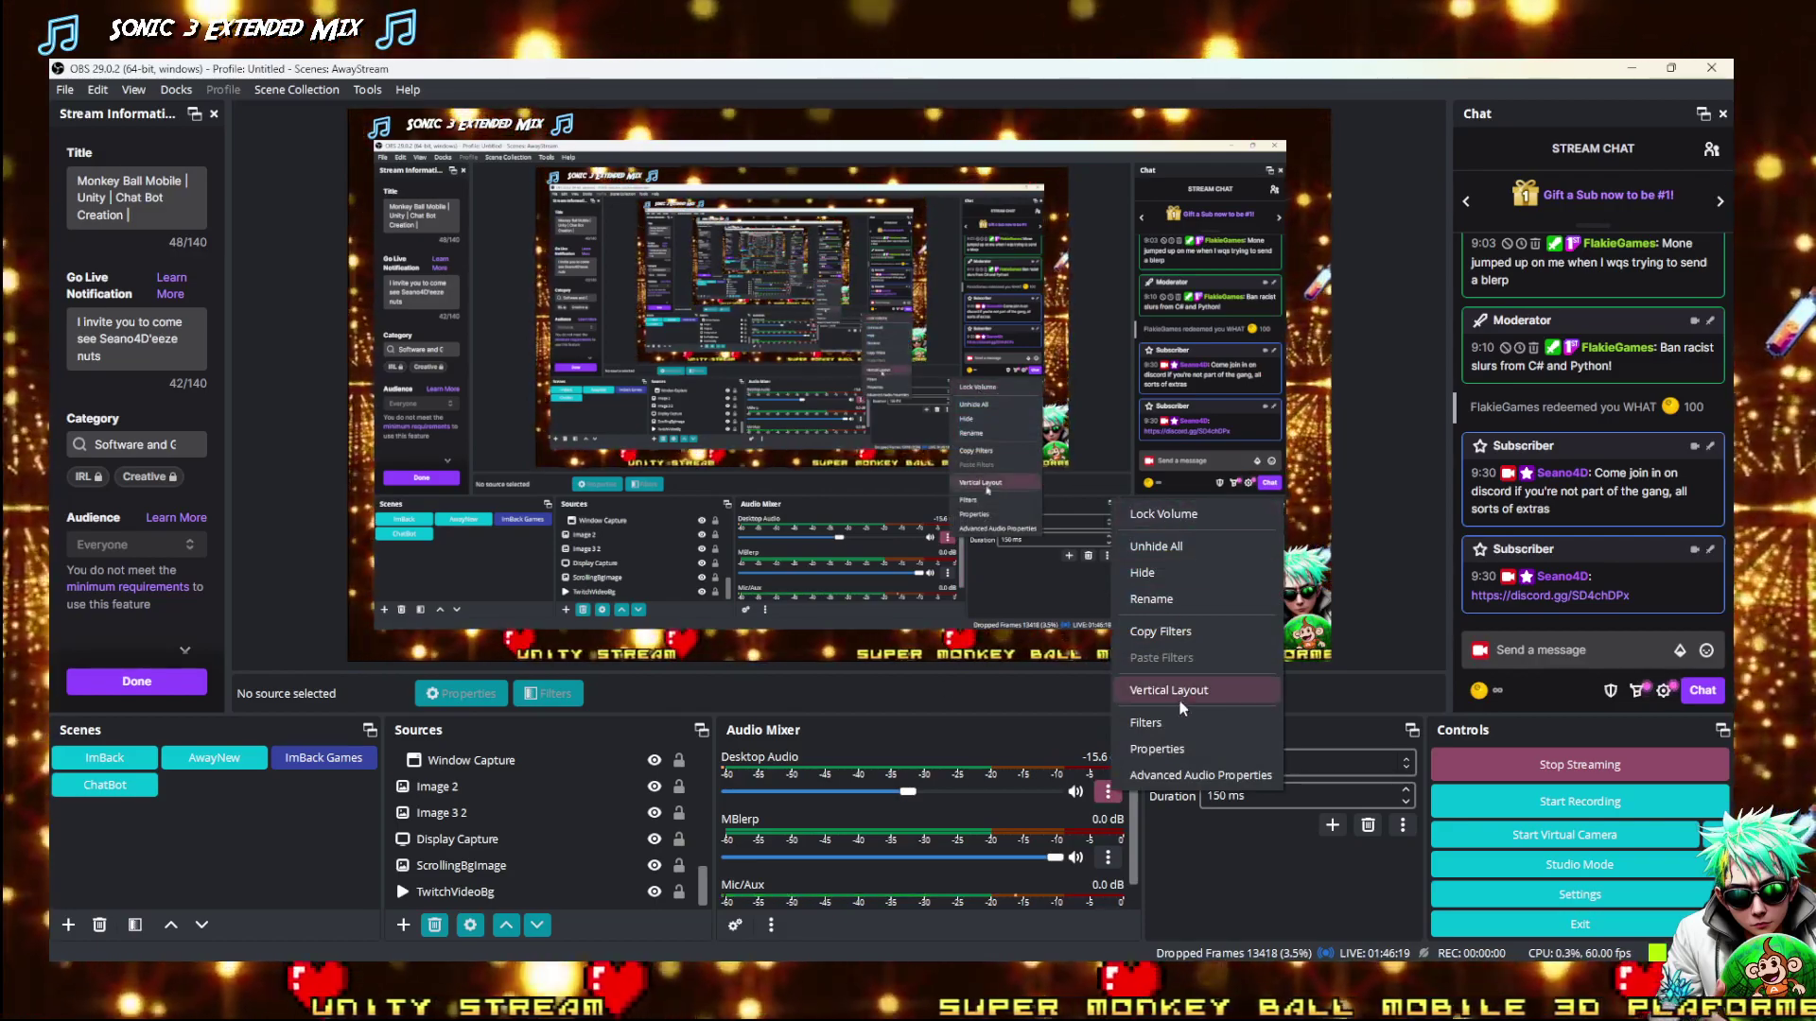
{"action": "left_click", "coordinate": [1157, 748]}
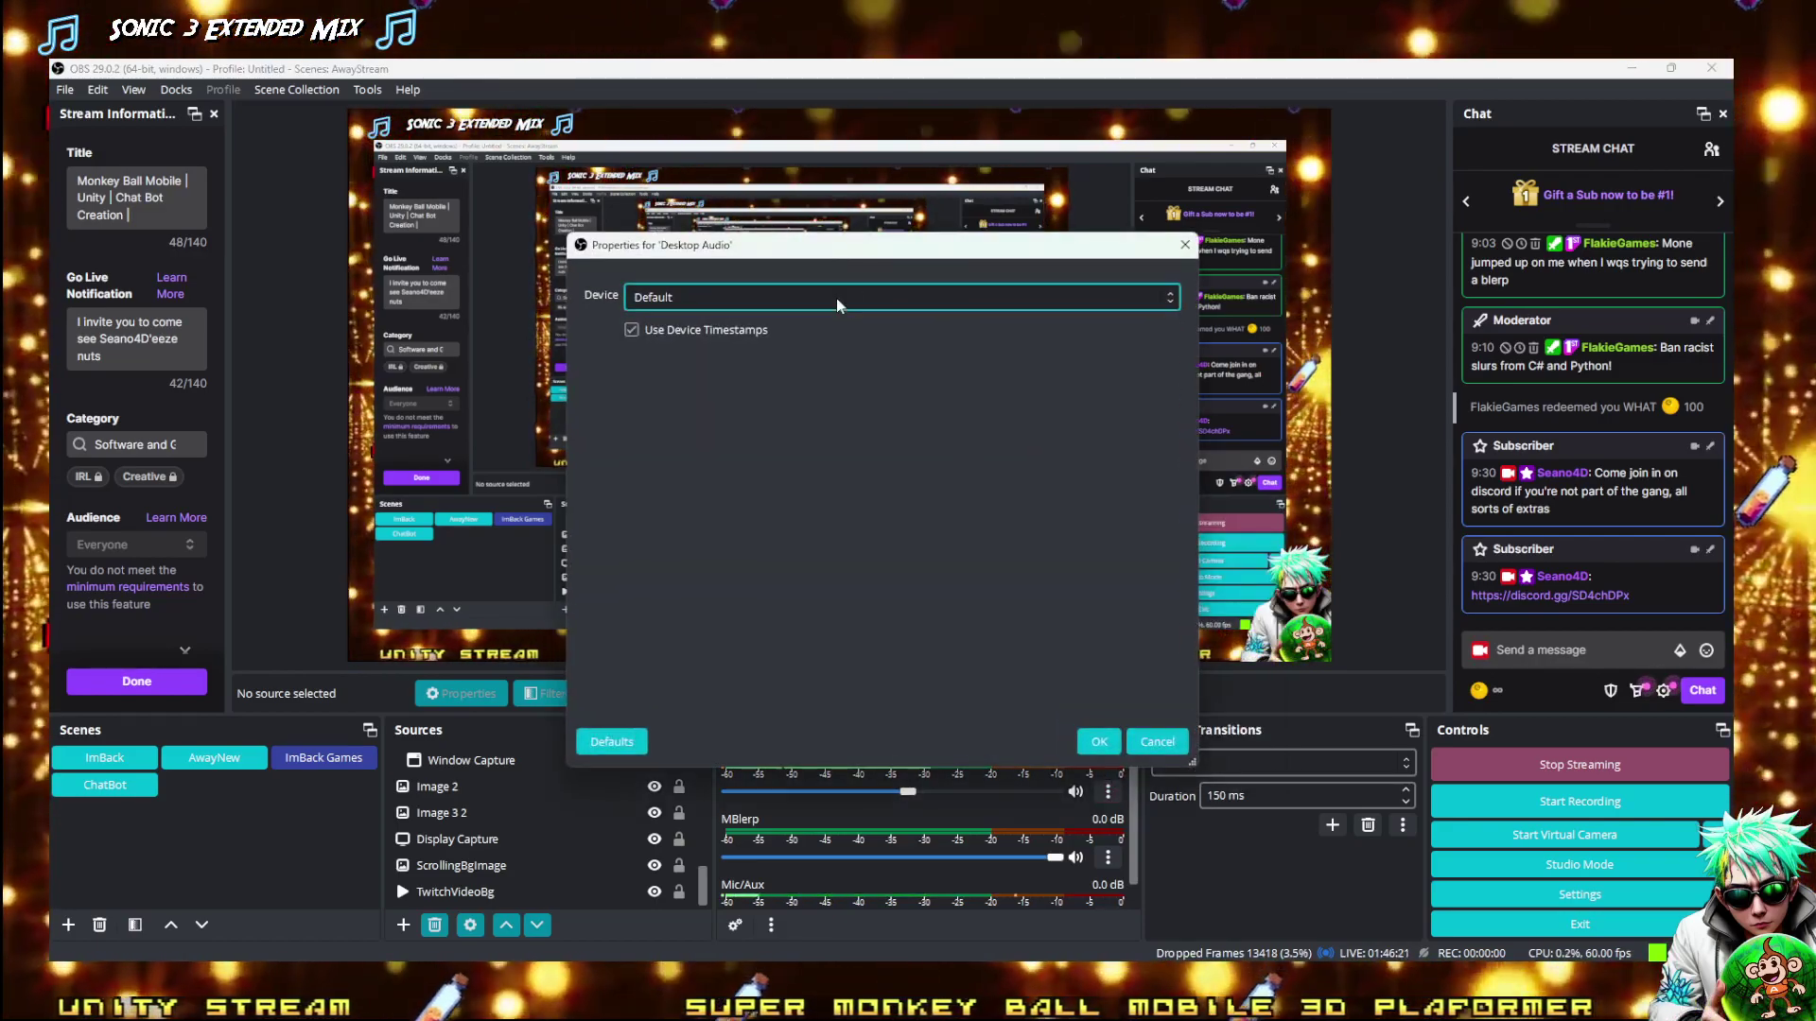
{"action": "left_click", "coordinate": [836, 298]}
{"action": "left_click", "coordinate": [814, 339]}
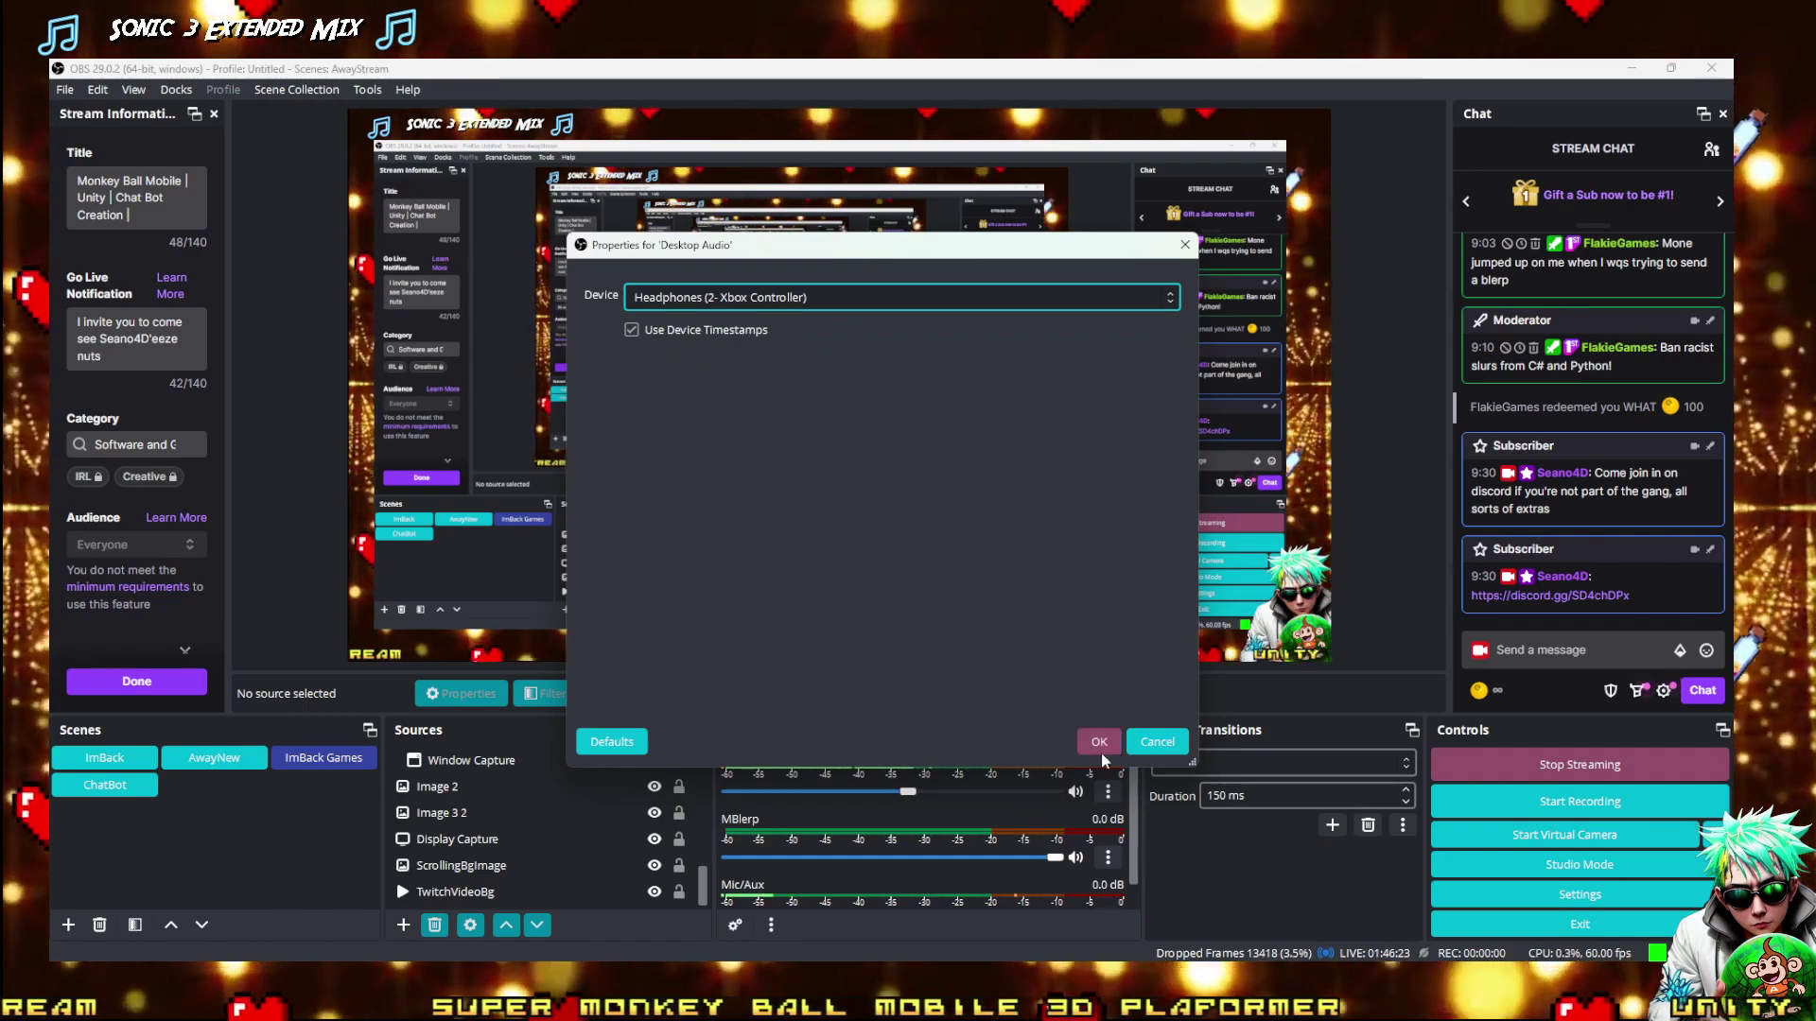
{"action": "left_click", "coordinate": [1099, 742]}
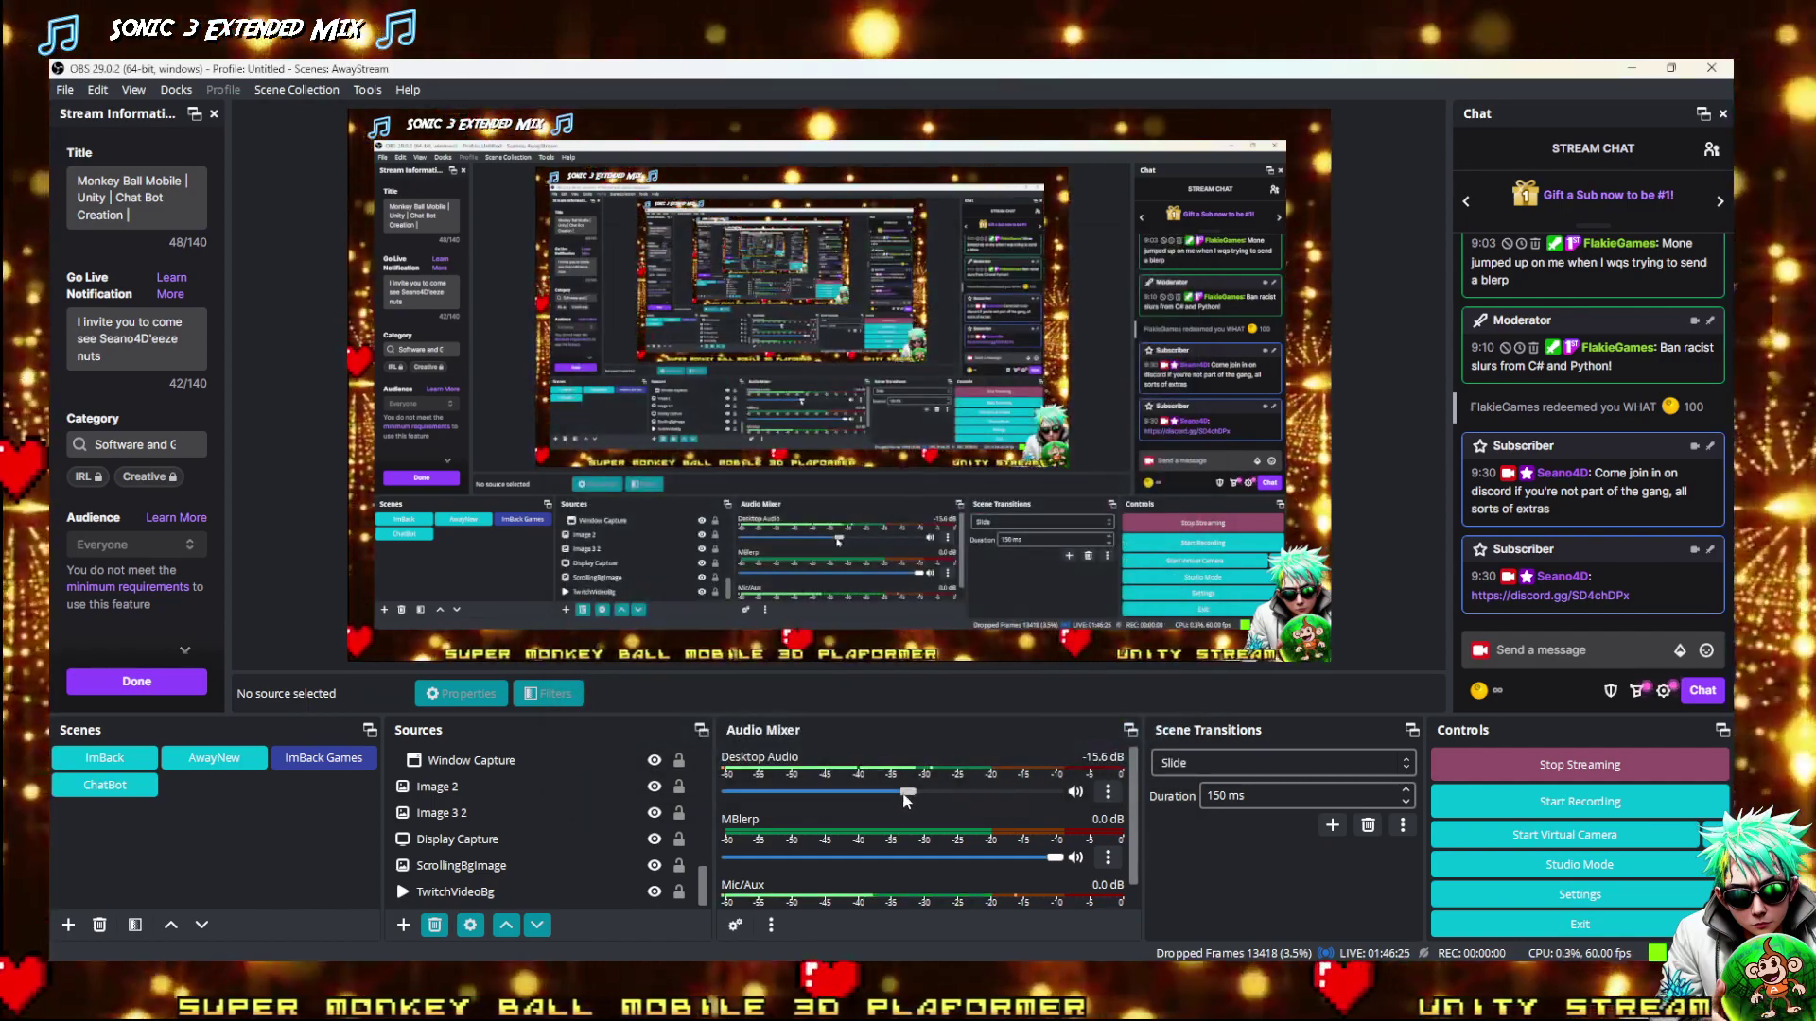
{"action": "left_click_drag", "start_coordinate": [905, 799], "coordinate": [881, 802]}
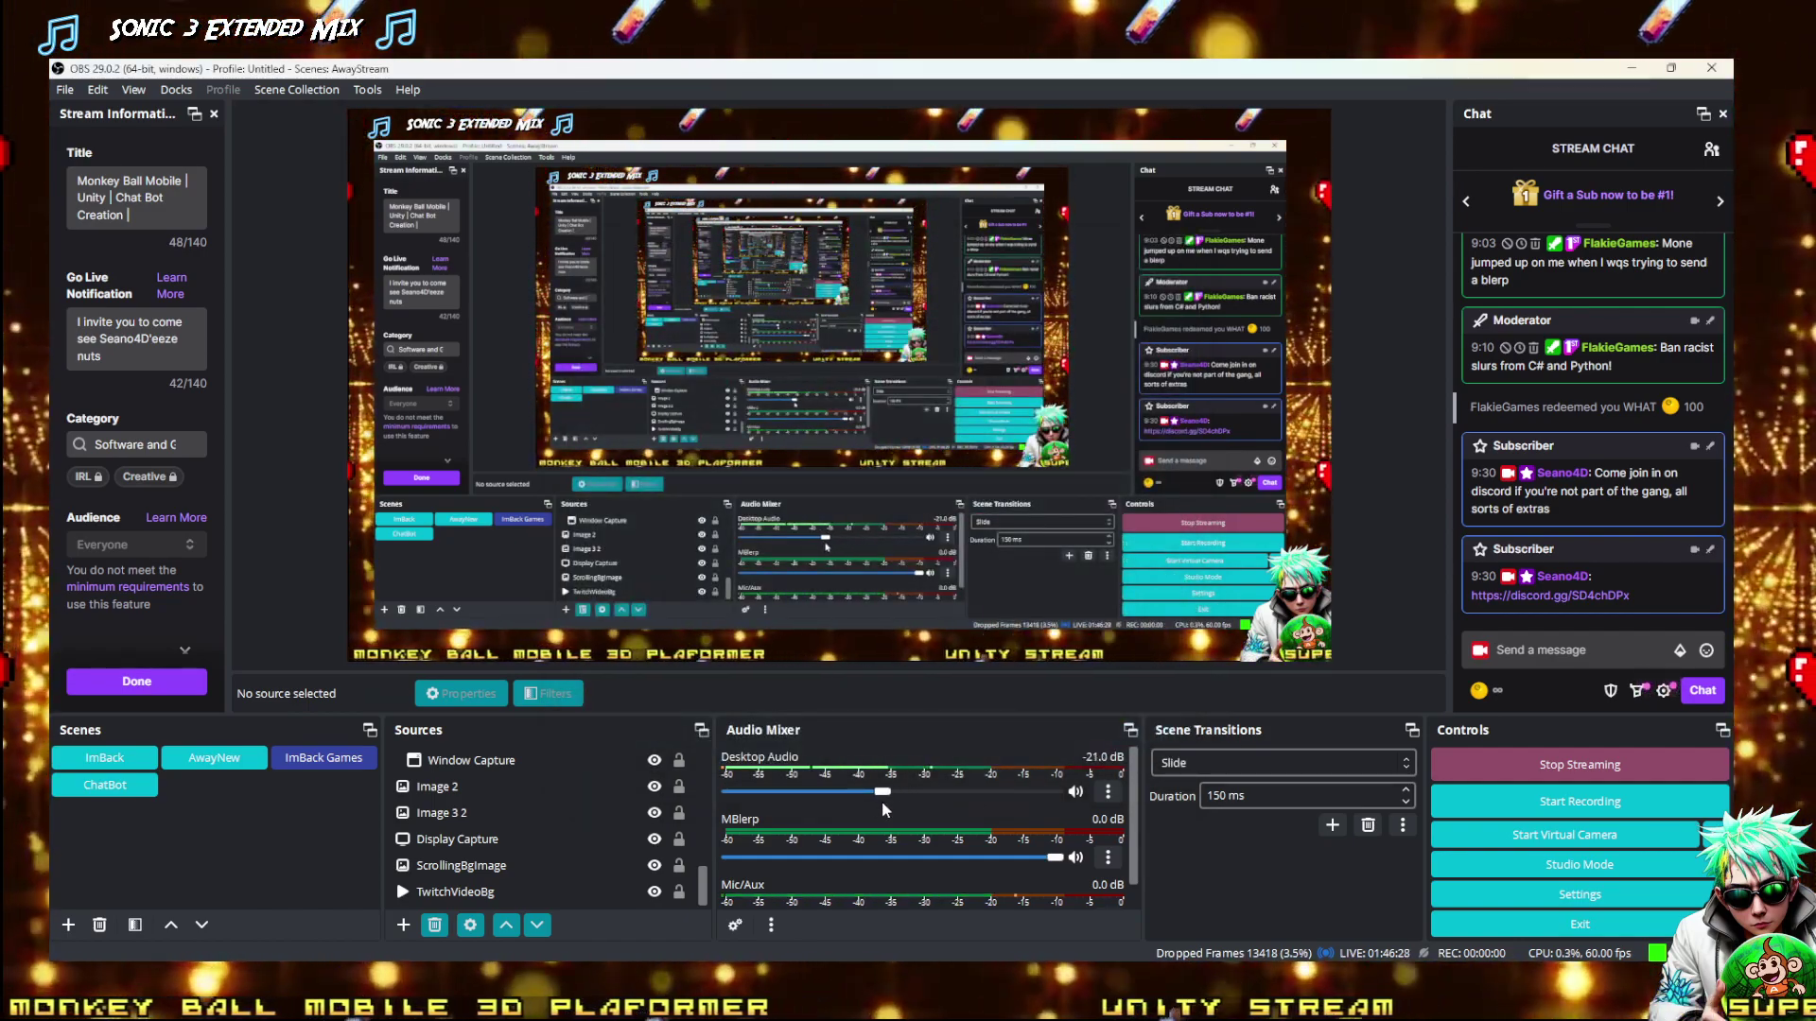
{"action": "left_click", "coordinate": [1670, 67]}
Bring the Firefox window back to full size
{"action": "left_click", "coordinate": [1589, 75]}
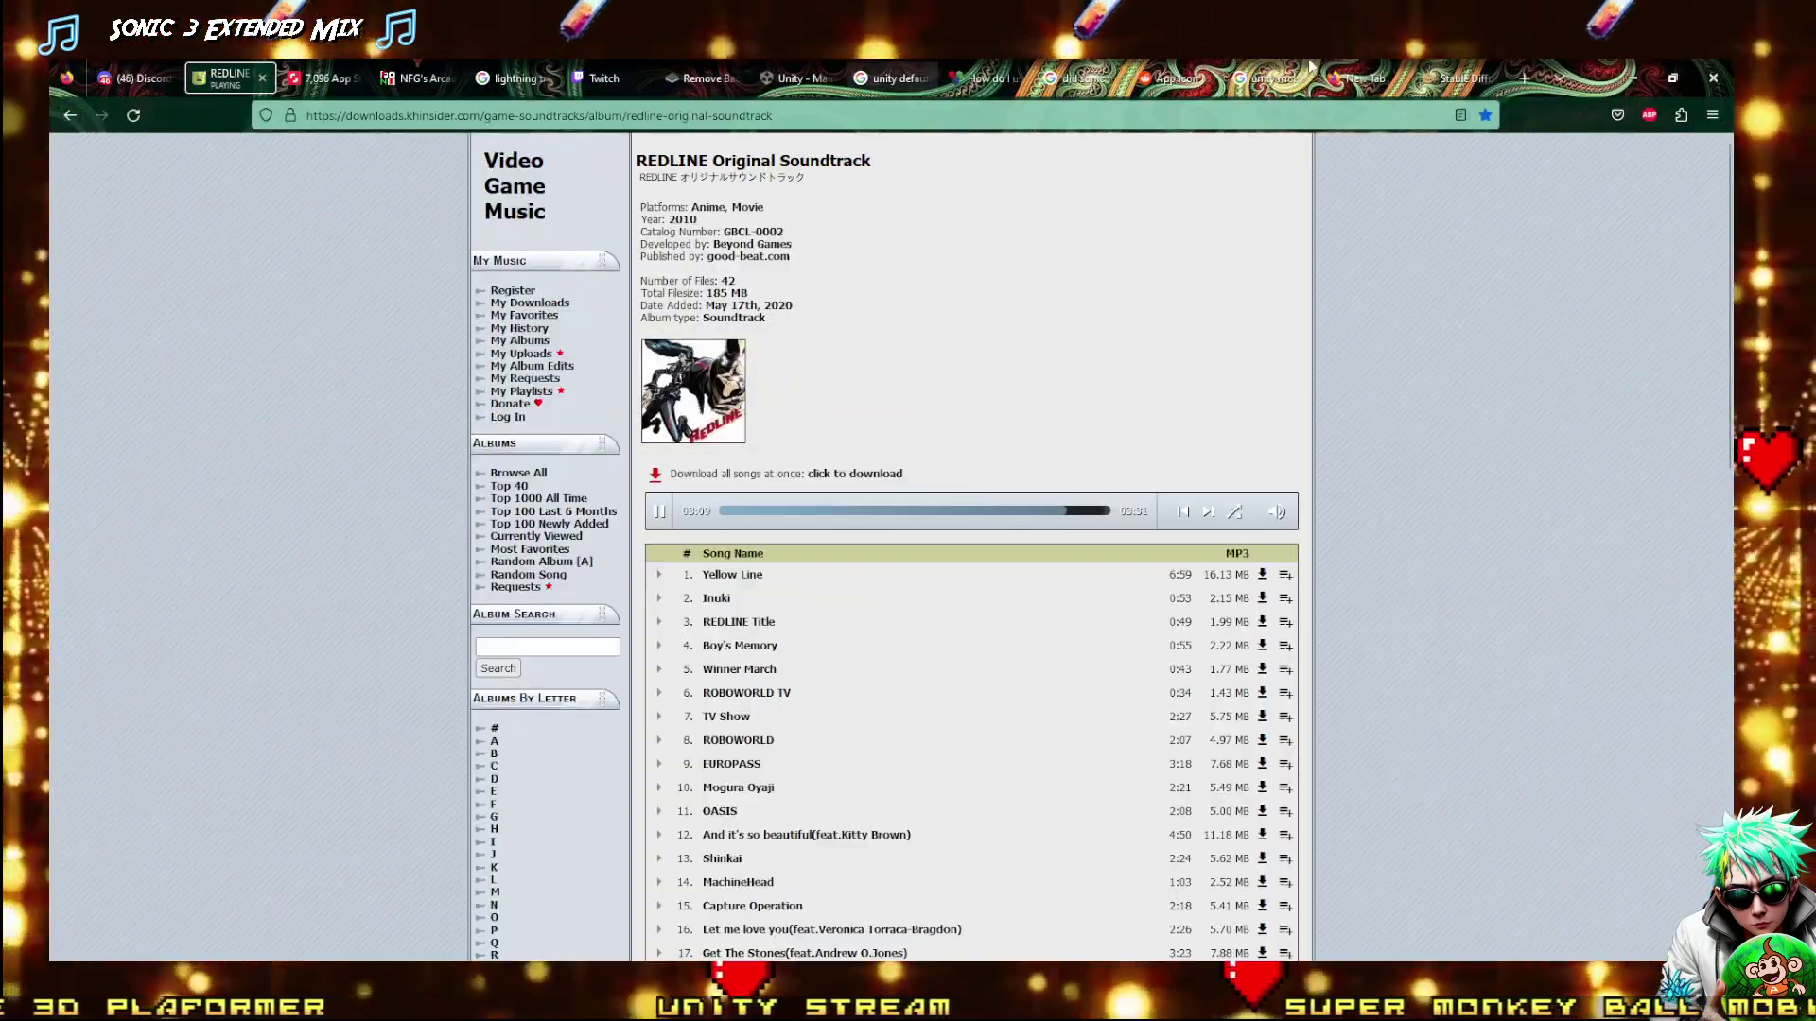
{"action": "left_click", "coordinate": [1632, 77]}
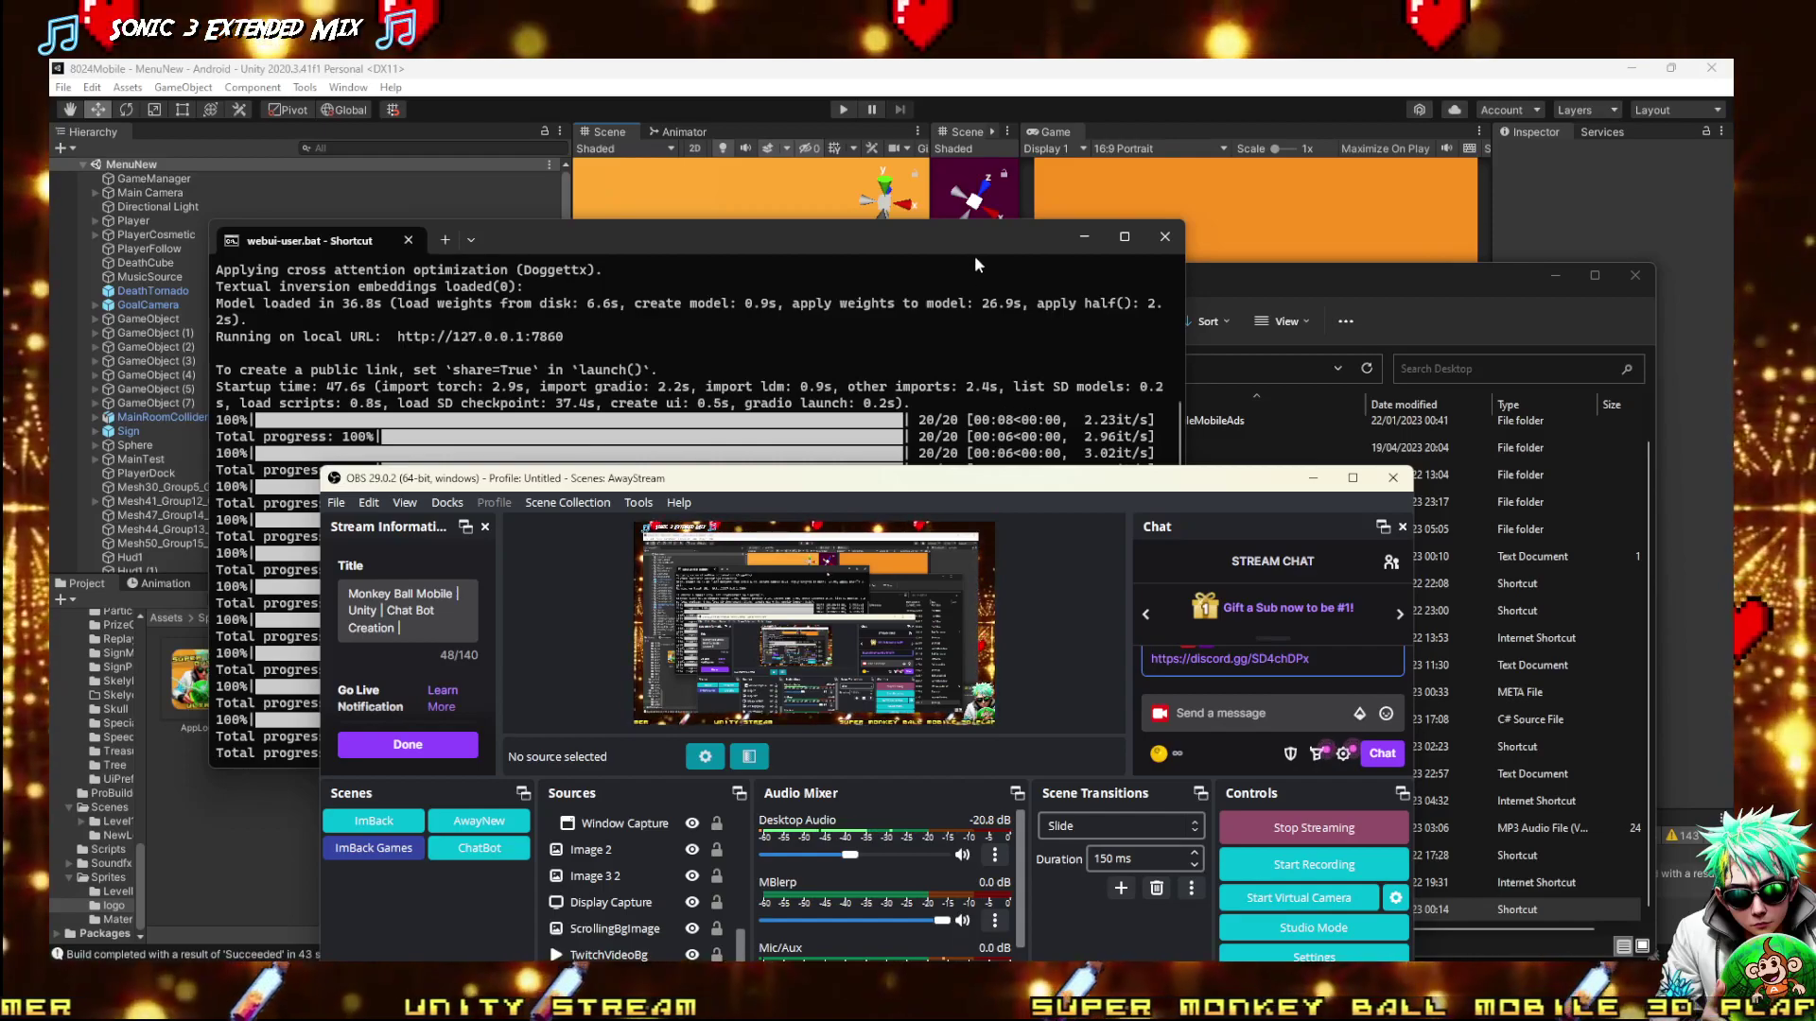
{"action": "key", "text": "alt+Tab"}
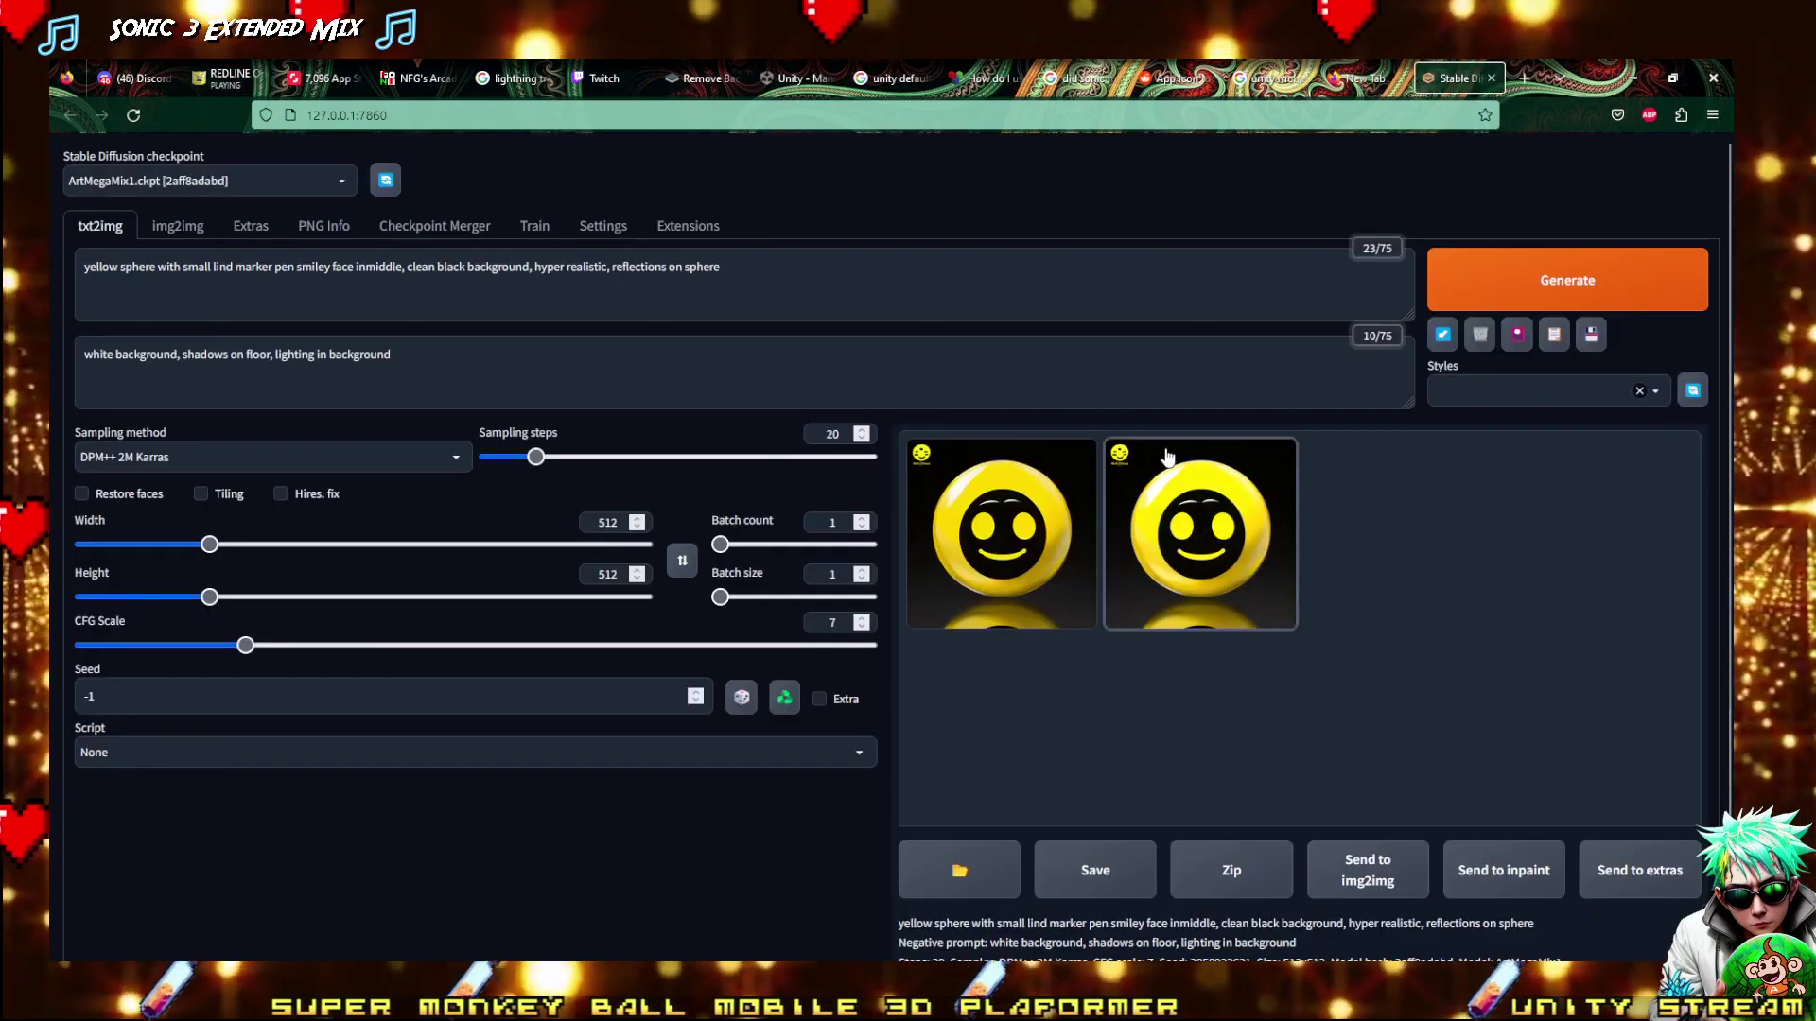
Correct 'lind' to 'lined' so the prompt reads 'small lined marker pen', and generate
{"action": "left_click", "coordinate": [229, 267]}
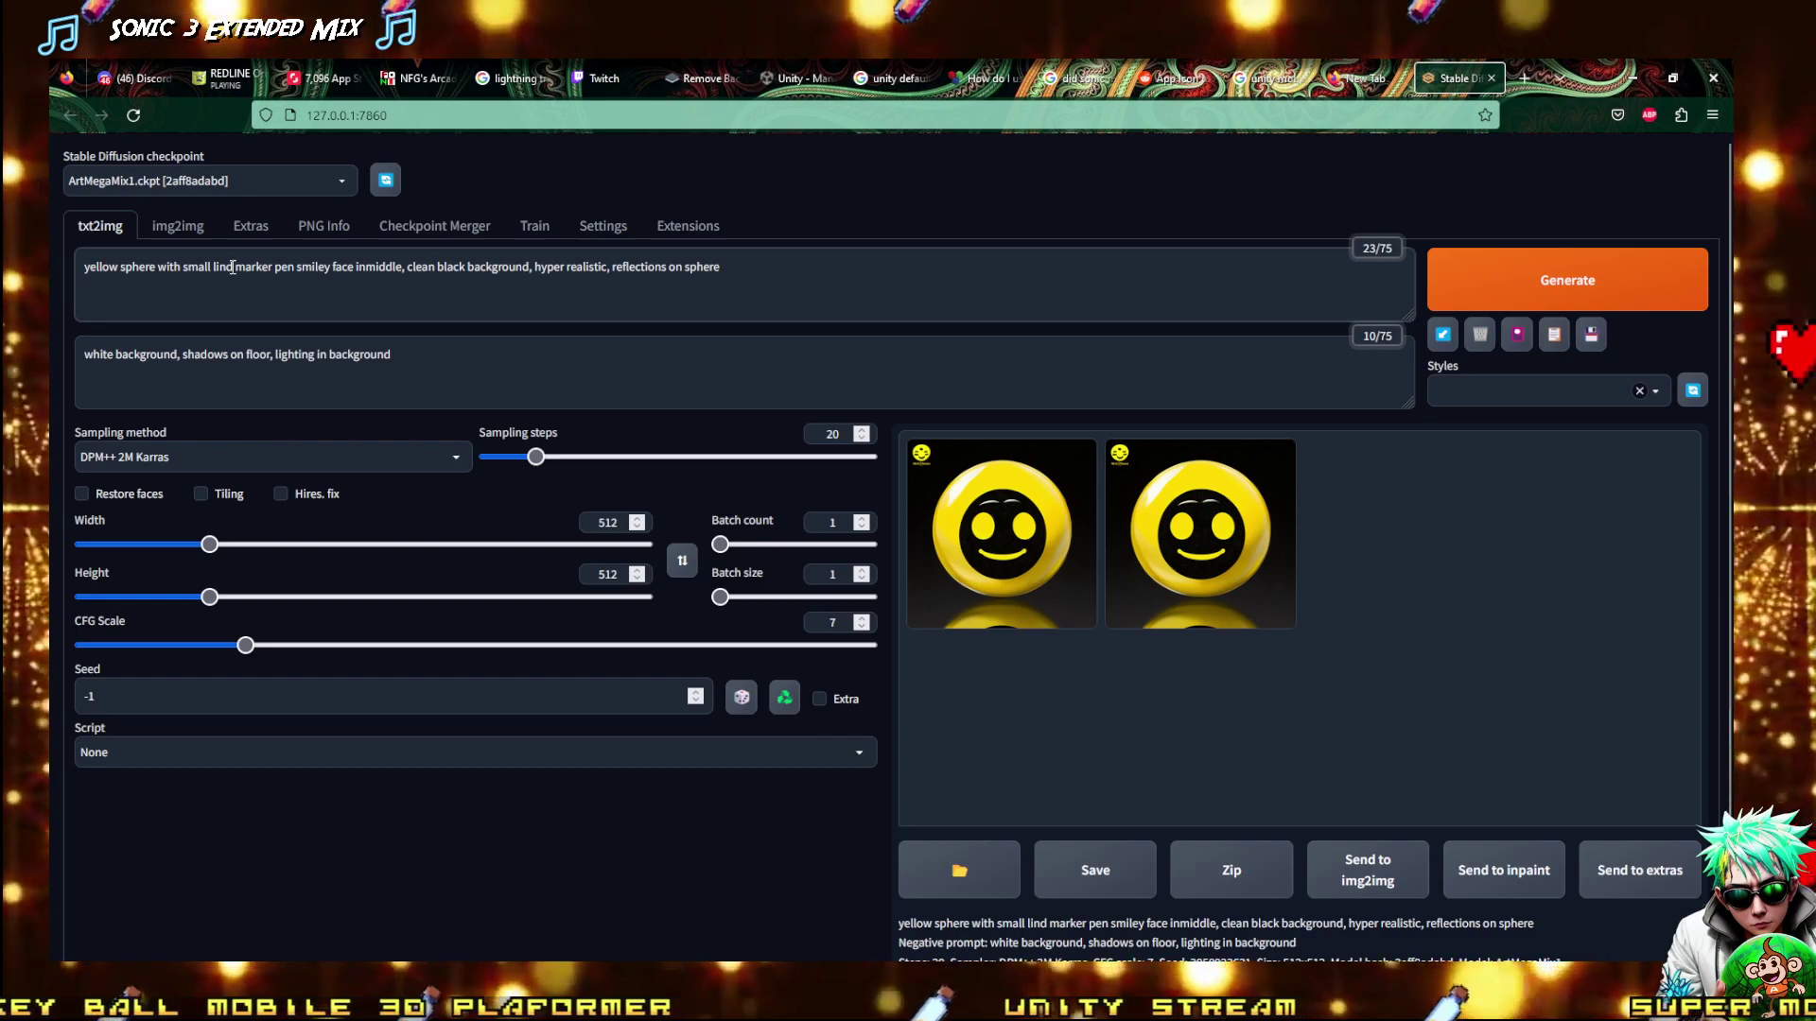
{"action": "key", "text": "BackSpace"}
{"action": "type", "text": "e"}
{"action": "left_click", "coordinate": [209, 270]}
{"action": "key", "text": "BackSpace"}
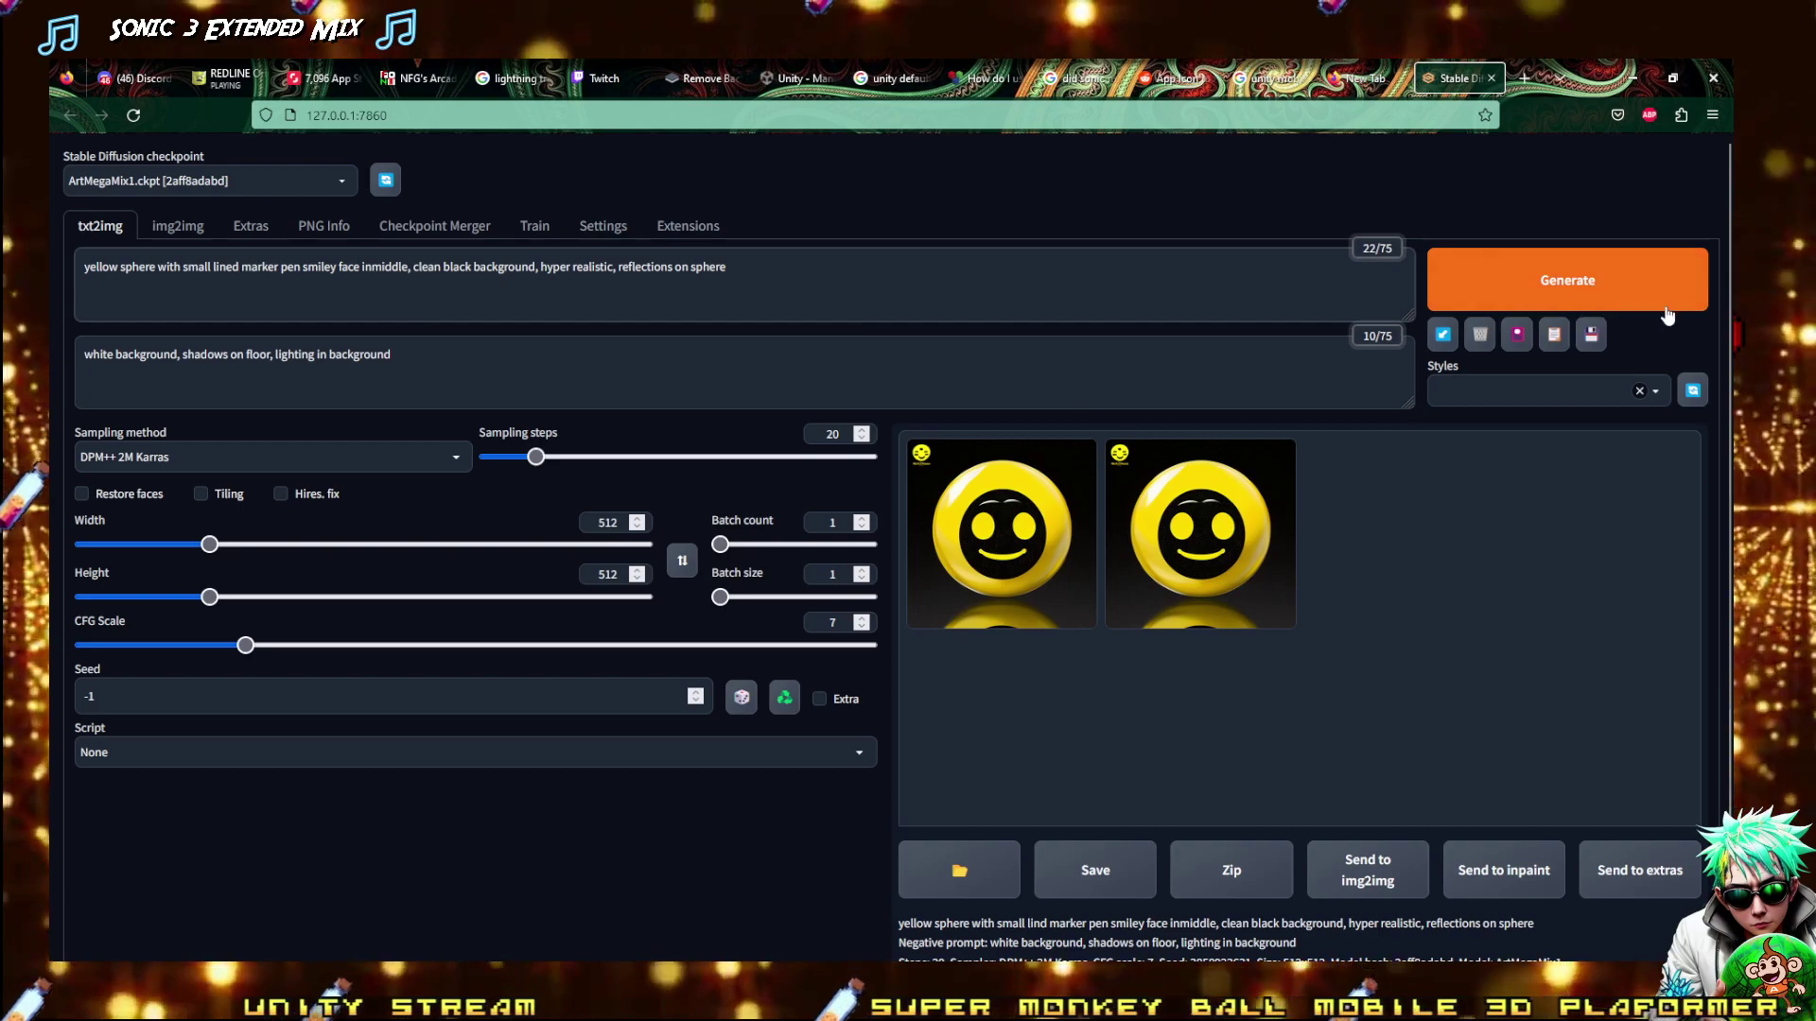
{"action": "left_click", "coordinate": [1626, 301]}
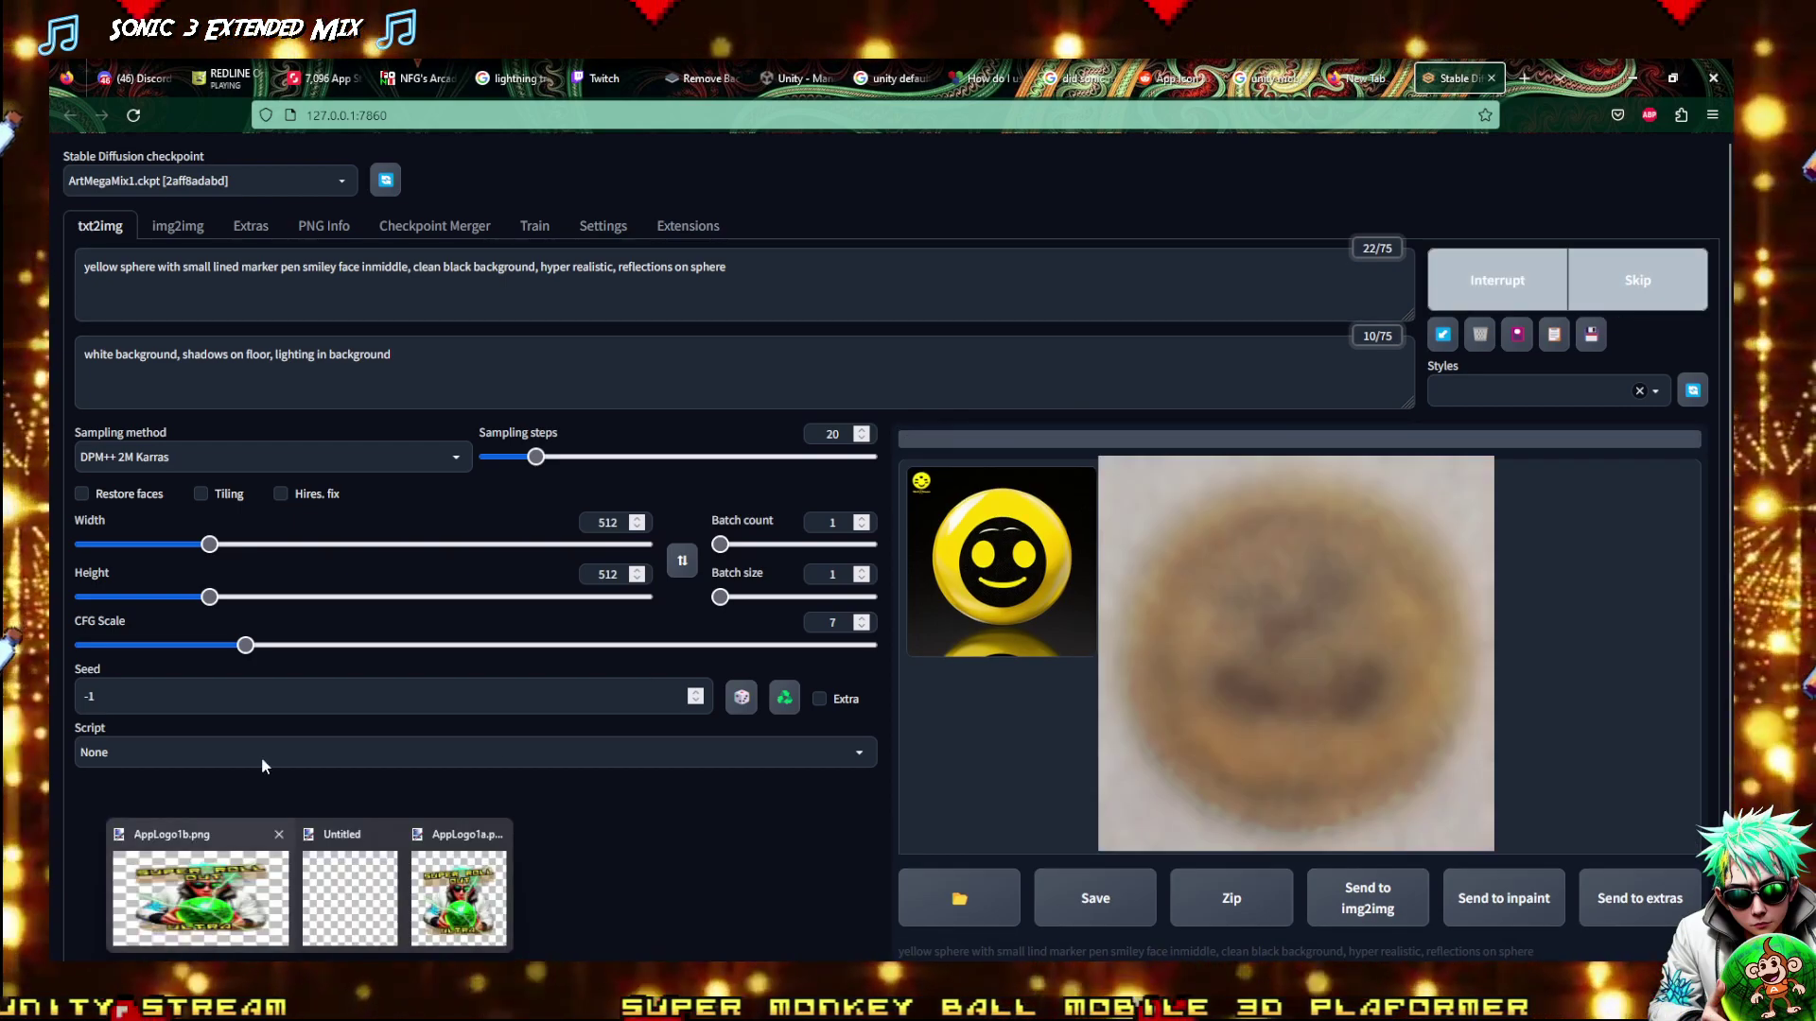
{"action": "left_click", "coordinate": [195, 71]}
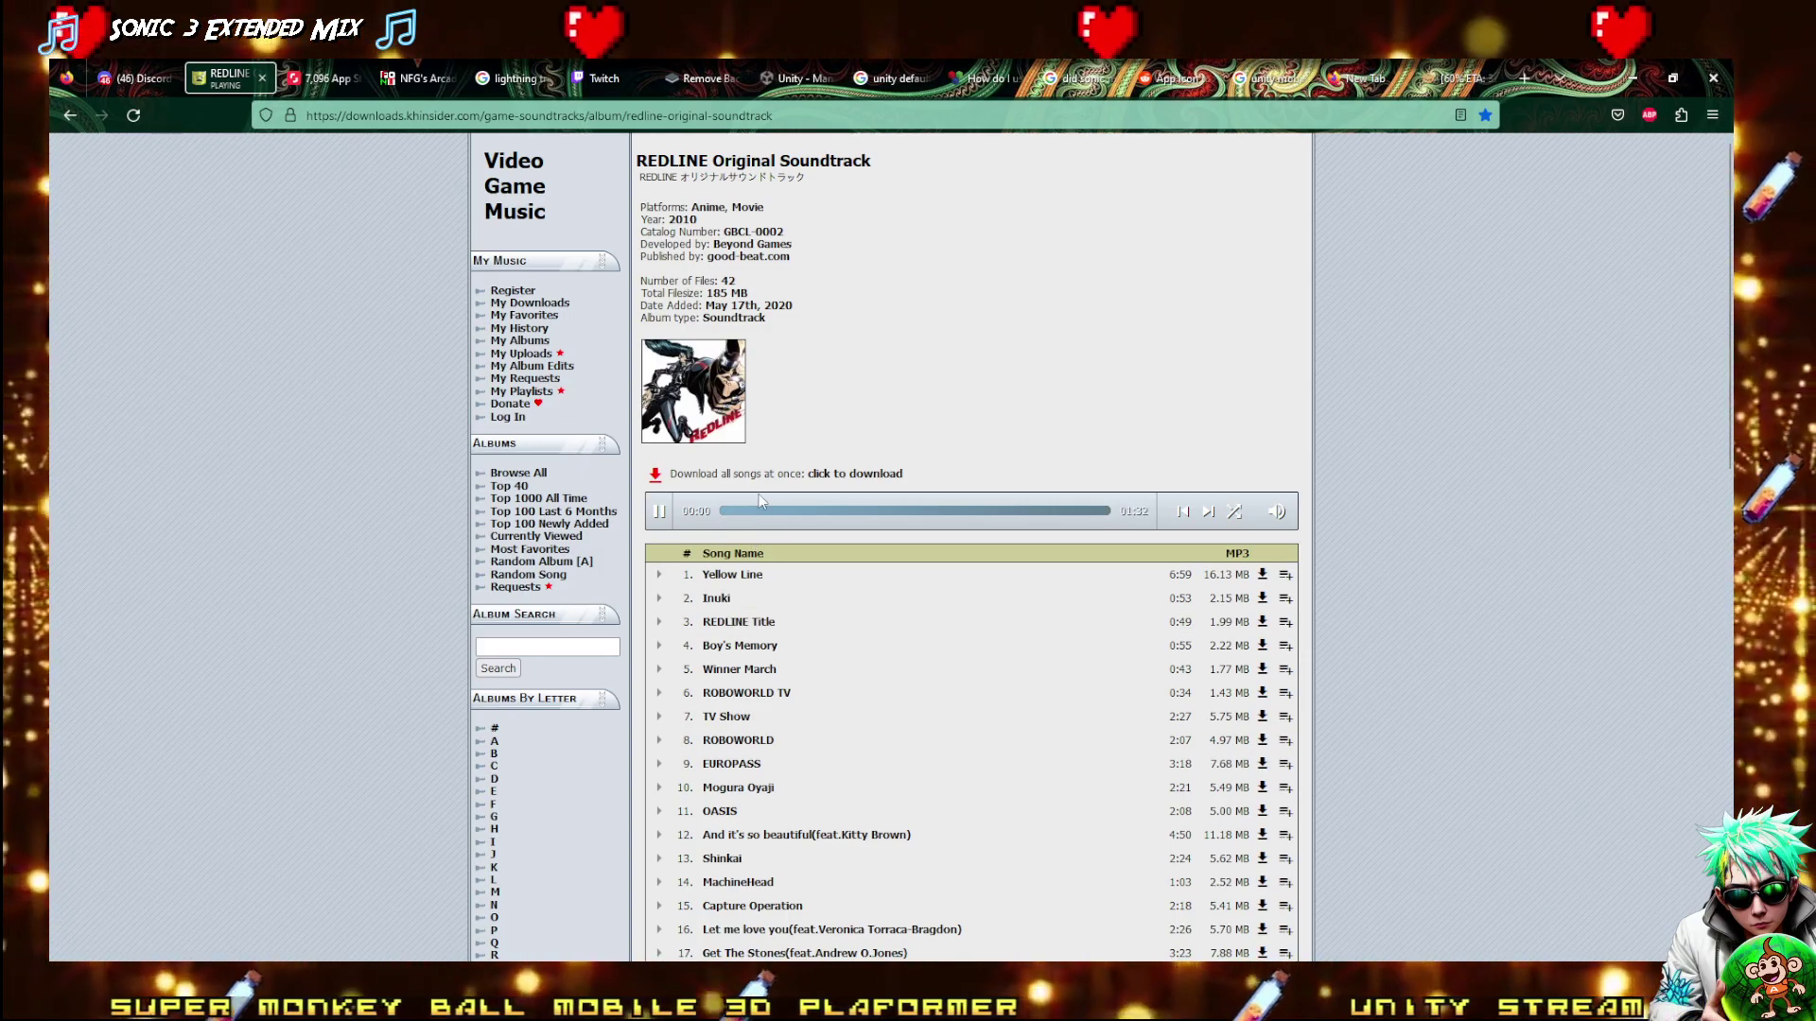
Play track 39 'REDLINE' from the KHInsider list, then return to Stable Diffusion
{"action": "scroll", "coordinate": [764, 541], "scroll_direction": "down", "scroll_amount": 5}
{"action": "scroll", "coordinate": [764, 541], "scroll_direction": "down", "scroll_amount": 9}
{"action": "scroll", "coordinate": [666, 829], "scroll_direction": "up", "scroll_amount": 6}
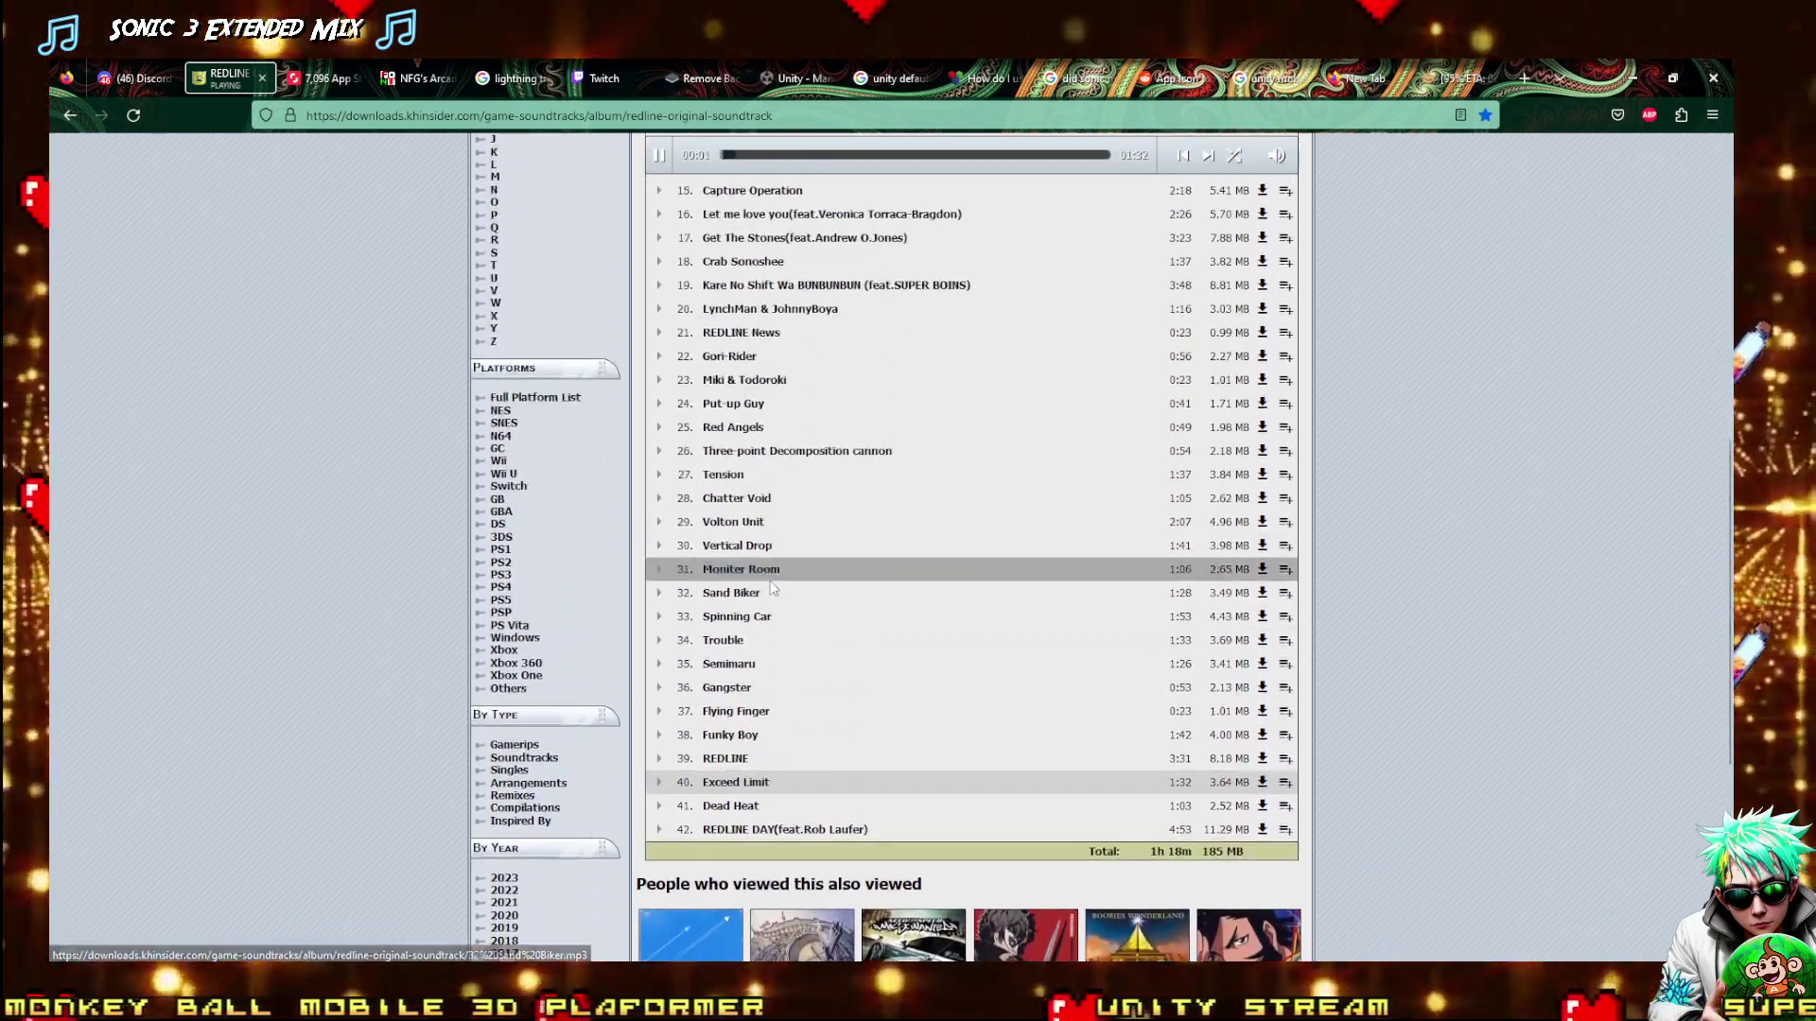
{"action": "left_click", "coordinate": [659, 760]}
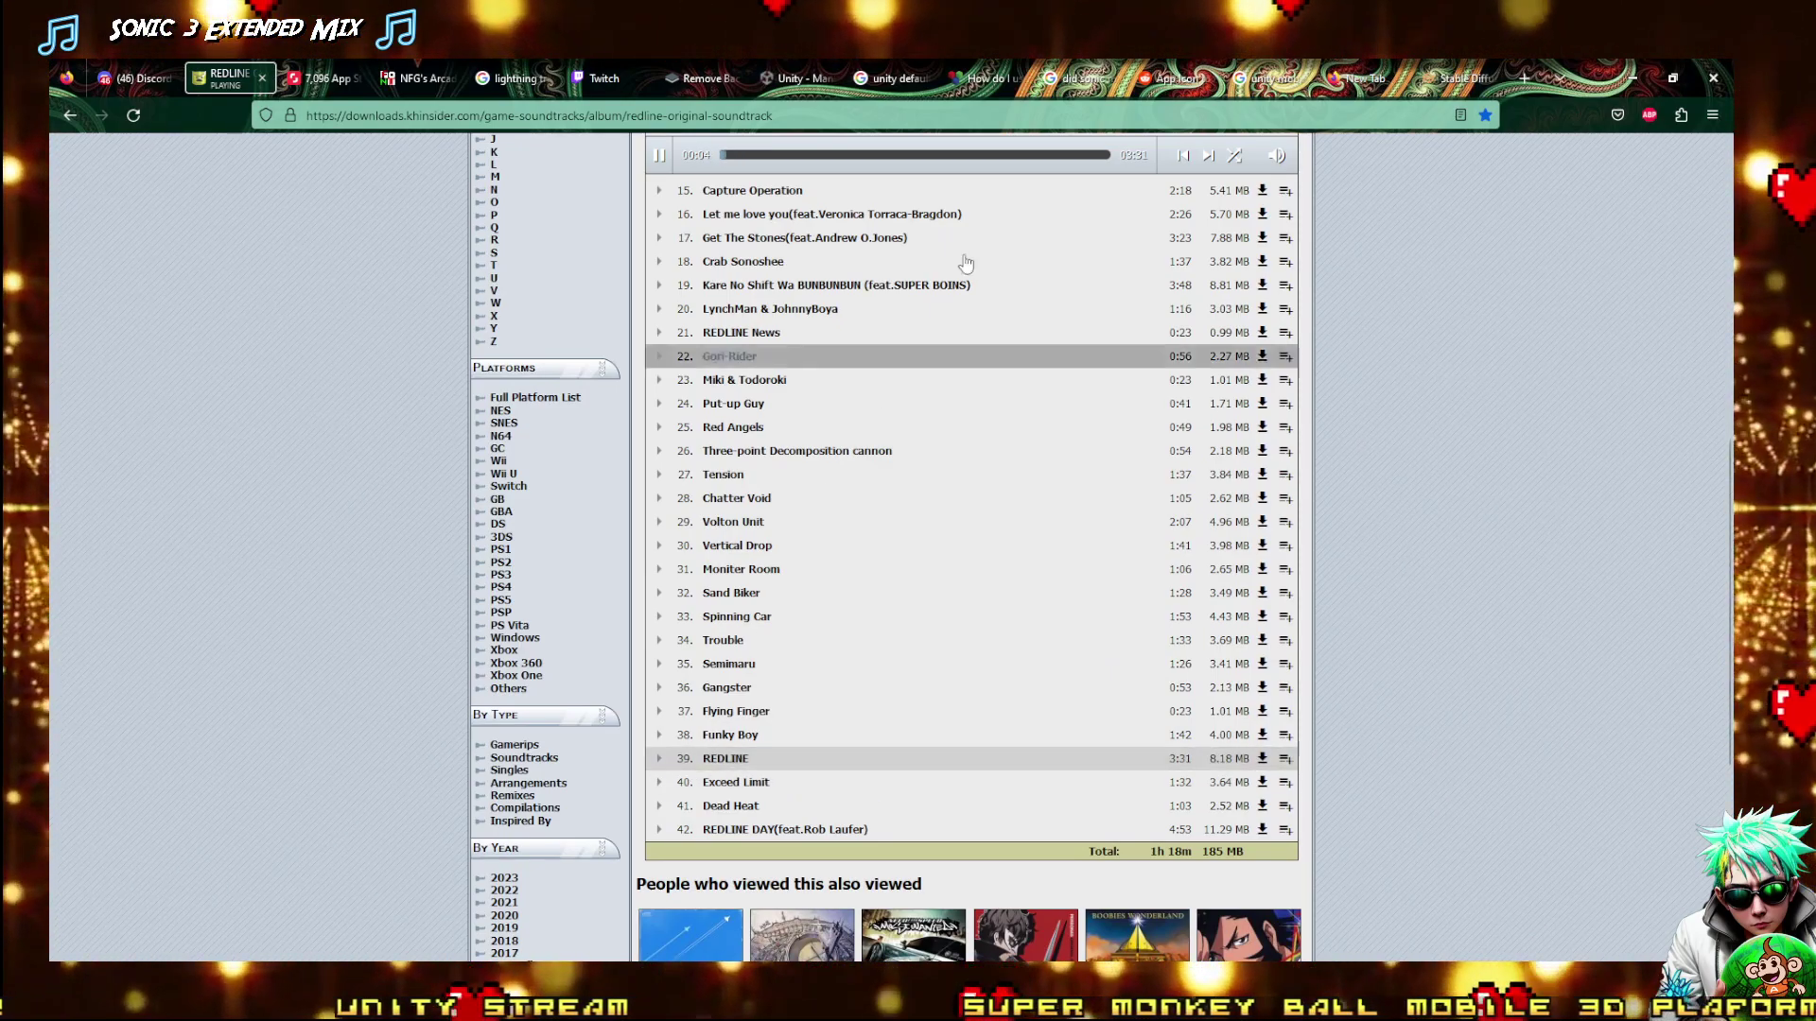
{"action": "left_click", "coordinate": [1492, 85]}
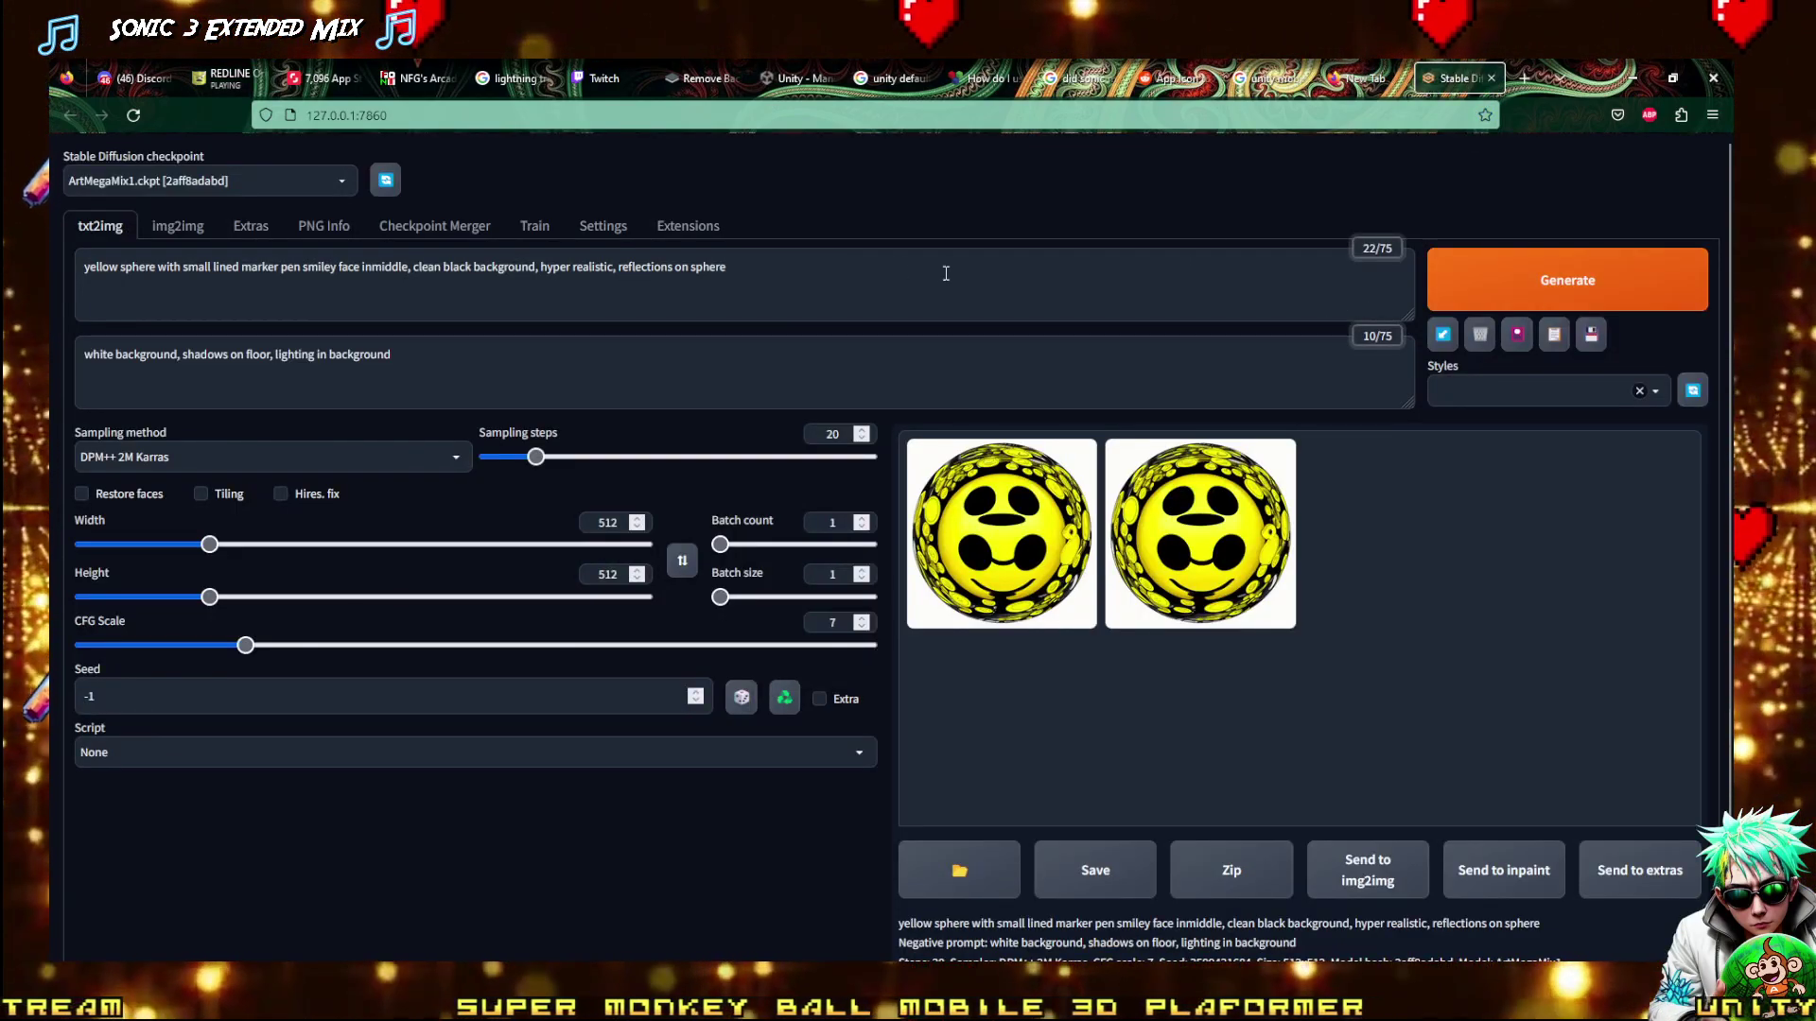
Load the deliberate_v2.safetensors checkpoint and generate a new pair of smiley-sphere images
{"action": "left_click", "coordinate": [330, 183]}
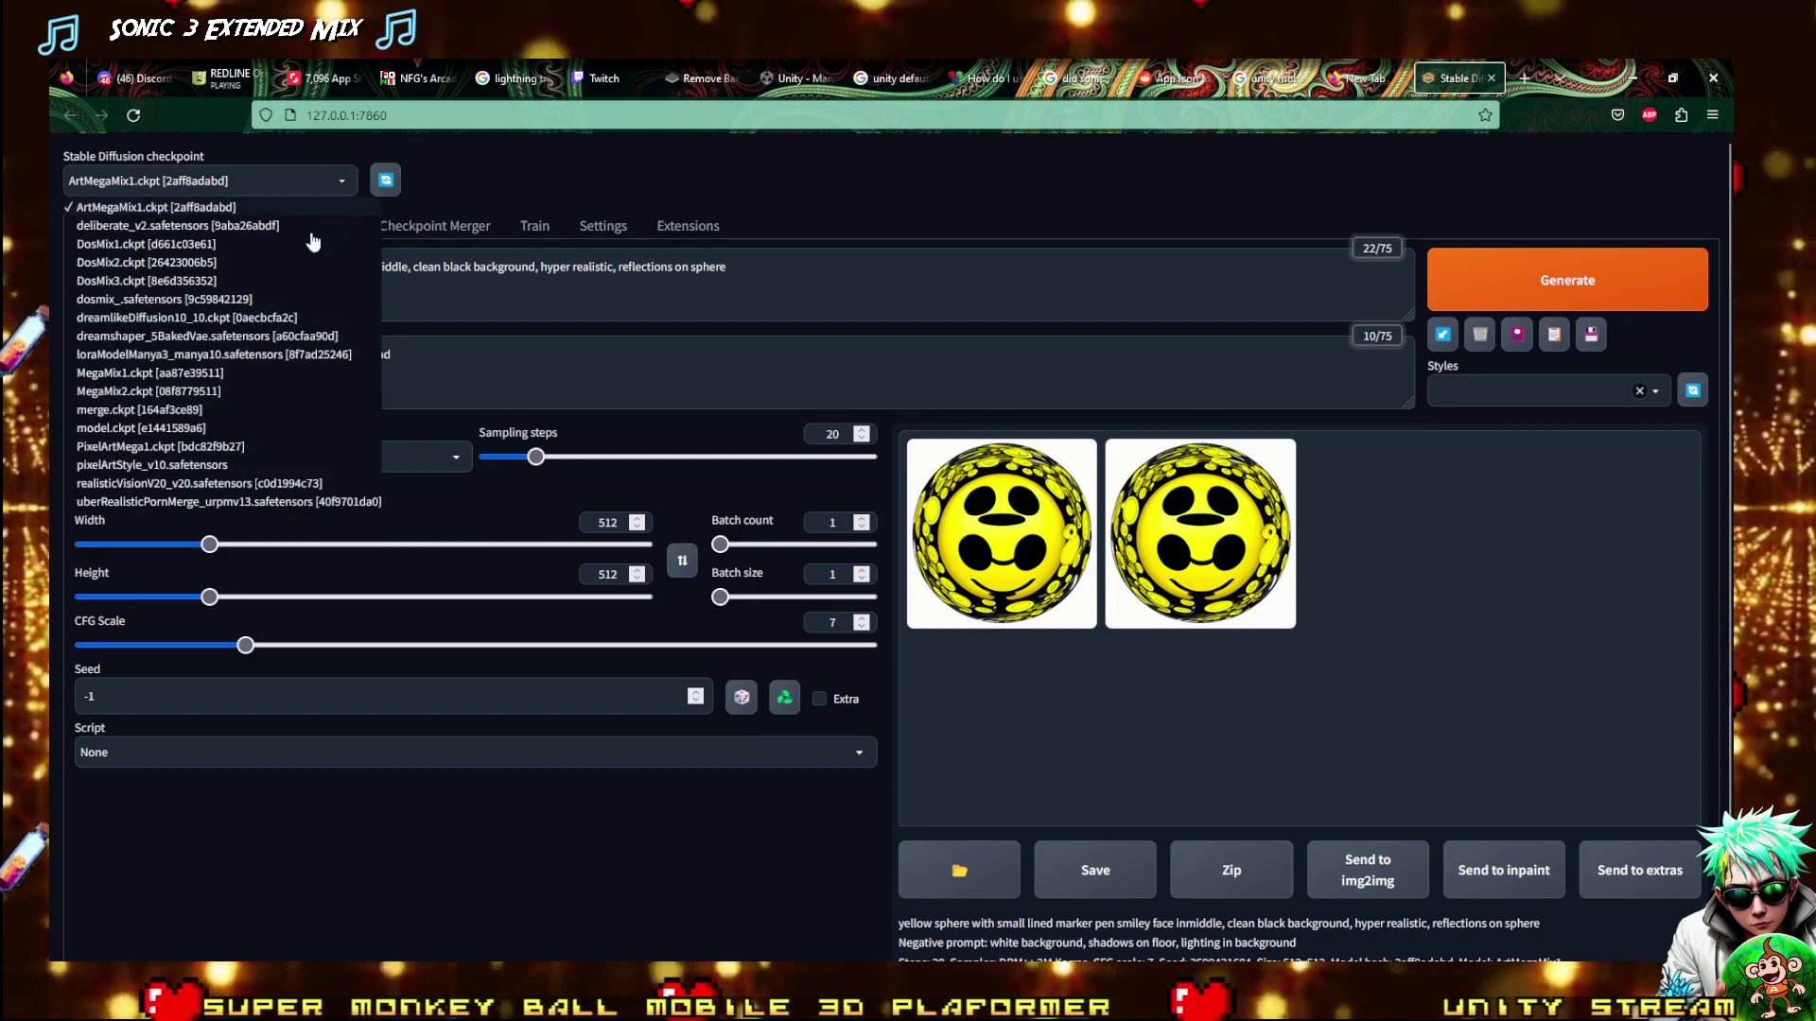
{"action": "left_click", "coordinate": [246, 262]}
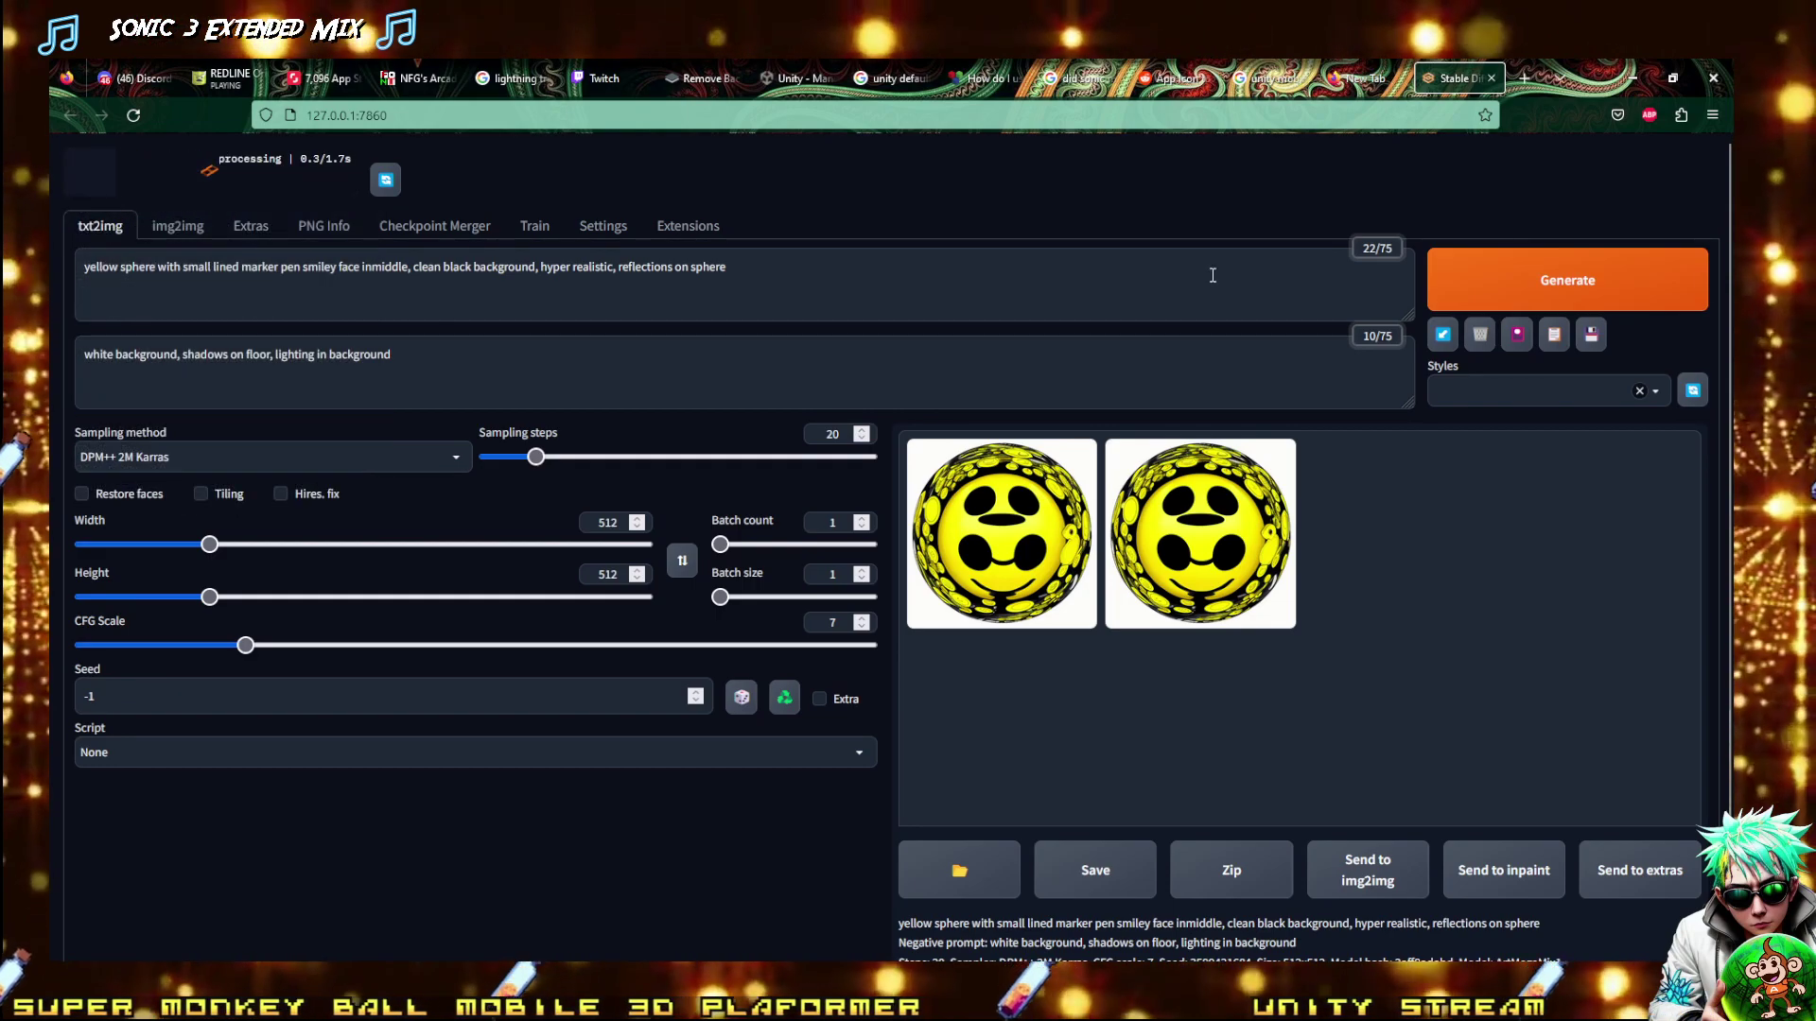
{"action": "left_click", "coordinate": [1545, 261]}
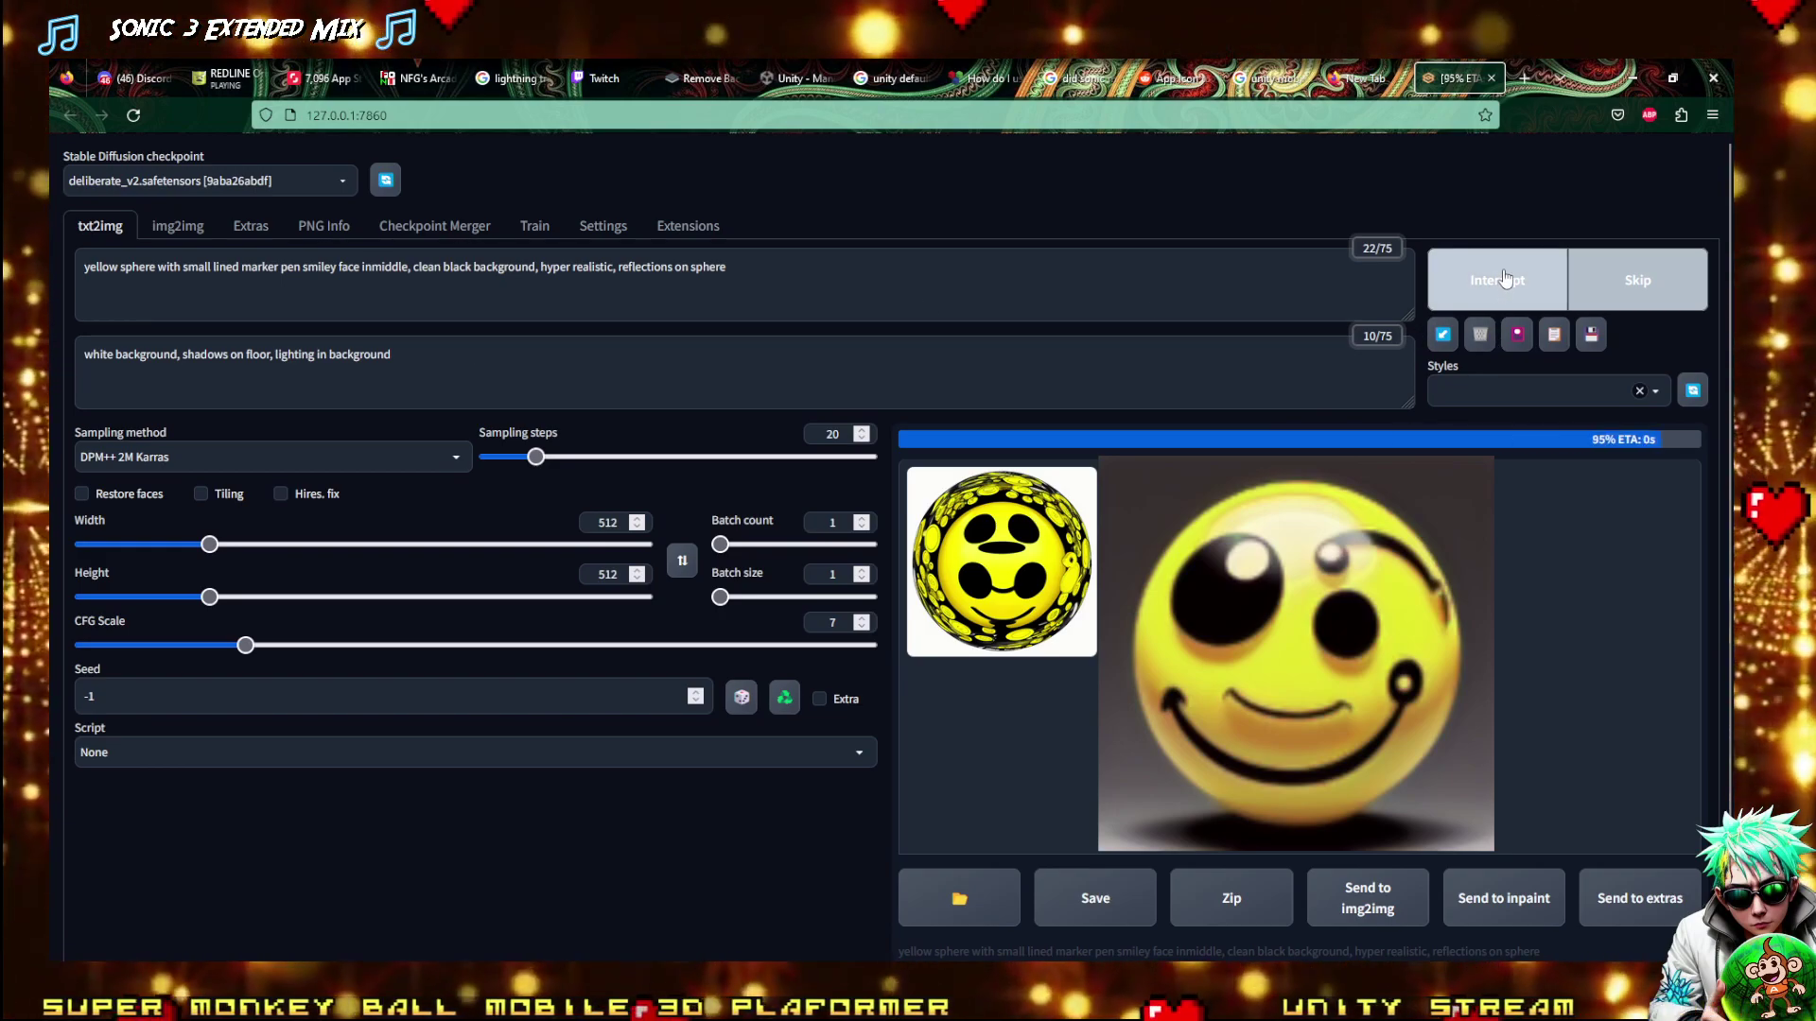
{"action": "left_click", "coordinate": [453, 368]}
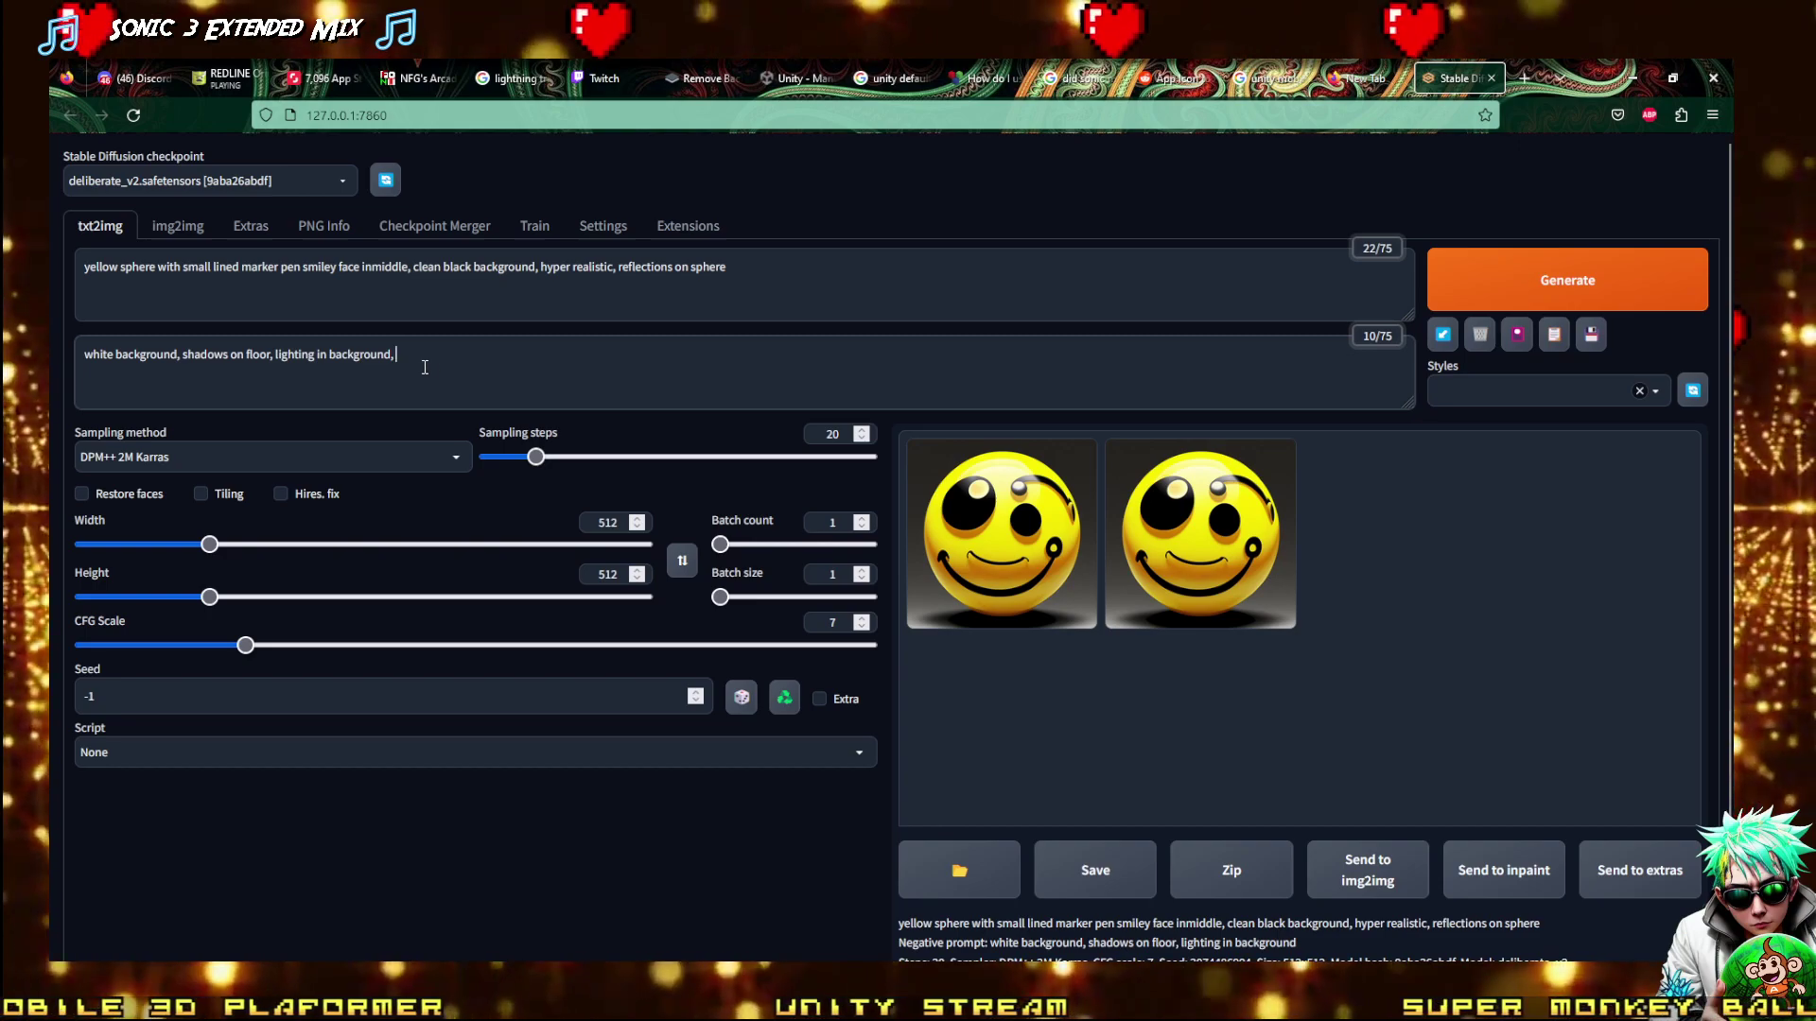
Append ', extra marks, disfigured' to the negative prompt and generate twice
{"action": "type", "text": ", extra"}
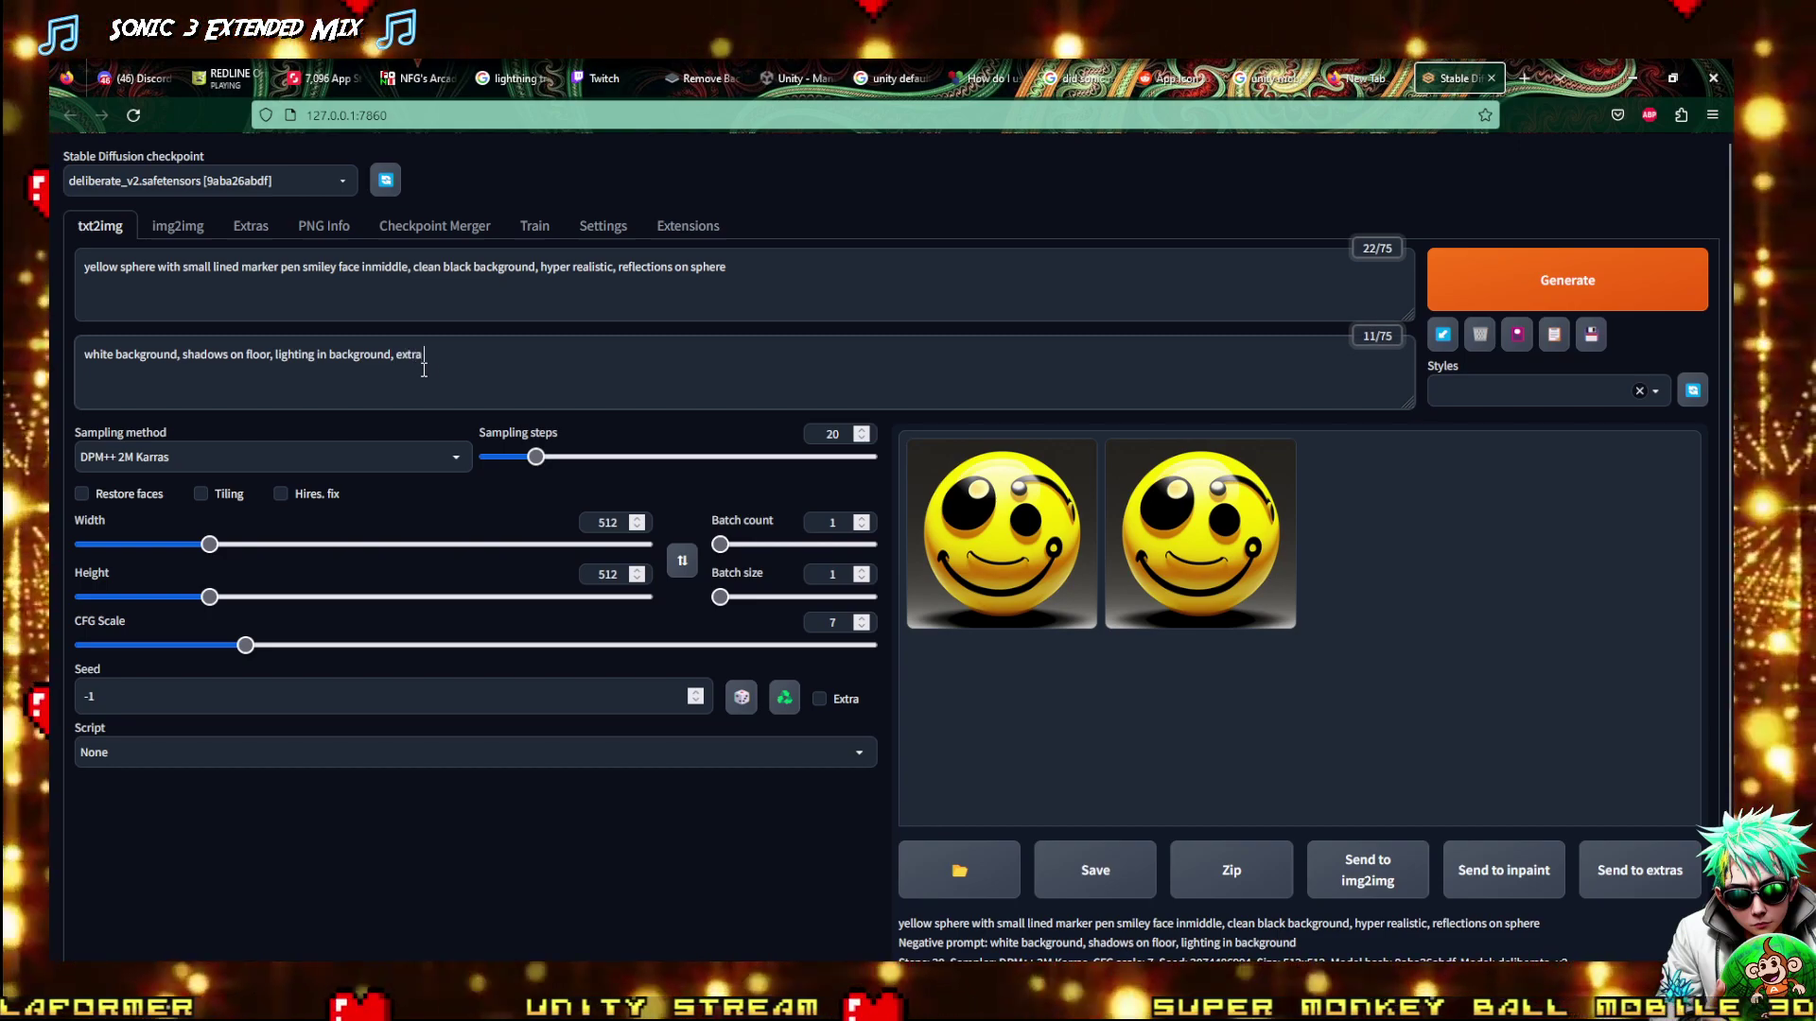
{"action": "type", "text": " ma"}
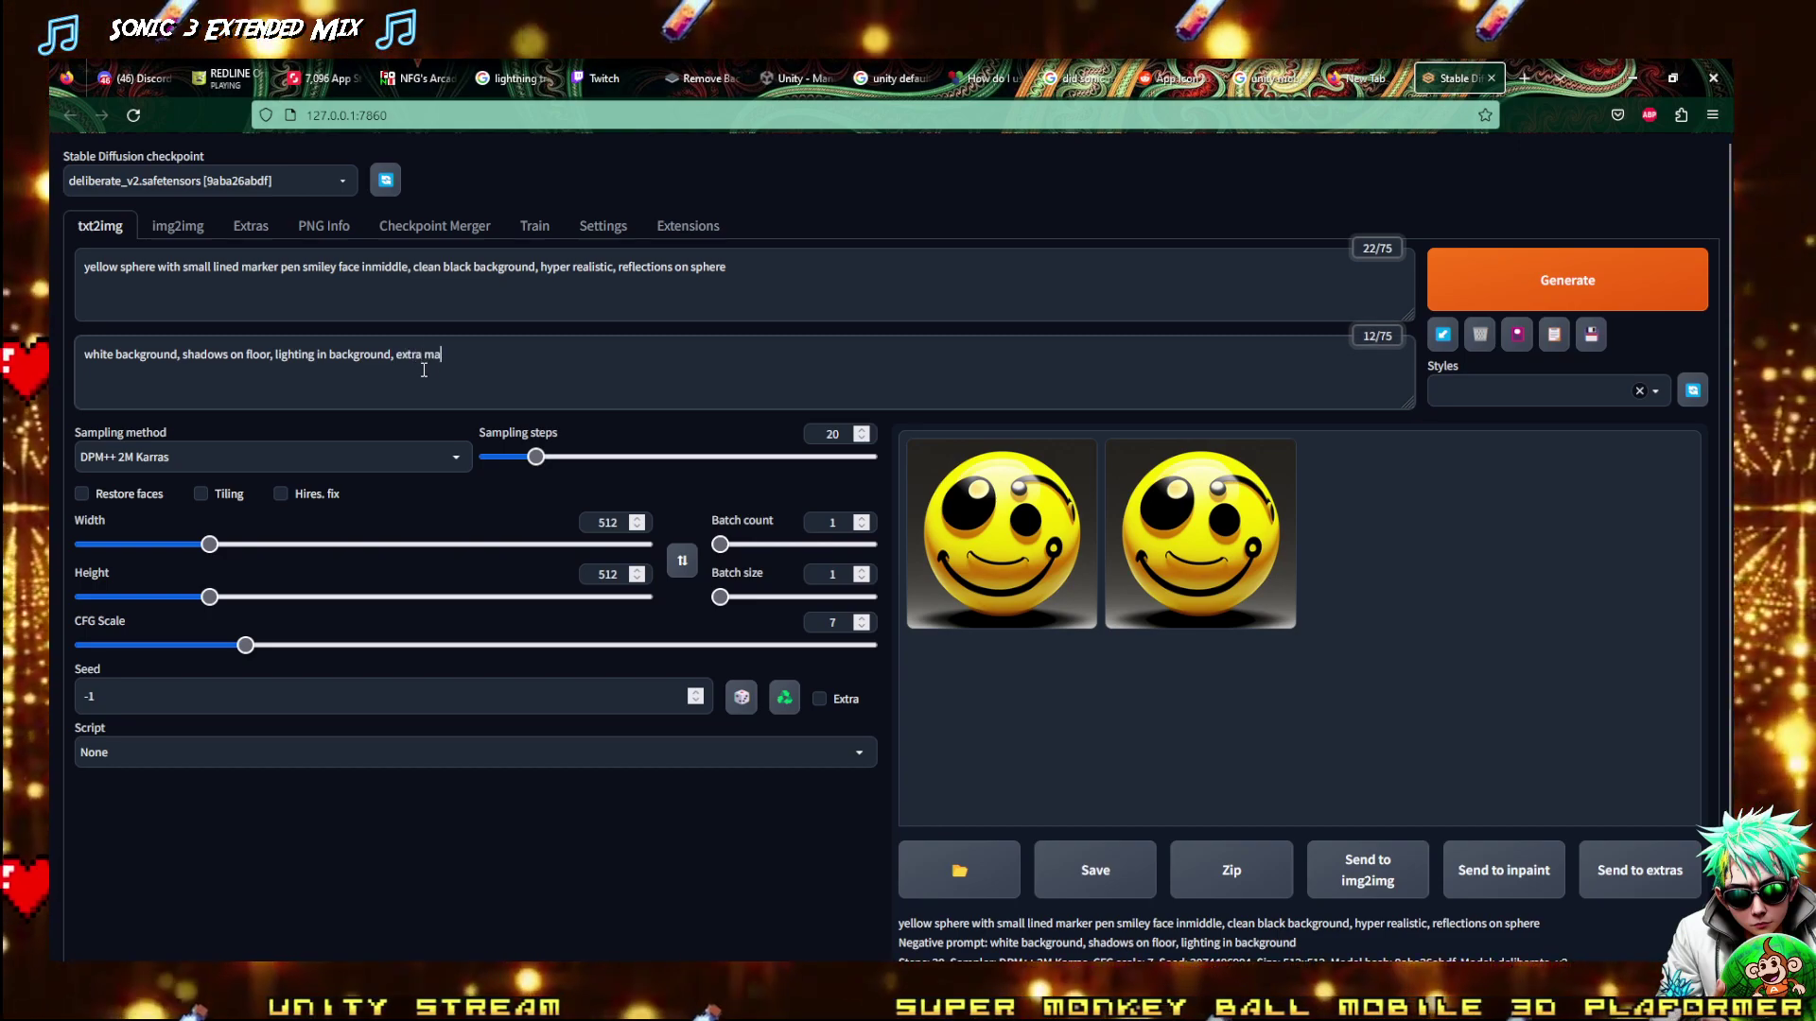
{"action": "type", "text": "rks"}
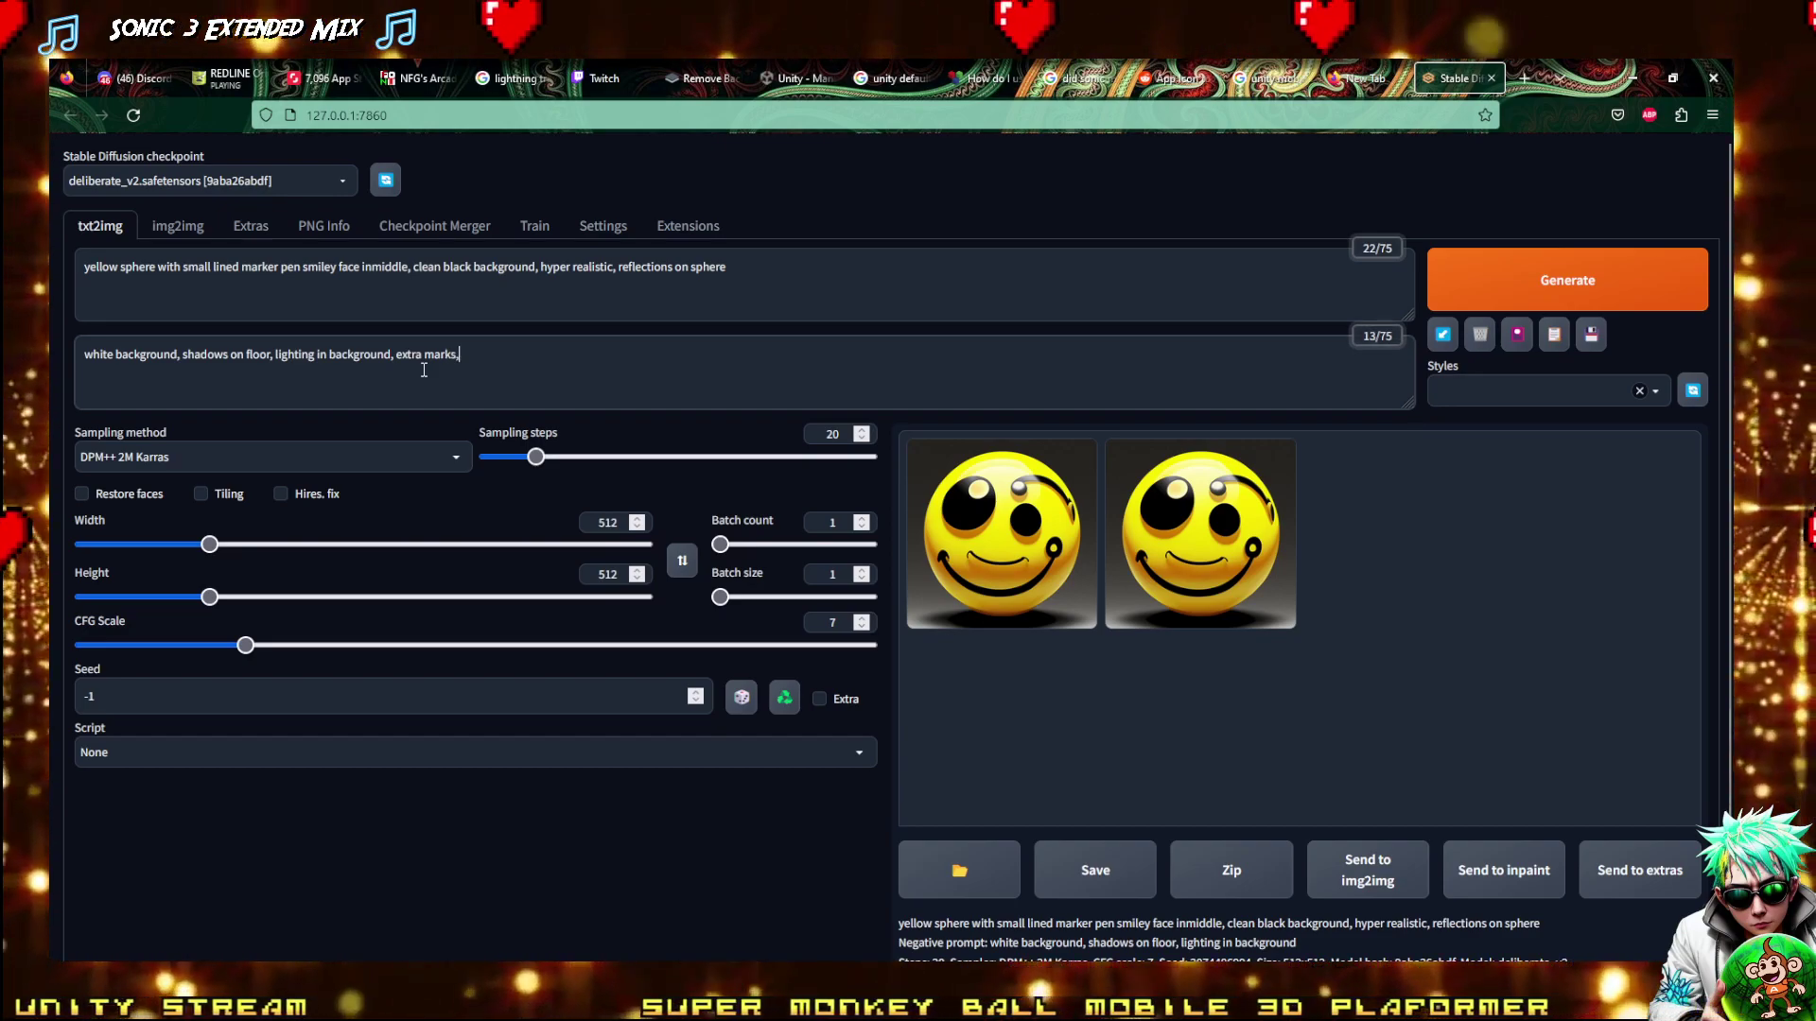
{"action": "type", "text": ", disf"}
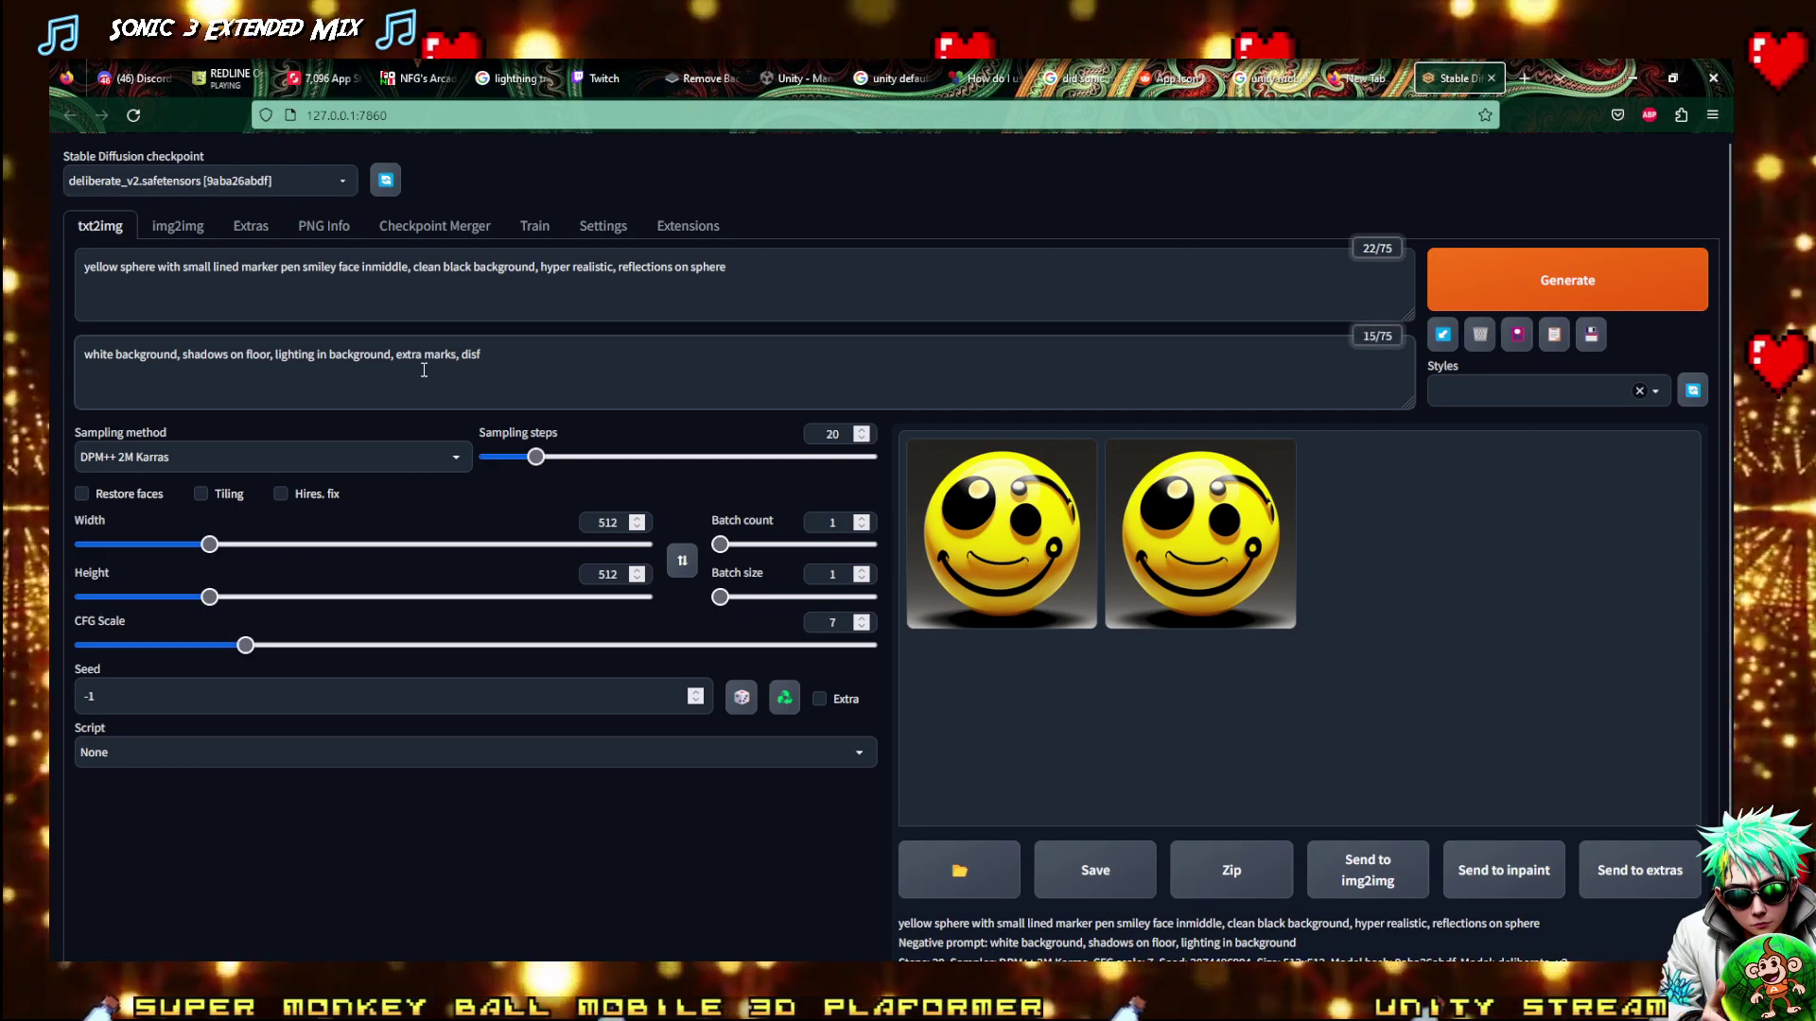
{"action": "type", "text": "igured"}
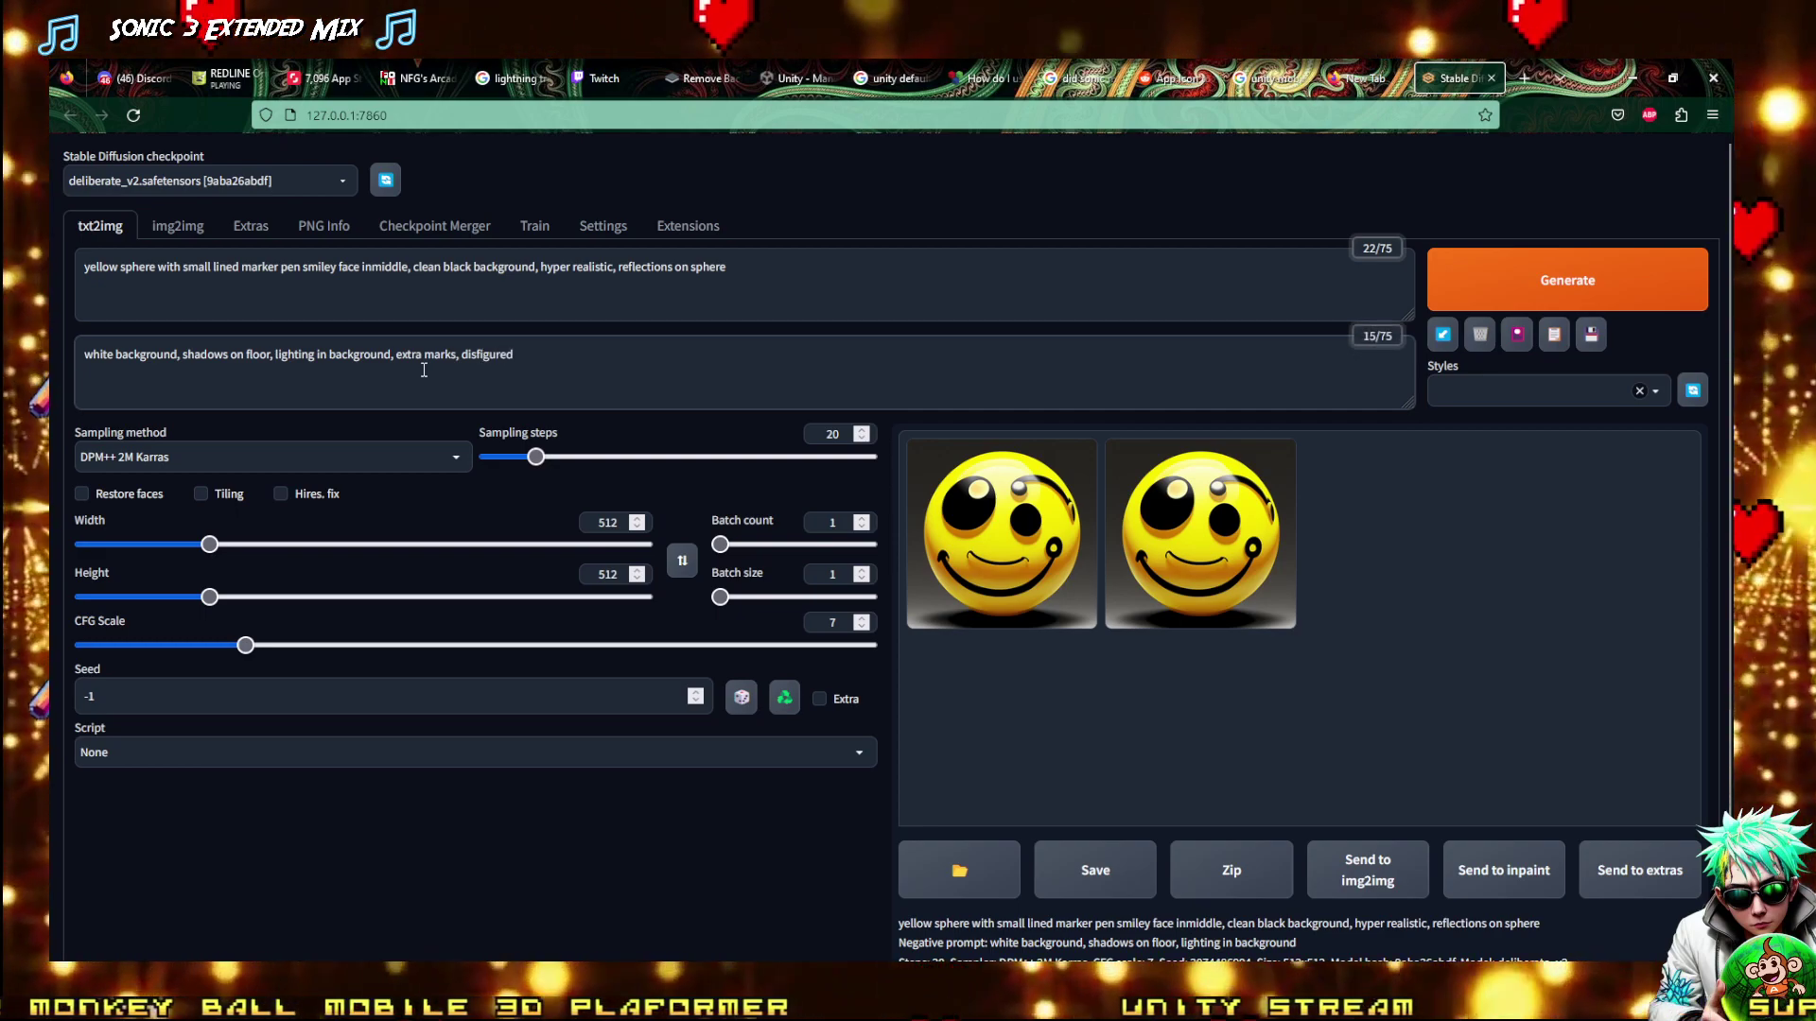
{"action": "left_click", "coordinate": [1560, 274]}
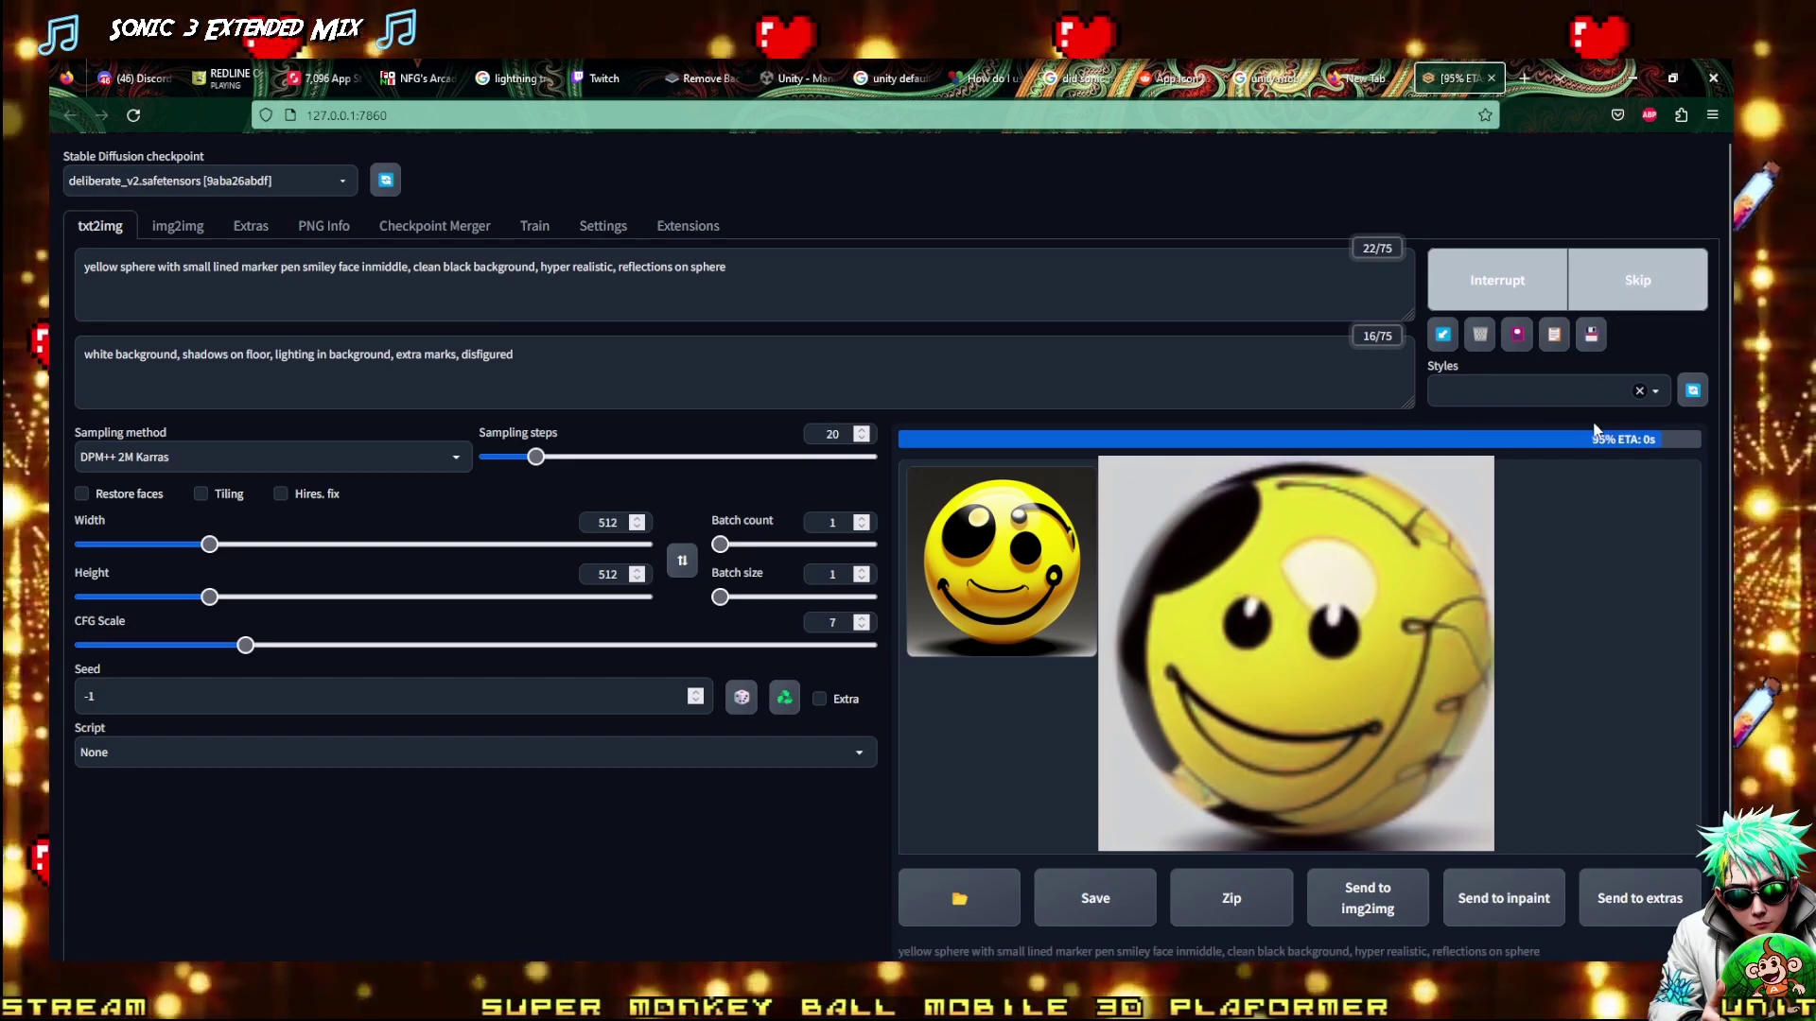
{"action": "left_click", "coordinate": [1559, 281]}
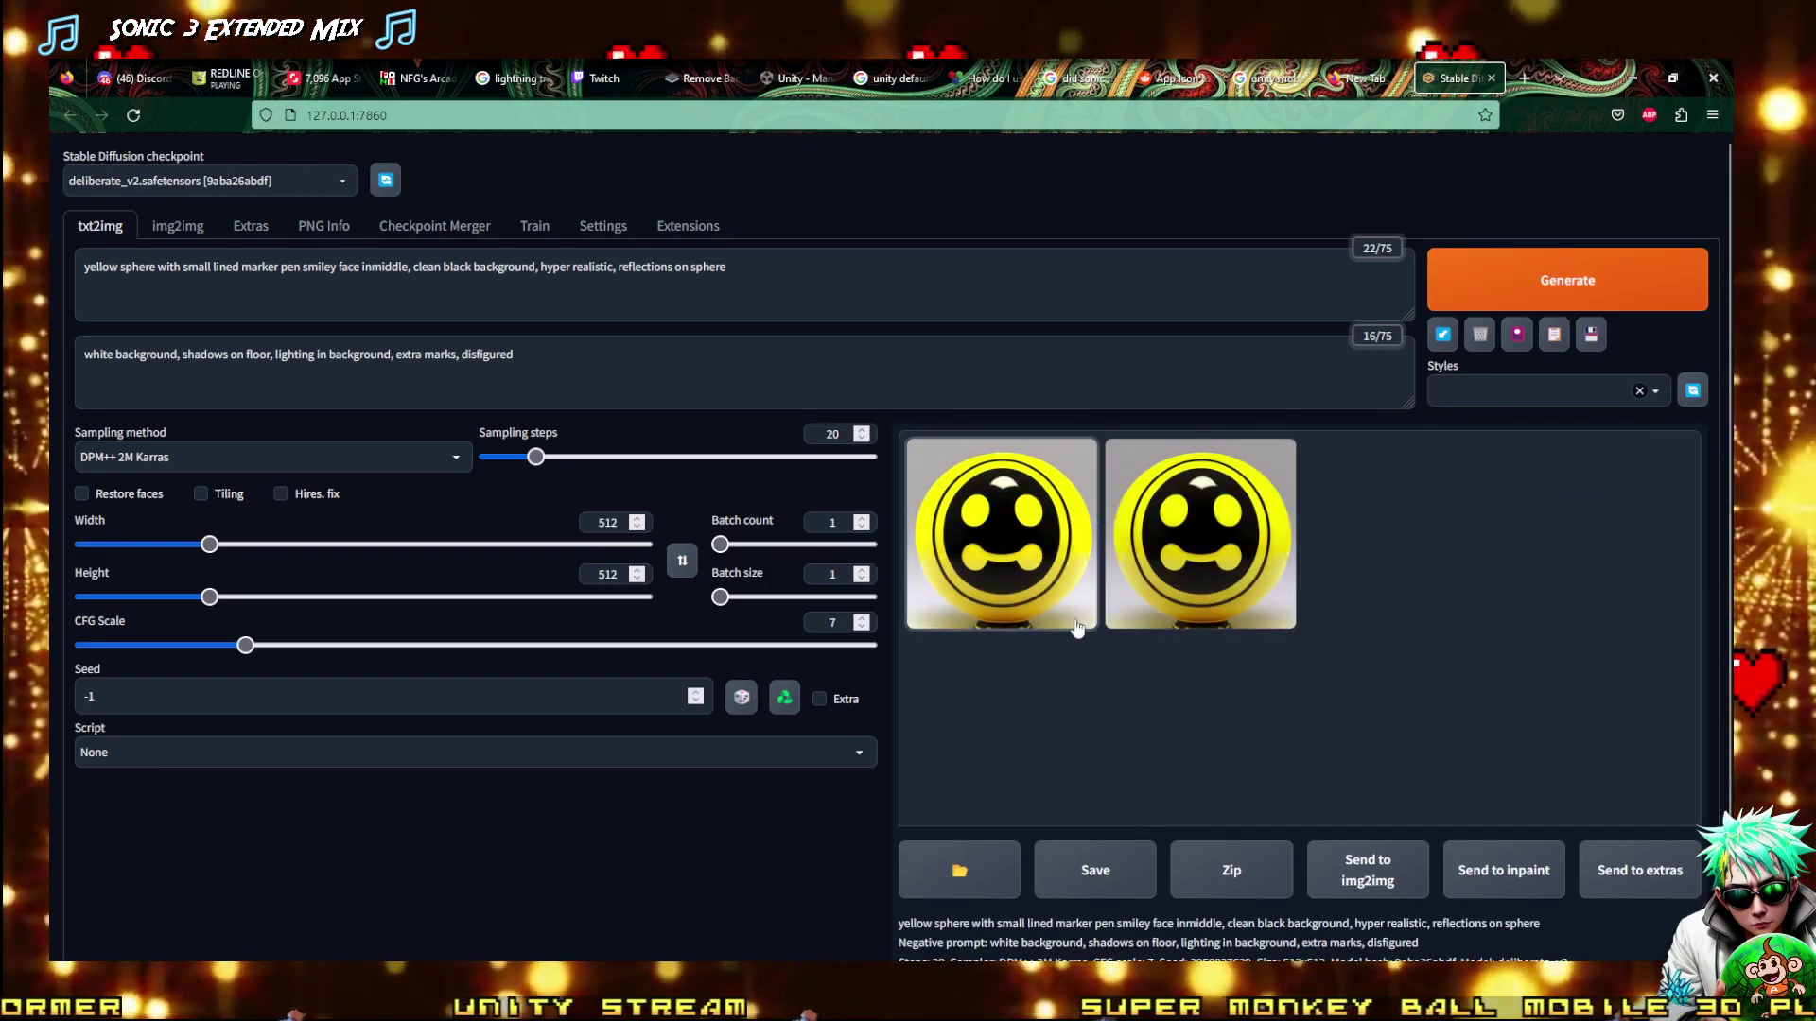
Set batch count to 3, load the MegaMix1.ckpt checkpoint, and generate a batch
{"action": "left_click", "coordinate": [859, 519]}
{"action": "left_click", "coordinate": [860, 519]}
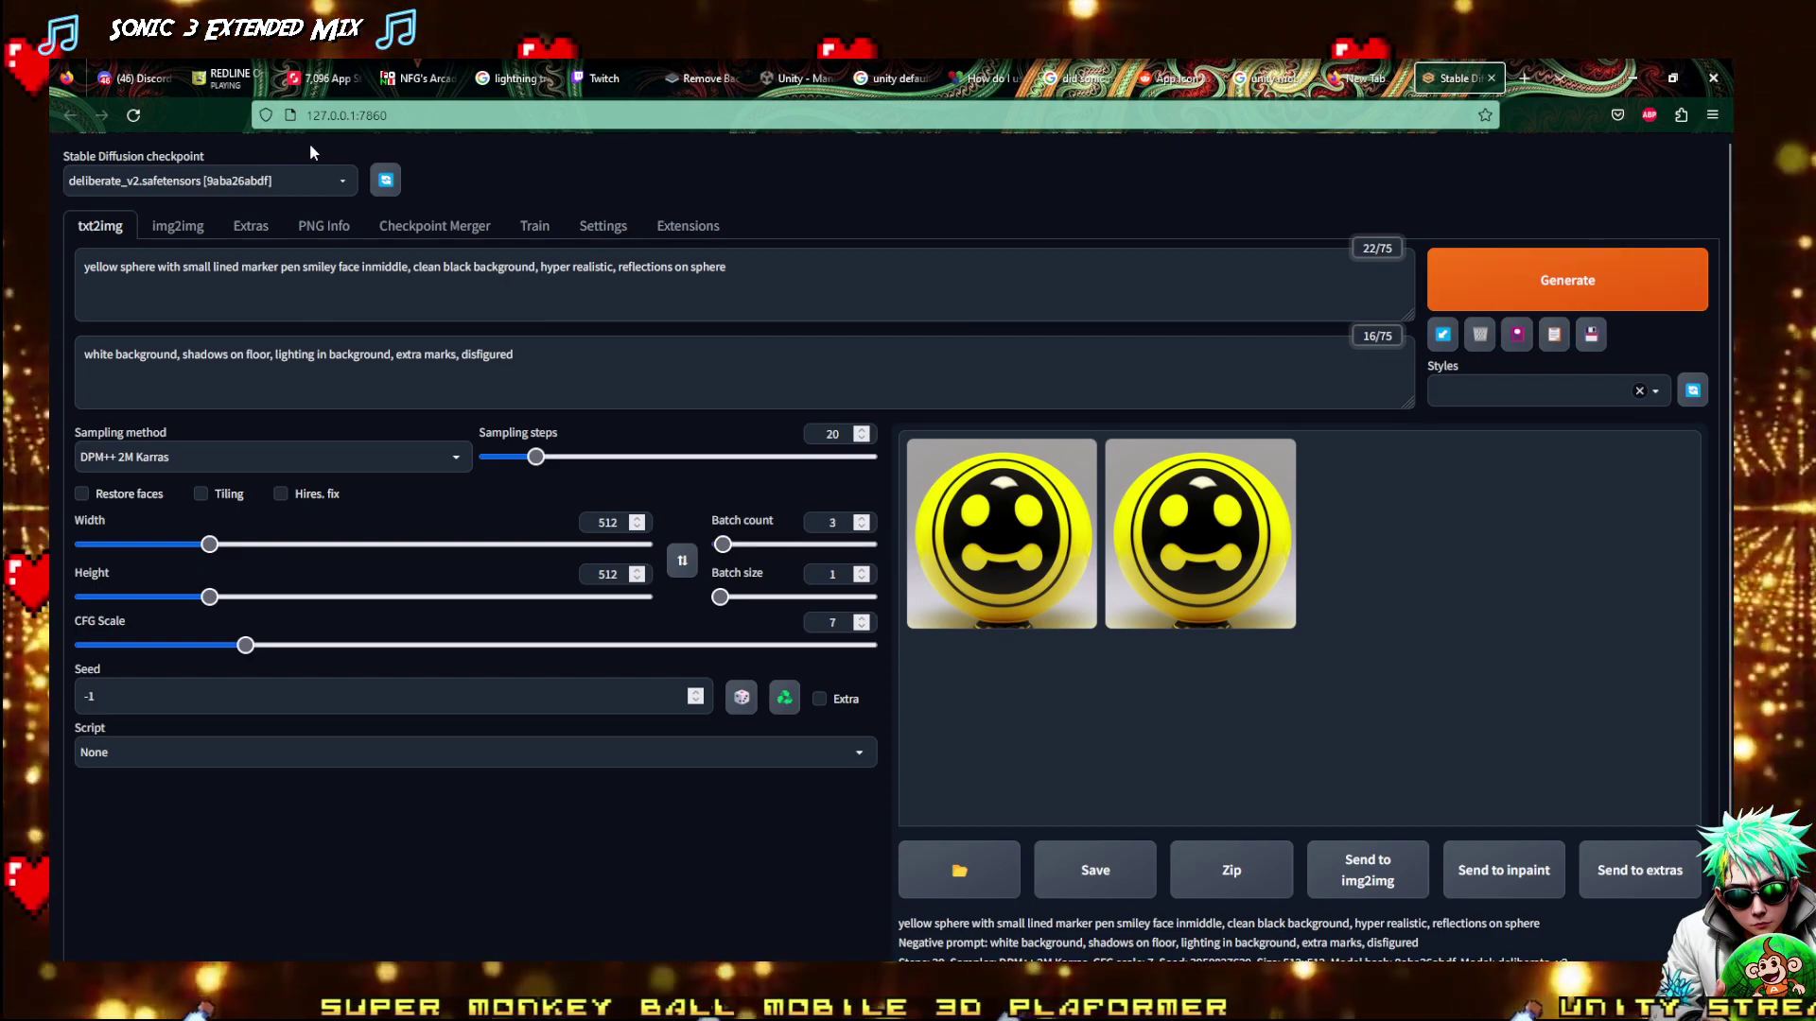
{"action": "left_click", "coordinate": [342, 181]}
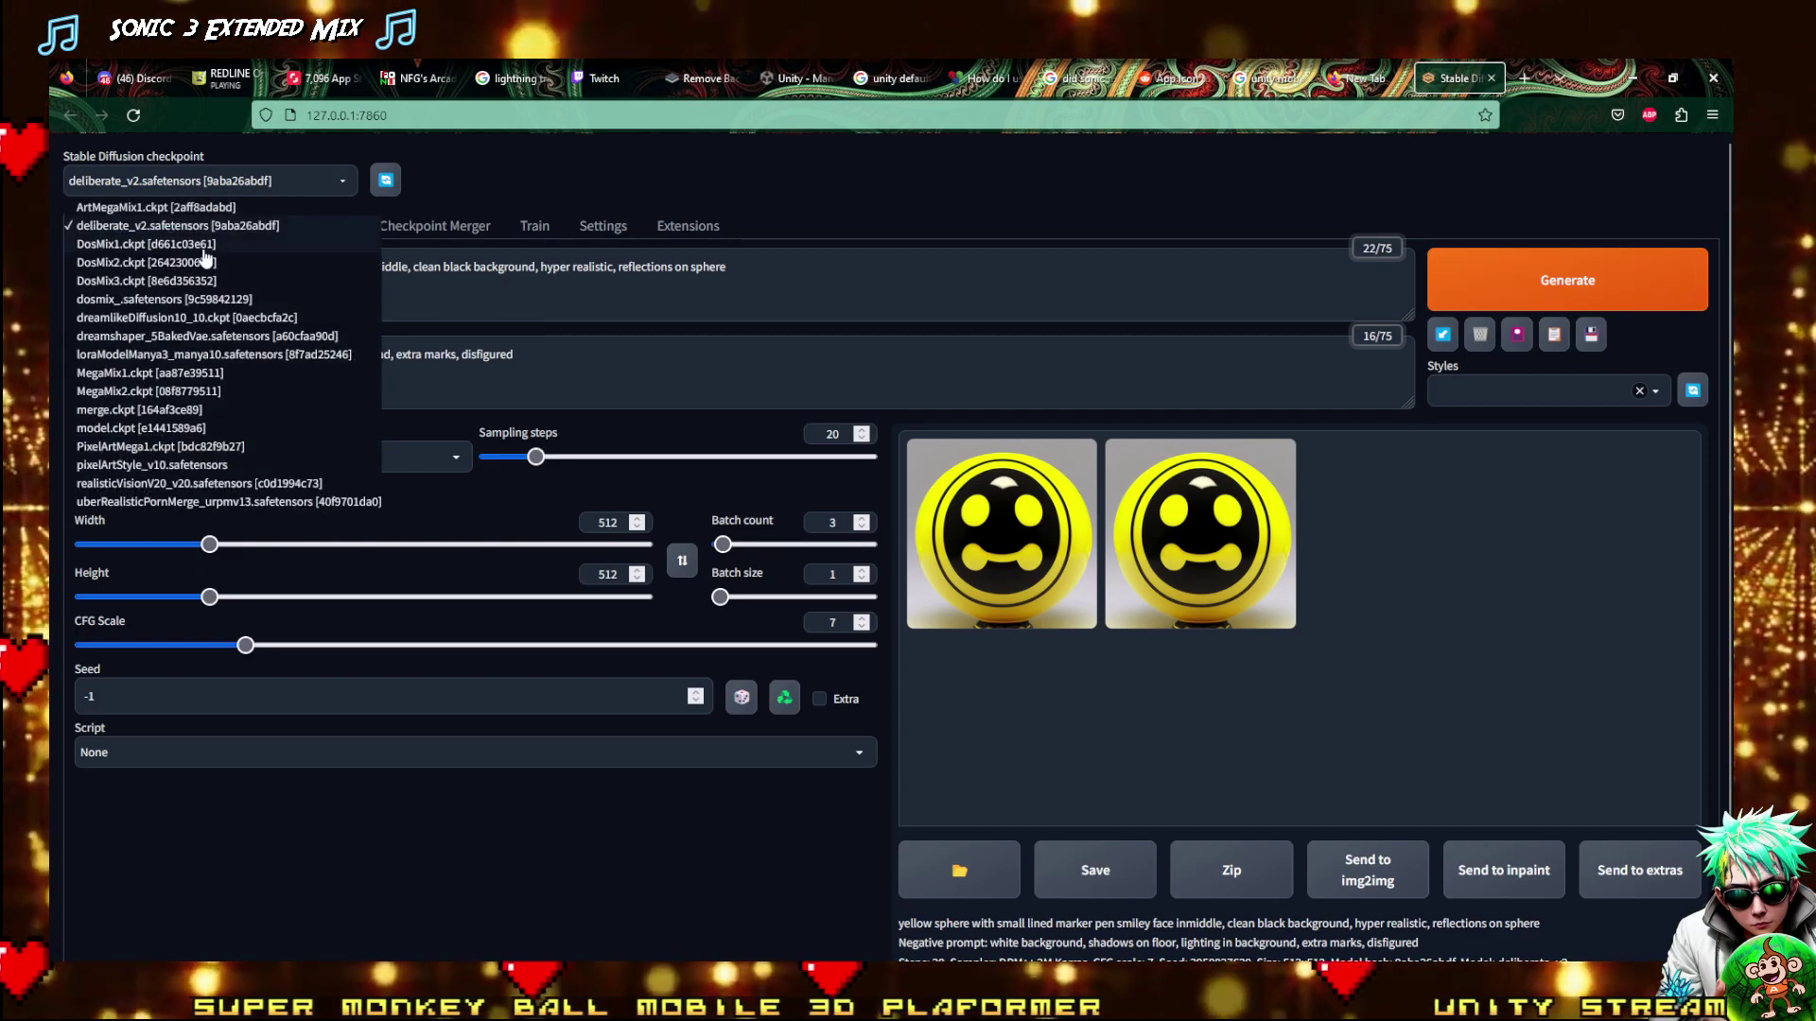
{"action": "left_click", "coordinate": [137, 373]}
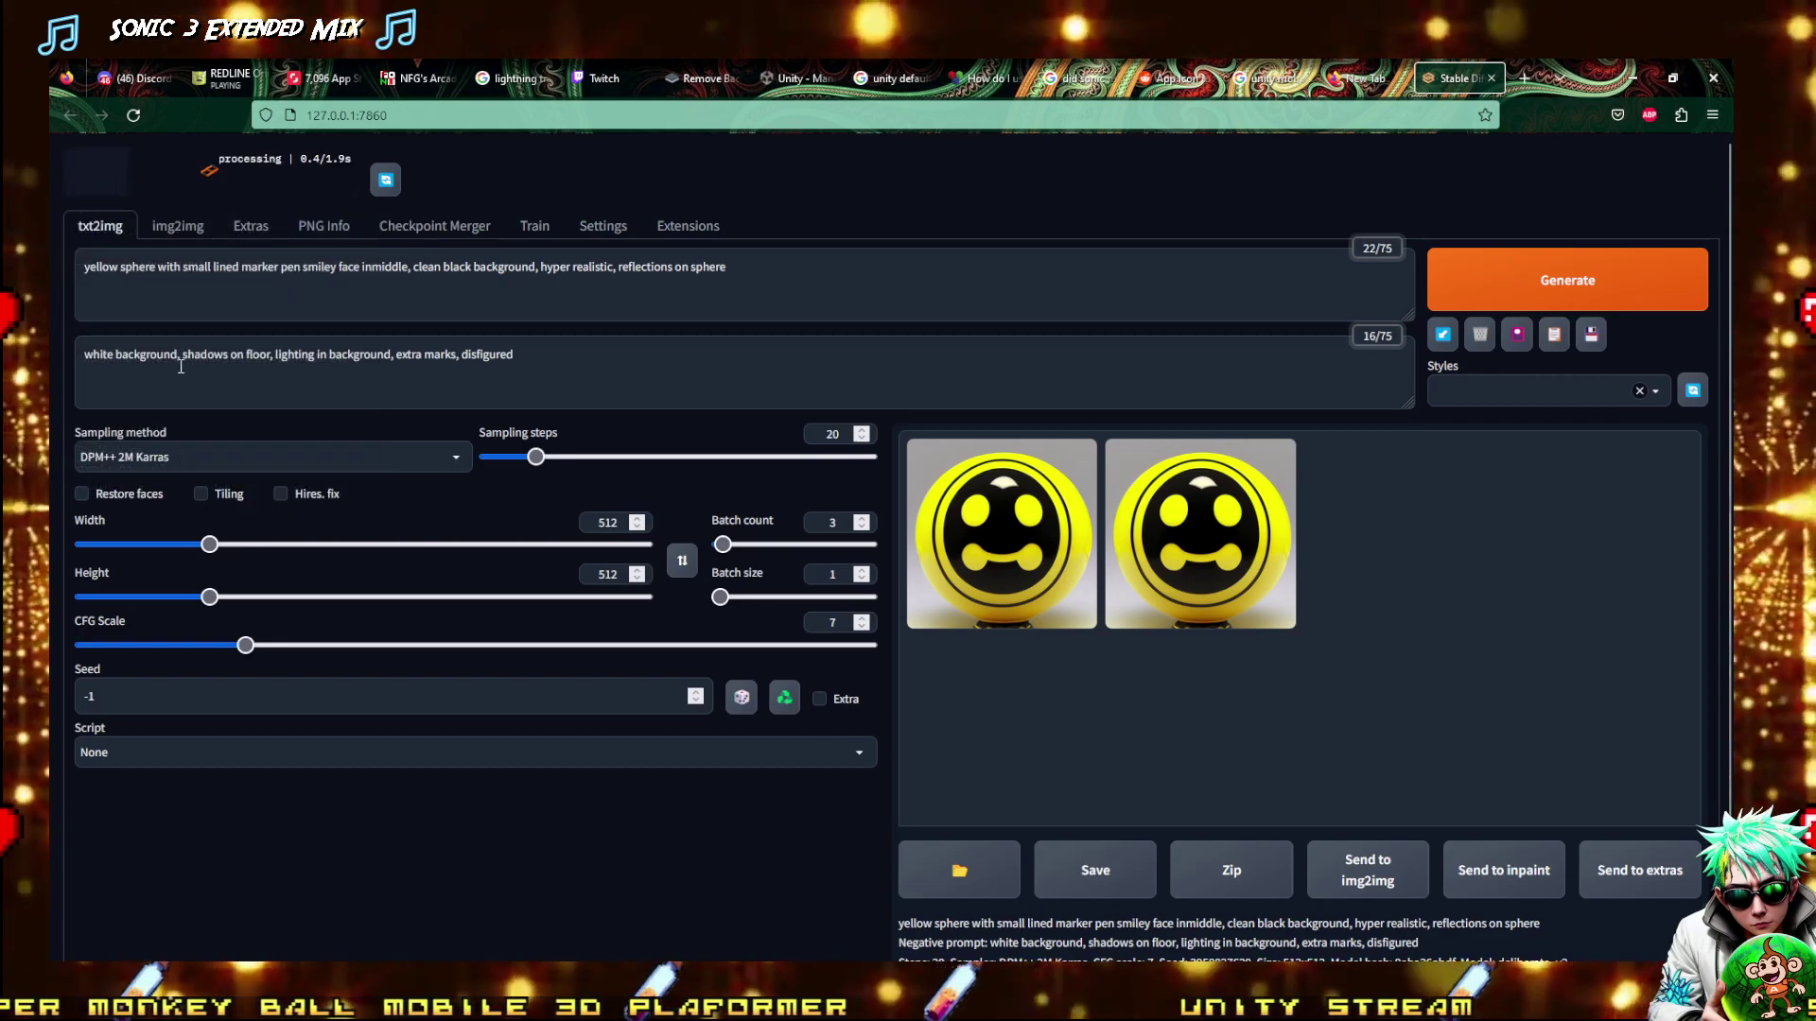
{"action": "left_click", "coordinate": [1596, 290]}
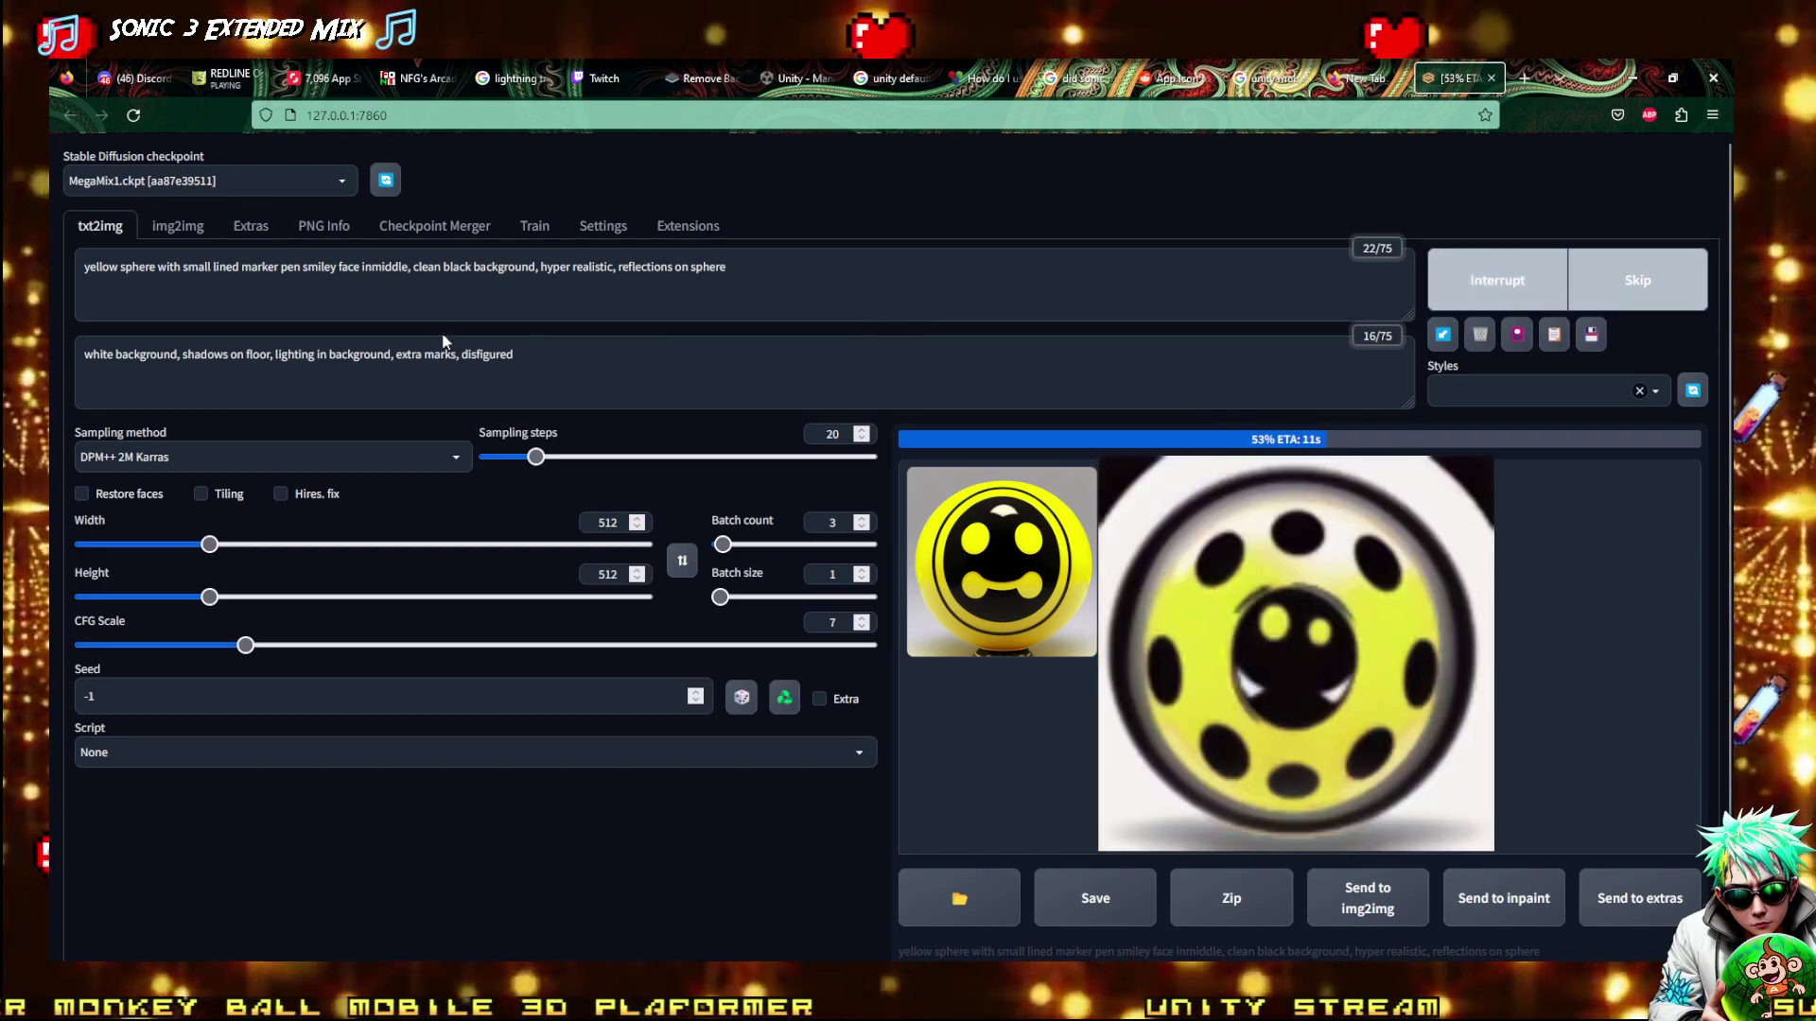
{"action": "left_click", "coordinate": [303, 269]}
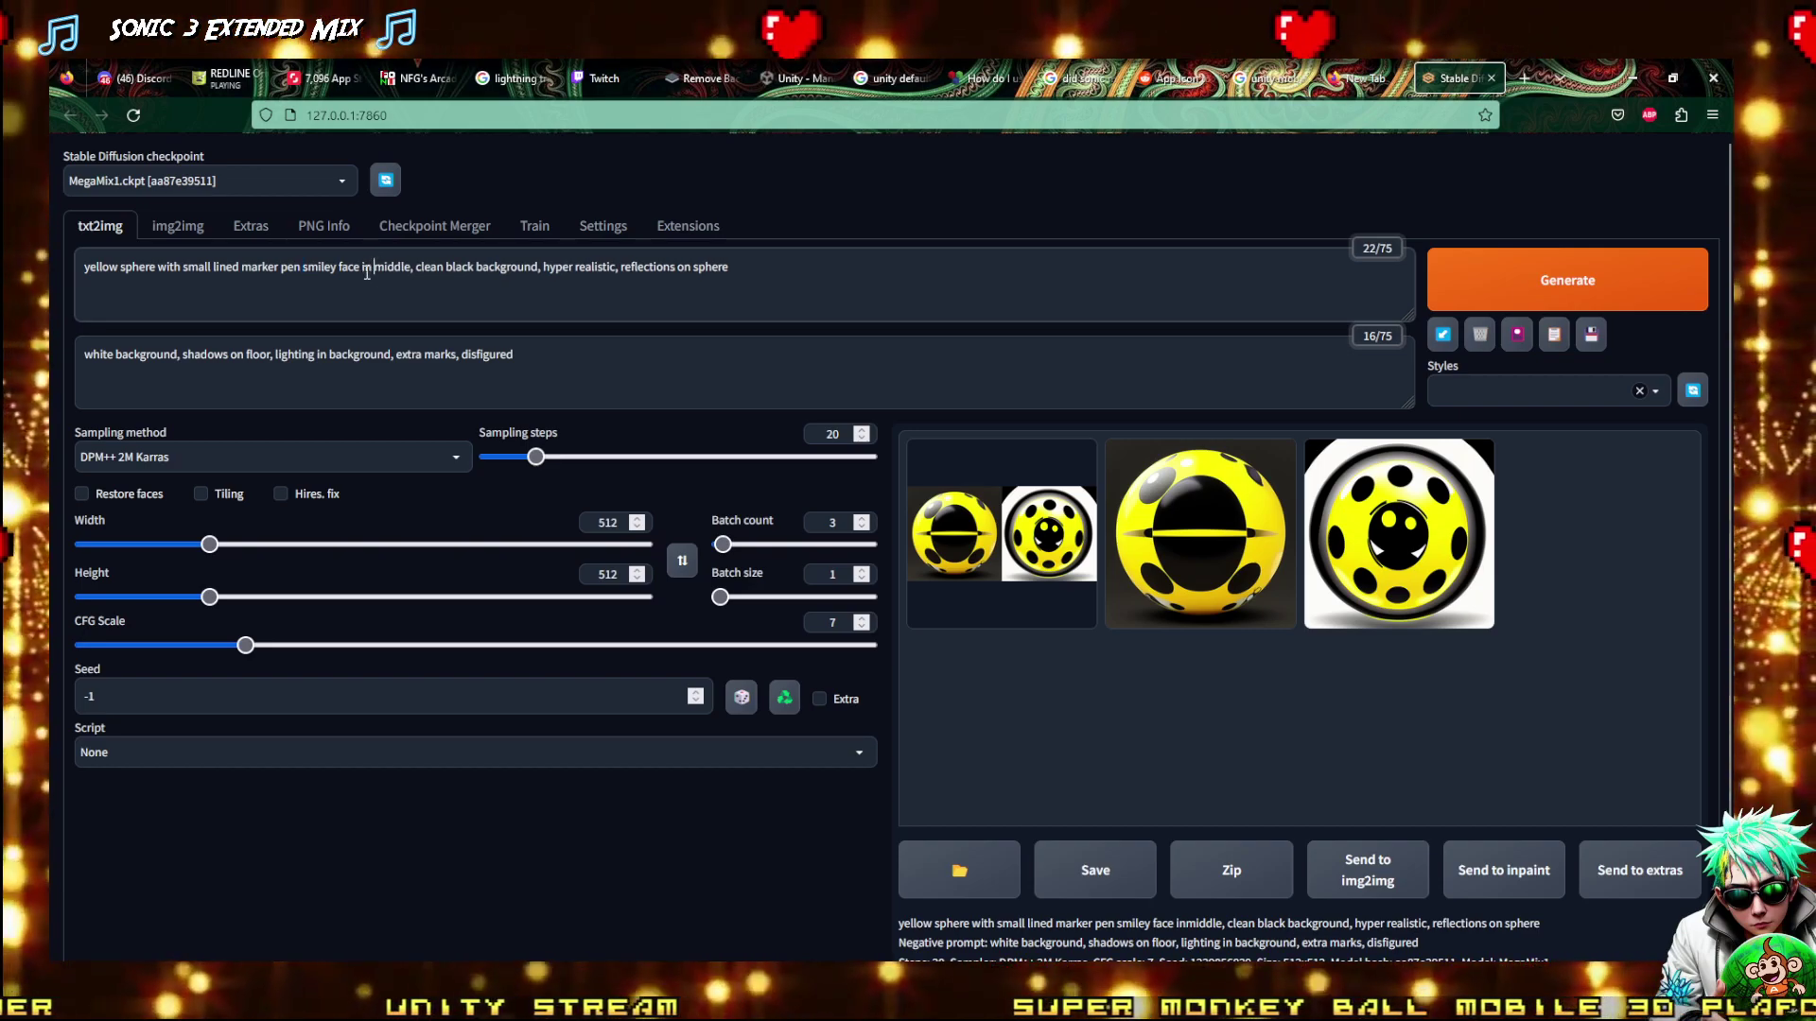
Insert 'of sphere' after 'middle' in the prompt and generate a batch of three
{"action": "left_click_drag", "start_coordinate": [404, 267], "coordinate": [413, 267]}
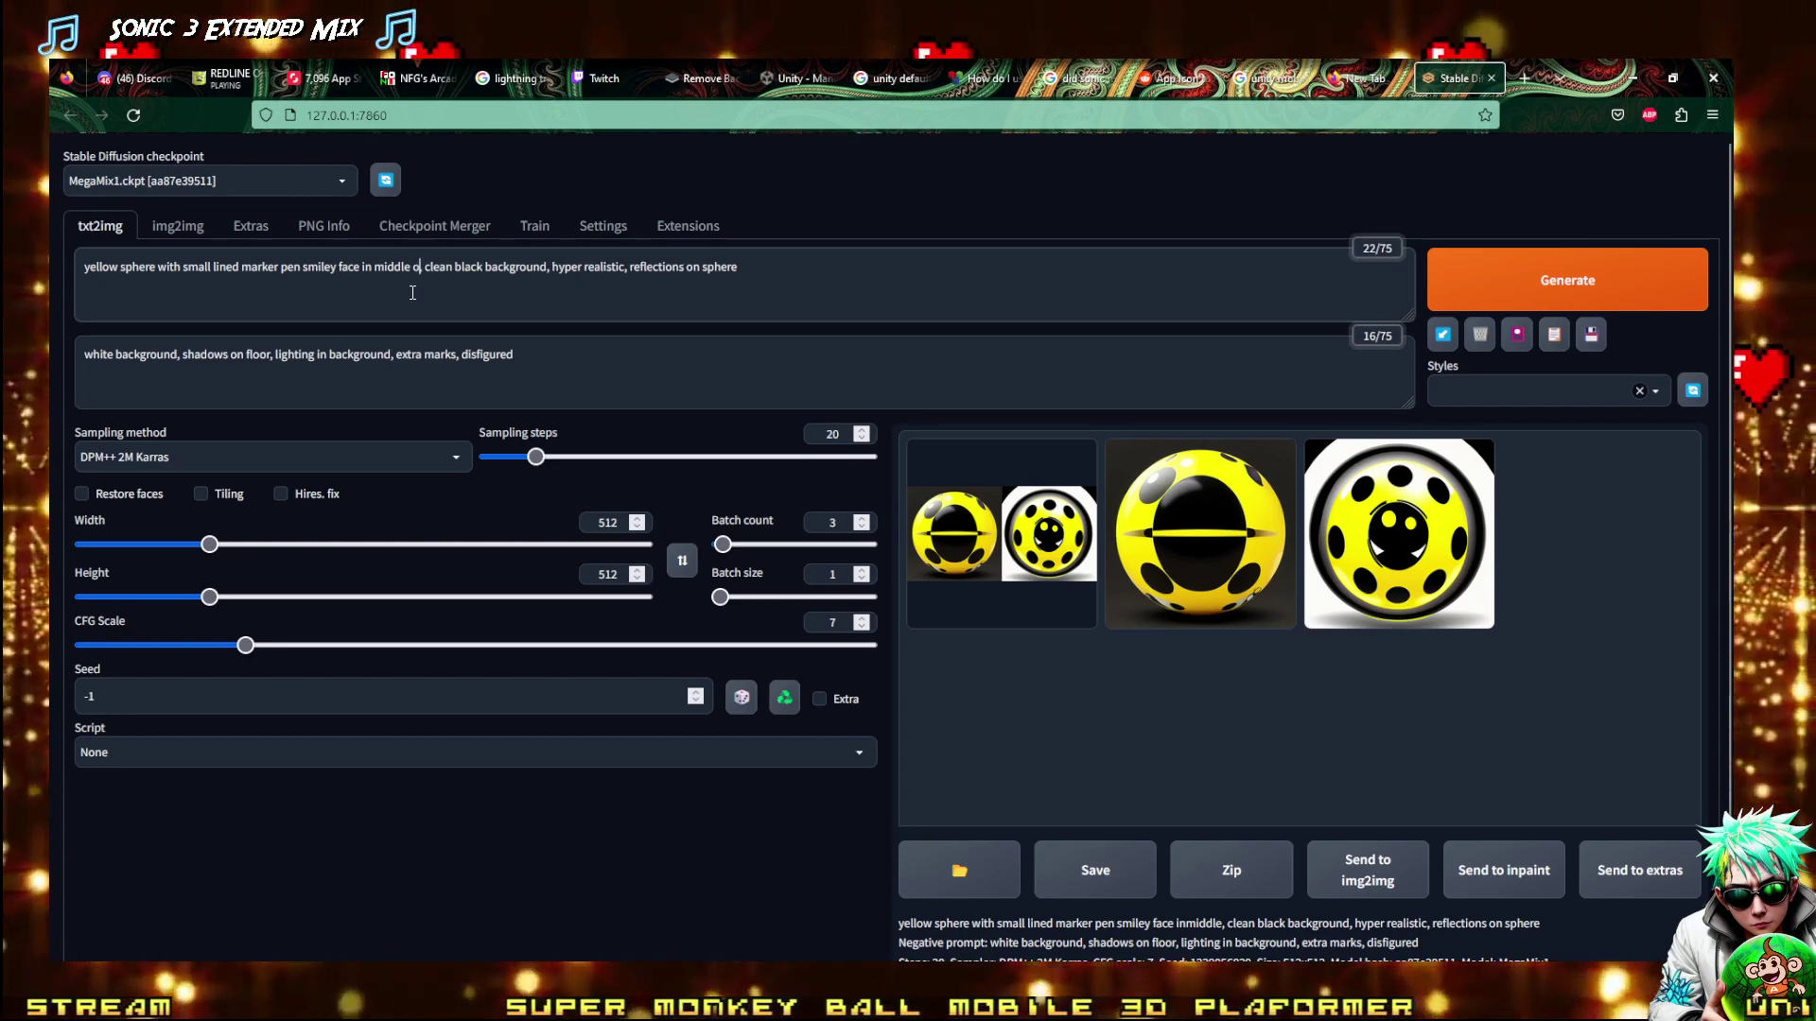
{"action": "type", "text": "of shp"}
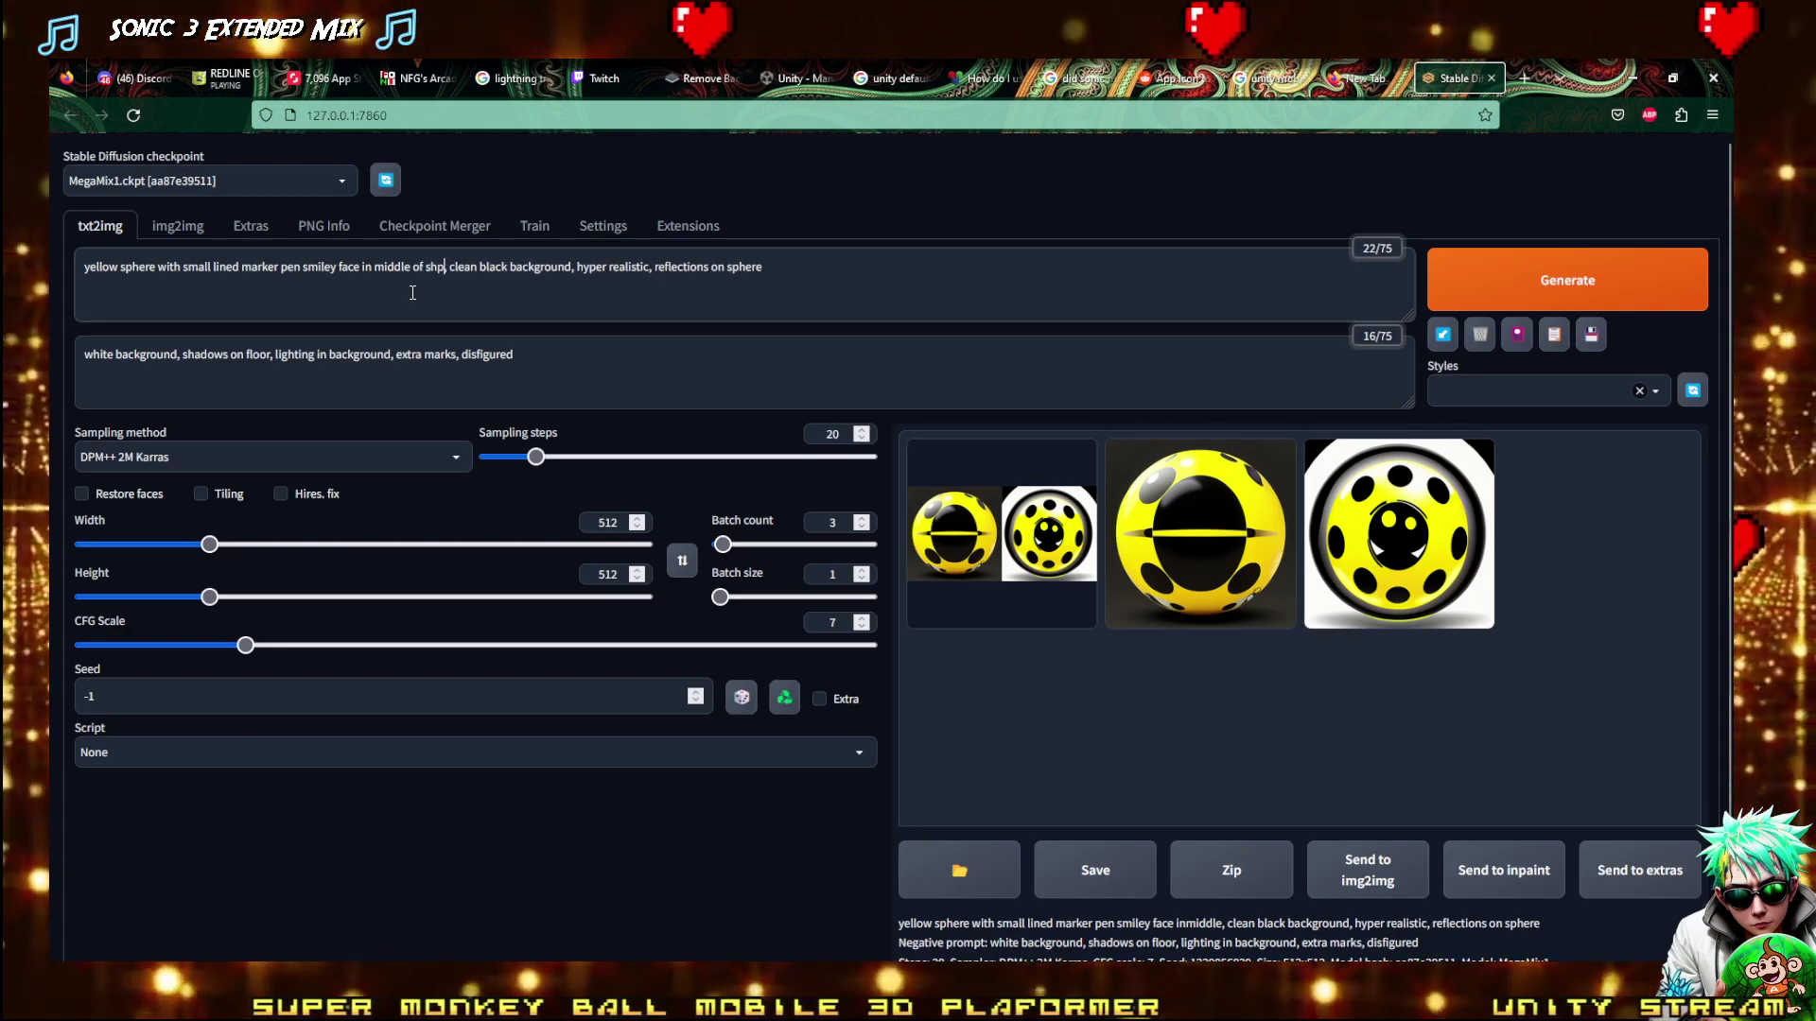
{"action": "type", "text": "ere"}
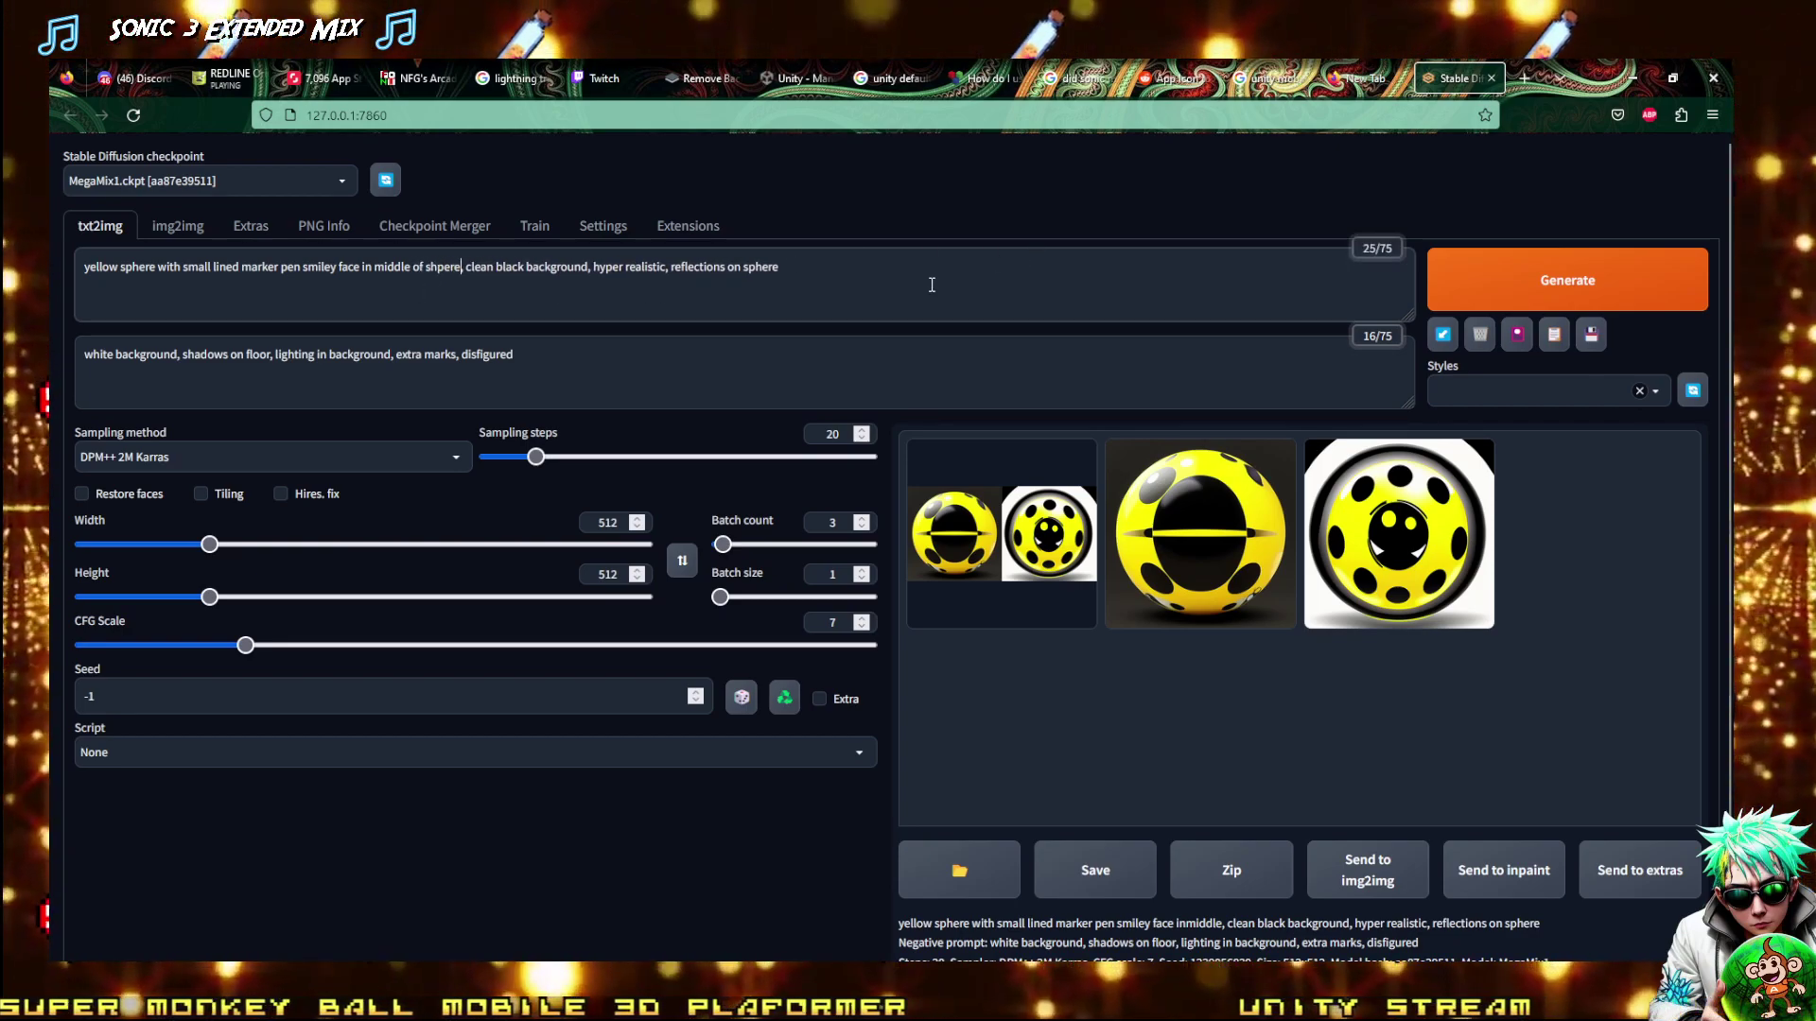
{"action": "key", "text": "BackSpace"}
{"action": "key", "text": "BackSpace"}
{"action": "key", "text": "BackSpace"}
{"action": "key", "text": "BackSpace"}
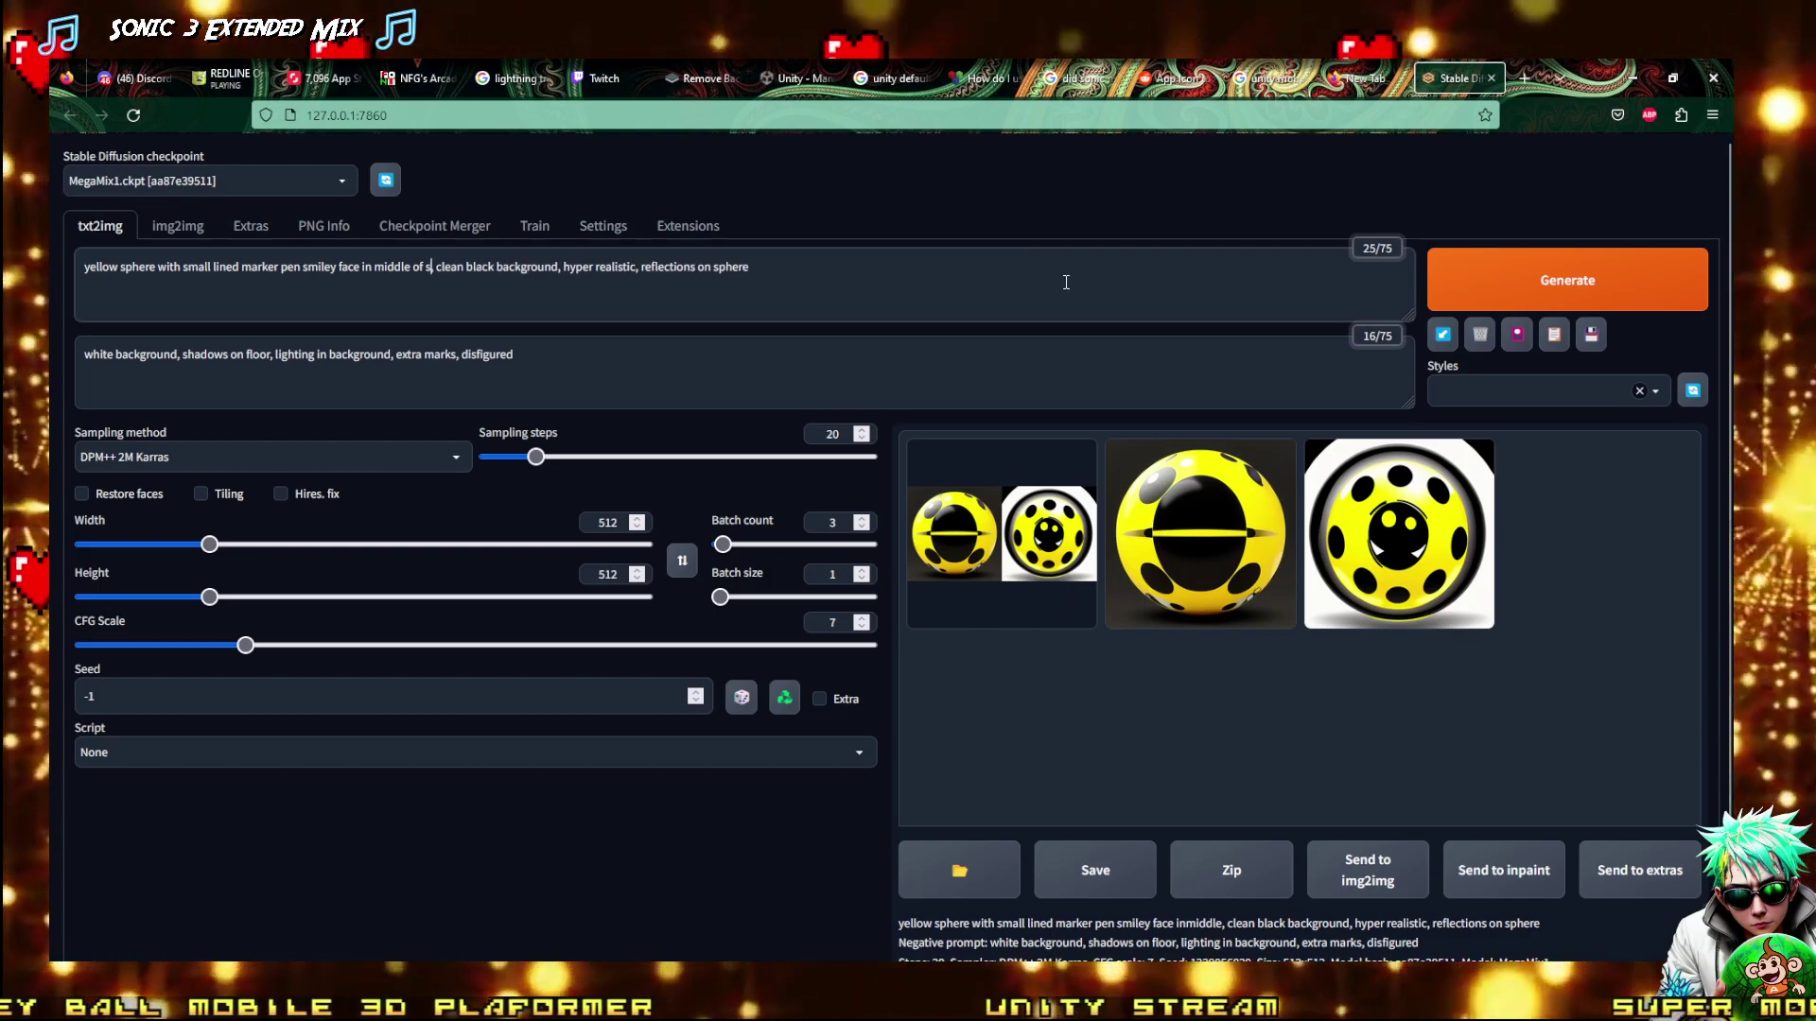
{"action": "type", "text": "phere,"}
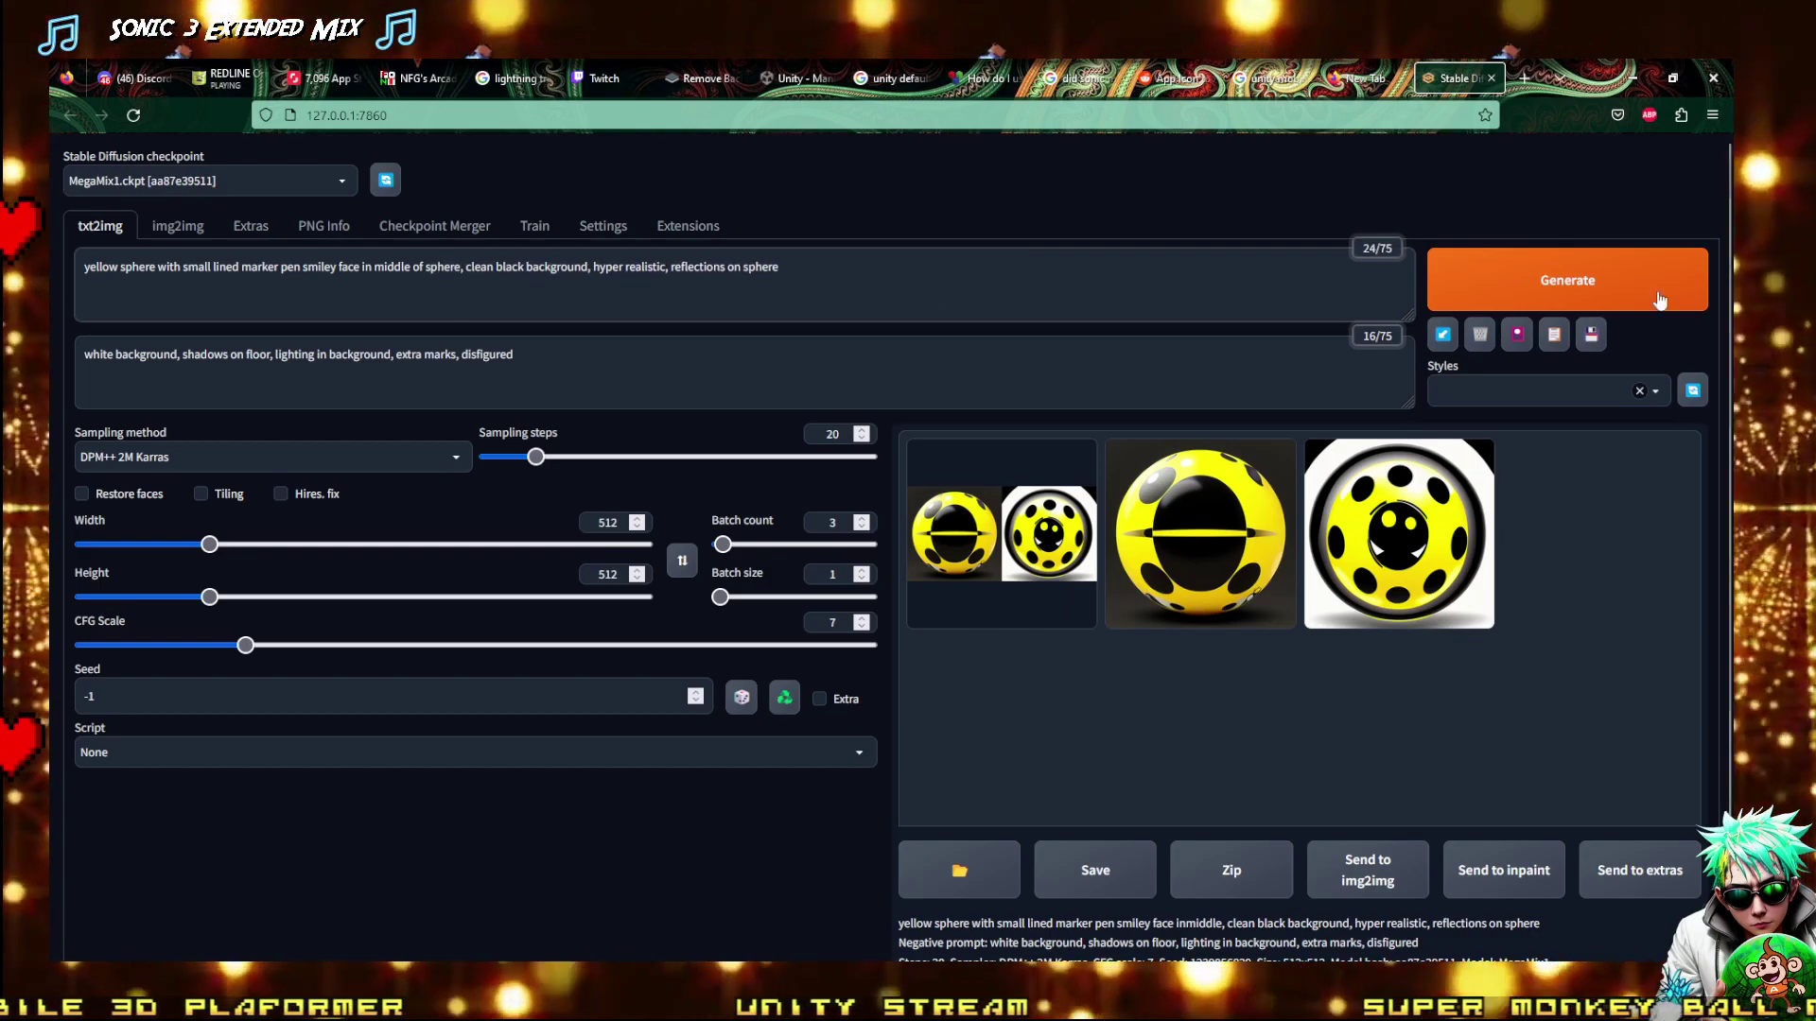
{"action": "left_click", "coordinate": [1660, 300]}
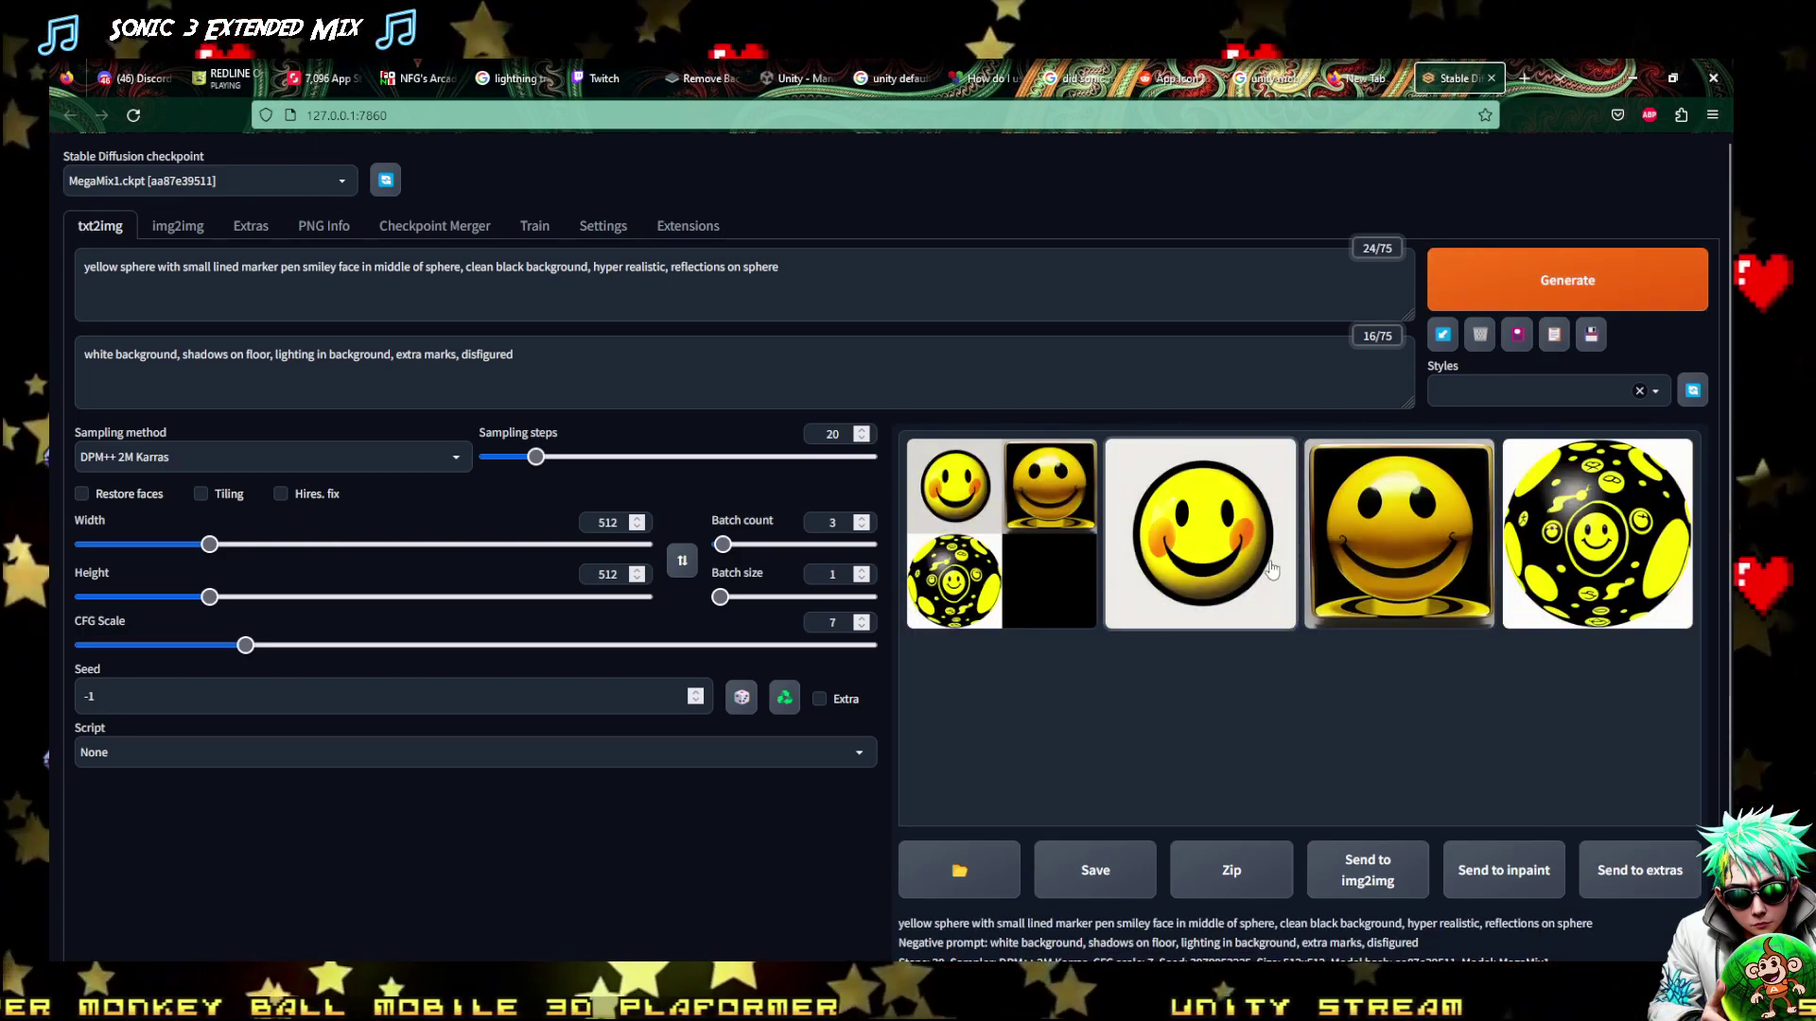
Generate another smiley-sphere batch and preview its second, fourth and third images
{"action": "left_click", "coordinate": [1321, 606]}
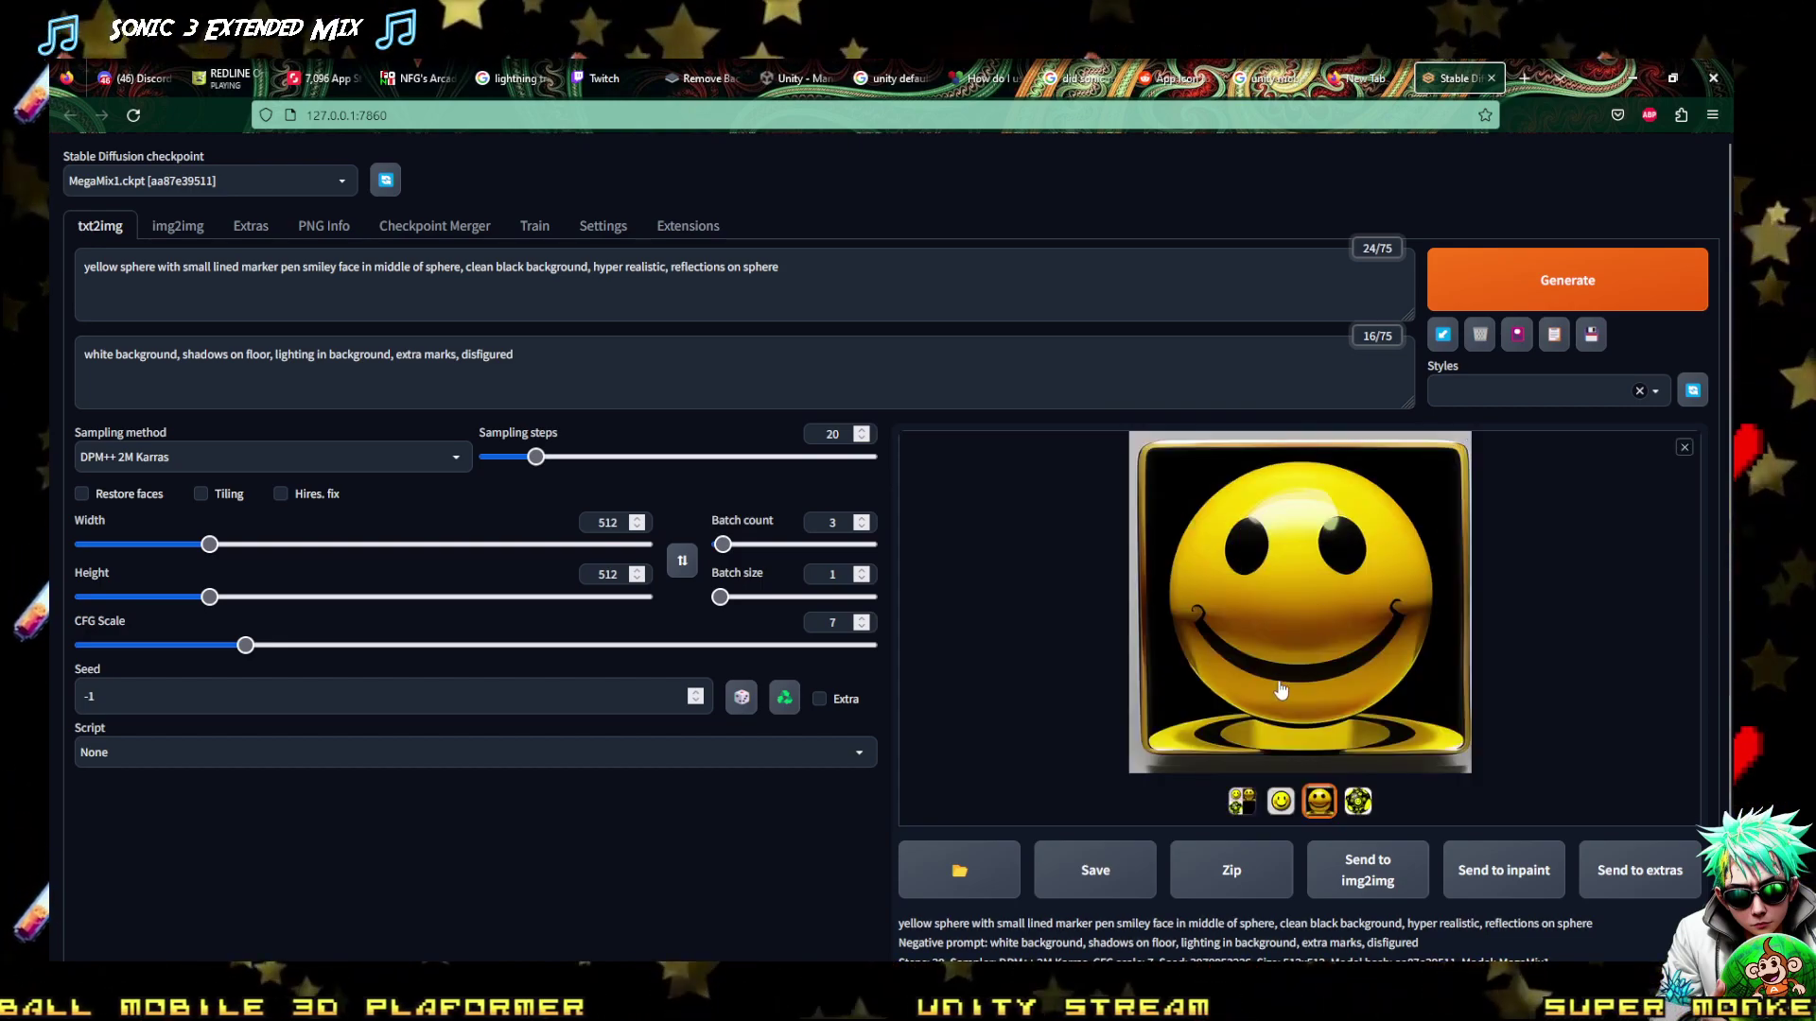
{"action": "left_click", "coordinate": [1513, 282]}
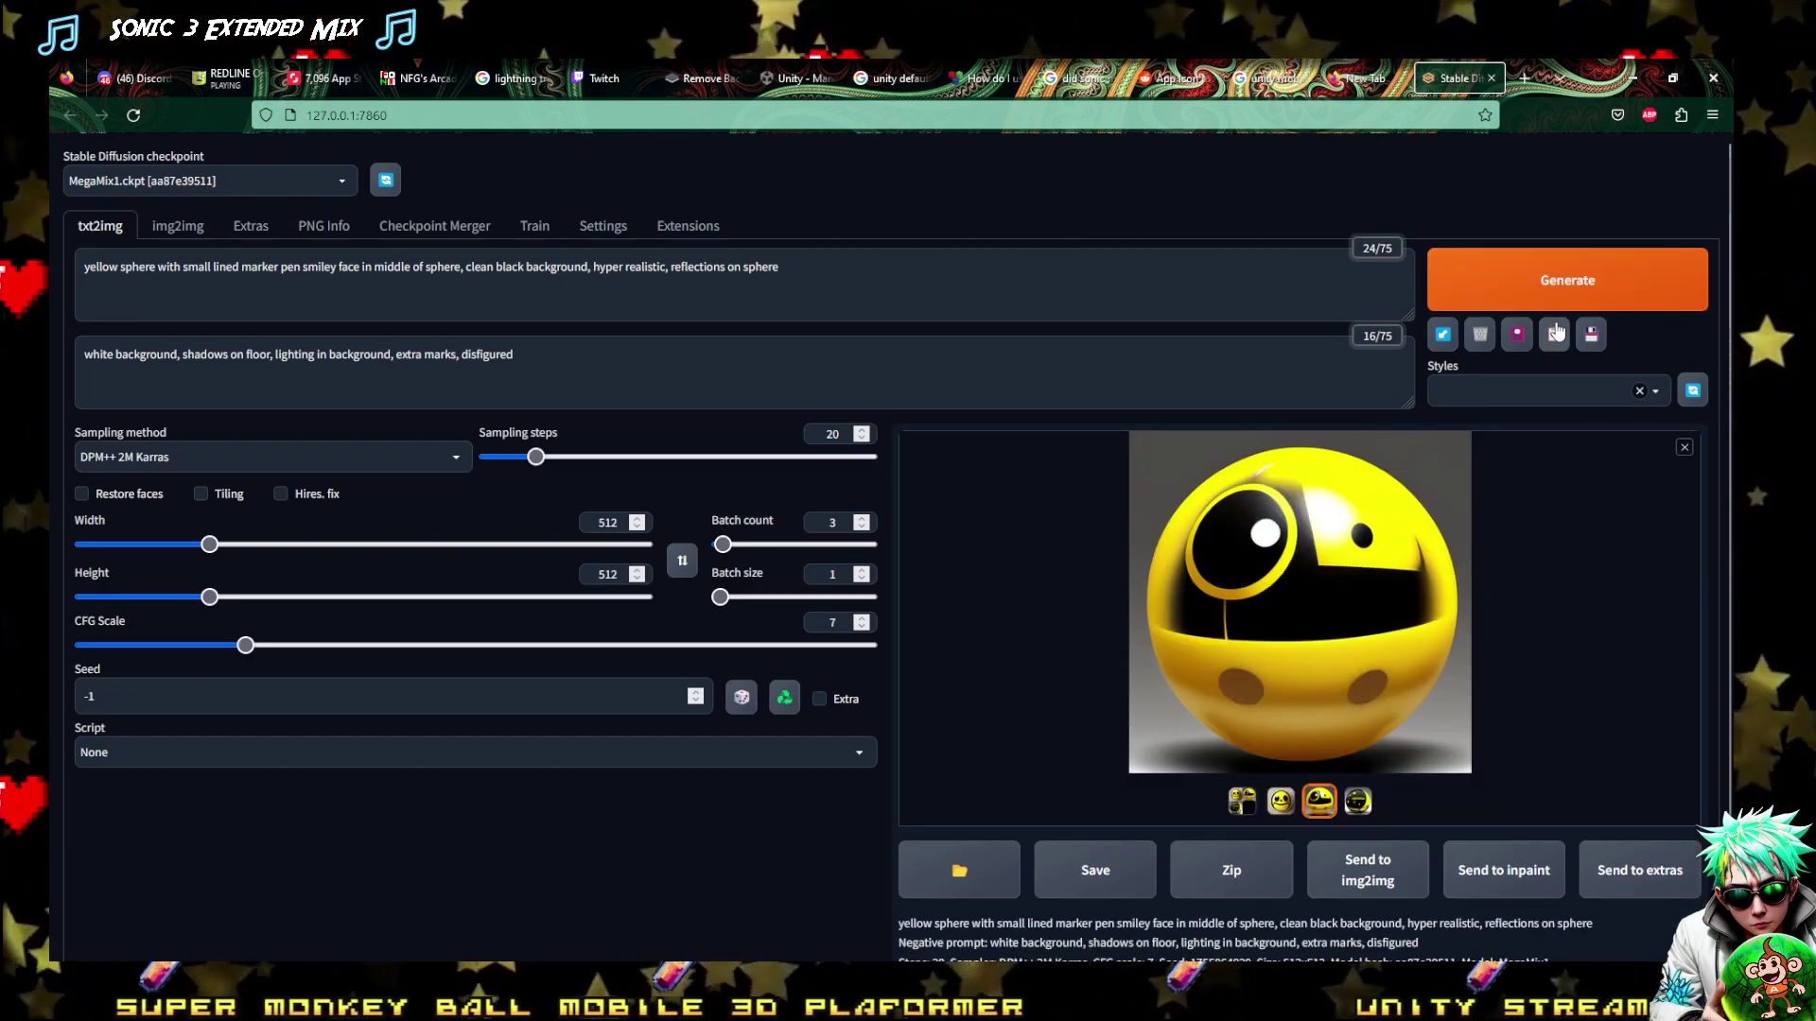
{"action": "scroll", "coordinate": [1173, 567], "scroll_direction": "down", "scroll_amount": 2}
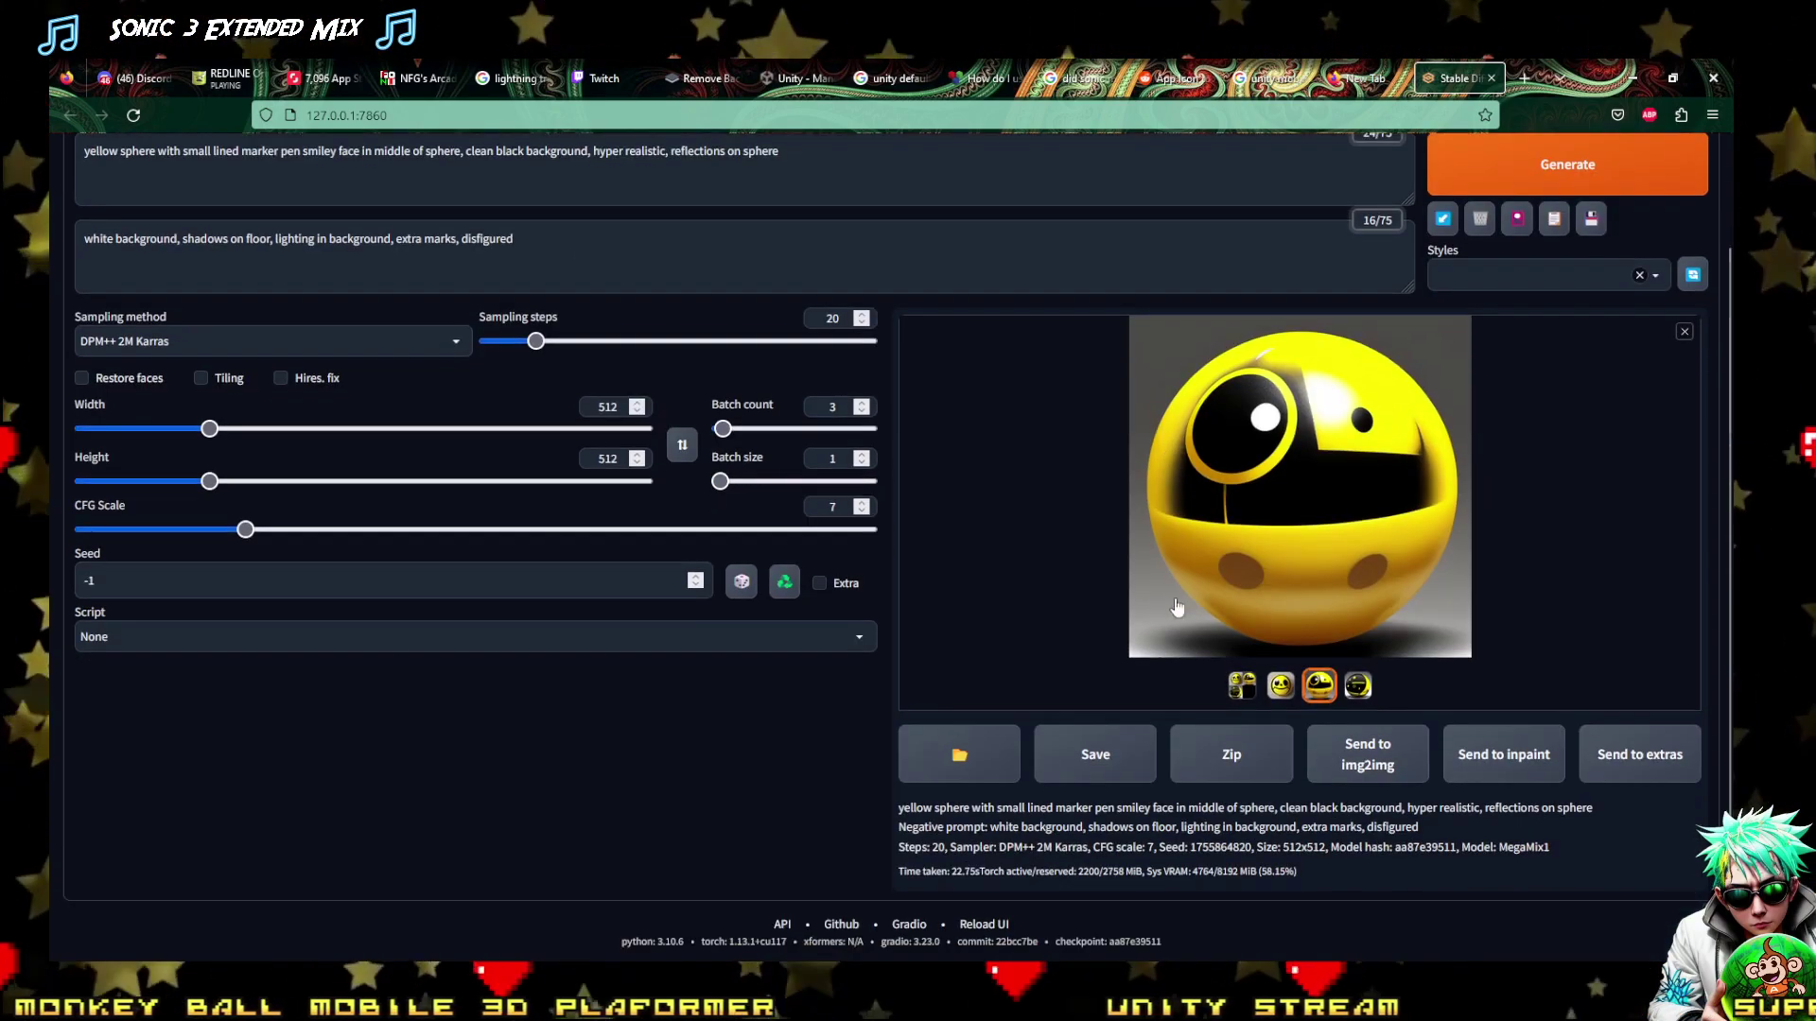
{"action": "left_click", "coordinate": [1267, 683]}
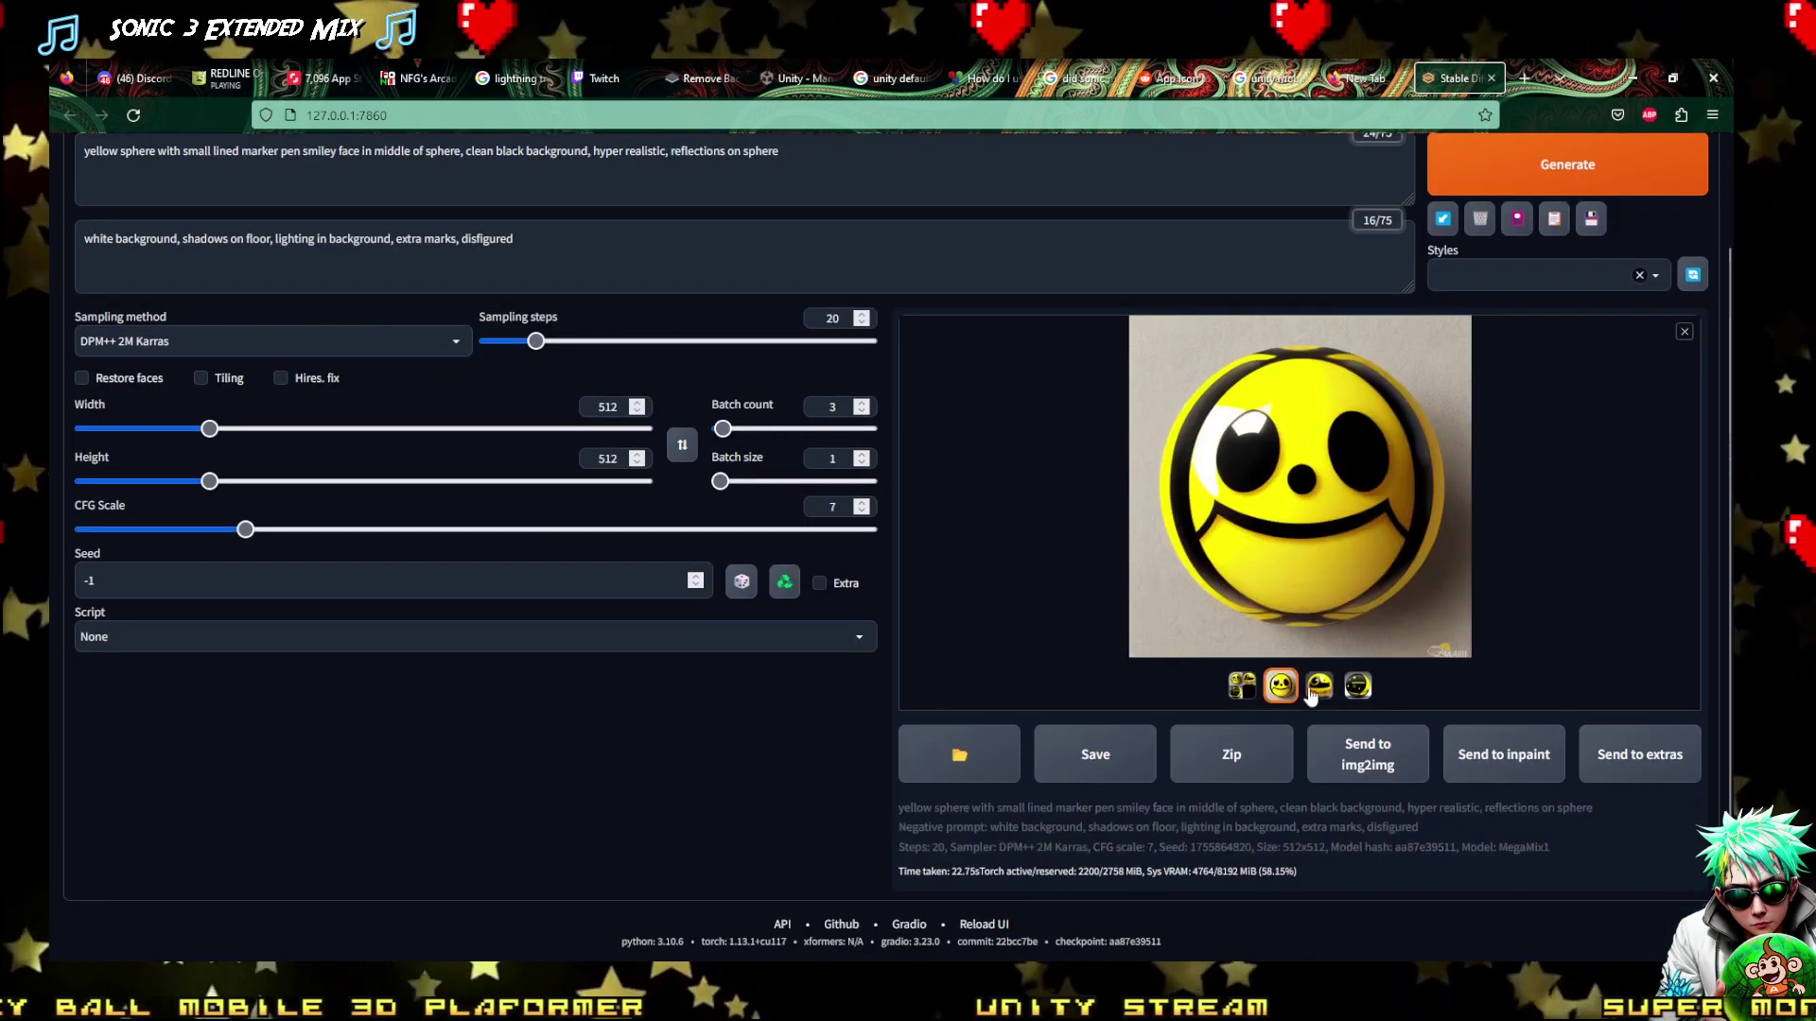
{"action": "left_click", "coordinate": [1359, 688]}
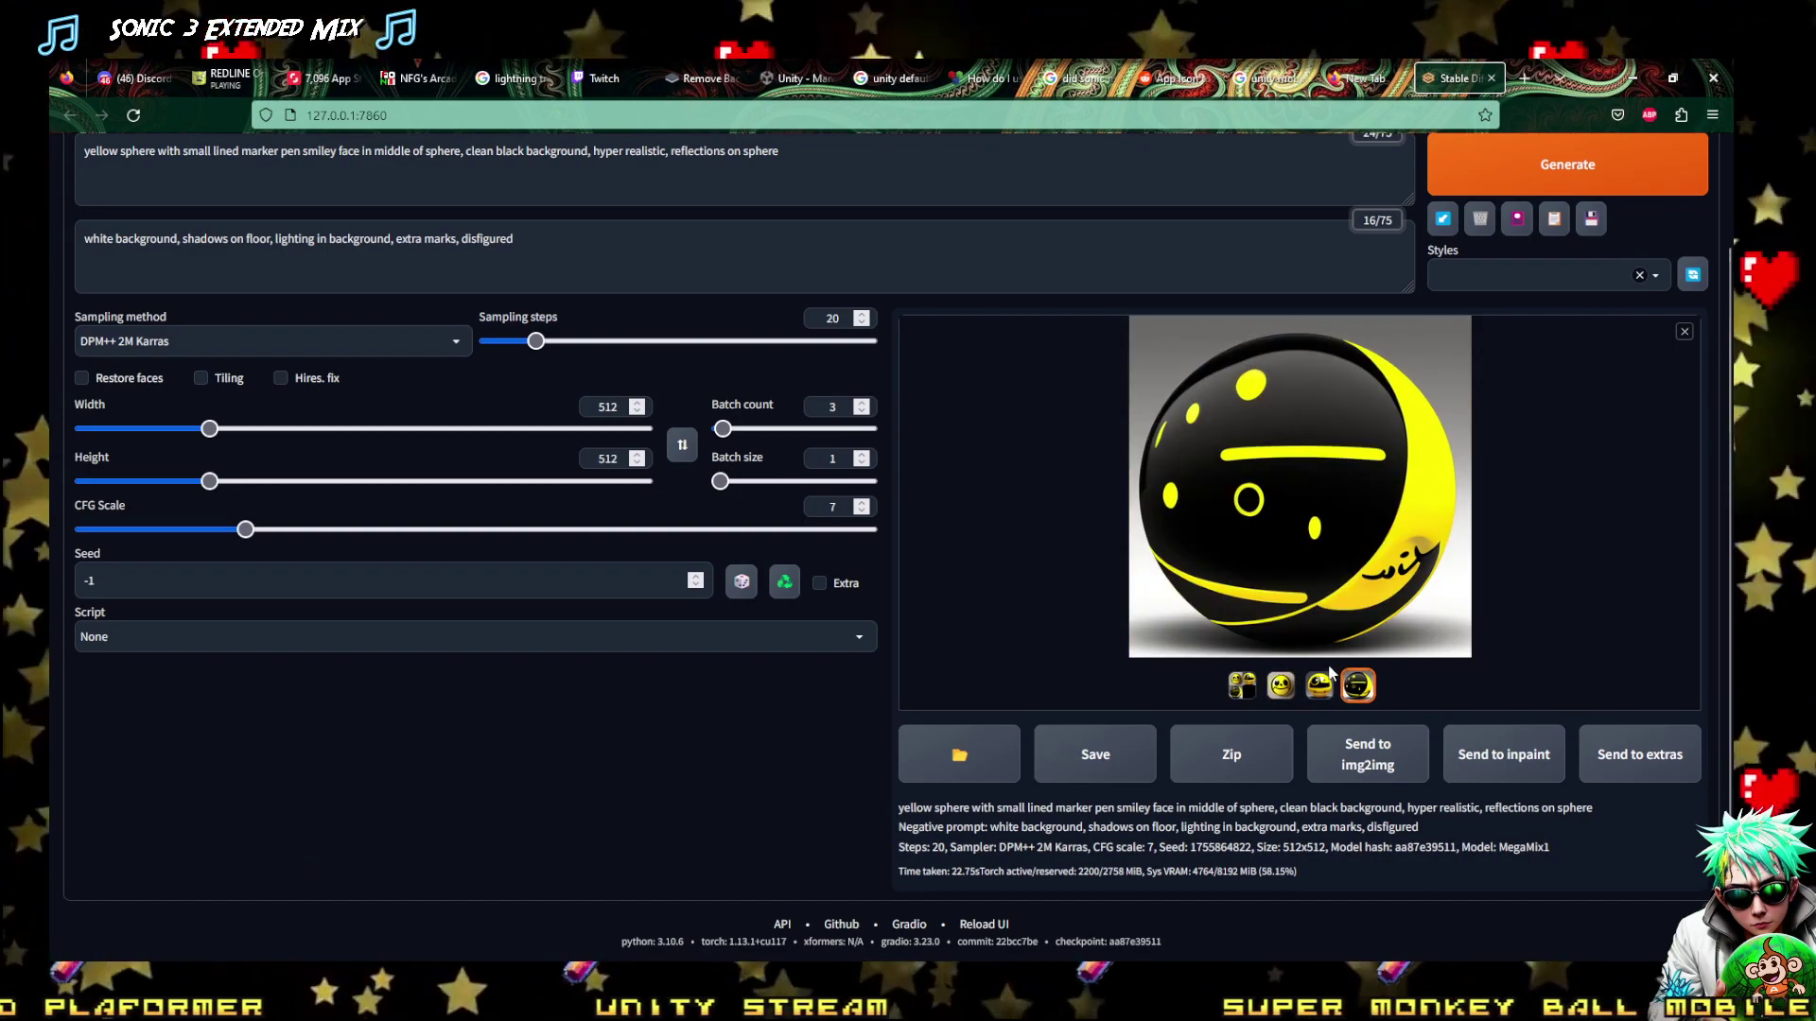
{"action": "left_click", "coordinate": [1320, 686]}
{"action": "scroll", "coordinate": [1352, 641], "scroll_direction": "up", "scroll_amount": 2}
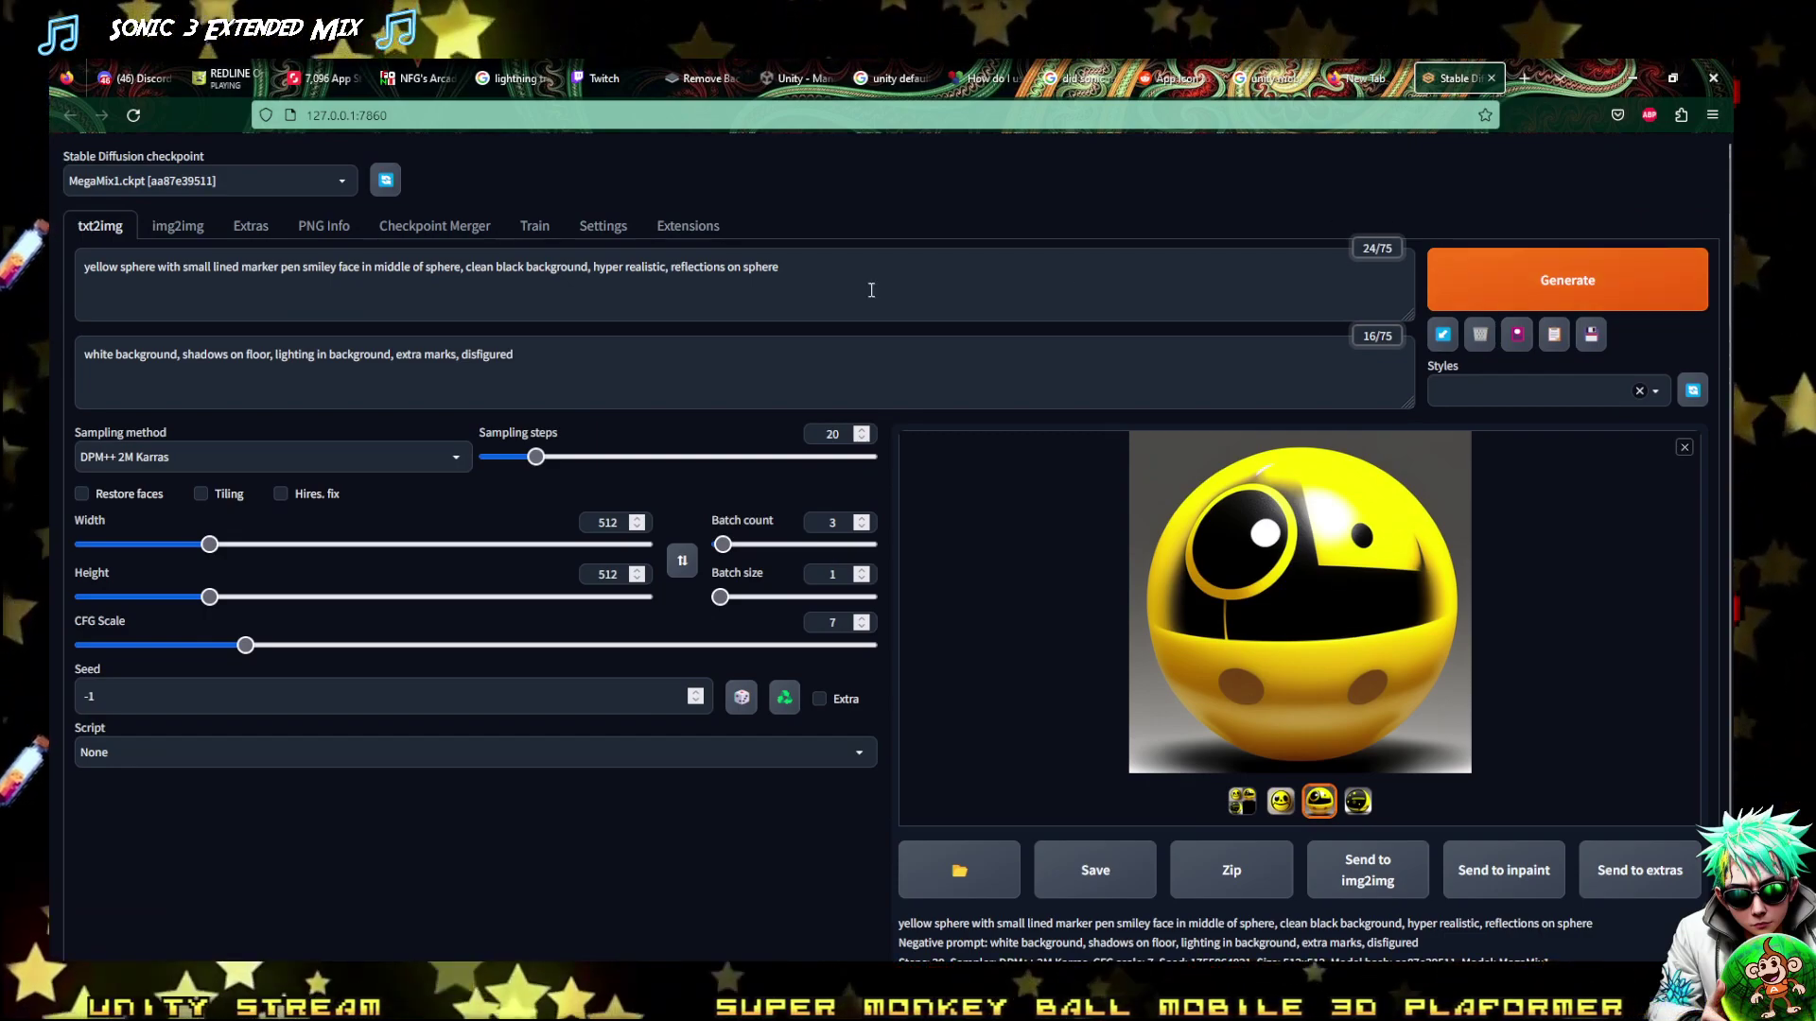
{"action": "left_click", "coordinate": [639, 372]}
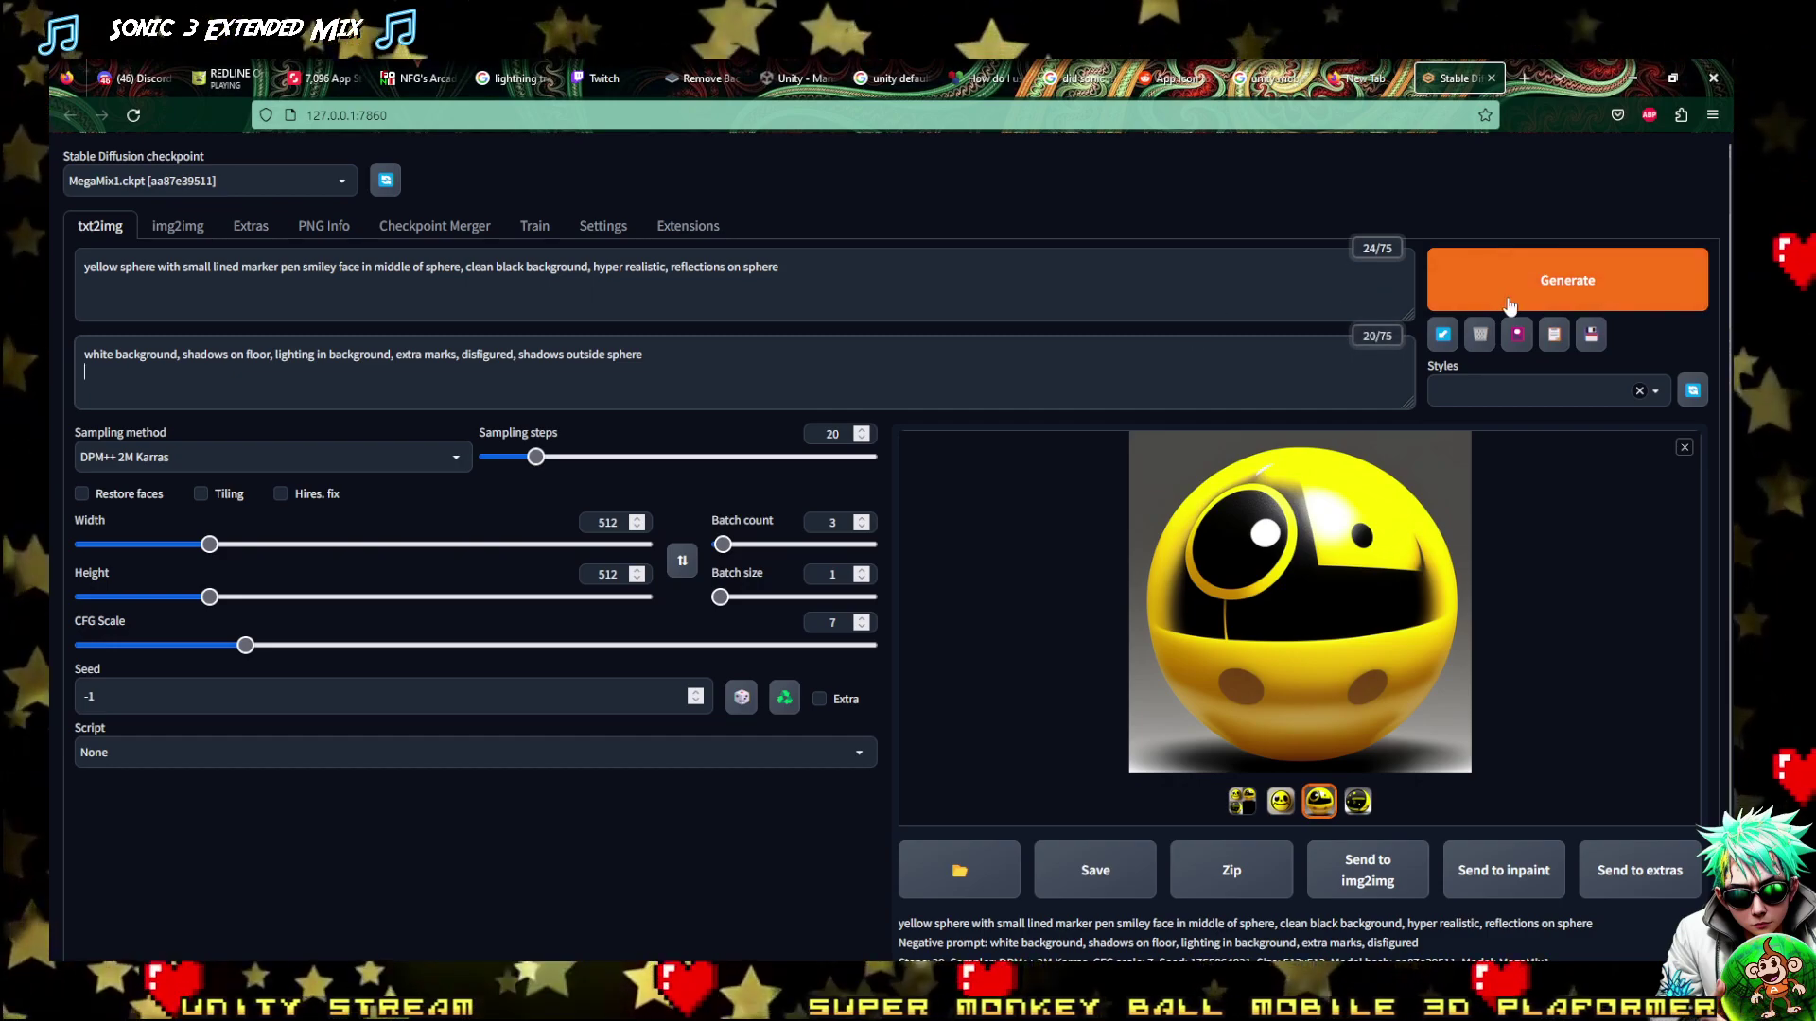
Generate a batch with ', shadows outside sphere' in the negative prompt and enlarge the dotted sphere
{"action": "left_click", "coordinate": [1532, 287]}
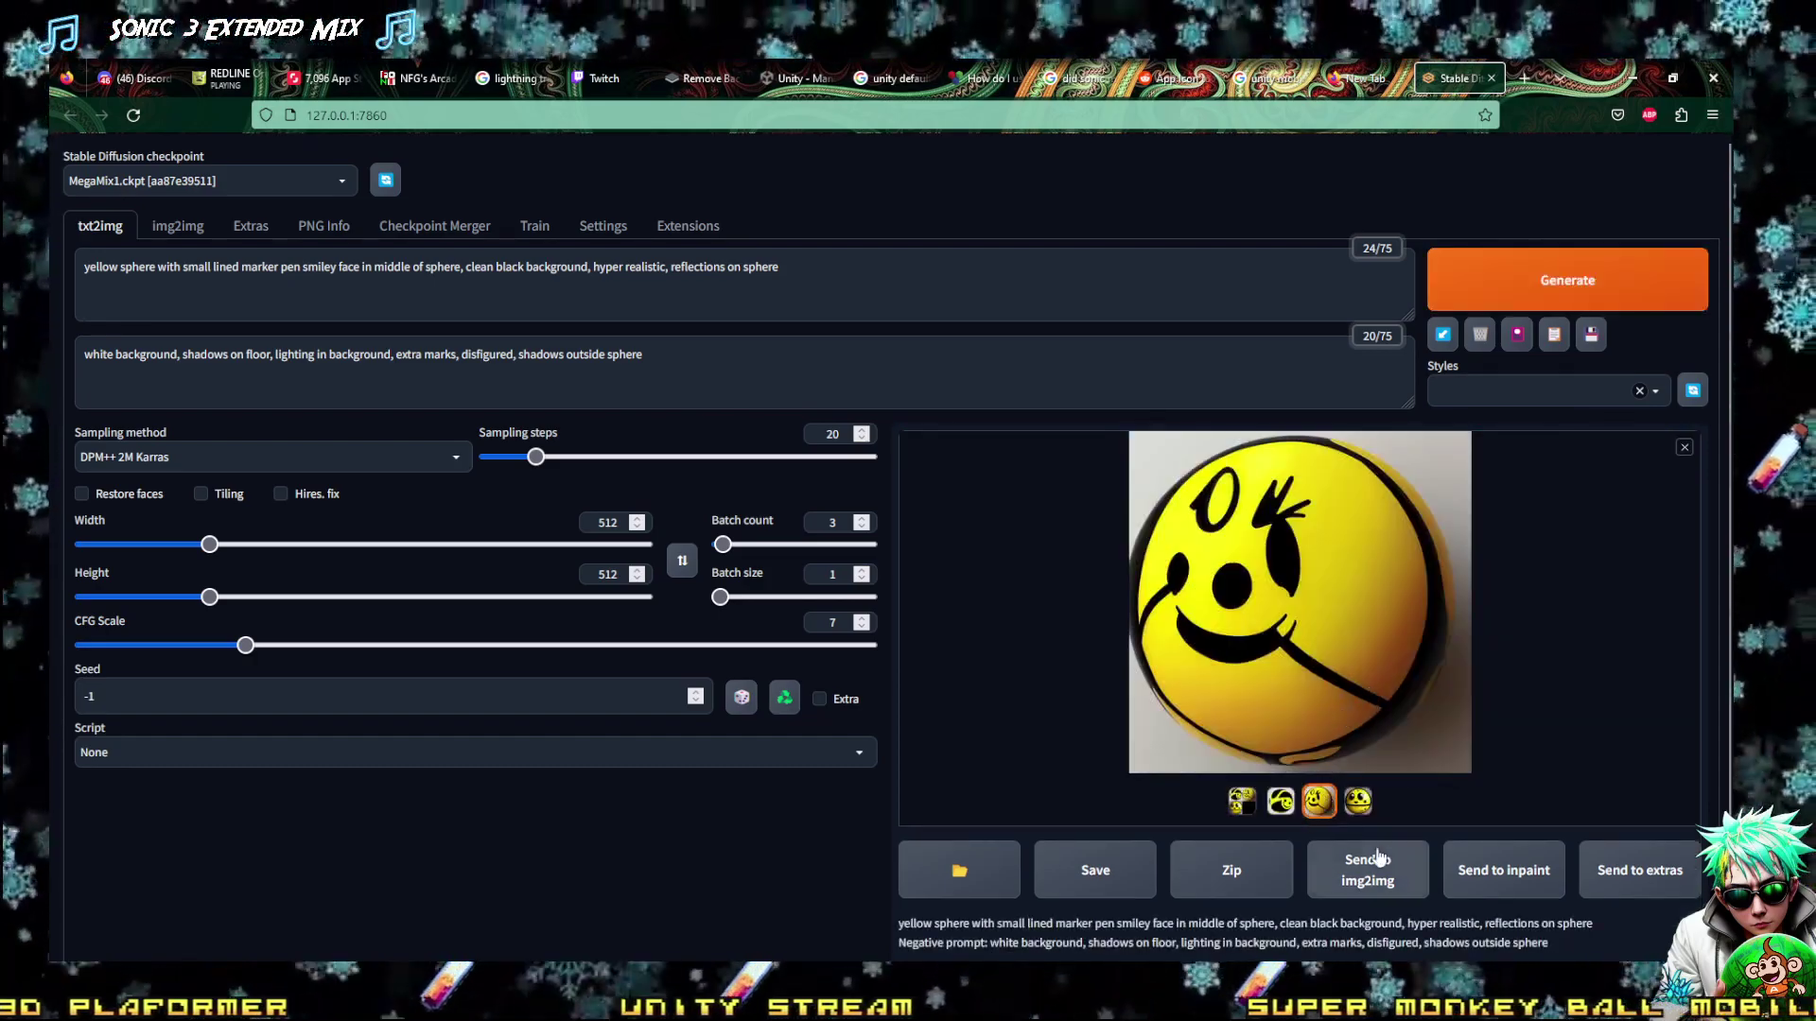
{"action": "left_click", "coordinate": [1358, 805]}
{"action": "left_click", "coordinate": [1229, 719]}
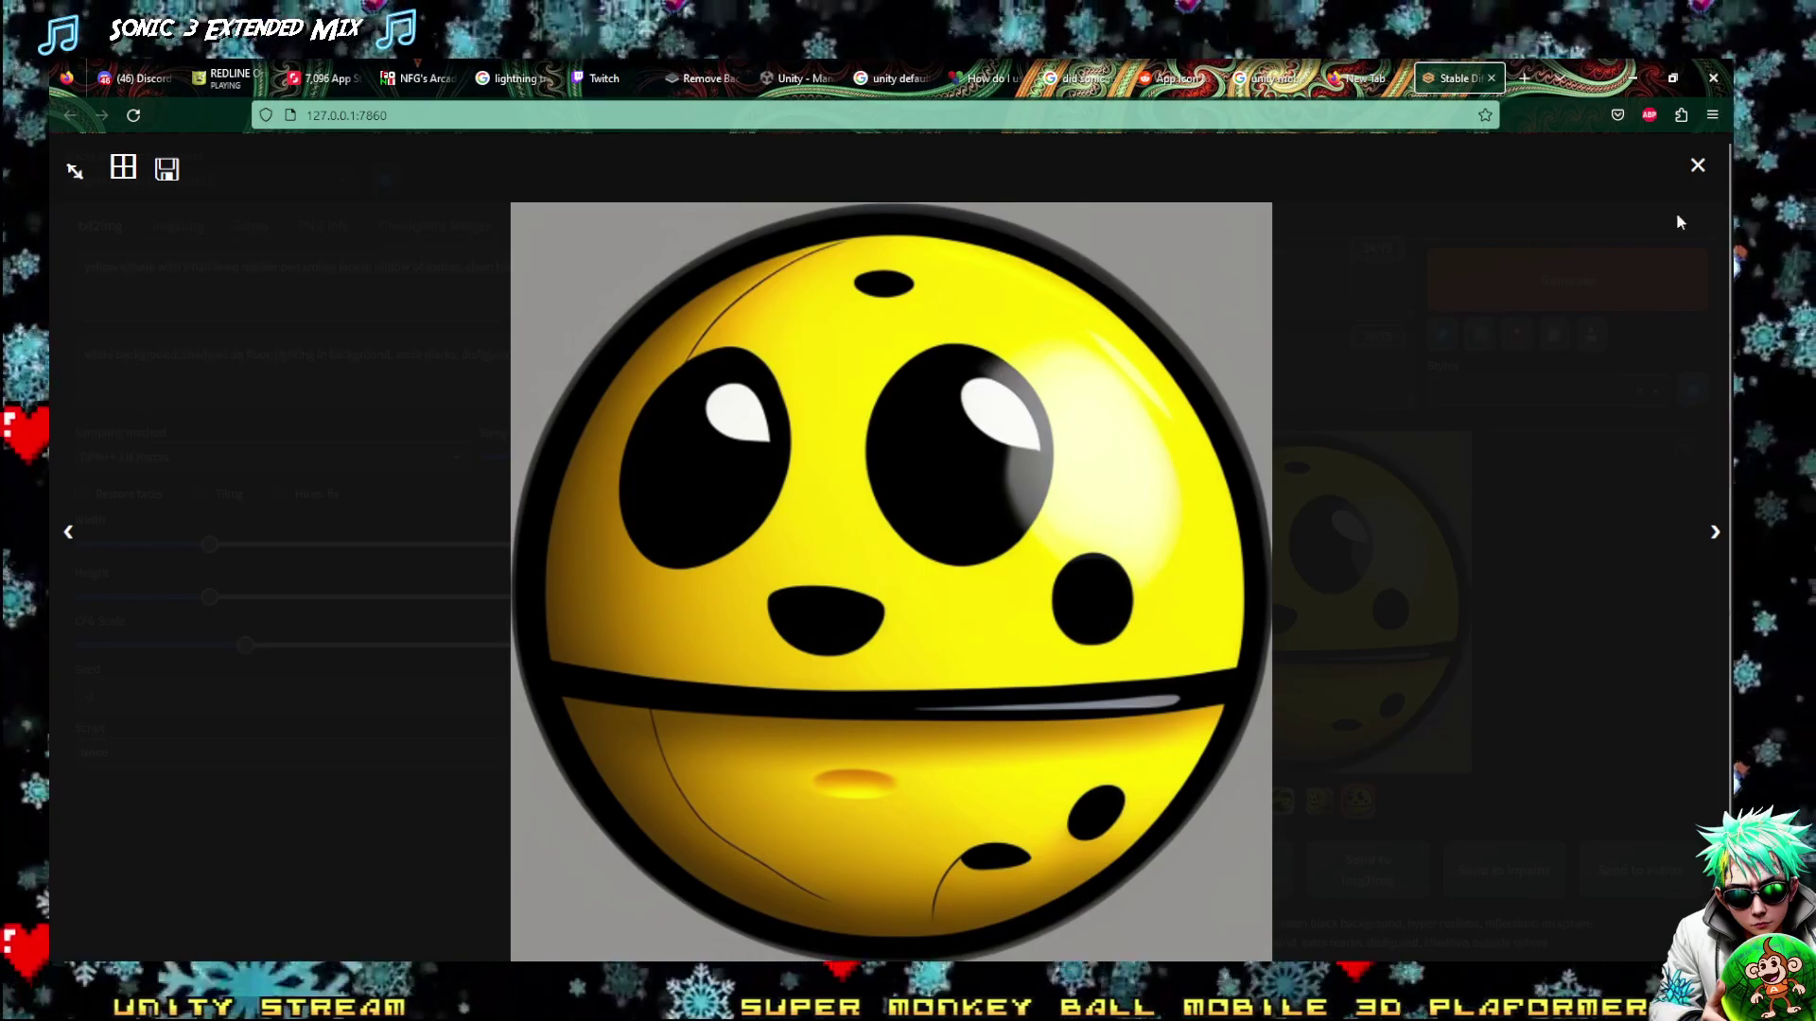
Send the dotted yellow sphere to img2img and generate variations at denoising strength 0.75
{"action": "left_click", "coordinate": [1697, 166]}
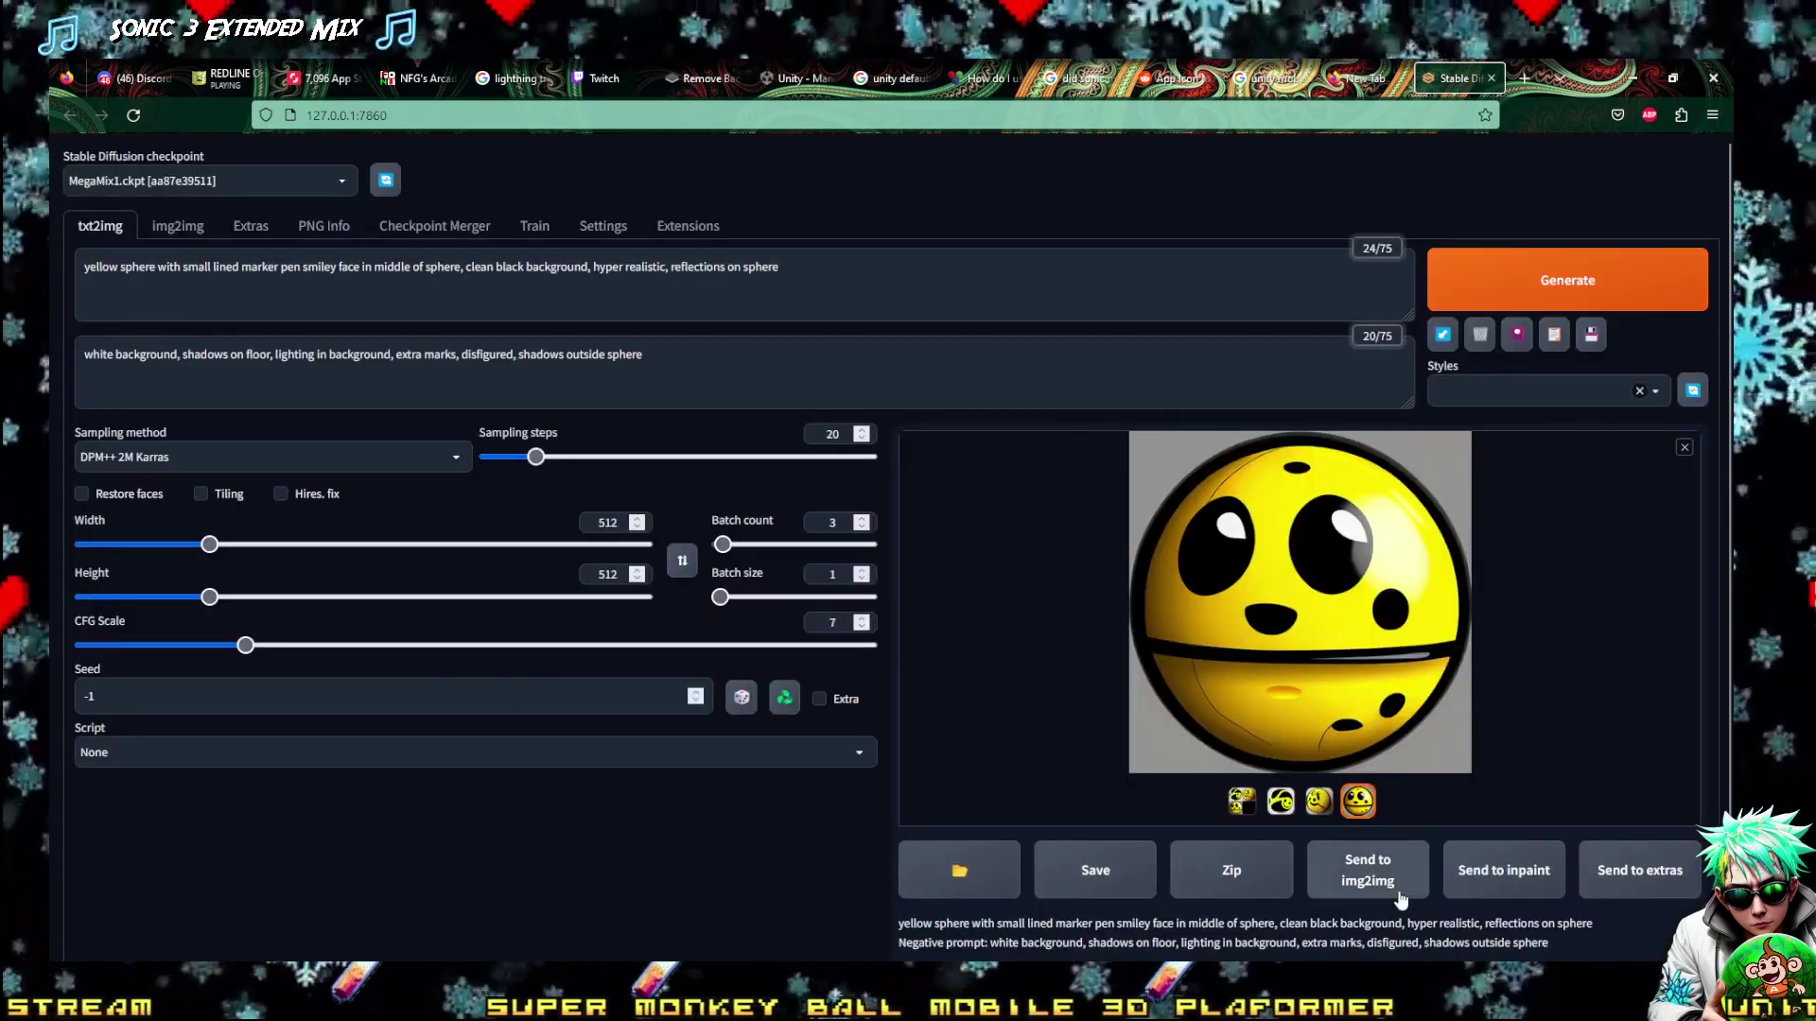
{"action": "left_click", "coordinate": [1367, 870]}
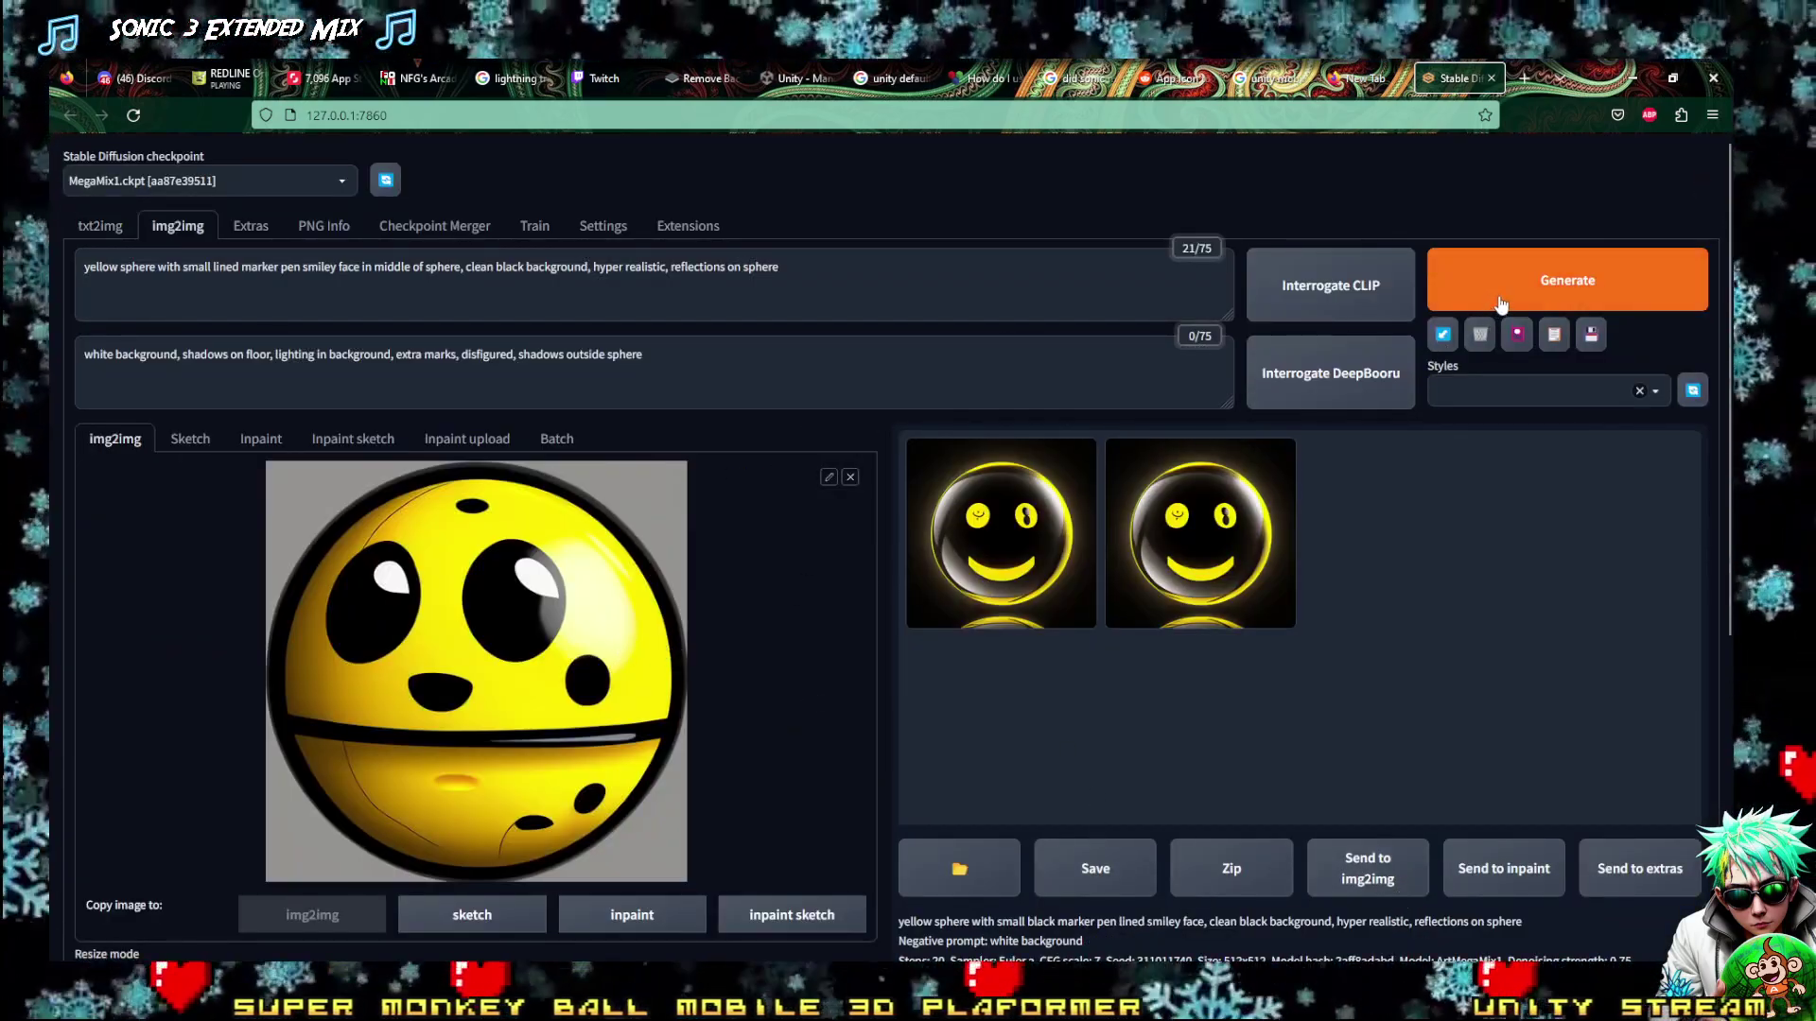
{"action": "left_click", "coordinate": [1560, 283]}
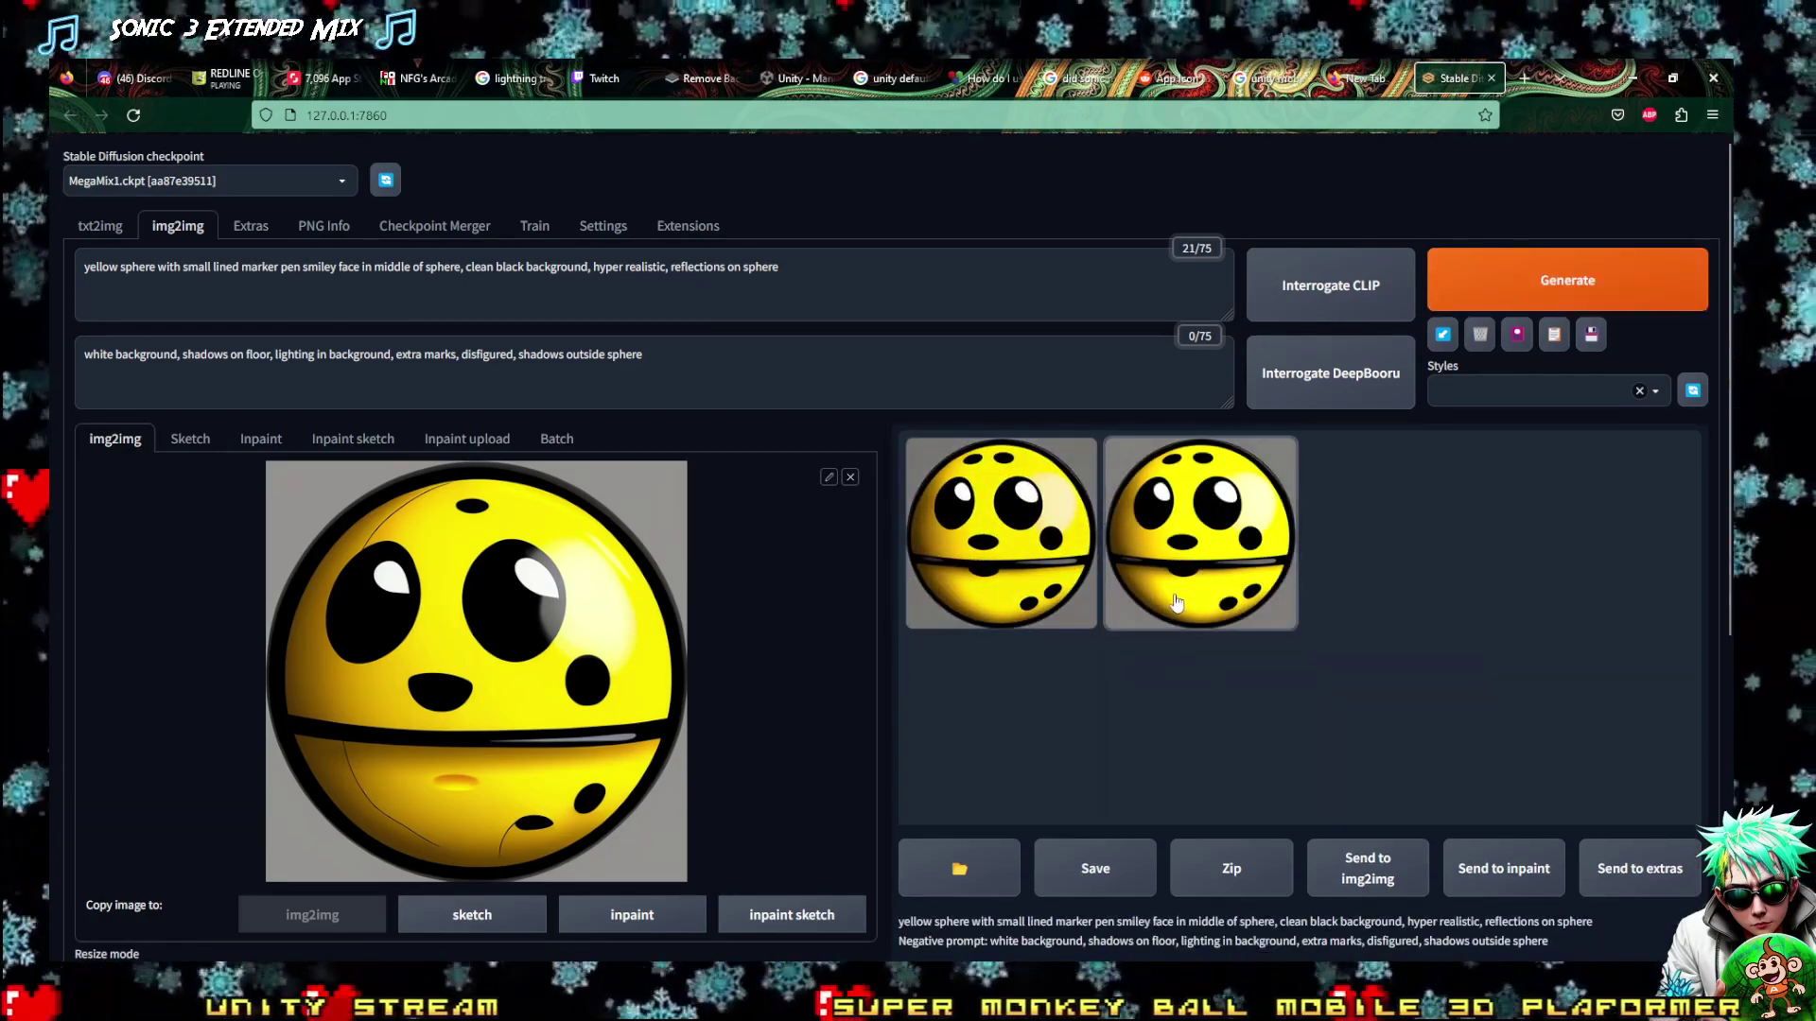
{"action": "left_click", "coordinate": [1160, 599]}
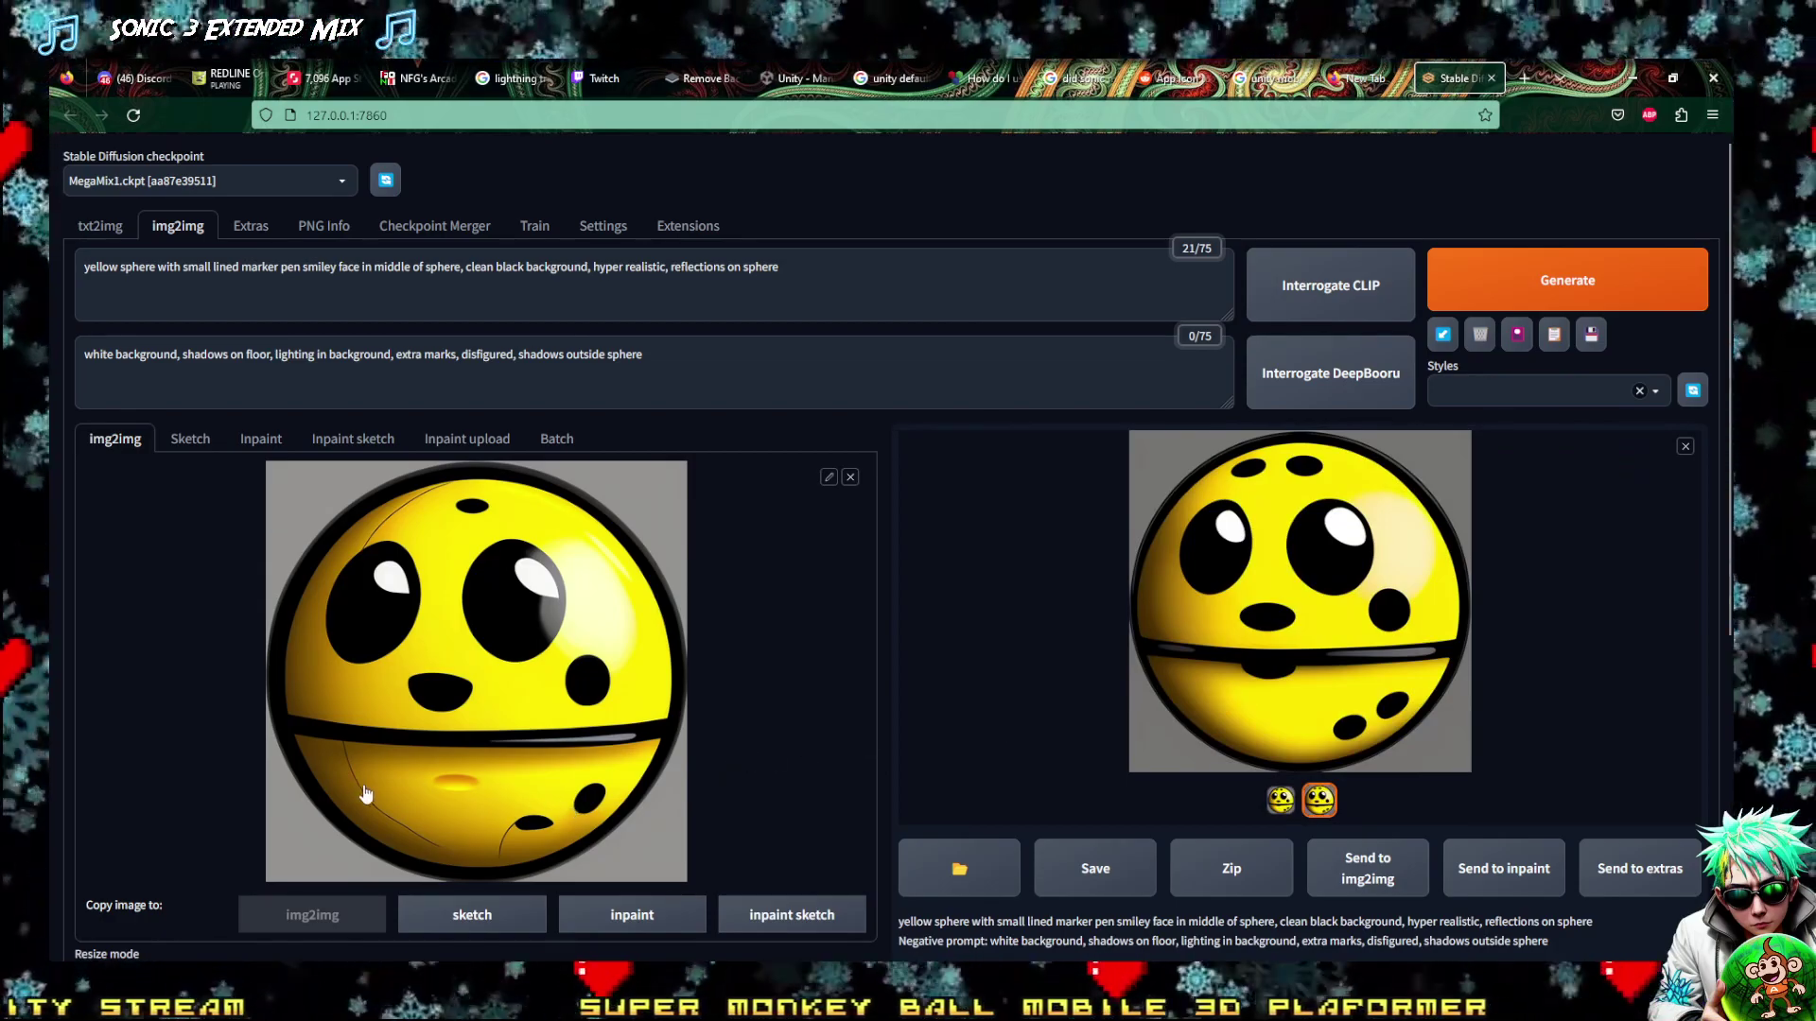
{"action": "scroll", "coordinate": [1154, 631], "scroll_direction": "down", "scroll_amount": 5}
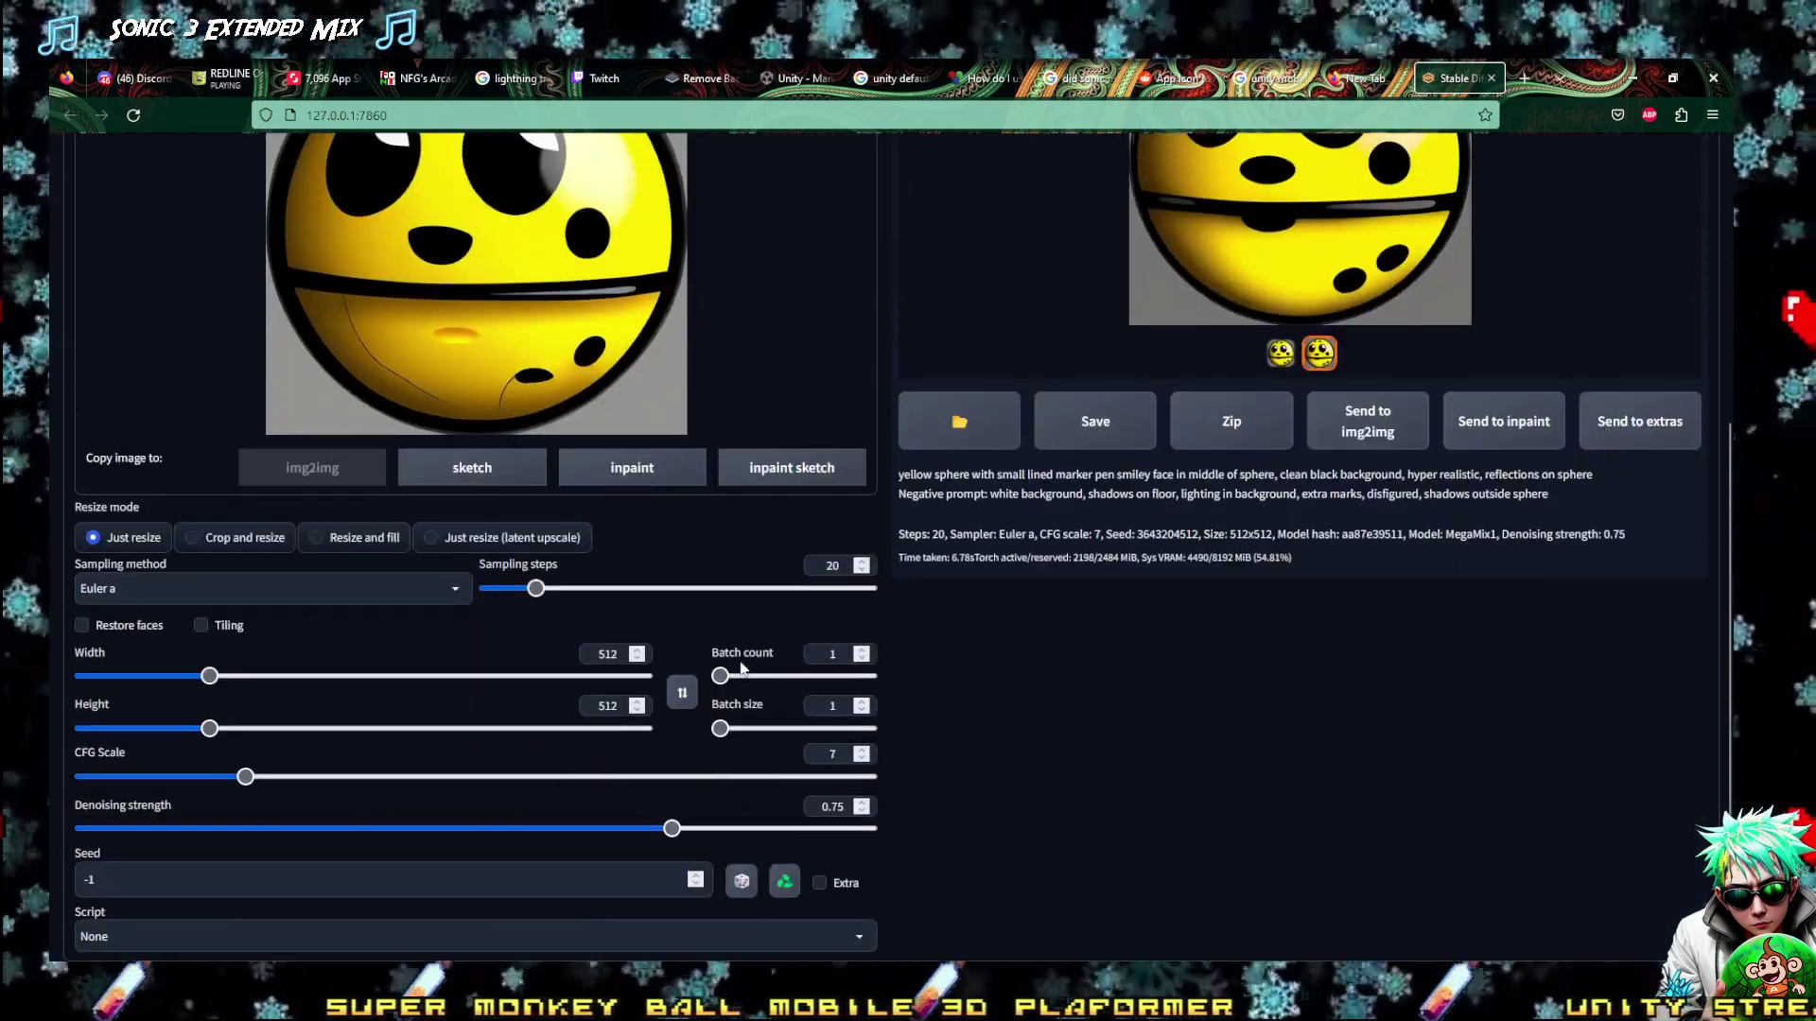
Set the batch count to 5 and copy the input image into inpaint sketch
{"action": "mouse_move", "coordinate": [723, 688]}
{"action": "left_mouse_down"}
{"action": "mouse_move", "coordinate": [750, 700]}
{"action": "mouse_move", "coordinate": [728, 697]}
{"action": "left_mouse_up"}
{"action": "scroll", "coordinate": [728, 697], "scroll_direction": "up", "scroll_amount": 2}
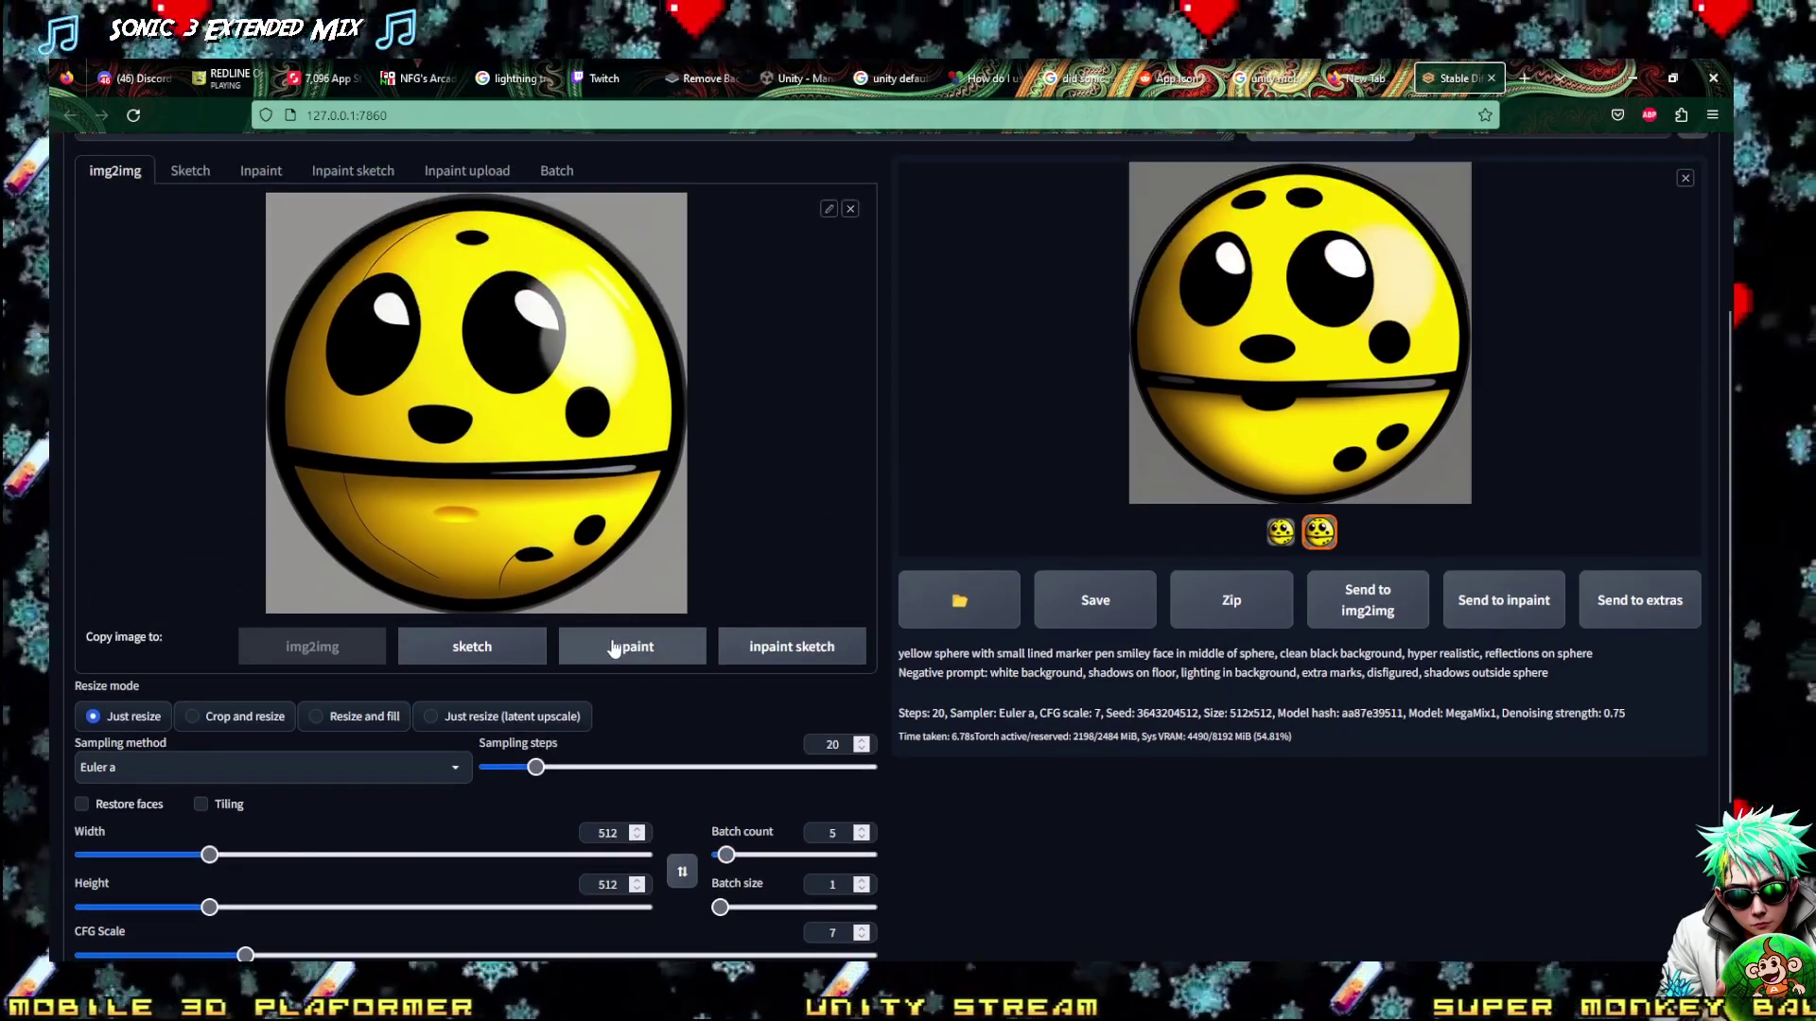
{"action": "left_click", "coordinate": [620, 645]}
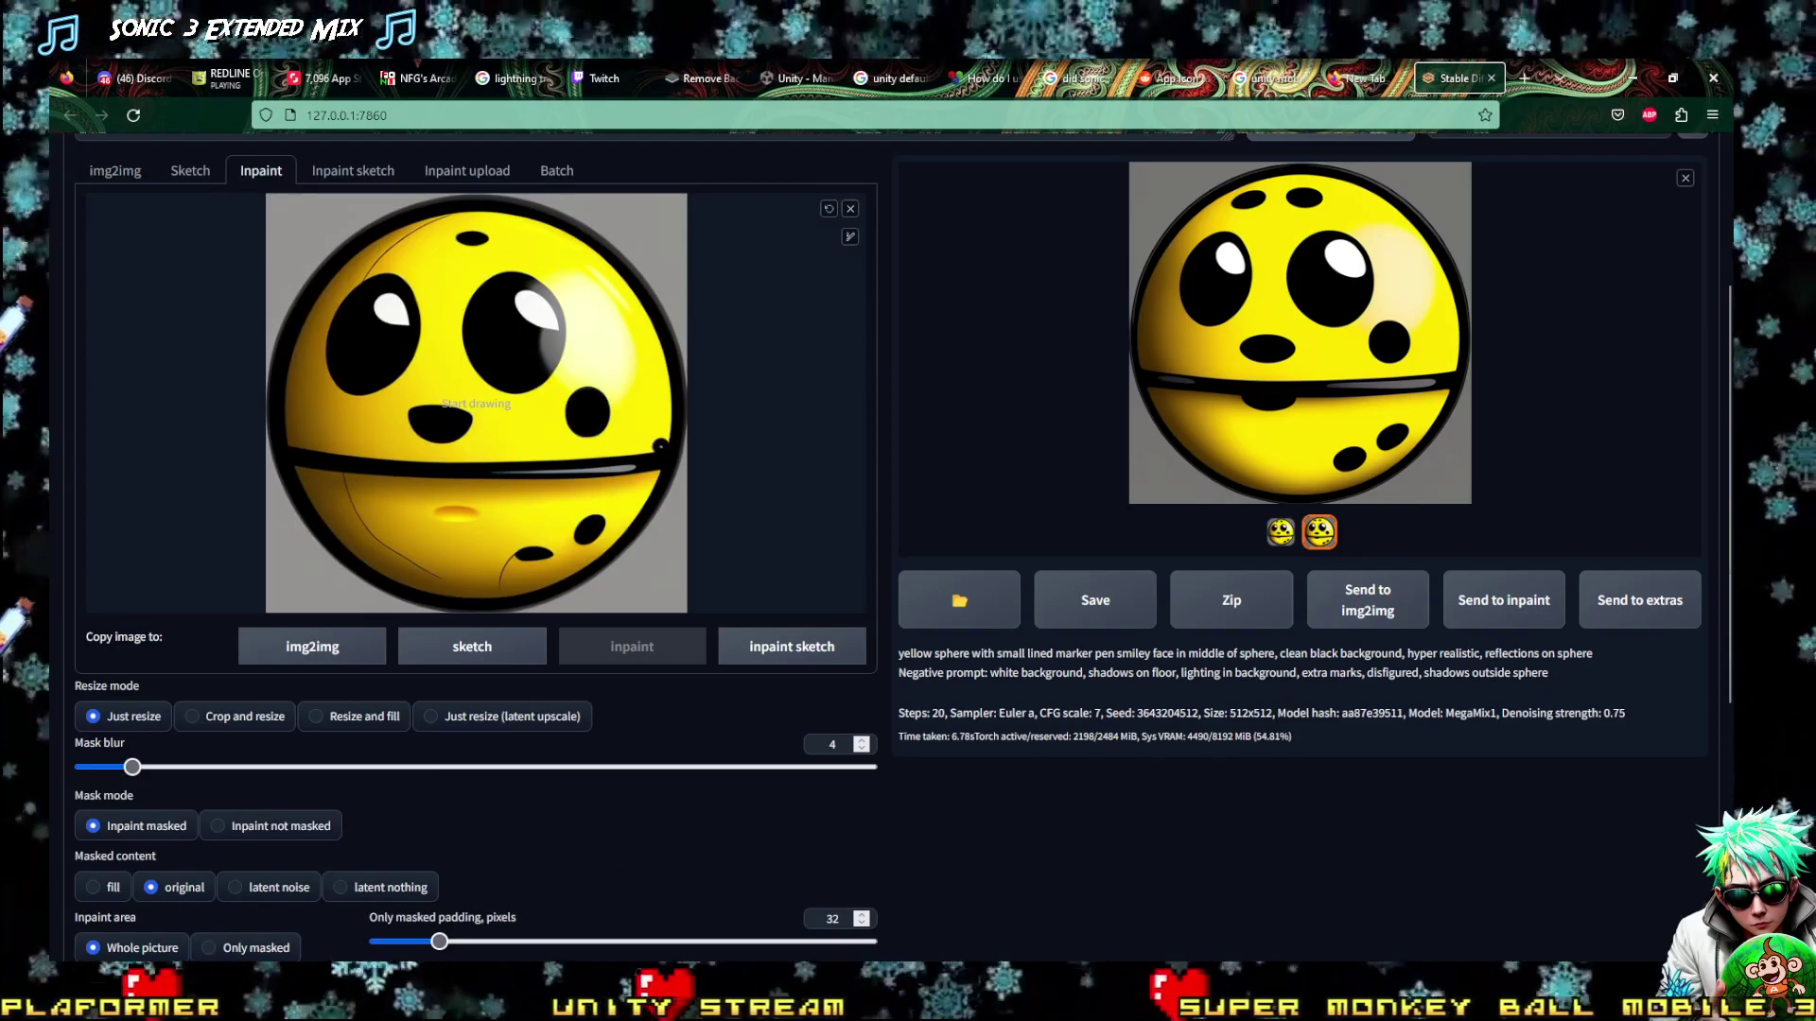
{"action": "mouse_move", "coordinate": [849, 237]}
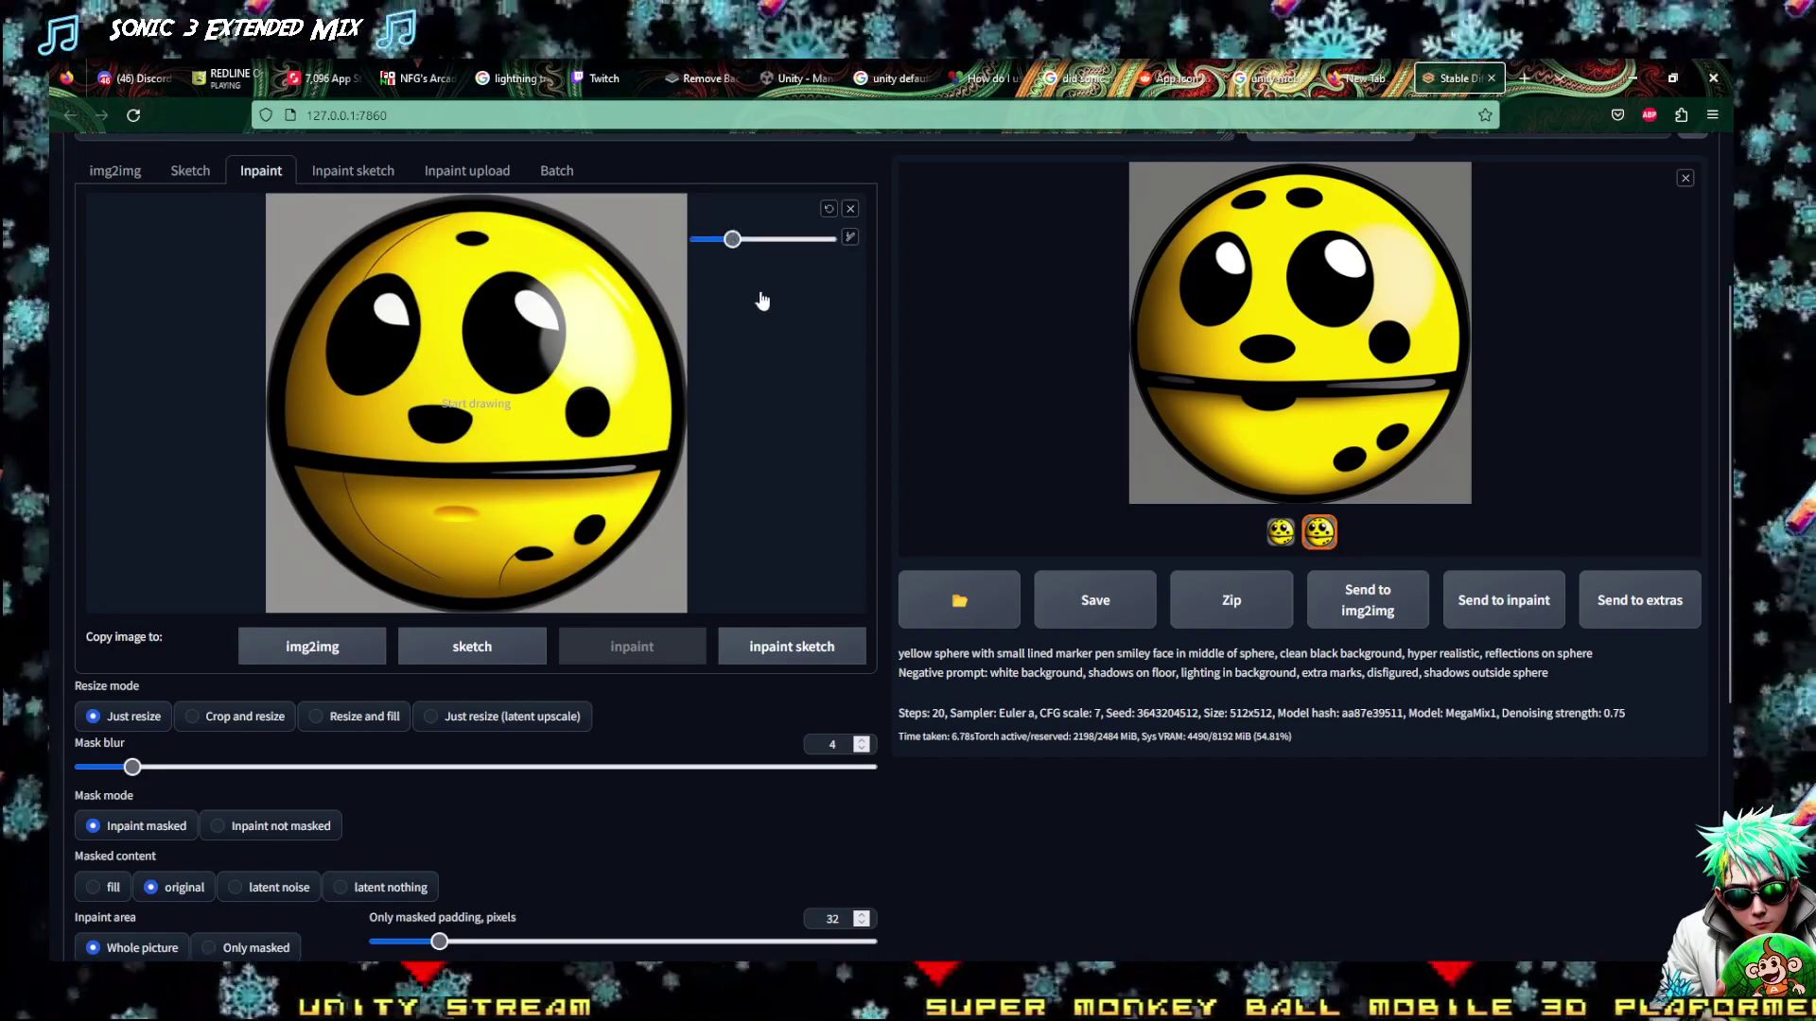
{"action": "left_click", "coordinate": [739, 646]}
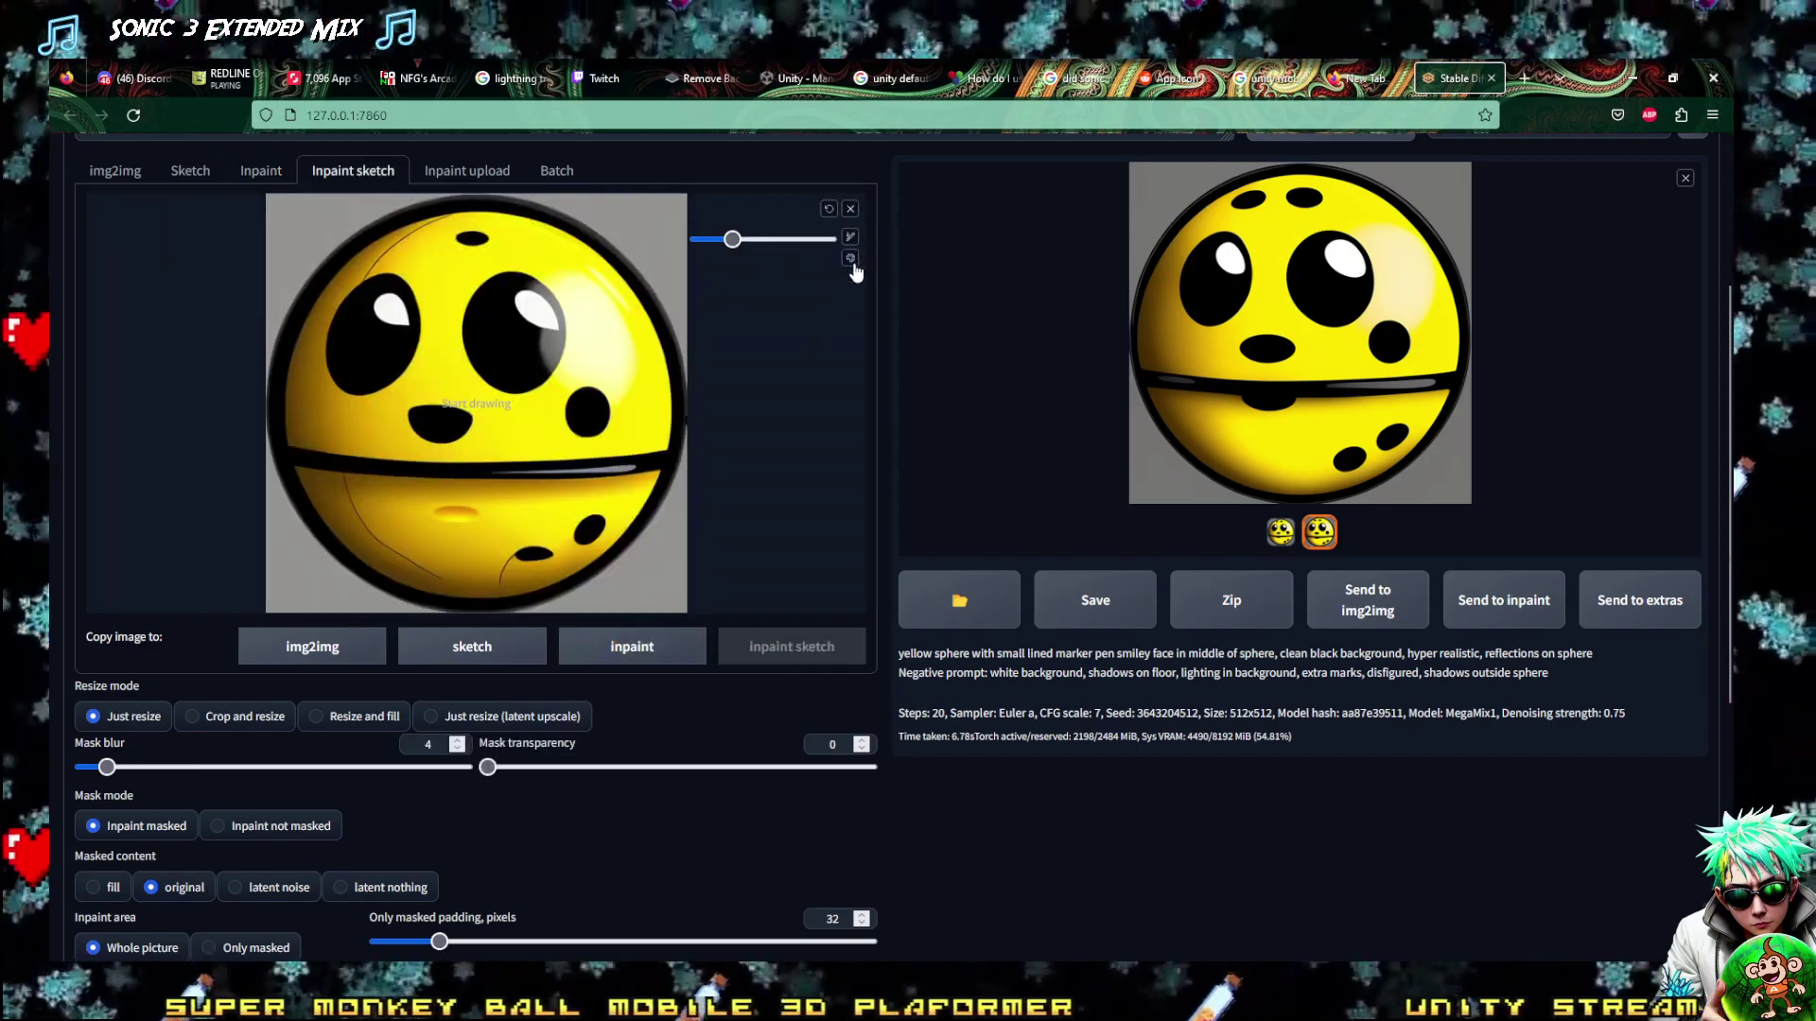
Paint the dark band with a vivid yellow brush and inpaint the sphere
{"action": "left_click", "coordinate": [830, 251]}
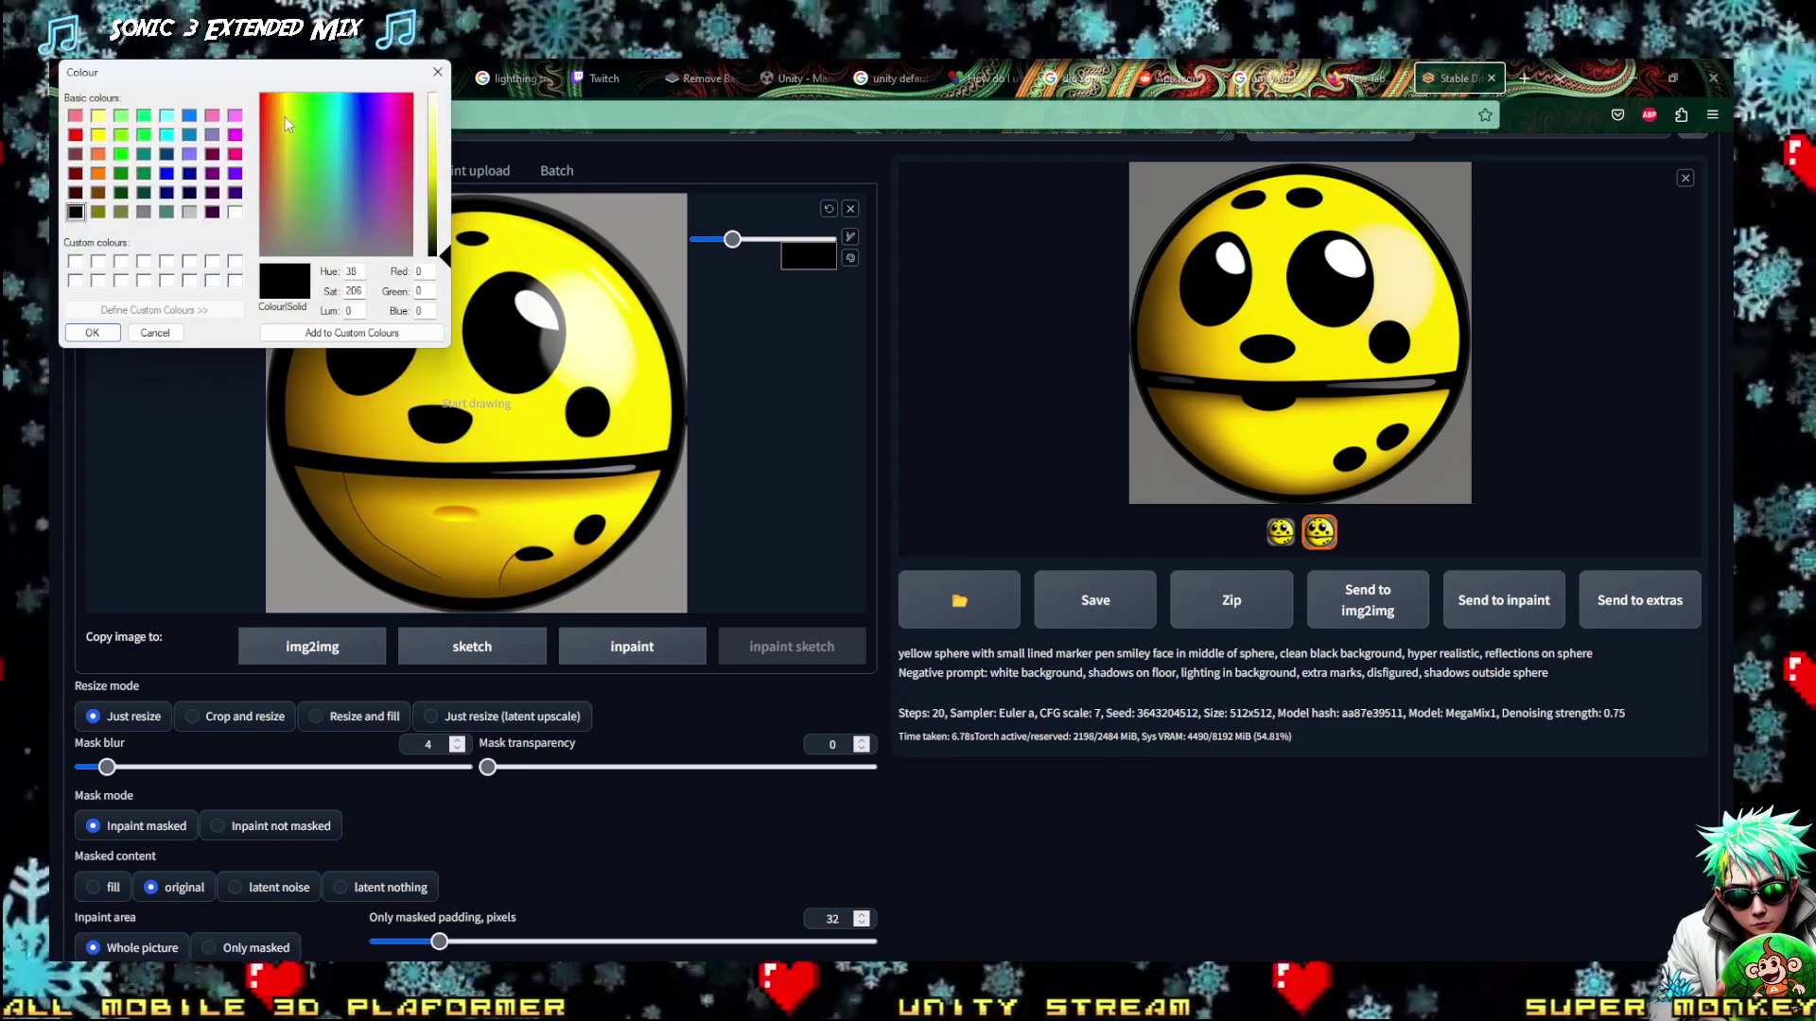
{"action": "left_click", "coordinate": [286, 118]}
{"action": "left_click", "coordinate": [440, 181]}
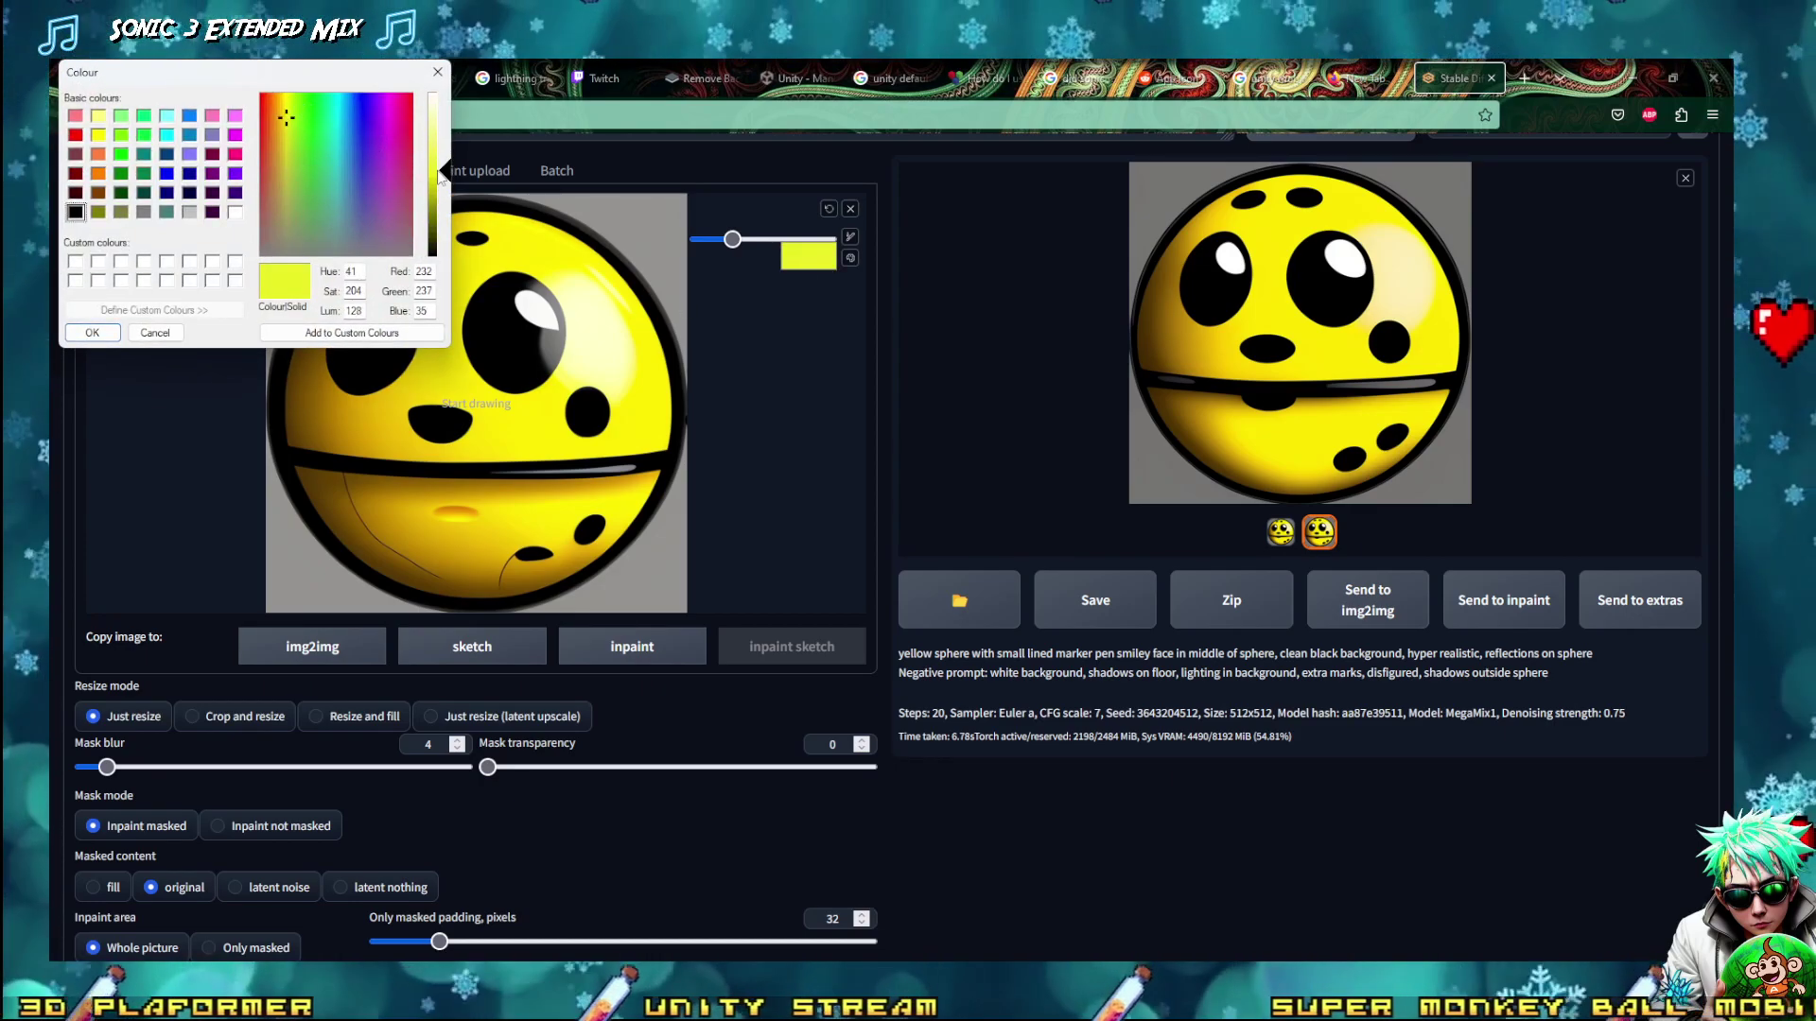
{"action": "left_click", "coordinate": [92, 333]}
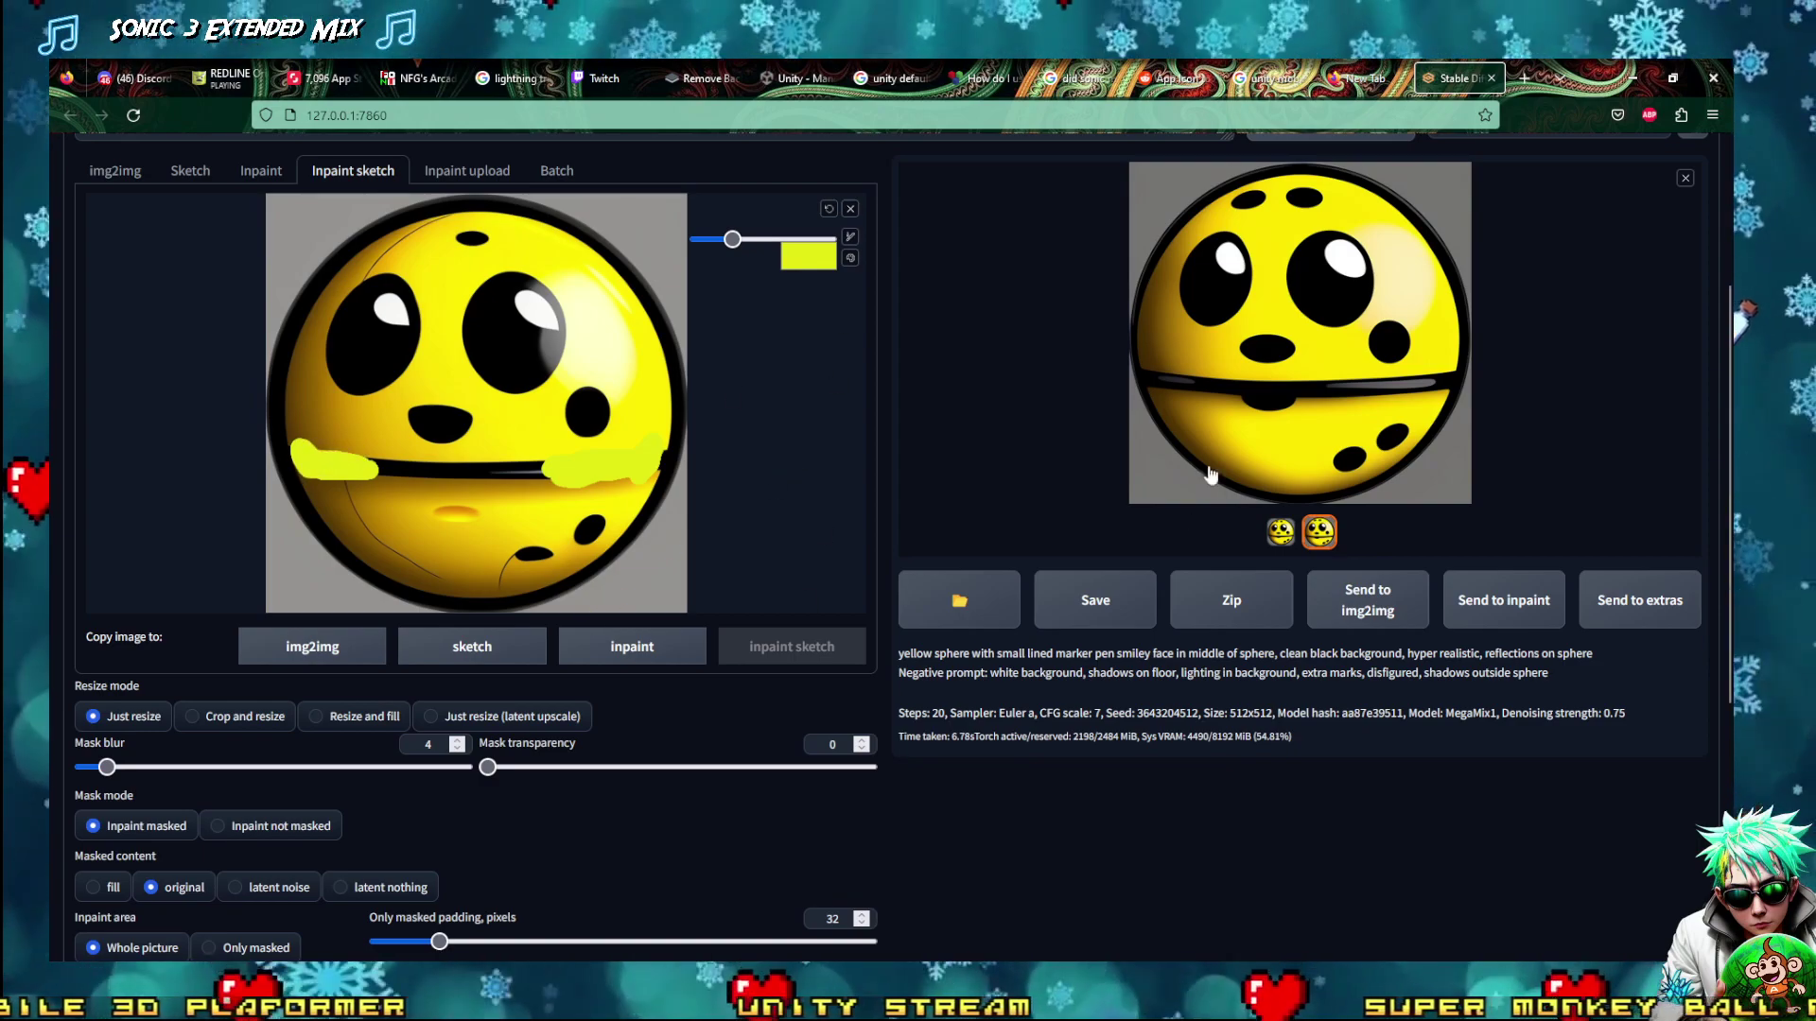
{"action": "scroll", "coordinate": [1456, 386], "scroll_direction": "up", "scroll_amount": 2}
{"action": "left_click", "coordinate": [1518, 194]}
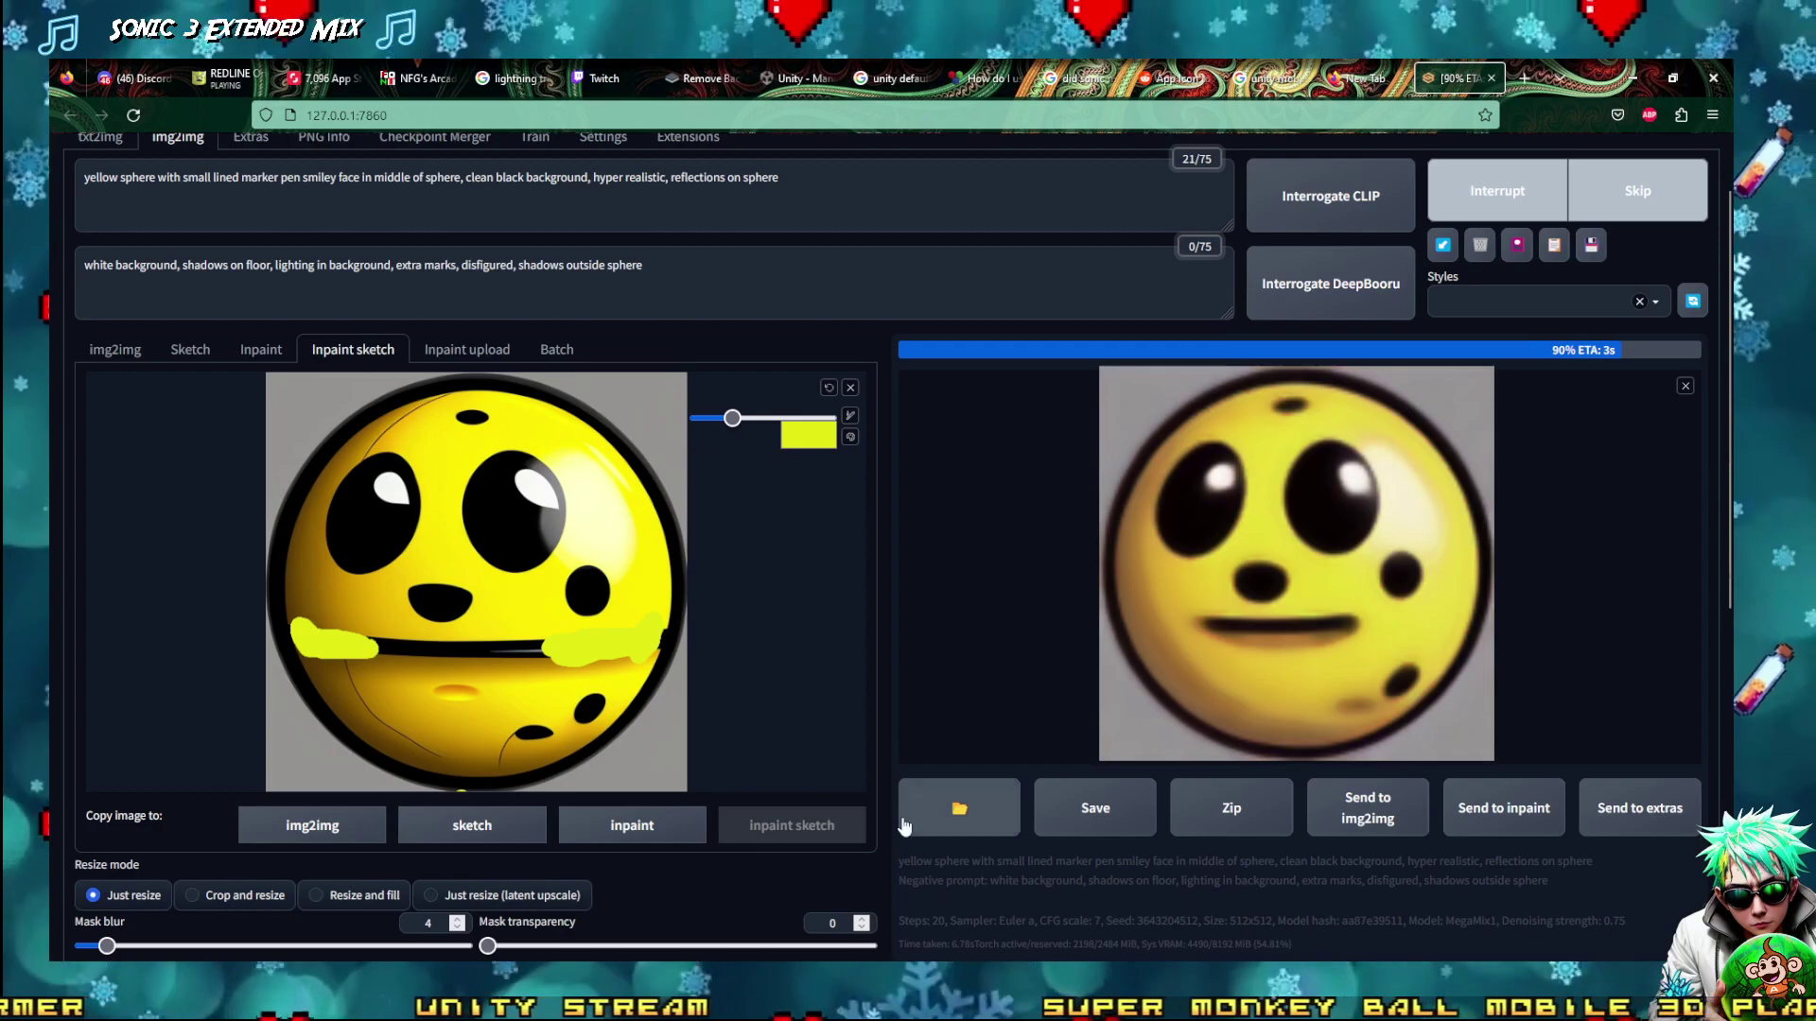
Return to the browser and send the thin-band inpainted result to img2img as input
{"action": "key", "text": "alt+Tab"}
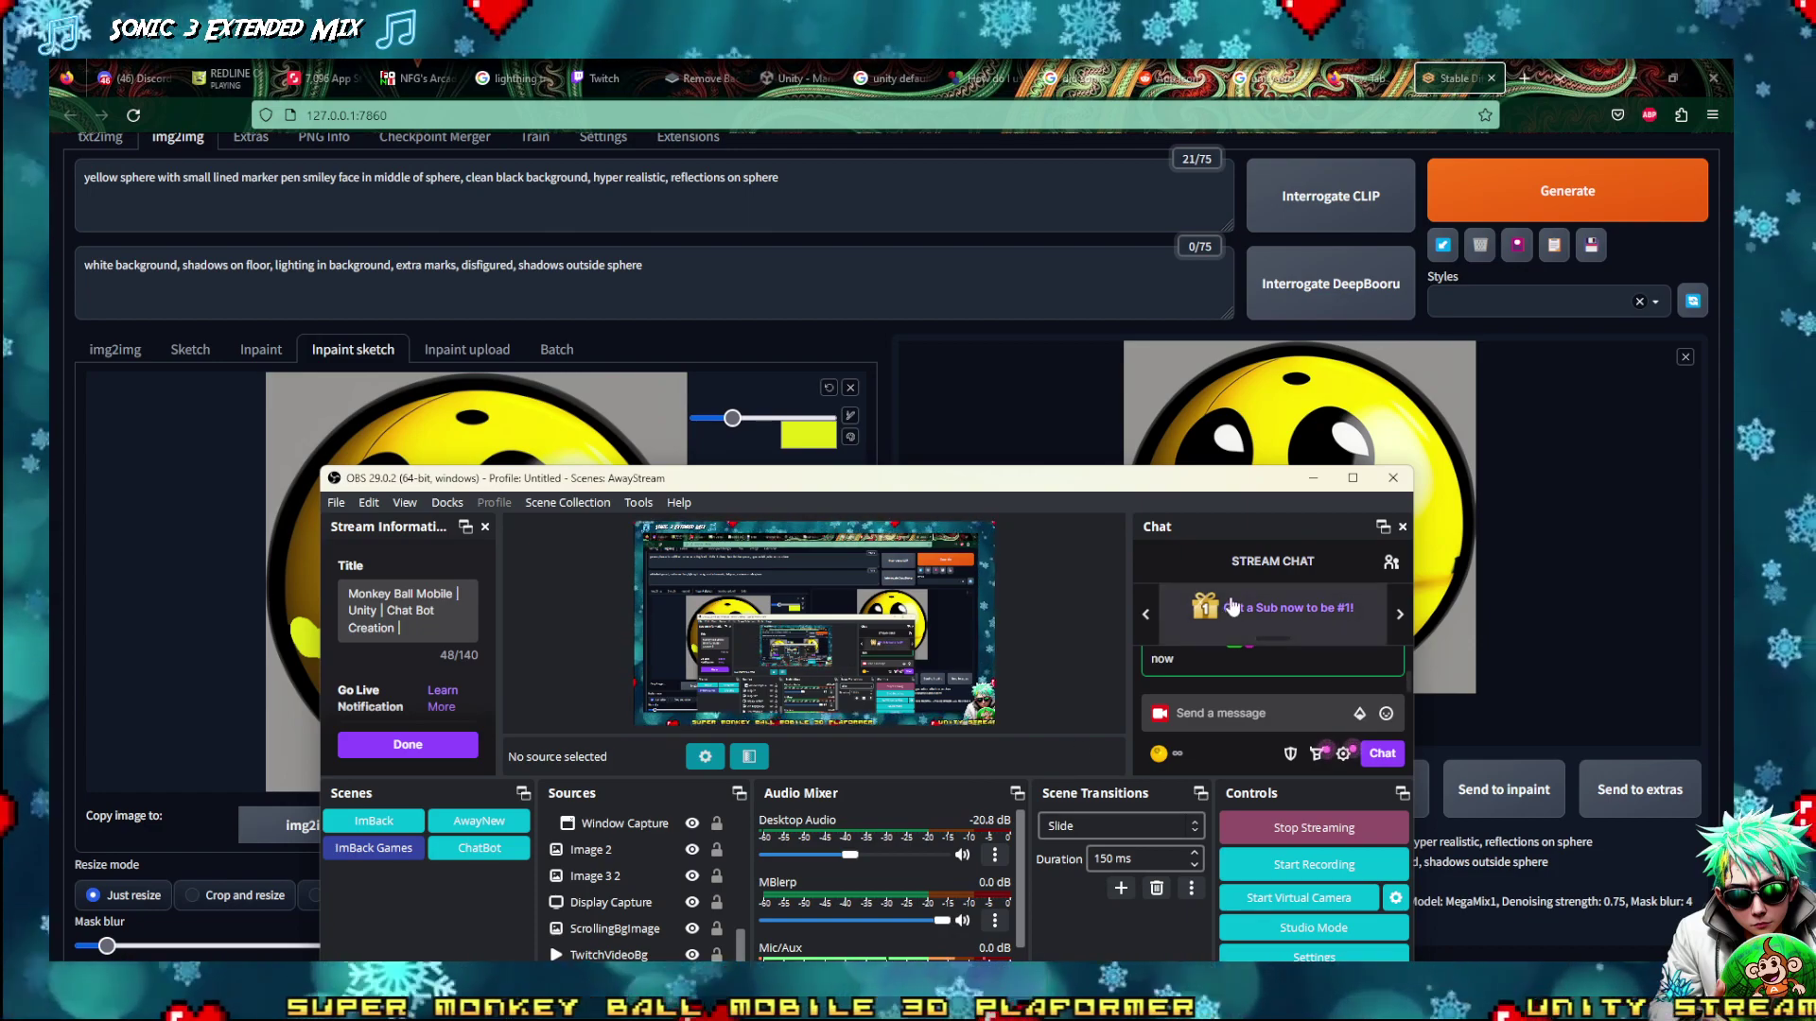
{"action": "left_click", "coordinate": [1598, 90]}
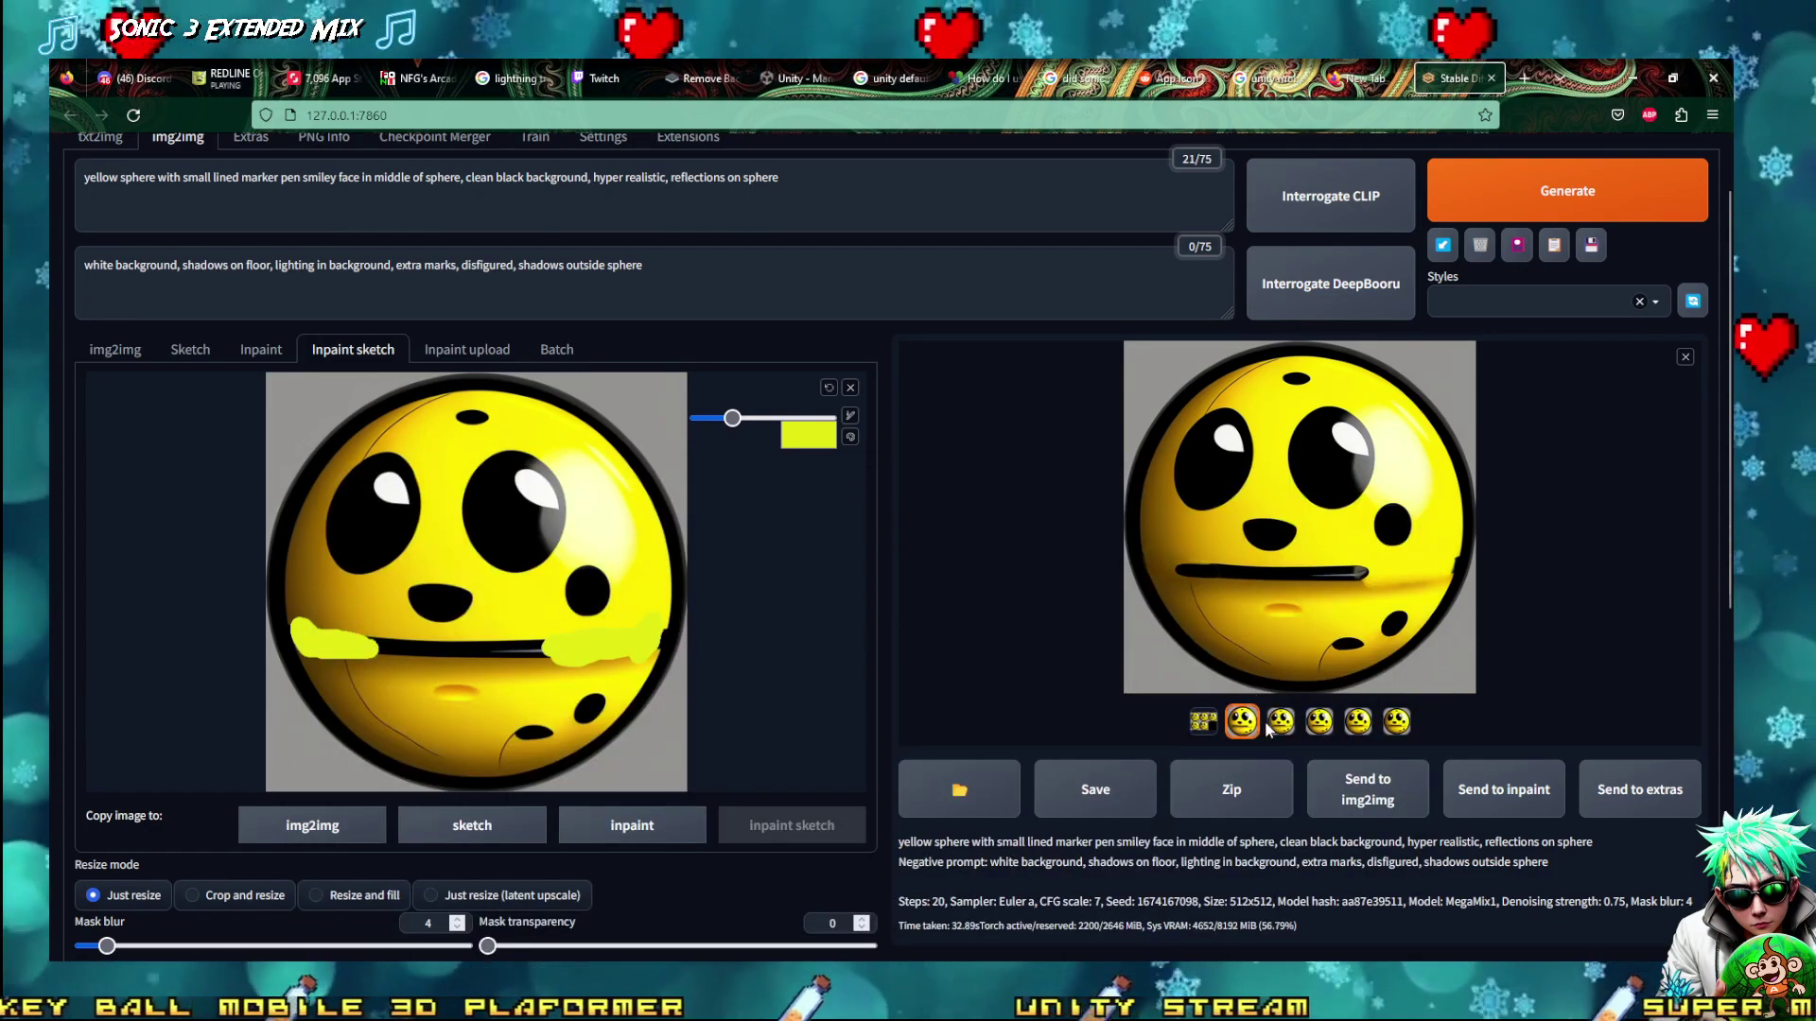
{"action": "left_click", "coordinate": [1290, 613]}
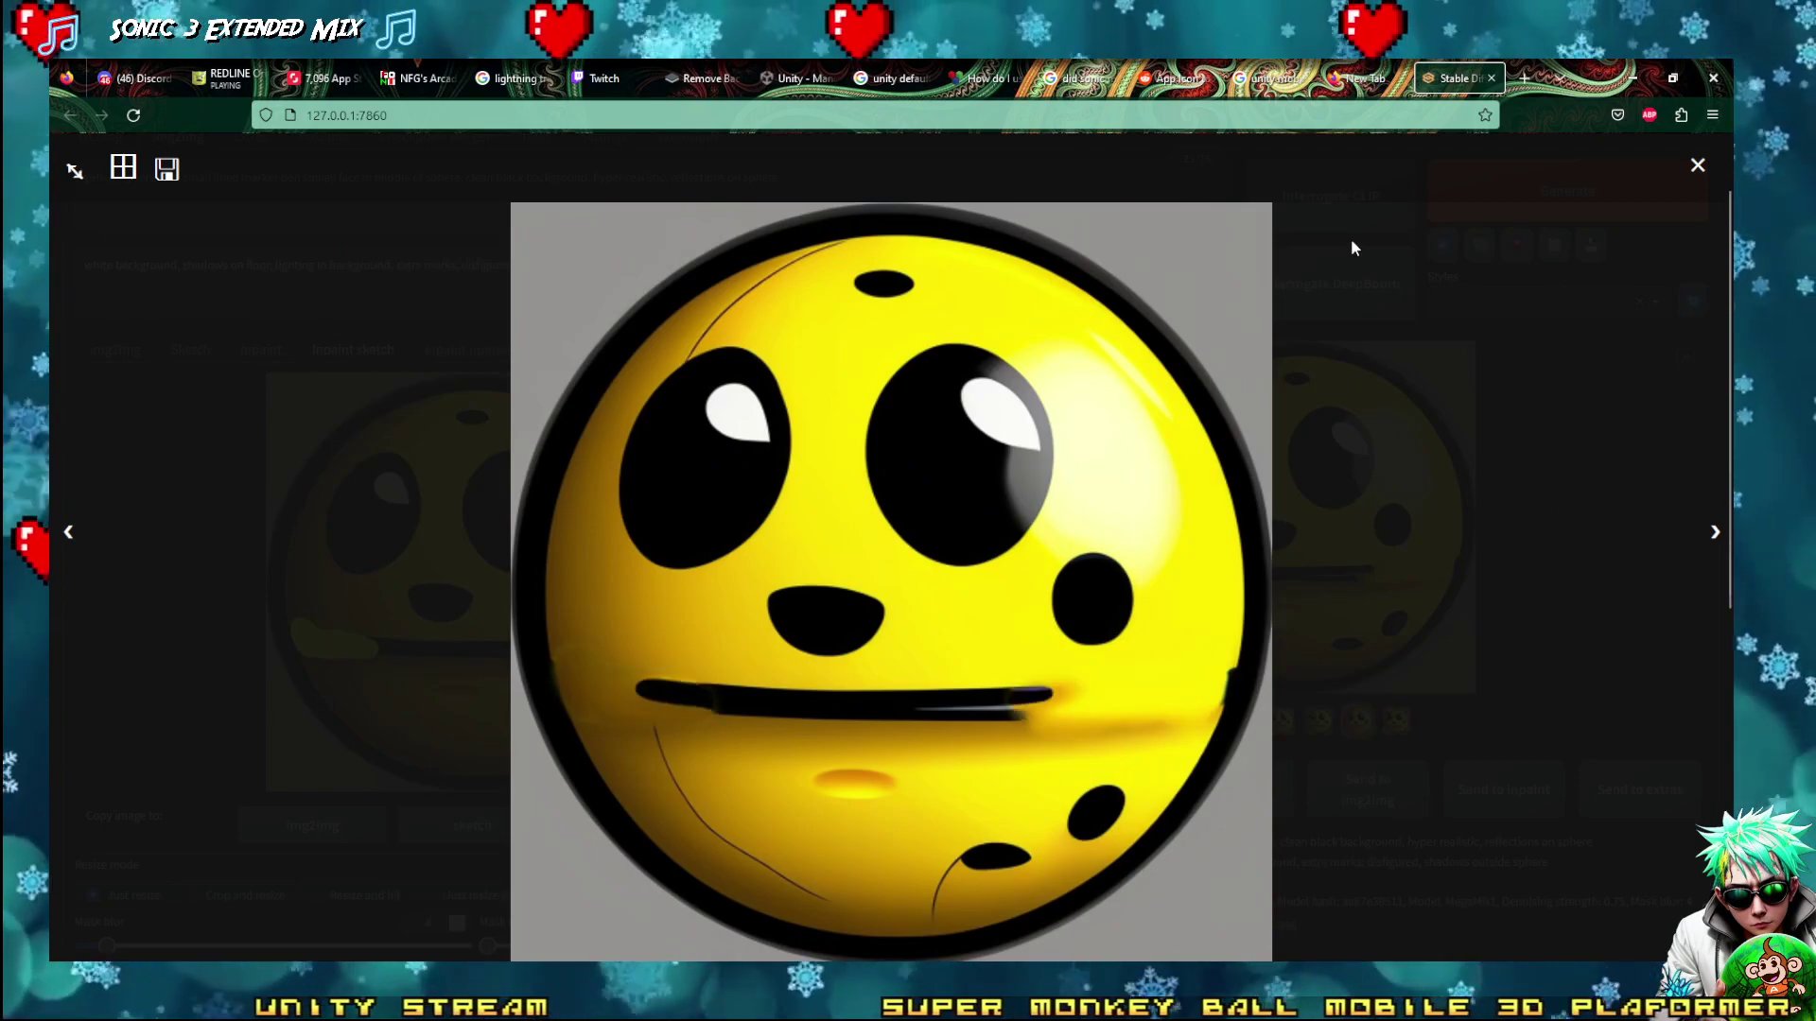
{"action": "left_click", "coordinate": [1702, 166]}
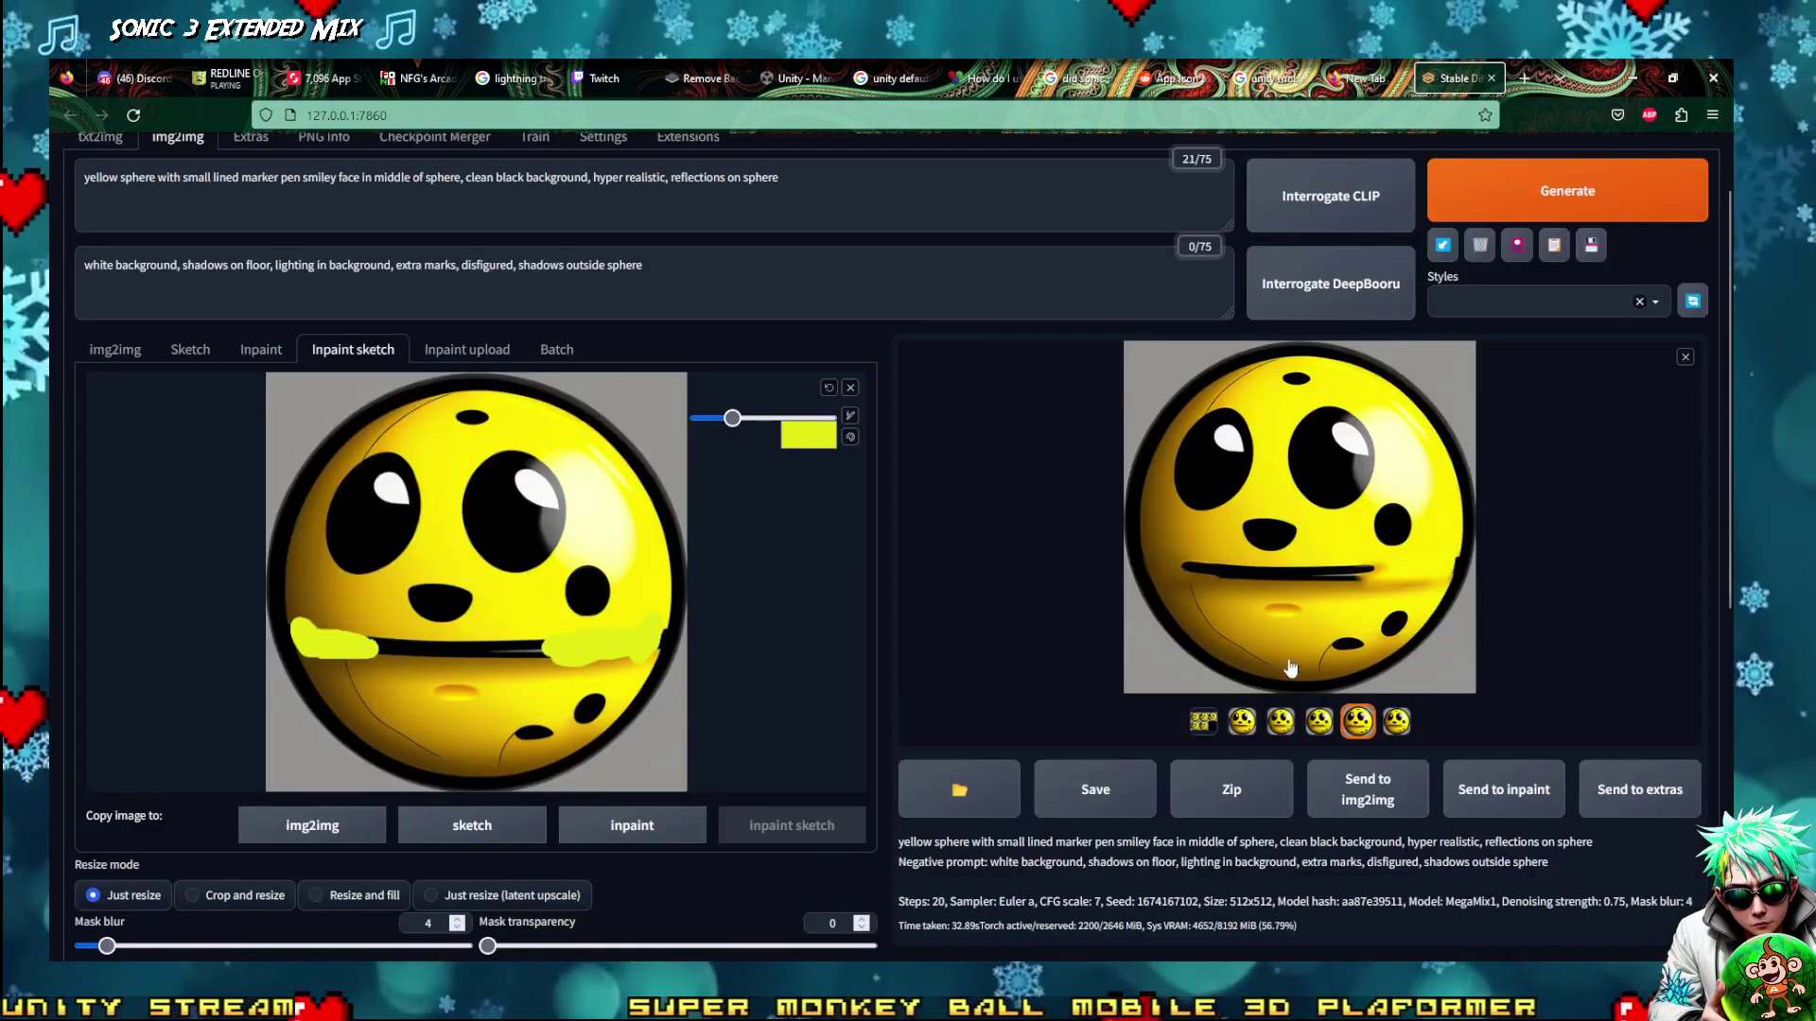
{"action": "left_click", "coordinate": [1366, 795]}
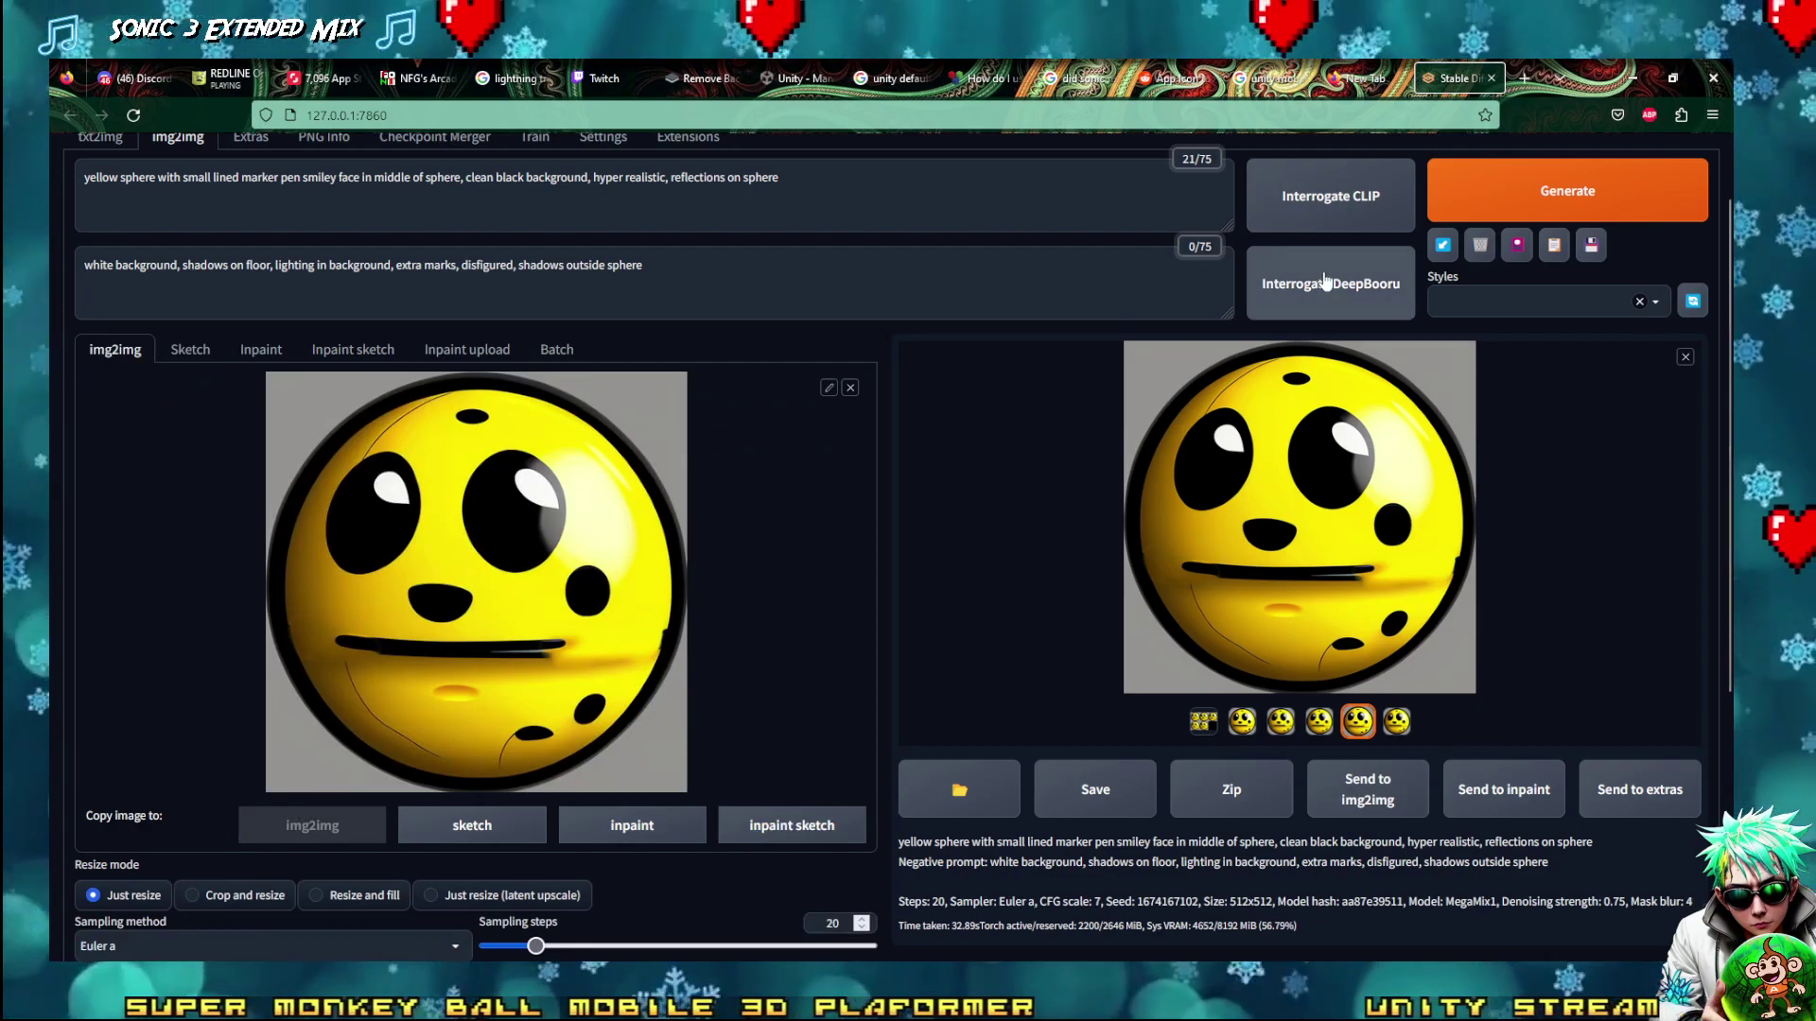
Generate variations from the thin-band sphere, visiting the soundtrack tab while it runs
{"action": "left_click", "coordinate": [1508, 204]}
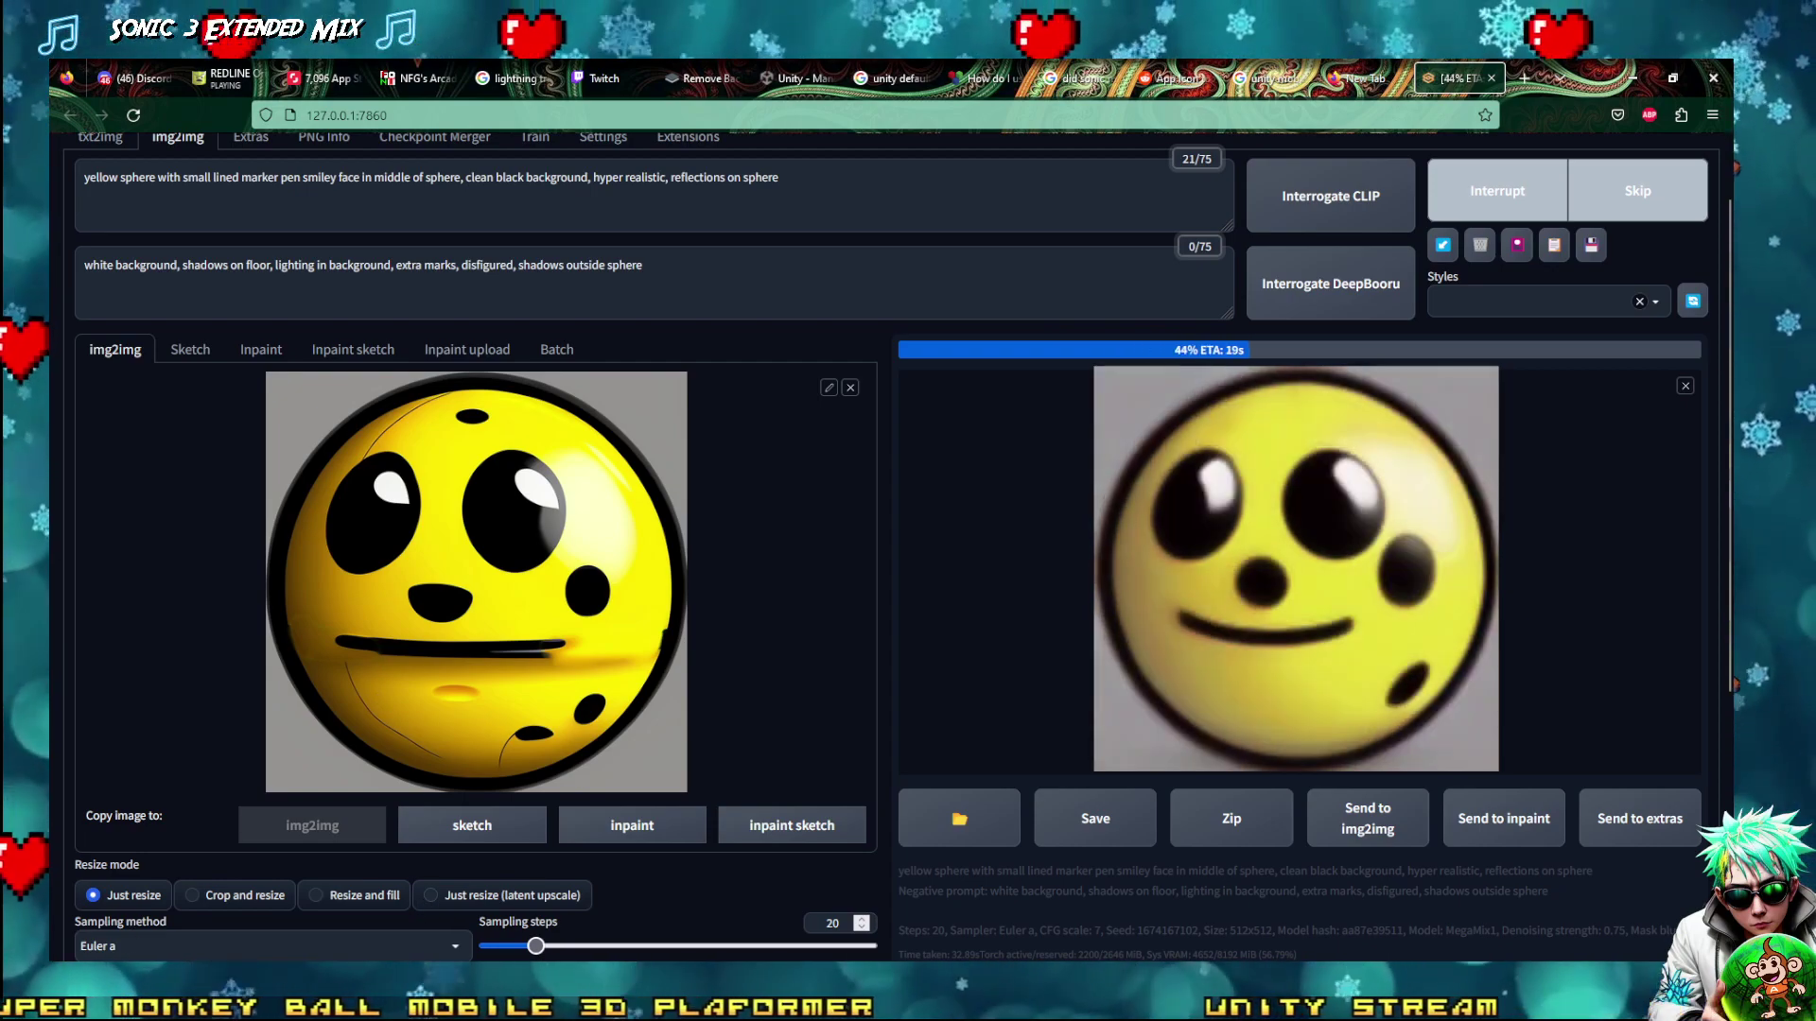
{"action": "key", "text": "super+Down"}
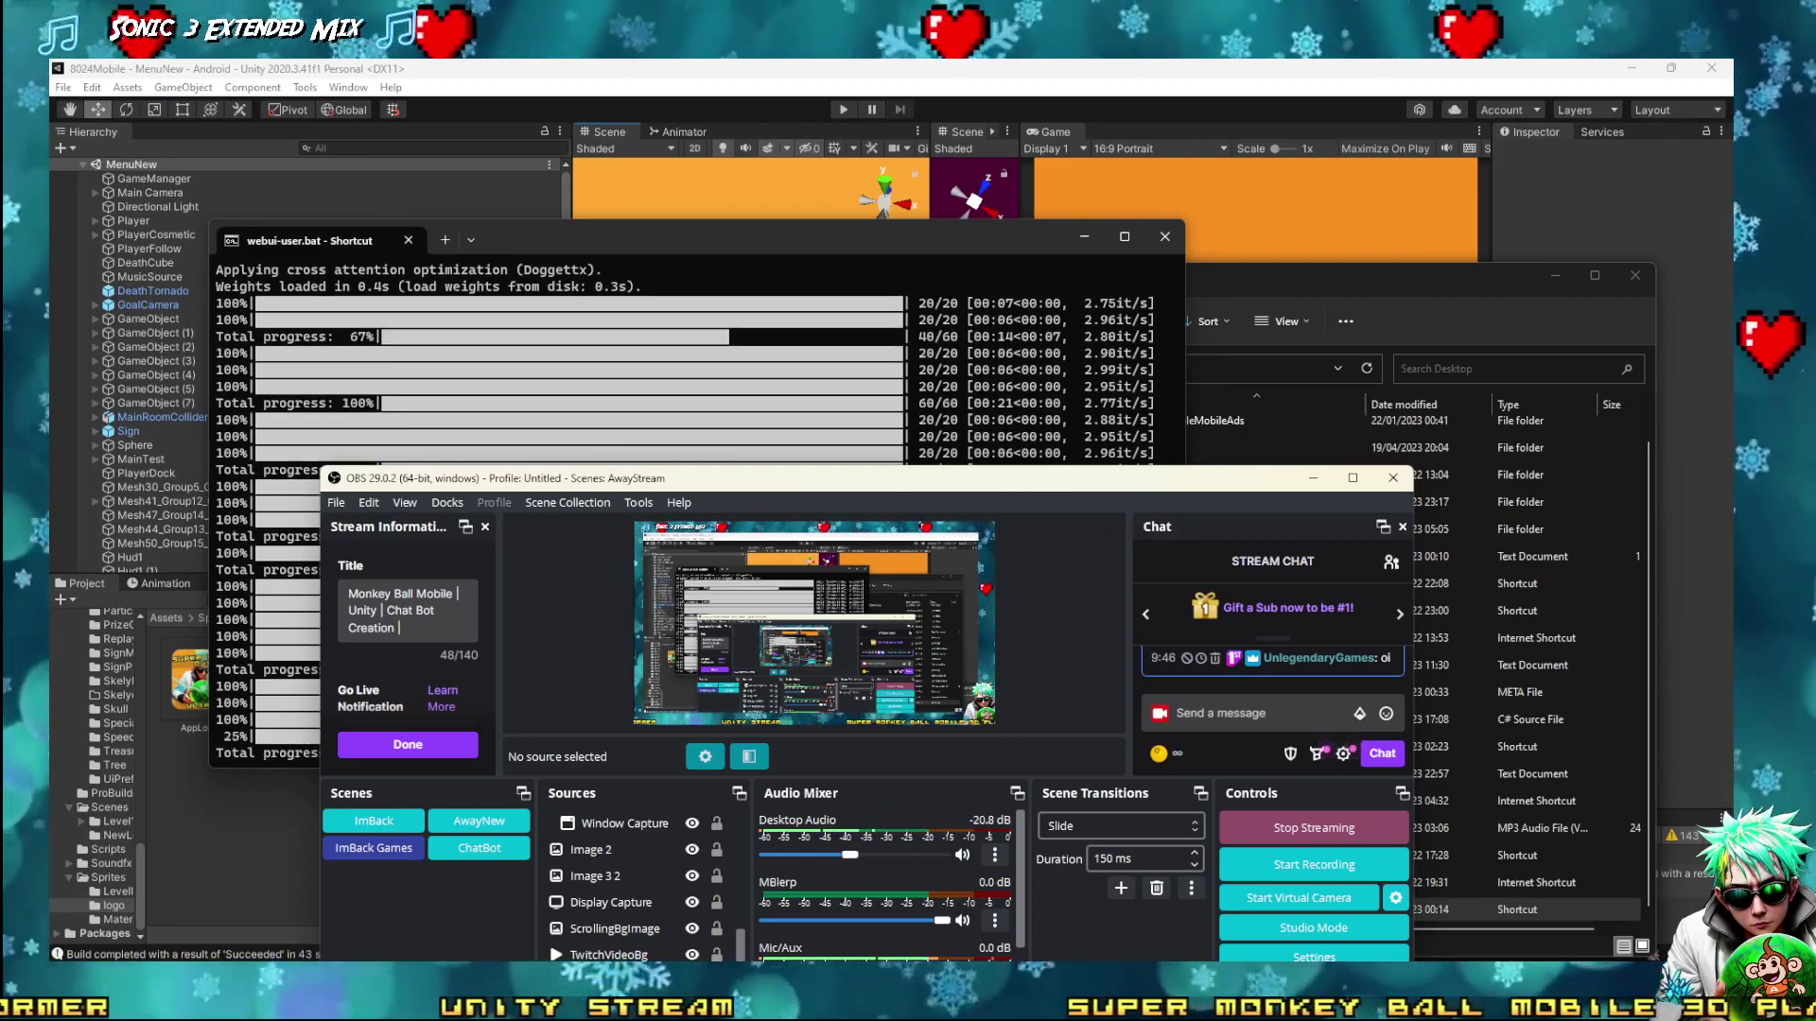
{"action": "key", "text": "alt+Tab"}
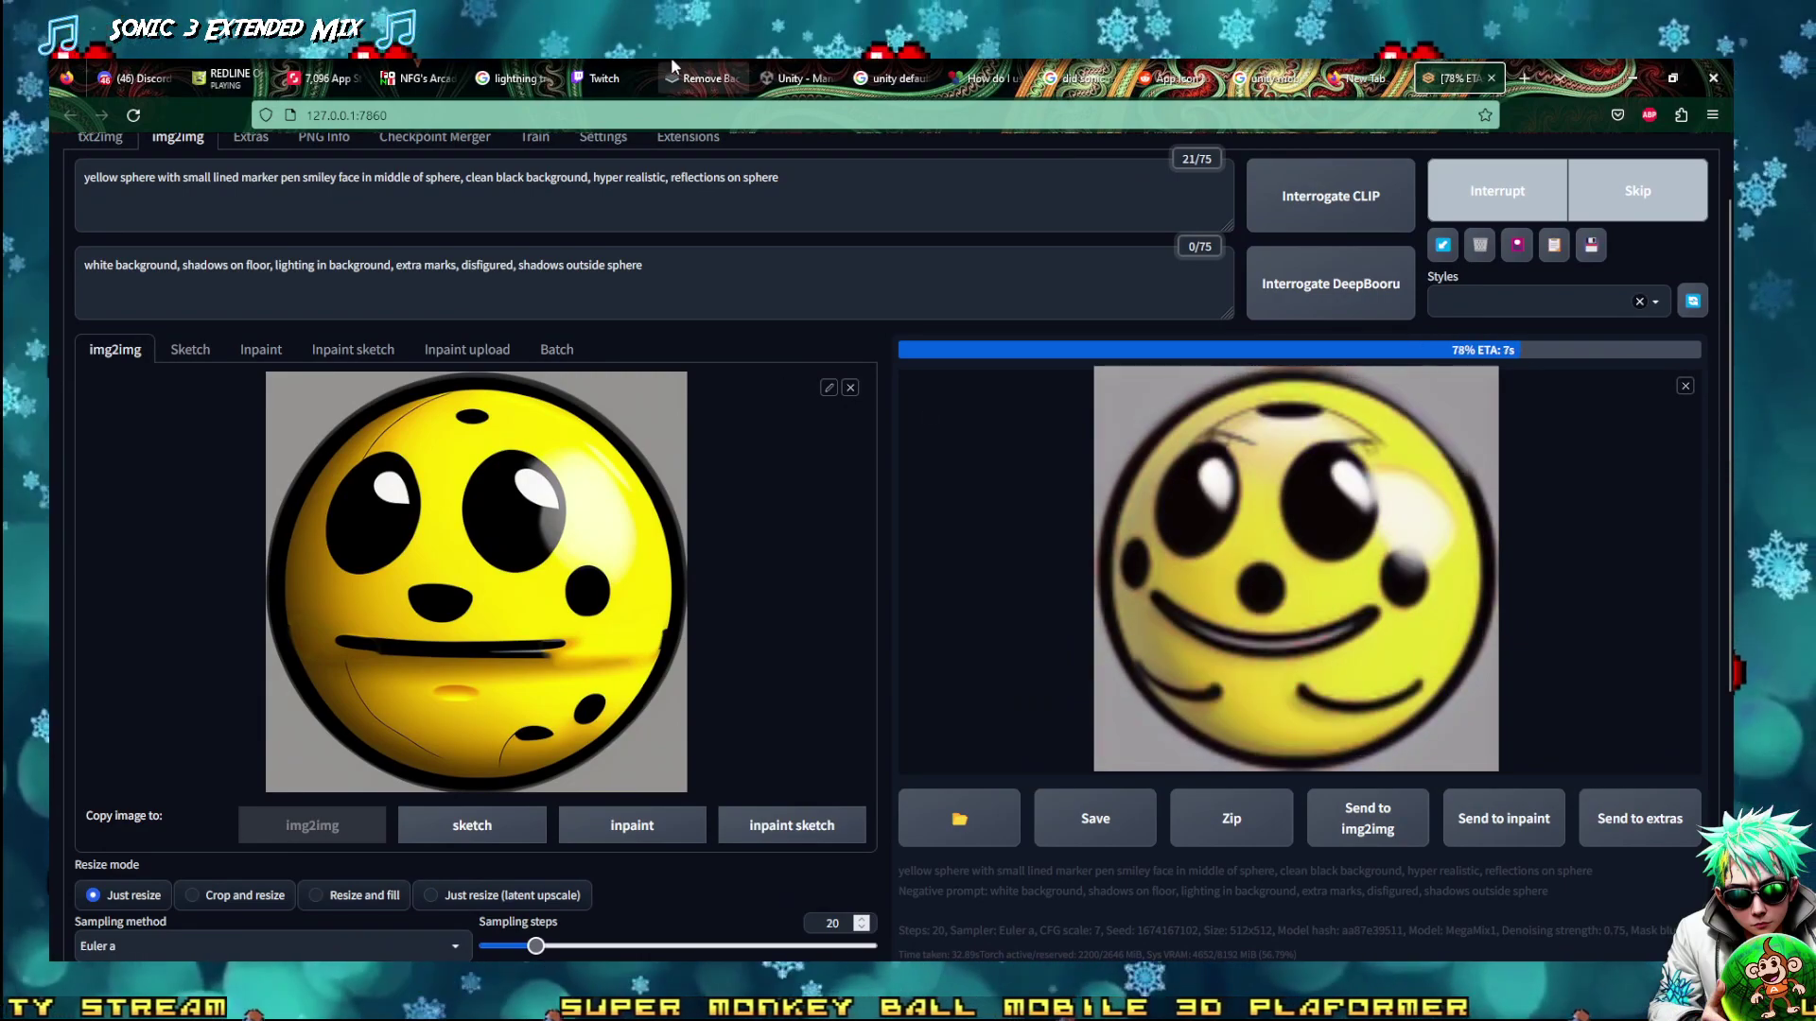
{"action": "left_click", "coordinate": [230, 78]}
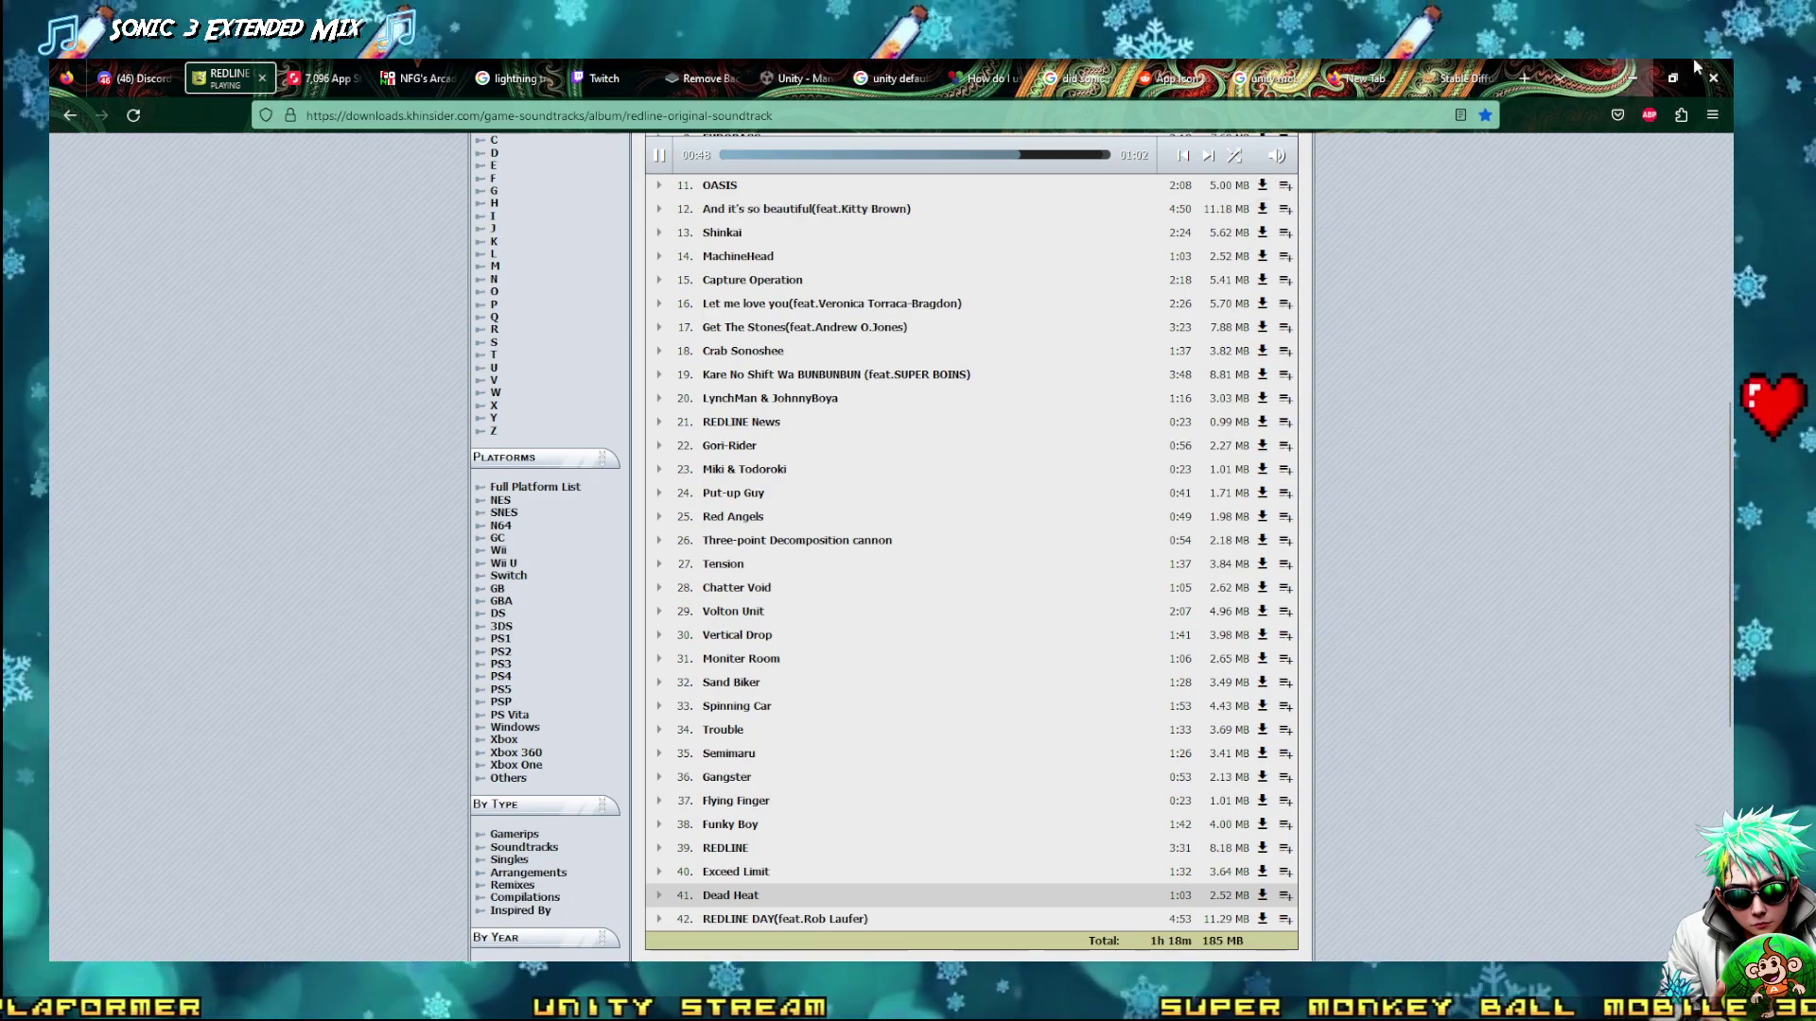
{"action": "left_click", "coordinate": [1632, 77]}
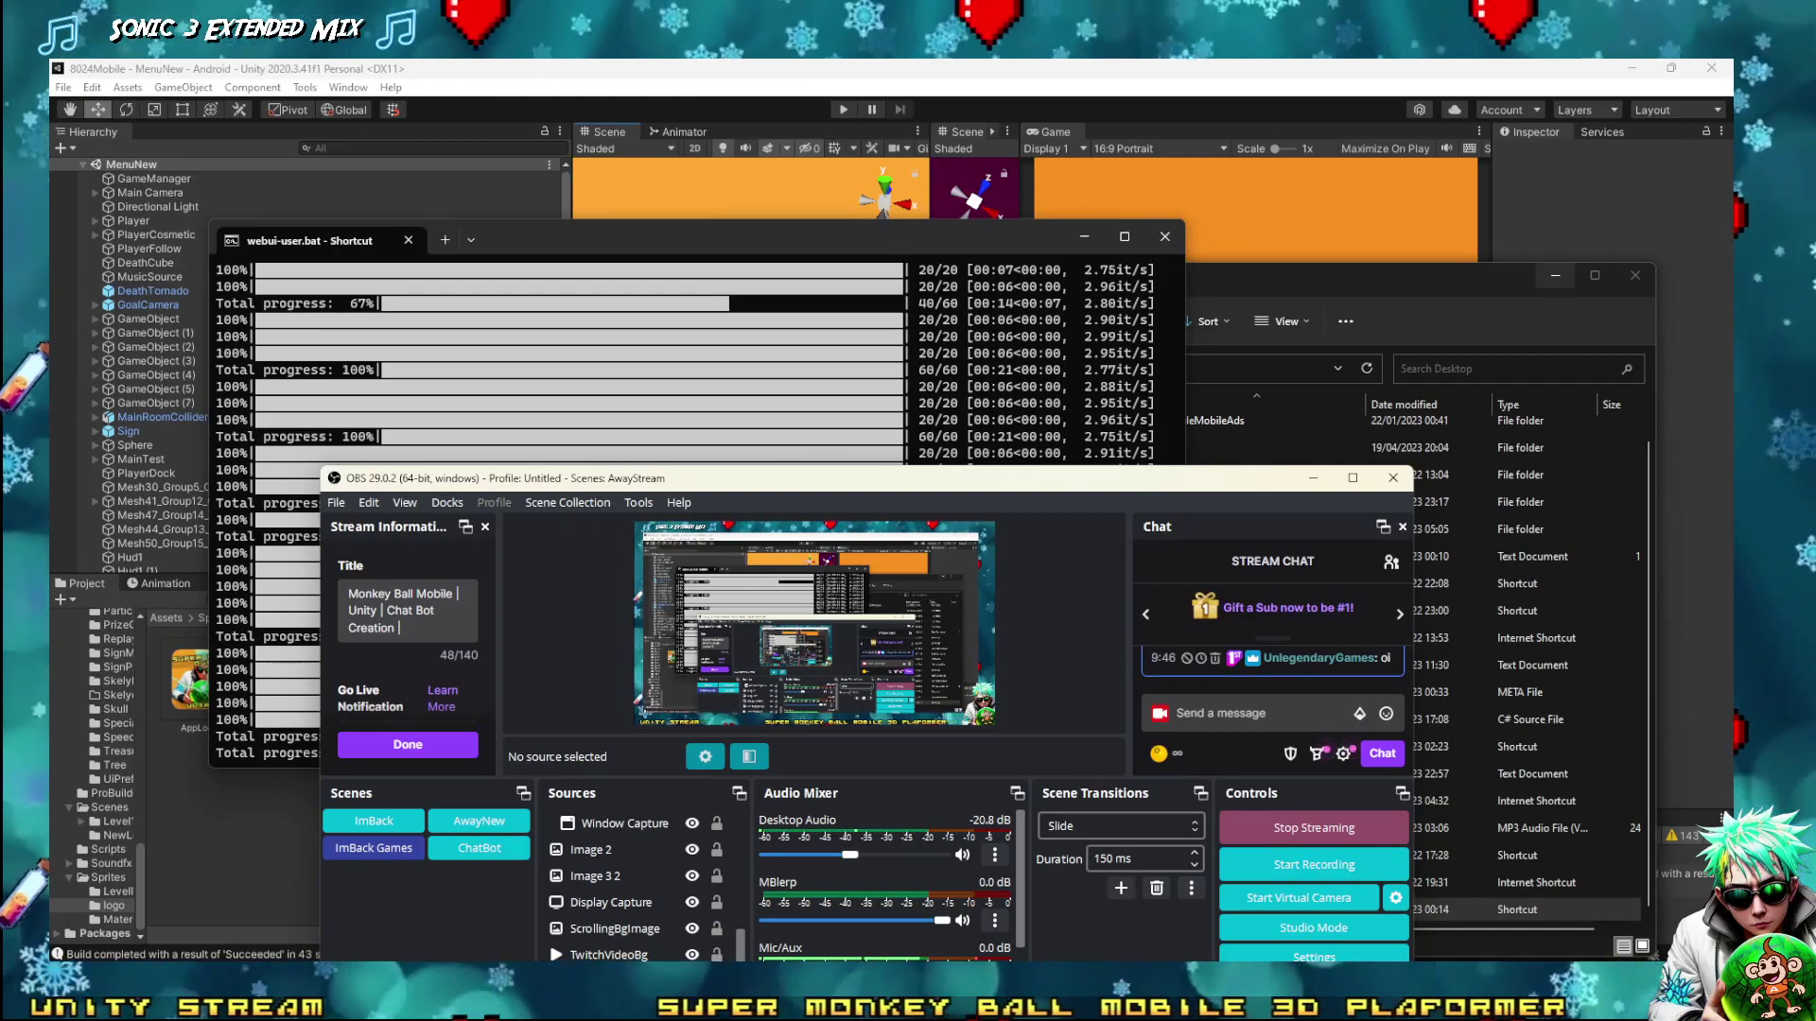
{"action": "key", "text": "alt+Tab"}
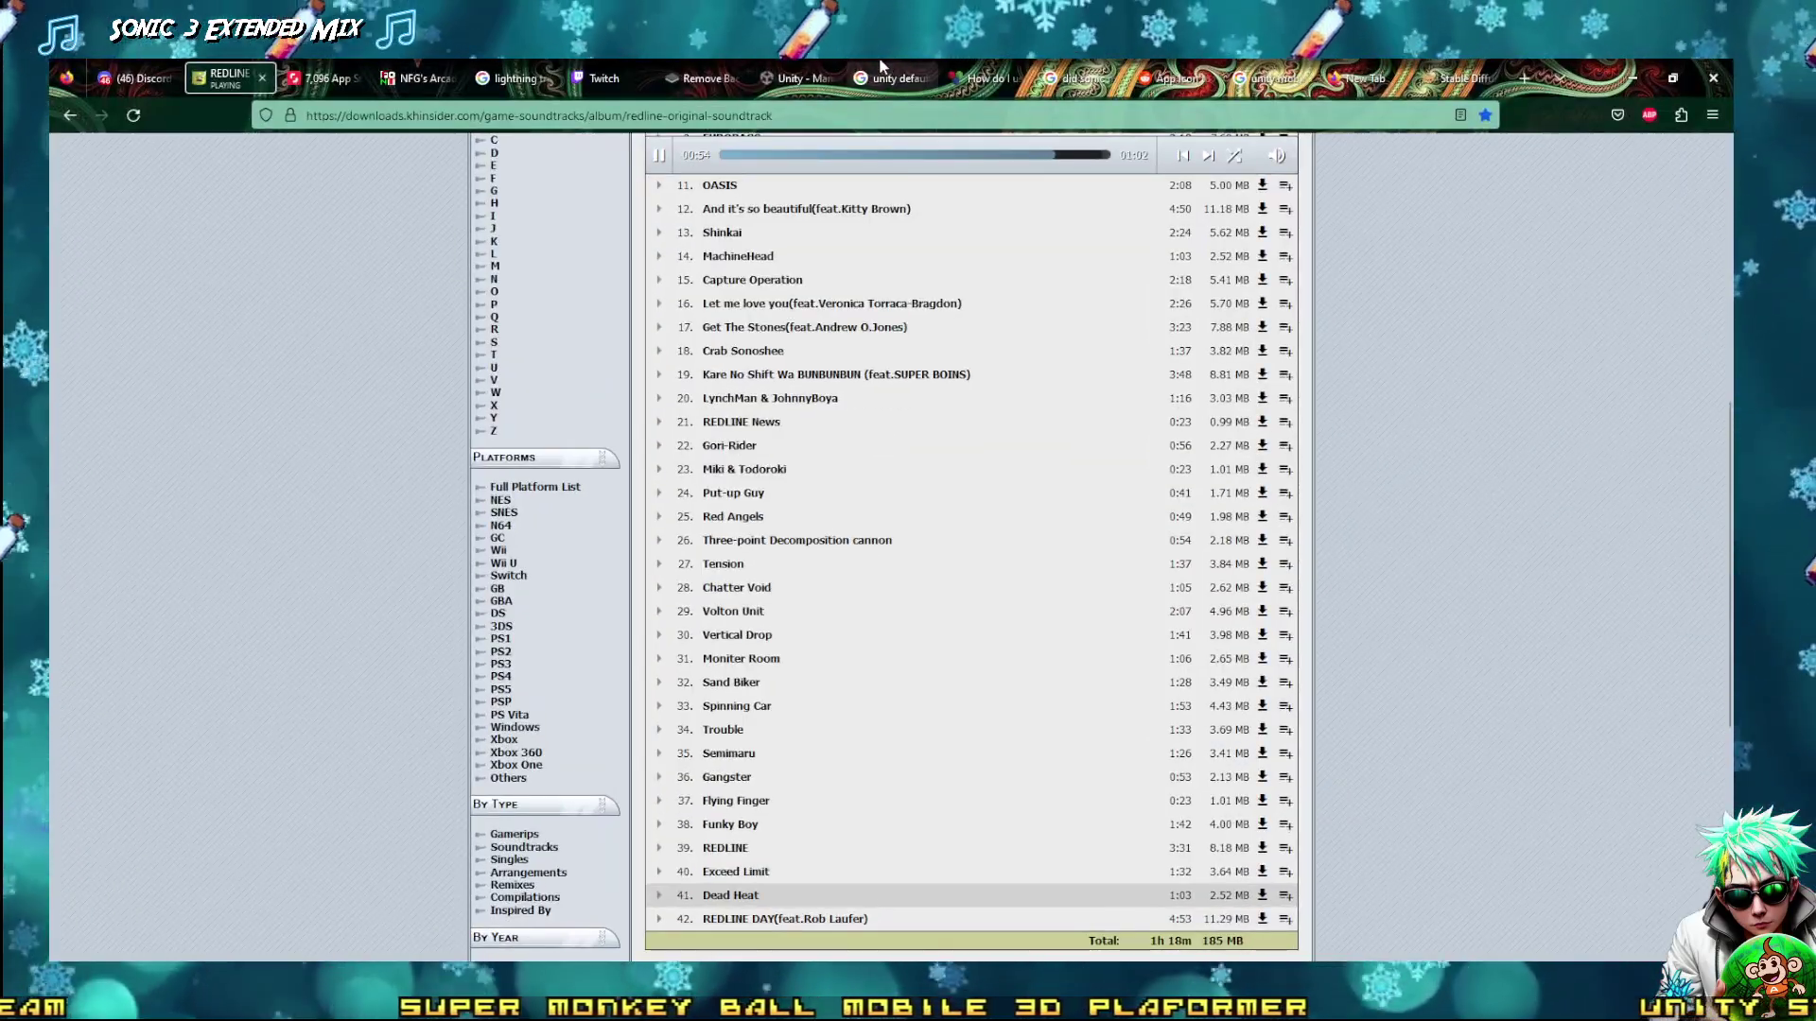
{"action": "left_click", "coordinate": [1430, 66]}
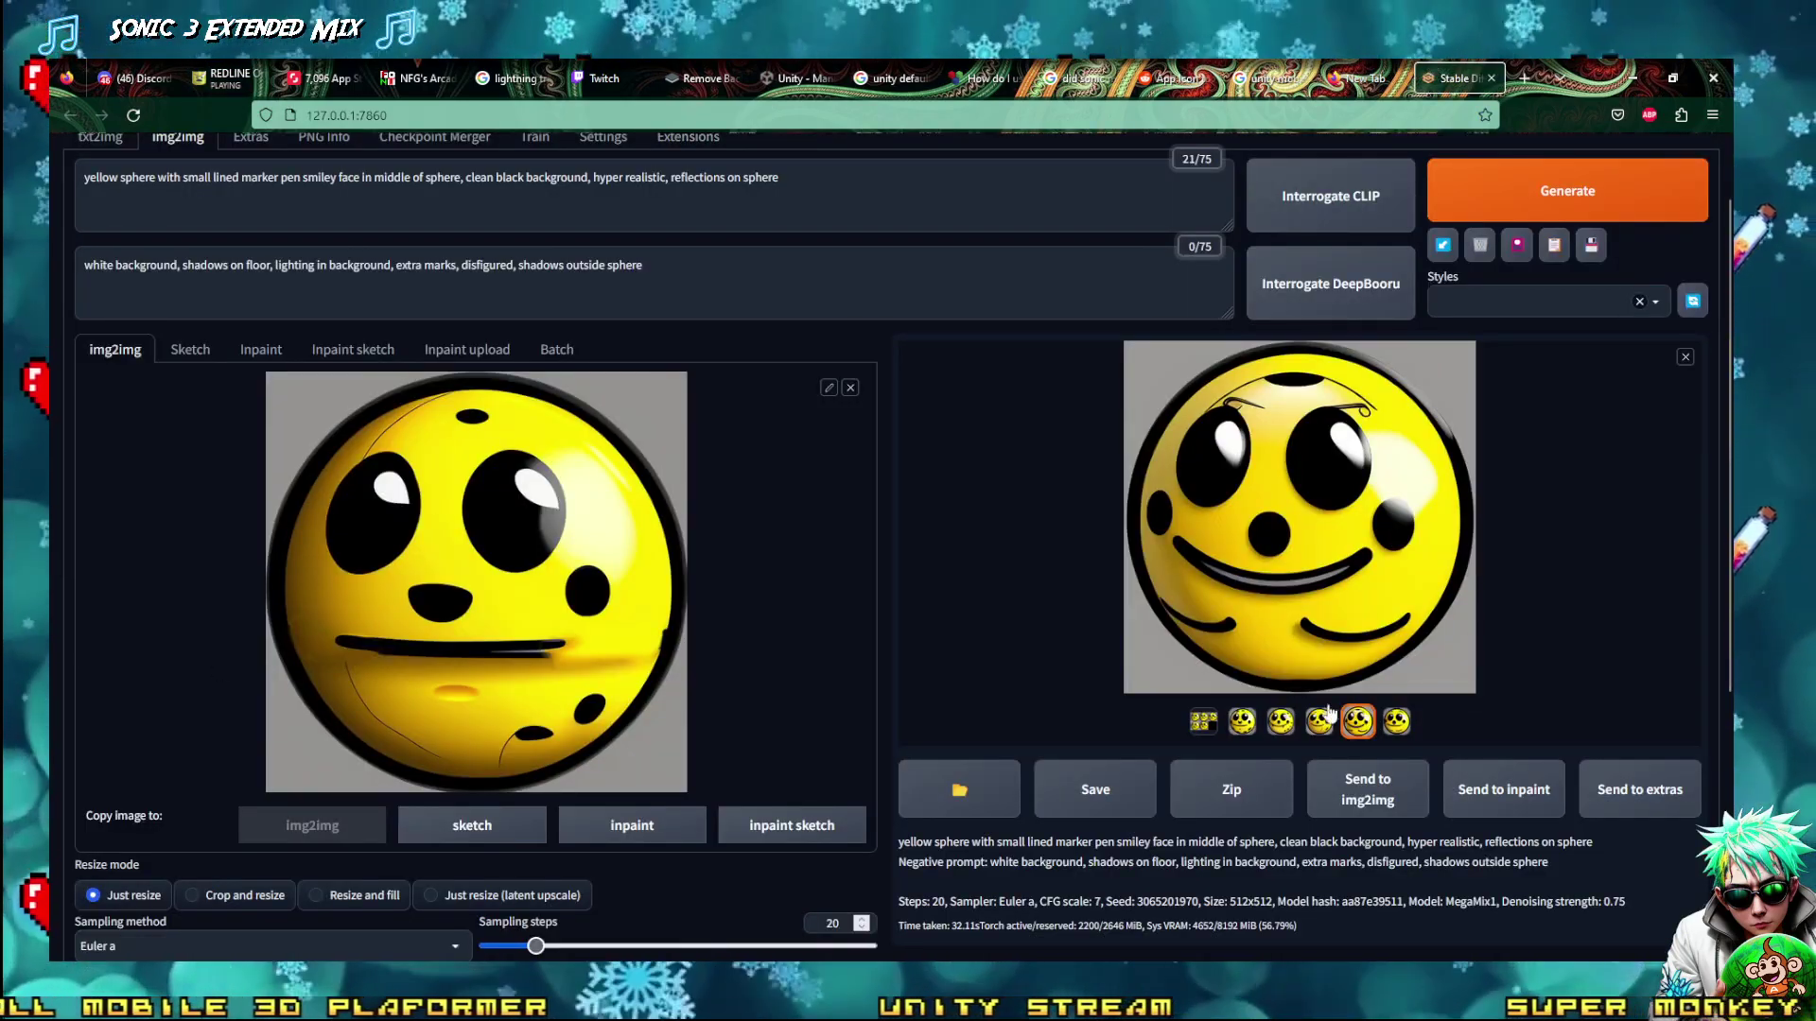
Browse the five smiley-sphere results full-size and in the grid view
{"action": "left_click", "coordinate": [1395, 721]}
{"action": "left_click", "coordinate": [1273, 566]}
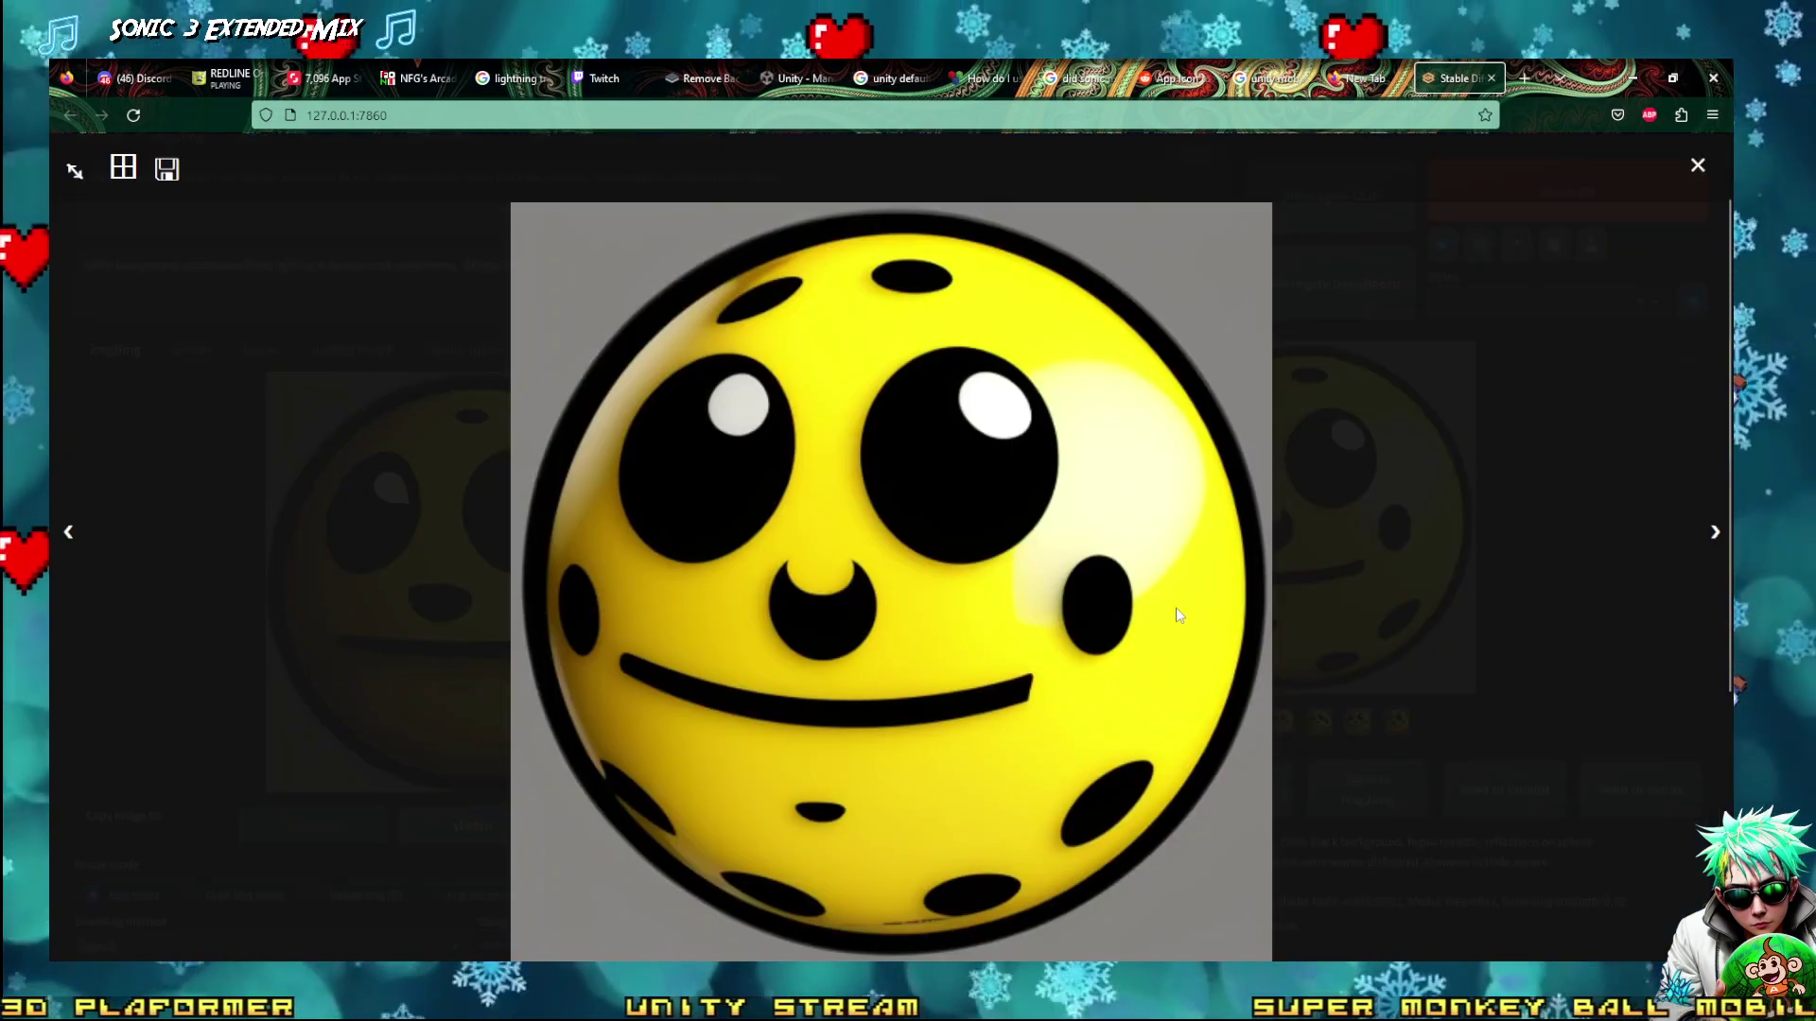
{"action": "key", "text": "Right"}
{"action": "key", "text": "Right"}
{"action": "key", "text": "Right"}
{"action": "key", "text": "Right"}
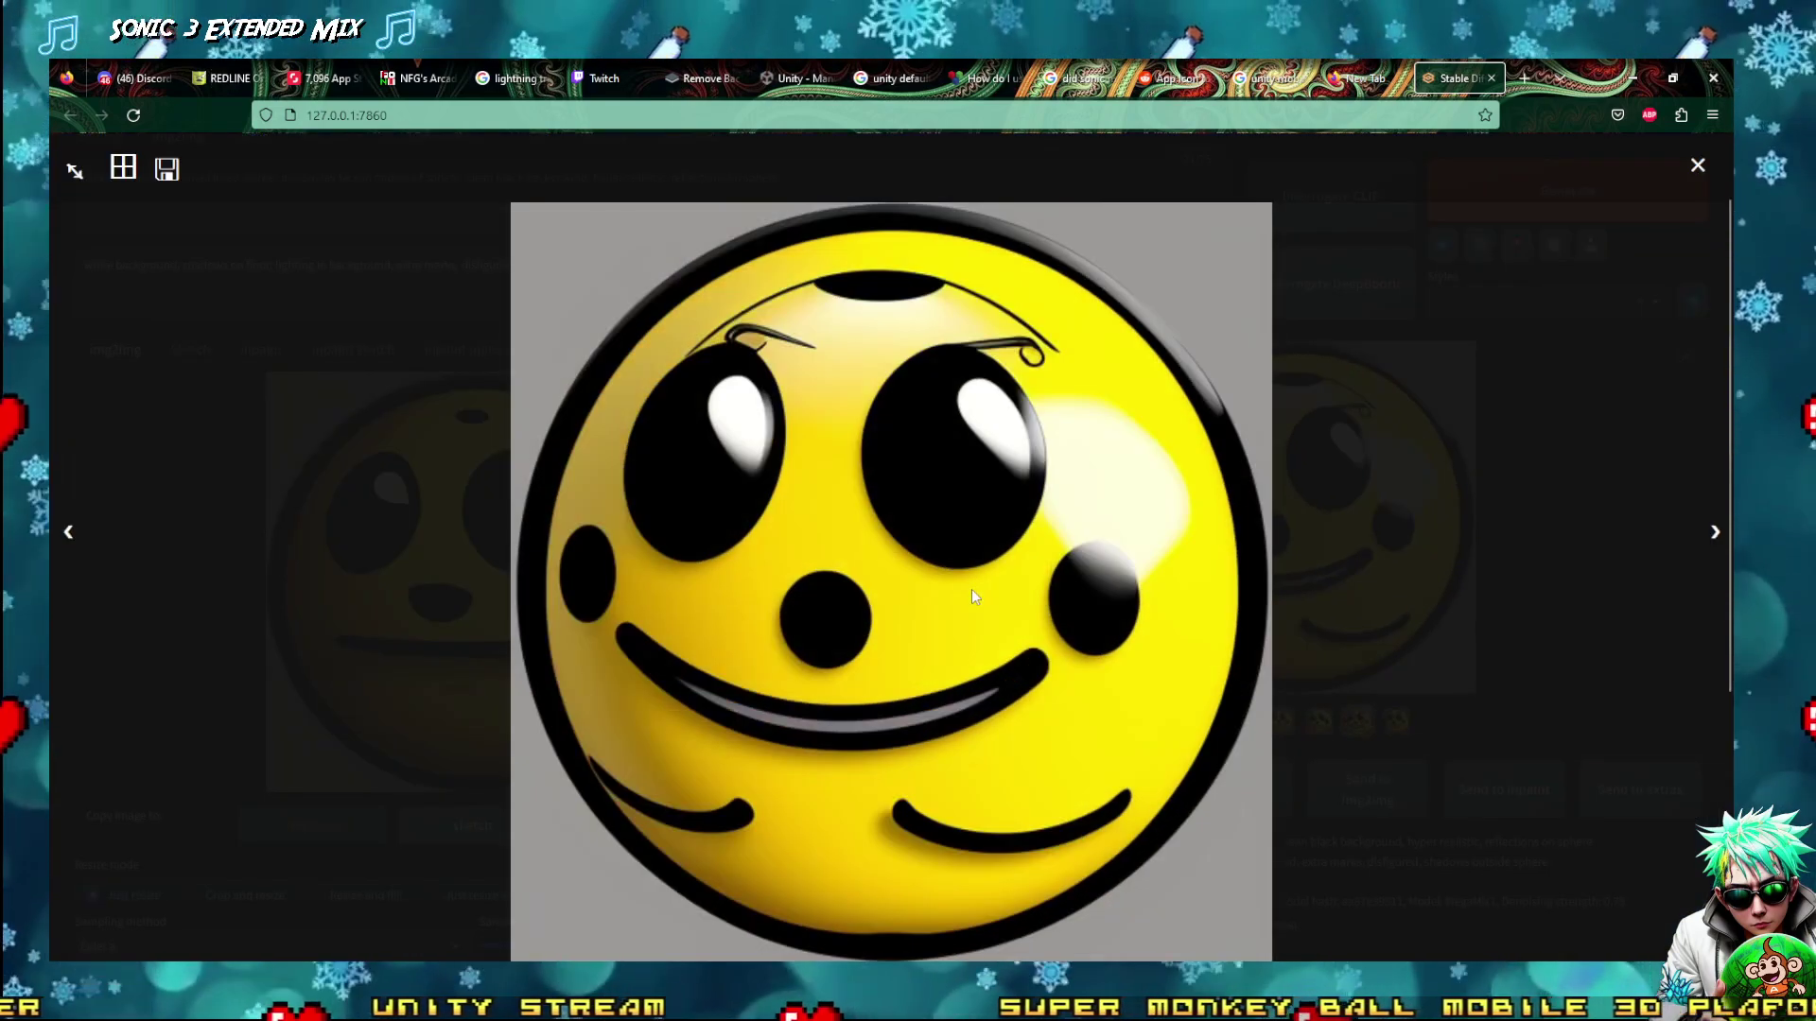
{"action": "key", "text": "Right"}
{"action": "key", "text": "Right"}
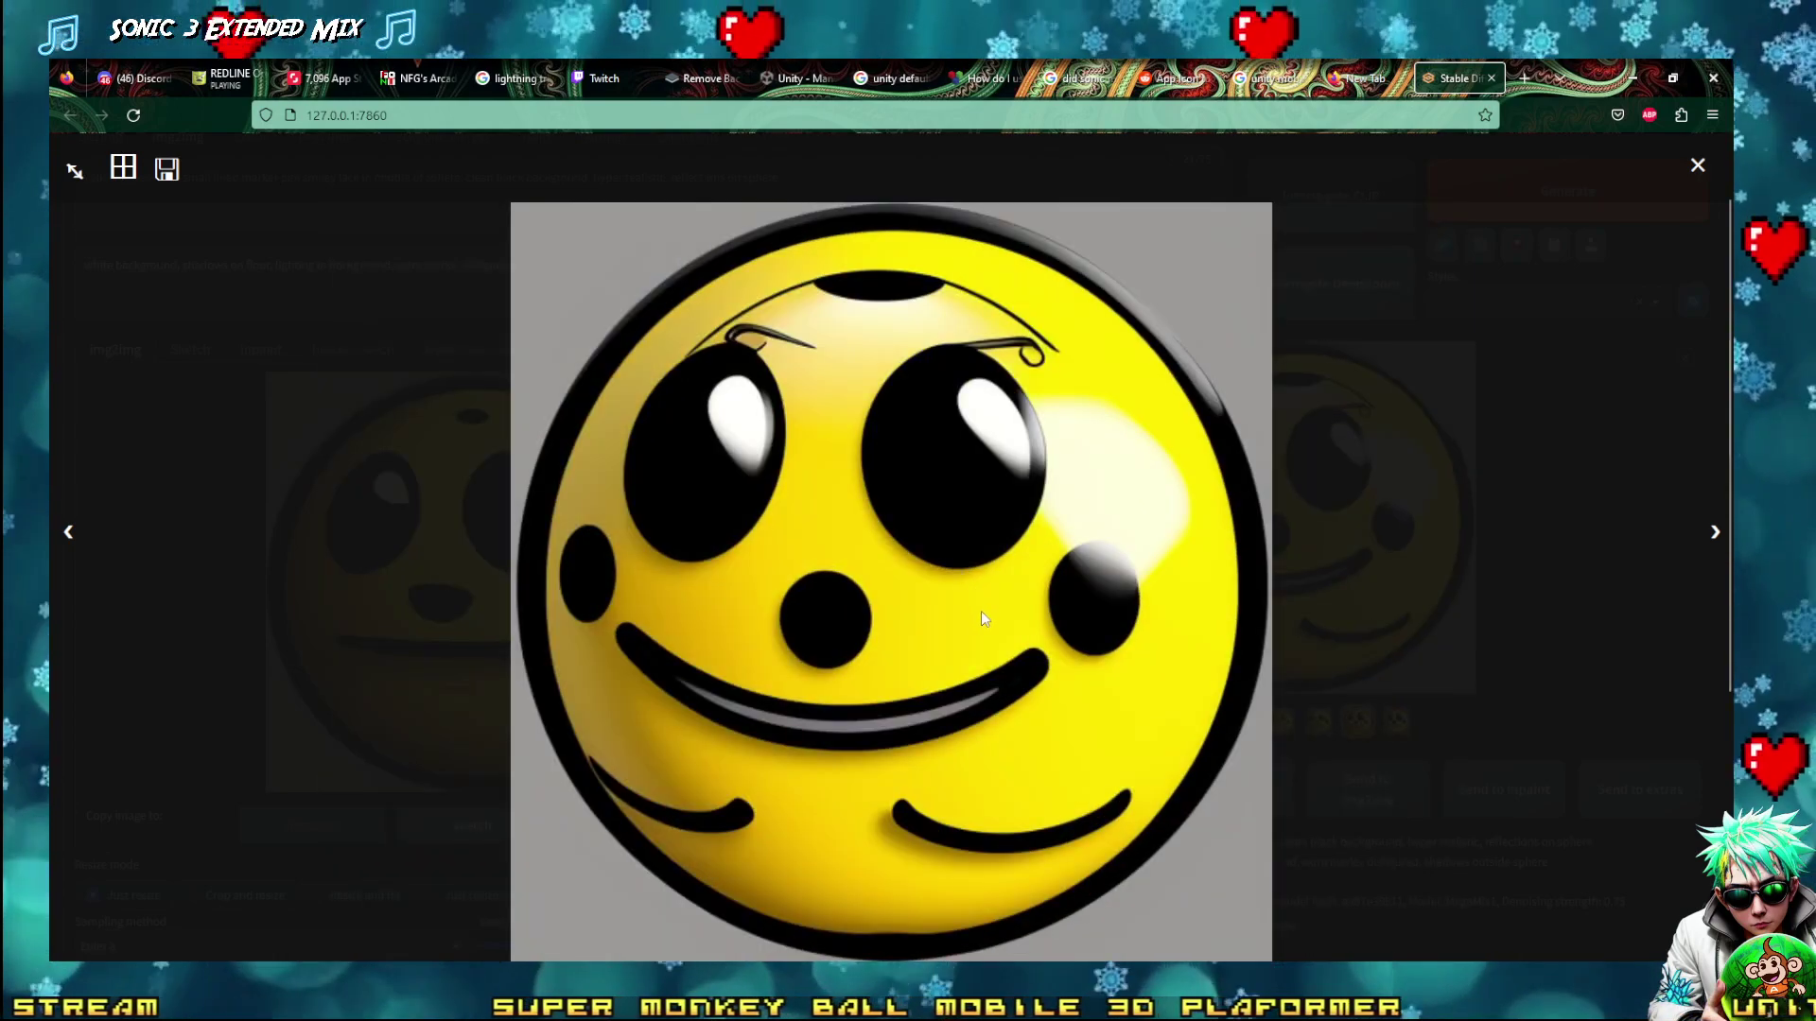
{"action": "key", "text": "Right"}
{"action": "key", "text": "Right"}
{"action": "key", "text": "Right"}
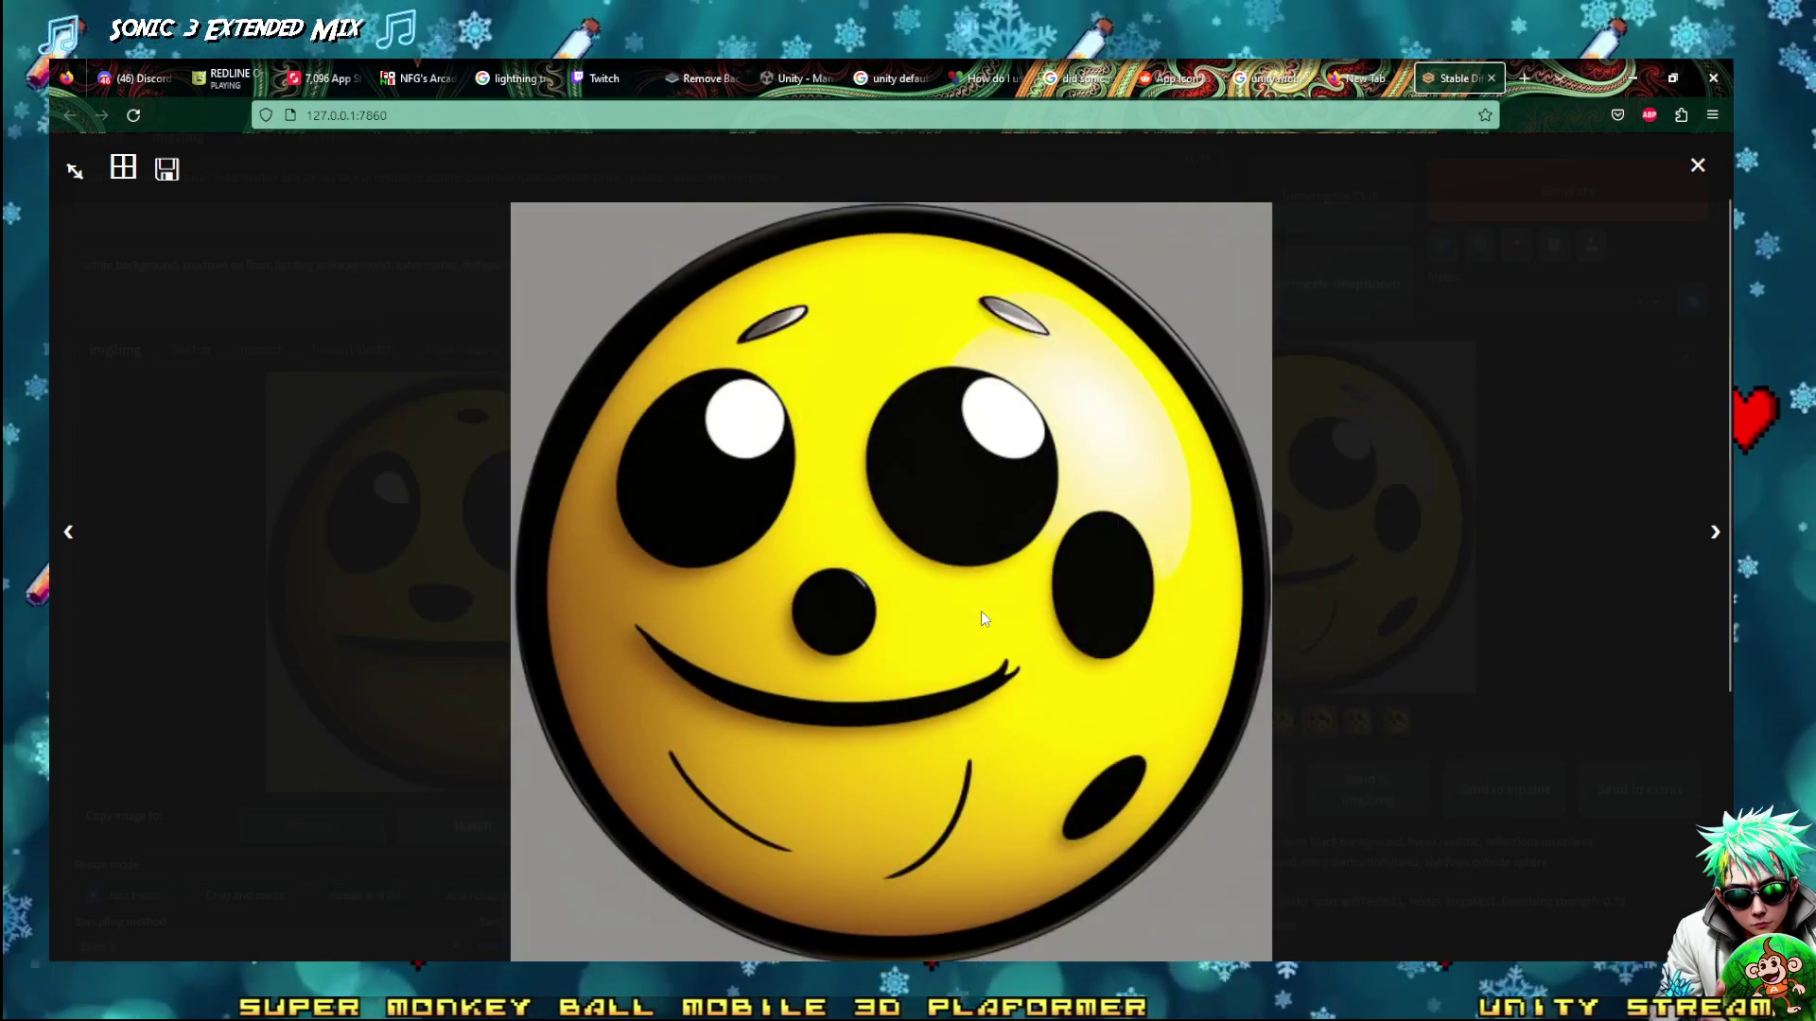
{"action": "key", "text": "Right"}
{"action": "left_click", "coordinate": [980, 611]}
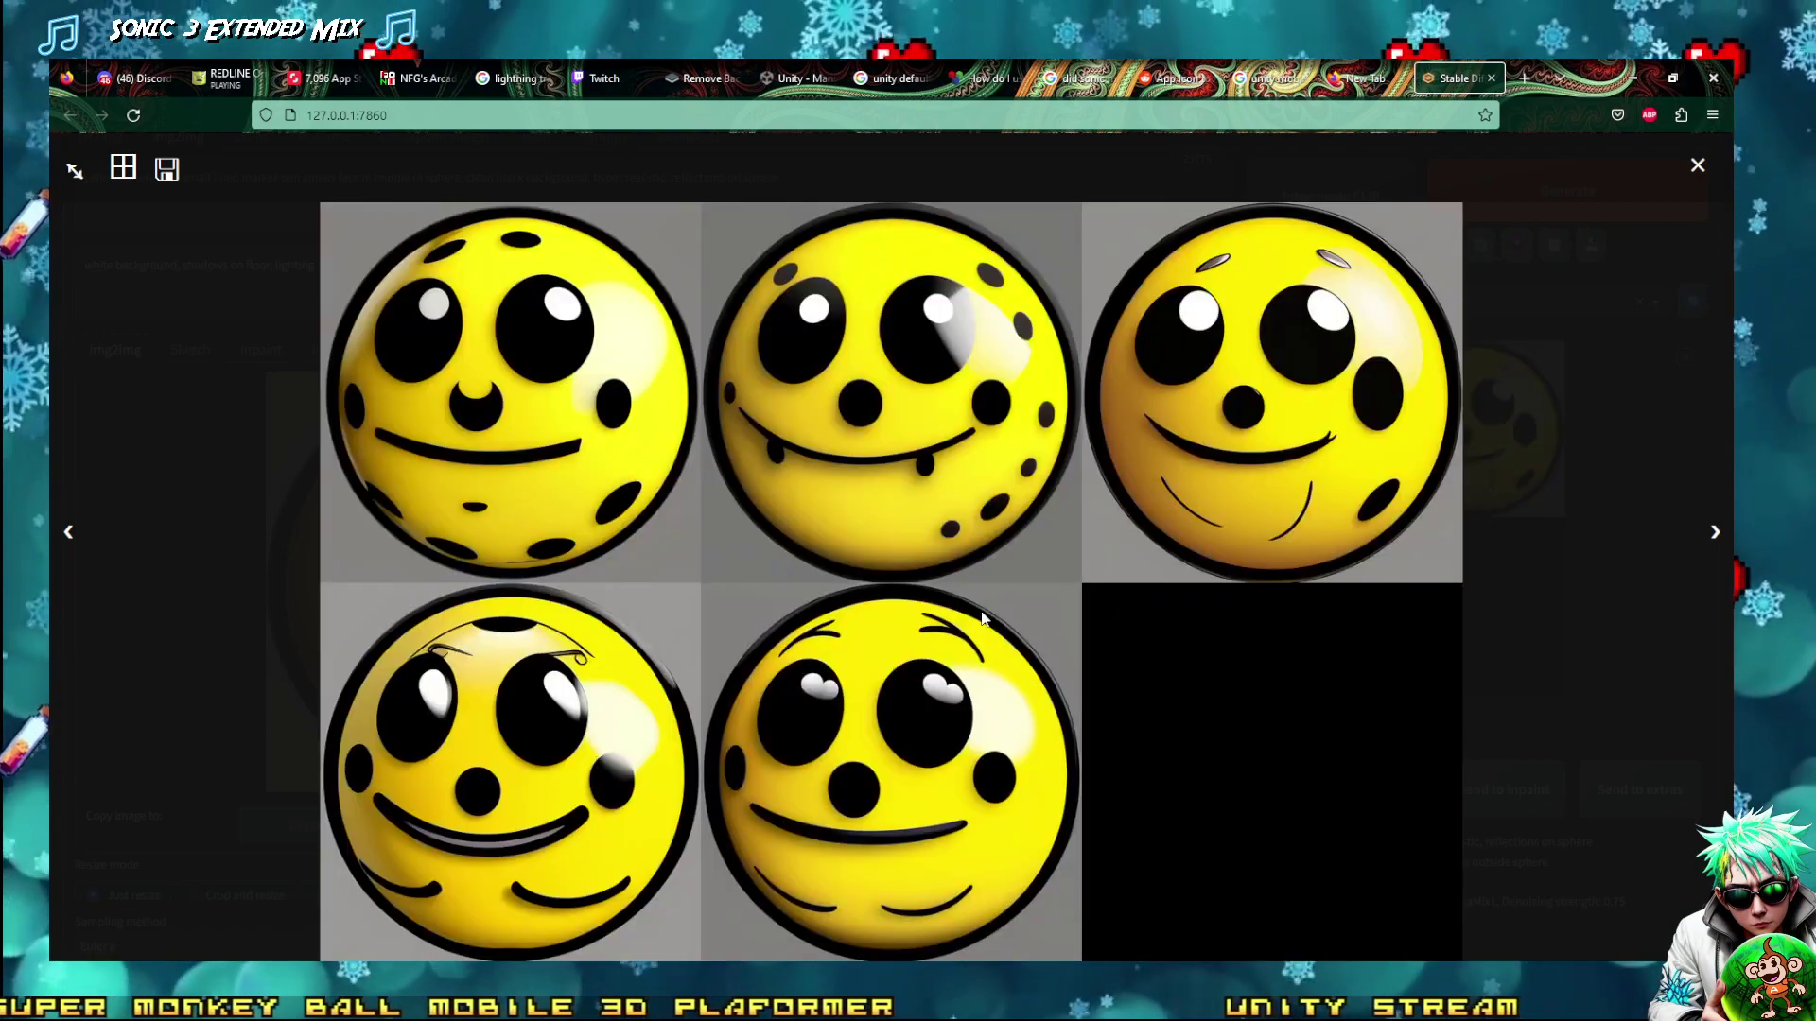
Open the fanged spotted smiley full-size and copy it to the clipboard
{"action": "left_click", "coordinate": [977, 607]}
{"action": "key", "text": "Right"}
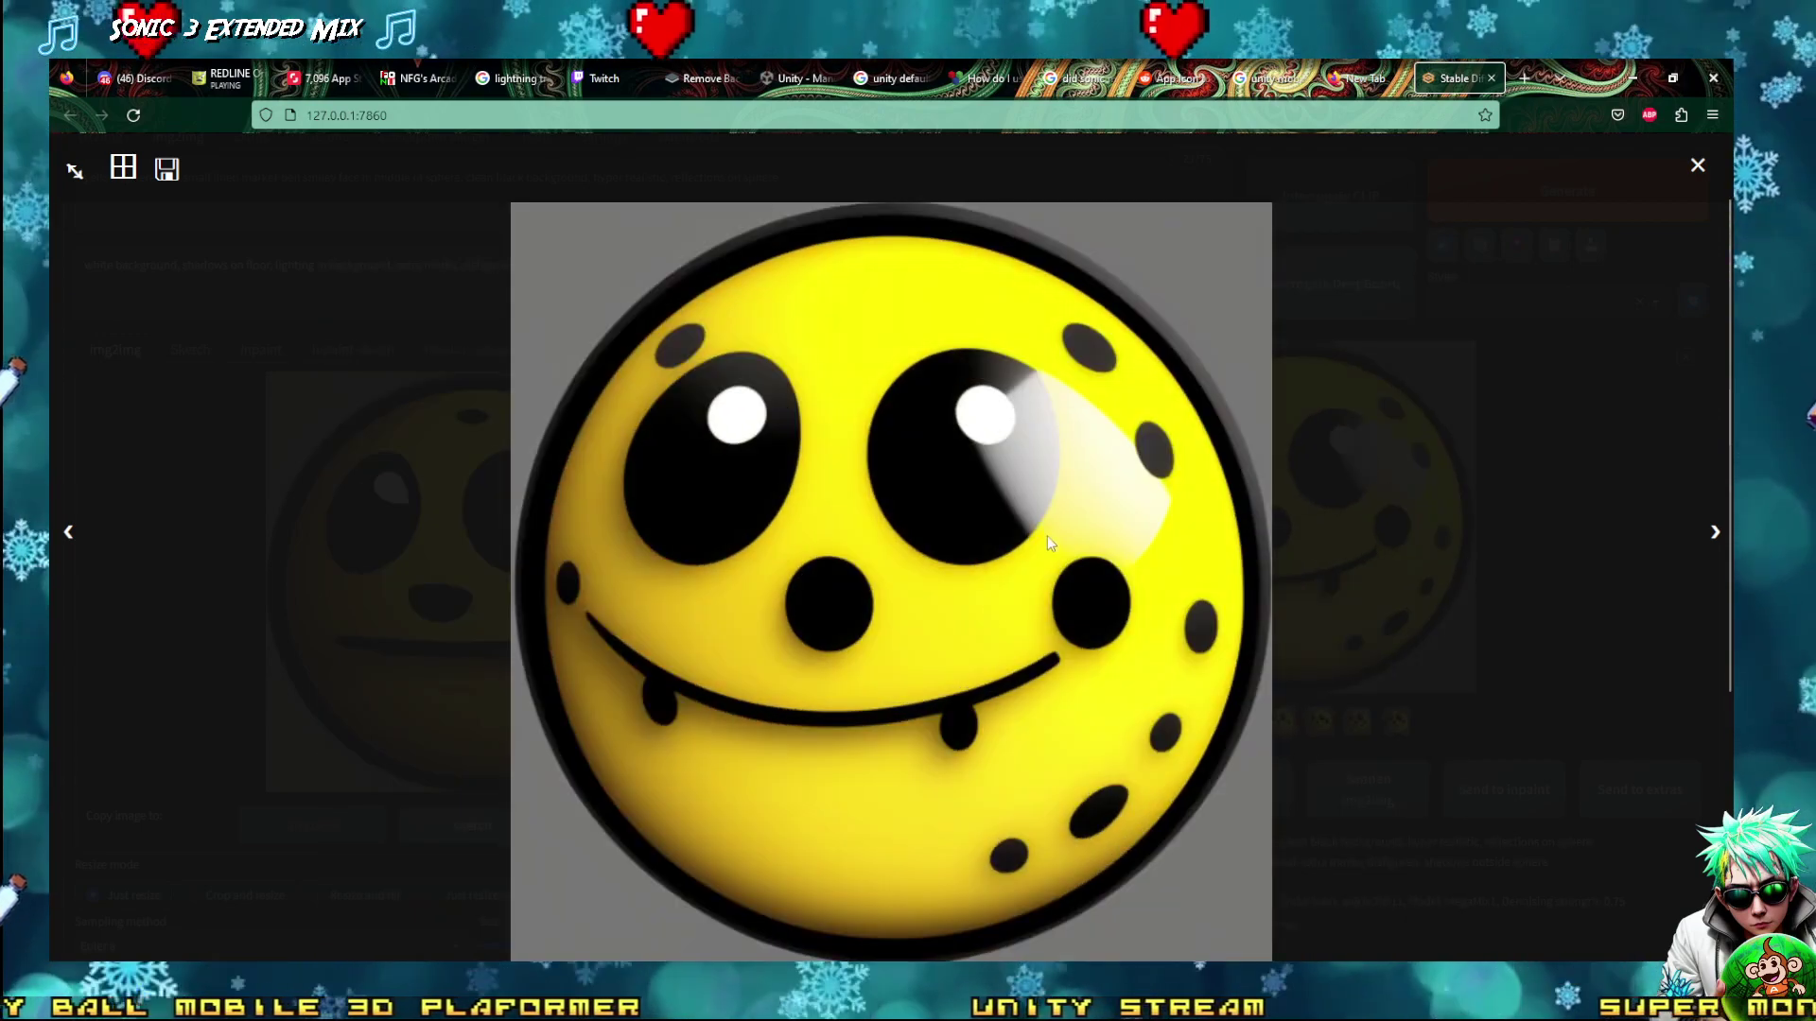
{"action": "right_click", "coordinate": [898, 586]}
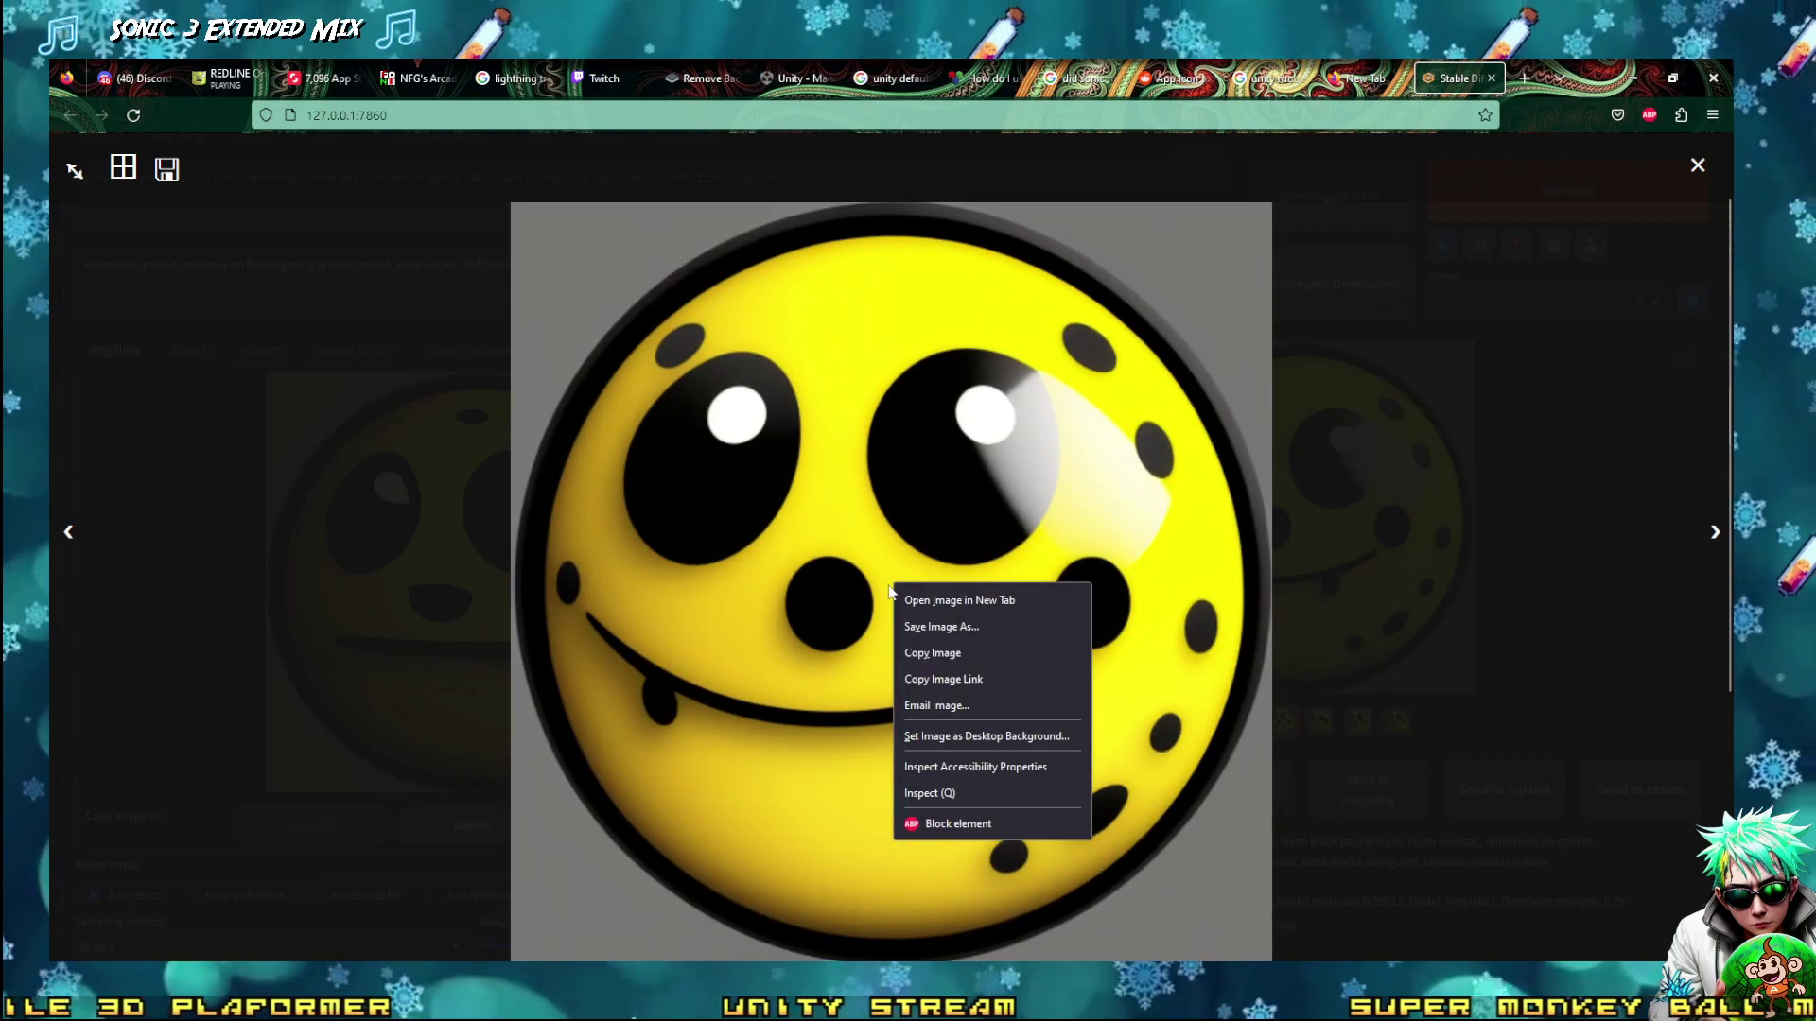
{"action": "left_click", "coordinate": [944, 653]}
{"action": "key", "text": "Escape"}
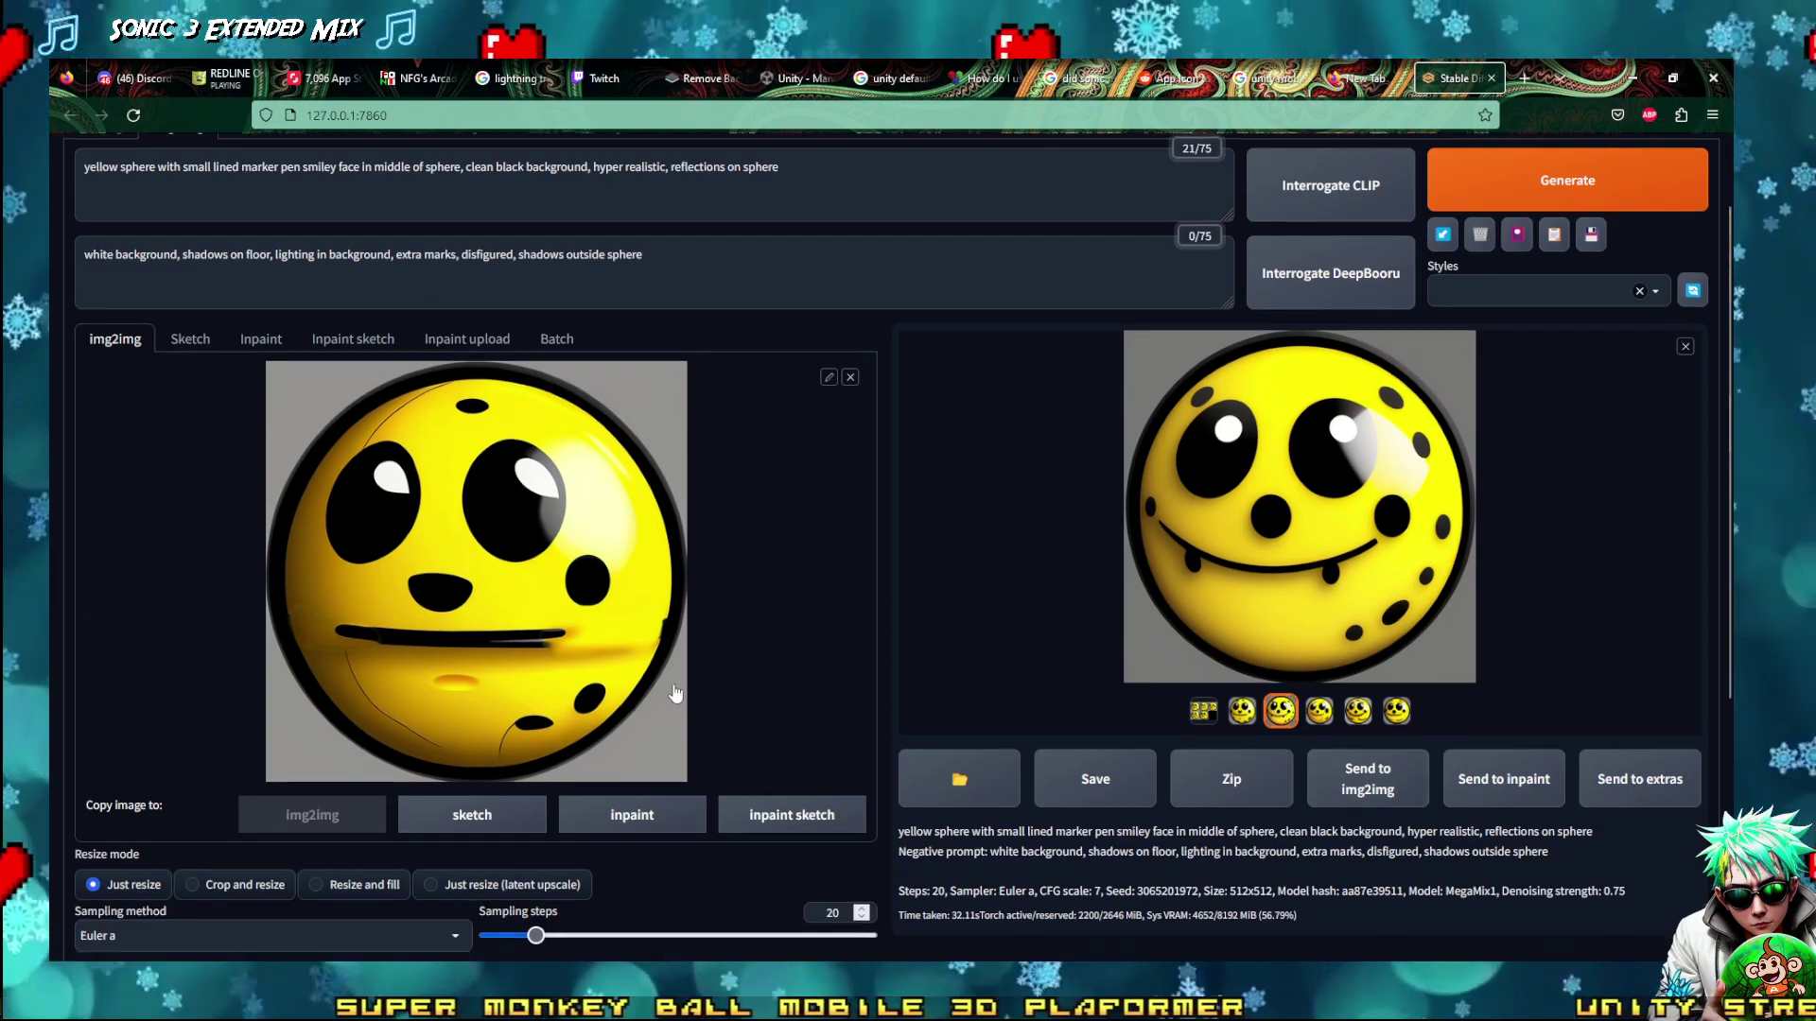
Switch the sampling method from Euler a to DPM++ 2M Karras
{"action": "scroll", "coordinate": [812, 779], "scroll_direction": "down", "scroll_amount": 3}
{"action": "left_click", "coordinate": [191, 678]}
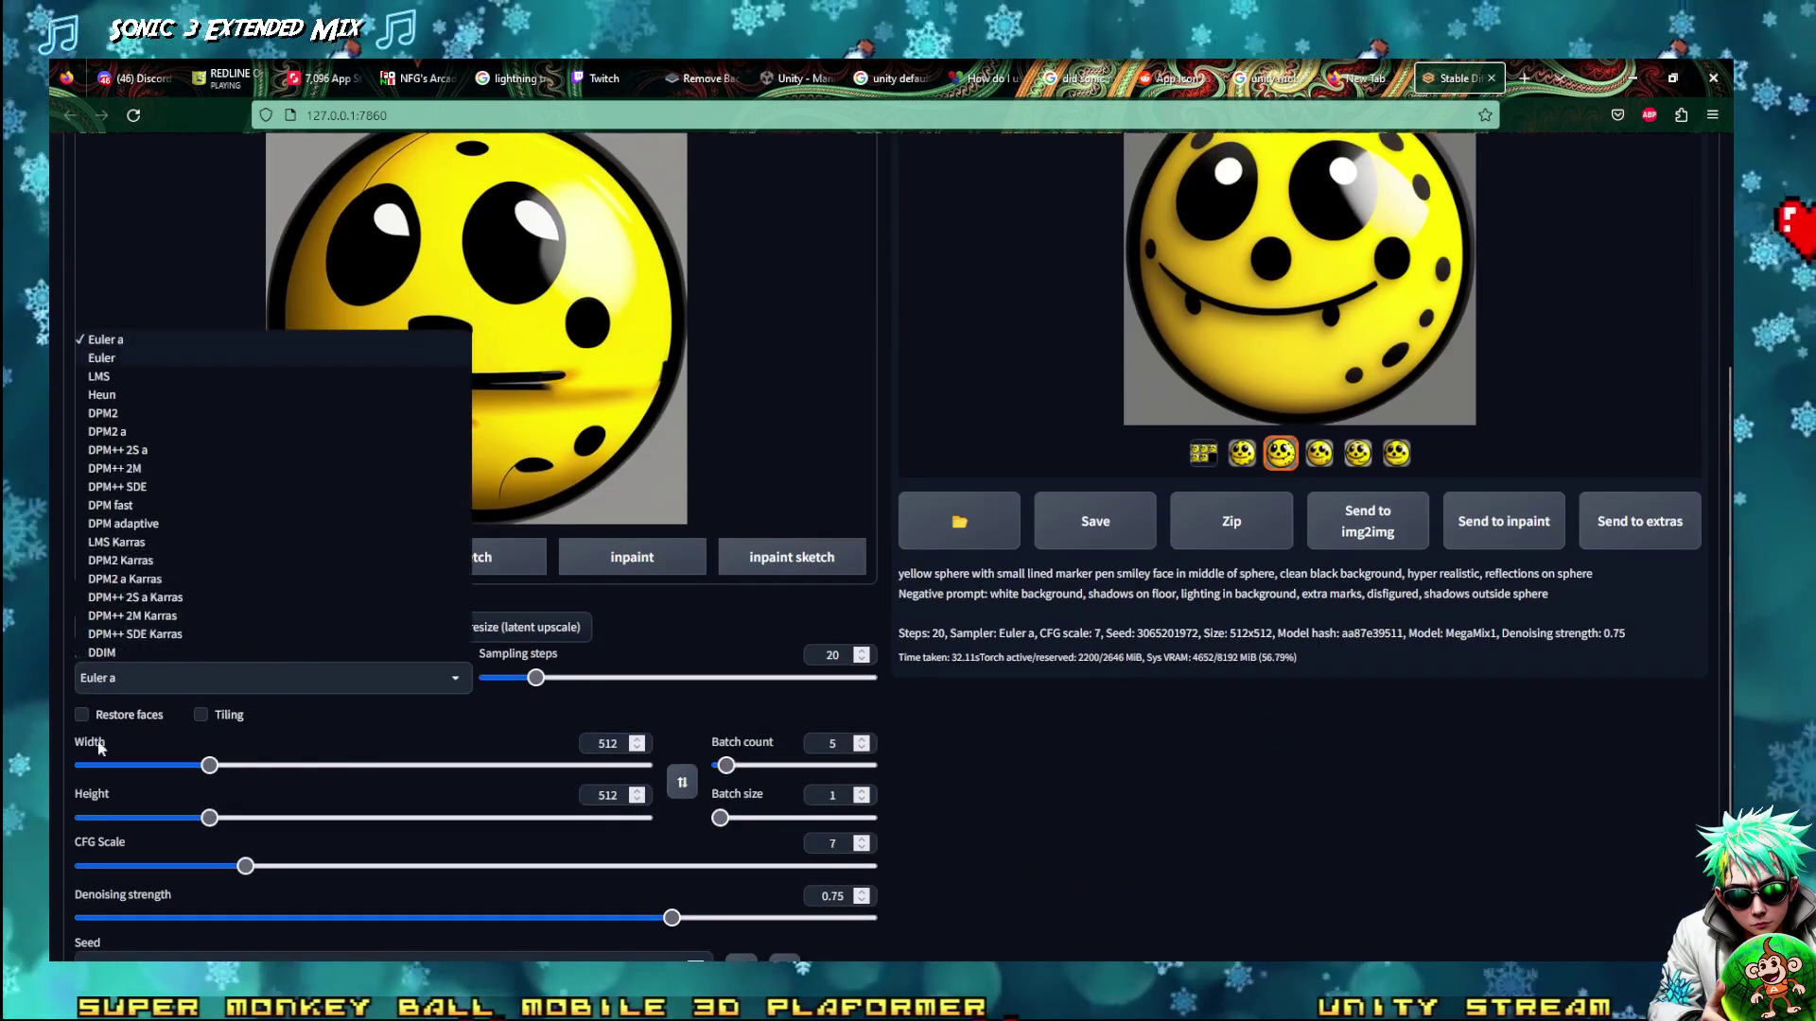
{"action": "left_click", "coordinate": [132, 617]}
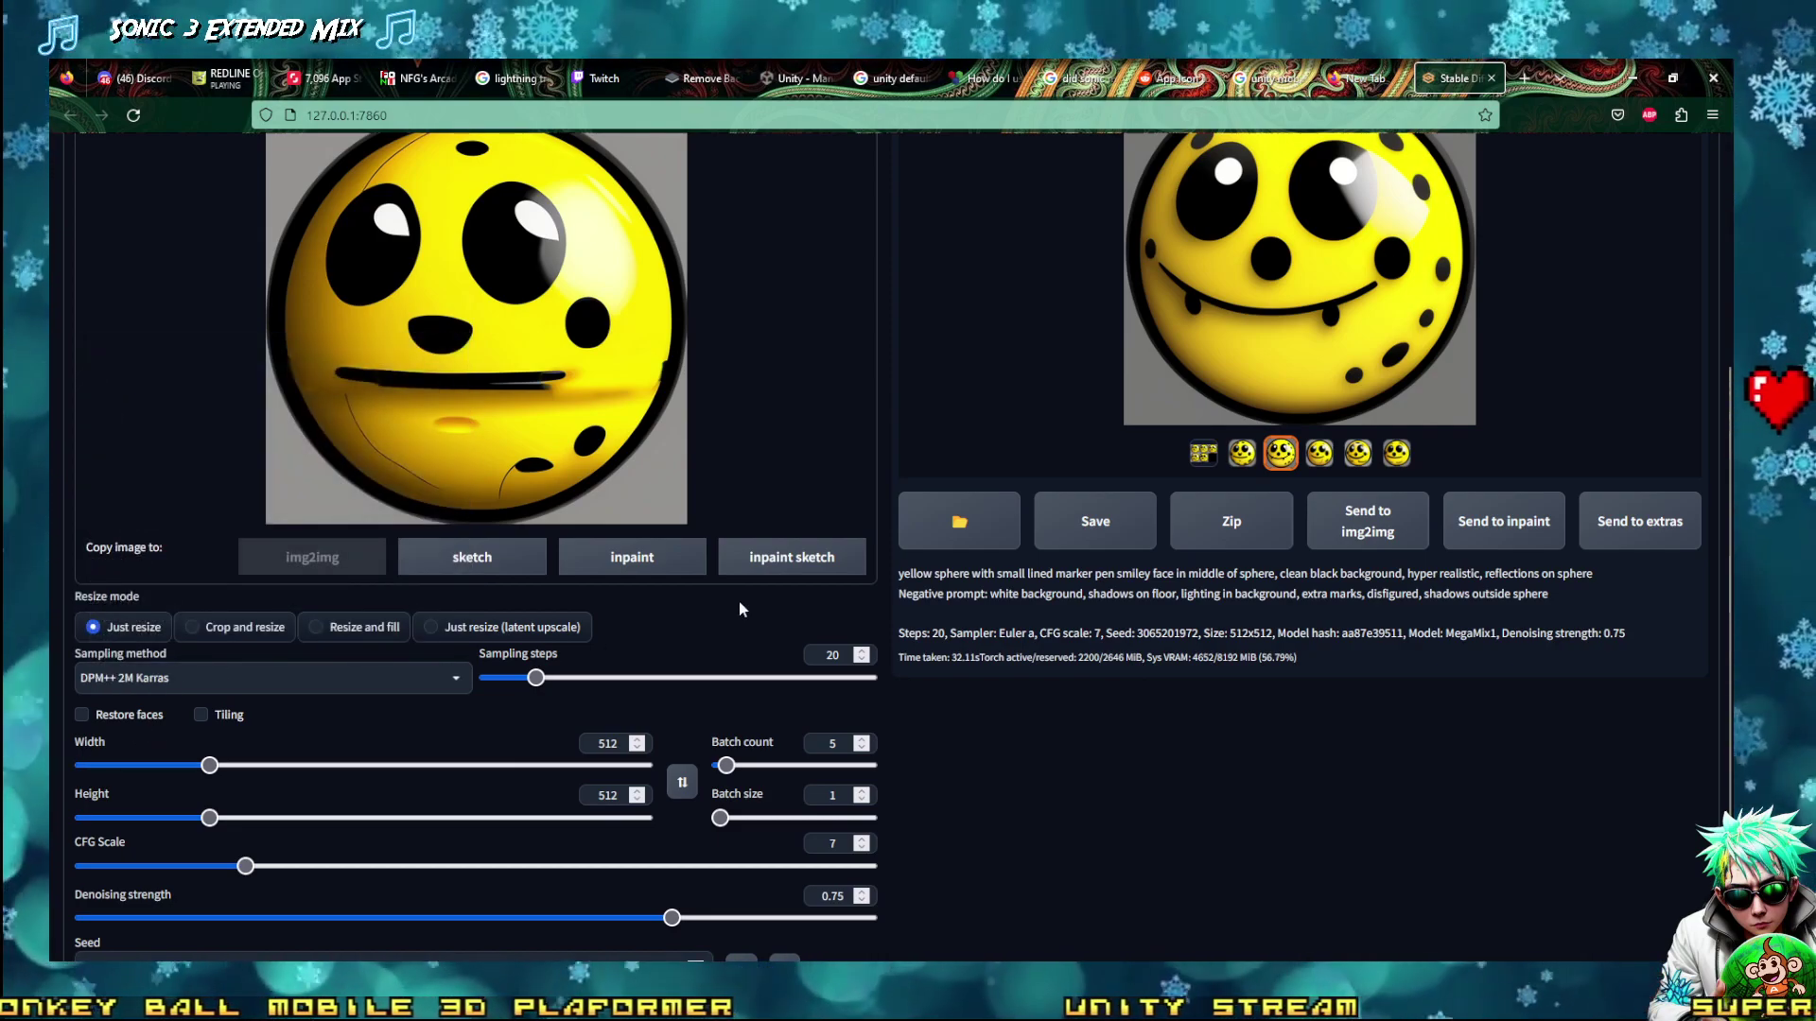
Set the img2img batch count to 7 with batch size 1
{"action": "scroll", "coordinate": [740, 606], "scroll_direction": "up", "scroll_amount": 4}
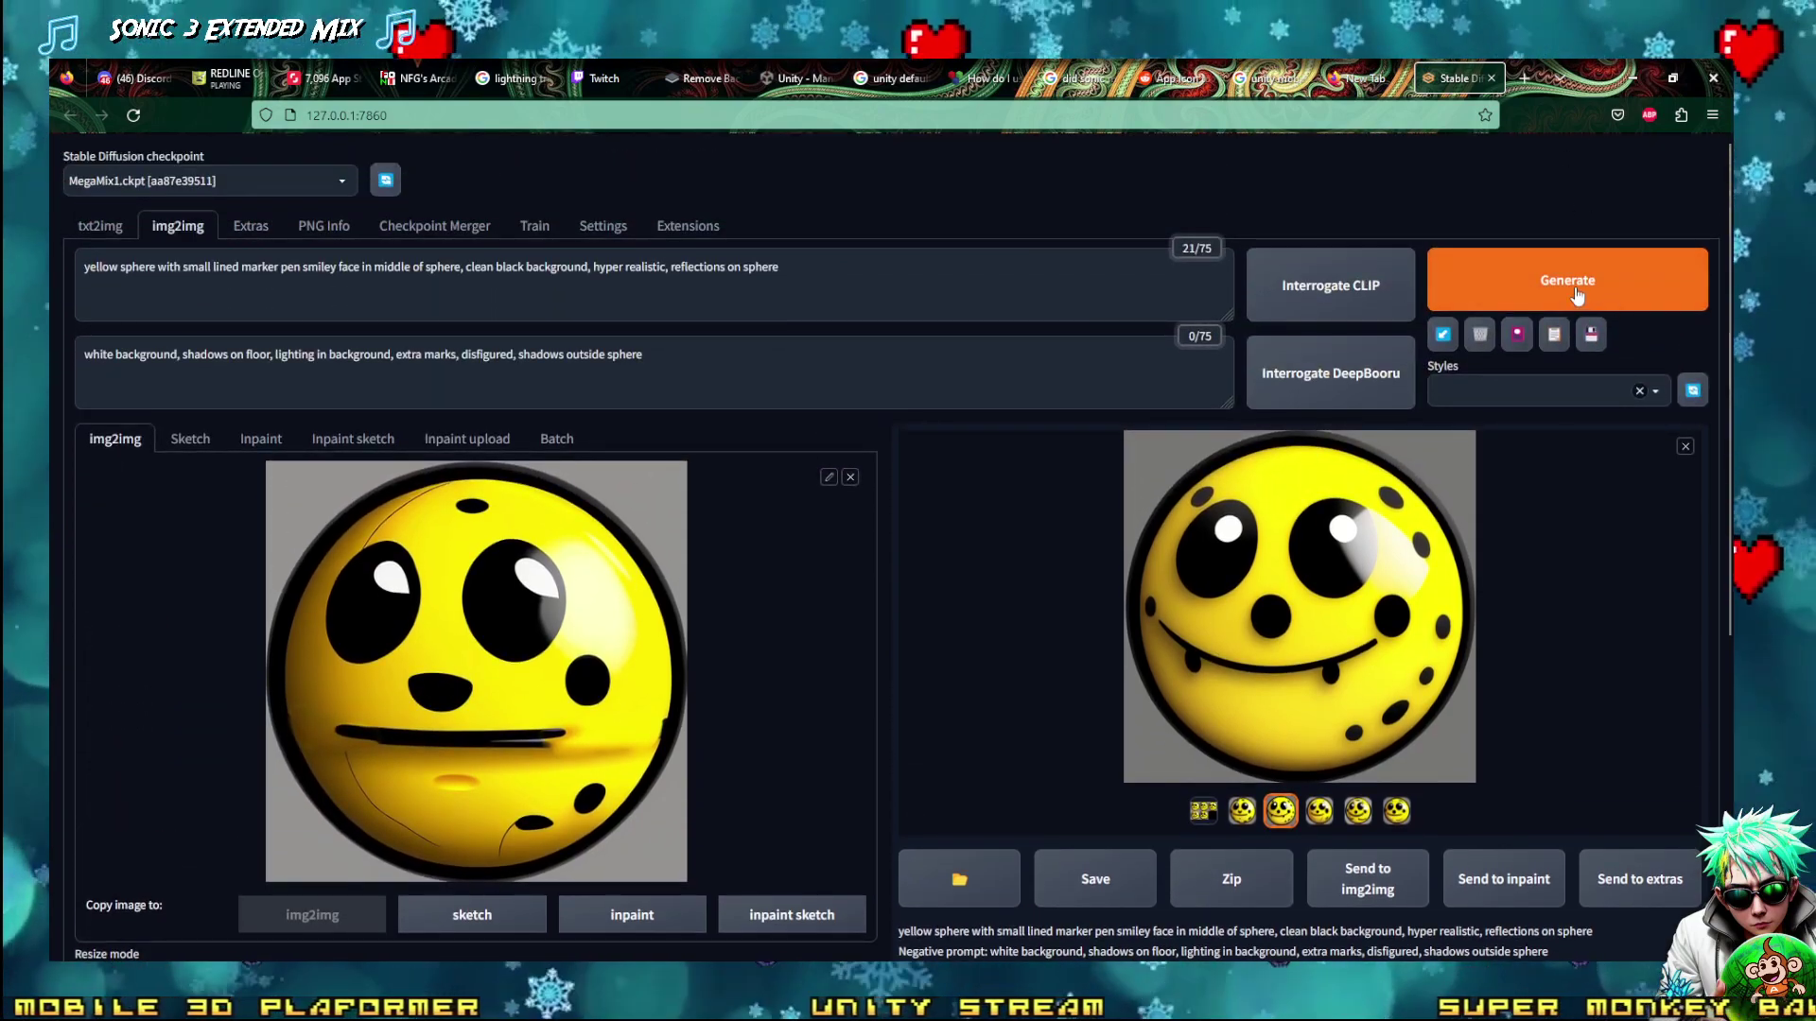
{"action": "scroll", "coordinate": [1202, 436], "scroll_direction": "down", "scroll_amount": 5}
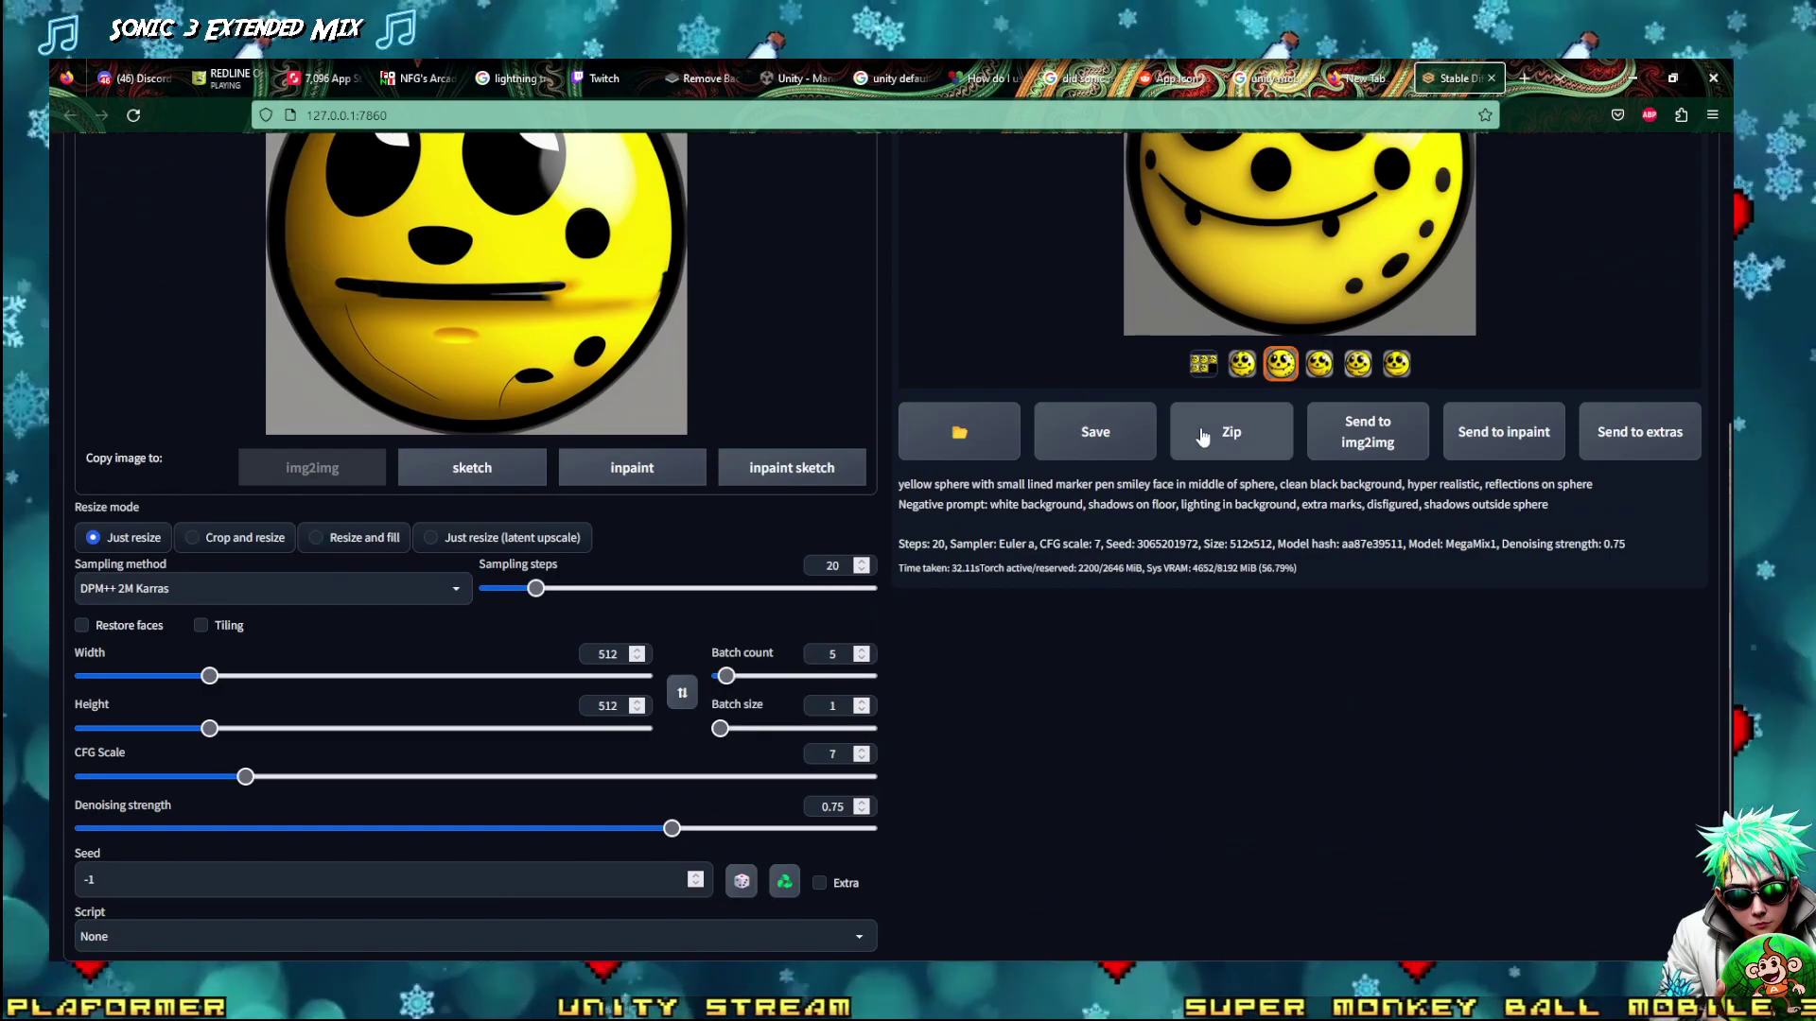
{"action": "scroll", "coordinate": [919, 740], "scroll_direction": "up", "scroll_amount": 2}
{"action": "scroll", "coordinate": [745, 721], "scroll_direction": "down", "scroll_amount": 2}
{"action": "left_click_drag", "start_coordinate": [726, 677], "coordinate": [875, 729]}
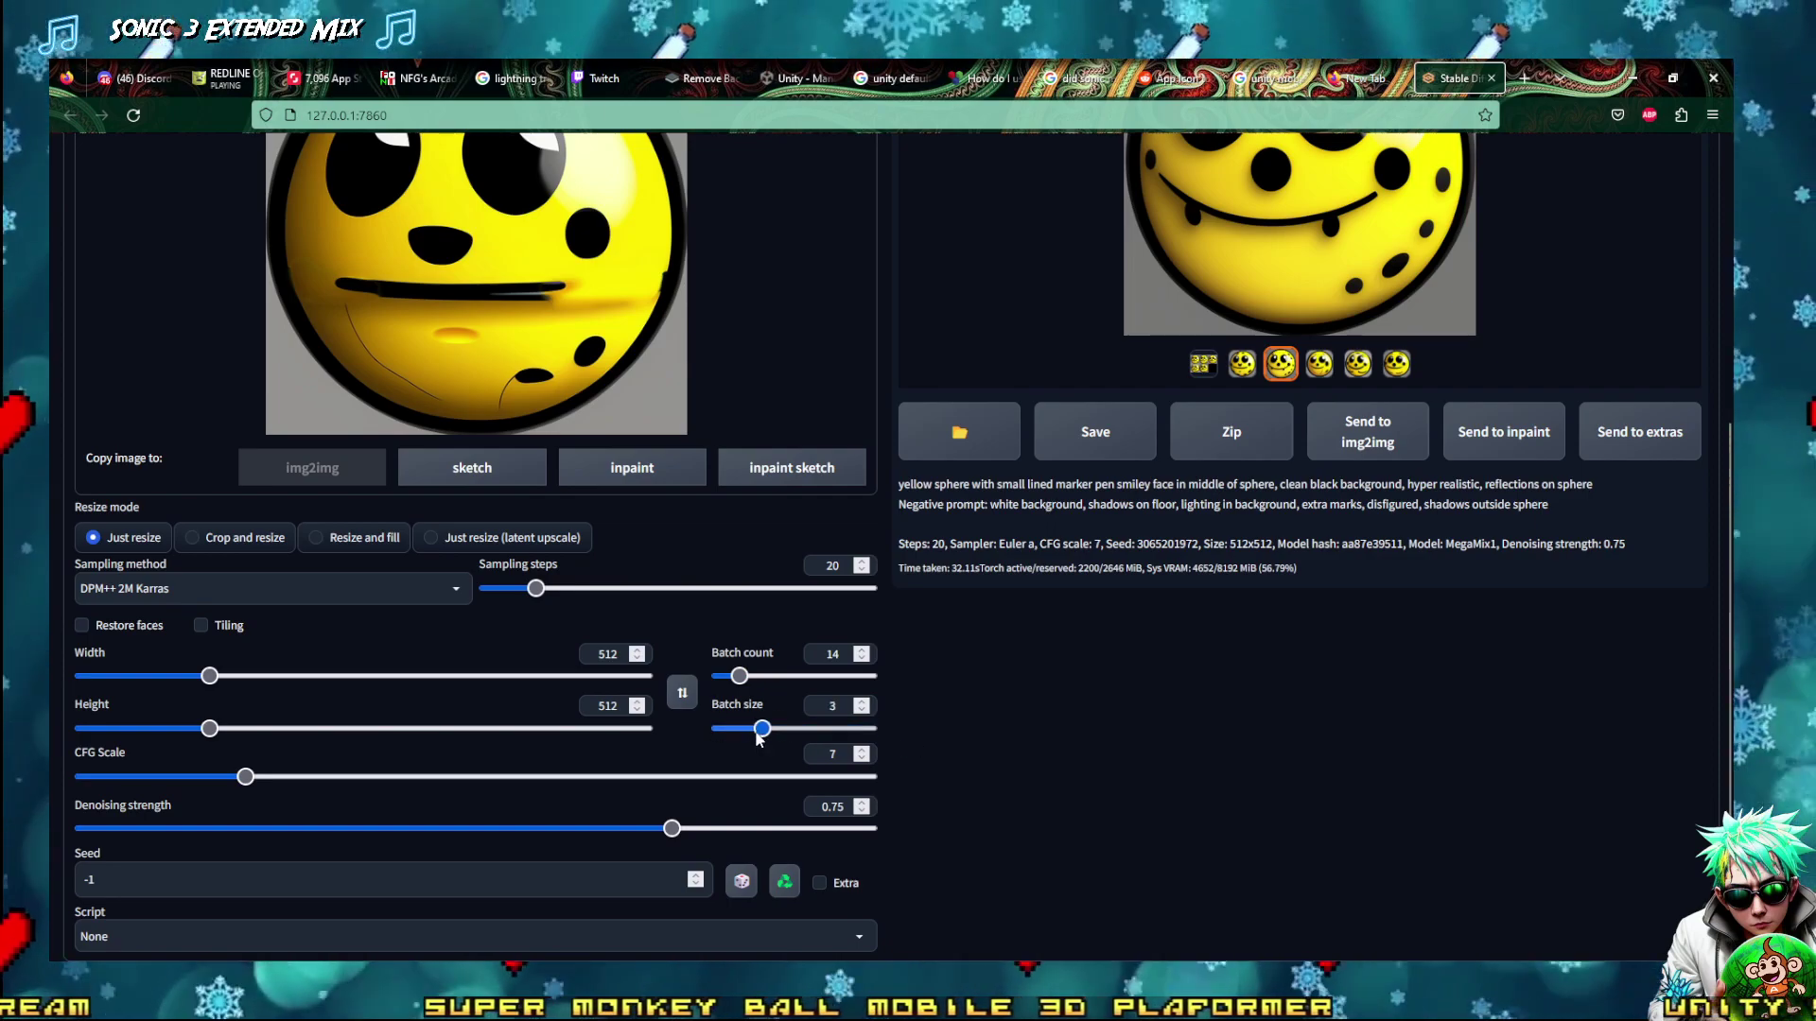
{"action": "left_click", "coordinate": [737, 678]}
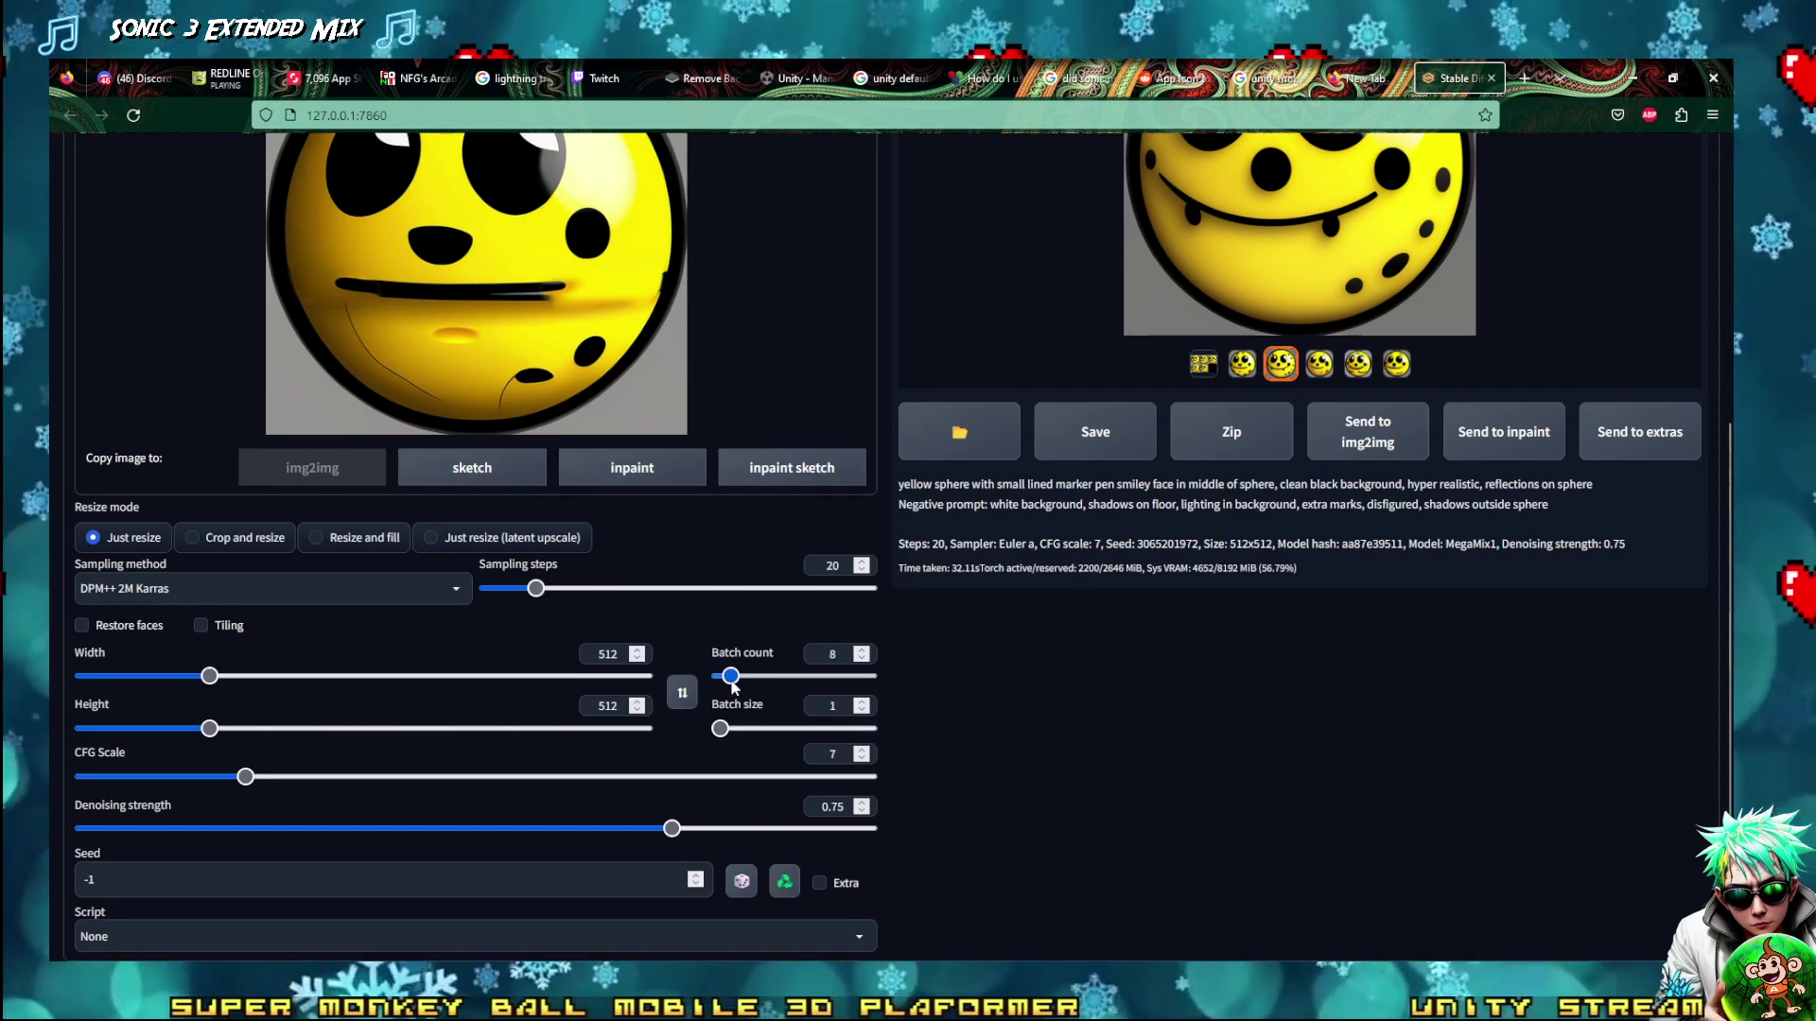
{"action": "left_click_drag", "start_coordinate": [738, 678], "coordinate": [722, 677]}
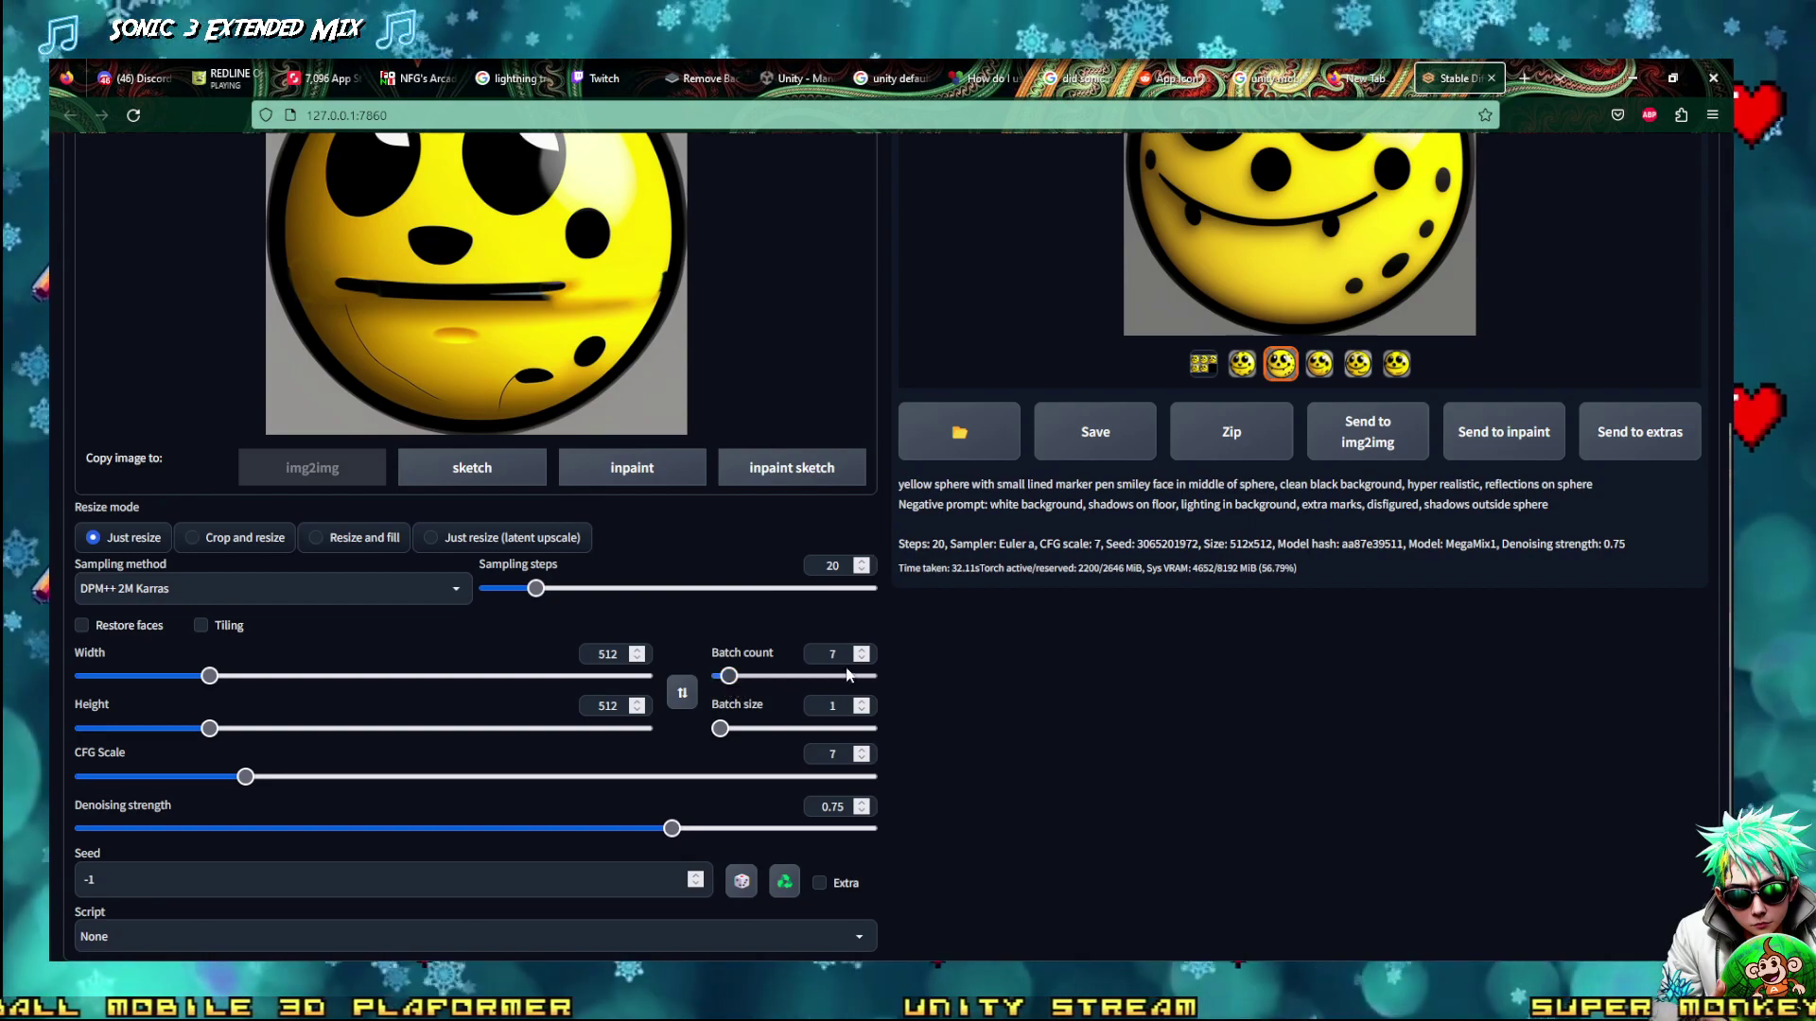
{"action": "scroll", "coordinate": [877, 678], "scroll_direction": "up", "scroll_amount": 4}
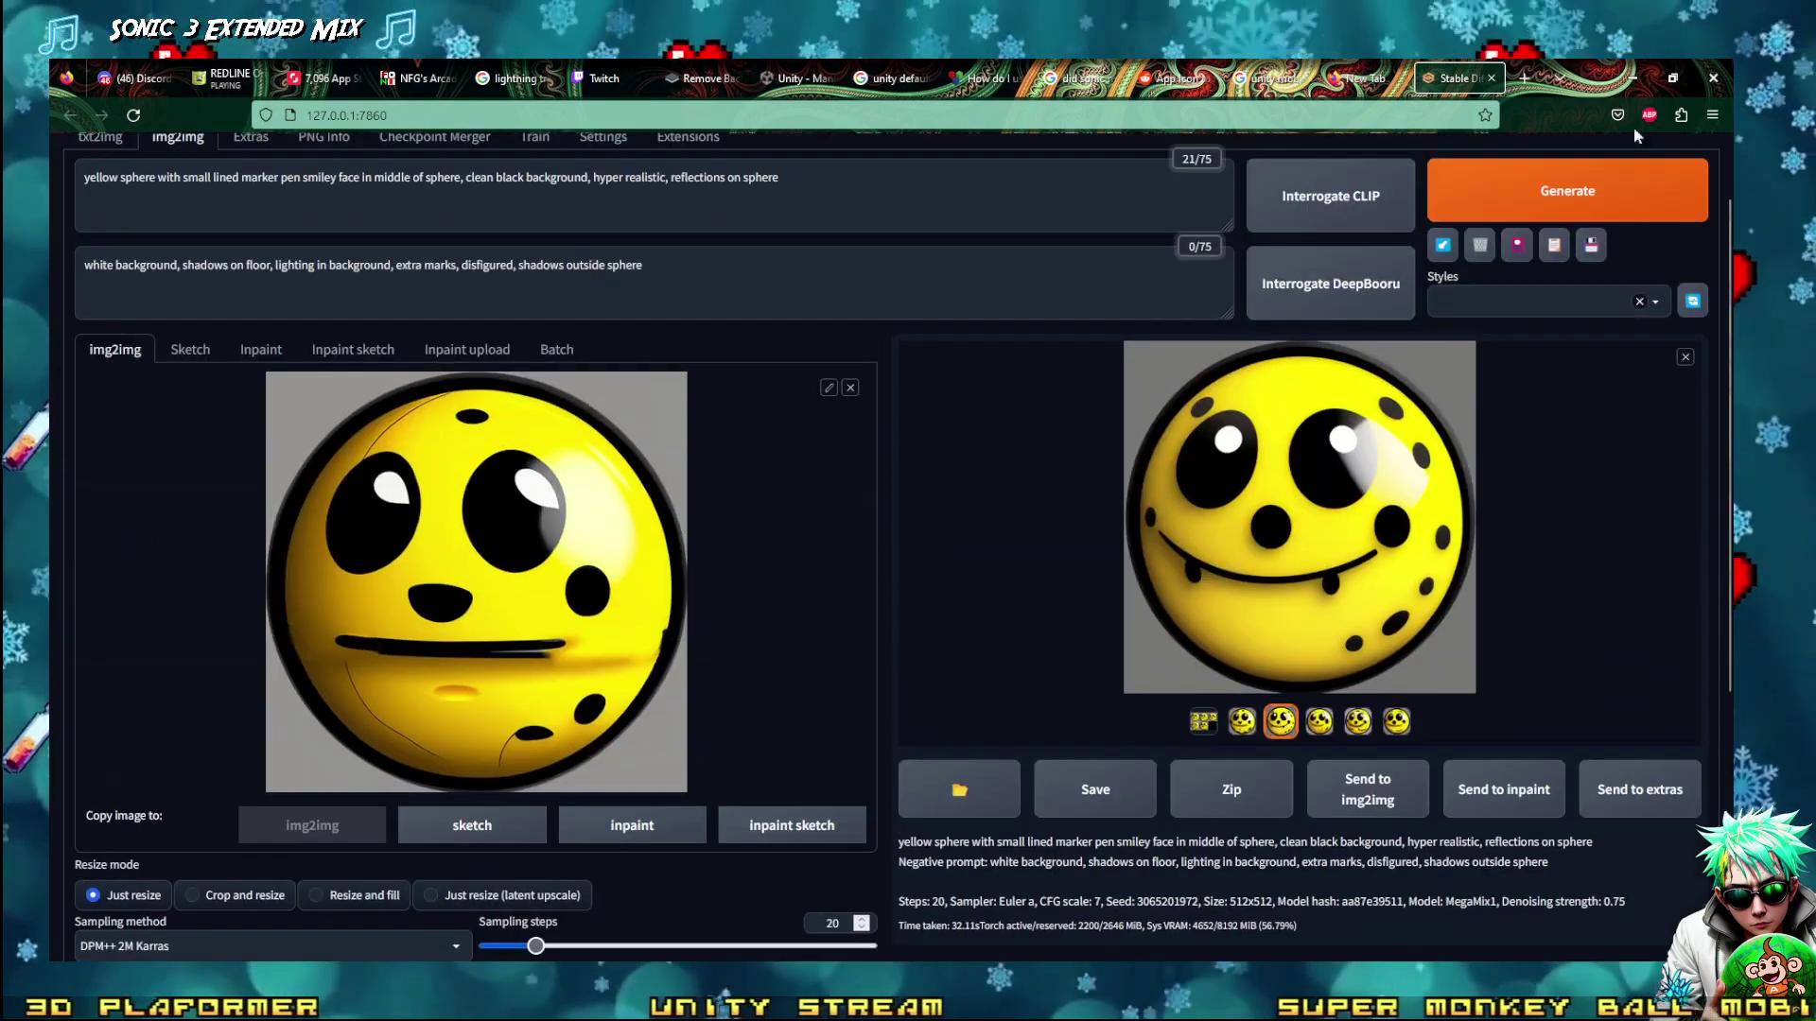
Run the DPM++ 2M Karras img2img generation until the smiley-sphere batch finishes
{"action": "left_click", "coordinate": [1558, 186]}
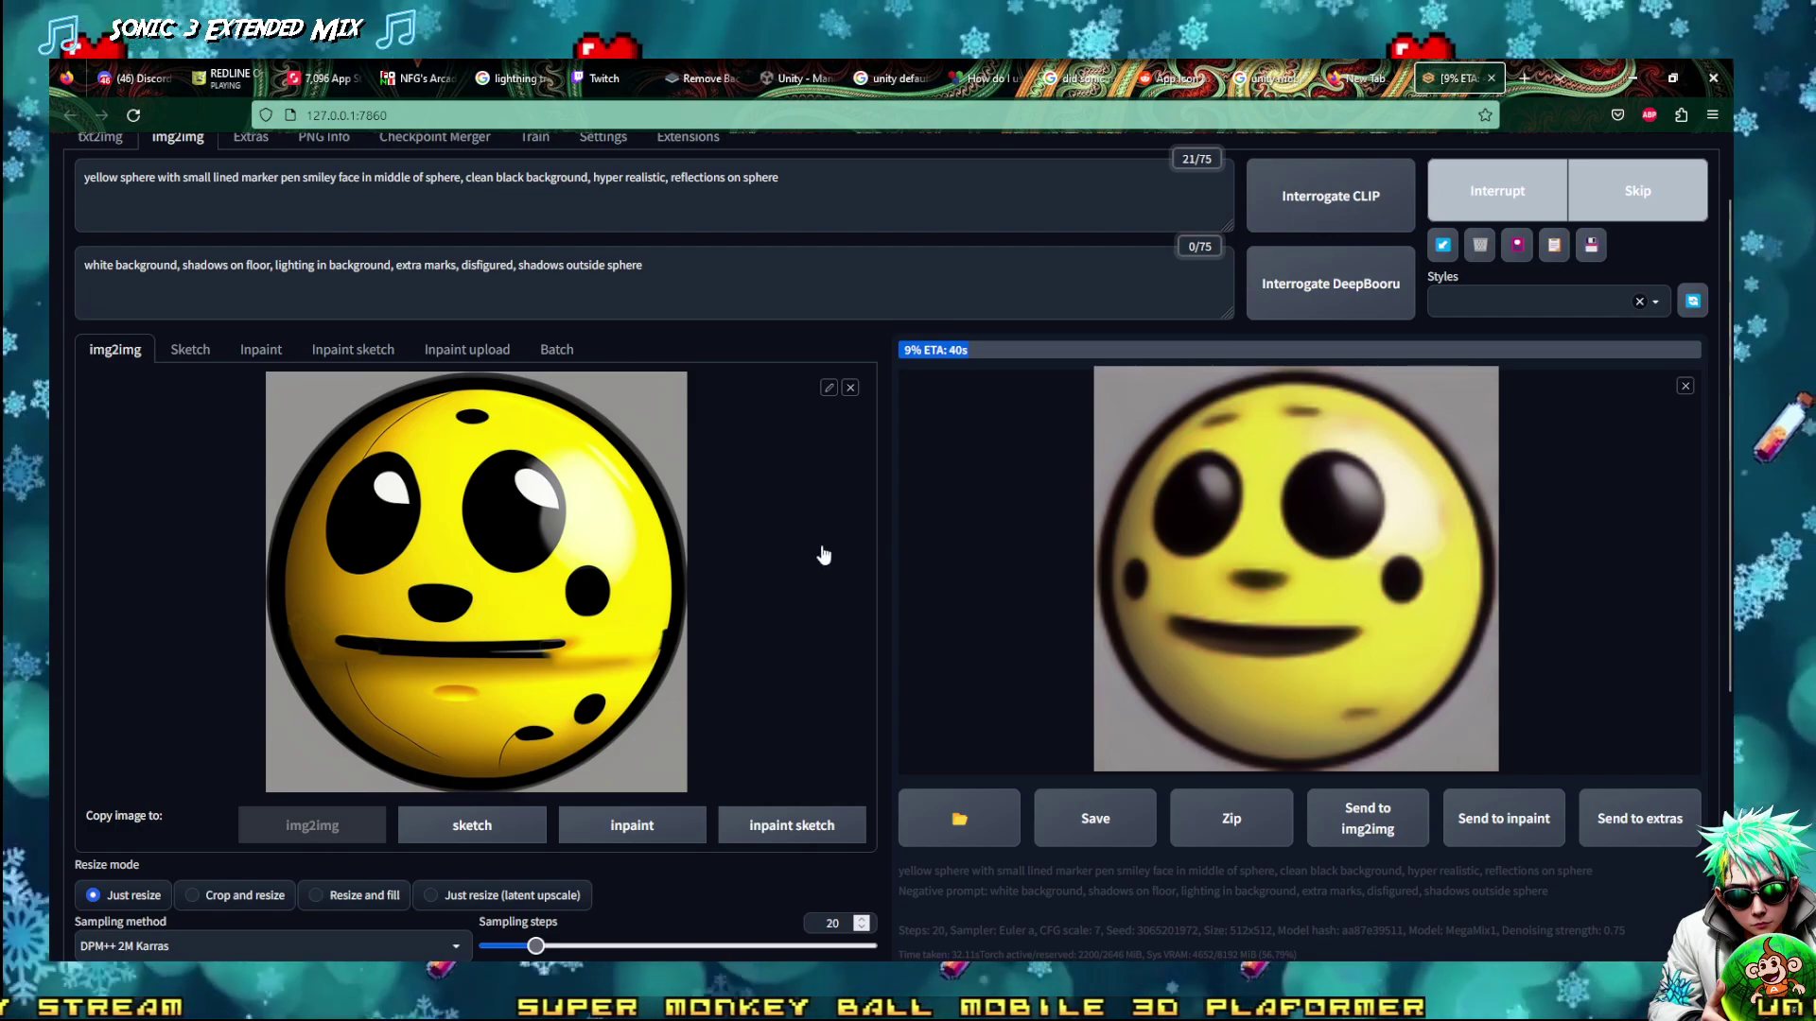
{"action": "scroll", "coordinate": [823, 544], "scroll_direction": "up", "scroll_amount": 1}
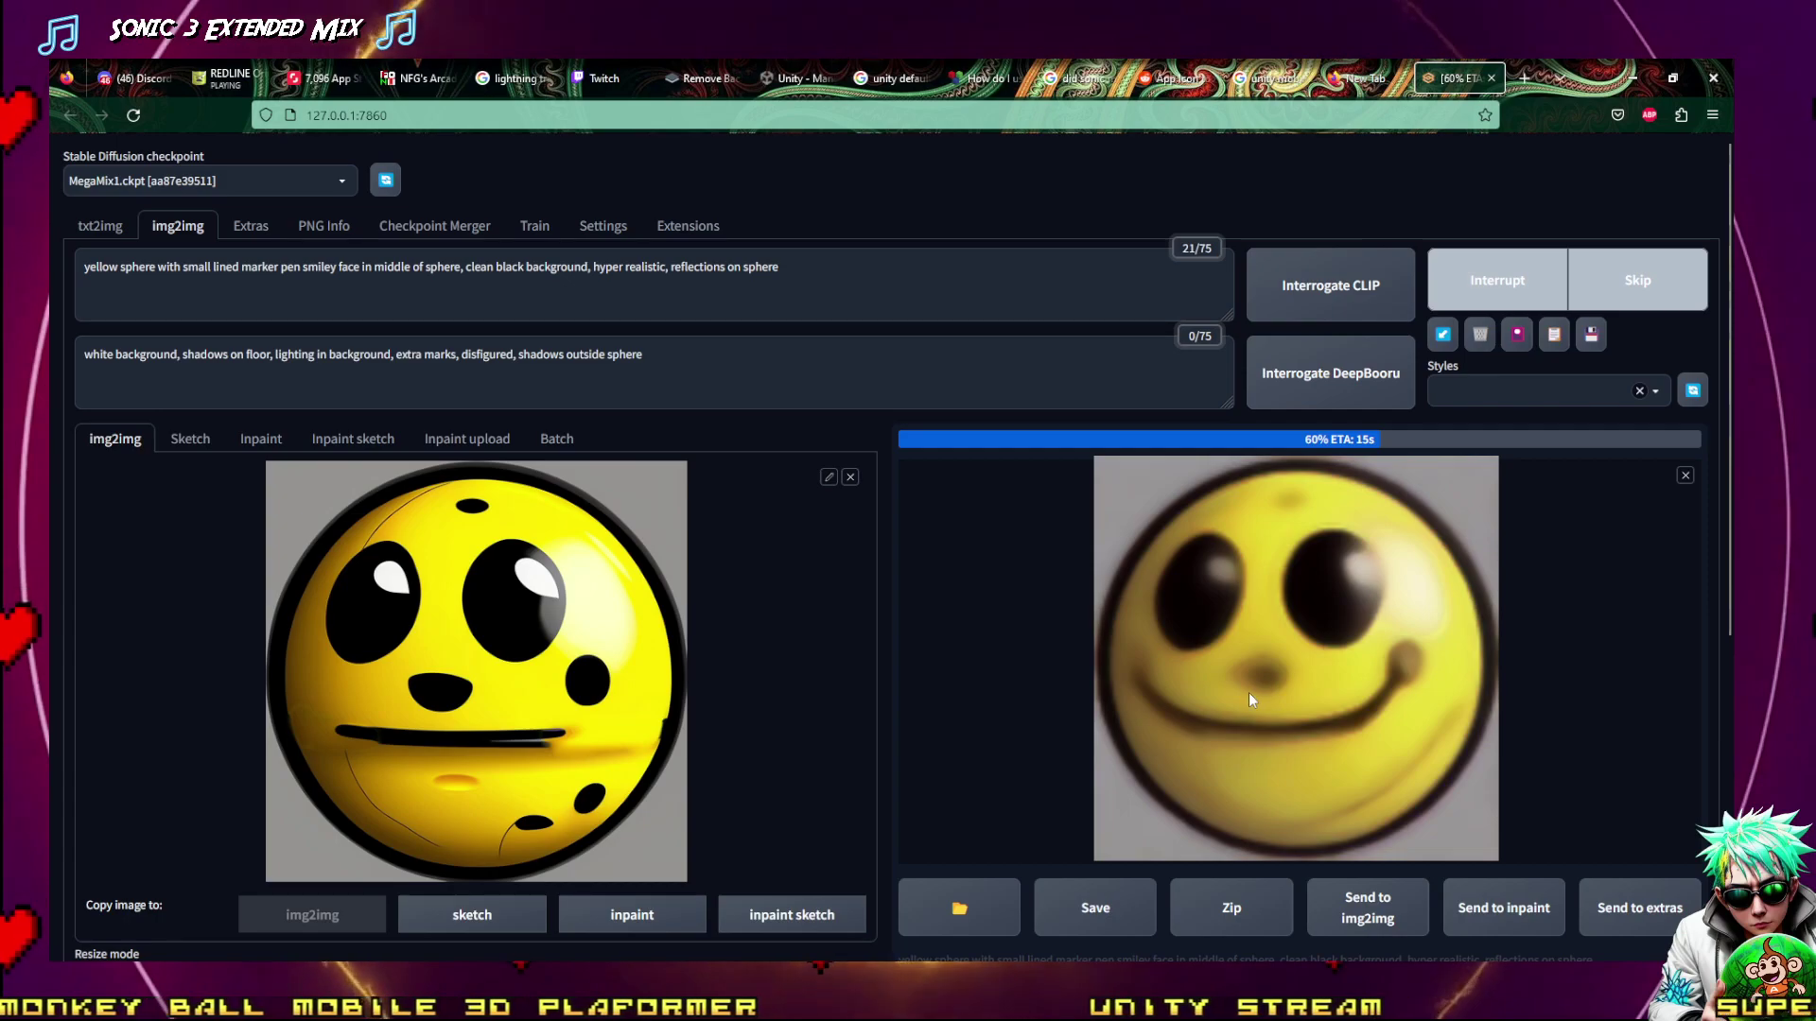
{"action": "scroll", "coordinate": [1229, 680], "scroll_direction": "down", "scroll_amount": 2}
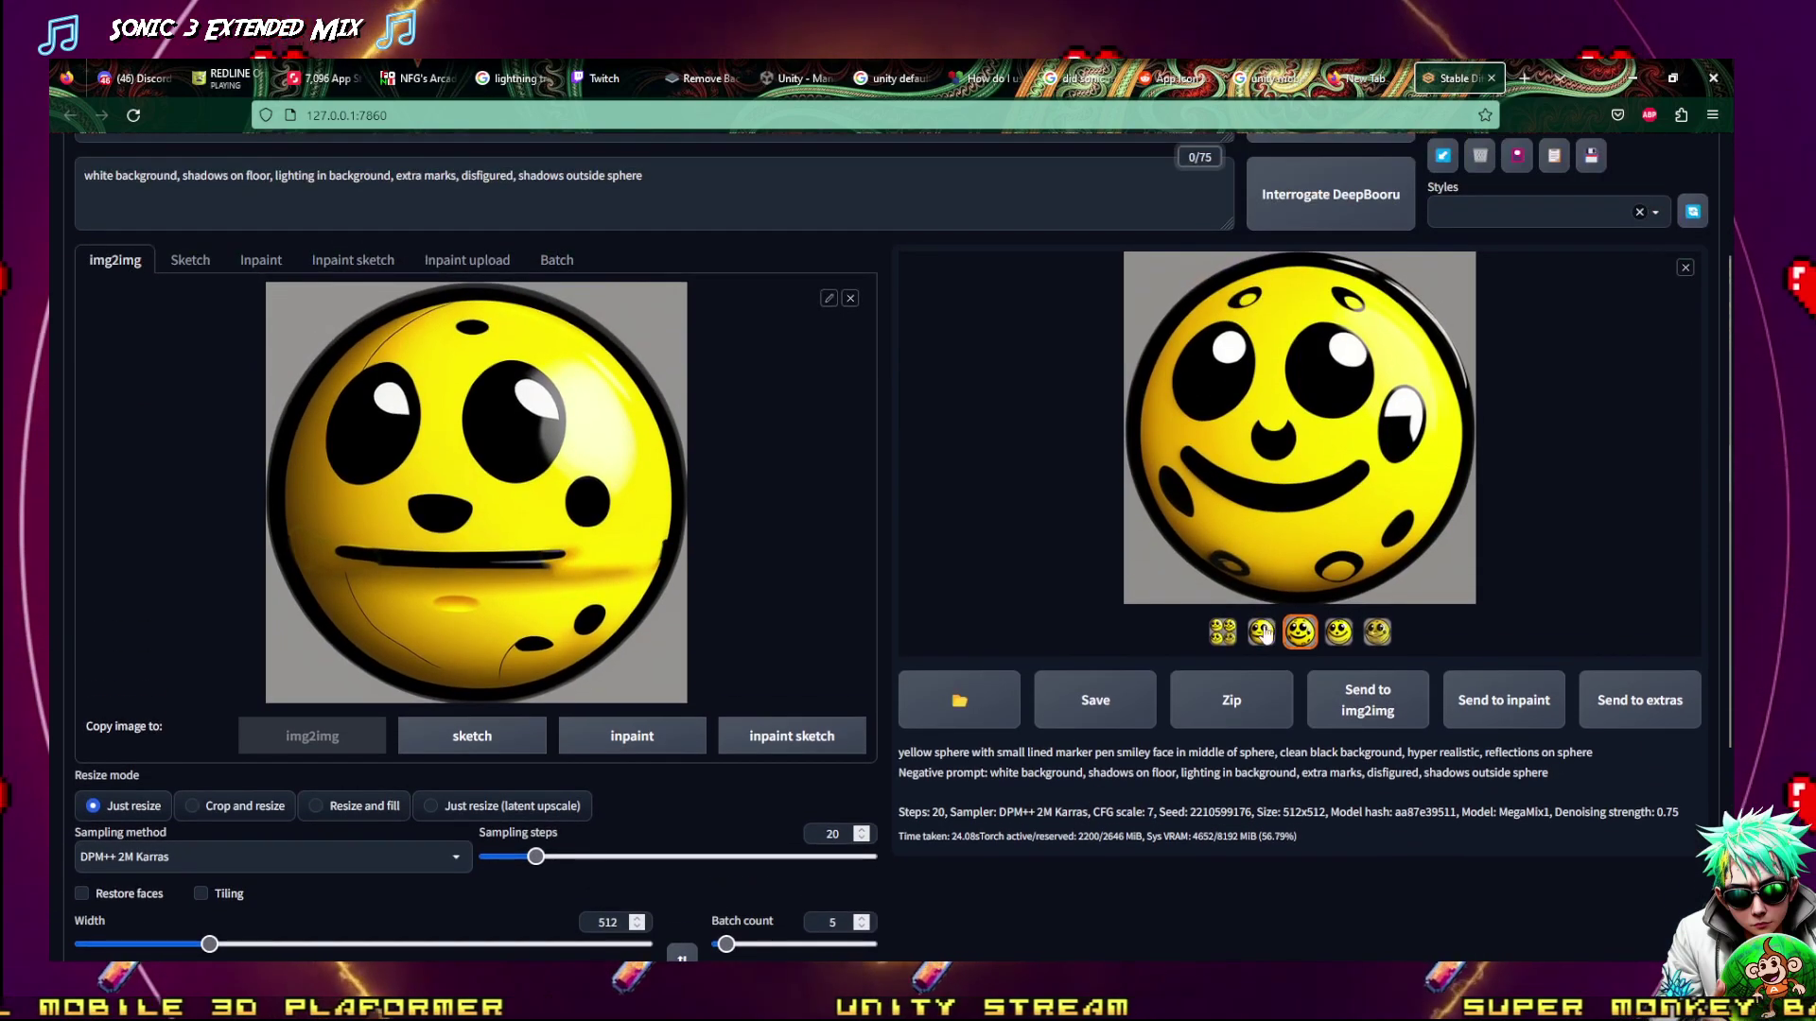
Preview the new batch's thumbnails, settling on the smirking second image
{"action": "left_click", "coordinate": [1262, 632]}
{"action": "left_click", "coordinate": [1299, 632]}
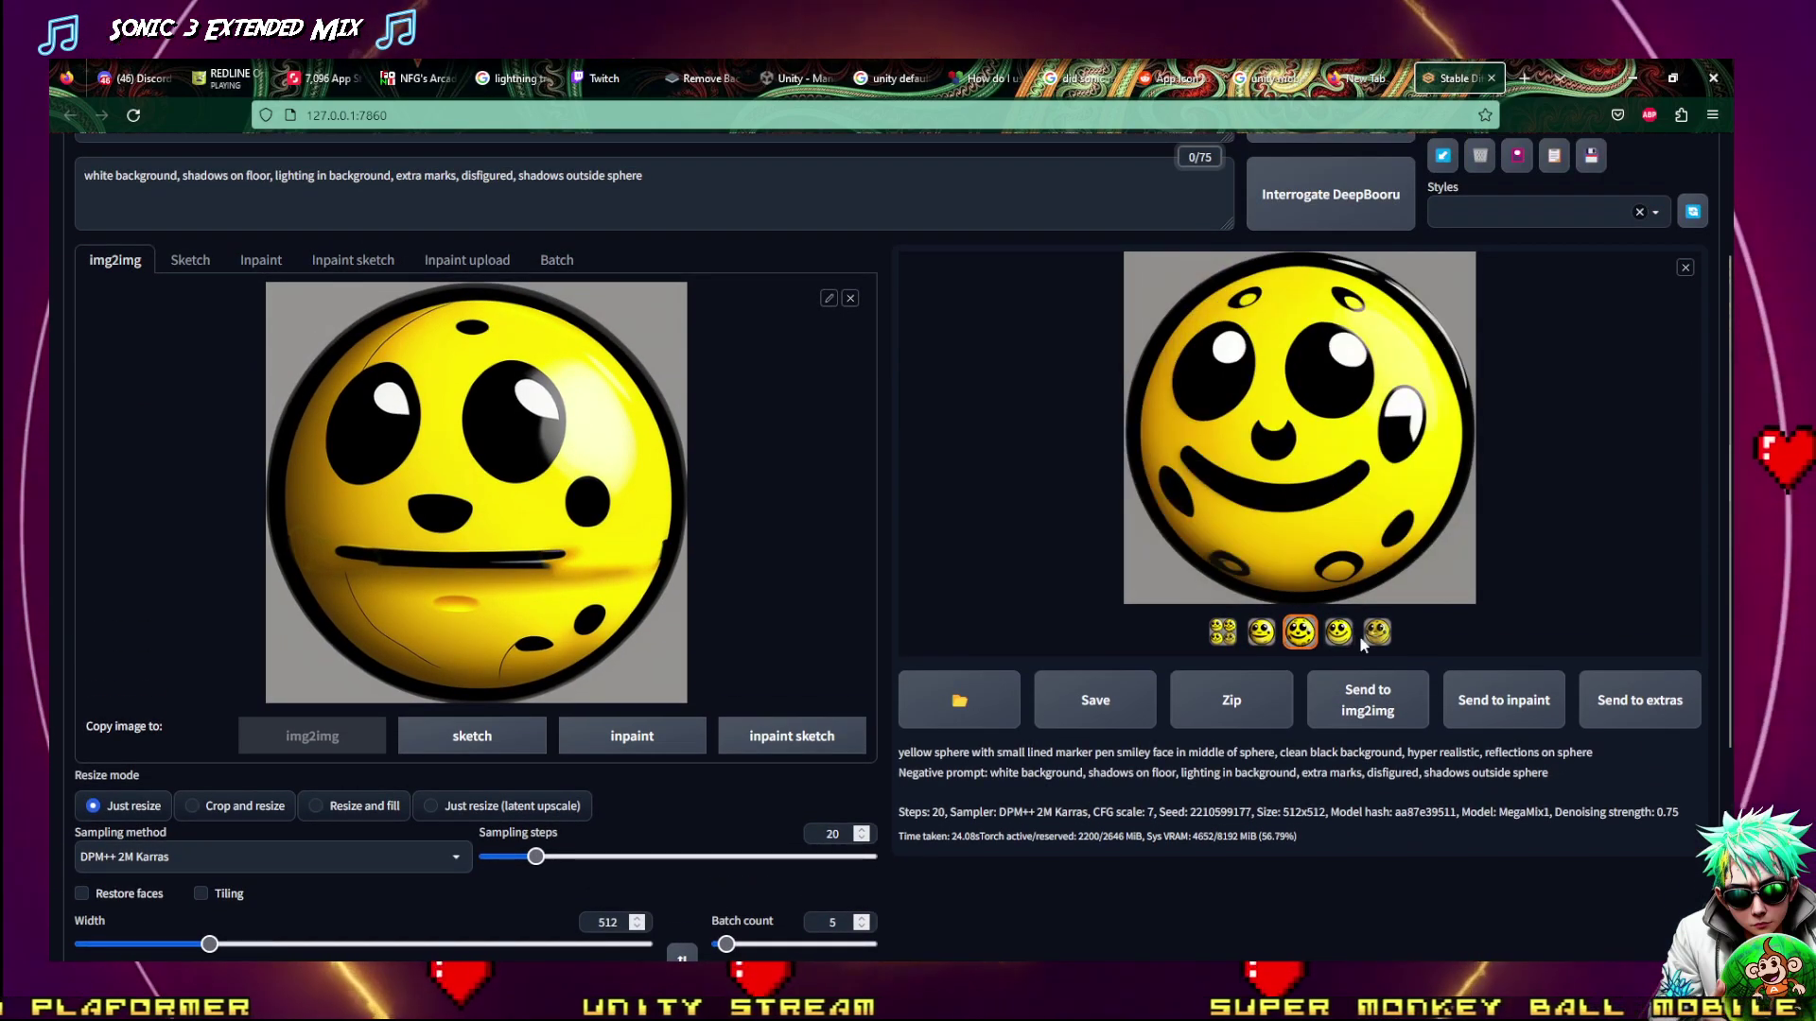
{"action": "left_click", "coordinate": [1340, 633]}
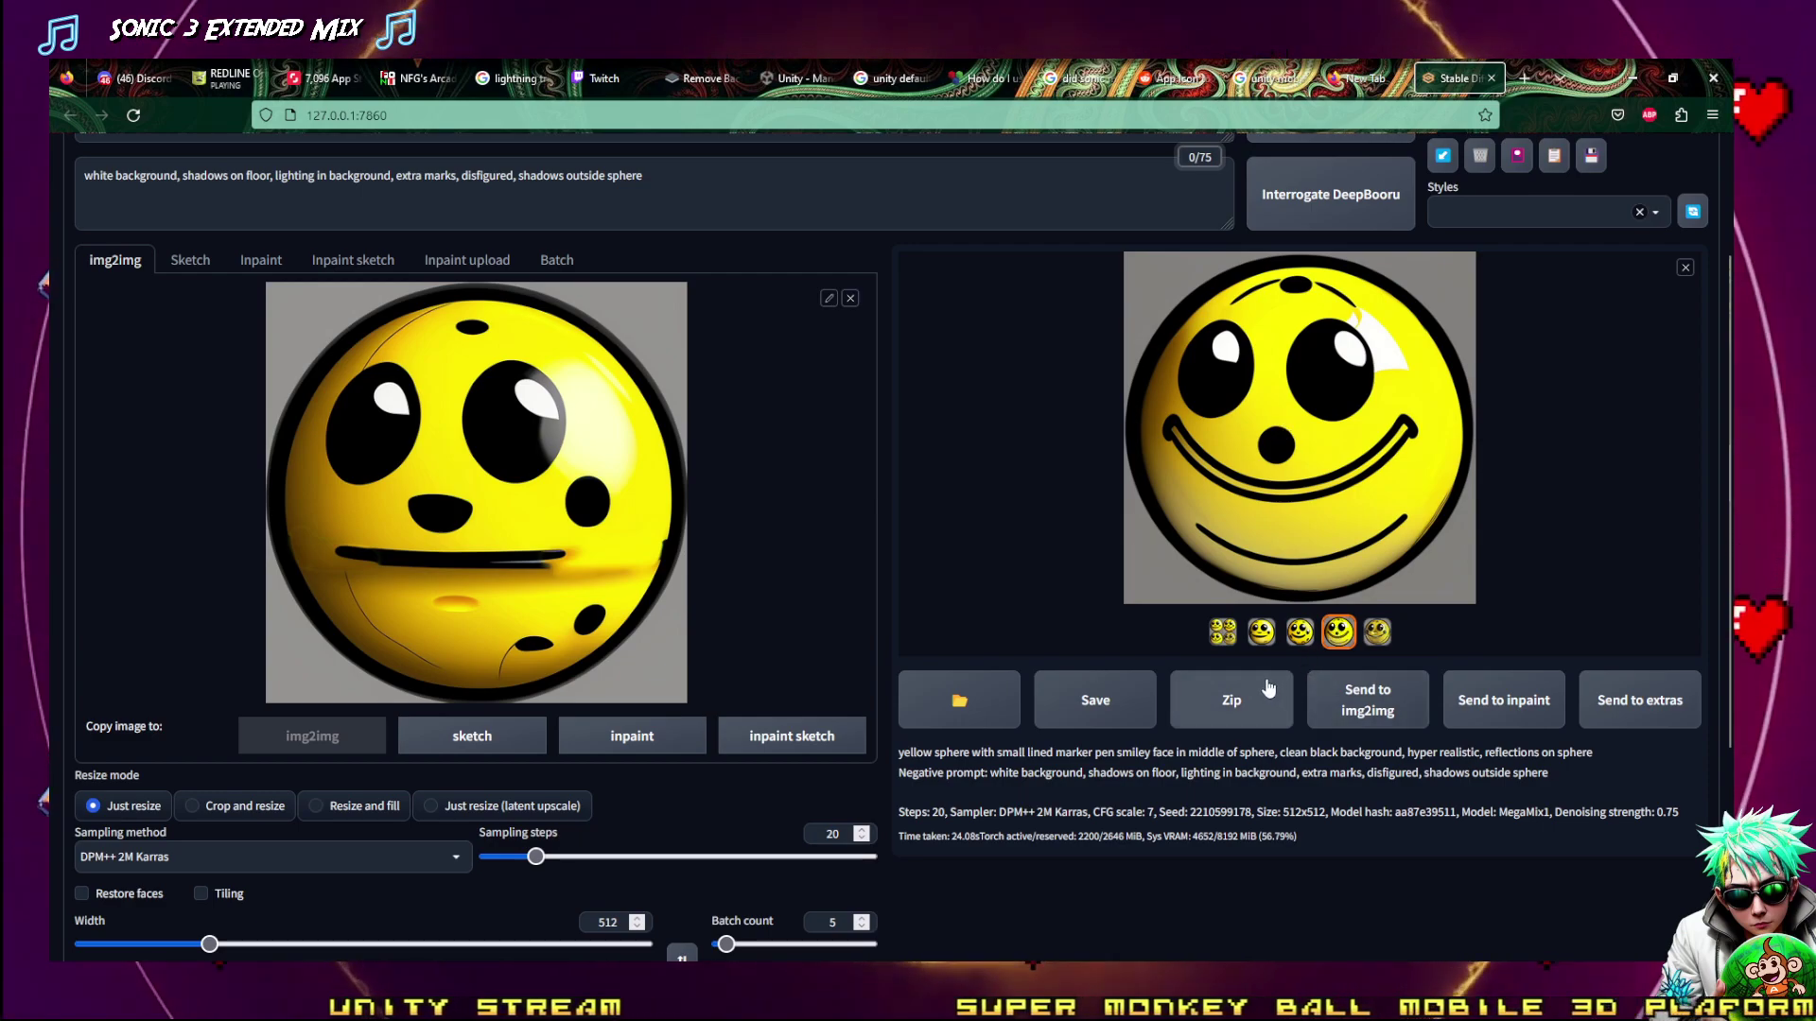
{"action": "left_click", "coordinate": [1261, 636]}
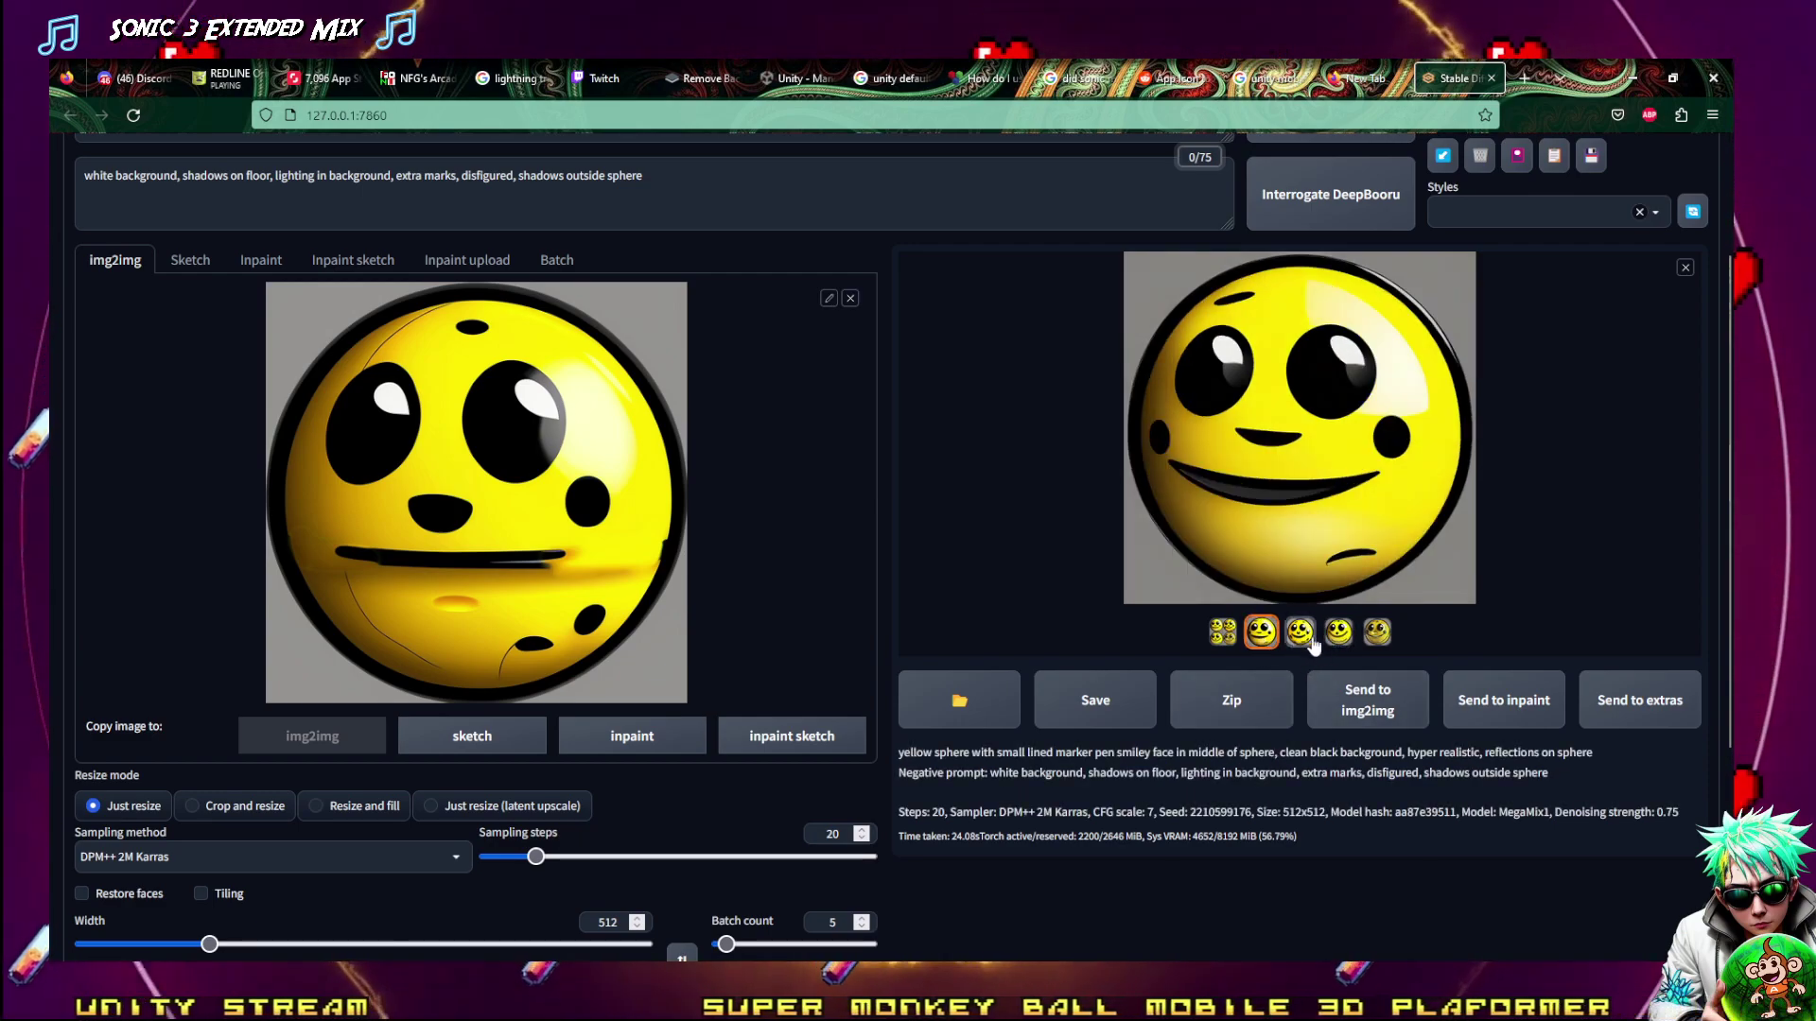
Put the smirking smiley into inpaint sketch and dab yellow on its right cheek
{"action": "left_click", "coordinate": [1504, 700]}
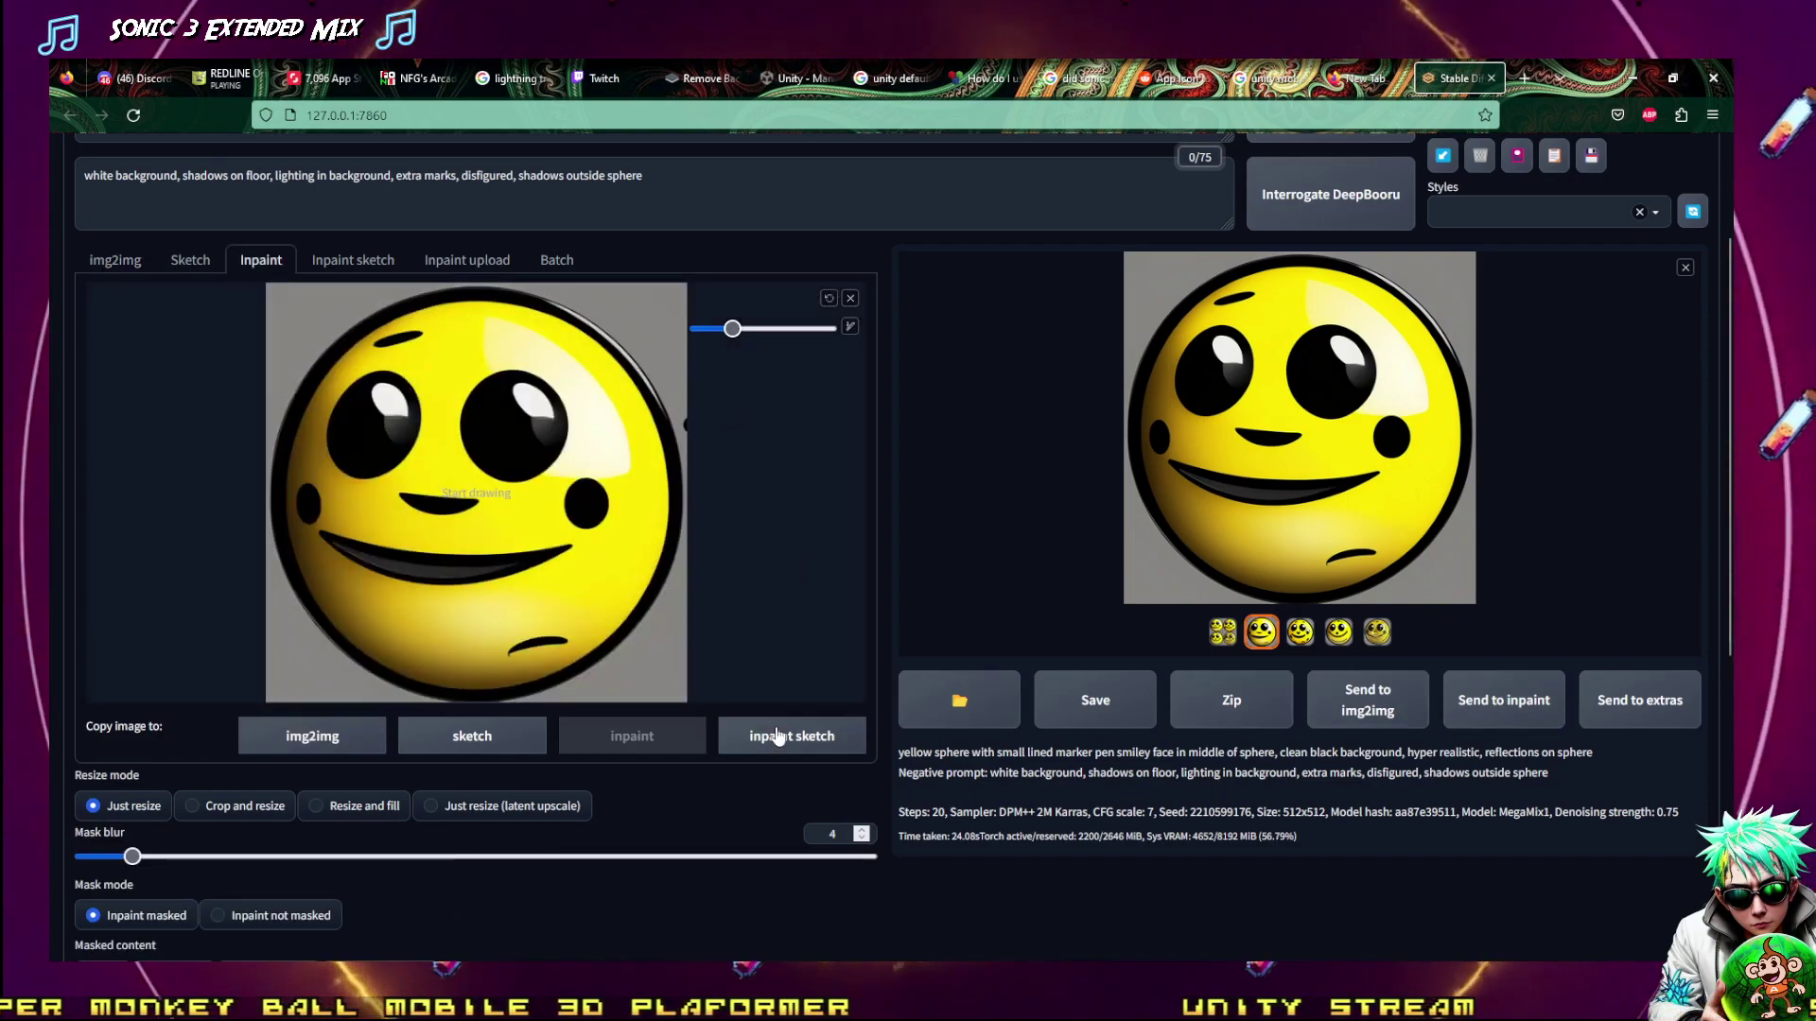
{"action": "left_click", "coordinate": [773, 737]}
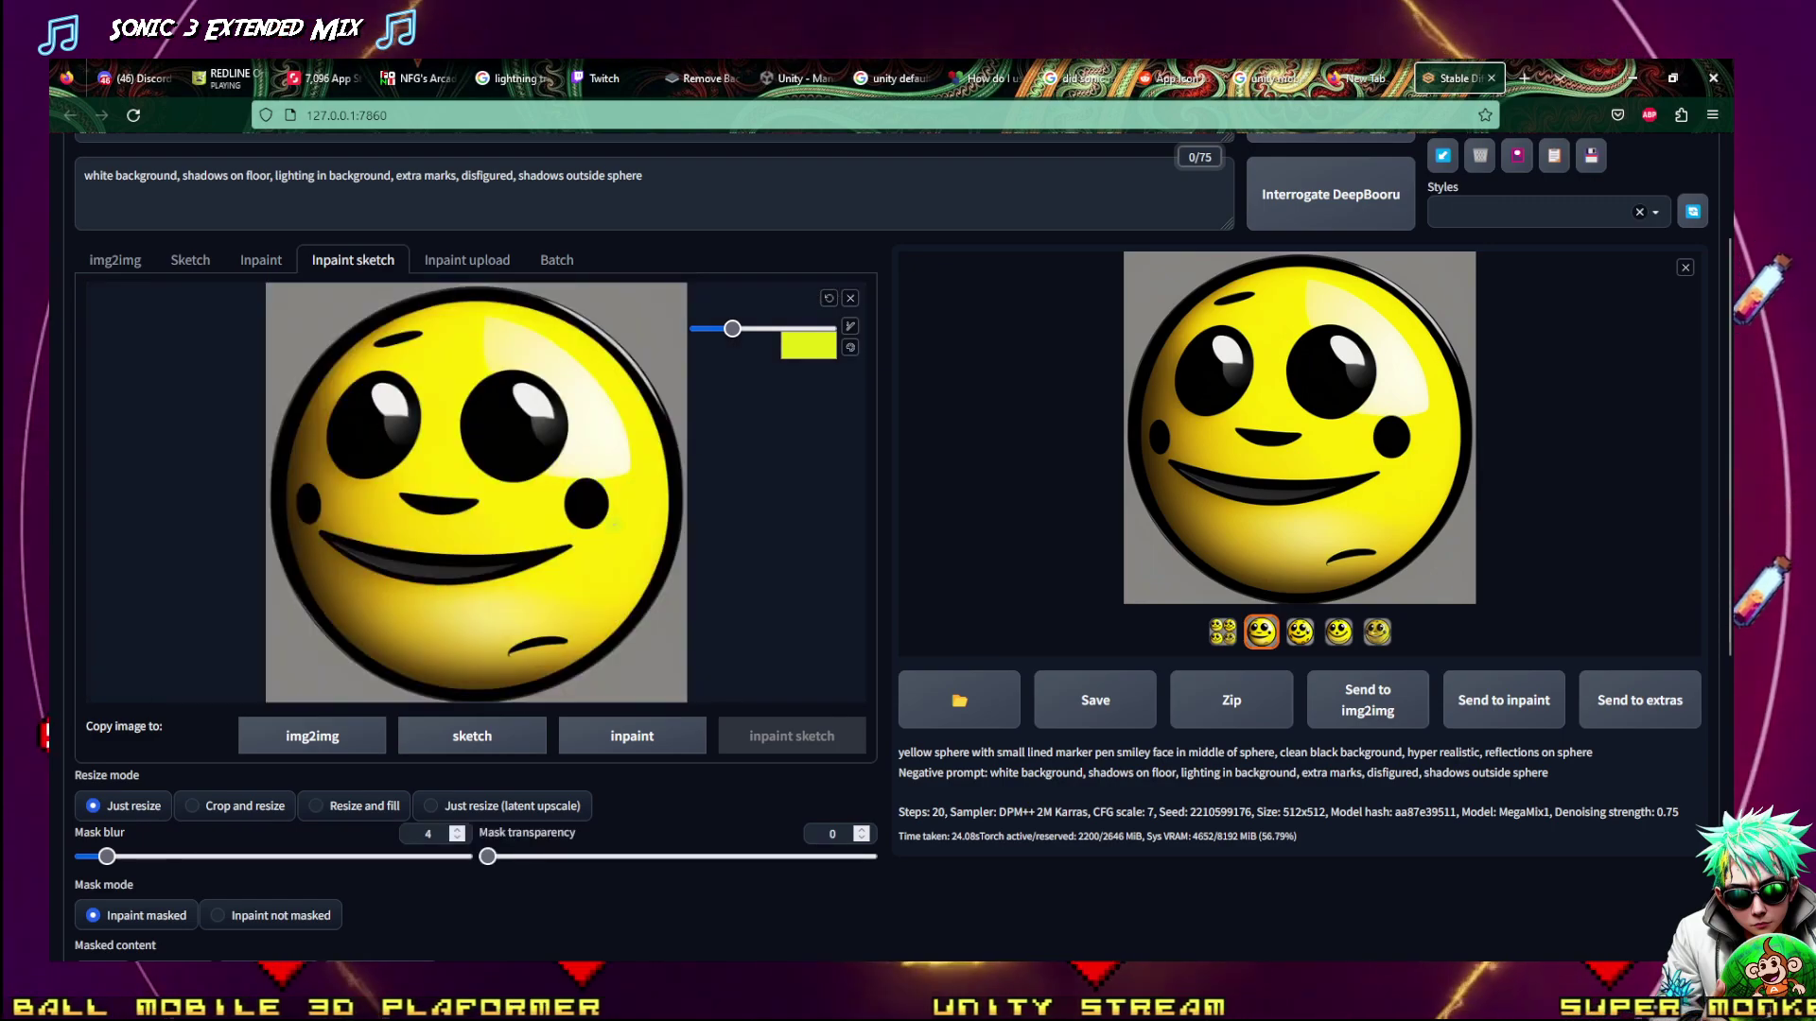
{"action": "left_click", "coordinate": [588, 503]}
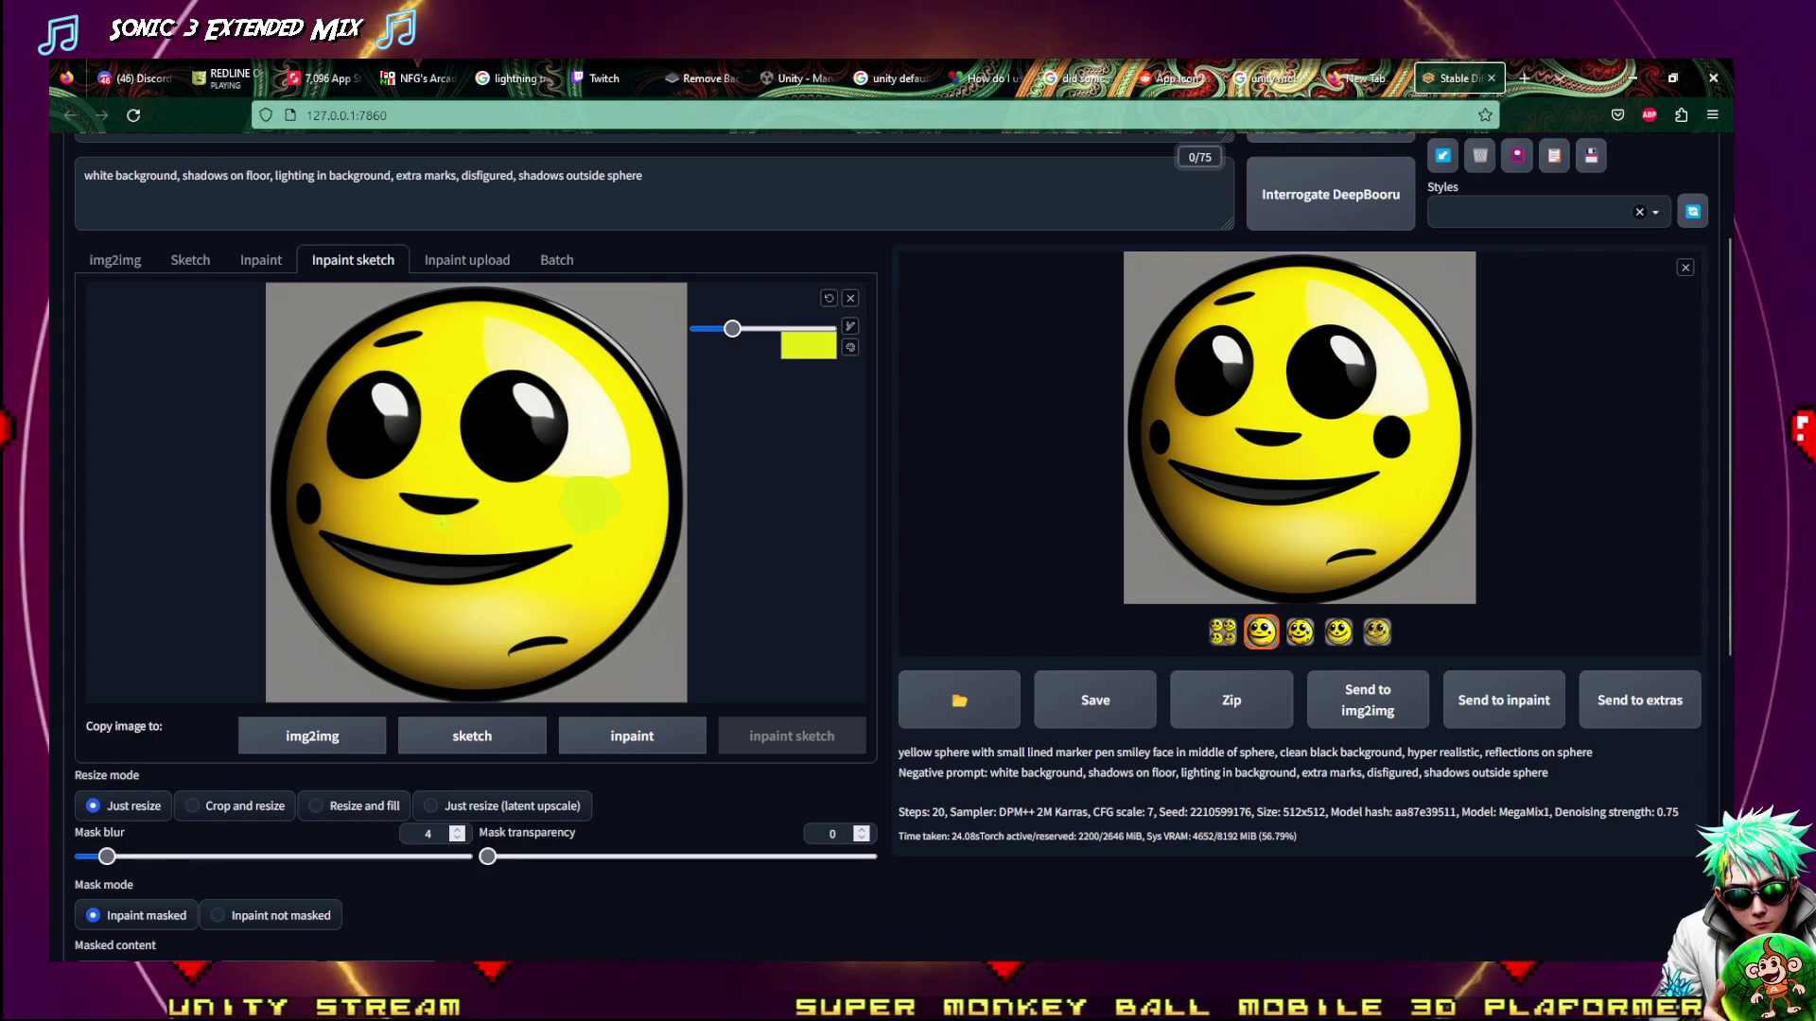
{"action": "left_click", "coordinate": [809, 346]}
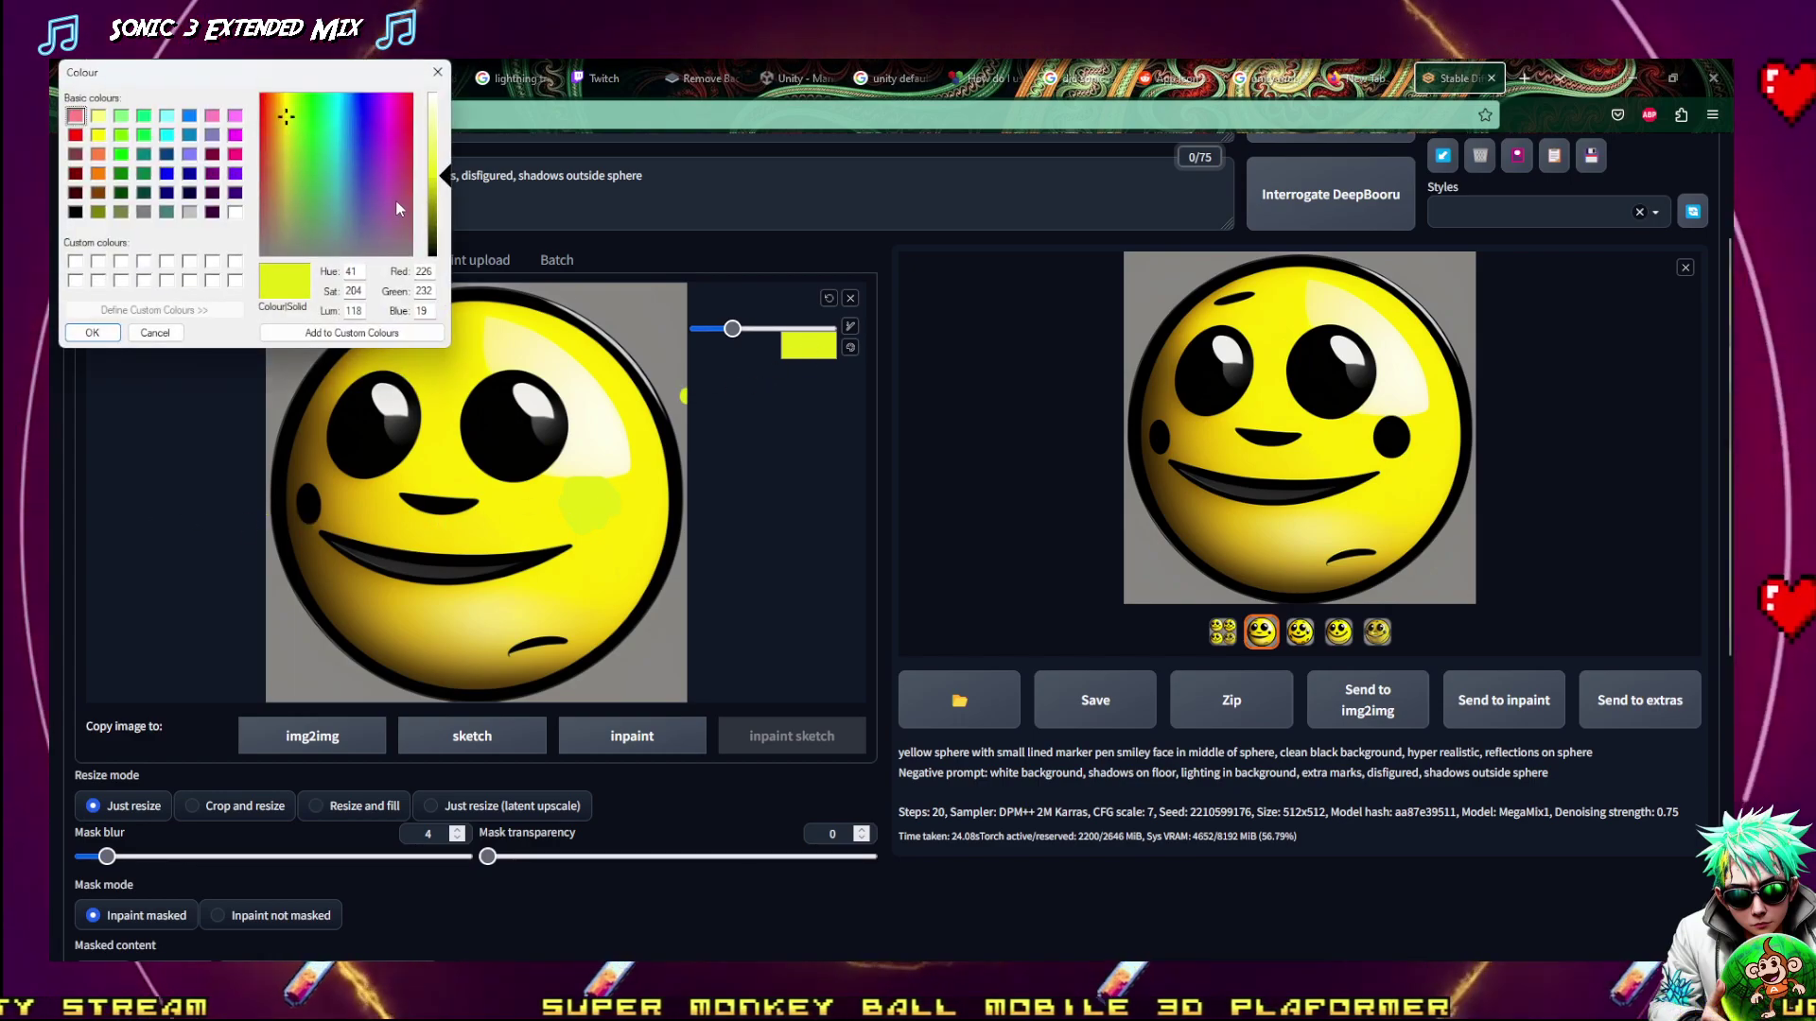
Change the brush colour to olive, then to a slightly lighter olive
{"action": "left_click_drag", "start_coordinate": [445, 186], "coordinate": [444, 200]}
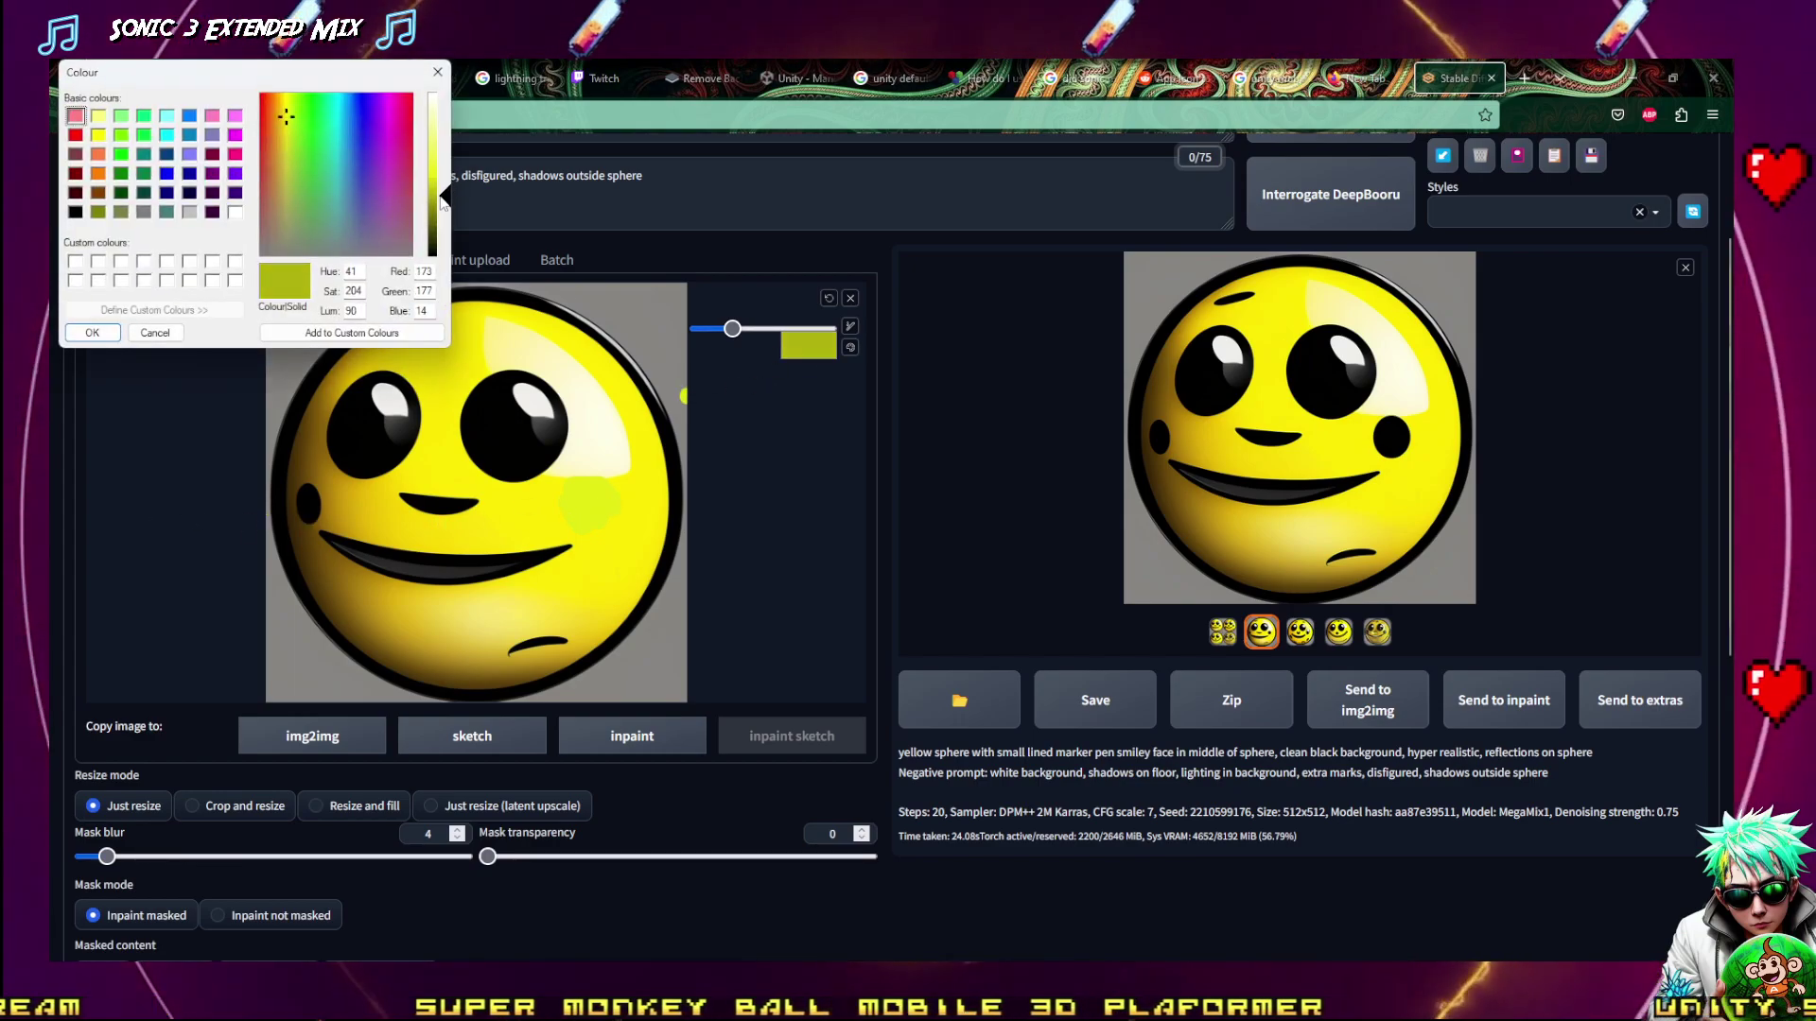
{"action": "left_click", "coordinate": [91, 333]}
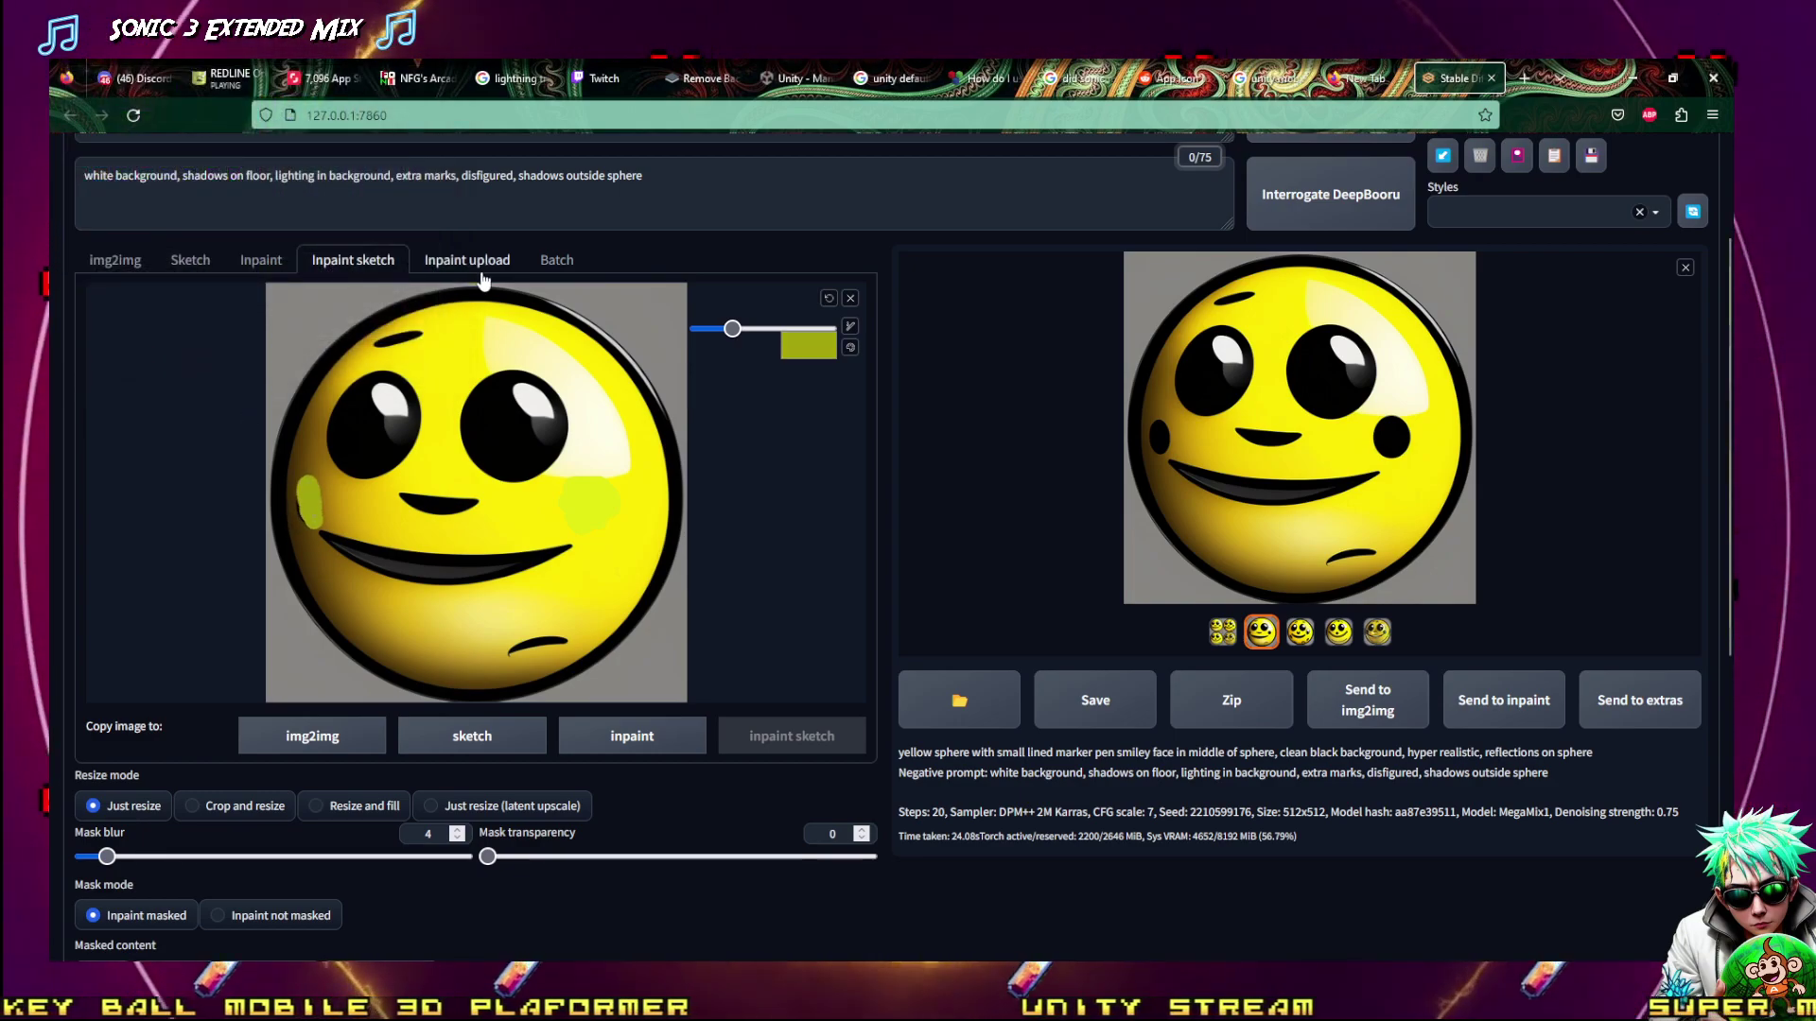
{"action": "left_click", "coordinate": [806, 342]}
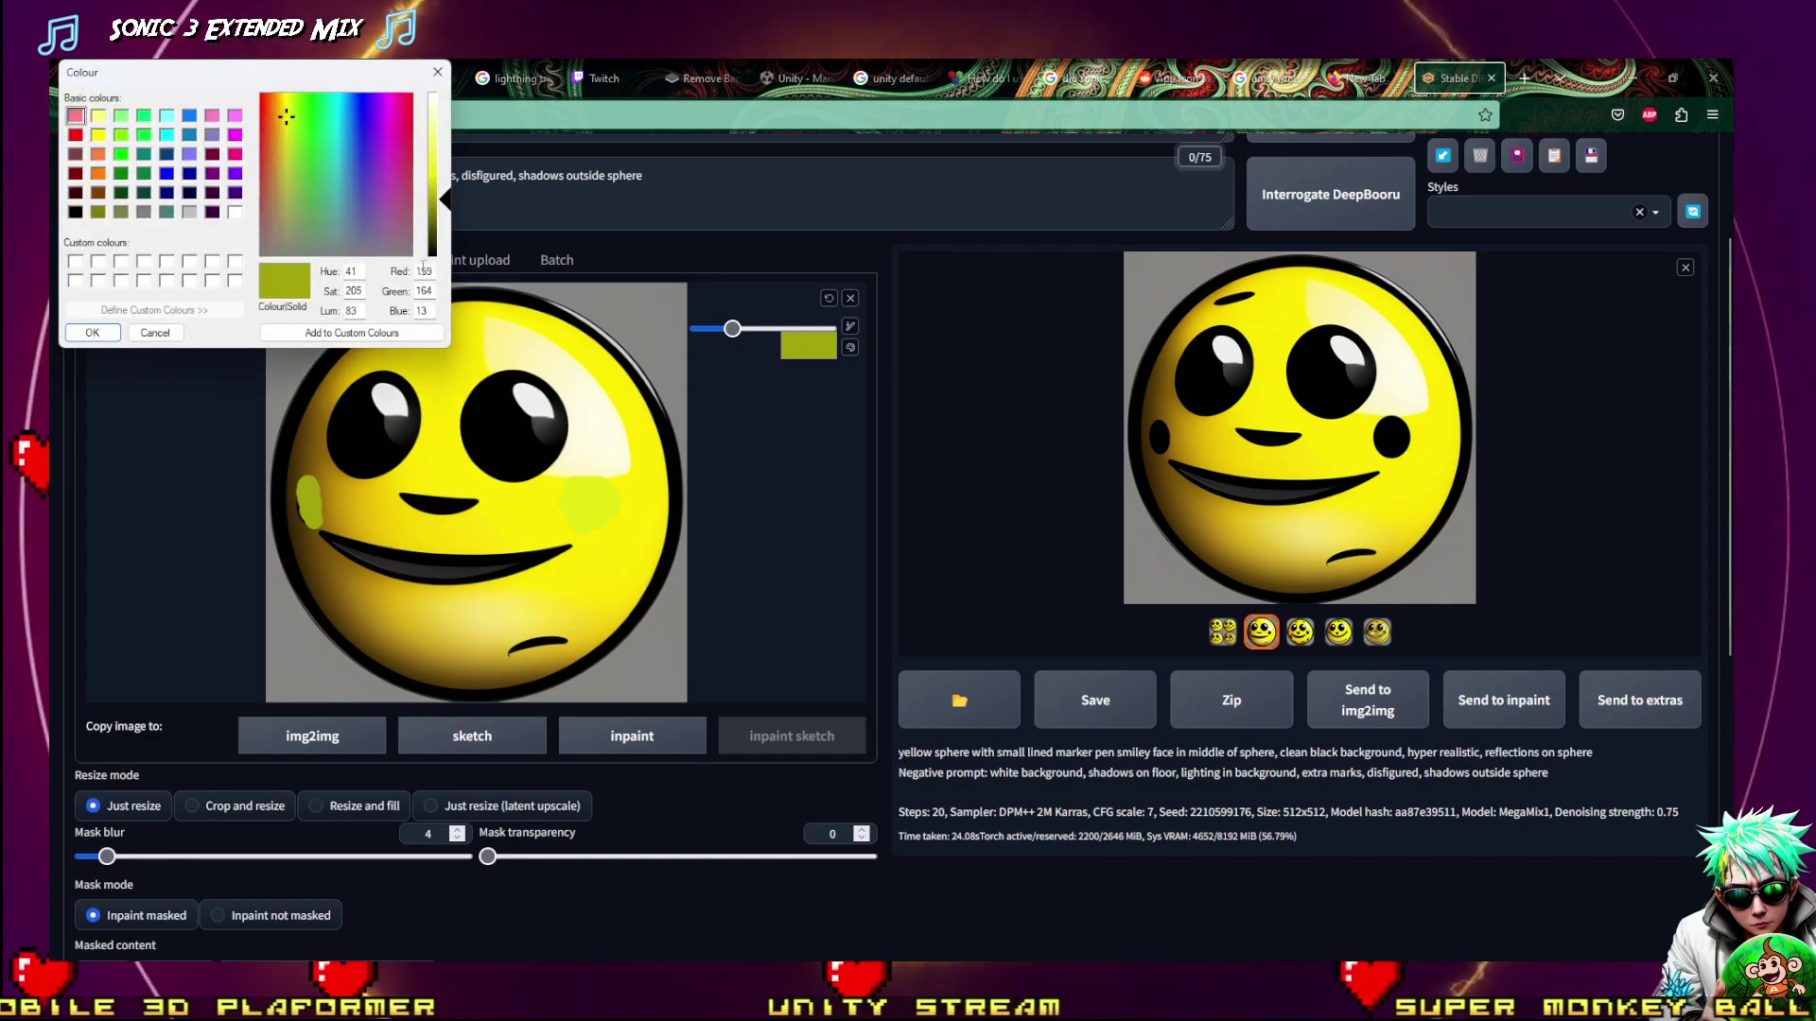
{"action": "left_click_drag", "start_coordinate": [441, 208], "coordinate": [441, 197]}
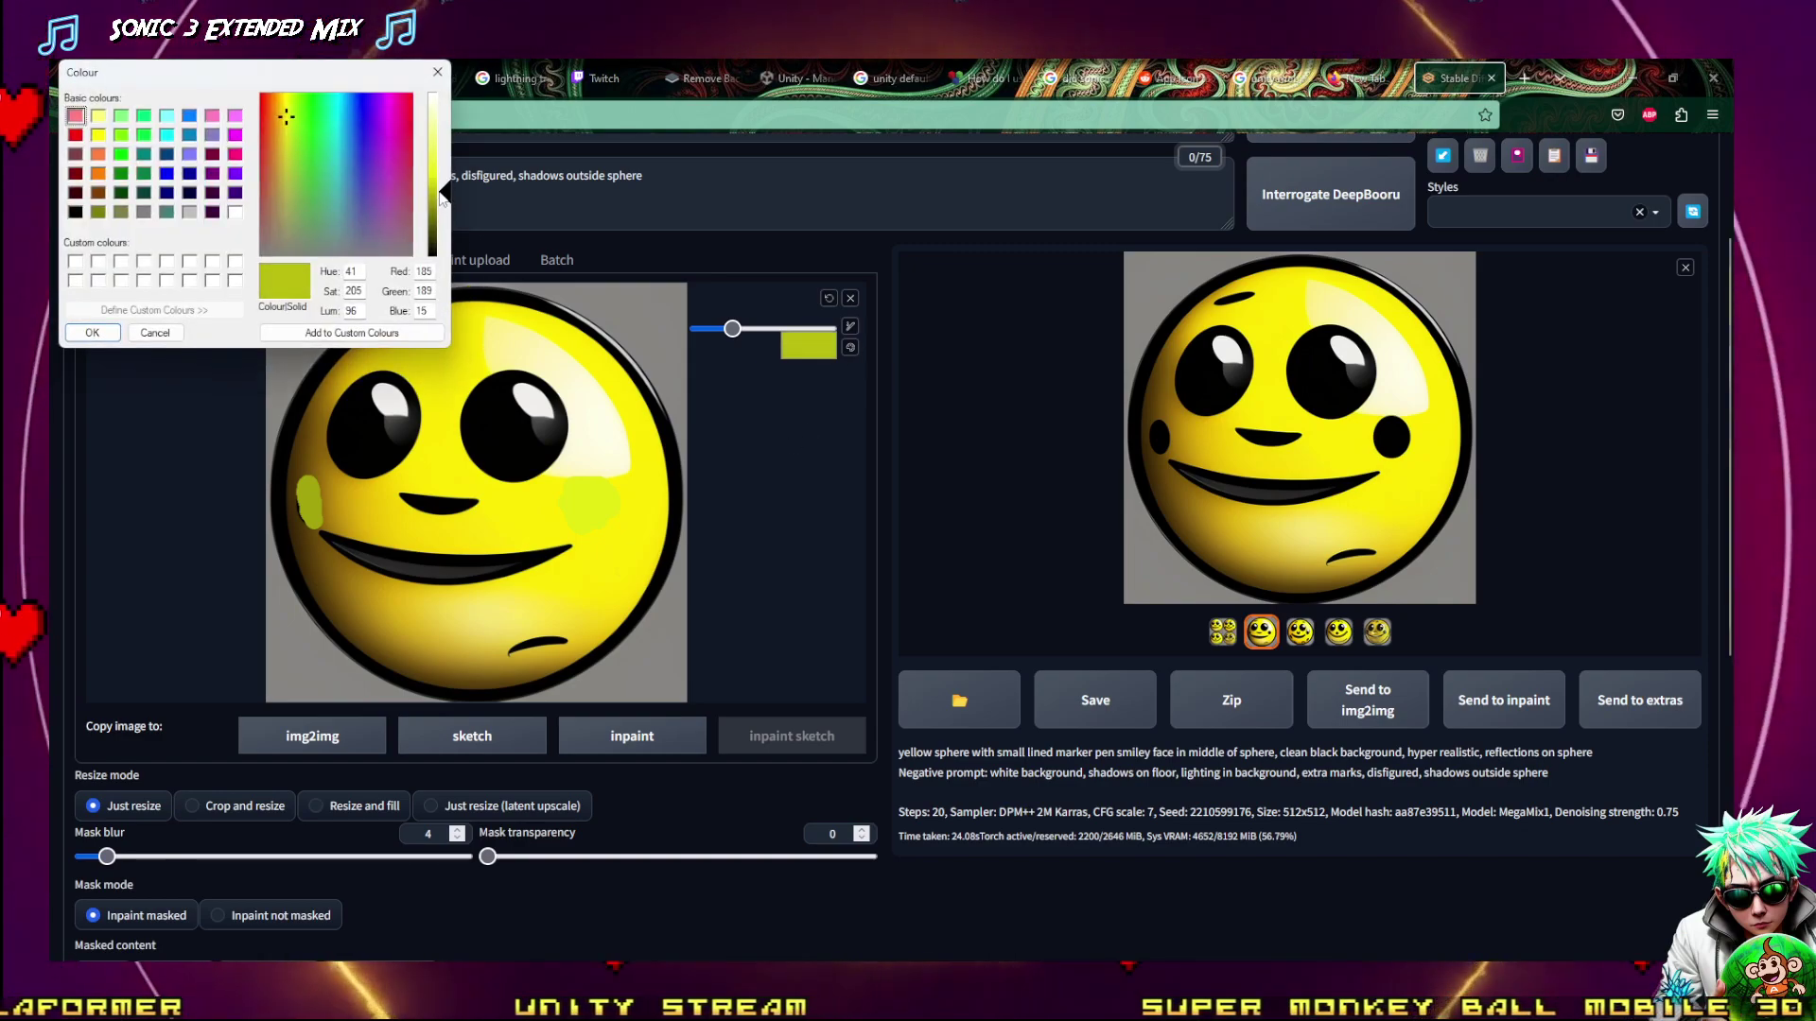
{"action": "left_click", "coordinate": [83, 333]}
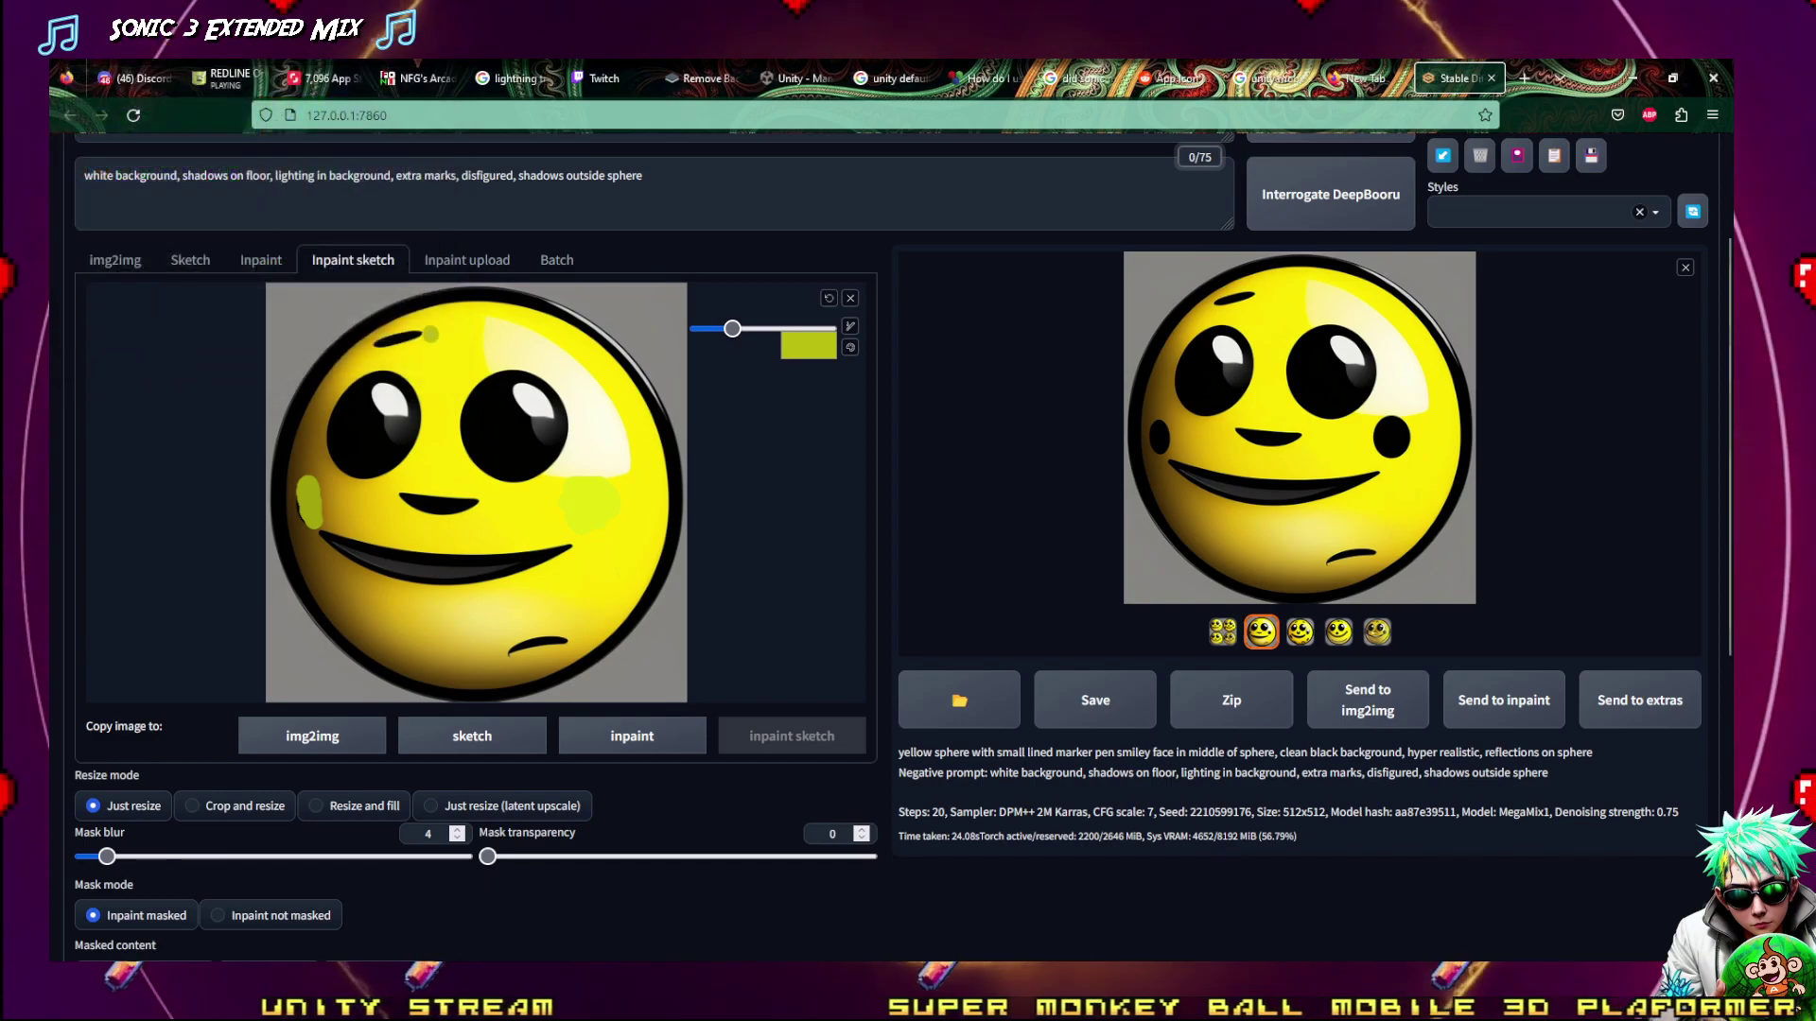
Paint over the eyebrow mark in olive and the bottom mark in bright yellow
{"action": "left_click_drag", "start_coordinate": [378, 341], "coordinate": [423, 333]}
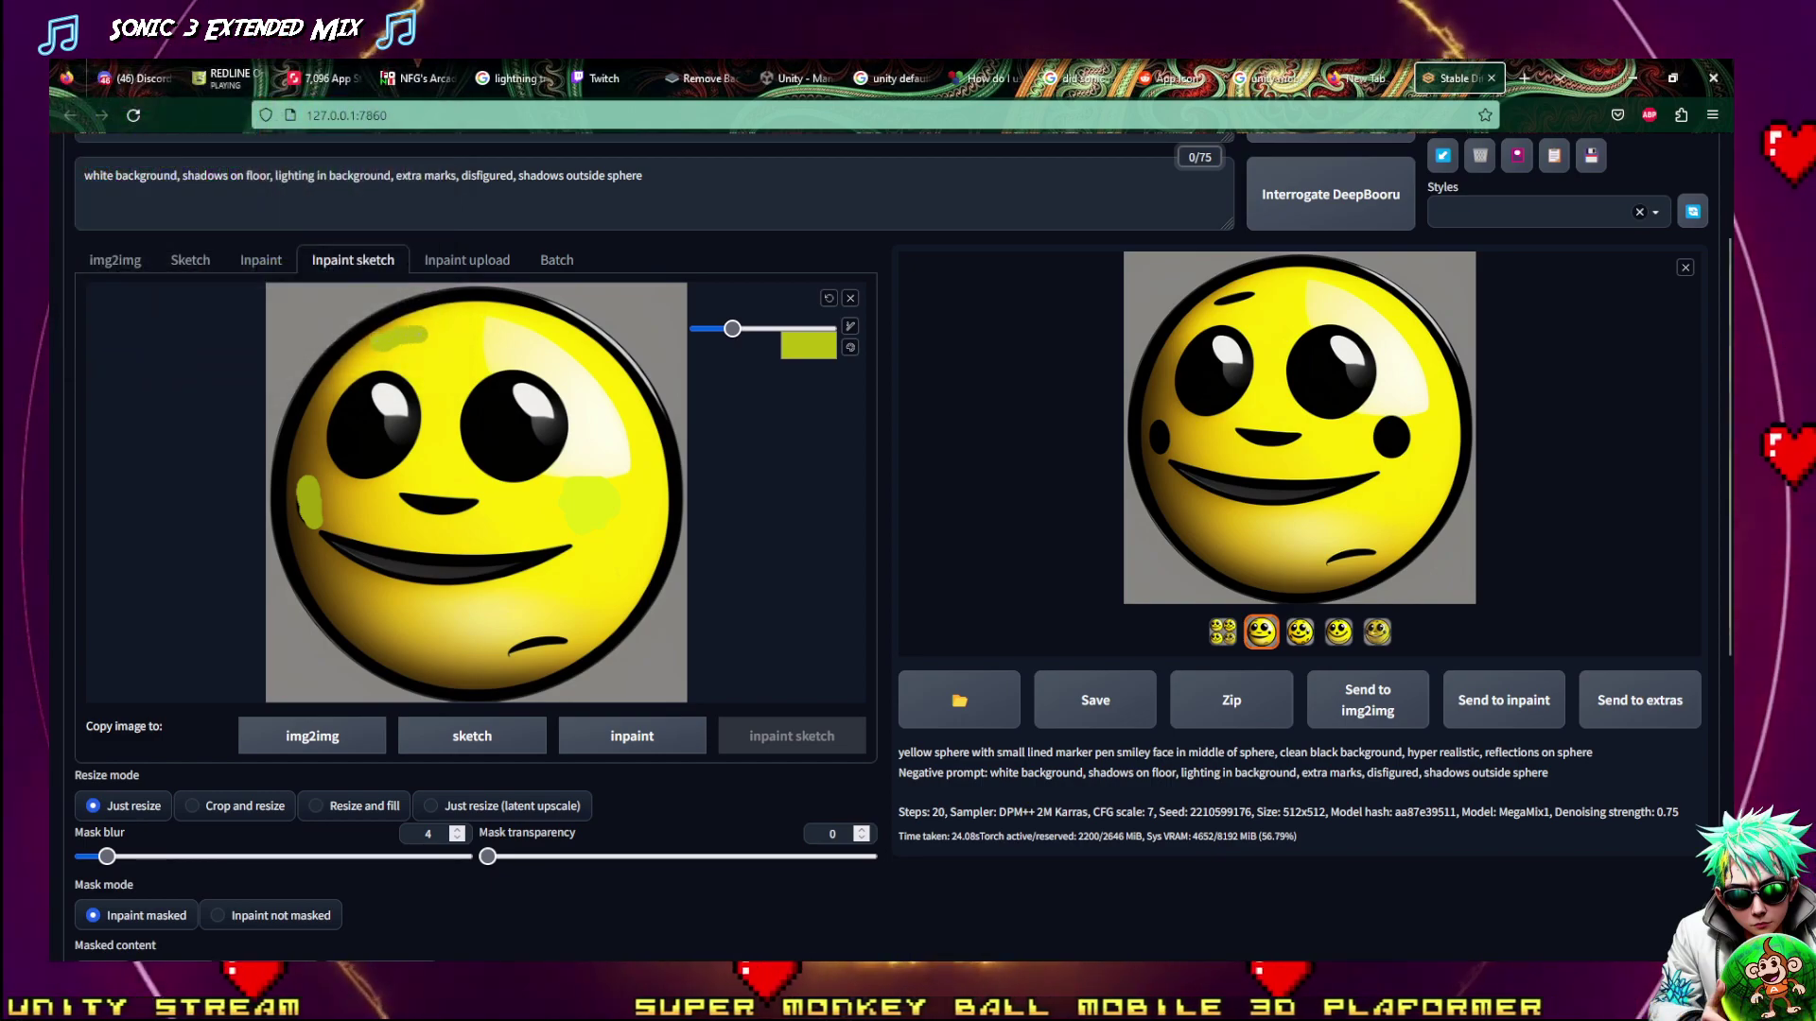
{"action": "left_click", "coordinate": [808, 348]}
{"action": "left_click", "coordinate": [430, 167]}
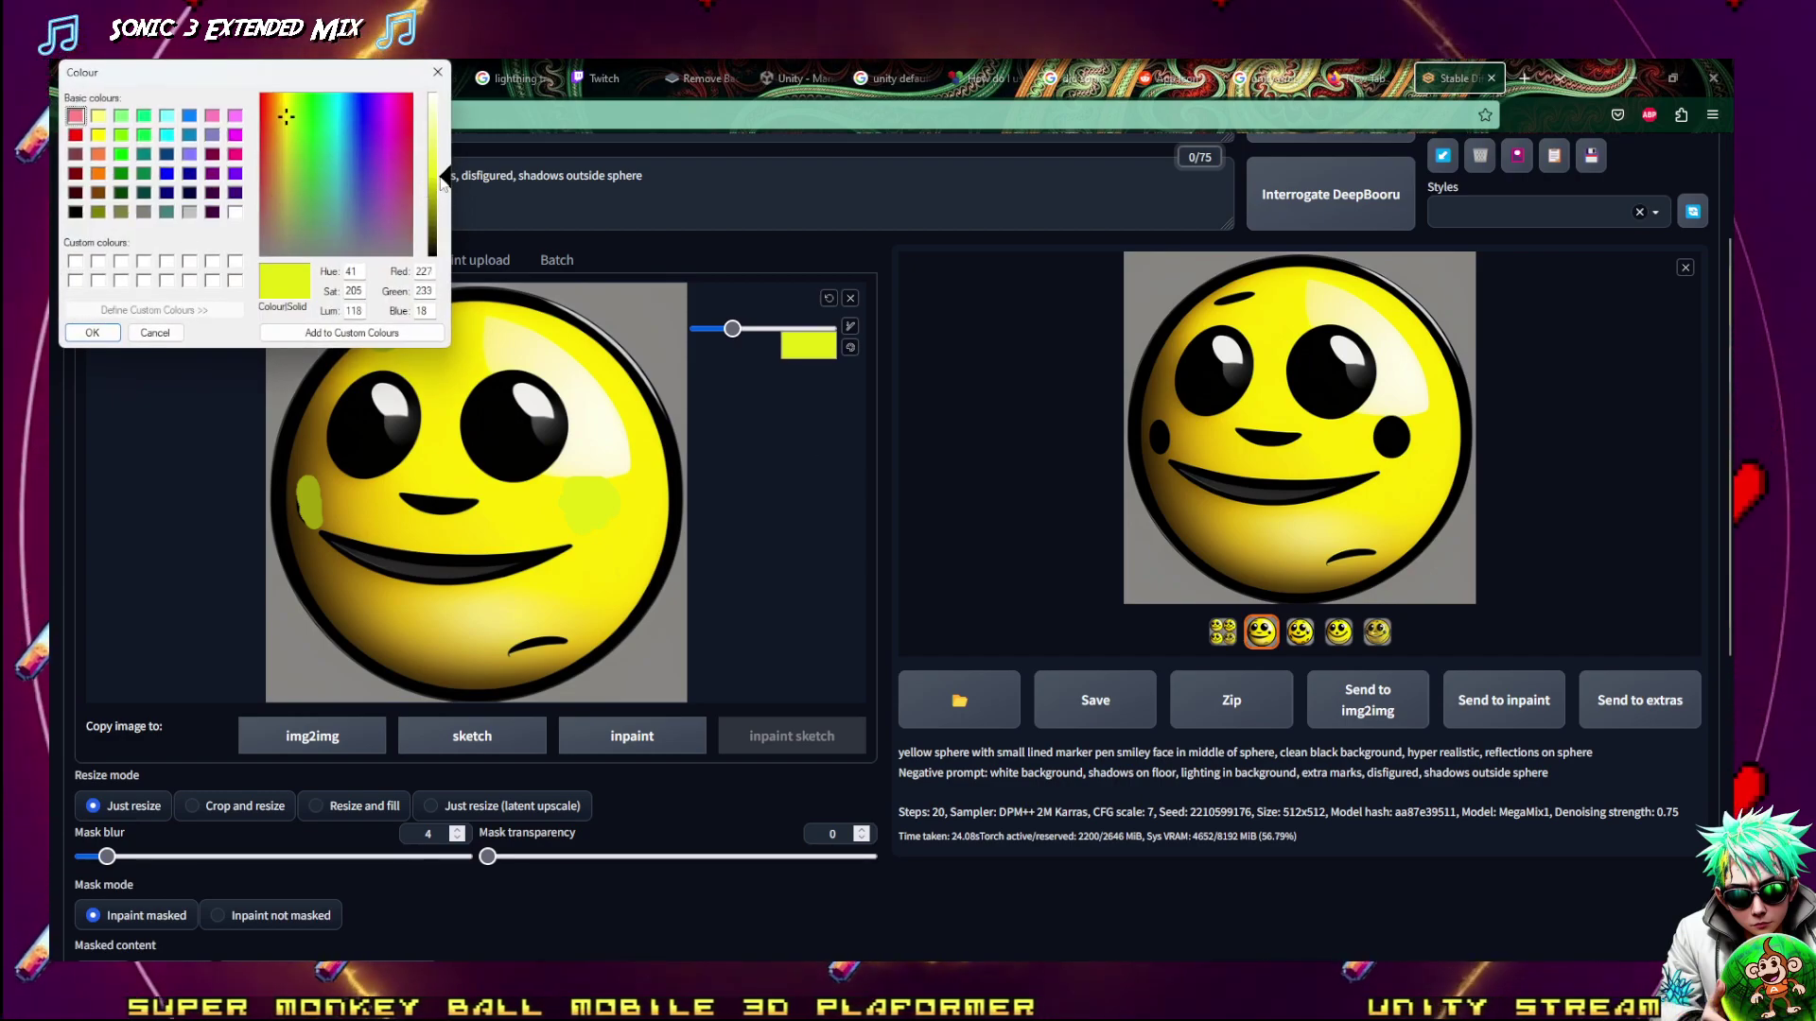
{"action": "left_click", "coordinate": [91, 332]}
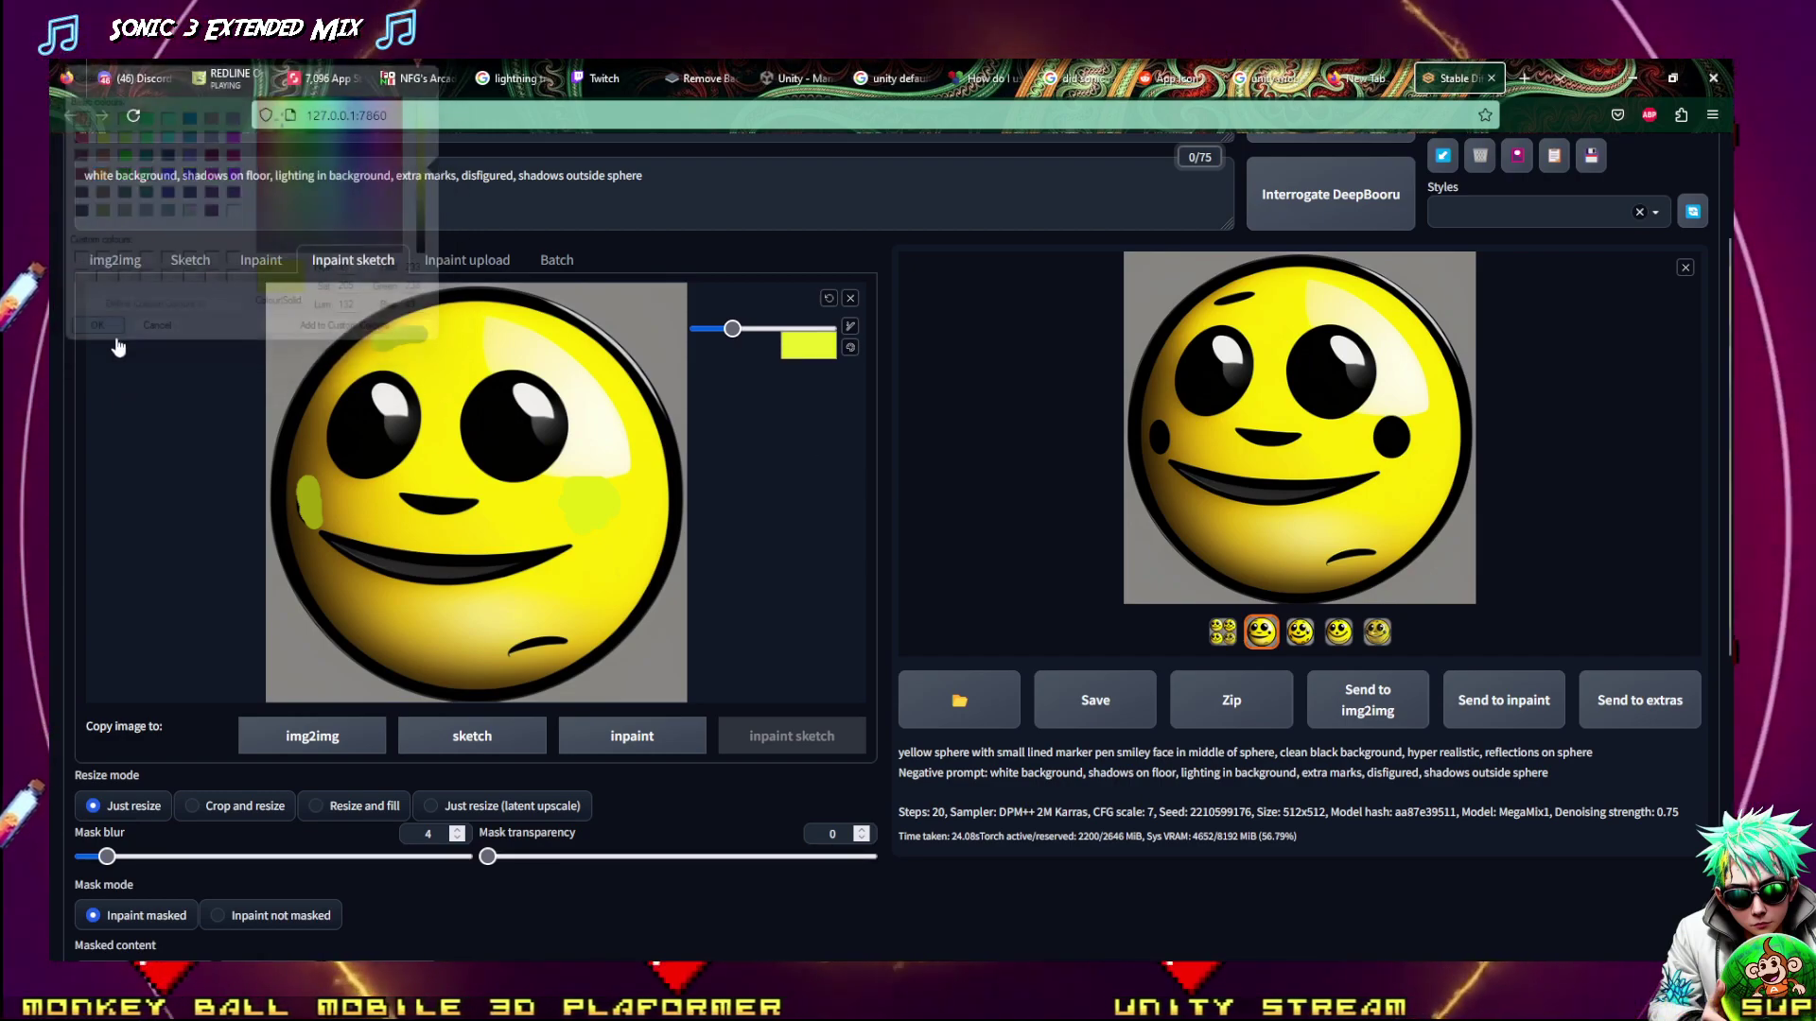
{"action": "left_click_drag", "start_coordinate": [516, 654], "coordinate": [572, 640]}
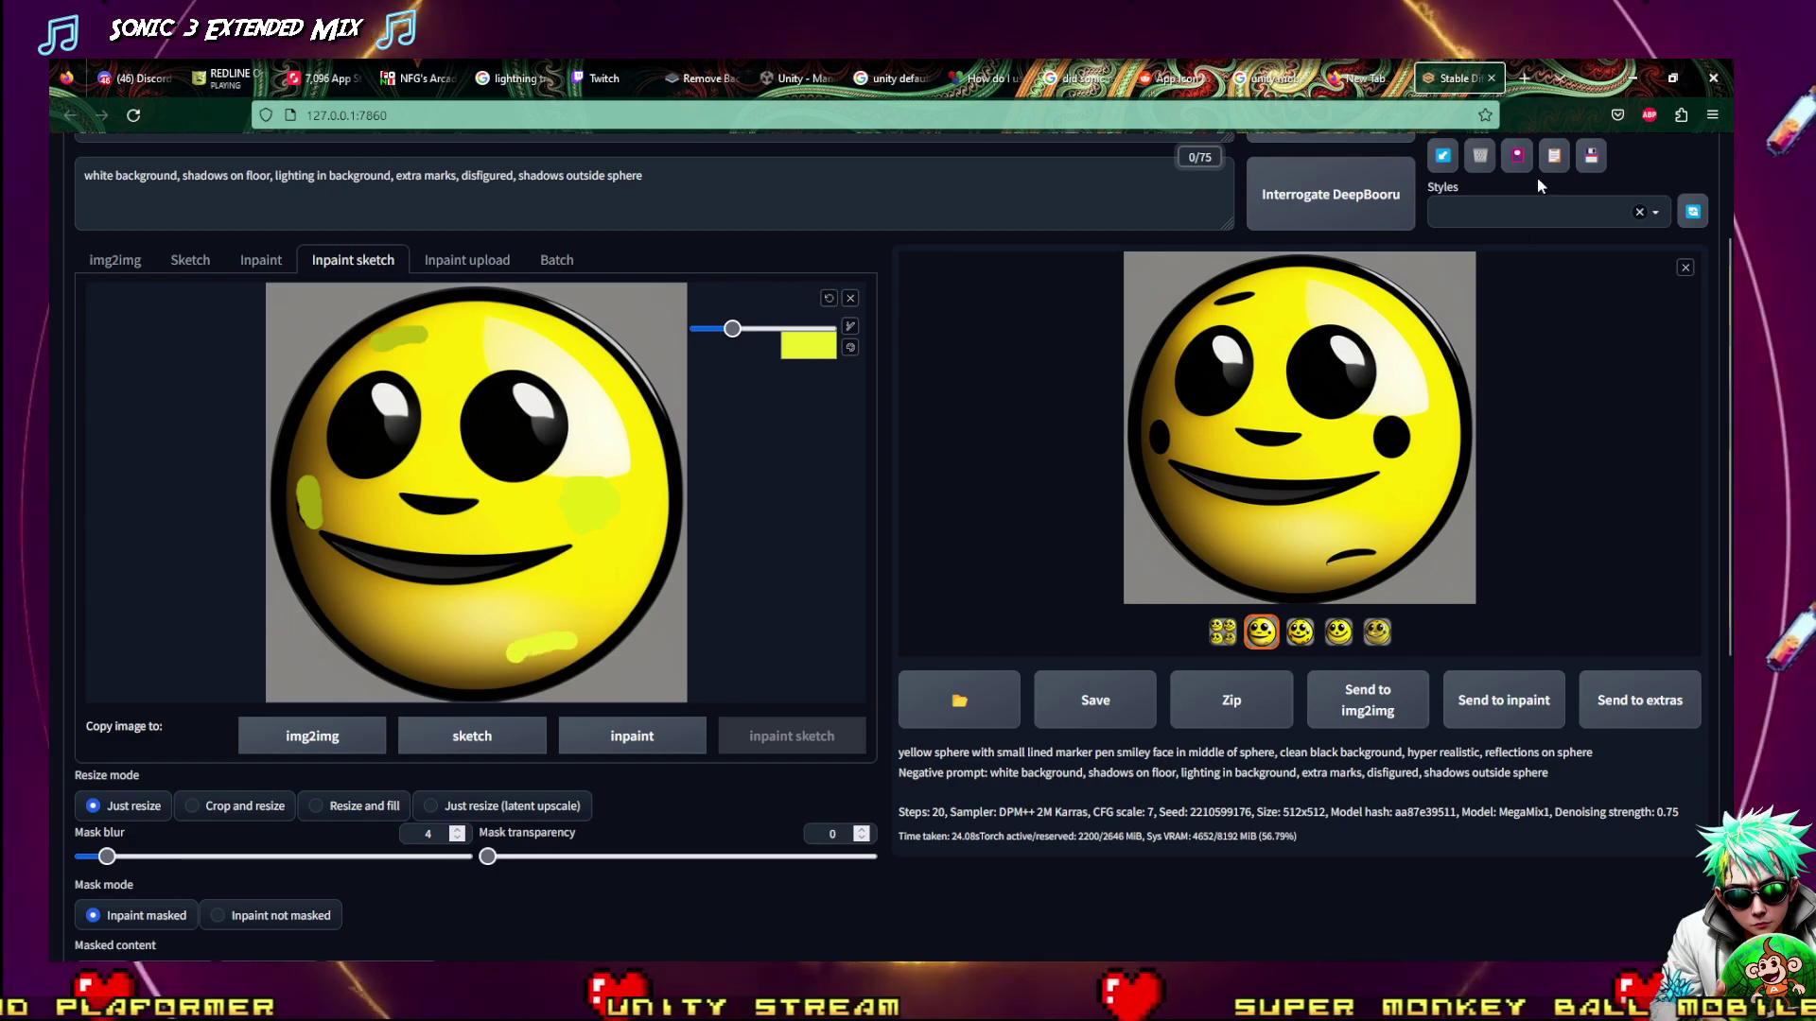
{"action": "scroll", "coordinate": [1535, 178], "scroll_direction": "up", "scroll_amount": 2}
Run inpainting on the touched-up sketch and wait for the batch of five smiley spheres
{"action": "left_click", "coordinate": [1542, 290]}
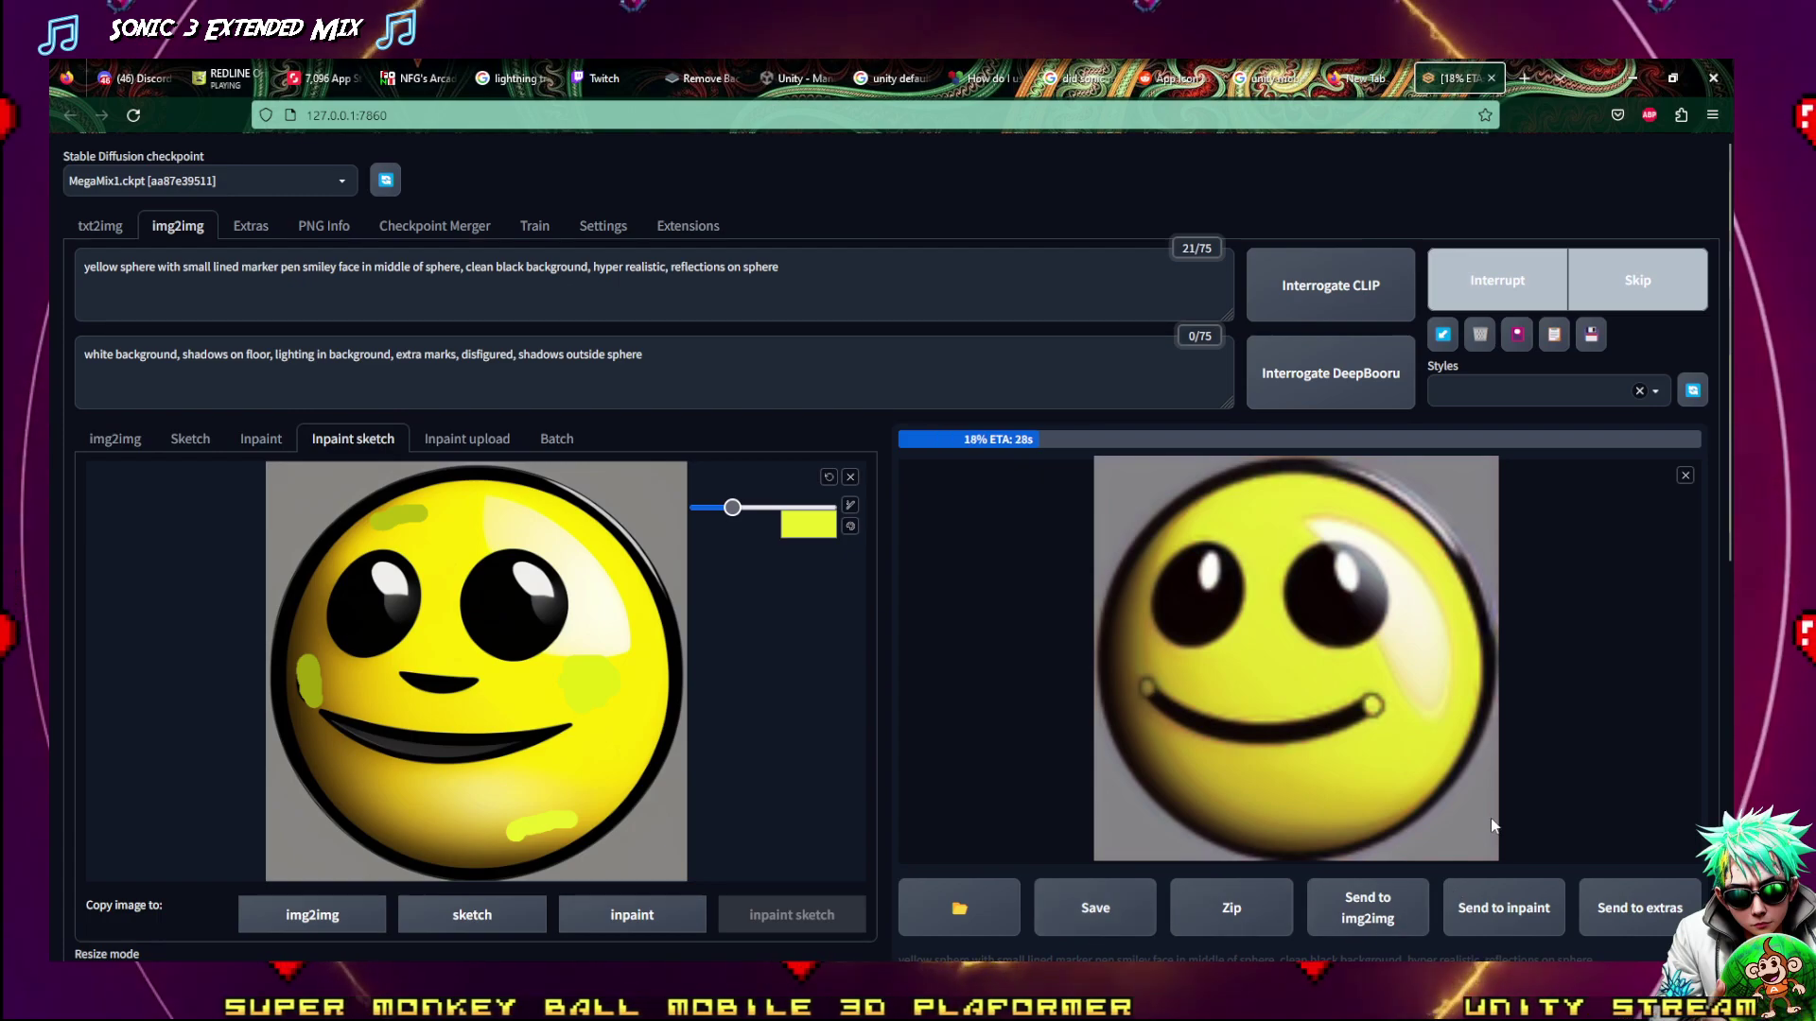
{"action": "scroll", "coordinate": [726, 848], "scroll_direction": "down", "scroll_amount": 3}
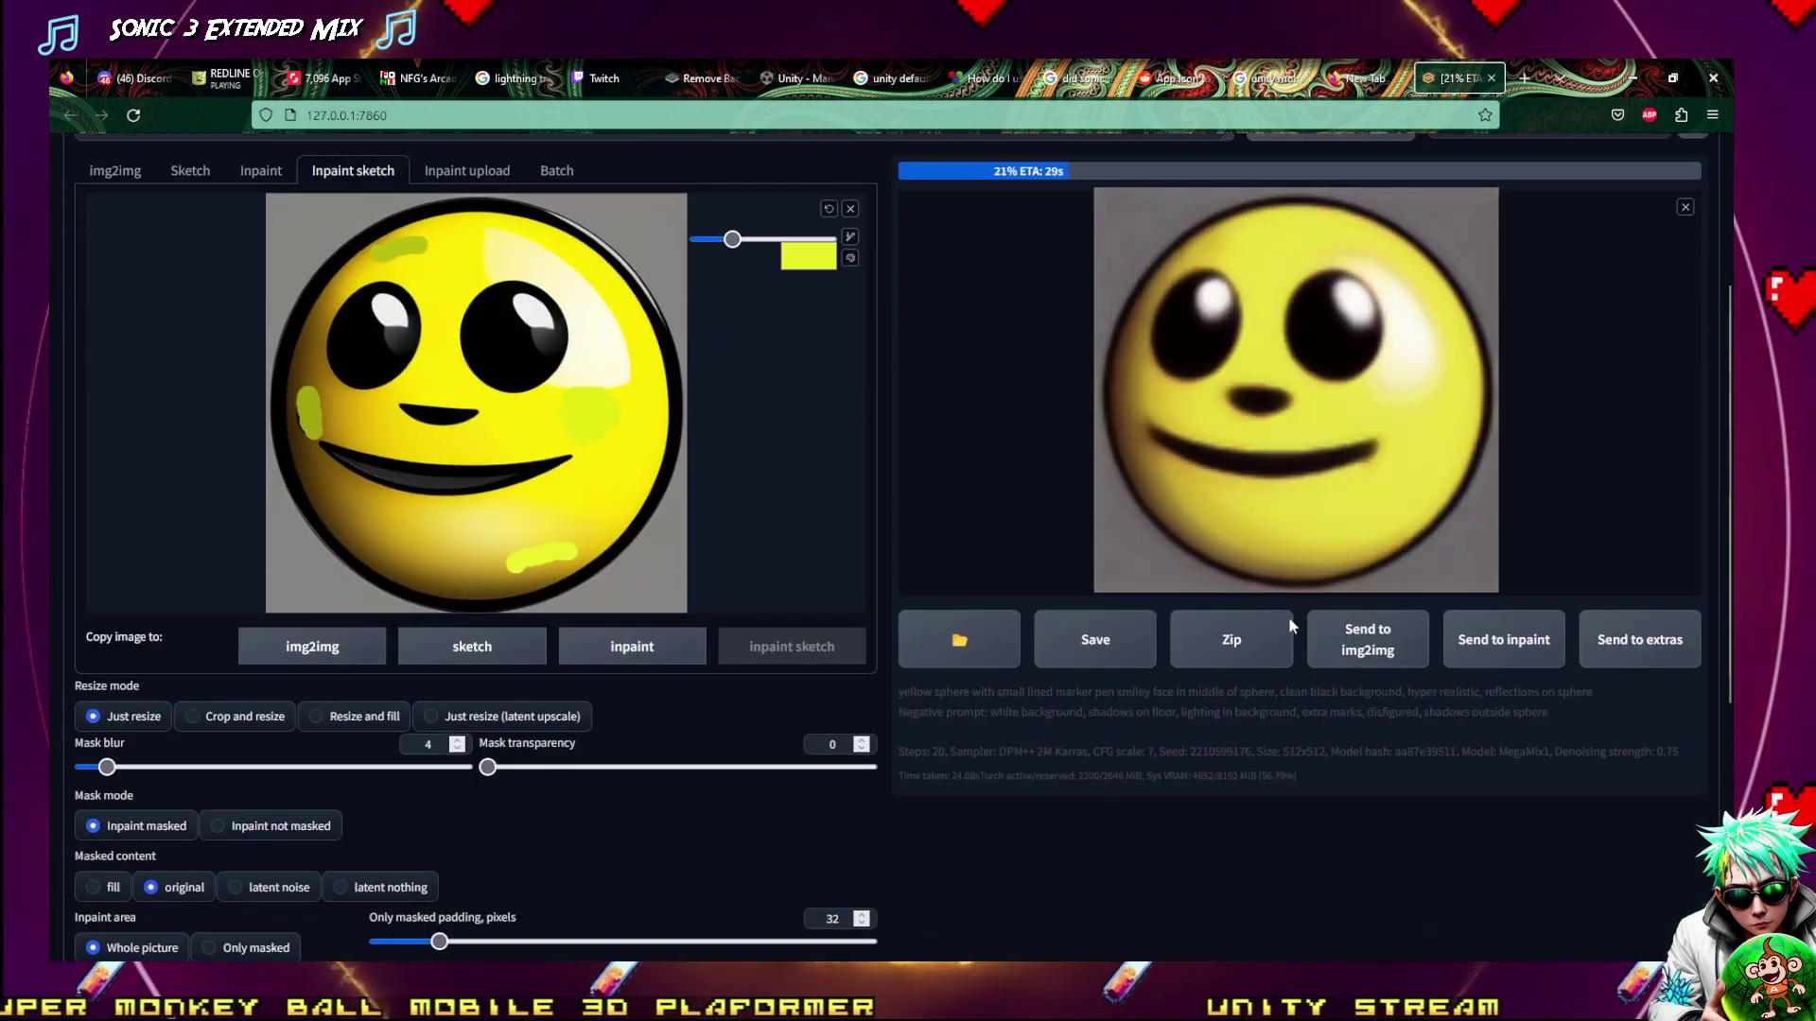
{"action": "scroll", "coordinate": [813, 861], "scroll_direction": "down", "scroll_amount": 2}
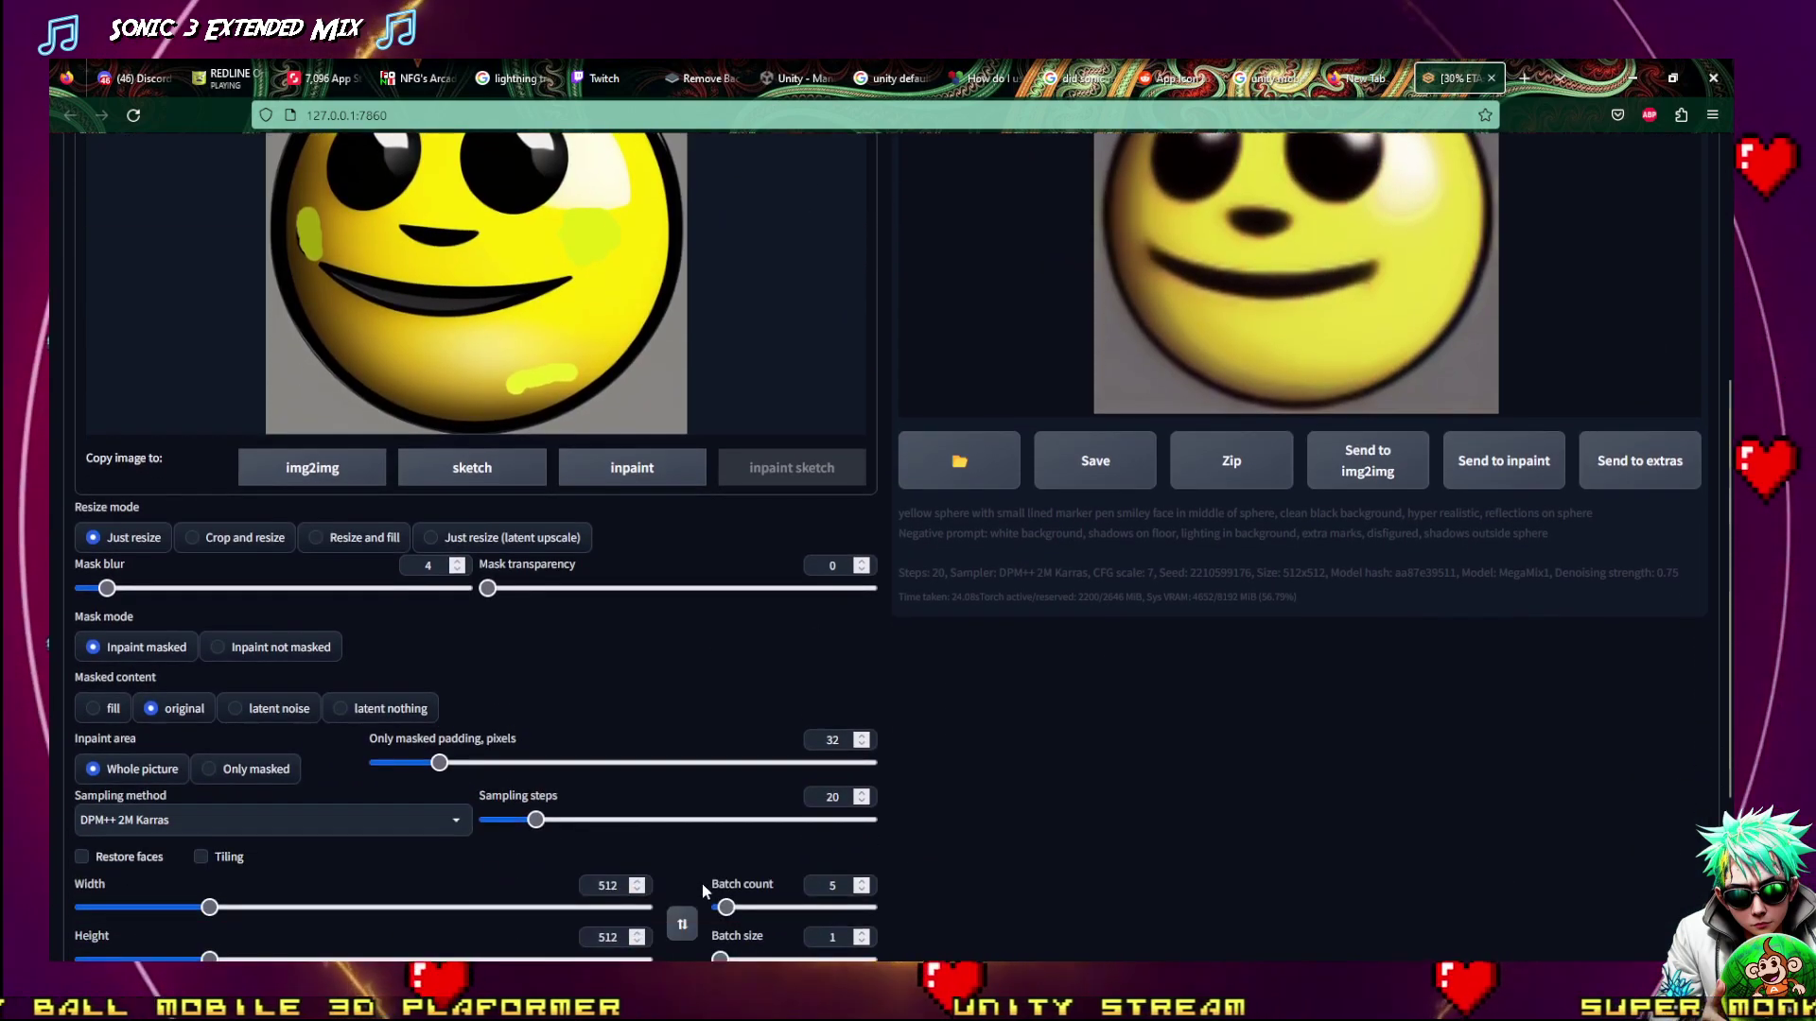
{"action": "scroll", "coordinate": [1220, 719], "scroll_direction": "up", "scroll_amount": 3}
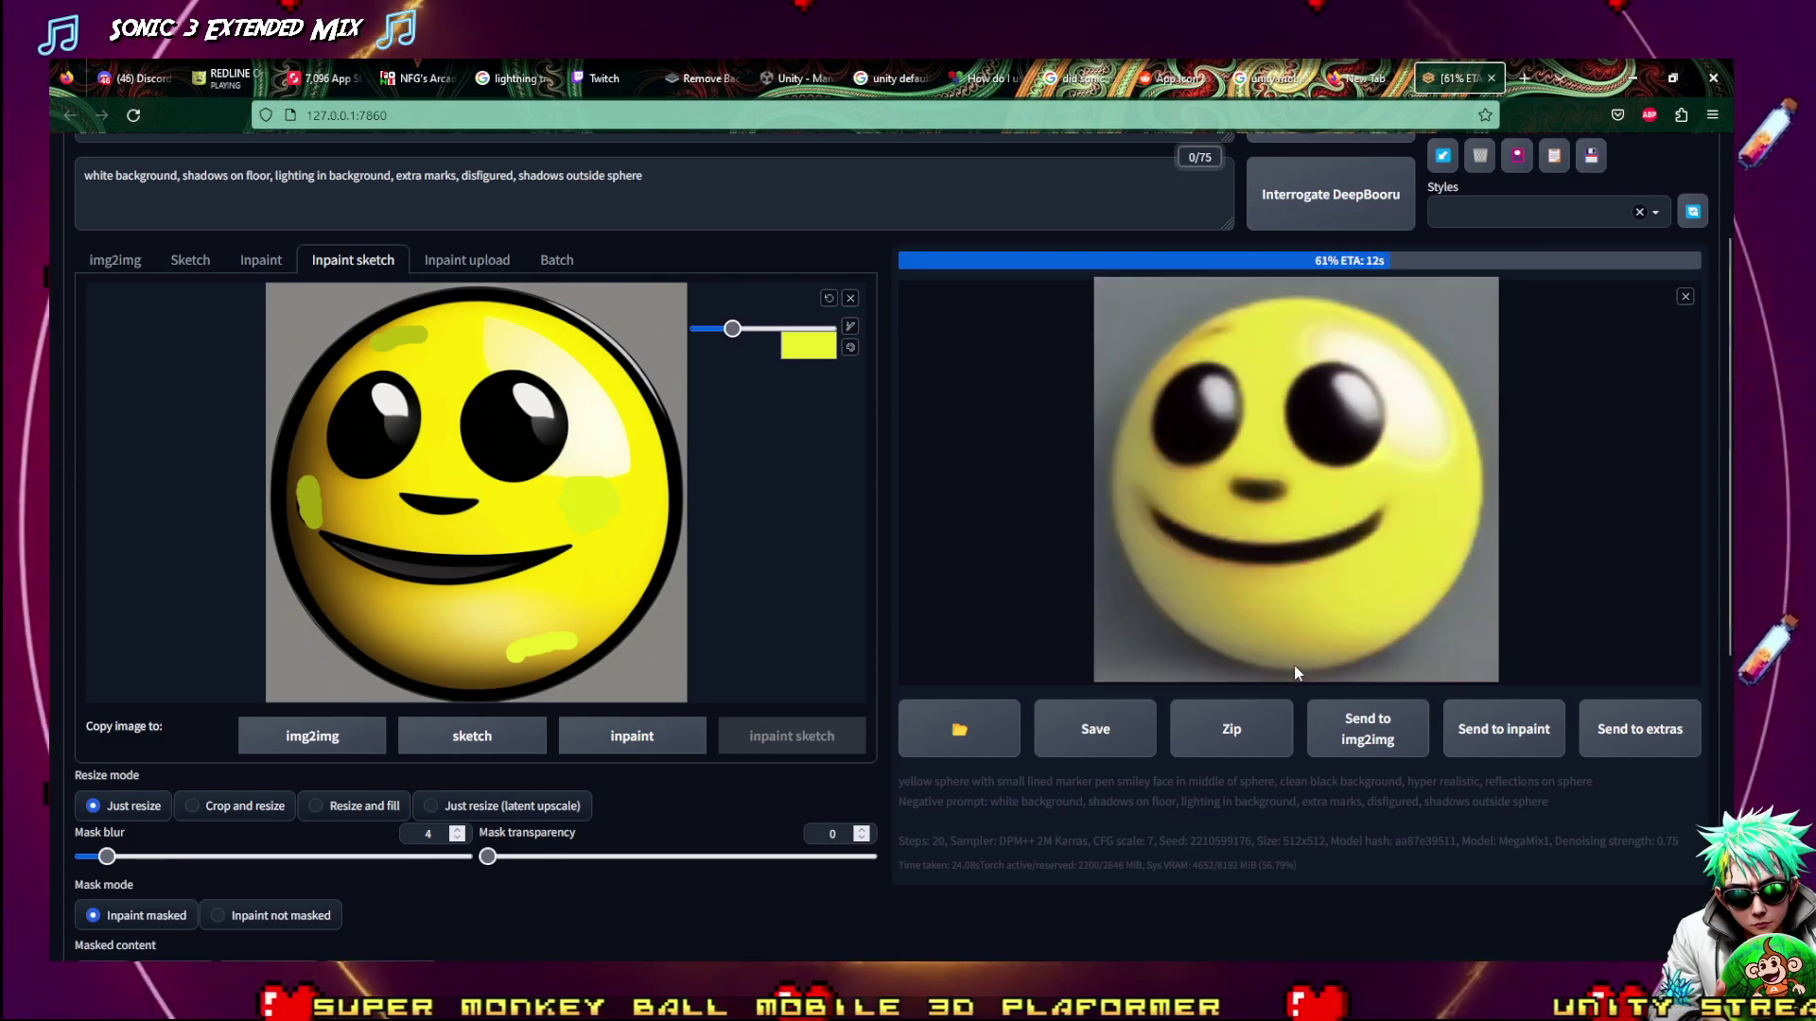
{"action": "scroll", "coordinate": [1293, 668], "scroll_direction": "up", "scroll_amount": 2}
{"action": "scroll", "coordinate": [1290, 669], "scroll_direction": "up", "scroll_amount": 2}
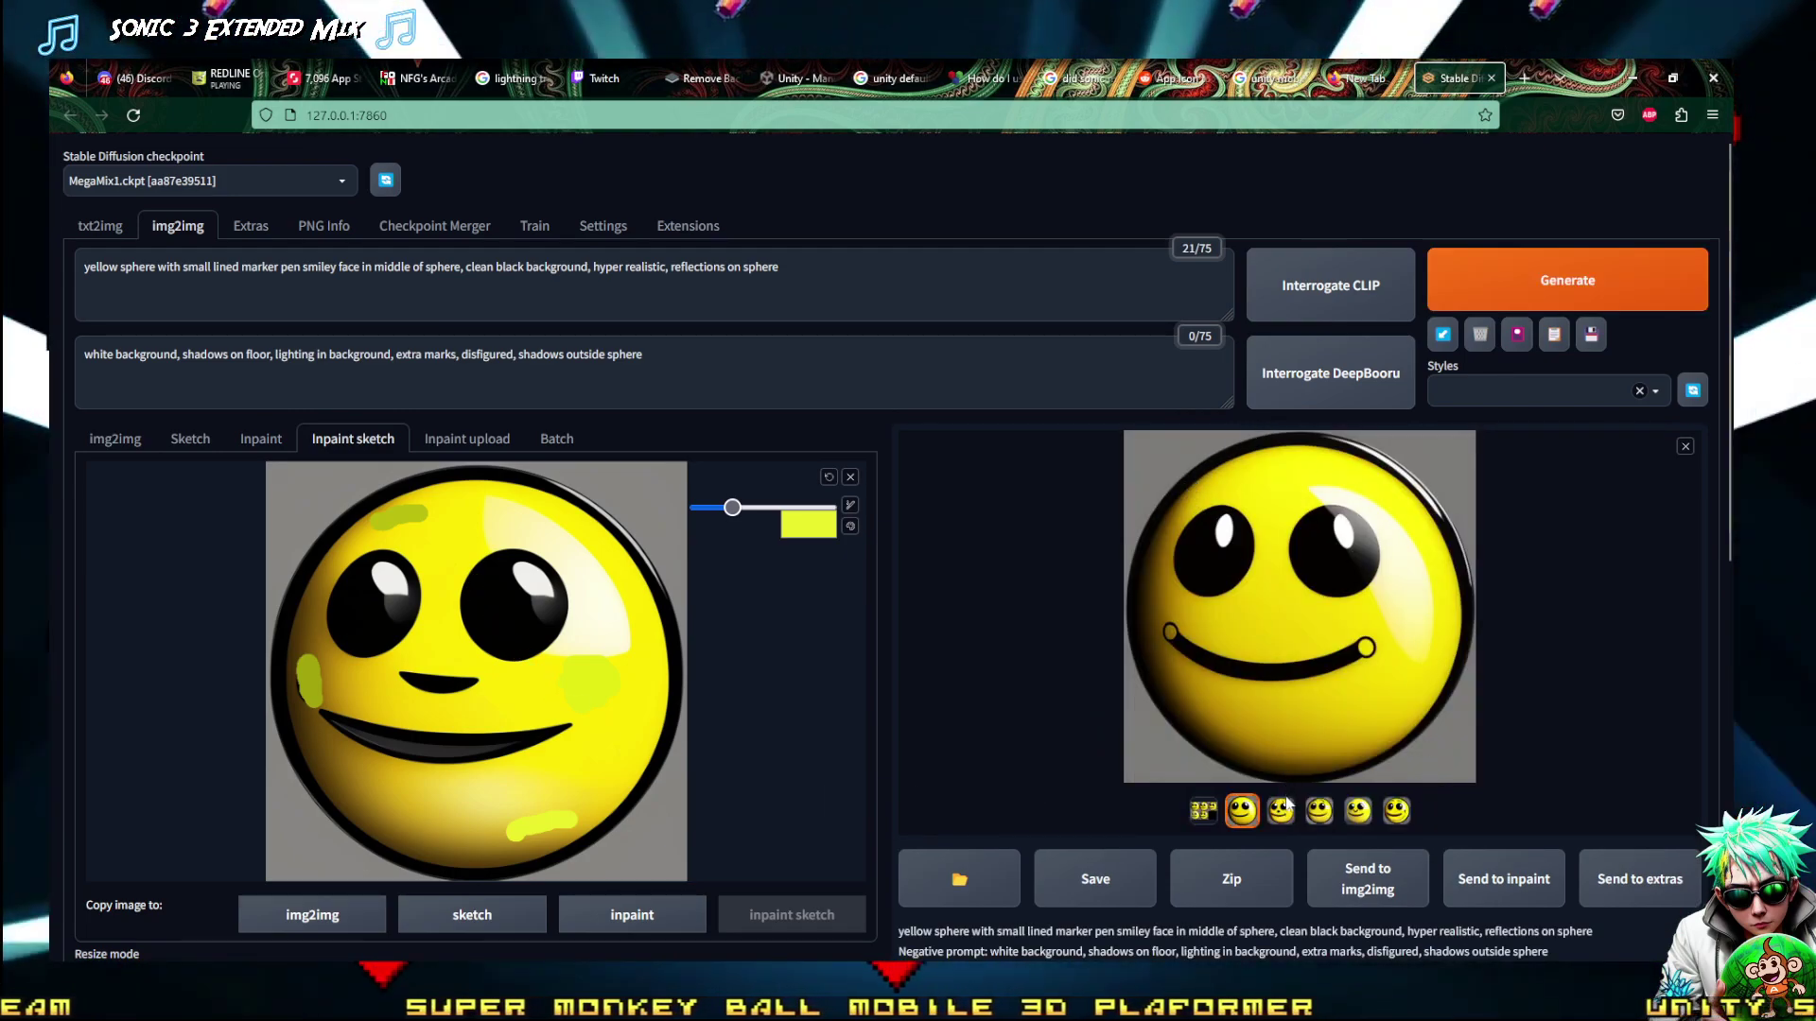
View the smiley results full-screen, paging through them to the fifth one
{"action": "left_click", "coordinate": [1281, 809]}
{"action": "left_click", "coordinate": [1295, 696]}
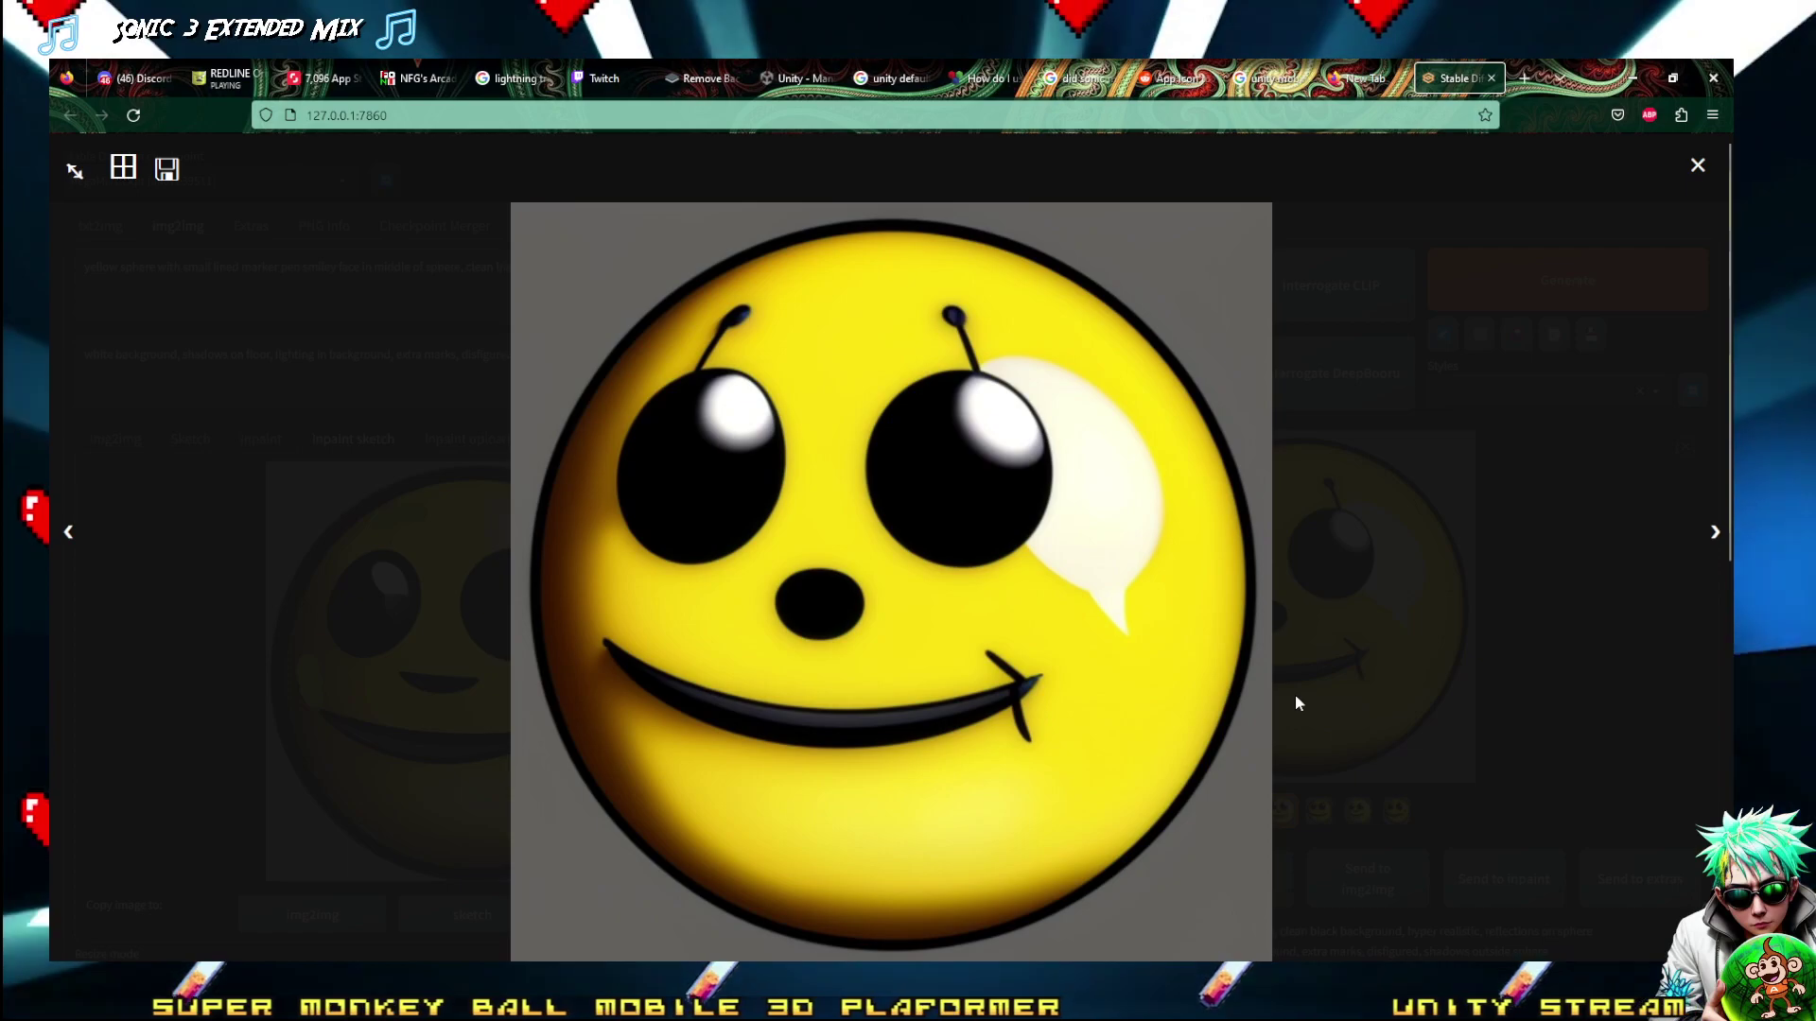
{"action": "key", "text": "Right"}
{"action": "key", "text": "Right"}
{"action": "key", "text": "Left"}
{"action": "key", "text": "Right"}
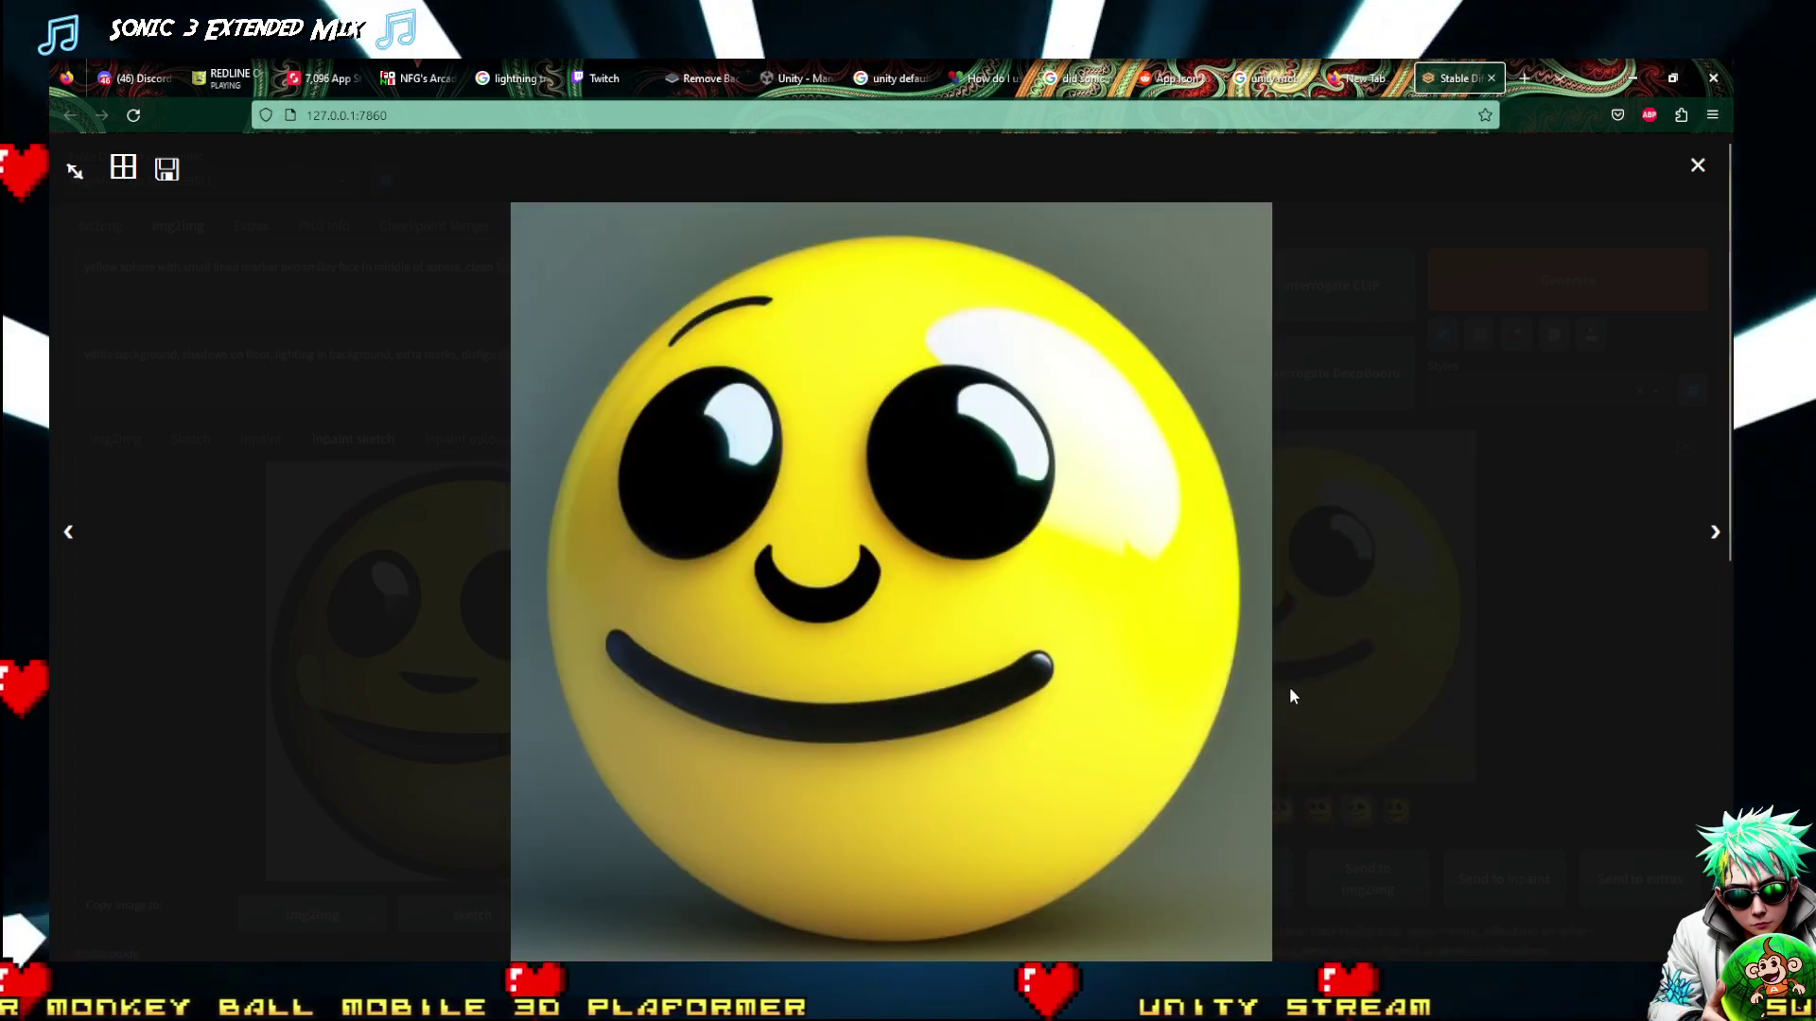
{"action": "key", "text": "Right"}
{"action": "key", "text": "Right"}
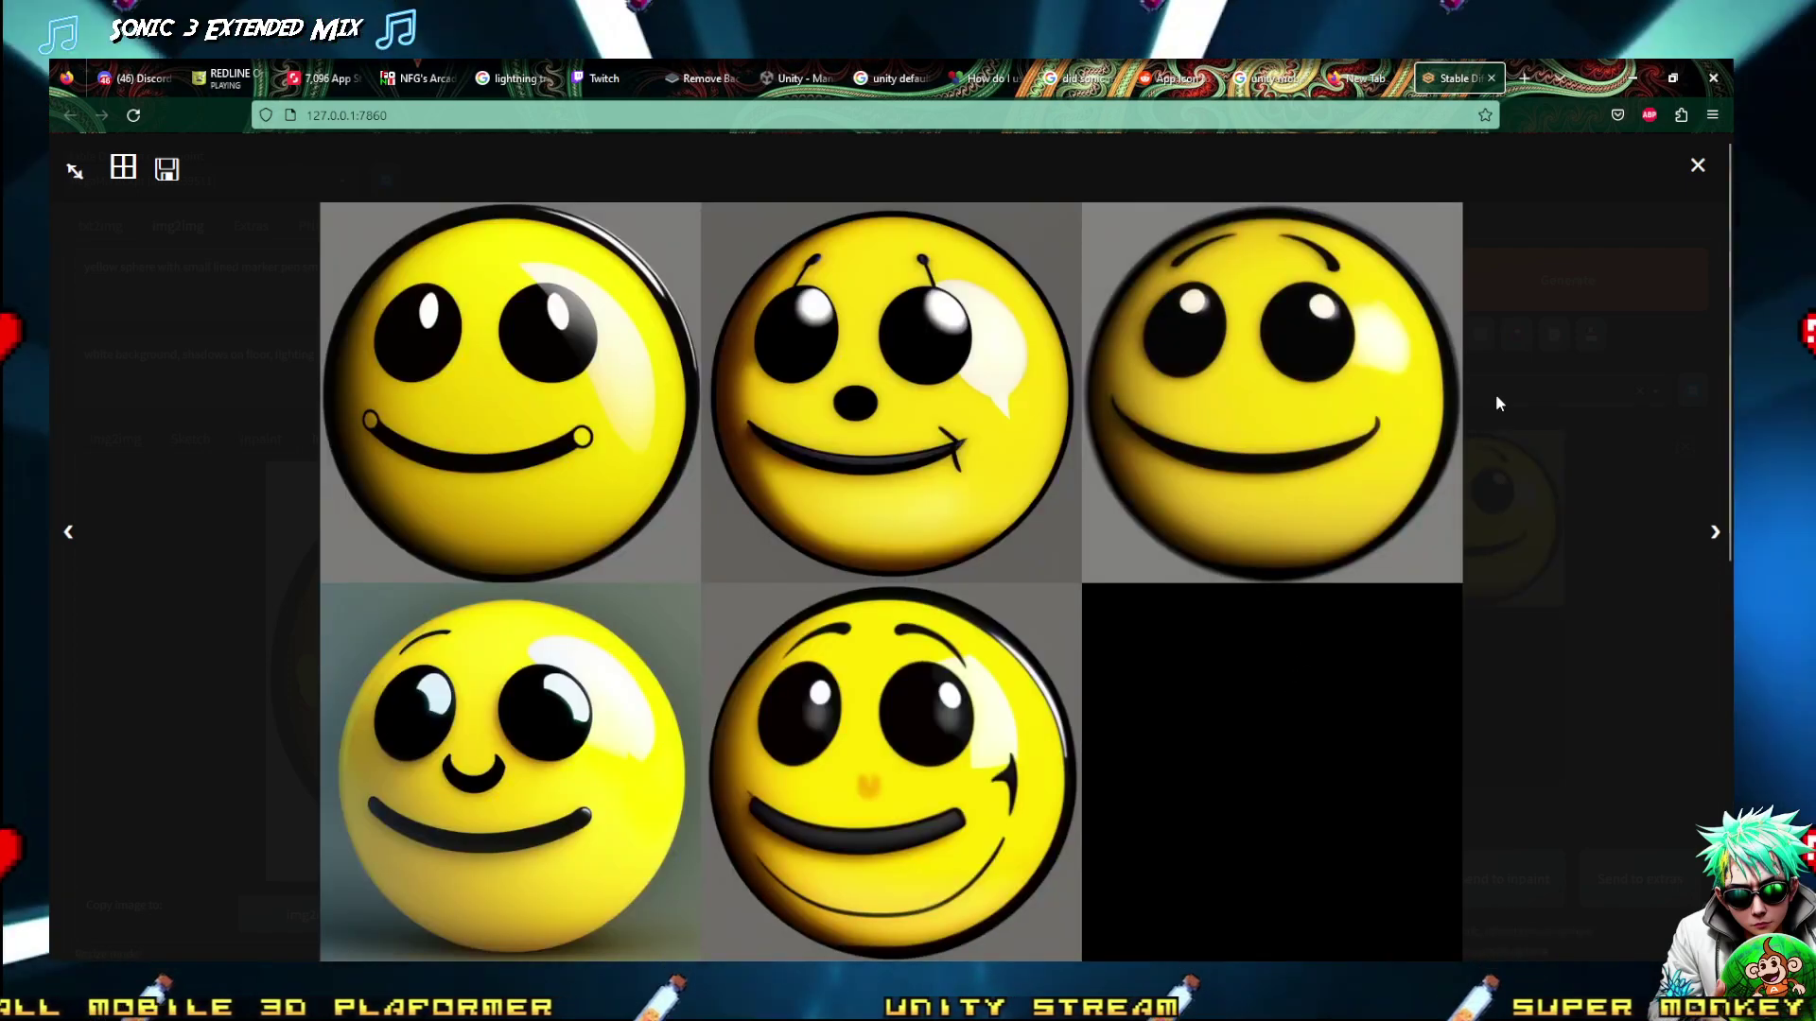
{"action": "key", "text": "Left"}
{"action": "left_click", "coordinate": [1697, 165]}
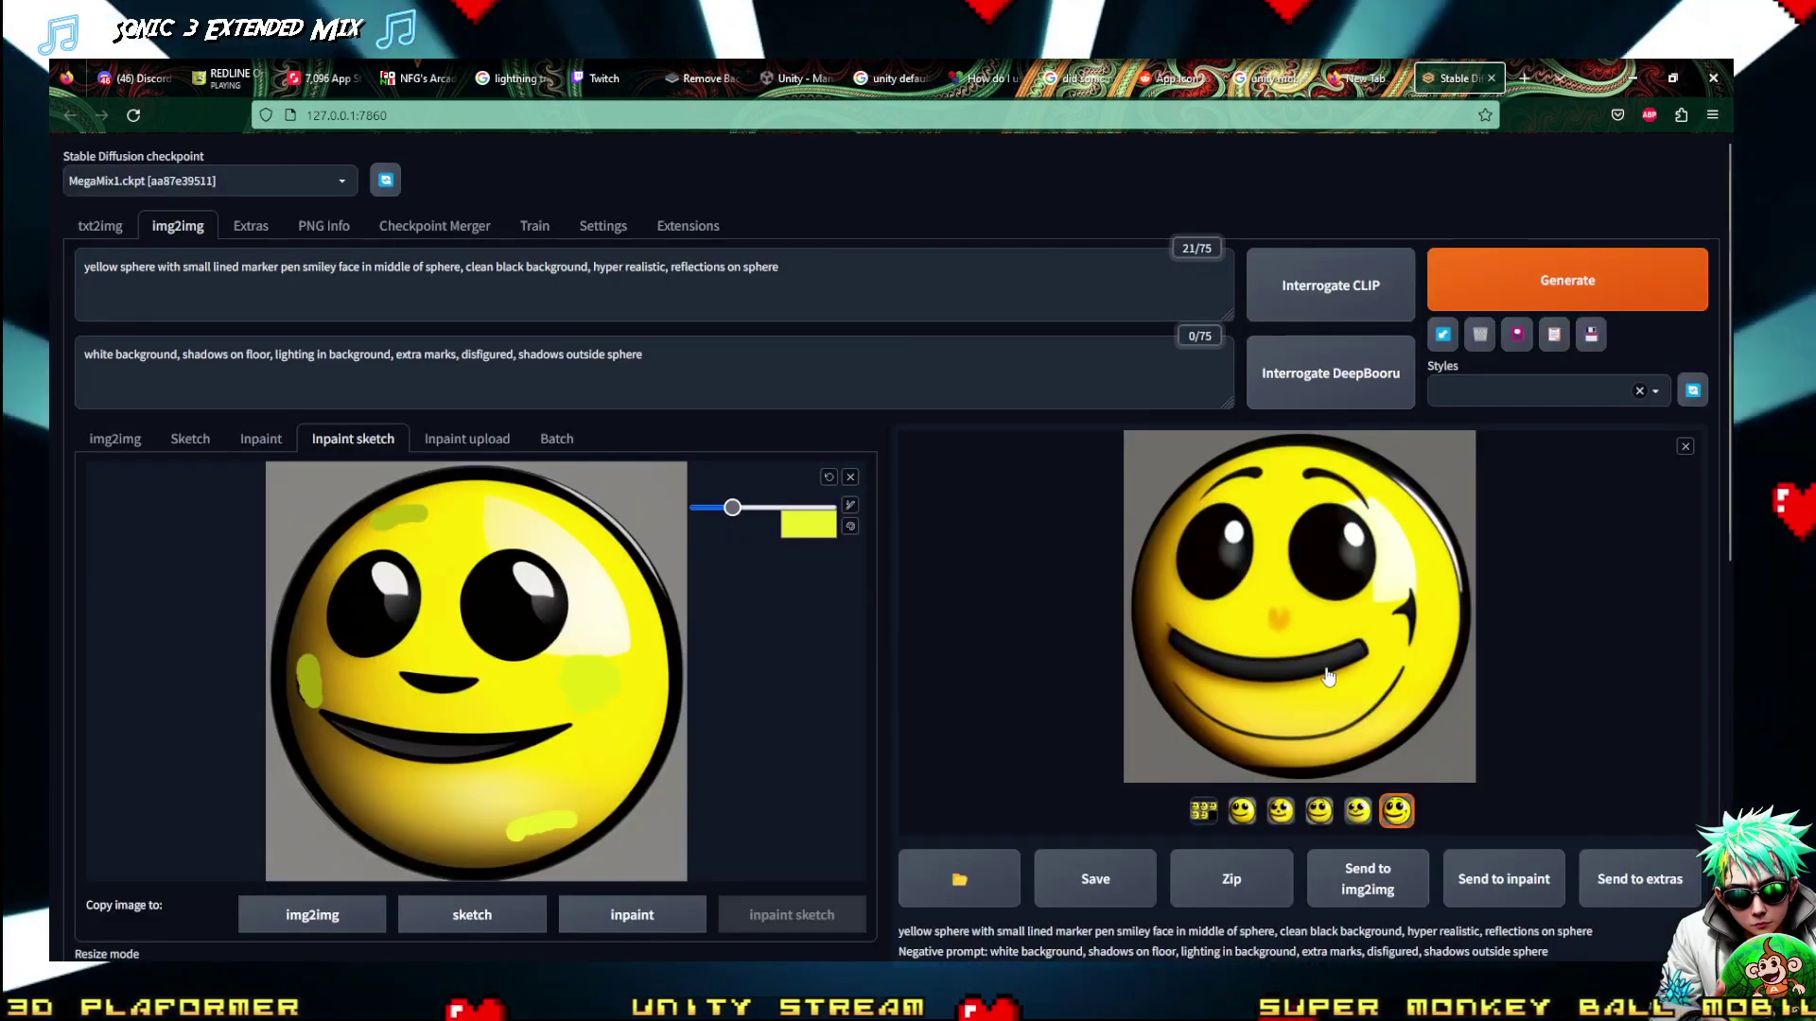
Compare the first few results in the gallery, settling on the plain thin-smile sphere
{"action": "left_click", "coordinate": [1318, 812]}
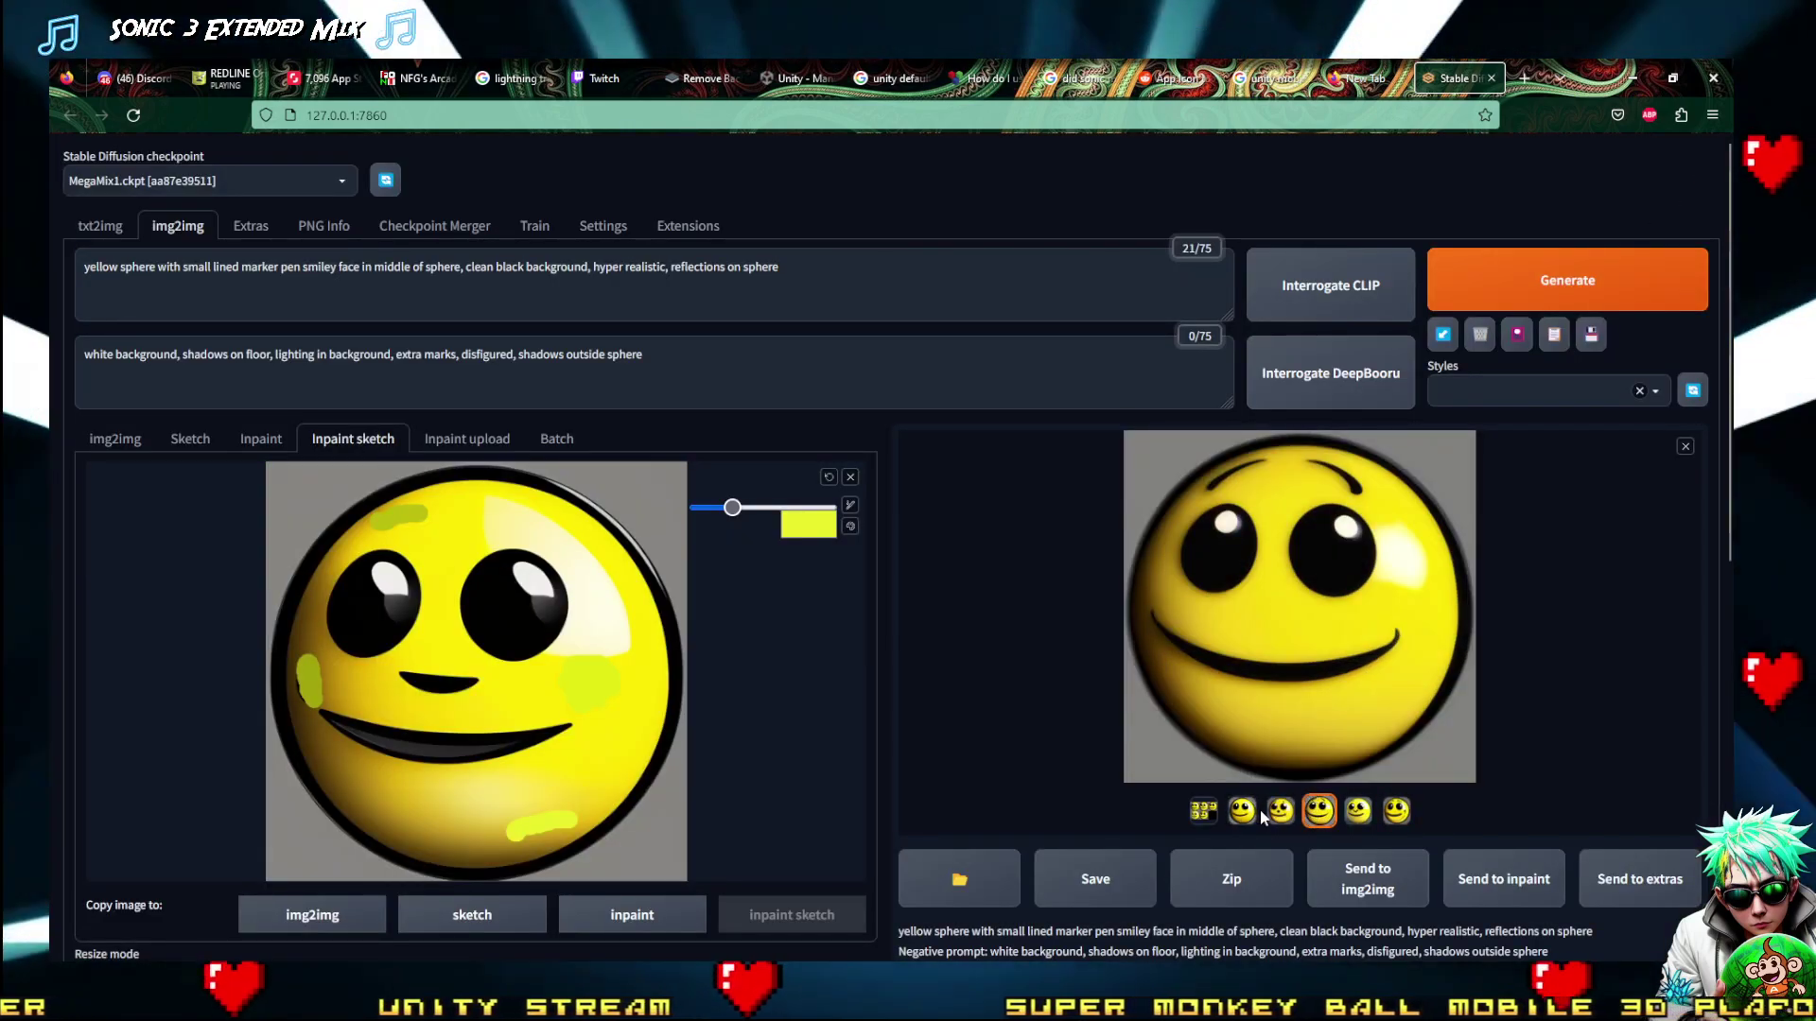
{"action": "left_click", "coordinate": [1272, 815]}
{"action": "left_click", "coordinate": [1250, 817]}
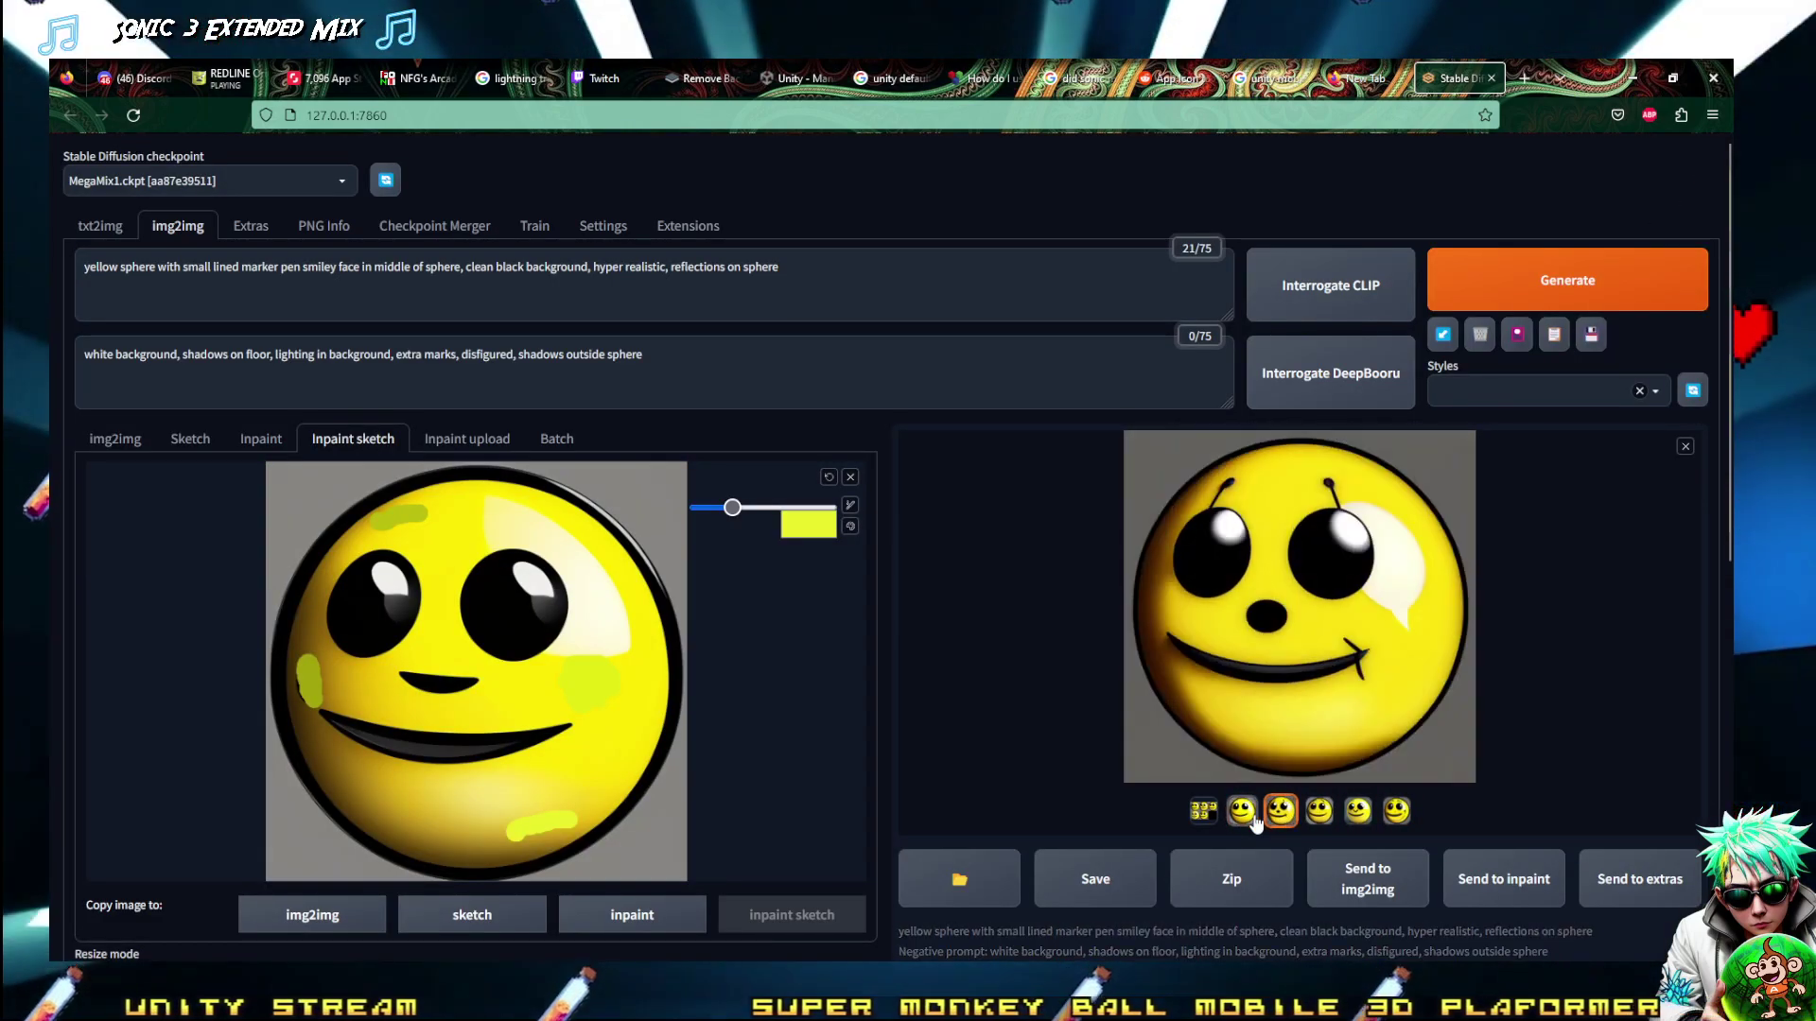
{"action": "key", "text": "Left"}
{"action": "key", "text": "Left"}
{"action": "key", "text": "Left"}
{"action": "key", "text": "Left"}
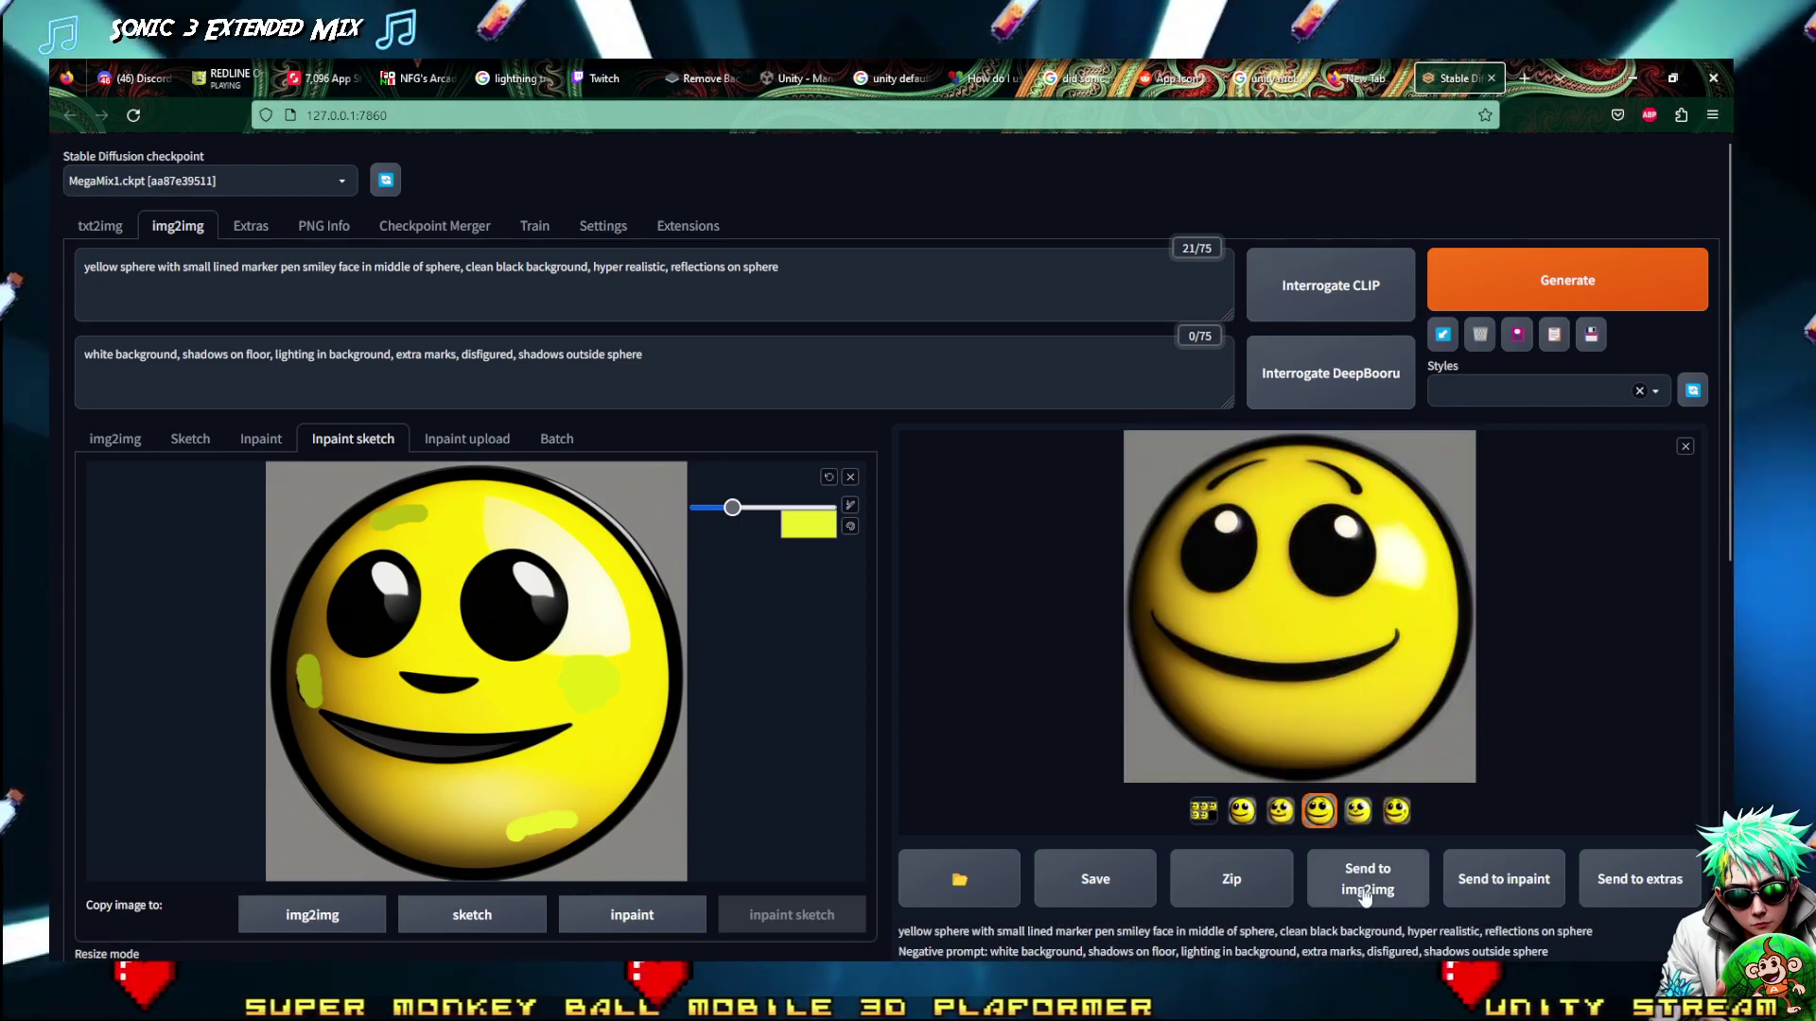
Send the chosen thin-smile smiley to img2img and generate variations from it
{"action": "left_click", "coordinate": [1364, 896]}
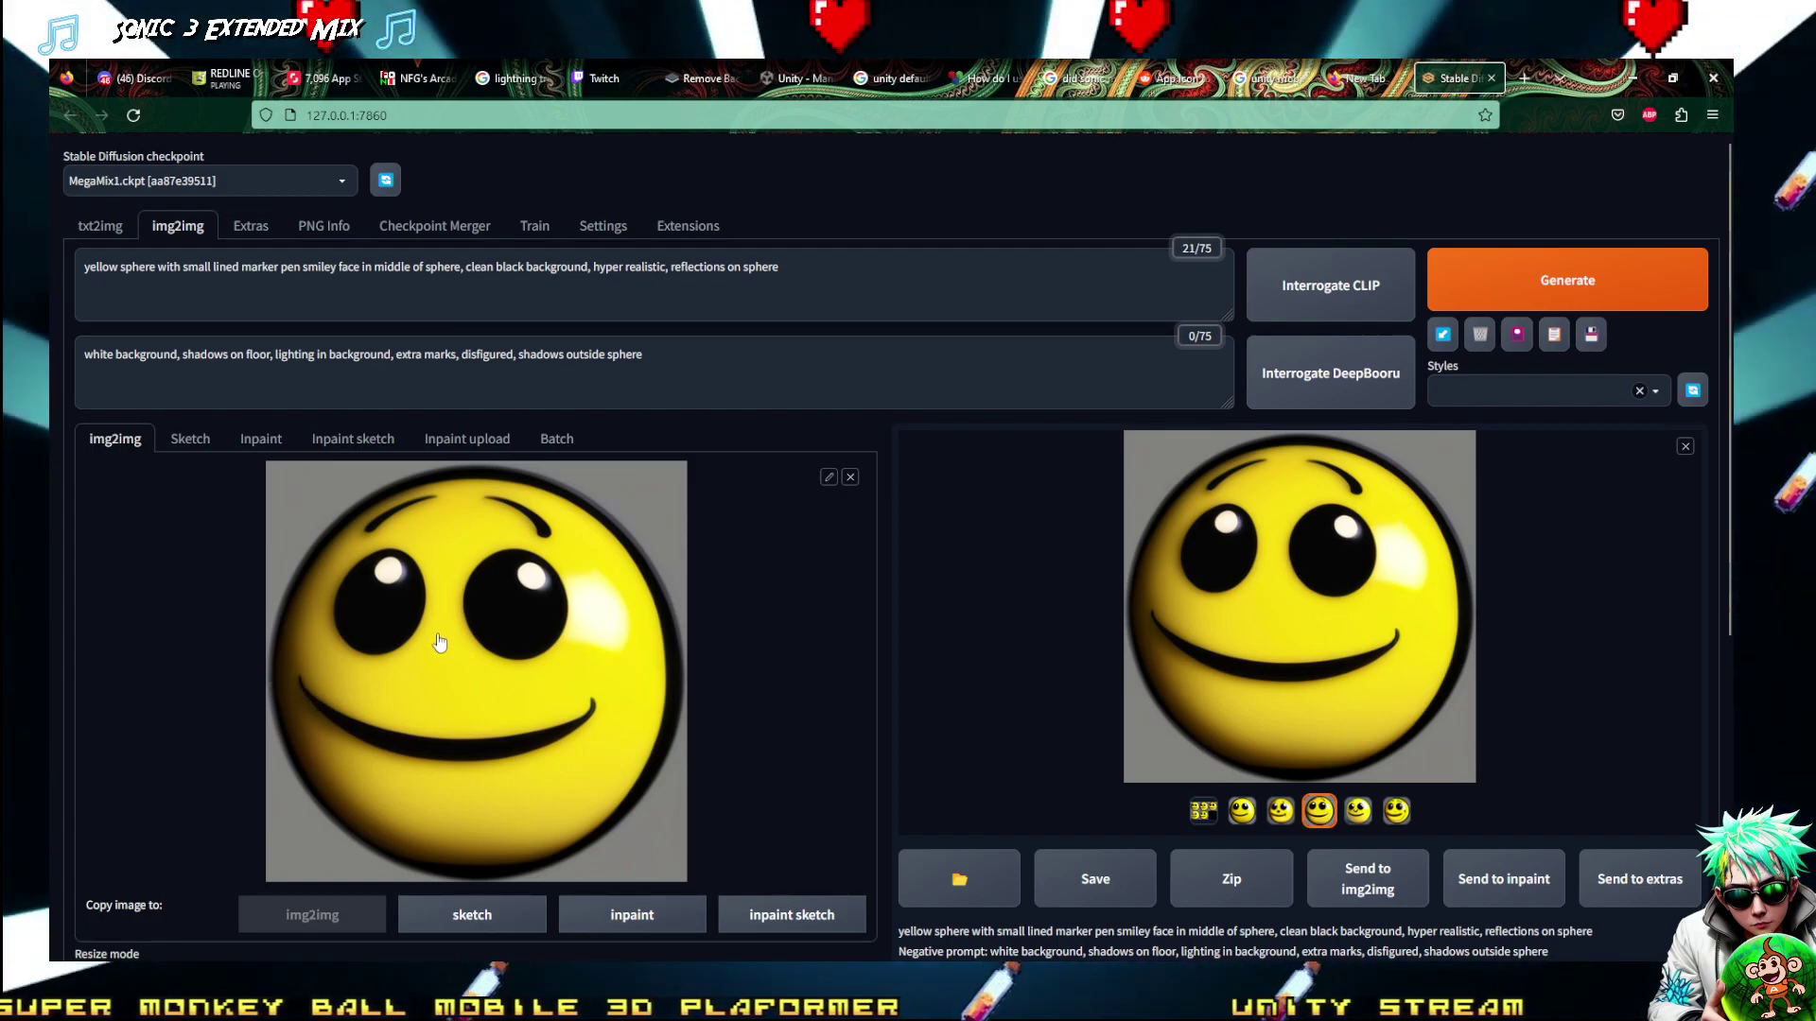
{"action": "left_click", "coordinate": [1523, 288]}
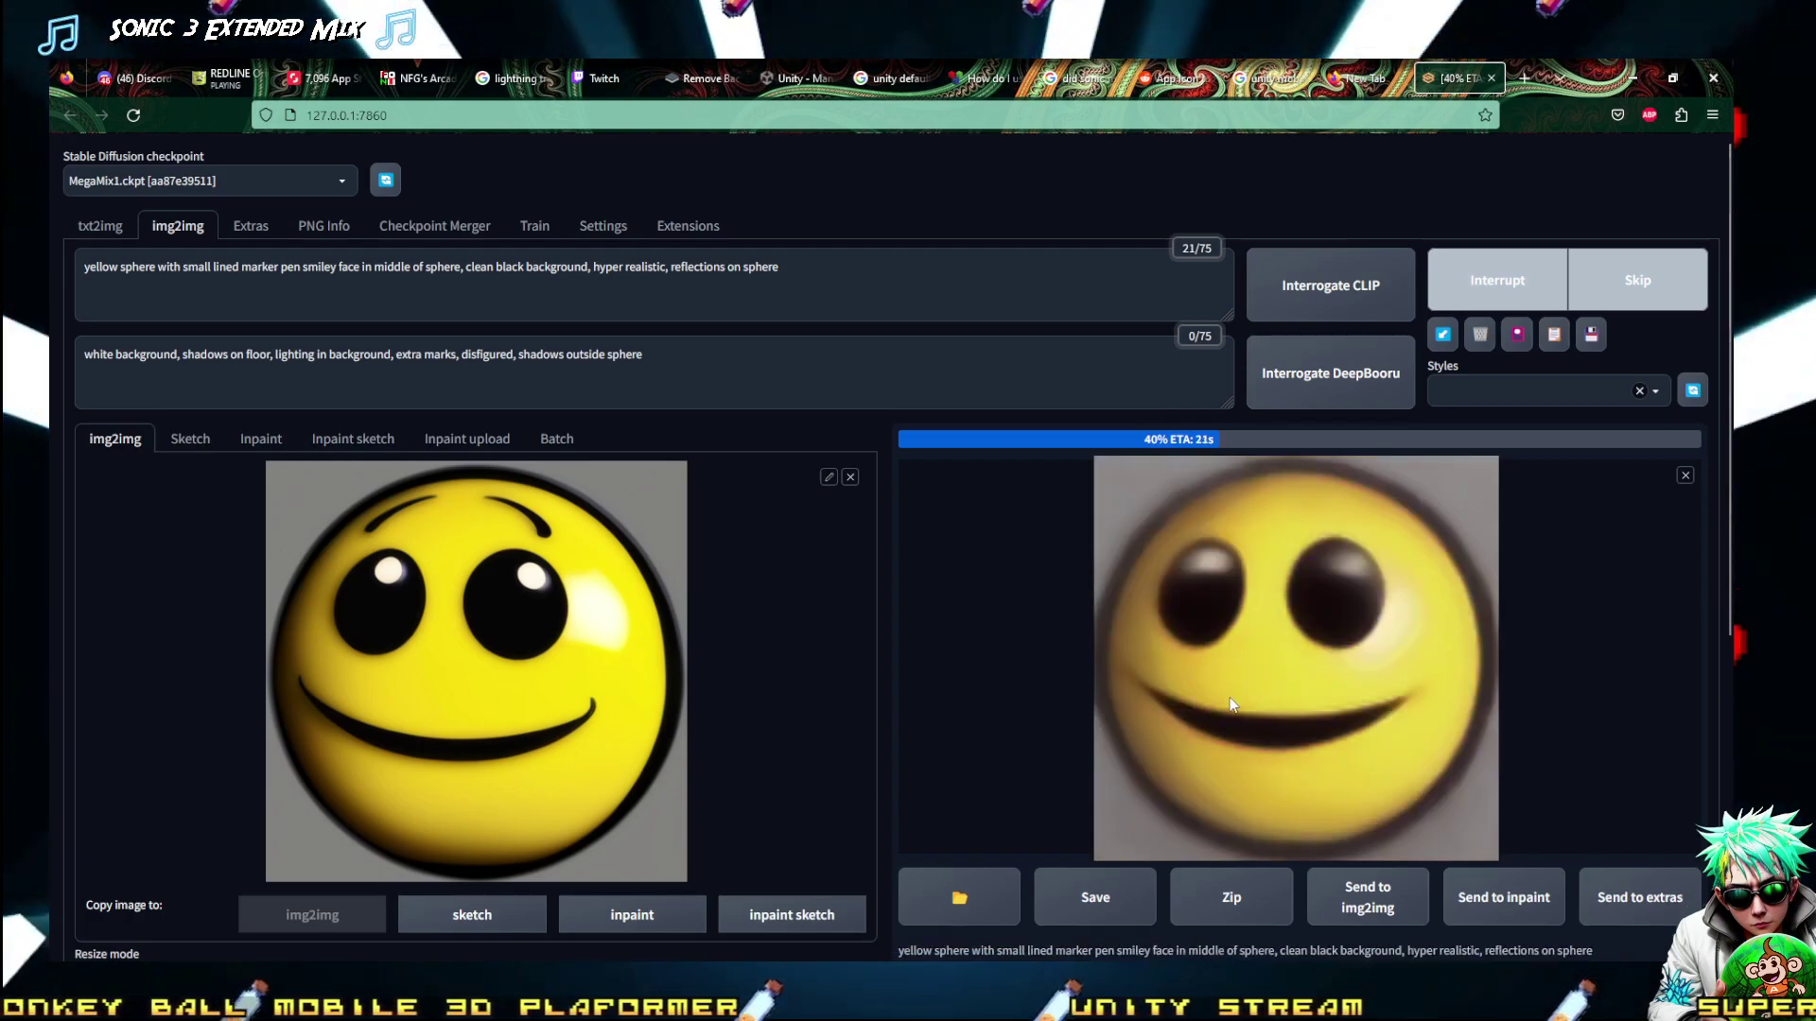
{"action": "scroll", "coordinate": [1239, 705], "scroll_direction": "down", "scroll_amount": 1}
Preview the second and third new smiley variations in the gallery
{"action": "left_click", "coordinate": [1310, 717]}
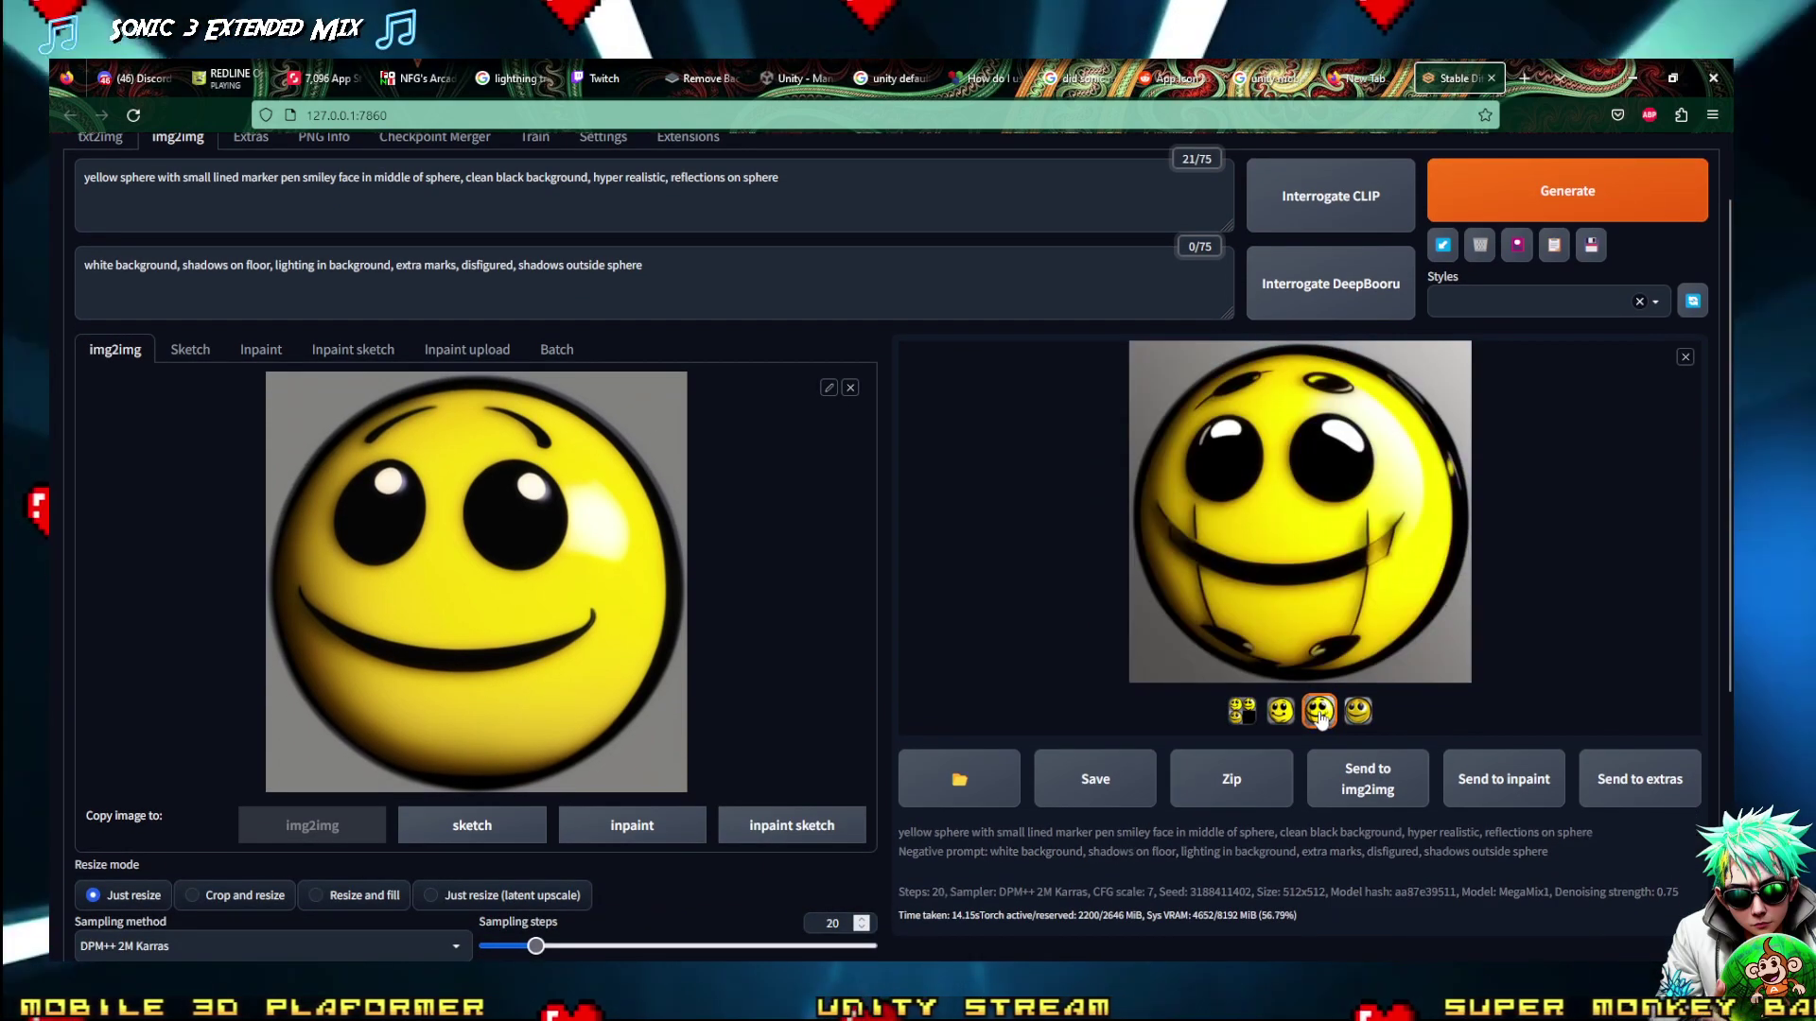
{"action": "left_click", "coordinate": [1286, 716]}
{"action": "left_click", "coordinate": [1319, 711]}
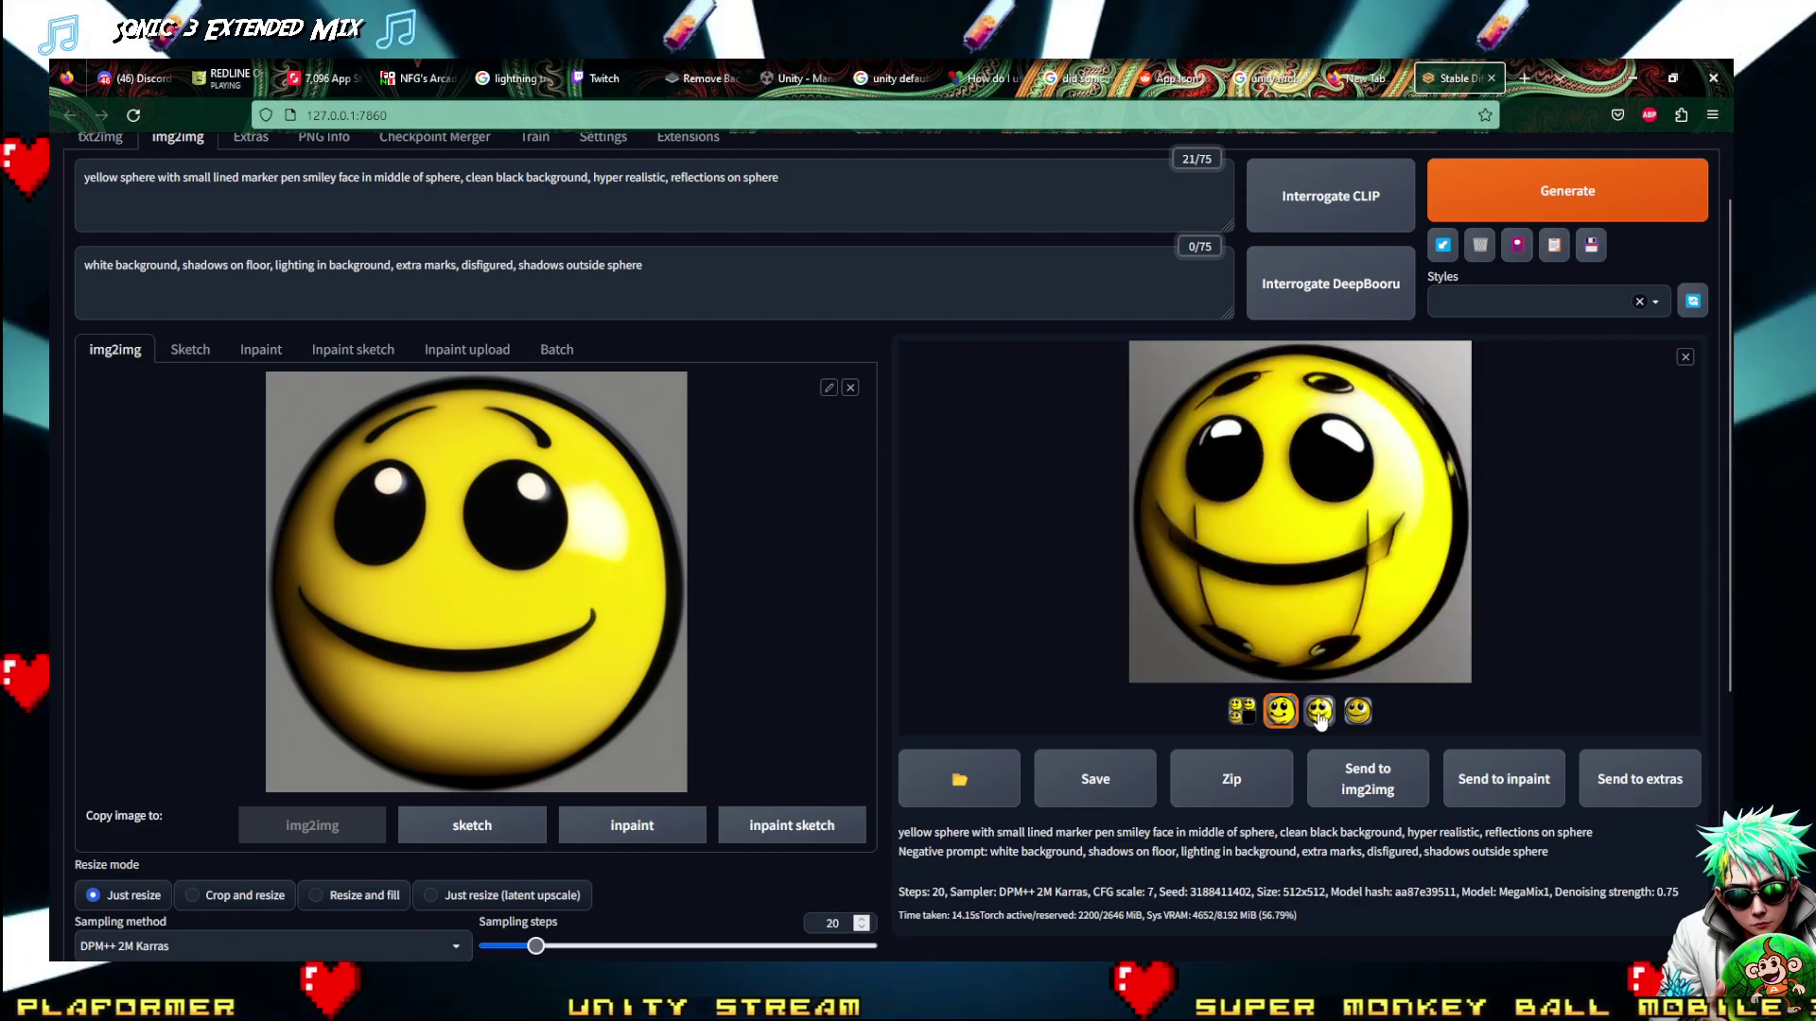
{"action": "scroll", "coordinate": [851, 425], "scroll_direction": "up", "scroll_amount": 1}
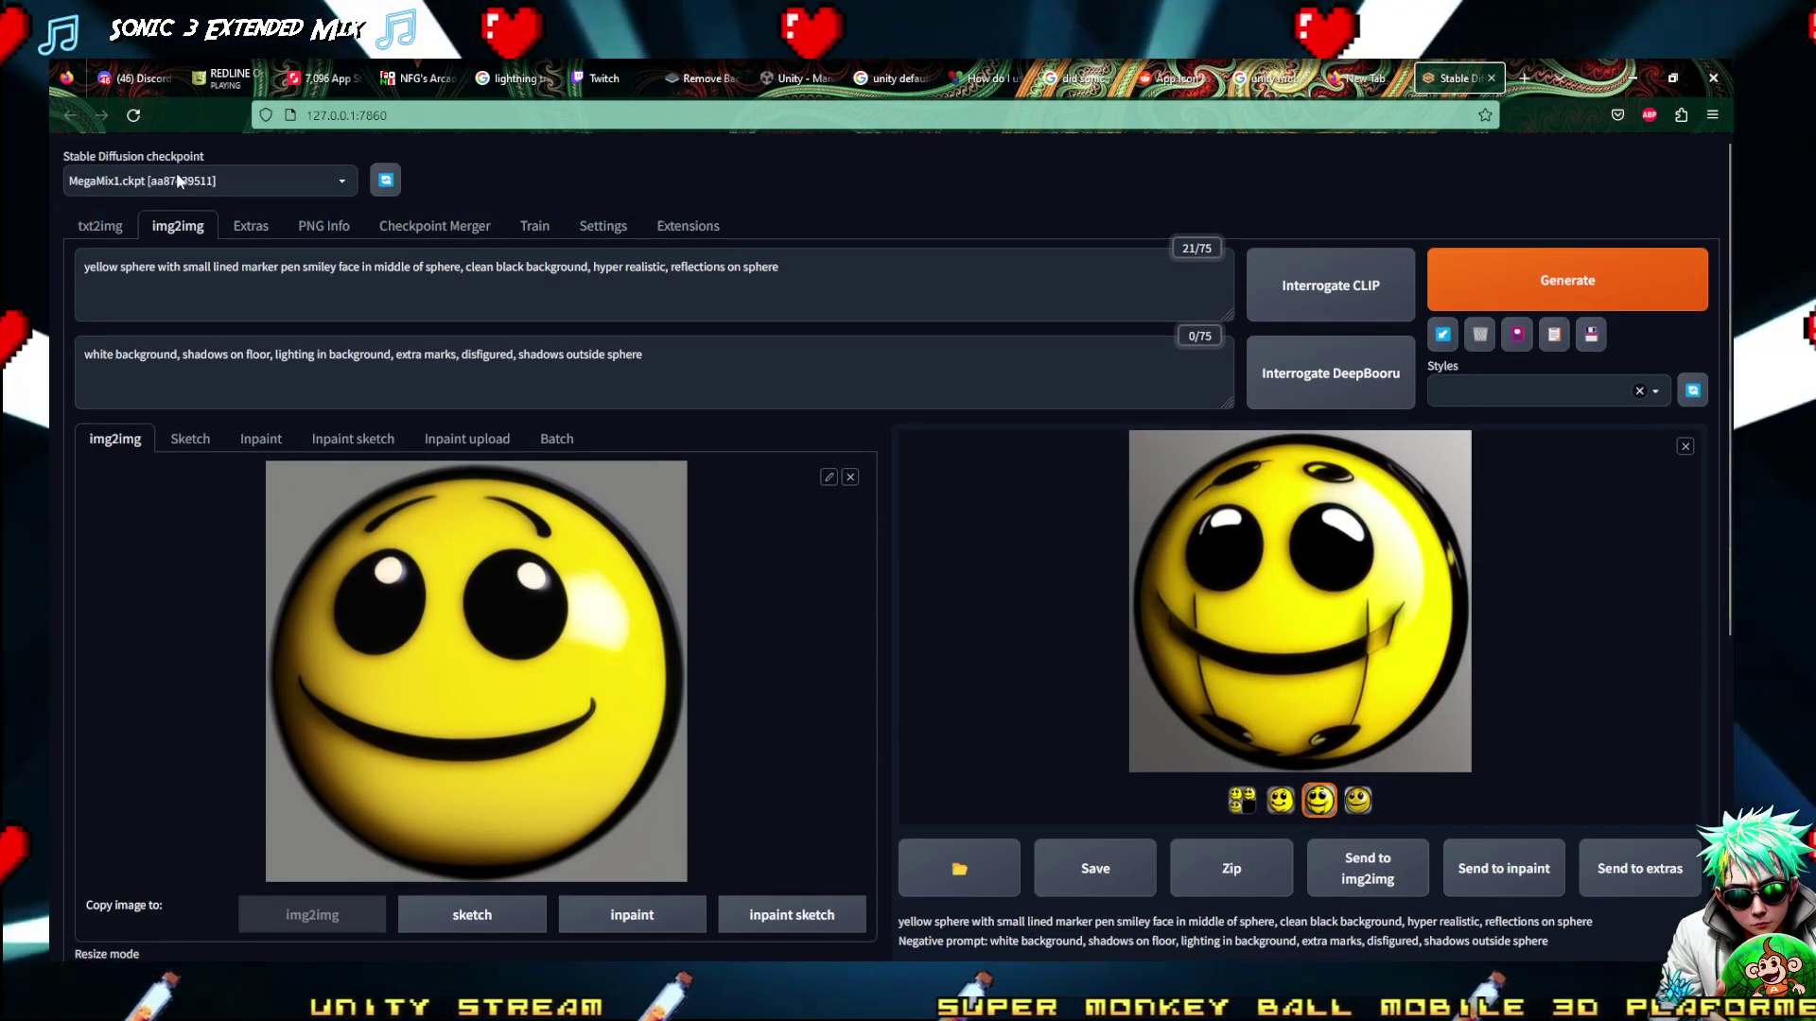
Switch the Stable Diffusion checkpoint to ArtMegaMix1.ckpt
{"action": "left_click", "coordinate": [177, 181]}
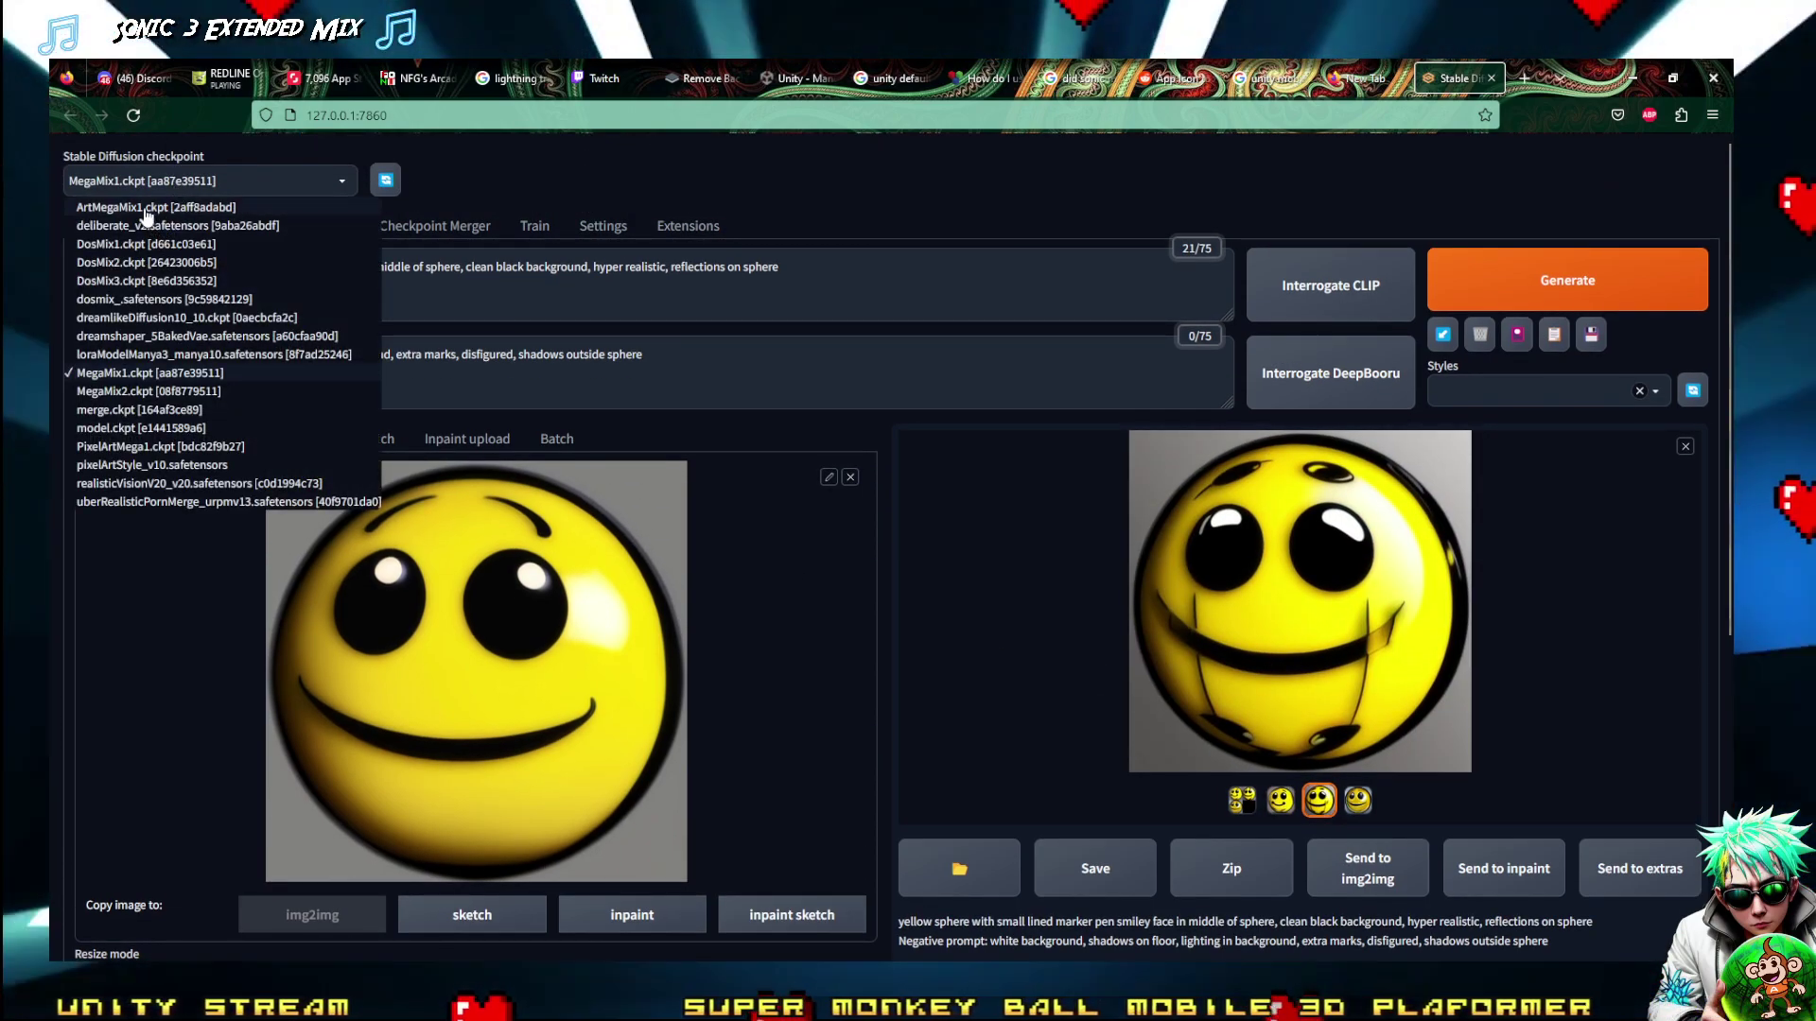
{"action": "left_click", "coordinate": [145, 208]}
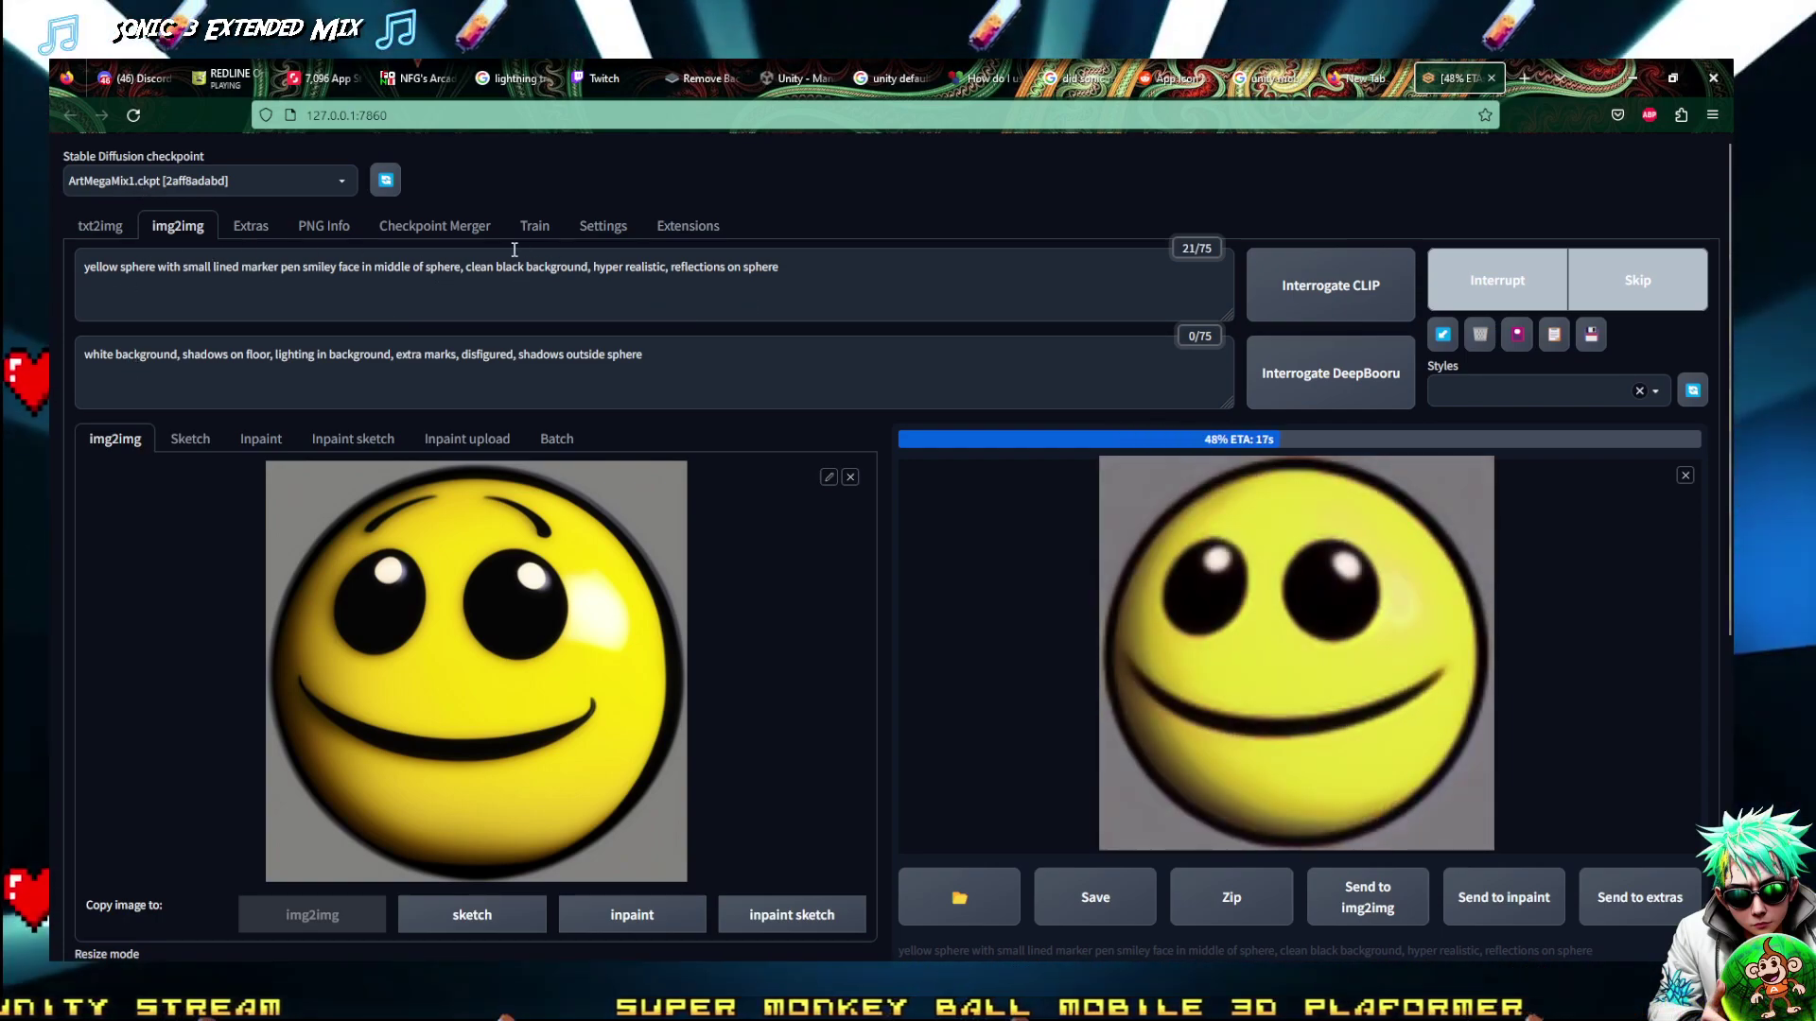
Look over the checkpoint merger page and checkpoint list without changing models
{"action": "left_click", "coordinate": [434, 225]}
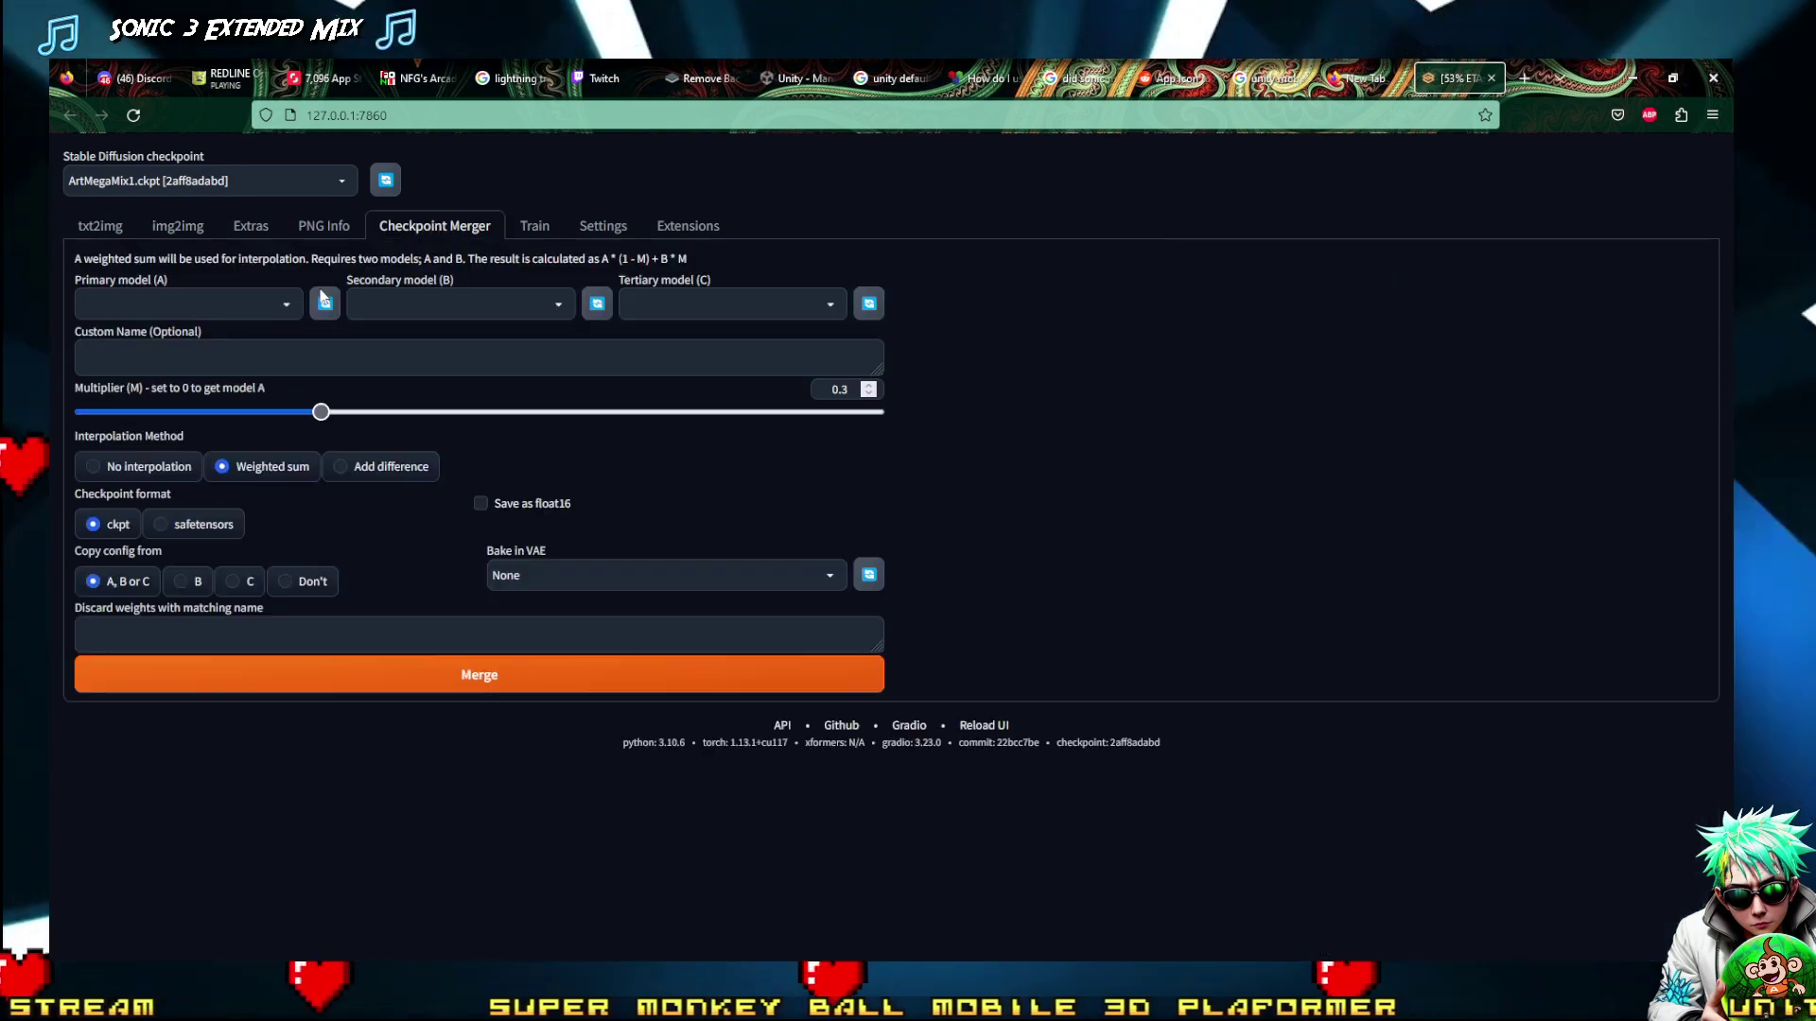
{"action": "left_click", "coordinate": [179, 294]}
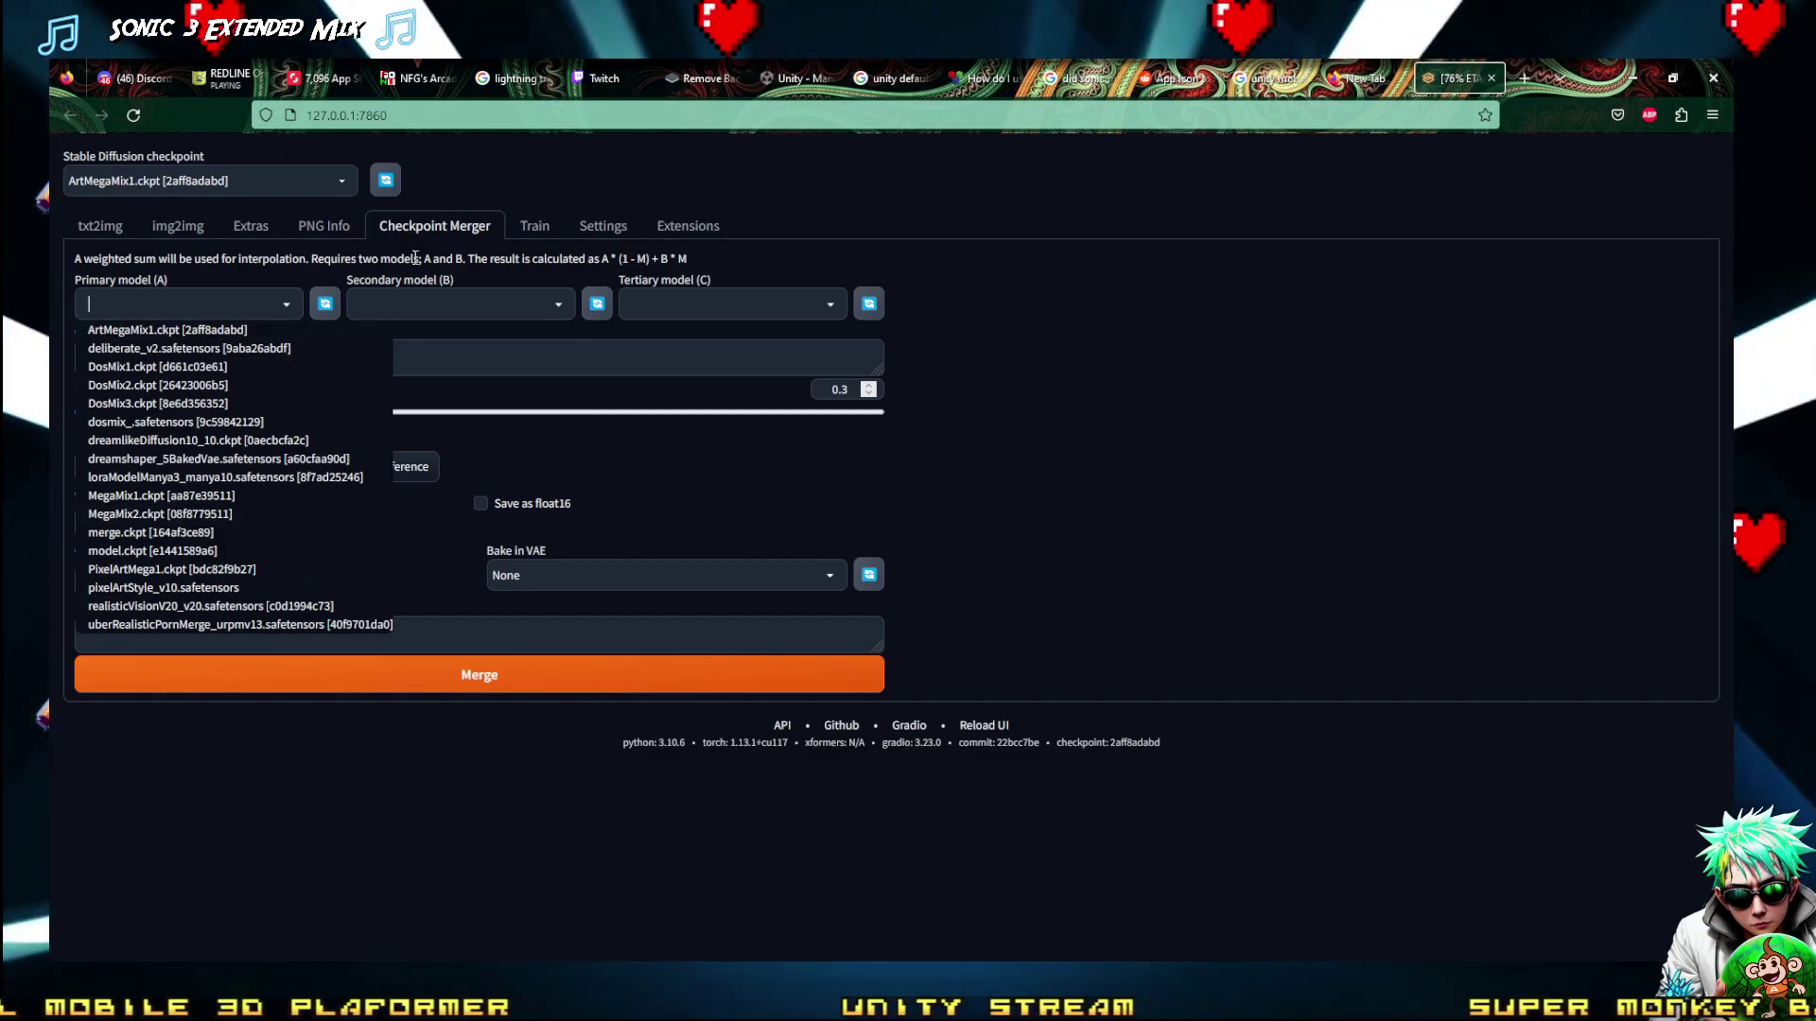
{"action": "left_click", "coordinate": [297, 178]}
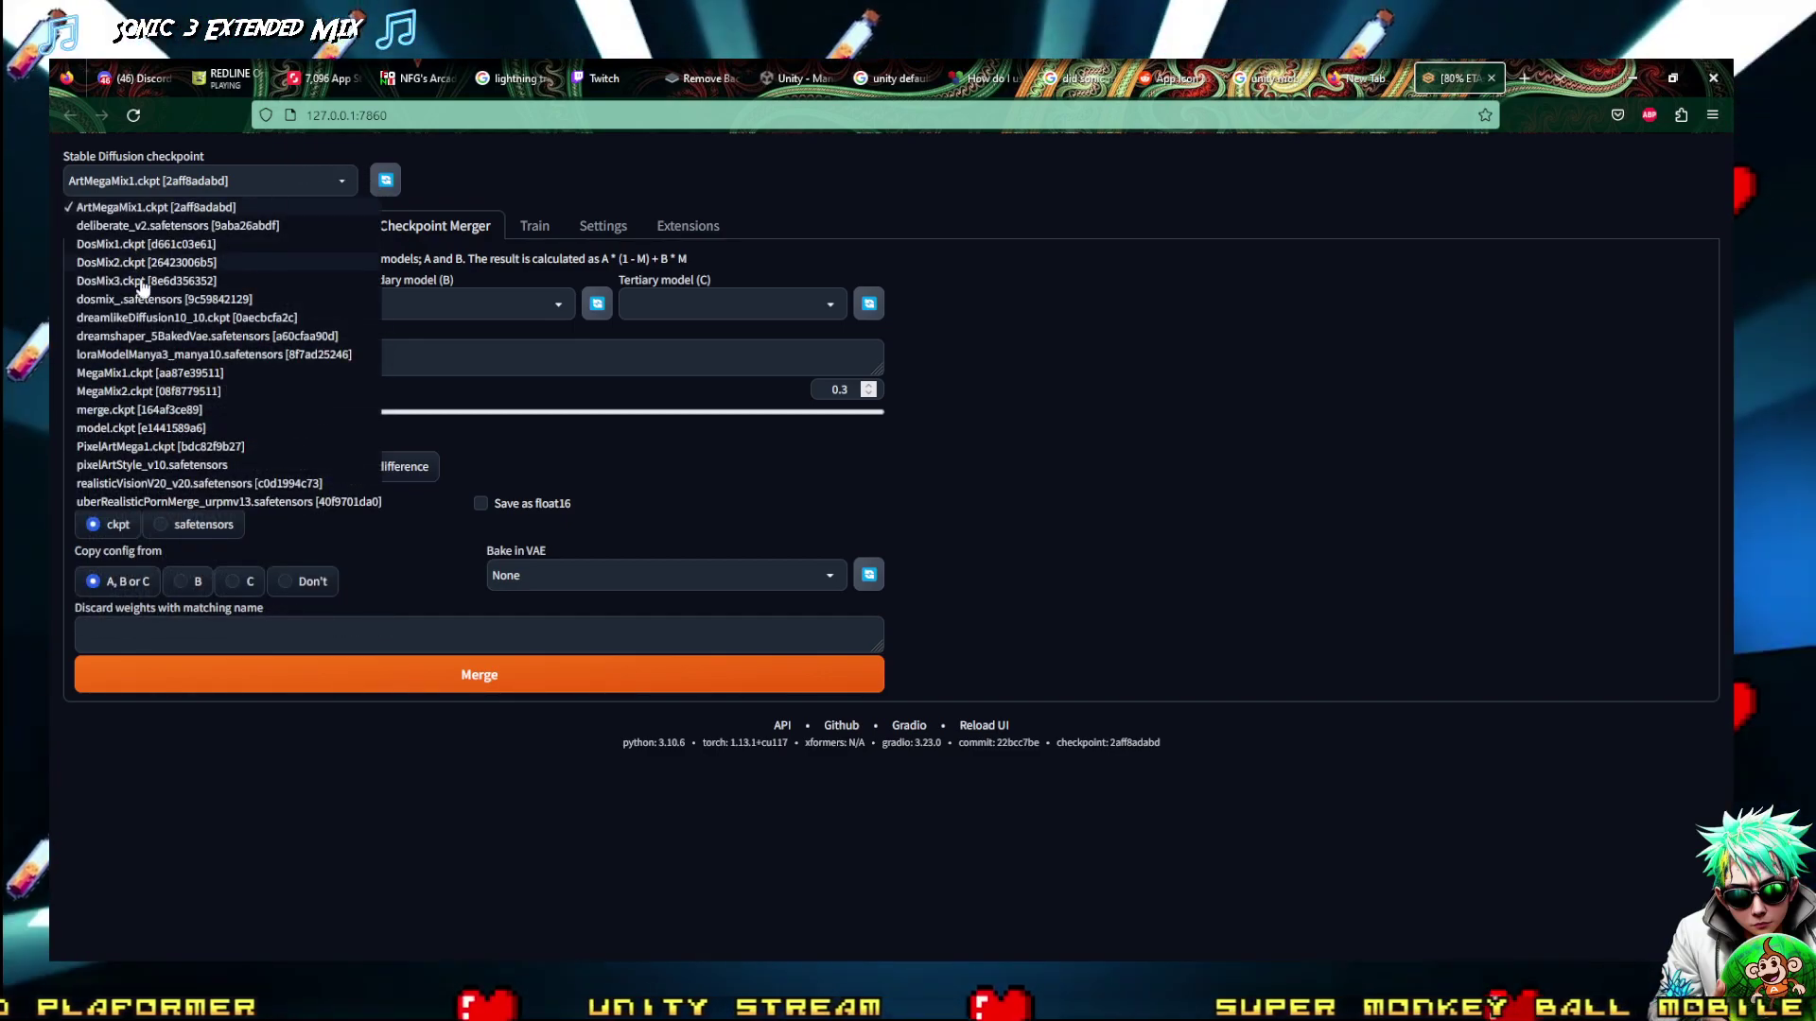
{"action": "left_click", "coordinate": [526, 179]}
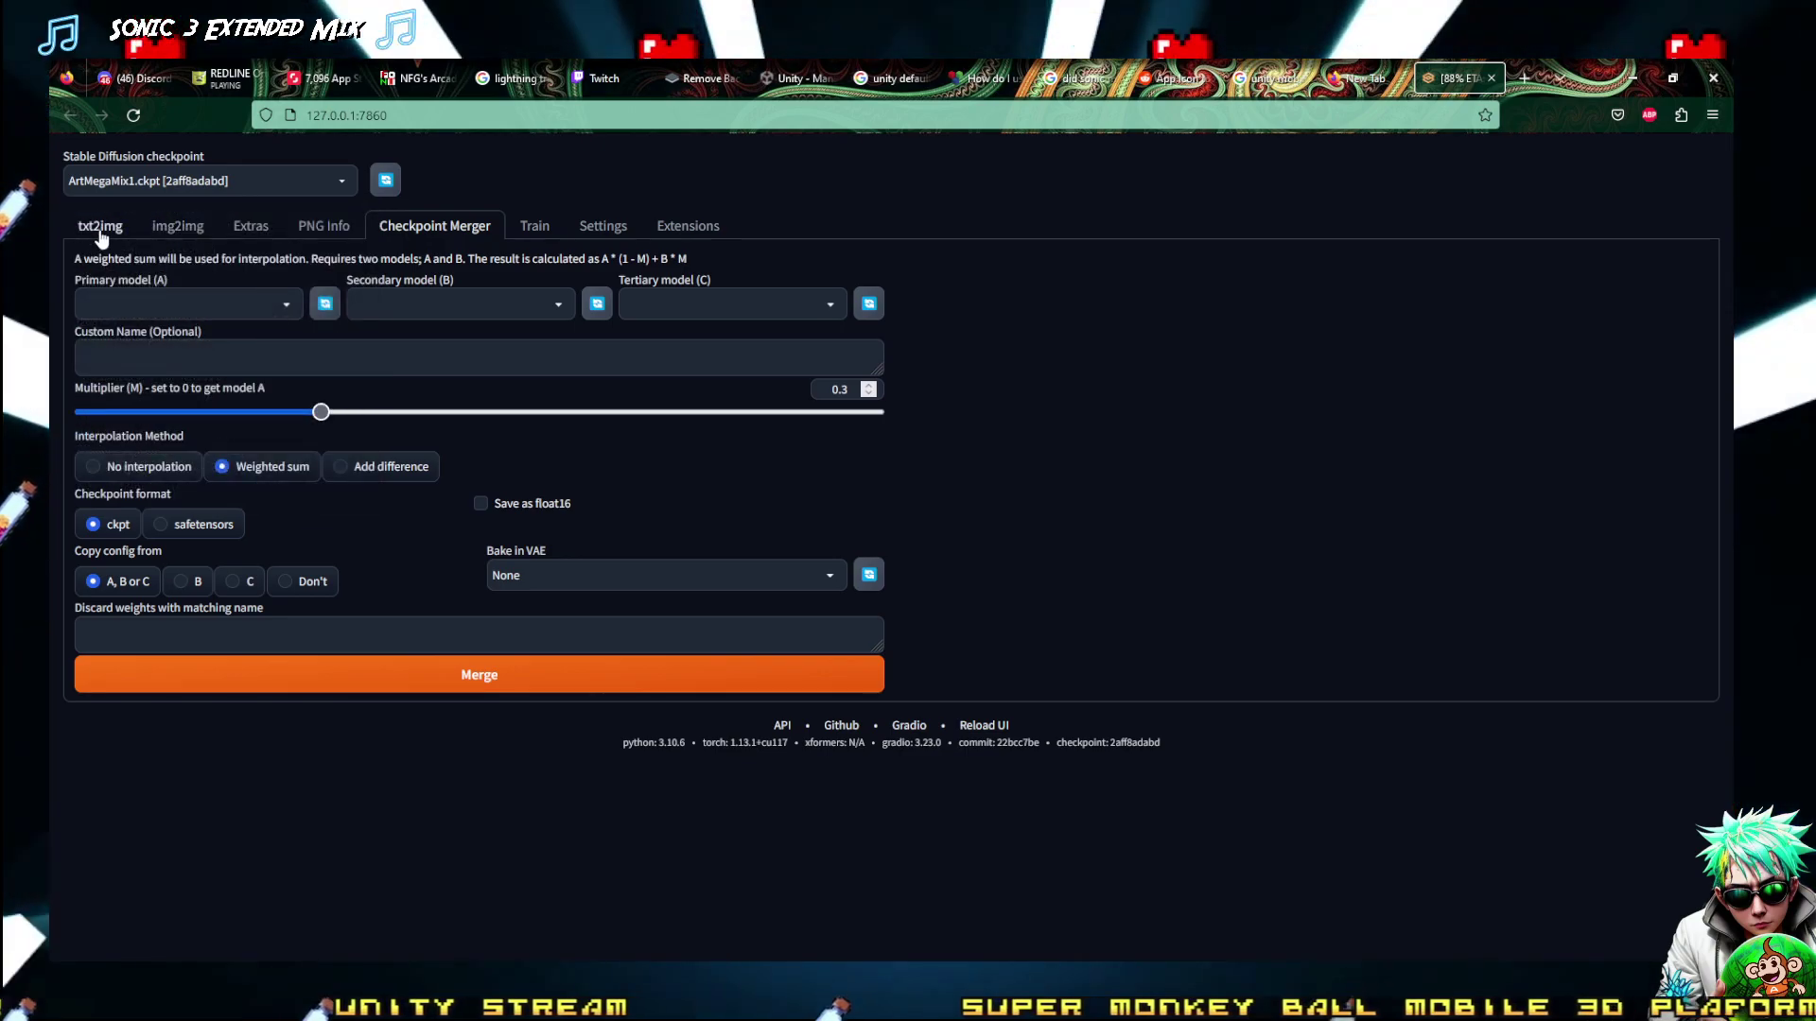
Review the second, third and fourth smiley sphere results, ending in the img2img workspace
{"action": "left_click", "coordinate": [102, 233]}
{"action": "left_click", "coordinate": [1280, 801]}
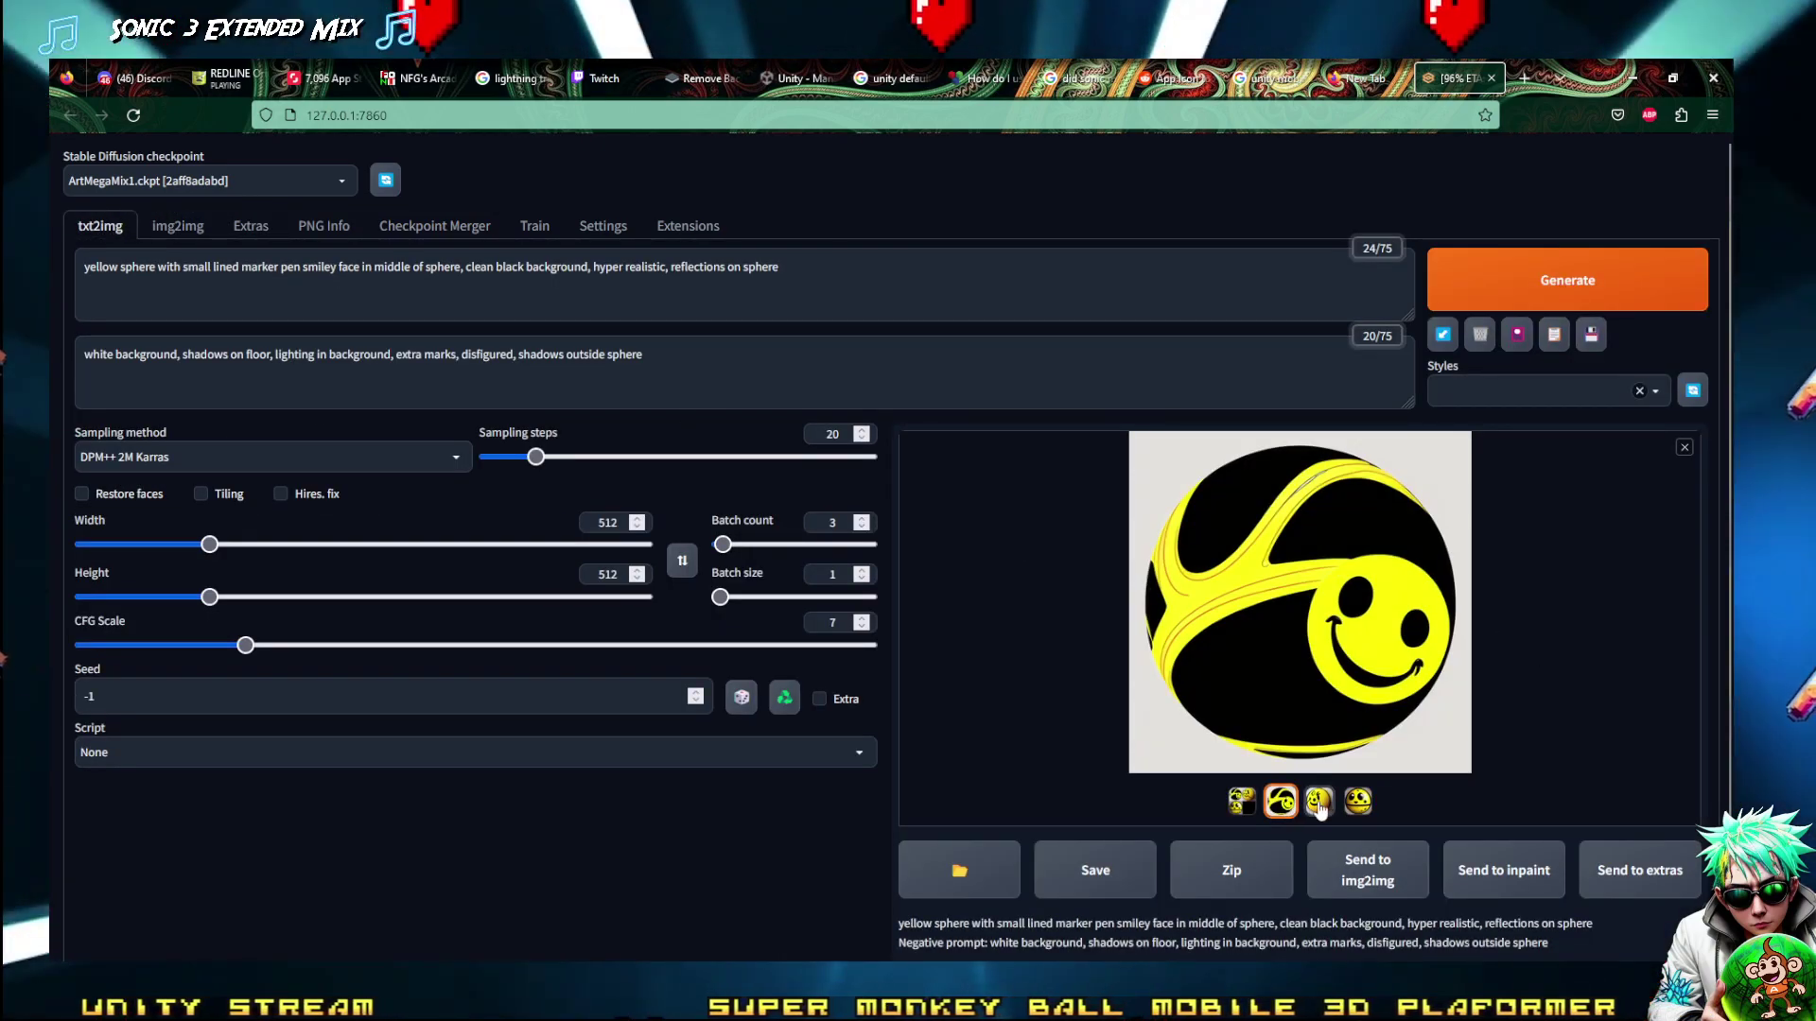
{"action": "left_click", "coordinate": [1318, 802]}
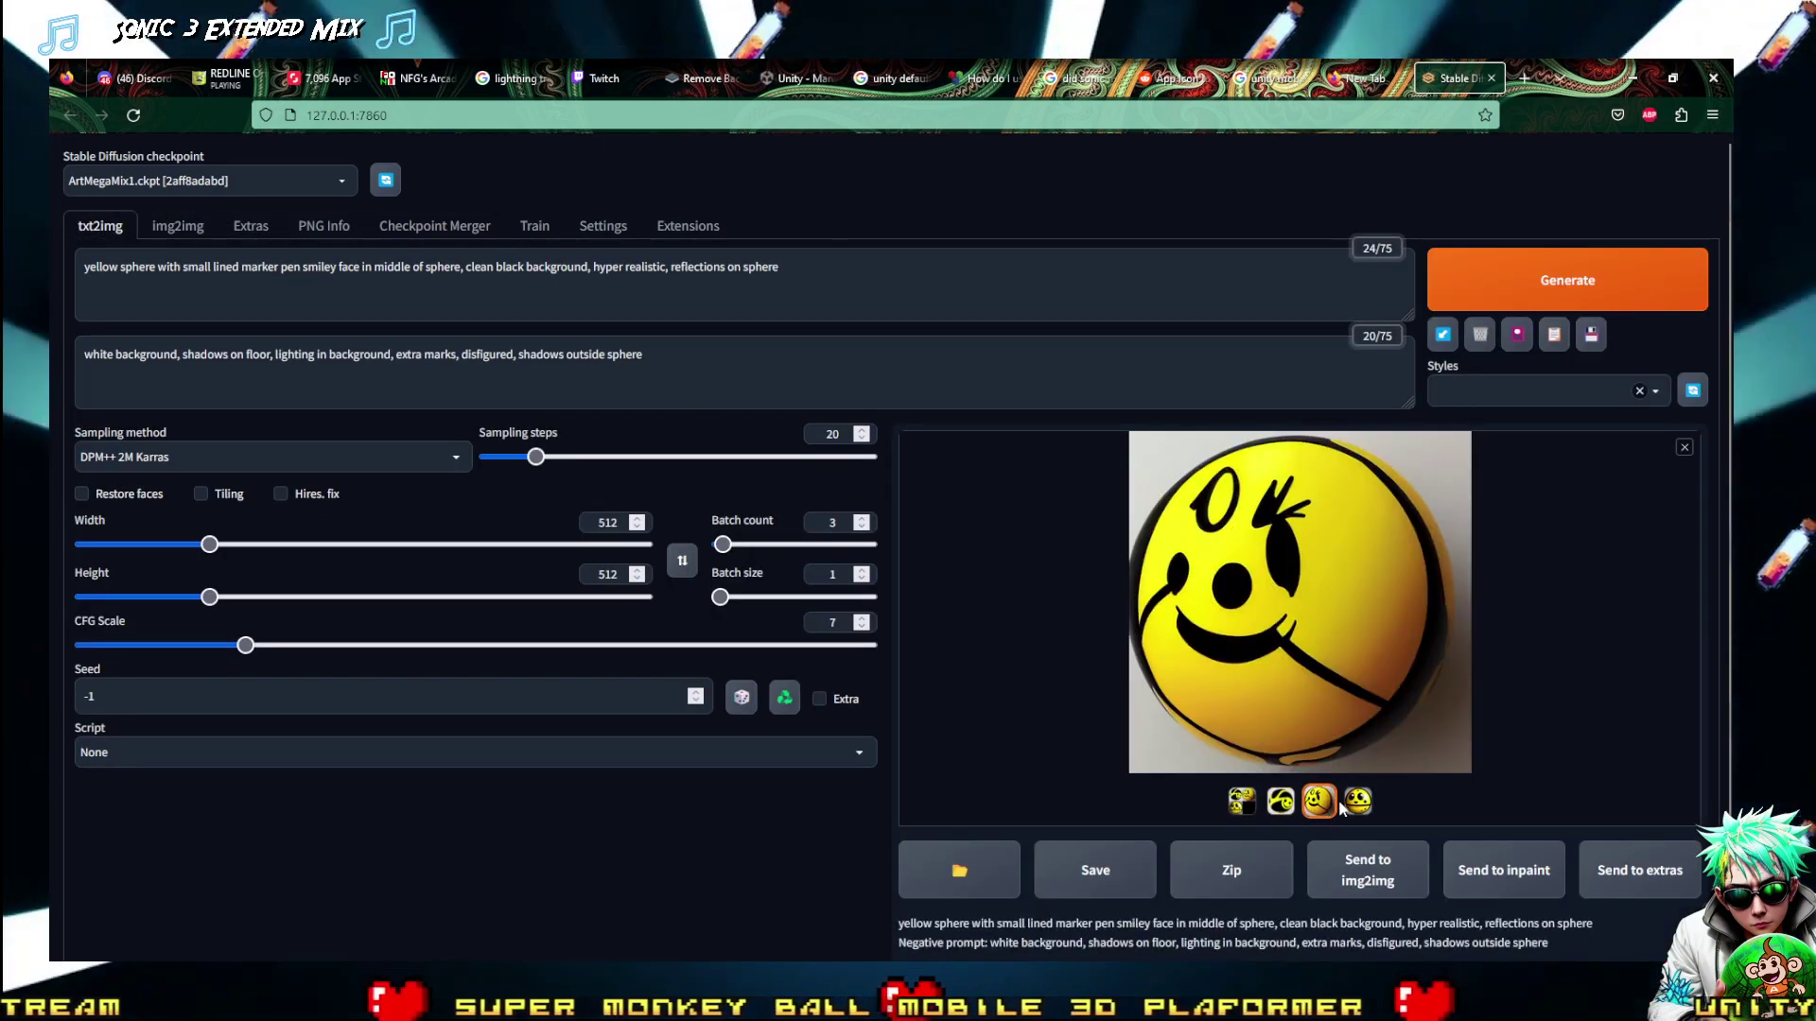
{"action": "left_click", "coordinate": [1357, 801]}
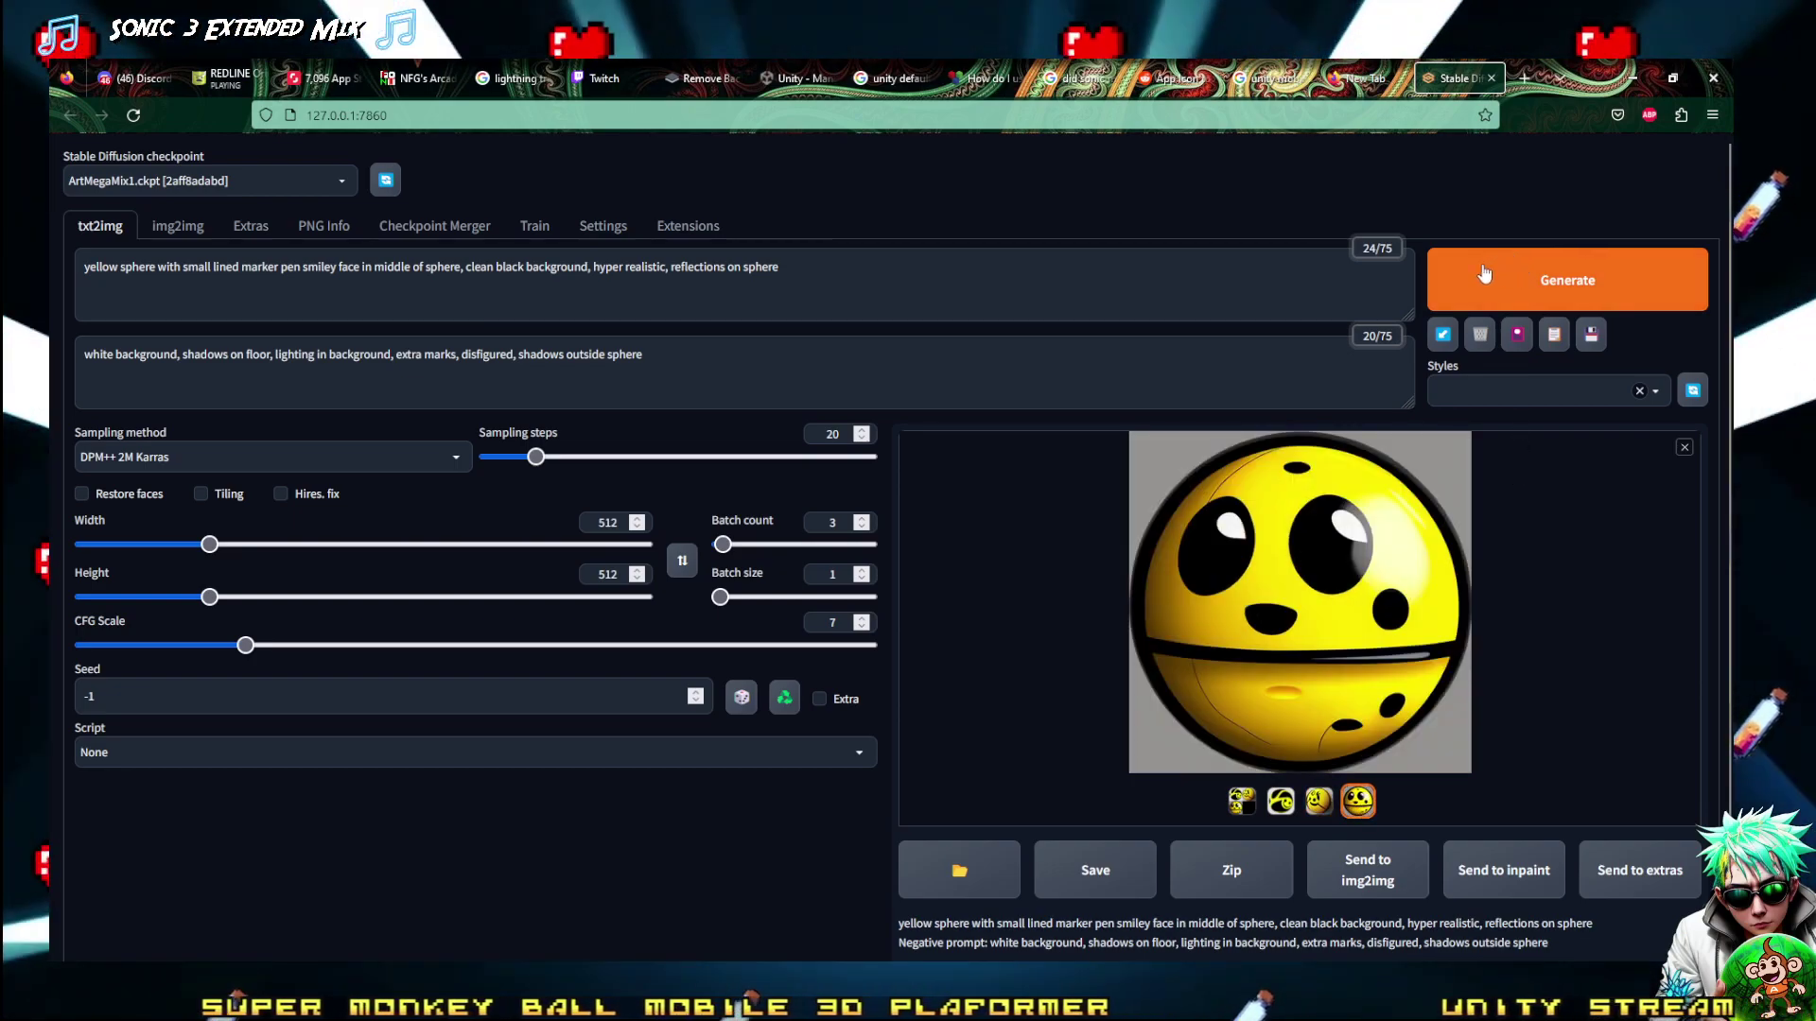
{"action": "left_click", "coordinate": [165, 229]}
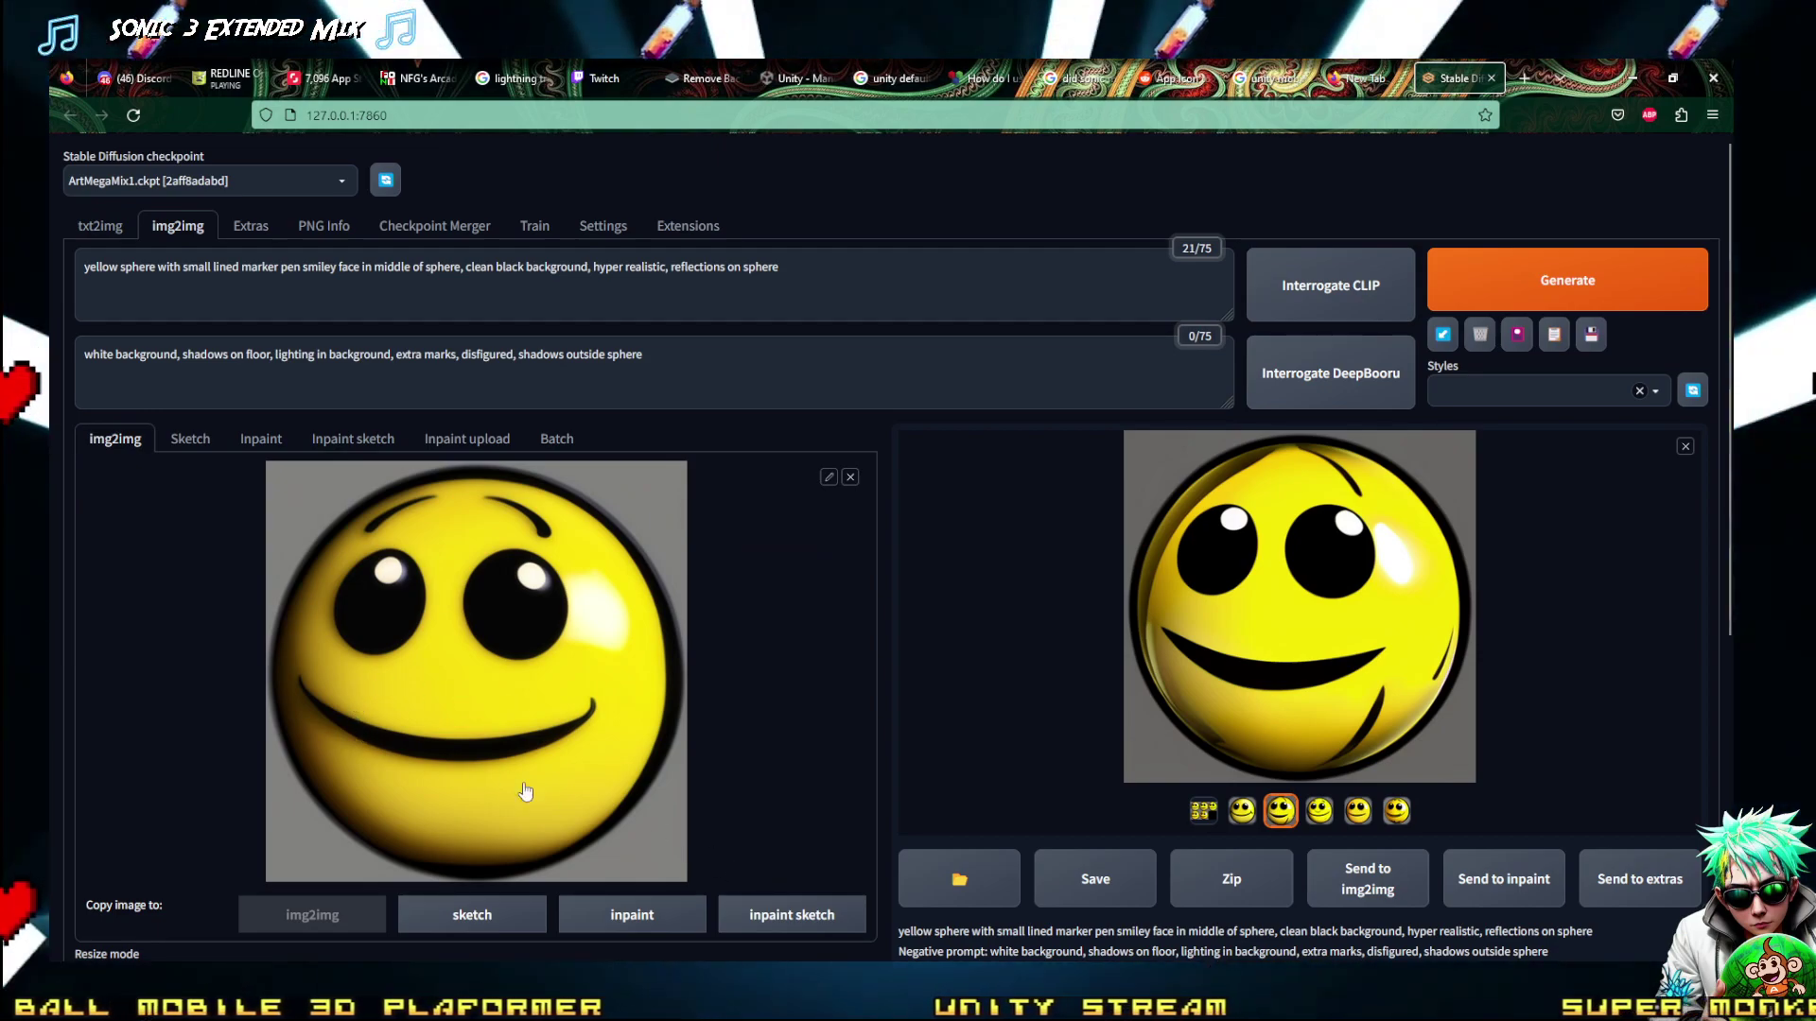
Generate a new ArtMegaMix1 img2img batch and view the second and third results
{"action": "right_click", "coordinate": [487, 596]}
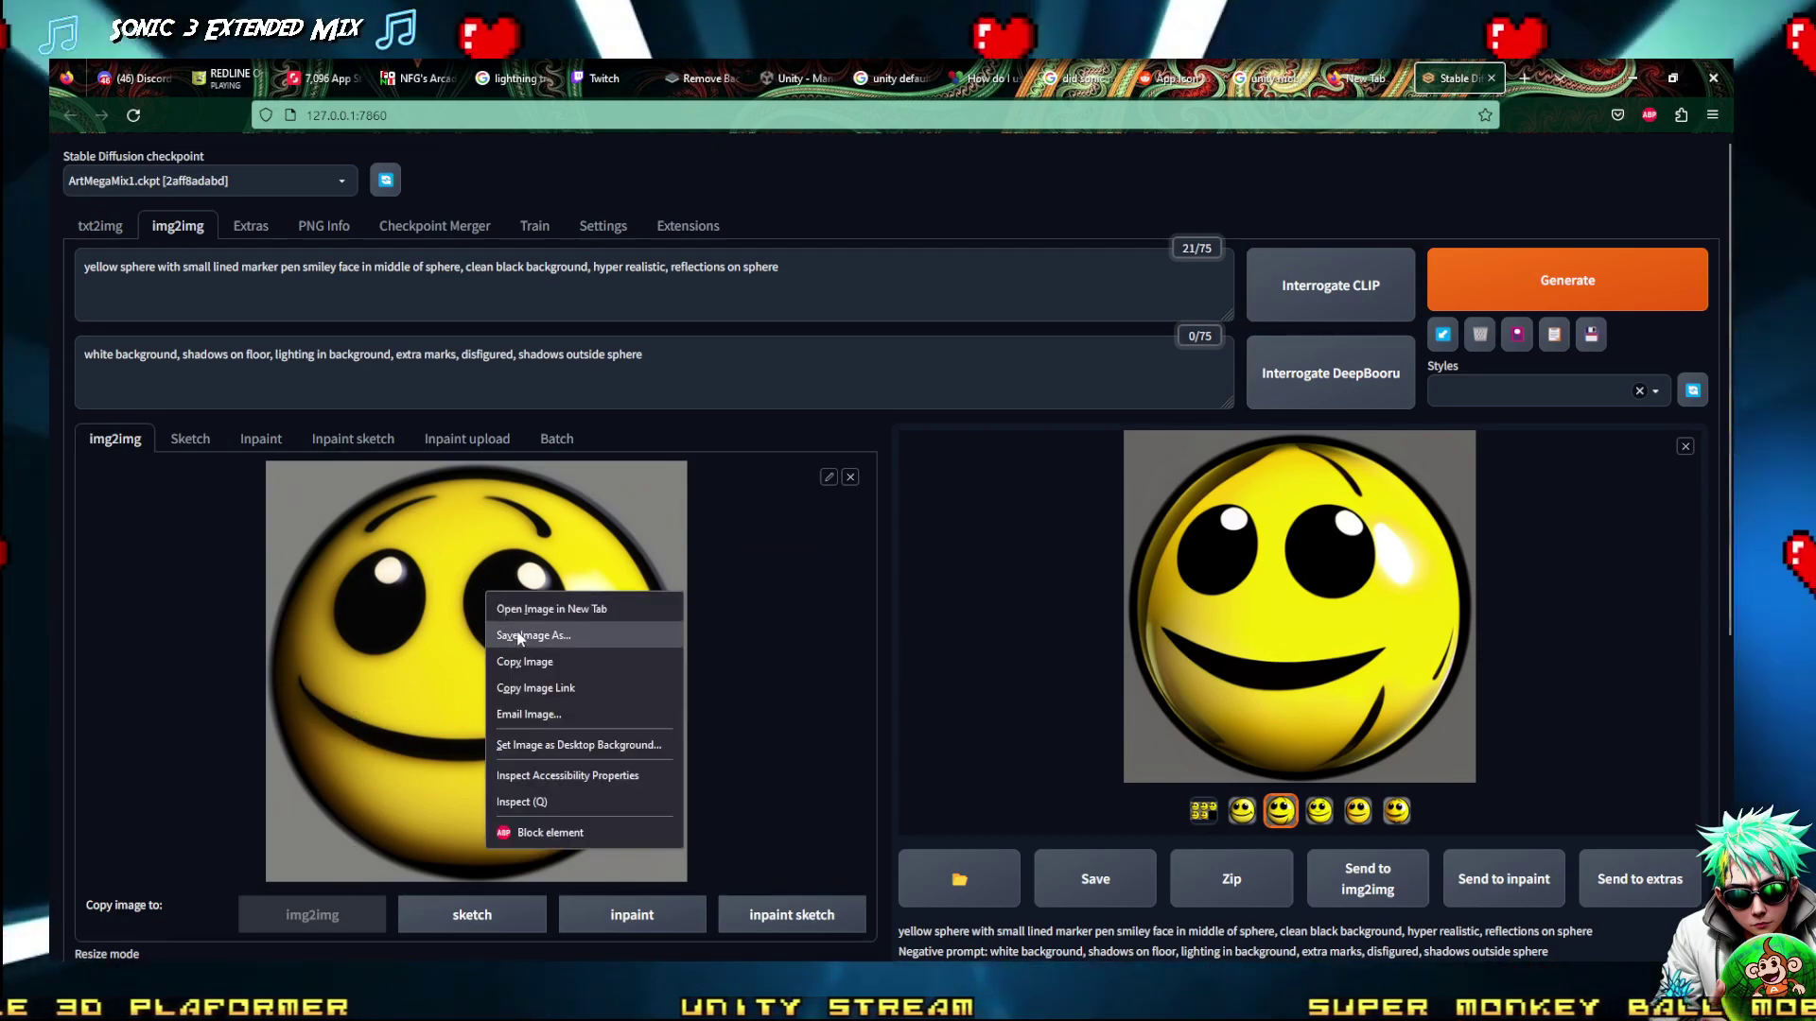
{"action": "left_click", "coordinate": [1551, 282]}
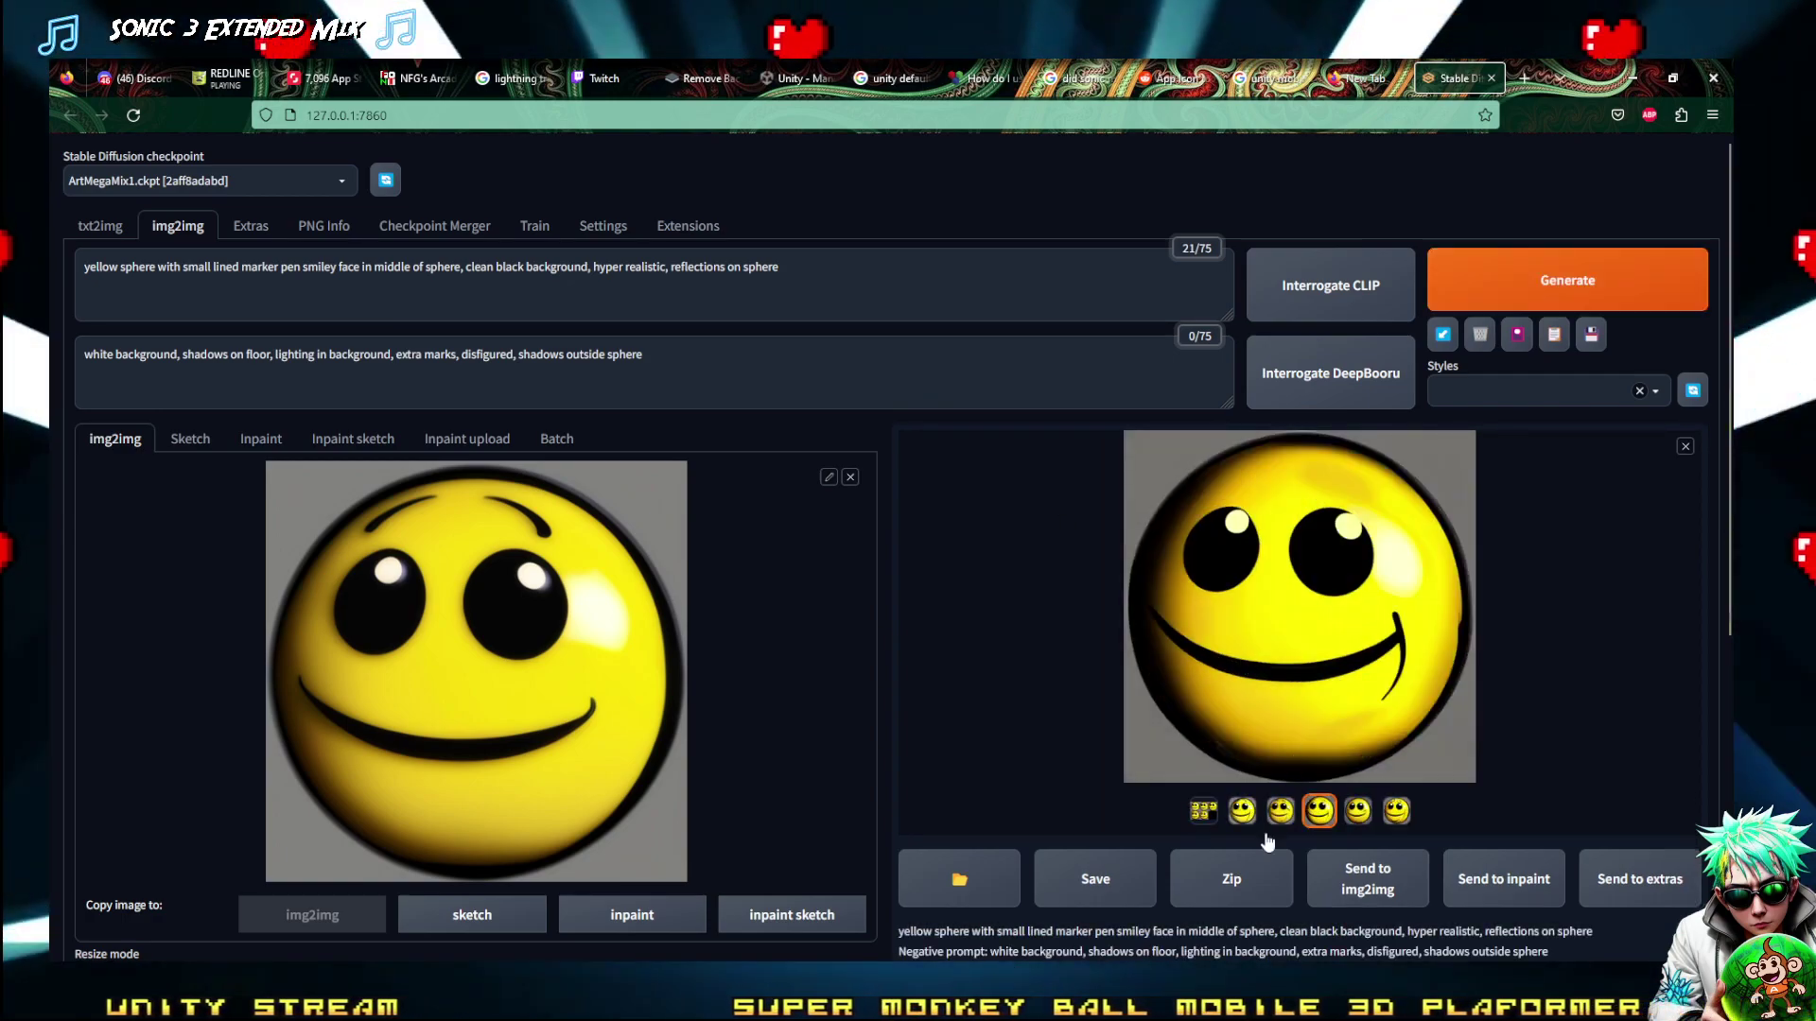
{"action": "left_click", "coordinate": [1242, 813]}
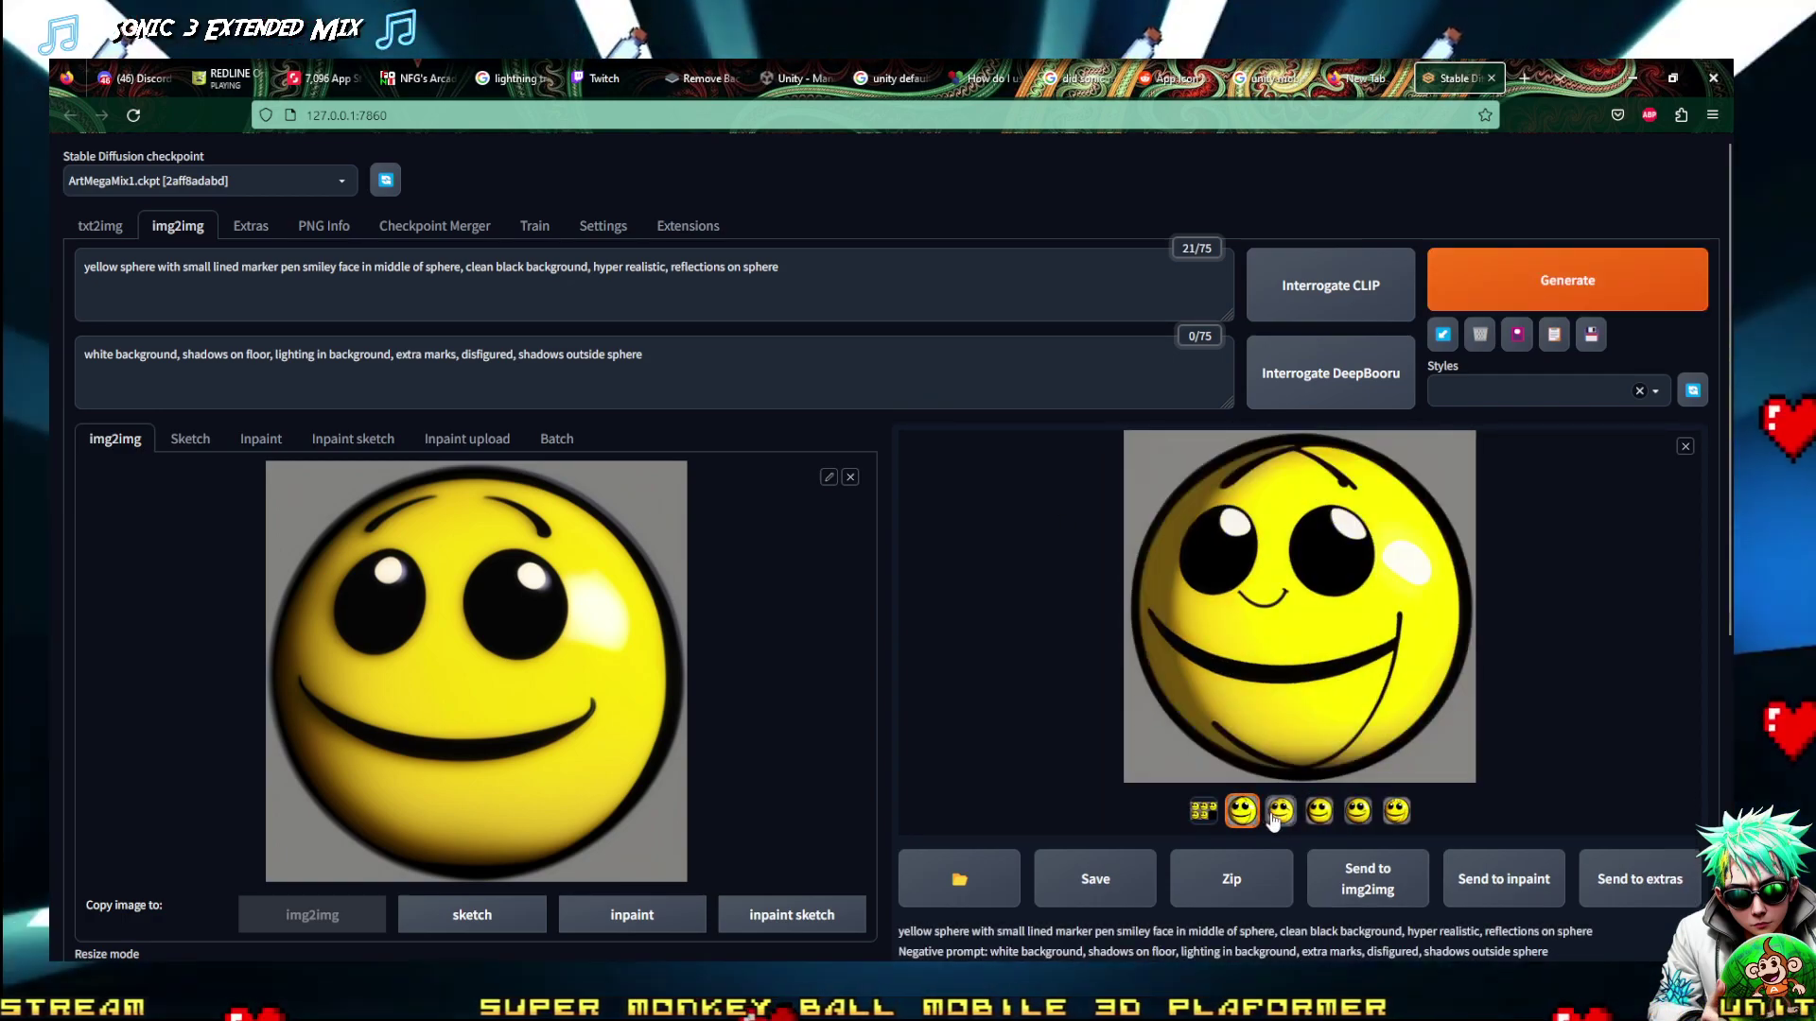
{"action": "left_click", "coordinate": [1279, 813]}
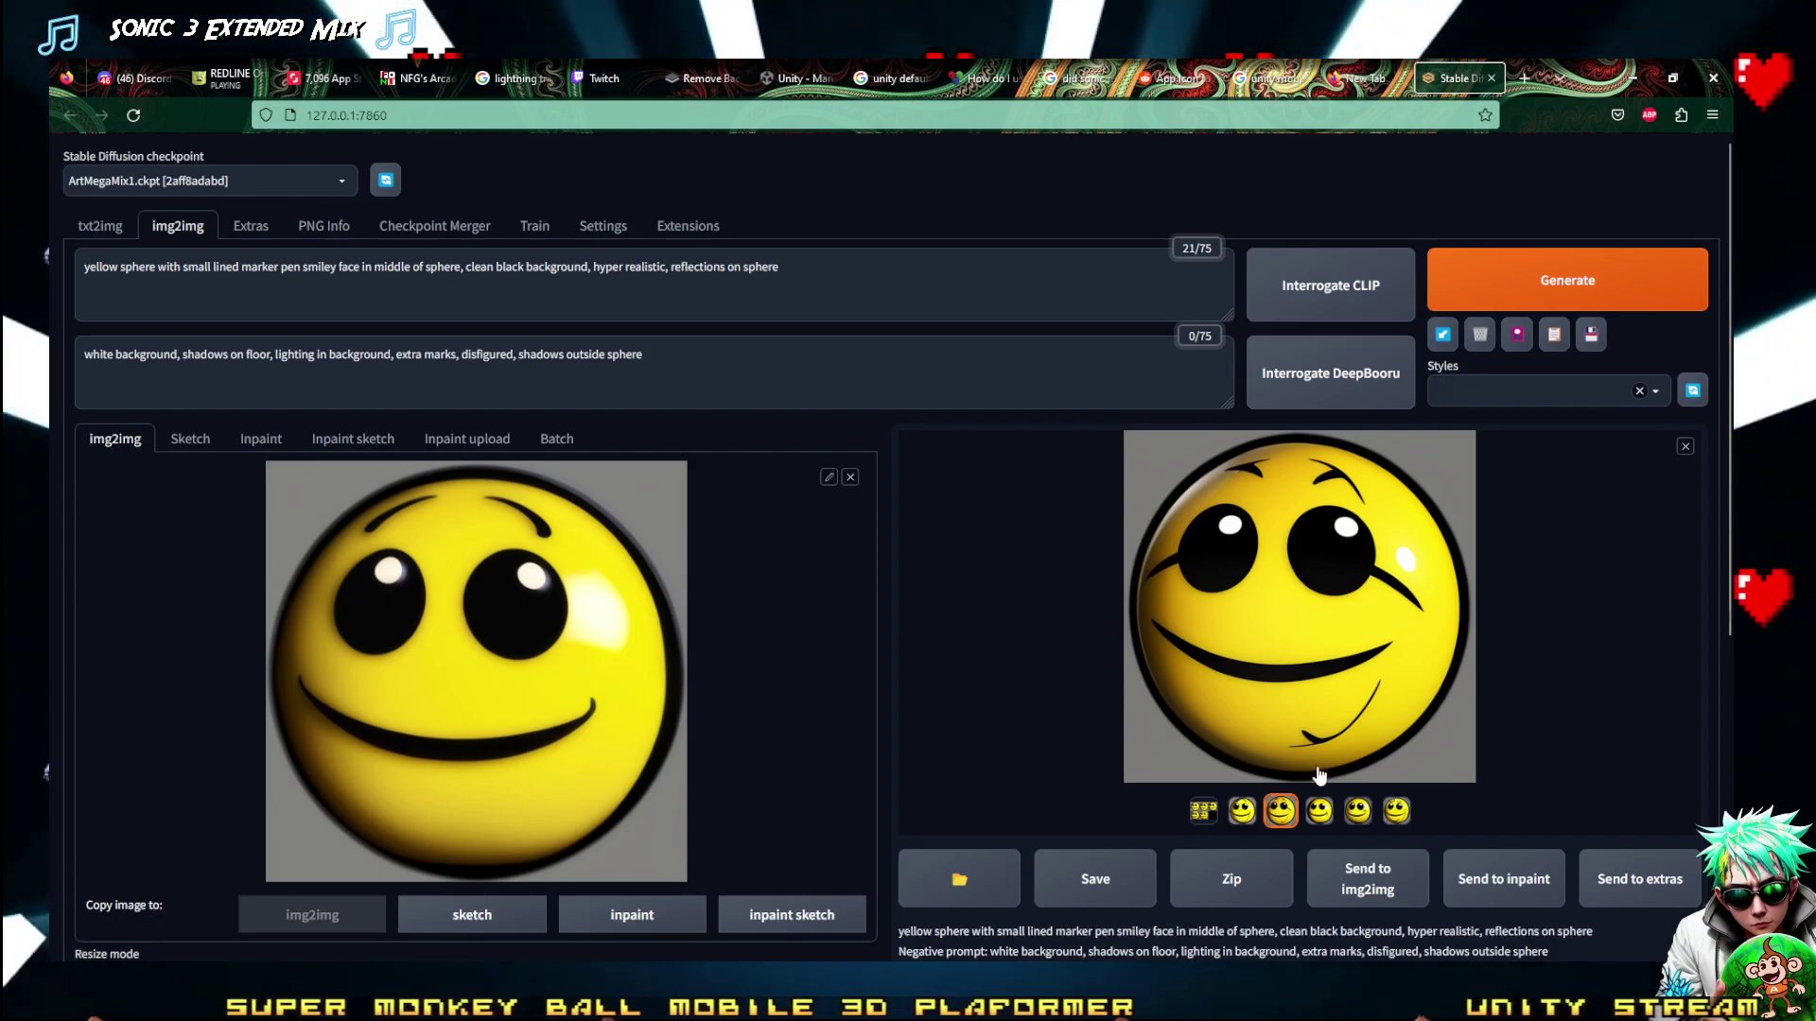
Step through the remaining results and send the fourth, wide-grin smiley to img2img
{"action": "left_click", "coordinate": [1319, 774]}
{"action": "left_click", "coordinate": [1319, 773]}
{"action": "left_click", "coordinate": [1321, 776]}
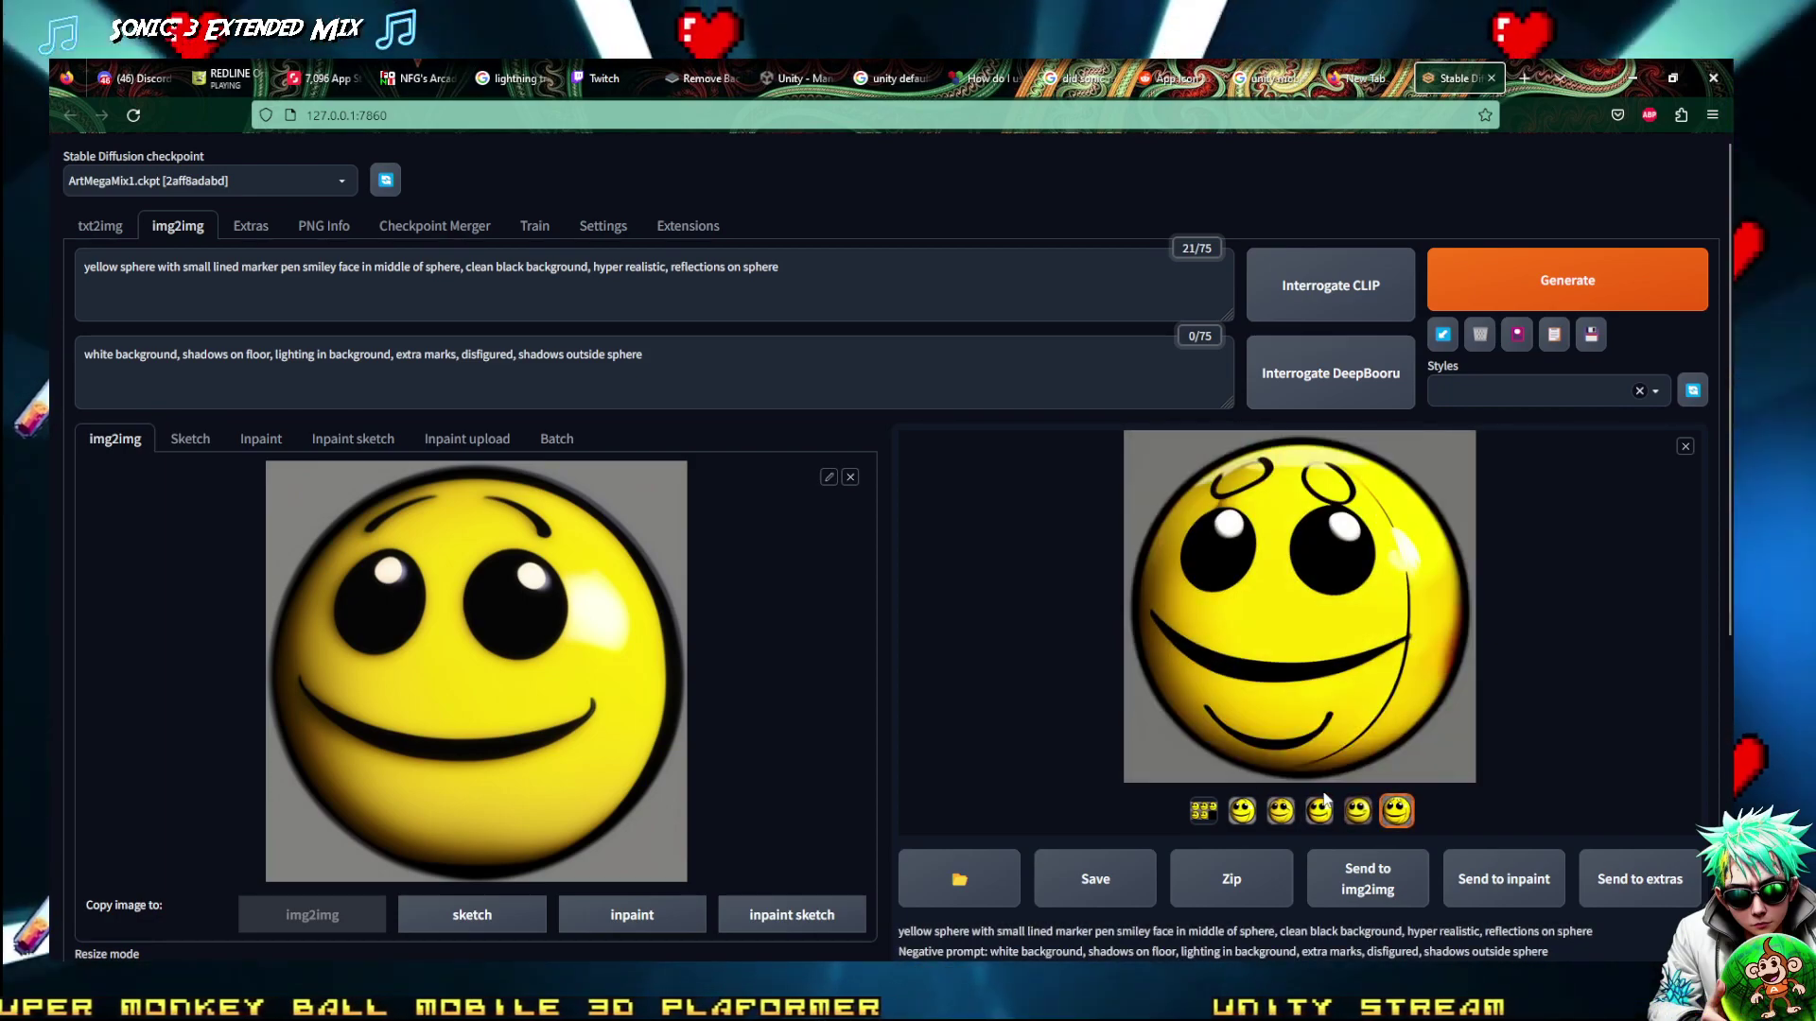
{"action": "left_click", "coordinate": [1321, 806]}
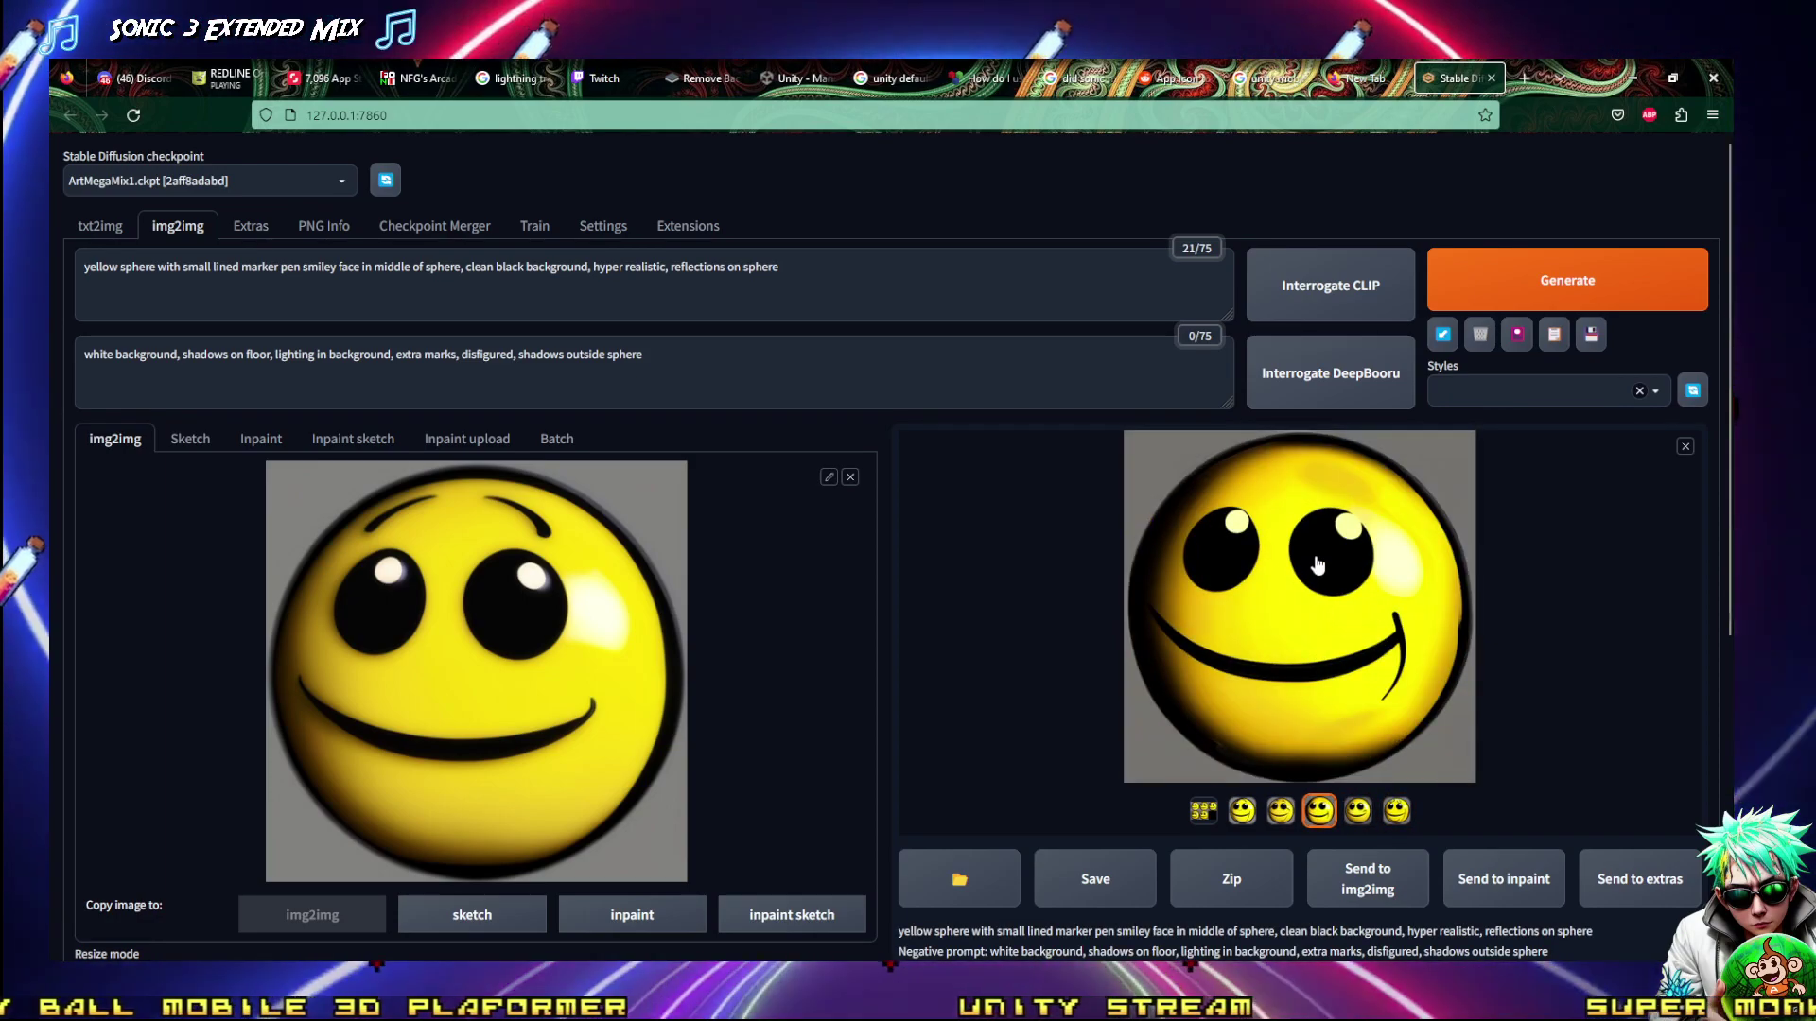
{"action": "left_click", "coordinate": [1366, 875]}
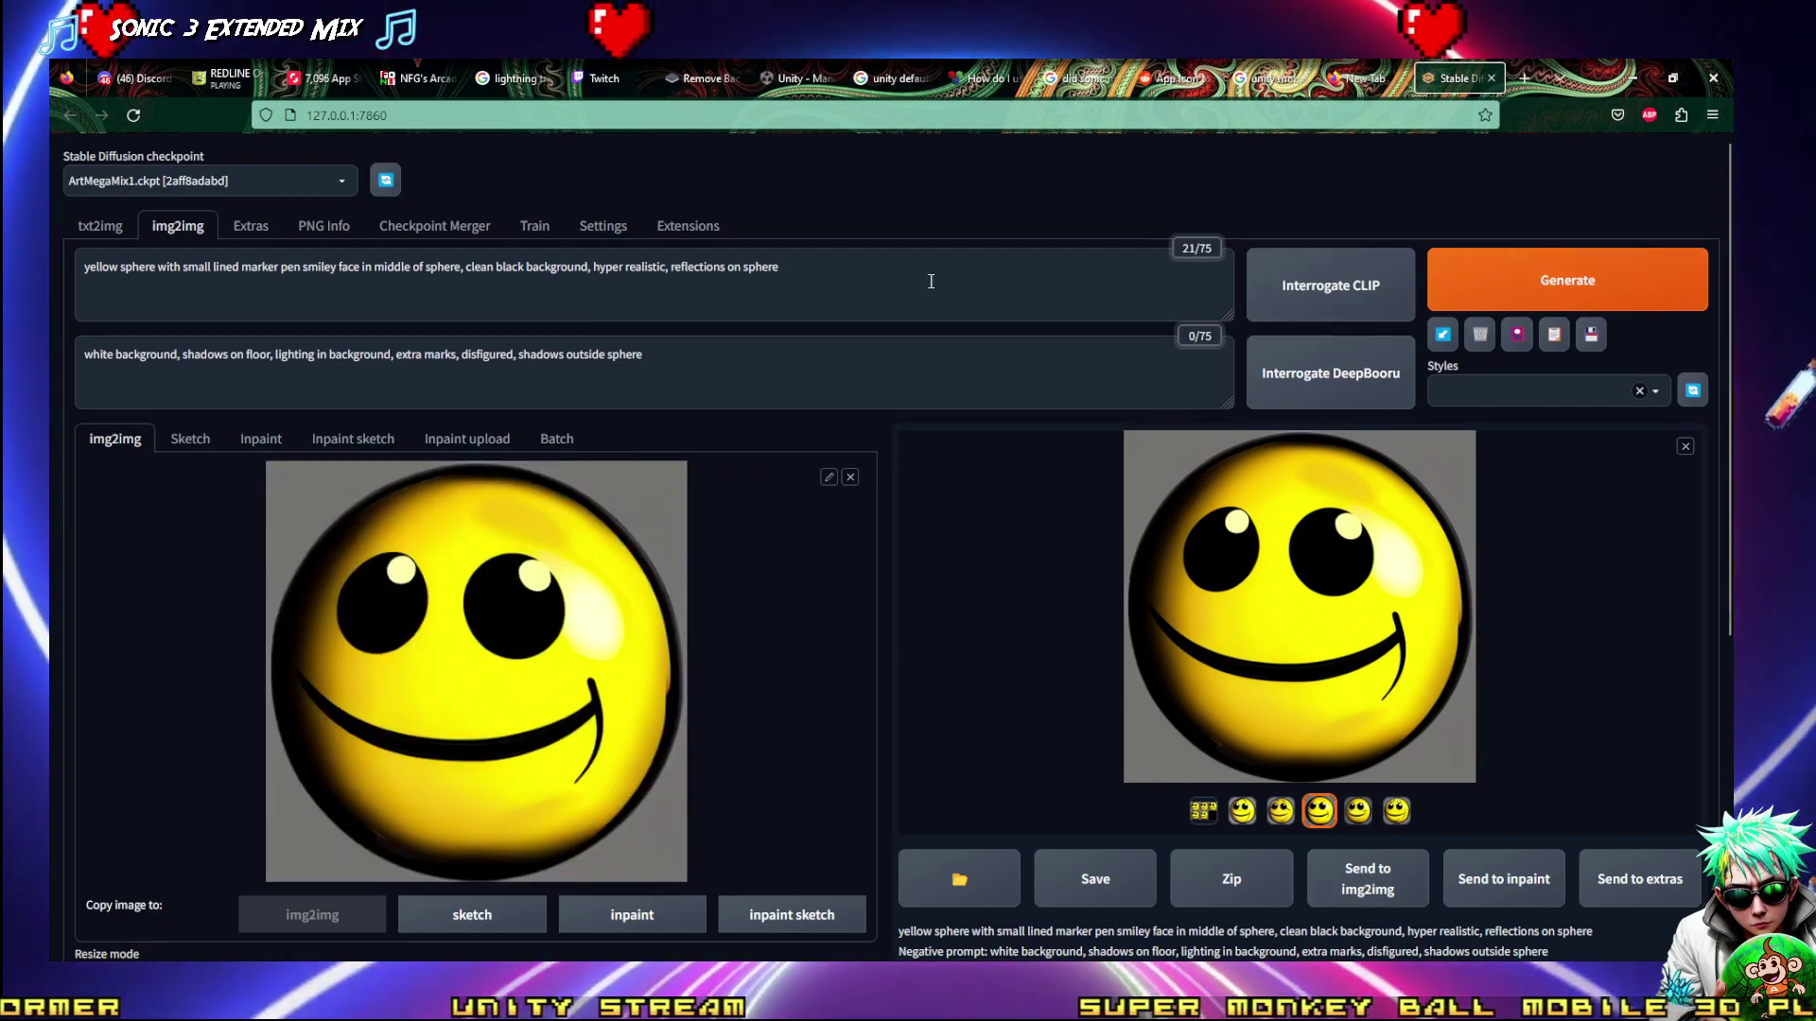
Append ', uwu face on sphere' to the prompt, fixing the 'uw' typo, and generate
{"action": "left_click", "coordinate": [900, 280]}
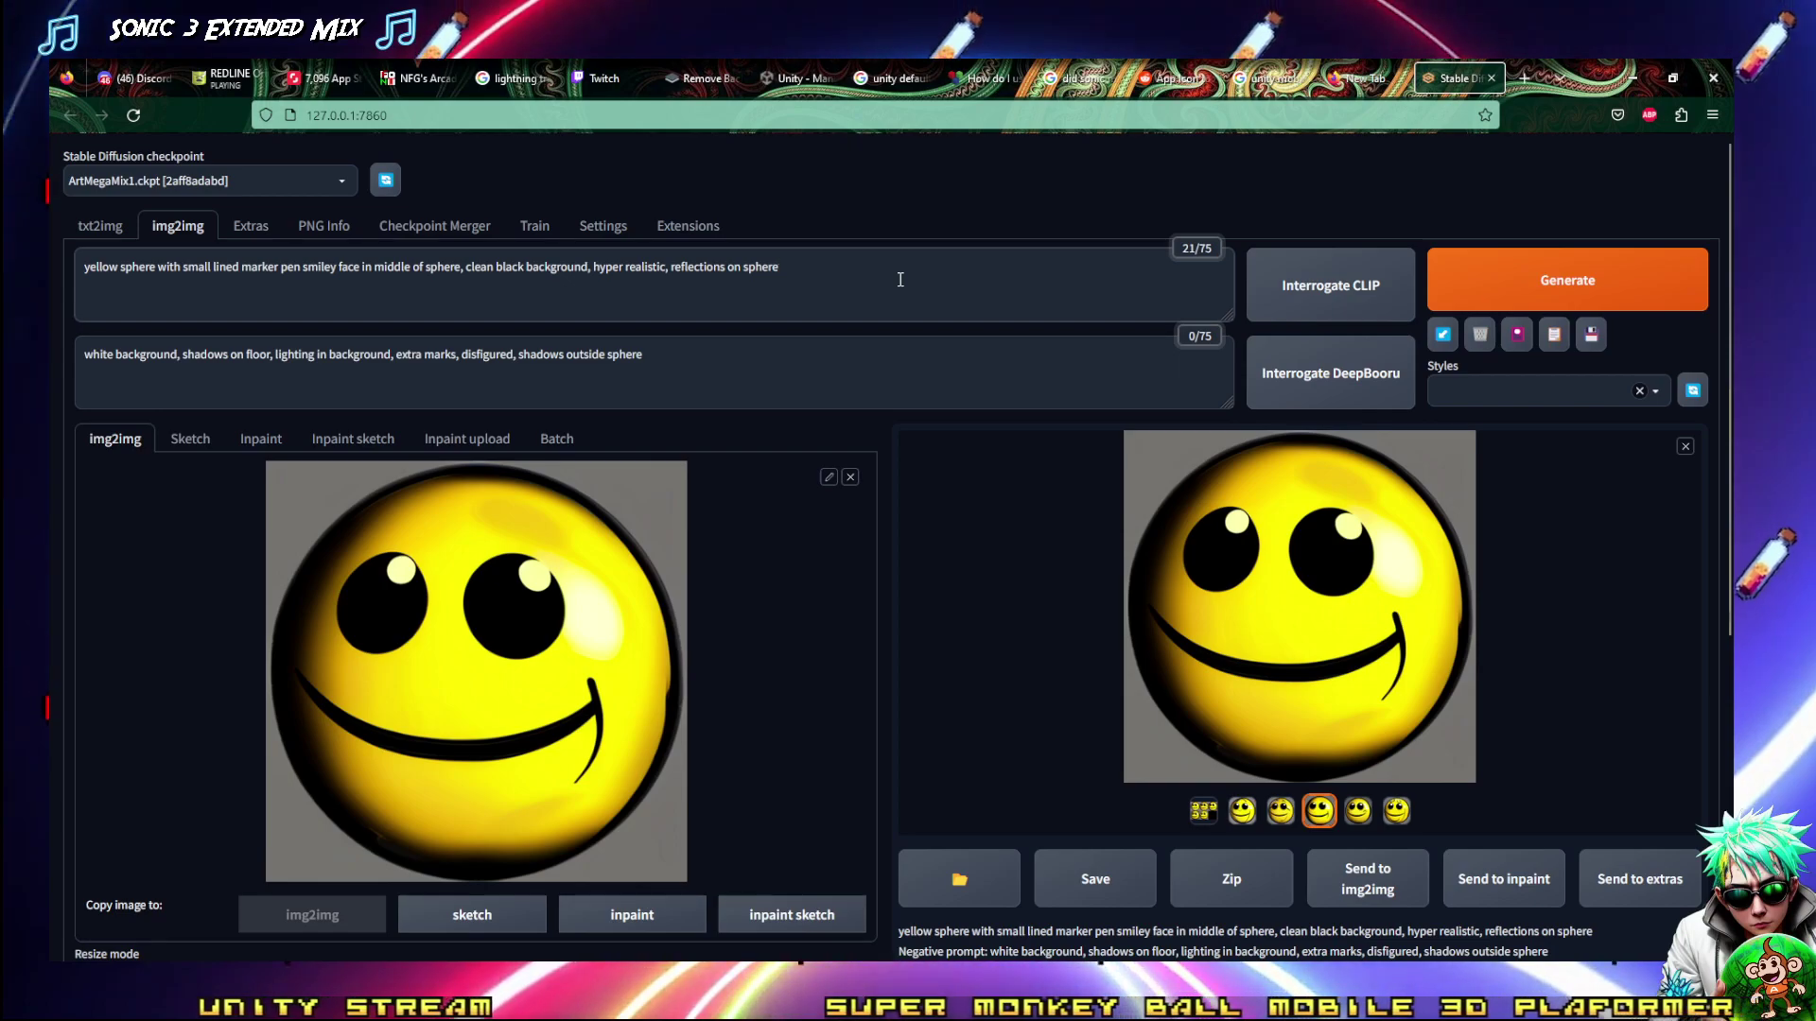
{"action": "type", "text": ","}
{"action": "type", "text": " uw"}
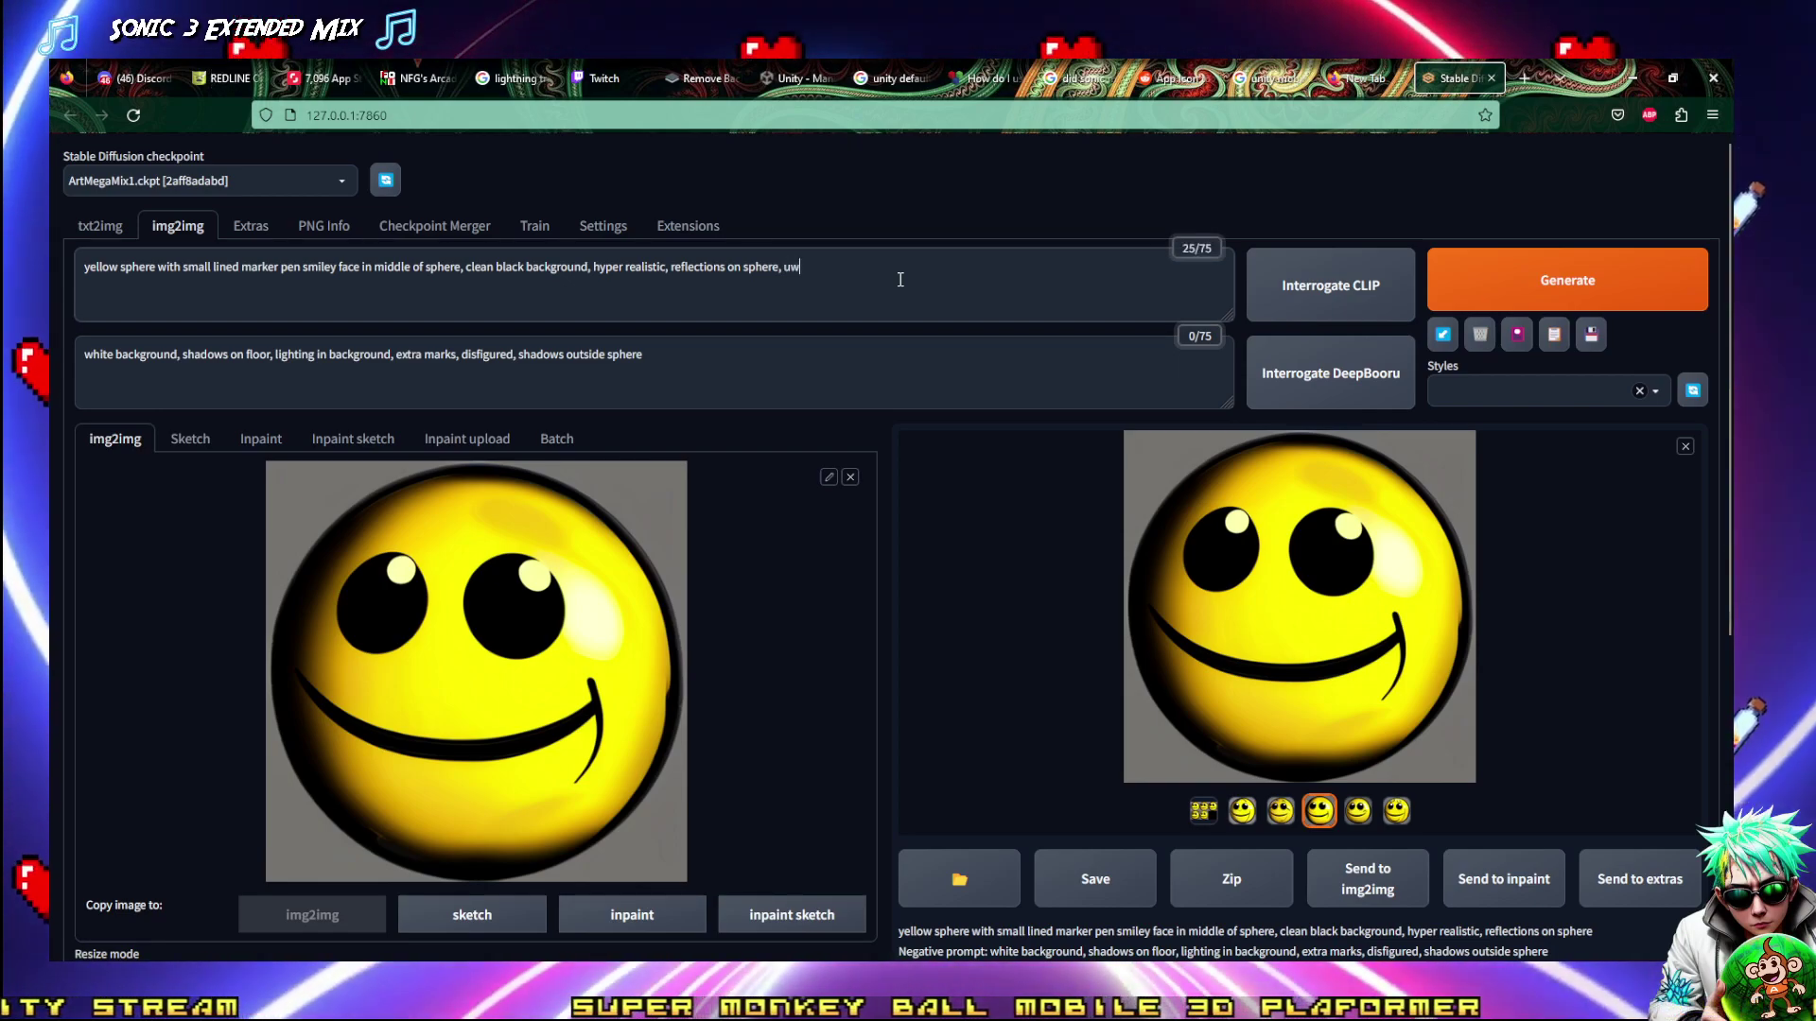
{"action": "type", "text": " face "}
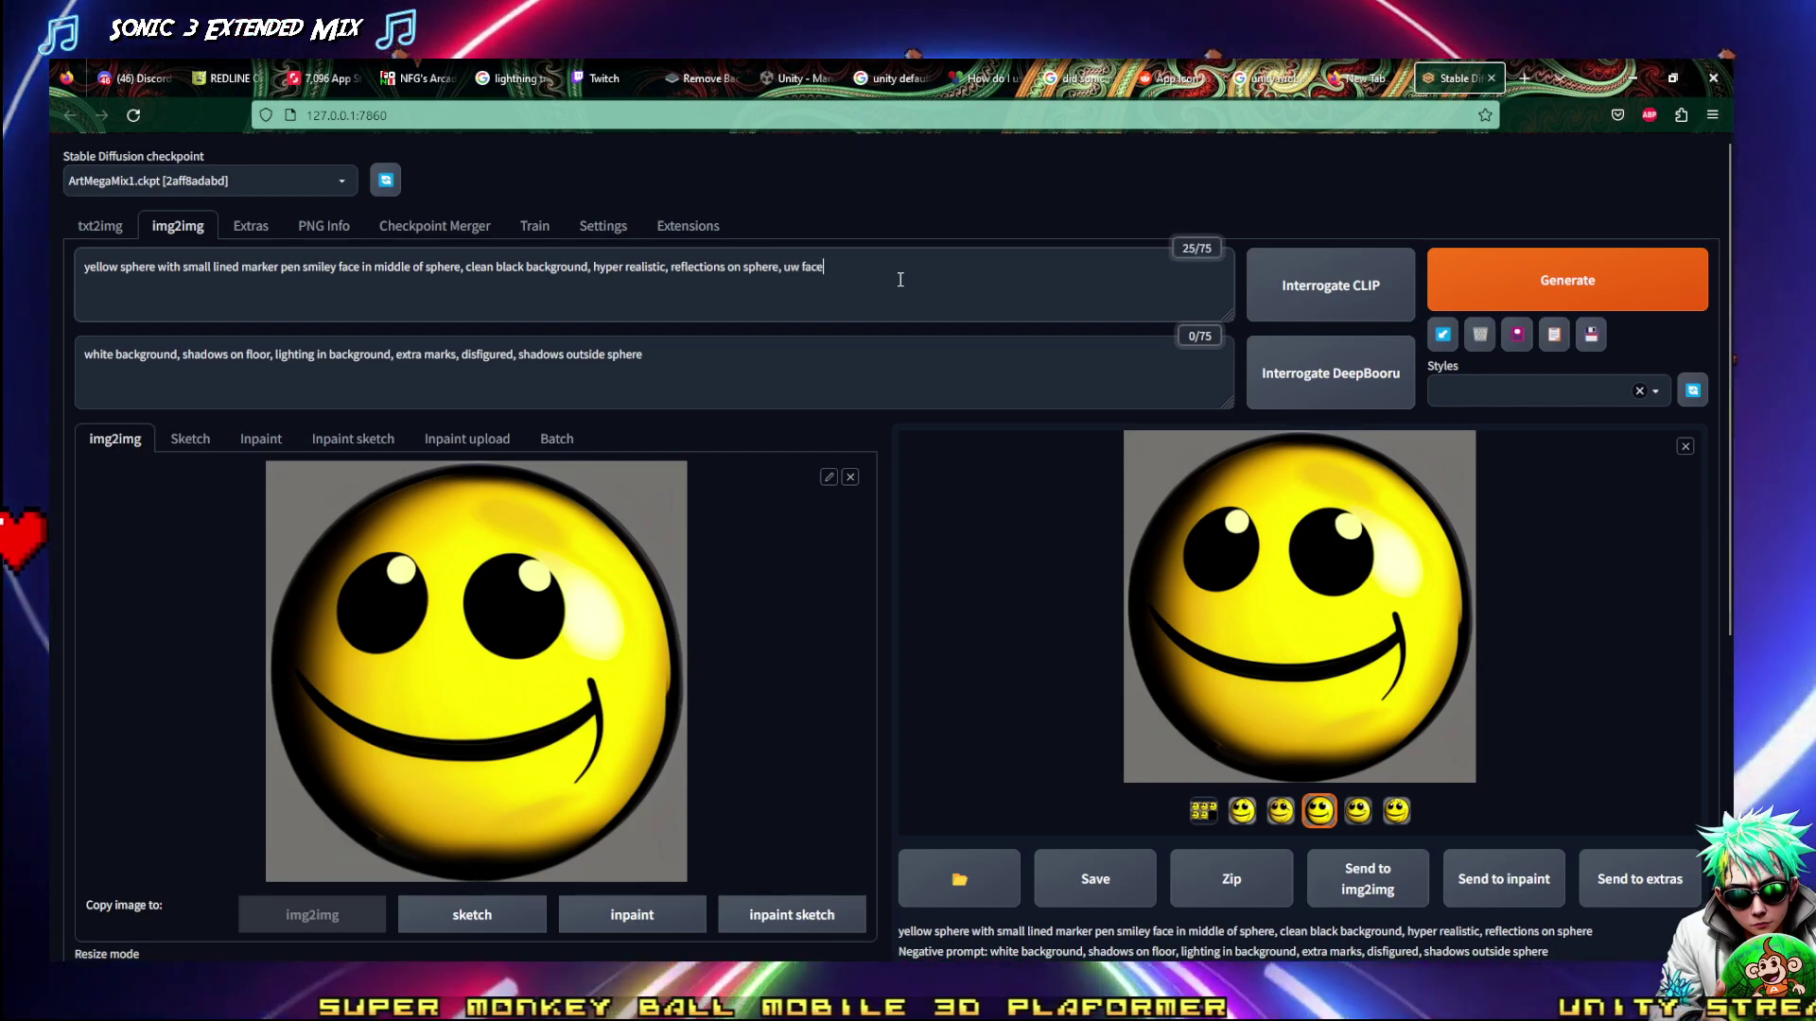
{"action": "type", "text": "on s"}
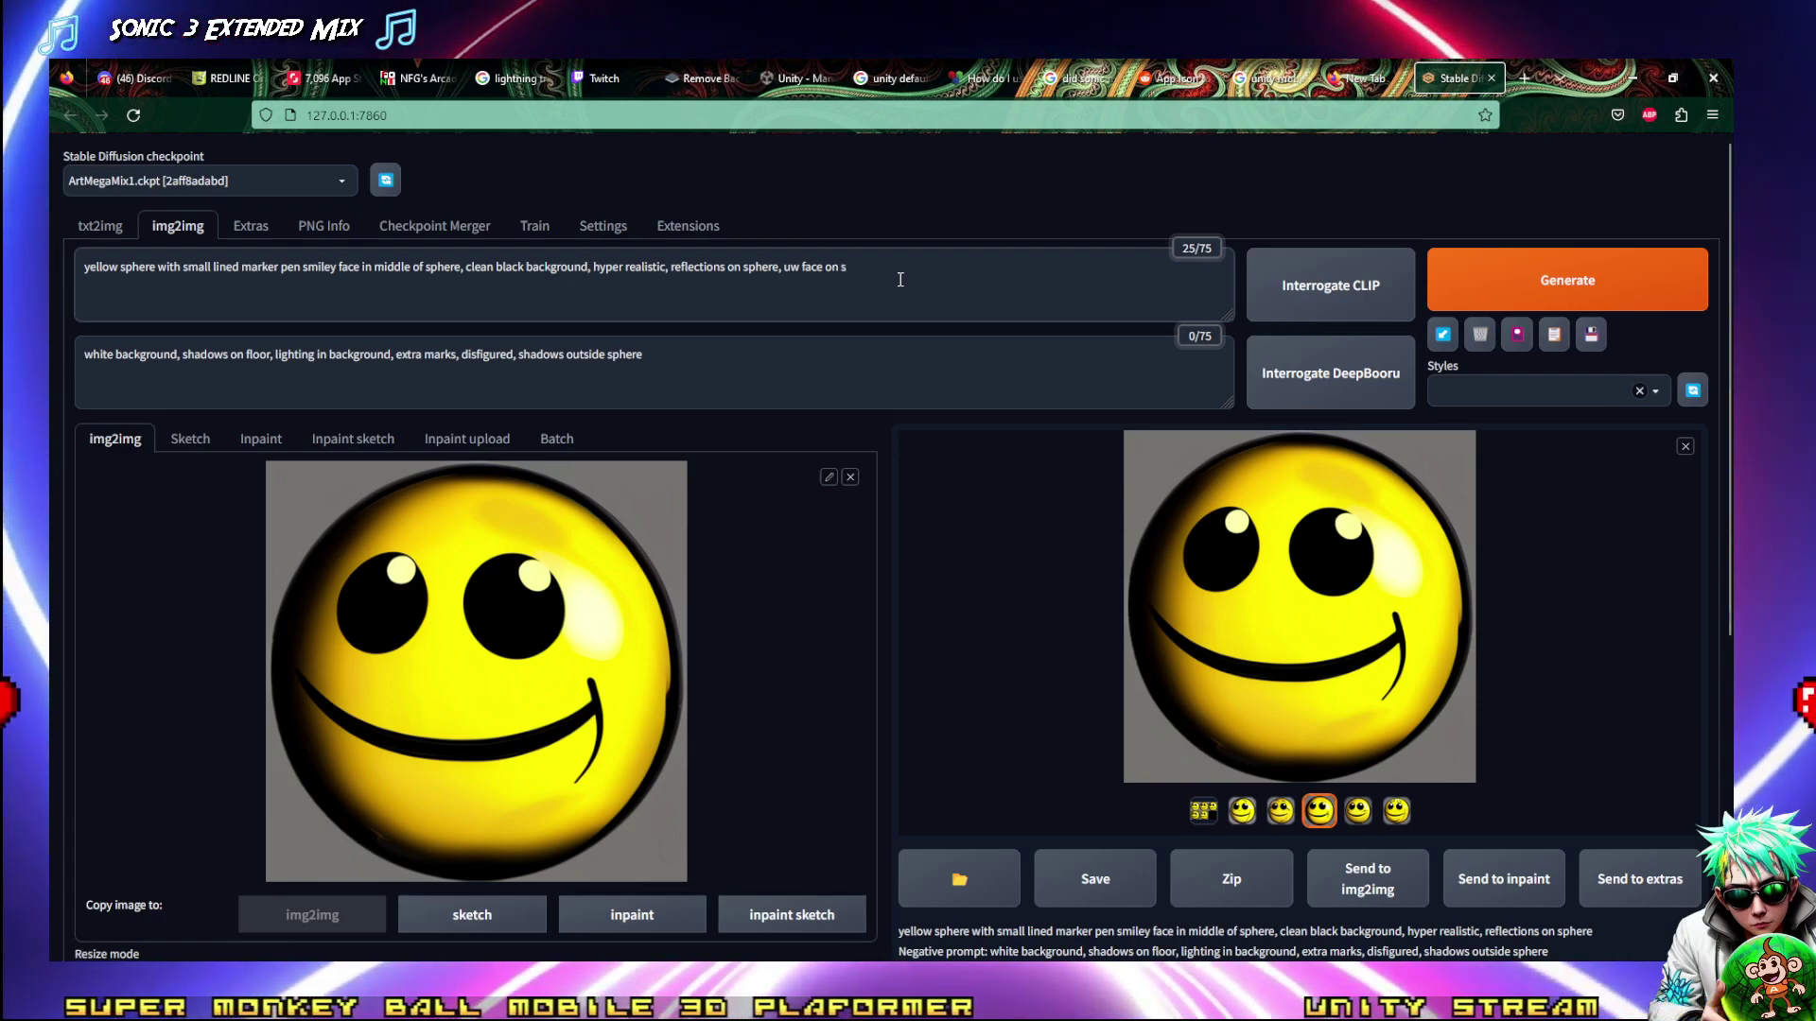
{"action": "type", "text": "phere"}
{"action": "left_click", "coordinate": [1439, 284]}
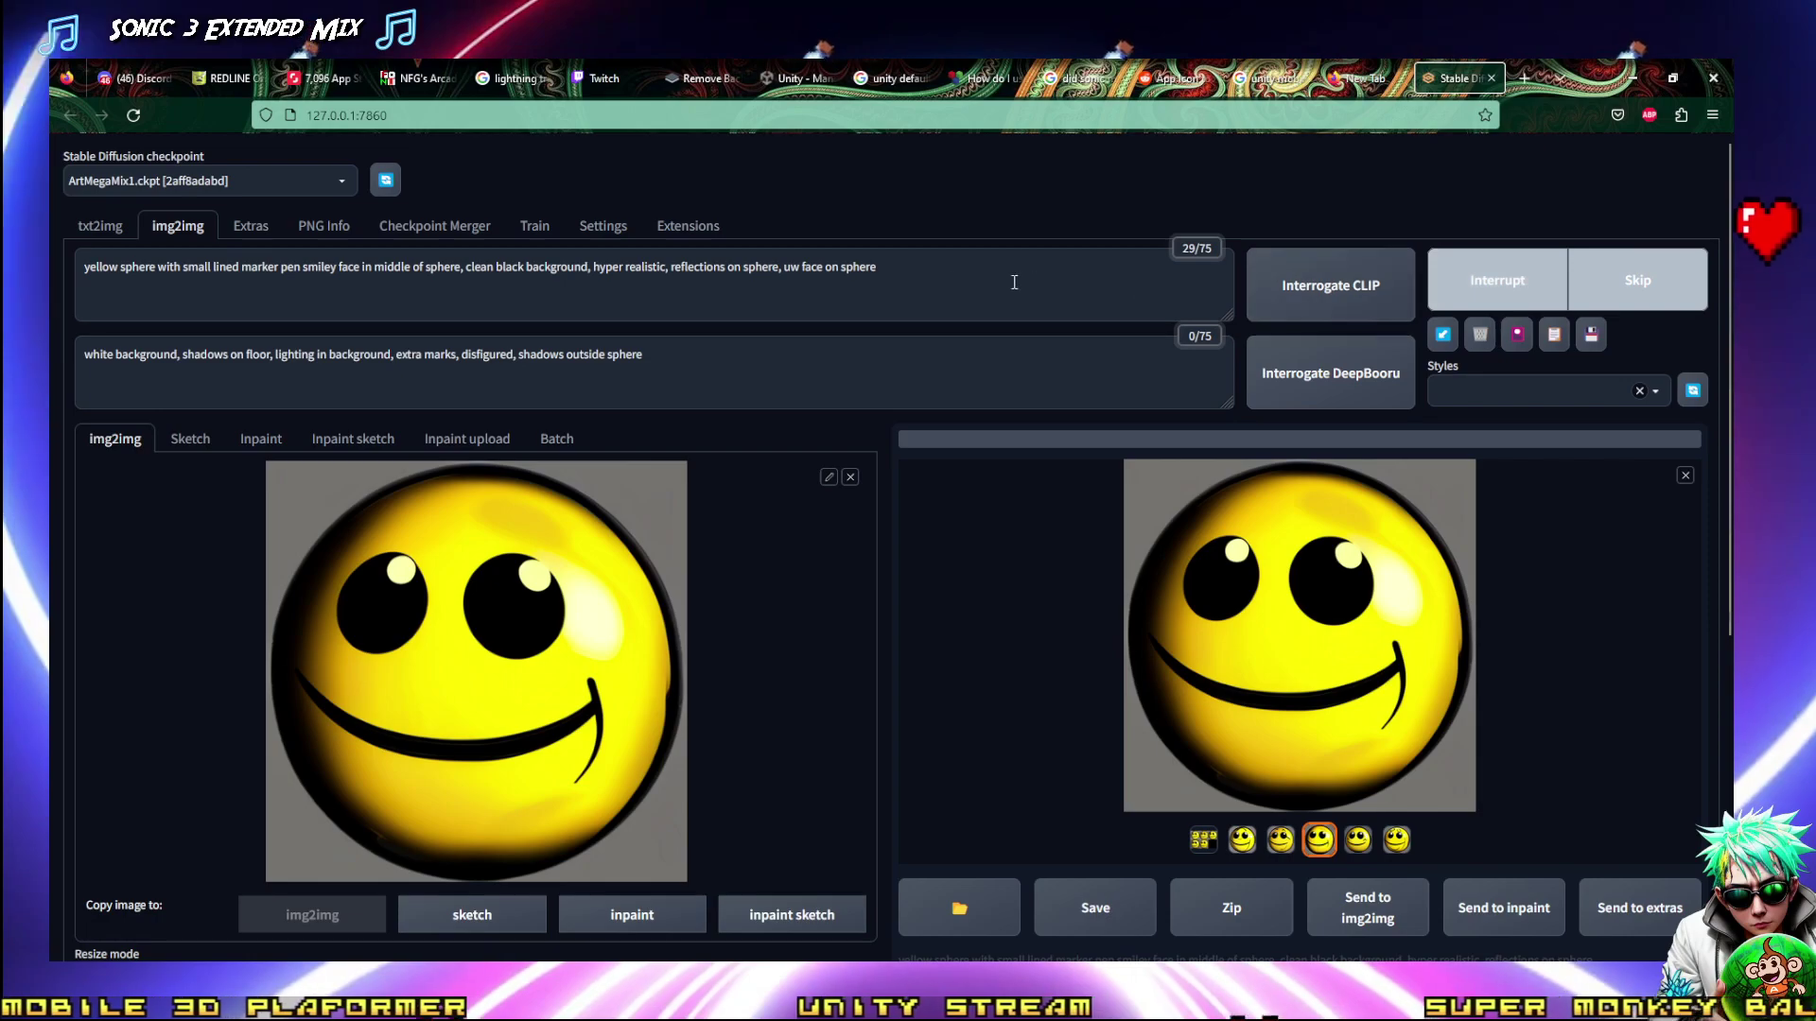
{"action": "left_click", "coordinate": [800, 268]}
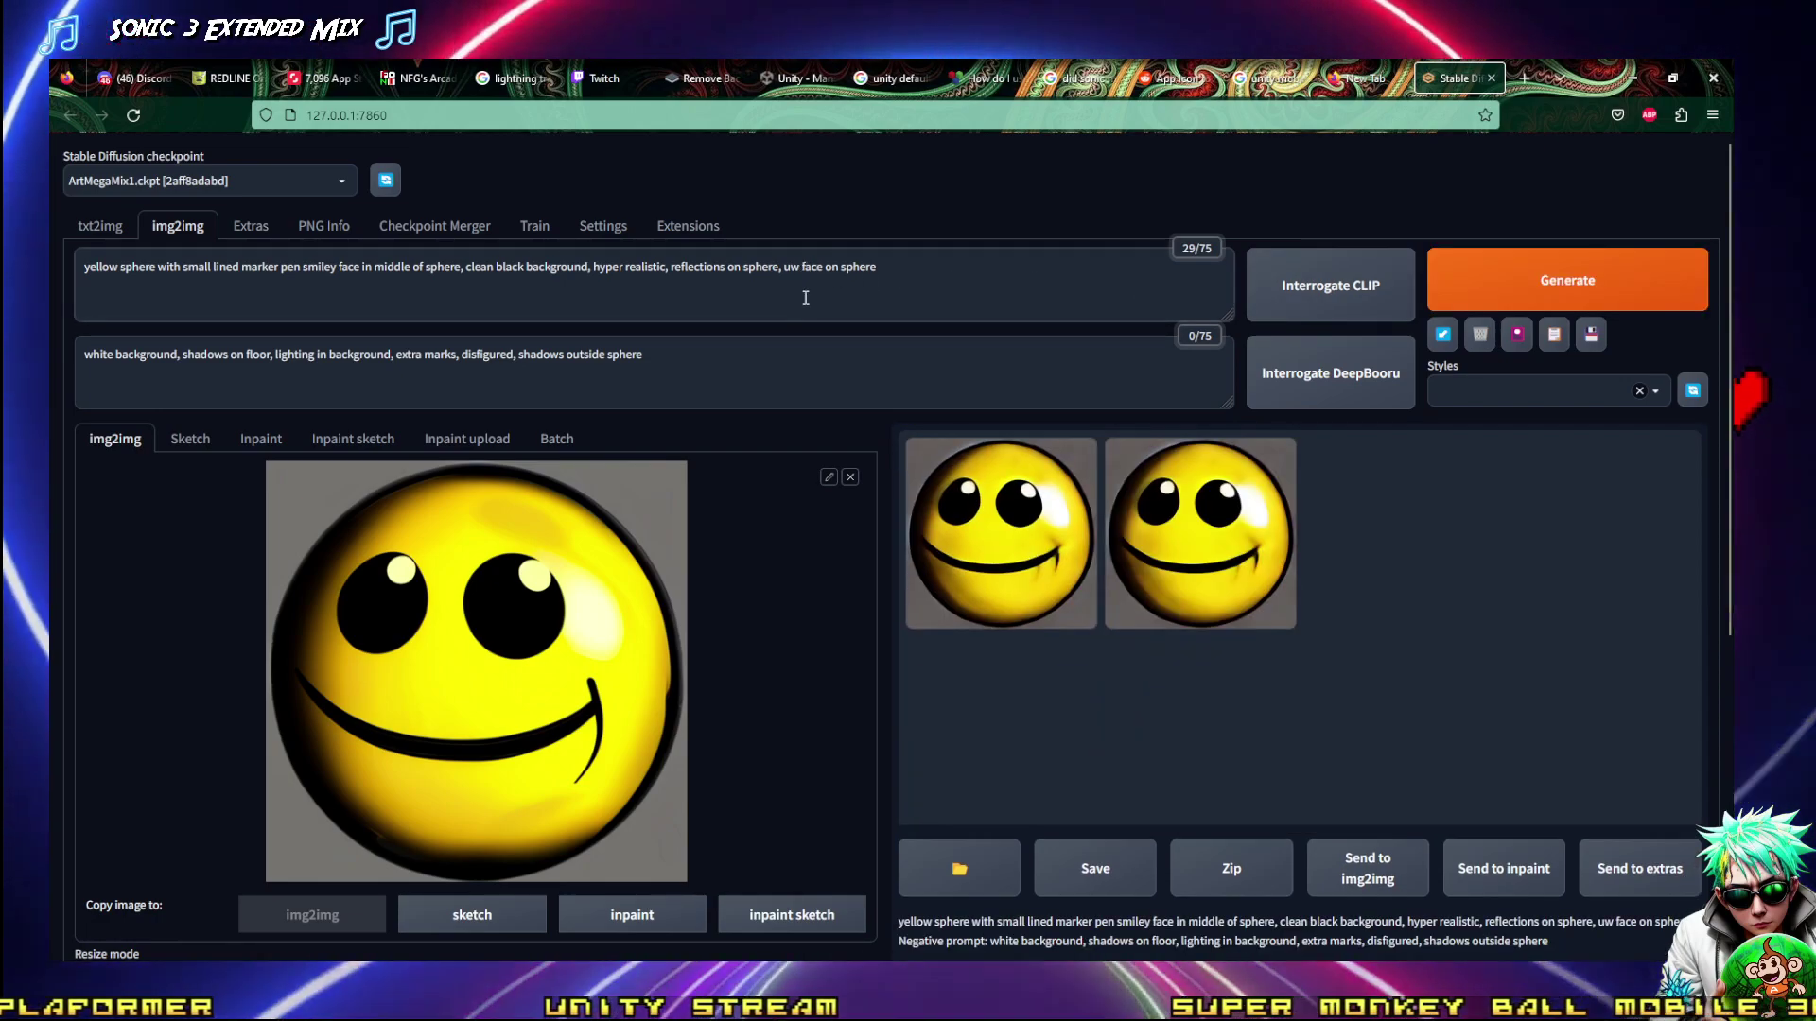
{"action": "type", "text": "u"}
{"action": "left_click", "coordinate": [1465, 282]}
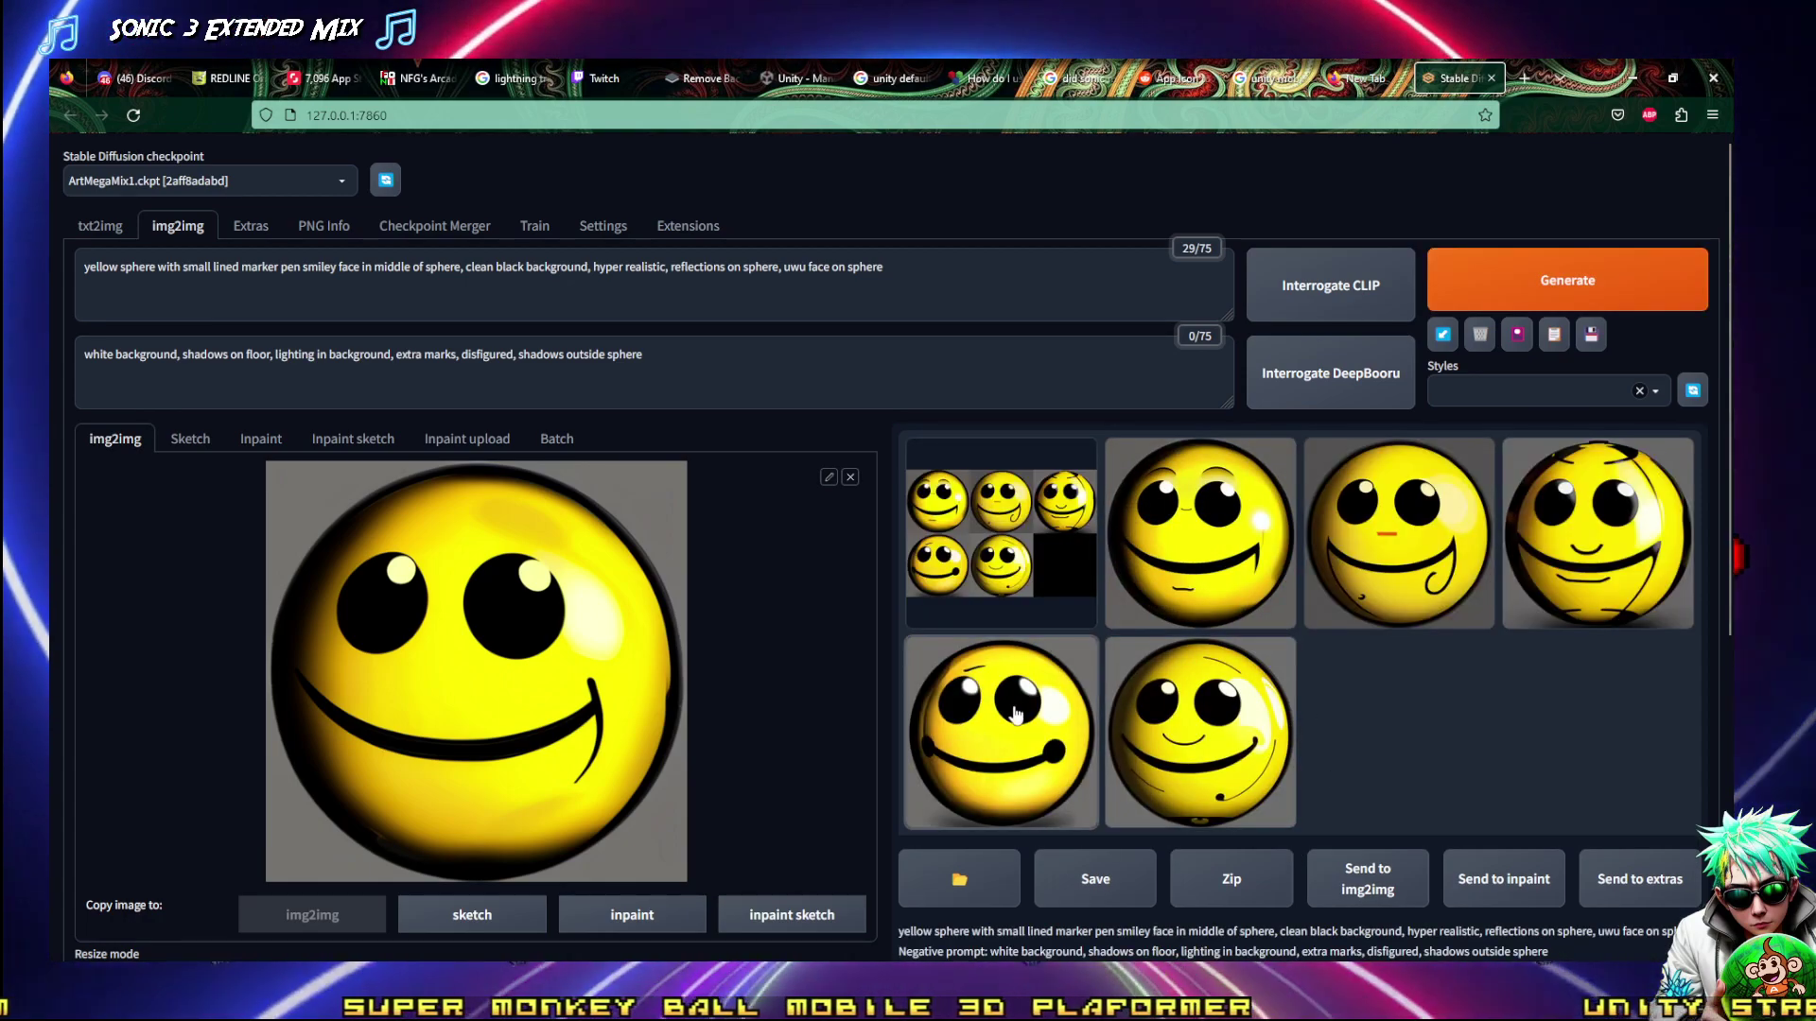
Enlarge the bottom-left uwu-face result, then step back through thumbnails to the first
{"action": "left_click", "coordinate": [962, 731]}
{"action": "left_click", "coordinate": [1319, 810]}
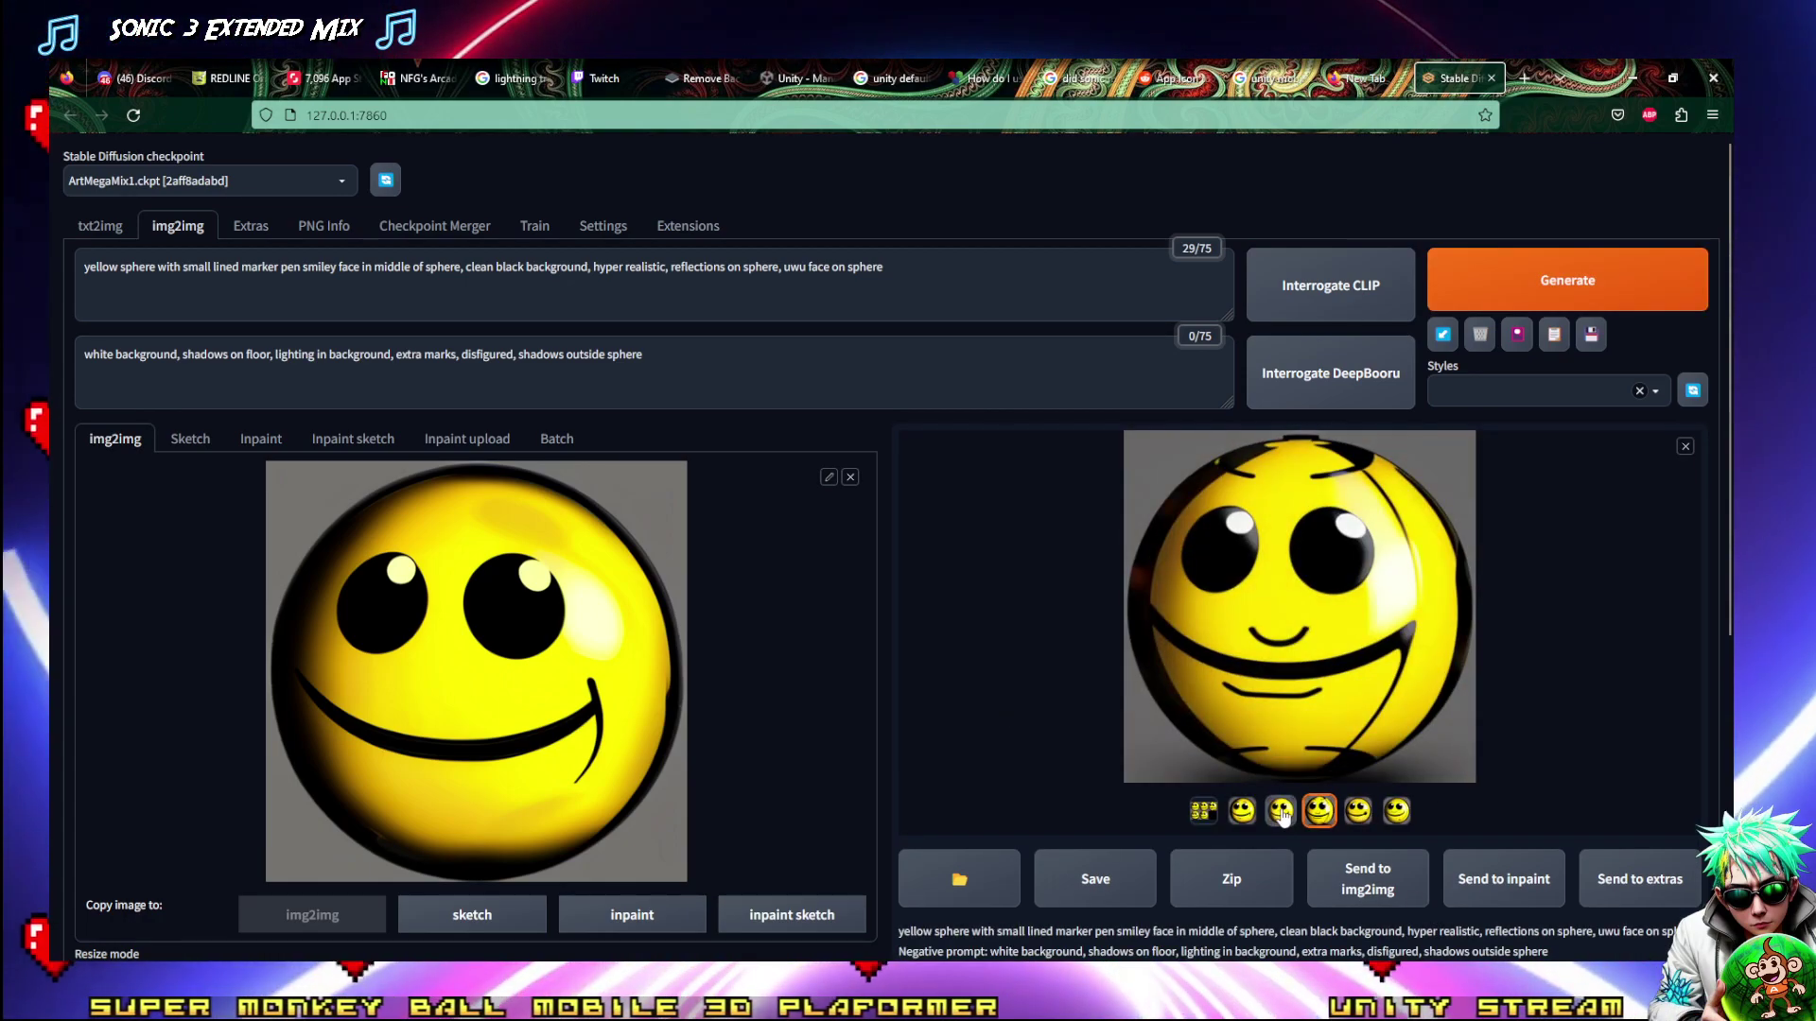
{"action": "left_click", "coordinate": [1280, 810]}
{"action": "left_click", "coordinate": [1241, 810]}
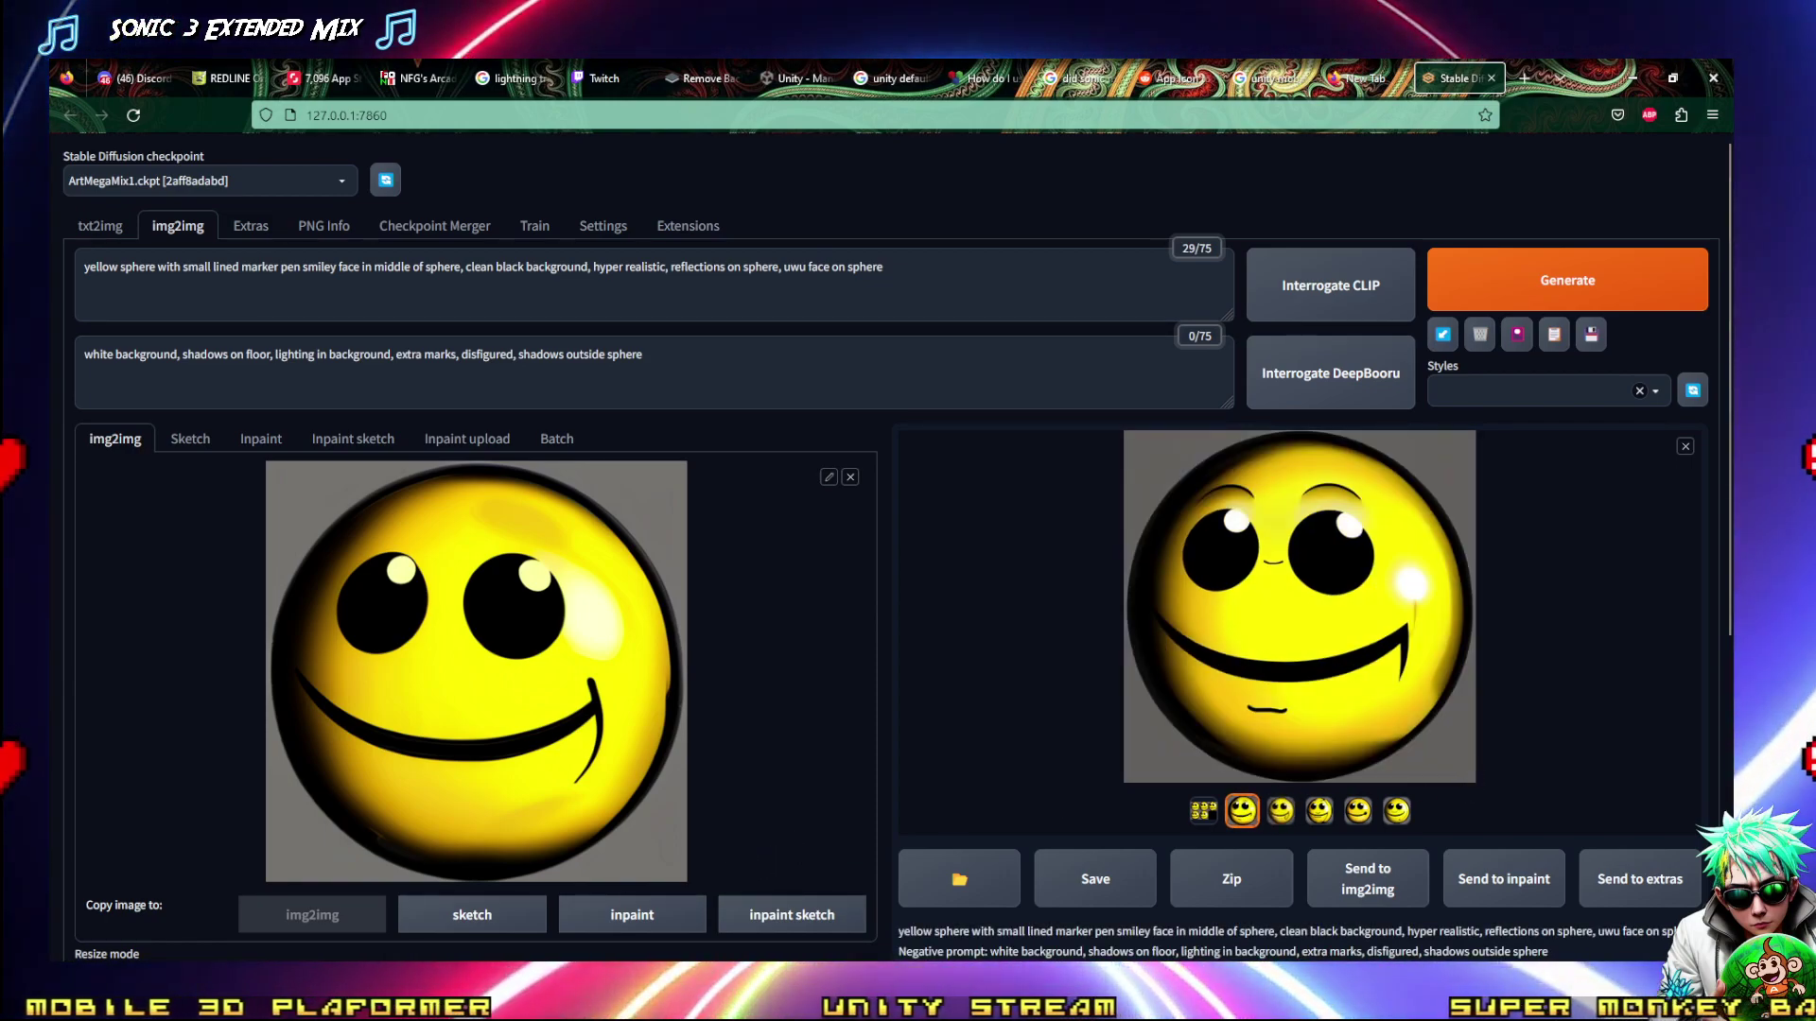
Play the Sky Rogue soundtrack on khinsider, then return to the Stable Diffusion tab
{"action": "left_click", "coordinate": [230, 77]}
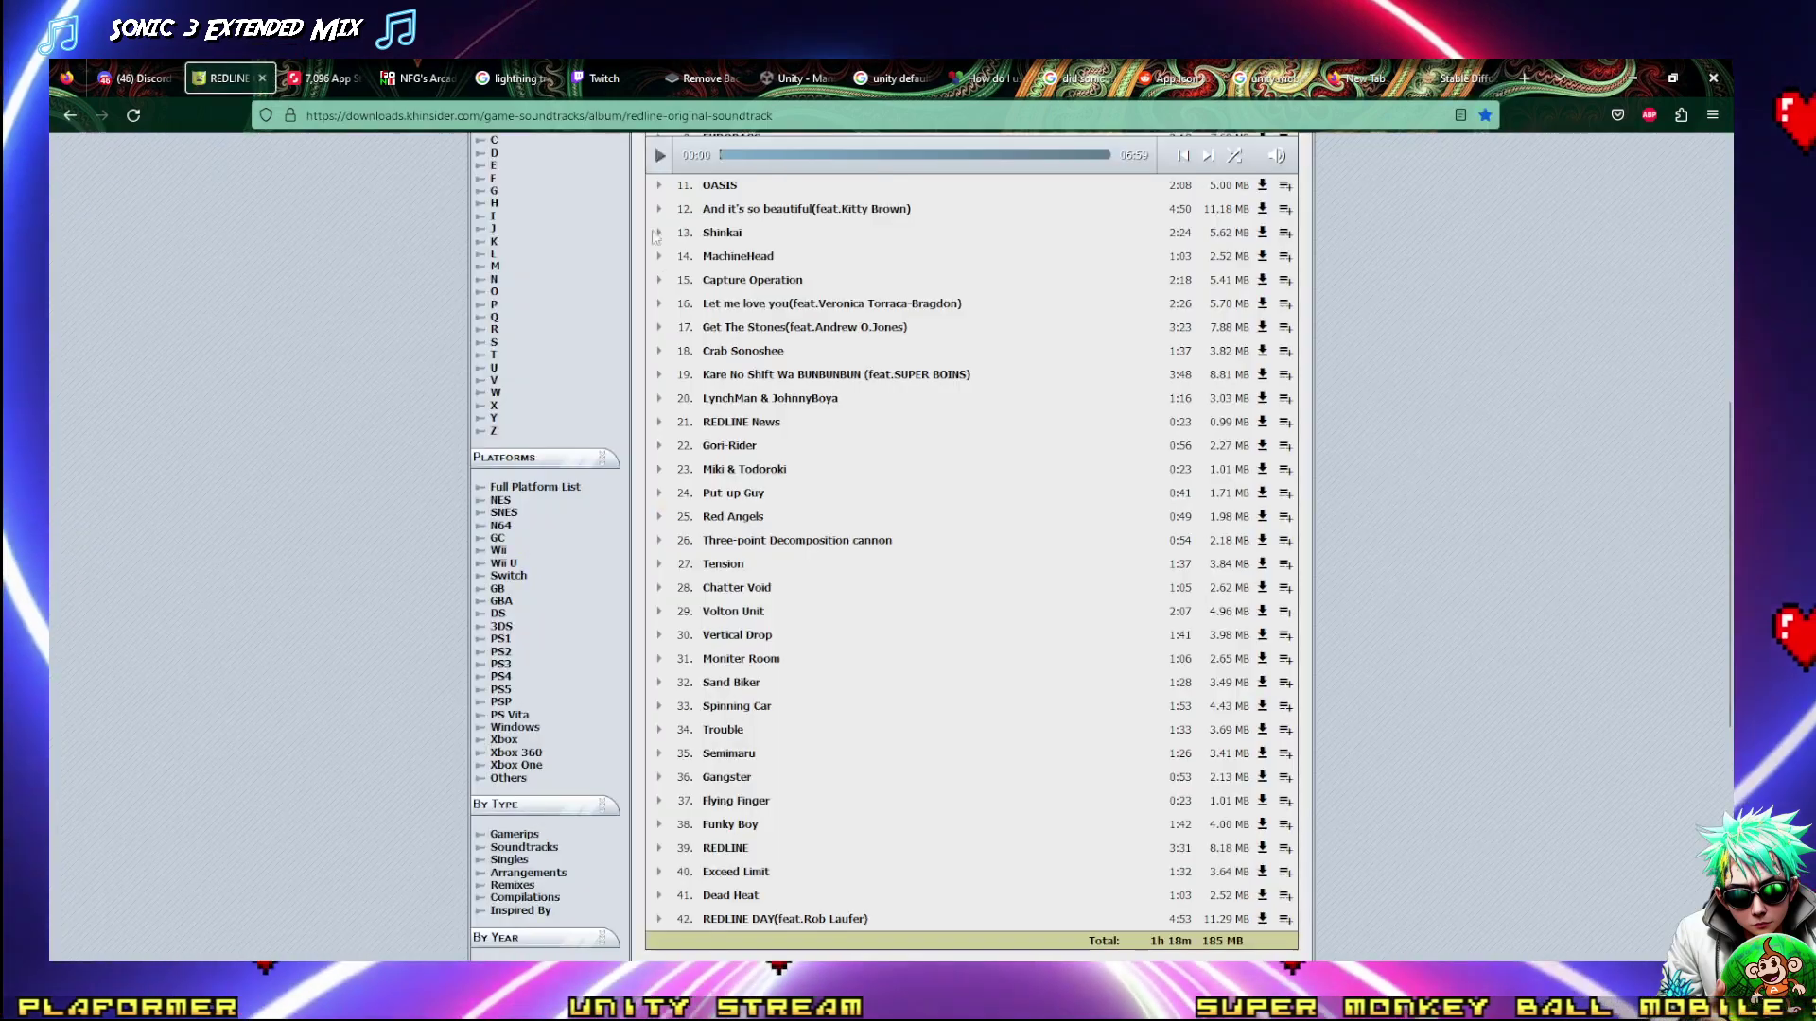
{"action": "scroll", "coordinate": [794, 713], "scroll_direction": "down", "scroll_amount": 5}
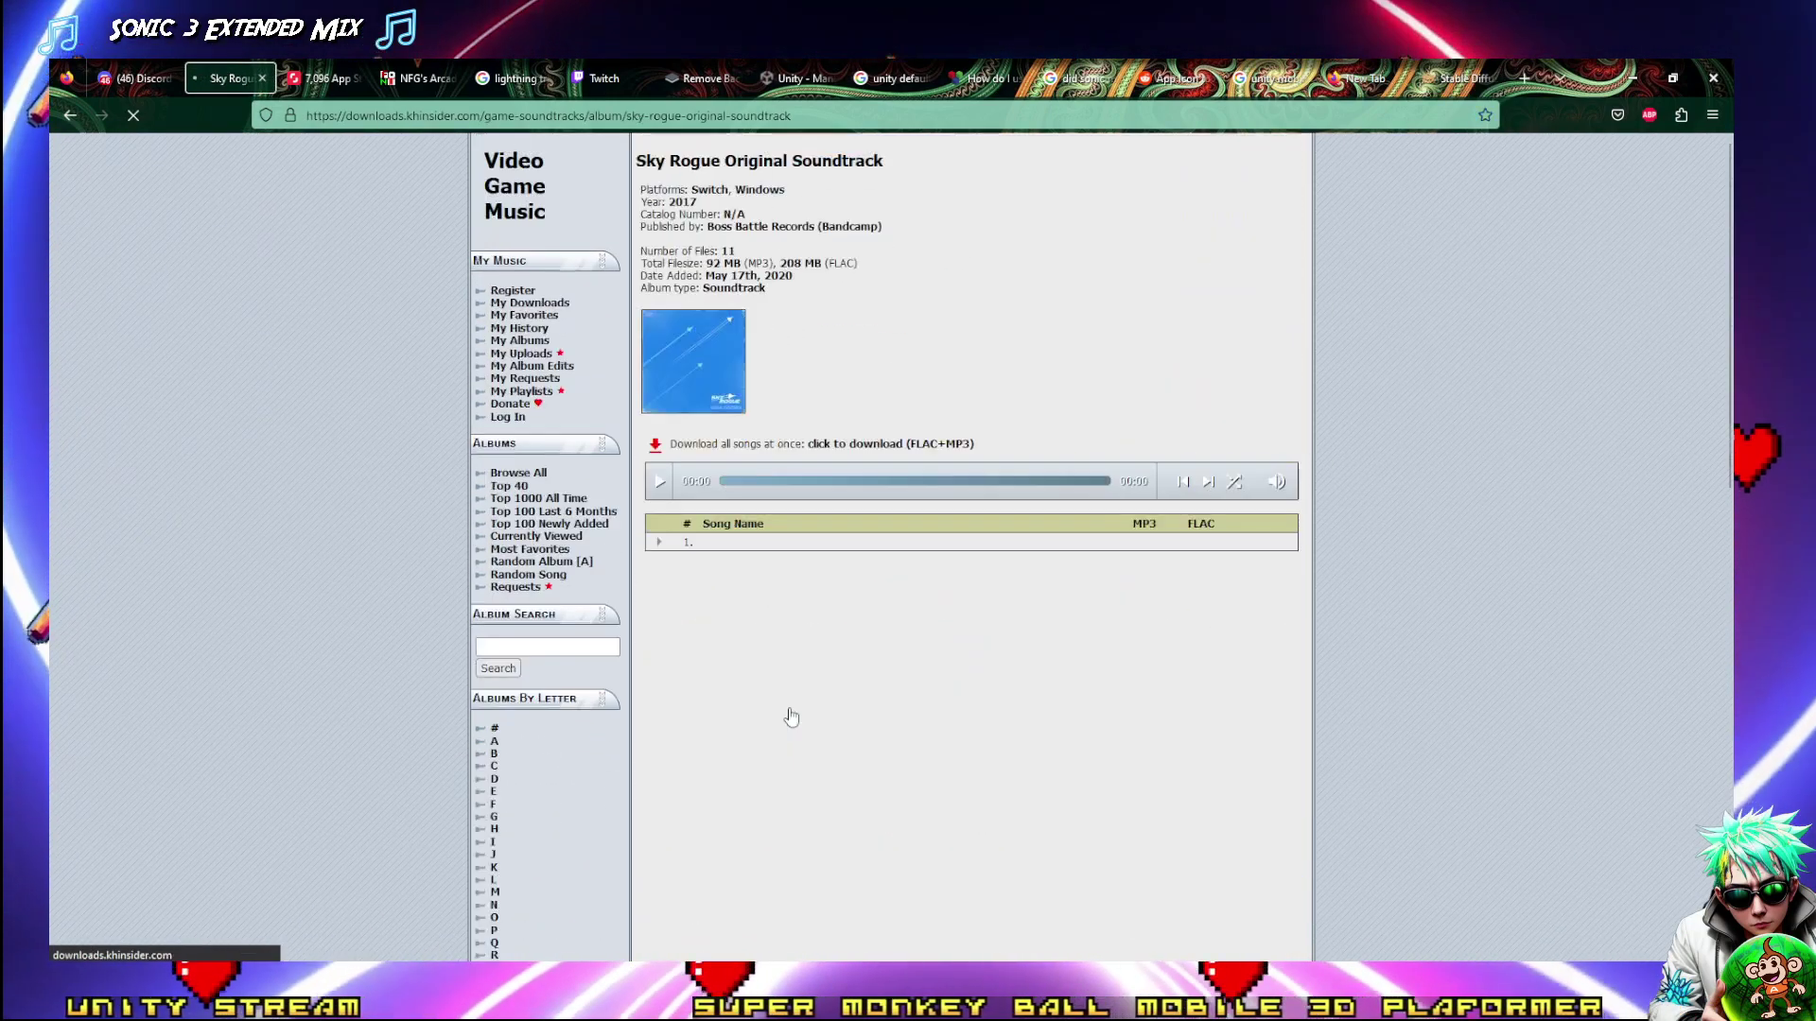
{"action": "left_click", "coordinate": [658, 483]}
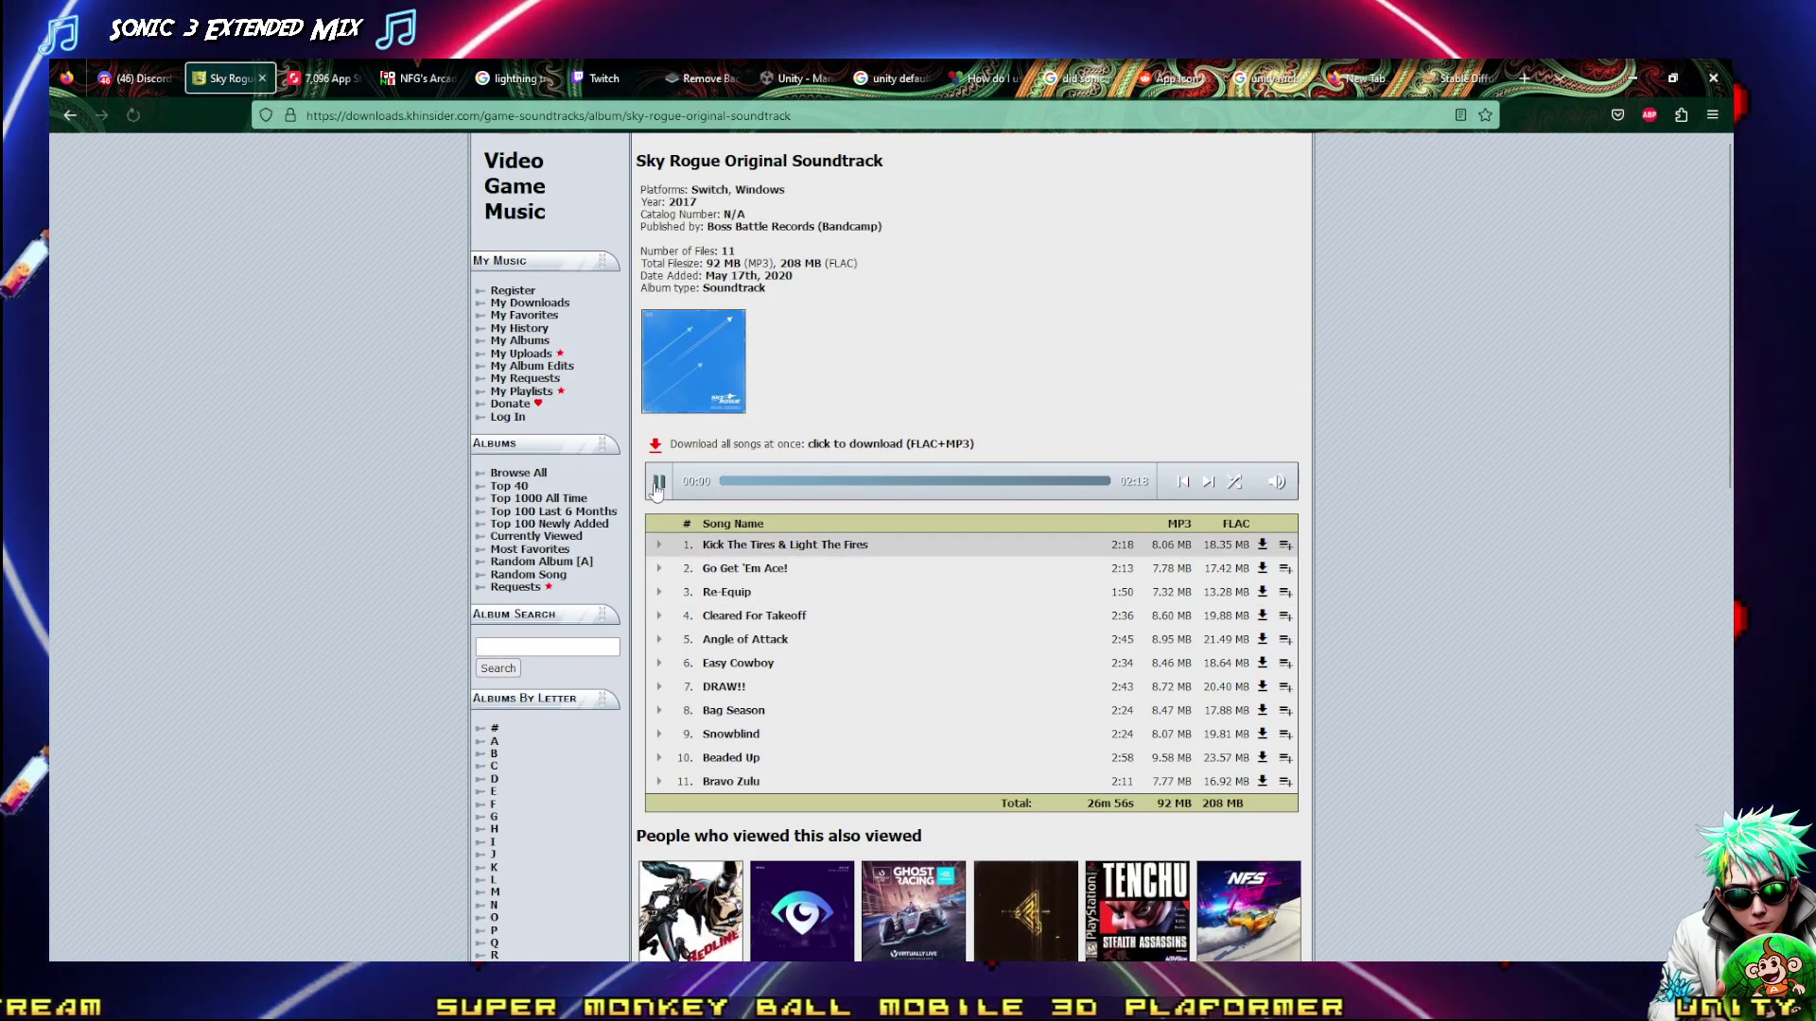
{"action": "mouse_move", "coordinate": [1281, 490]}
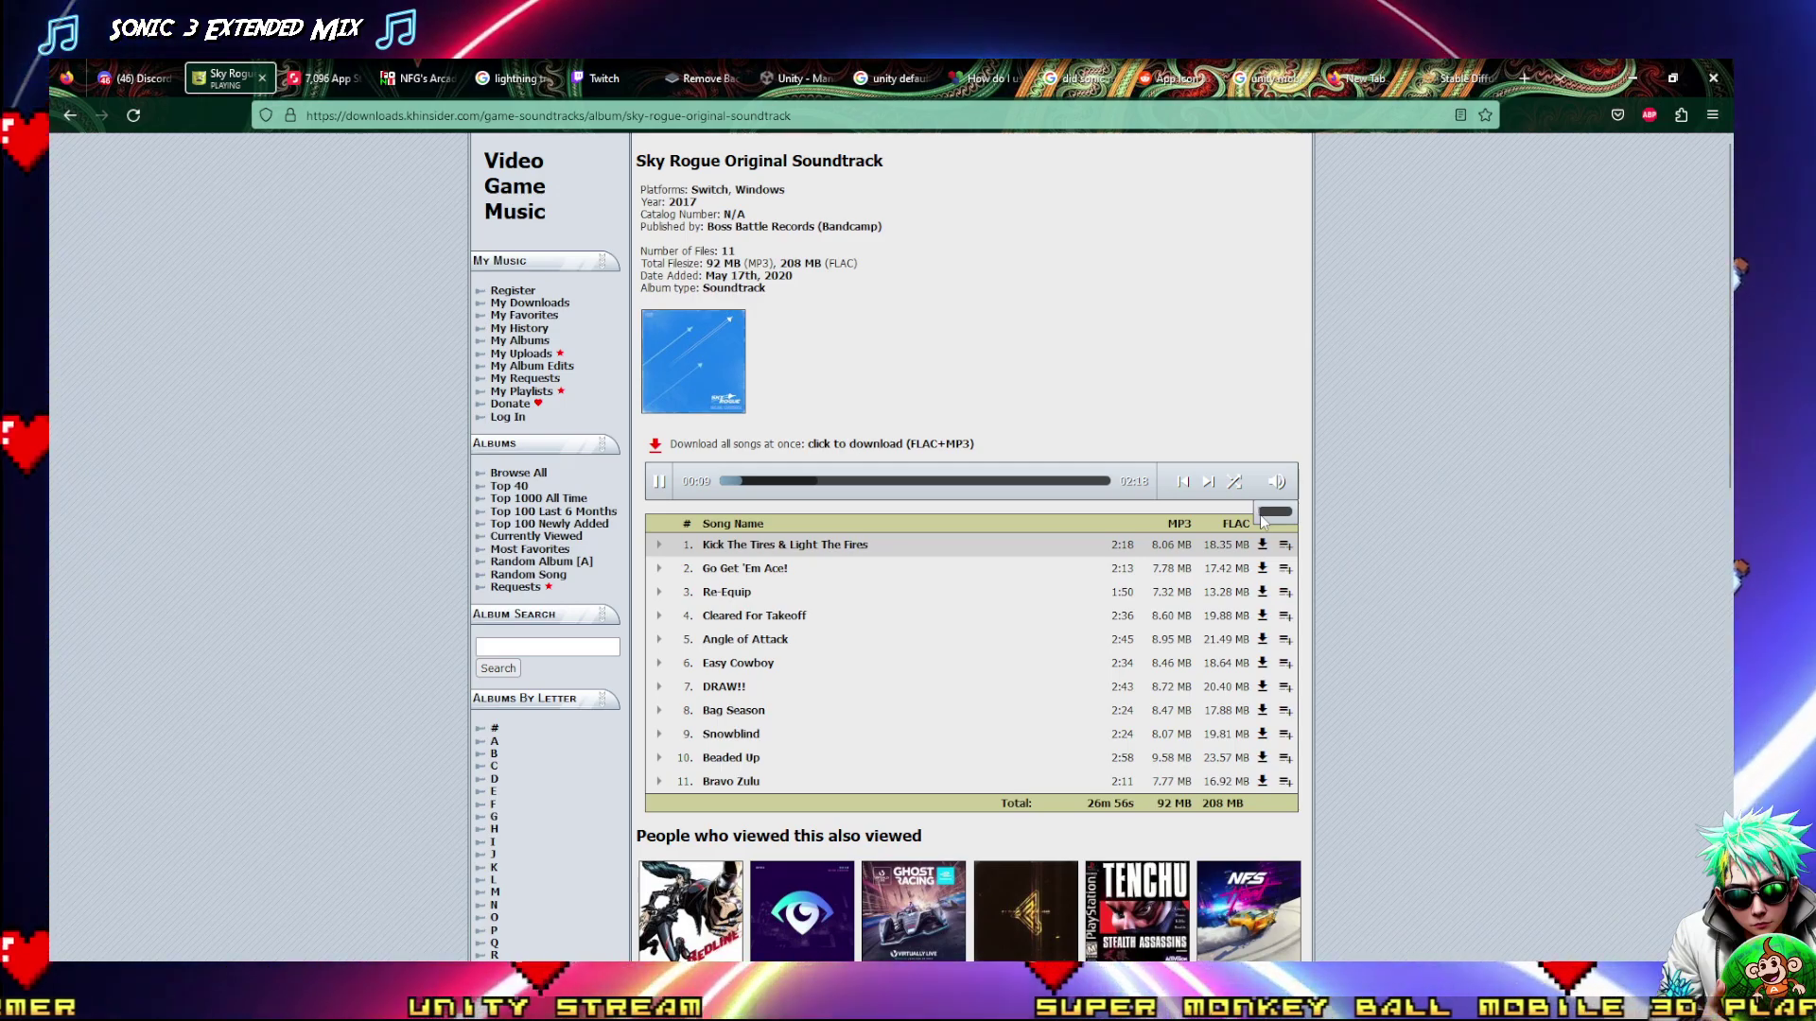
{"action": "left_click", "coordinate": [1447, 80]}
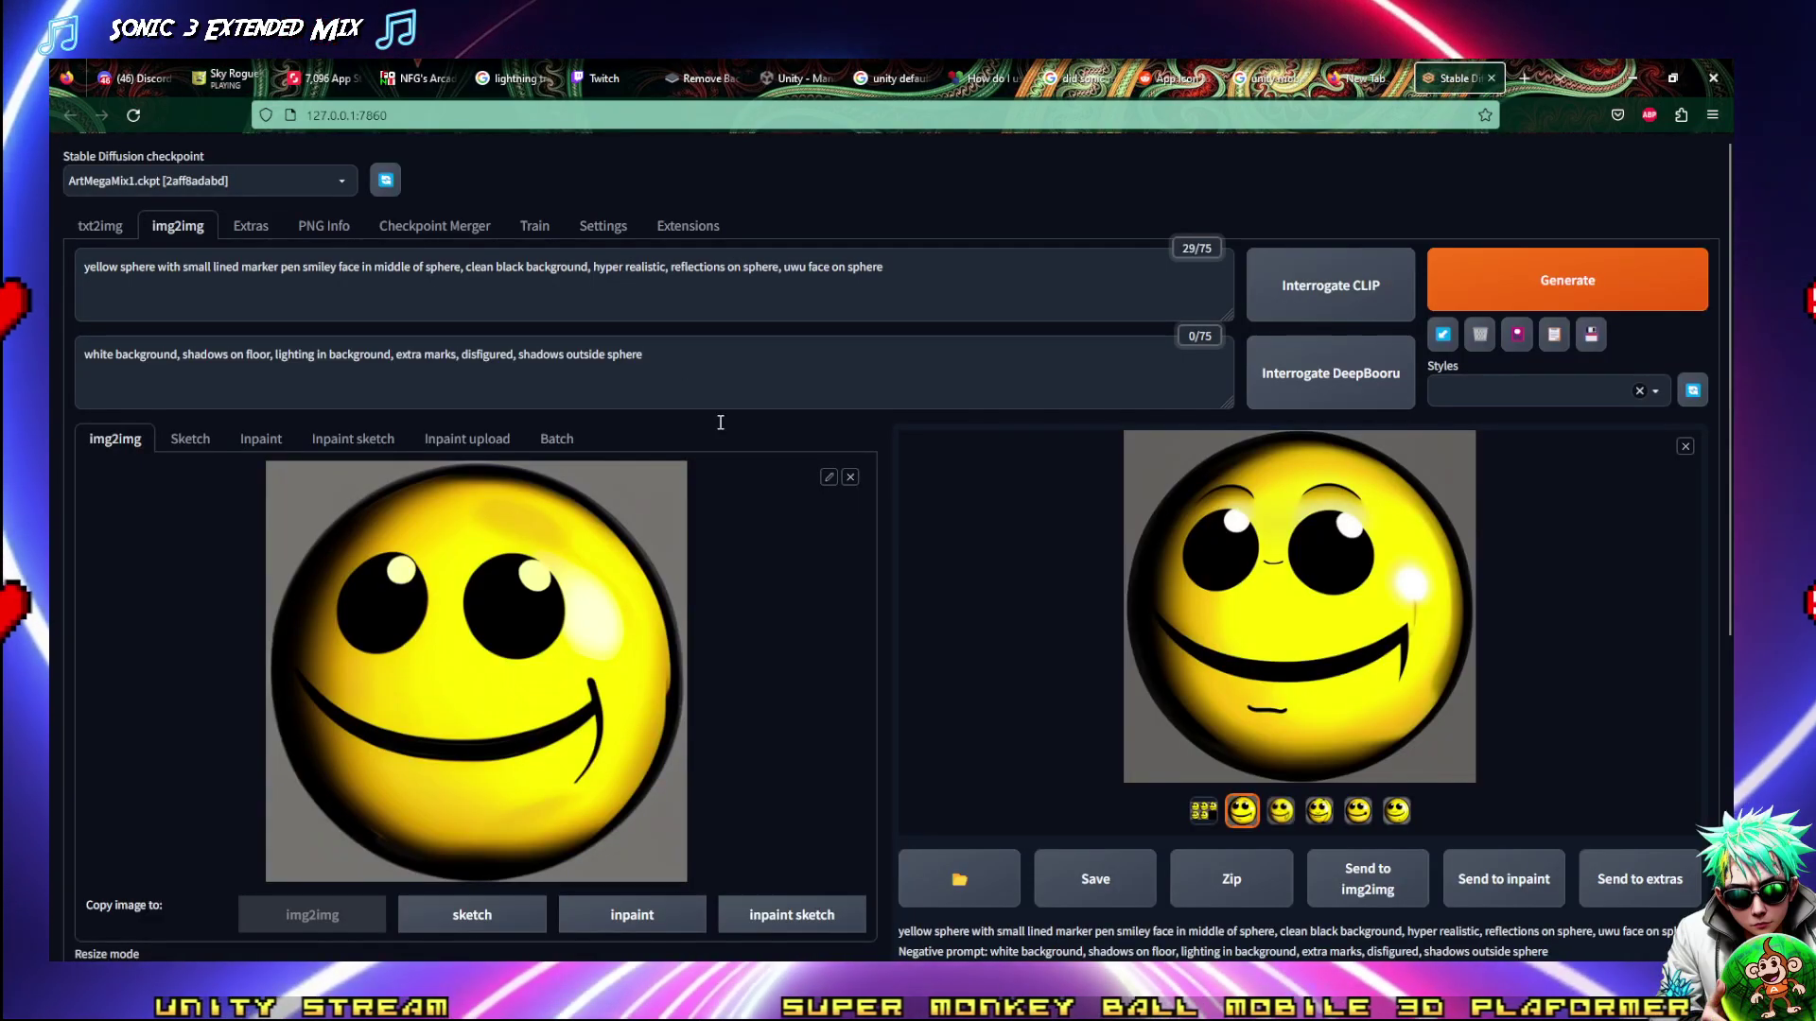
Copy the img2img input smiley image, select the old sphere prompt, and return to txt2img
{"action": "triple_click", "coordinate": [936, 277]}
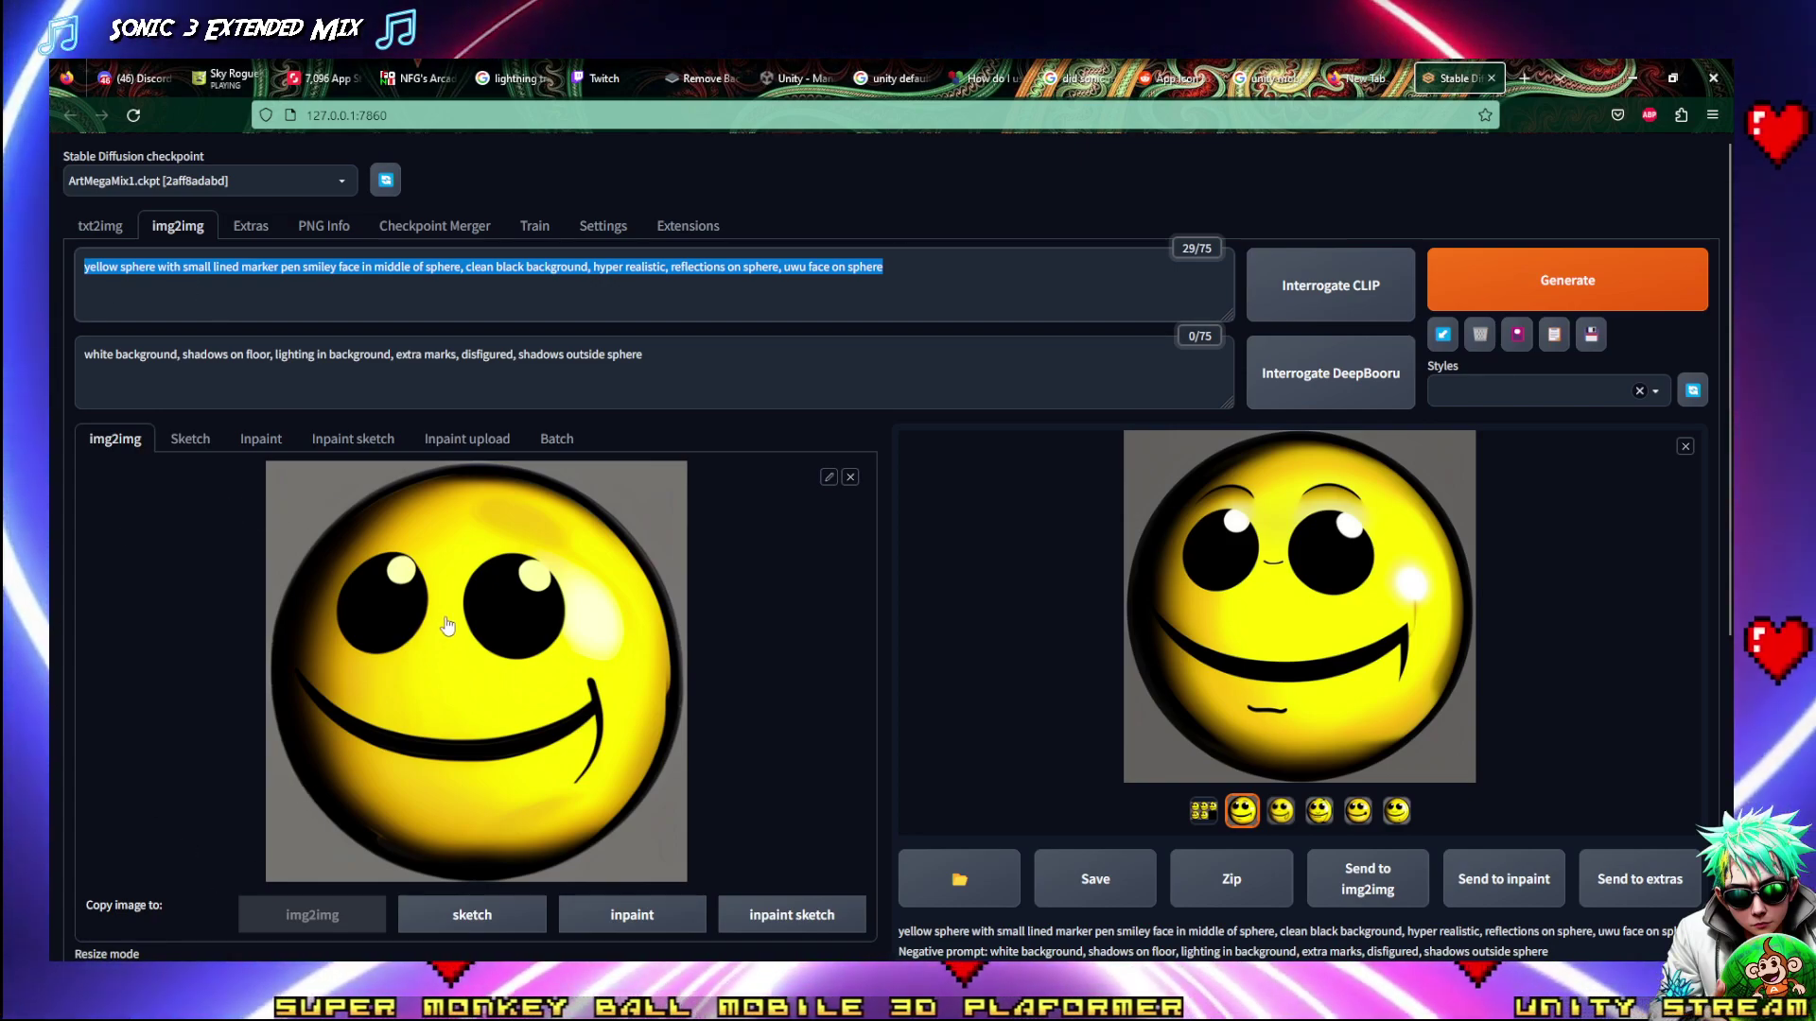
{"action": "left_click", "coordinate": [470, 644]}
{"action": "right_click", "coordinate": [470, 644]}
{"action": "left_click", "coordinate": [515, 704]}
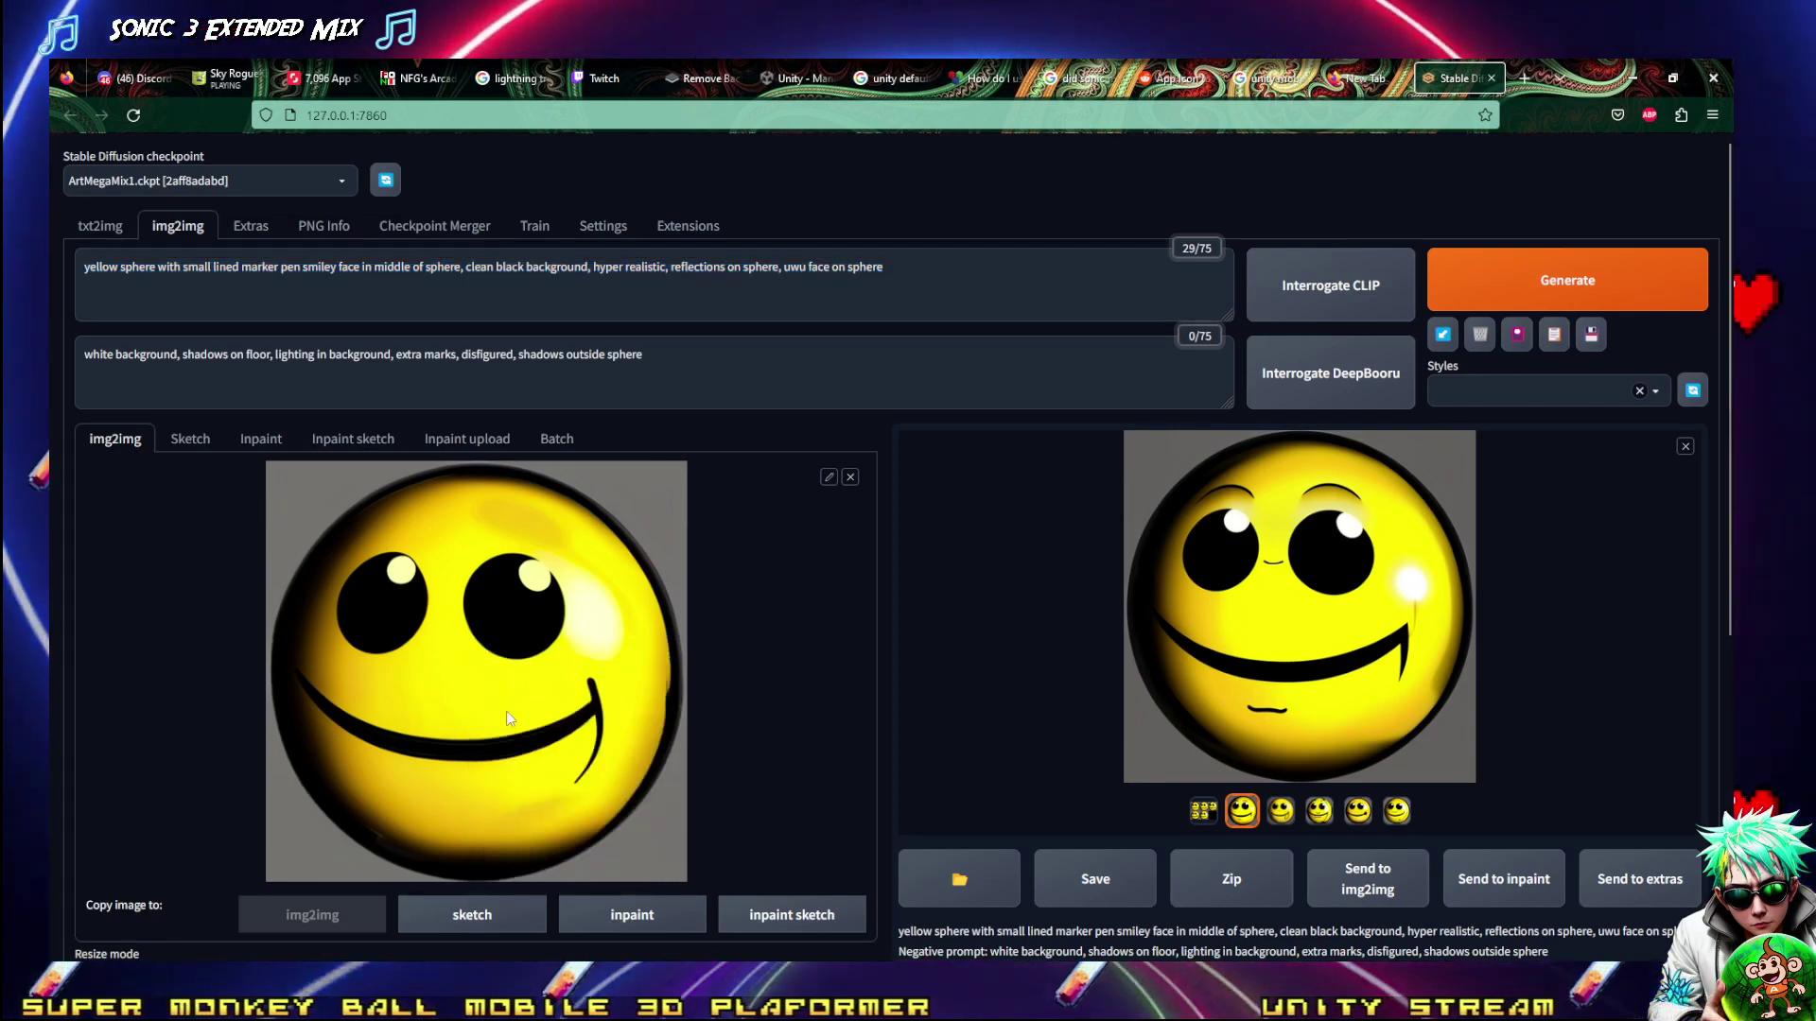
{"action": "left_click_drag", "start_coordinate": [984, 274], "coordinate": [52, 274]}
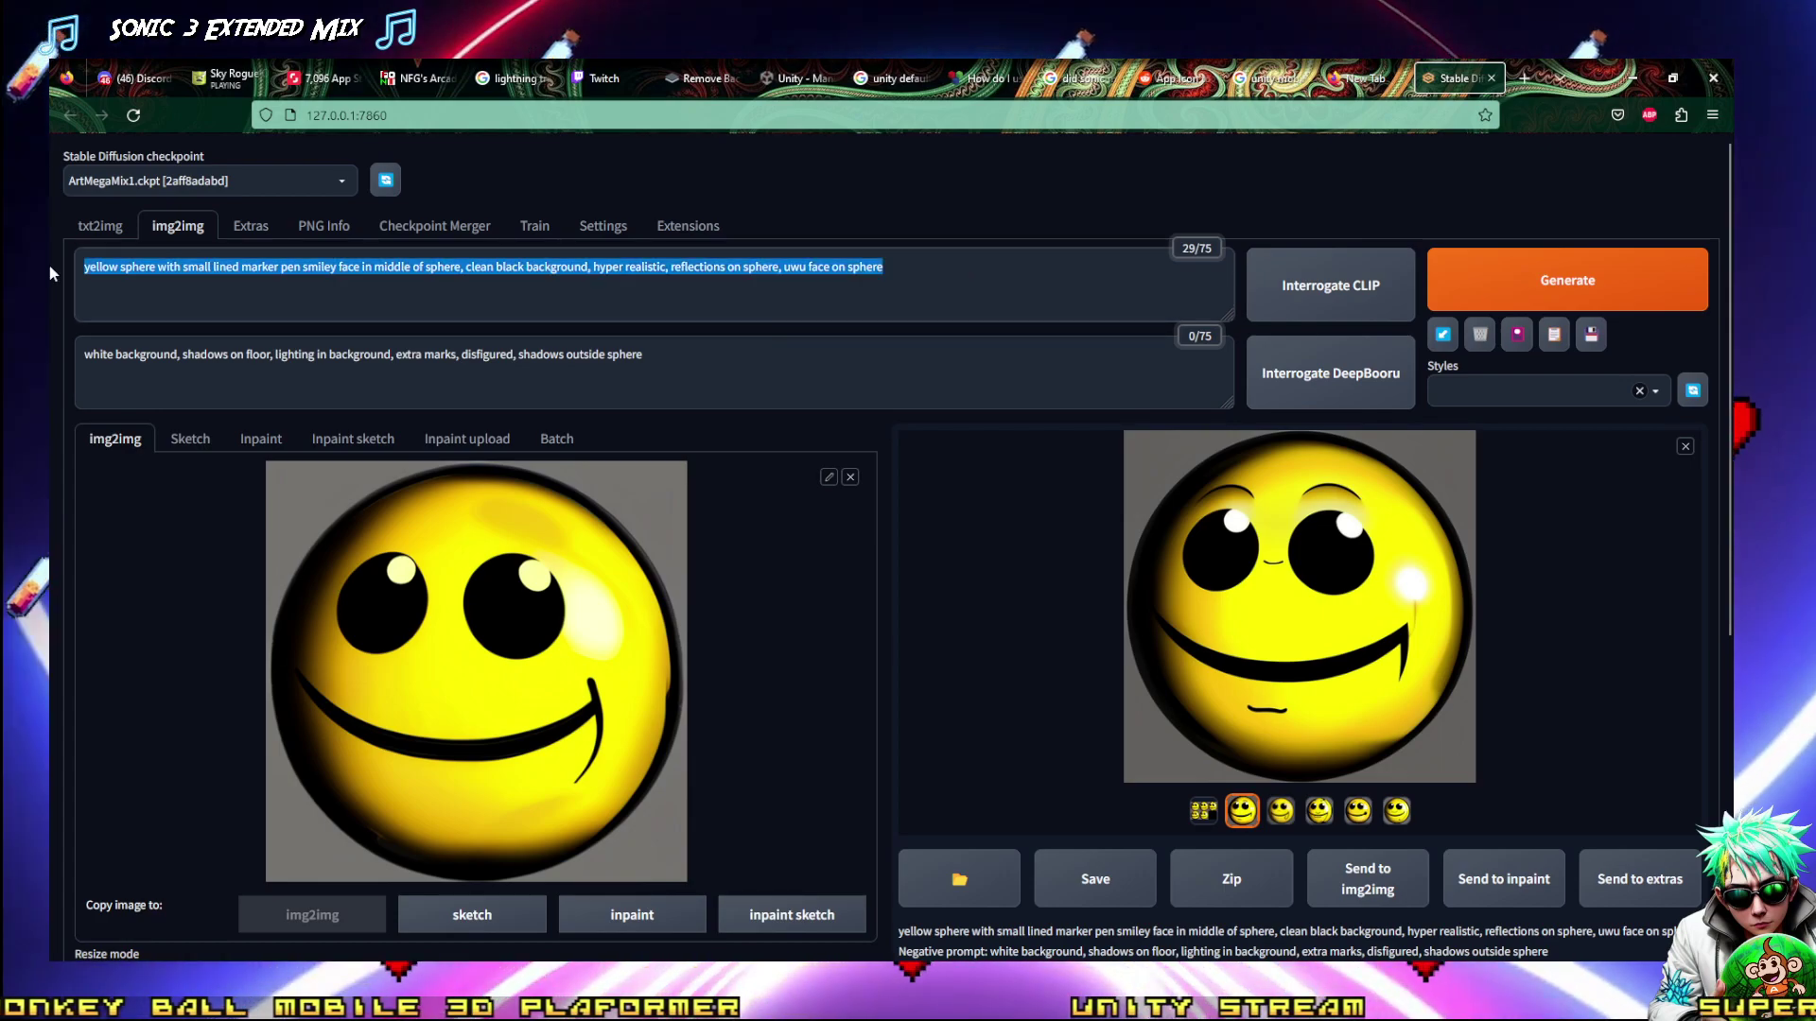
{"action": "left_click", "coordinate": [121, 231]}
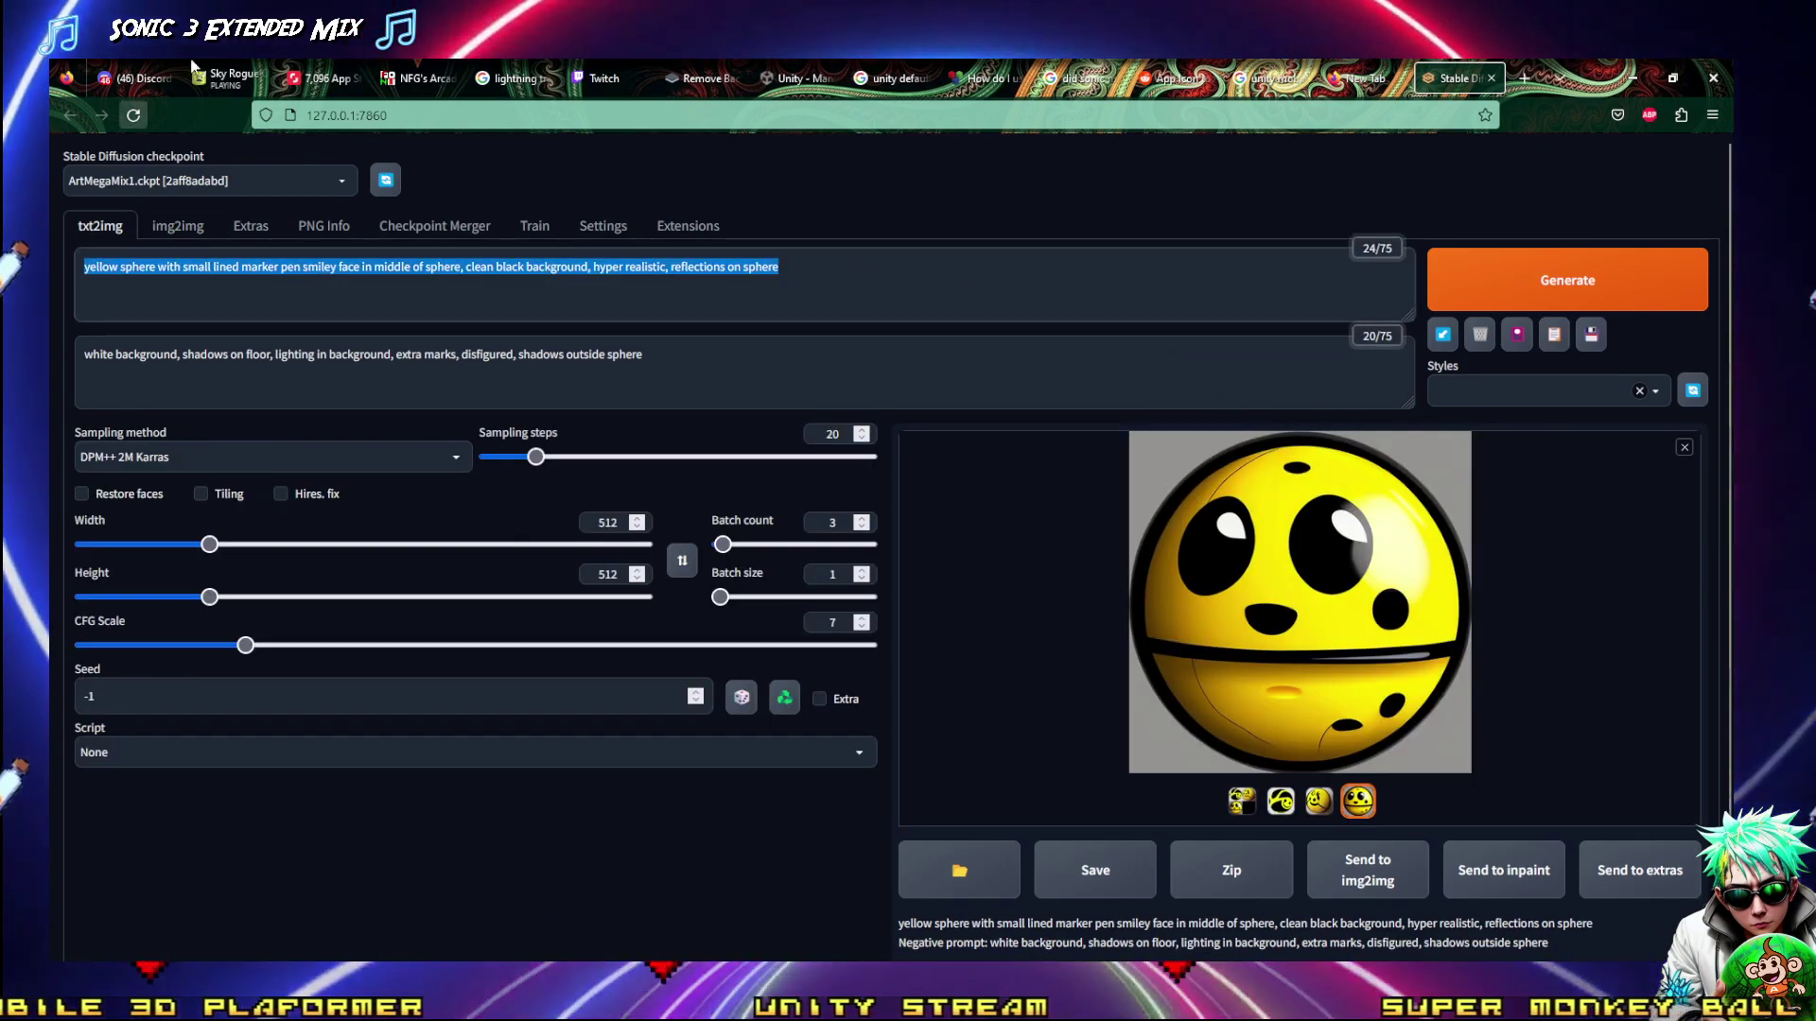
Write the uwu steampunk cyberpunk cat girl prompt and set the negative prompt to 'deformities, low resolution'
{"action": "type", "text": "uw"}
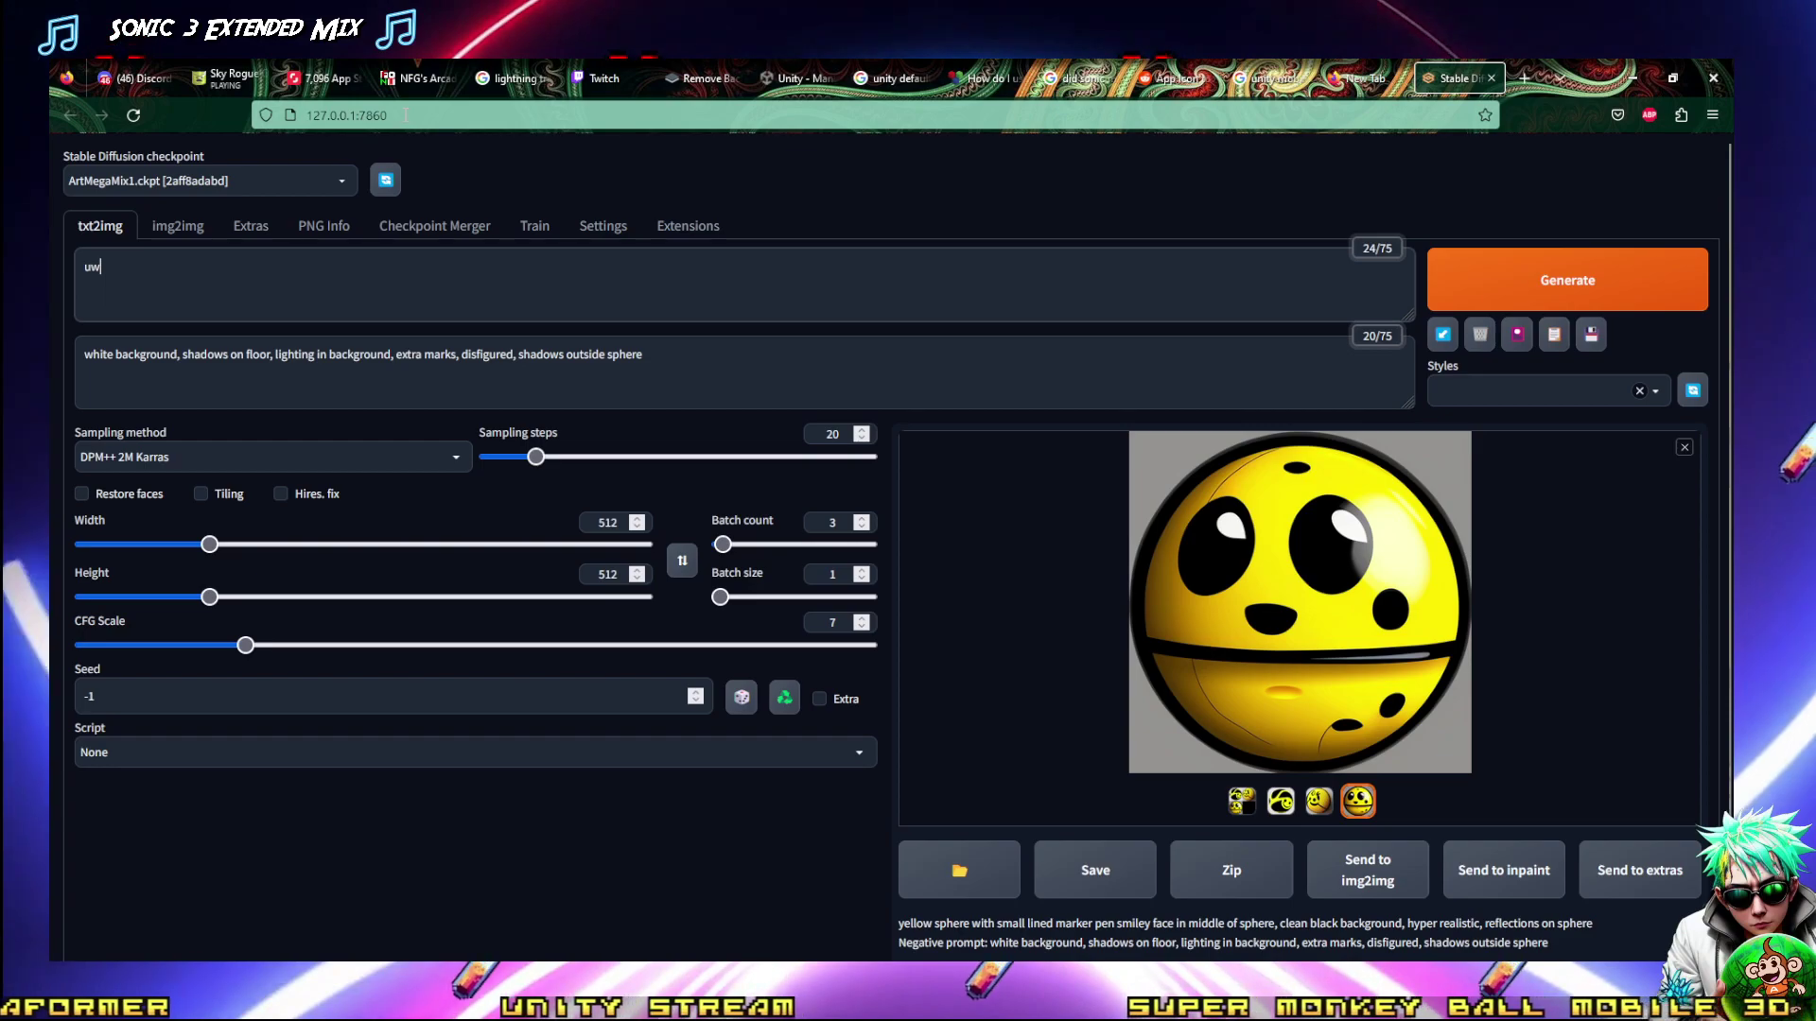
{"action": "type", "text": "u cat"}
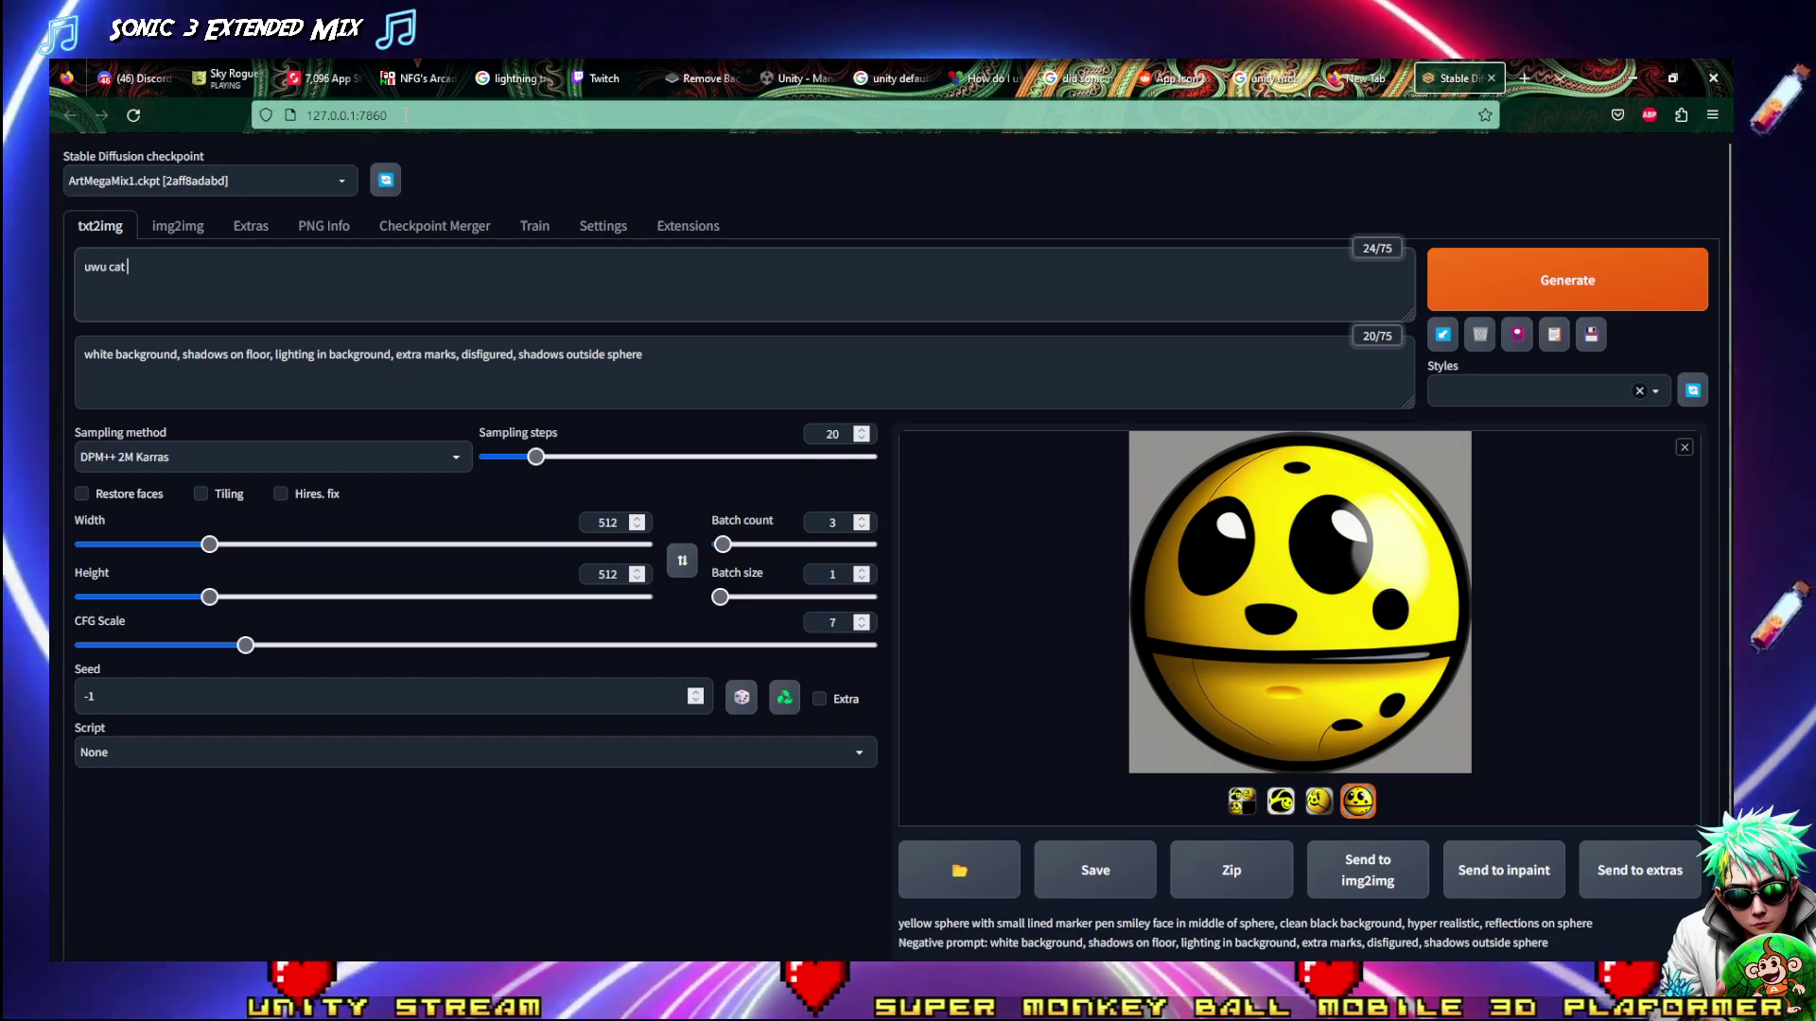
{"action": "type", "text": " girl"}
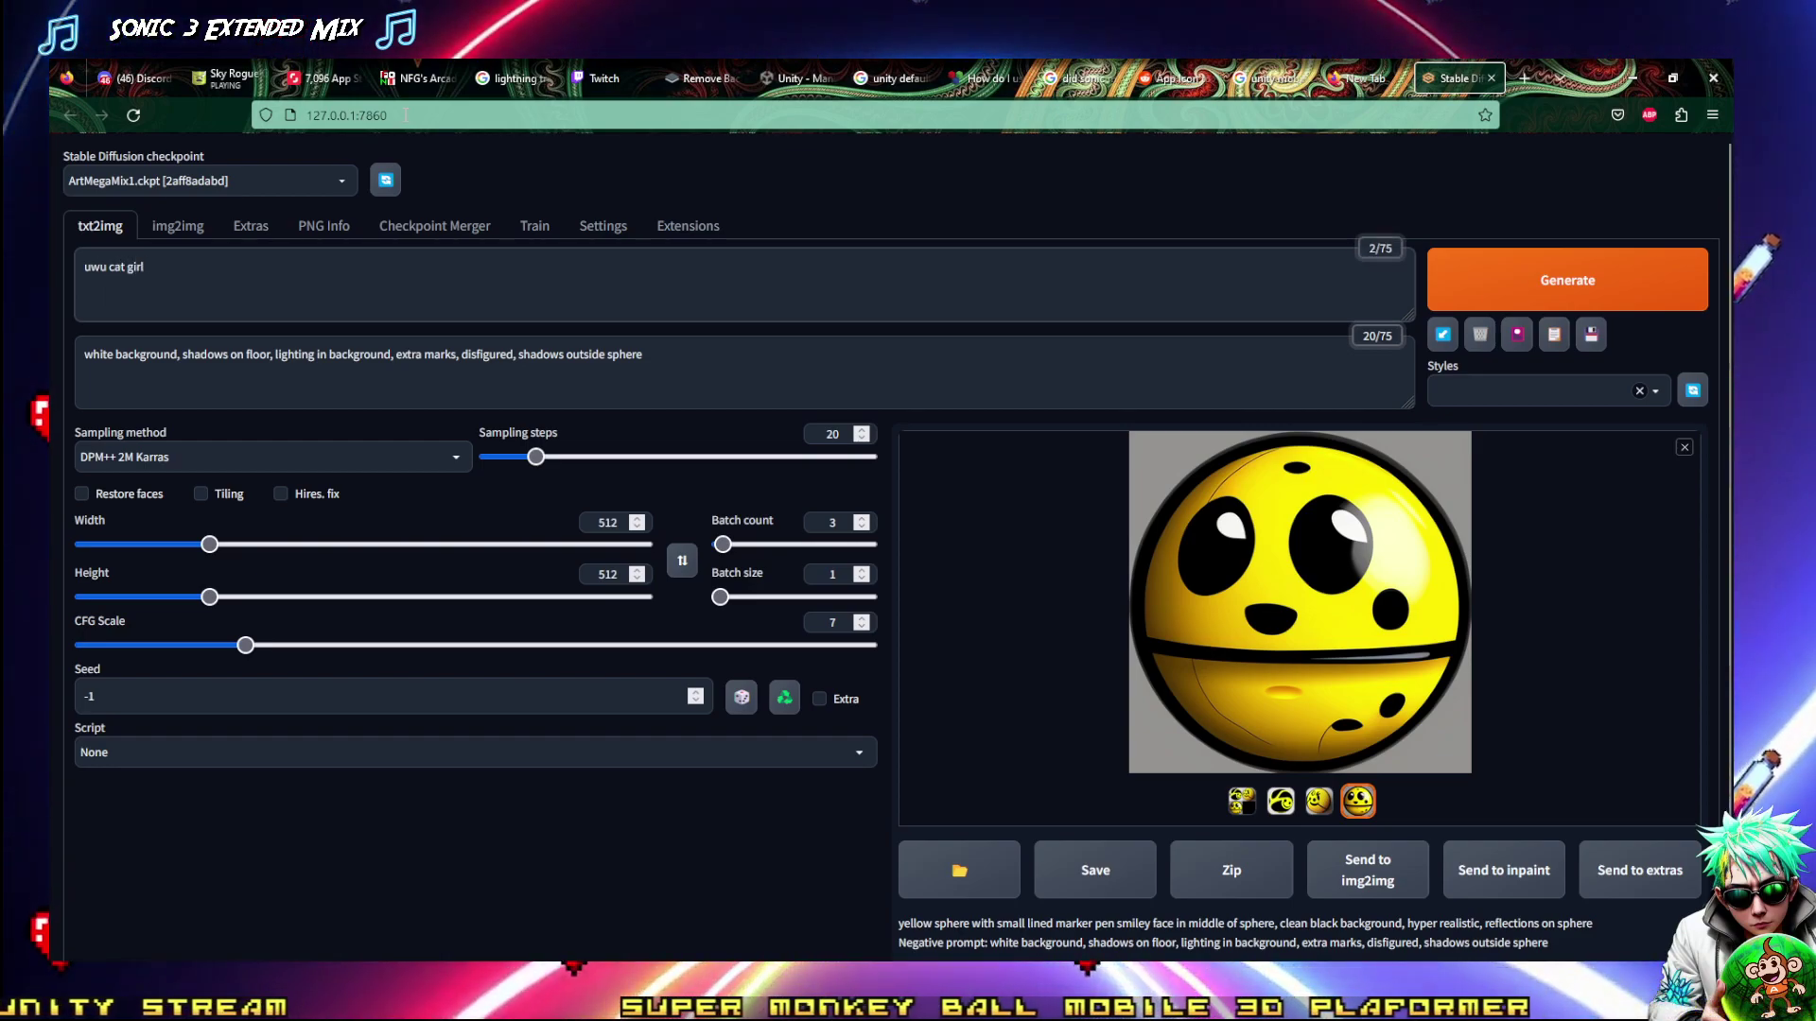
{"action": "type", "text": ", an"}
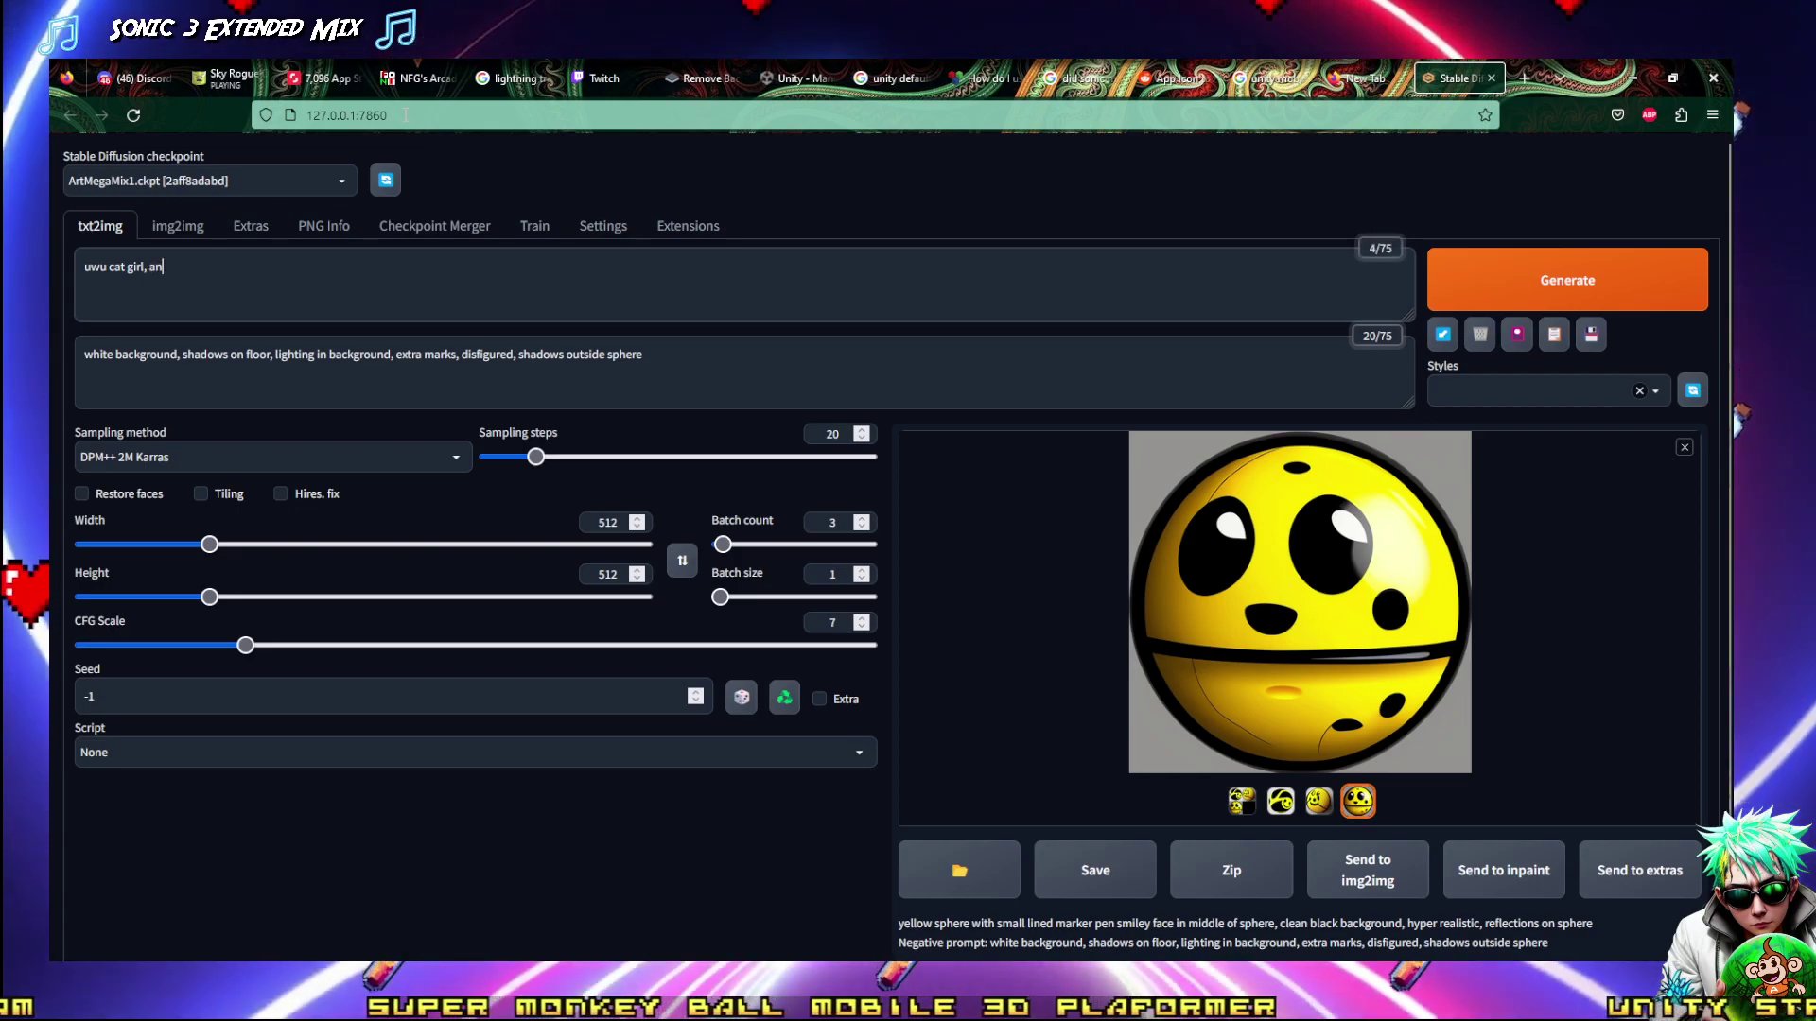
{"action": "type", "text": "ime,"}
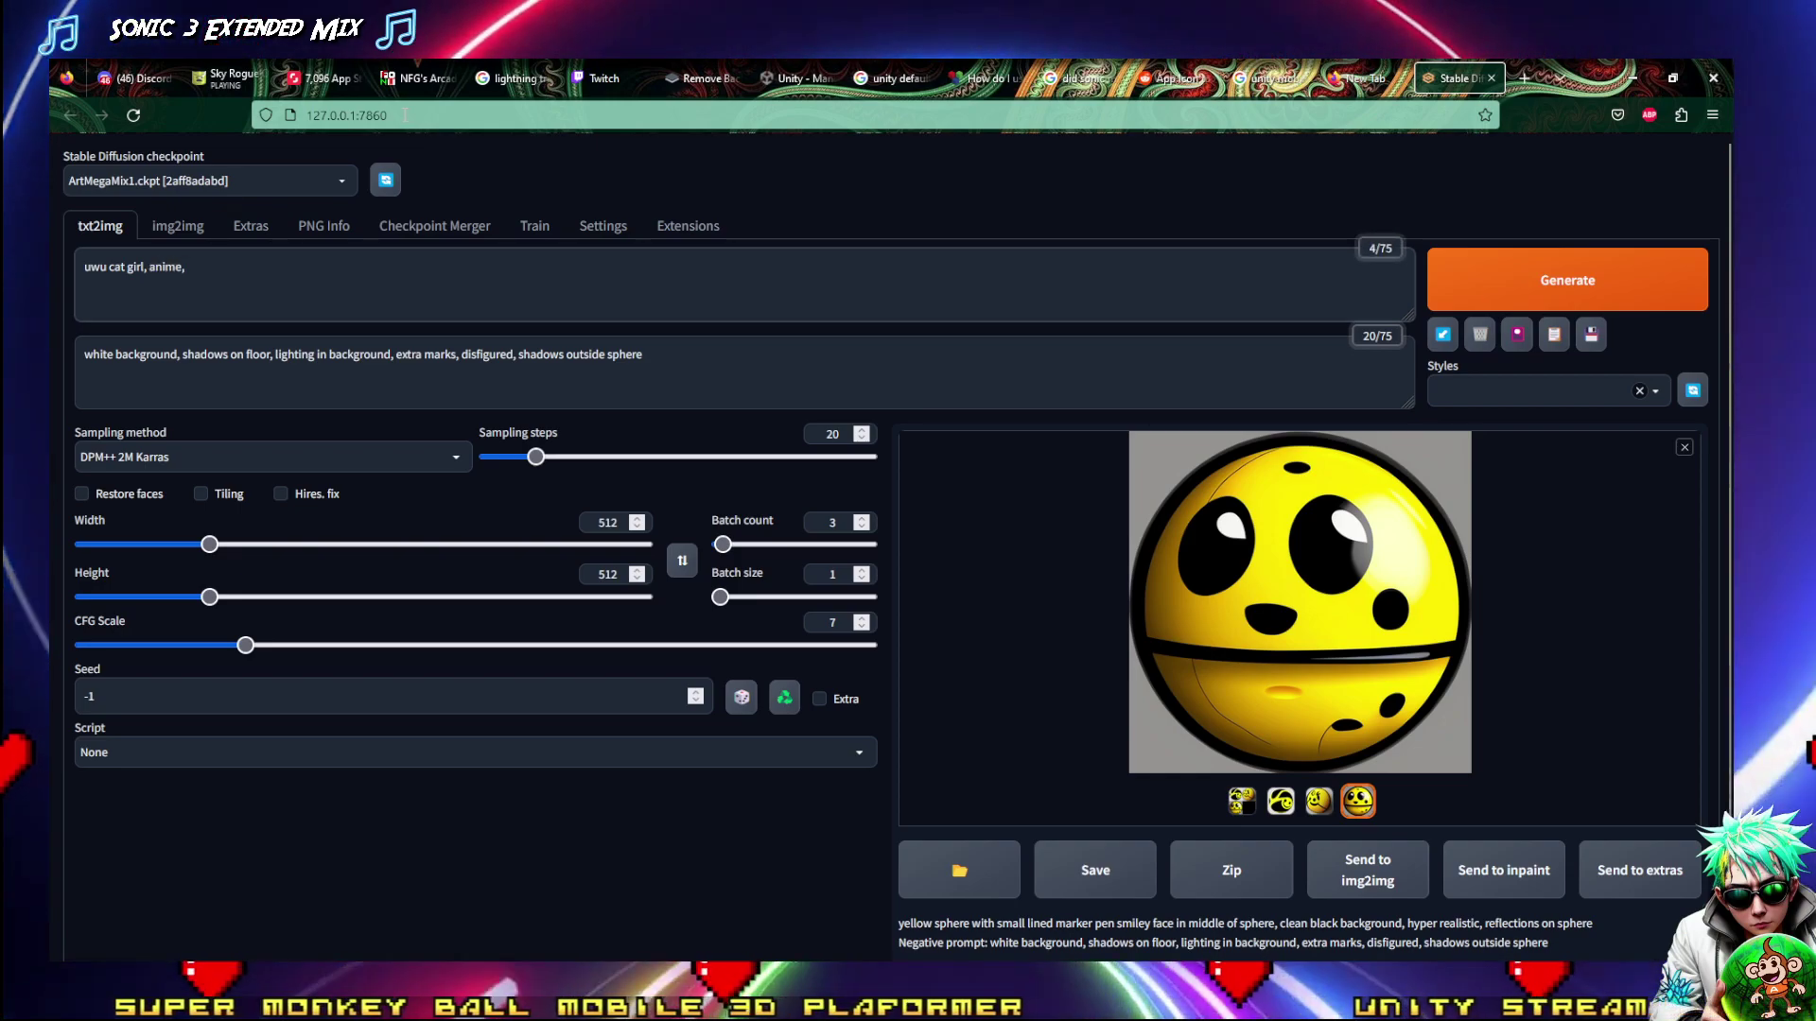
{"action": "type", "text": " ma"}
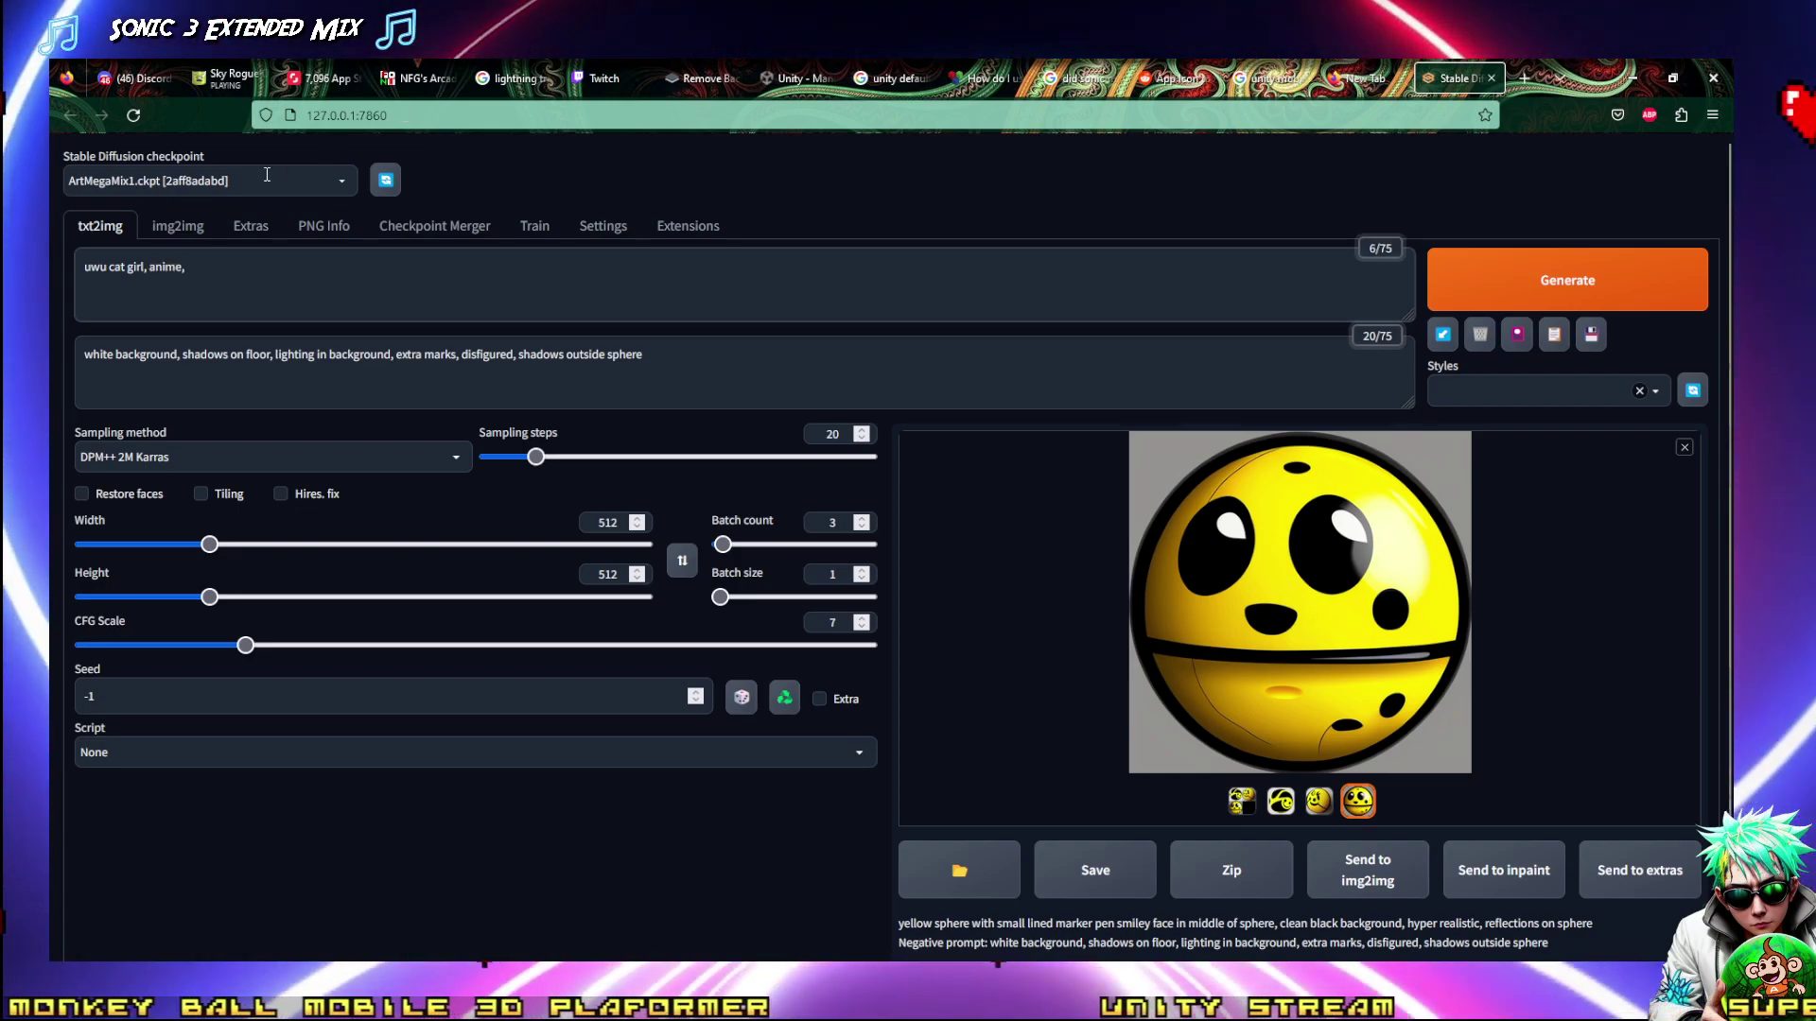
{"action": "type", "text": "ster"}
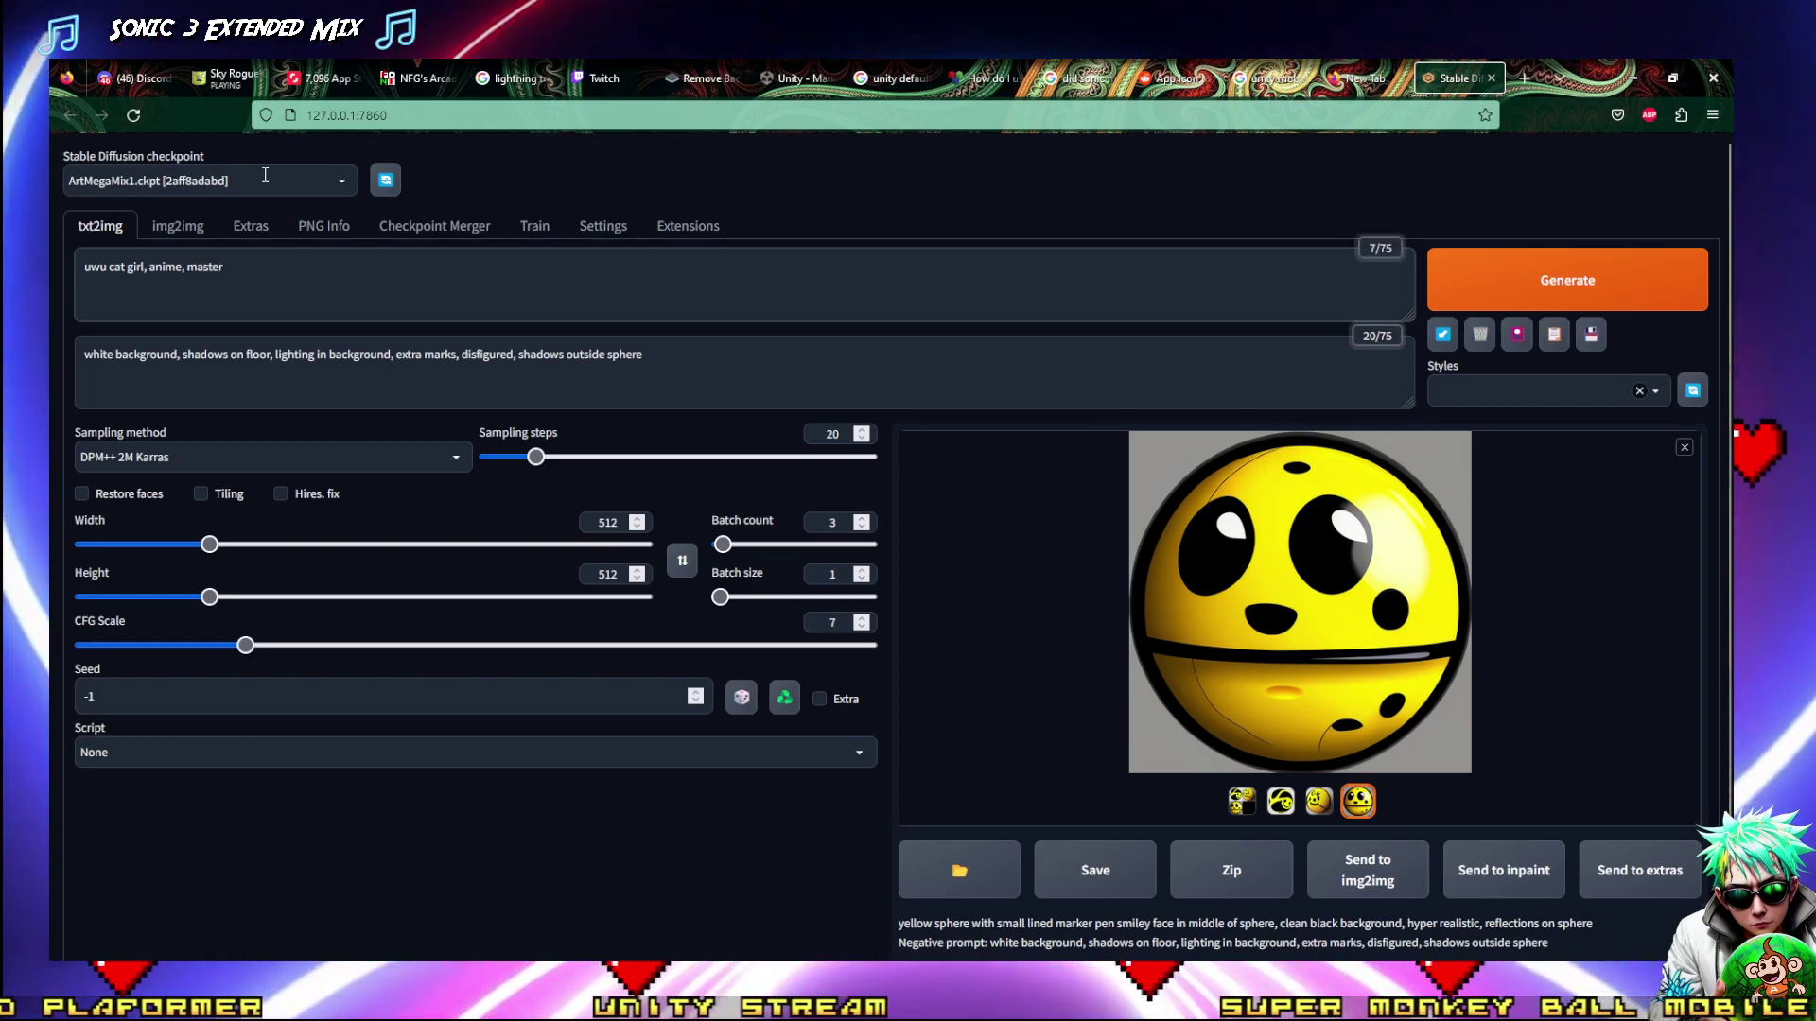
{"action": "type", "text": "pi"}
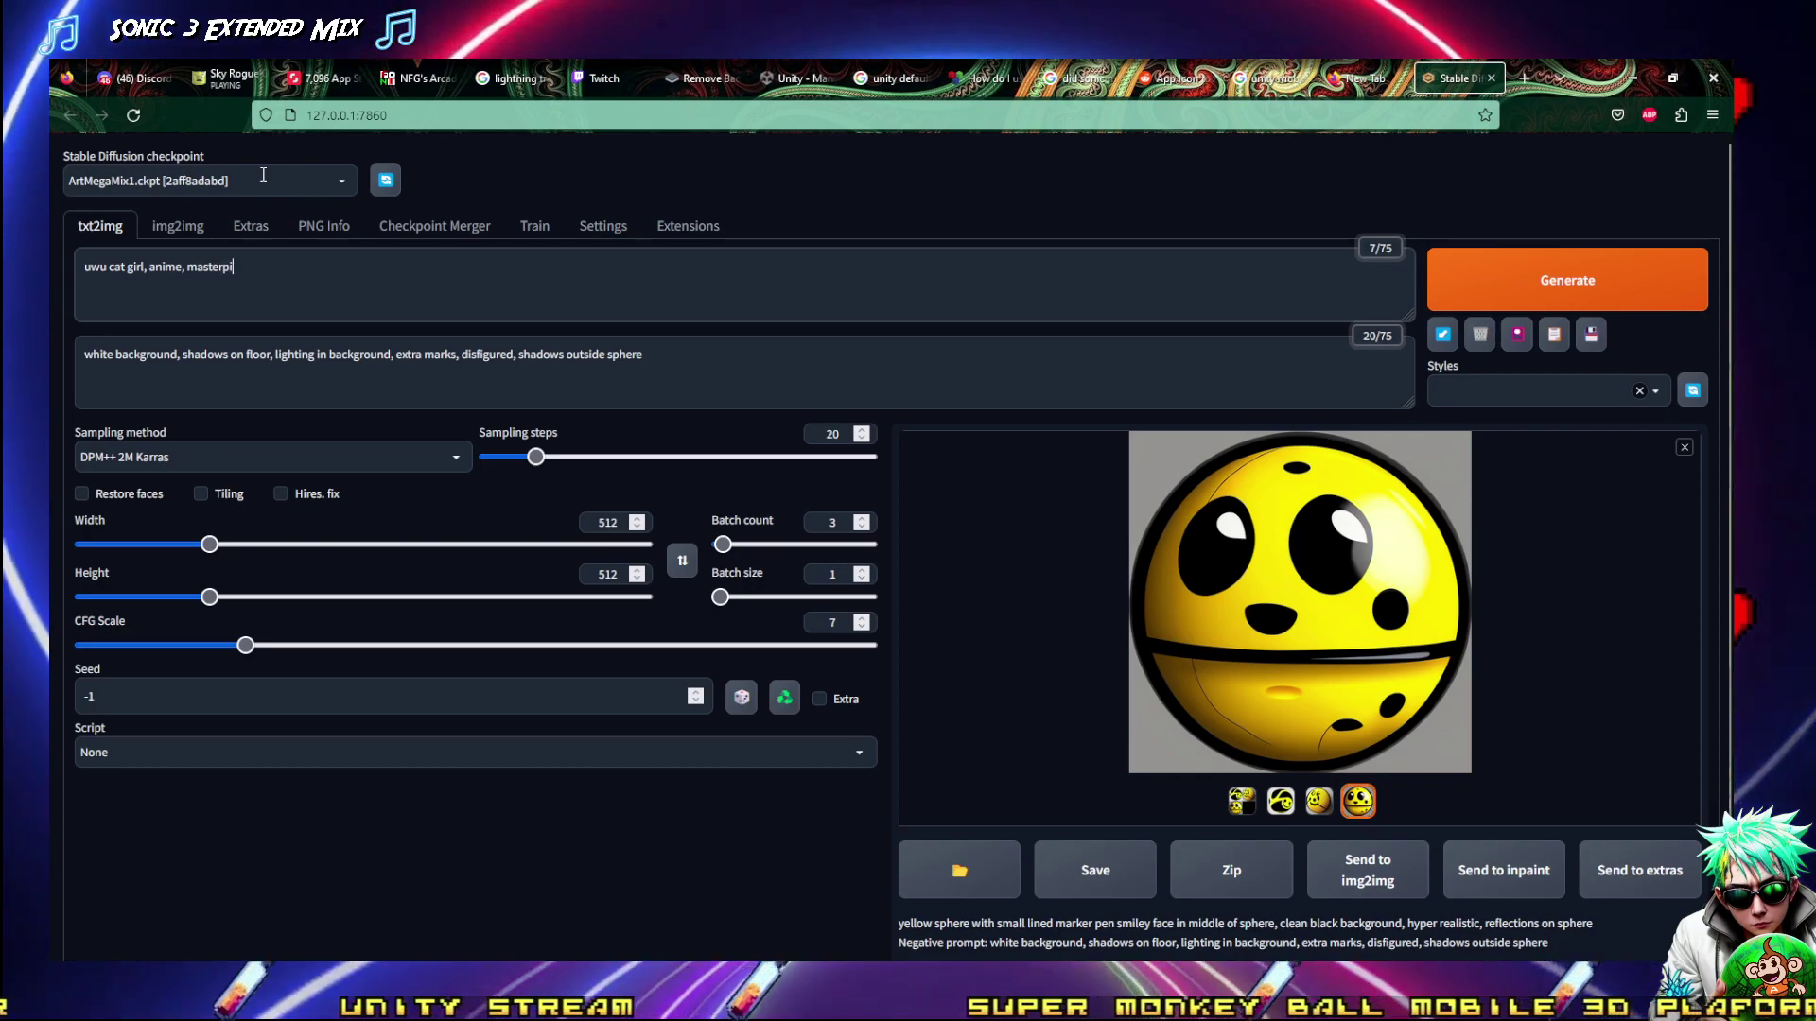
{"action": "type", "text": "ece"}
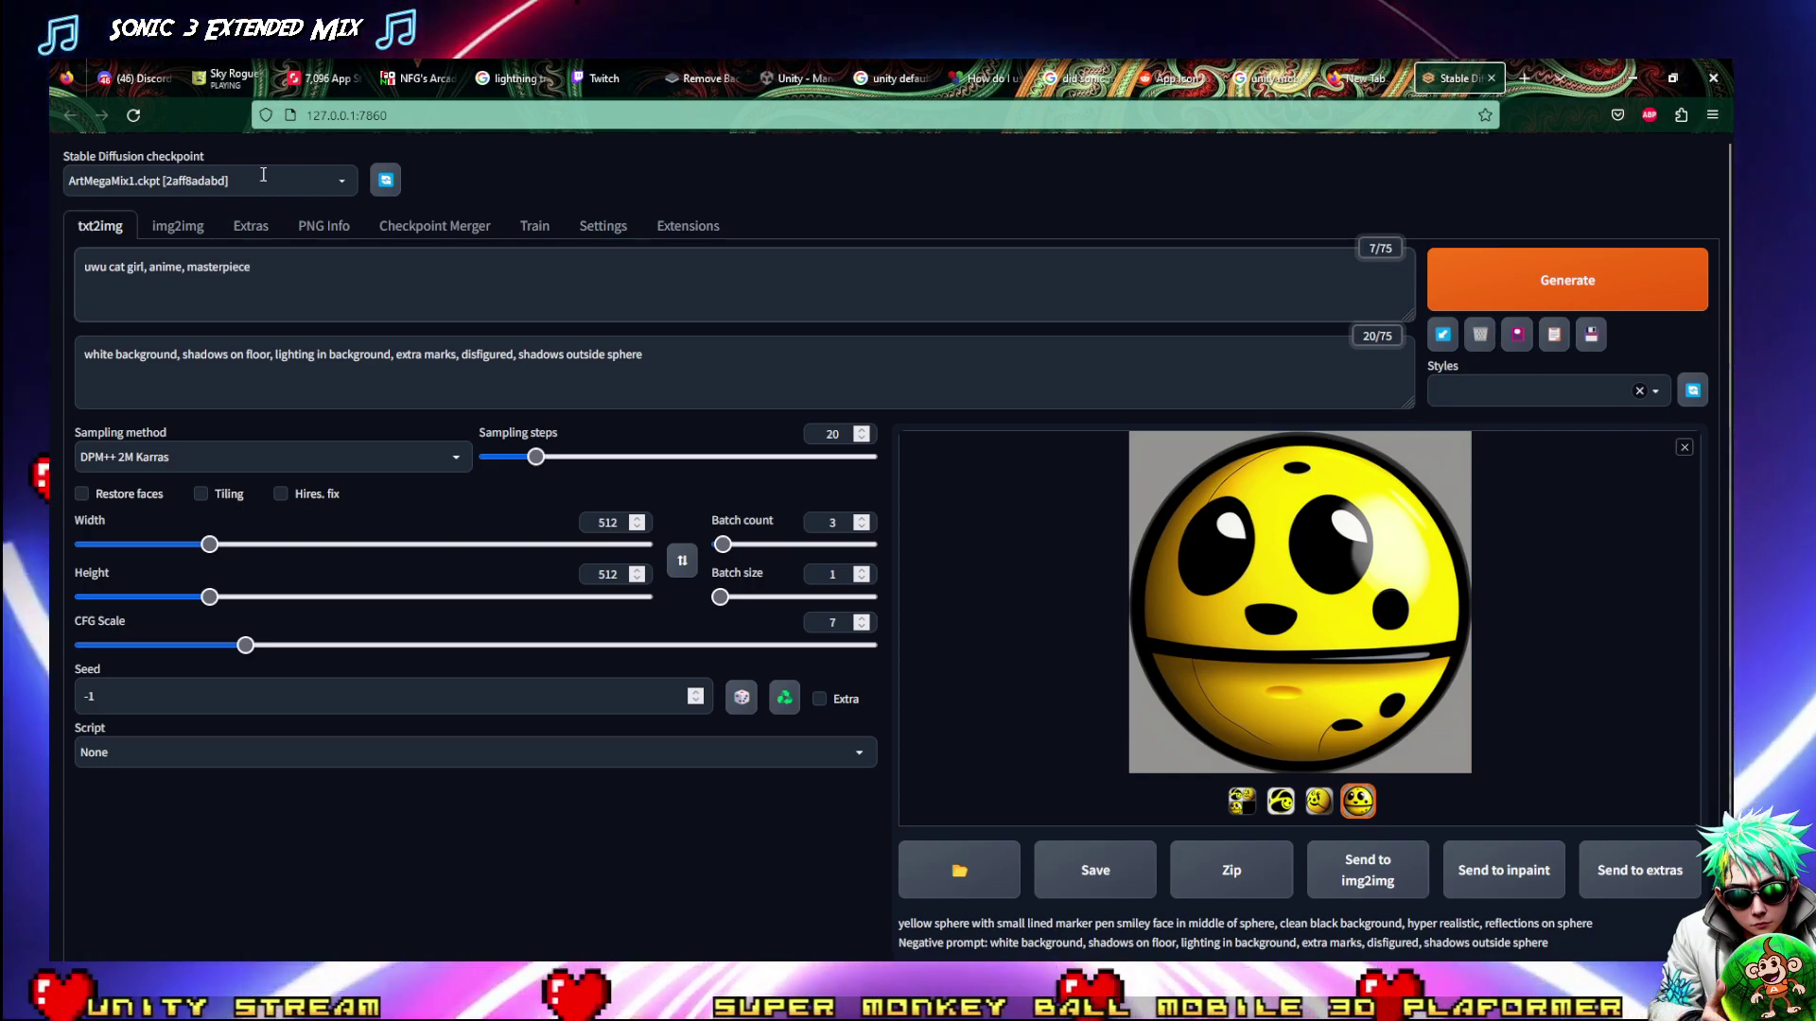
{"action": "type", "text": ", 8k"}
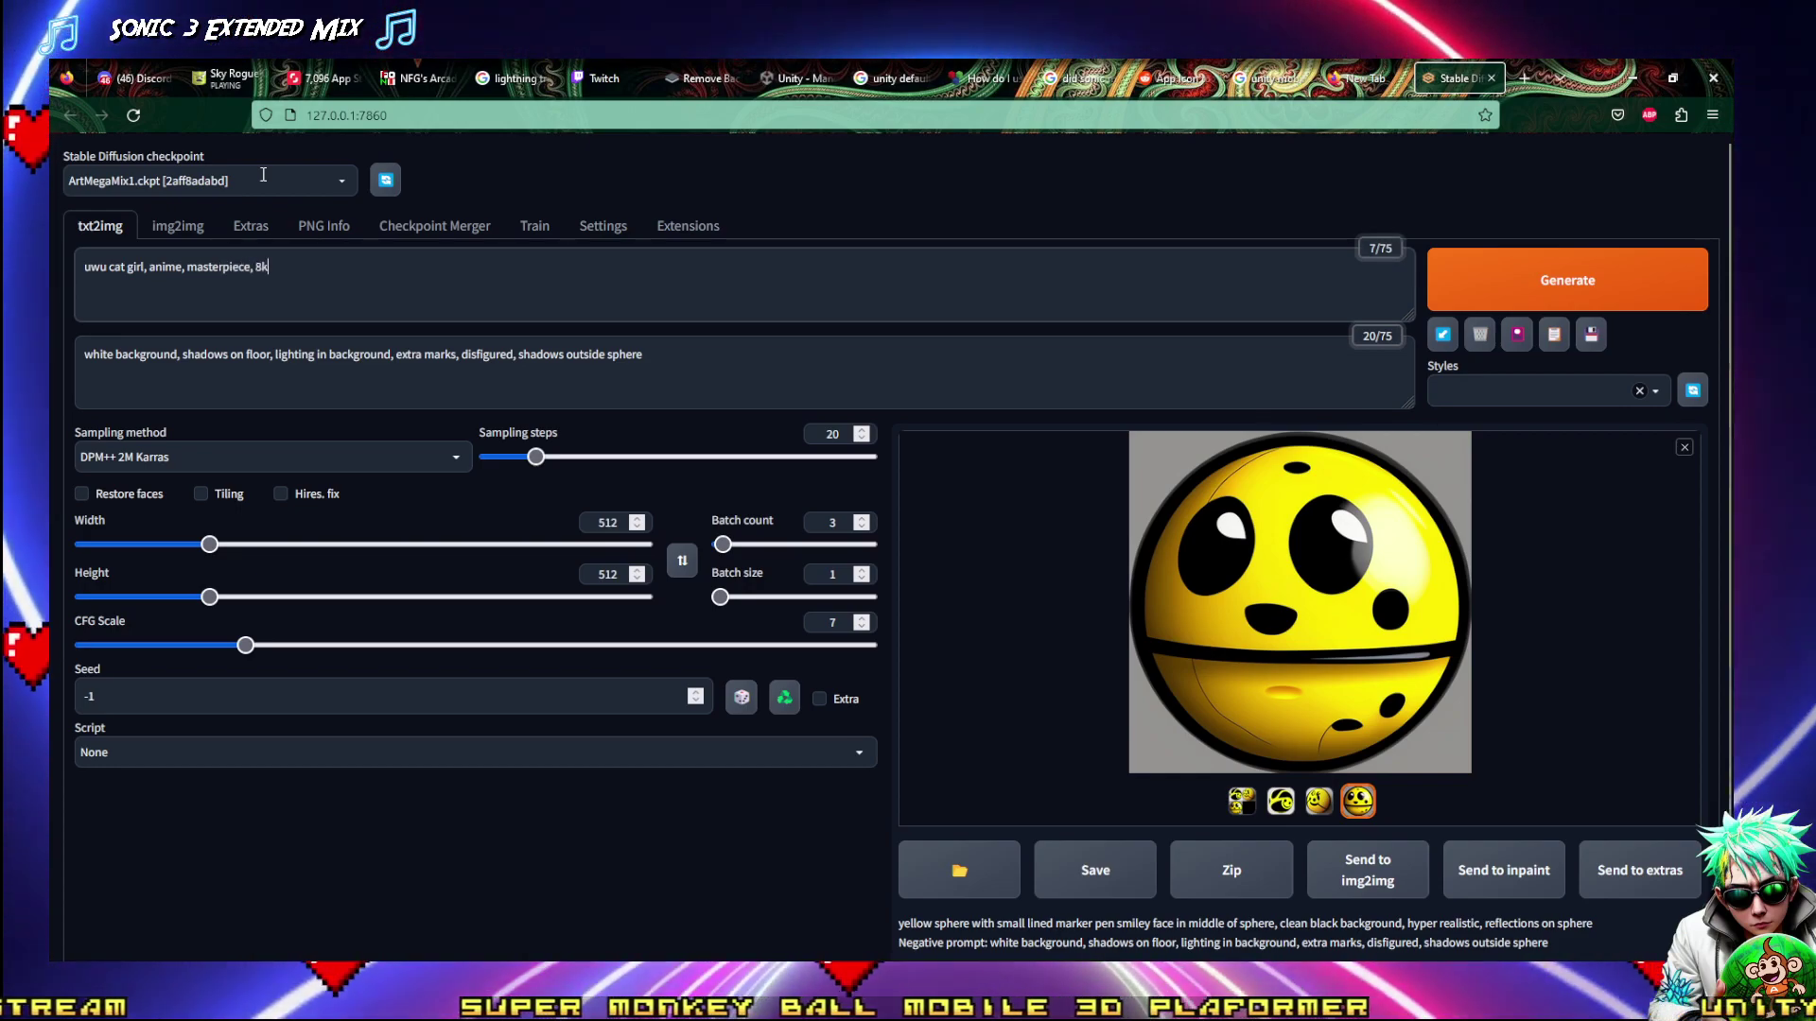
{"action": "type", "text": ", "}
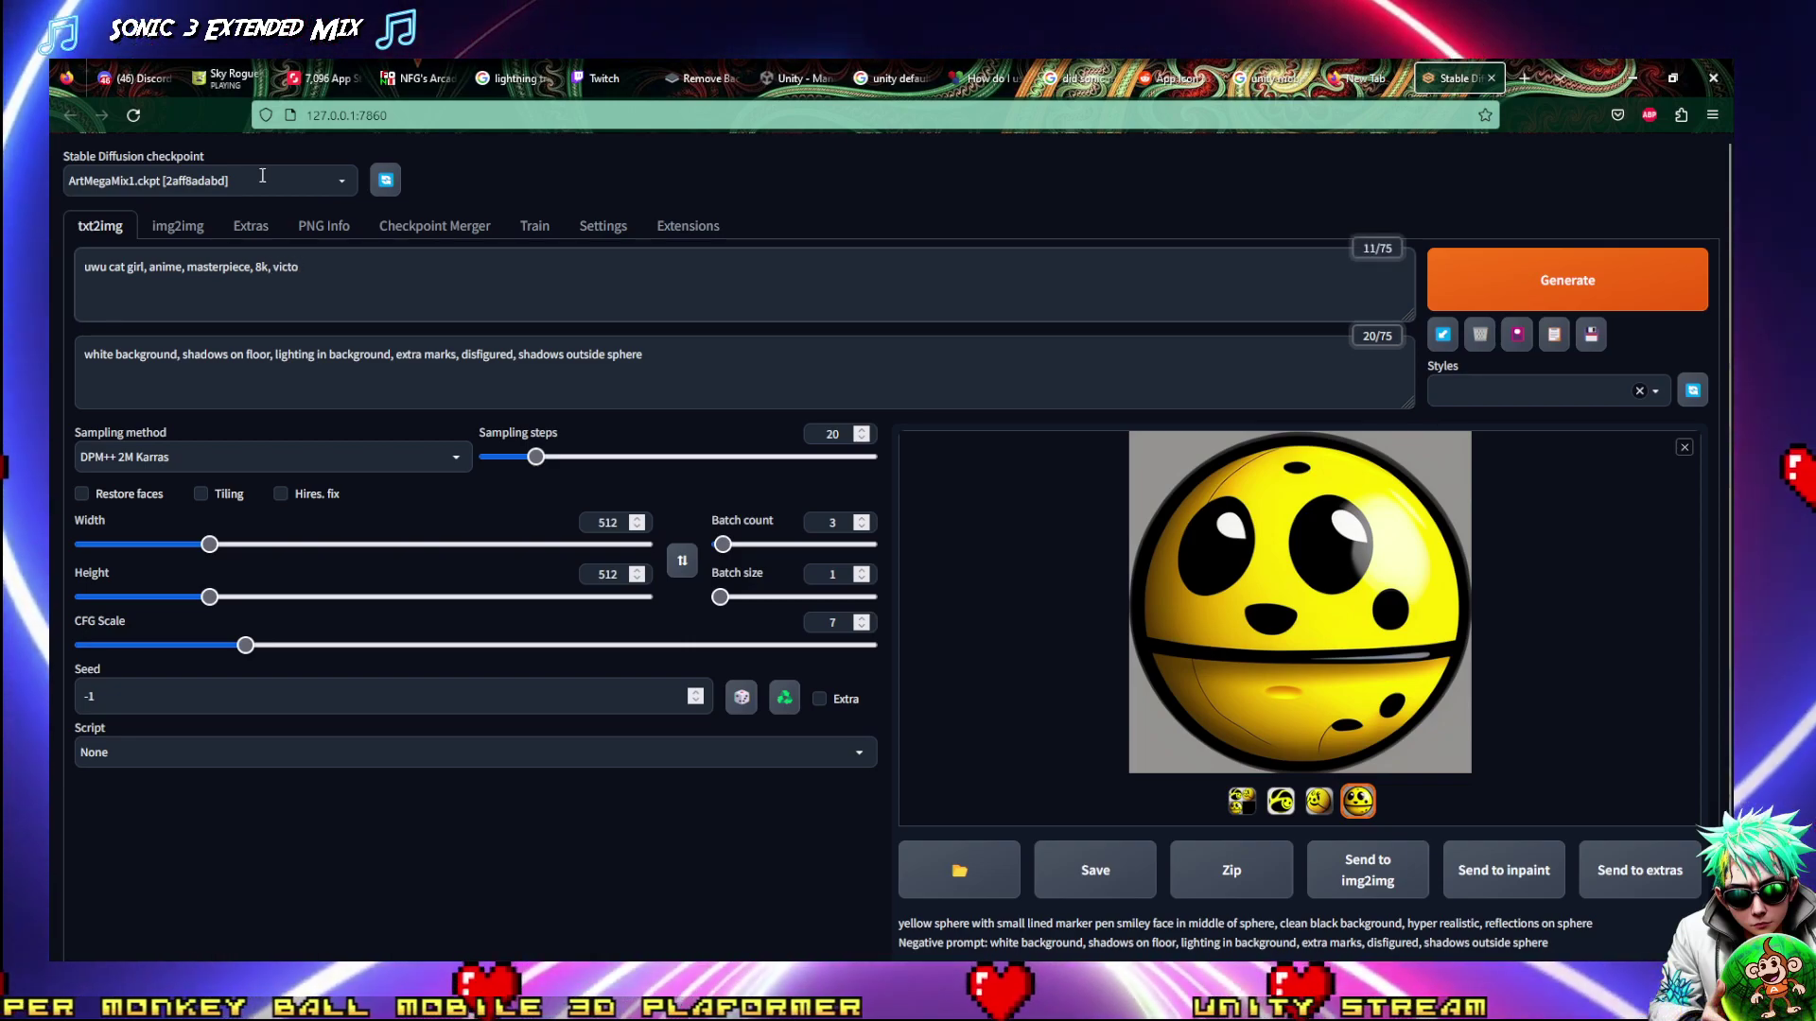
{"action": "type", "text": "victo"}
{"action": "type", "text": "n "}
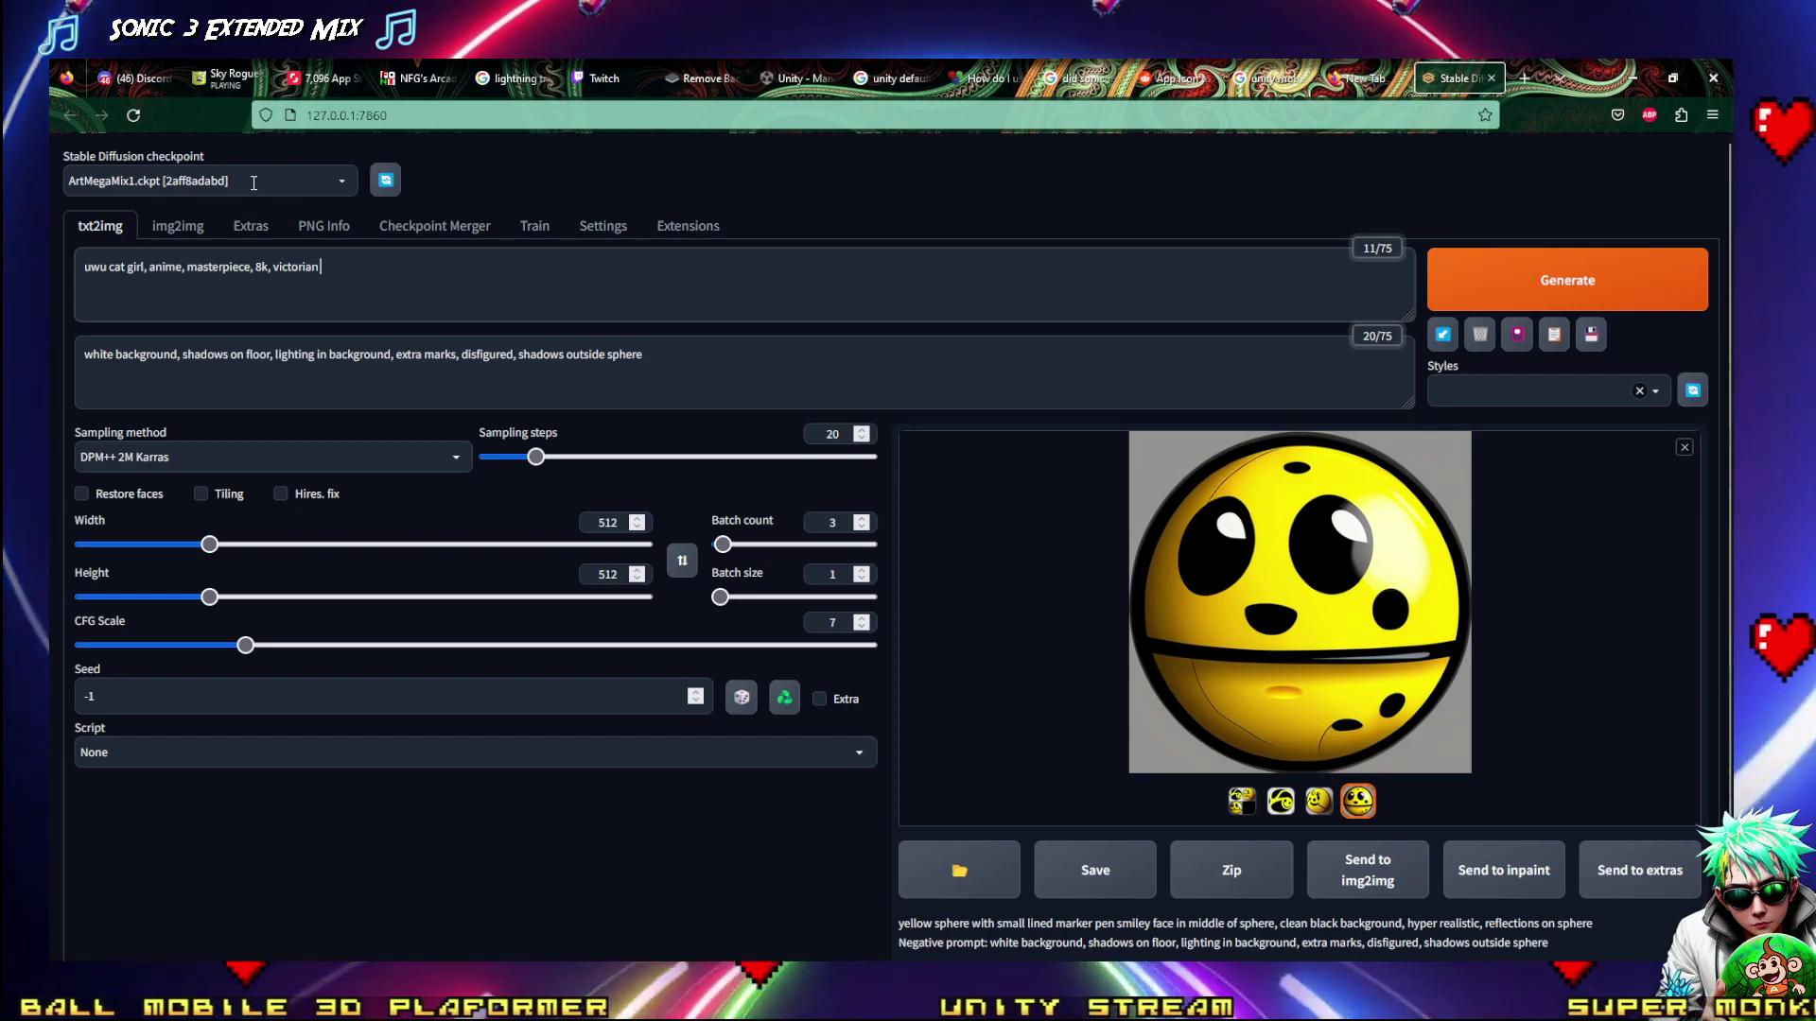
{"action": "type", "text": "steampu"}
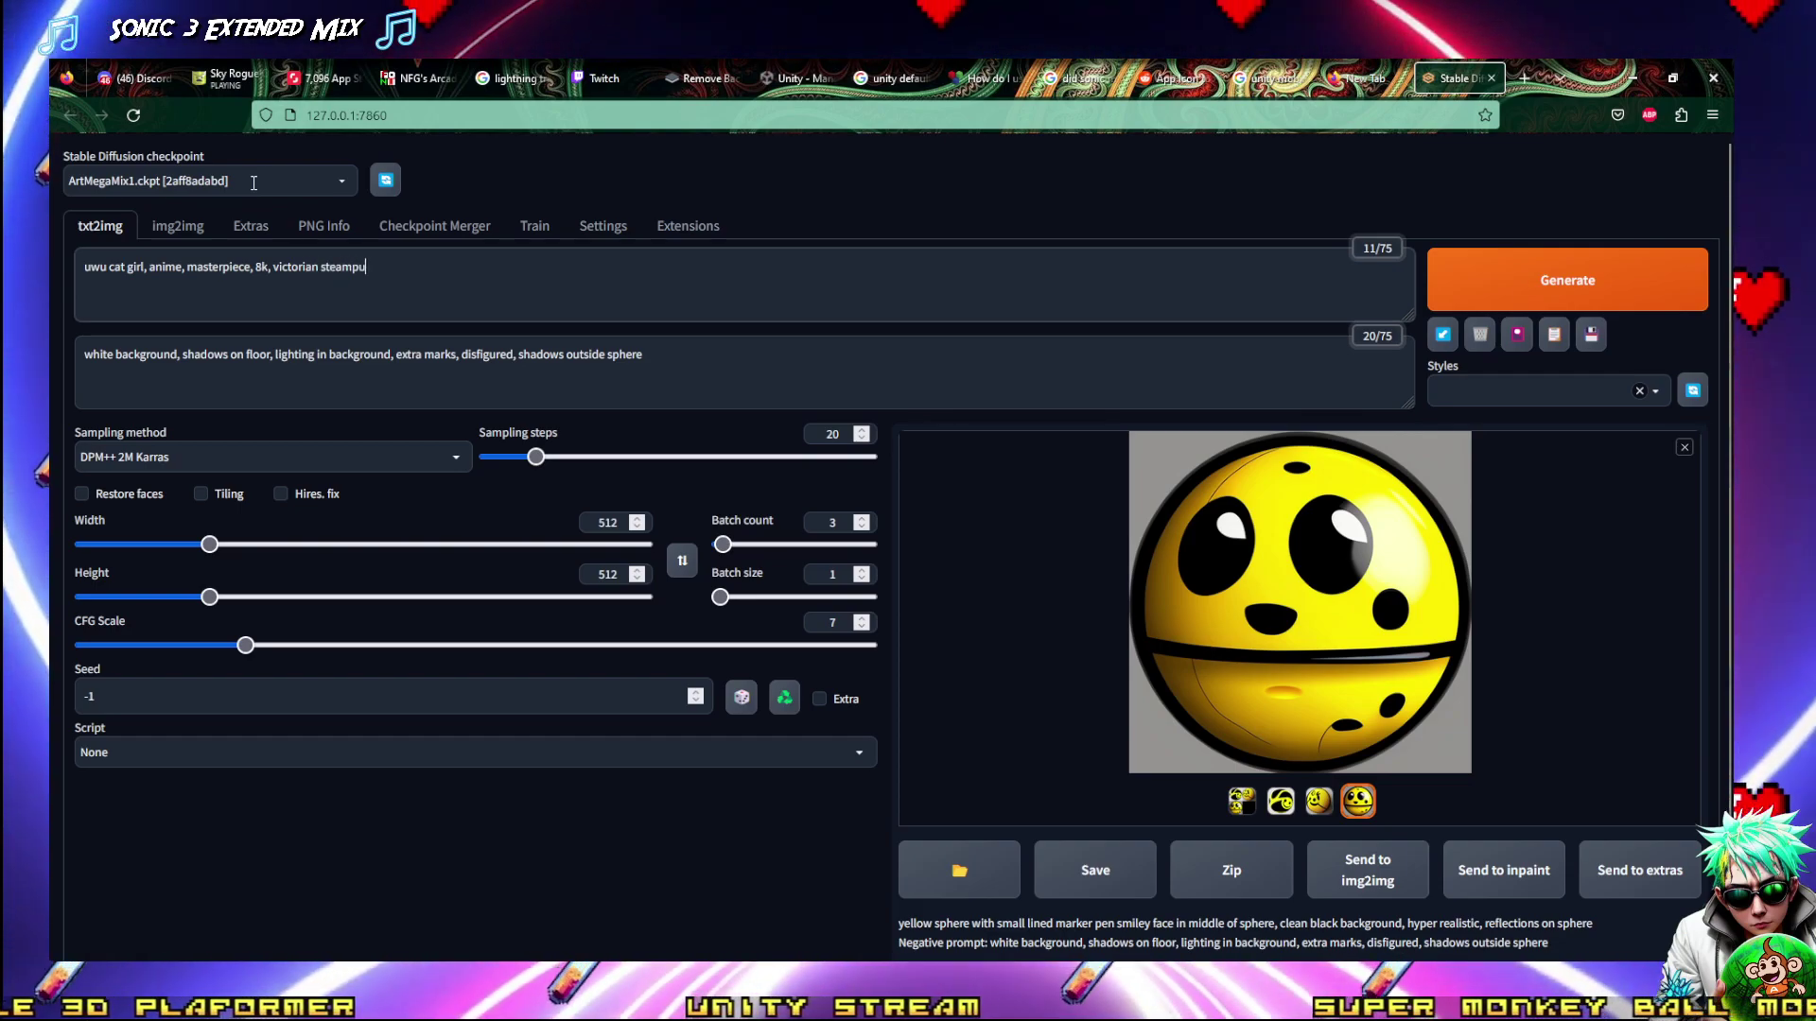
{"action": "type", "text": "nk, magic"}
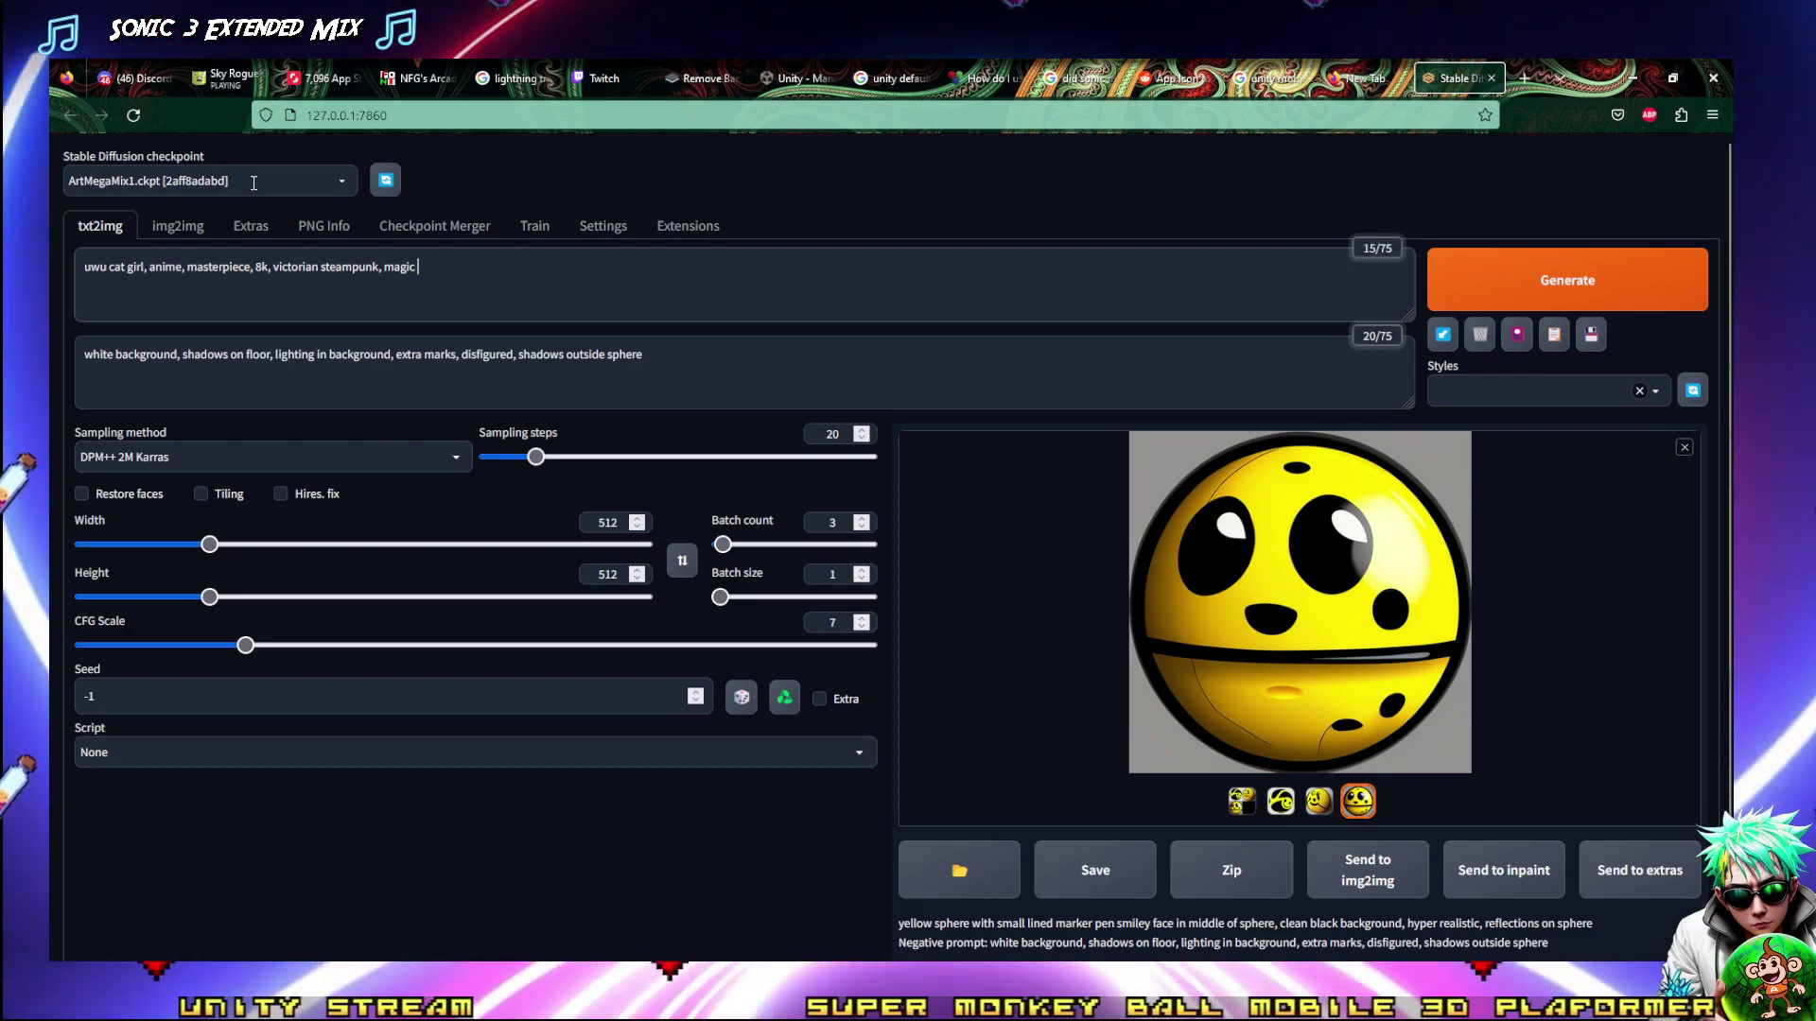
{"action": "type", "text": " spells"}
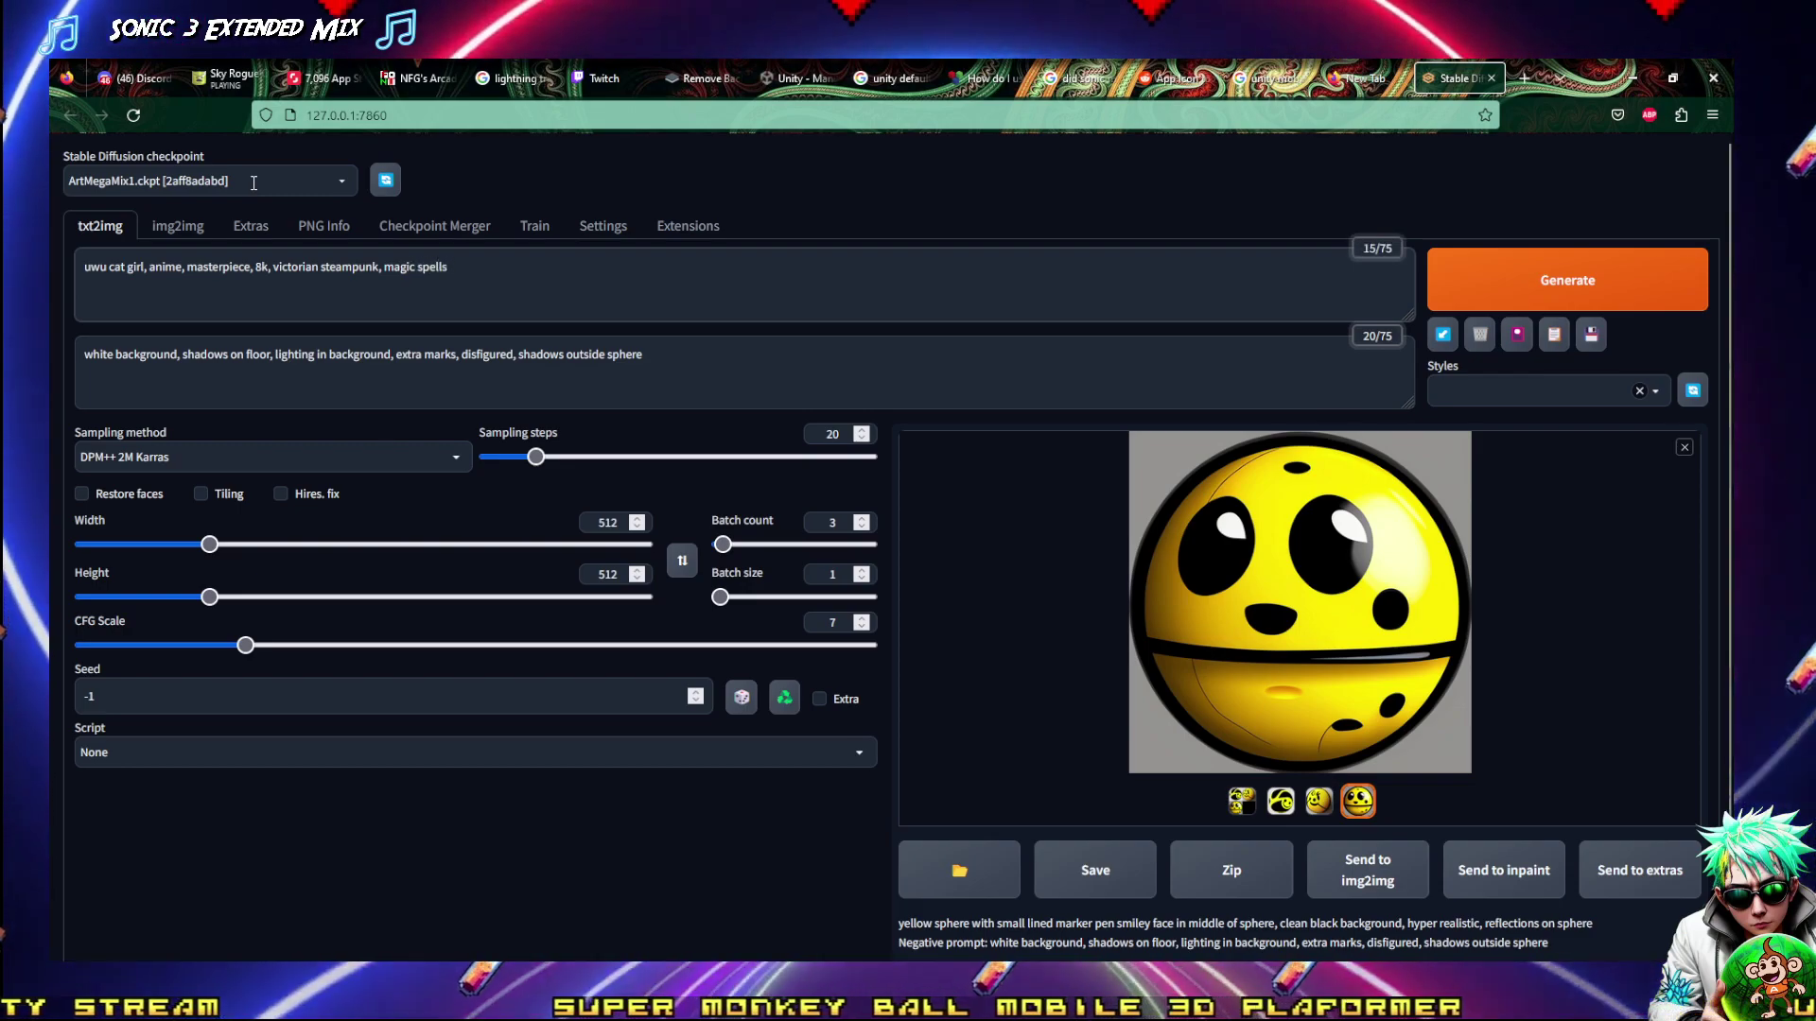
{"action": "type", "text": ","}
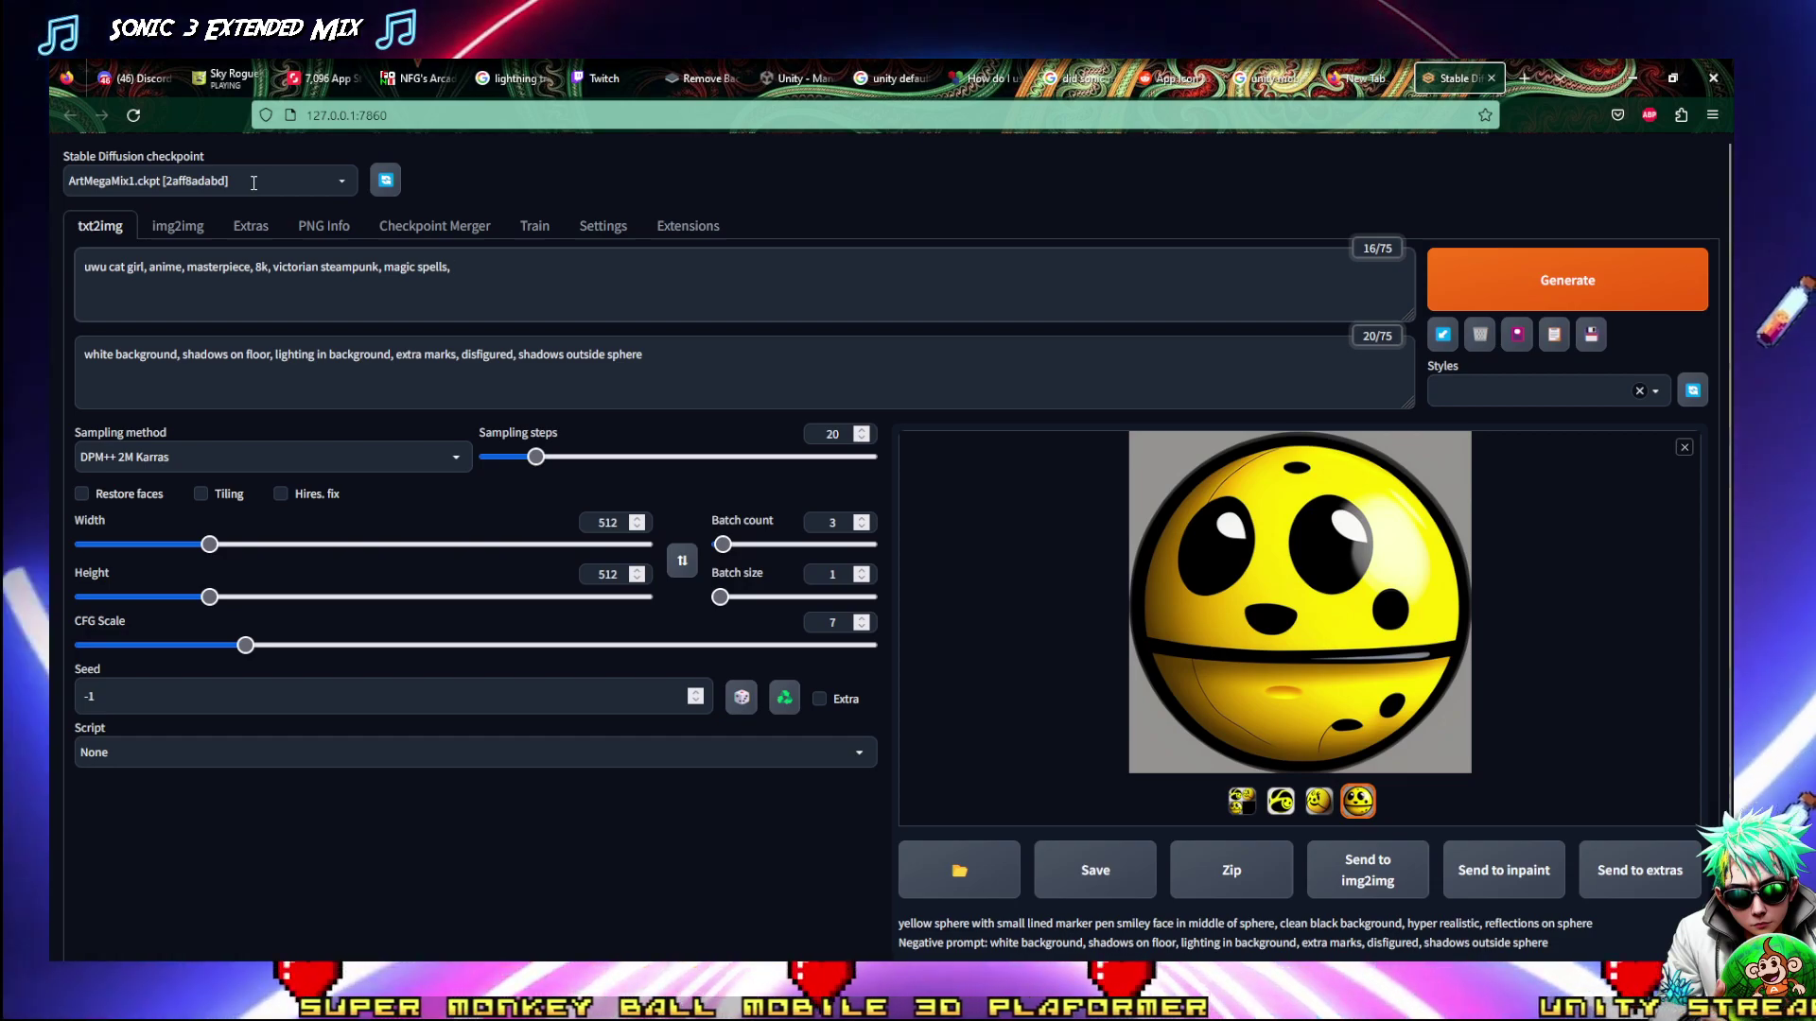
{"action": "type", "text": " glow,"}
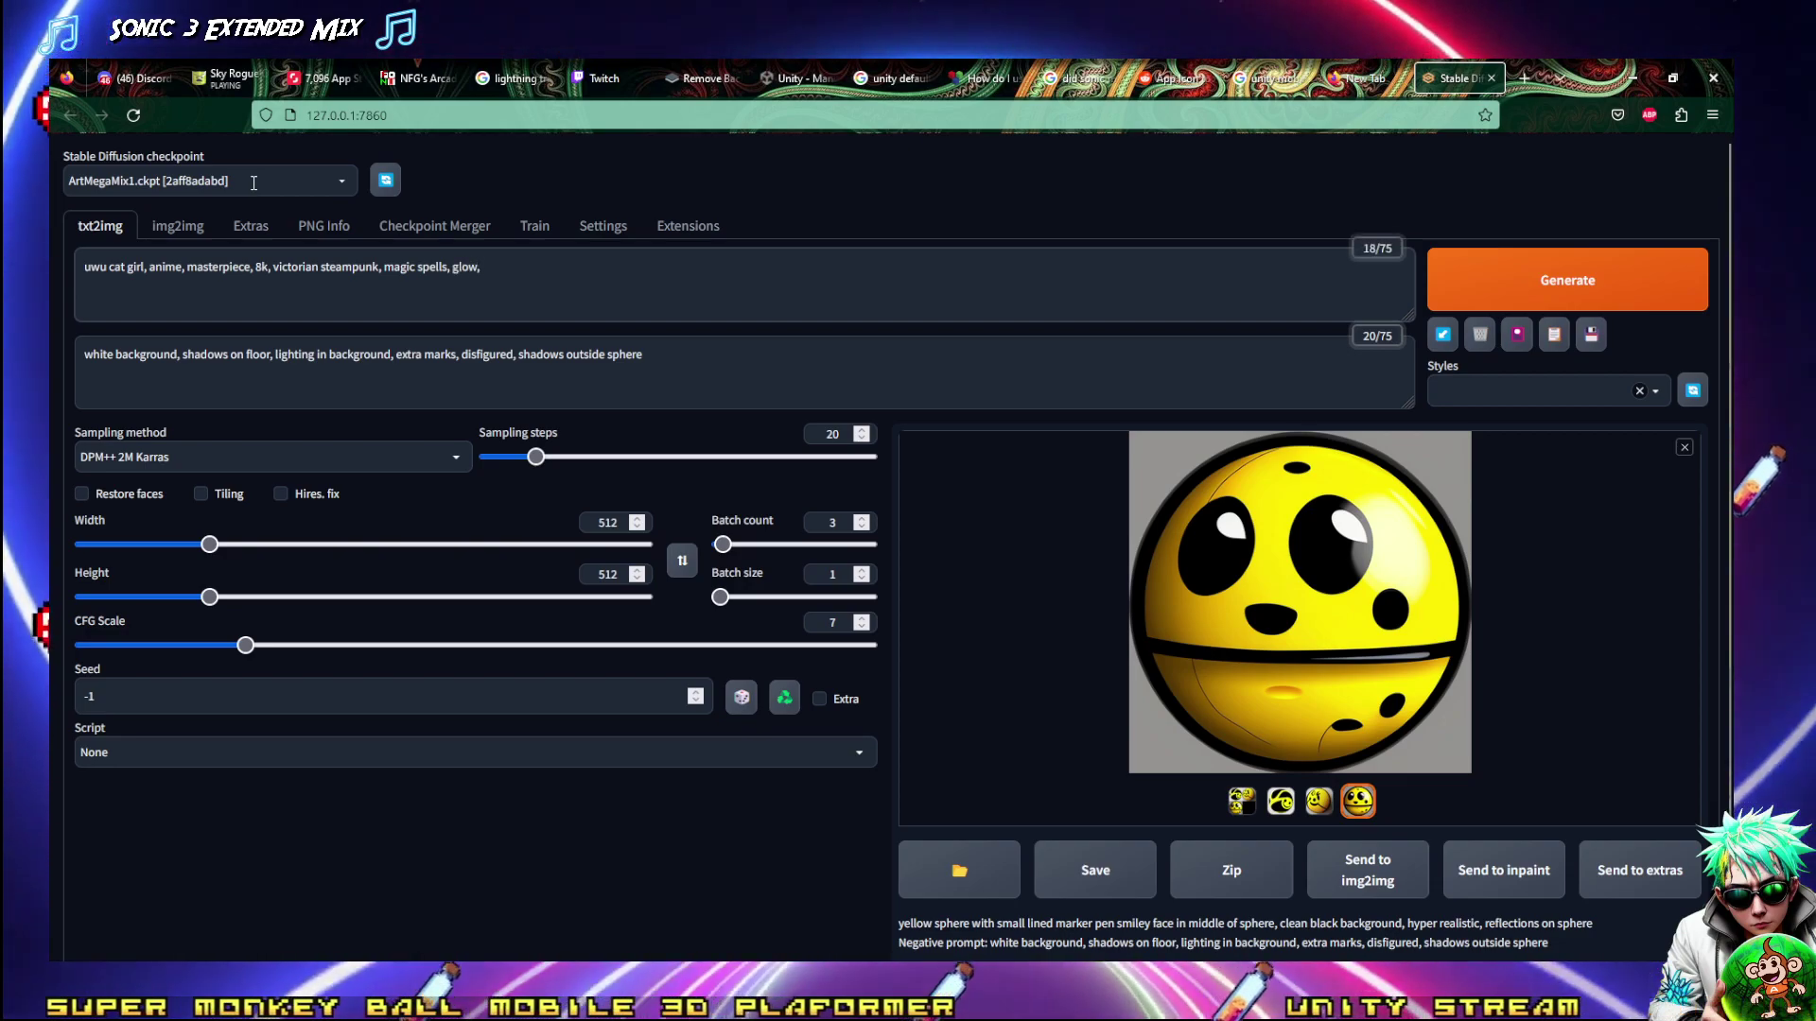
{"action": "type", "text": " cybe"}
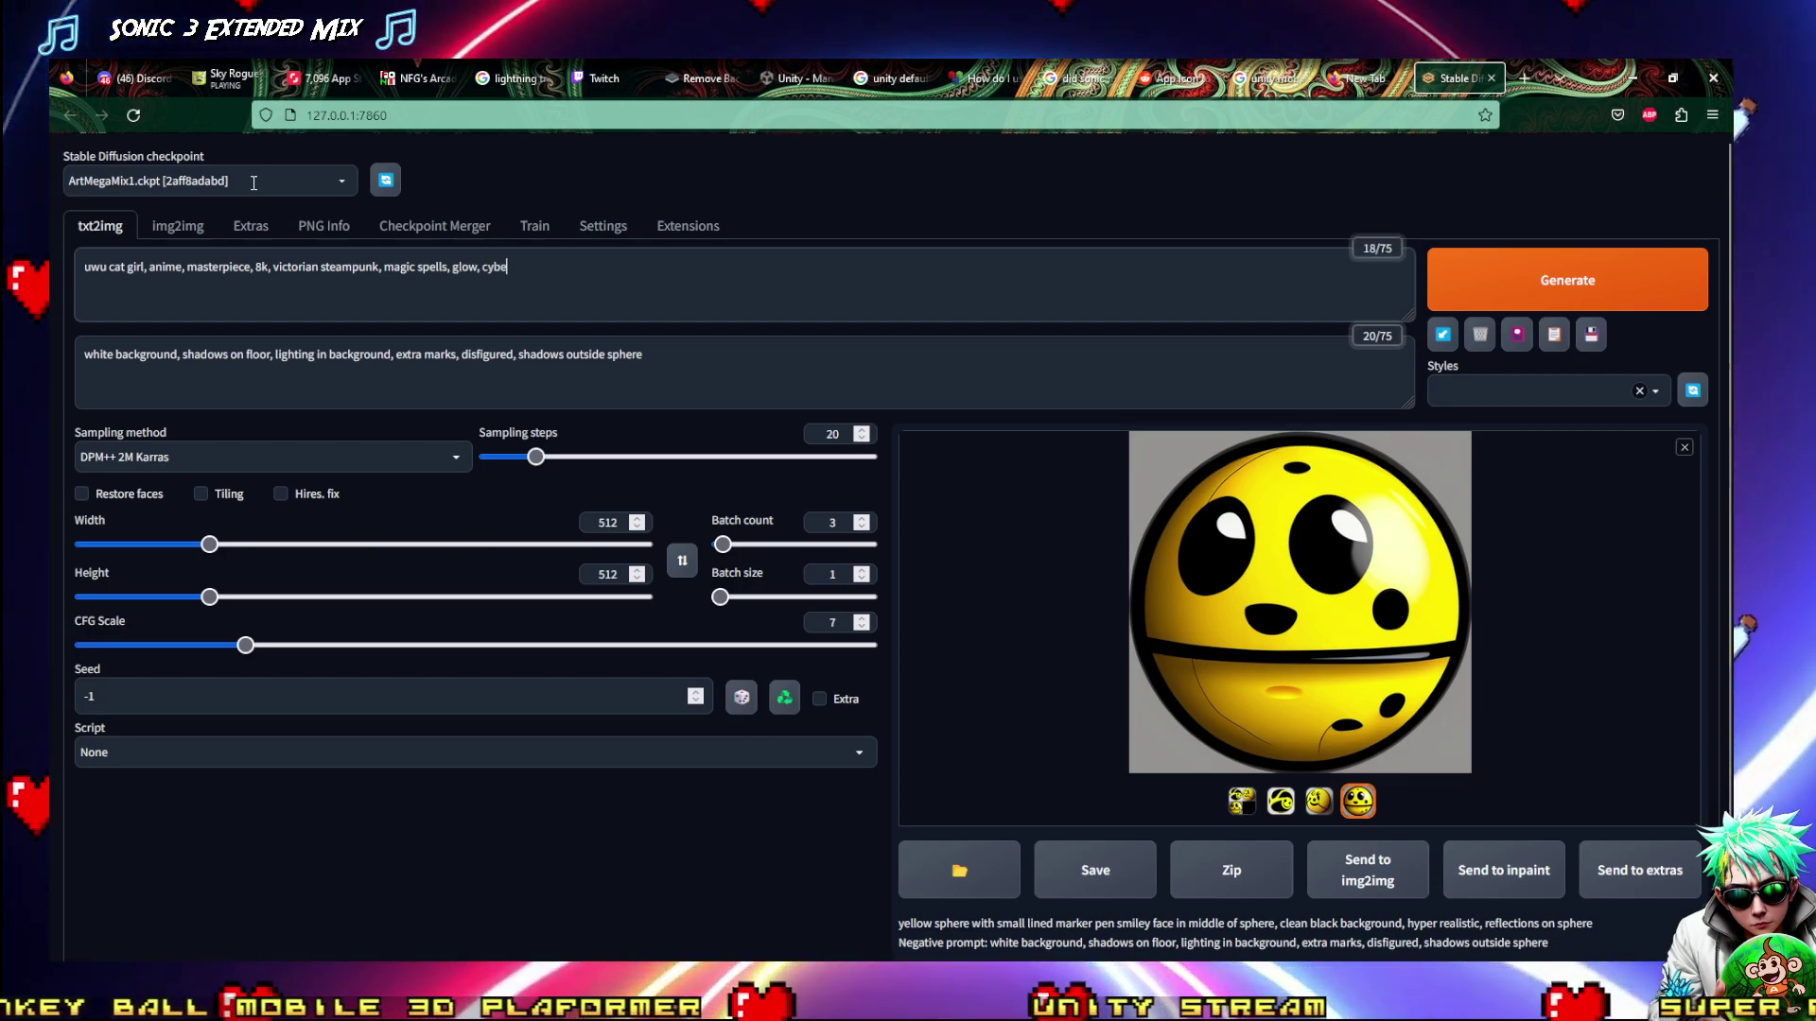
{"action": "type", "text": "rpunk"}
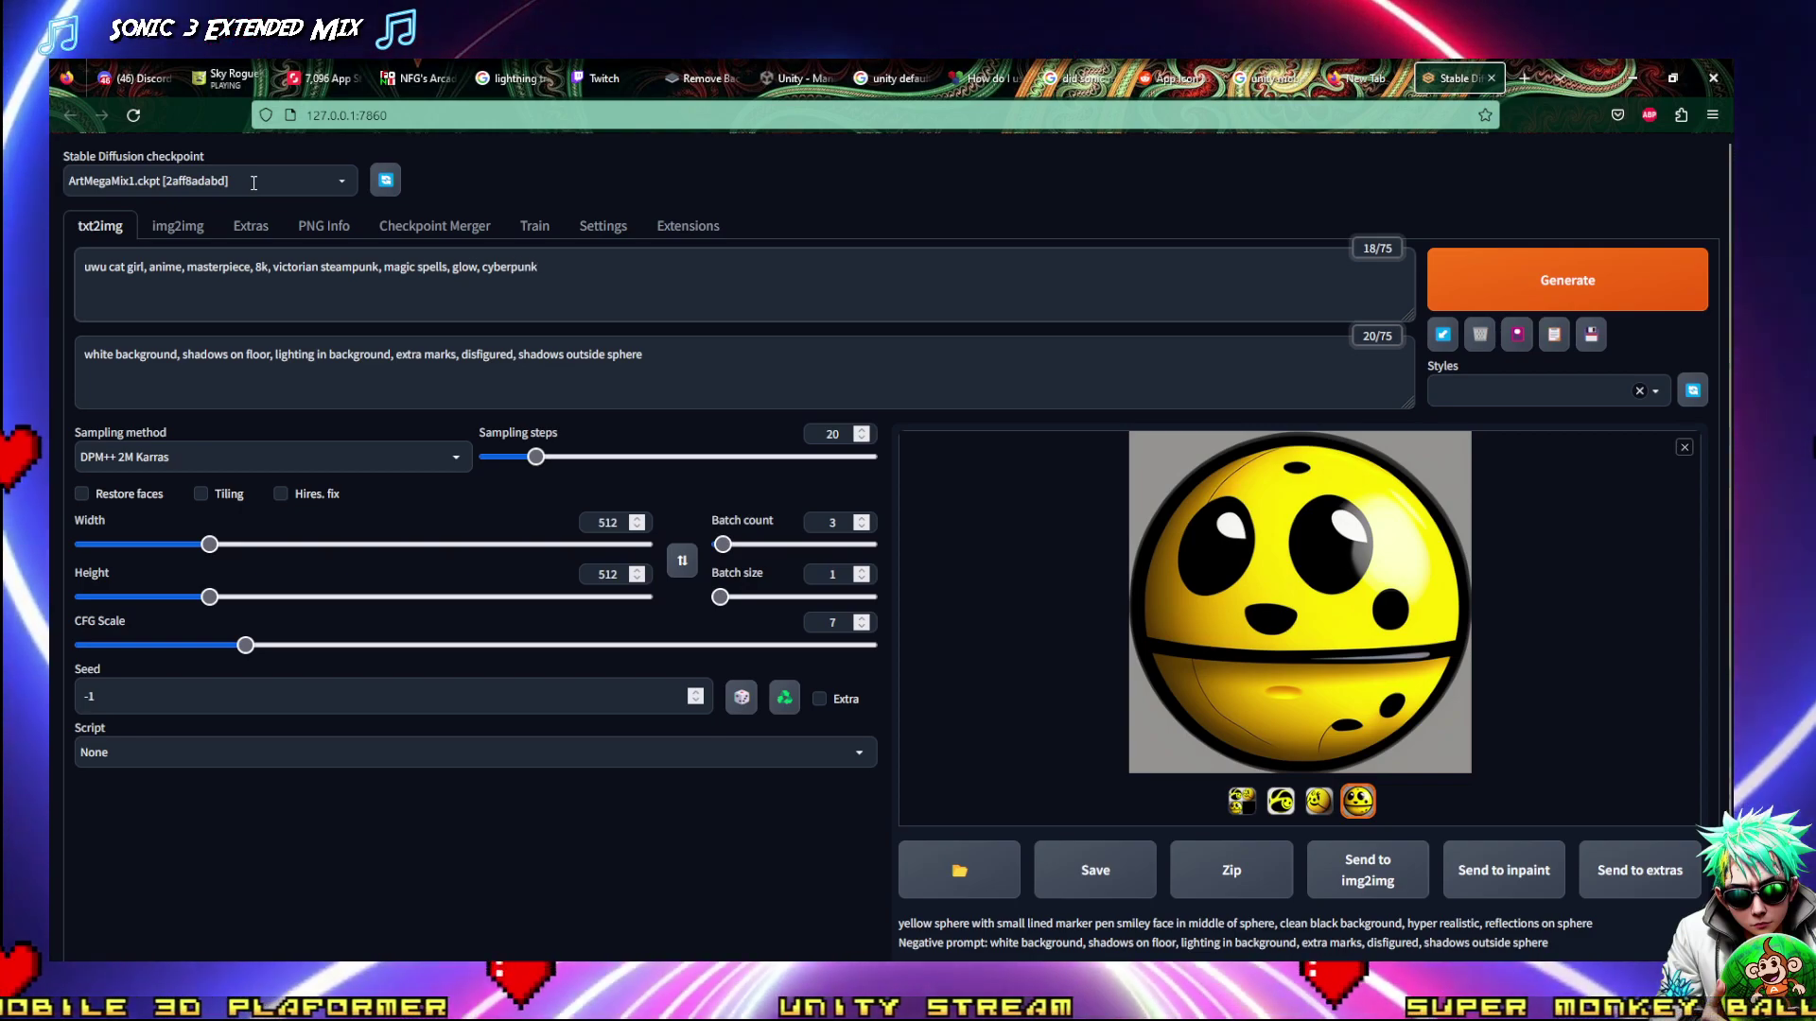
{"action": "type", "text": " an"}
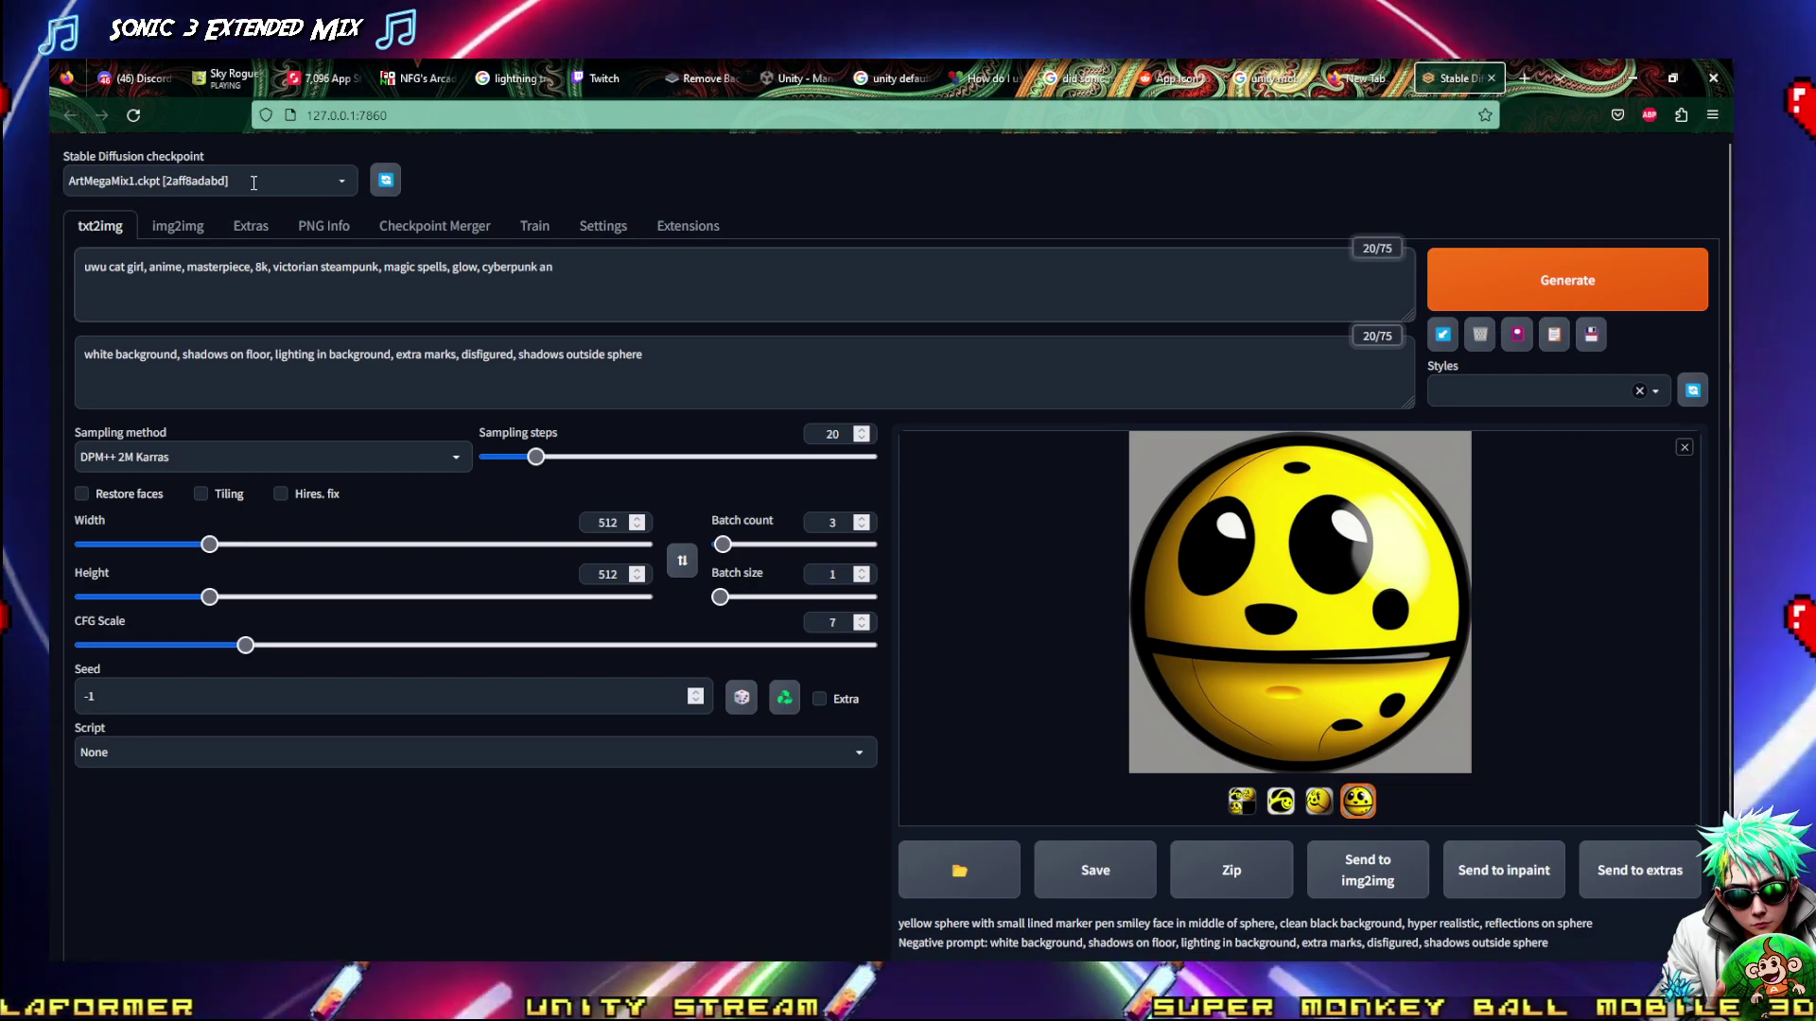
{"action": "type", "text": "ime"}
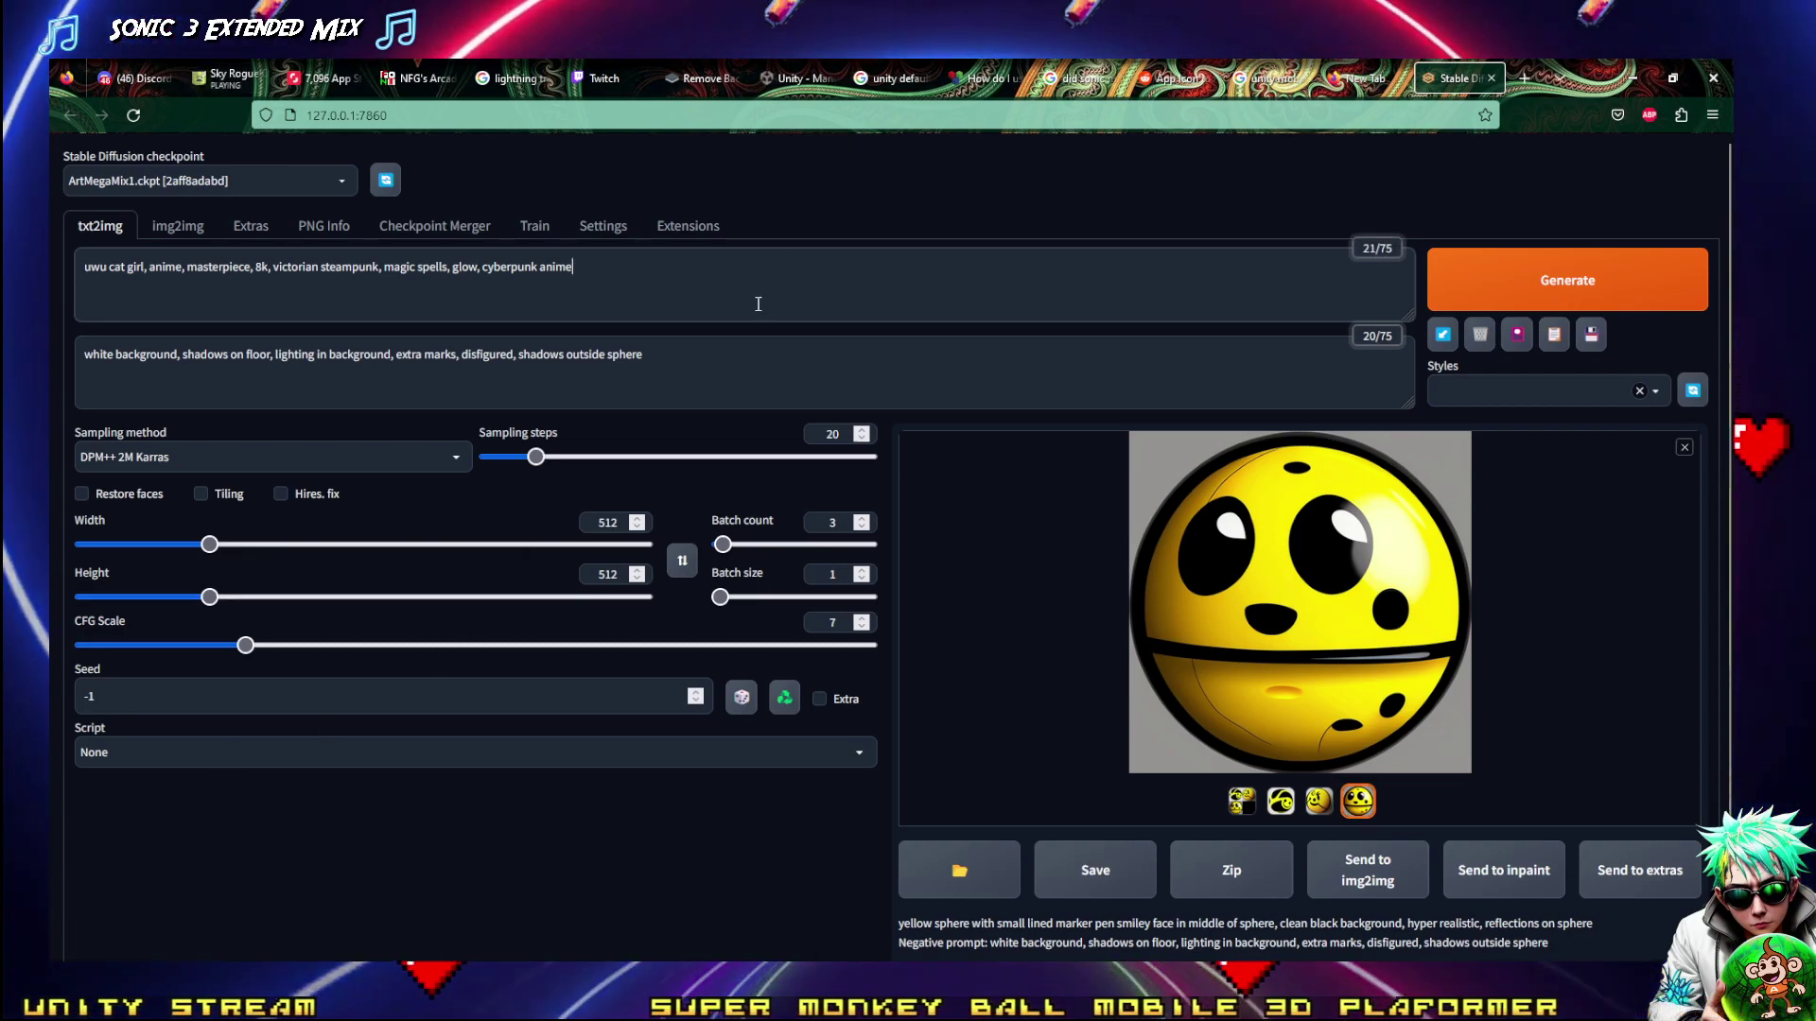
{"action": "left_click_drag", "start_coordinate": [644, 355], "coordinate": [51, 369]}
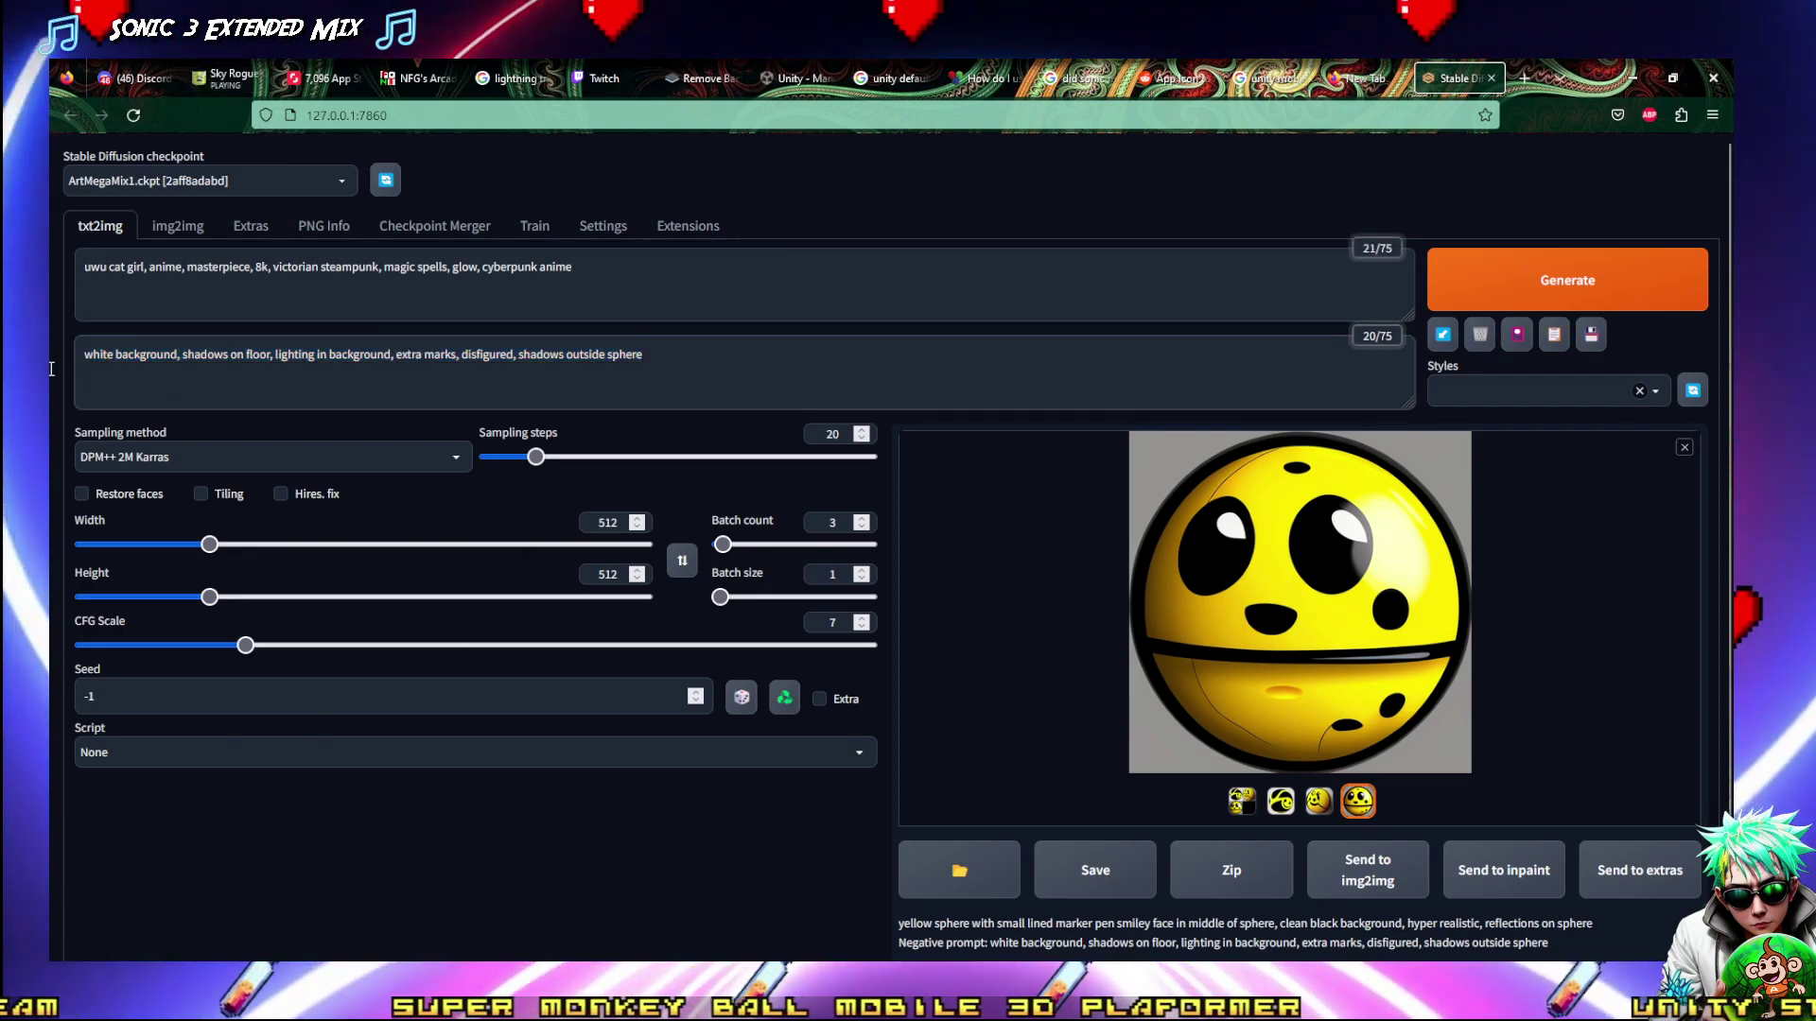
{"action": "key", "text": "Return"}
{"action": "type", "text": "deformit"}
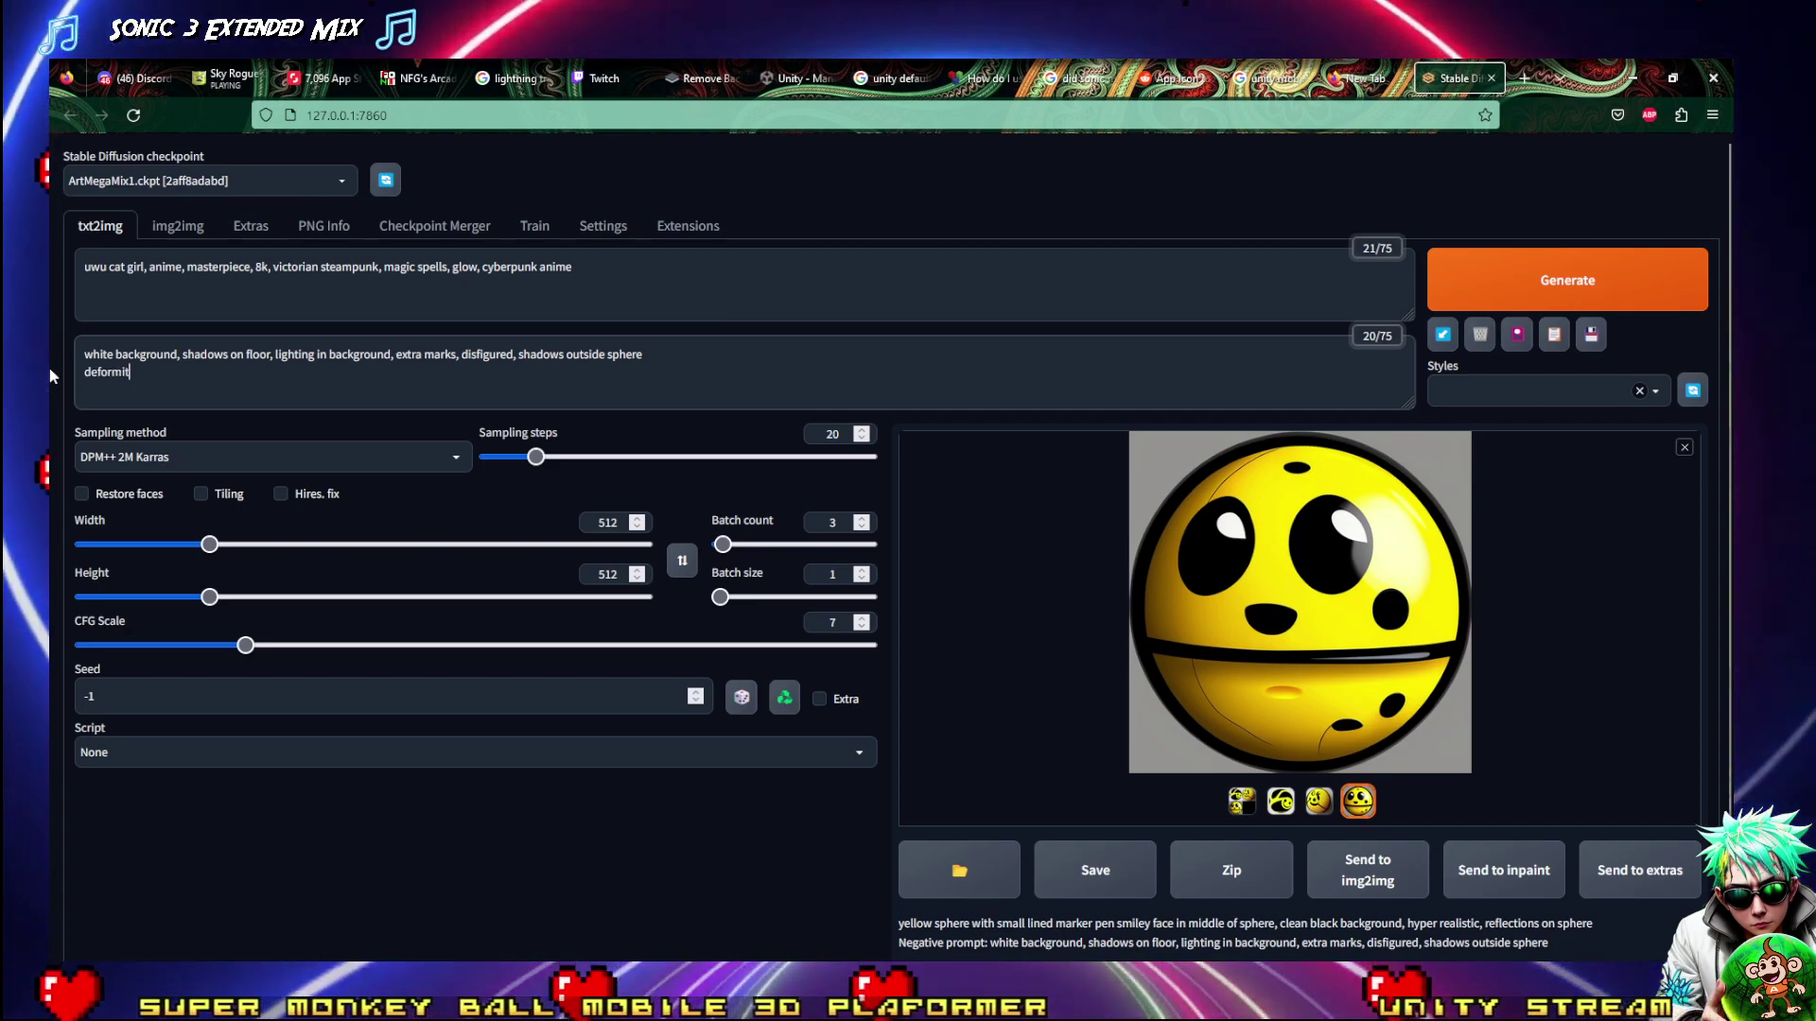
{"action": "type", "text": "y"}
{"action": "key", "text": "ctrl+a"}
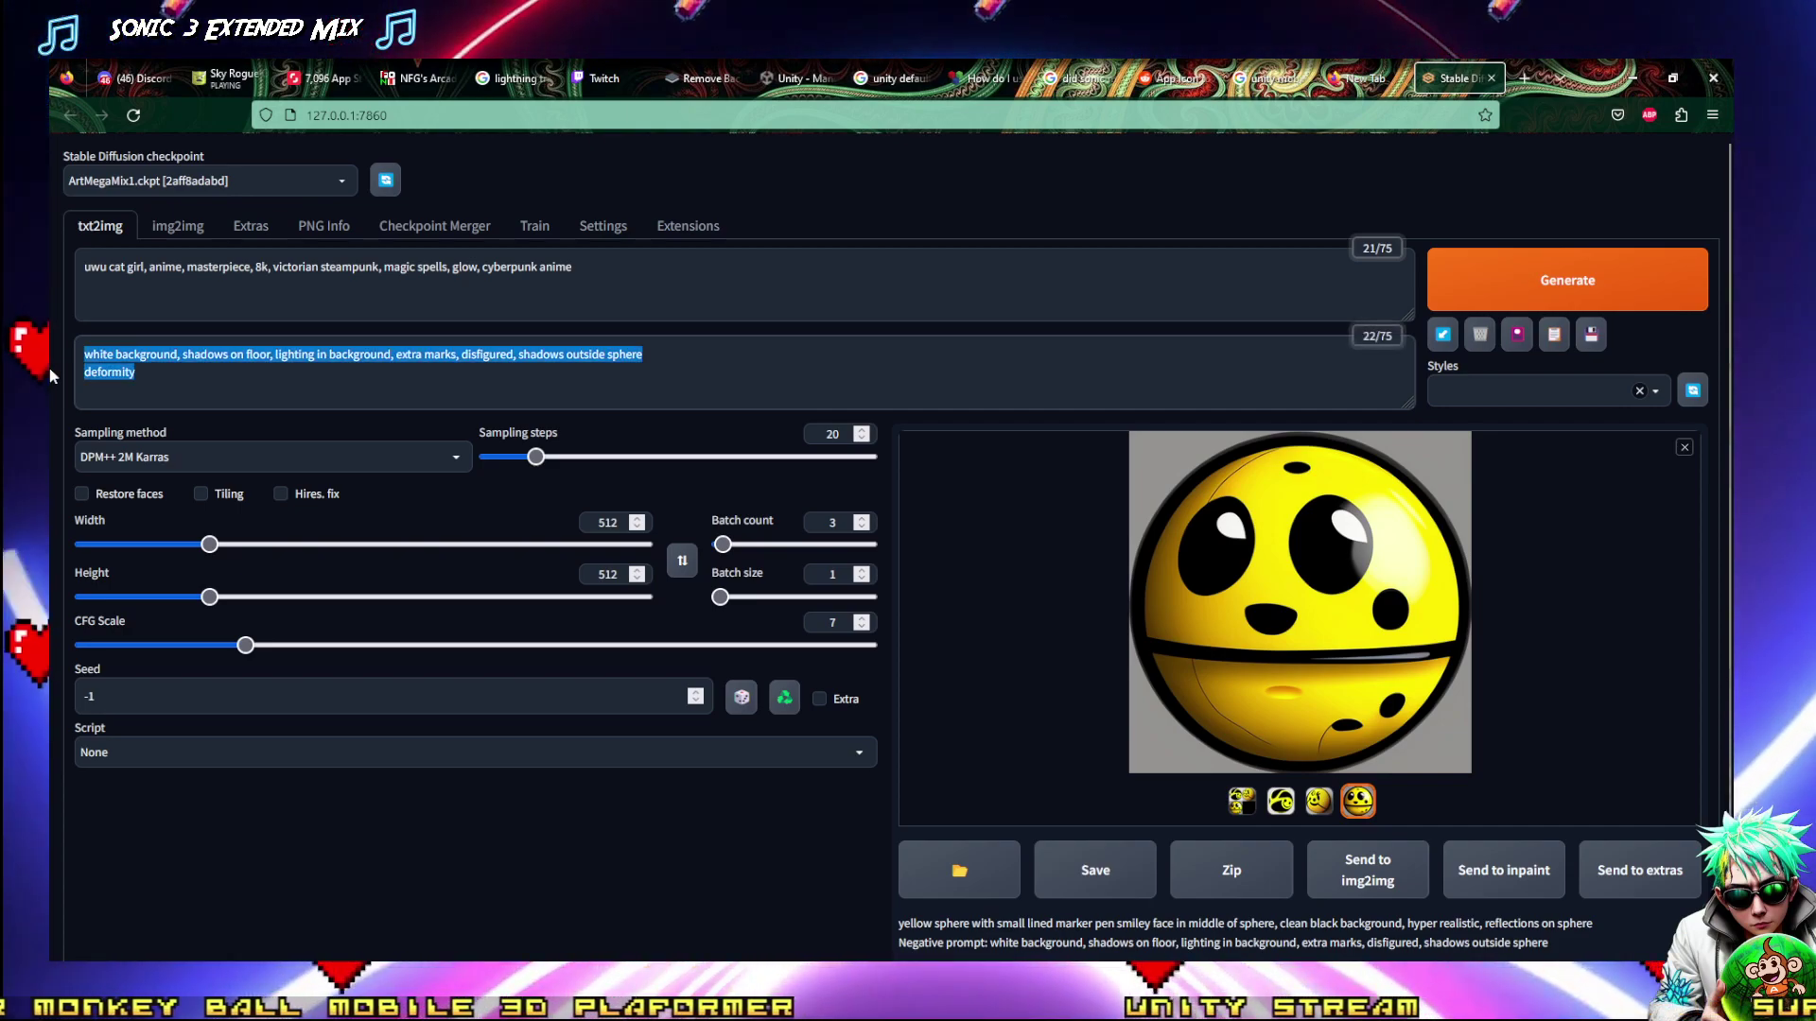
{"action": "key", "text": "BackSpace"}
{"action": "type", "text": "deformit"}
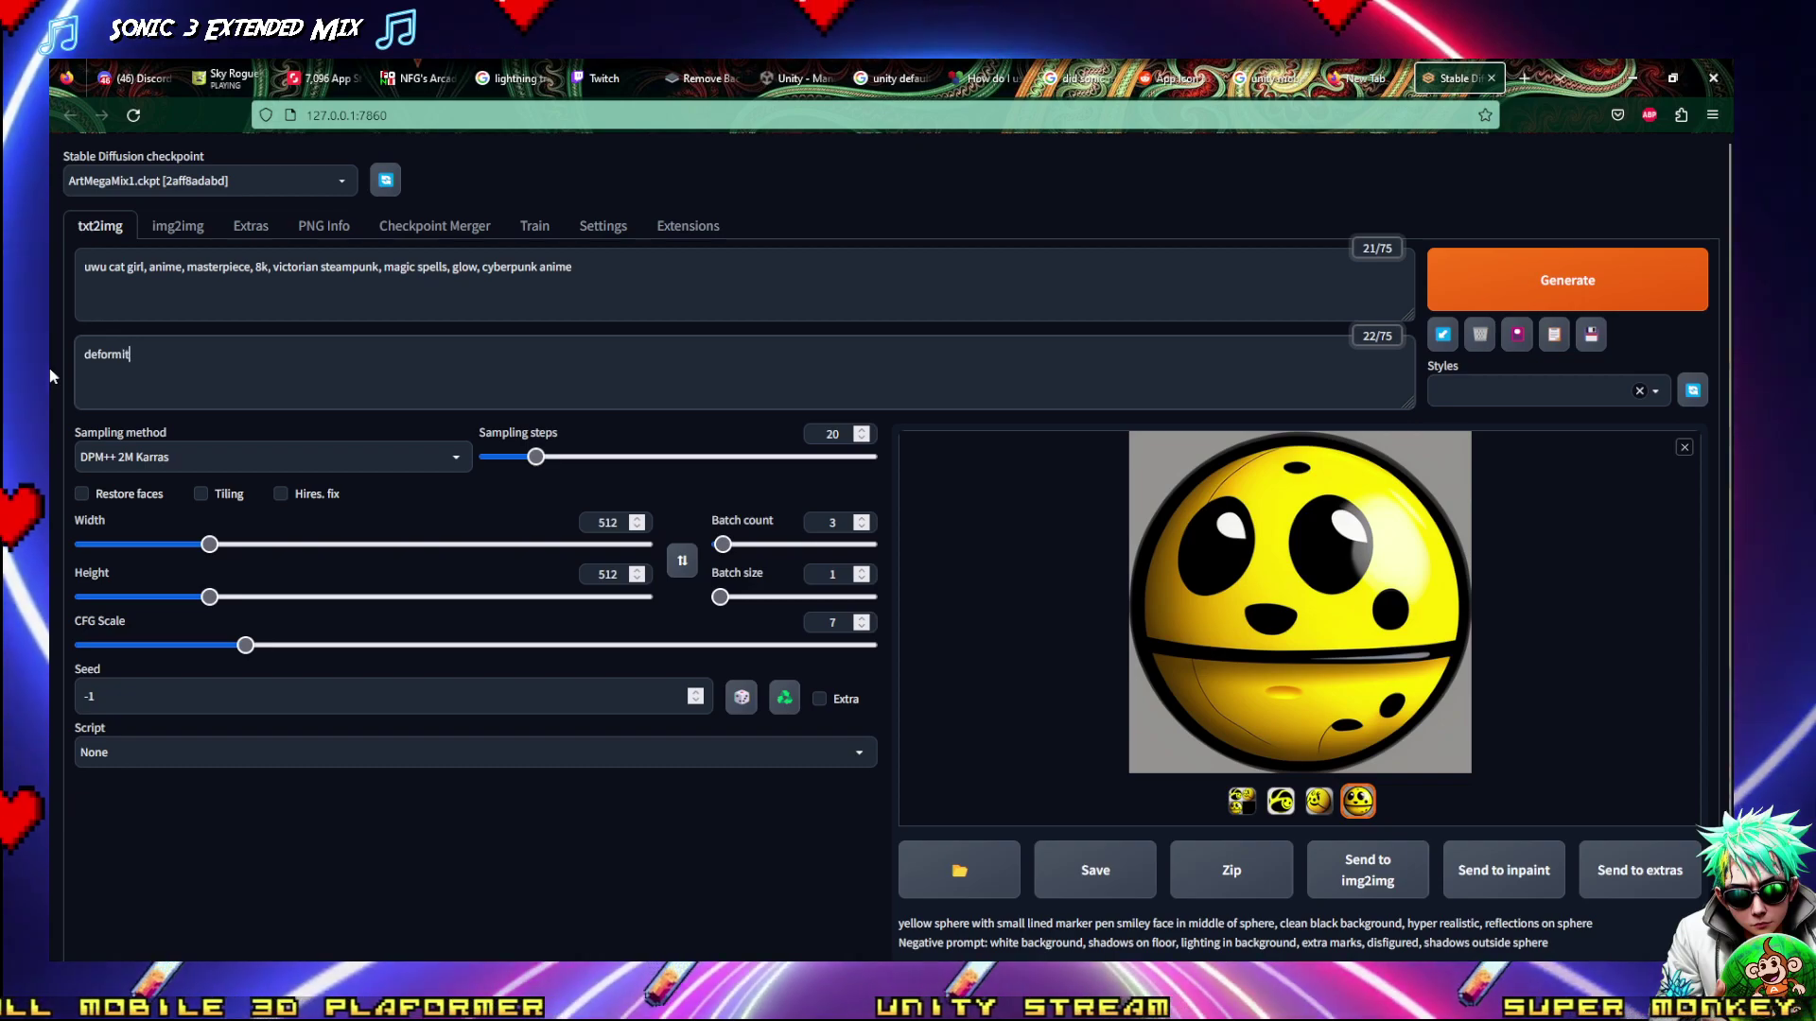
{"action": "type", "text": "ies"}
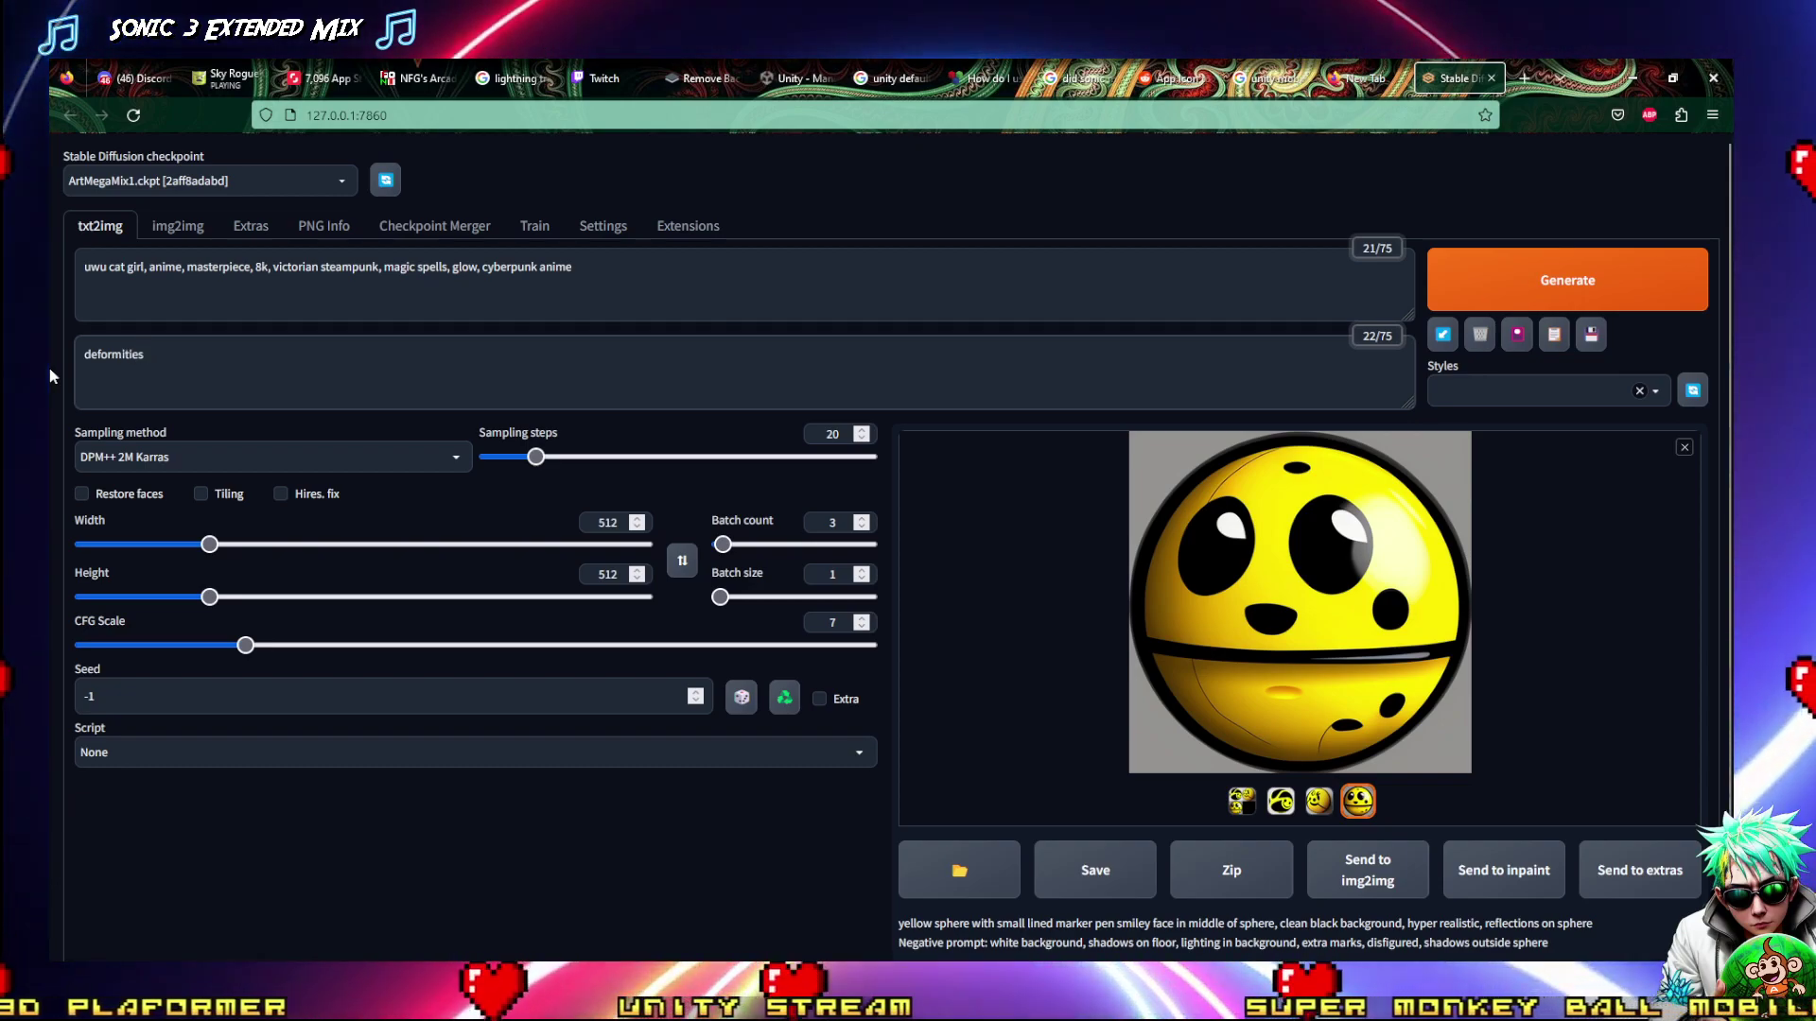
{"action": "type", "text": ", low res"}
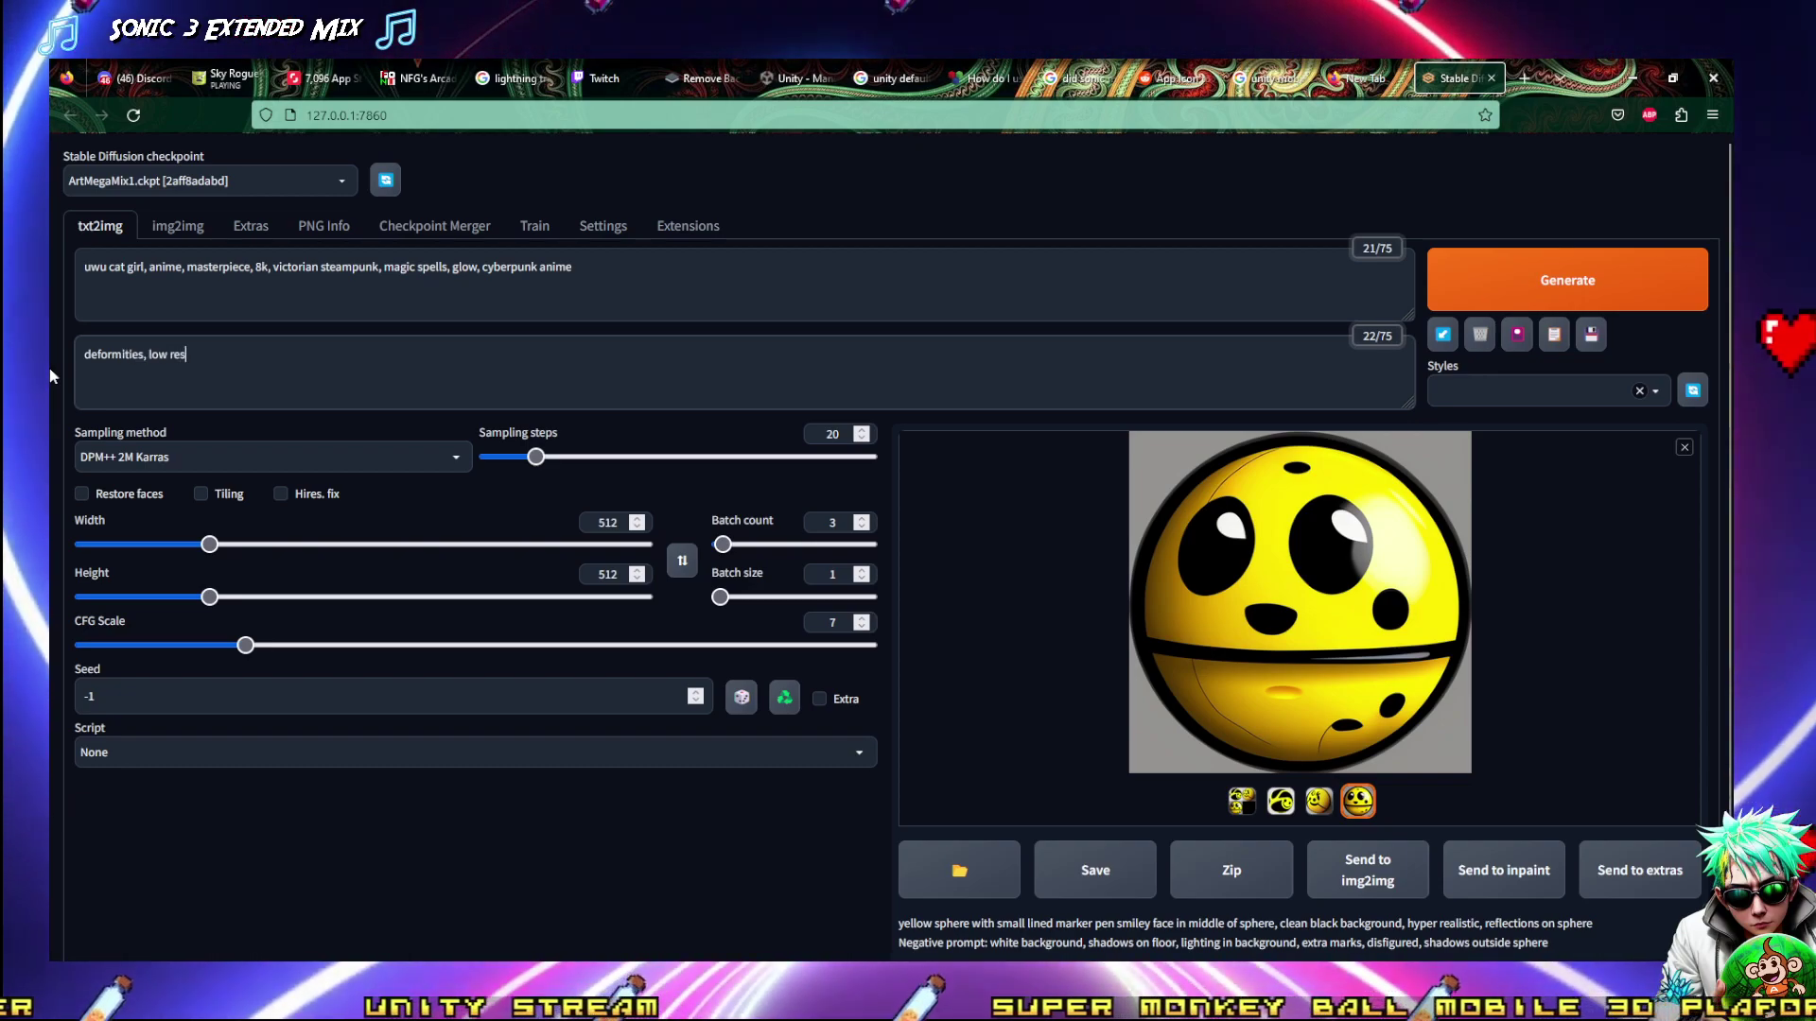
{"action": "type", "text": "olution"}
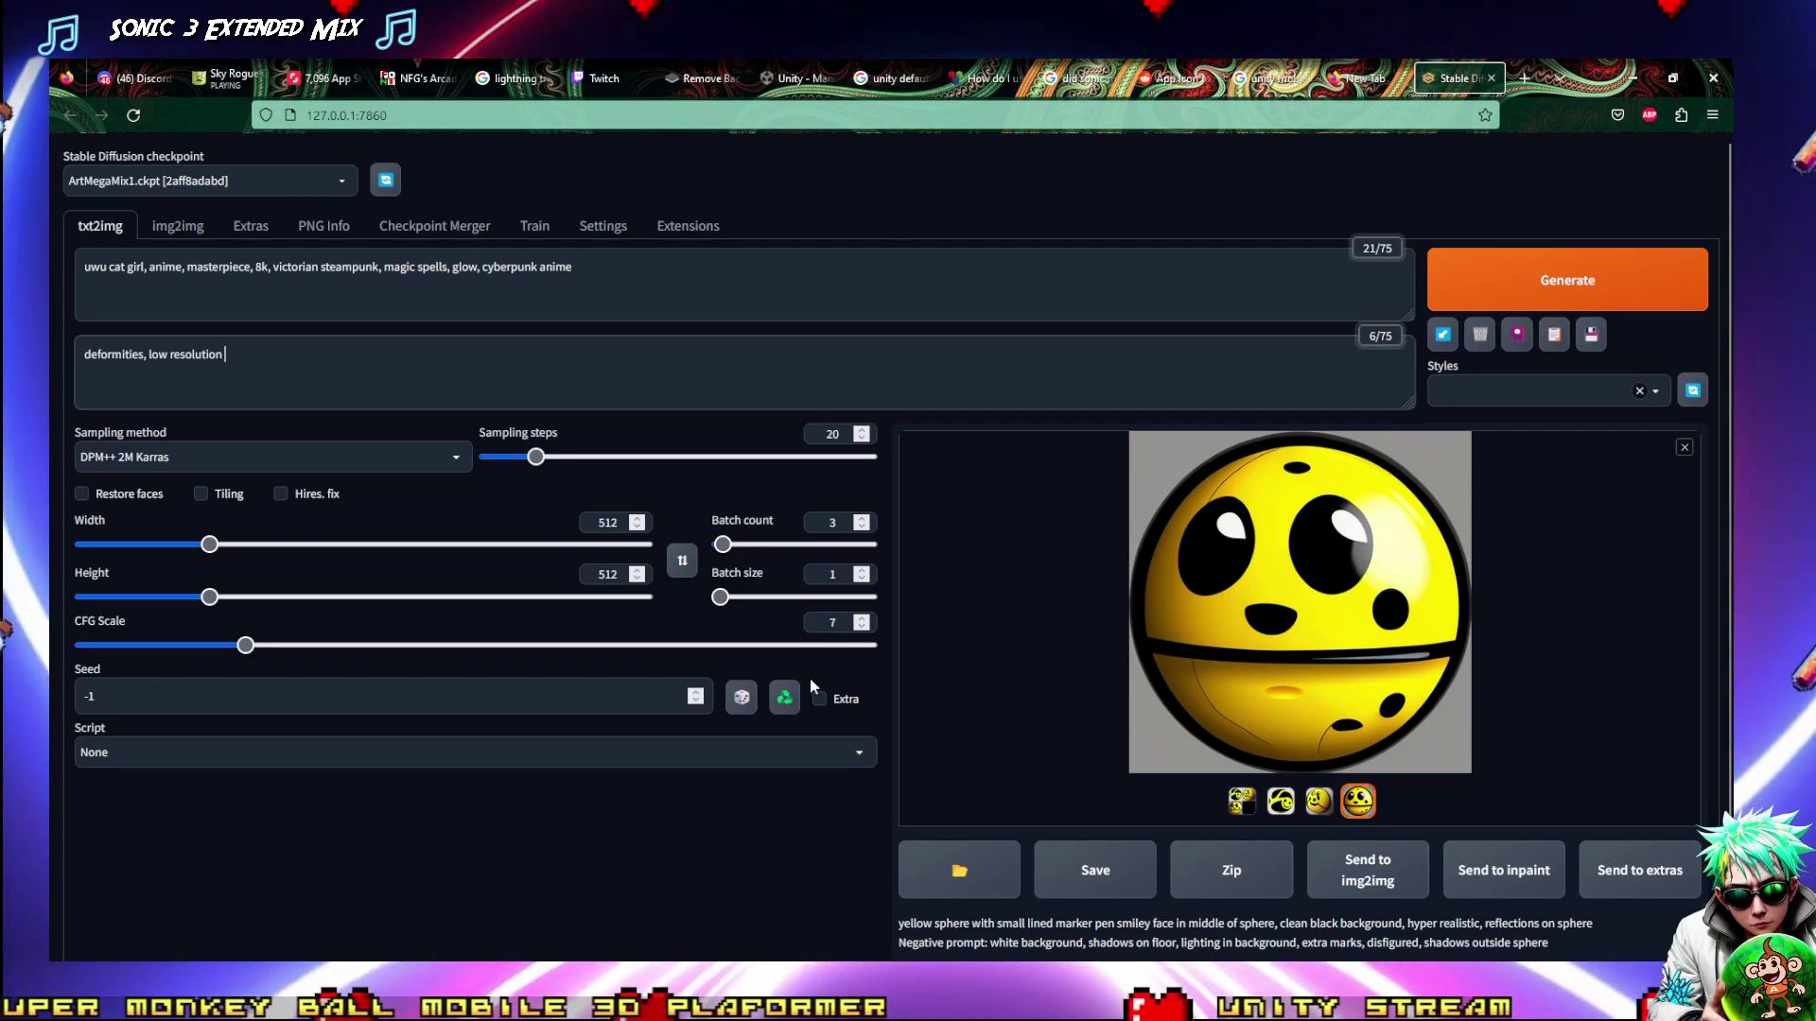
Switch the OBS stream to the Unity Stream 'Starting Soon' scene
{"action": "mouse_move", "coordinate": [386, 984]}
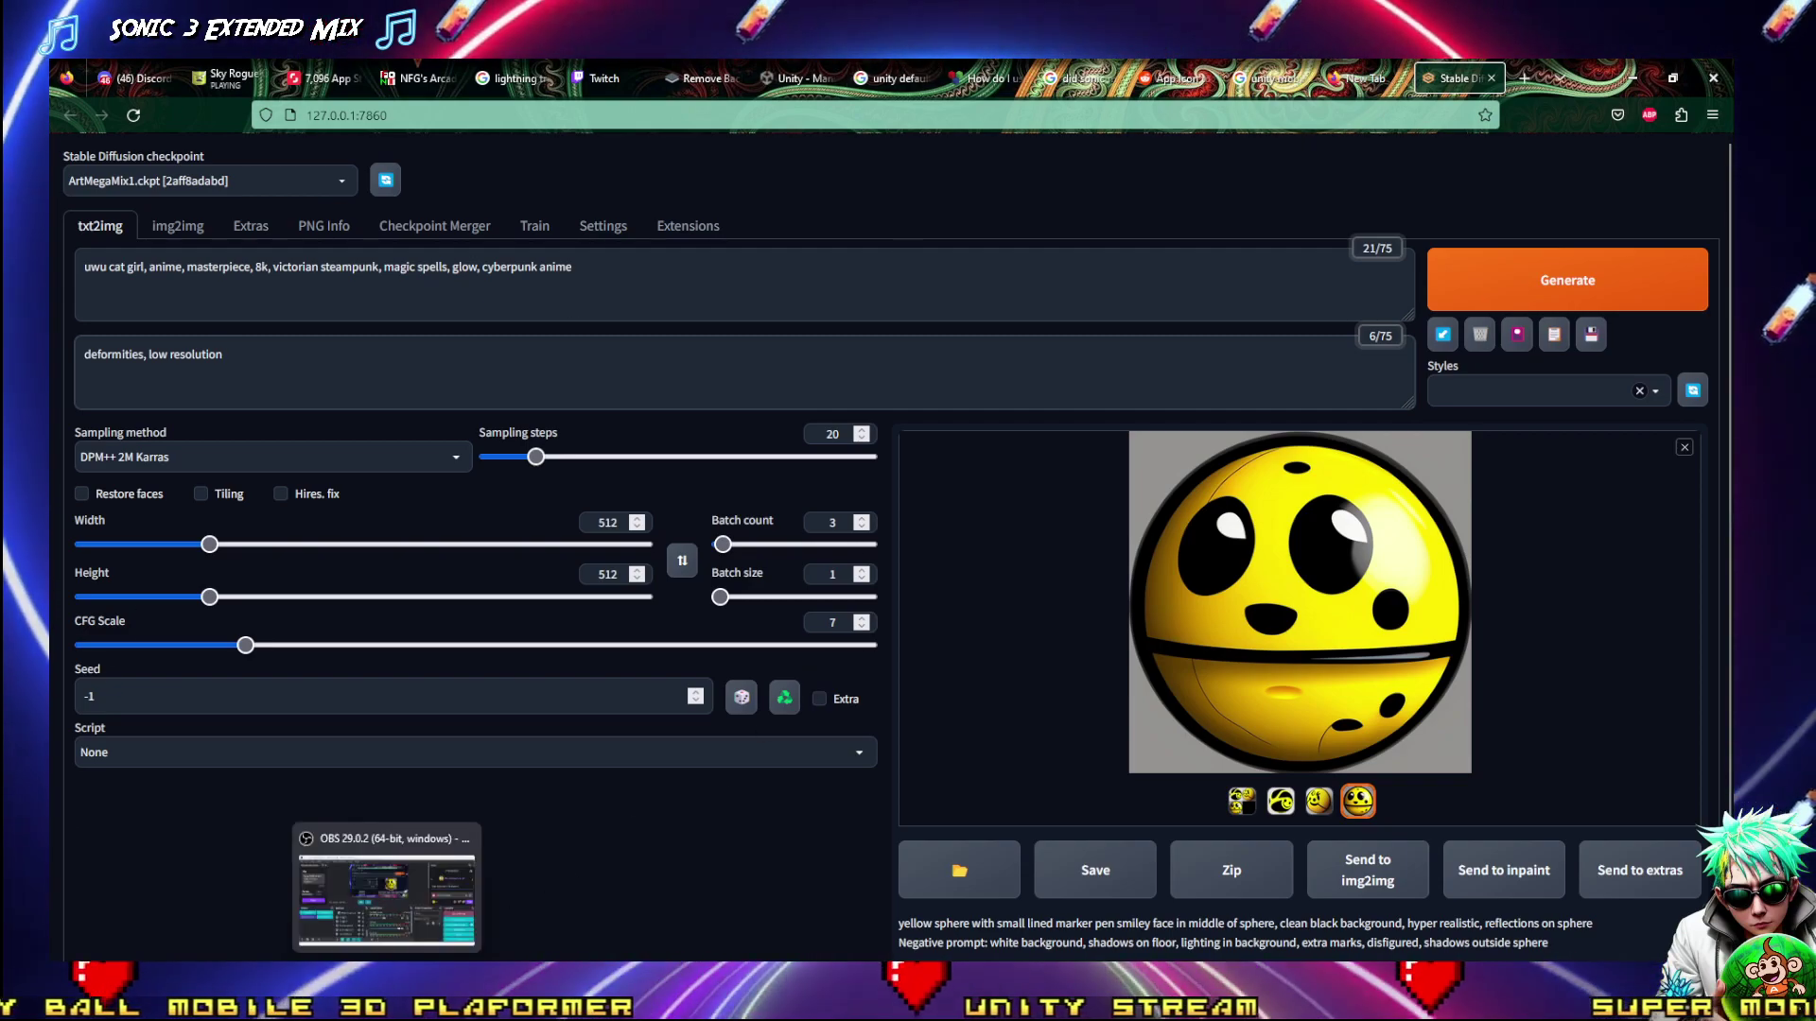
{"action": "left_click", "coordinate": [387, 898]}
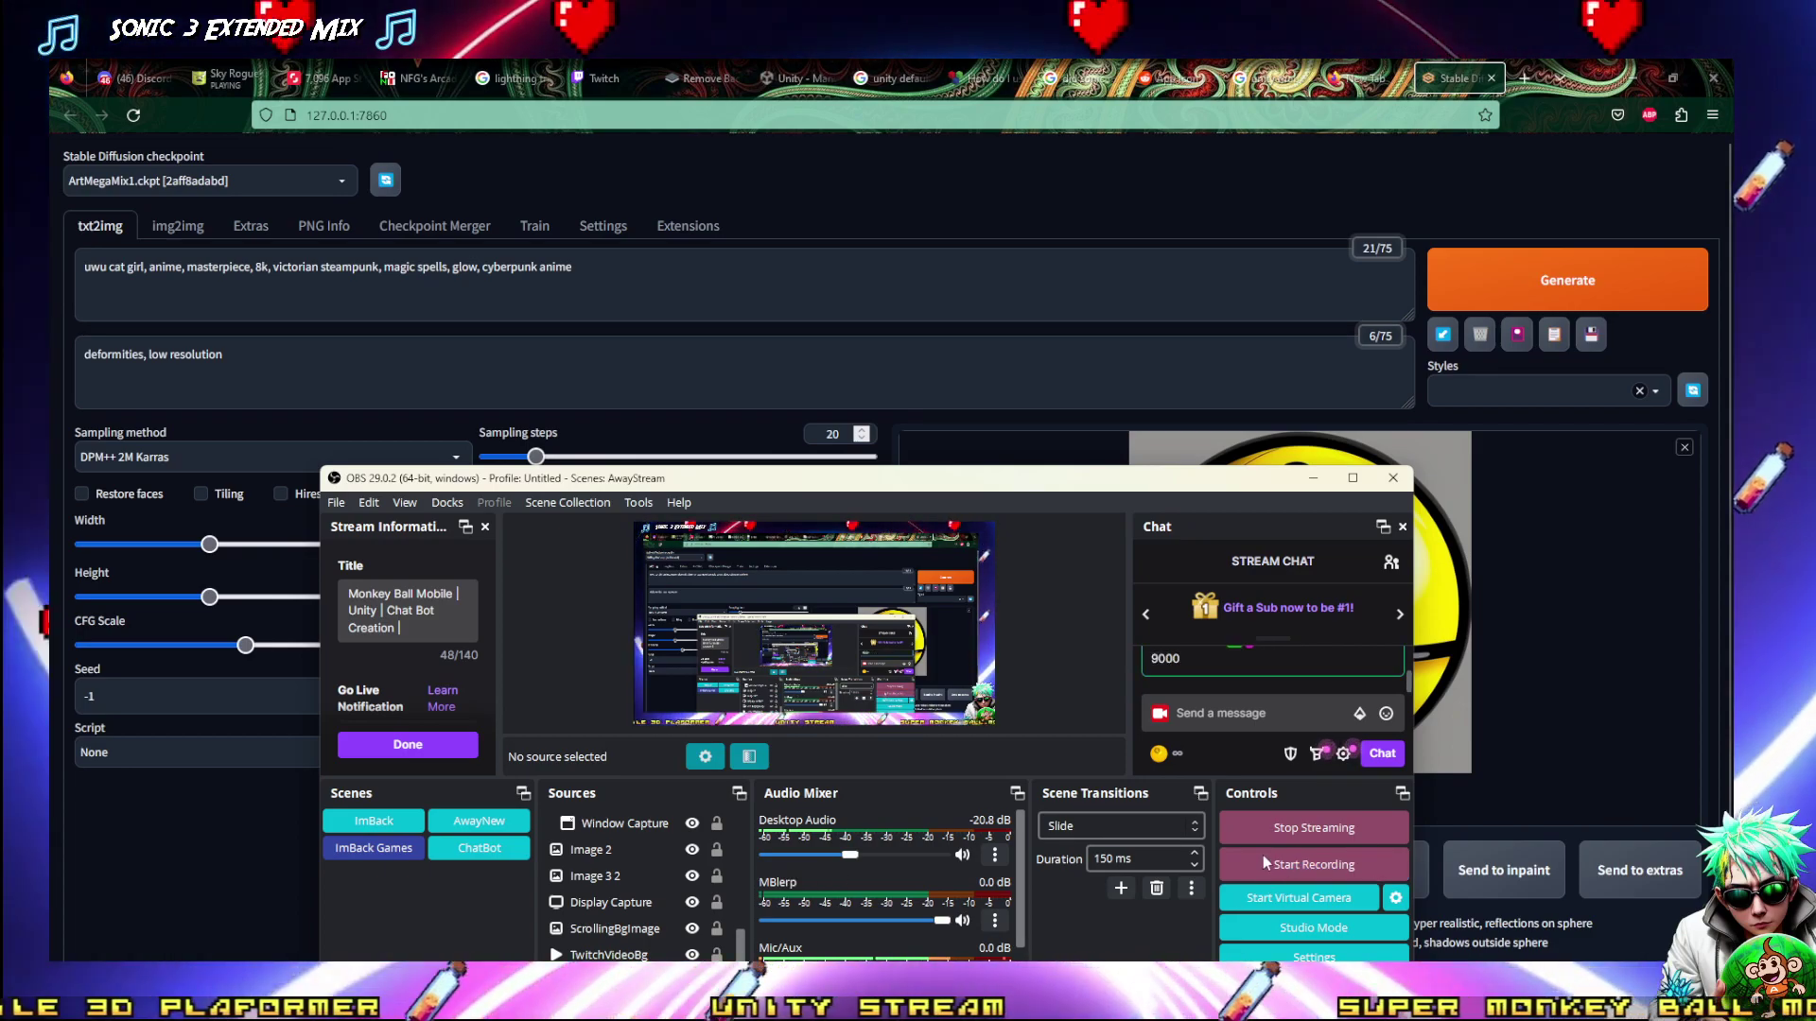
{"action": "left_click", "coordinate": [478, 820]}
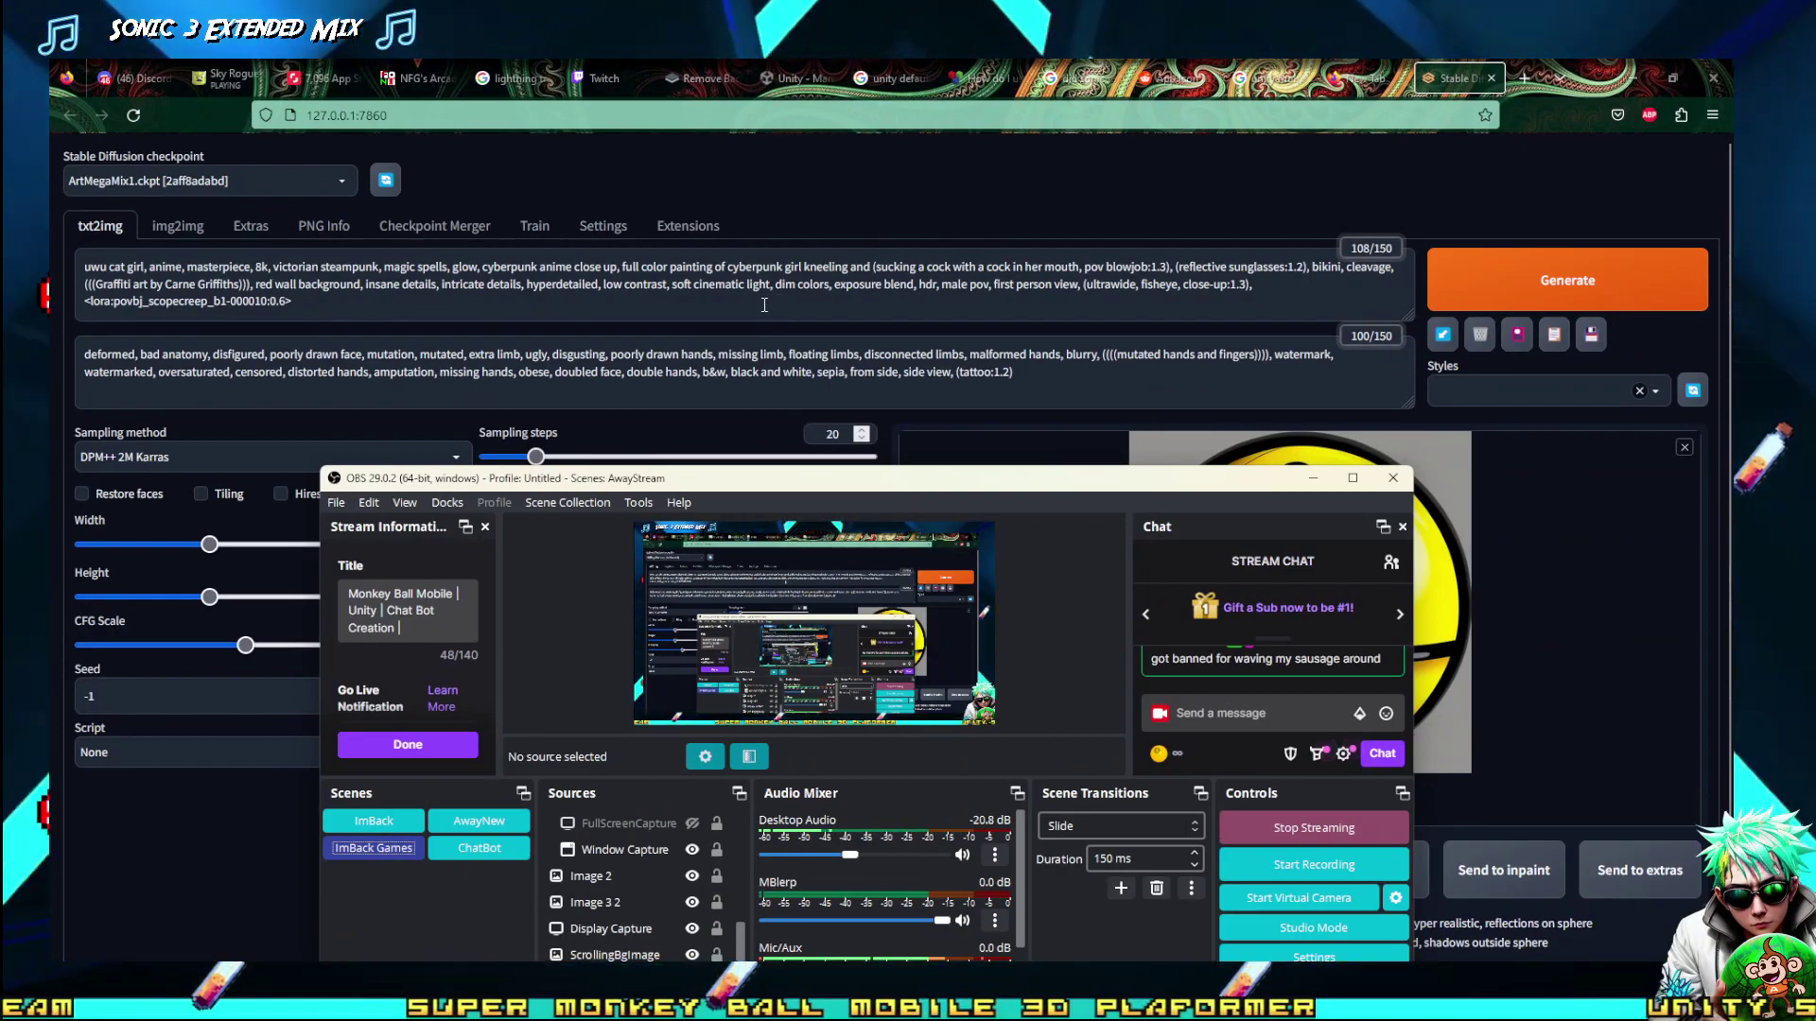
Delete the explicit and kneeling phrases after 'cyberpunk girl' from the positive prompt
{"action": "left_click", "coordinate": [764, 305]}
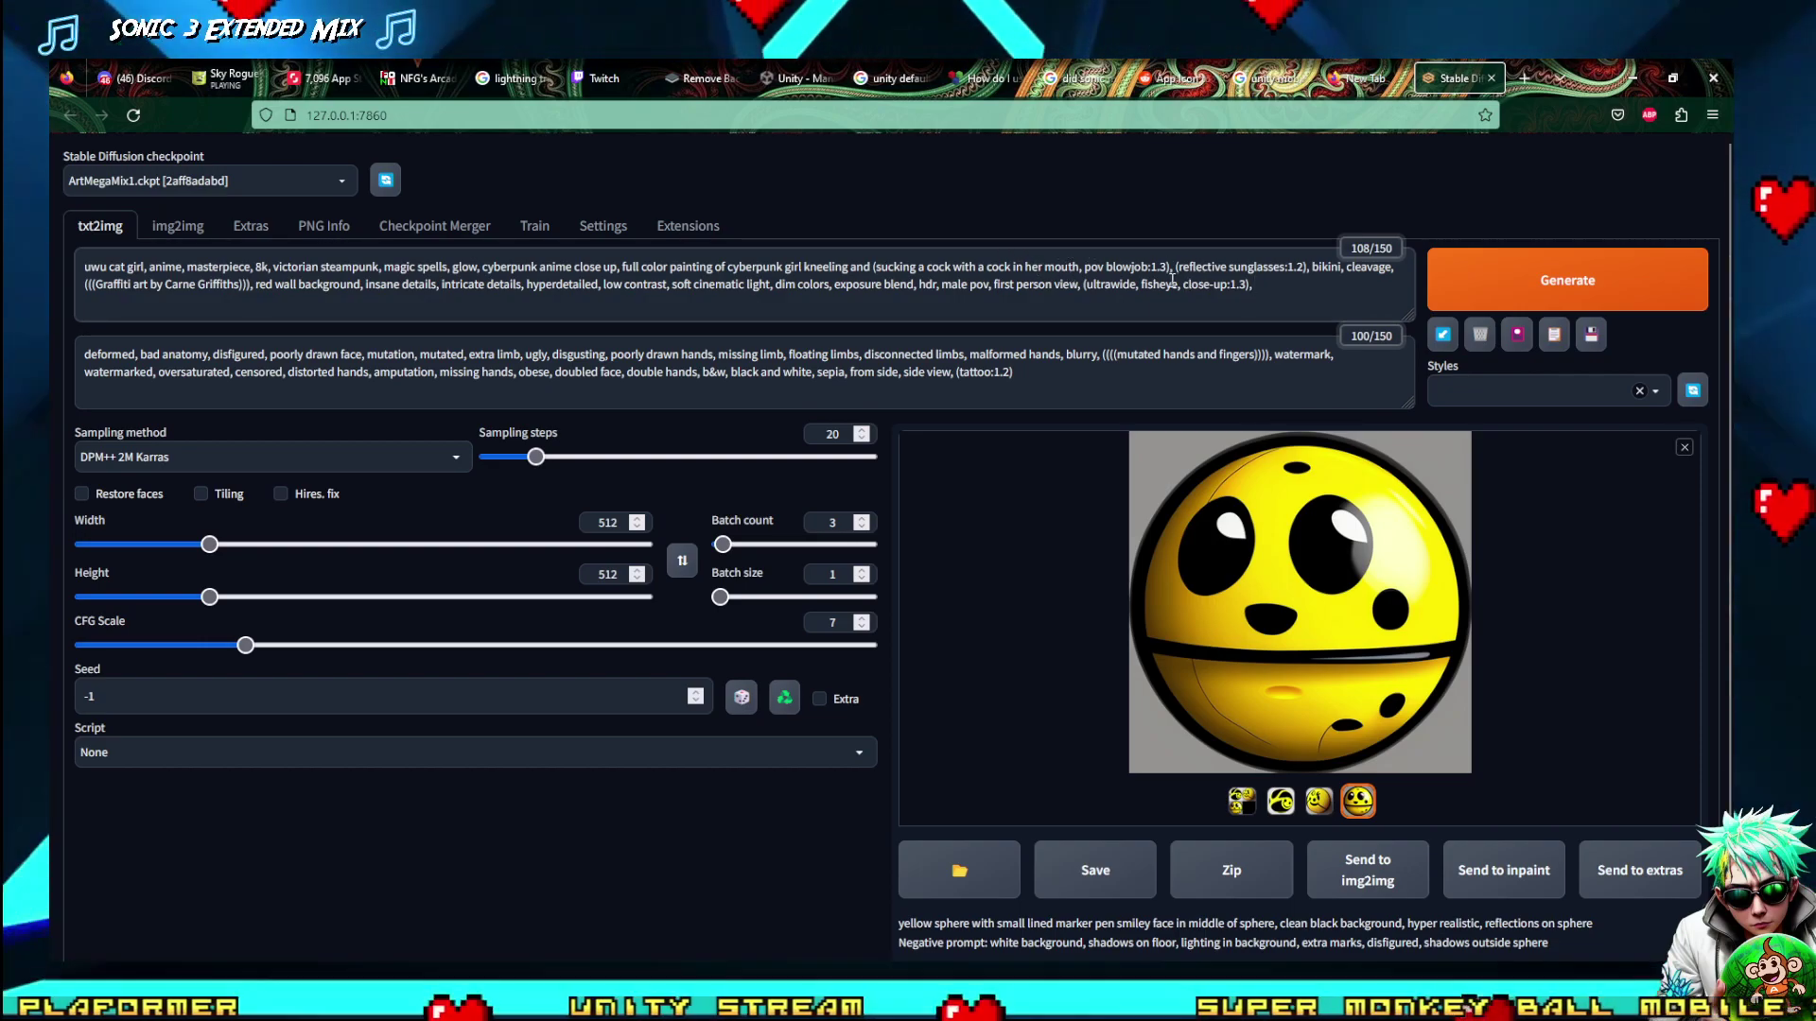
{"action": "key", "text": "BackSpace"}
{"action": "key", "text": "BackSpace"}
{"action": "key", "text": "BackSpace"}
{"action": "key", "text": "BackSpace"}
{"action": "key", "text": "BackSpace"}
{"action": "key", "text": "BackSpace"}
{"action": "key", "text": "BackSpace"}
{"action": "key", "text": "BackSpace"}
{"action": "key", "text": "BackSpace"}
{"action": "key", "text": "BackSpace"}
{"action": "key", "text": "BackSpace"}
{"action": "key", "text": "BackSpace"}
{"action": "key", "text": "BackSpace"}
{"action": "key", "text": "BackSpace"}
{"action": "key", "text": "BackSpace"}
{"action": "key", "text": "BackSpace"}
{"action": "key", "text": "BackSpace"}
{"action": "key", "text": "BackSpace"}
{"action": "key", "text": "BackSpace"}
{"action": "key", "text": "BackSpace"}
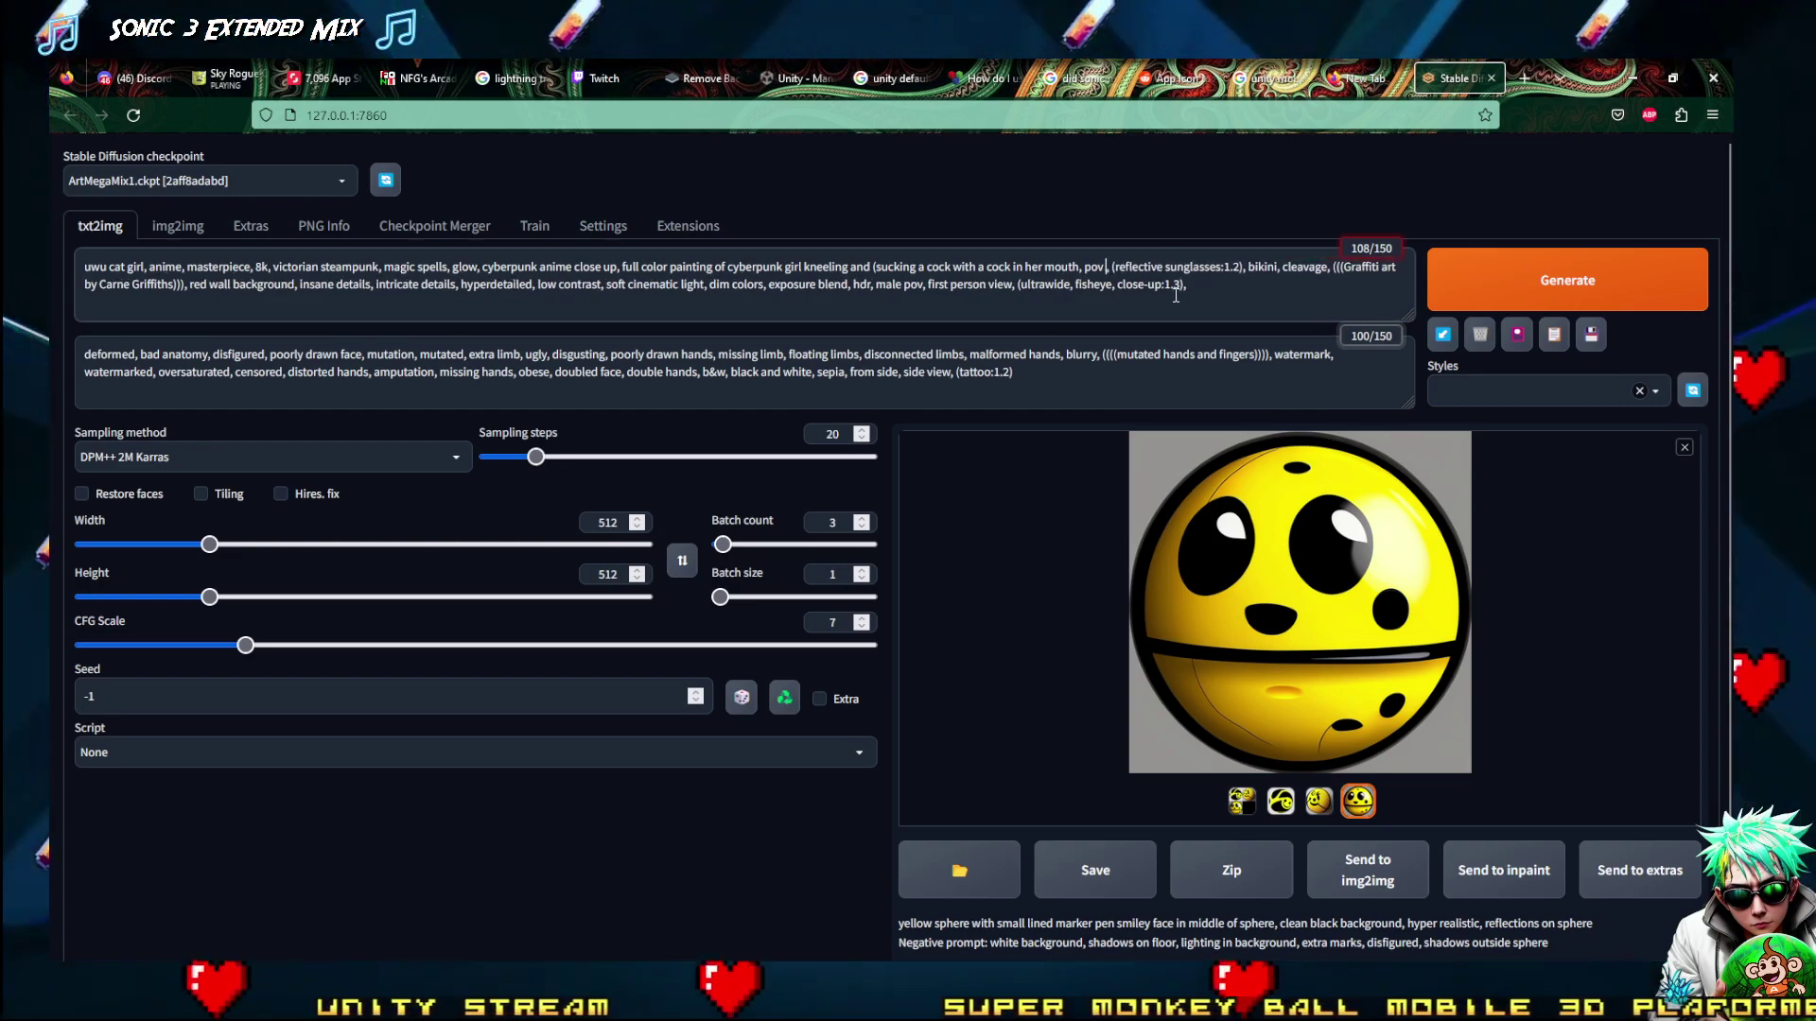
{"action": "key", "text": "BackSpace"}
{"action": "key", "text": "BackSpace"}
{"action": "key", "text": "BackSpace"}
{"action": "key", "text": "BackSpace"}
{"action": "key", "text": "BackSpace"}
{"action": "key", "text": "BackSpace"}
{"action": "key", "text": "BackSpace"}
{"action": "key", "text": "BackSpace"}
{"action": "key", "text": "BackSpace"}
{"action": "key", "text": "BackSpace"}
{"action": "key", "text": "BackSpace"}
{"action": "key", "text": "BackSpace"}
{"action": "key", "text": "BackSpace"}
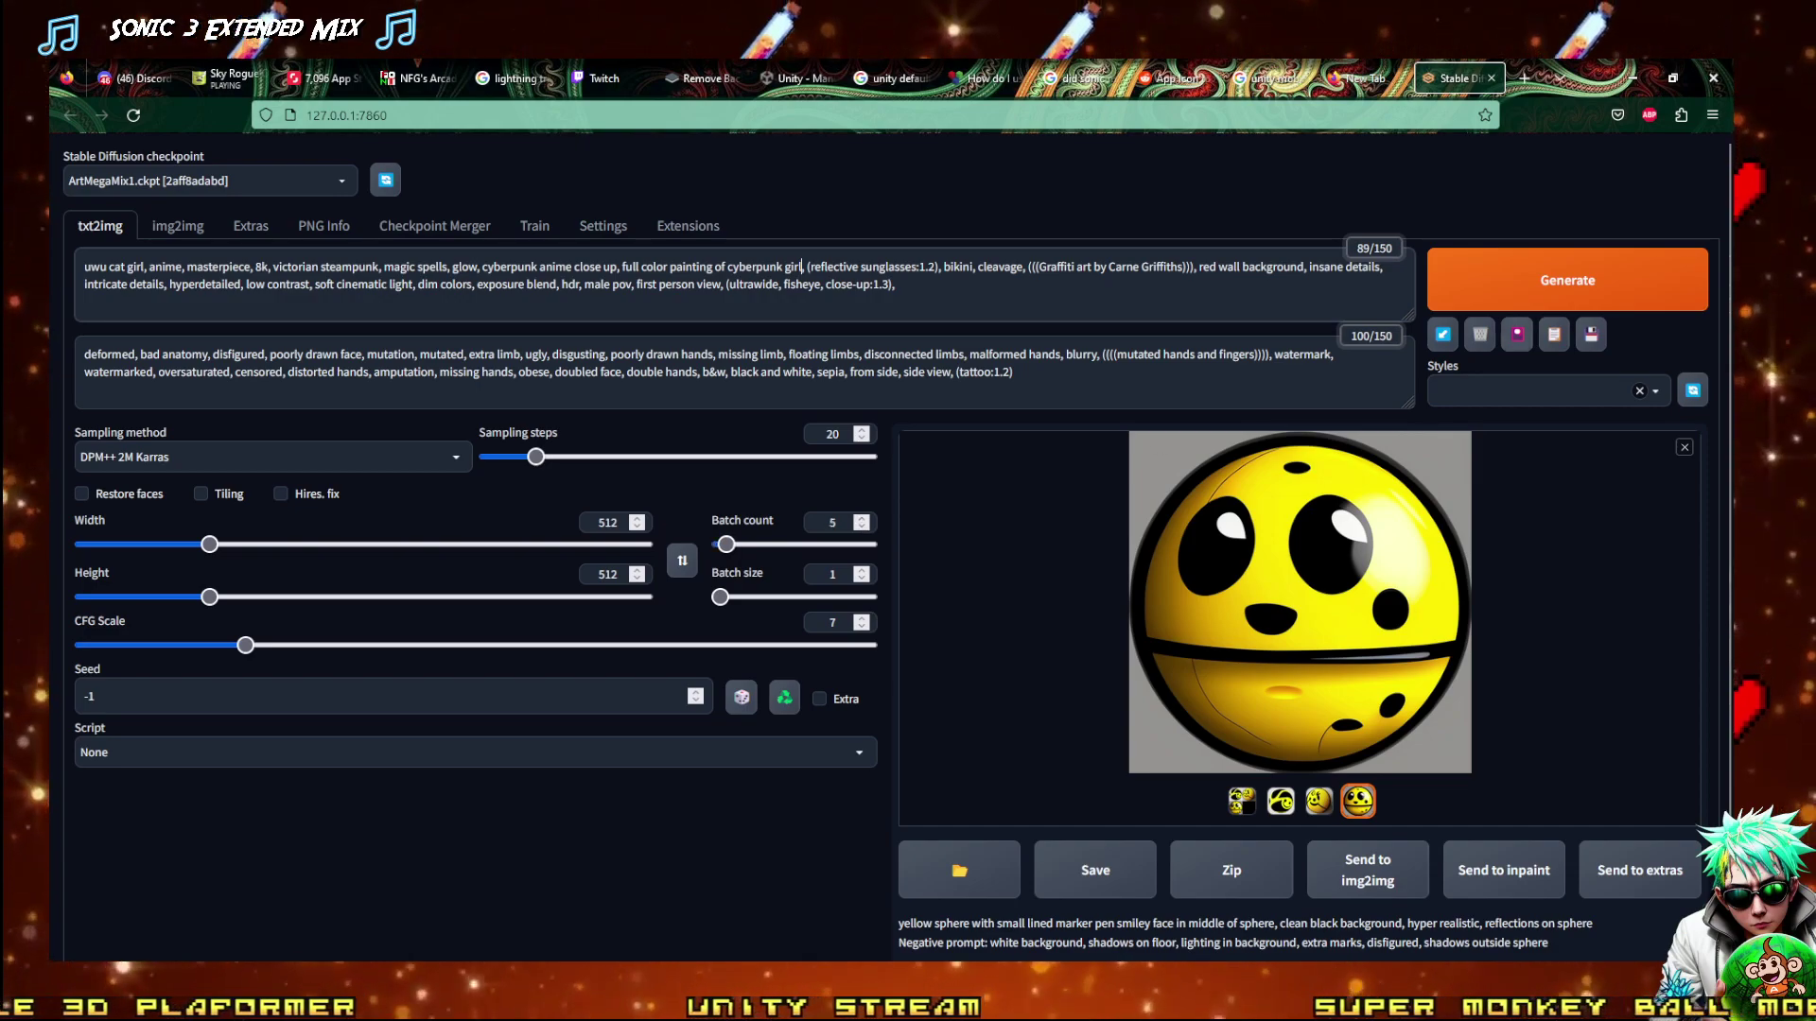
Generate five sunglasses-wearing cat girls and browse each image and the grid full-size
{"action": "left_click", "coordinate": [1589, 293]}
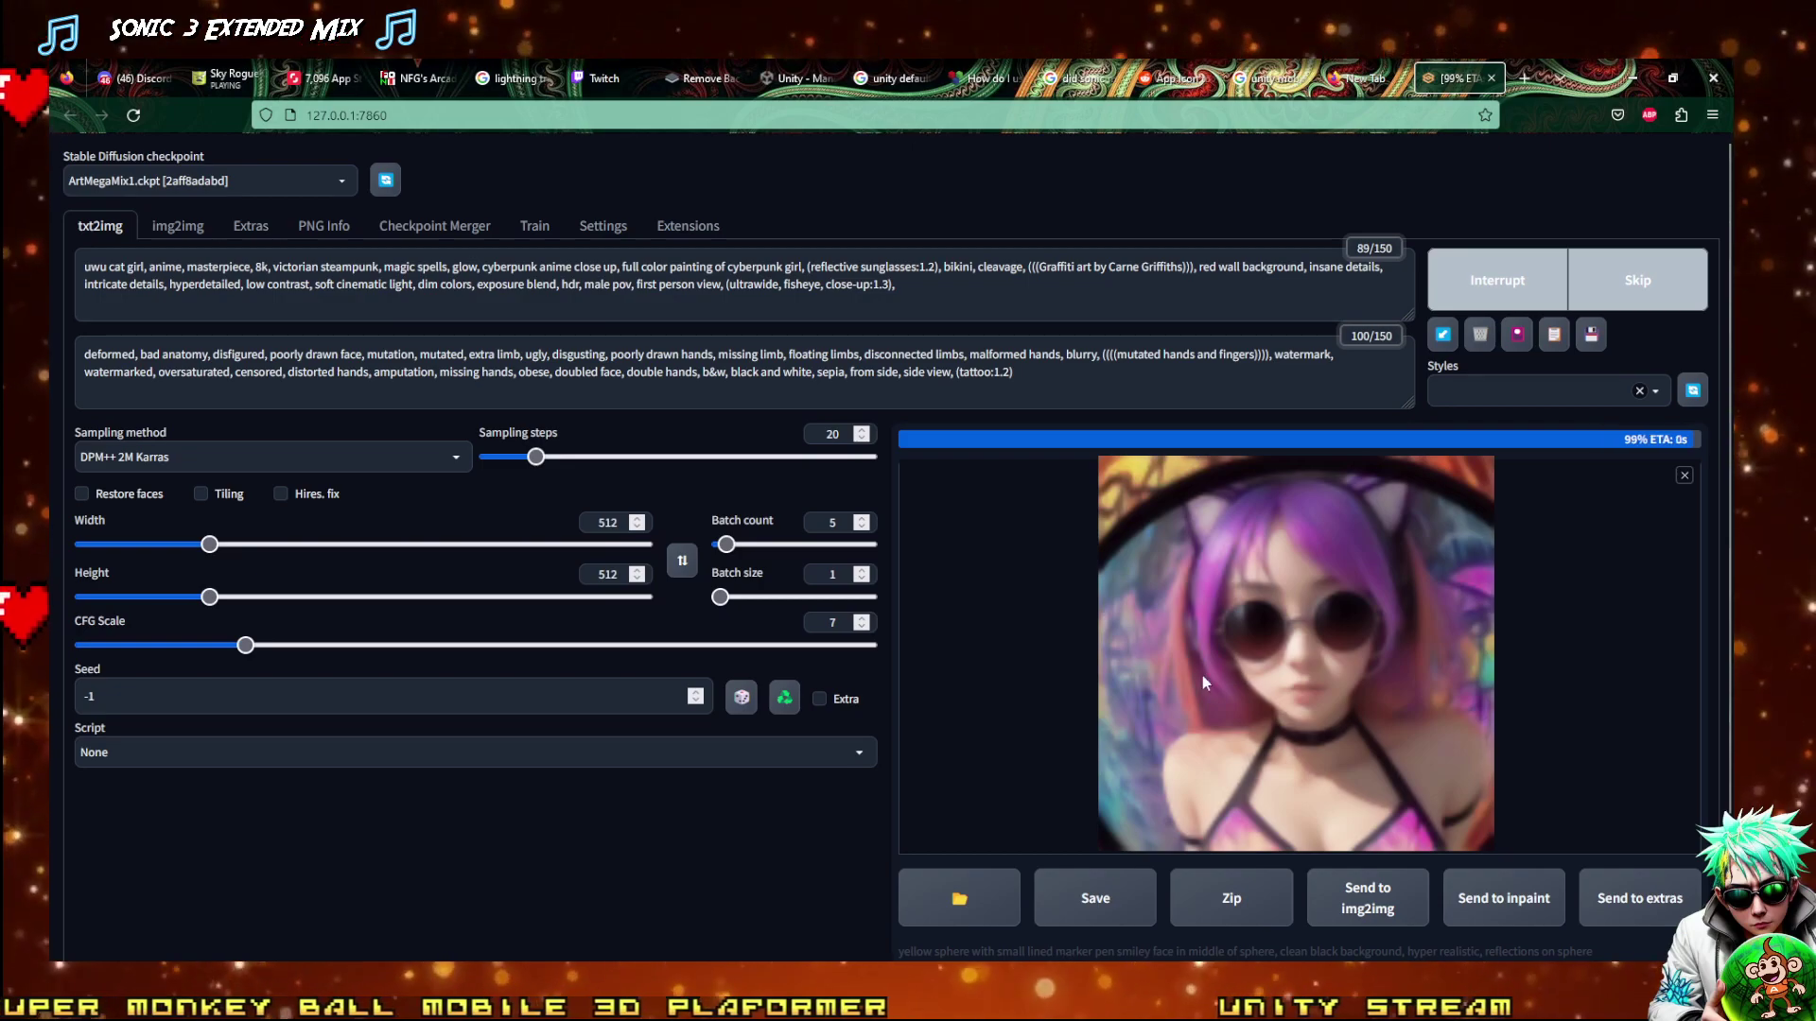
{"action": "left_click", "coordinate": [1268, 541]}
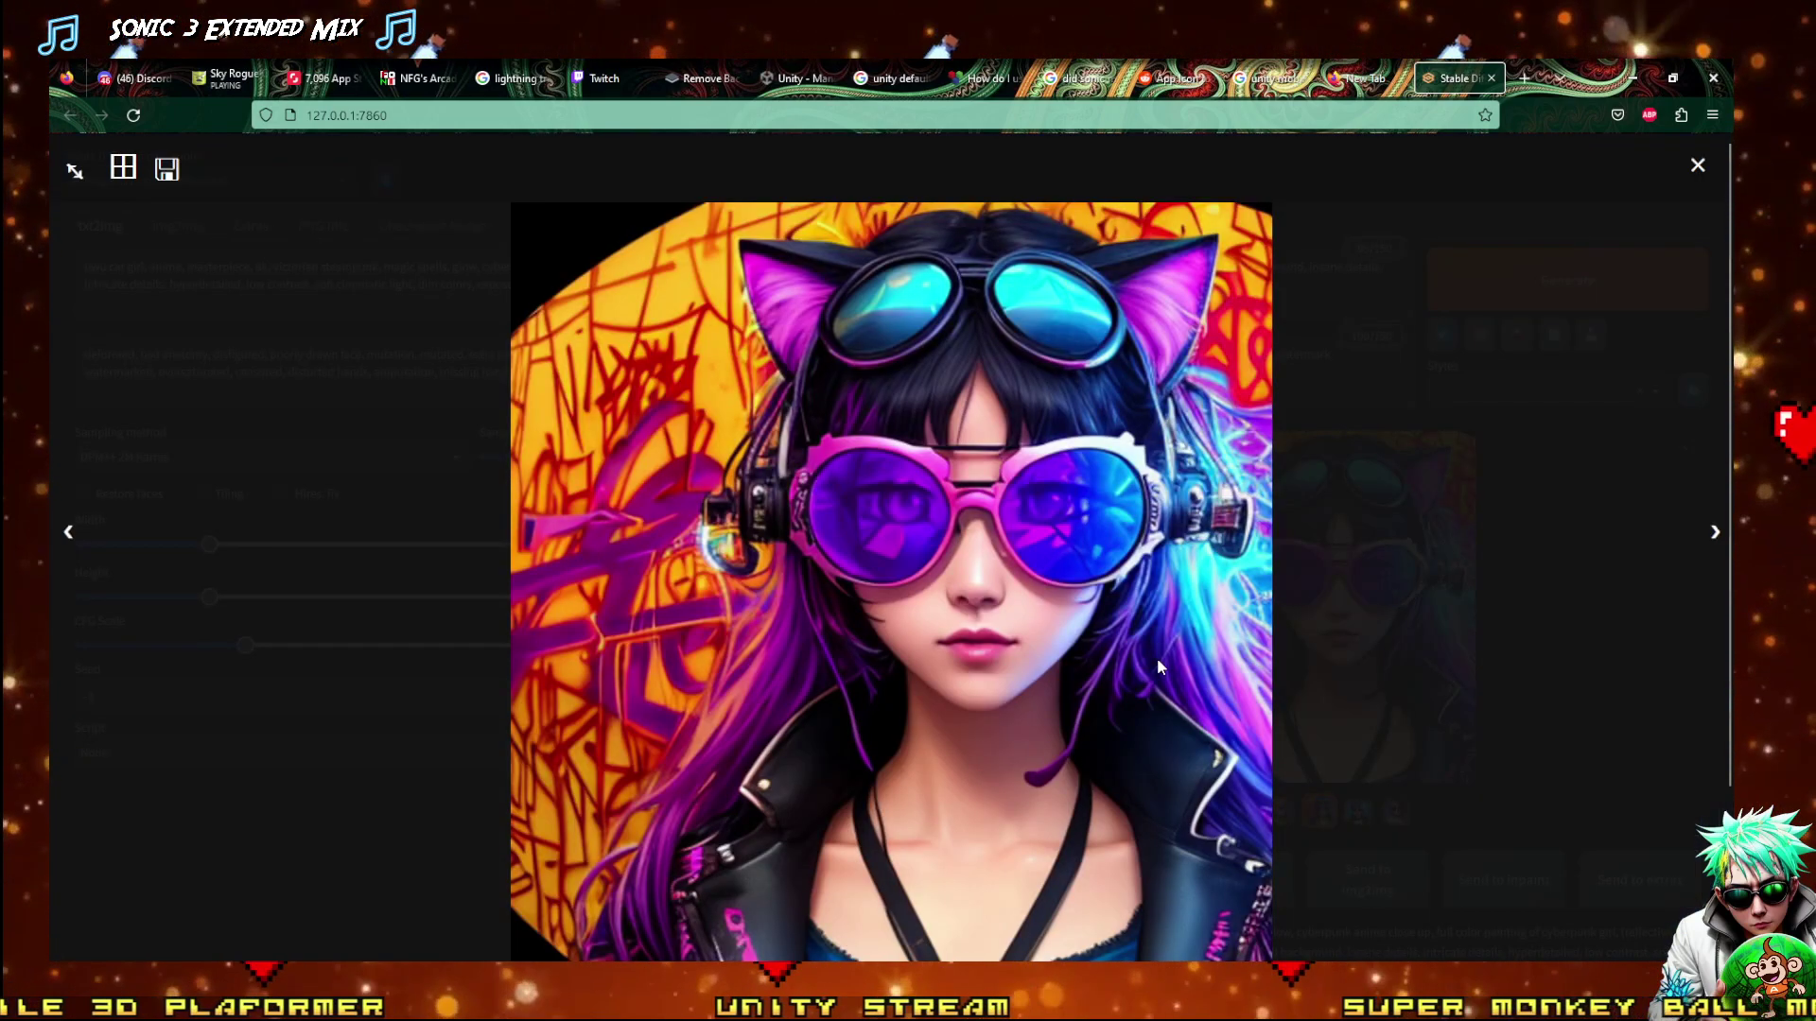
{"action": "key", "text": "Right"}
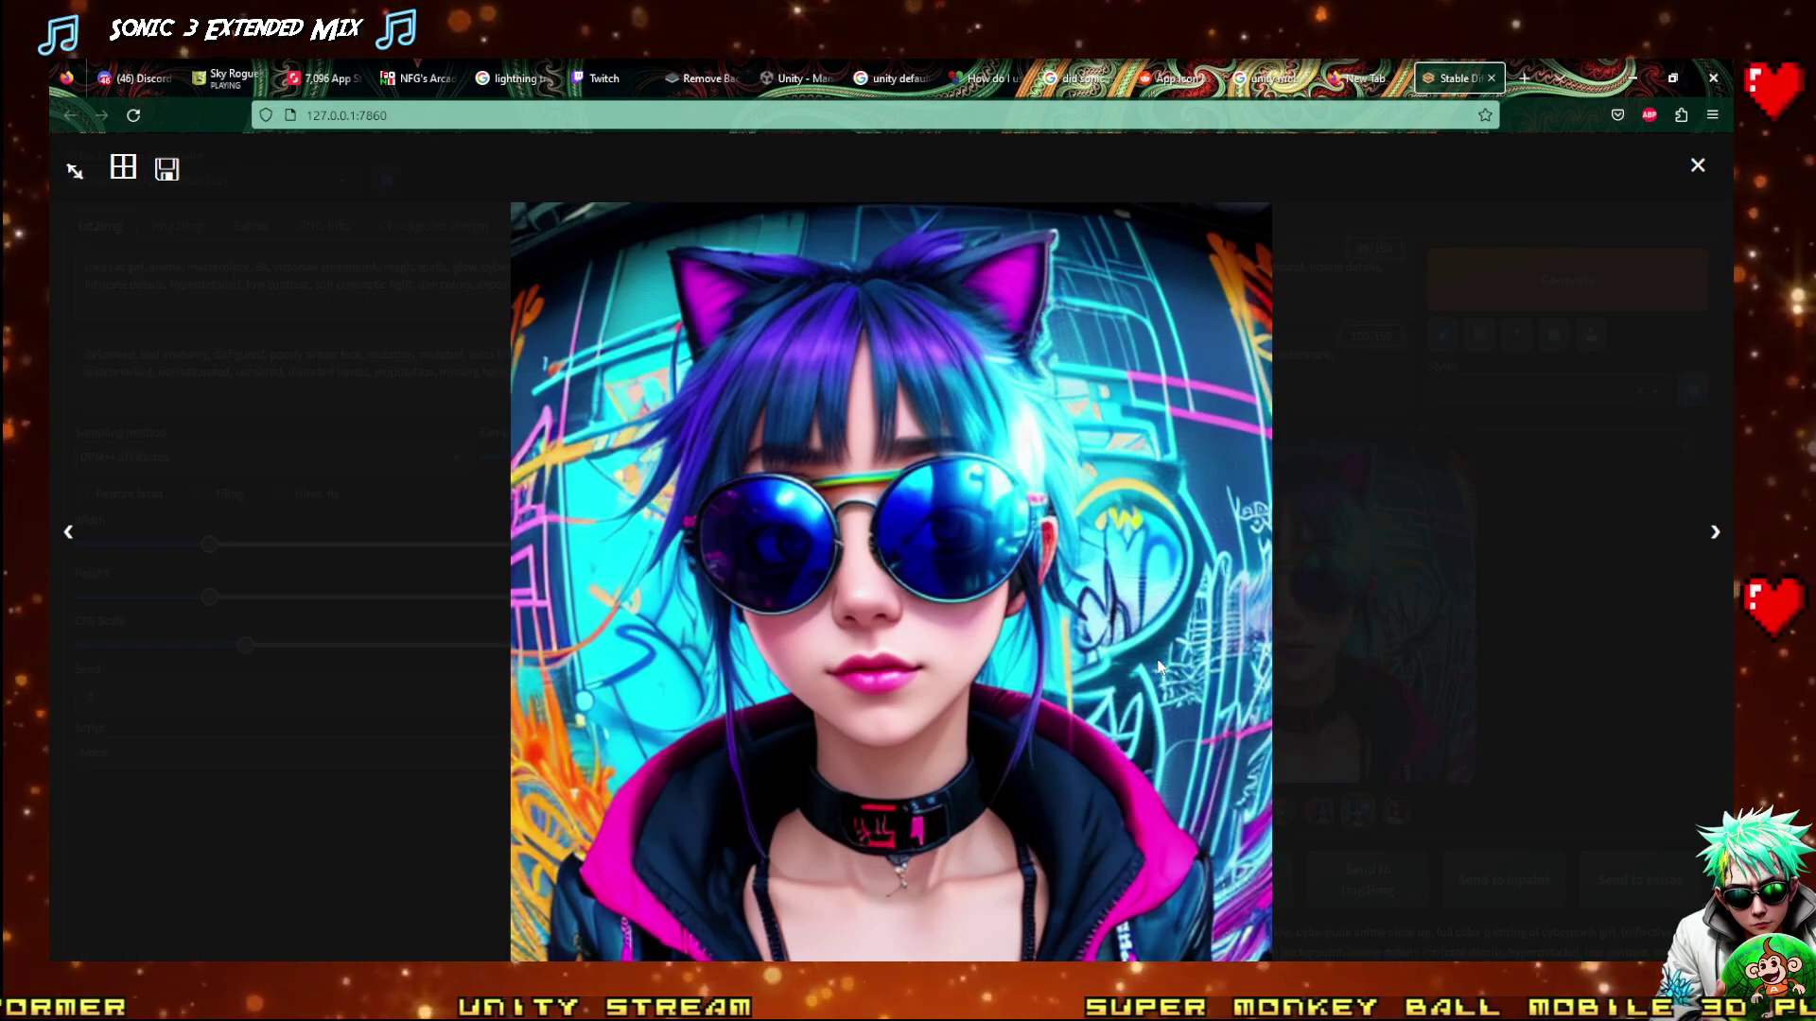
{"action": "key", "text": "Right"}
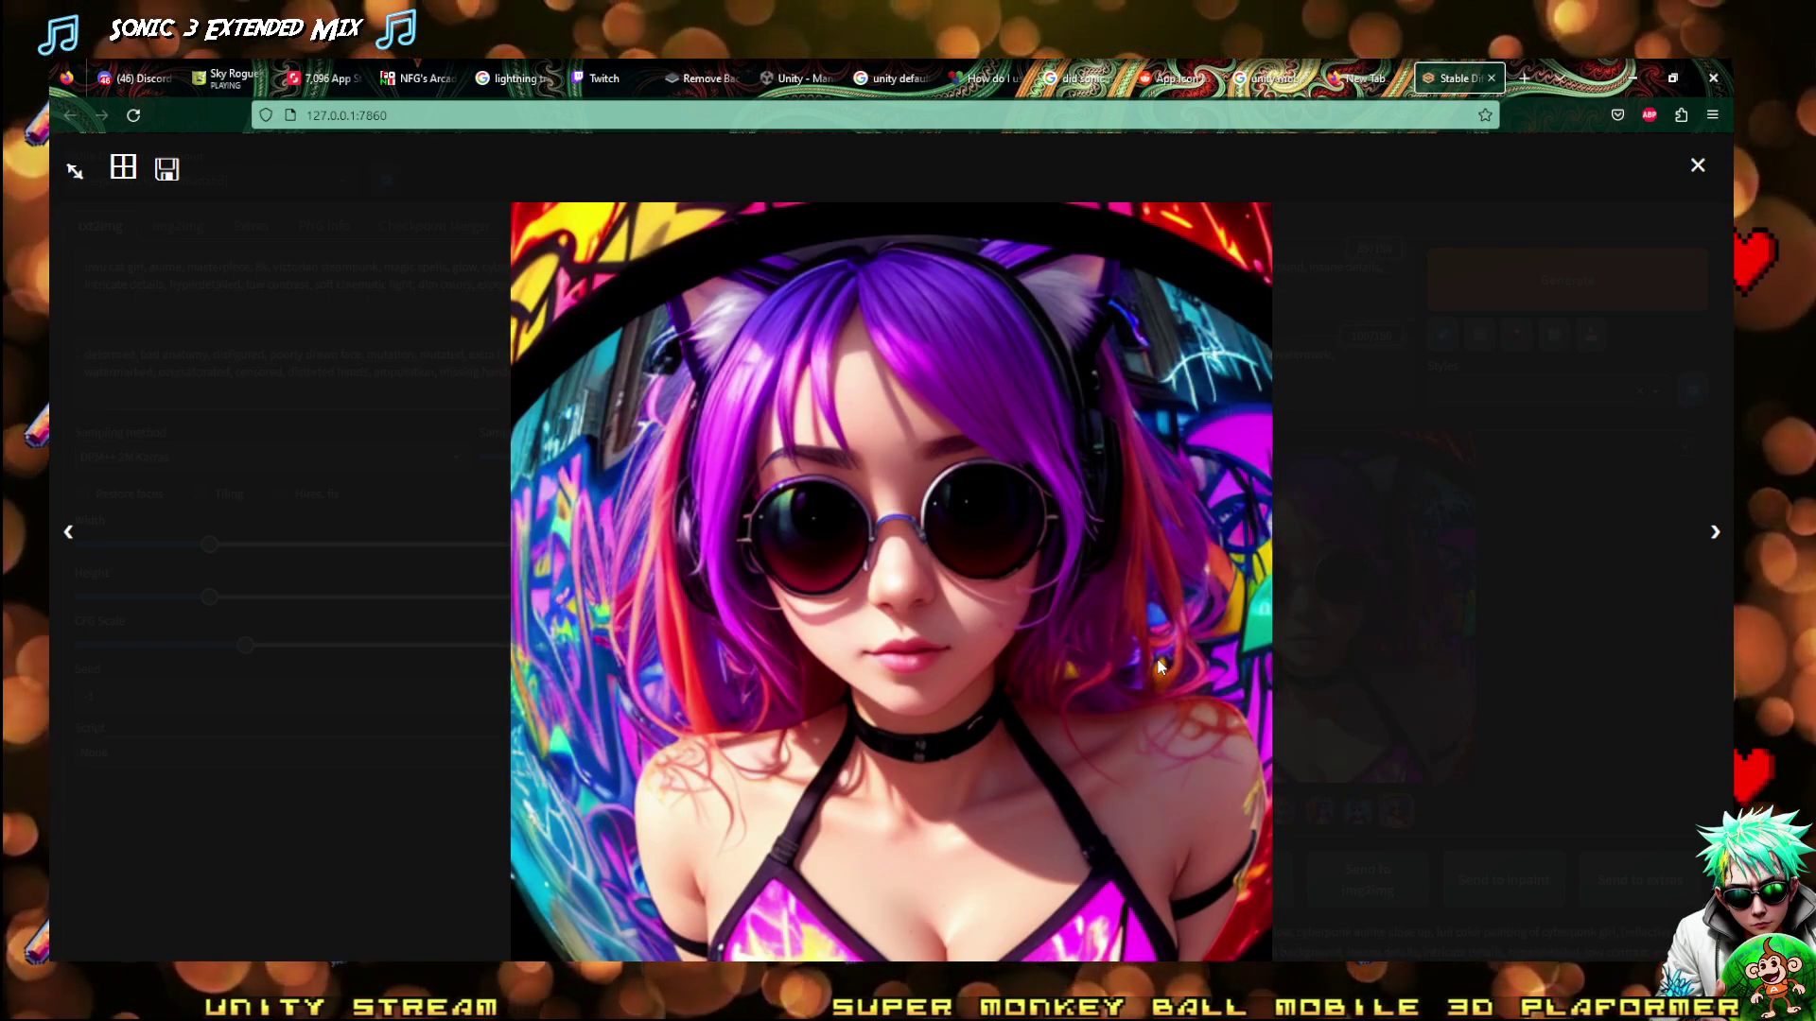
{"action": "key", "text": "Right"}
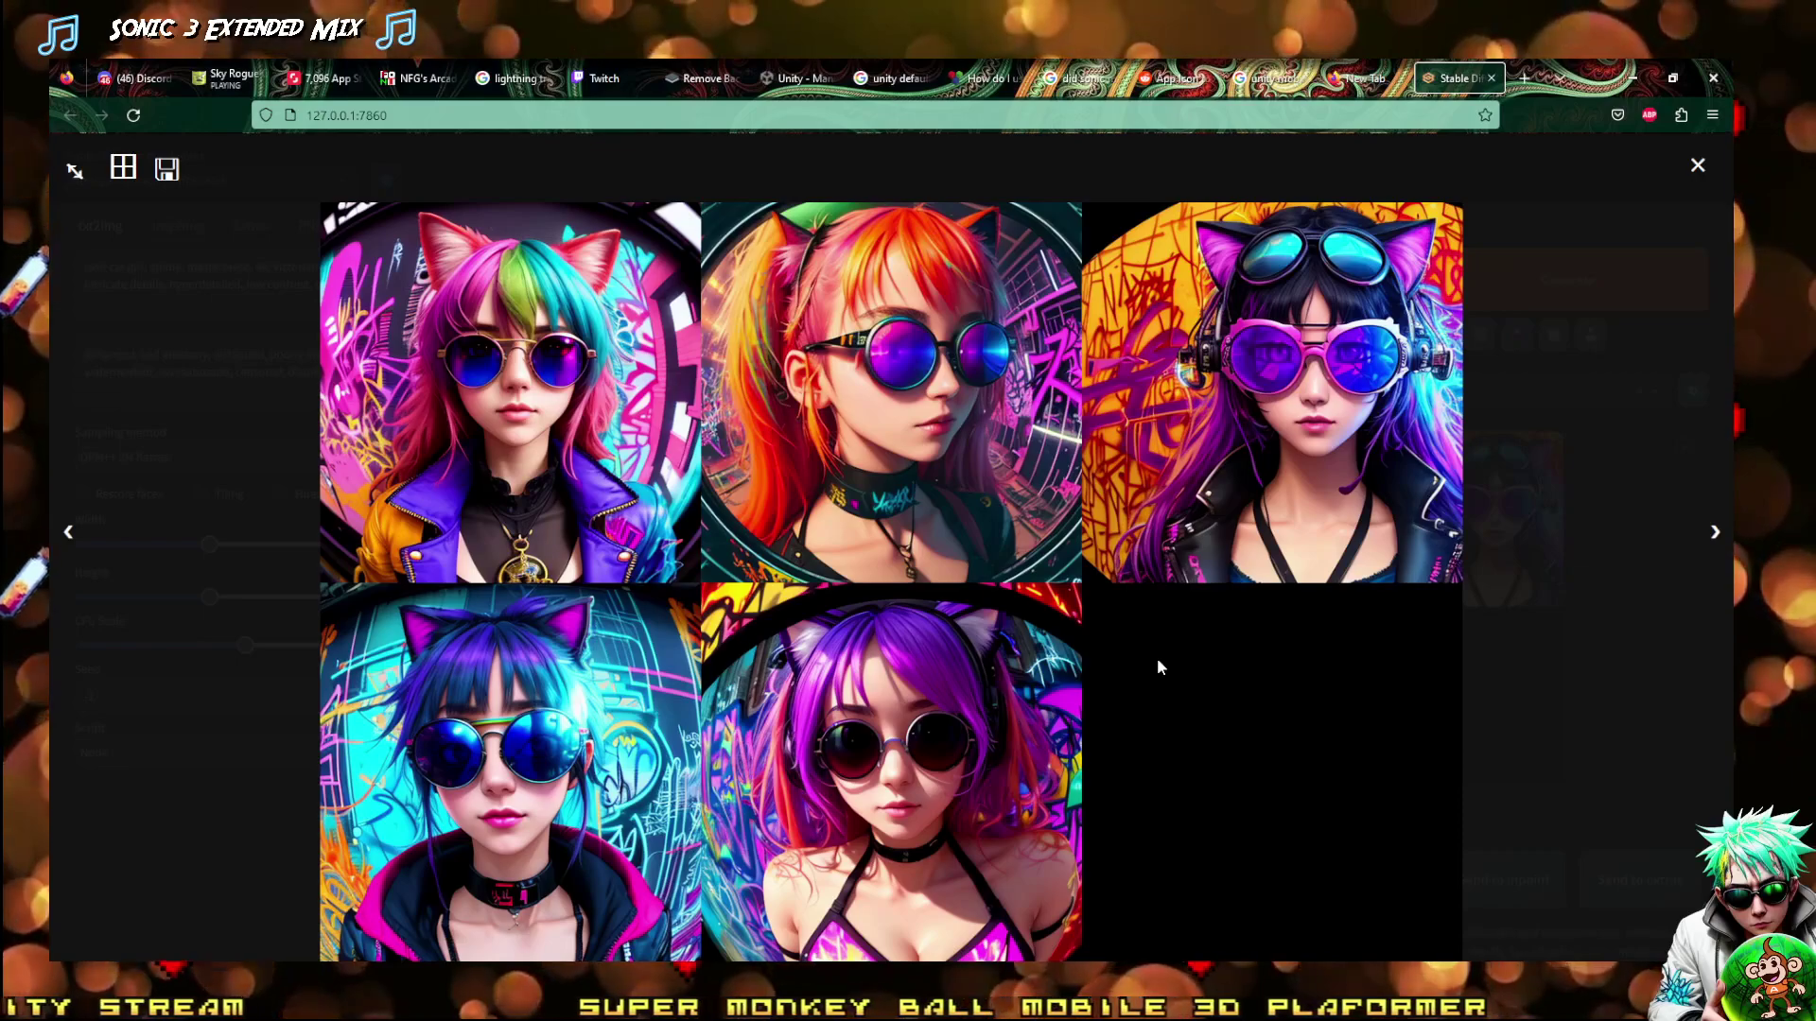
{"action": "key", "text": "Right"}
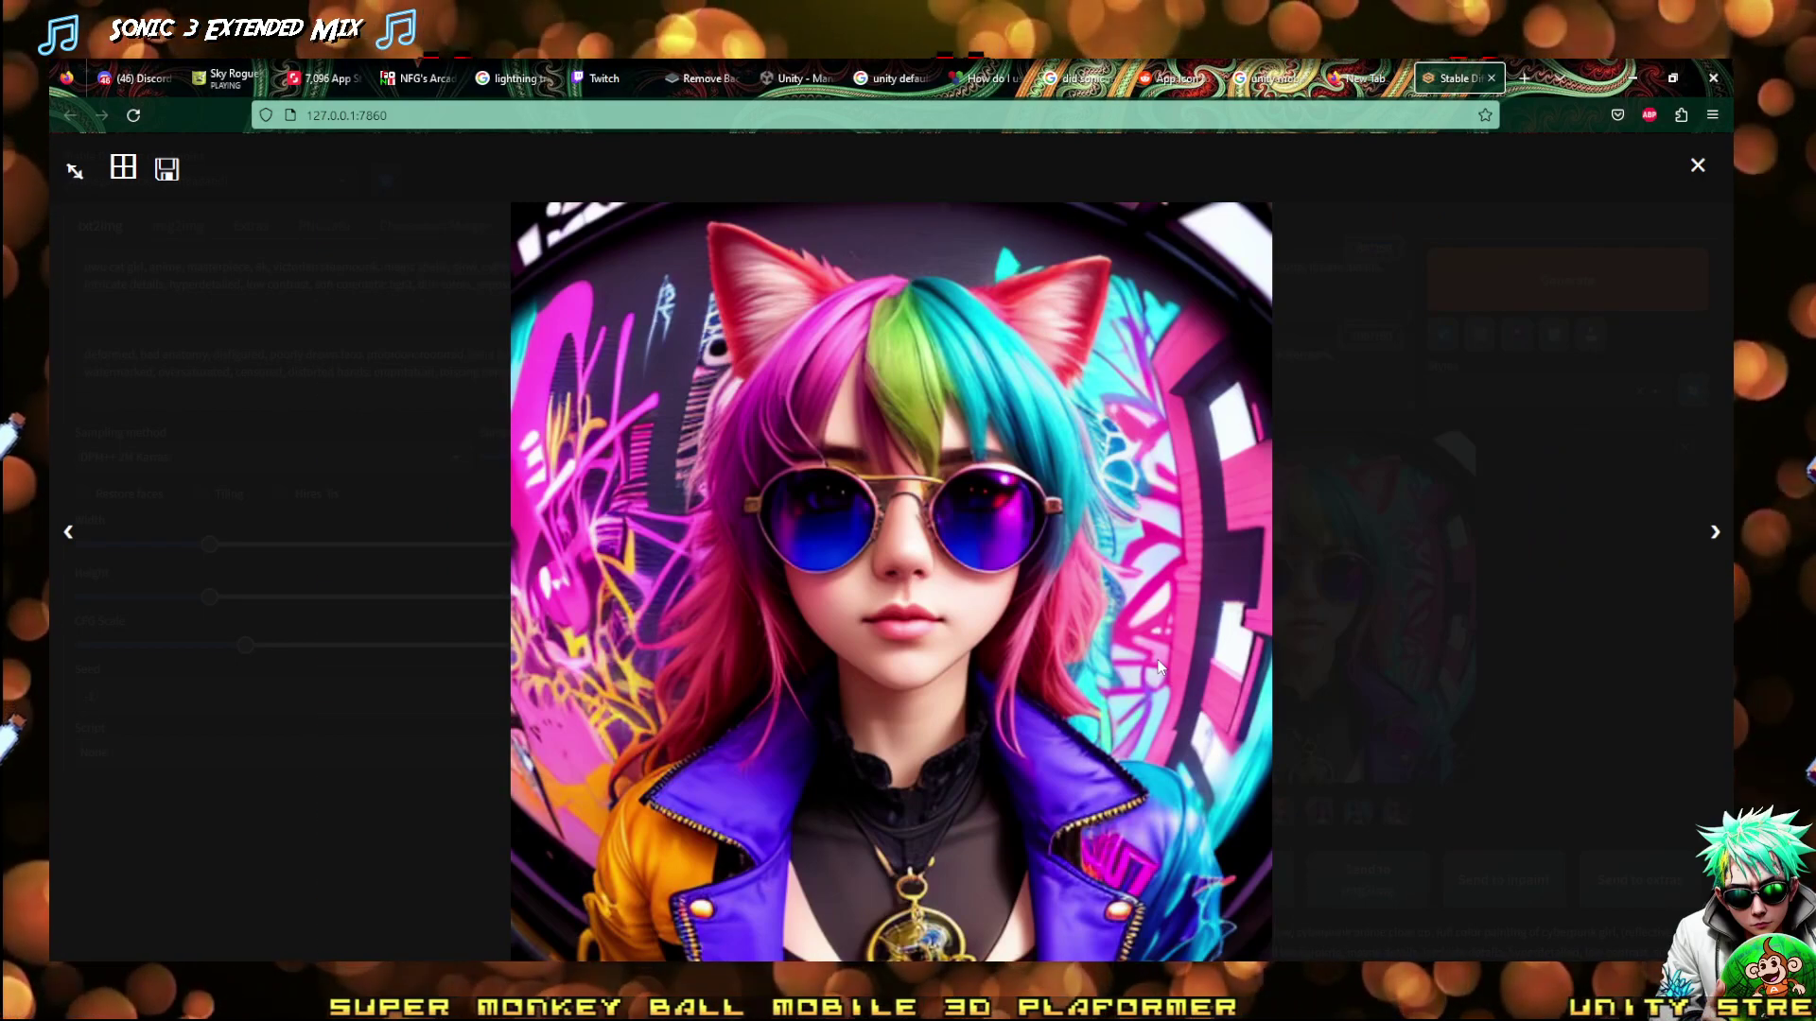
{"action": "key", "text": "Escape"}
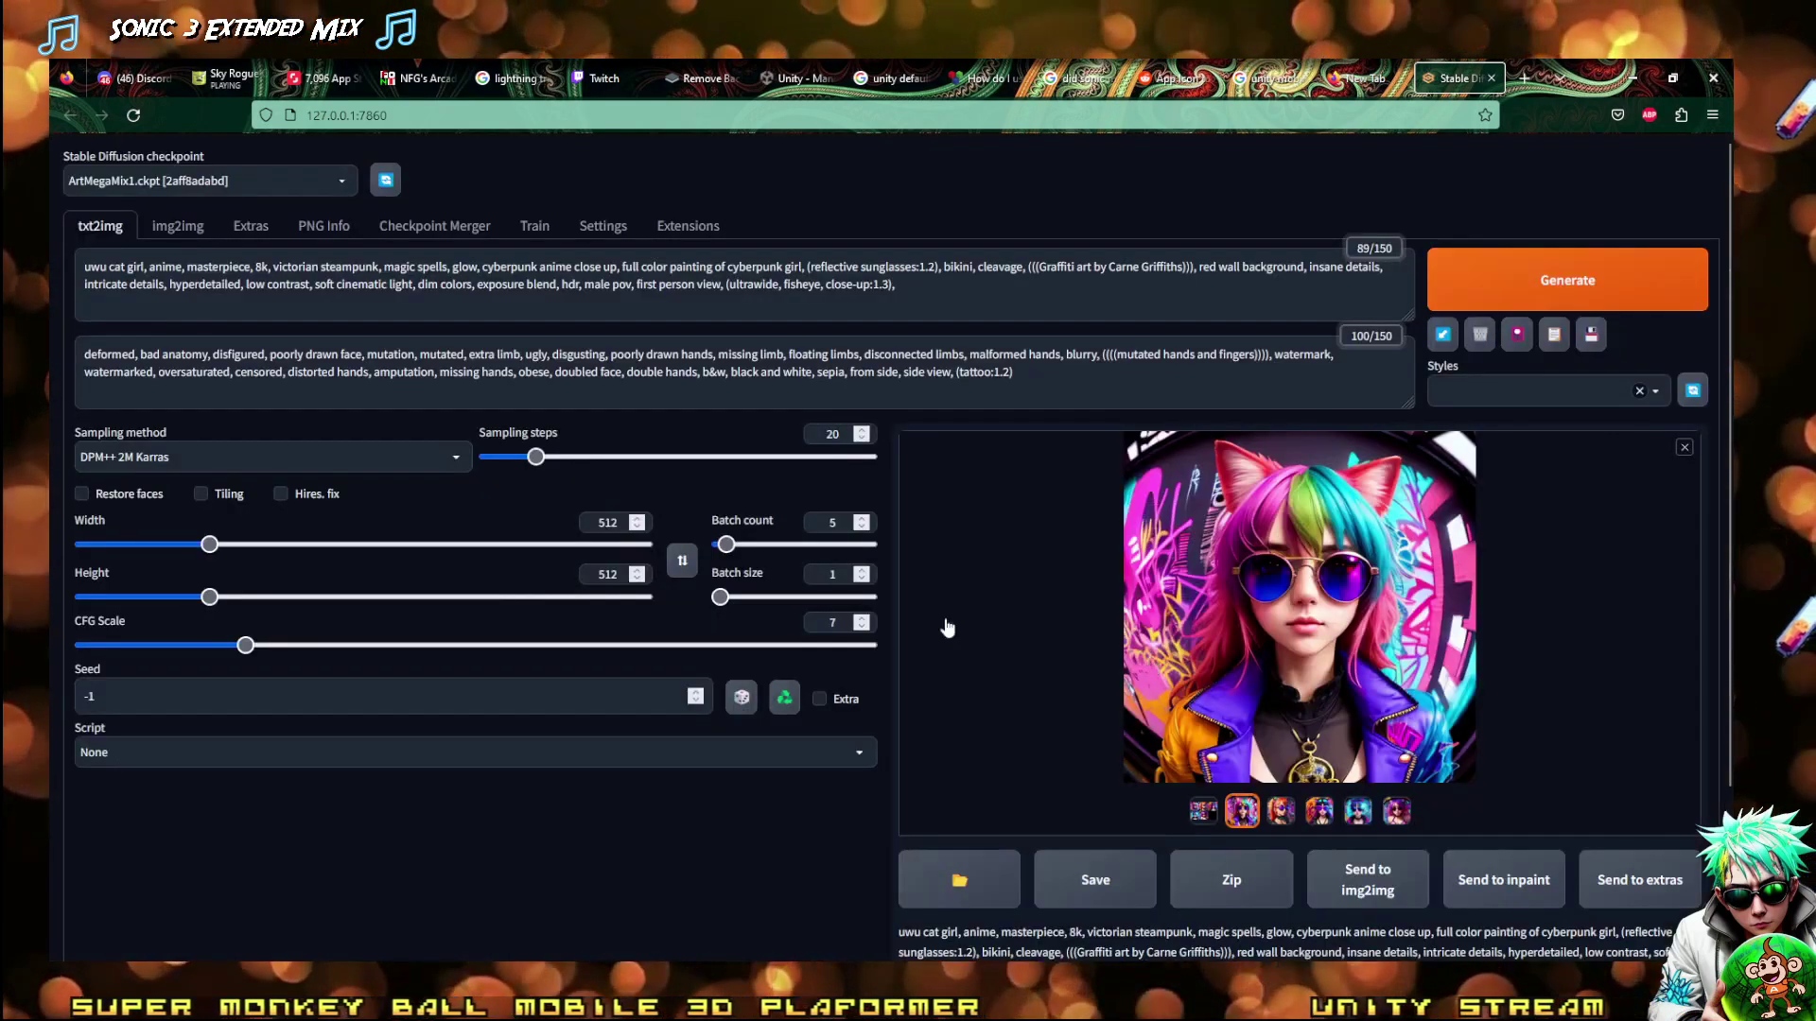
Start a 100-image batch and check the checkpoint list without changing models
{"action": "left_click_drag", "start_coordinate": [726, 543], "coordinate": [1080, 544]}
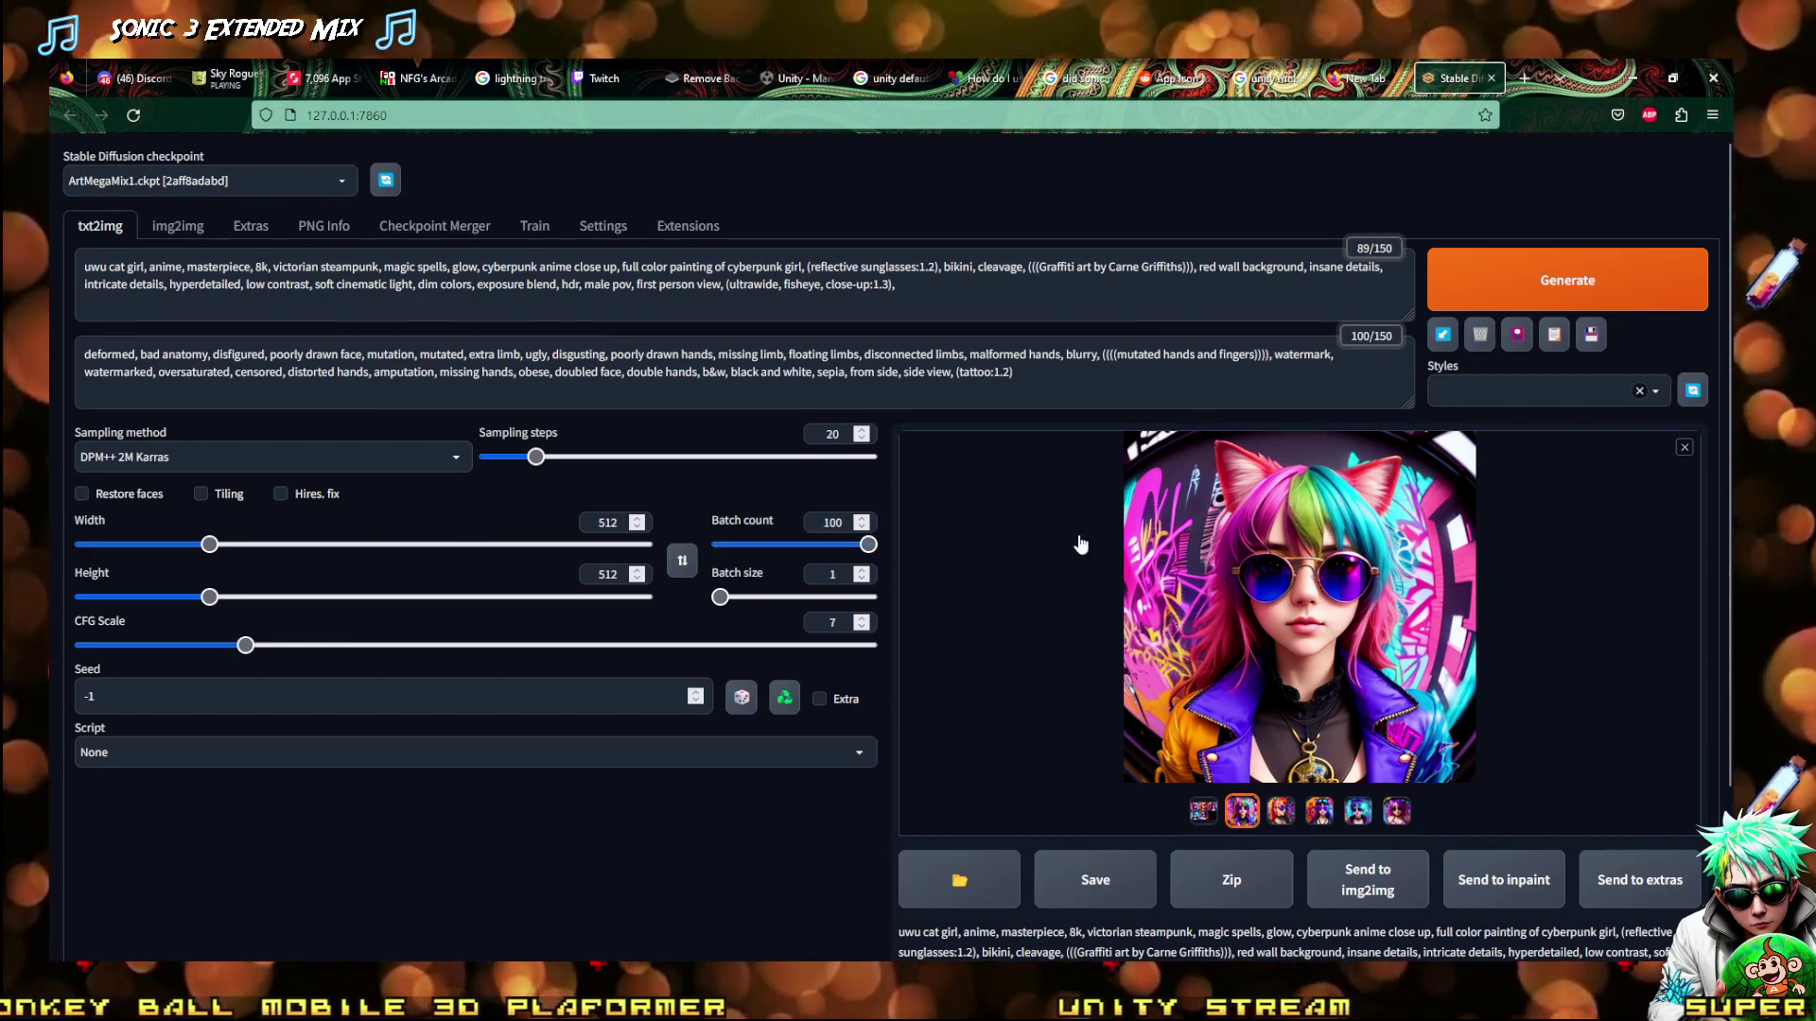
{"action": "left_click", "coordinate": [1588, 282]}
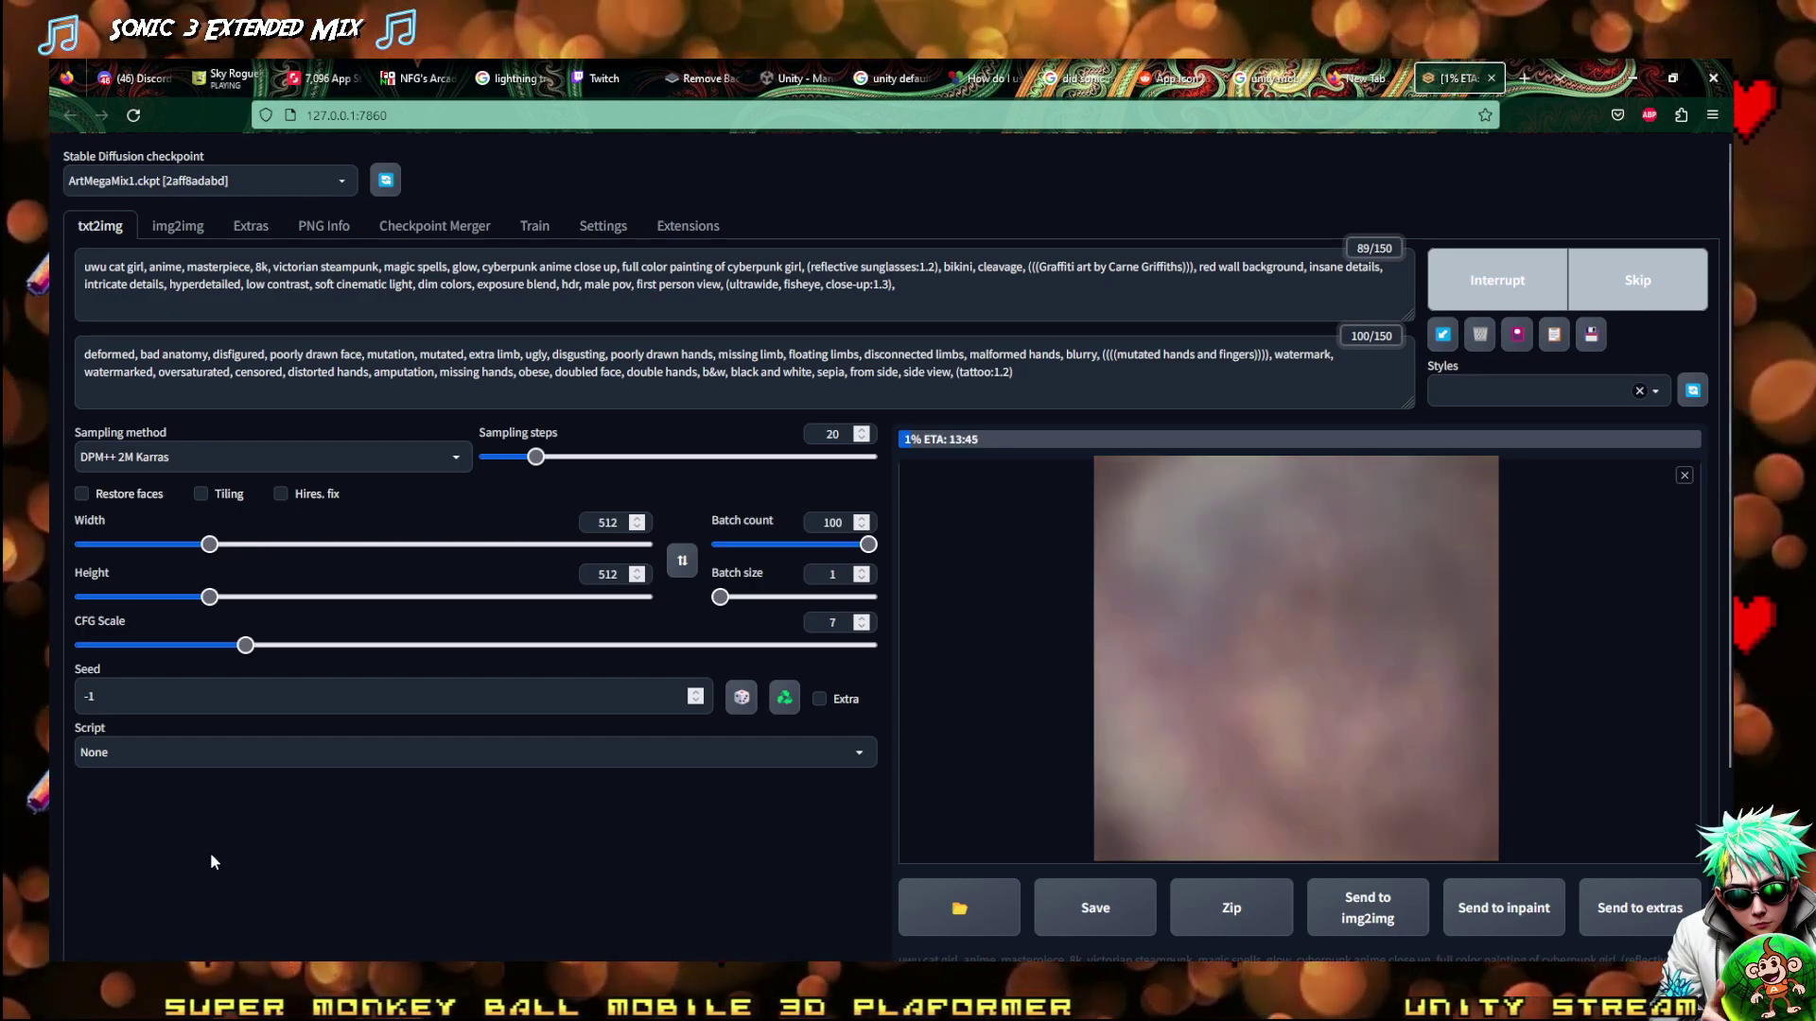
{"action": "left_click", "coordinate": [133, 182]}
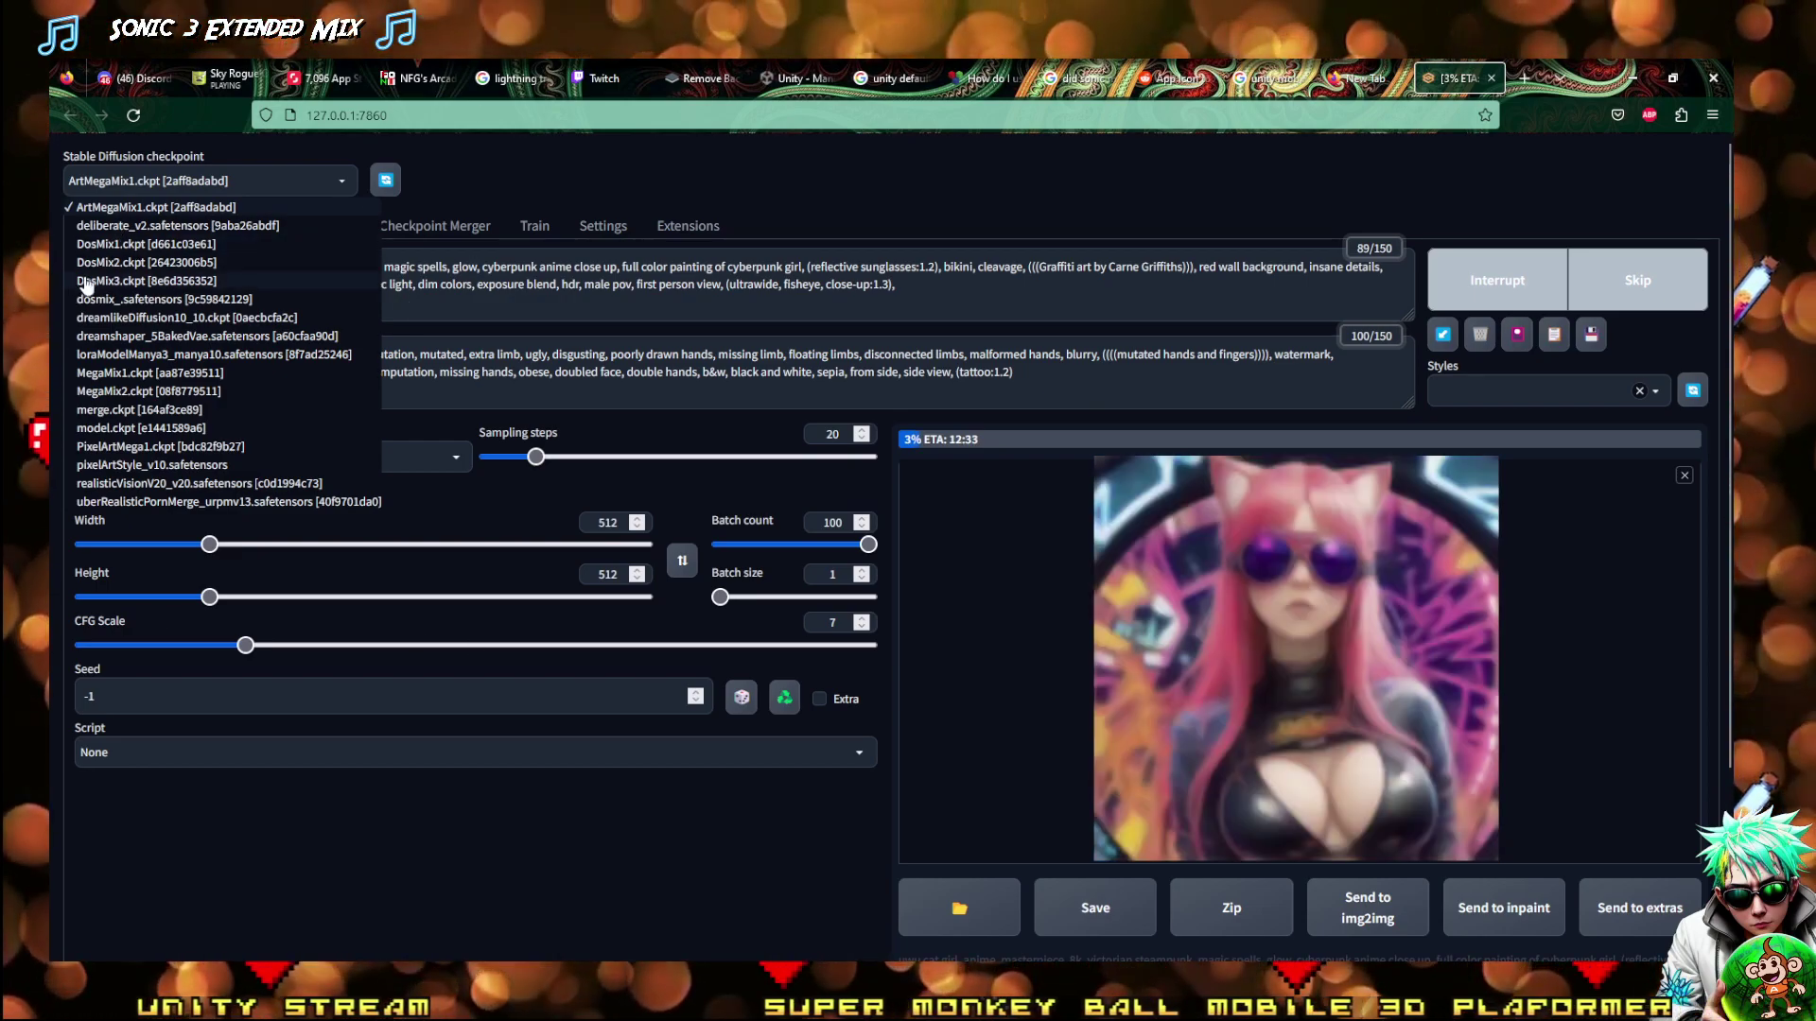
{"action": "left_click", "coordinate": [1000, 201]}
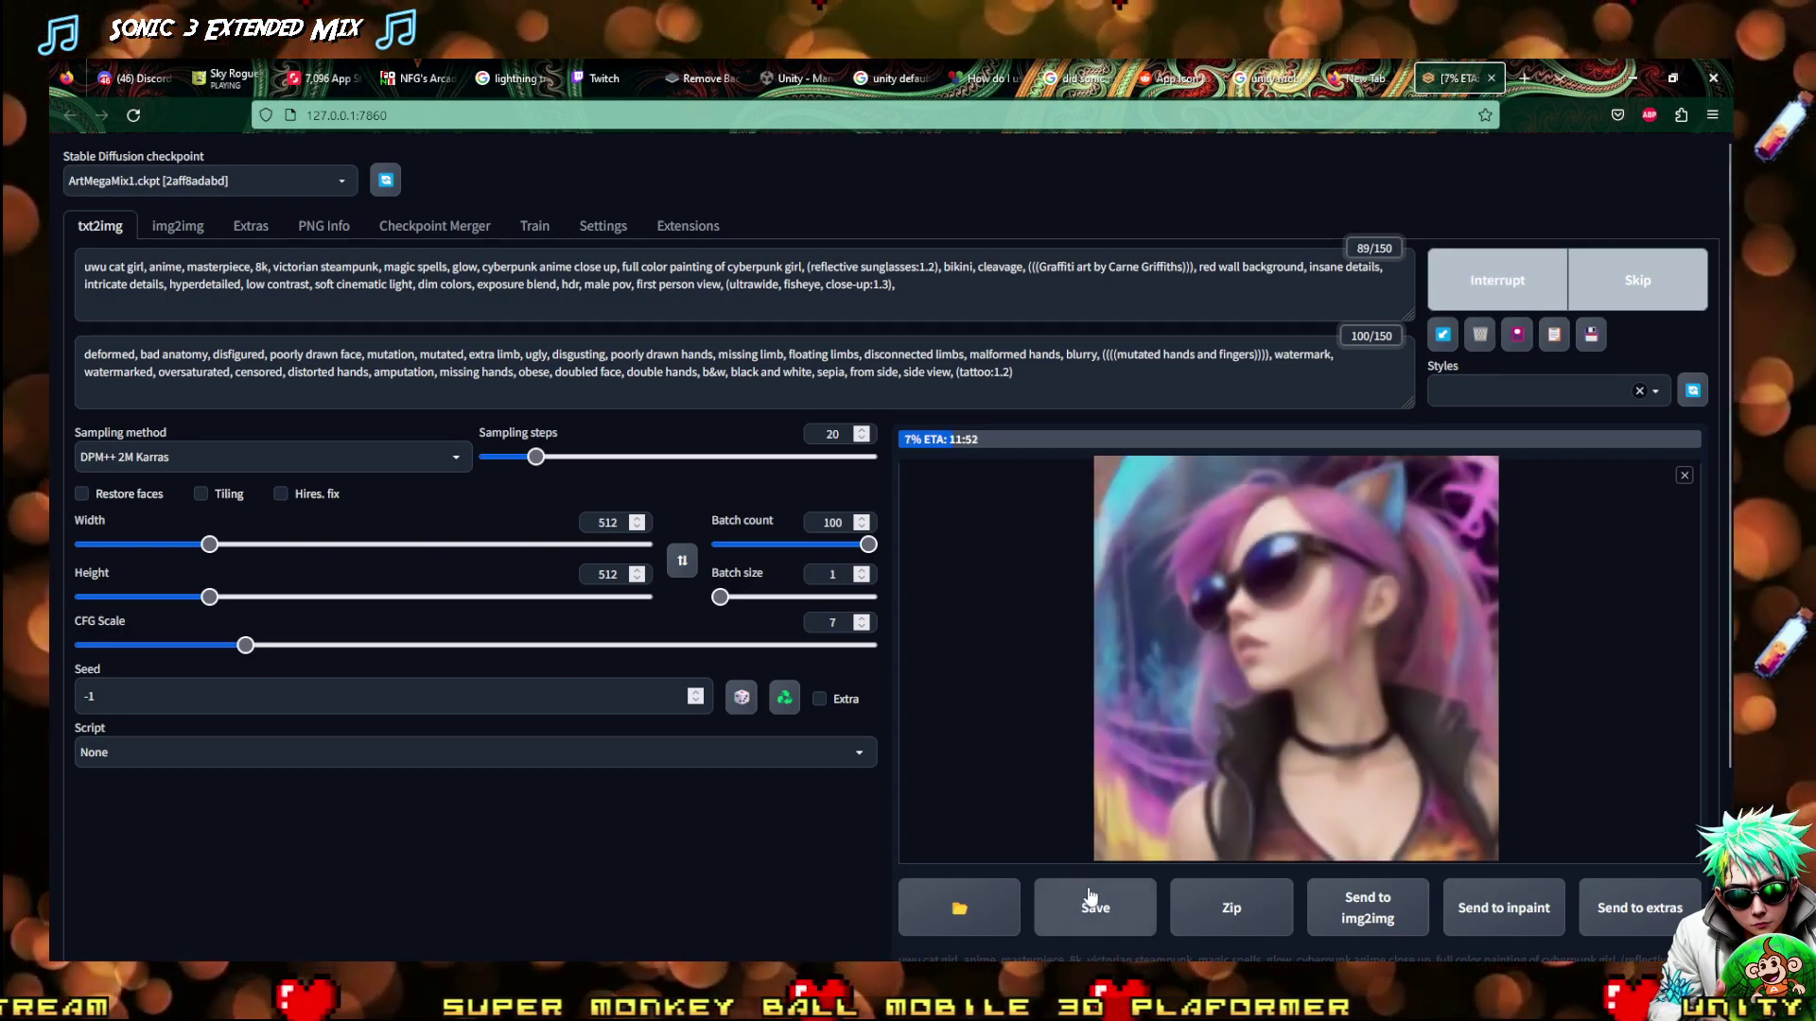
Browse the newest cat-girl results full-size, then return to the end of the prompt
{"action": "left_click", "coordinate": [1209, 707]}
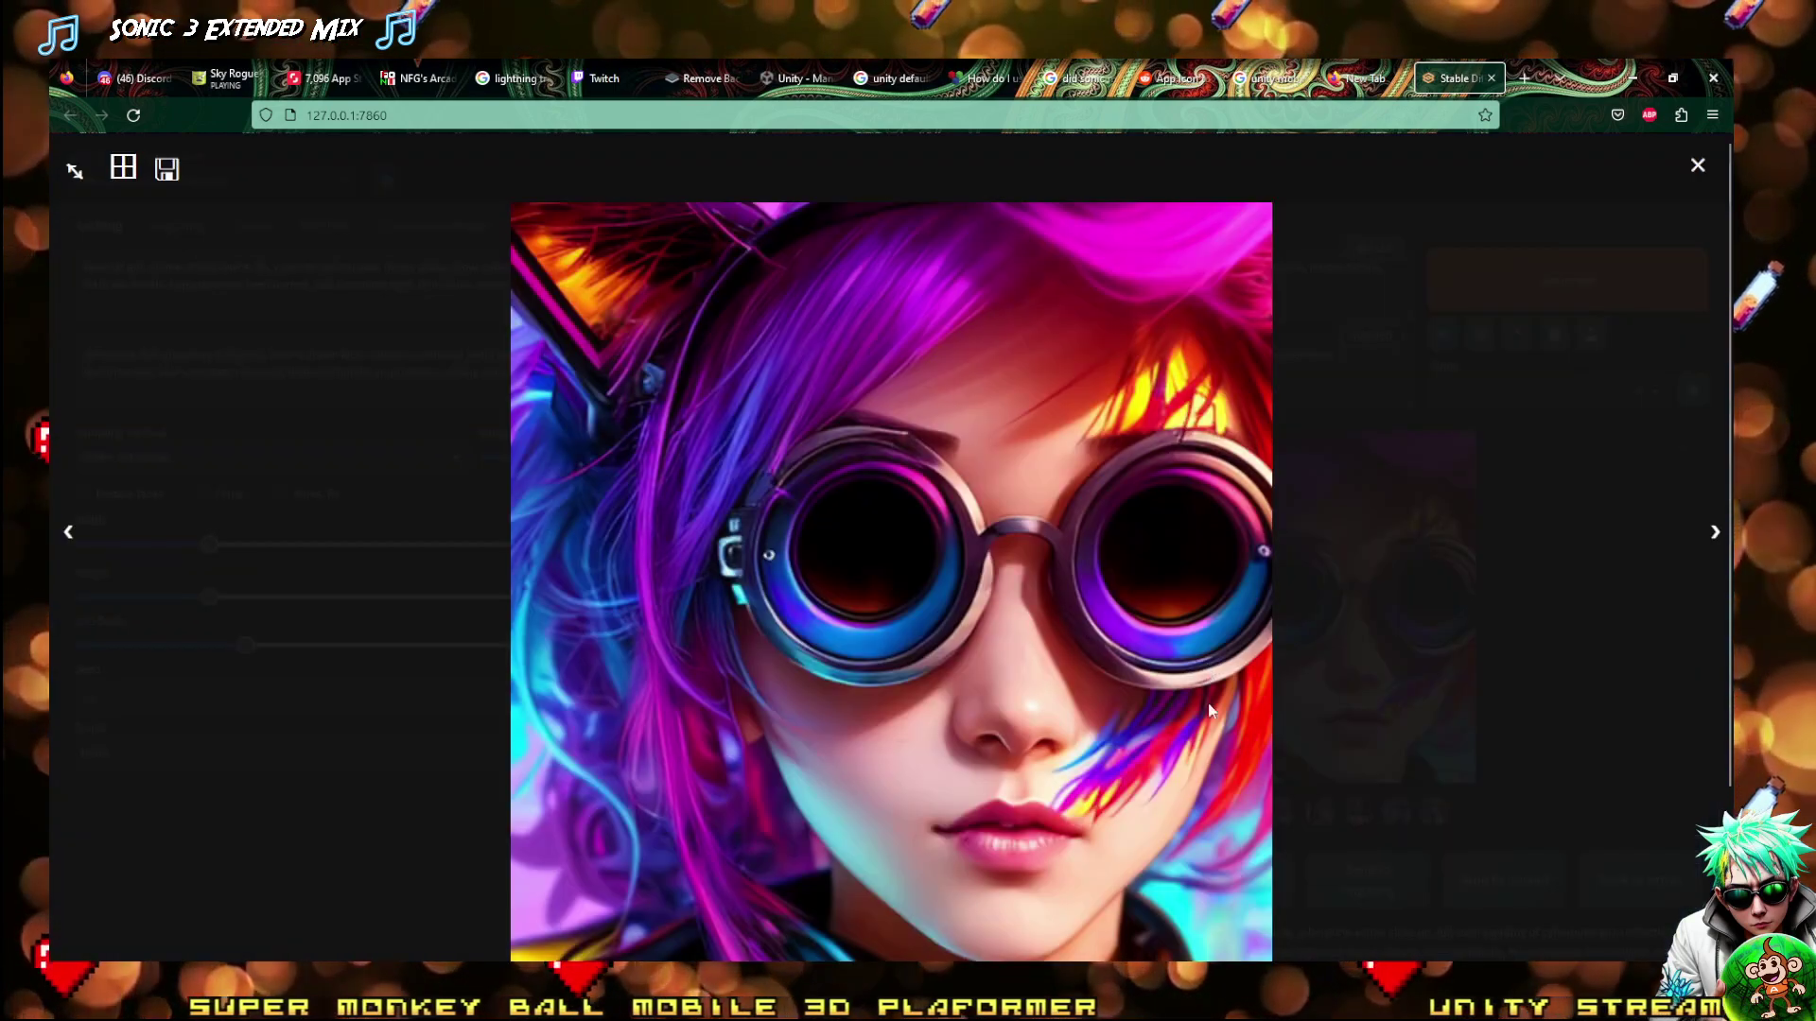
{"action": "key", "text": "Right"}
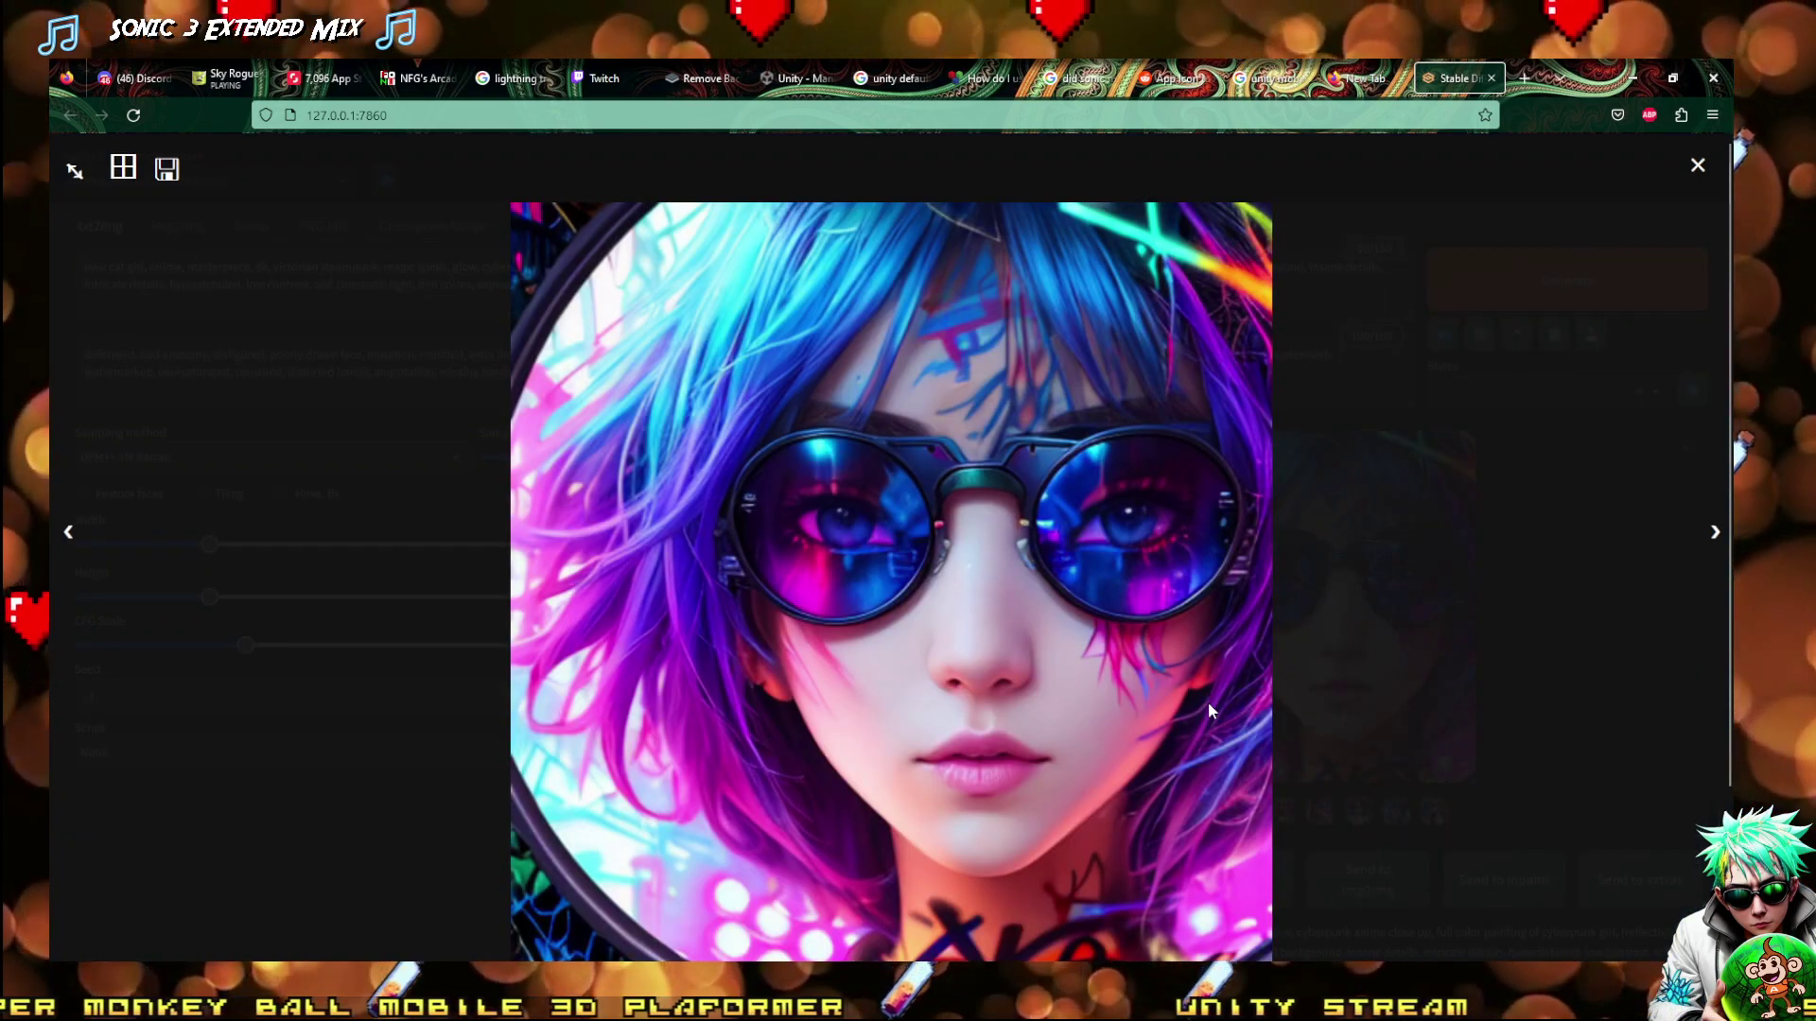
{"action": "key", "text": "Right"}
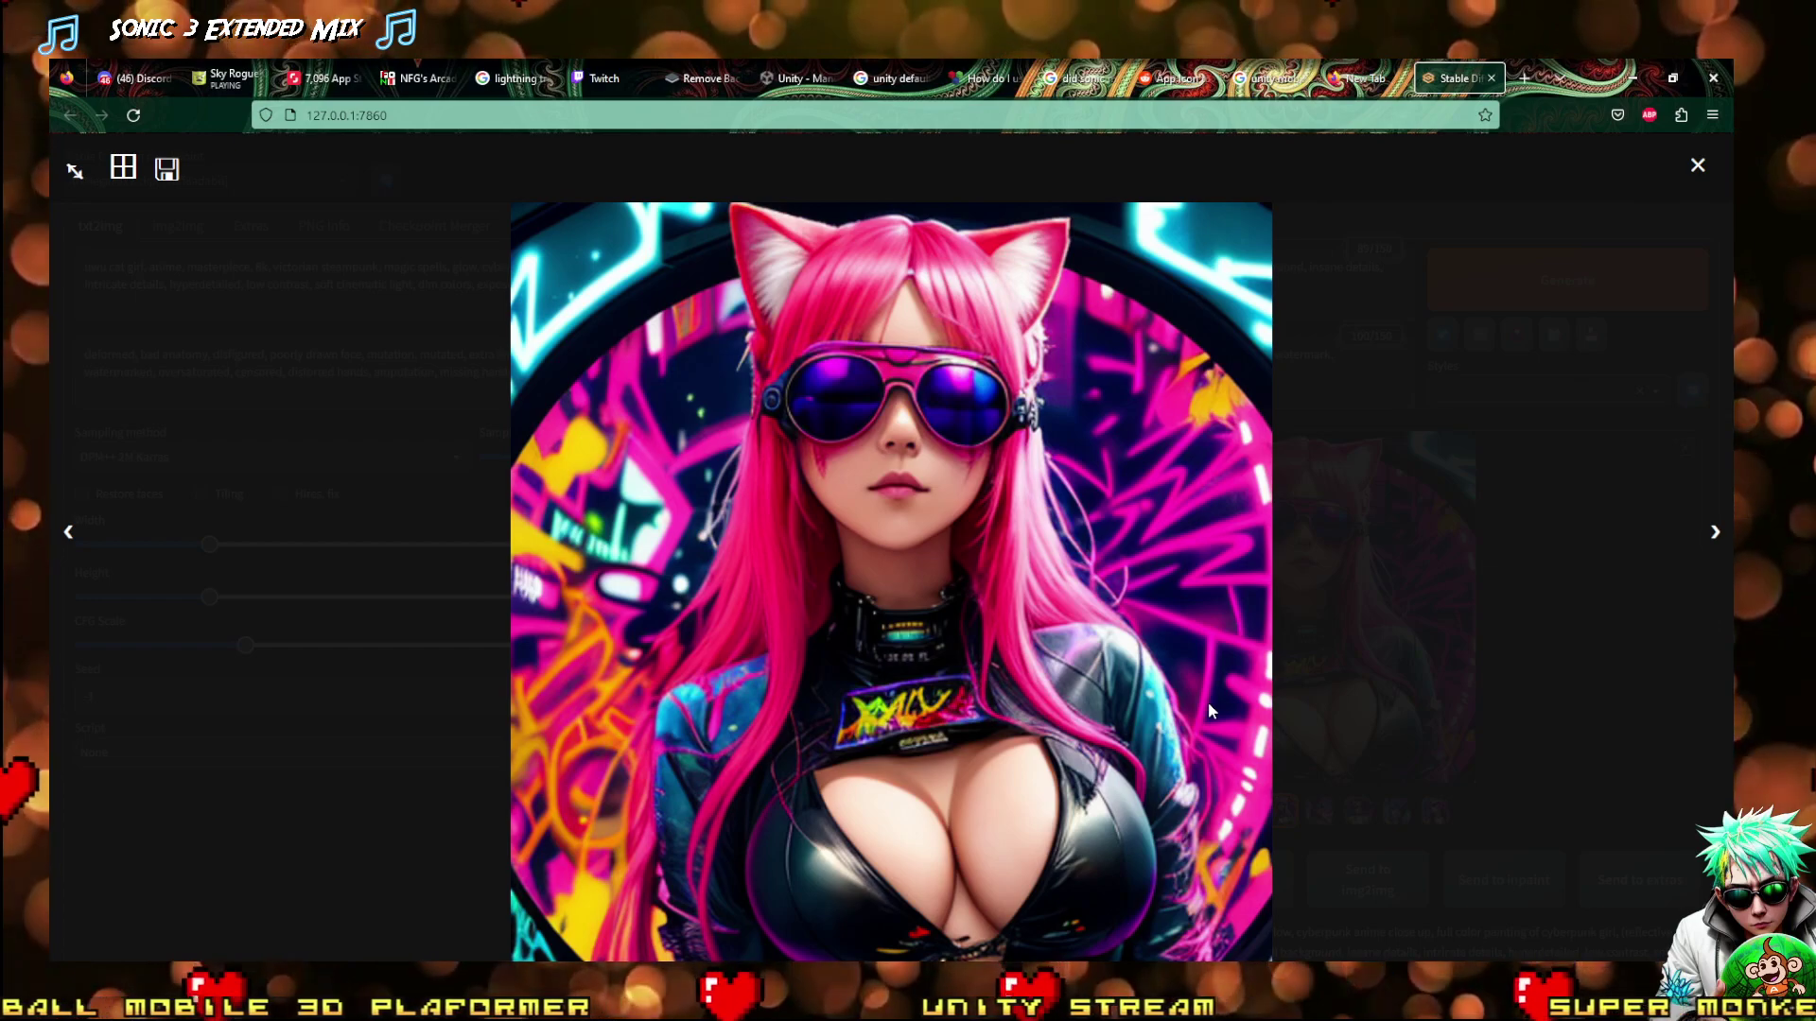
{"action": "key", "text": "Right"}
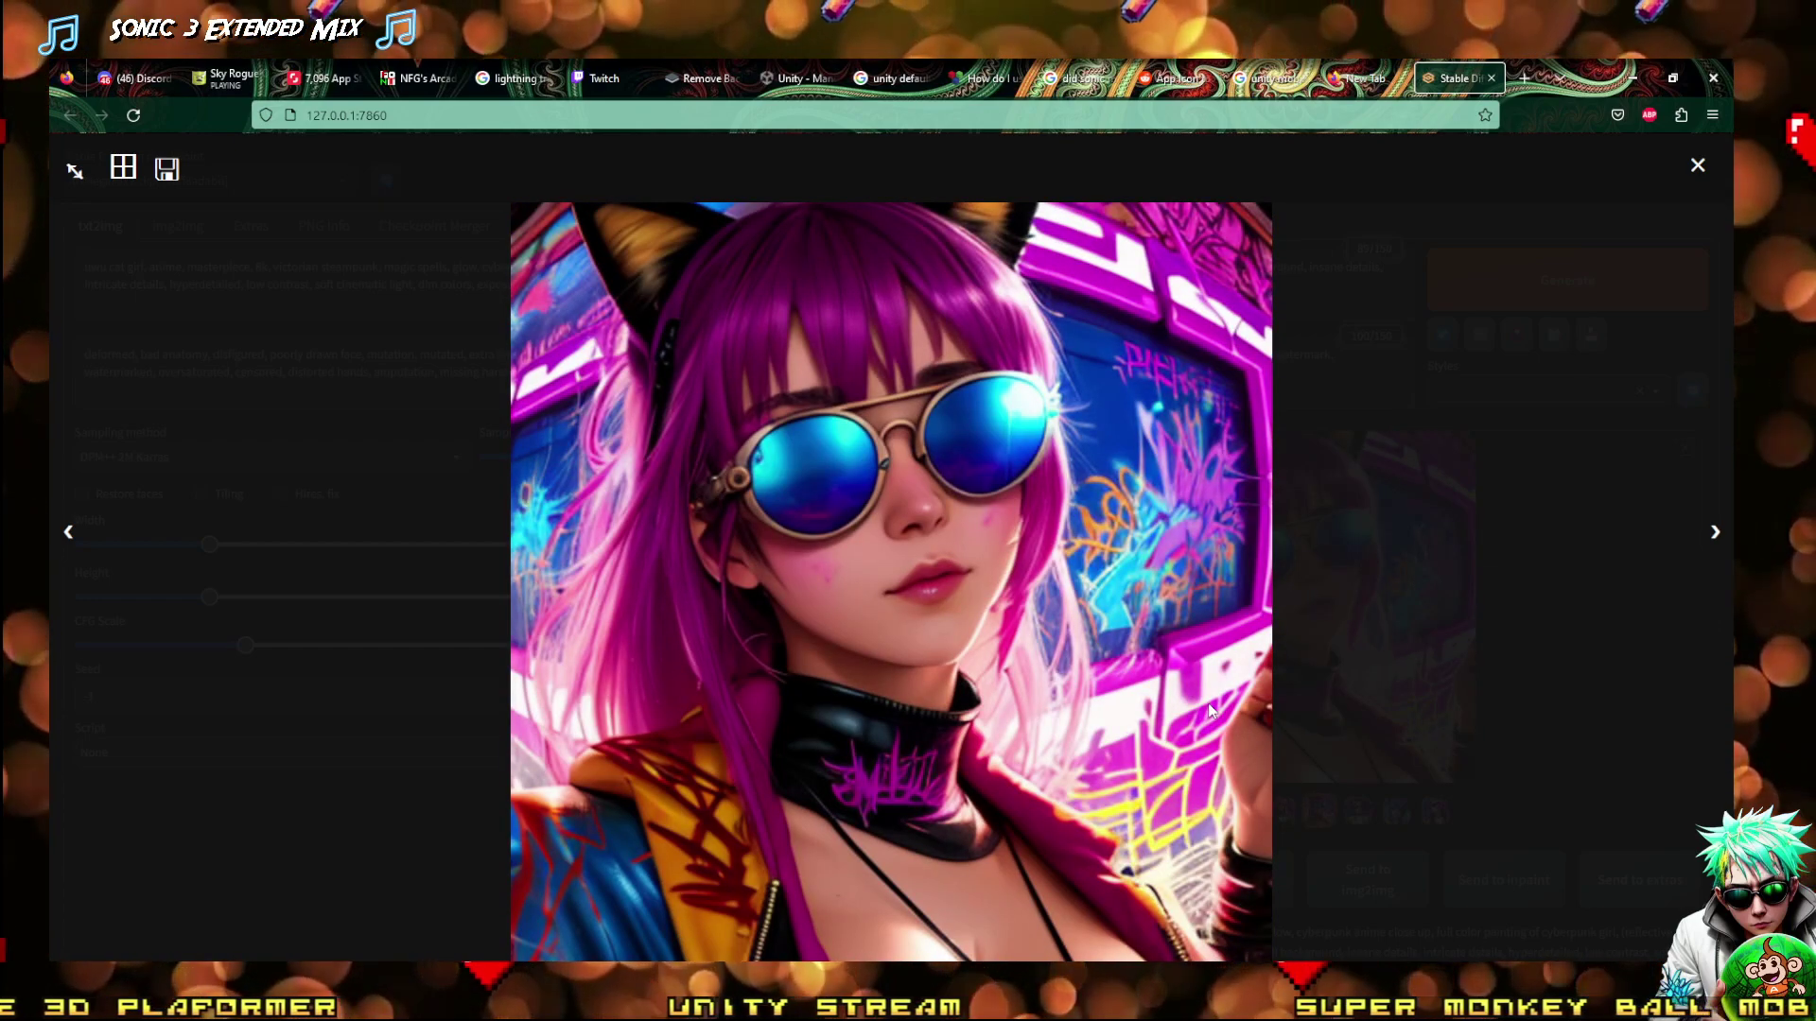
{"action": "key", "text": "Right"}
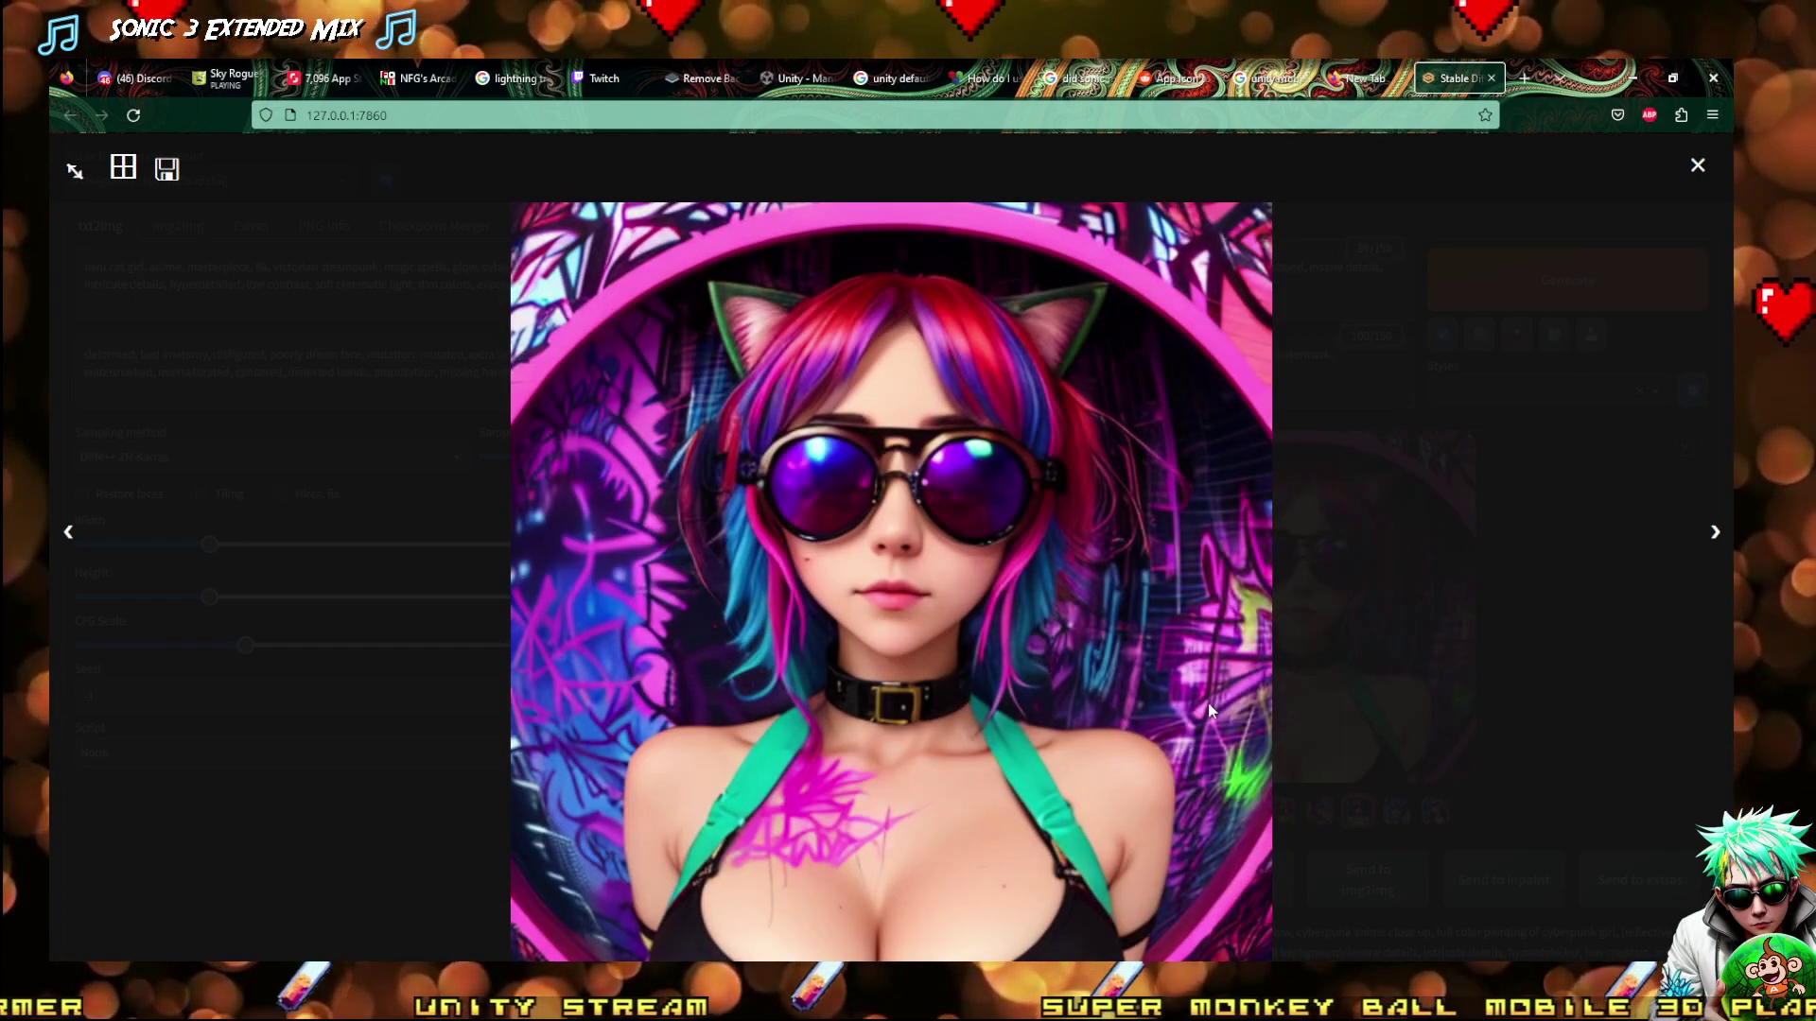
{"action": "key", "text": "Right"}
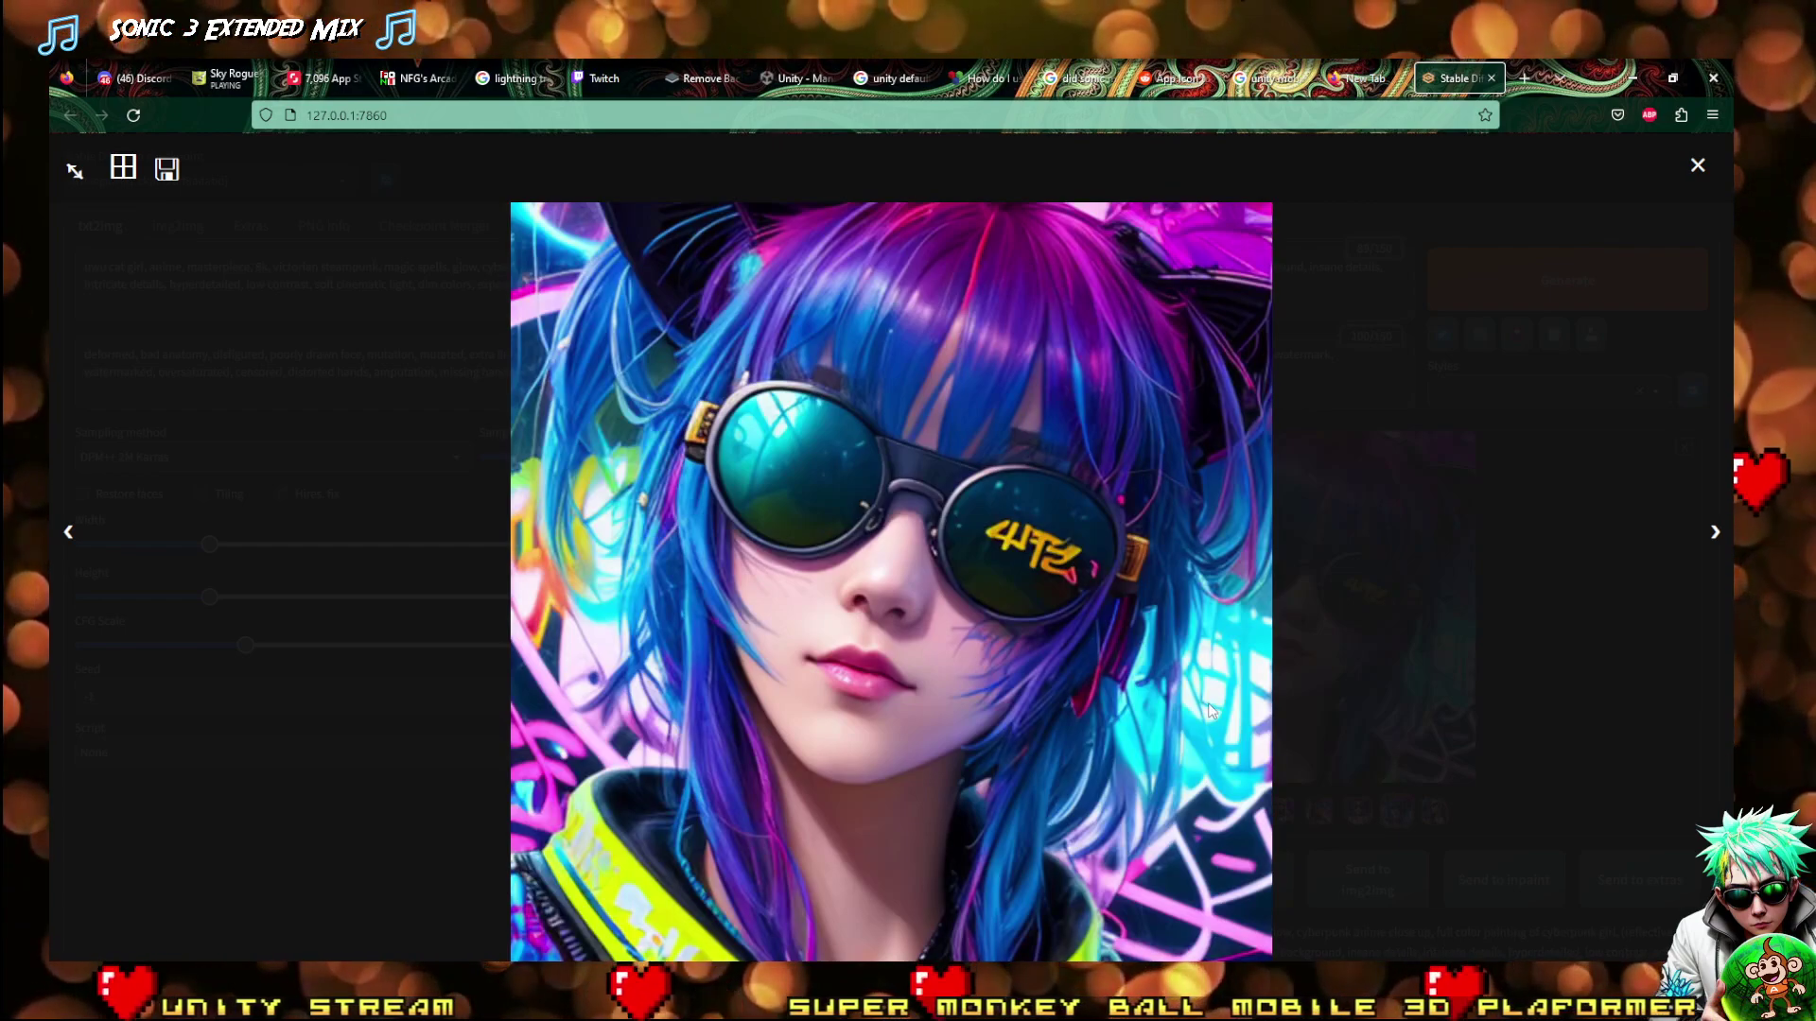
{"action": "key", "text": "Right"}
{"action": "key", "text": "Right"}
{"action": "key", "text": "Escape"}
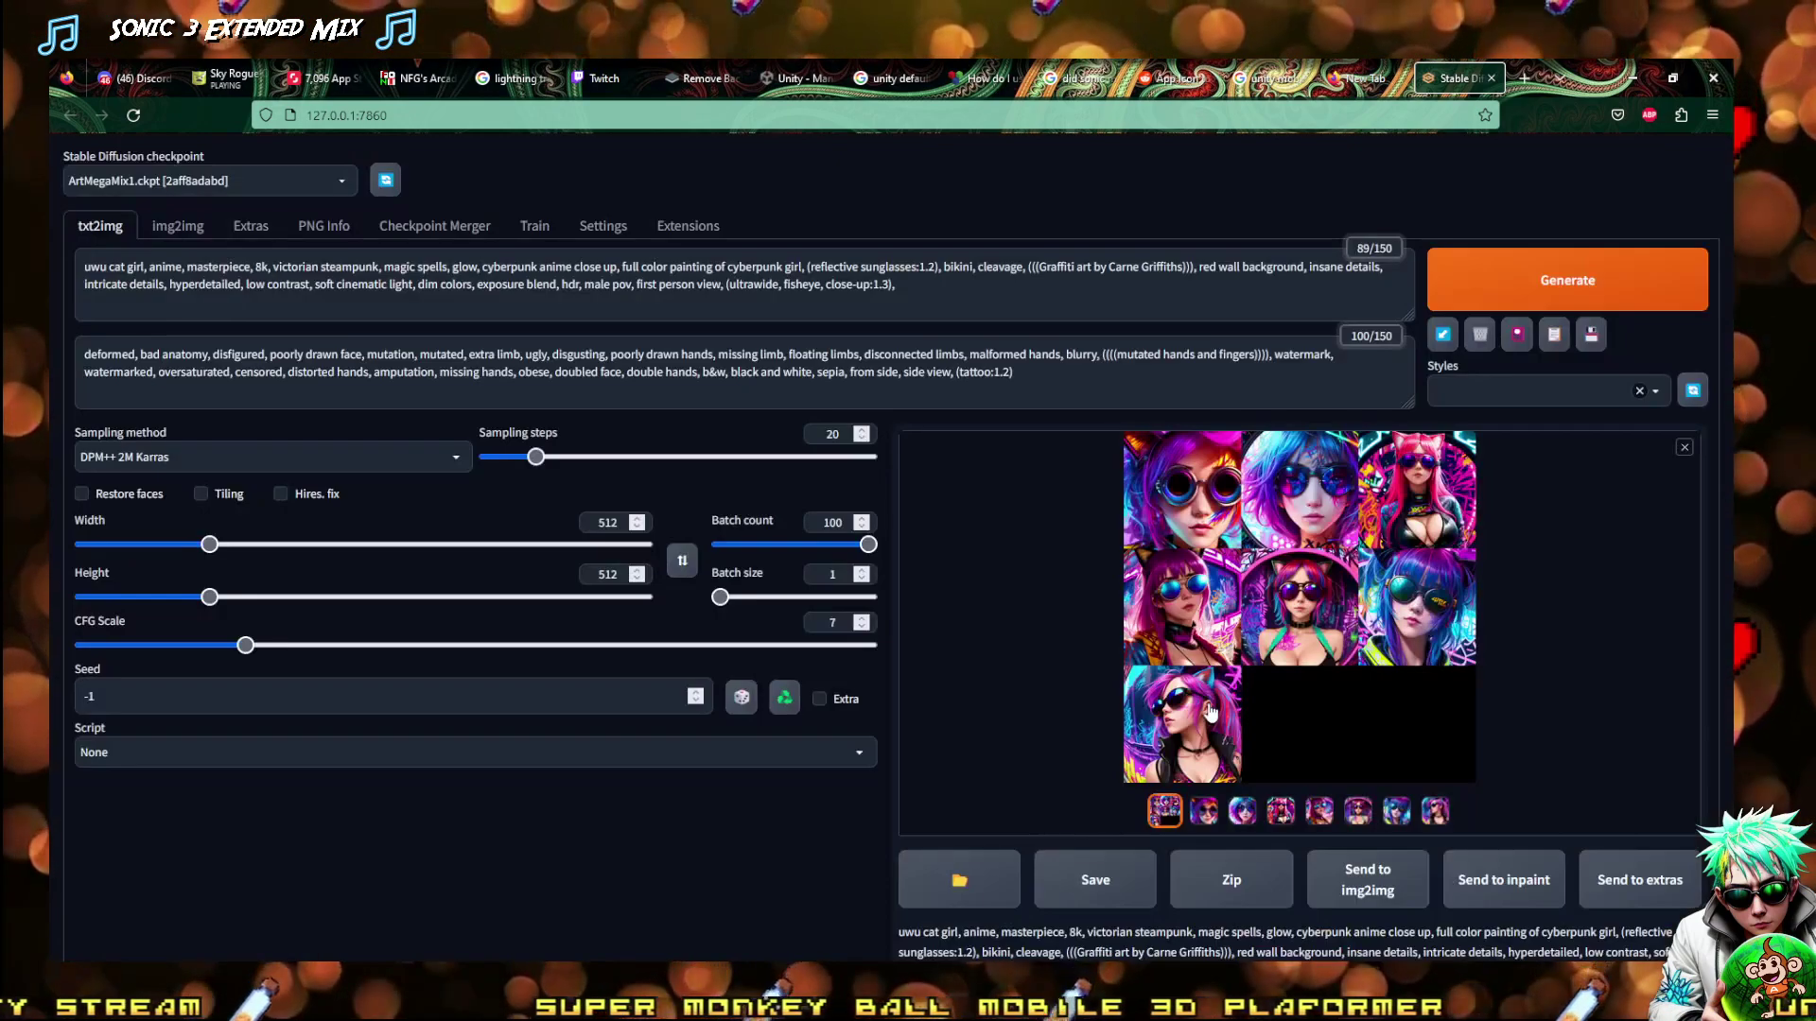
{"action": "left_click", "coordinate": [941, 302]}
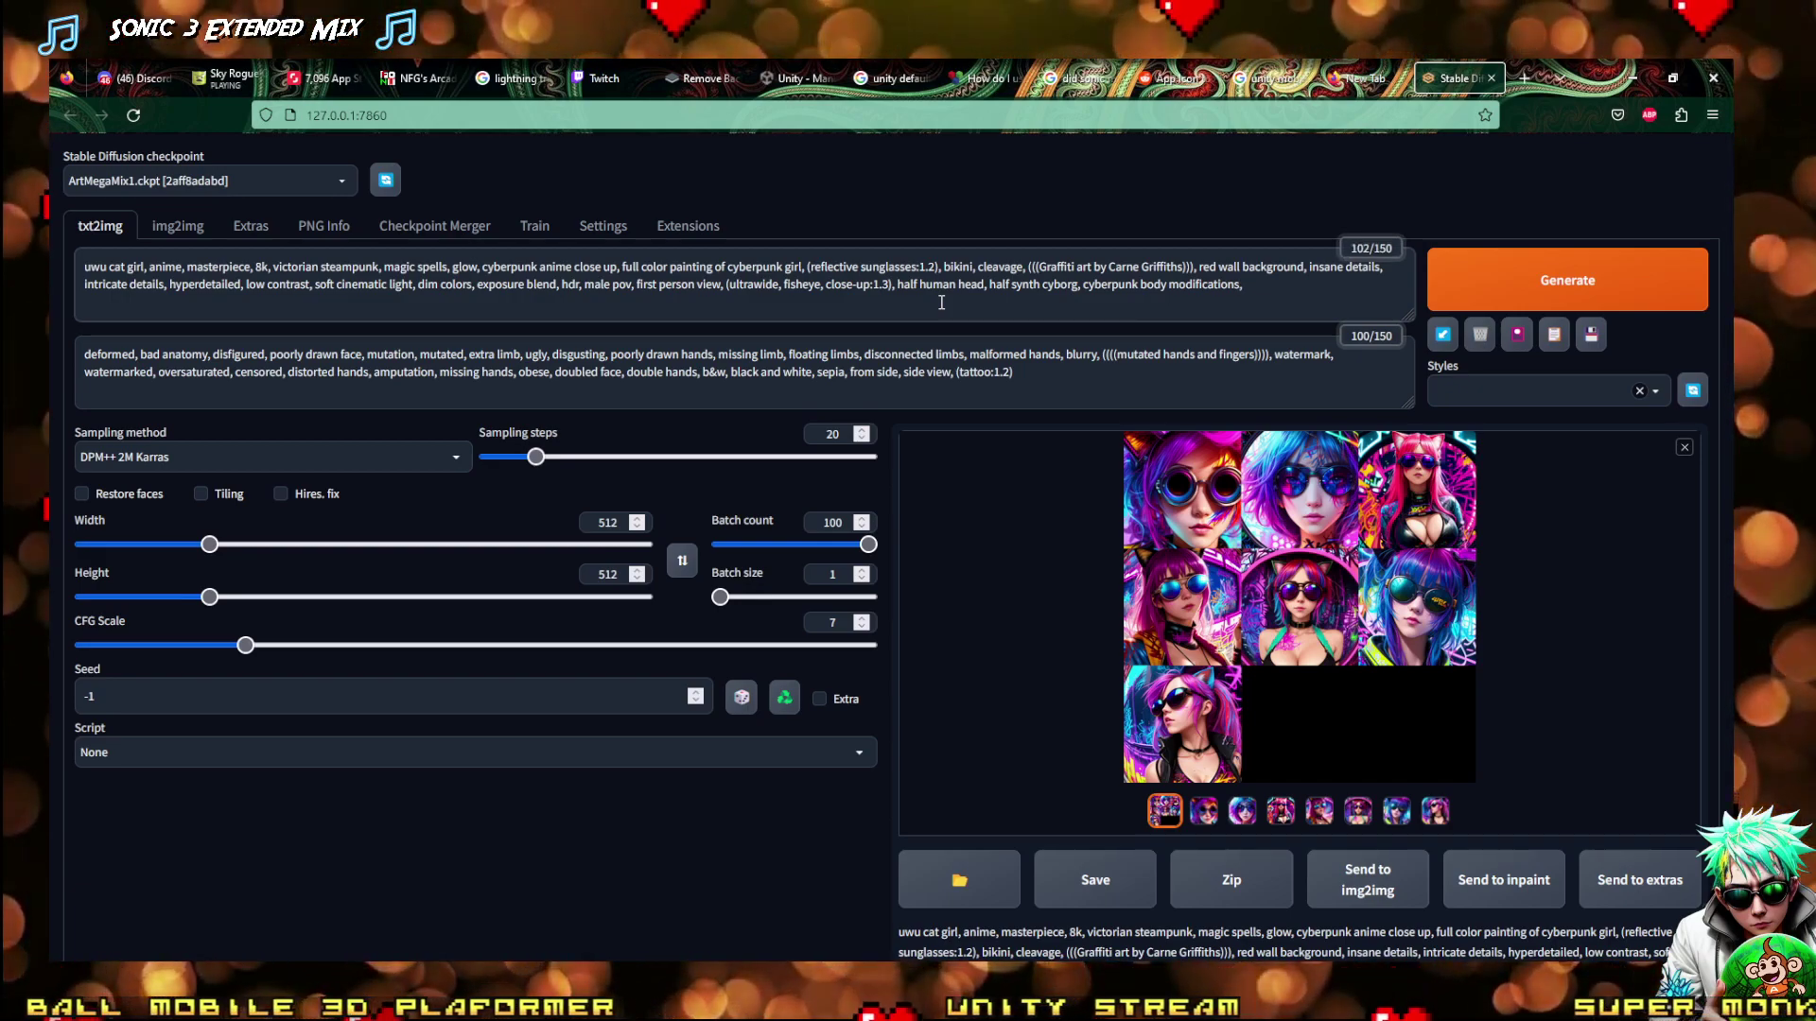
Append 'exploding ears' to the prompt and start another 100-image generation
{"action": "type", "text": "exploding"}
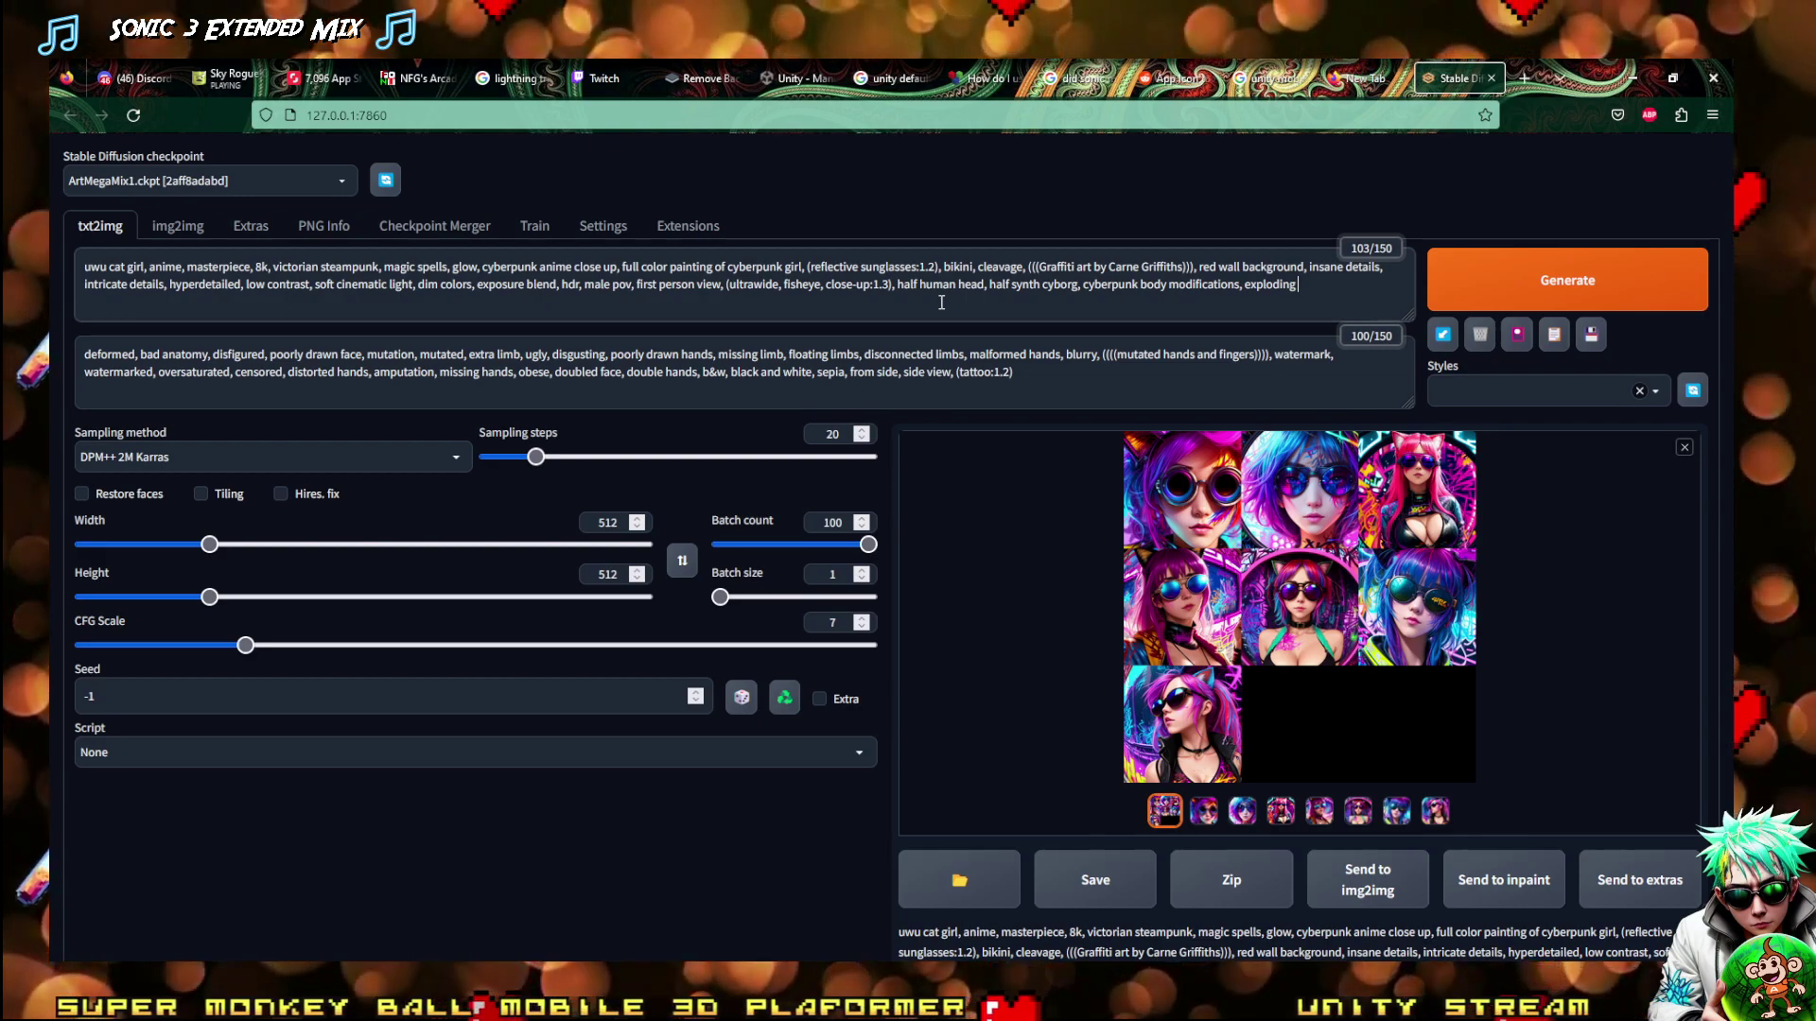
{"action": "type", "text": "ears"}
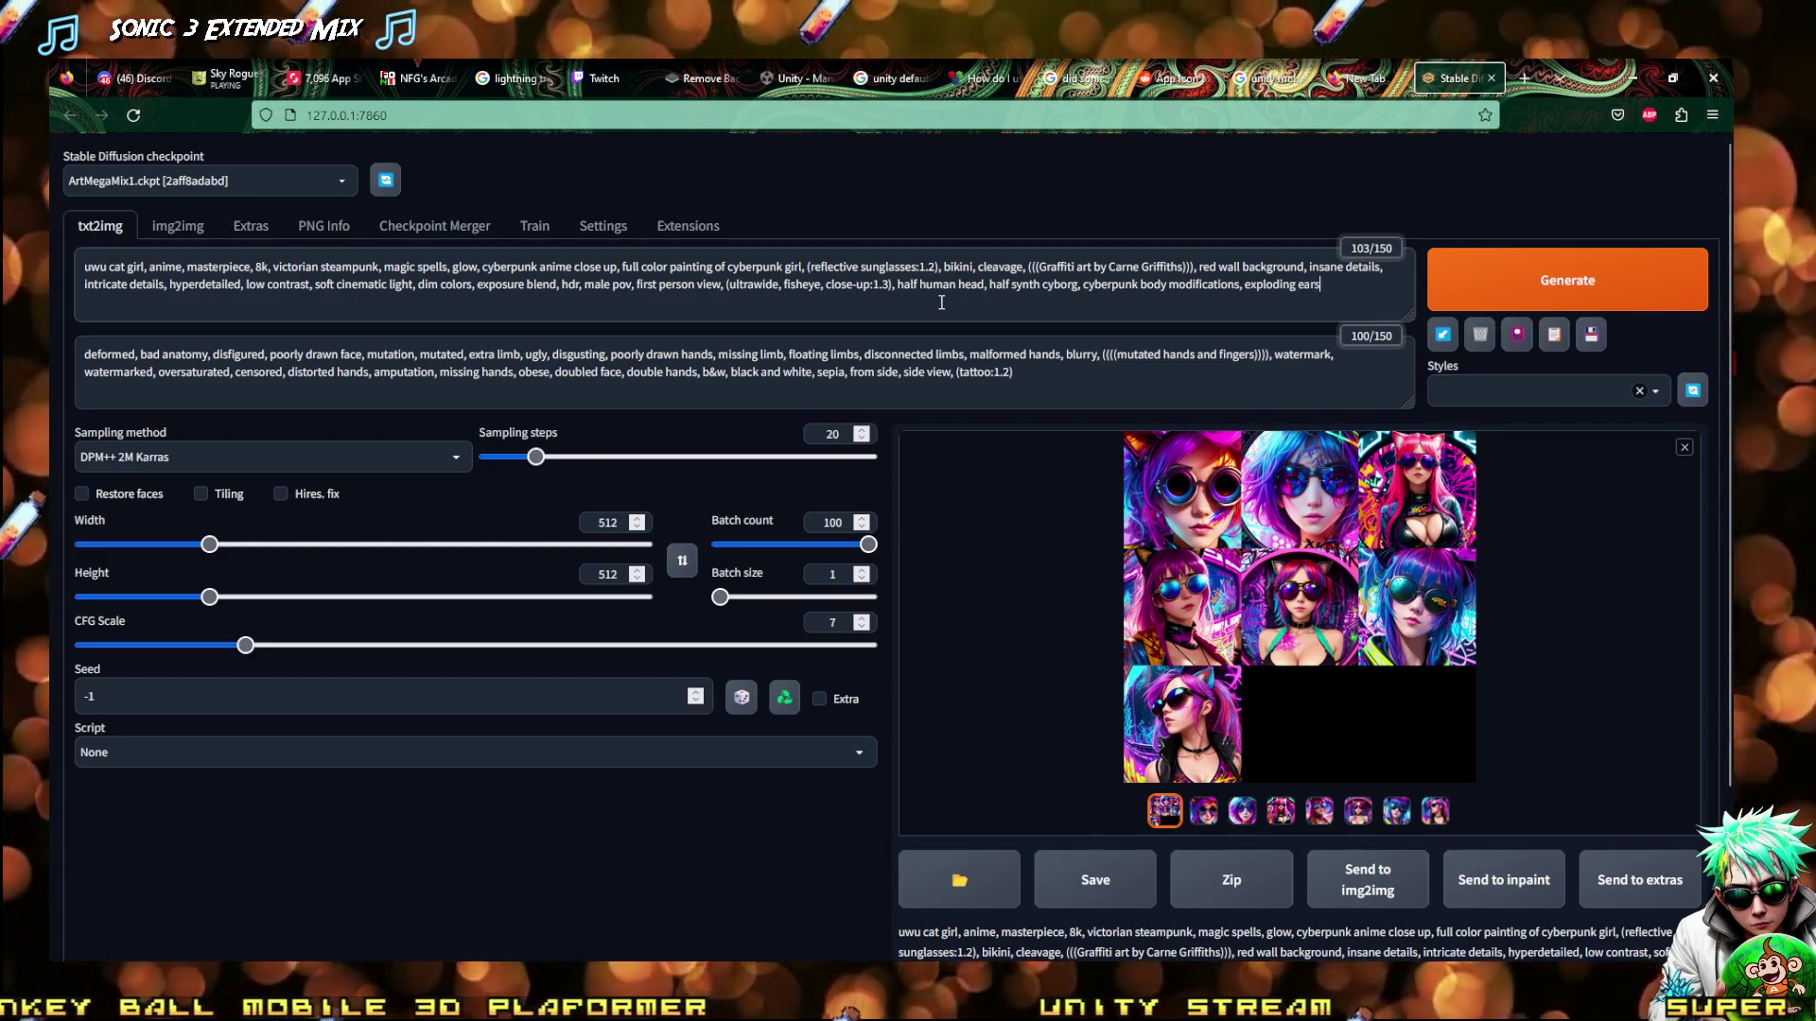
{"action": "left_click", "coordinate": [1645, 280]}
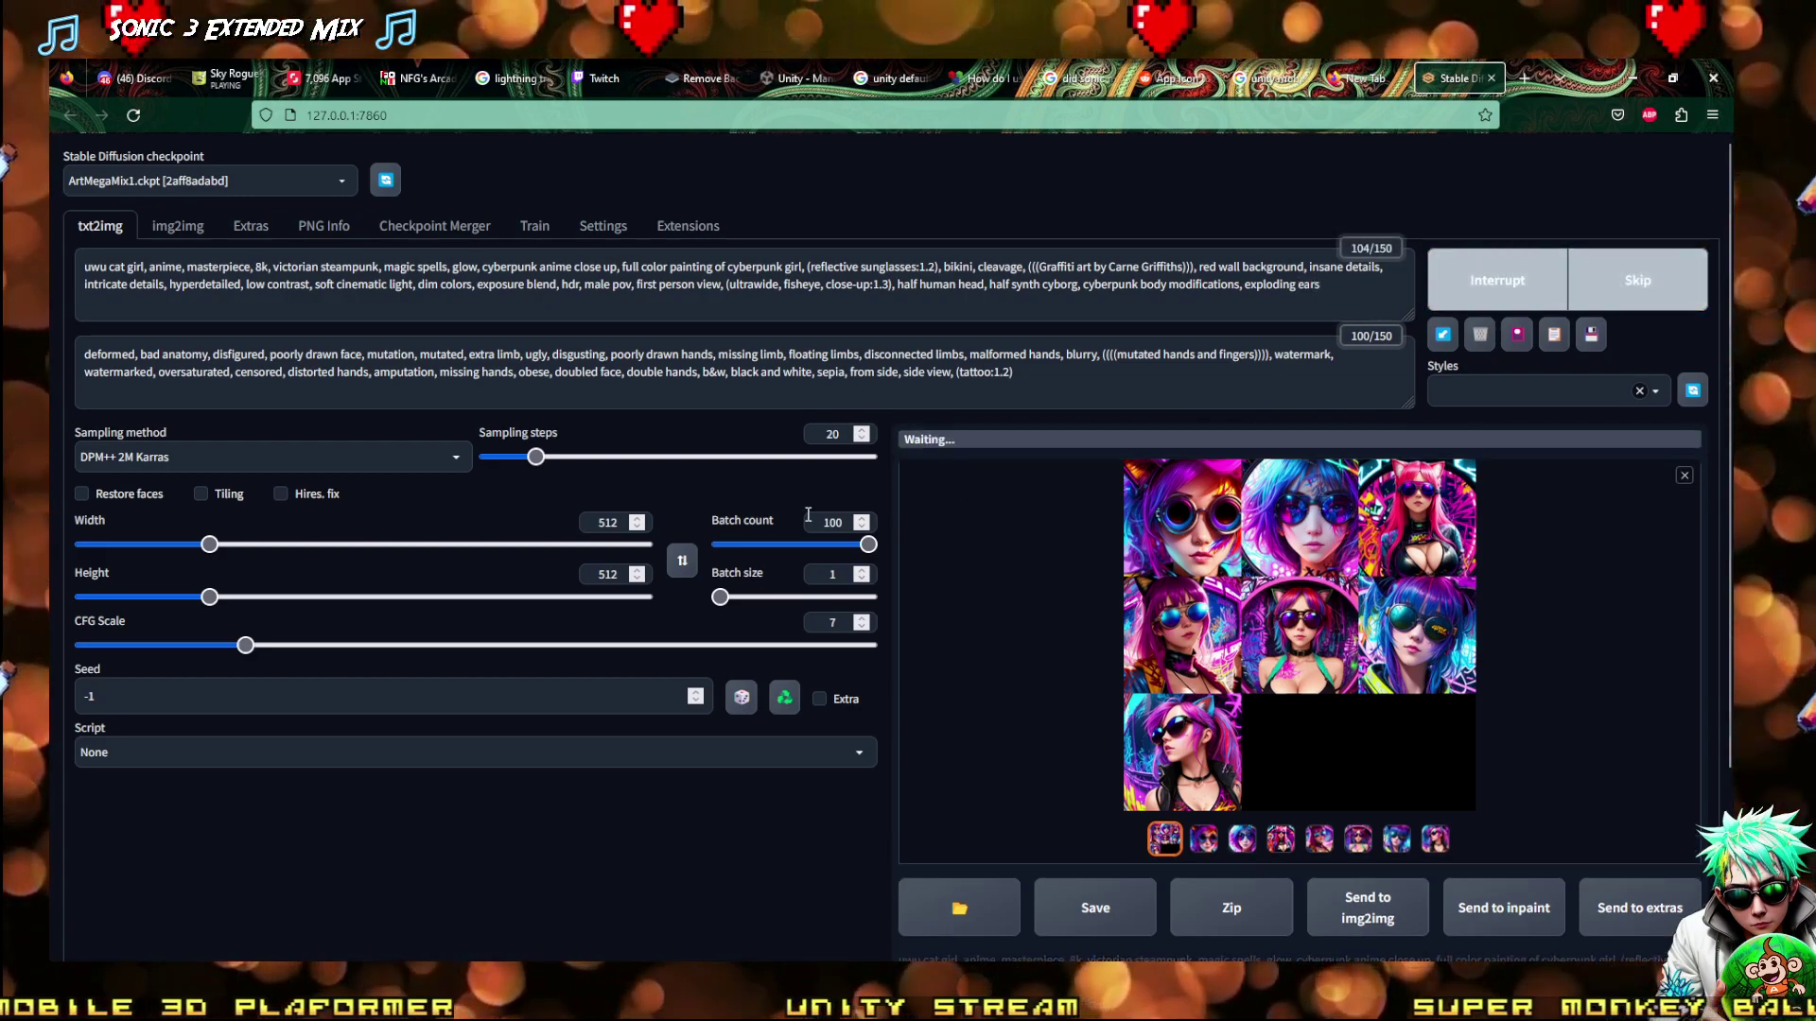
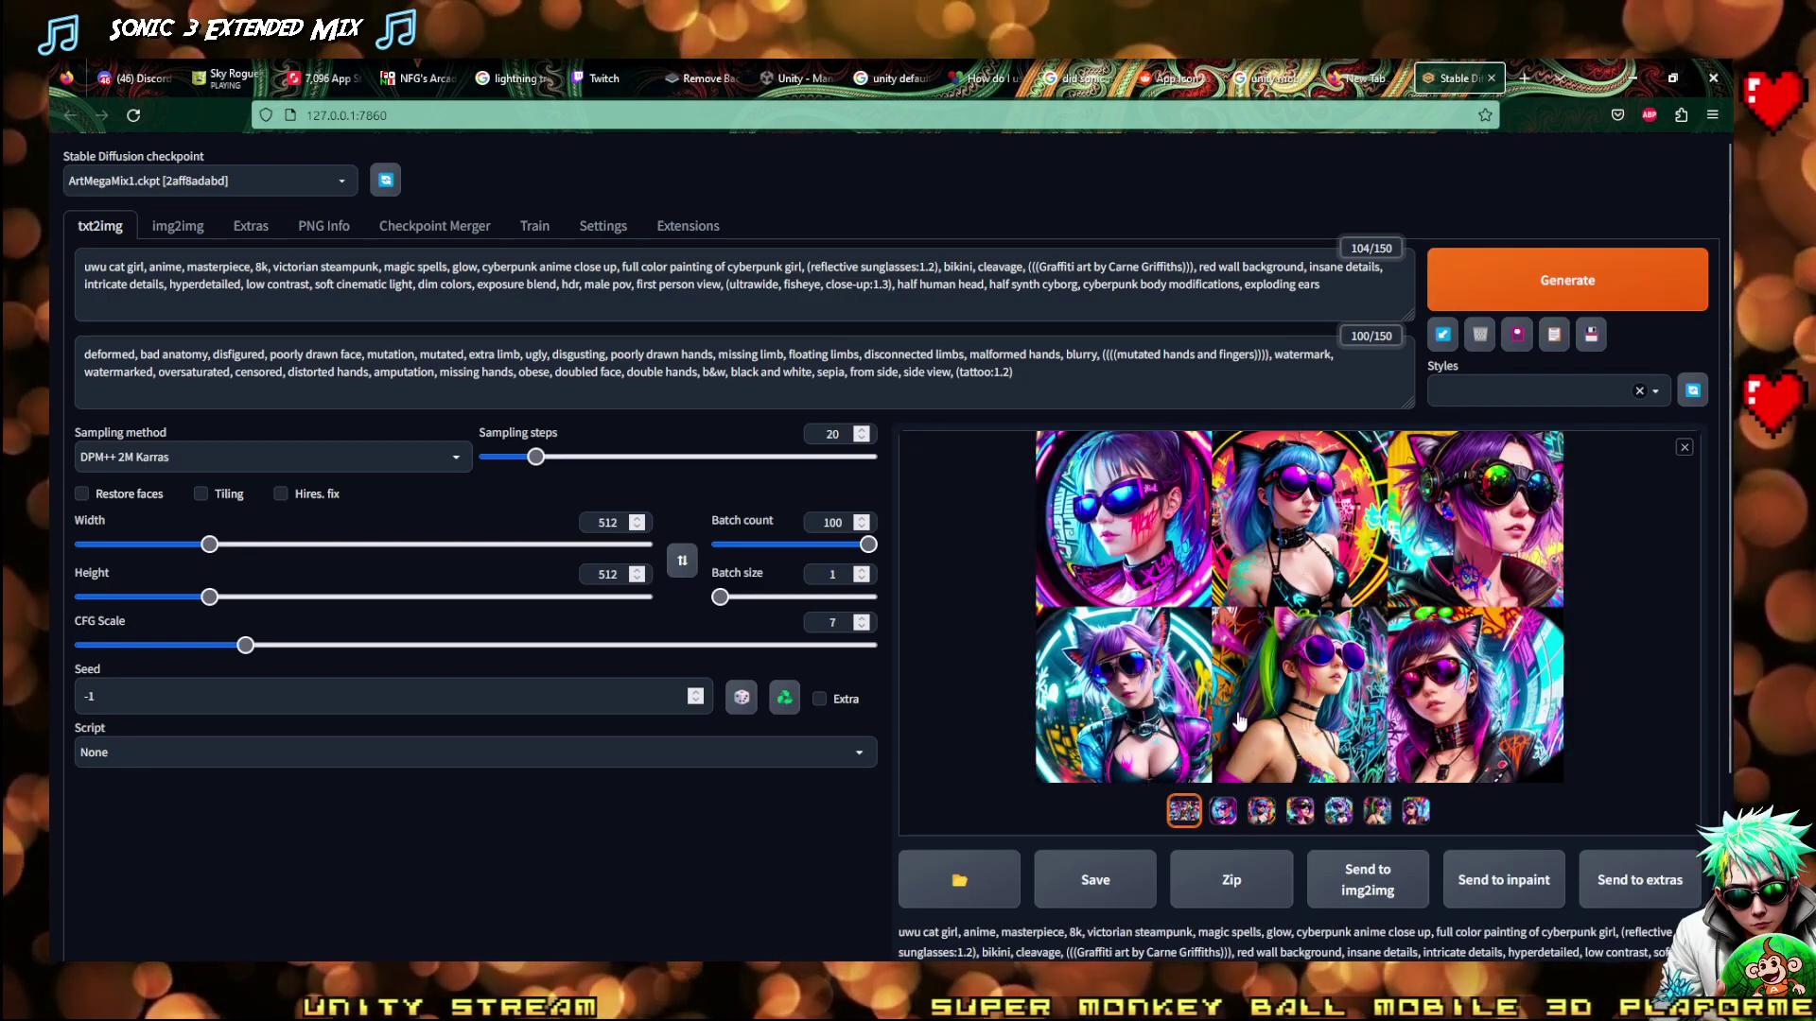
Review the previous generation results full-screen, stepping through each image
{"action": "left_click", "coordinate": [1135, 586]}
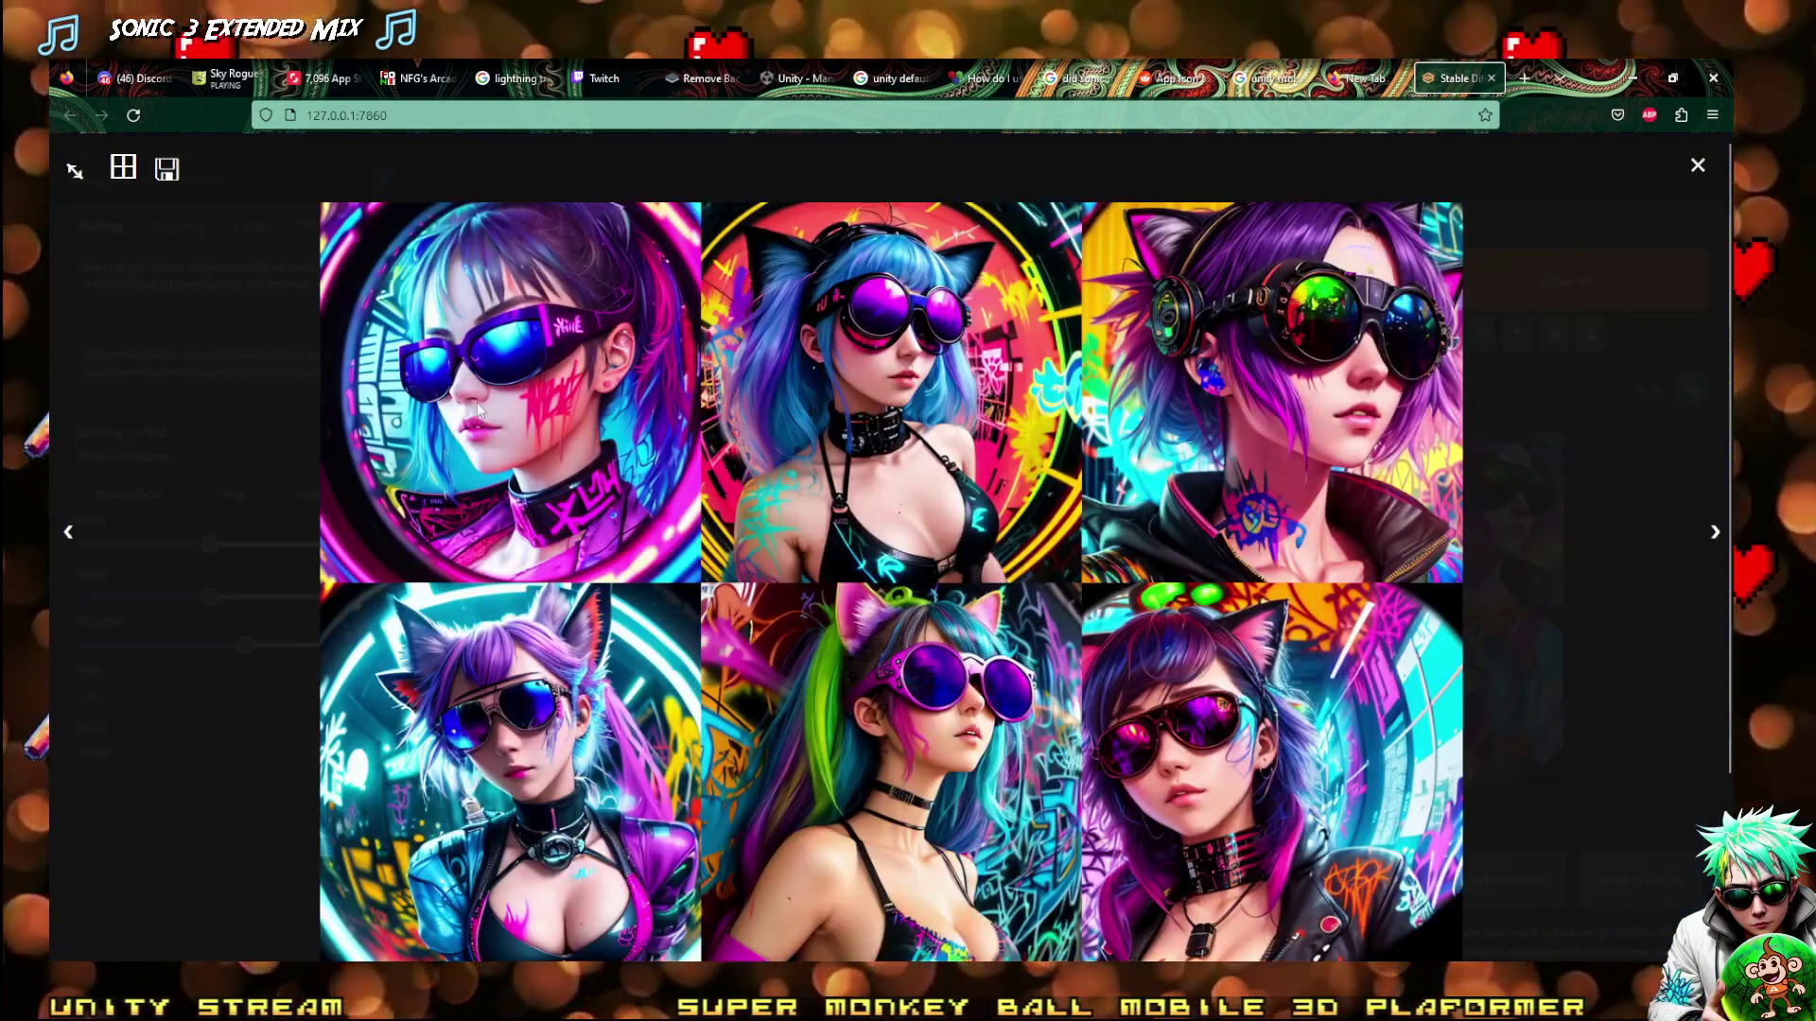
{"action": "left_click", "coordinate": [955, 520]}
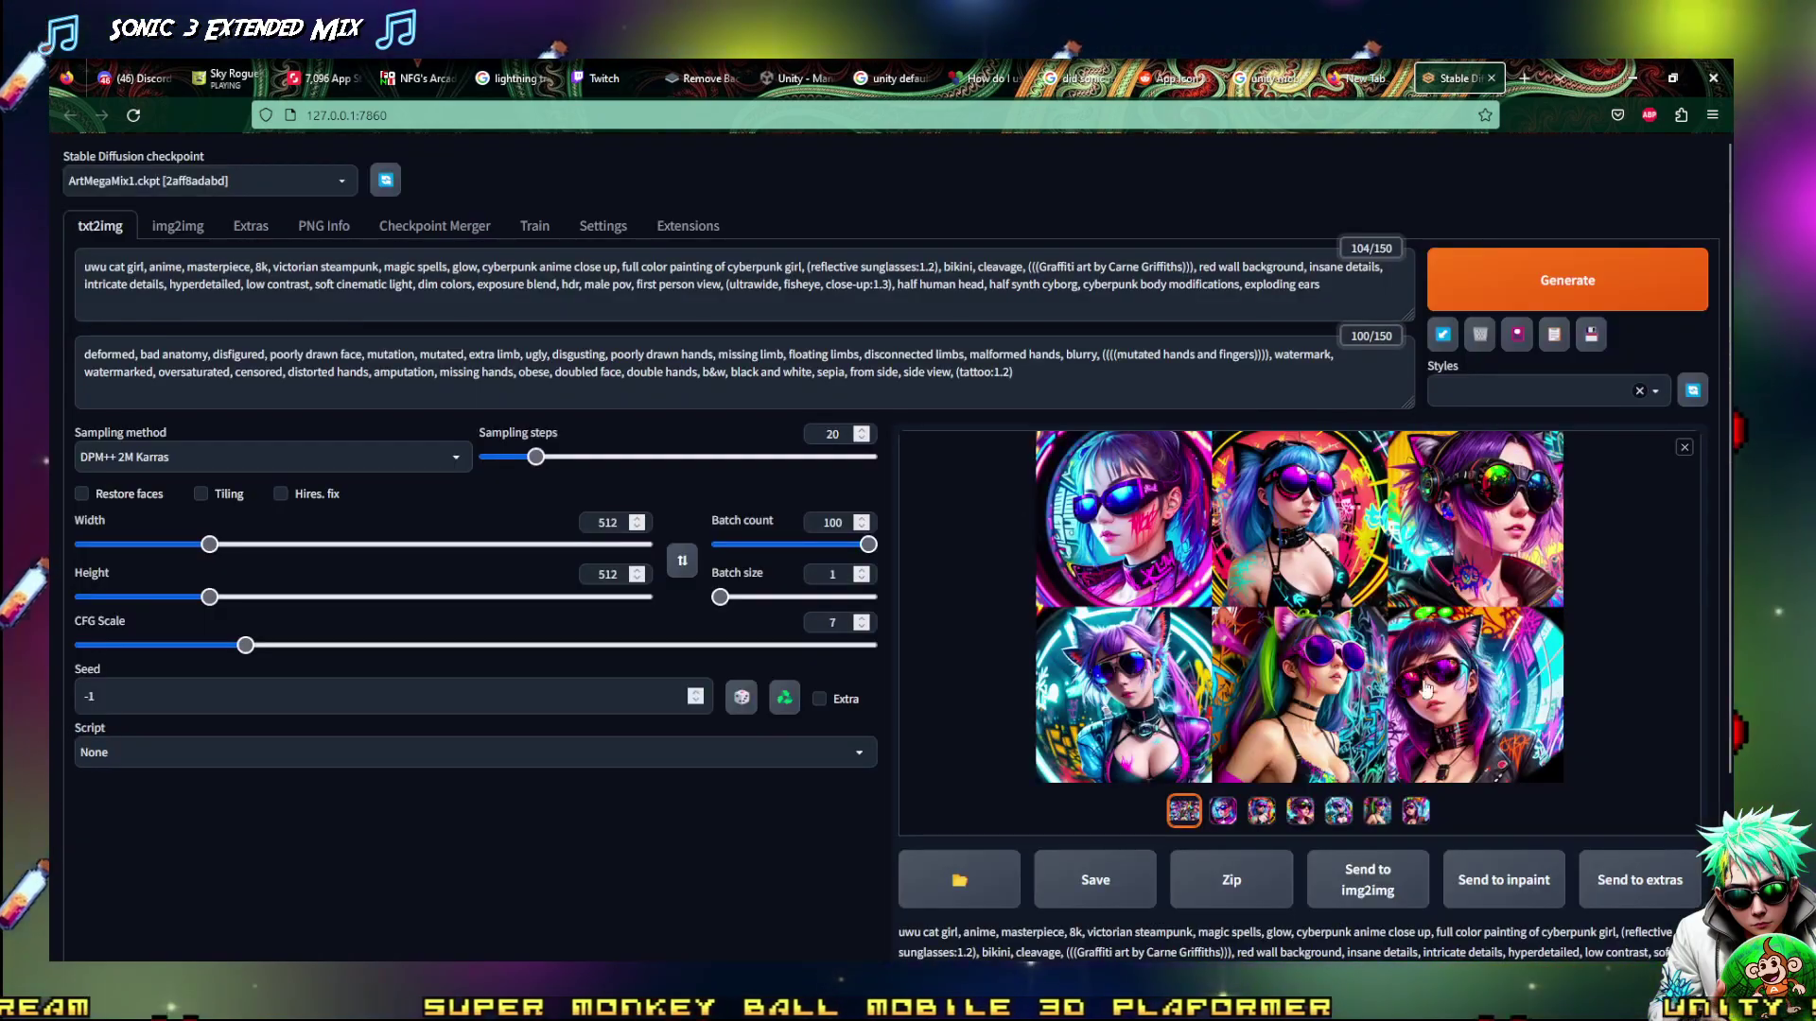
{"action": "left_click", "coordinate": [1227, 810]}
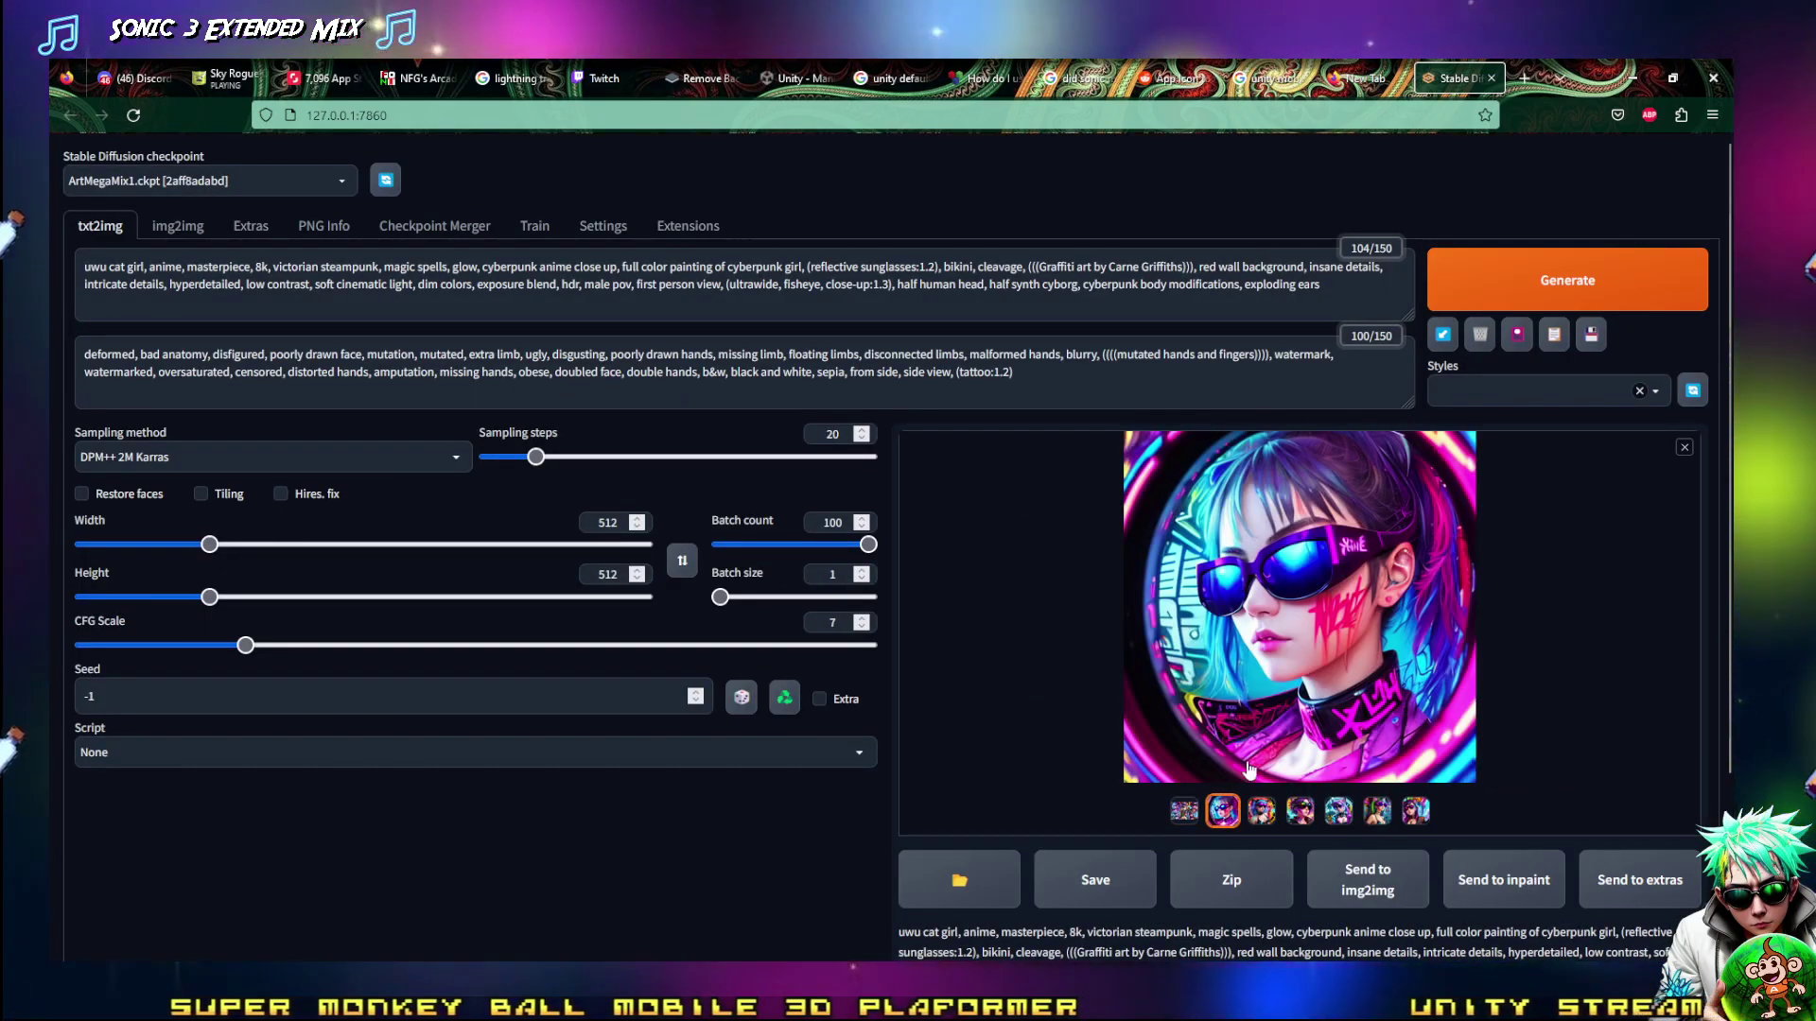
{"action": "left_click", "coordinate": [1352, 715]}
{"action": "key", "text": "Right"}
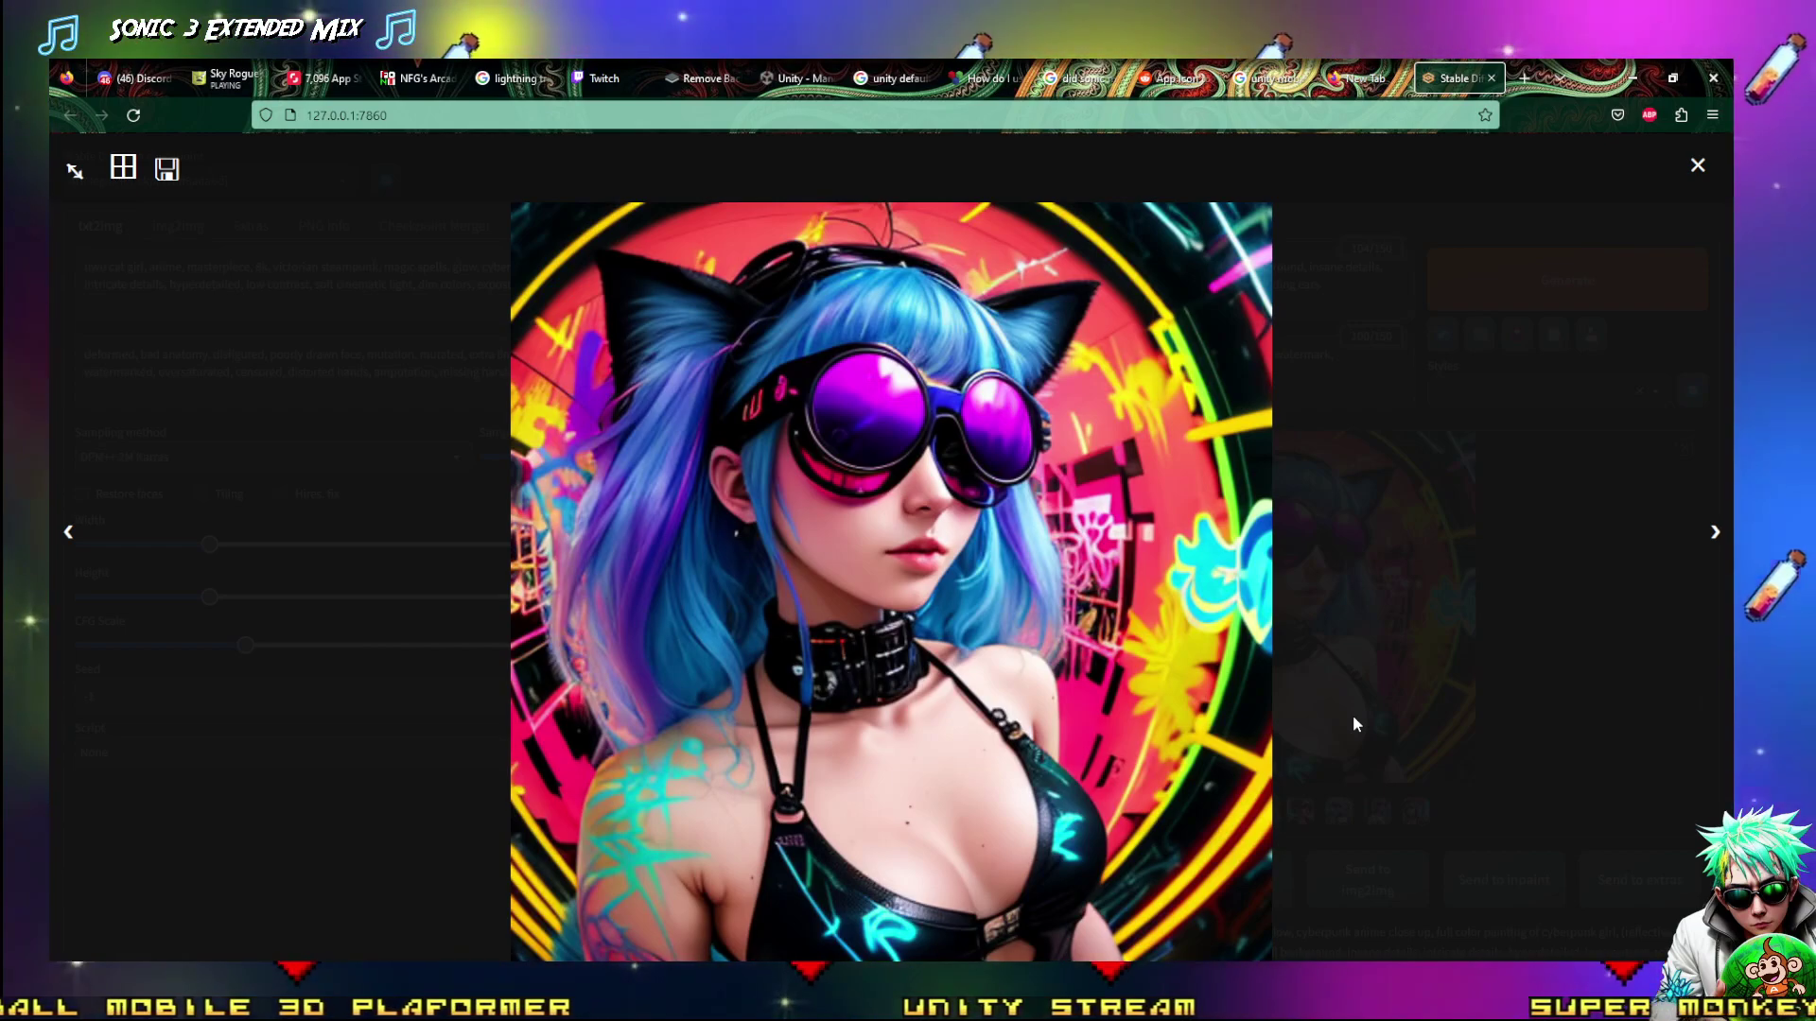
{"action": "key", "text": "Right"}
{"action": "key", "text": "Right"}
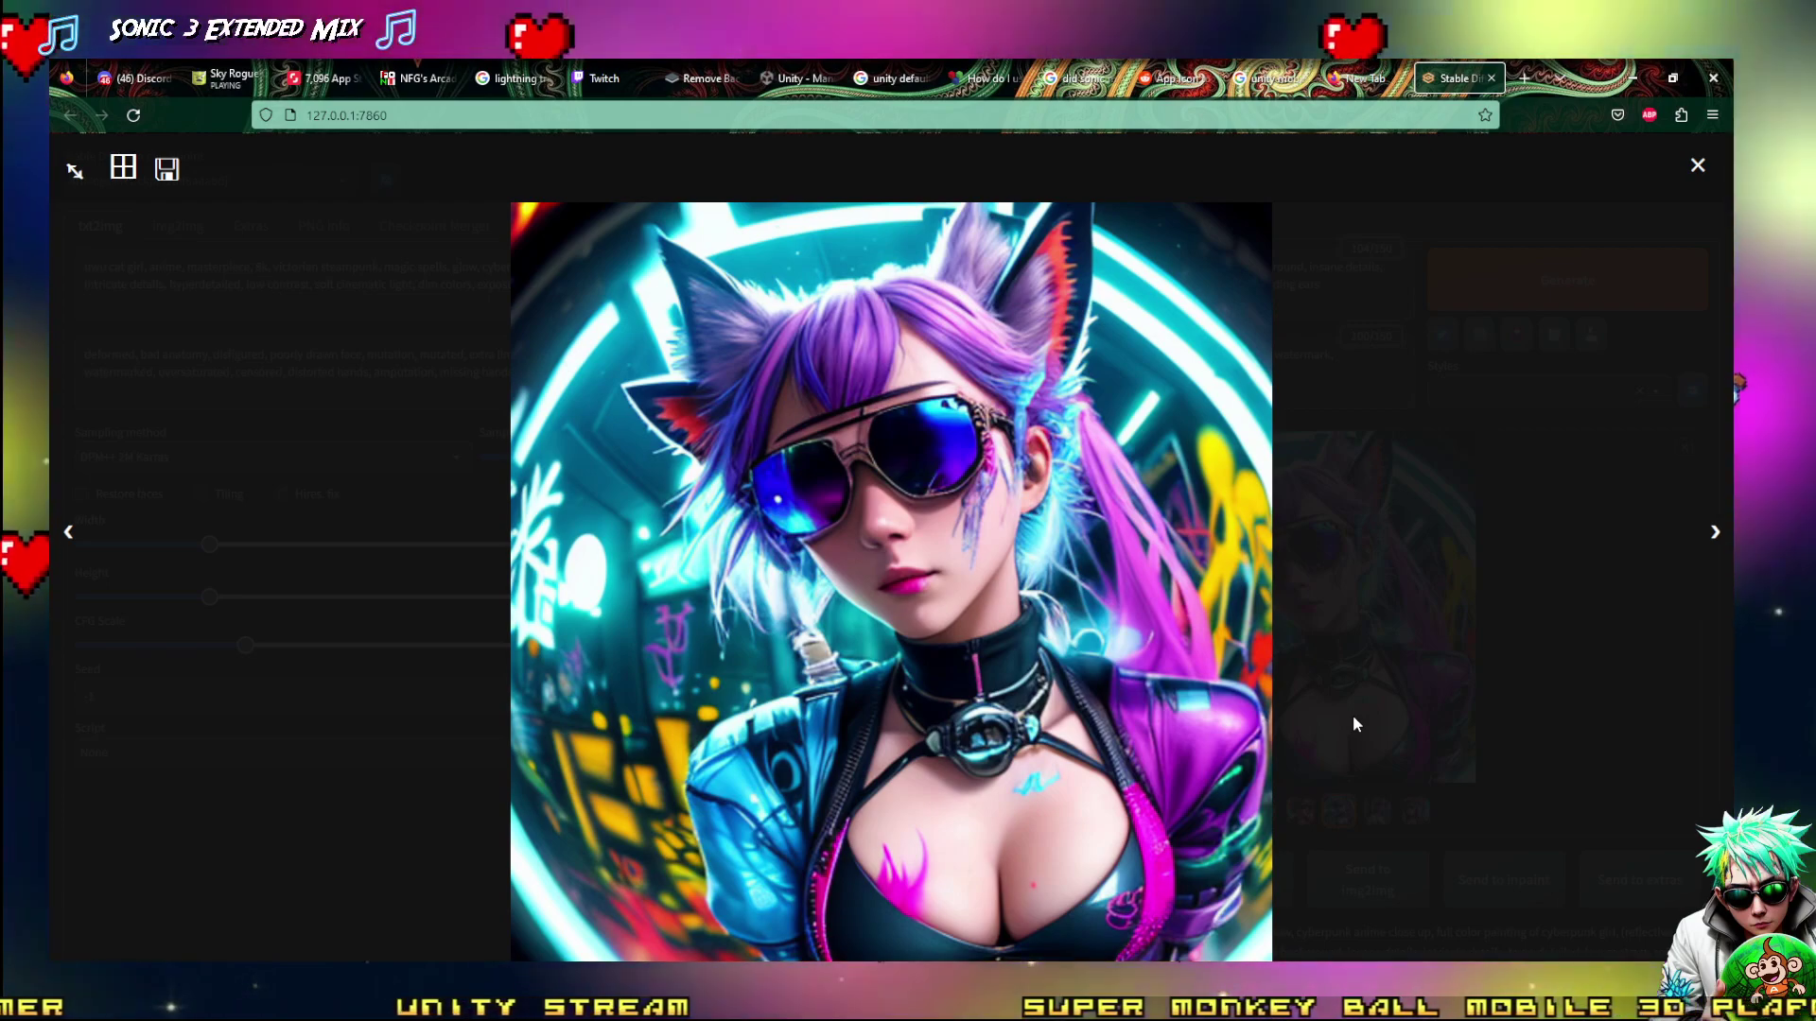
{"action": "key", "text": "Right"}
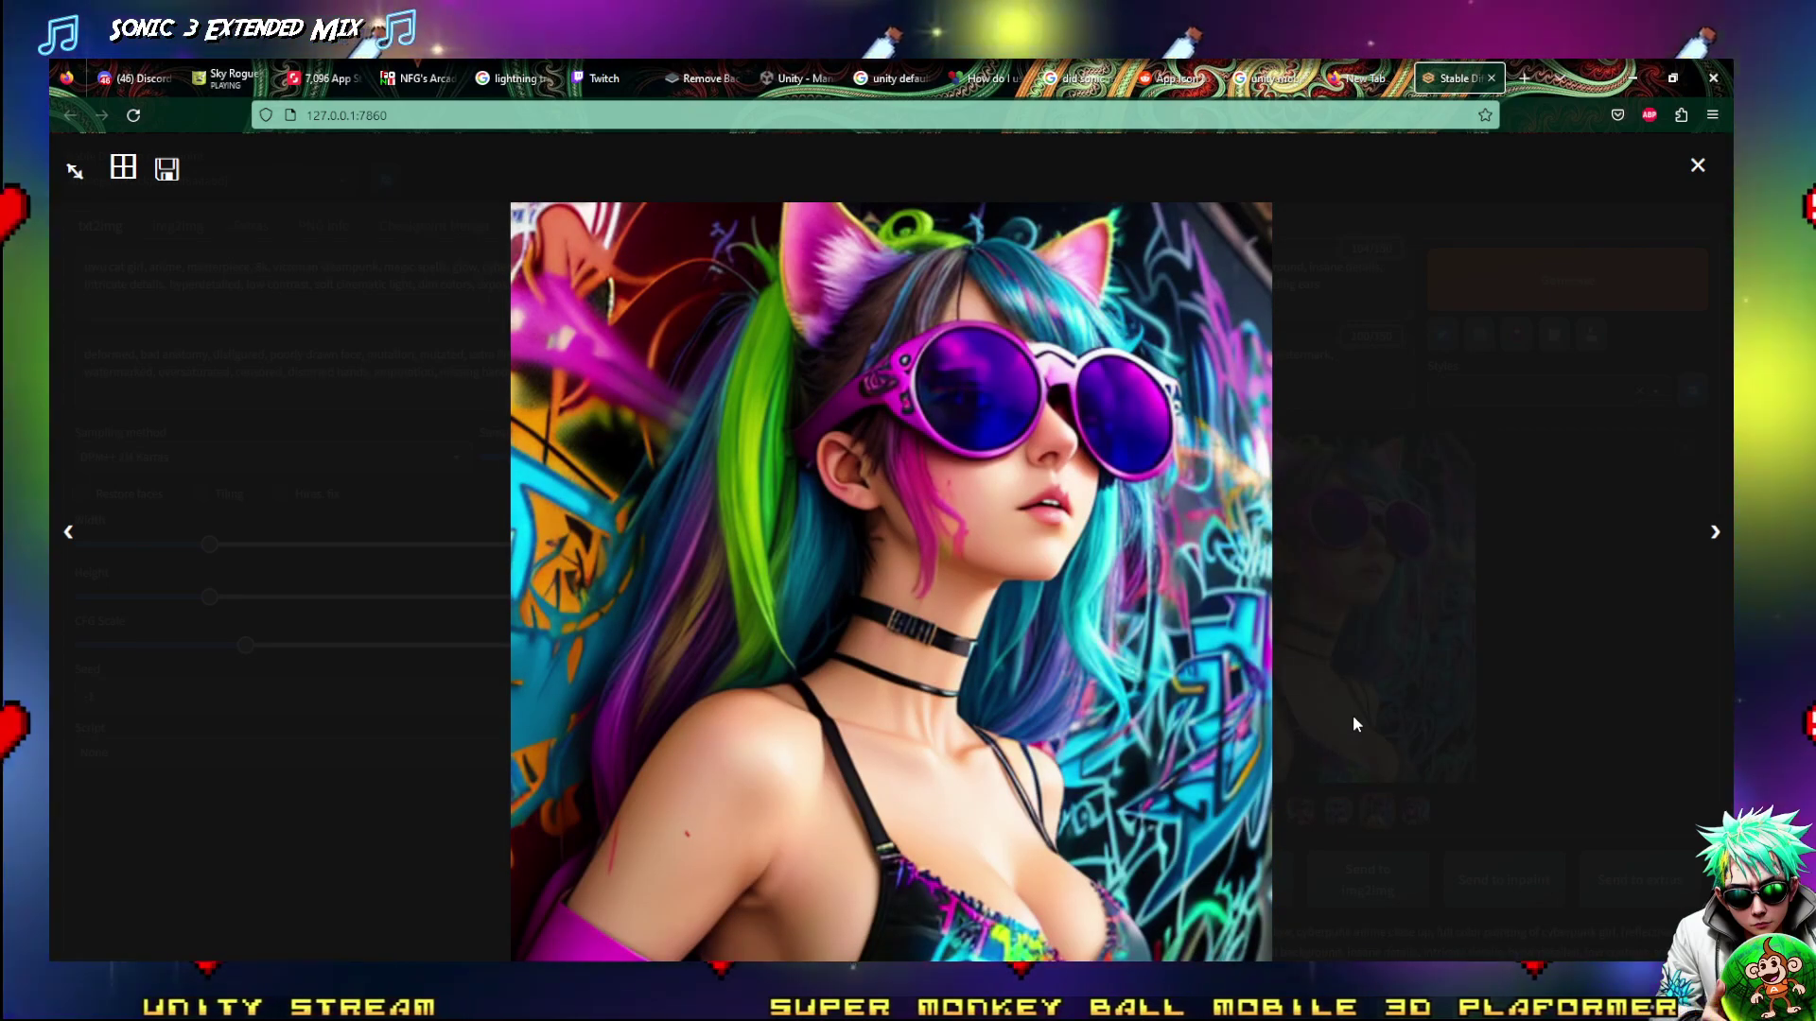
{"action": "key", "text": "Right"}
{"action": "key", "text": "Right"}
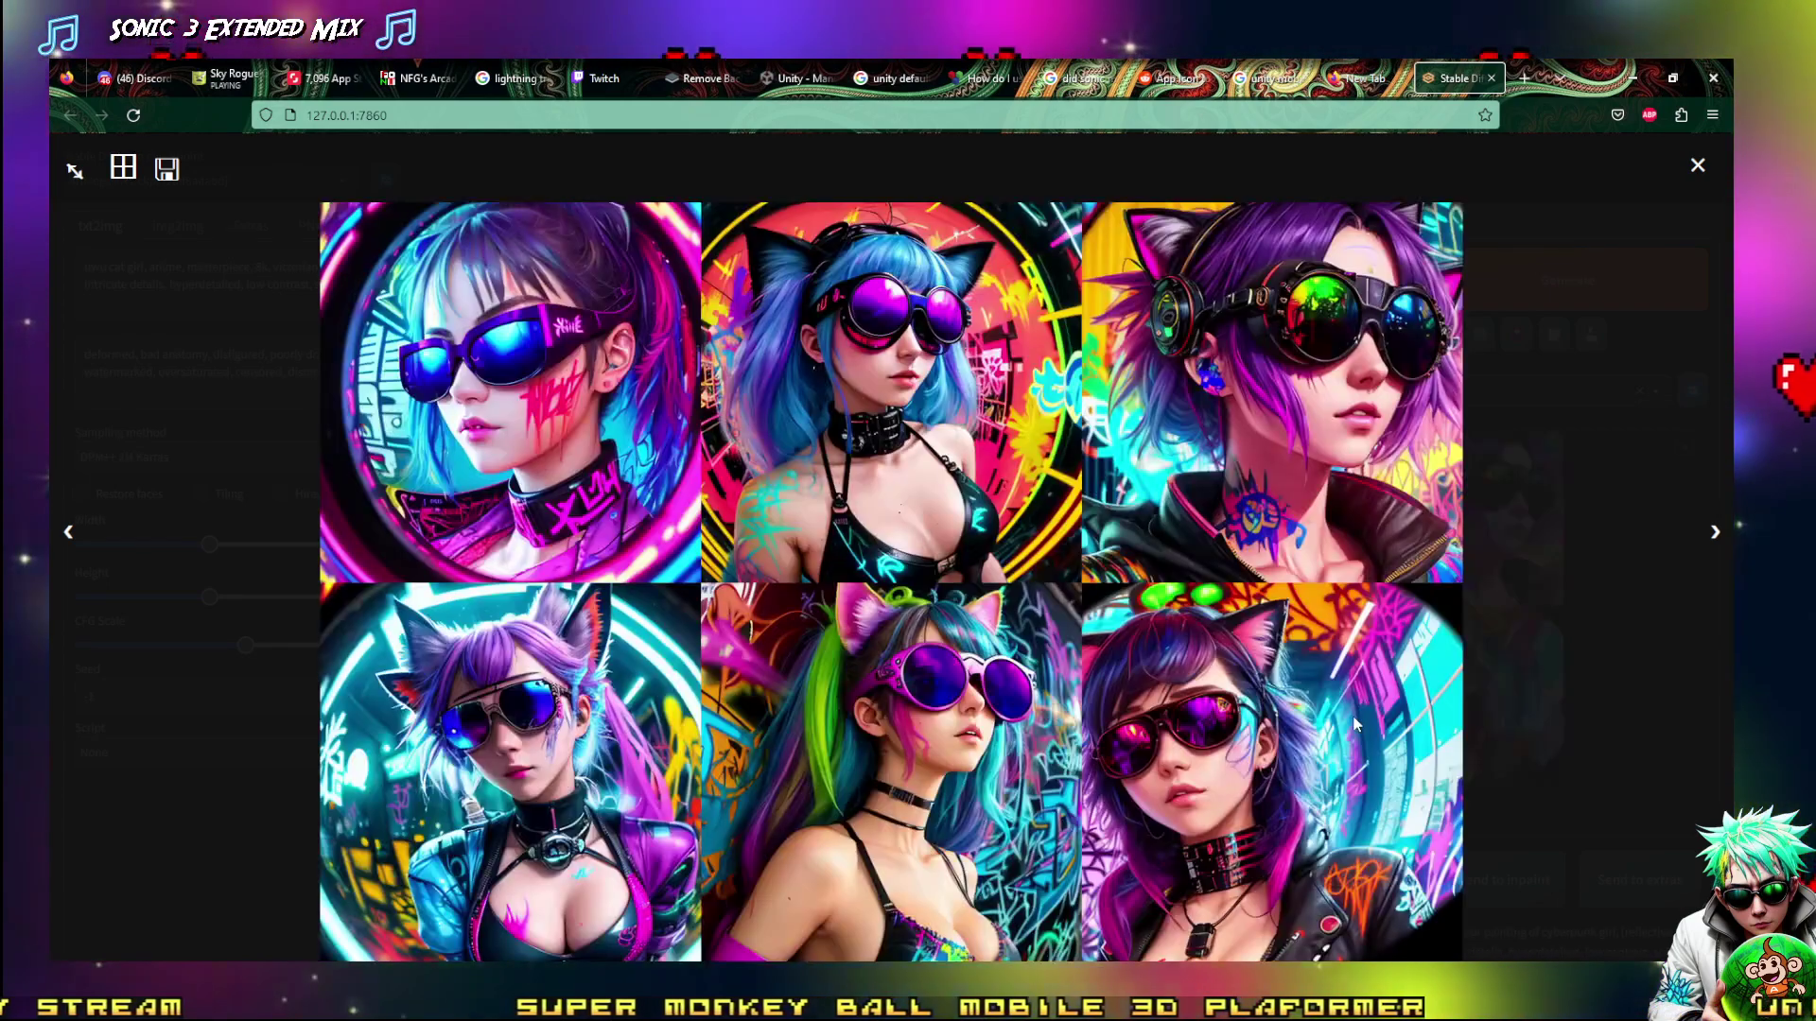
{"action": "left_click", "coordinate": [1641, 678]}
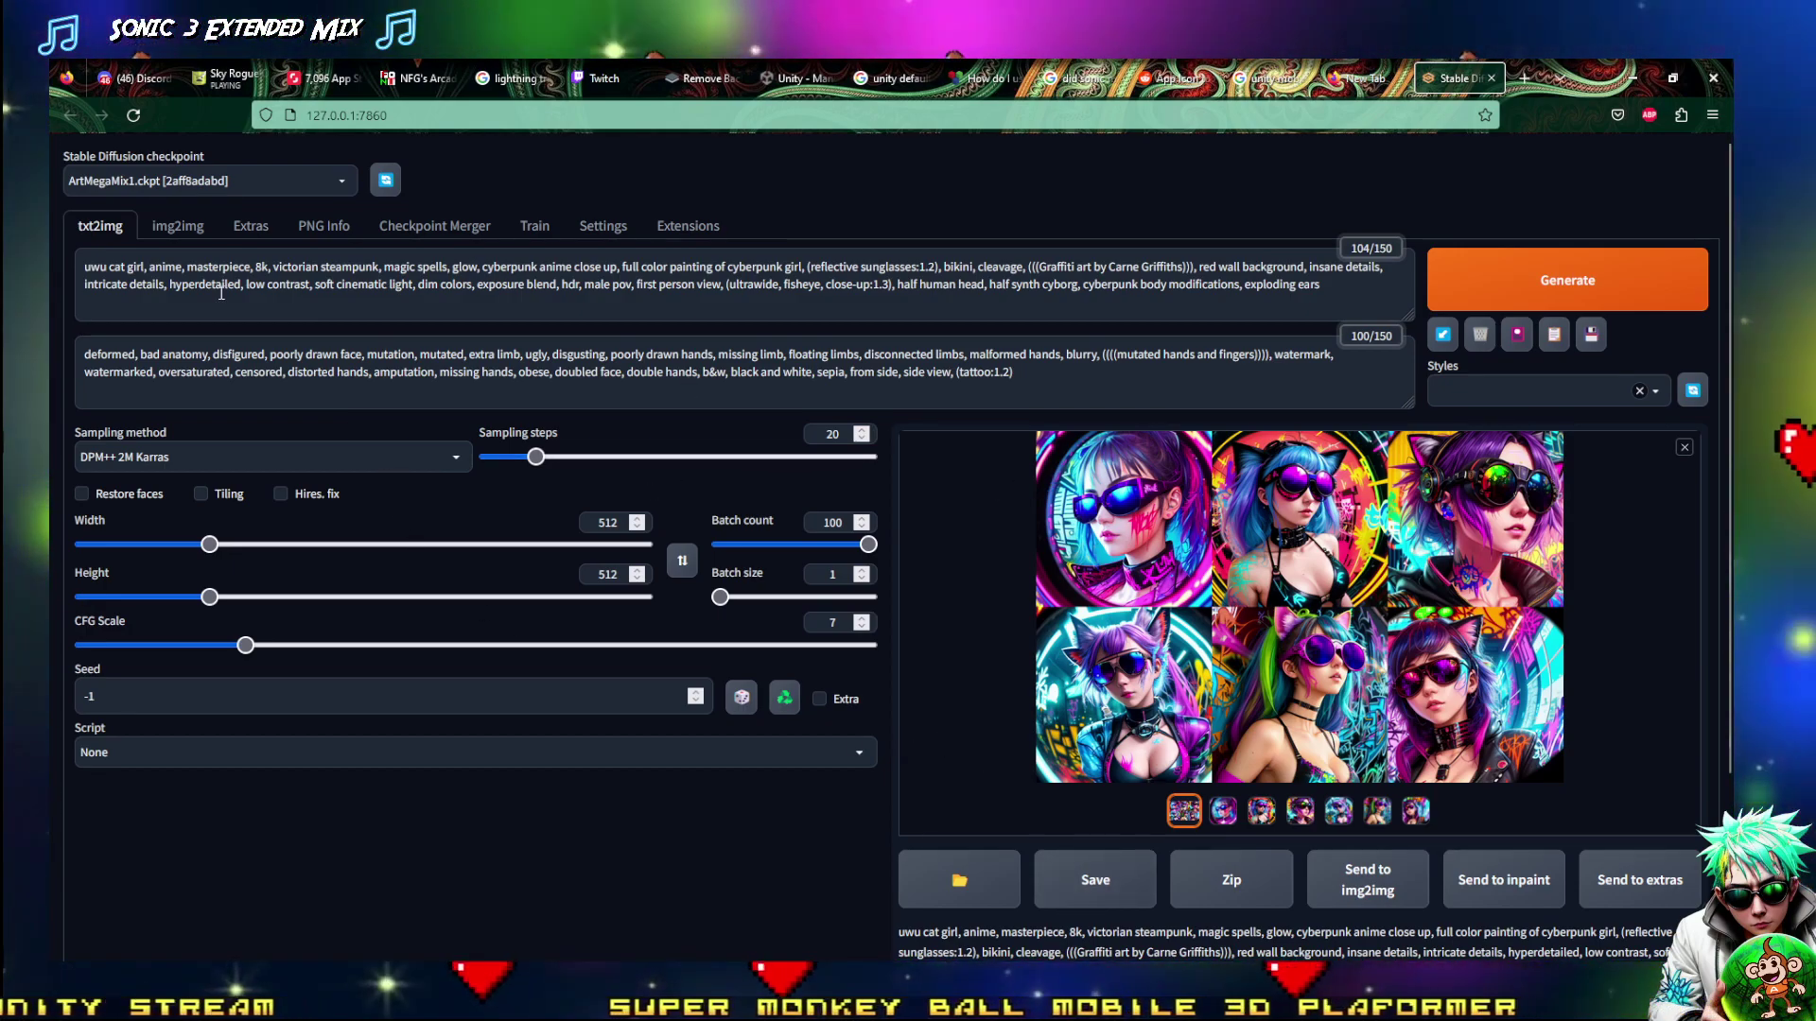
Replace the img2img smiley source with Untitled.png and load the pixelArtStyle_v10.safetensors checkpoint
{"action": "left_click", "coordinate": [193, 231]}
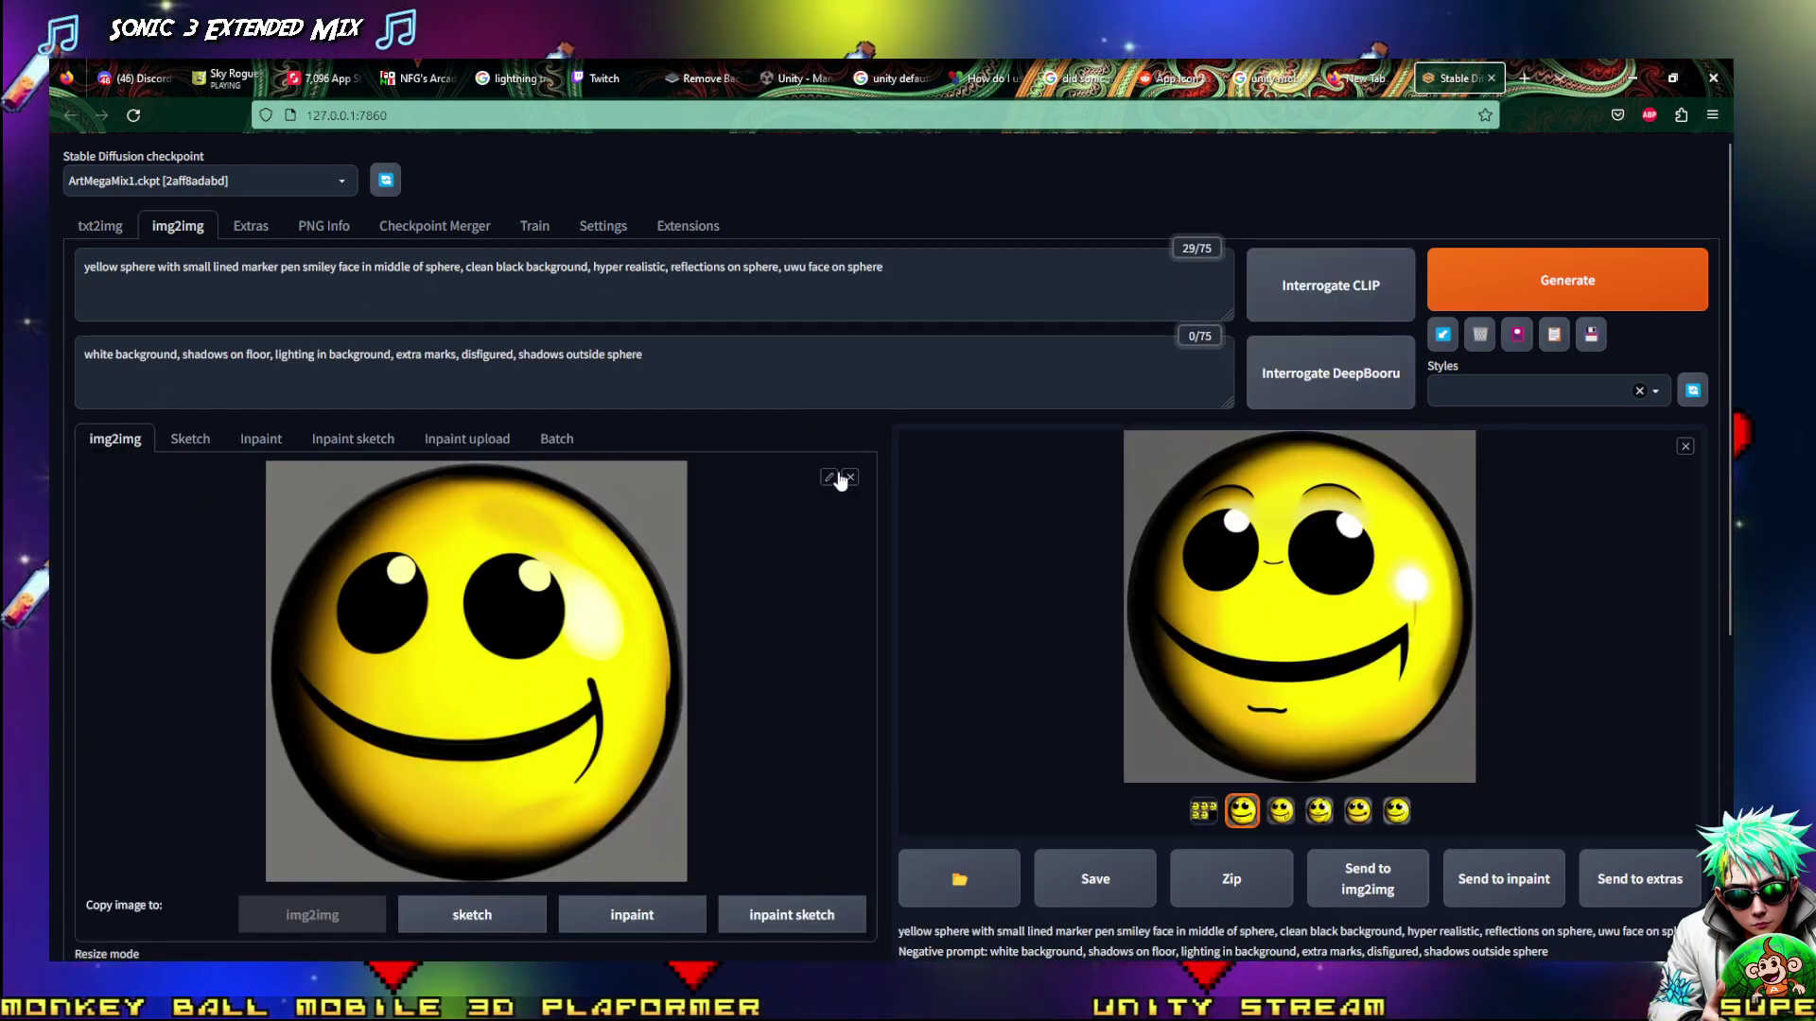
{"action": "left_click", "coordinate": [851, 478]}
{"action": "left_click", "coordinate": [518, 661]}
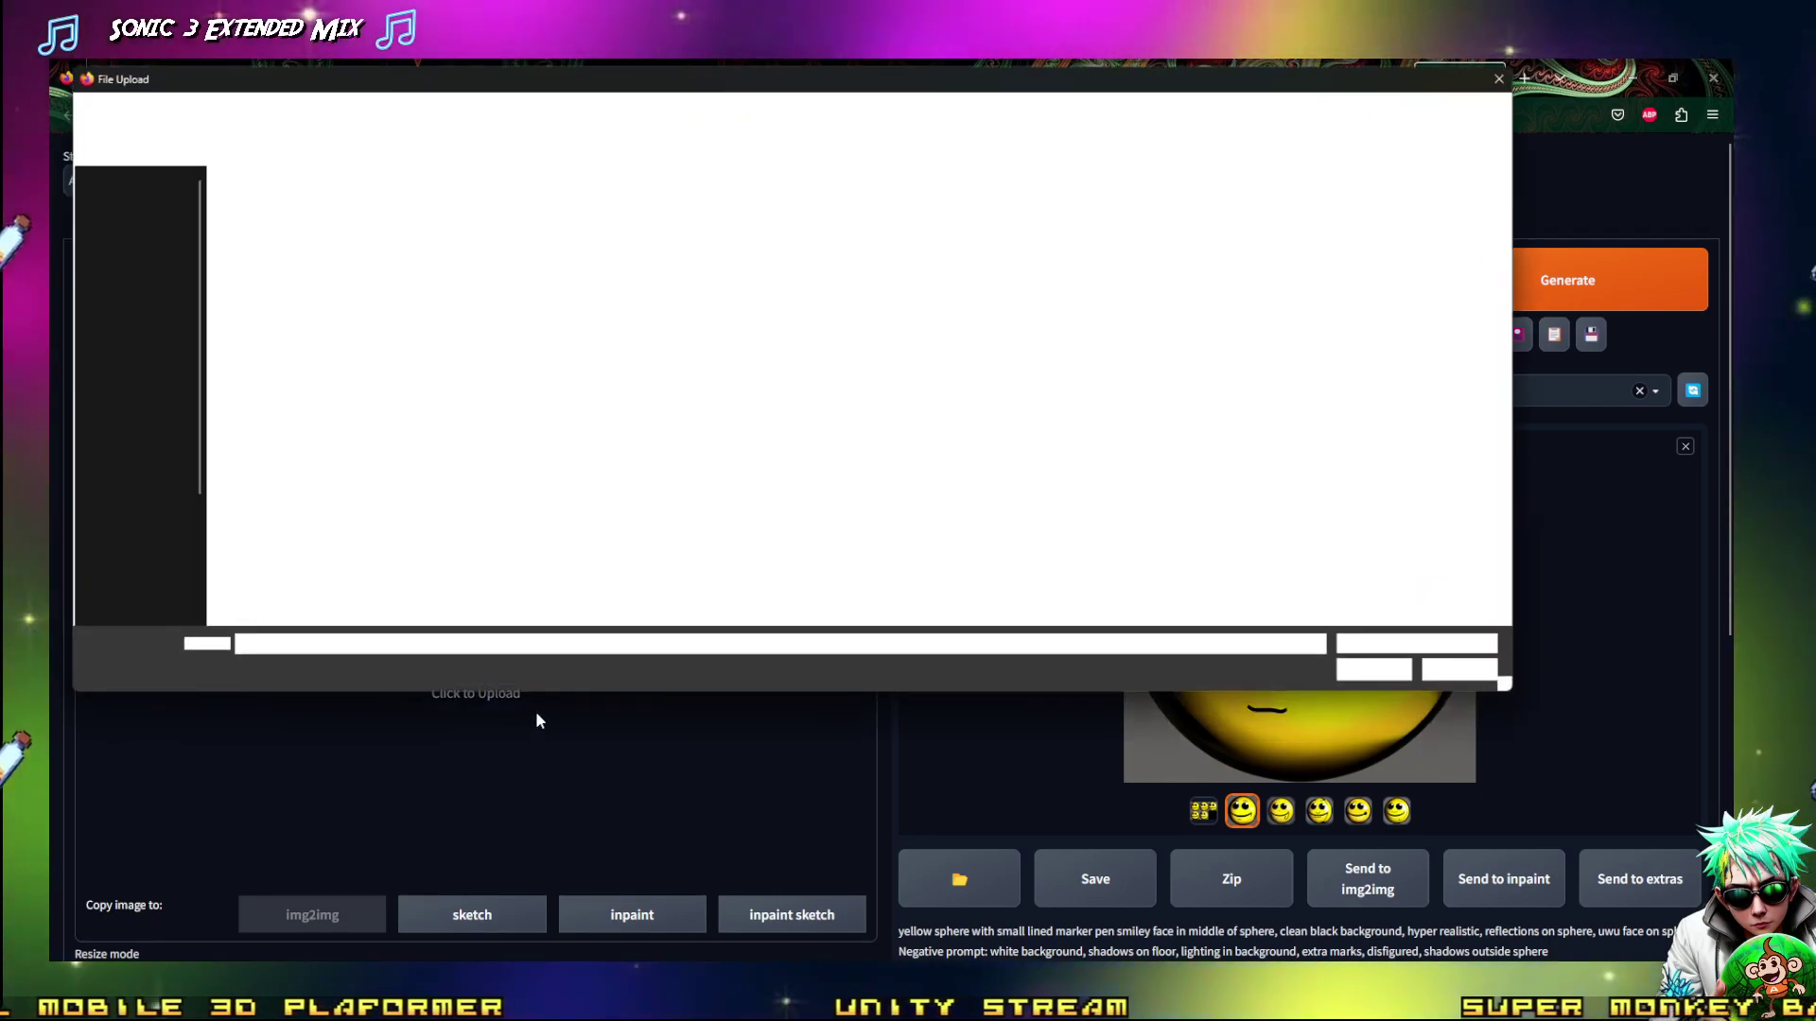
{"action": "double_click", "coordinate": [1173, 484]}
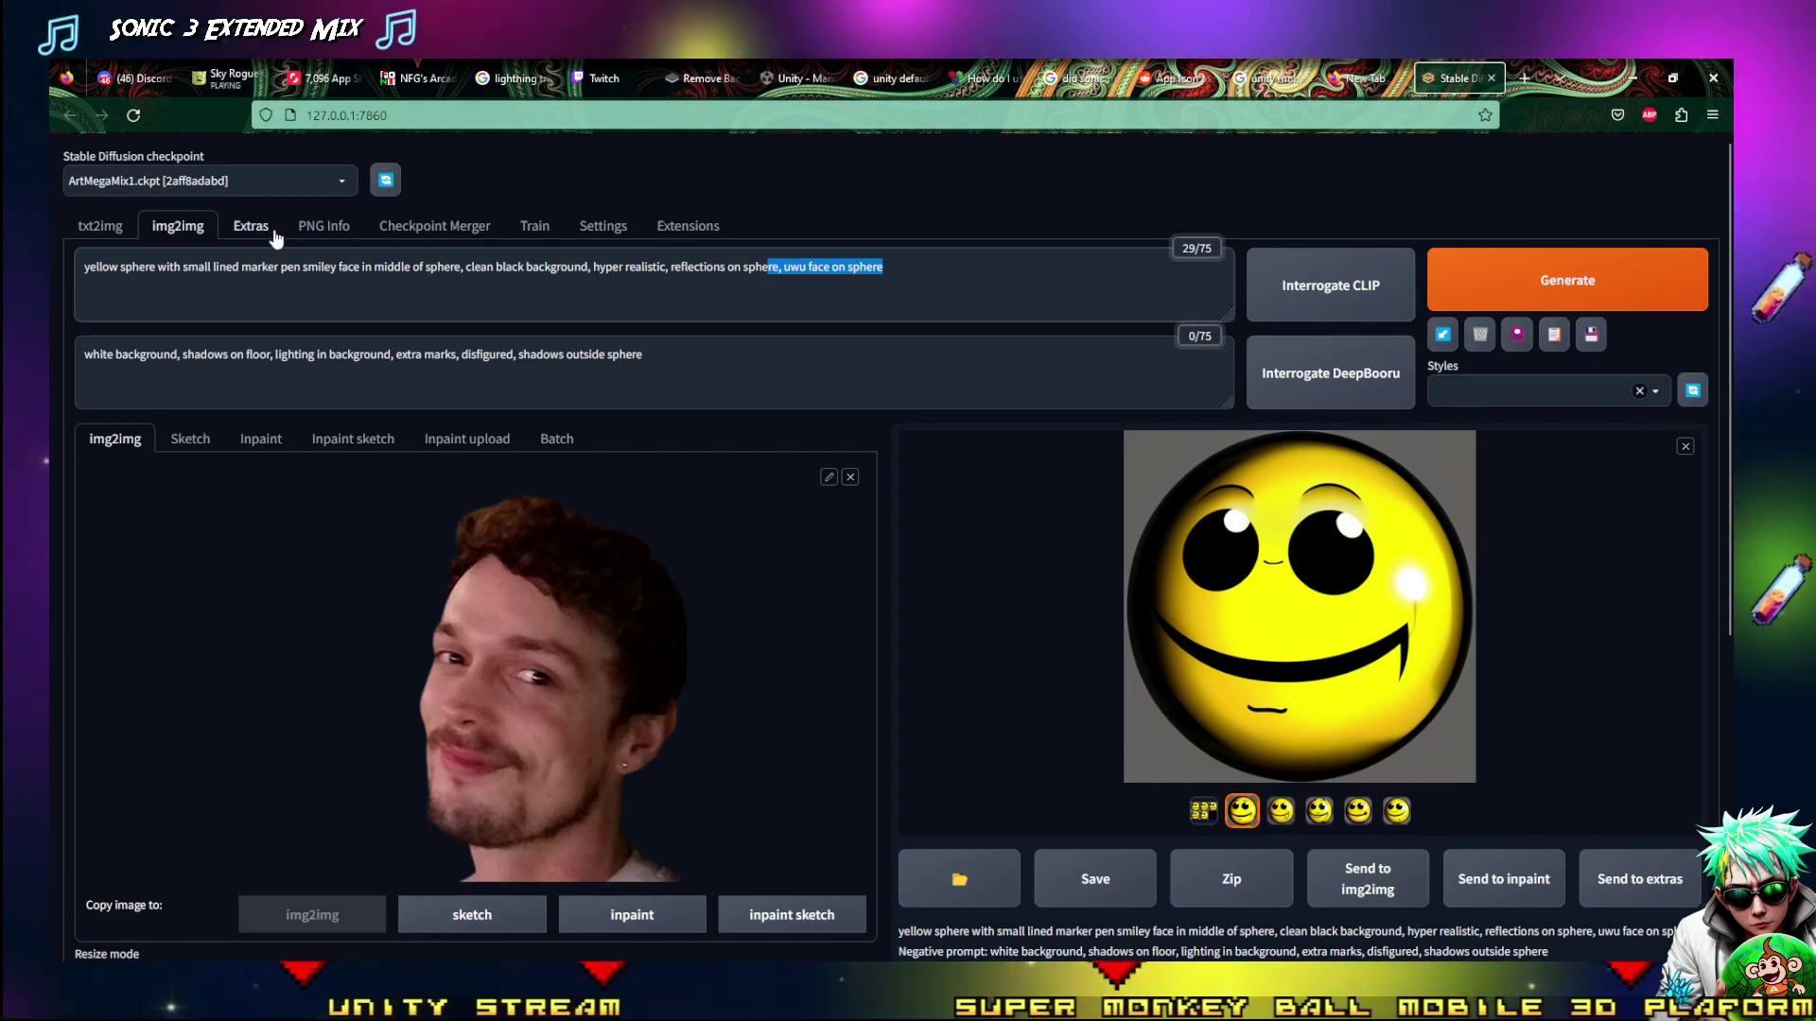
{"action": "left_click", "coordinate": [208, 180]}
{"action": "left_click", "coordinate": [132, 464]}
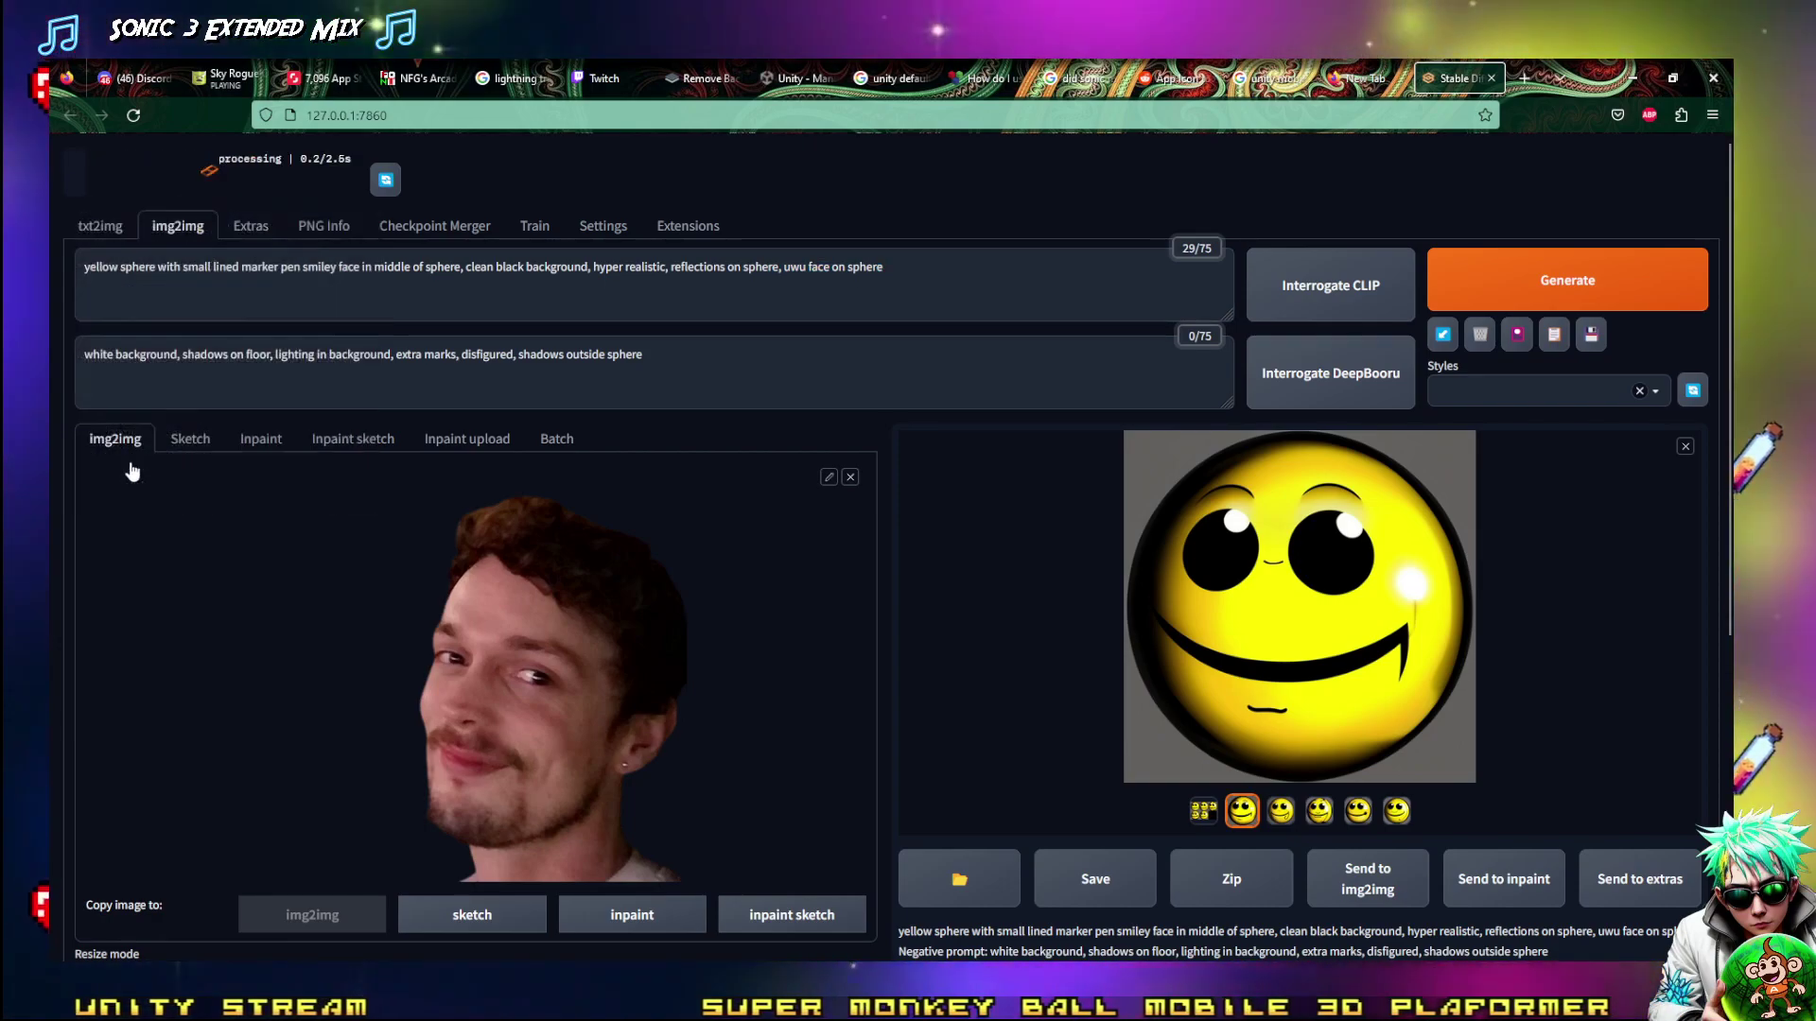
Replace the prompt with 'man same as image, in sprite sheet style, each sprite 32x32' and clear the negative prompt
{"action": "left_click", "coordinate": [1175, 309]}
{"action": "key", "text": "ctrl+a"}
{"action": "key", "text": "BackSpace"}
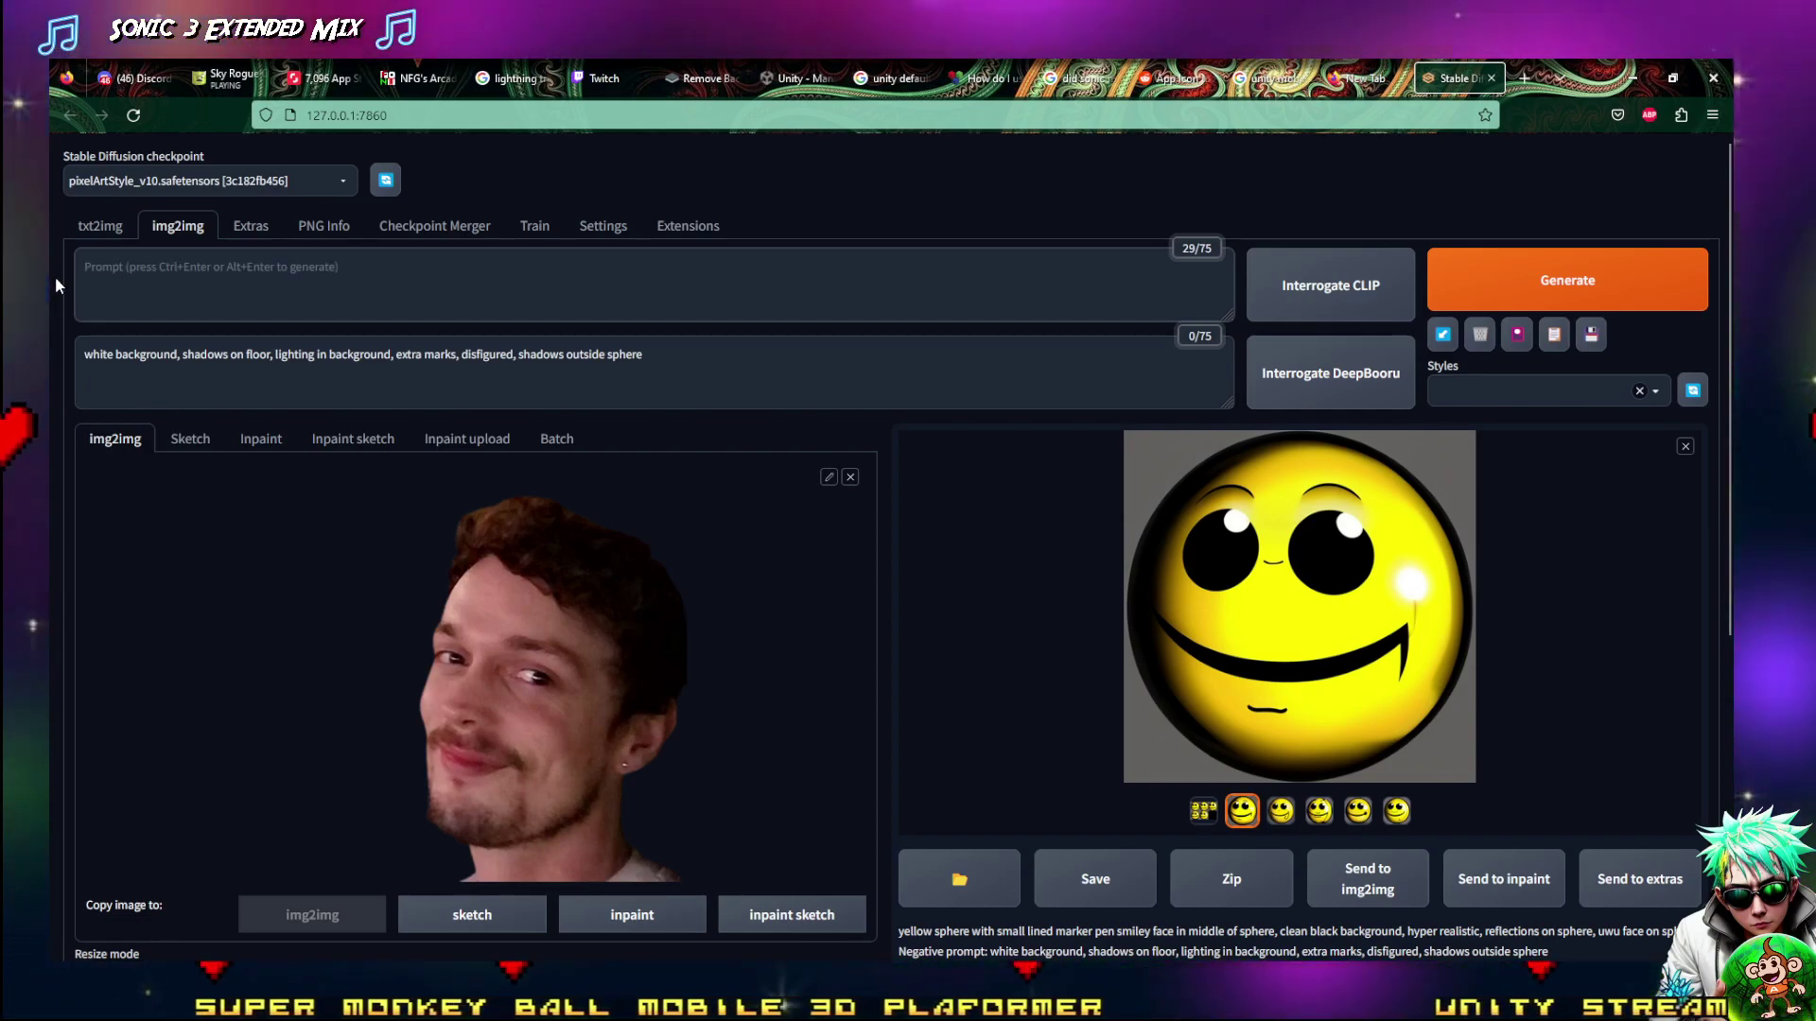
{"action": "type", "text": "man"}
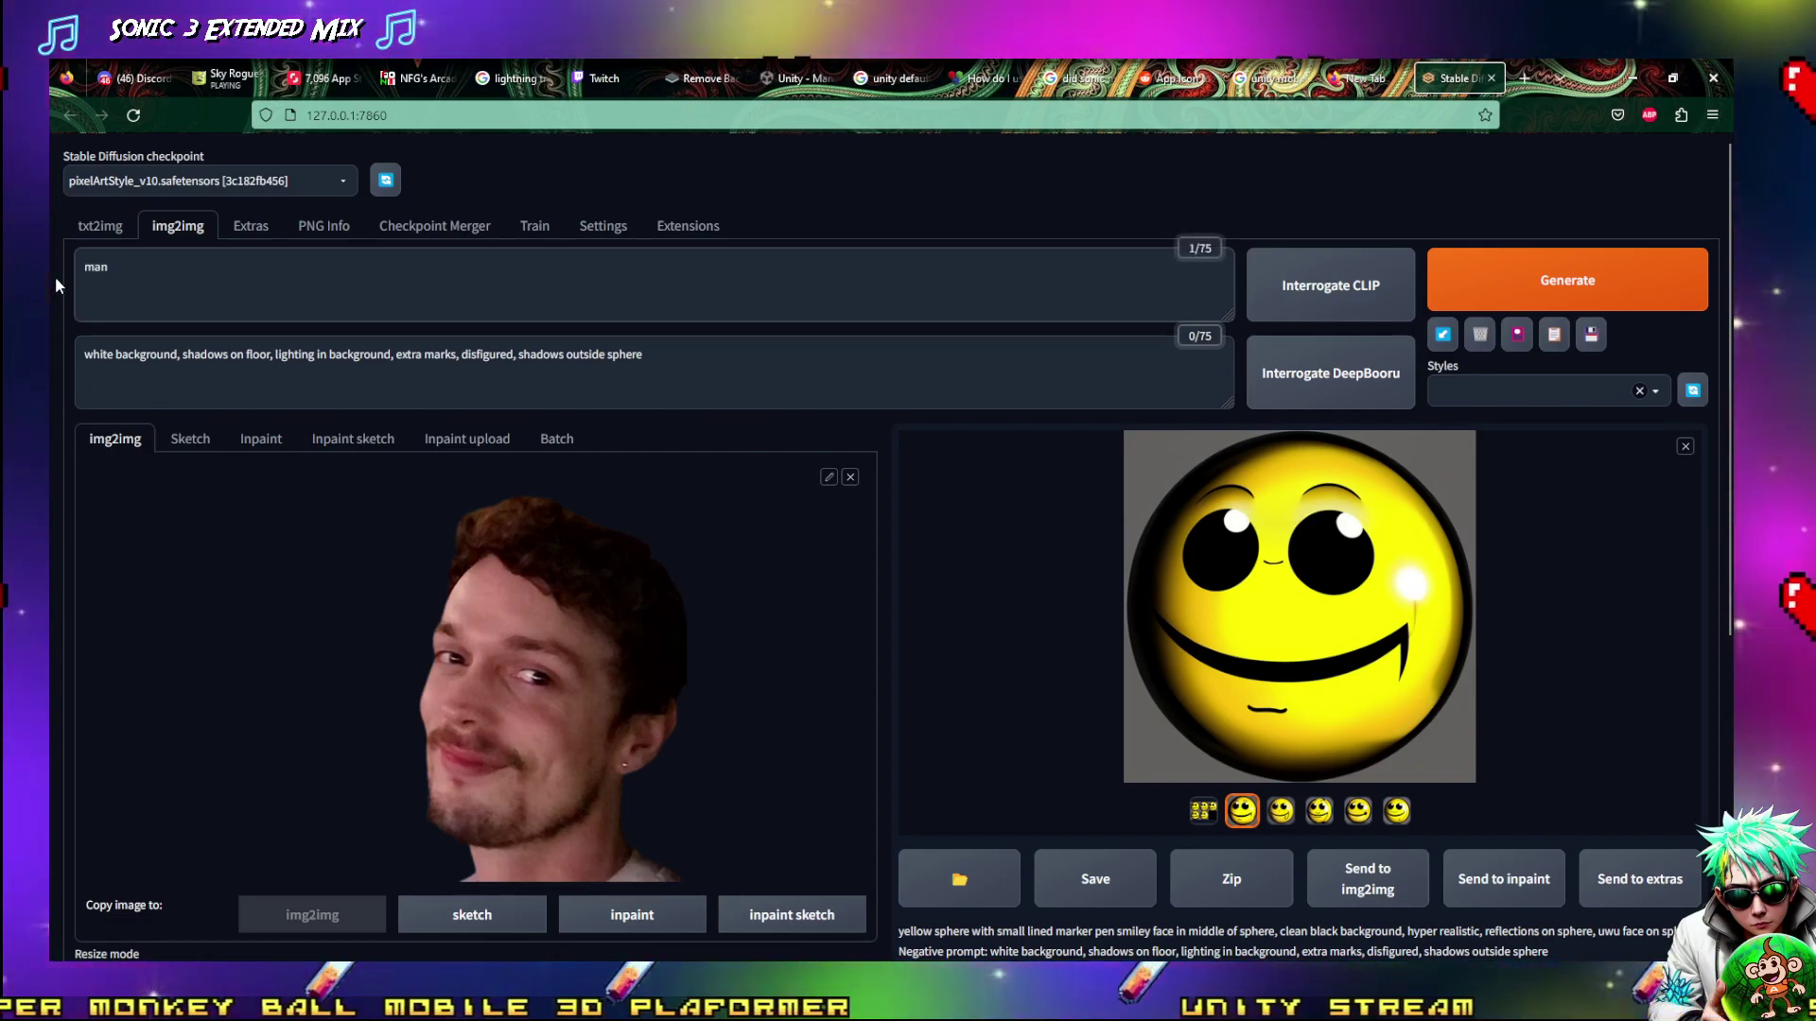
{"action": "type", "text": " same as"}
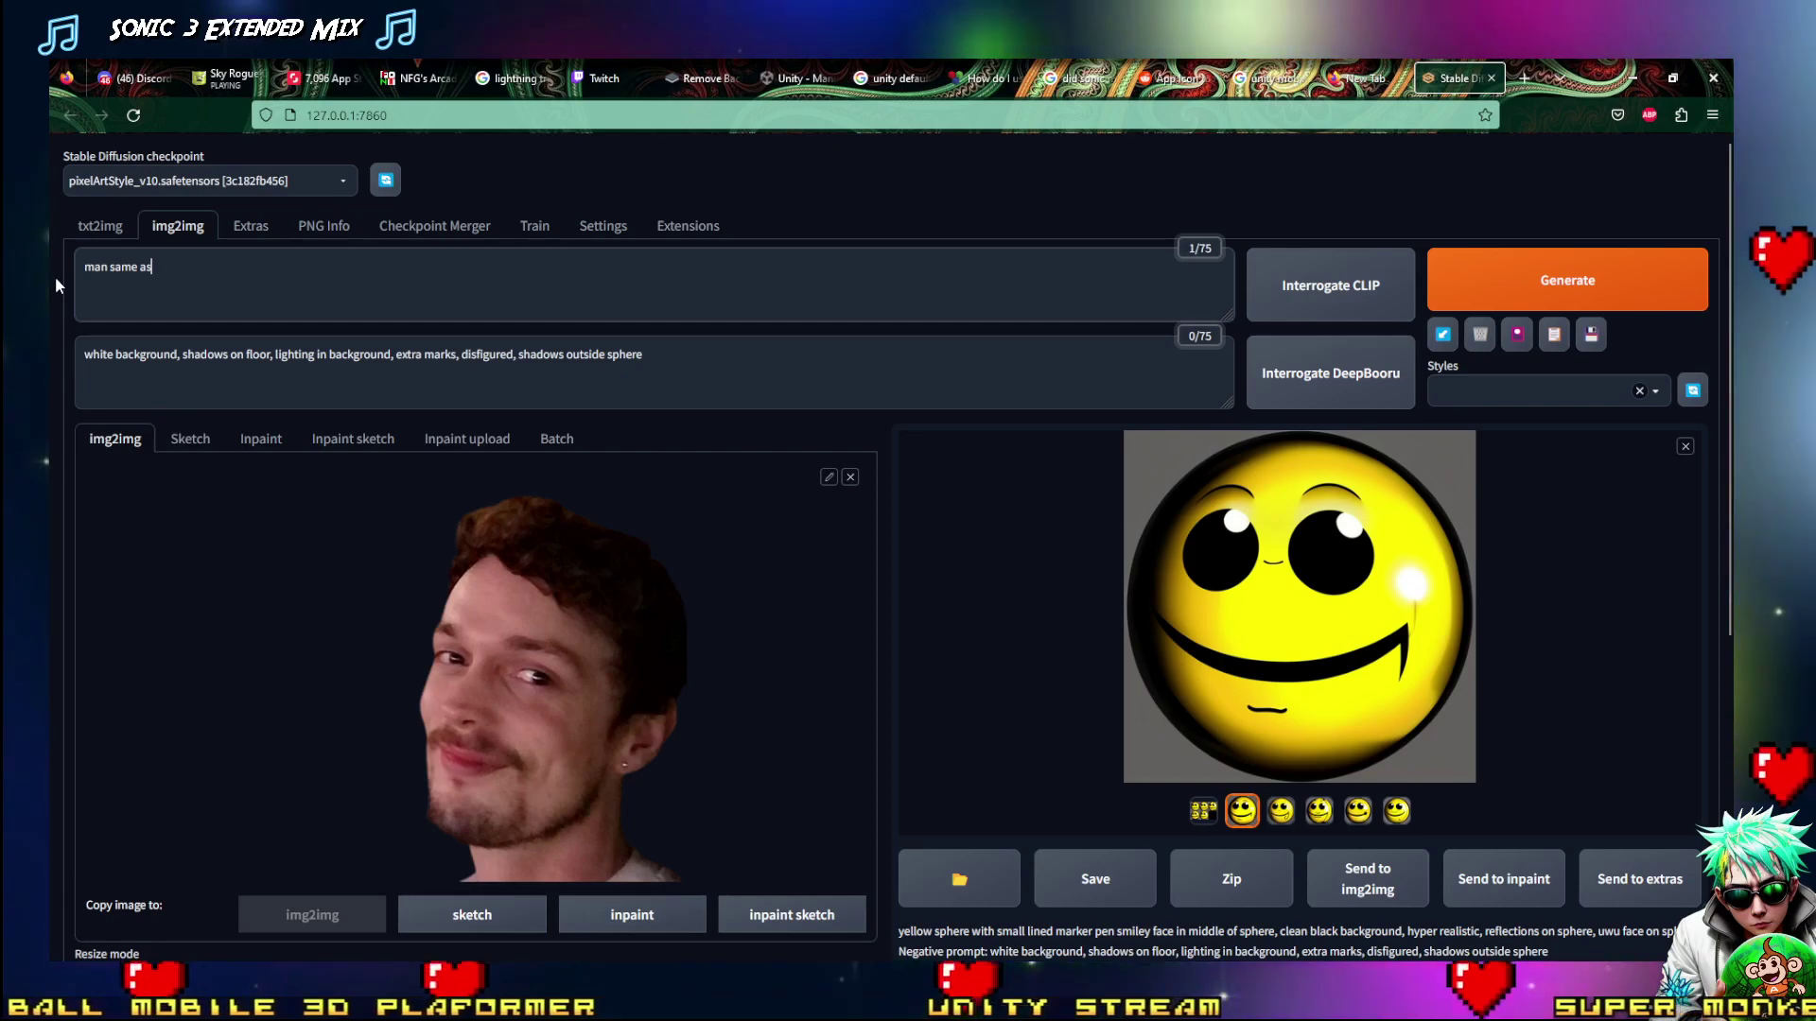
{"action": "type", "text": " image, "}
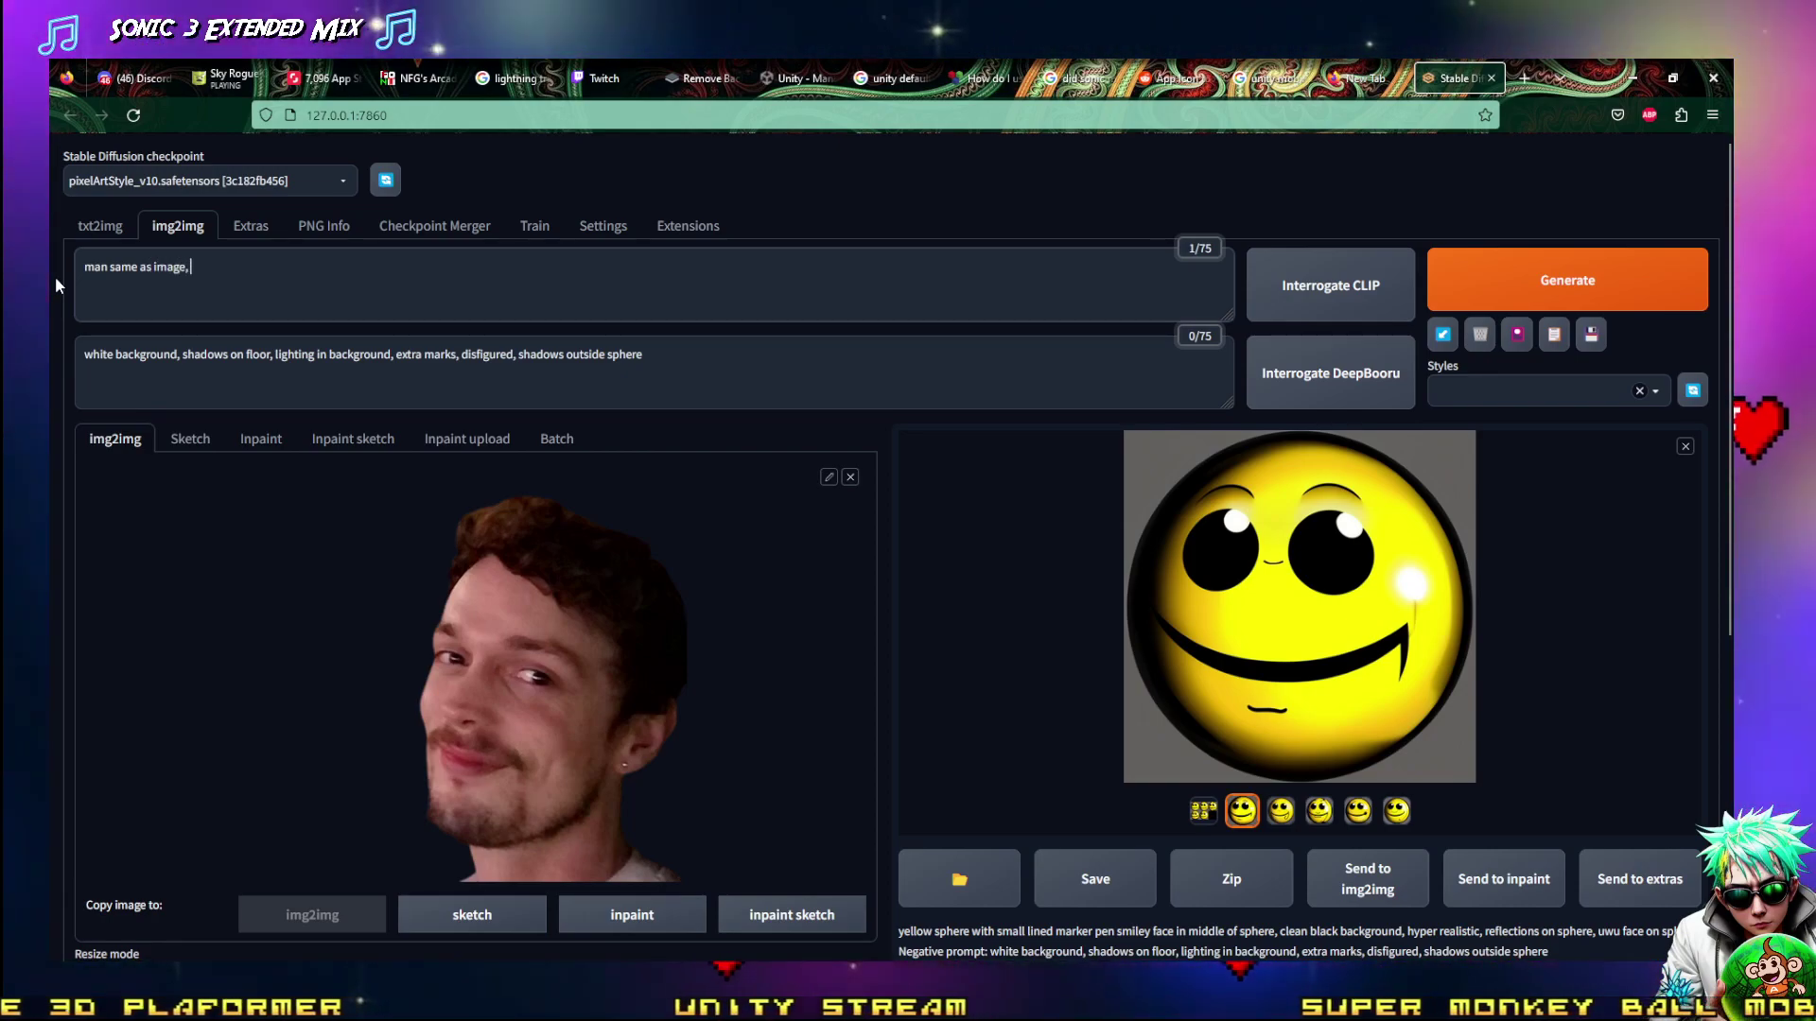
{"action": "type", "text": "in"}
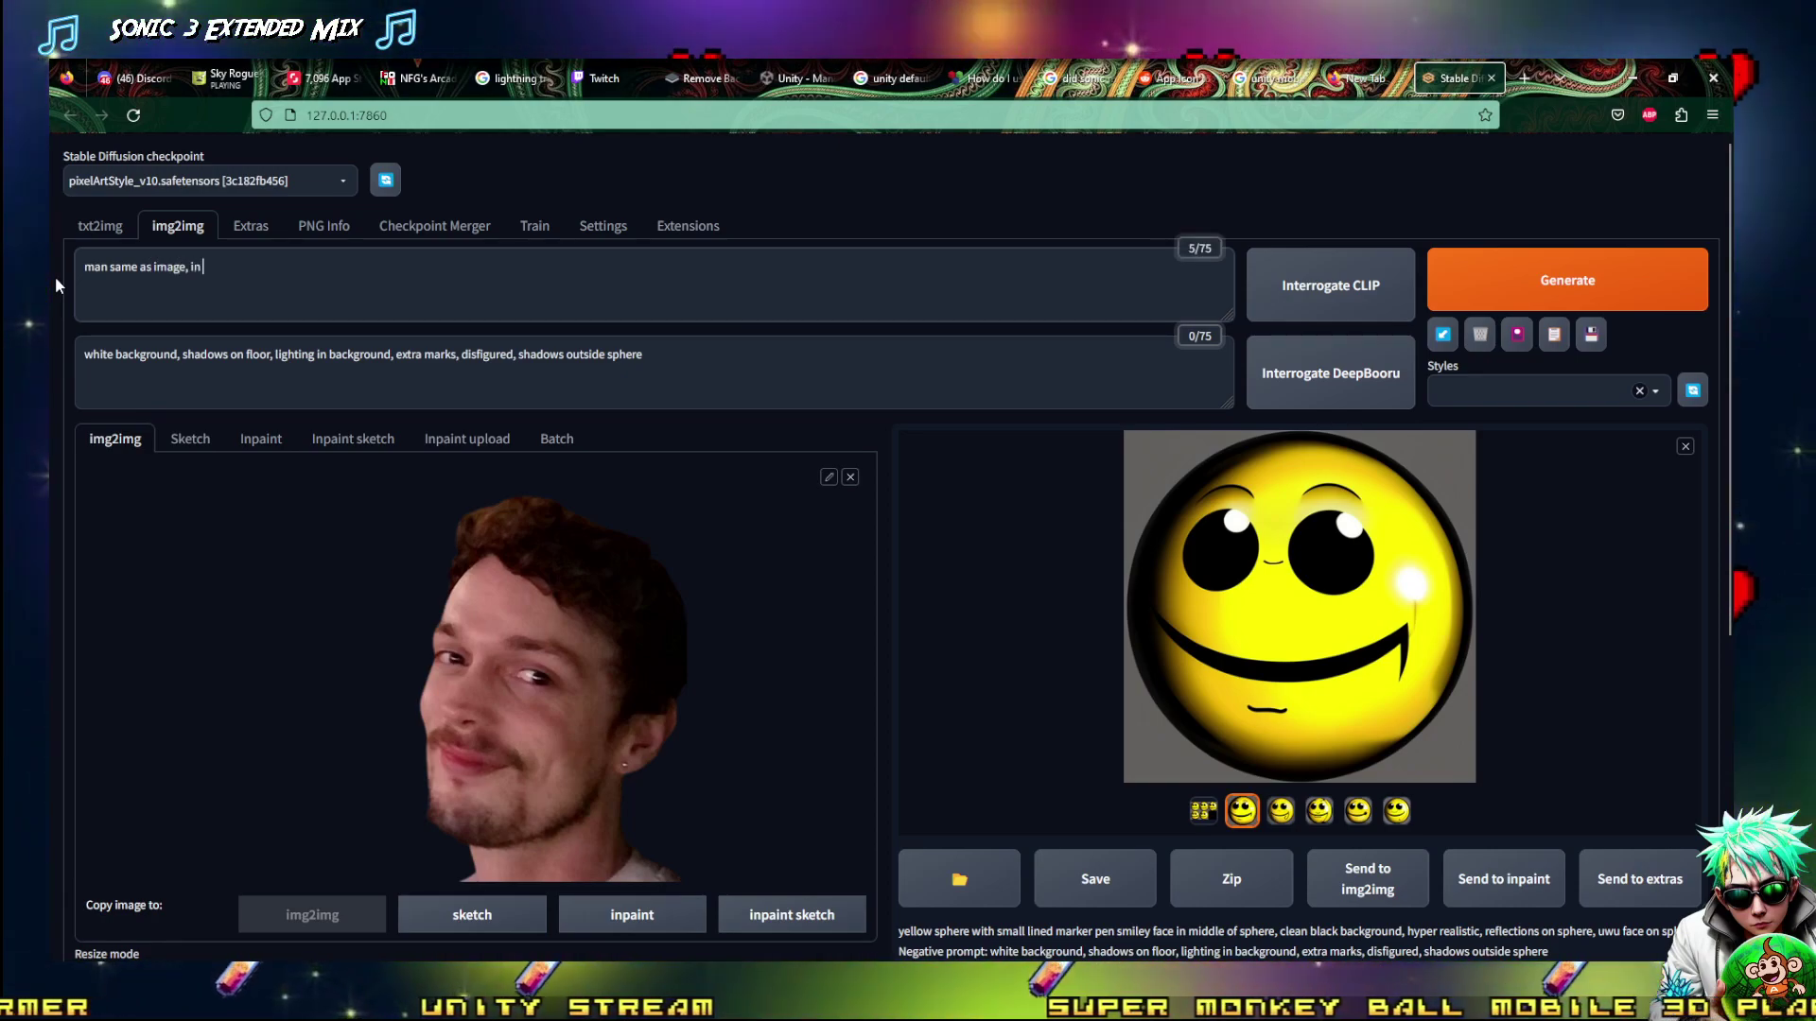
{"action": "type", "text": " sprite shee"}
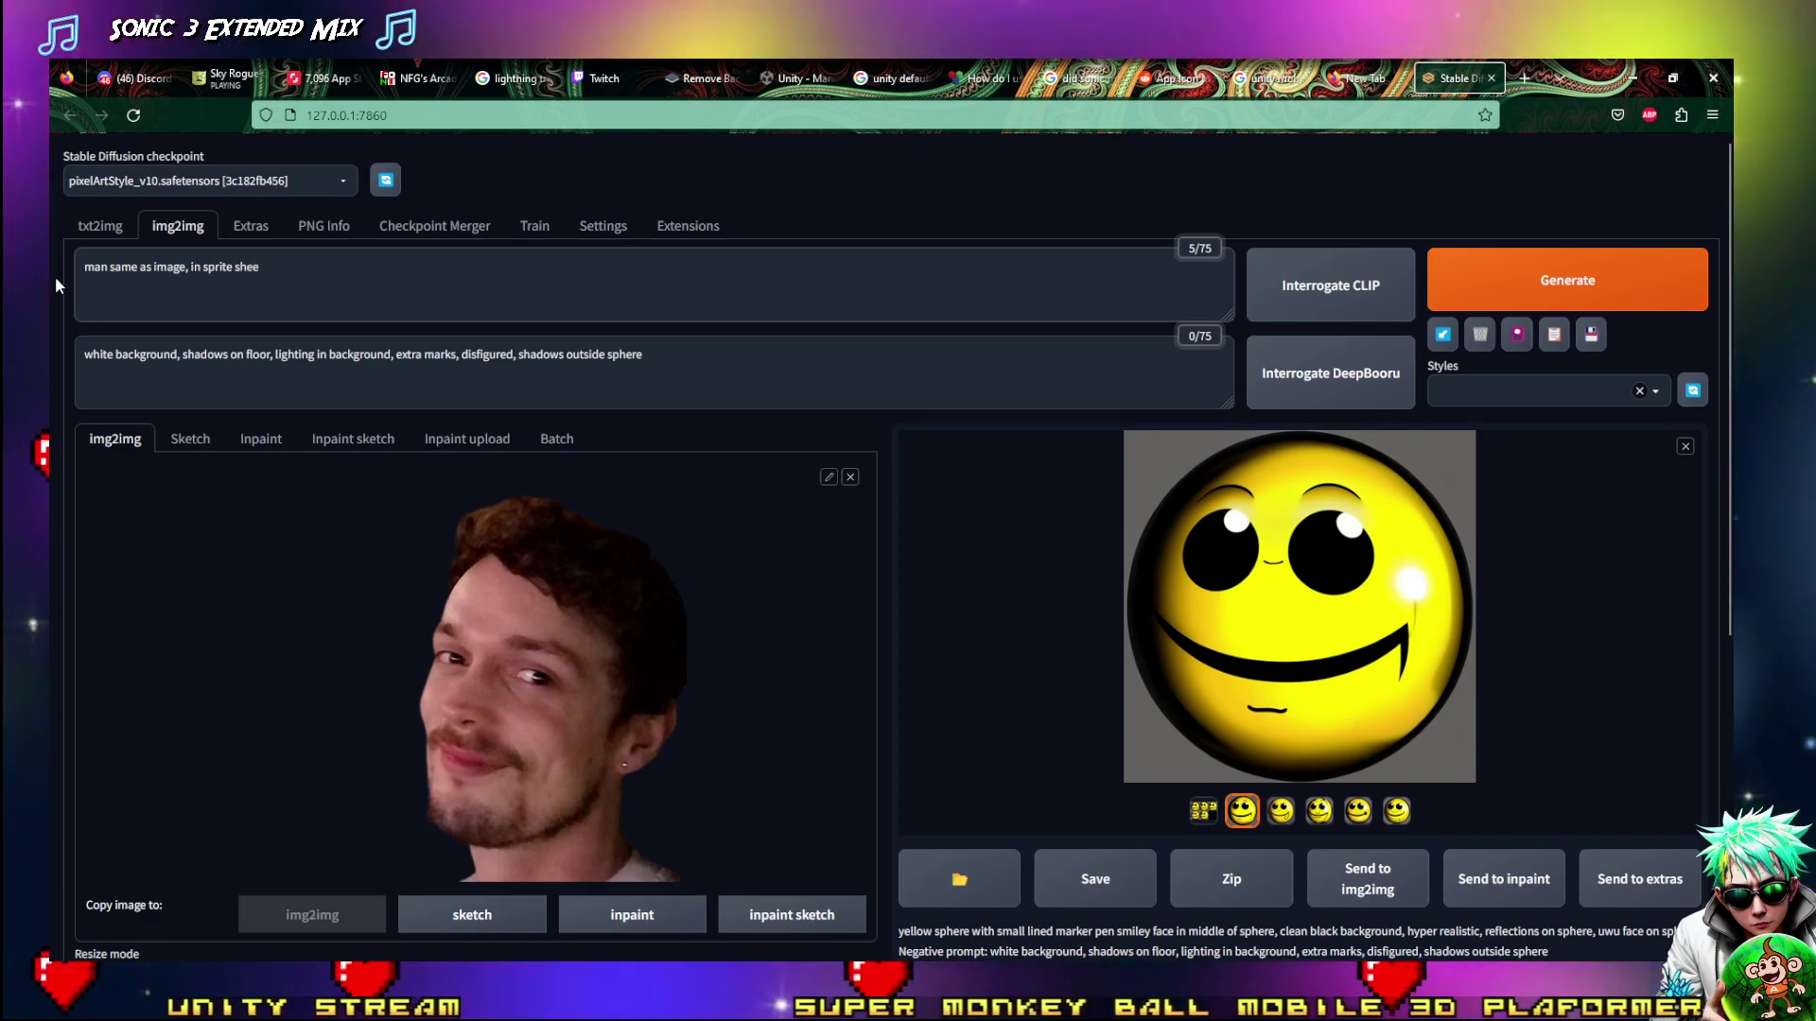
{"action": "type", "text": "t sty"}
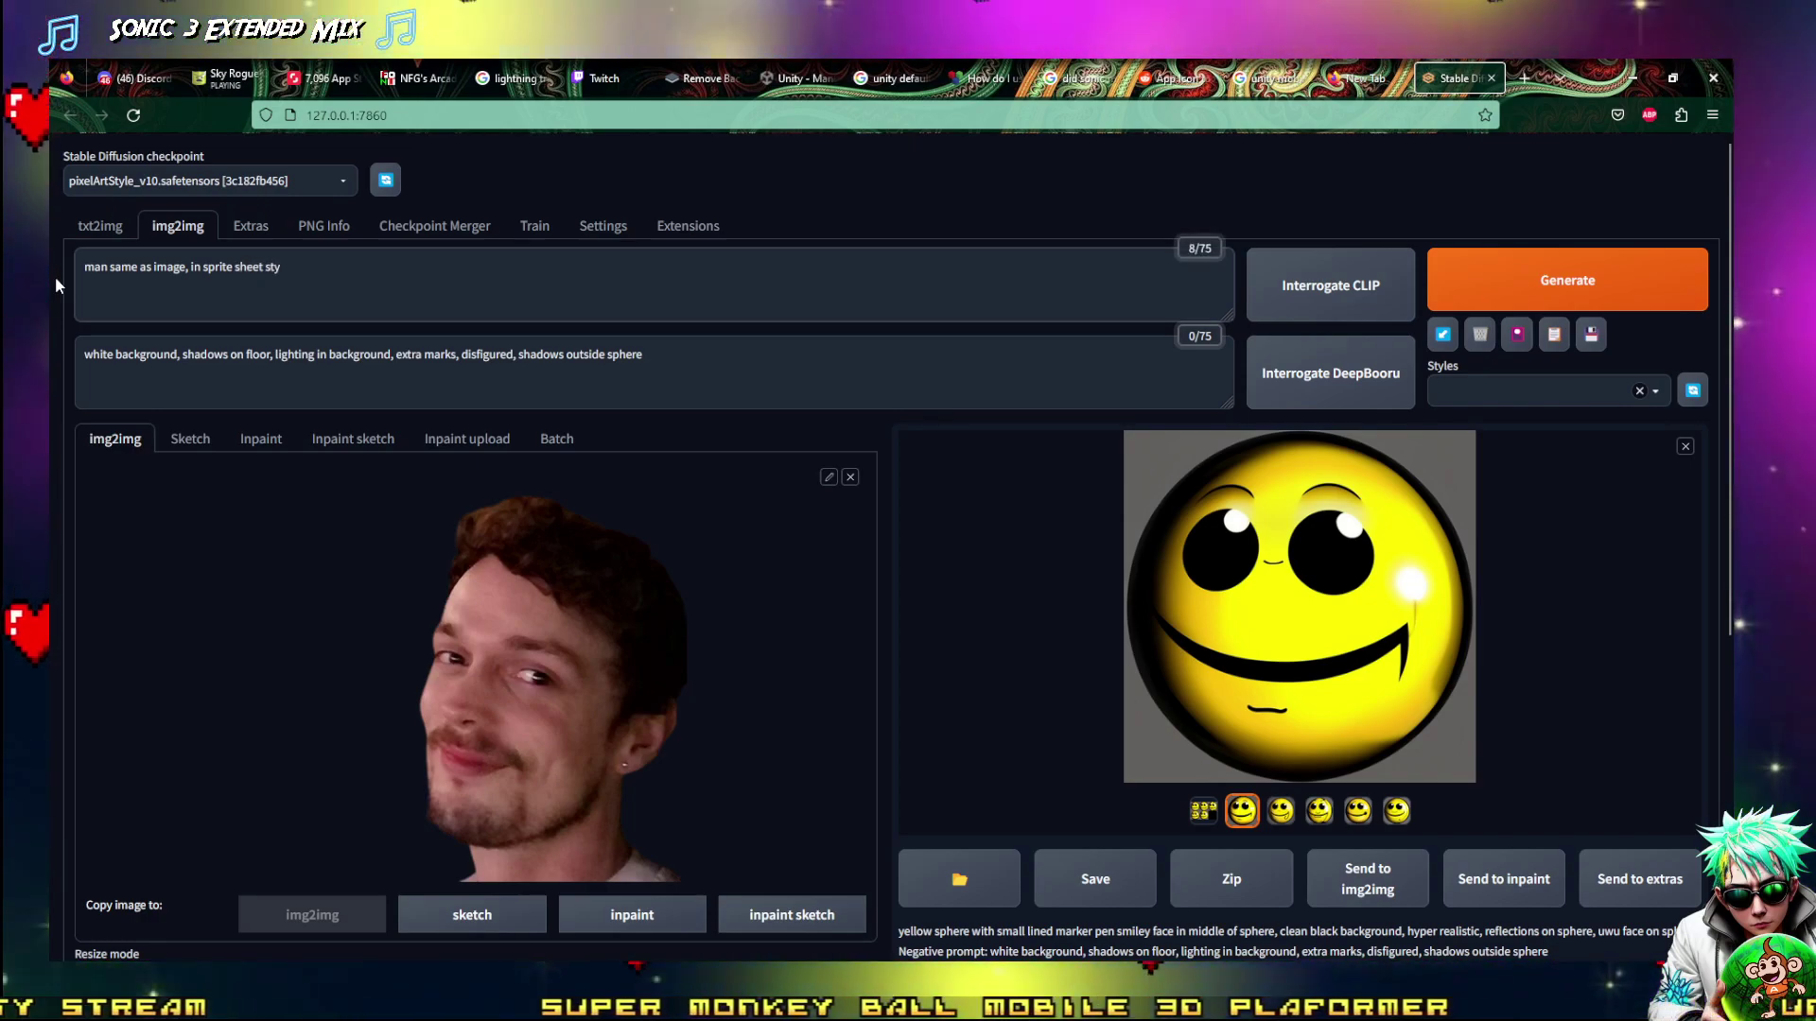
{"action": "type", "text": "le, ea"}
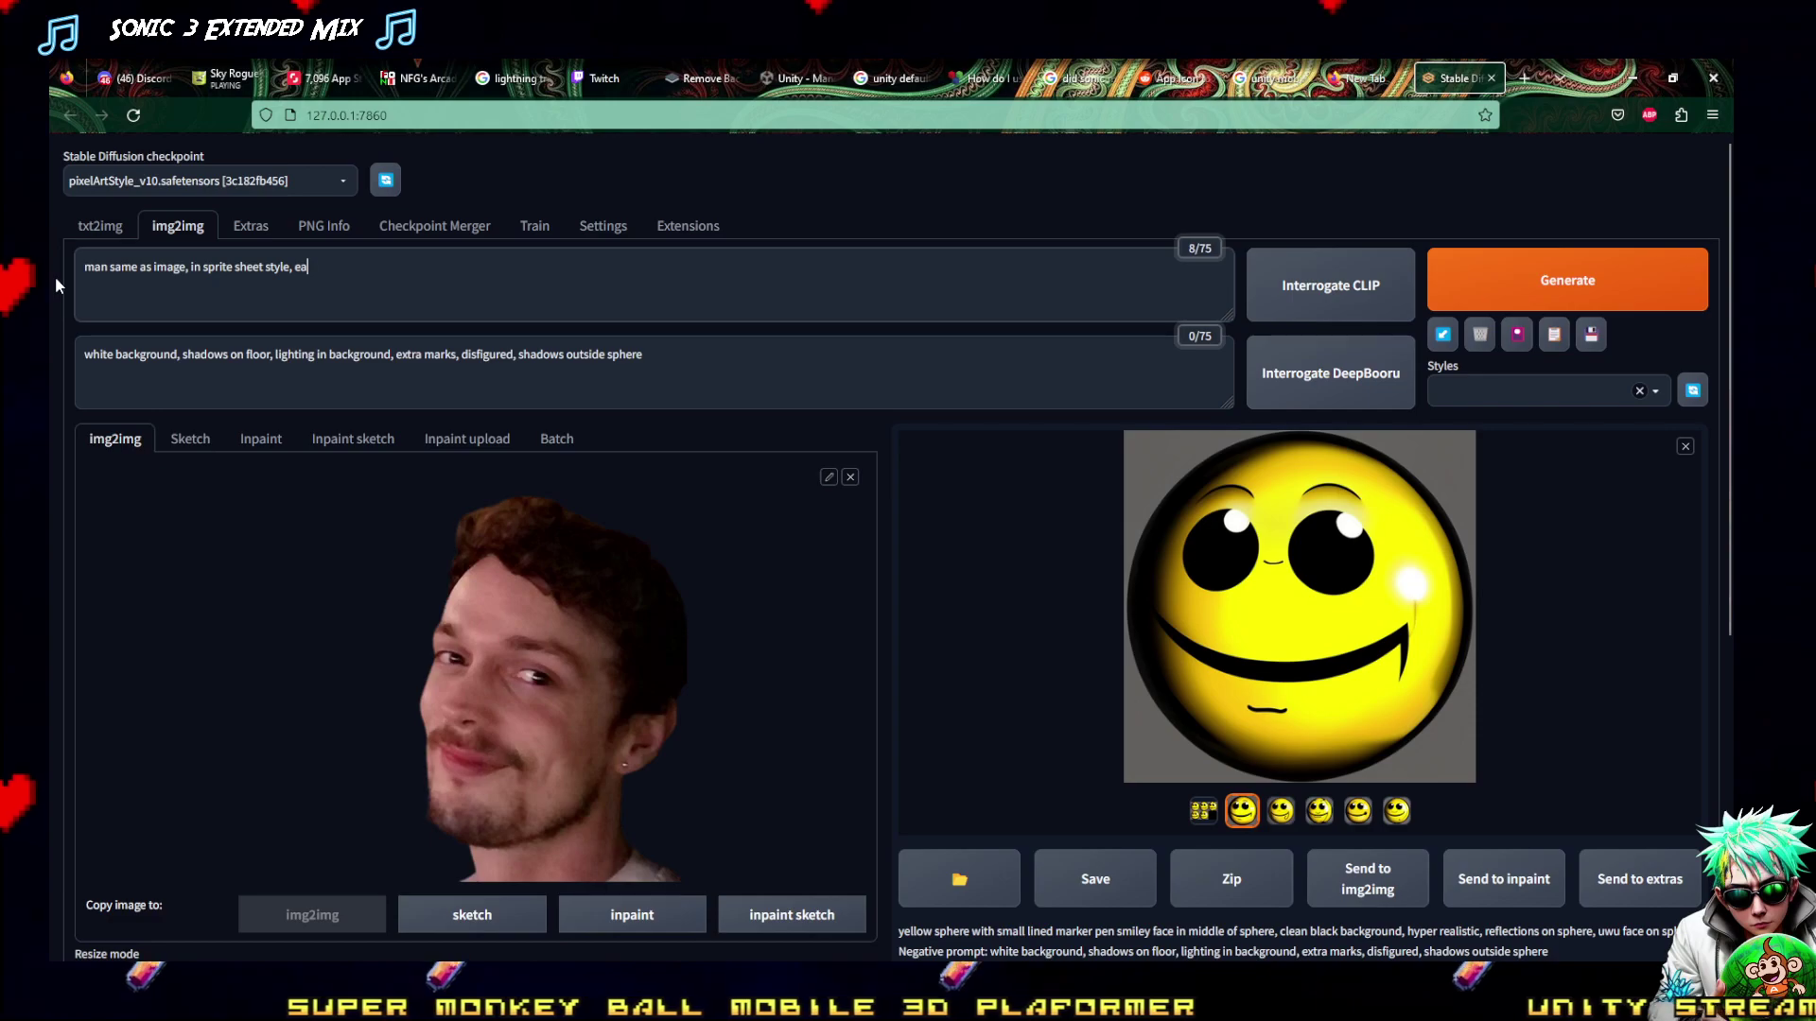
{"action": "type", "text": "ch prite "}
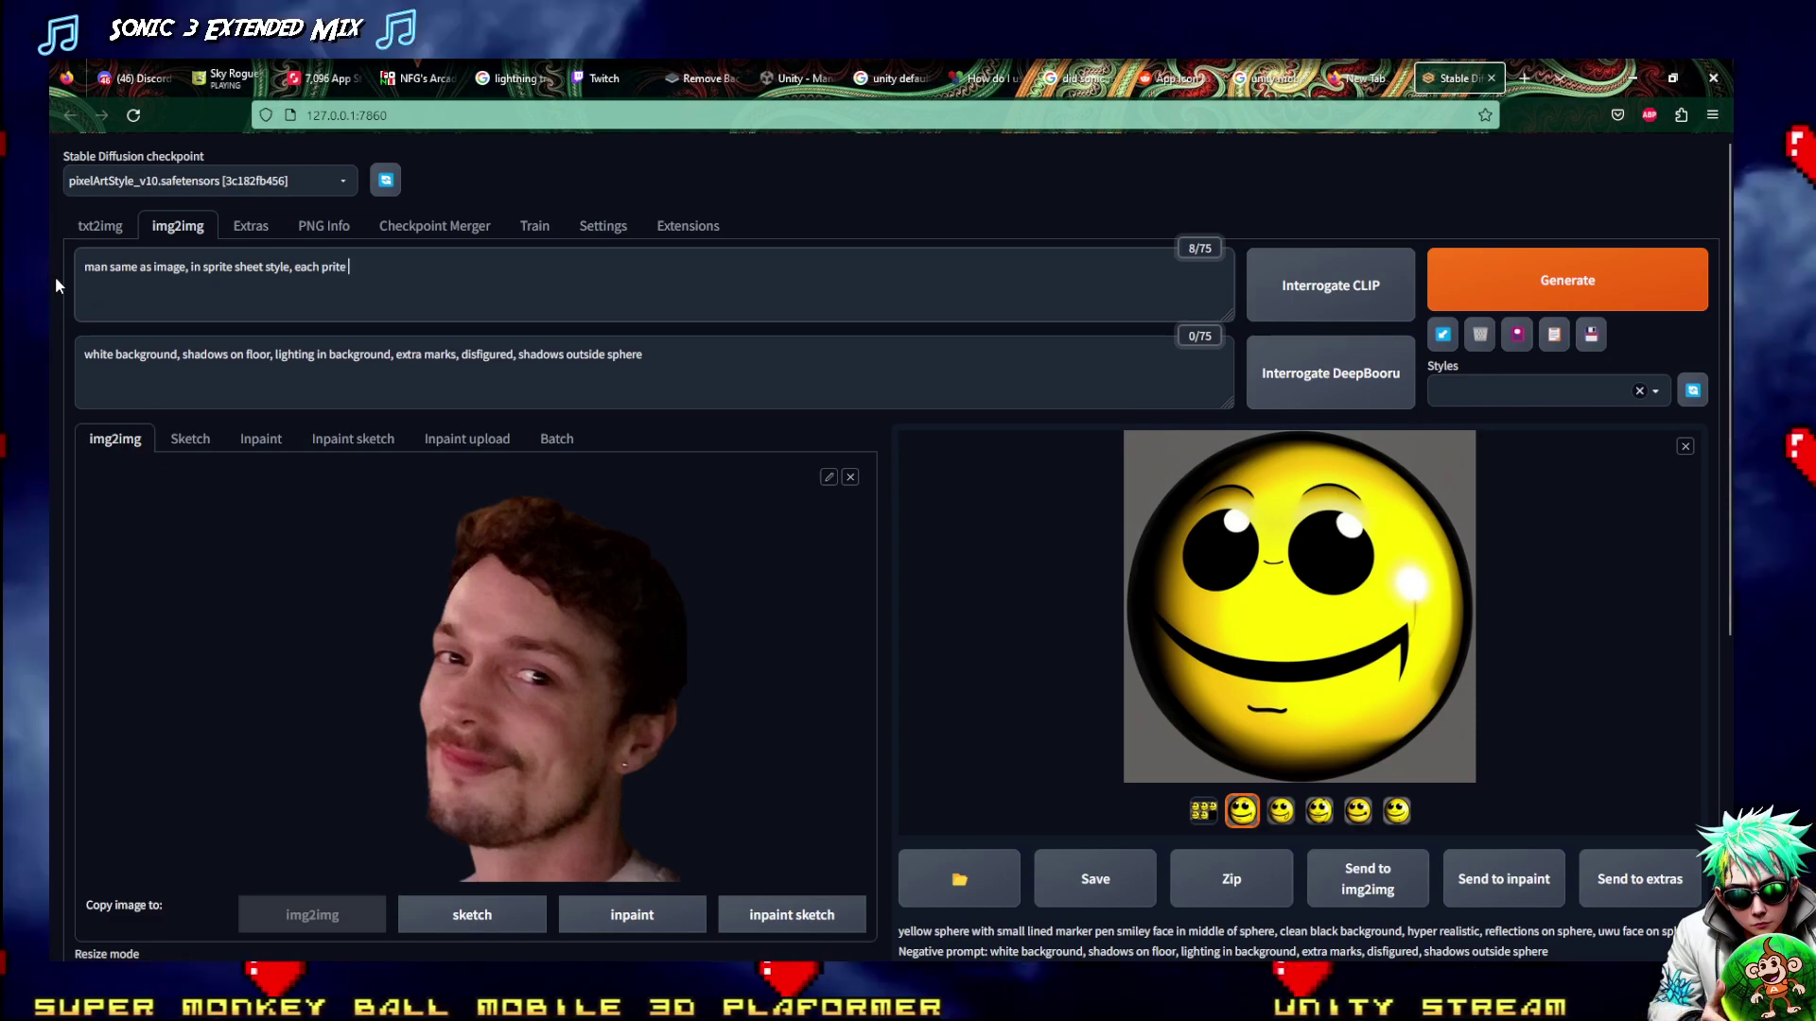
{"action": "type", "text": "32x"}
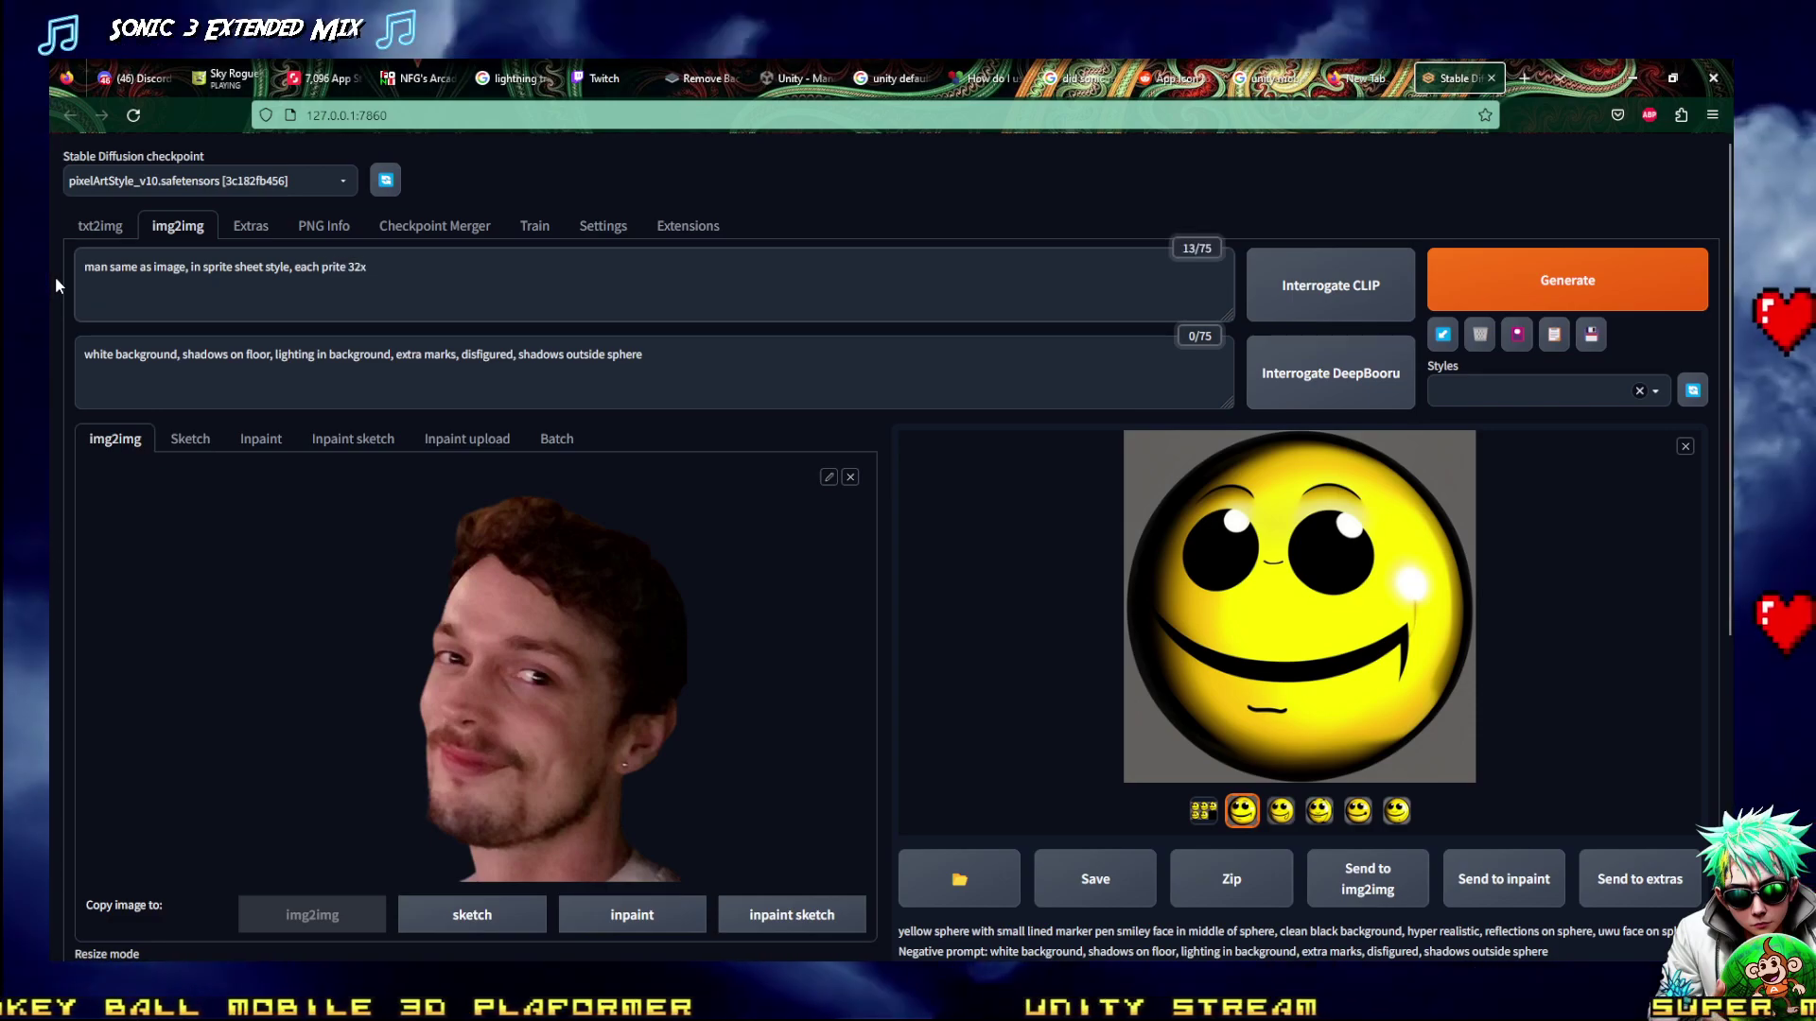
{"action": "type", "text": "32"}
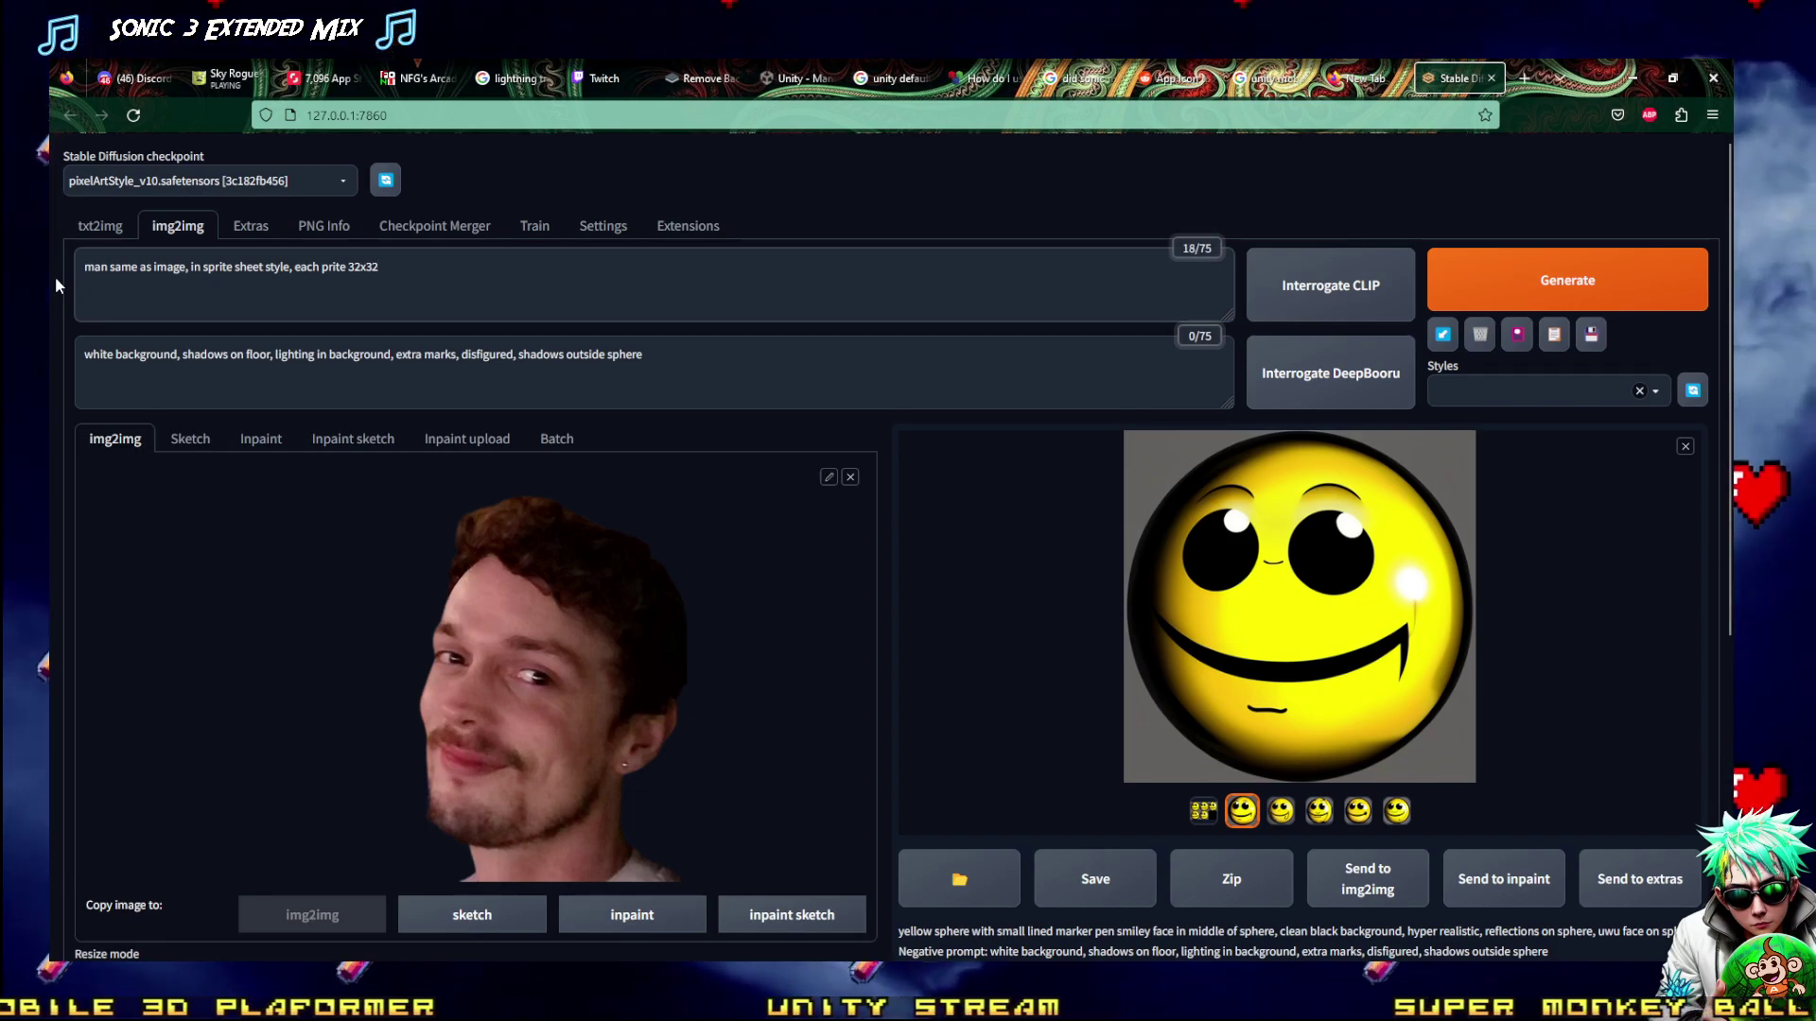
{"action": "left_click", "coordinate": [326, 267]}
{"action": "type", "text": "spr"}
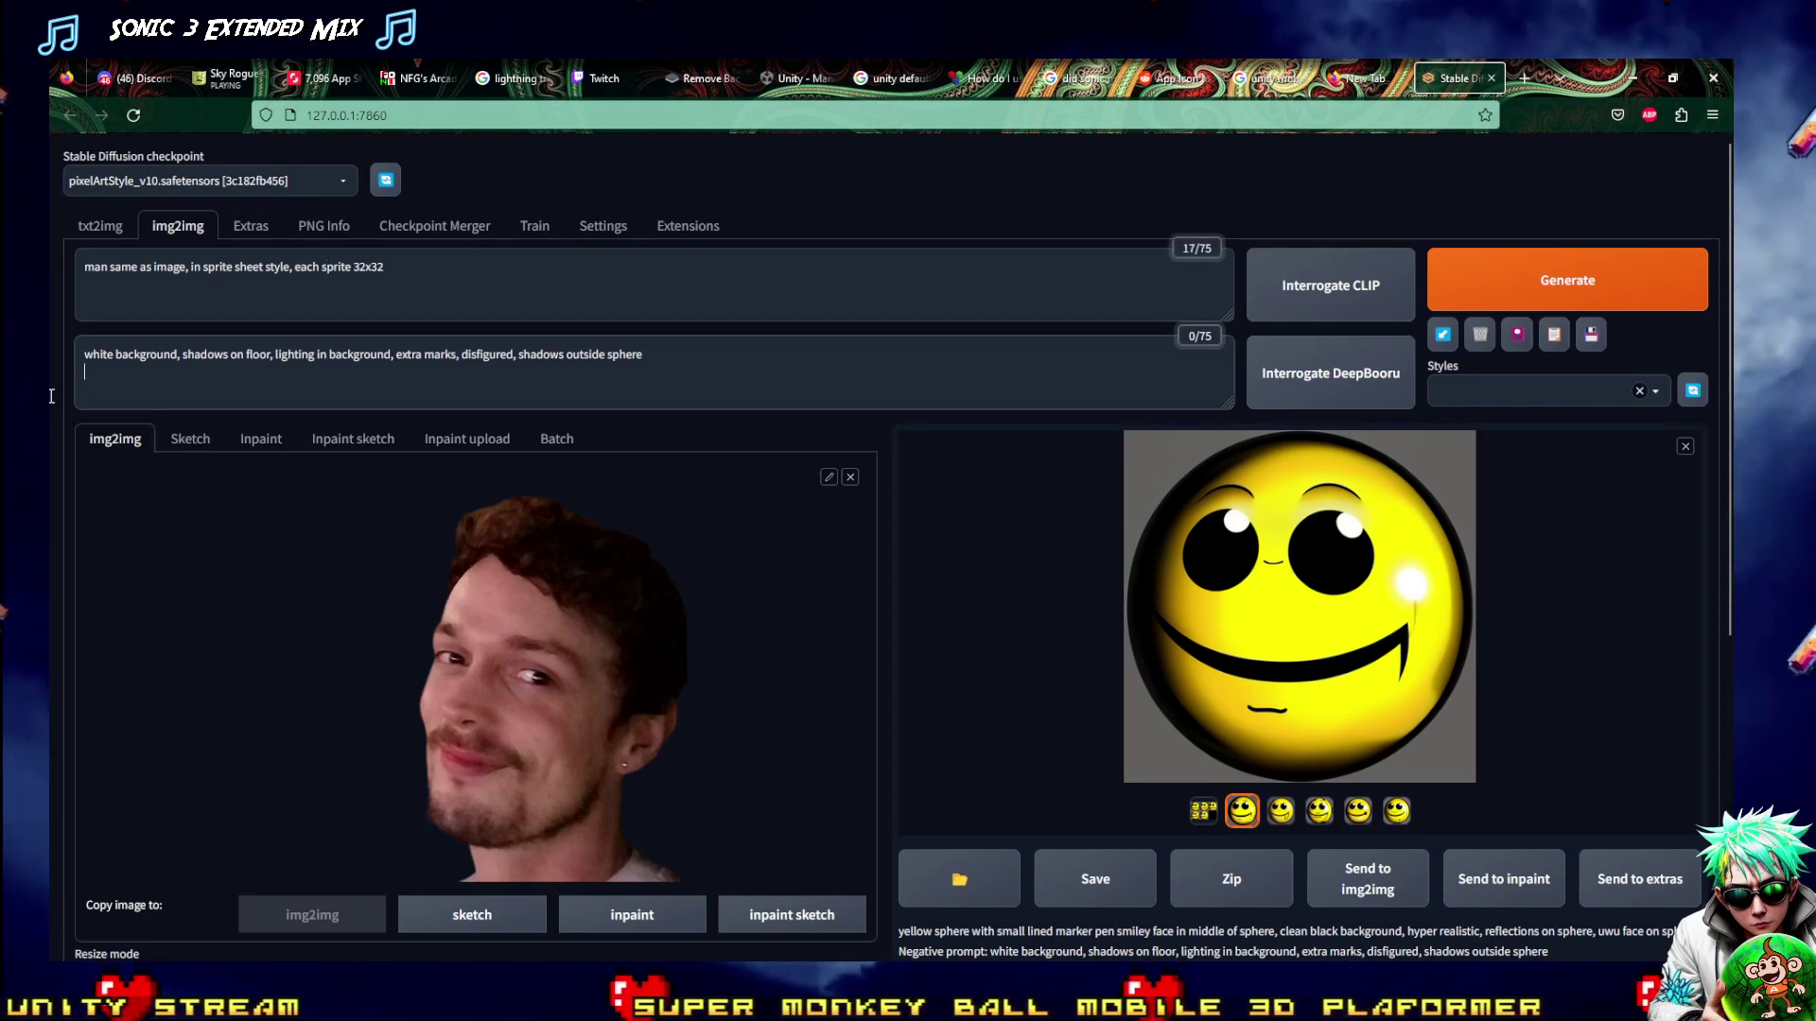
{"action": "key", "text": "ctrl+a"}
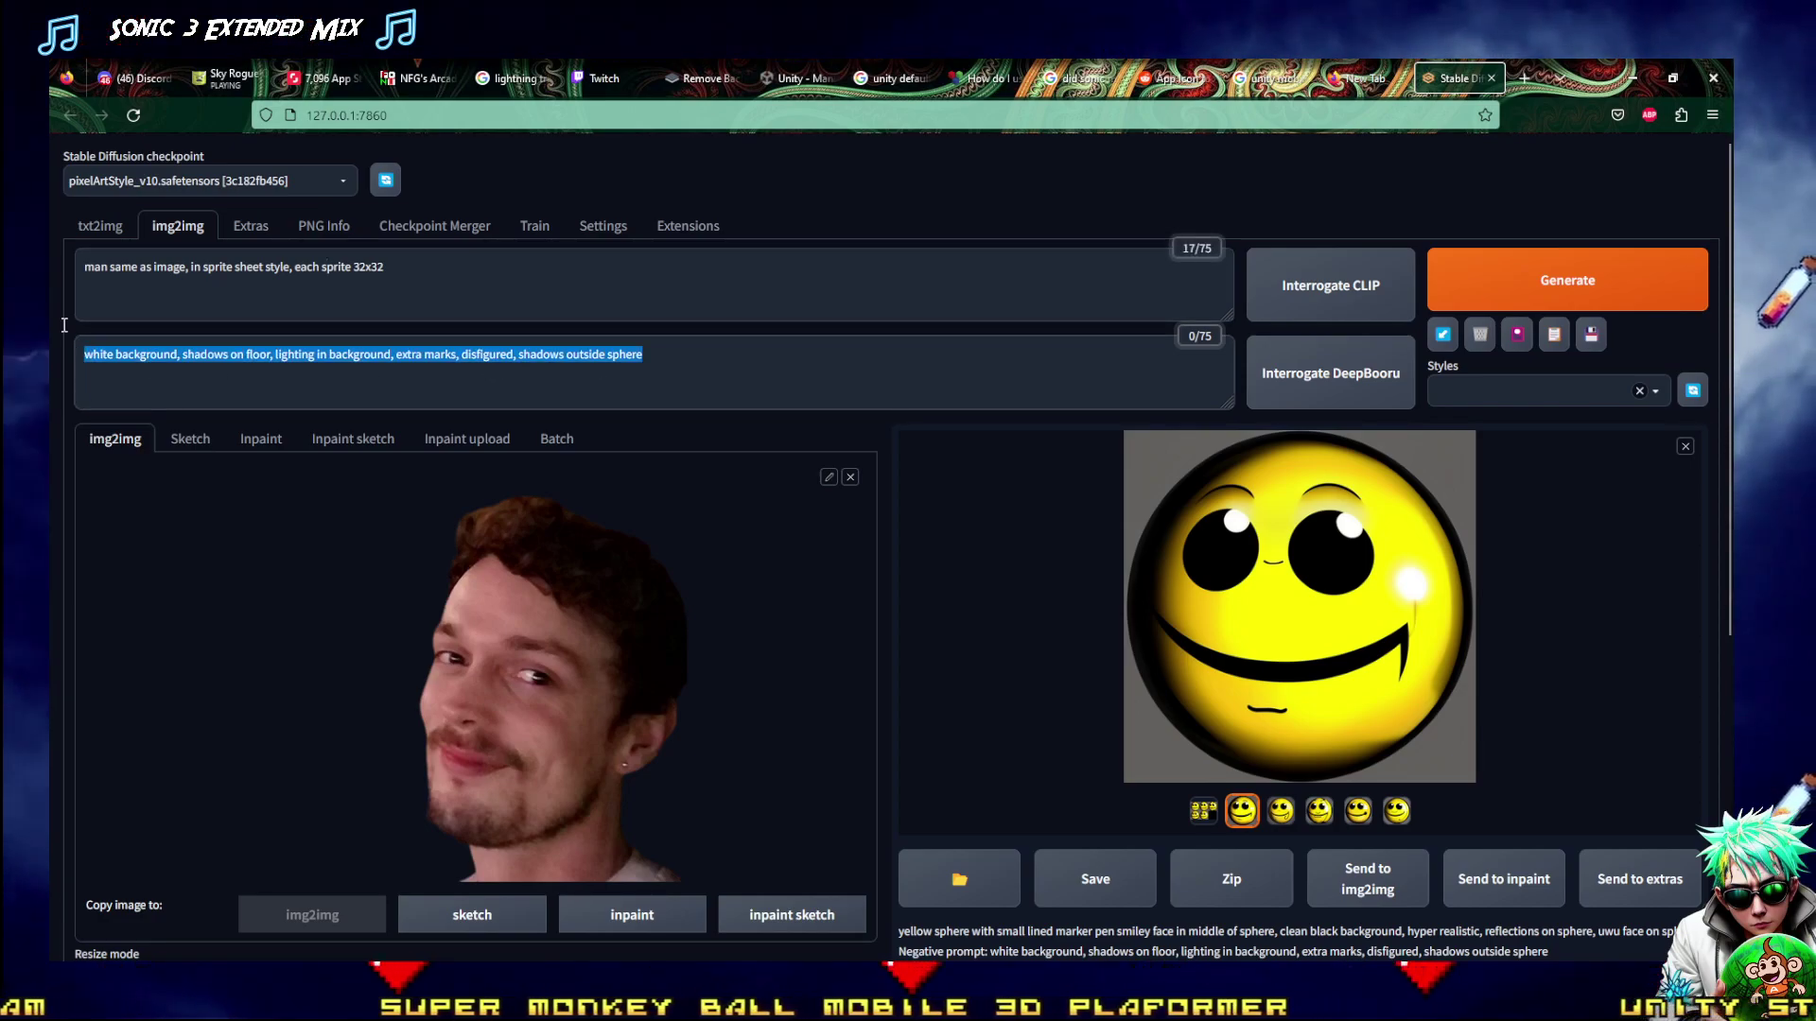
{"action": "key", "text": "BackSpace"}
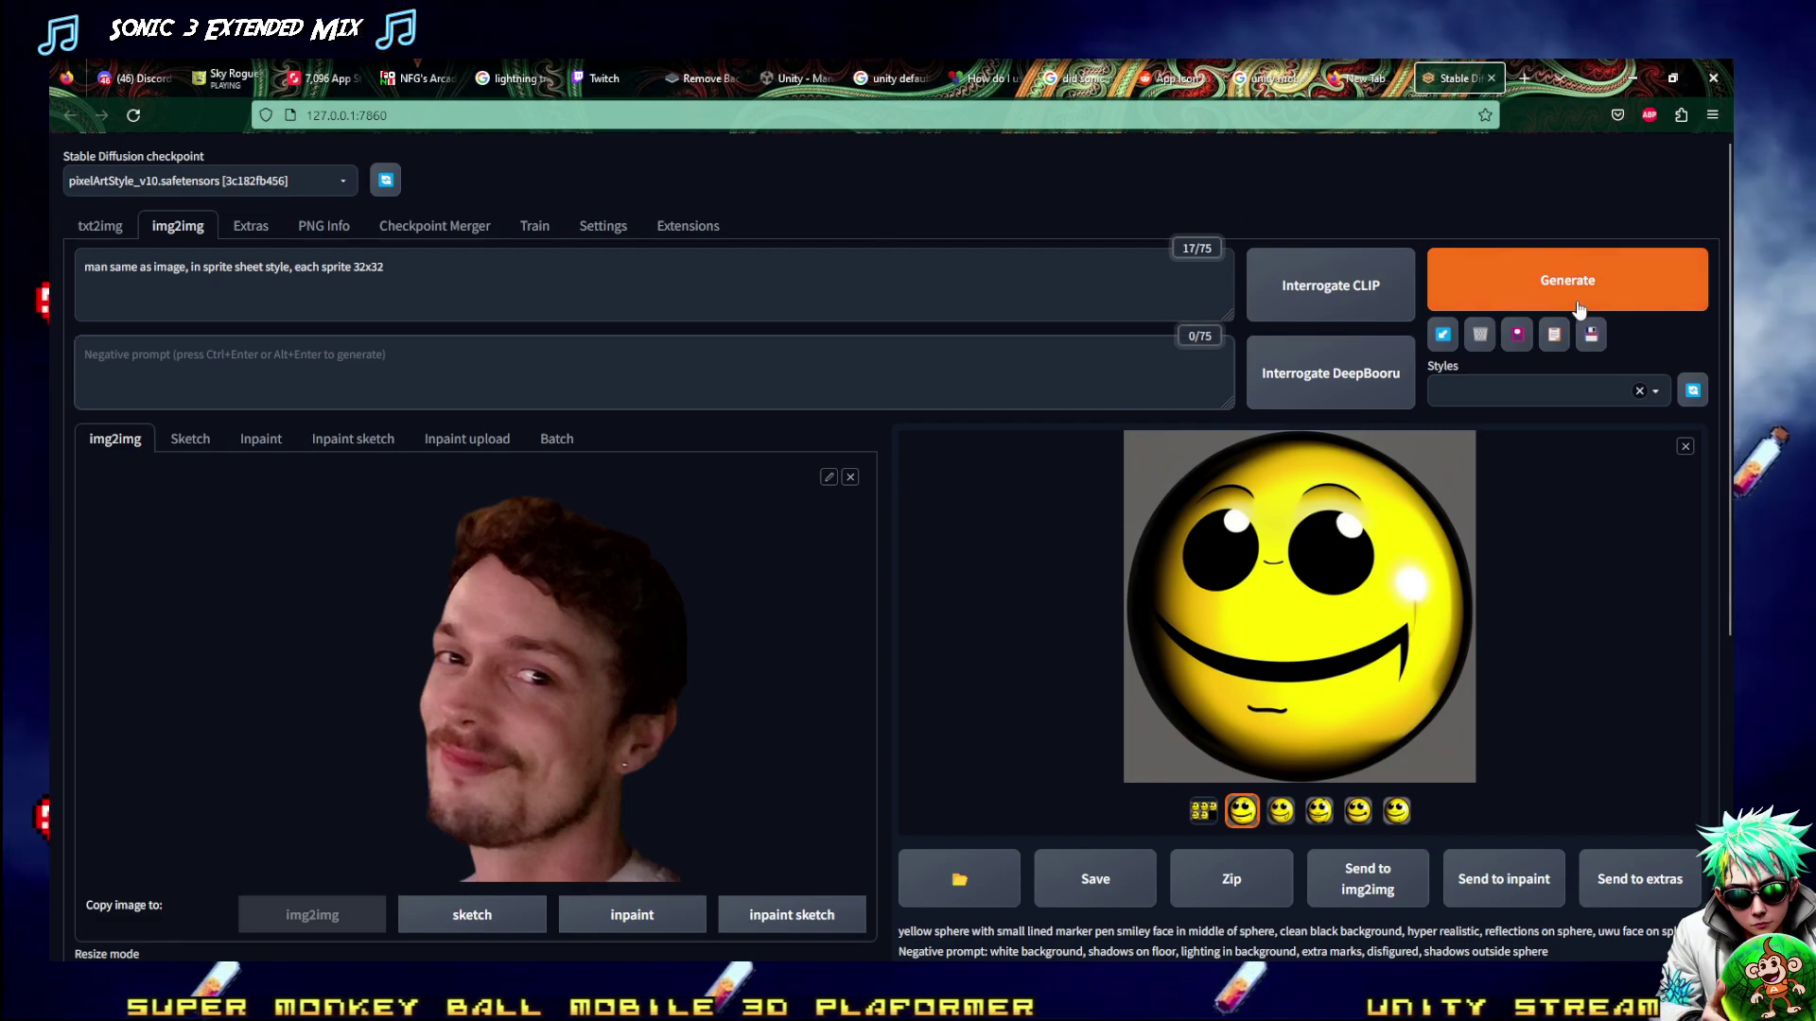
Start generating from the man's photo and enter 'blurry, out of focus,' as the negative prompt
{"action": "left_click", "coordinate": [1576, 304]}
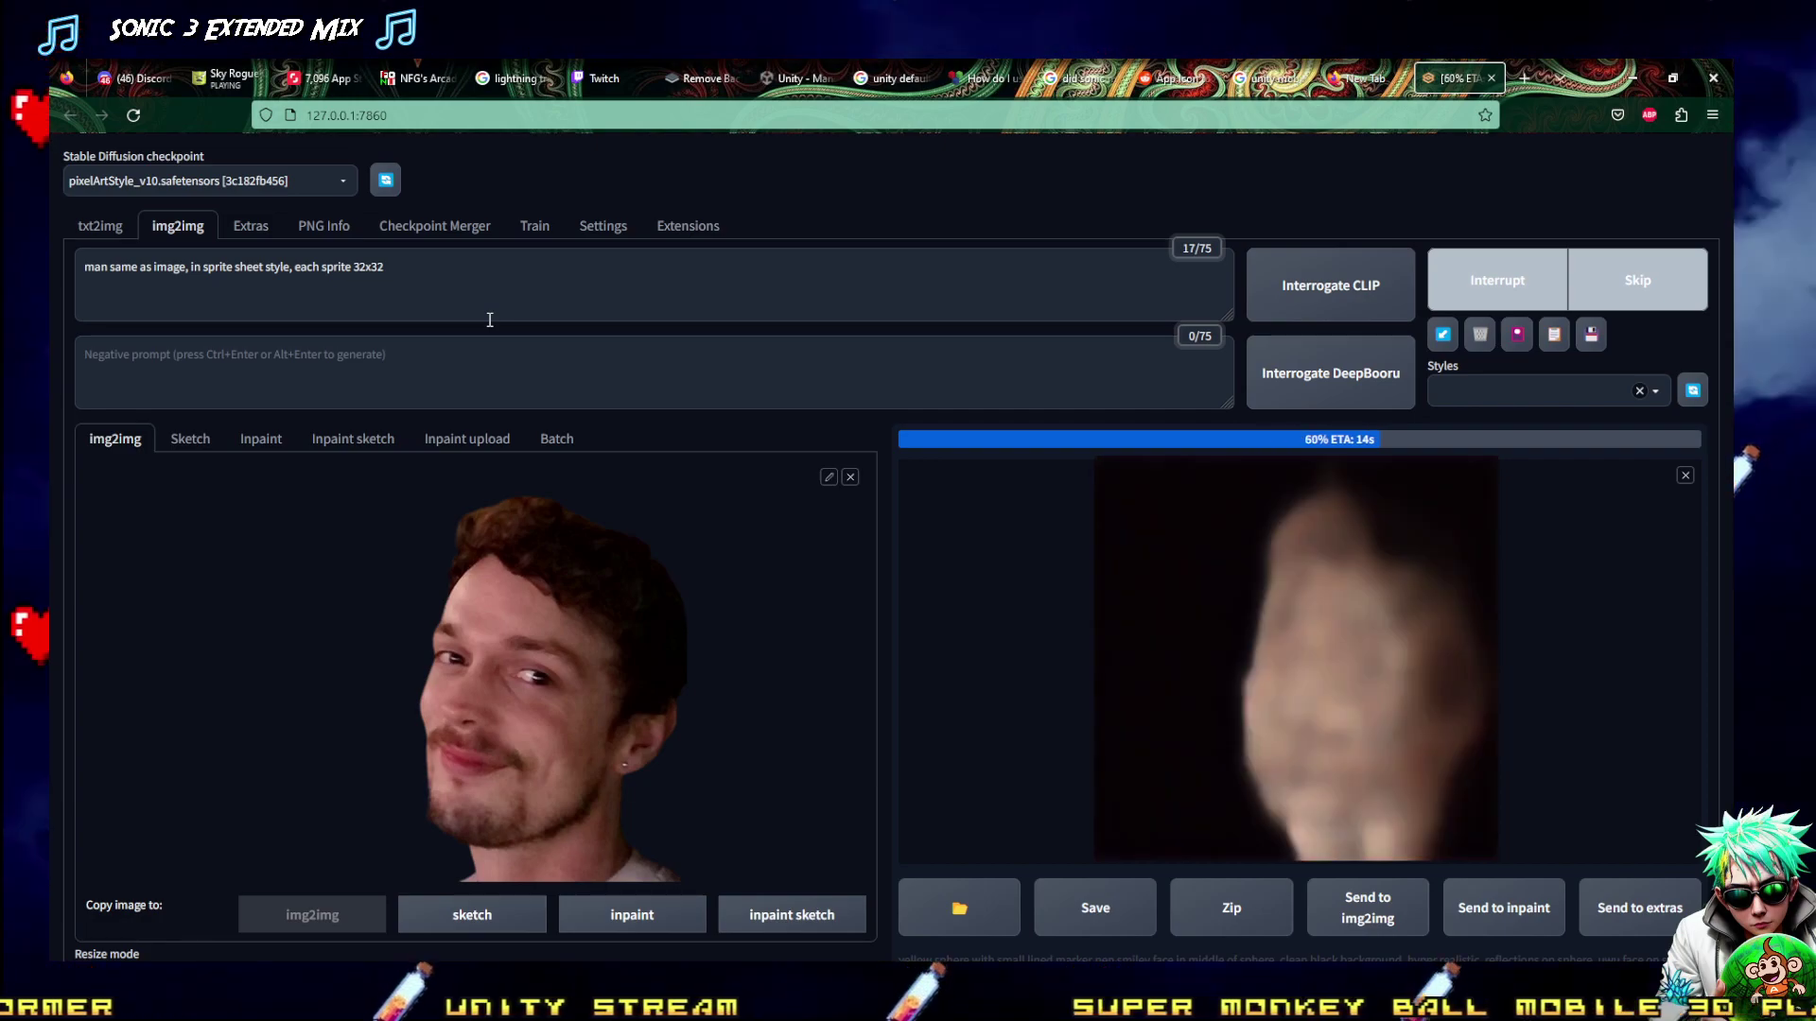
{"action": "left_click", "coordinate": [399, 350]}
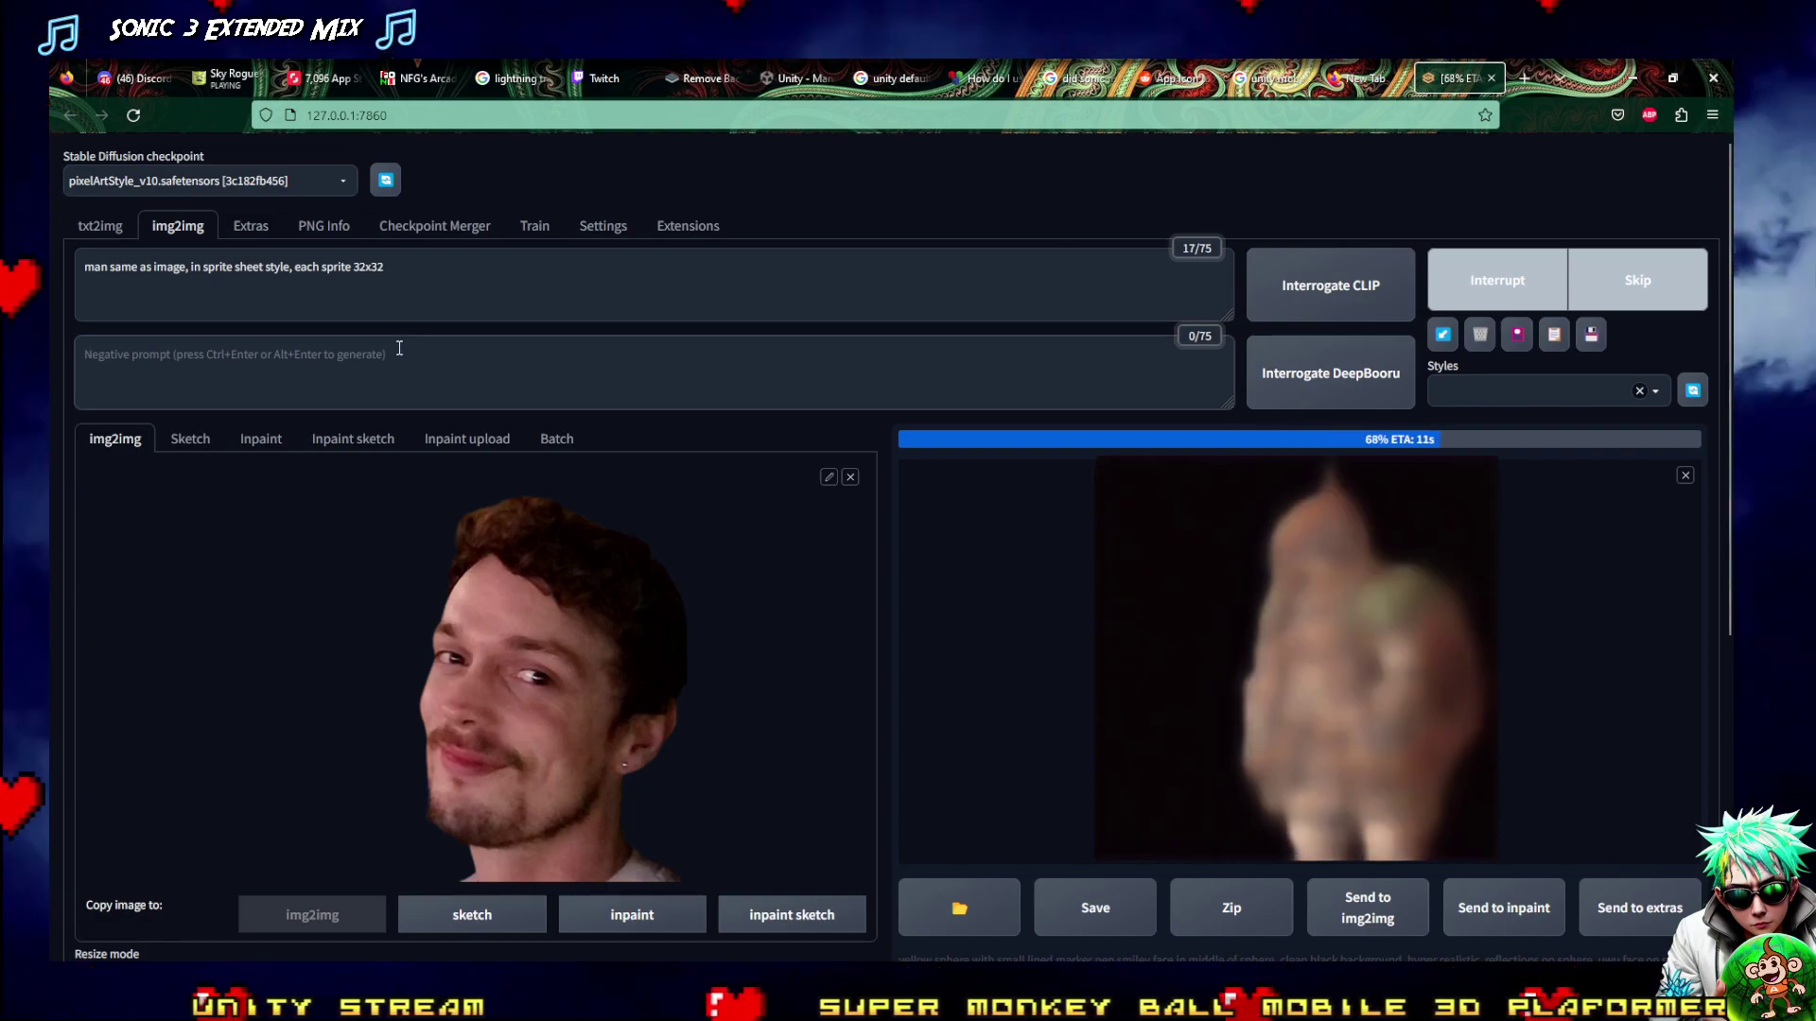
{"action": "type", "text": "blurry"}
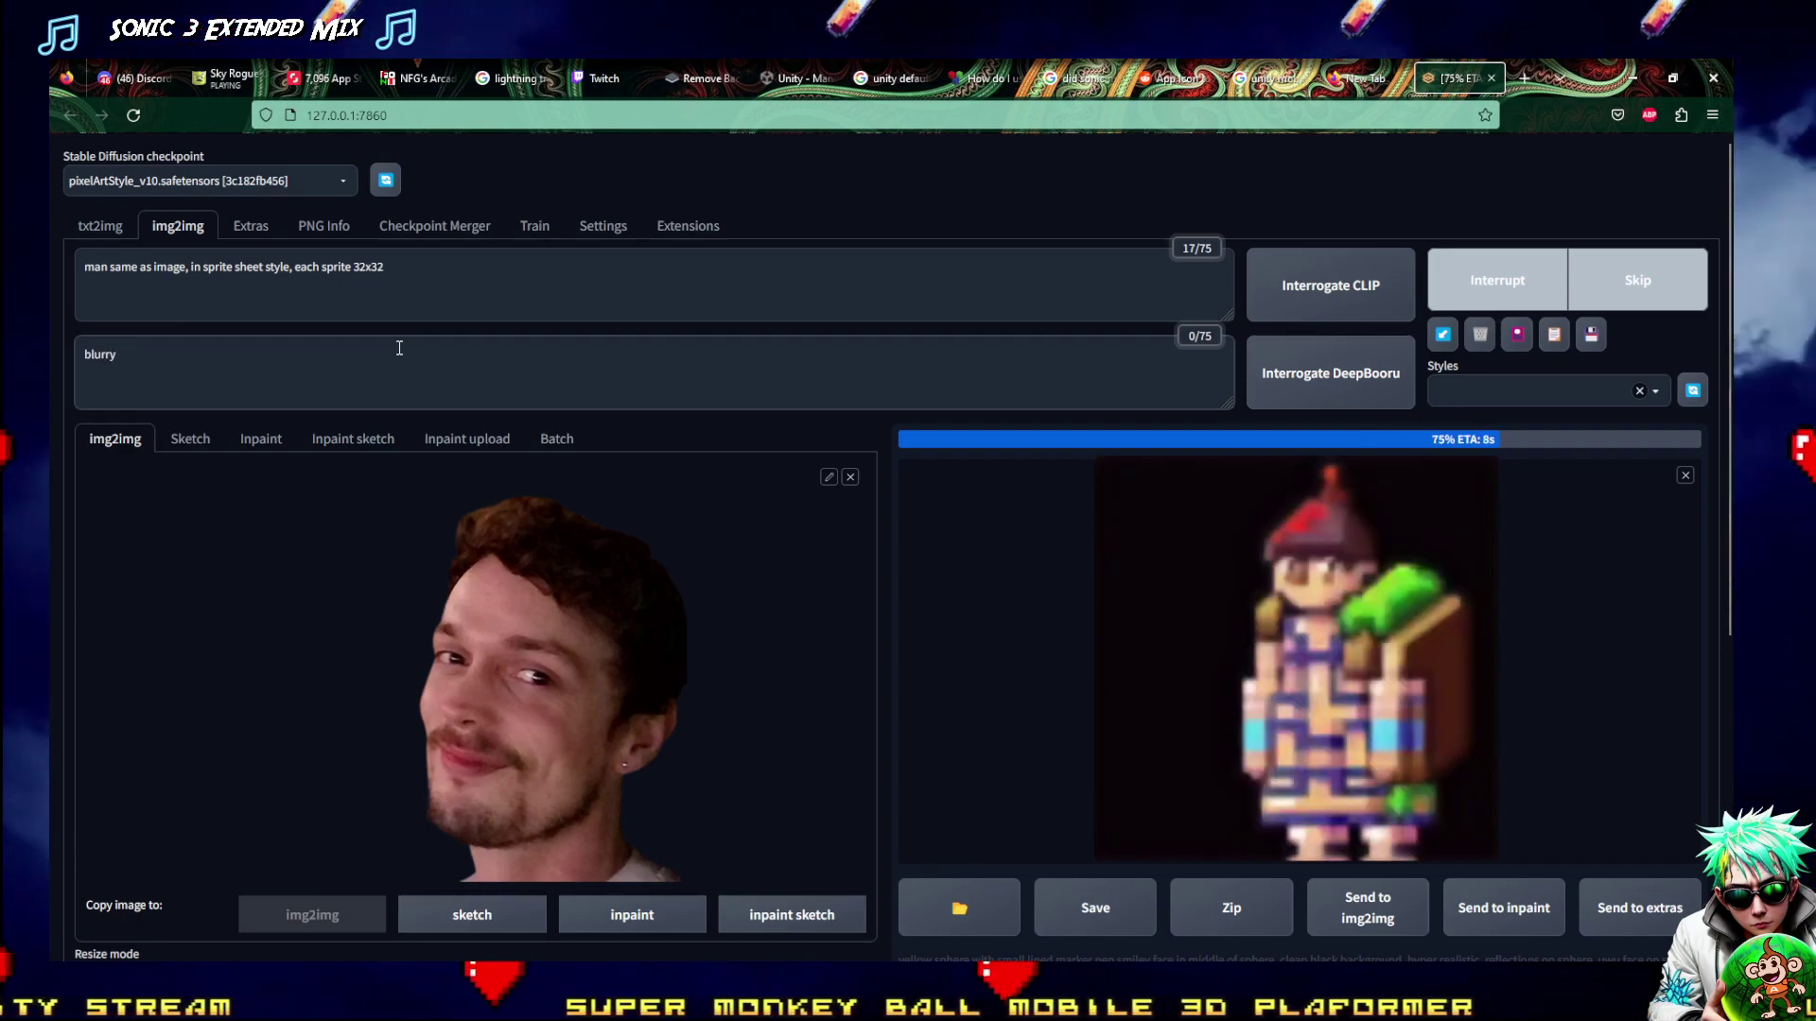
{"action": "type", "text": ", "}
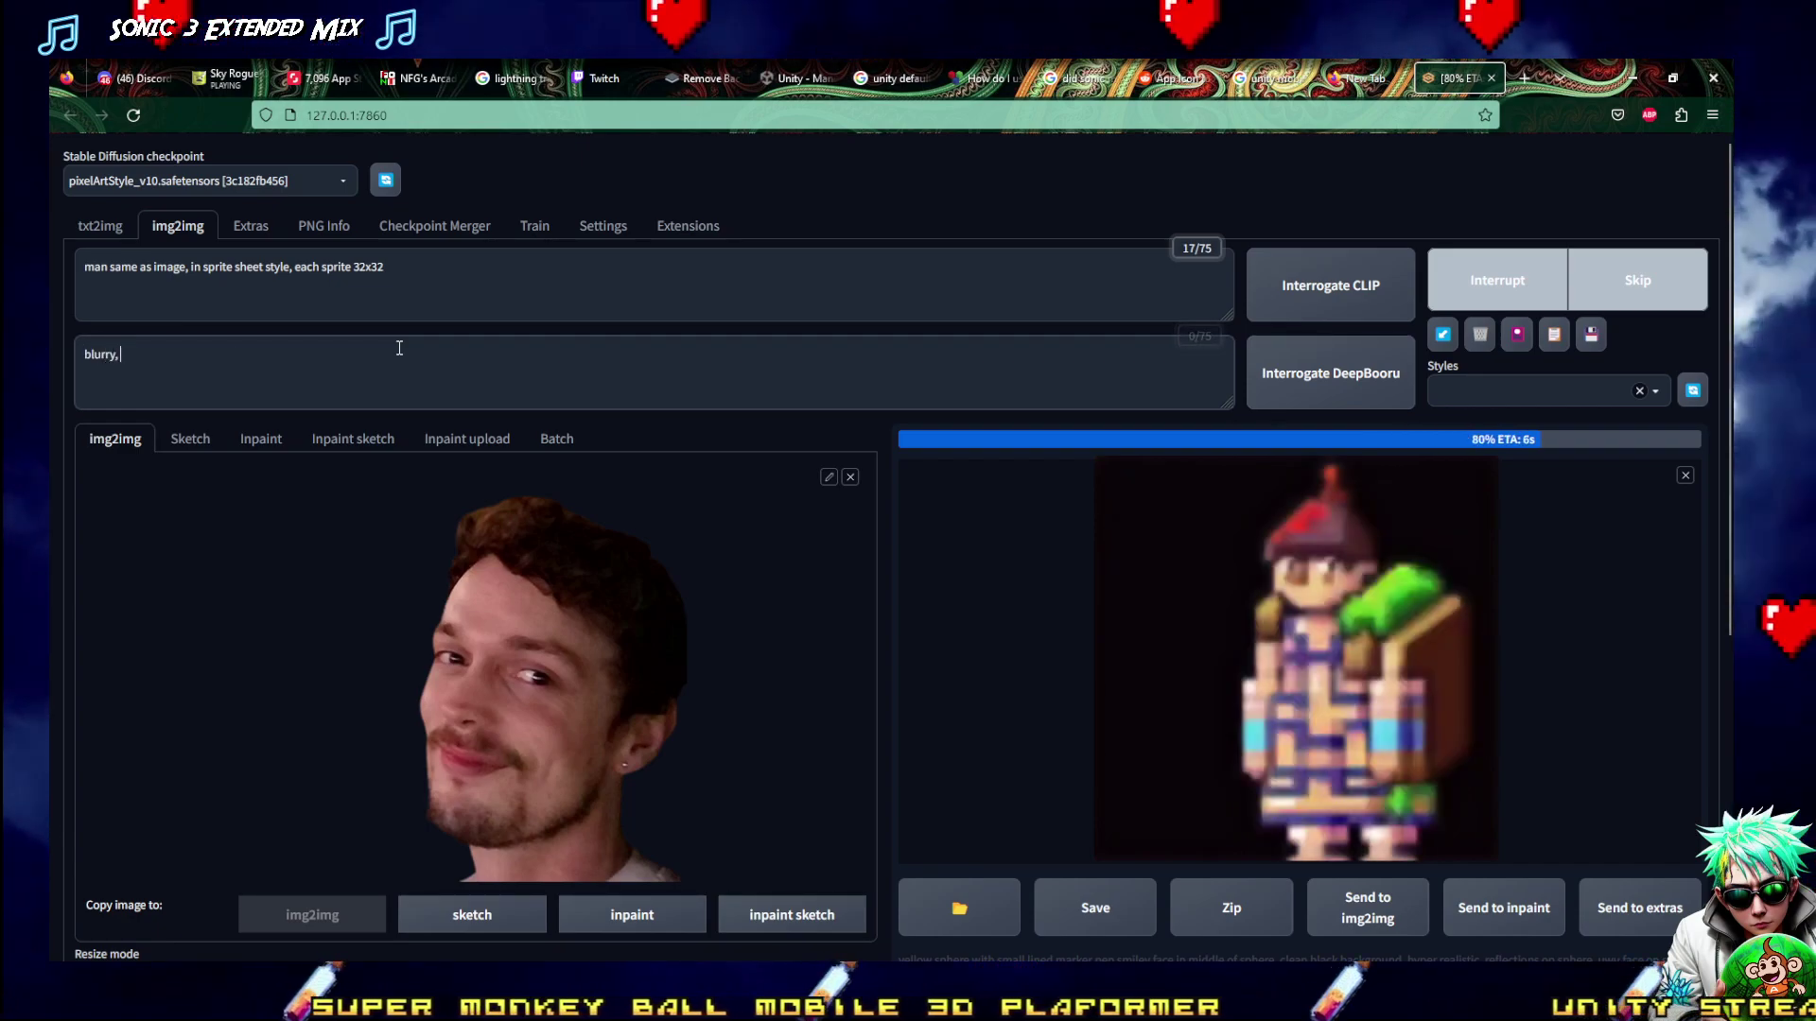
{"action": "type", "text": "out of c"}
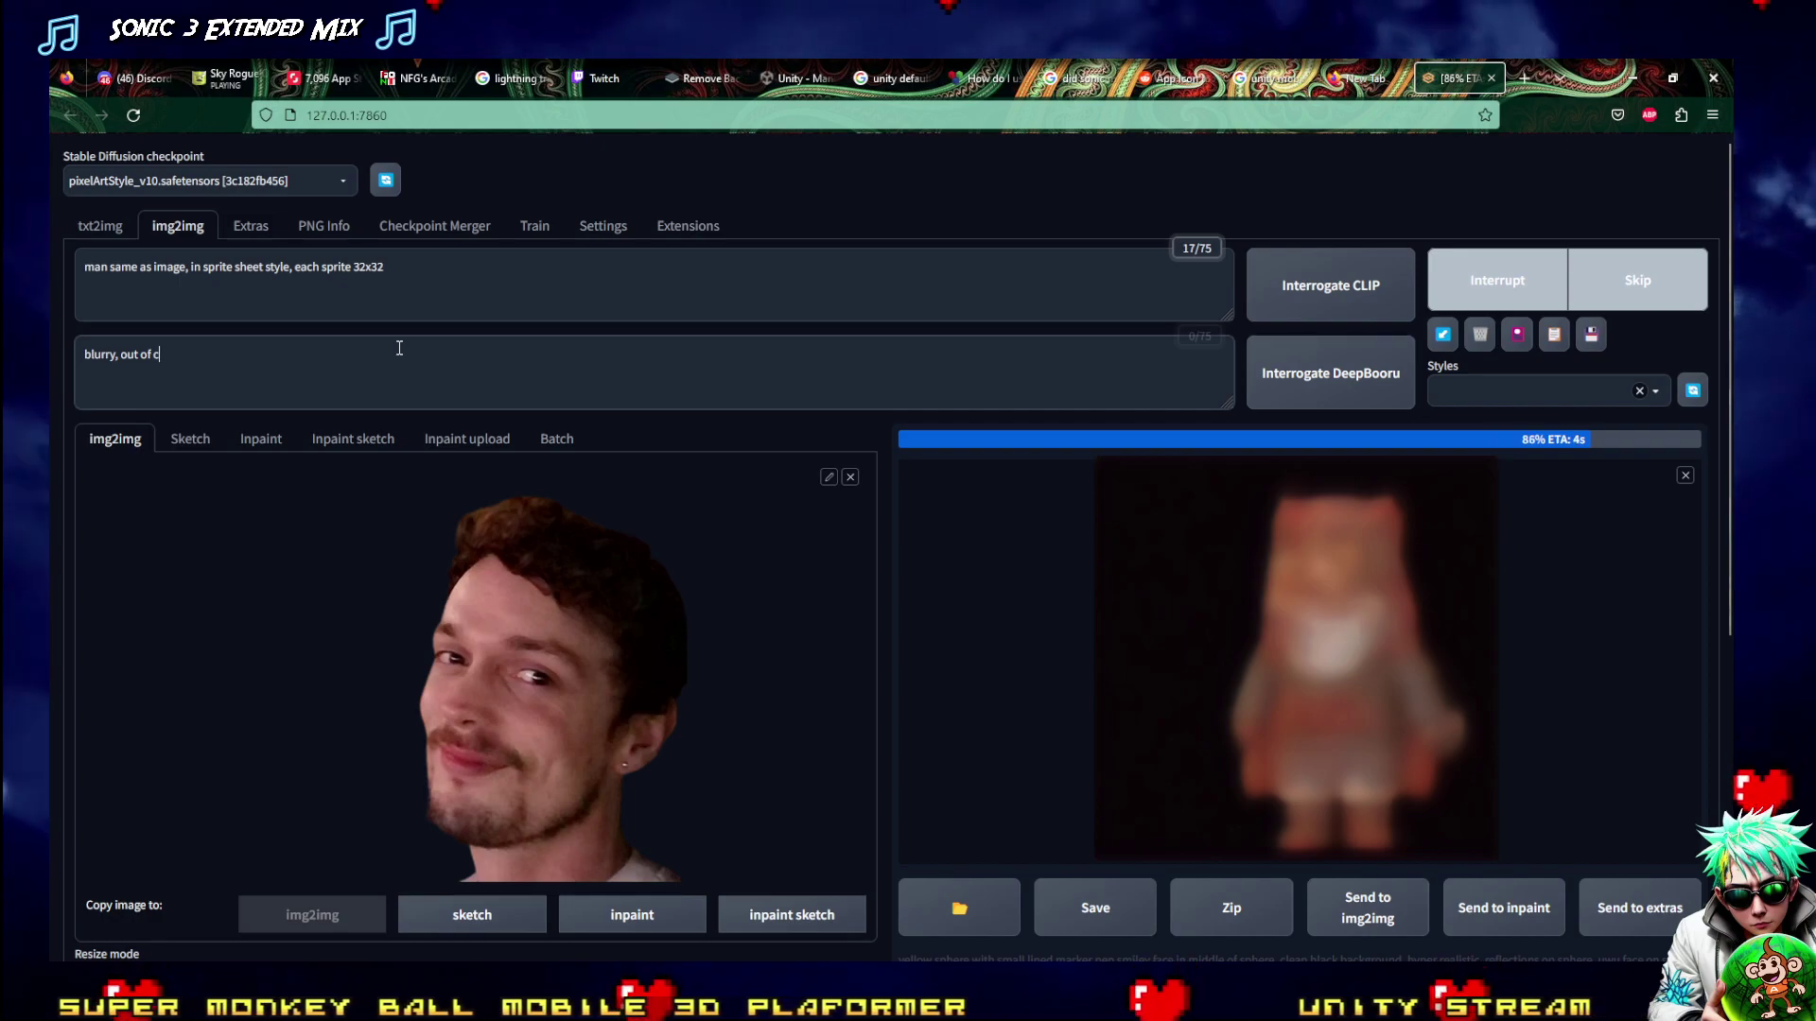
{"action": "key", "text": "BackSpace"}
{"action": "type", "text": "focus,"}
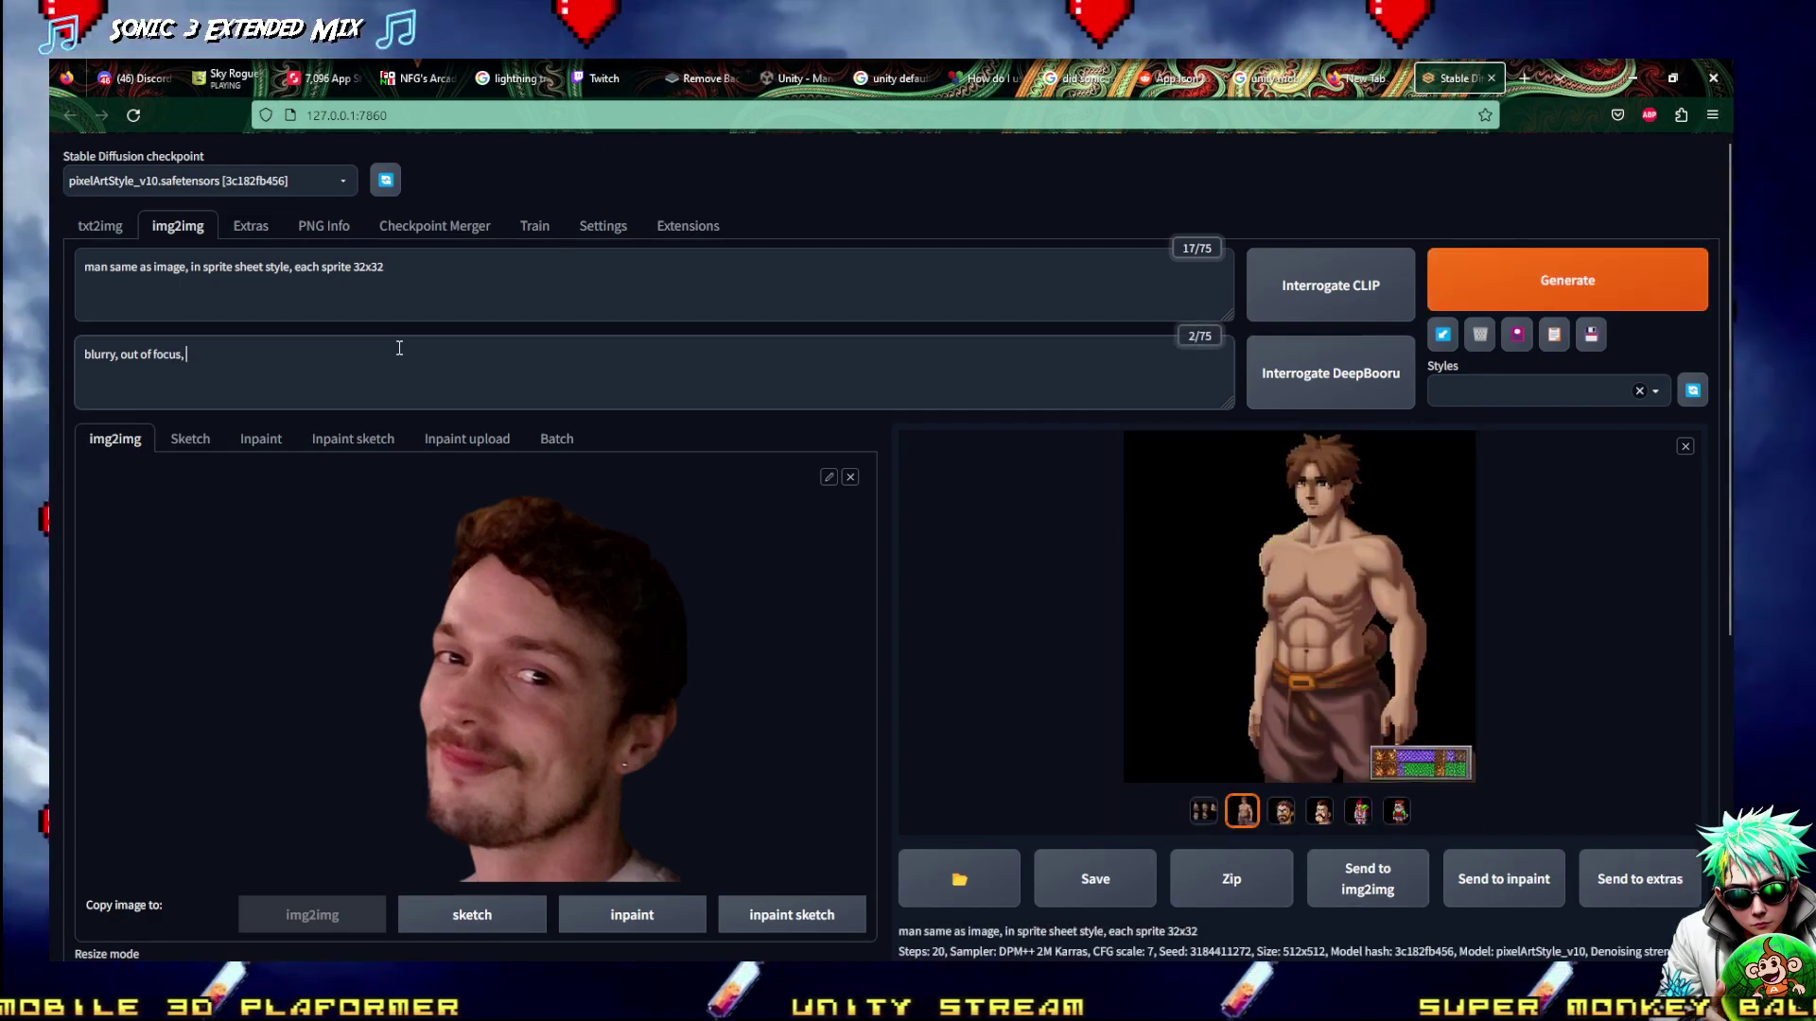
Compare the pixel-art portraits full-size, then select the green-eyed bearded face result
{"action": "left_click", "coordinate": [1183, 480]}
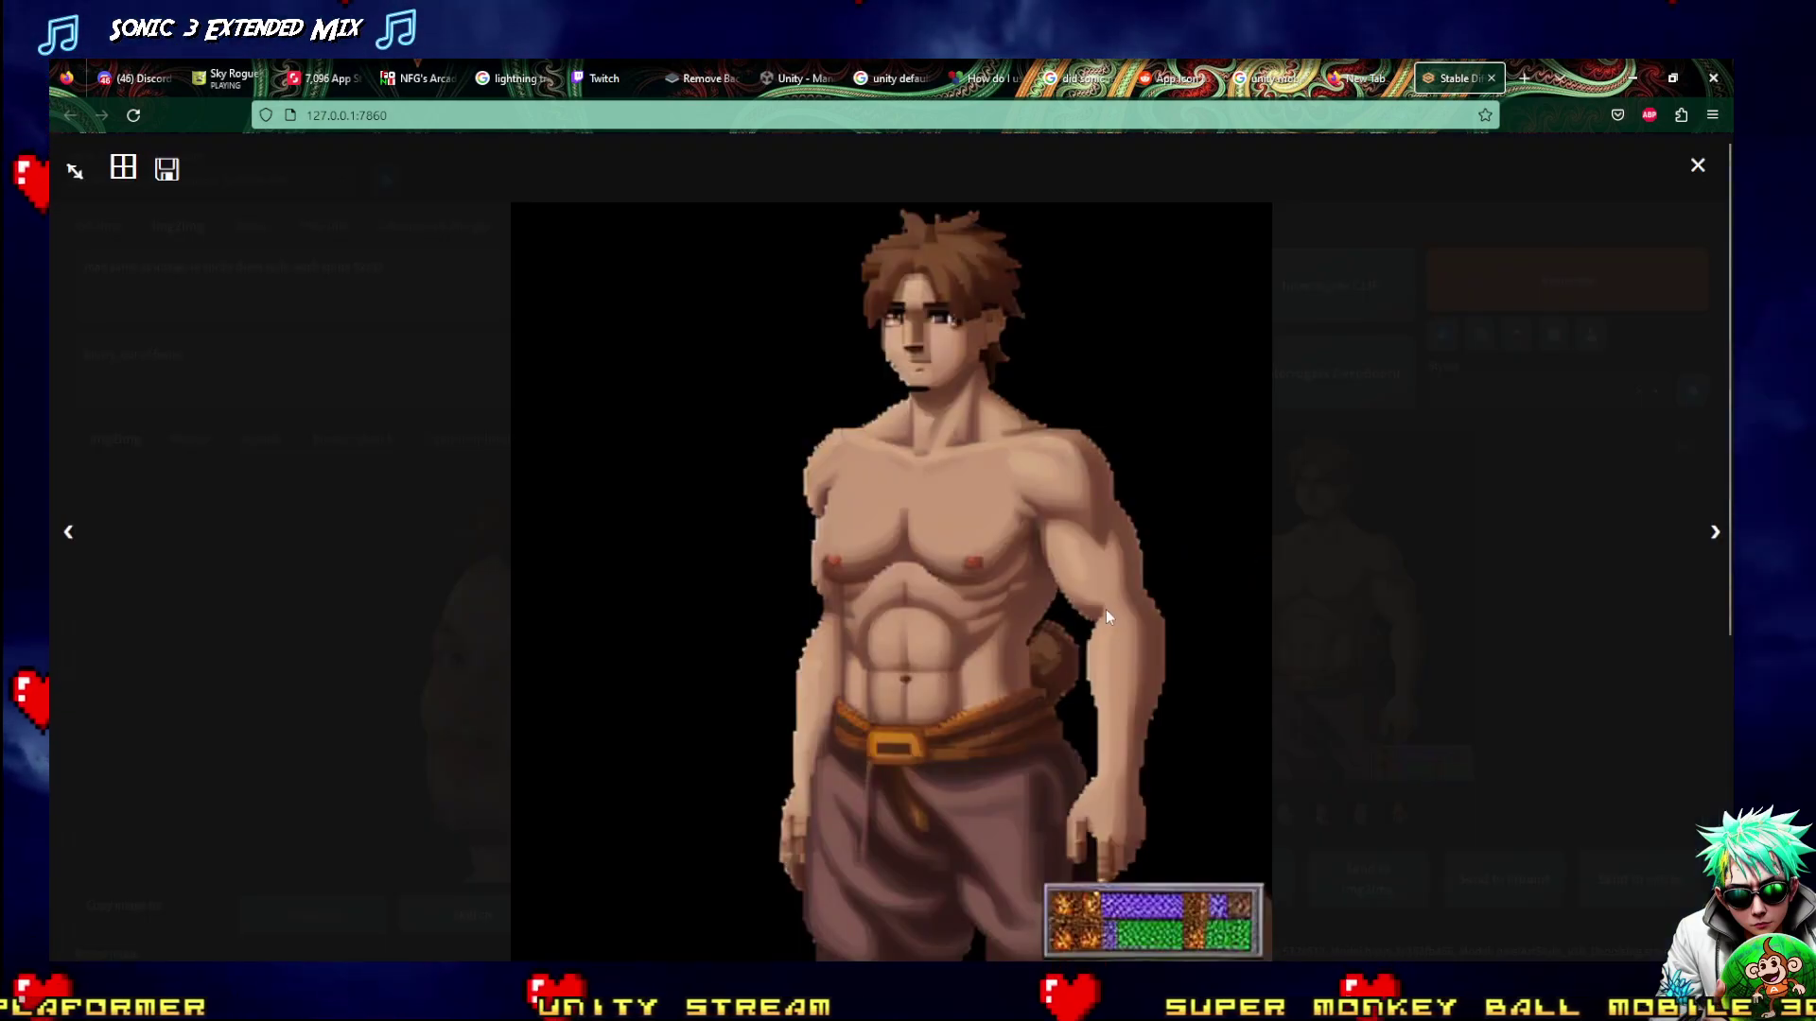
{"action": "key", "text": "Right"}
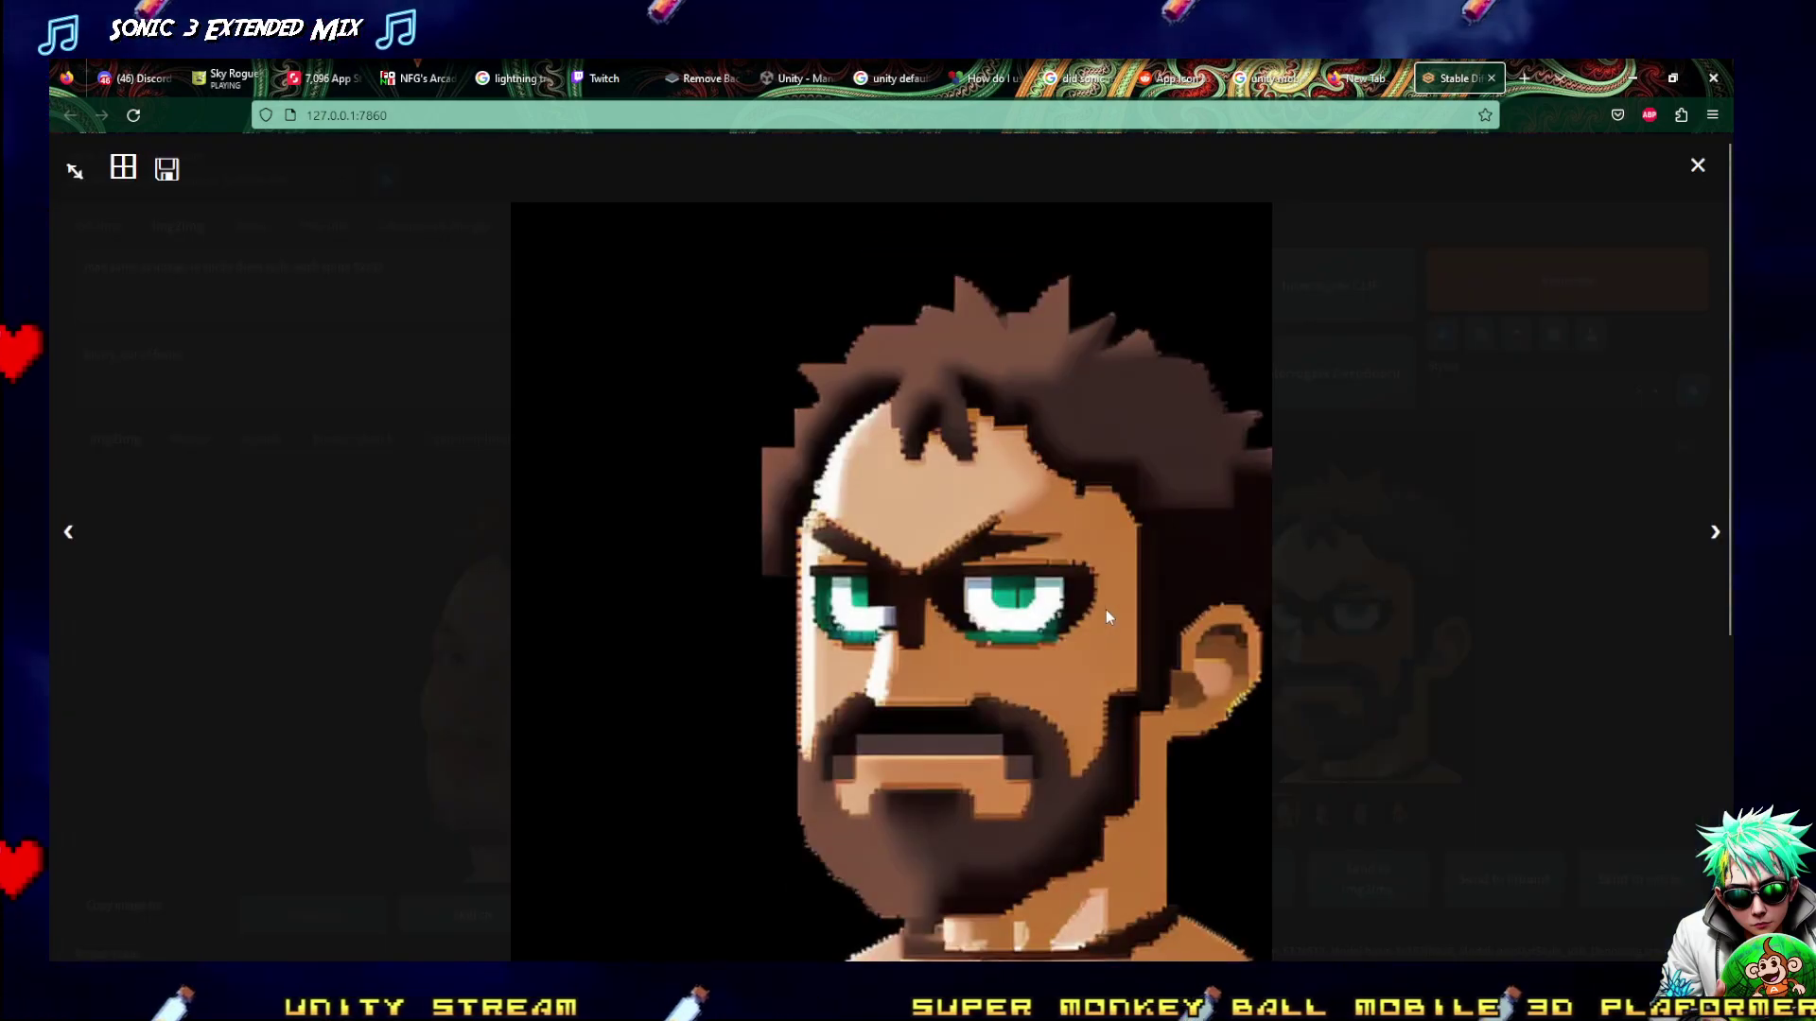
{"action": "key", "text": "Right"}
{"action": "key", "text": "Right"}
{"action": "key", "text": "Right"}
{"action": "key", "text": "Right"}
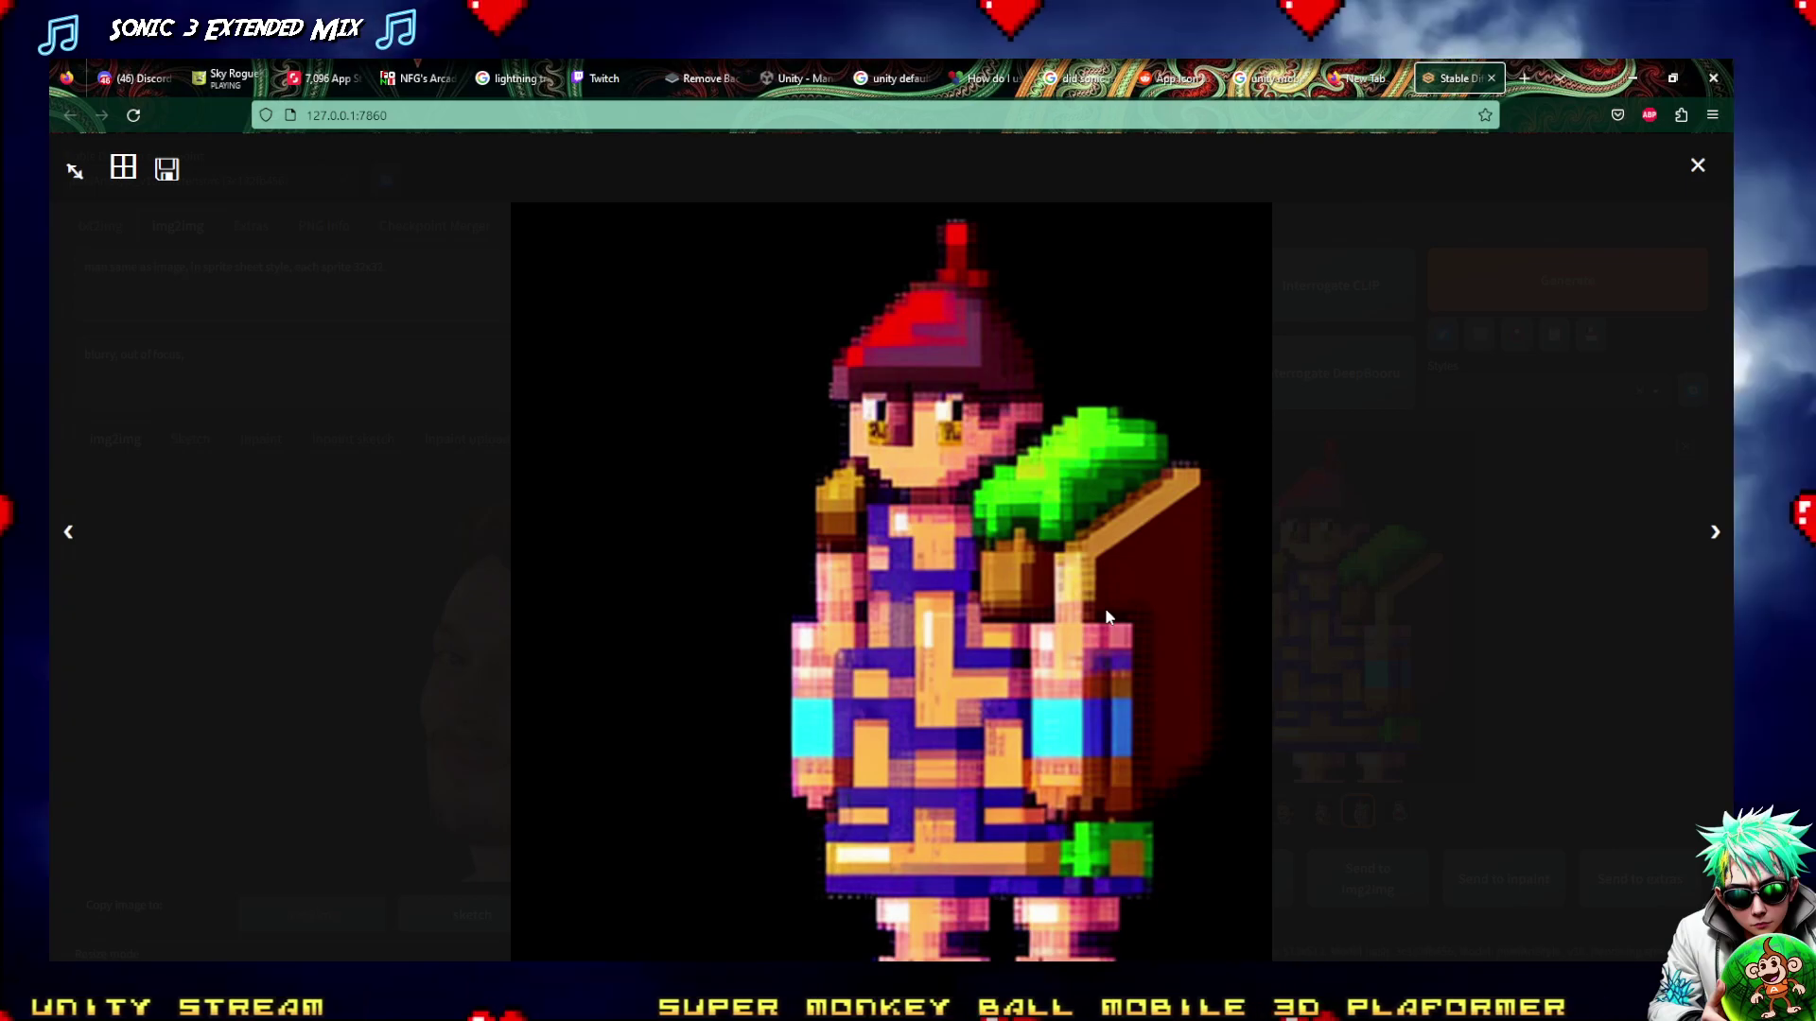
{"action": "key", "text": "Left"}
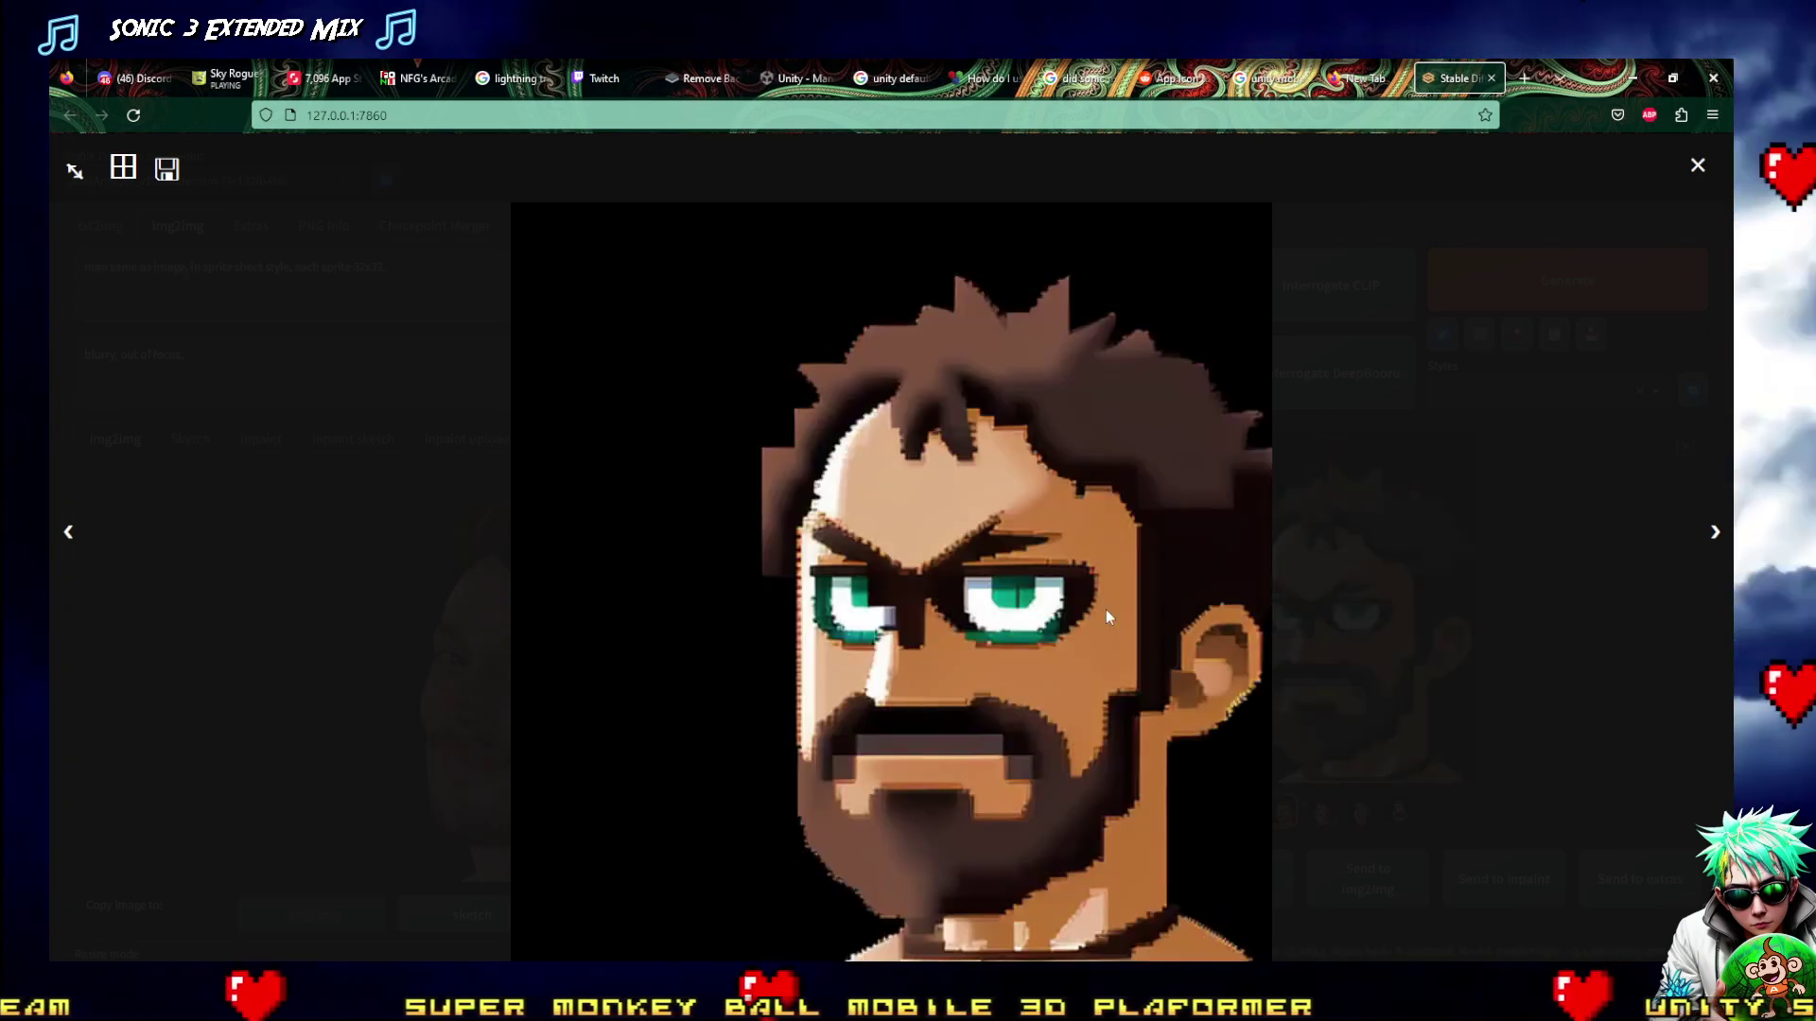
{"action": "key", "text": "Right"}
{"action": "key", "text": "Left"}
{"action": "key", "text": "Right"}
{"action": "key", "text": "Left"}
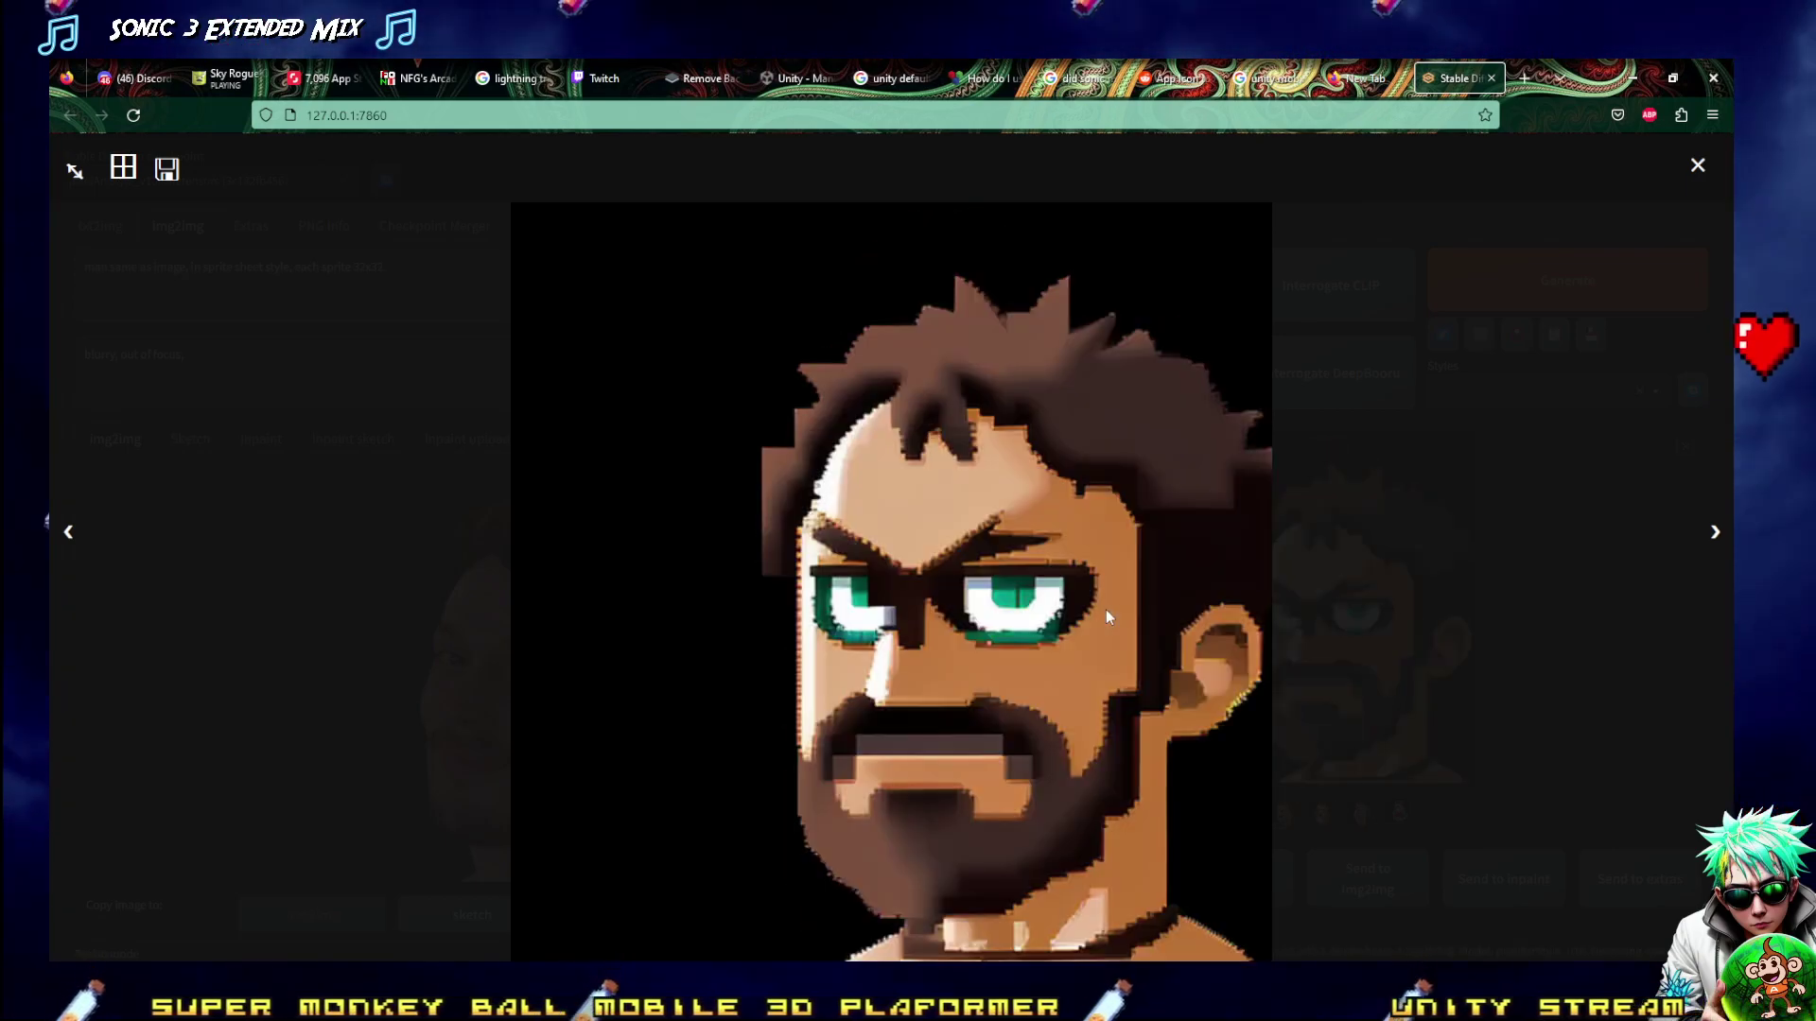
{"action": "key", "text": "Left"}
{"action": "key", "text": "Right"}
{"action": "key", "text": "Left"}
{"action": "key", "text": "Right"}
{"action": "key", "text": "Right"}
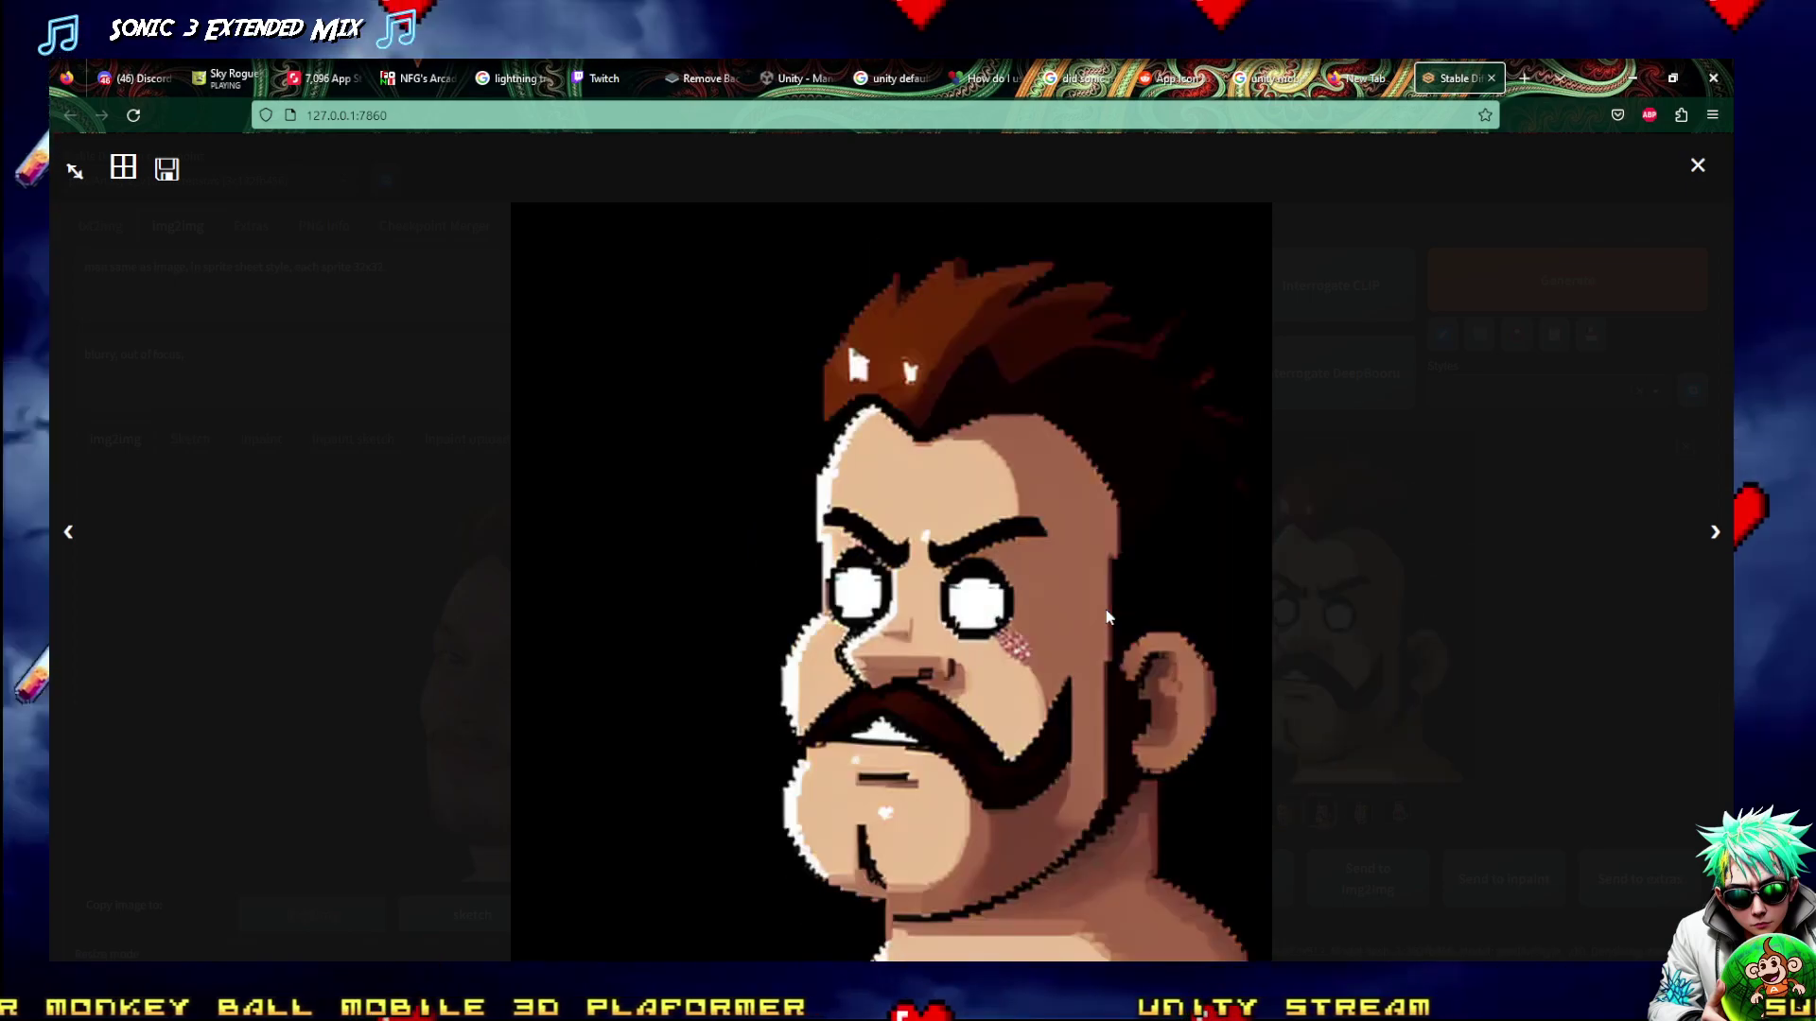
{"action": "key", "text": "Left"}
{"action": "key", "text": "Right"}
{"action": "key", "text": "Right"}
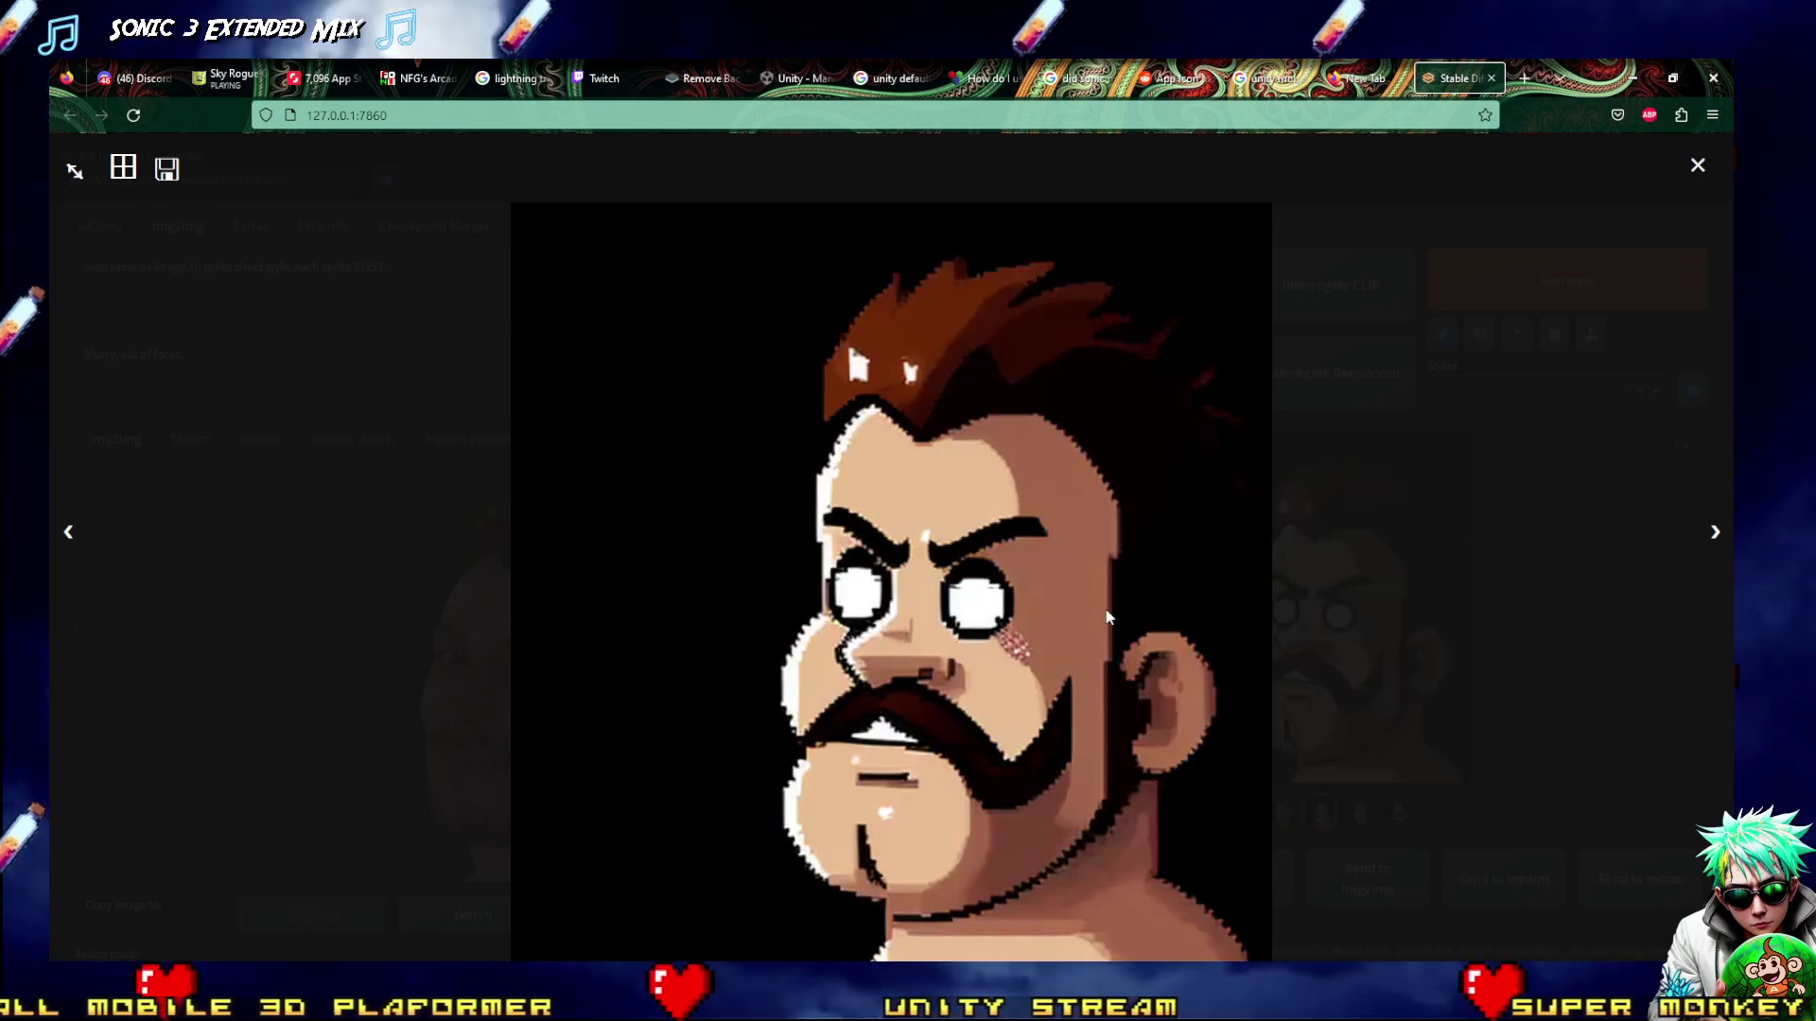
{"action": "key", "text": "Escape"}
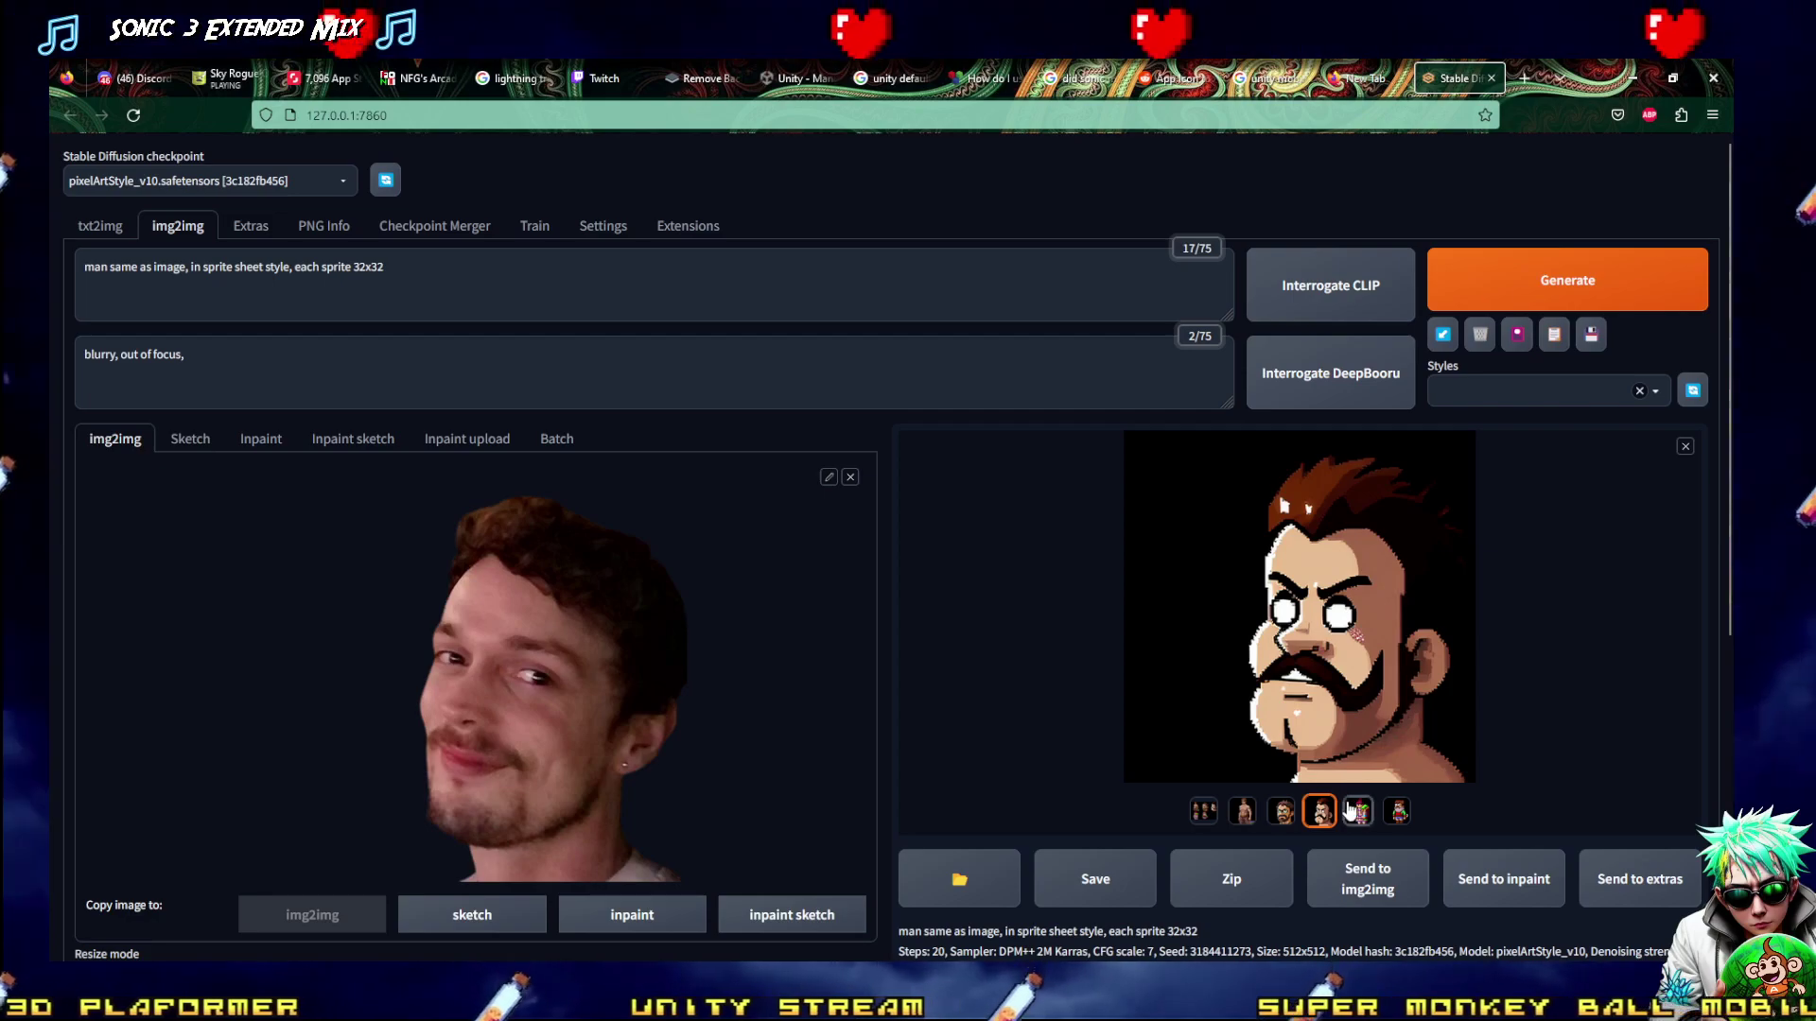
{"action": "key", "text": "Left"}
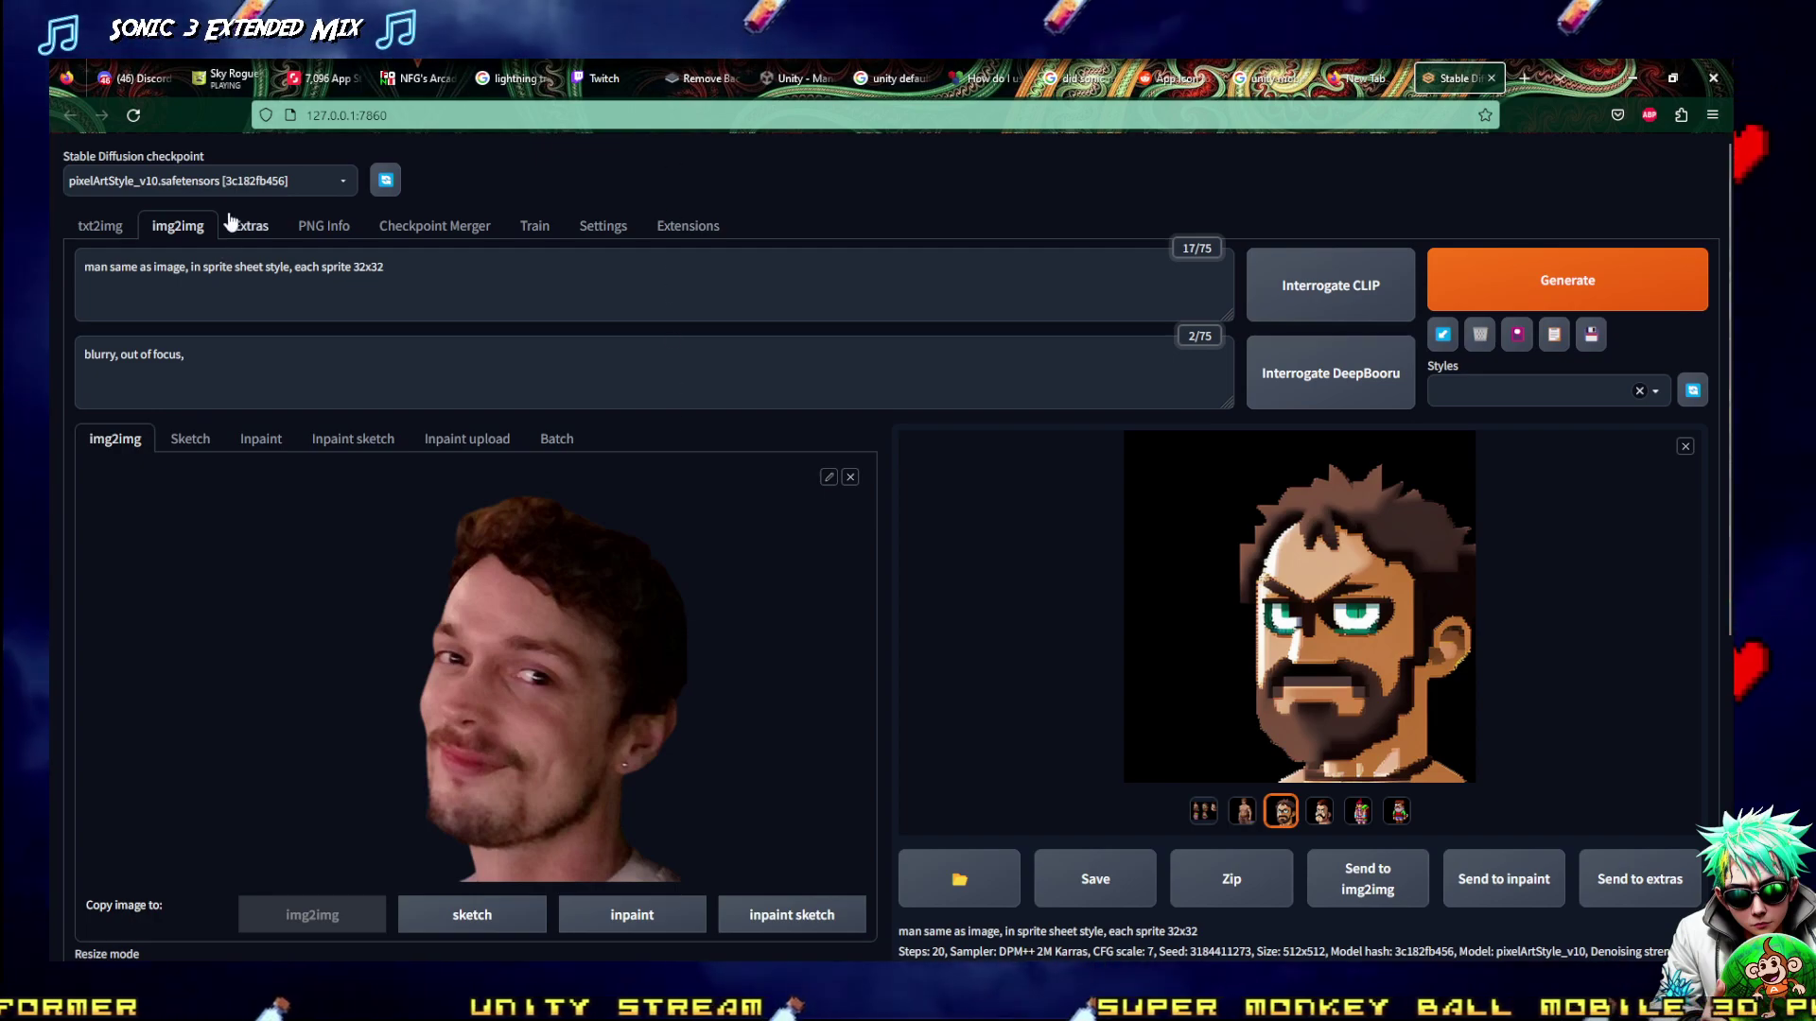
Load ArtMegaMix1, append 'pixel art, masterpiece' to the prompt, and generate
{"action": "left_click", "coordinate": [240, 185]}
{"action": "left_click", "coordinate": [162, 210]}
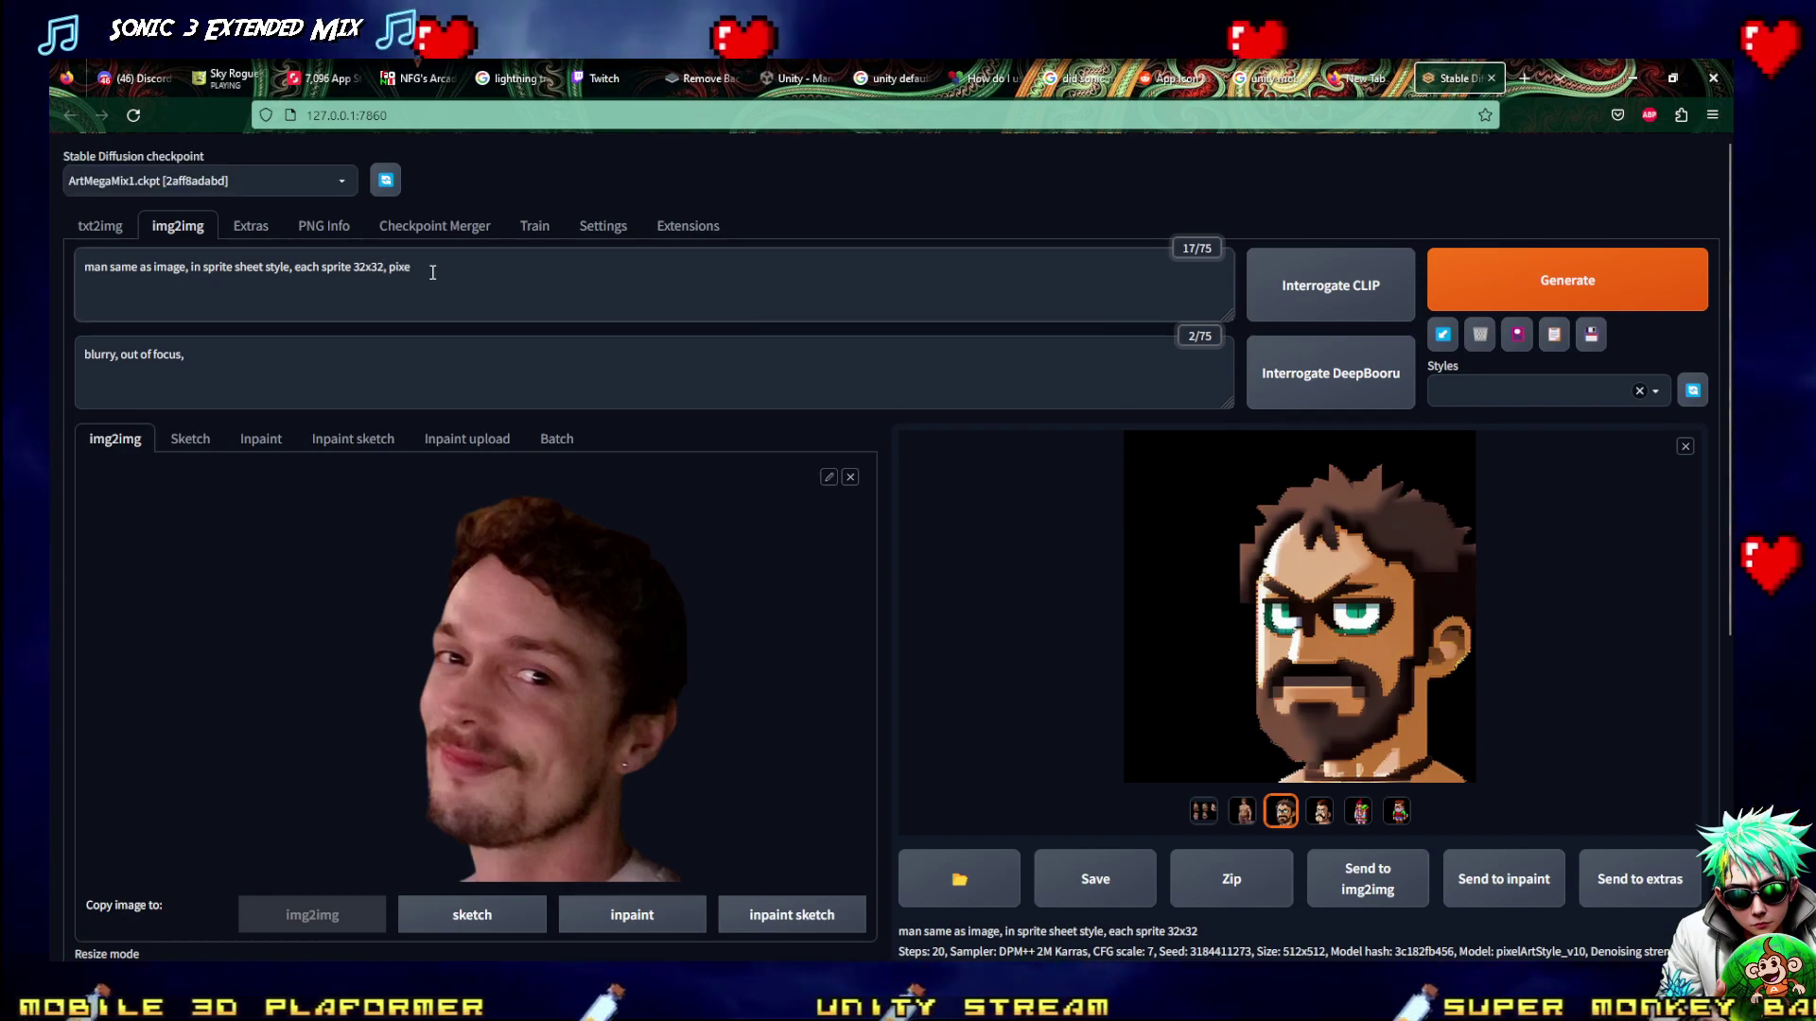
{"action": "type", "text": "l art"}
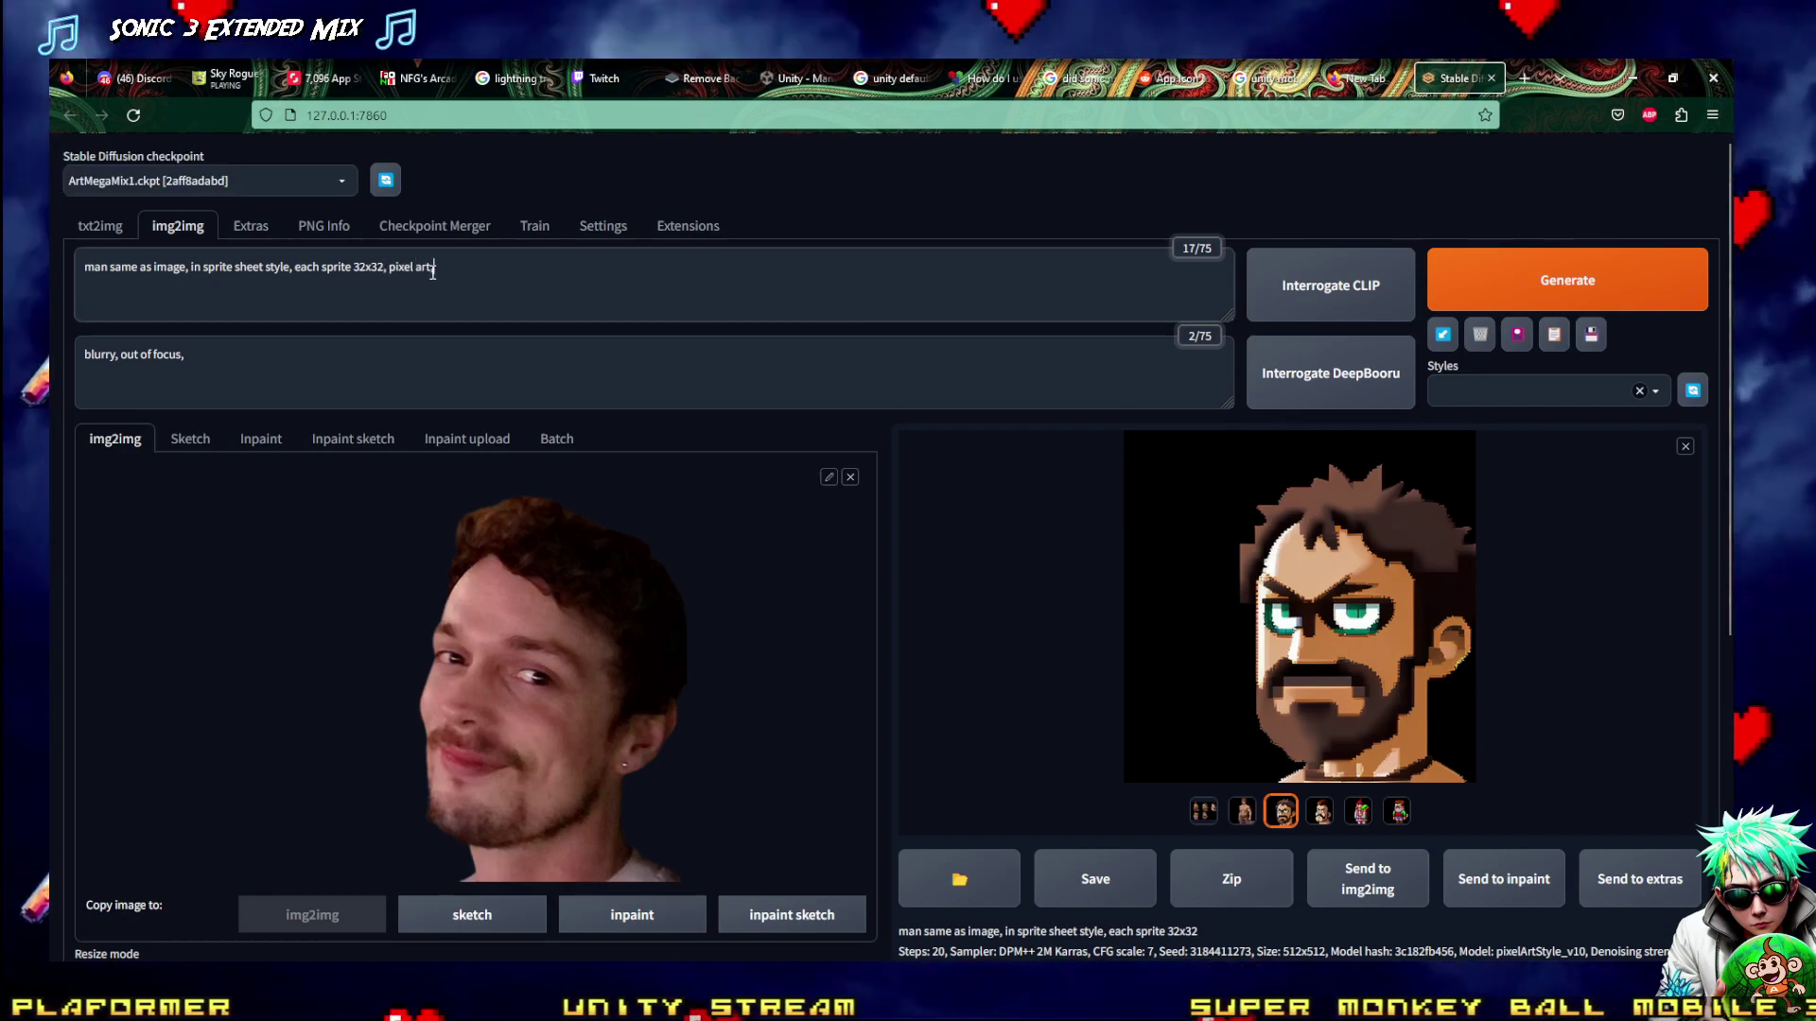
{"action": "type", "text": ", masterpie"}
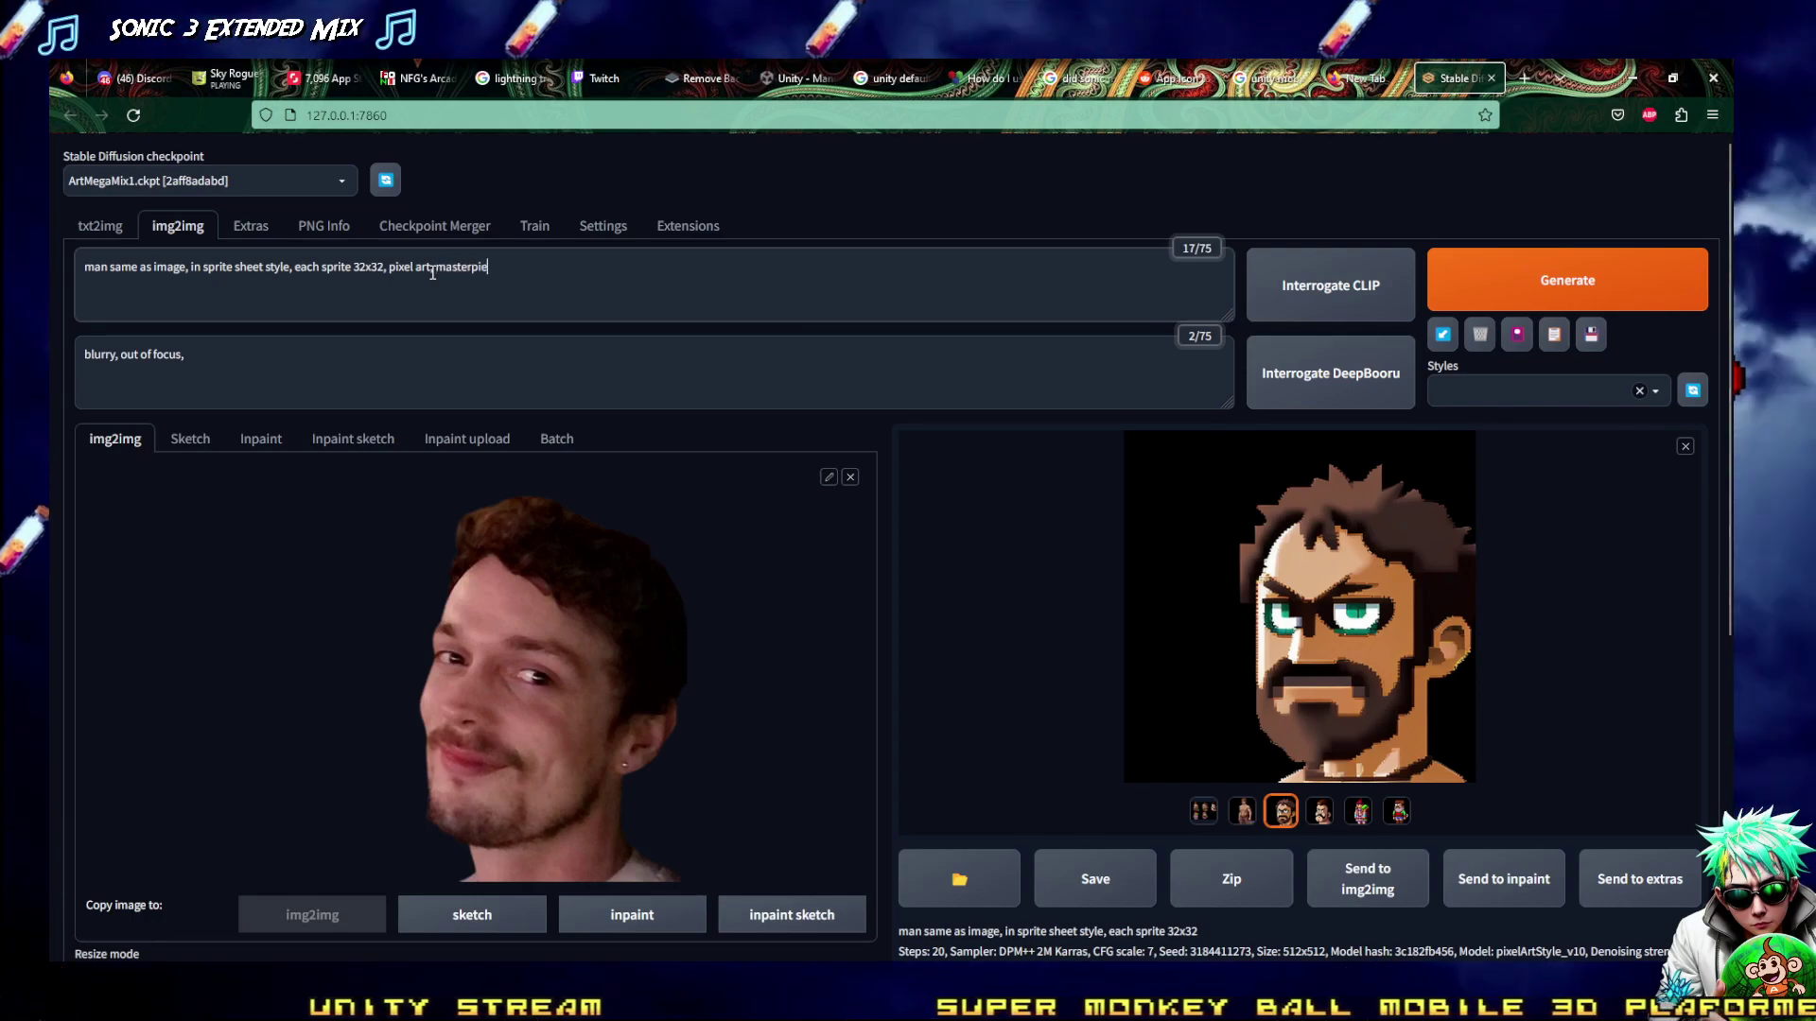
{"action": "type", "text": "ce"}
{"action": "left_click", "coordinate": [1504, 277]}
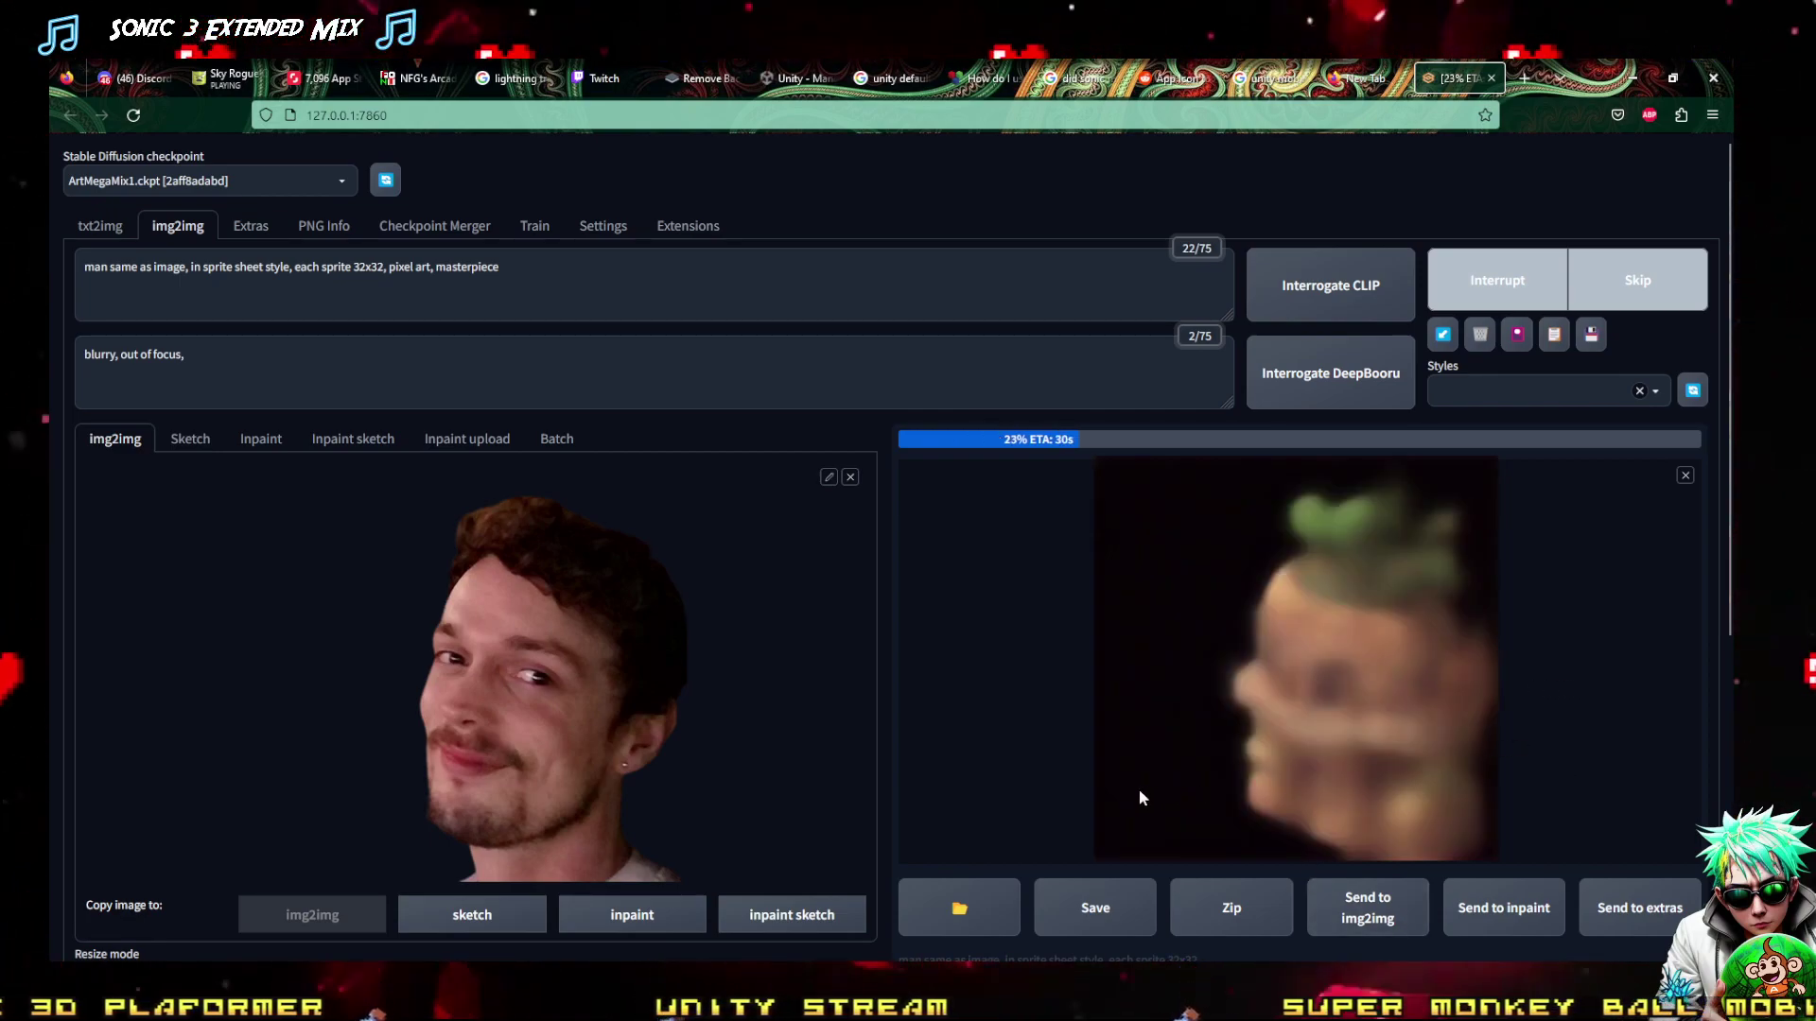
Browse the finished ArtMegaMix1 pixel-art sprites full-size, including the blond character
{"action": "scroll", "coordinate": [683, 735], "scroll_direction": "down", "scroll_amount": 3}
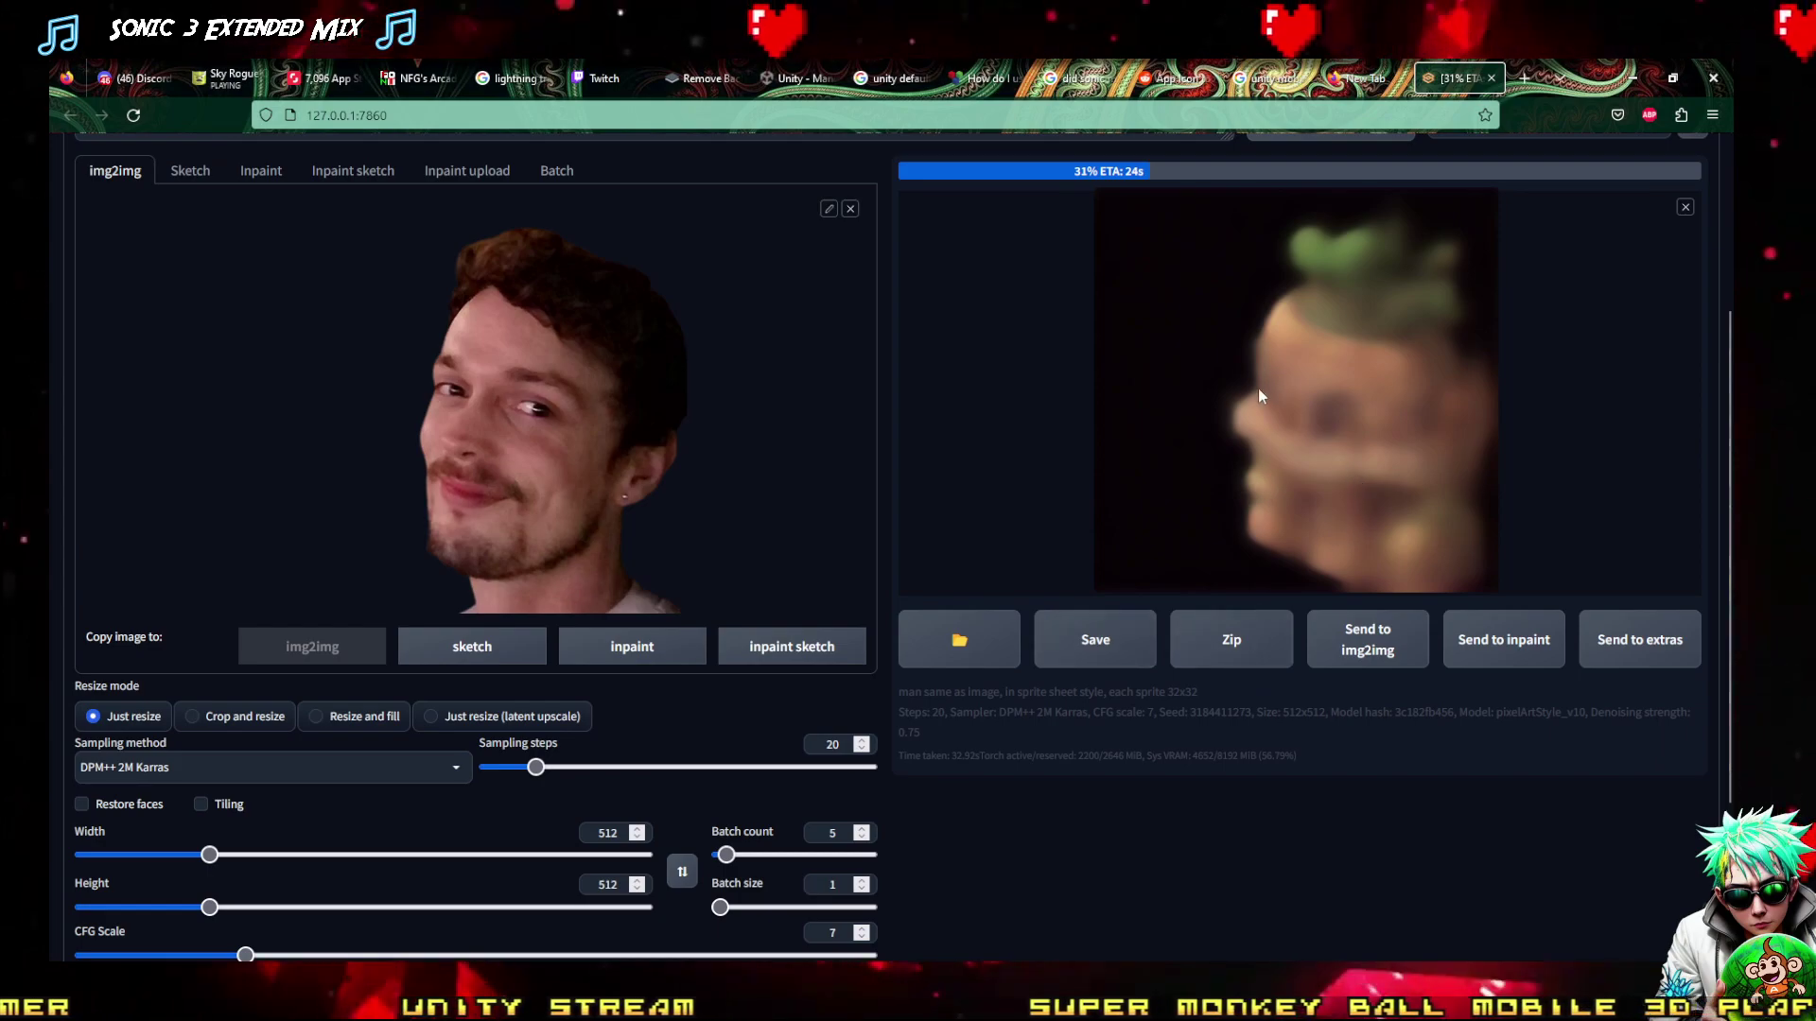
{"action": "scroll", "coordinate": [1194, 454], "scroll_direction": "up", "scroll_amount": 1}
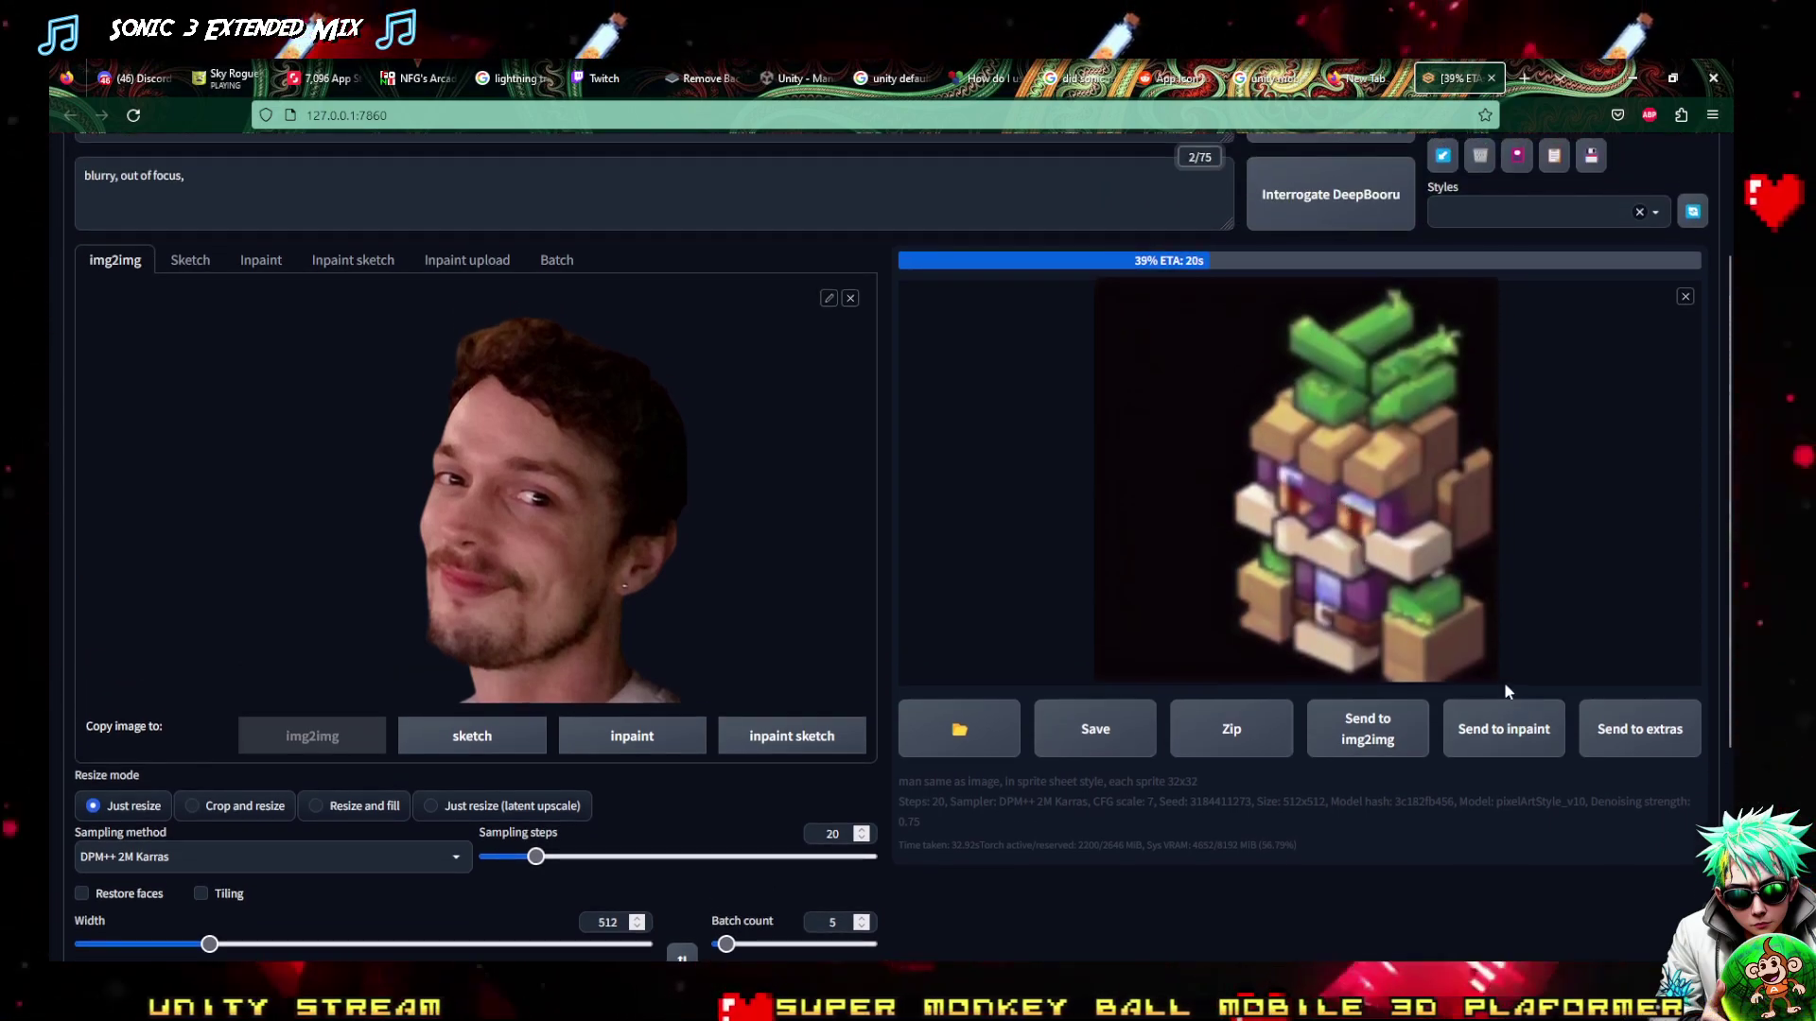
{"action": "scroll", "coordinate": [1509, 596], "scroll_direction": "up", "scroll_amount": 1}
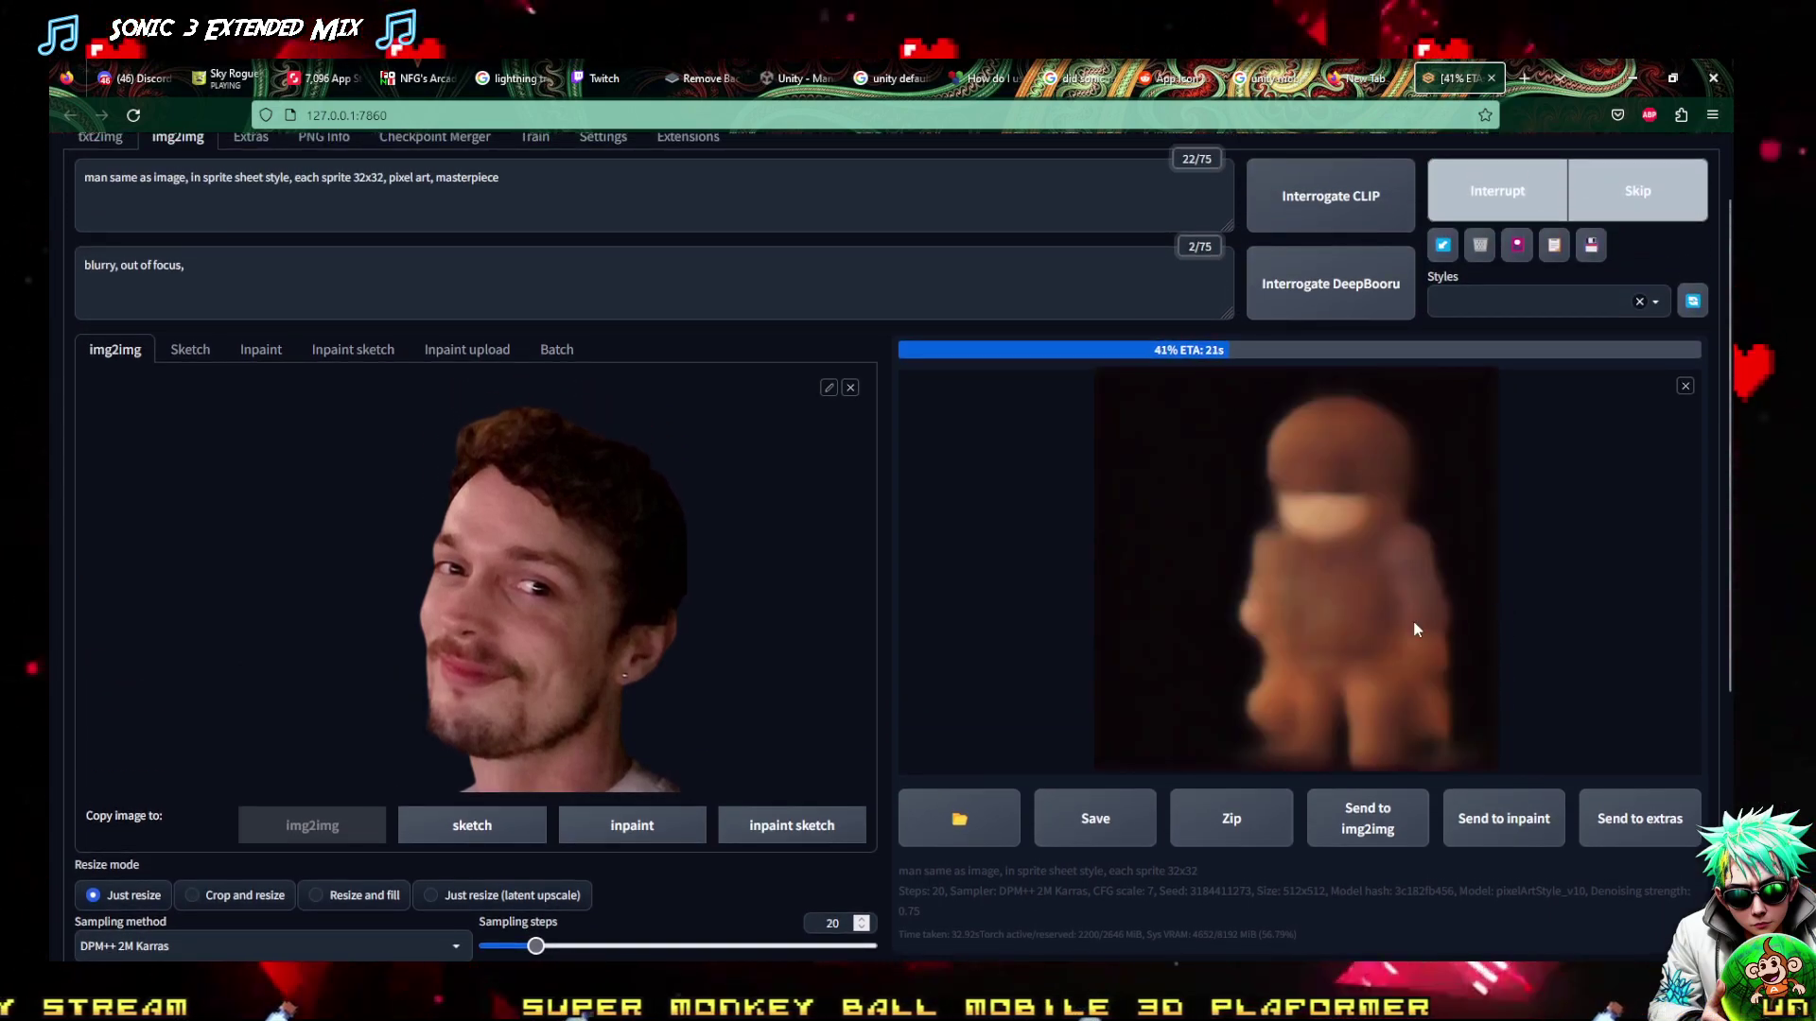
{"action": "scroll", "coordinate": [1268, 642], "scroll_direction": "up", "scroll_amount": 1}
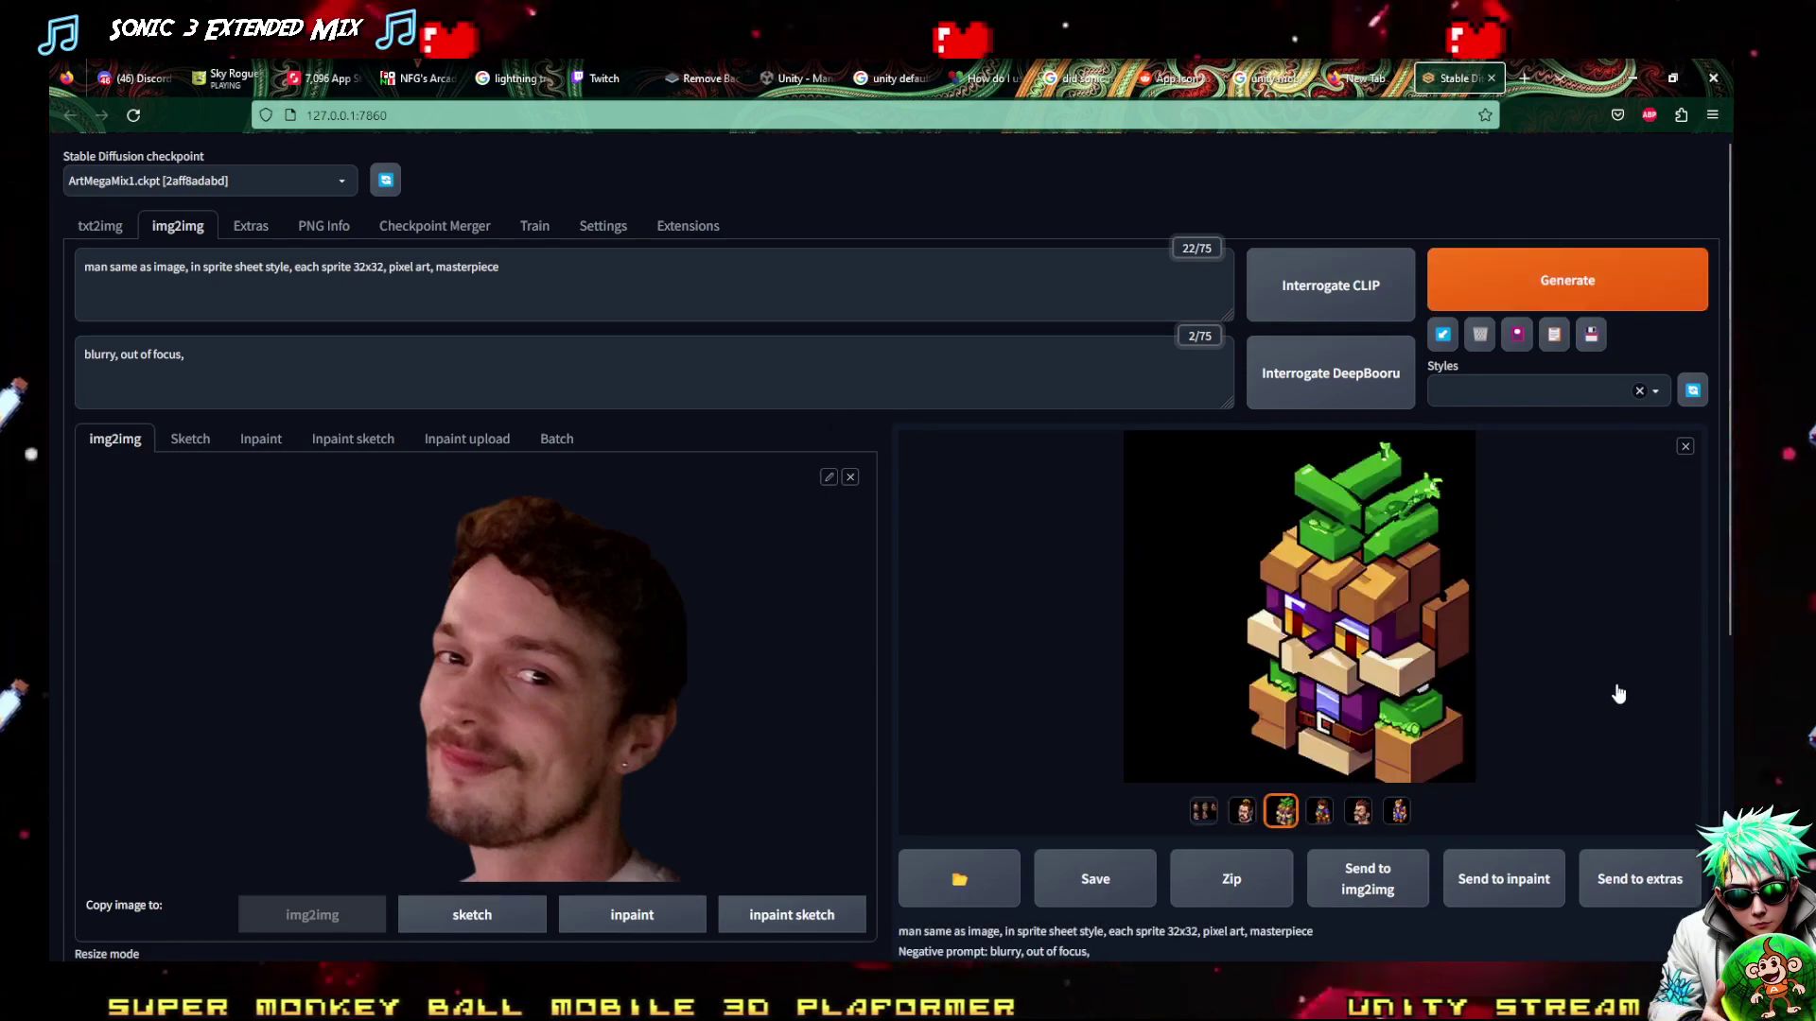
{"action": "left_click", "coordinate": [1309, 662]}
{"action": "key", "text": "Right"}
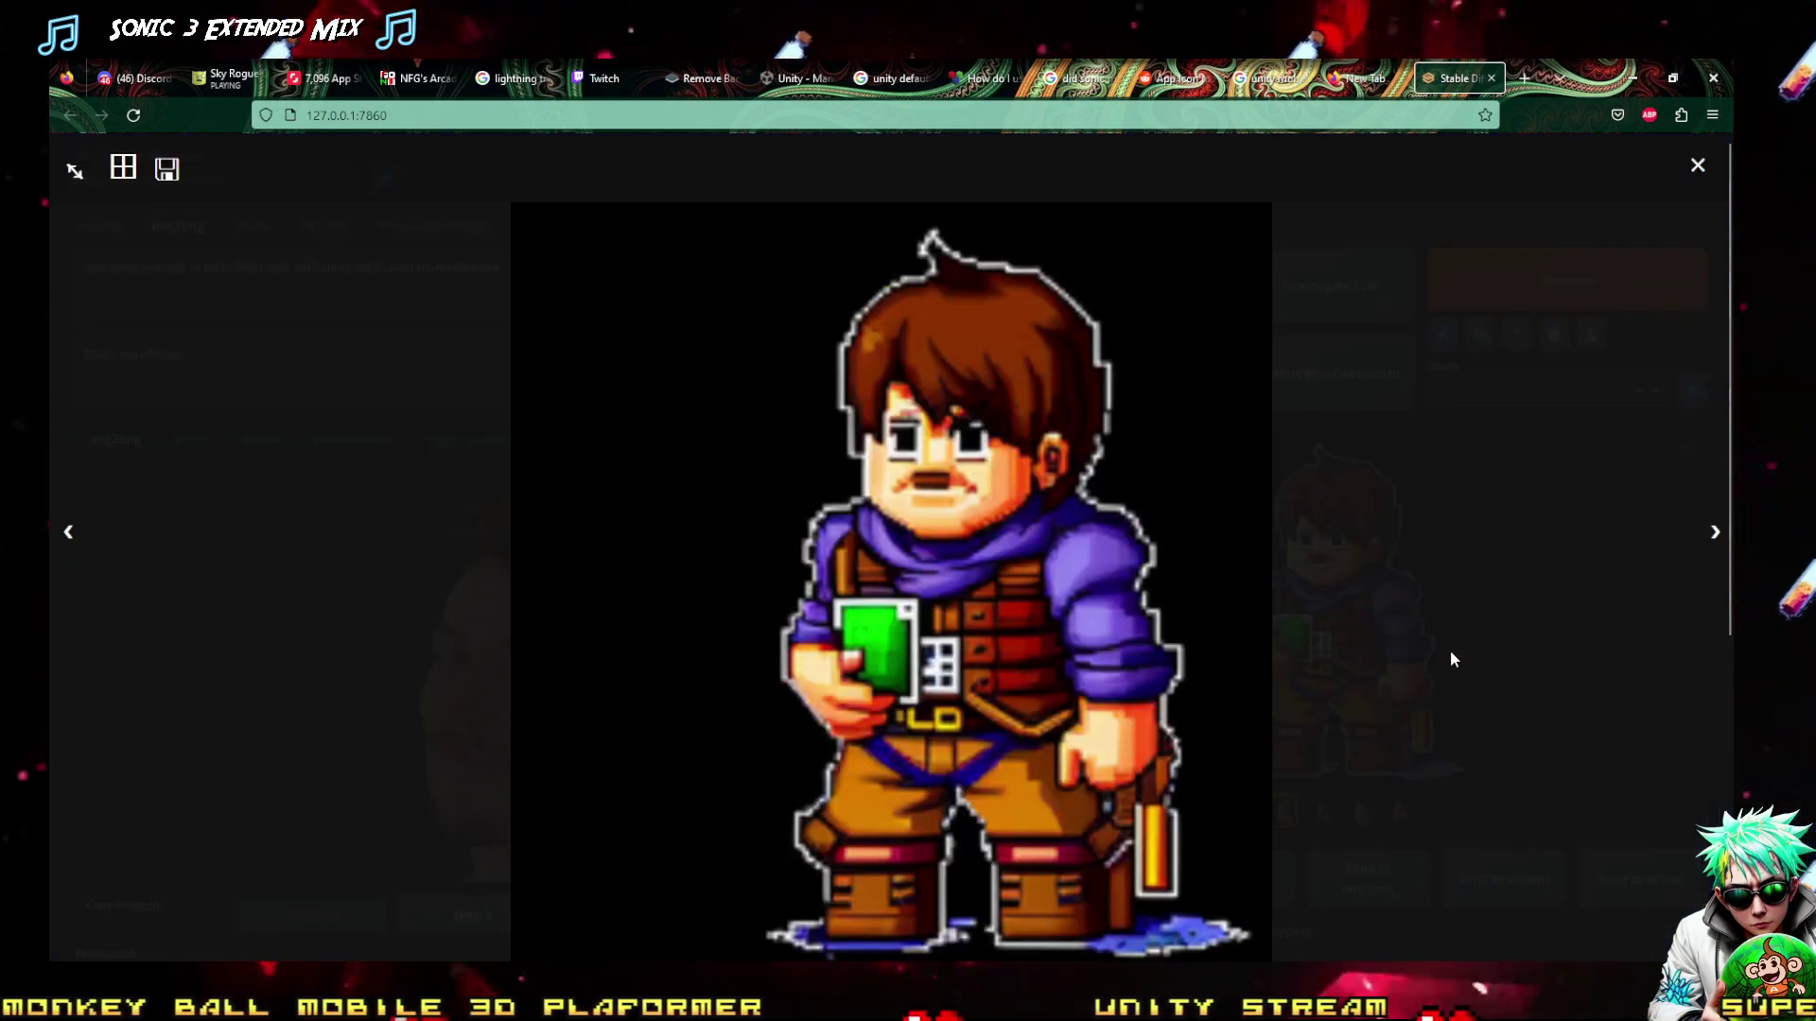
{"action": "key", "text": "Right"}
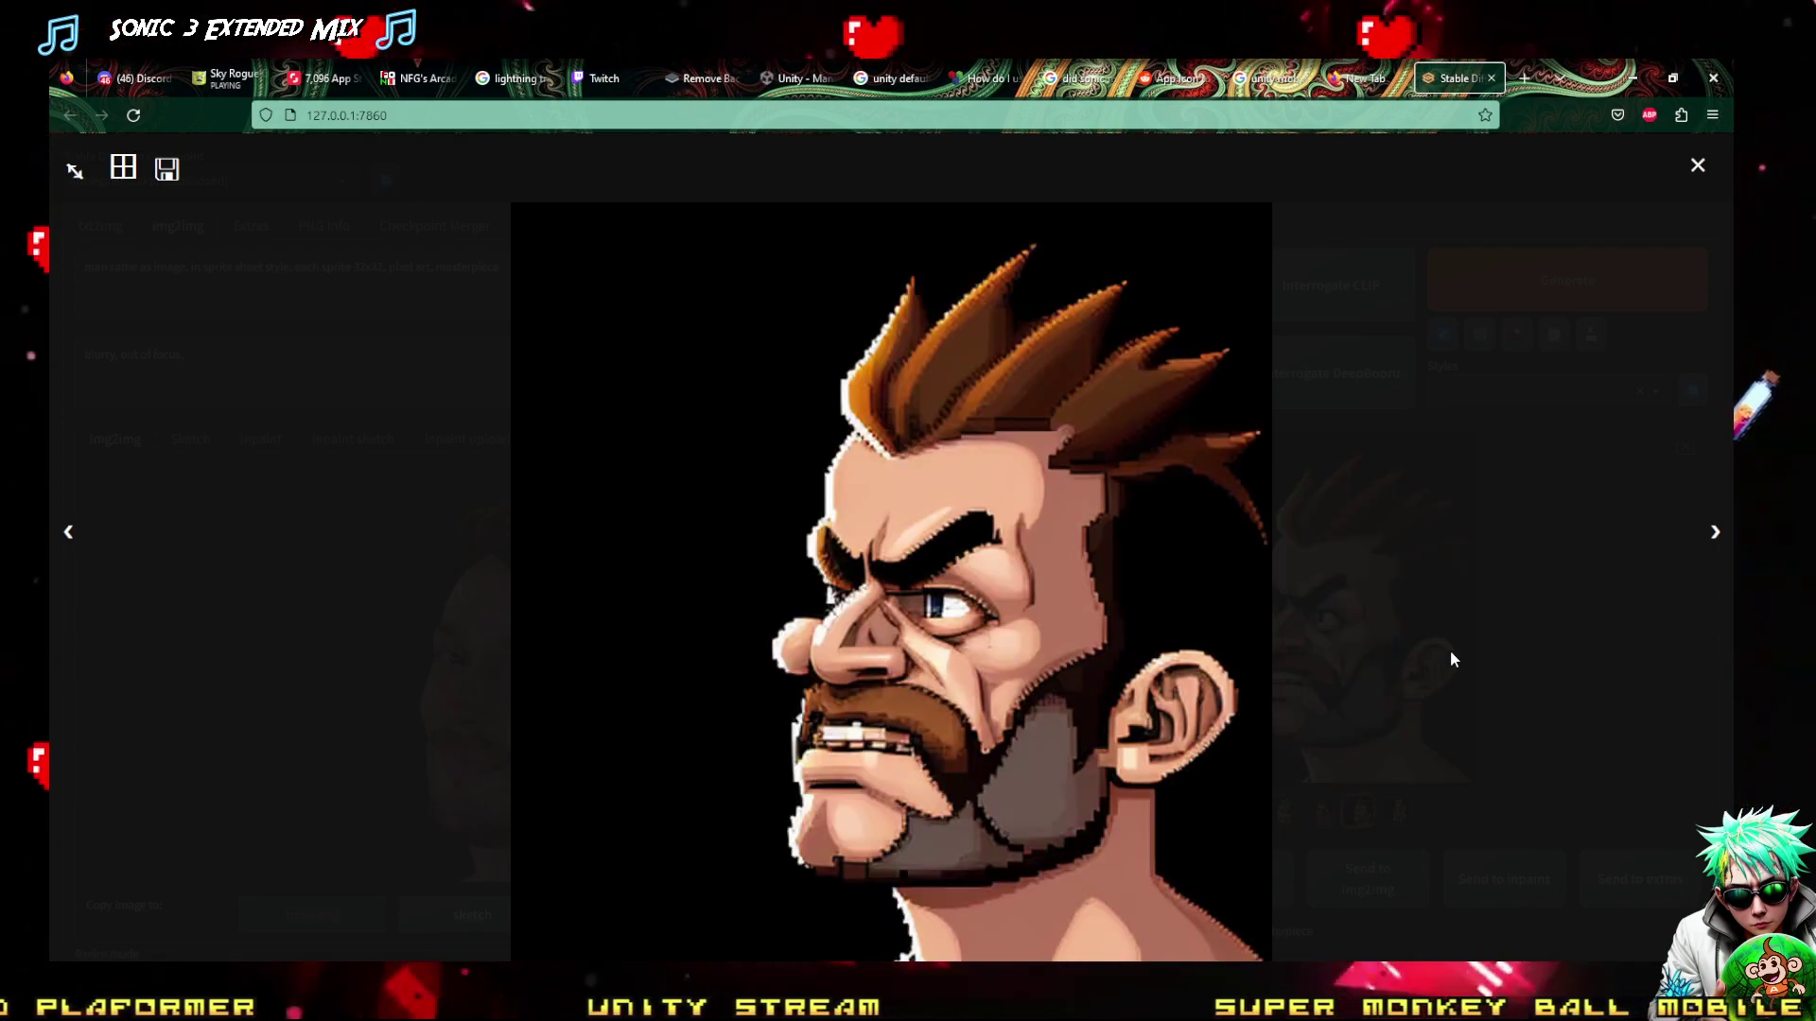
{"action": "key", "text": "Right"}
{"action": "key", "text": "Escape"}
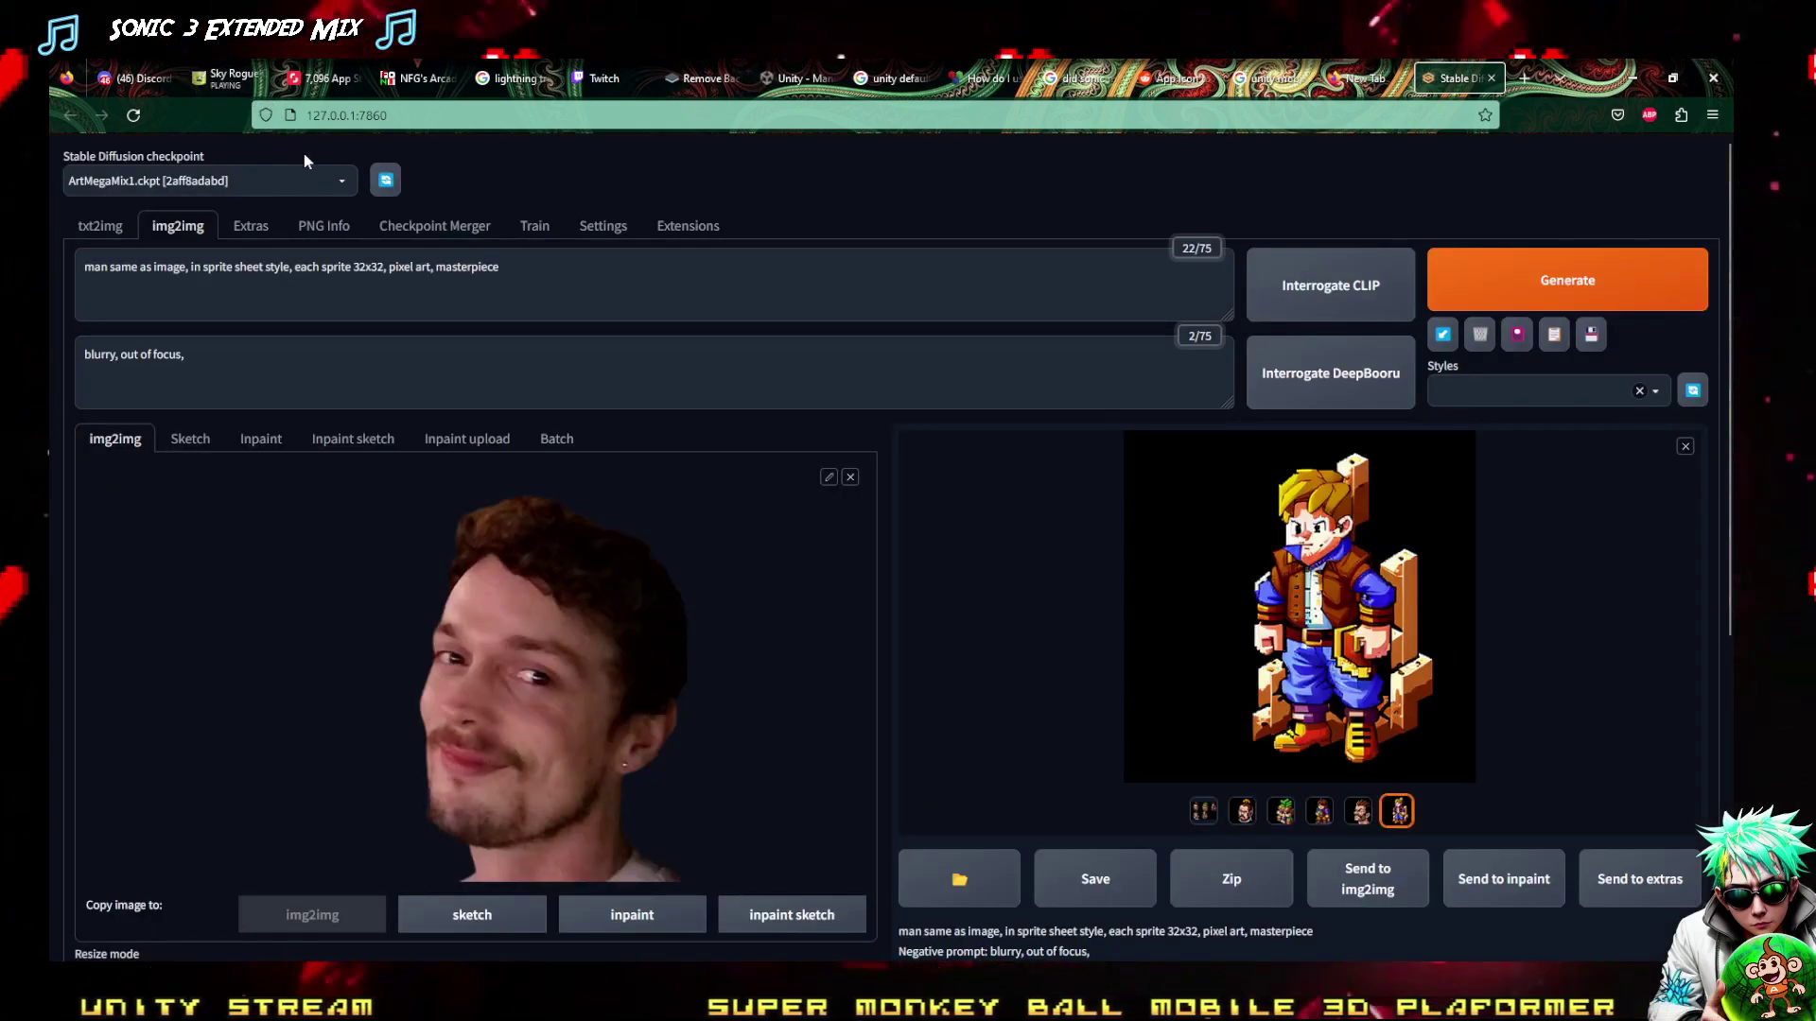
Load realisticVisionV20_v20.safetensors and generate a new batch of pixel-art faces
{"action": "left_click", "coordinate": [301, 181]}
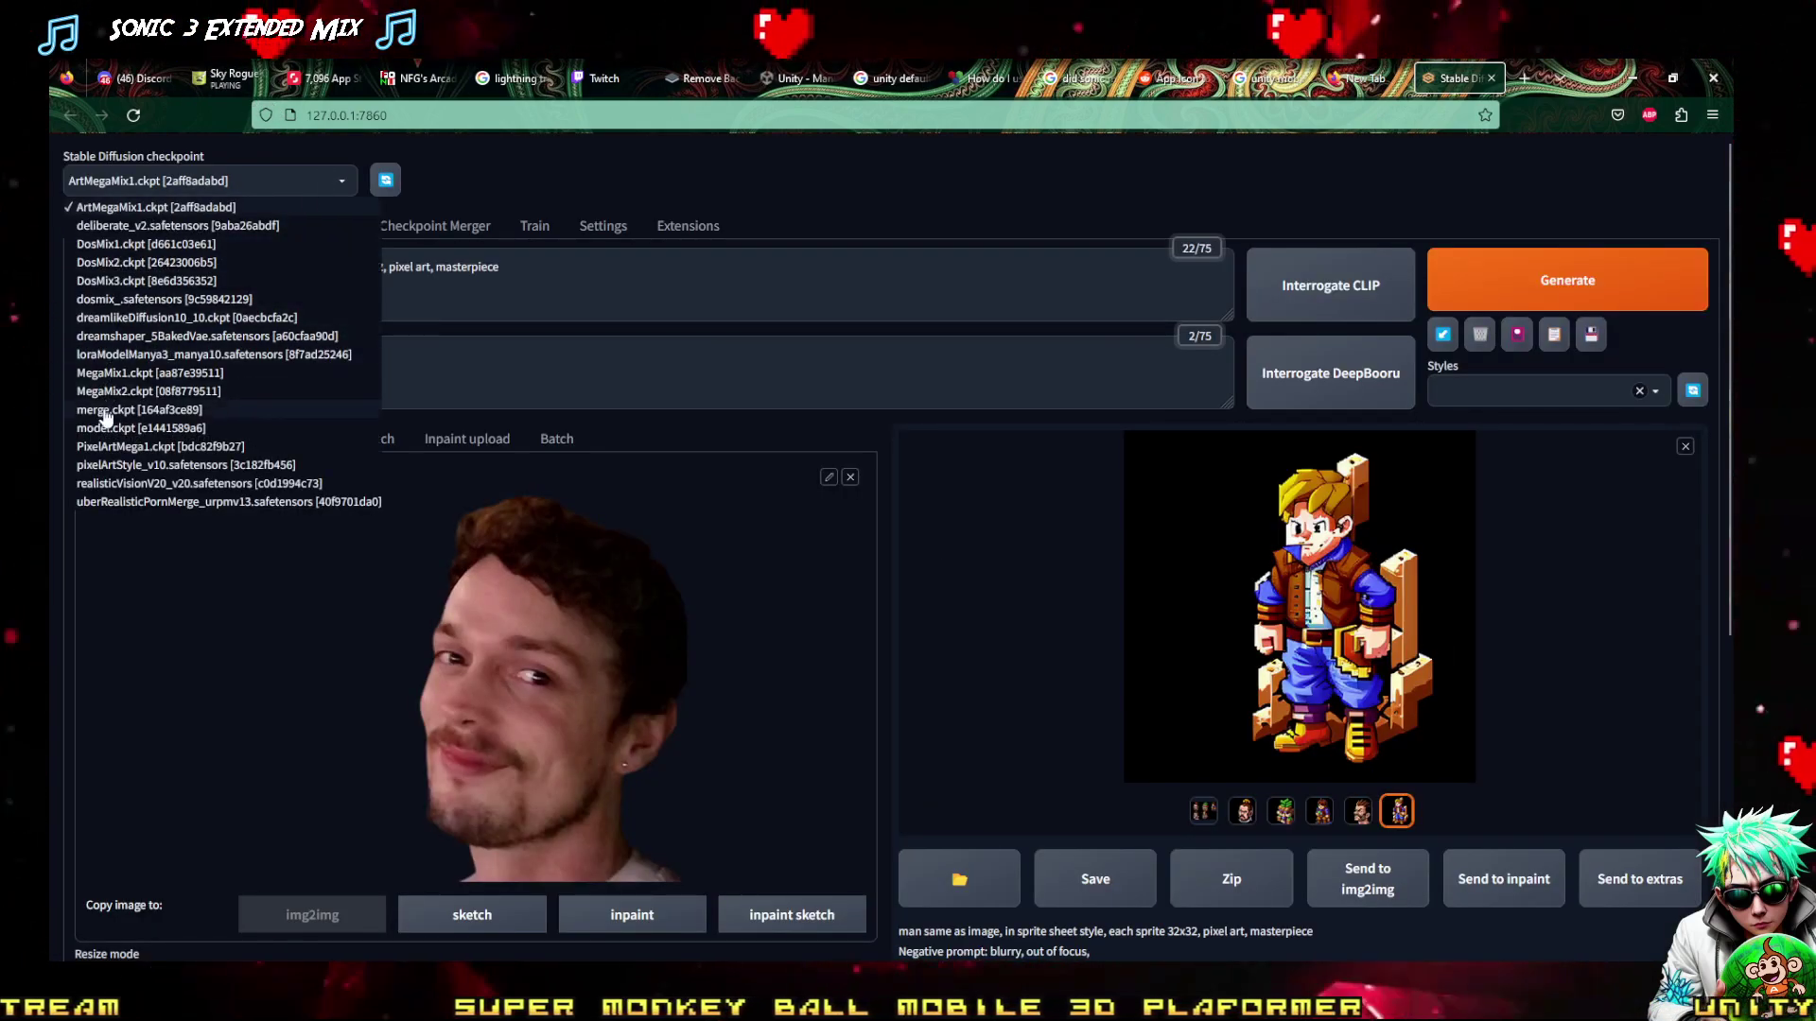
{"action": "left_click", "coordinate": [117, 486]}
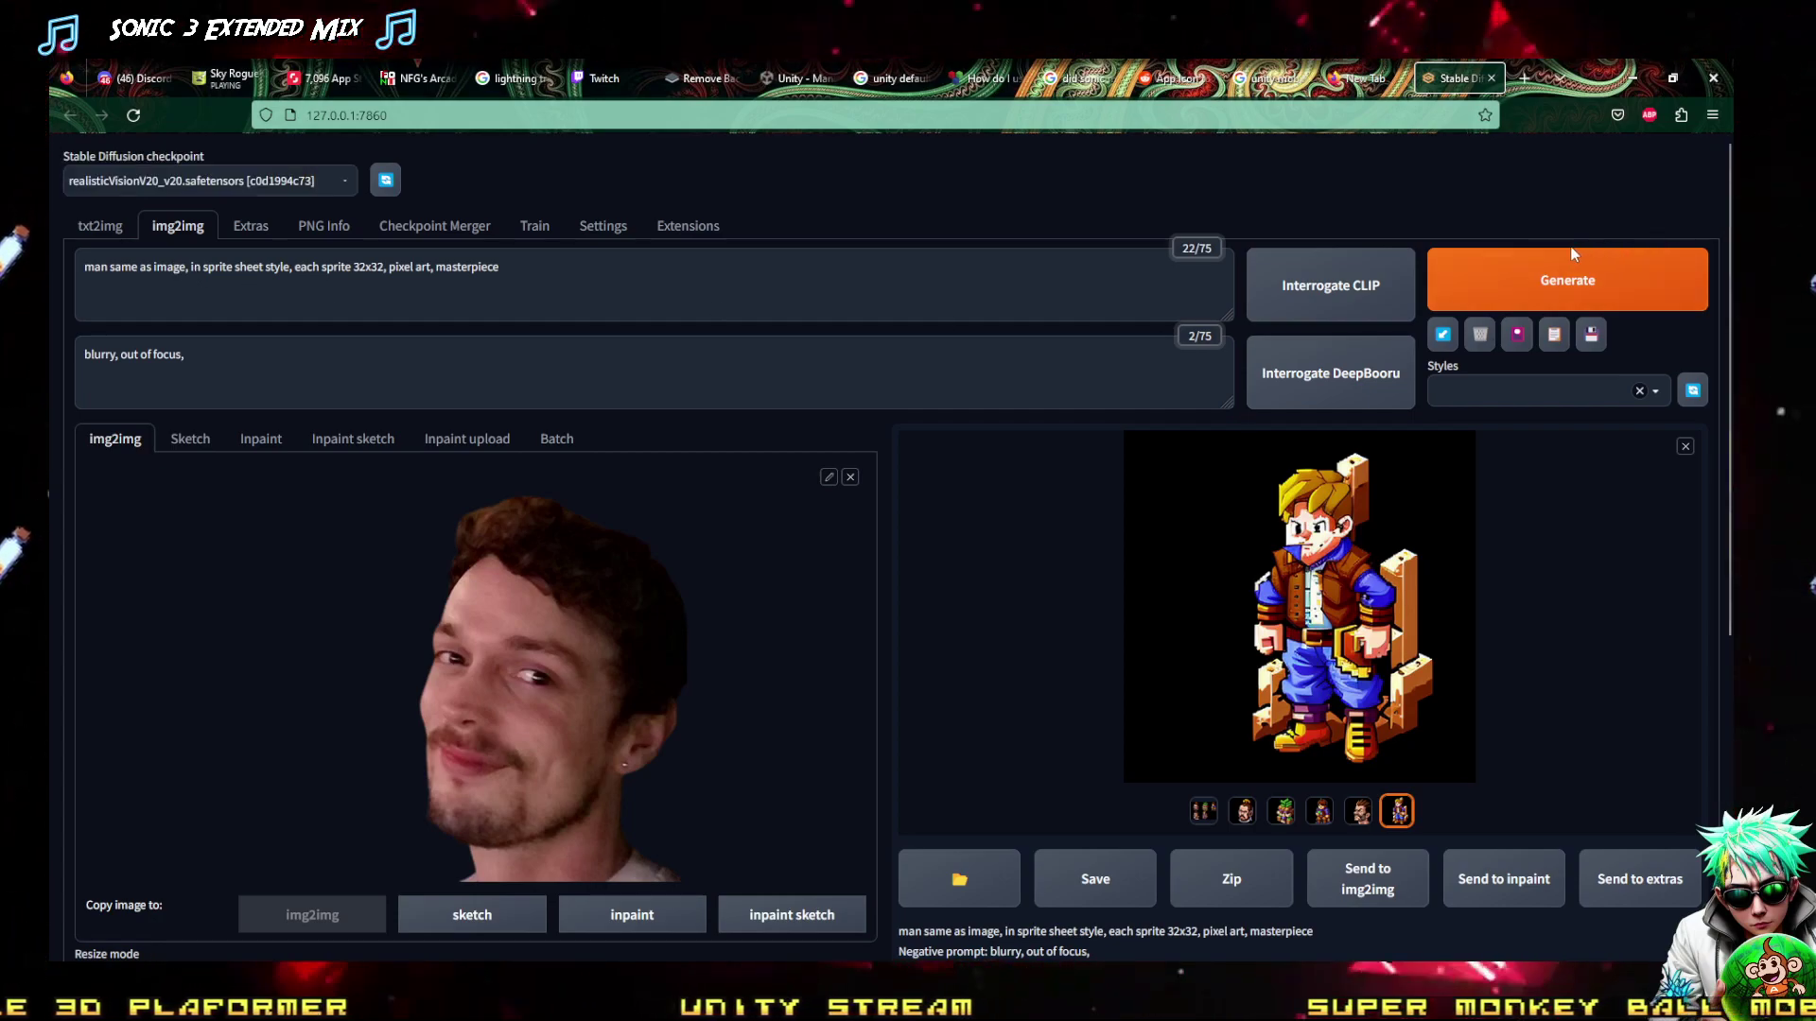
{"action": "left_click", "coordinate": [1672, 262]}
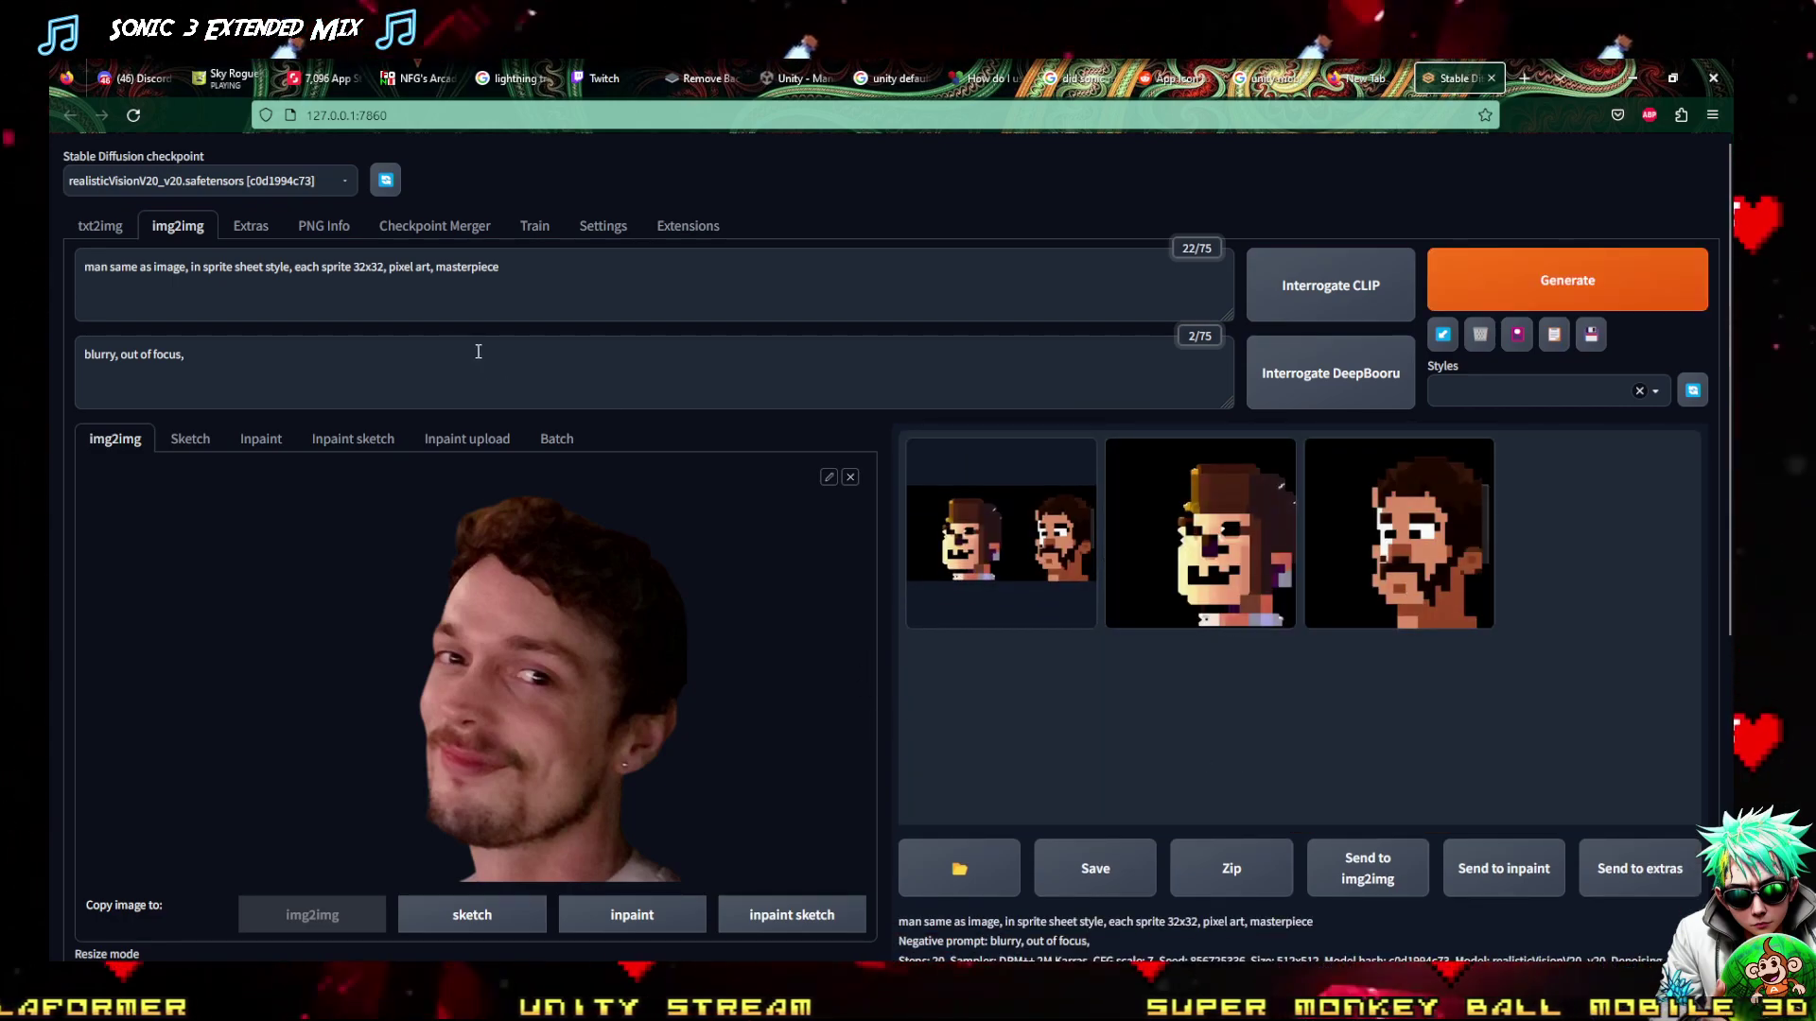
Switch to txt2img and start a cyberpunk cat-girl batch with the existing prompt
{"action": "left_click_drag", "start_coordinate": [555, 289], "coordinate": [51, 344]}
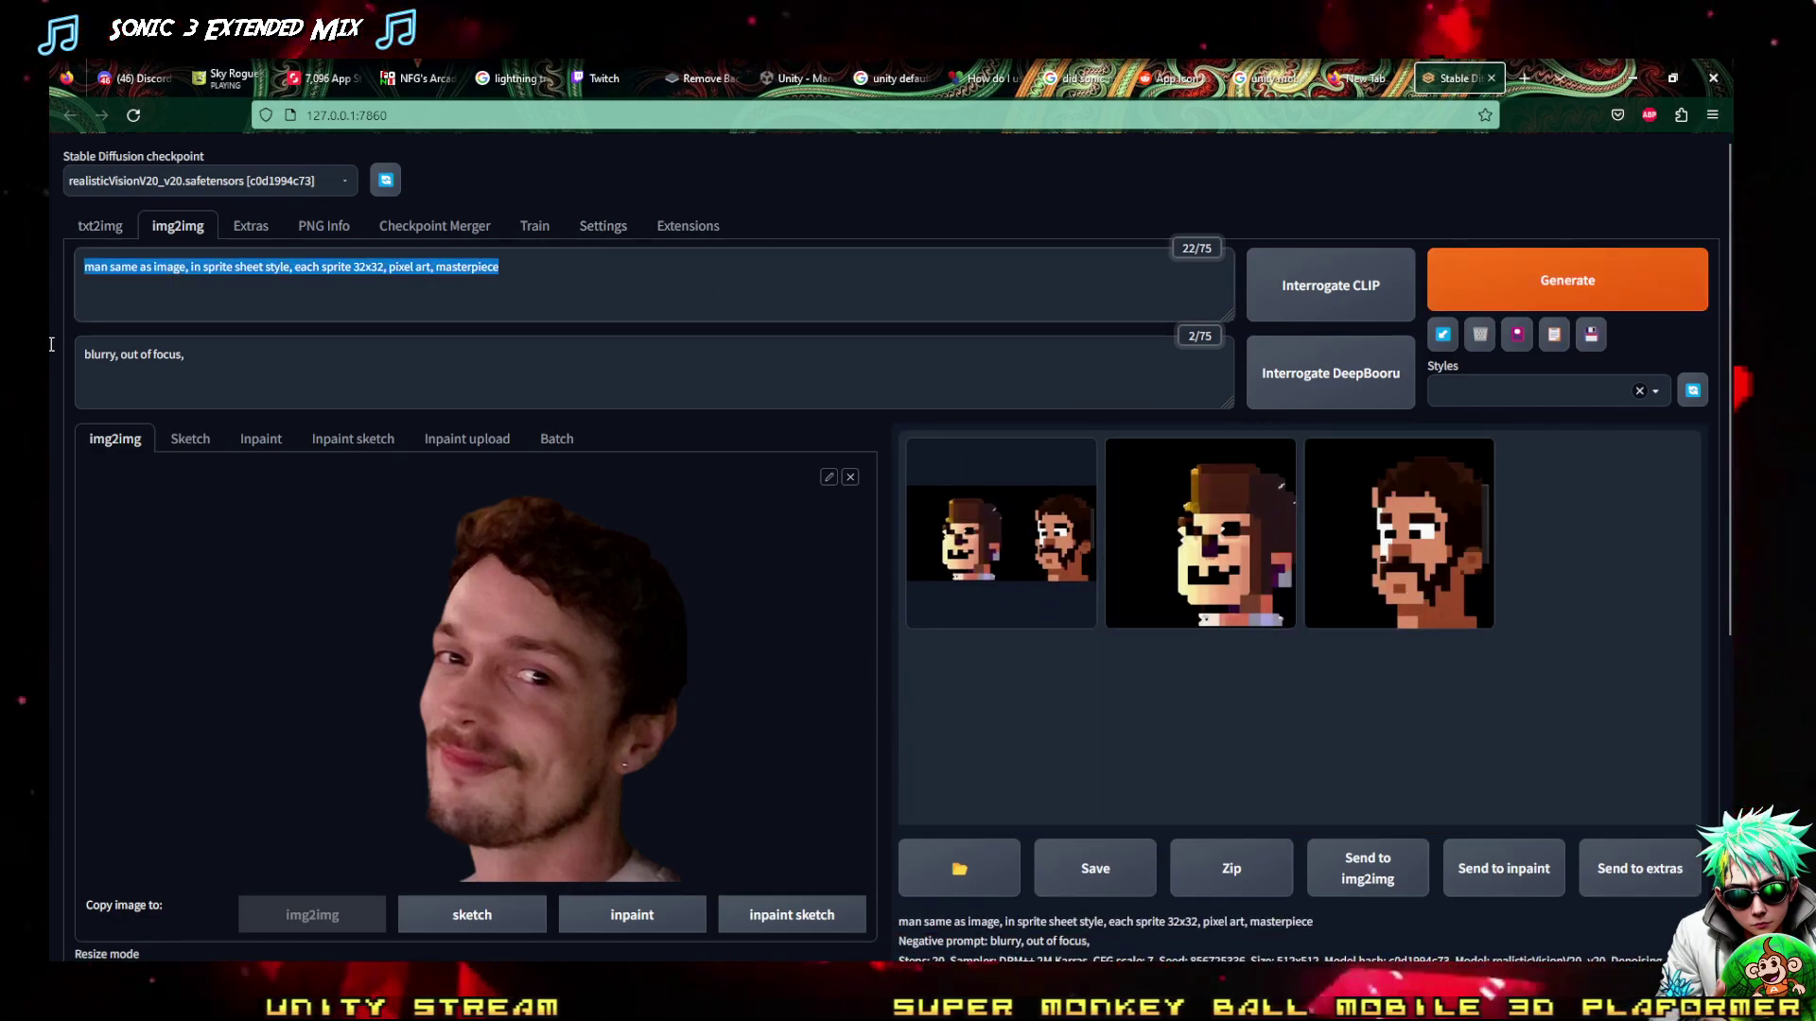
{"action": "left_click", "coordinate": [102, 227]}
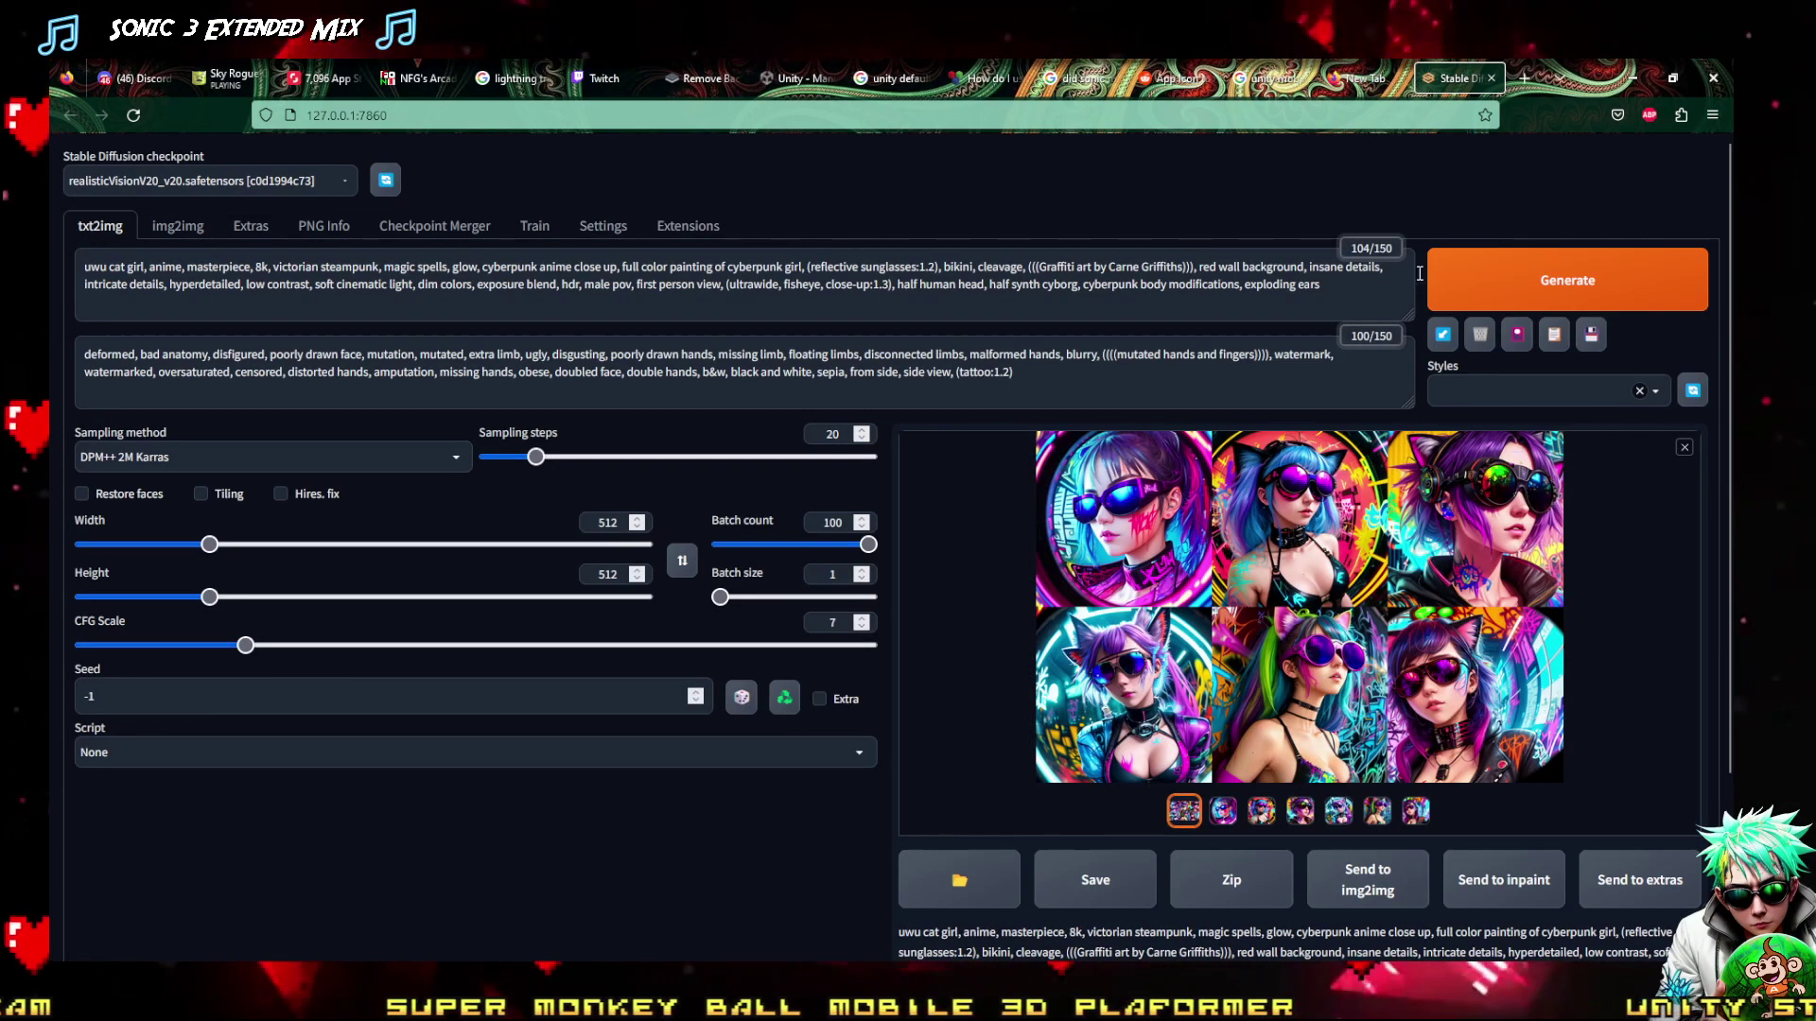
{"action": "left_click", "coordinate": [1501, 276]}
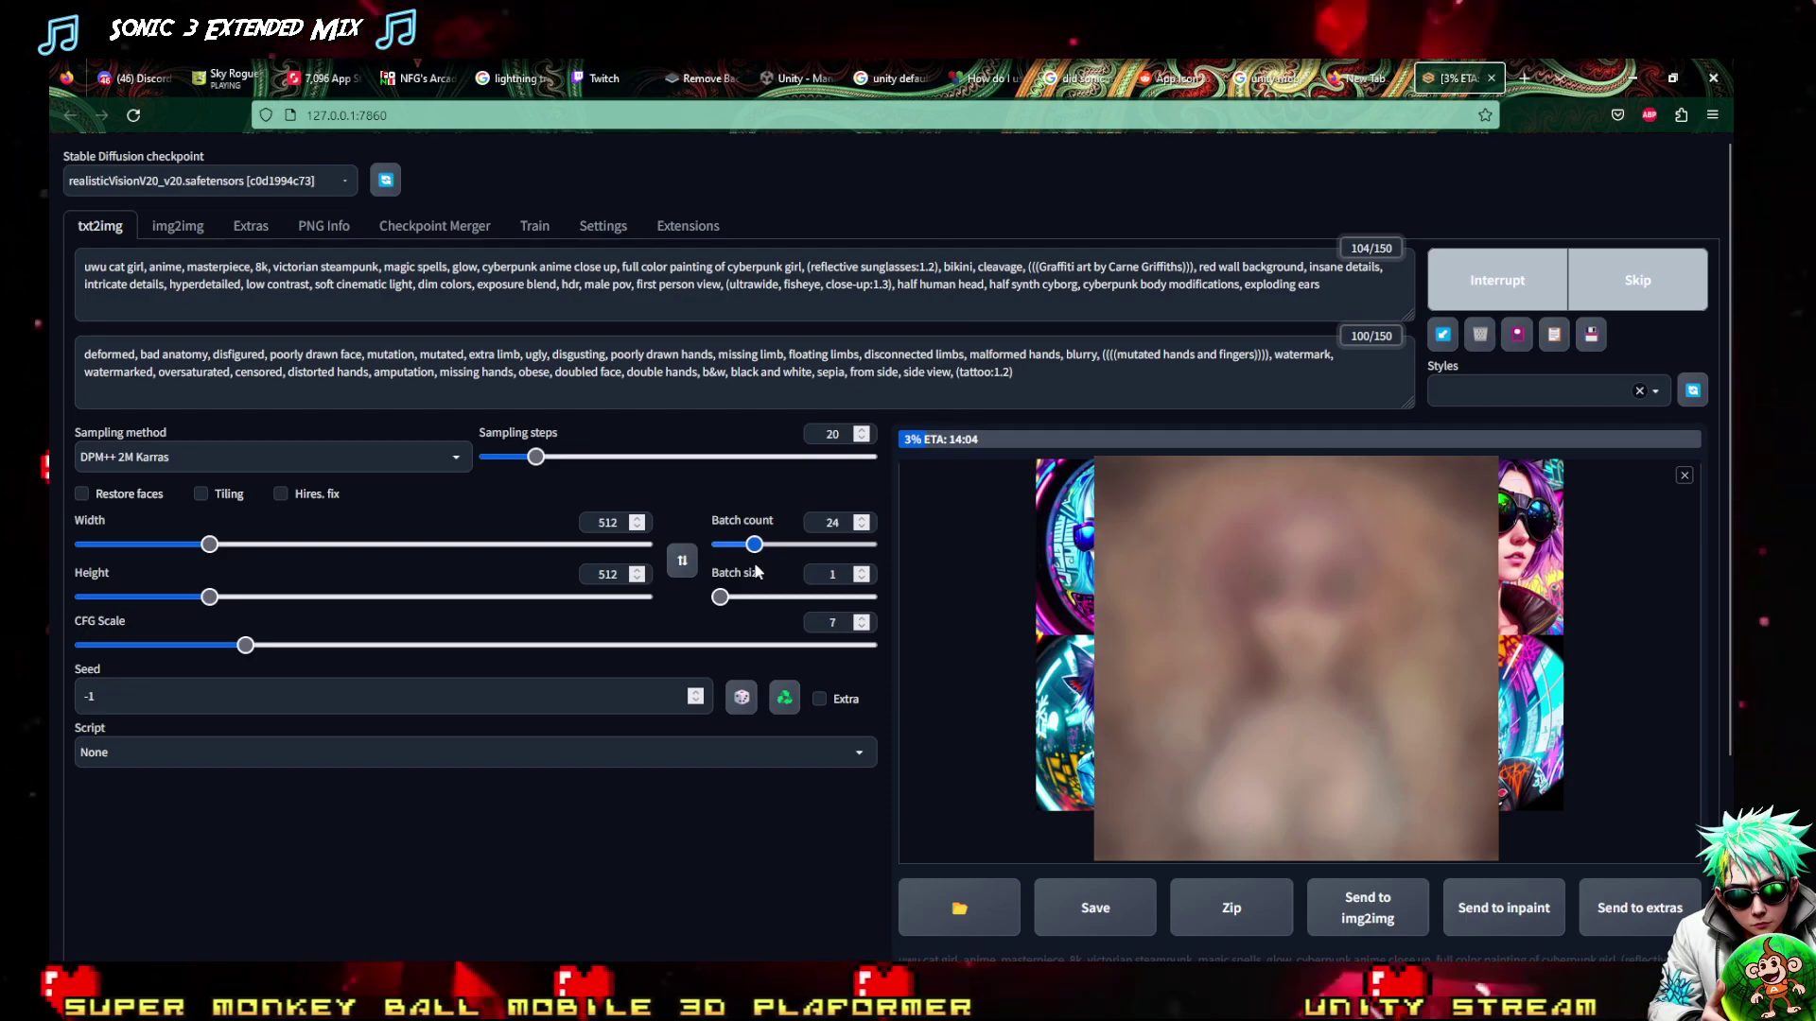
Lower the batch count from 24 to 5 and let the cat-girl run finish
{"action": "left_click_drag", "start_coordinate": [757, 571], "coordinate": [734, 565]}
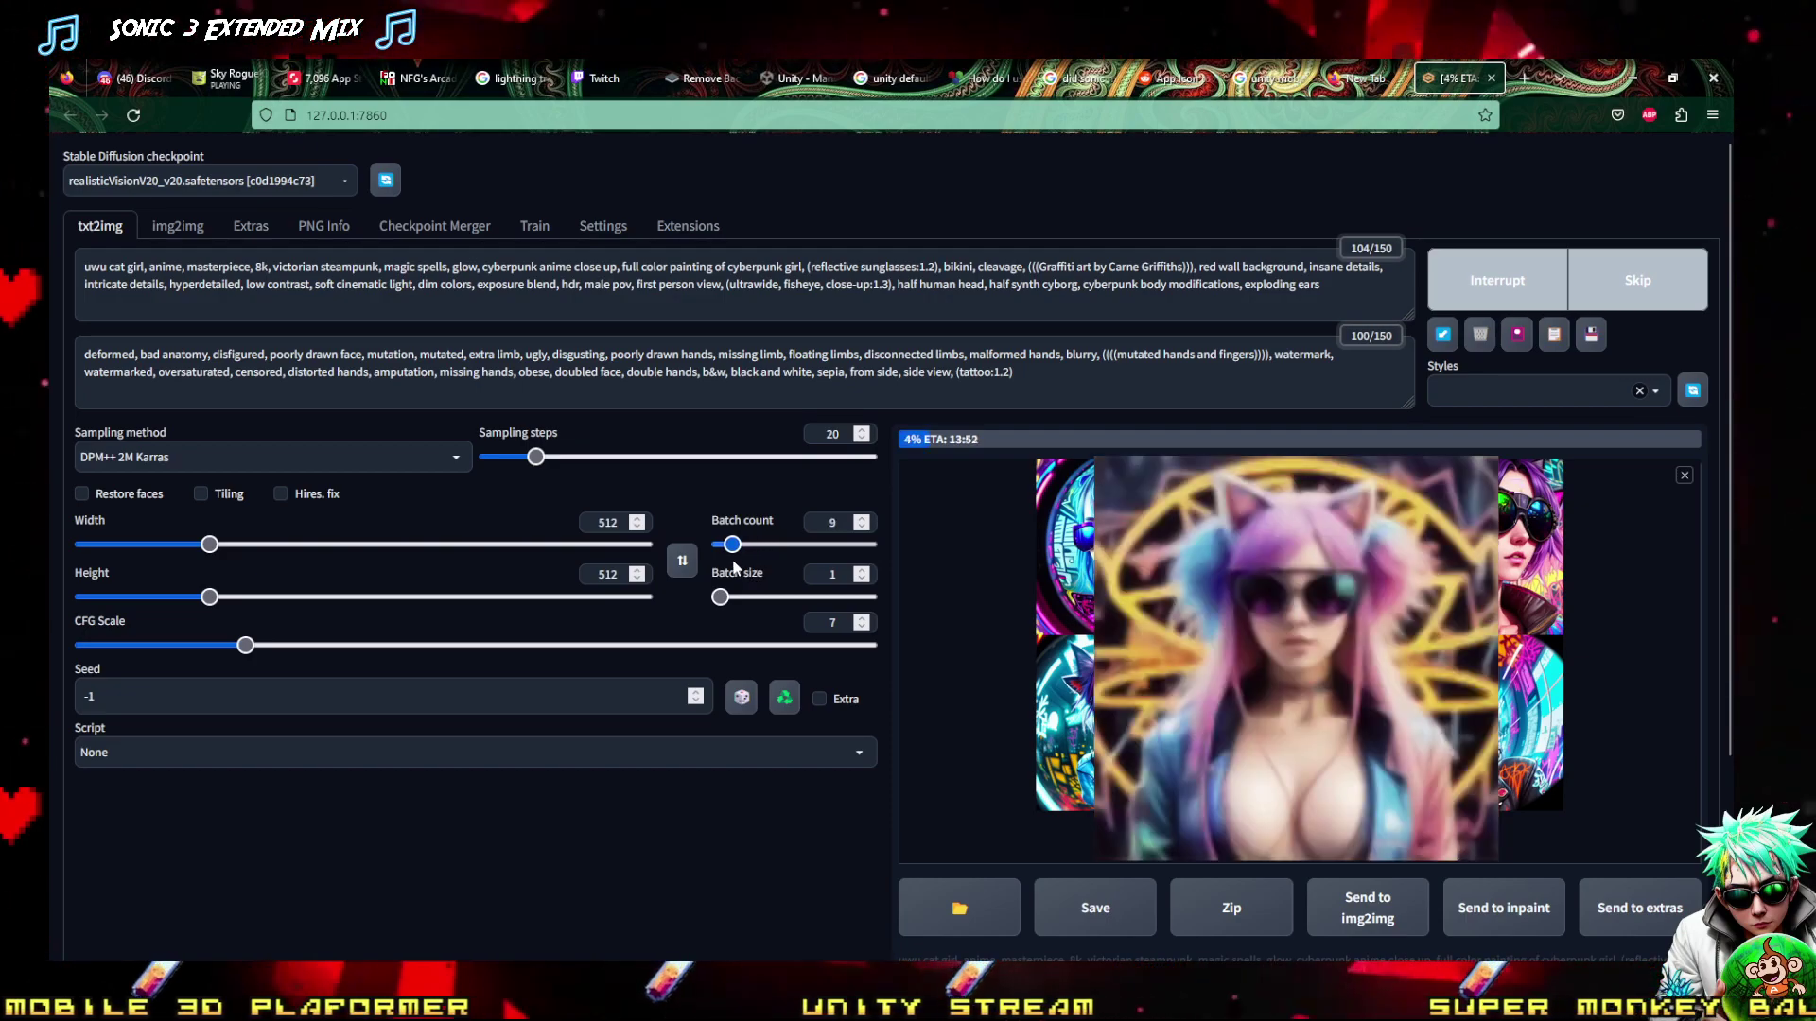
{"action": "left_click", "coordinate": [861, 528]}
{"action": "left_click", "coordinate": [862, 528]}
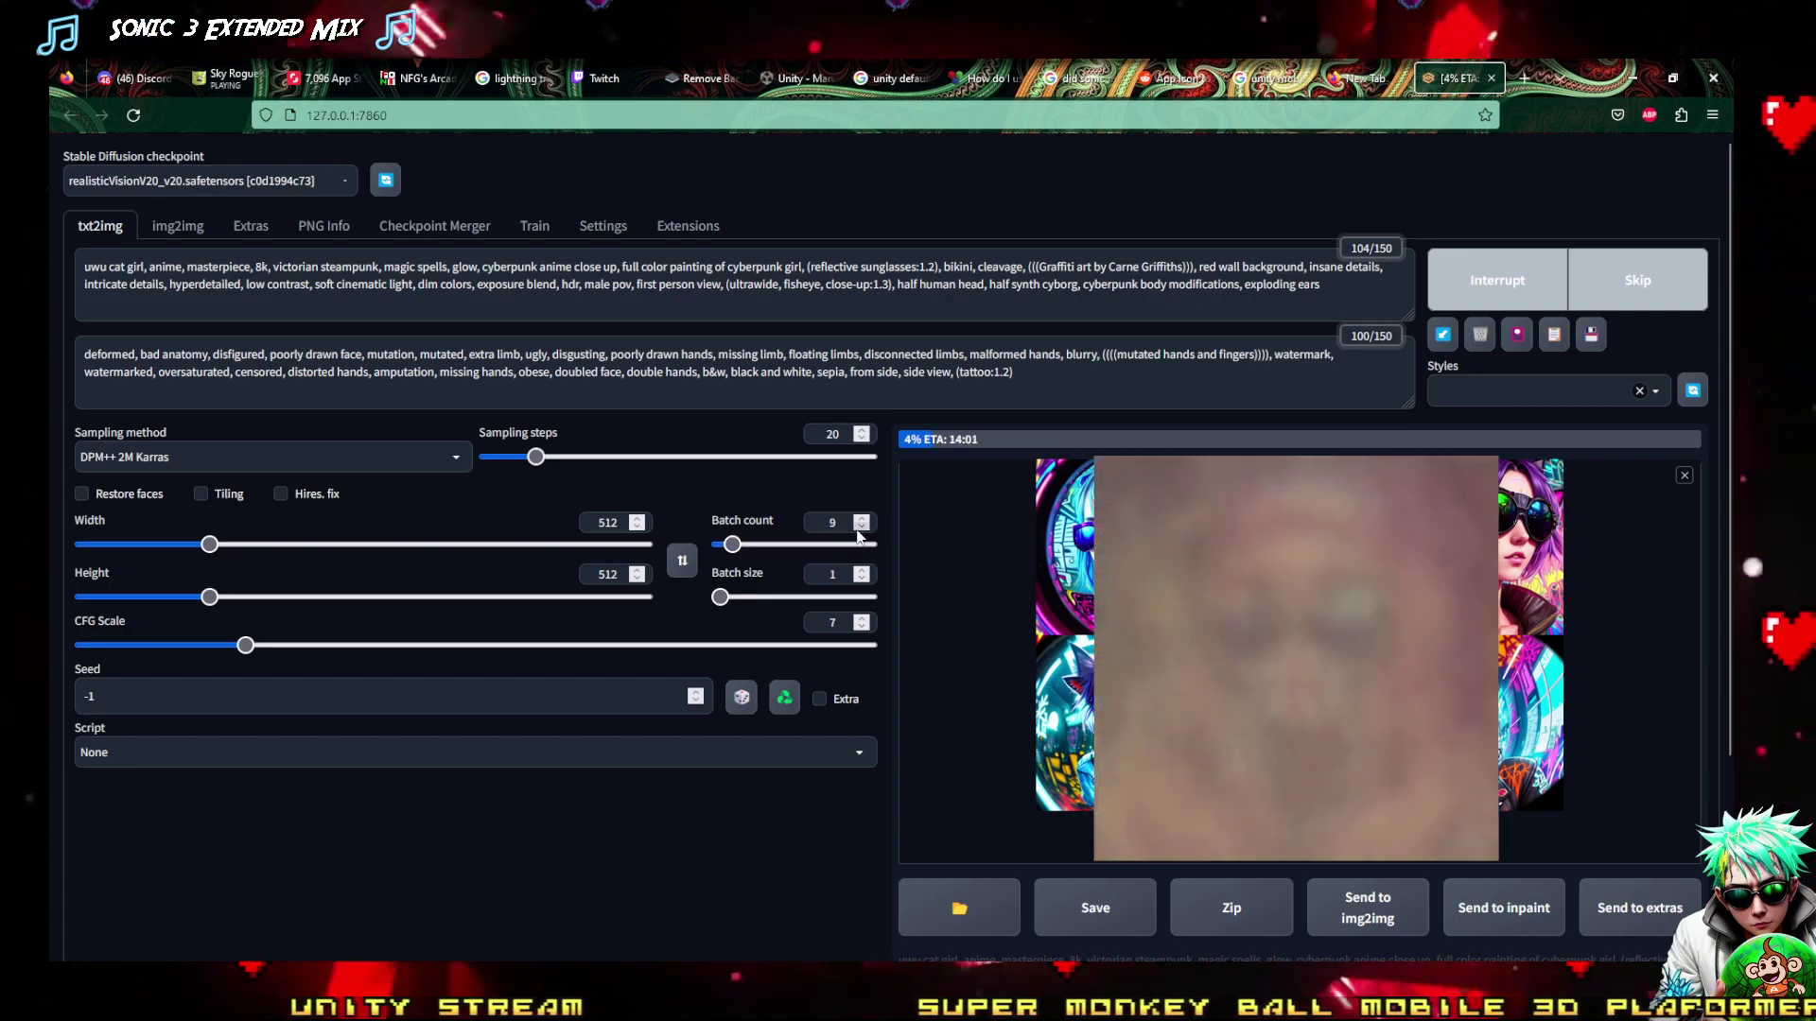
{"action": "left_click", "coordinate": [860, 528]}
{"action": "left_click", "coordinate": [860, 528]}
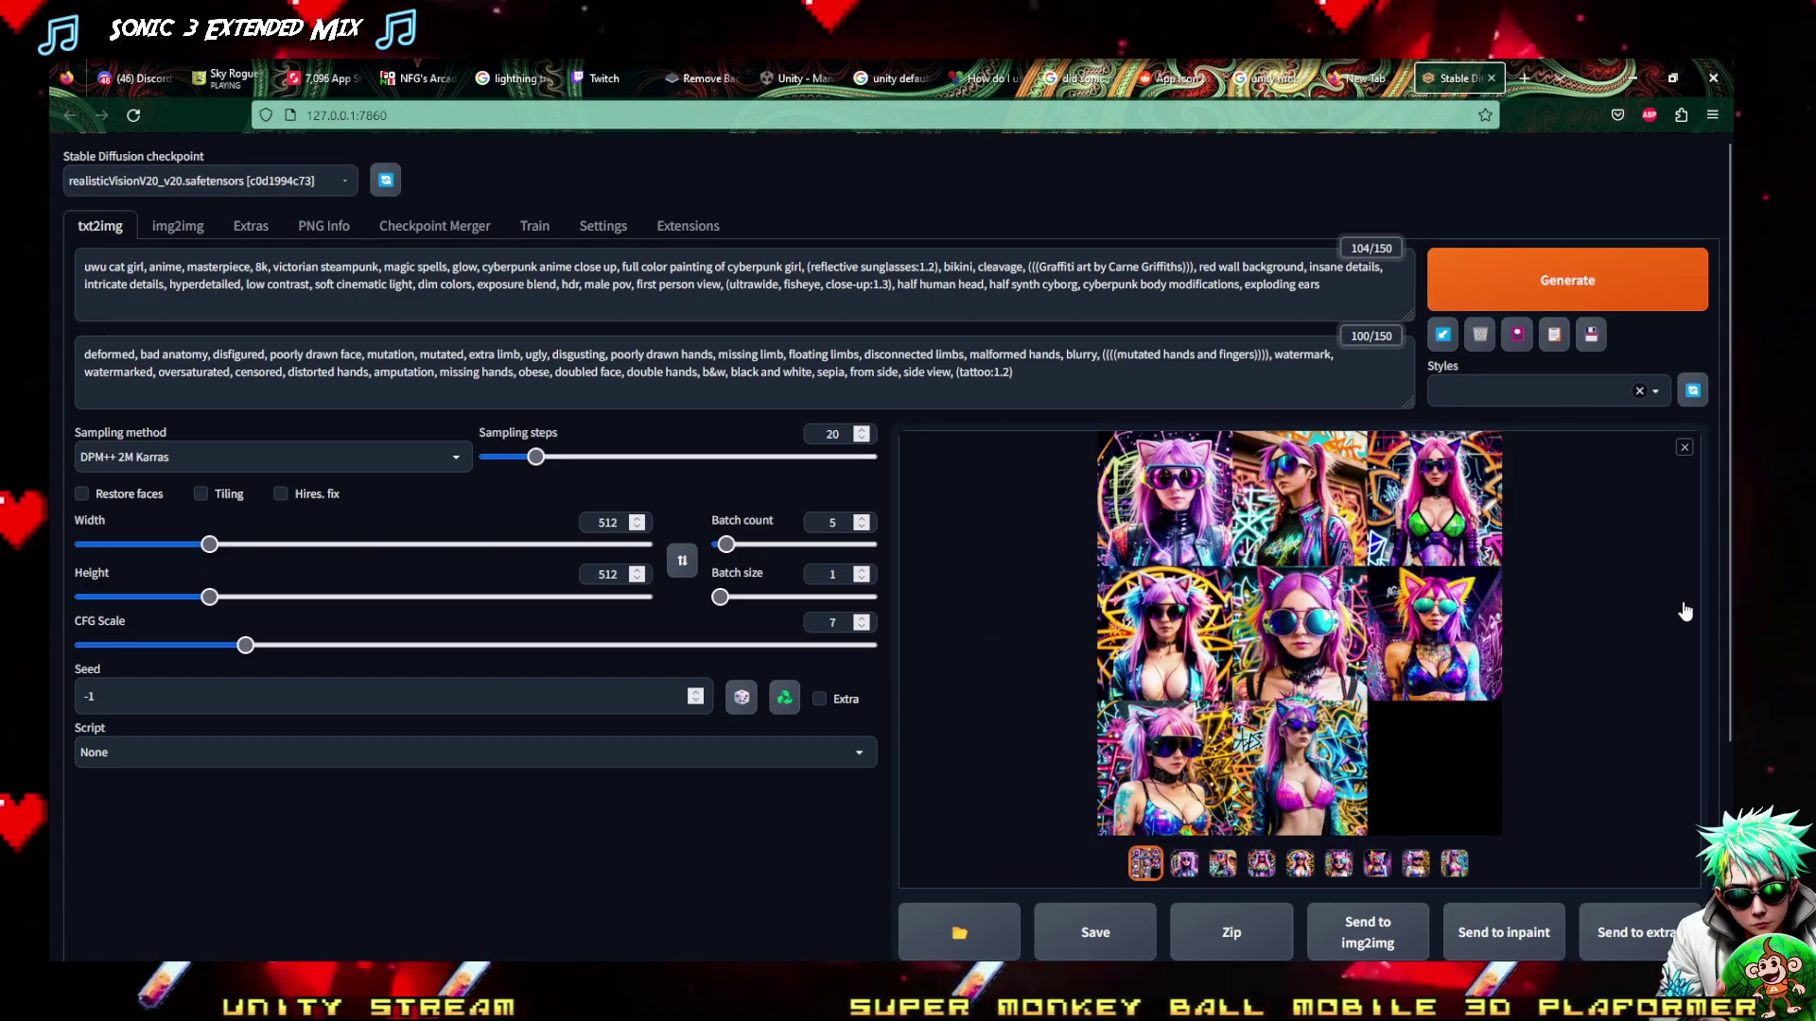
Step through the new cat-girl images full-size, then close the preview
{"action": "left_click", "coordinate": [1163, 496]}
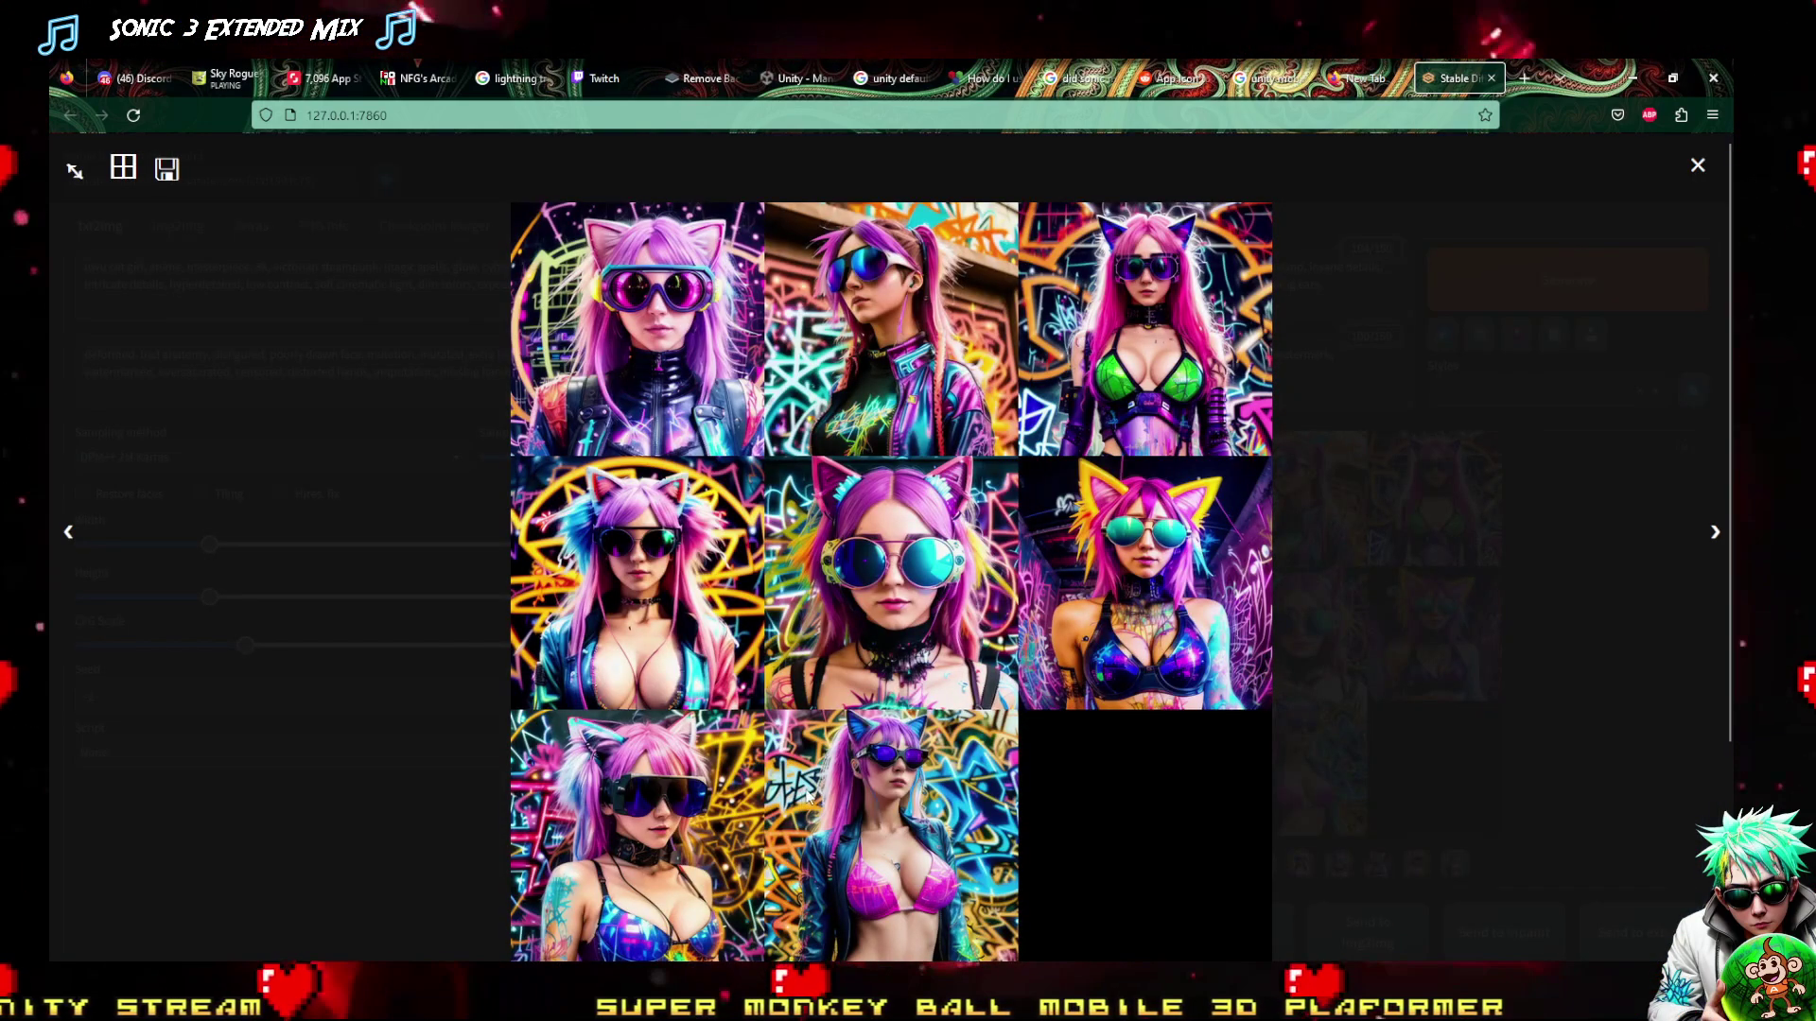
{"action": "key", "text": "Right"}
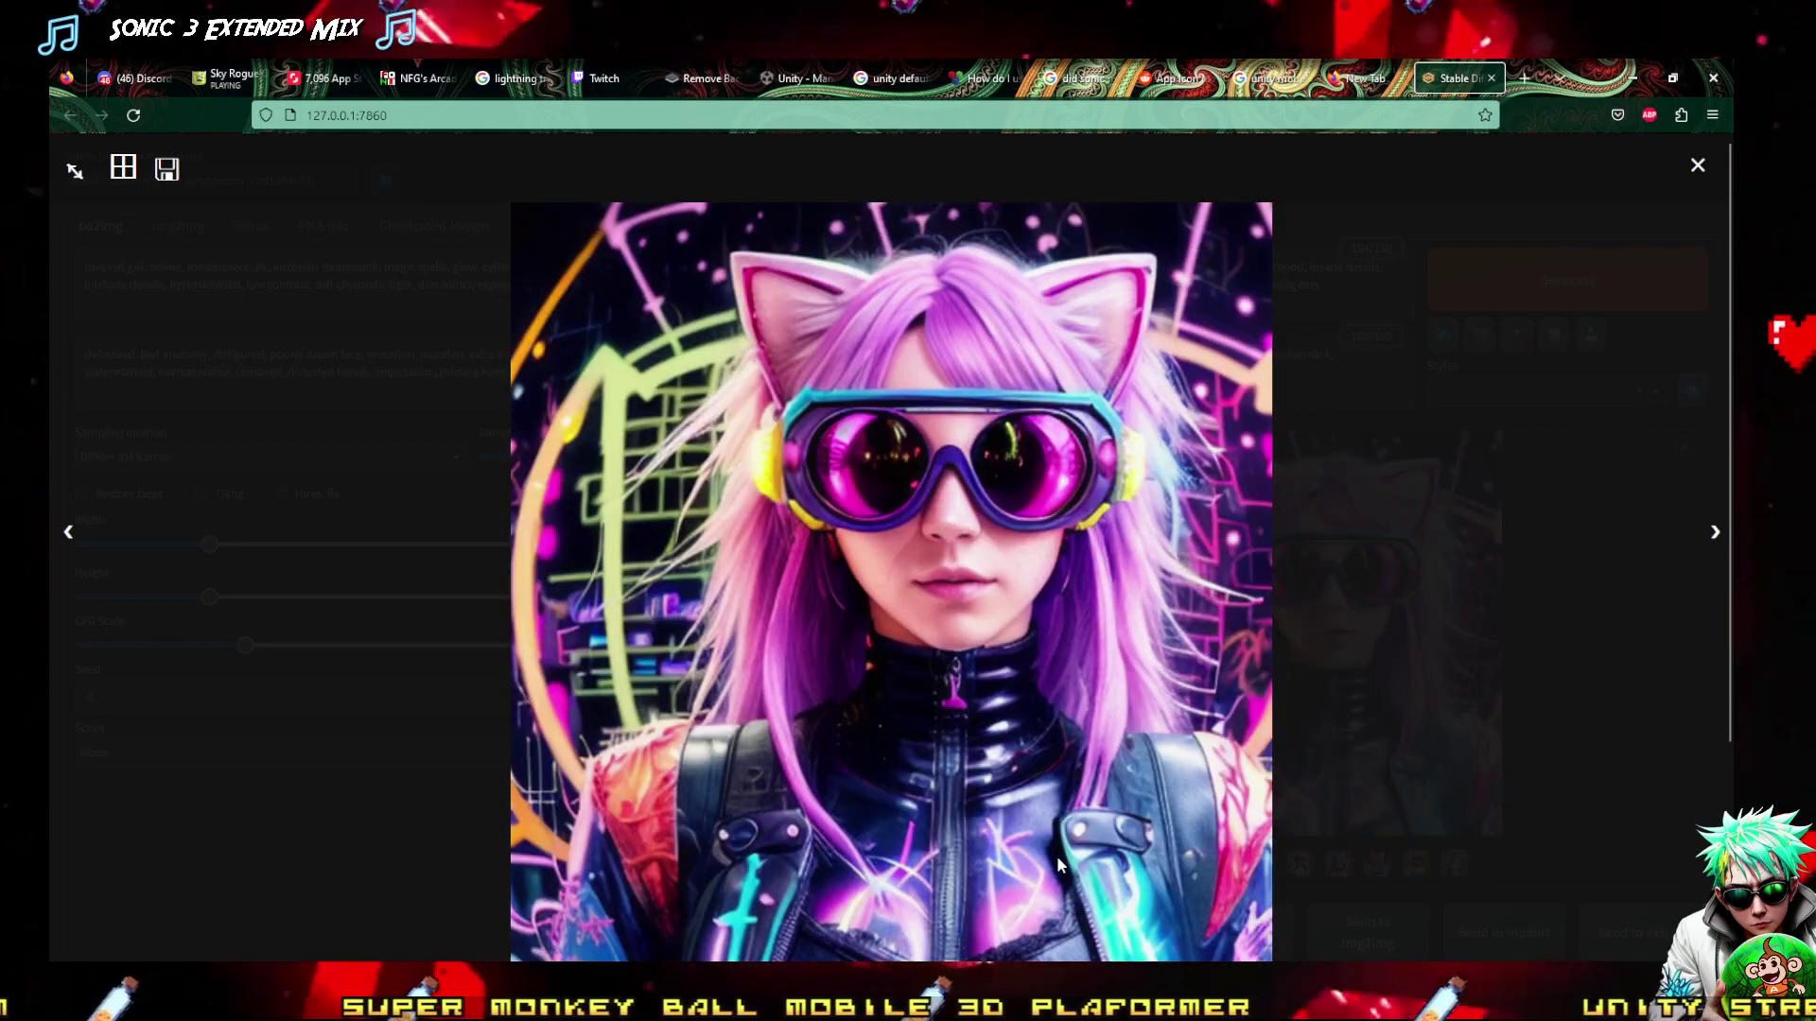
{"action": "key", "text": "Right"}
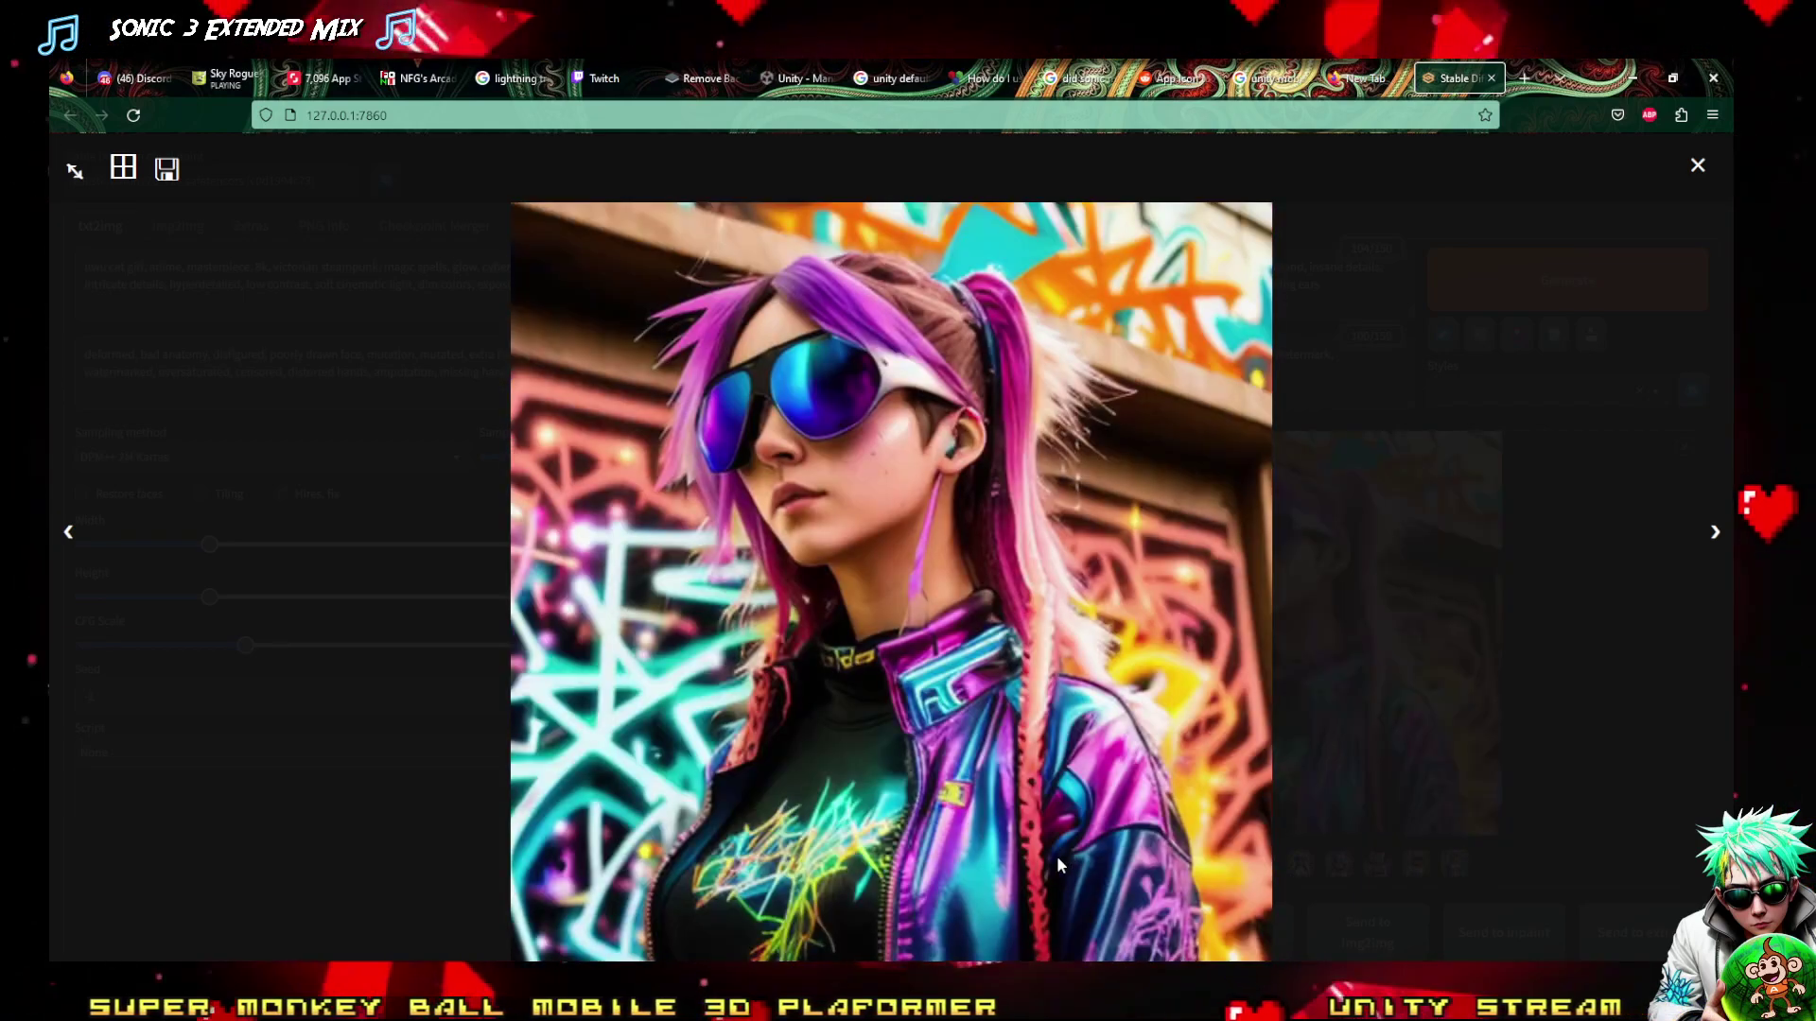
{"action": "key", "text": "Left"}
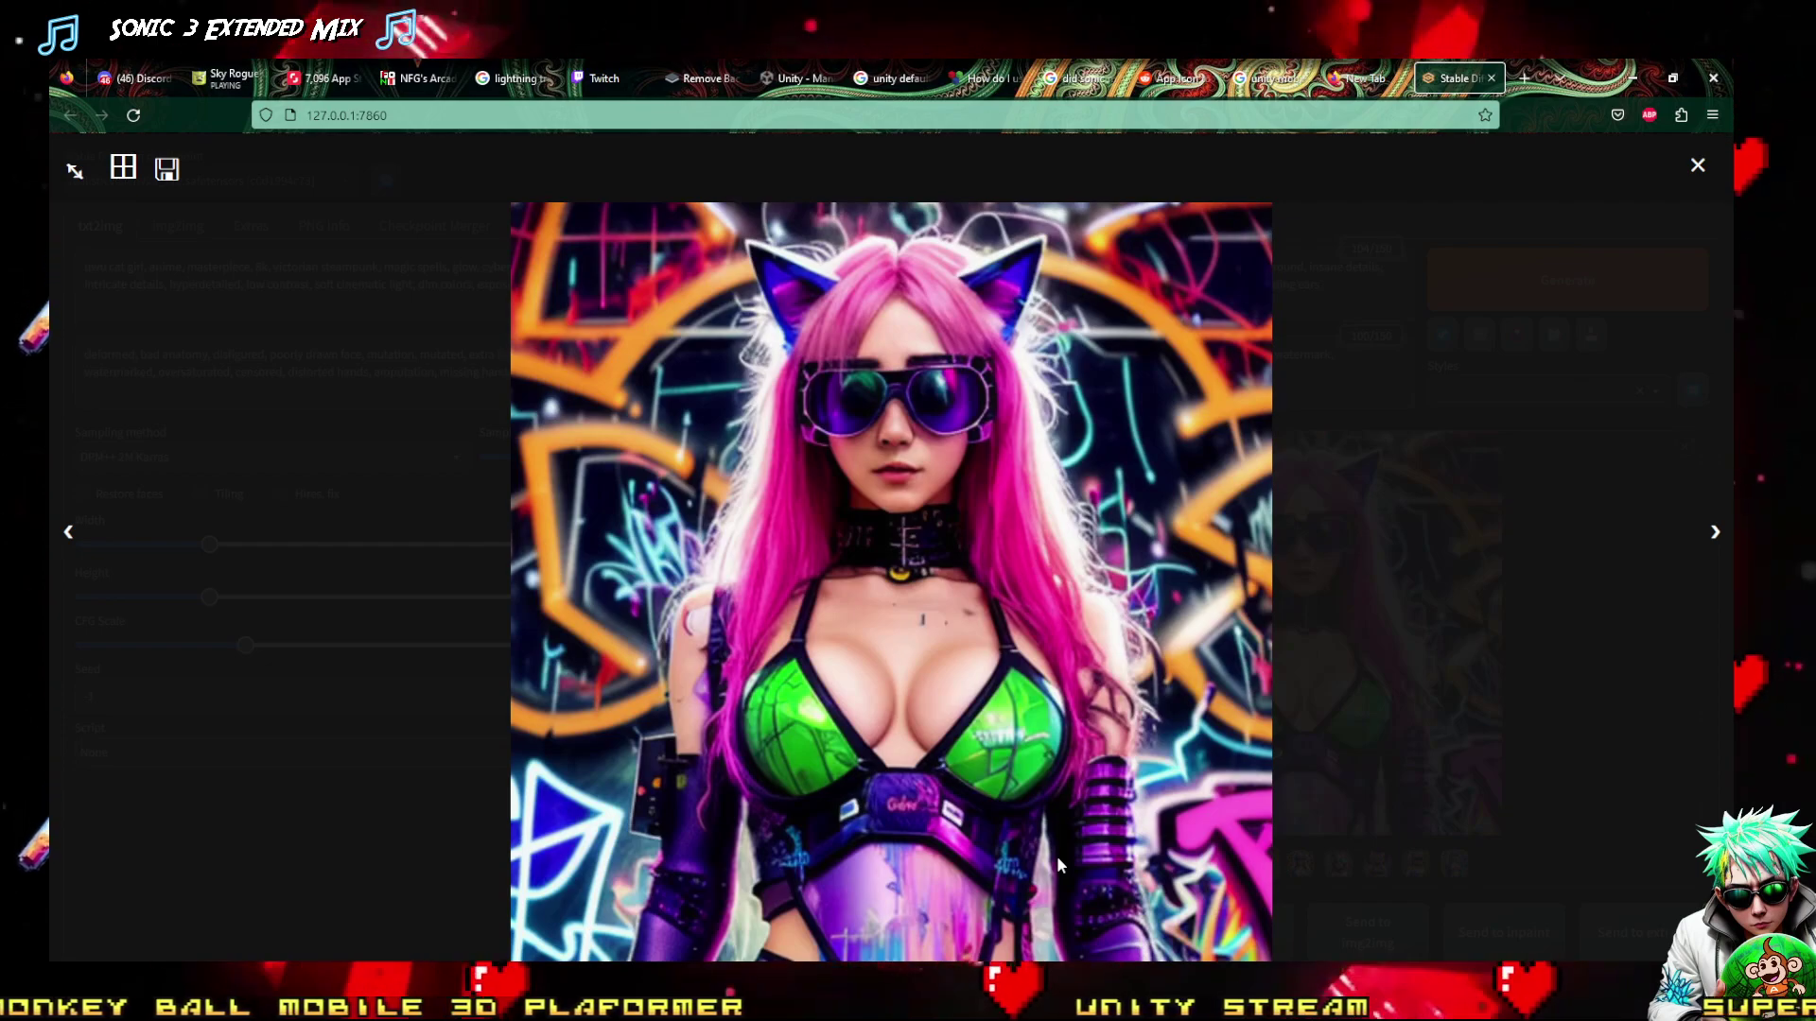
{"action": "key", "text": "Left"}
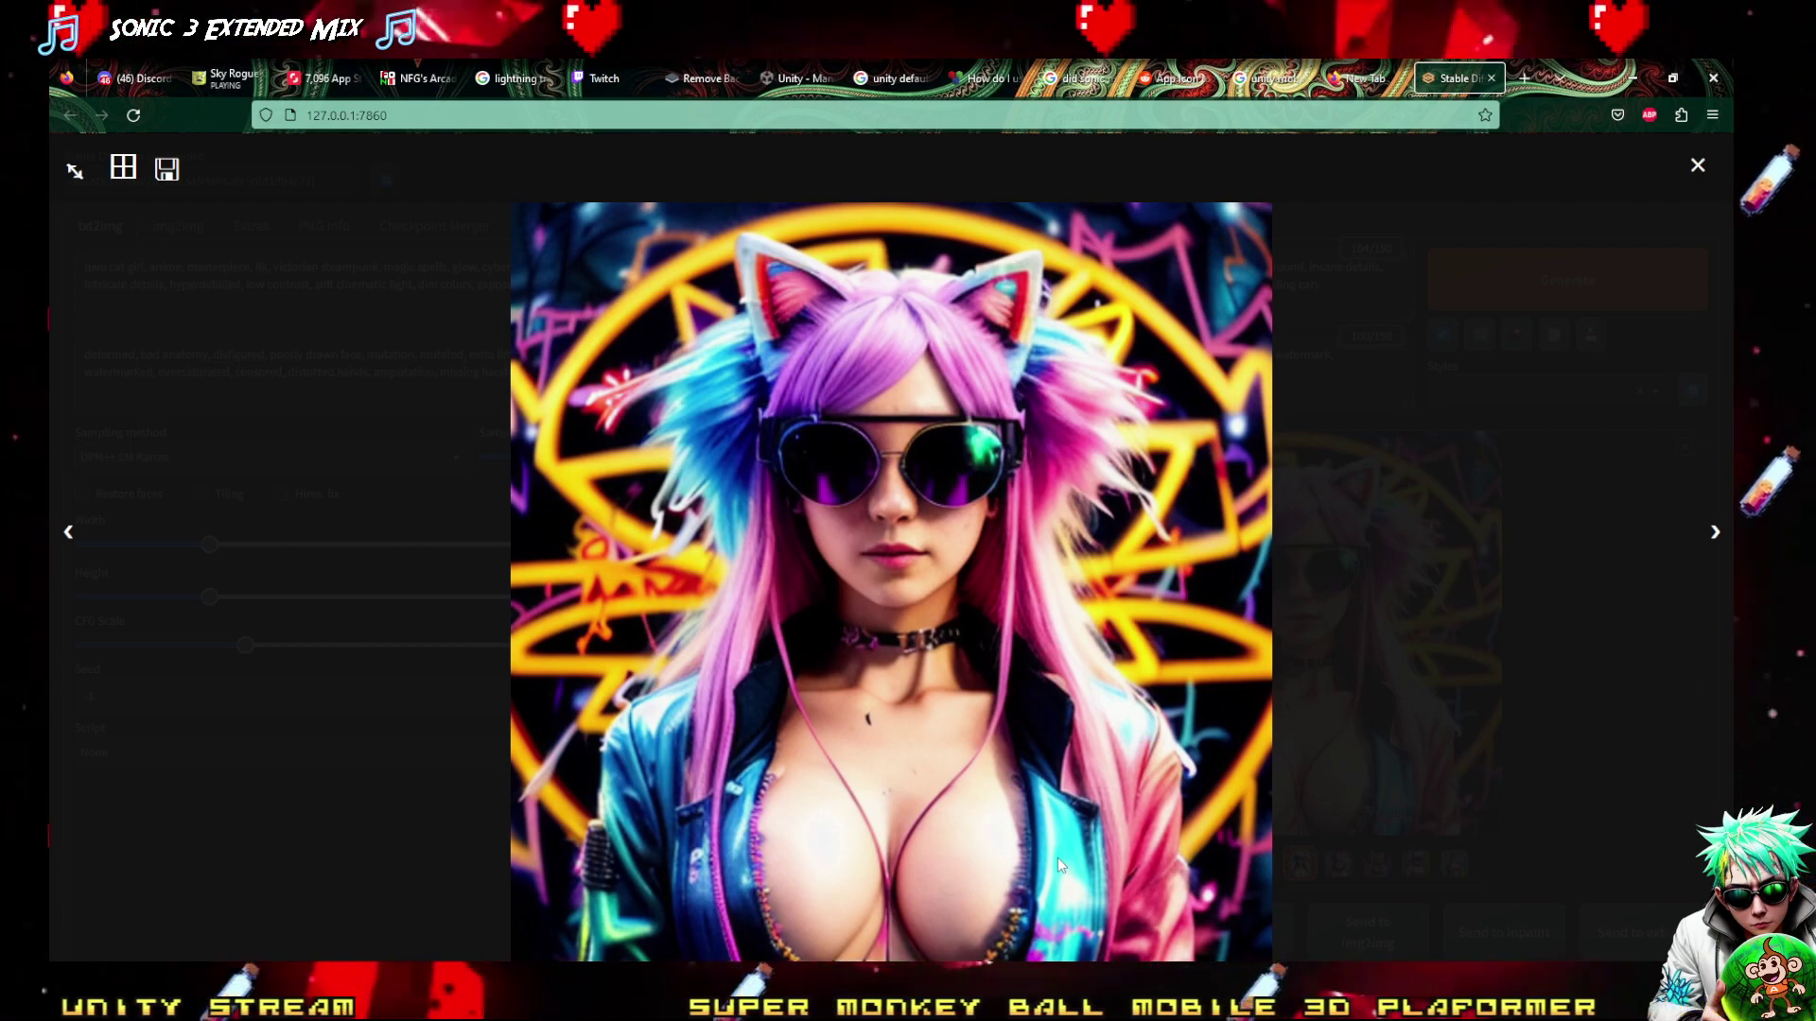
{"action": "key", "text": "Right"}
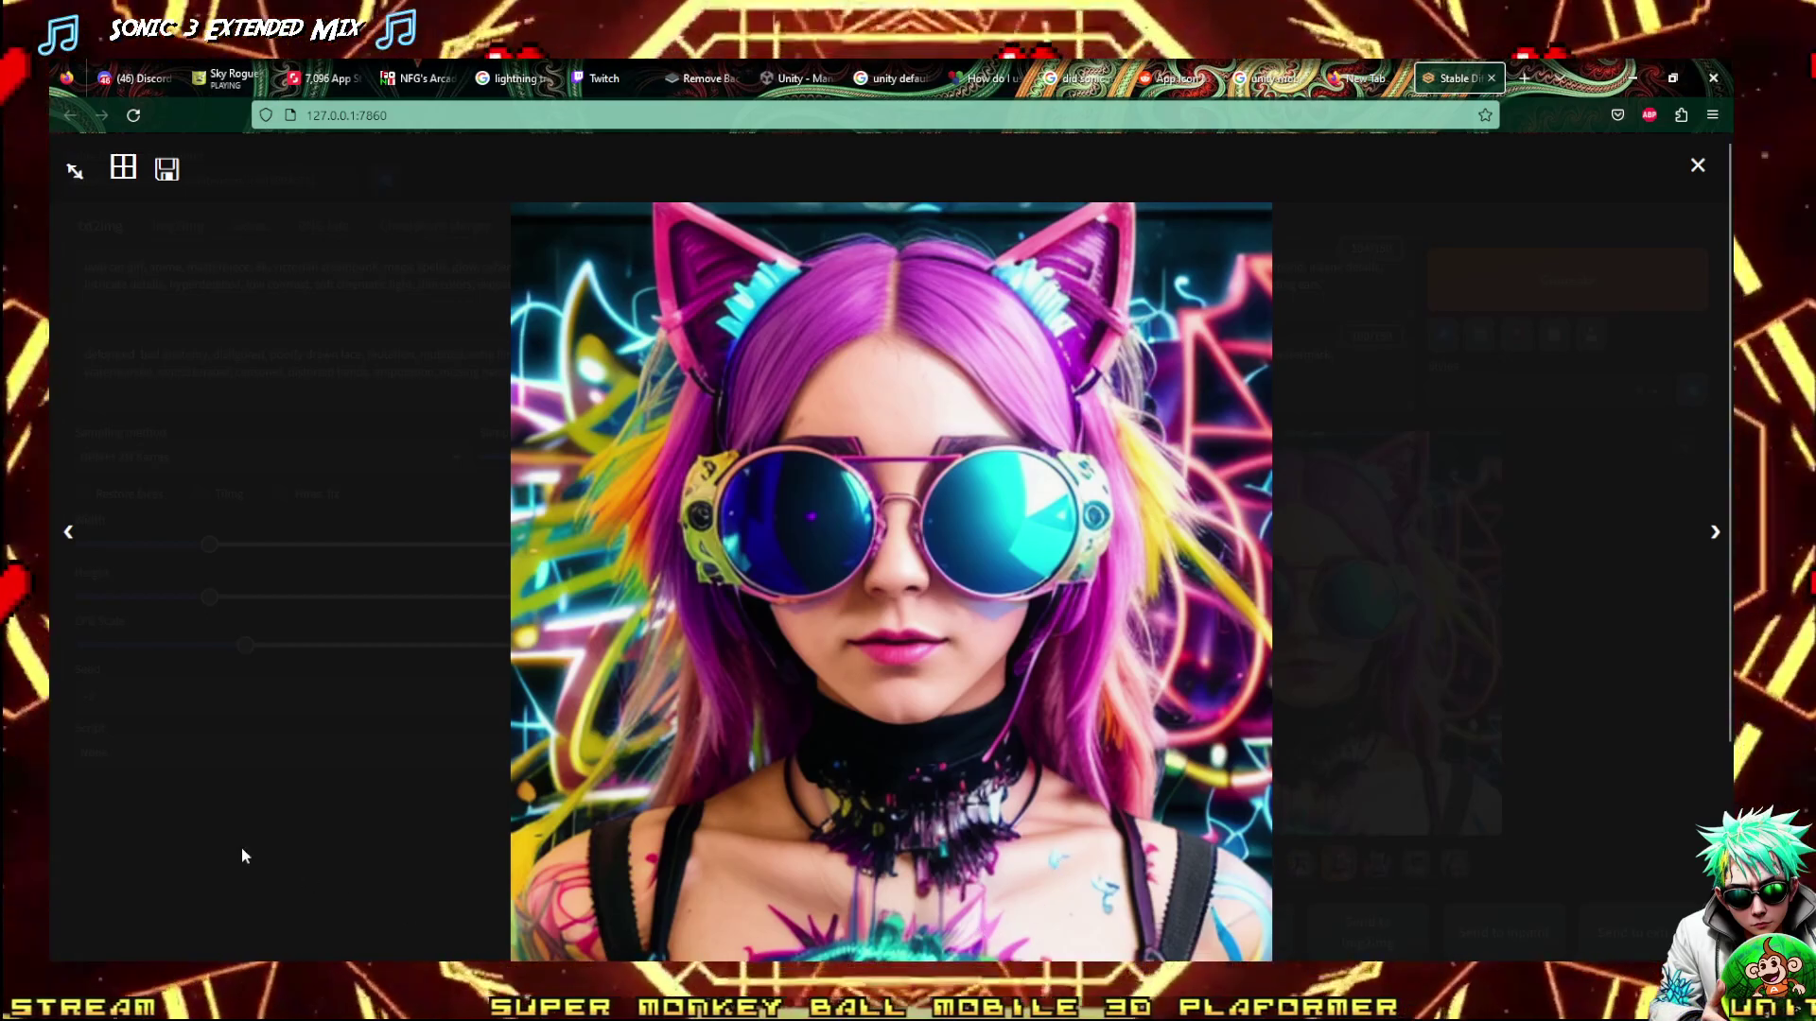
{"action": "left_click", "coordinate": [241, 848]}
Close the SketchUp welcome window
{"action": "mouse_move", "coordinate": [310, 1002]}
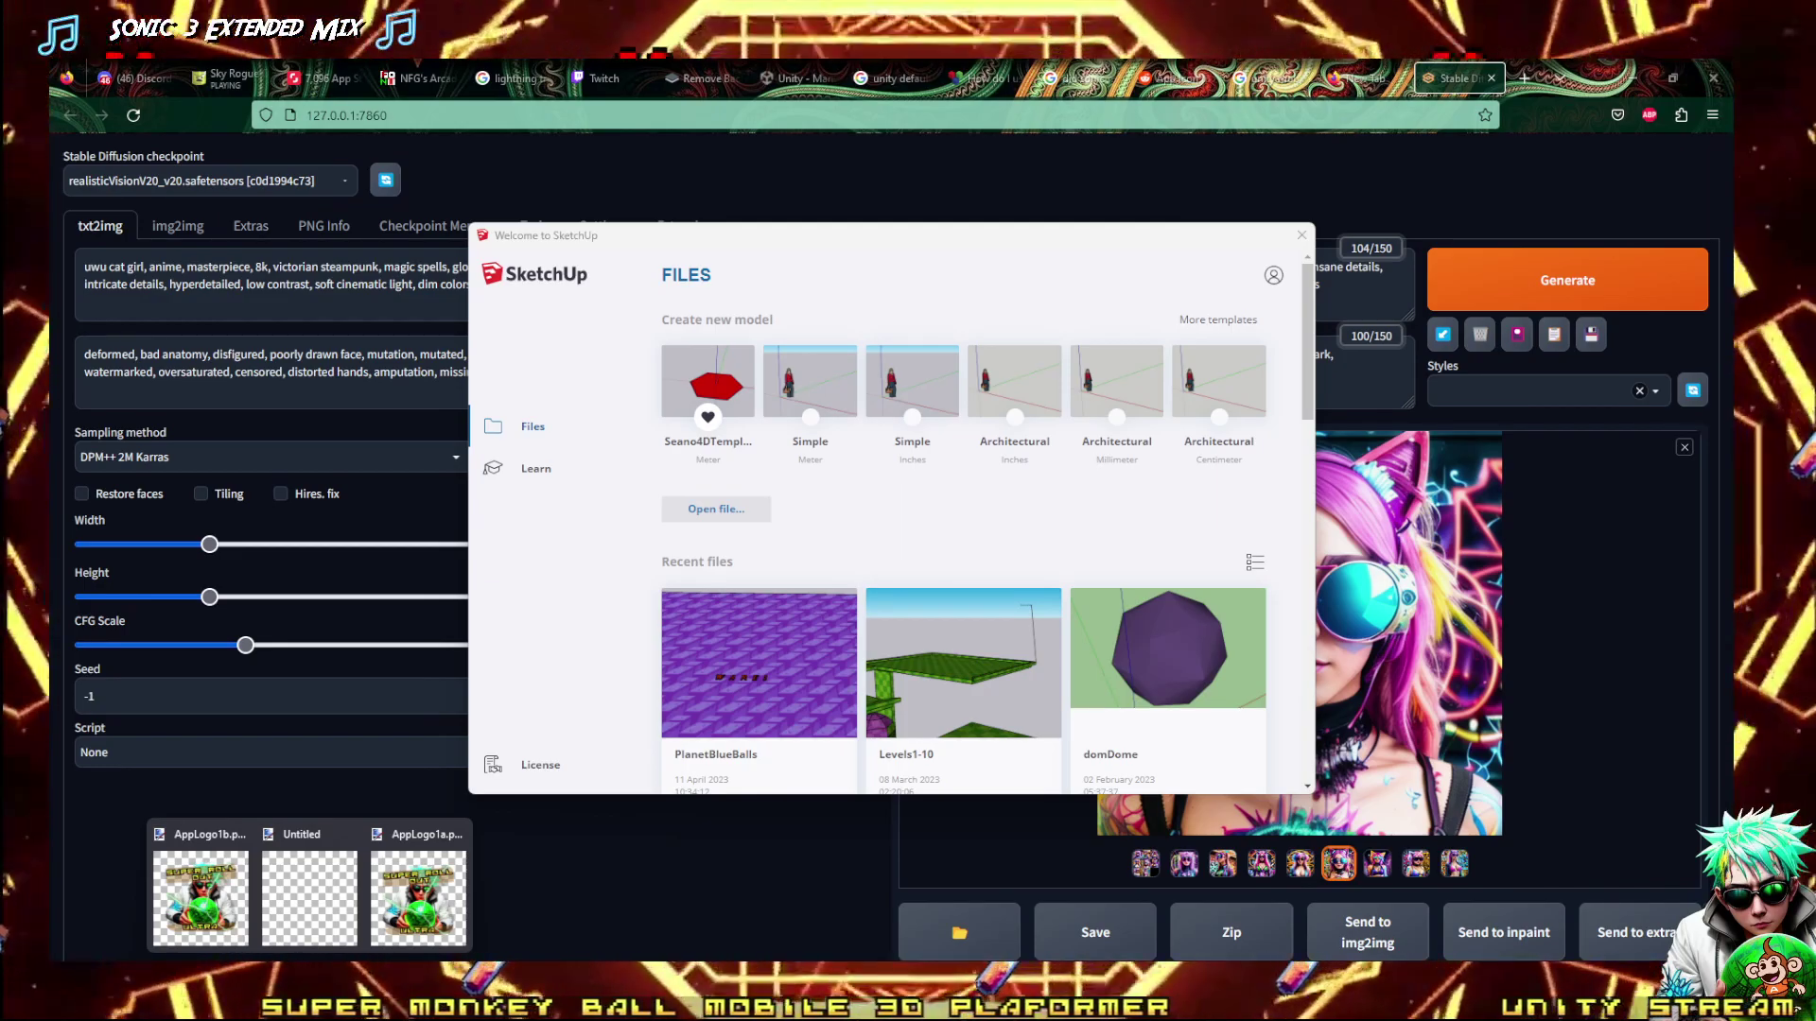
{"action": "mouse_move", "coordinate": [434, 839]}
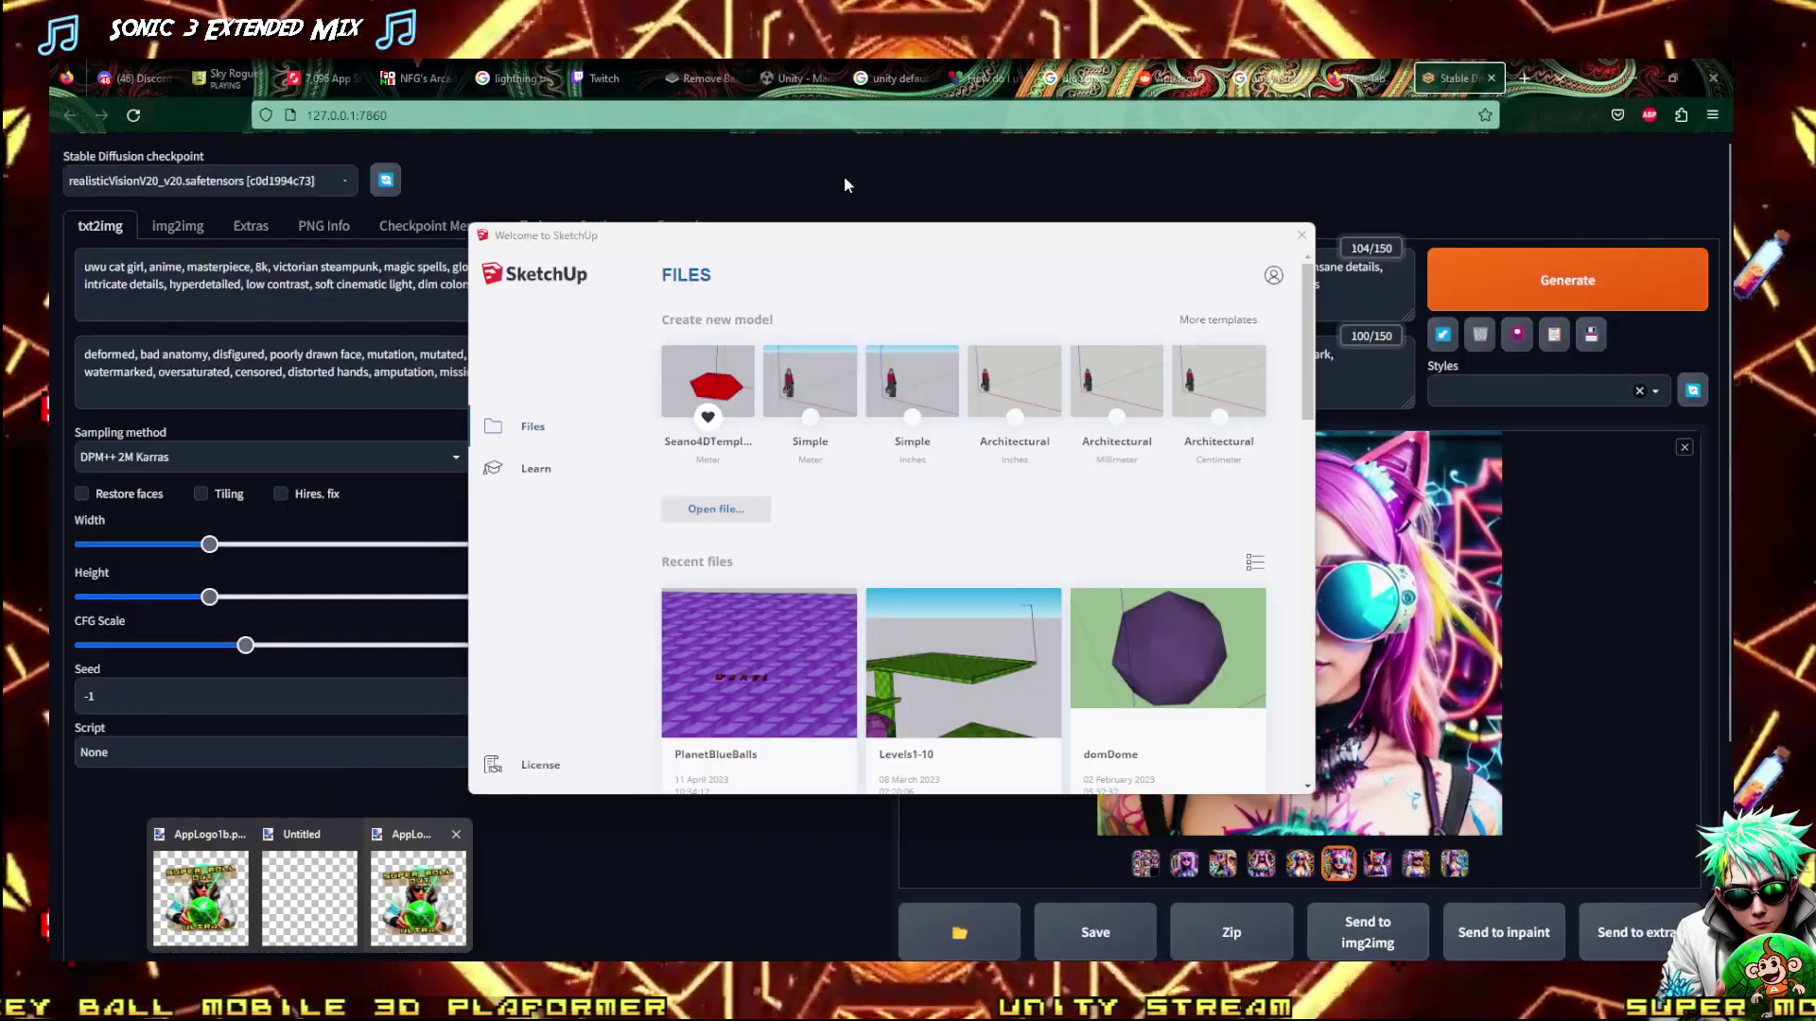
{"action": "left_click", "coordinate": [1301, 235]}
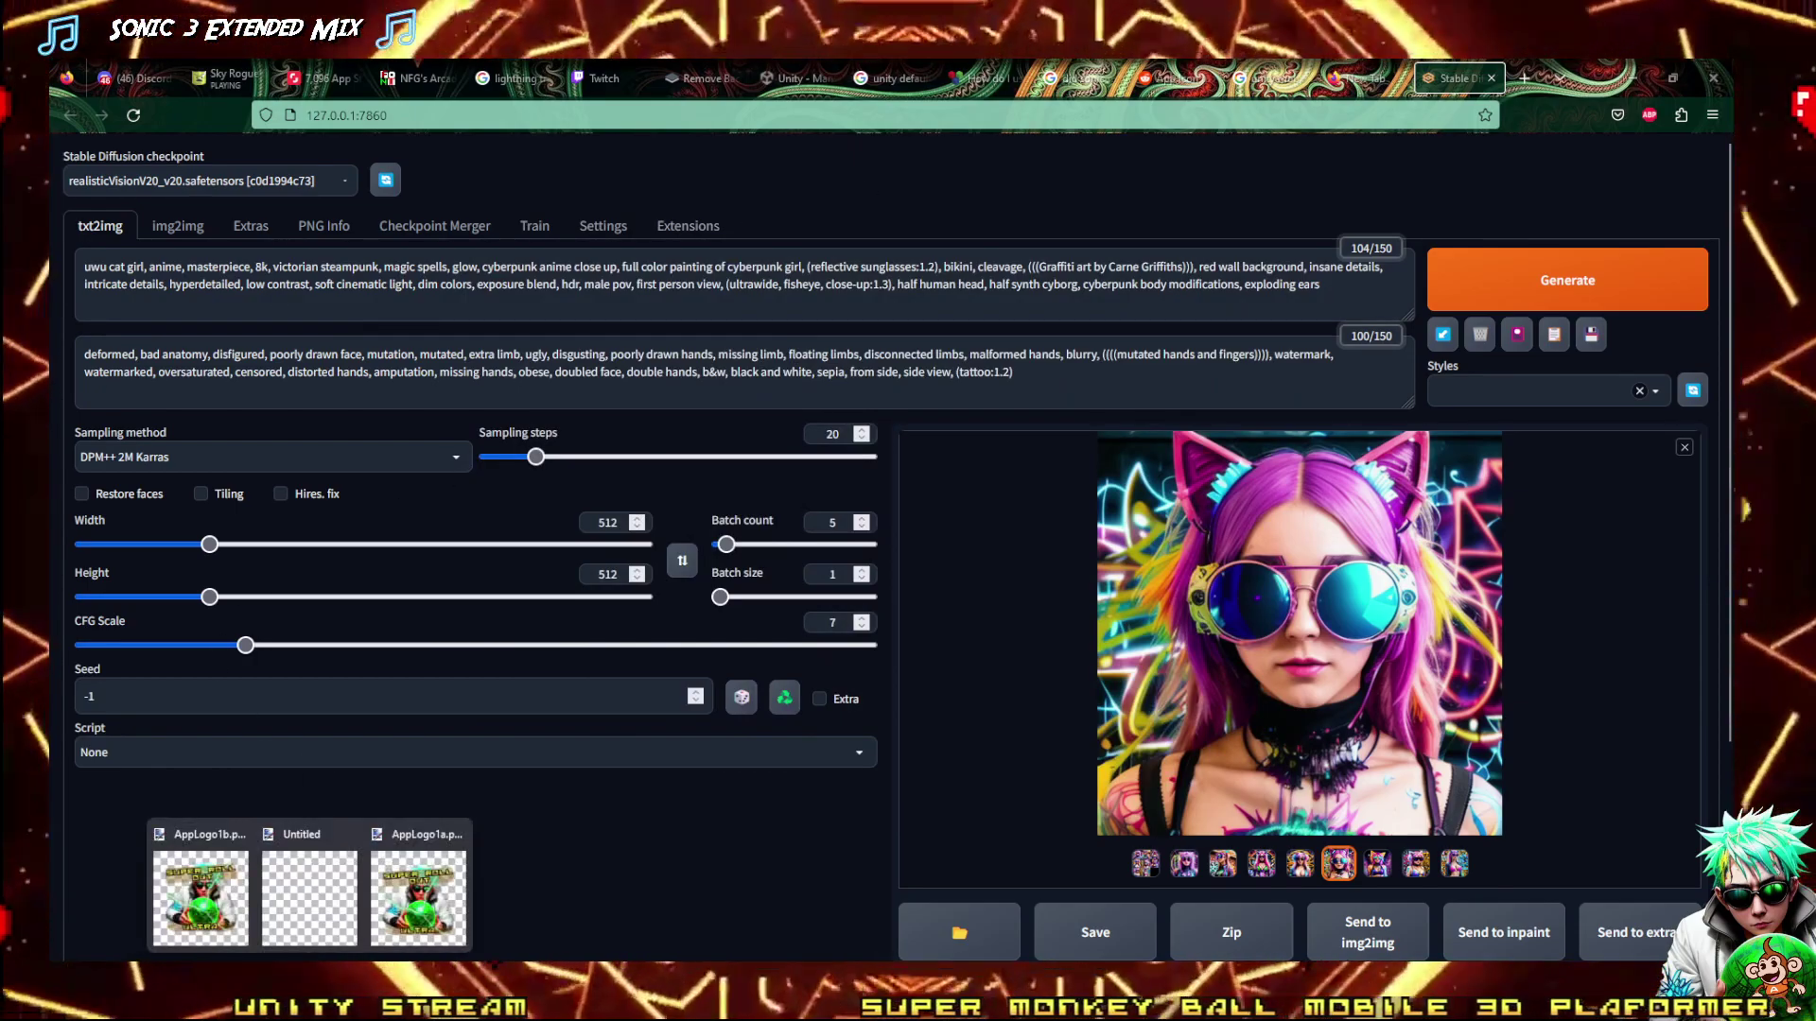
Try pasting into paint.net's Untitled image, dismiss the empty-clipboard error, and return to the browser
{"action": "left_click", "coordinate": [312, 894]}
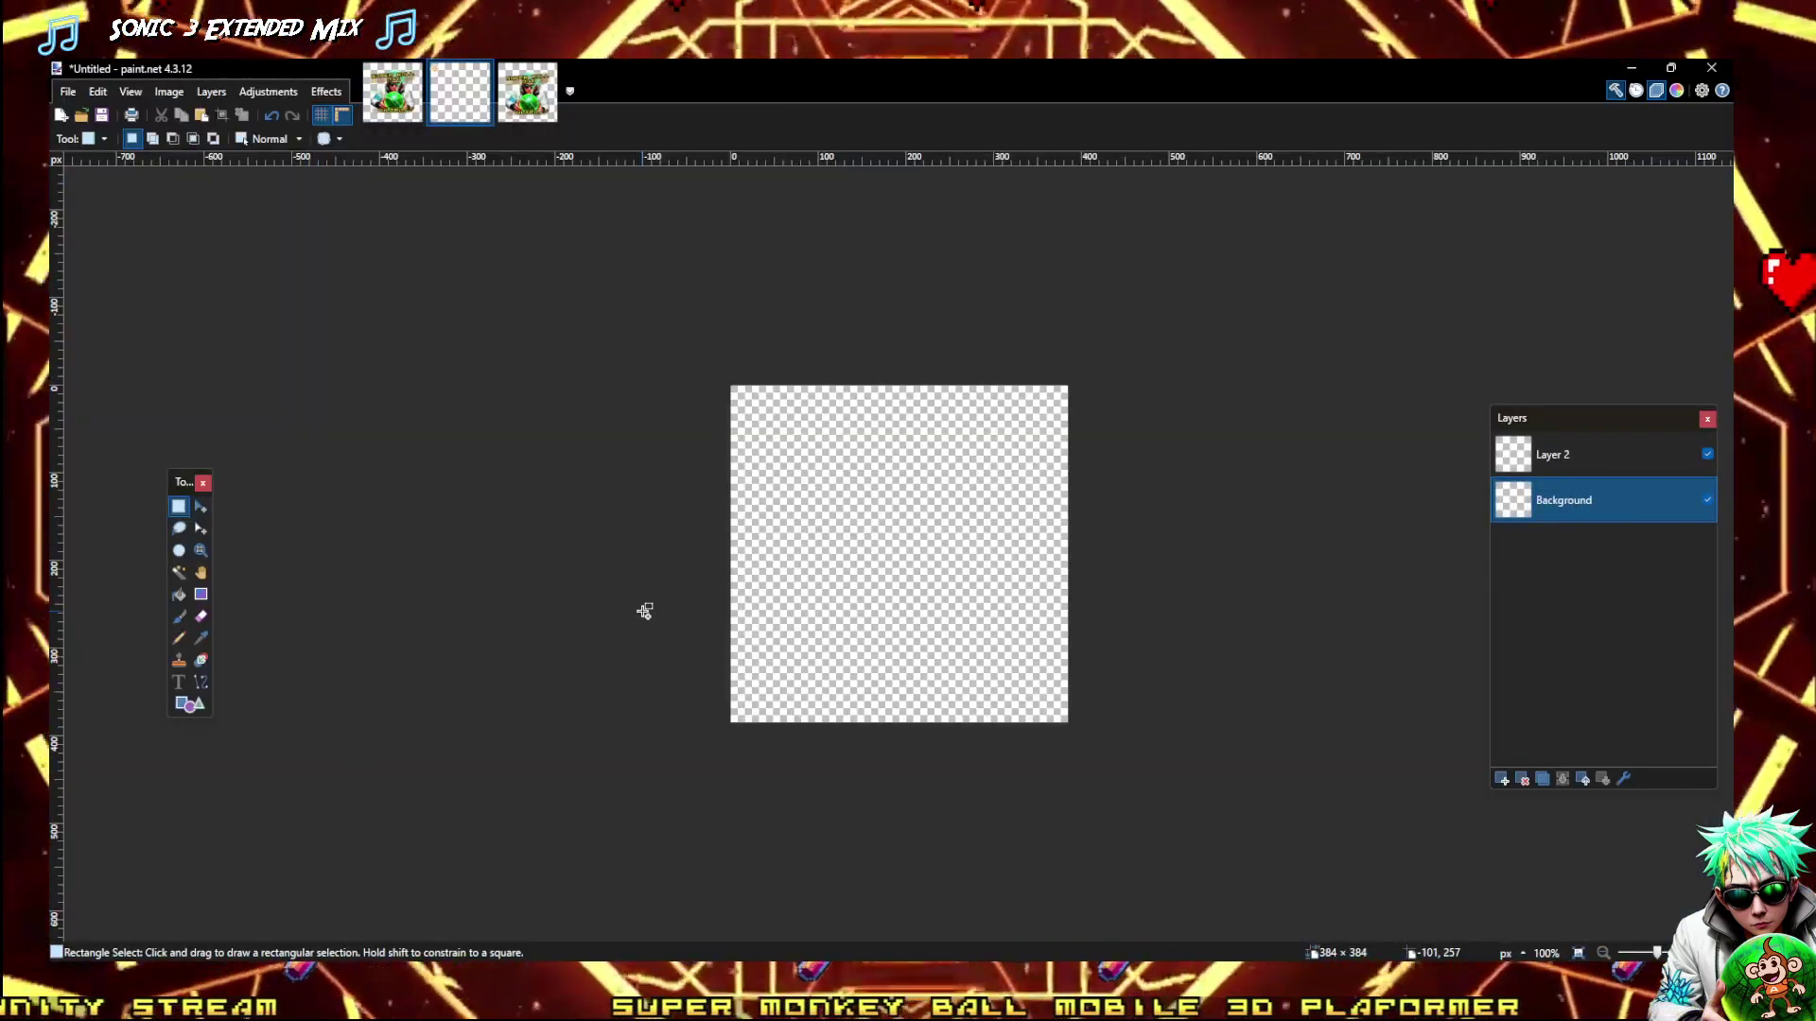
{"action": "key", "text": "ctrl+v"}
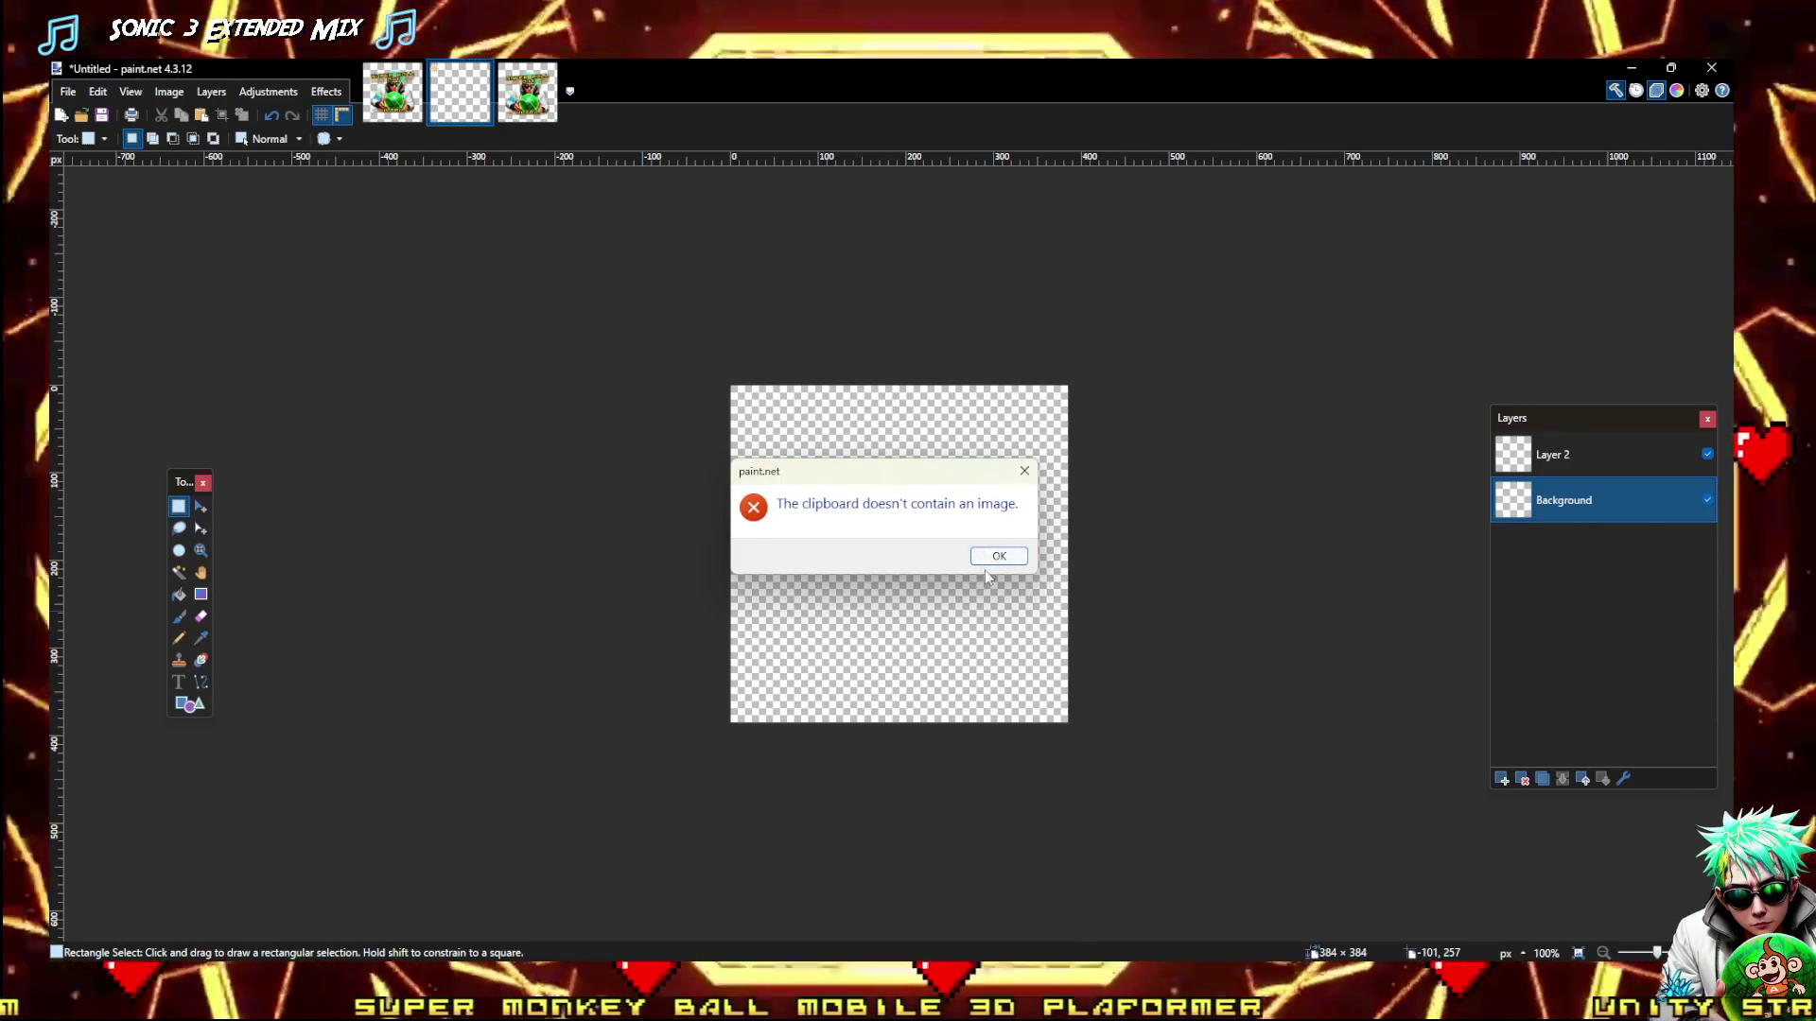
{"action": "left_click", "coordinate": [998, 557]}
{"action": "left_click", "coordinate": [274, 884]}
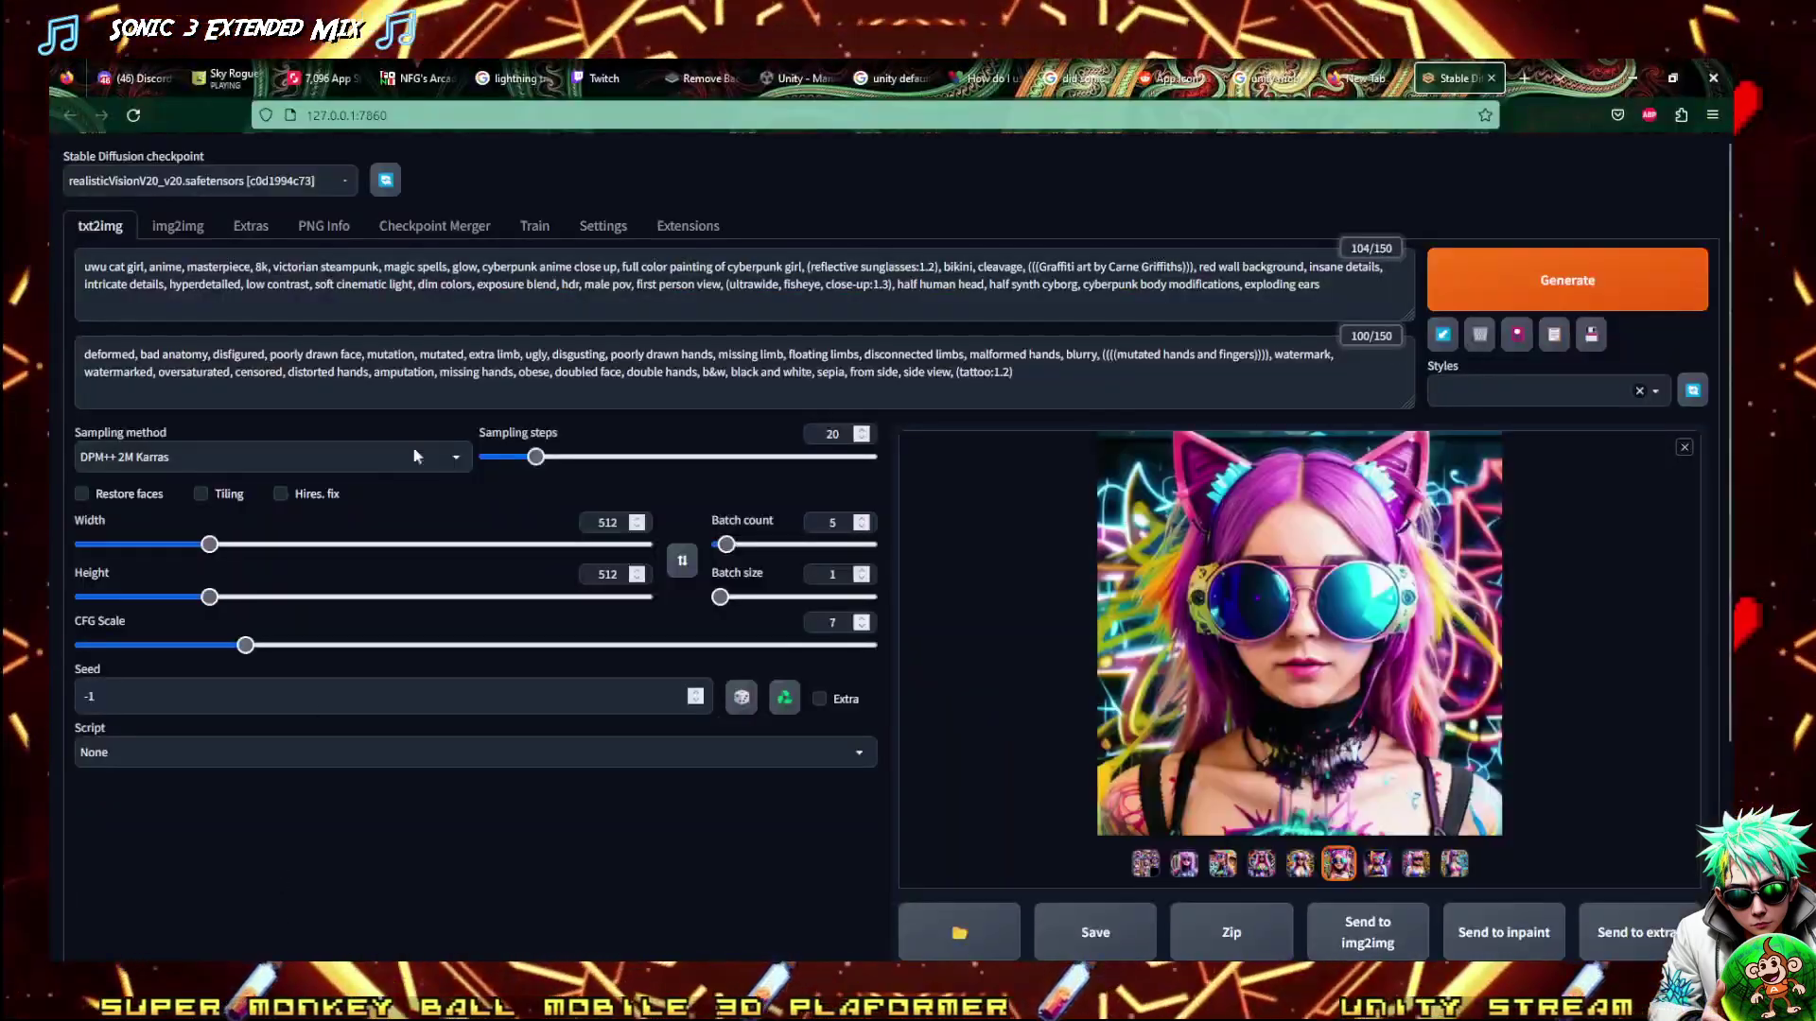
Open img2img's Inpaint sketch mode holding the yellow smiley image
{"action": "left_click", "coordinate": [178, 225]}
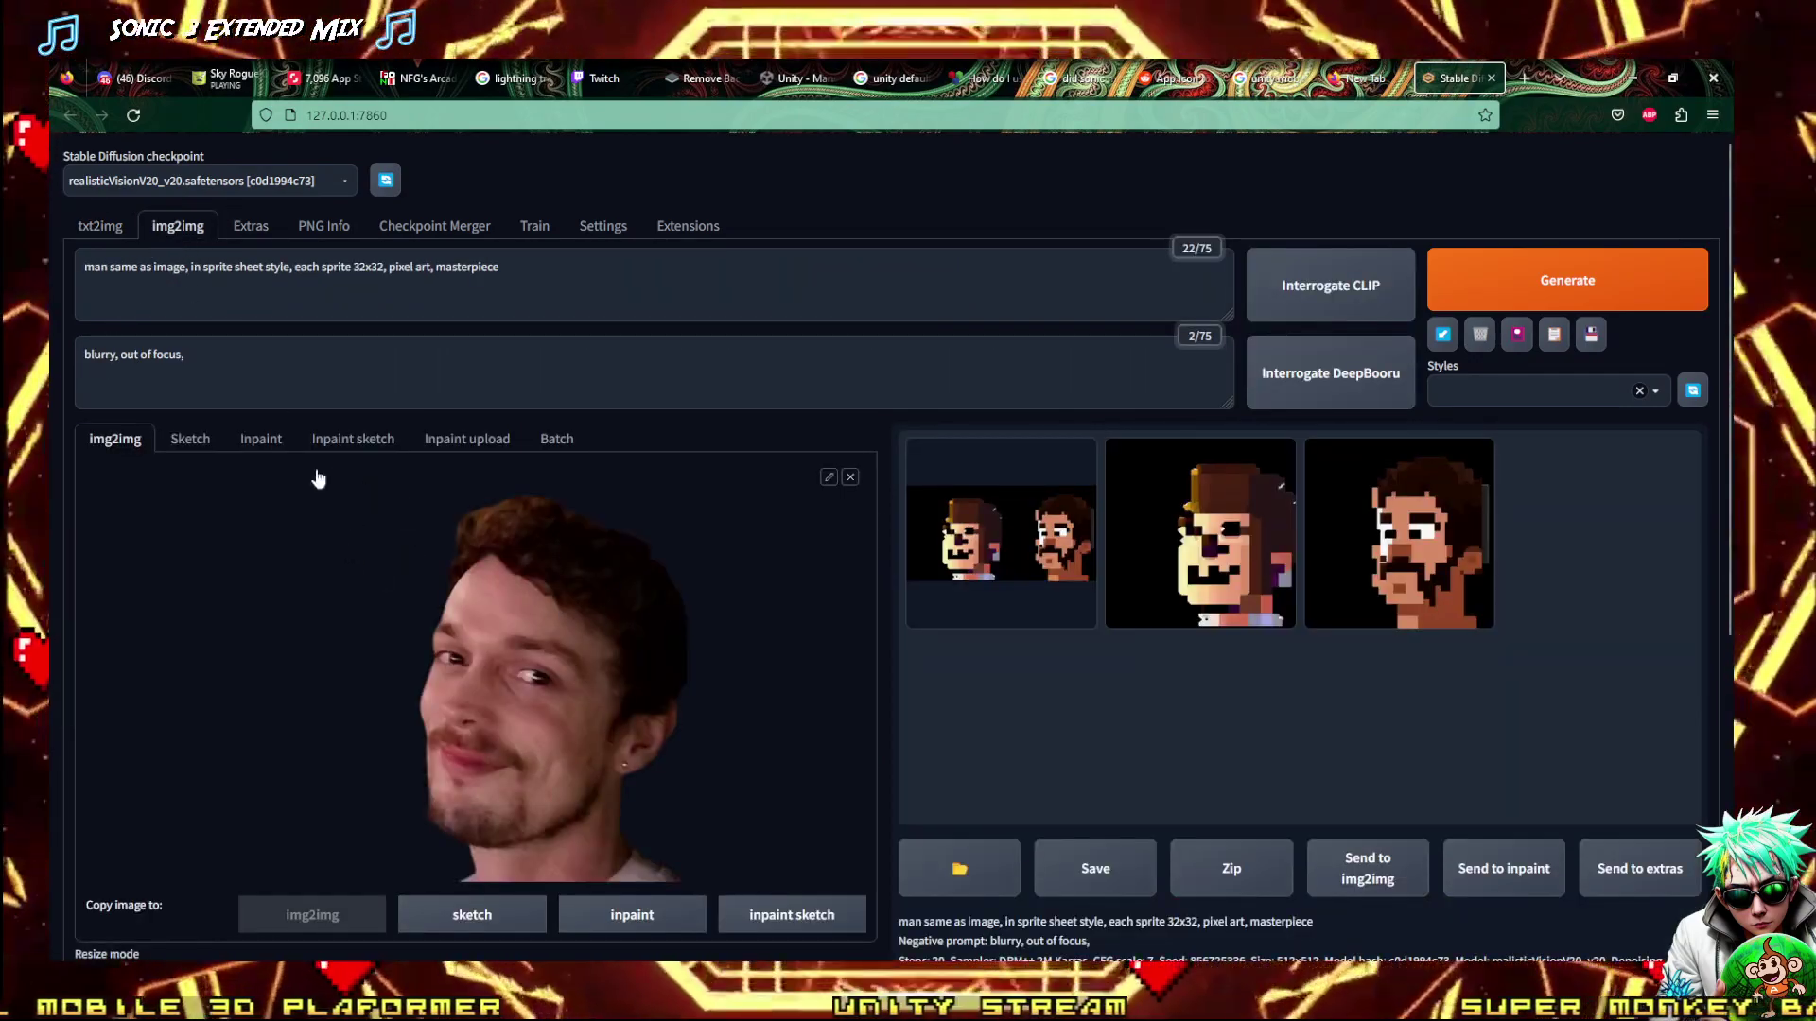
{"action": "left_click", "coordinate": [261, 443]}
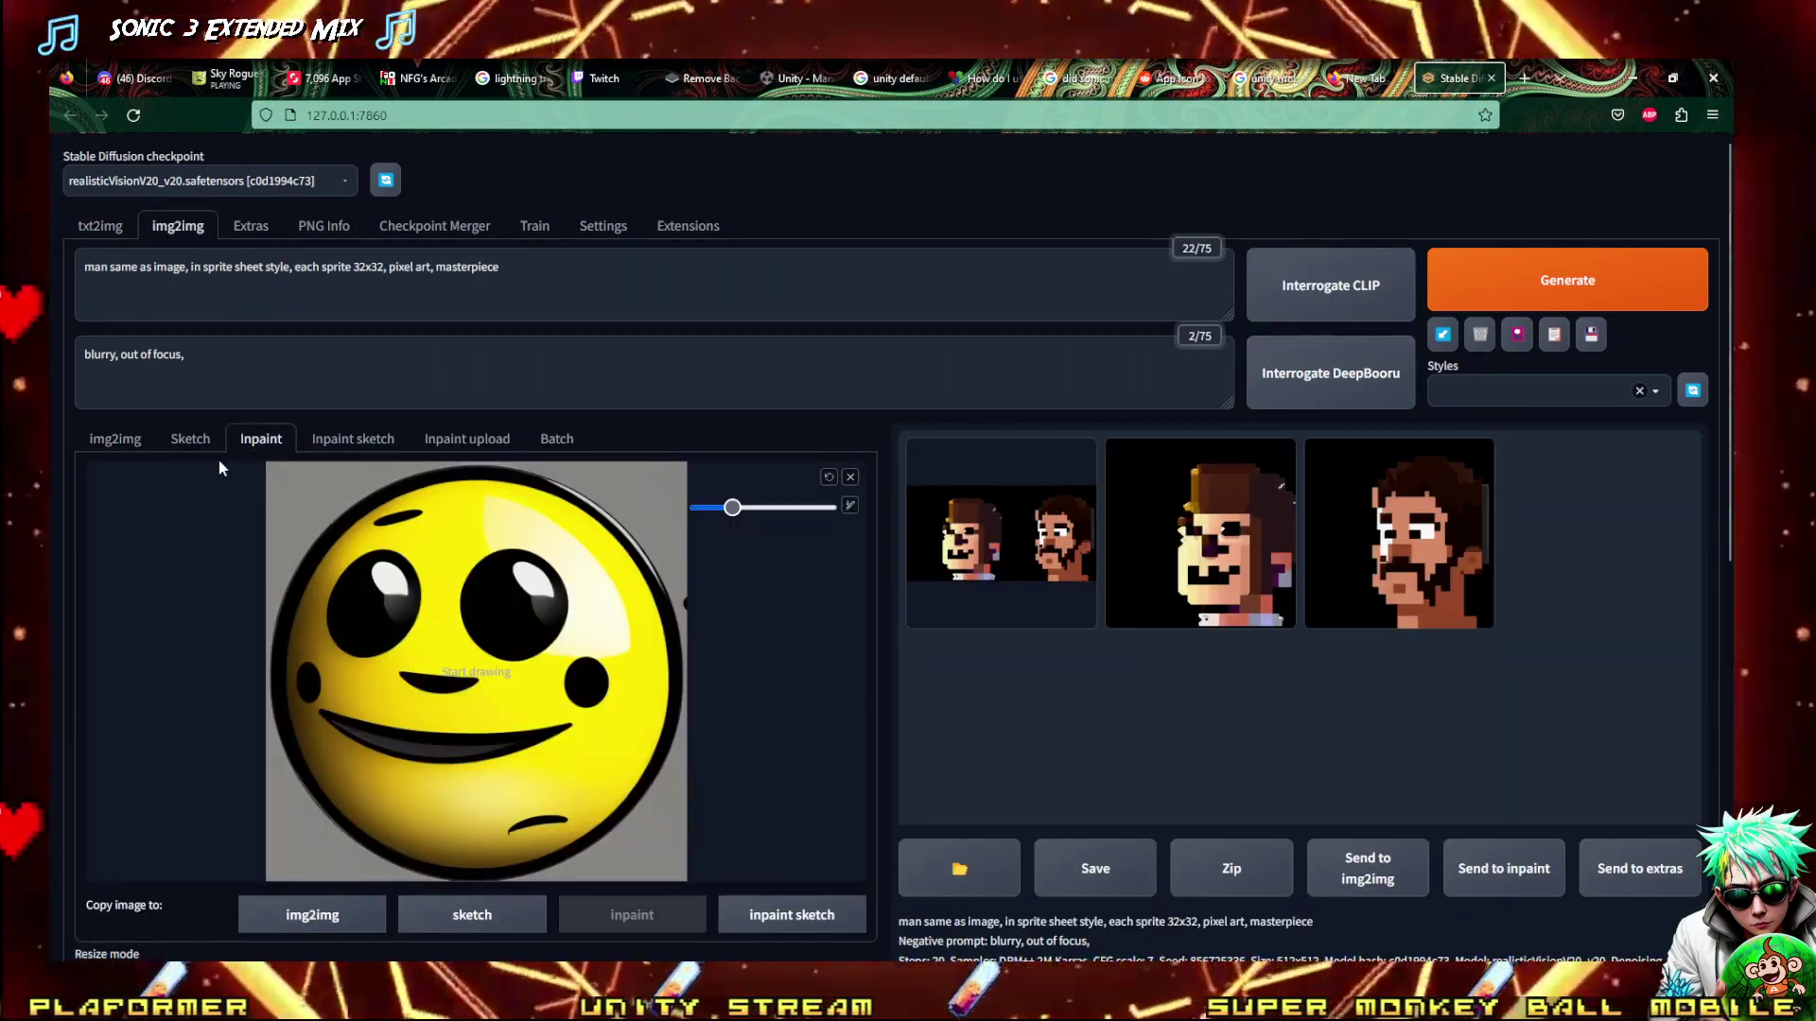
{"action": "left_click", "coordinate": [190, 438]}
{"action": "left_click", "coordinate": [353, 439]}
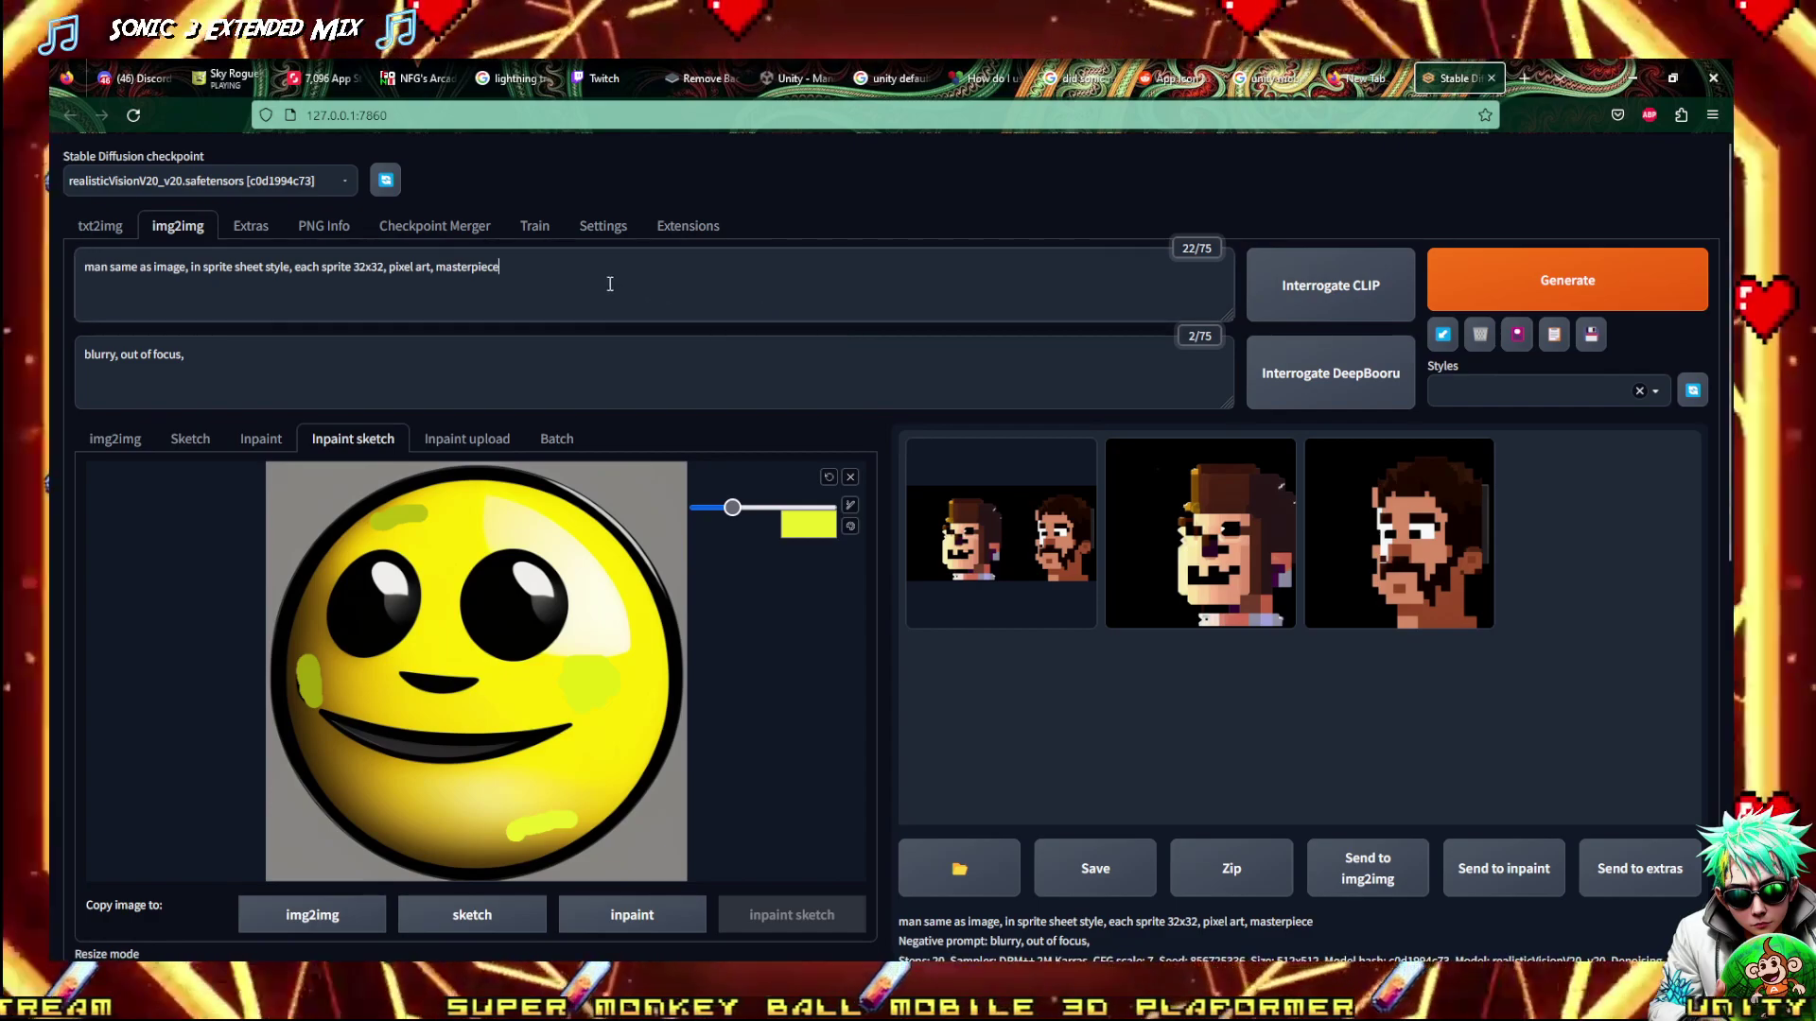
Replace the positive prompt with 'Smiley face sphere, face in center, front facing'
{"action": "left_click_drag", "start_coordinate": [610, 284], "coordinate": [51, 328]}
{"action": "type", "text": "Smi"}
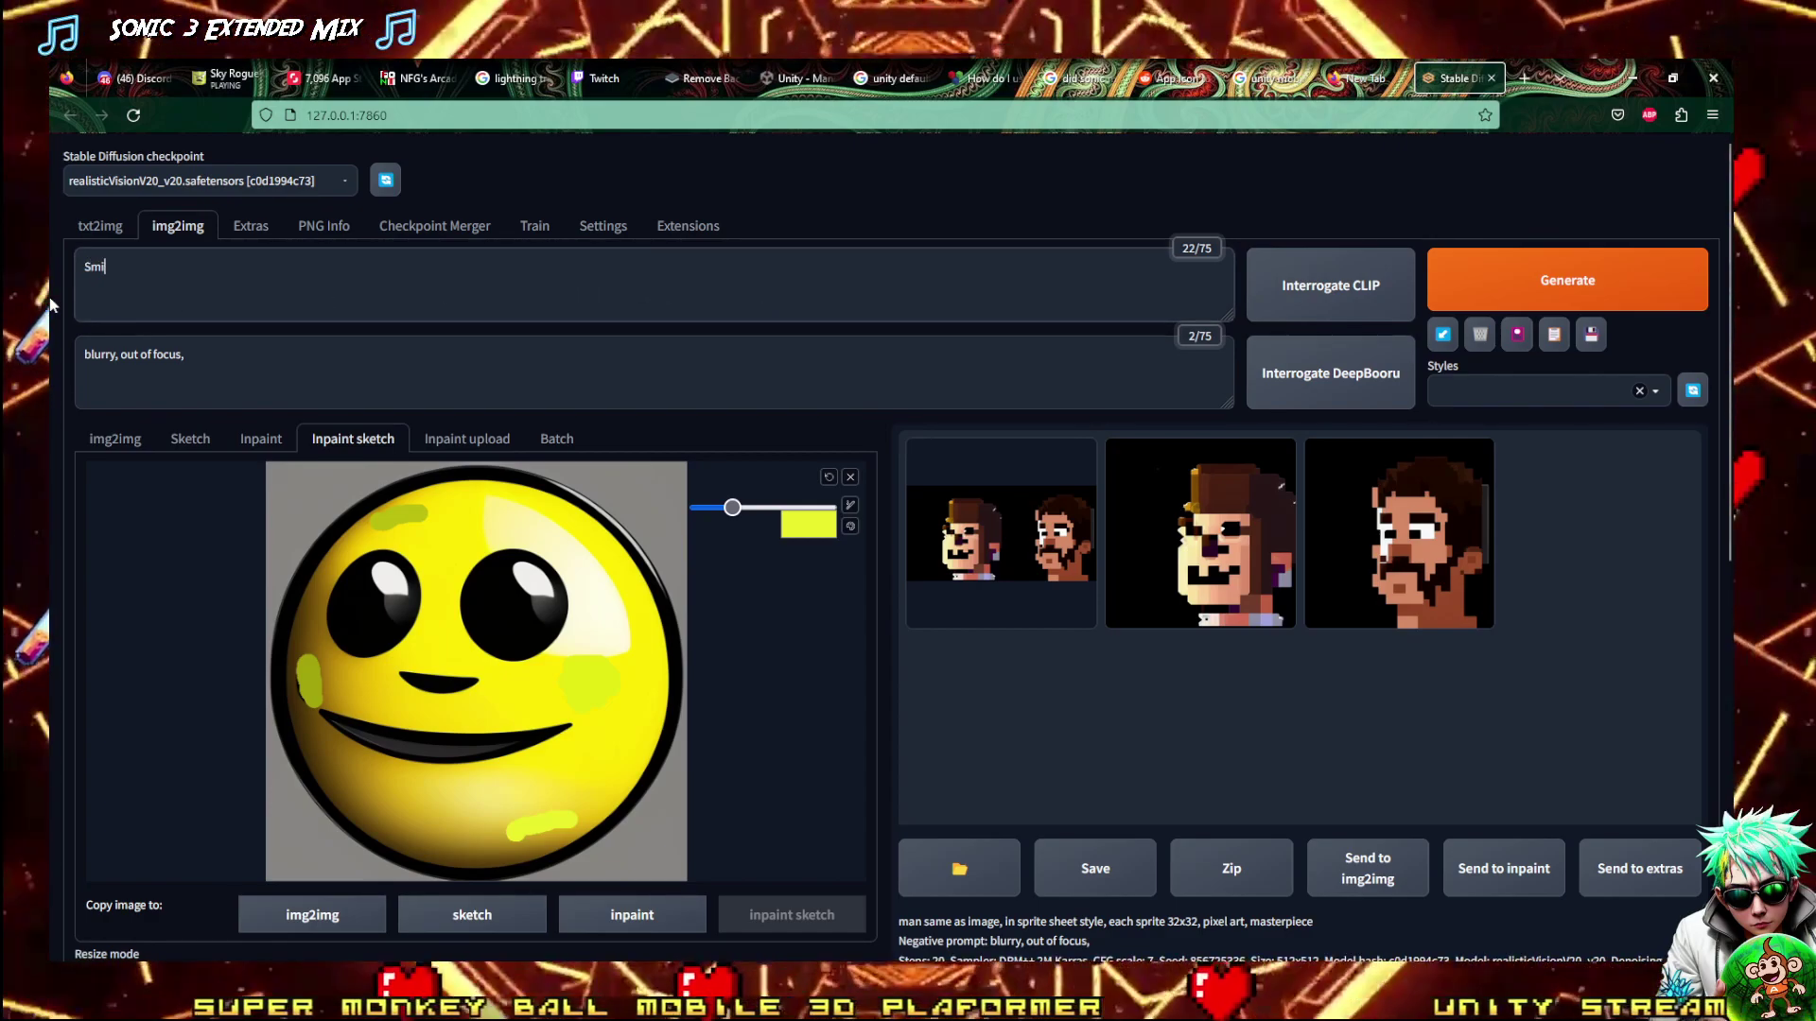
{"action": "type", "text": "ley face"}
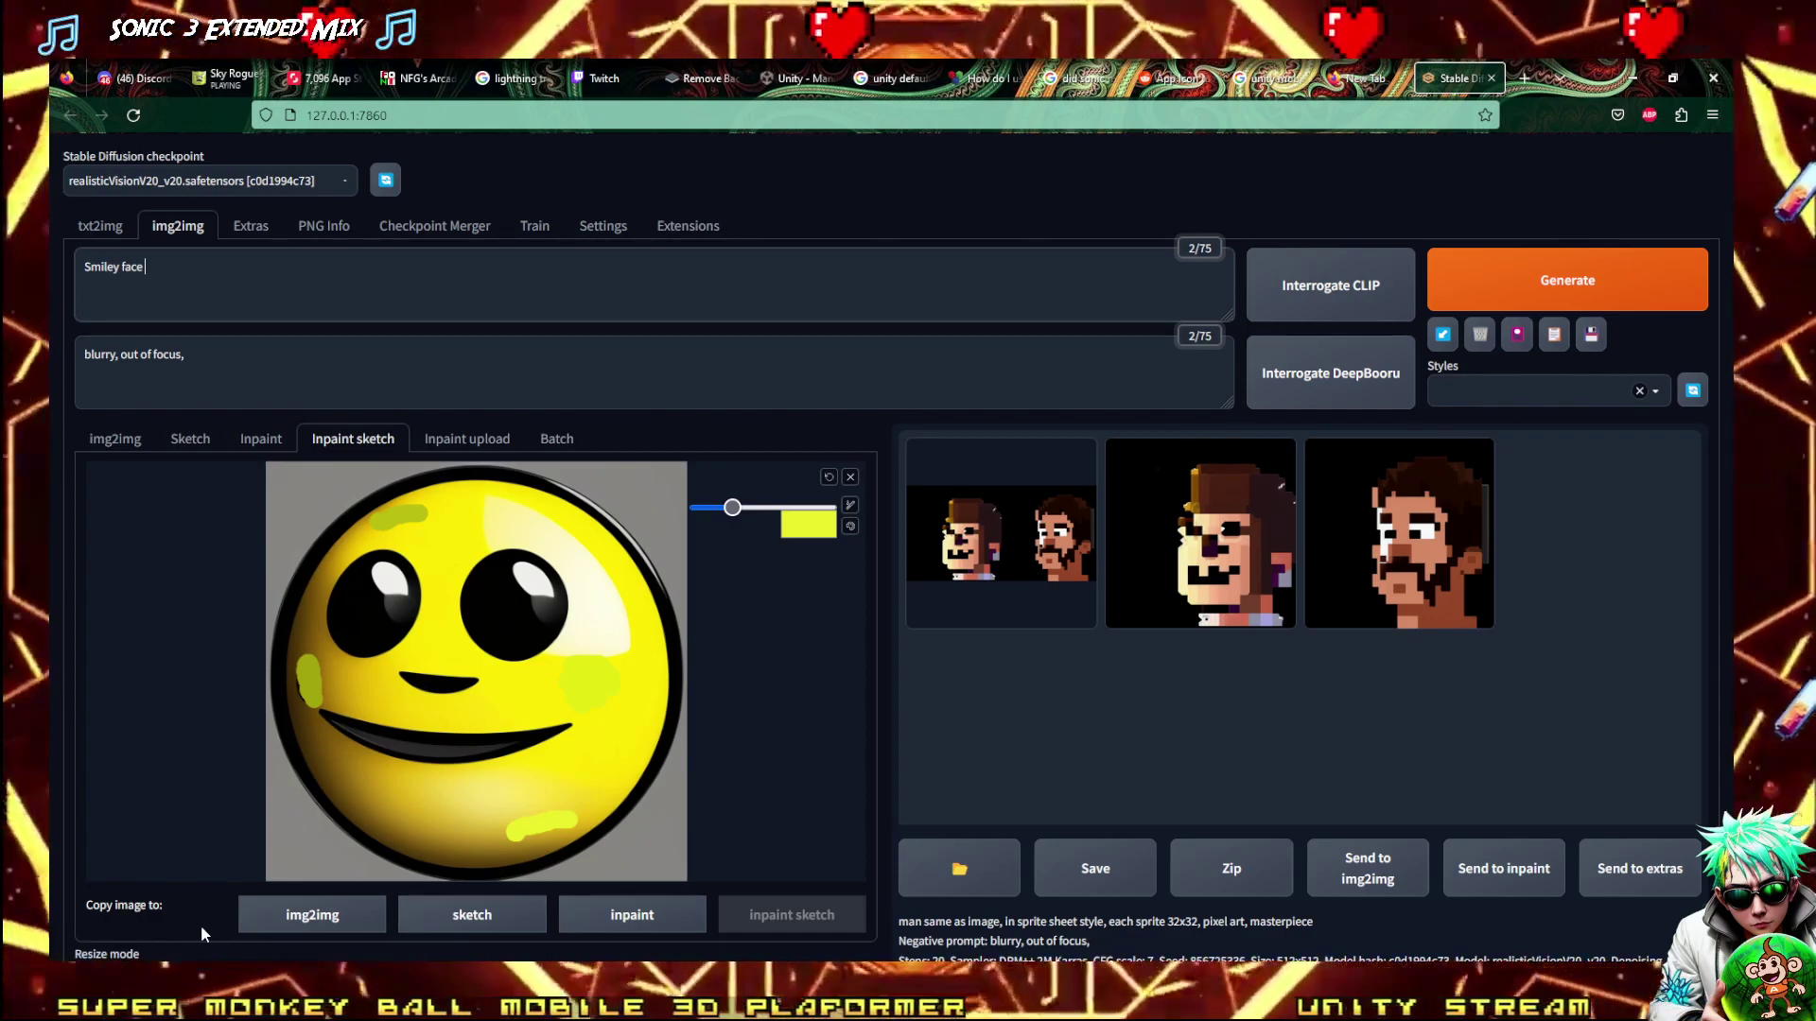
{"action": "type", "text": "+"}
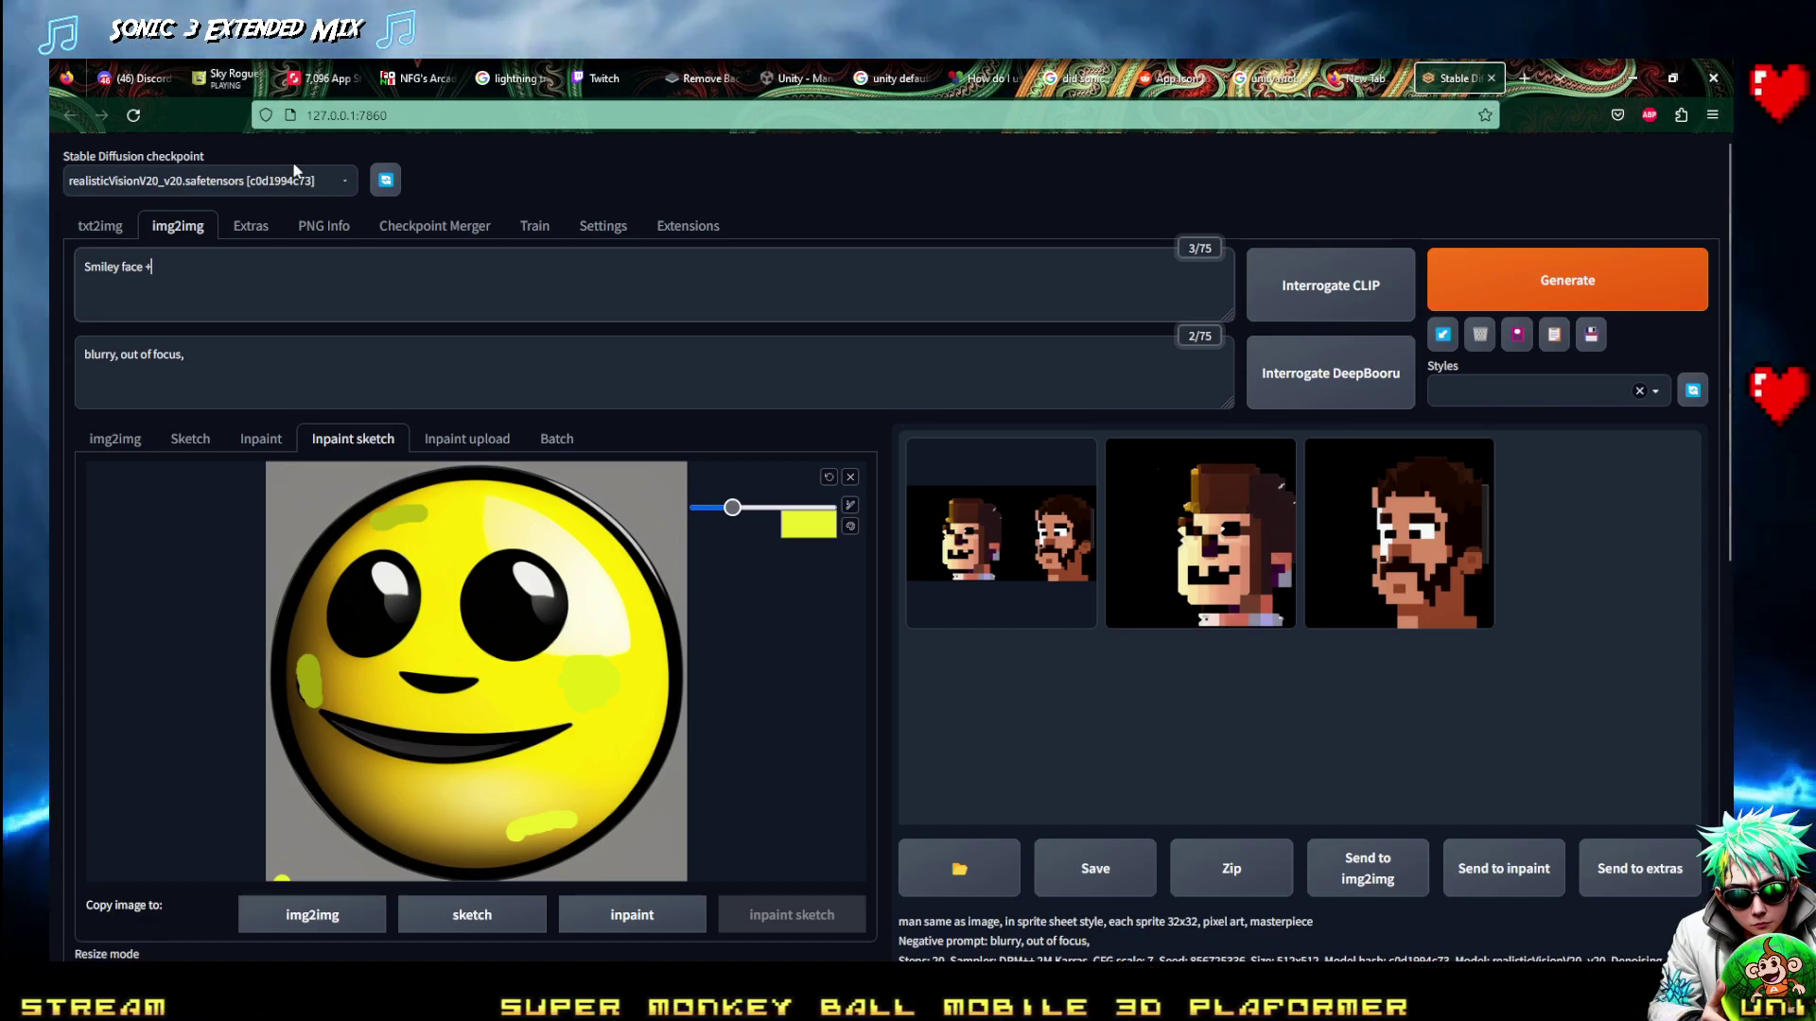
{"action": "key", "text": "BackSpace"}
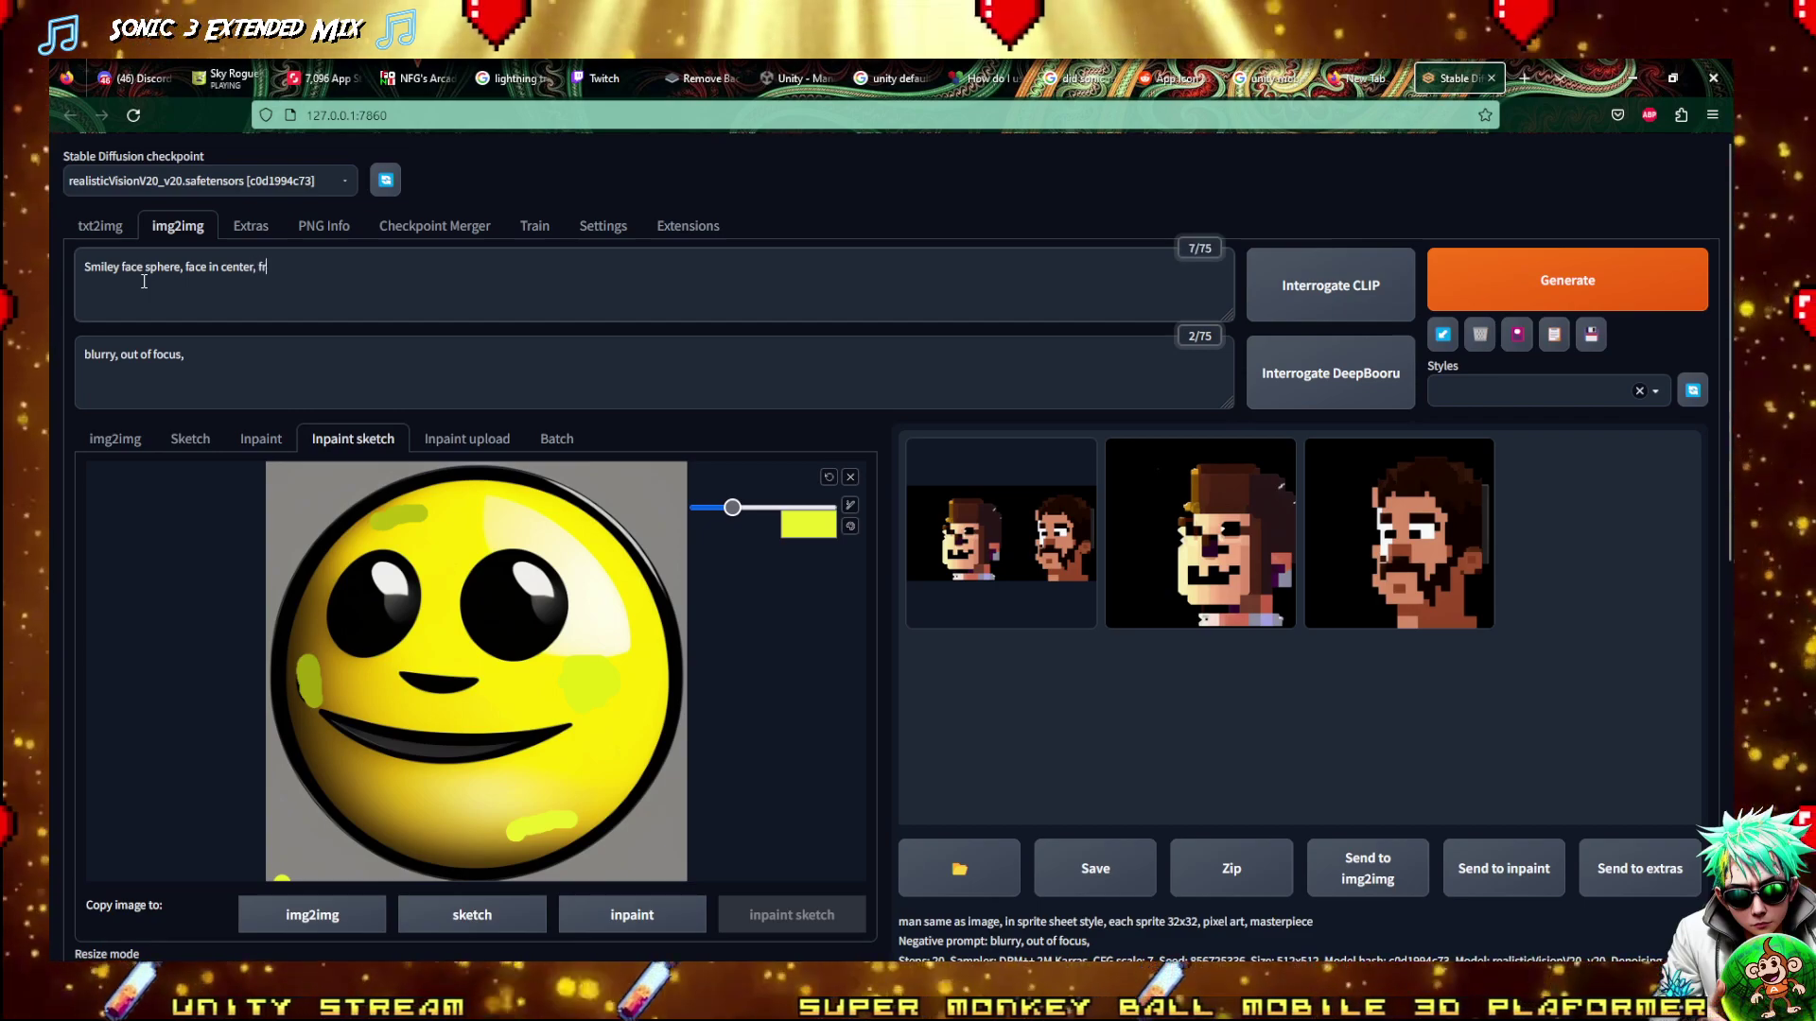
{"action": "type", "text": "ing"}
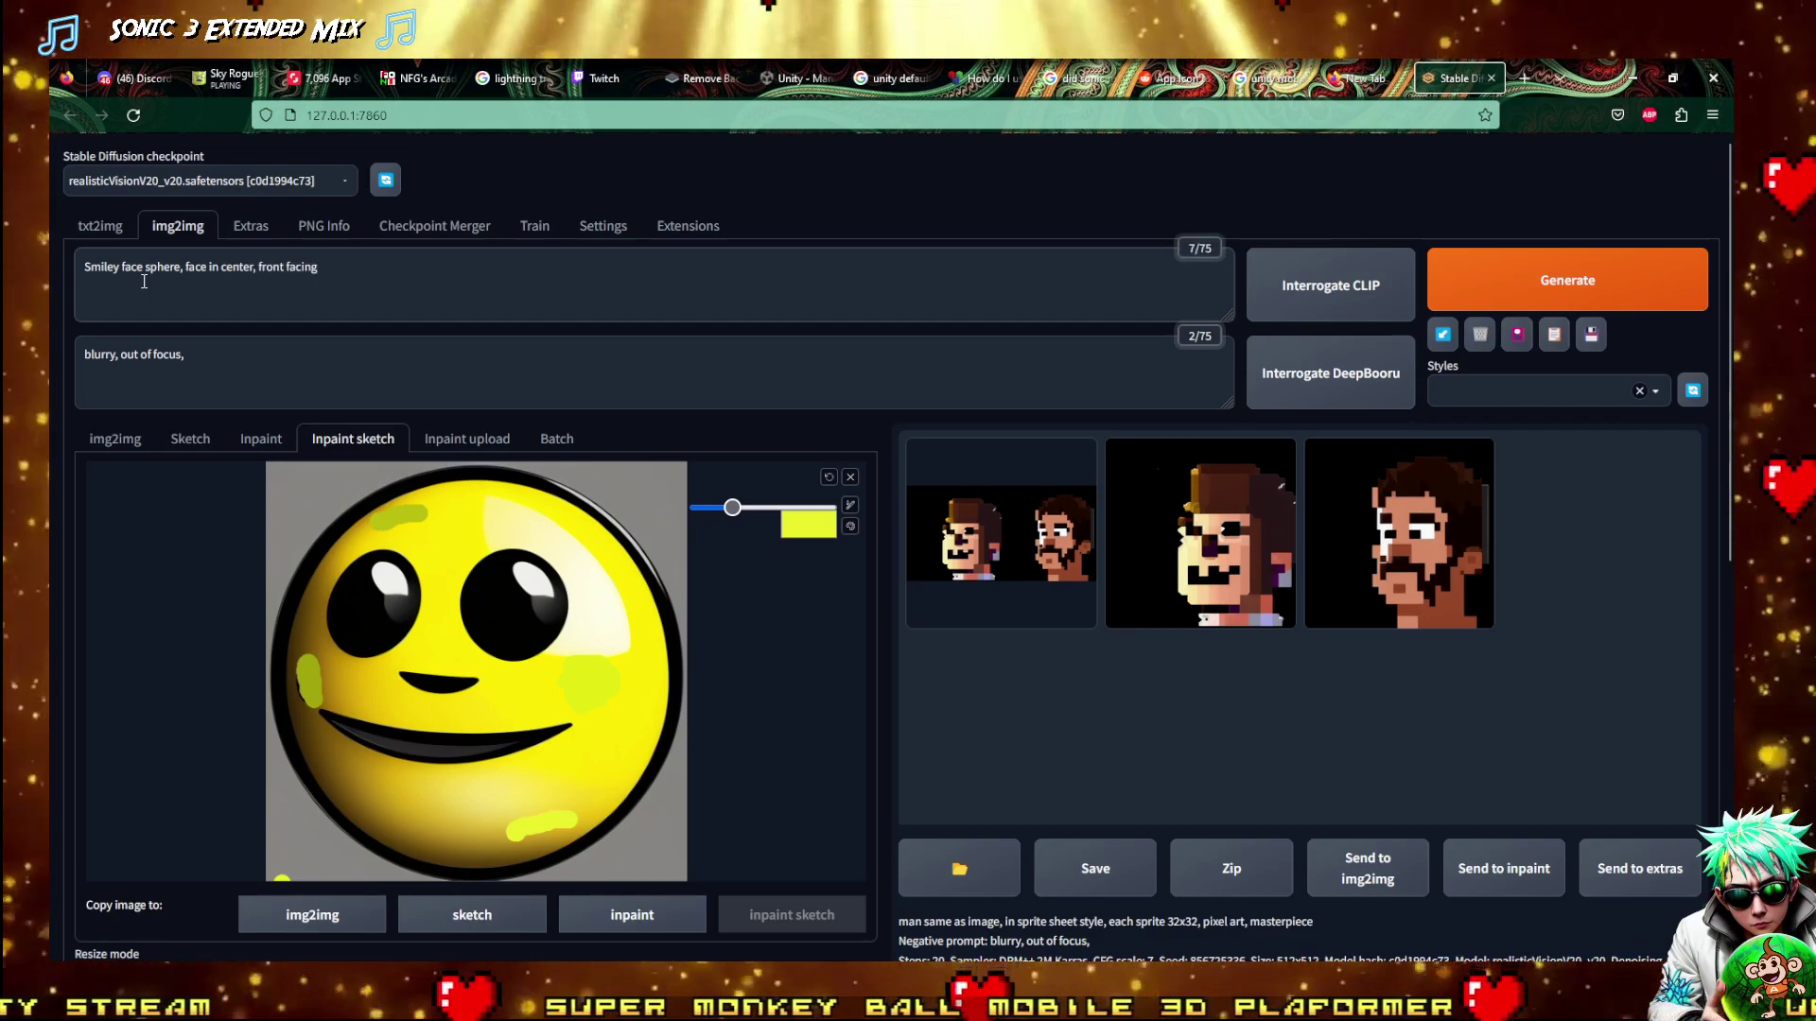
Start generating from the smiley inpaint sketch
{"action": "left_click", "coordinate": [1567, 280]}
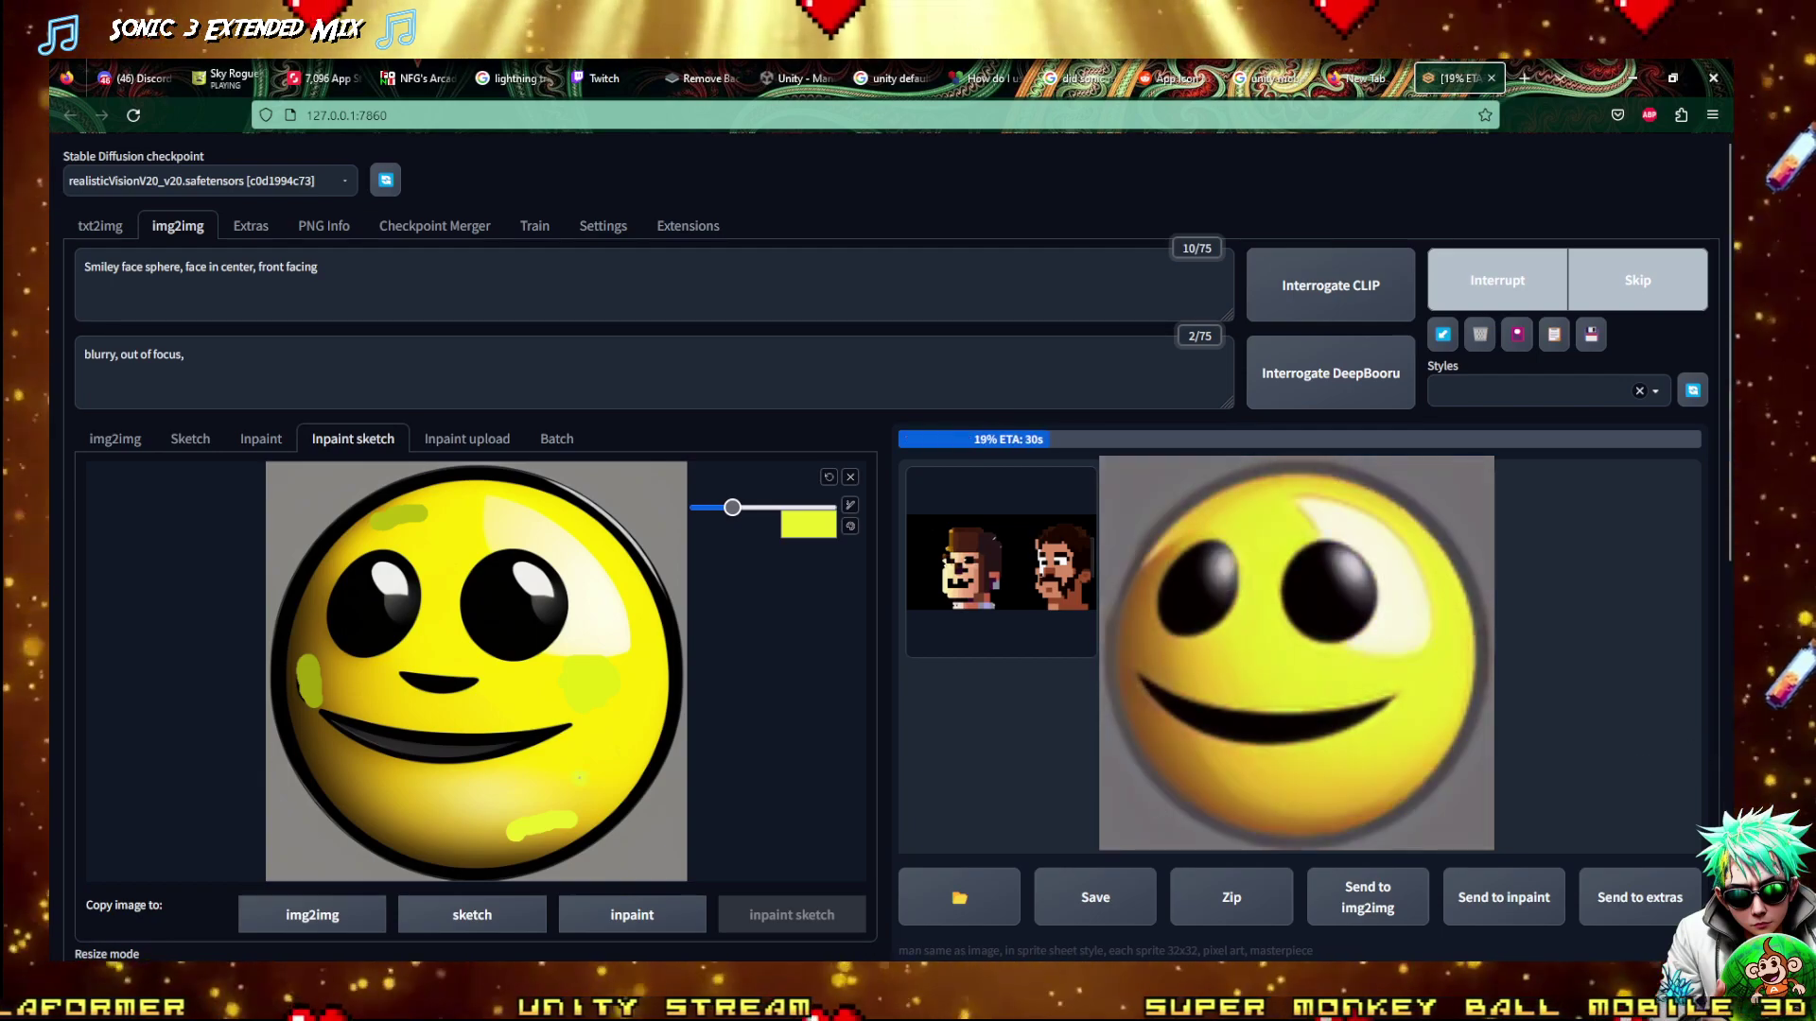
{"action": "scroll", "coordinate": [685, 581], "scroll_direction": "down", "scroll_amount": 5}
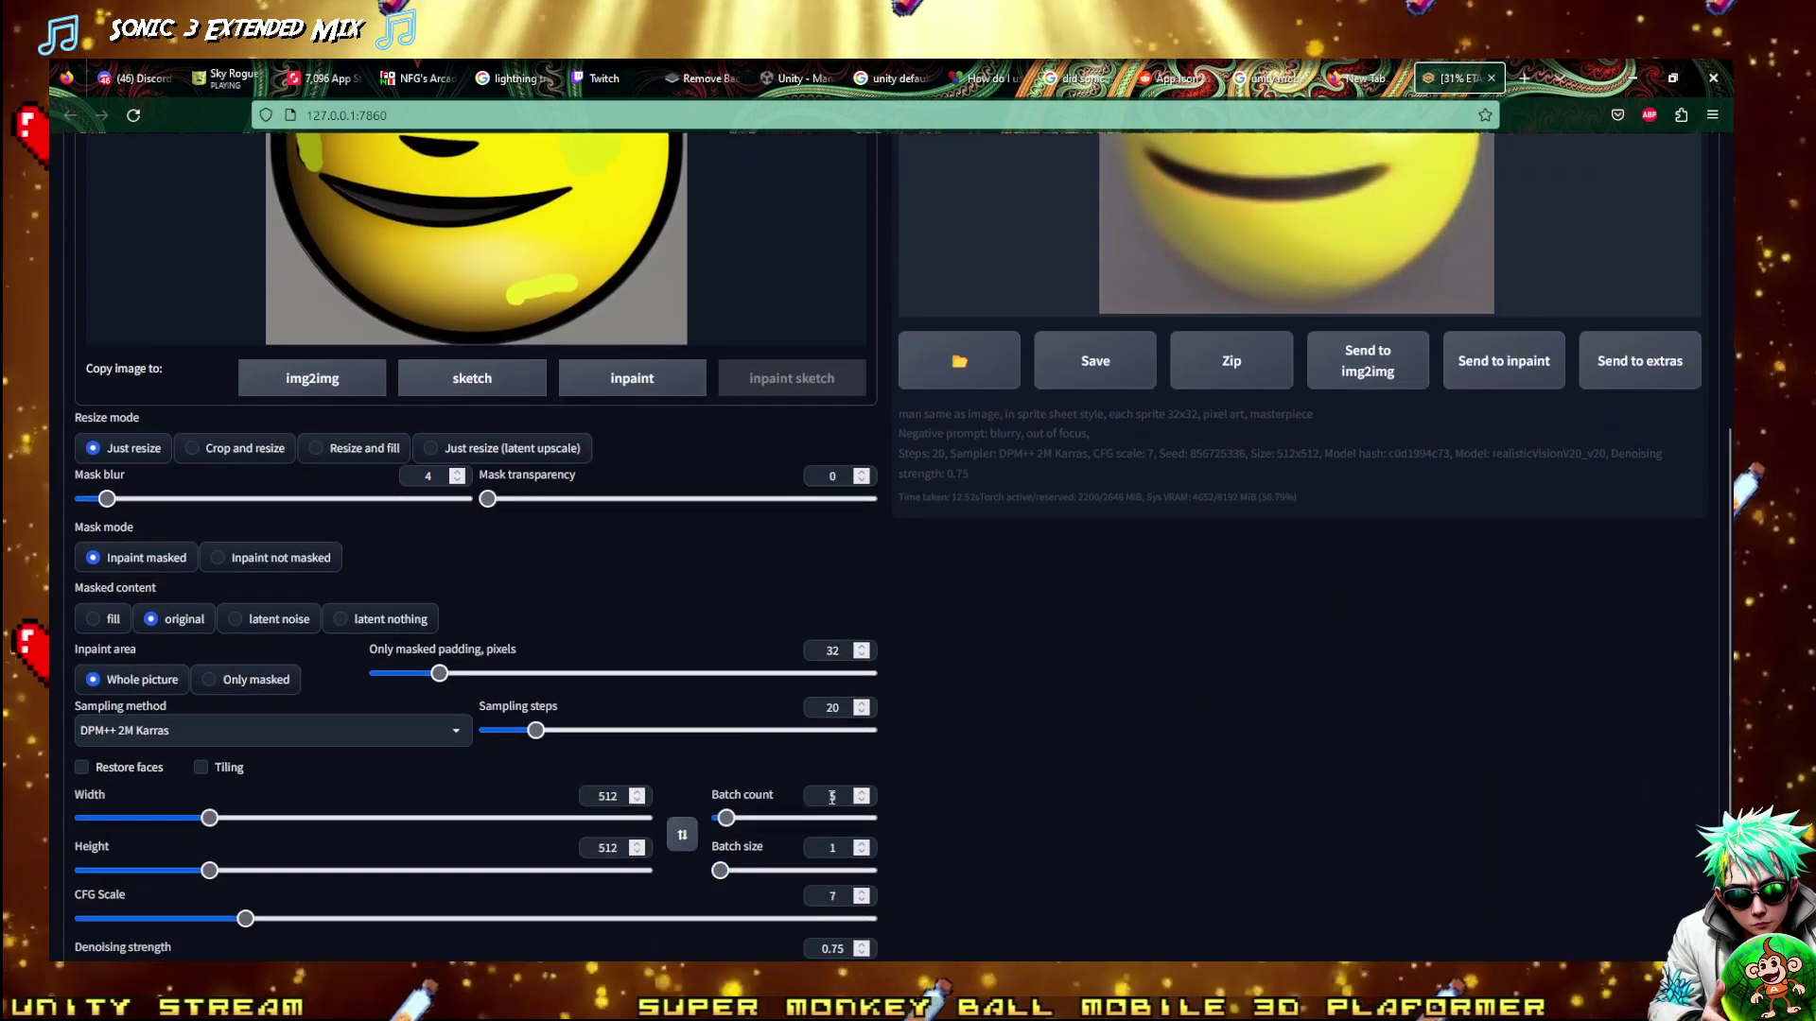
{"action": "scroll", "coordinate": [832, 797], "scroll_direction": "up", "scroll_amount": 5}
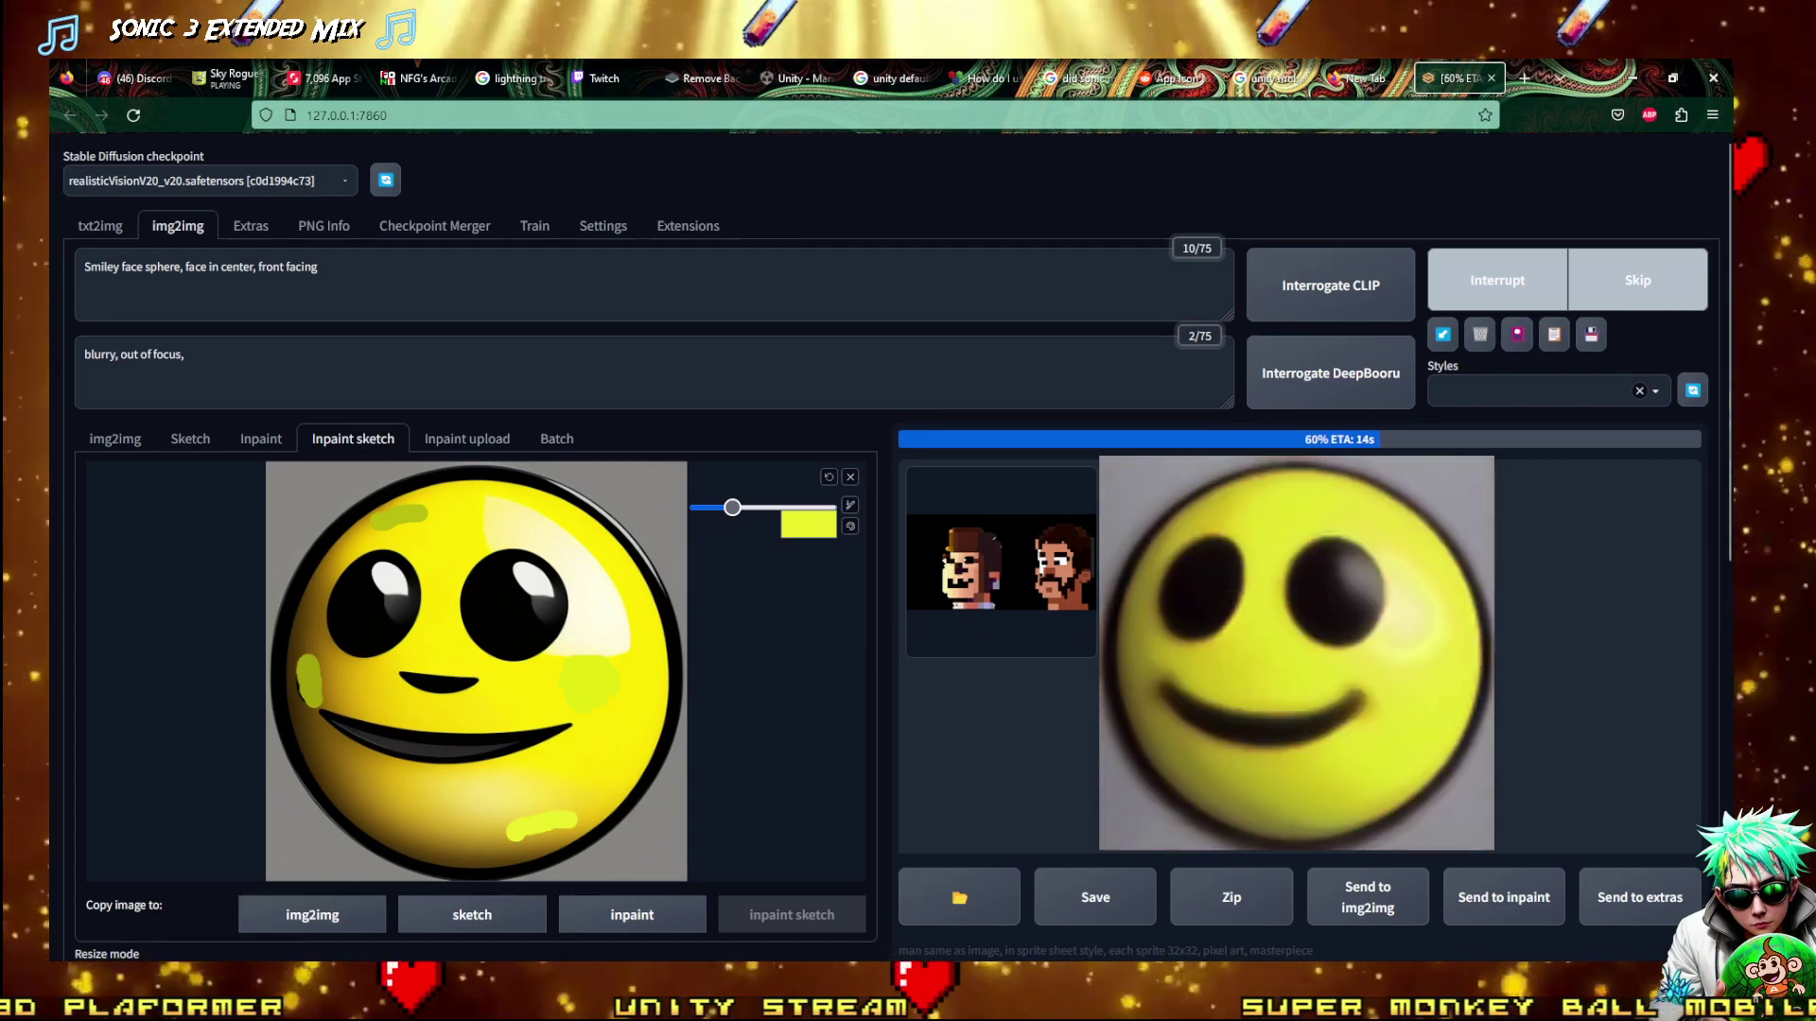
Alt-Tab to paint.net and back, then switch to the video game music site tab
{"action": "key", "text": "alt+Tab"}
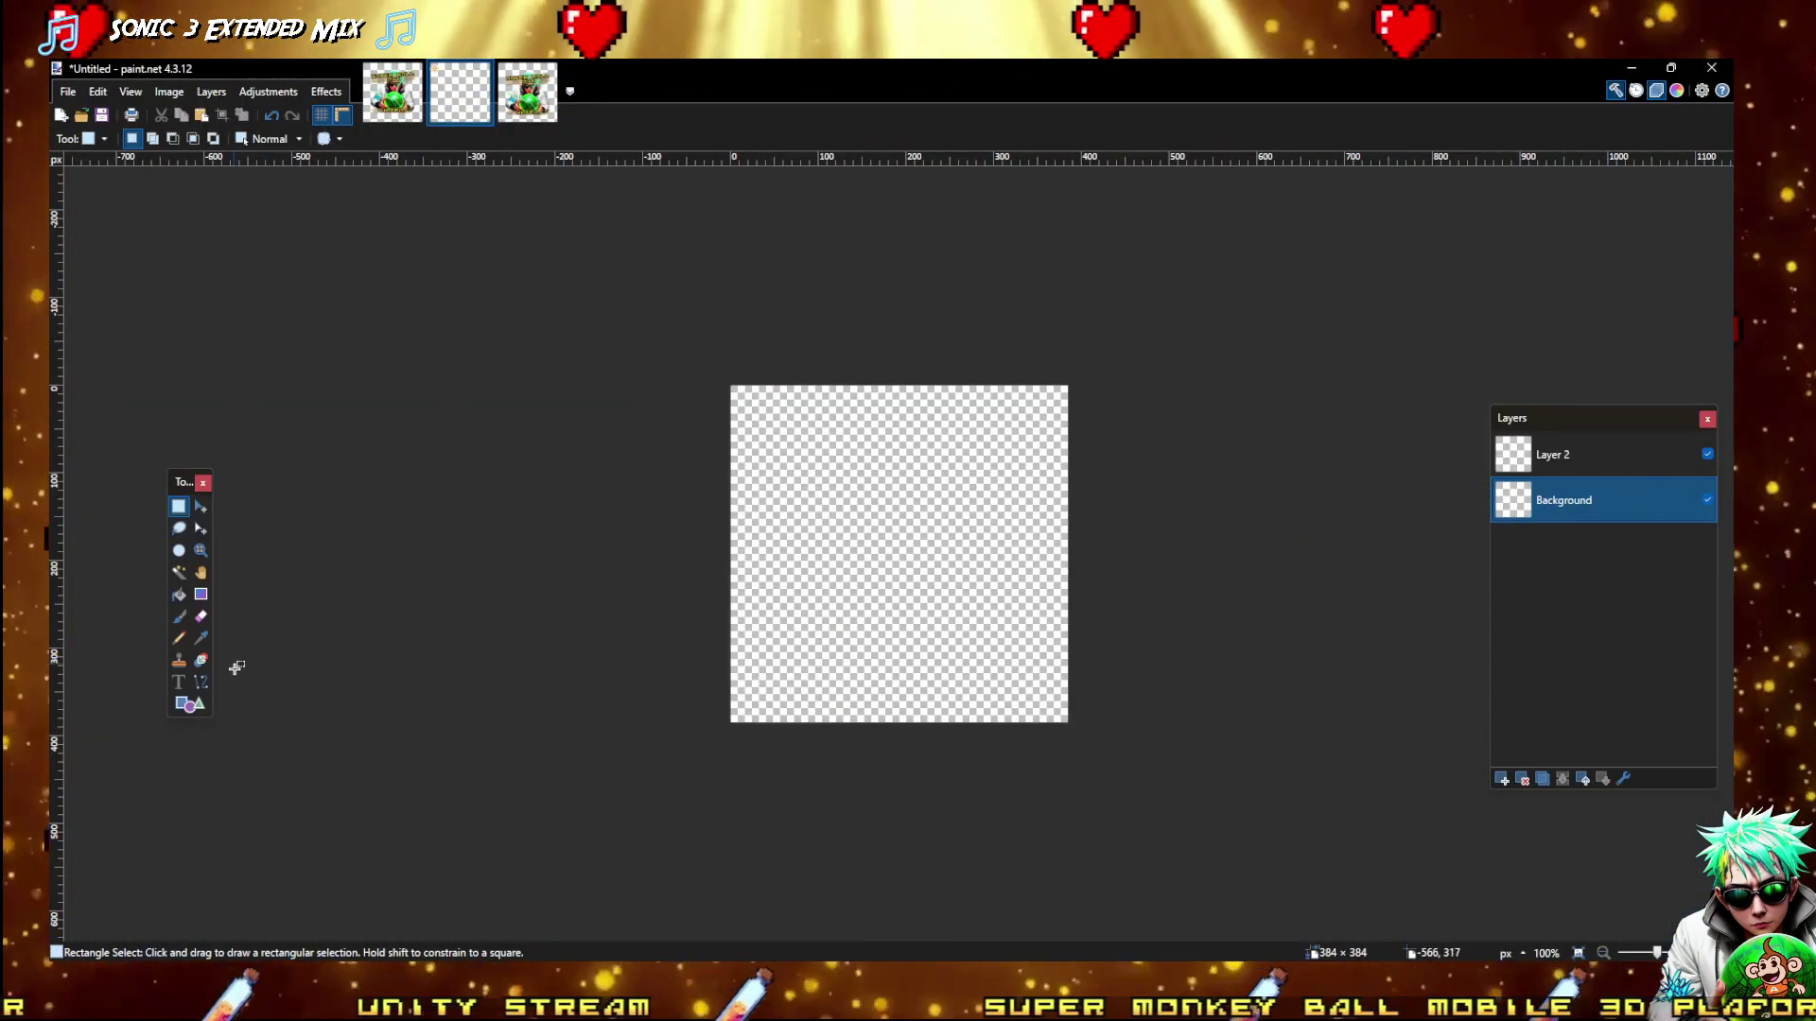
{"action": "key", "text": "alt+Tab"}
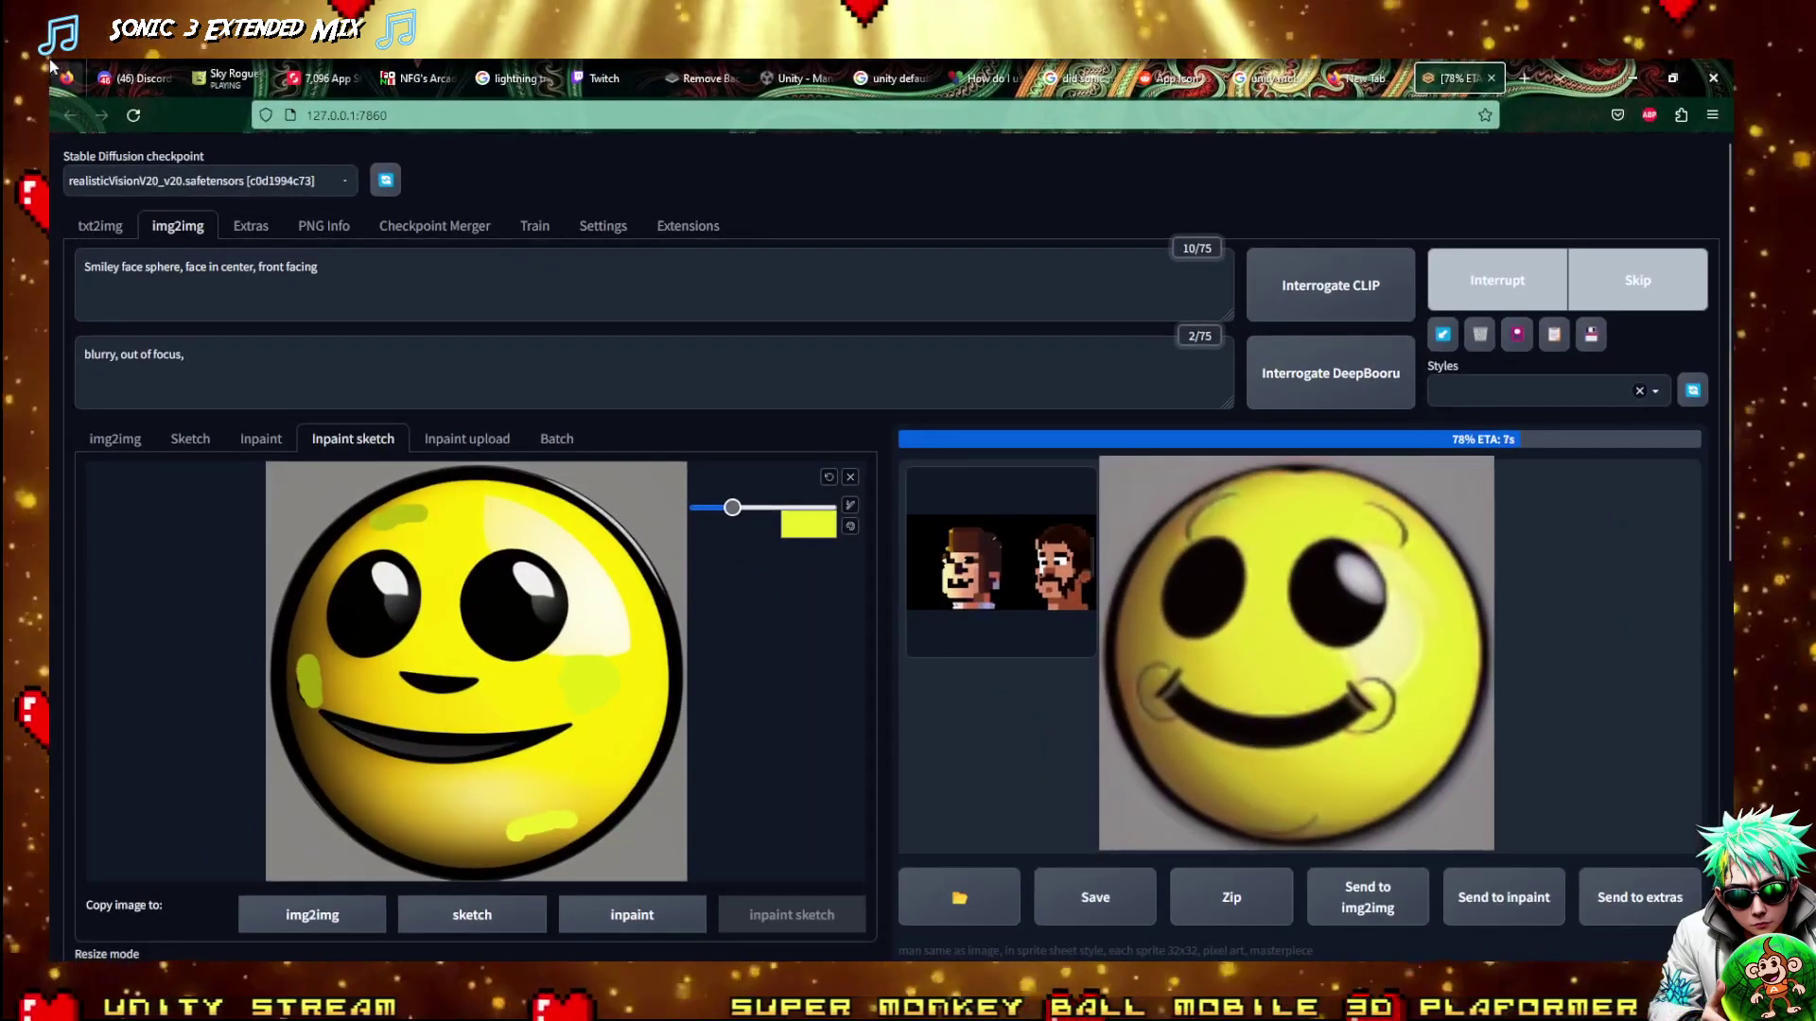
{"action": "left_click", "coordinate": [227, 78]}
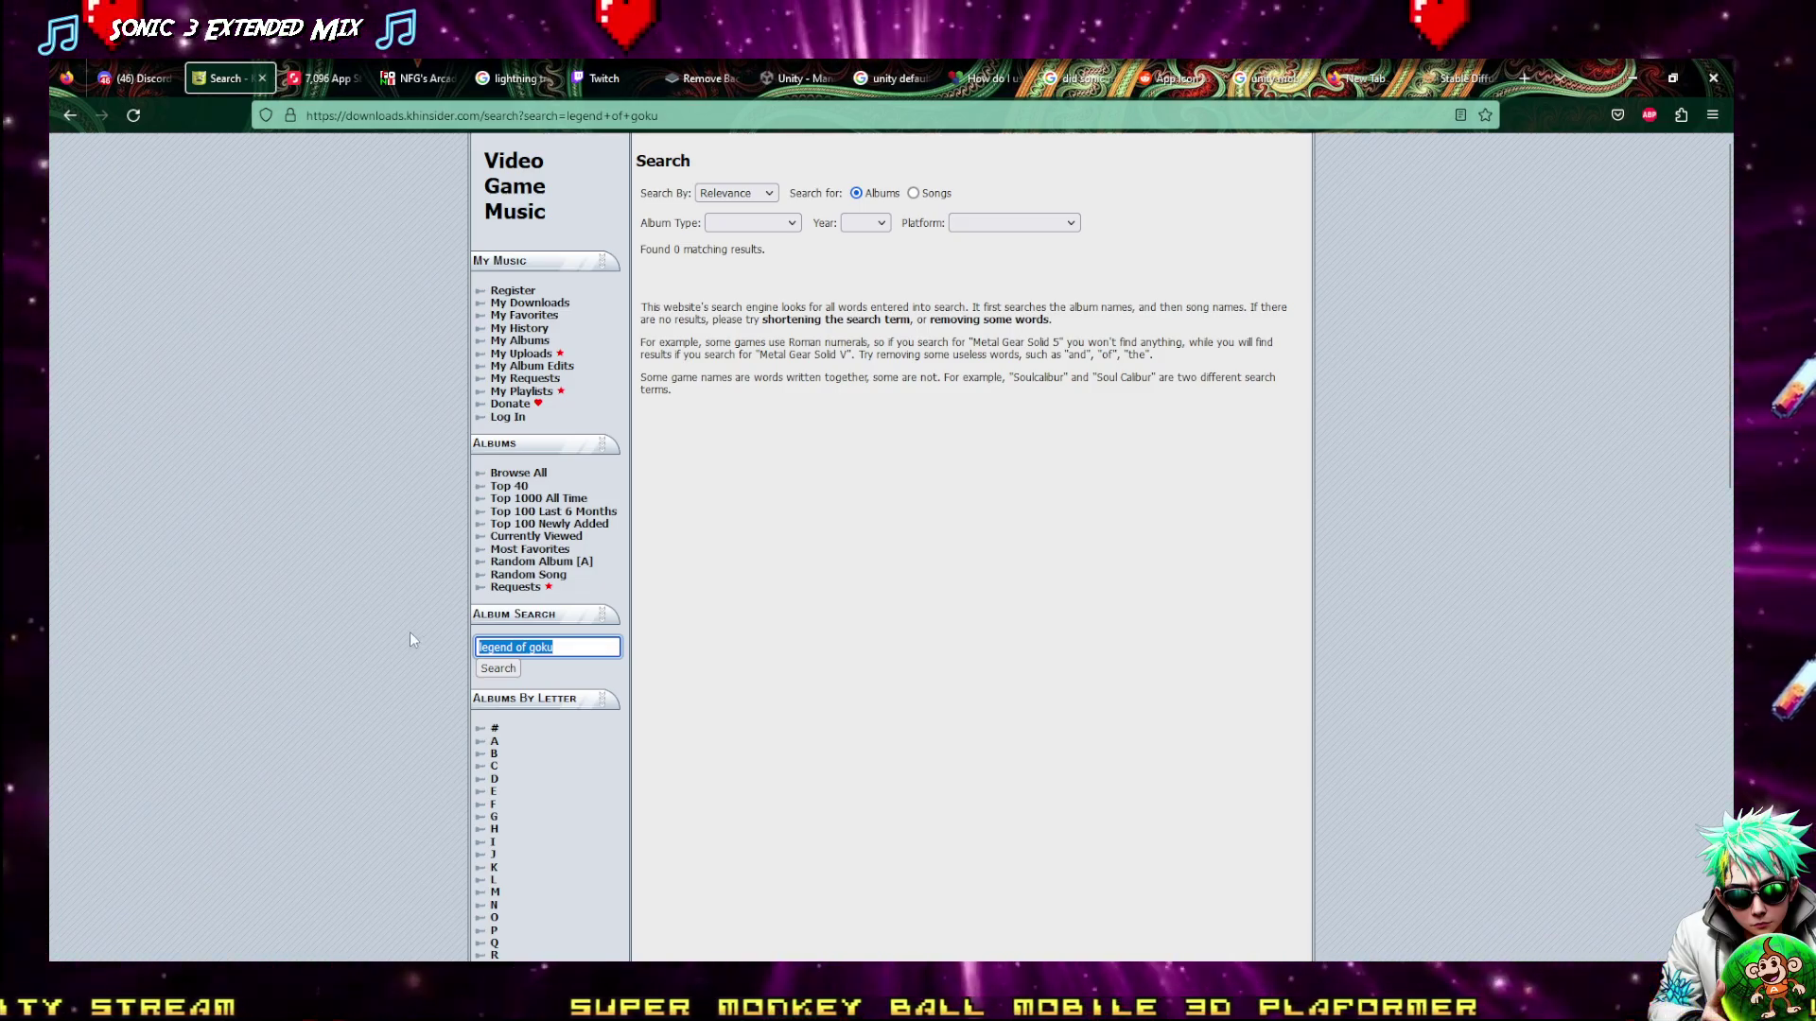
Search KHInsider albums for 'buus fury' and browse the results
{"action": "type", "text": "buus fury"}
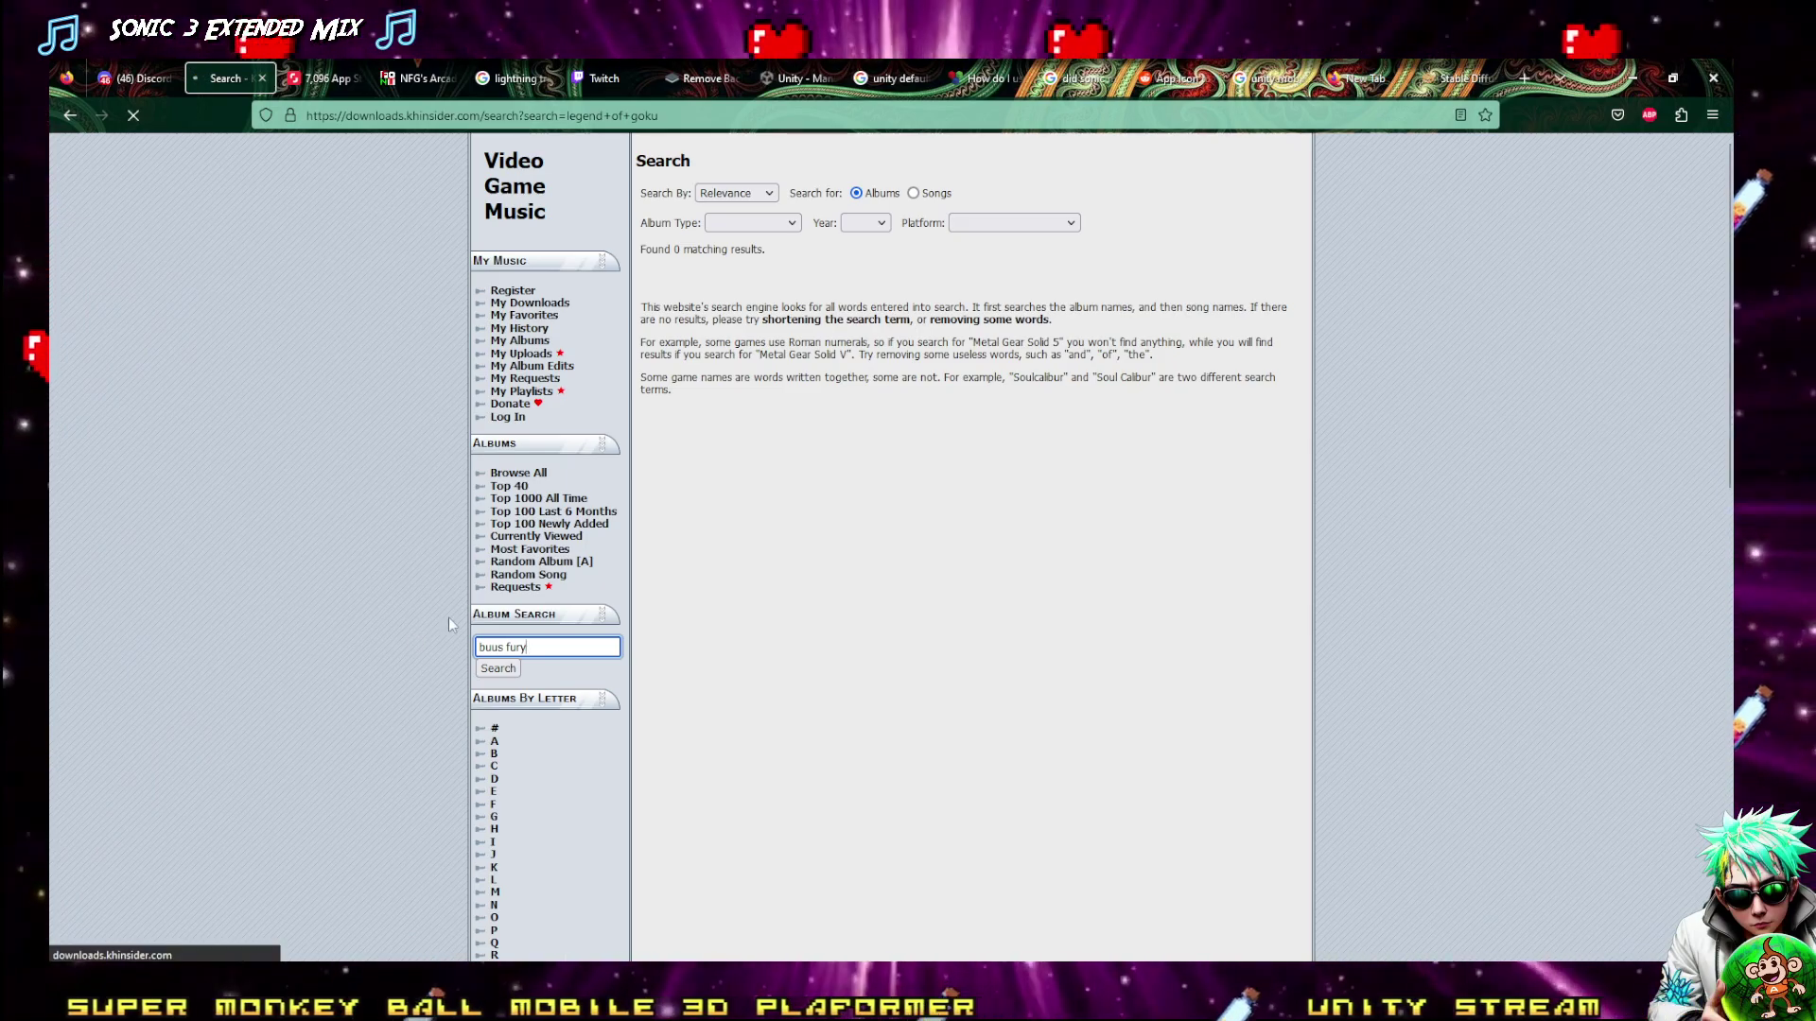
{"action": "left_click", "coordinate": [511, 670]}
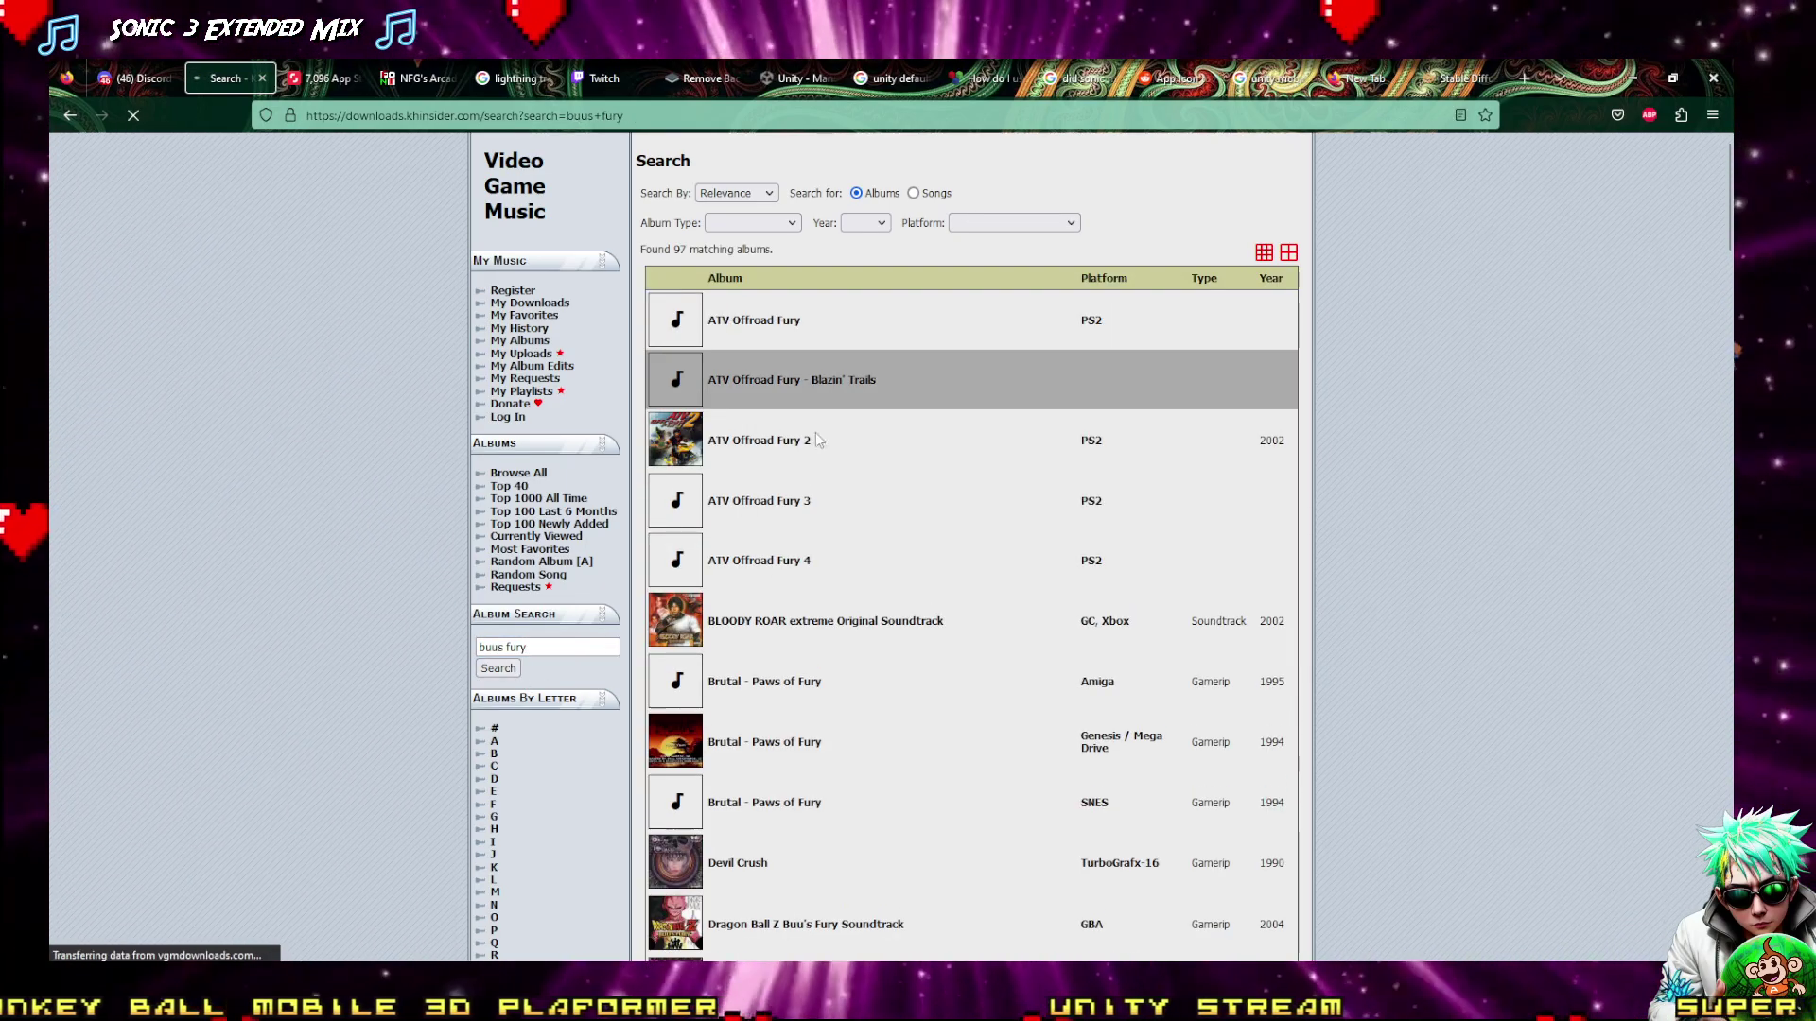
{"action": "scroll", "coordinate": [762, 813], "scroll_direction": "down", "scroll_amount": 2}
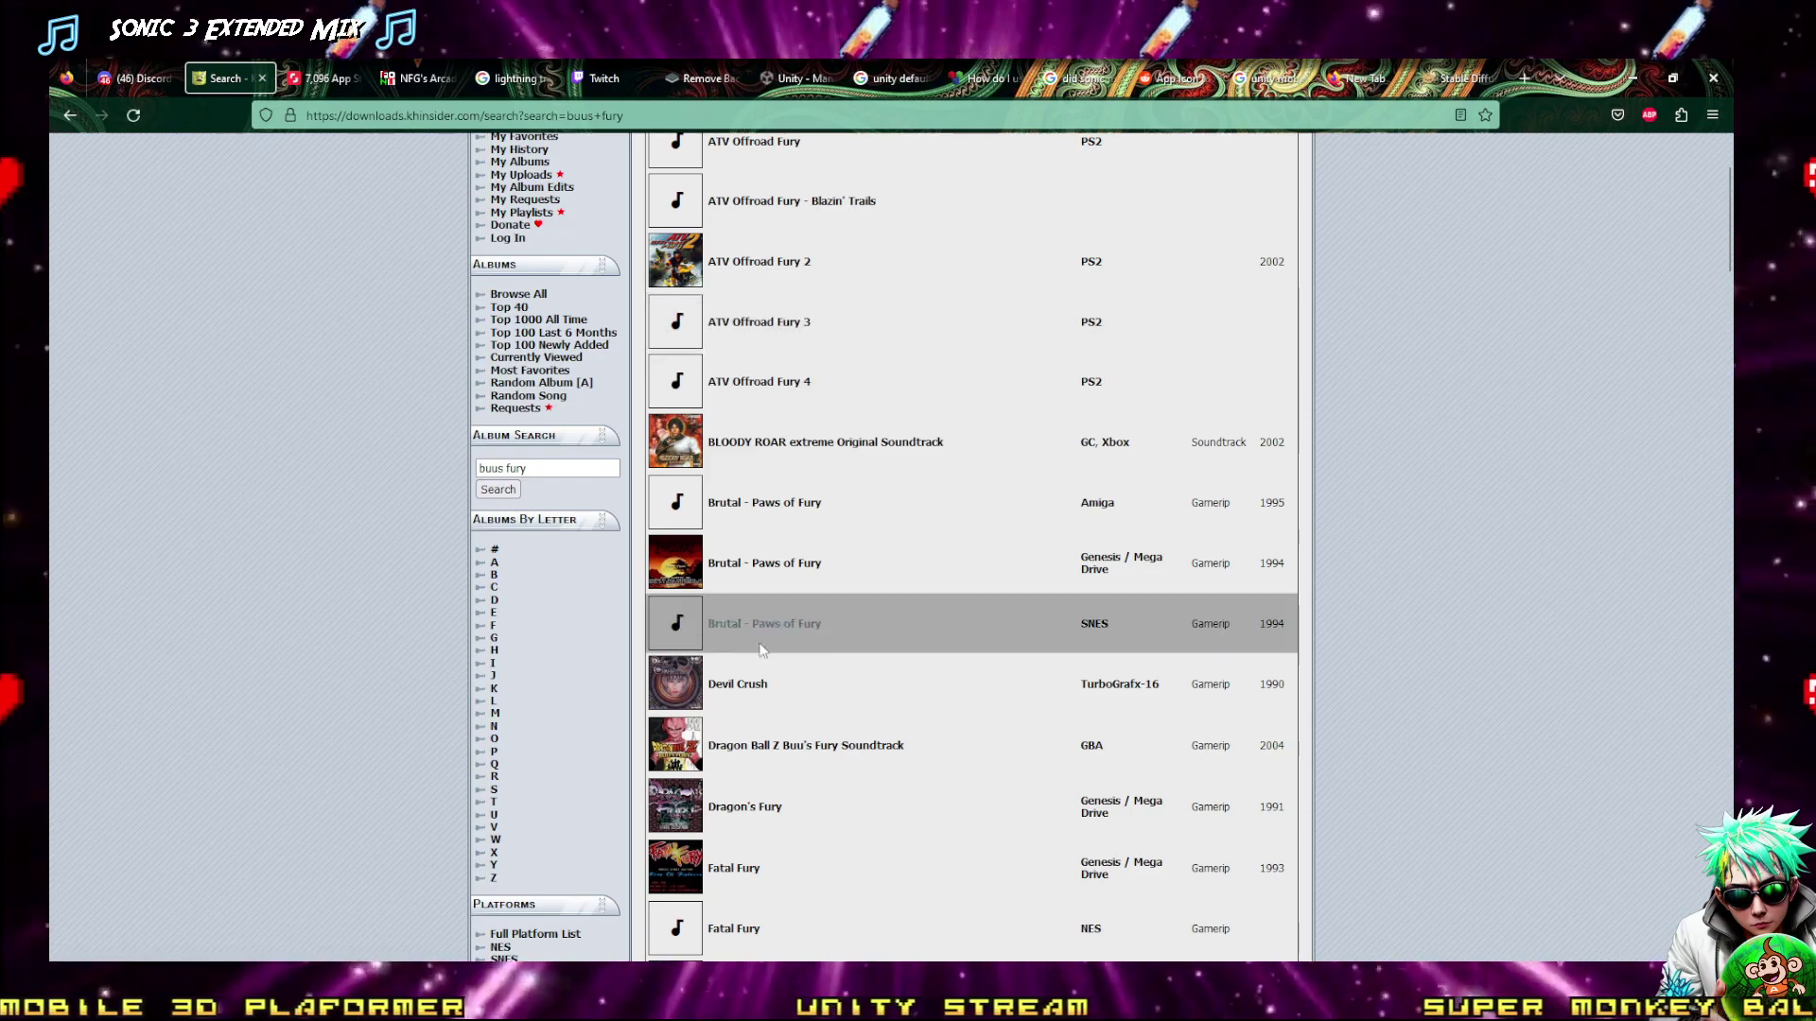
{"action": "scroll", "coordinate": [762, 650], "scroll_direction": "down", "scroll_amount": 10}
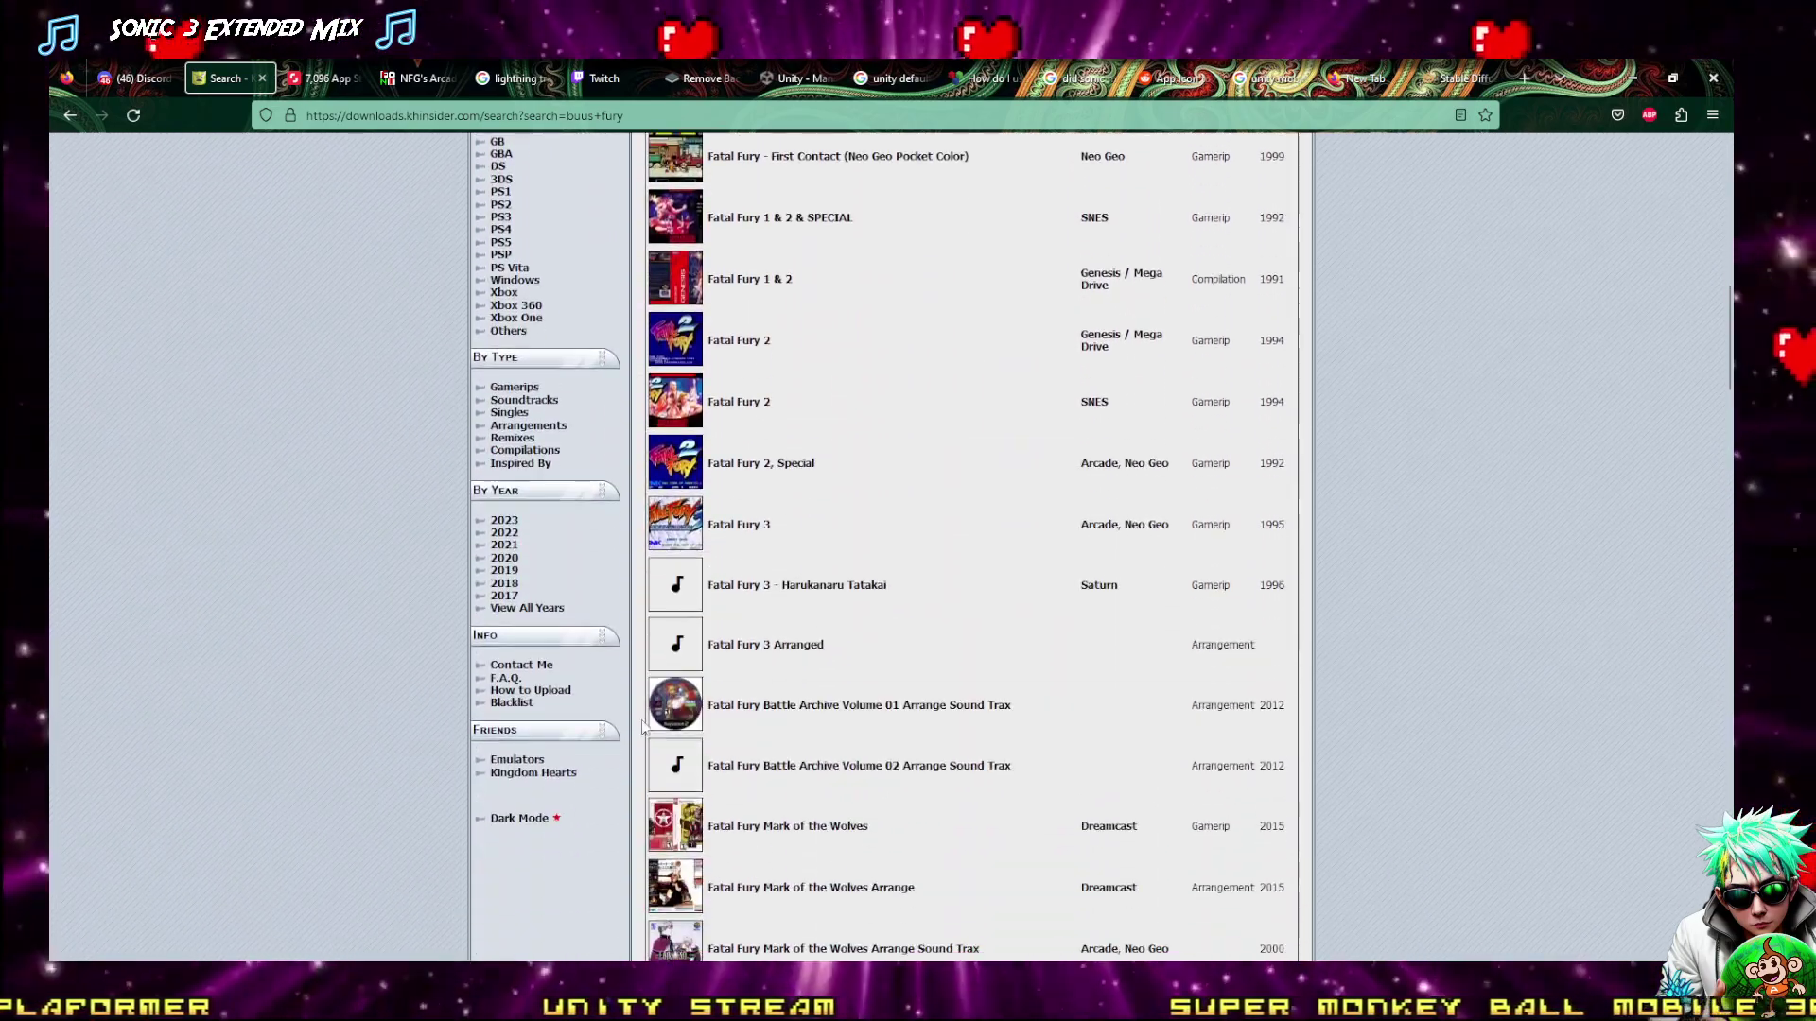
{"action": "scroll", "coordinate": [642, 727], "scroll_direction": "down", "scroll_amount": 9}
{"action": "scroll", "coordinate": [643, 406], "scroll_direction": "up", "scroll_amount": 11}
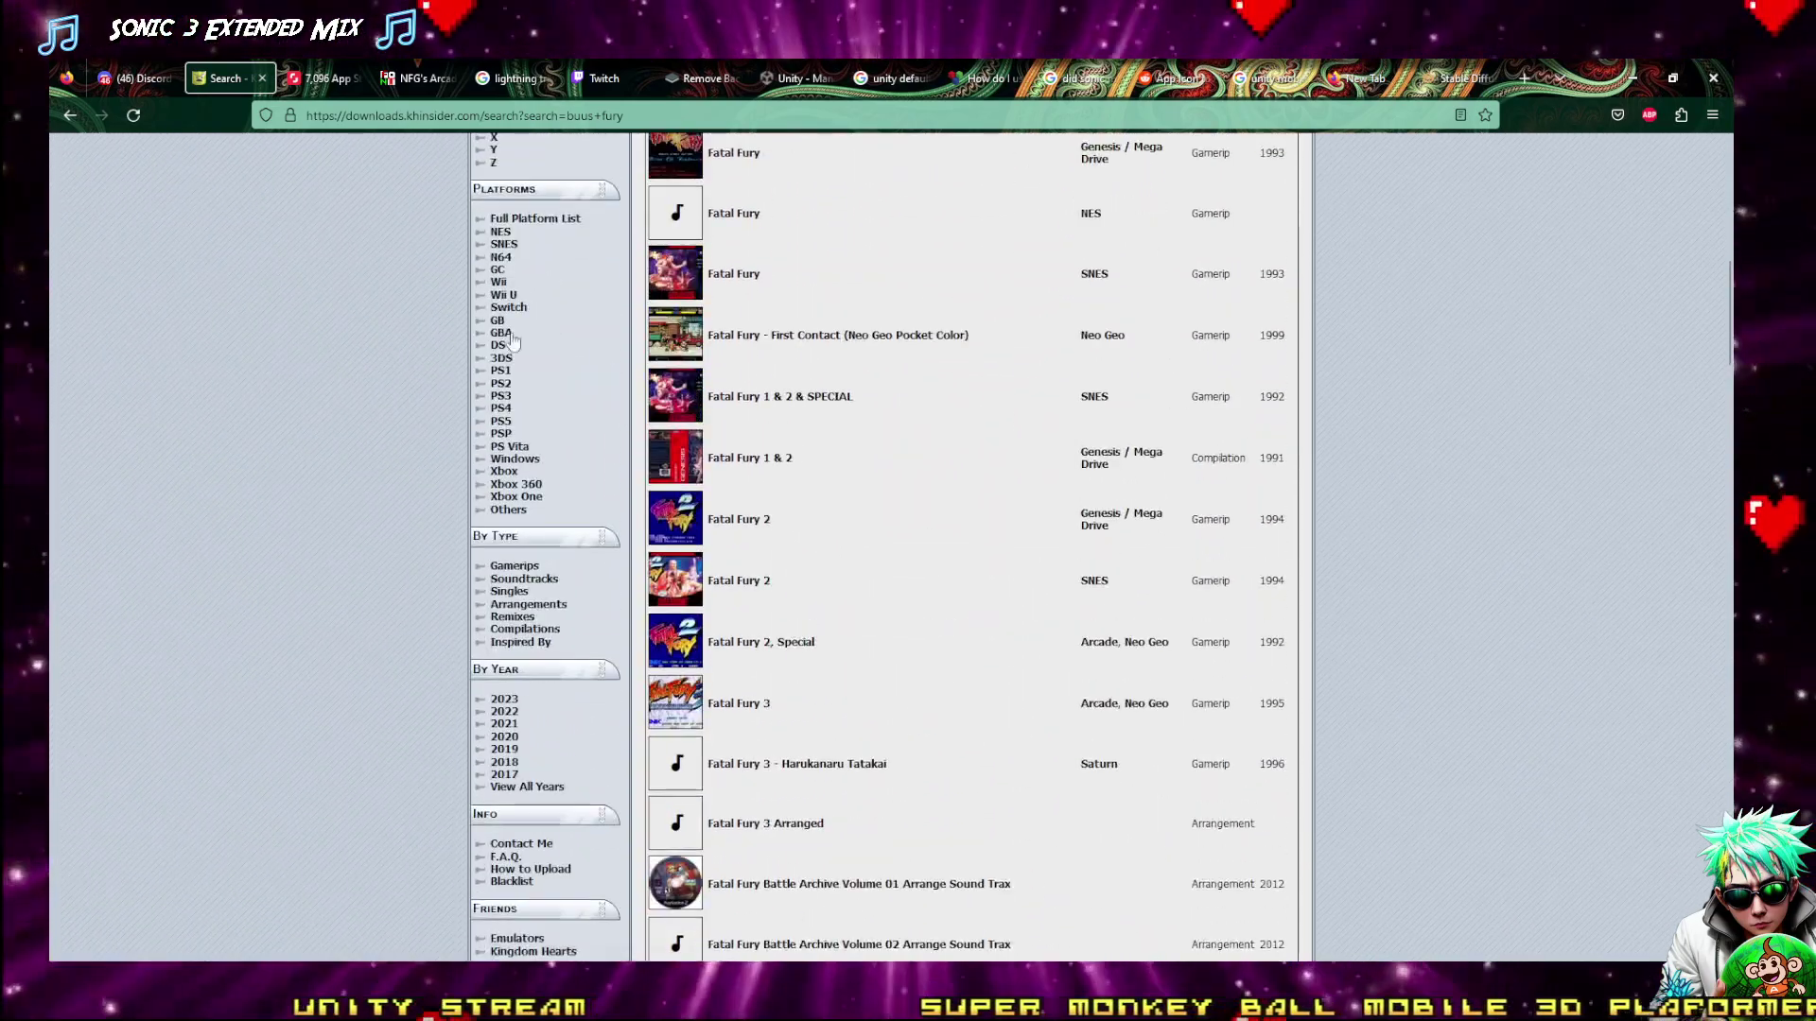
{"action": "scroll", "coordinate": [515, 359], "scroll_direction": "up", "scroll_amount": 8}
Replace the album search with 'dragon ball z' and run it
{"action": "triple_click", "coordinate": [510, 468]}
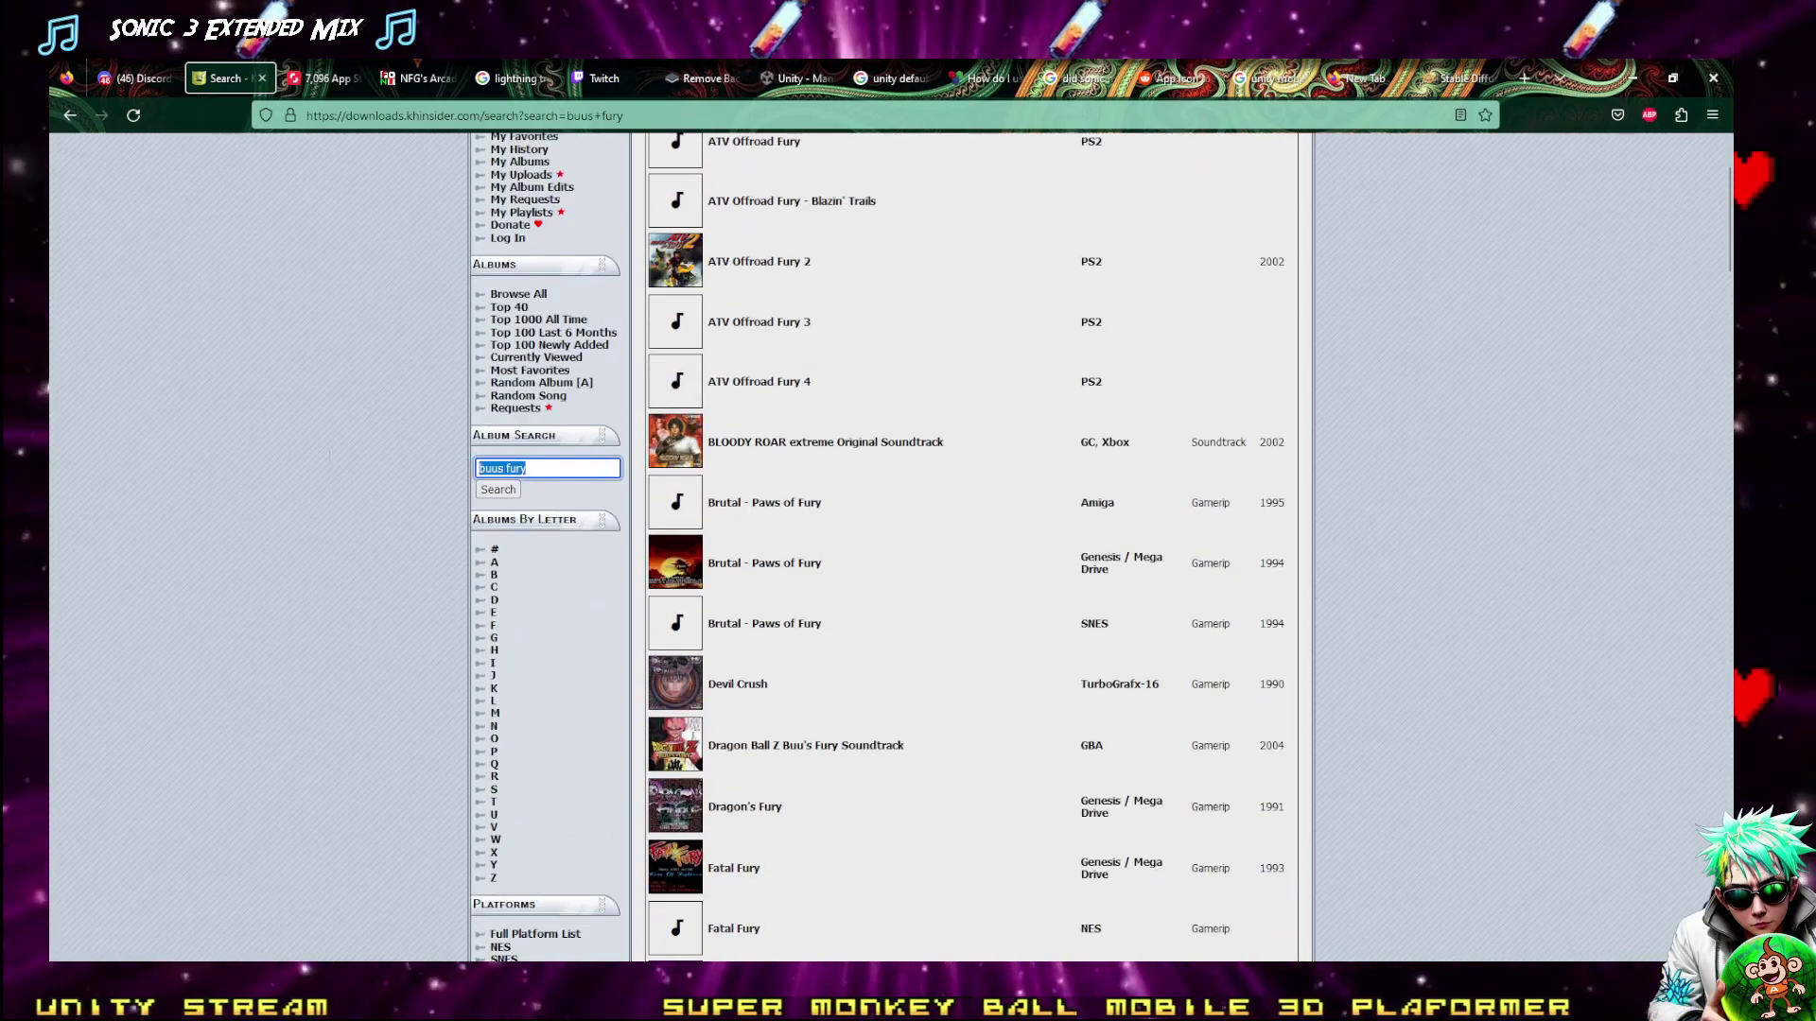
{"action": "type", "text": "dragons"}
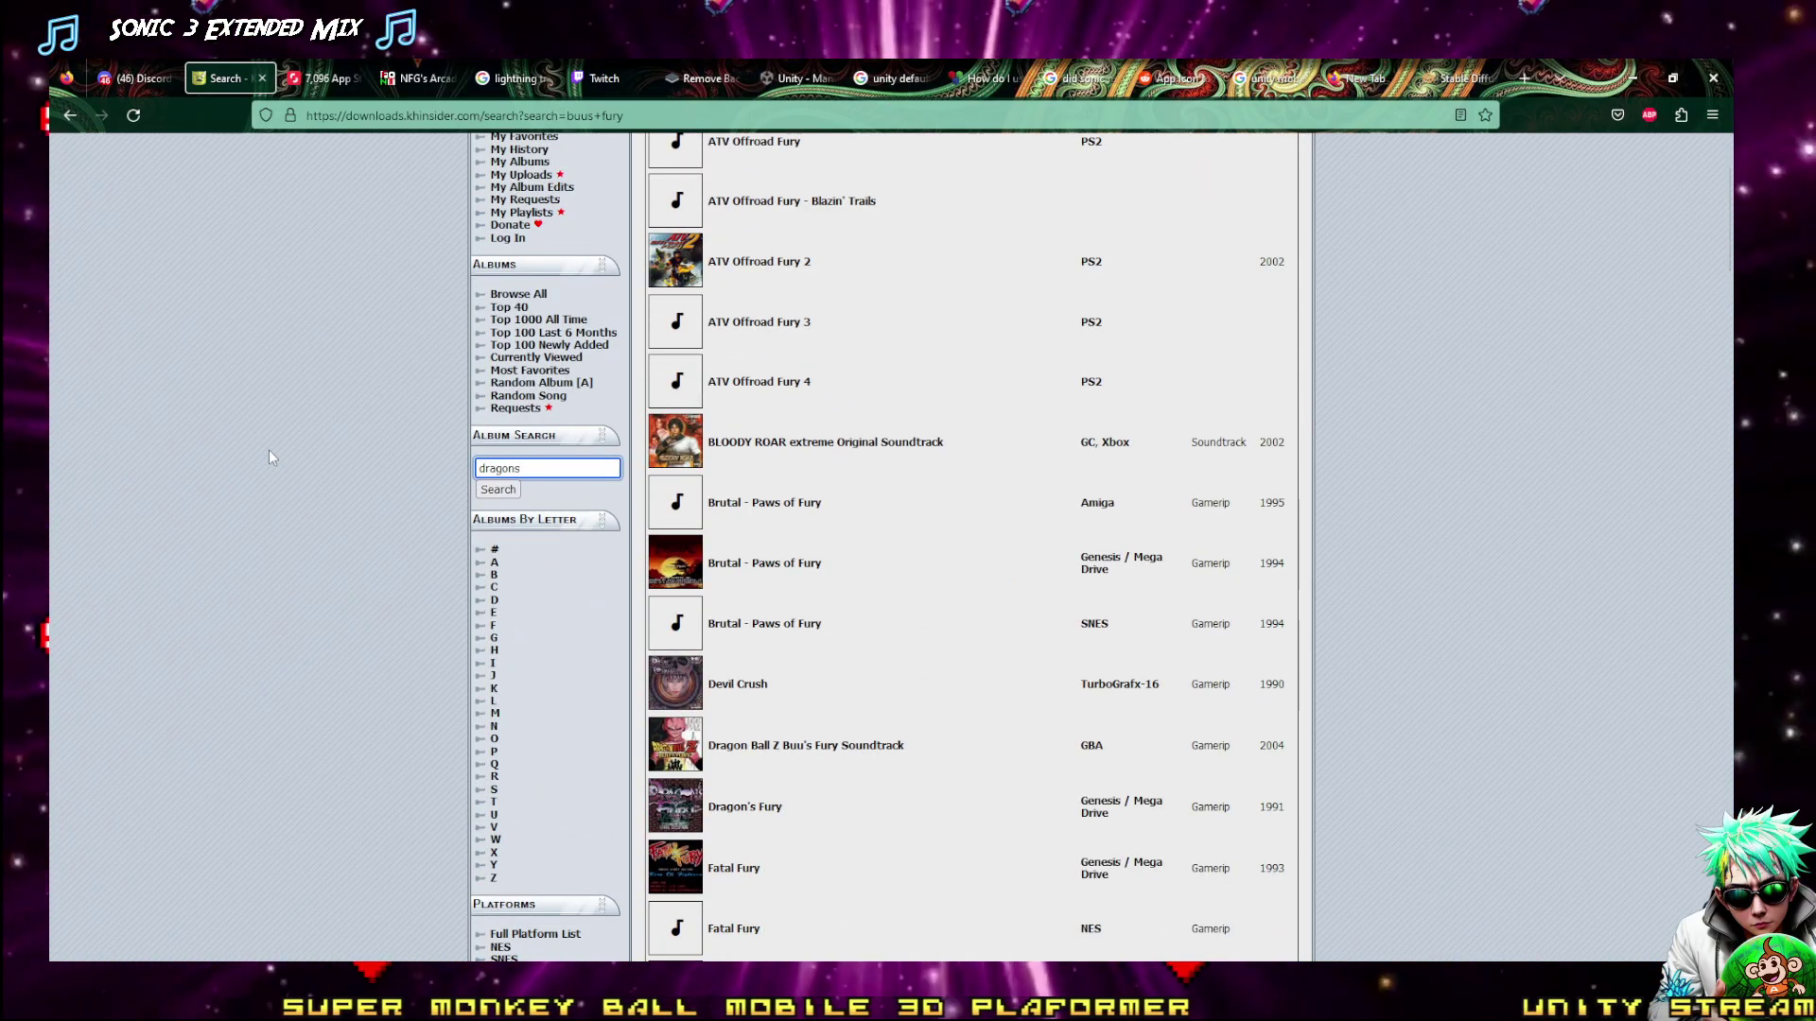
{"action": "key", "text": "BackSpace"}
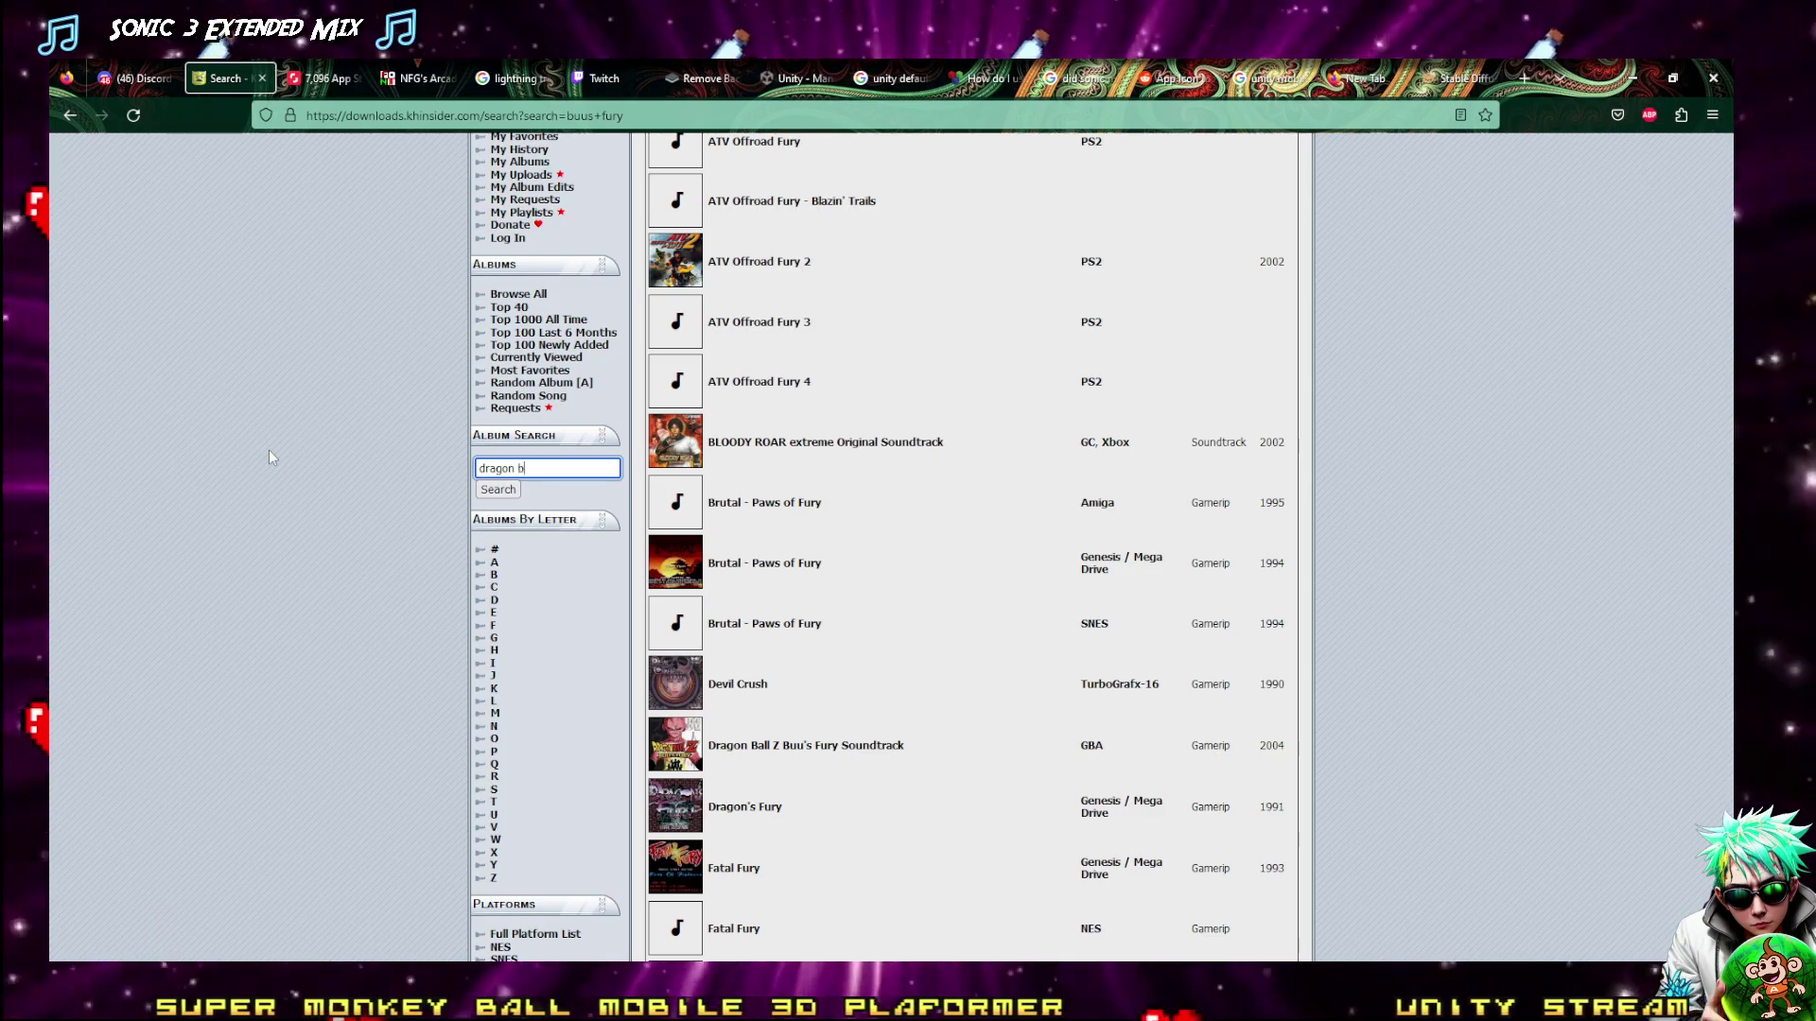
{"action": "type", "text": "ball z"}
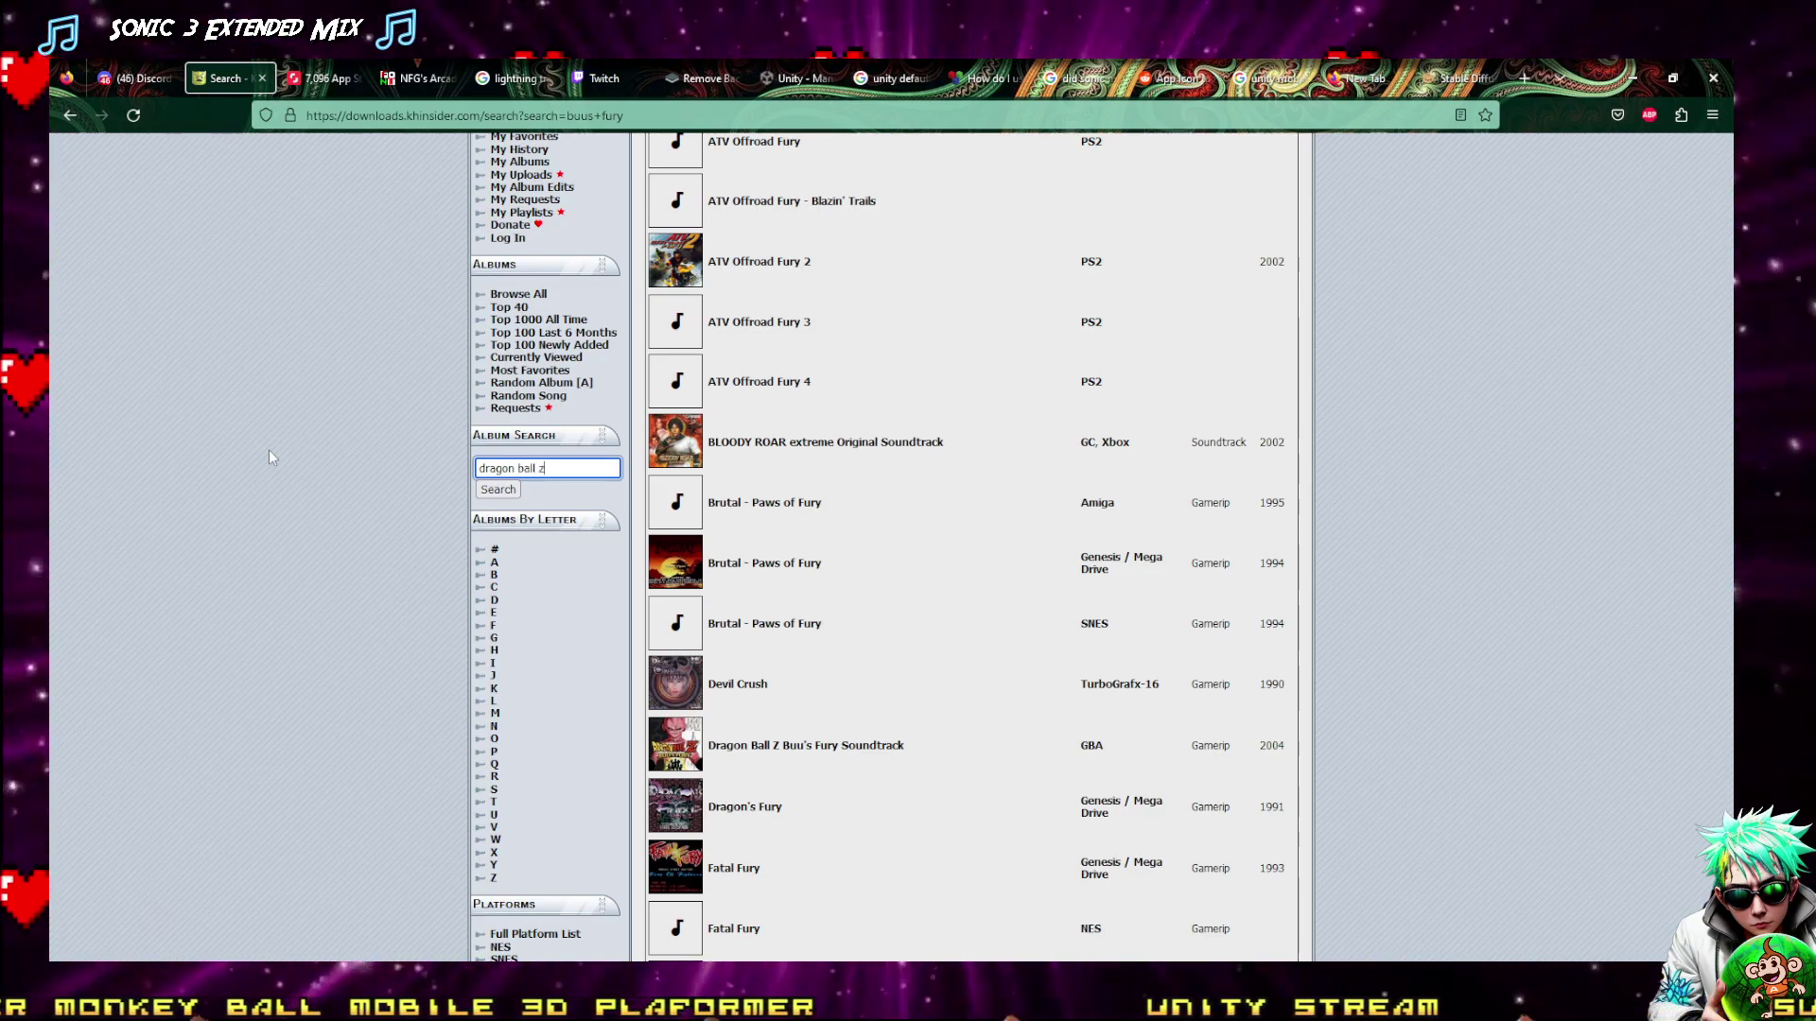
{"action": "key", "text": "Return"}
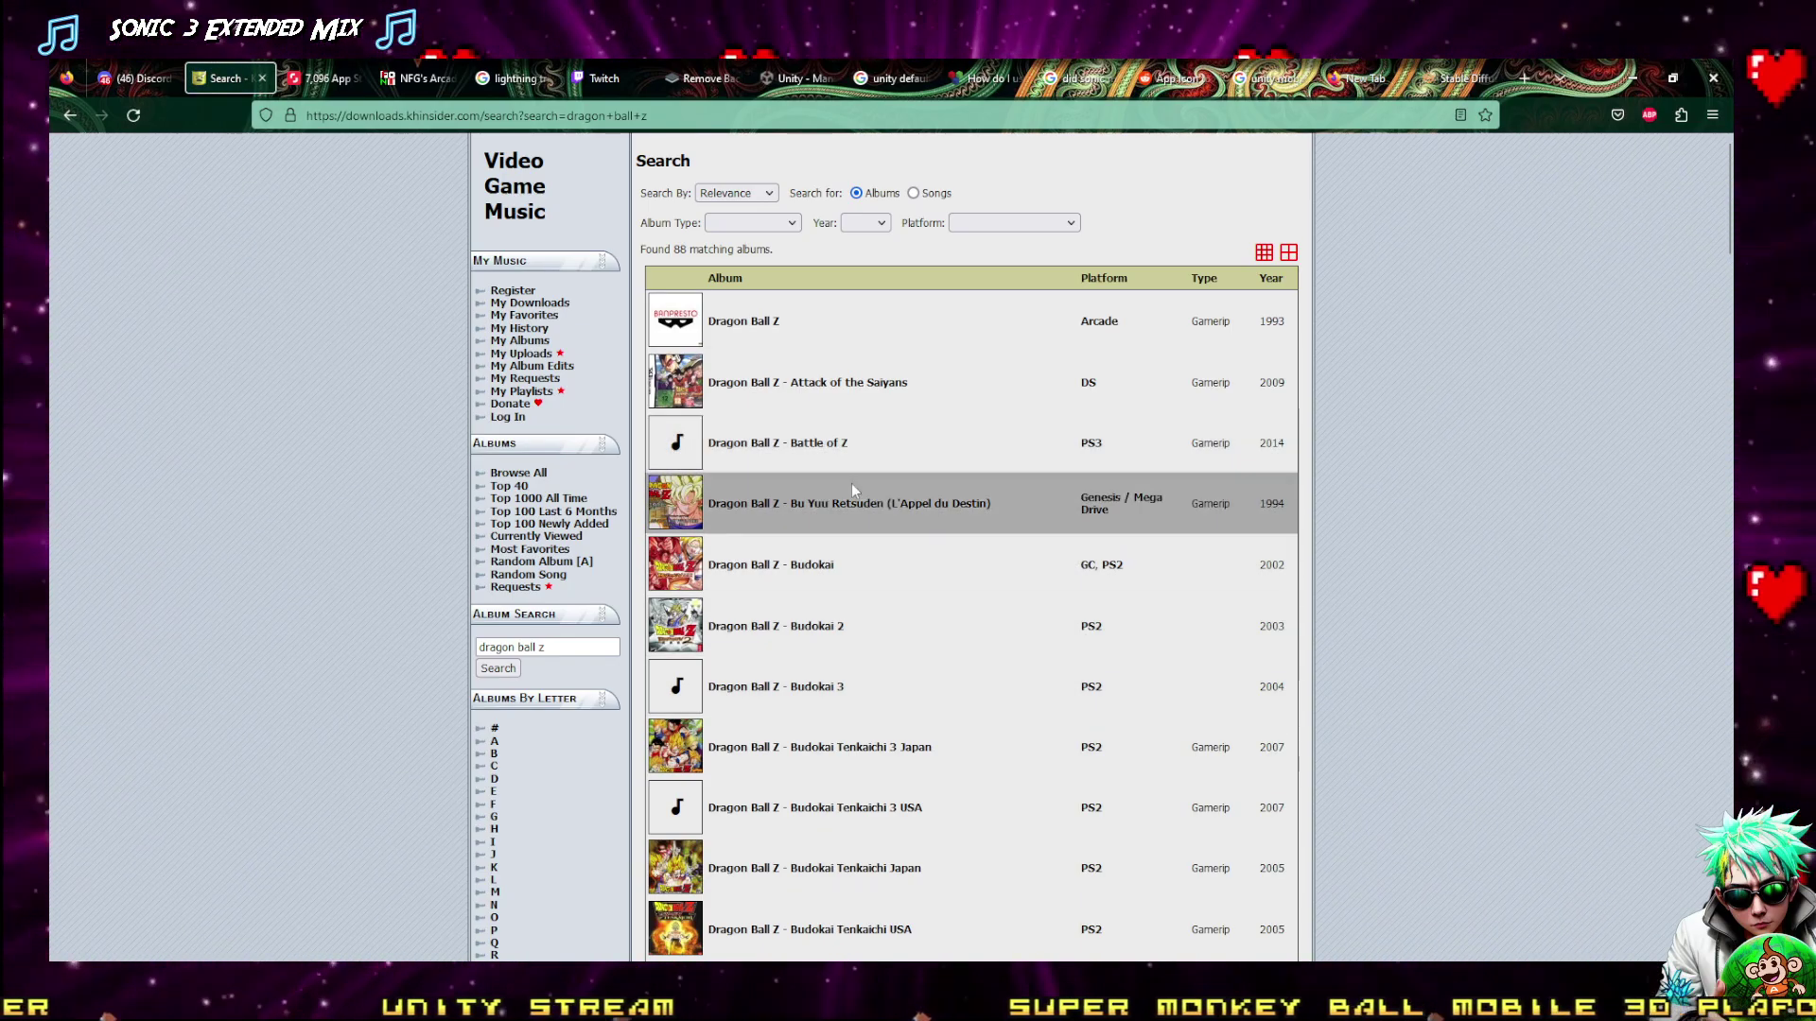
Open Buu's Fury Soundtrack and GB Games Collection Volume 2 albums in new tabs
{"action": "scroll", "coordinate": [838, 492], "scroll_direction": "down", "scroll_amount": 5}
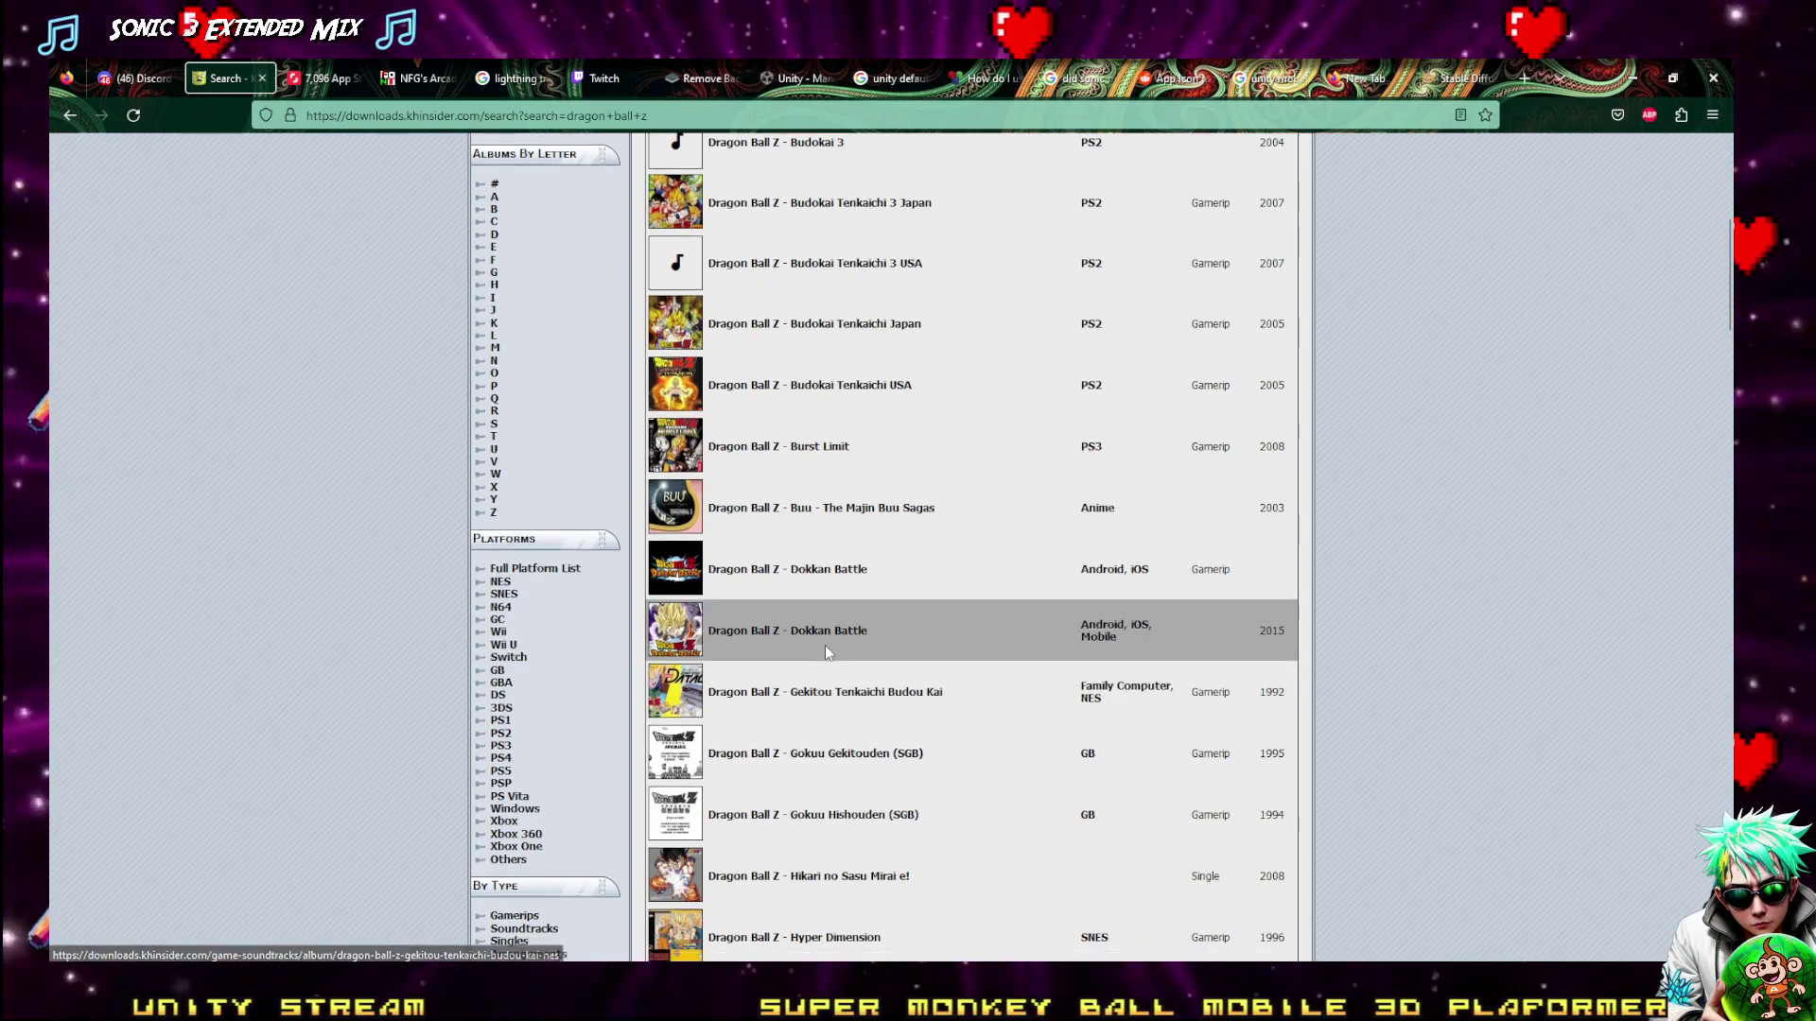
{"action": "scroll", "coordinate": [825, 681], "scroll_direction": "down", "scroll_amount": 3}
{"action": "scroll", "coordinate": [822, 662], "scroll_direction": "down", "scroll_amount": 8}
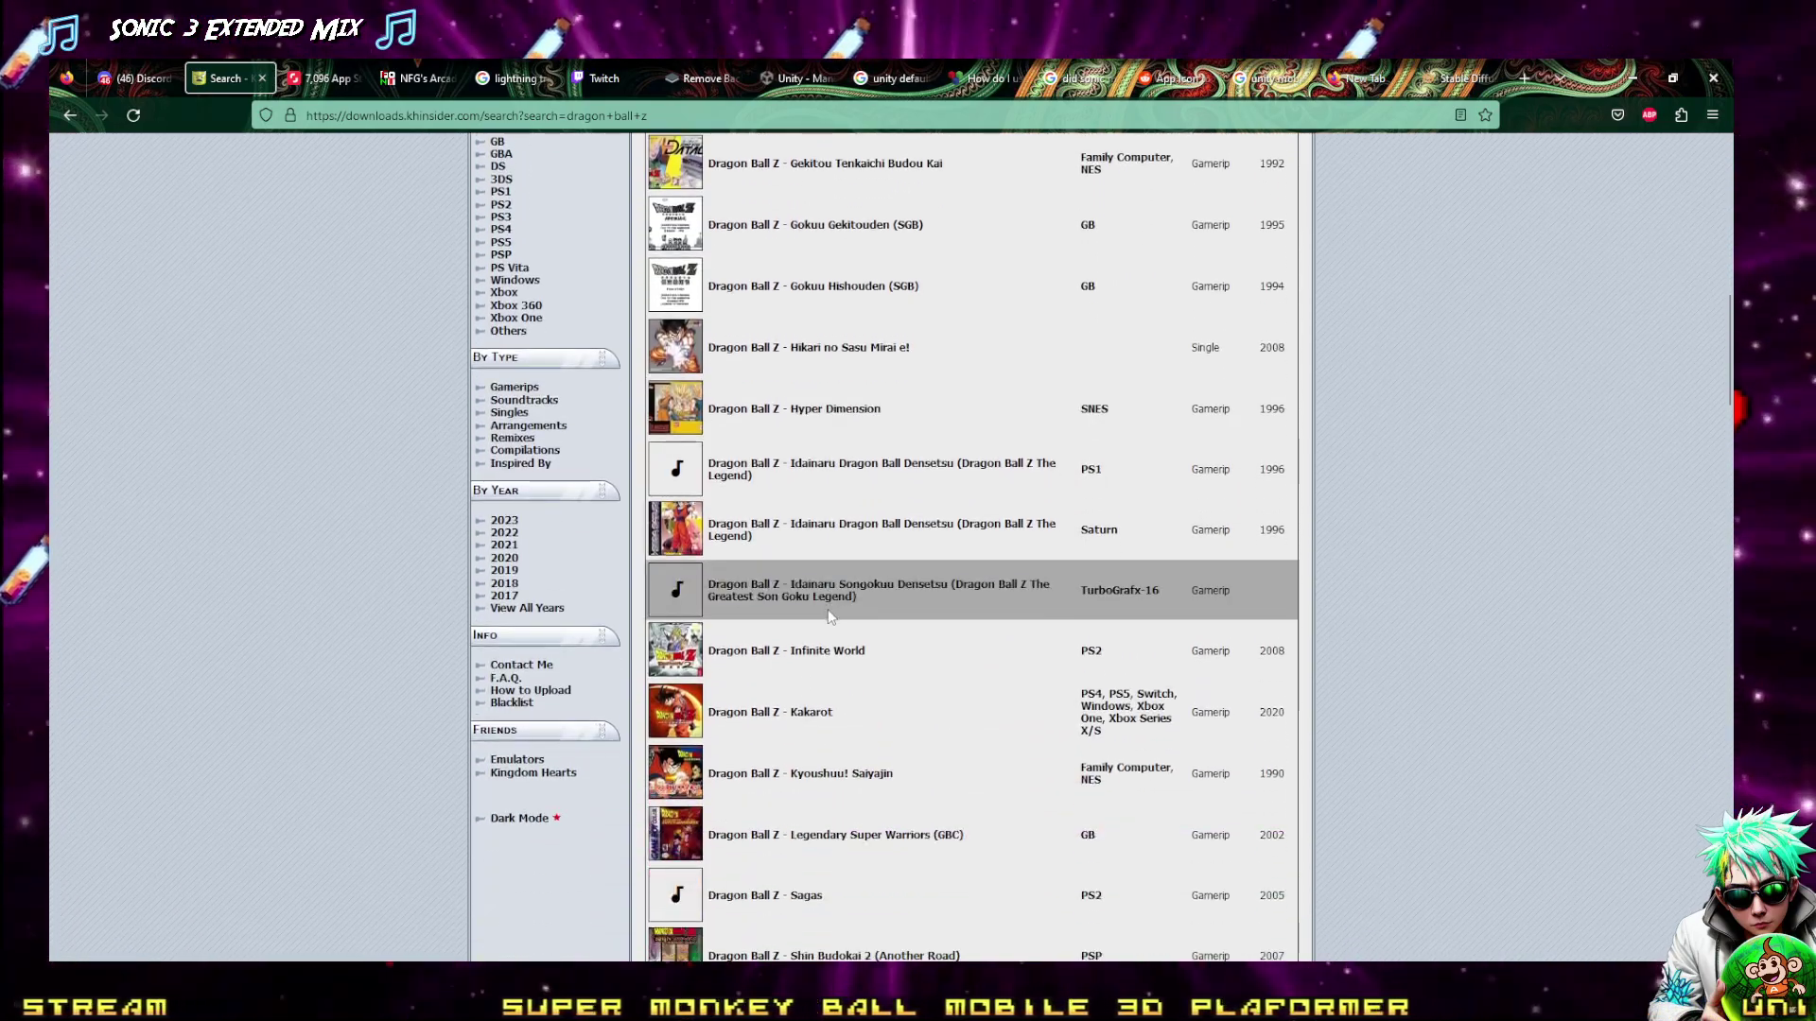
{"action": "scroll", "coordinate": [827, 615], "scroll_direction": "down", "scroll_amount": 5}
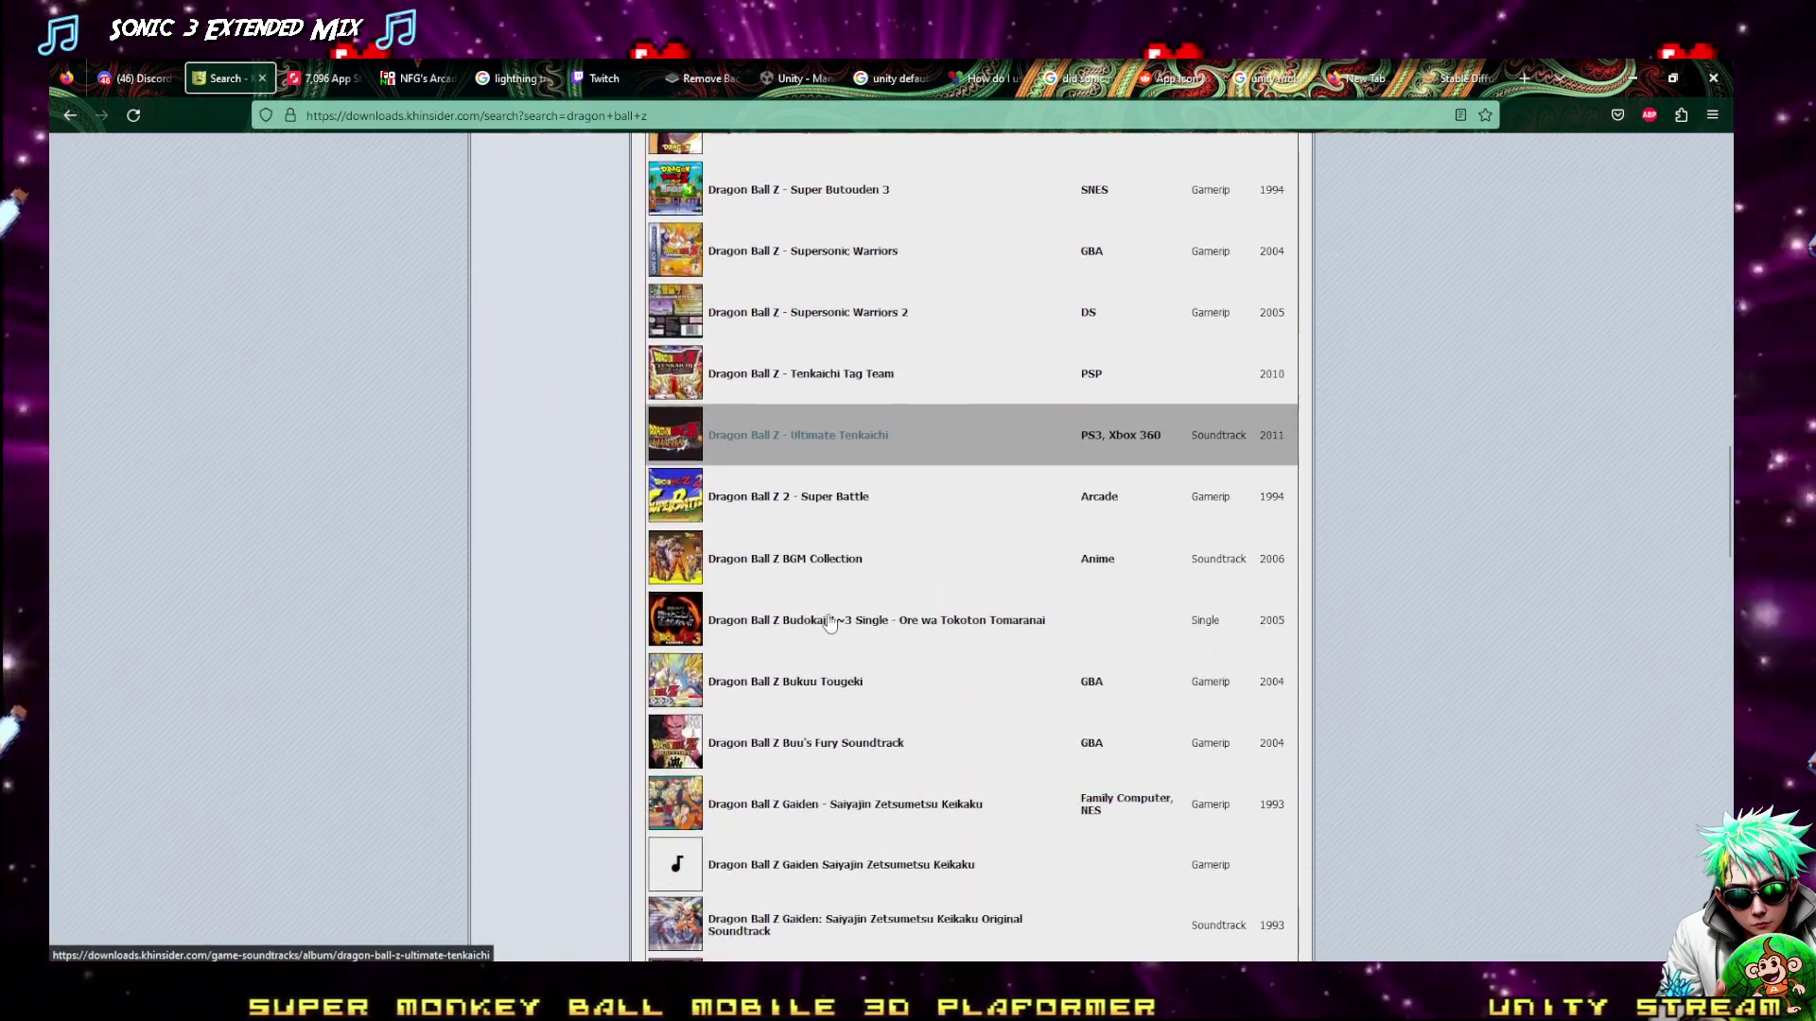
{"action": "scroll", "coordinate": [851, 501], "scroll_direction": "down", "scroll_amount": 2}
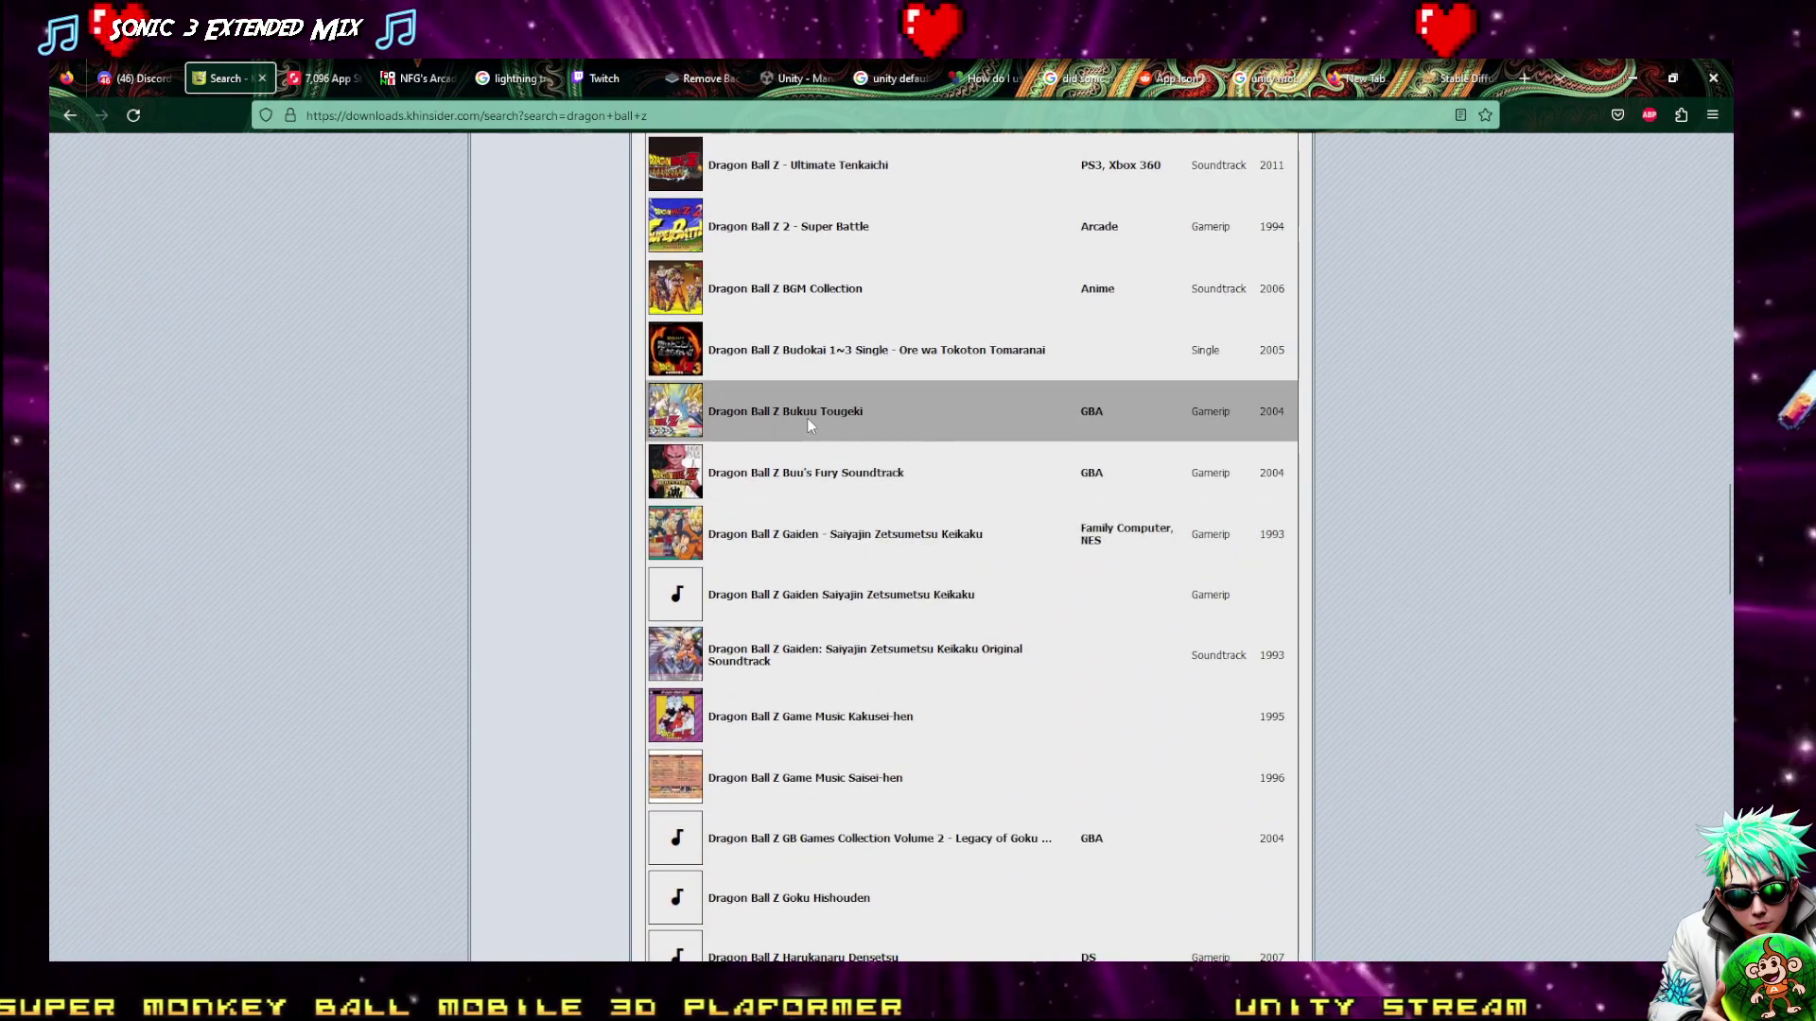
{"action": "right_click", "coordinate": [898, 476]}
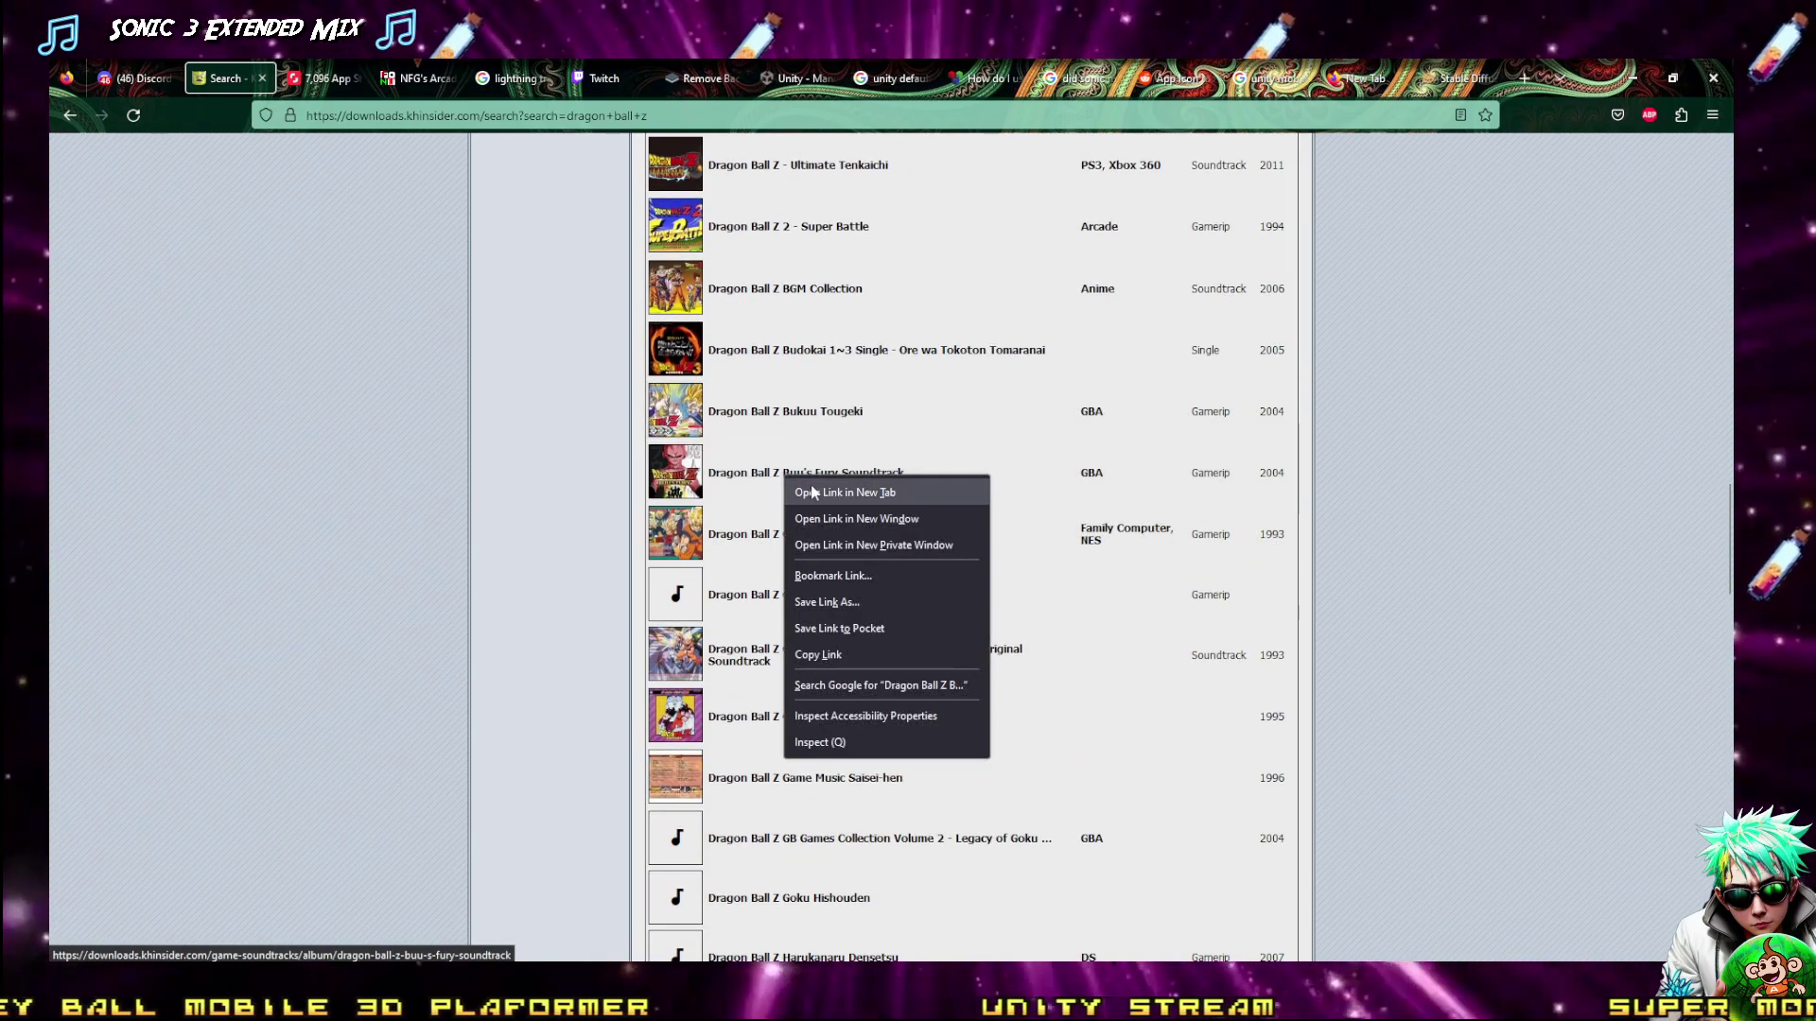
{"action": "left_click", "coordinate": [945, 490]}
{"action": "scroll", "coordinate": [884, 568], "scroll_direction": "down", "scroll_amount": 3}
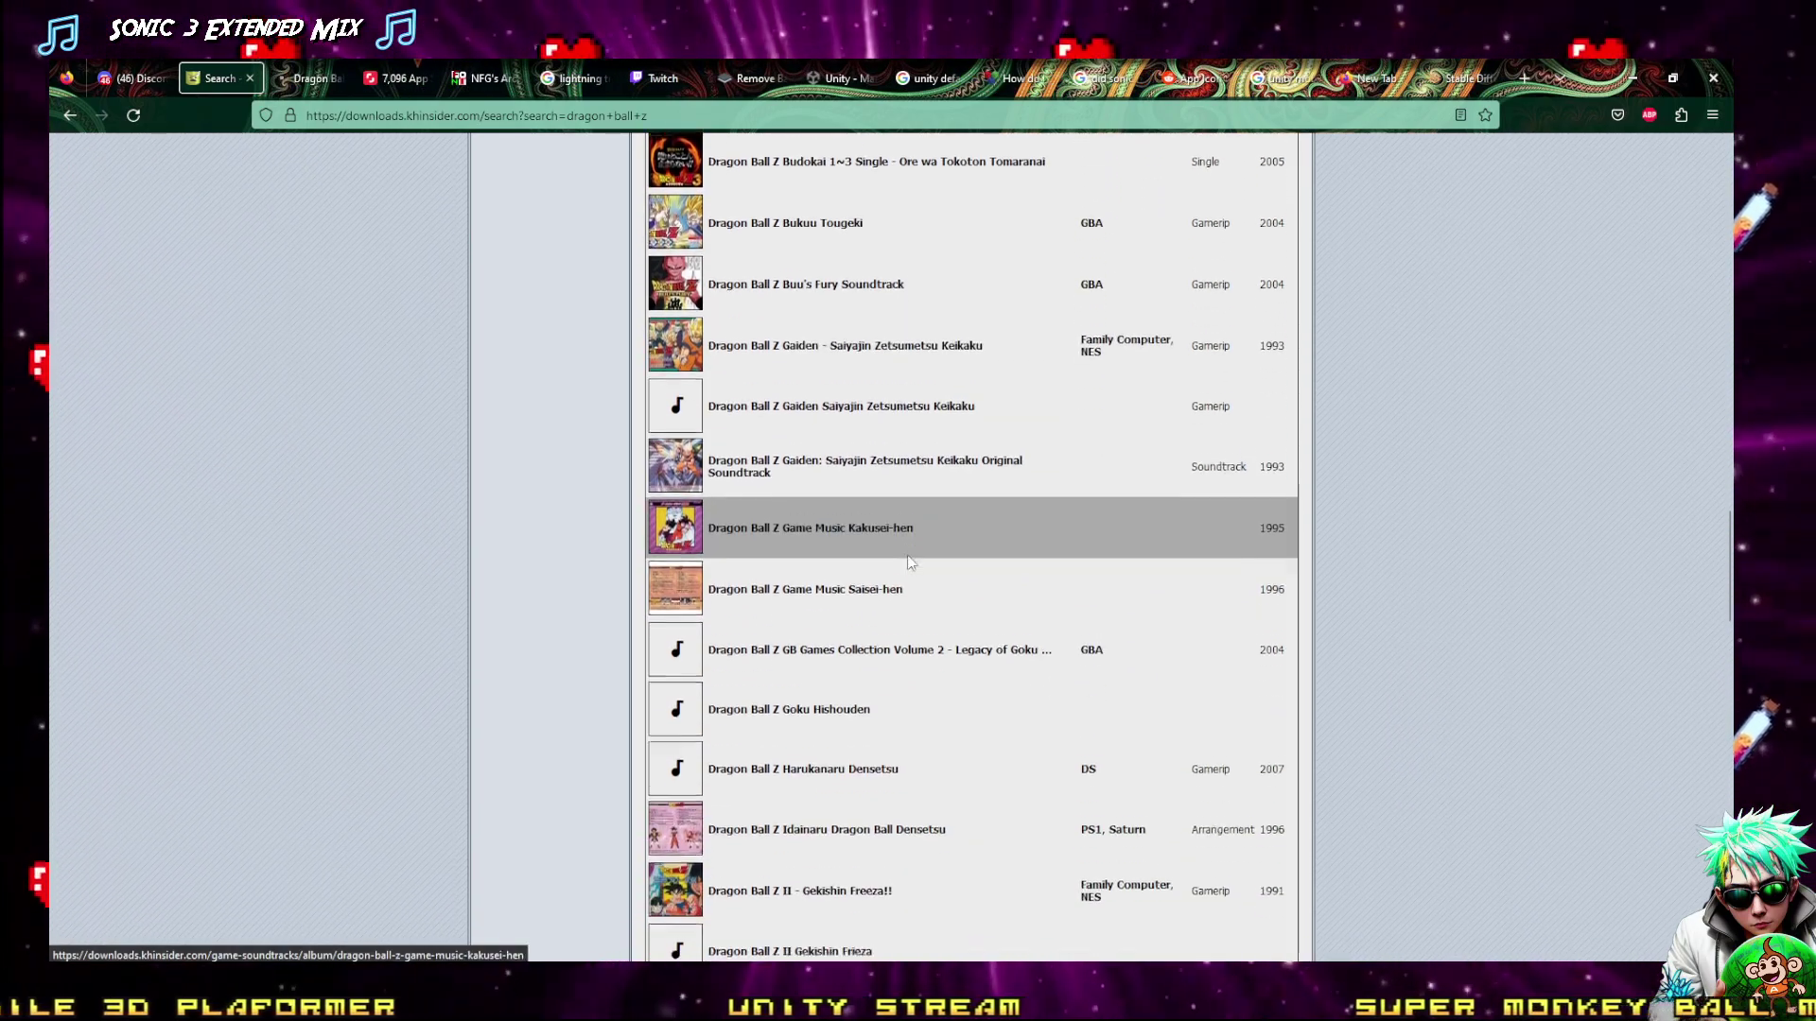
{"action": "right_click", "coordinate": [861, 579]}
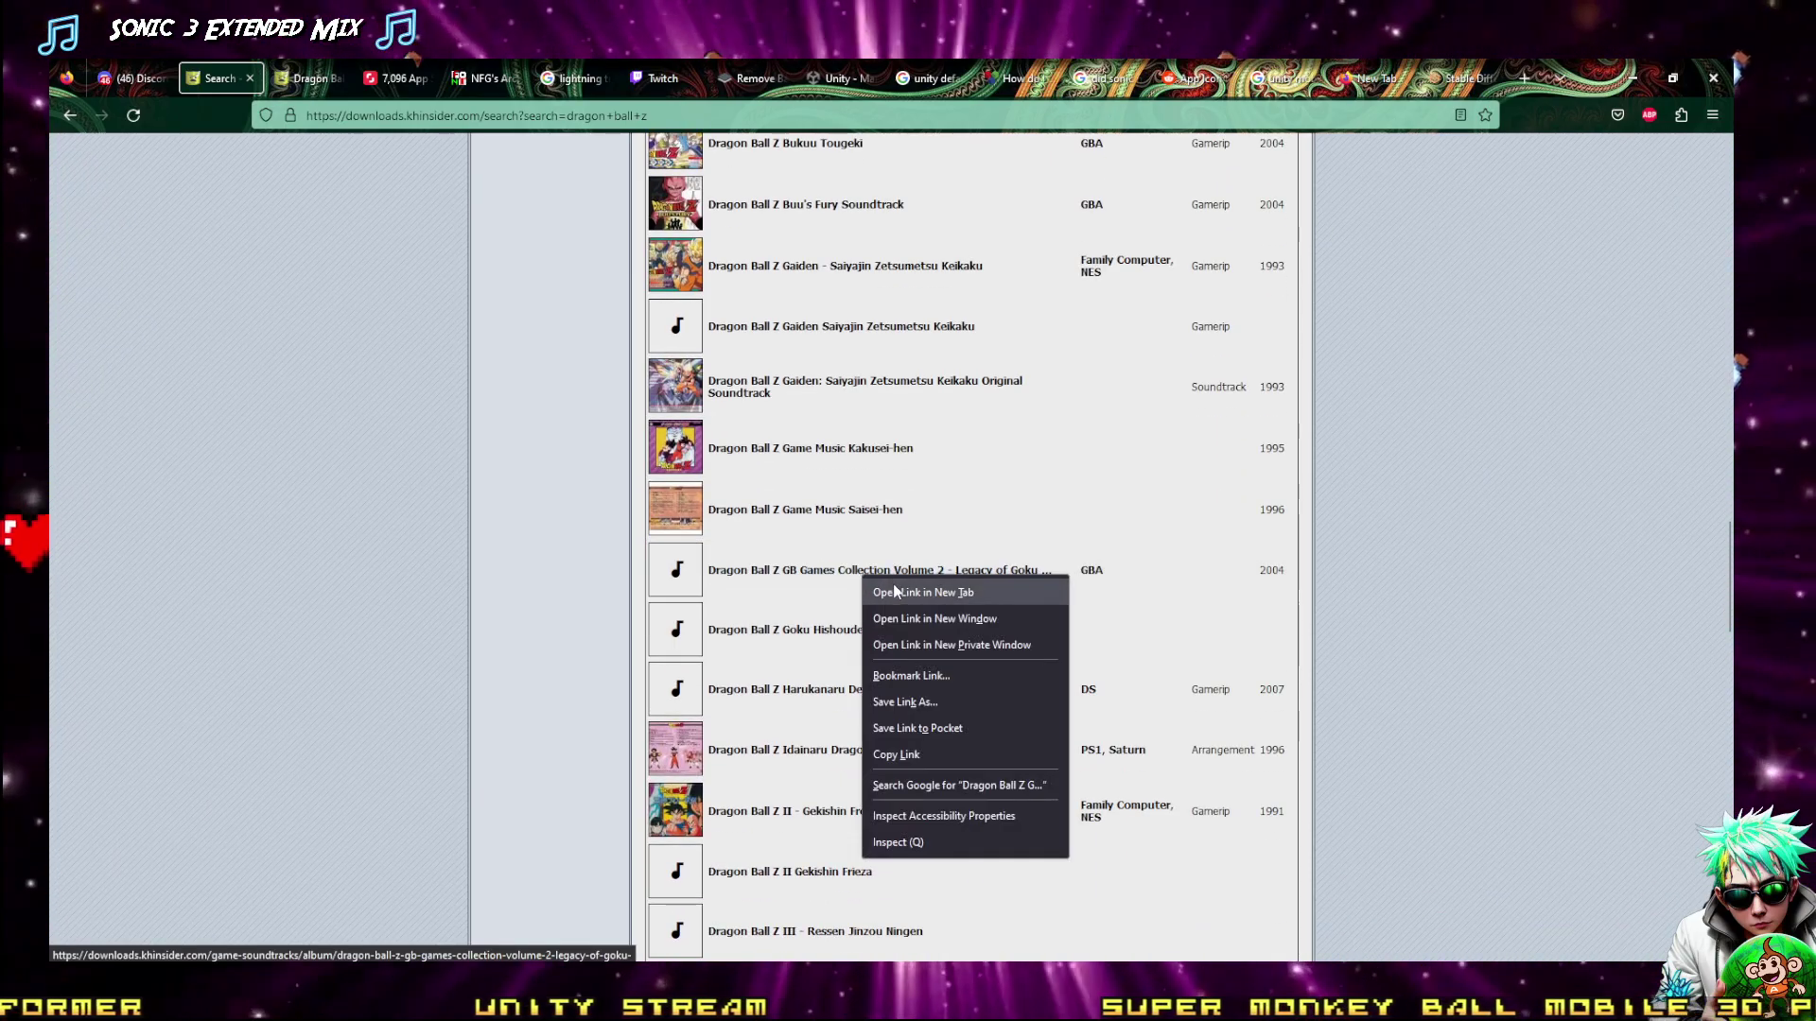
{"action": "left_click", "coordinate": [908, 593]}
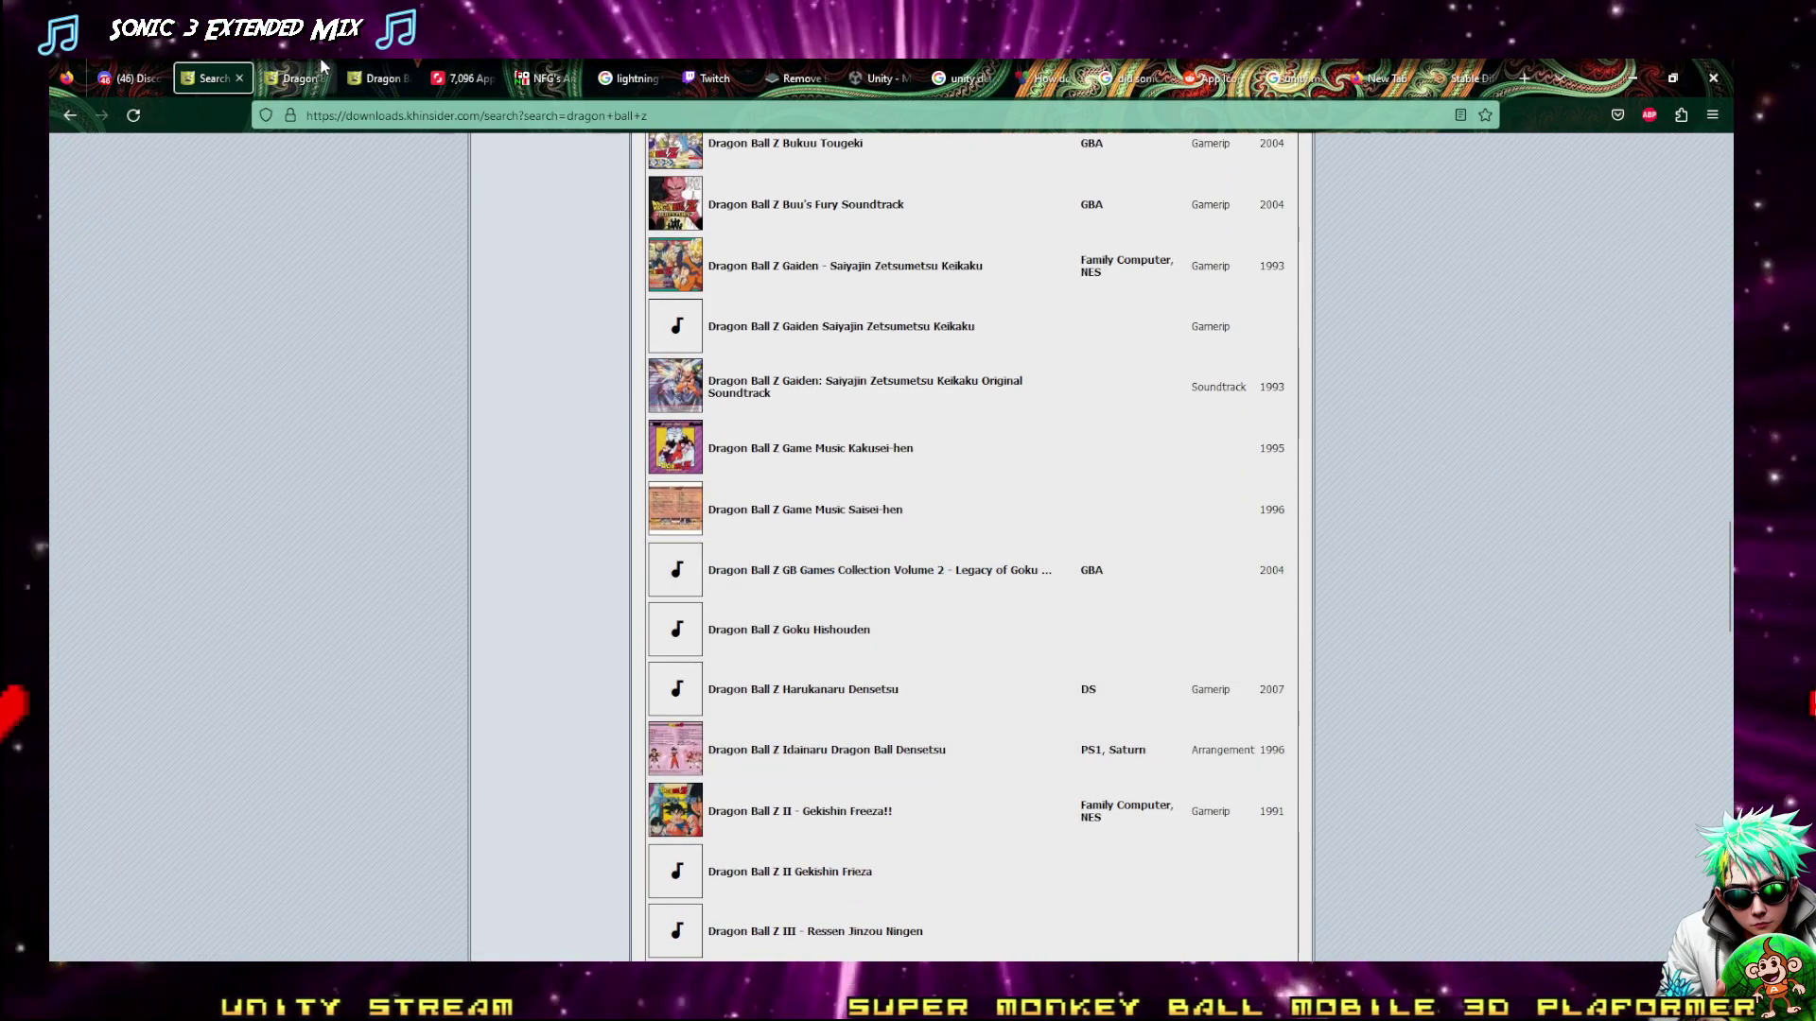
Play 'legacy of goku ii' on the GB Games Collection tab and minimize Firefox
{"action": "key", "text": "ctrl+Tab"}
{"action": "key", "text": "ctrl+Tab"}
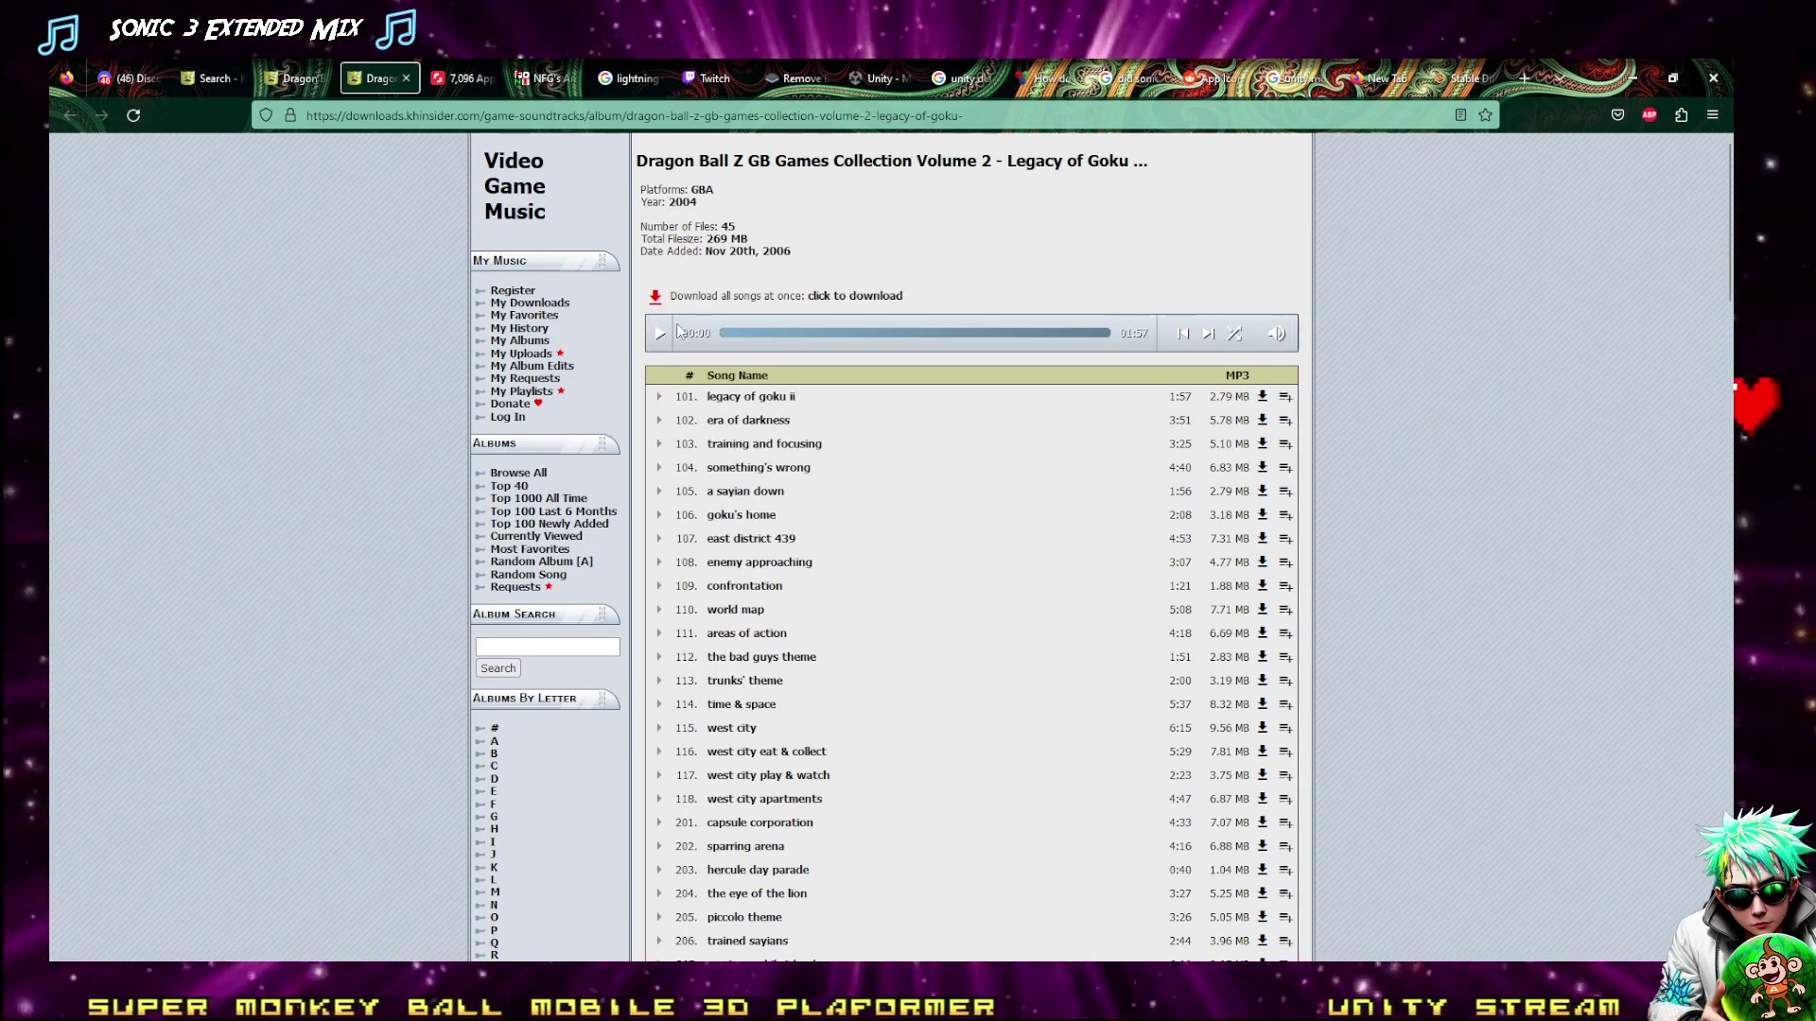
{"action": "left_click", "coordinate": [661, 334]}
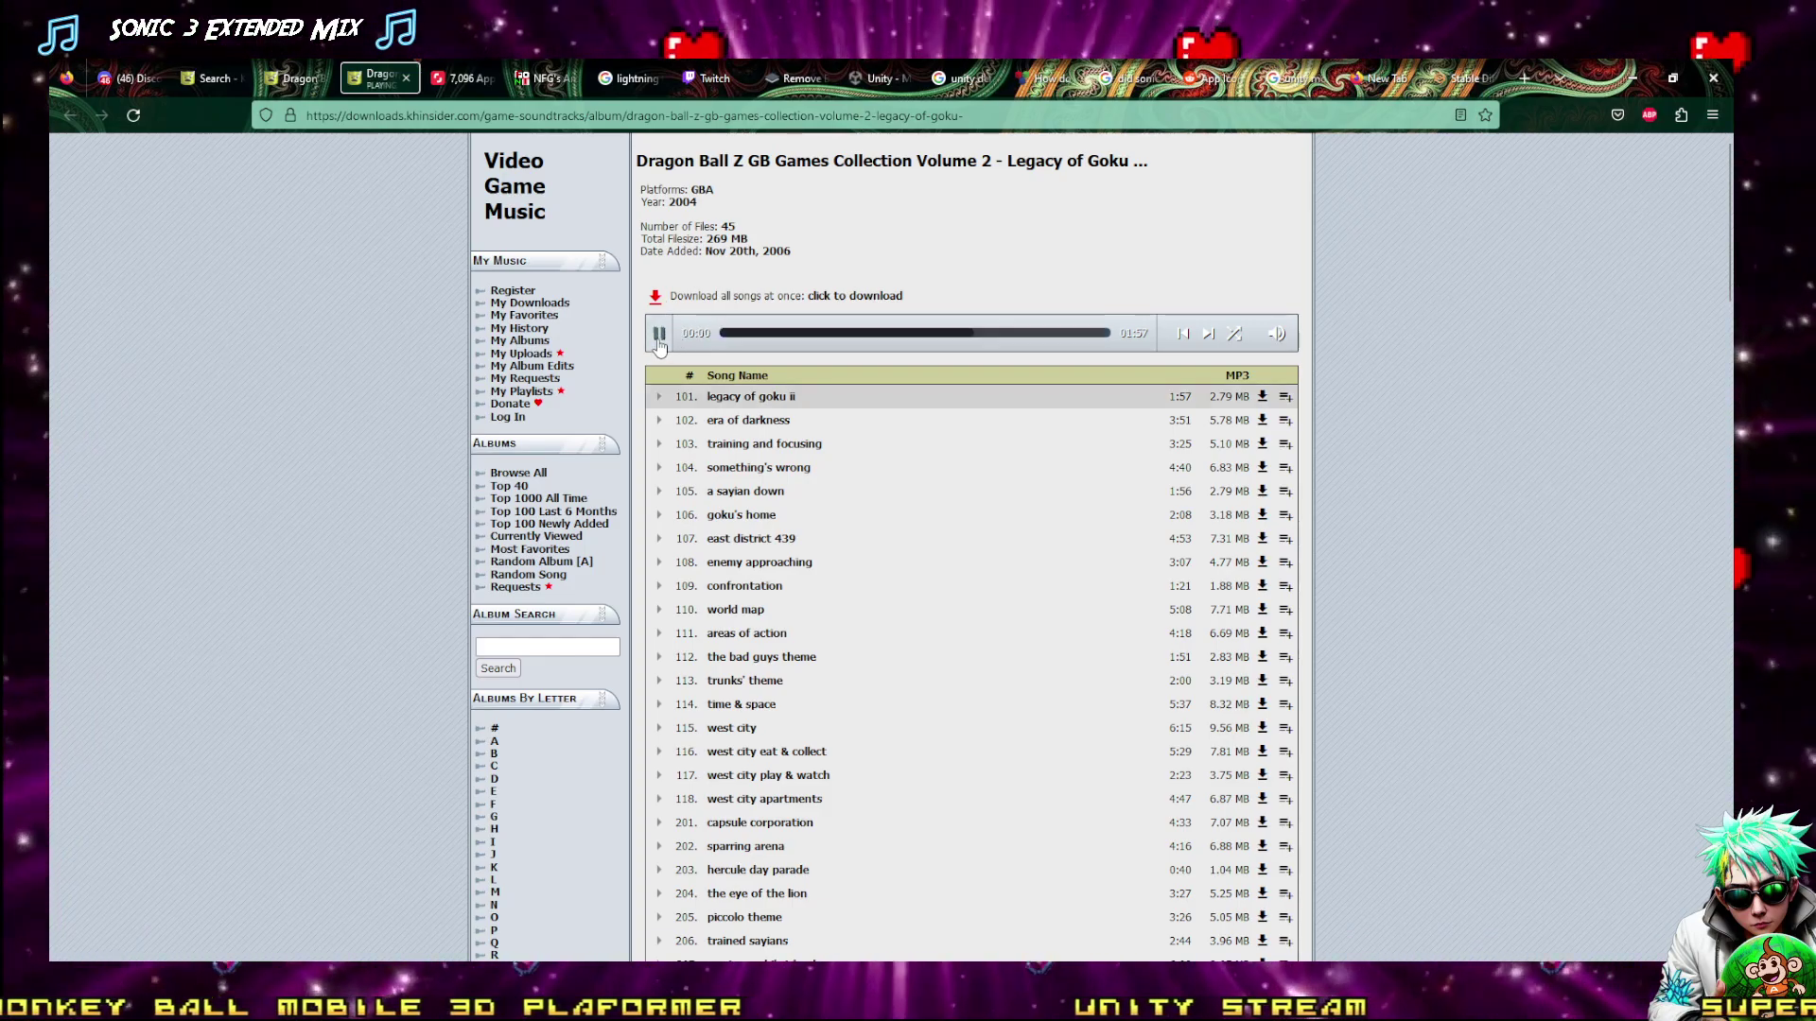
{"action": "mouse_move", "coordinate": [1284, 342]}
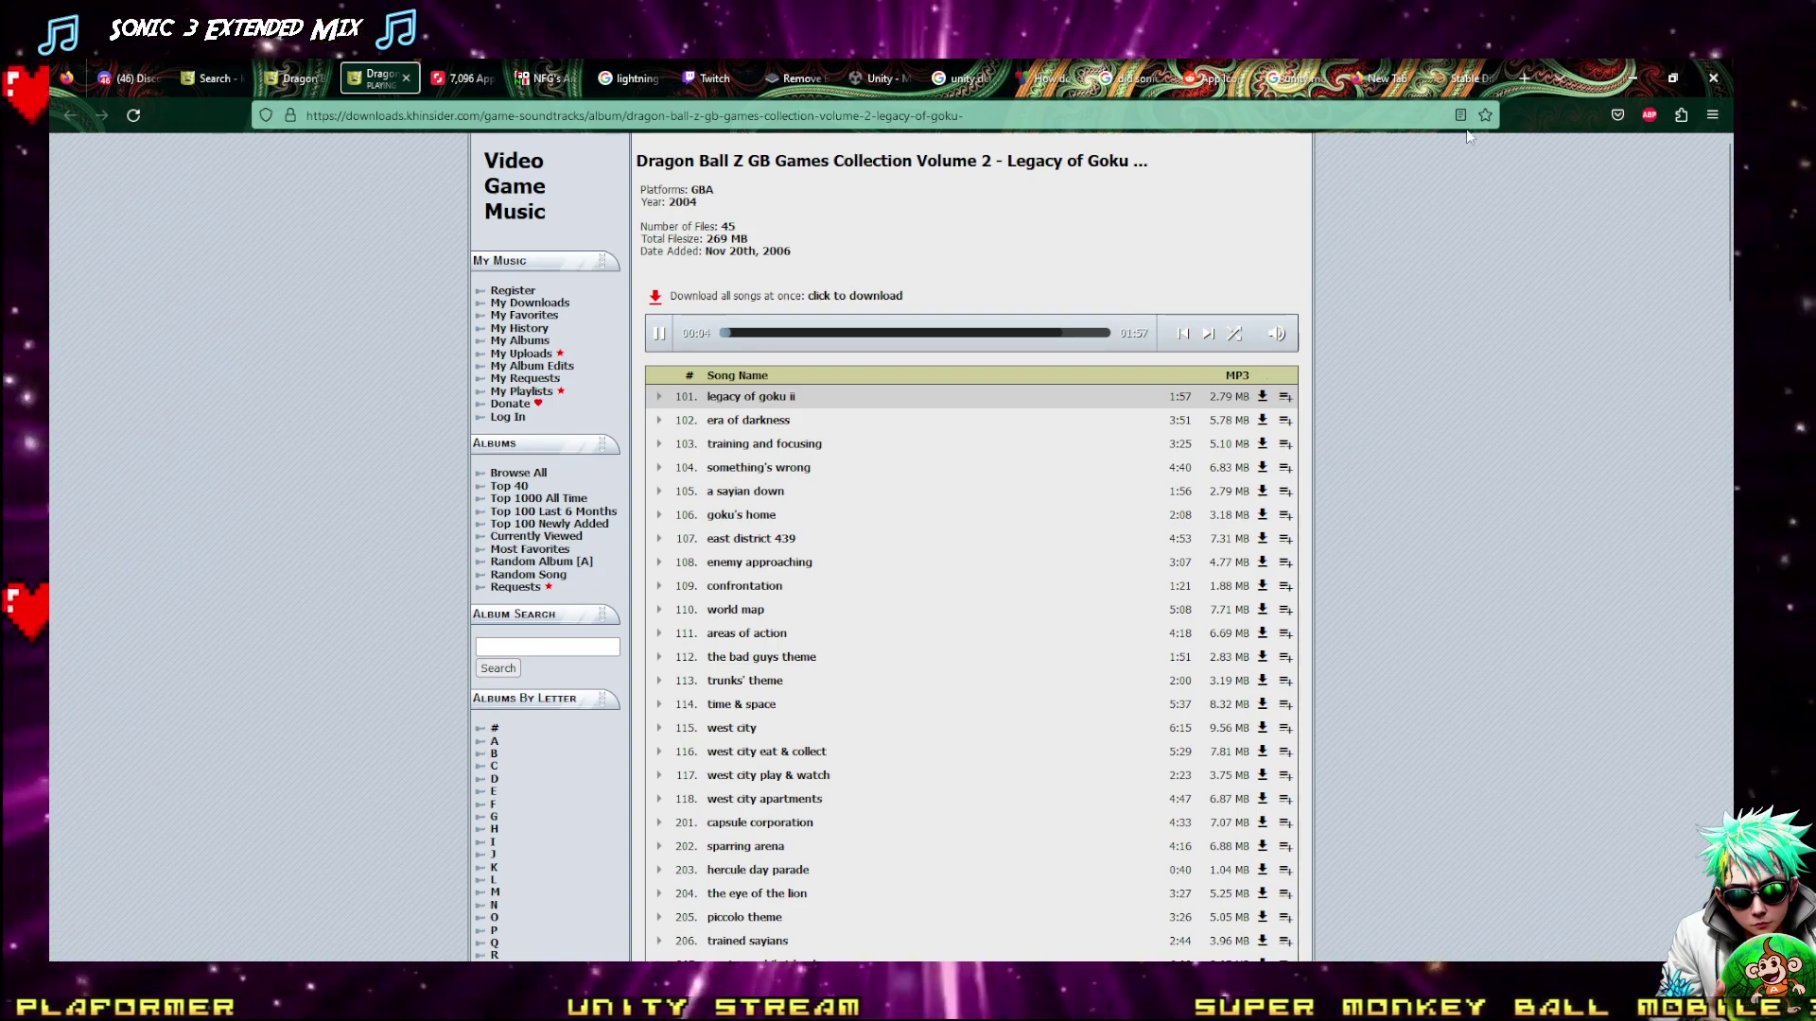
{"action": "left_click", "coordinate": [1631, 78]}
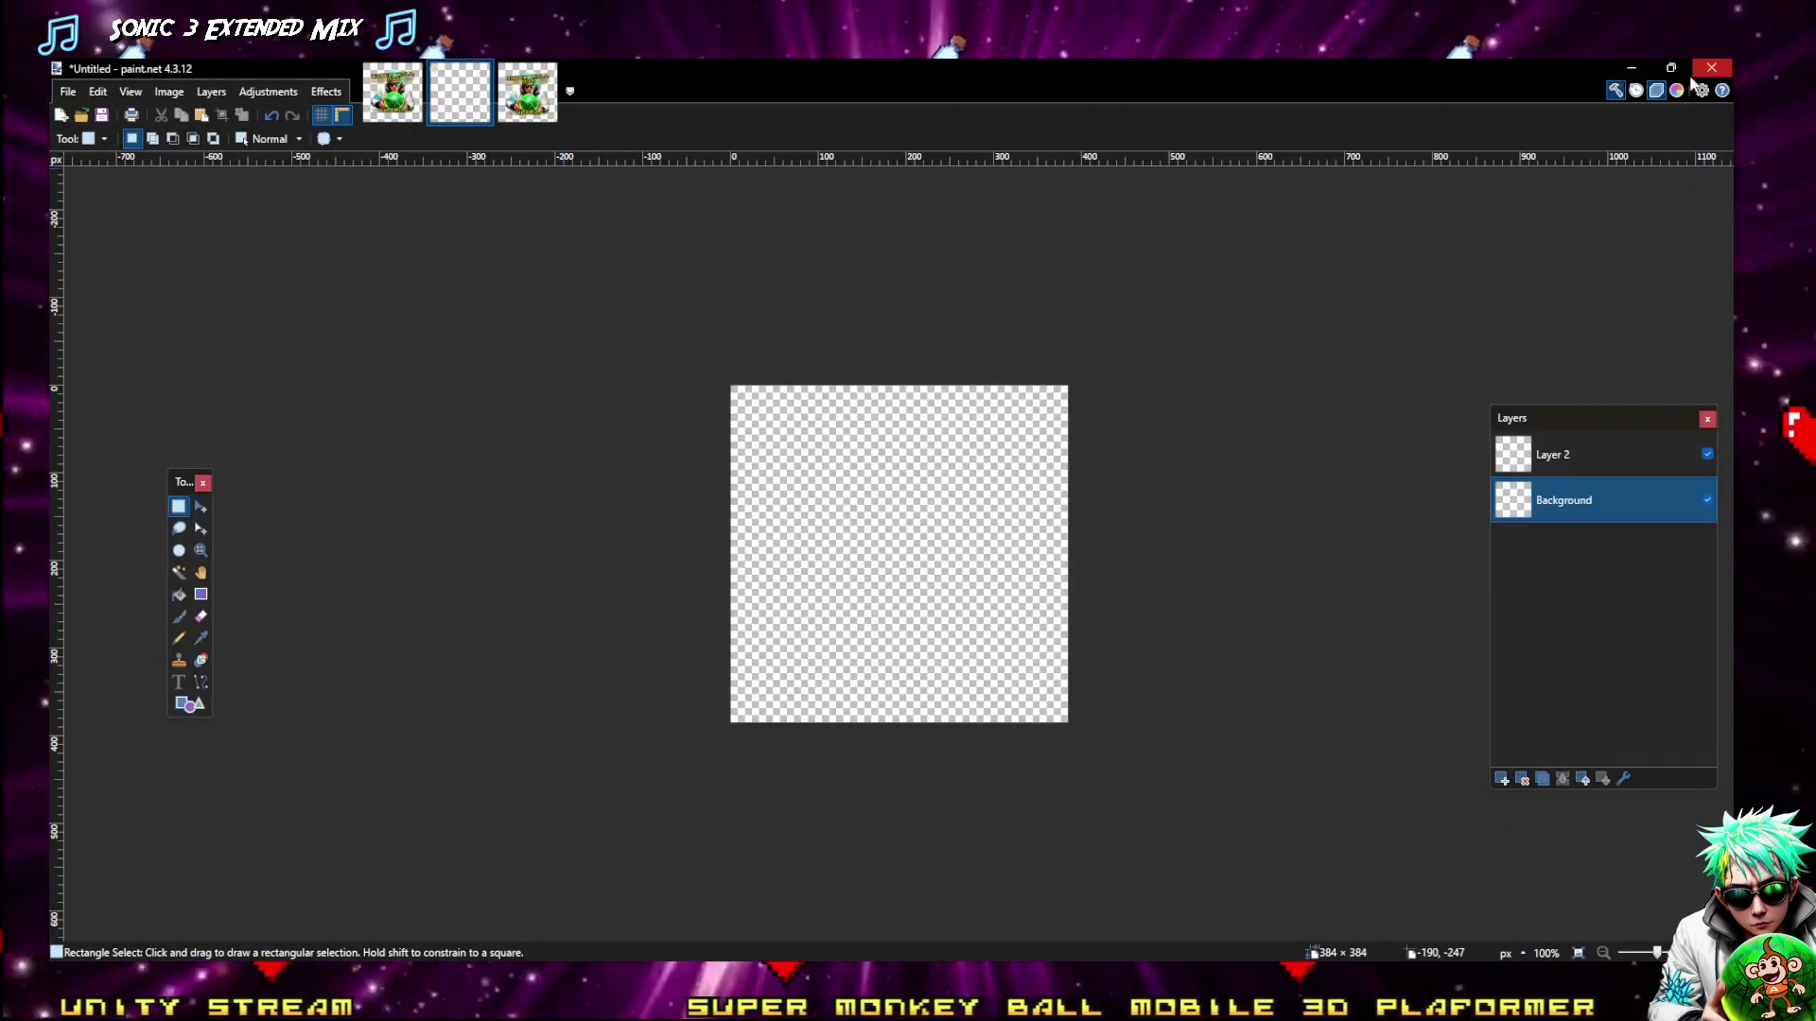
Minimize paint.net and the webui-user.bat terminal, bringing the Unity editor forward
{"action": "left_click", "coordinate": [1632, 69]}
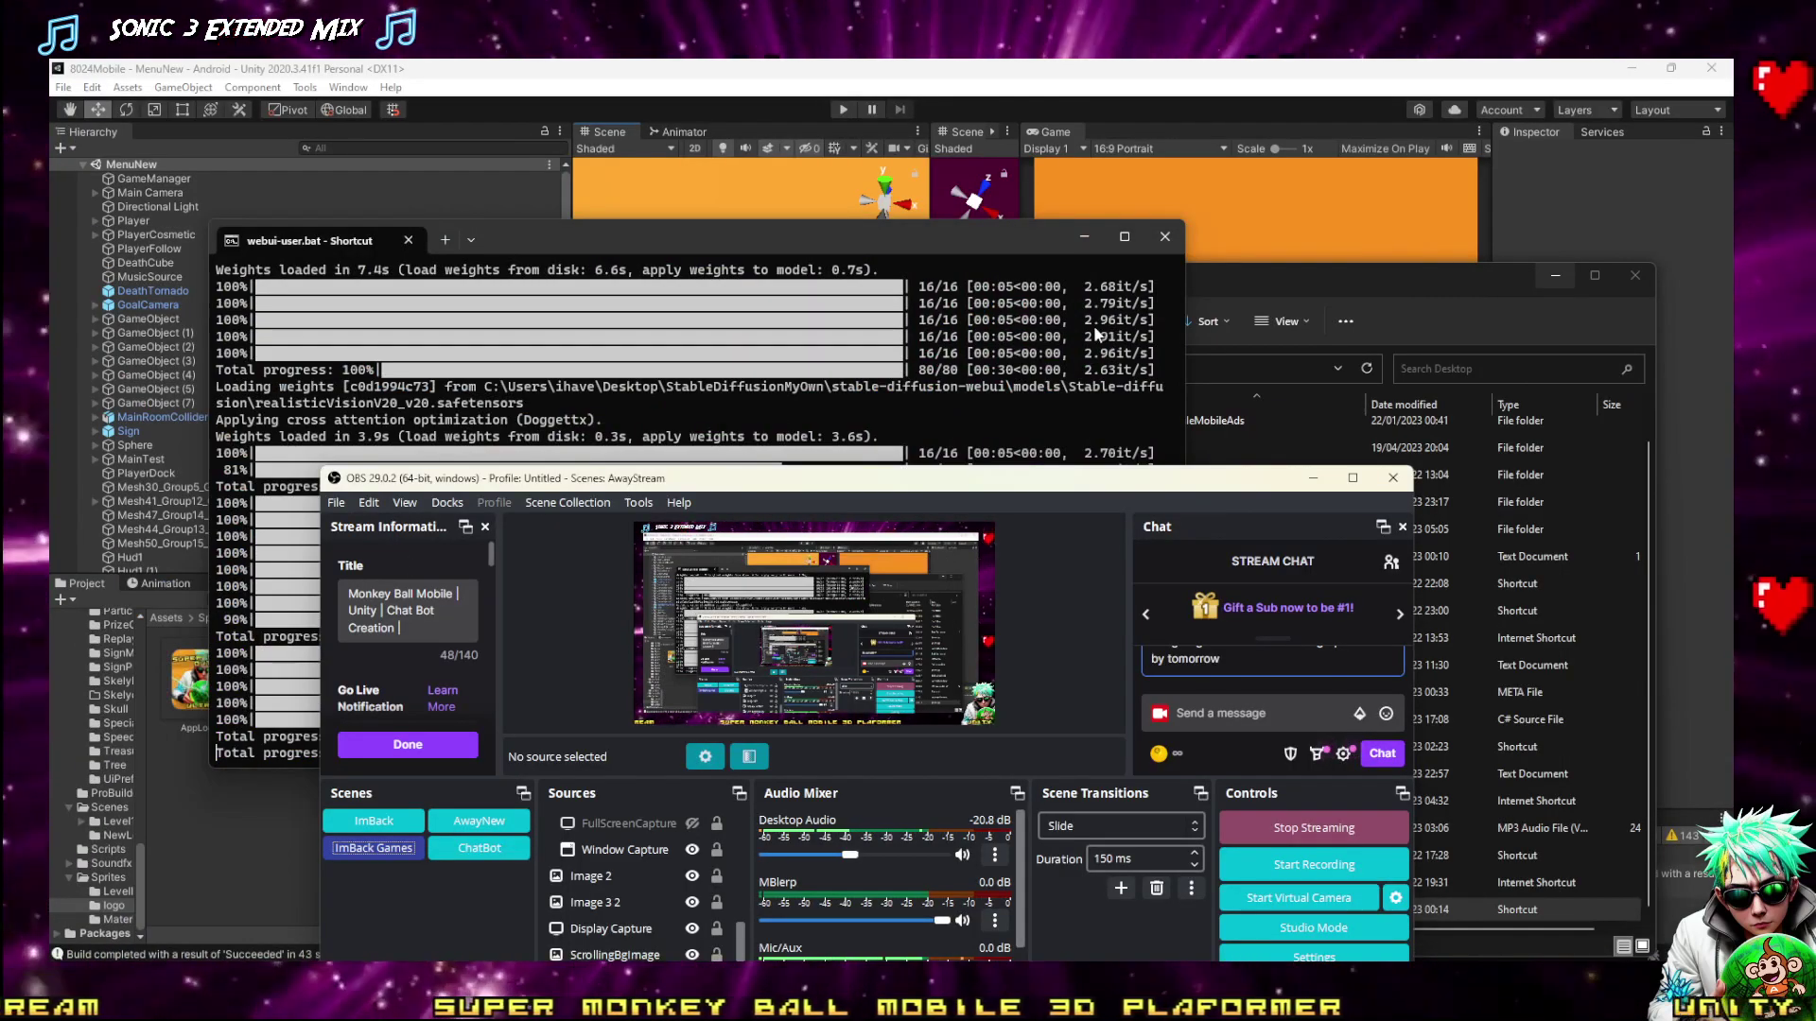
{"action": "left_click", "coordinate": [1084, 236]}
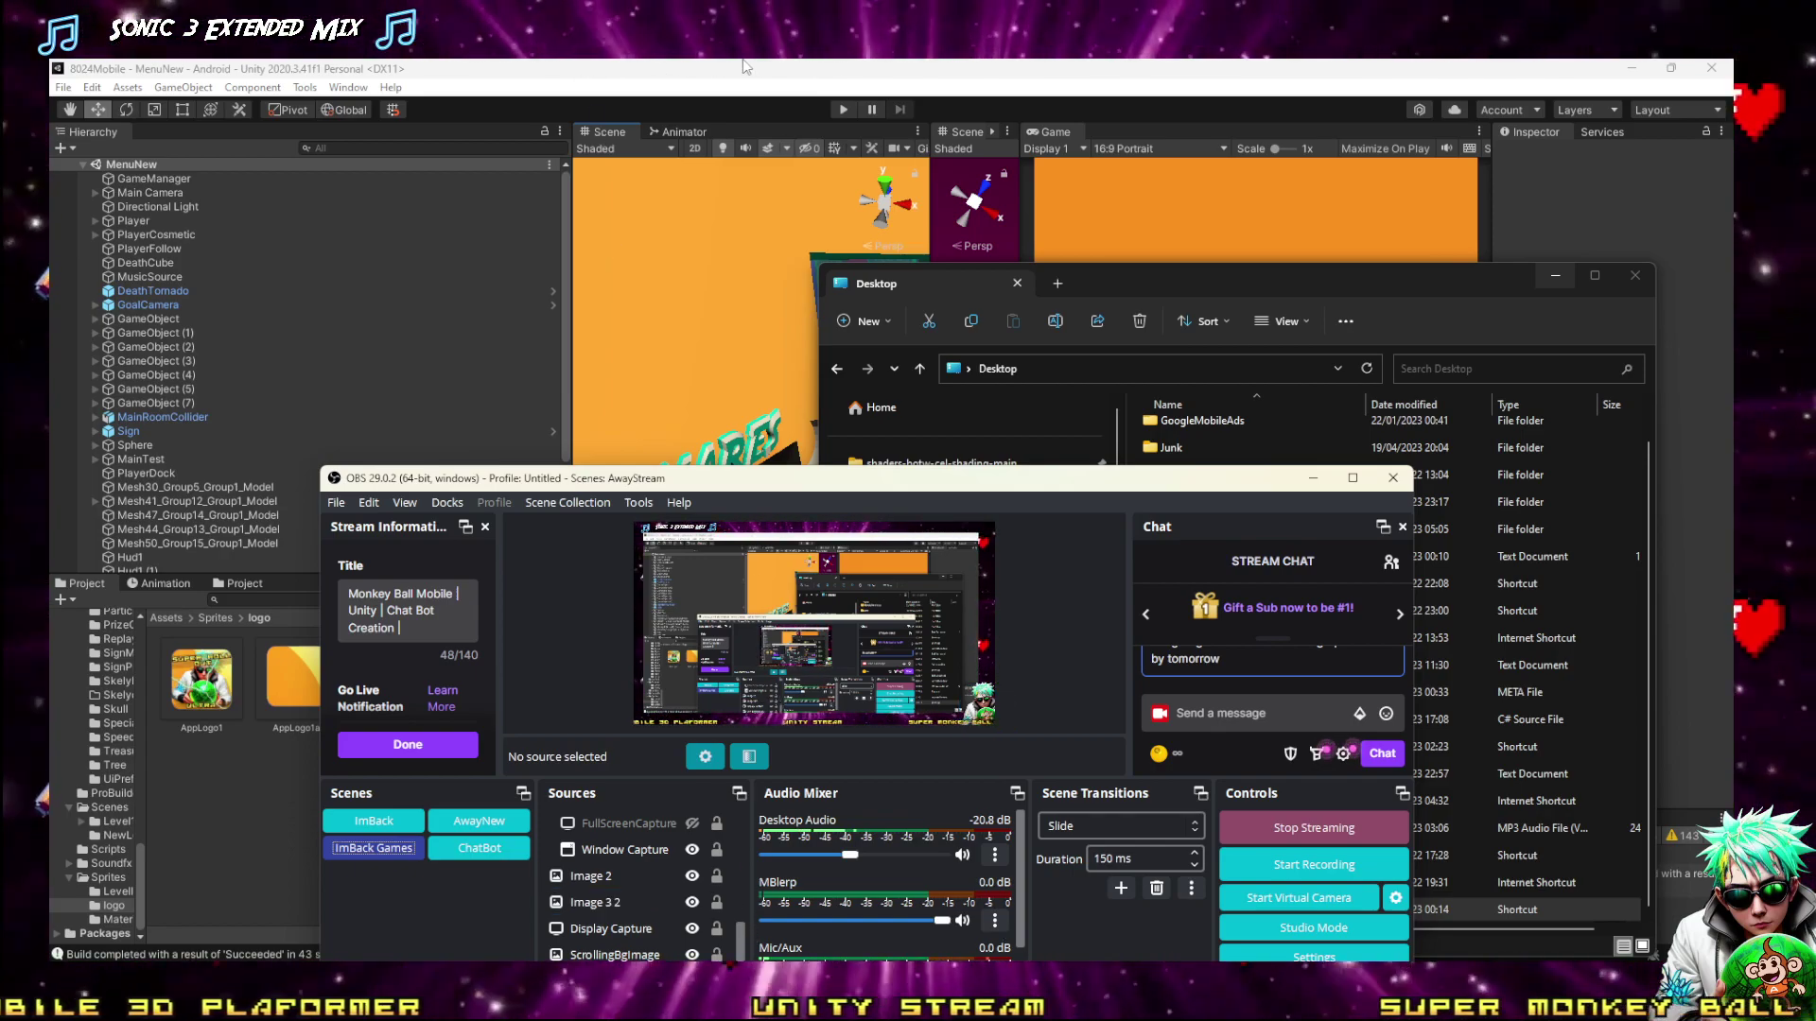
{"action": "left_click", "coordinate": [759, 417]}
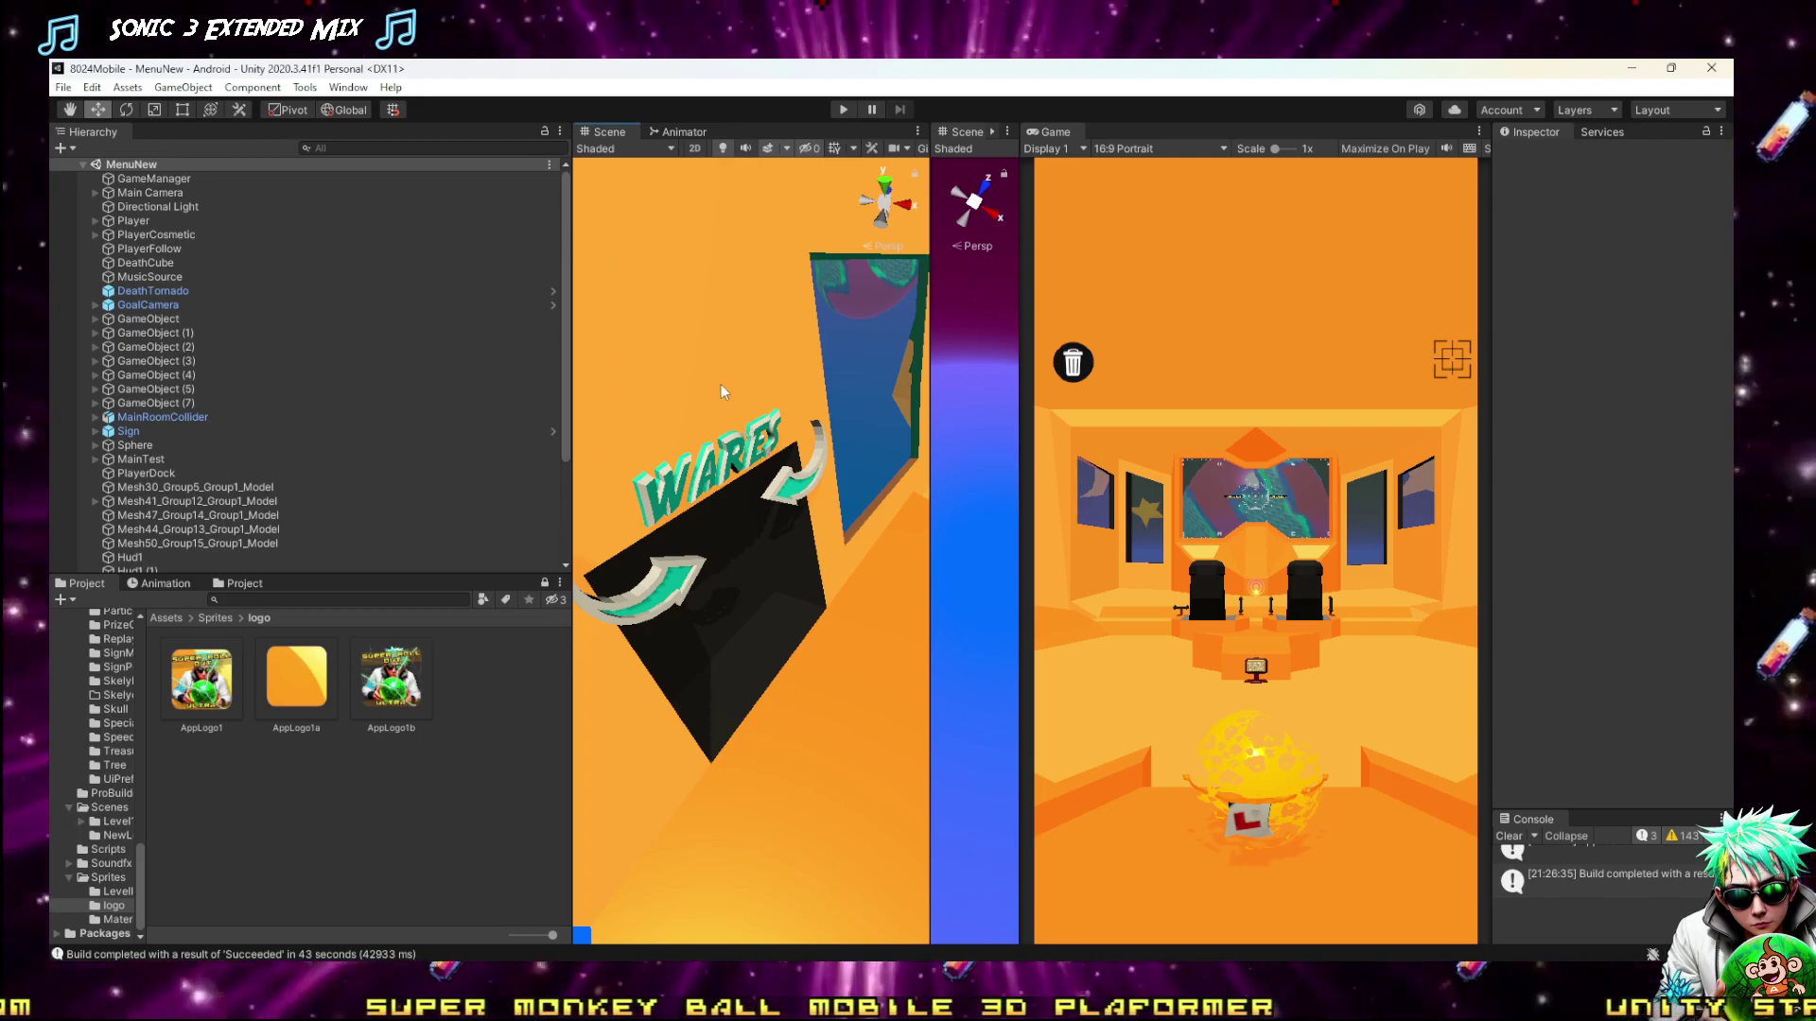
Widen Unity's Scene view, fly its camera into the orange room, then switch to the browser
{"action": "right_click_drag", "start_coordinate": [718, 385], "coordinate": [781, 383]}
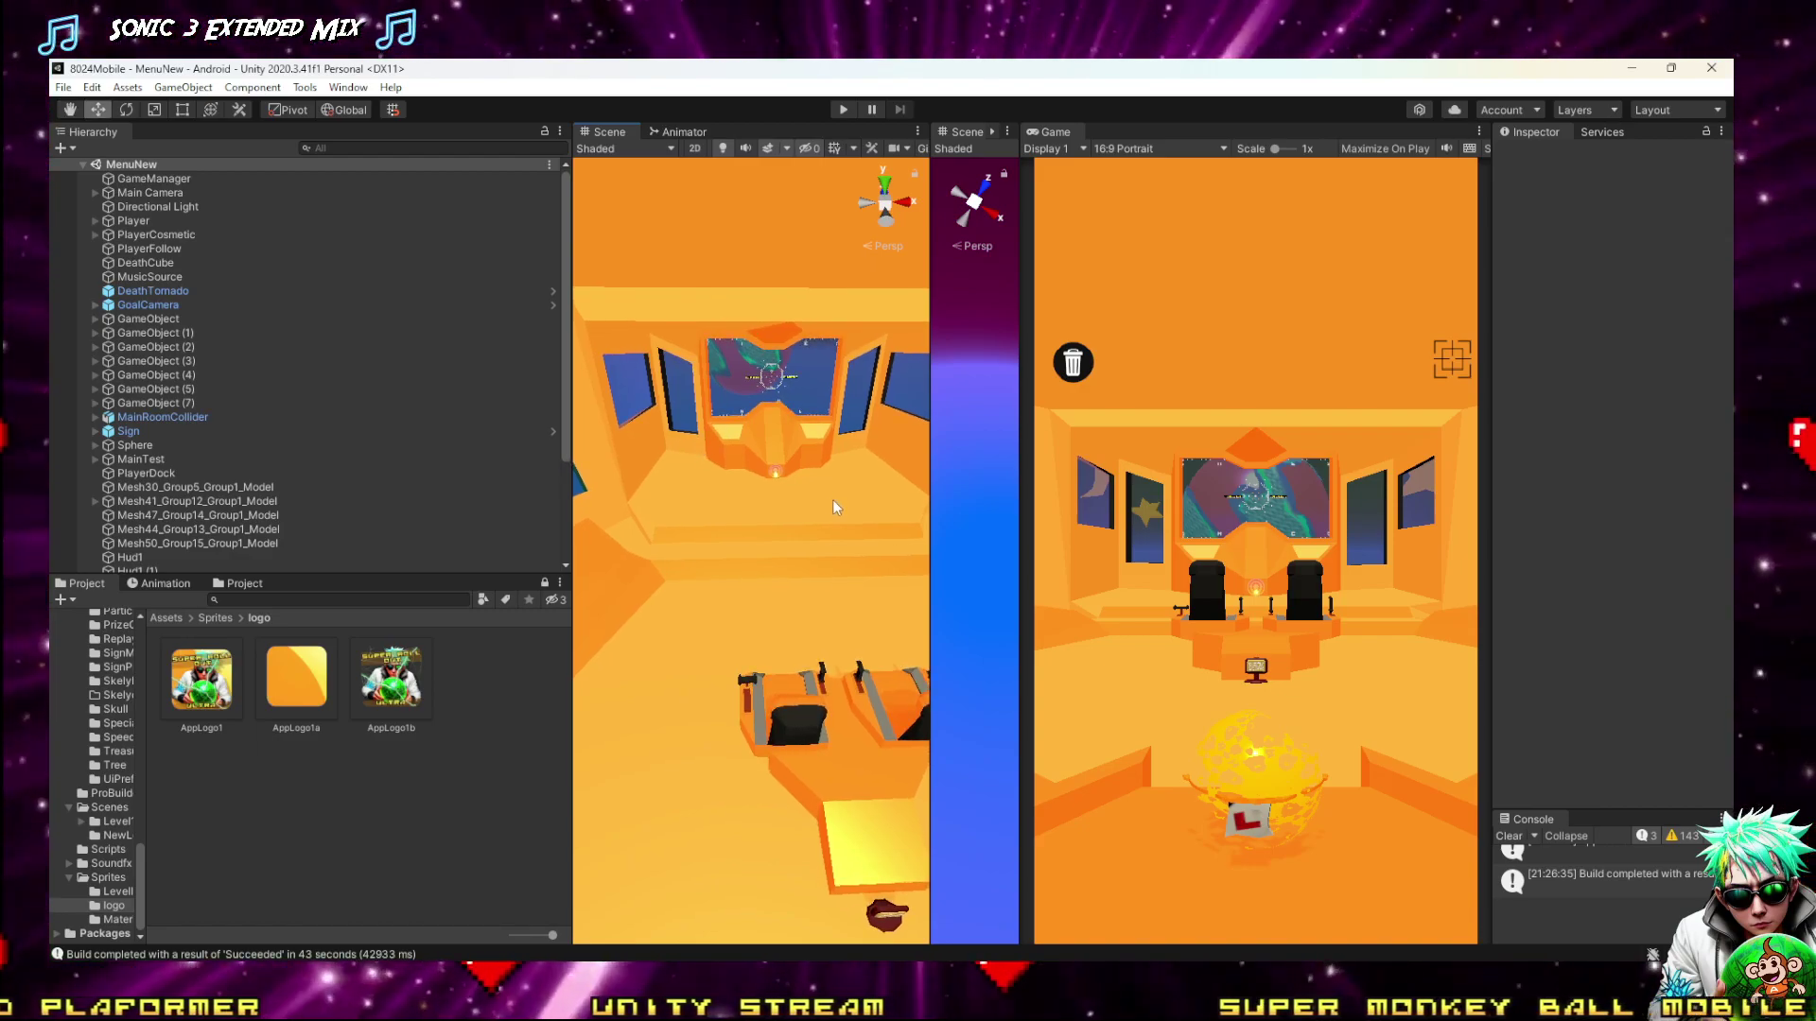
{"action": "left_click_drag", "start_coordinate": [931, 508], "coordinate": [1516, 487]}
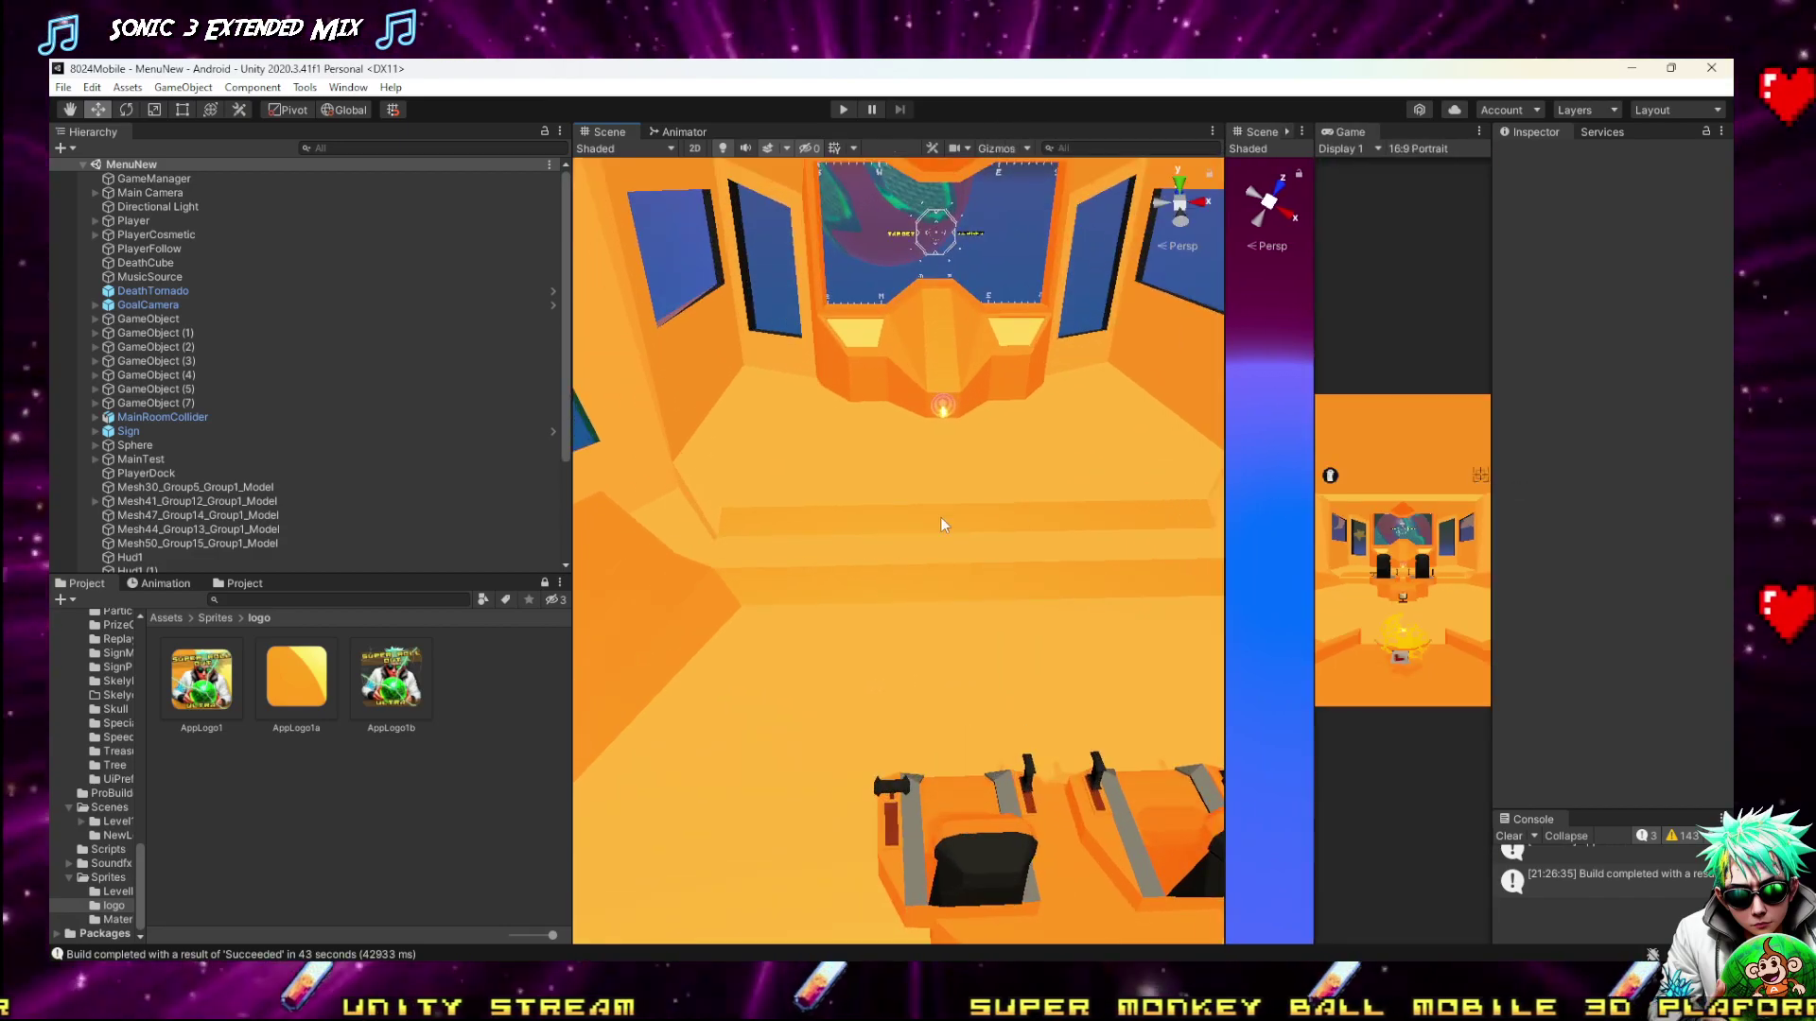
{"action": "right_click_drag", "start_coordinate": [942, 525], "coordinate": [797, 668]}
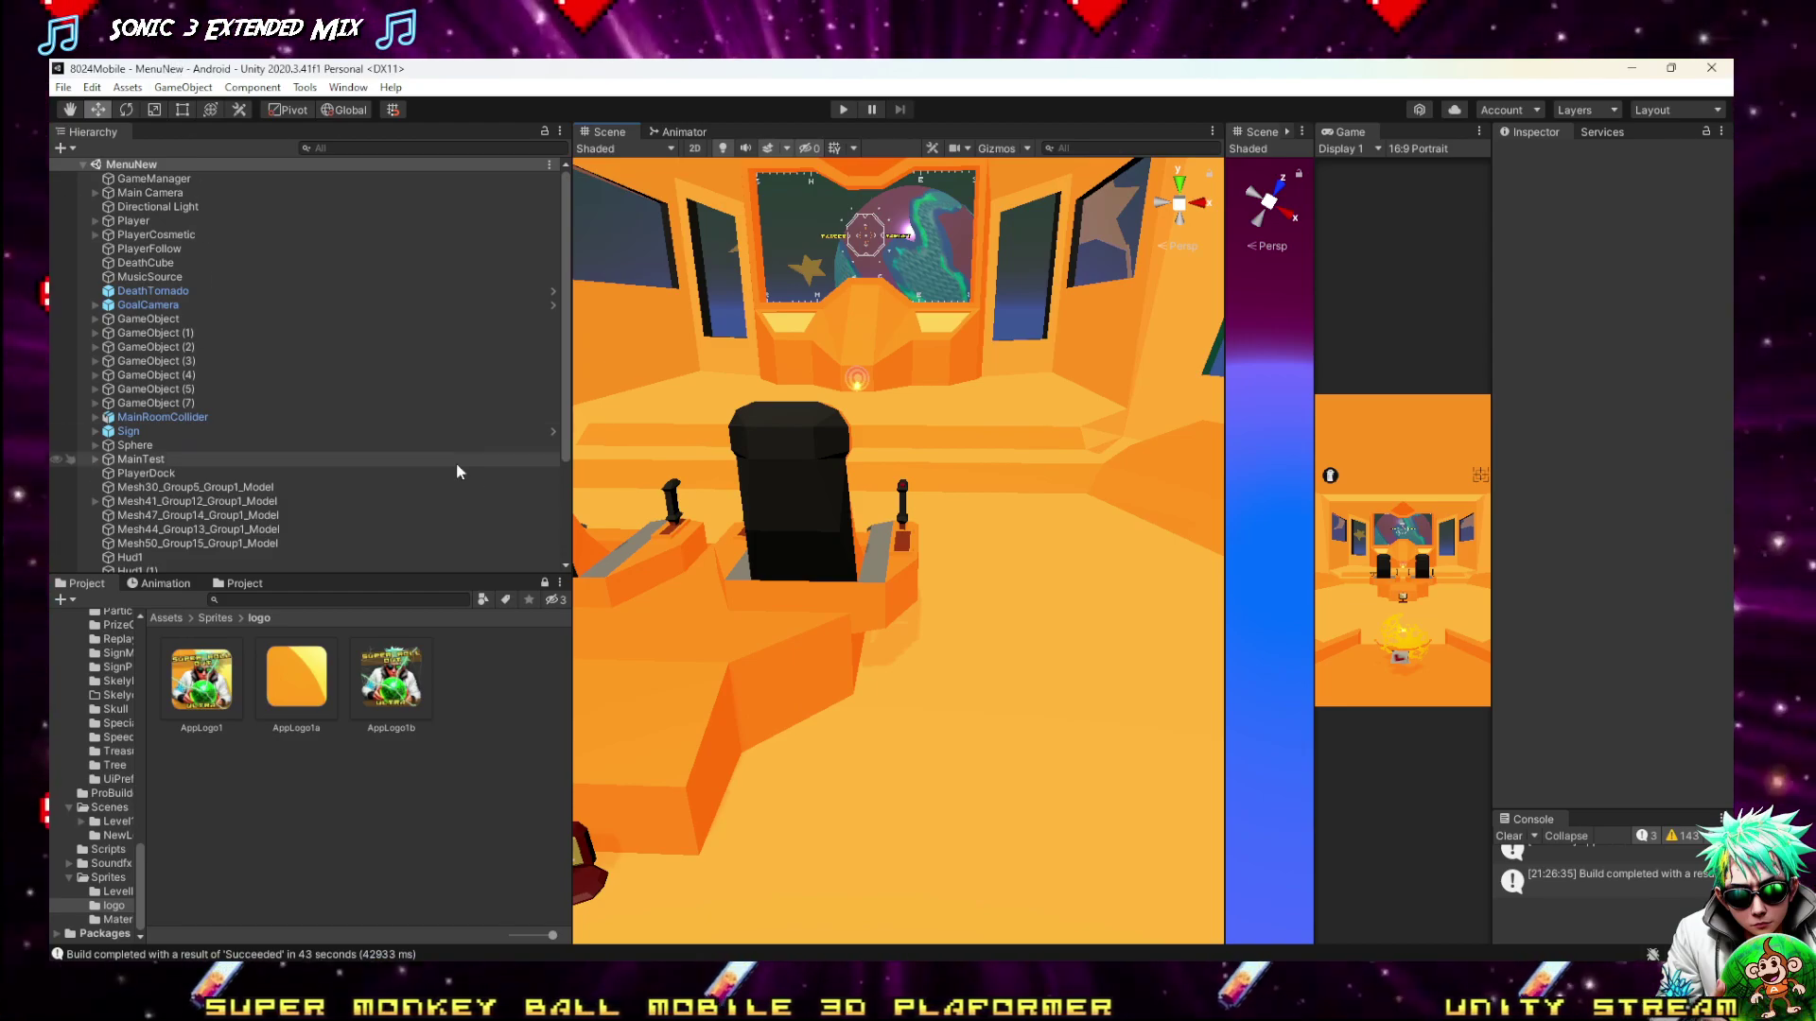
{"action": "mouse_move", "coordinate": [241, 1002]}
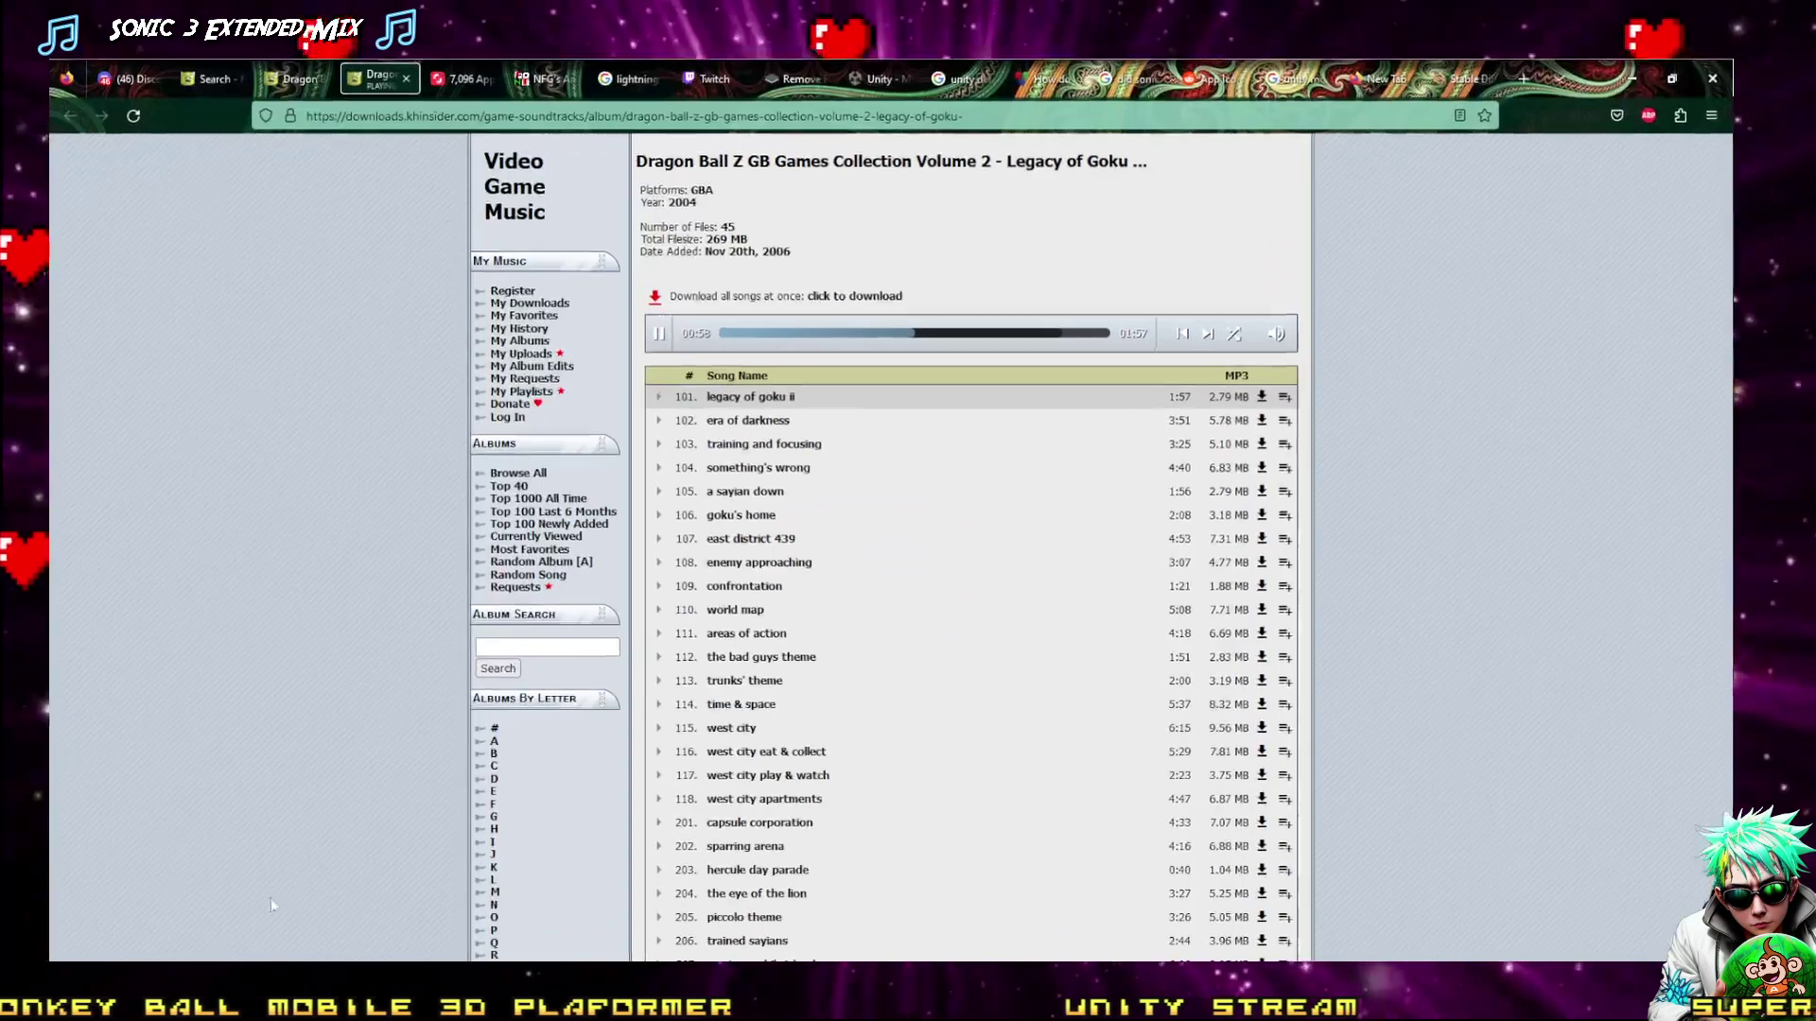
{"action": "left_click", "coordinate": [236, 889]}
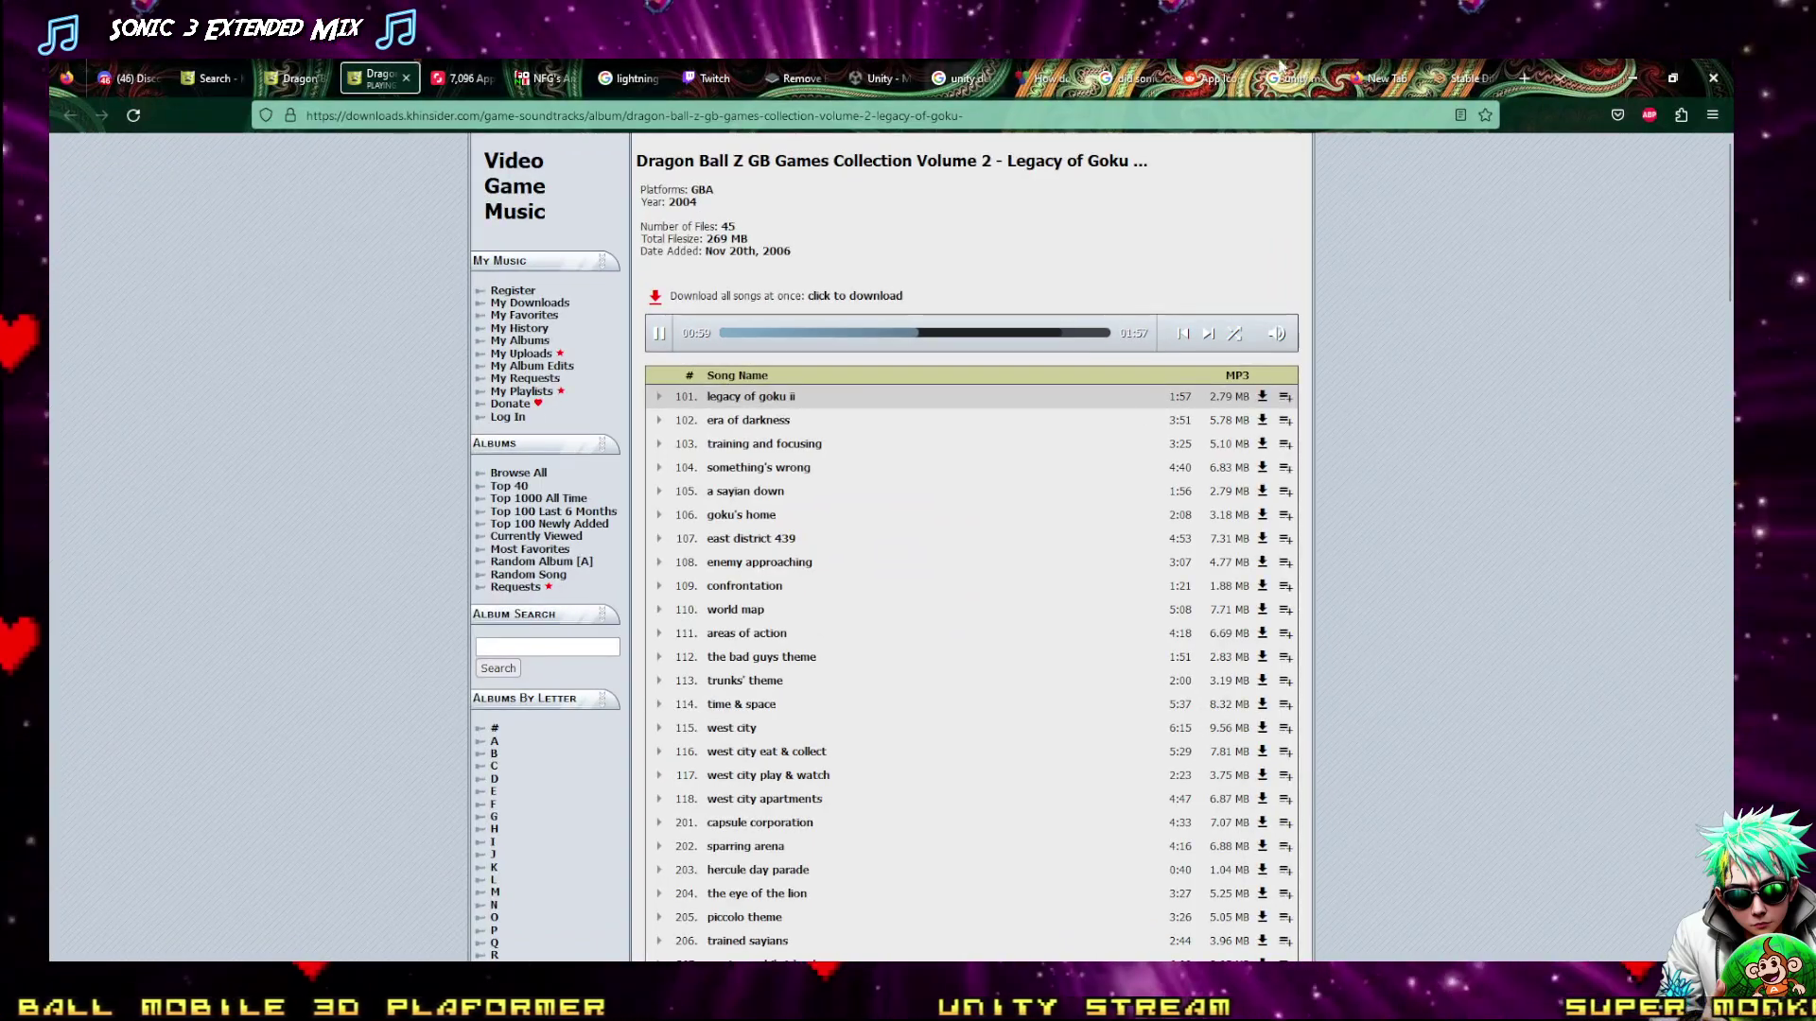
Compare the generated smileys in the Stable Diffusion gallery and send the chosen one to img2img
{"action": "left_click", "coordinate": [1471, 78]}
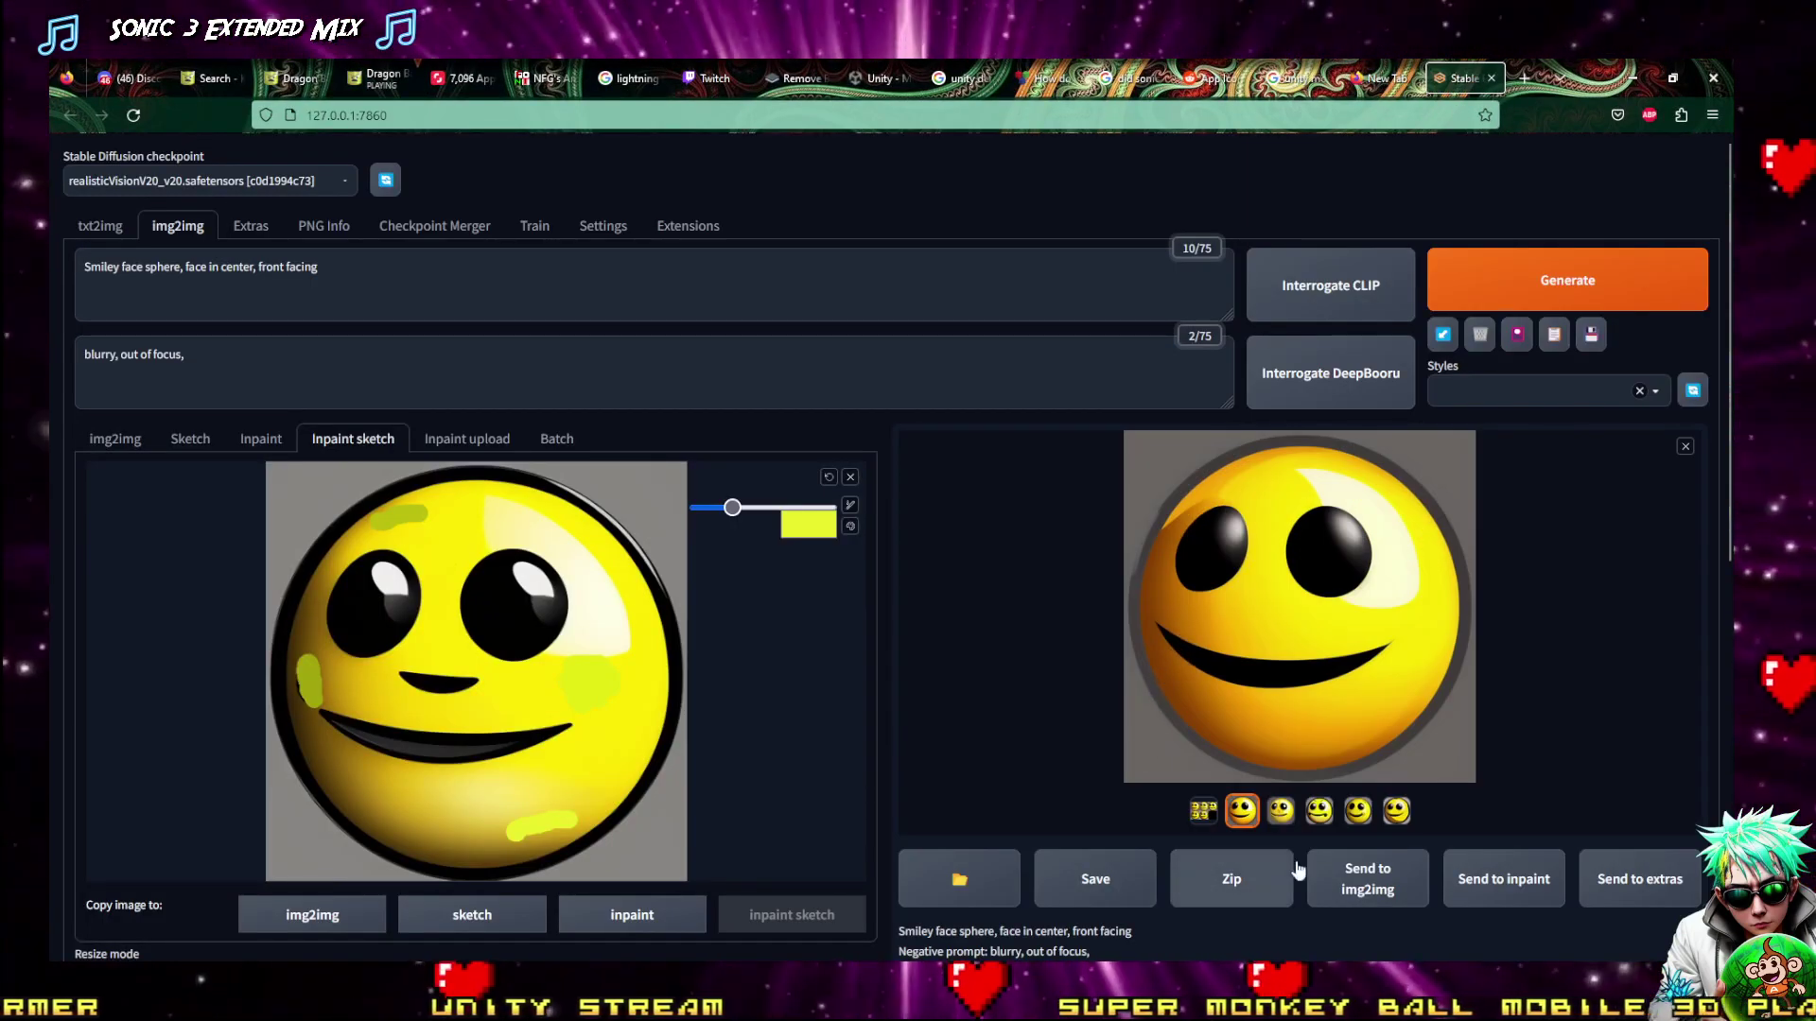
{"action": "left_click", "coordinate": [1283, 813]}
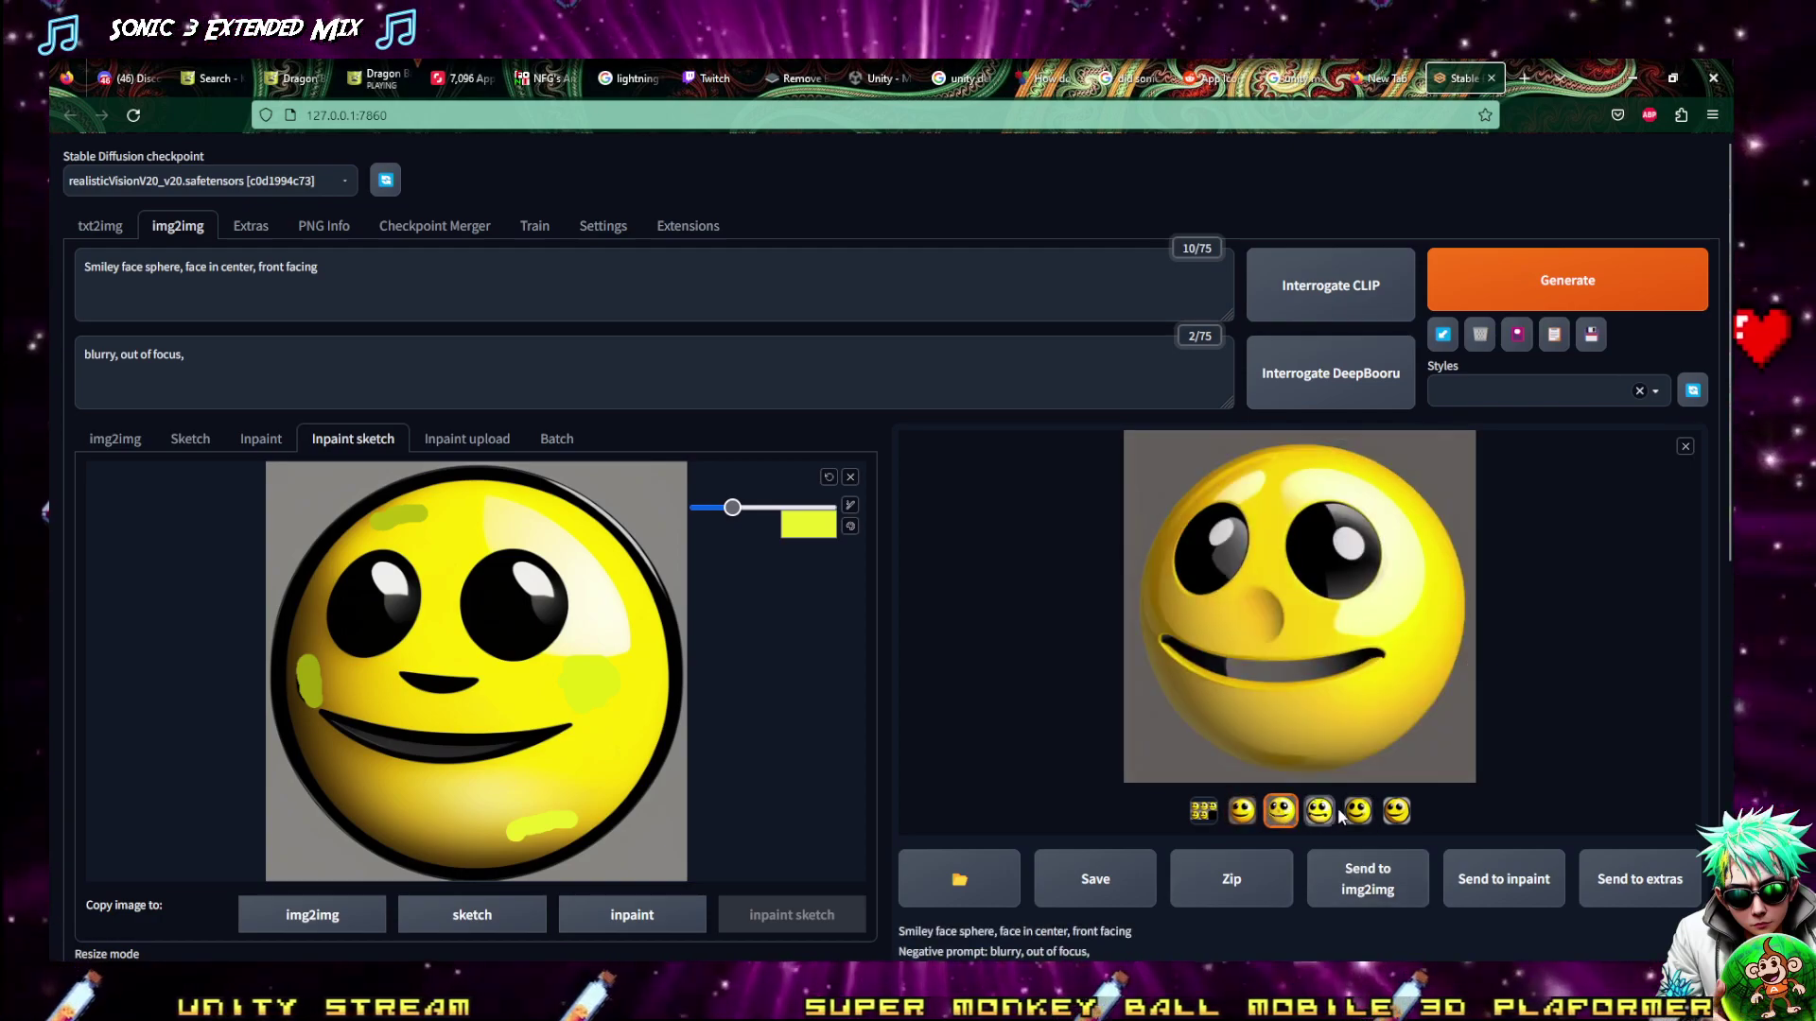
{"action": "left_click", "coordinate": [1397, 815]}
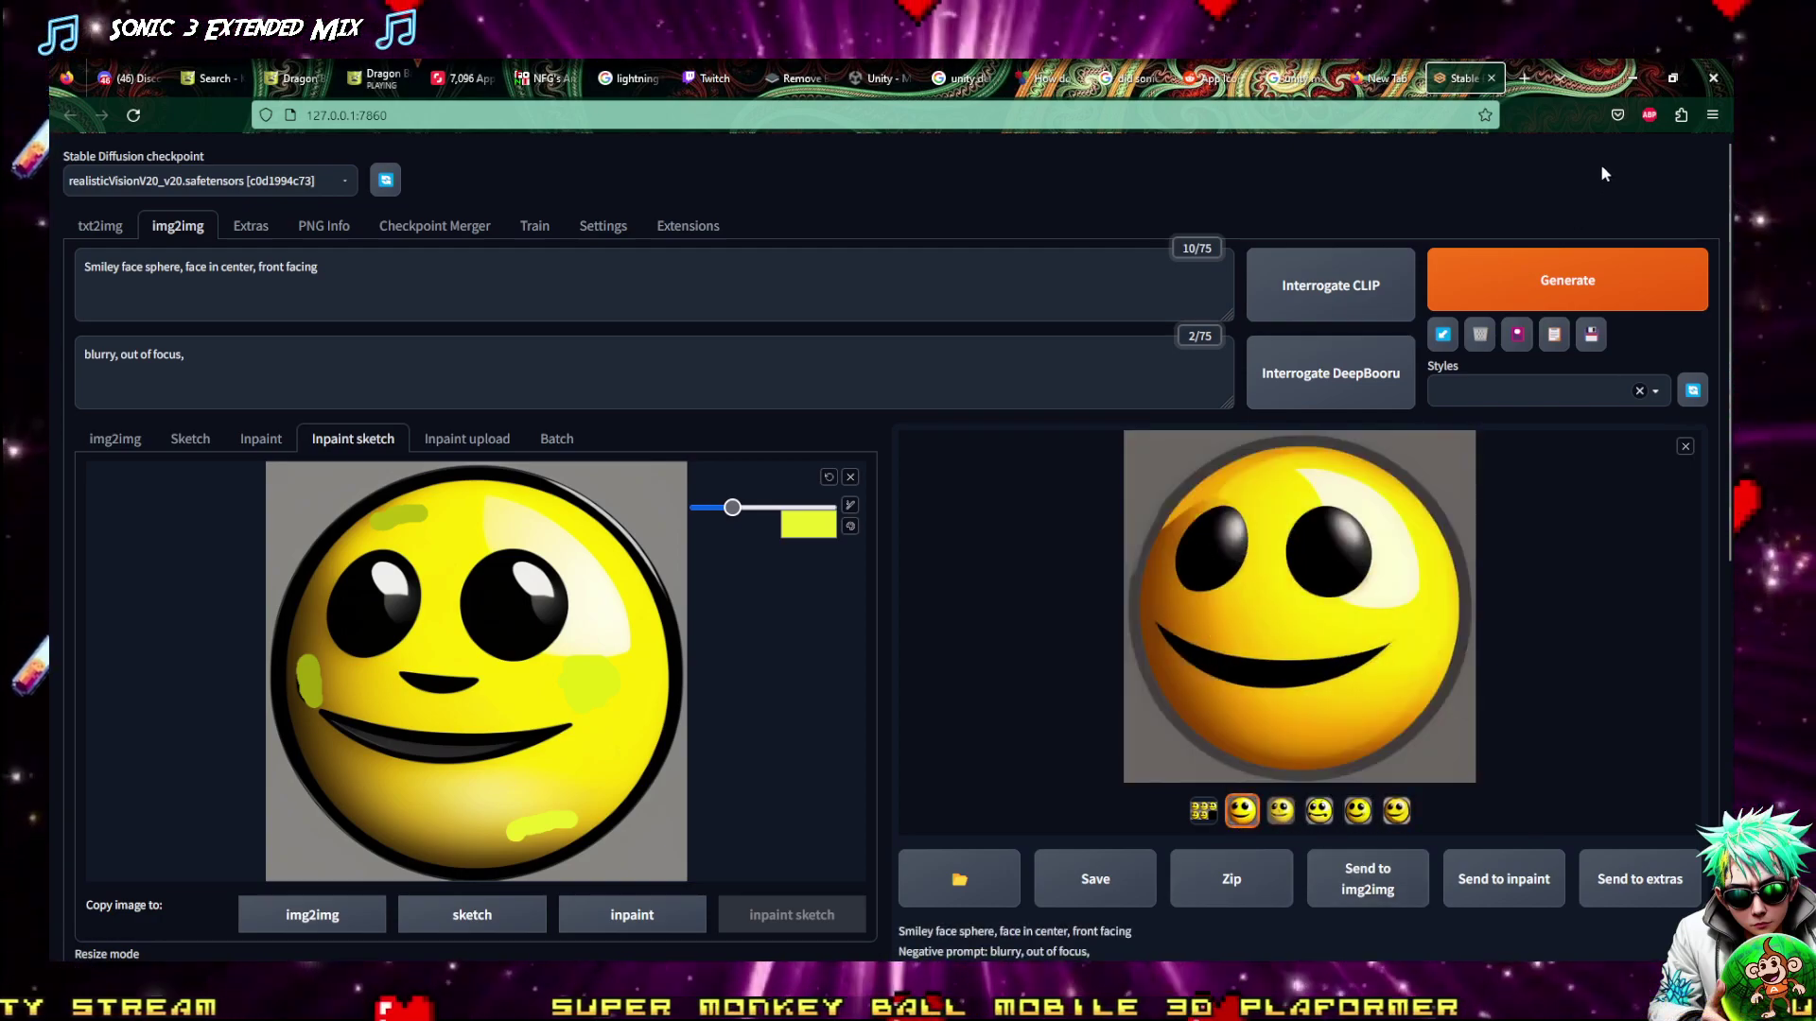
{"action": "left_click", "coordinate": [1349, 903]}
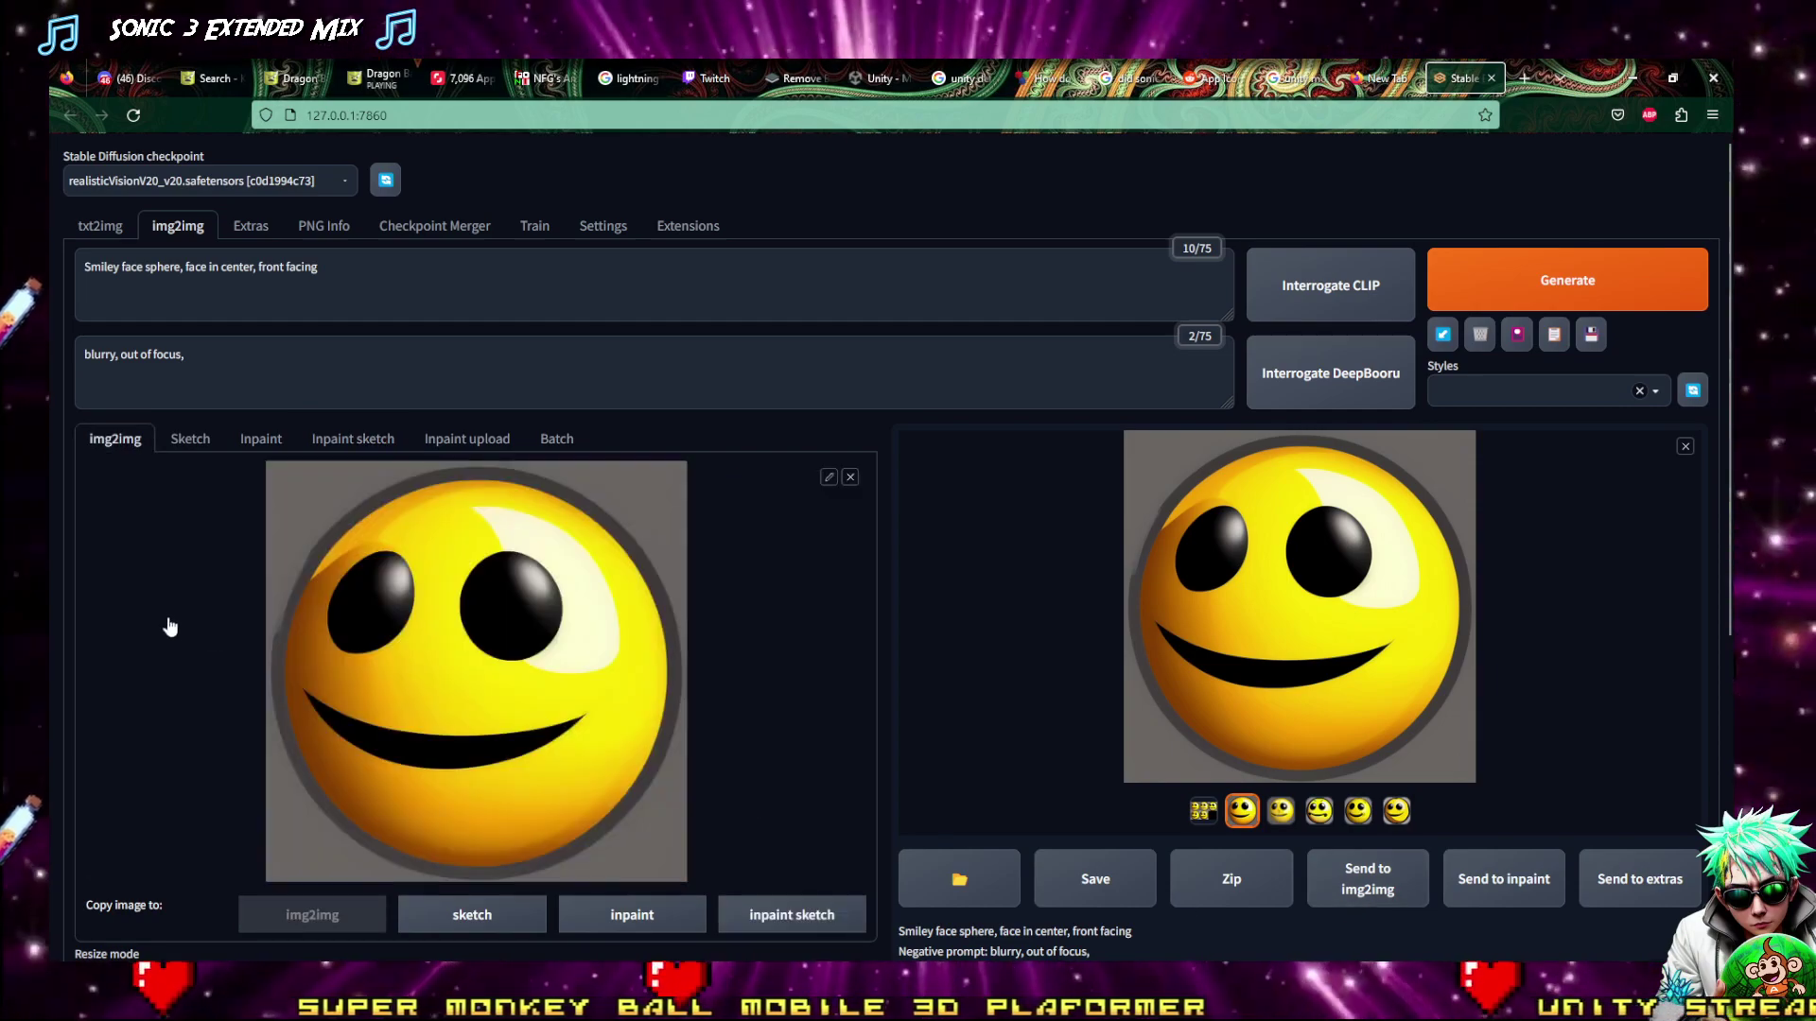
Run img2img on the generated smiley and view the first of five results full-screen
{"action": "left_click", "coordinate": [1567, 279]}
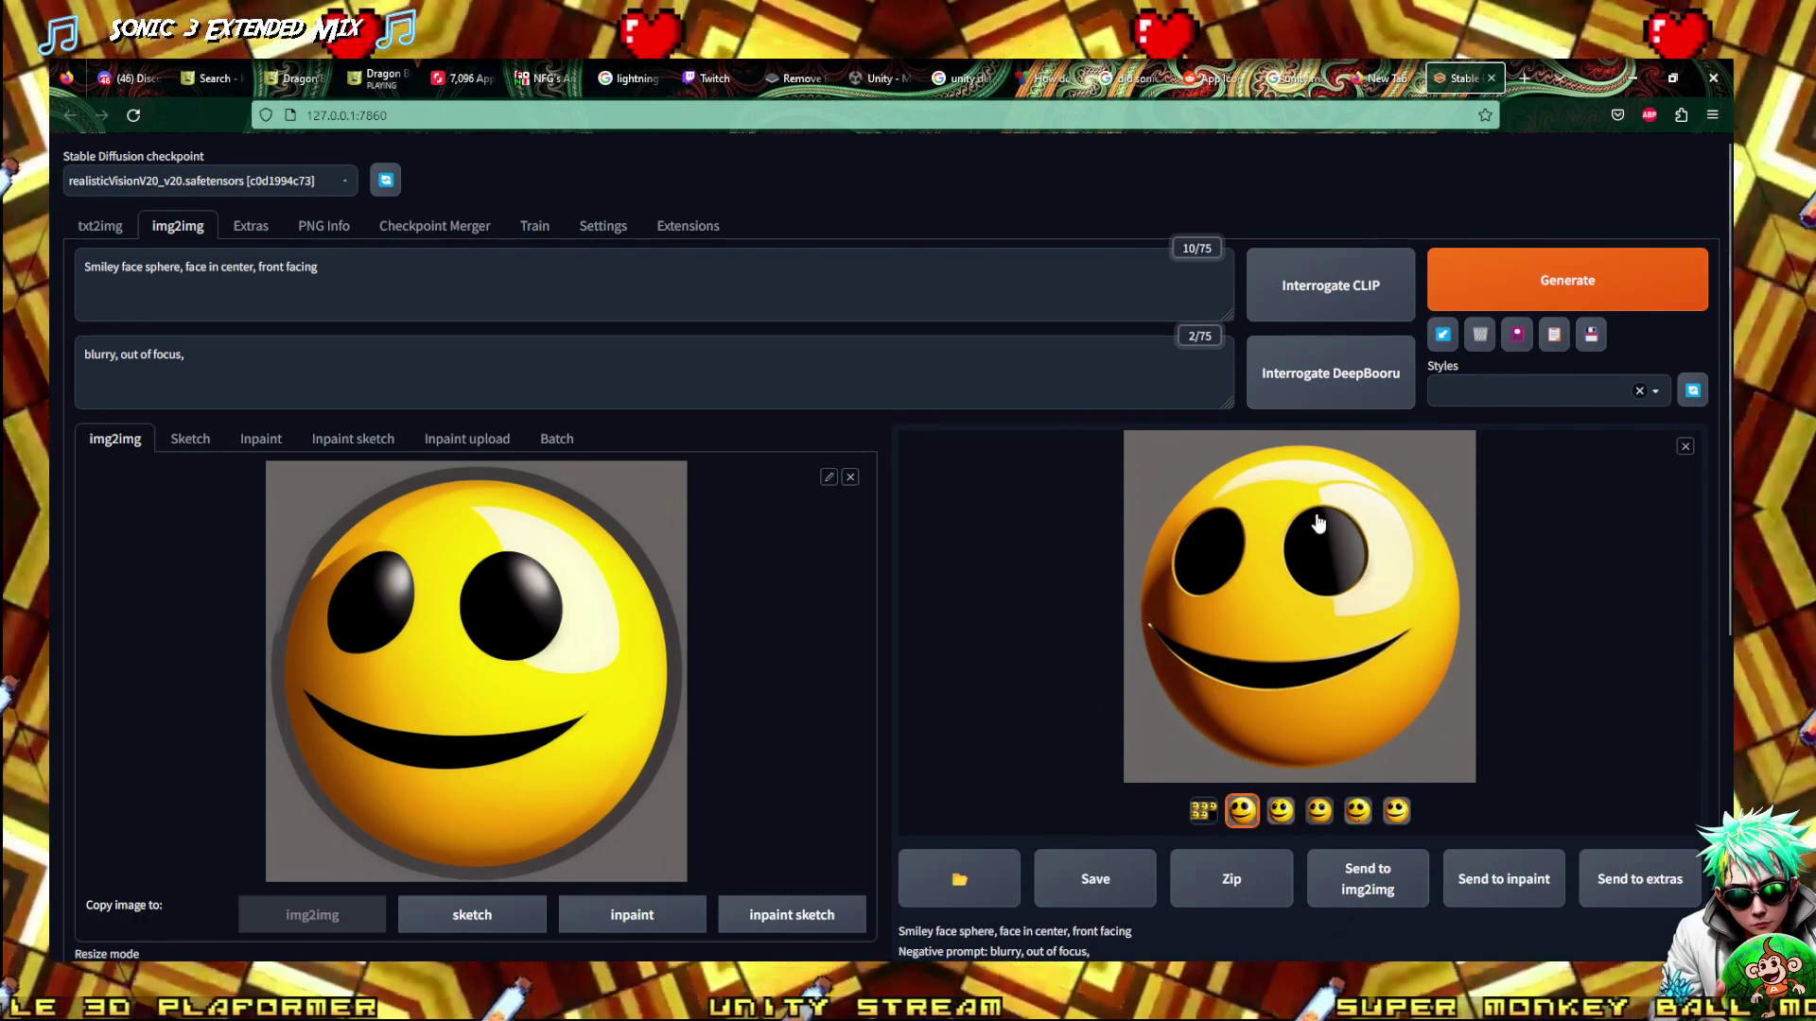
{"action": "left_click", "coordinate": [1292, 586]}
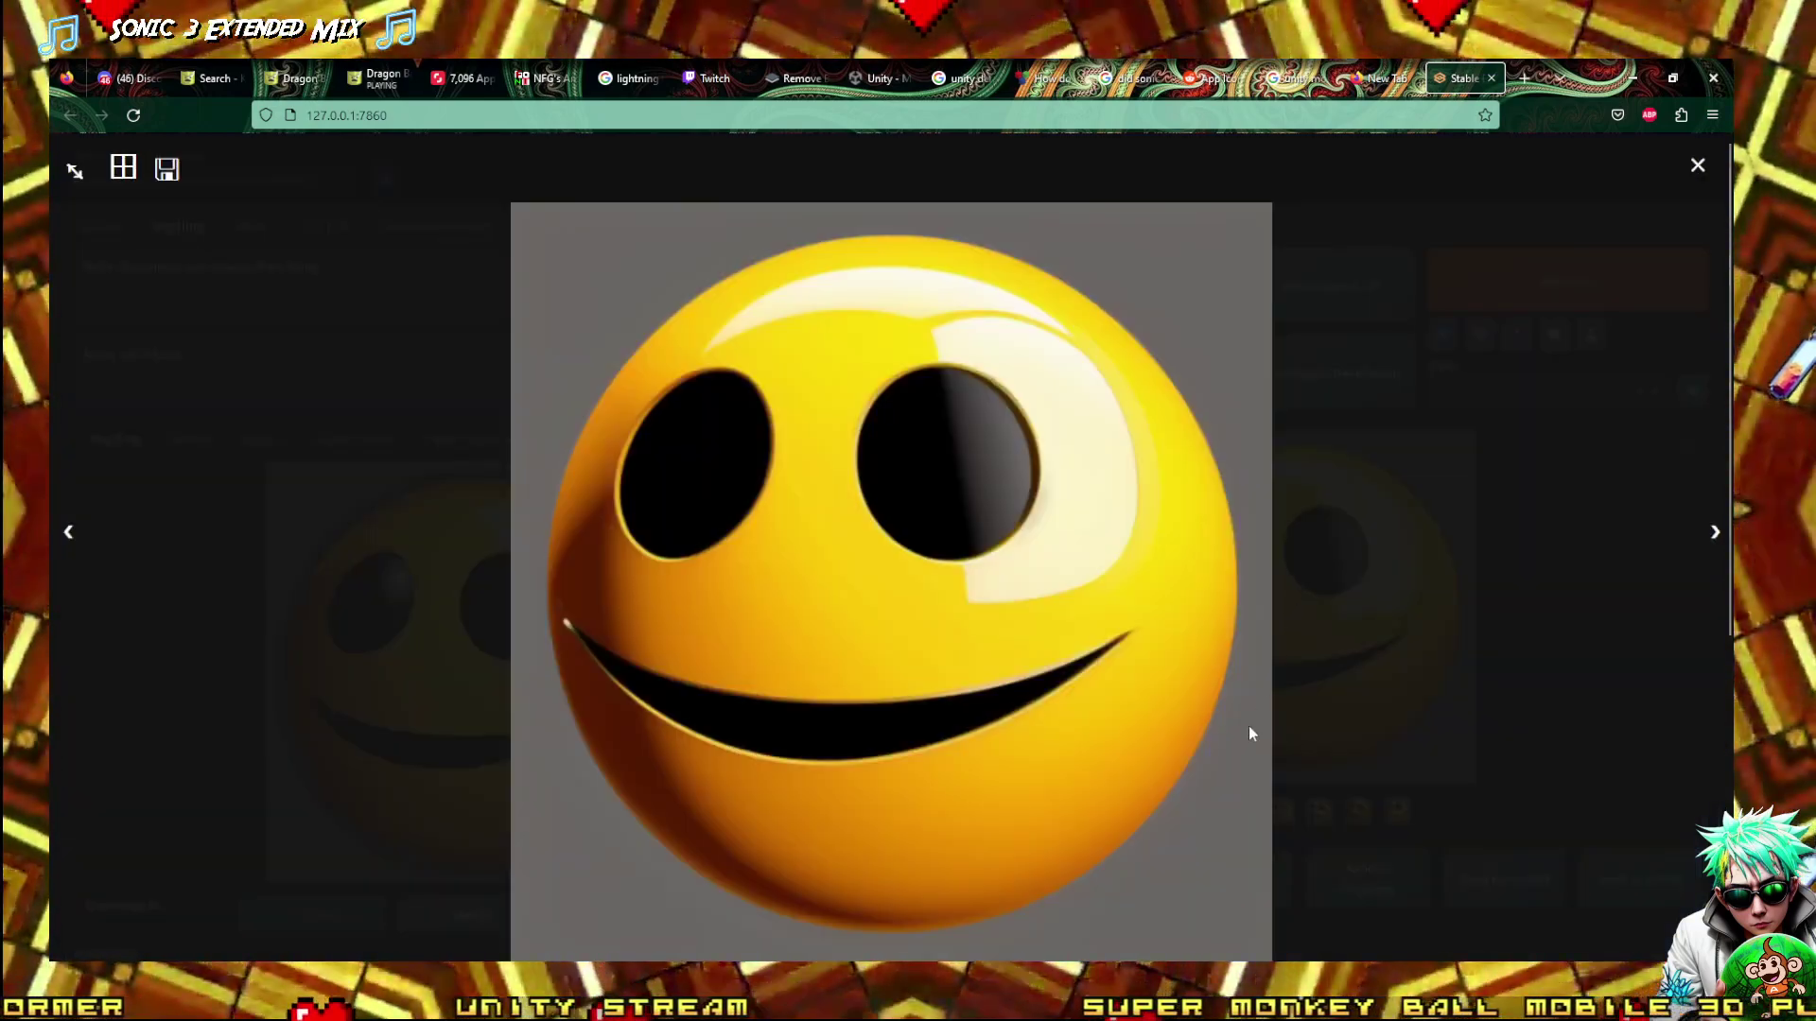
Step through the five smiley results and the grid in the full-screen viewer
{"action": "key", "text": "Right"}
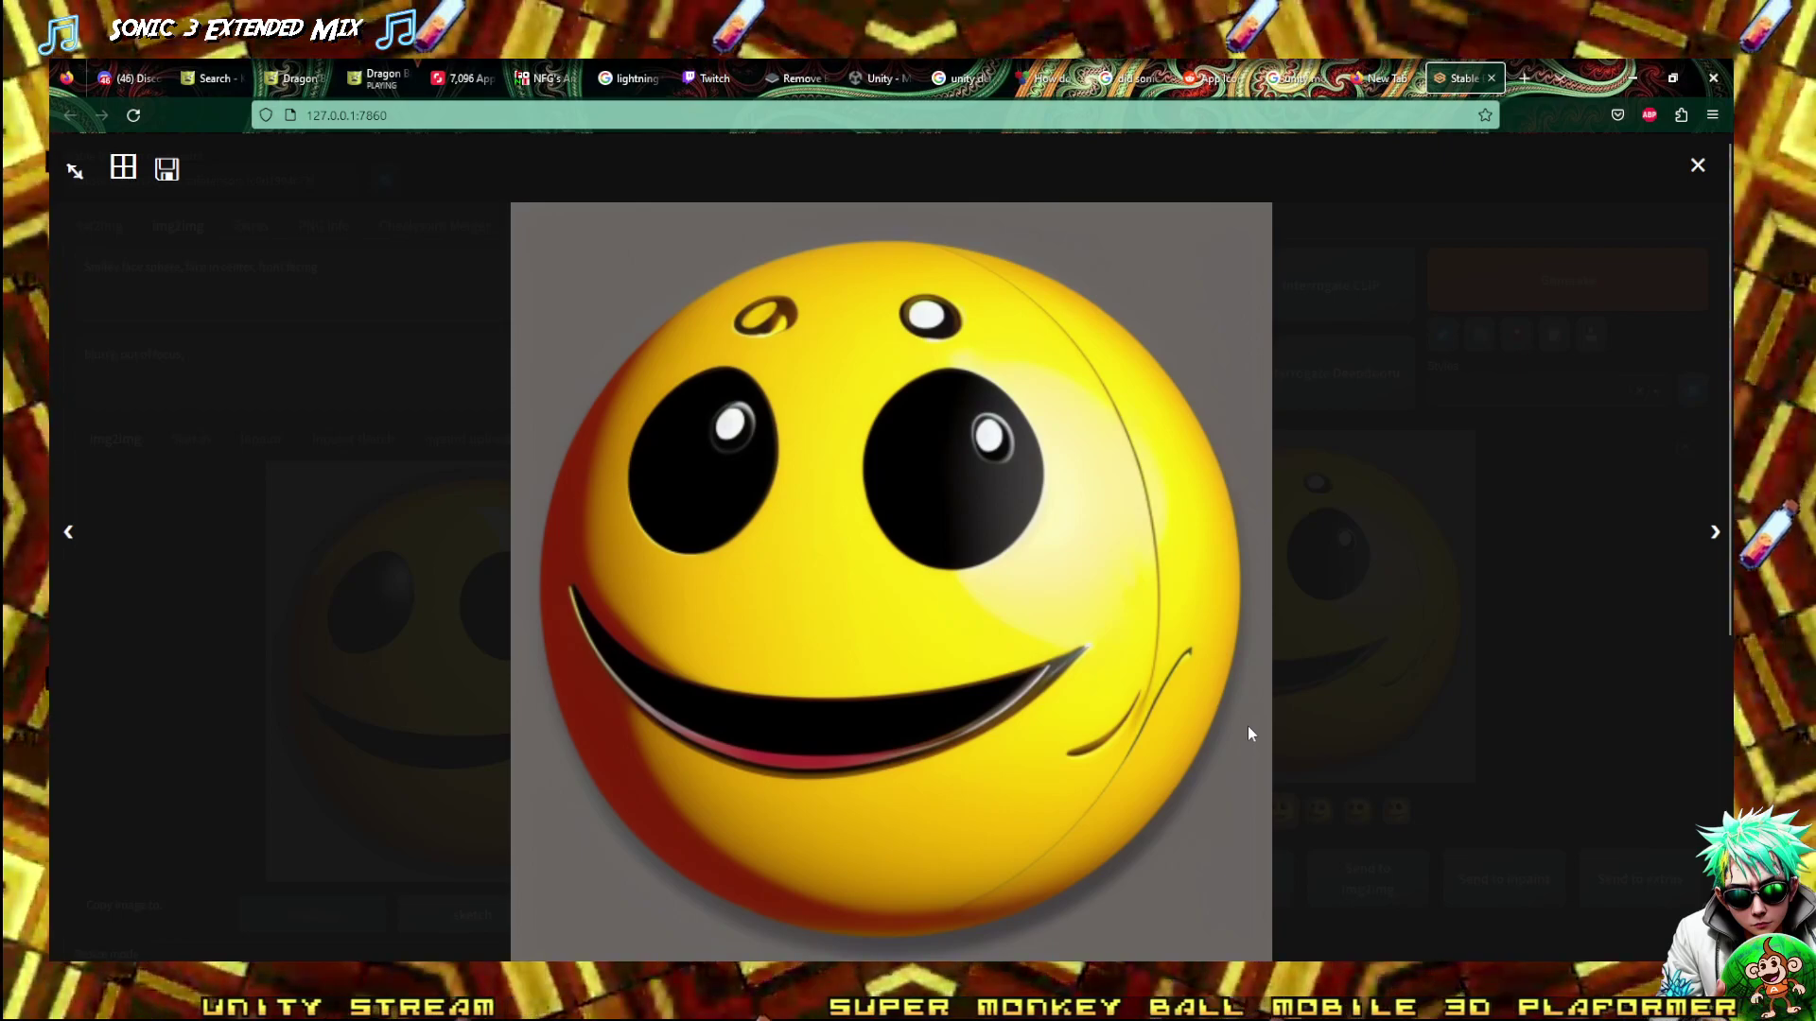
{"action": "key", "text": "Right"}
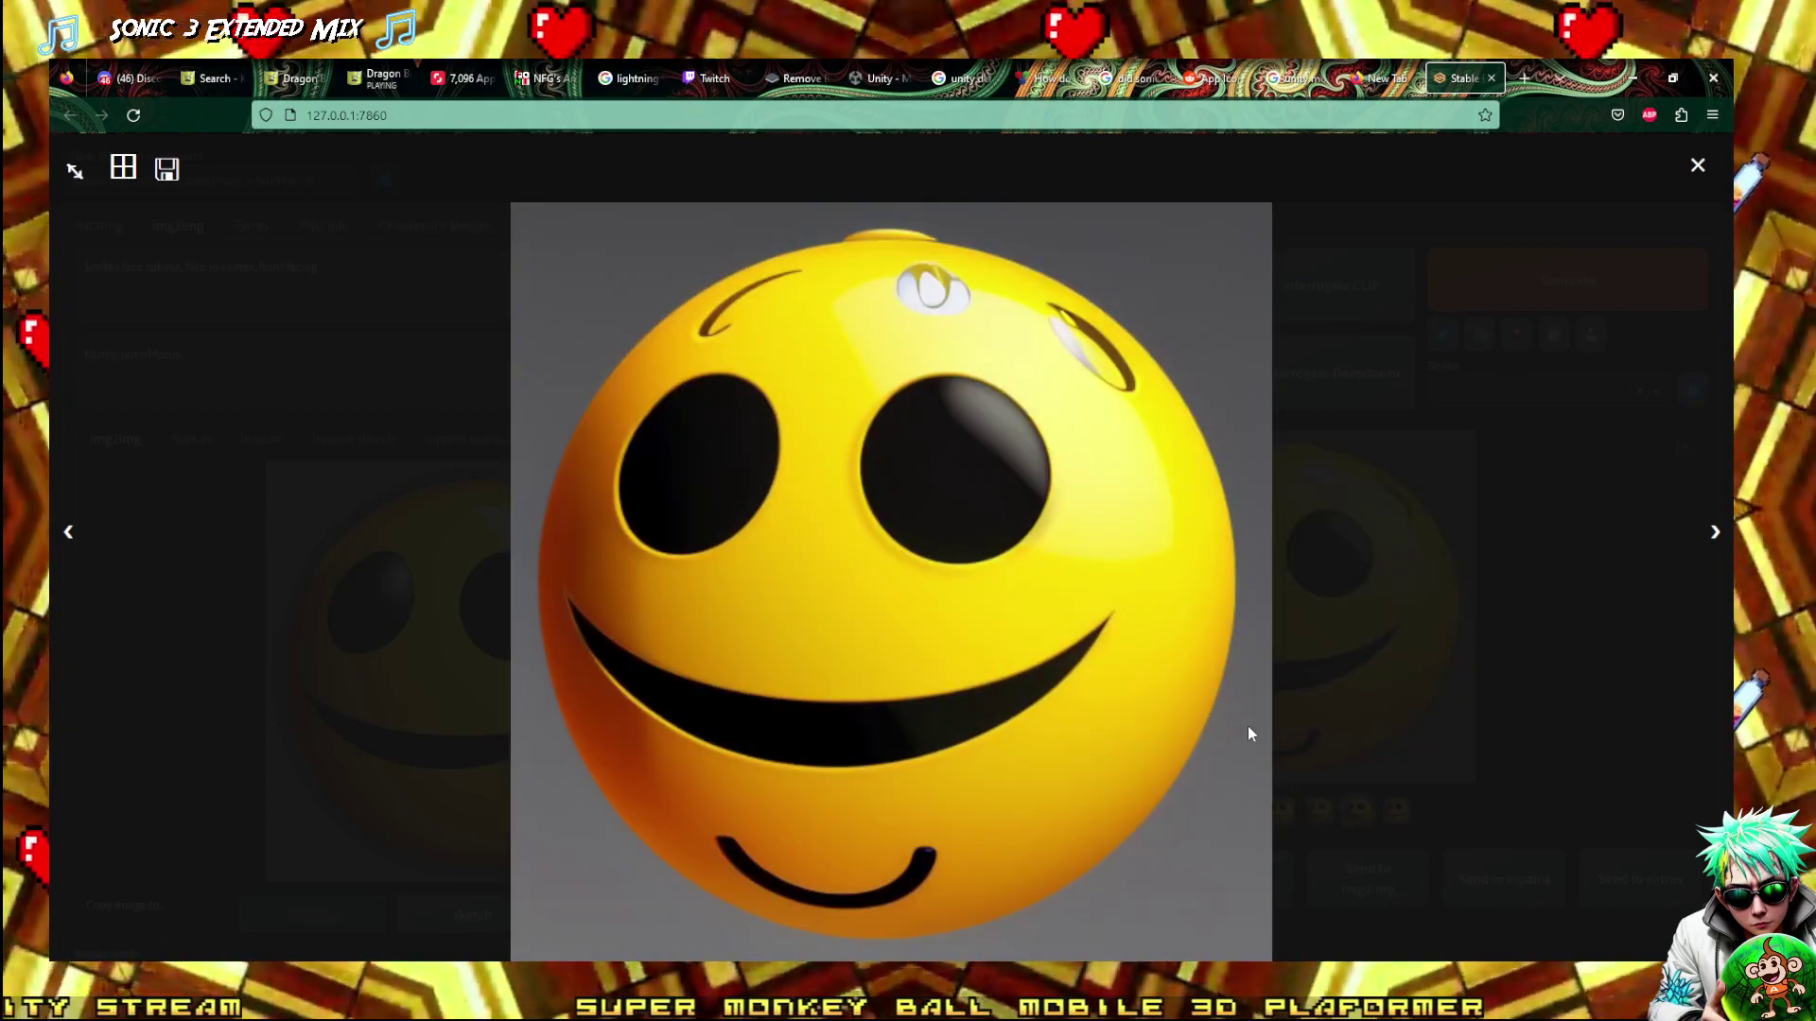
{"action": "key", "text": "Right"}
{"action": "key", "text": "Right"}
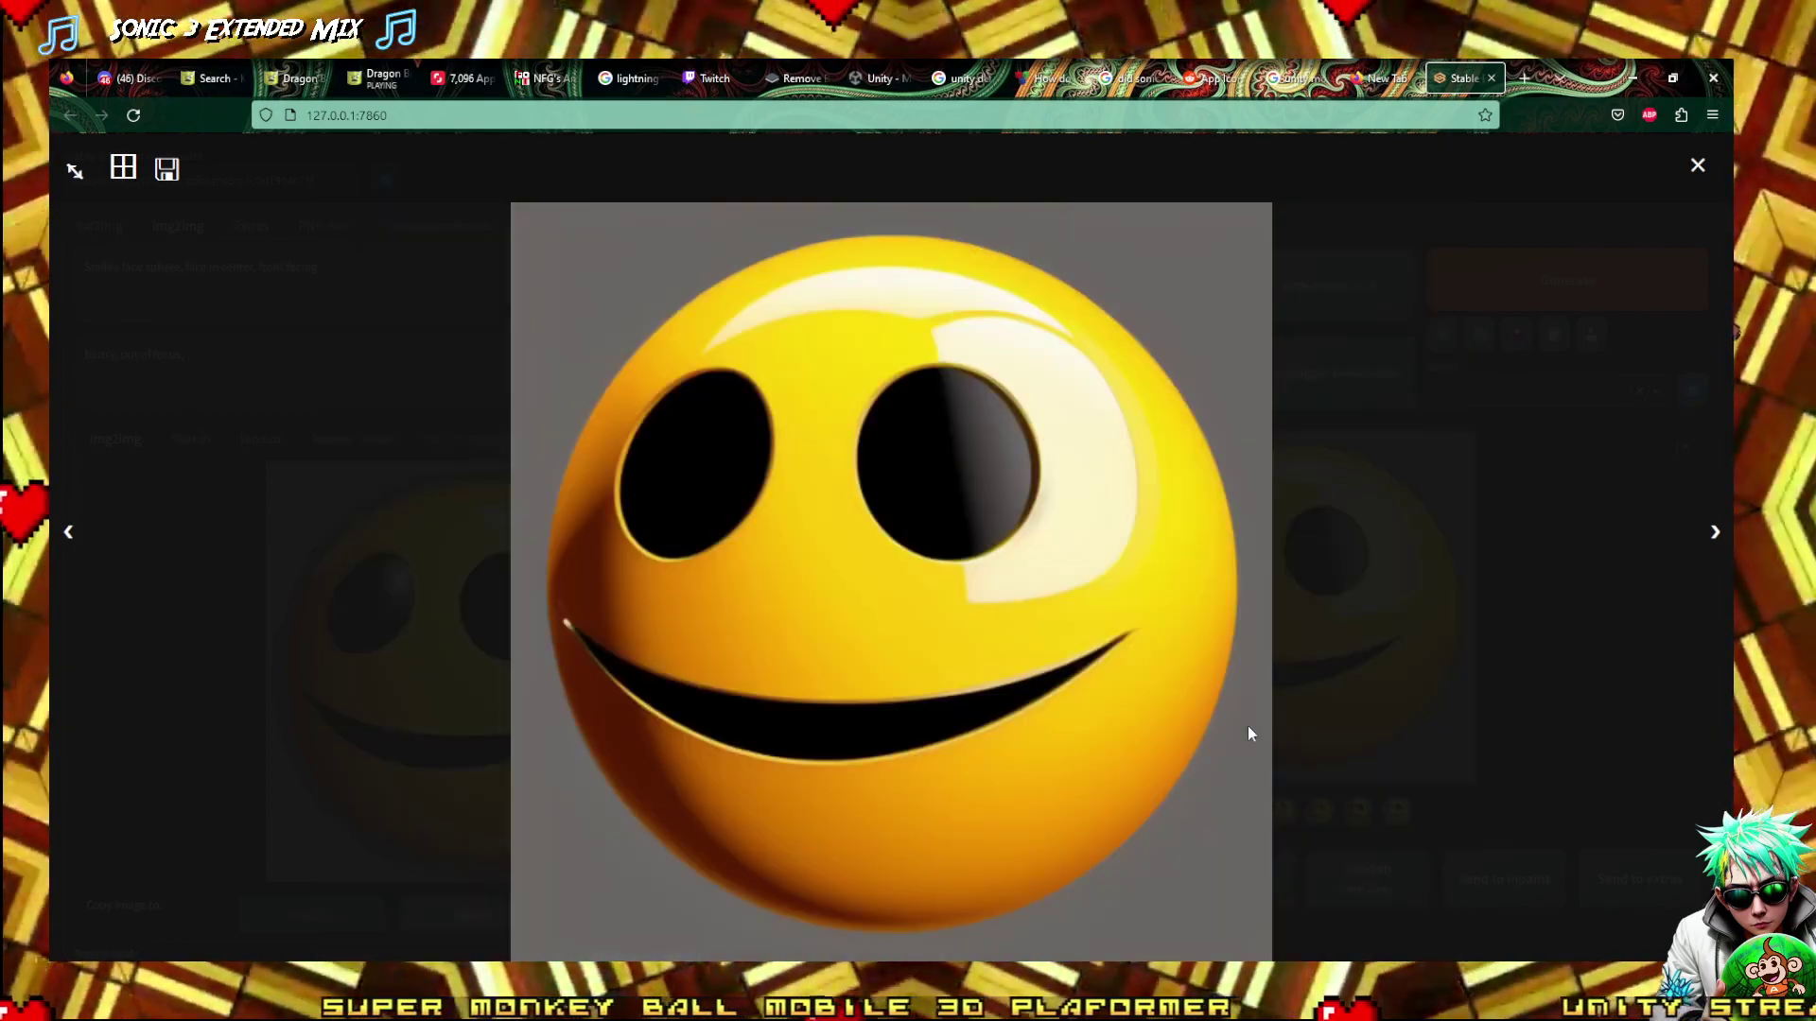
{"action": "key", "text": "Right"}
{"action": "key", "text": "Right"}
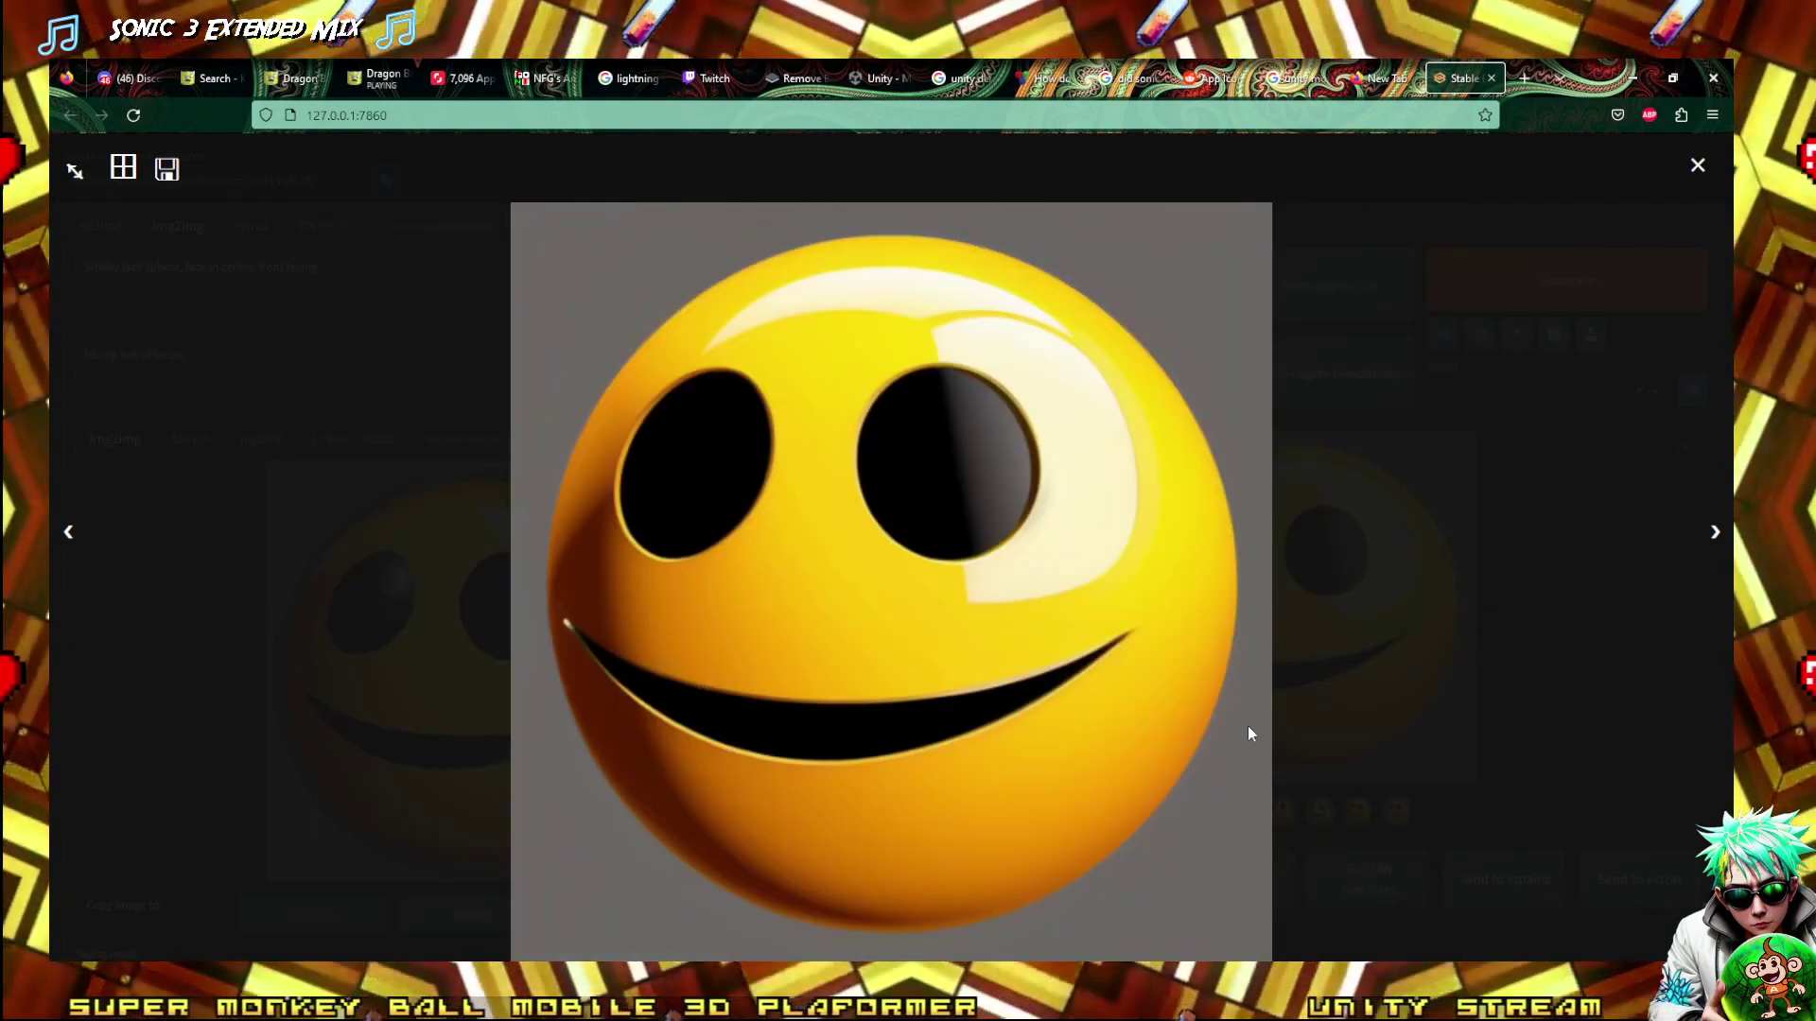
{"action": "key", "text": "Right"}
{"action": "key", "text": "Left"}
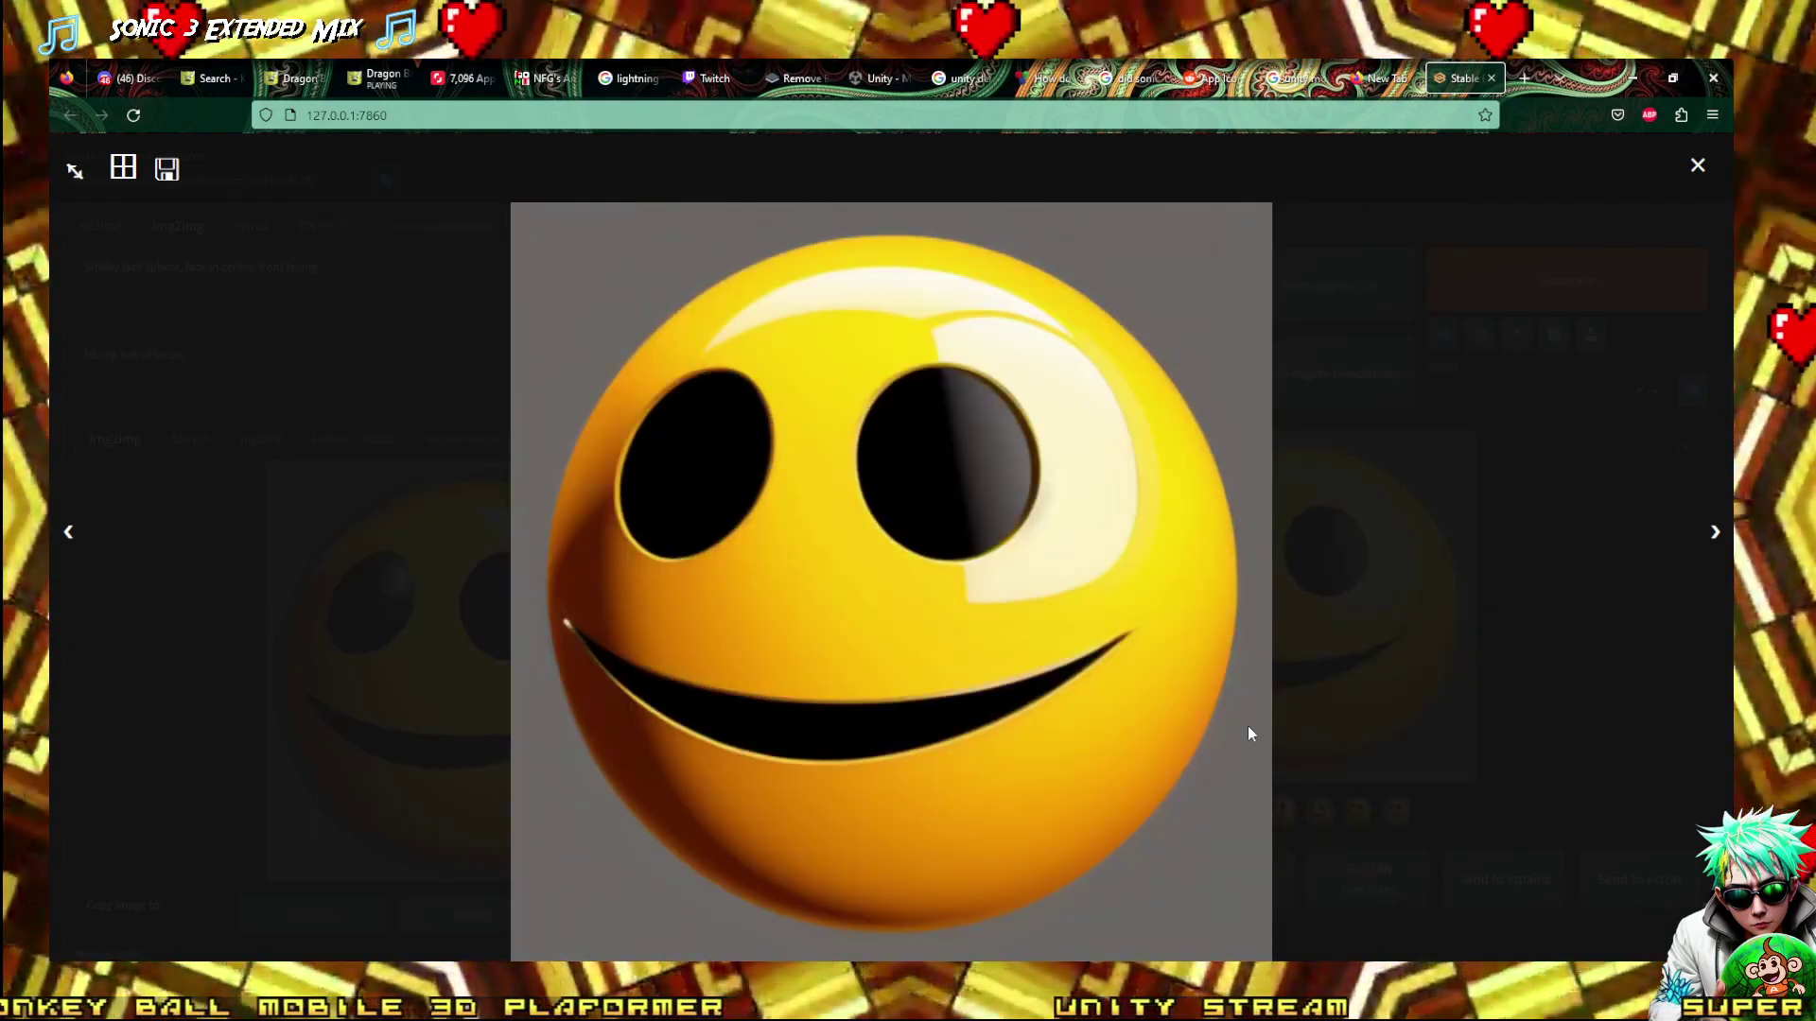
{"action": "key", "text": "Right"}
{"action": "key", "text": "Left"}
{"action": "key", "text": "Left"}
{"action": "key", "text": "Right"}
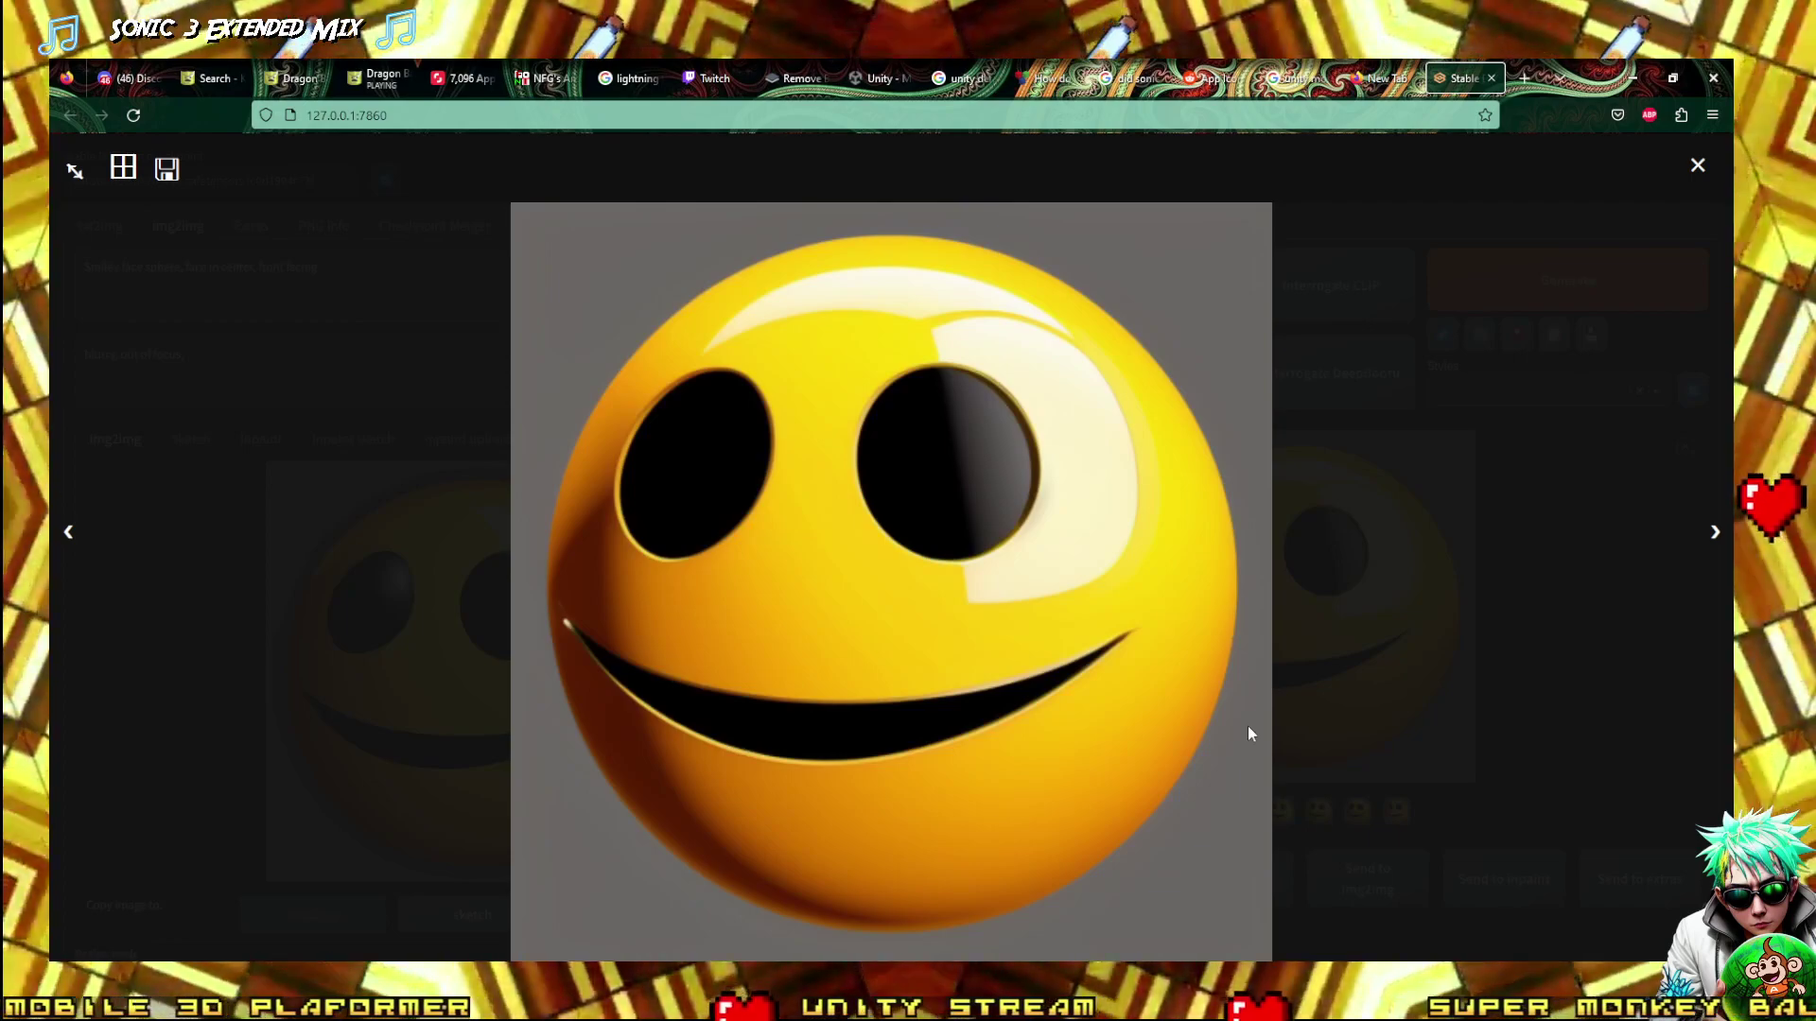
{"action": "key", "text": "Left"}
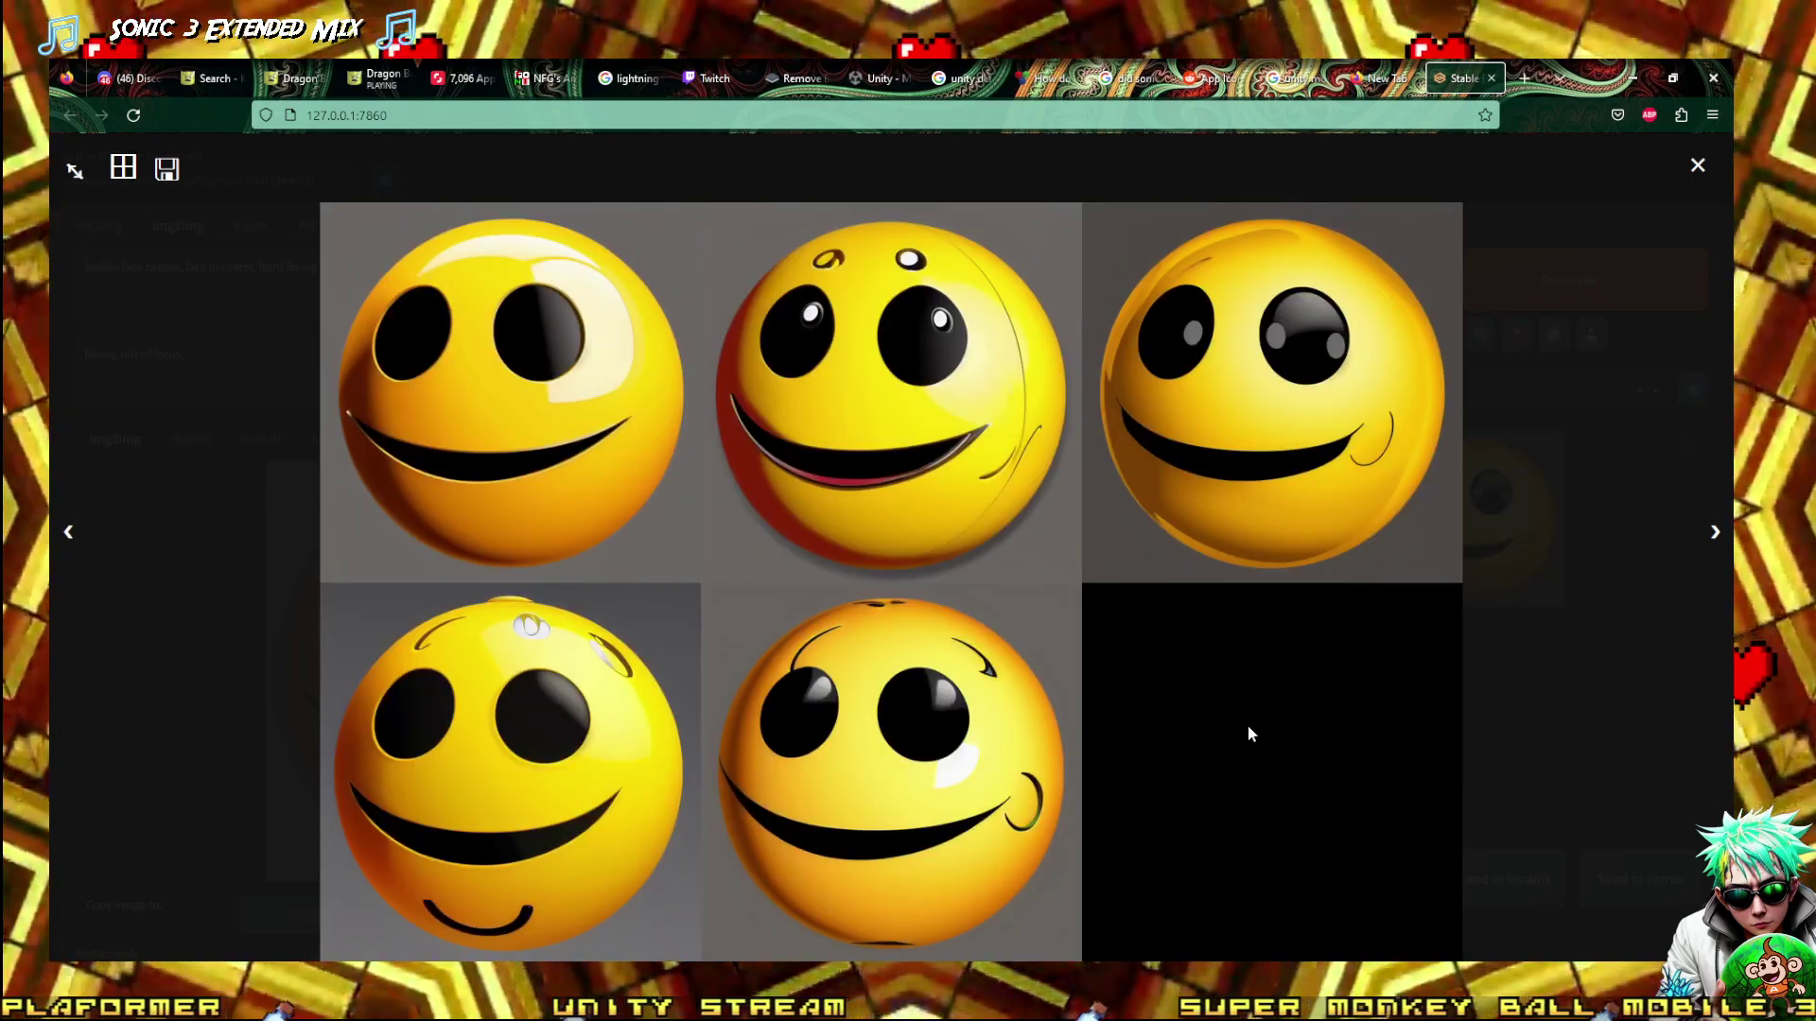
{"action": "key", "text": "Right"}
{"action": "key", "text": "Right"}
{"action": "key", "text": "Right"}
{"action": "key", "text": "Right"}
{"action": "key", "text": "Right"}
{"action": "key", "text": "Right"}
{"action": "key", "text": "Right"}
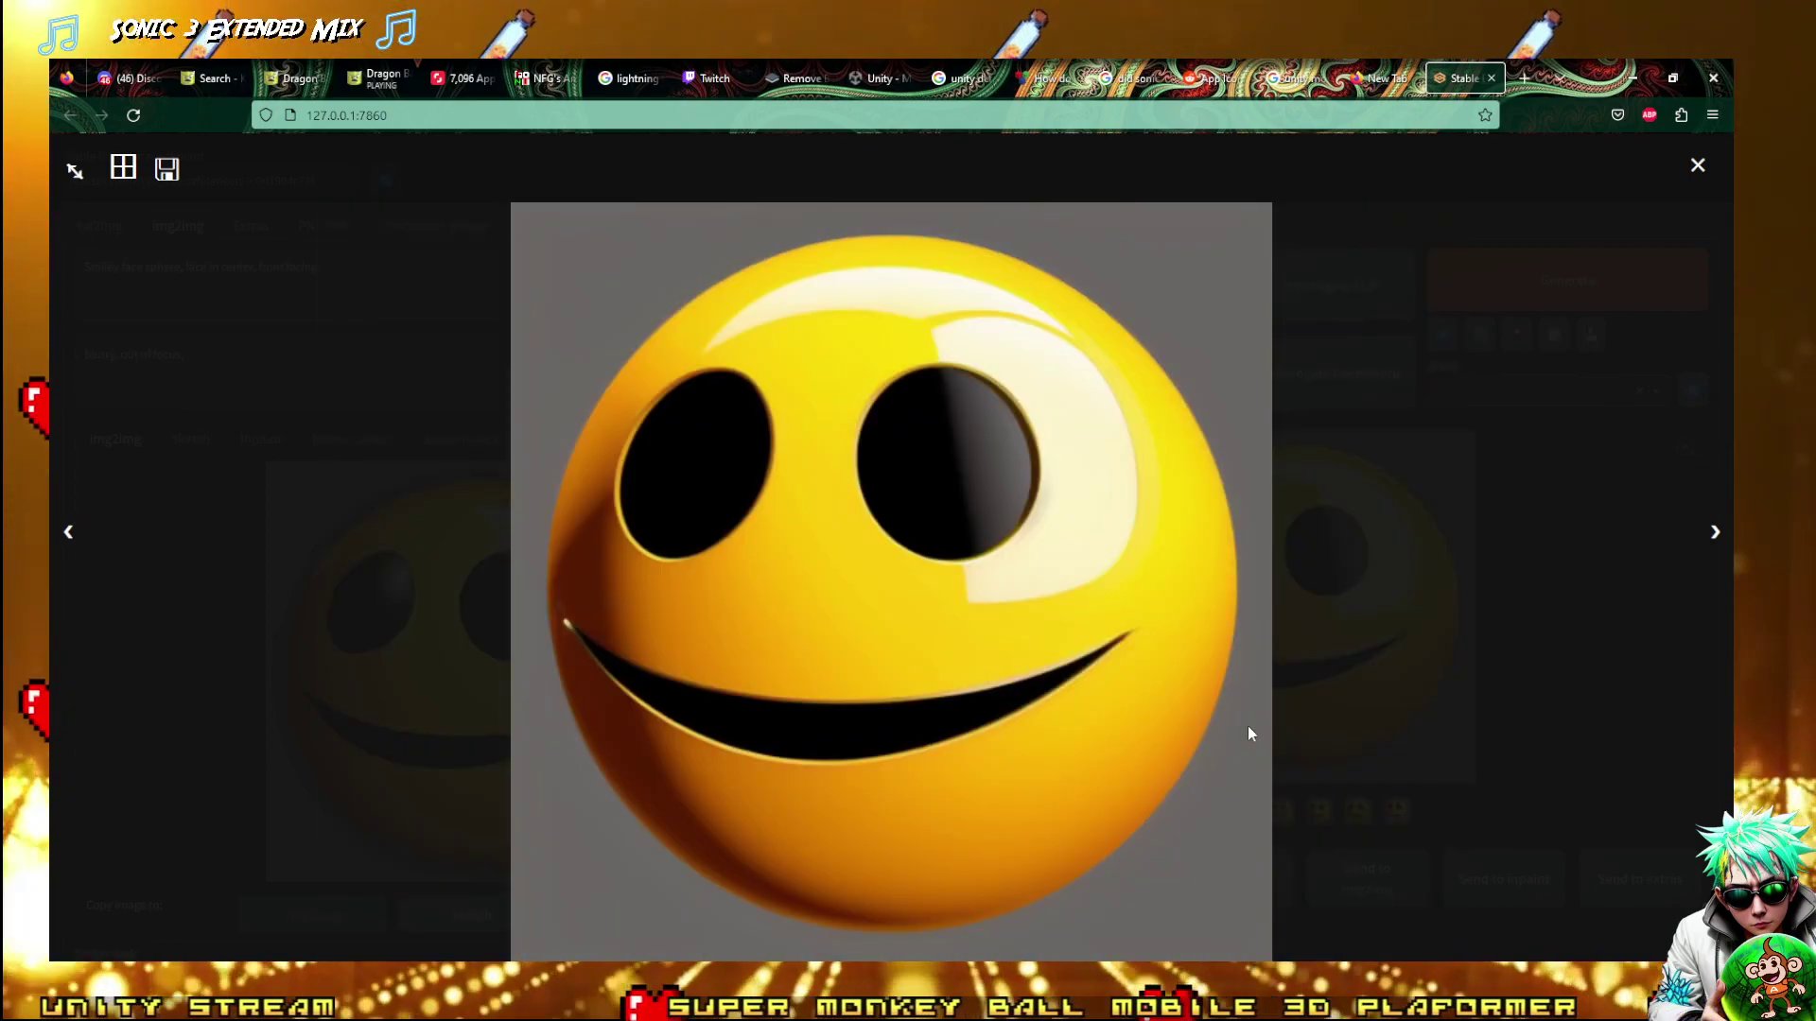
Close the viewer and copy the first generated smiley image
{"action": "left_click", "coordinate": [1699, 167]}
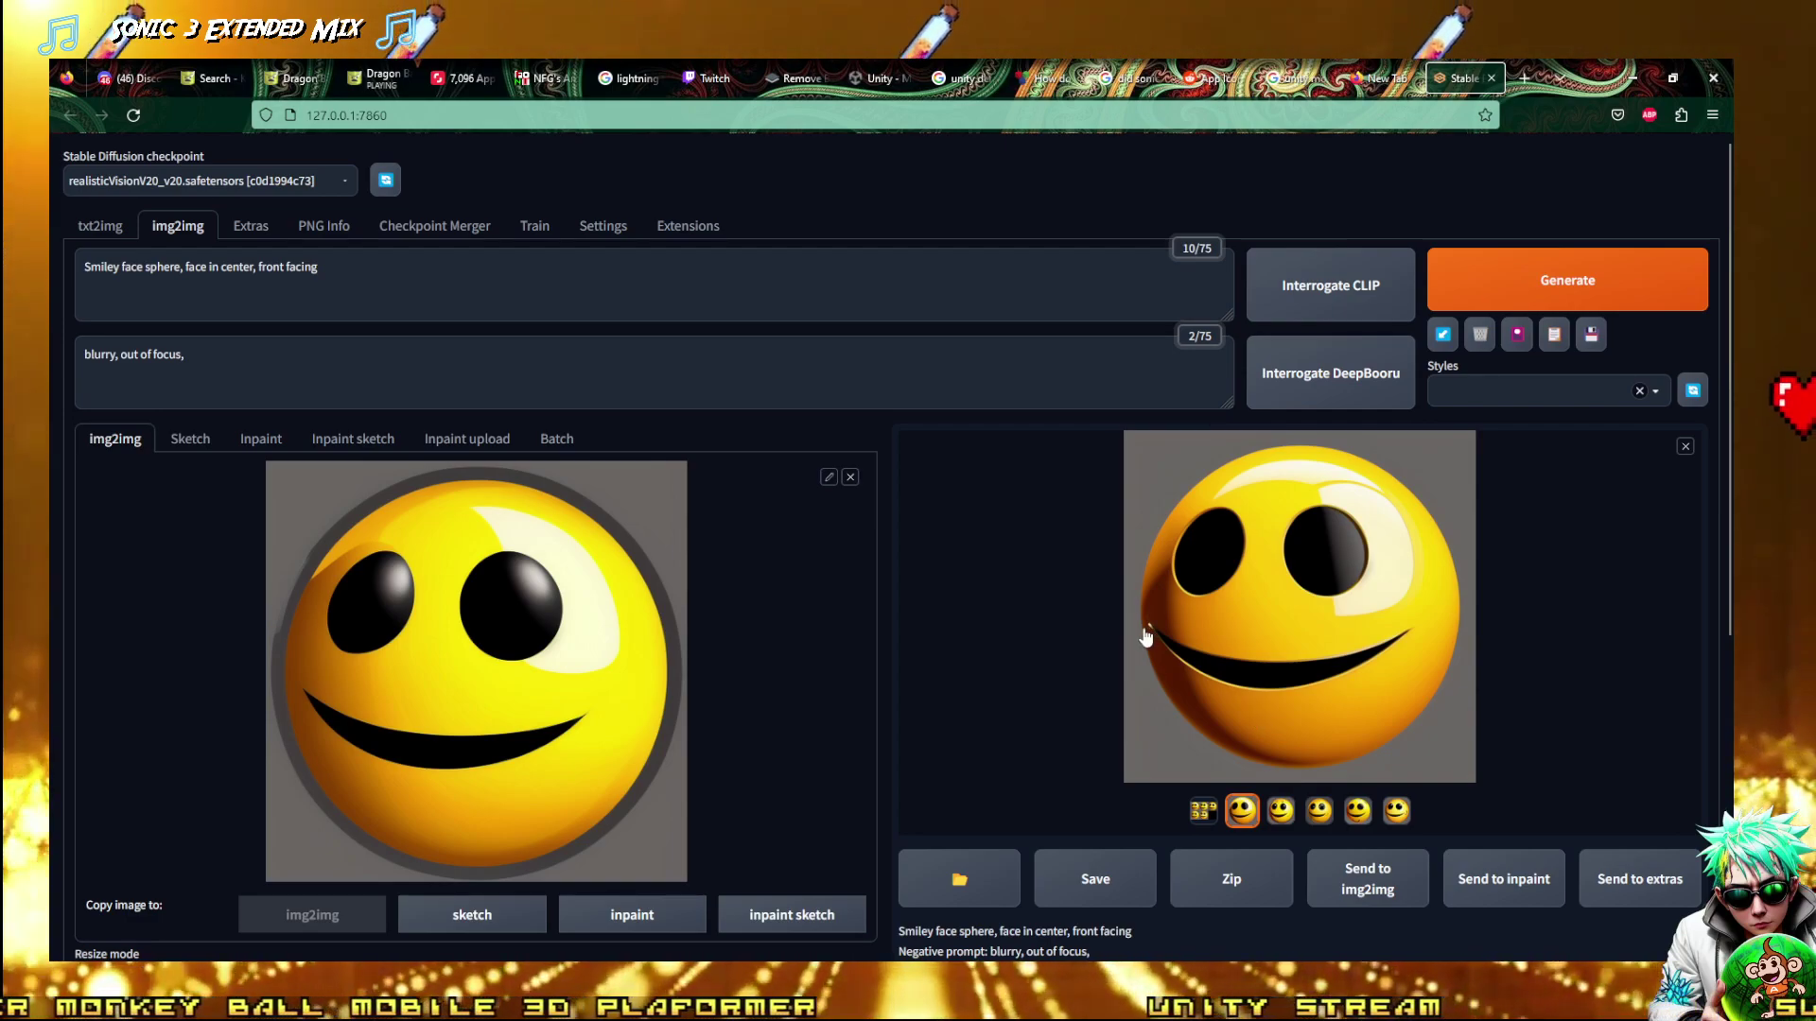
{"action": "right_click", "coordinate": [1251, 600]}
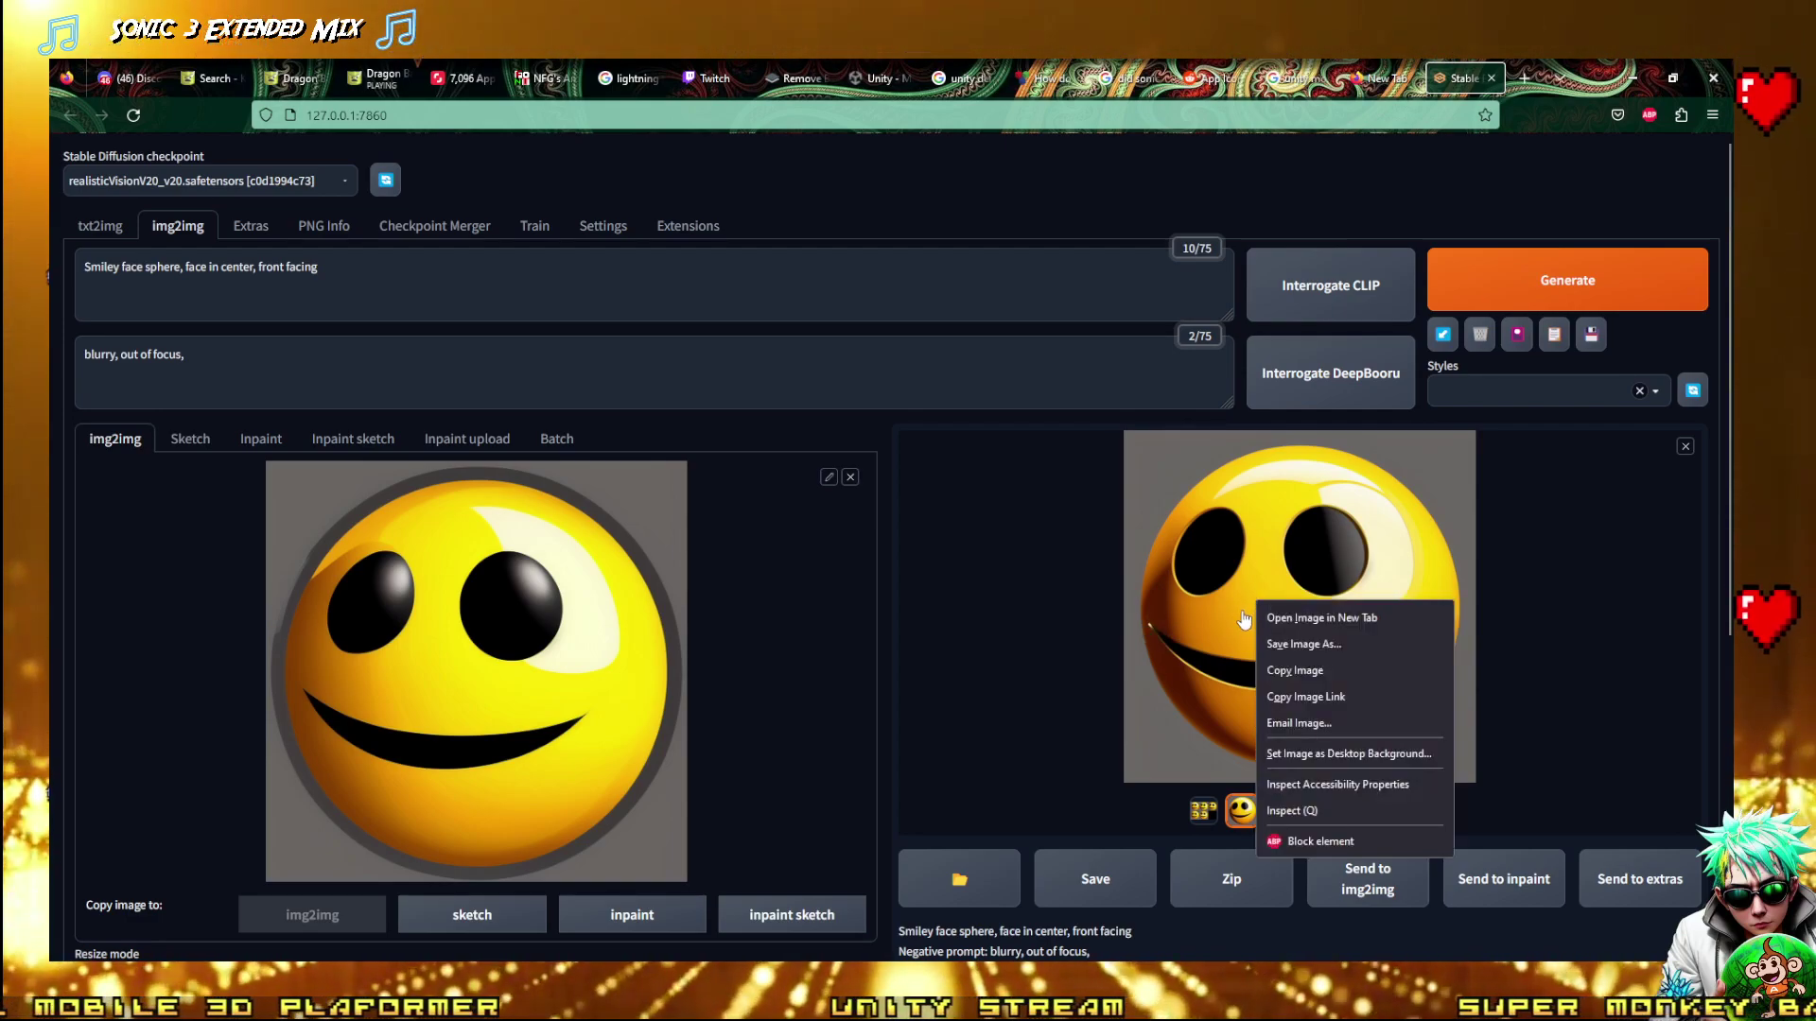
{"action": "left_click", "coordinate": [1295, 670]}
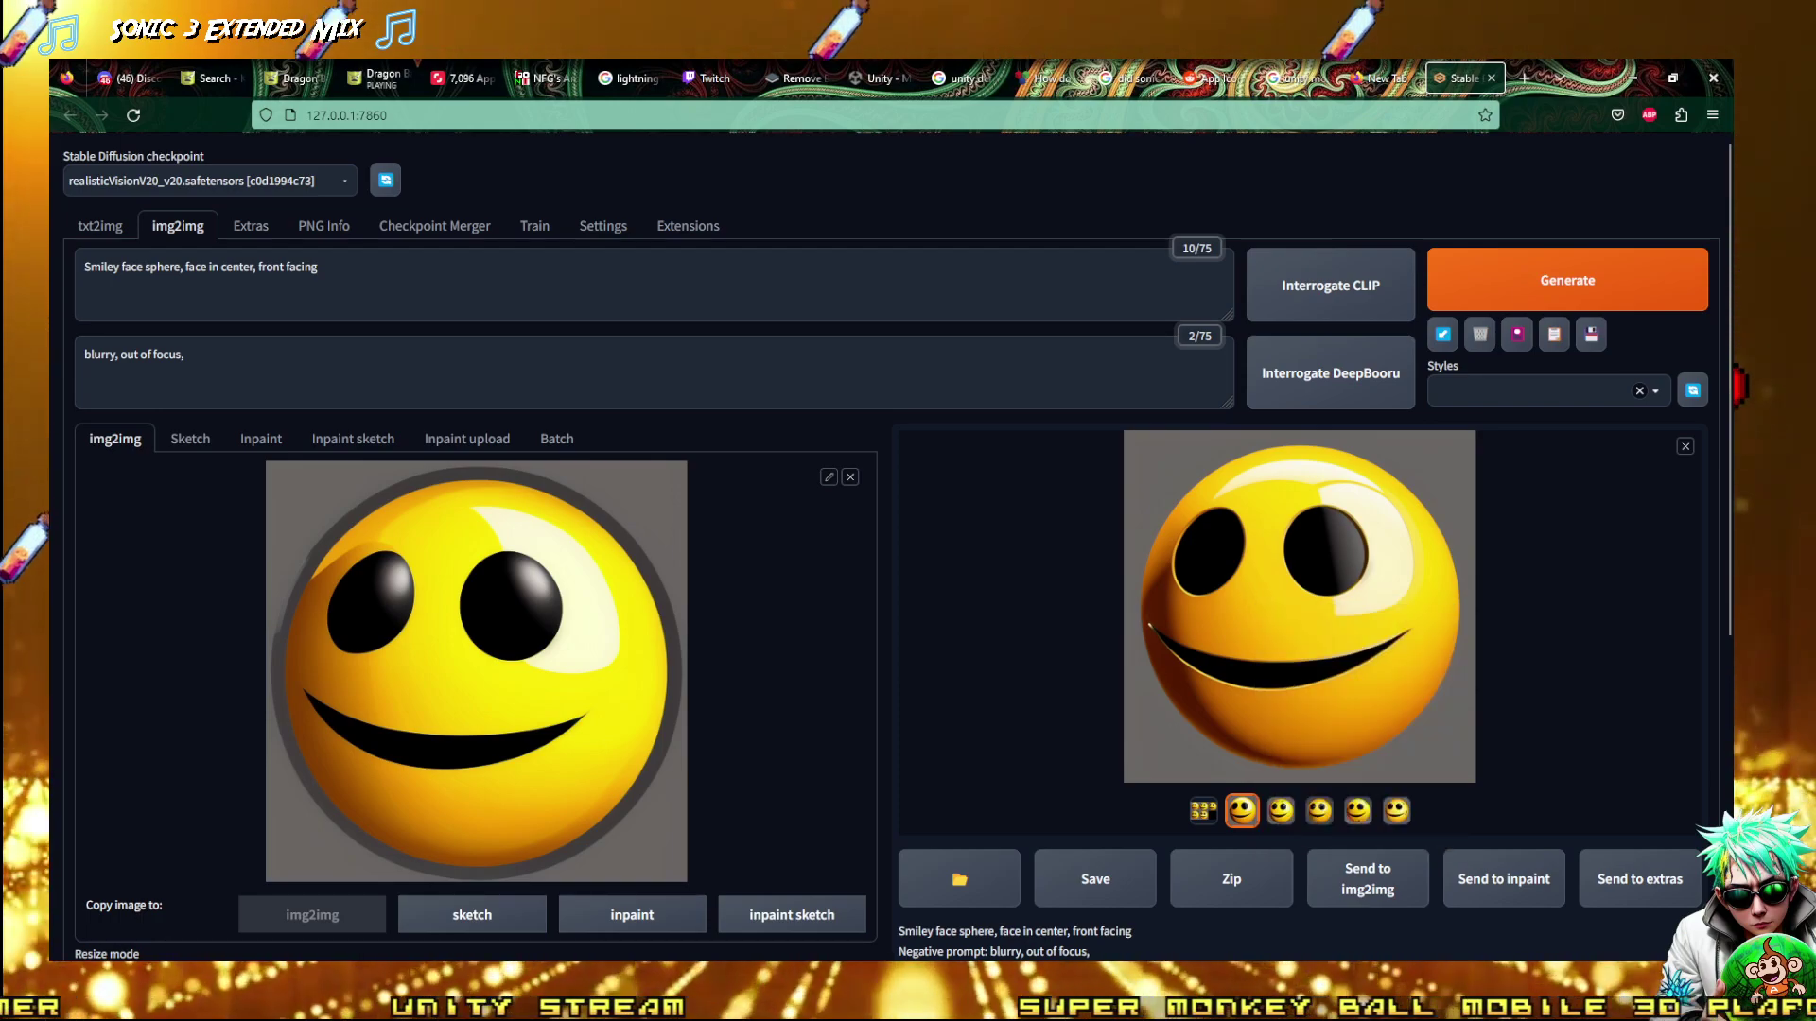
Paste the copied smiley into the blank Untitled image and enlarge the canvas to fit it
{"action": "mouse_move", "coordinate": [310, 1002]}
{"action": "left_click", "coordinate": [348, 876]}
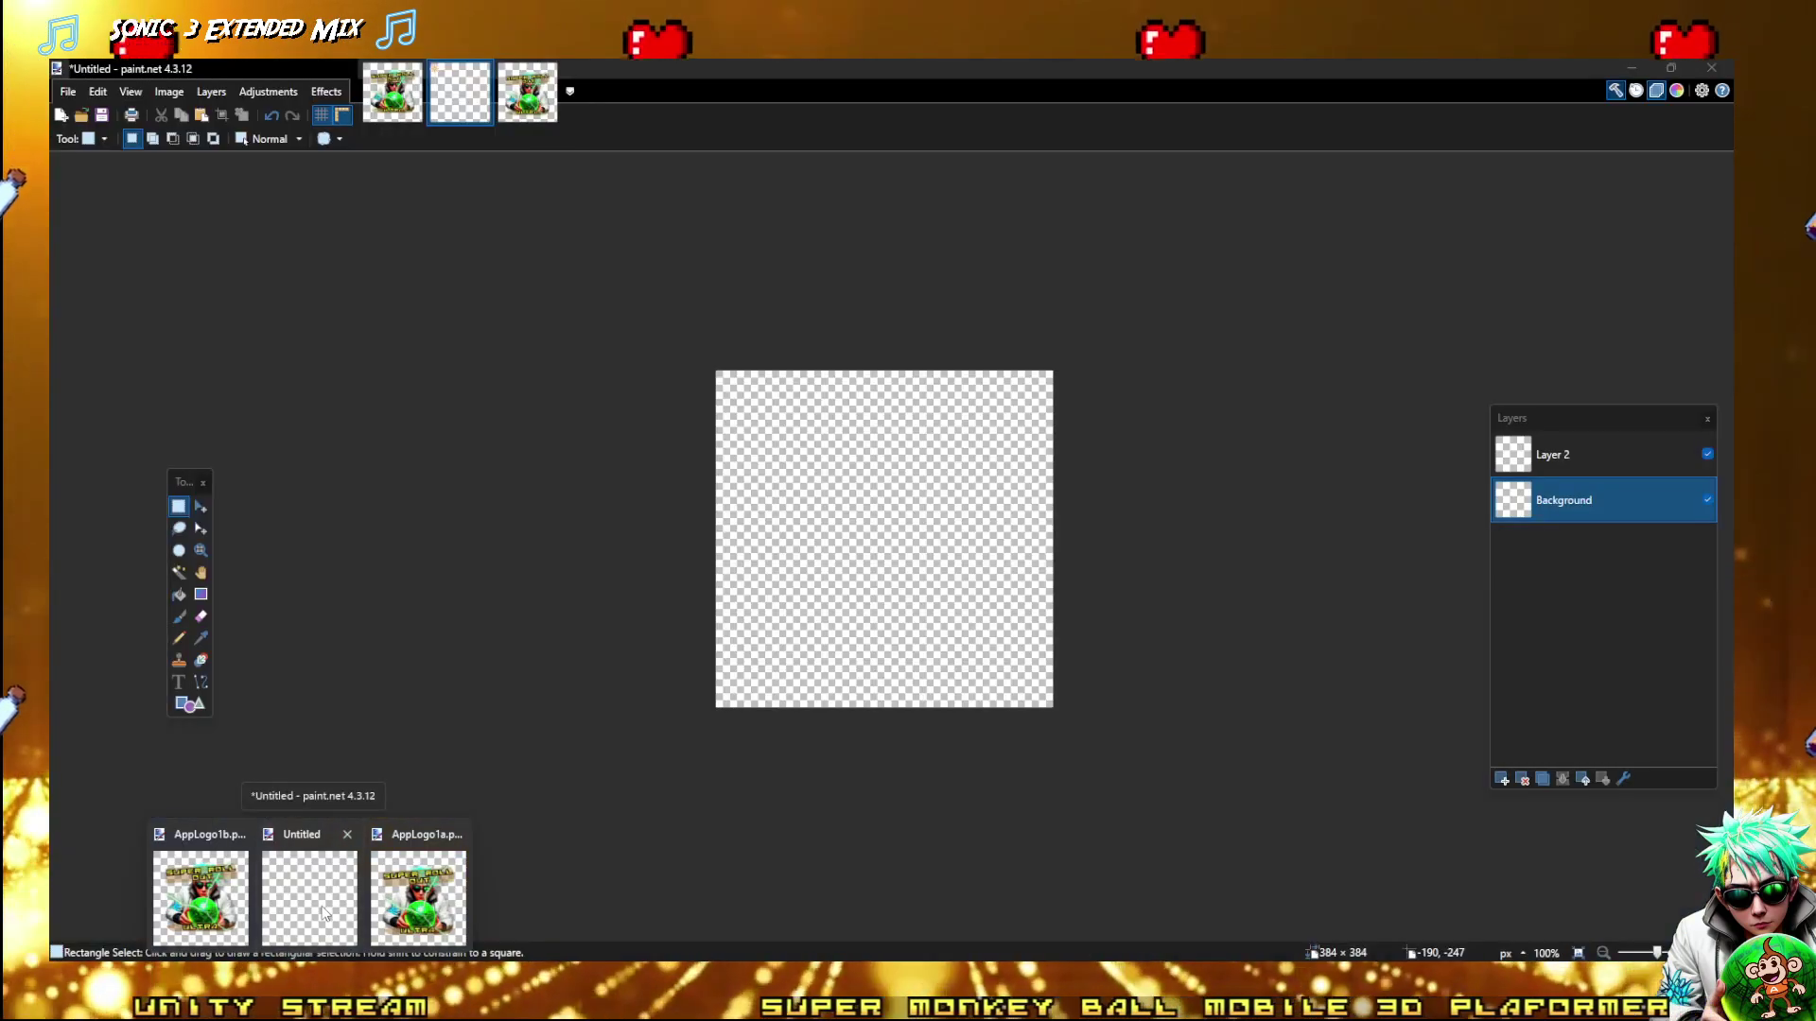
{"action": "key", "text": "ctrl+v"}
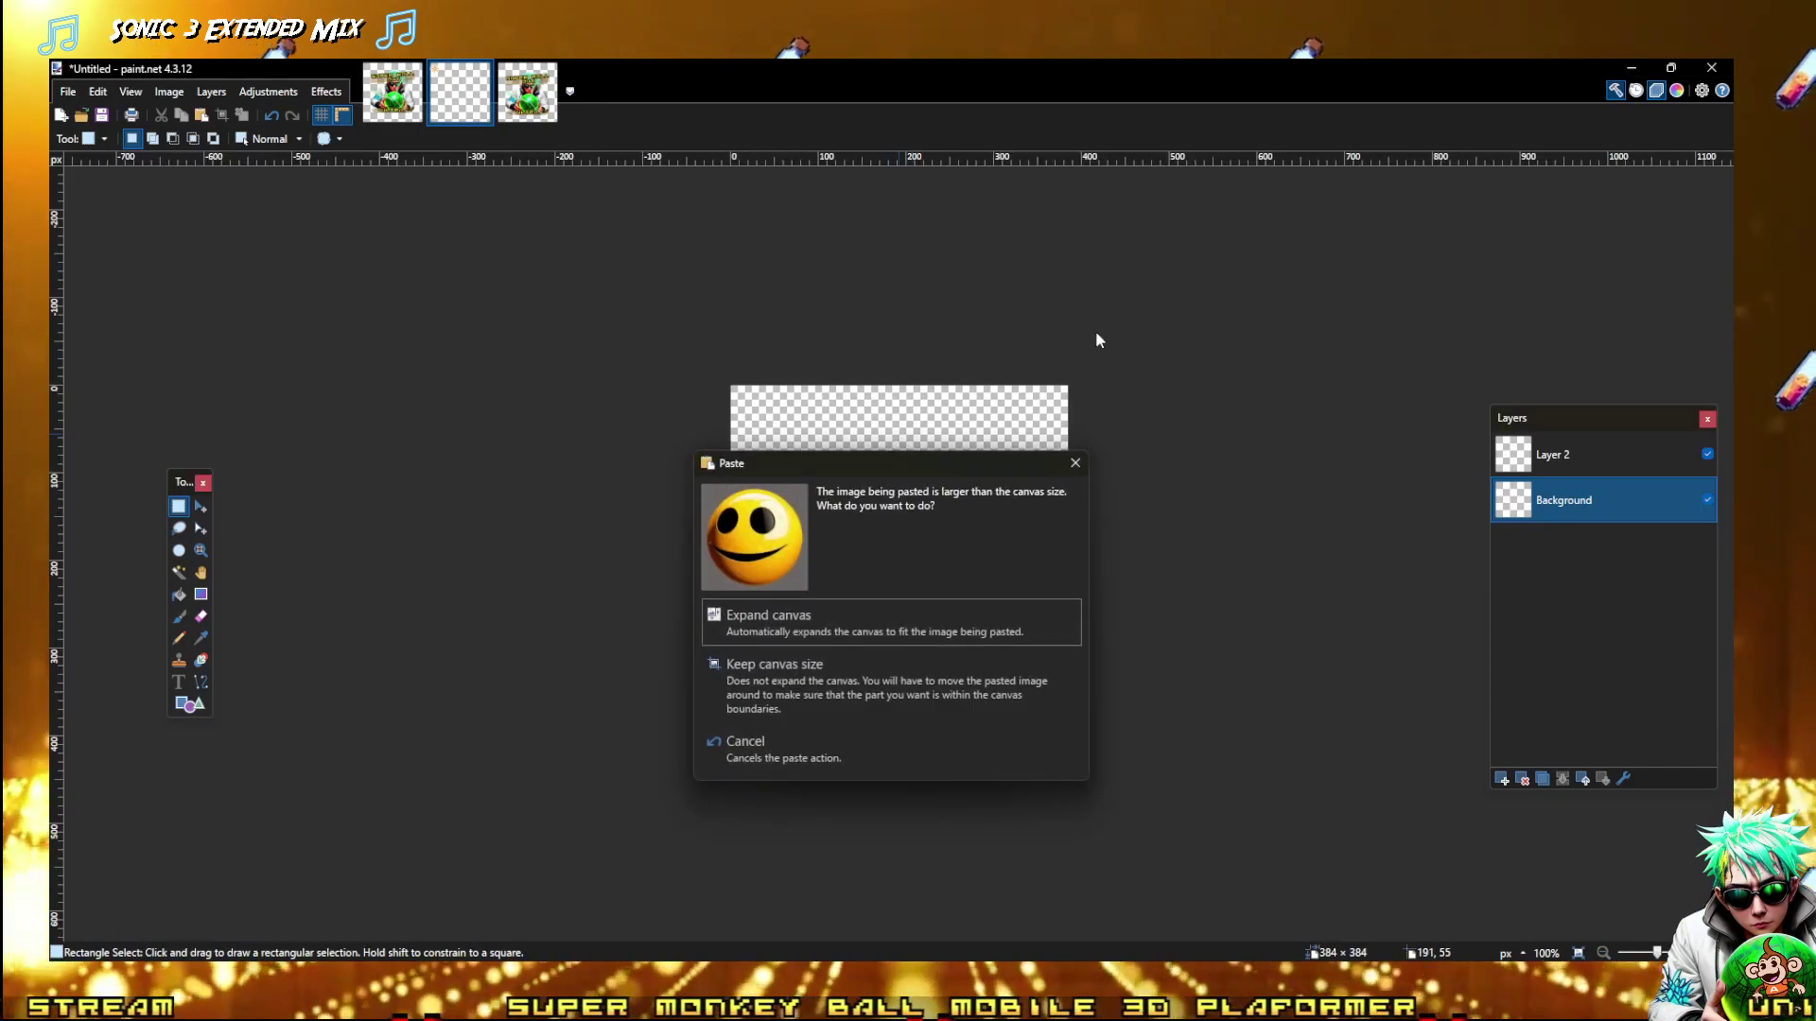
{"action": "left_click", "coordinate": [754, 626]}
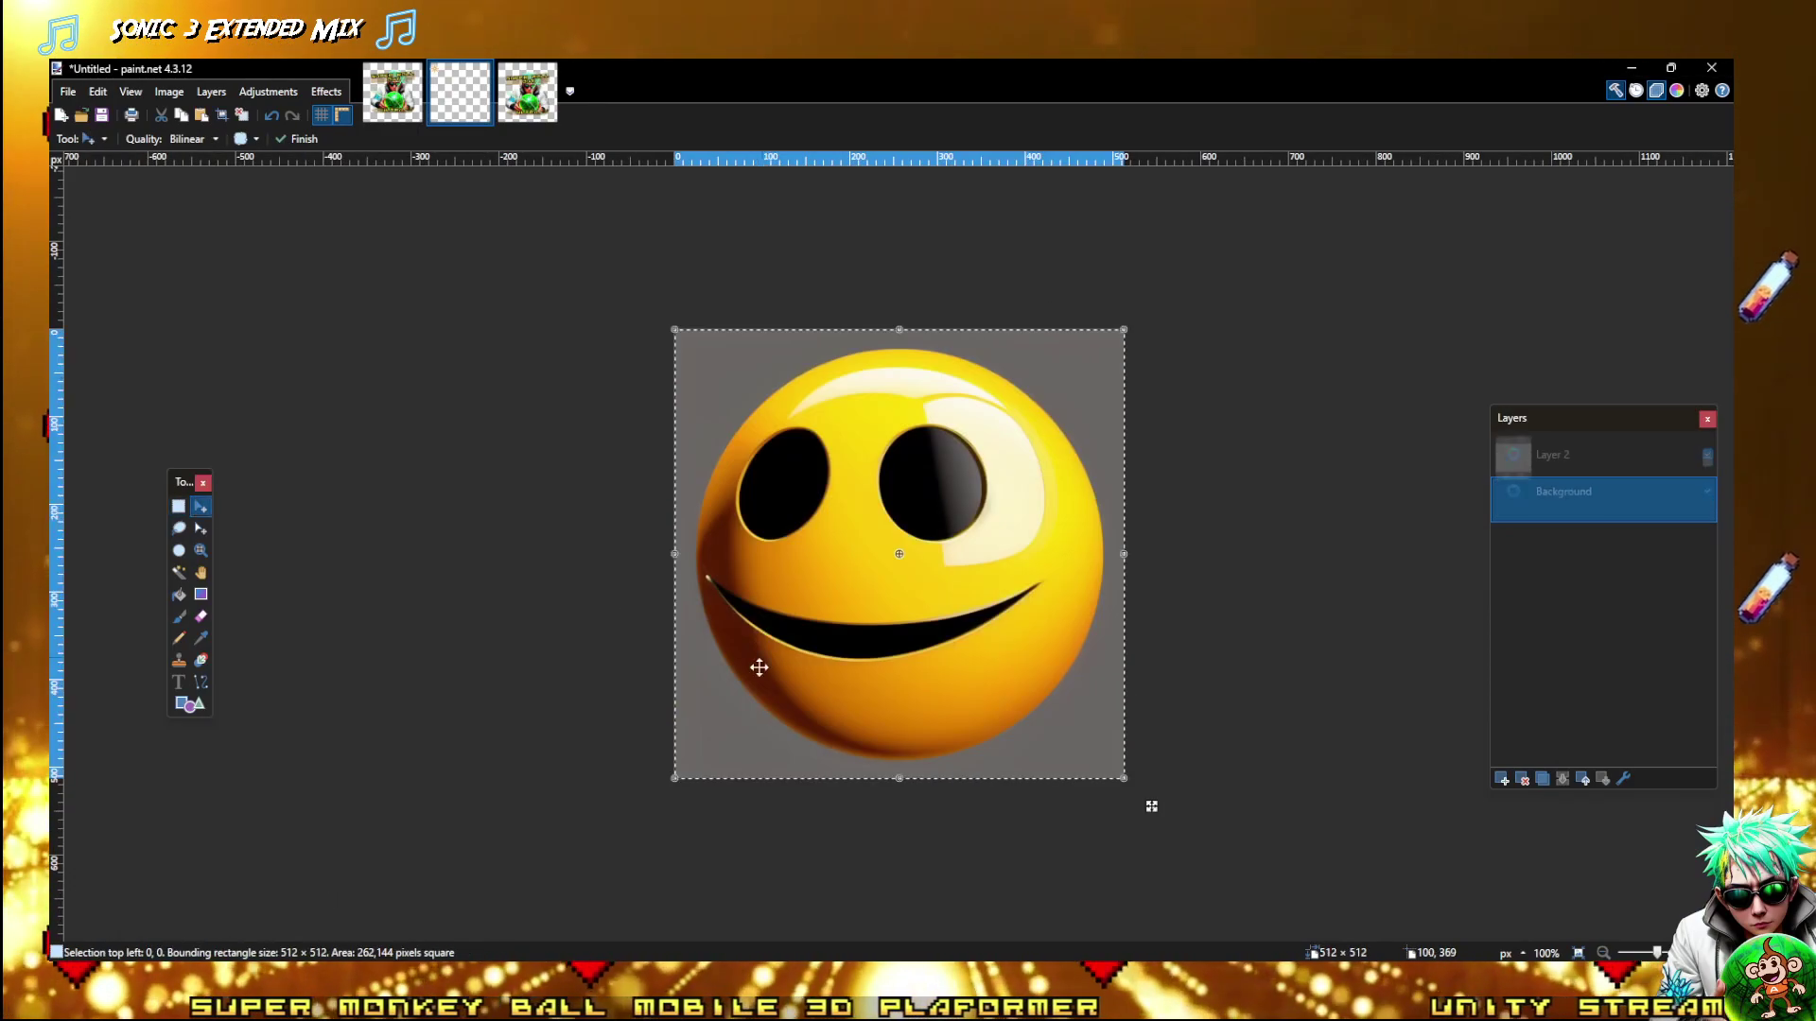
Magic-wand the grey background at about 10% tolerance, invert, and delete the smiley circle
{"action": "left_click", "coordinate": [179, 572]}
{"action": "left_click", "coordinate": [742, 395]}
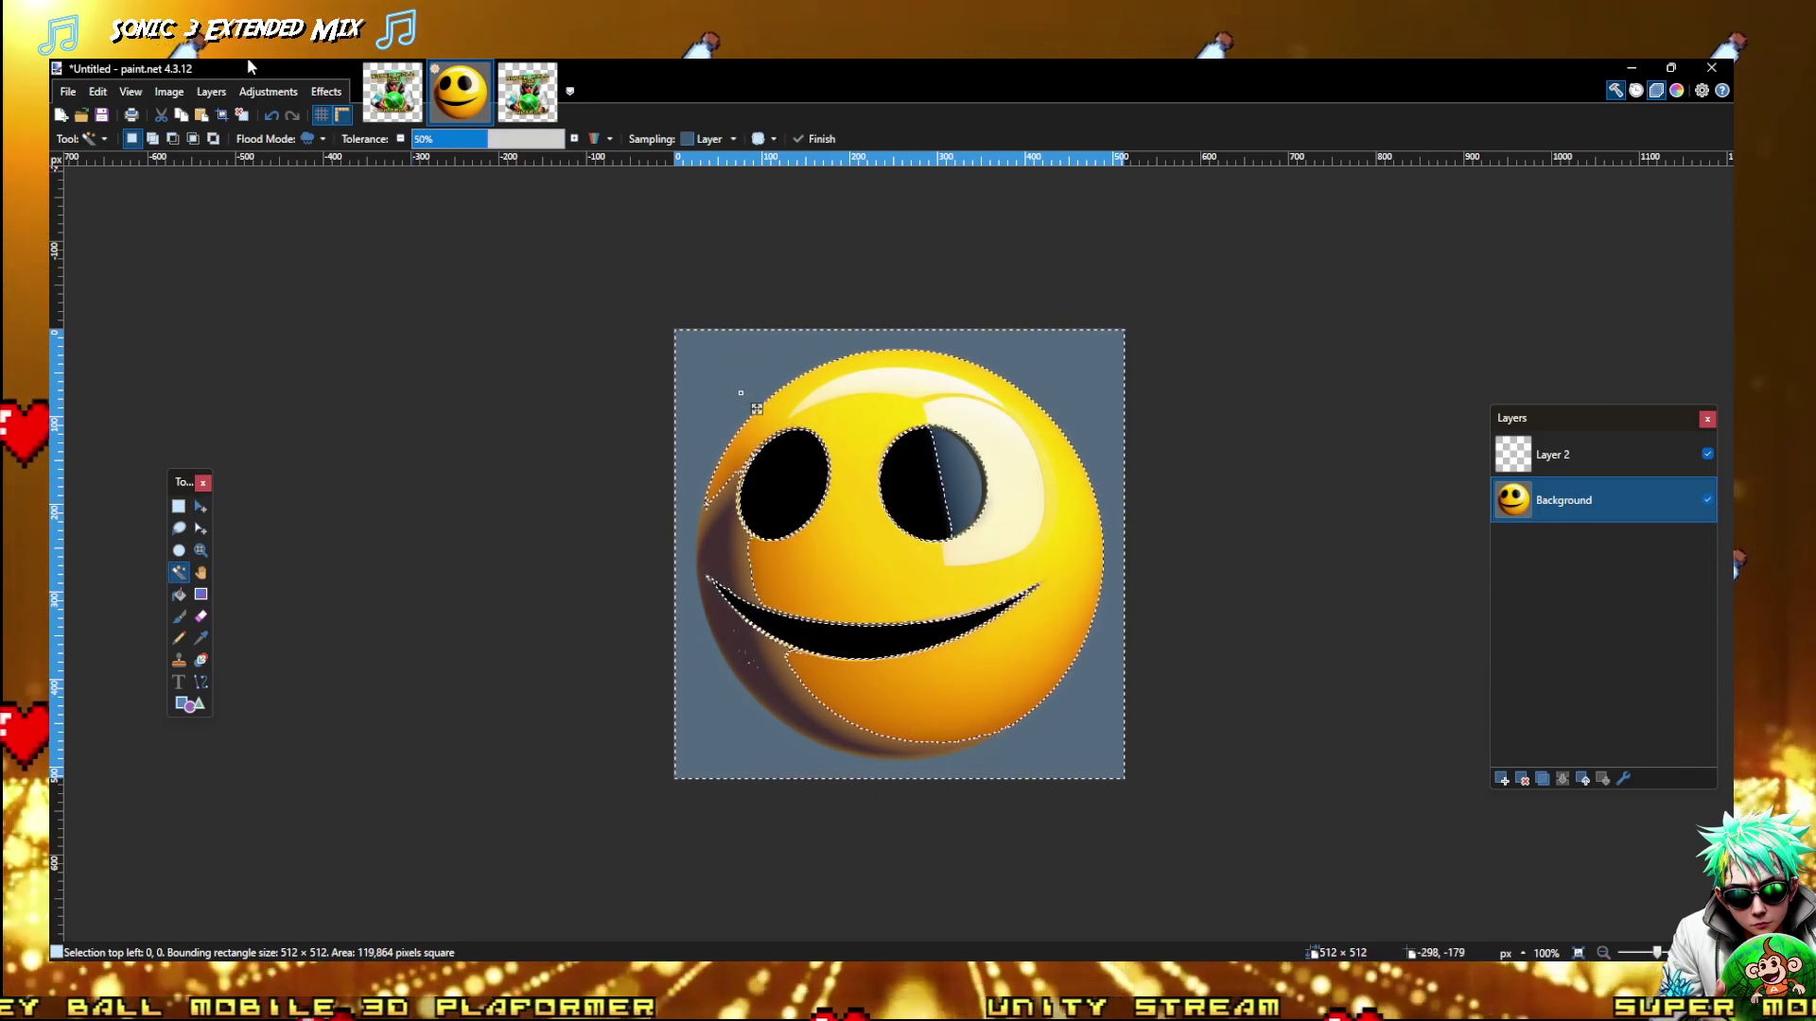
{"action": "left_click", "coordinate": [454, 139]}
{"action": "left_click_drag", "start_coordinate": [454, 139], "coordinate": [428, 137]}
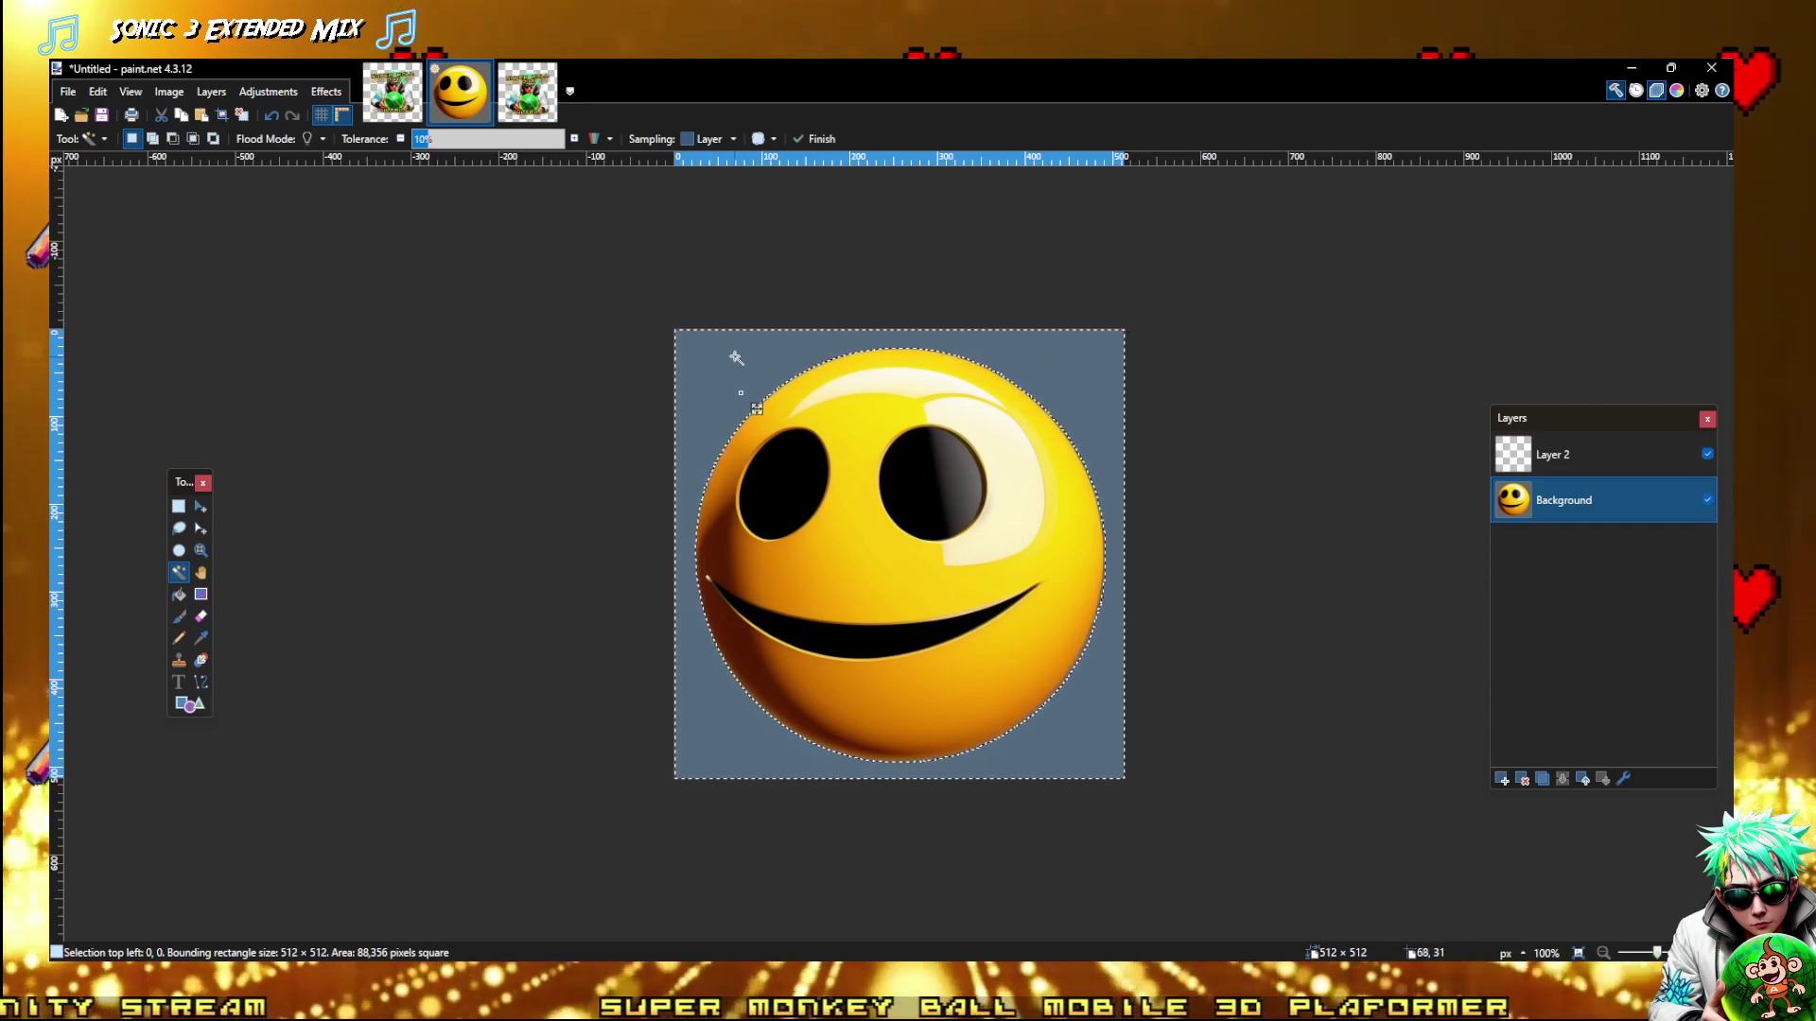
{"action": "left_click", "coordinate": [734, 354]}
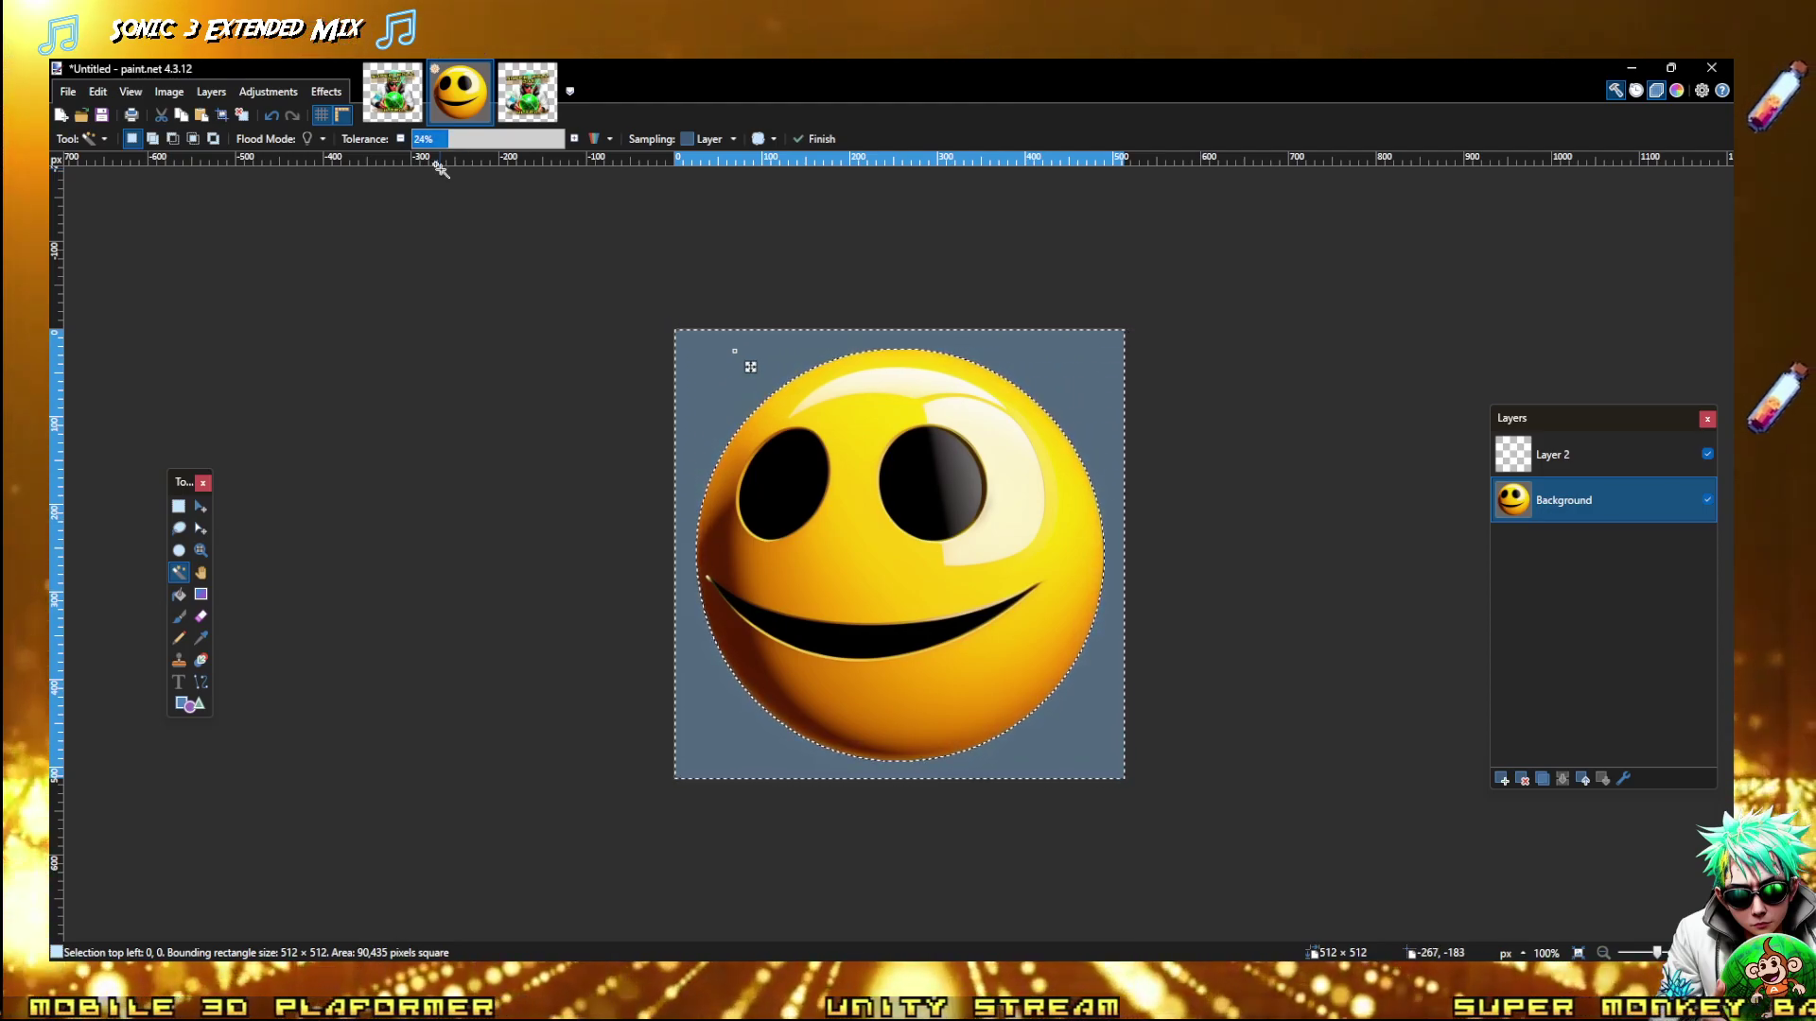
{"action": "key", "text": "ctrl+i"}
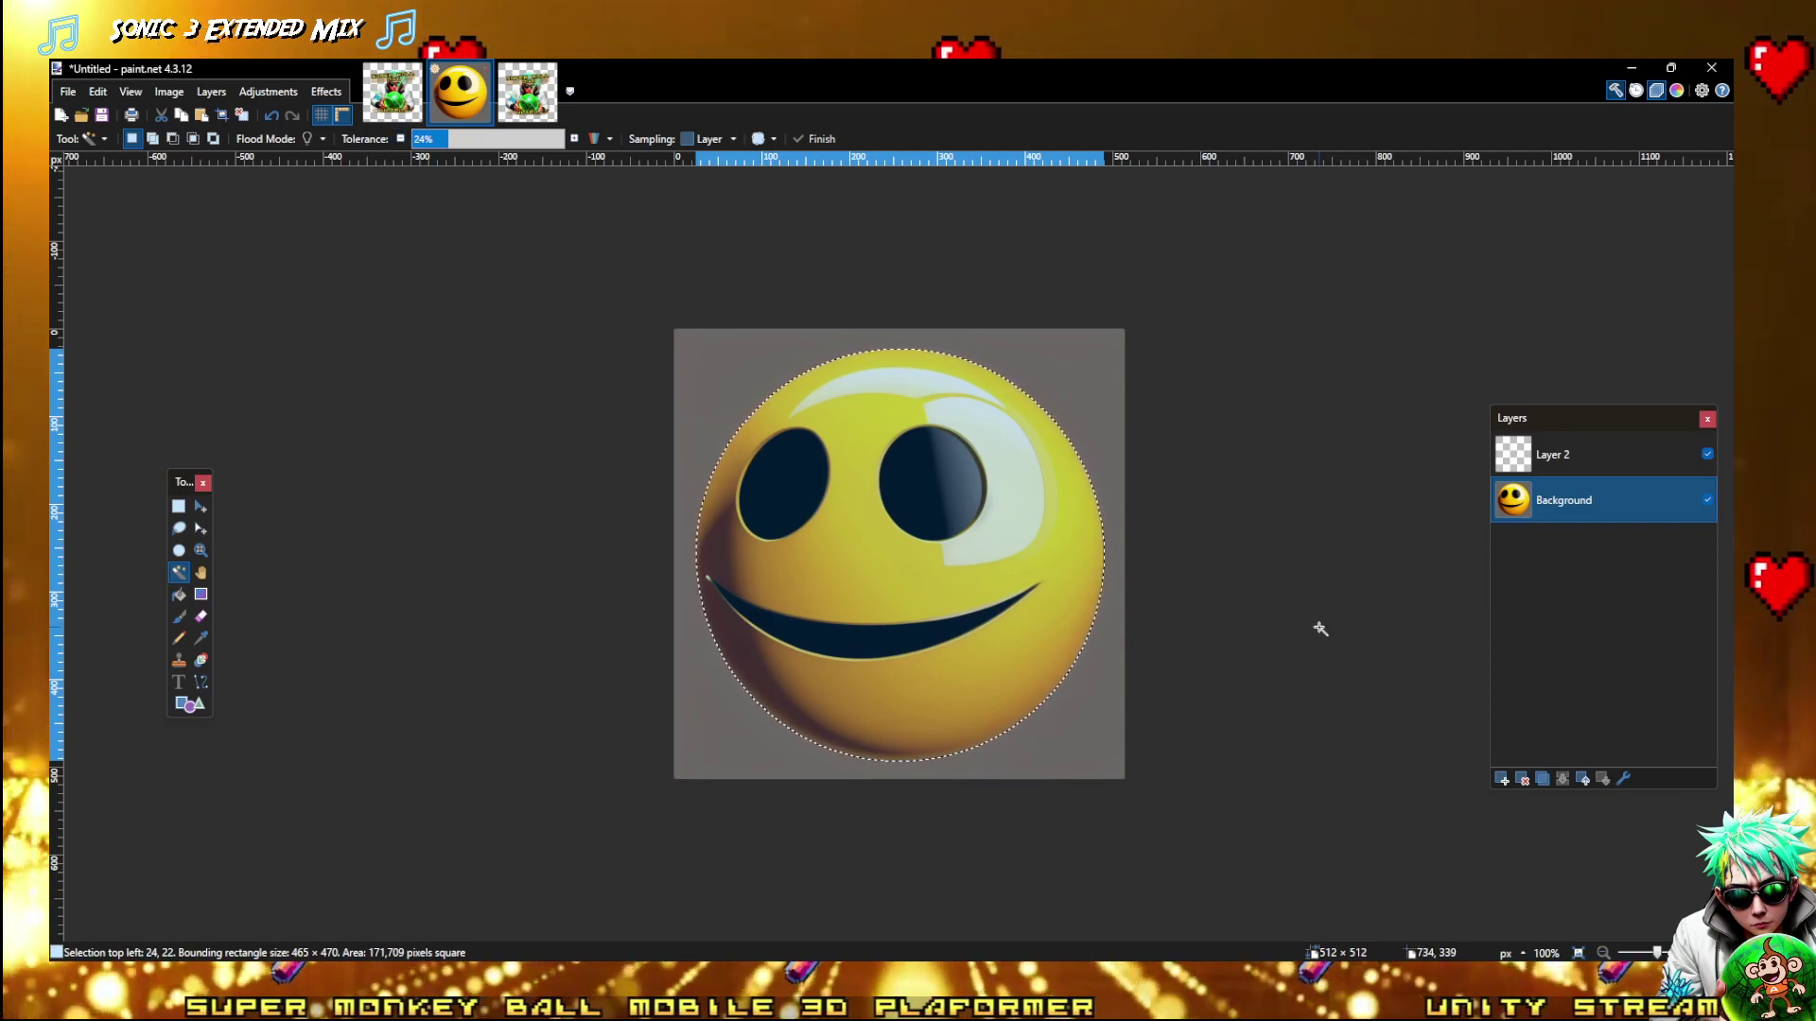
{"action": "key", "text": "ctrl+i"}
{"action": "key", "text": "ctrl+i"}
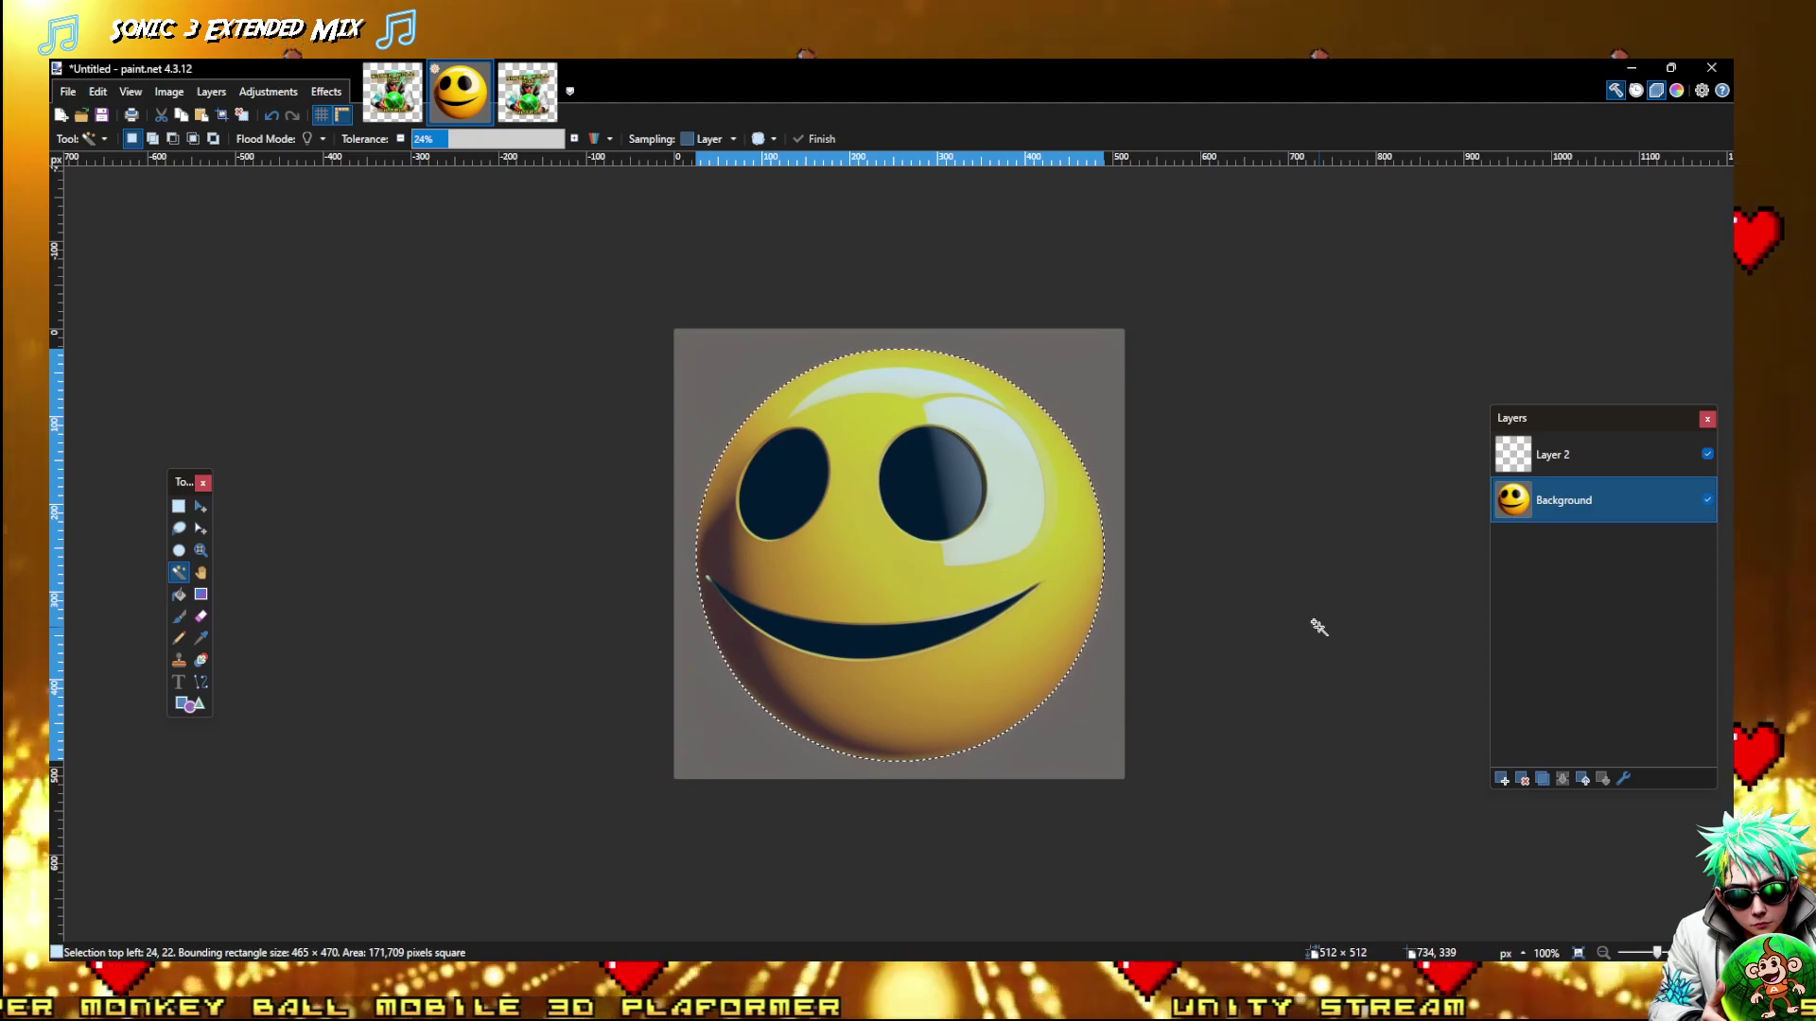
{"action": "key", "text": "Delete"}
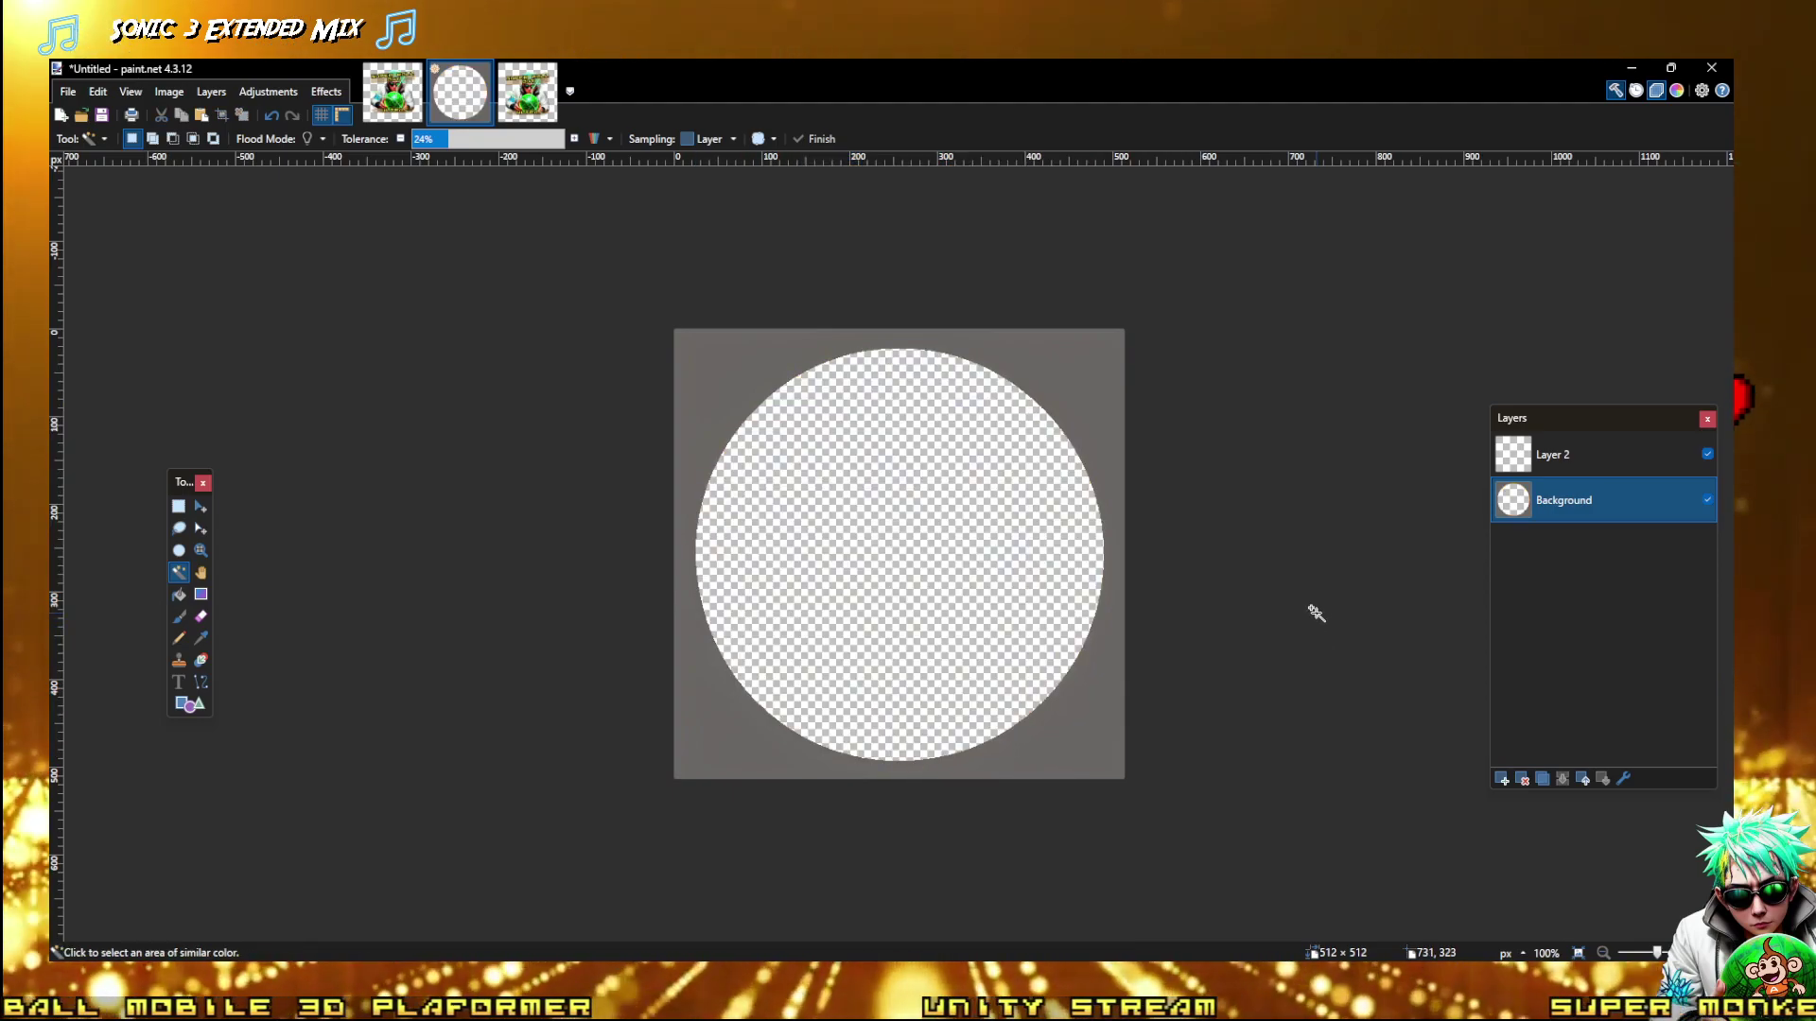
Select all, delete, then undo to restore the smiley without its grey surround
{"action": "key", "text": "ctrl+a"}
{"action": "key", "text": "Delete"}
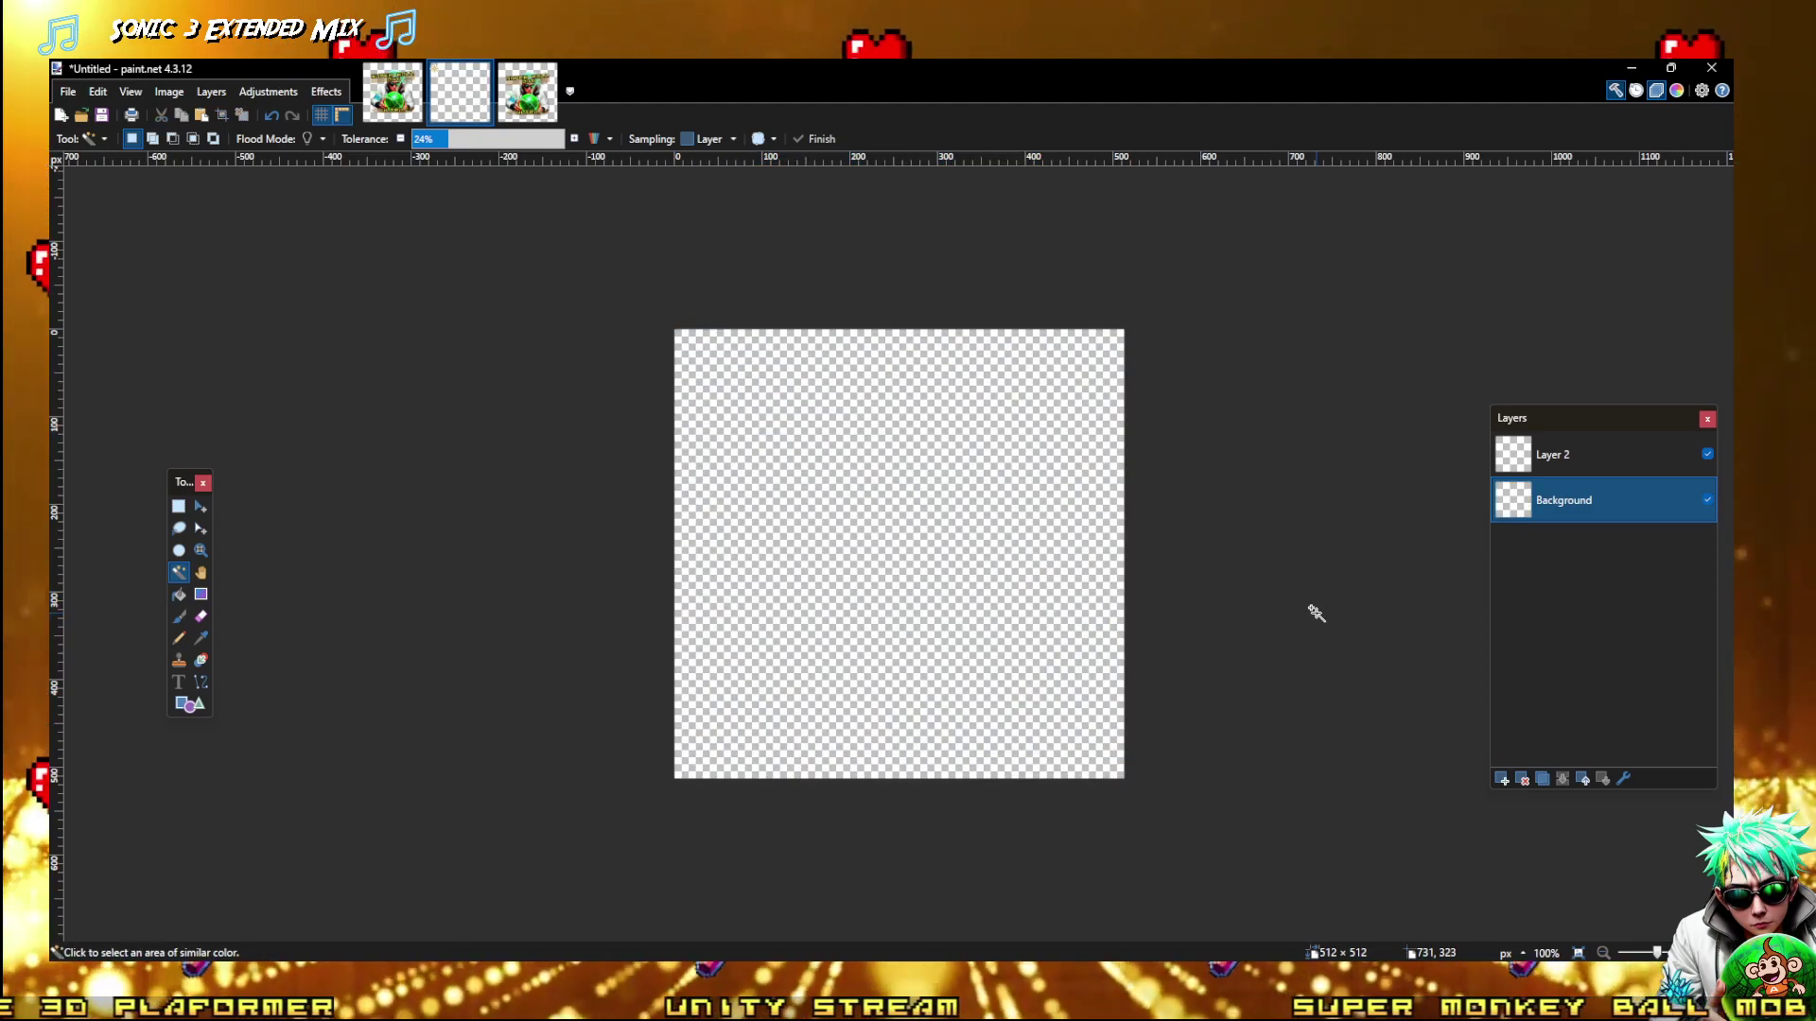
{"action": "key", "text": "ctrl+z"}
{"action": "key", "text": "ctrl+z"}
{"action": "key", "text": "ctrl+z"}
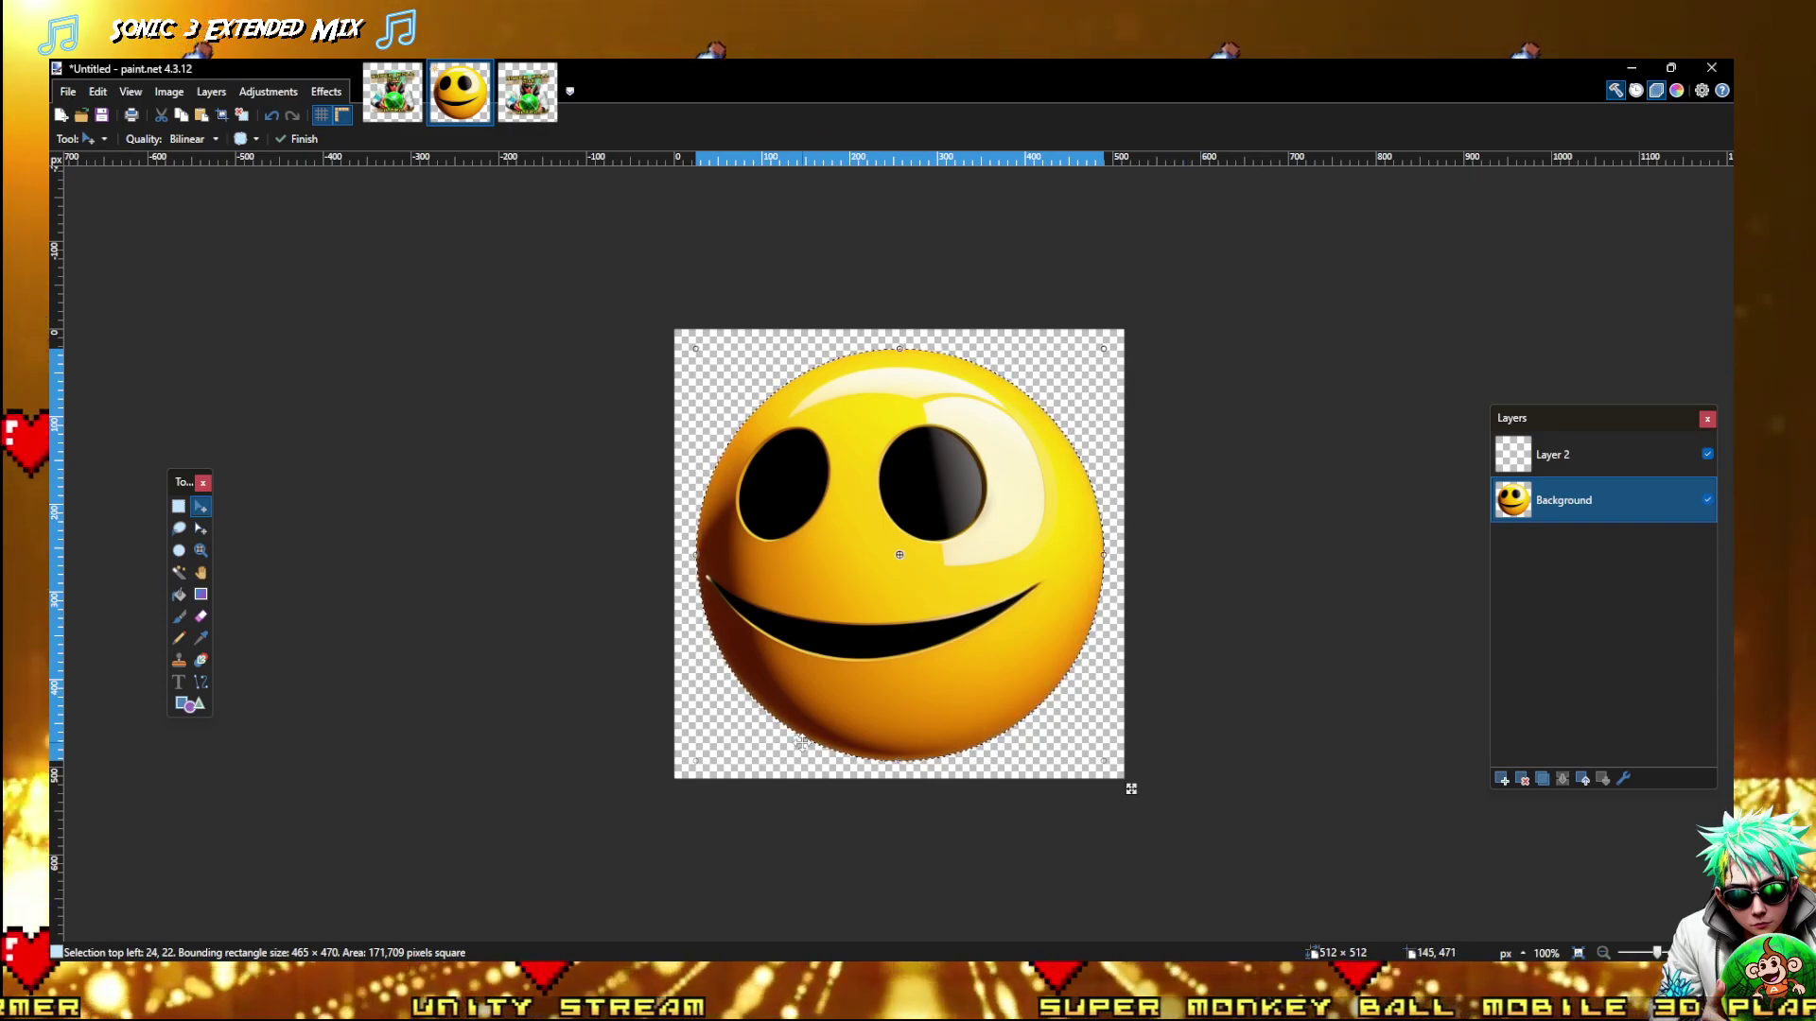
Try Auto-Level and undo it, then resize the smiley to about 371×375 and 388 pixels tall
{"action": "key", "text": "s"}
{"action": "key", "text": "ctrl+shift+l"}
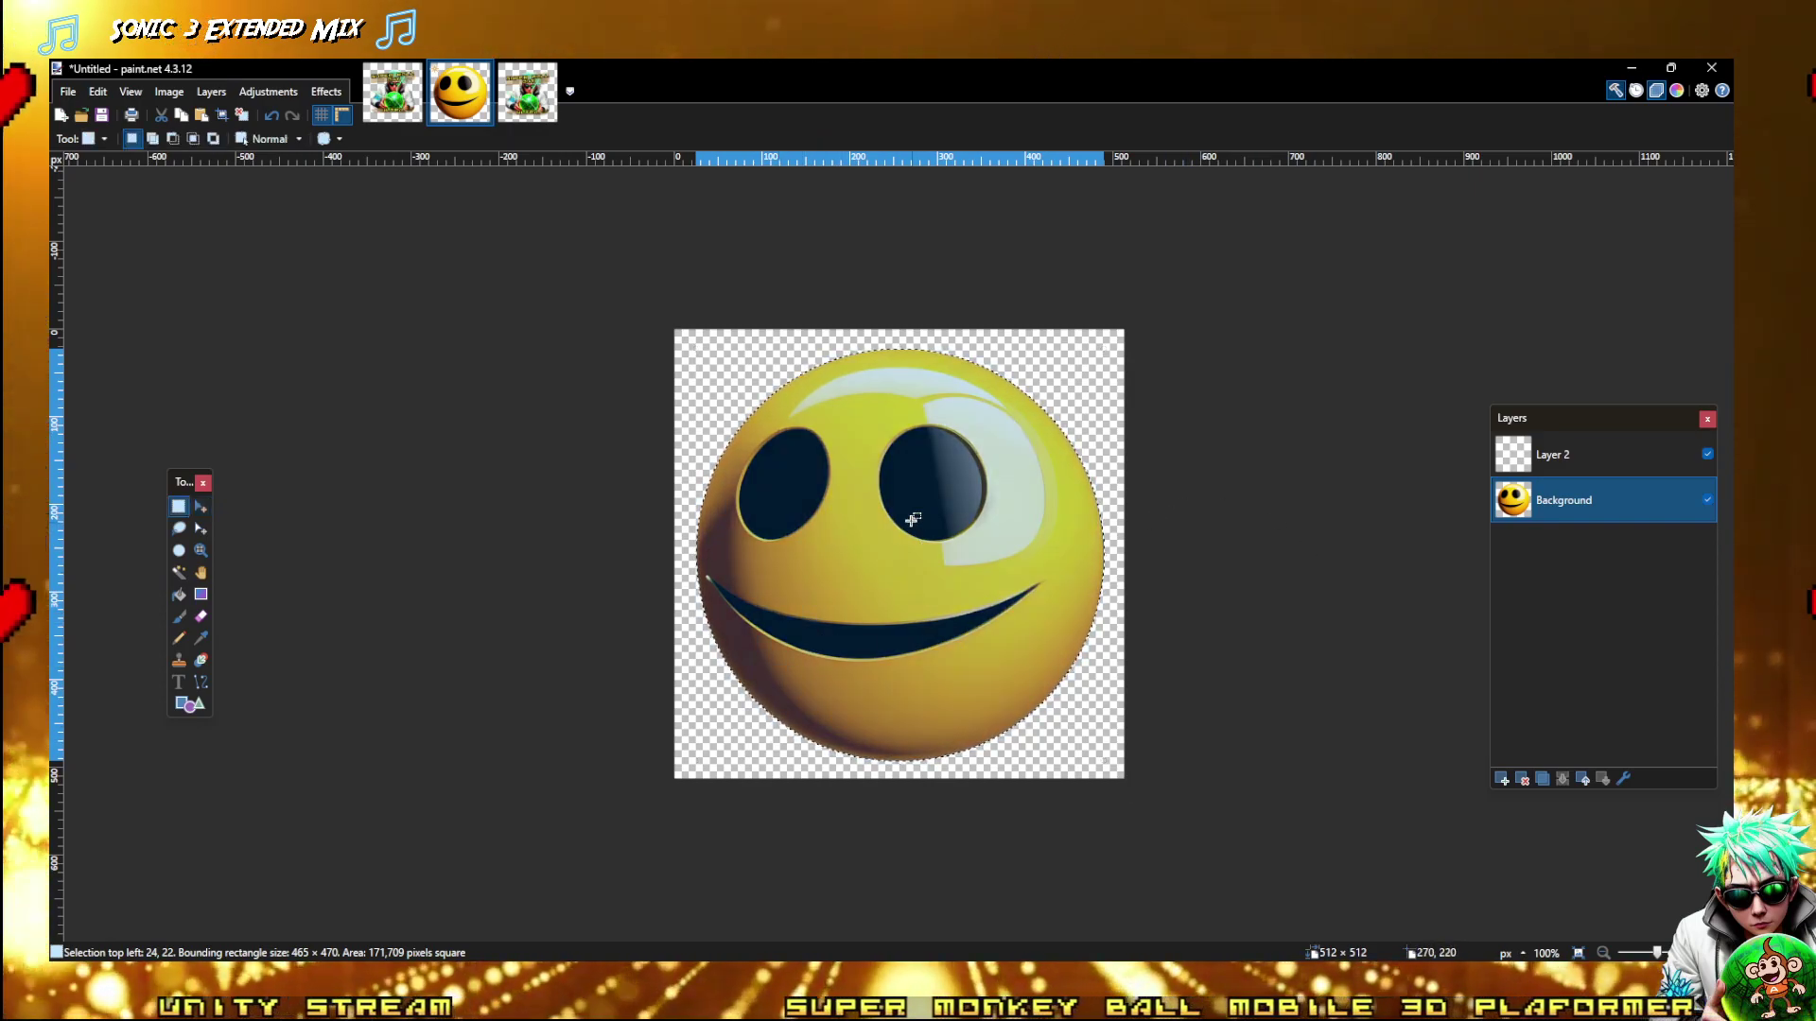
{"action": "key", "text": "ctrl+z"}
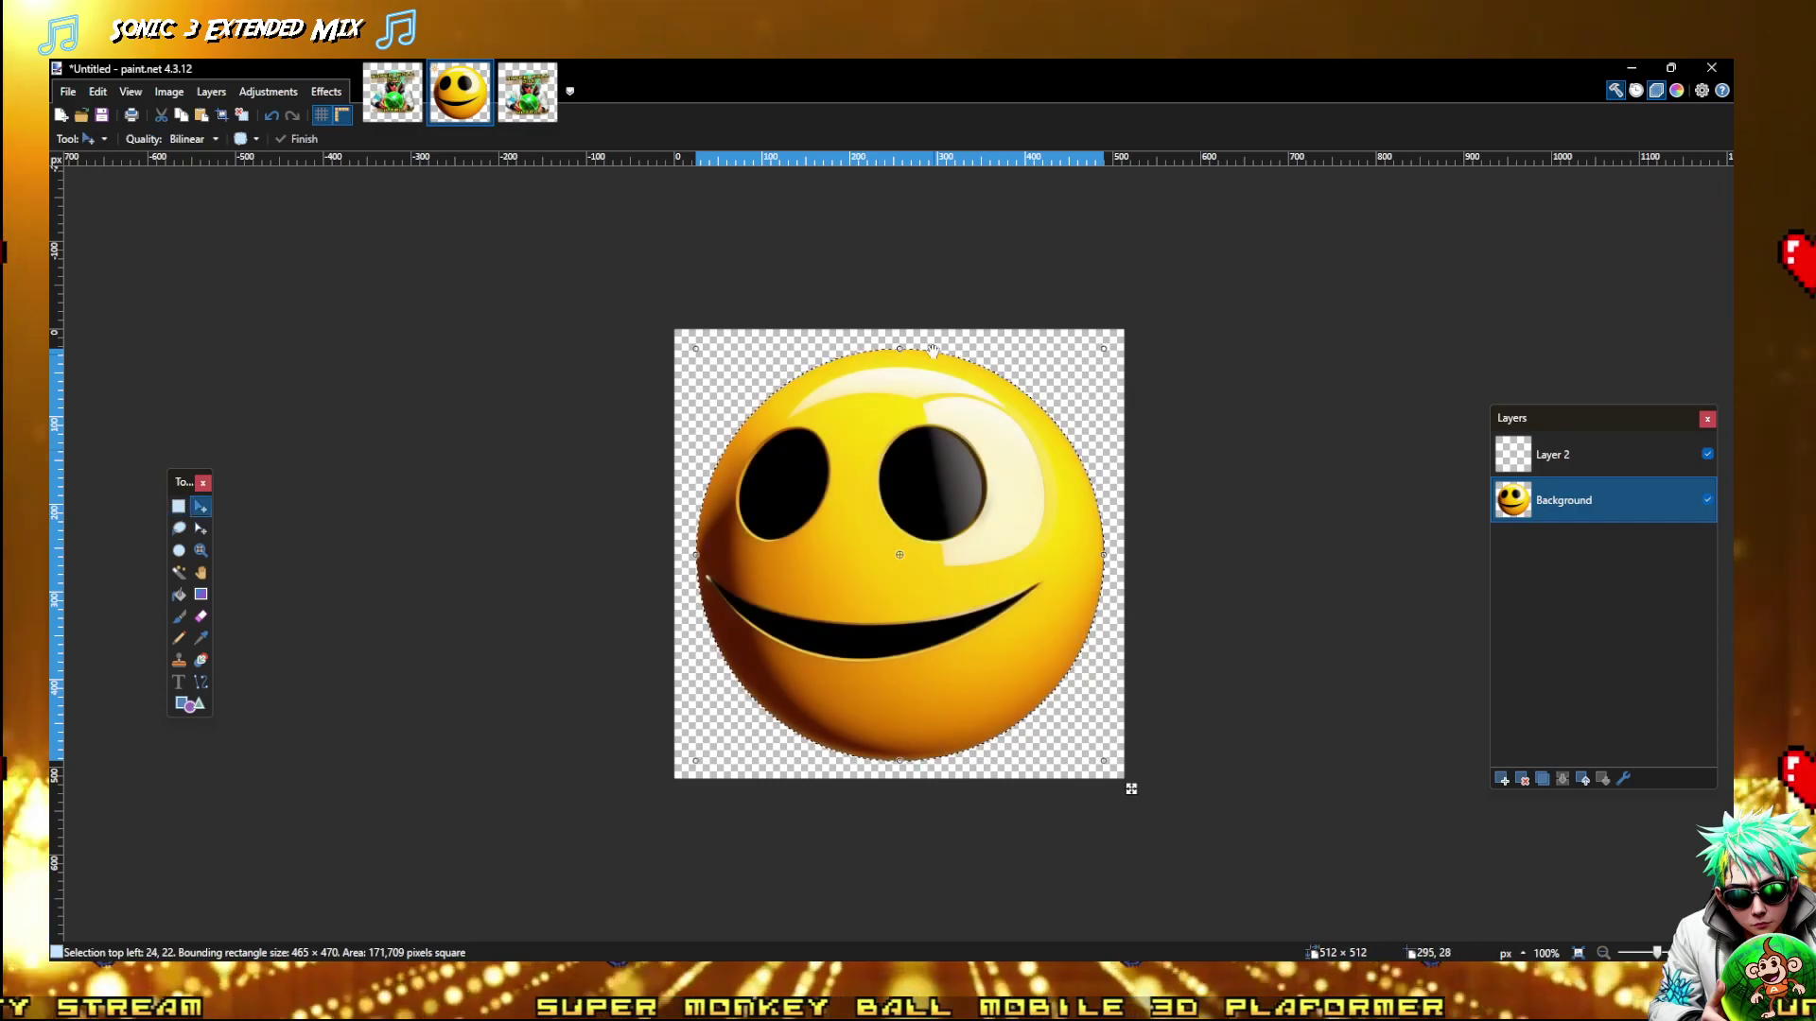
{"action": "left_click_drag", "start_coordinate": [892, 347], "coordinate": [874, 212]}
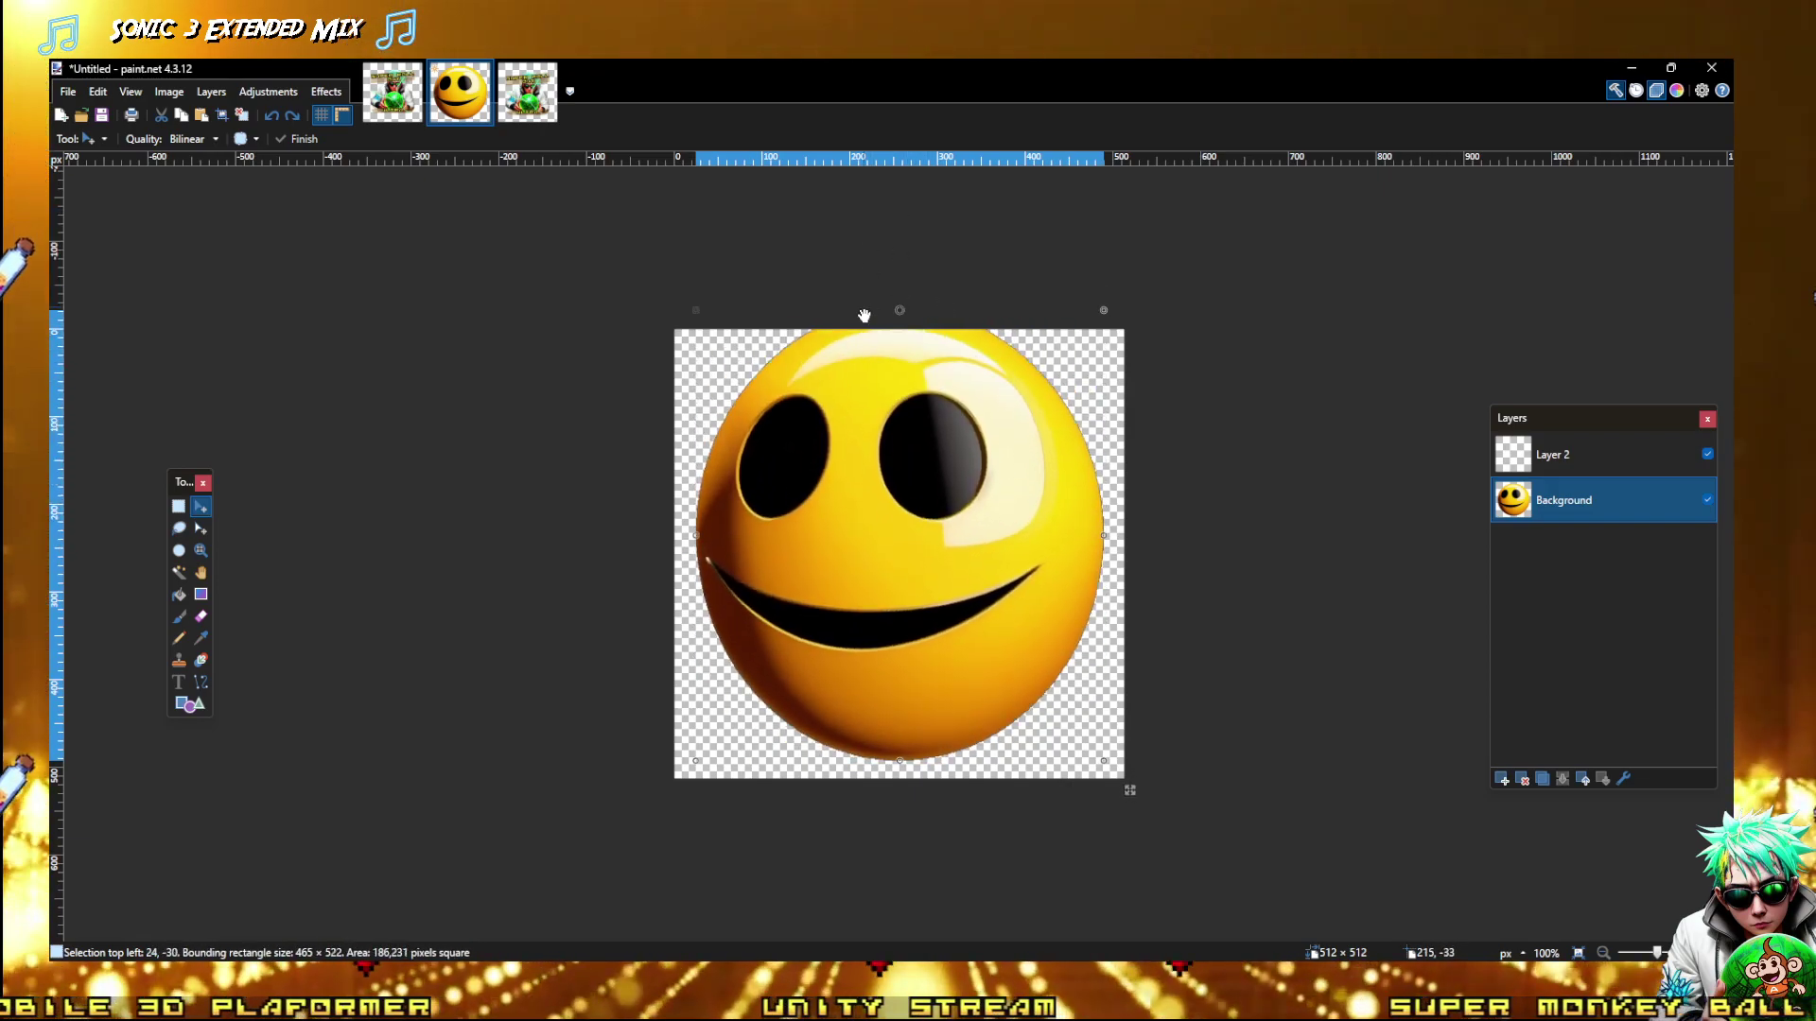
{"action": "mouse_move", "coordinate": [839, 351]}
{"action": "left_mouse_down"}
{"action": "mouse_move", "coordinate": [879, 419]}
{"action": "mouse_move", "coordinate": [856, 348]}
{"action": "left_mouse_up"}
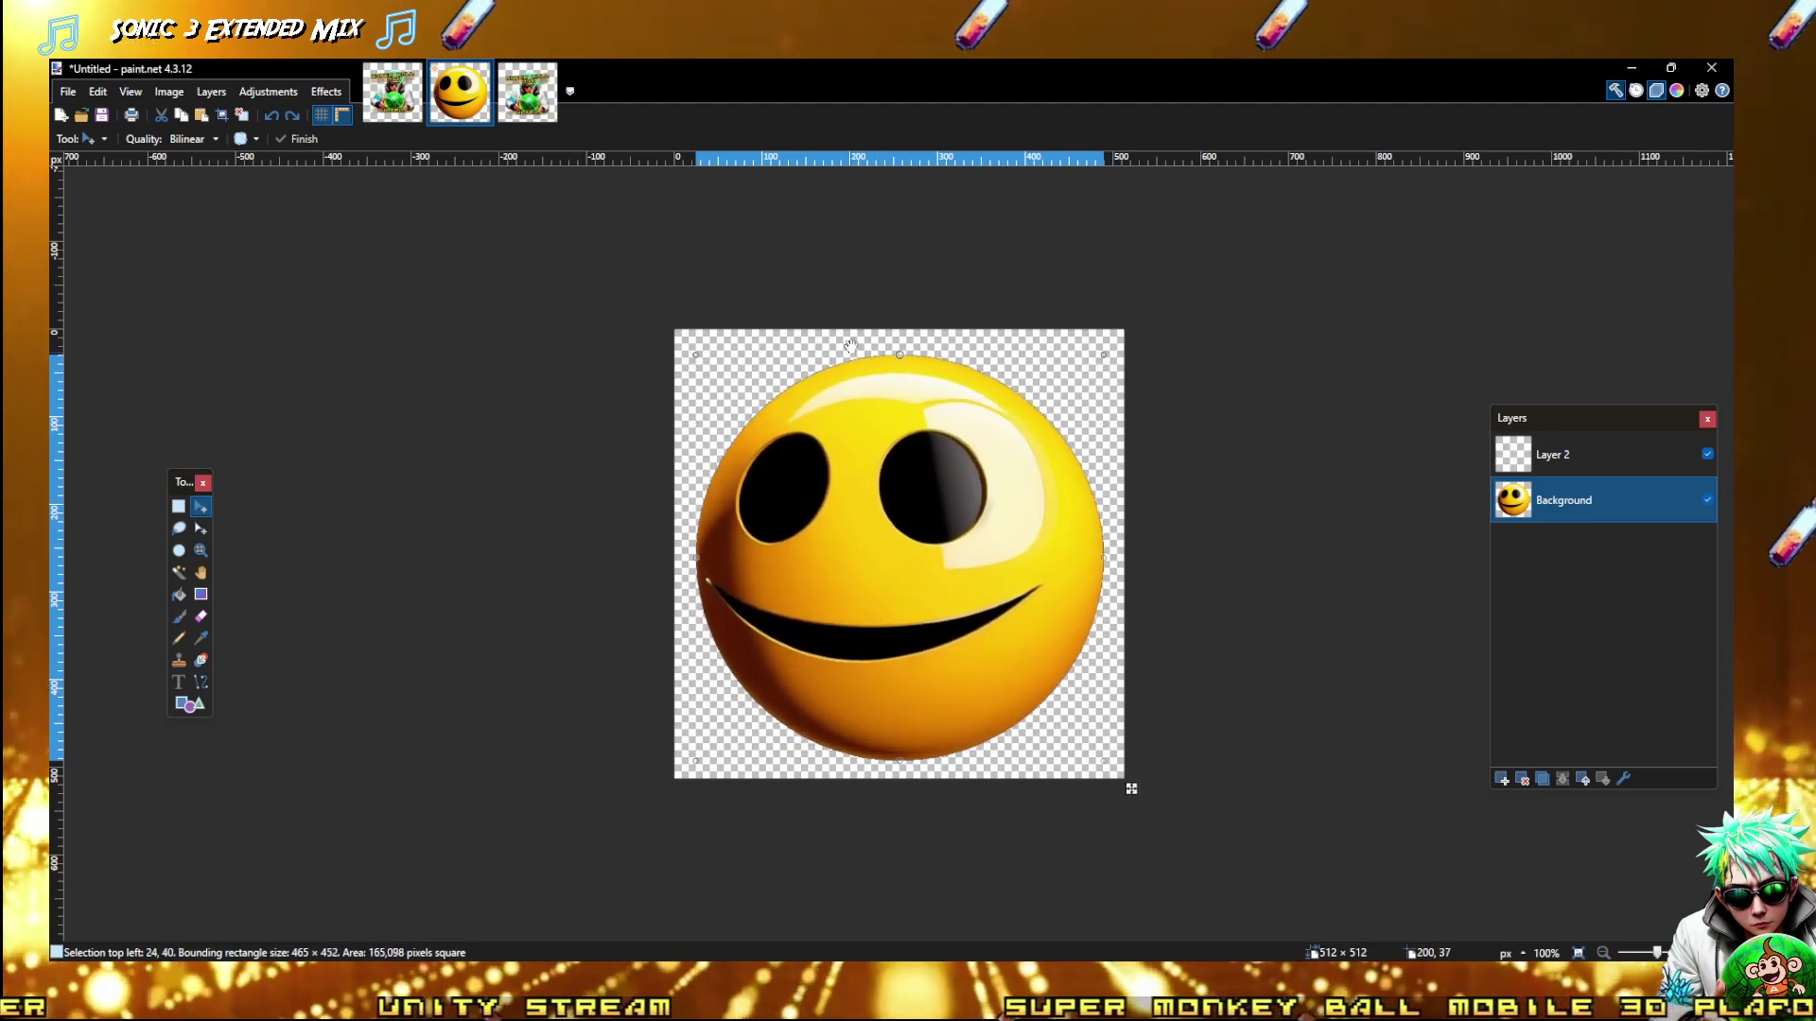
Flip the smiley horizontally from the Effects menu
{"action": "left_click", "coordinate": [244, 89]}
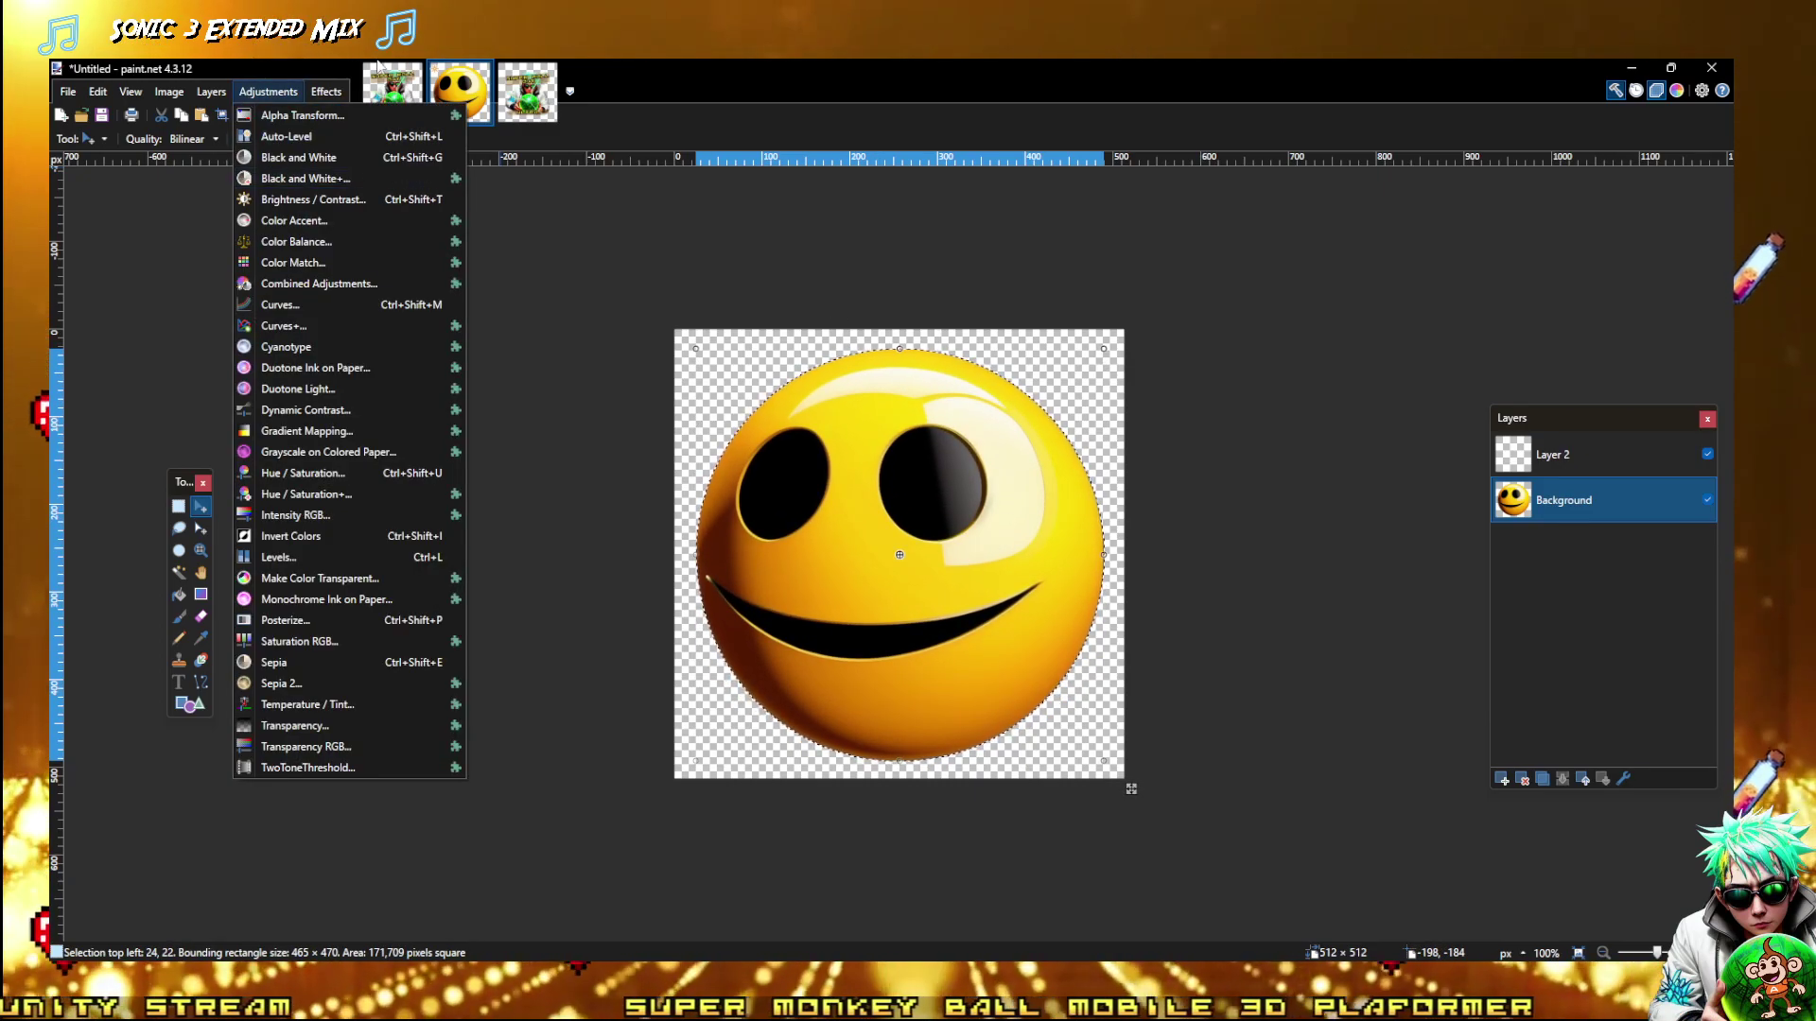
{"action": "key", "text": "Escape"}
{"action": "left_click", "coordinate": [326, 91]}
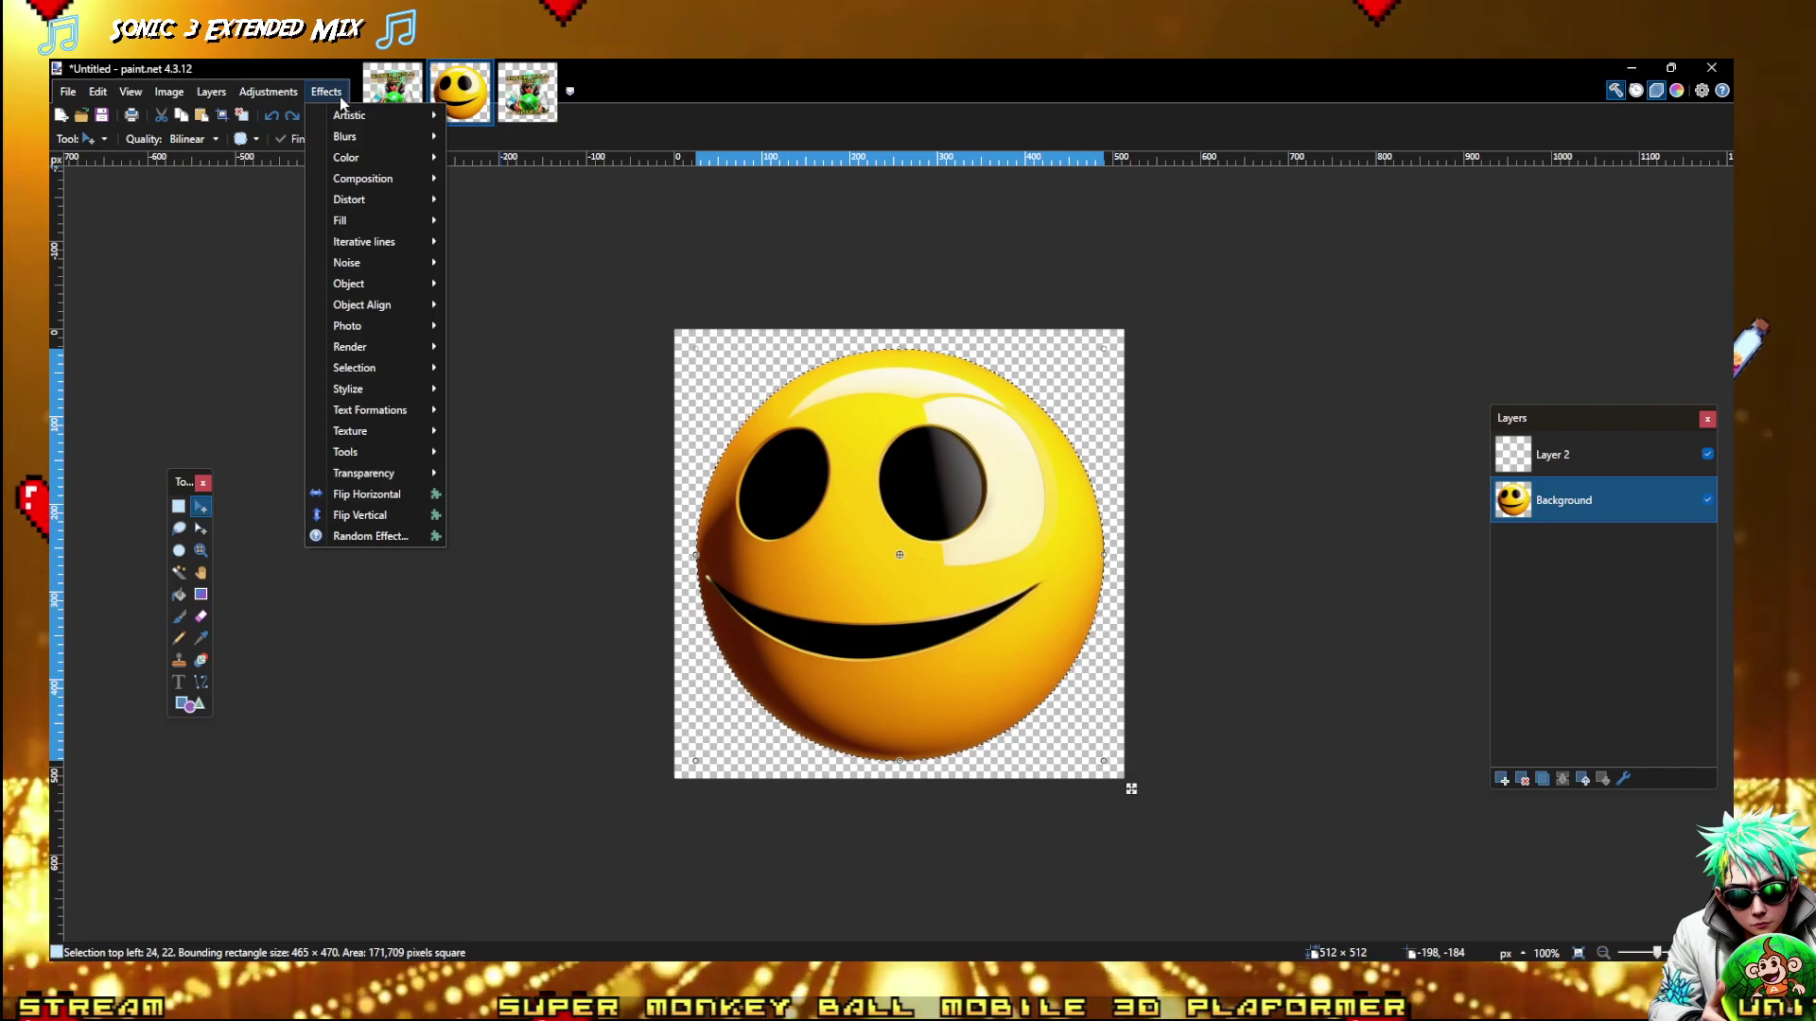
{"action": "left_click", "coordinate": [387, 501]}
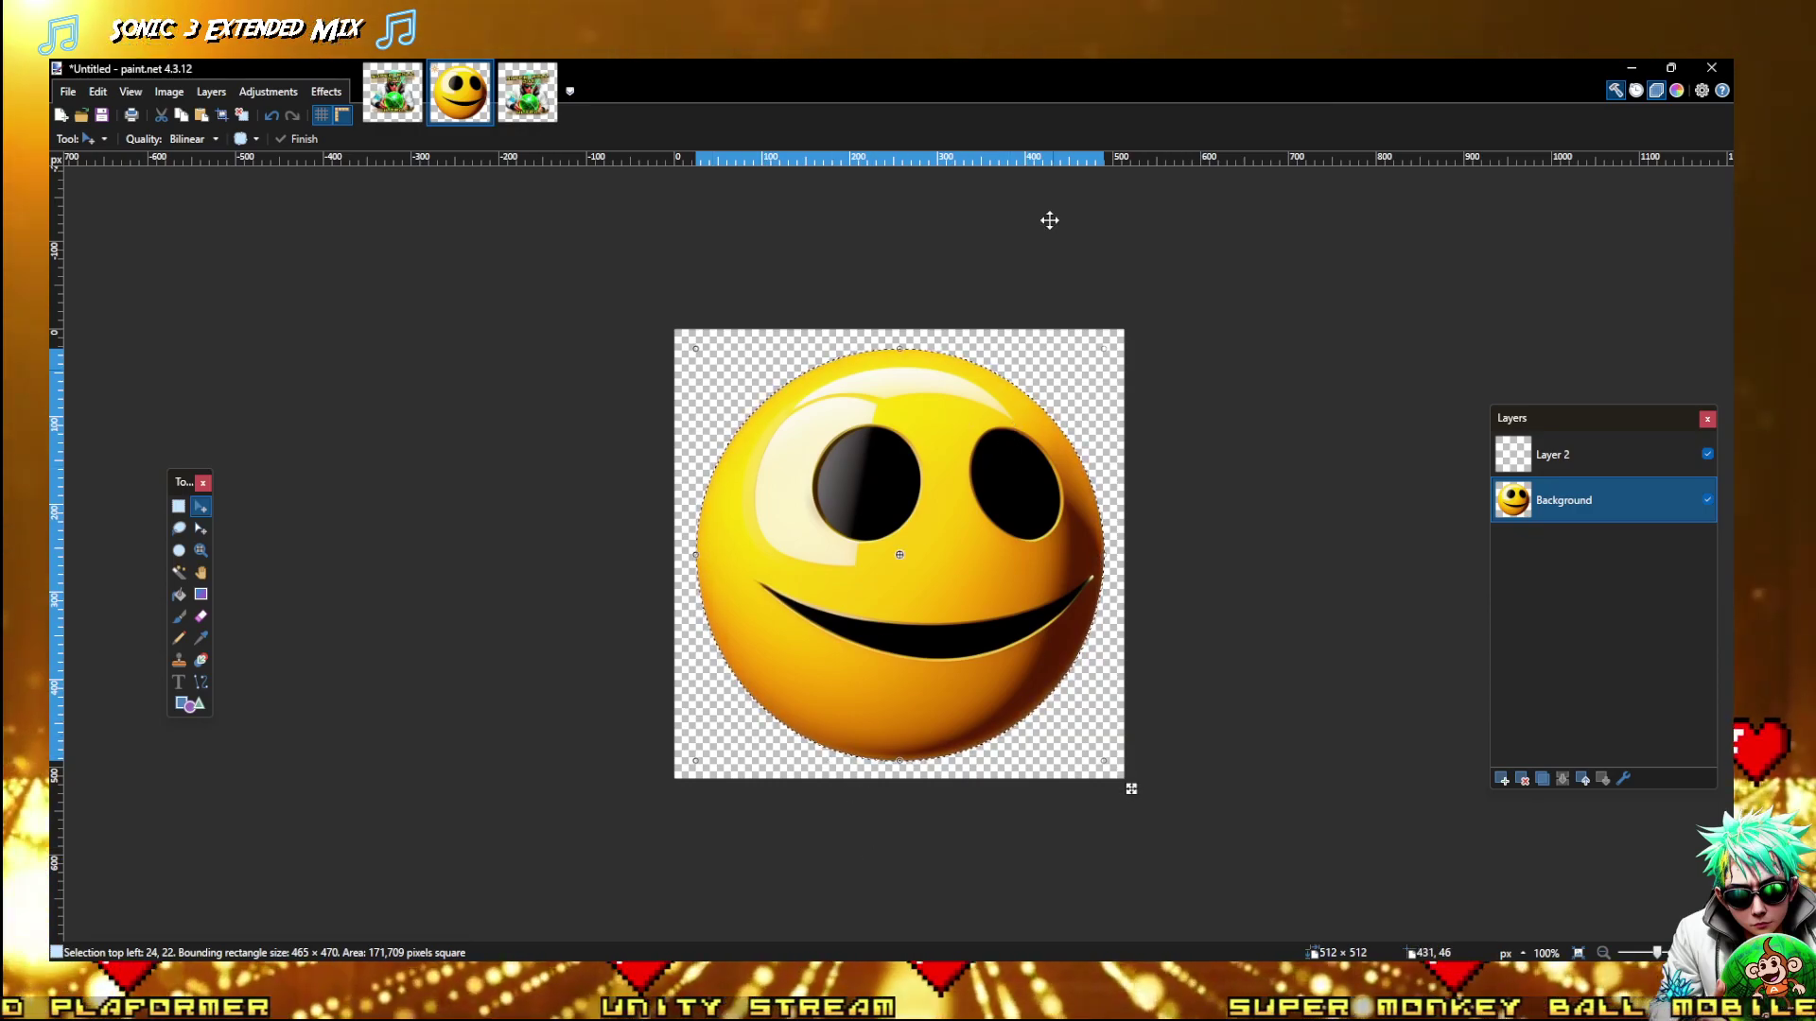
Resize and commit the smiley pixels, then cancel the Save As dialog, leaving it unsaved
{"action": "left_click_drag", "start_coordinate": [899, 348], "coordinate": [984, 312]}
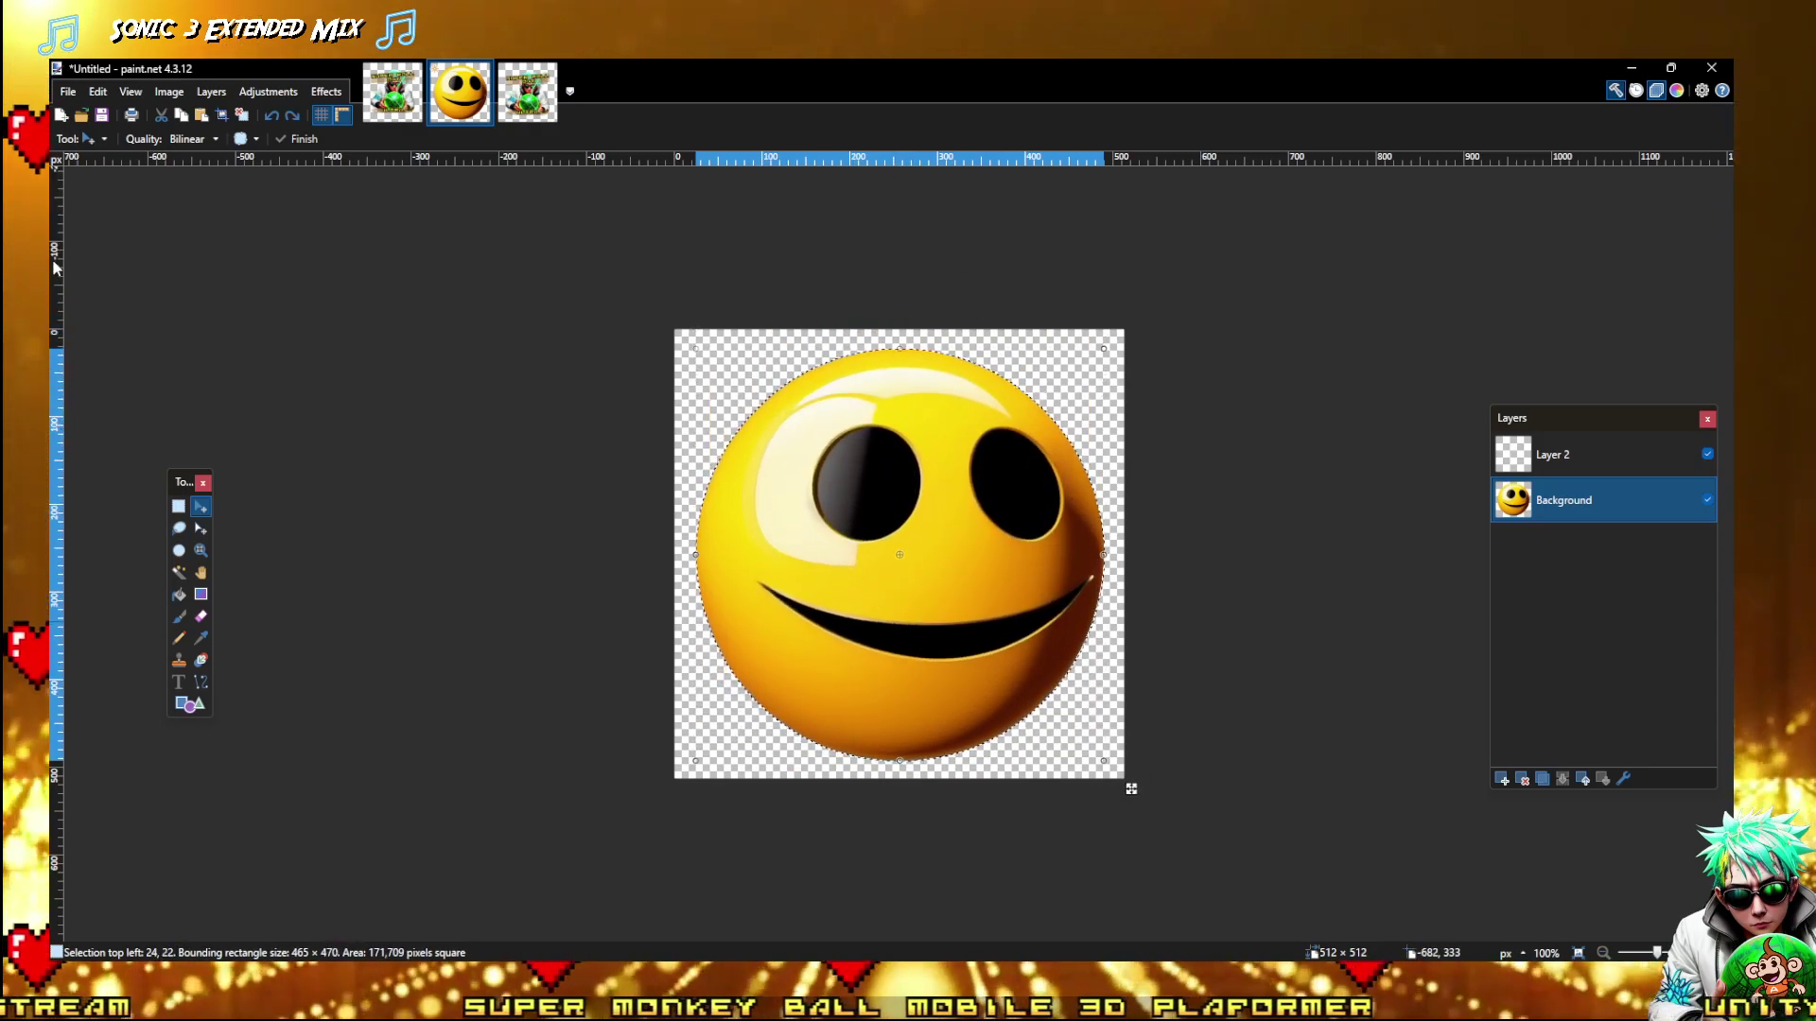
{"action": "left_click", "coordinate": [179, 508]}
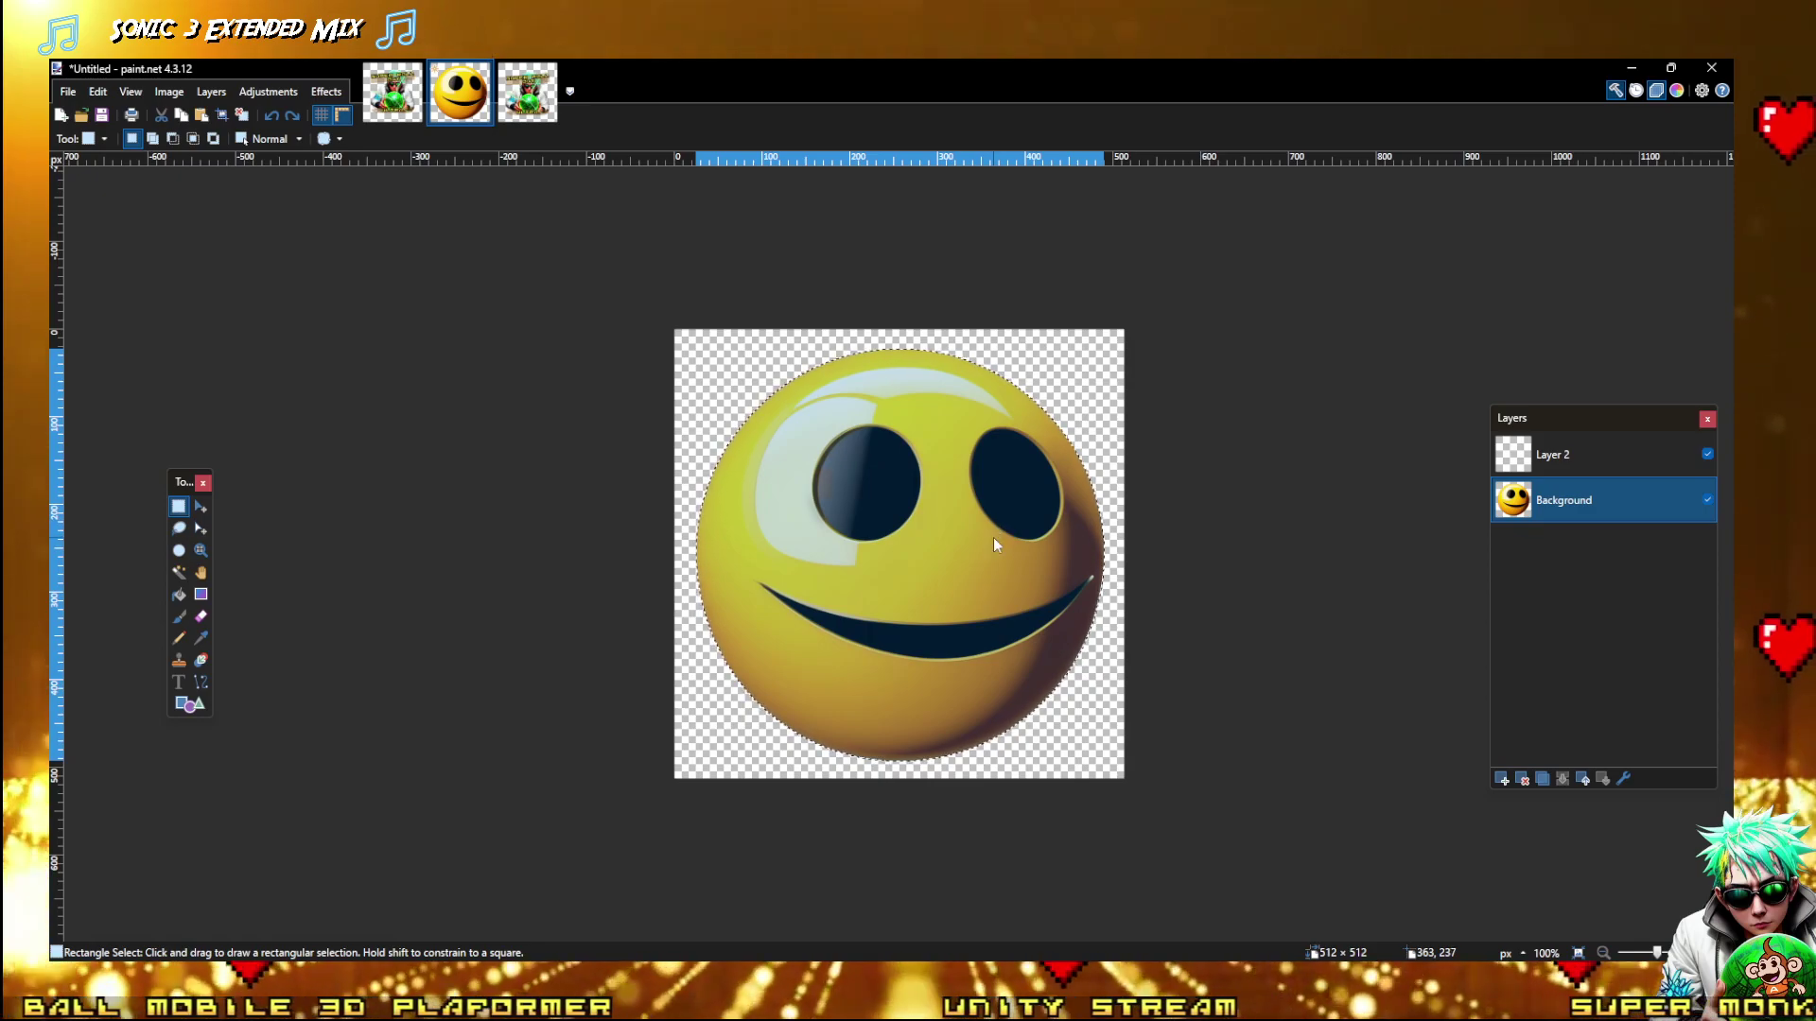
{"action": "key", "text": "ctrl+s"}
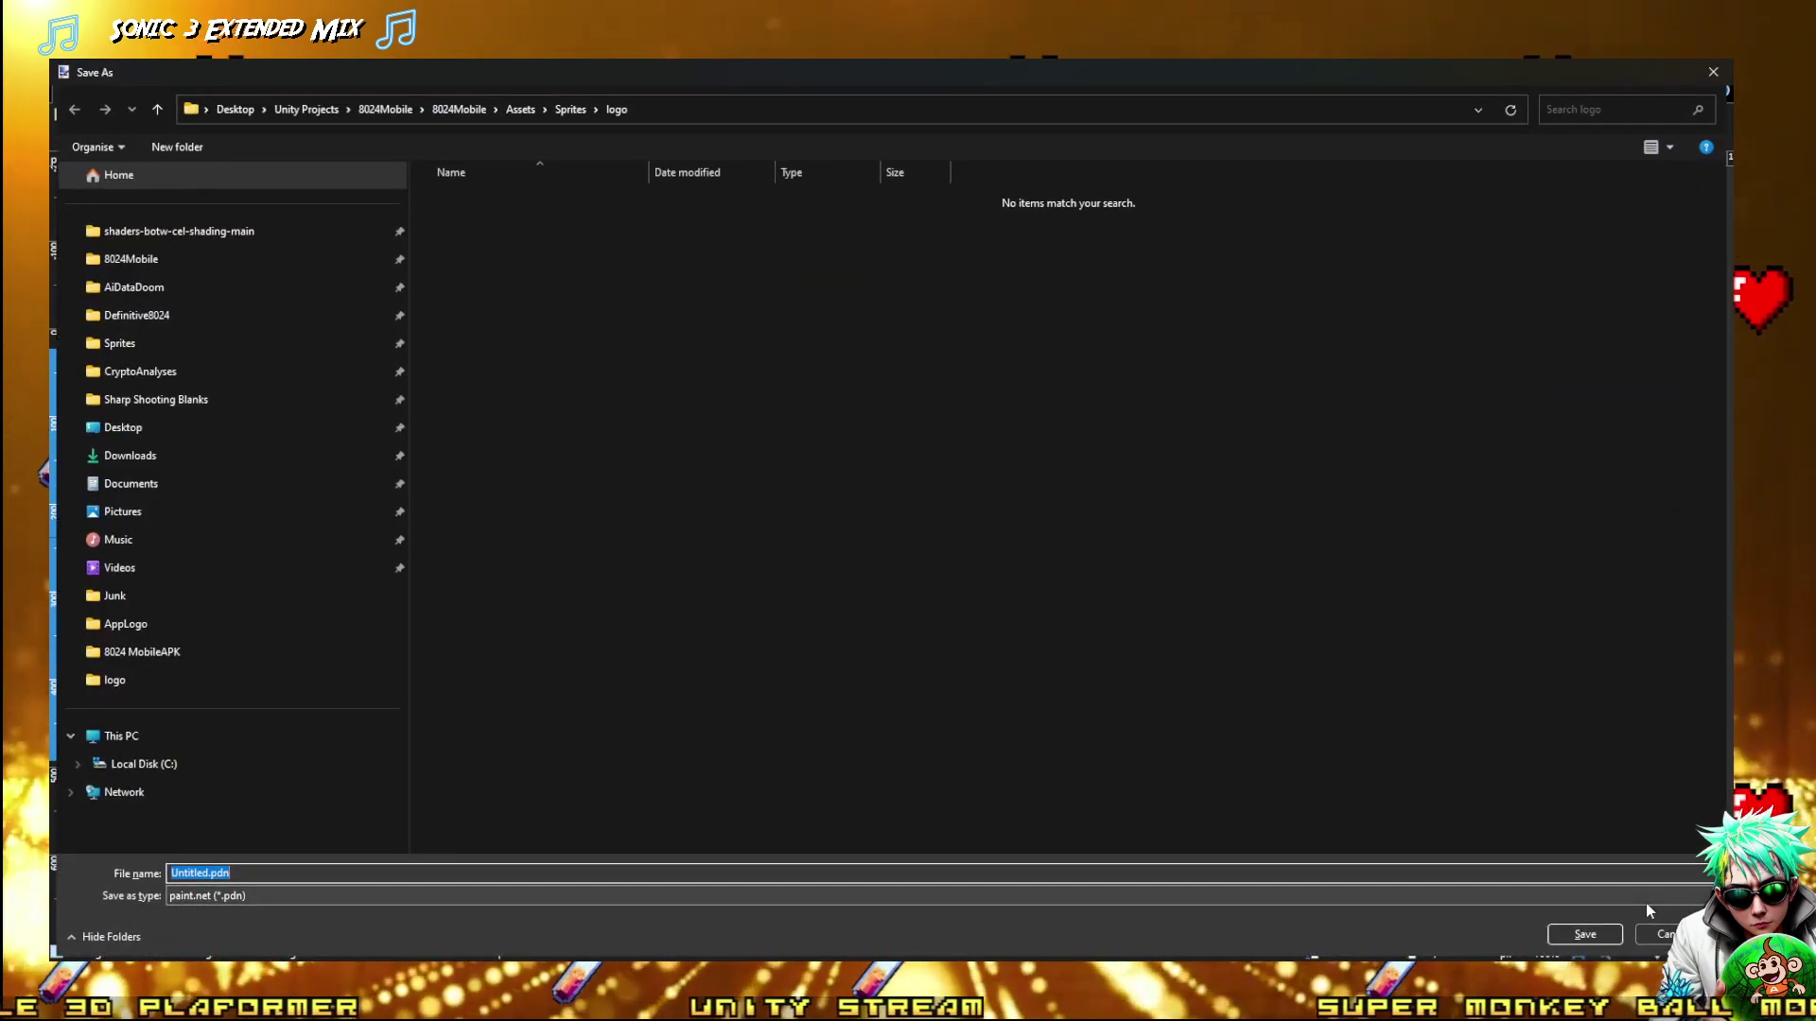
{"action": "left_click", "coordinate": [1655, 934]}
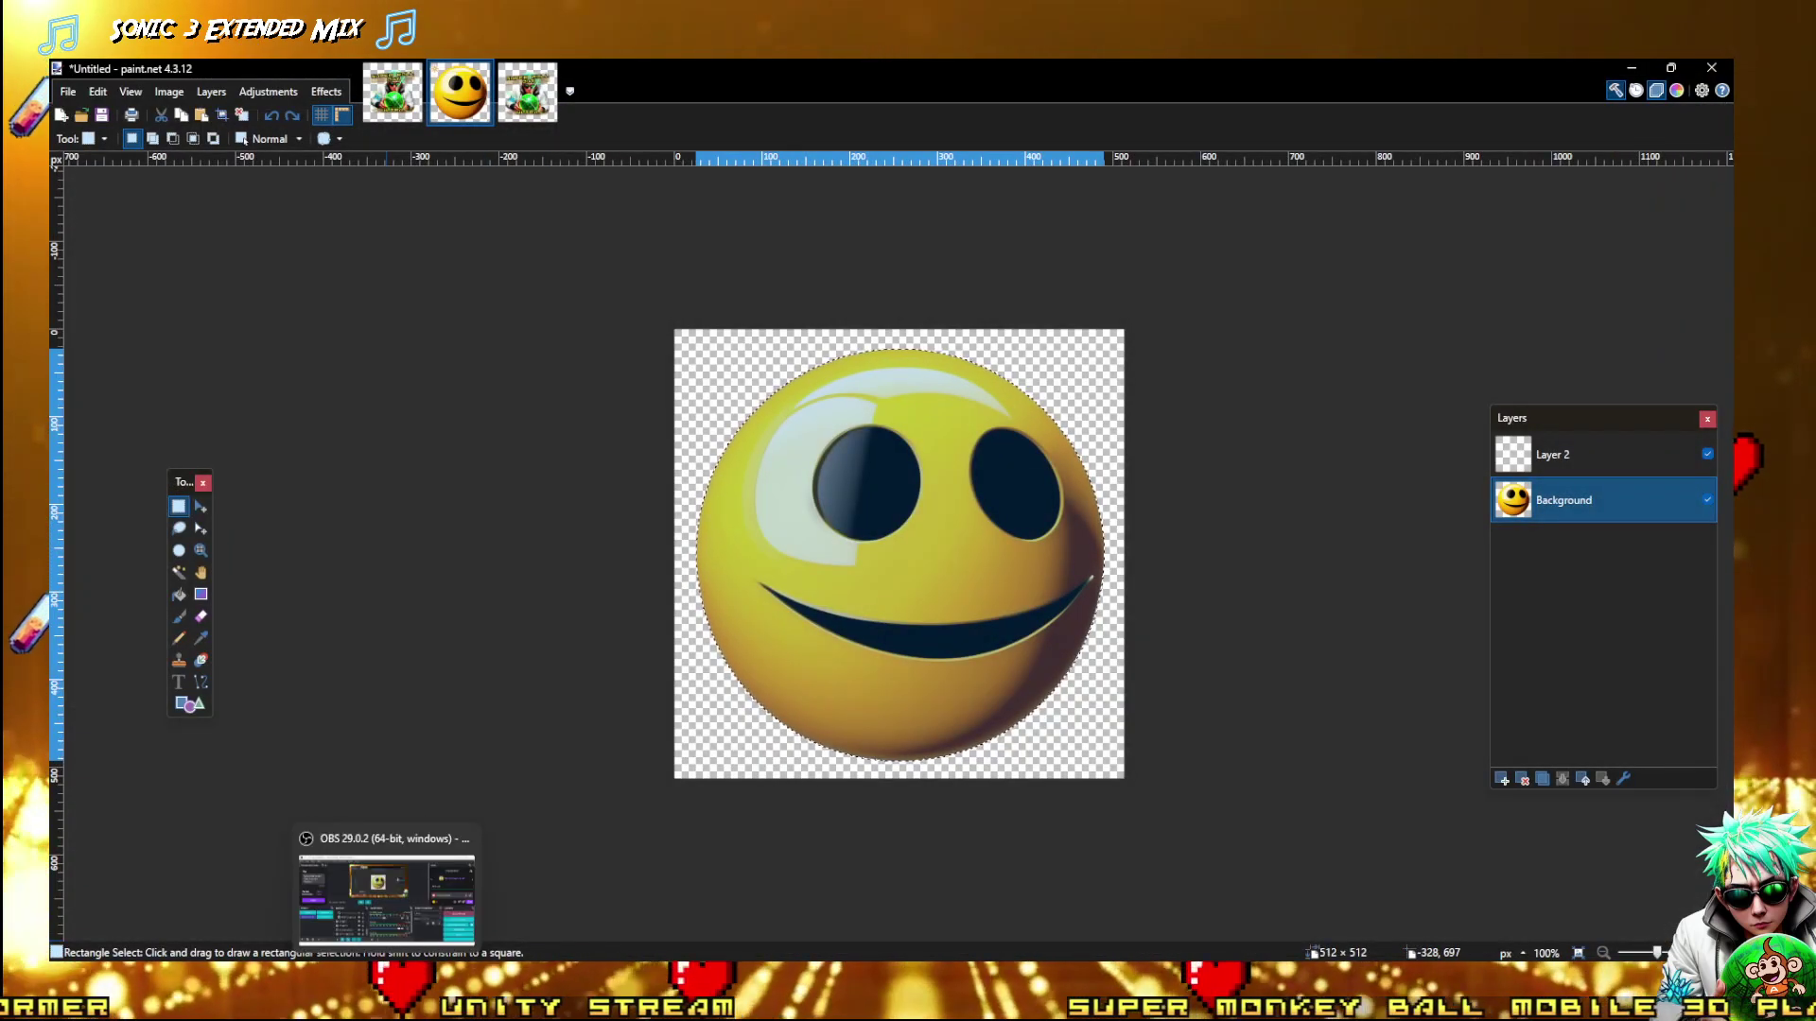
Switch to the Firefox Stable Diffusion window and show the txt2img page with the 'uwu cat girl' prompt
{"action": "left_click", "coordinate": [272, 979]}
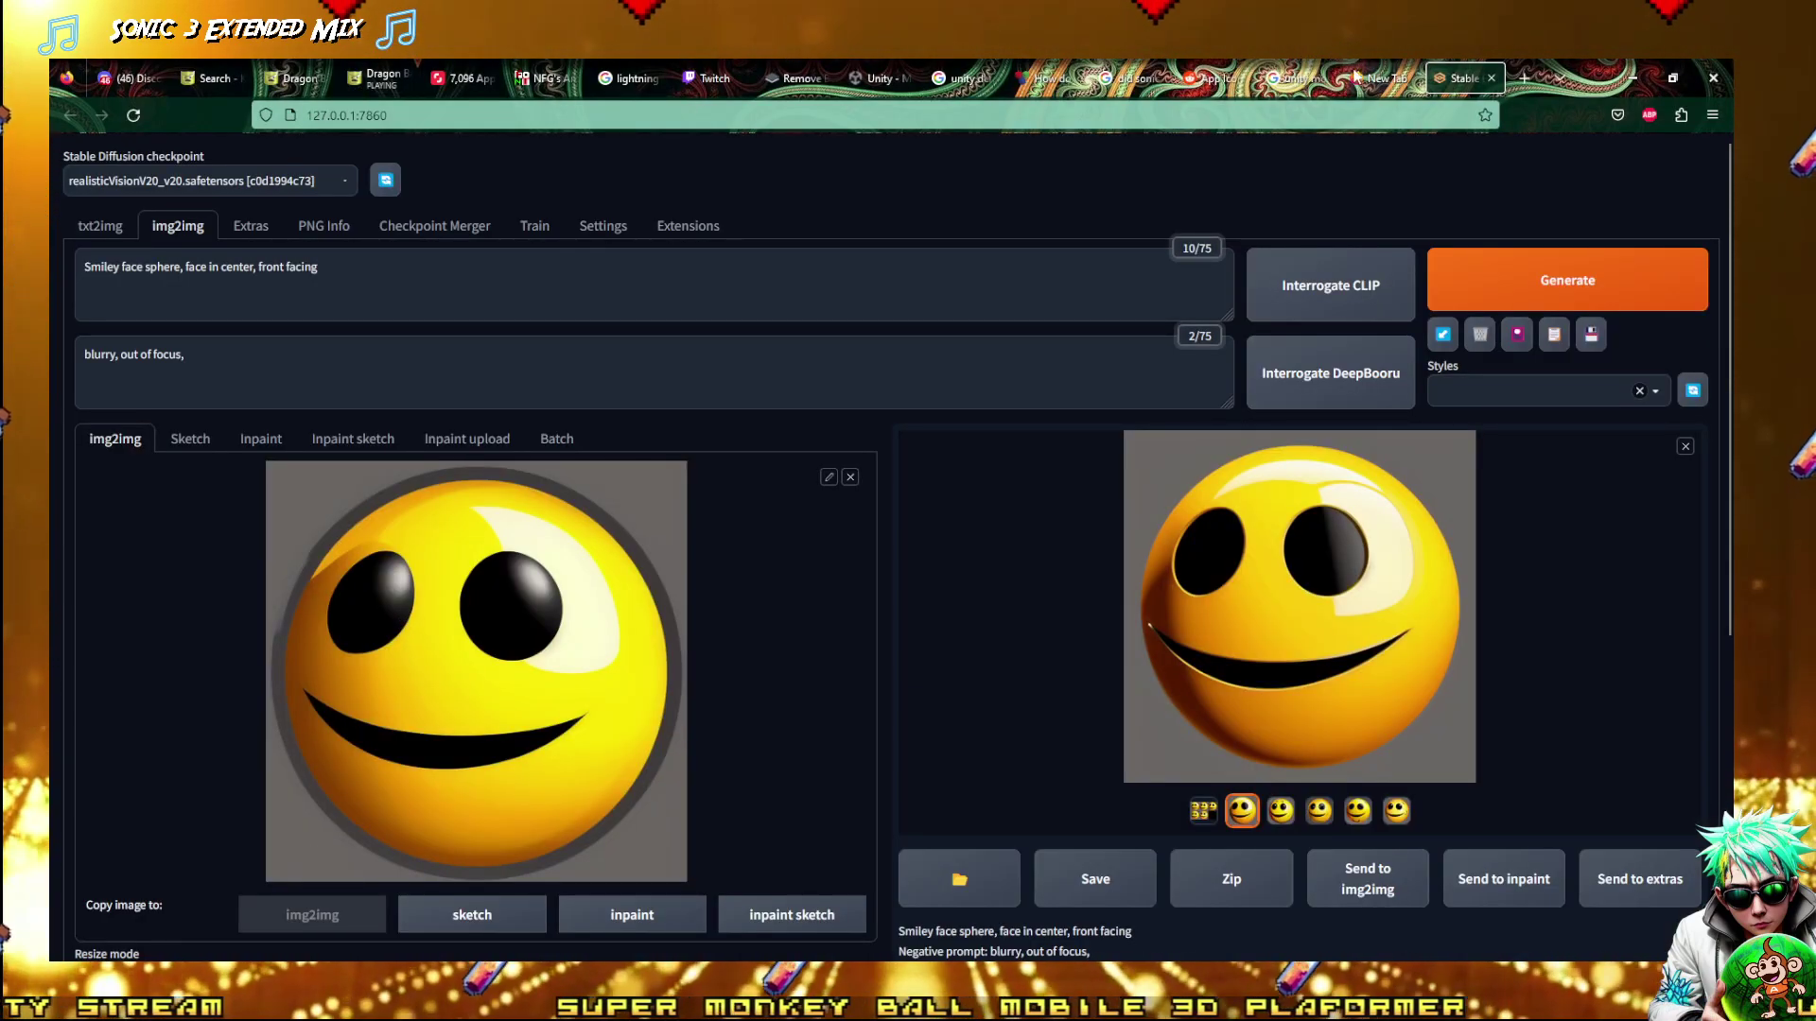
{"action": "left_click", "coordinate": [102, 225]}
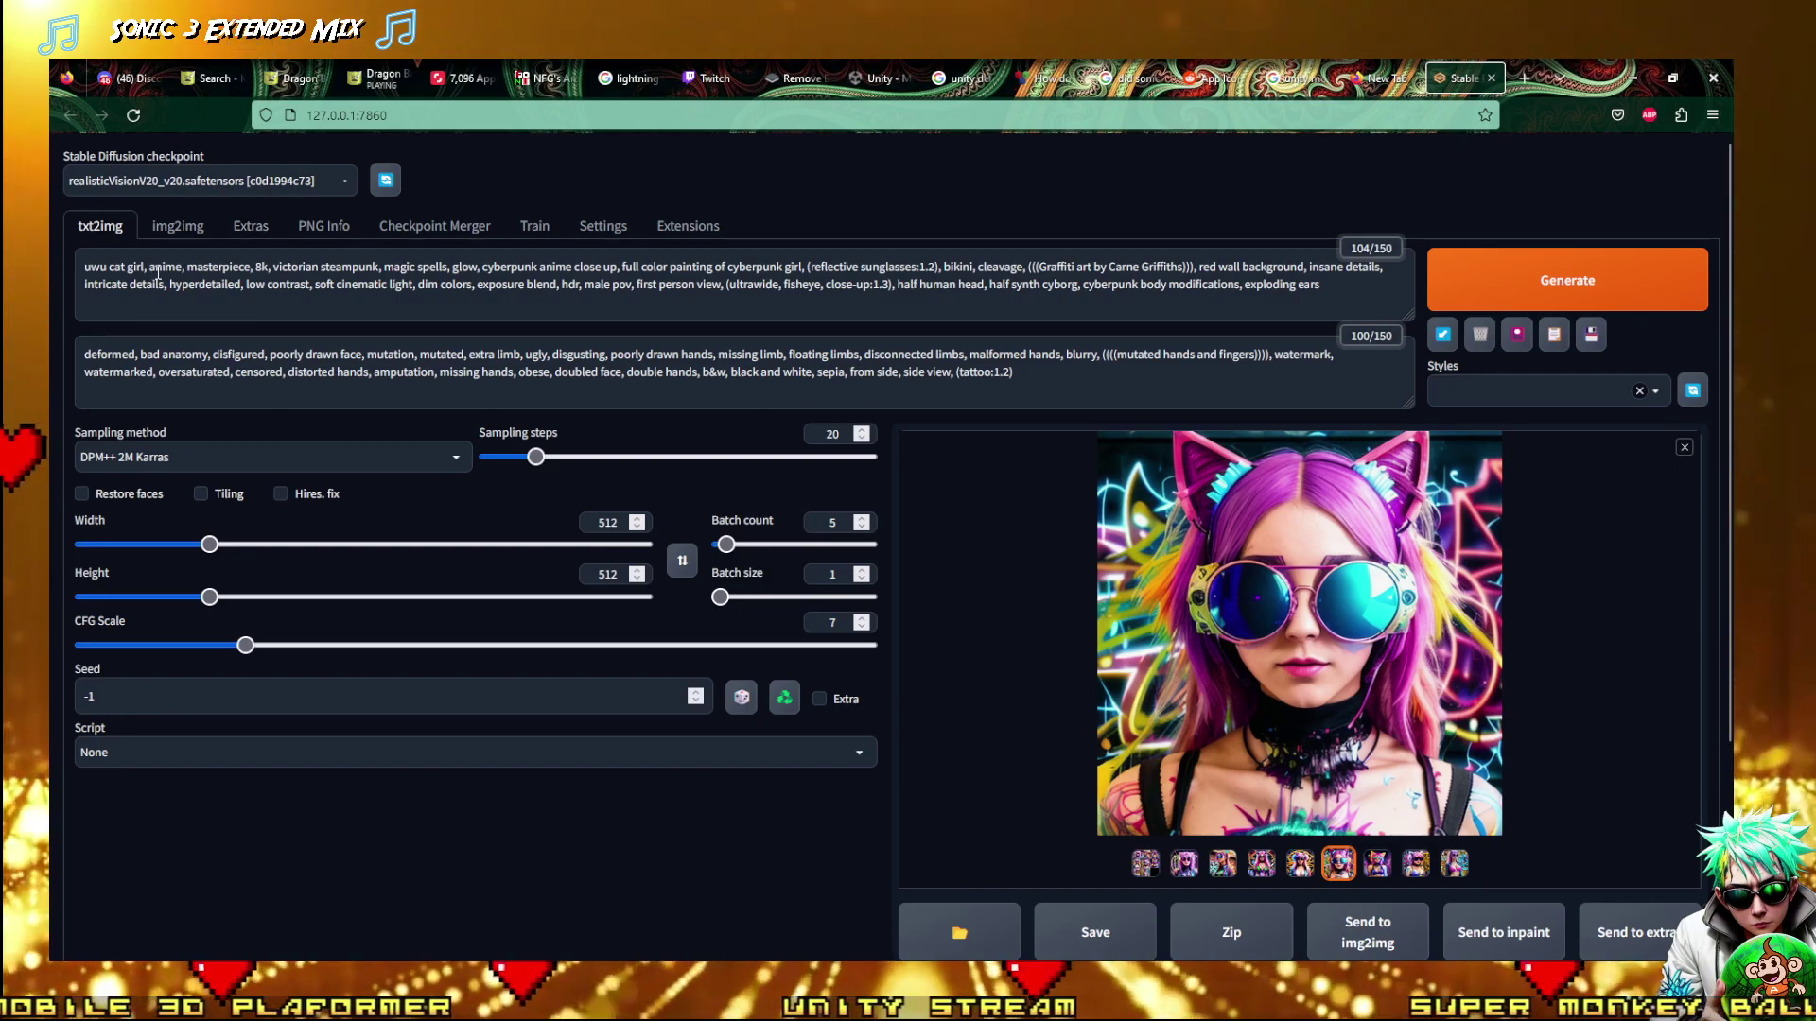
Show the second generated image in the preview and open it full-screen
{"action": "left_click_drag", "start_coordinate": [154, 269], "coordinate": [296, 285]}
{"action": "left_click", "coordinate": [1183, 863]}
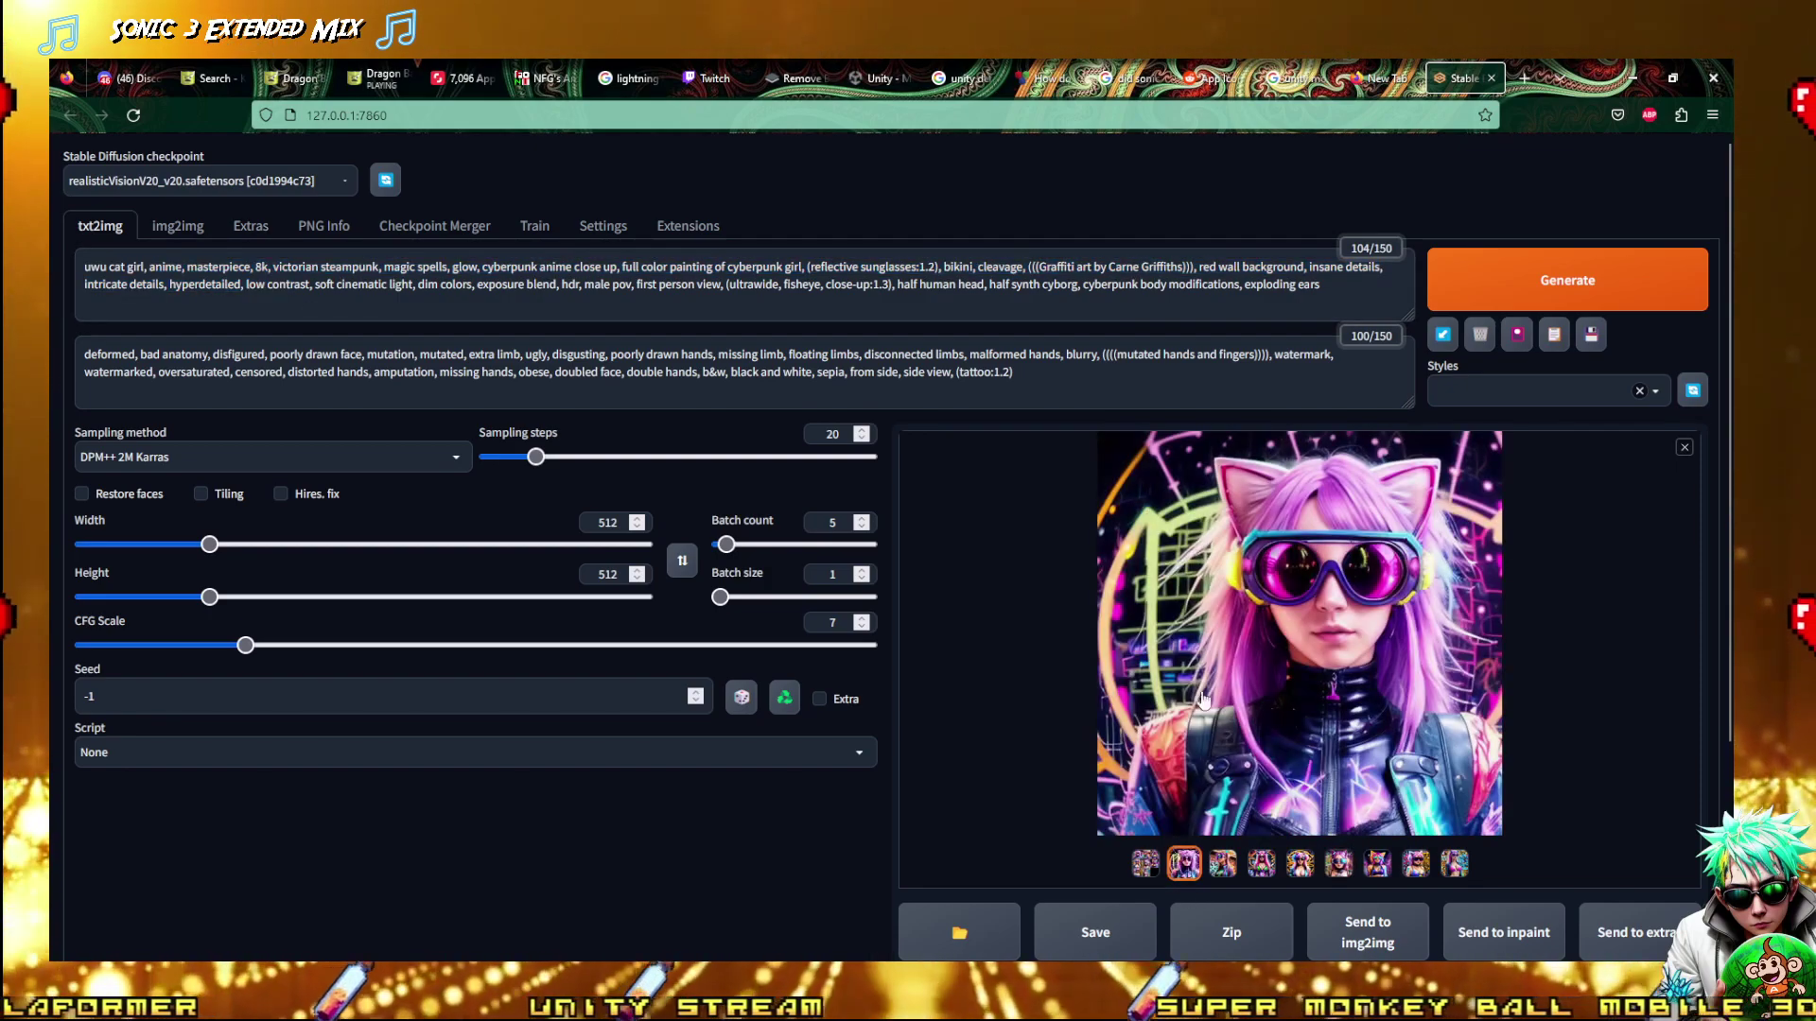
{"action": "left_click", "coordinate": [1220, 632]}
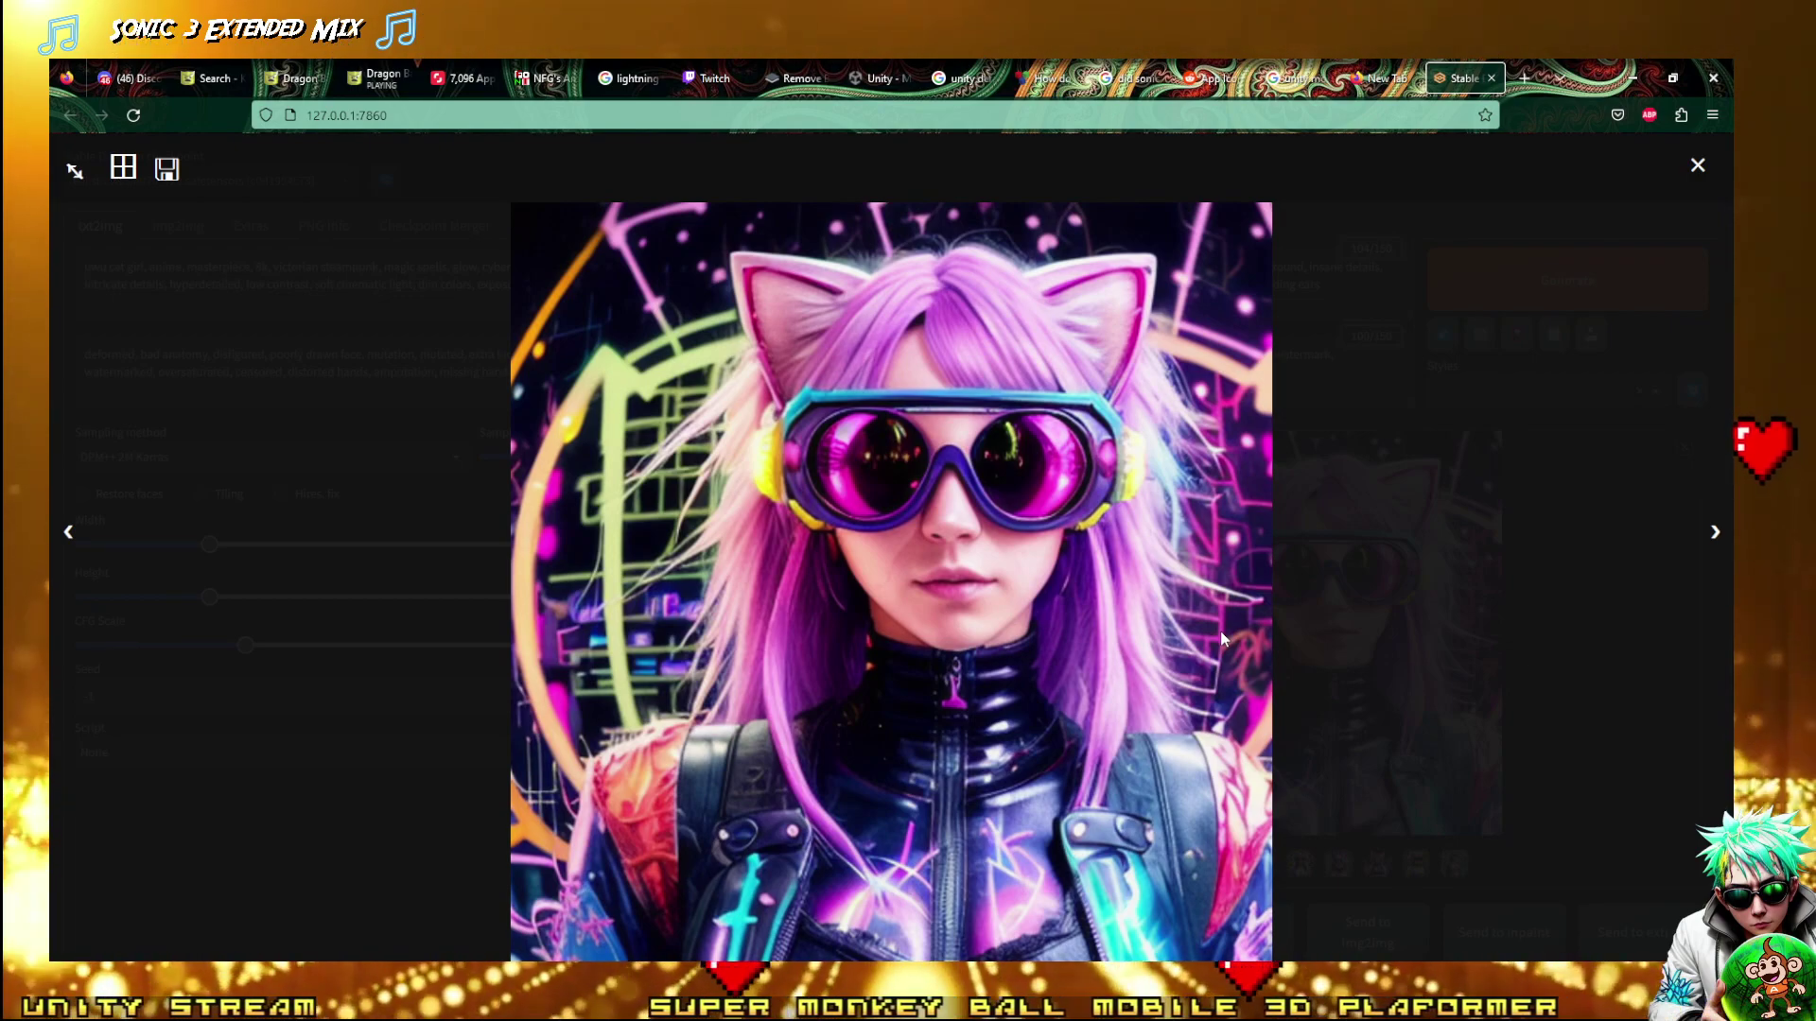
Browse the cat-girl portraits, ending on the graffiti-wall sunglasses girl, then close the viewer
{"action": "key", "text": "Right"}
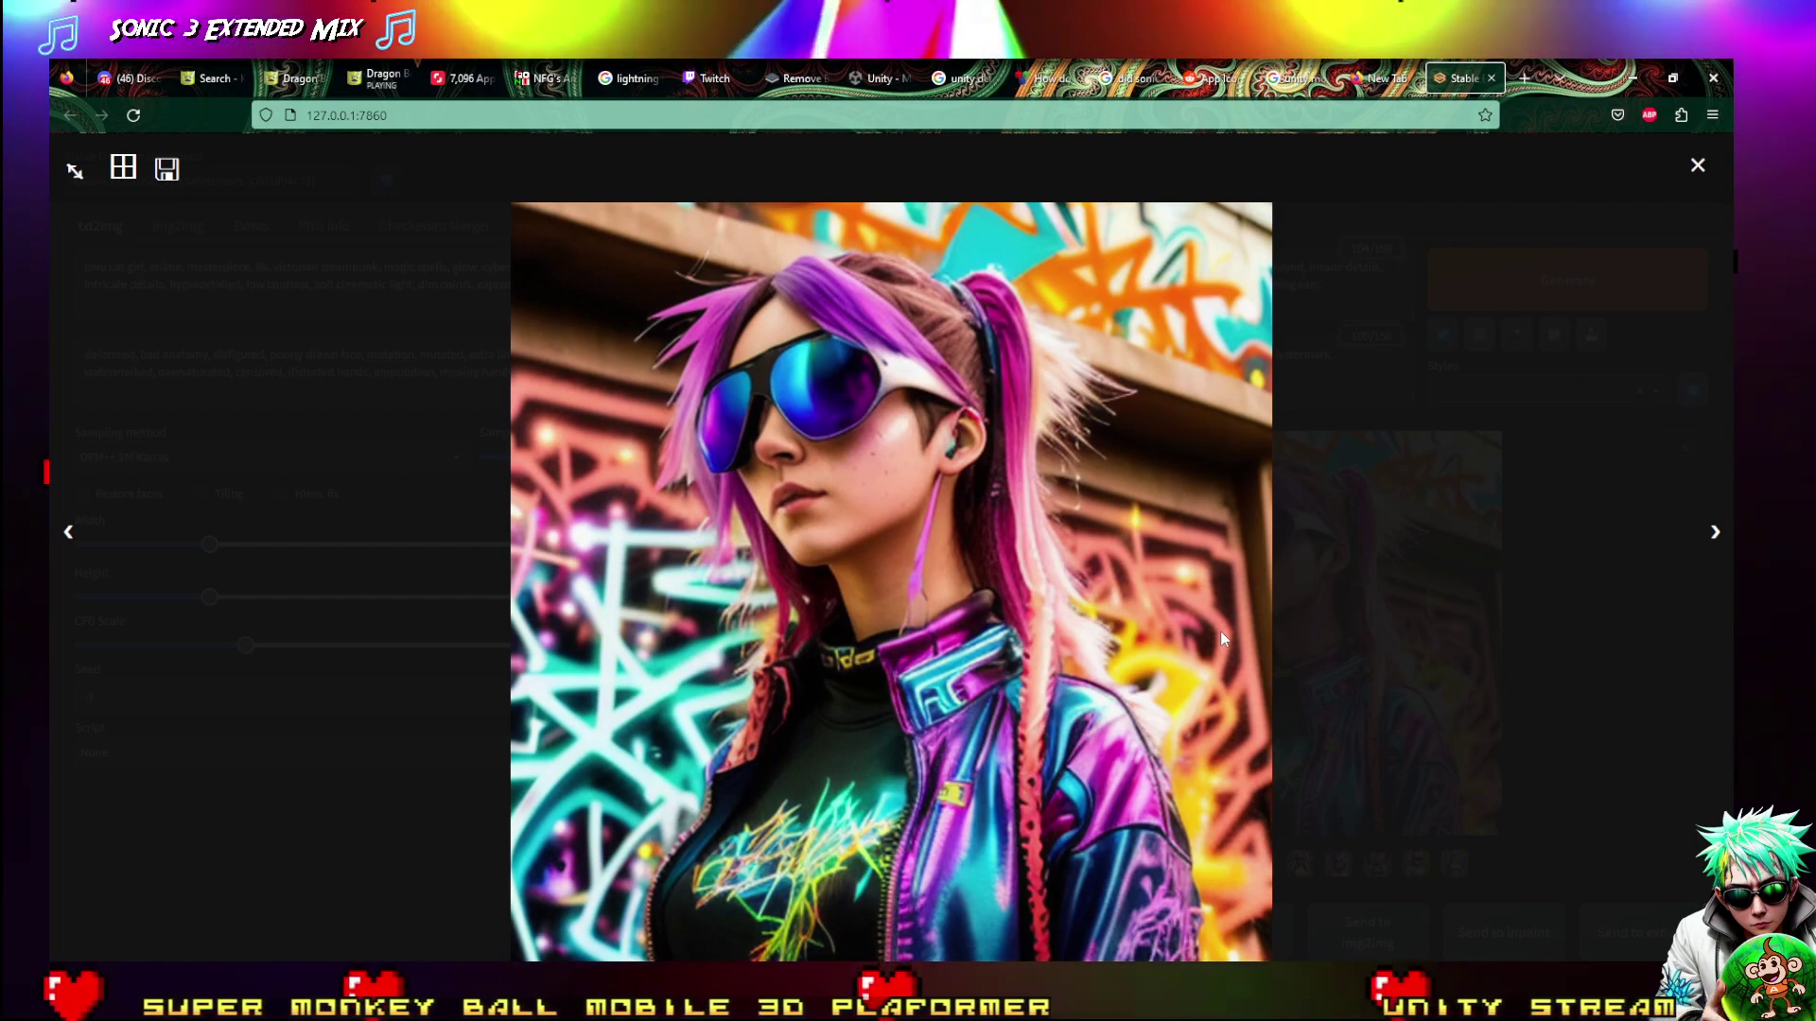
{"action": "key", "text": "Left"}
{"action": "key", "text": "Right"}
{"action": "key", "text": "Right"}
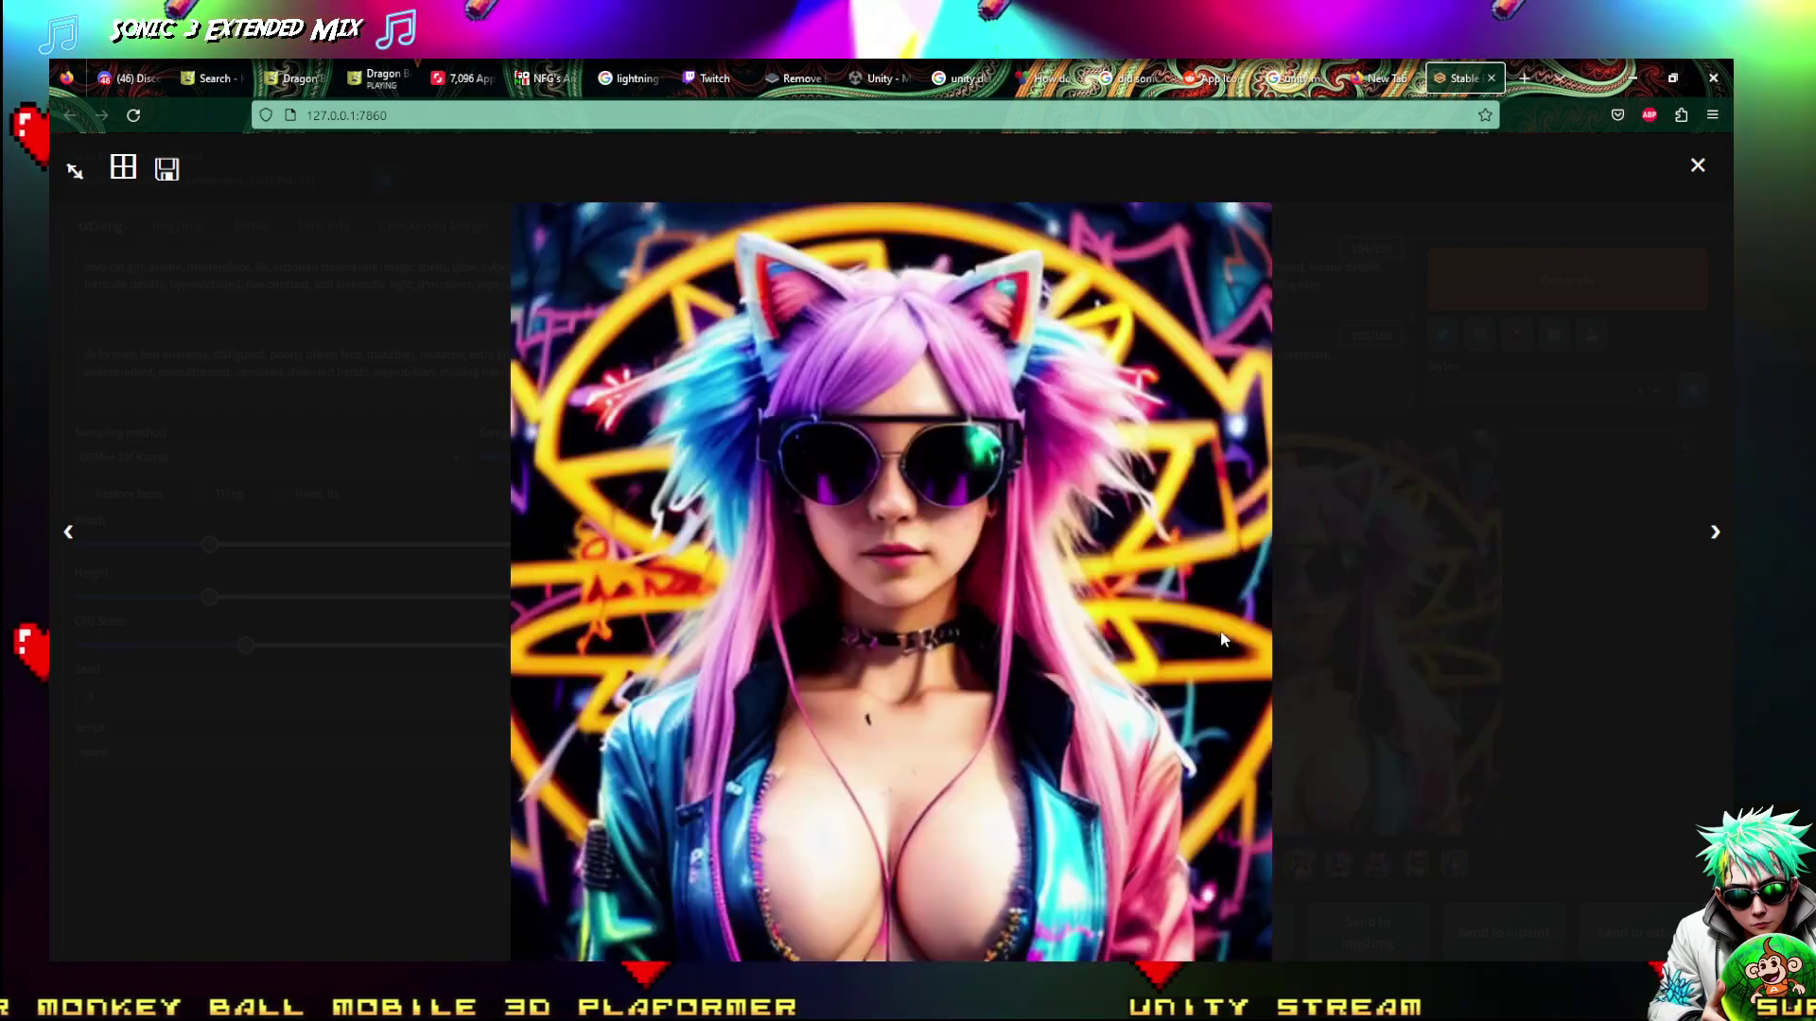
{"action": "key", "text": "Left"}
{"action": "key", "text": "Right"}
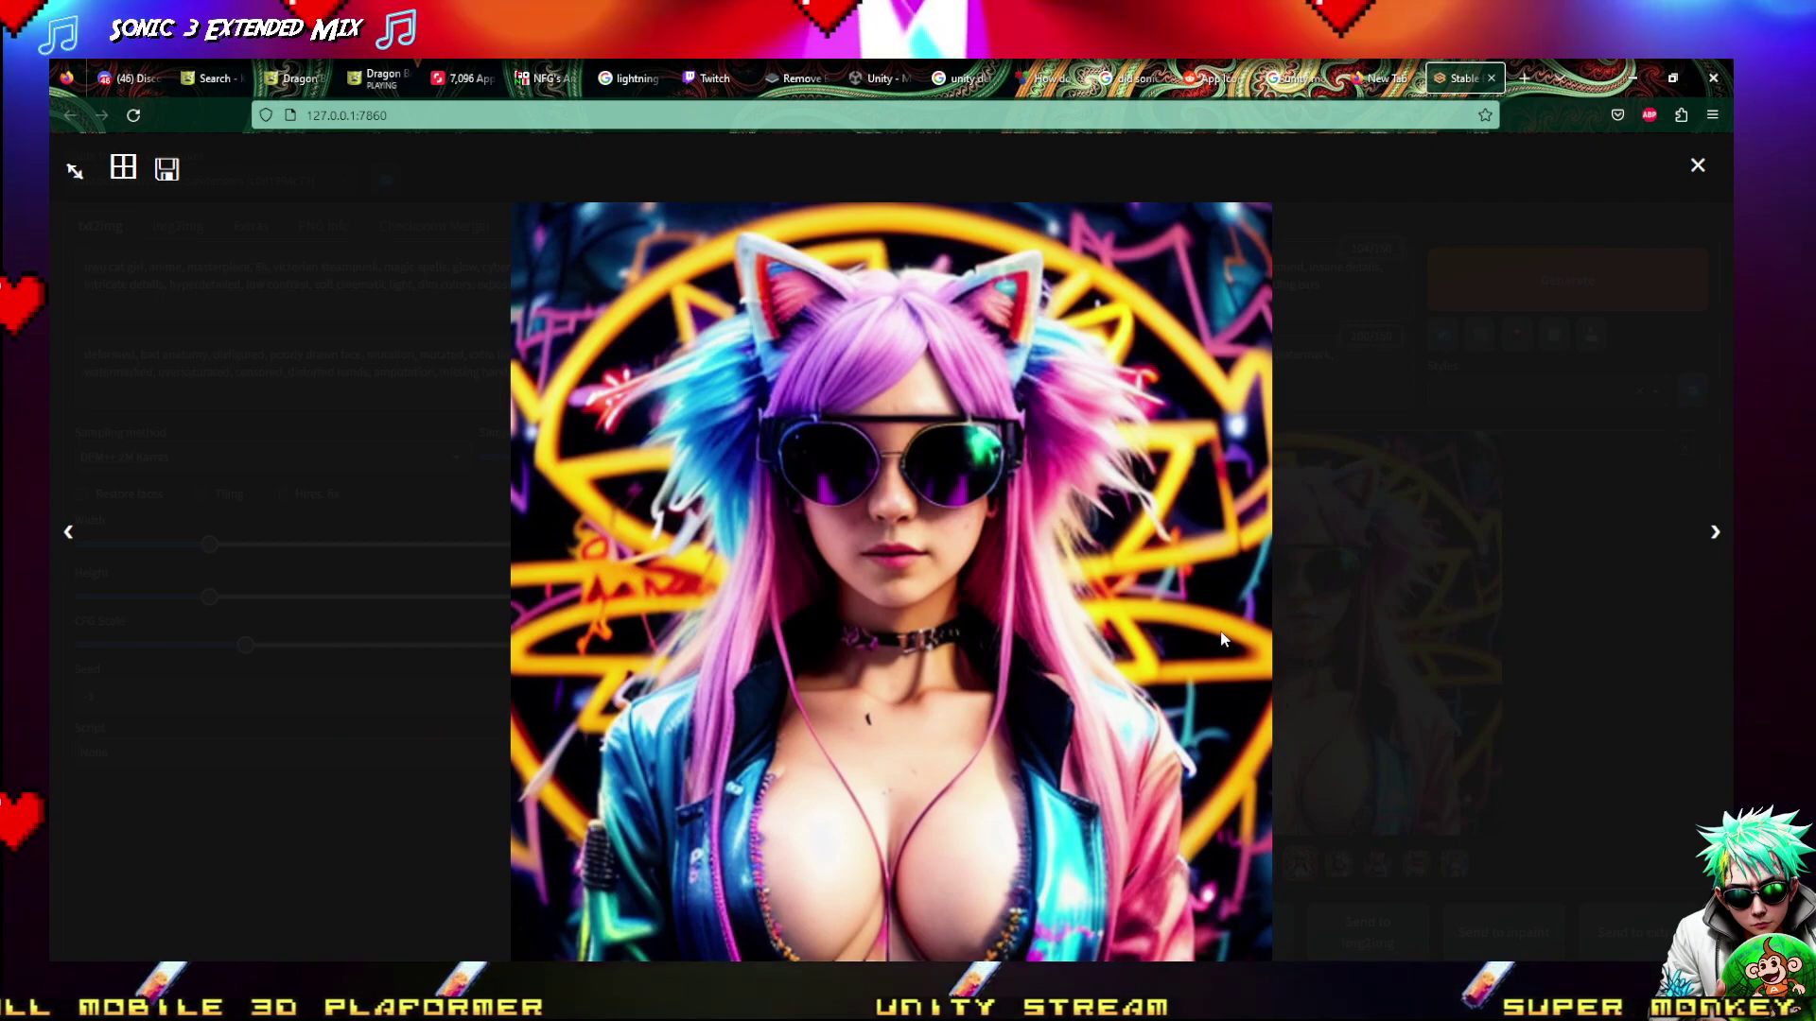
{"action": "key", "text": "Left"}
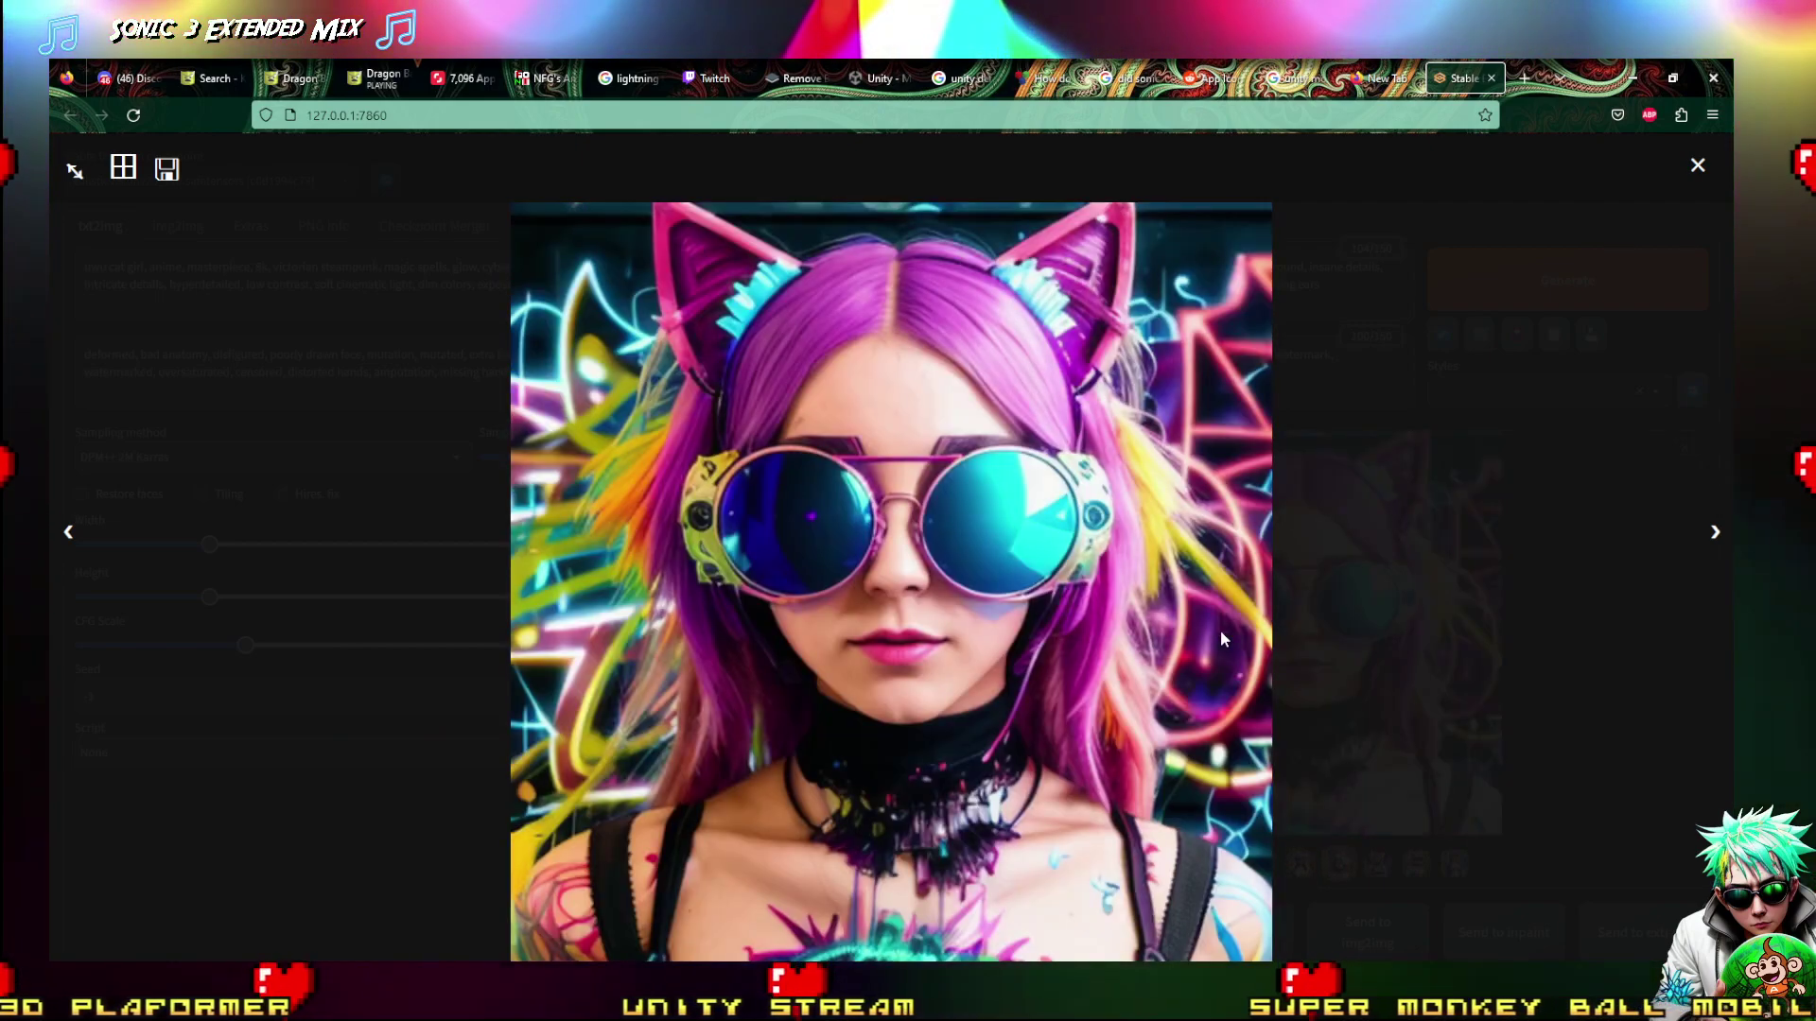
{"action": "key", "text": "Right"}
{"action": "key", "text": "Right"}
{"action": "key", "text": "Left"}
{"action": "key", "text": "Right"}
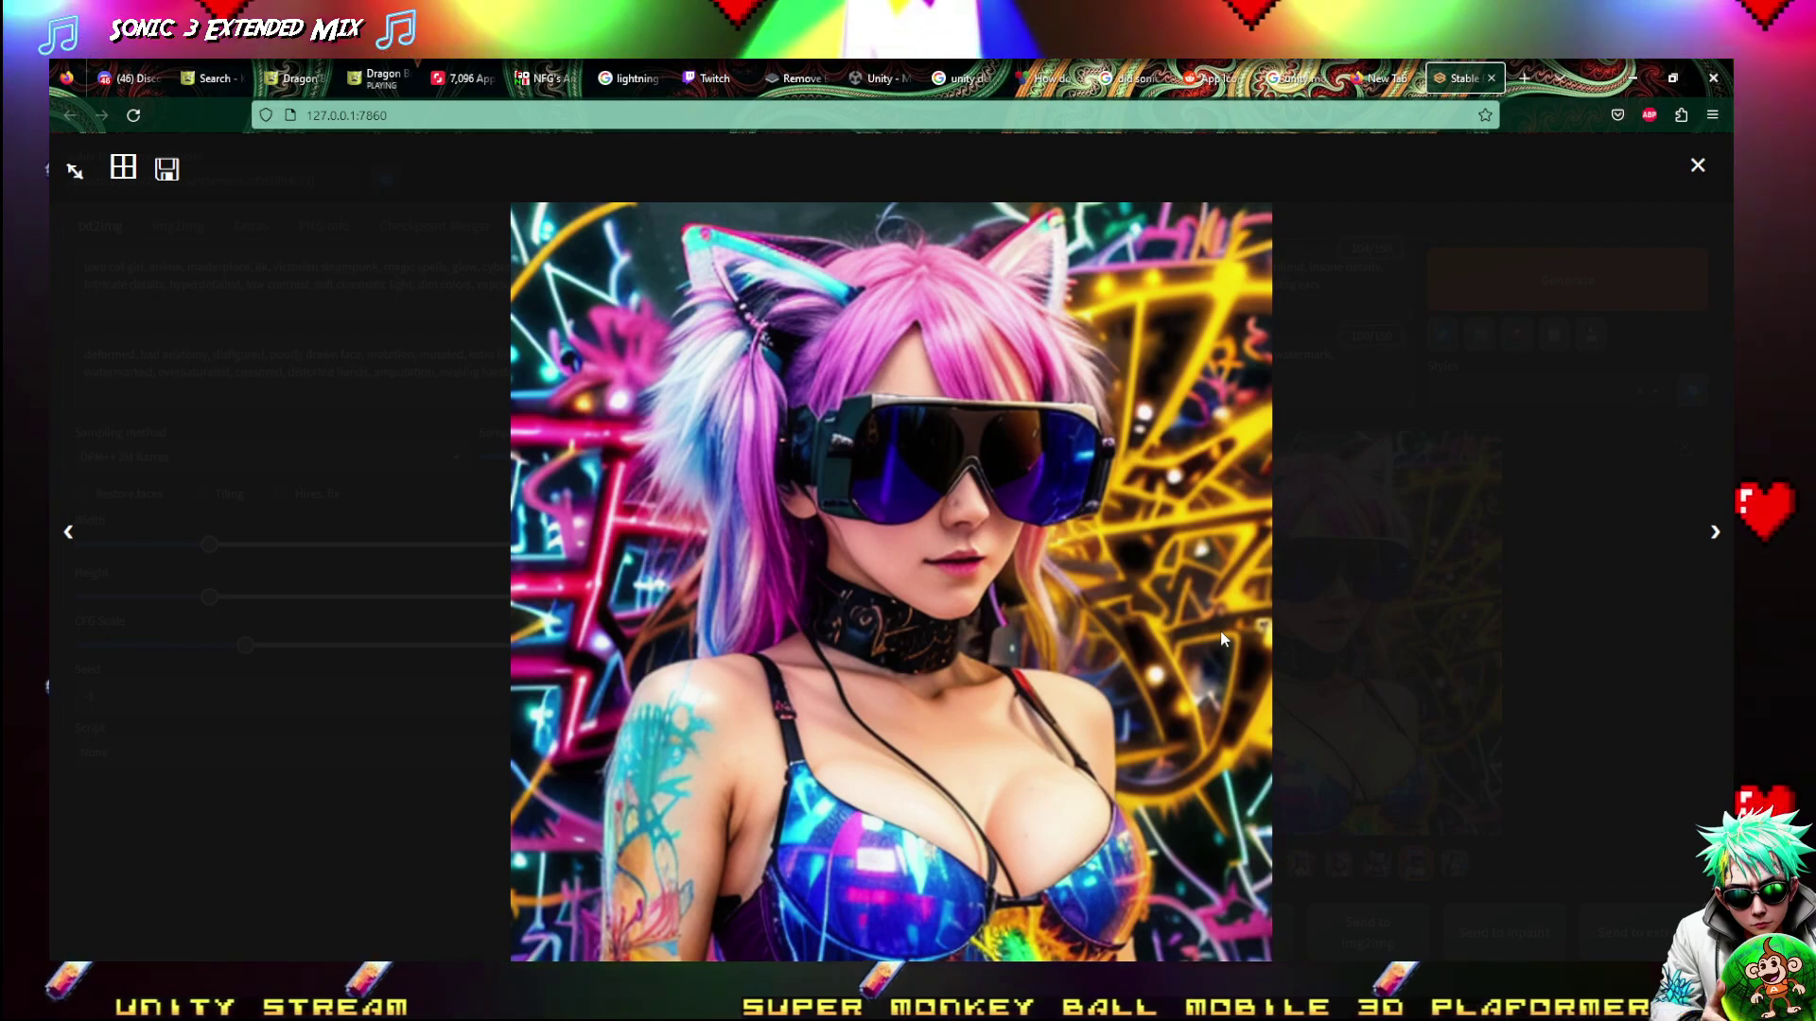
{"action": "key", "text": "Left"}
{"action": "key", "text": "Left"}
{"action": "key", "text": "Left"}
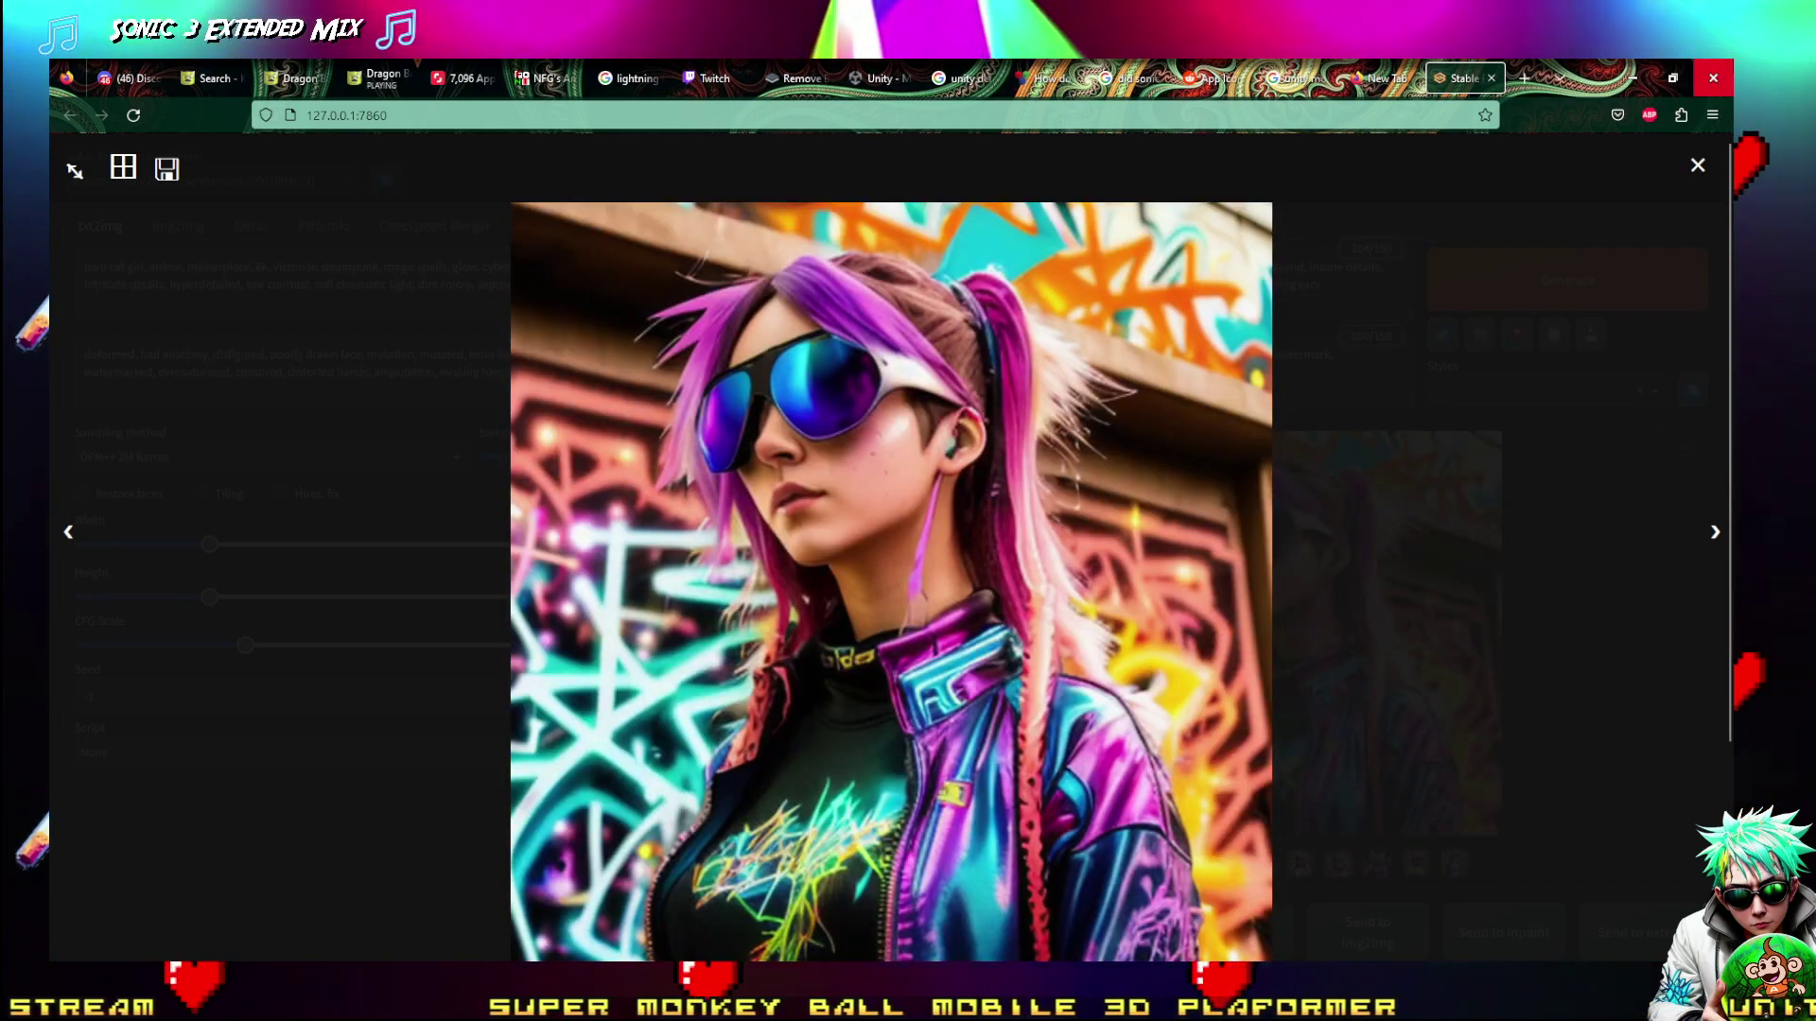
{"action": "key", "text": "Escape"}
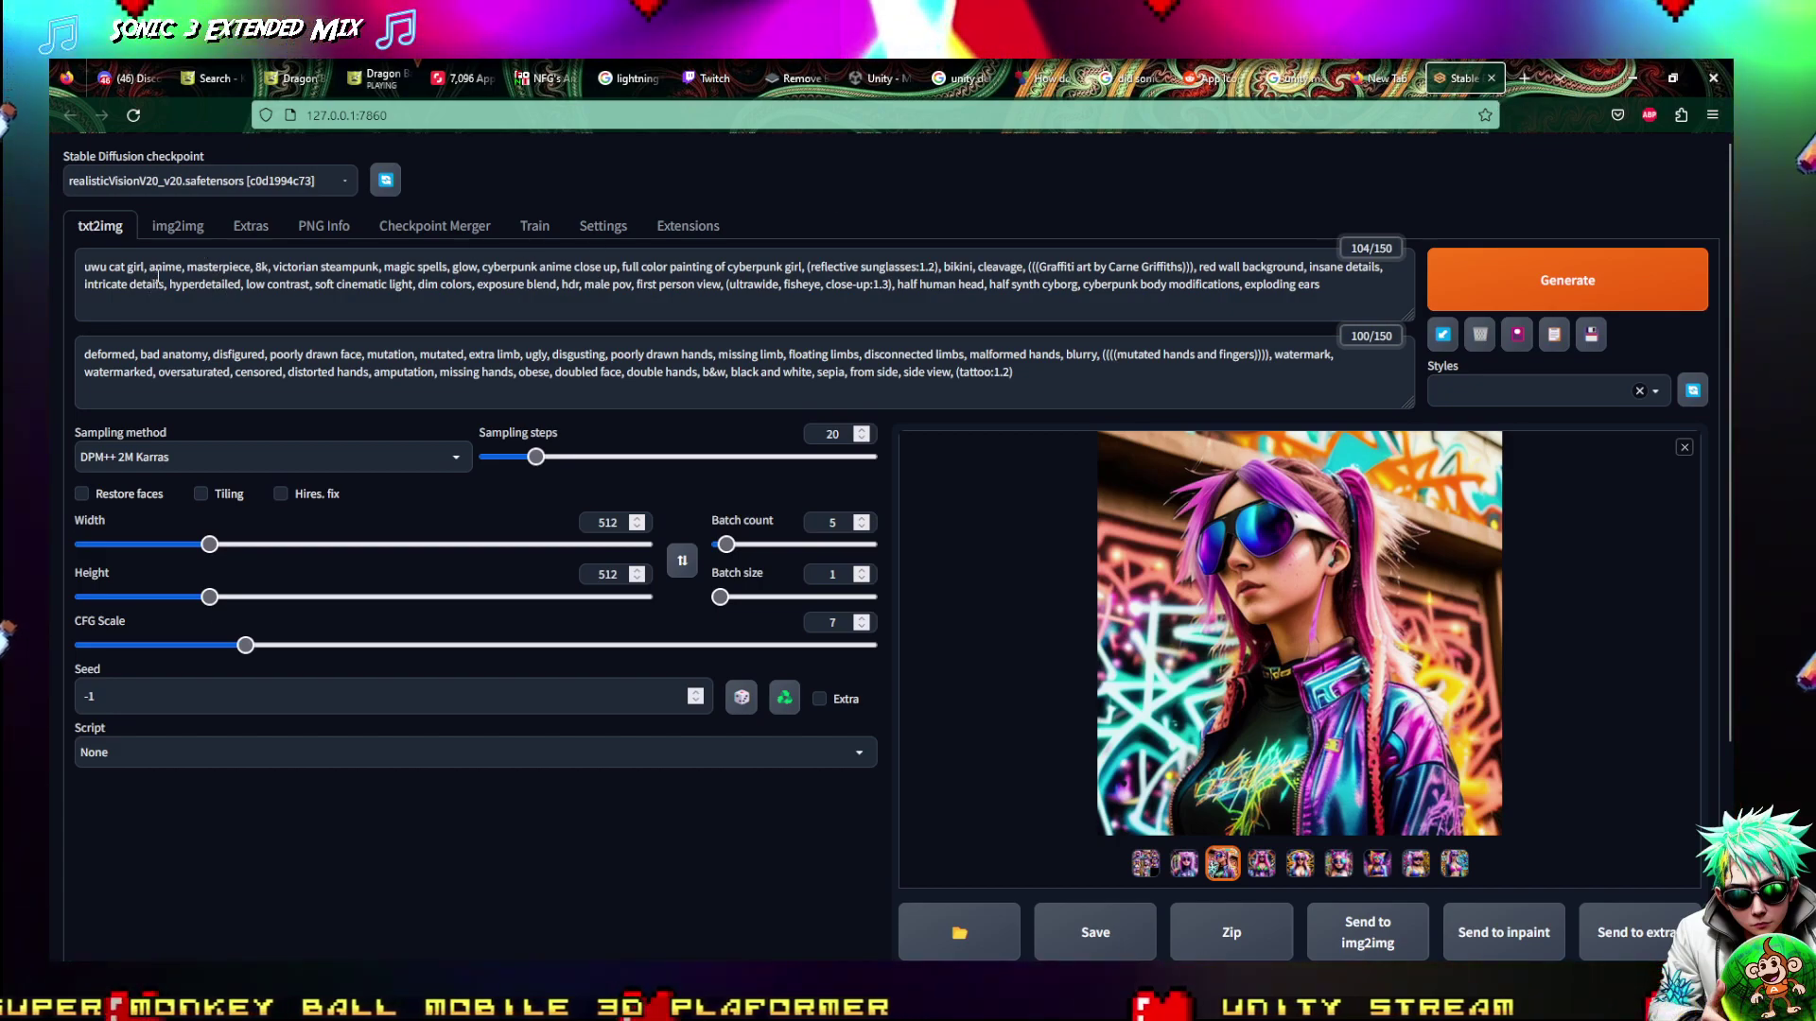
Replace 'uwu cat' with 'elden ring', append ', eldenring' to the prompt, and generate
{"action": "left_click_drag", "start_coordinate": [124, 268], "coordinate": [52, 253]}
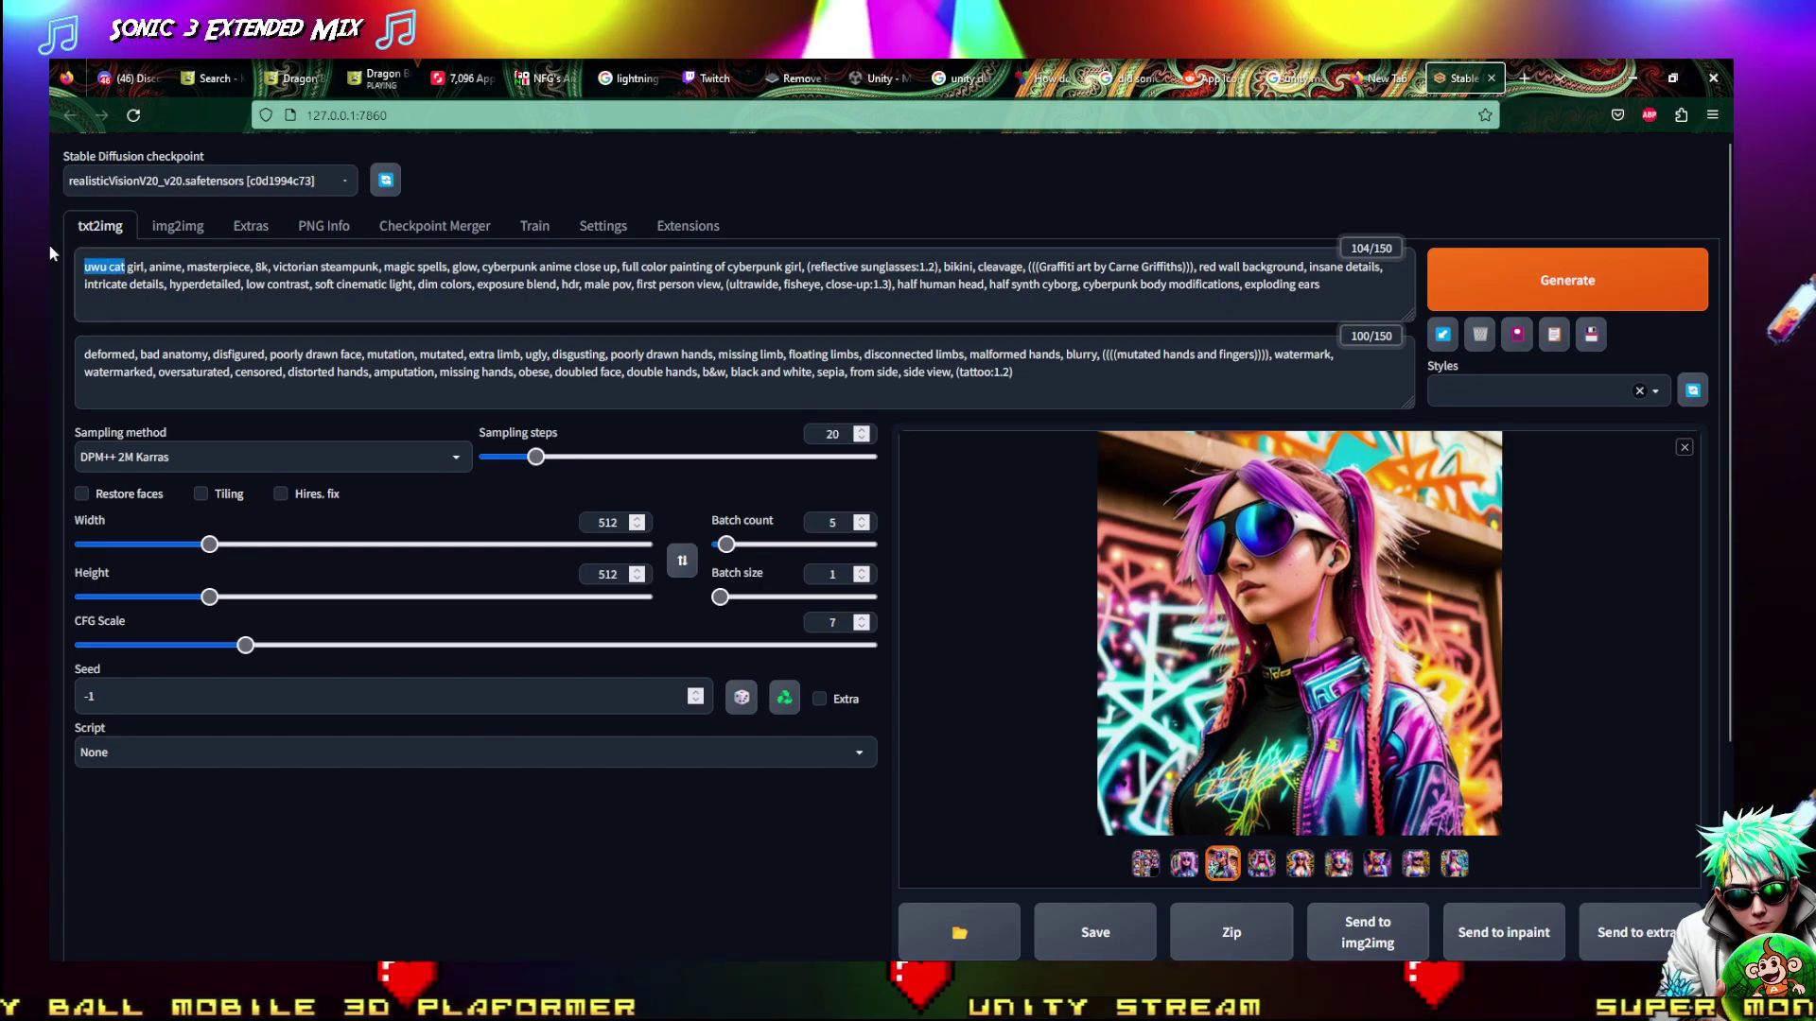
{"action": "type", "text": "elden r"}
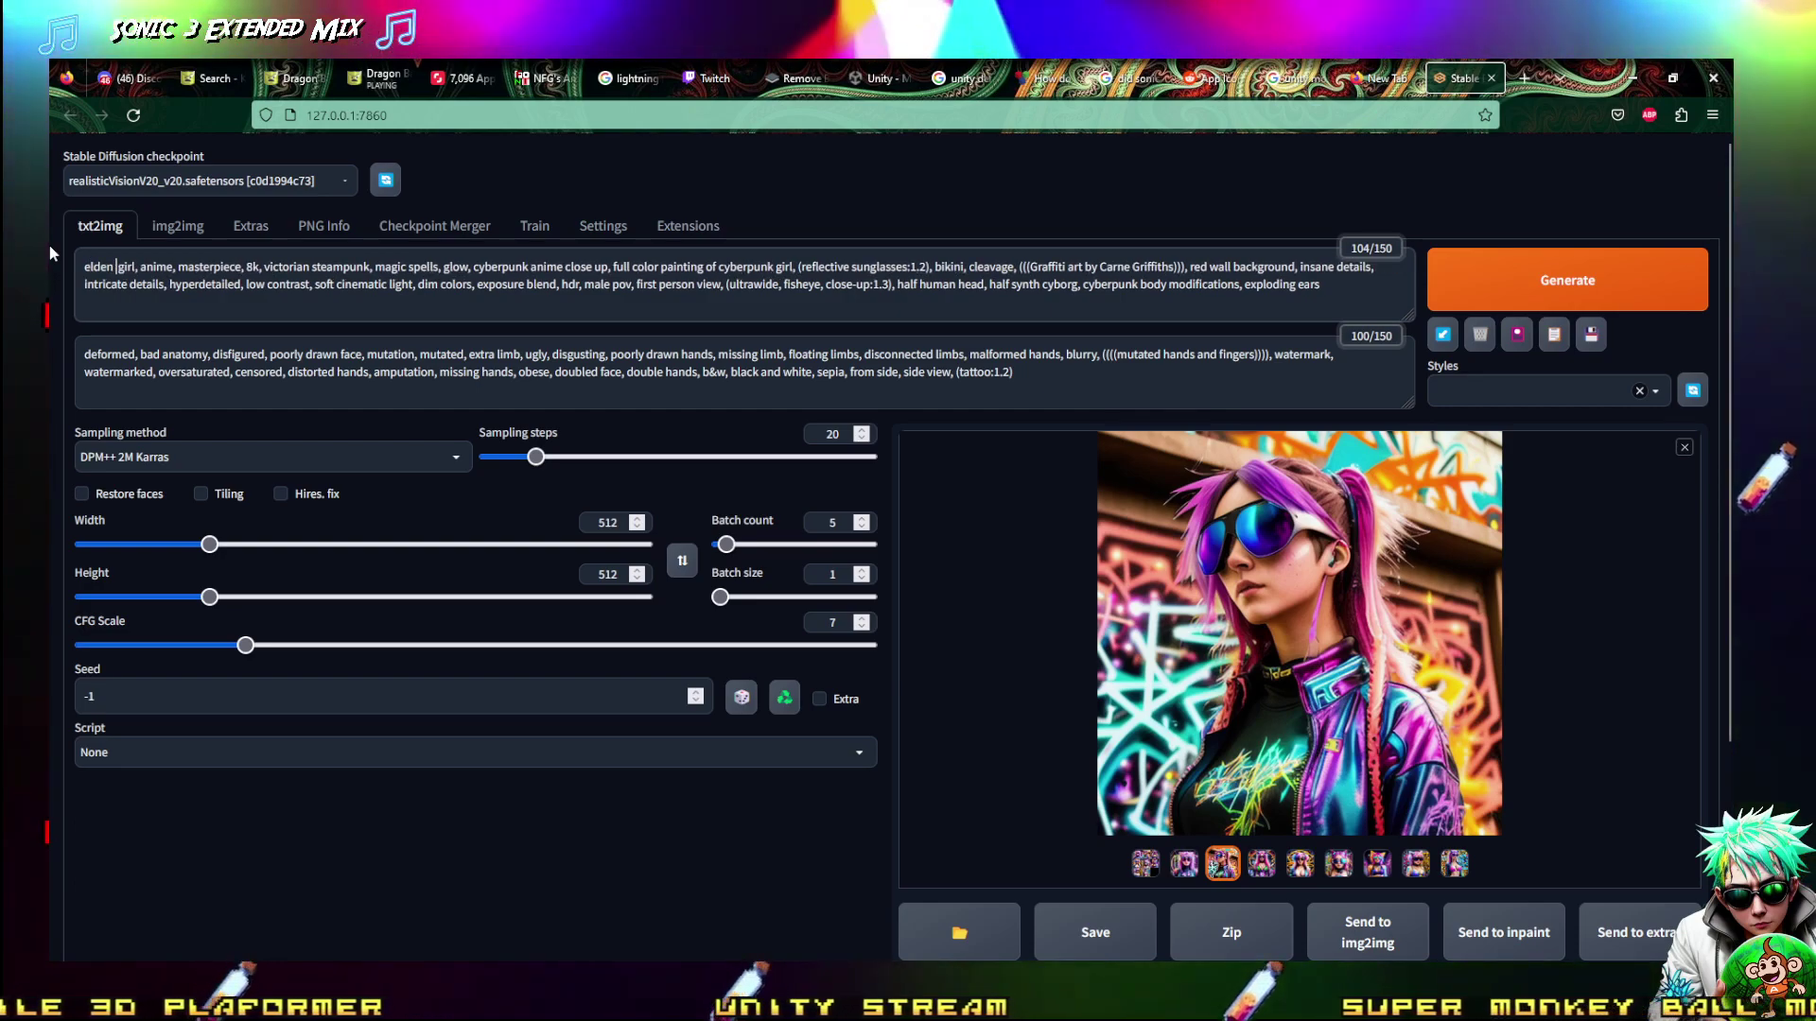
{"action": "type", "text": "ing"}
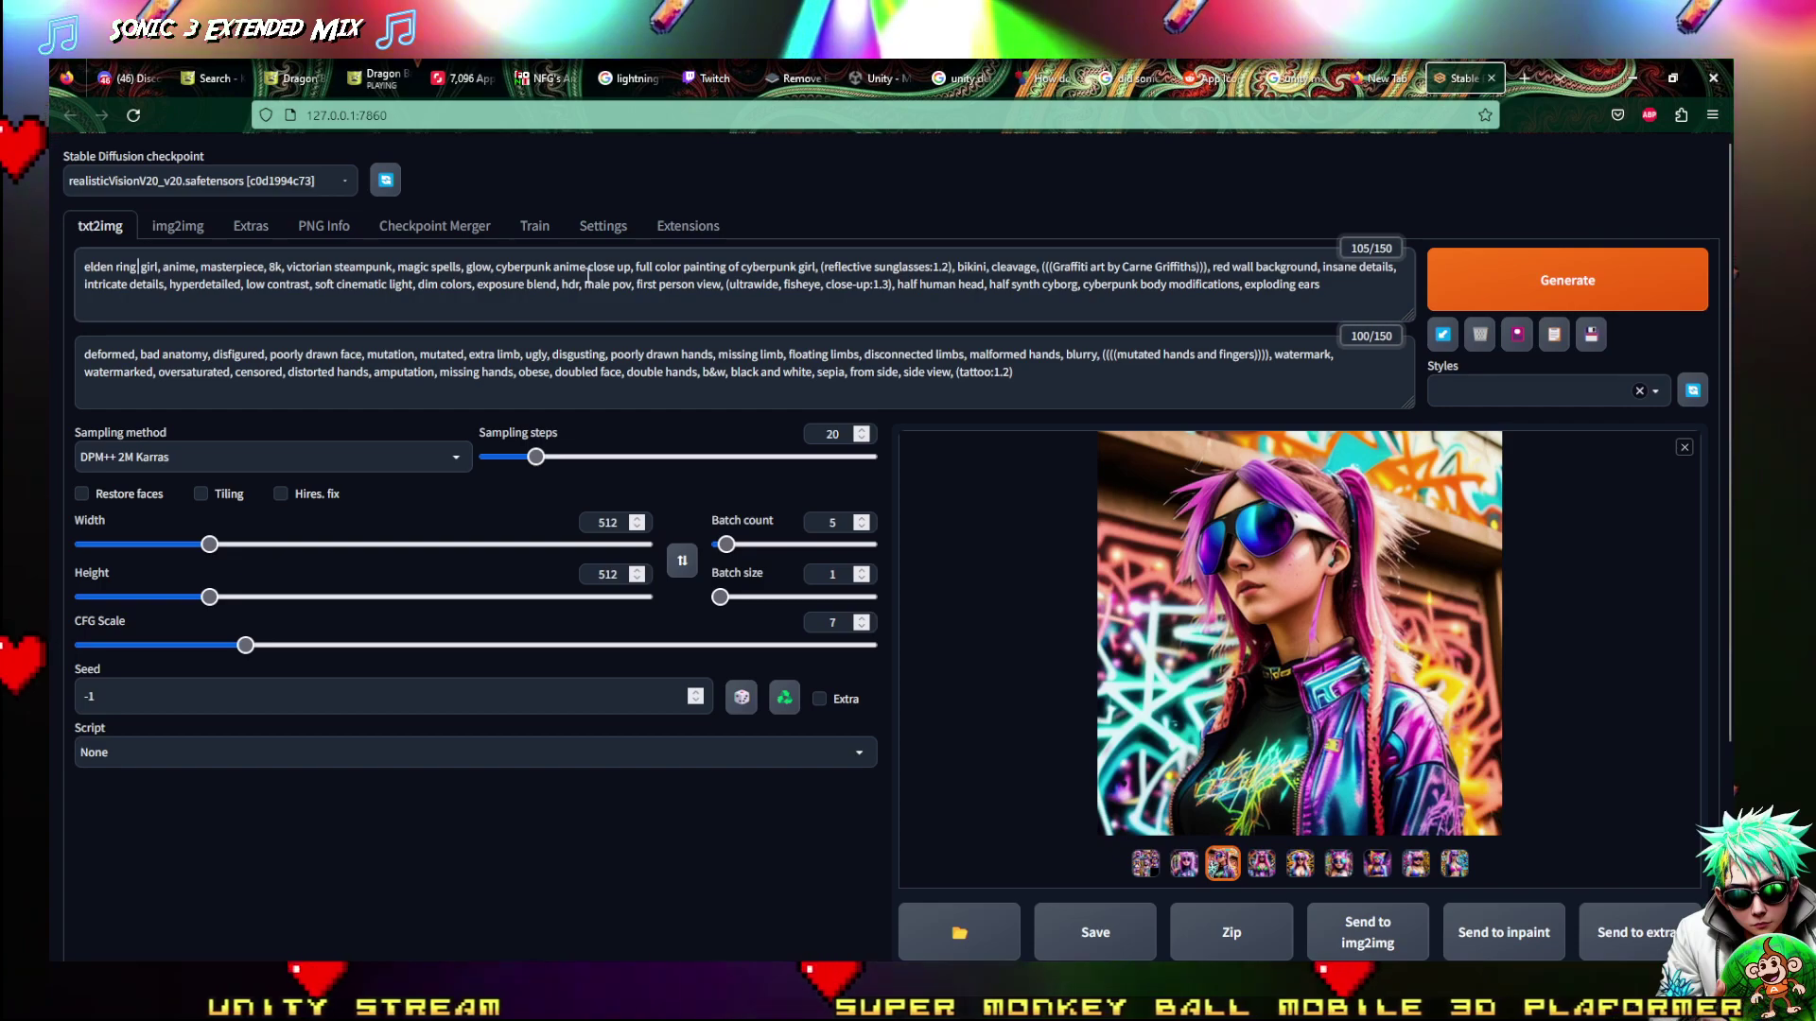
{"action": "key", "text": "BackSpace"}
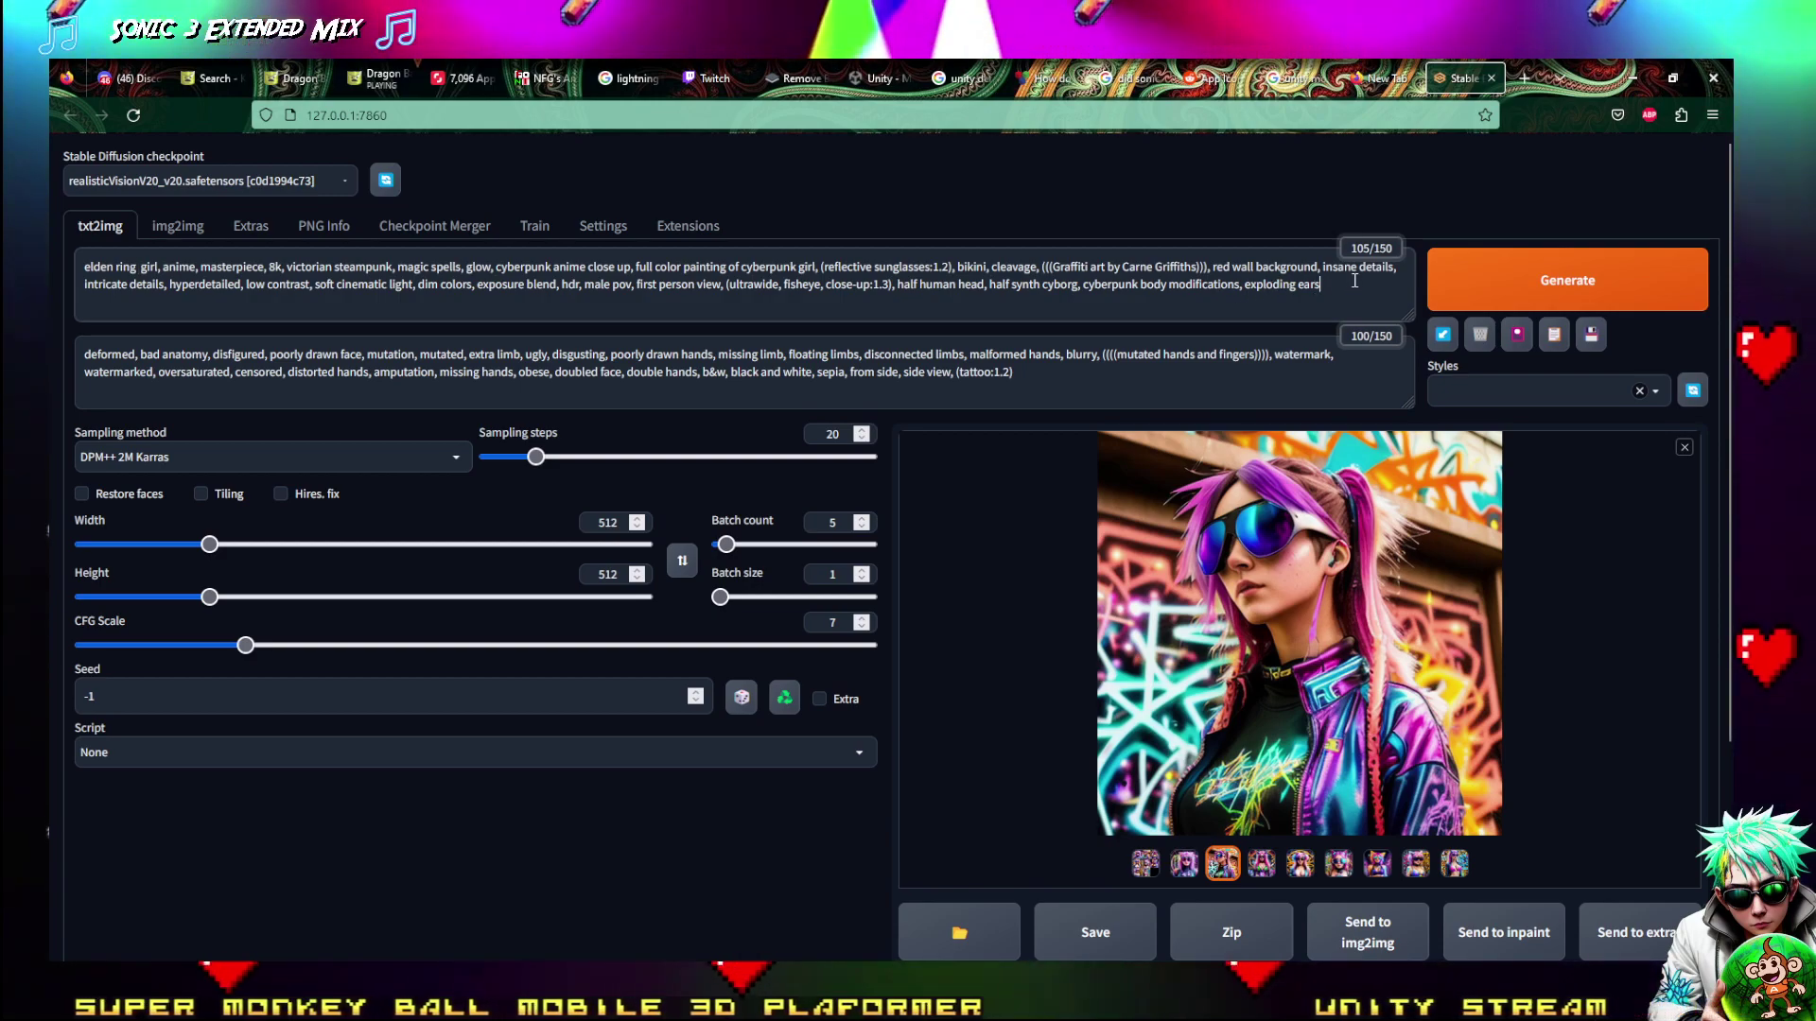
{"action": "type", "text": ", elden"}
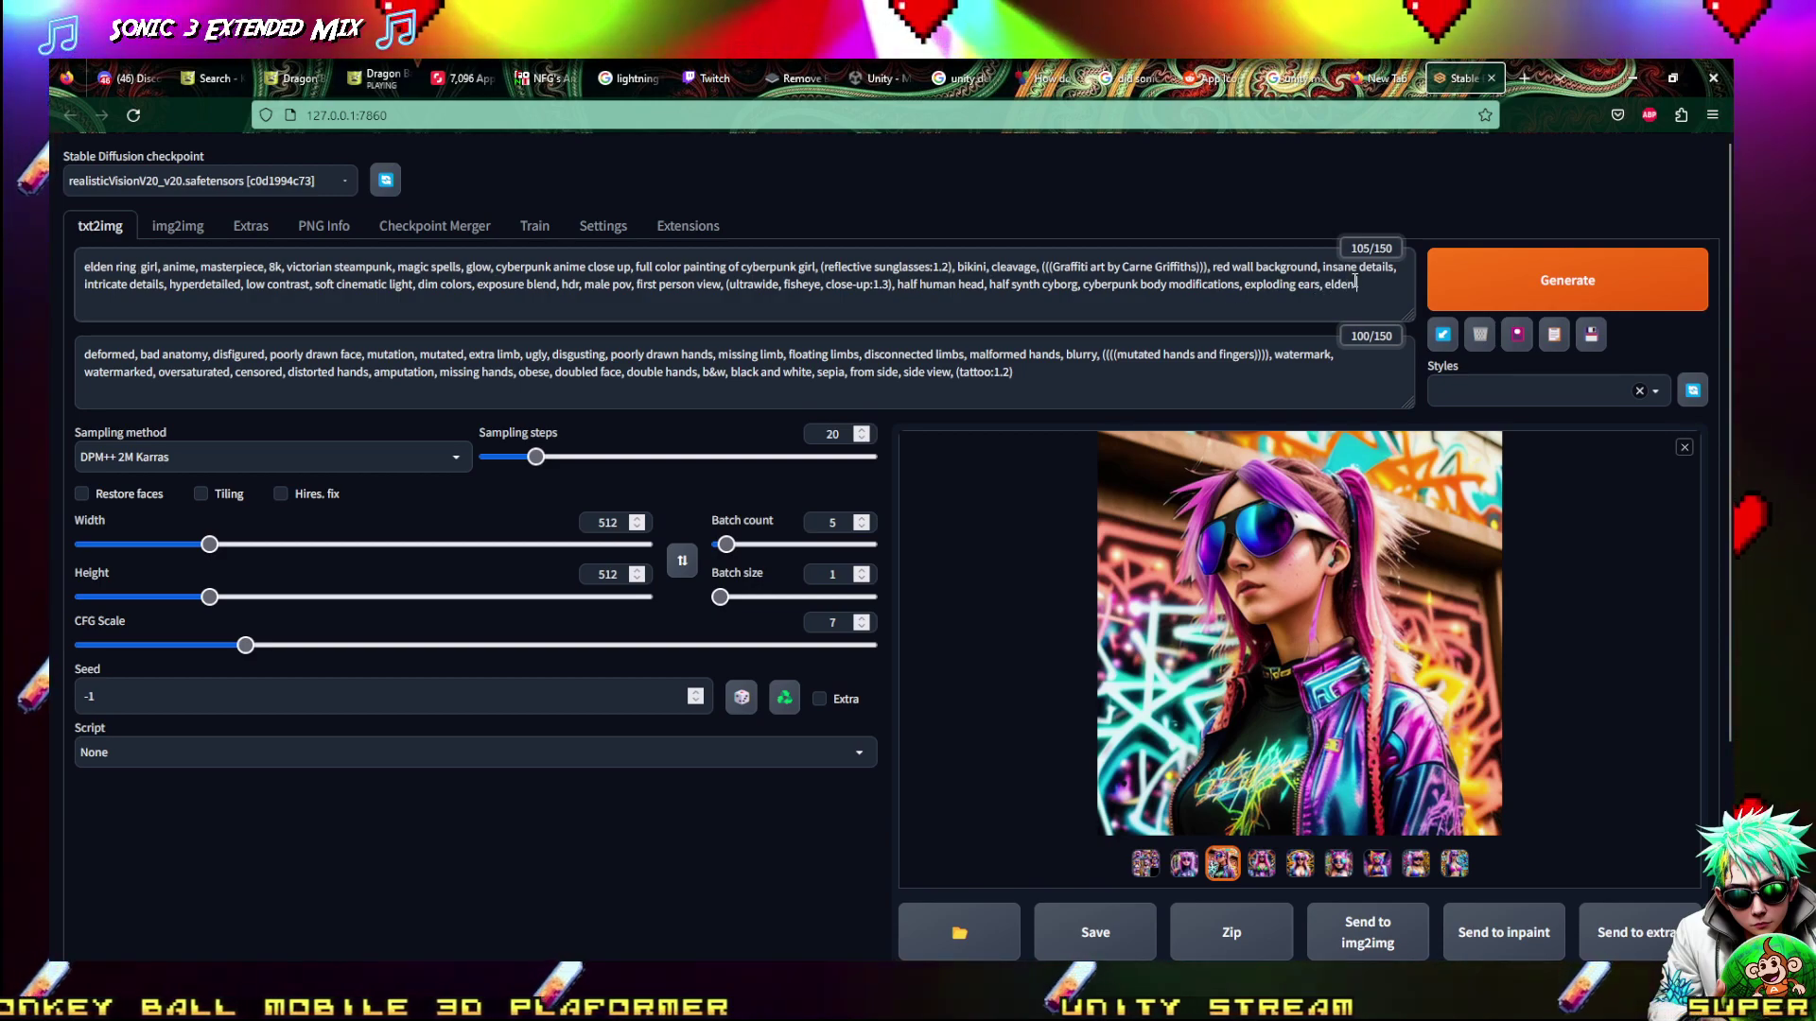
{"action": "type", "text": "ring"}
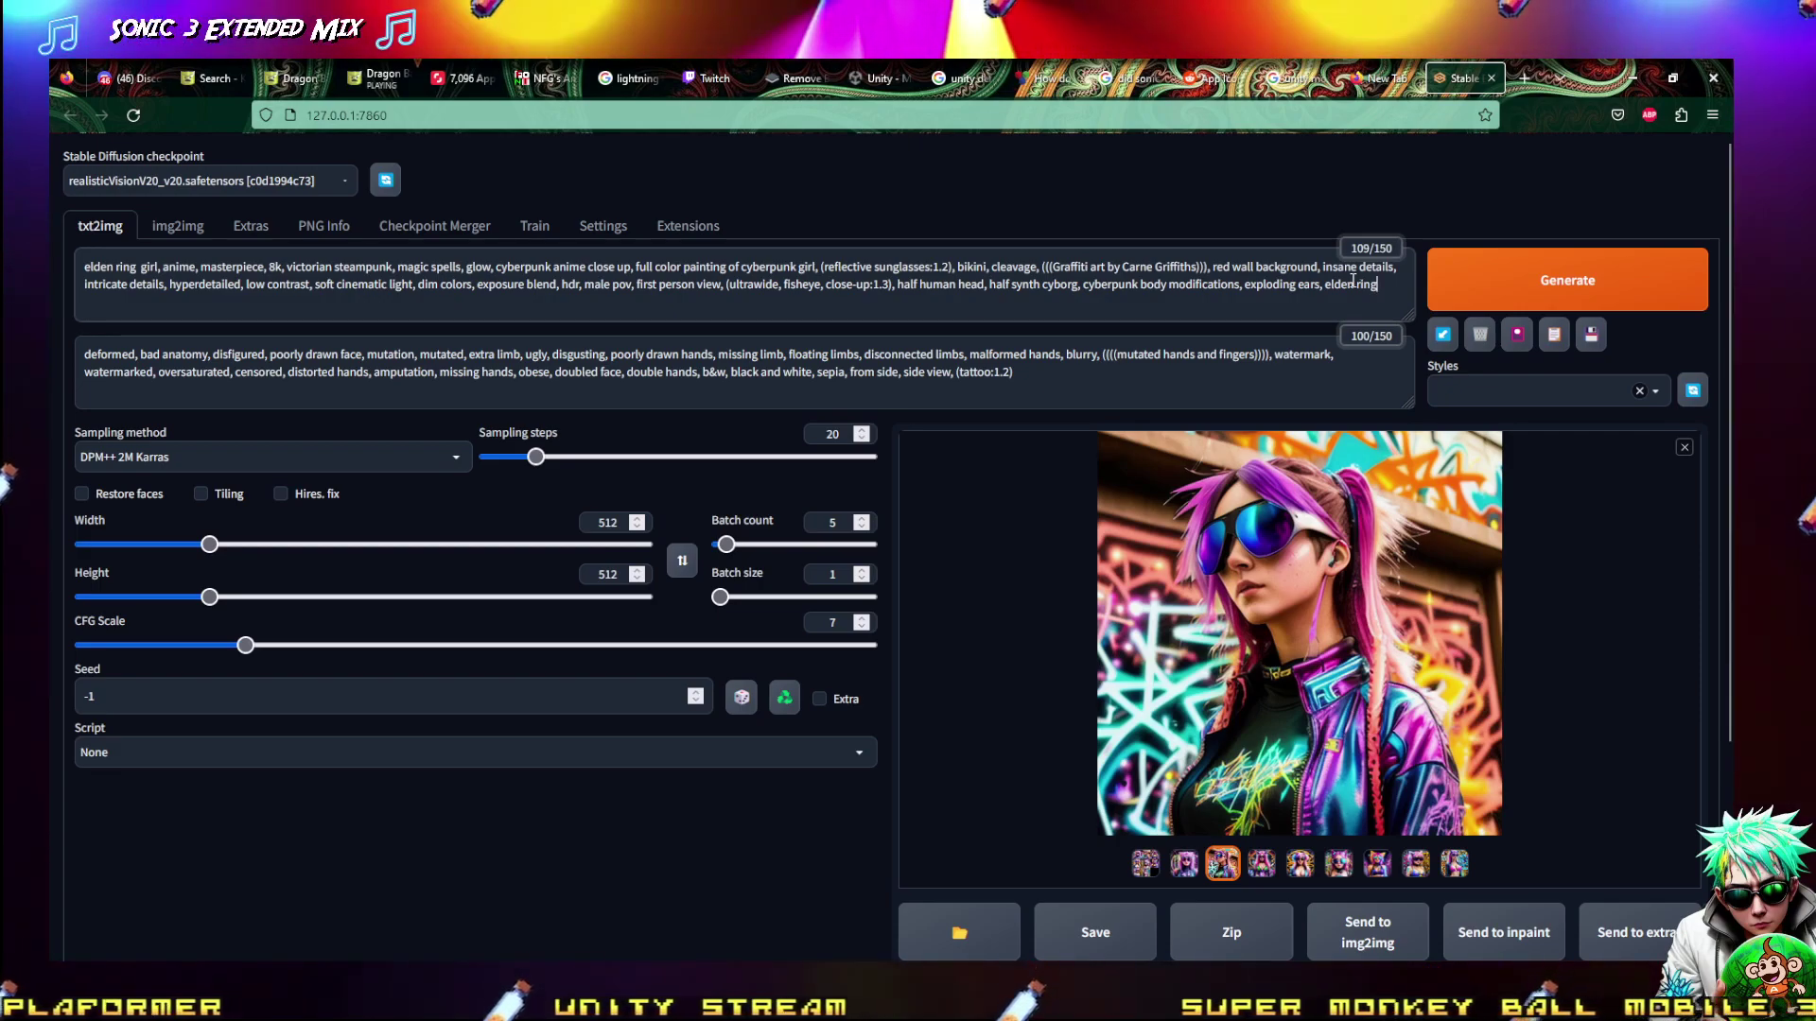
{"action": "left_click", "coordinate": [1461, 293]}
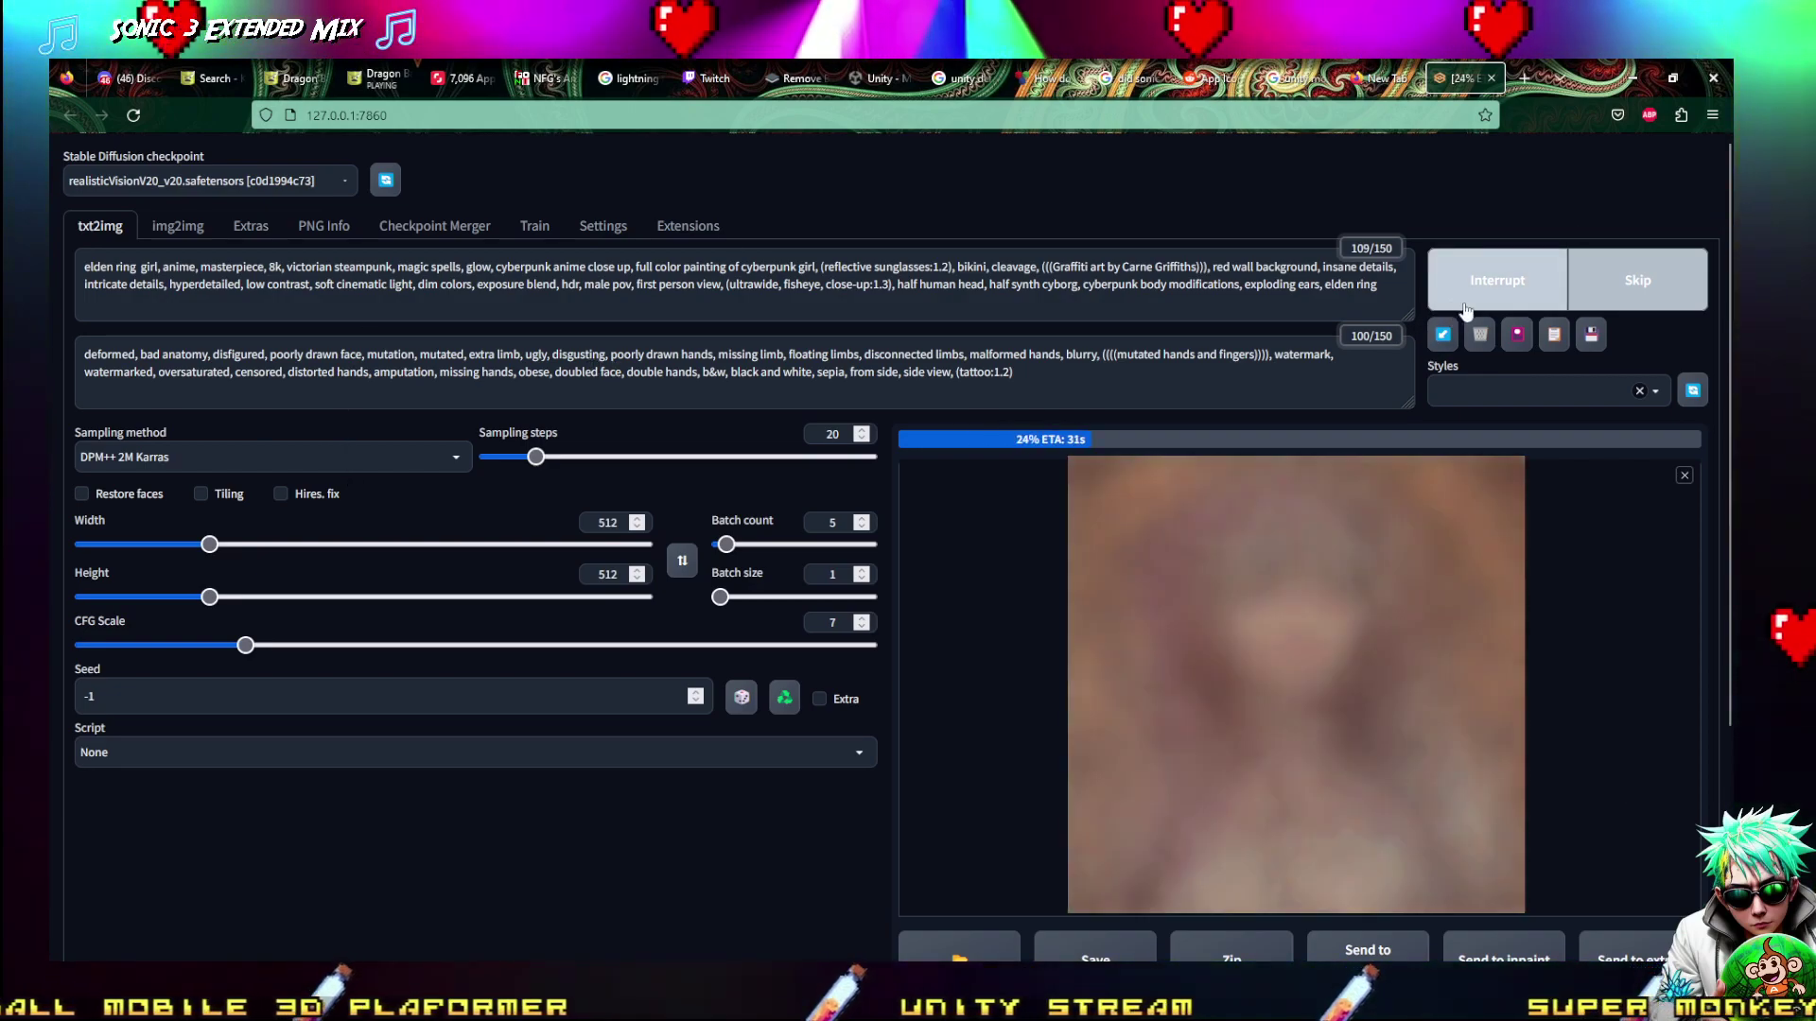
Skip the current generation and delete 'bikini, cleavage' from the prompt
{"action": "left_click", "coordinate": [1643, 263]}
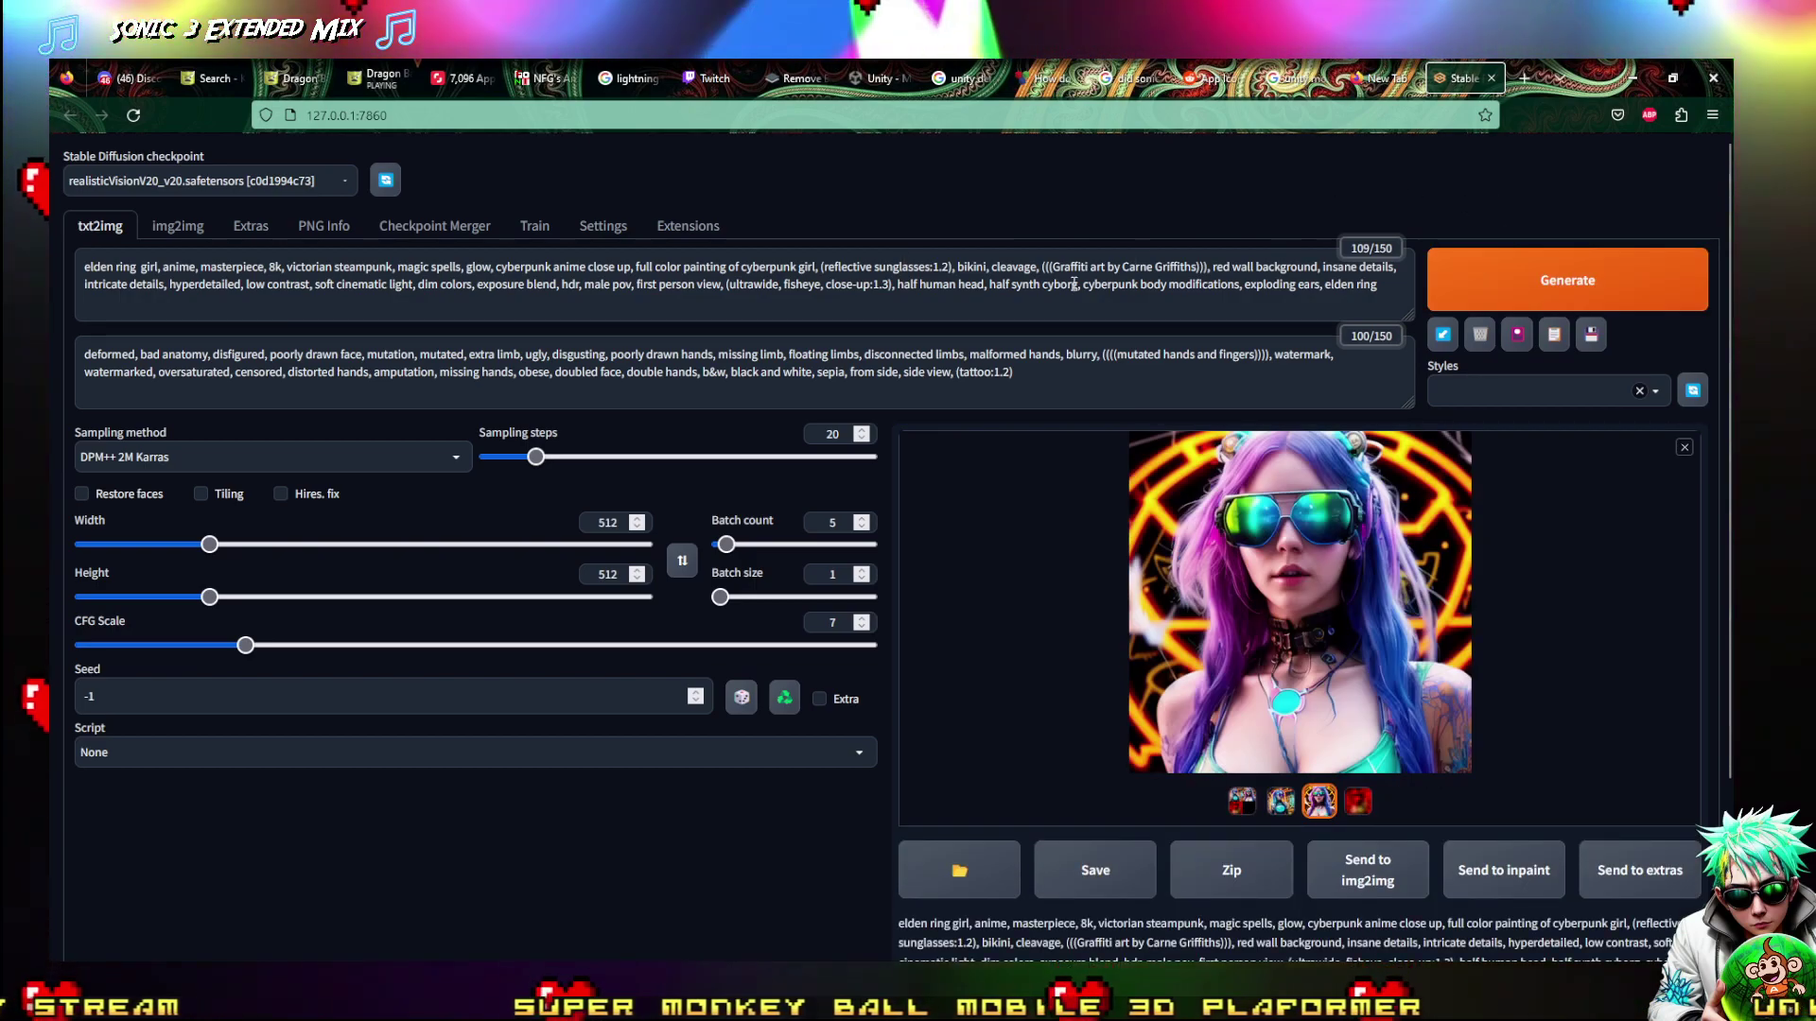
{"action": "left_click_drag", "start_coordinate": [1039, 269], "coordinate": [957, 270]}
{"action": "key", "text": "BackSpace"}
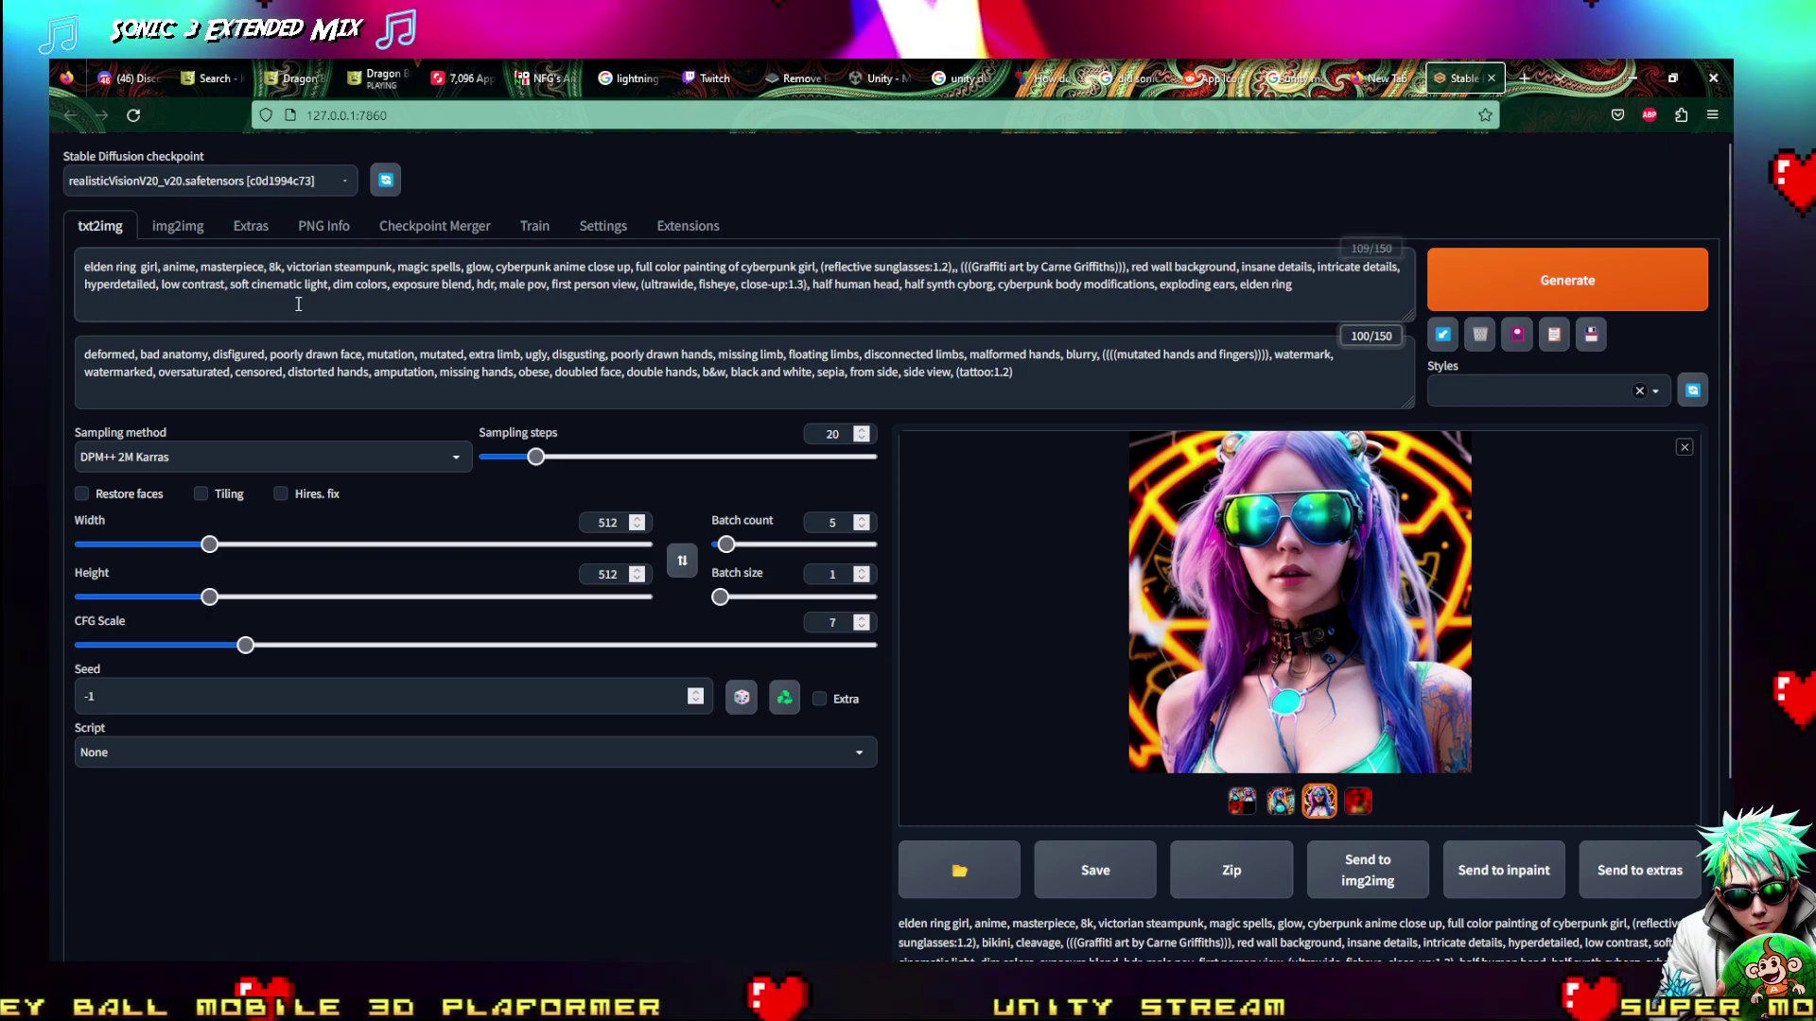
Insert '15th century clothing,' before 'magic', delete 'cyberpunk', and select 'exploding ears'
{"action": "left_click", "coordinate": [400, 272]}
{"action": "type", "text": "15t"}
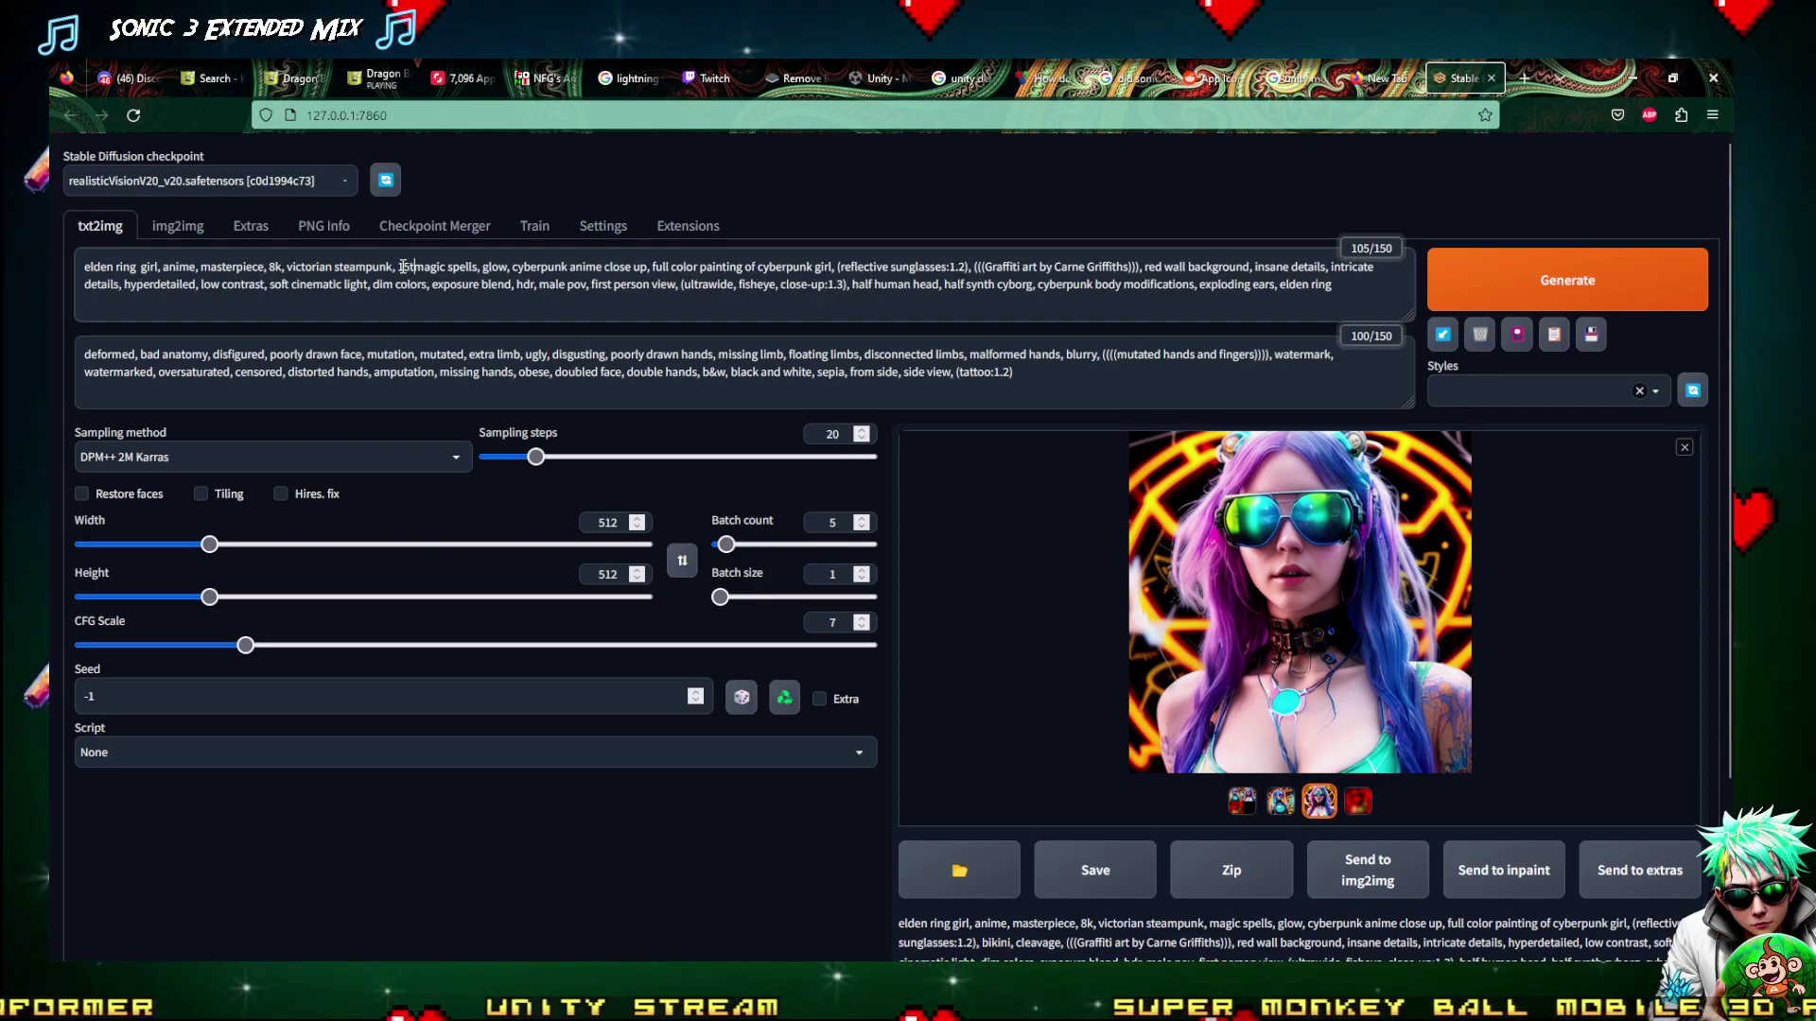
{"action": "type", "text": "h century "}
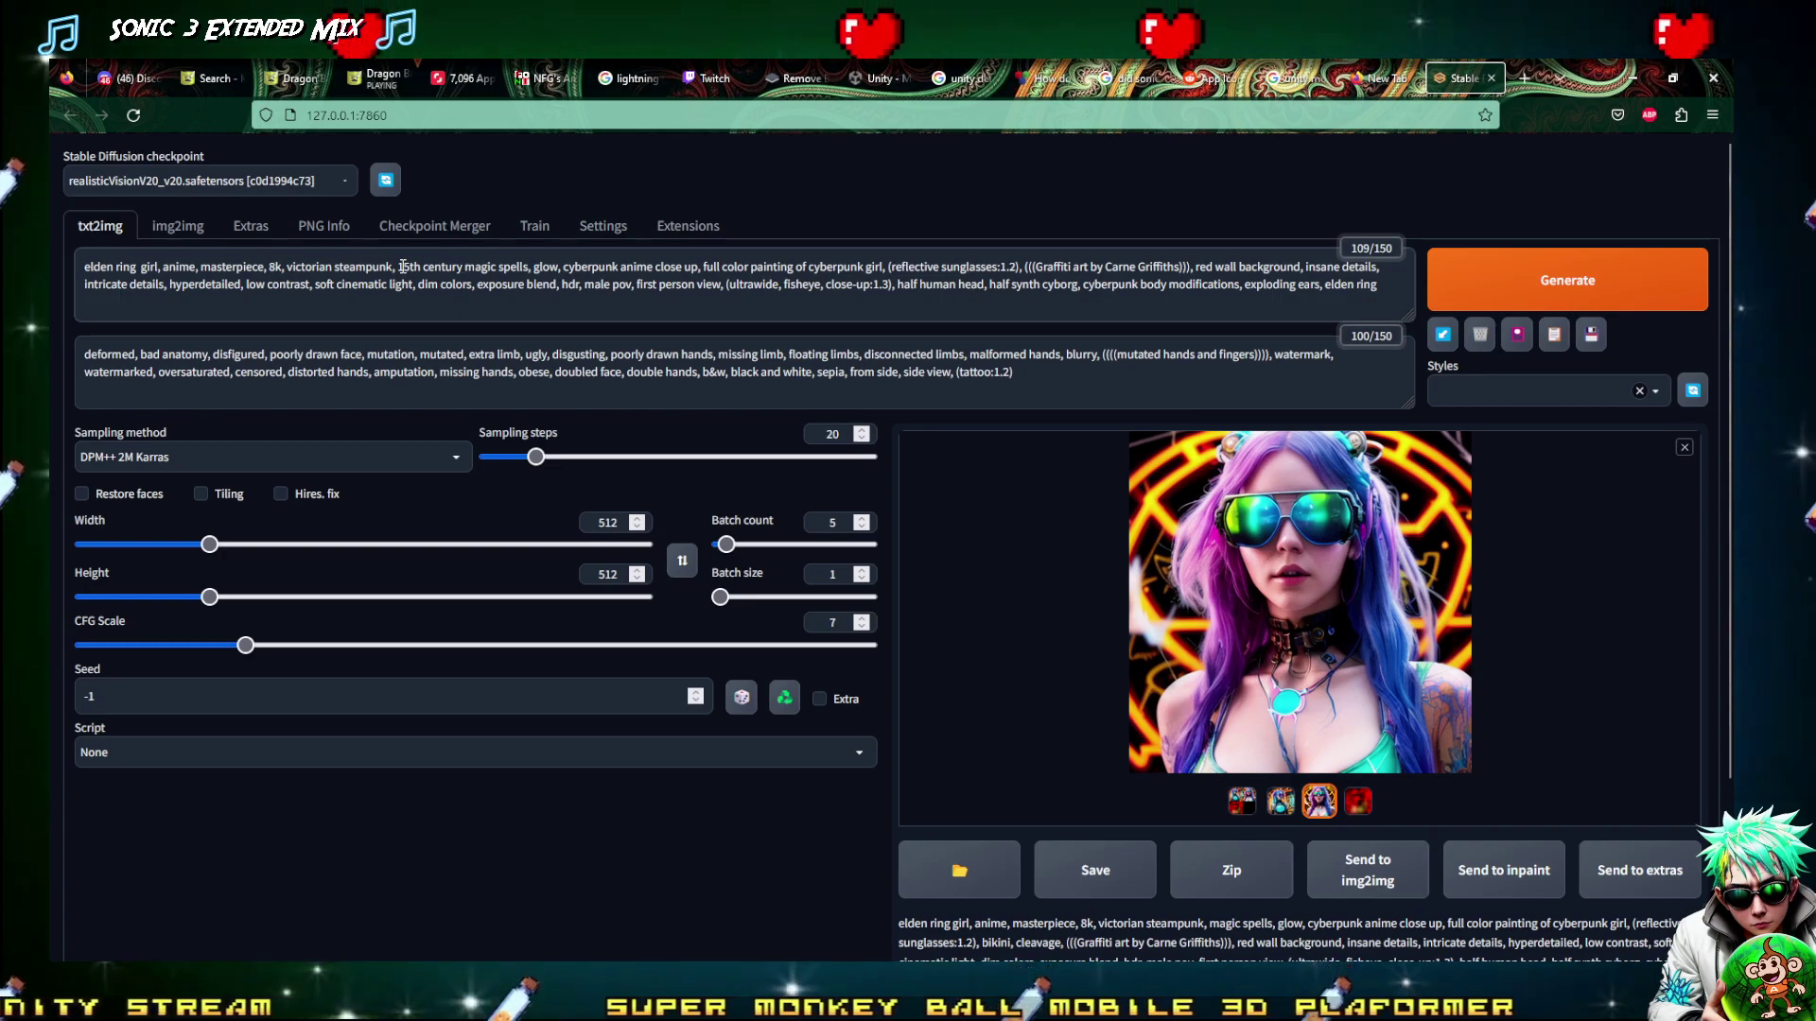
{"action": "type", "text": "clothing"}
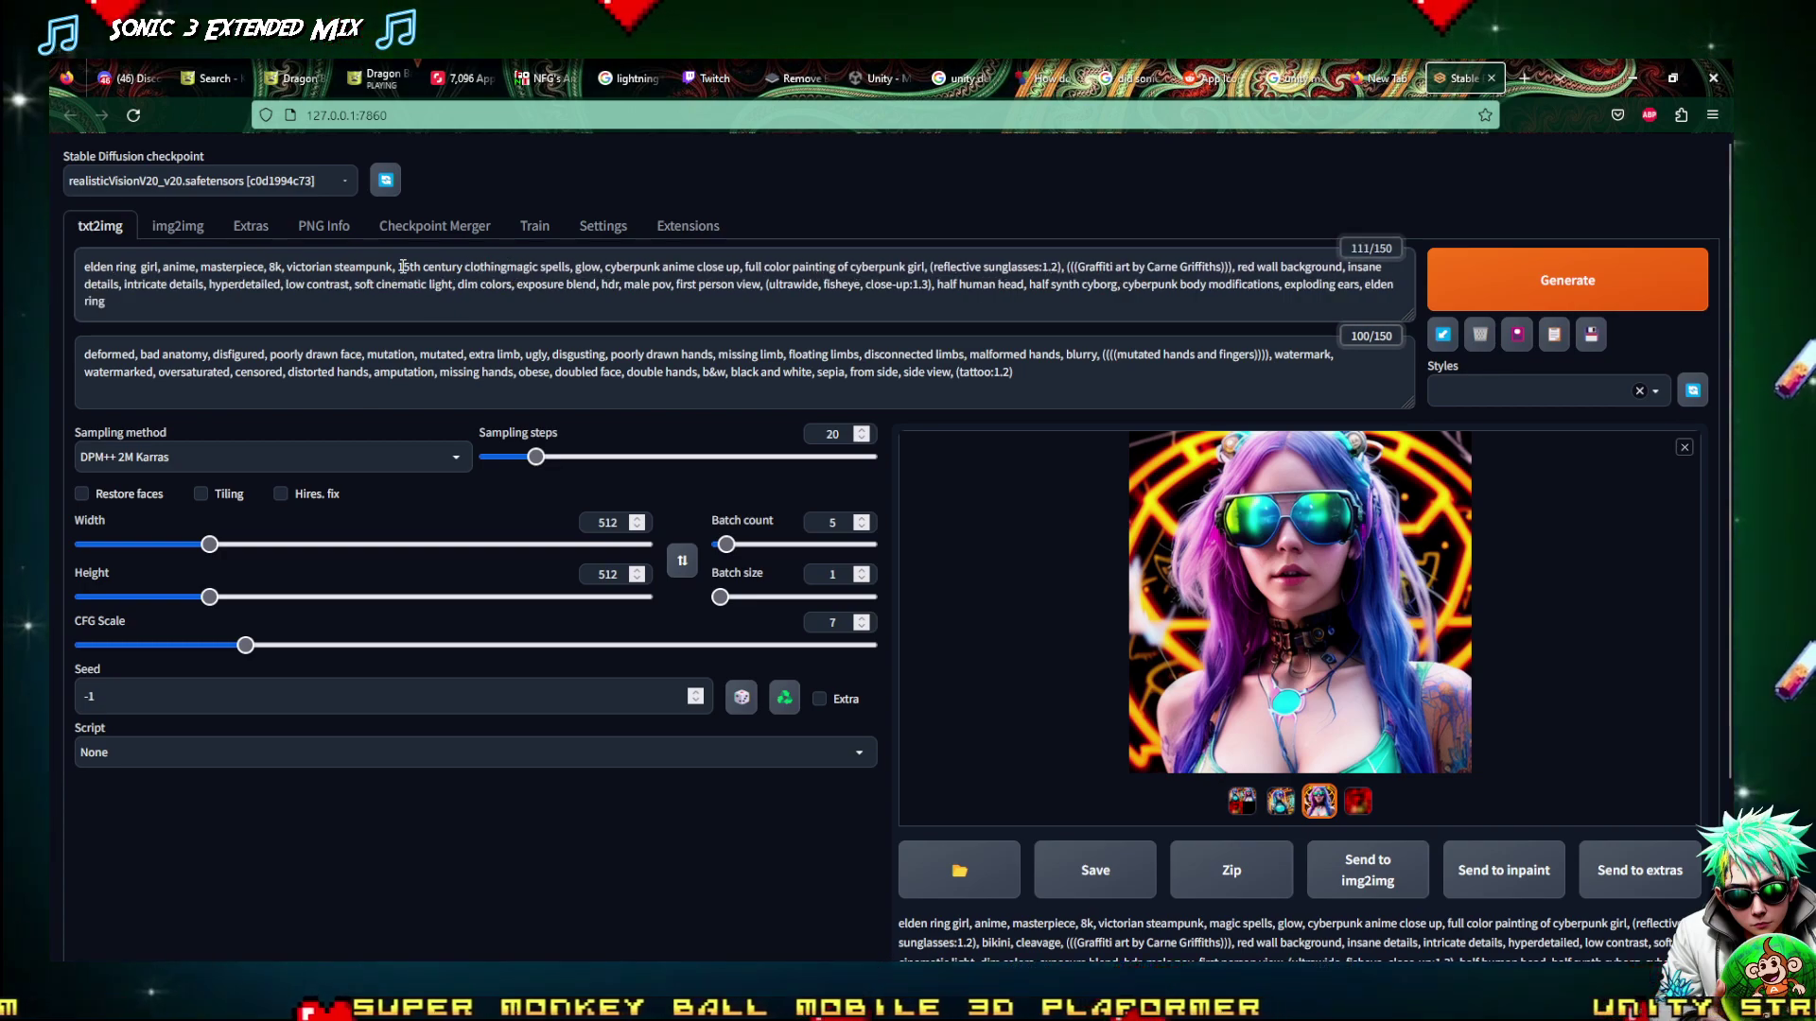
{"action": "type", "text": ","}
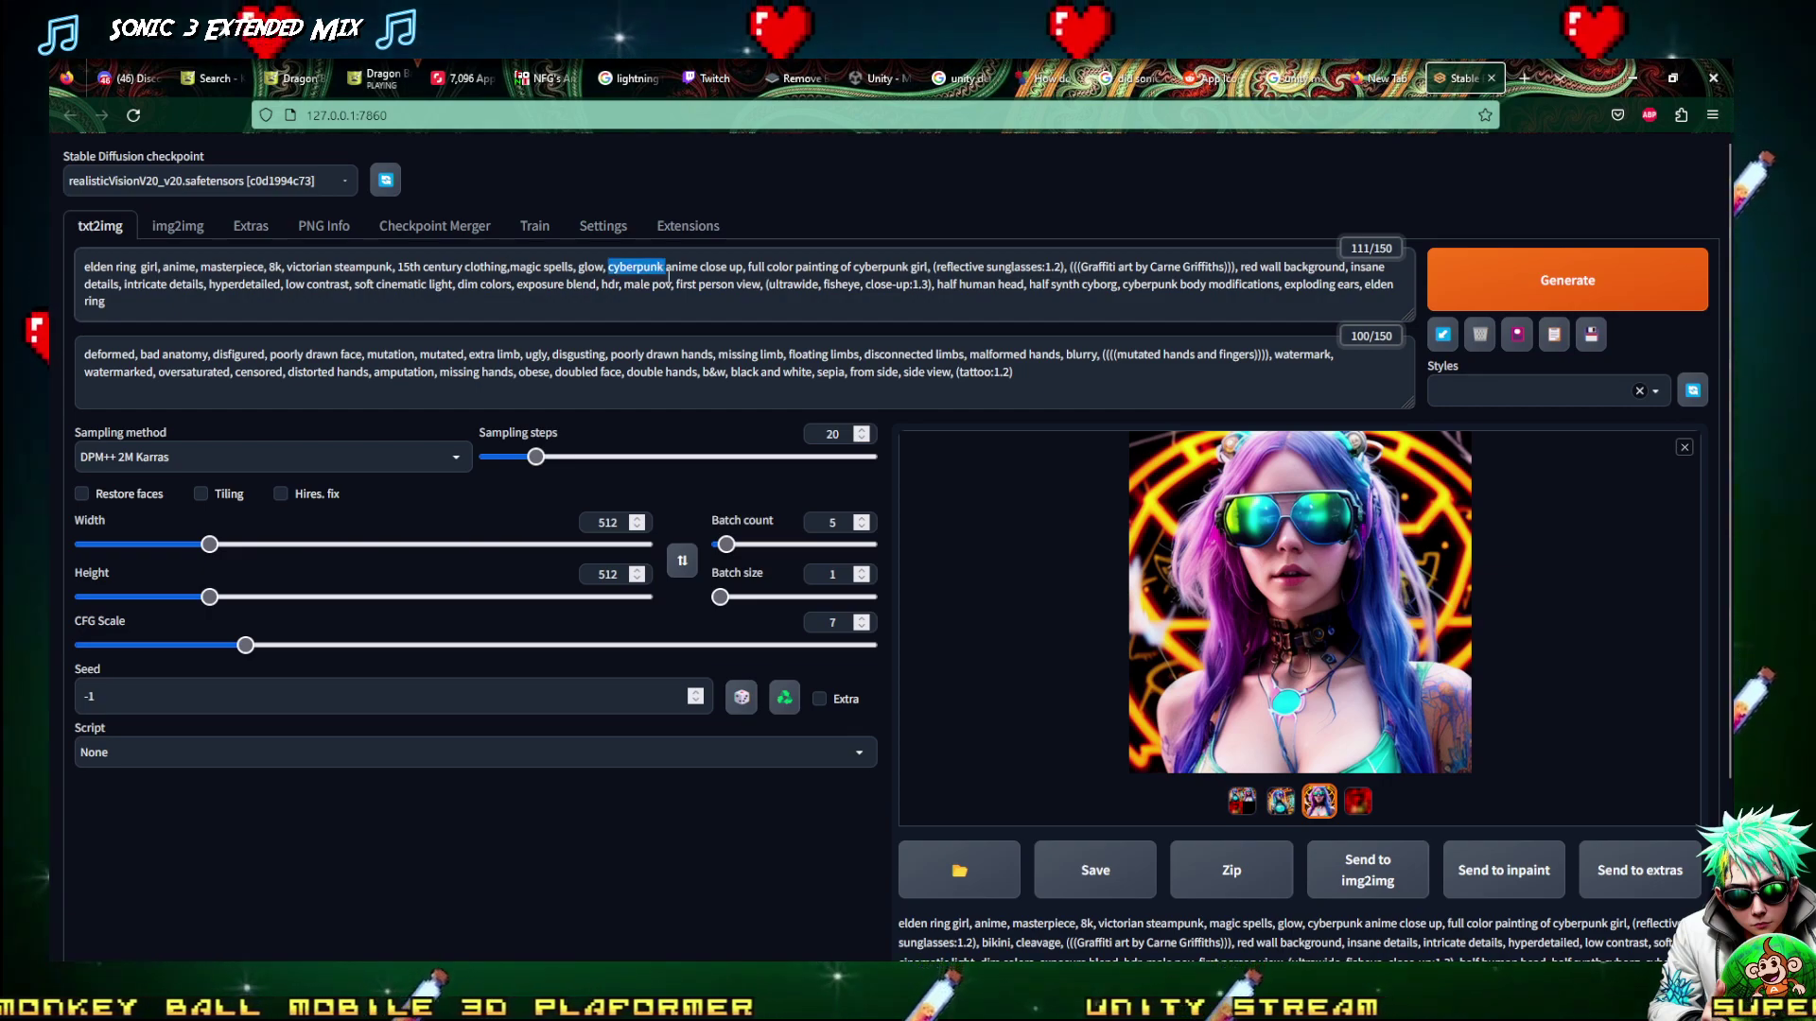
{"action": "key", "text": "BackSpace"}
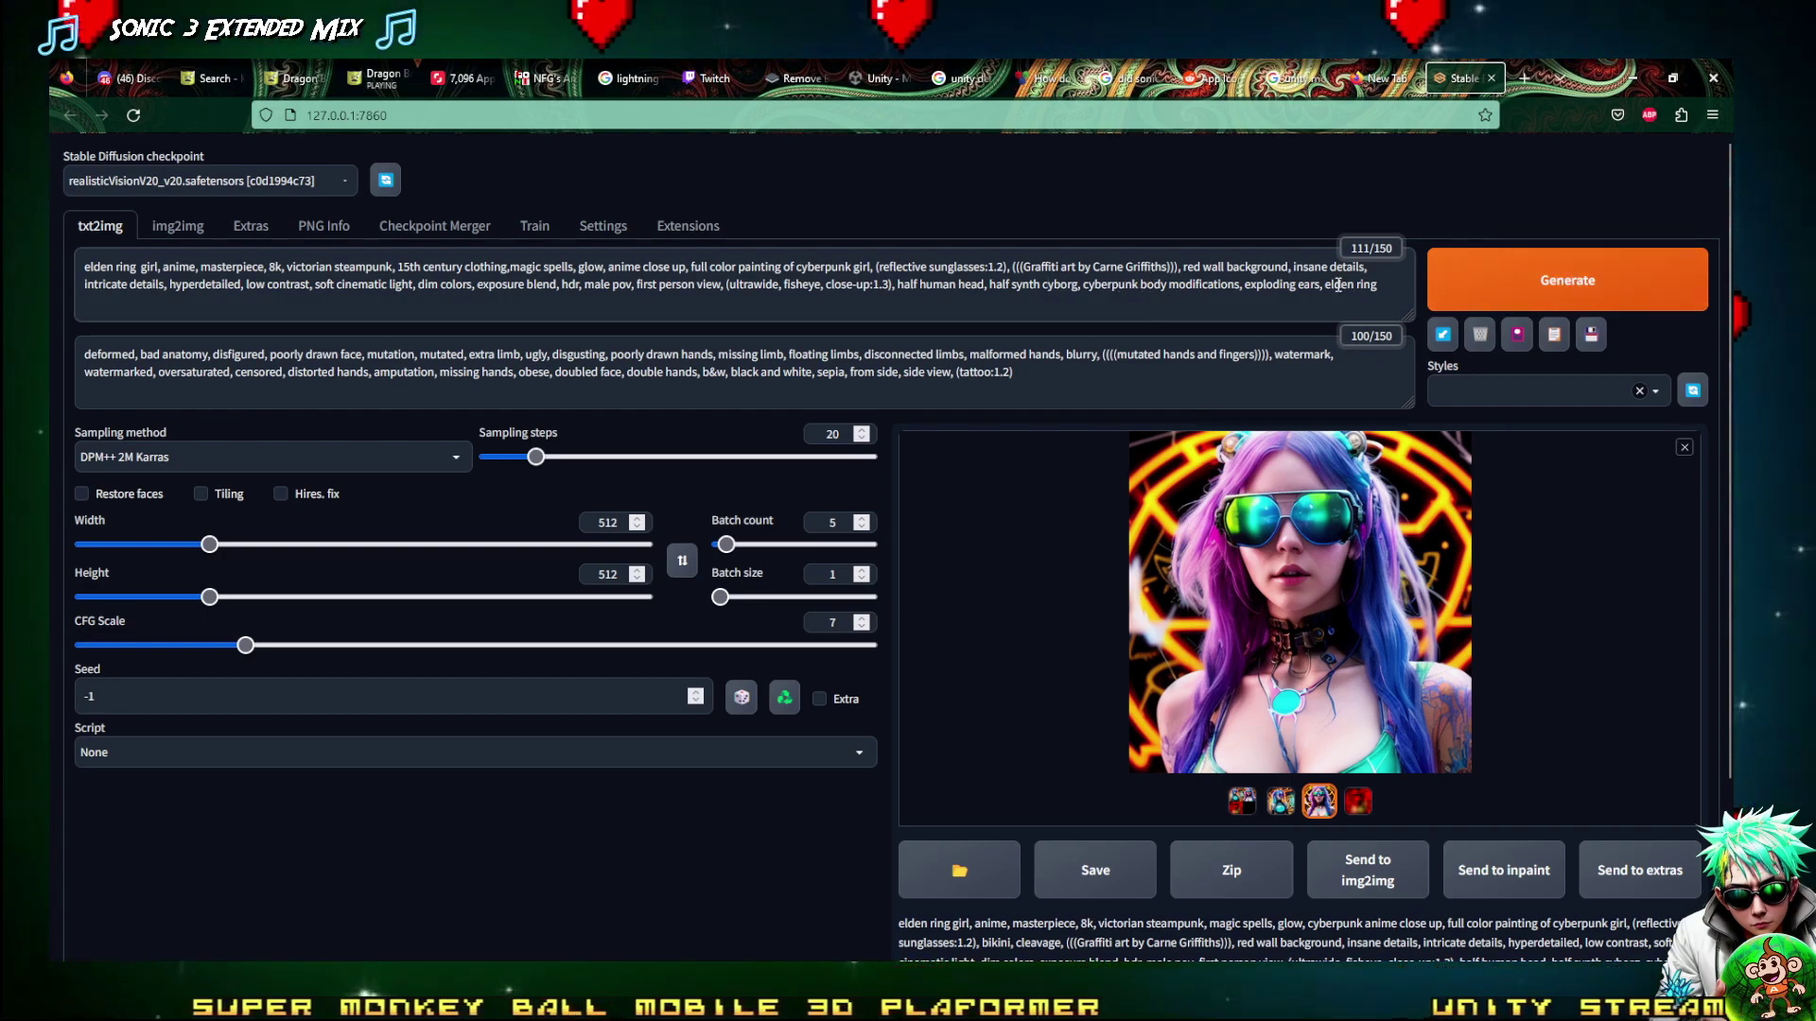
{"action": "left_click_drag", "start_coordinate": [1317, 286], "coordinate": [1245, 291]}
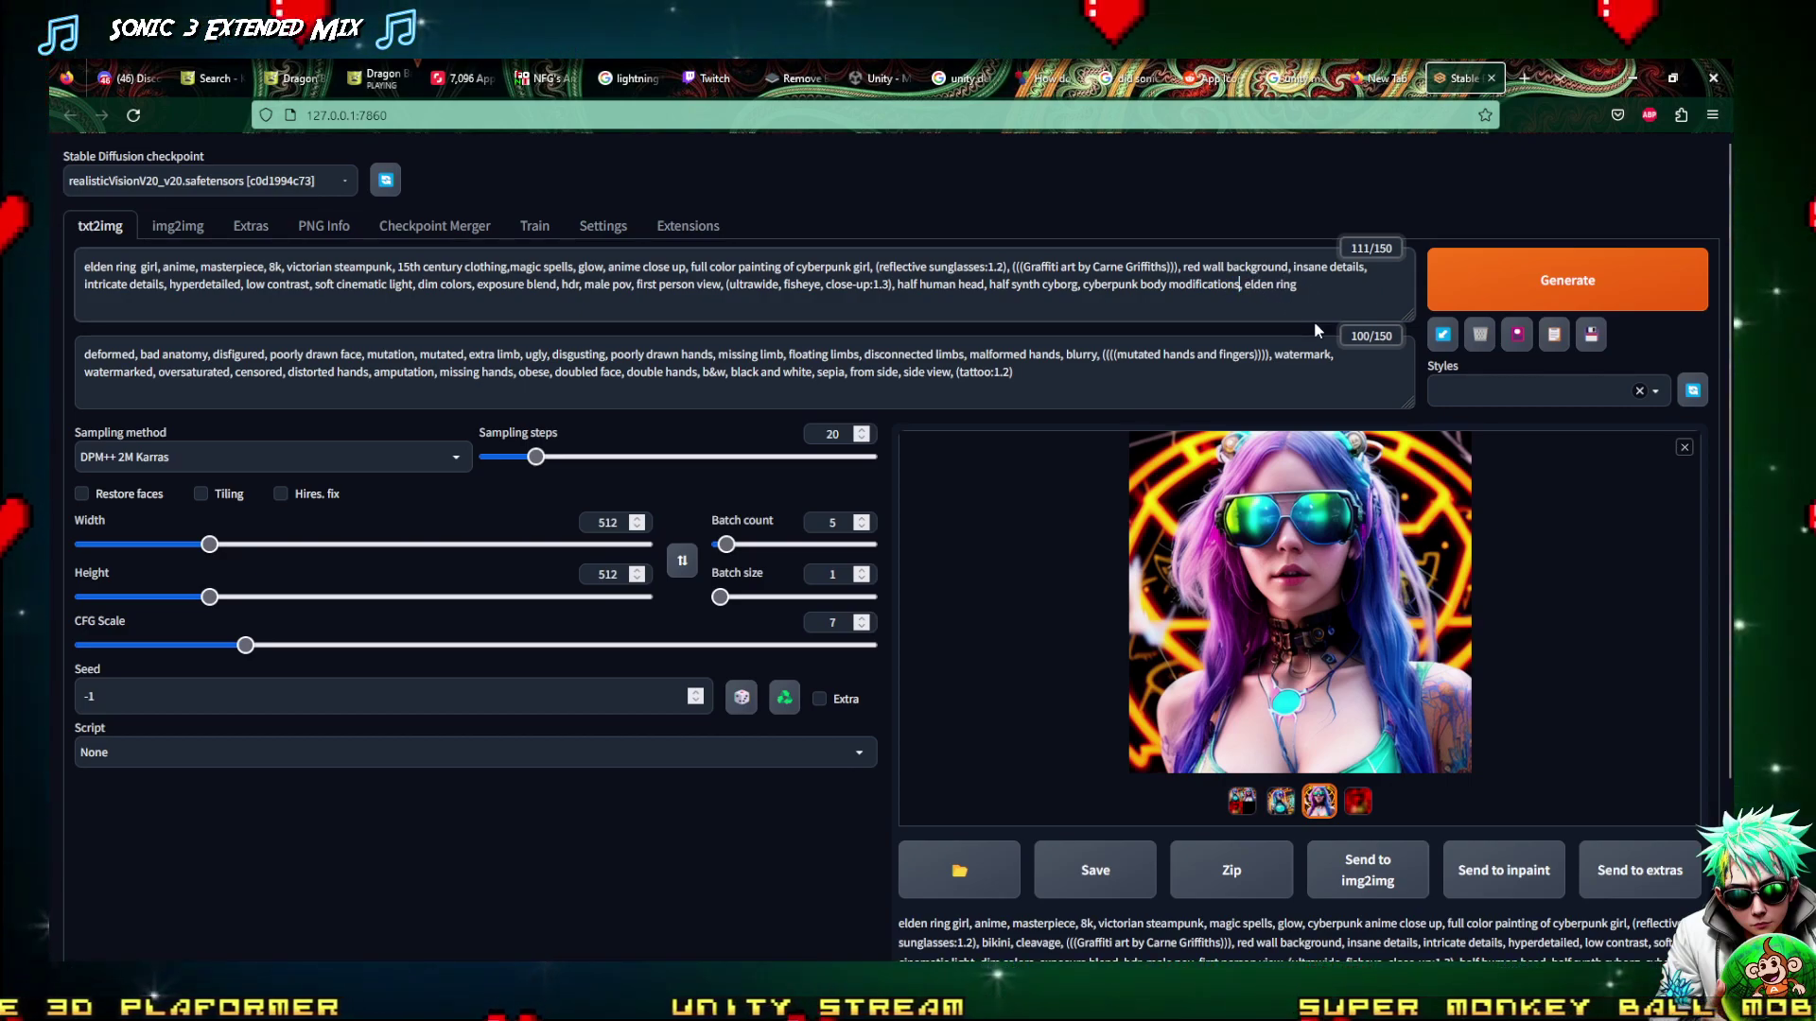
Generate a batch, then replace 'cyberpunk' before 'girl' with '15th century mode' in the prompt
{"action": "left_click", "coordinate": [1507, 300]}
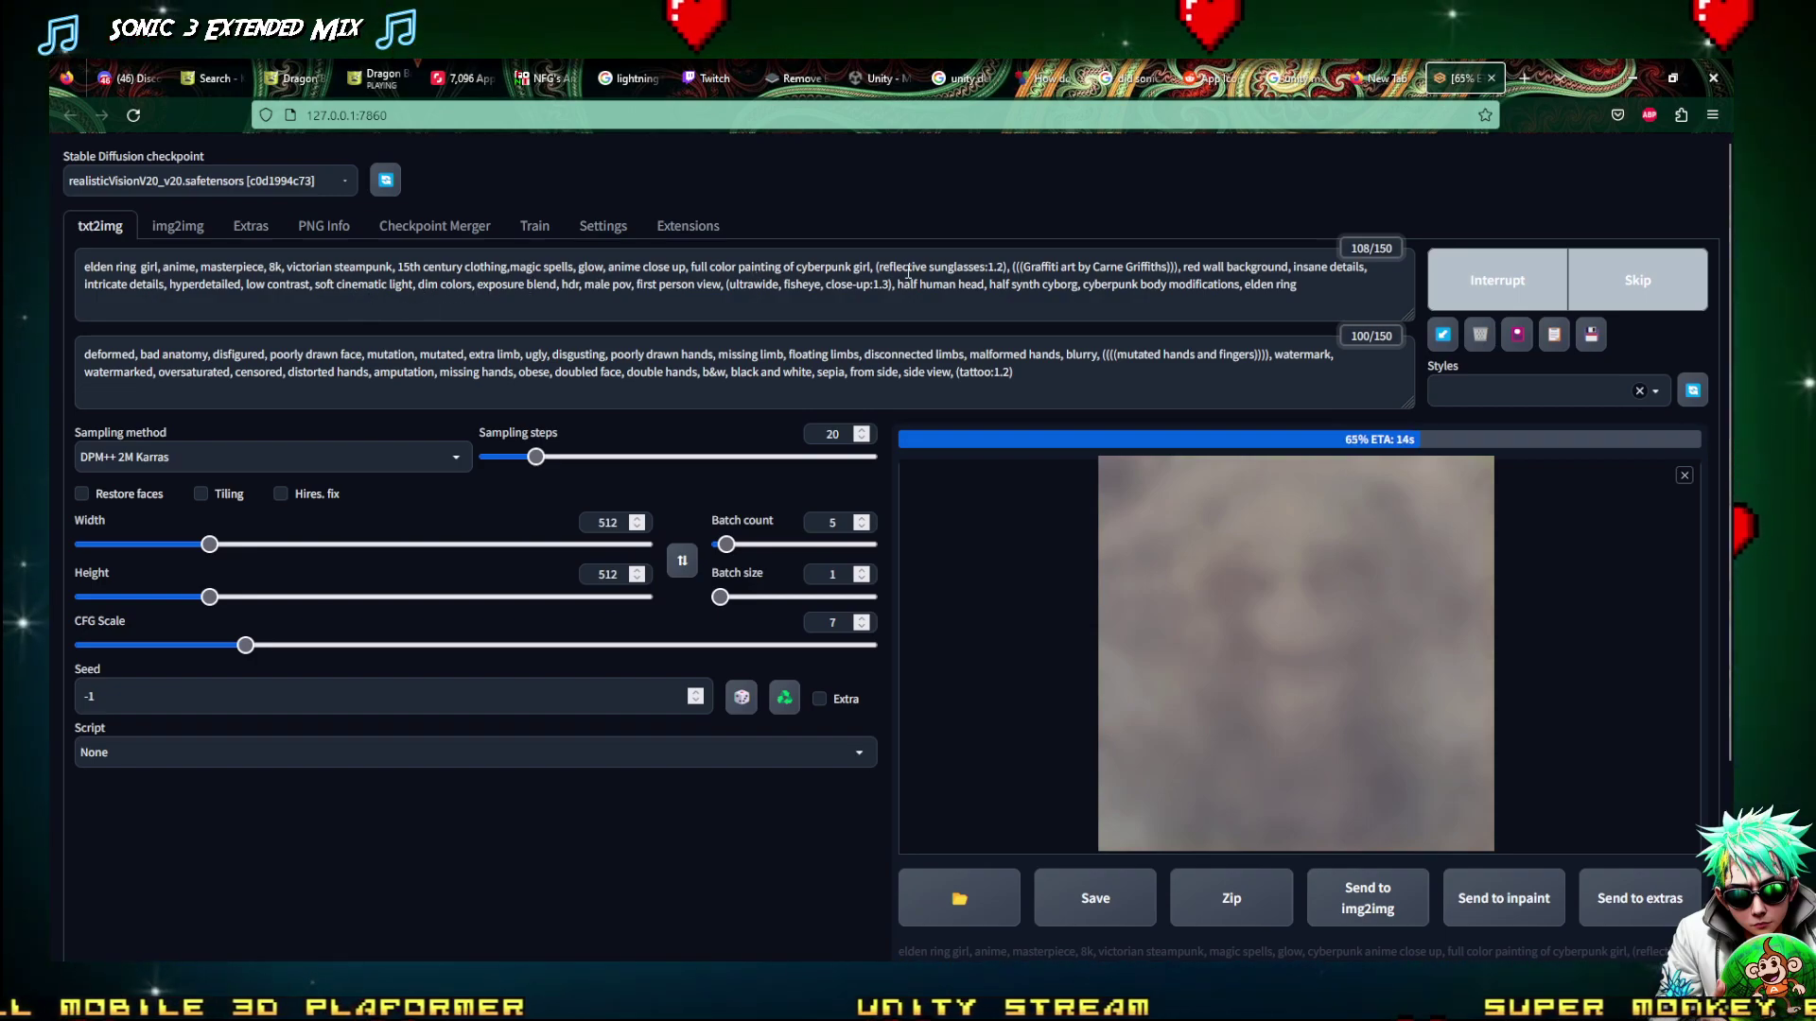
{"action": "left_click", "coordinate": [853, 267]}
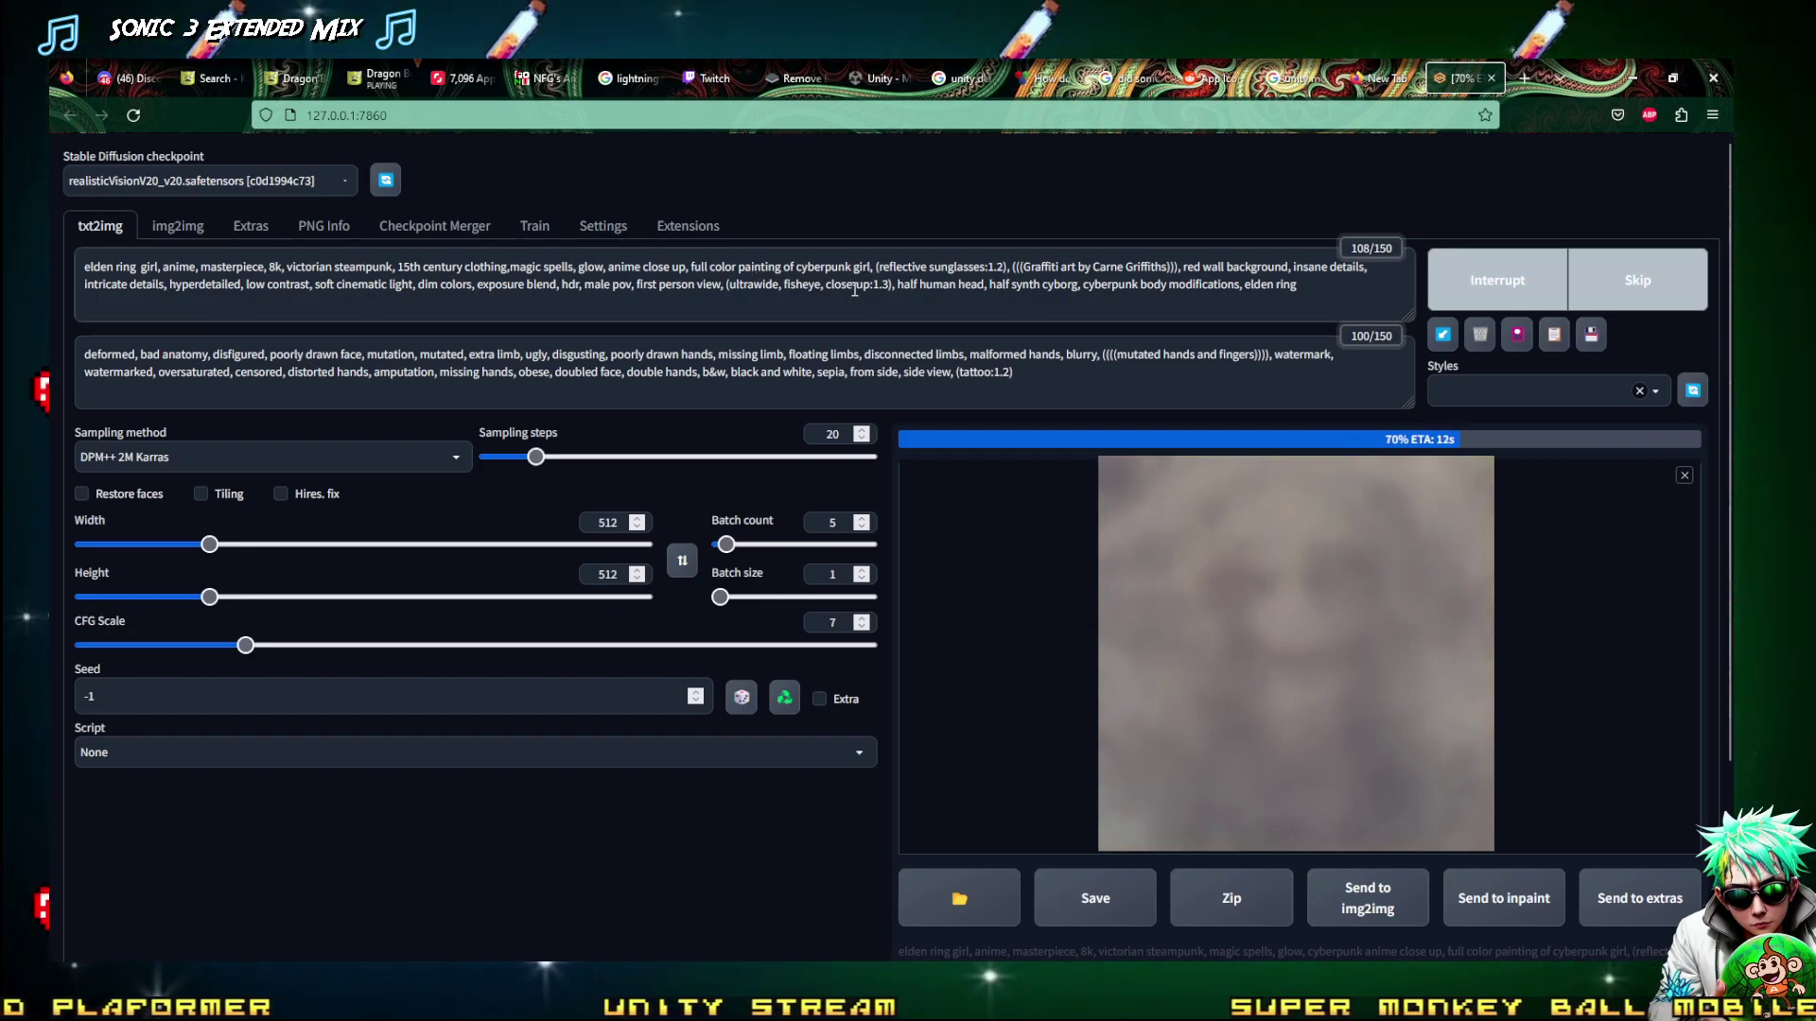
{"action": "key", "text": "BackSpace"}
{"action": "key", "text": "BackSpace"}
{"action": "key", "text": "BackSpace"}
{"action": "key", "text": "BackSpace"}
{"action": "key", "text": "BackSpace"}
{"action": "key", "text": "BackSpace"}
{"action": "key", "text": "BackSpace"}
{"action": "key", "text": "BackSpace"}
{"action": "key", "text": "BackSpace"}
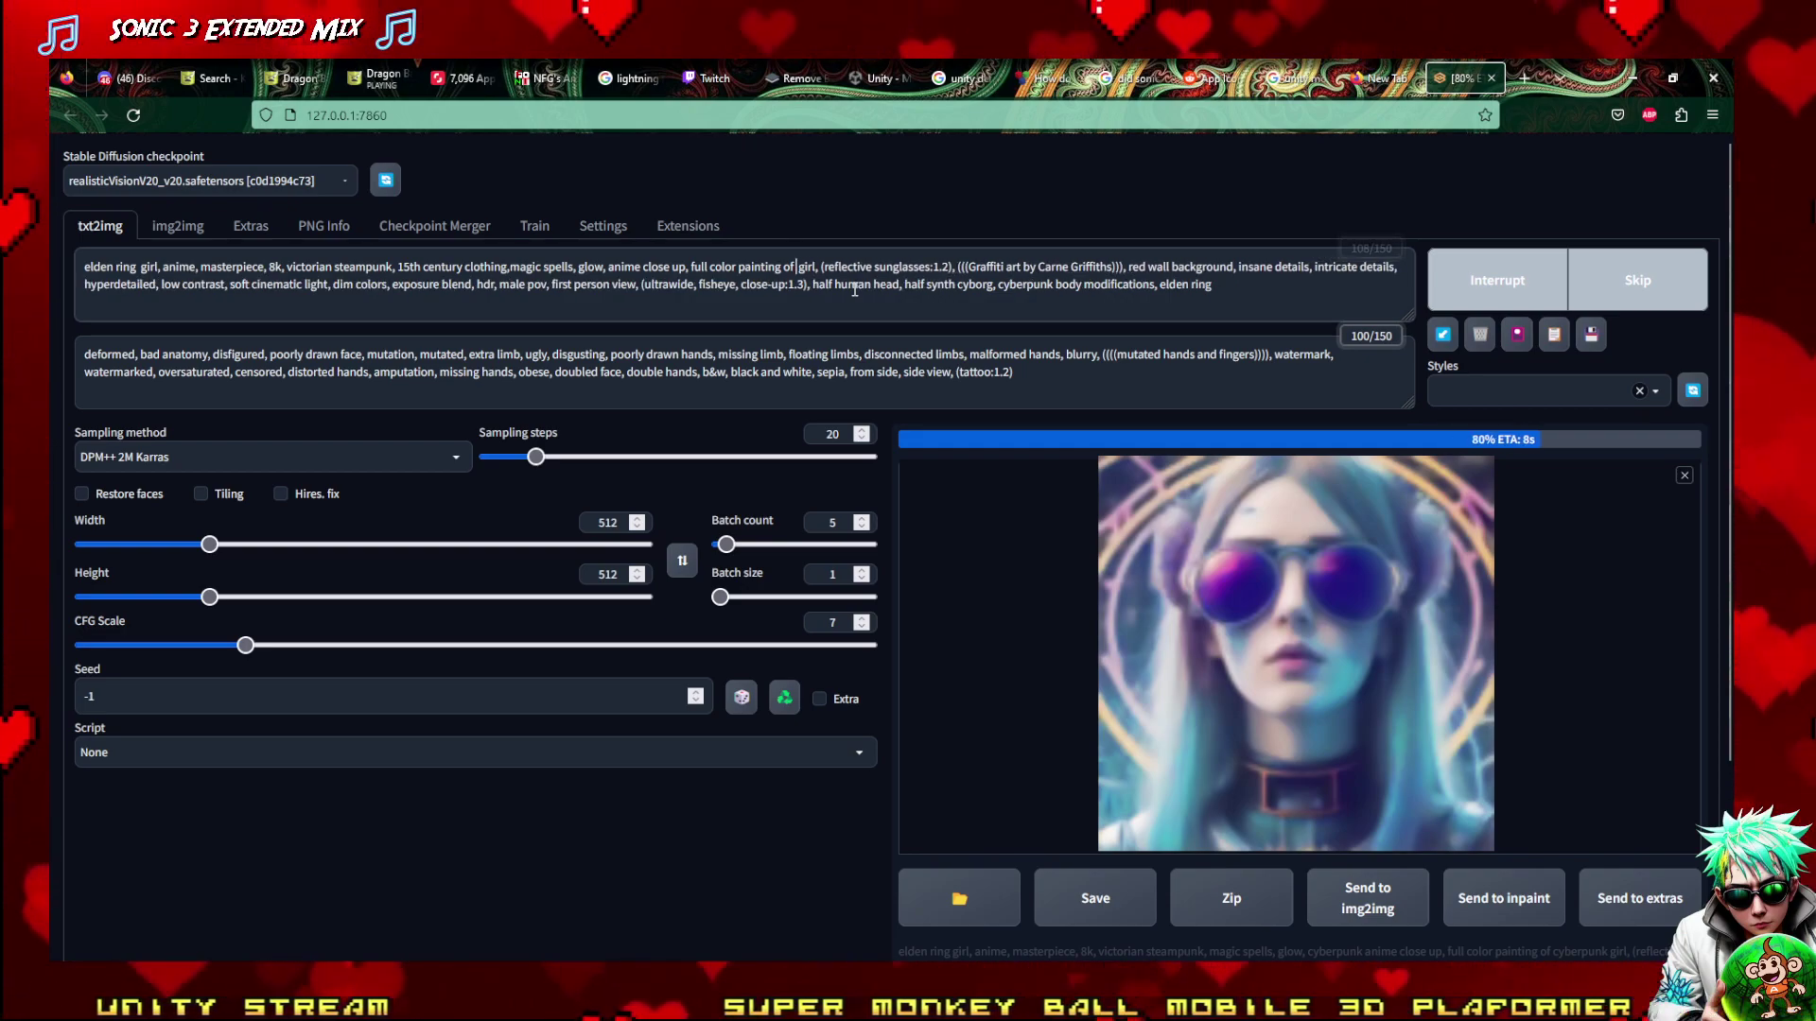
{"action": "type", "text": "15th"}
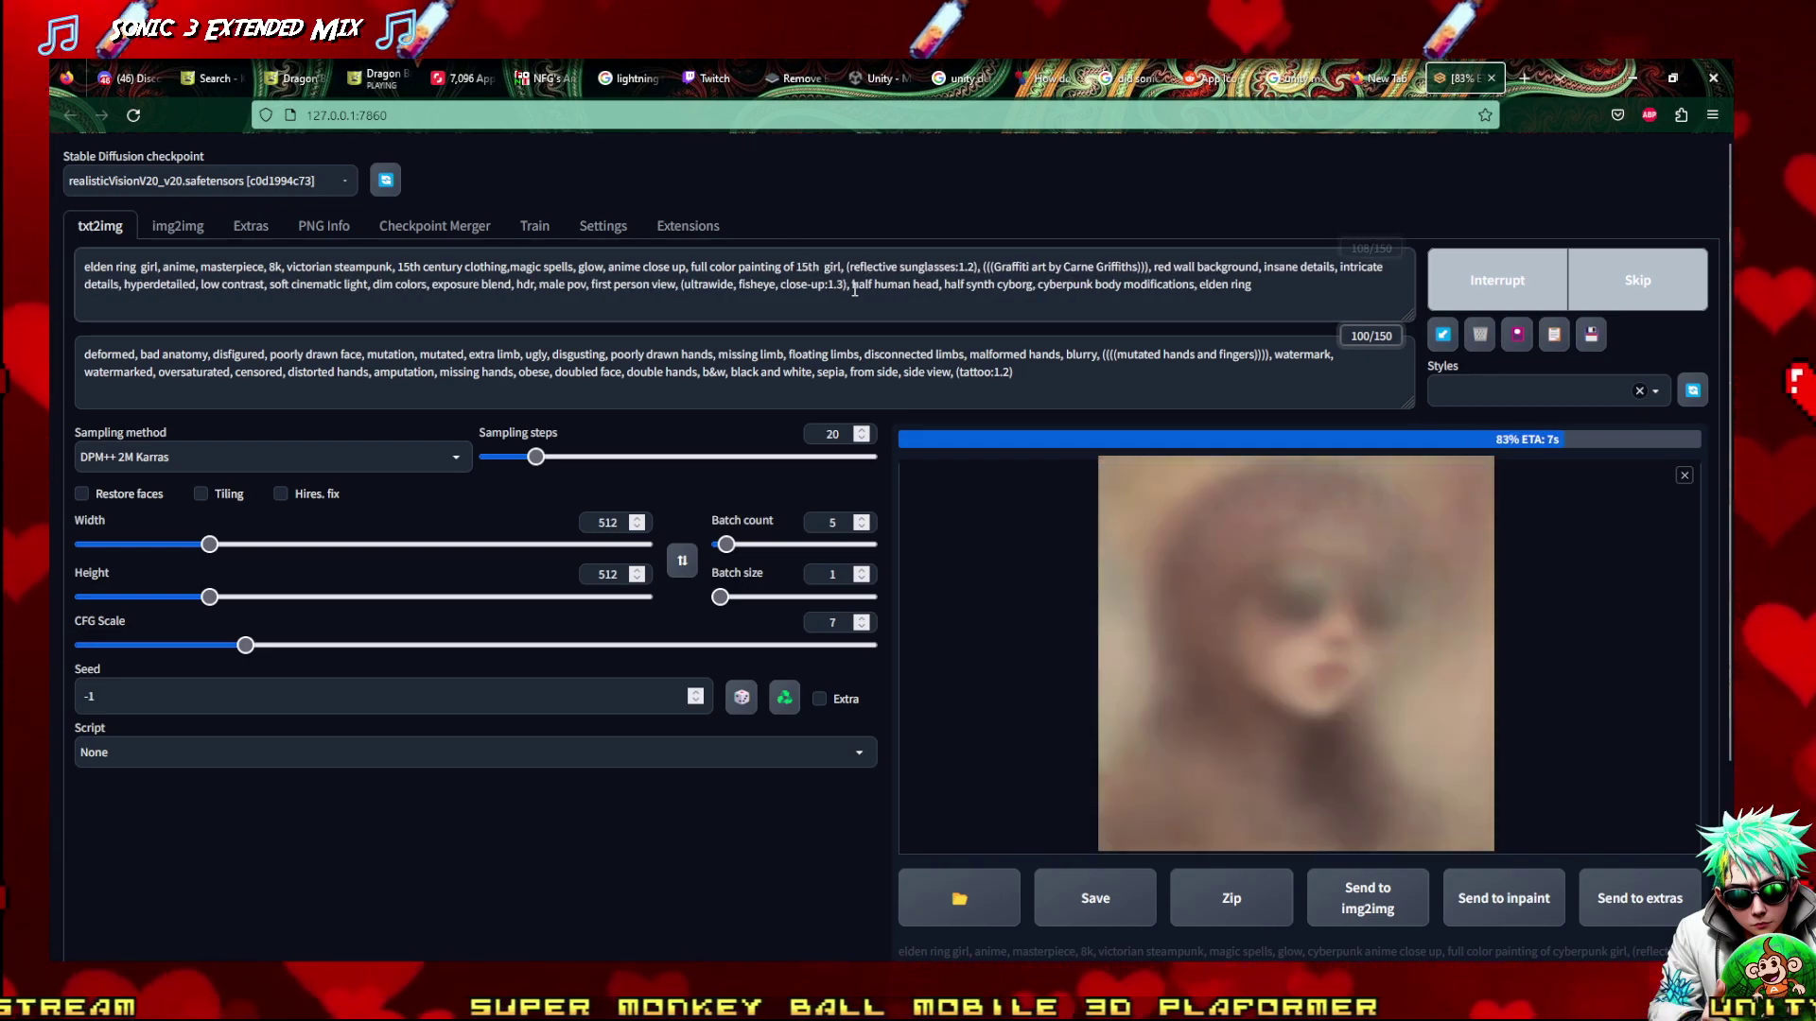
{"action": "type", "text": " century"}
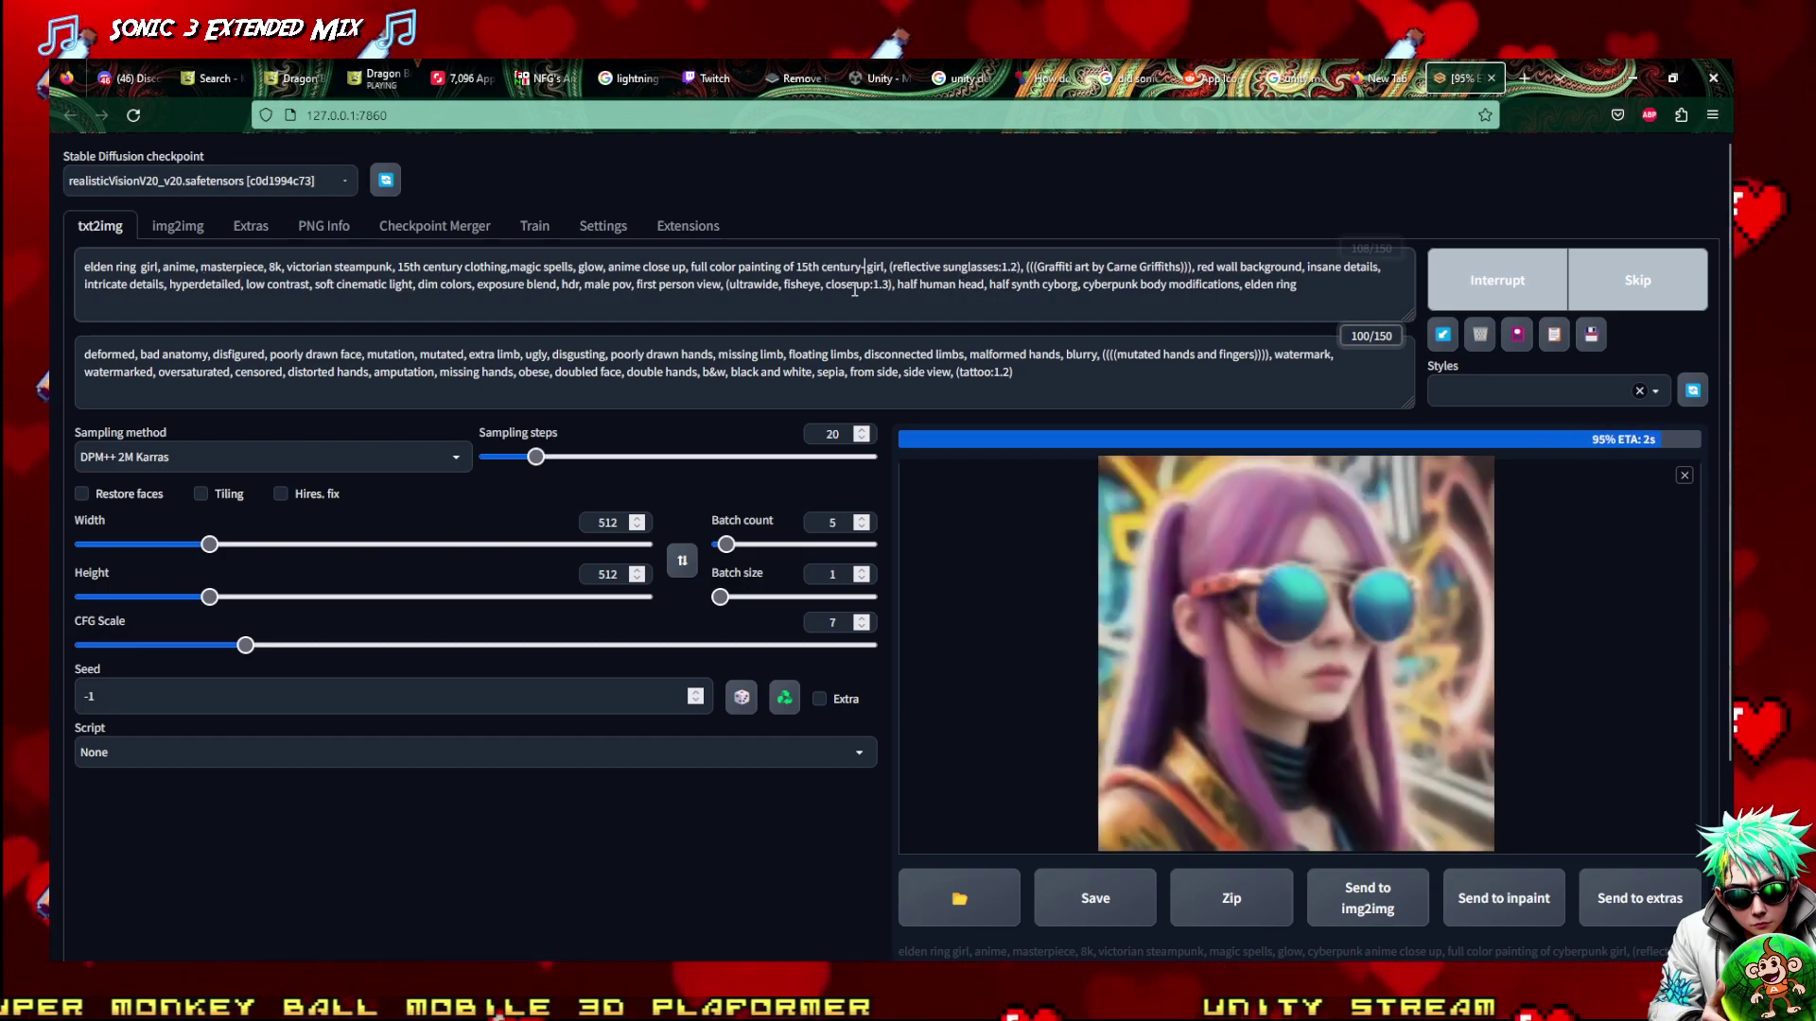
{"action": "type", "text": " mo"}
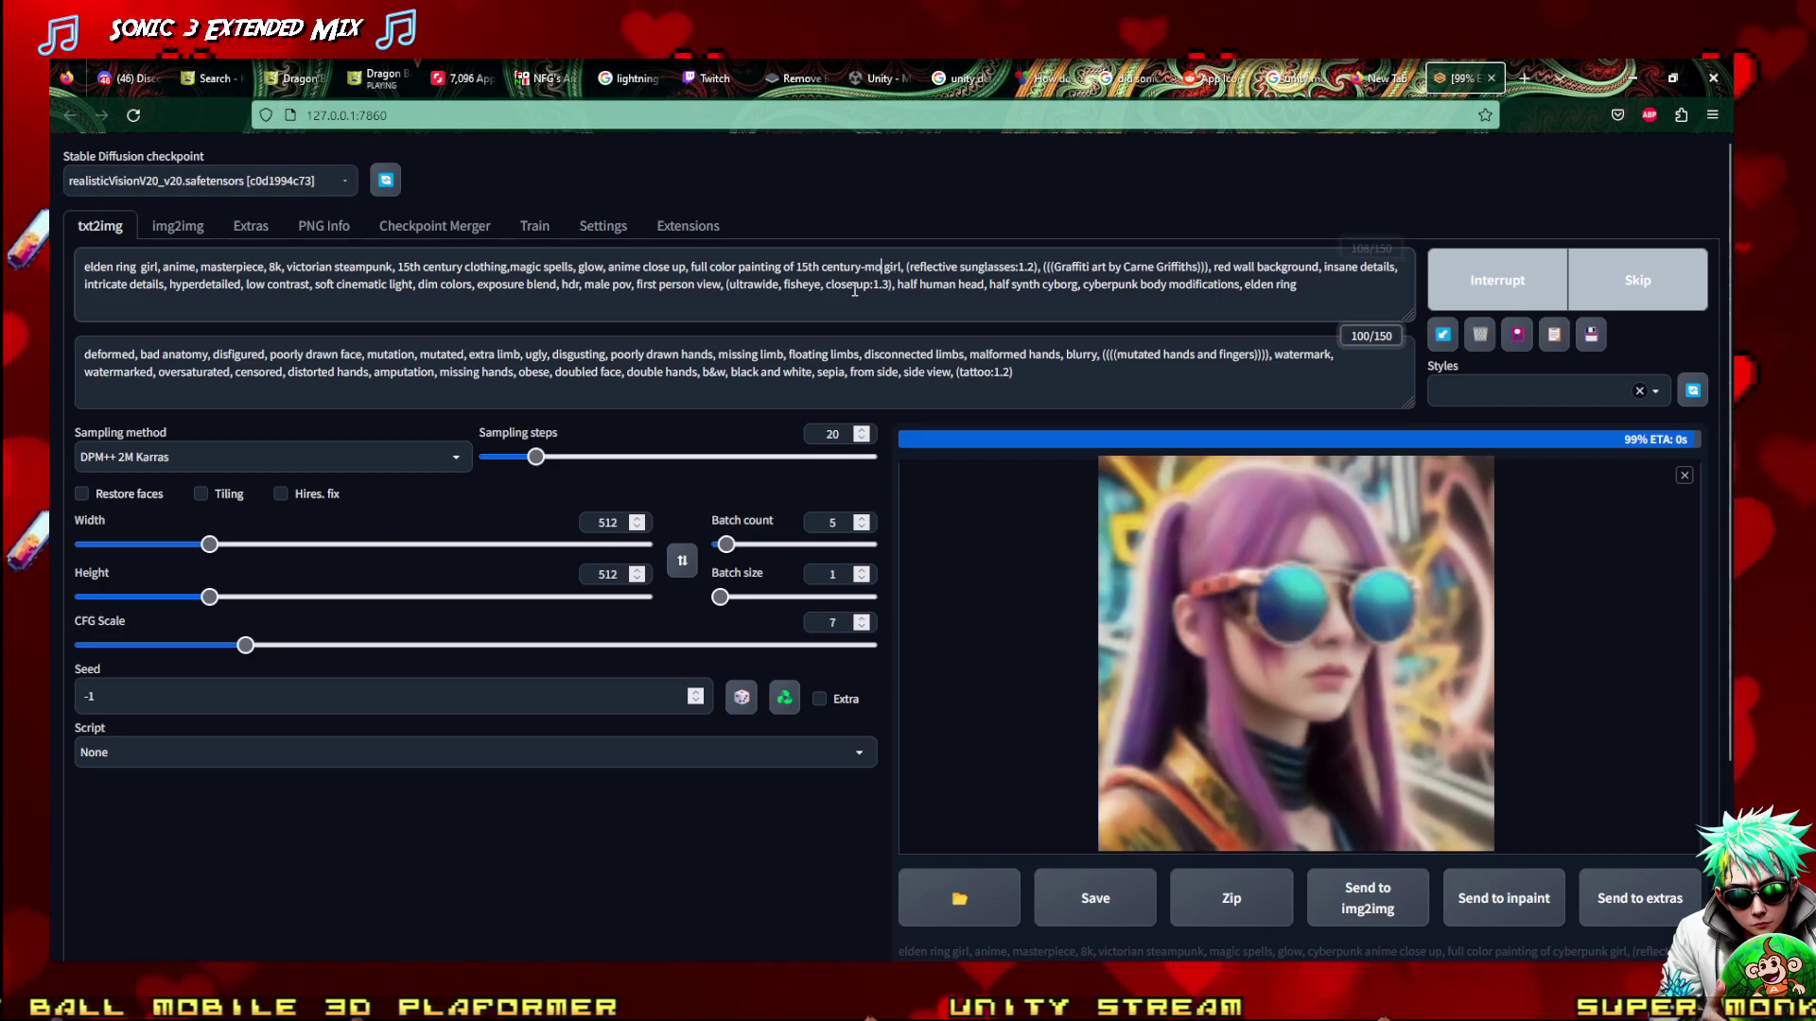
{"action": "type", "text": "dern mix"}
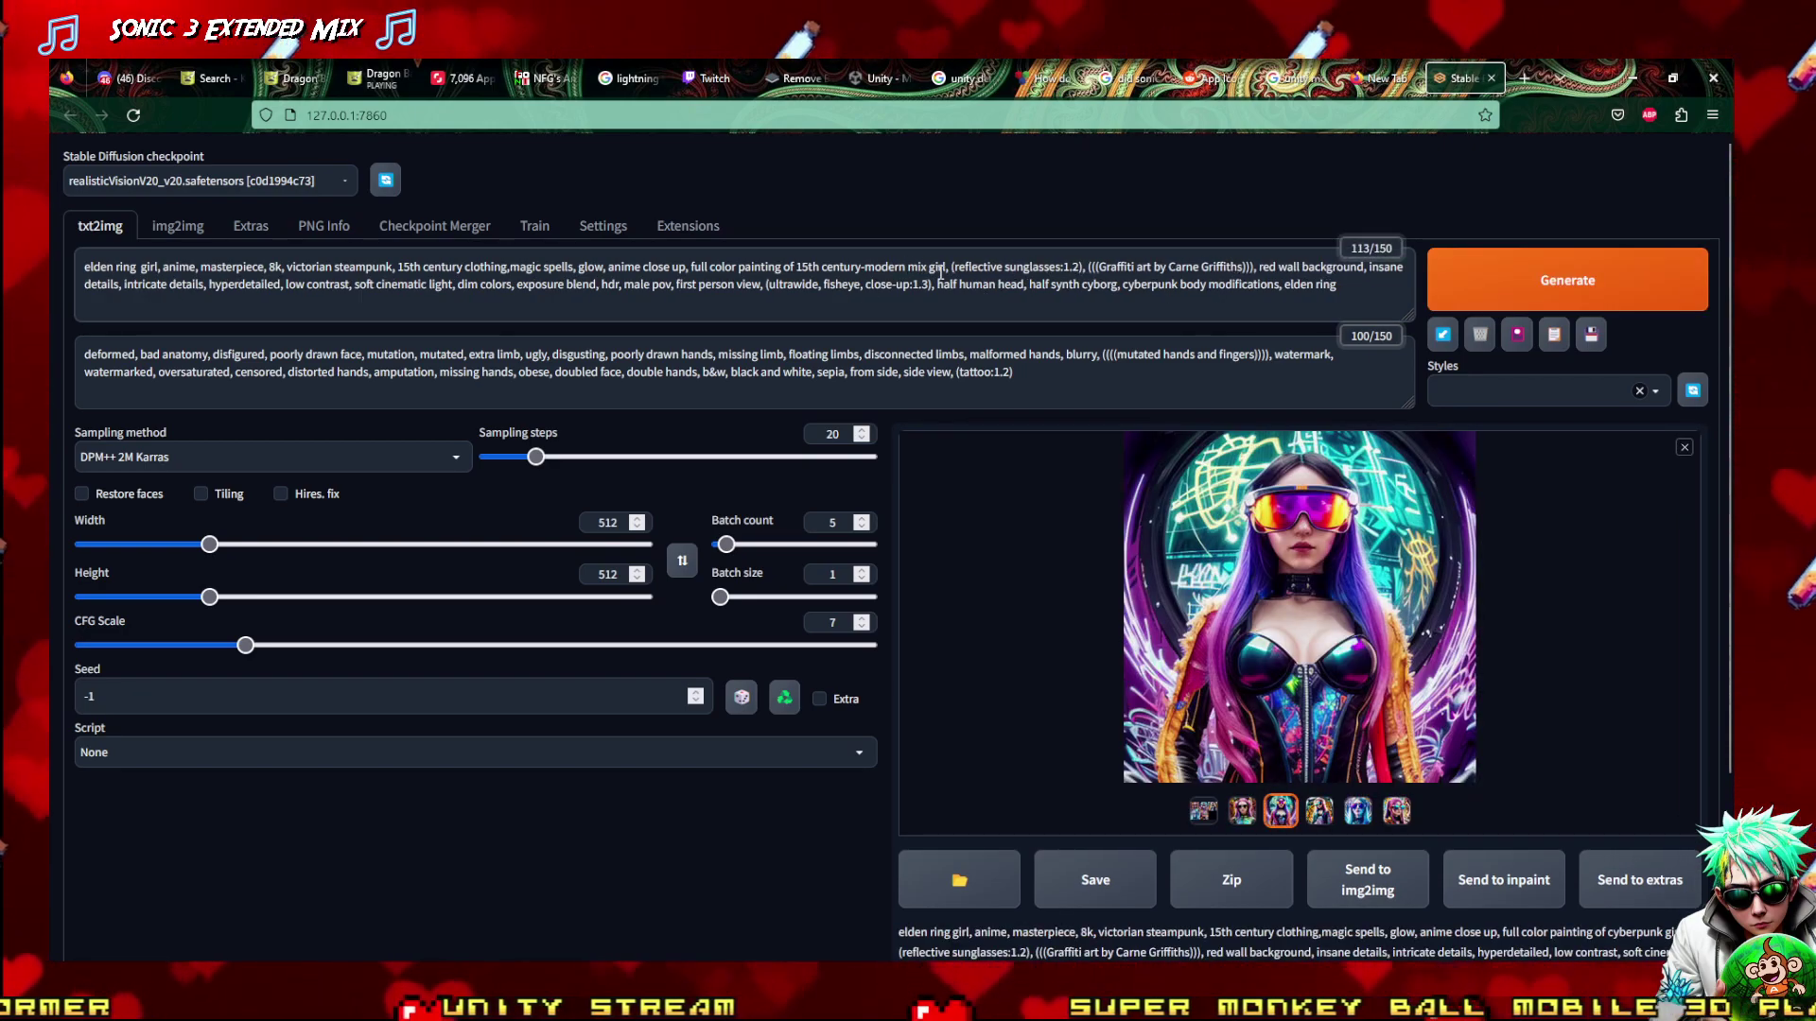
Generate from the '15th century-modern mix girl' prompt and view the second and following results full screen
{"action": "left_click", "coordinate": [1612, 283]}
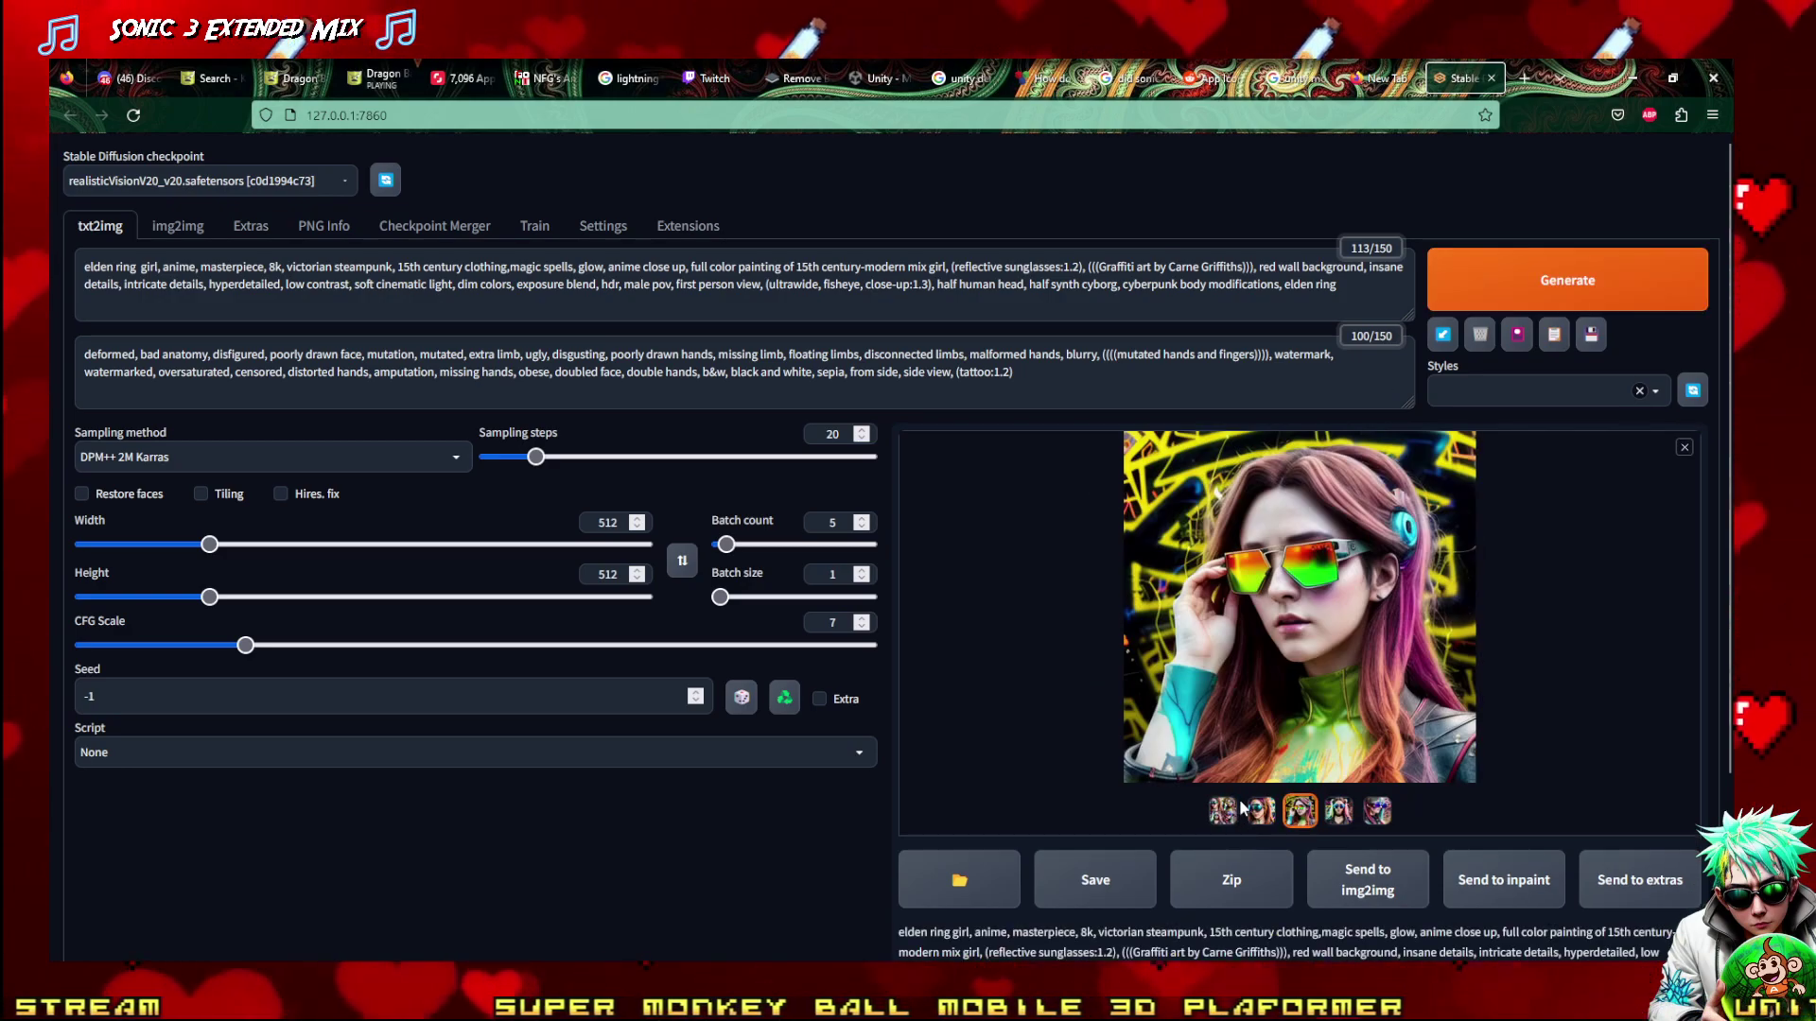
{"action": "left_click", "coordinate": [1272, 813]}
{"action": "left_click", "coordinate": [1273, 588]}
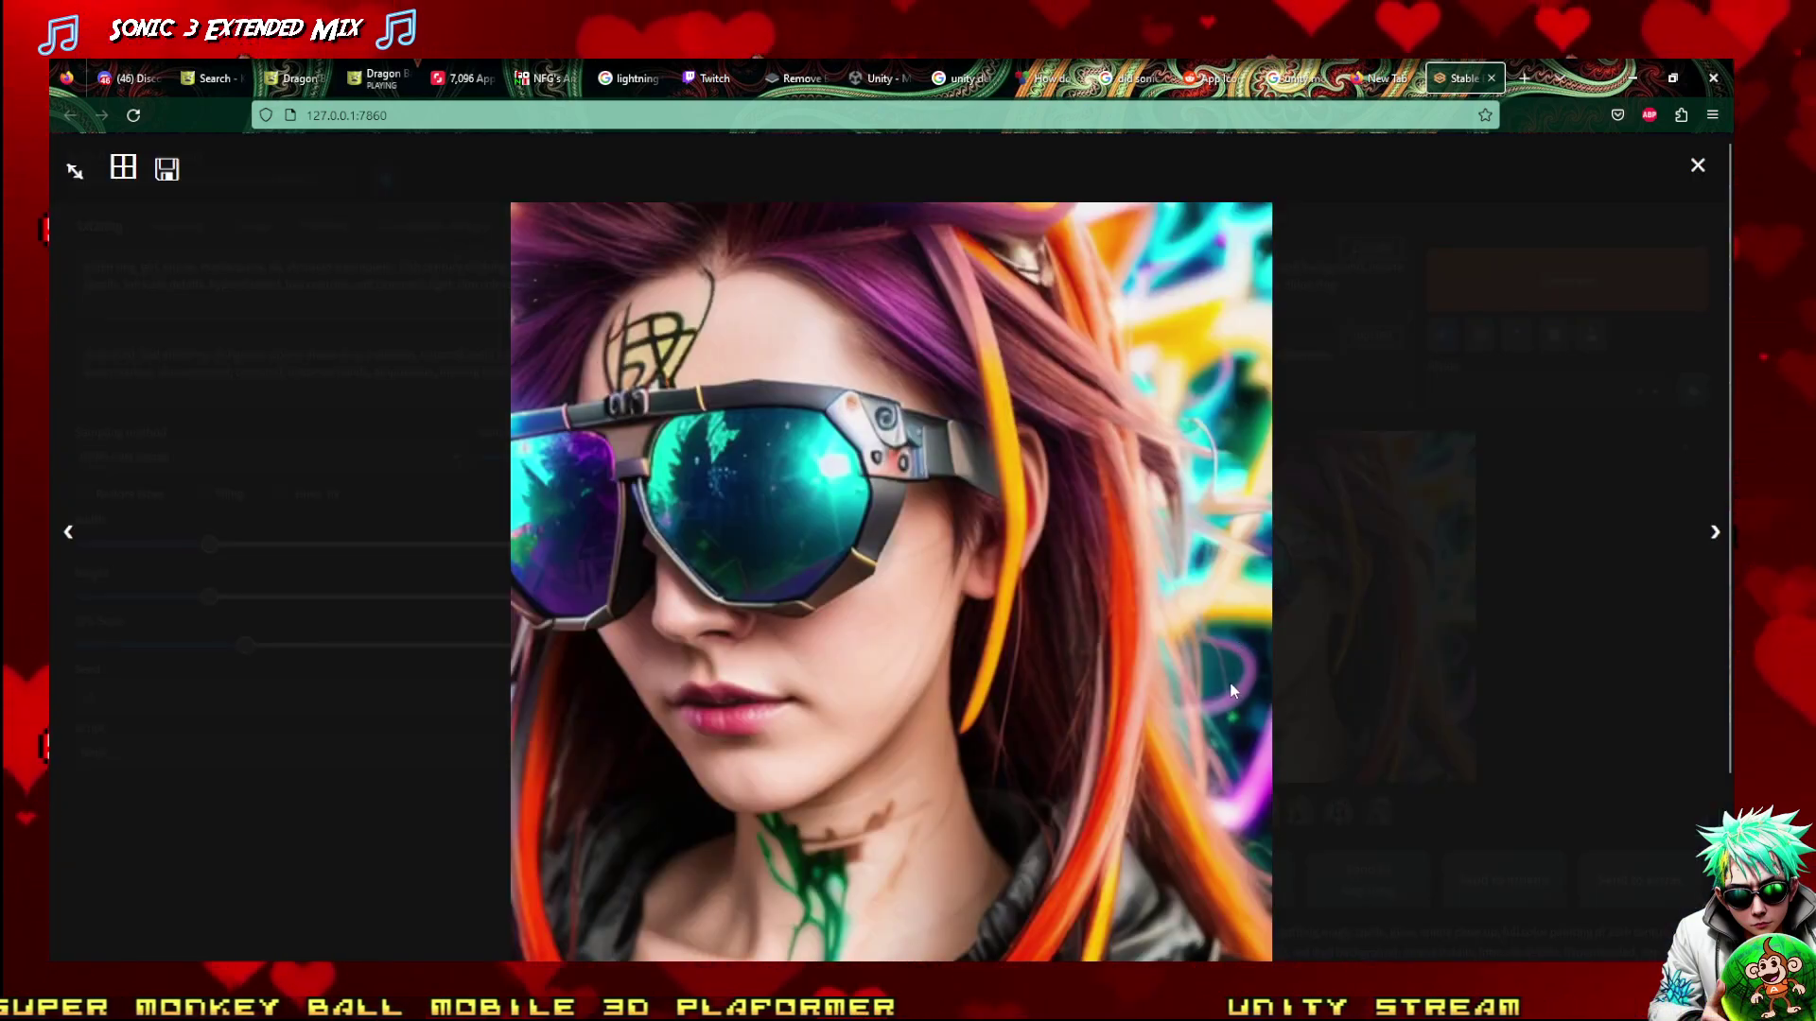
{"action": "key", "text": "Right"}
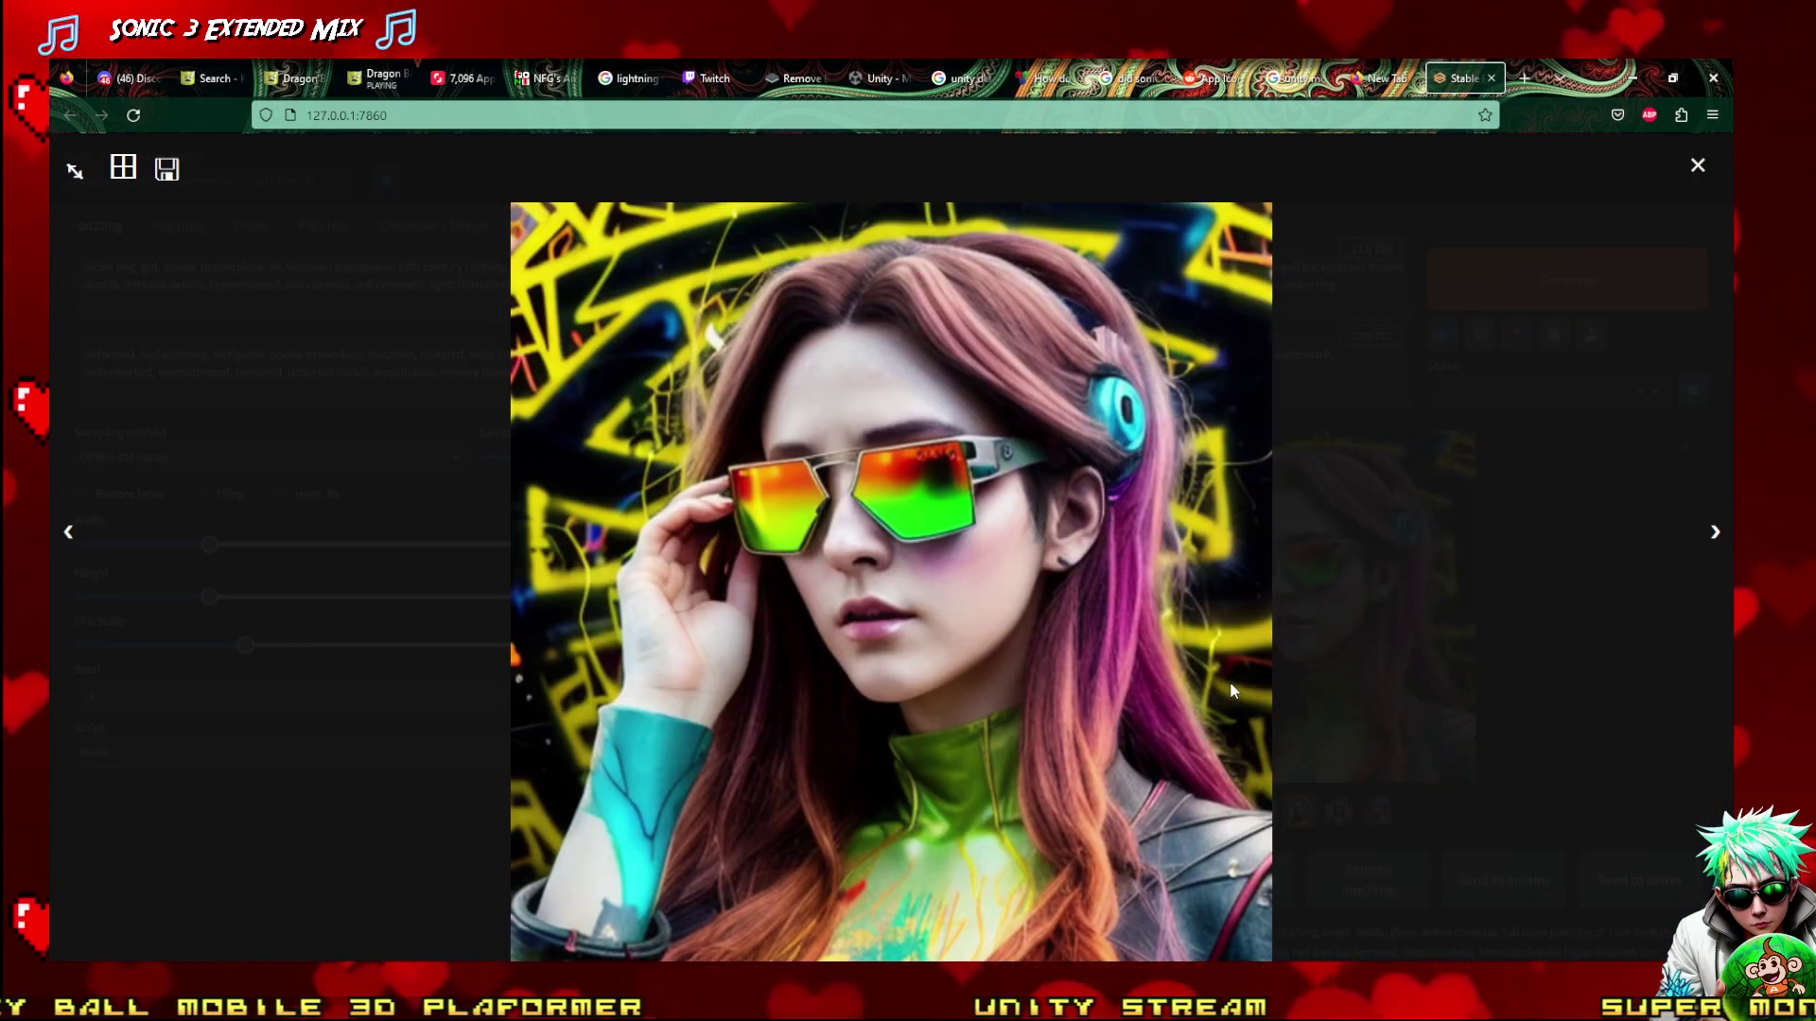
{"action": "key", "text": "Right"}
{"action": "key", "text": "Escape"}
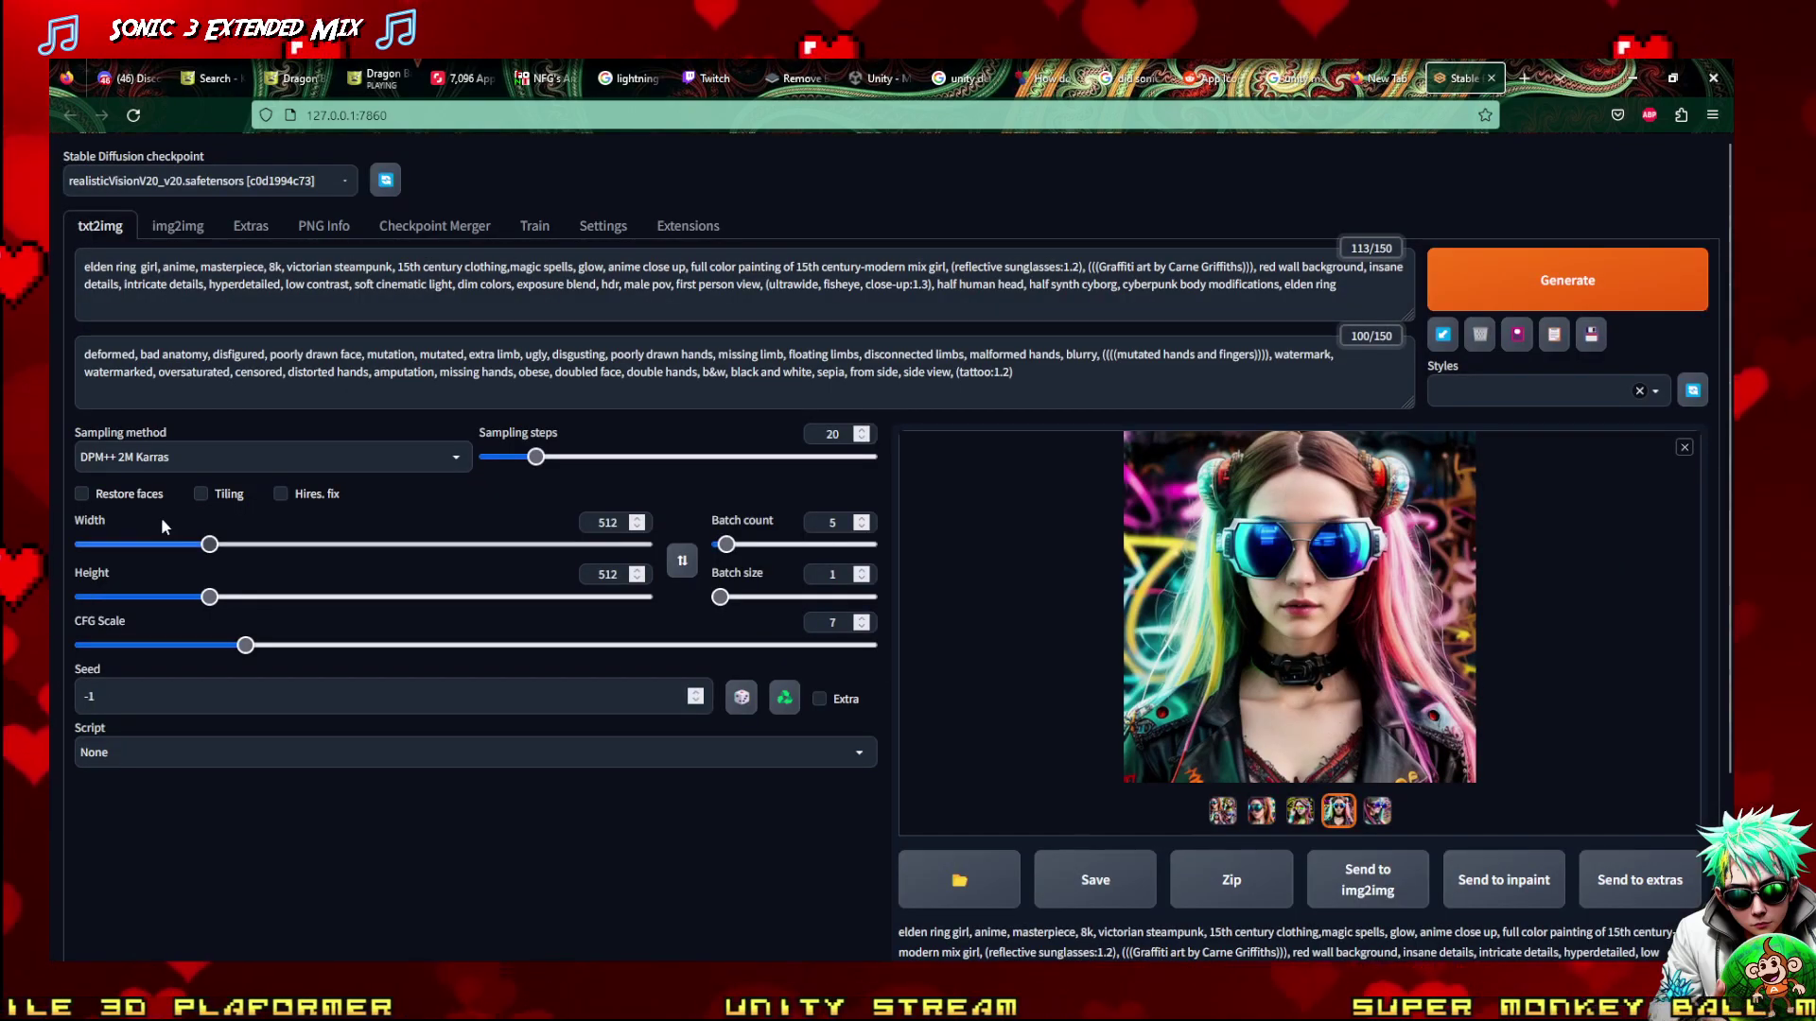
Switch the checkpoint to ArtMegaMix1, then view the finished five-image batch in the gallery
{"action": "left_click", "coordinate": [268, 193]}
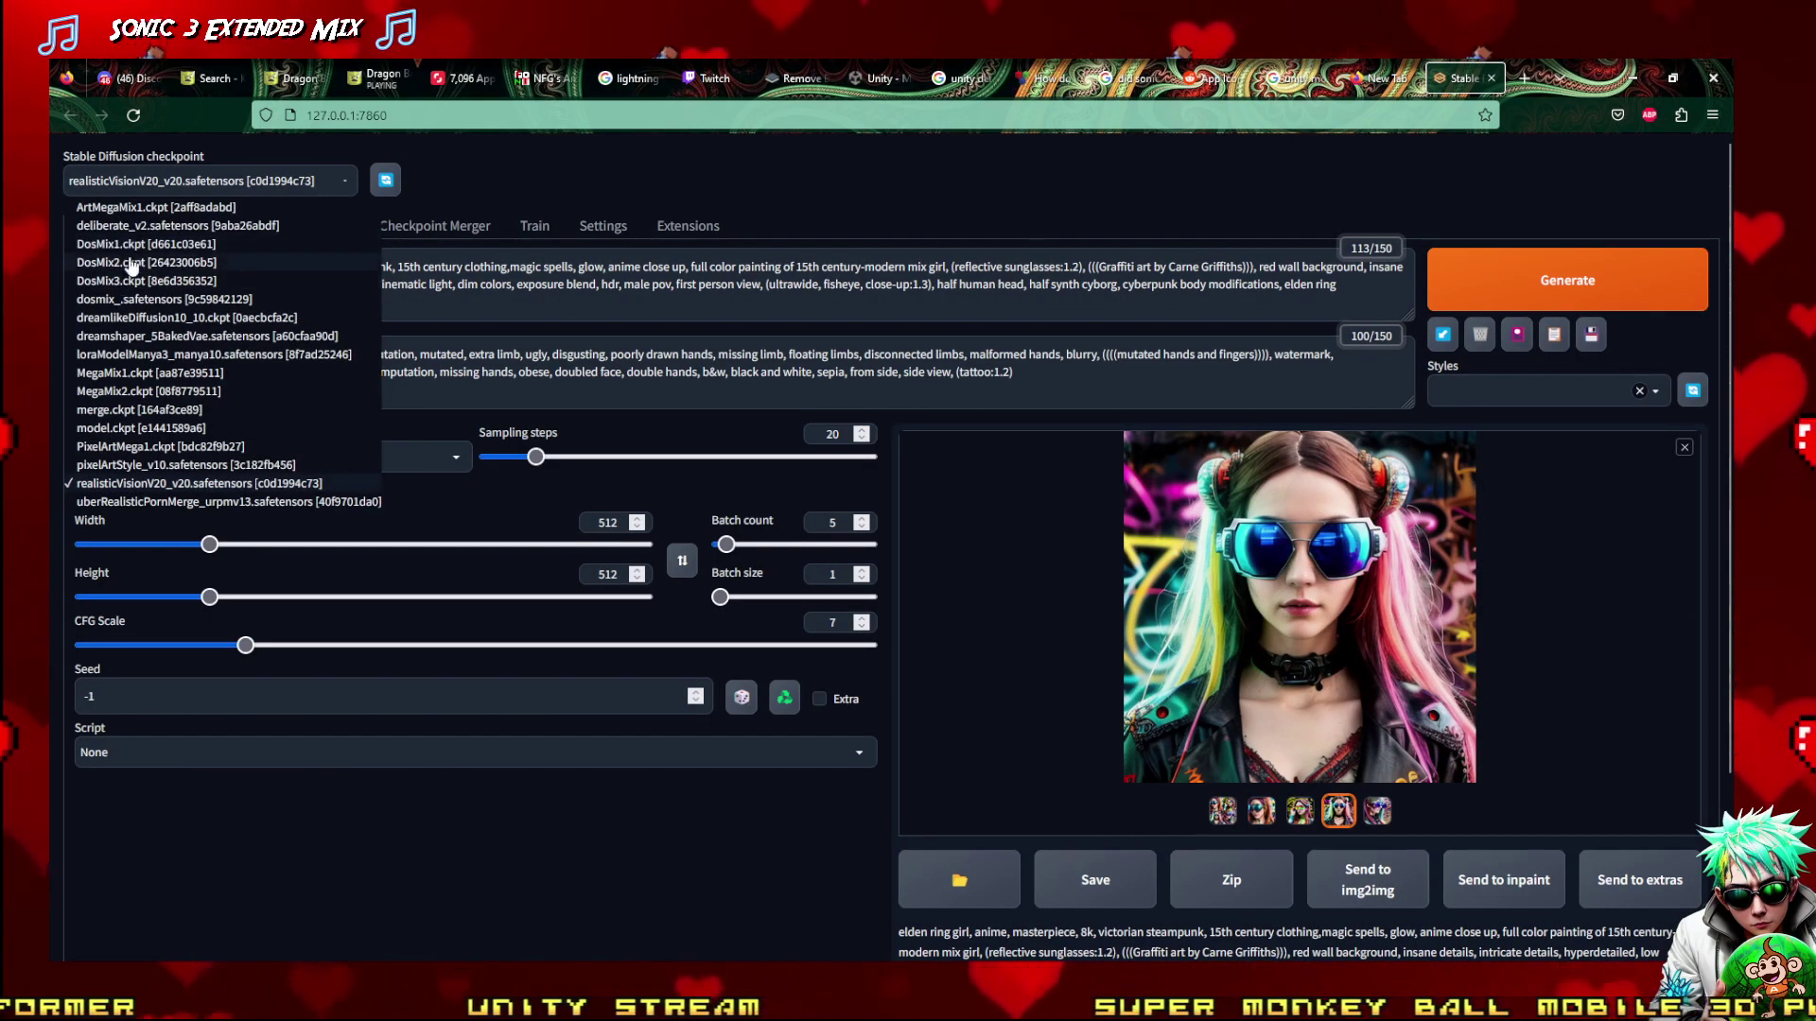
{"action": "left_click", "coordinate": [137, 207]}
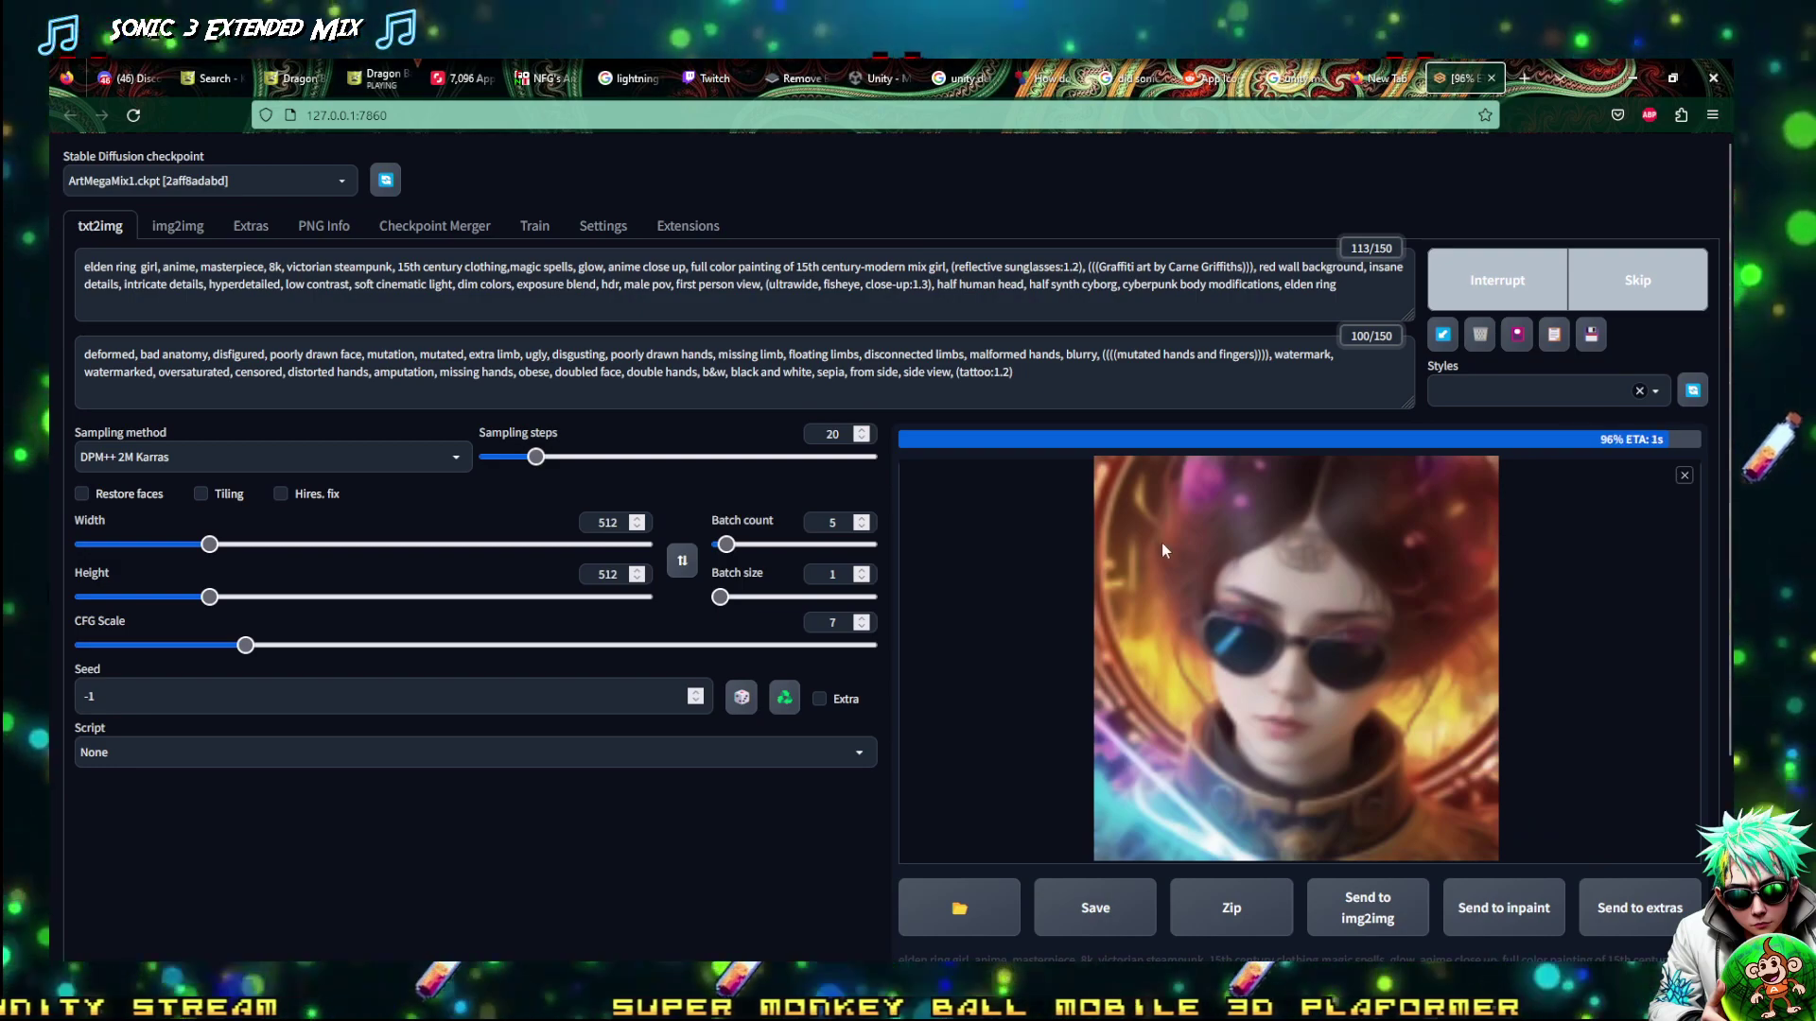
{"action": "scroll", "coordinate": [1170, 543], "scroll_direction": "down", "scroll_amount": 2}
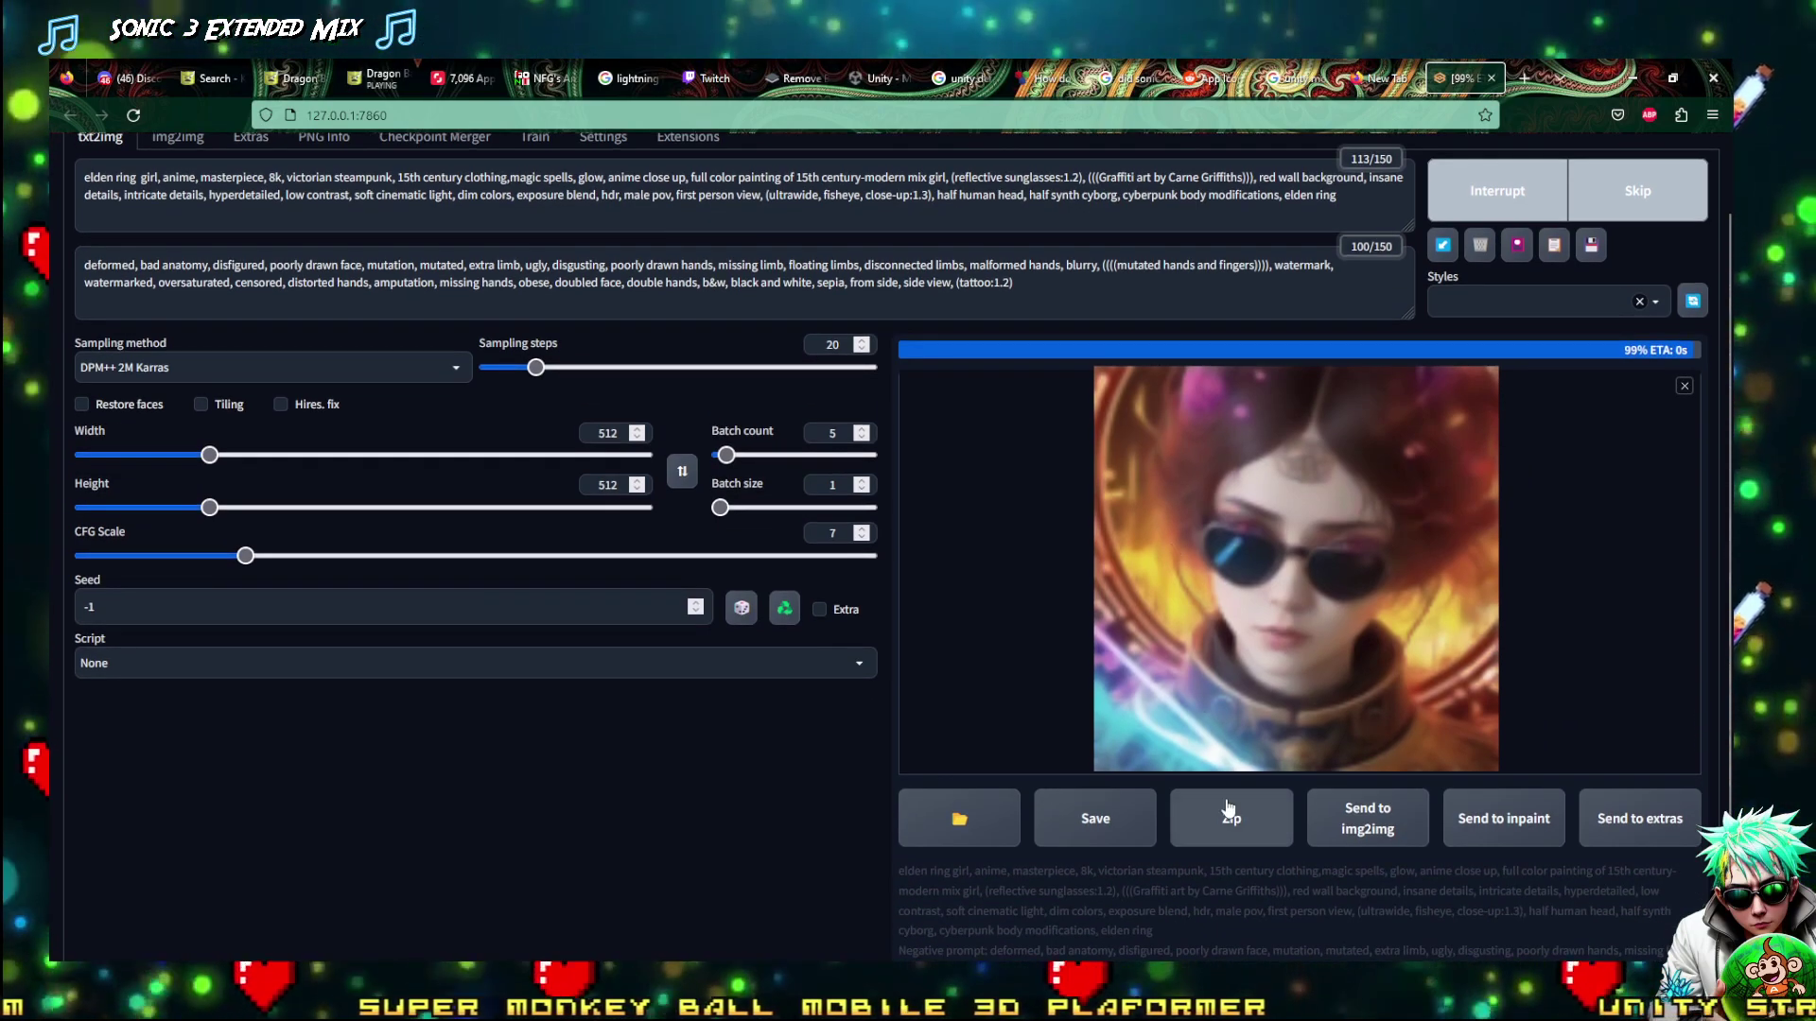
{"action": "left_click", "coordinate": [1217, 727]}
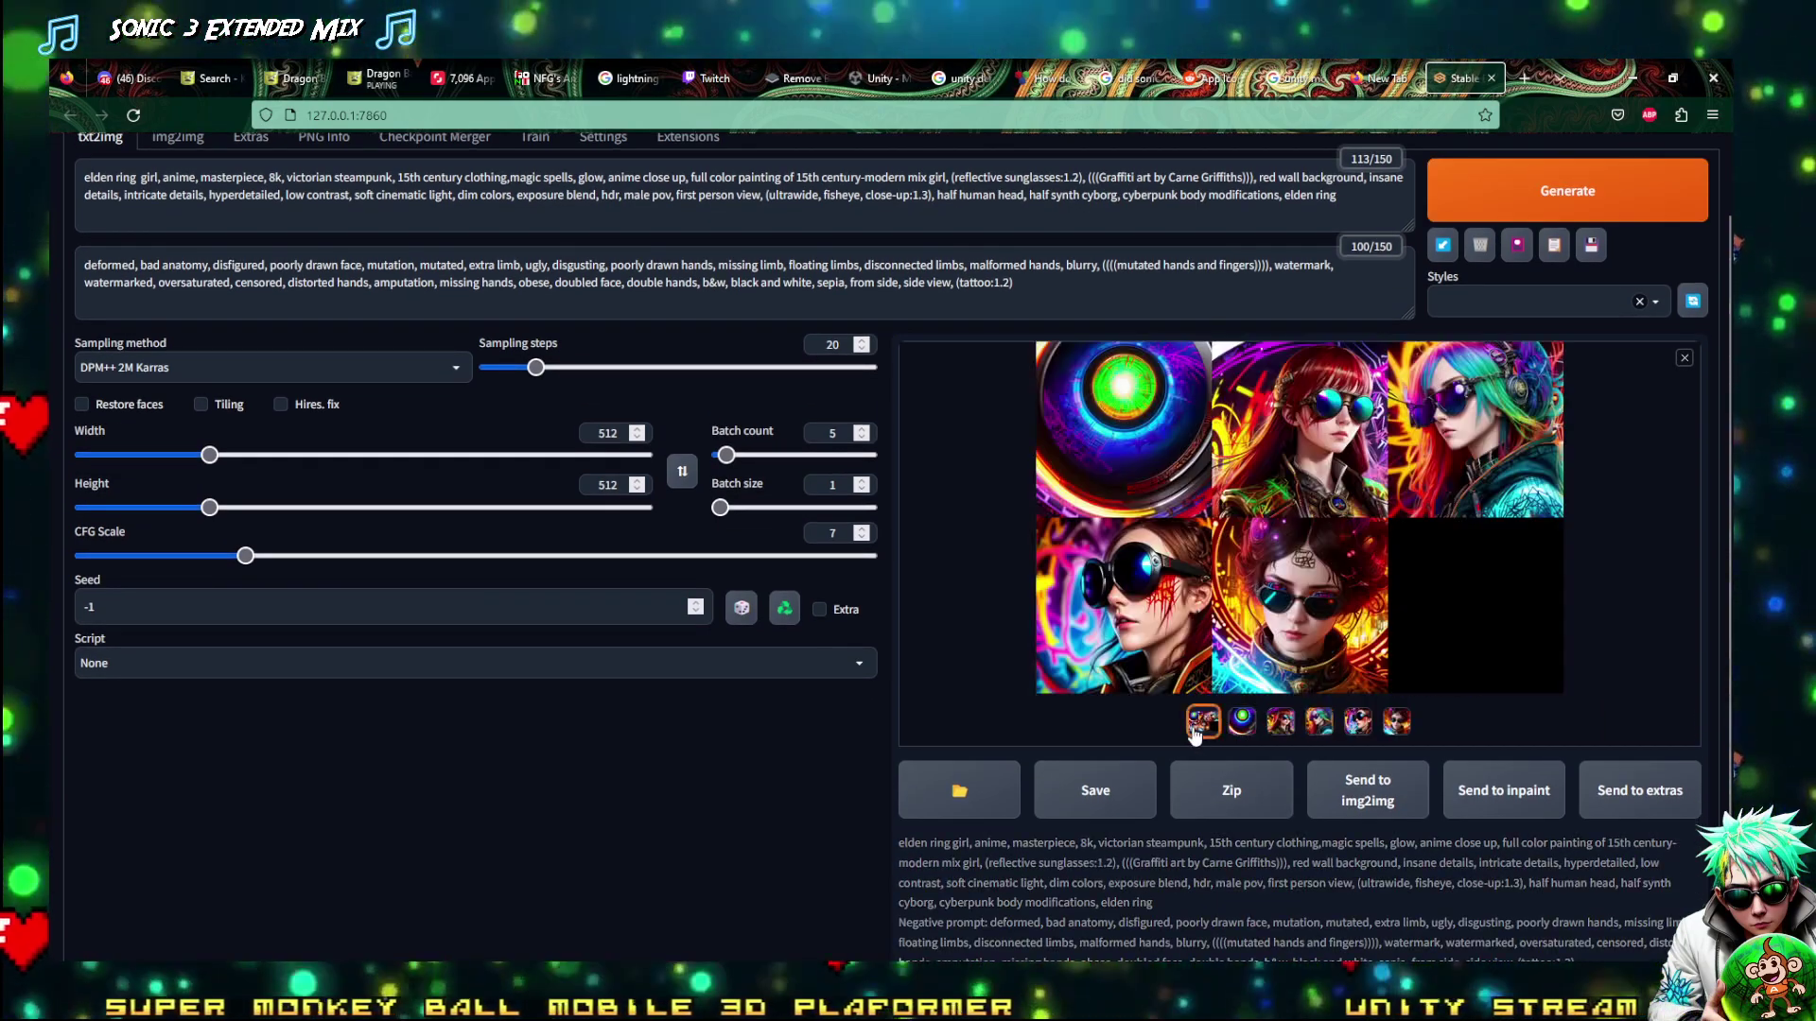
Browse the five portraits full-size and stop on the brown-haired girl with the forehead tattoo
{"action": "left_click", "coordinate": [1226, 653]}
{"action": "left_click", "coordinate": [1226, 653]}
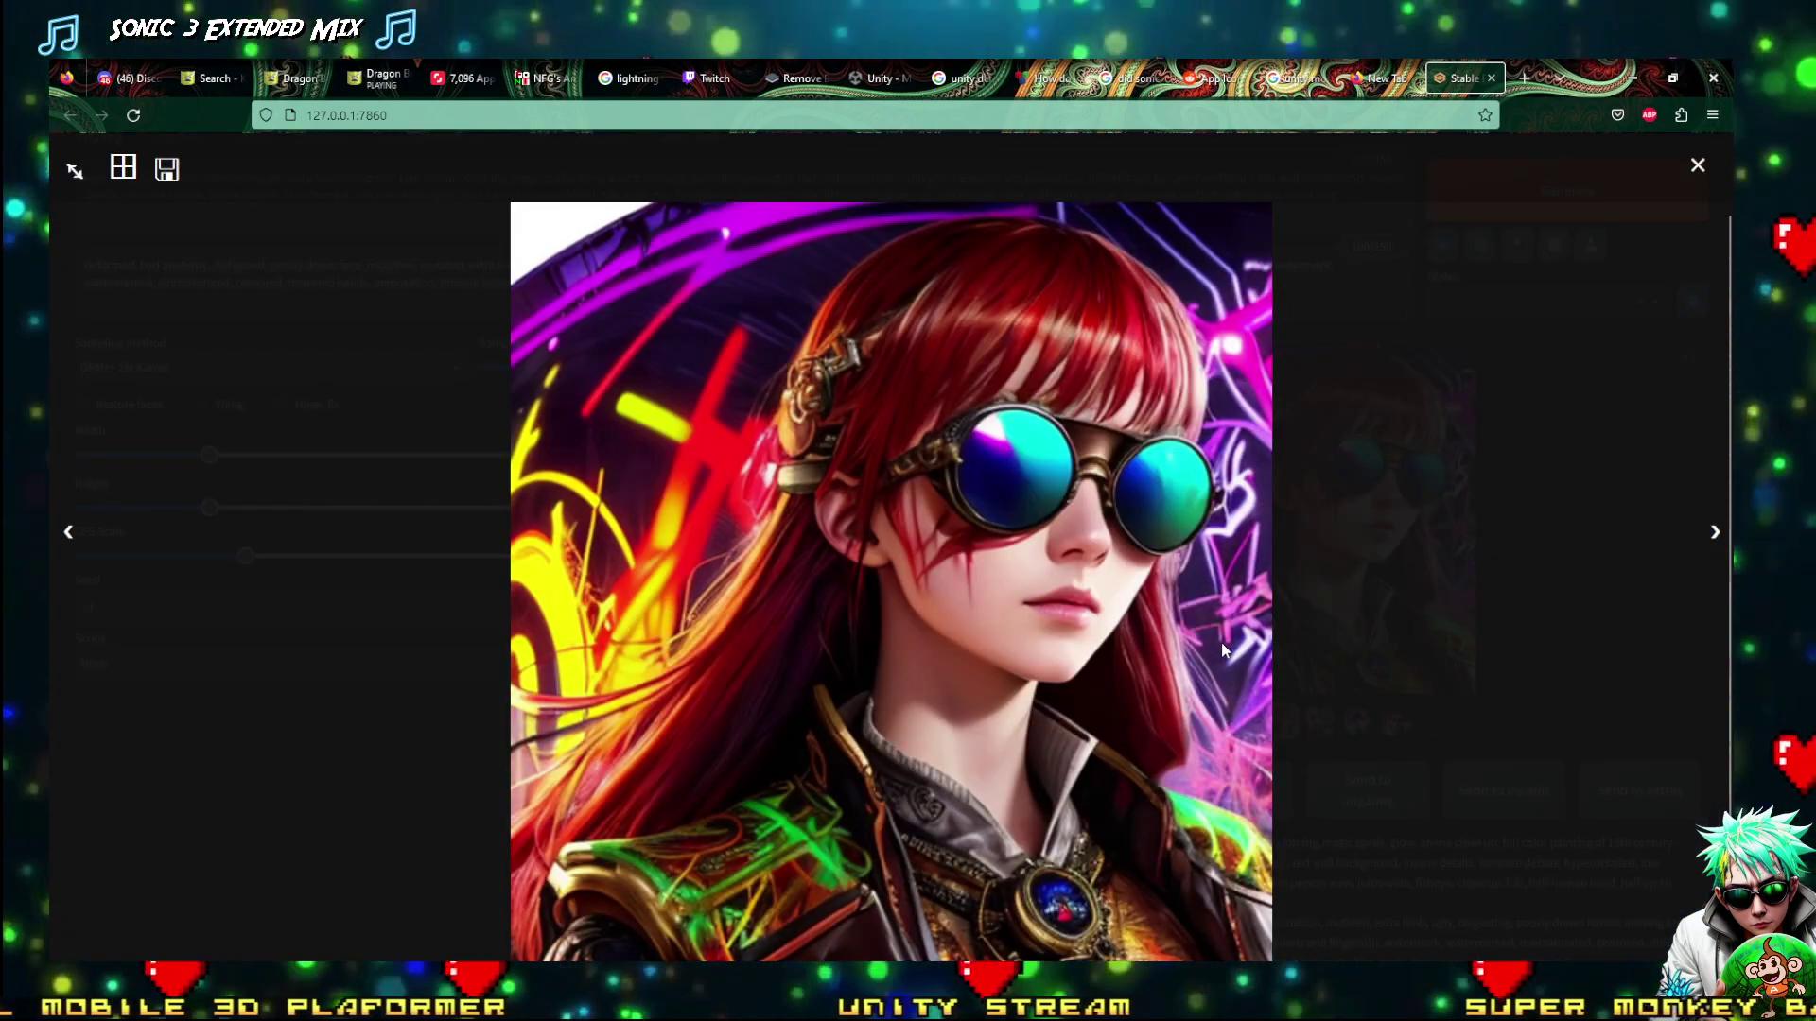
{"action": "key", "text": "Right"}
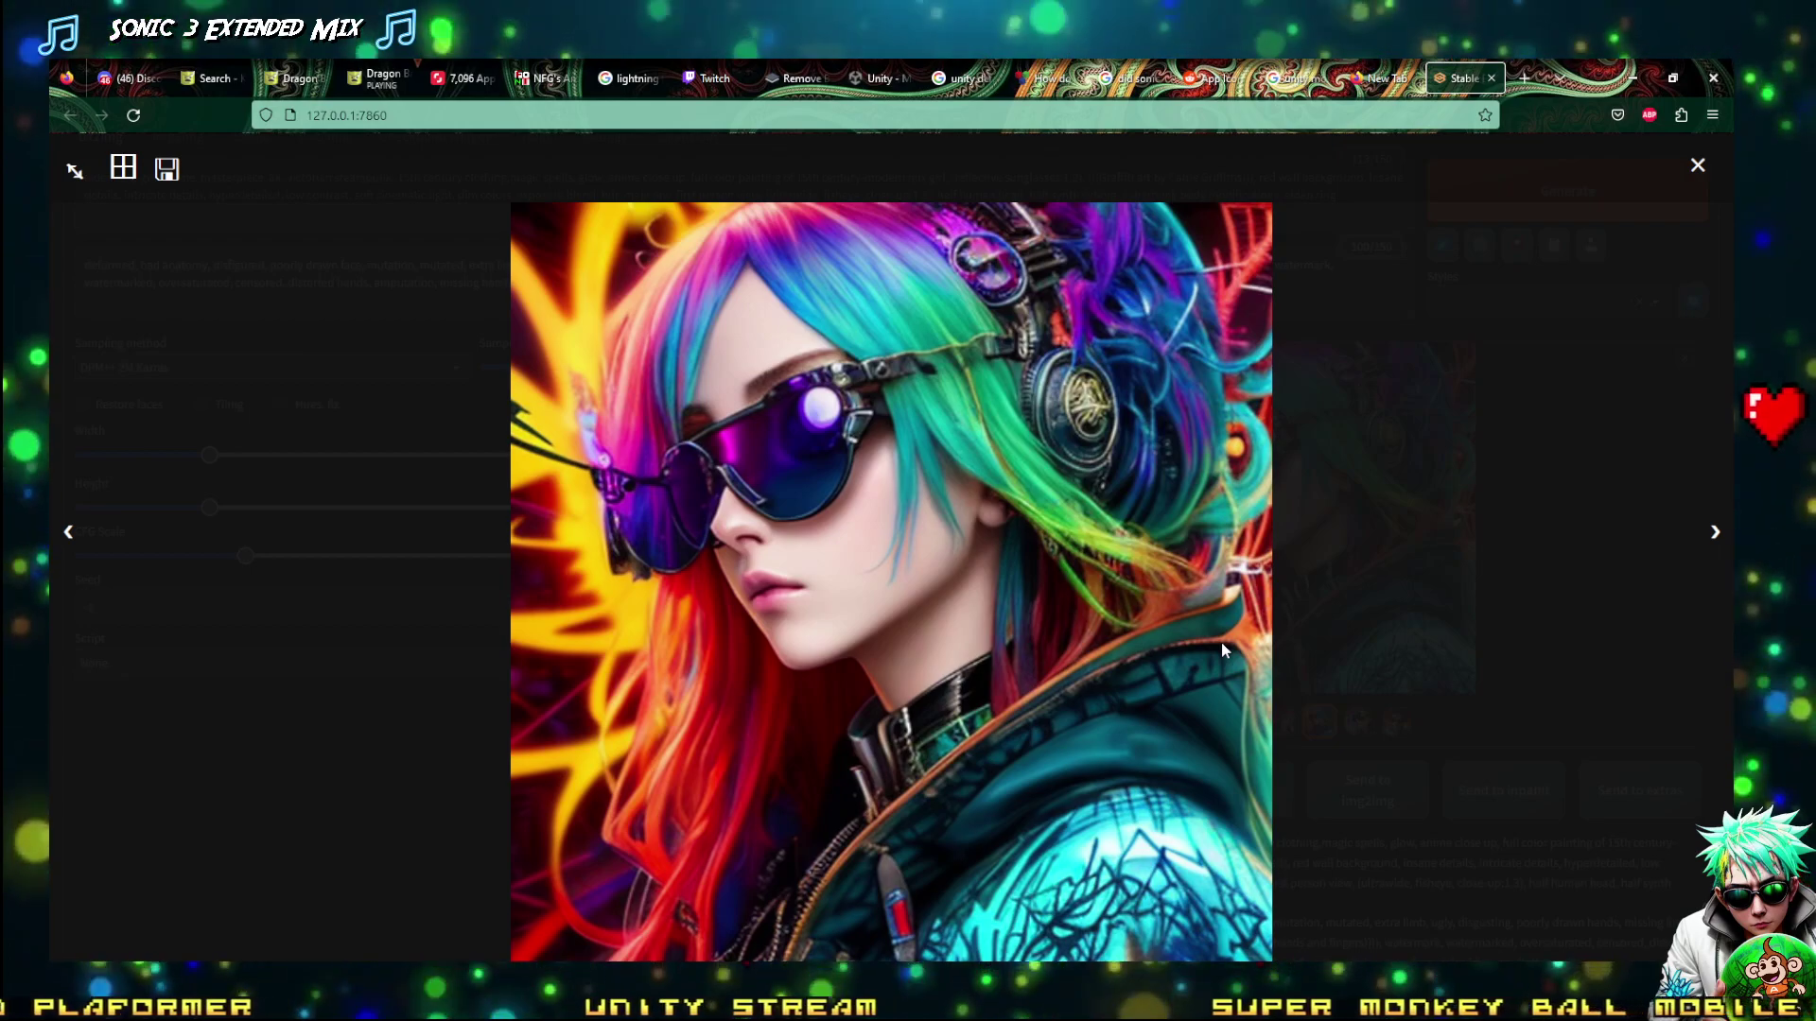
{"action": "key", "text": "Right"}
{"action": "key", "text": "Right"}
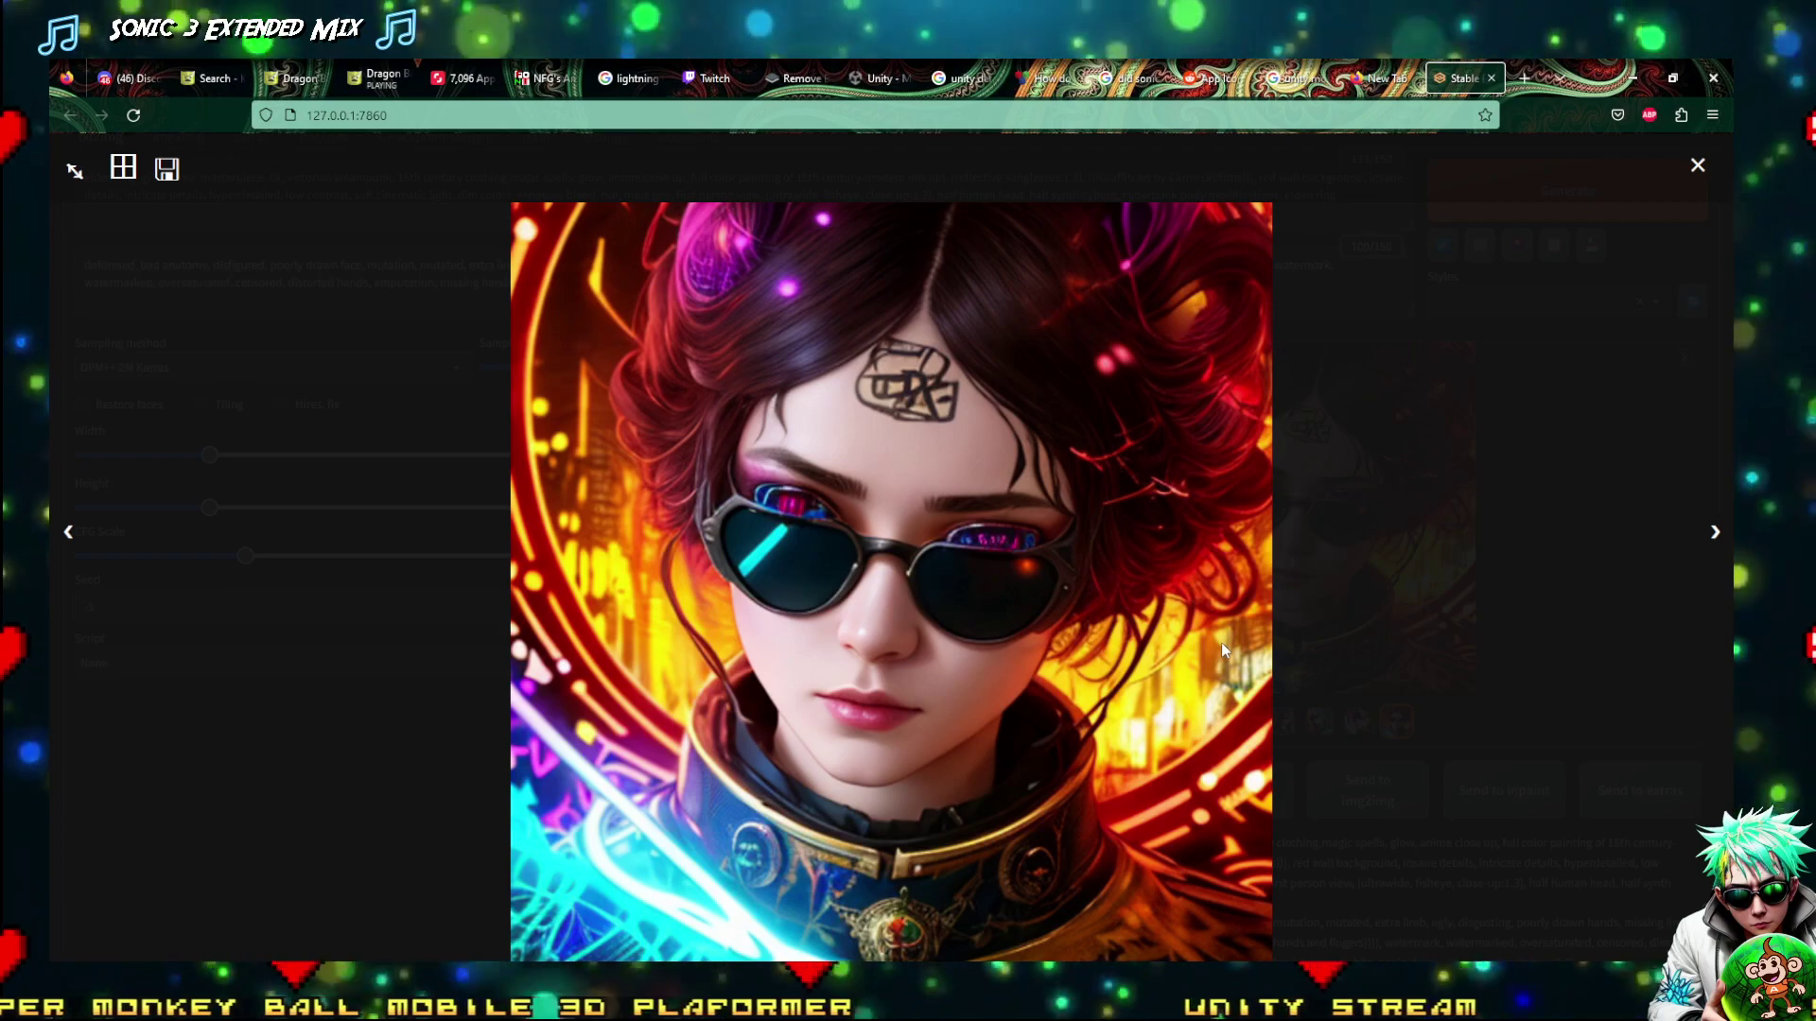
{"action": "key", "text": "Right"}
{"action": "key", "text": "Left"}
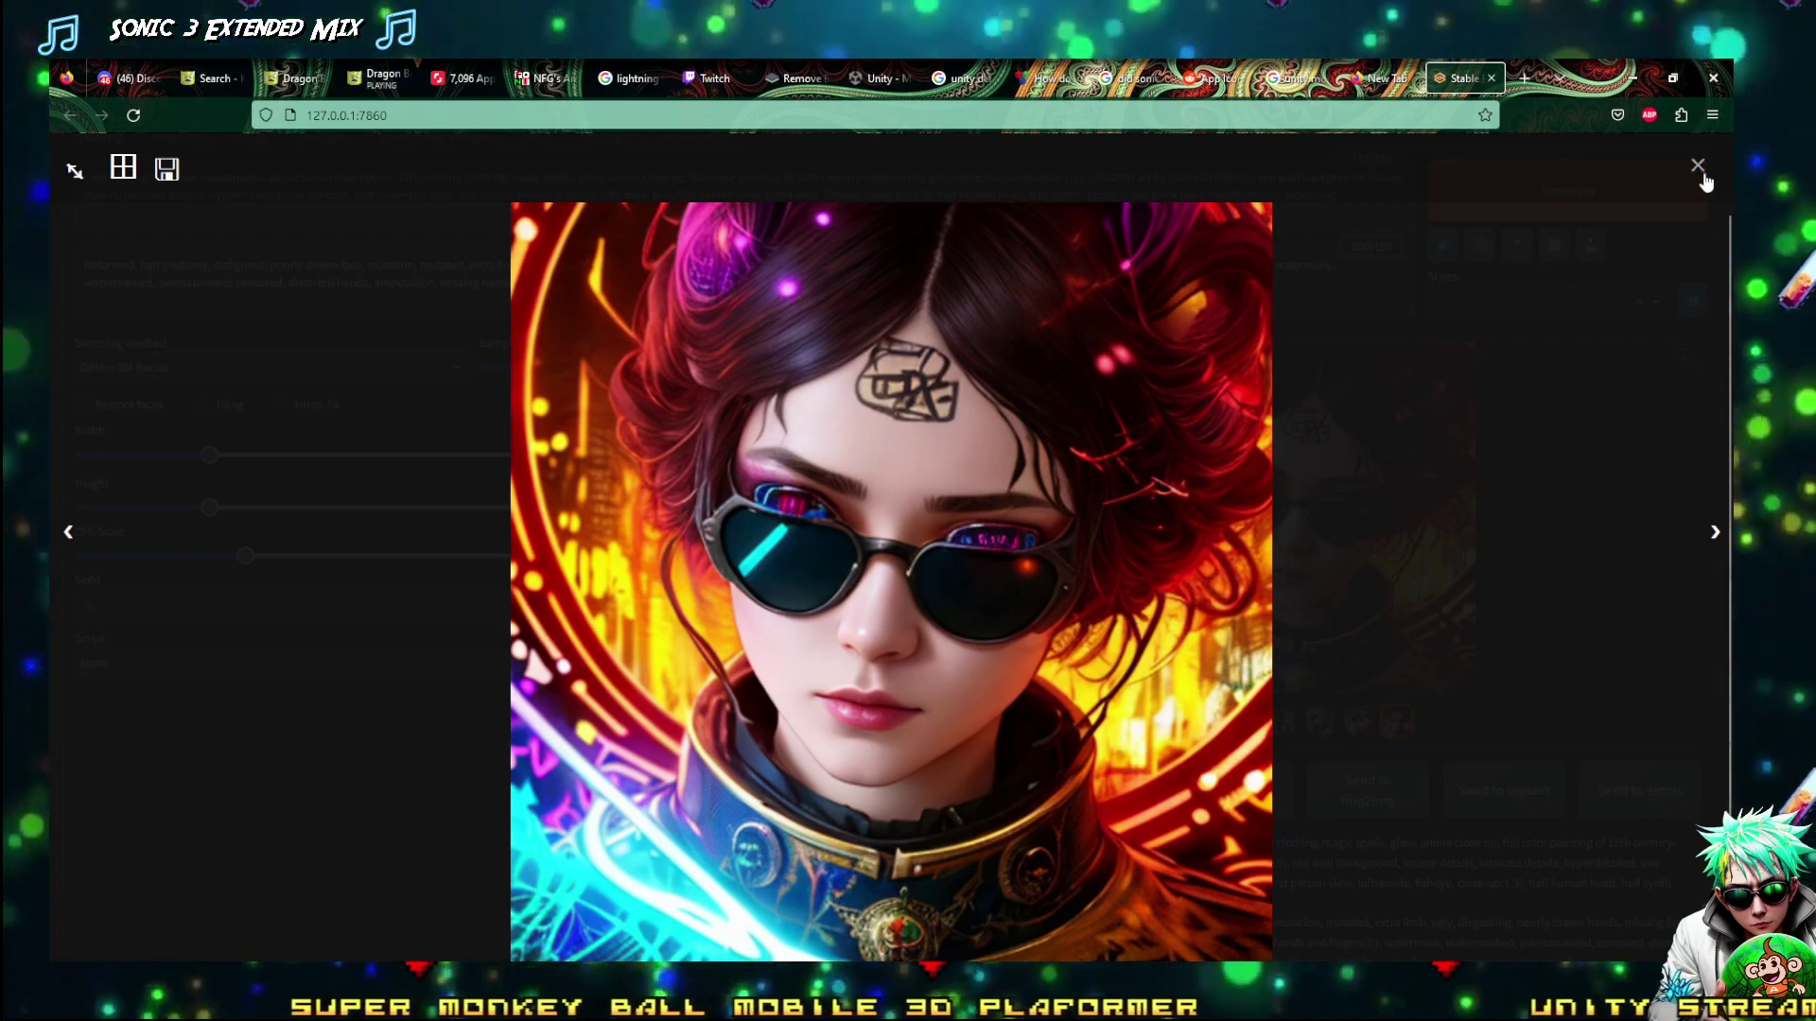
{"action": "left_click", "coordinate": [1347, 809]}
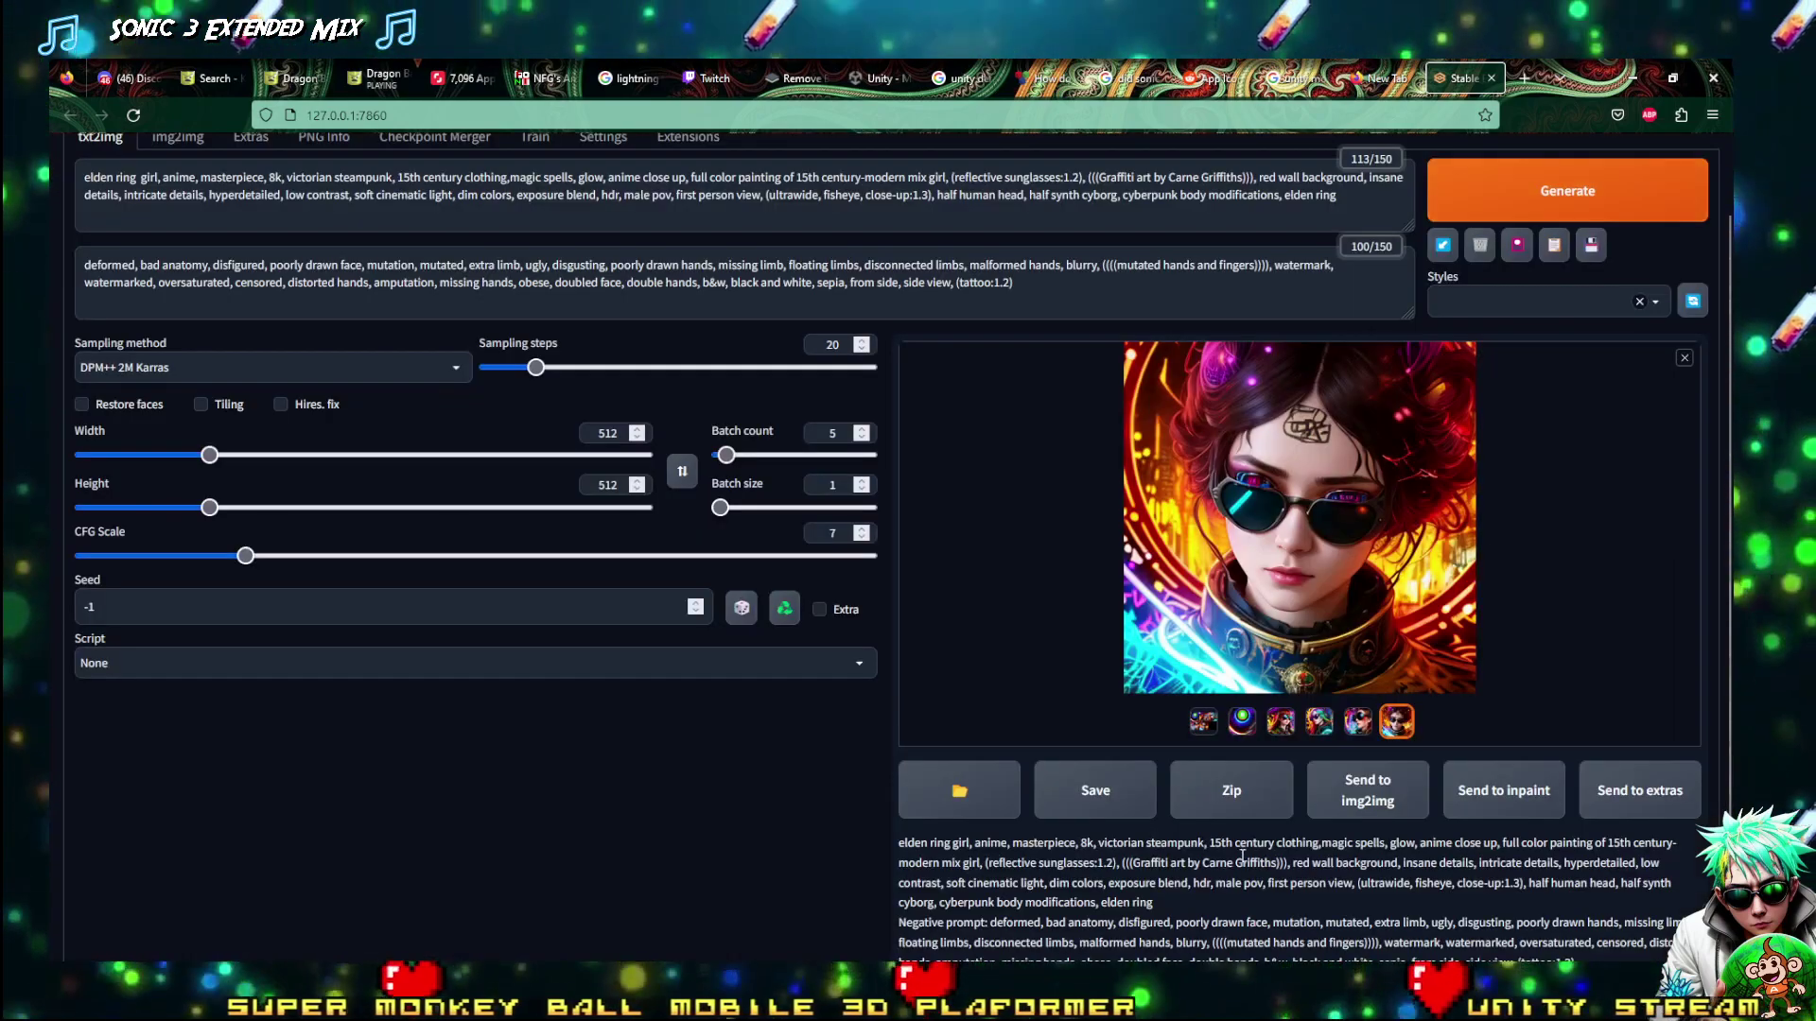
Send the forehead-tattoo portrait to img2img and generate variations from it
{"action": "left_click", "coordinate": [1362, 804]}
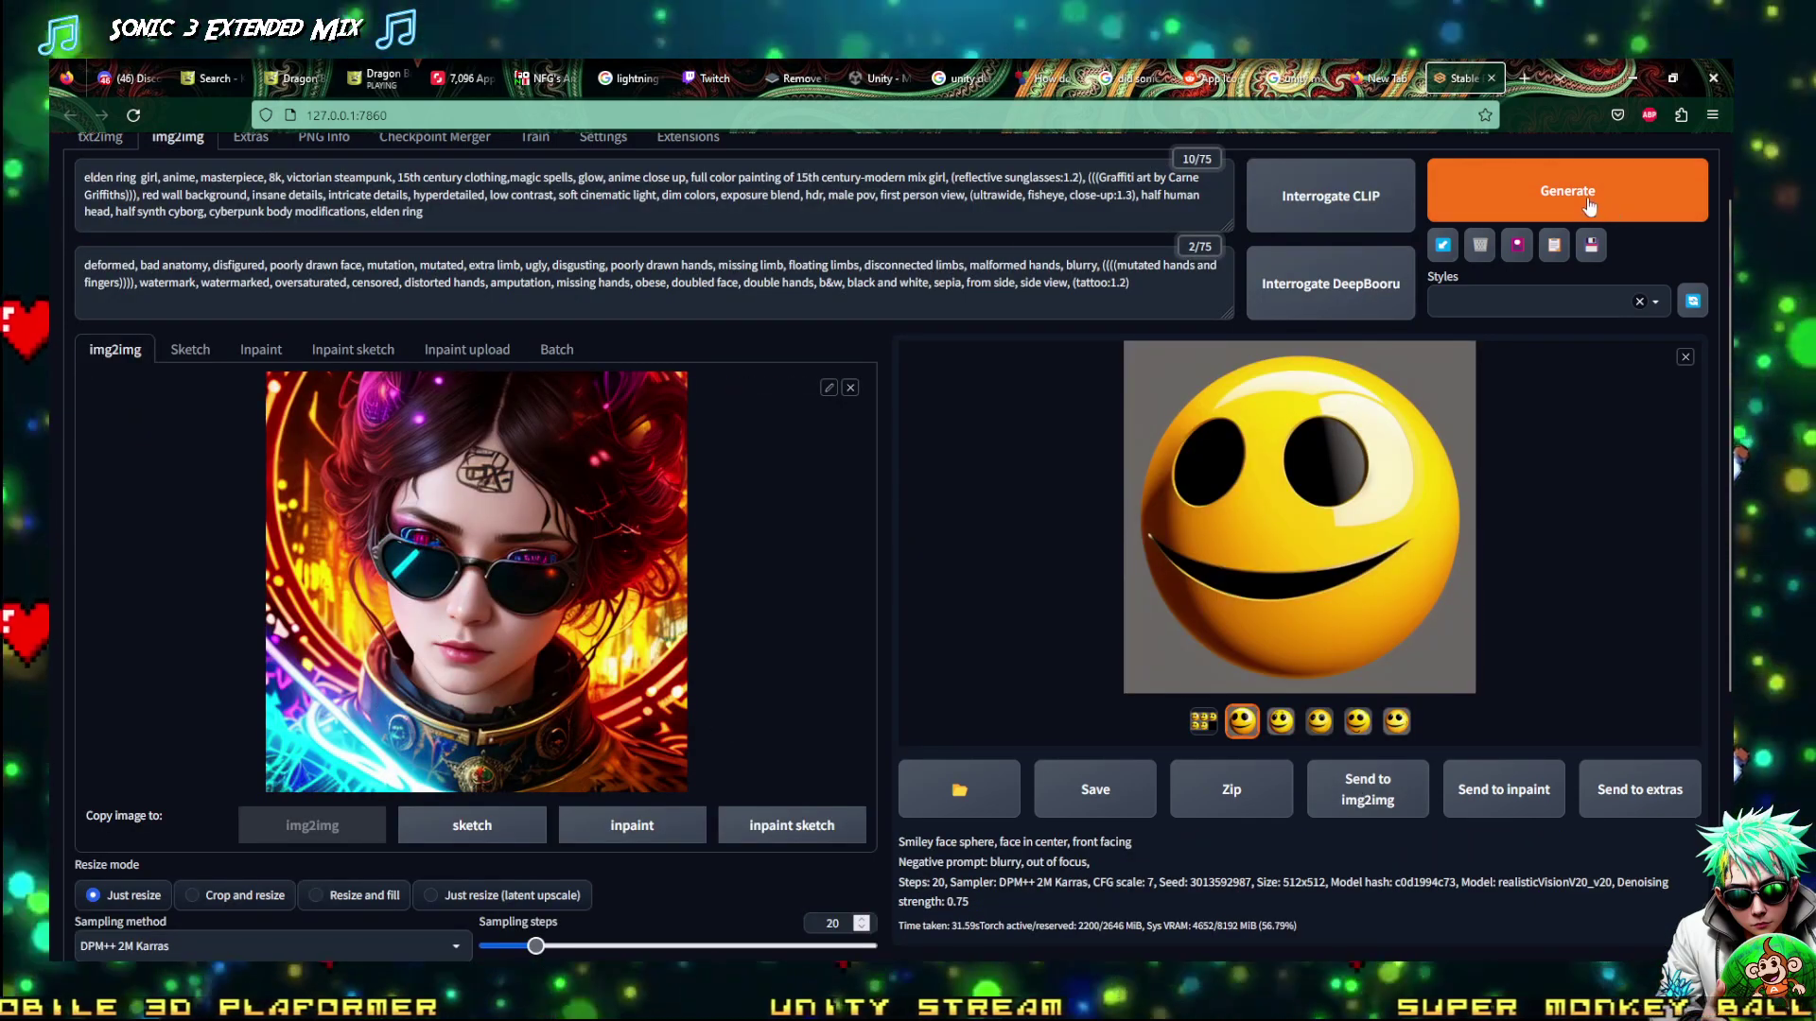
{"action": "left_click", "coordinate": [1523, 199]}
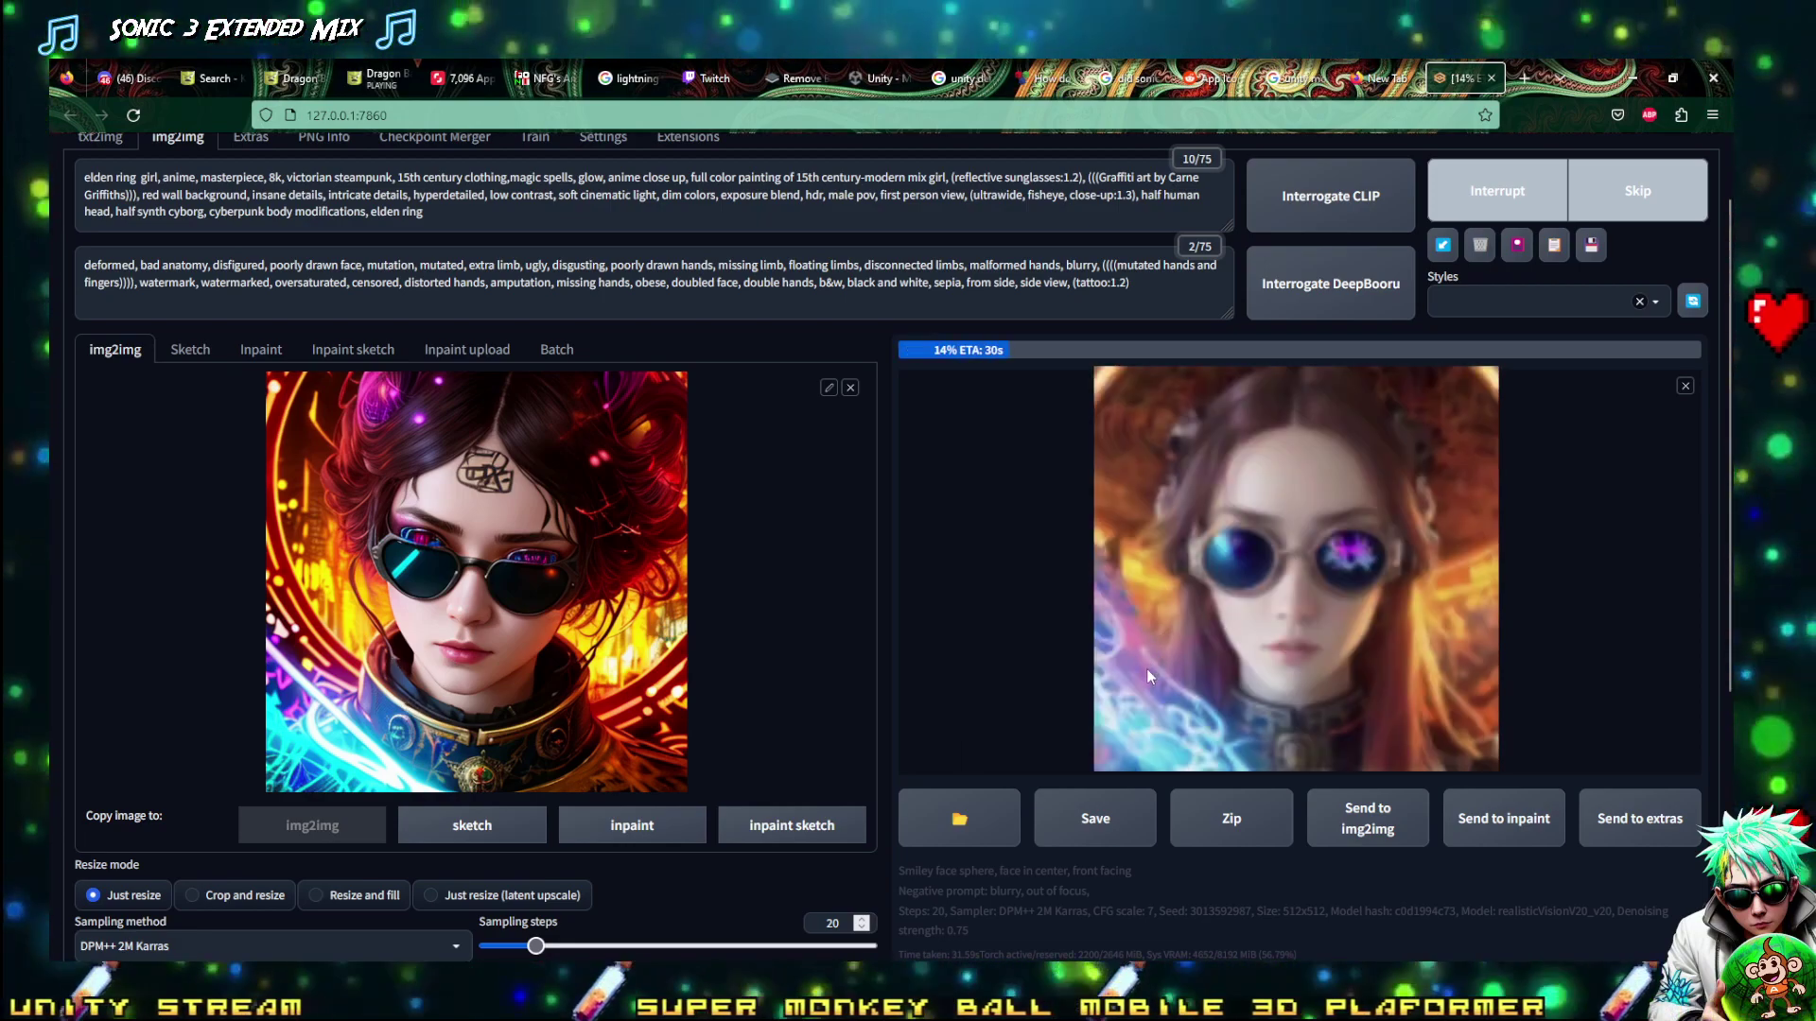
{"action": "scroll", "coordinate": [1143, 656], "scroll_direction": "down", "scroll_amount": 3}
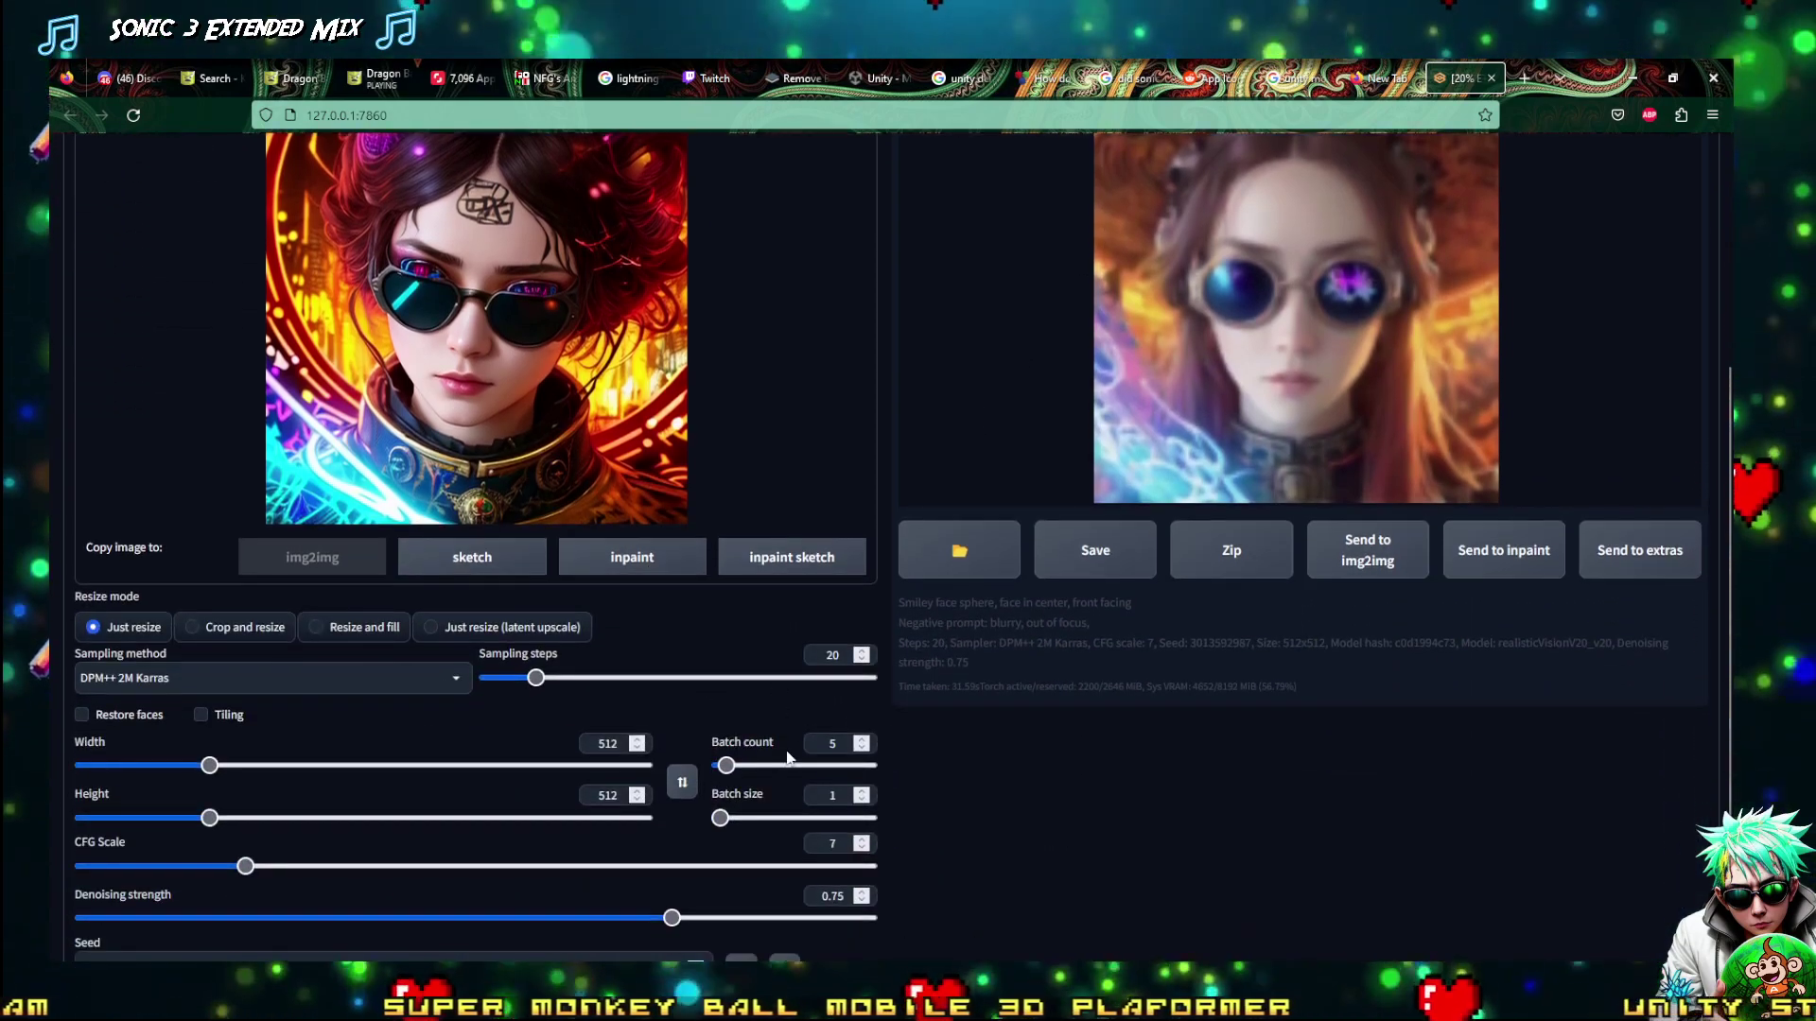
{"action": "scroll", "coordinate": [1214, 611], "scroll_direction": "up", "scroll_amount": 2}
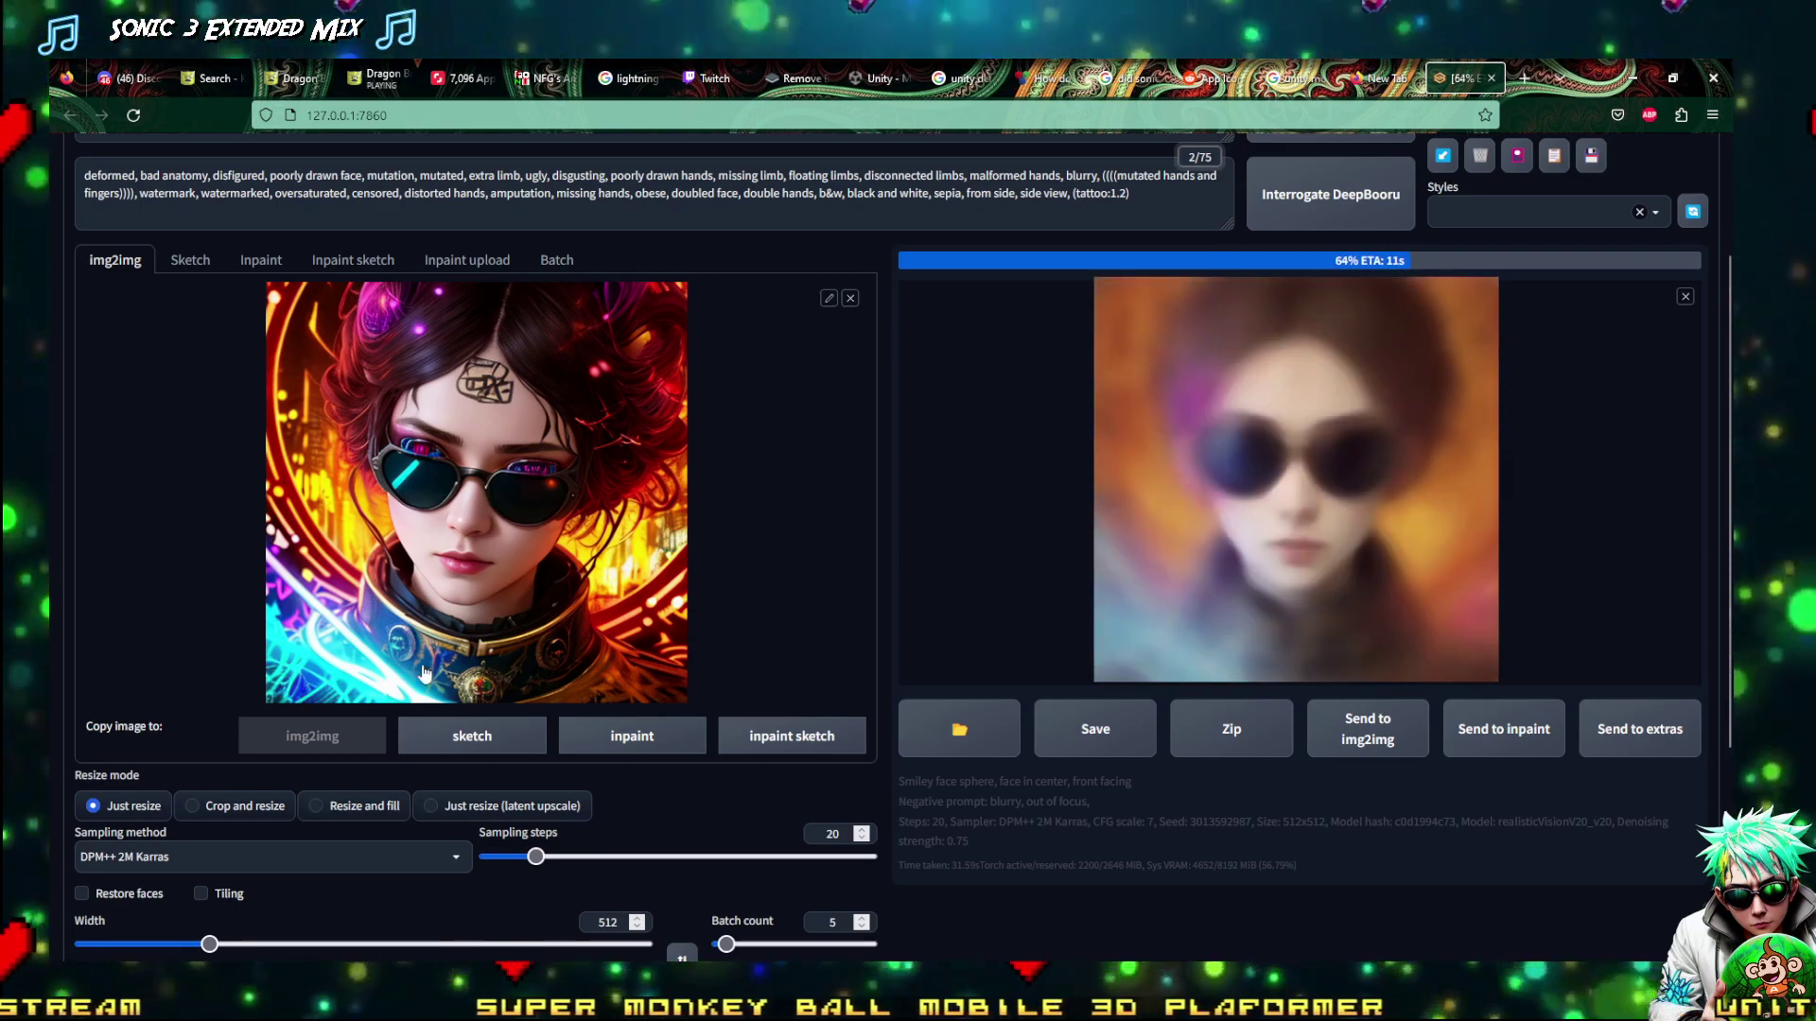
{"action": "scroll", "coordinate": [200, 747], "scroll_direction": "down", "scroll_amount": 2}
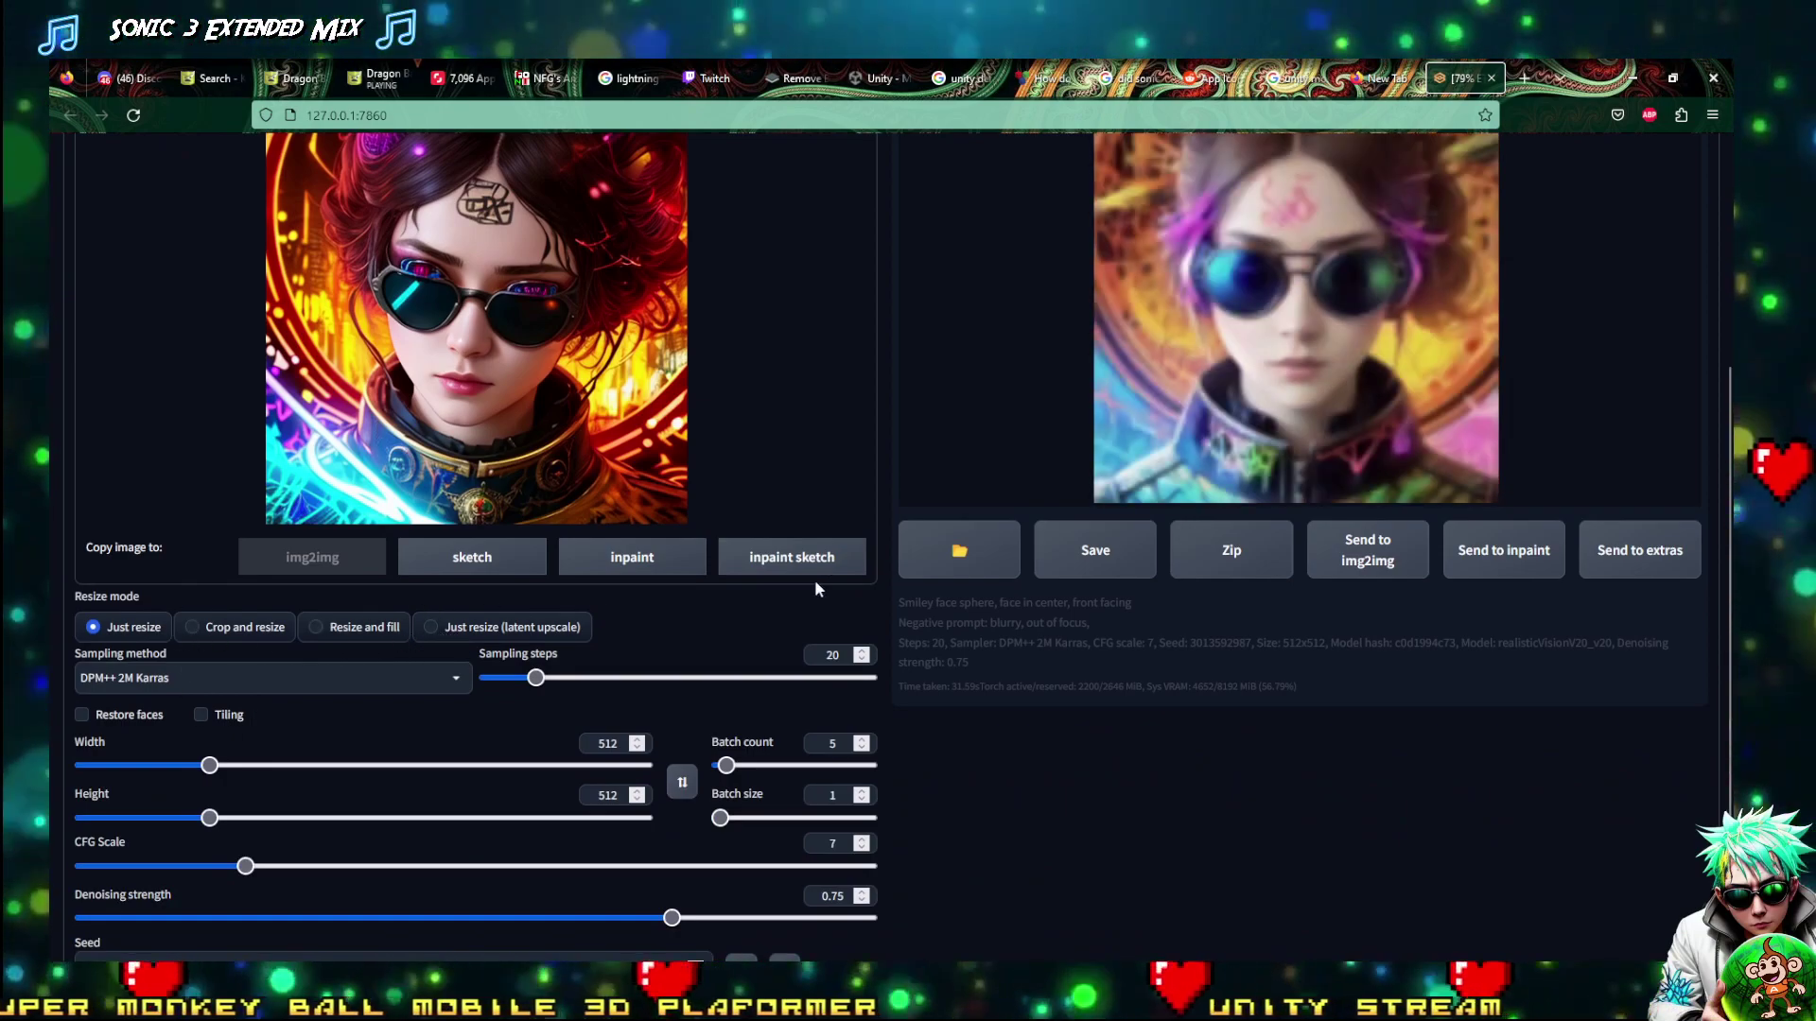
{"action": "scroll", "coordinate": [815, 580], "scroll_direction": "up", "scroll_amount": 4}
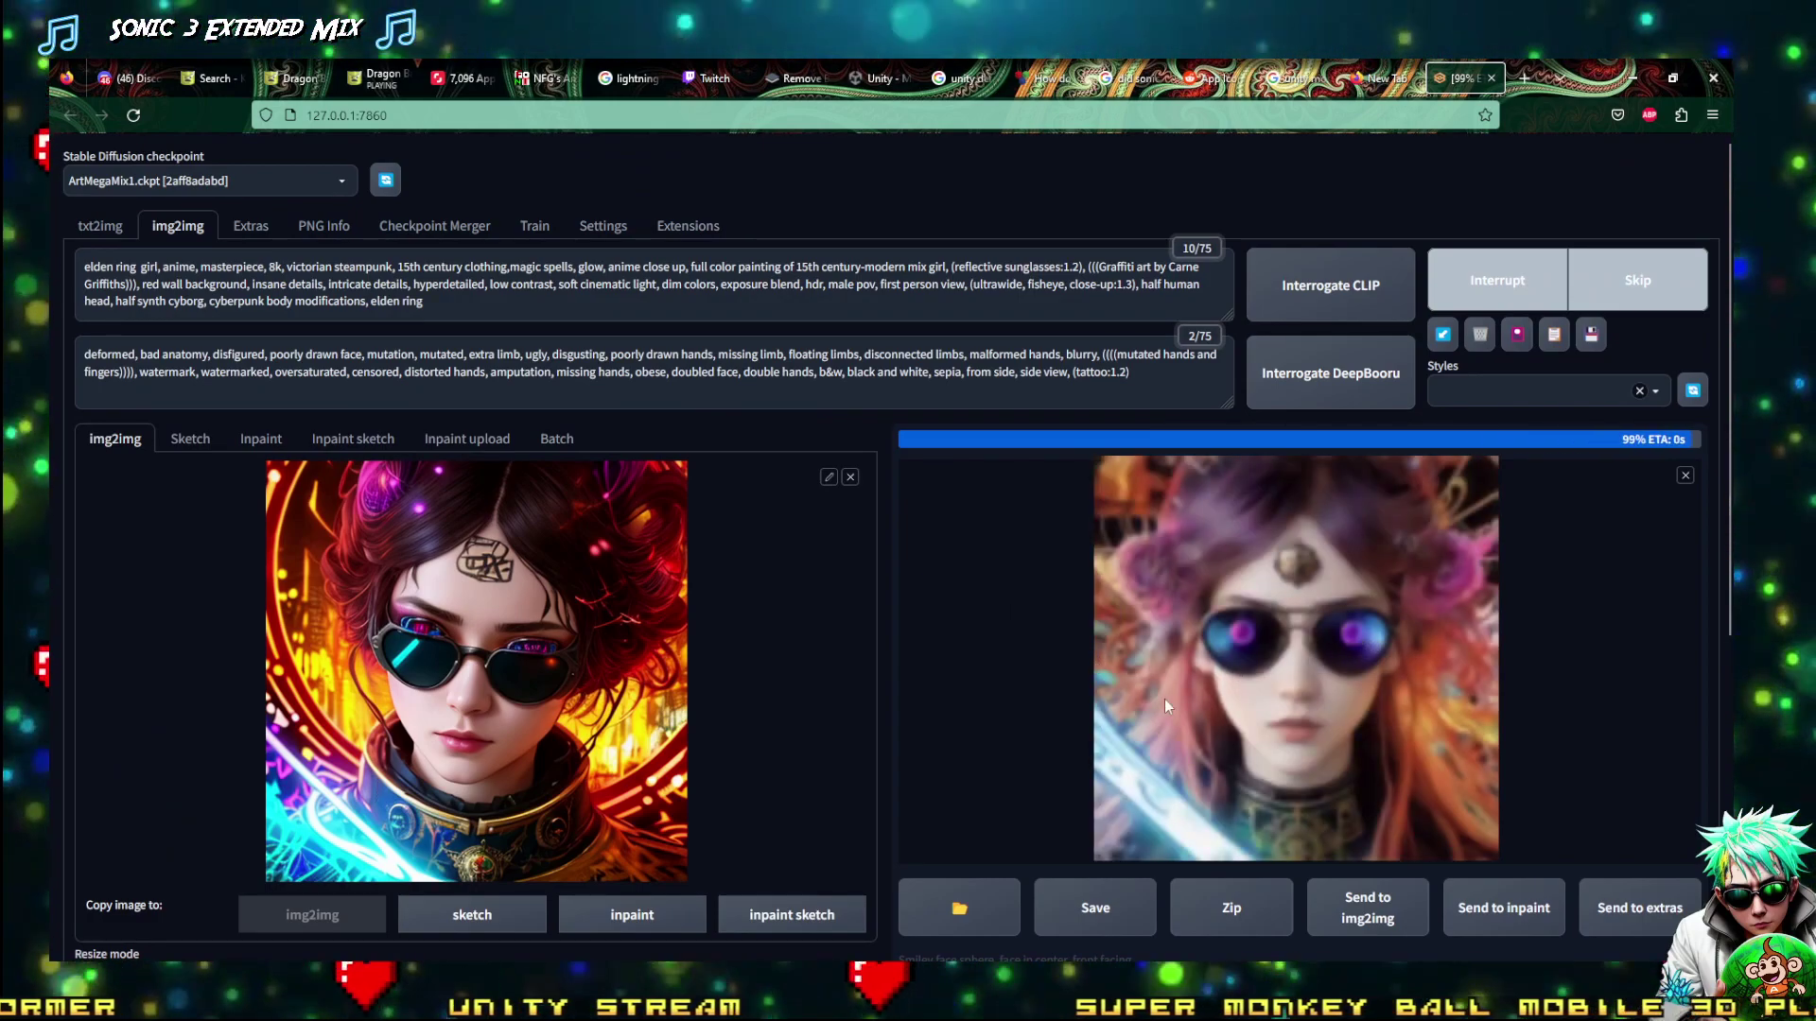
Browse the img2img variations full-screen, comparing the purple-haired teal-glasses girl with the round-goggles one
{"action": "left_click", "coordinate": [1269, 668]}
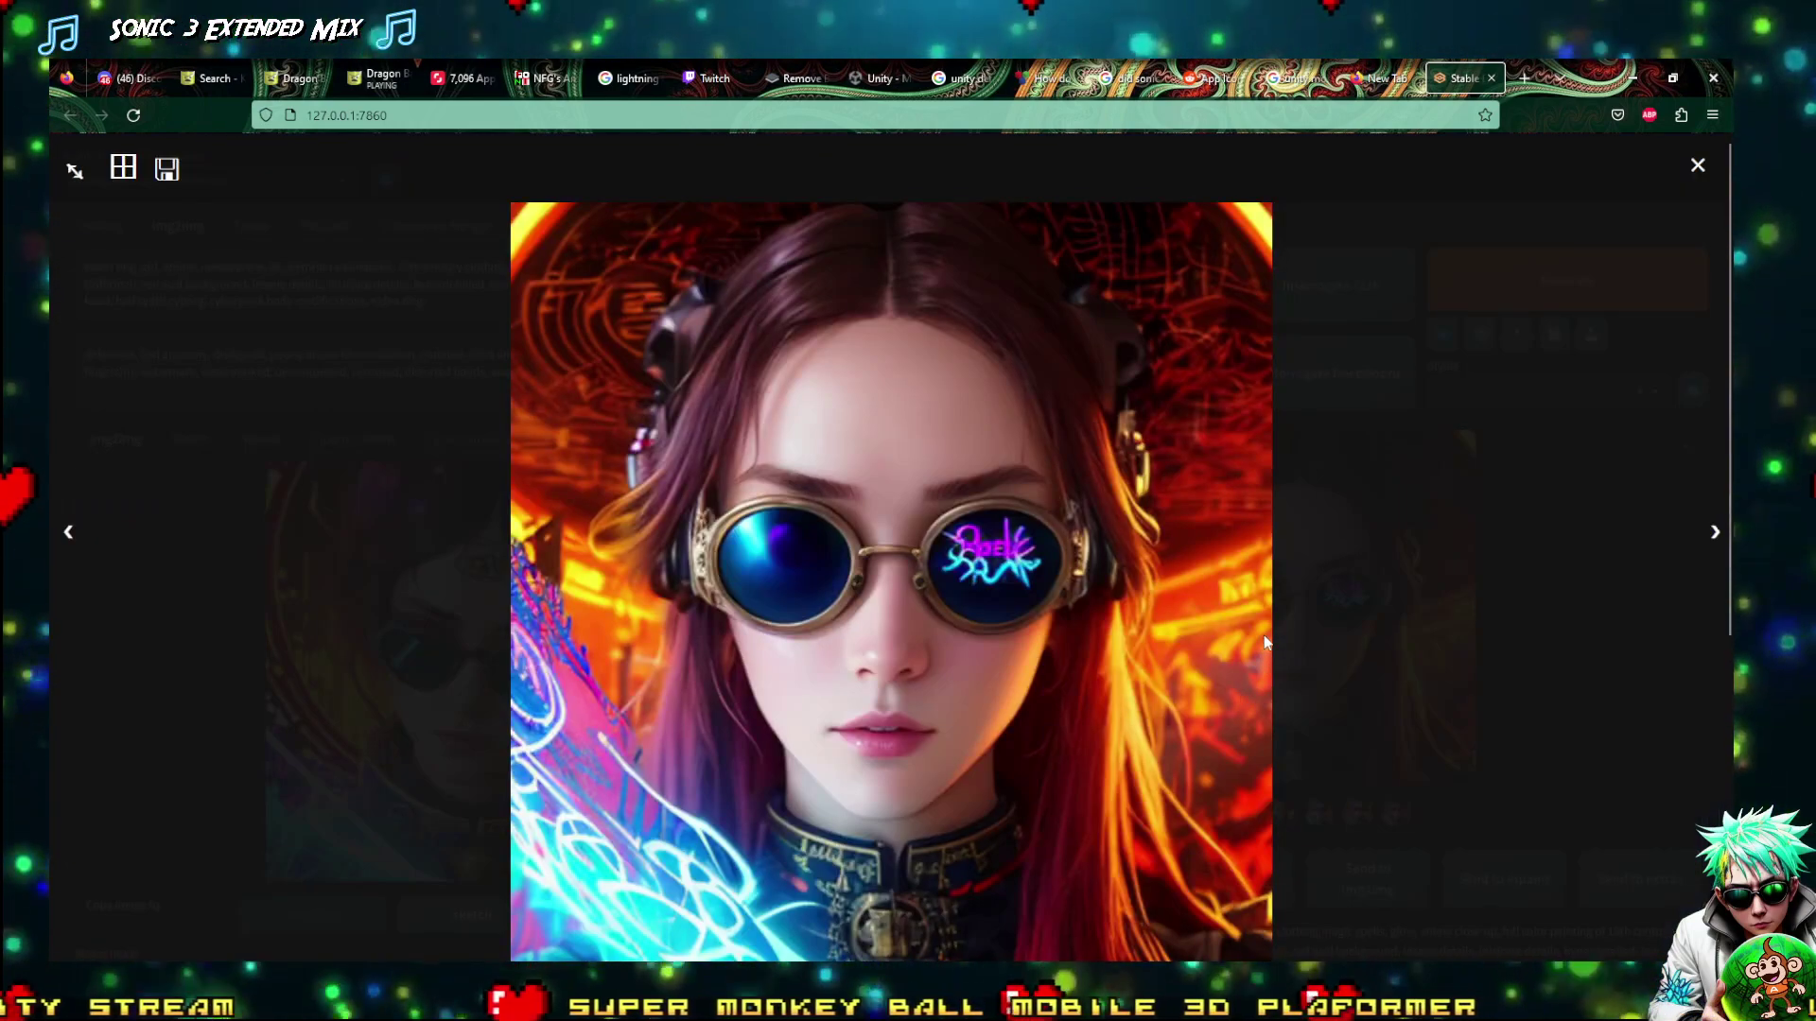
{"action": "key", "text": "Right"}
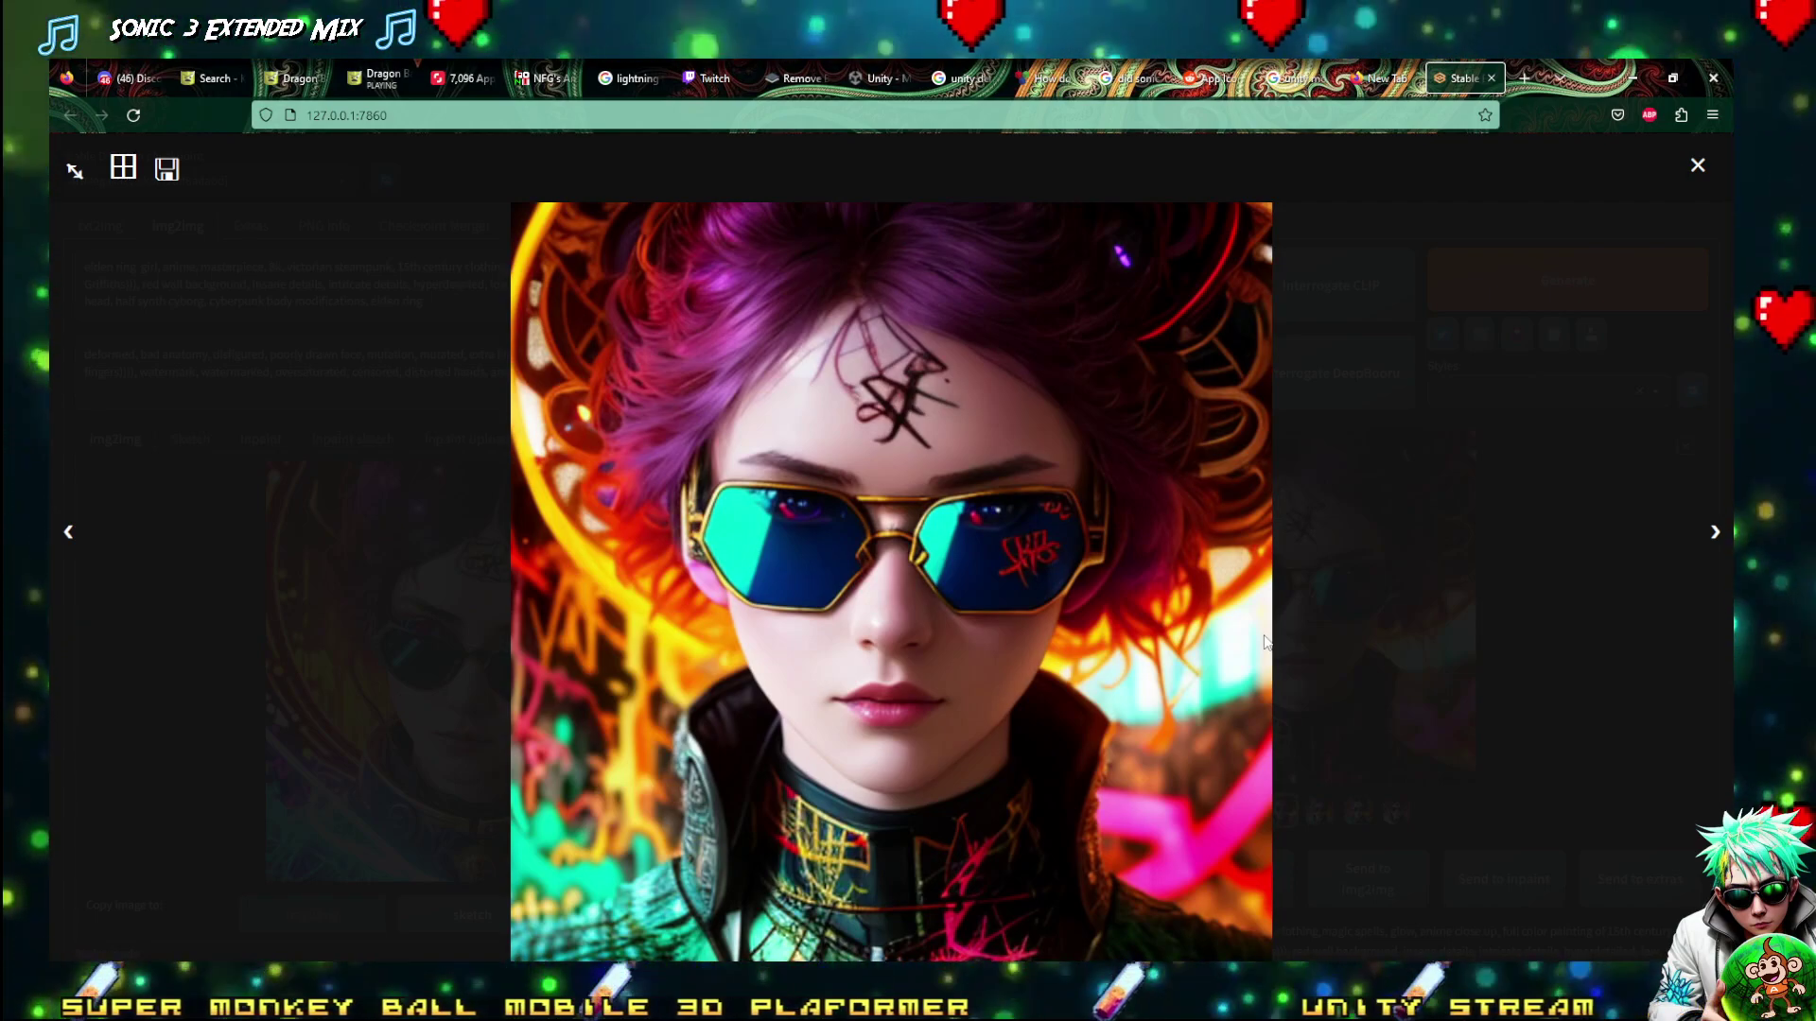
{"action": "key", "text": "Right"}
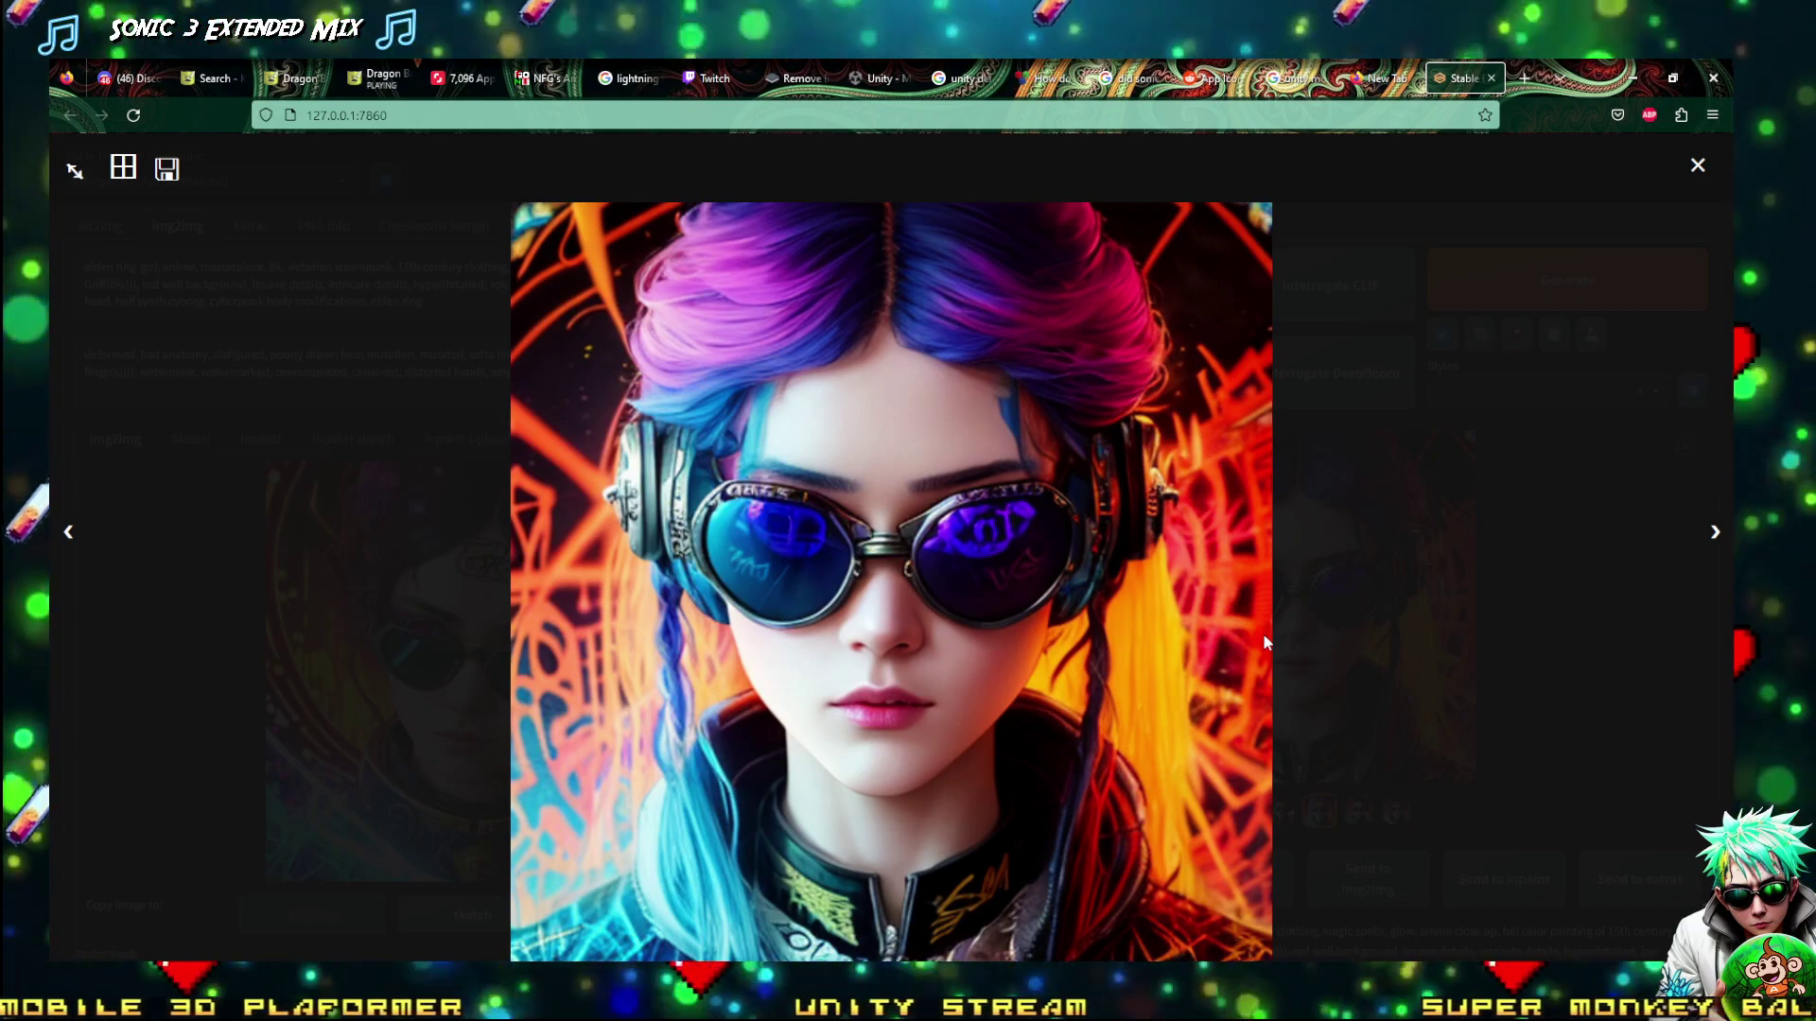
{"action": "key", "text": "Right"}
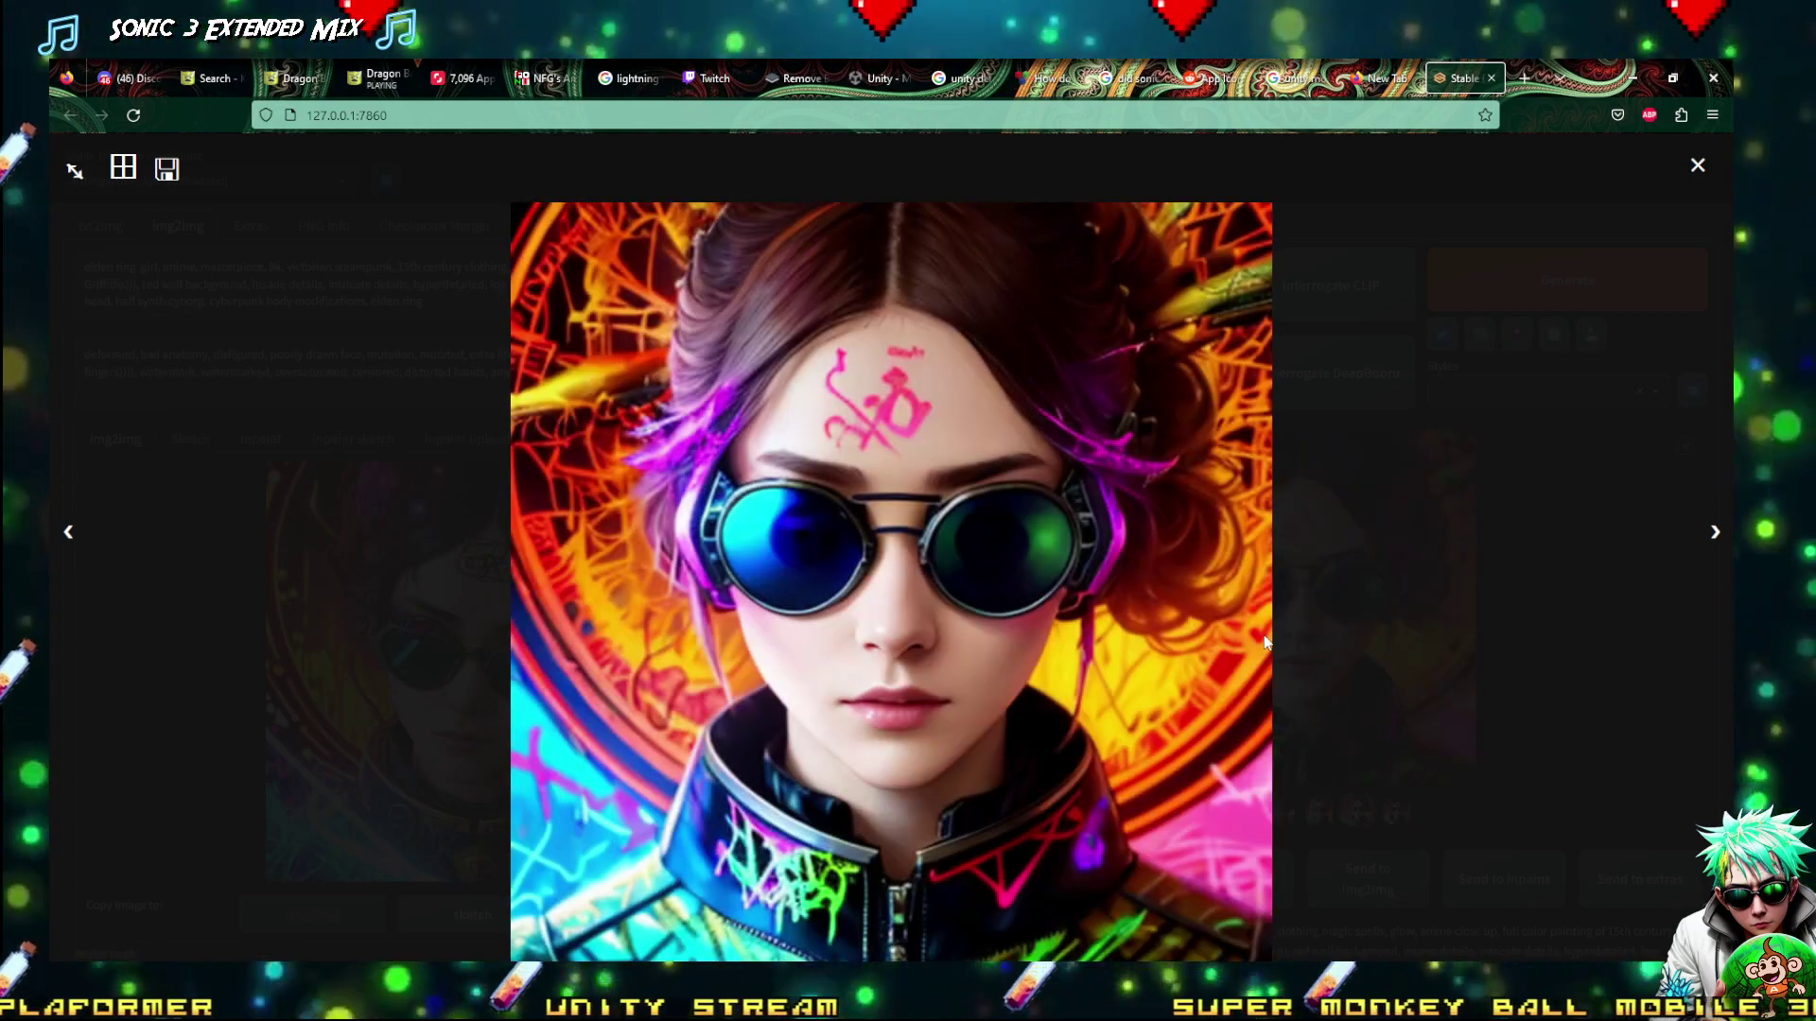
{"action": "key", "text": "Right"}
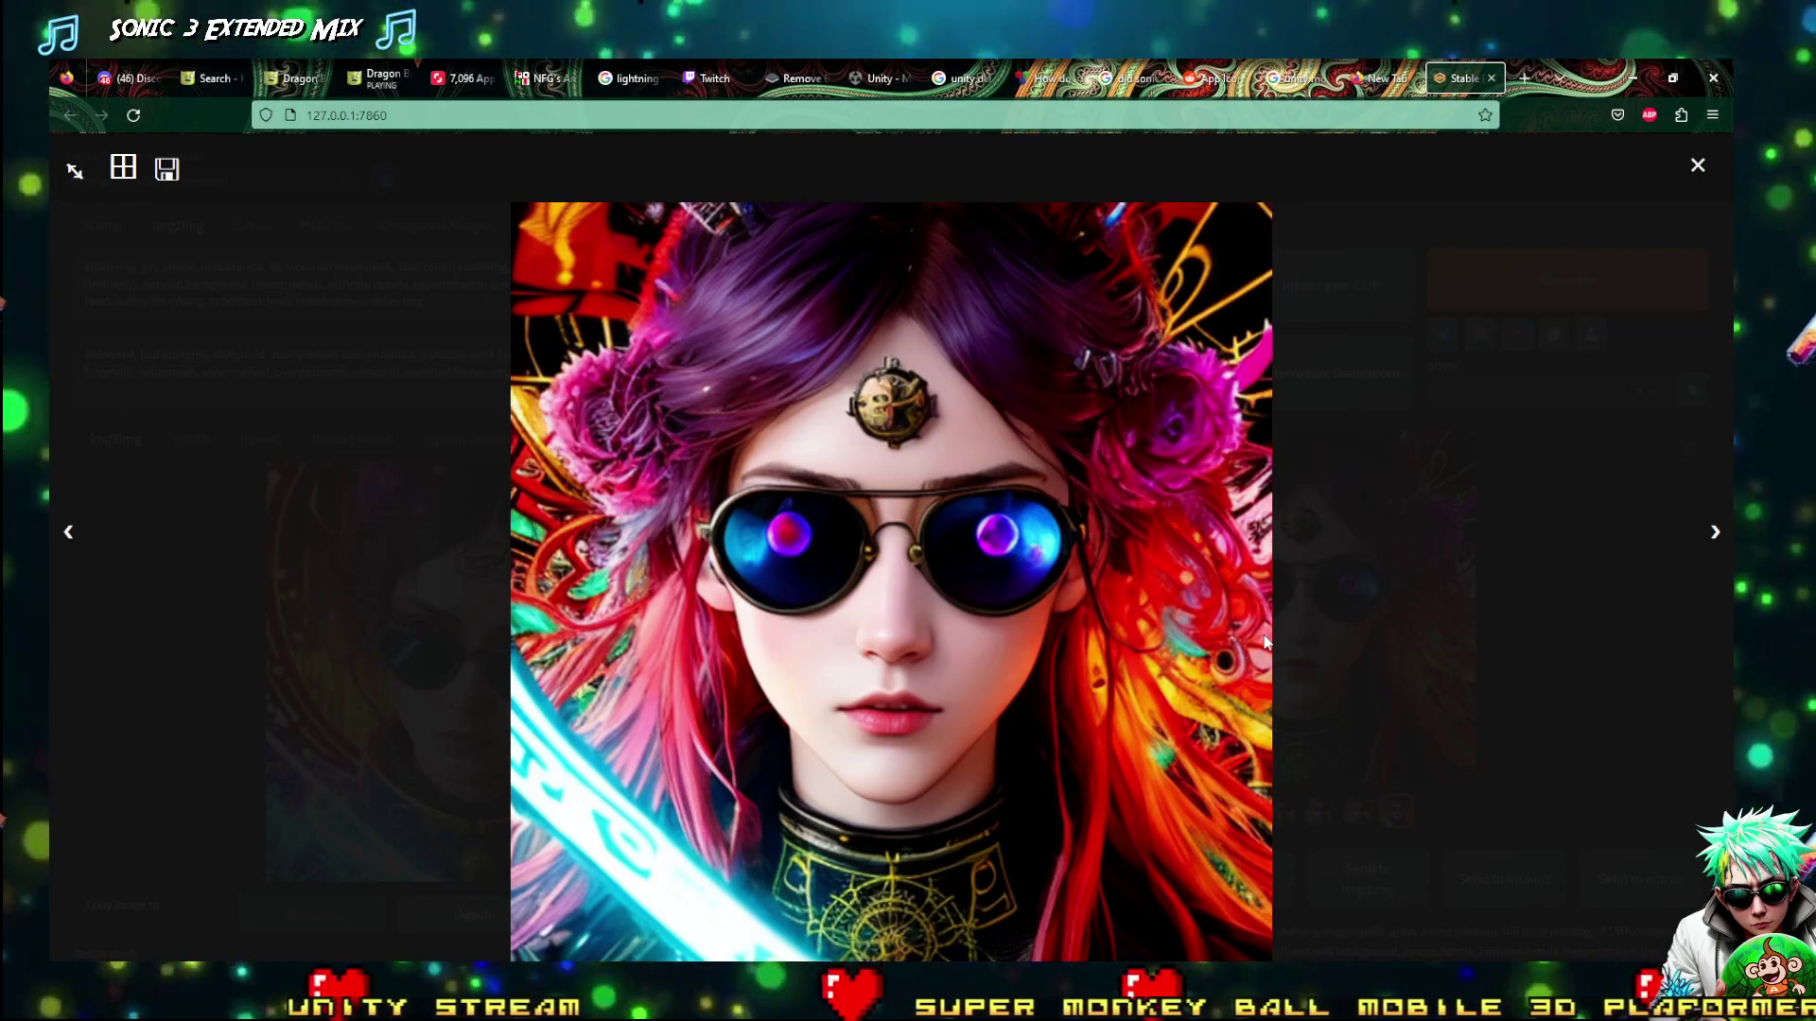
{"action": "key", "text": "Right"}
{"action": "key", "text": "Right"}
{"action": "key", "text": "Right"}
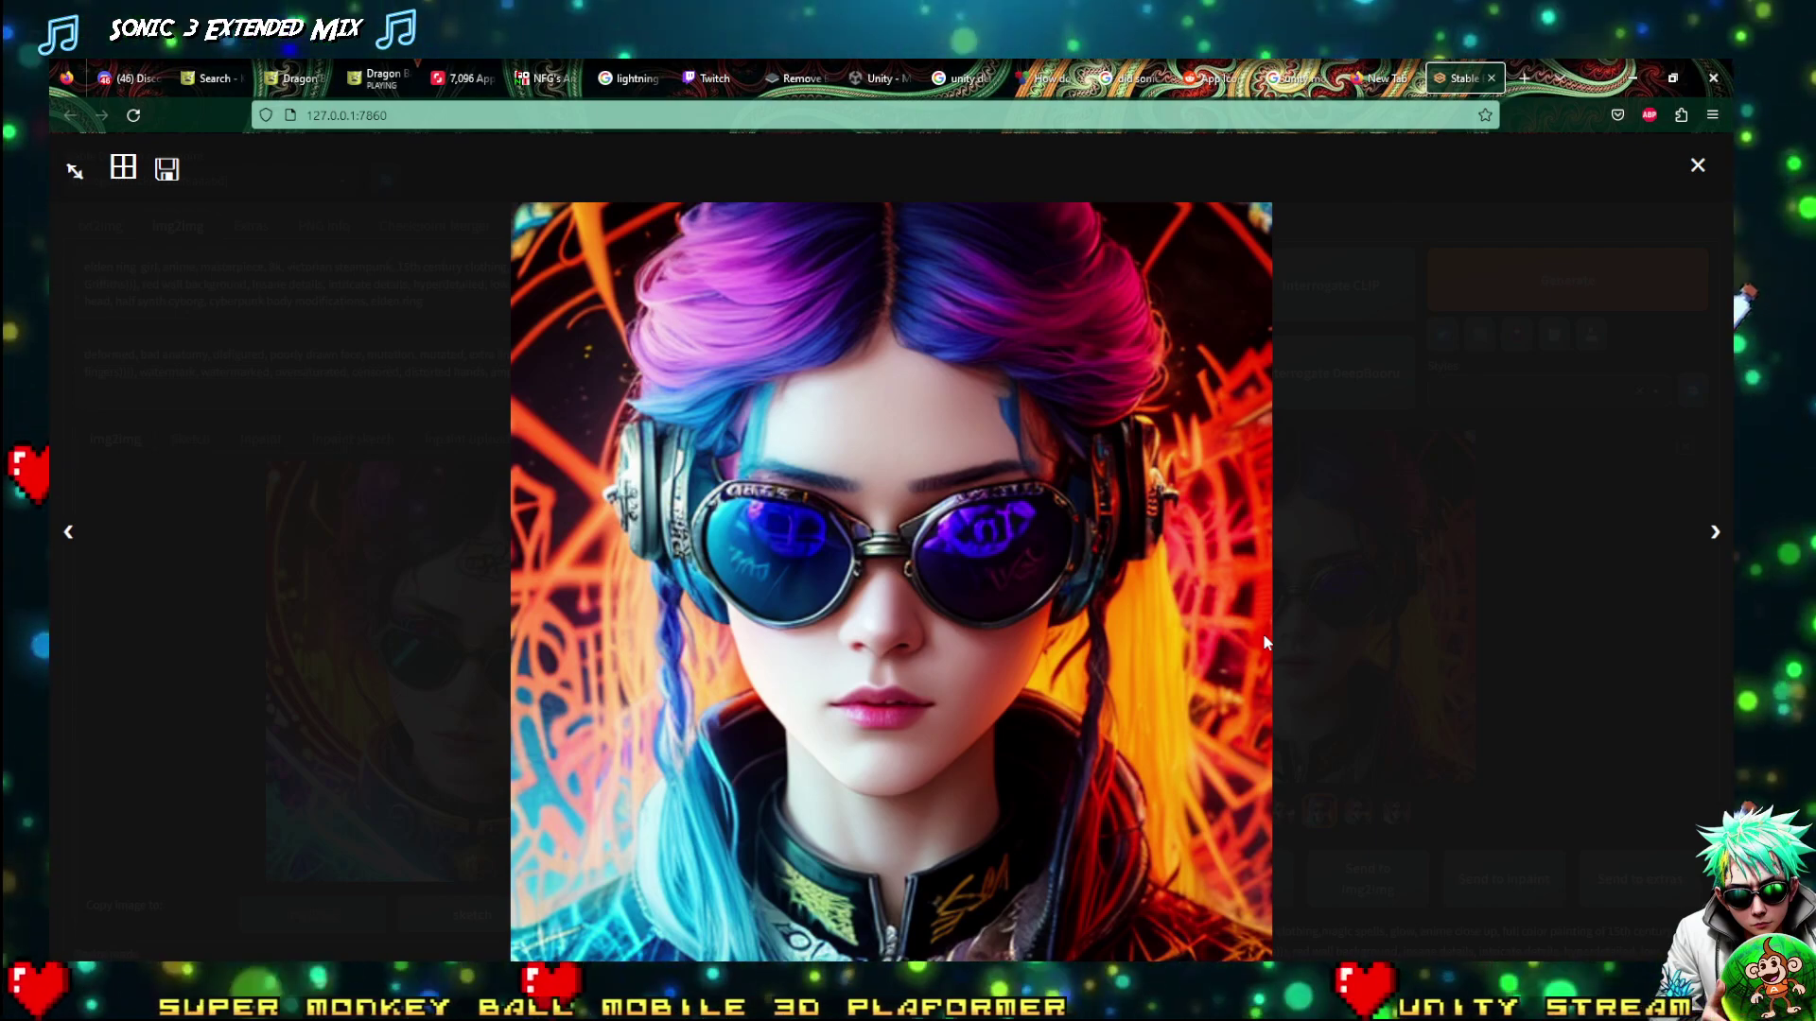
{"action": "key", "text": "Right"}
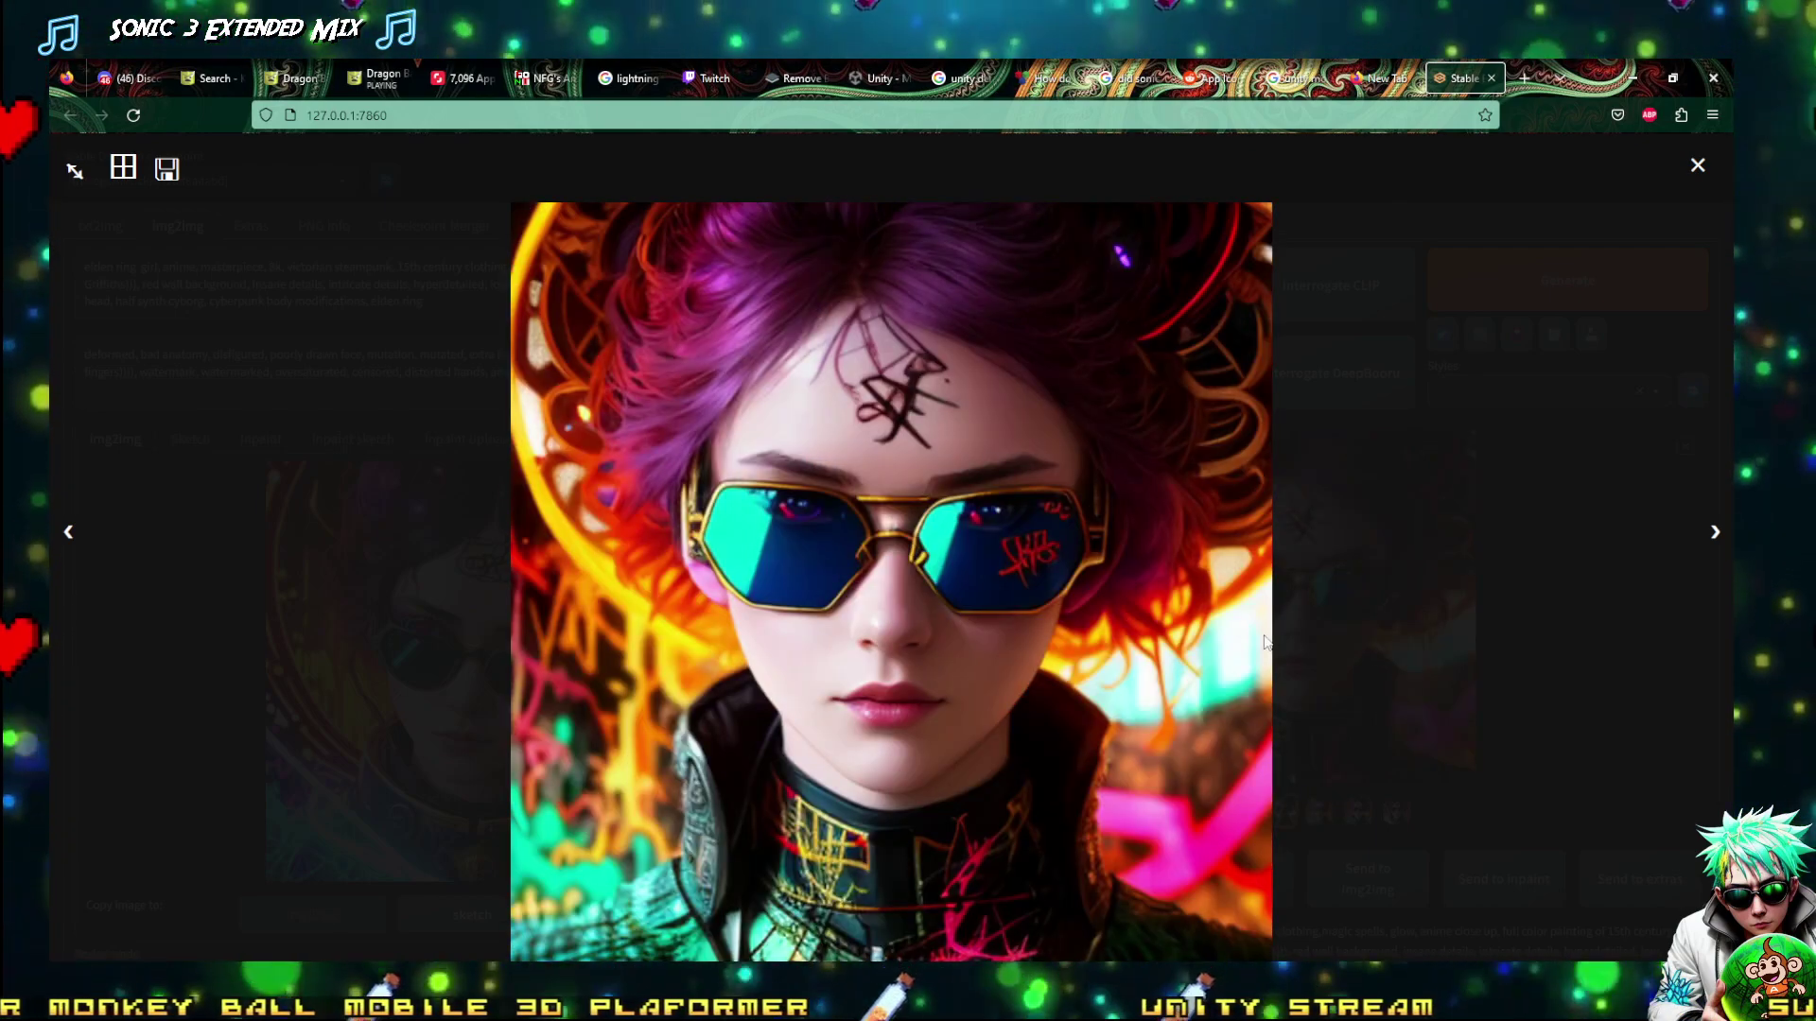
{"action": "key", "text": "Right"}
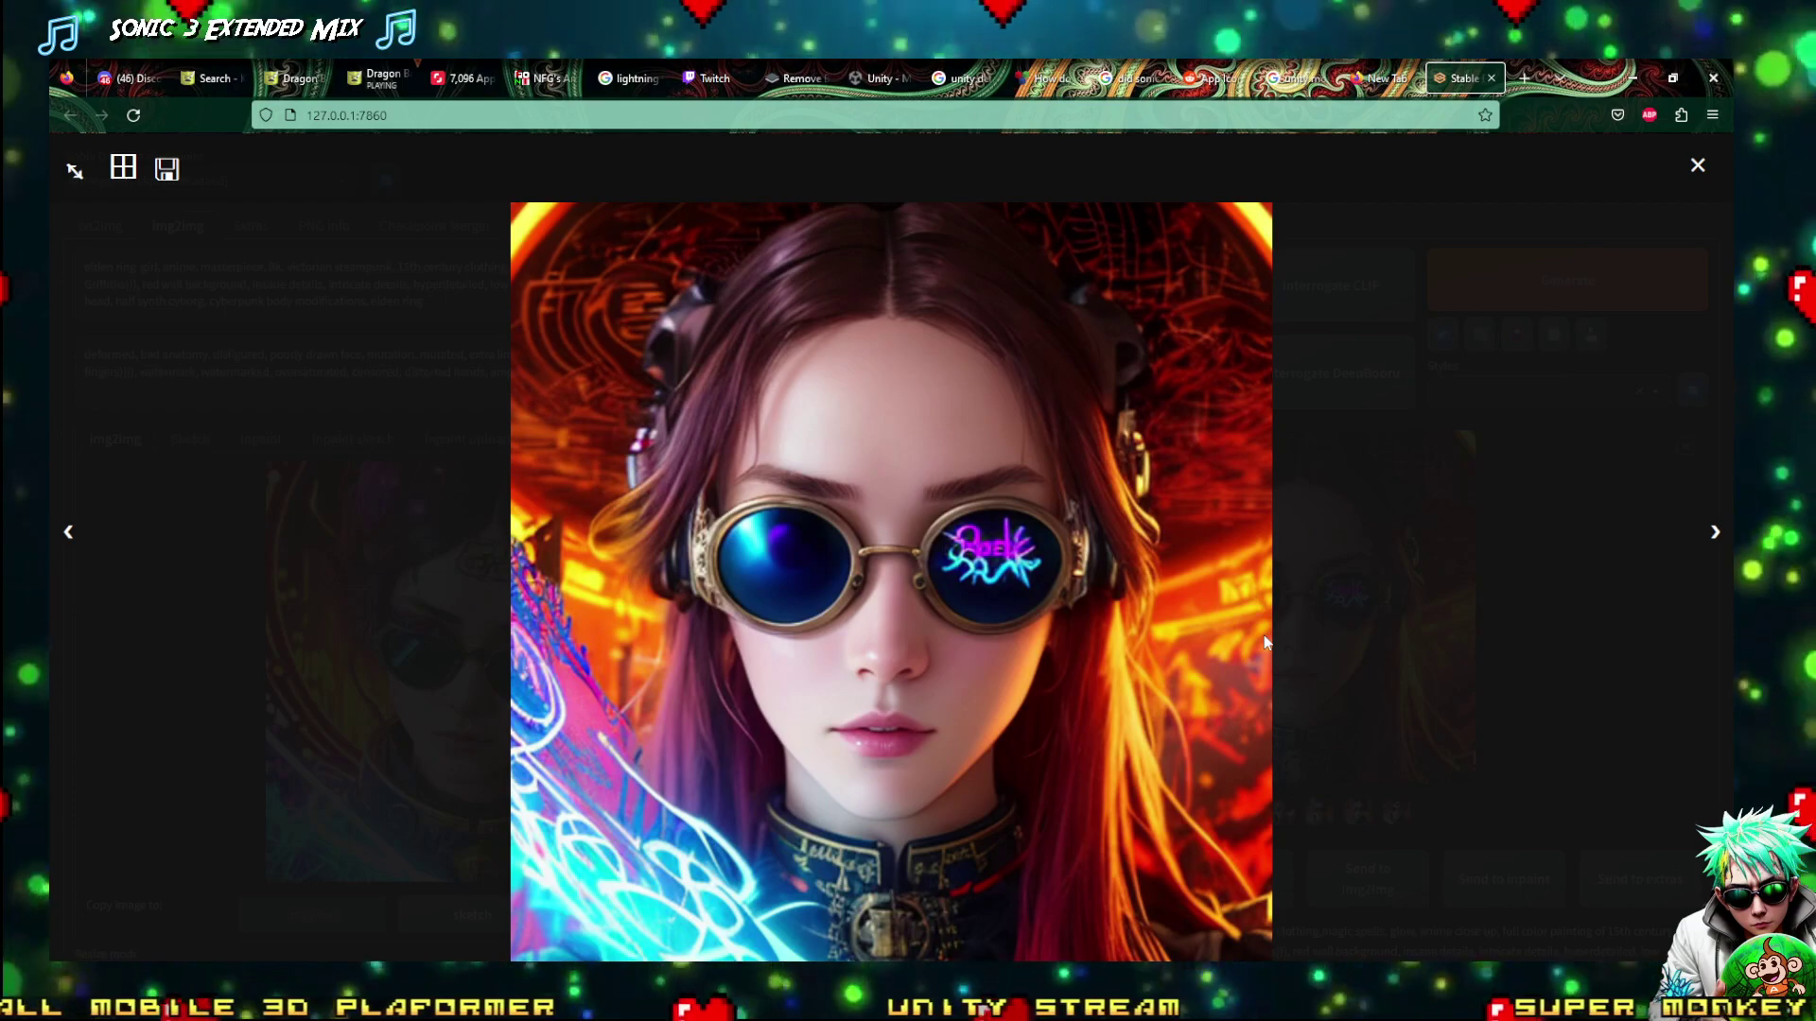
{"action": "key", "text": "Right"}
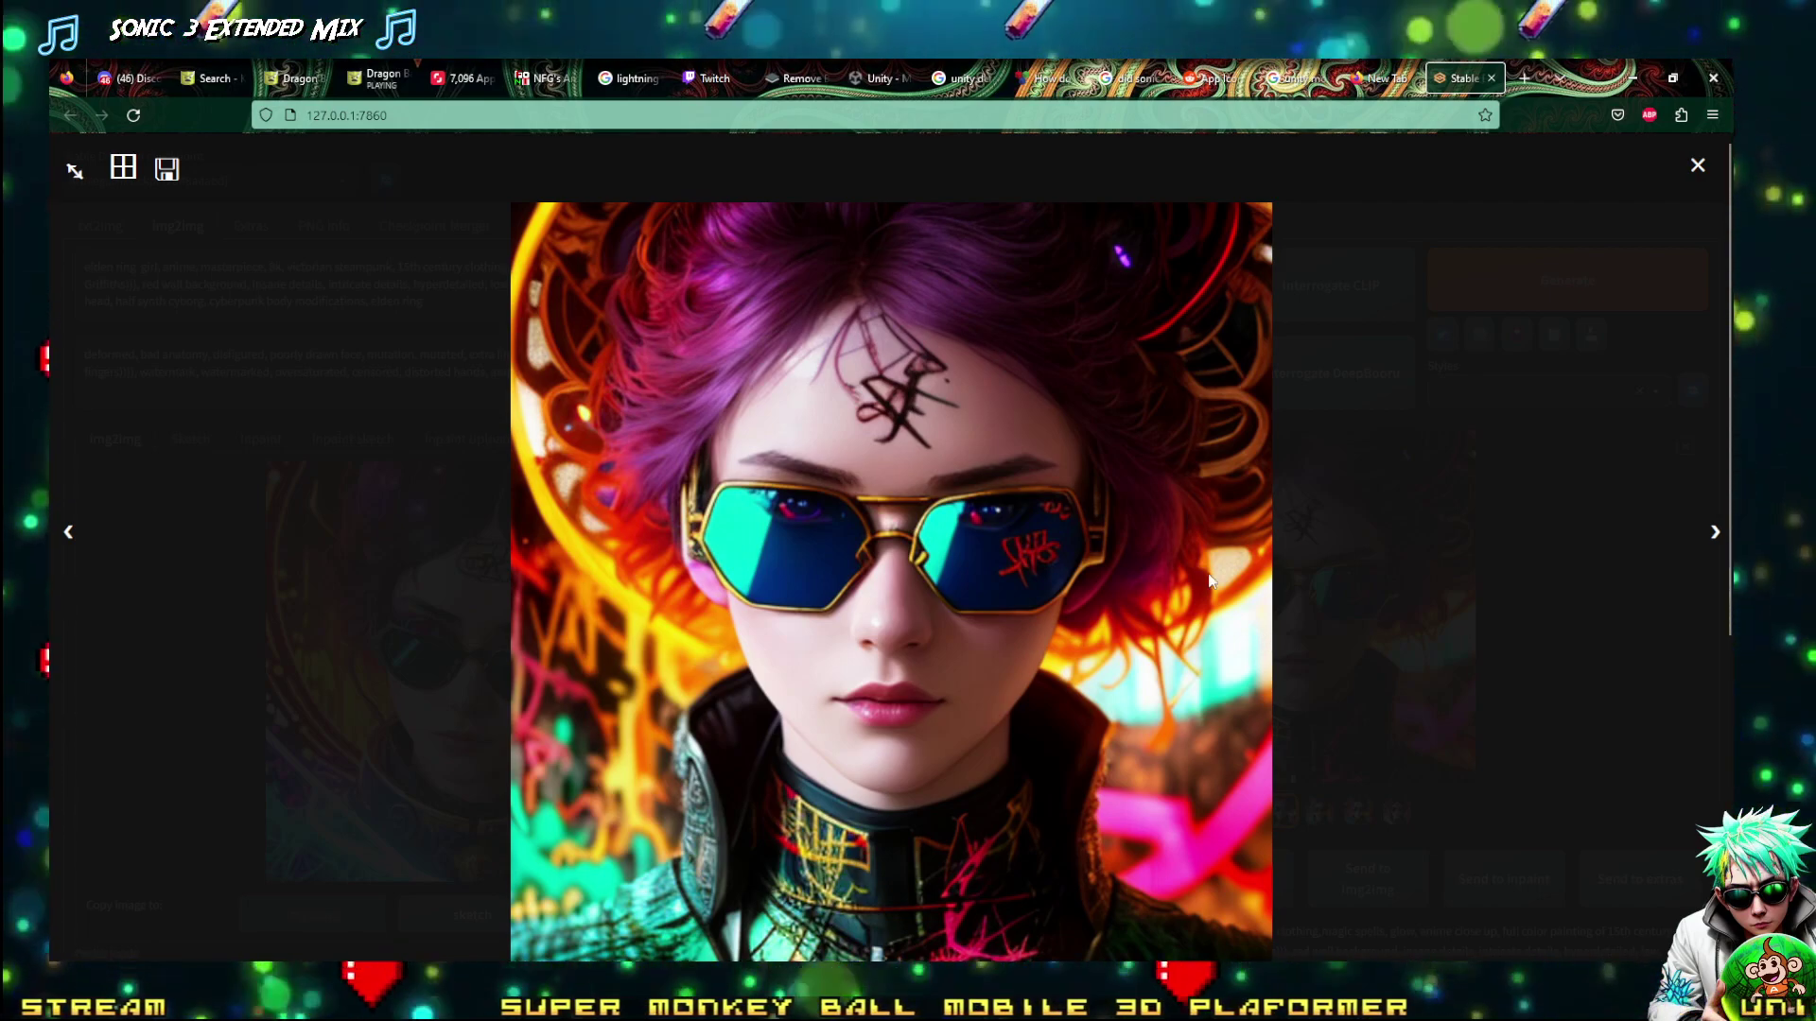
{"action": "left_click", "coordinate": [1337, 440]}
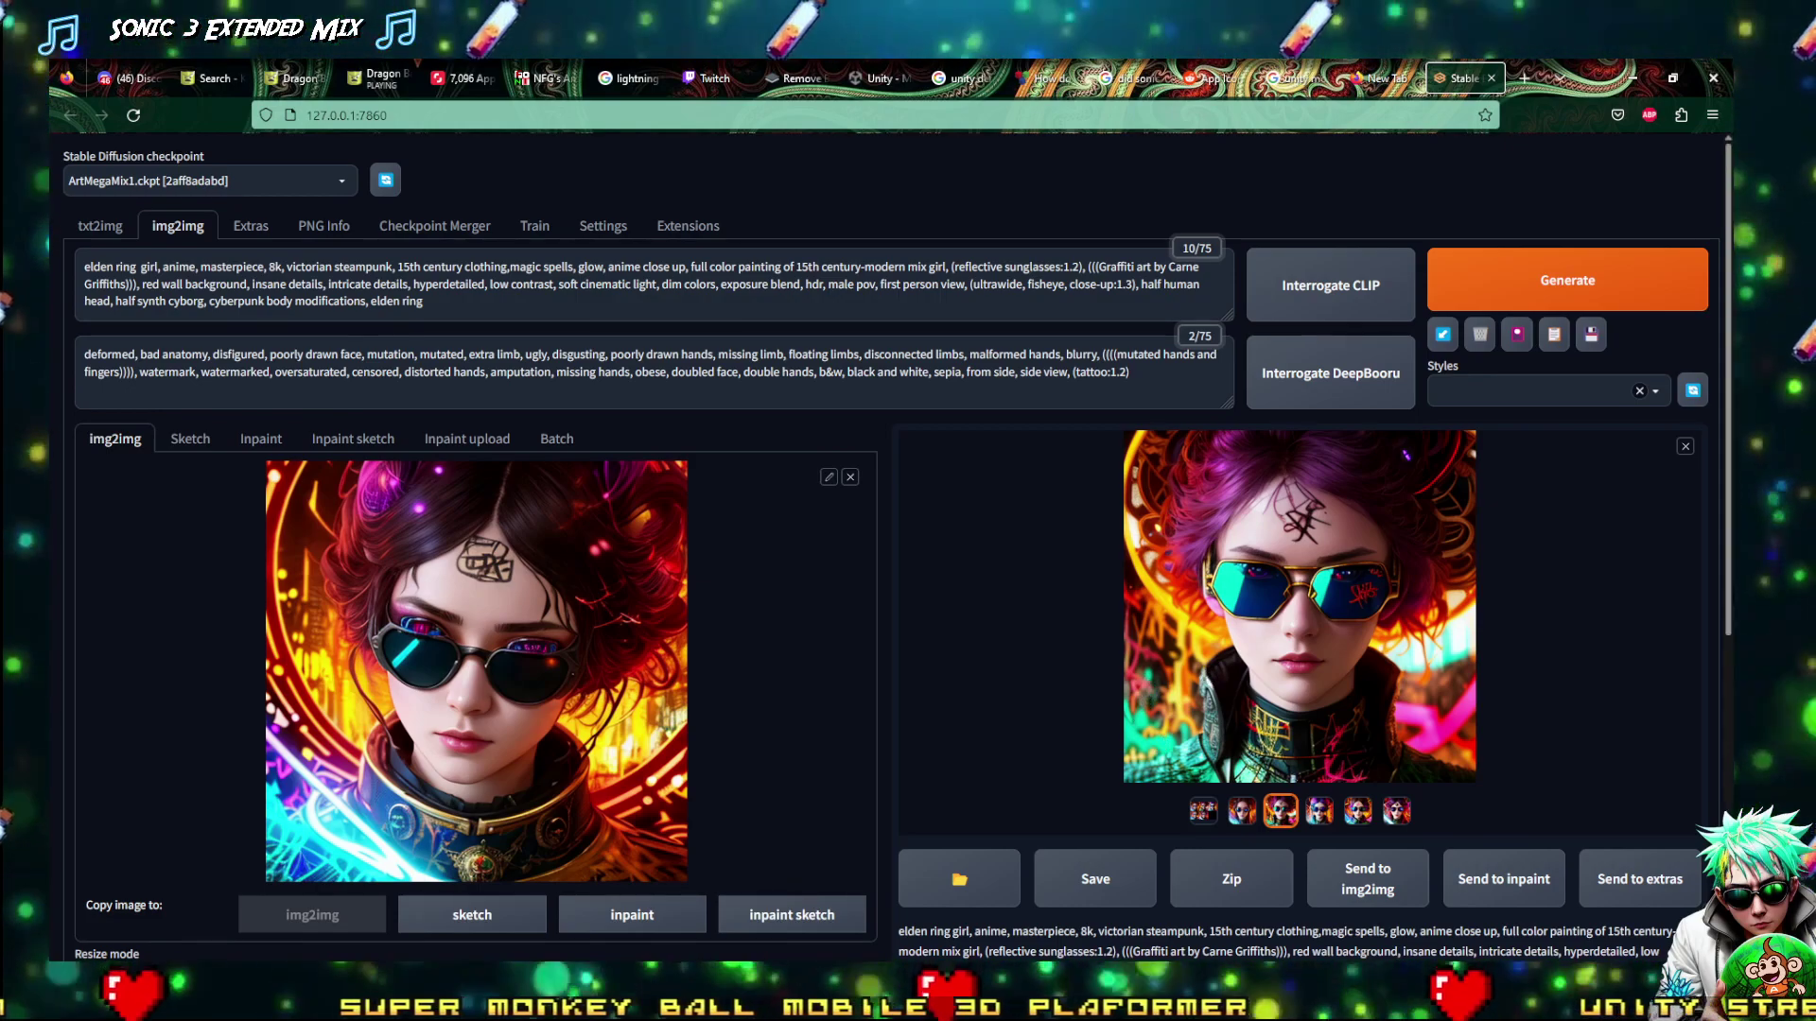
Select the purple-haired teal-glasses variation and check it full-size against its neighbours
{"action": "left_click", "coordinate": [1319, 810]}
{"action": "left_click", "coordinate": [1133, 752]}
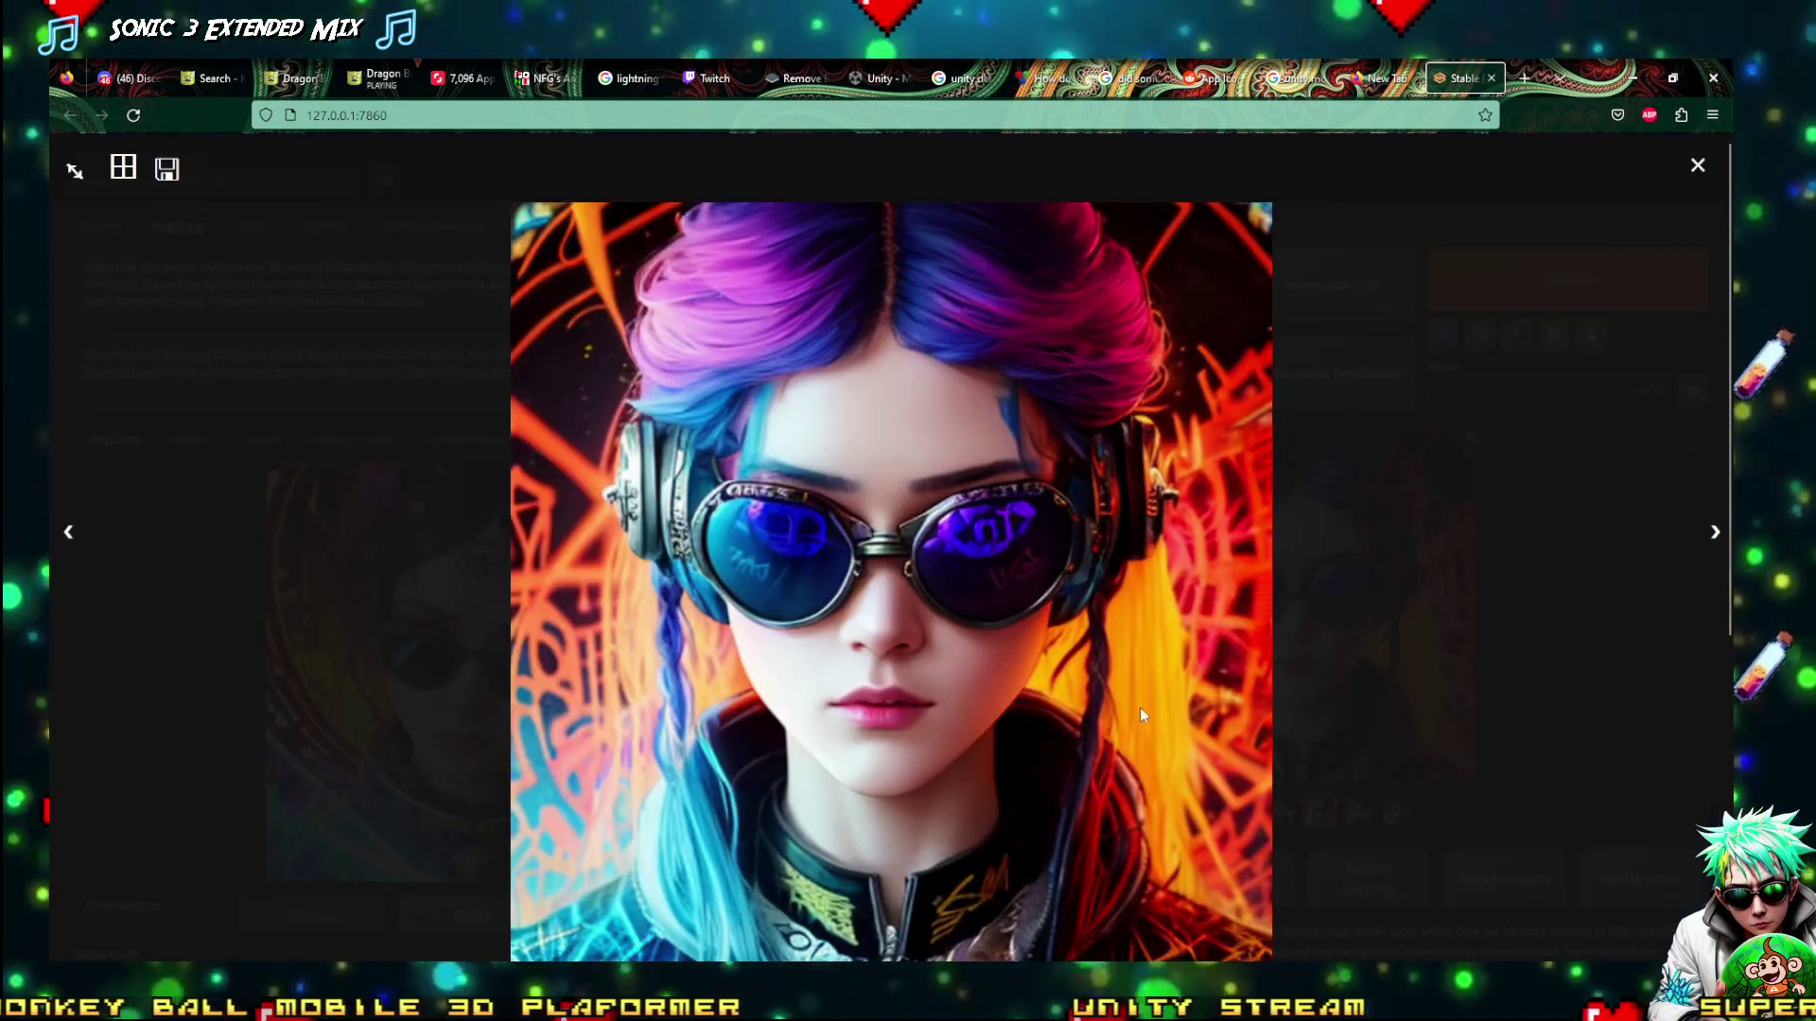
{"action": "key", "text": "Right"}
{"action": "key", "text": "Left"}
{"action": "key", "text": "Right"}
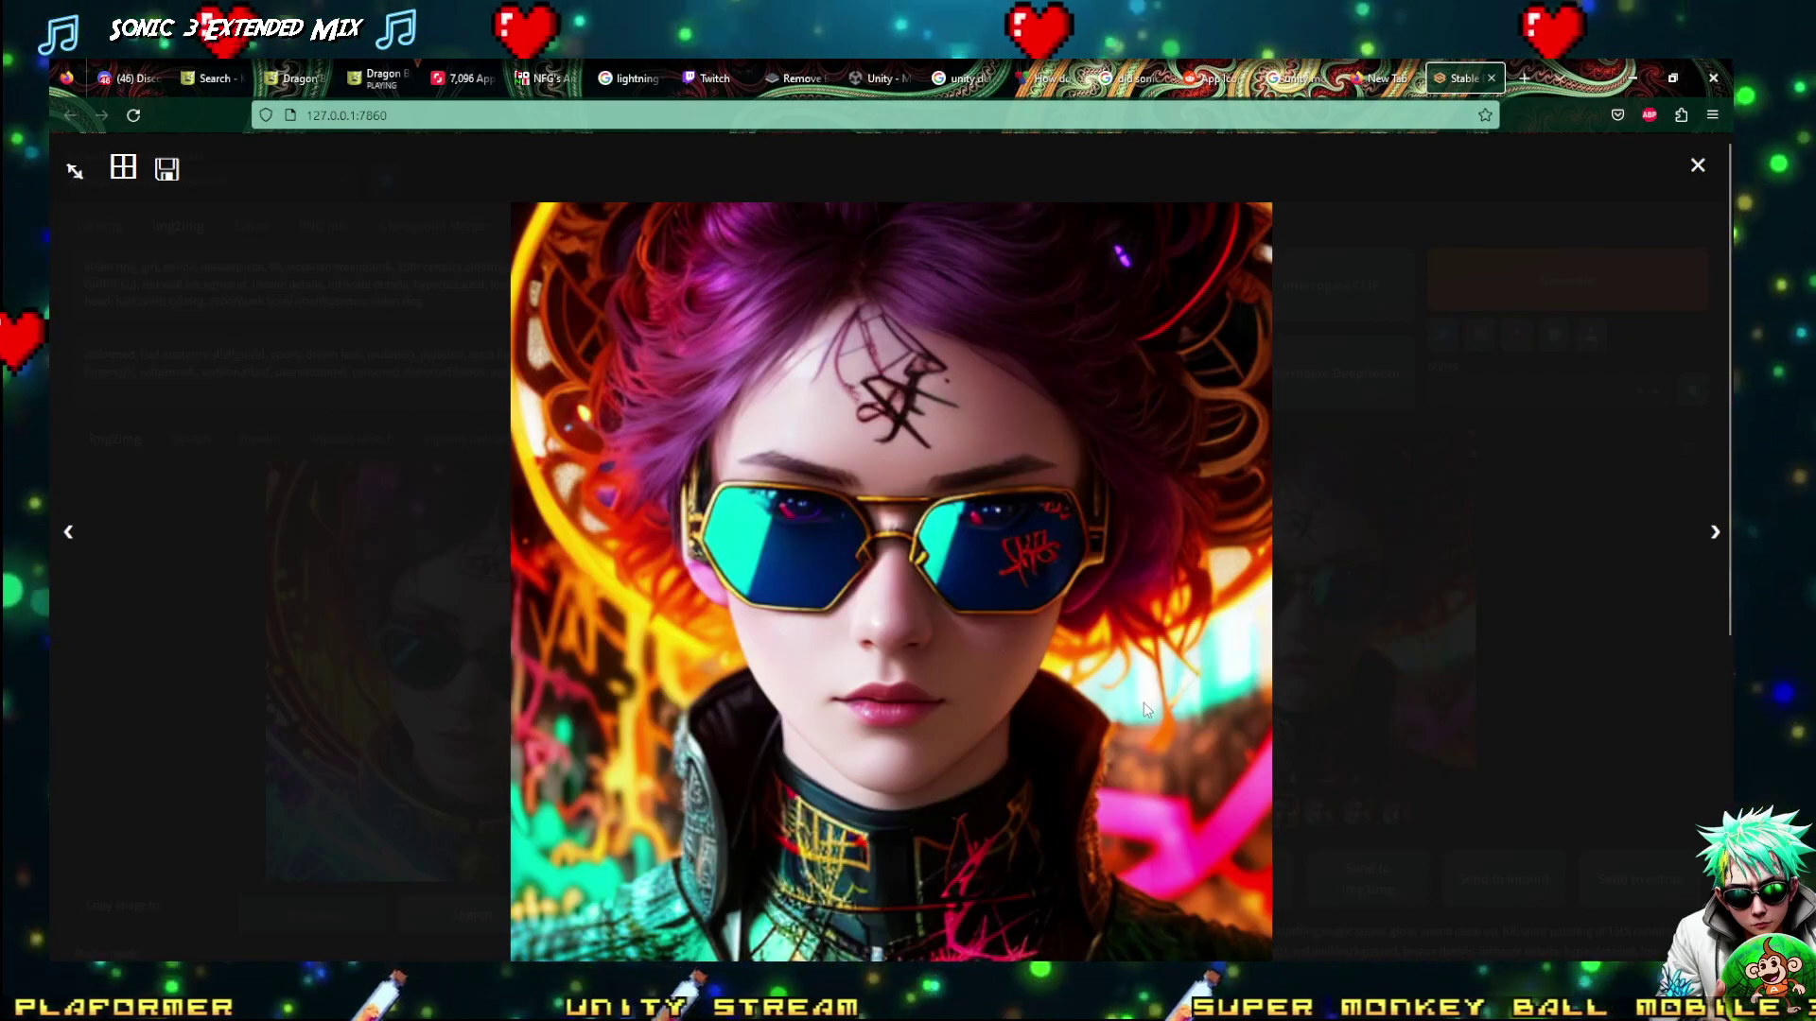
Replace the img2img prompt with 'fantasy land, cyber punk floating castle, lava lake… medival, cyberpunk future'
{"action": "left_click", "coordinate": [1698, 166]}
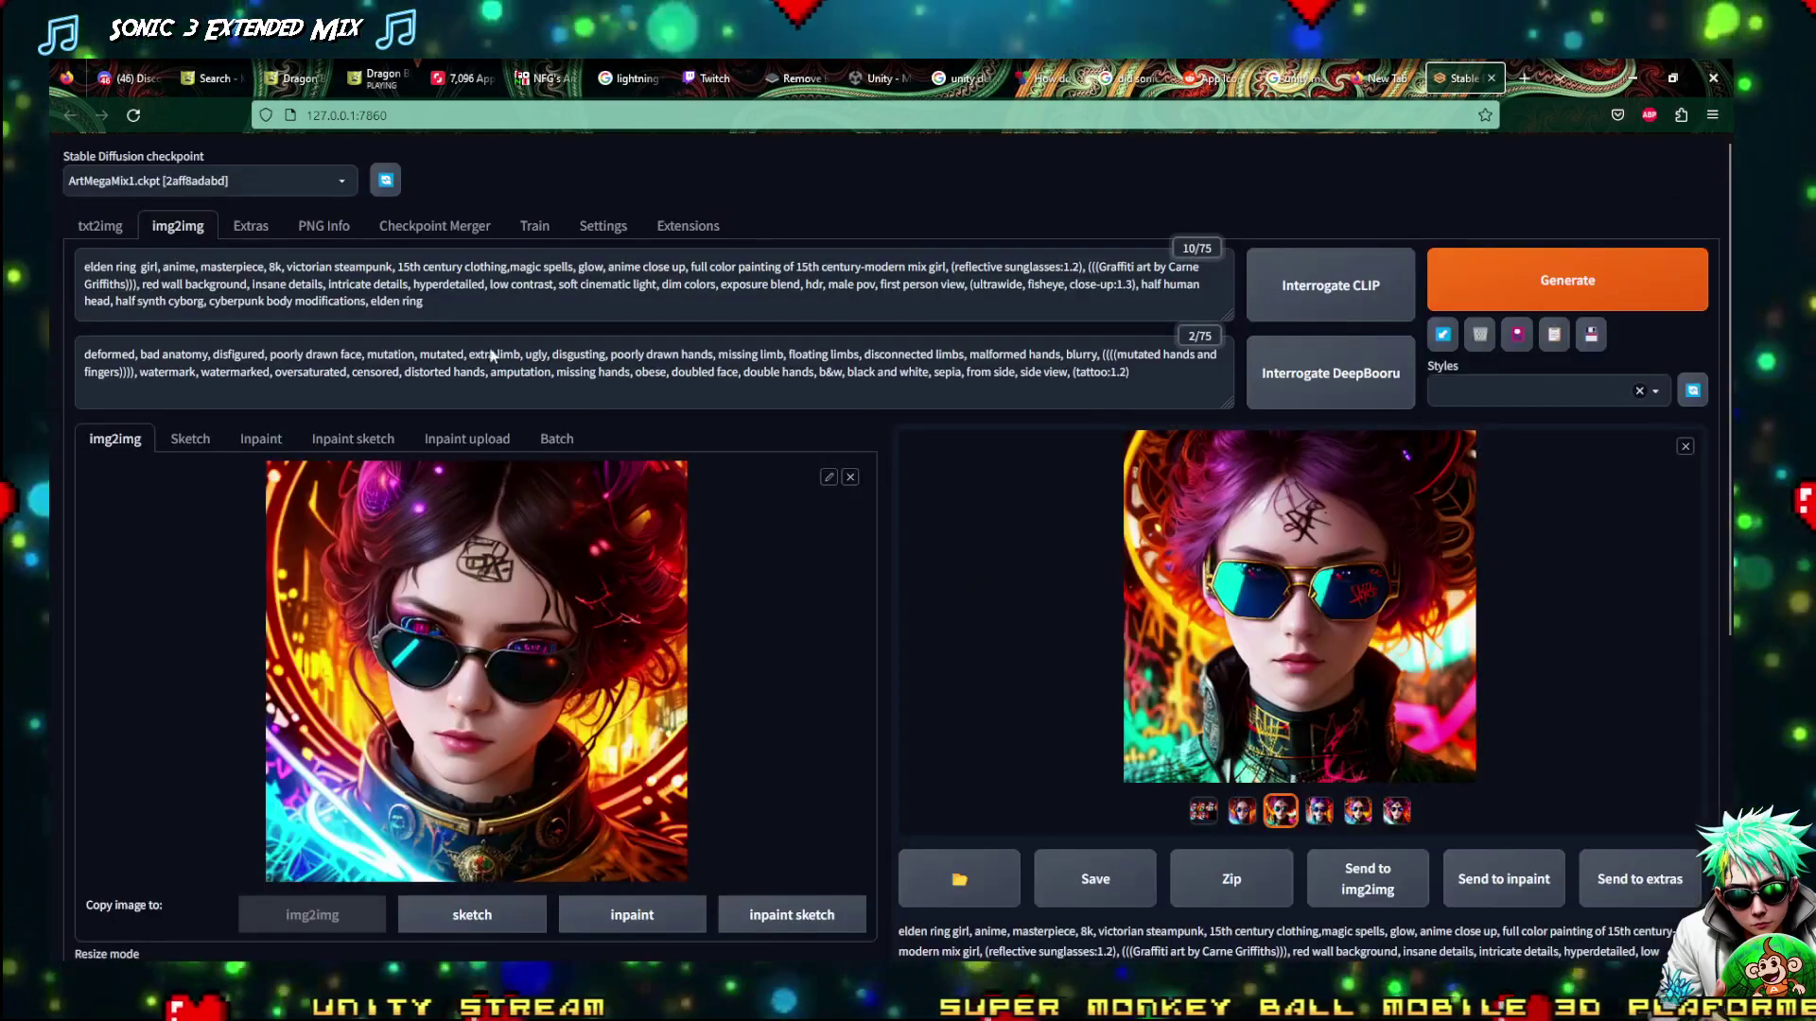
{"action": "left_click_drag", "start_coordinate": [435, 301], "coordinate": [52, 266]}
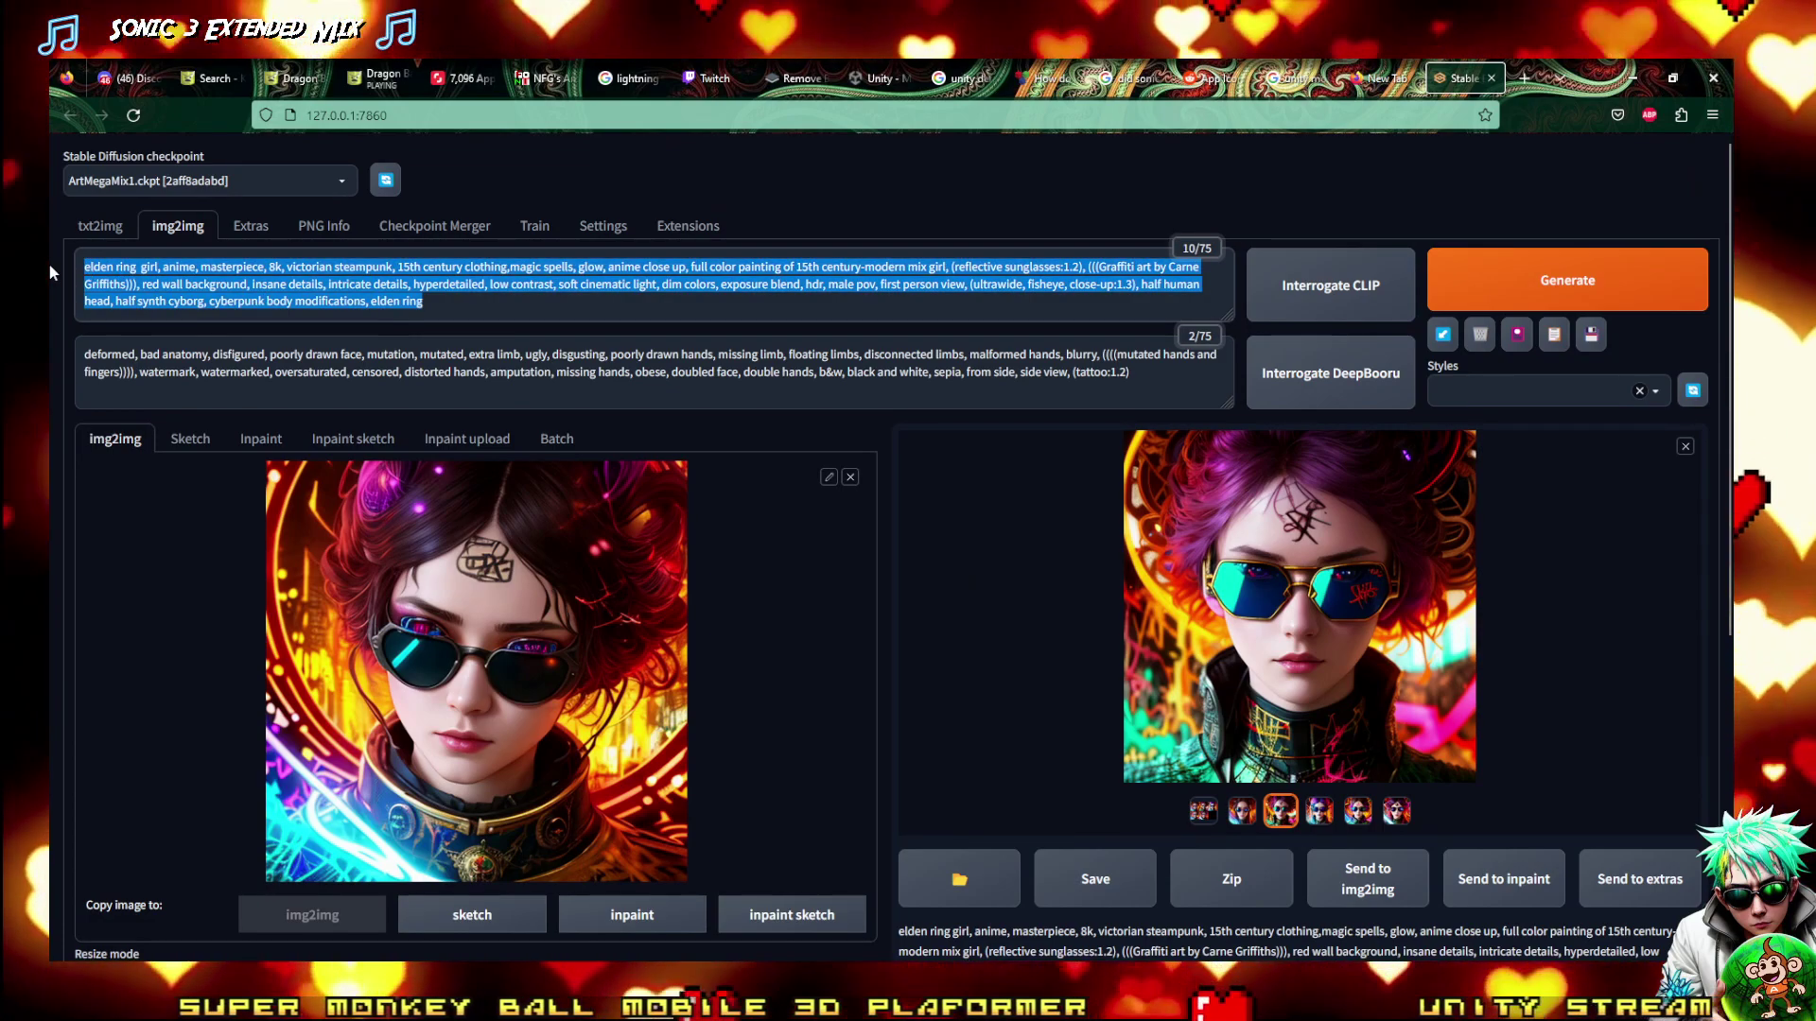
{"action": "type", "text": "fant"}
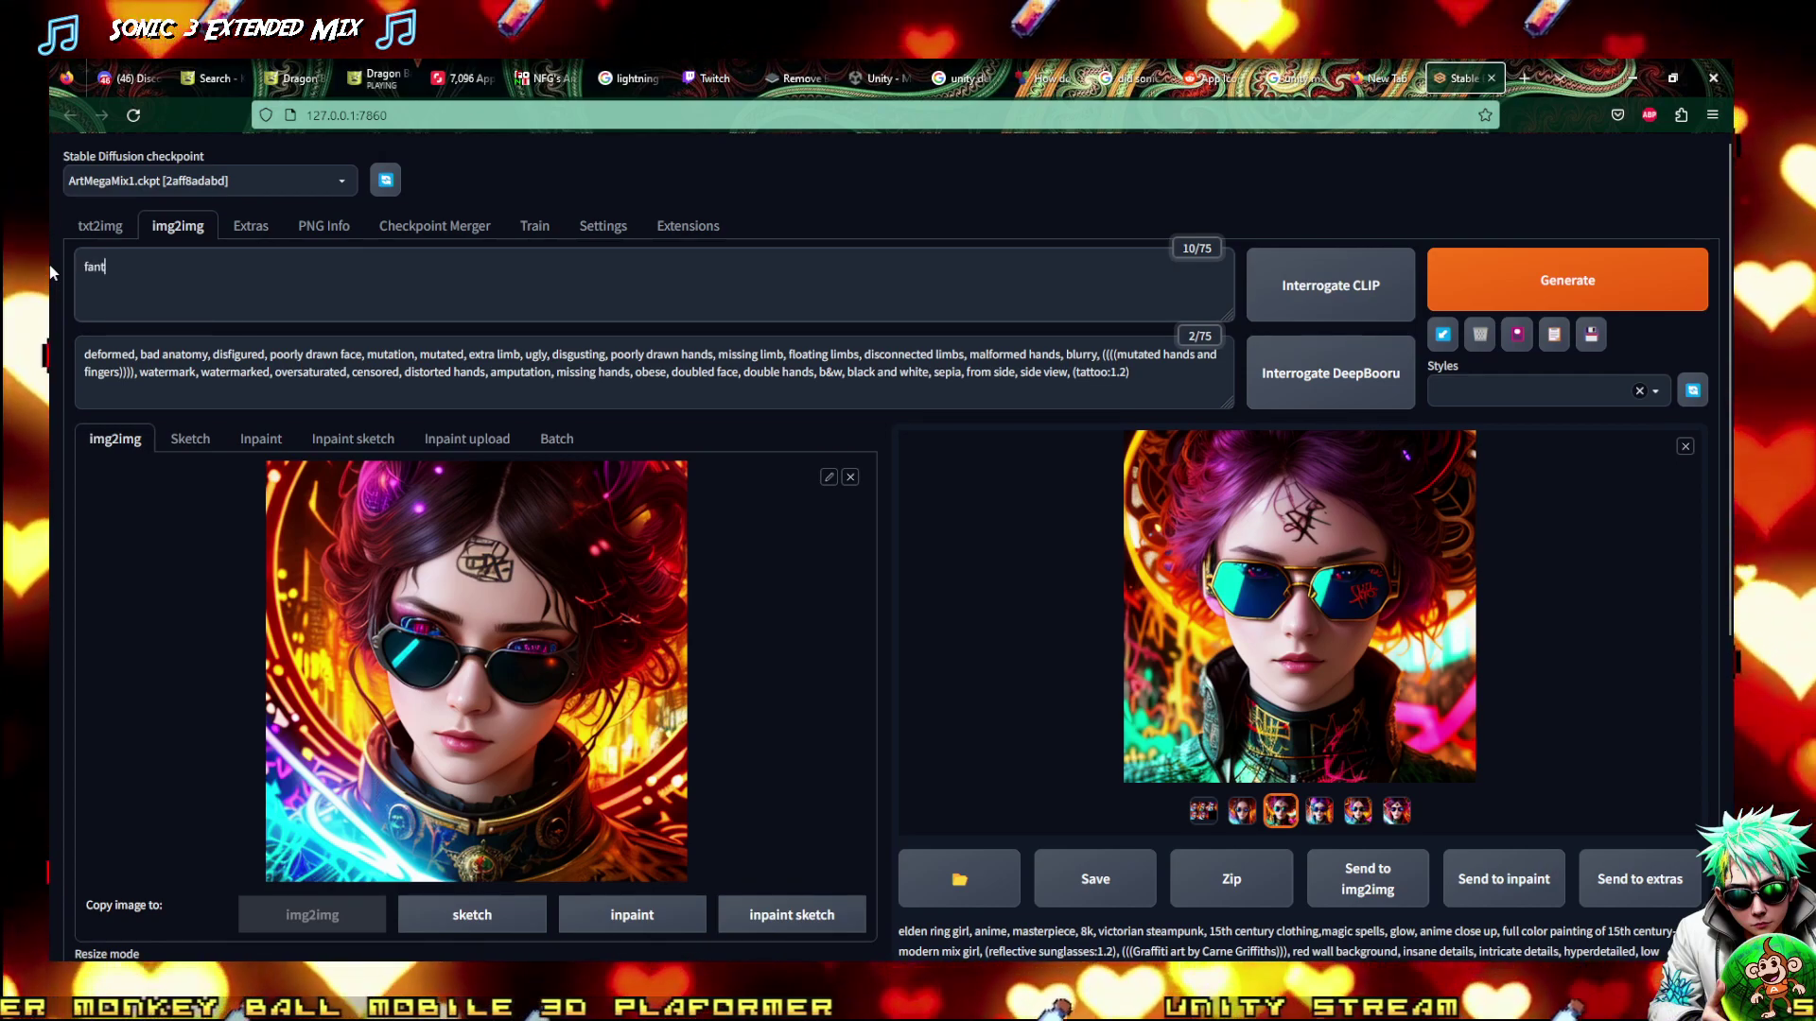
{"action": "type", "text": "asy land"}
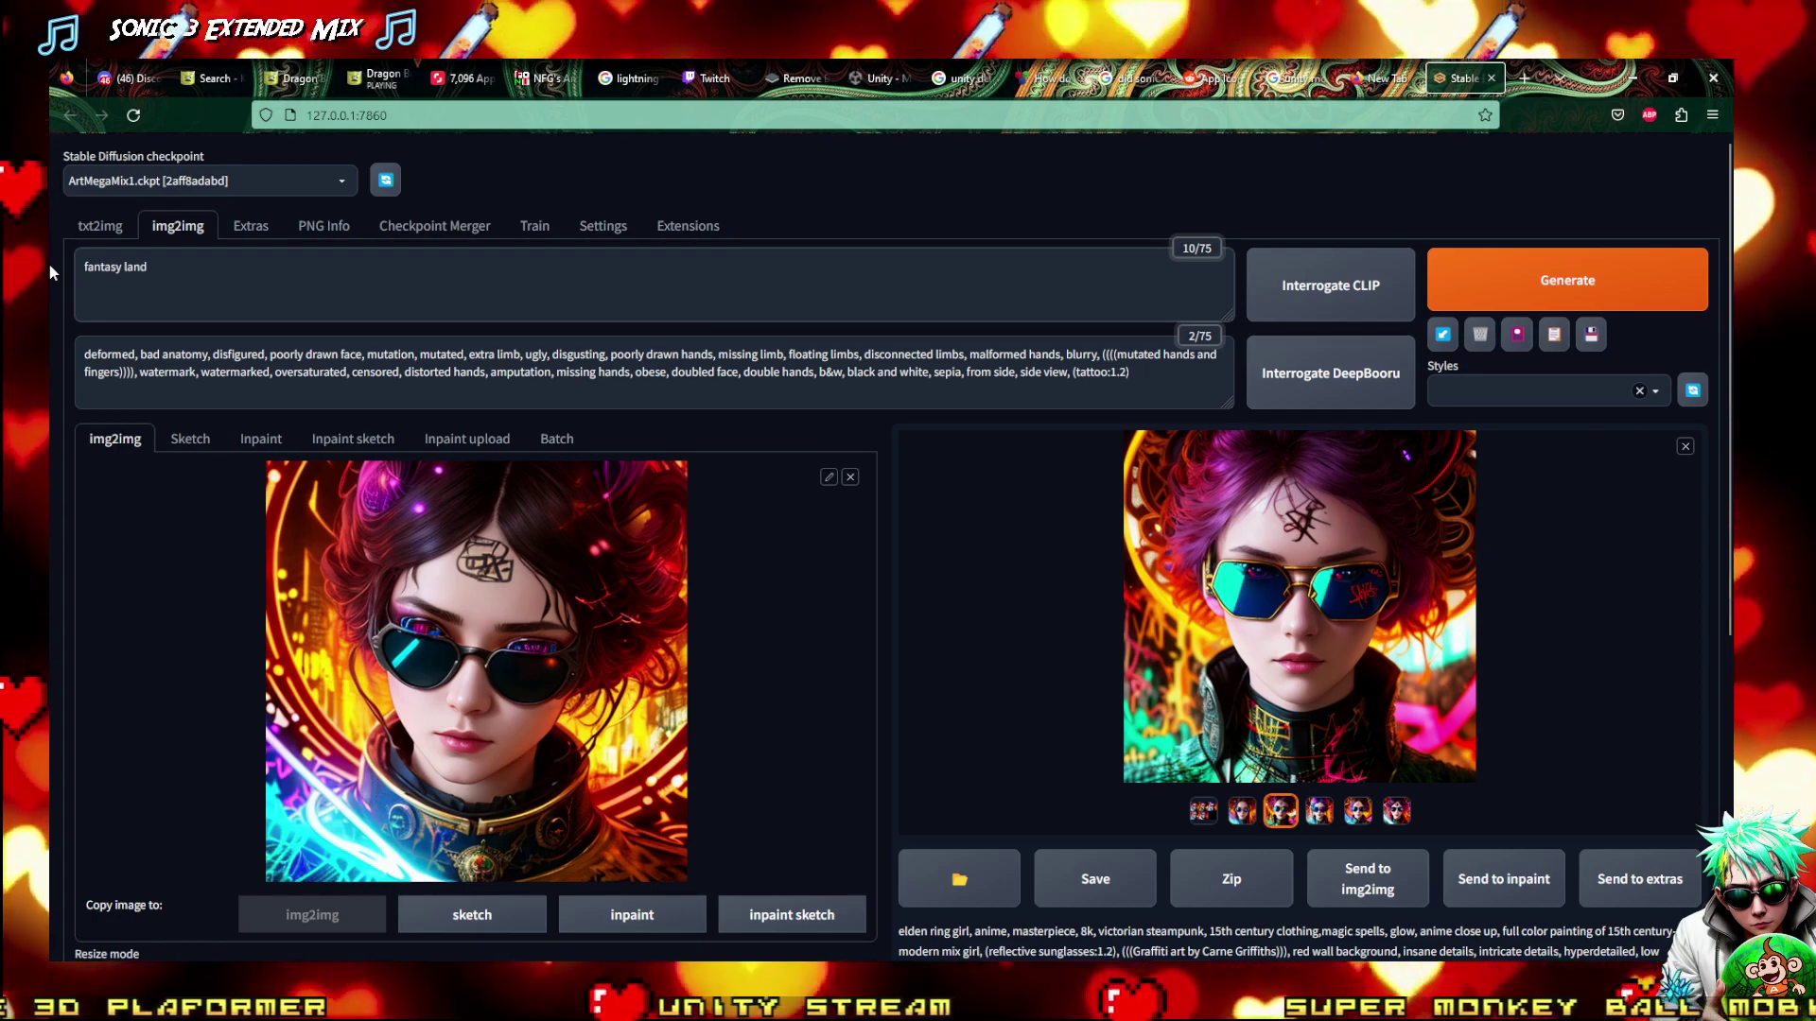
{"action": "type", "text": ", cyber punk flo"}
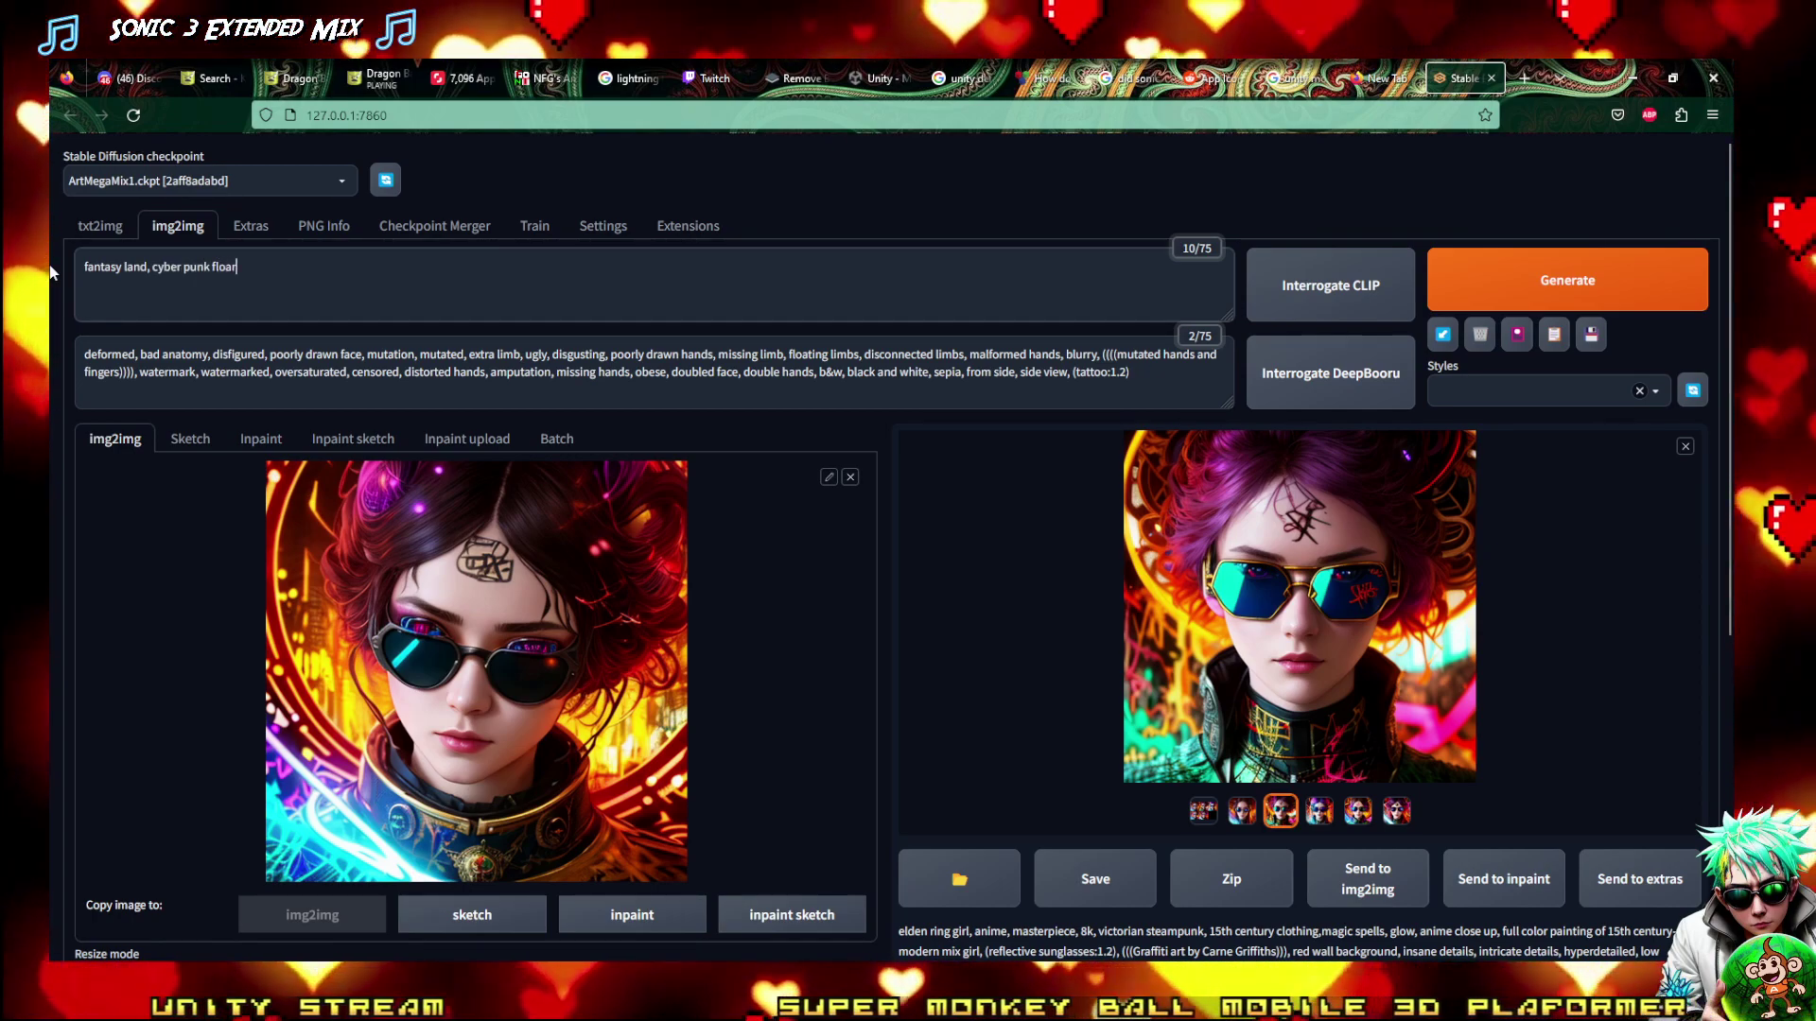
{"action": "type", "text": "ating cast"}
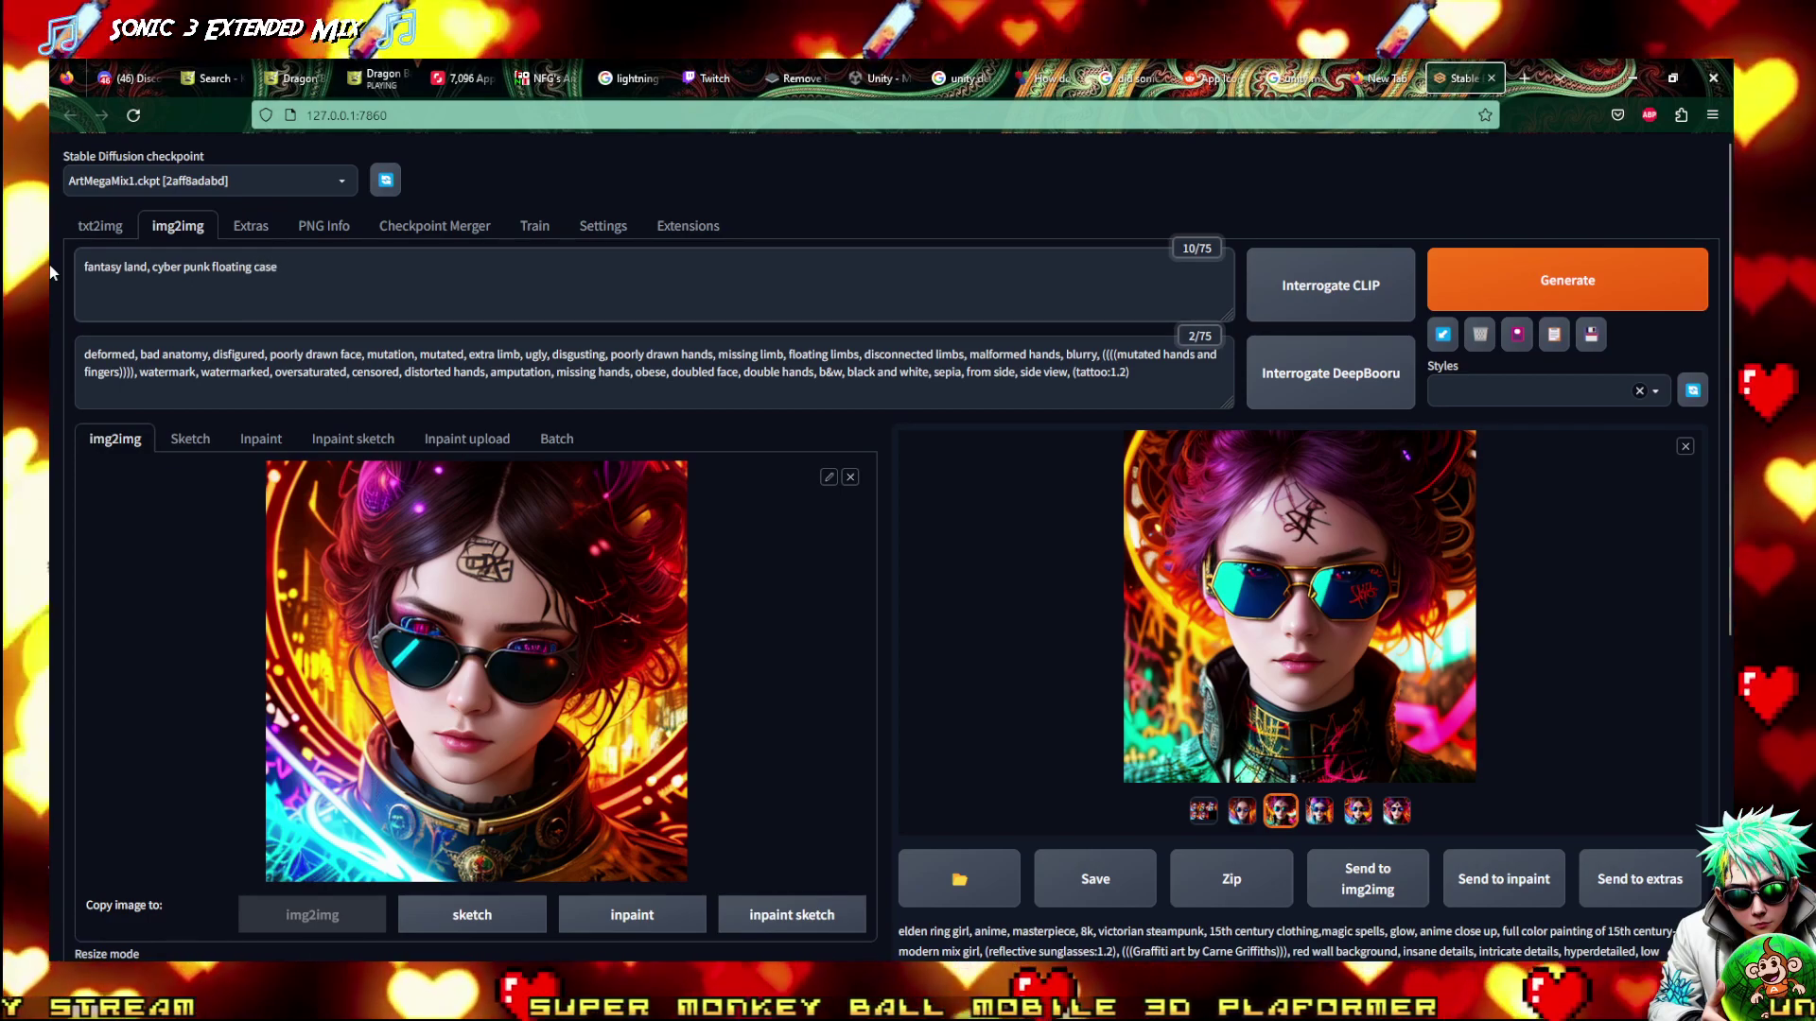
{"action": "type", "text": "le,"}
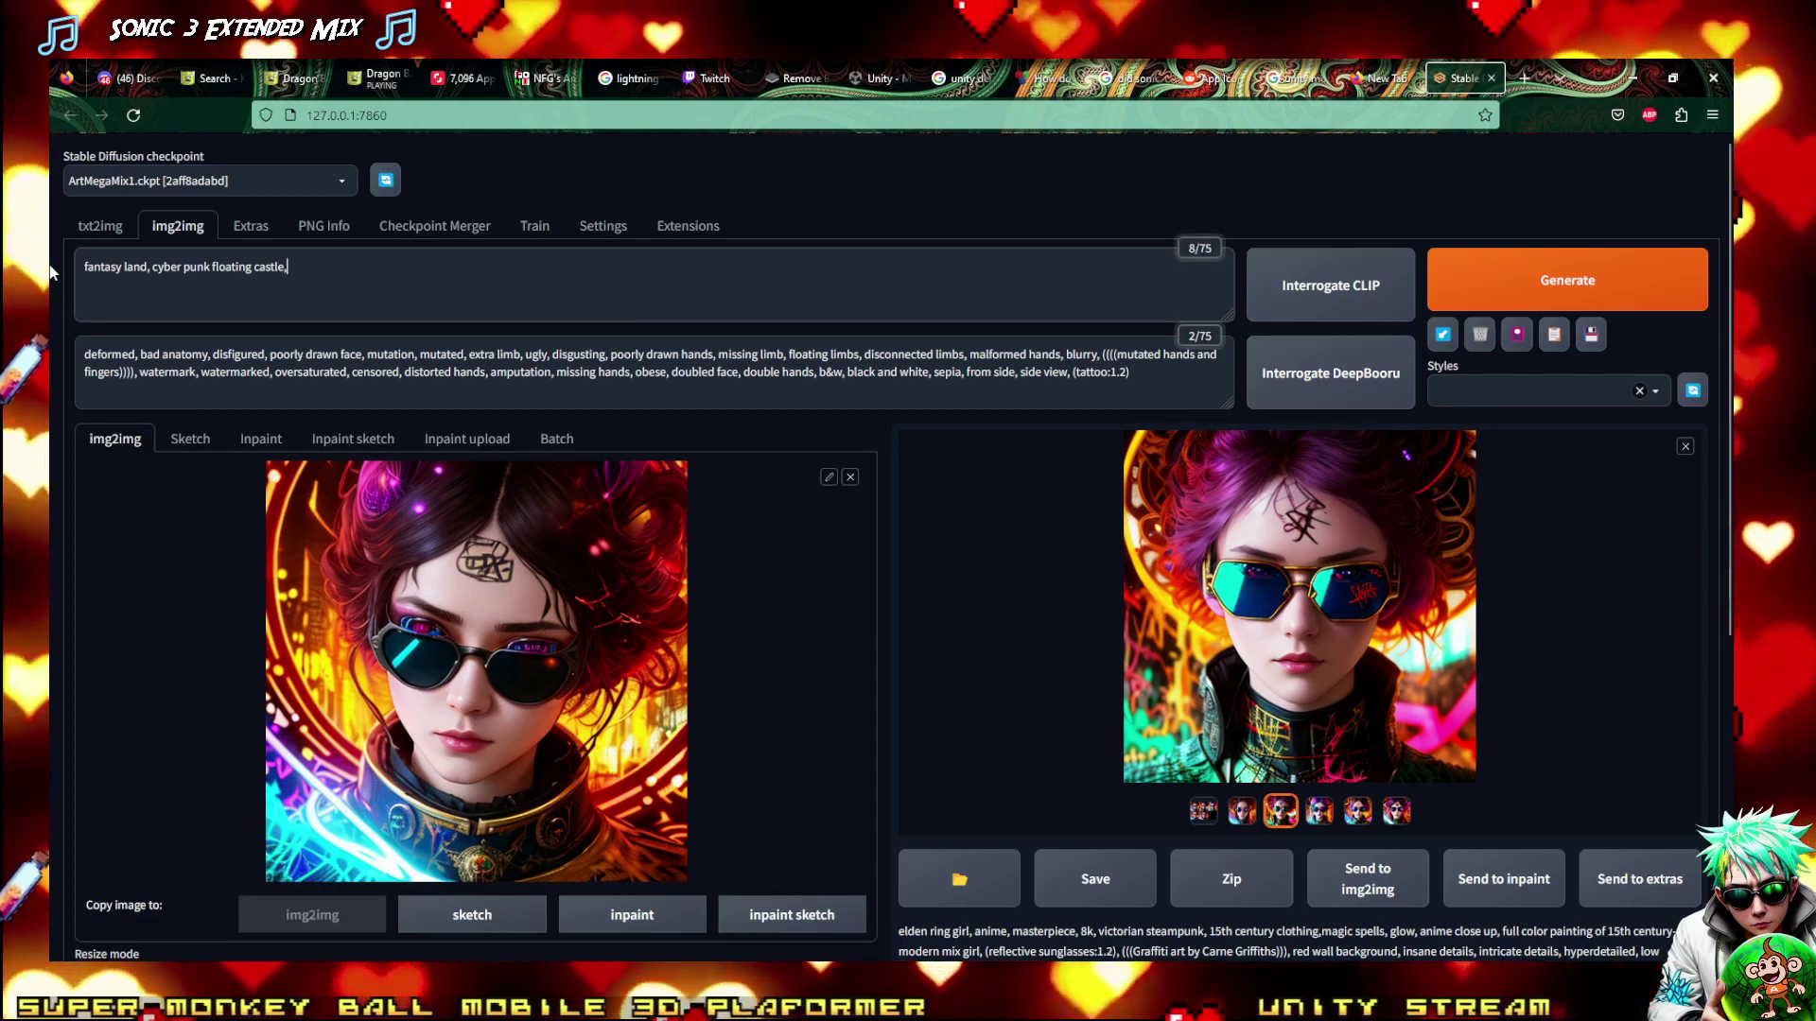
{"action": "type", "text": " lava le"}
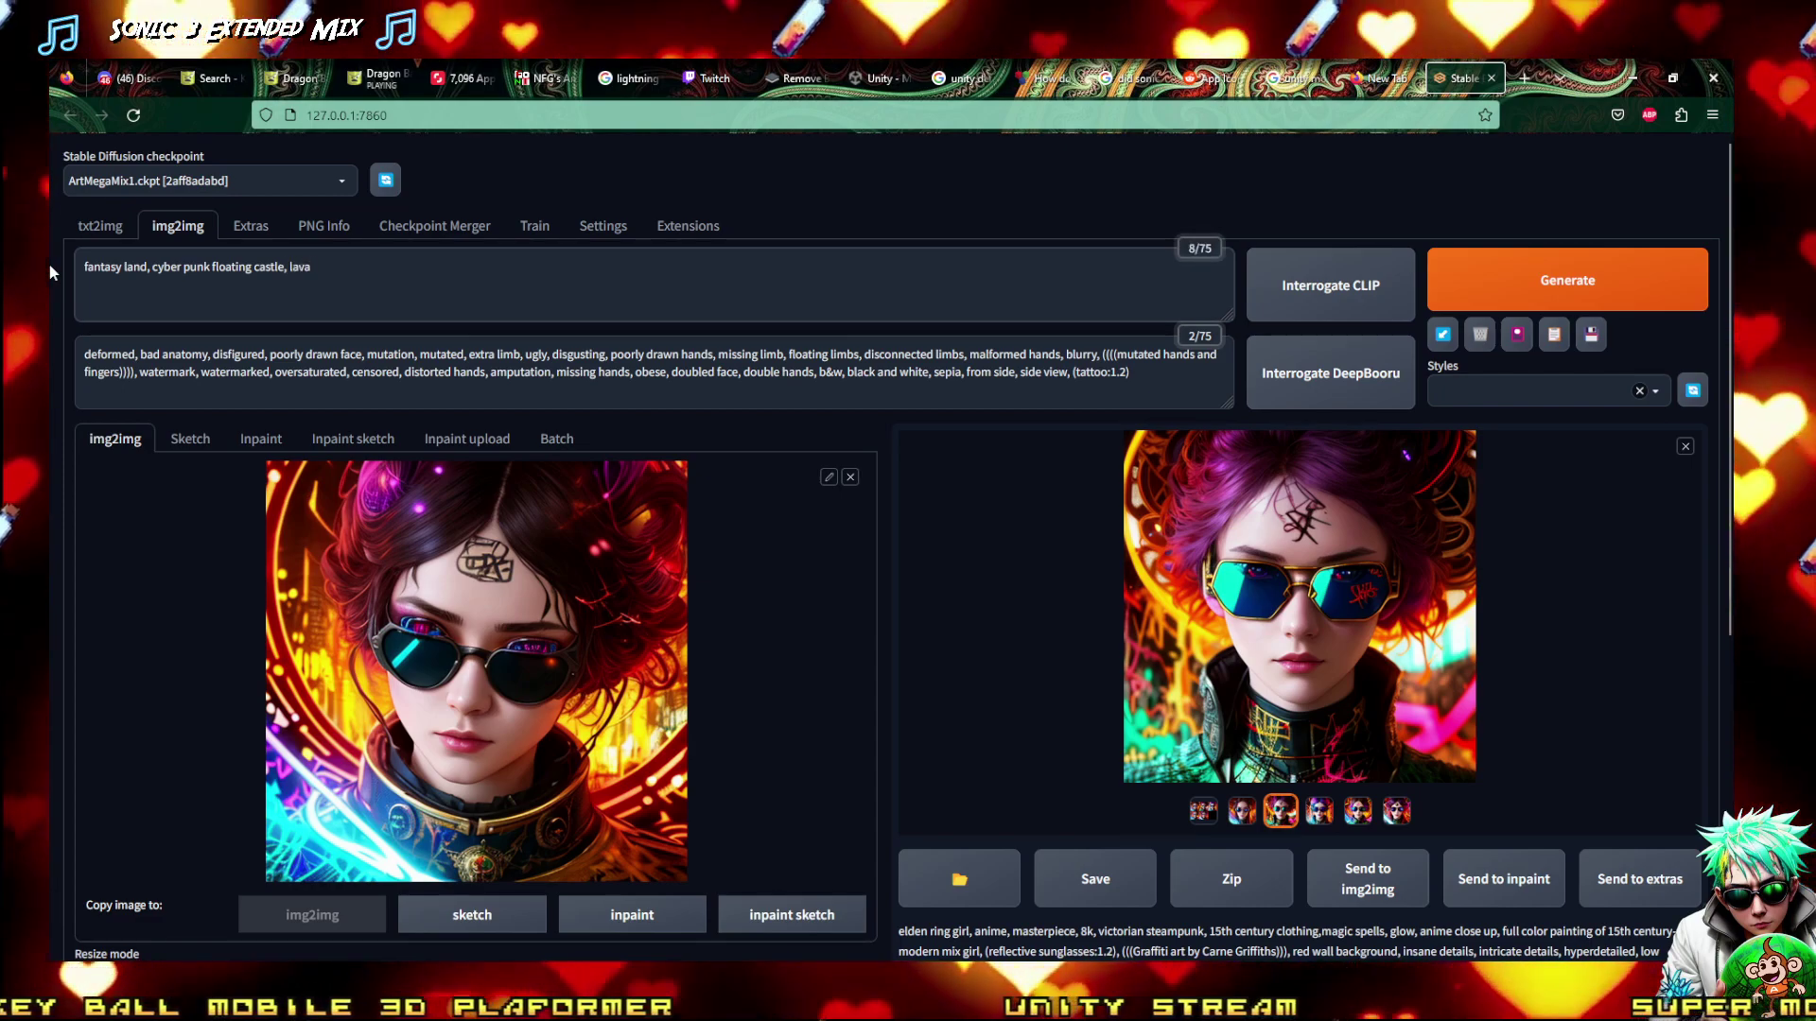
{"action": "type", "text": "ke"}
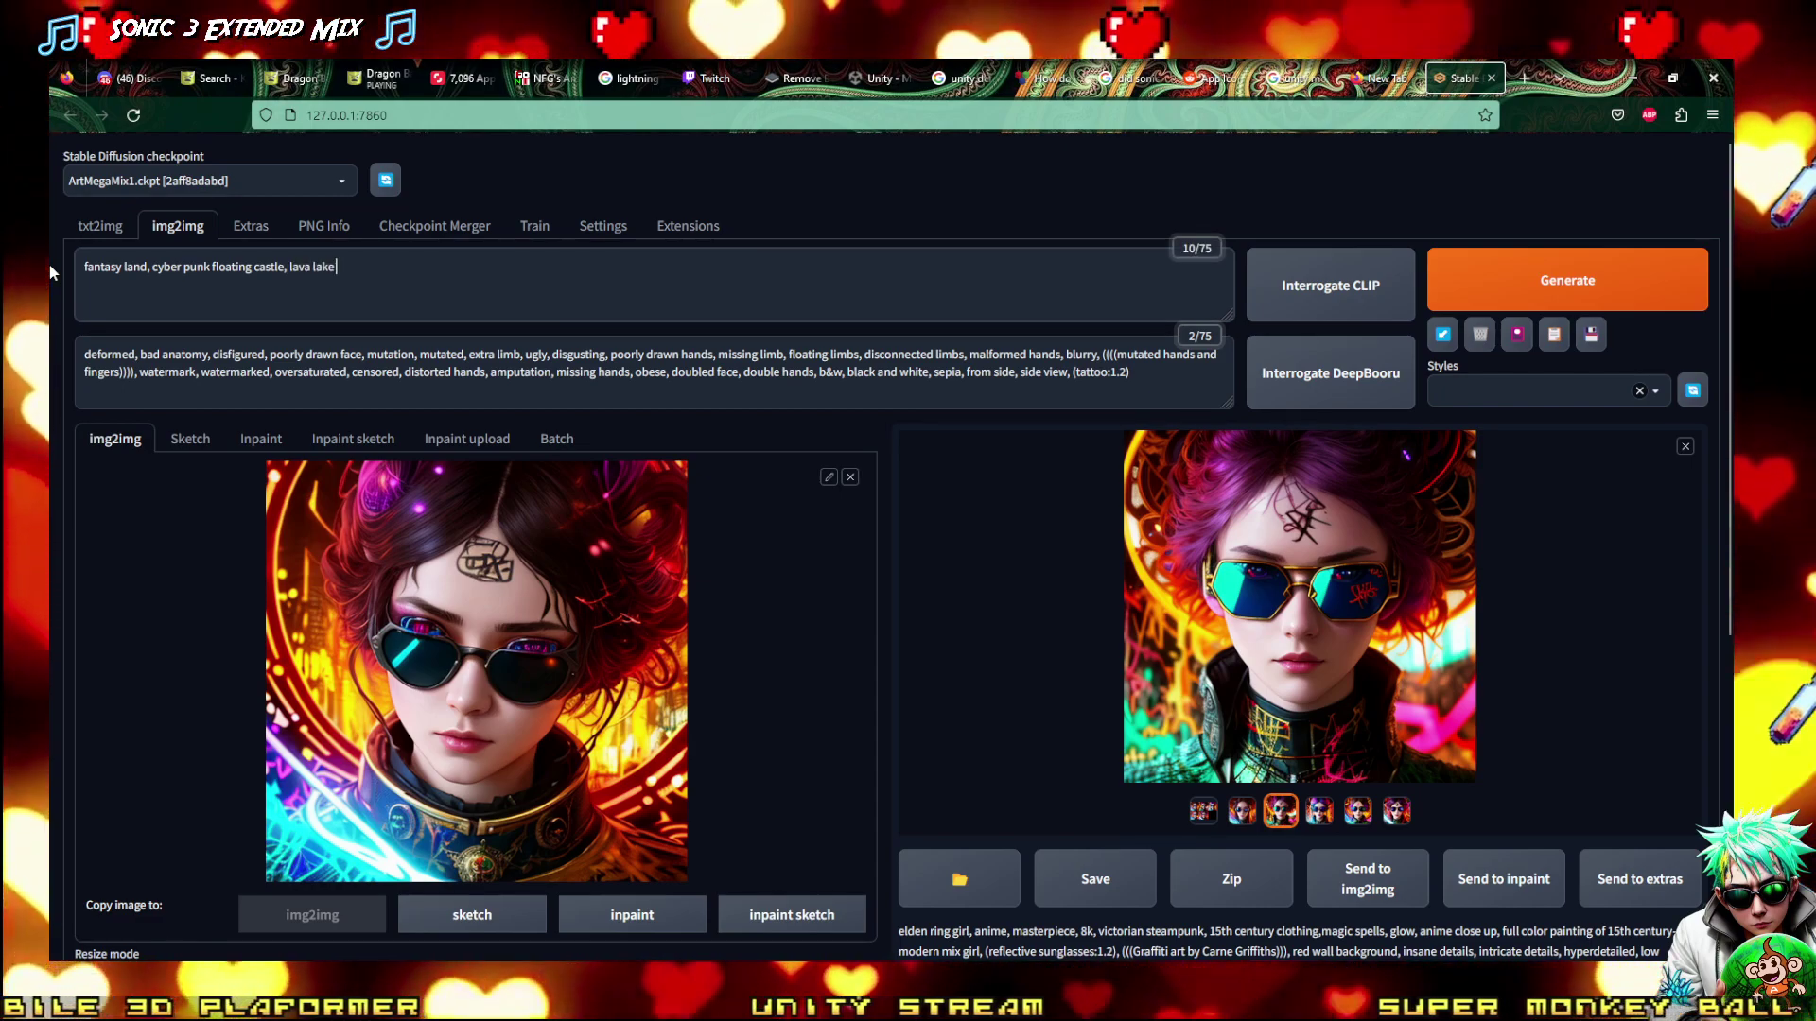
{"action": "type", "text": ", f"}
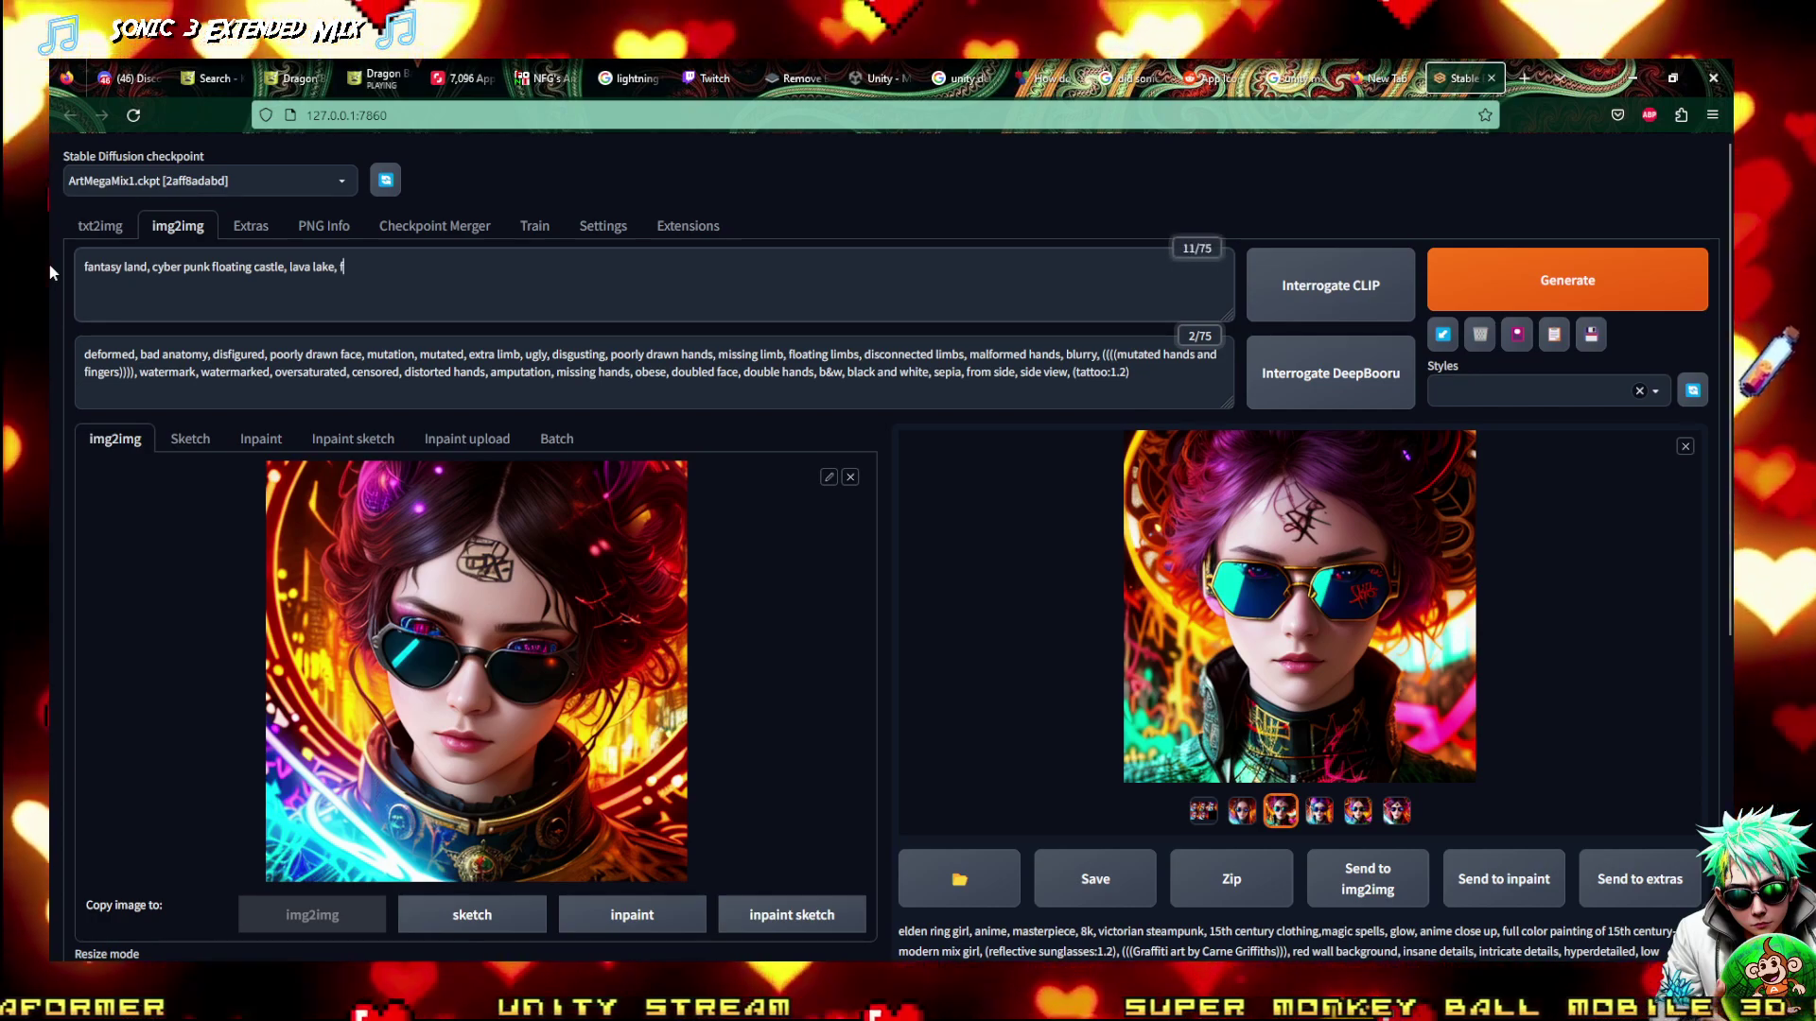
{"action": "type", "text": "antasy bea"}
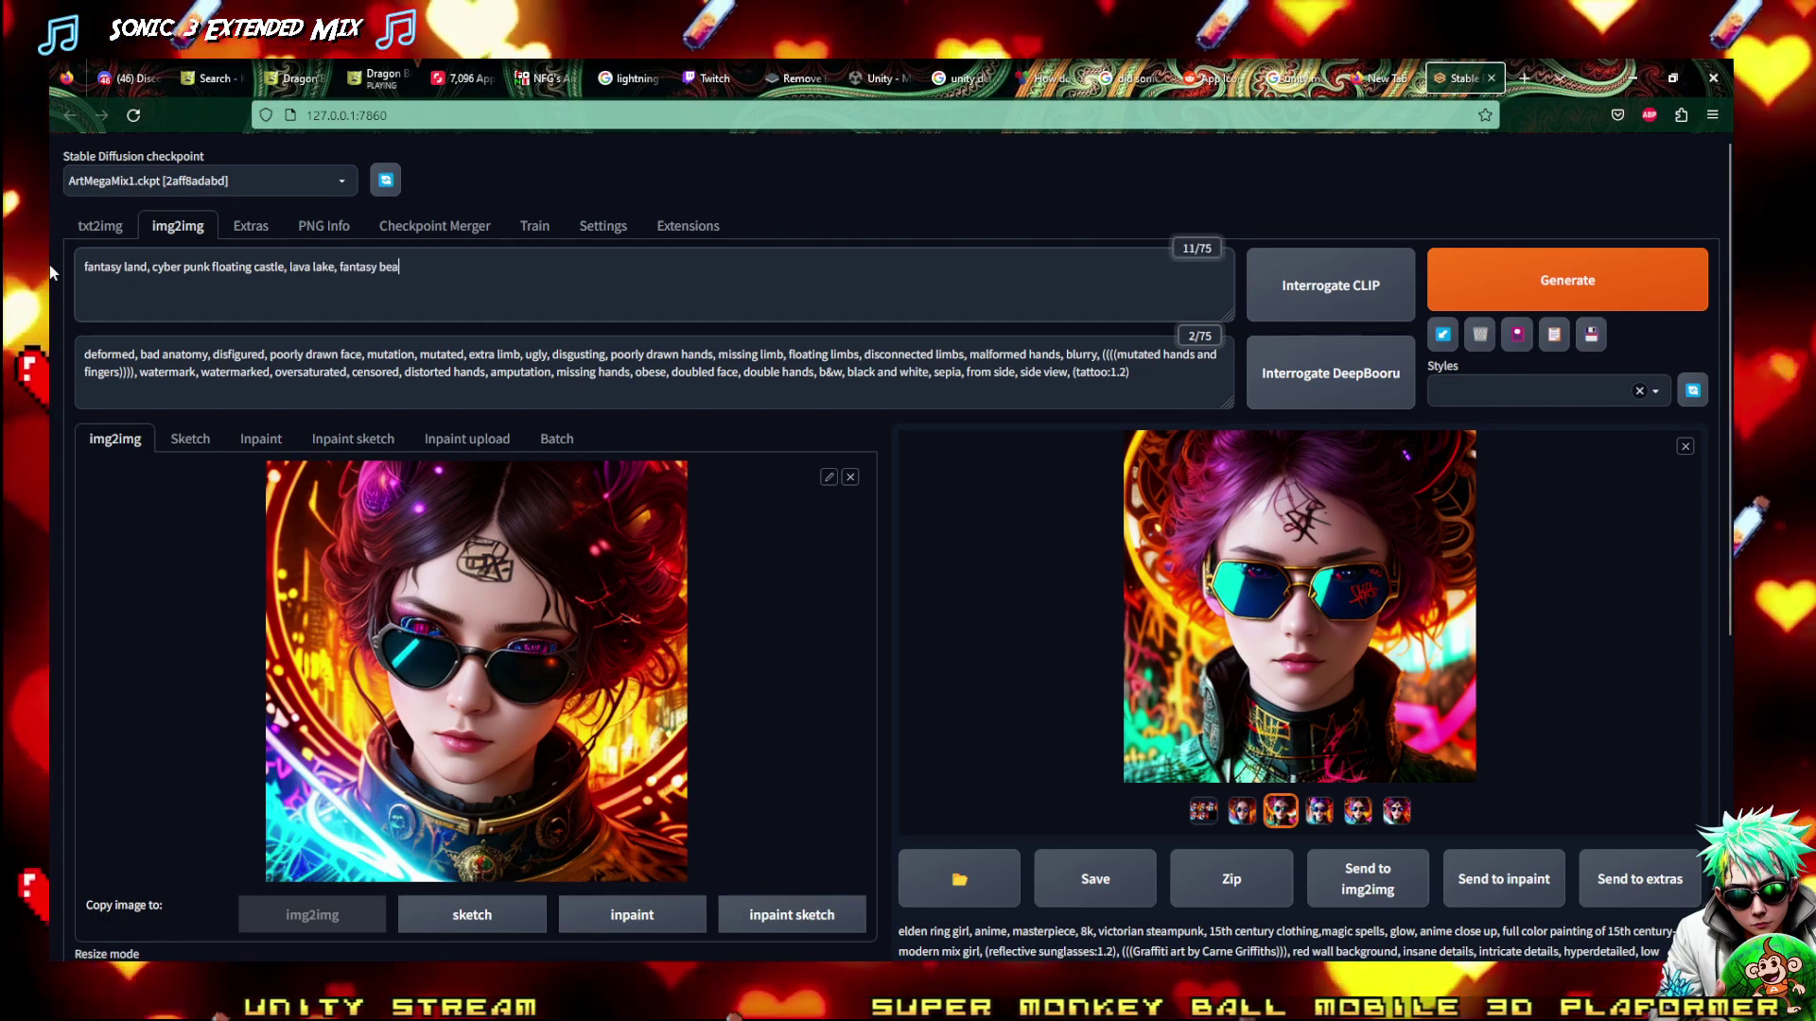
{"action": "type", "text": "sts in ba"}
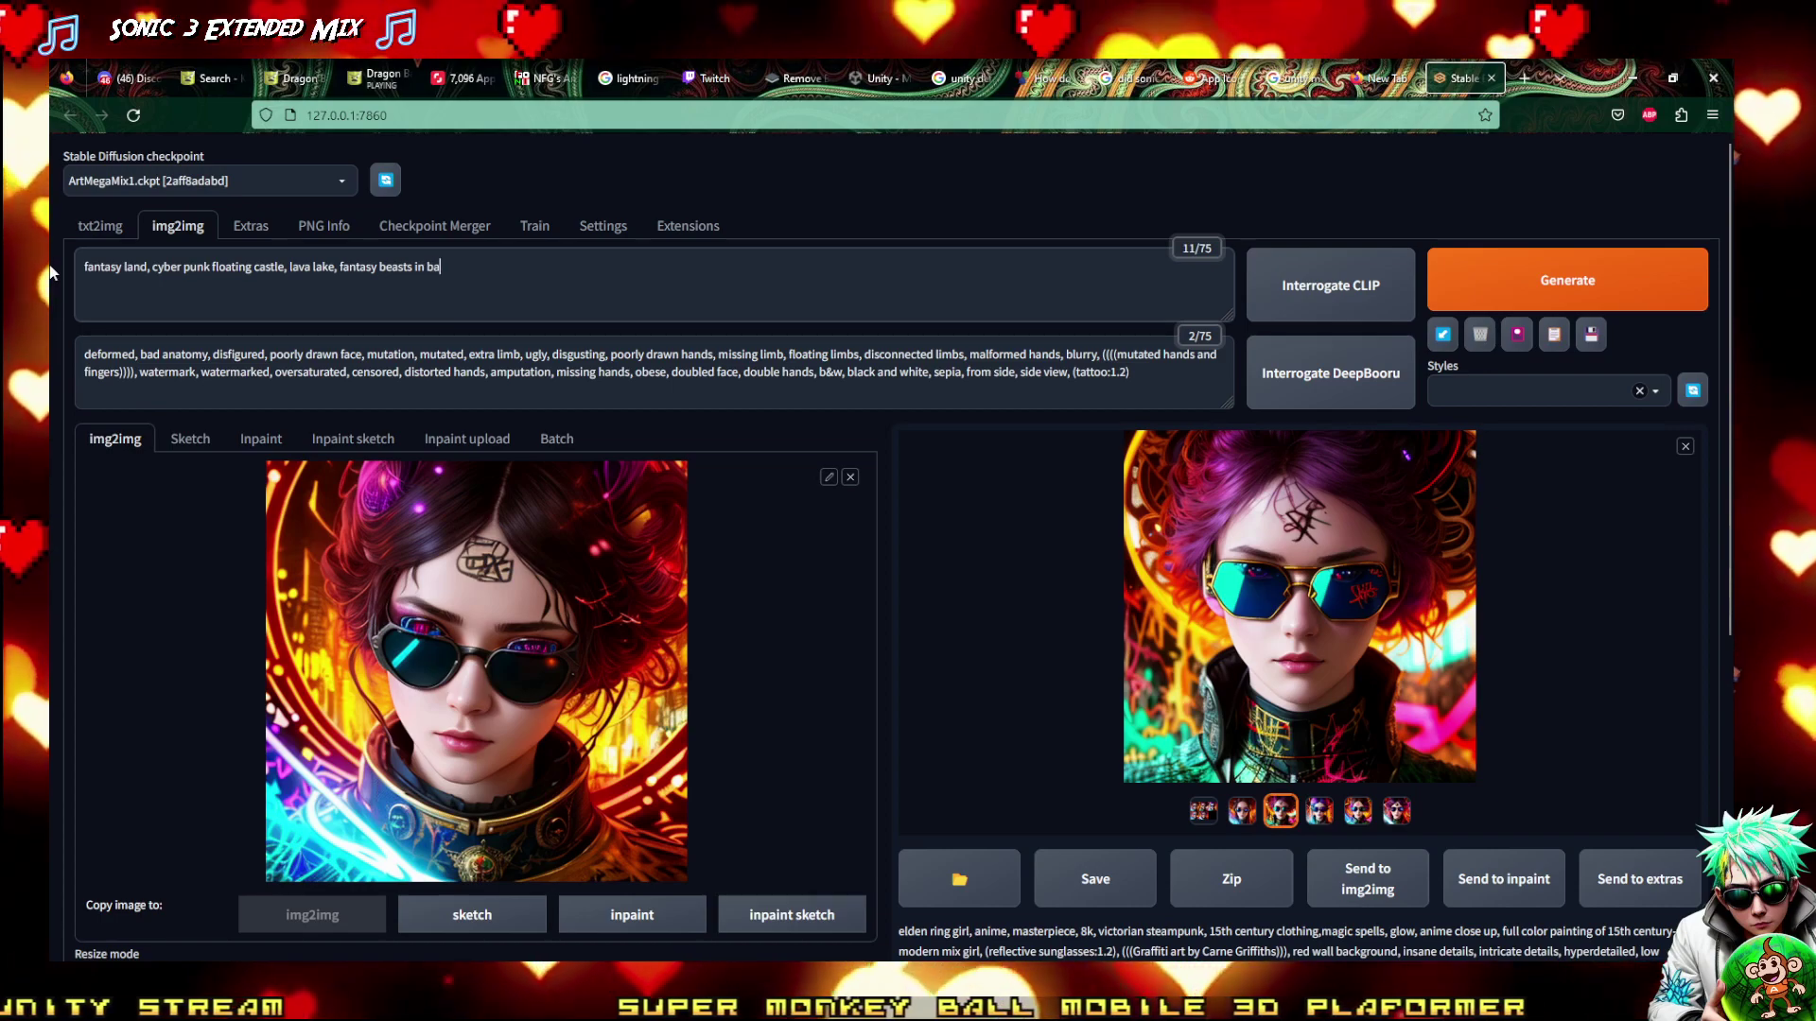
{"action": "type", "text": "ckground, master"}
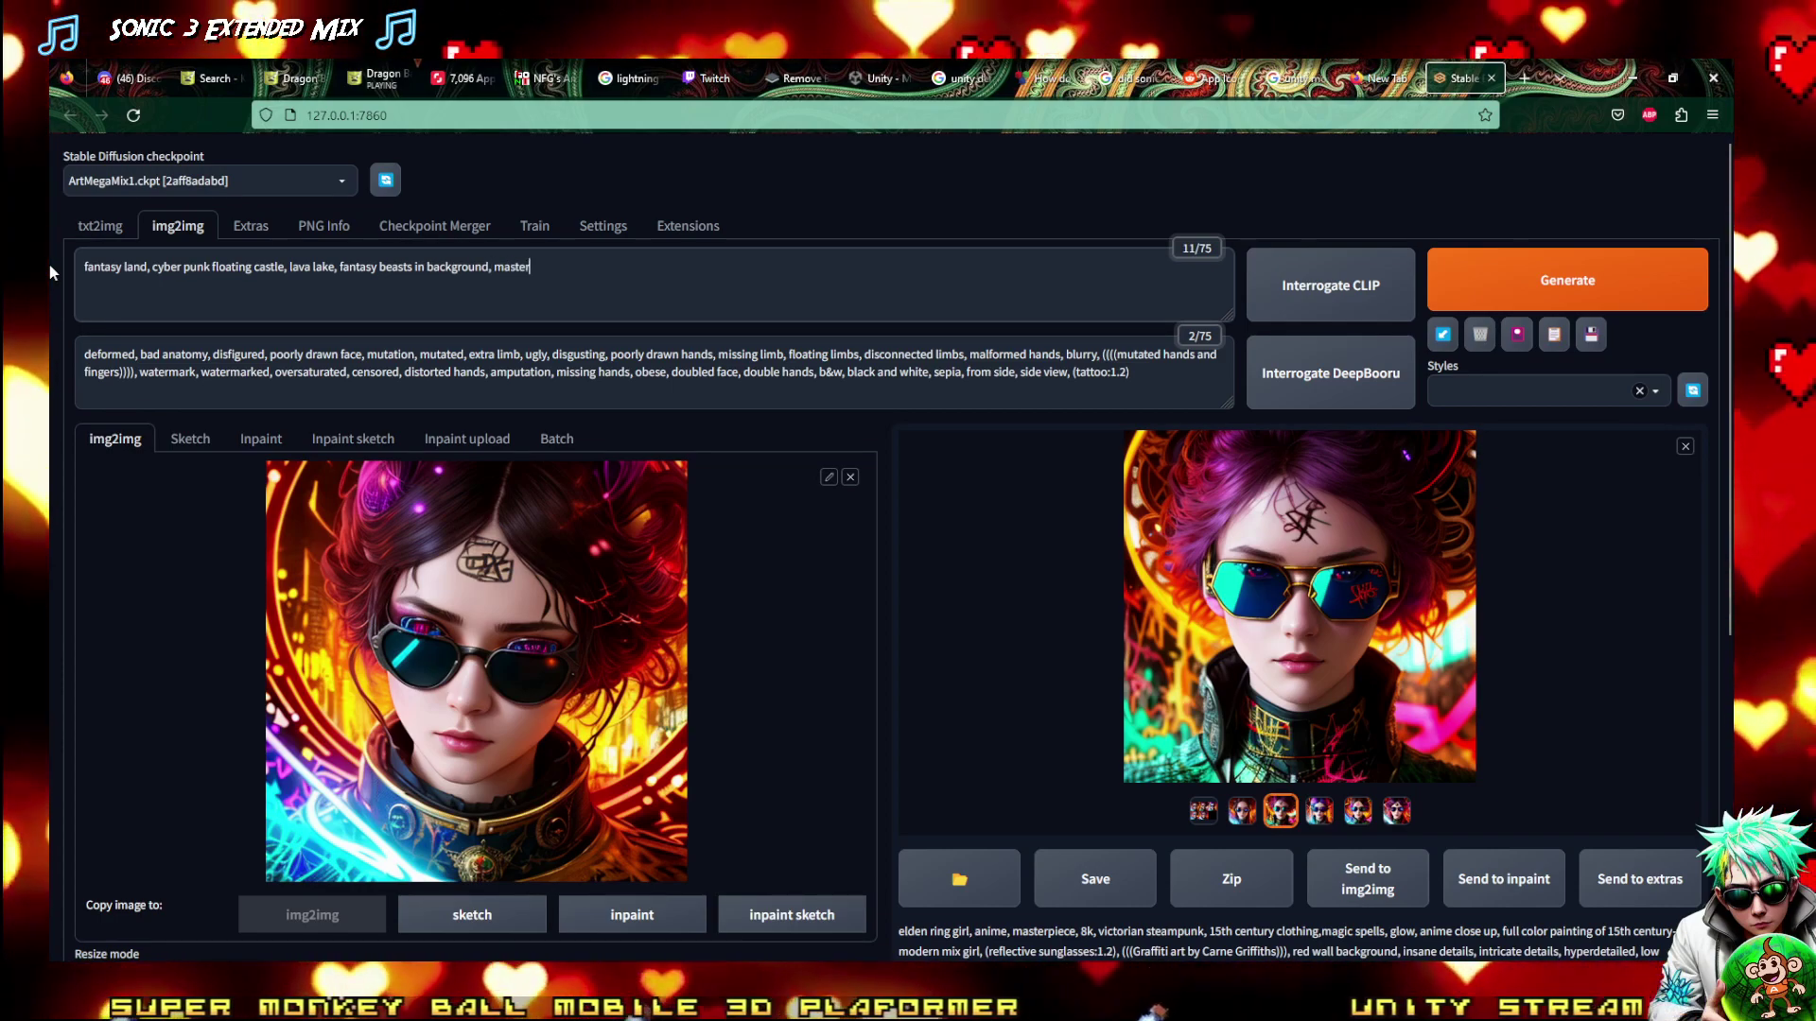
{"action": "type", "text": "piece 8k,"}
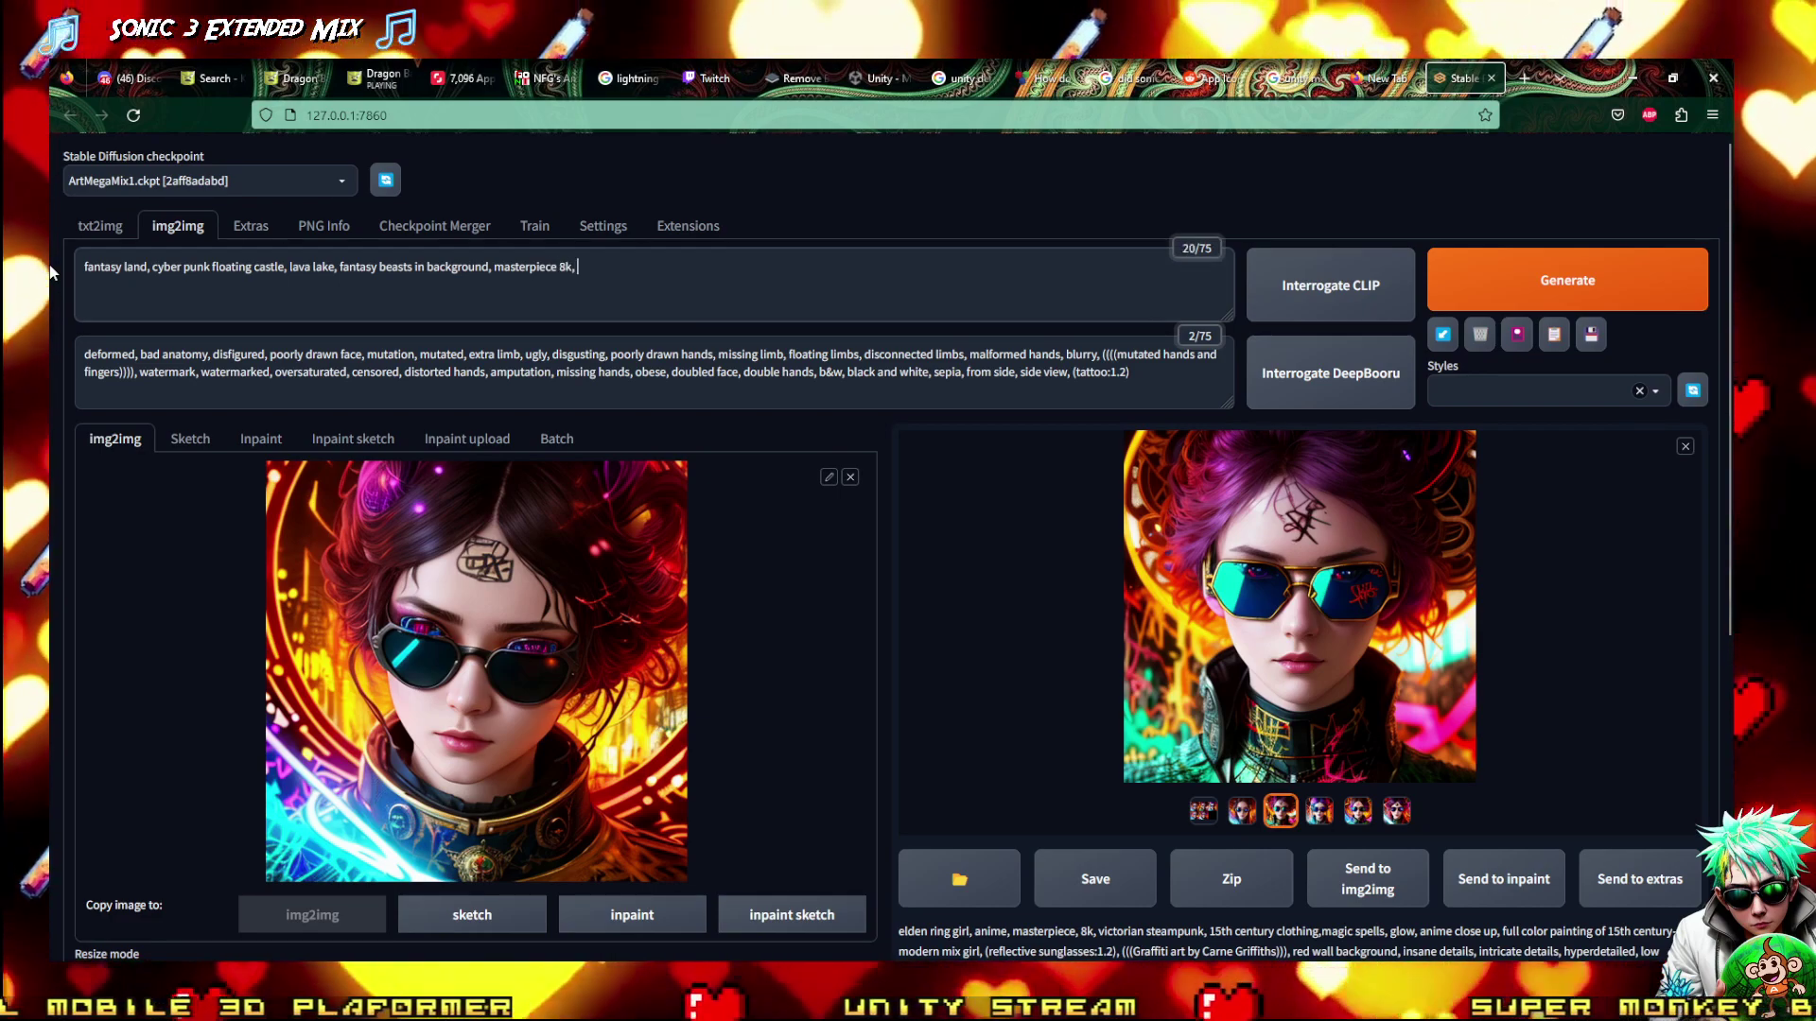
{"action": "type", "text": " medival"}
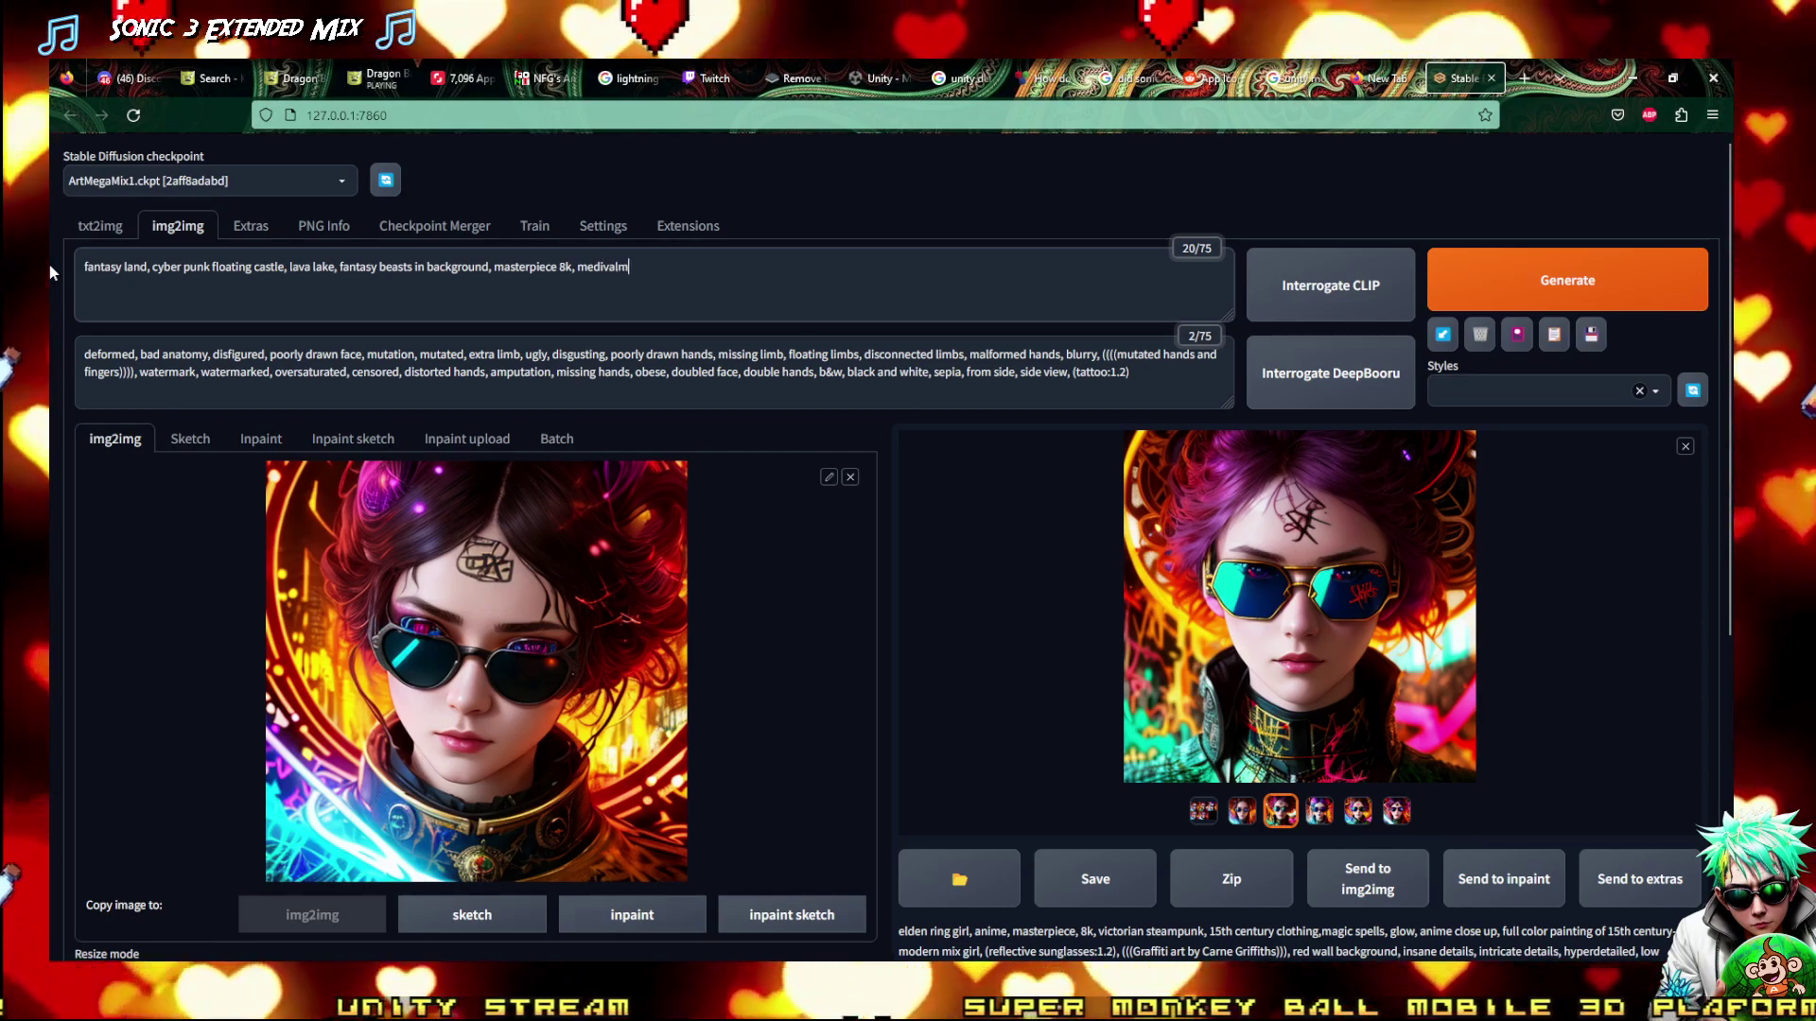
{"action": "key", "text": "BackSpace"}
{"action": "type", "text": ", cyberpunk f"}
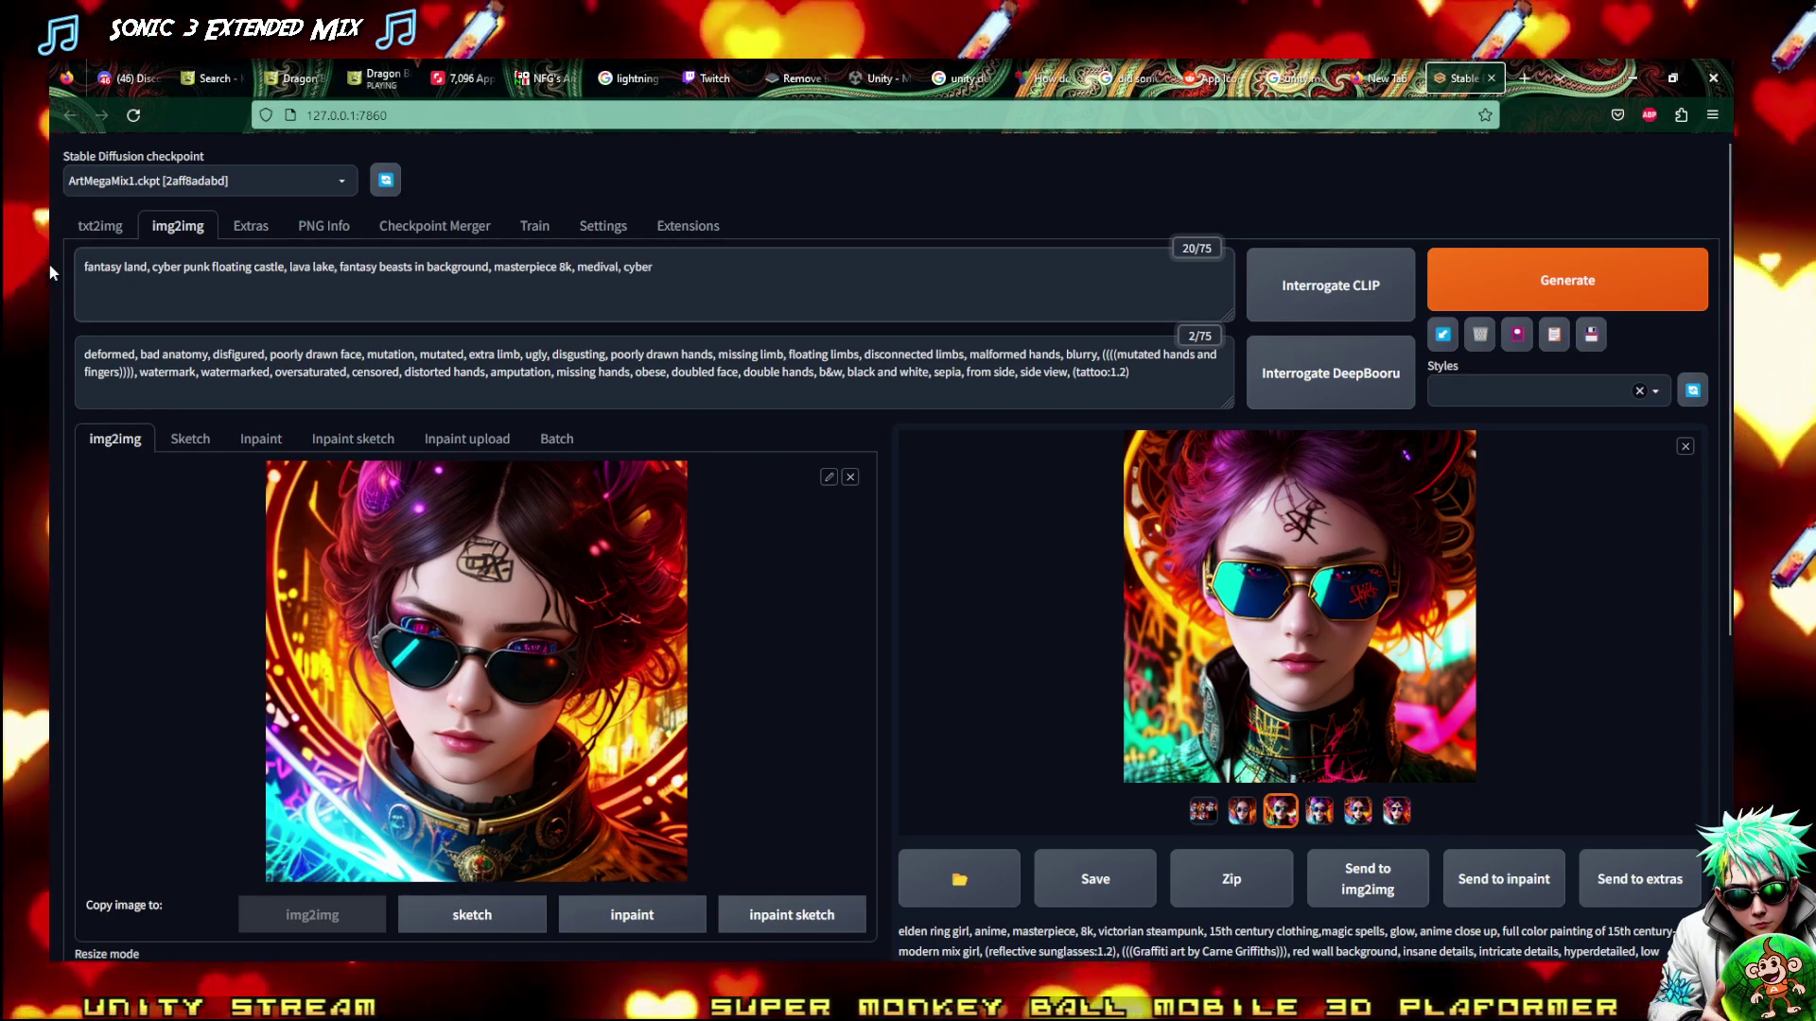
{"action": "type", "text": "uture"}
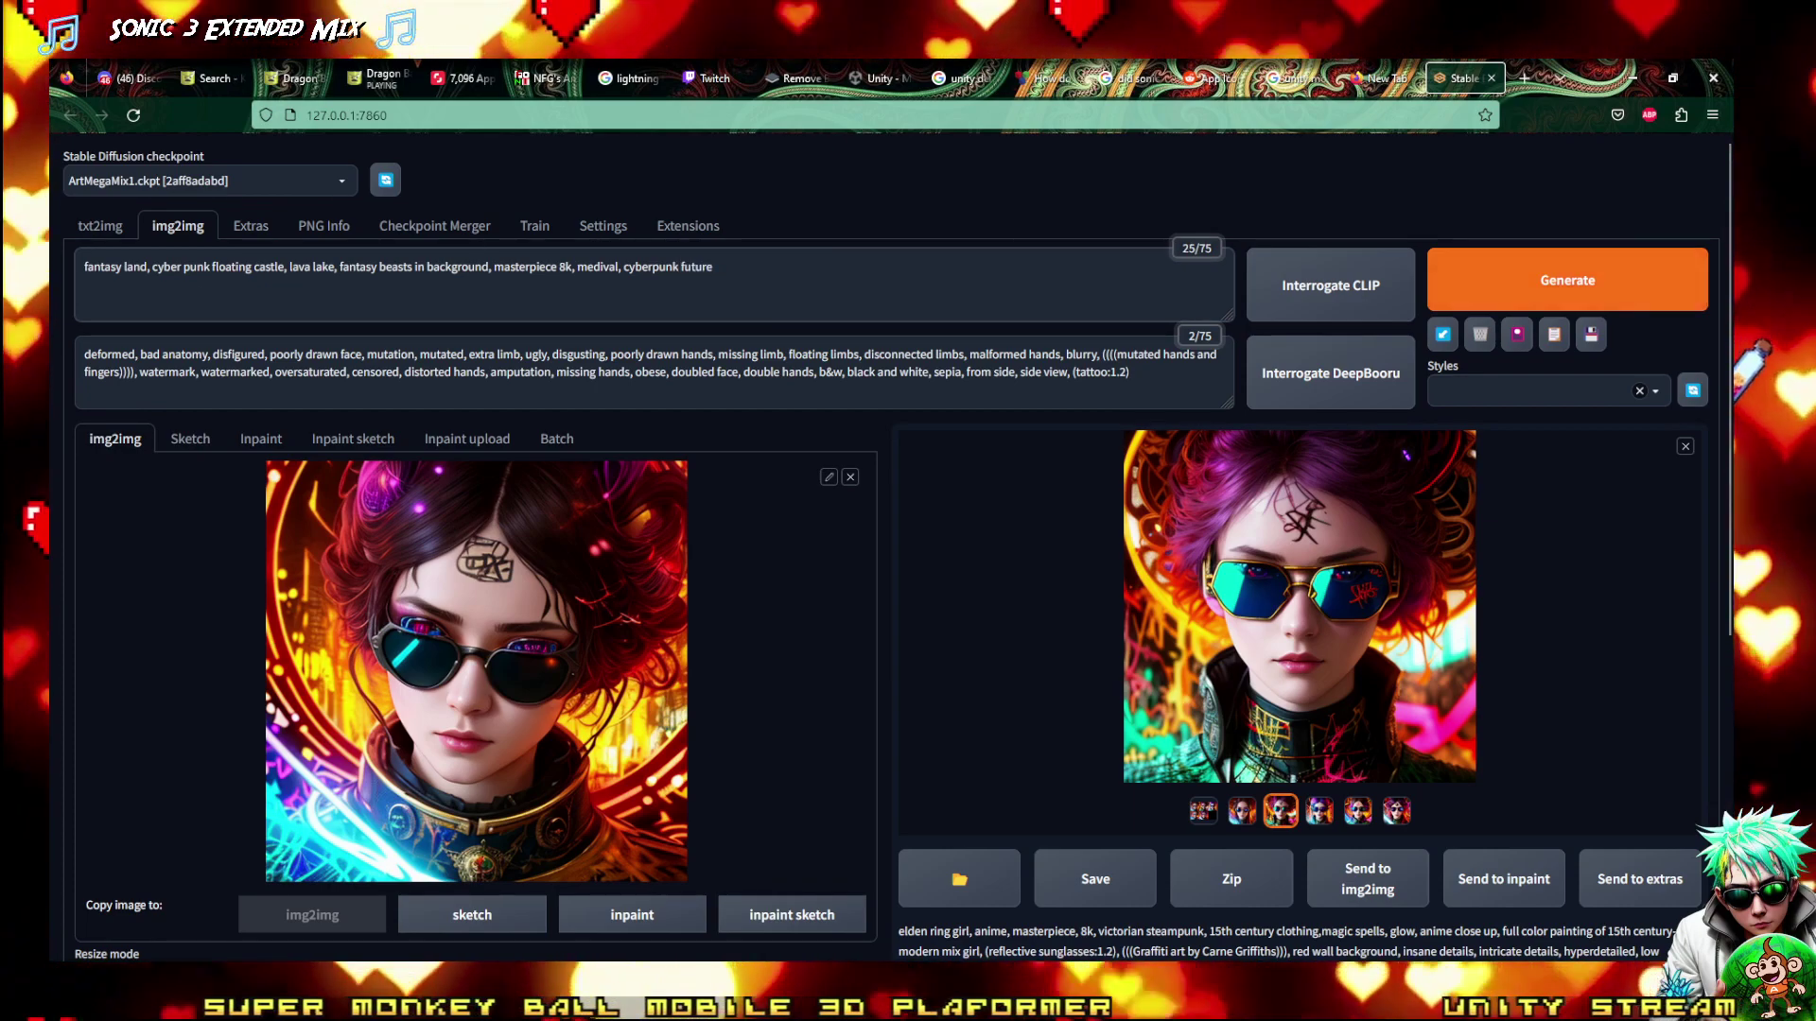
Generate from the castle prompt, select the prompt text, and return to txt2img
{"action": "key", "text": "ctrl+Return"}
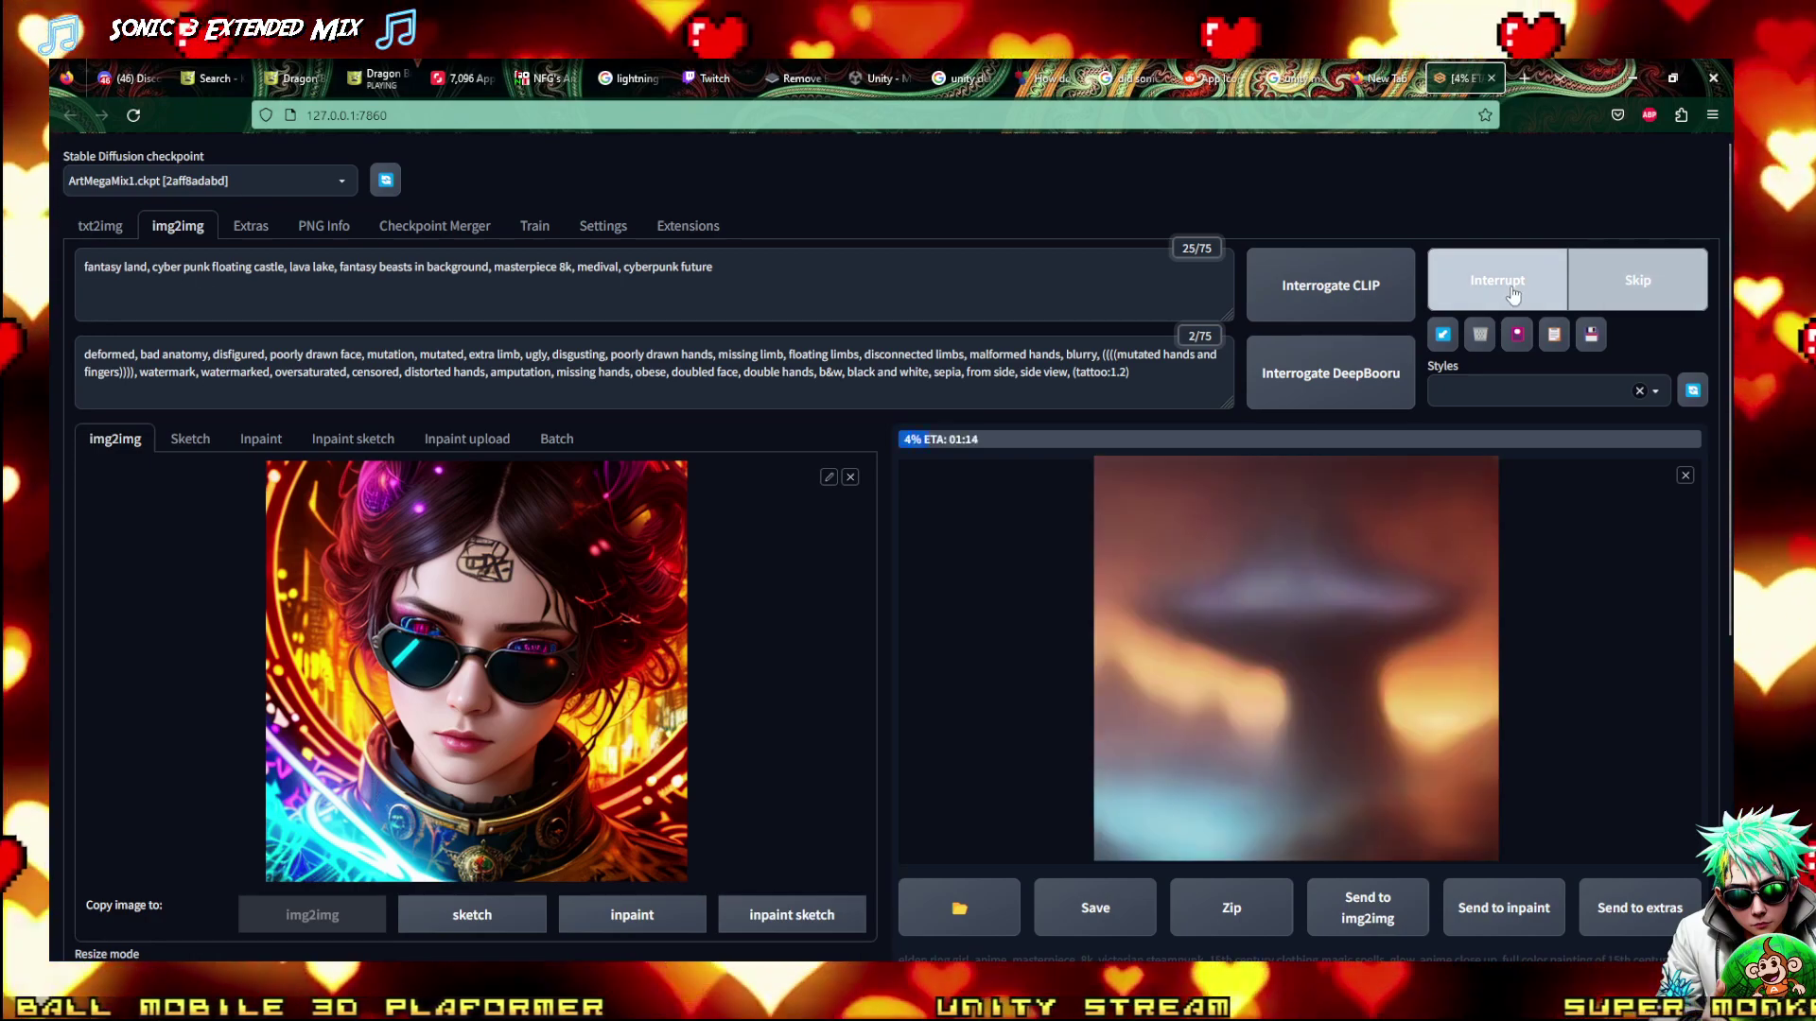
{"action": "left_click_drag", "start_coordinate": [714, 267], "coordinate": [64, 229]}
{"action": "key", "text": "ctrl+c"}
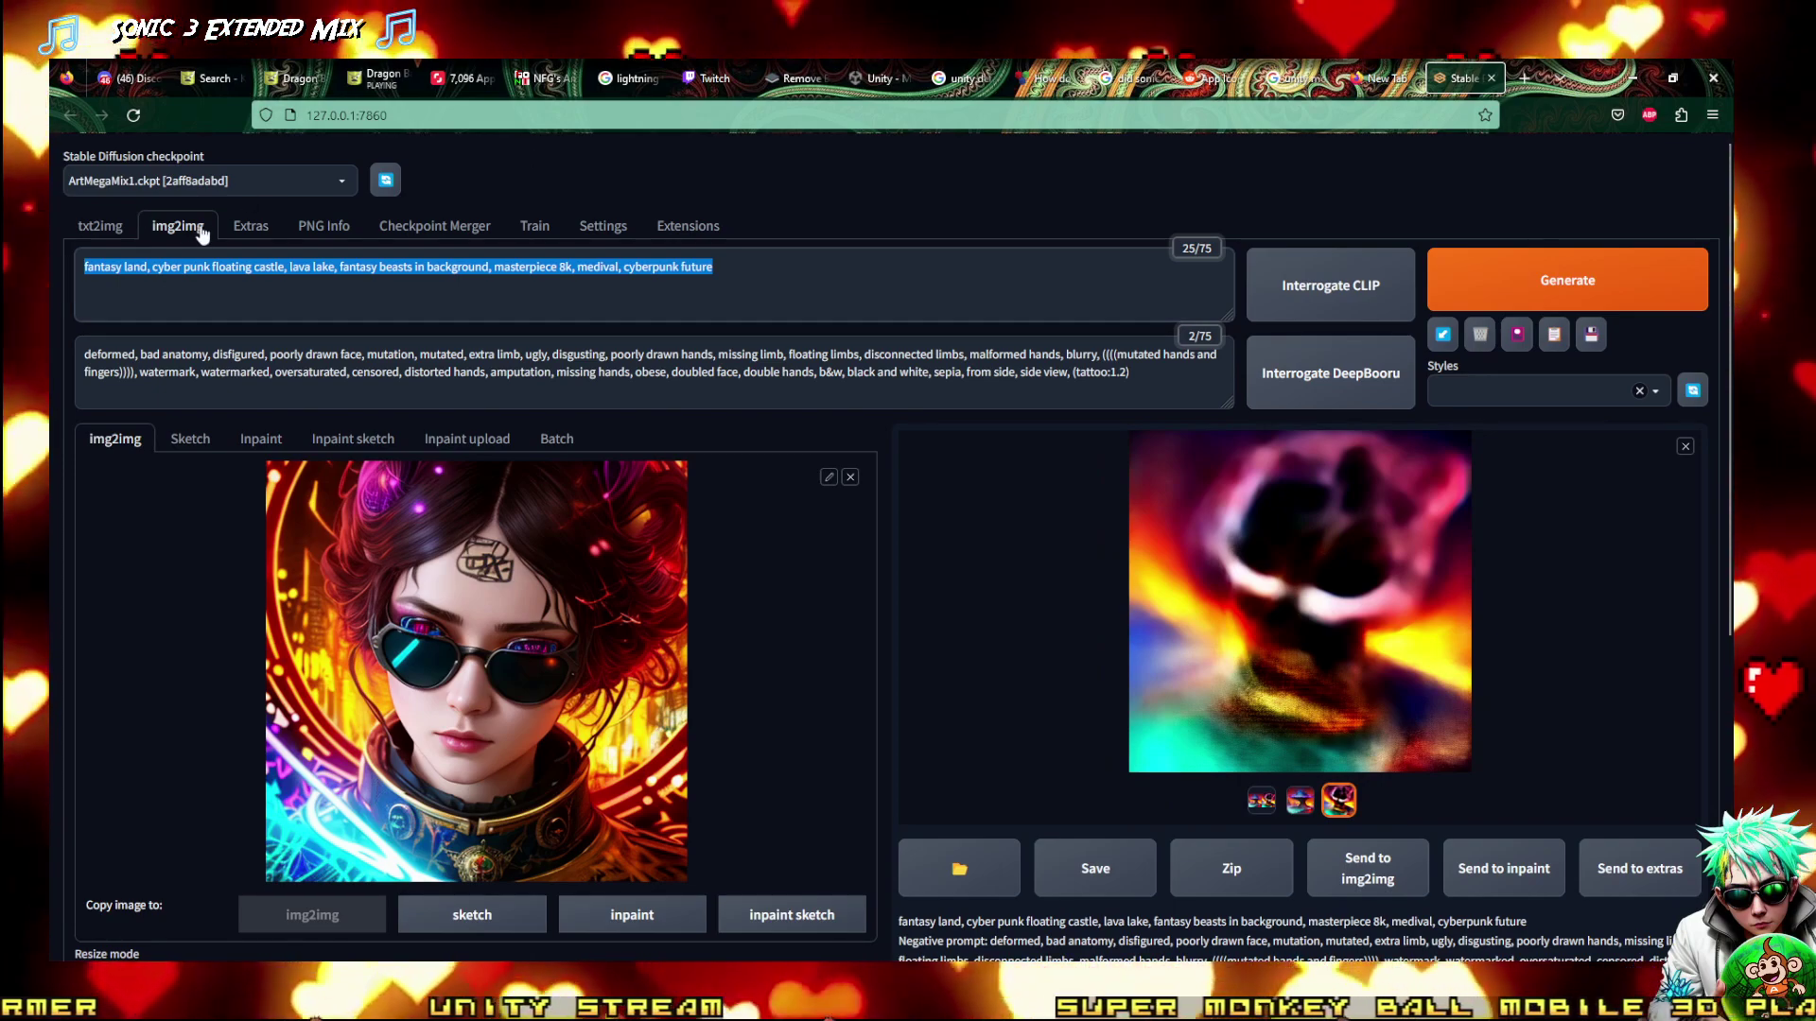
{"action": "left_click", "coordinate": [100, 226]}
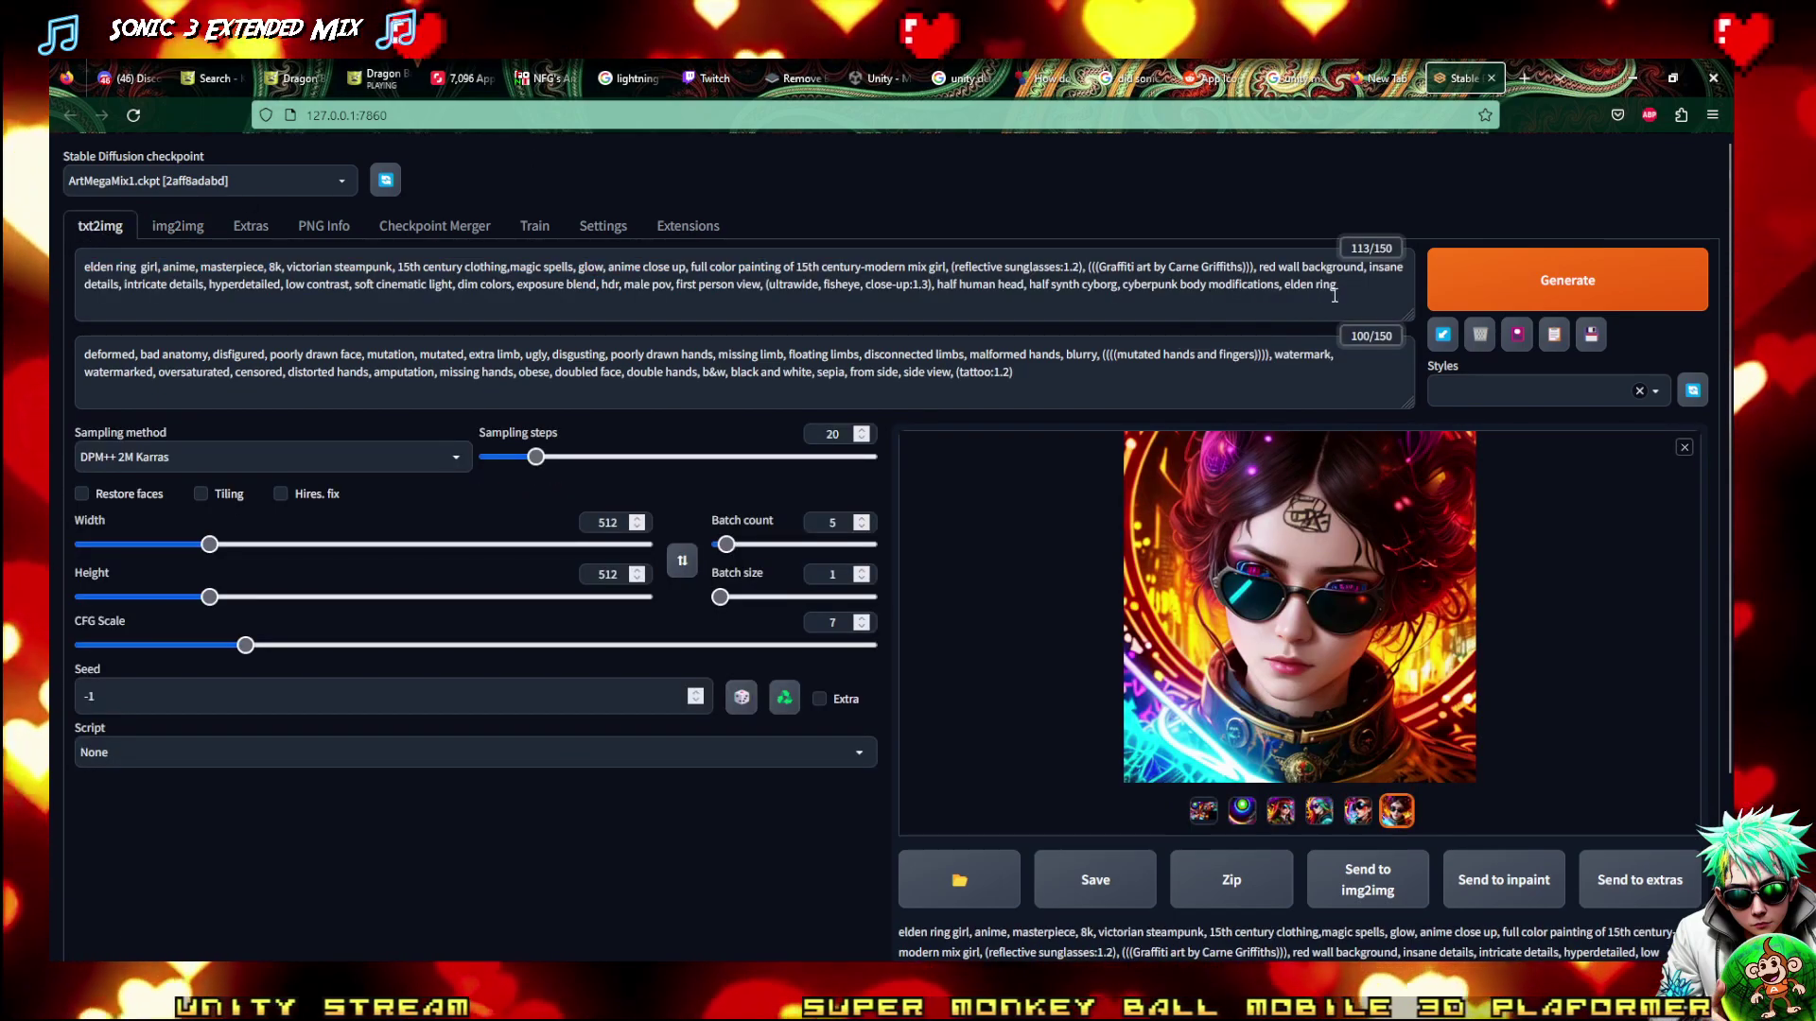
Delete 'girl', the clothing terms and 'anime close up' from the txt2img prompt
{"action": "left_click", "coordinate": [138, 266]}
{"action": "key", "text": "Delete"}
{"action": "key", "text": "Delete"}
{"action": "key", "text": "Delete"}
{"action": "key", "text": "Delete"}
{"action": "key", "text": "Delete"}
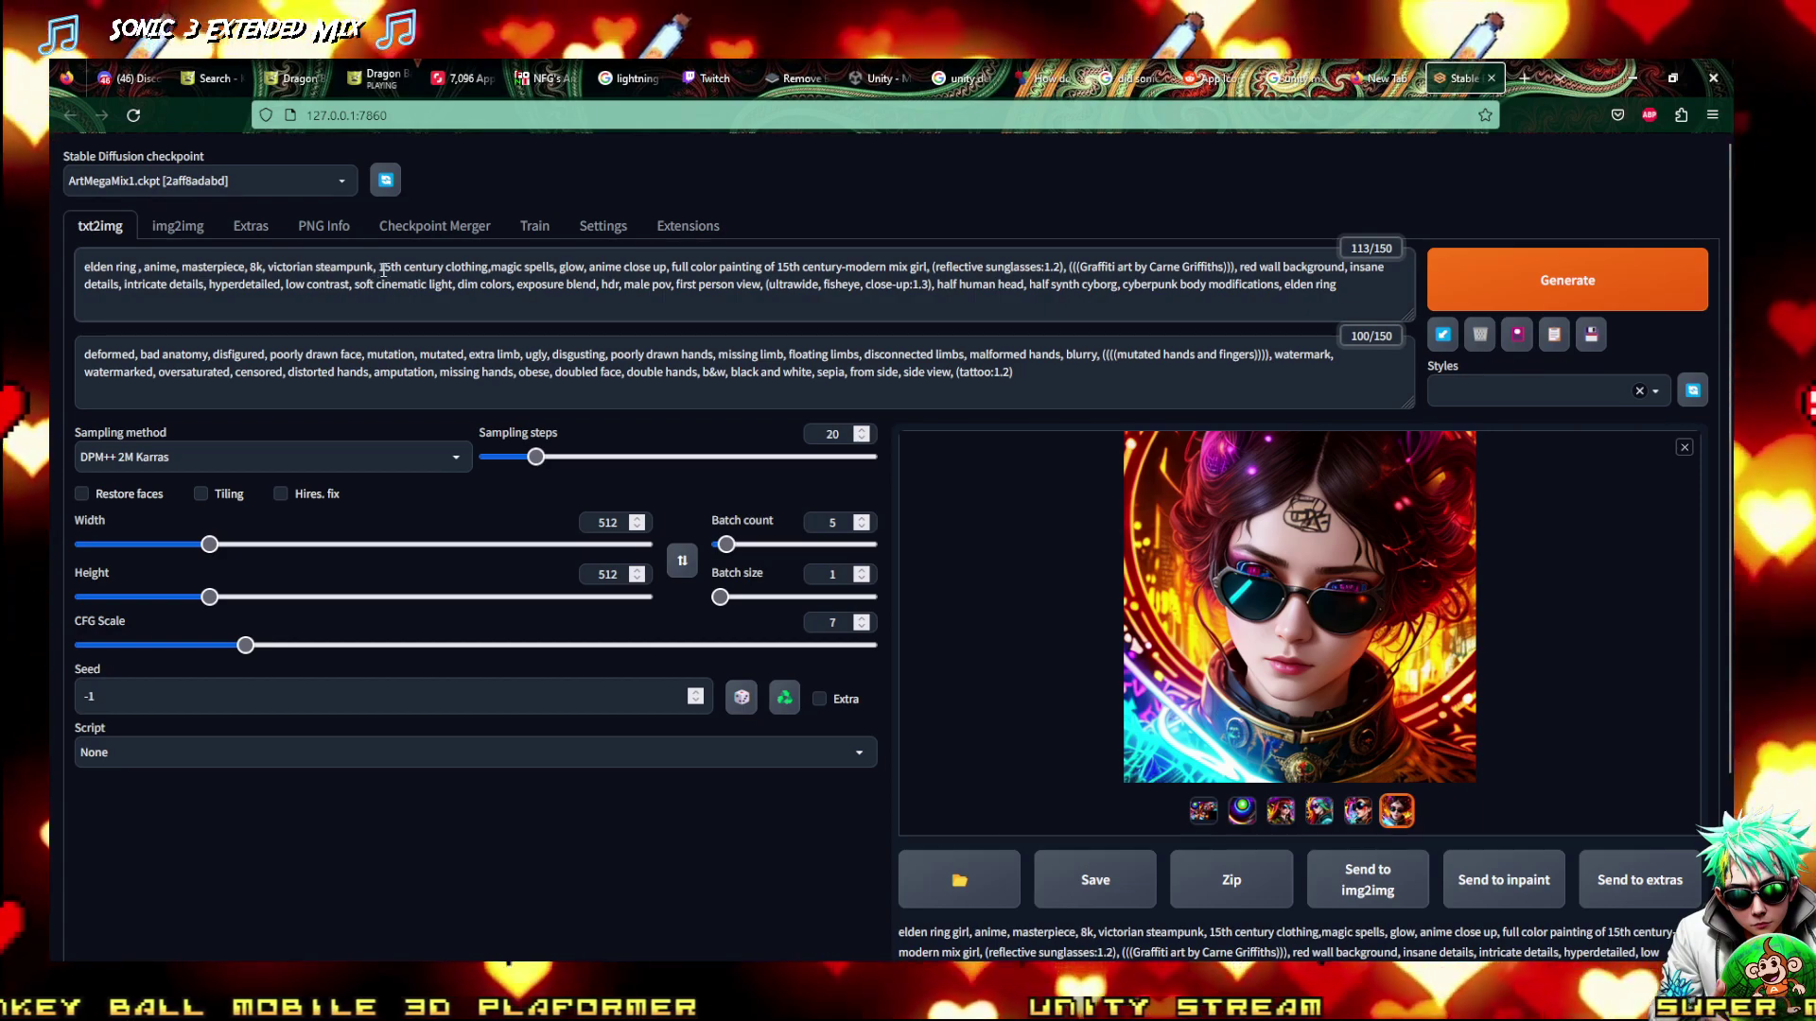
{"action": "left_click", "coordinate": [447, 267]}
{"action": "key", "text": "Delete"}
{"action": "key", "text": "Delete"}
{"action": "key", "text": "Delete"}
{"action": "key", "text": "Delete"}
{"action": "key", "text": "Delete"}
{"action": "key", "text": "Delete"}
{"action": "key", "text": "Delete"}
{"action": "key", "text": "Delete"}
{"action": "key", "text": "Delete"}
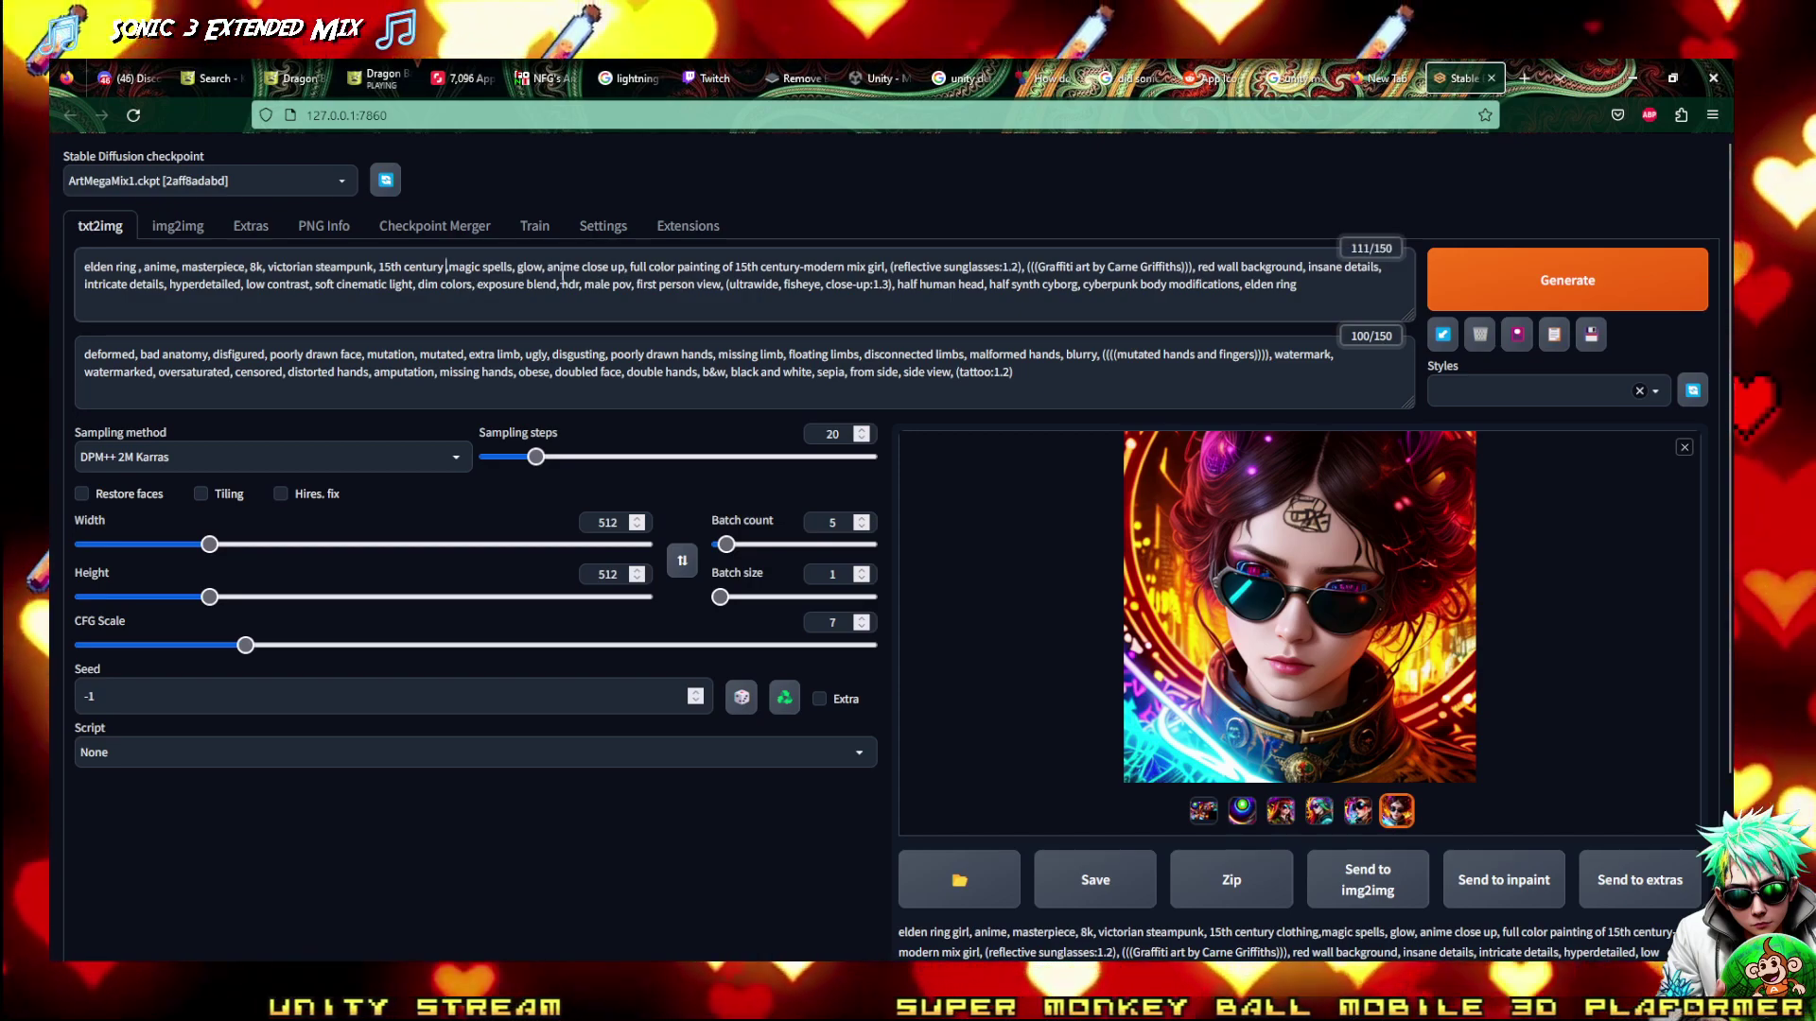
{"action": "left_click", "coordinate": [551, 270]}
{"action": "key", "text": "Delete"}
{"action": "key", "text": "Delete"}
{"action": "key", "text": "Delete"}
{"action": "key", "text": "Delete"}
{"action": "key", "text": "Delete"}
{"action": "key", "text": "Delete"}
{"action": "key", "text": "Delete"}
{"action": "key", "text": "Delete"}
{"action": "key", "text": "Delete"}
{"action": "key", "text": "Delete"}
{"action": "key", "text": "Delete"}
{"action": "key", "text": "Delete"}
{"action": "key", "text": "Delete"}
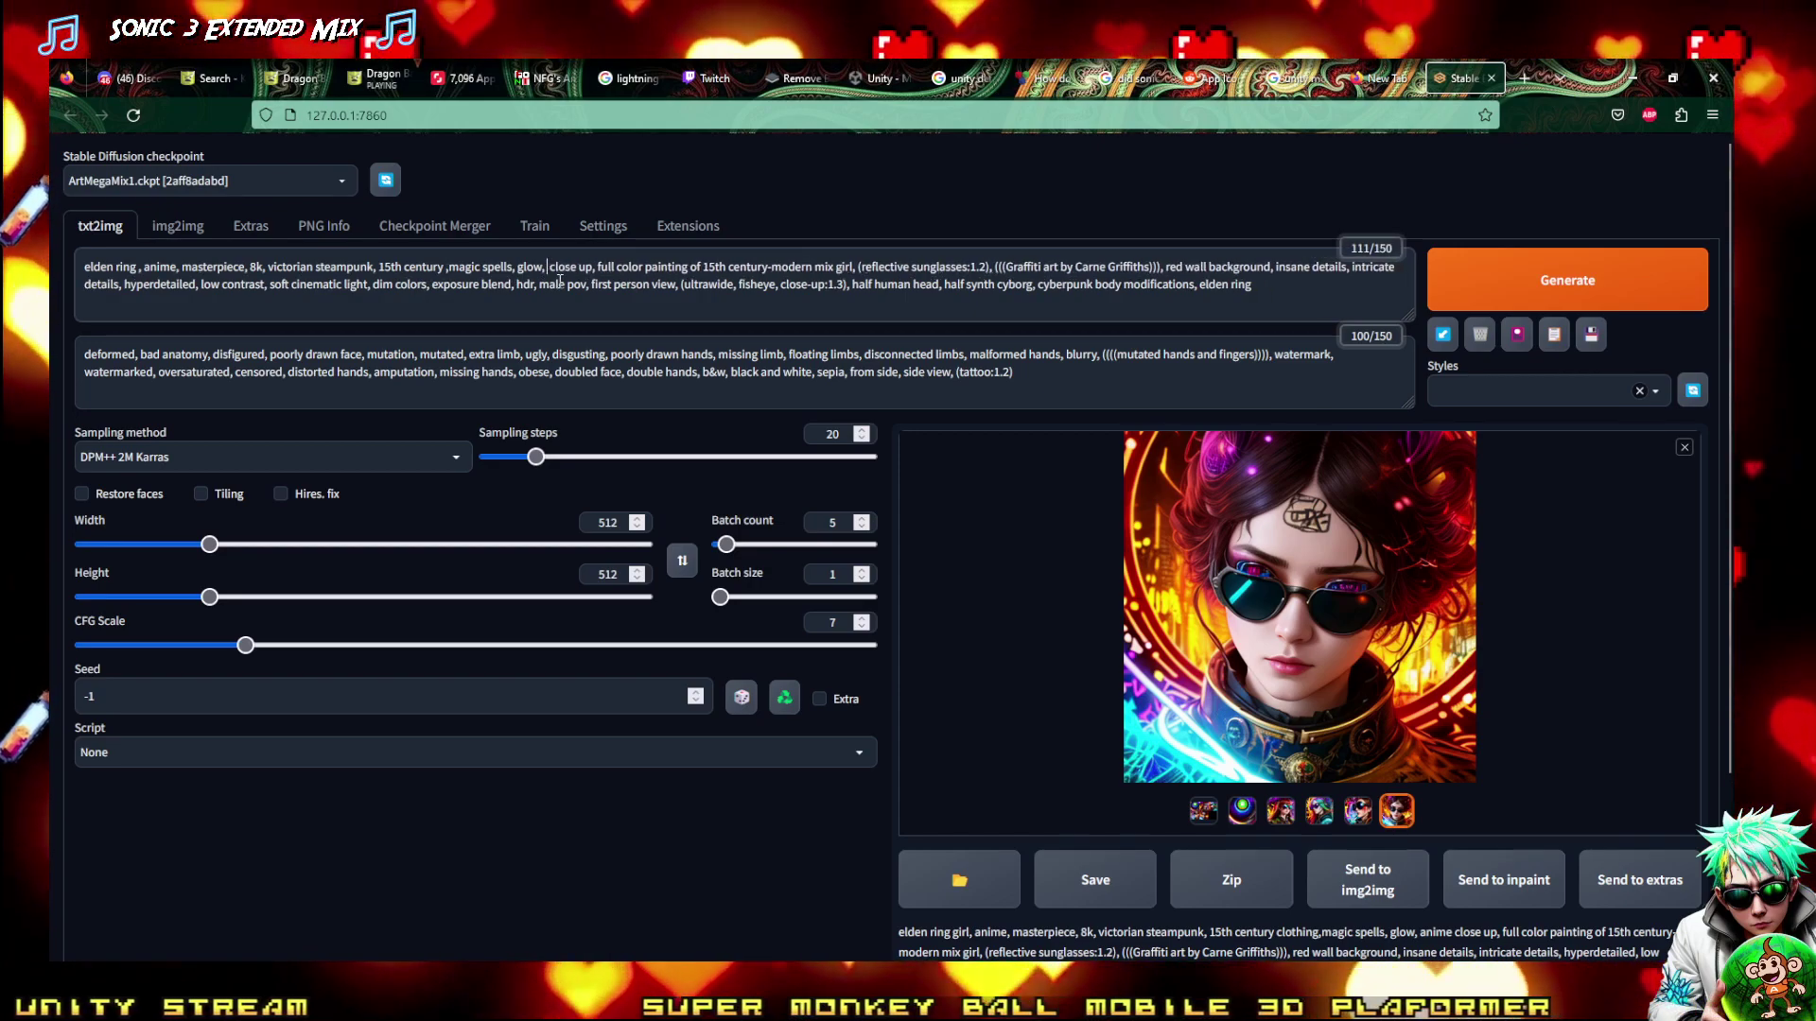
{"action": "key", "text": "Delete"}
{"action": "key", "text": "Delete"}
{"action": "key", "text": "Delete"}
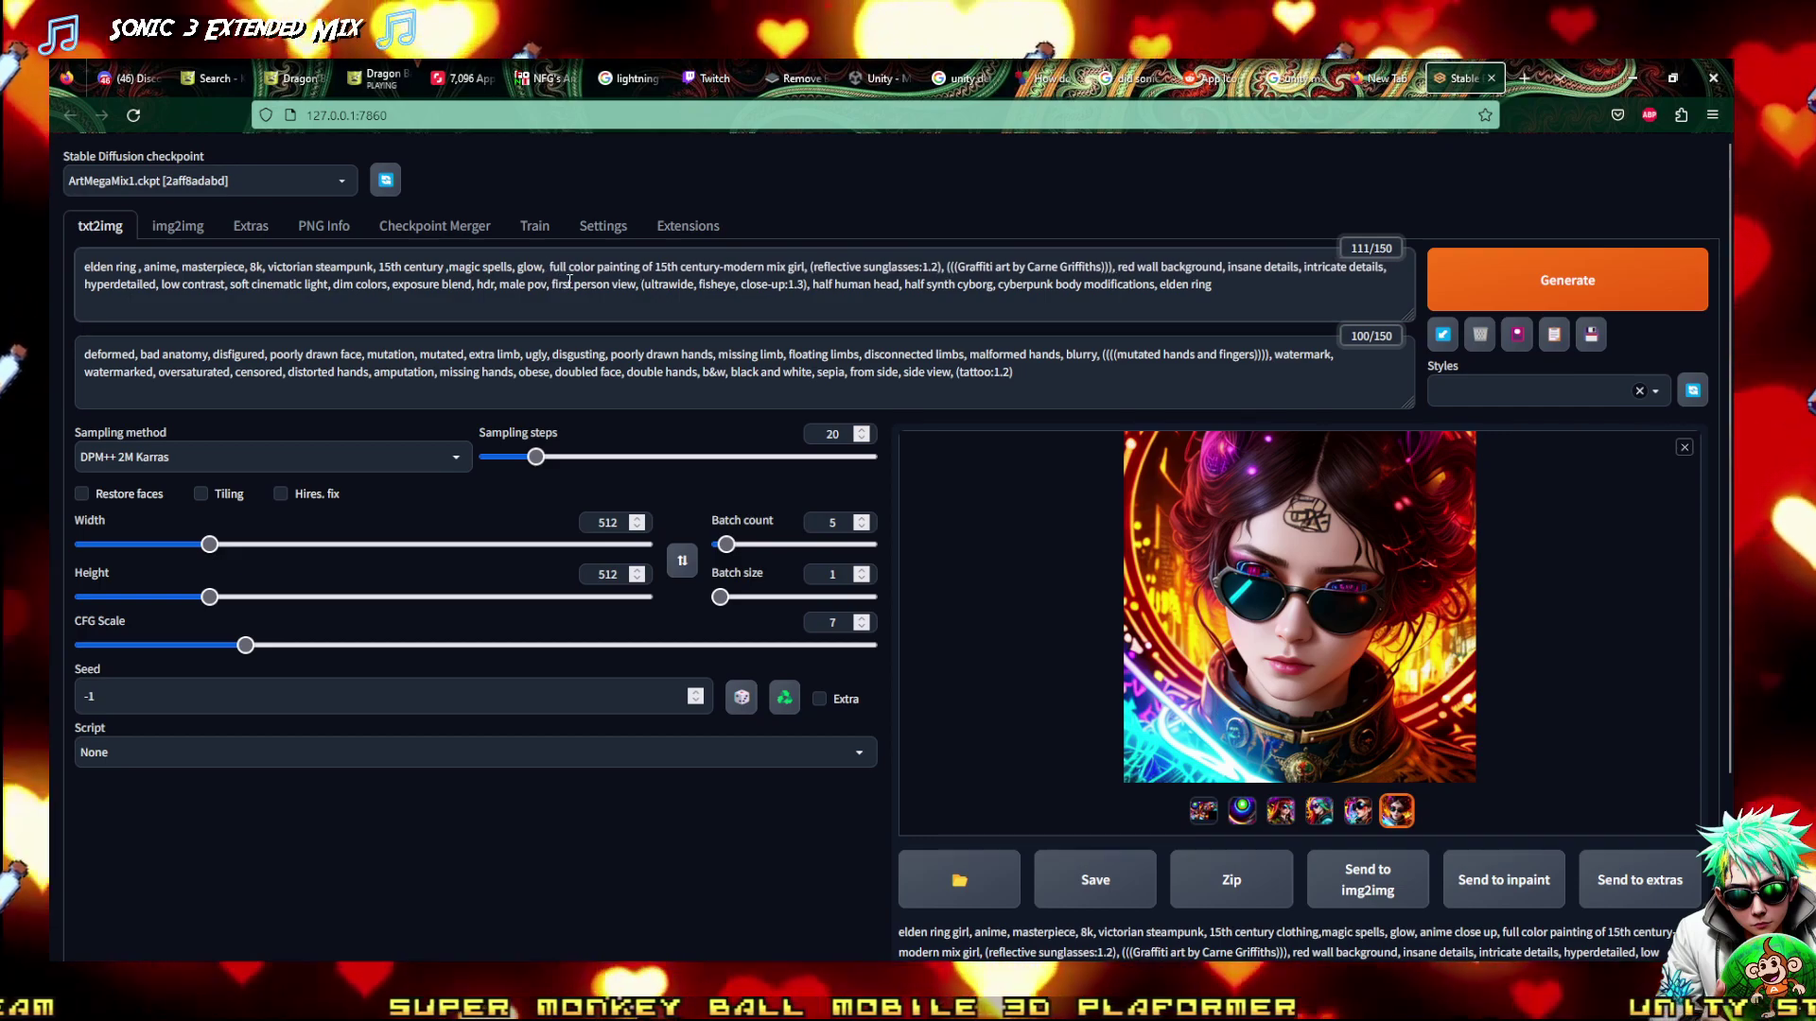
Remove the century-mix, sunglasses, graffiti, red wall and male POV terms, then paste the castle terms
{"action": "left_click", "coordinate": [642, 265]}
{"action": "key", "text": "Delete"}
{"action": "key", "text": "Delete"}
{"action": "key", "text": "Delete"}
{"action": "key", "text": "Delete"}
{"action": "key", "text": "Delete"}
{"action": "key", "text": "Delete"}
{"action": "key", "text": "Delete"}
{"action": "key", "text": "Delete"}
{"action": "key", "text": "Delete"}
{"action": "key", "text": "Delete"}
{"action": "key", "text": "Delete"}
{"action": "key", "text": "Delete"}
{"action": "key", "text": "Delete"}
{"action": "key", "text": "Delete"}
{"action": "key", "text": "Delete"}
{"action": "key", "text": "Delete"}
{"action": "key", "text": "Delete"}
{"action": "key", "text": "Delete"}
{"action": "key", "text": "Delete"}
{"action": "key", "text": "Delete"}
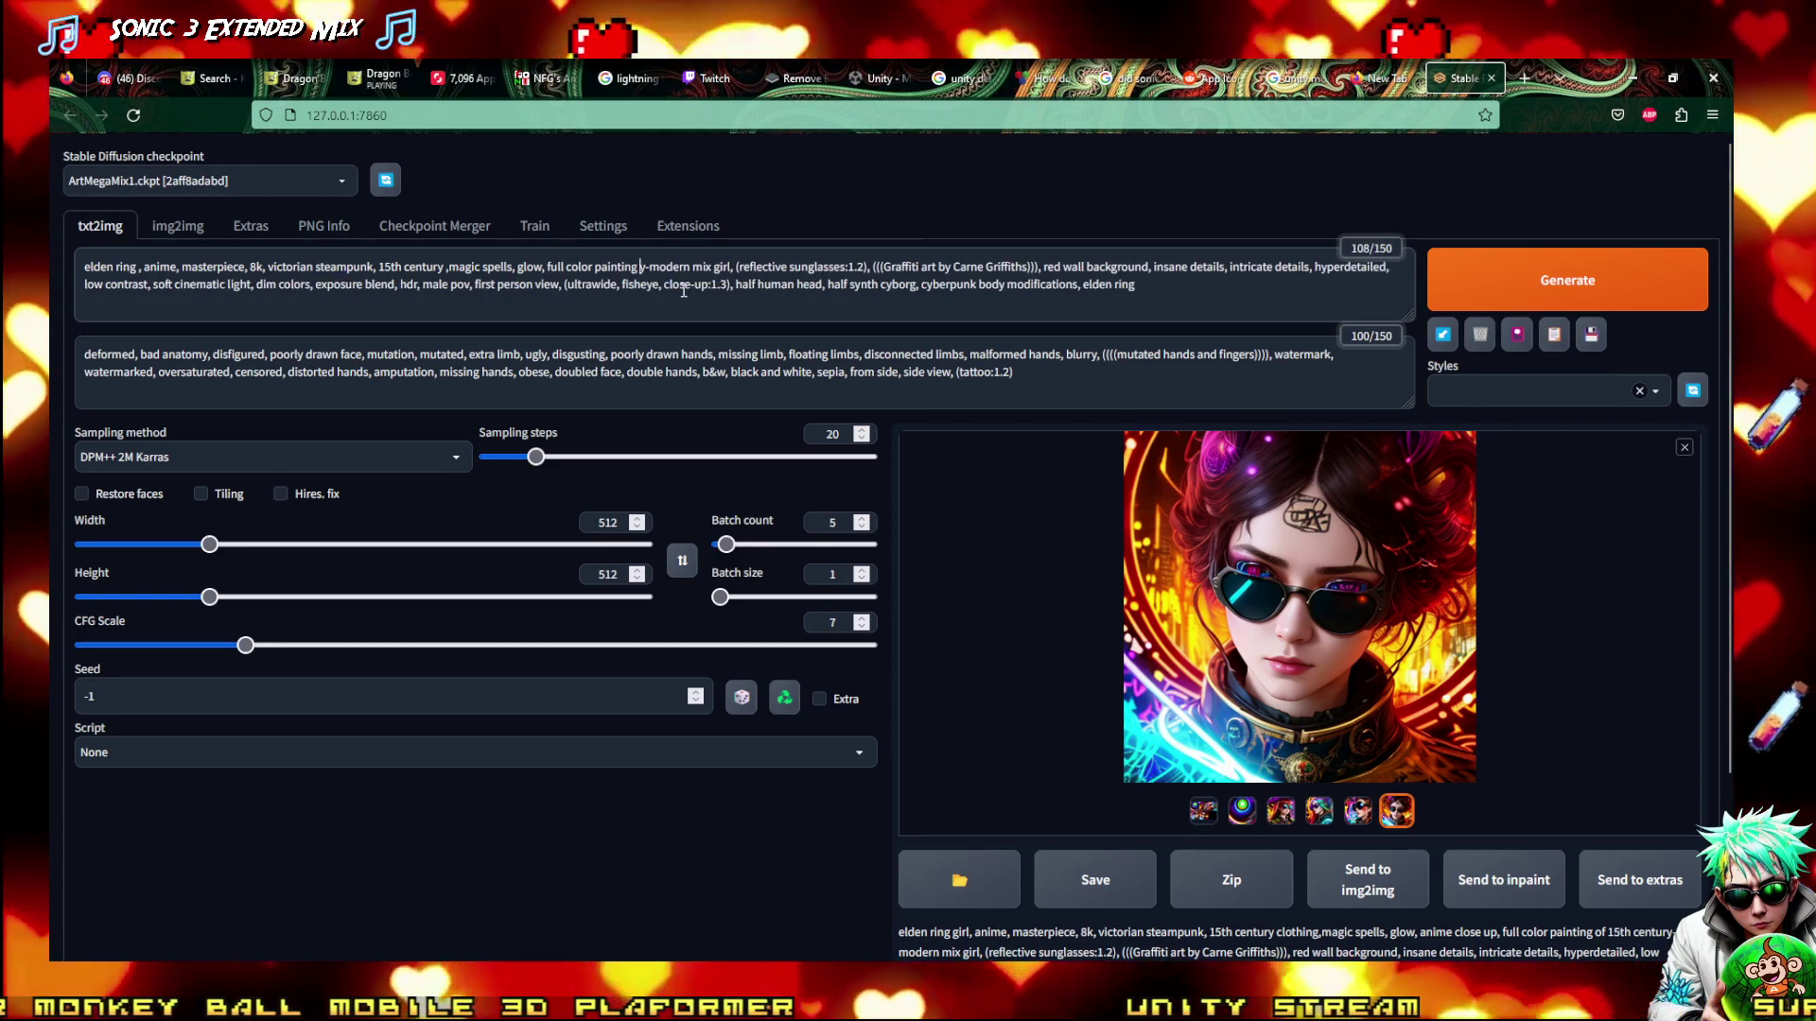
{"action": "key", "text": "Delete"}
{"action": "key", "text": "Delete"}
{"action": "key", "text": "Delete"}
{"action": "key", "text": "Delete"}
{"action": "key", "text": "Delete"}
{"action": "key", "text": "Delete"}
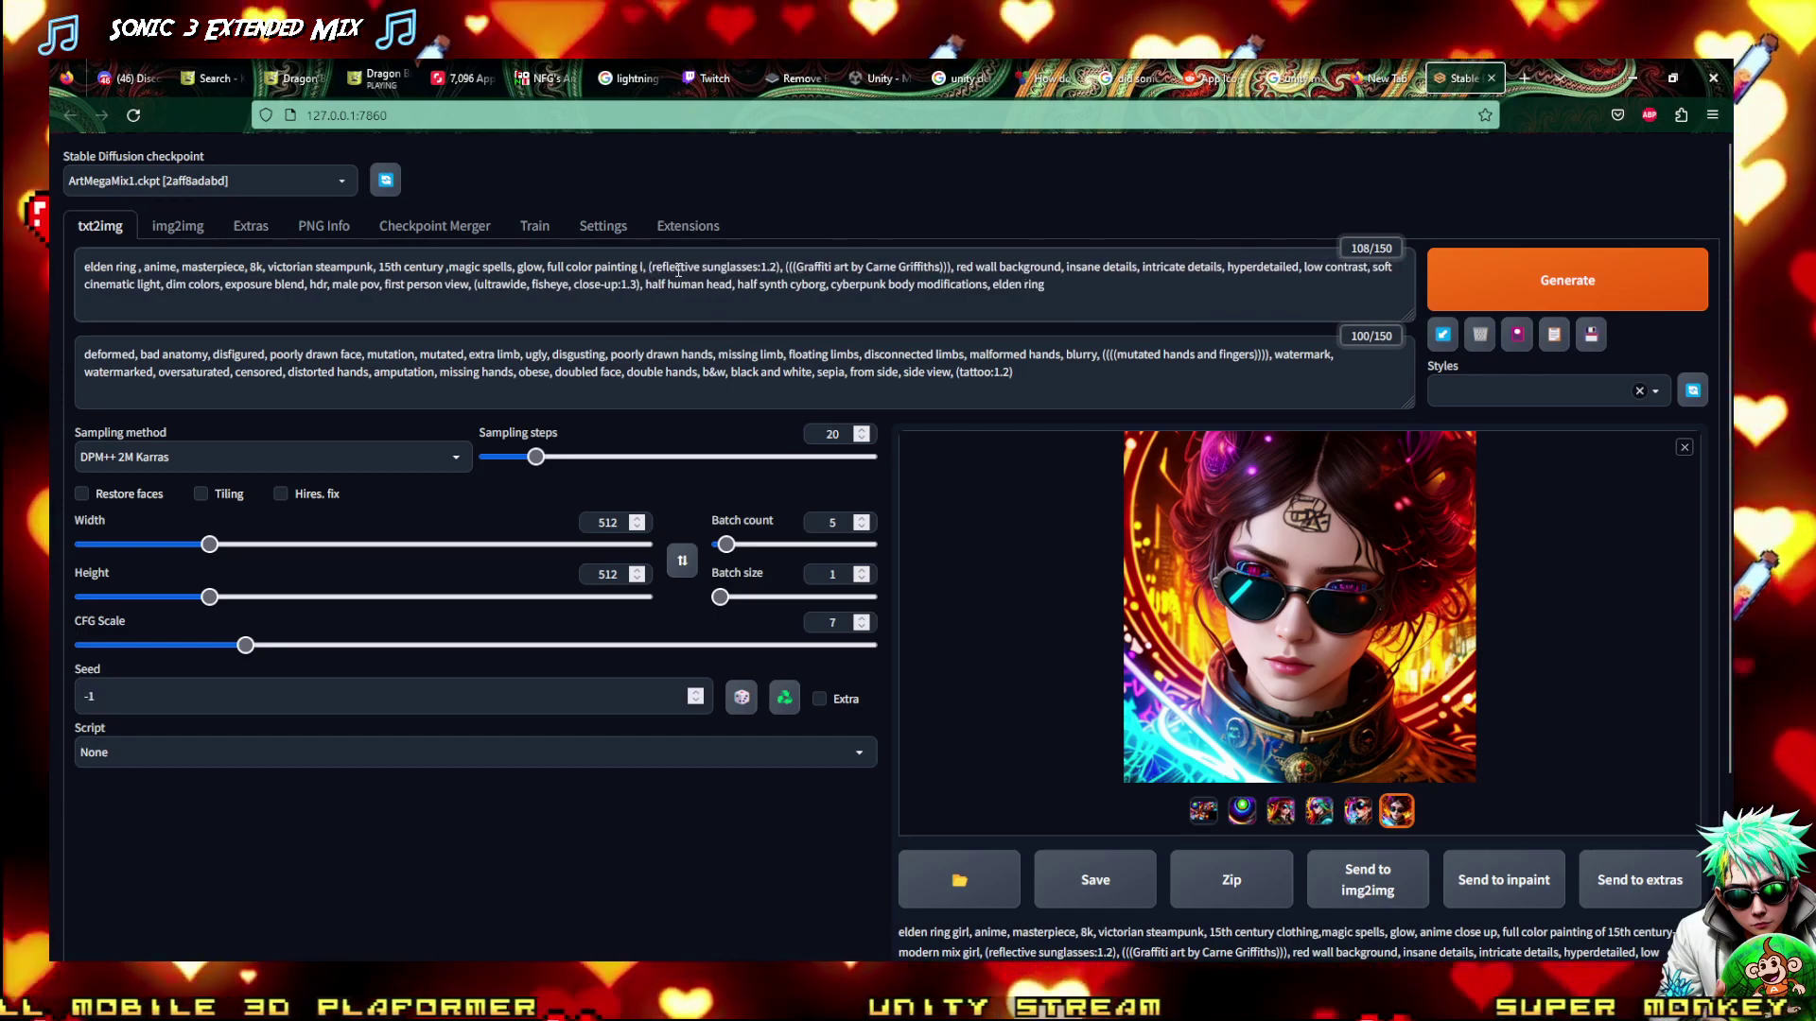
{"action": "key", "text": "Delete"}
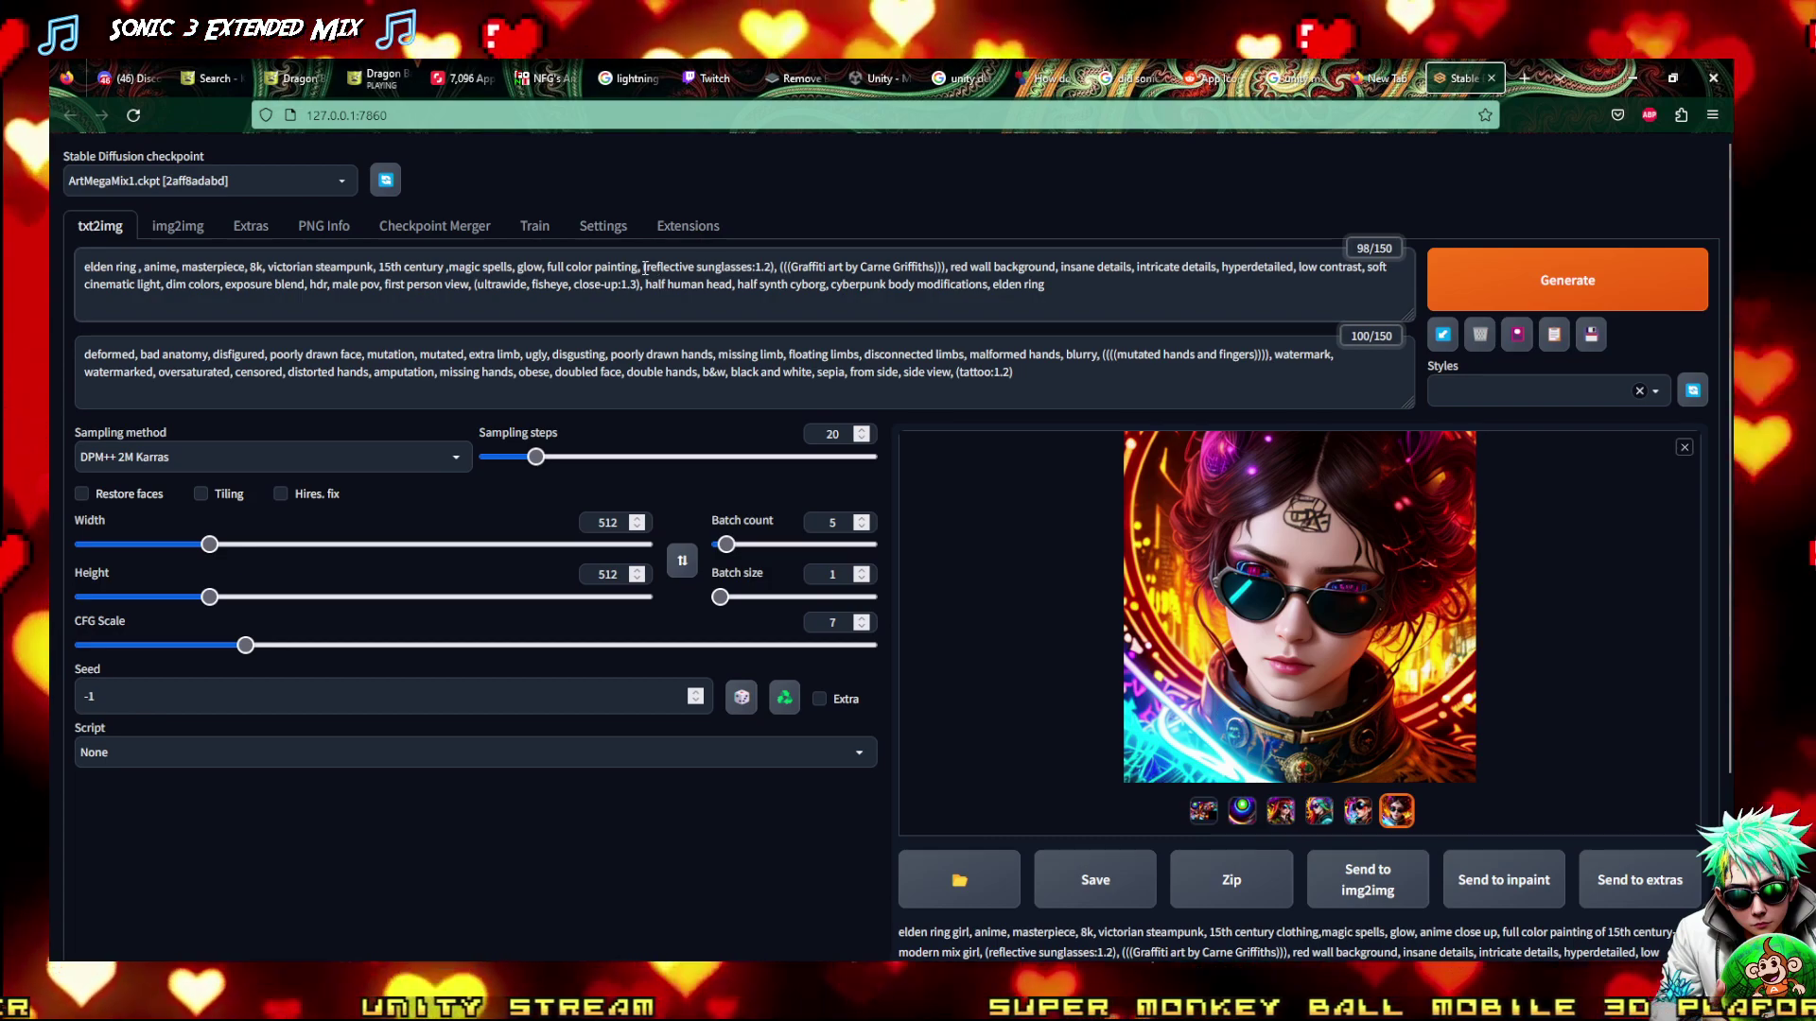
{"action": "key", "text": "Delete"}
{"action": "key", "text": "Delete"}
{"action": "key", "text": "Delete"}
{"action": "key", "text": "Delete"}
{"action": "key", "text": "Delete"}
{"action": "key", "text": "Delete"}
{"action": "key", "text": "Delete"}
{"action": "key", "text": "Delete"}
{"action": "key", "text": "Delete"}
{"action": "key", "text": "Delete"}
{"action": "key", "text": "Delete"}
{"action": "key", "text": "Delete"}
{"action": "key", "text": "Delete"}
{"action": "key", "text": "Delete"}
{"action": "key", "text": "Delete"}
{"action": "key", "text": "Delete"}
{"action": "key", "text": "Delete"}
{"action": "key", "text": "Delete"}
{"action": "key", "text": "Delete"}
{"action": "key", "text": "Delete"}
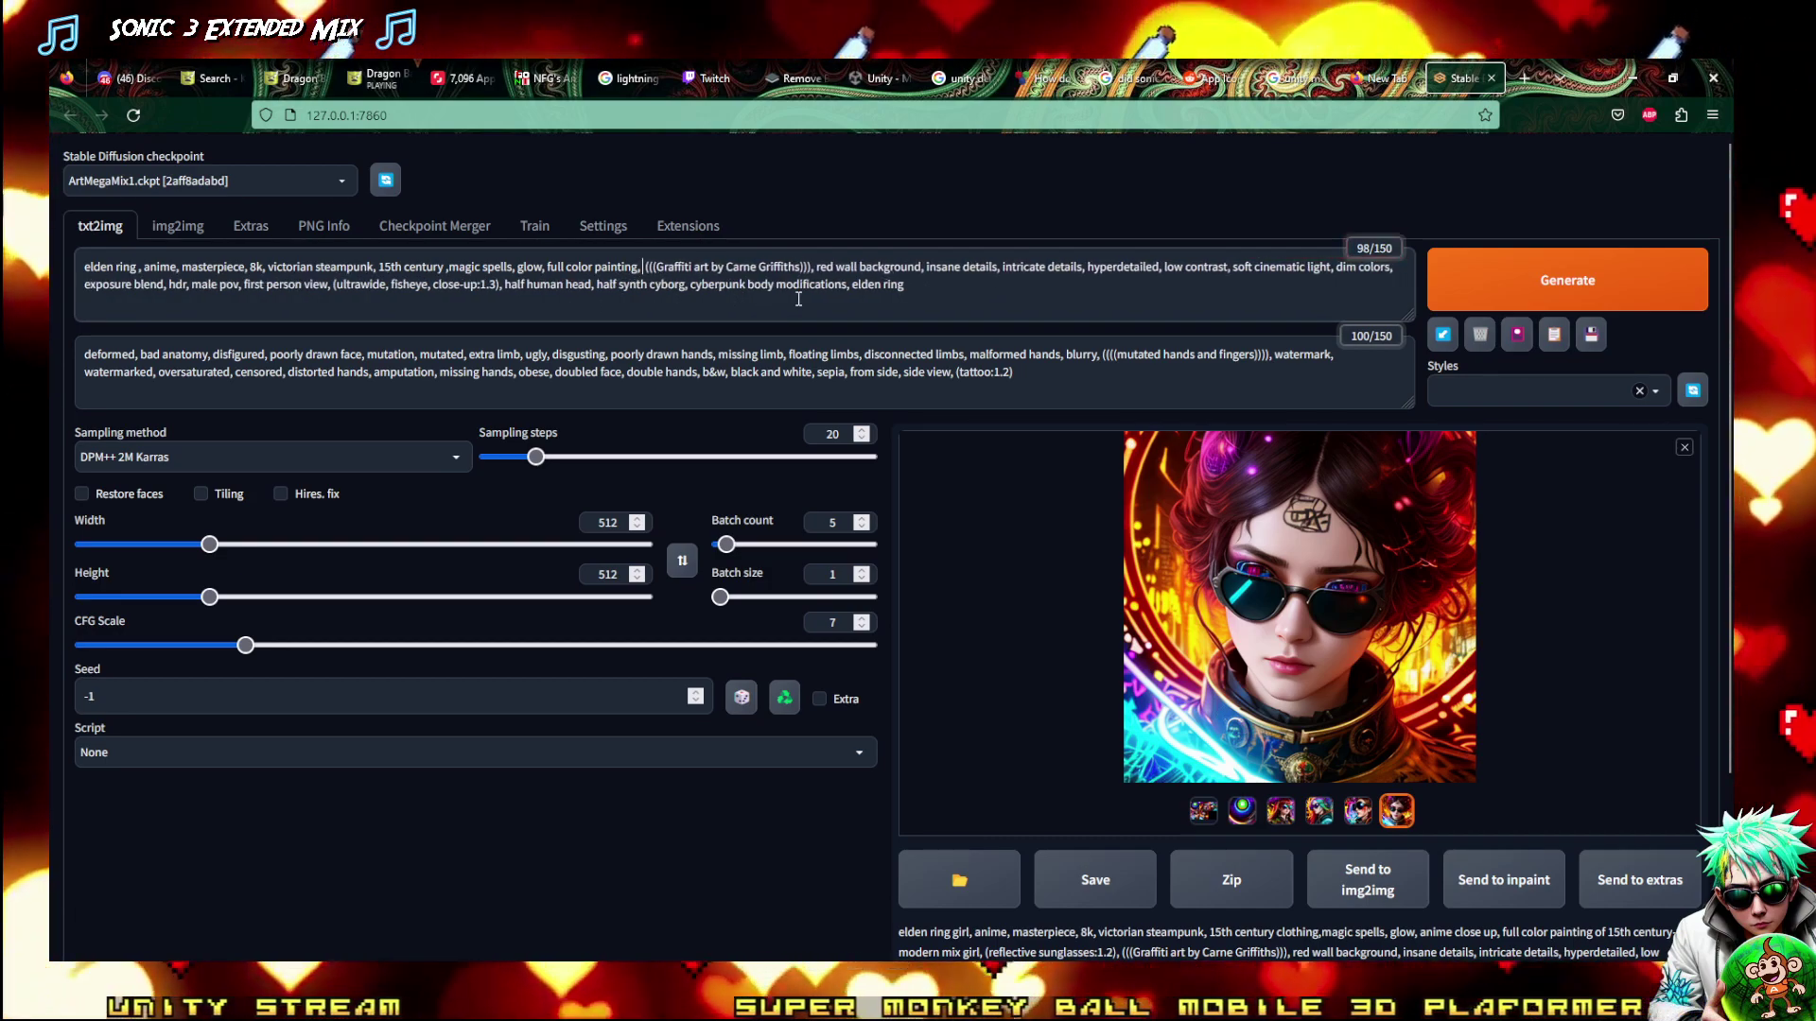
{"action": "key", "text": "Delete"}
{"action": "key", "text": "Delete"}
{"action": "key", "text": "Delete"}
{"action": "key", "text": "Delete"}
{"action": "key", "text": "Delete"}
{"action": "key", "text": "Delete"}
{"action": "key", "text": "Delete"}
{"action": "key", "text": "Delete"}
{"action": "key", "text": "Delete"}
{"action": "key", "text": "Delete"}
{"action": "key", "text": "Delete"}
{"action": "key", "text": "Delete"}
{"action": "key", "text": "Delete"}
{"action": "key", "text": "Delete"}
{"action": "key", "text": "Delete"}
{"action": "key", "text": "Delete"}
{"action": "key", "text": "Delete"}
{"action": "key", "text": "Delete"}
{"action": "key", "text": "Delete"}
{"action": "key", "text": "Delete"}
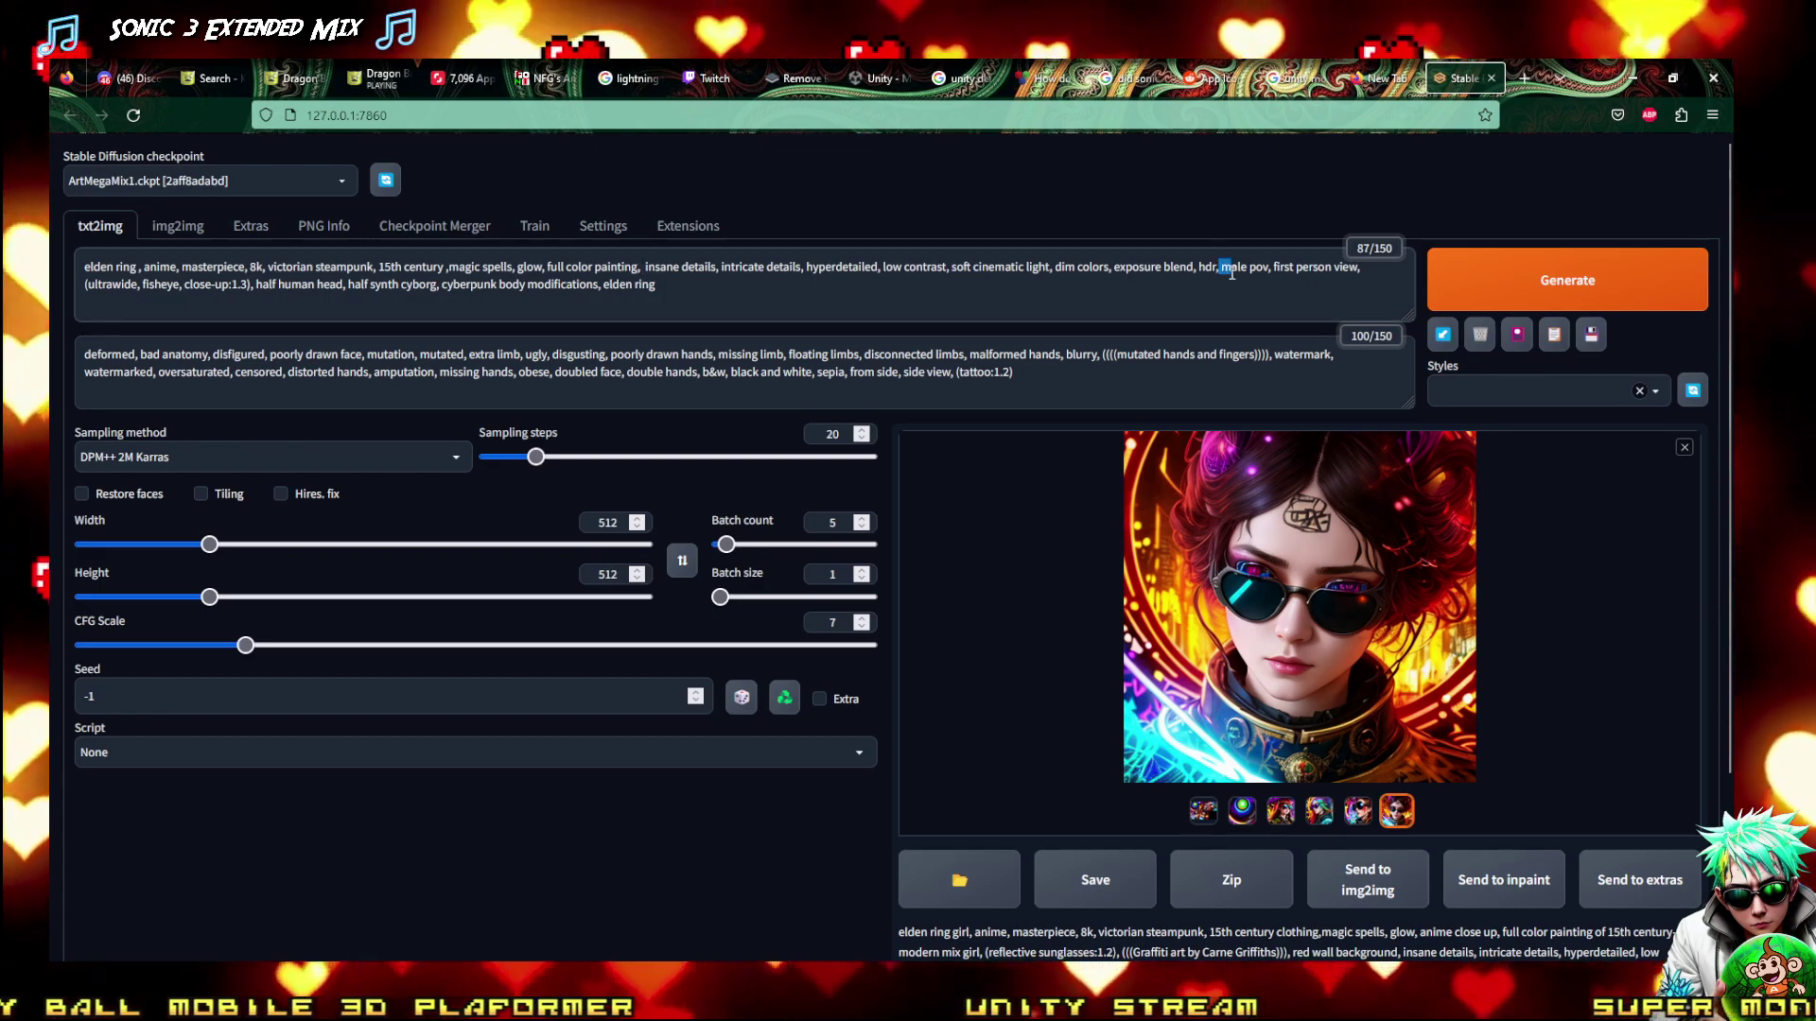
{"action": "key", "text": "Delete"}
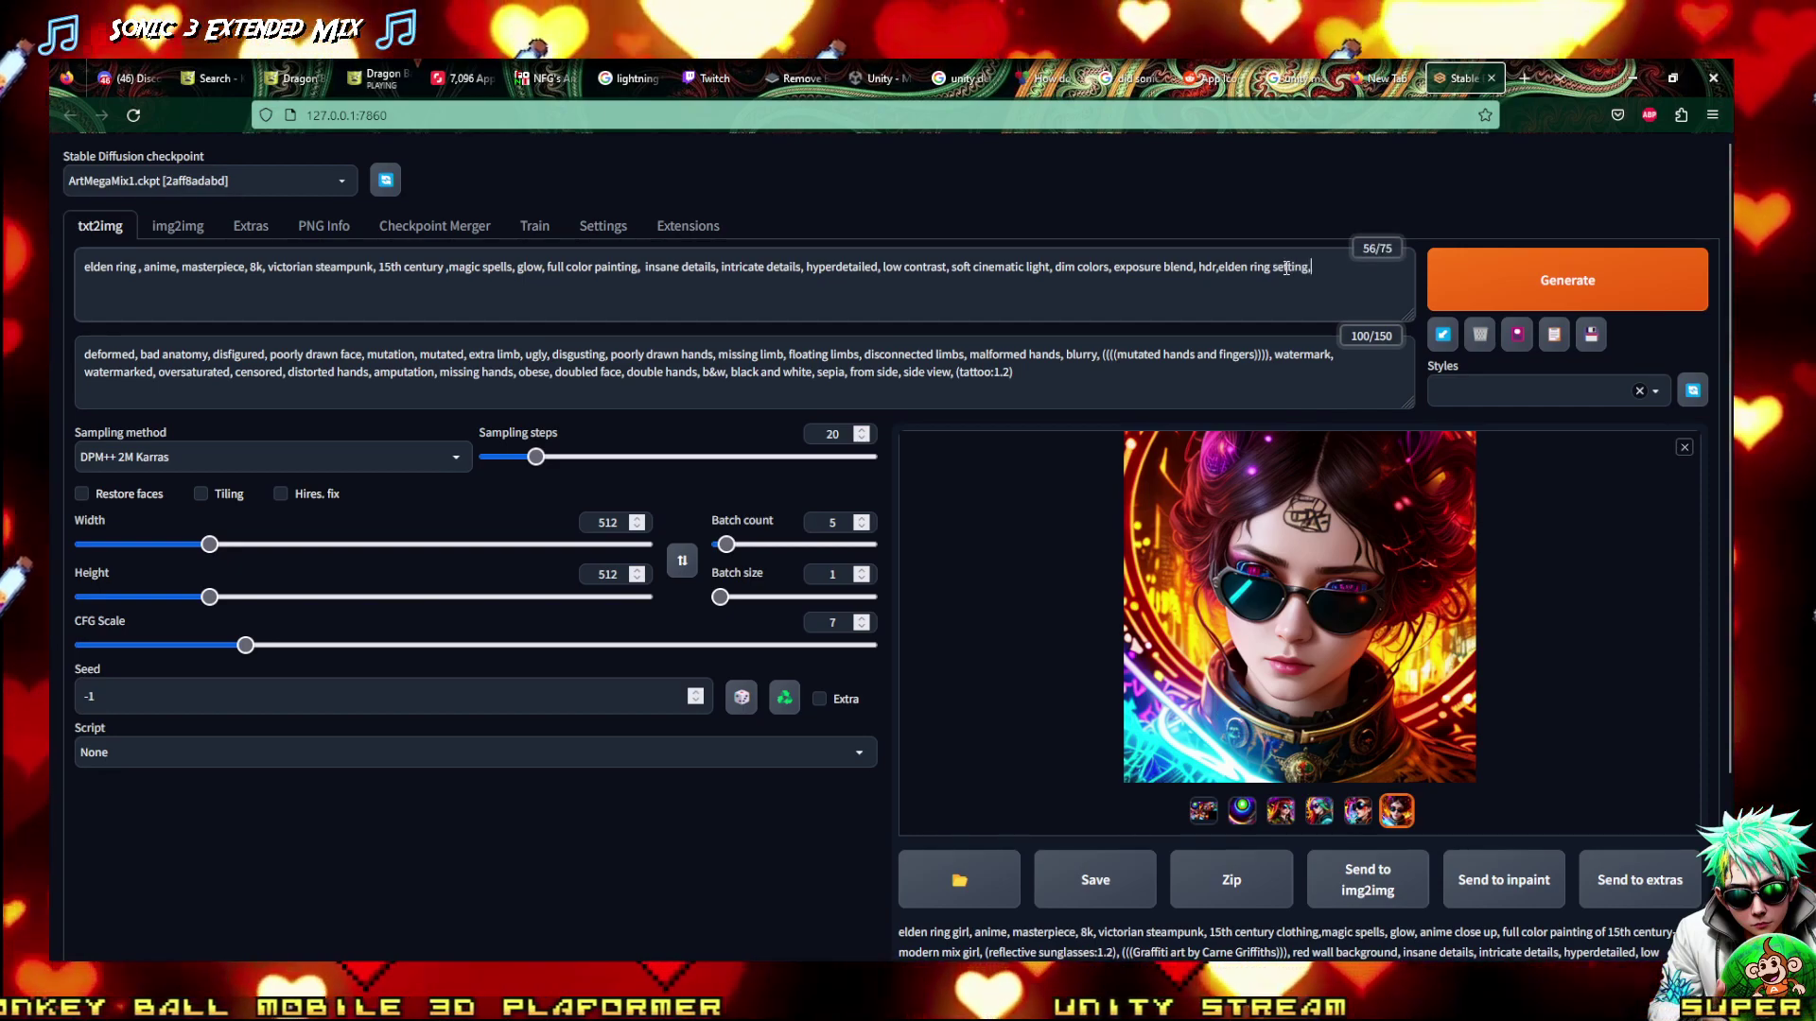
{"action": "key", "text": "ctrl+v"}
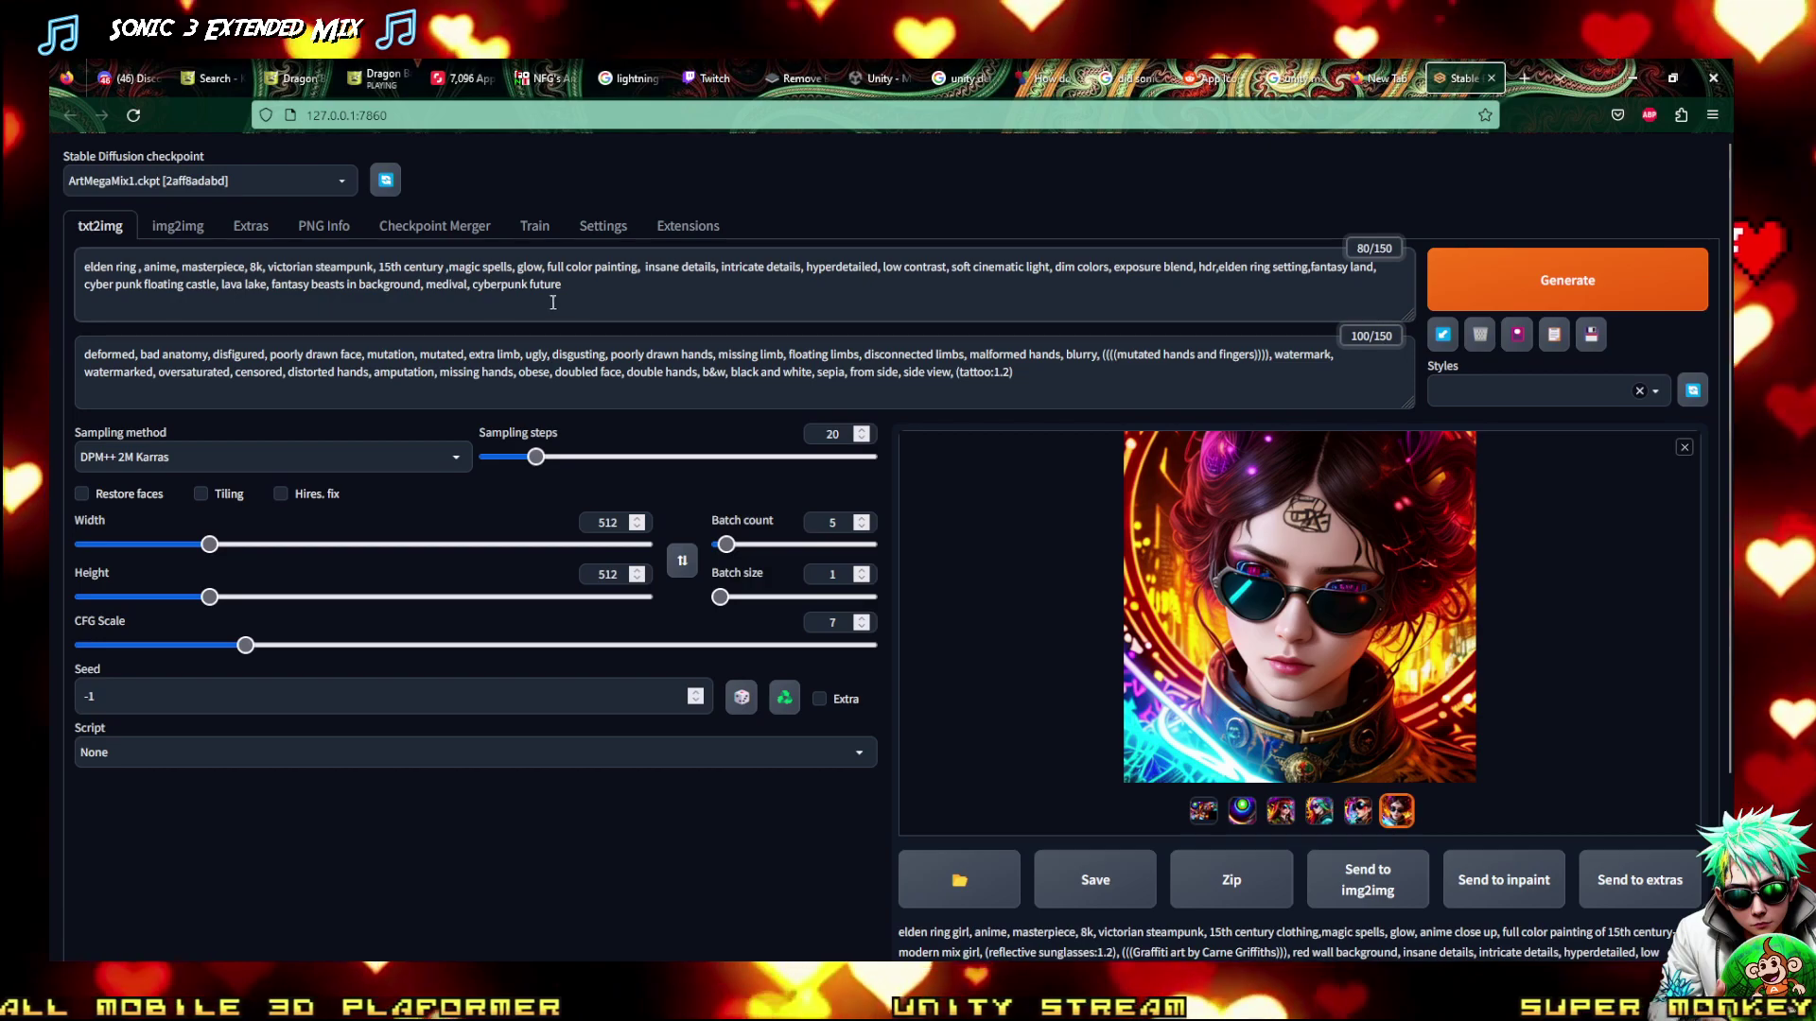
Generate from the revised castle prompt and check the checkpoint list, keeping ArtMegaMix1
{"action": "left_click", "coordinate": [1607, 280]}
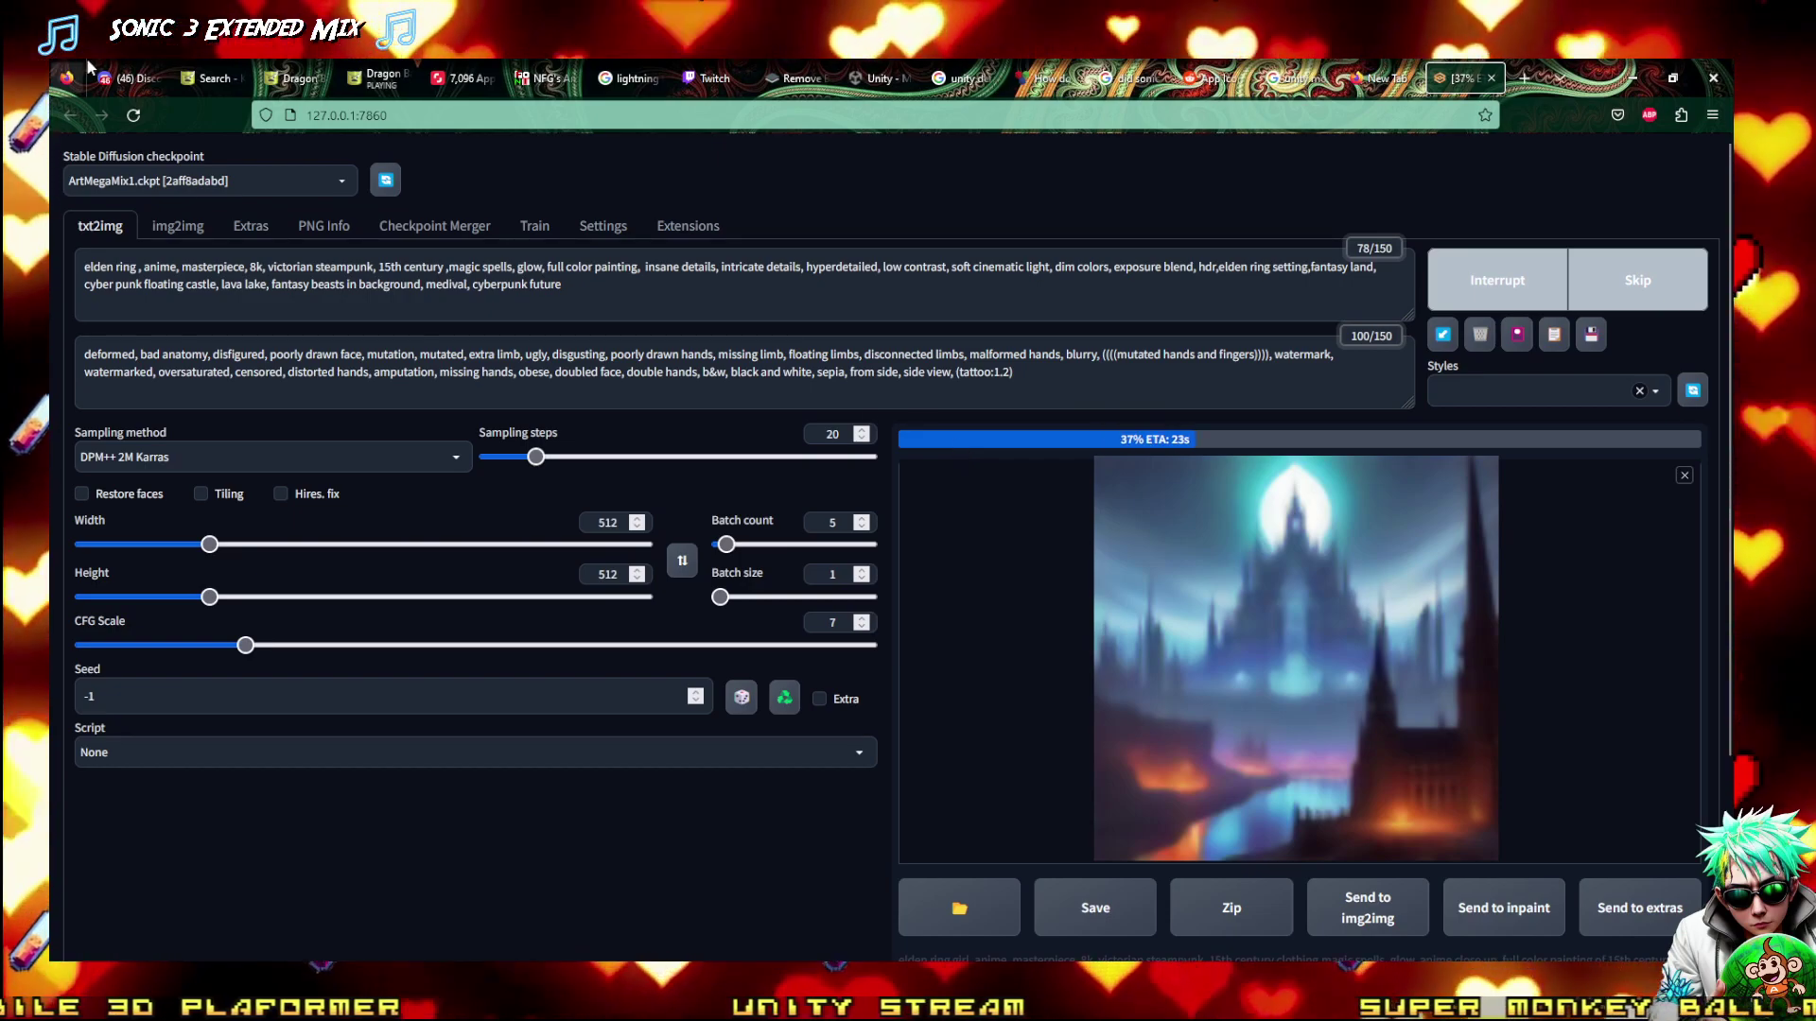
{"action": "left_click", "coordinate": [208, 181]}
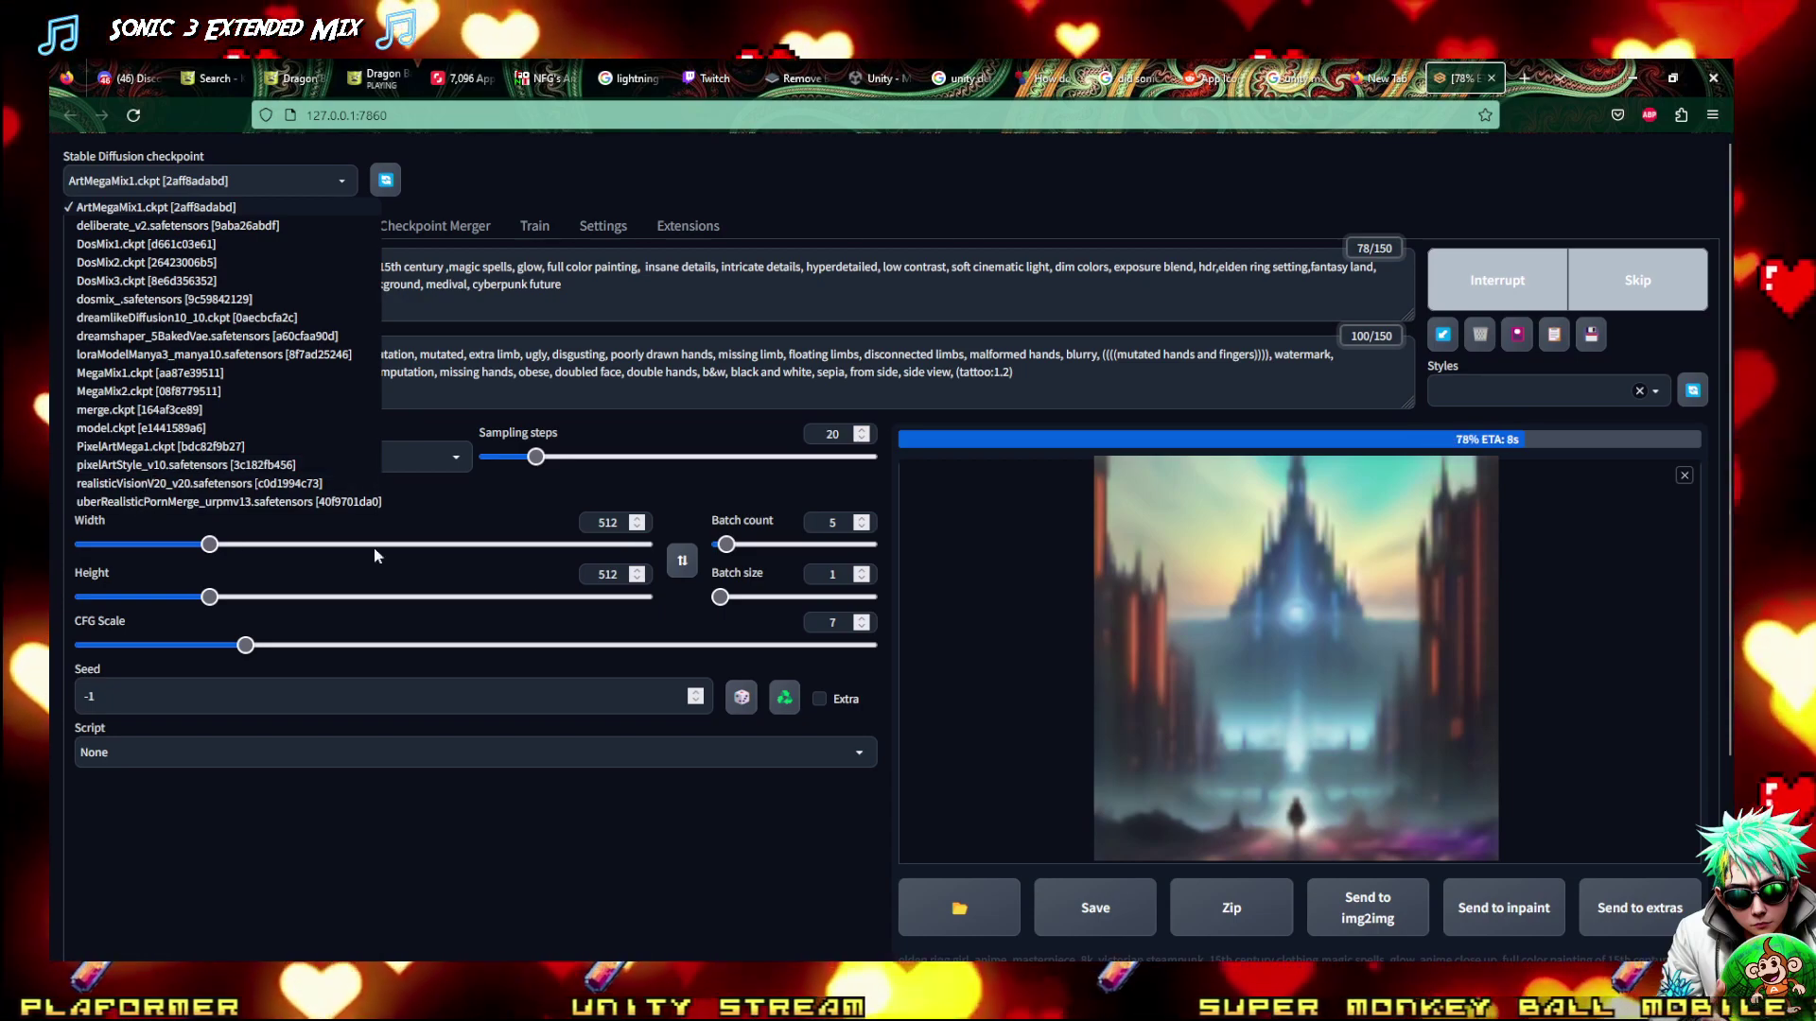
{"action": "left_click", "coordinate": [221, 336]}
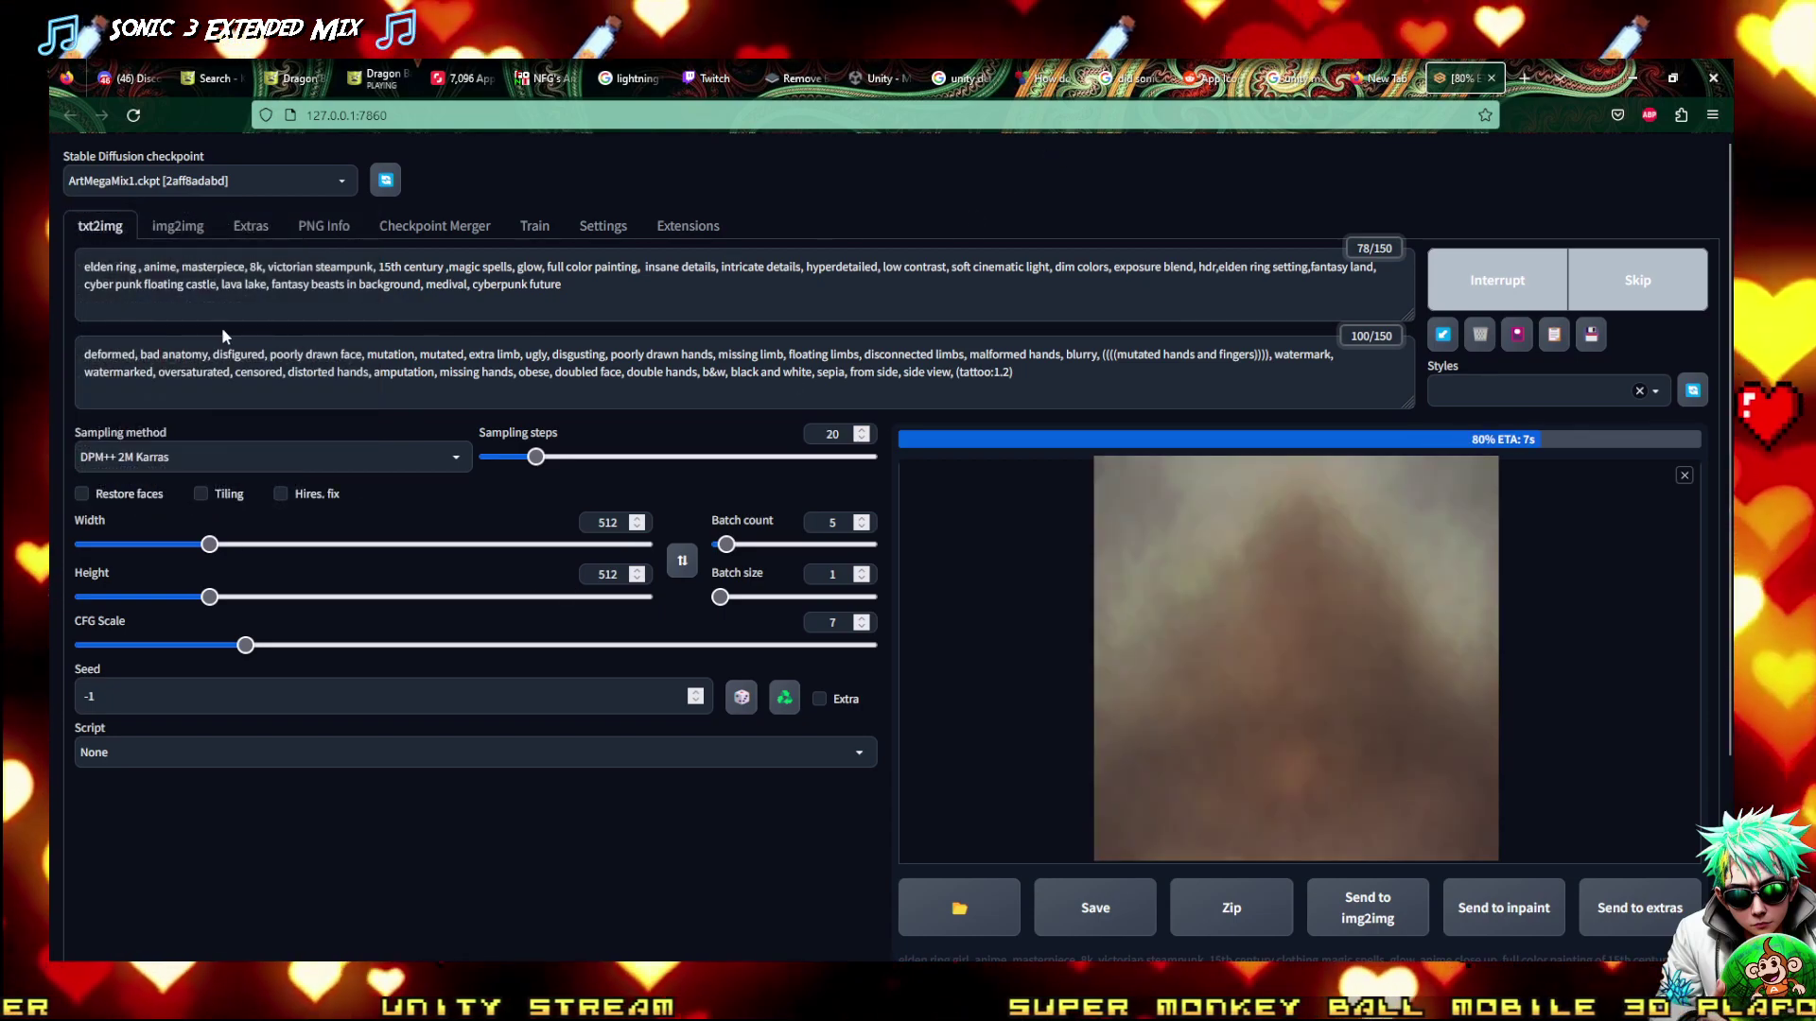
Look through the Primary, Secondary and Tertiary model lists in Checkpoint Merger, then go back to txt2img
{"action": "left_click", "coordinate": [437, 226]}
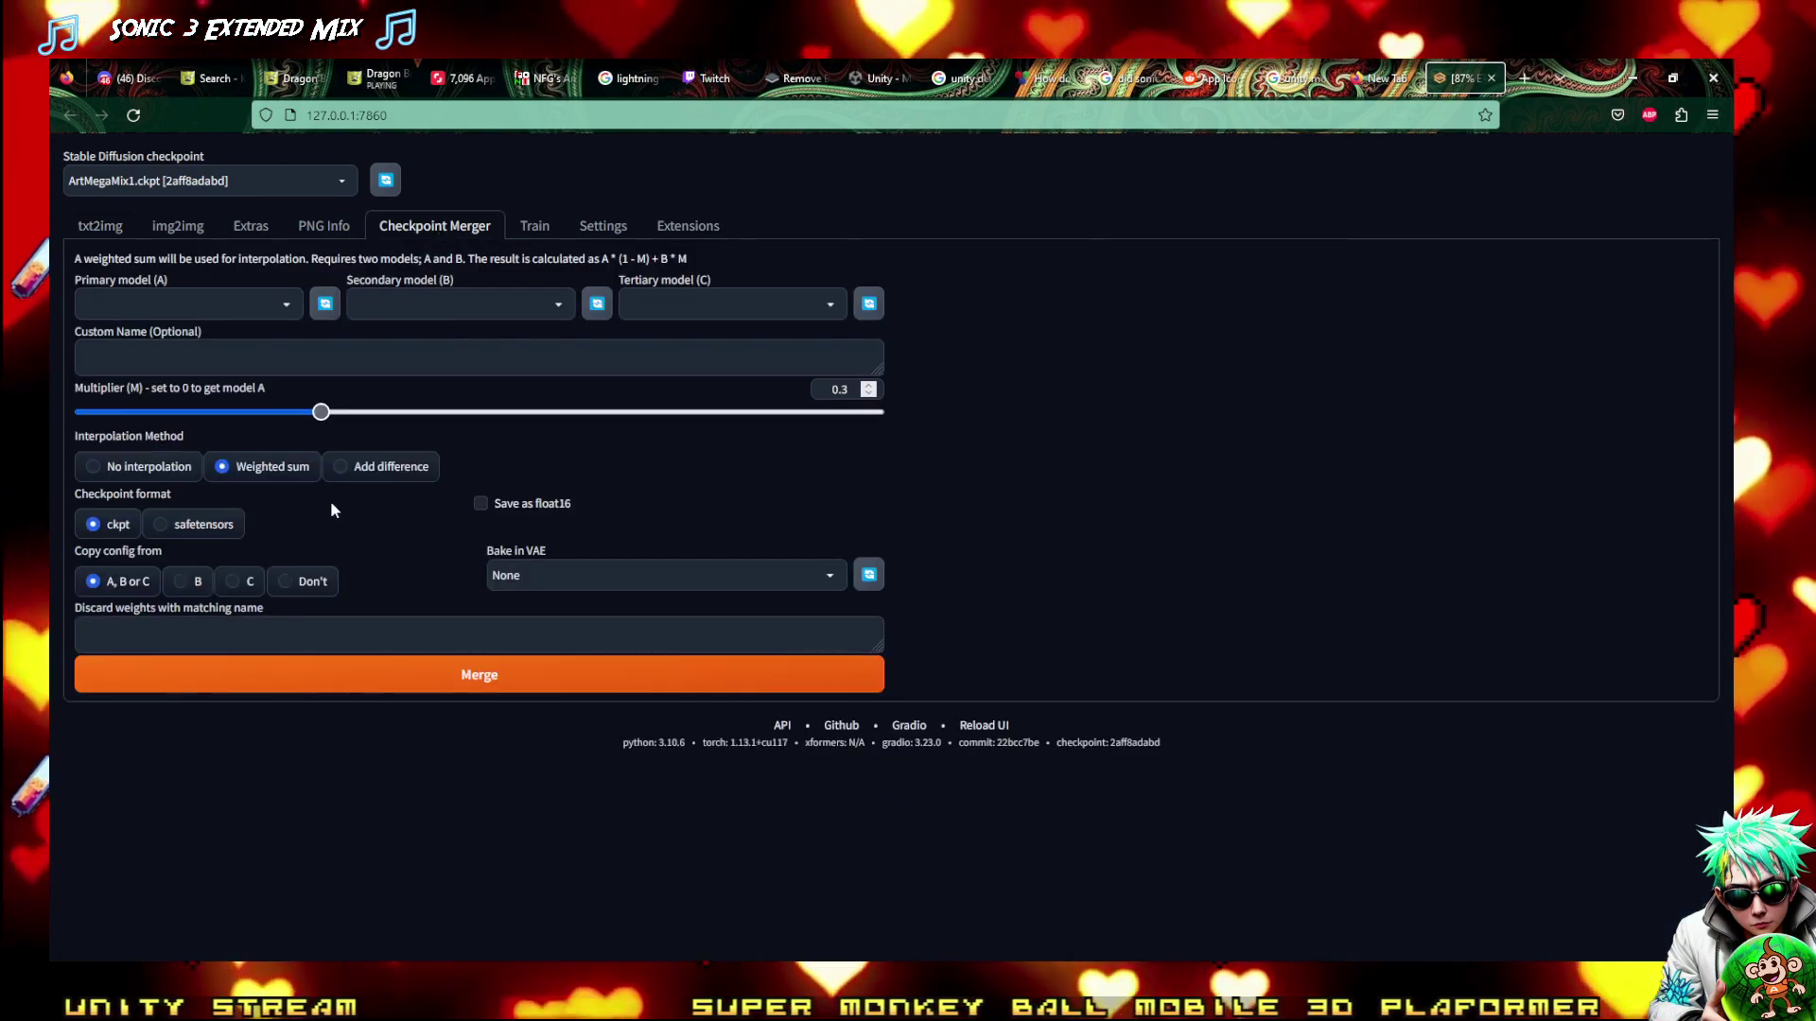
{"action": "left_click", "coordinate": [283, 304]}
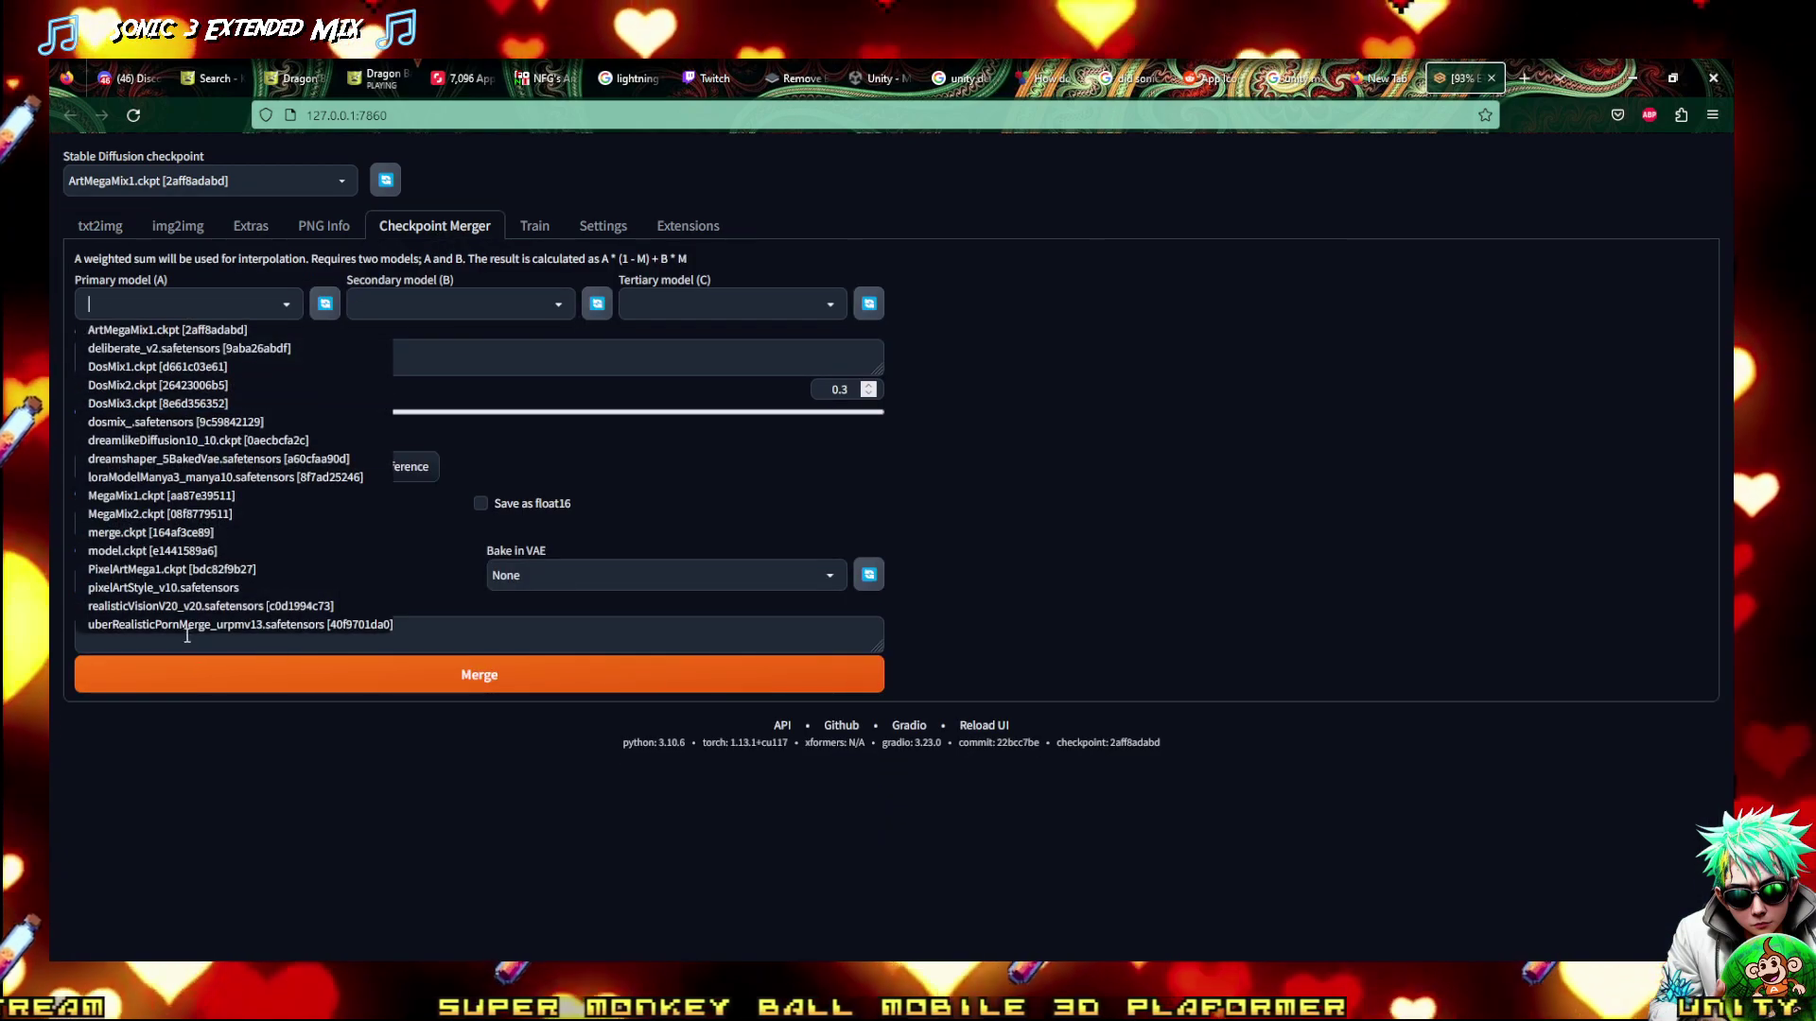
{"action": "left_click", "coordinate": [463, 305]}
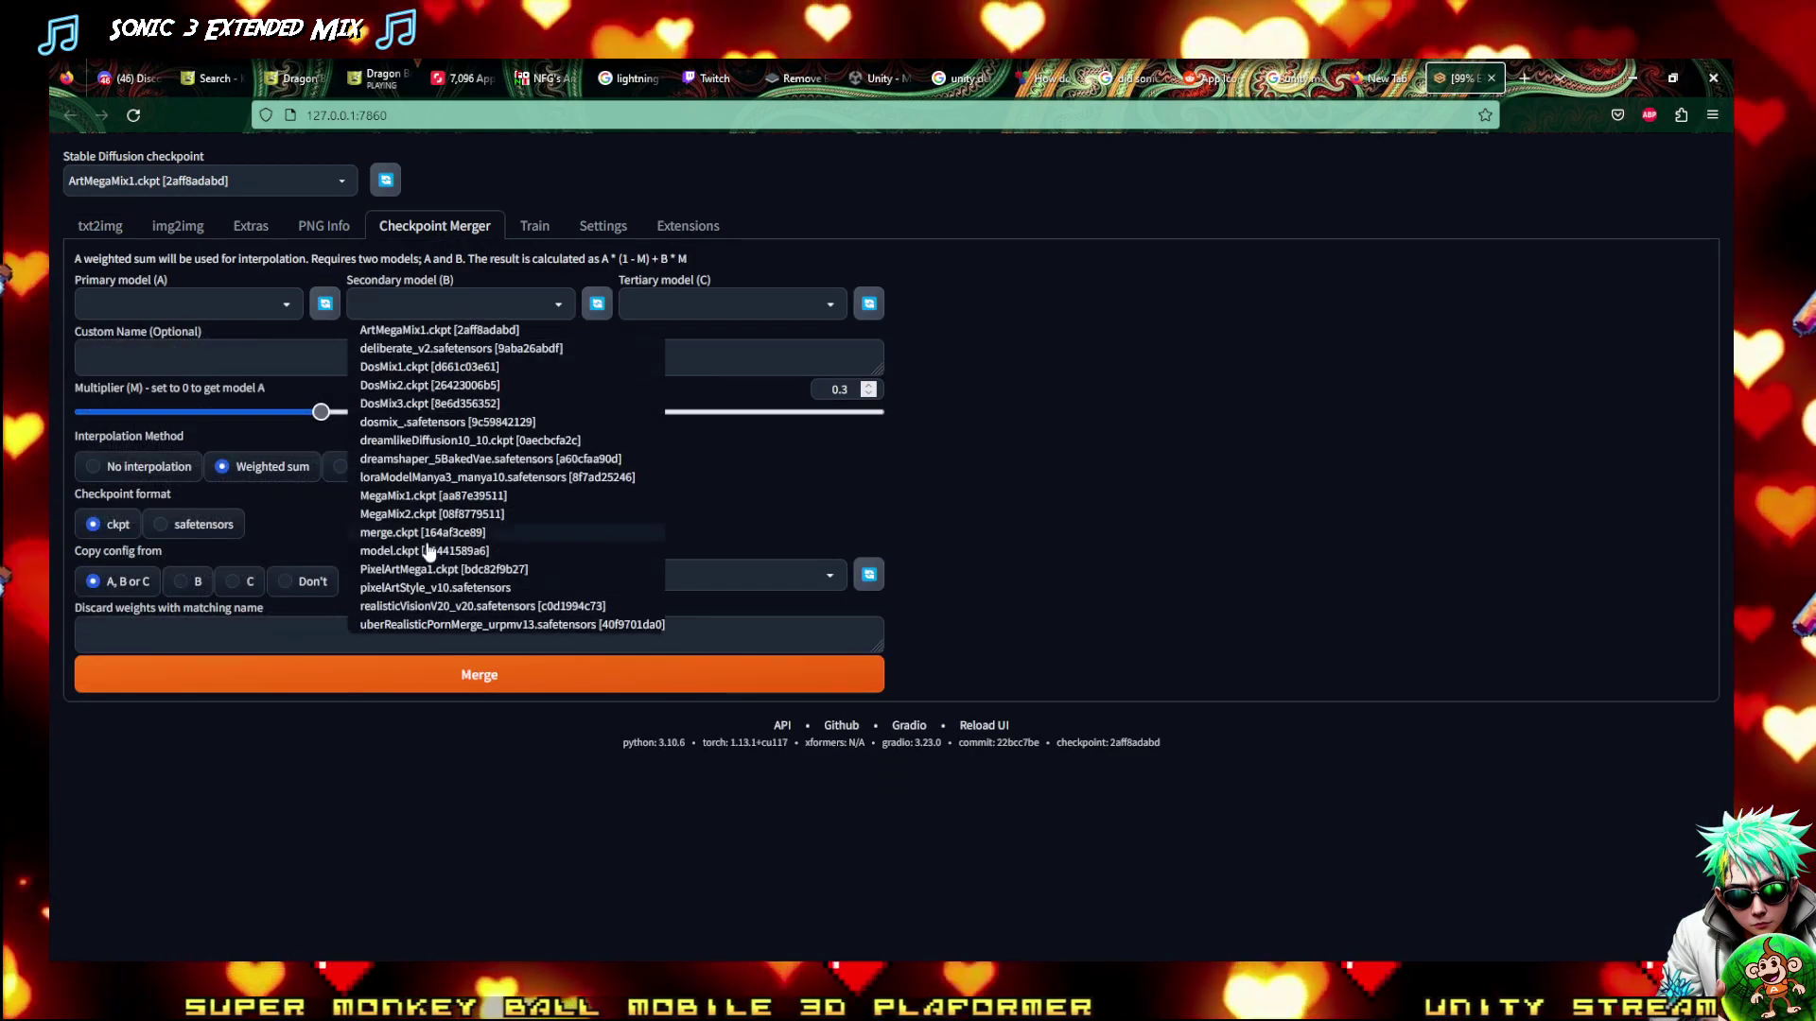
{"action": "left_click", "coordinate": [819, 303]}
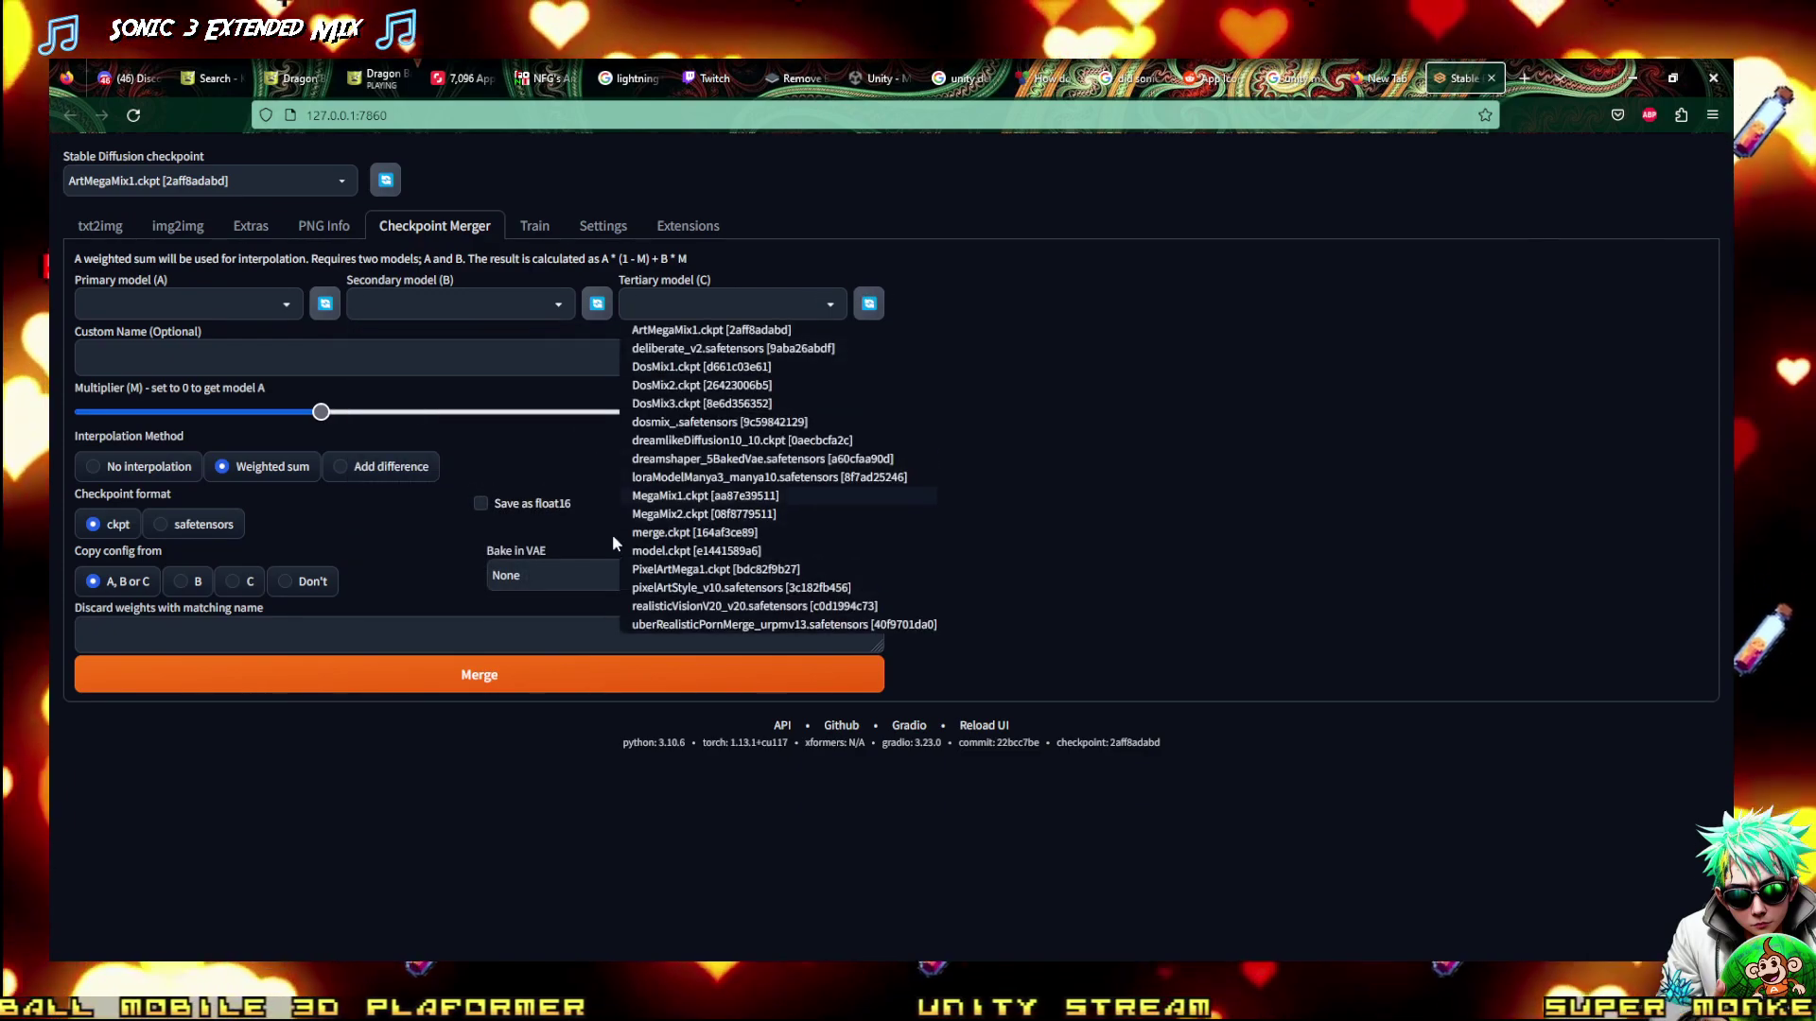
{"action": "left_click", "coordinate": [98, 226]}
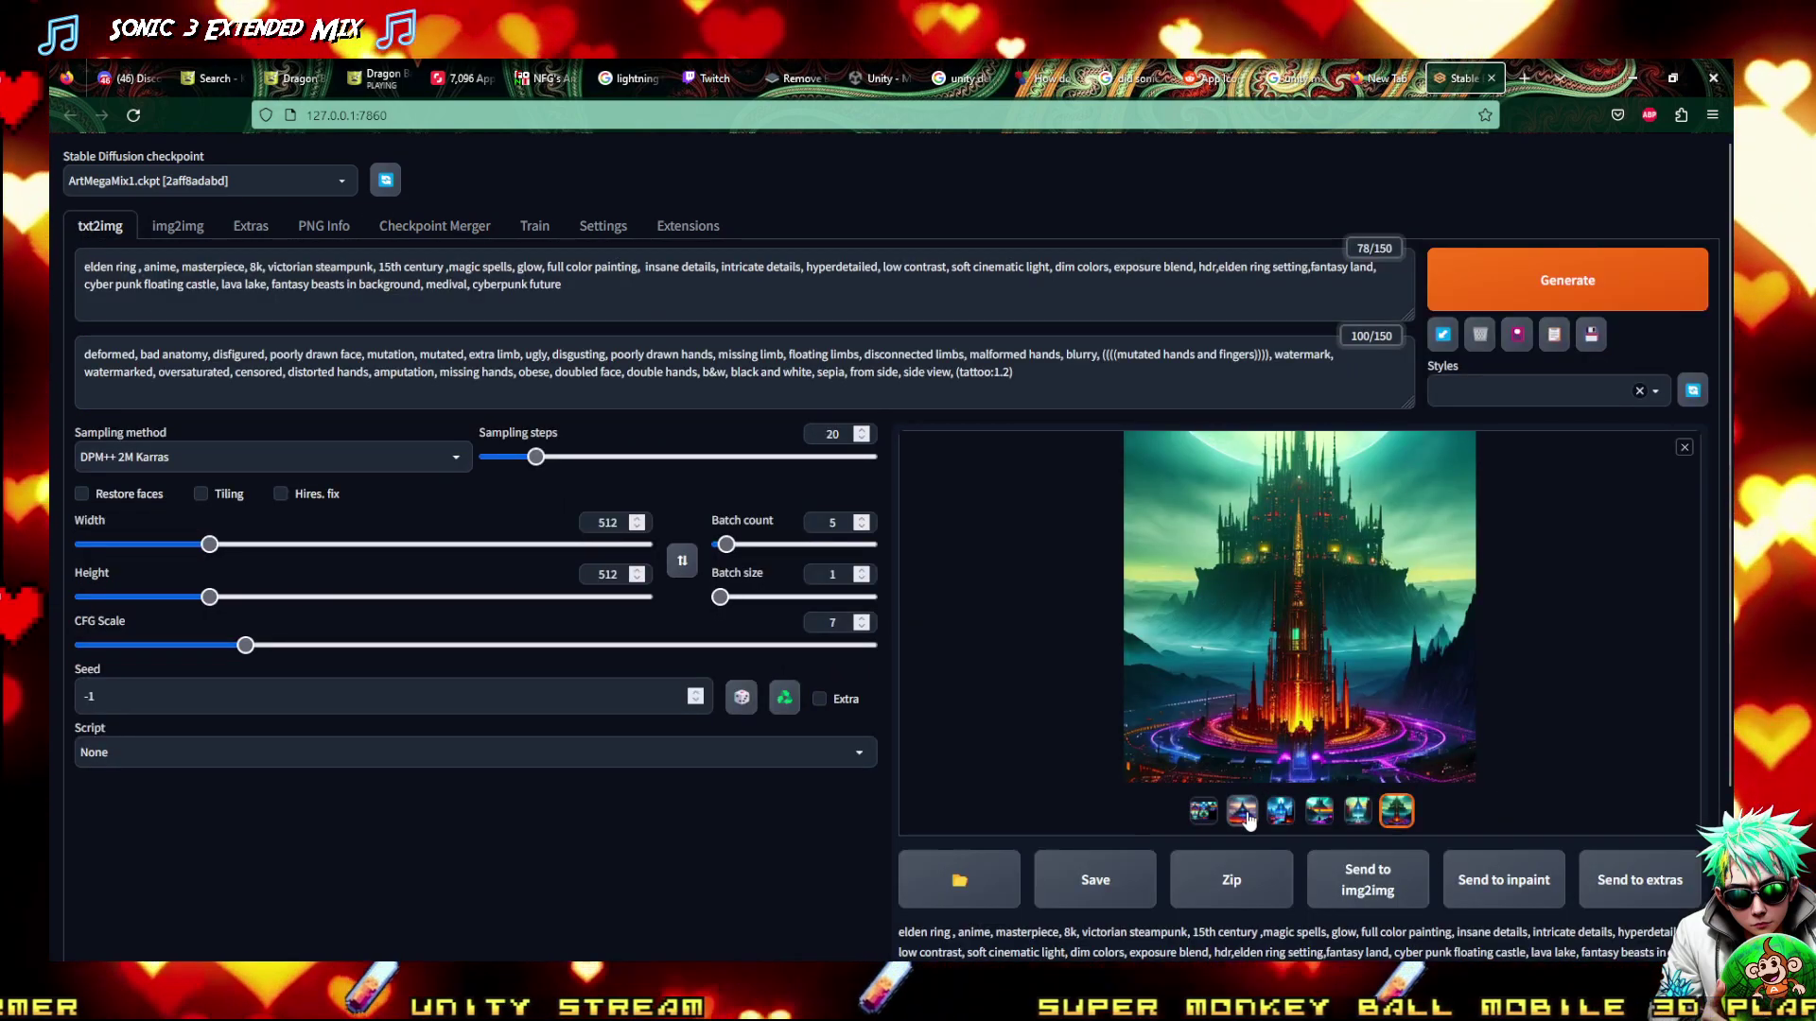
Browse the five castle images full-screen, including the grid, ending on the moonlit blue castle
{"action": "left_click", "coordinate": [1280, 811]}
{"action": "left_click", "coordinate": [1245, 575]}
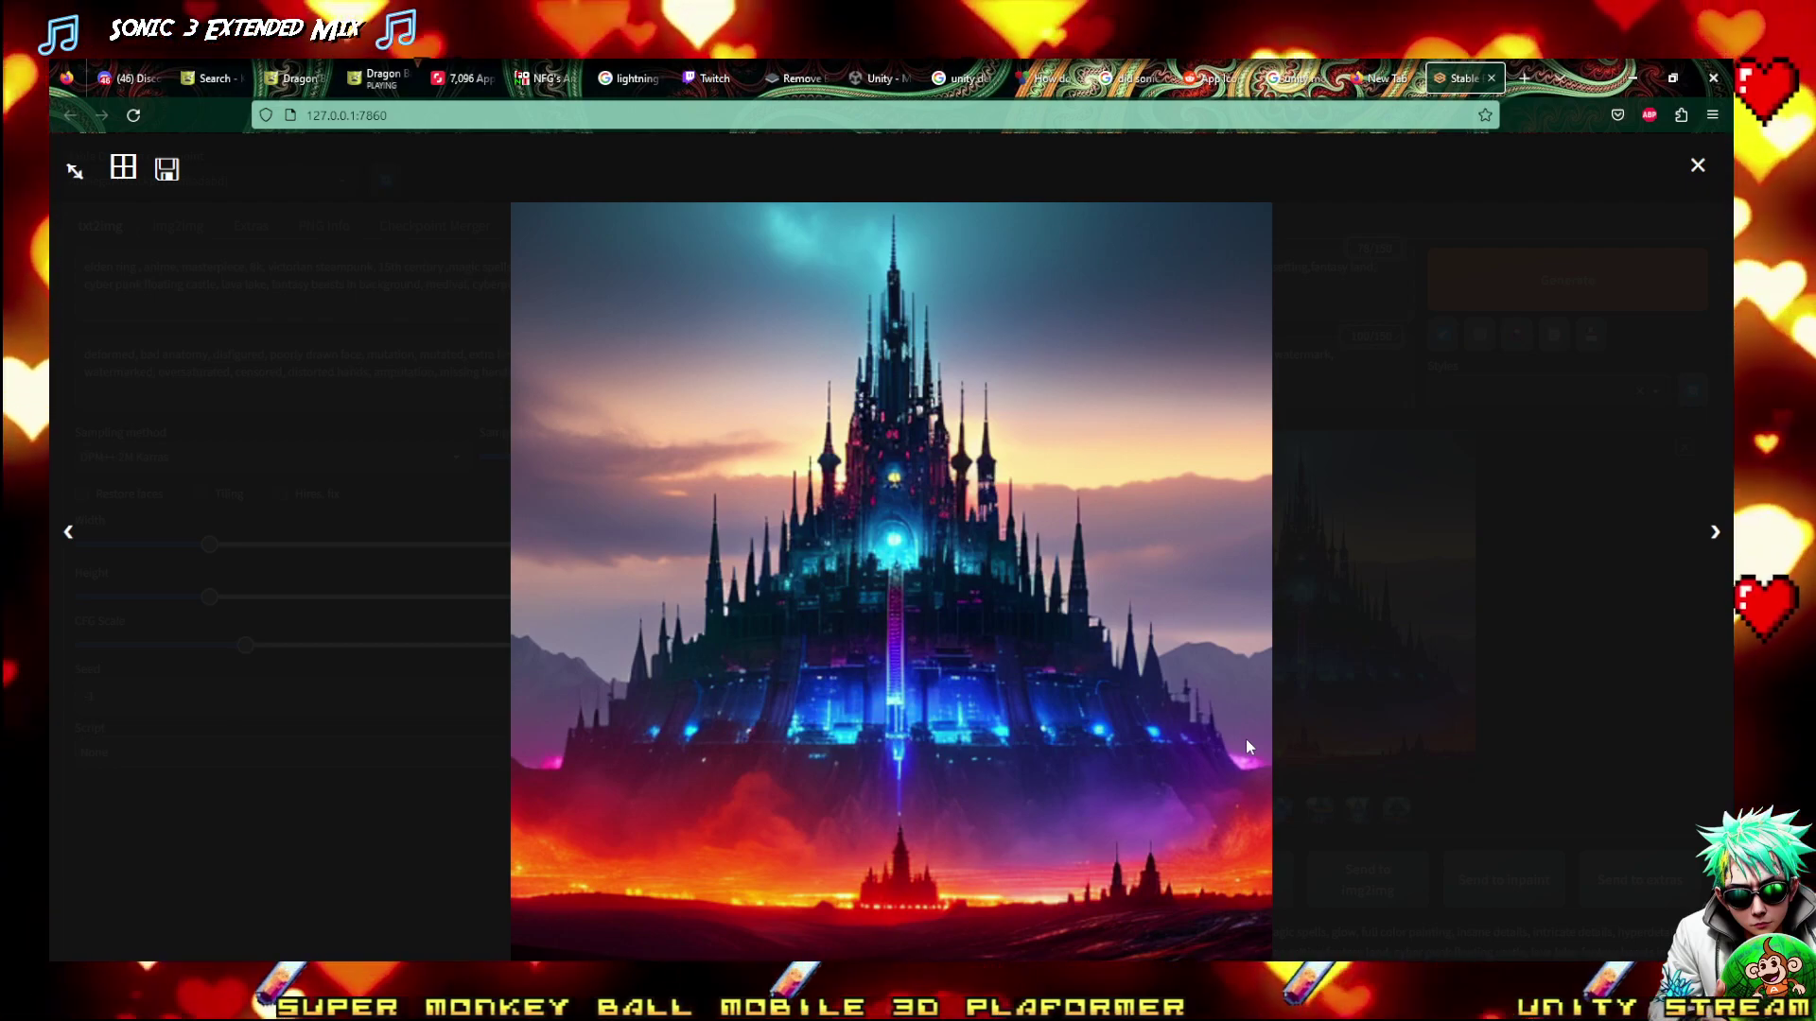
{"action": "key", "text": "Right"}
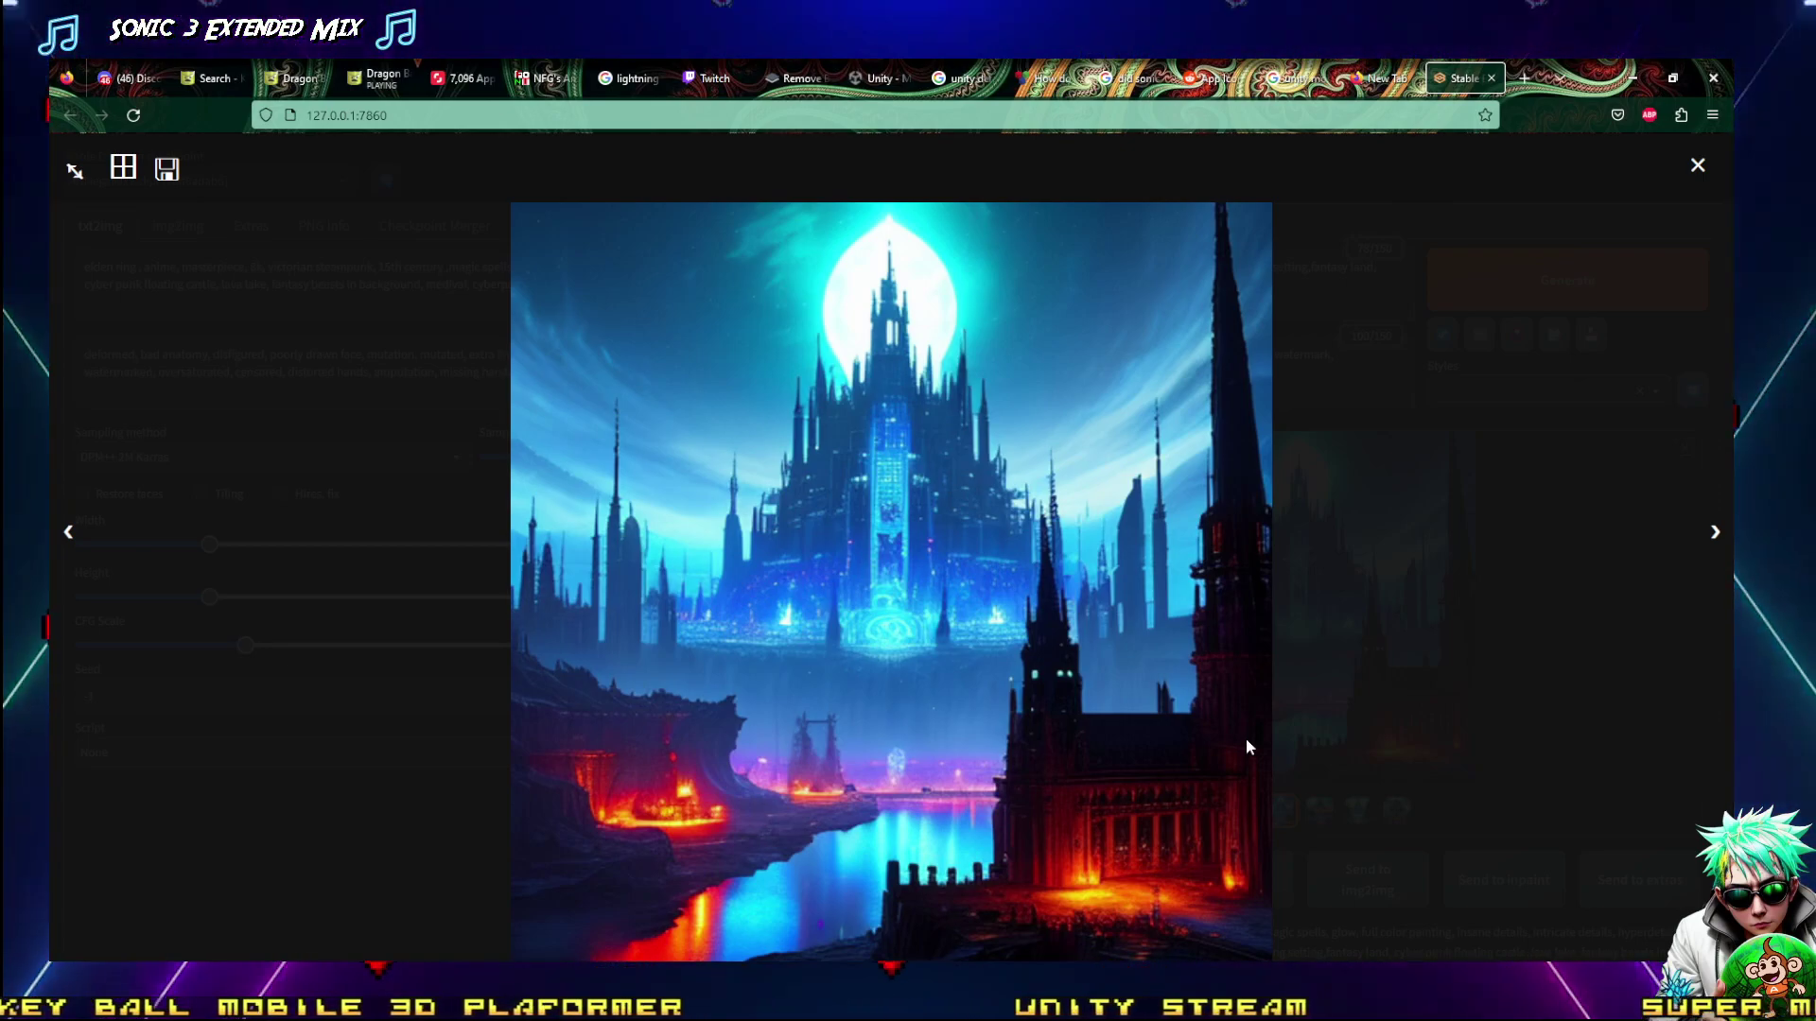
{"action": "key", "text": "Right"}
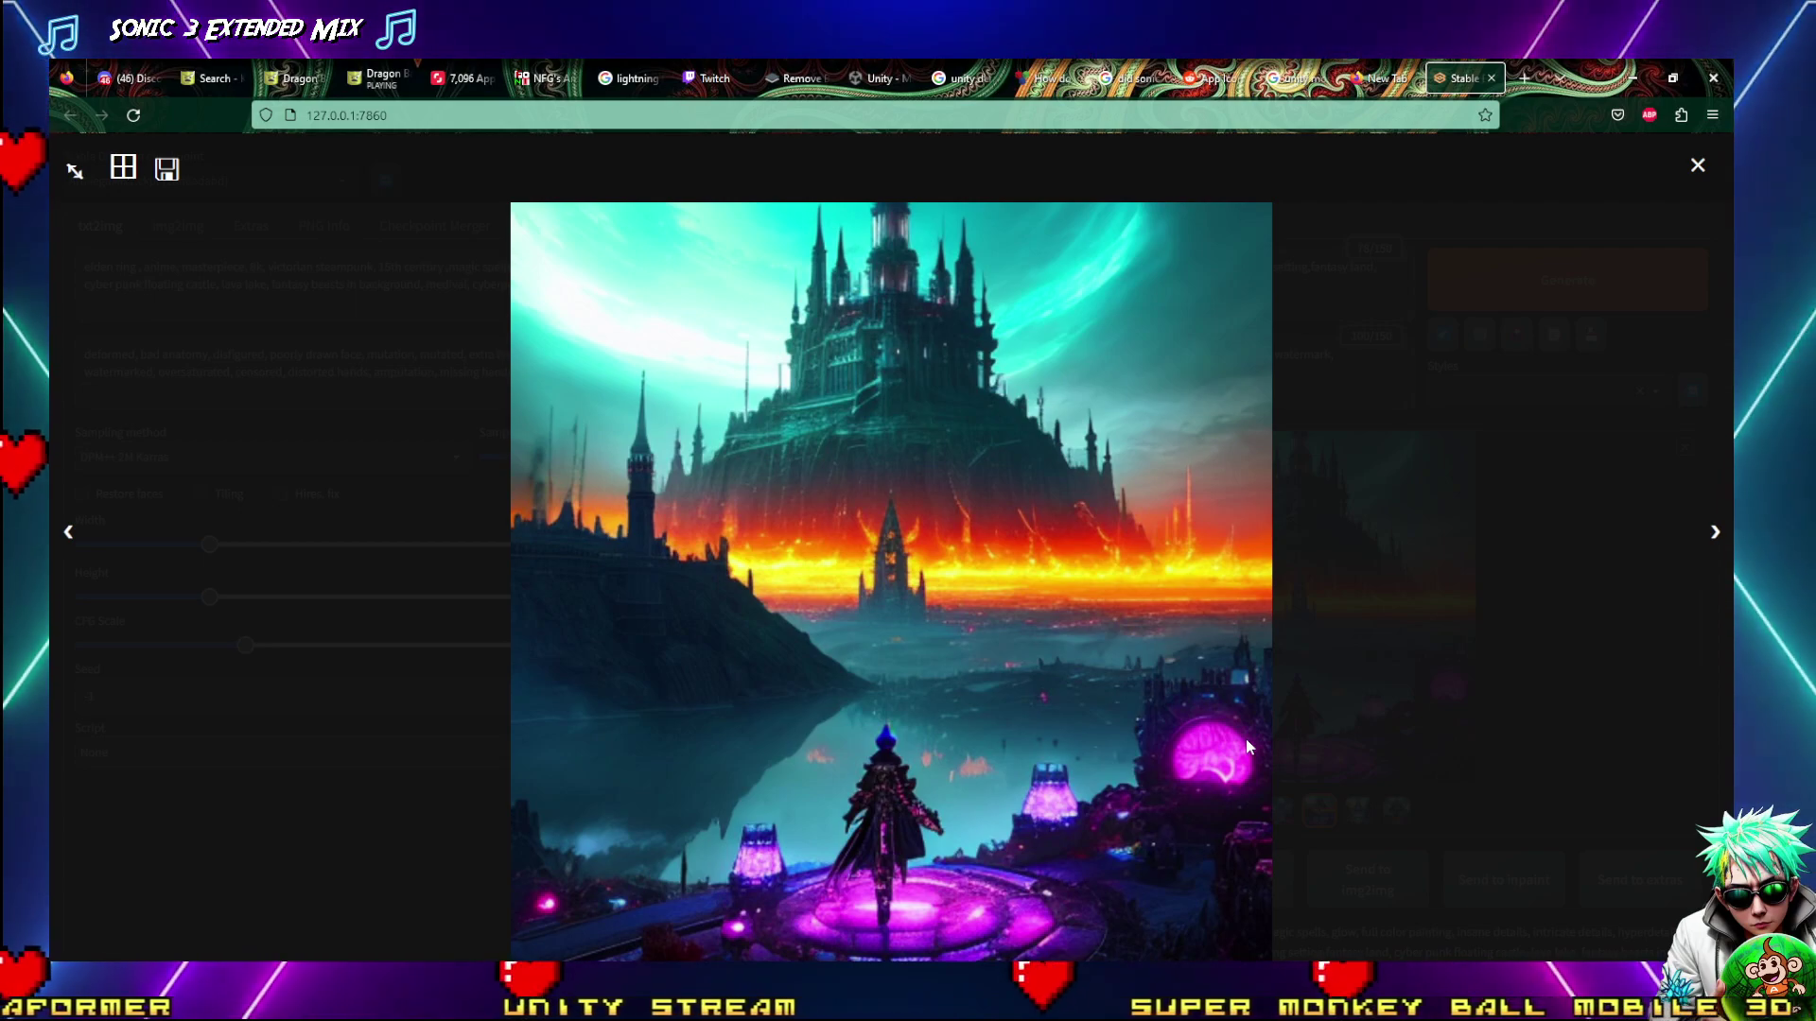
{"action": "key", "text": "Right"}
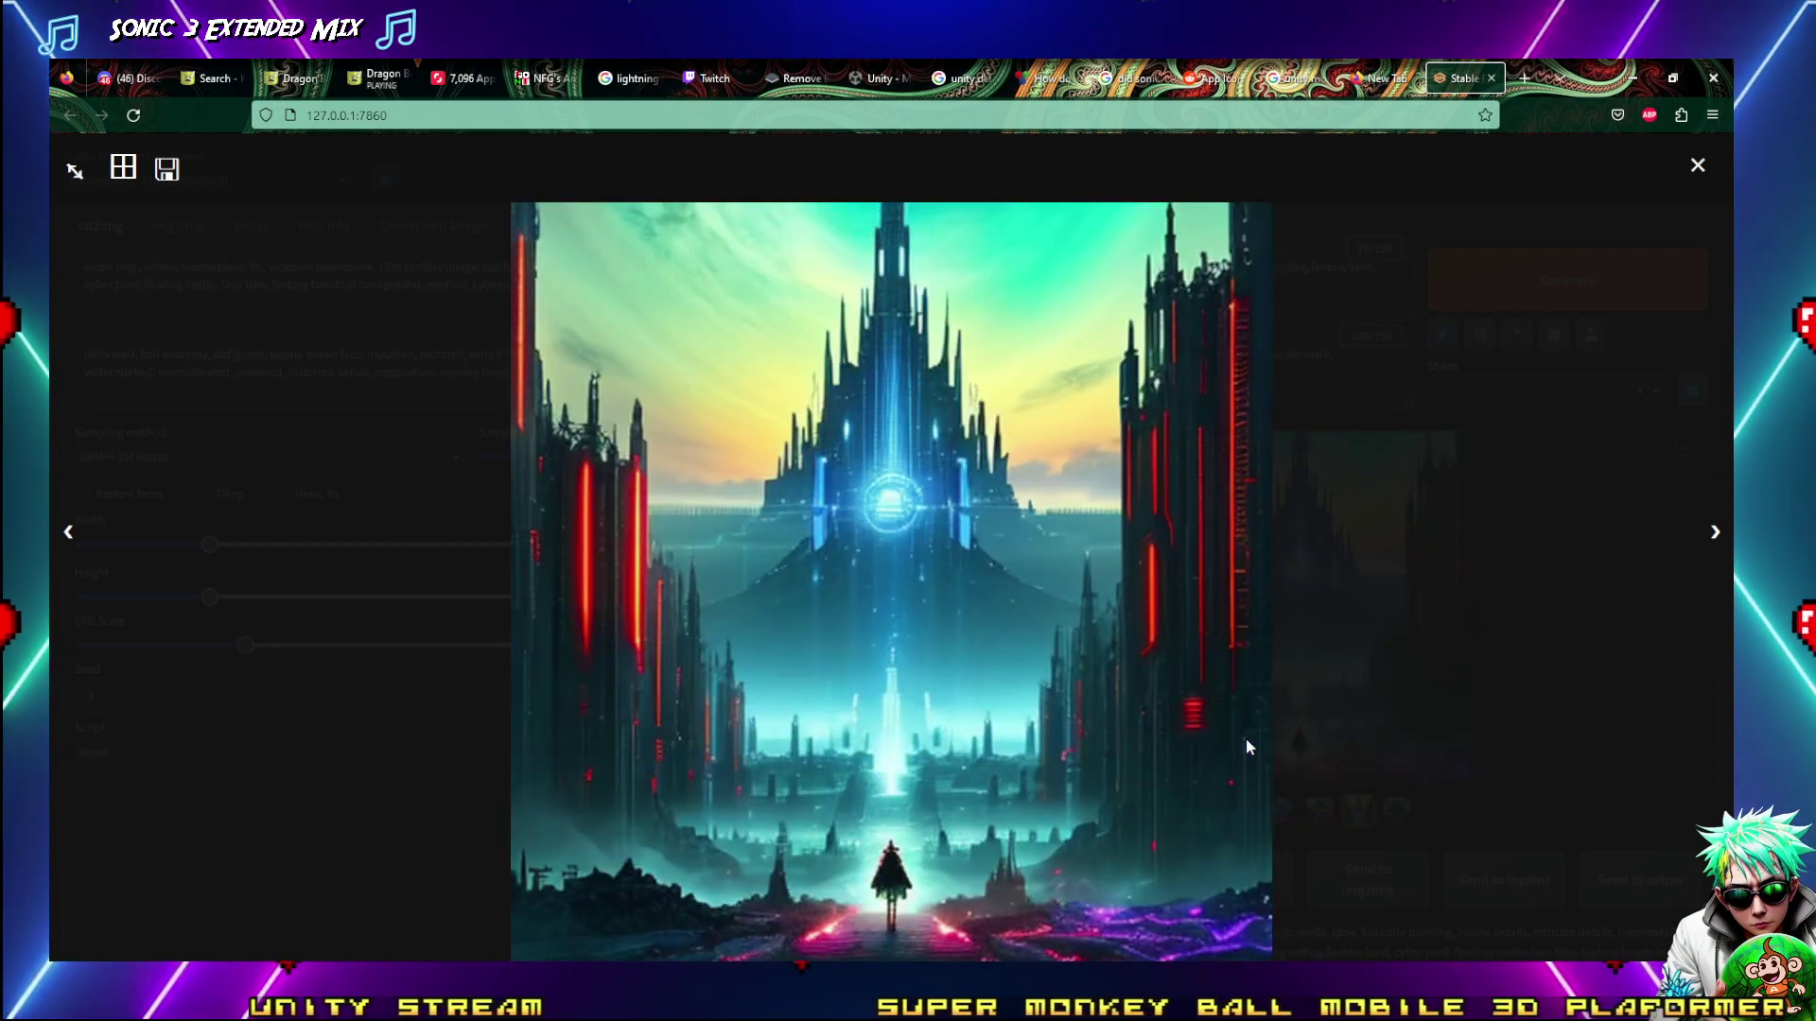
{"action": "key", "text": "Right"}
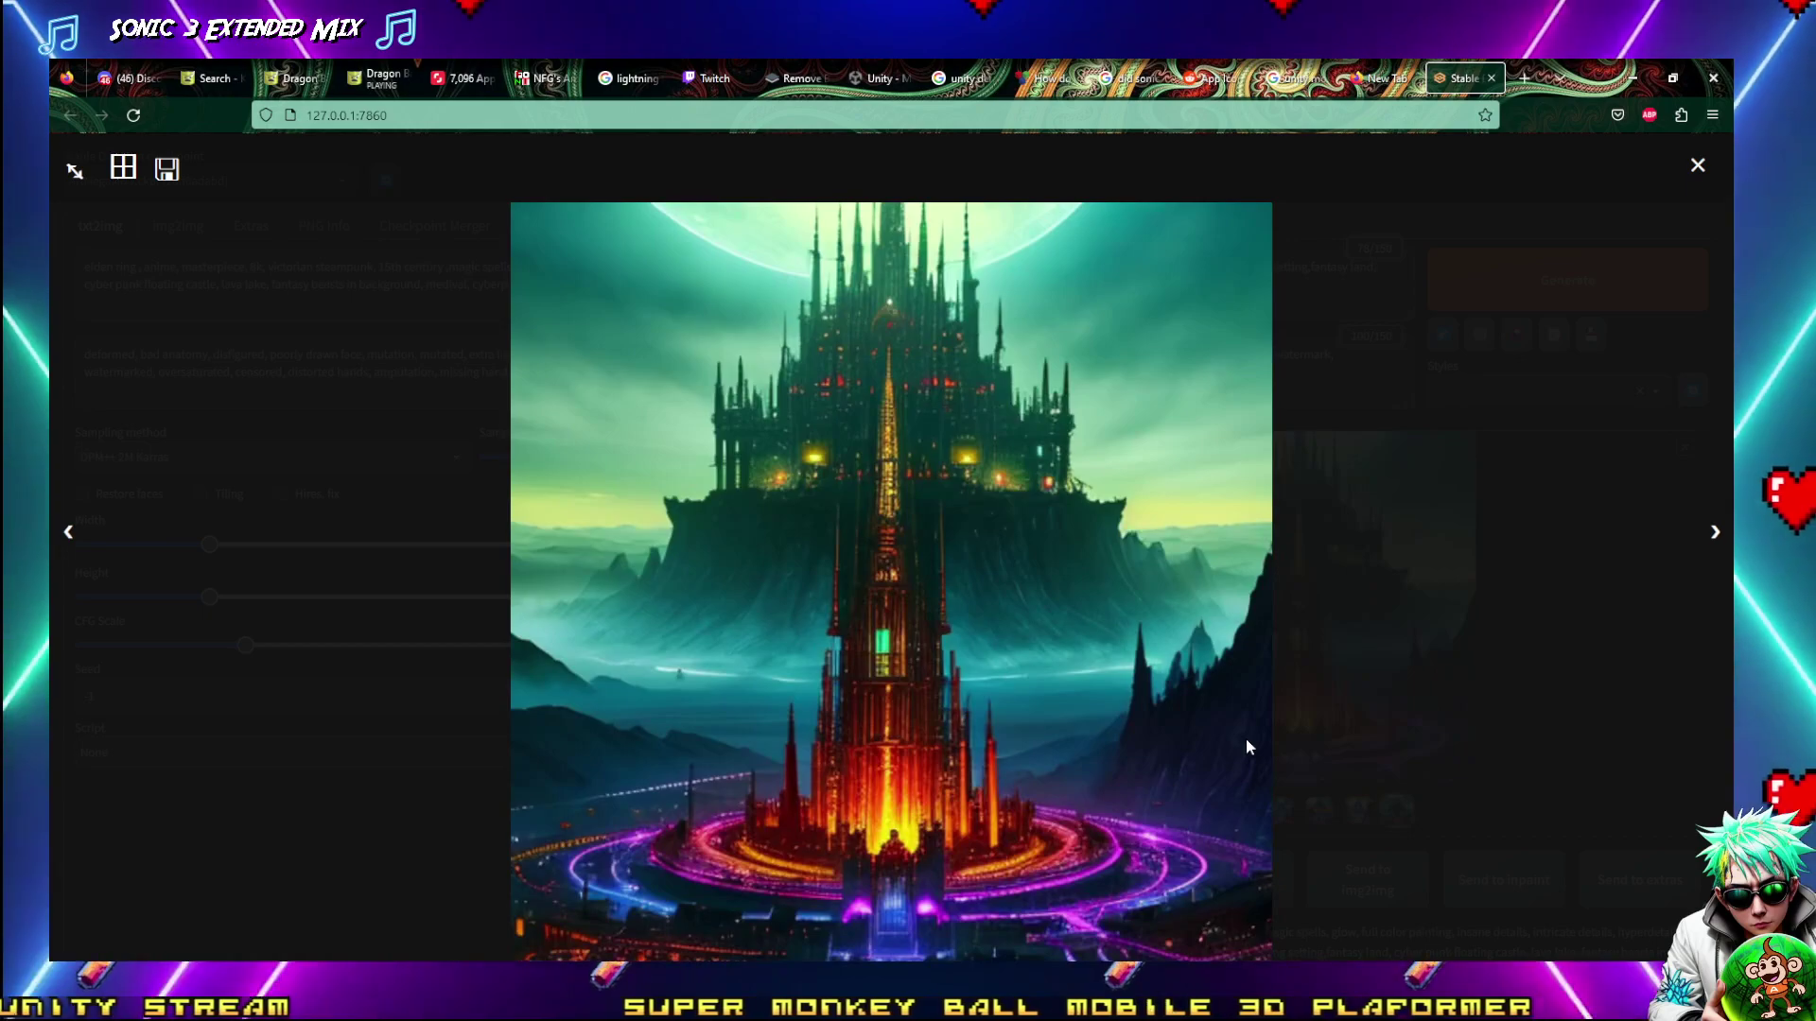
{"action": "key", "text": "Right"}
{"action": "key", "text": "Right"}
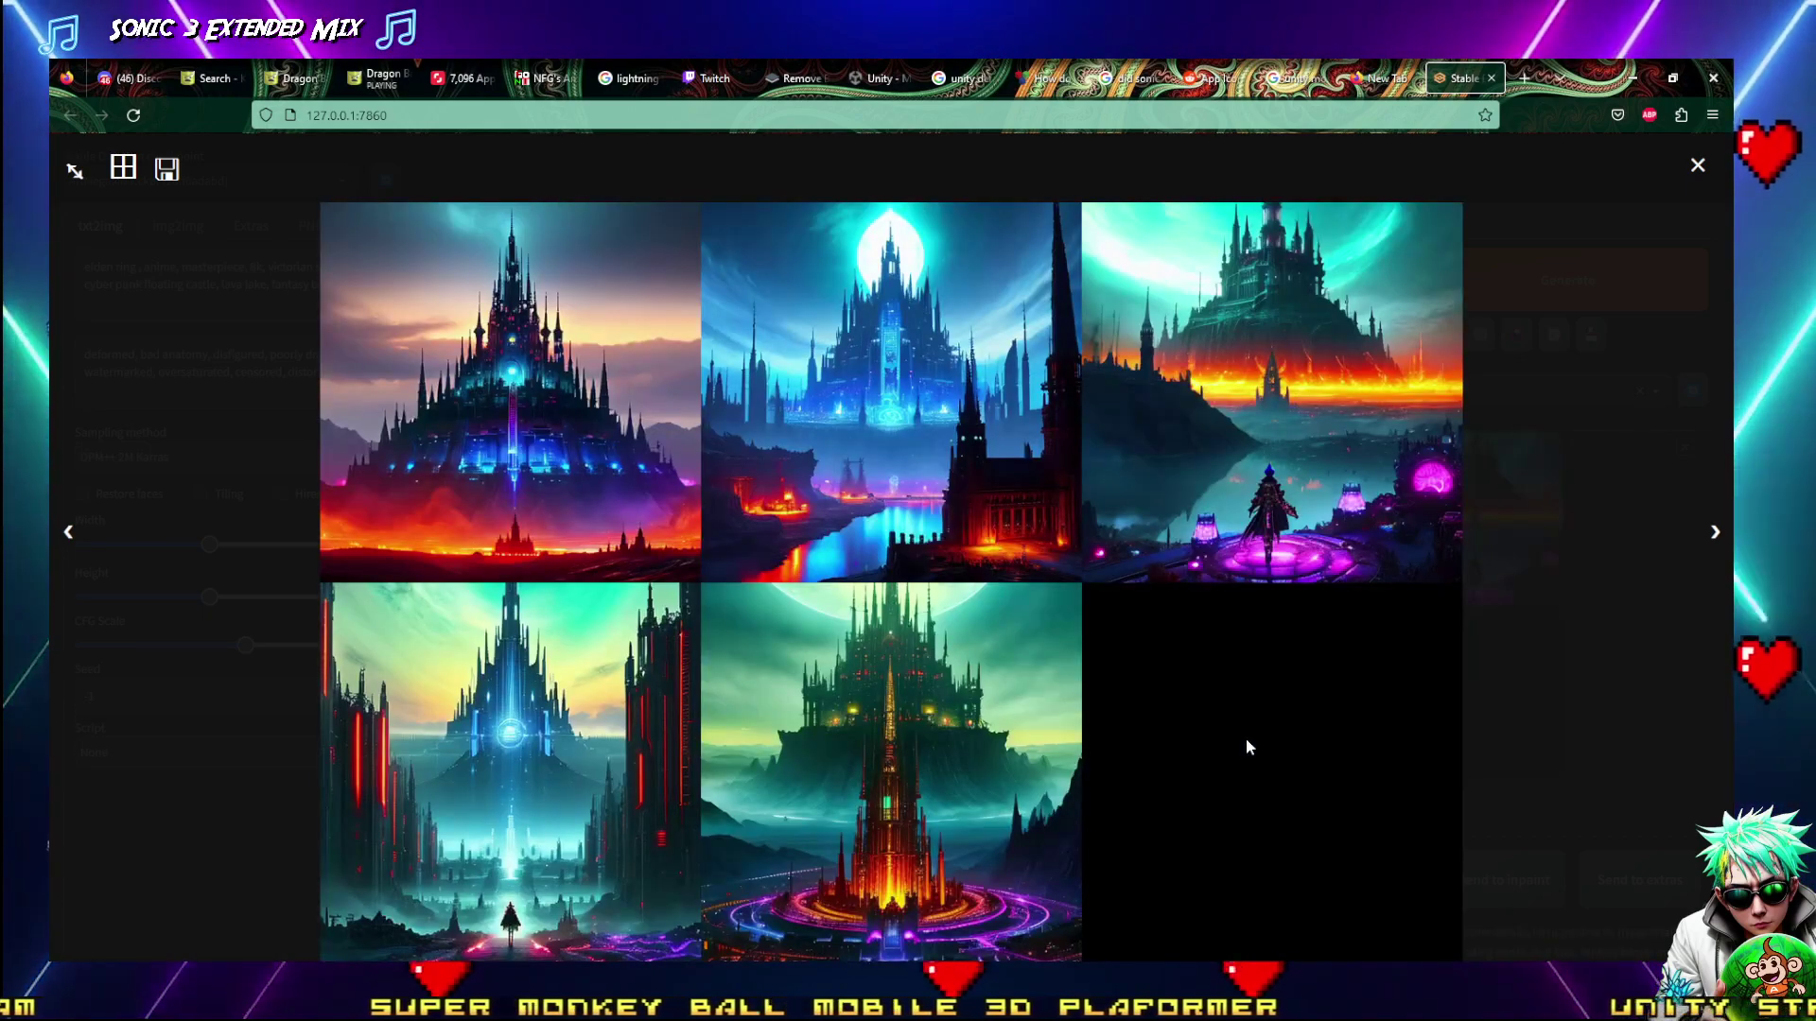
{"action": "key", "text": "Left"}
{"action": "key", "text": "Left"}
{"action": "key", "text": "Left"}
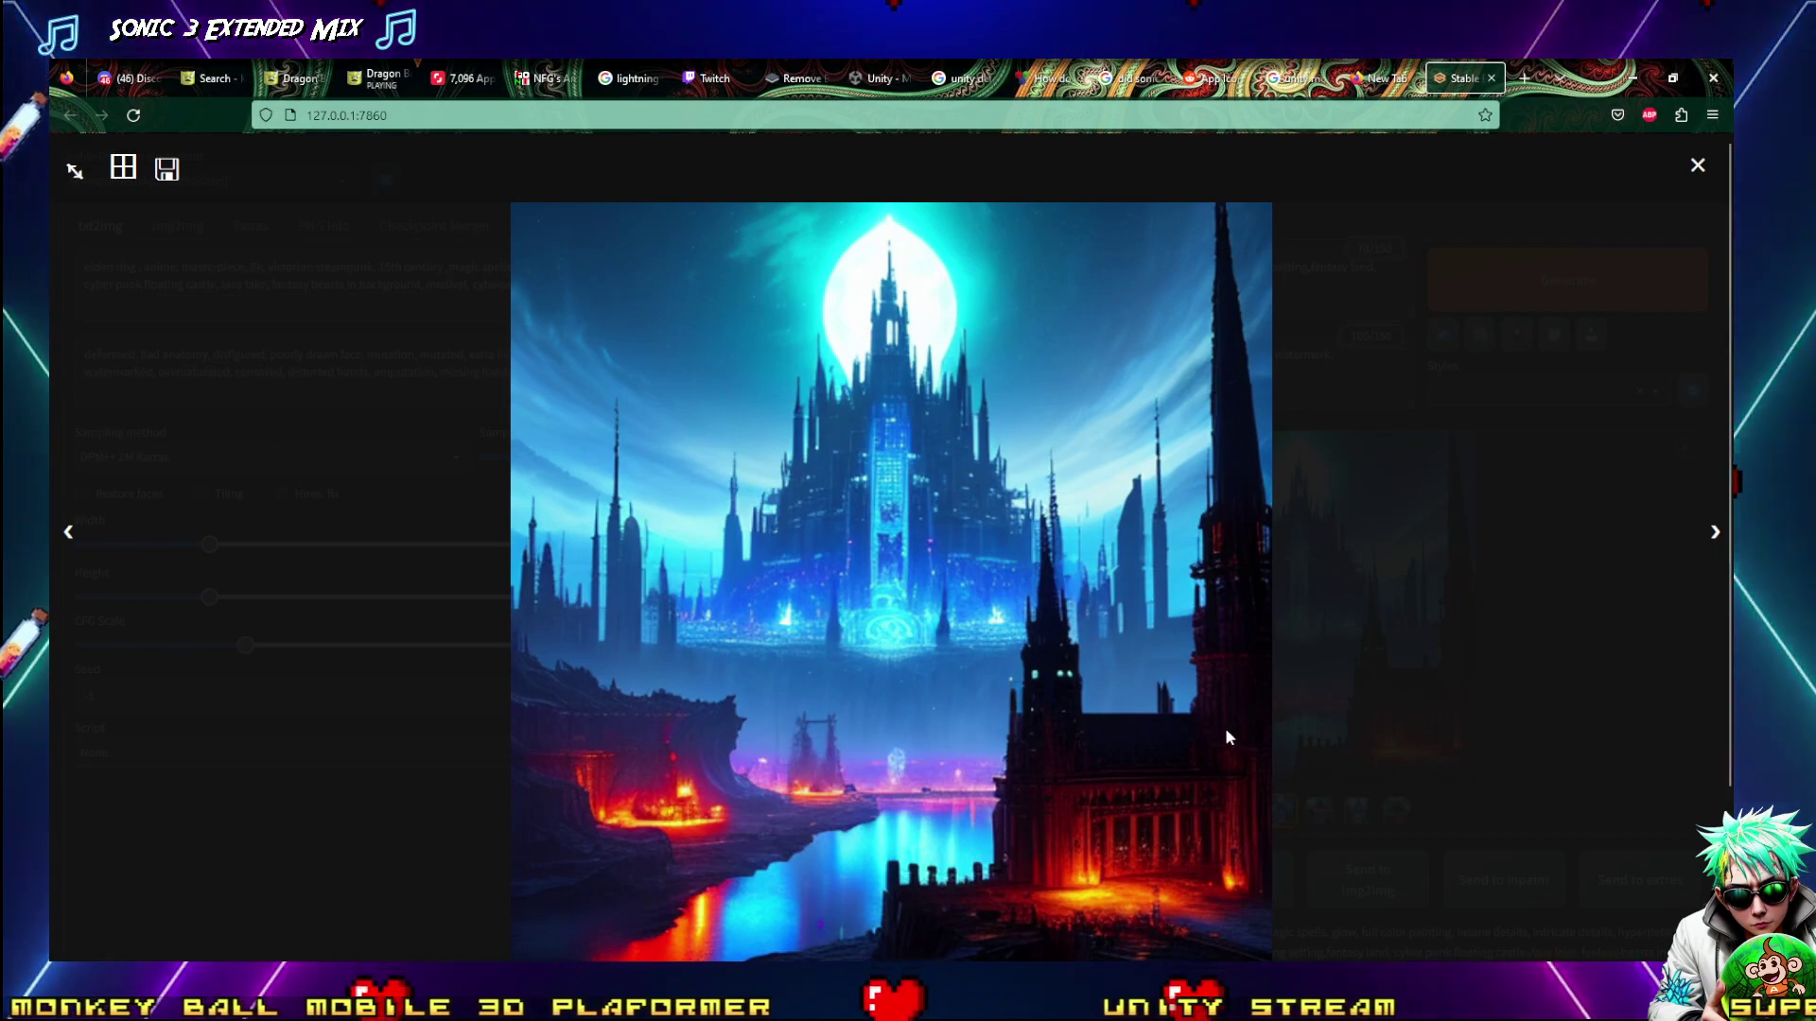
{"action": "key", "text": "Escape"}
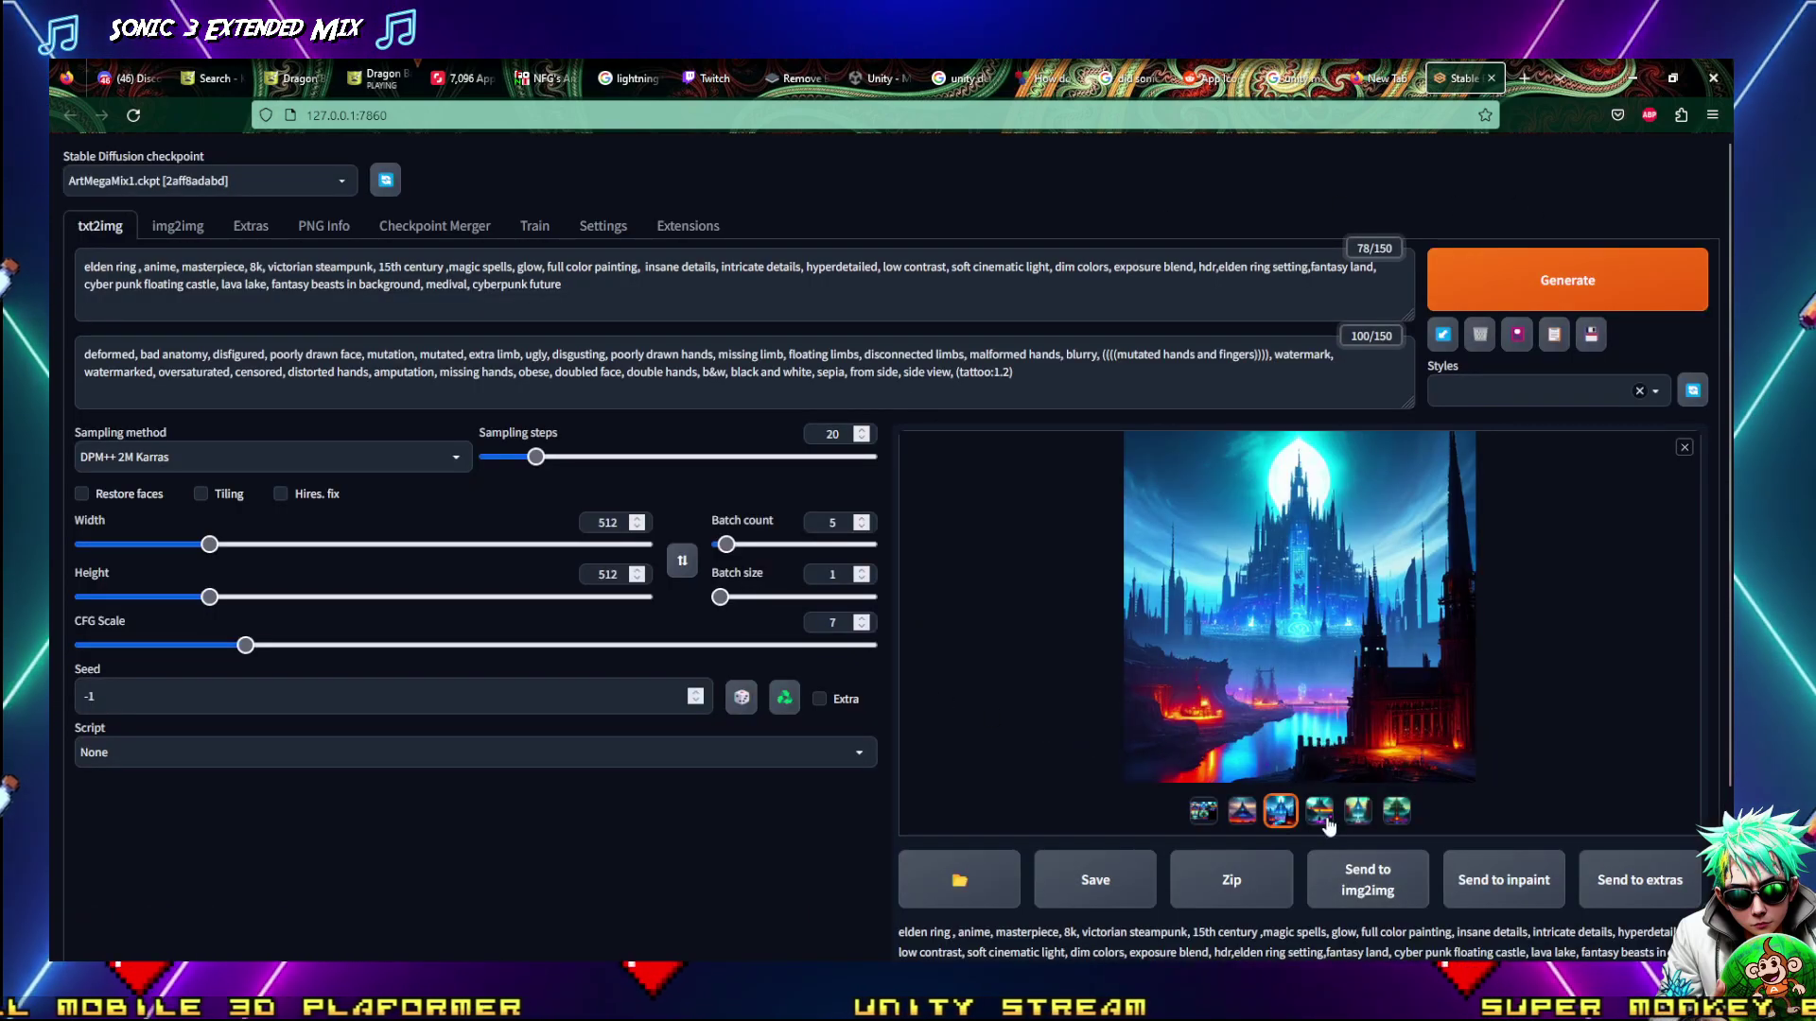
Pick the moonlit blue castle from the gallery, send it to img2img and generate refinements
{"action": "left_click", "coordinate": [1324, 815]}
{"action": "left_click", "coordinate": [1279, 813]}
{"action": "left_click", "coordinate": [1248, 815]}
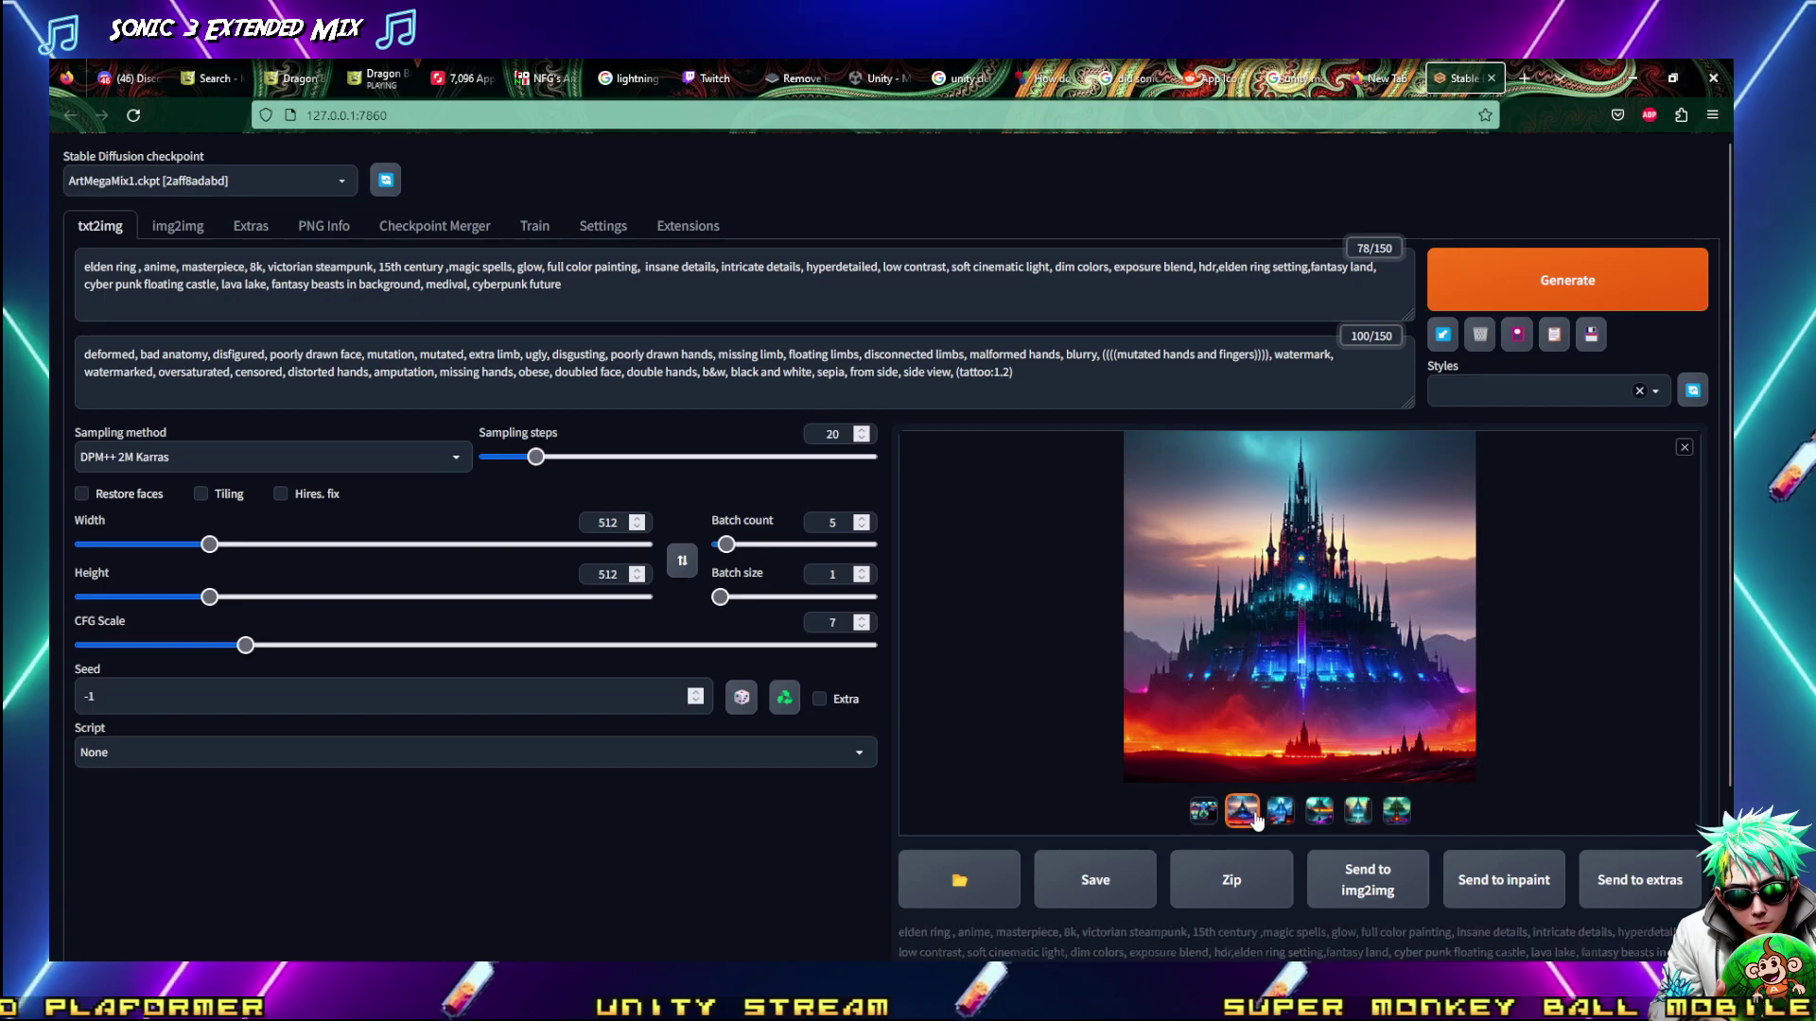
{"action": "left_click", "coordinate": [1279, 811]}
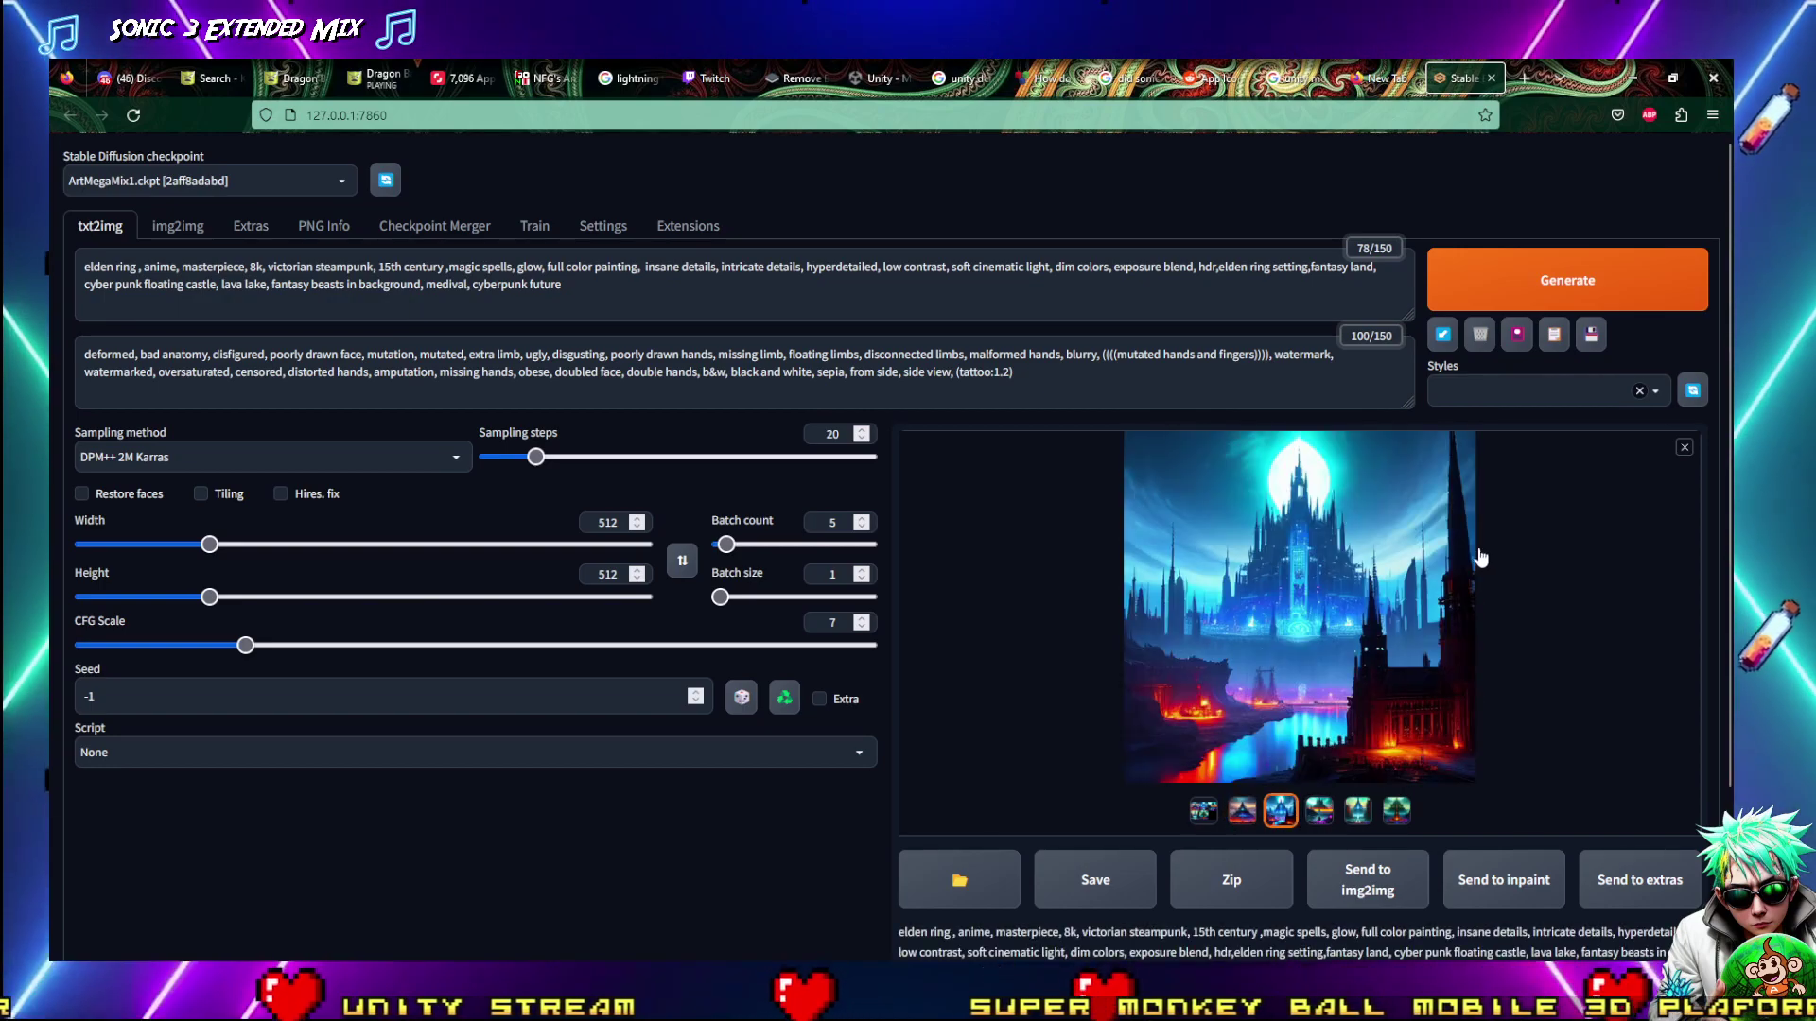
{"action": "left_click", "coordinate": [1367, 879]}
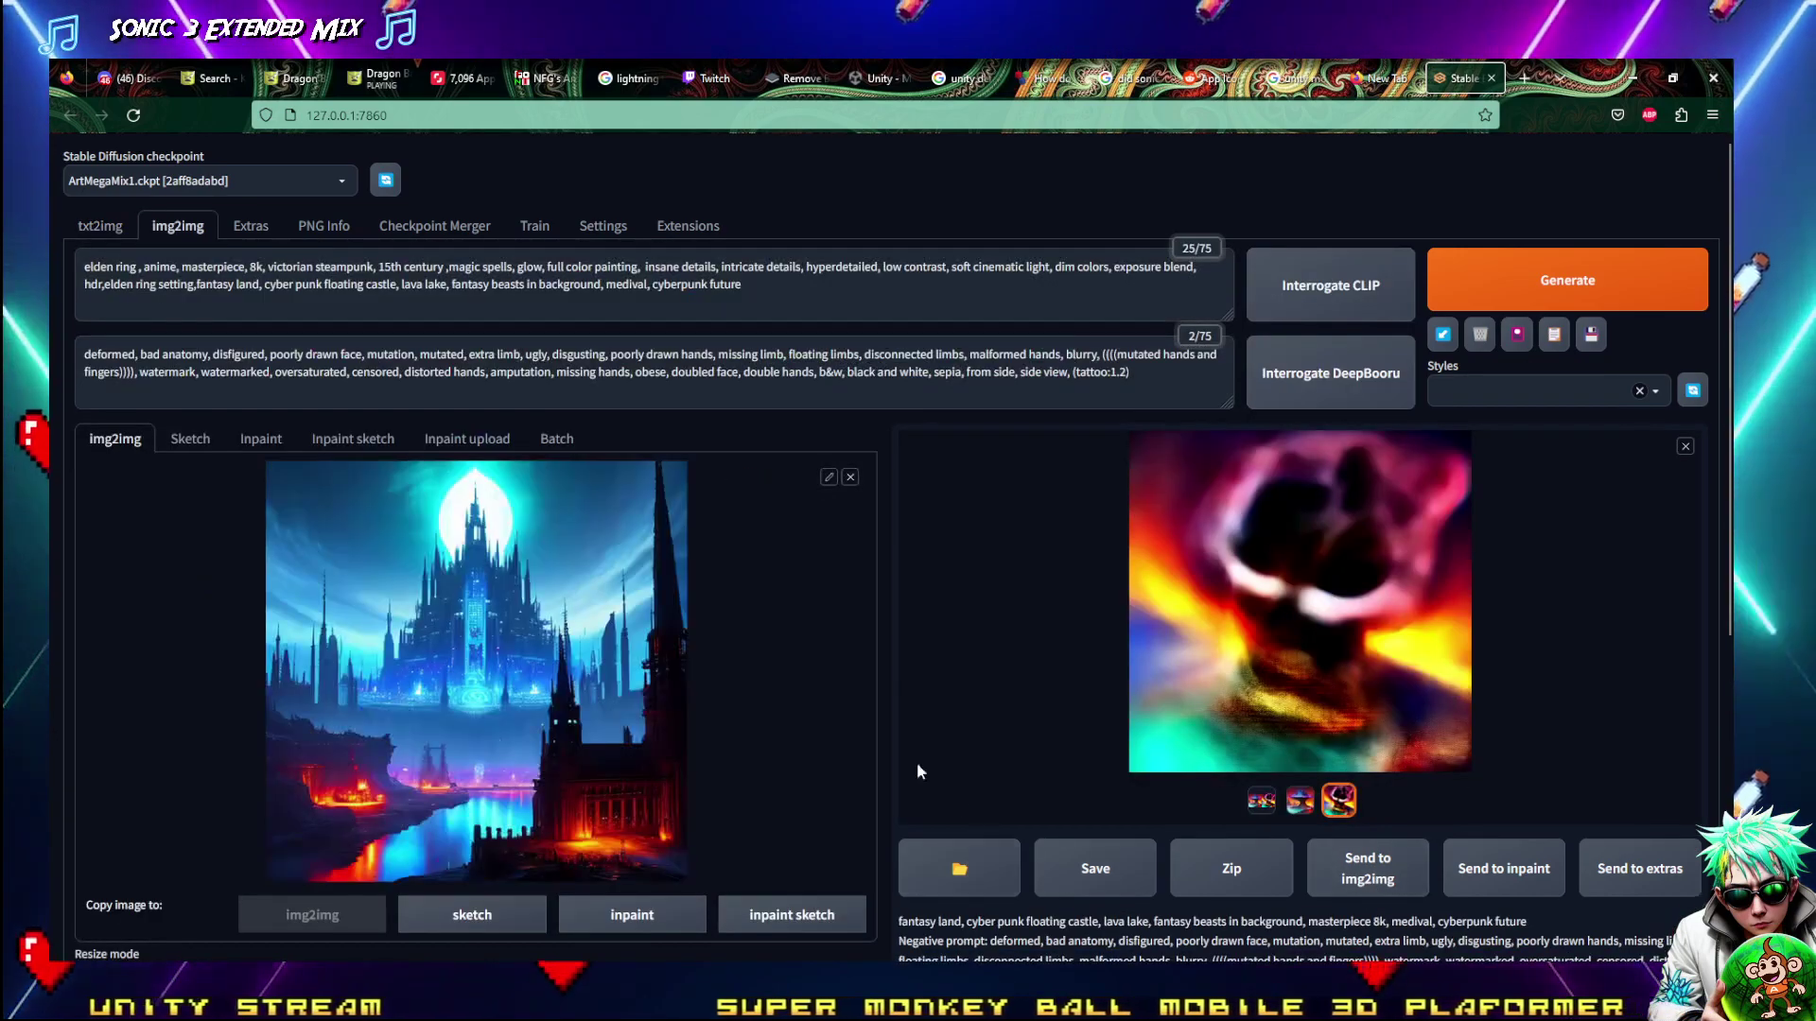
{"action": "left_click", "coordinate": [1513, 270]}
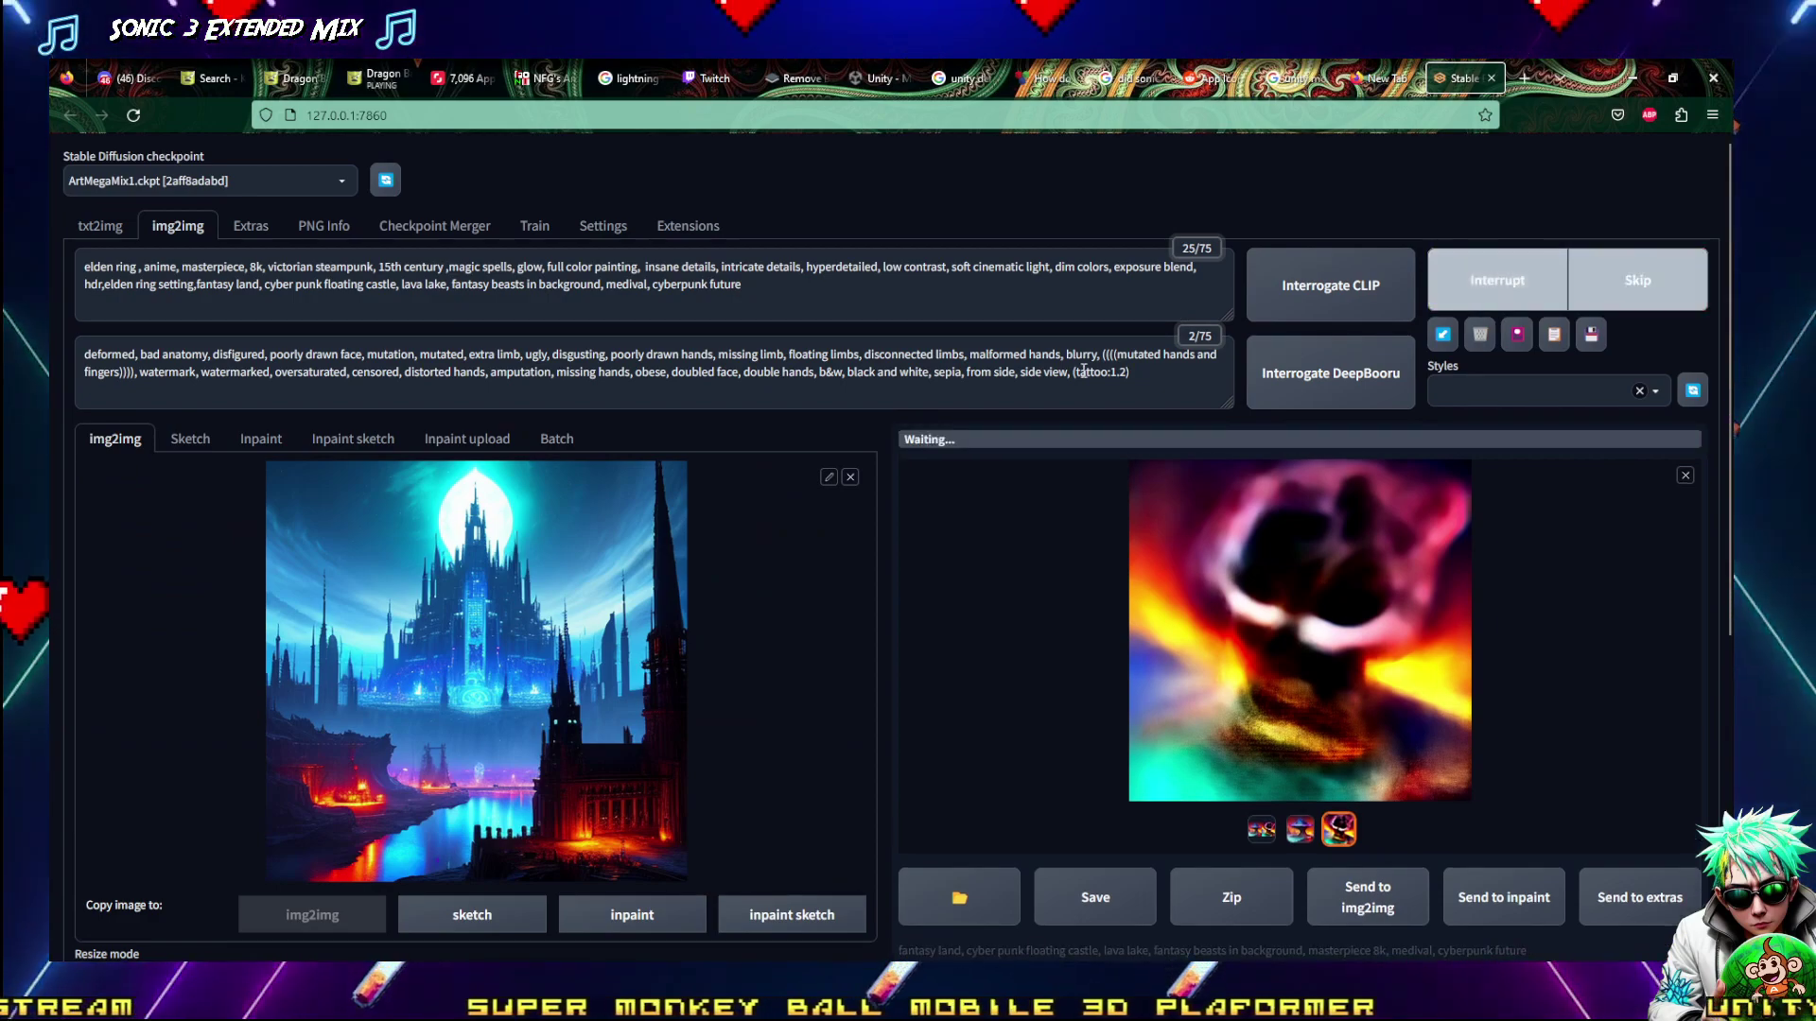
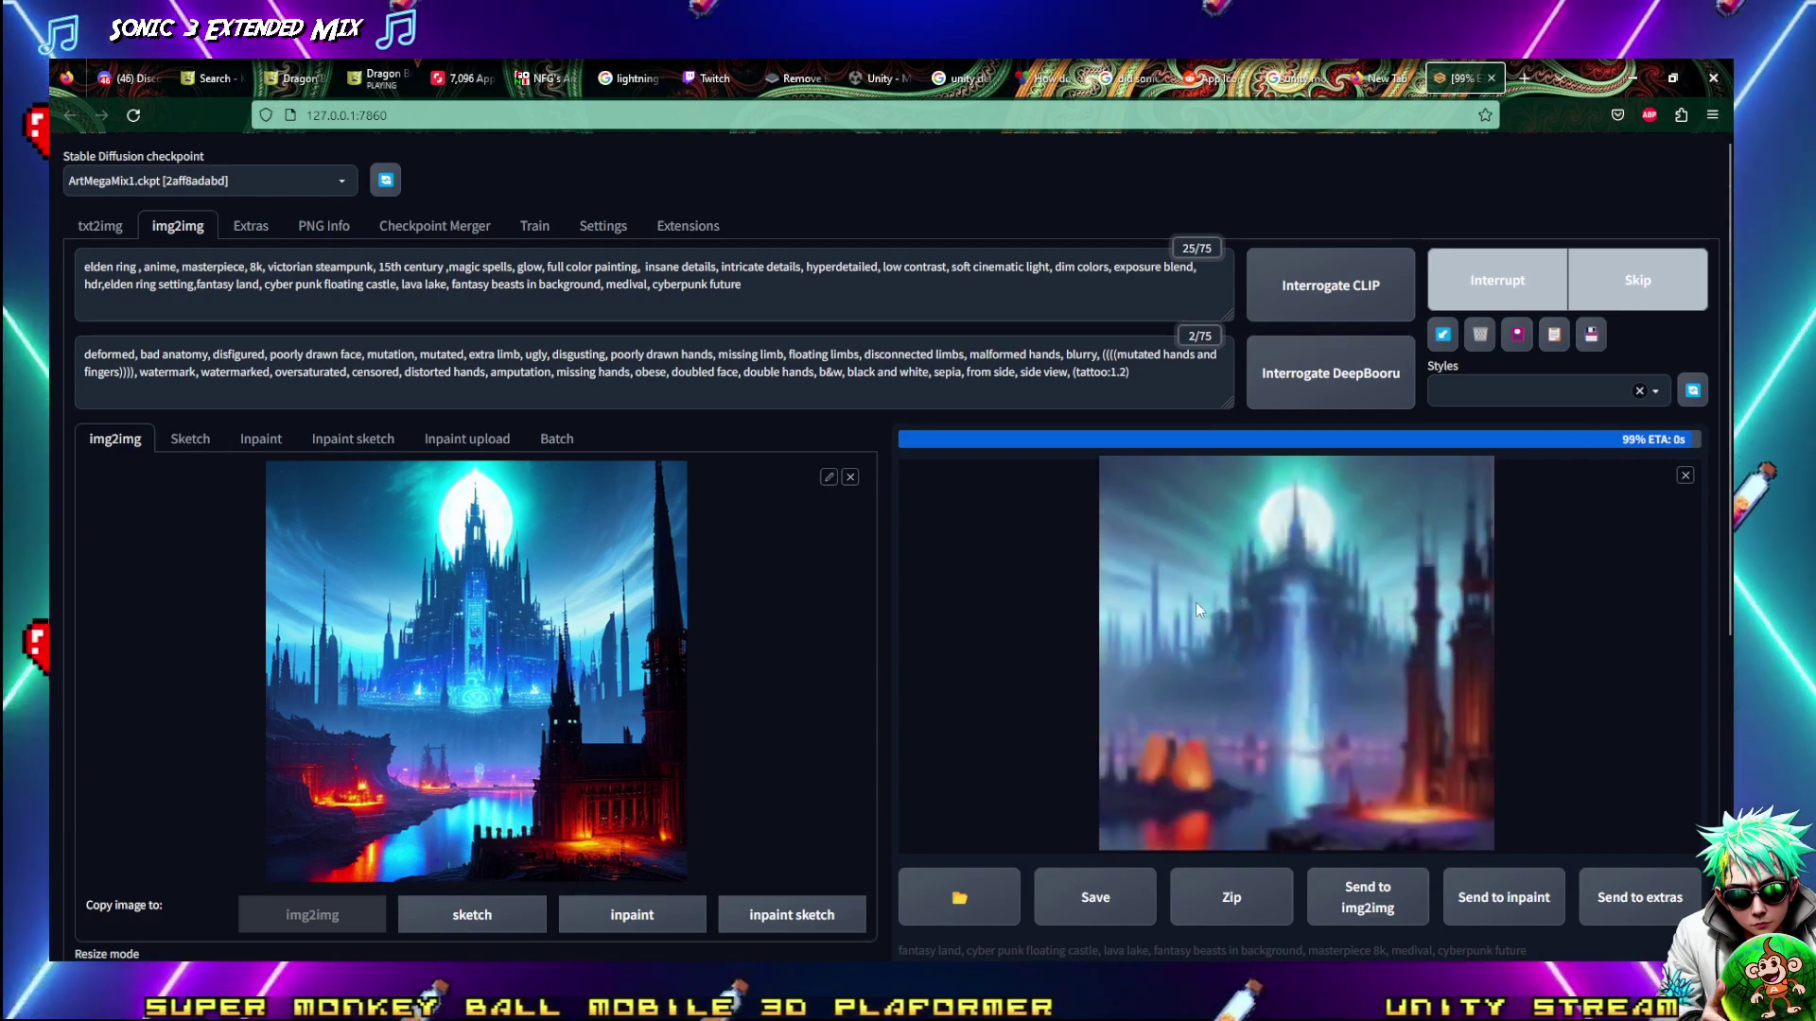
Browse all five dark-castle renders full-size, including the pink-flame and lightning castles, then close the viewer
{"action": "left_click", "coordinate": [1220, 610]}
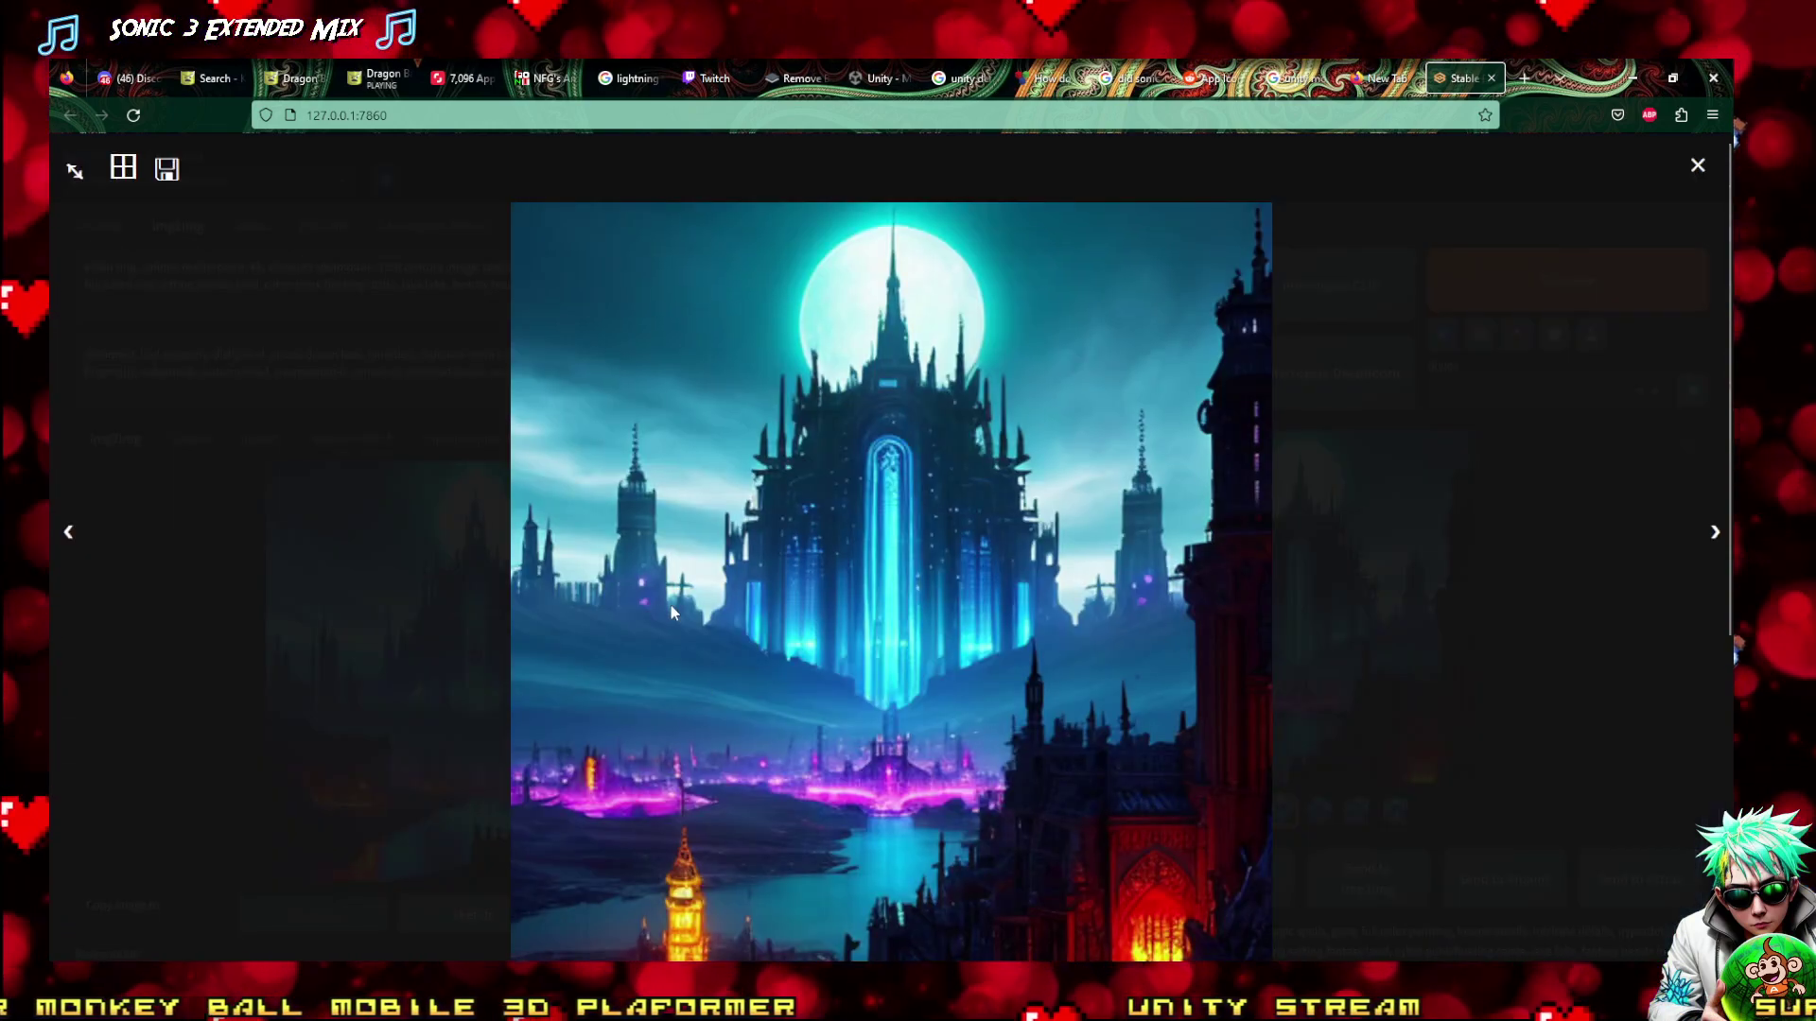
{"action": "key", "text": "Right"}
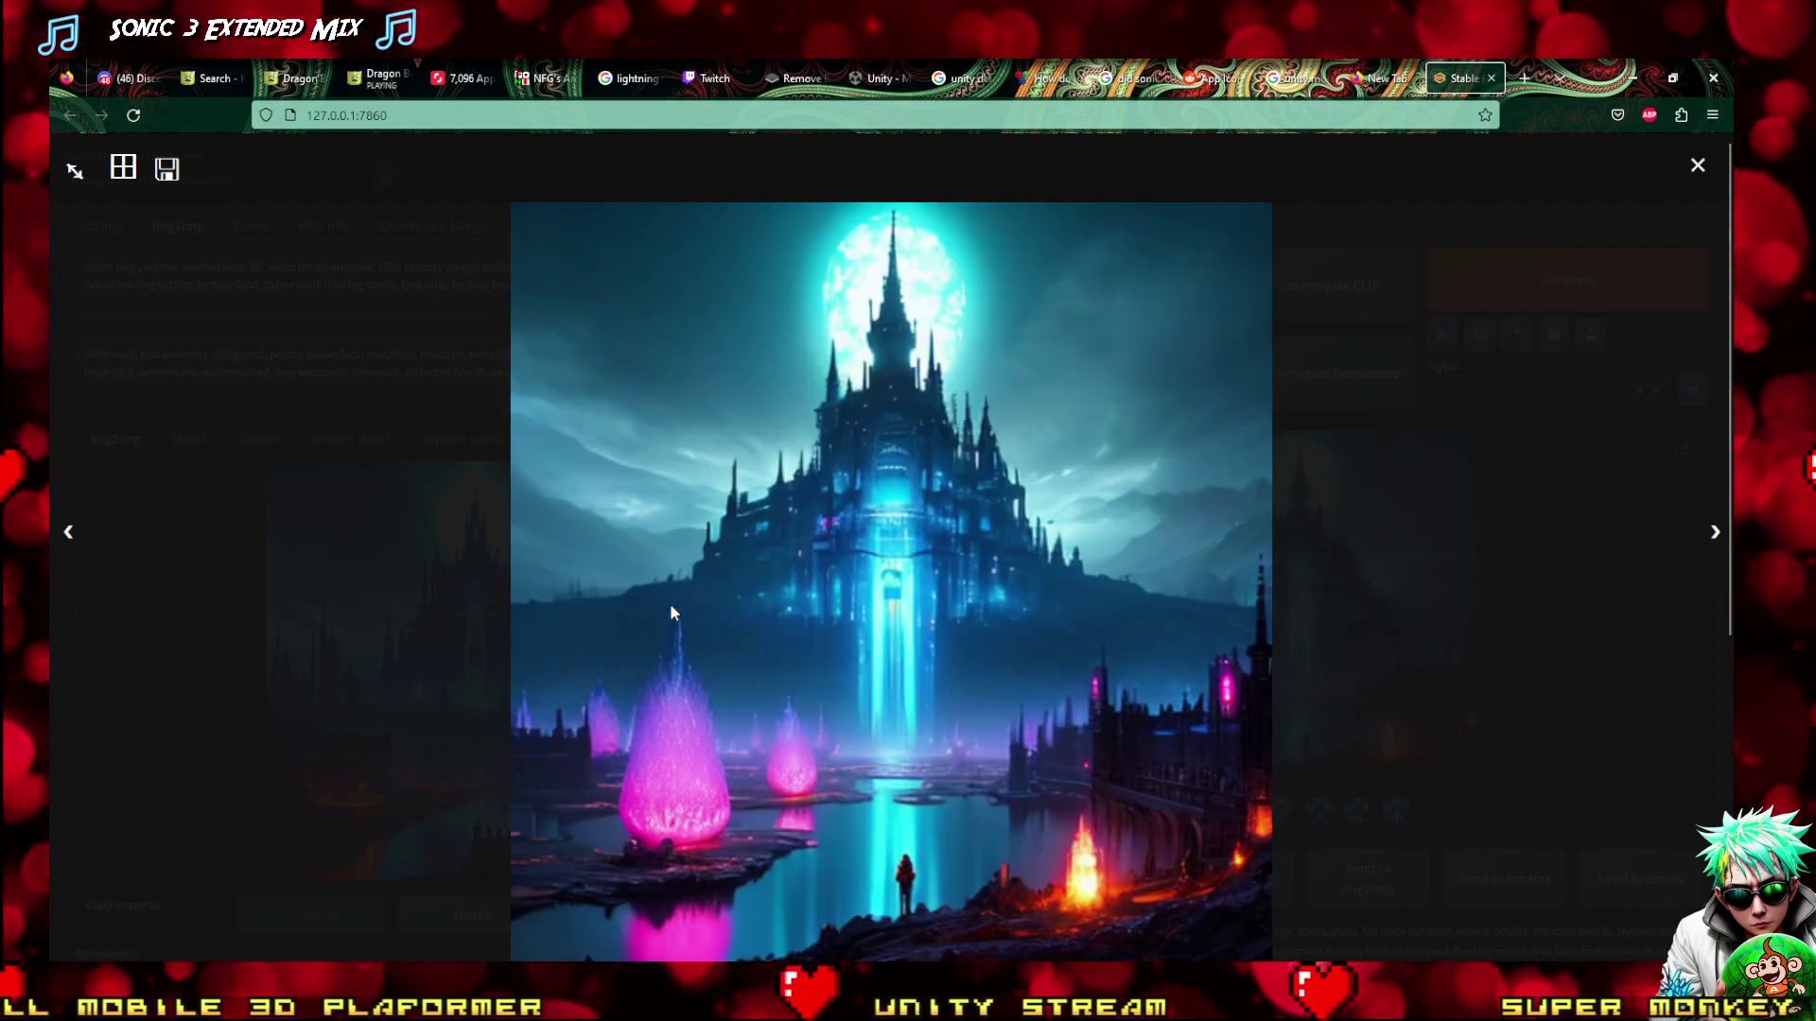
{"action": "key", "text": "Right"}
{"action": "key", "text": "Right"}
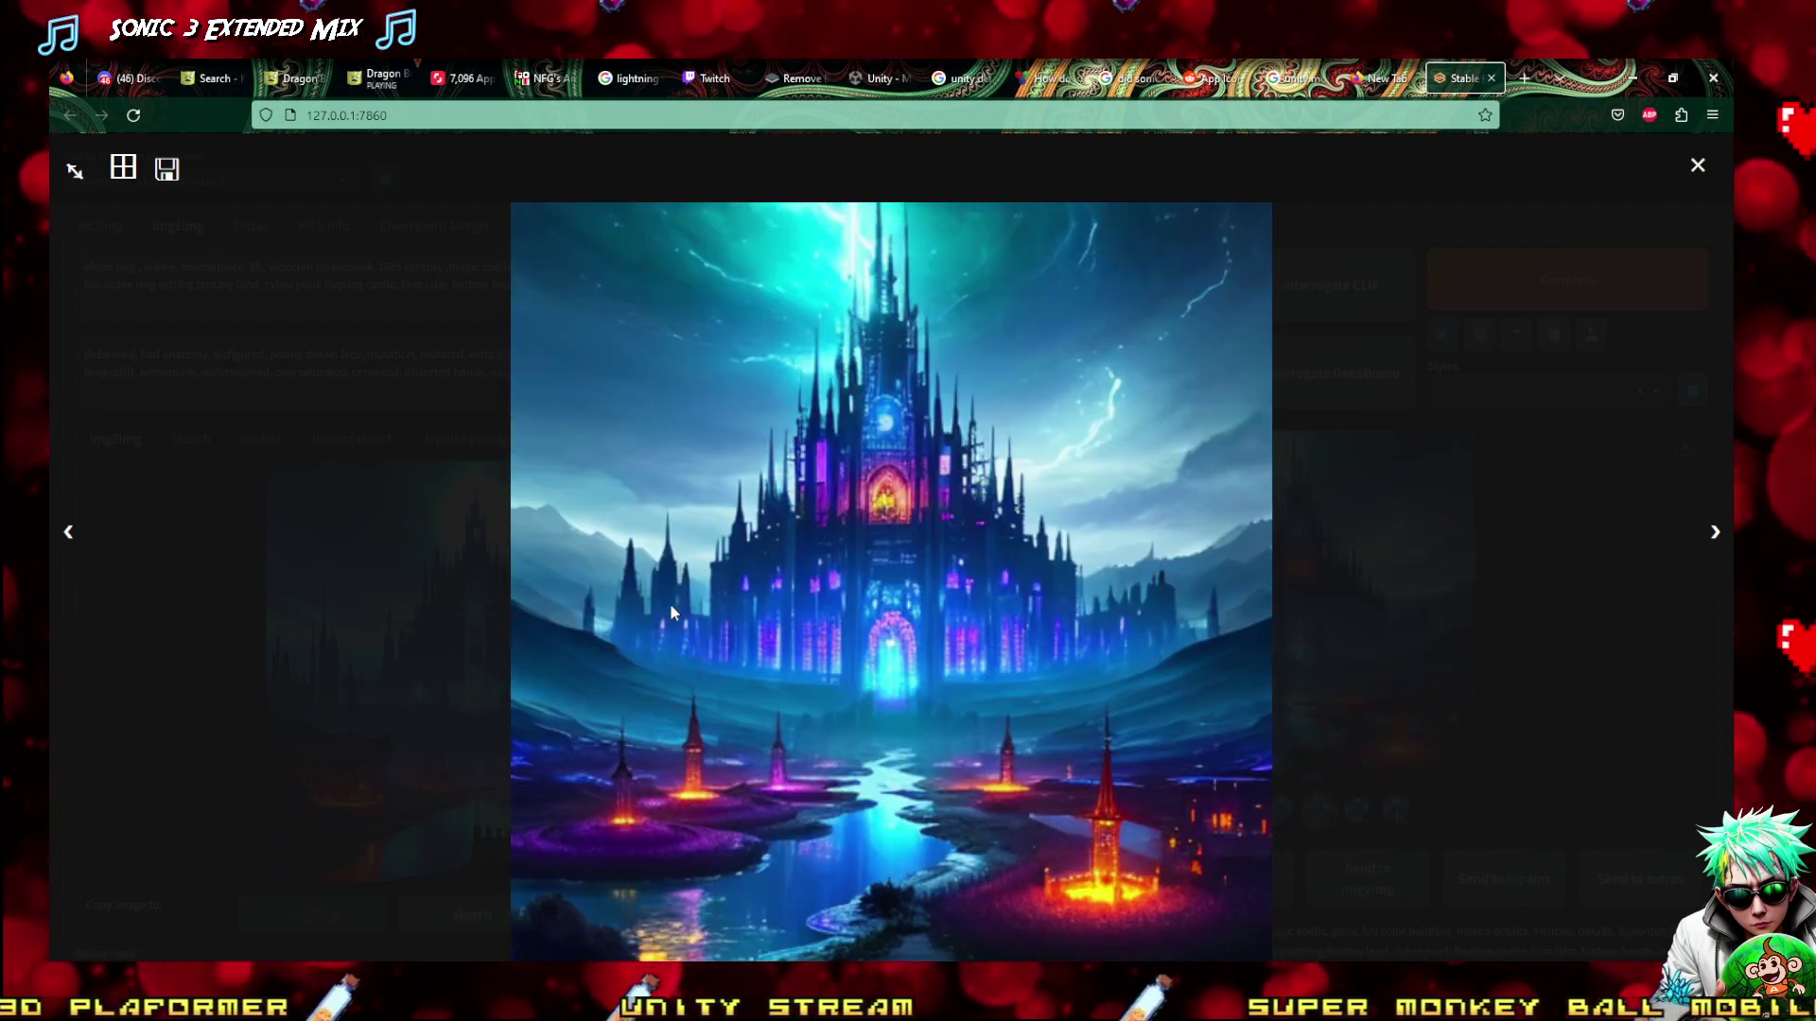
{"action": "key", "text": "Right"}
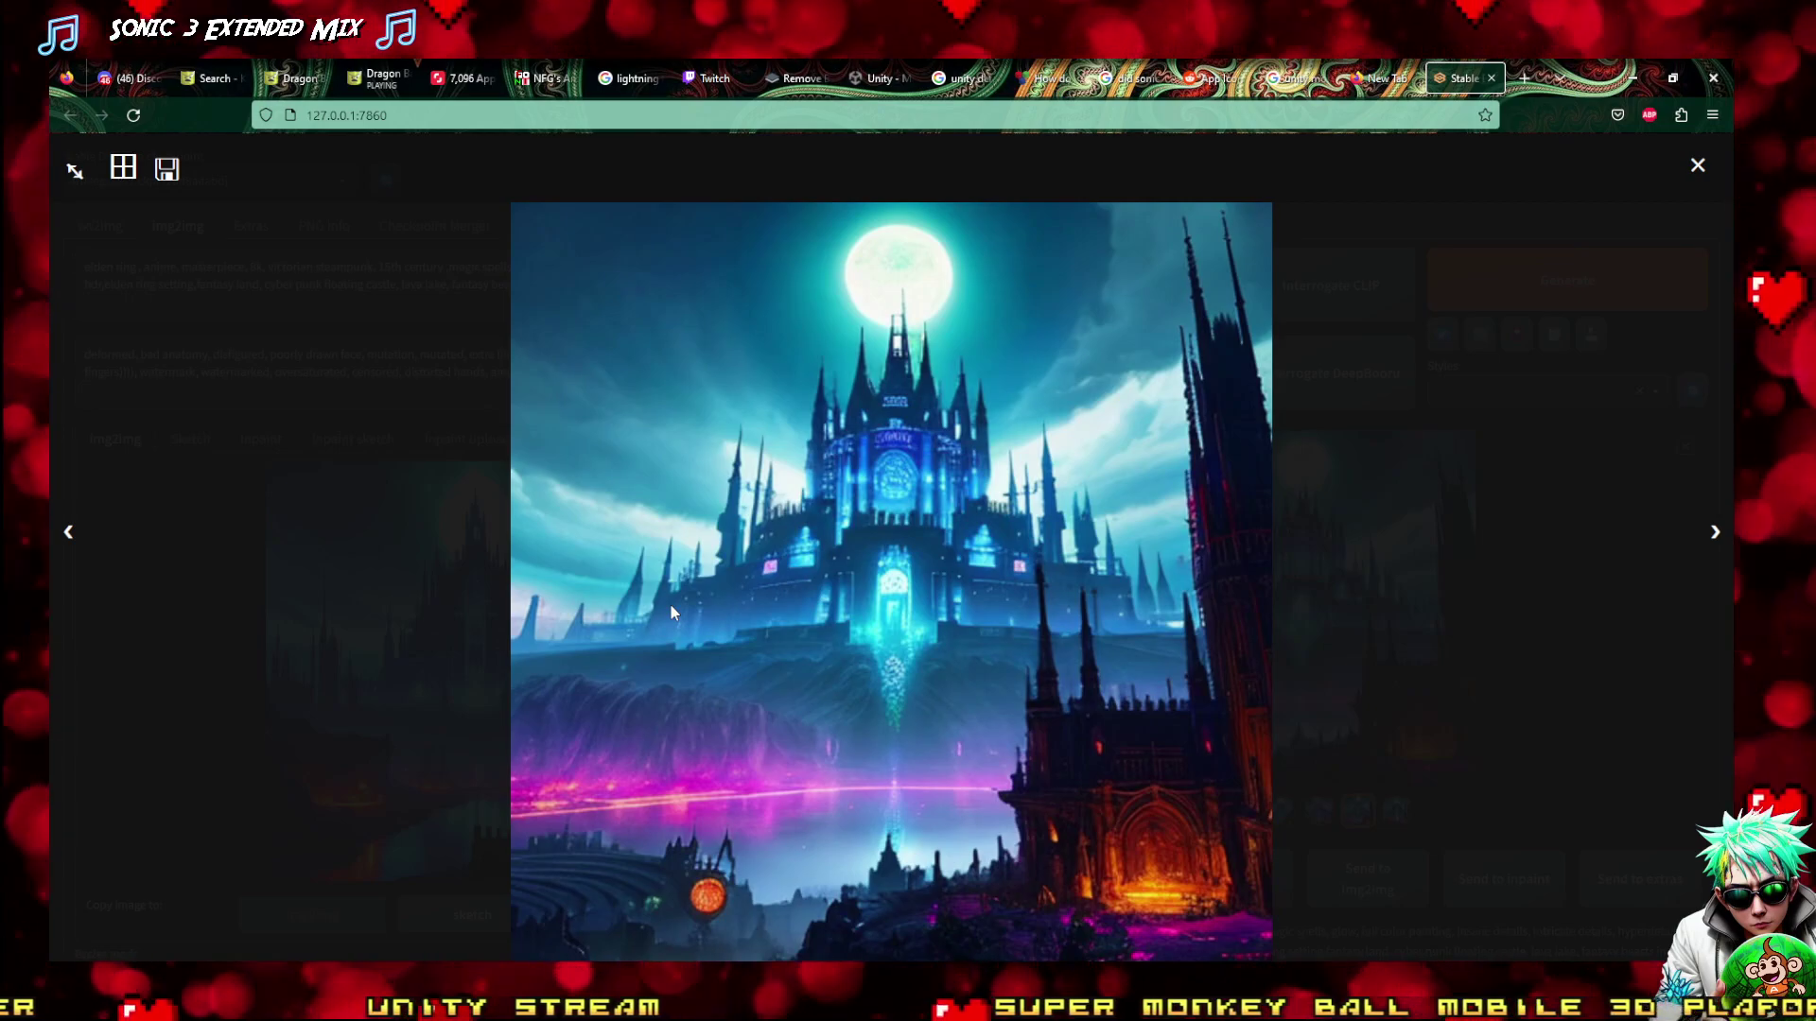
{"action": "key", "text": "Right"}
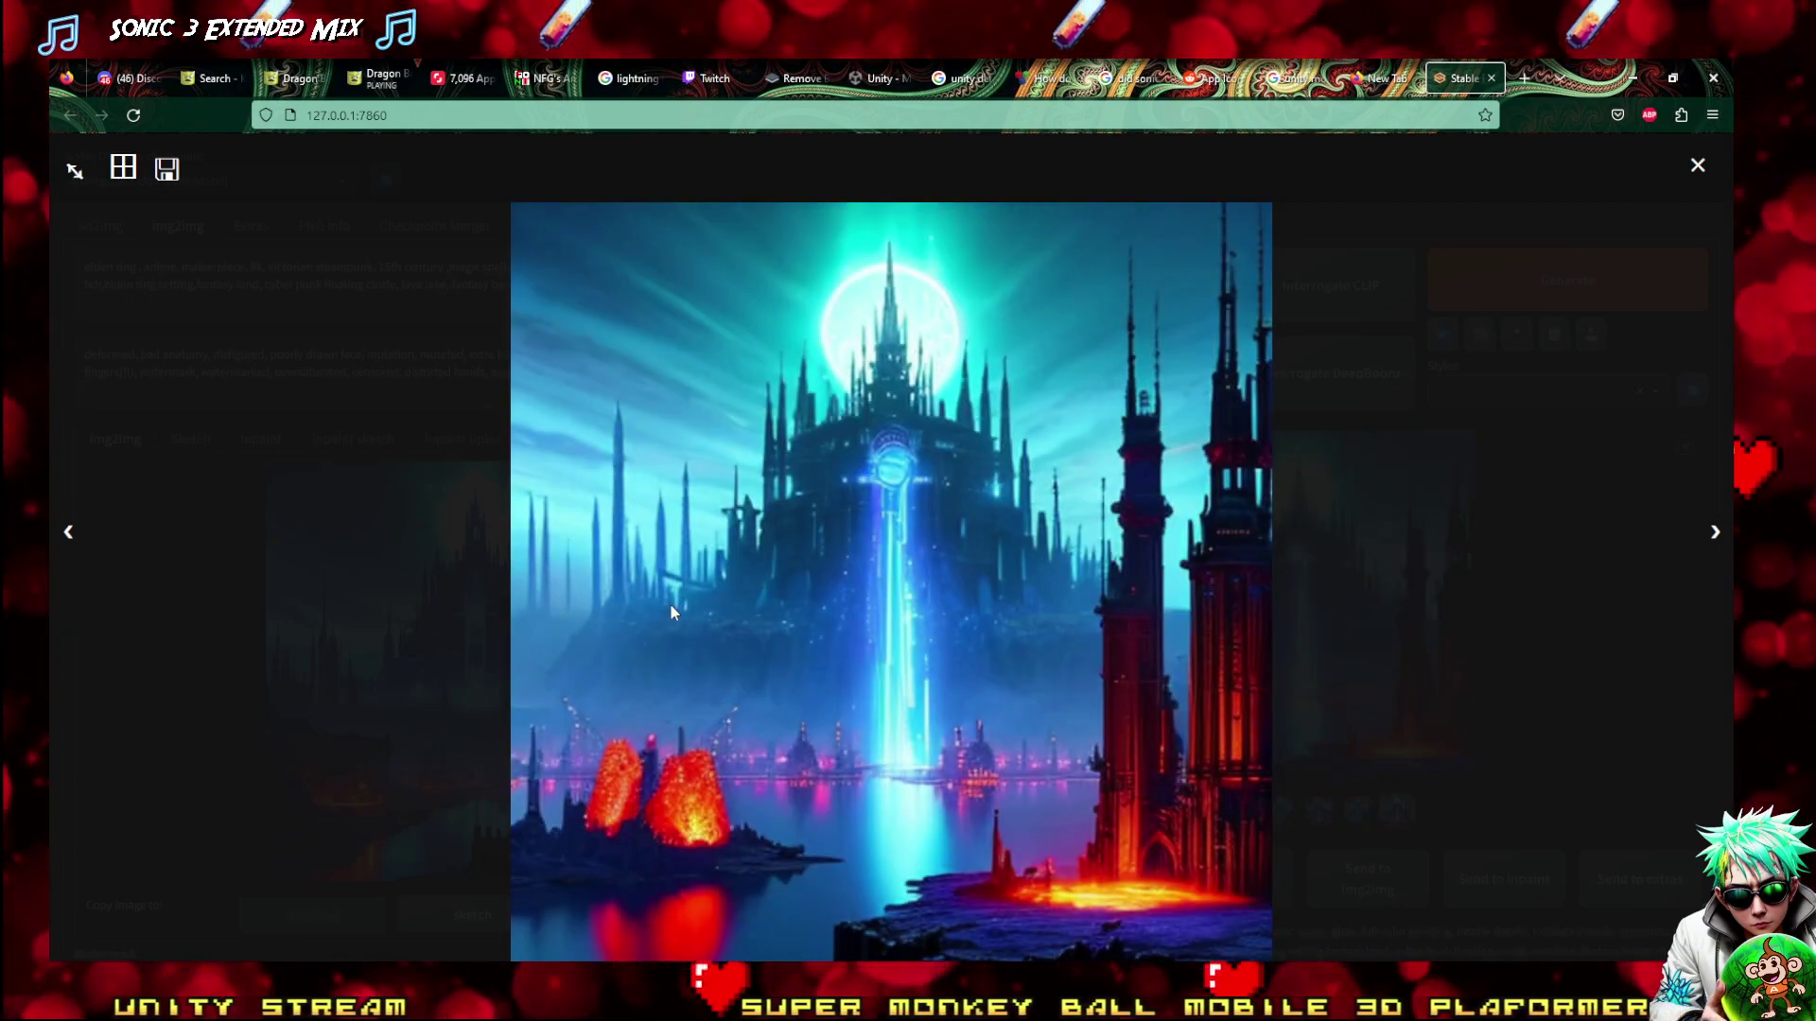
{"action": "key", "text": "Right"}
{"action": "key", "text": "Left"}
{"action": "key", "text": "Left"}
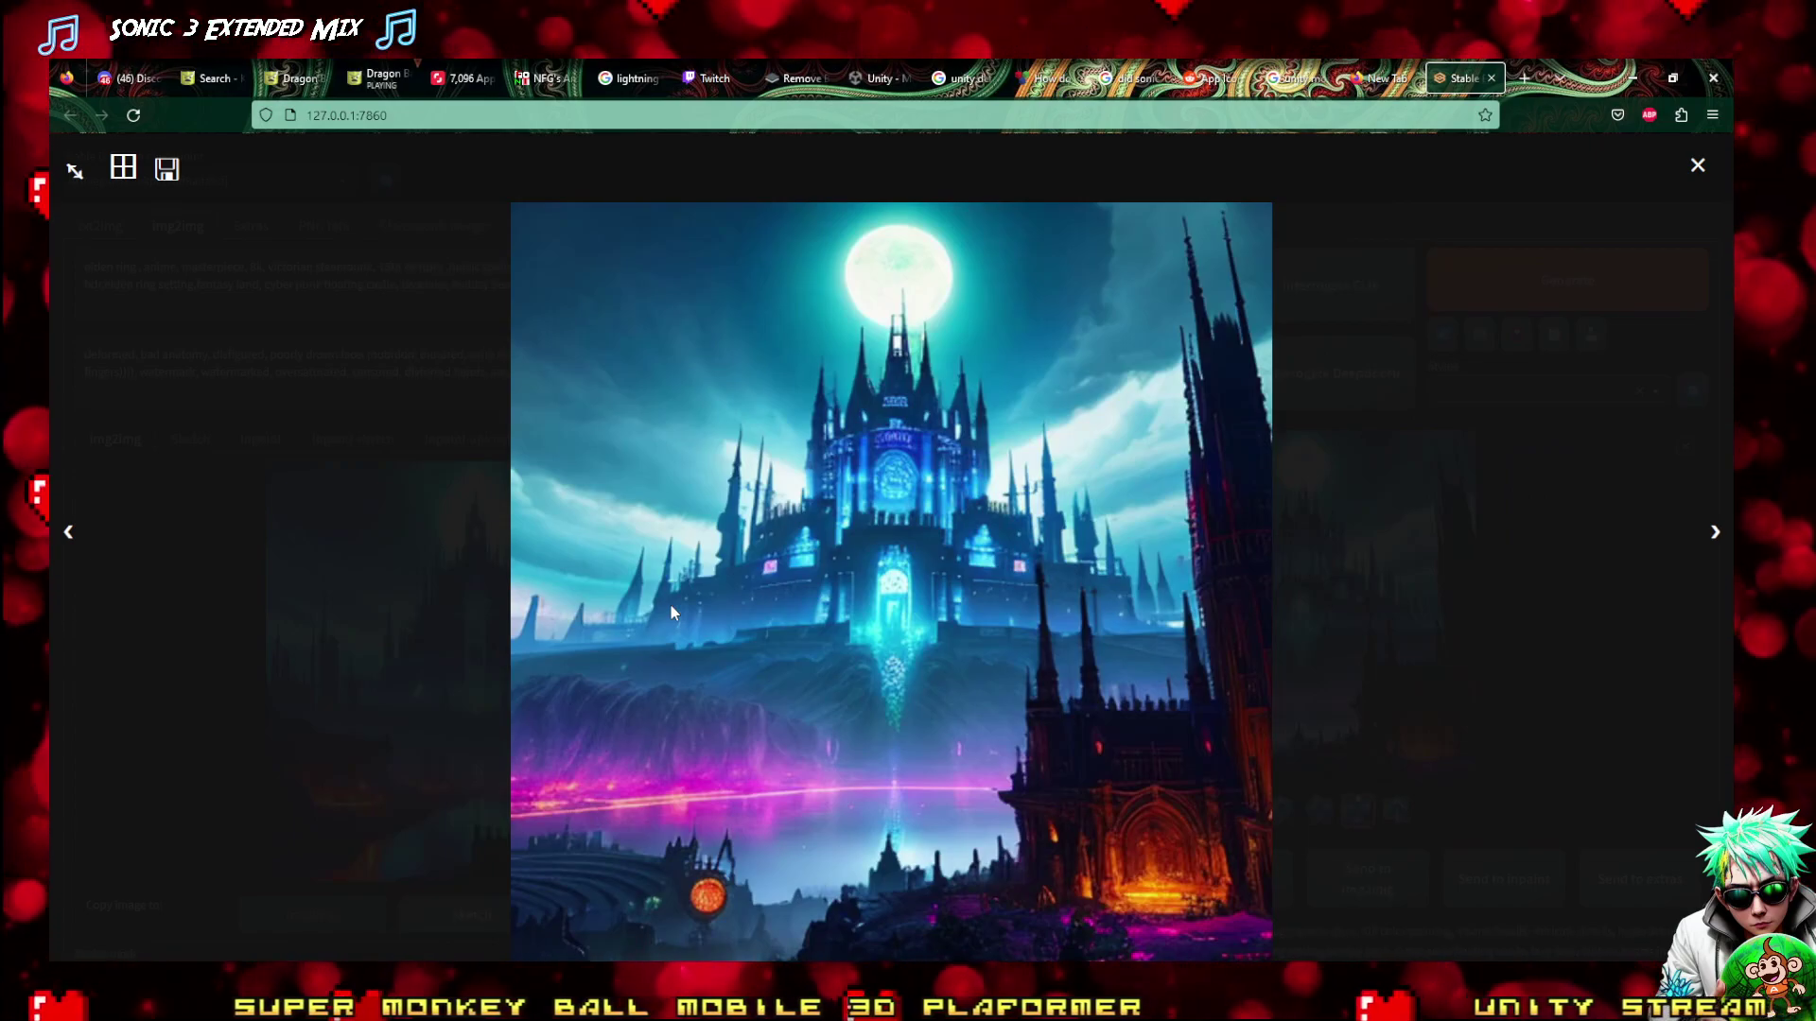
{"action": "key", "text": "Left"}
{"action": "key", "text": "Left"}
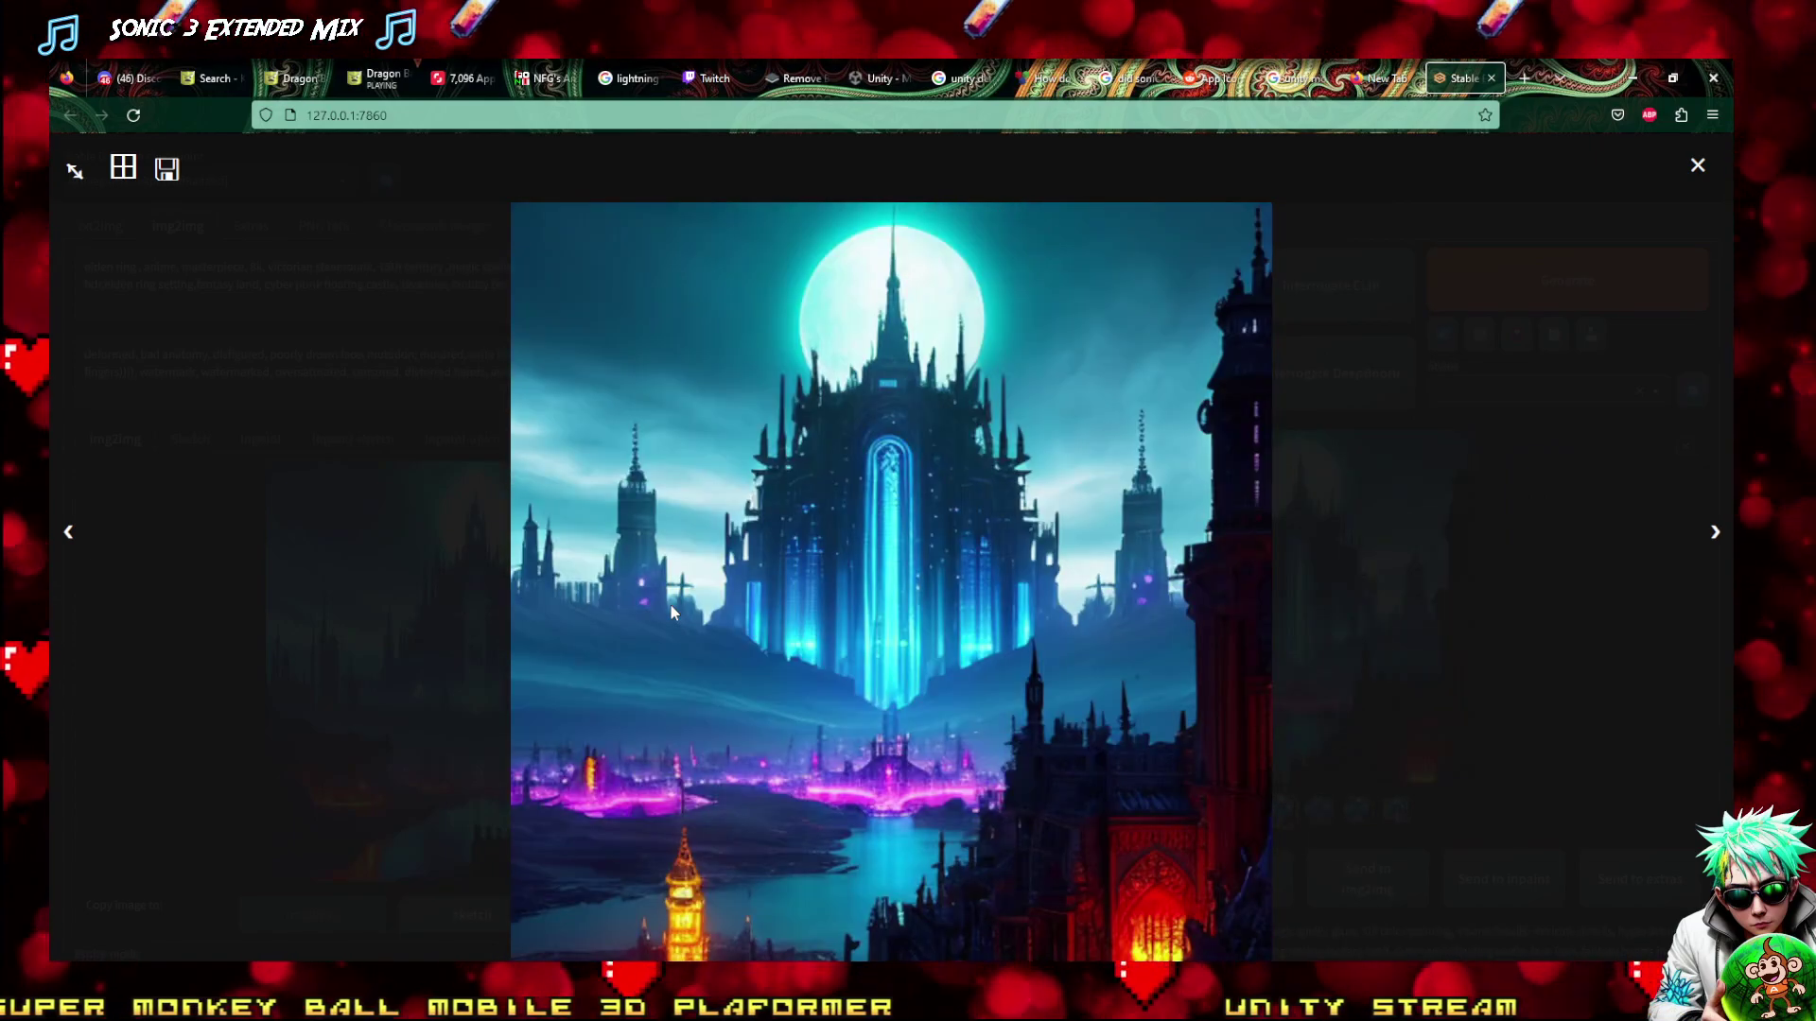
{"action": "key", "text": "Left"}
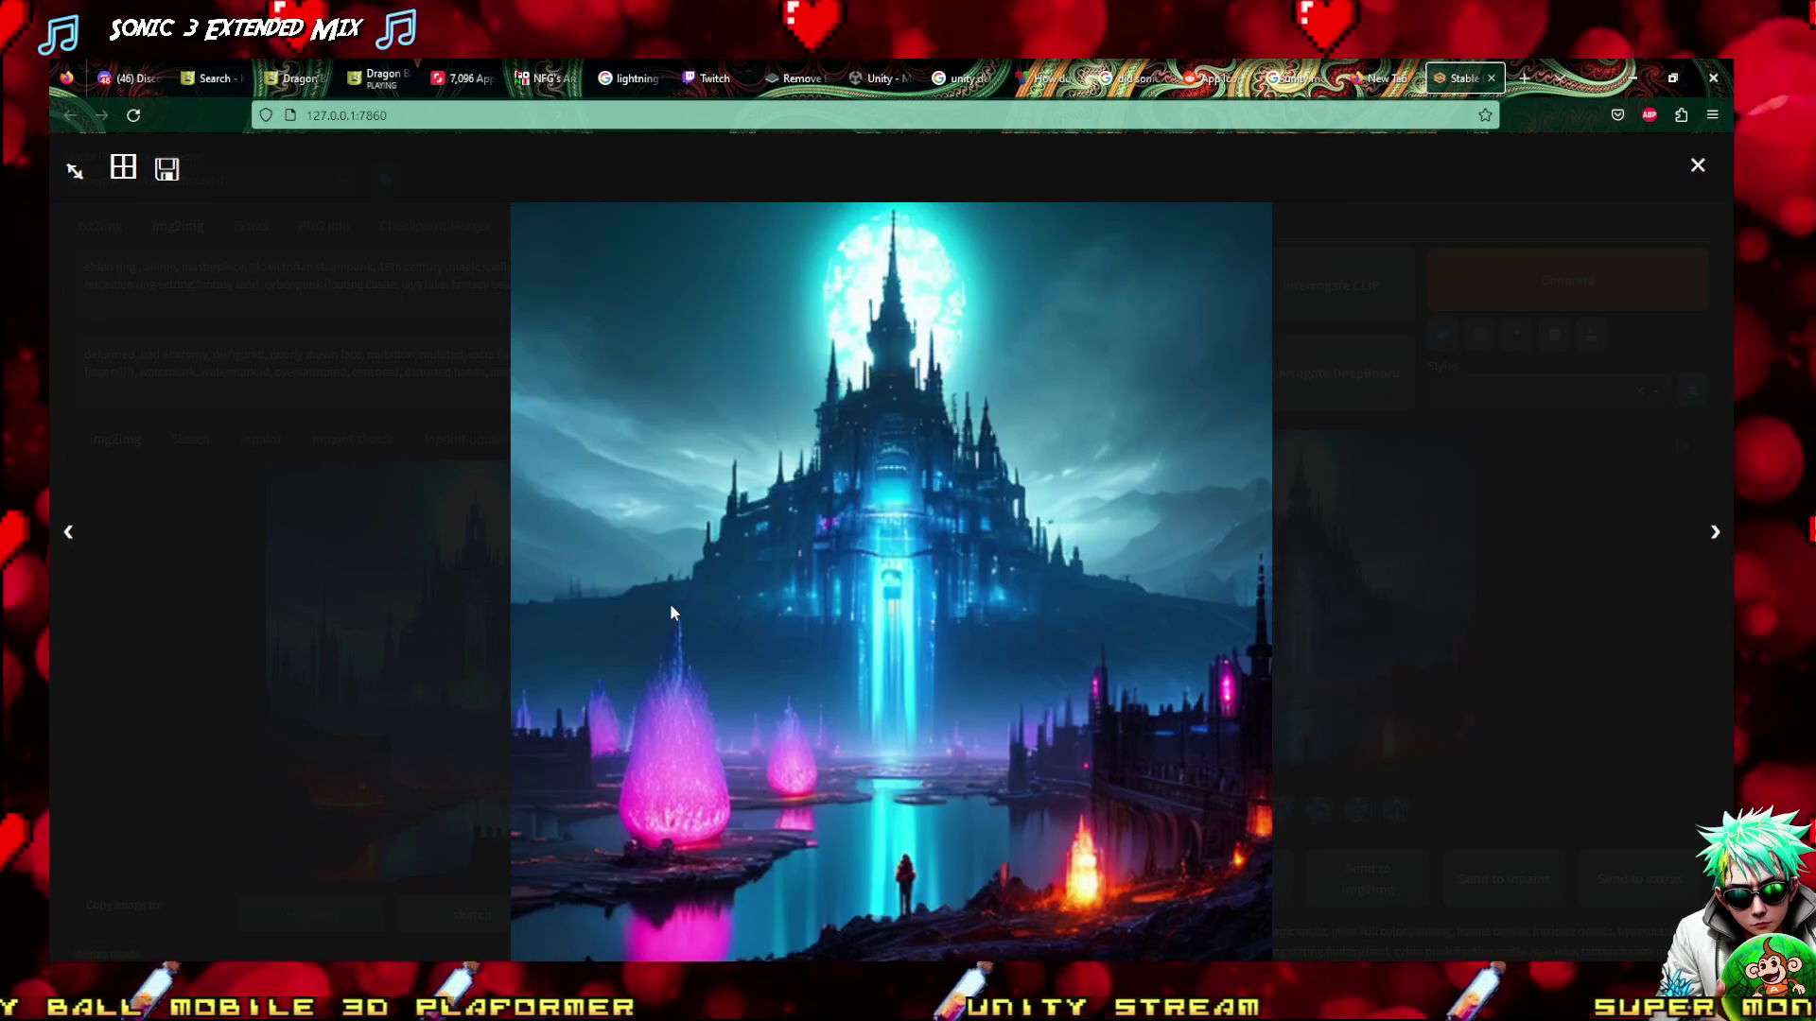
{"action": "key", "text": "Left"}
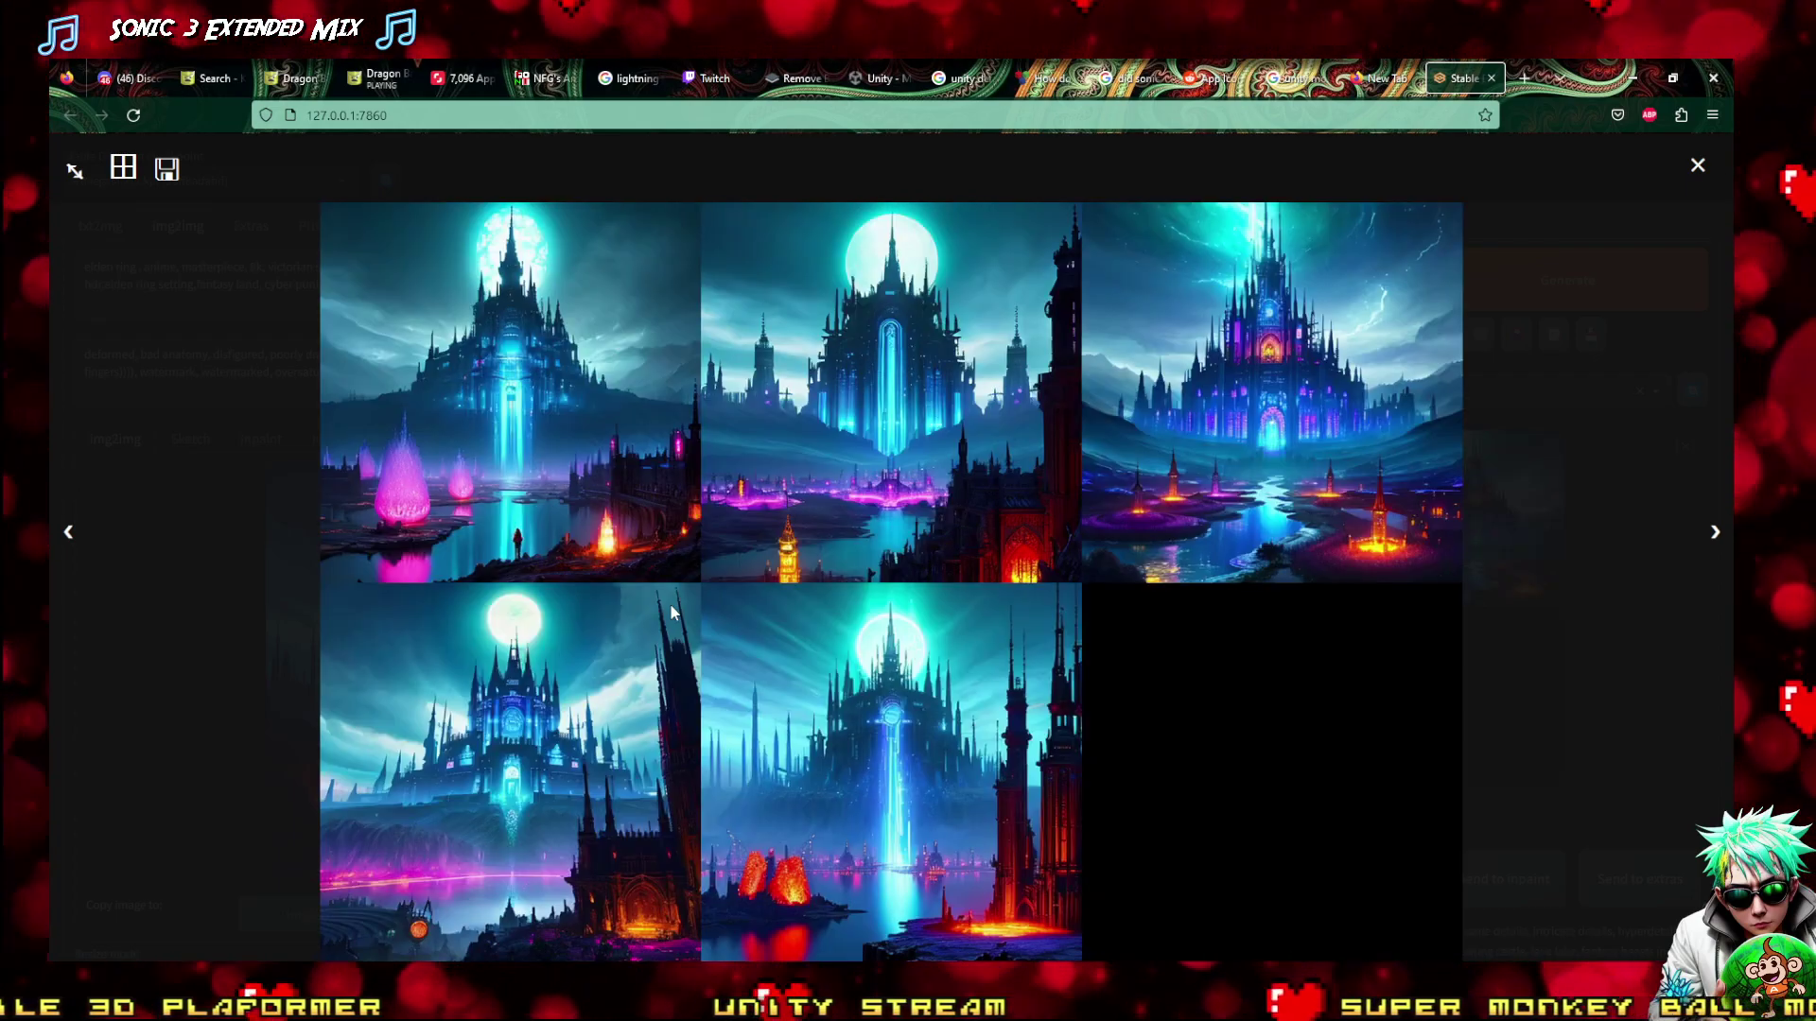
{"action": "key", "text": "Right"}
{"action": "key", "text": "Right"}
{"action": "key", "text": "Right"}
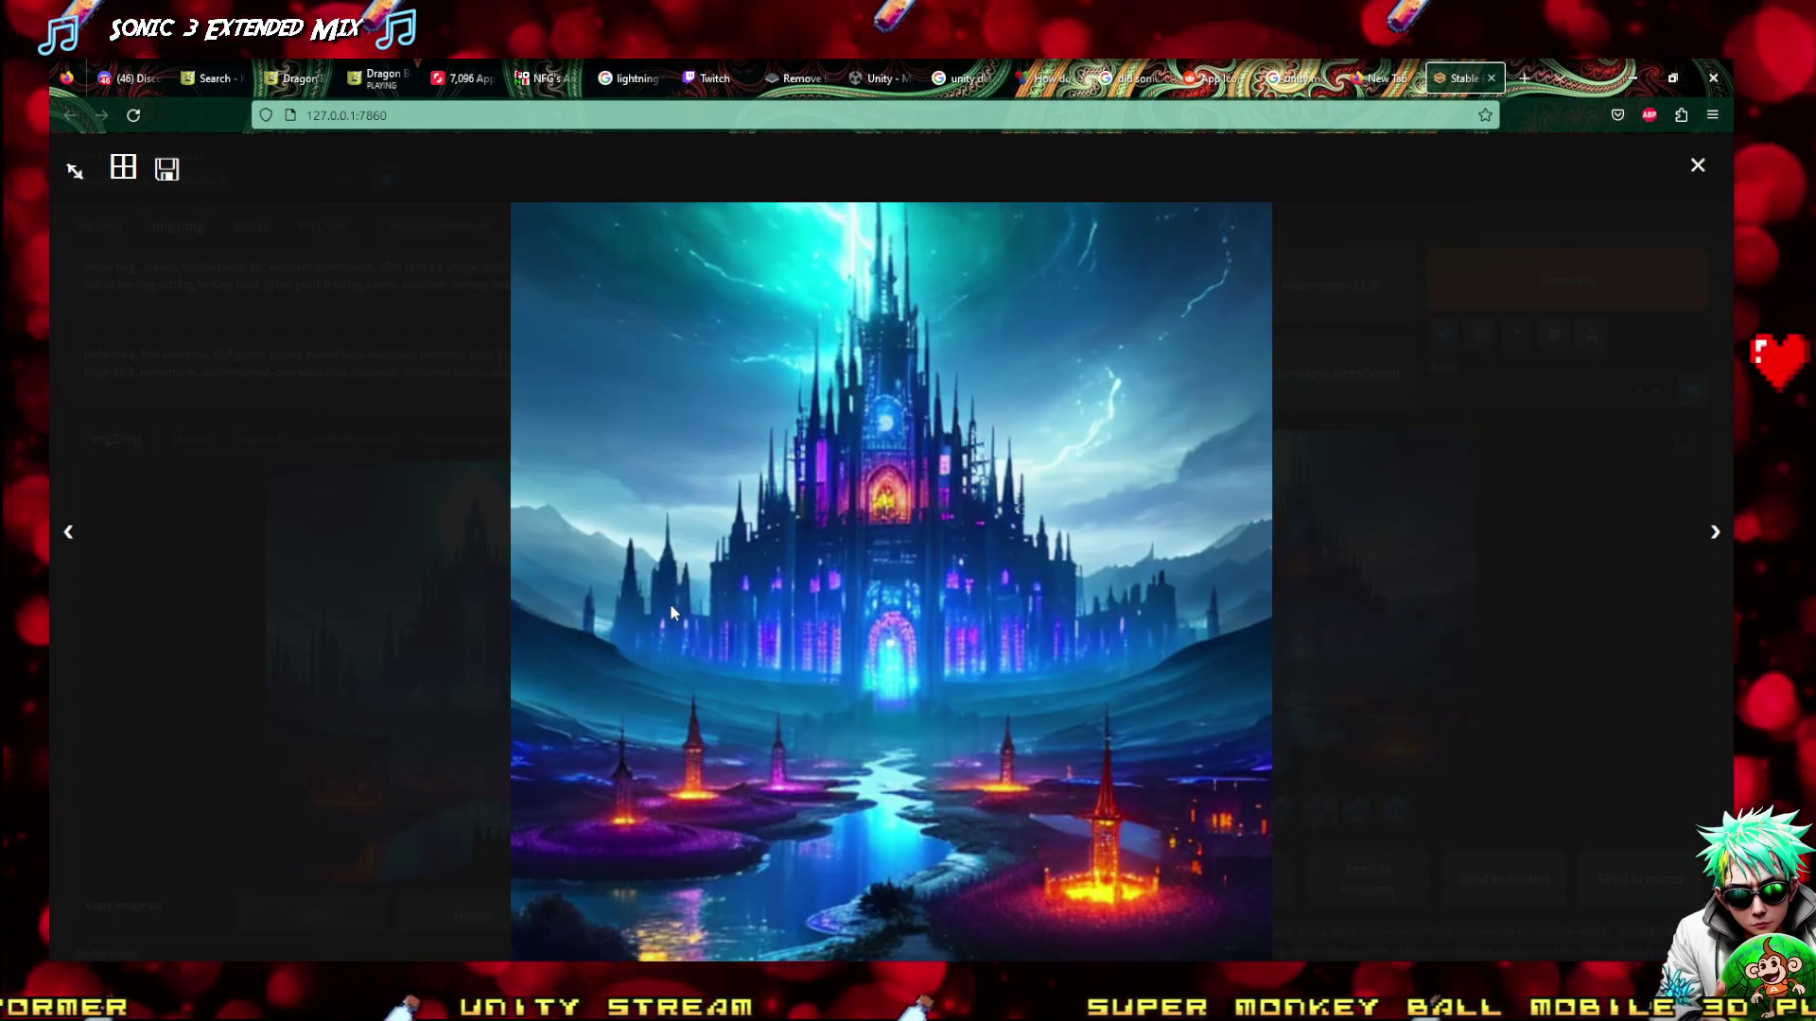
{"action": "key", "text": "Right"}
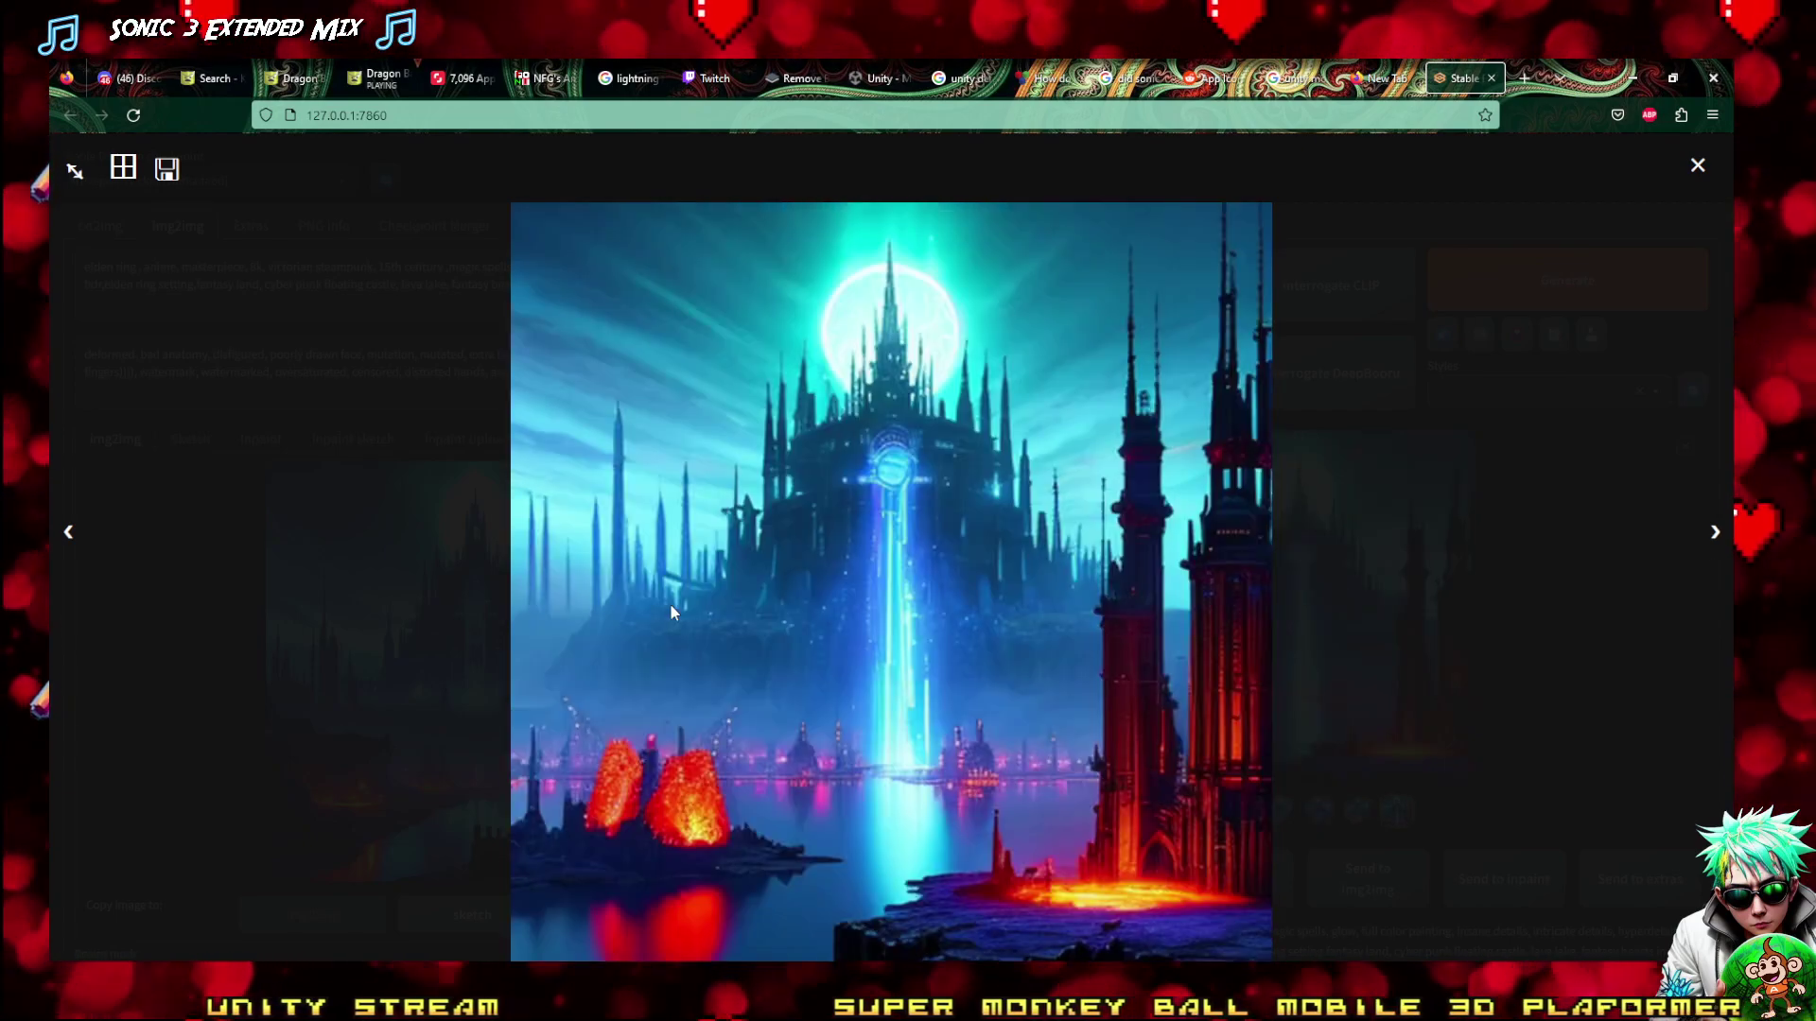
{"action": "key", "text": "Escape"}
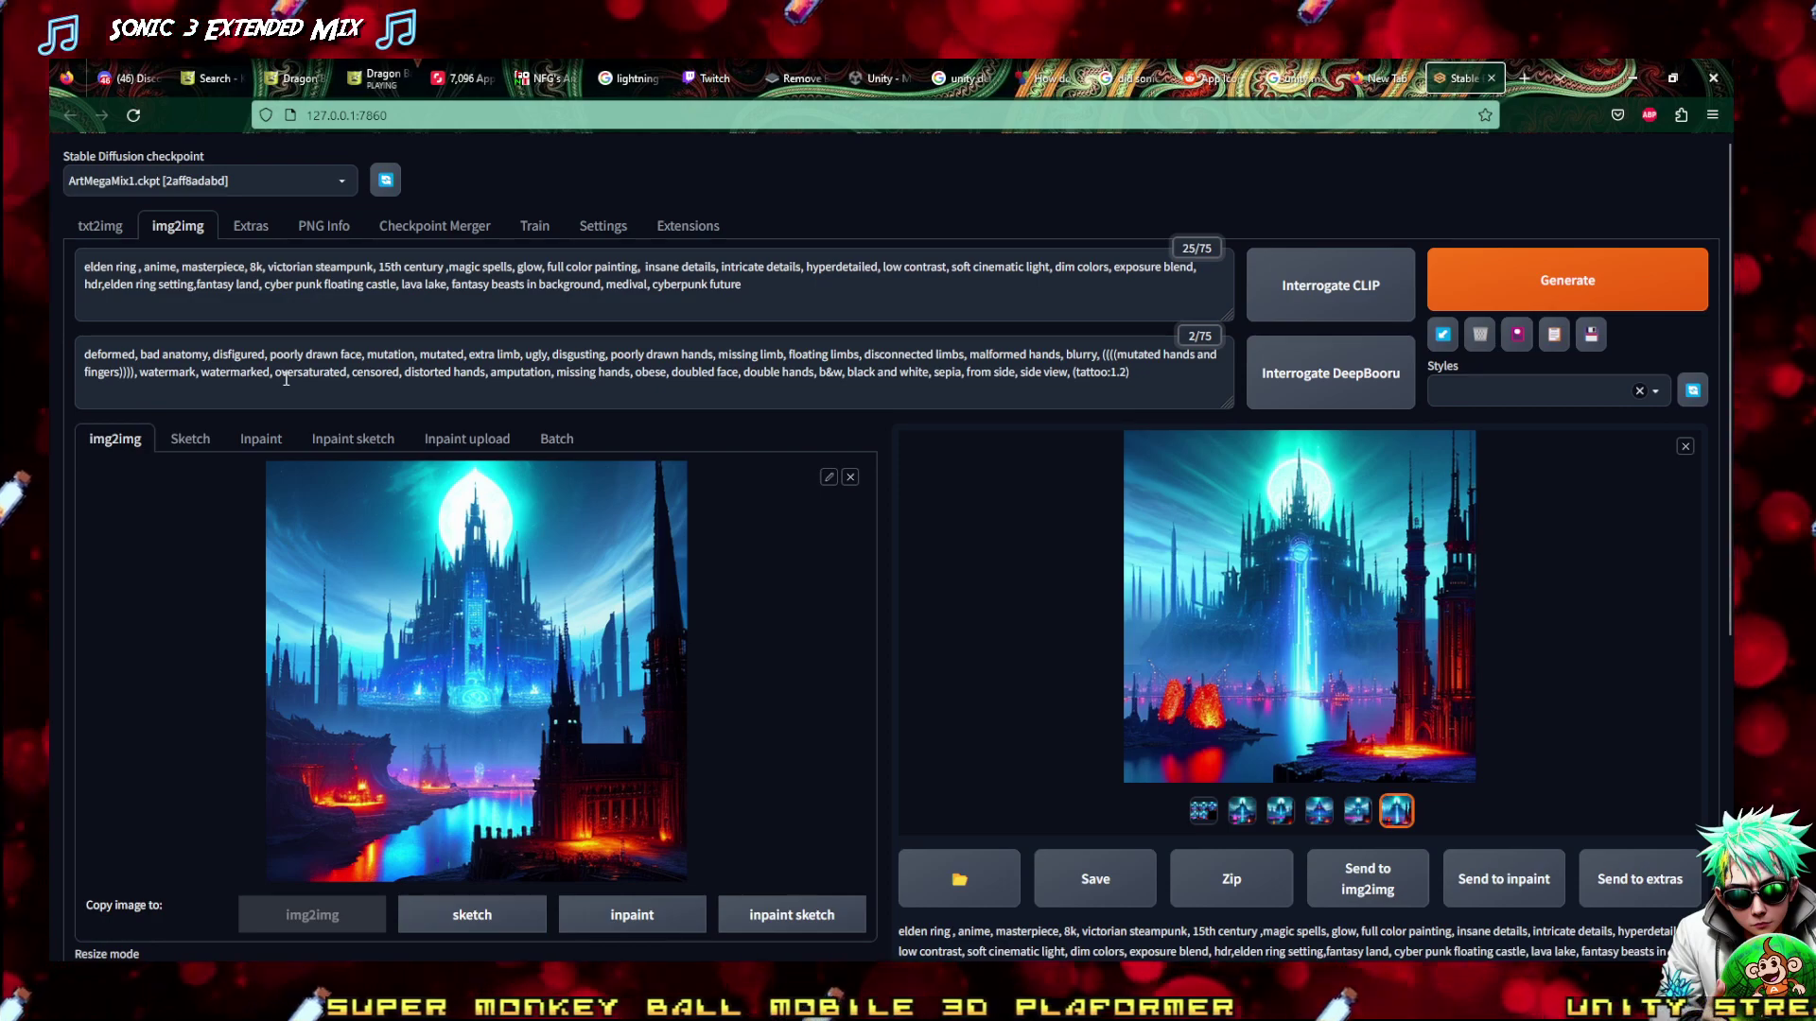
Overwrite the img2img prompt with 'video game concept art, anime style of a robt castle, intricate details' and select it all
{"action": "left_click_drag", "start_coordinate": [742, 284], "coordinate": [52, 248]}
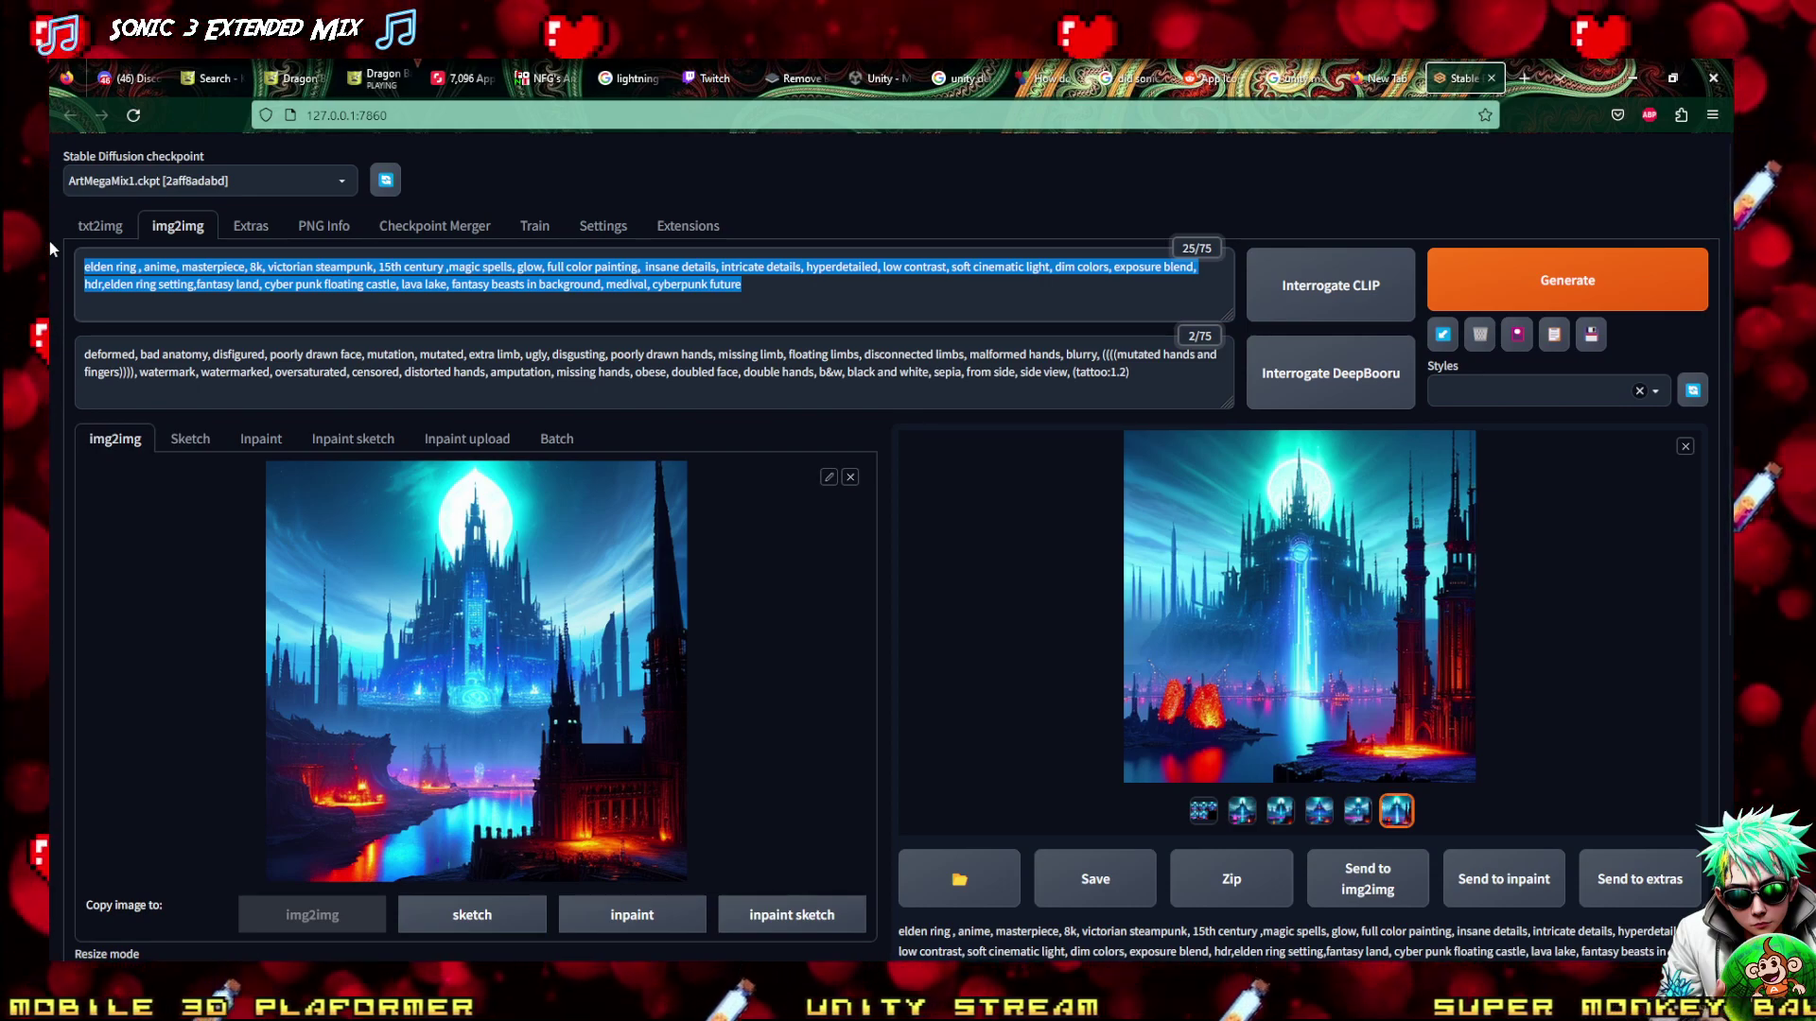
{"action": "type", "text": "video game"}
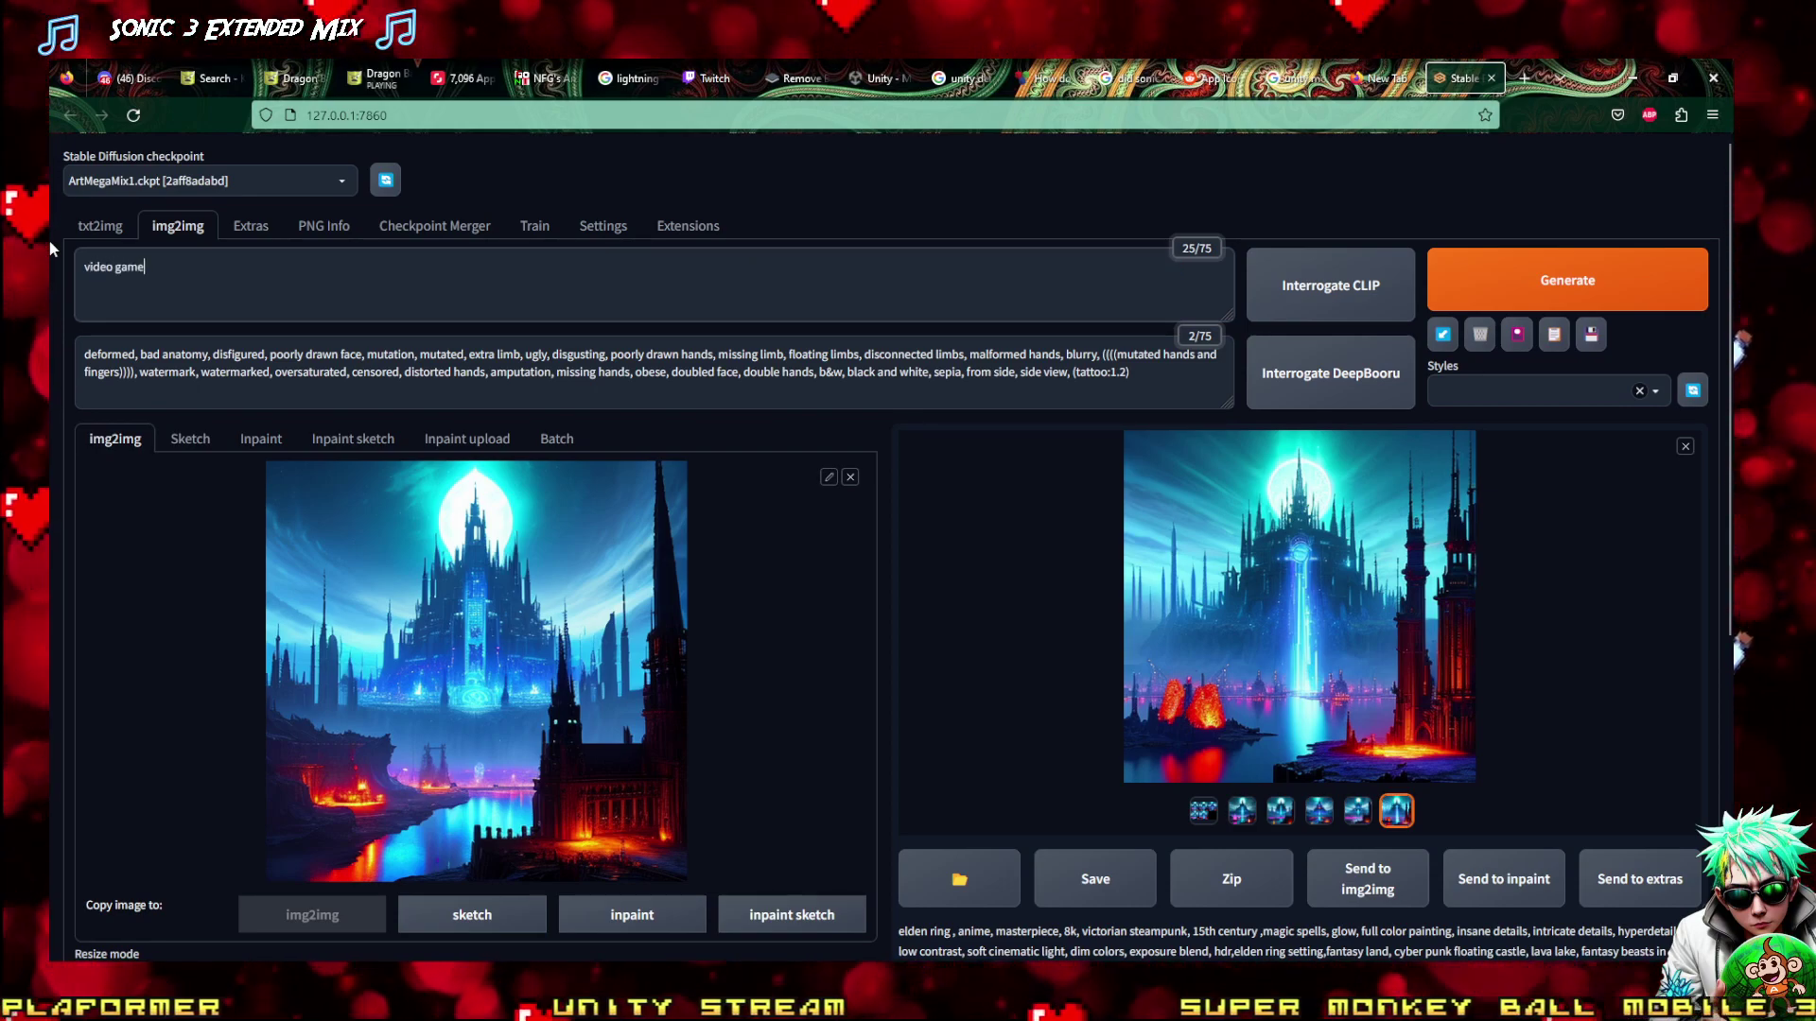
{"action": "type", "text": " concept a"}
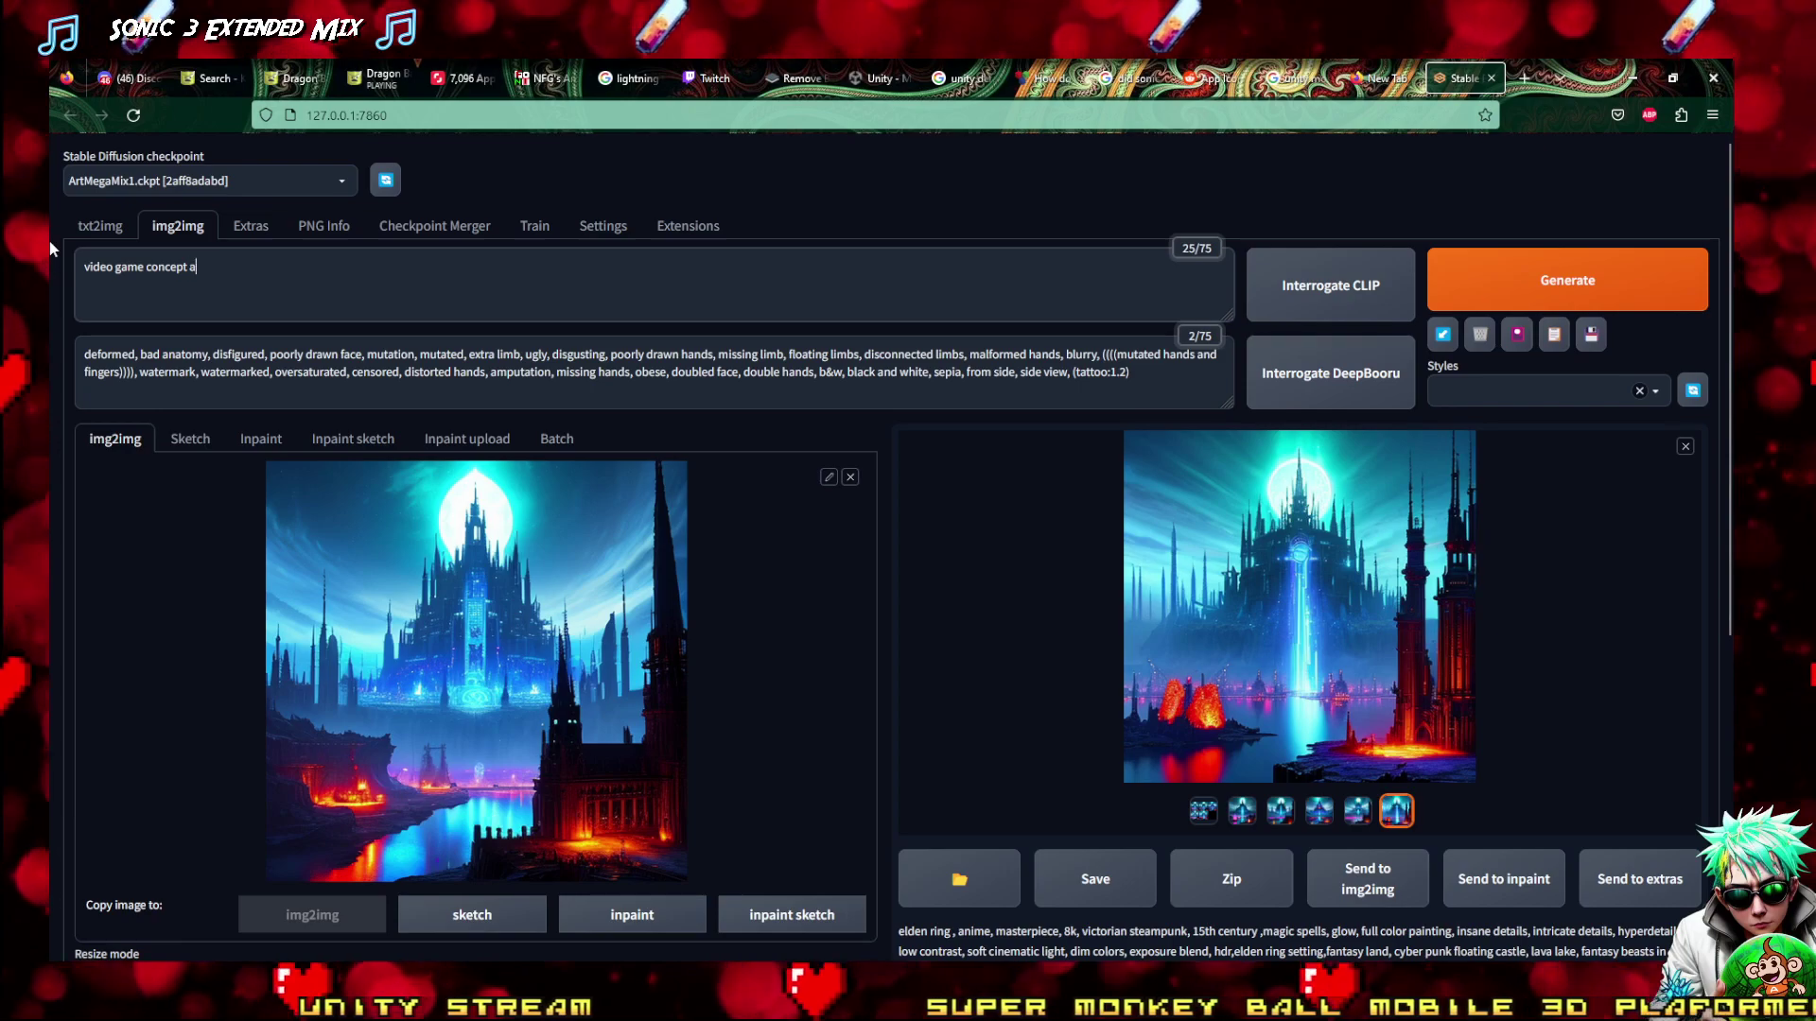
{"action": "type", "text": "rt, anime"}
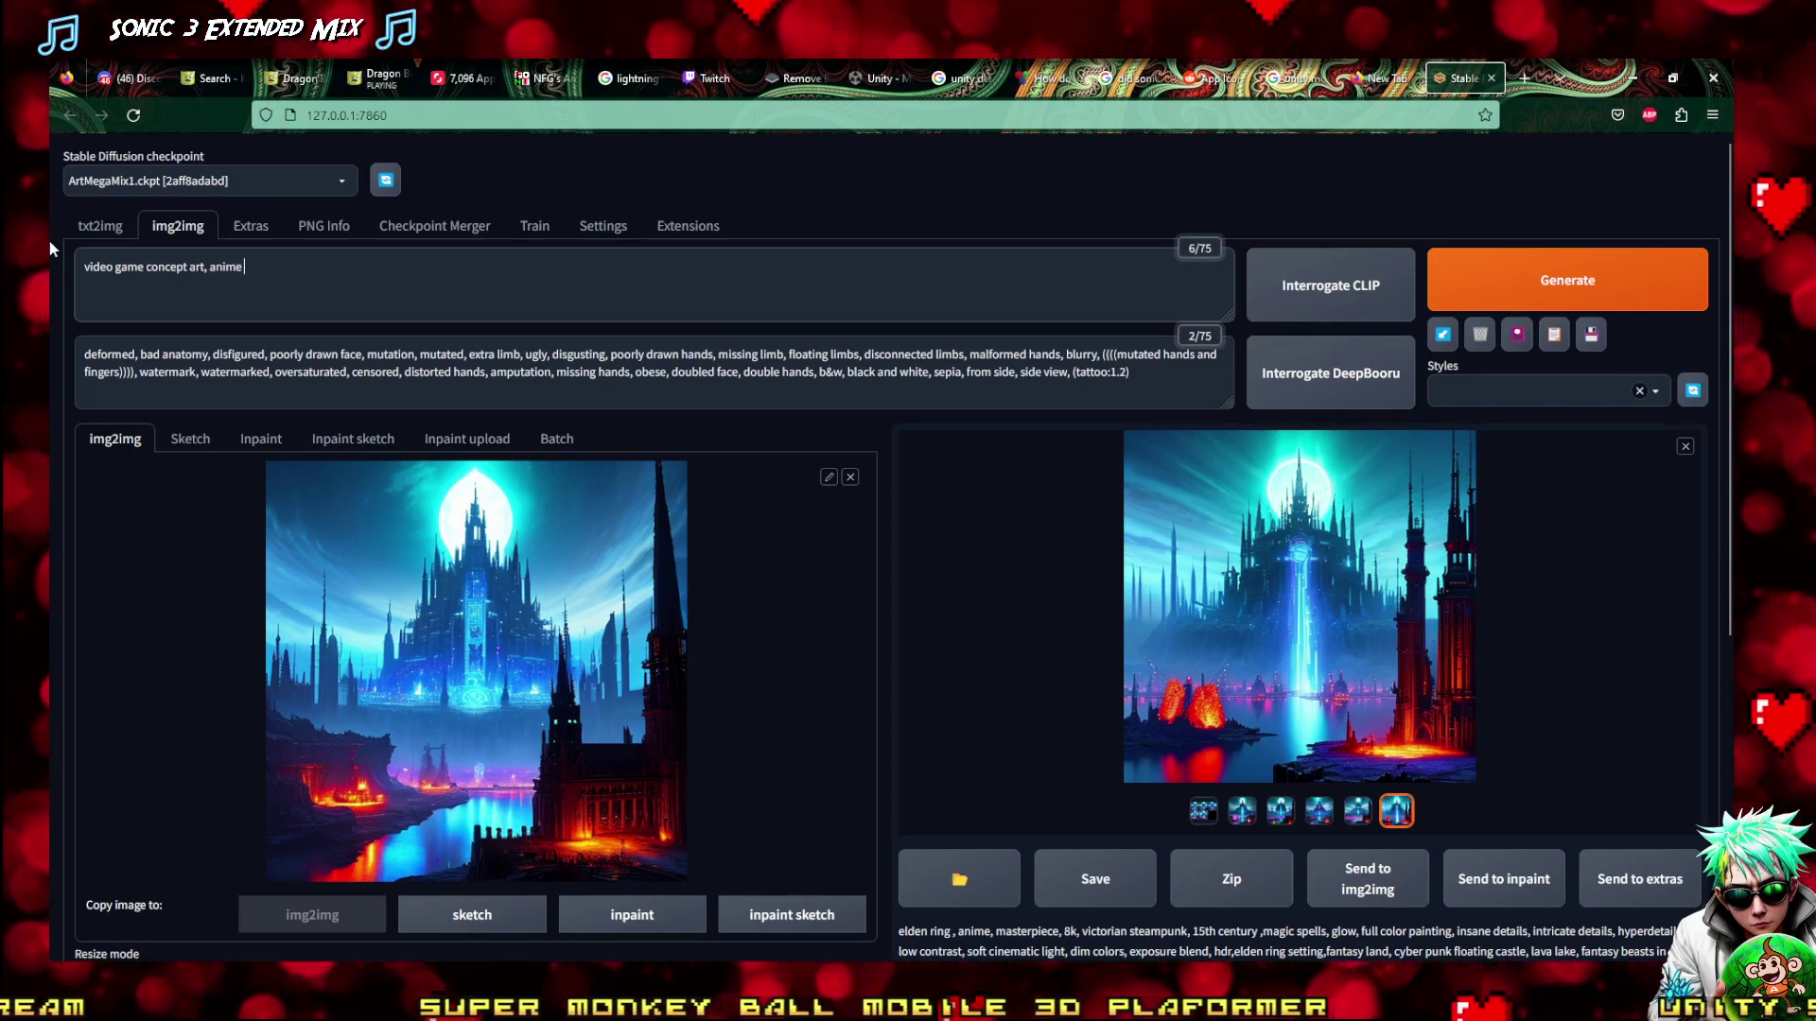
{"action": "type", "text": " style "}
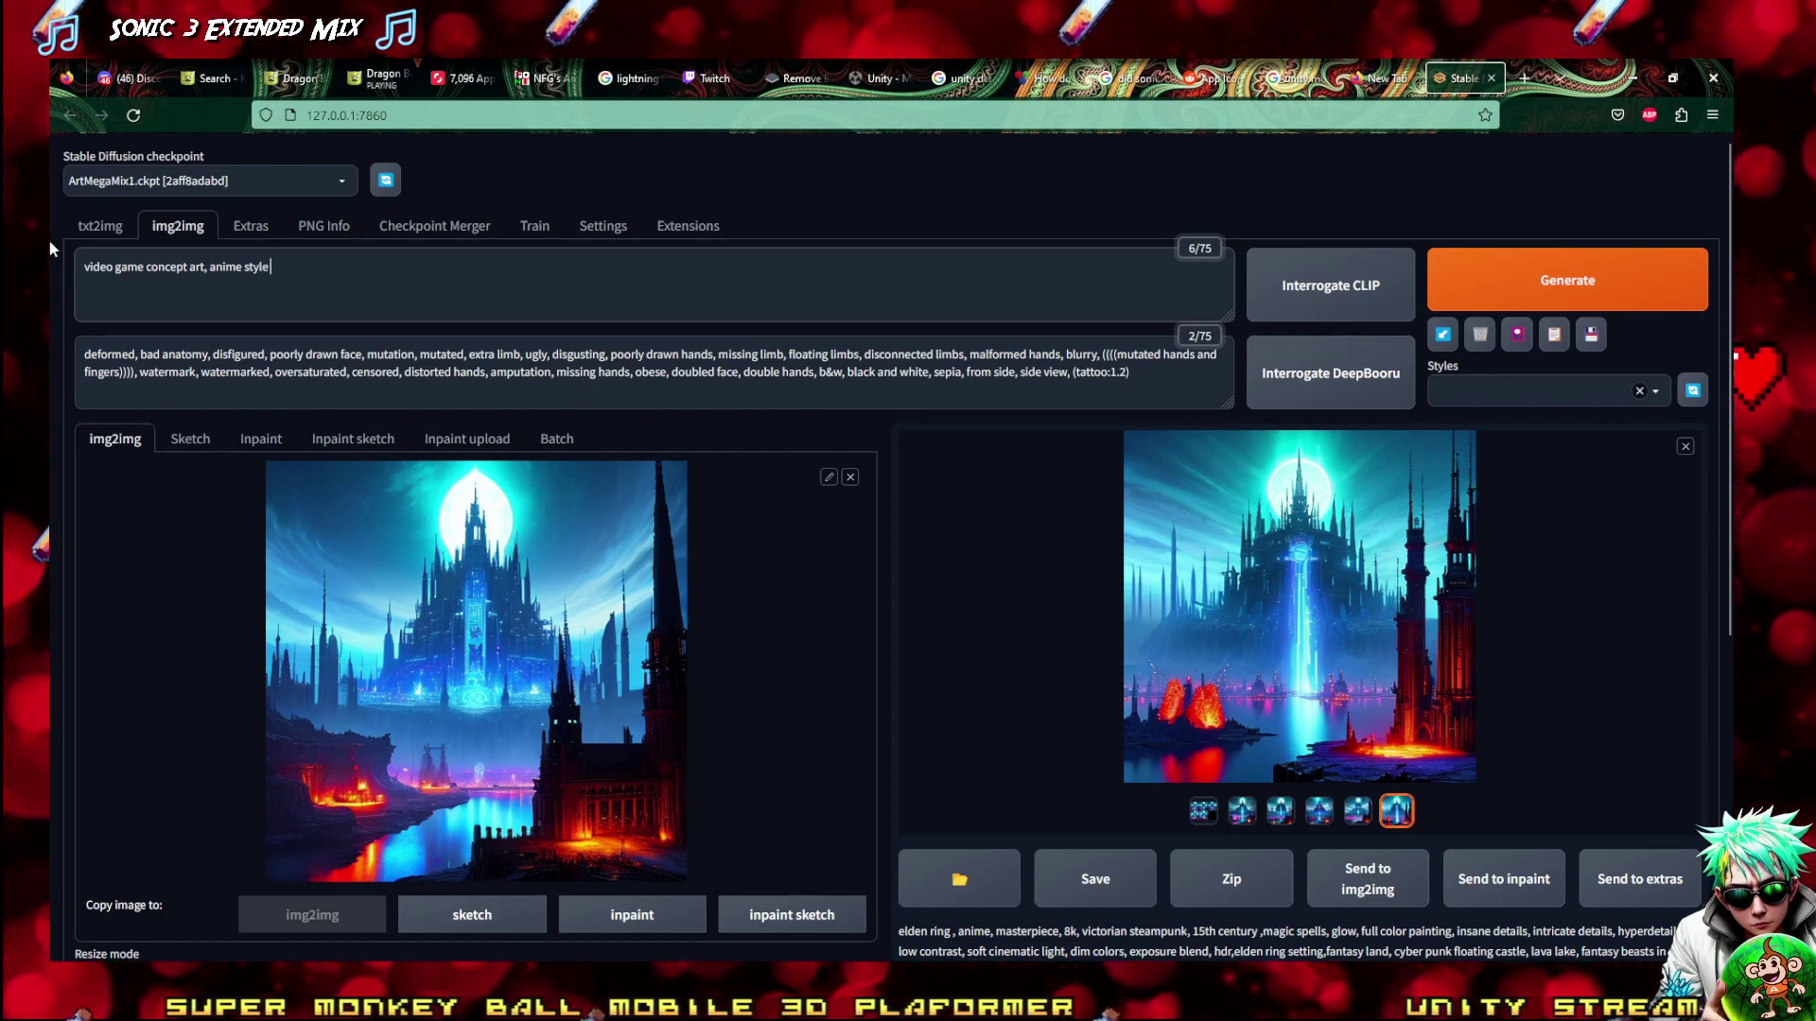
{"action": "type", "text": "of a cas"}
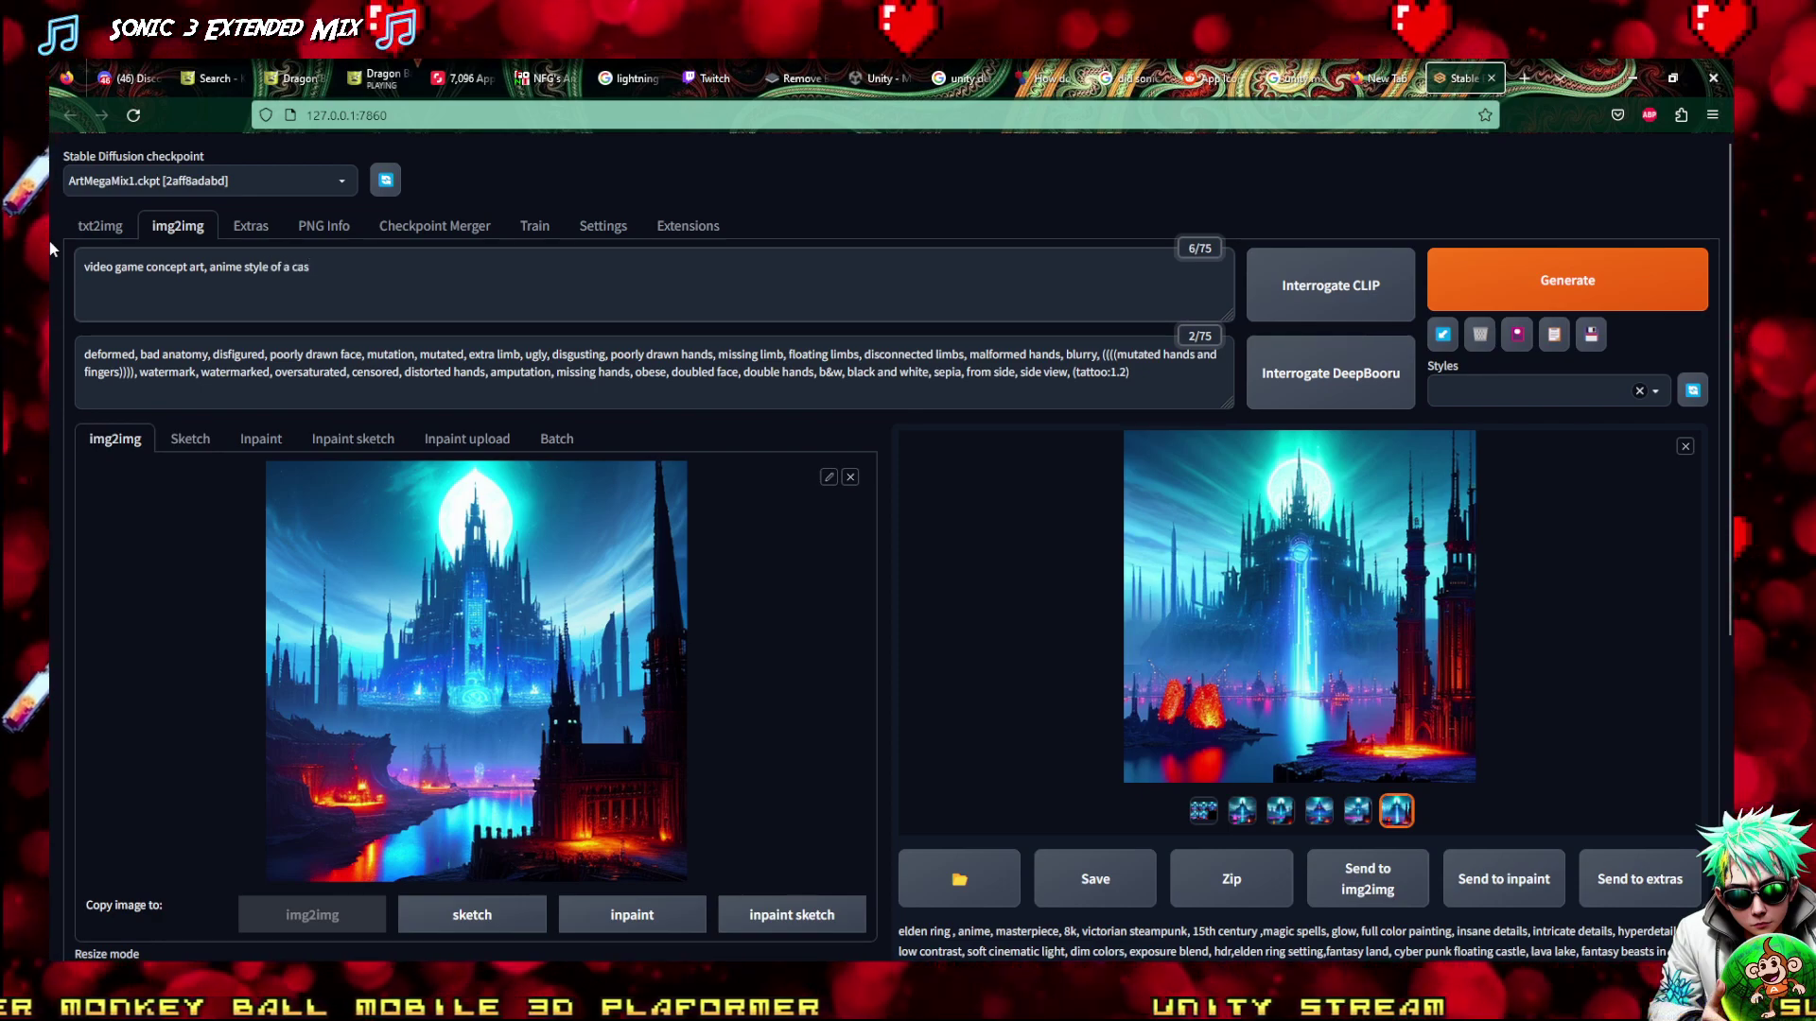
{"action": "type", "text": "t"}
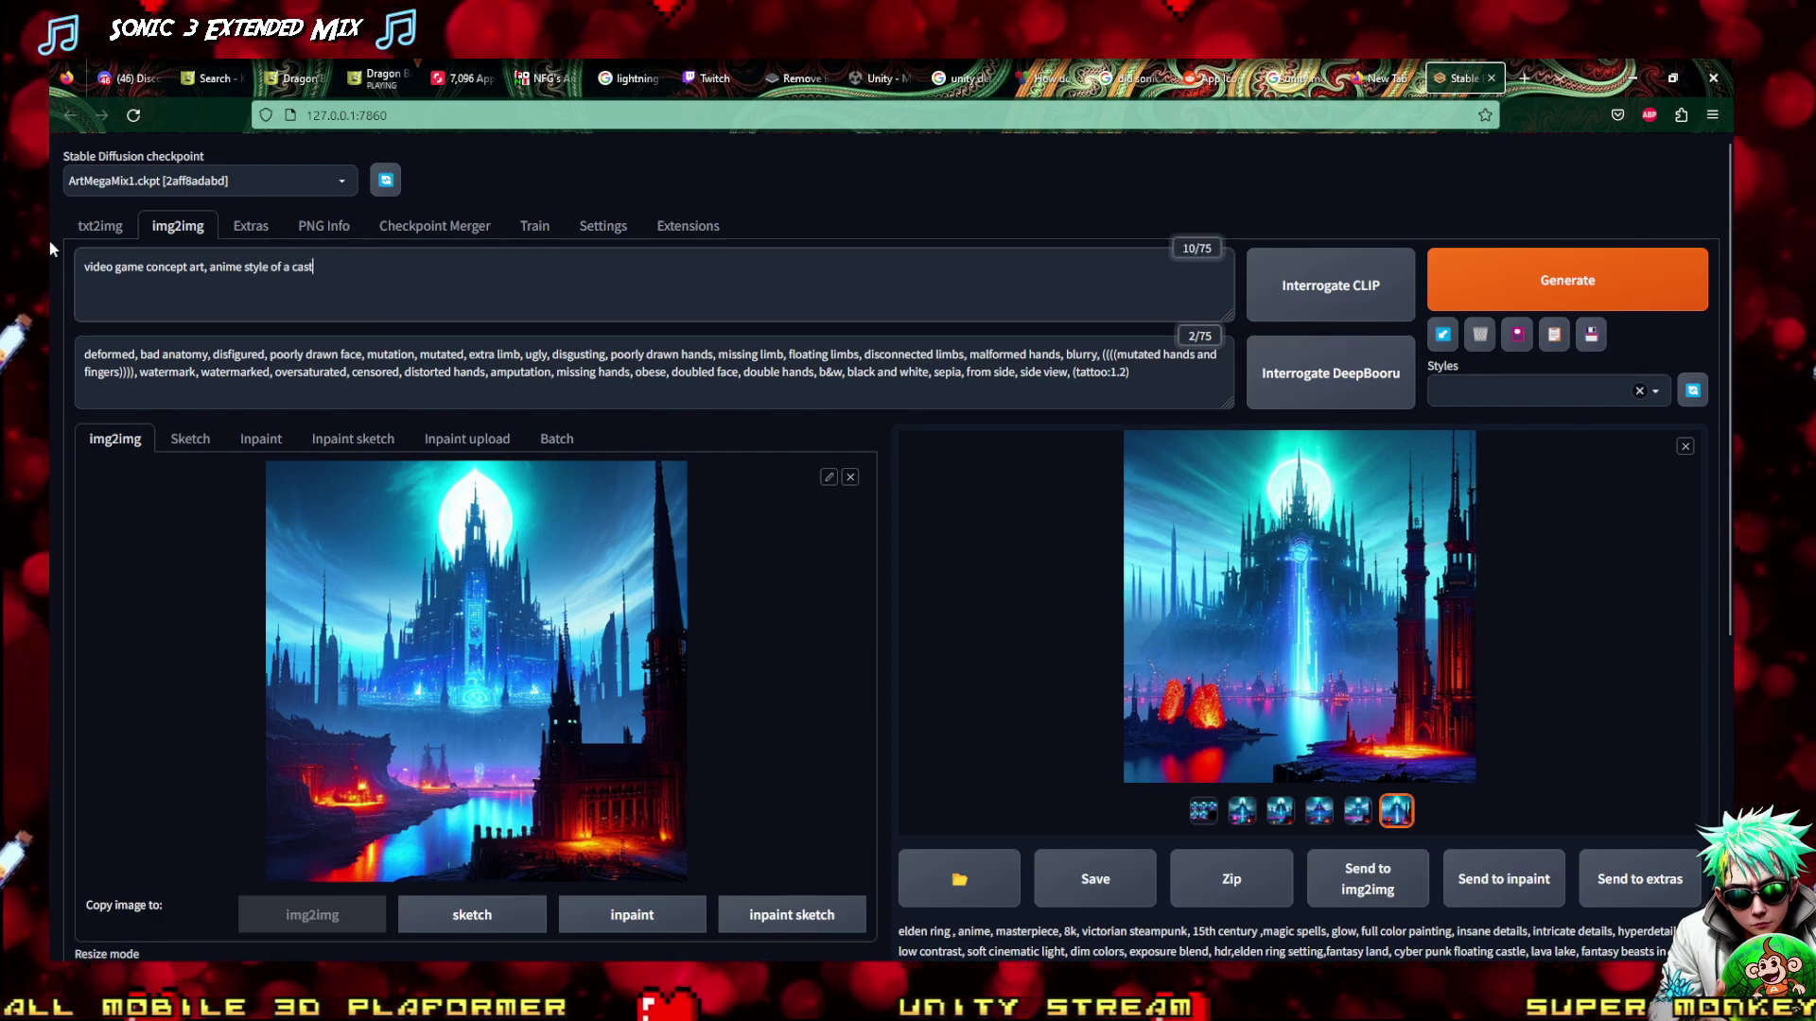
{"action": "key", "text": "BackSpace"}
{"action": "key", "text": "BackSpace"}
{"action": "key", "text": "BackSpace"}
{"action": "key", "text": "BackSpace"}
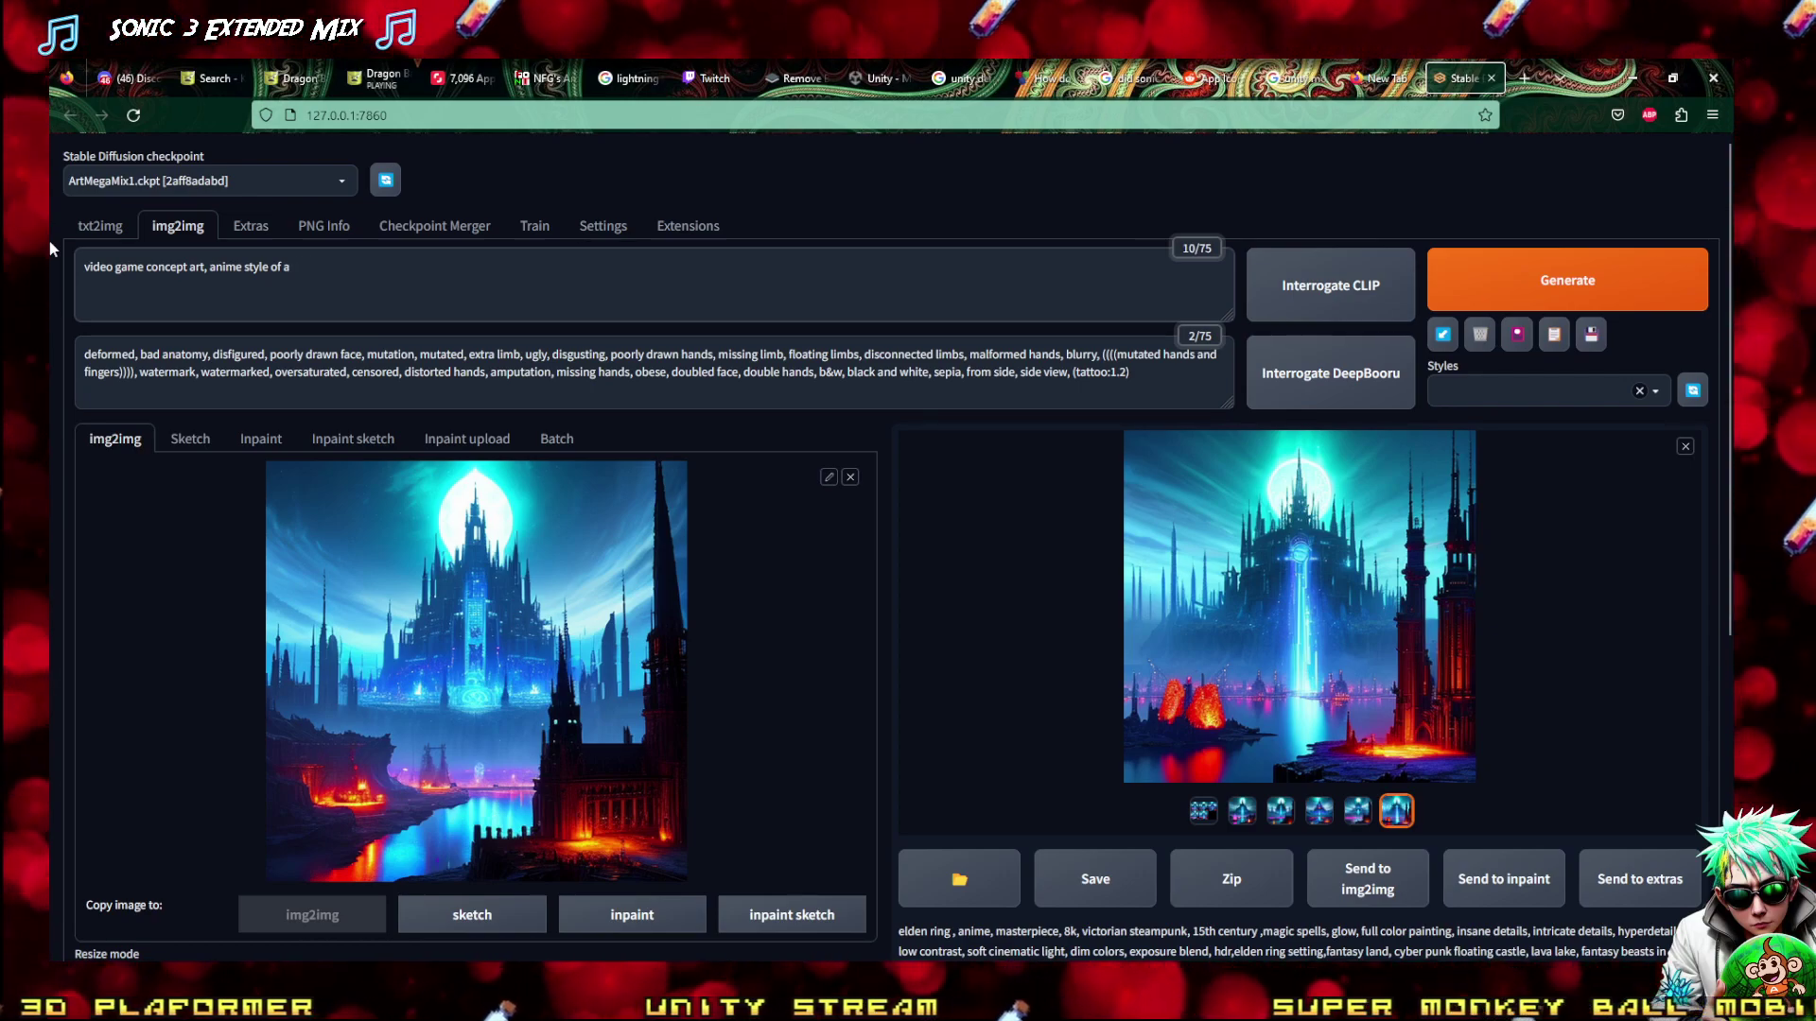
{"action": "type", "text": "rob"}
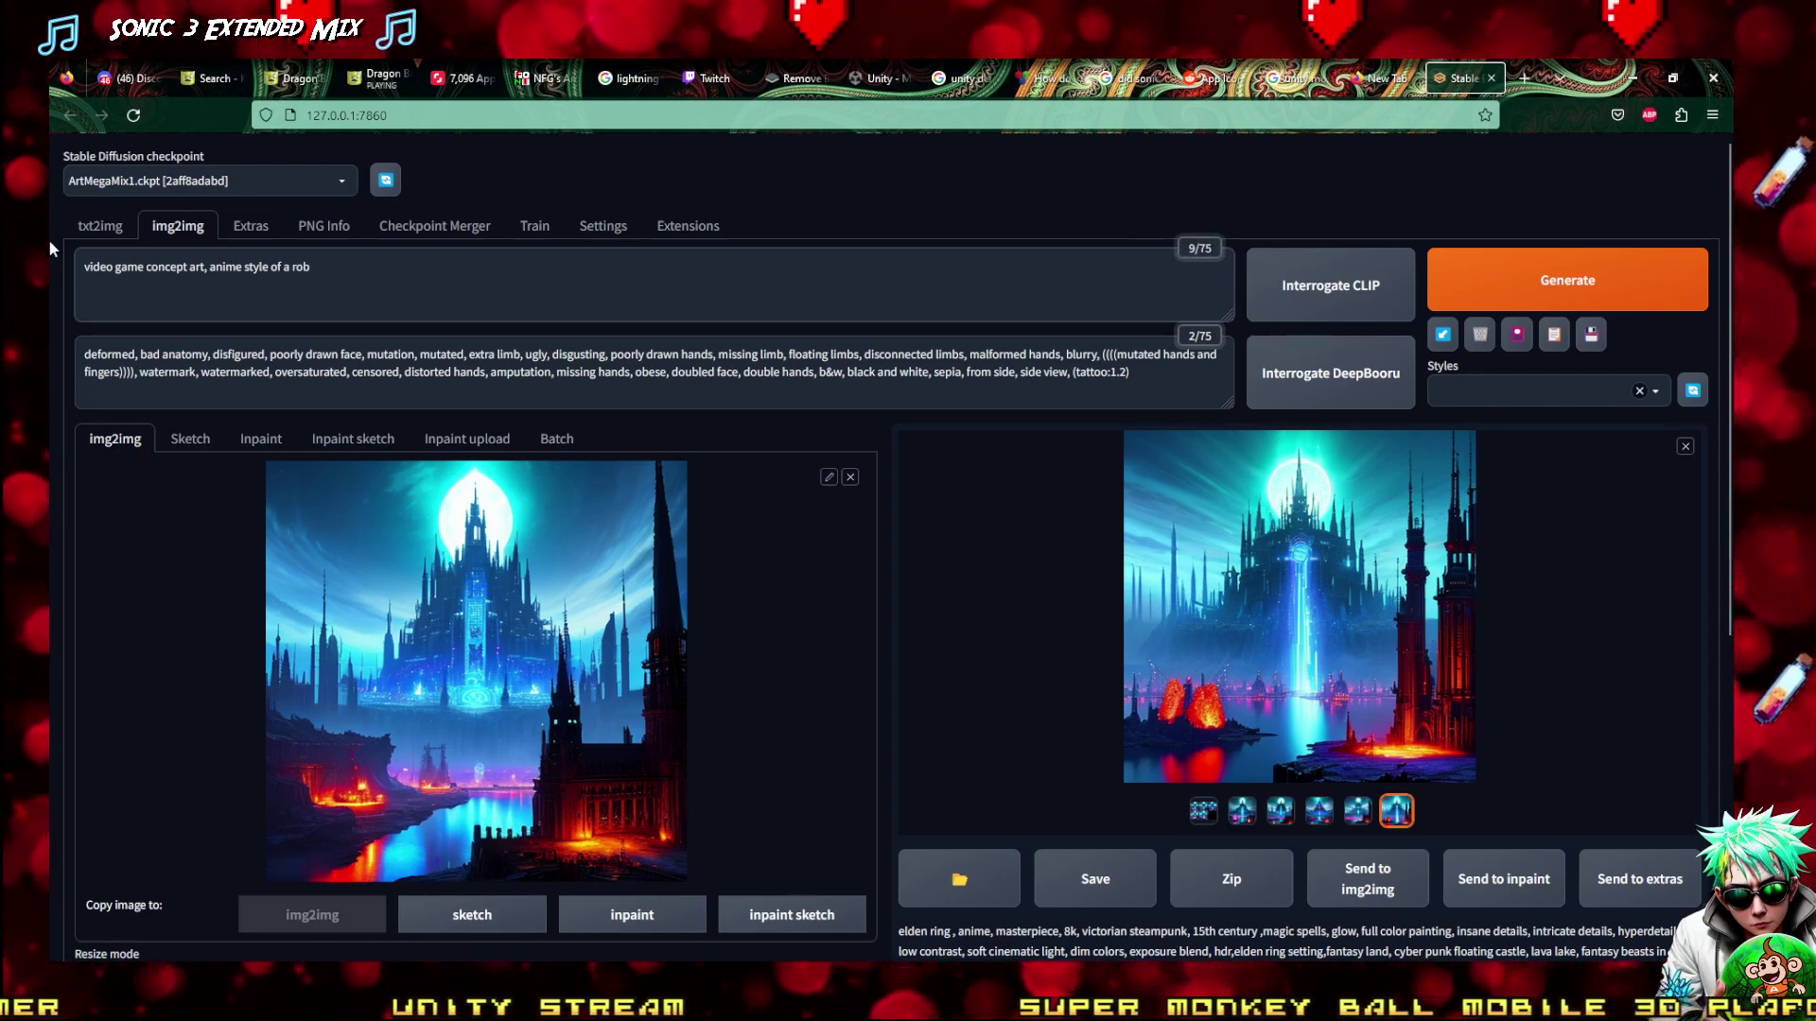
{"action": "type", "text": "t castle"}
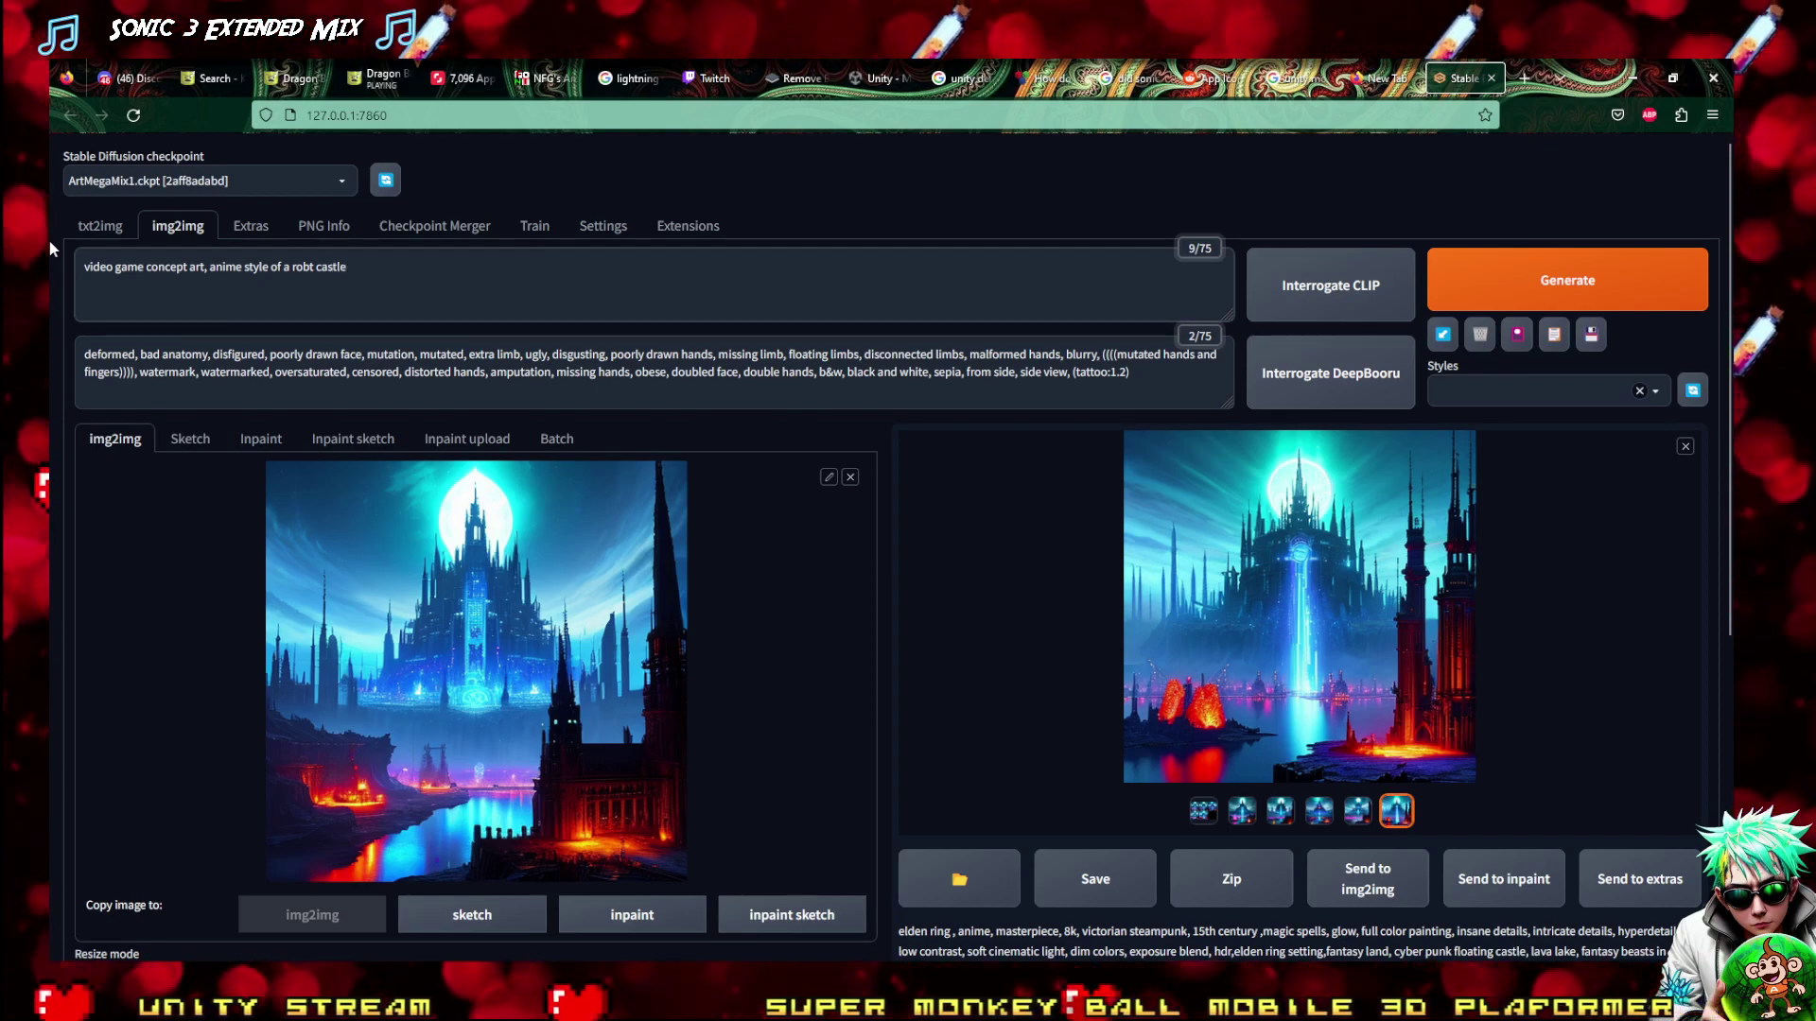
{"action": "type", "text": ", intri"}
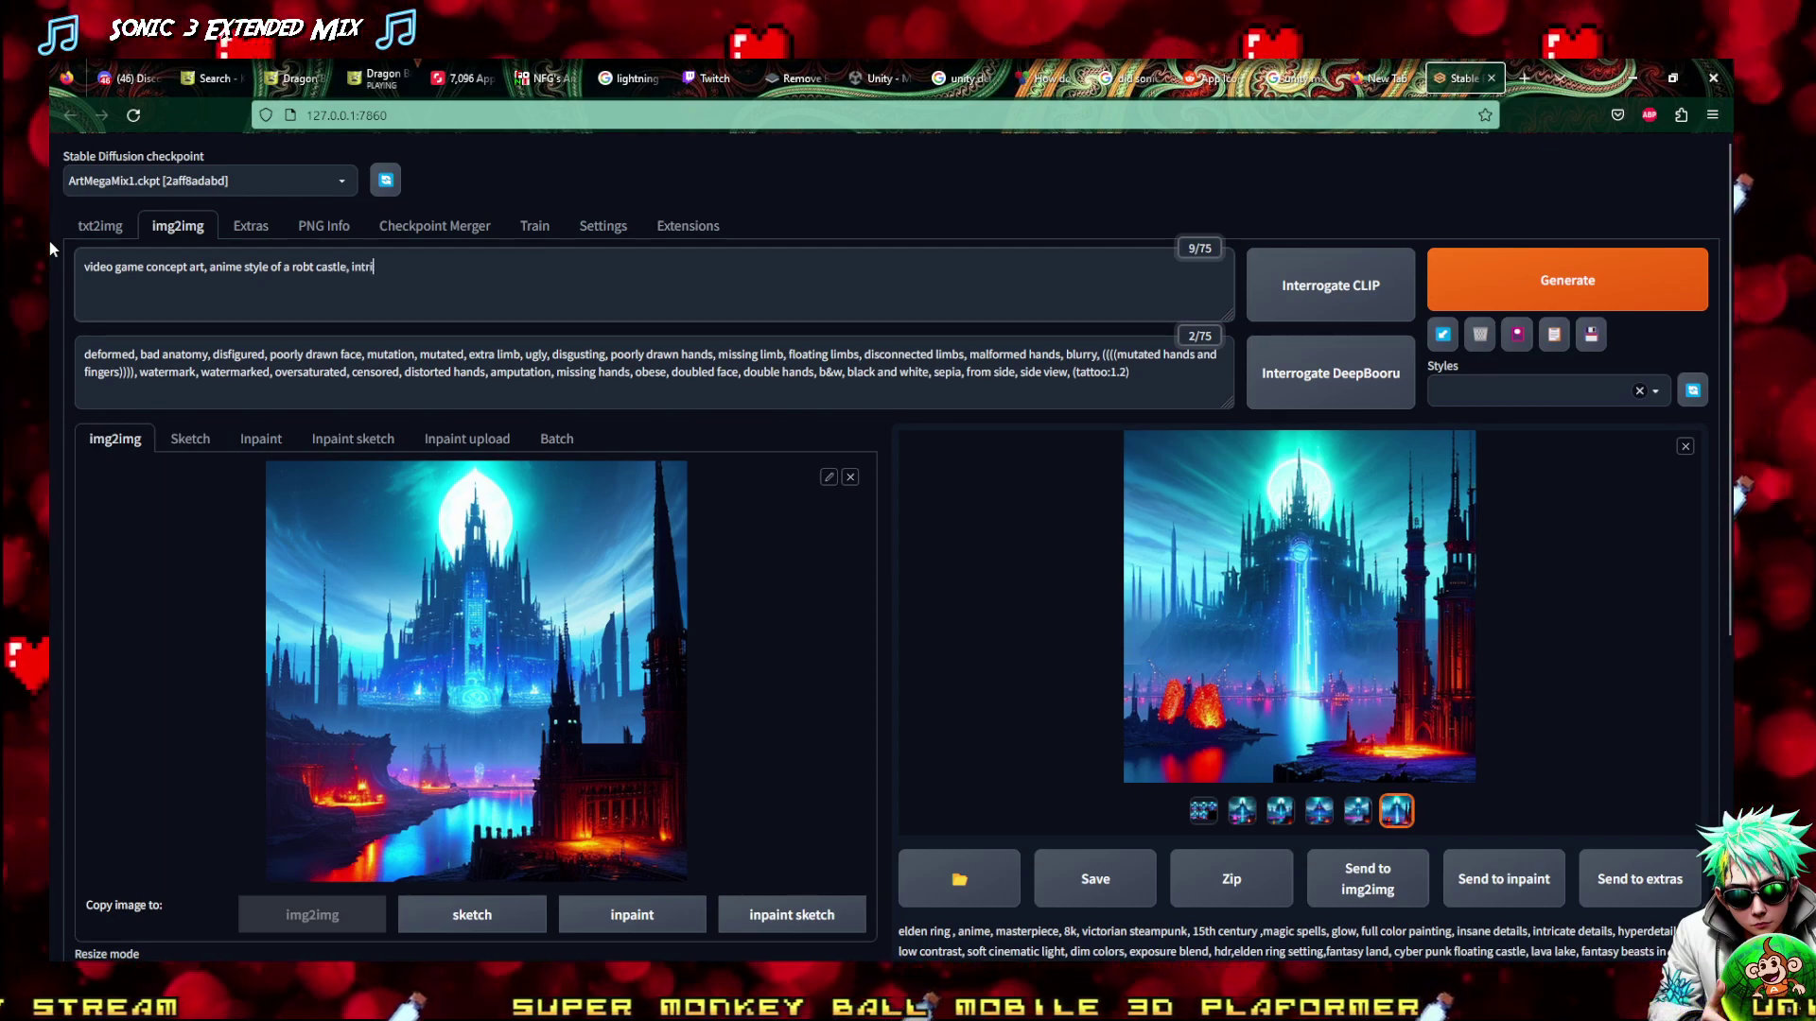
{"action": "type", "text": "cate det"}
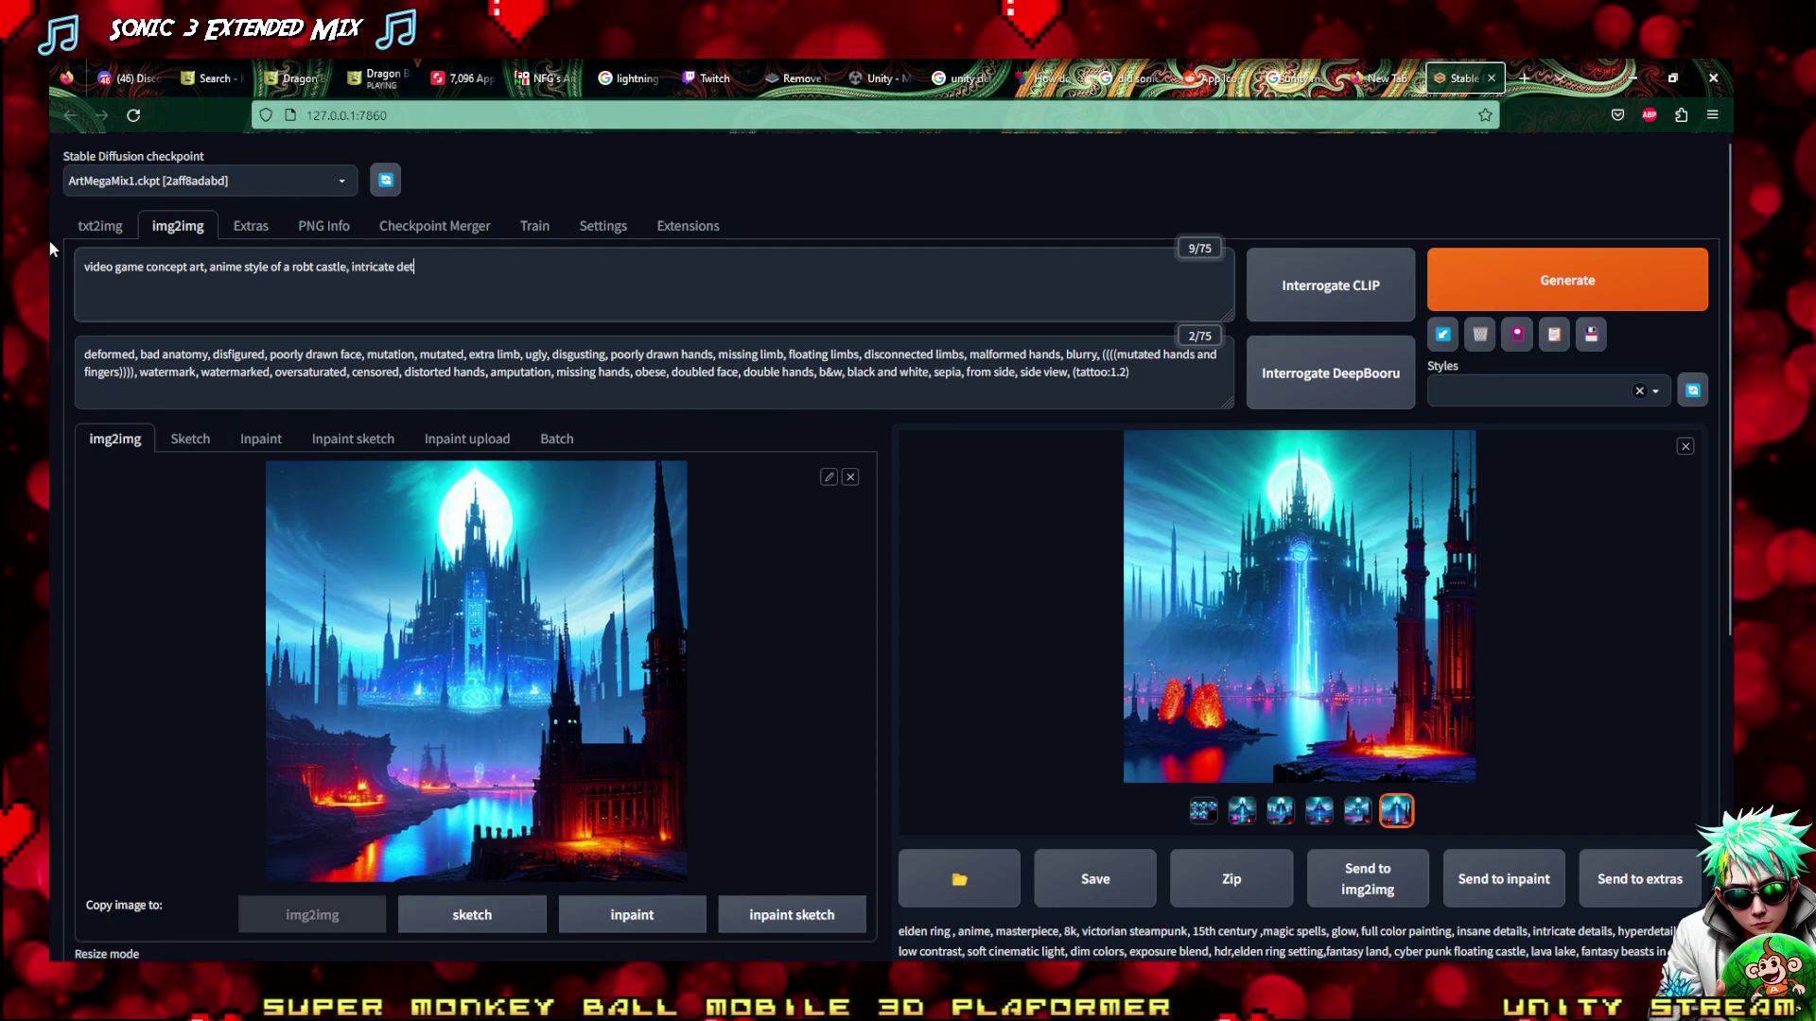
{"action": "type", "text": "ails"}
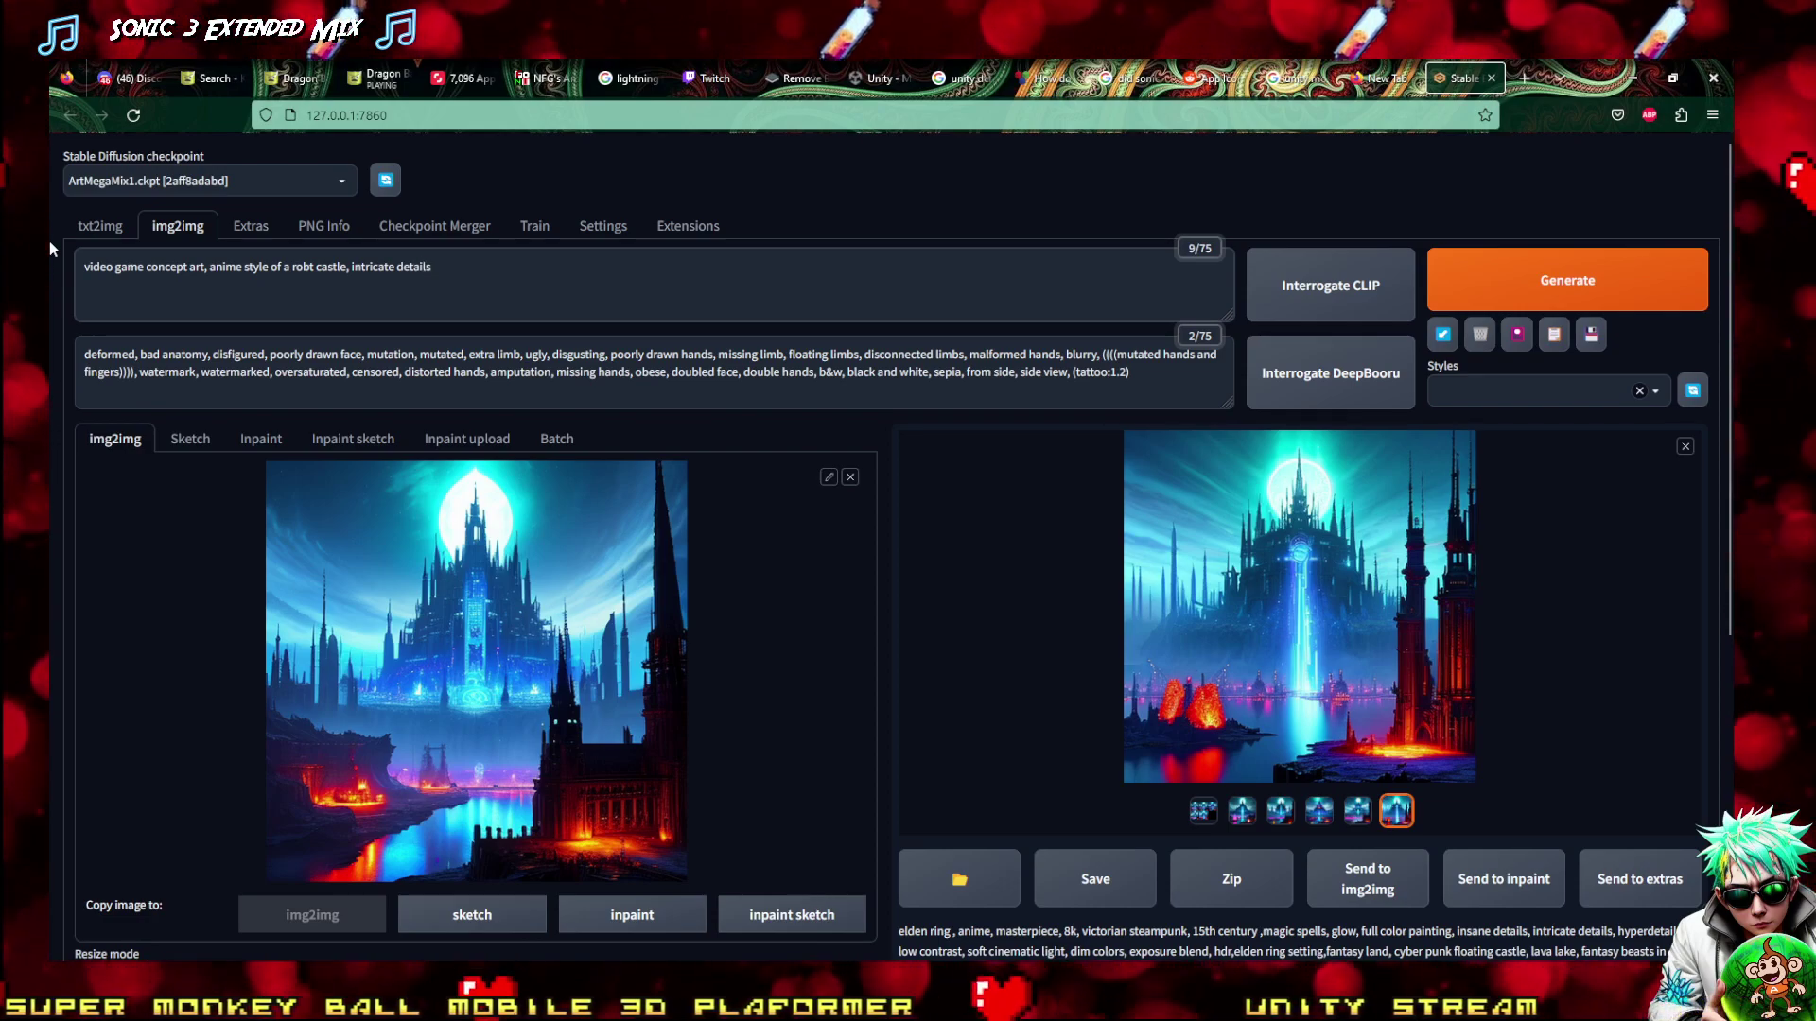
{"action": "key", "text": "ctrl+a"}
{"action": "key", "text": "ctrl+c"}
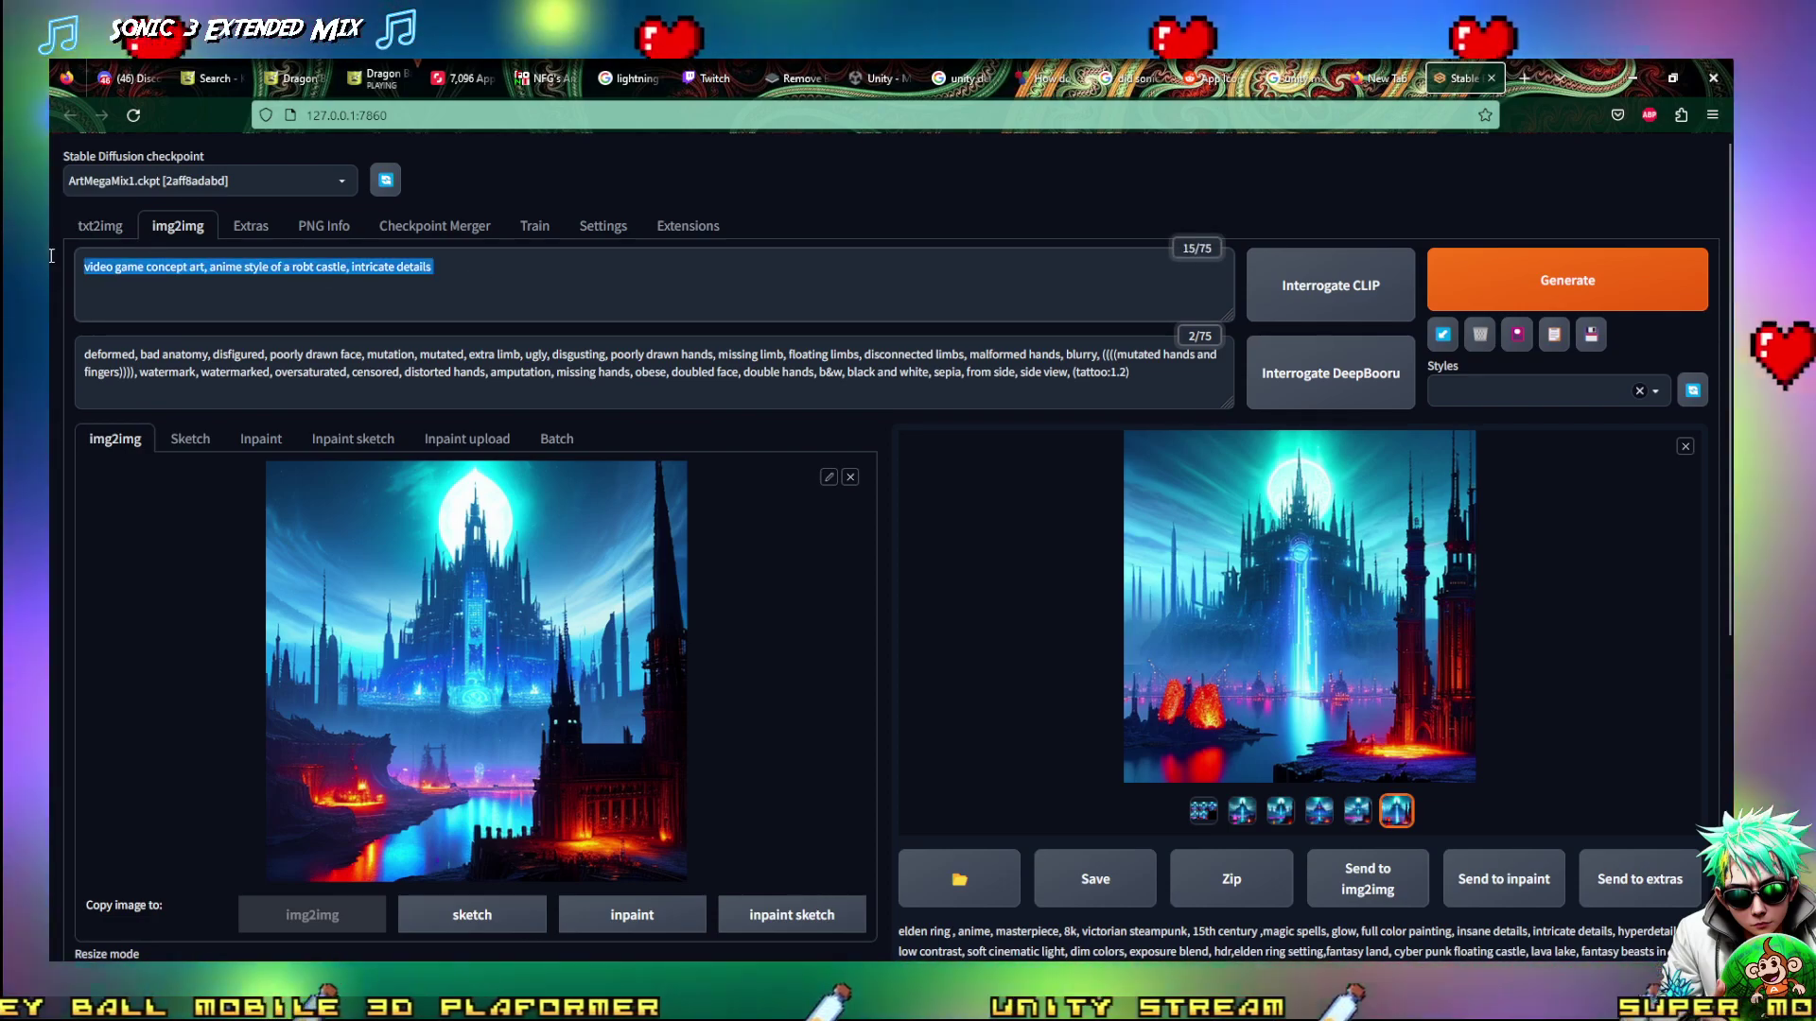
On txt2img, paste the robot castle prompt at the start and fix 'robt' to 'robot'
{"action": "left_click", "coordinate": [99, 225]}
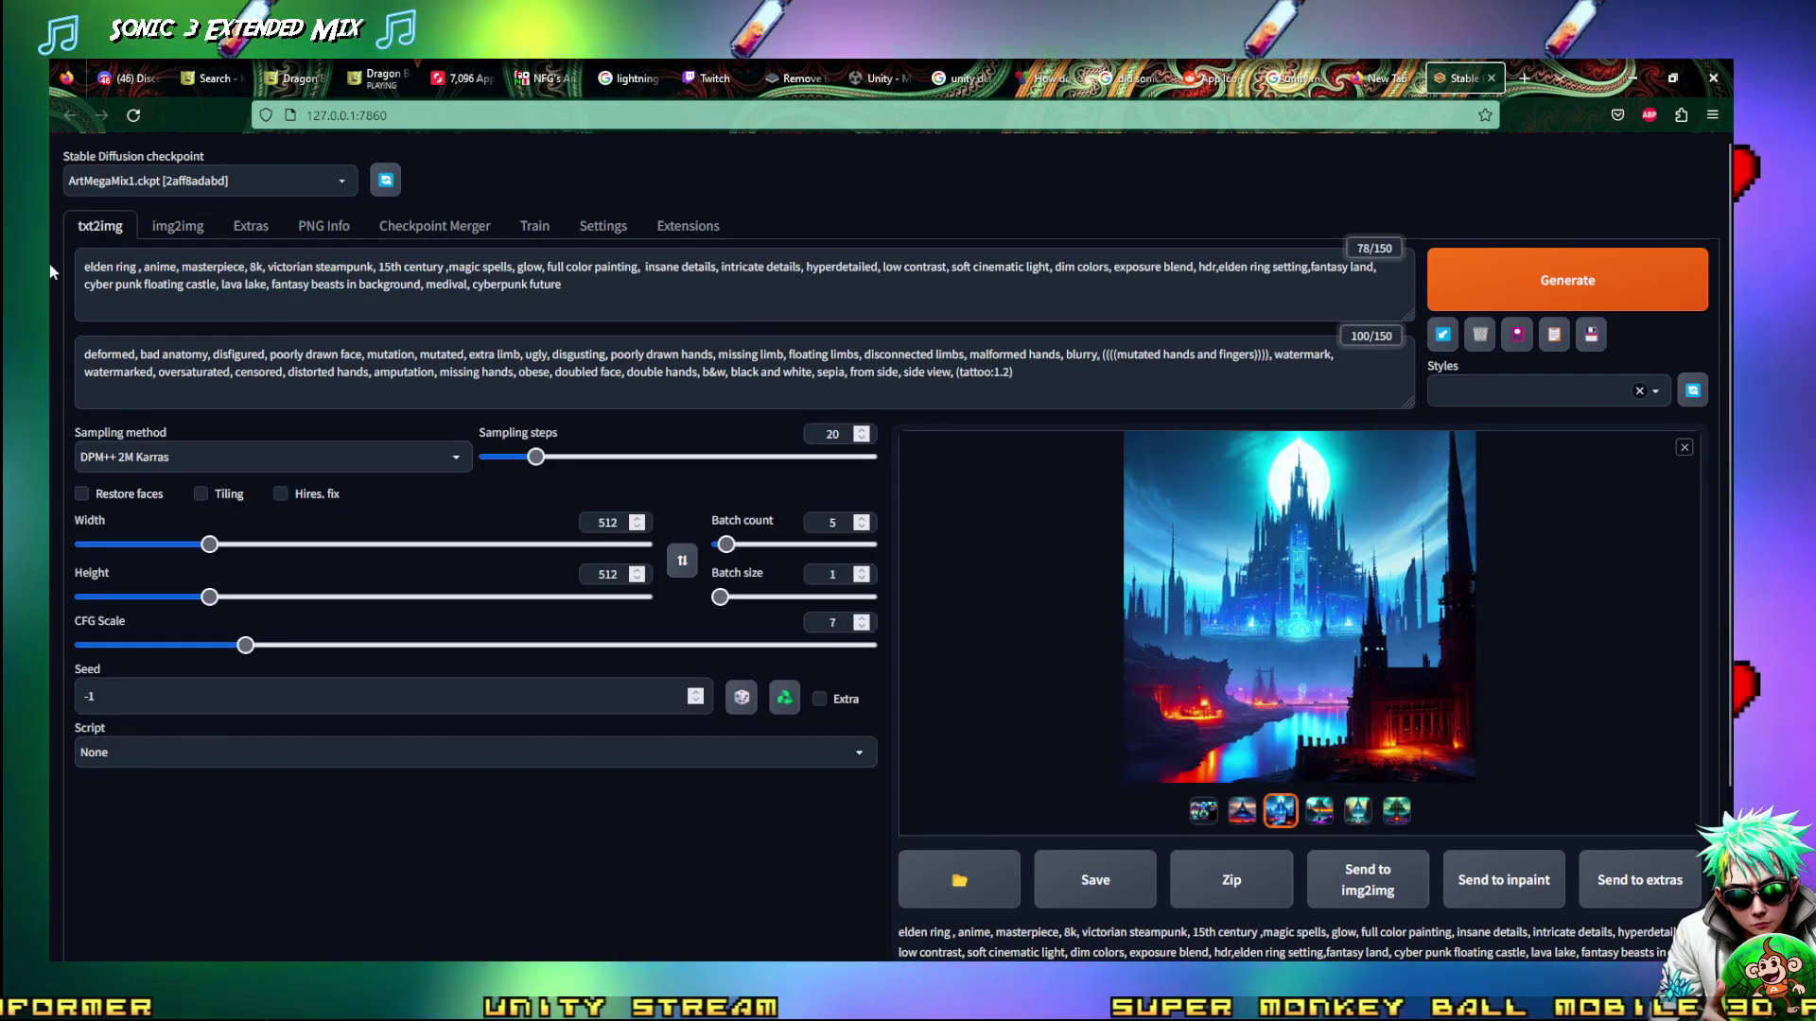
{"action": "left_click", "coordinate": [85, 268]}
{"action": "key", "text": "ctrl+v"}
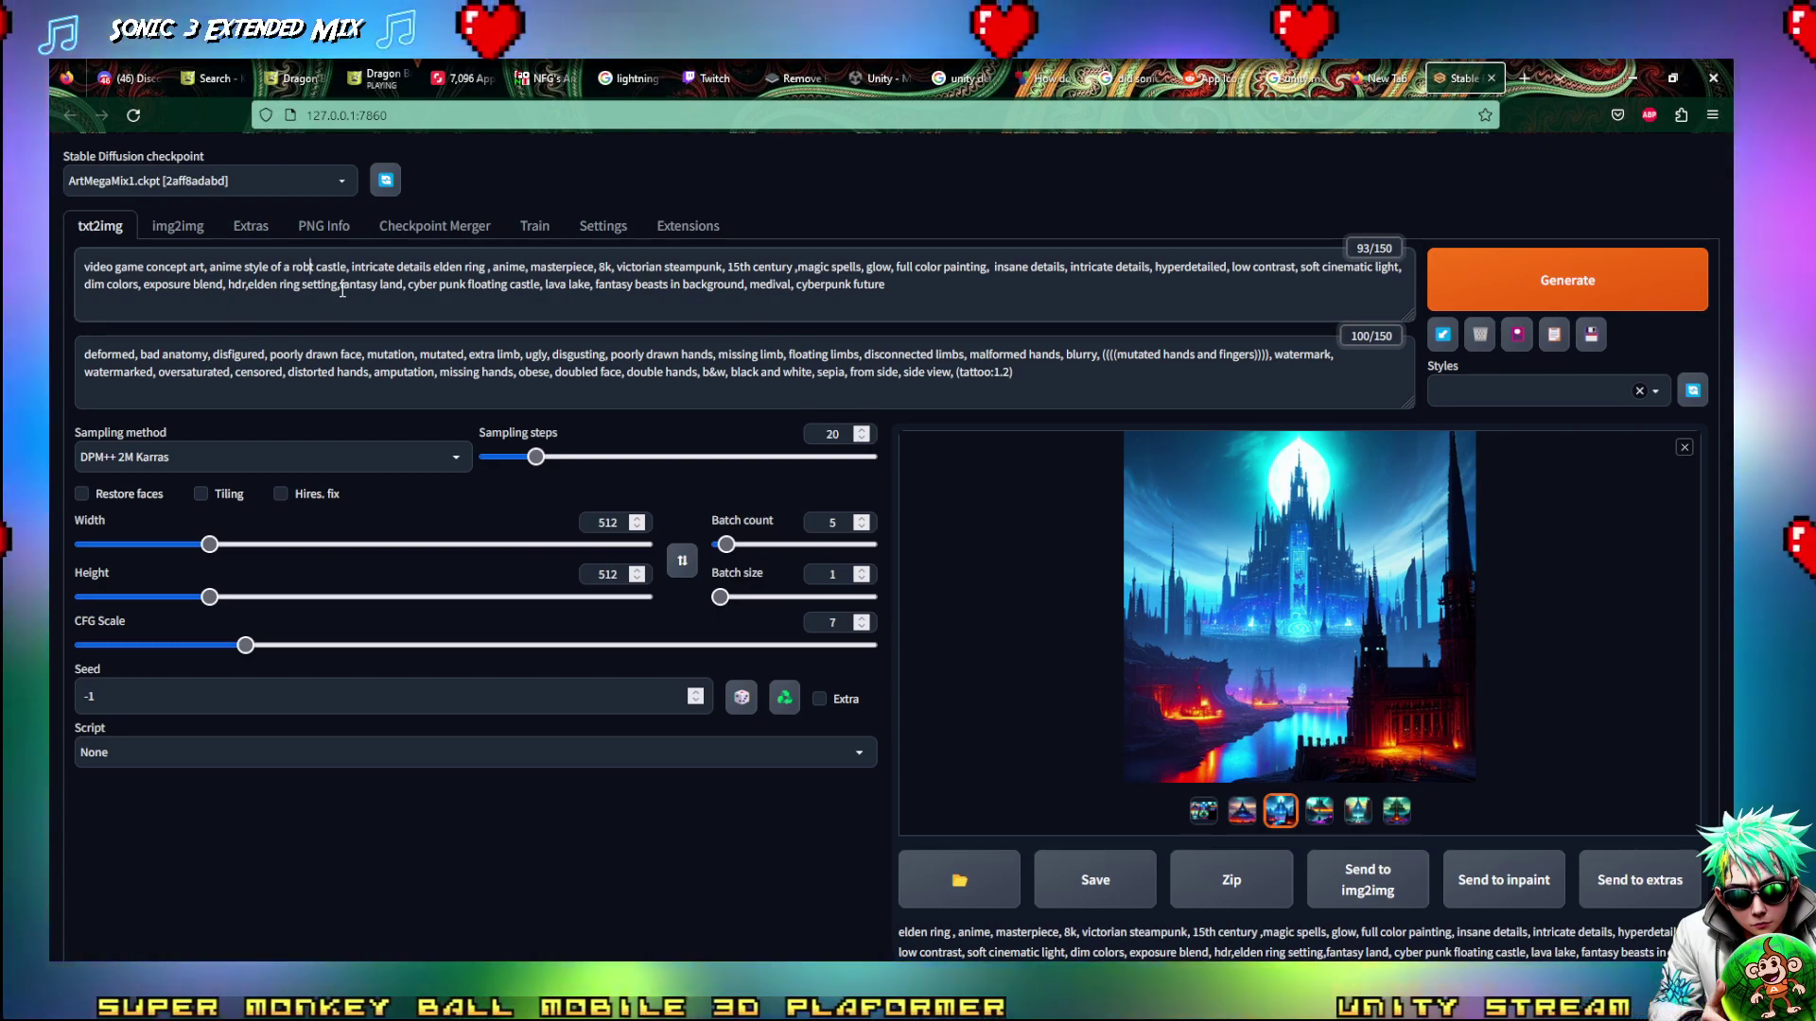
{"action": "type", "text": "o"}
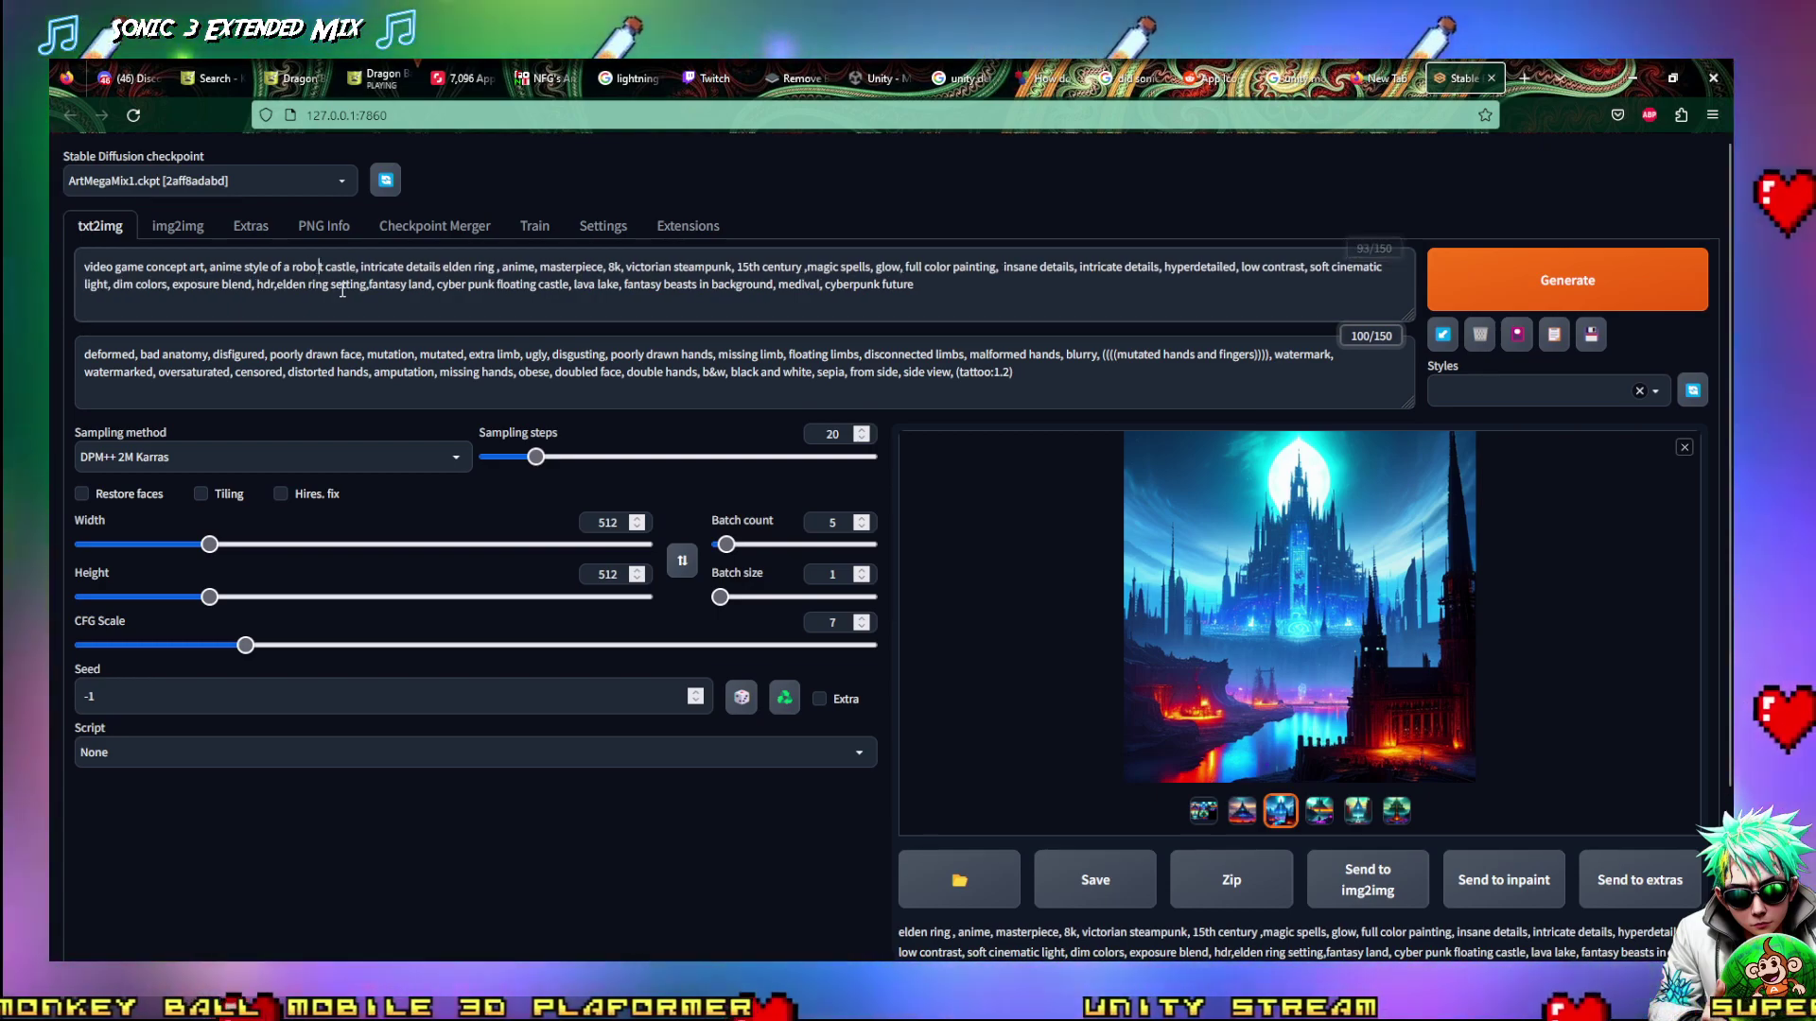
{"action": "key", "text": "Delete"}
Insert a comma between 'intricate details' and 'elden ring' in the prompt
{"action": "key", "text": "ctrl+Right"}
{"action": "key", "text": "ctrl+Right"}
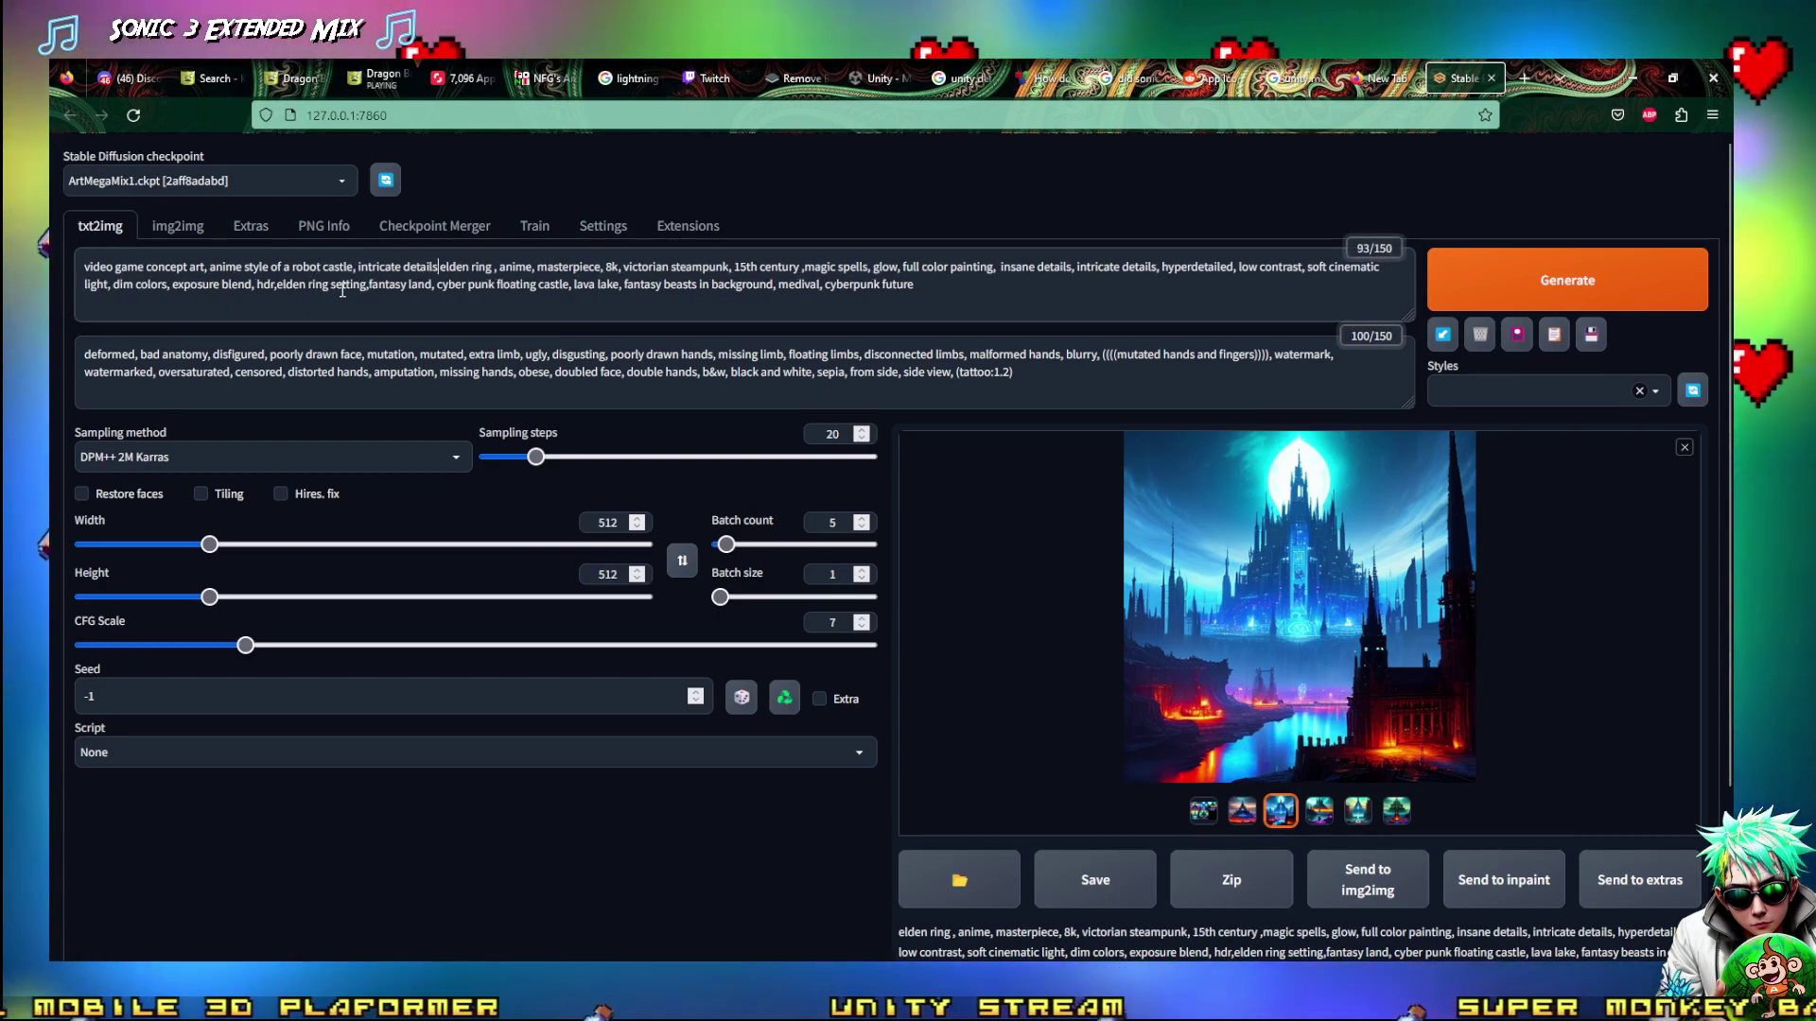
{"action": "type", "text": ","}
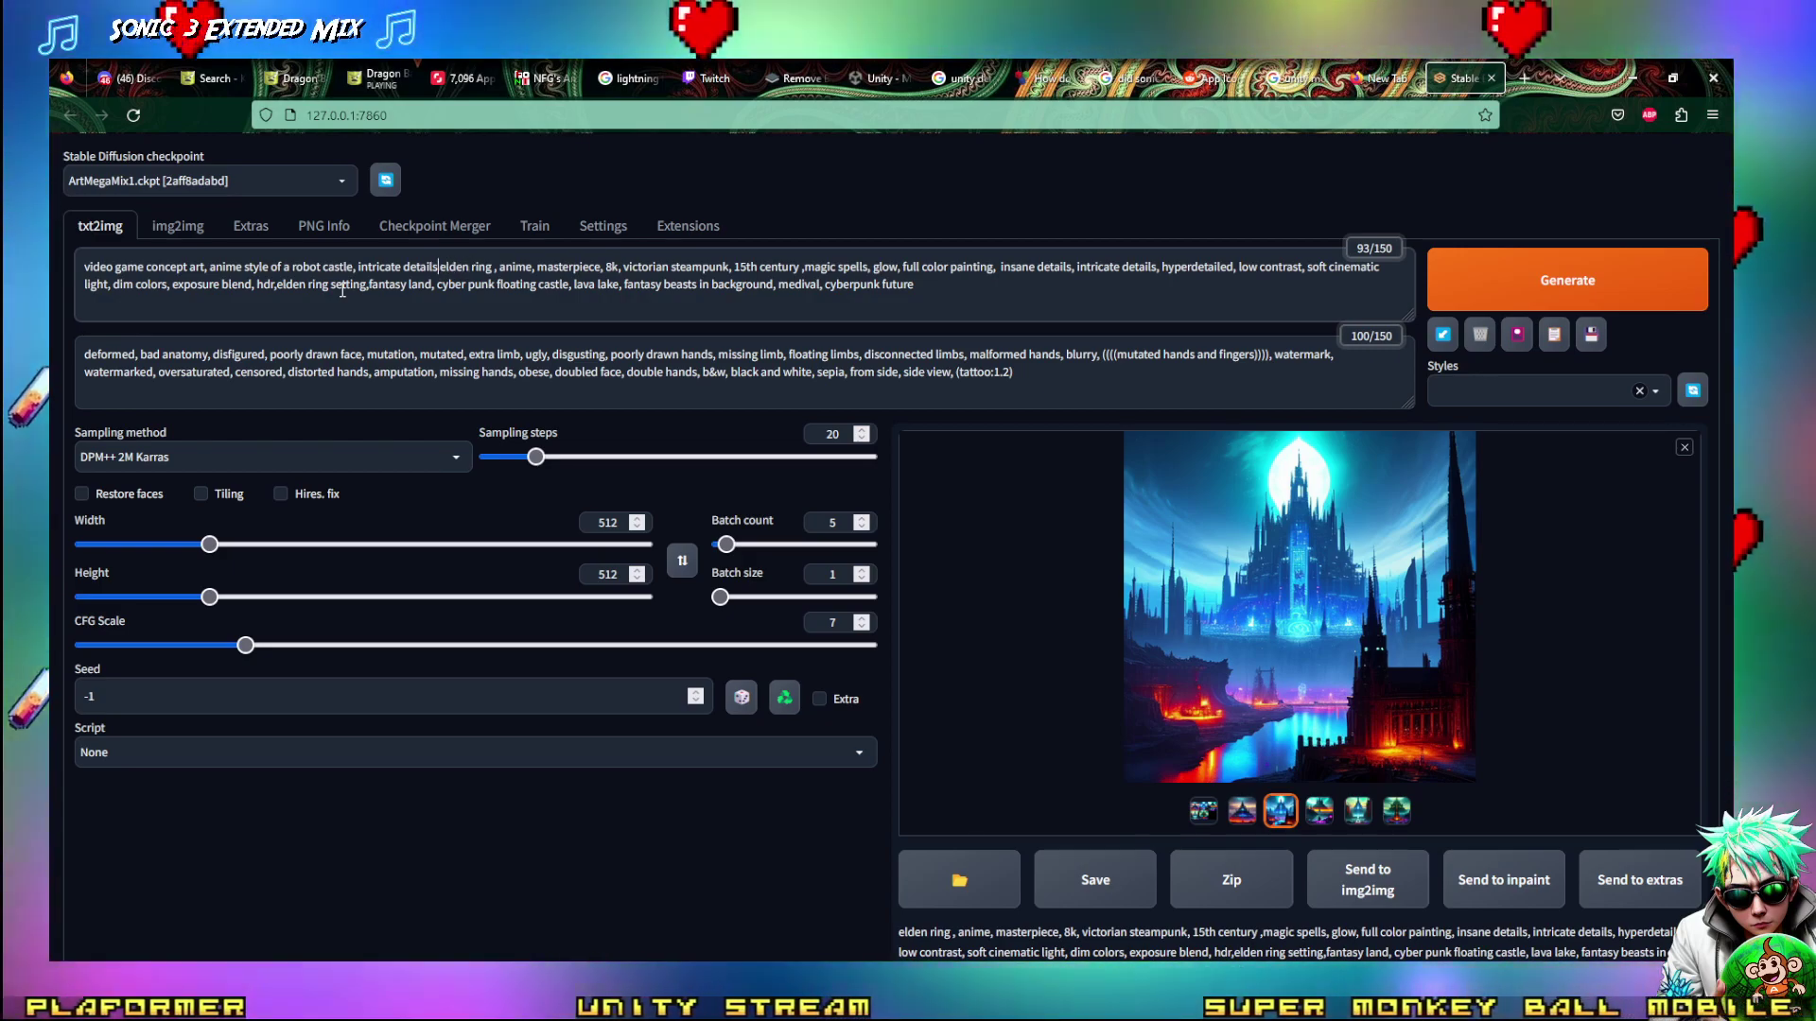
{"action": "key", "text": "ctrl+Right"}
{"action": "key", "text": "ctrl+Right"}
{"action": "key", "text": "ctrl+Right"}
{"action": "key", "text": "ctrl+Right"}
{"action": "key", "text": "ctrl+Right"}
{"action": "key", "text": "ctrl+Right"}
{"action": "key", "text": "ctrl+Right"}
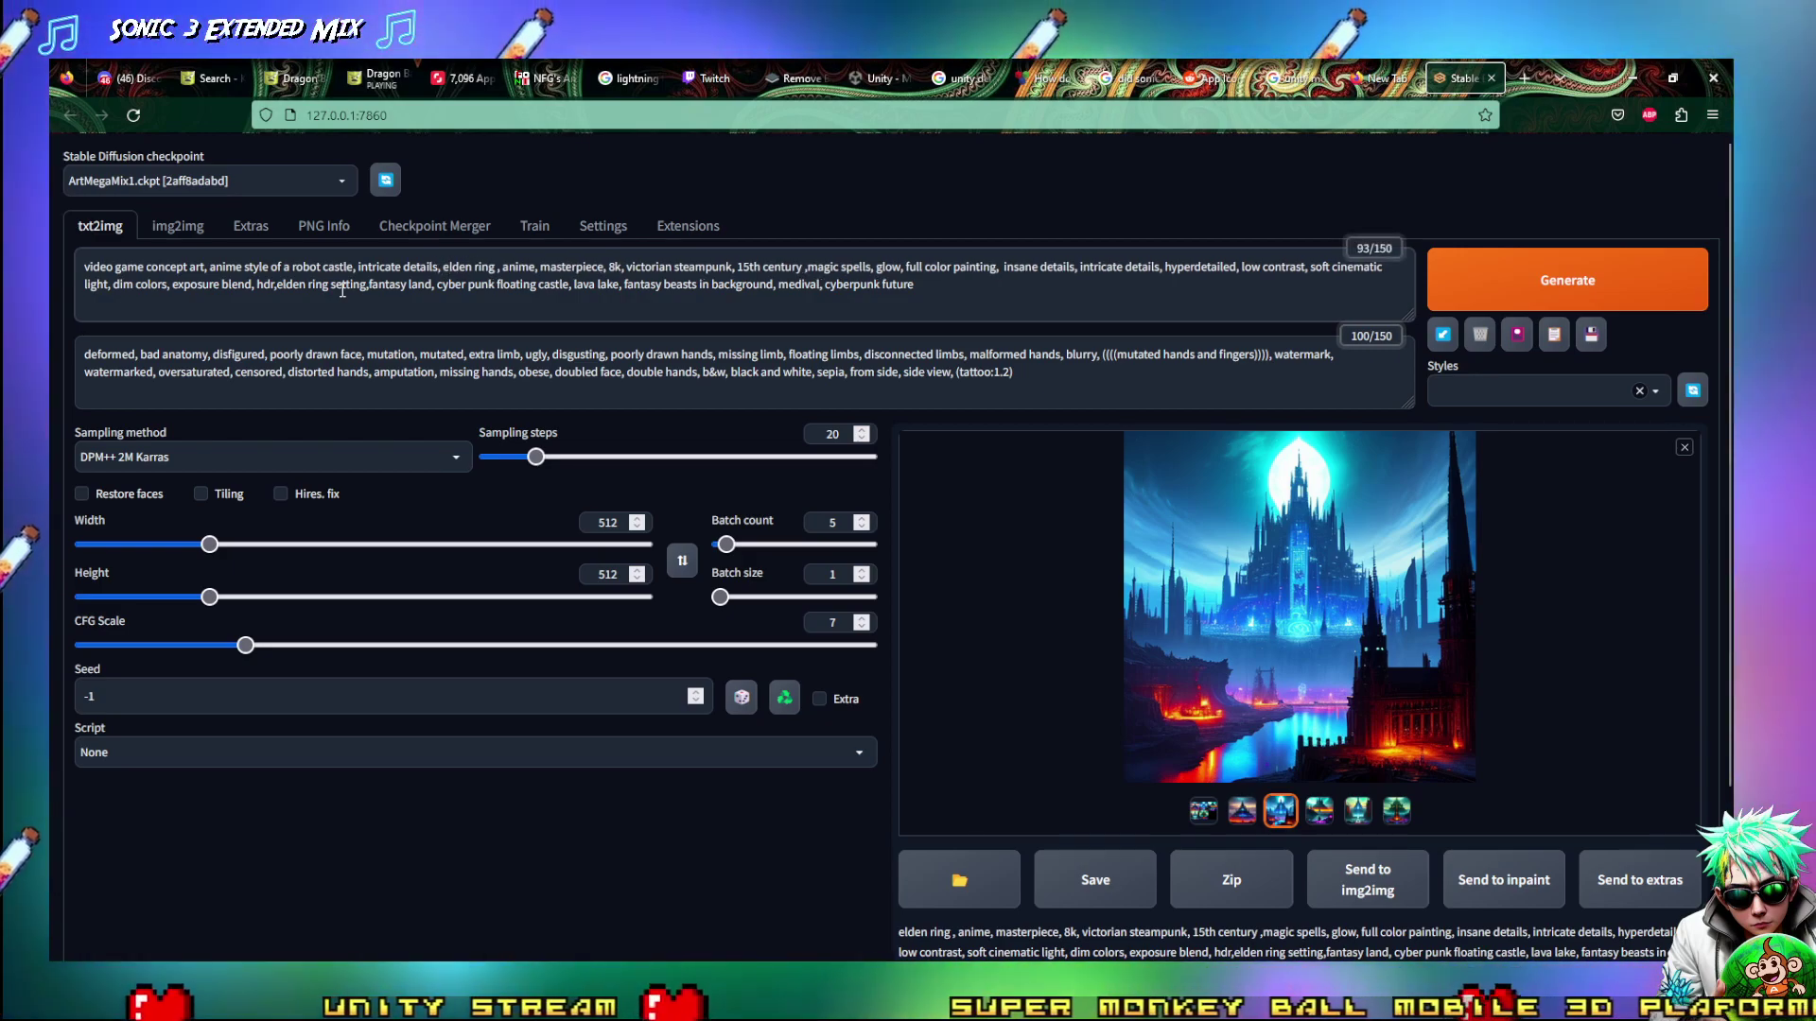
{"action": "key", "text": "Right"}
{"action": "key", "text": "Right"}
{"action": "key", "text": "Right"}
{"action": "key", "text": "Right"}
{"action": "key", "text": "Right"}
{"action": "key", "text": "ctrl+Right"}
{"action": "key", "text": "ctrl+Right"}
{"action": "key", "text": "ctrl+Right"}
{"action": "key", "text": "ctrl+Right"}
{"action": "key", "text": "Right"}
{"action": "key", "text": "Right"}
{"action": "key", "text": "Right"}
{"action": "key", "text": "Right"}
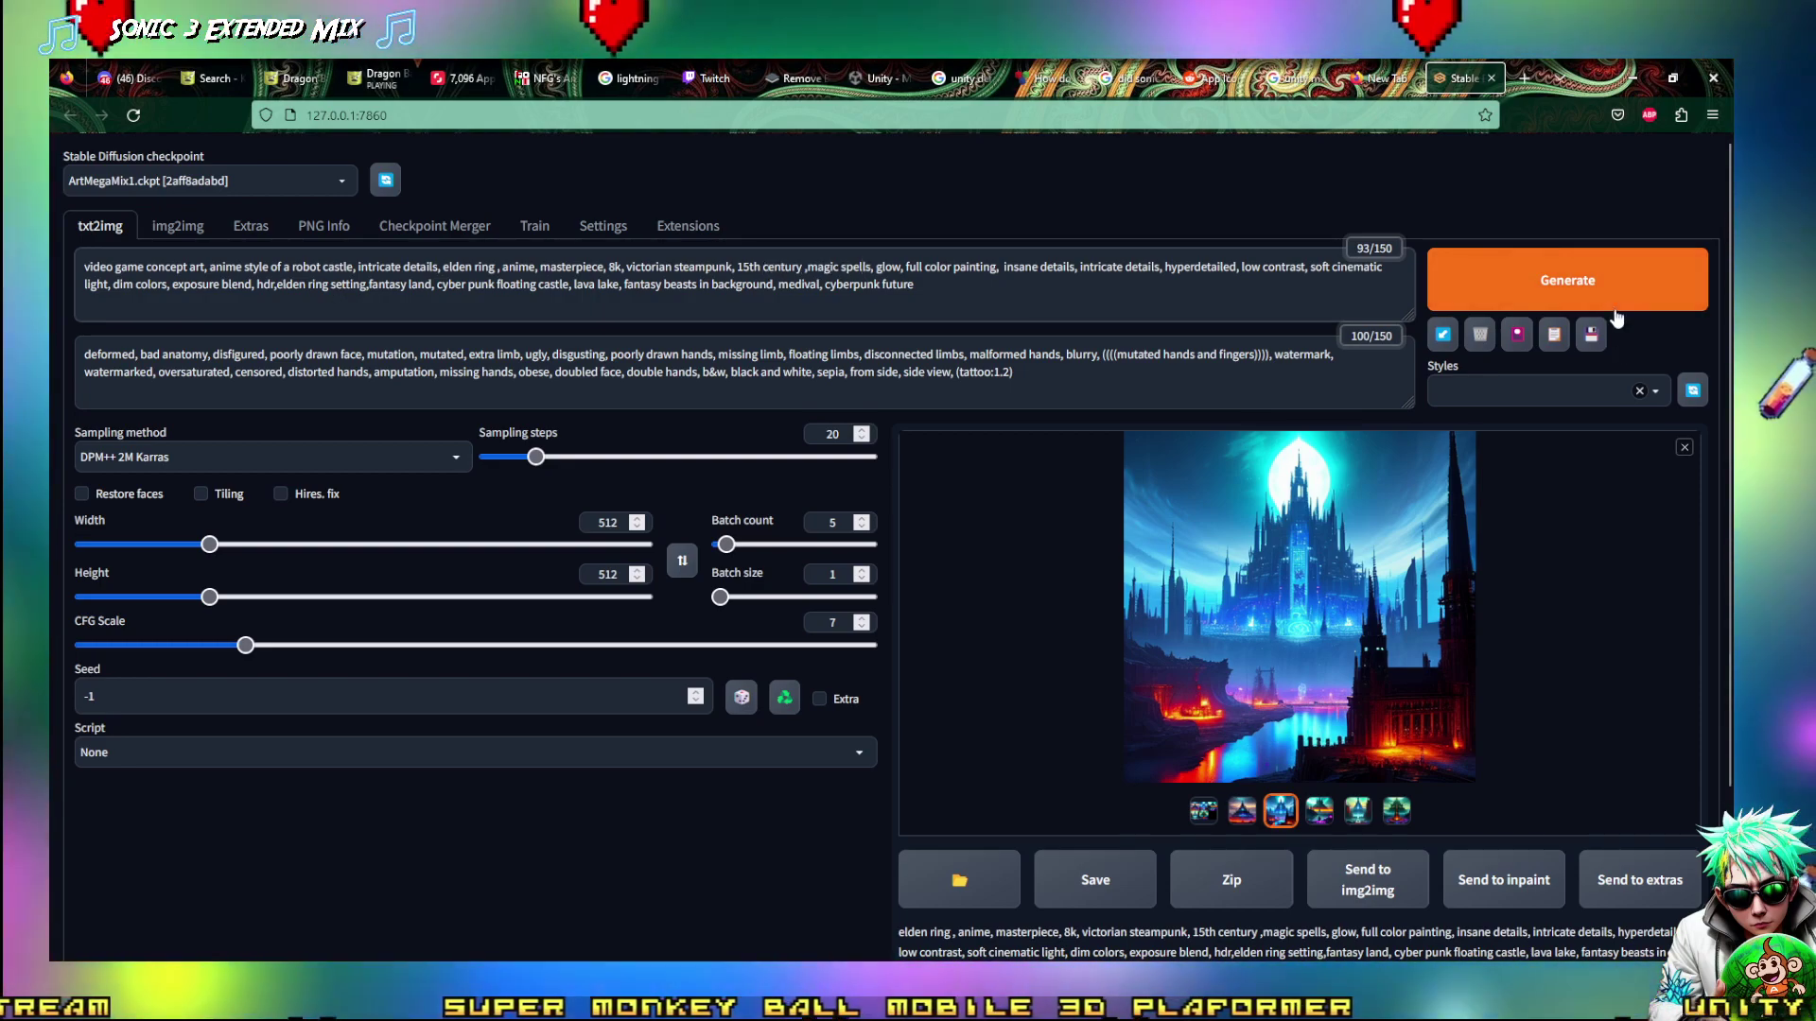
Start a new batch and add ',sketch,writing, measurments, sketch lines,' before 'anime style' in the prompt
{"action": "left_click", "coordinate": [1613, 300]}
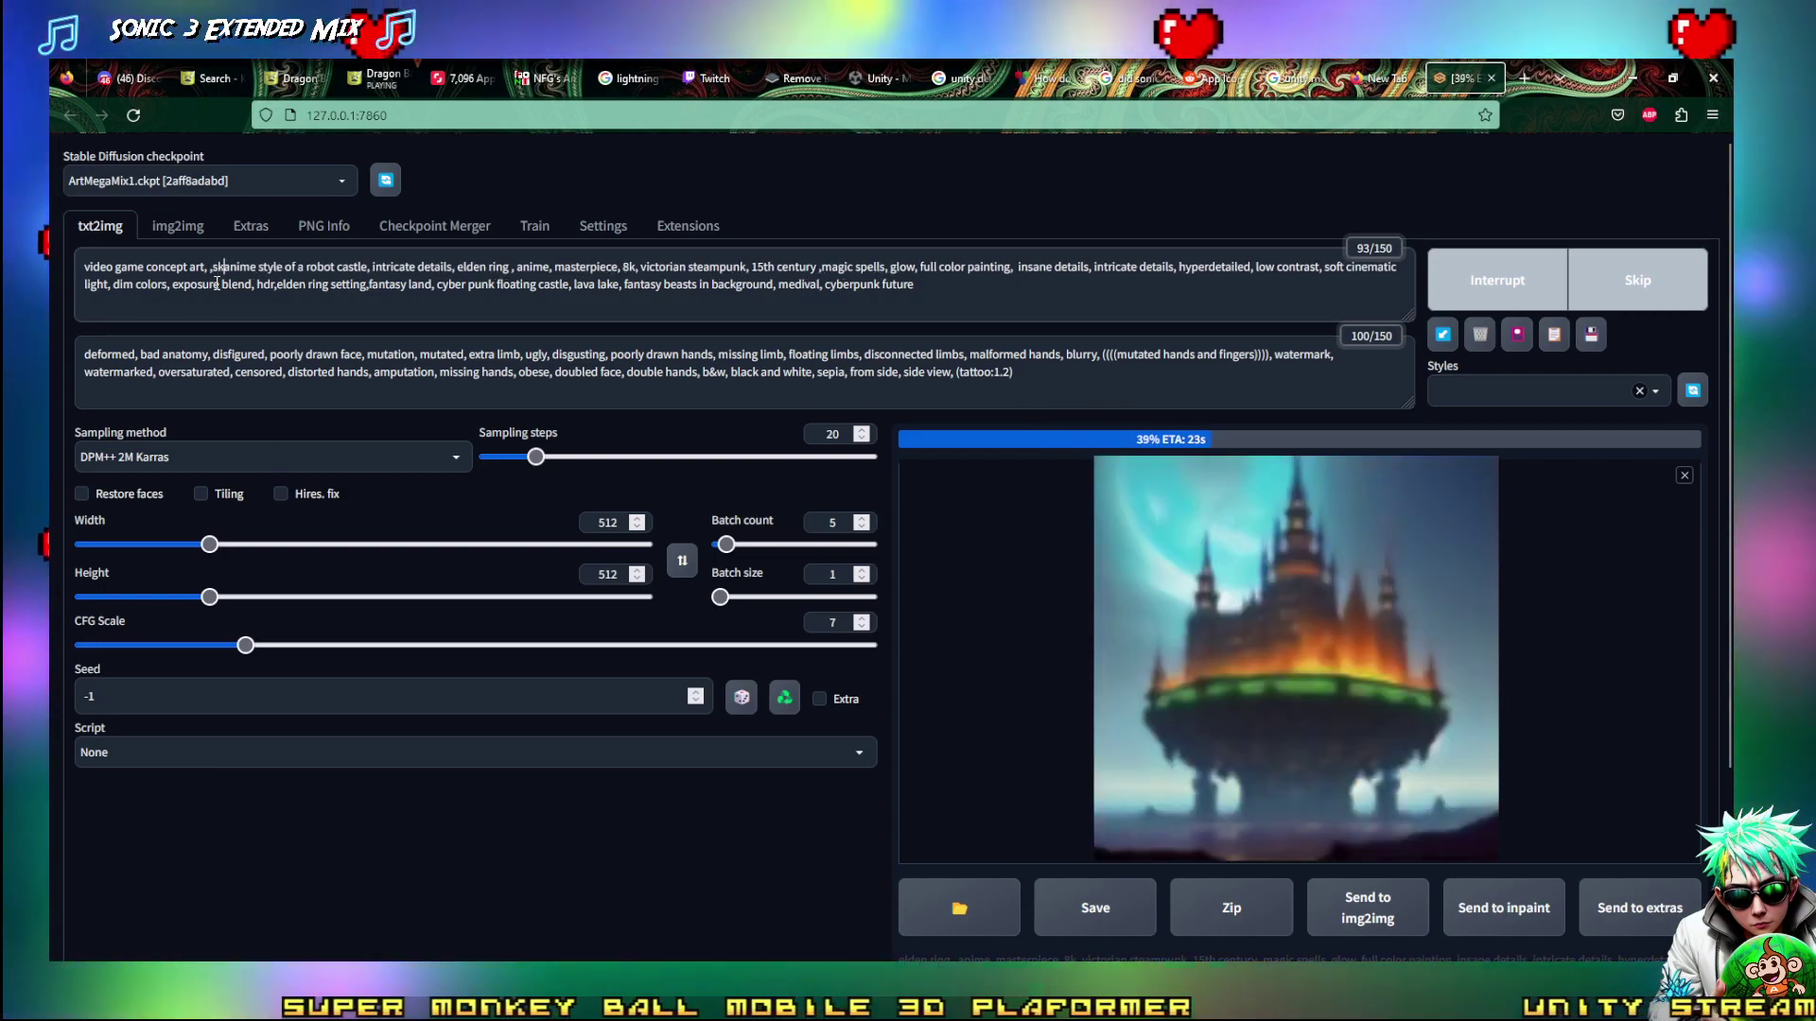
{"action": "type", "text": ",sketch,"}
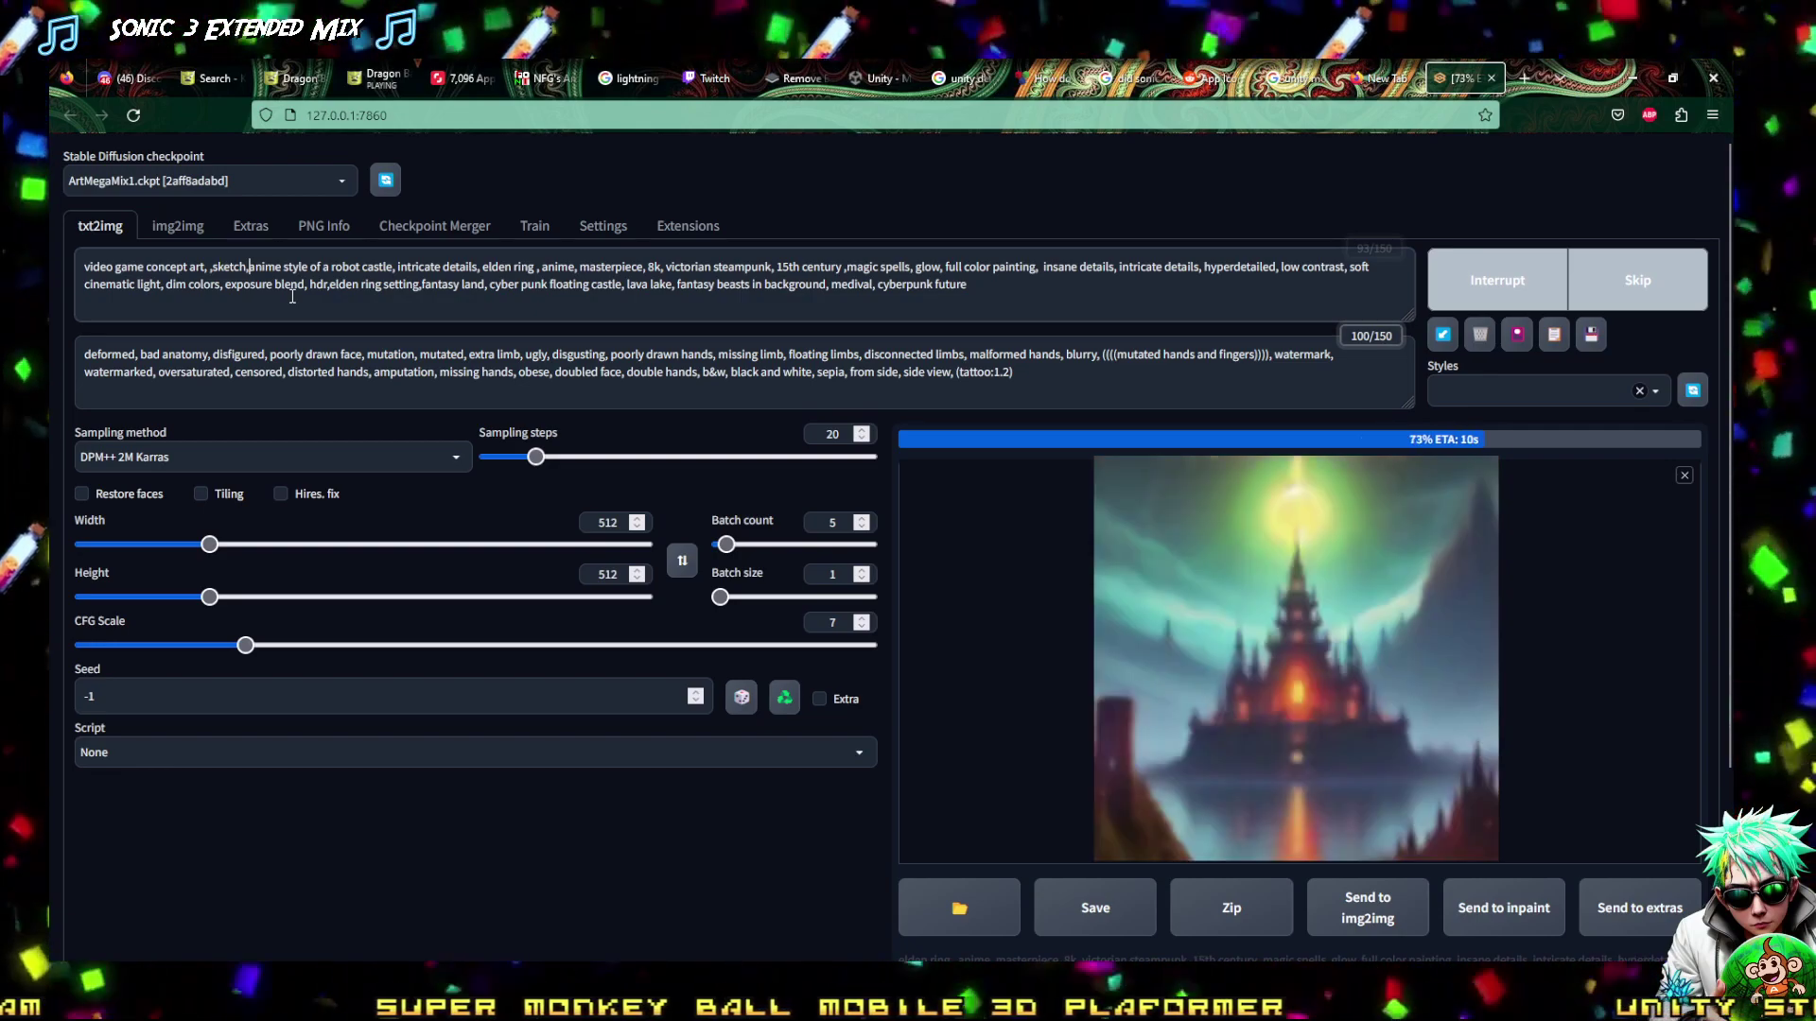
{"action": "type", "text": "wr"}
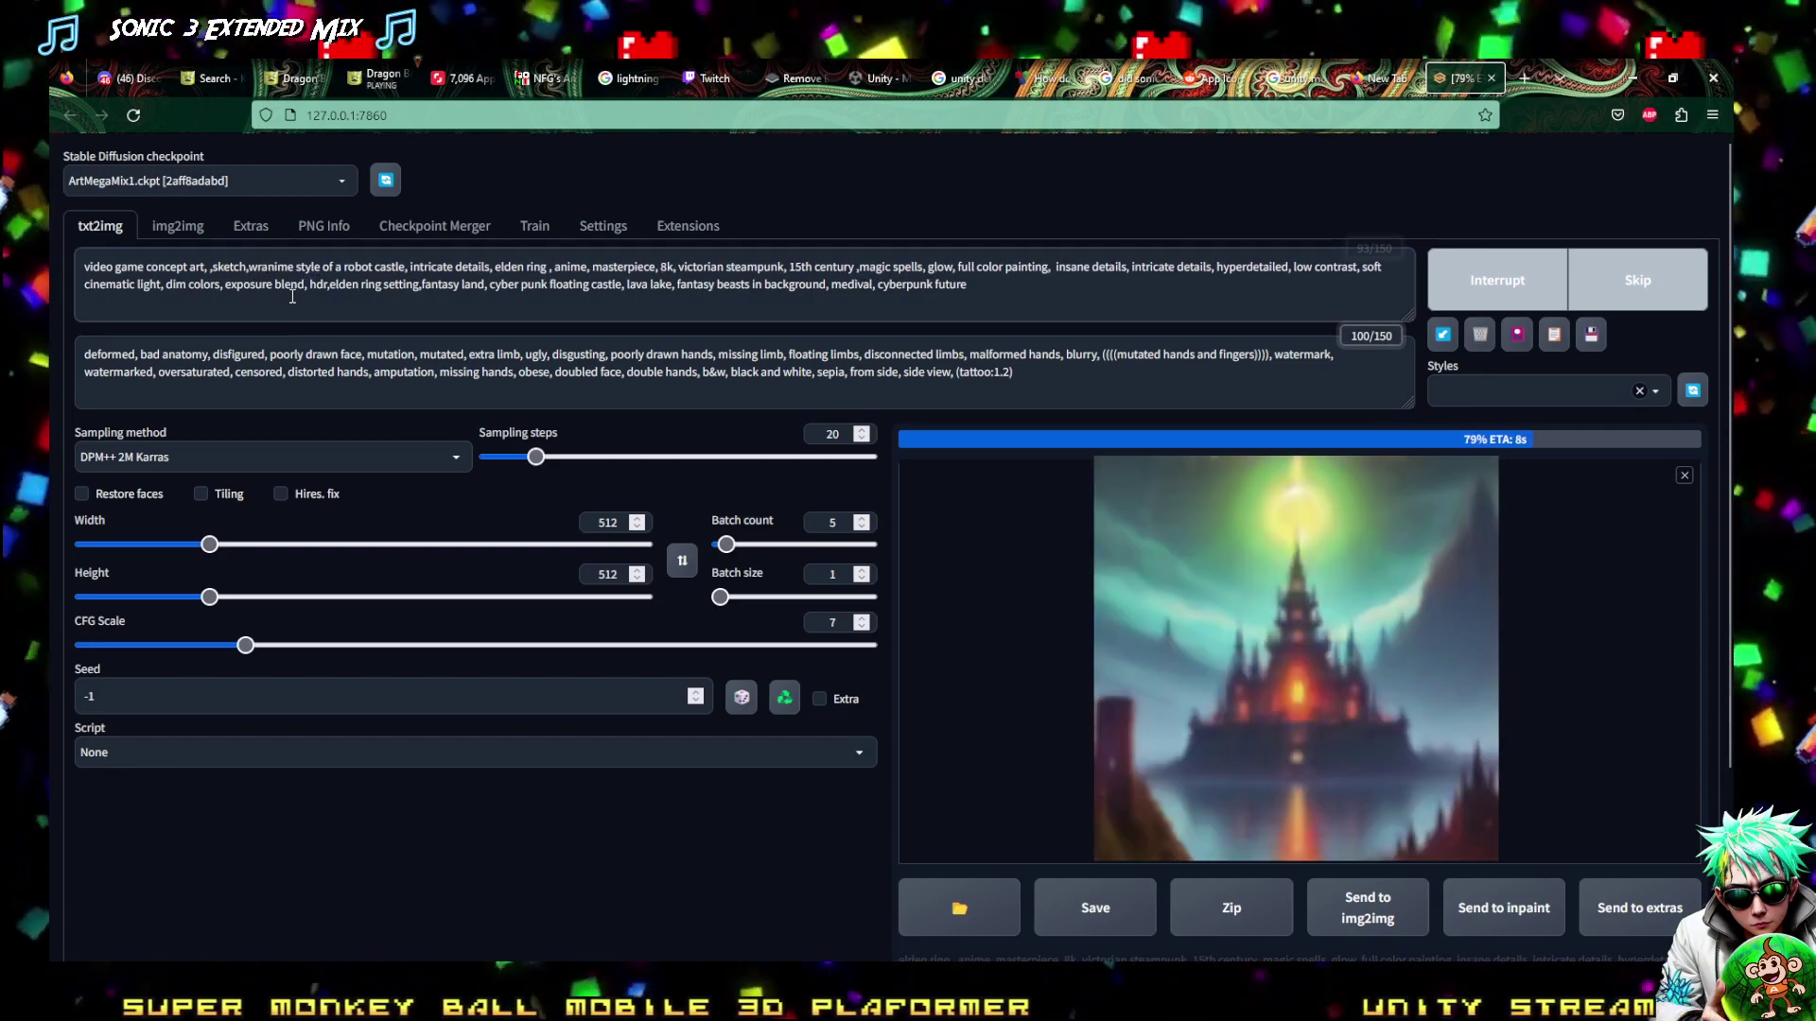
{"action": "type", "text": "iting, "}
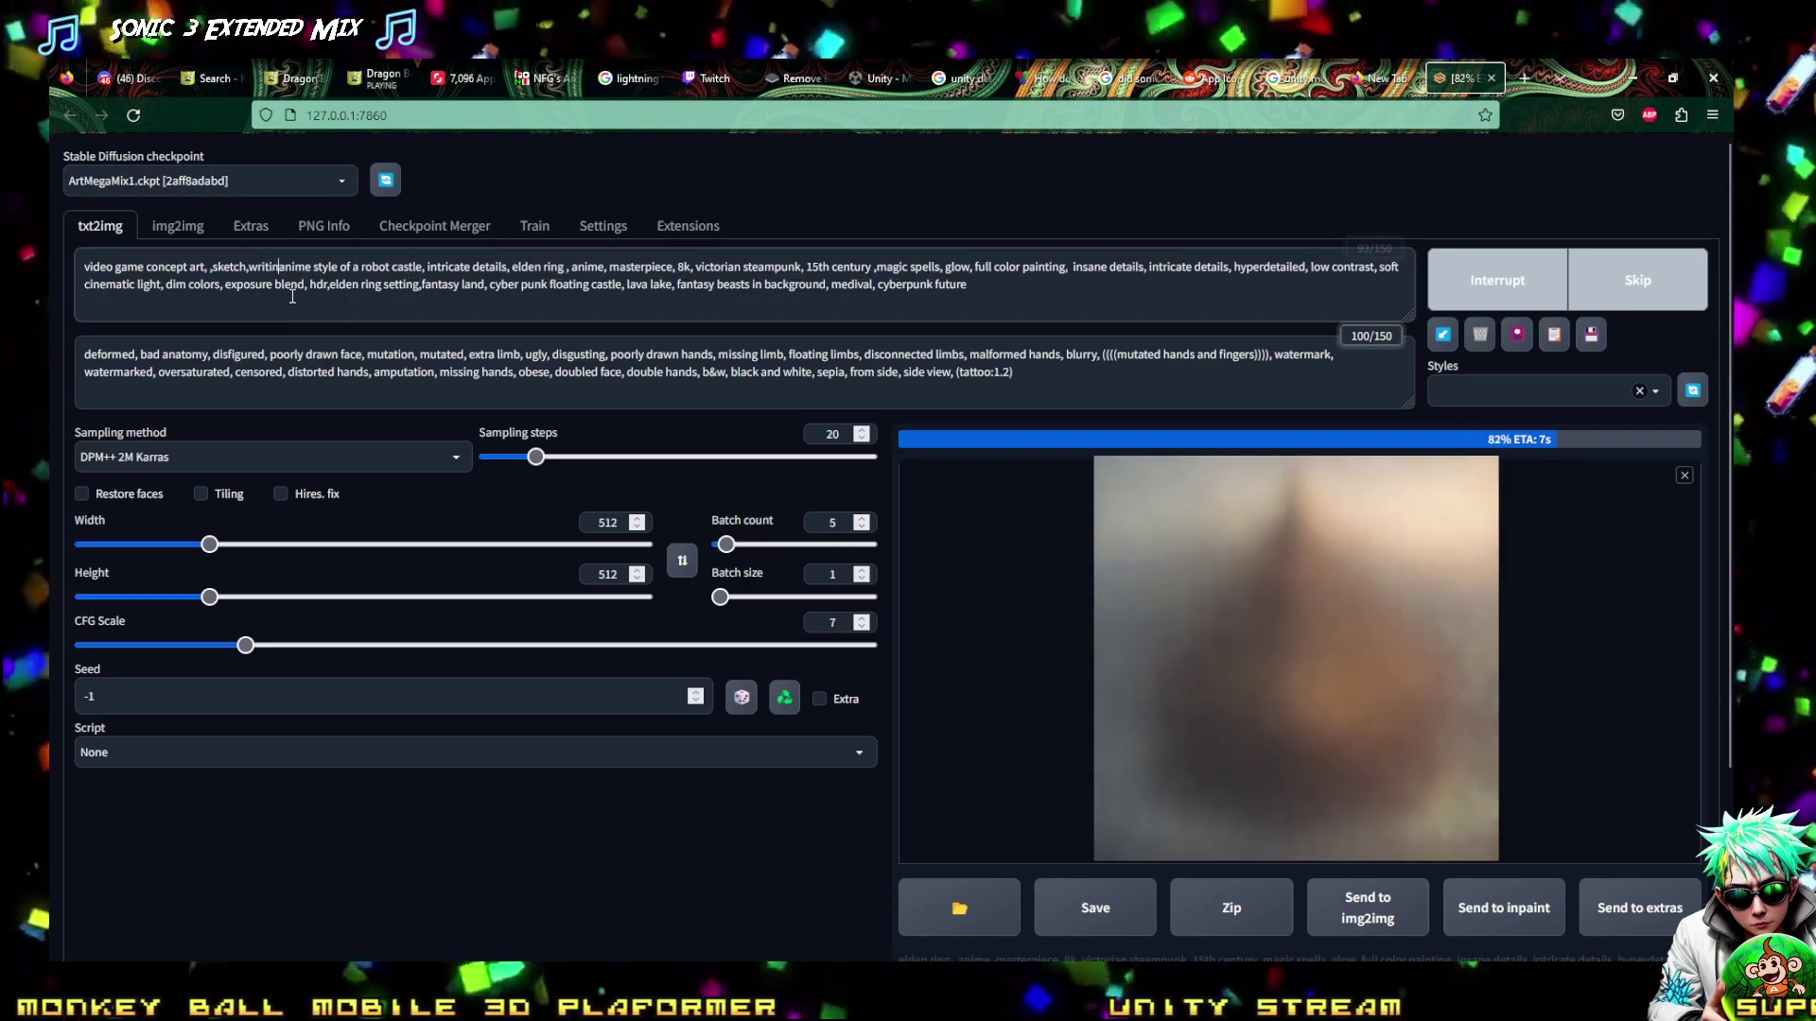
{"action": "type", "text": "me"}
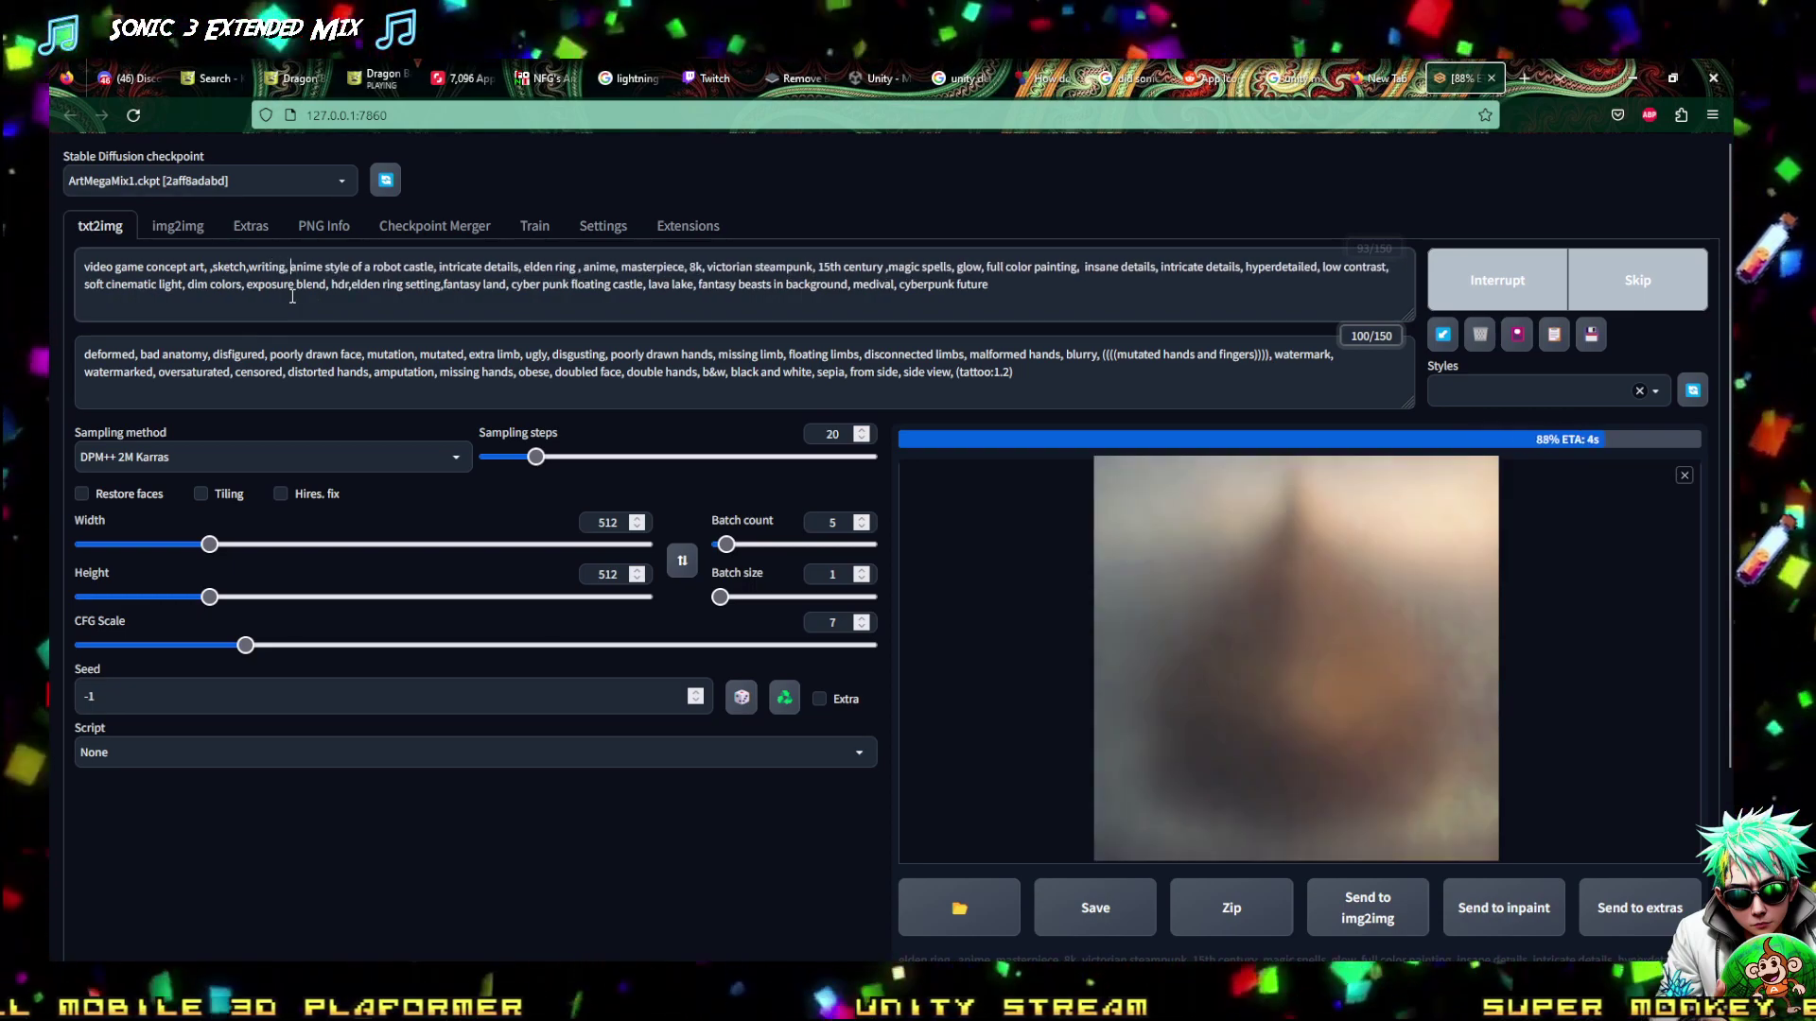
{"action": "type", "text": "sur"}
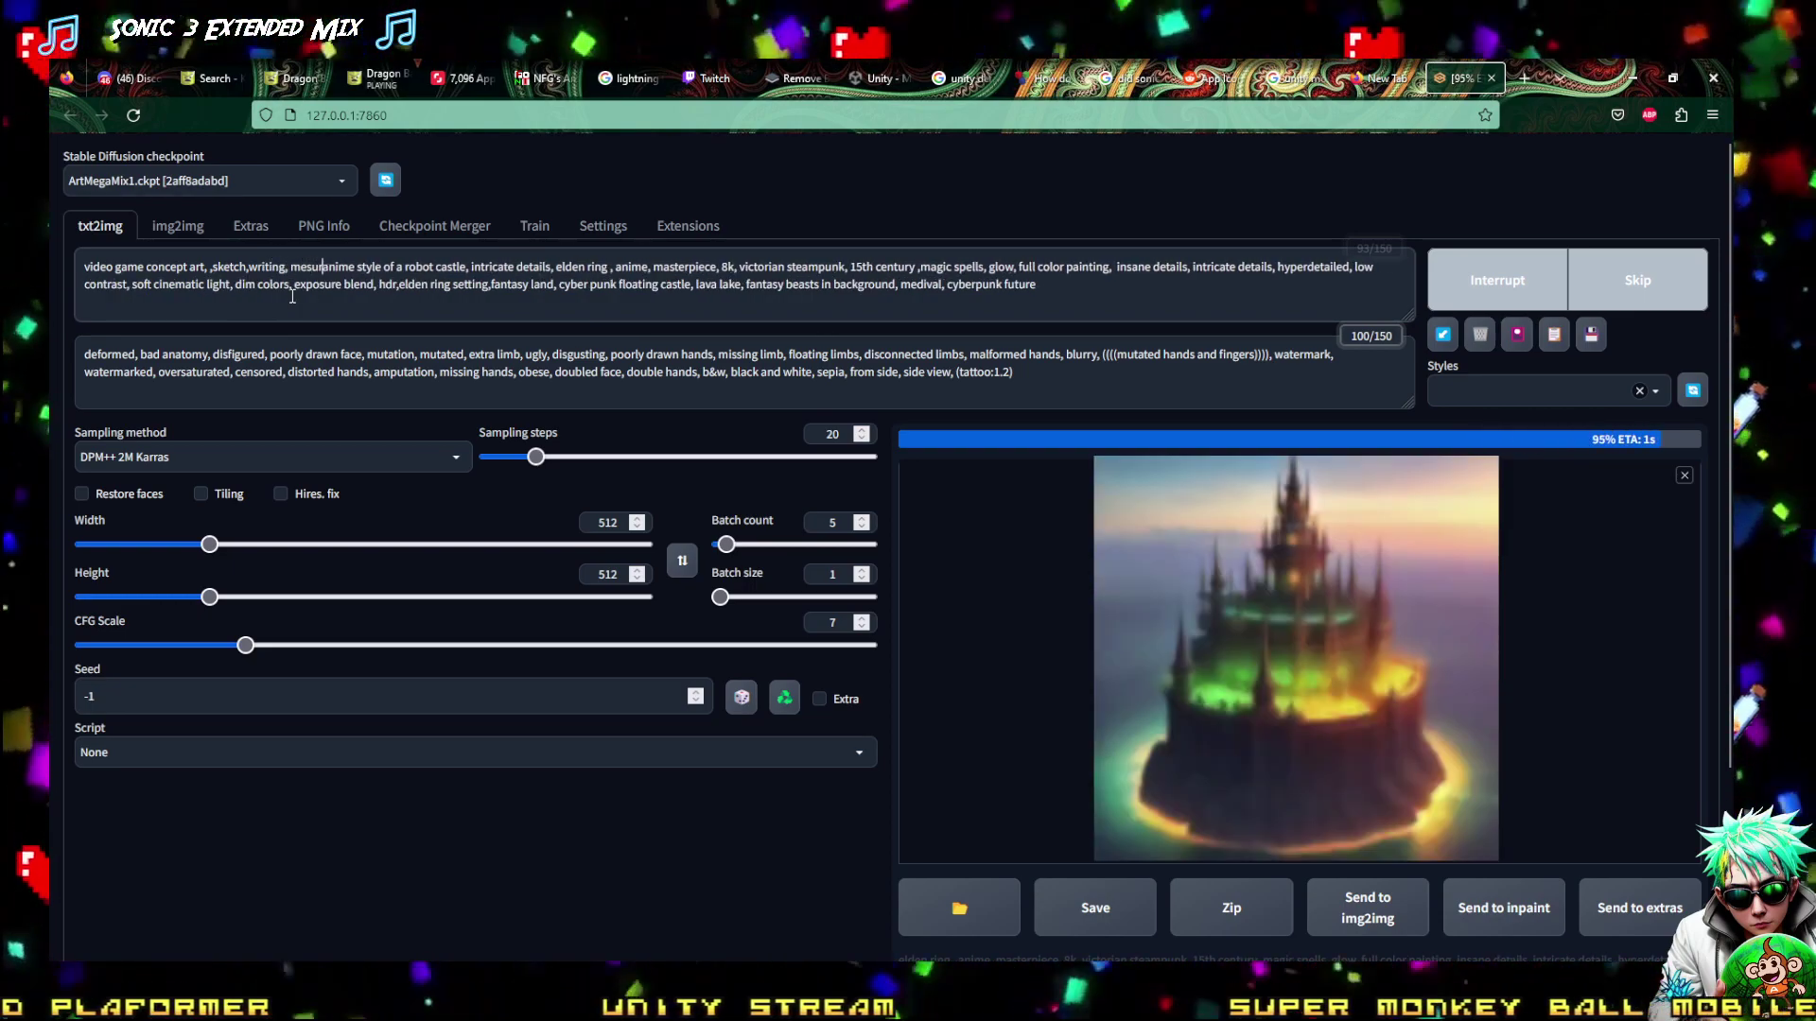
{"action": "key", "text": "BackSpace"}
{"action": "key", "text": "BackSpace"}
{"action": "type", "text": "asu"}
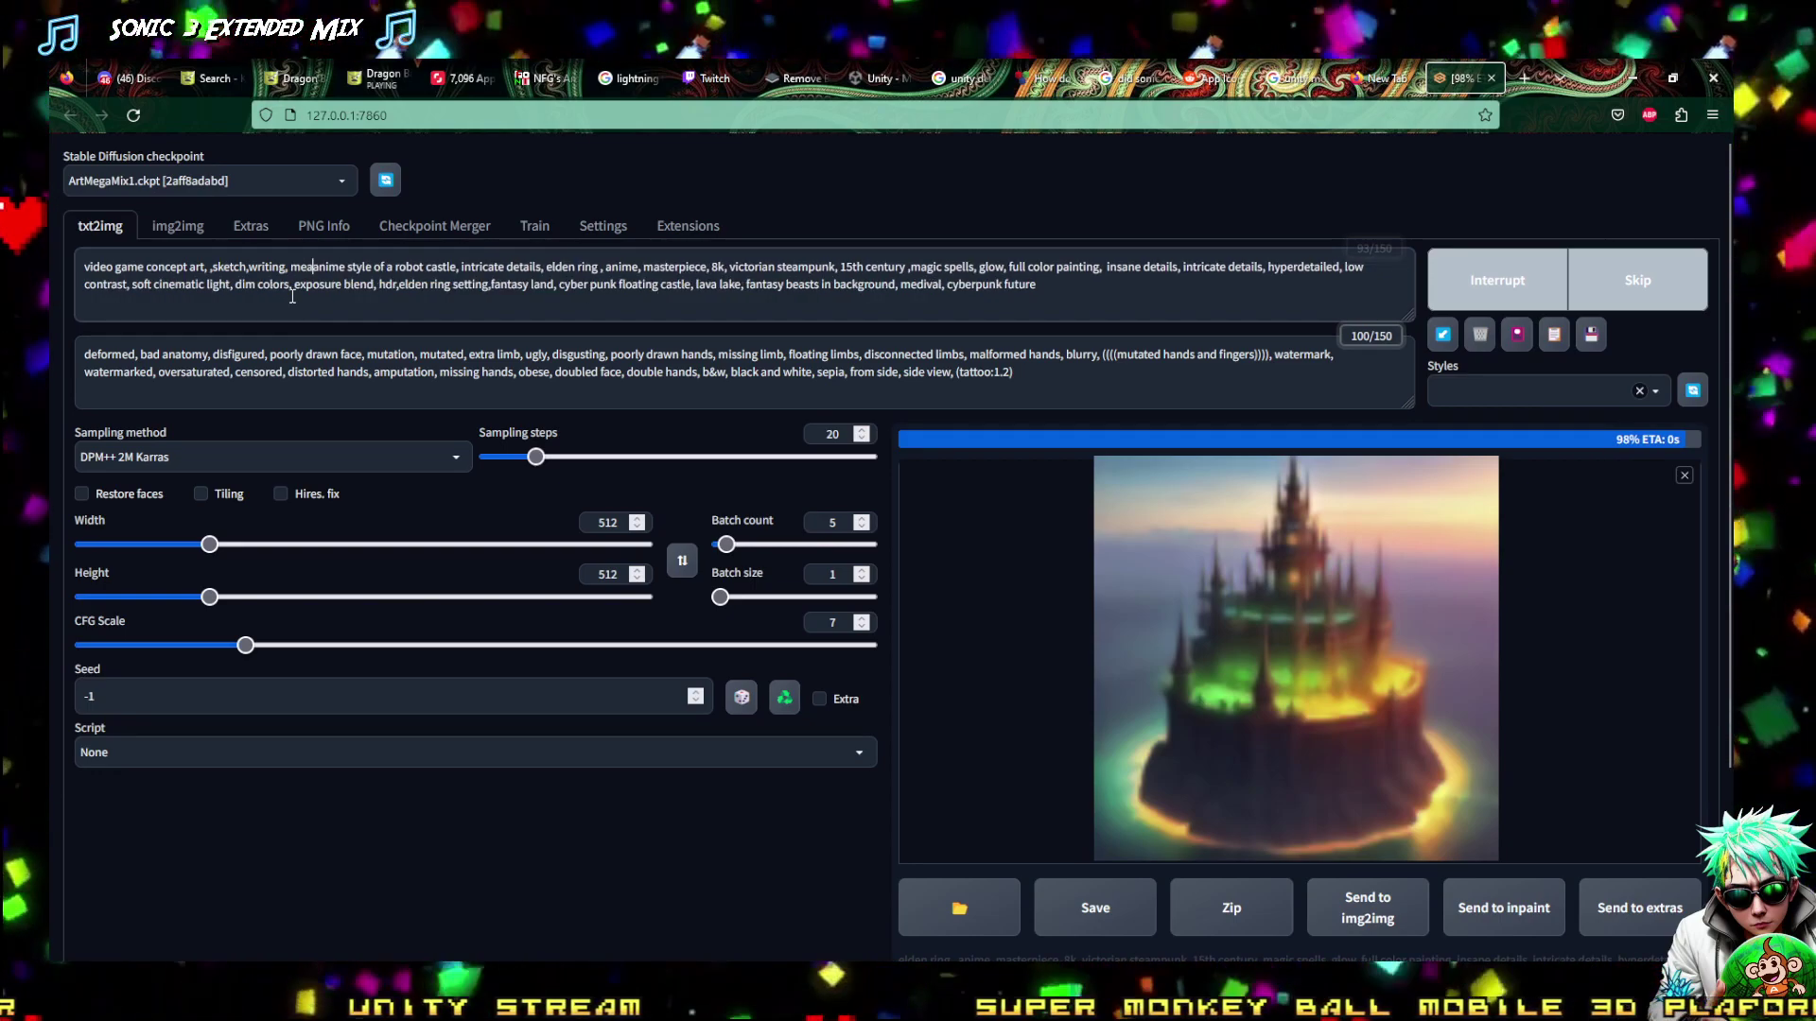
{"action": "type", "text": "rments"}
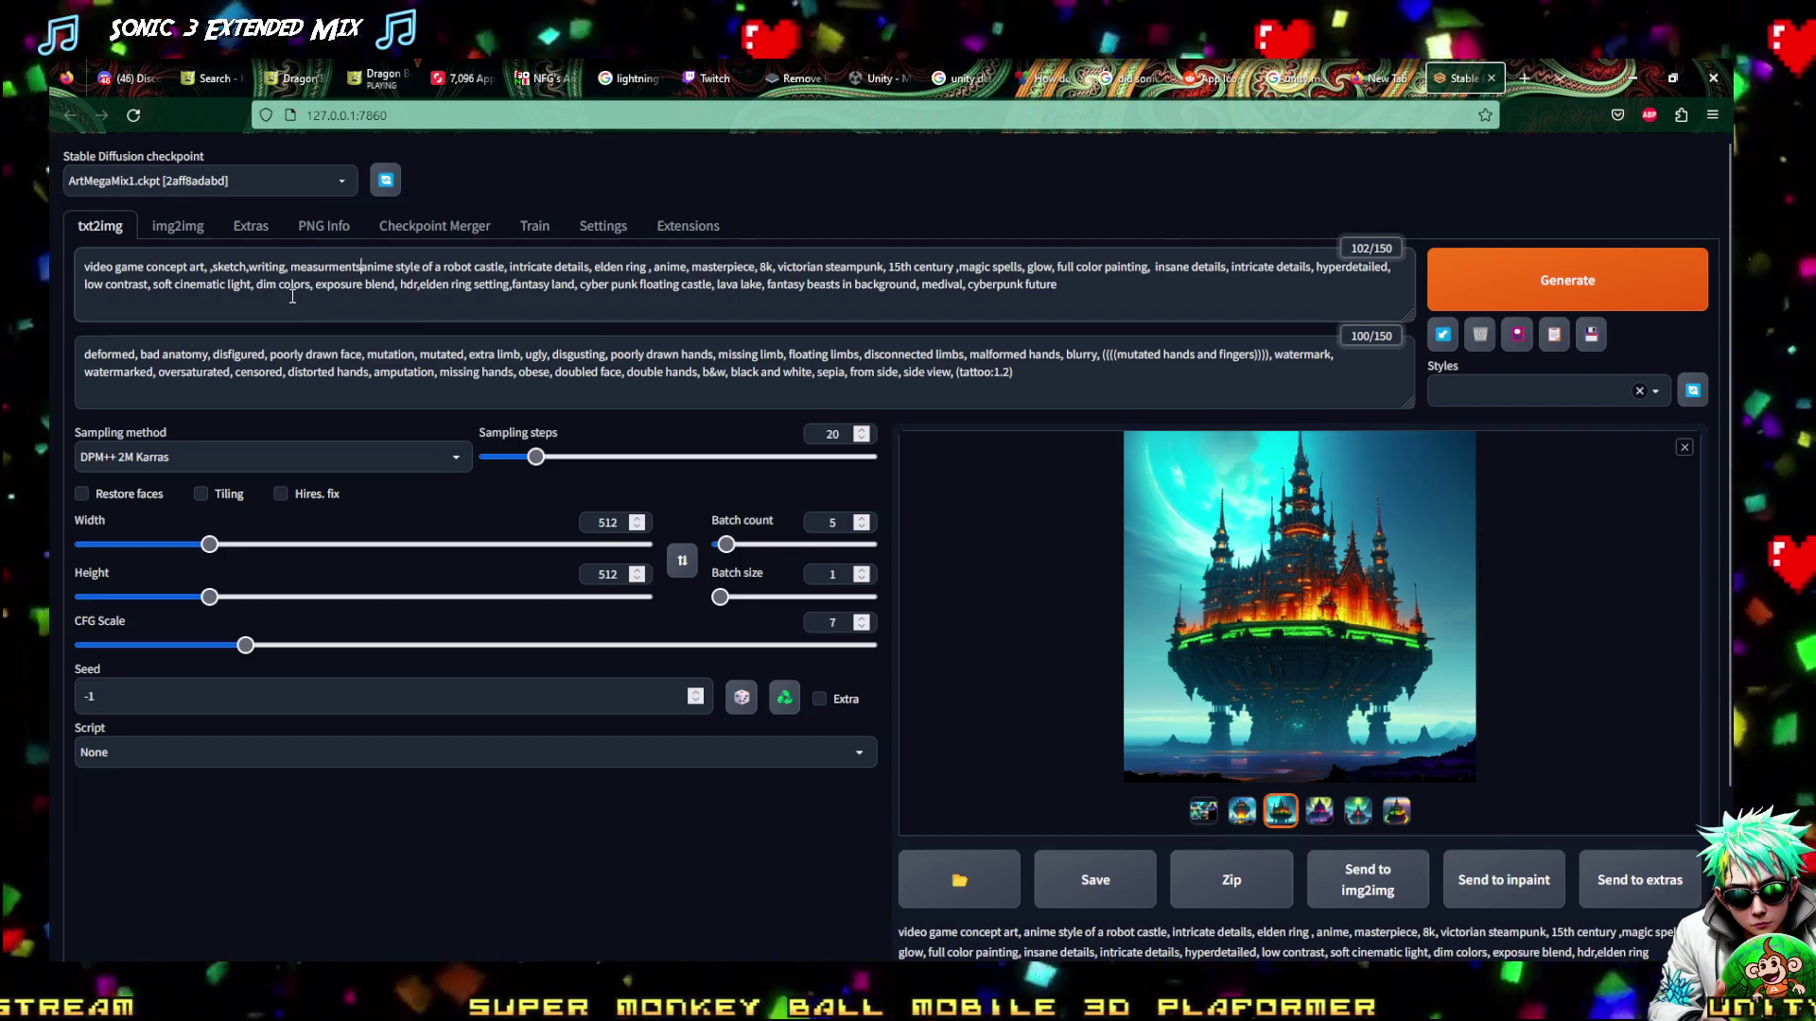
{"action": "type", "text": ", sketc"}
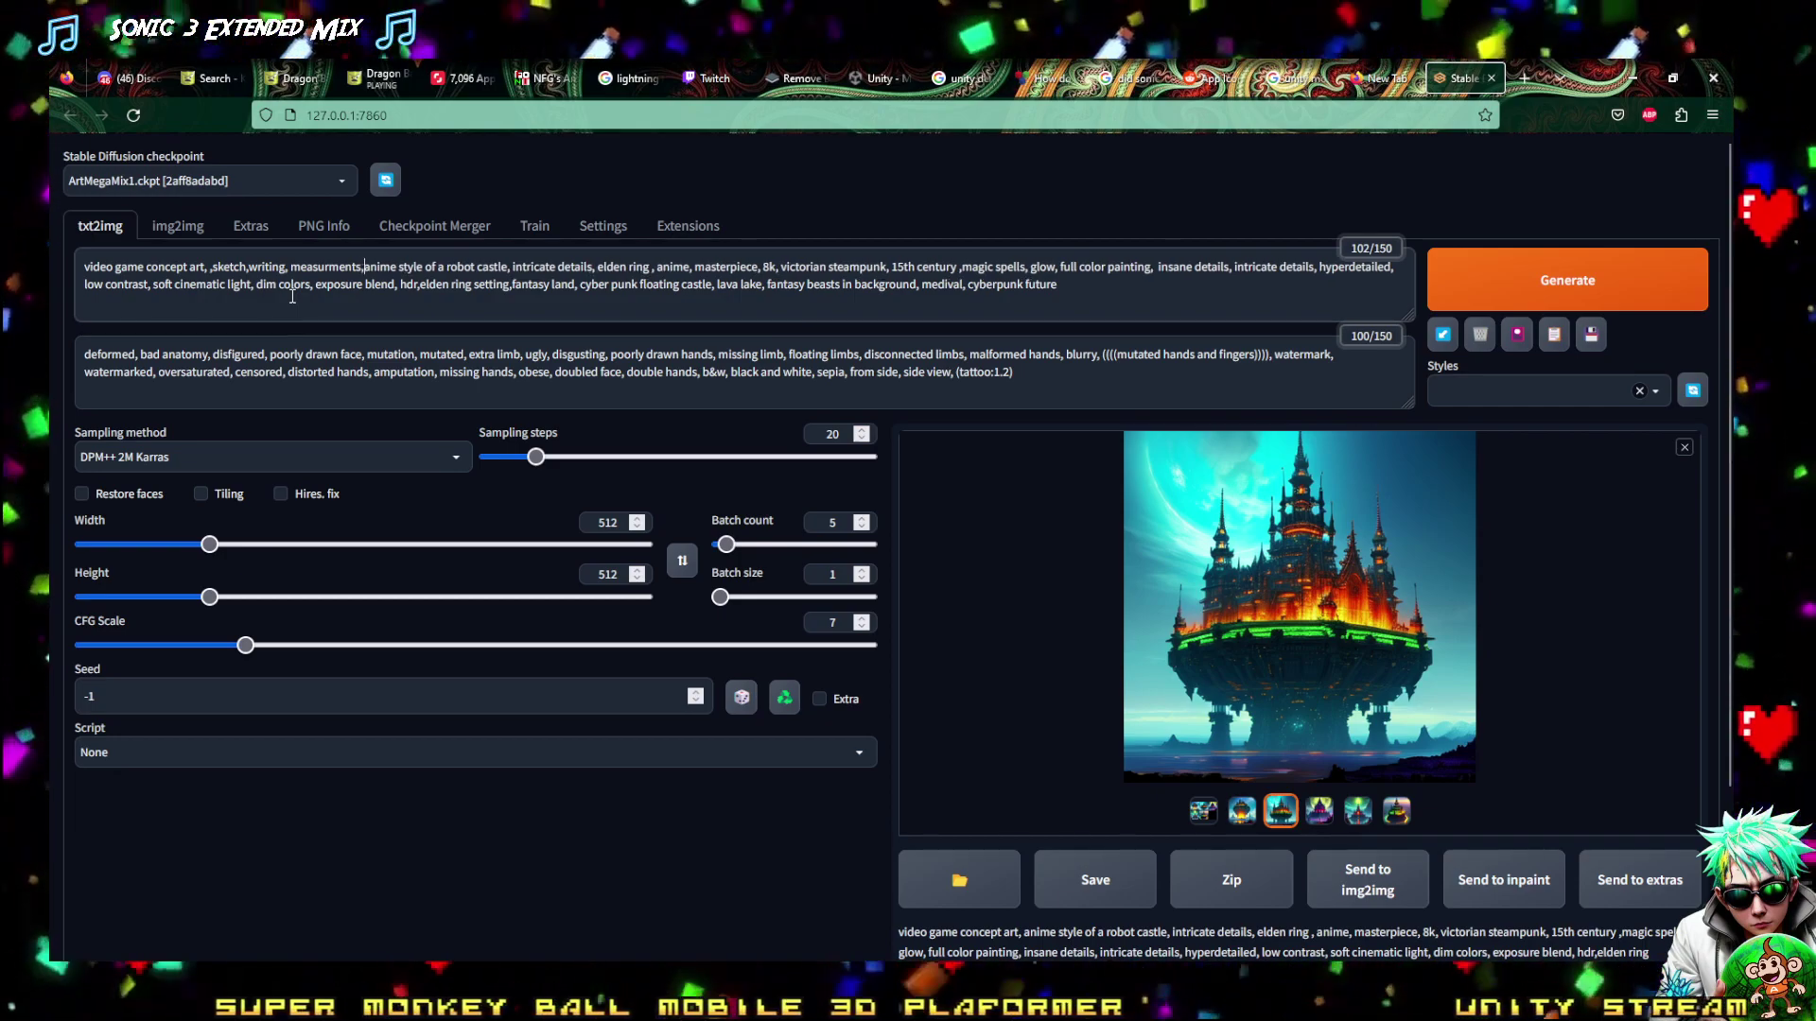
{"action": "type", "text": "h lines"}
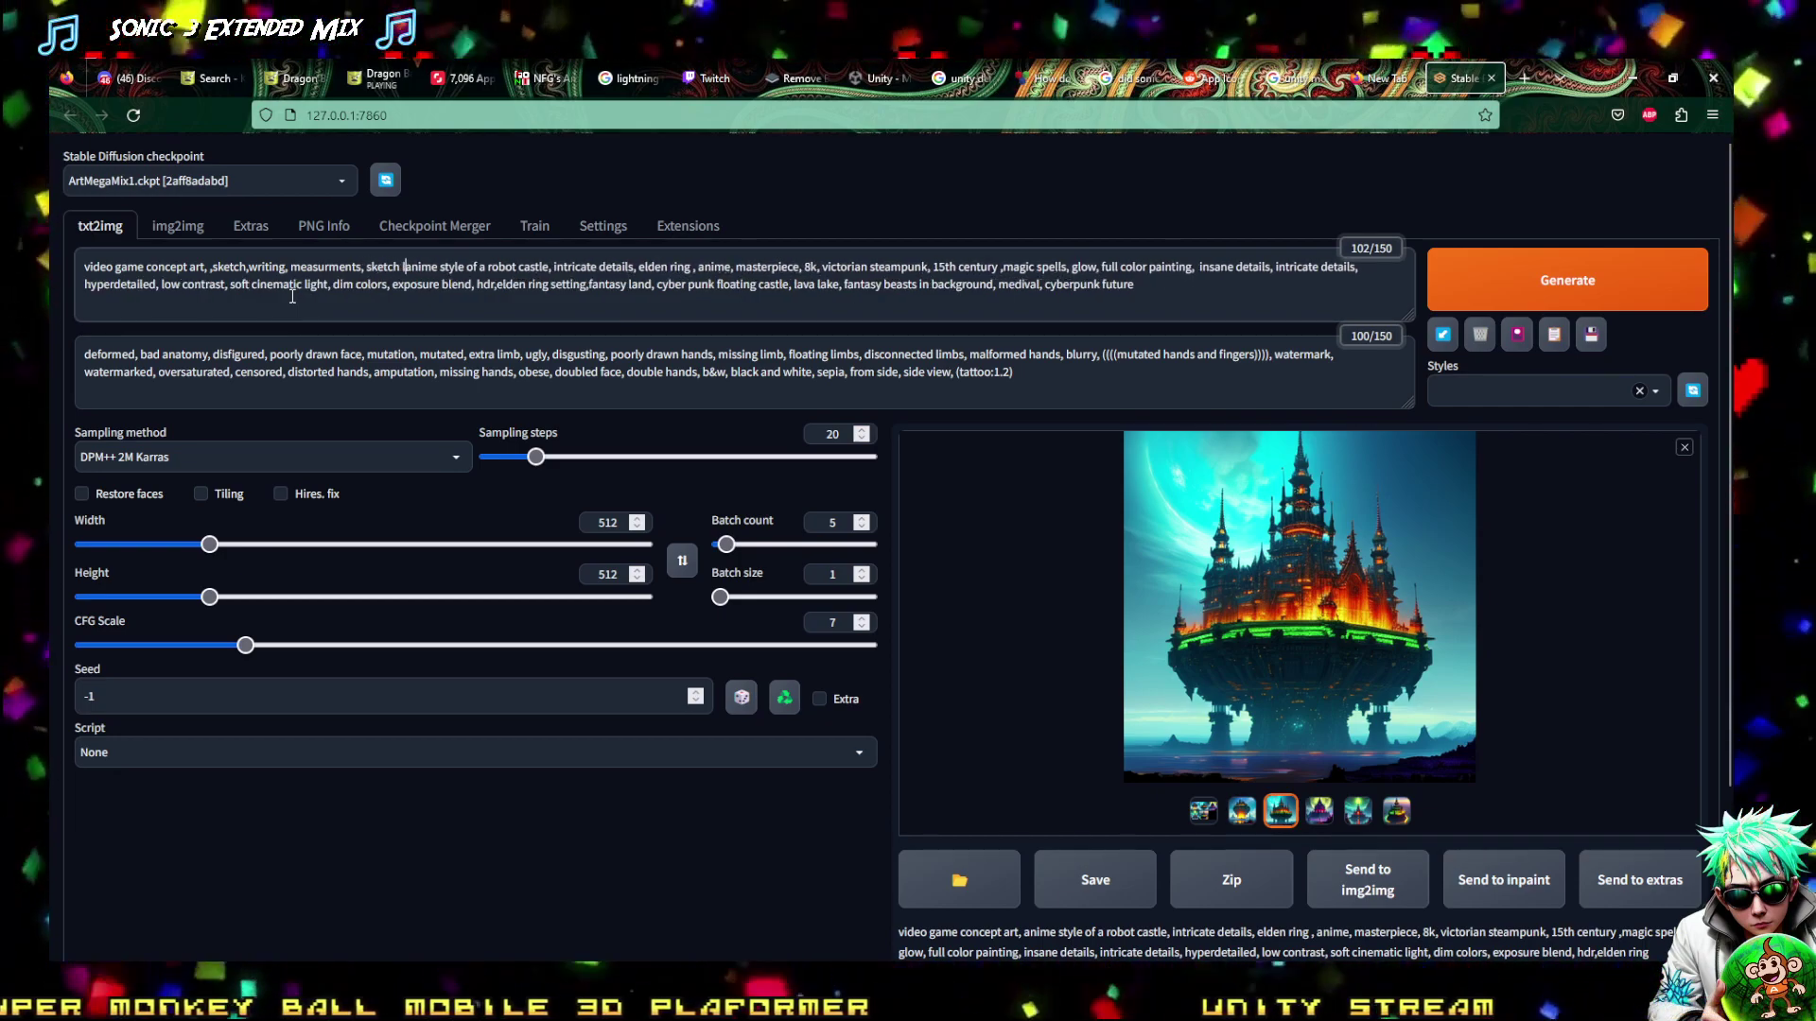
{"action": "key", "text": "BackSpace"}
{"action": "type", "text": ","}
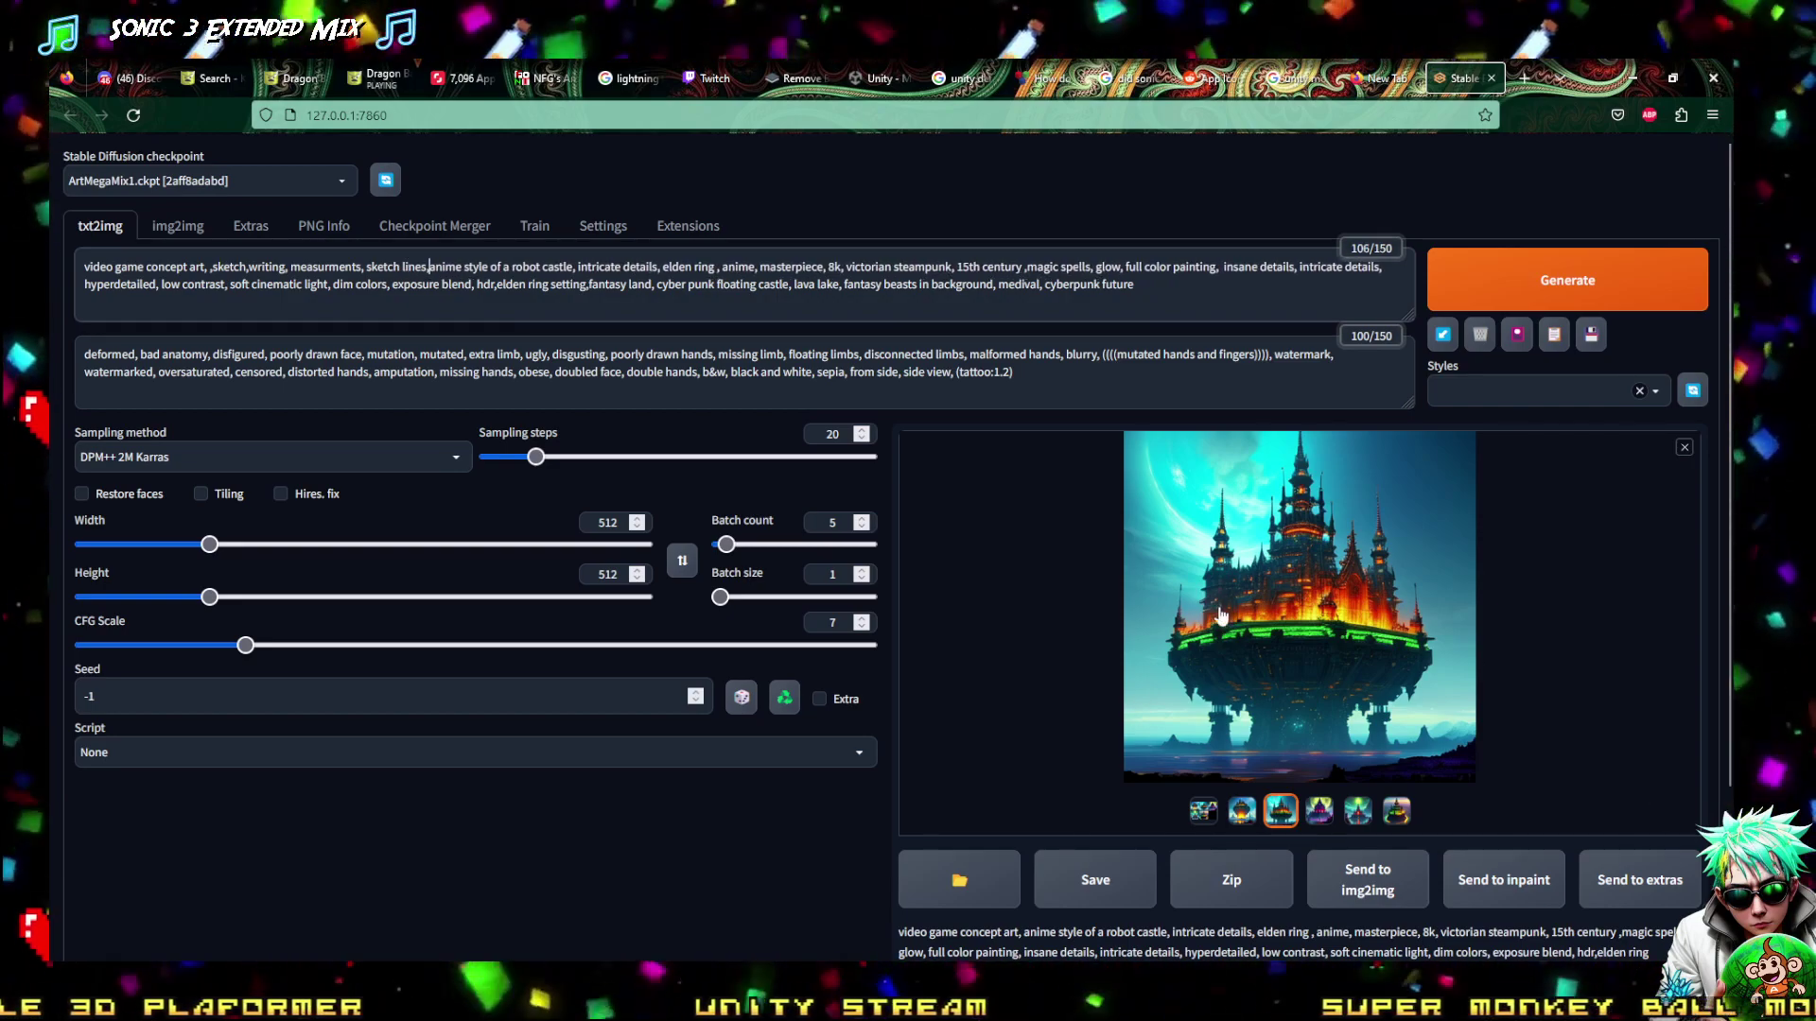
Browse the finished castle images full-size, including the moon castle, then generate a fresh batch
{"action": "left_click", "coordinate": [1243, 810]}
{"action": "left_click", "coordinate": [1257, 622]}
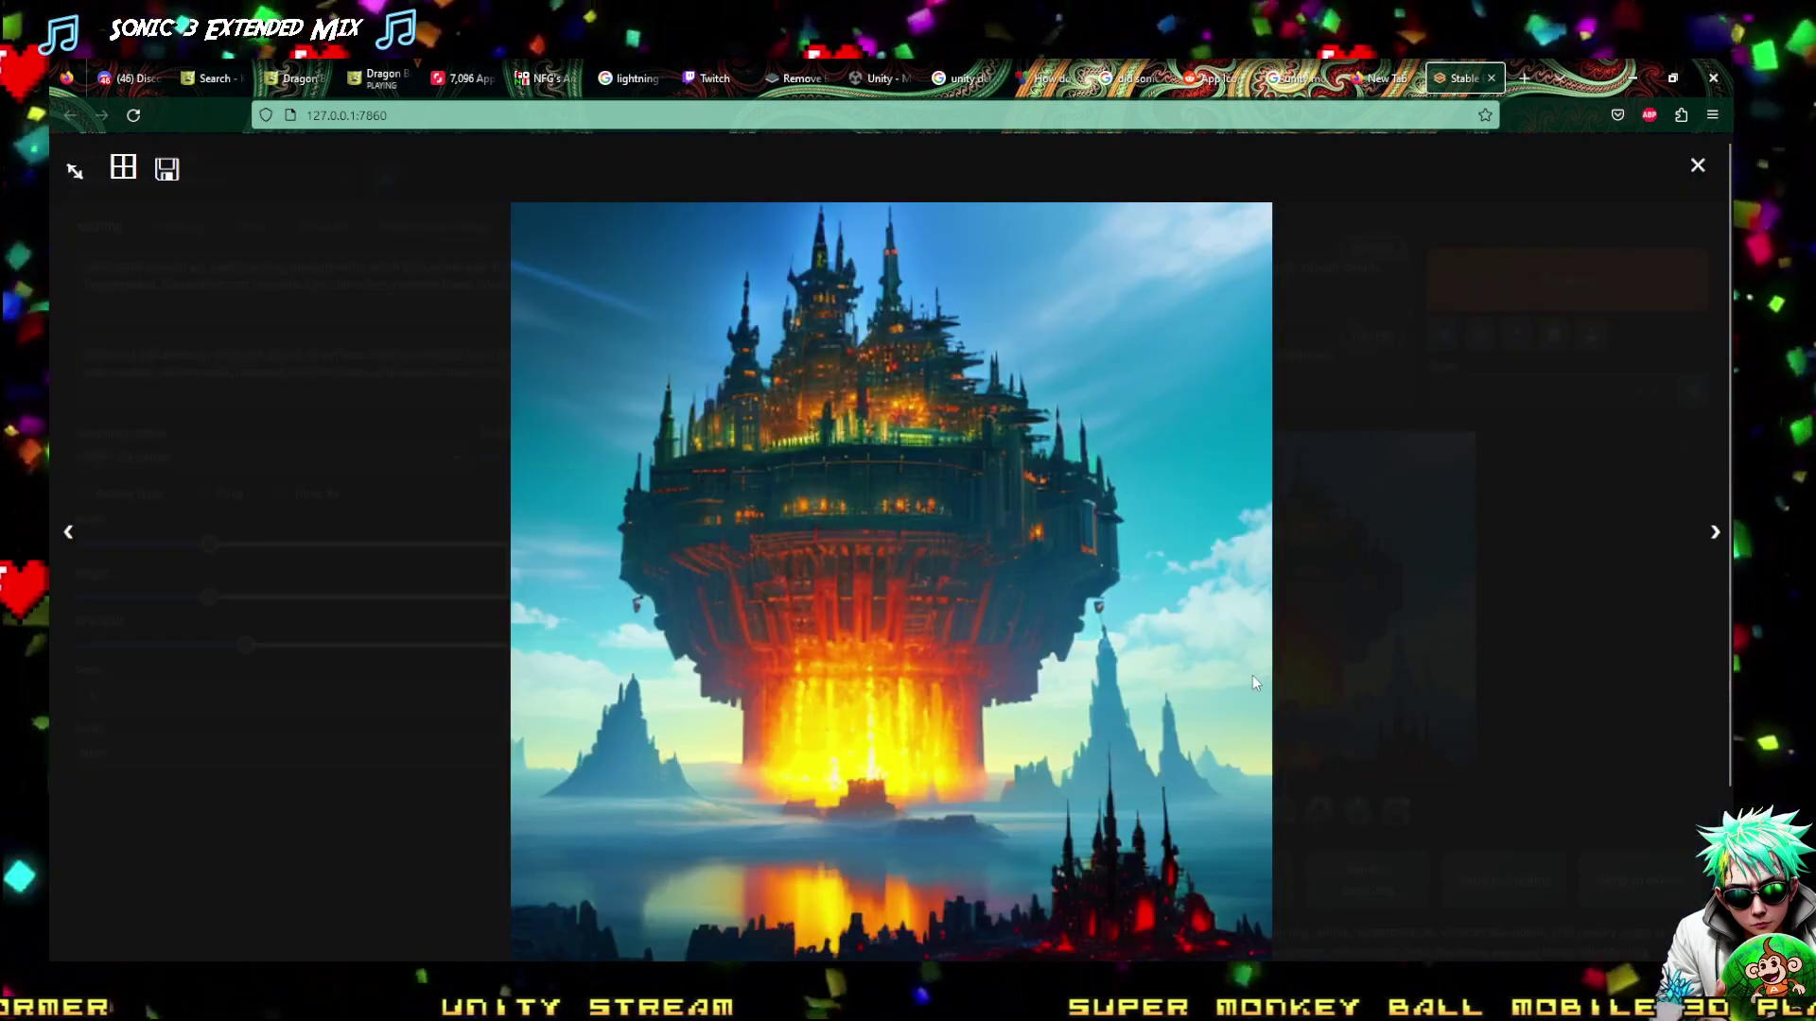
{"action": "key", "text": "Right"}
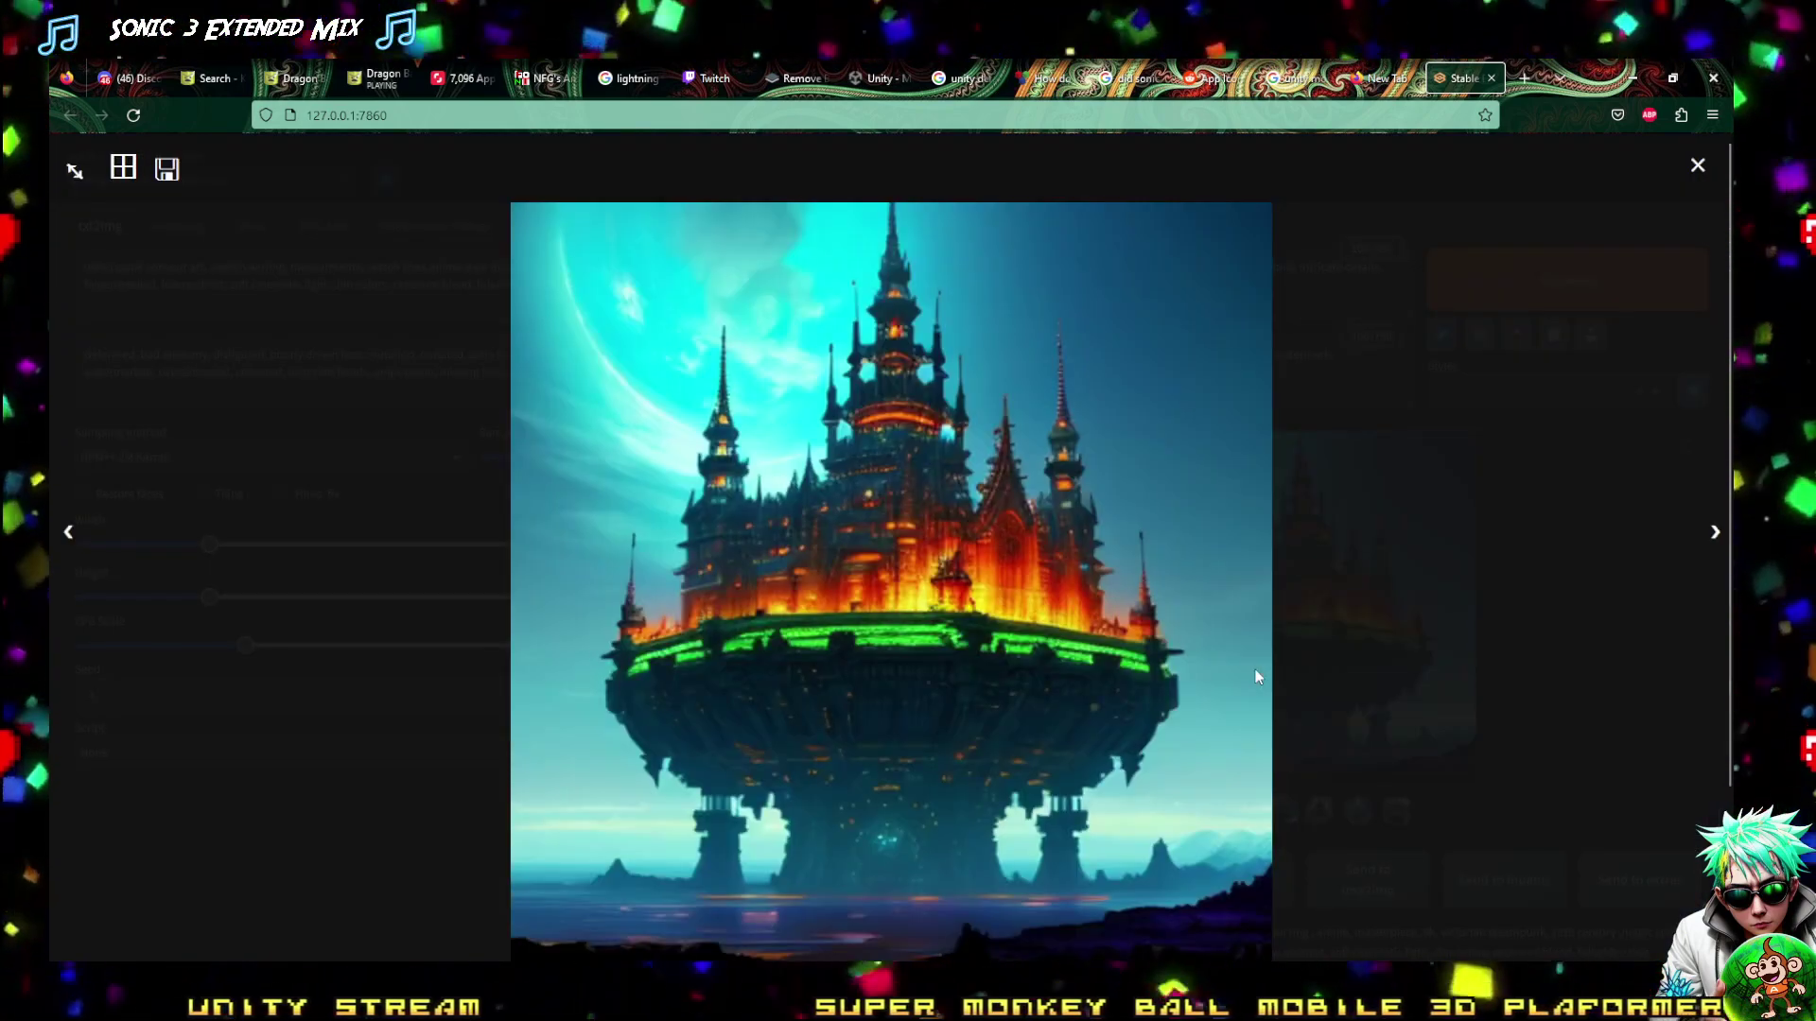
{"action": "key", "text": "Right"}
{"action": "key", "text": "Right"}
{"action": "key", "text": "Left"}
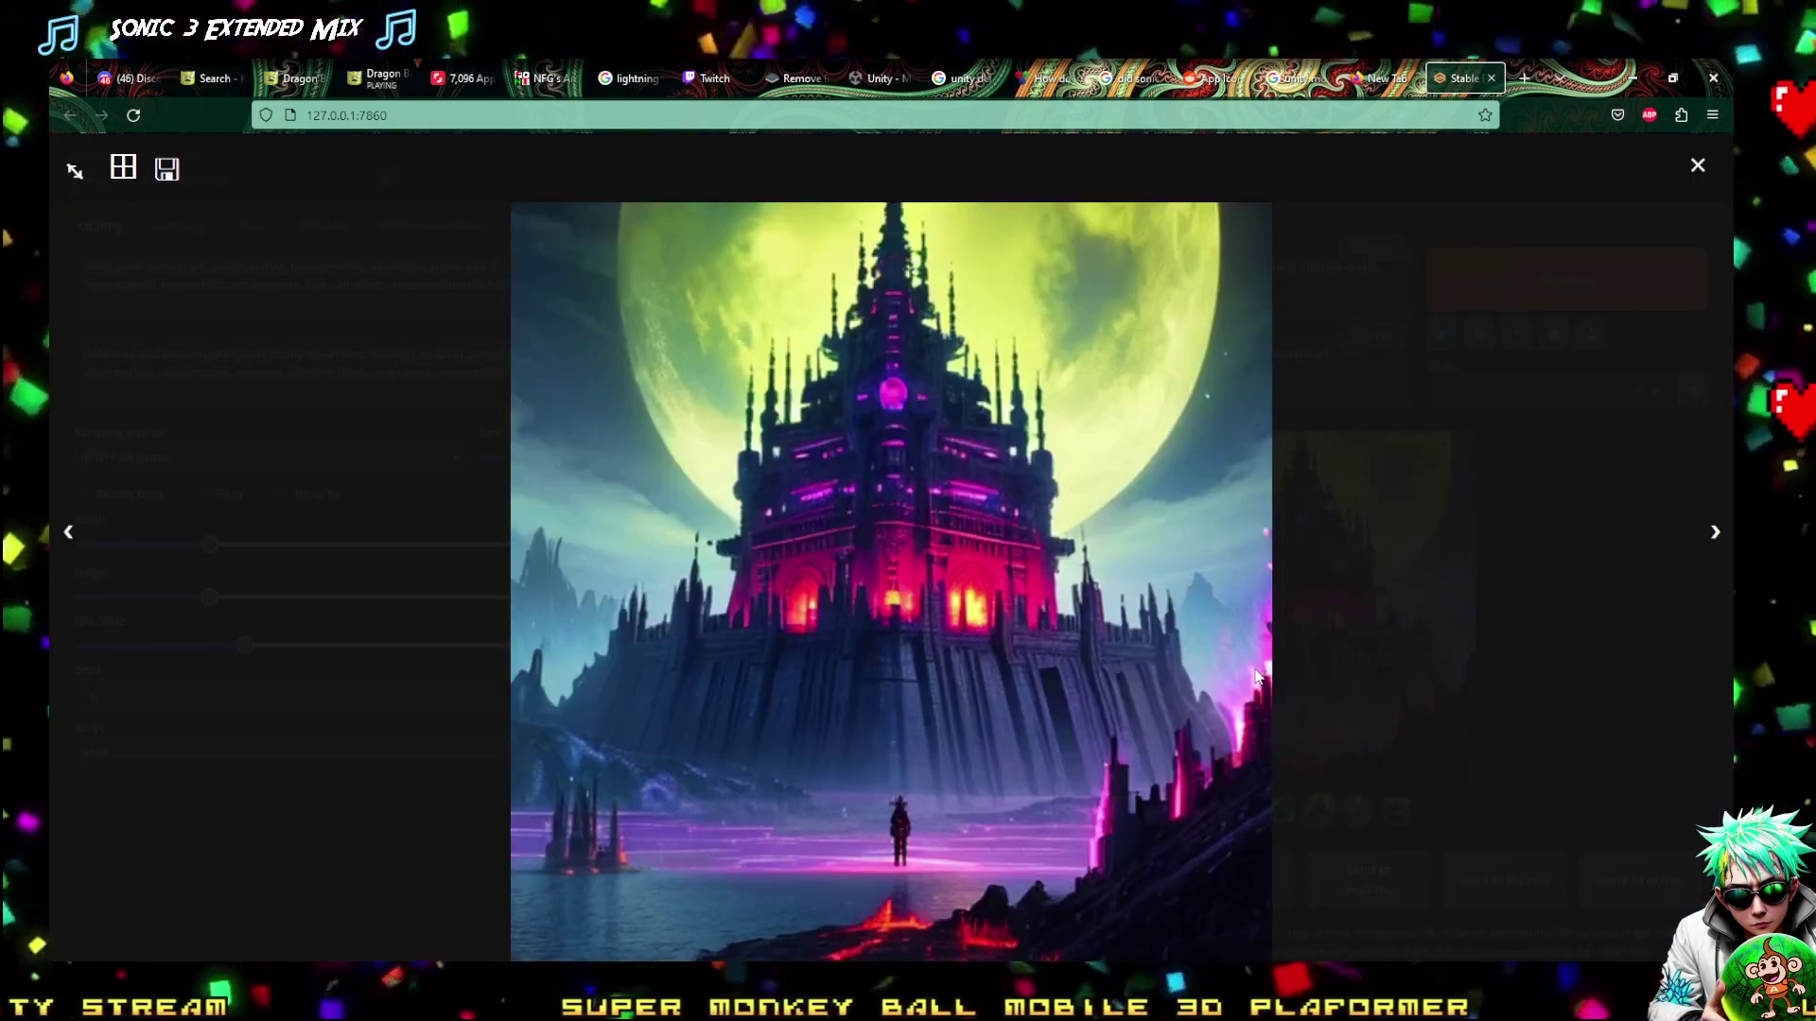
{"action": "key", "text": "Right"}
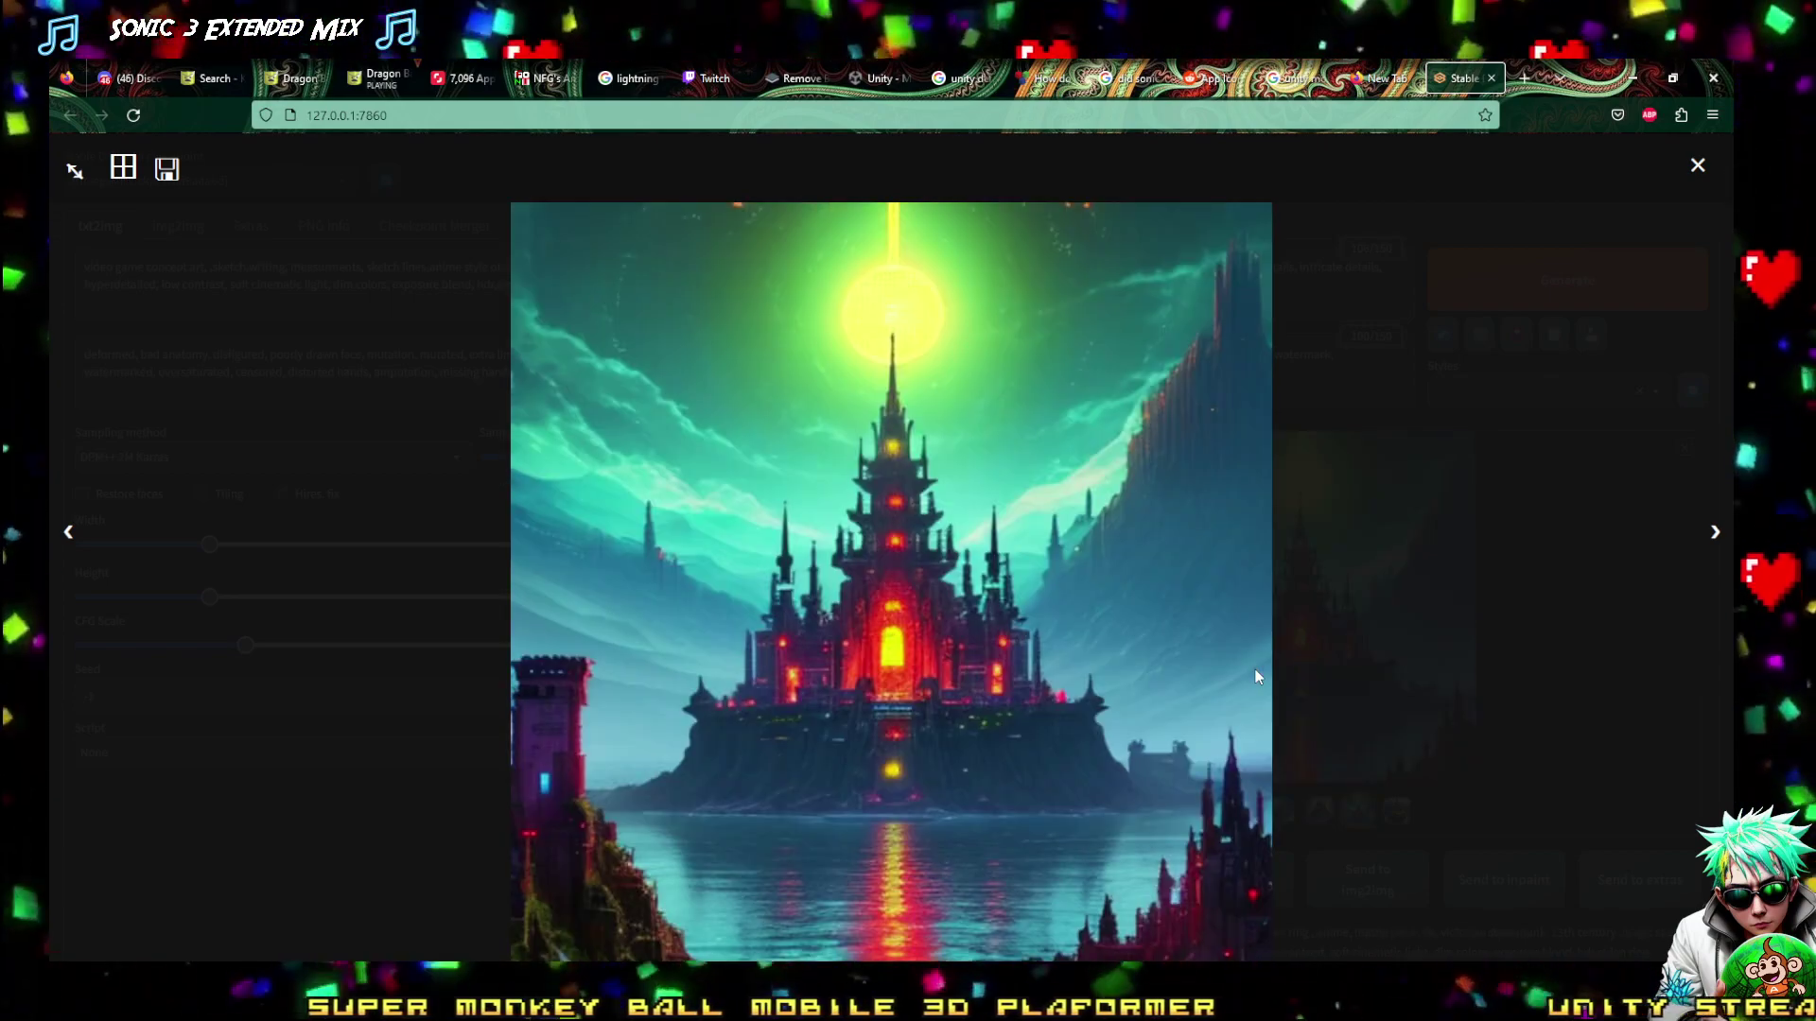
{"action": "key", "text": "Escape"}
{"action": "left_click", "coordinate": [1490, 303]}
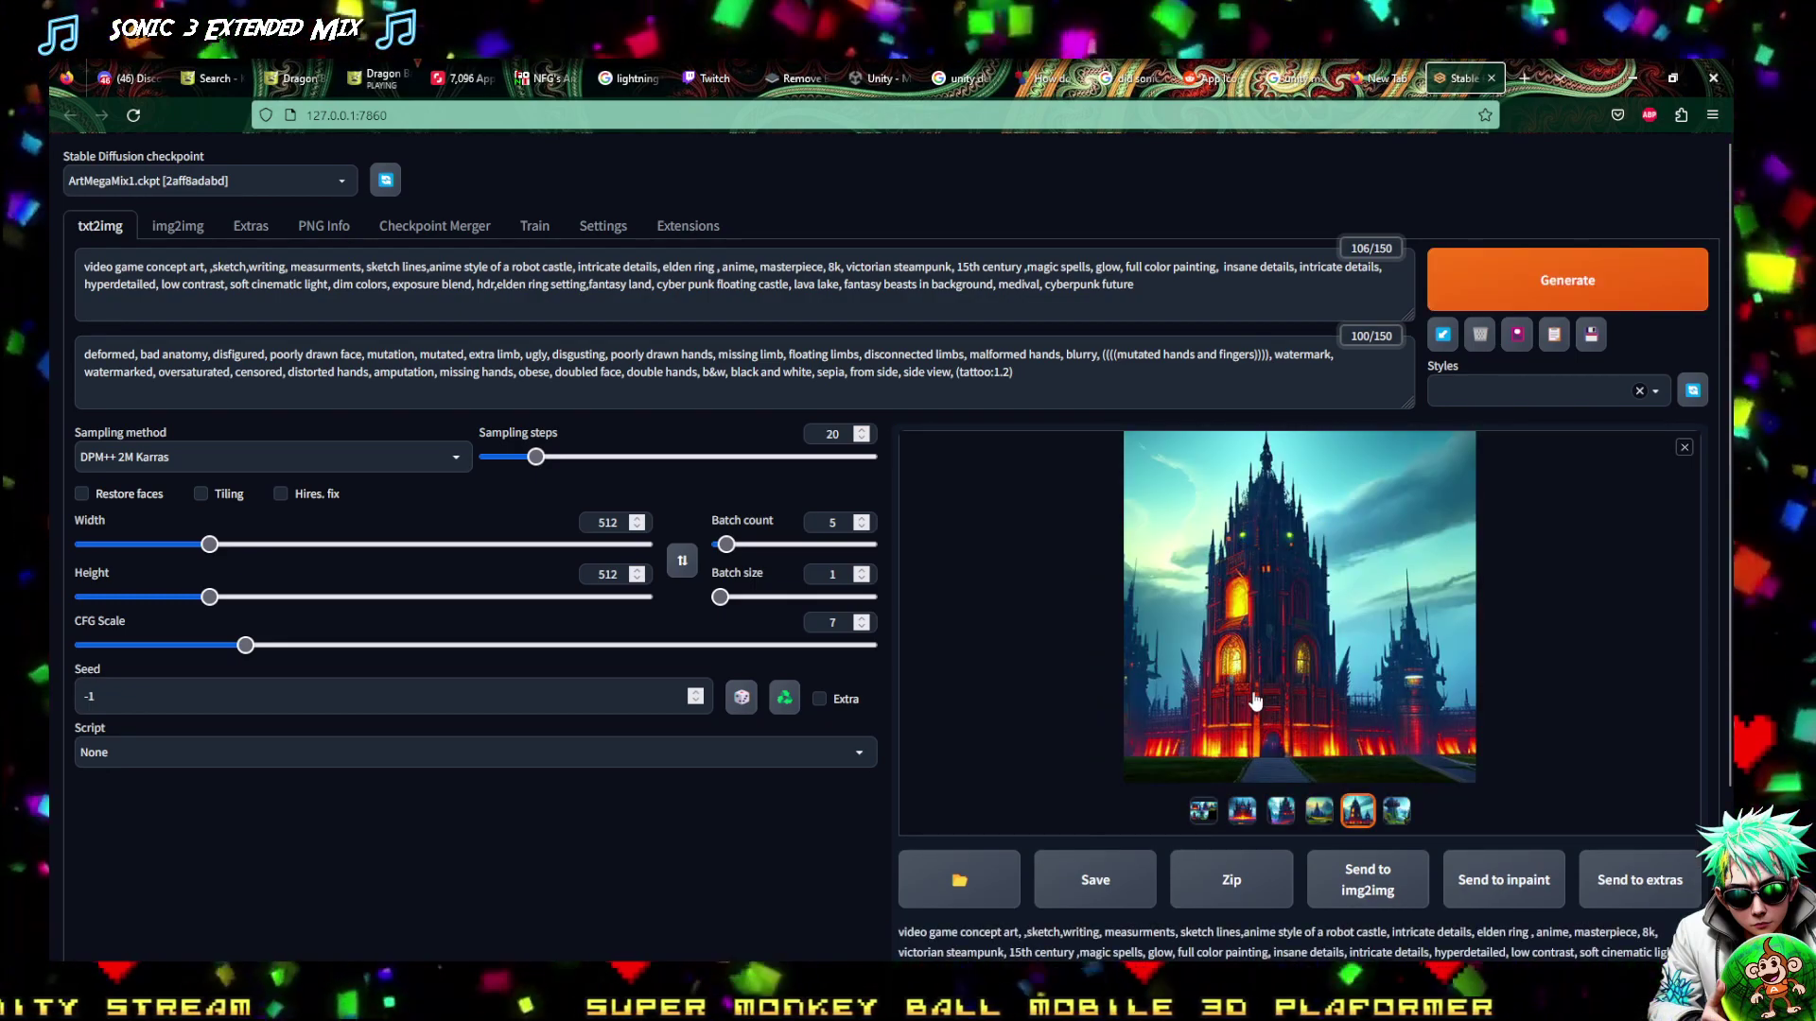
{"action": "left_click", "coordinate": [1241, 810]}
{"action": "left_click", "coordinate": [1240, 654]}
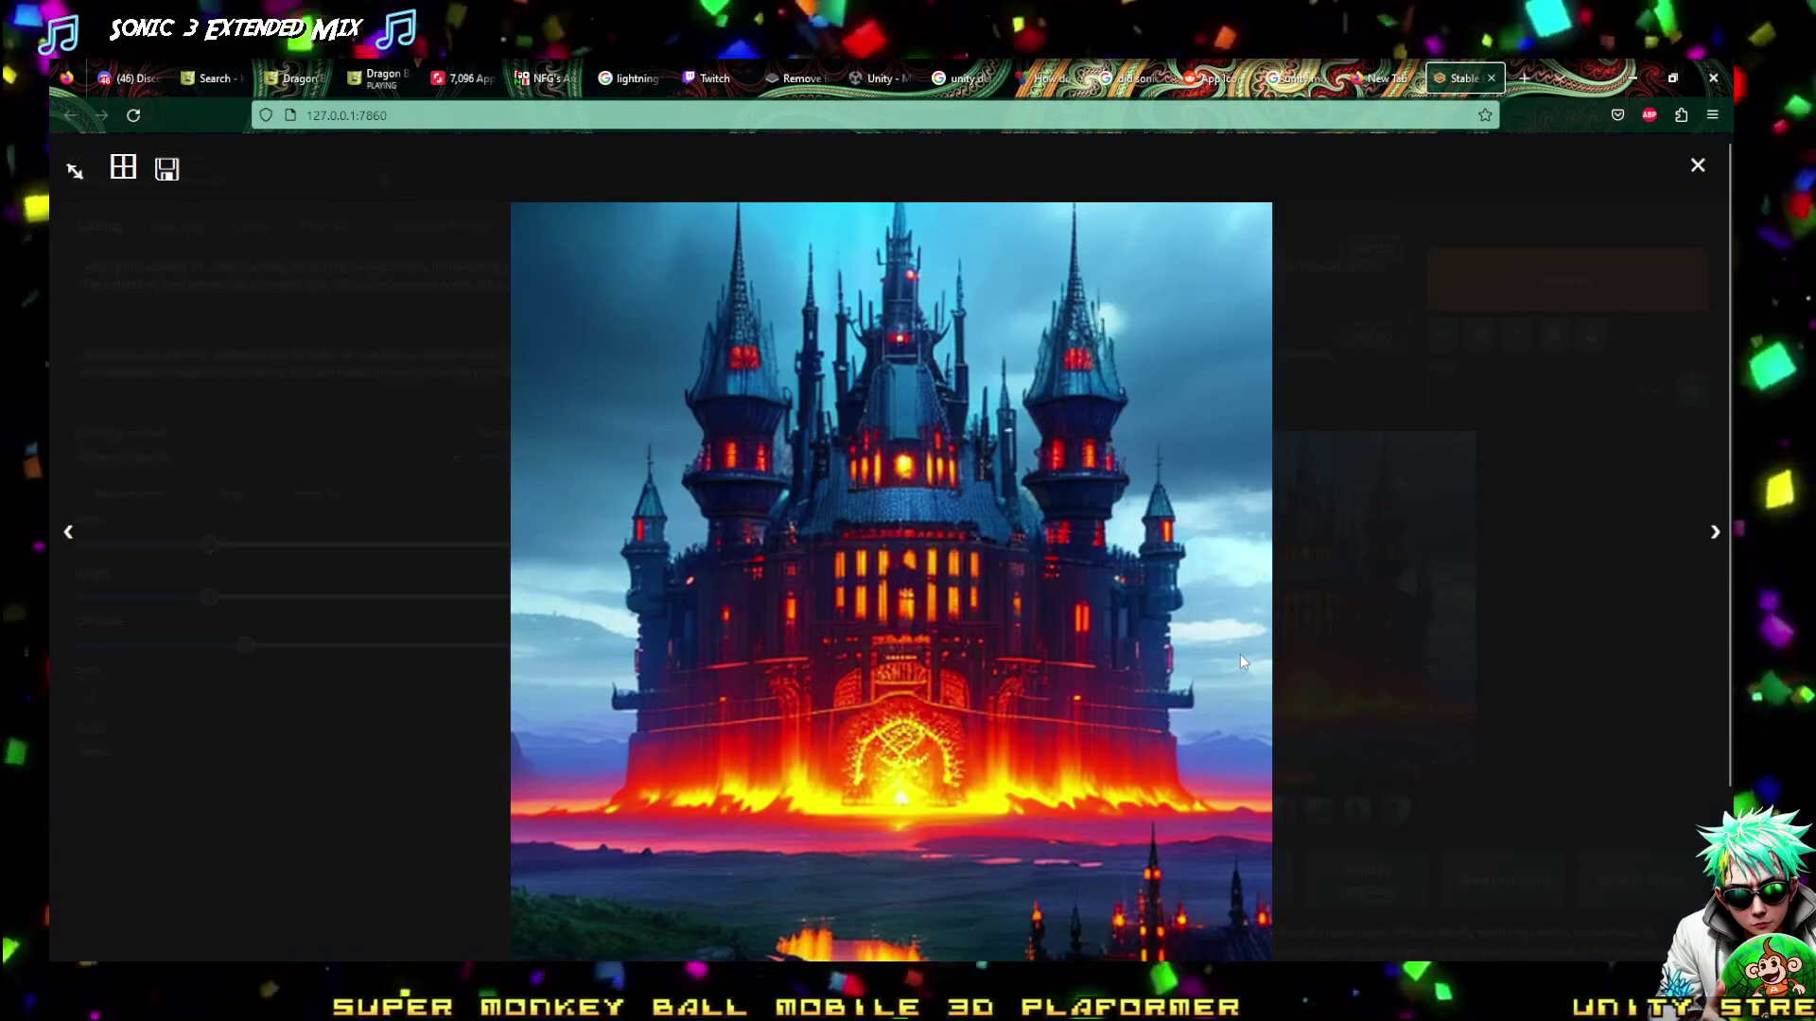
{"action": "key", "text": "Right"}
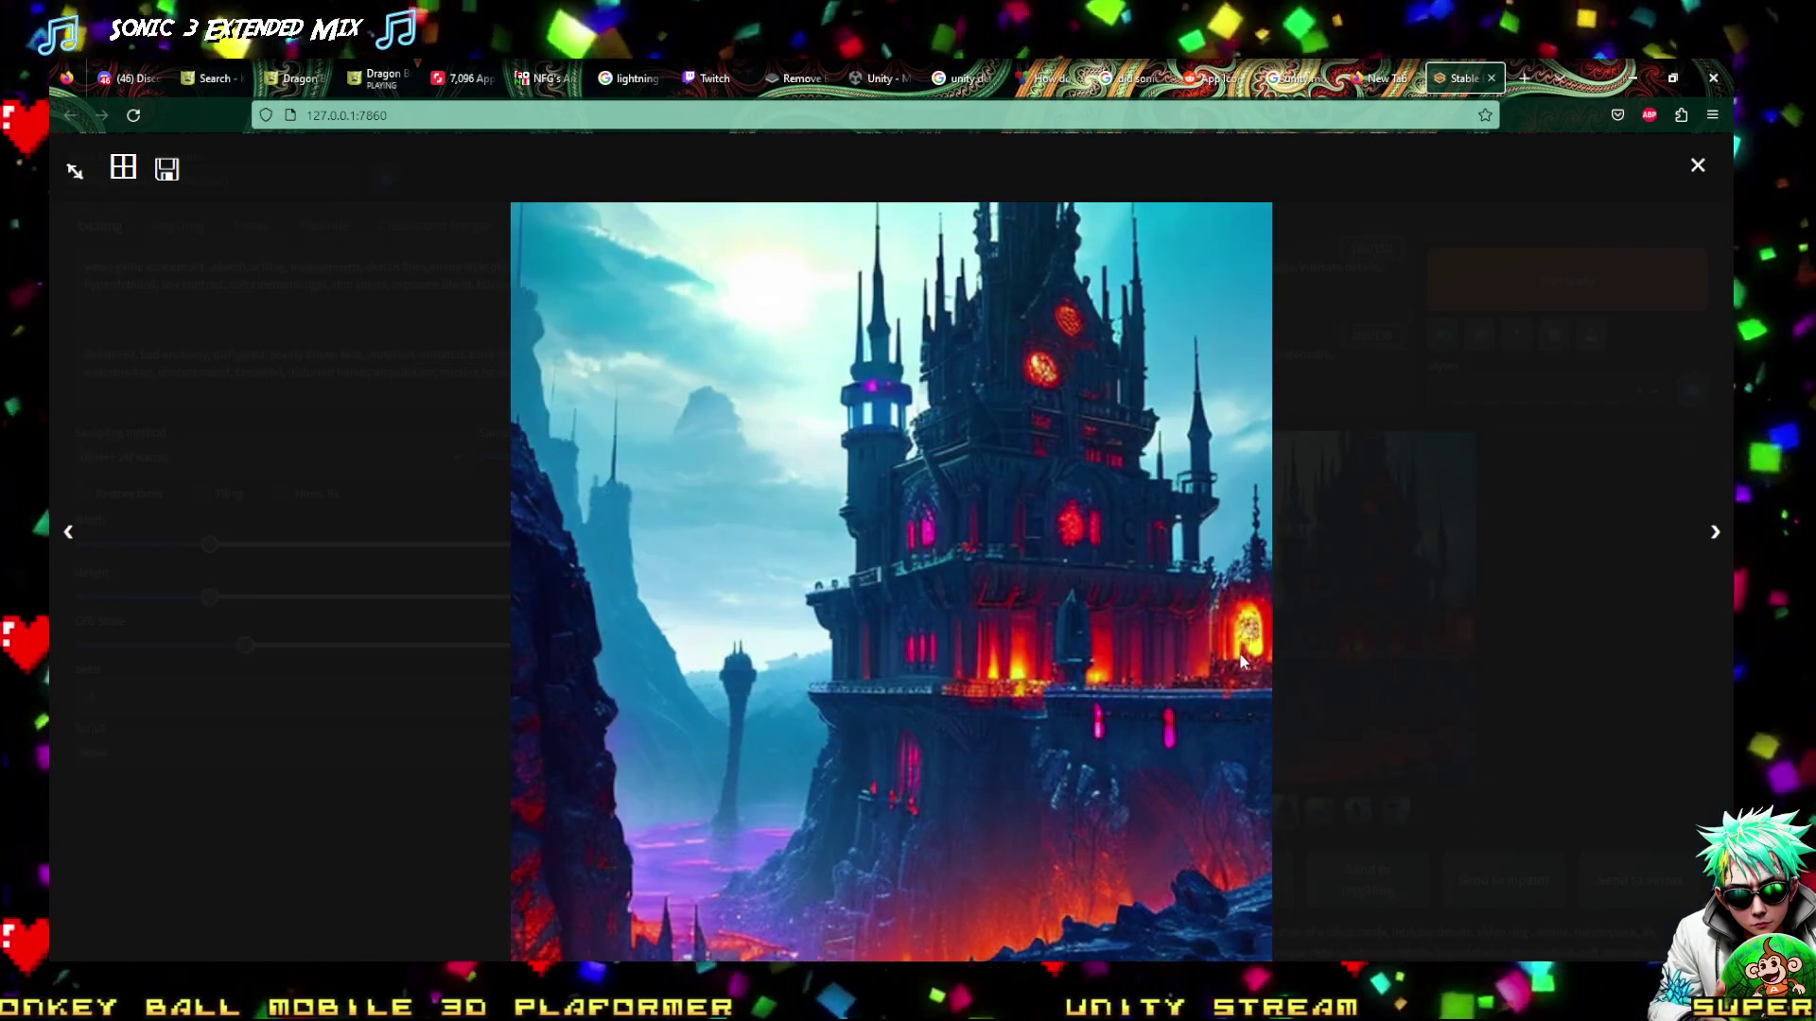
{"action": "key", "text": "Right"}
{"action": "key", "text": "Left"}
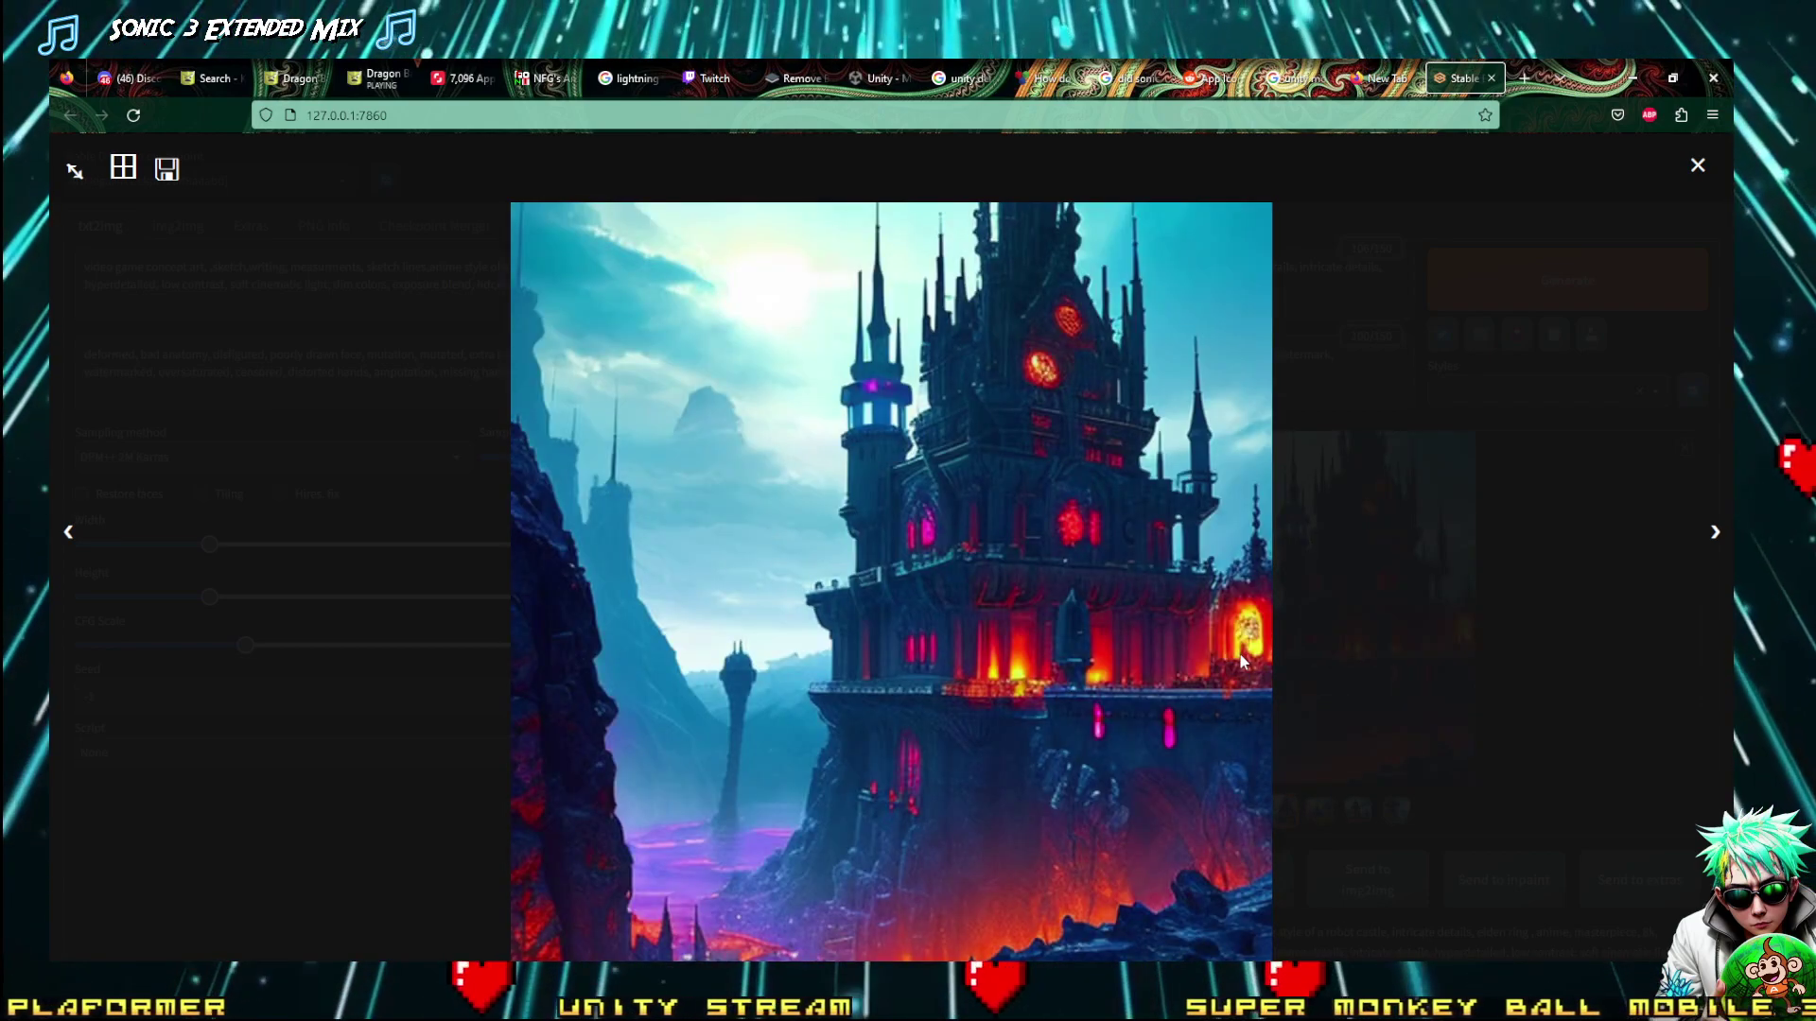
{"action": "key", "text": "Right"}
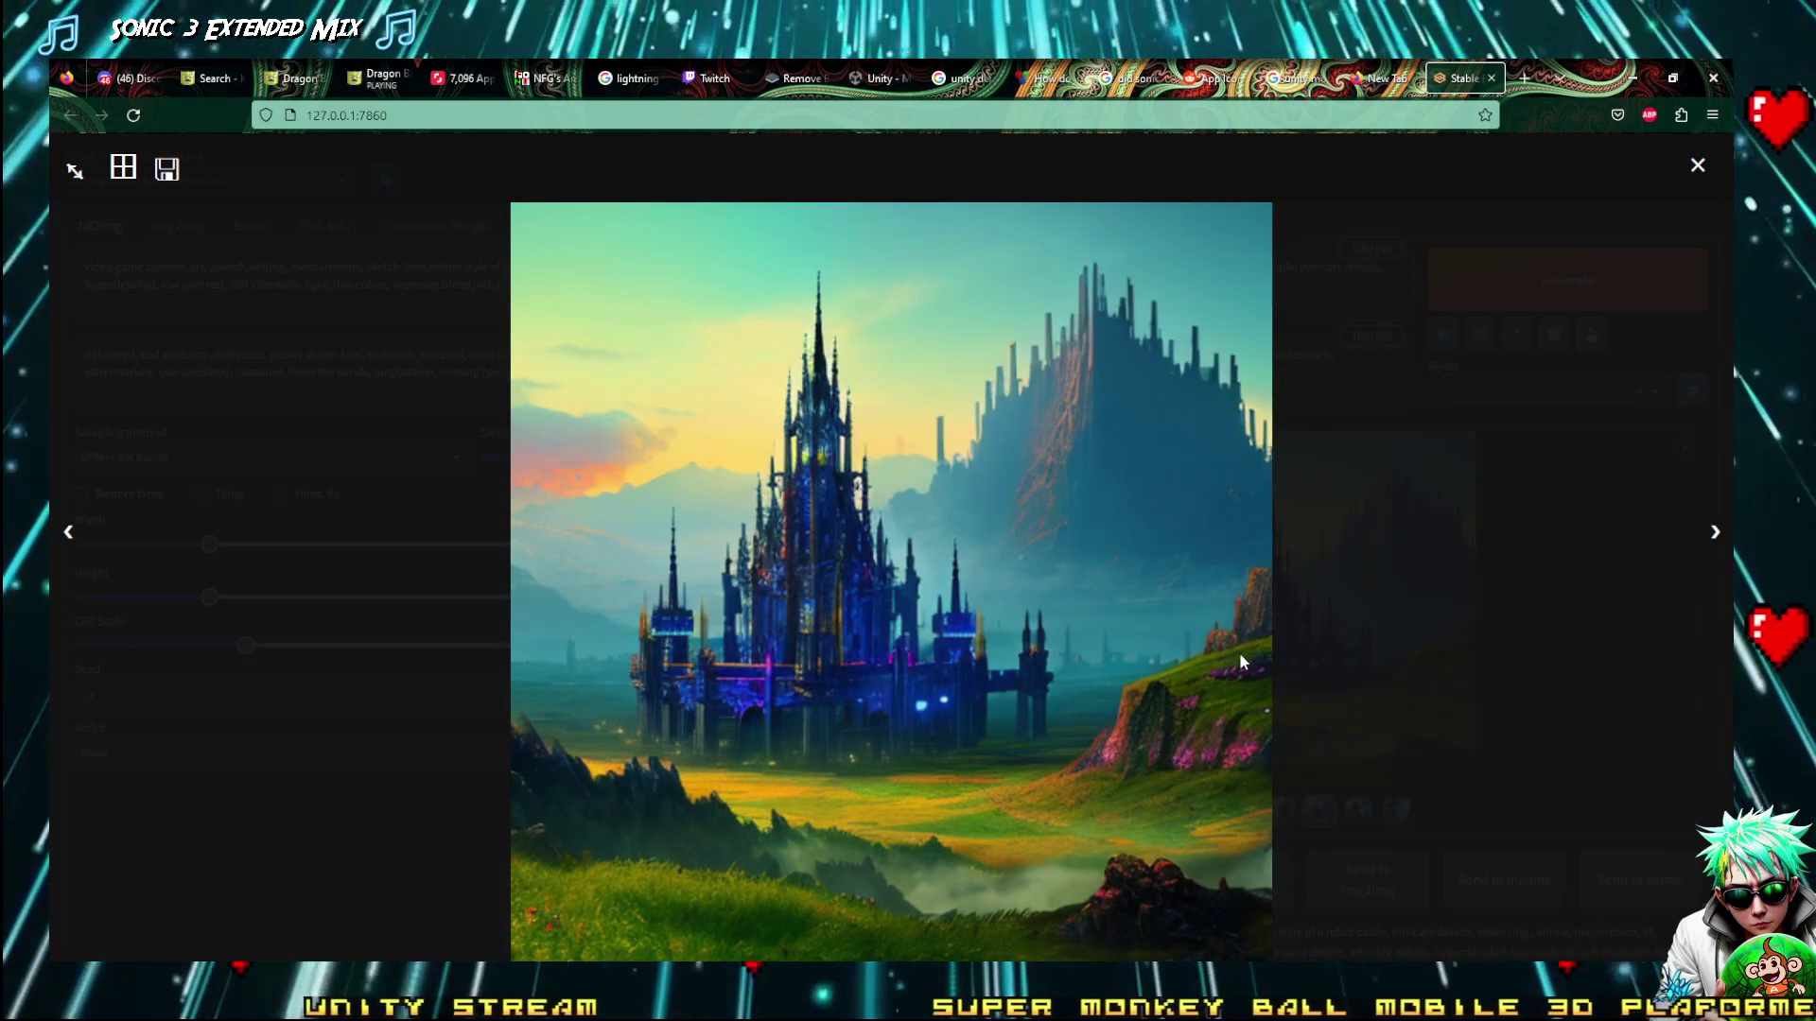
{"action": "key", "text": "Left"}
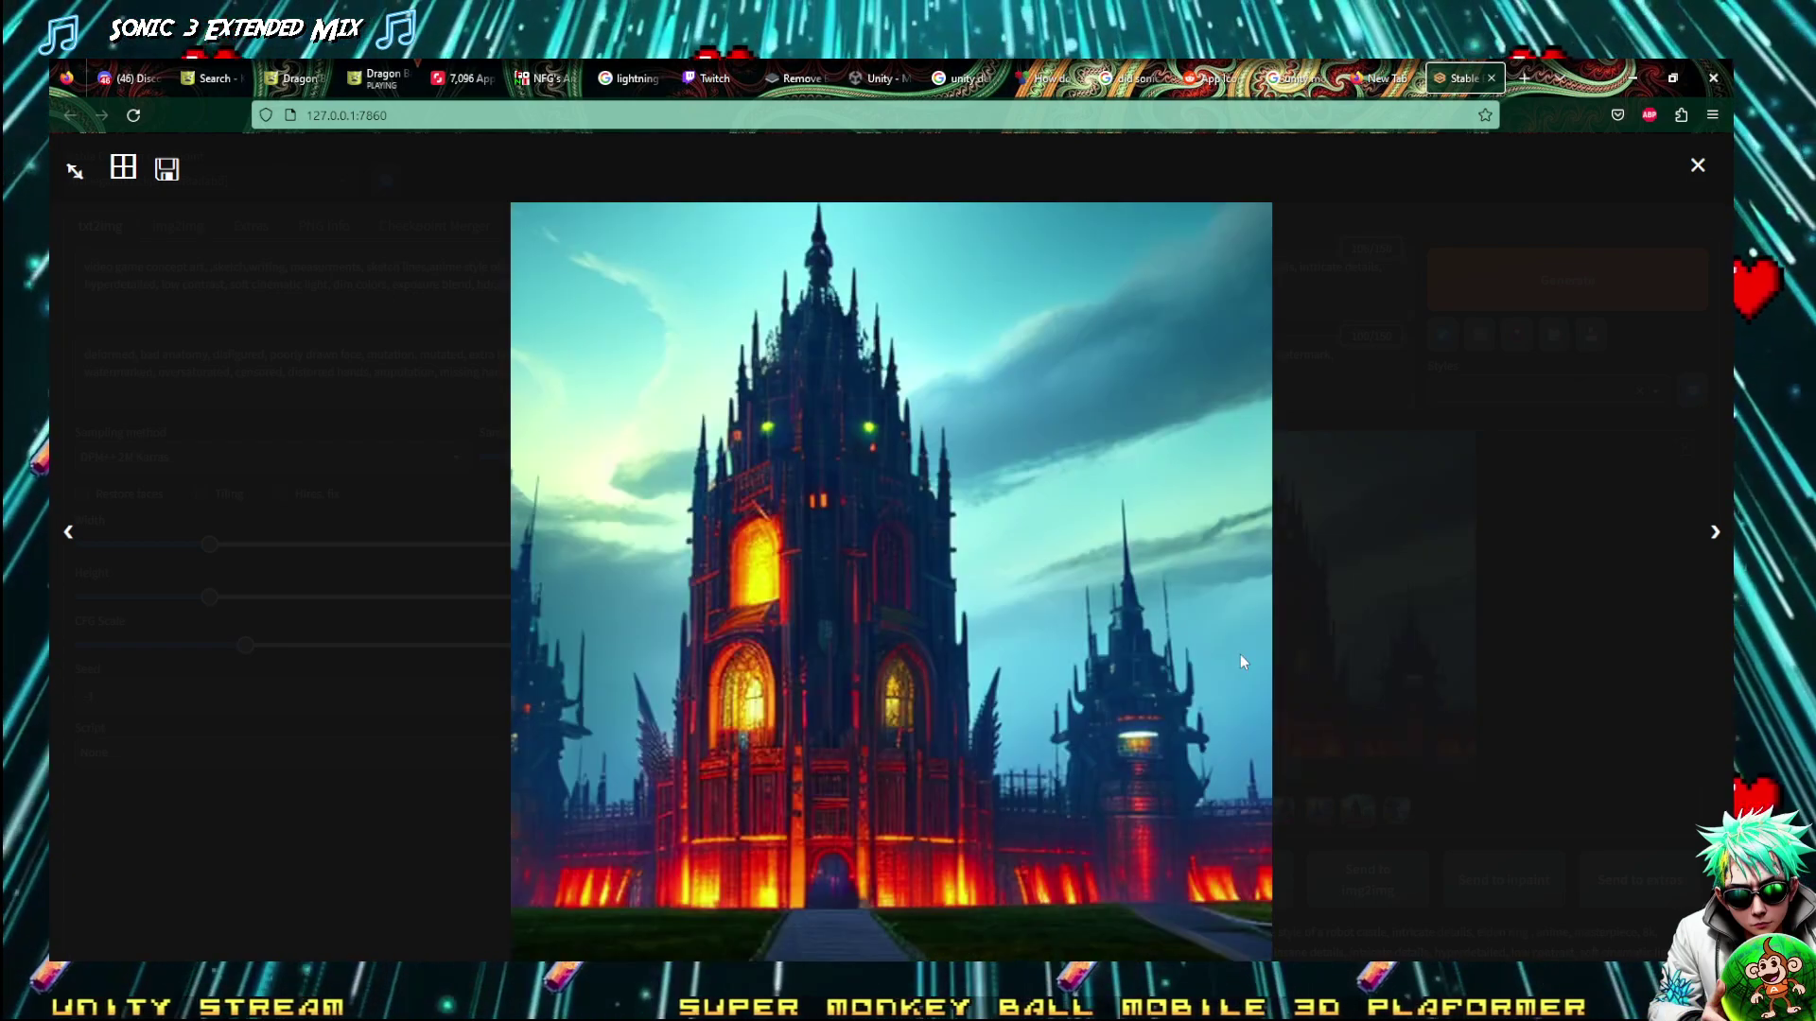
{"action": "key", "text": "Right"}
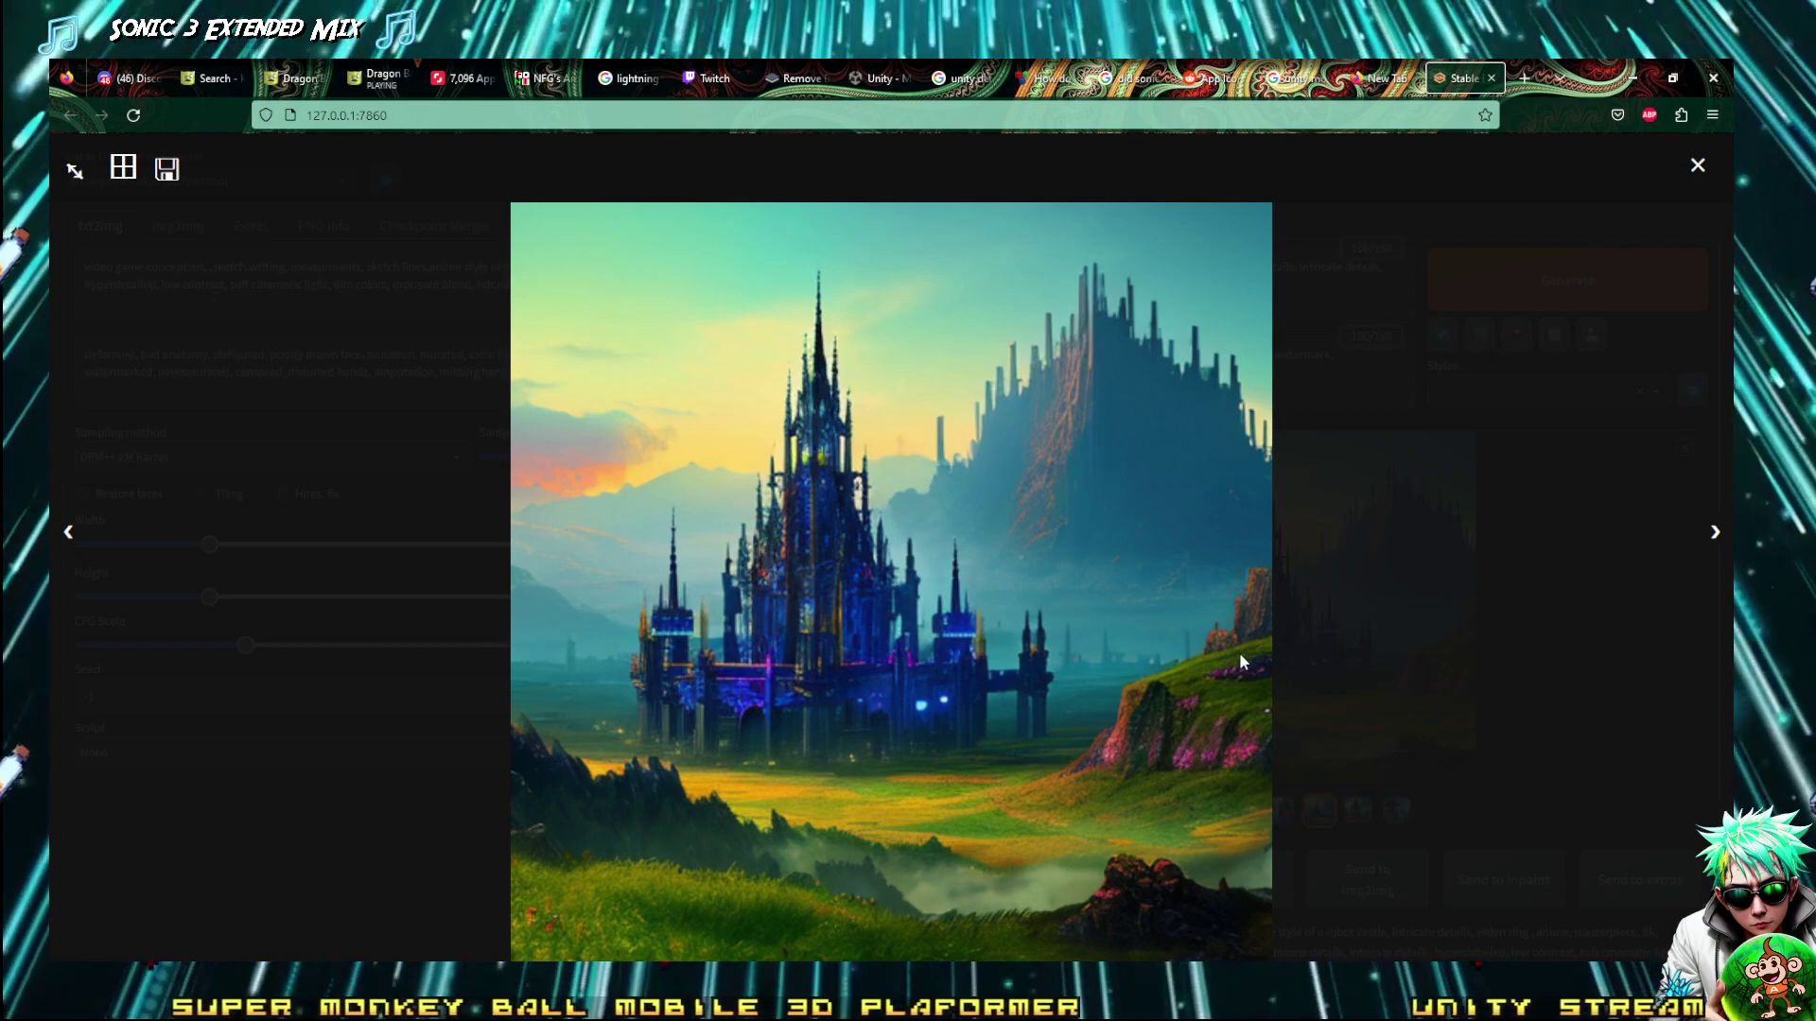
{"action": "key", "text": "Left"}
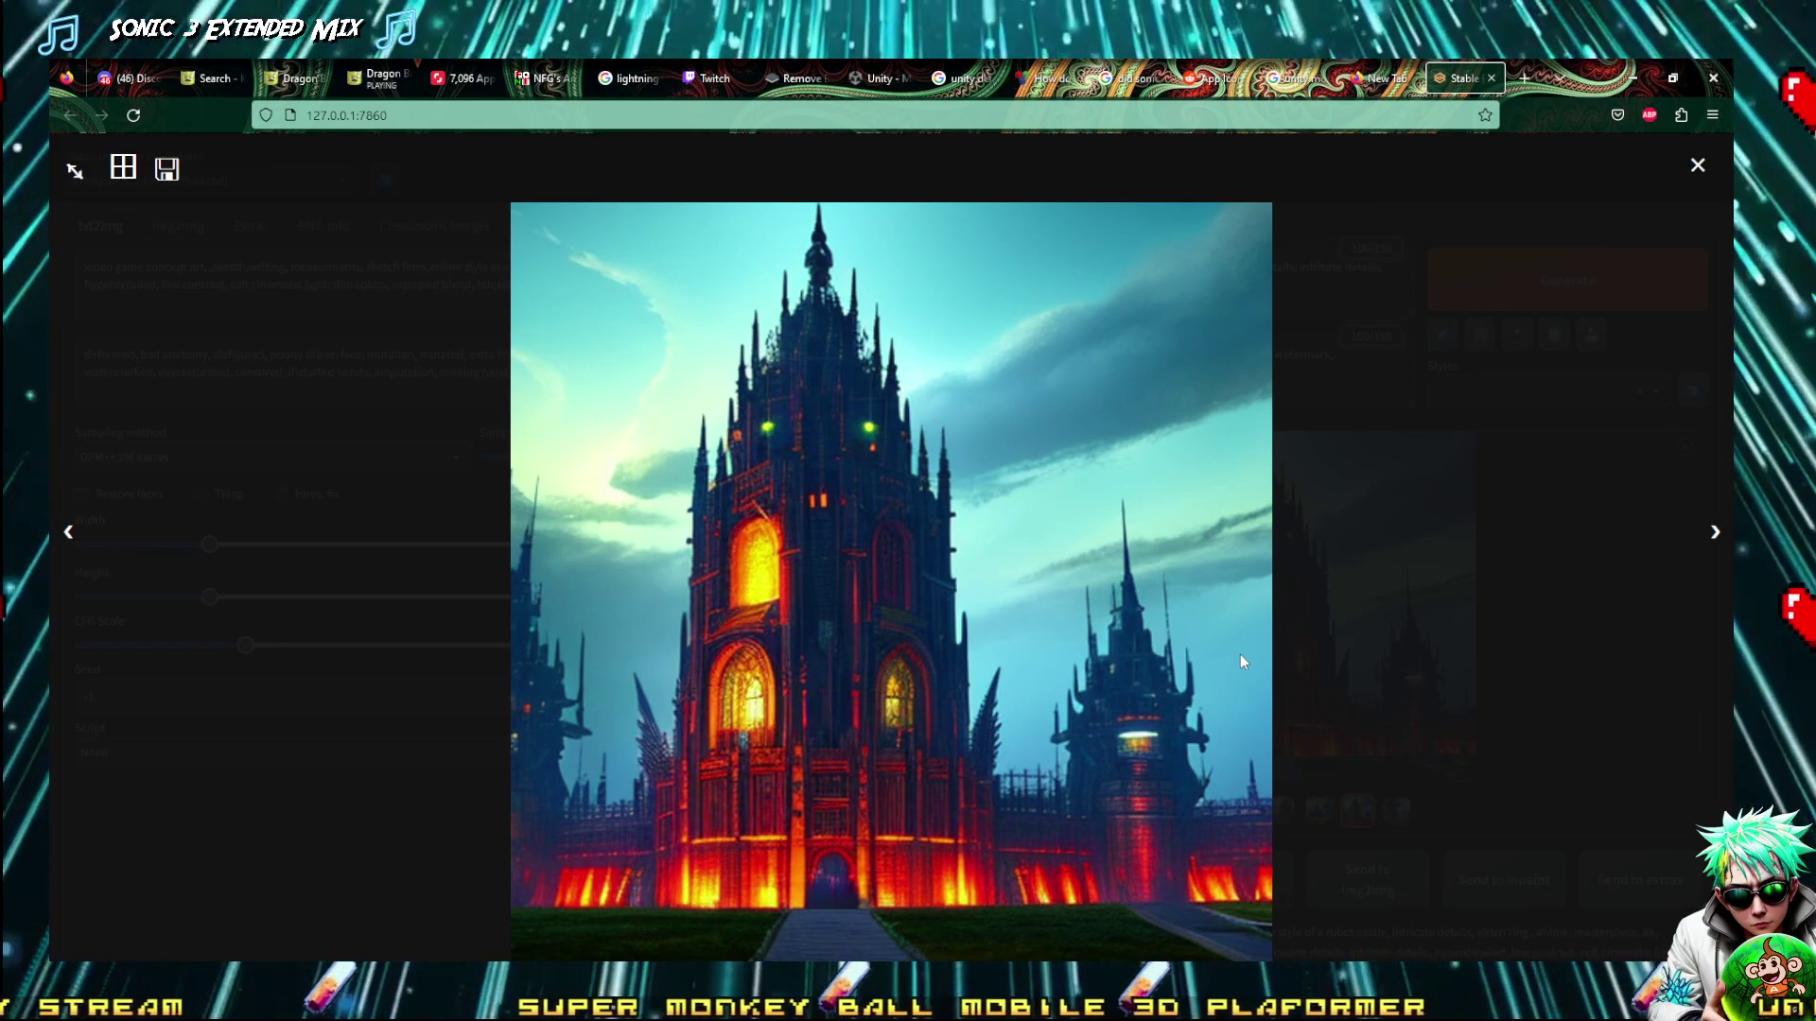
{"action": "key", "text": "Right"}
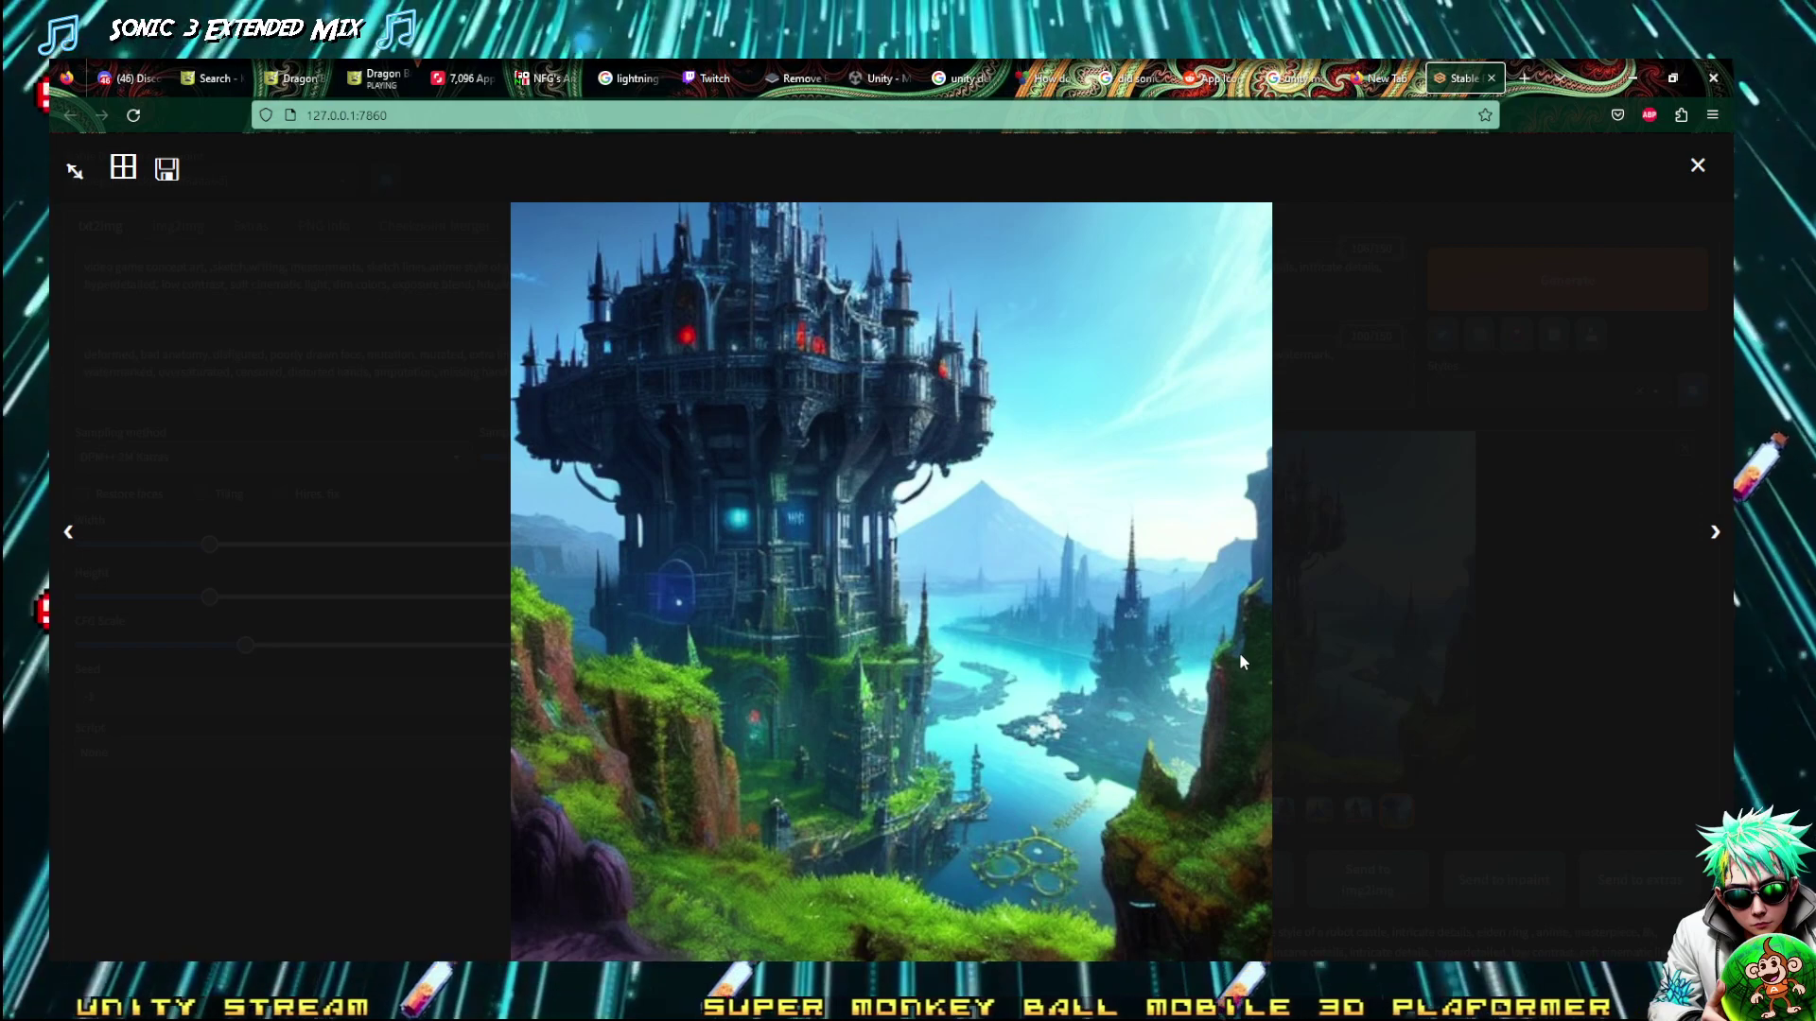
{"action": "left_click", "coordinate": [1698, 159]}
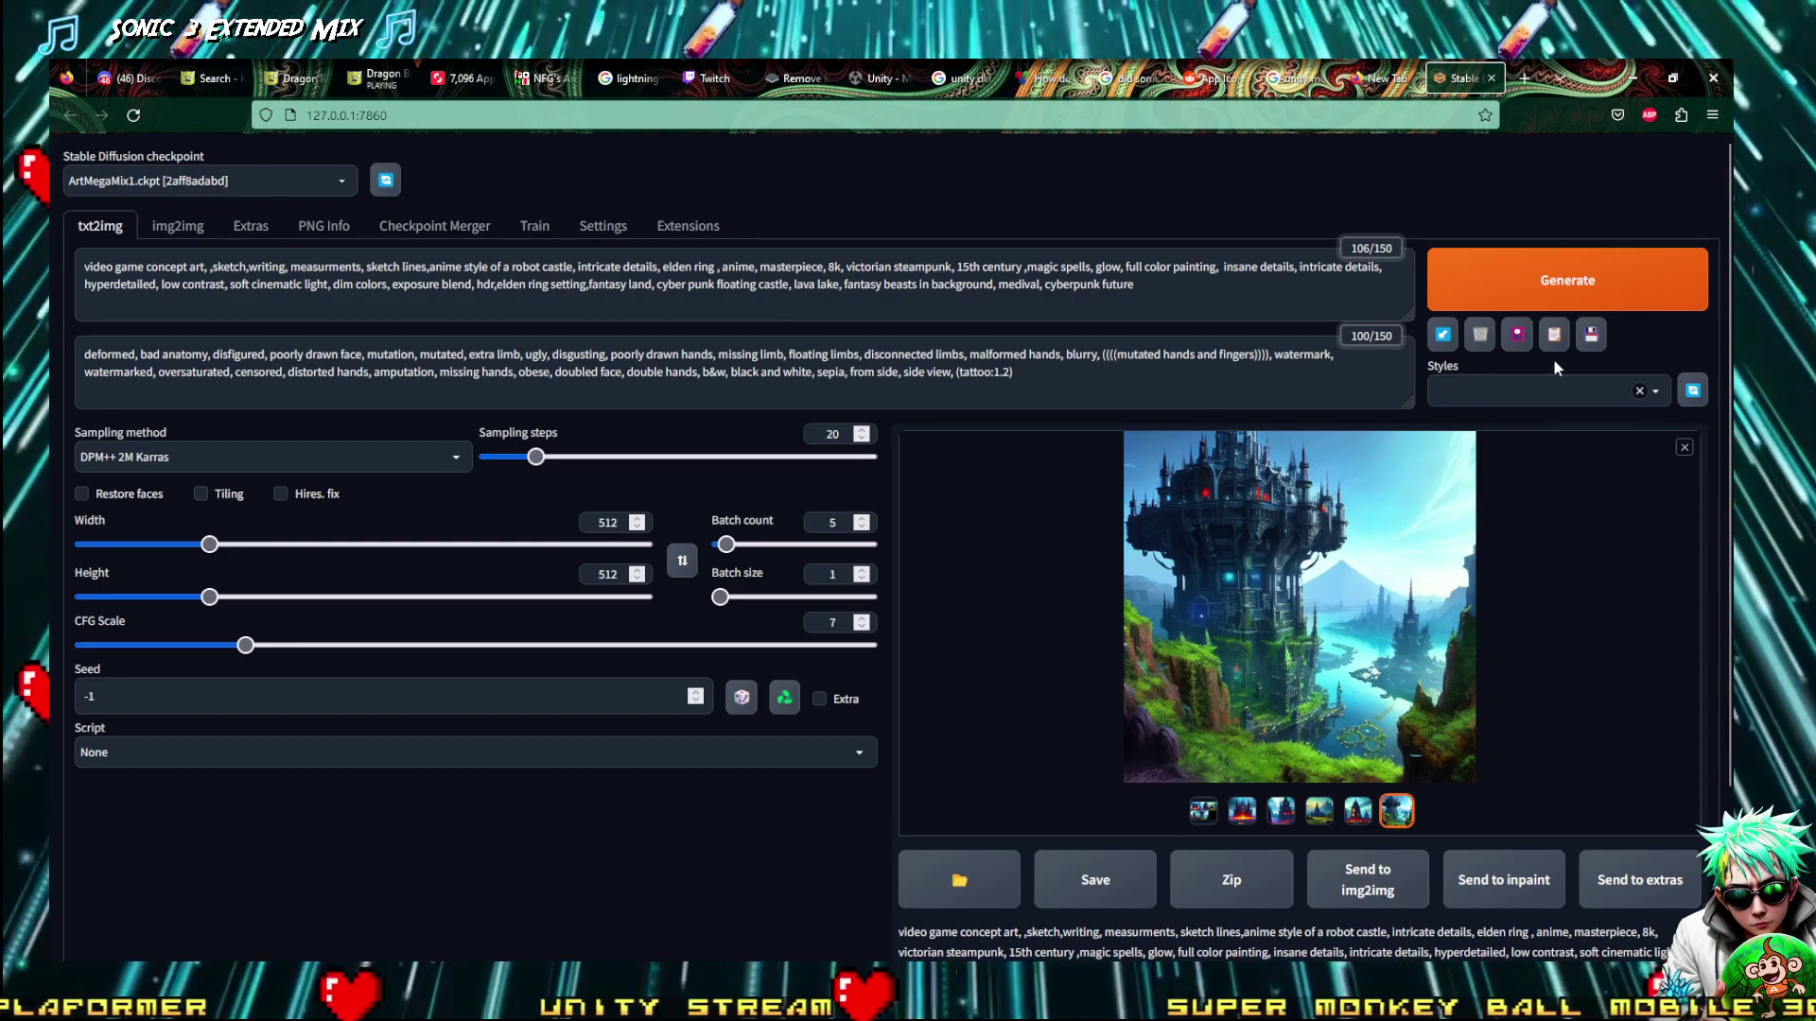
{"action": "left_click", "coordinate": [1241, 819]}
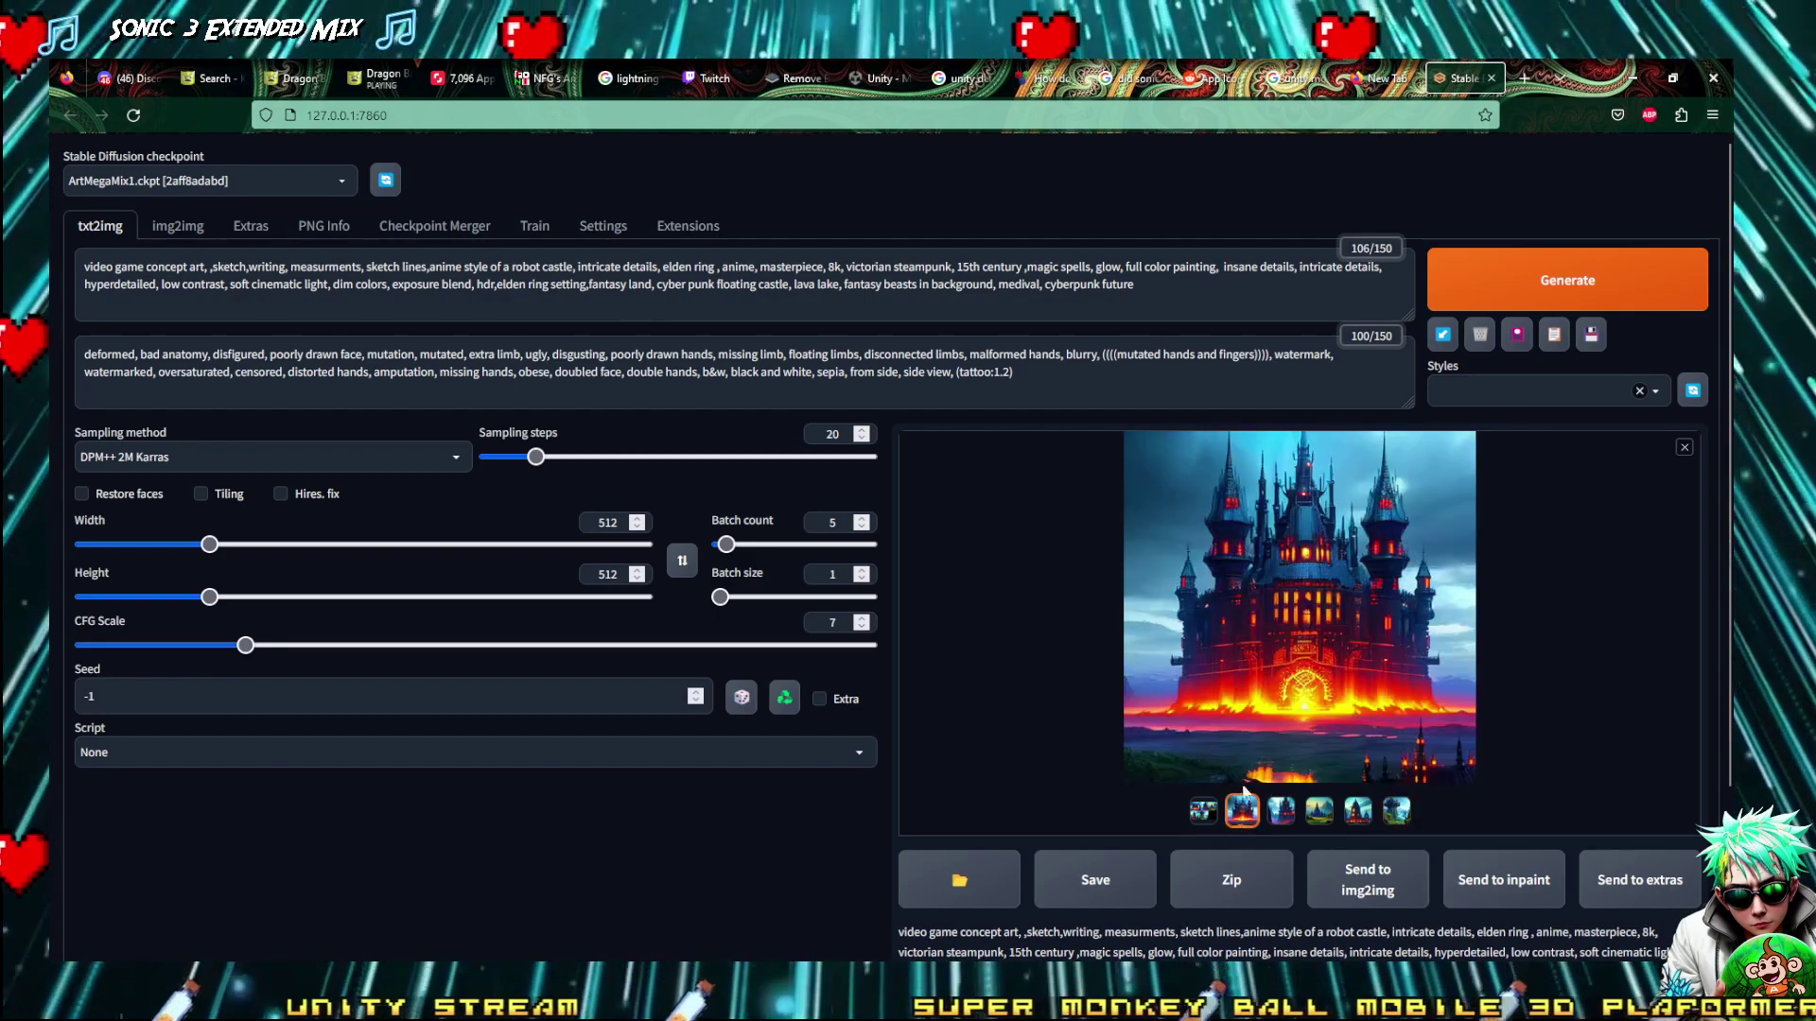
{"action": "left_click", "coordinate": [1250, 732]}
{"action": "left_click", "coordinate": [1250, 694]}
{"action": "key", "text": "Left"}
{"action": "key", "text": "Left"}
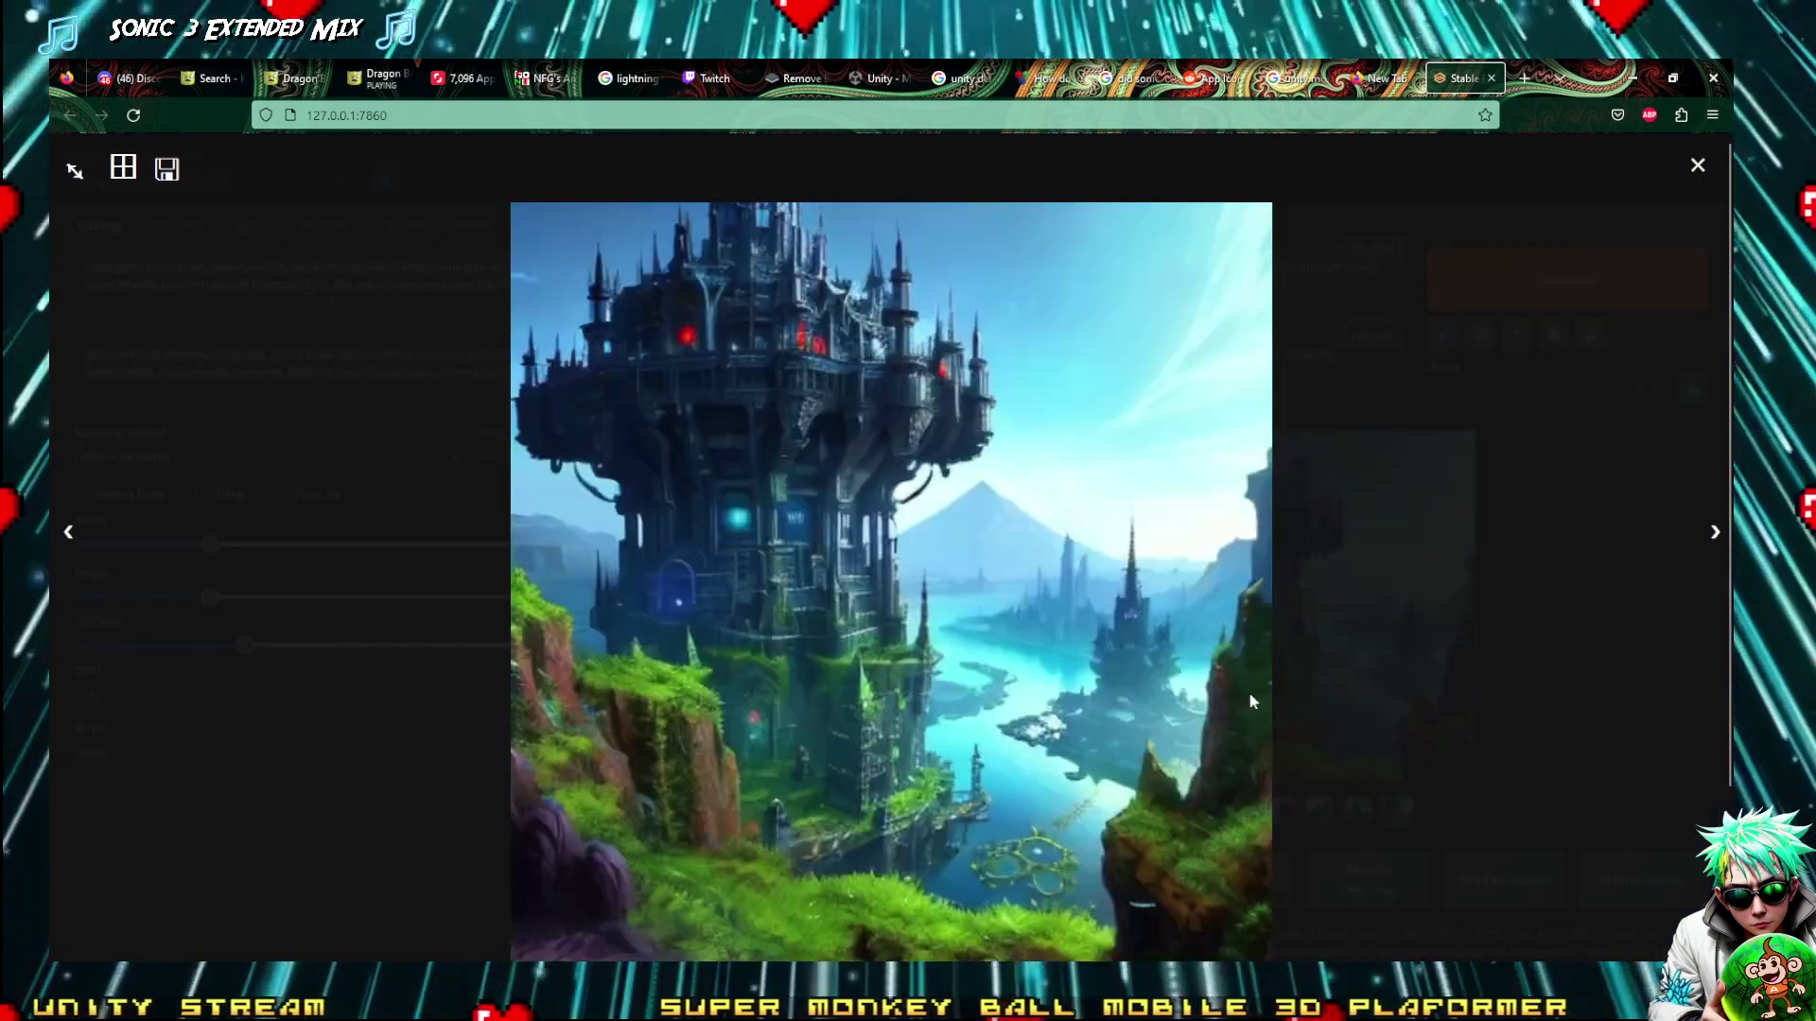
{"action": "key", "text": "Escape"}
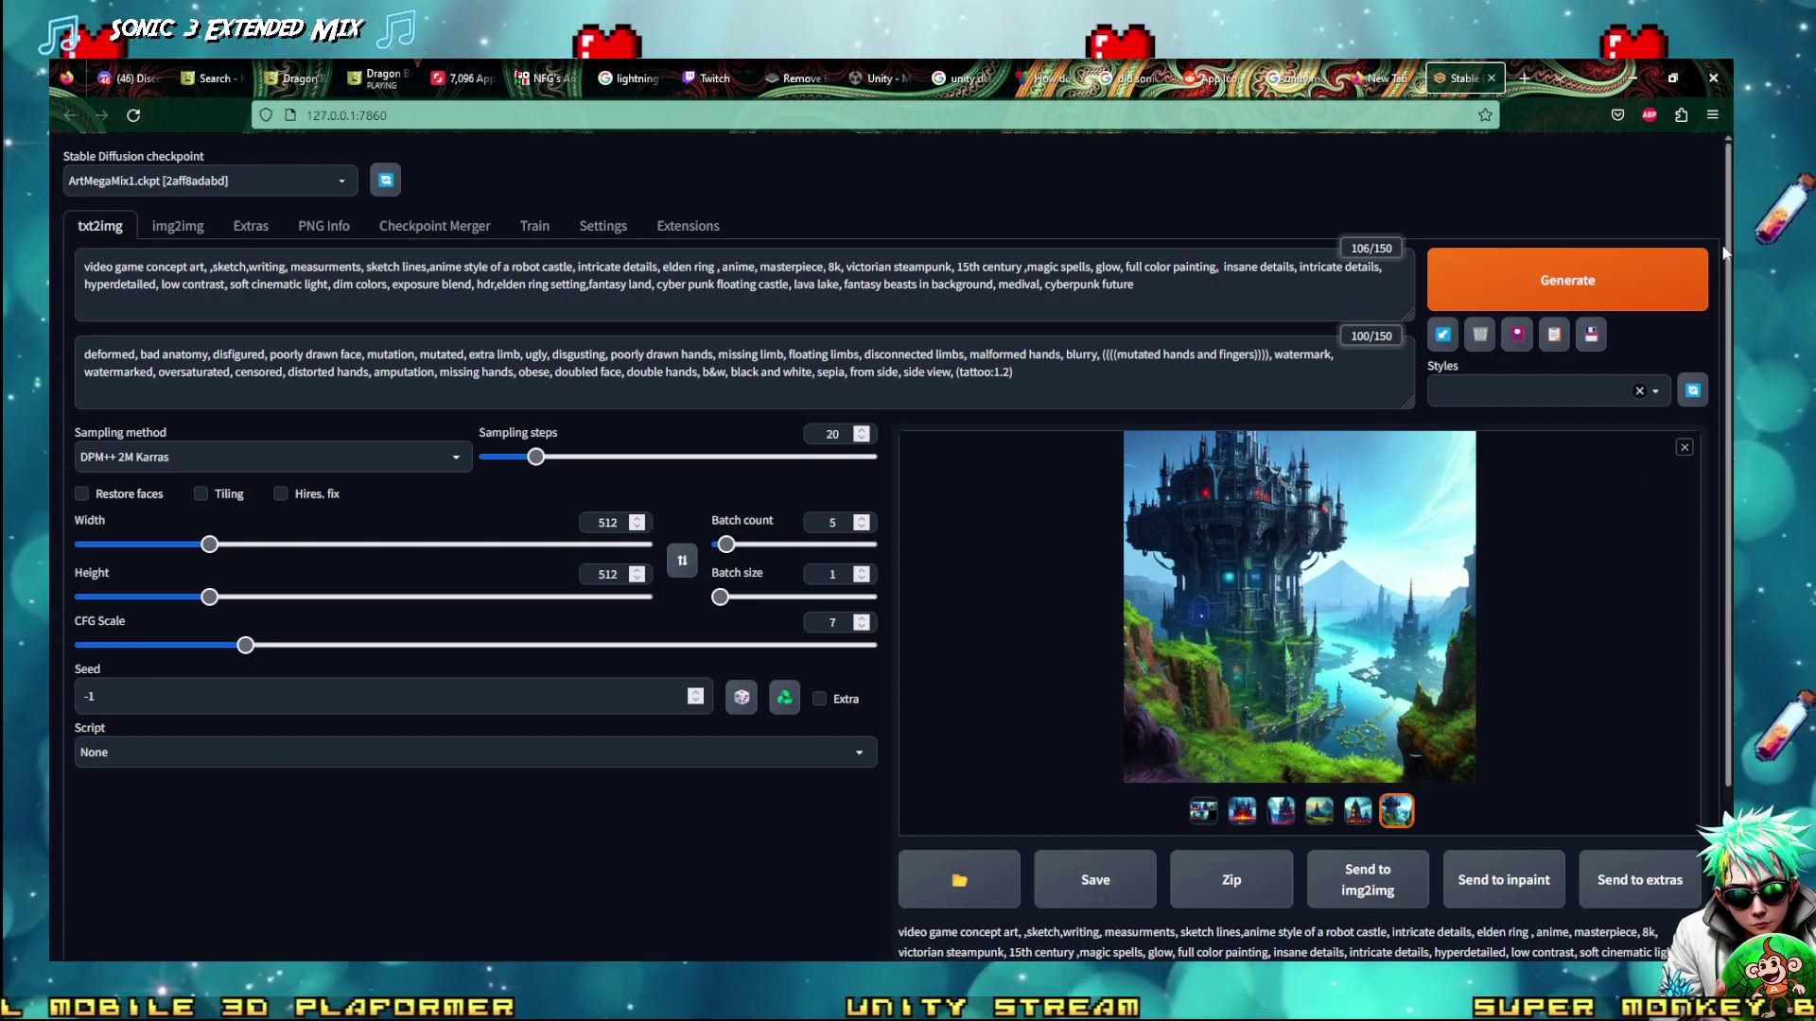
Generate another five-image batch of castle renders
{"action": "left_click", "coordinate": [1621, 268]}
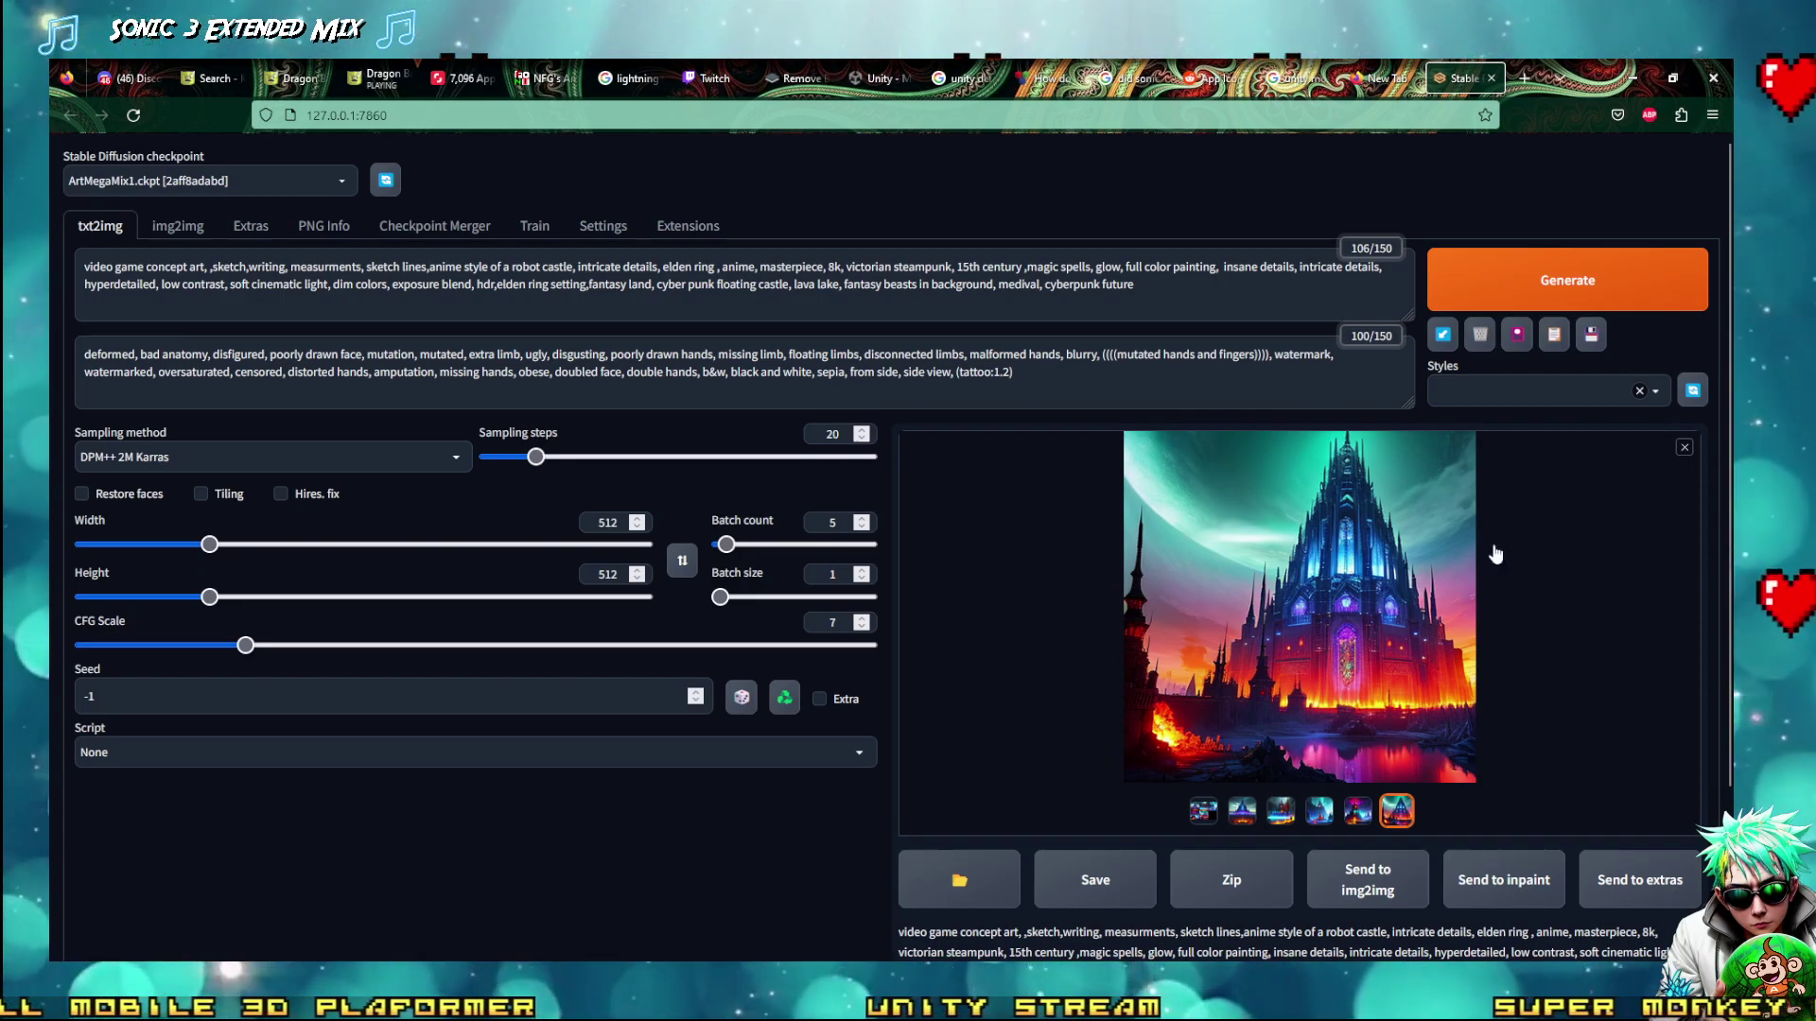
Compare the knight, blue-spire and red-and-blue castles full-size, ending on the magenta-sky castle, then close the viewer
{"action": "left_click", "coordinate": [1242, 810]}
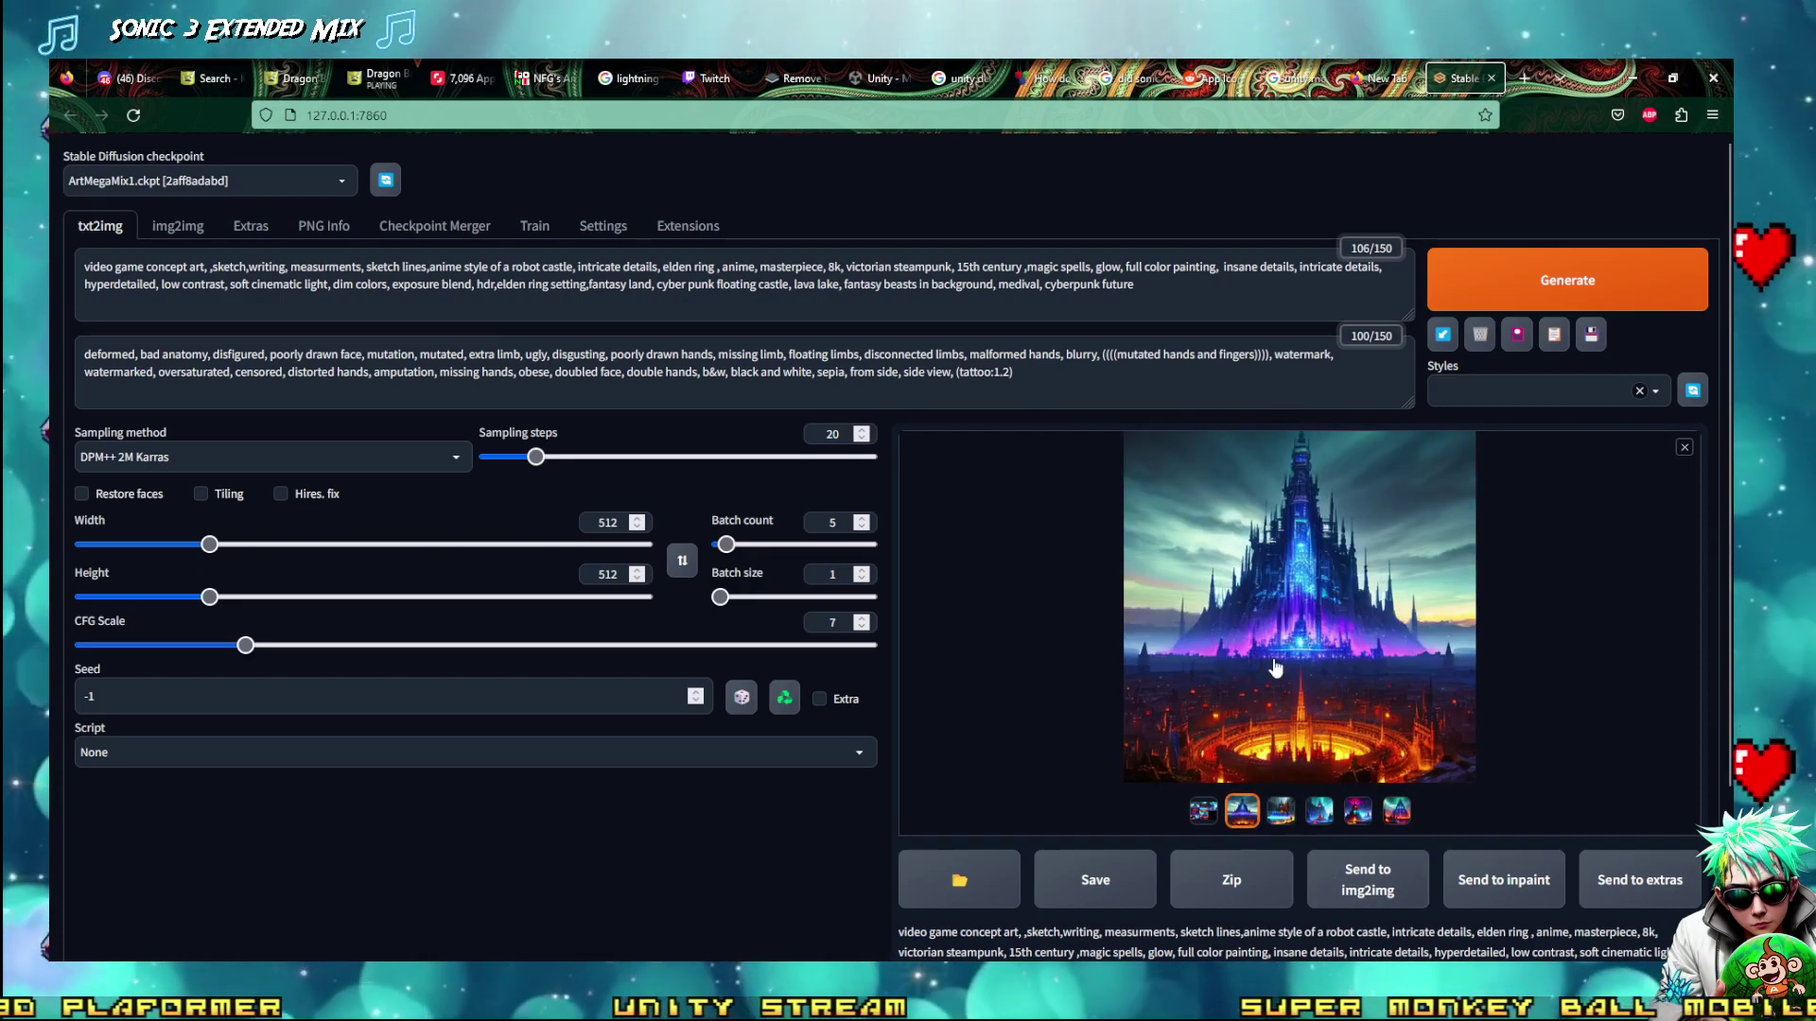
{"action": "left_click", "coordinate": [1273, 667]}
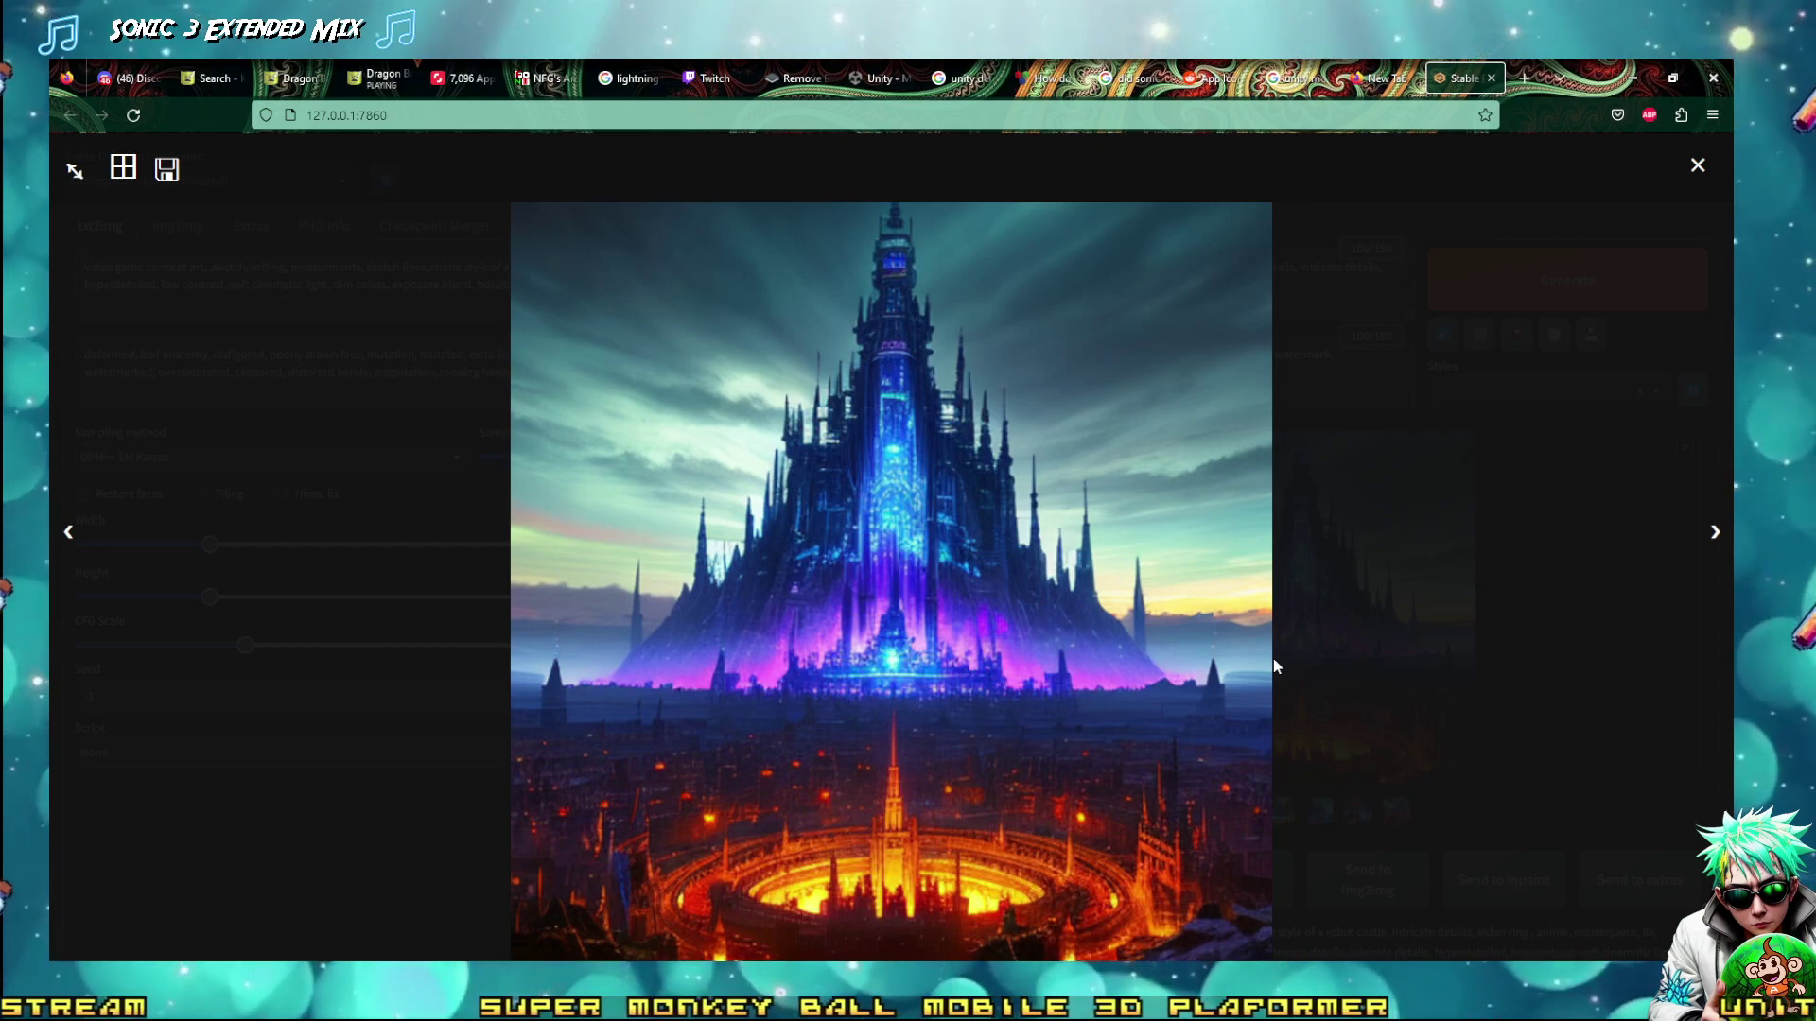
{"action": "key", "text": "Right"}
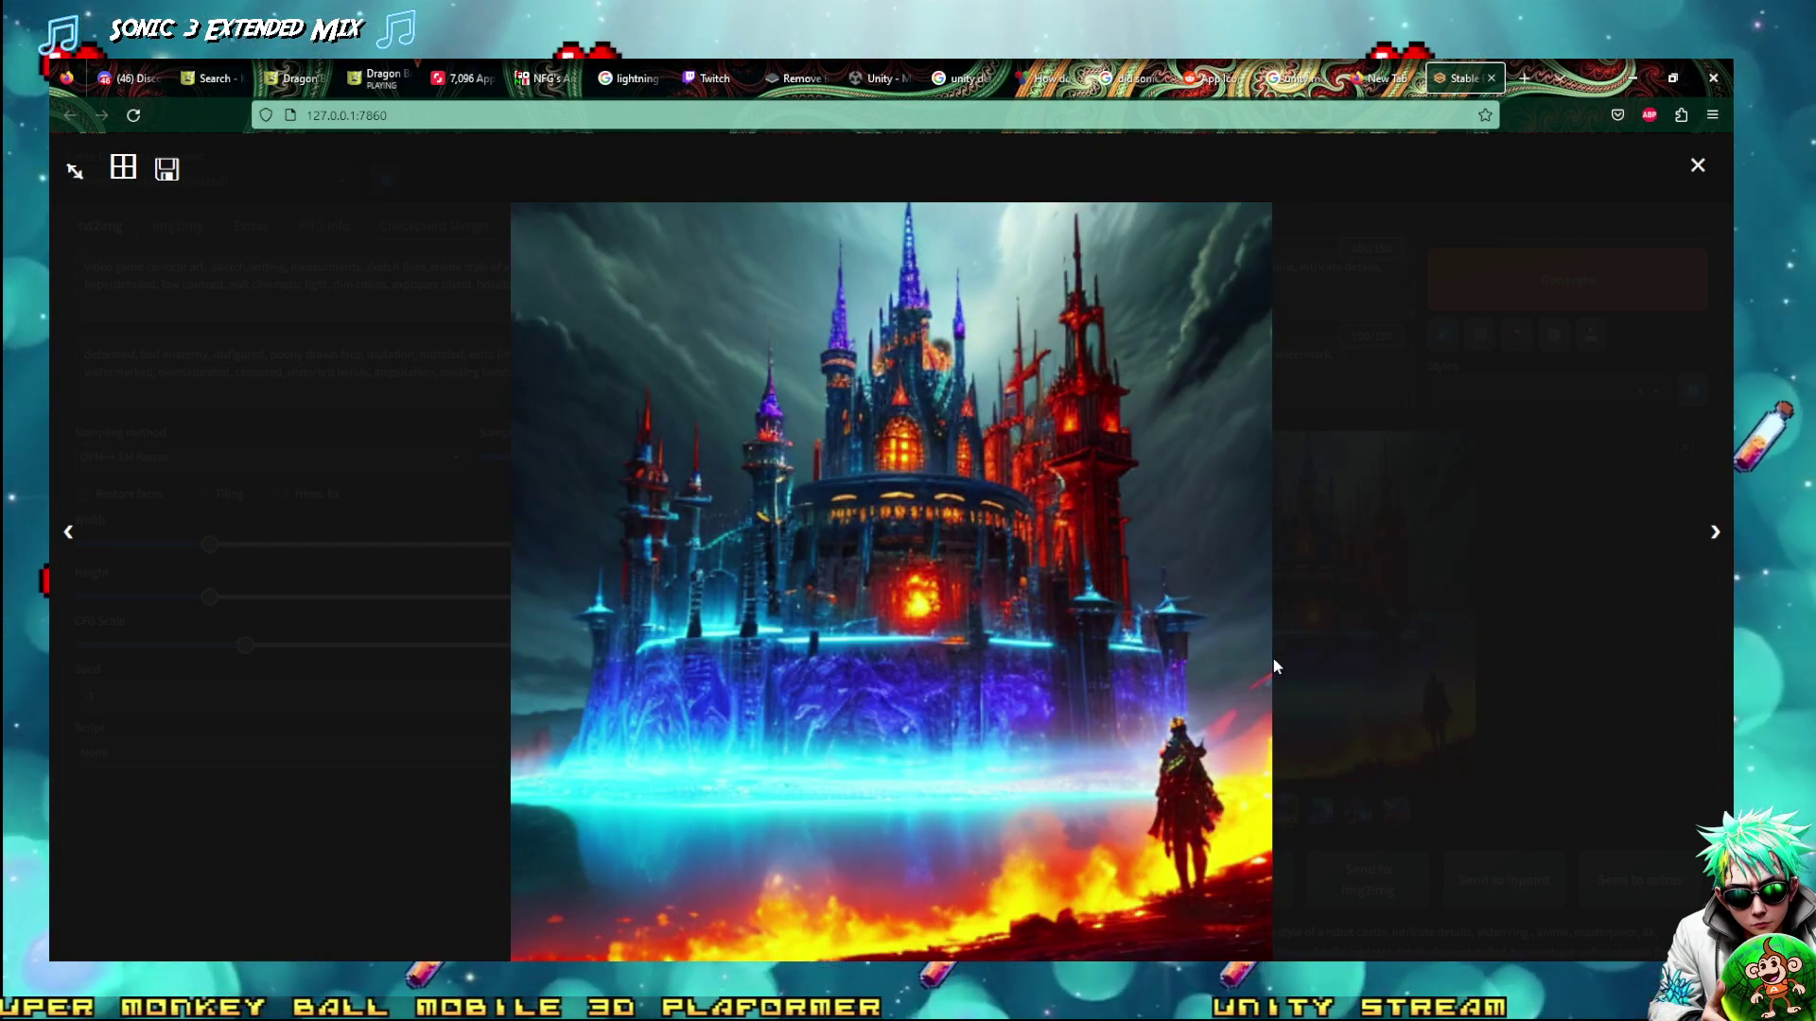
{"action": "key", "text": "Right"}
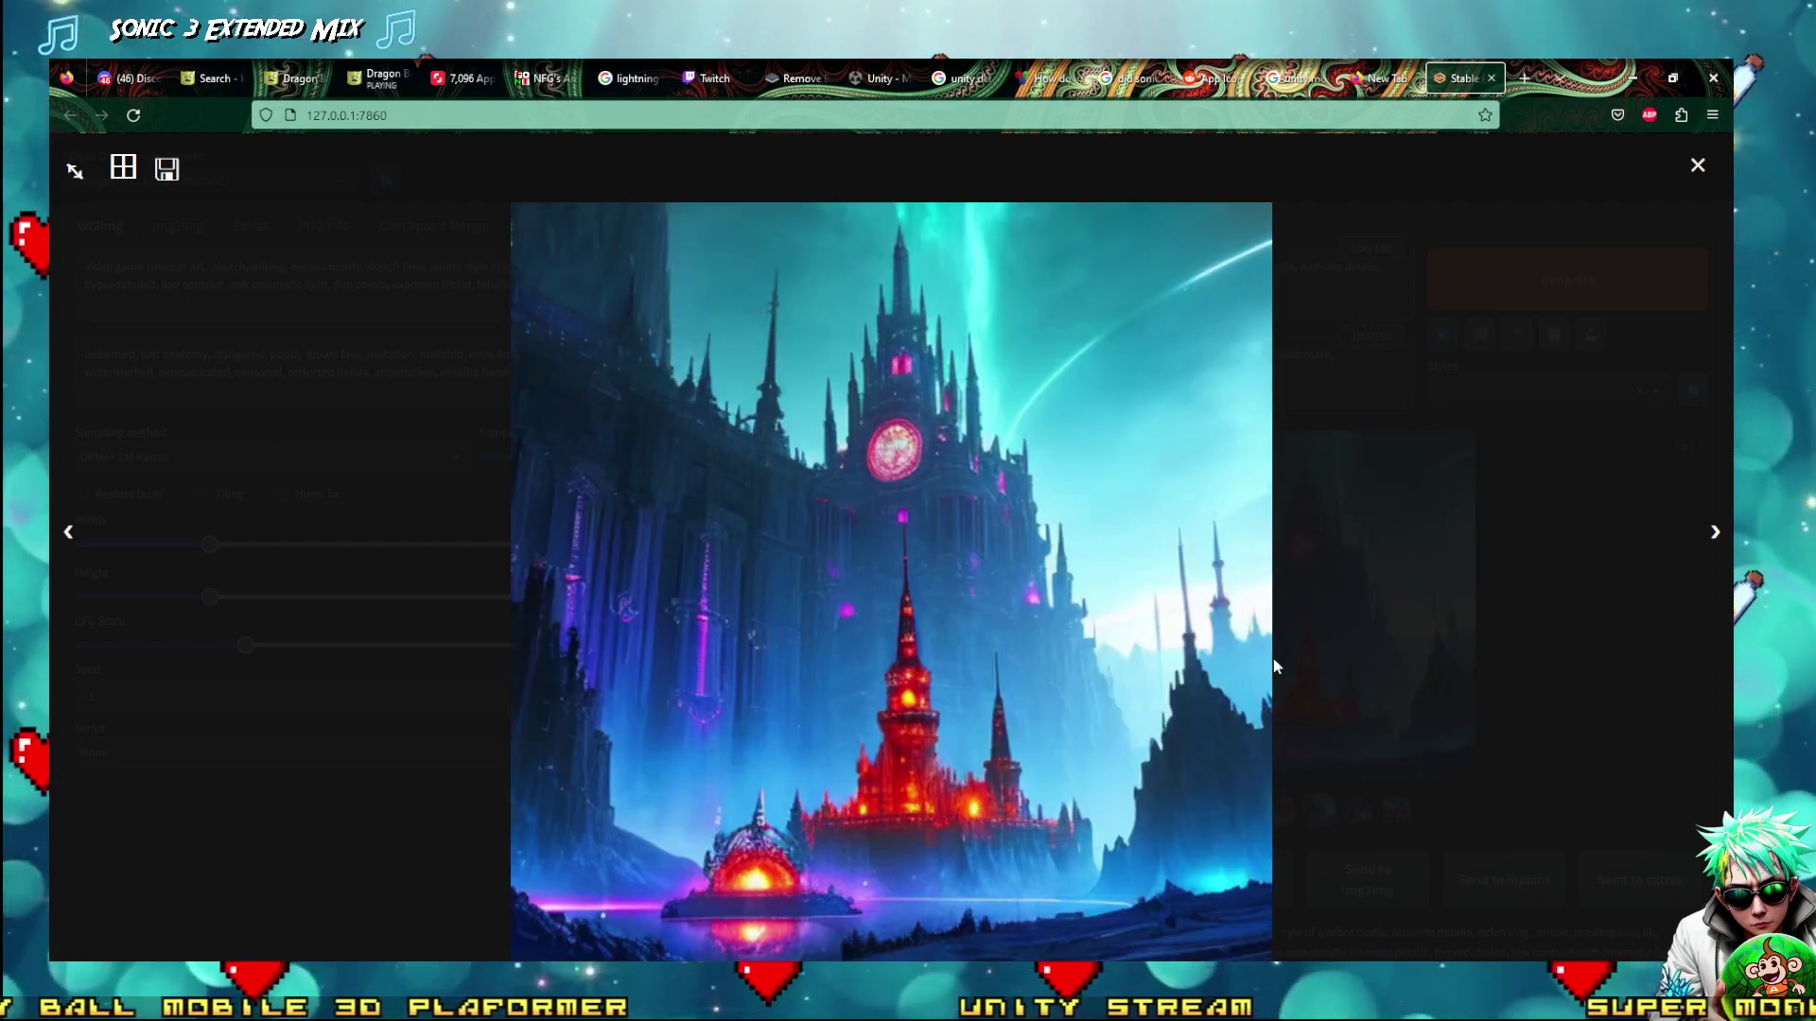
{"action": "key", "text": "Left"}
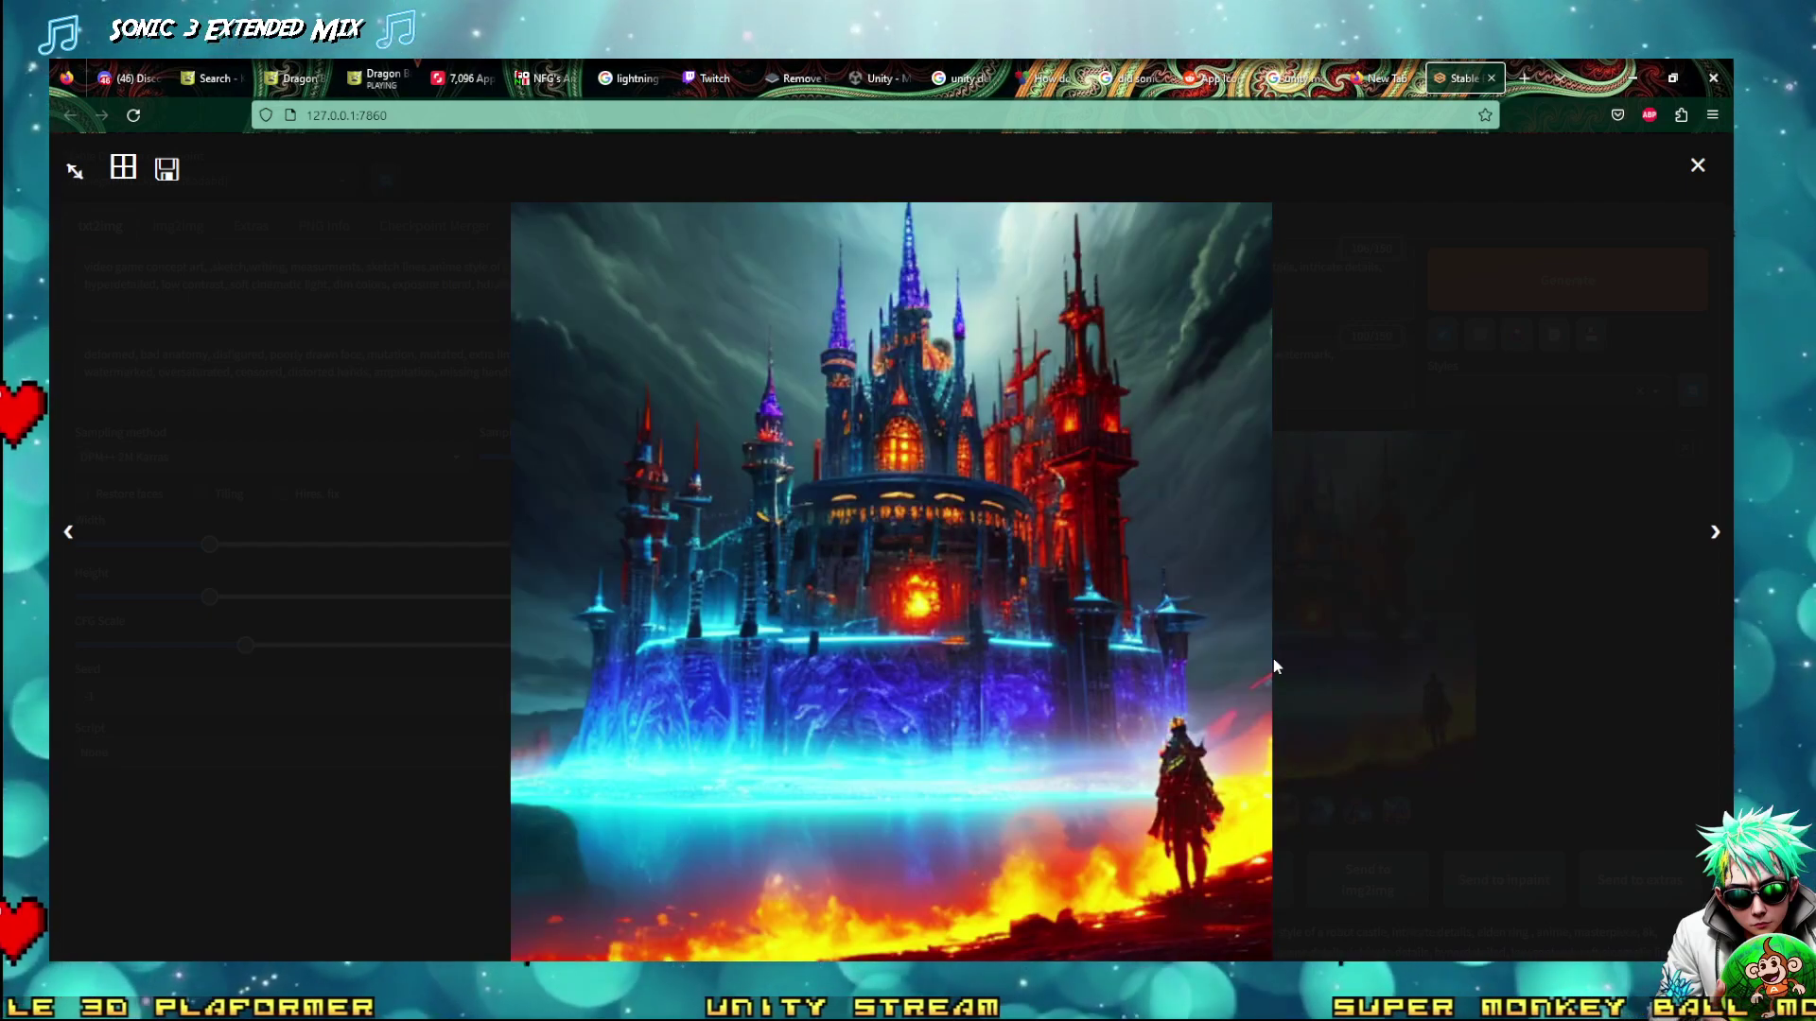
{"action": "key", "text": "Right"}
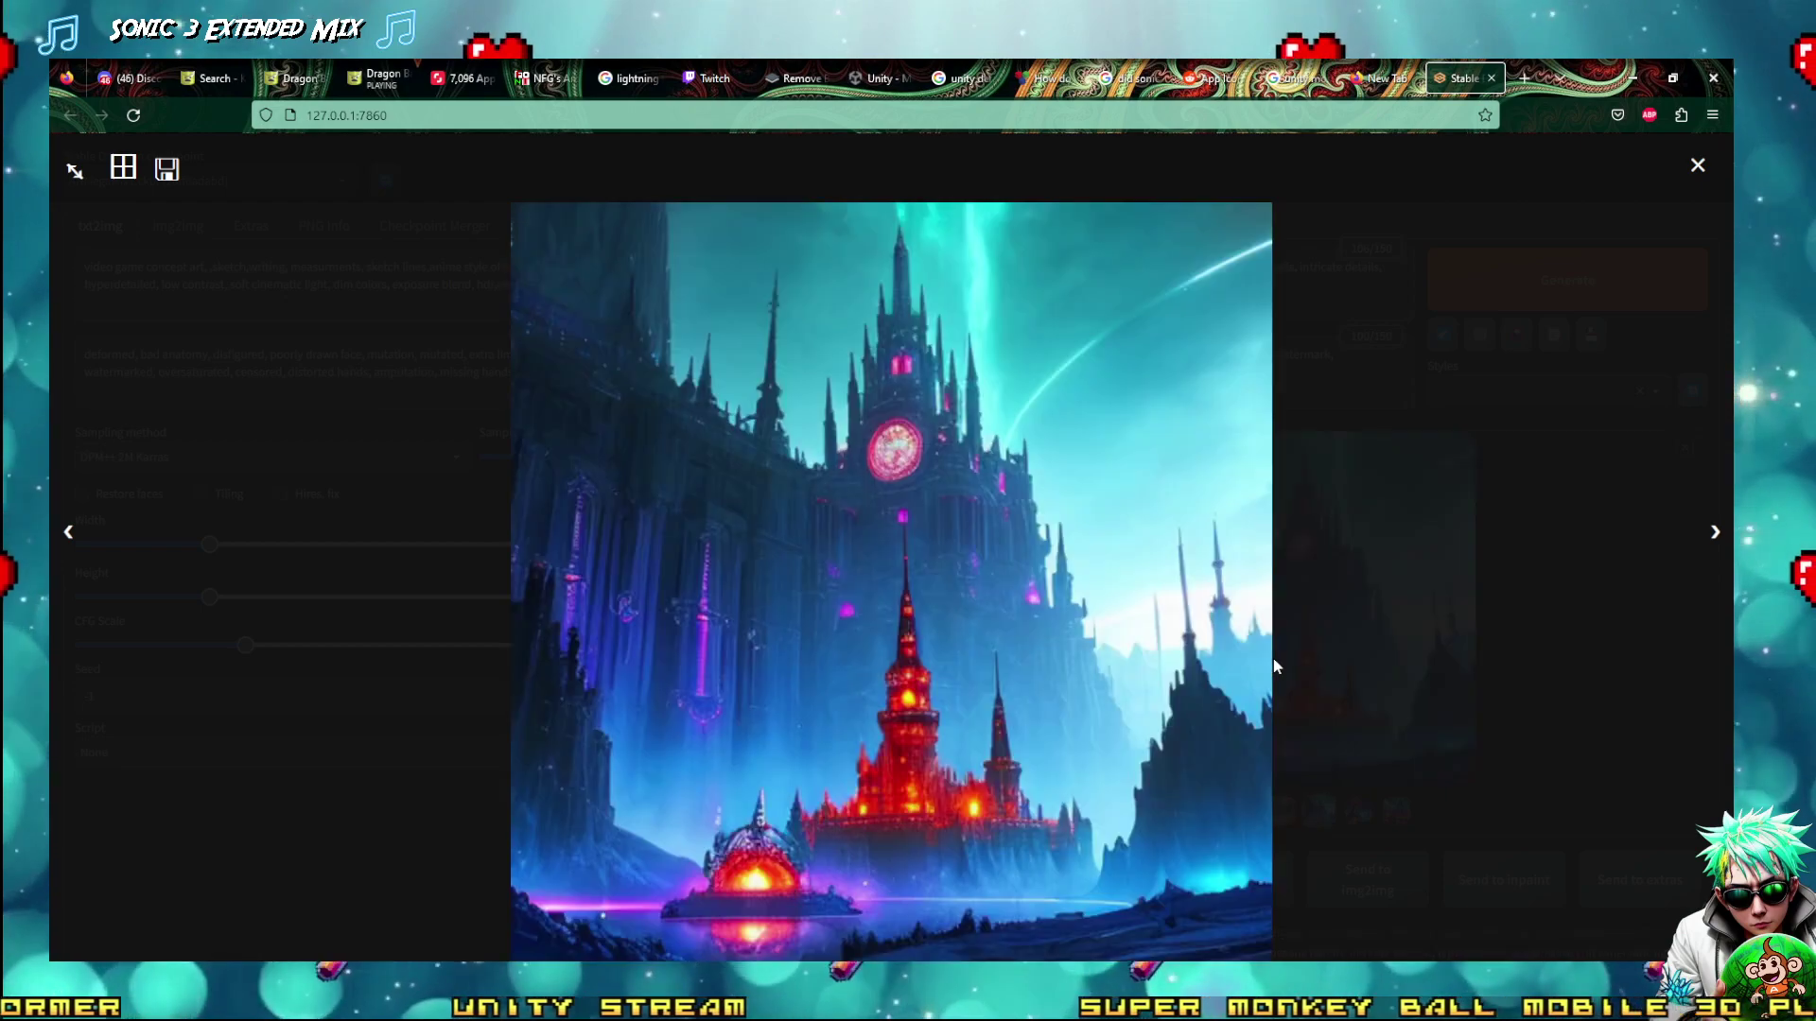
{"action": "key", "text": "Left"}
{"action": "key", "text": "Right"}
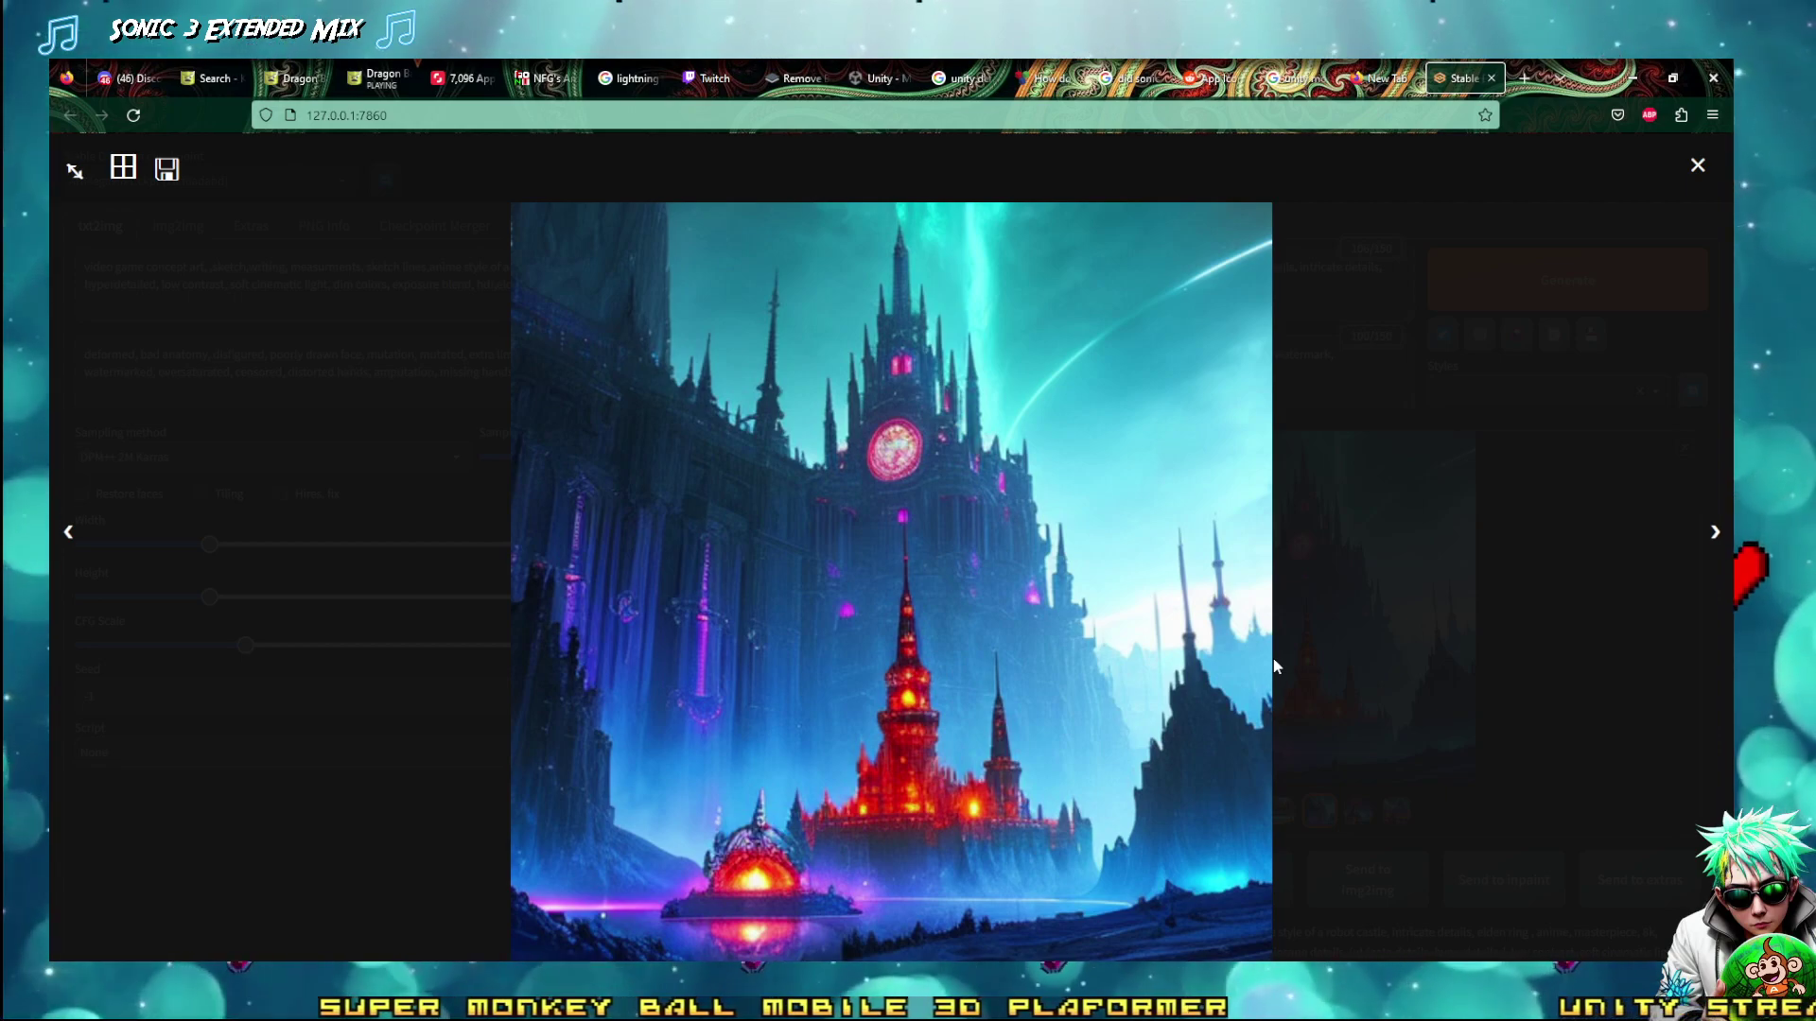
{"action": "key", "text": "Right"}
{"action": "key", "text": "Left"}
{"action": "key", "text": "Right"}
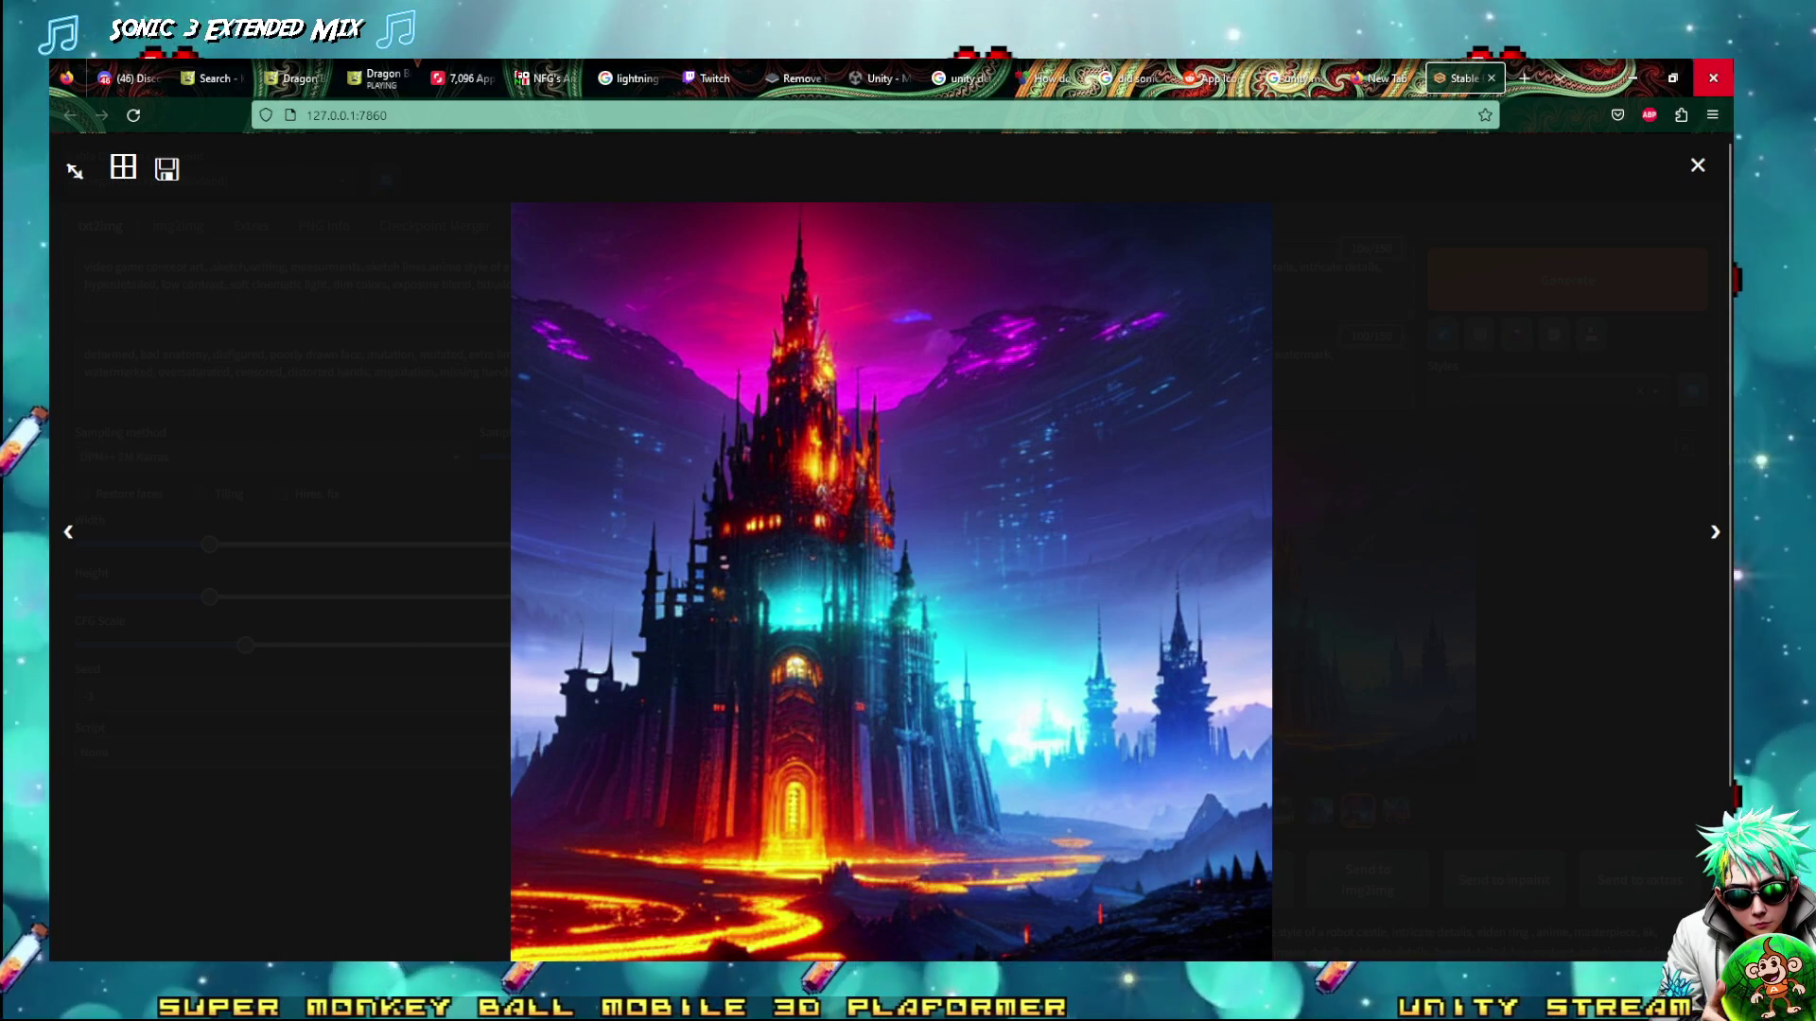
{"action": "left_click", "coordinate": [1698, 164]}
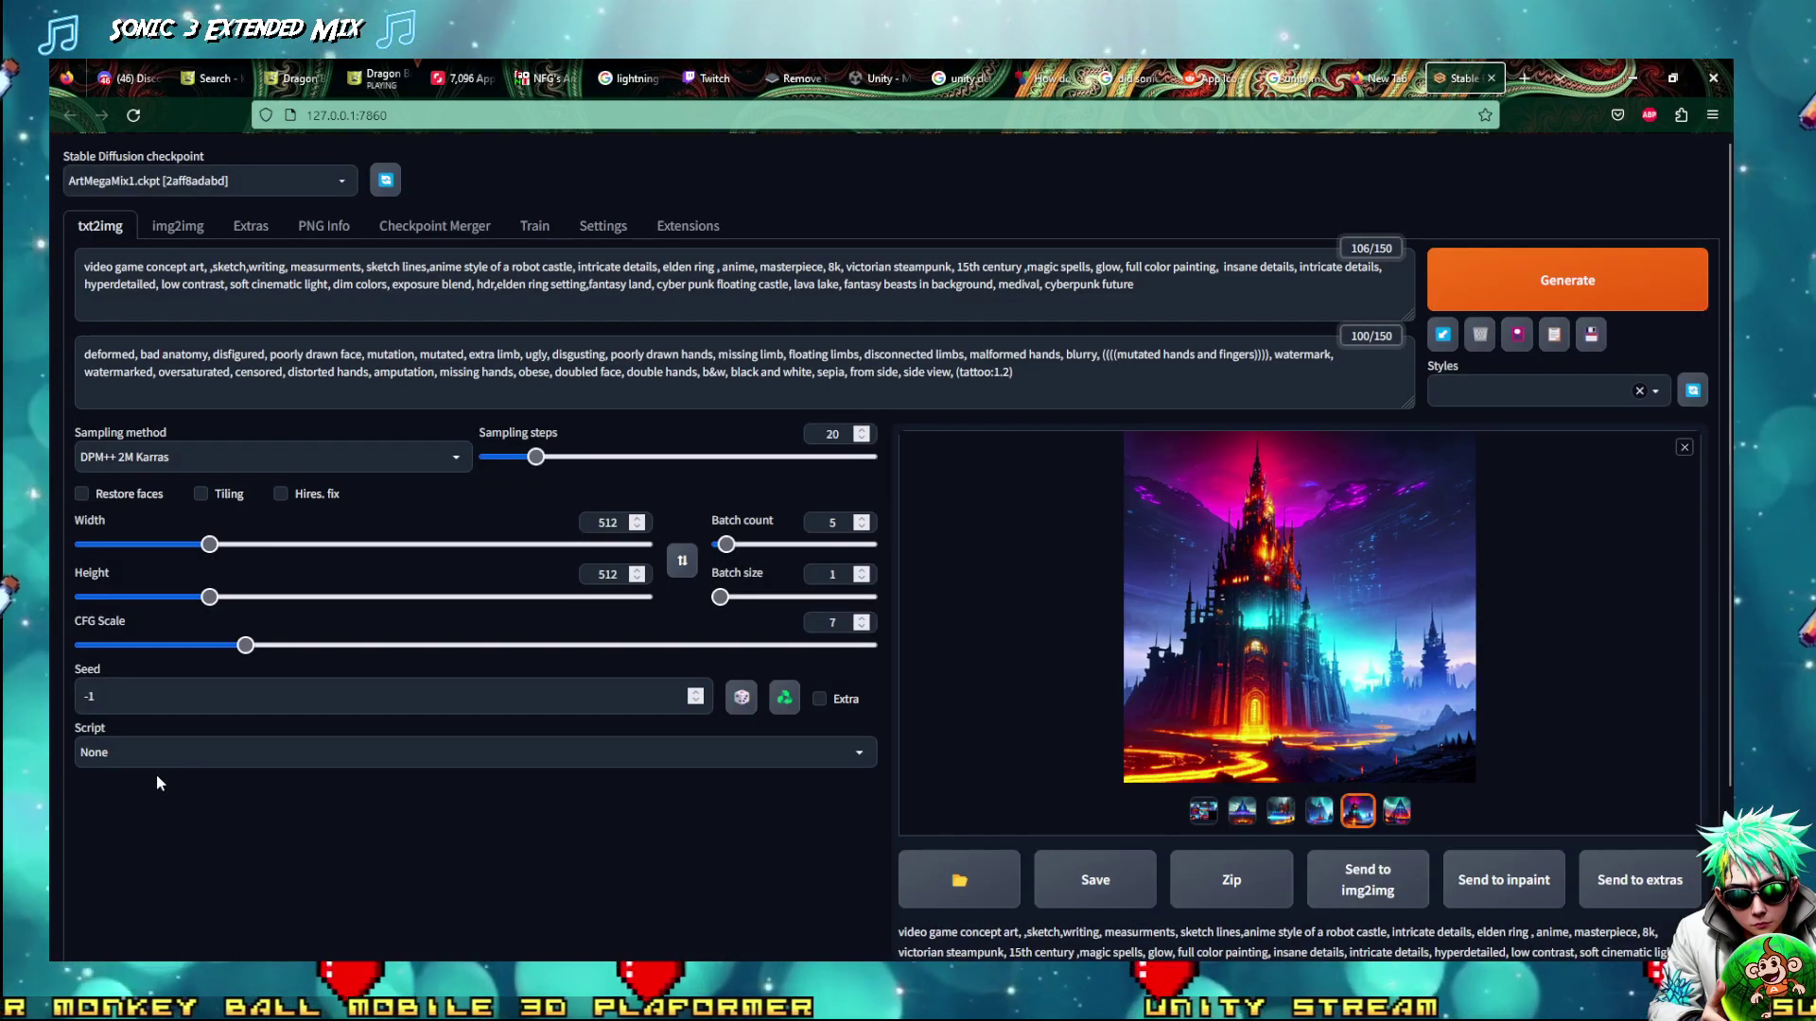
{"action": "mouse_move", "coordinate": [387, 1012]}
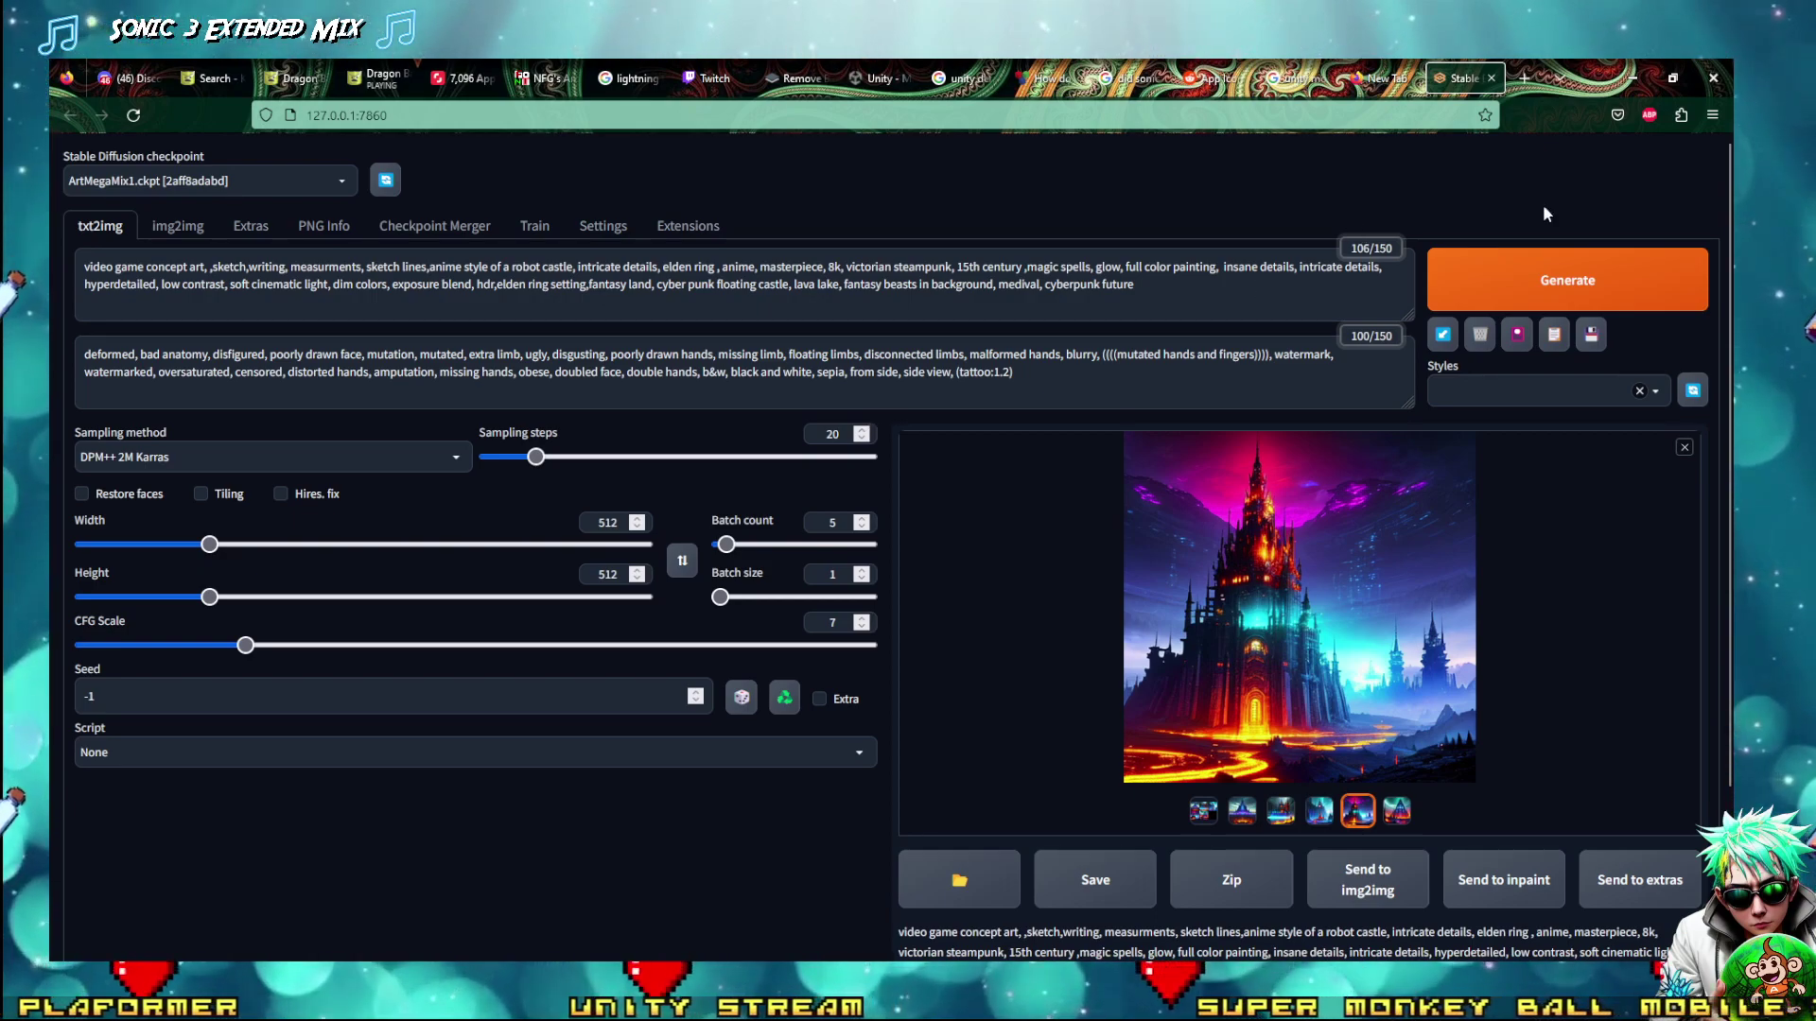
{"action": "left_click", "coordinate": [1166, 292]}
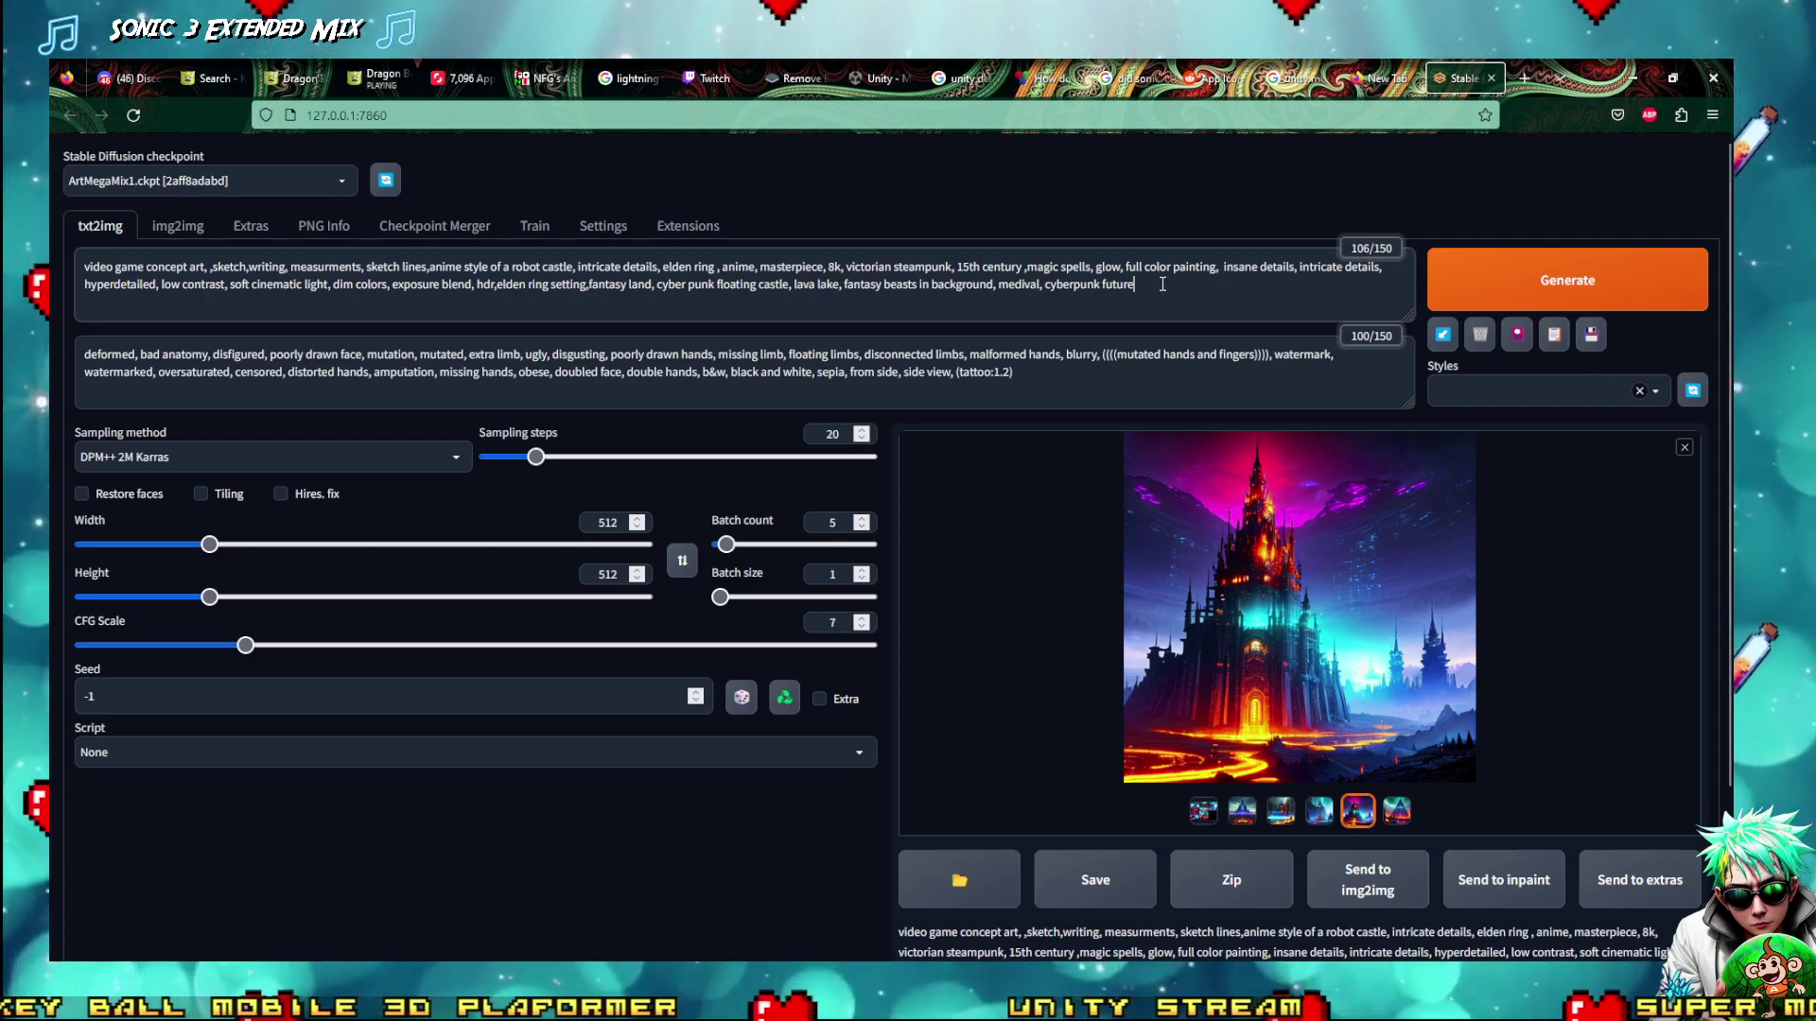
Check the current castle render full-size, then load the realisticVisionV20_v20.safetensors checkpoint
{"action": "left_click", "coordinate": [1021, 392]}
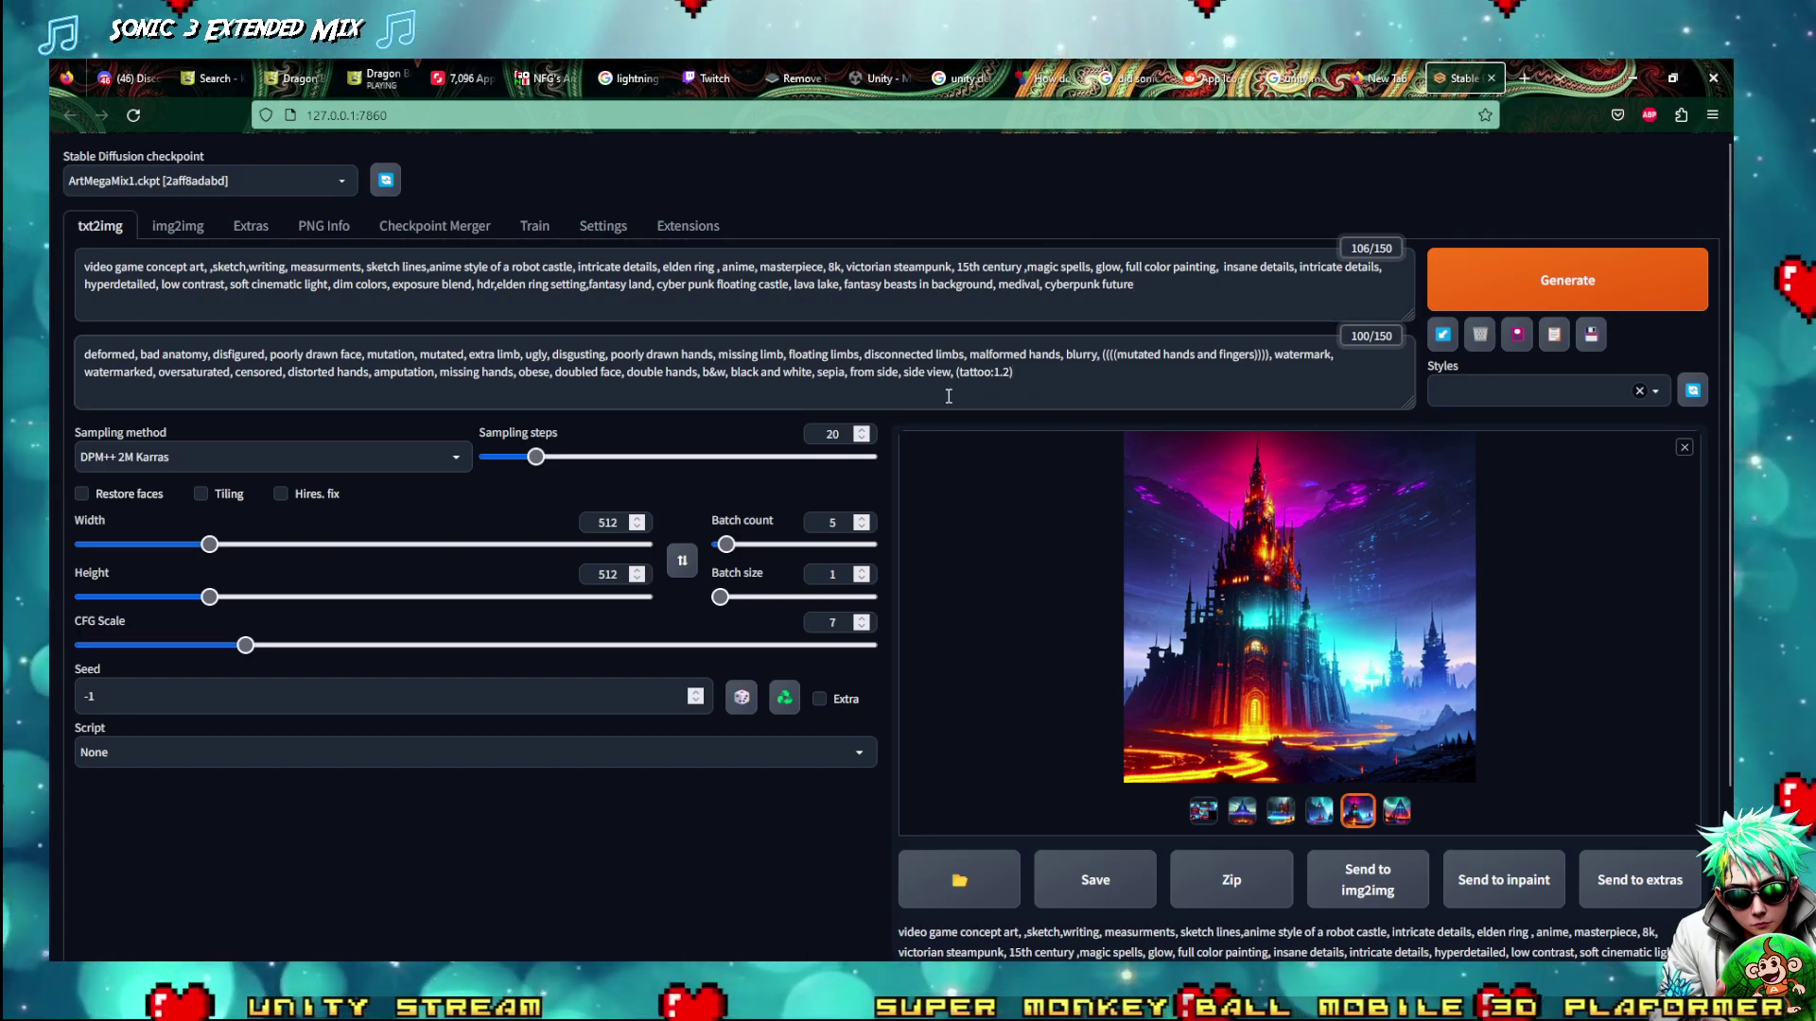
{"action": "left_click", "coordinate": [1149, 679]}
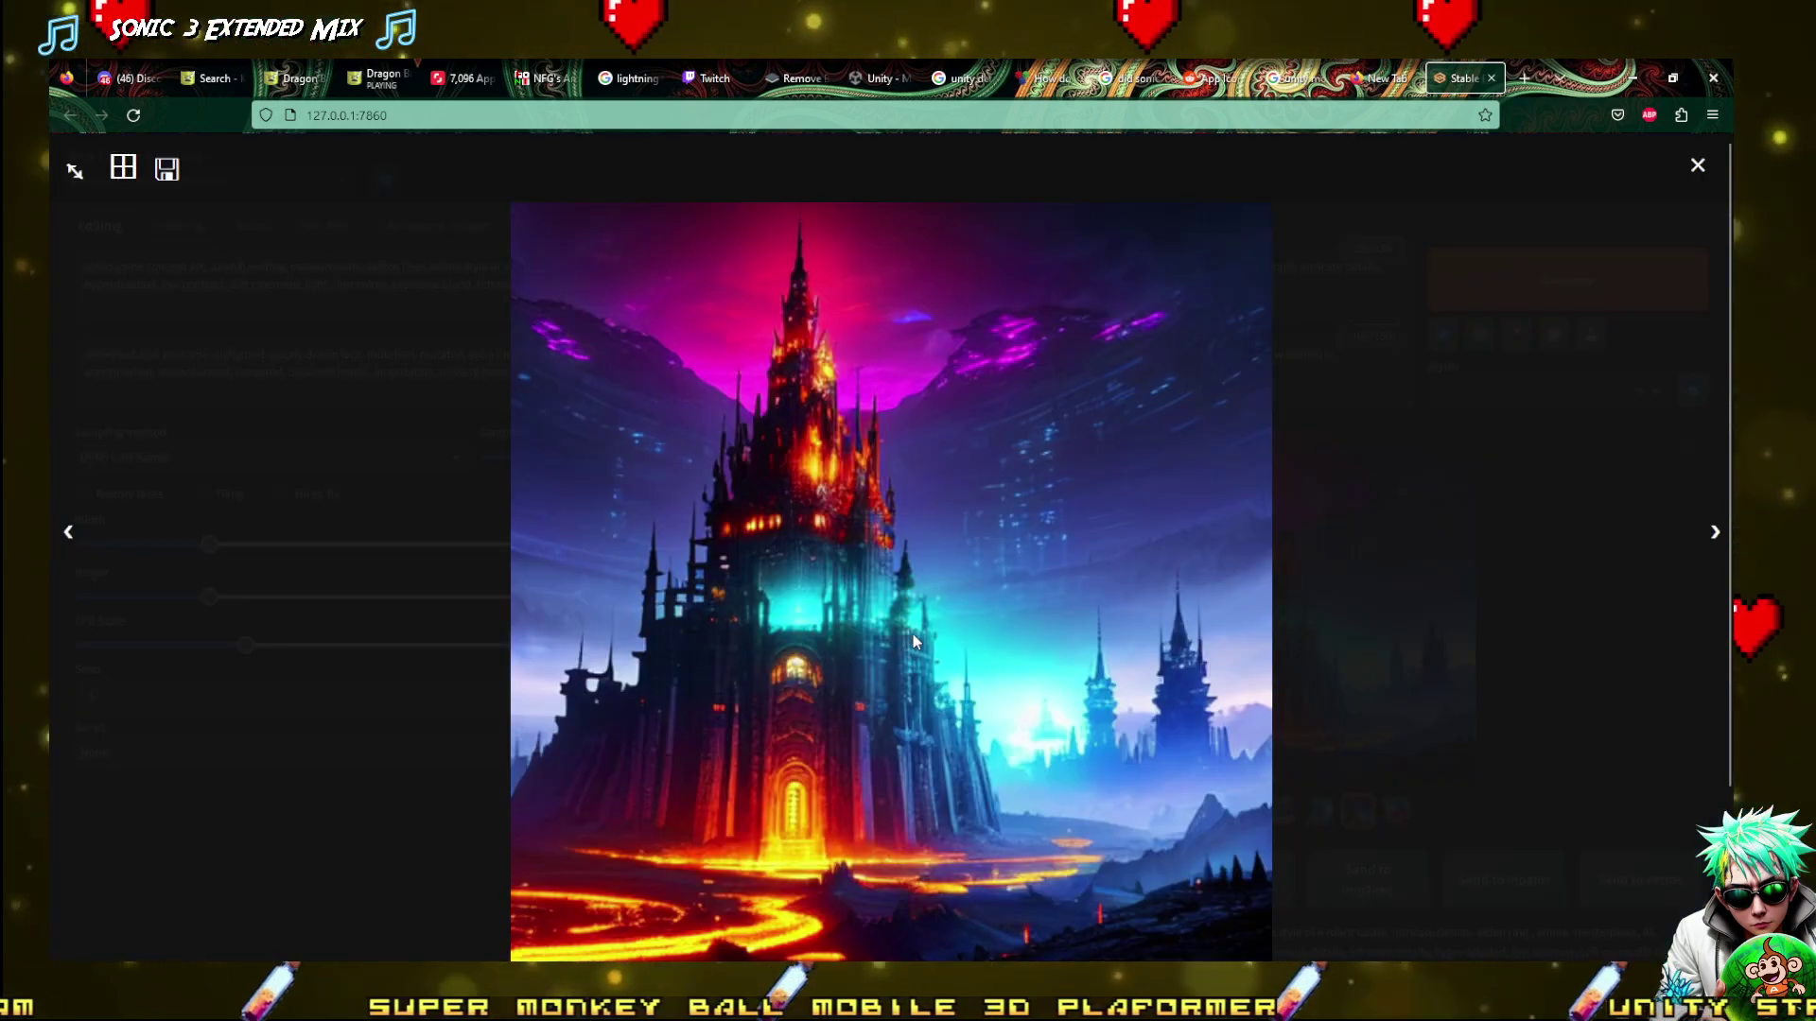
{"action": "left_click", "coordinate": [150, 441]}
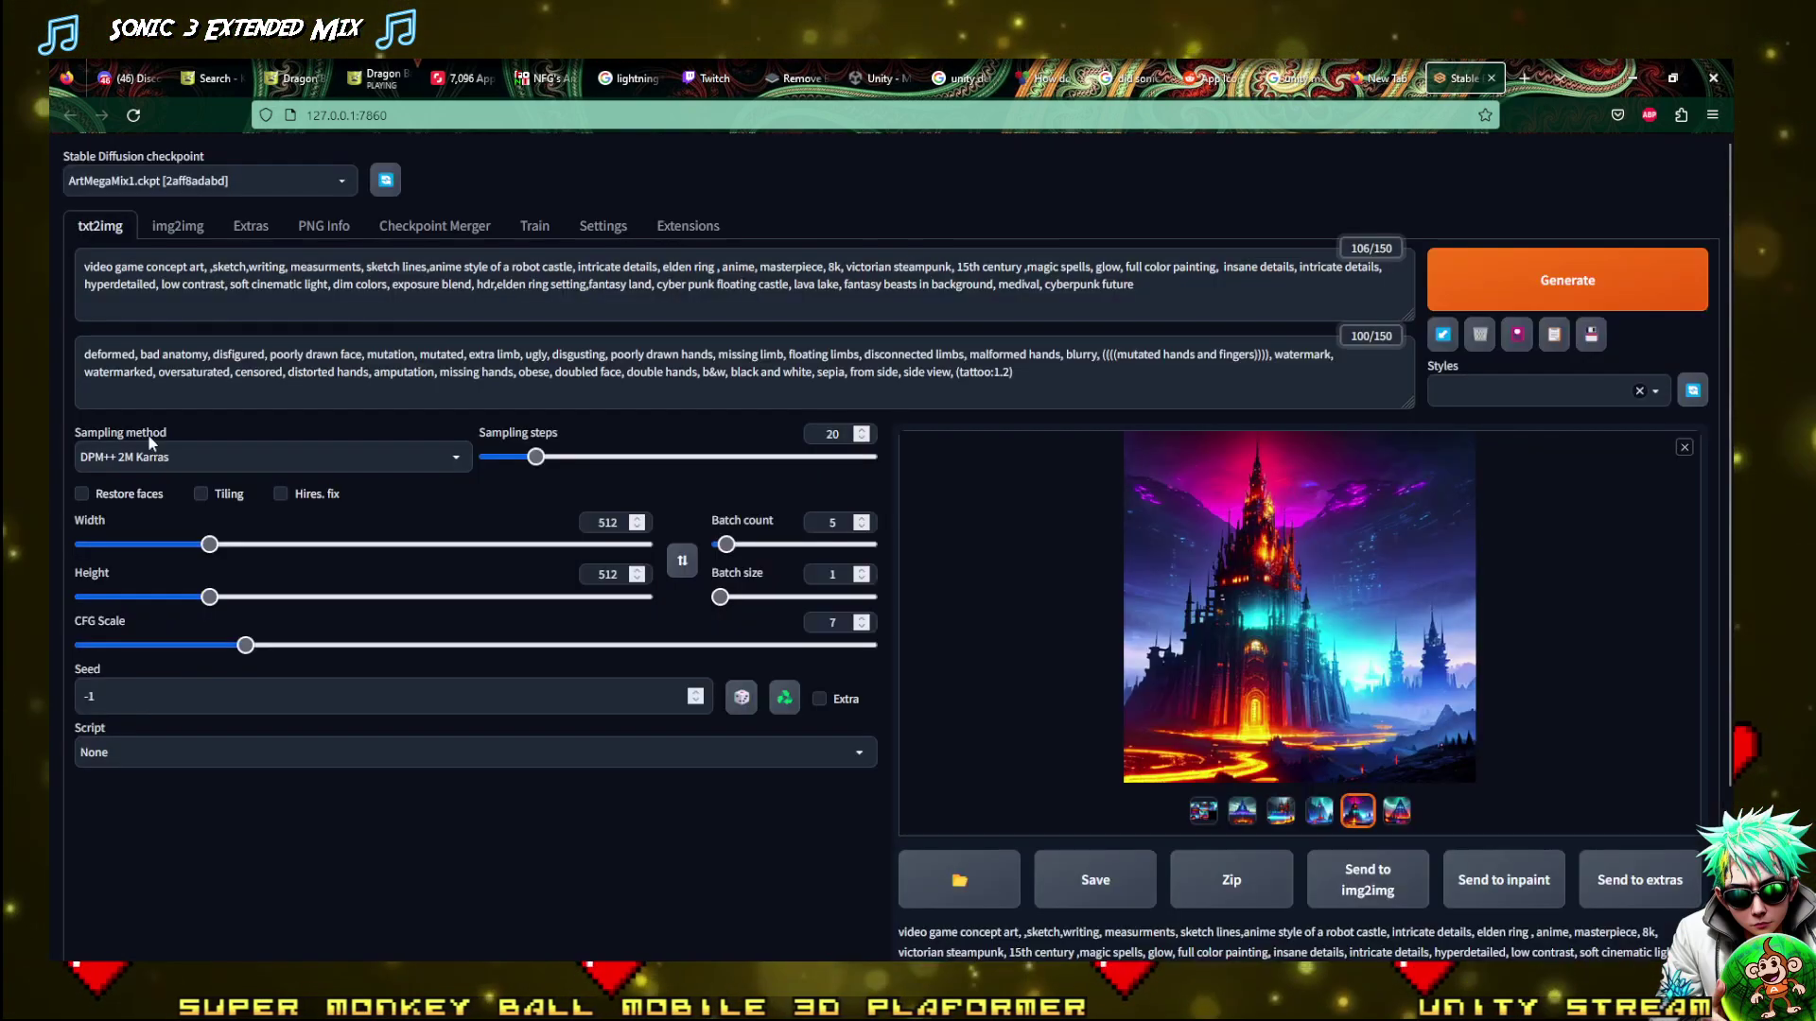
{"action": "left_click", "coordinate": [265, 175]}
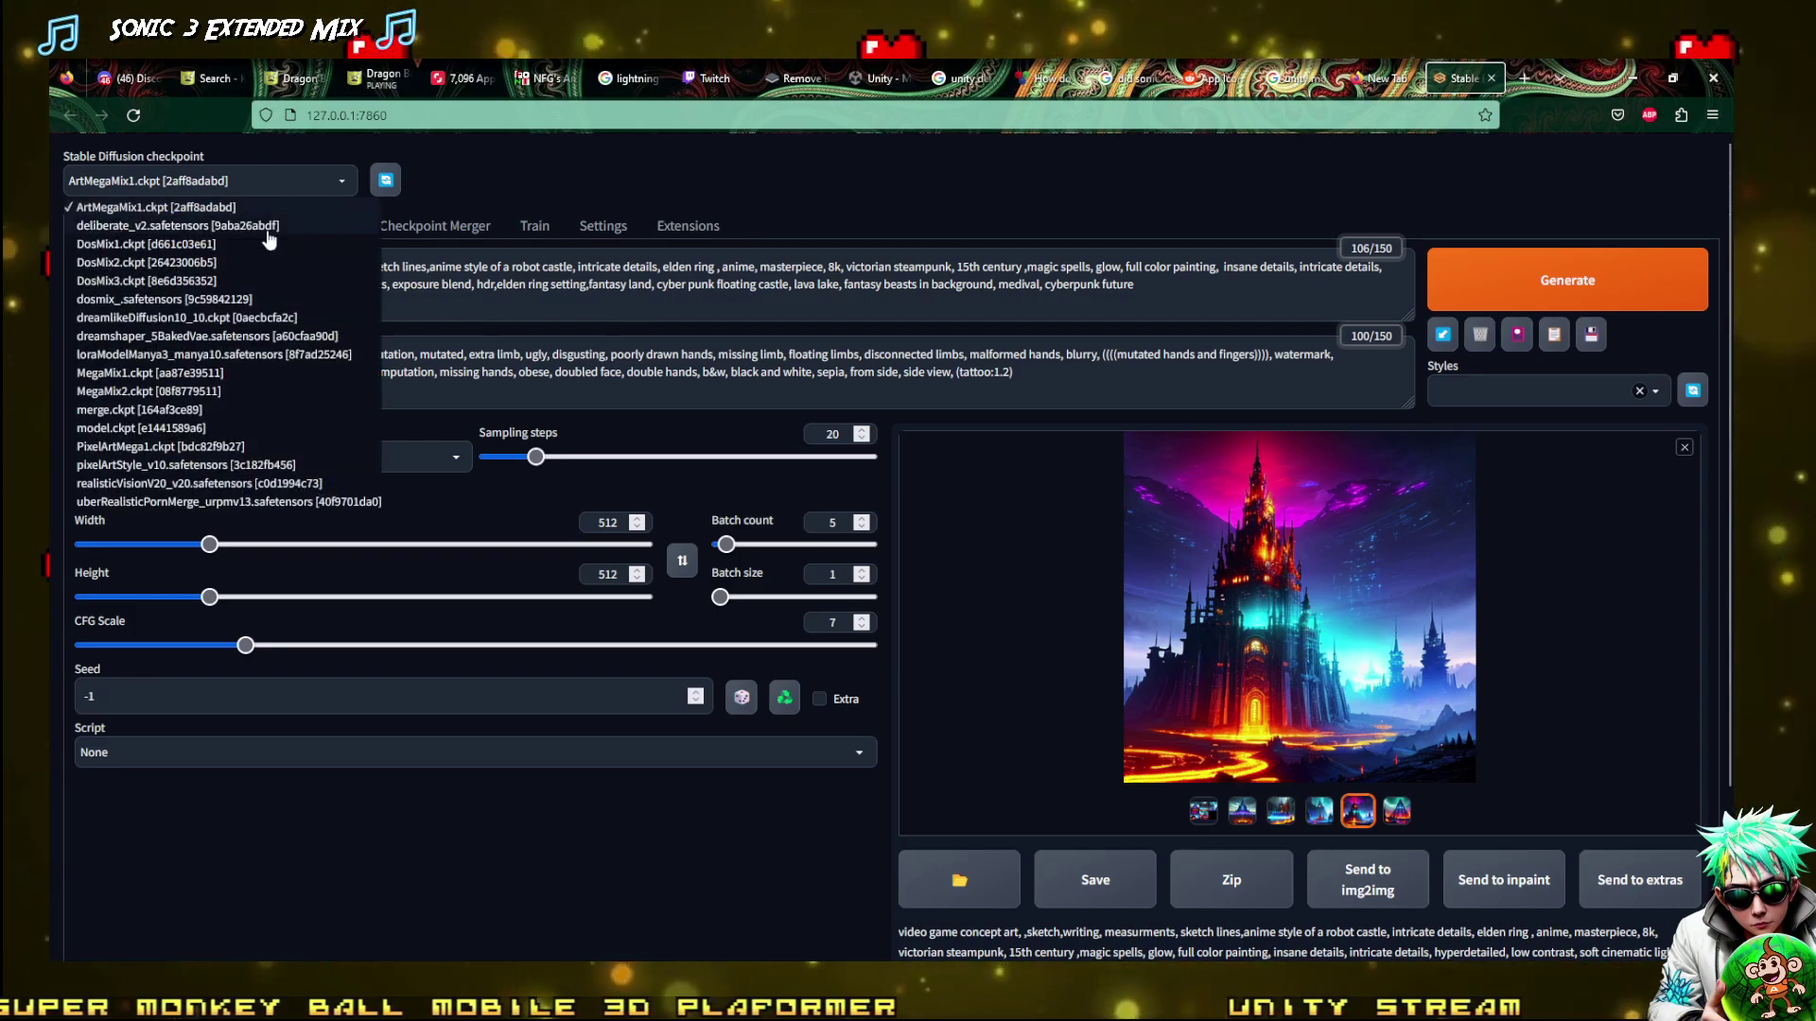
{"action": "left_click", "coordinate": [173, 485]}
Replace the castle prompt with 'forest with safari animals, insane details,8k masterpiece,'
{"action": "left_click_drag", "start_coordinate": [1169, 283], "coordinate": [51, 256]}
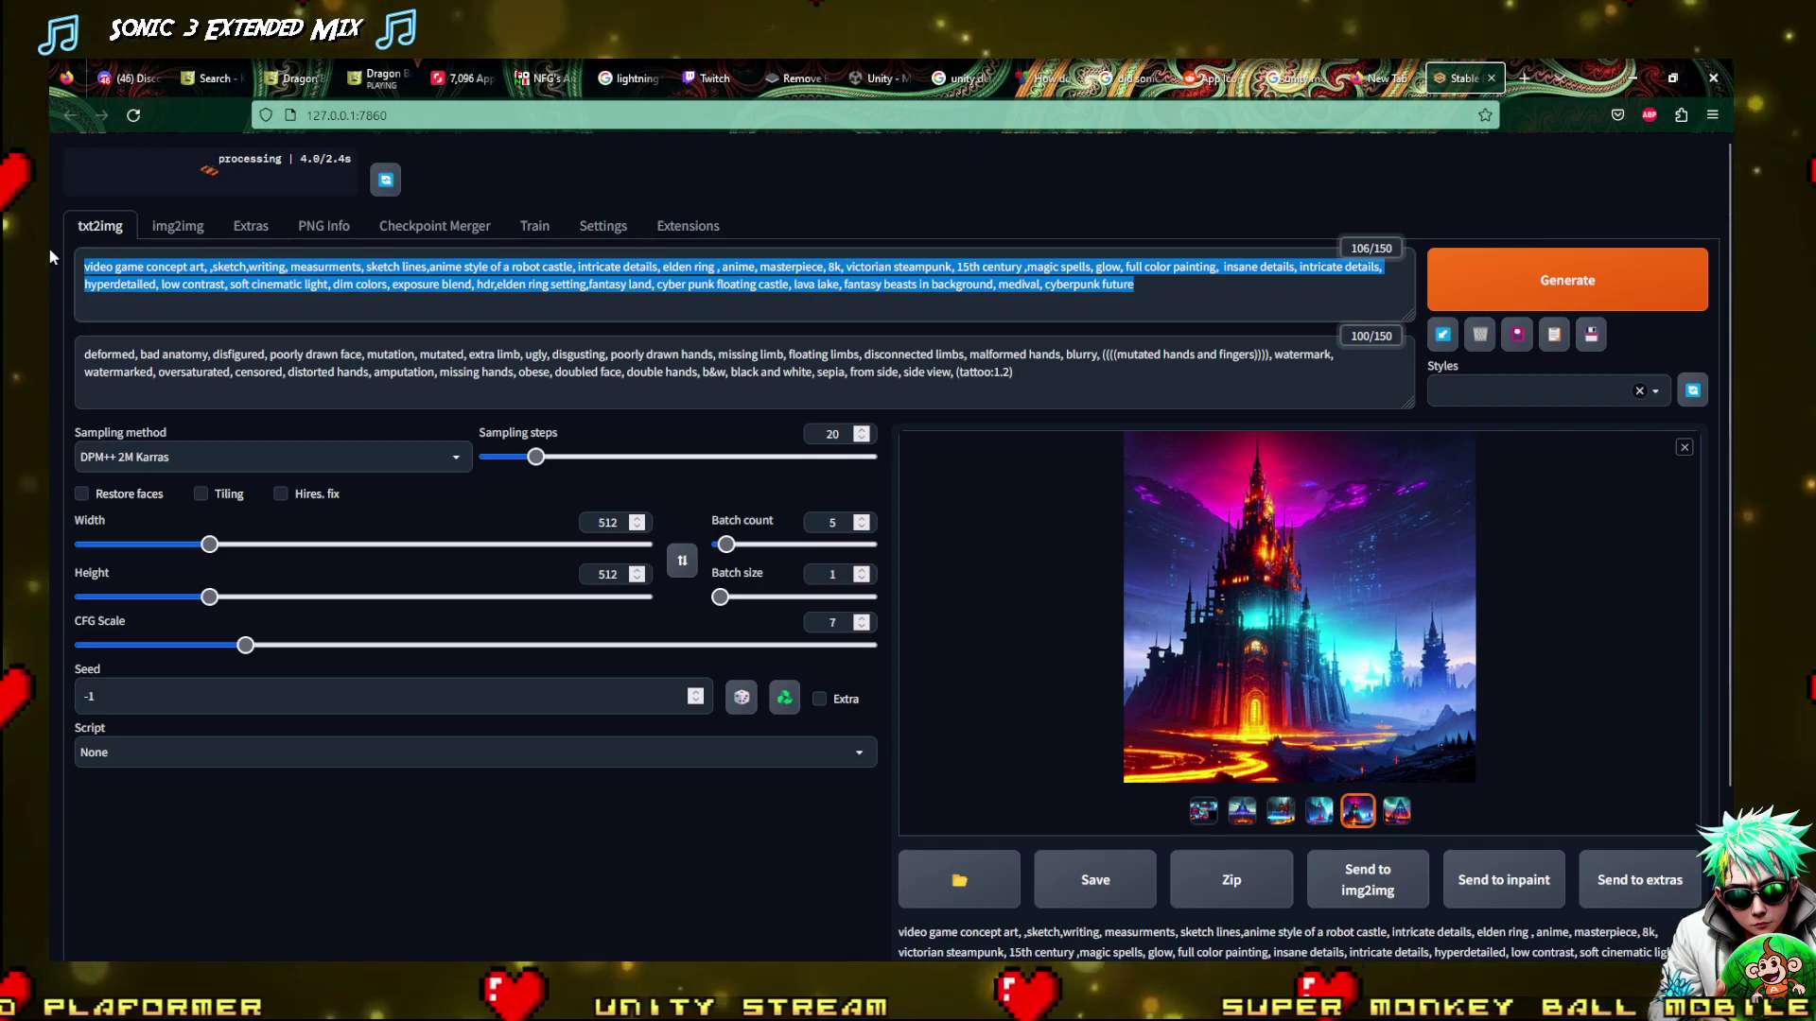
{"action": "type", "text": "forest"}
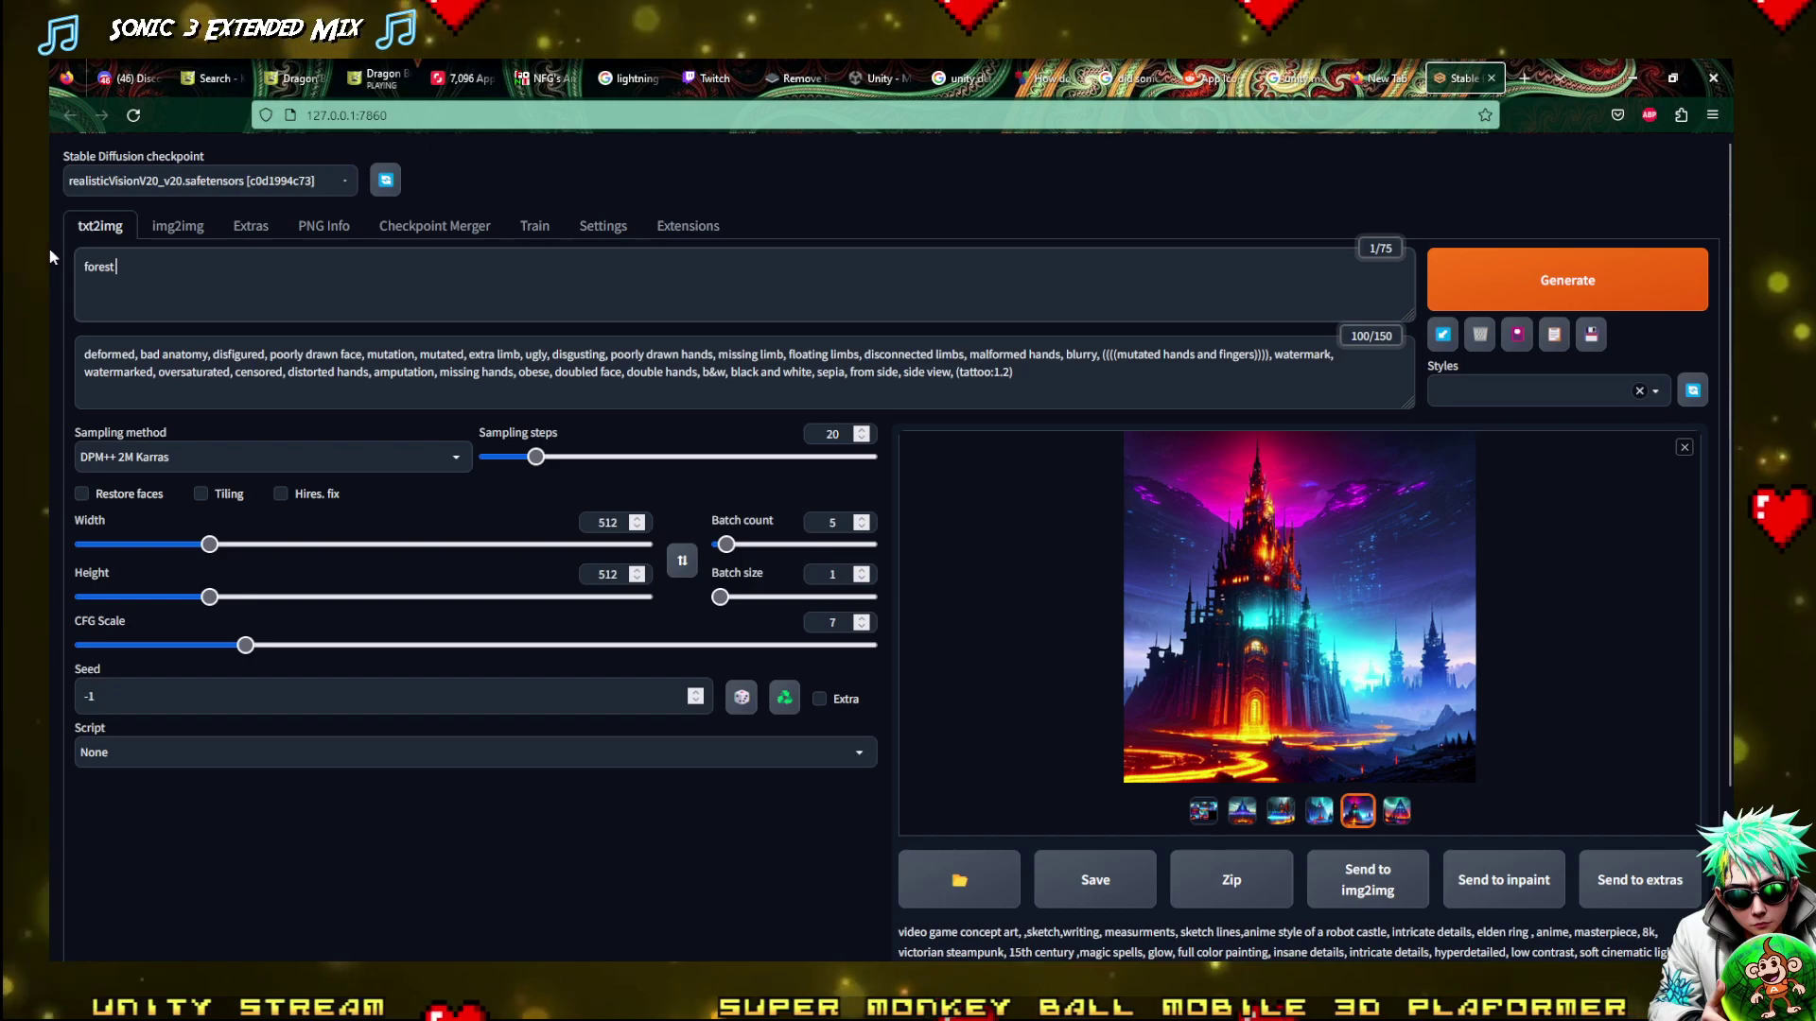
{"action": "type", "text": " with"}
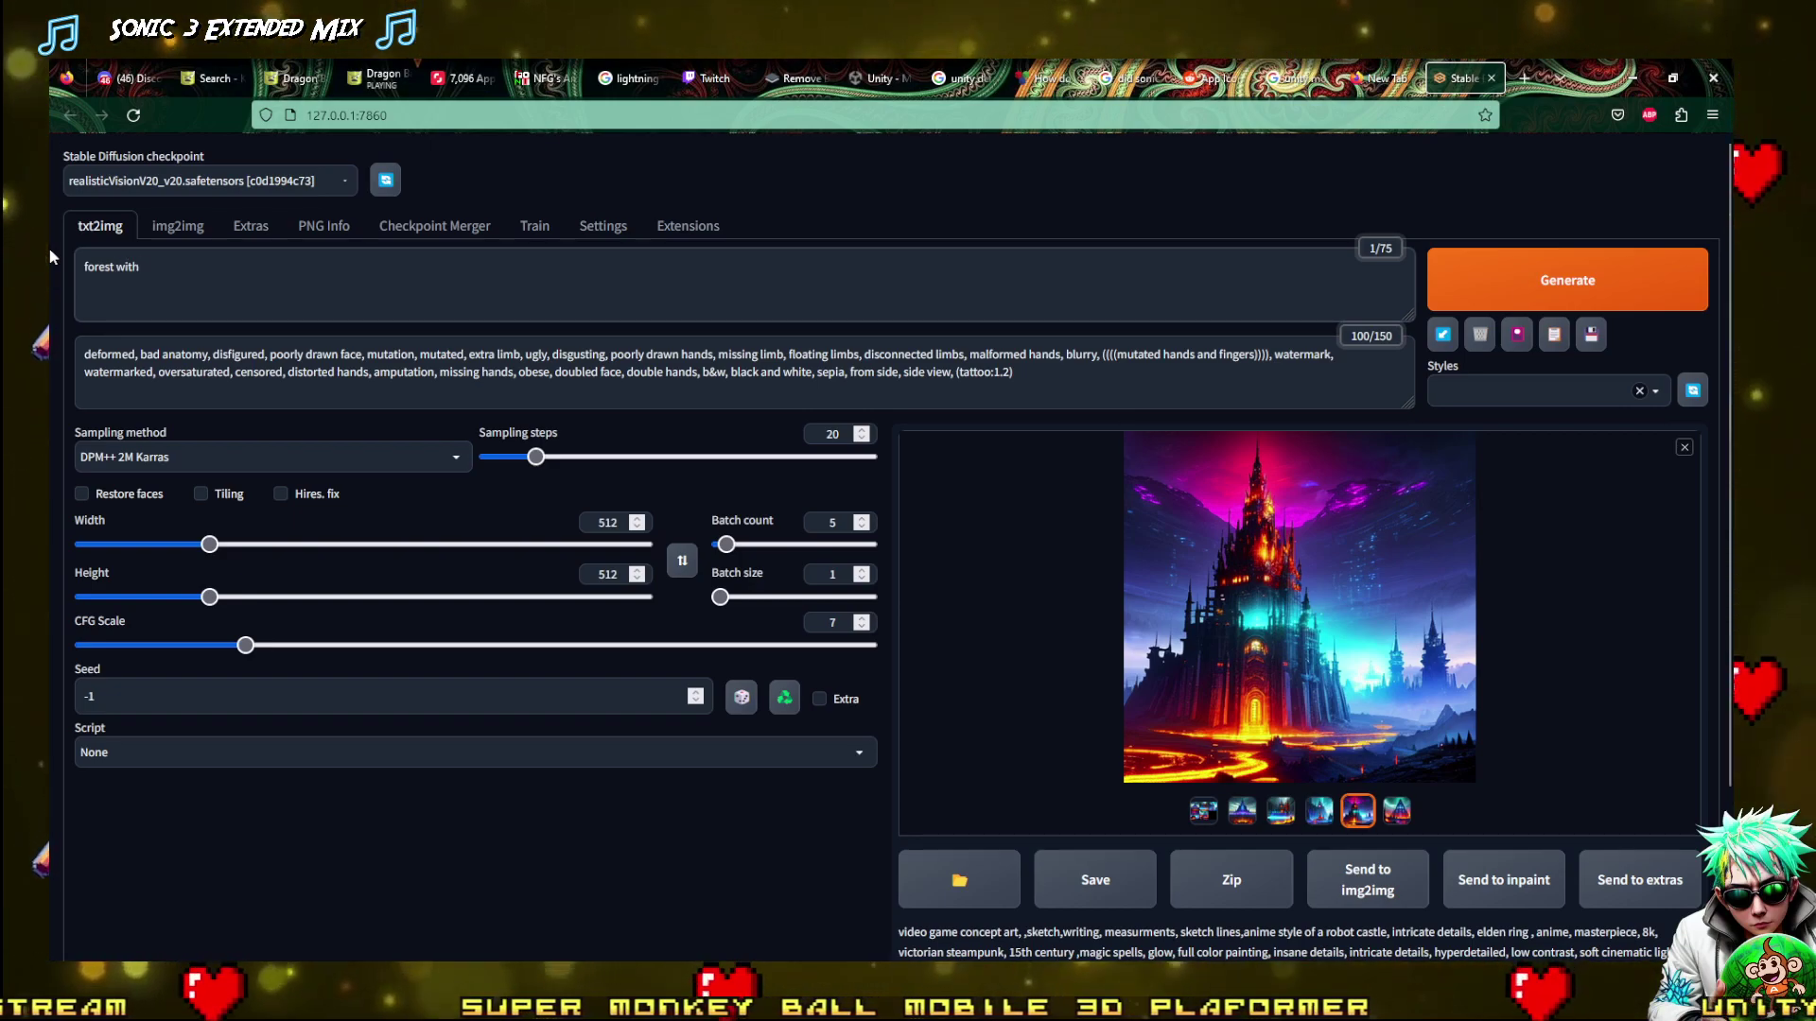
{"action": "type", "text": " safari animar"}
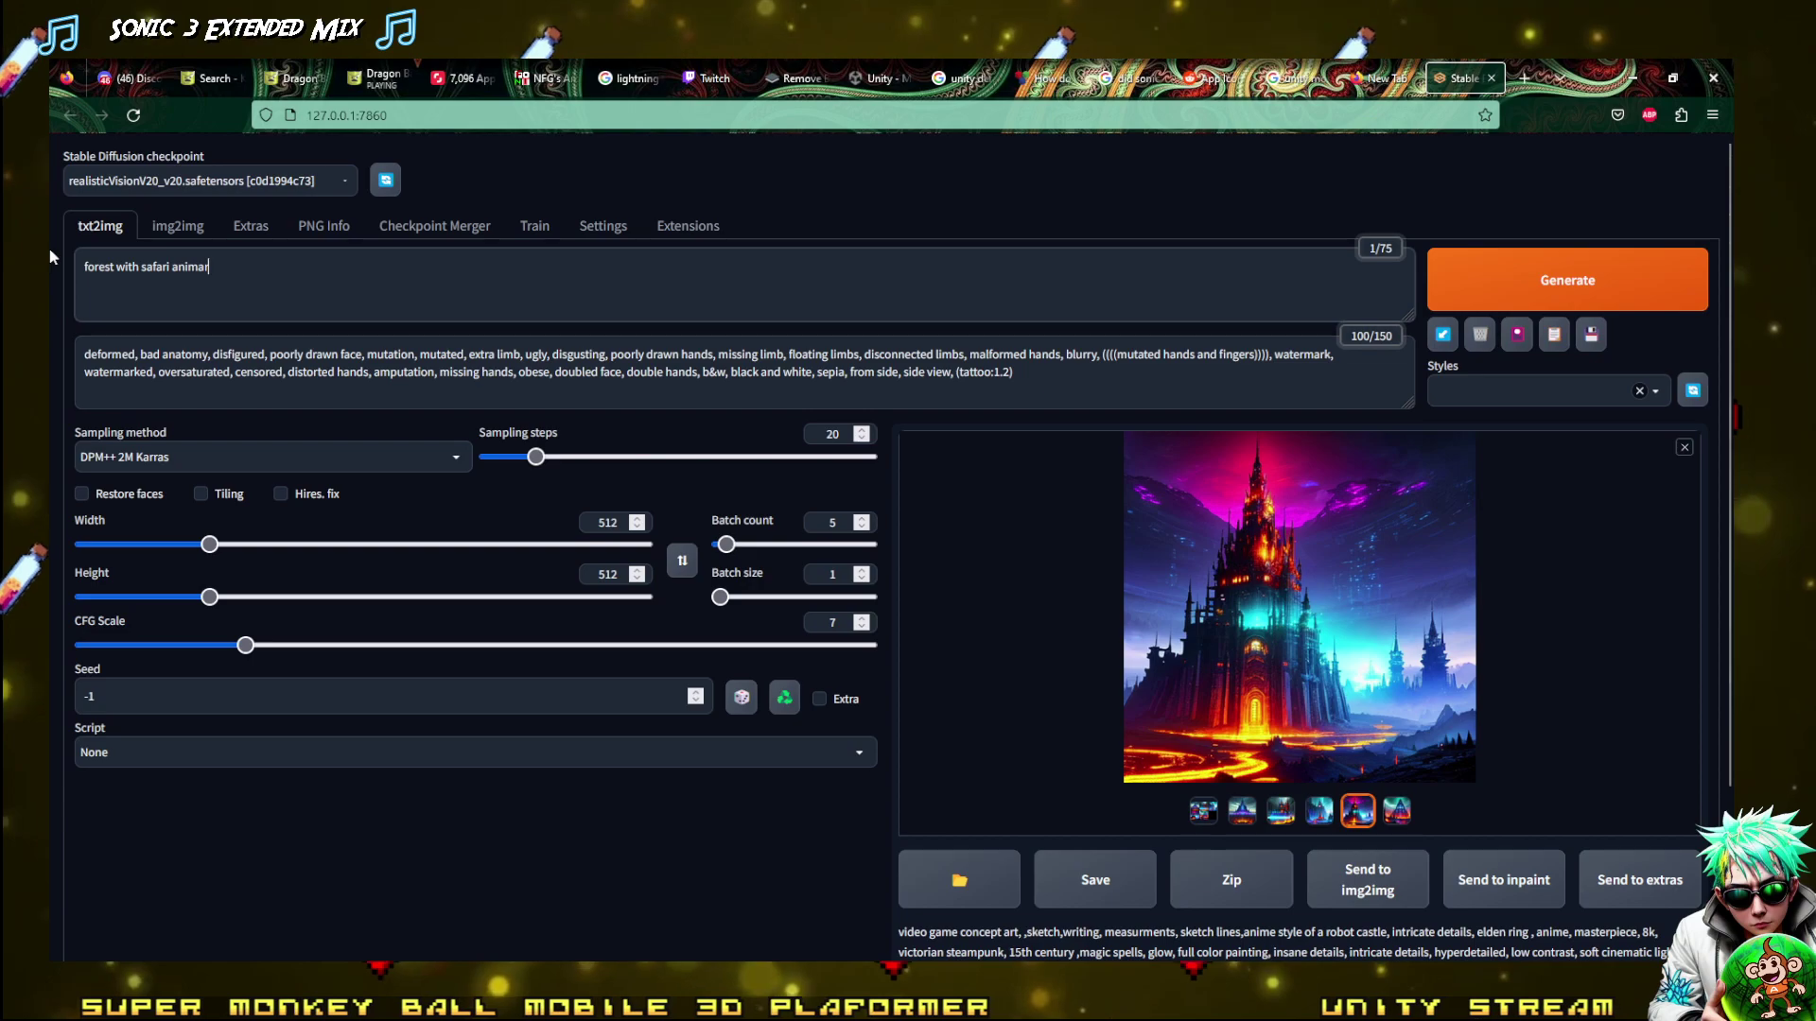
{"action": "key", "text": "BackSpace"}
{"action": "type", "text": "ls"}
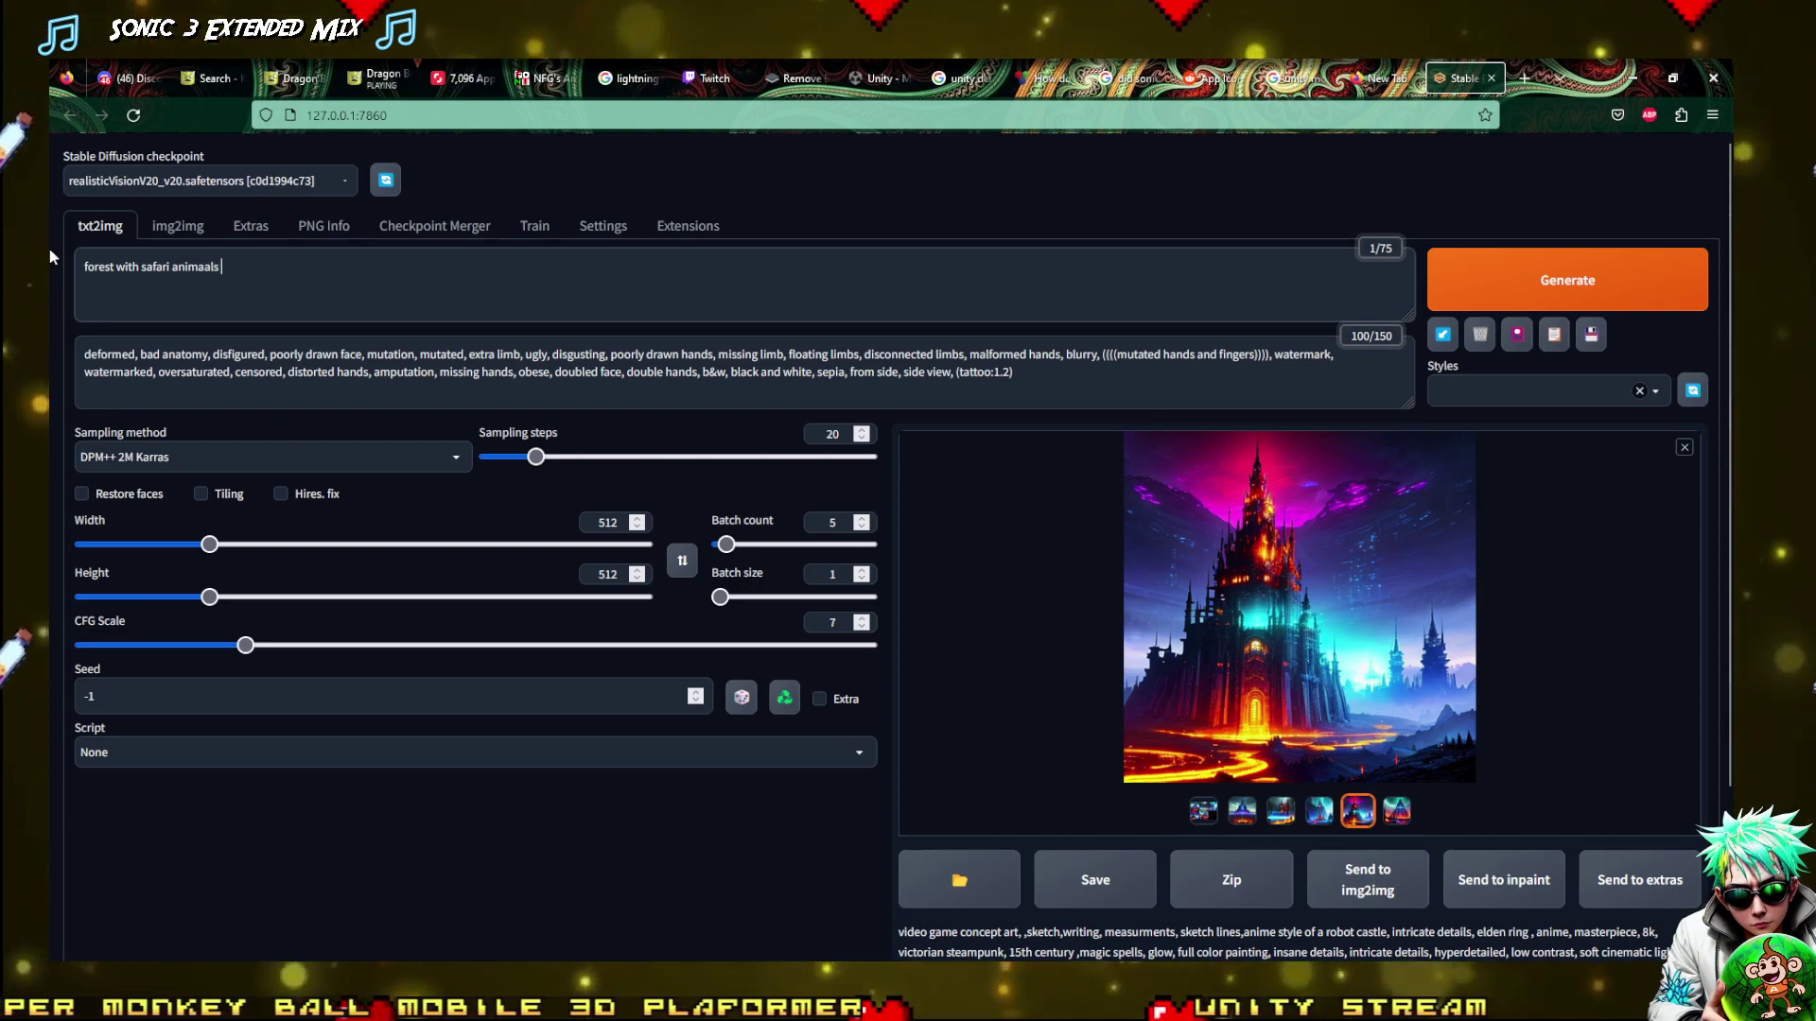
{"action": "type", "text": ","}
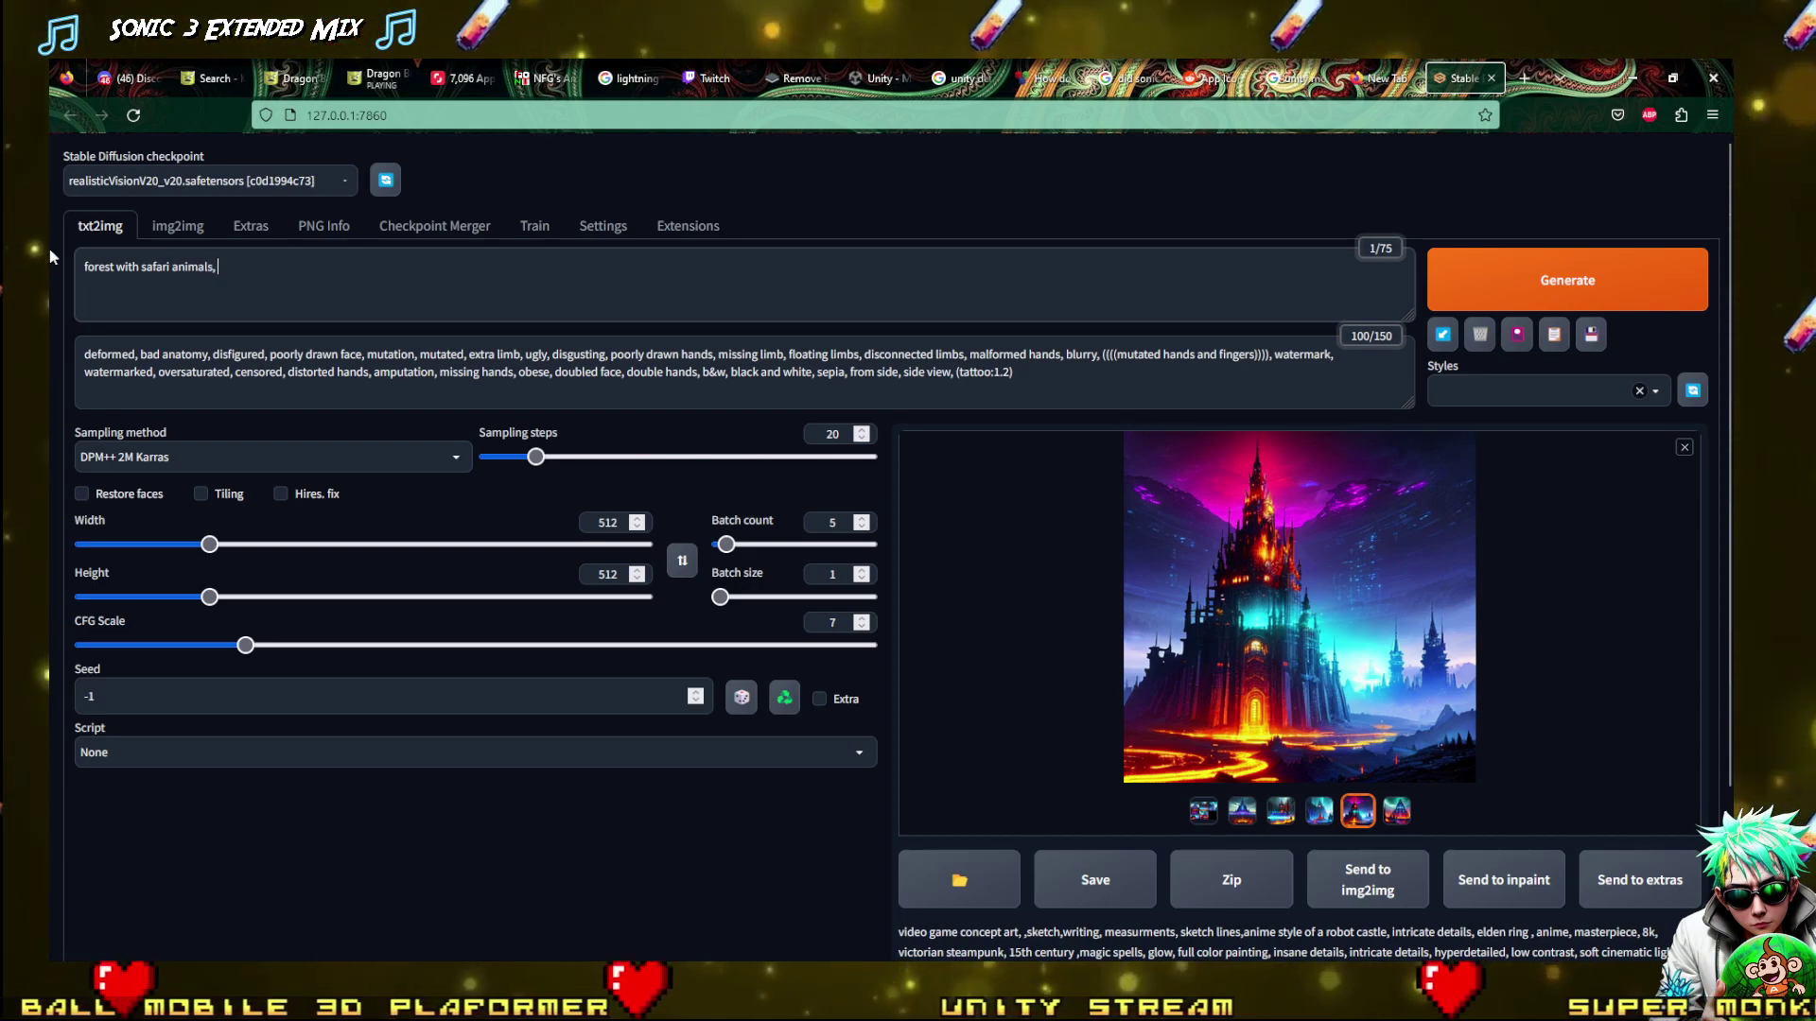
{"action": "type", "text": " i"}
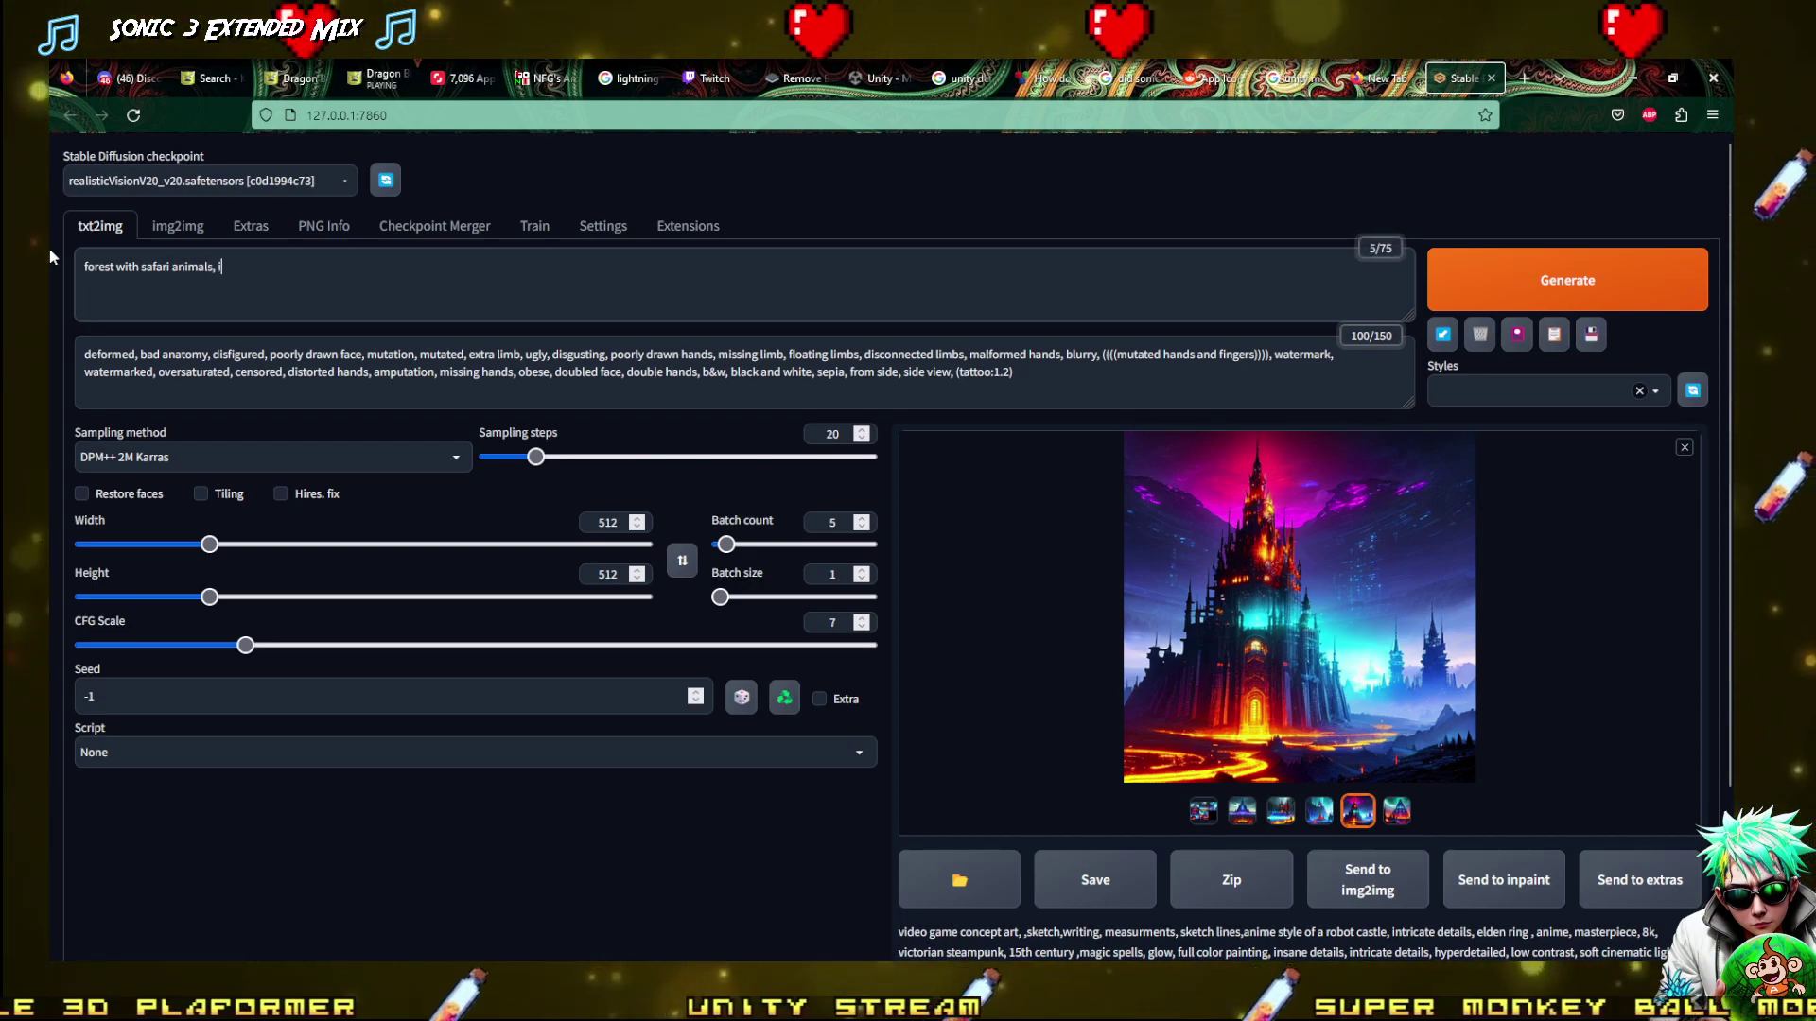
{"action": "type", "text": "nsane details,"}
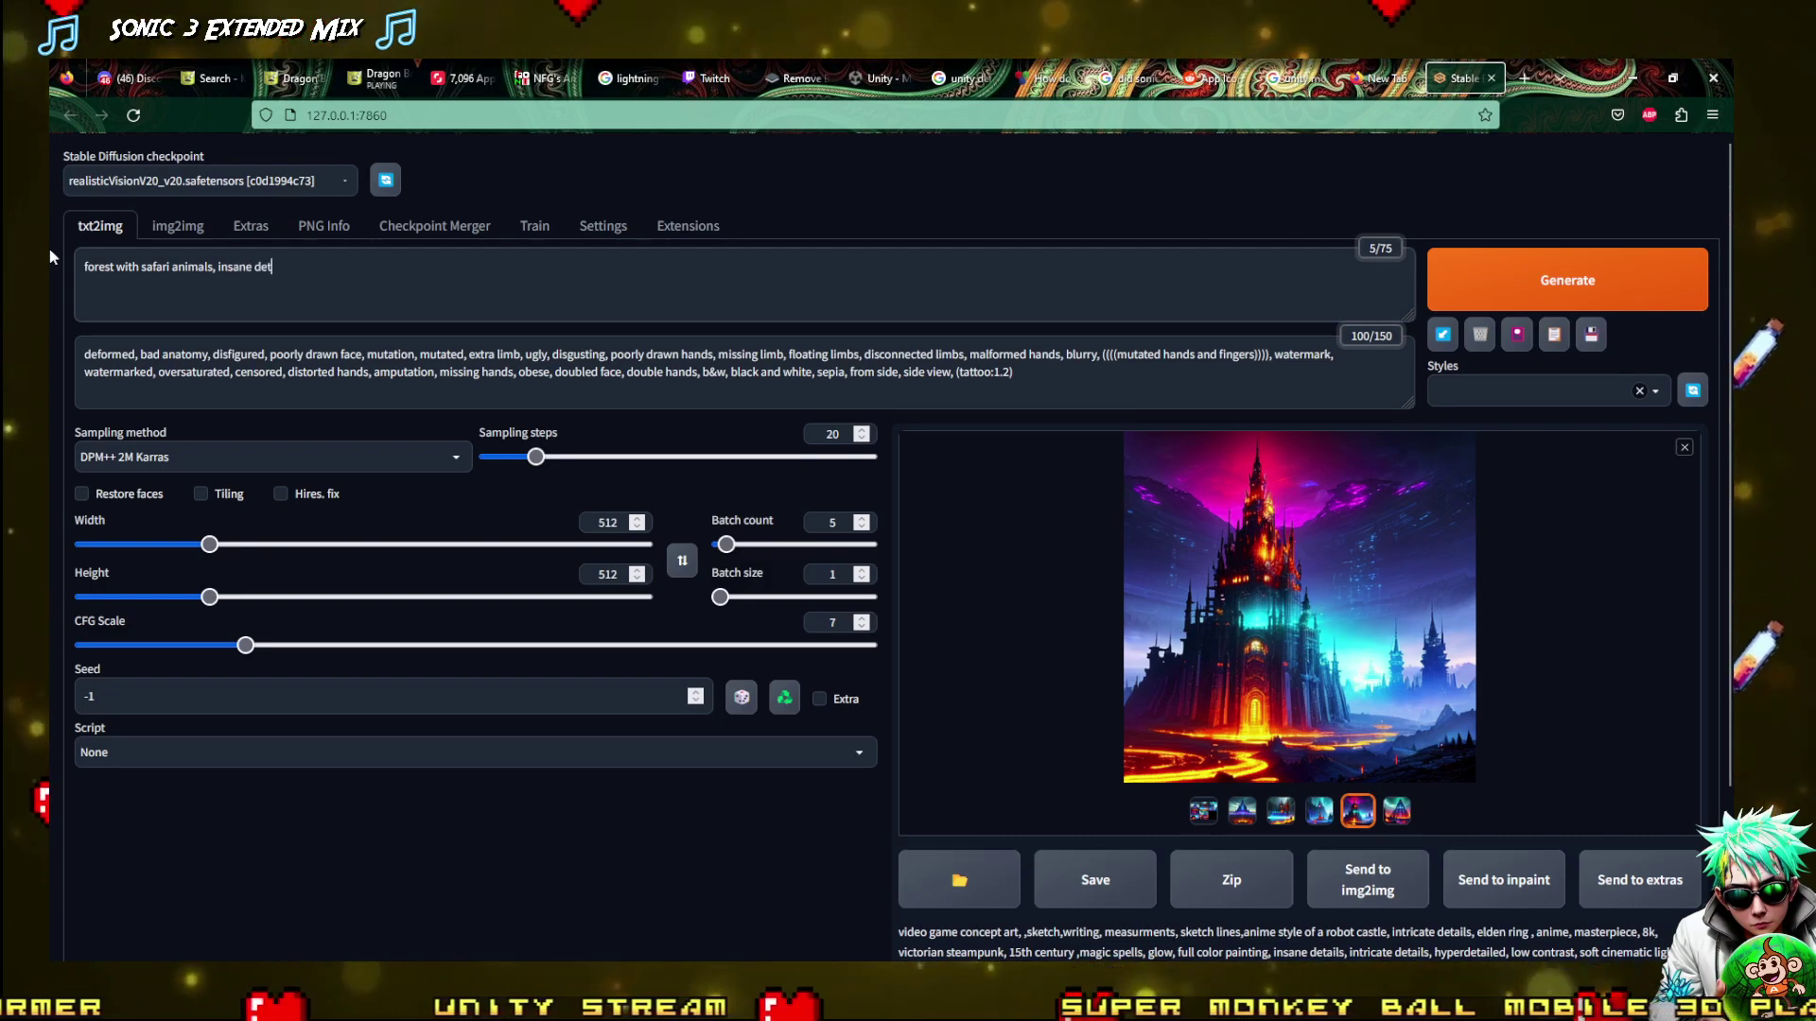
{"action": "type", "text": "8k"}
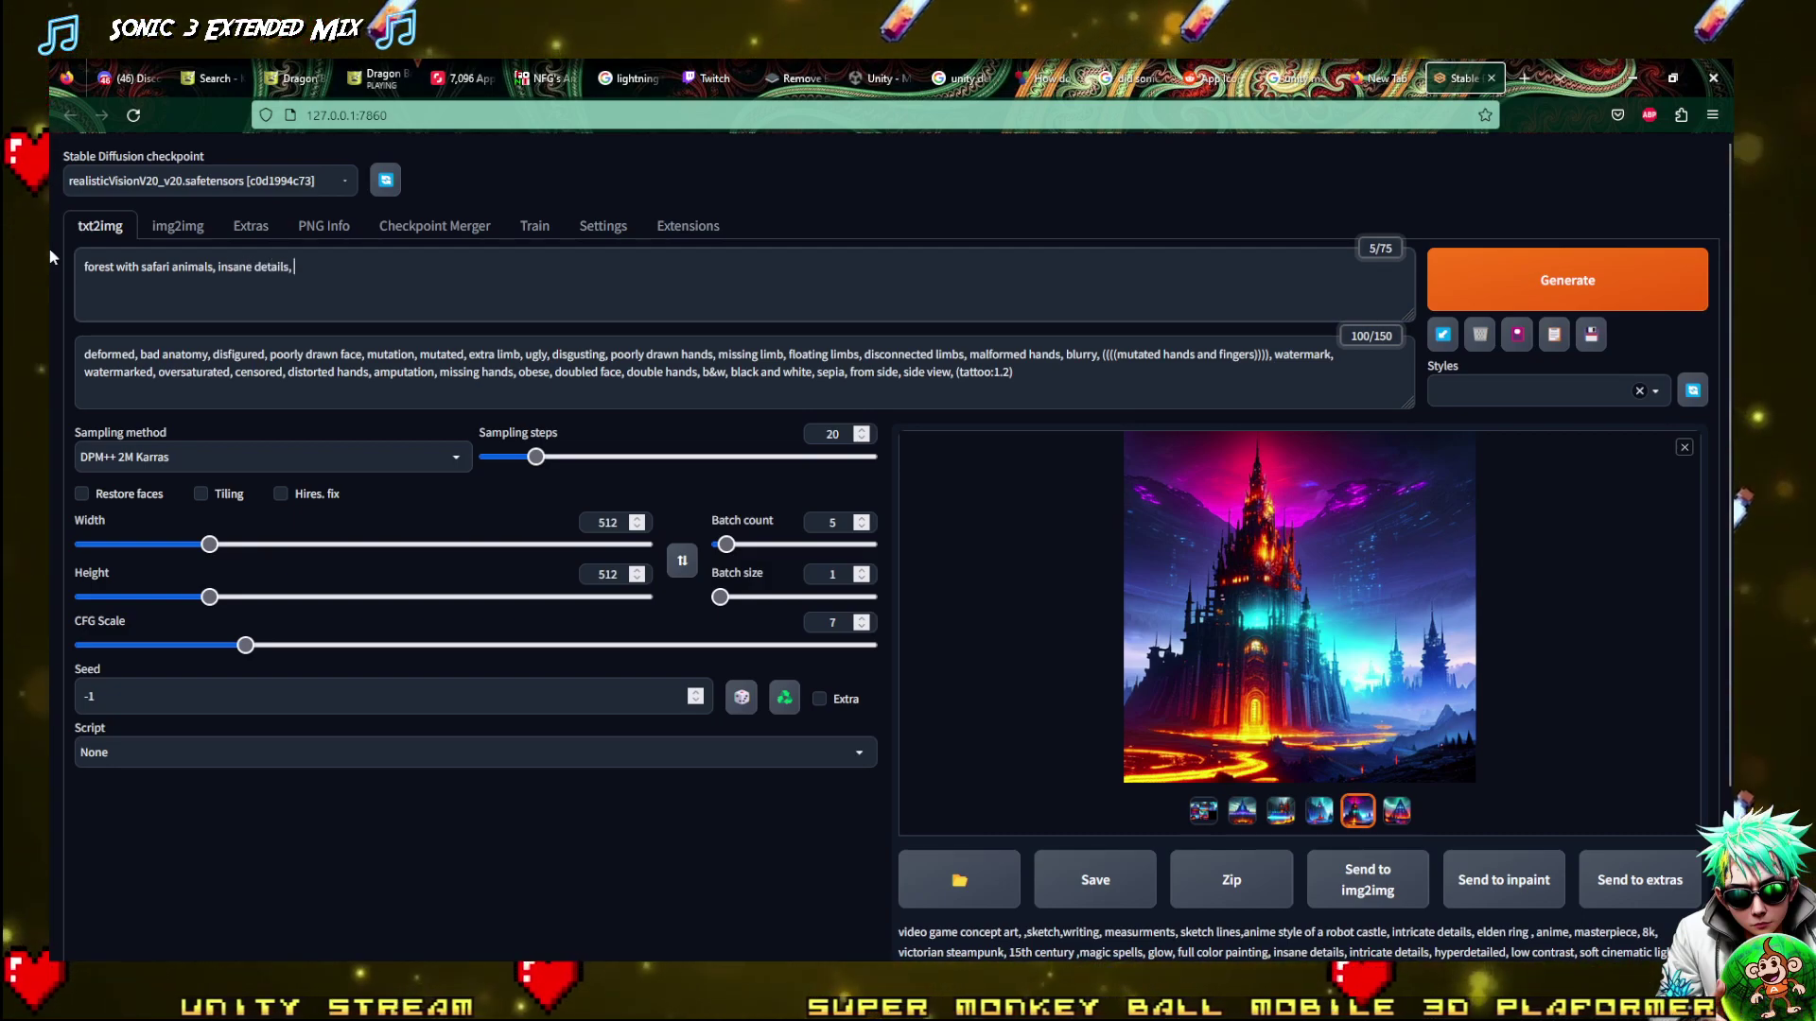
{"action": "type", "text": " masterp"}
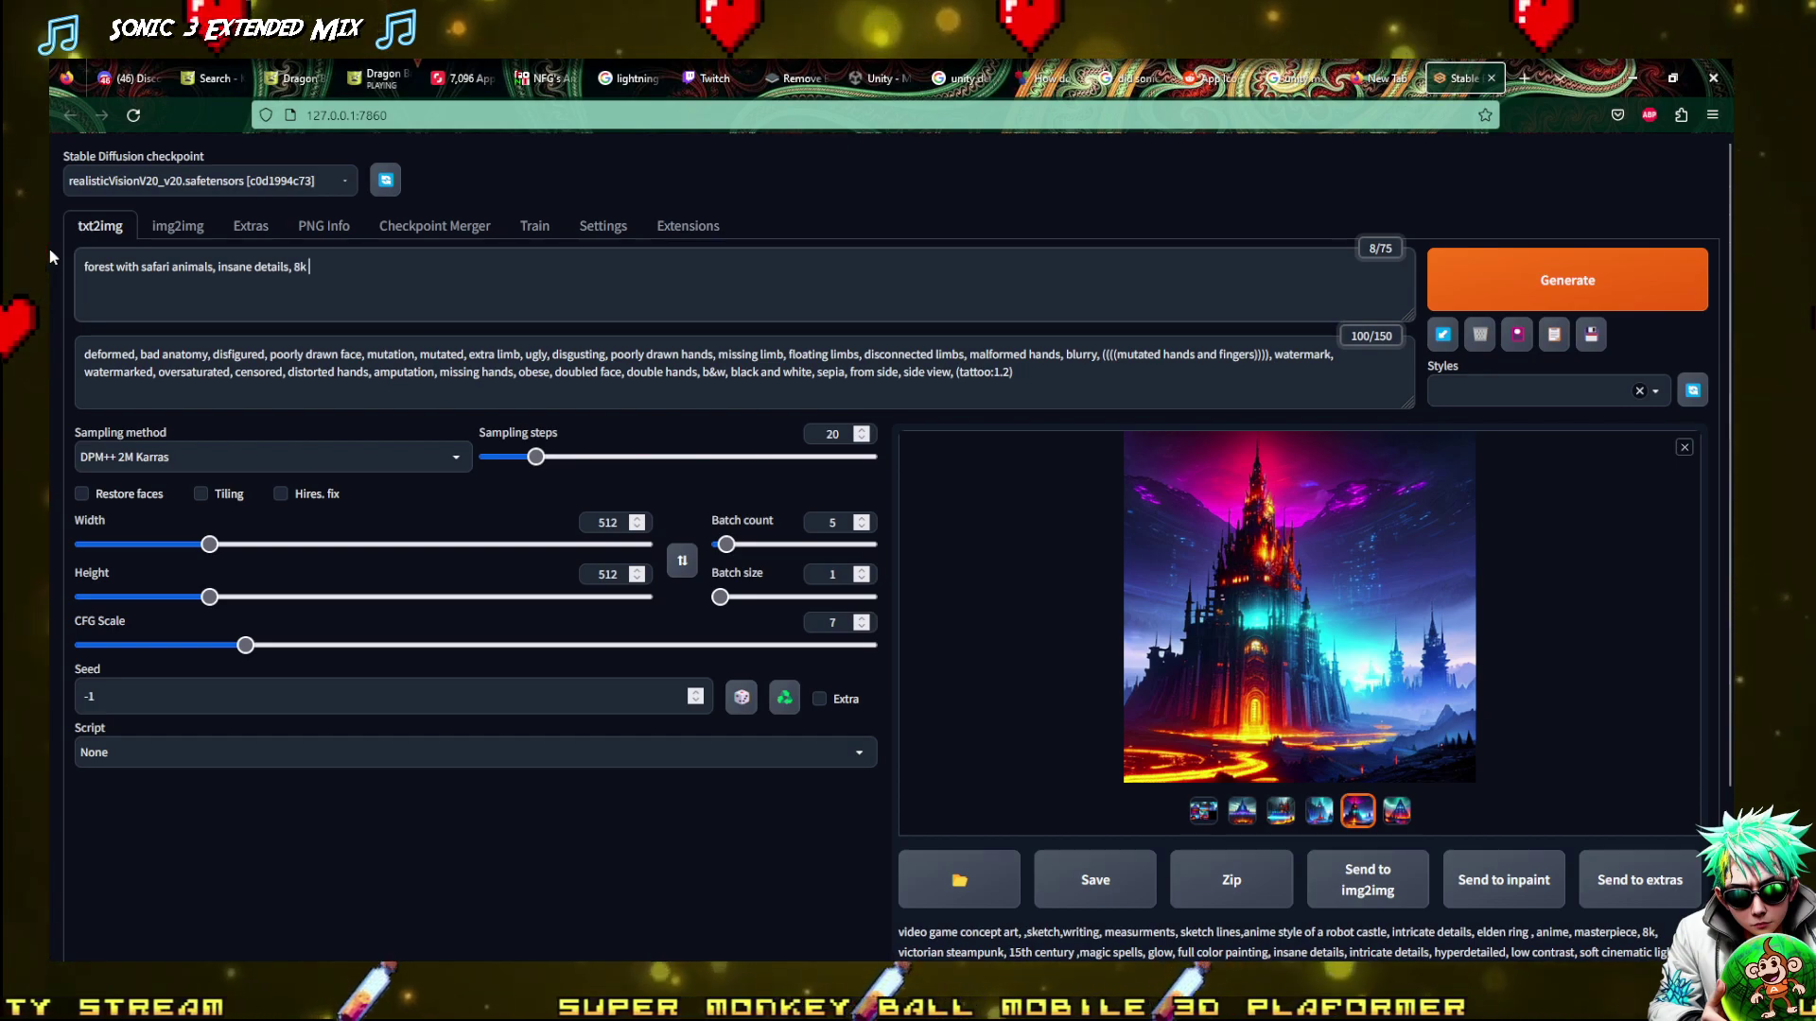
{"action": "type", "text": "iece,"}
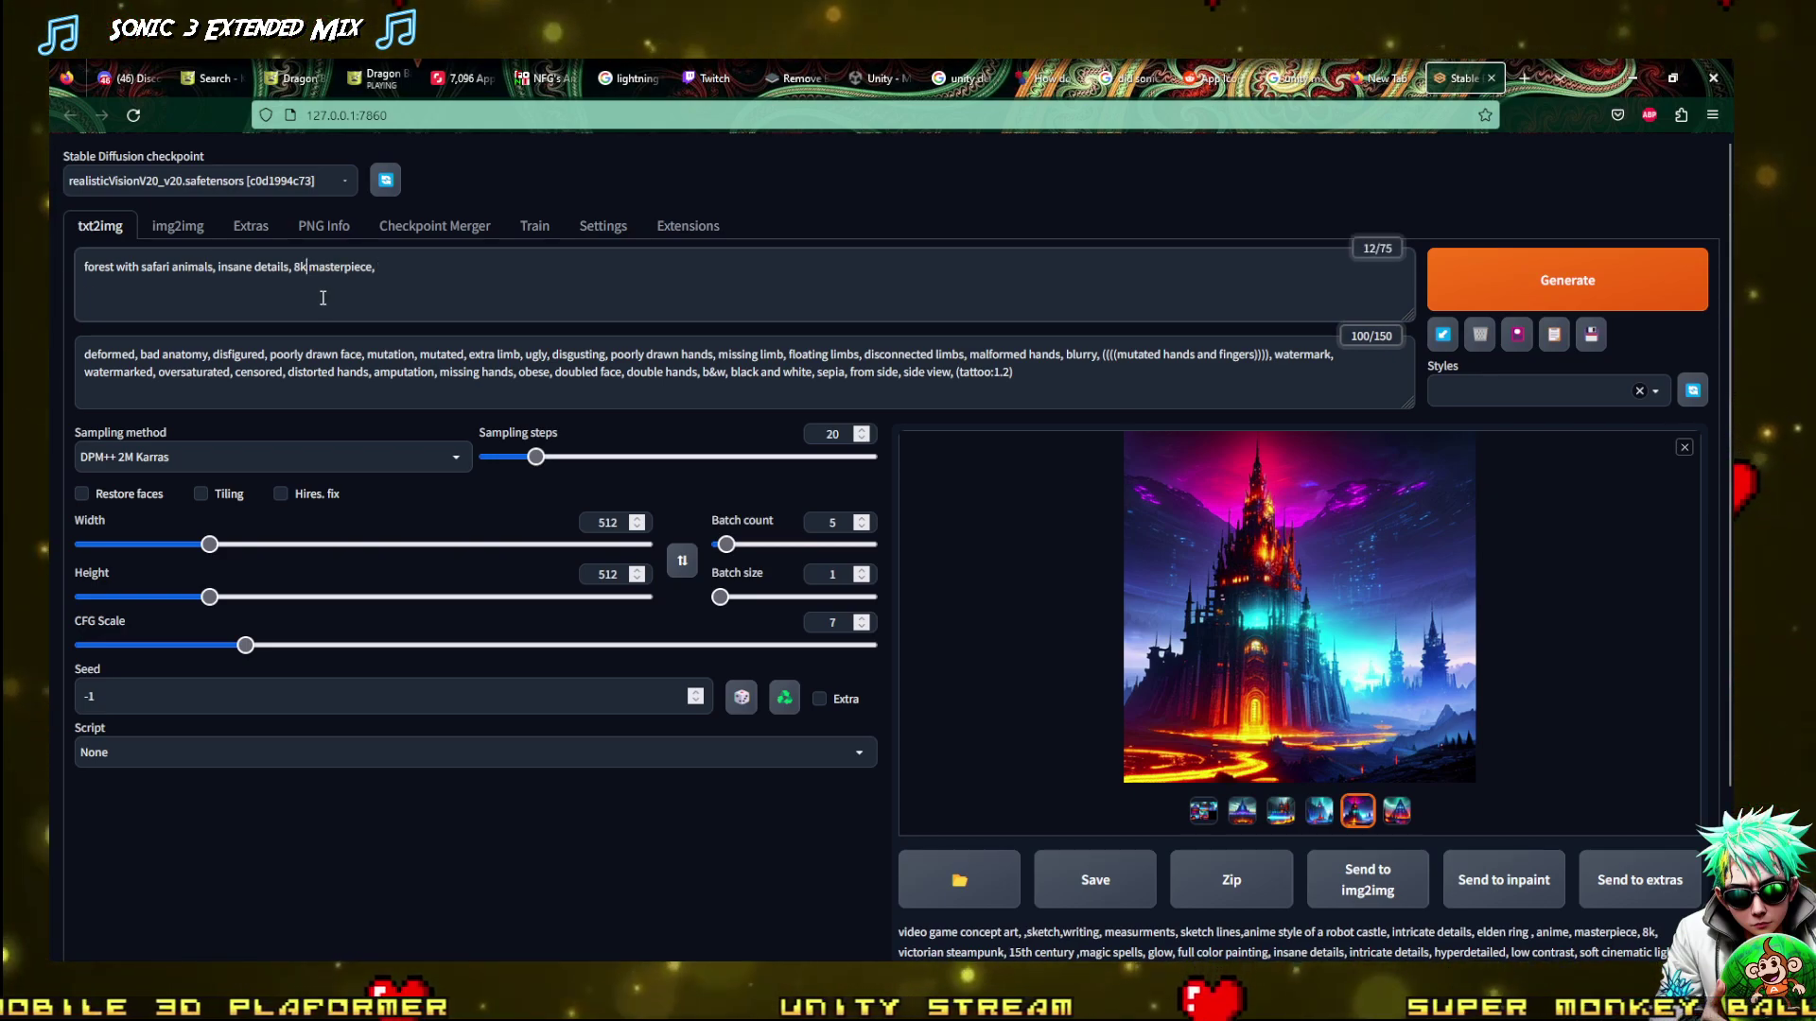
Append a comma to the safari prompt and generate a batch of five images
{"action": "type", "text": ","}
{"action": "left_click", "coordinate": [1485, 274]}
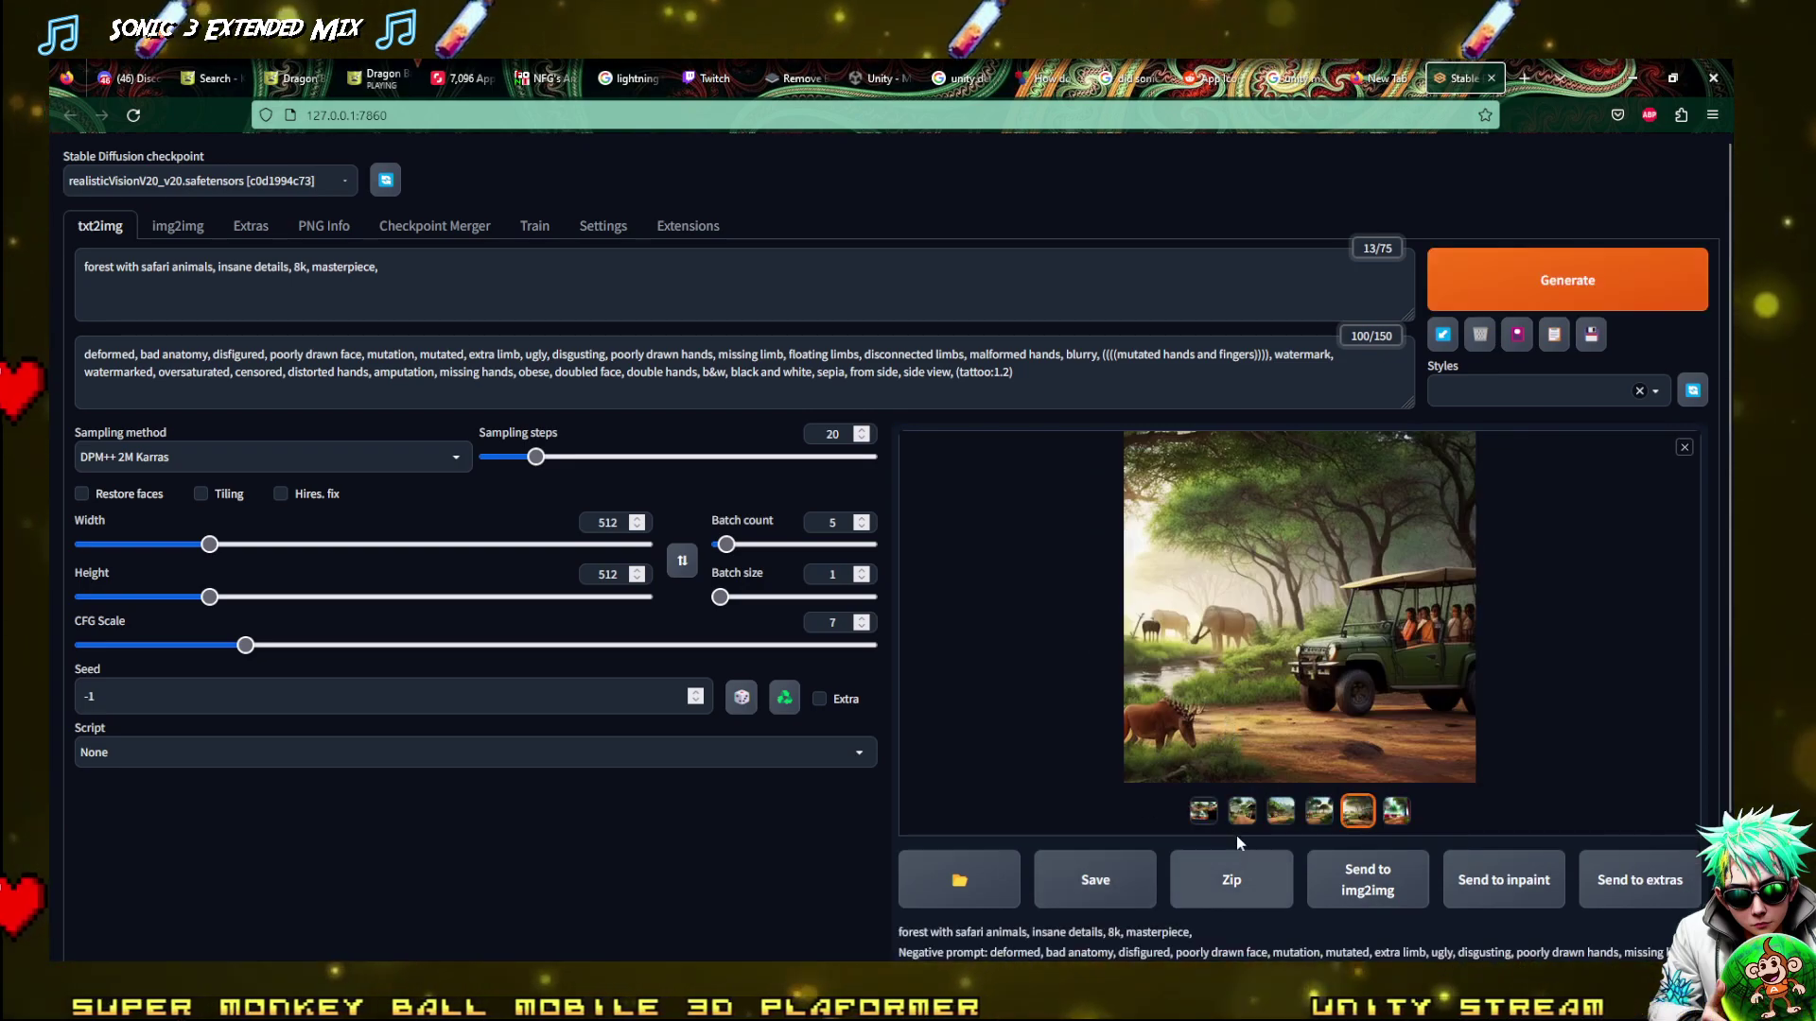
Page through the five safari renders full size, from the jeeps with elephants to the blurry forest path
{"action": "left_click", "coordinate": [1230, 751]}
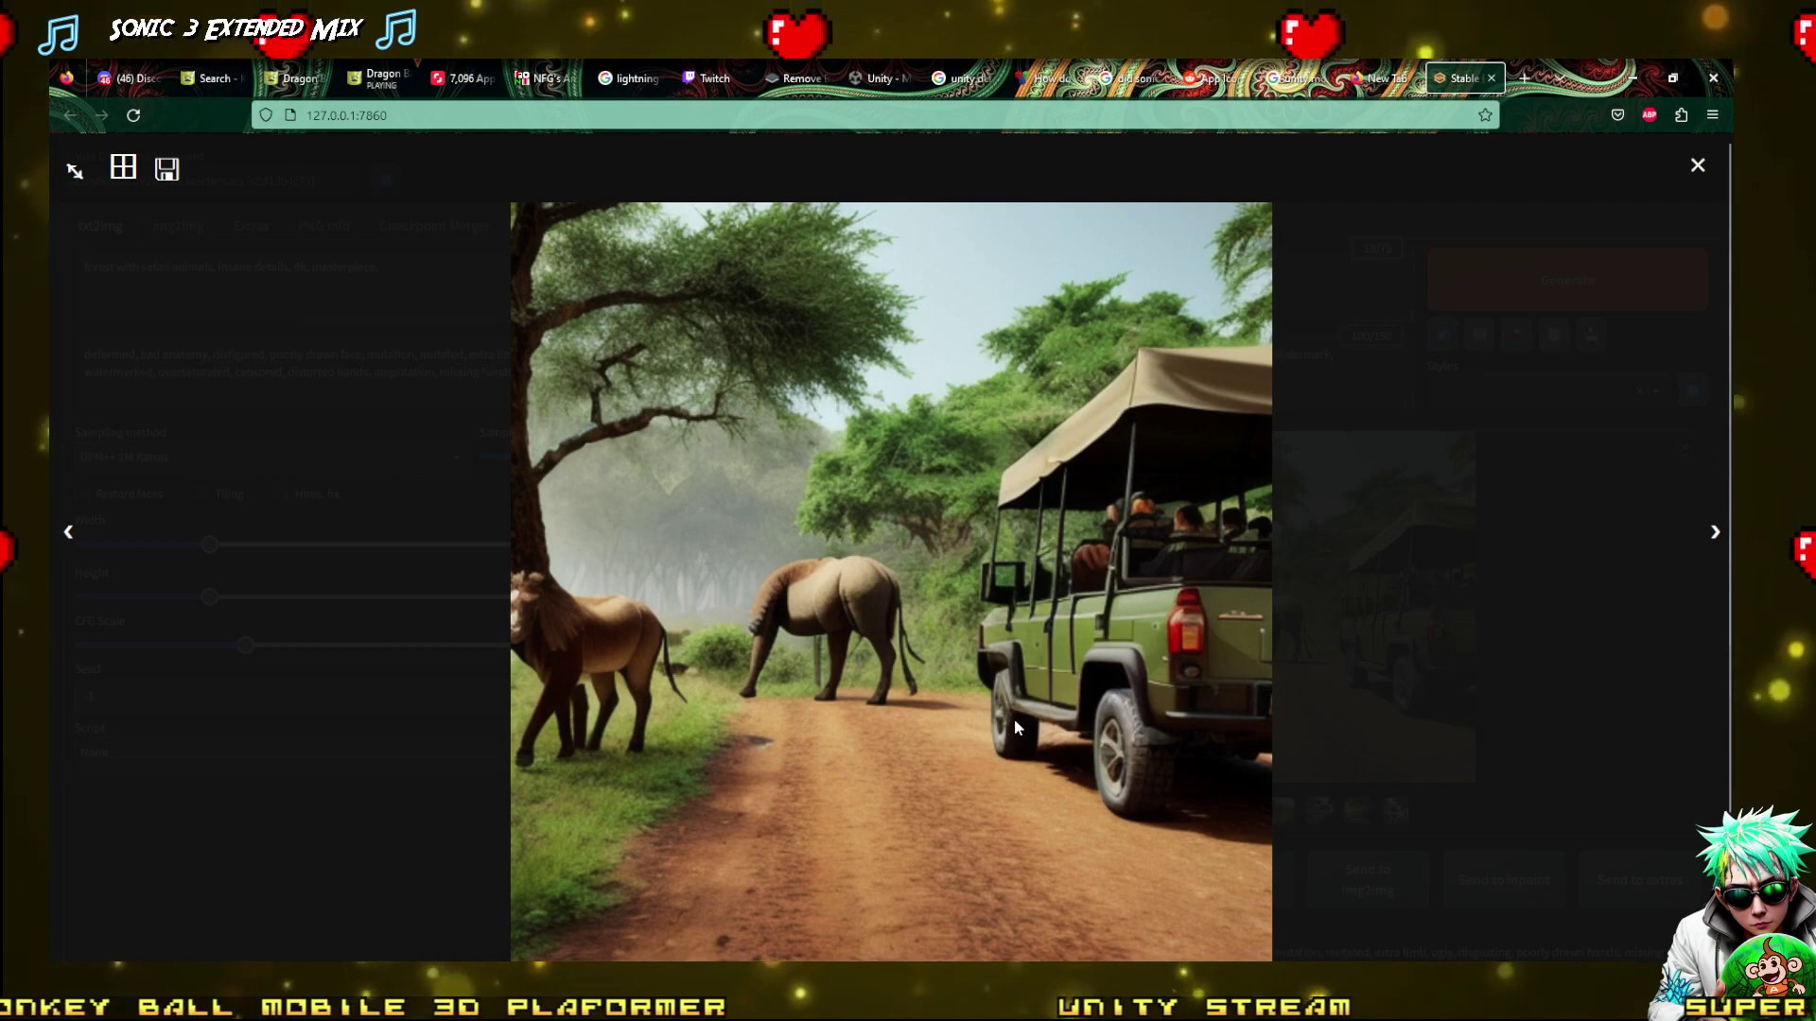
{"action": "key", "text": "Right"}
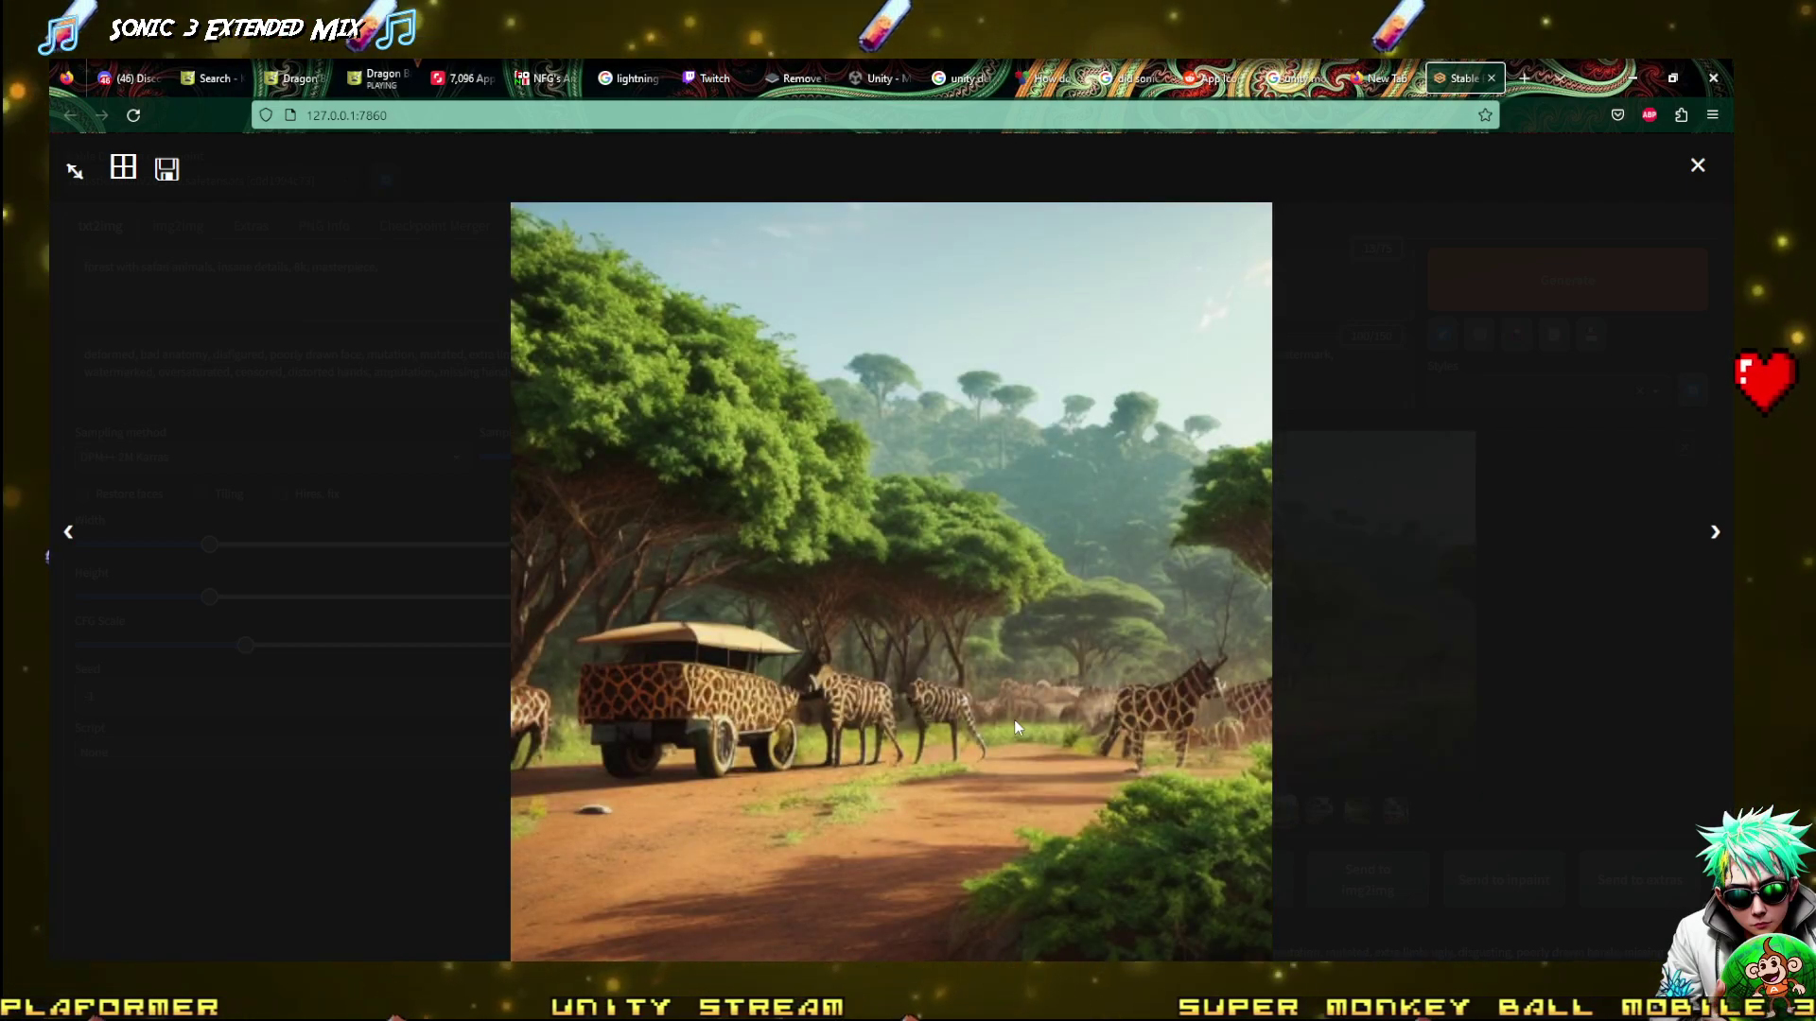
{"action": "key", "text": "Right"}
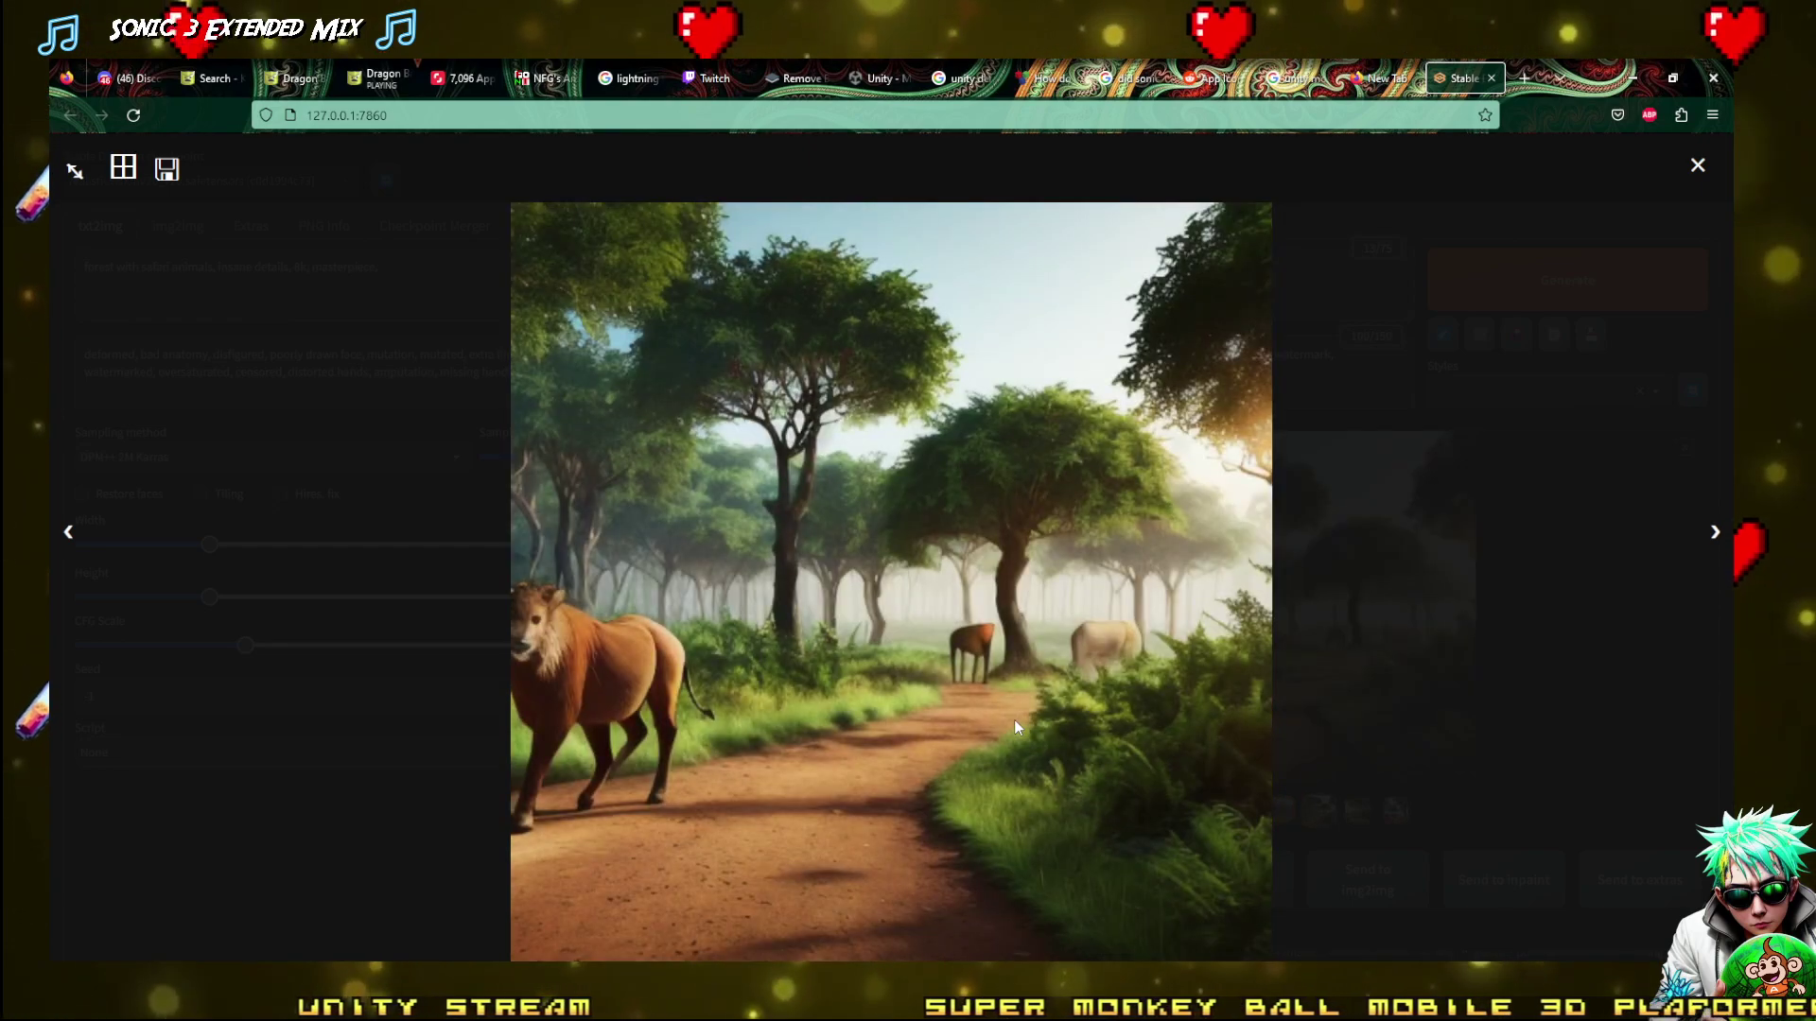
{"action": "key", "text": "Left"}
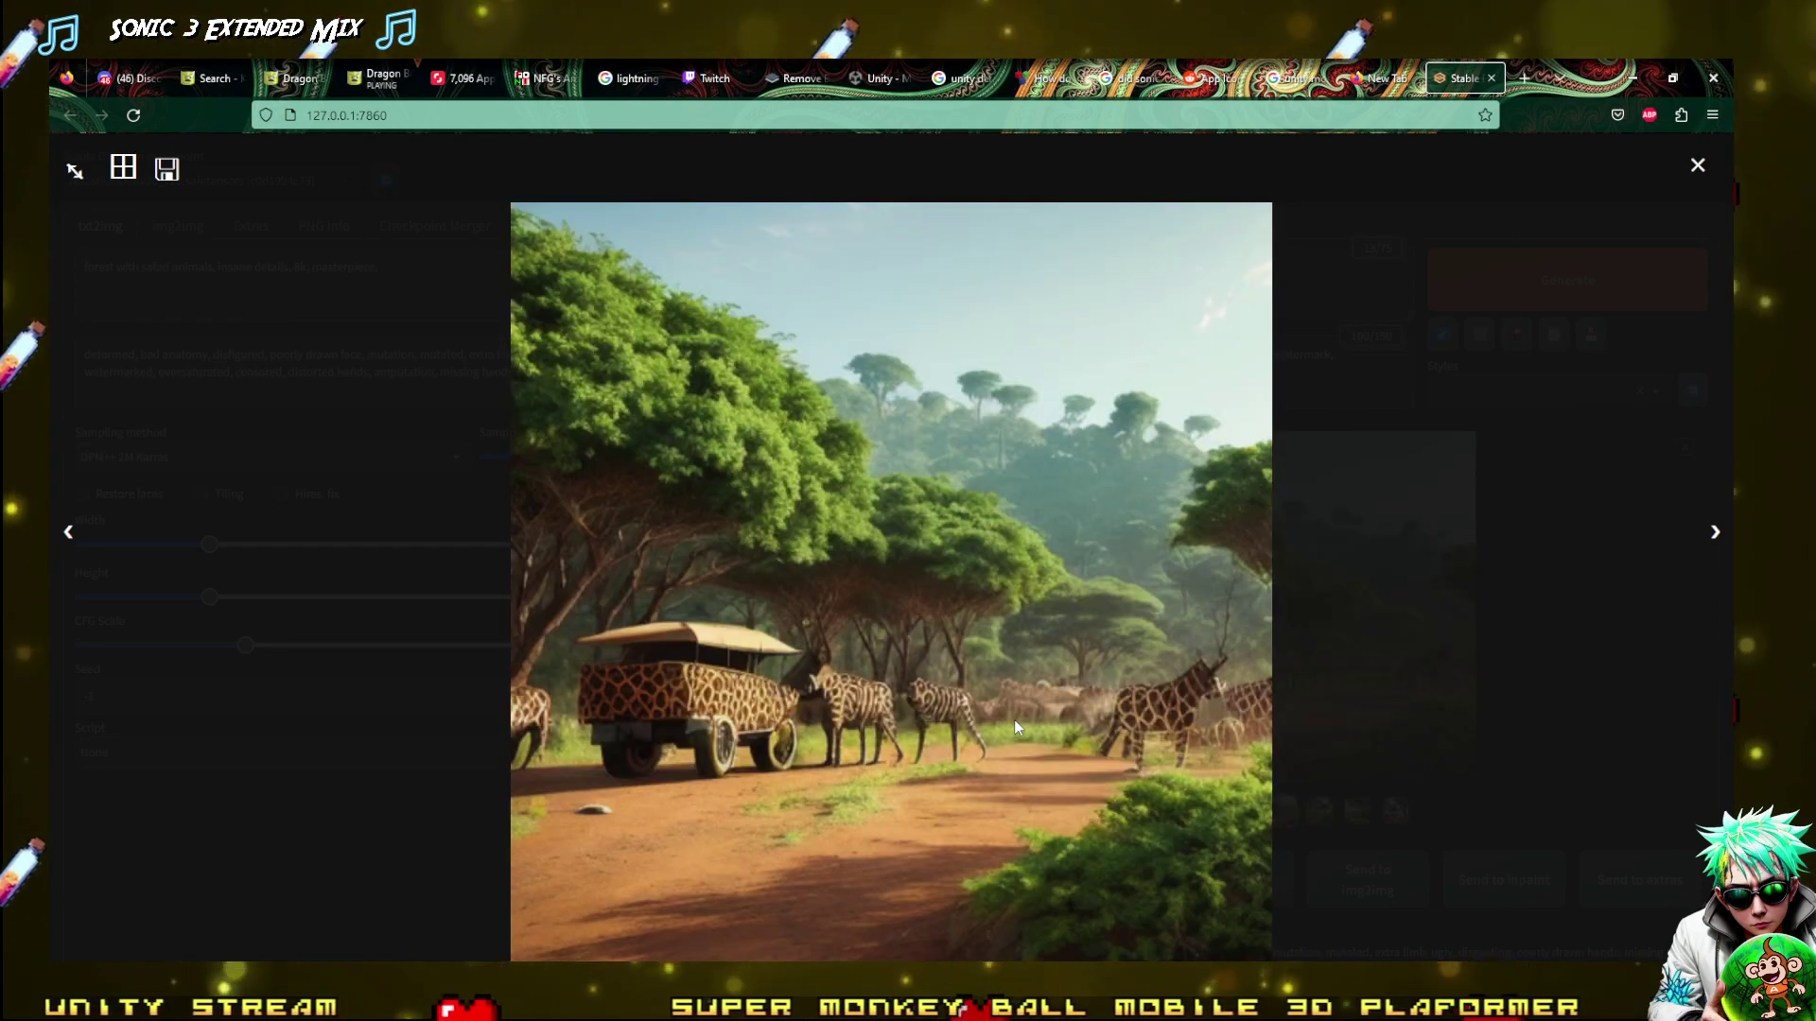
{"action": "key", "text": "Right"}
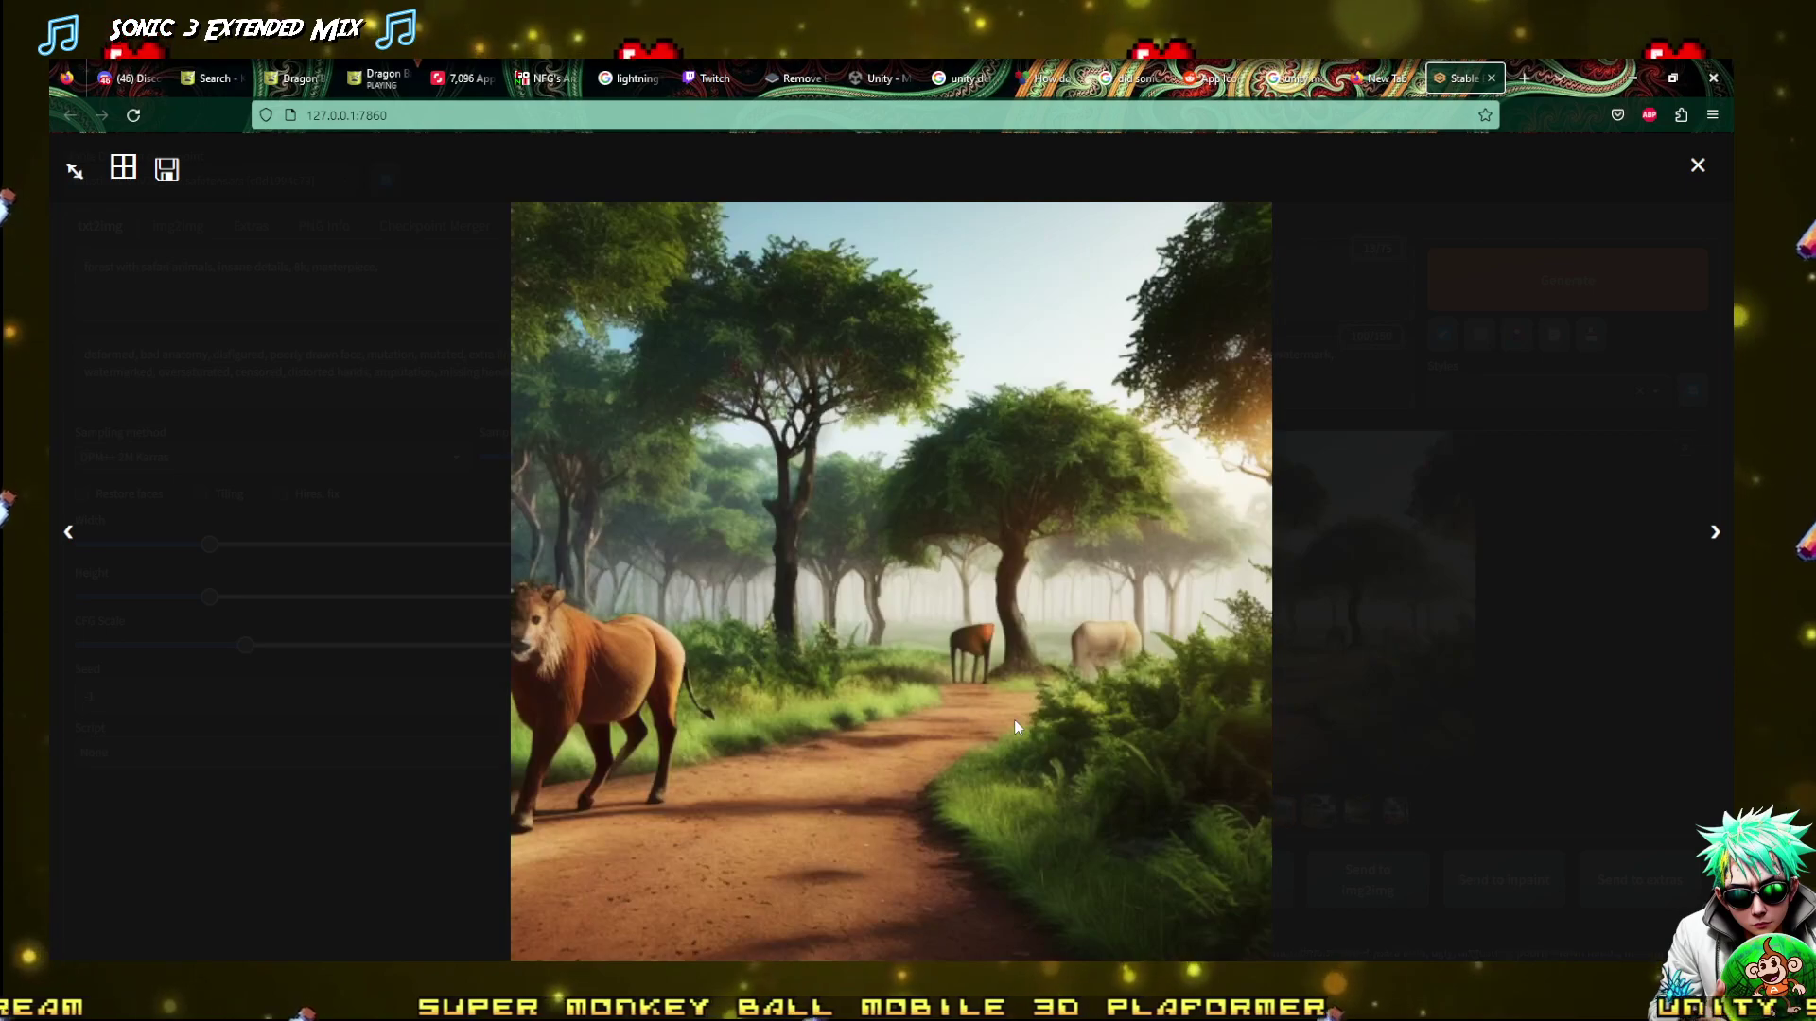
{"action": "key", "text": "Right"}
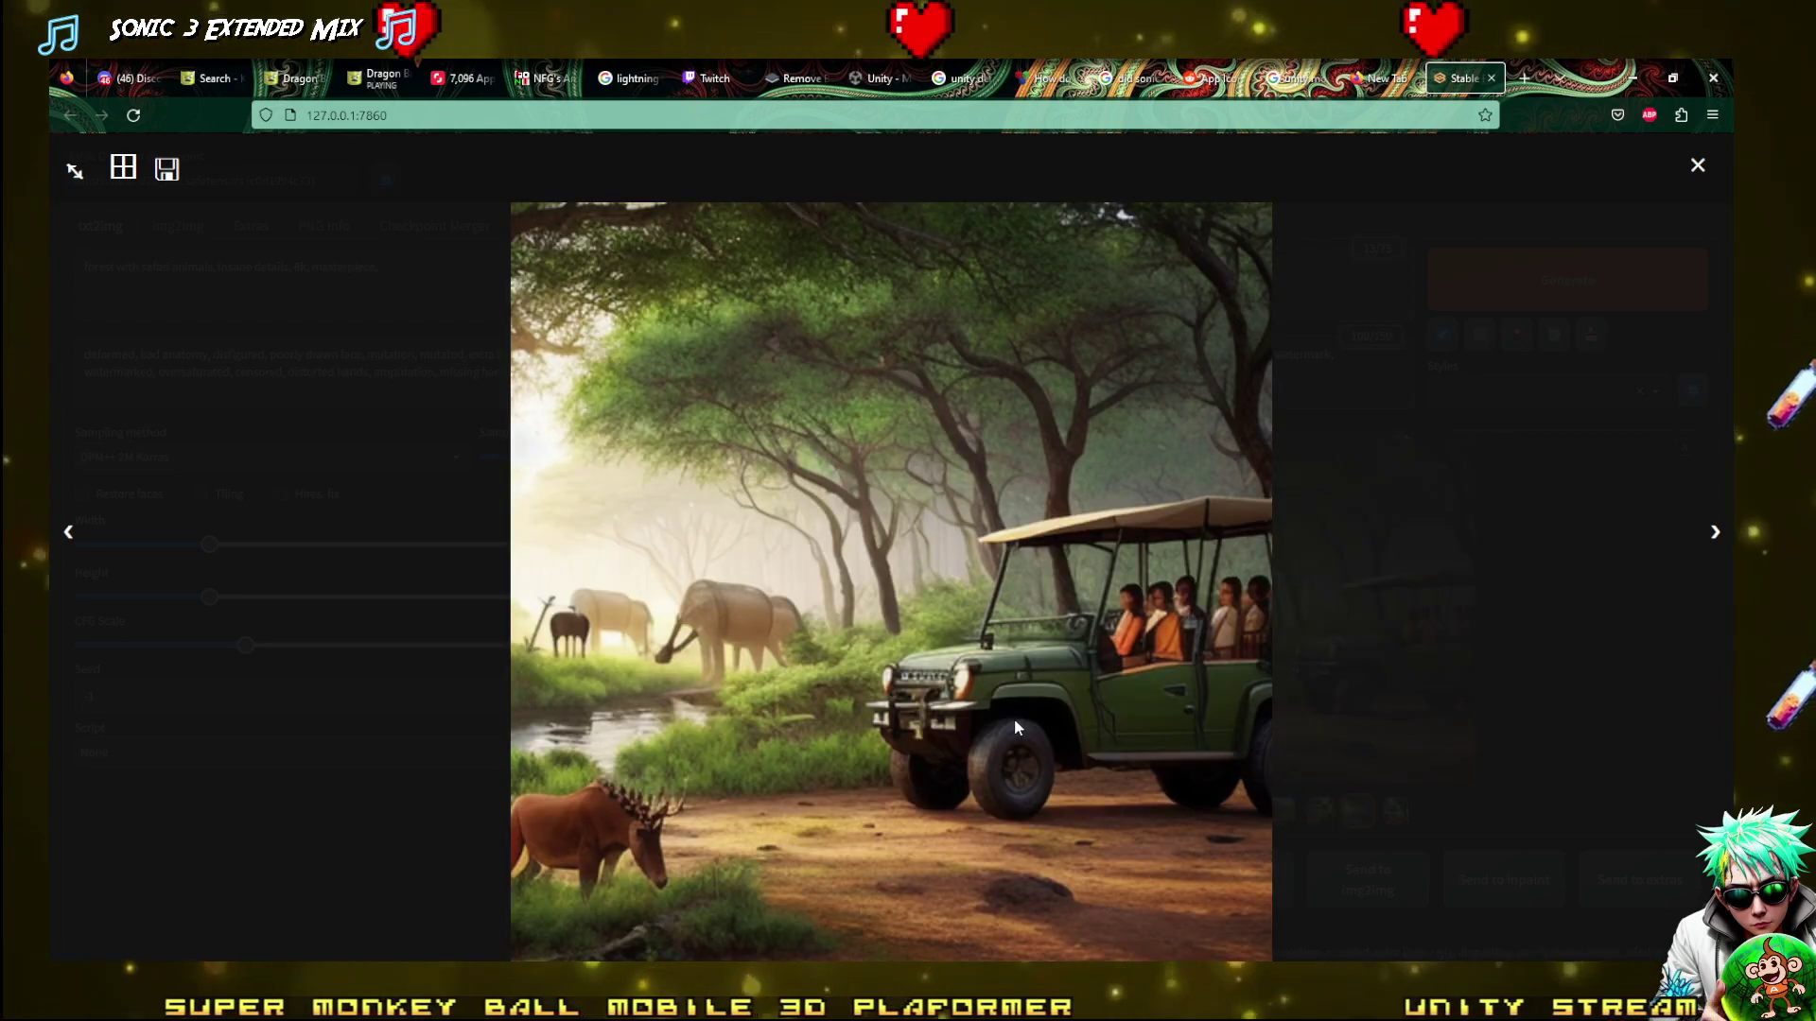
{"action": "key", "text": "Left"}
{"action": "key", "text": "Left"}
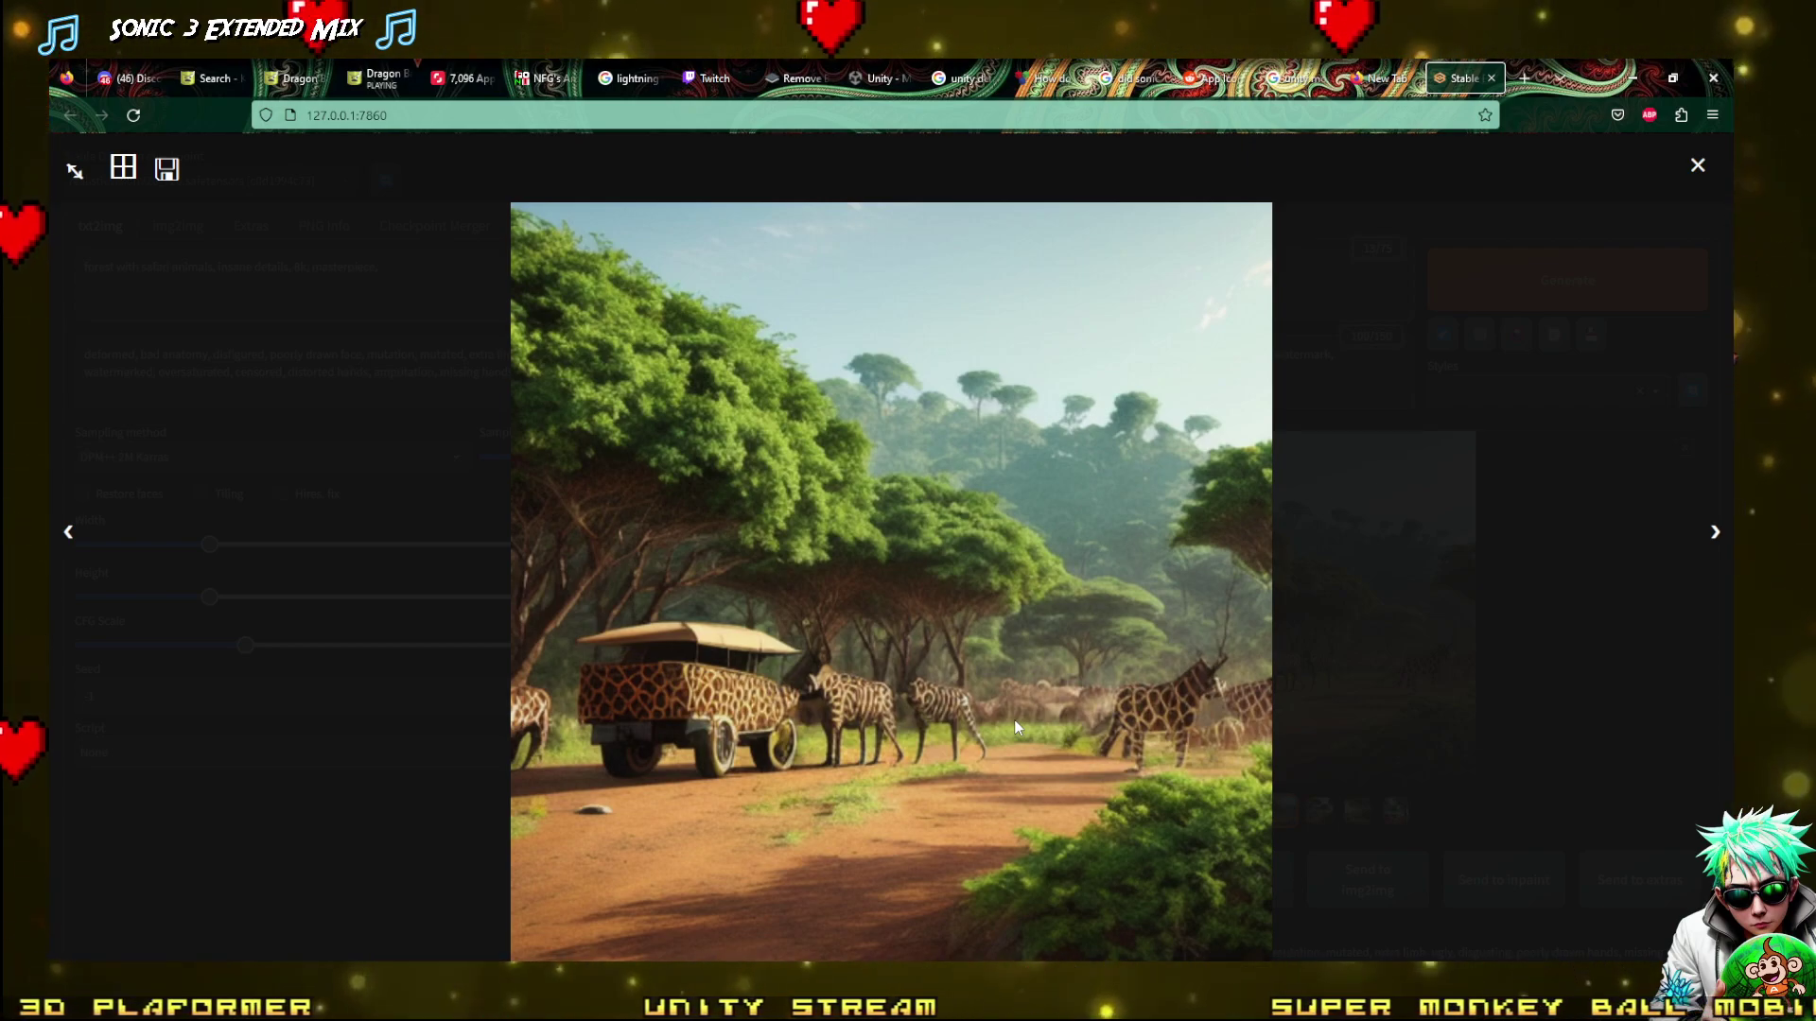
{"action": "key", "text": "Right"}
{"action": "key", "text": "Right"}
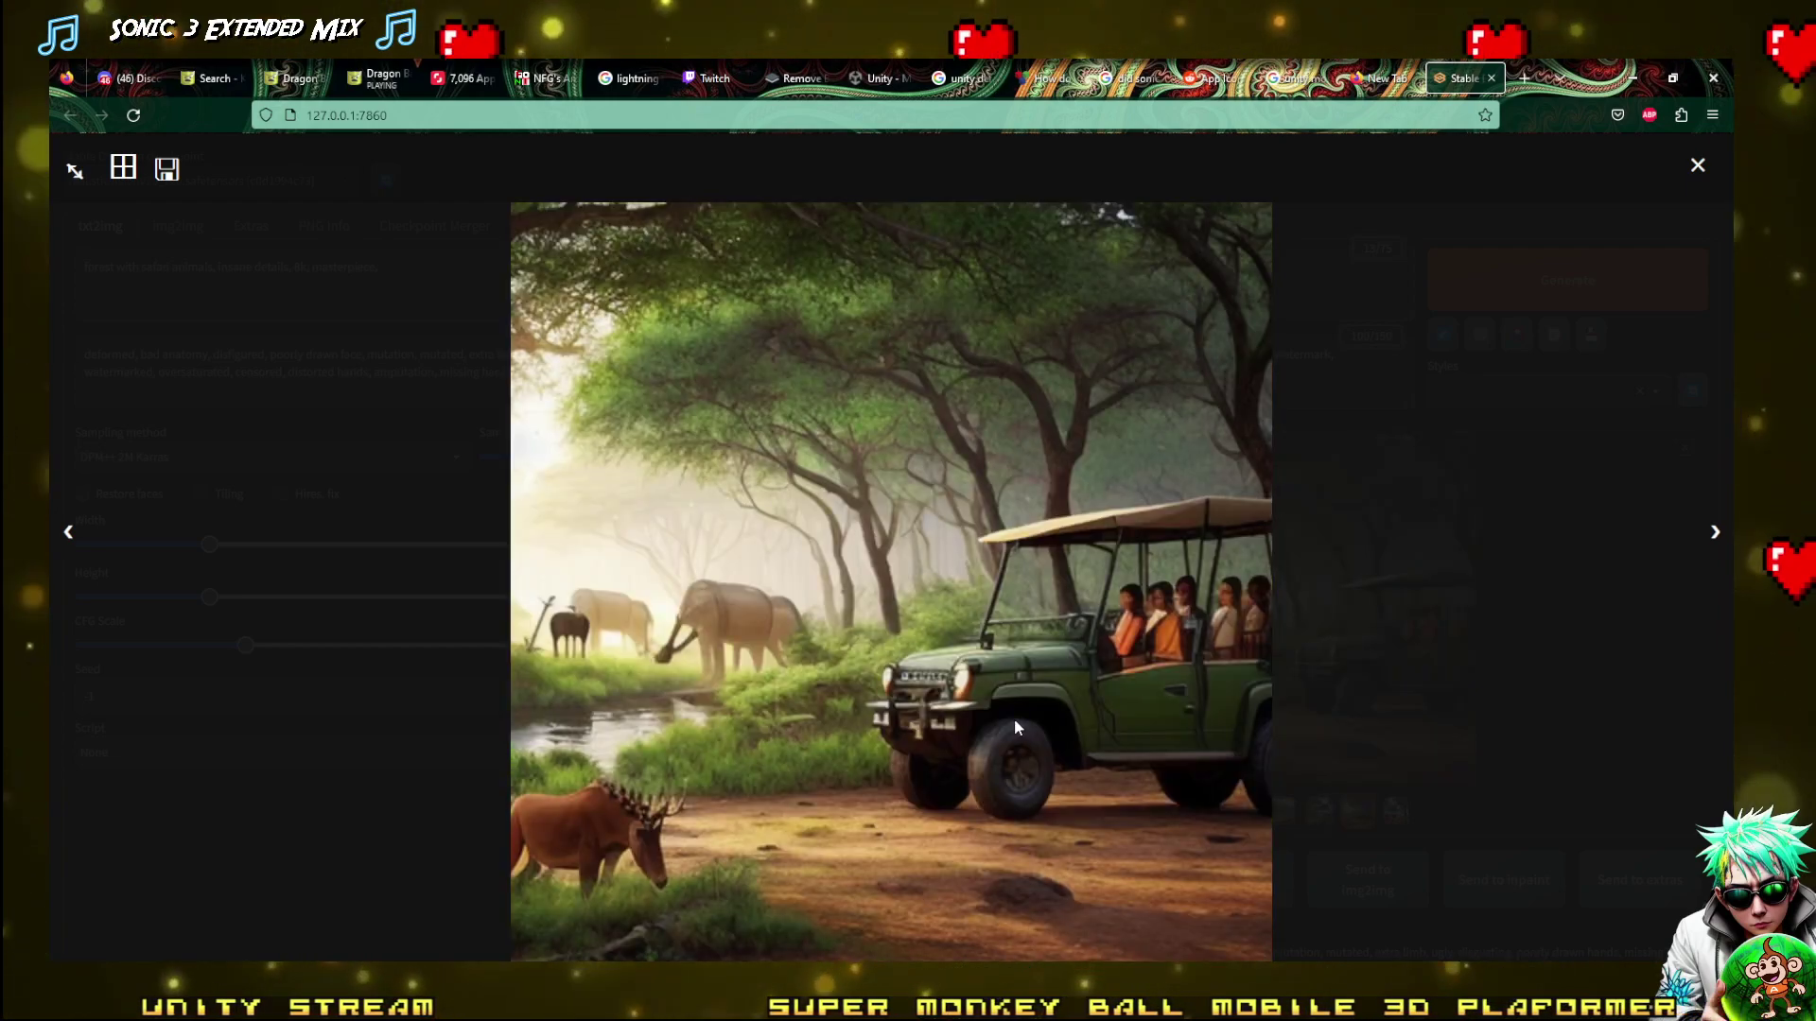
{"action": "key", "text": "Right"}
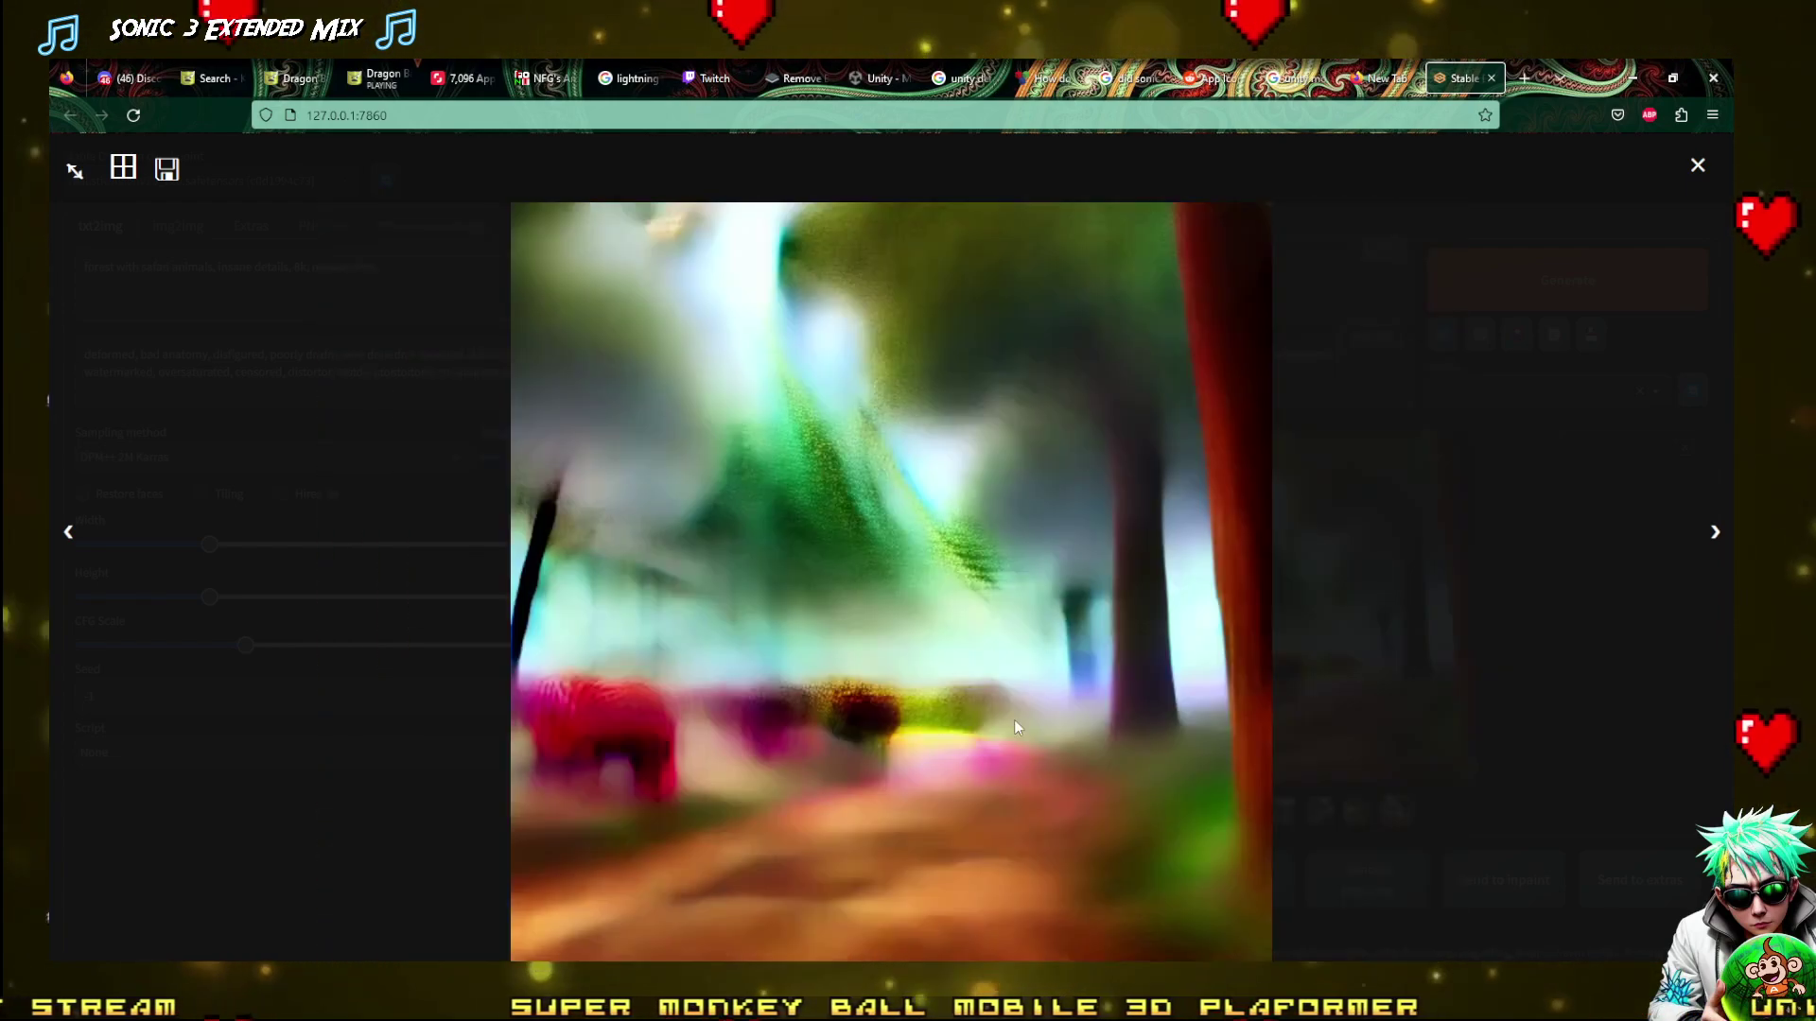
{"action": "key", "text": "Right"}
{"action": "key", "text": "Right"}
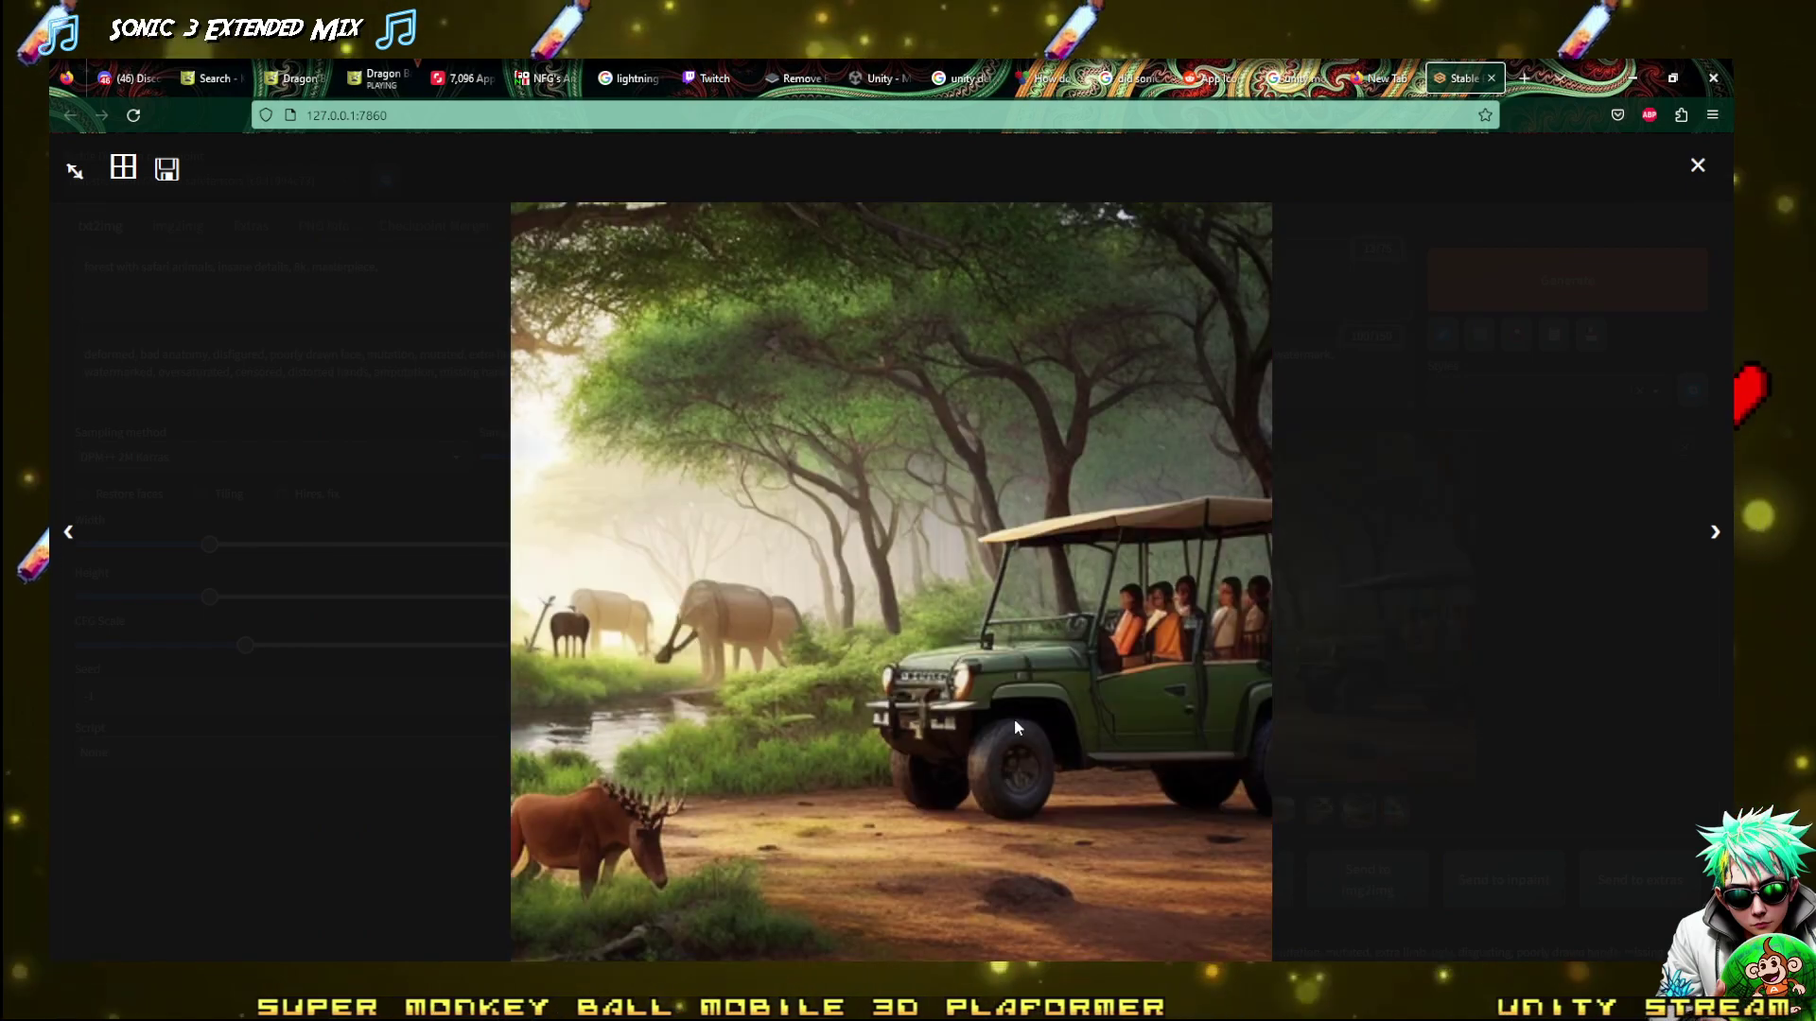
{"action": "key", "text": "Escape"}
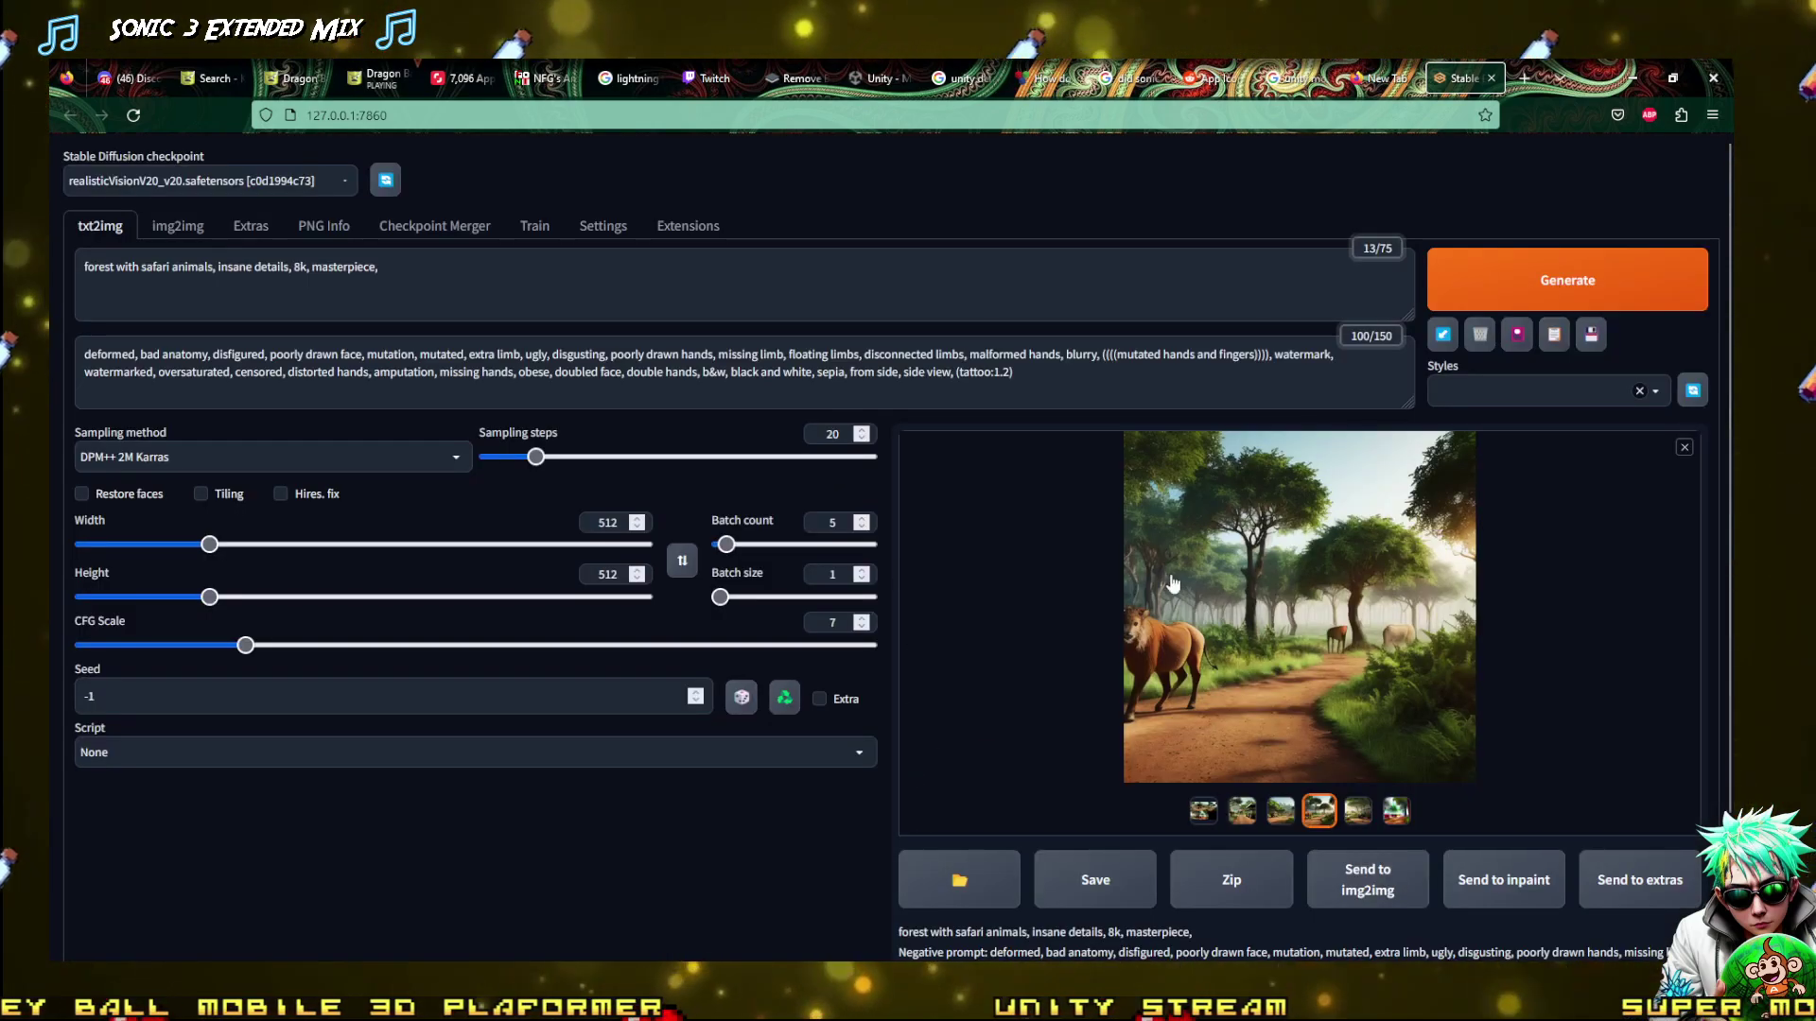
Reopen the brown animal render and step back through the elephant jeep and blurry image to the grid
{"action": "left_click", "coordinate": [1258, 633]}
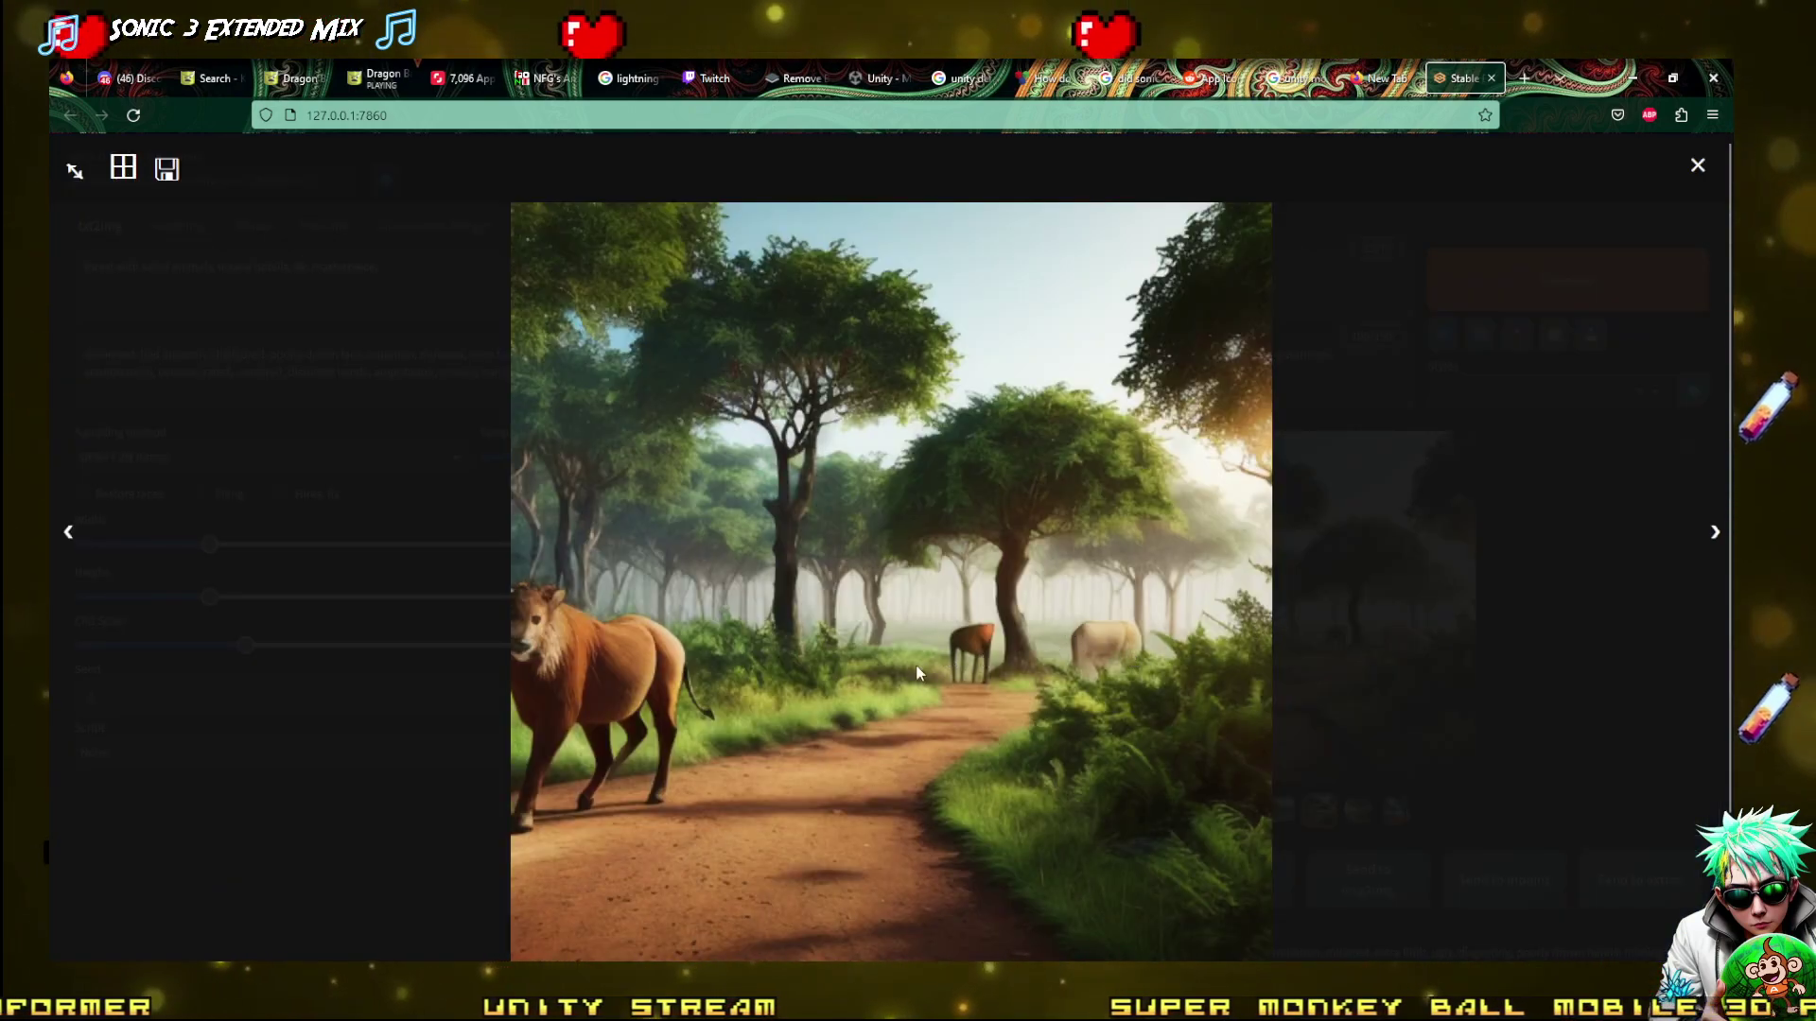
{"action": "key", "text": "Left"}
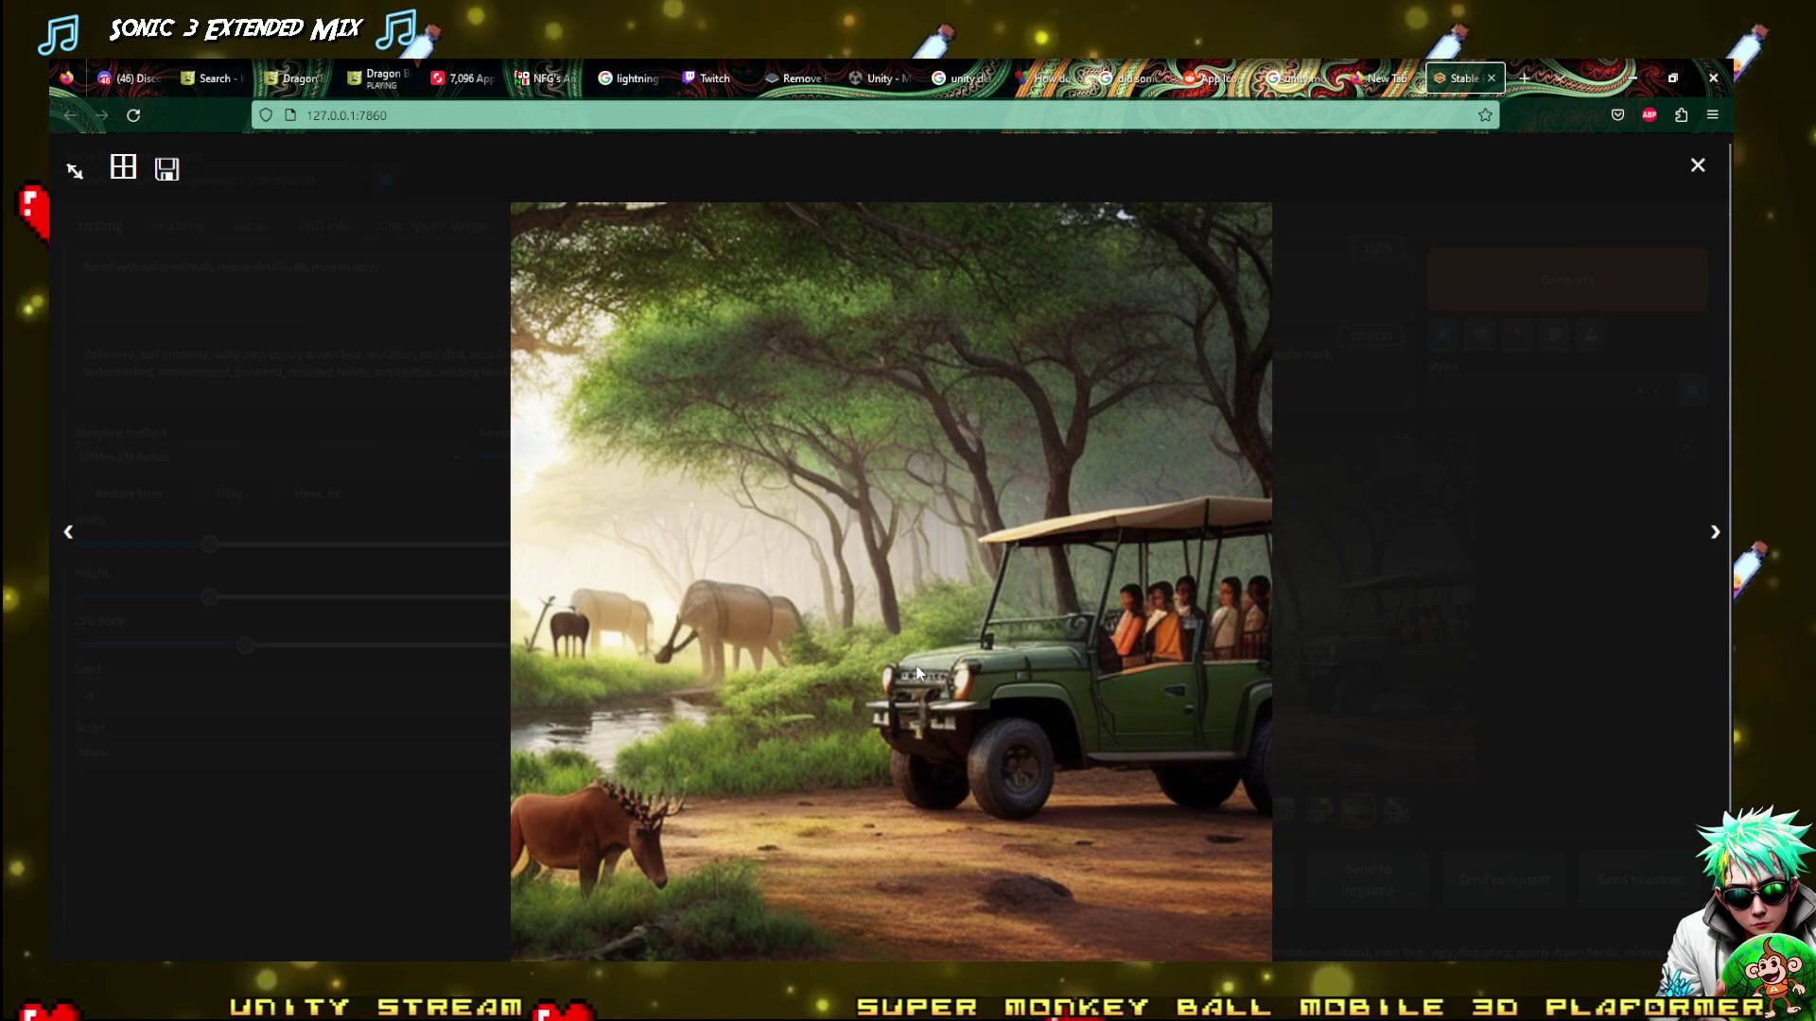
{"action": "key", "text": "Left"}
{"action": "key", "text": "Left"}
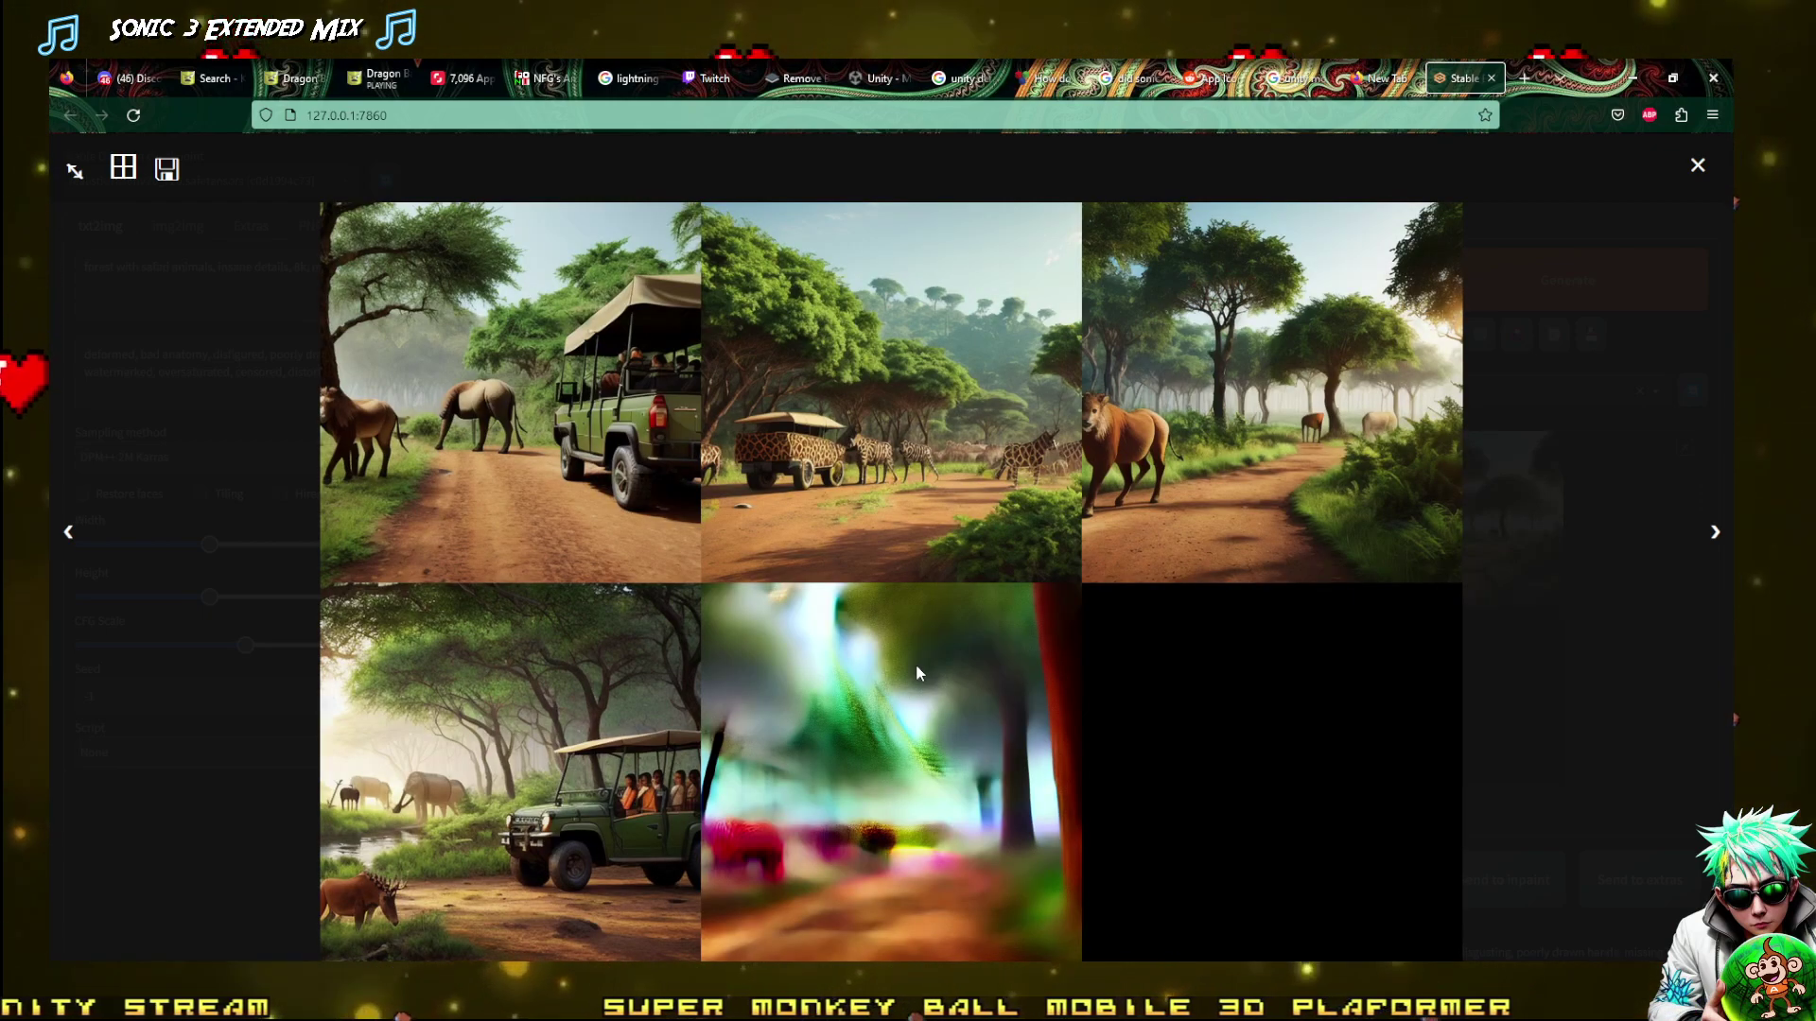
{"action": "key", "text": "Left"}
{"action": "key", "text": "Escape"}
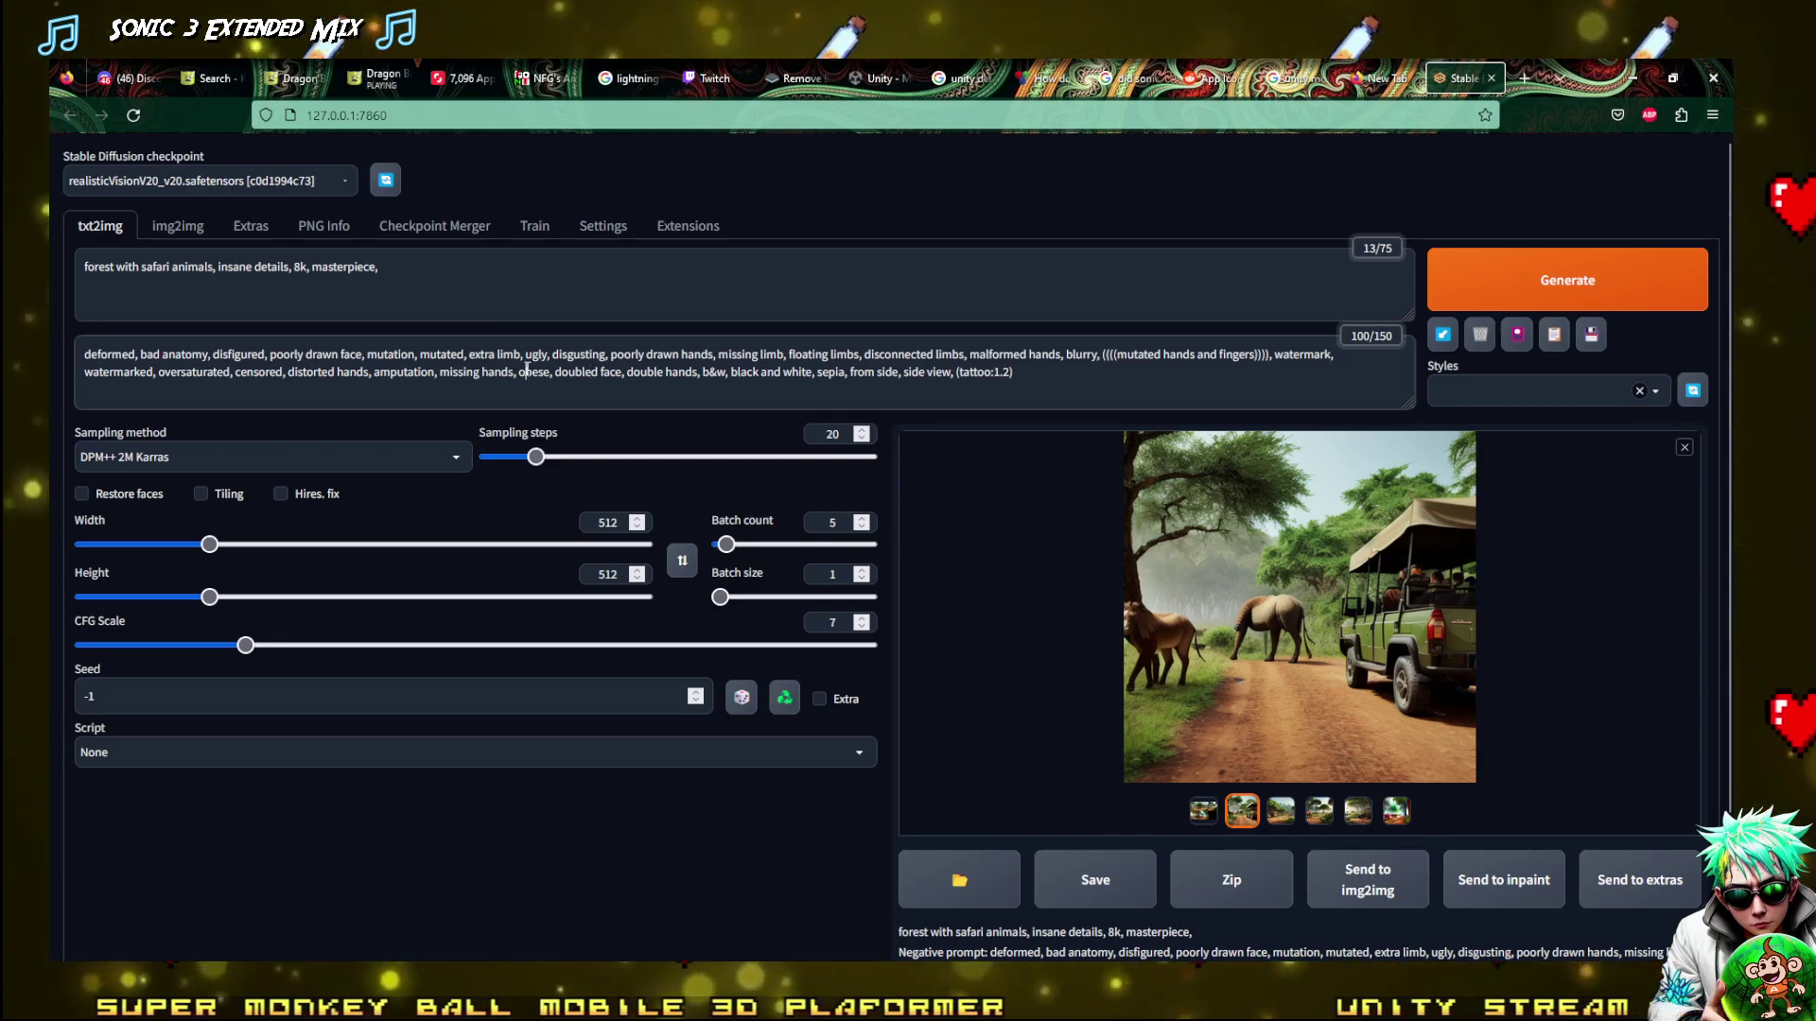
Append 'bad anatomy animals,' to the end of the negative prompt
{"action": "left_click_drag", "start_coordinate": [523, 373], "coordinate": [965, 353]}
{"action": "left_click", "coordinate": [1051, 369]}
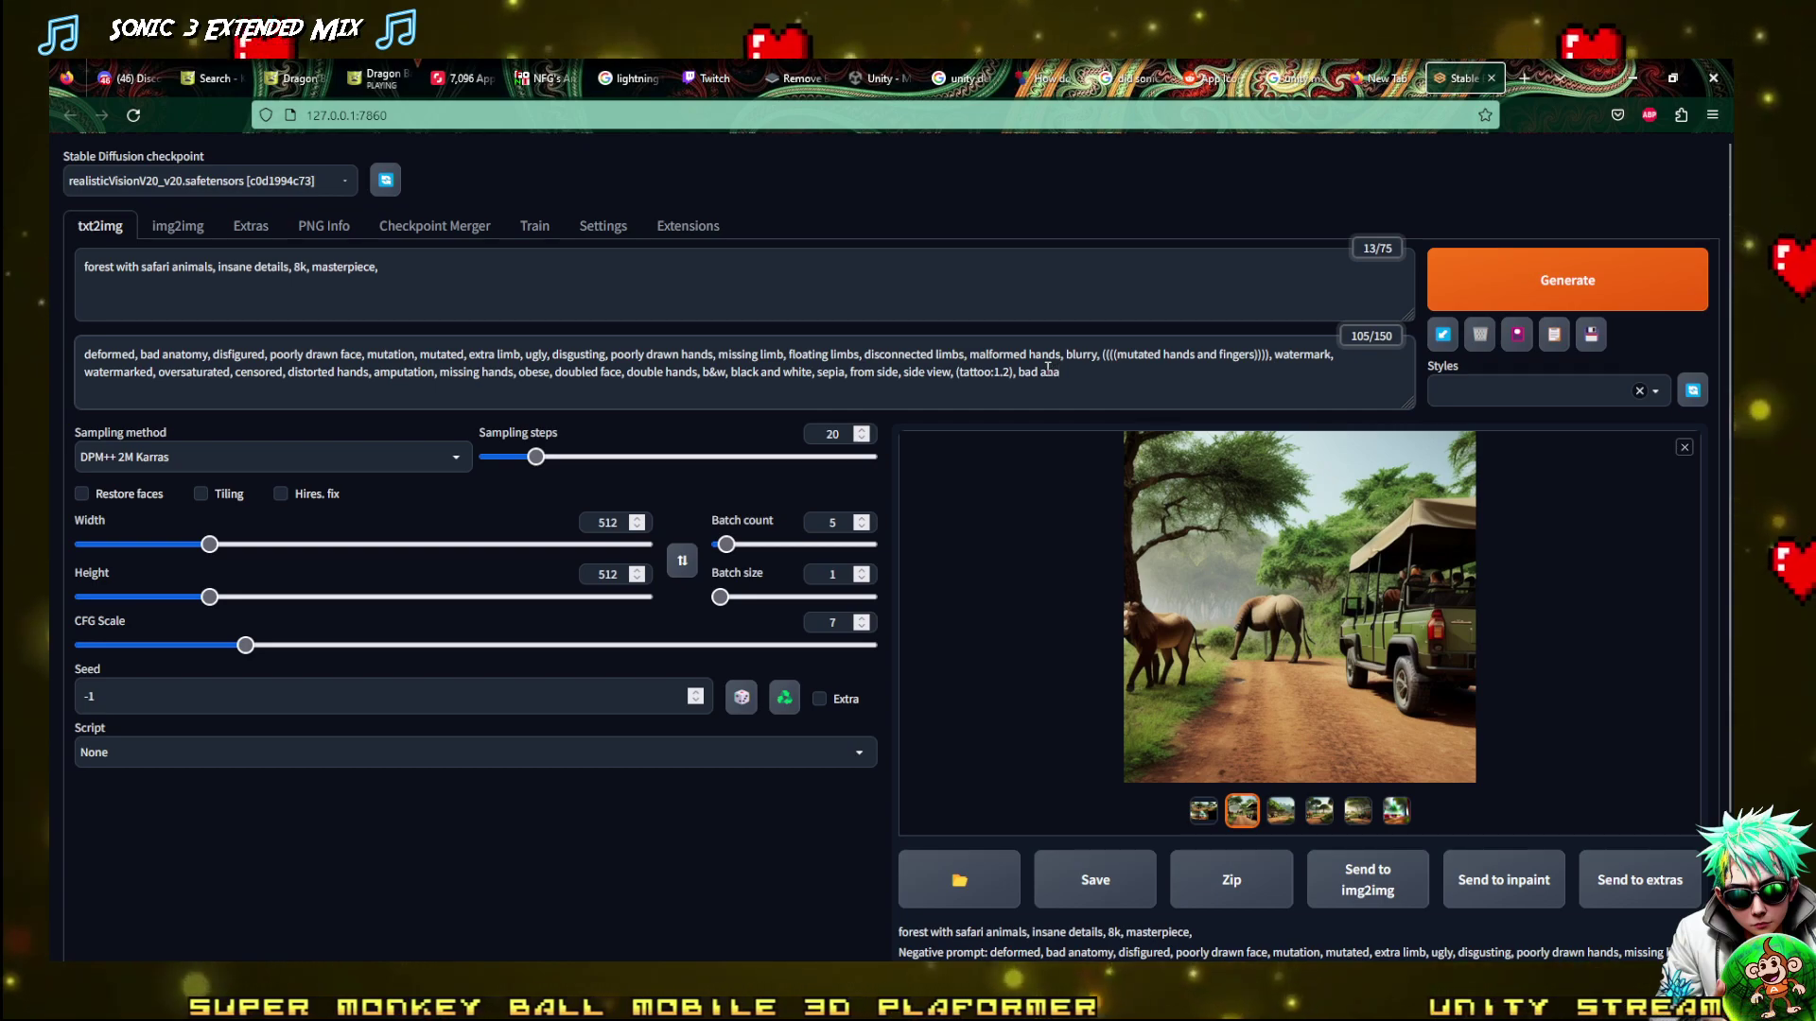
{"action": "type", "text": "anato"}
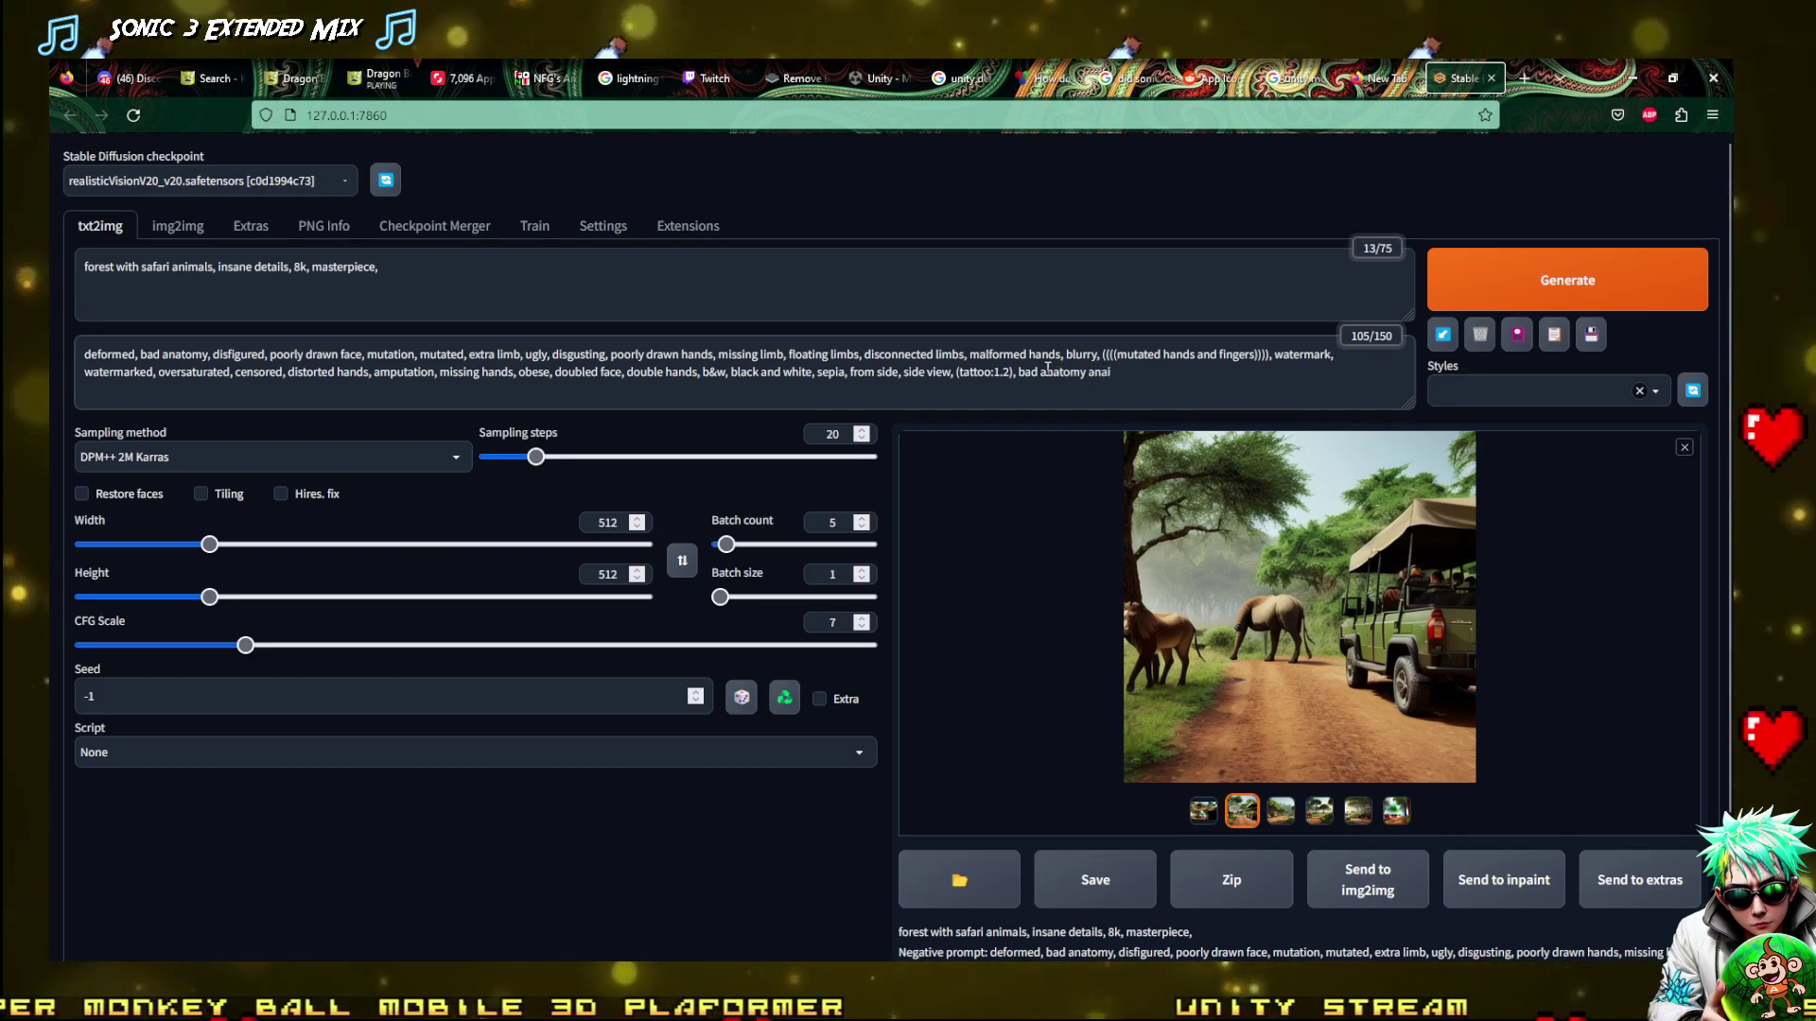
{"action": "type", "text": "my "}
{"action": "type", "text": "als,"}
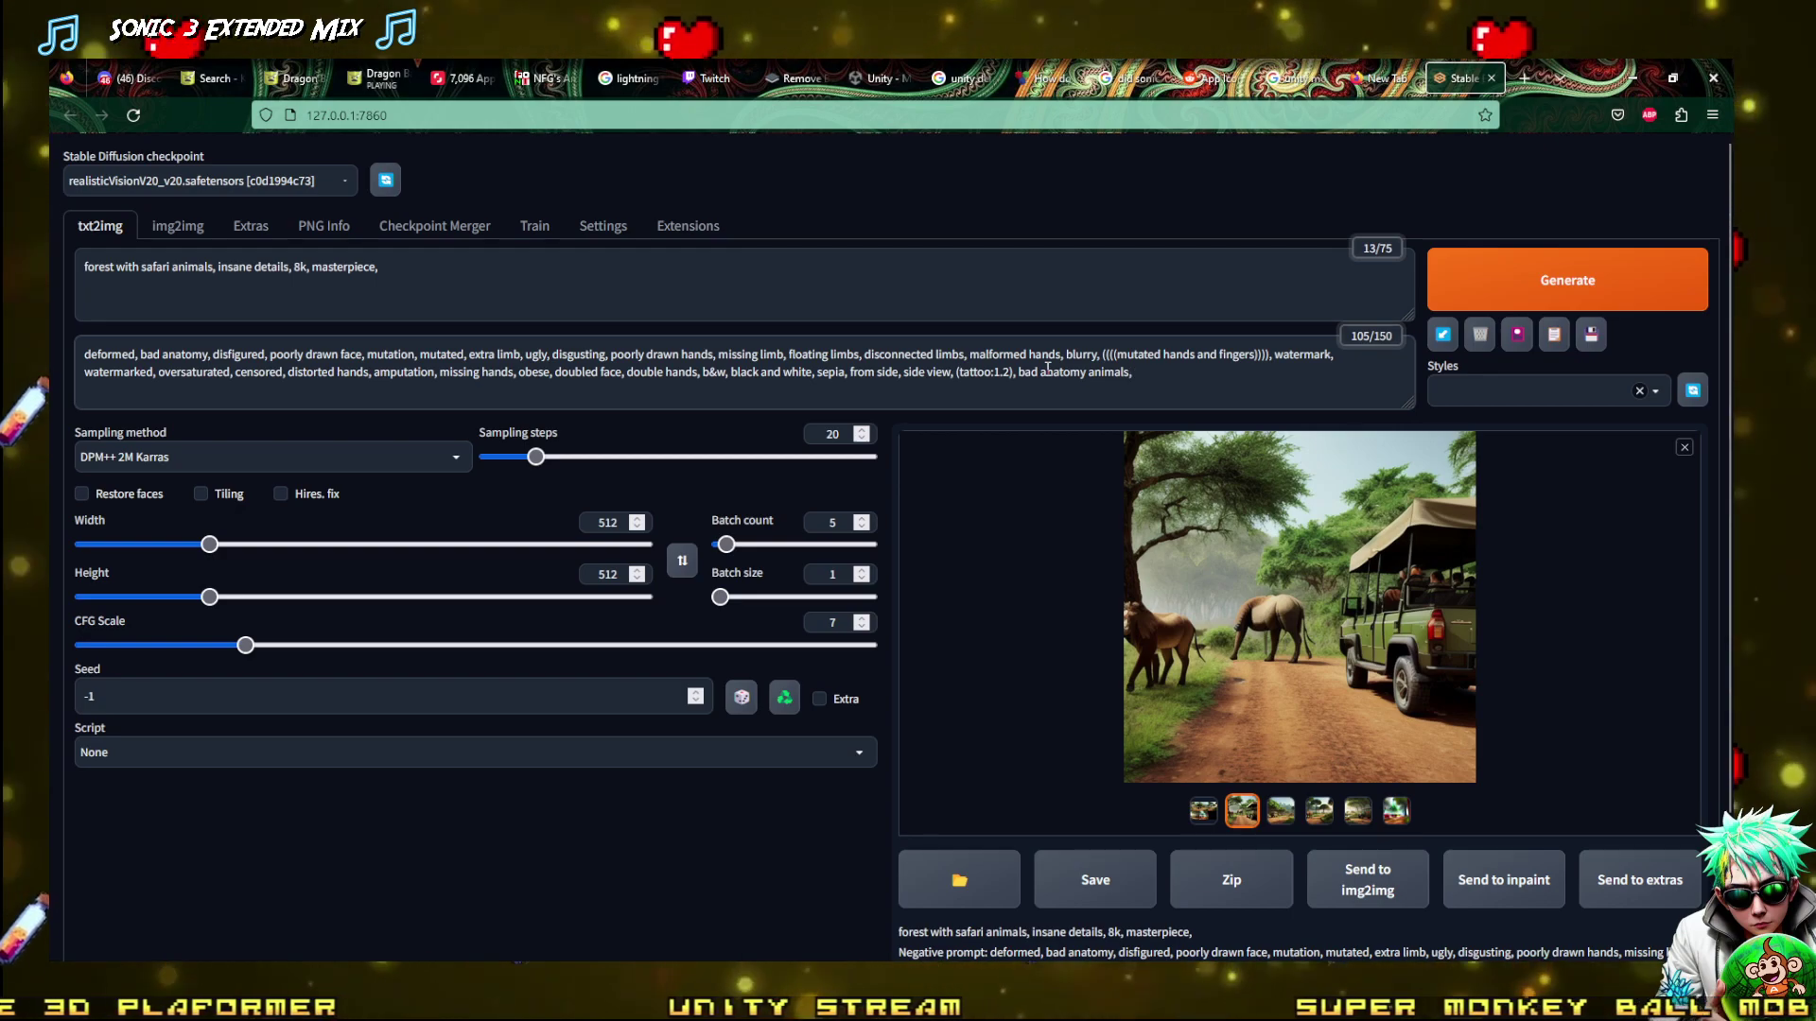
Lower the batch count from 5 to 1
{"action": "scroll", "coordinate": [766, 599], "scroll_direction": "down", "scroll_amount": 1}
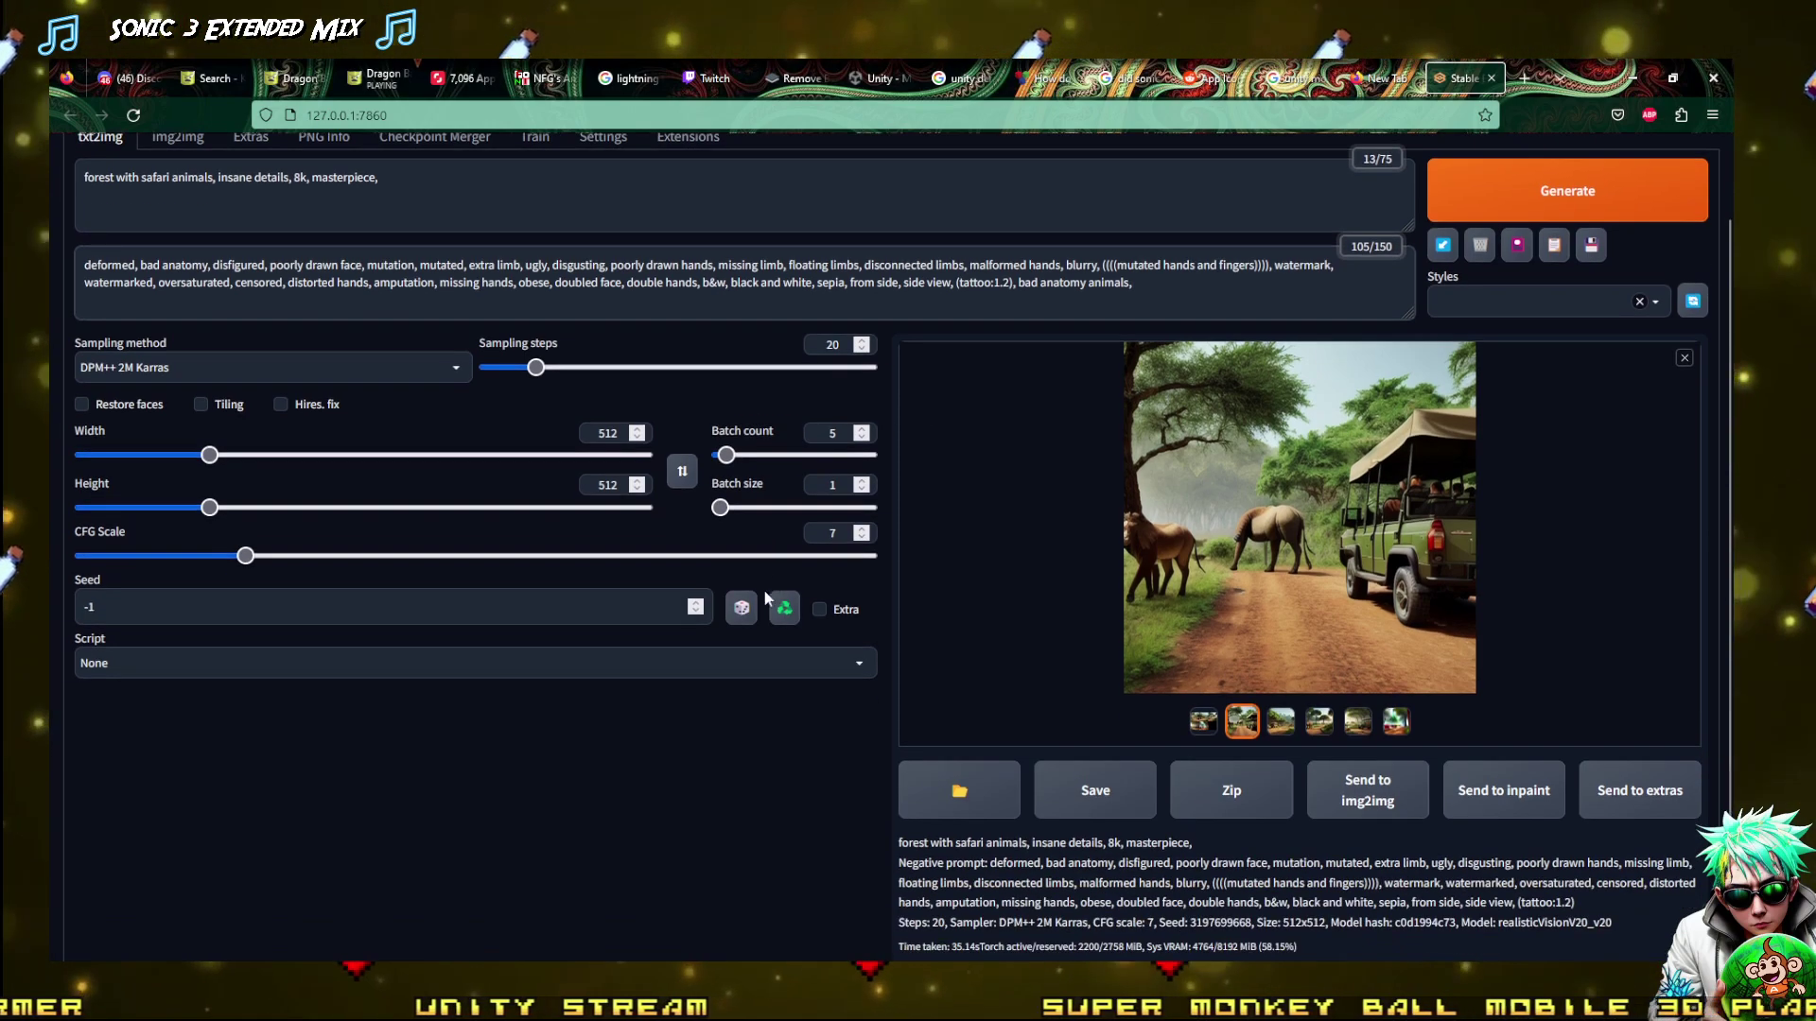
{"action": "left_click", "coordinate": [862, 438]}
{"action": "left_click", "coordinate": [862, 438]}
{"action": "left_click", "coordinate": [862, 438]}
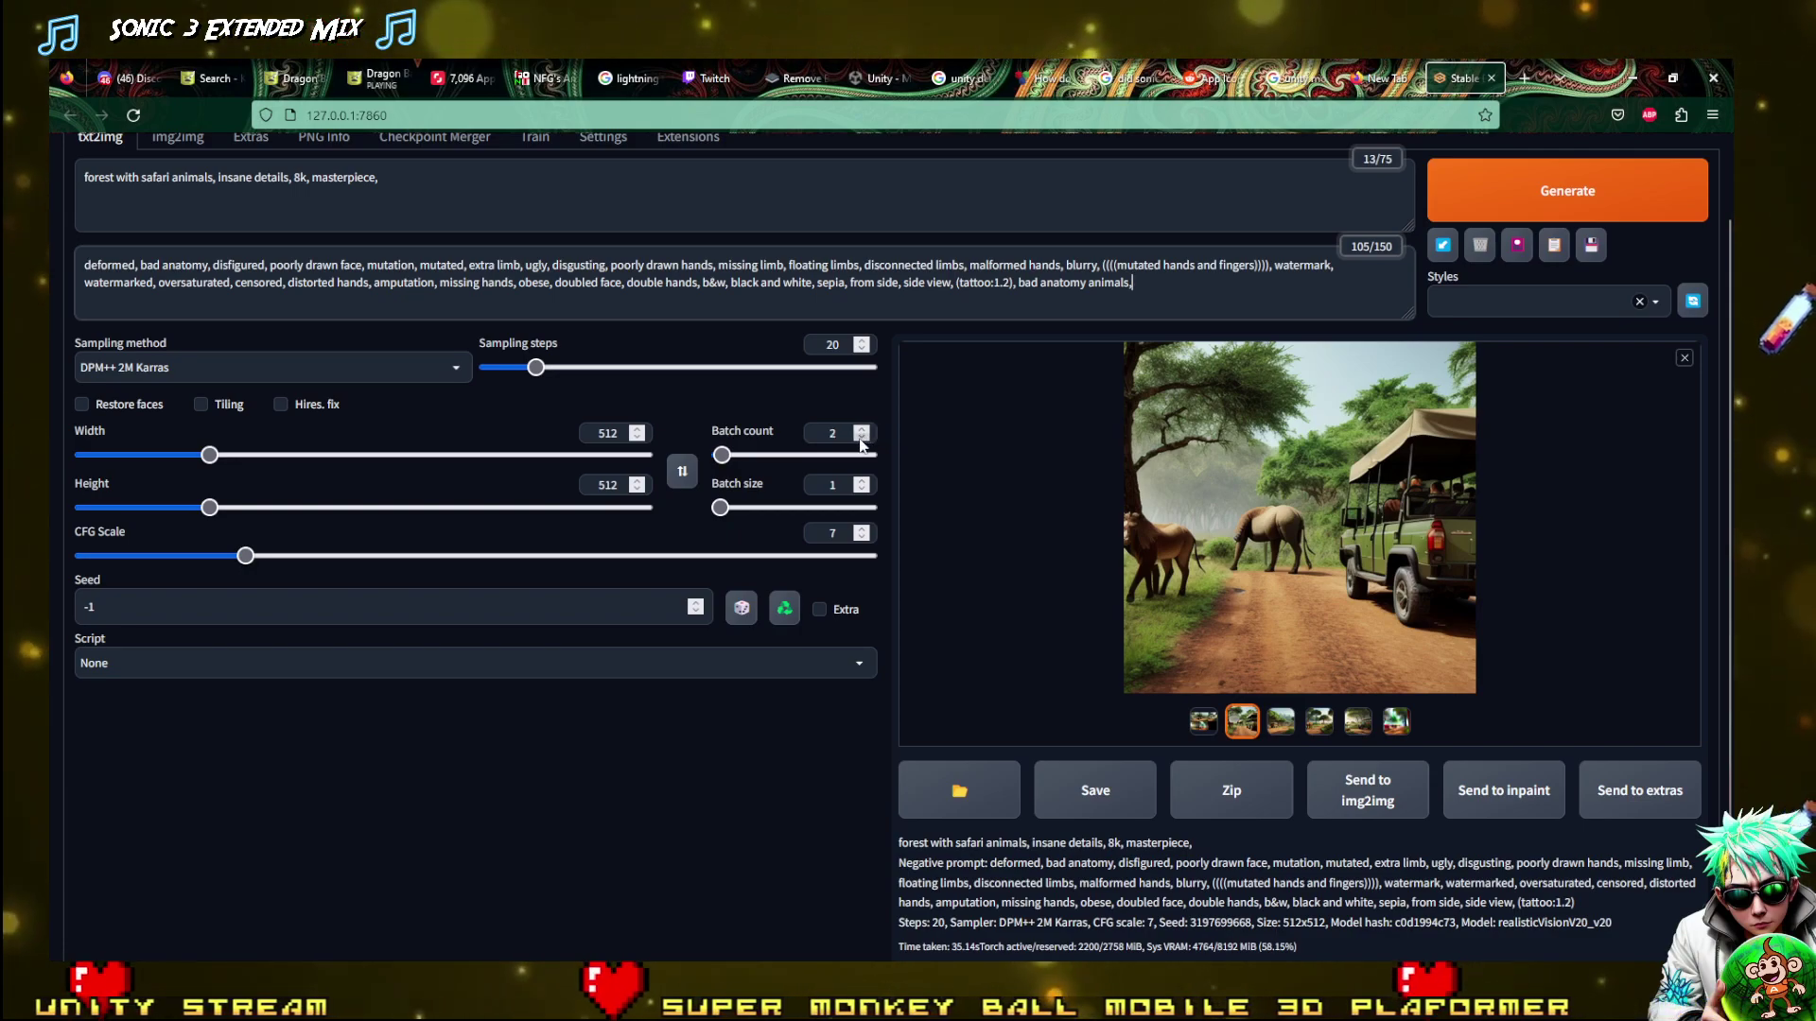
Generate one safari image, inspect the zebra beside the green jeep, and start another render
{"action": "left_click", "coordinate": [1522, 204]}
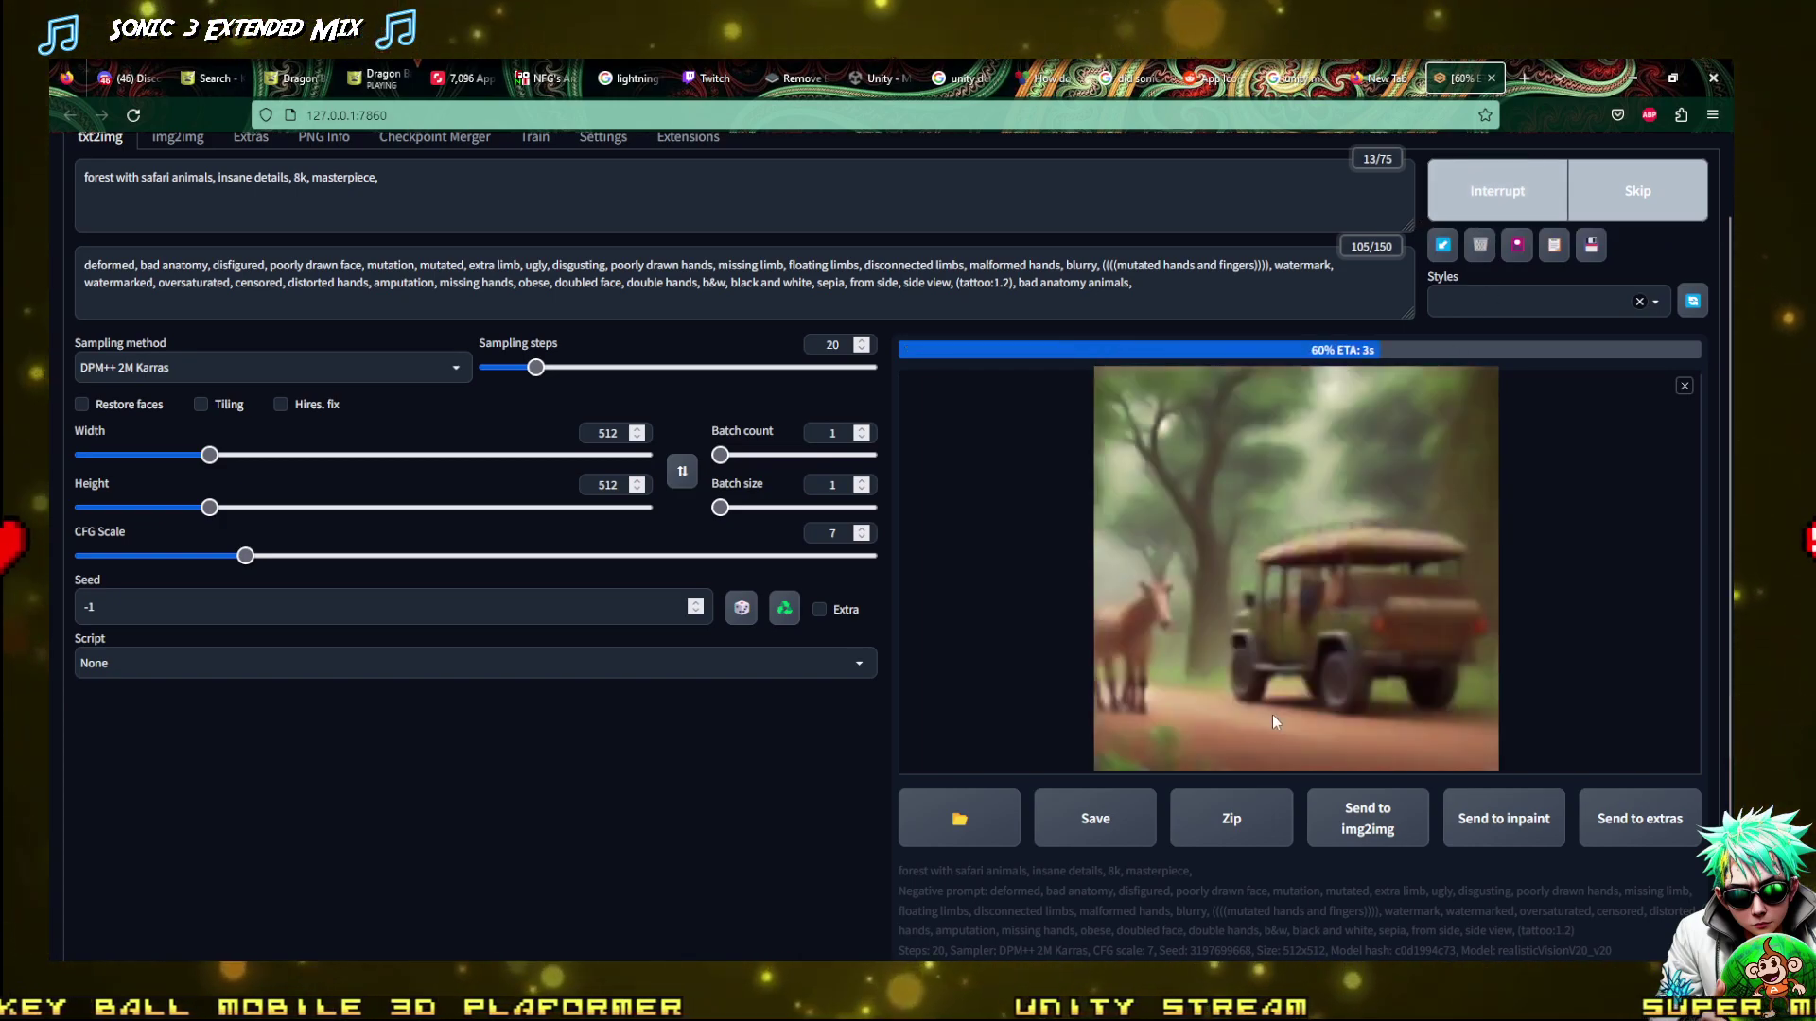
{"action": "left_click", "coordinate": [1173, 624]}
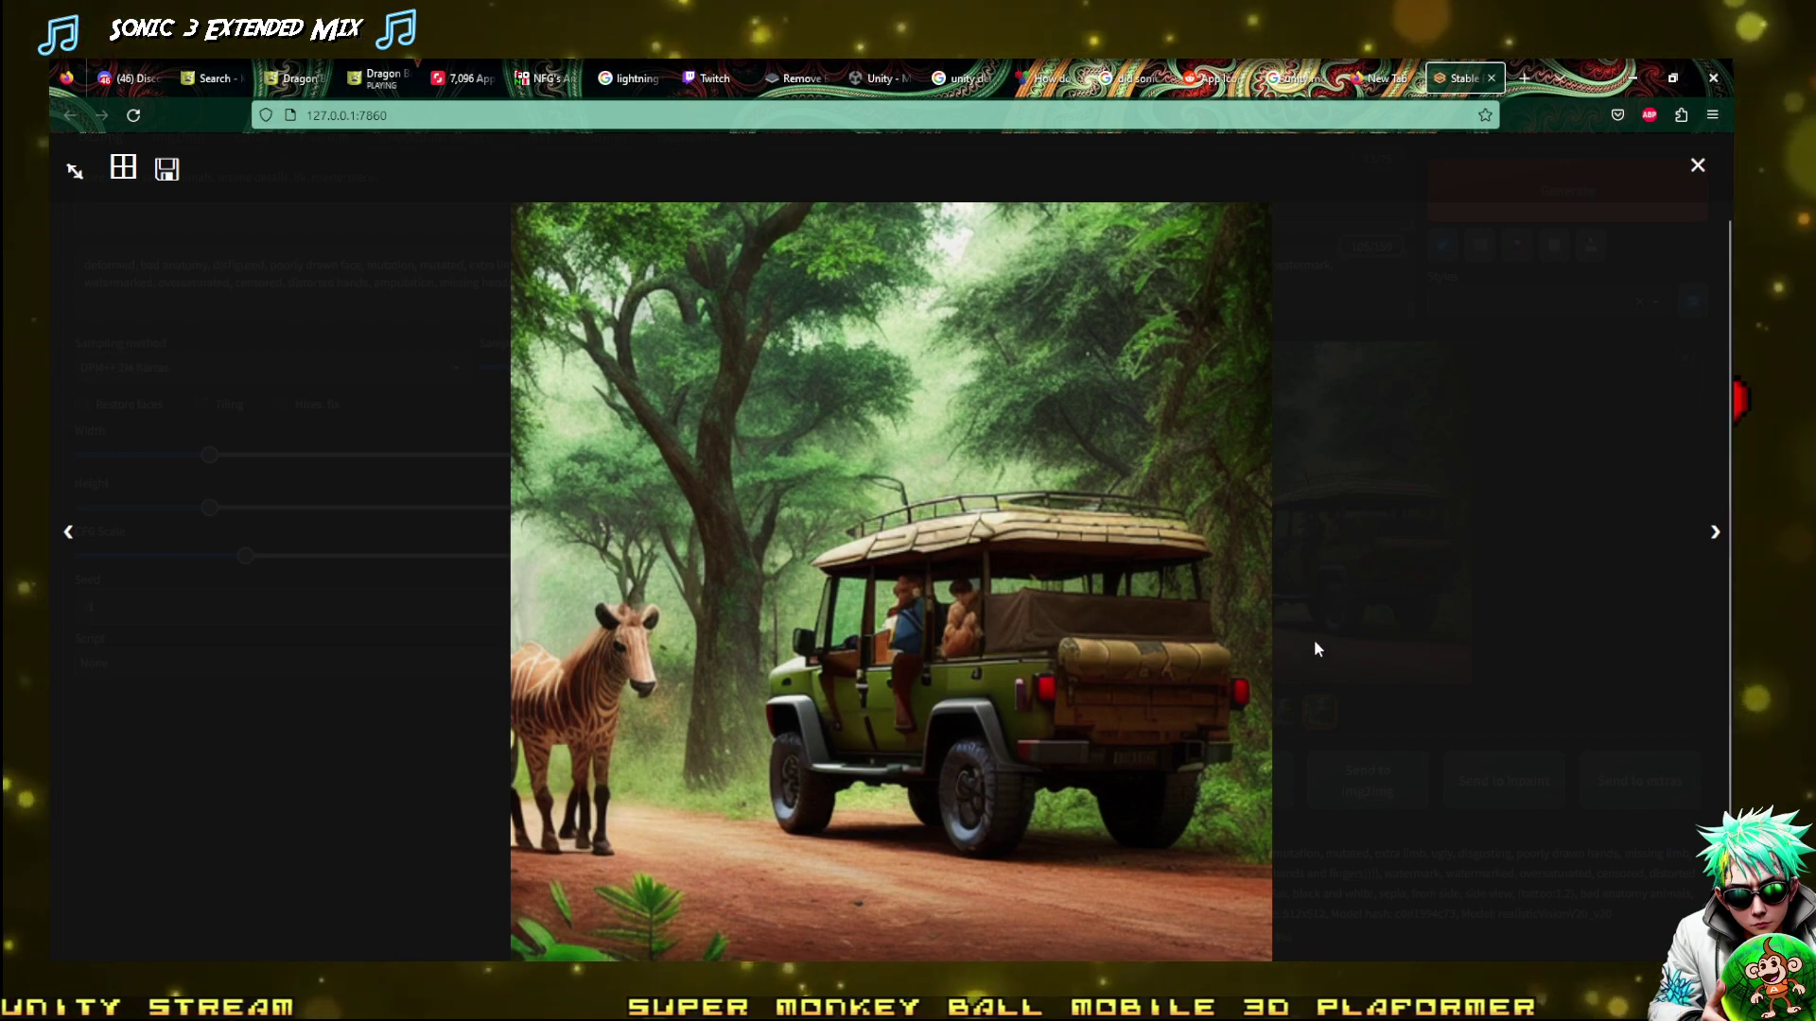
{"action": "left_click", "coordinate": [1429, 398]}
{"action": "left_click", "coordinate": [1537, 201]}
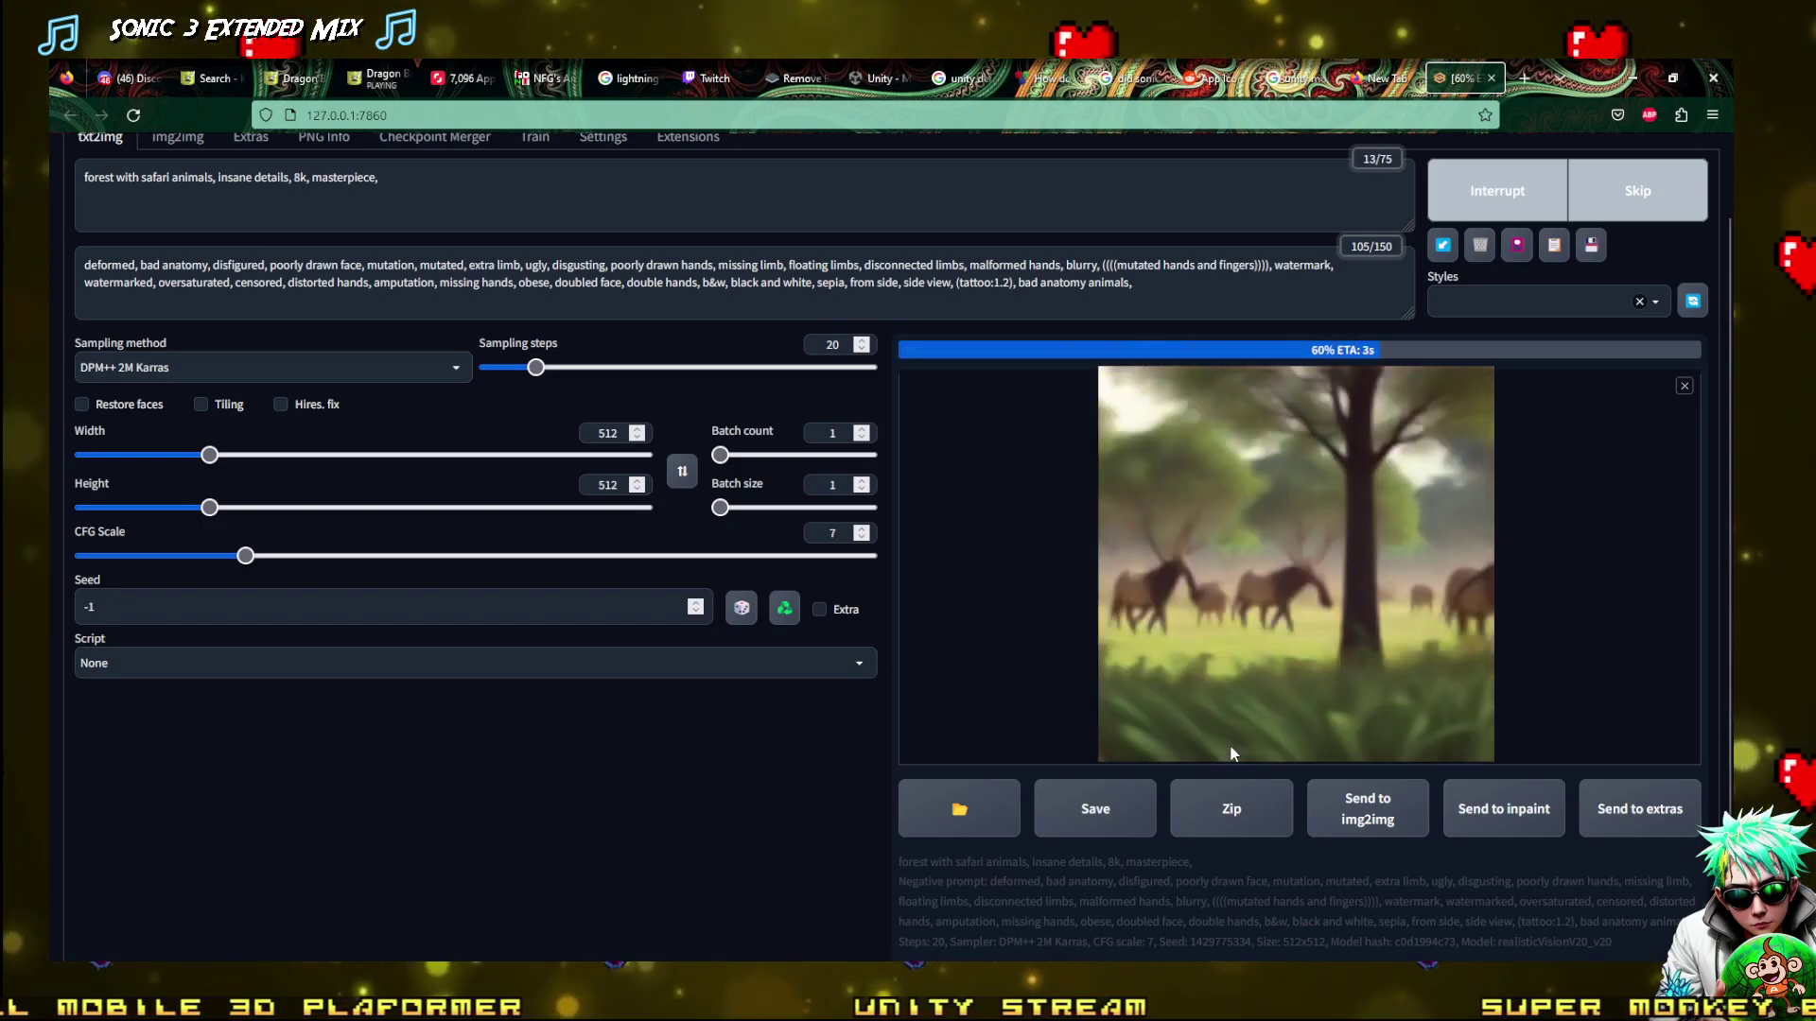
Inspect the antelope render and the next one full size, generating a new safari image after each
{"action": "left_click", "coordinate": [1252, 552]}
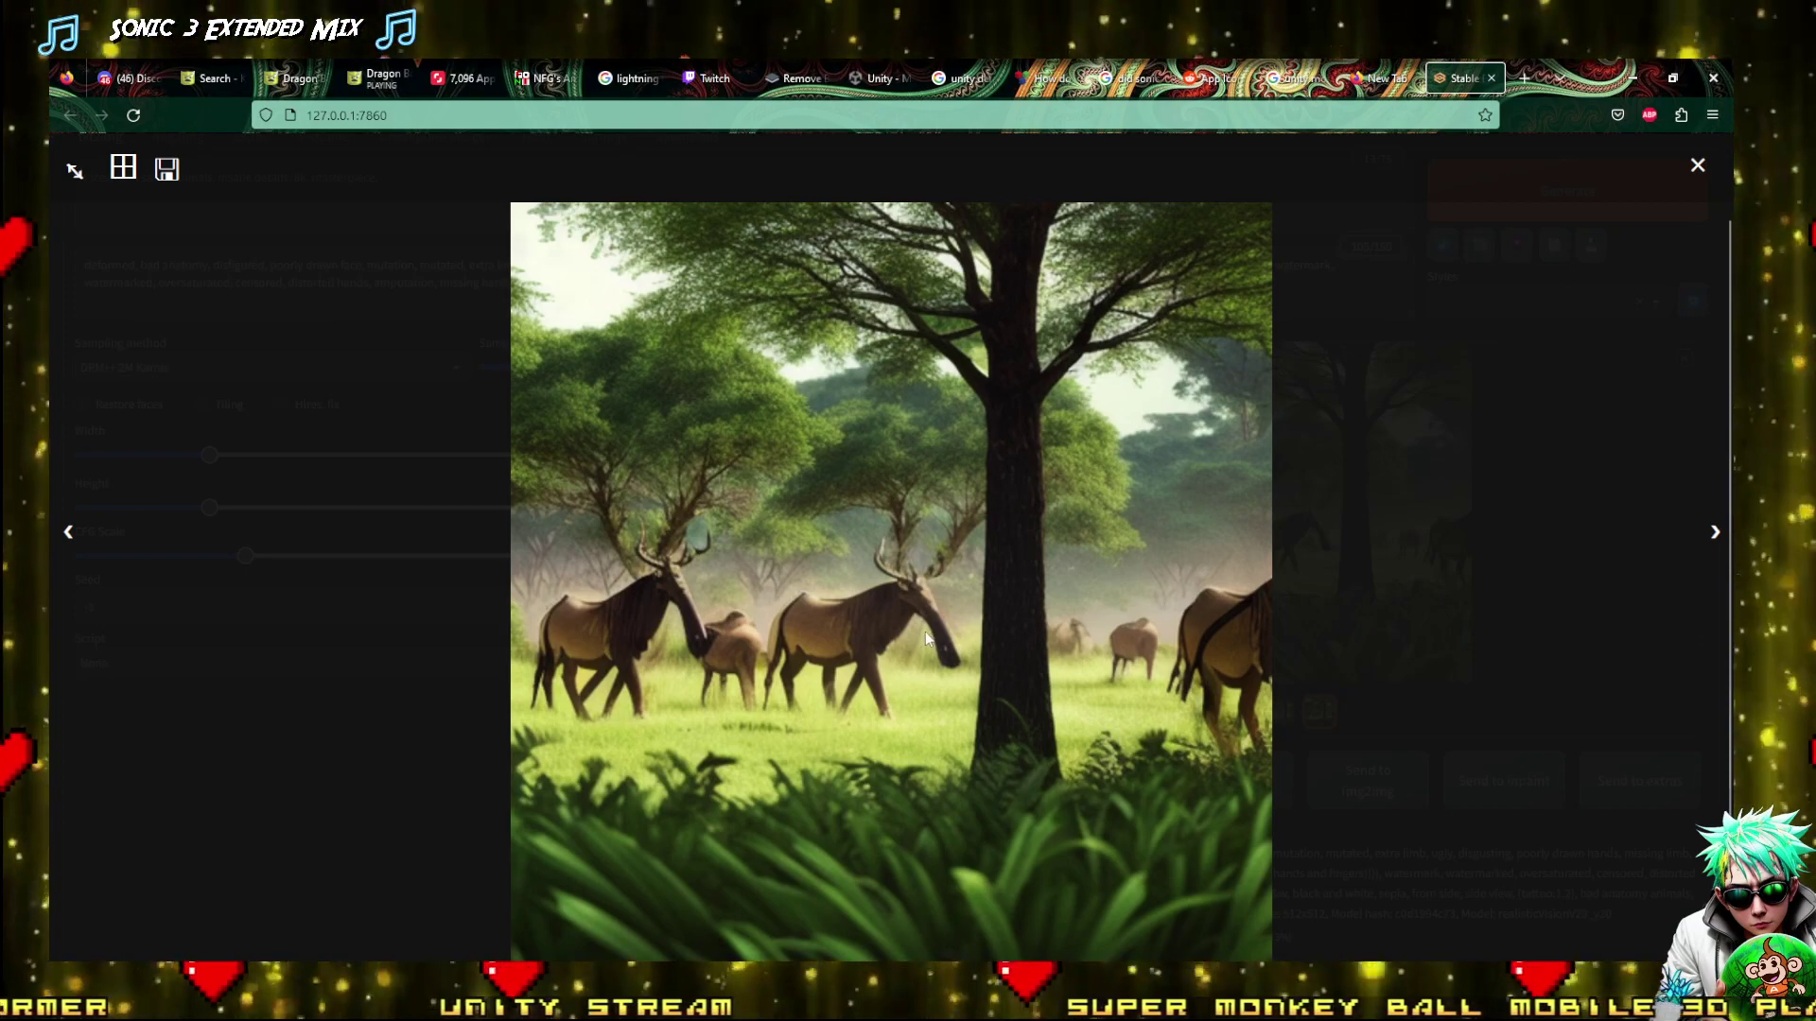
{"action": "left_click", "coordinate": [1565, 314]}
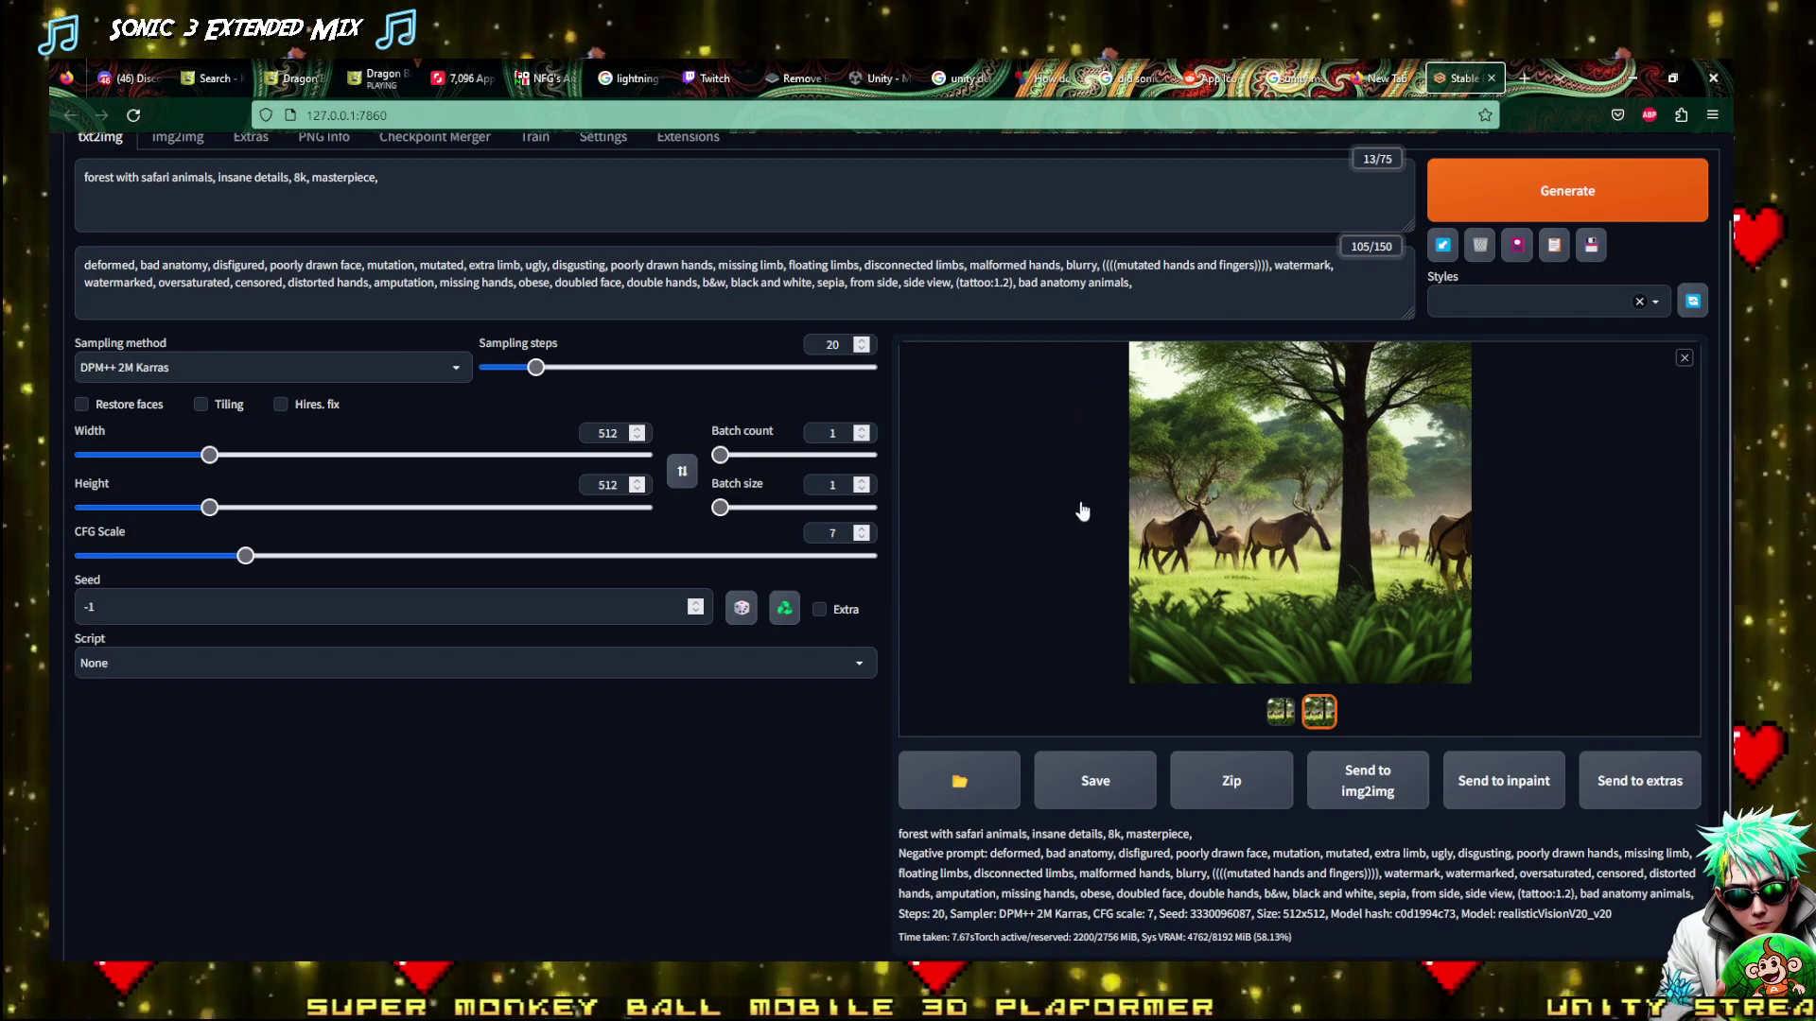
{"action": "left_click", "coordinate": [1562, 192]}
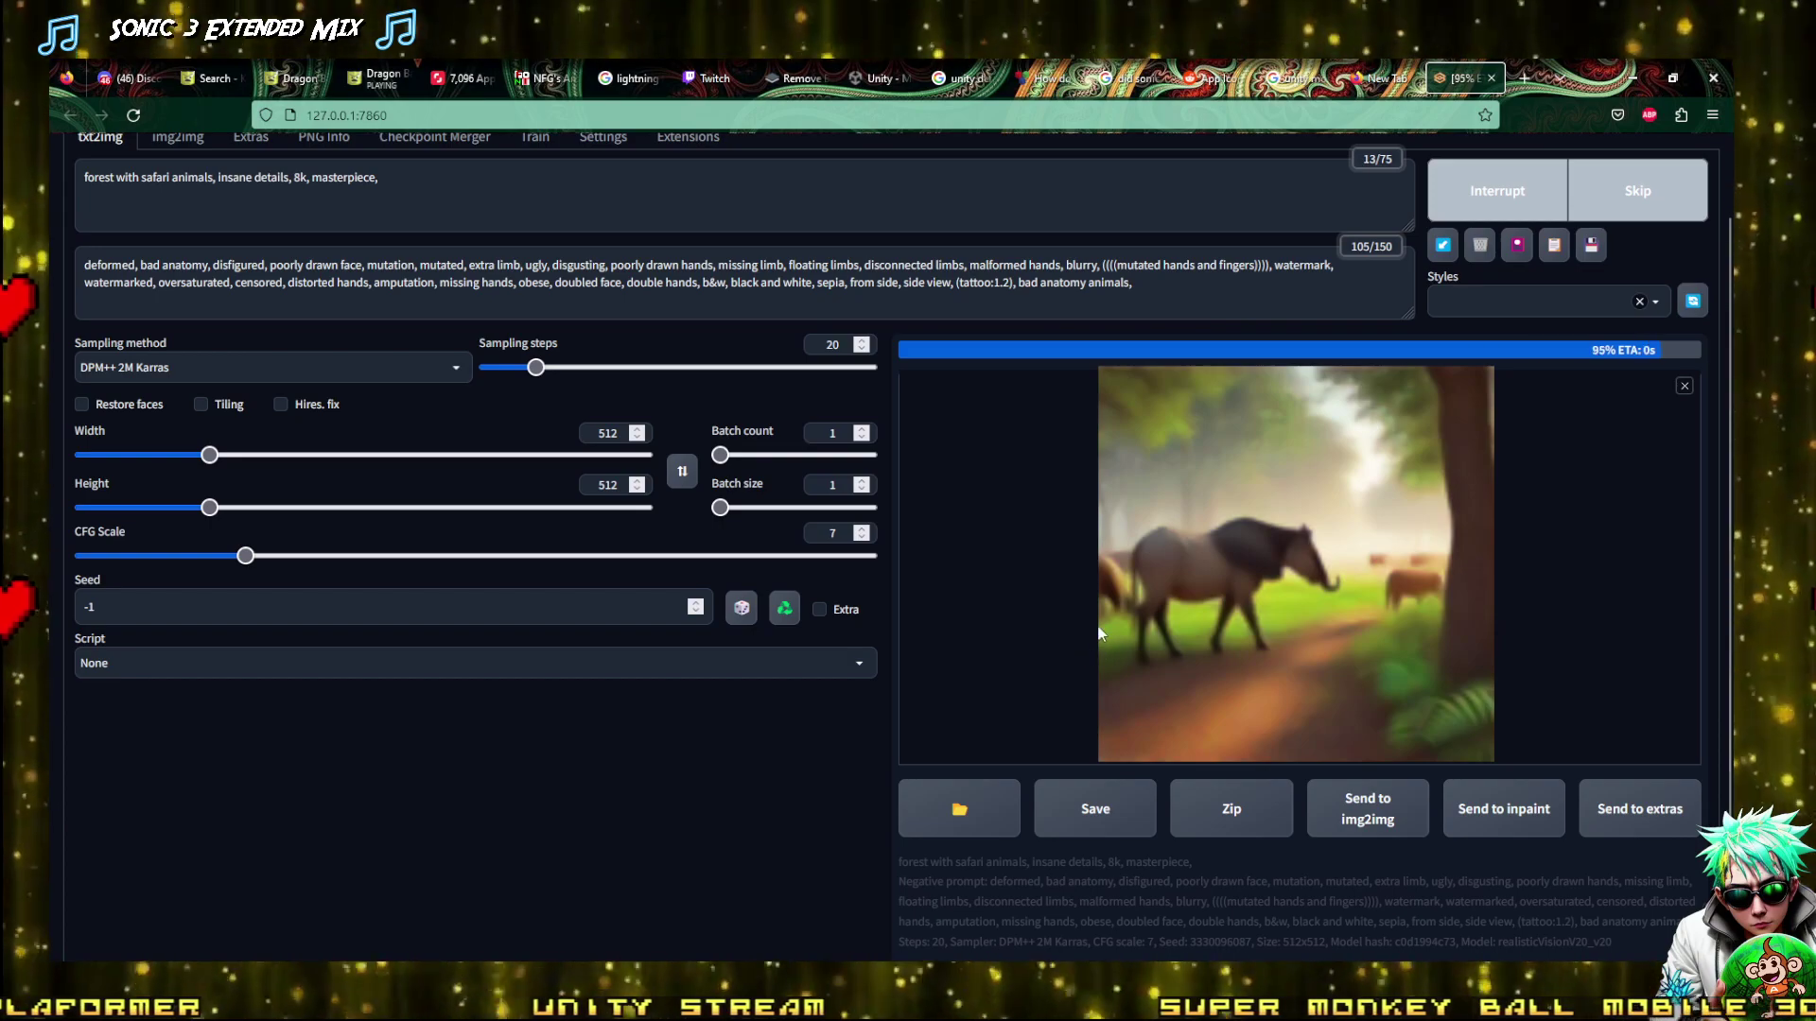
{"action": "left_click", "coordinate": [1267, 654]}
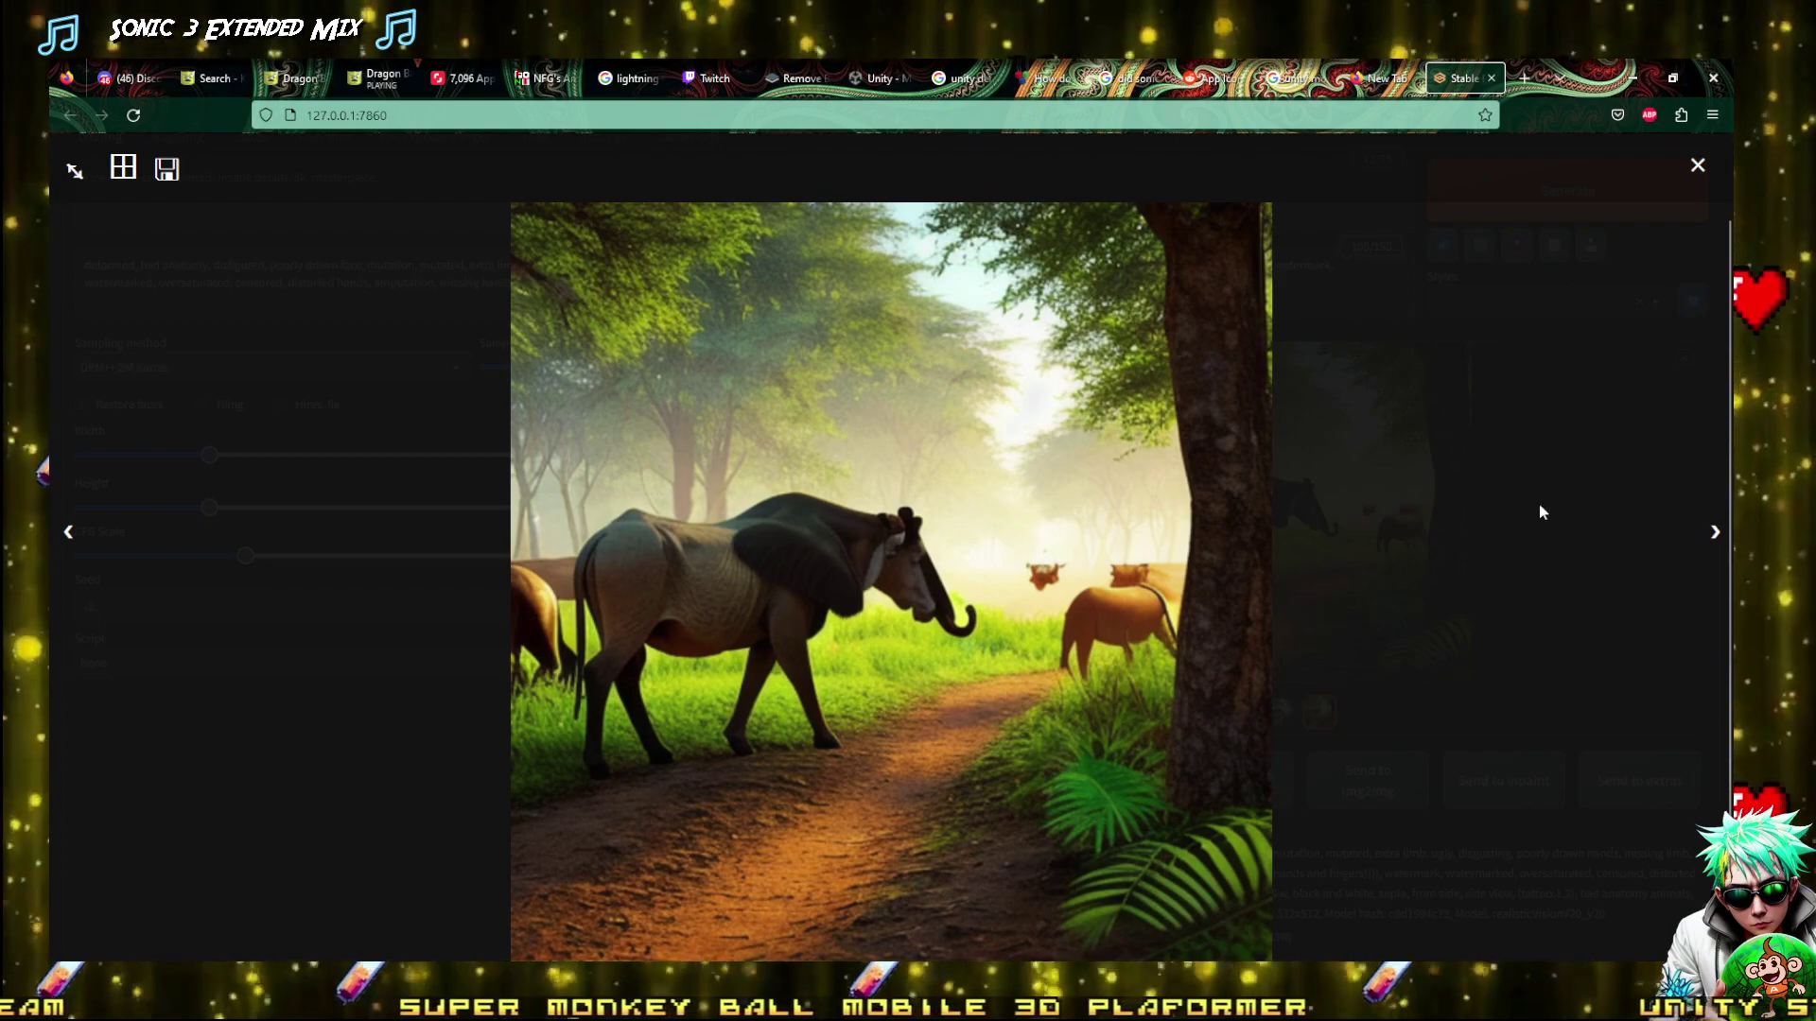
{"action": "left_click", "coordinate": [1699, 163]}
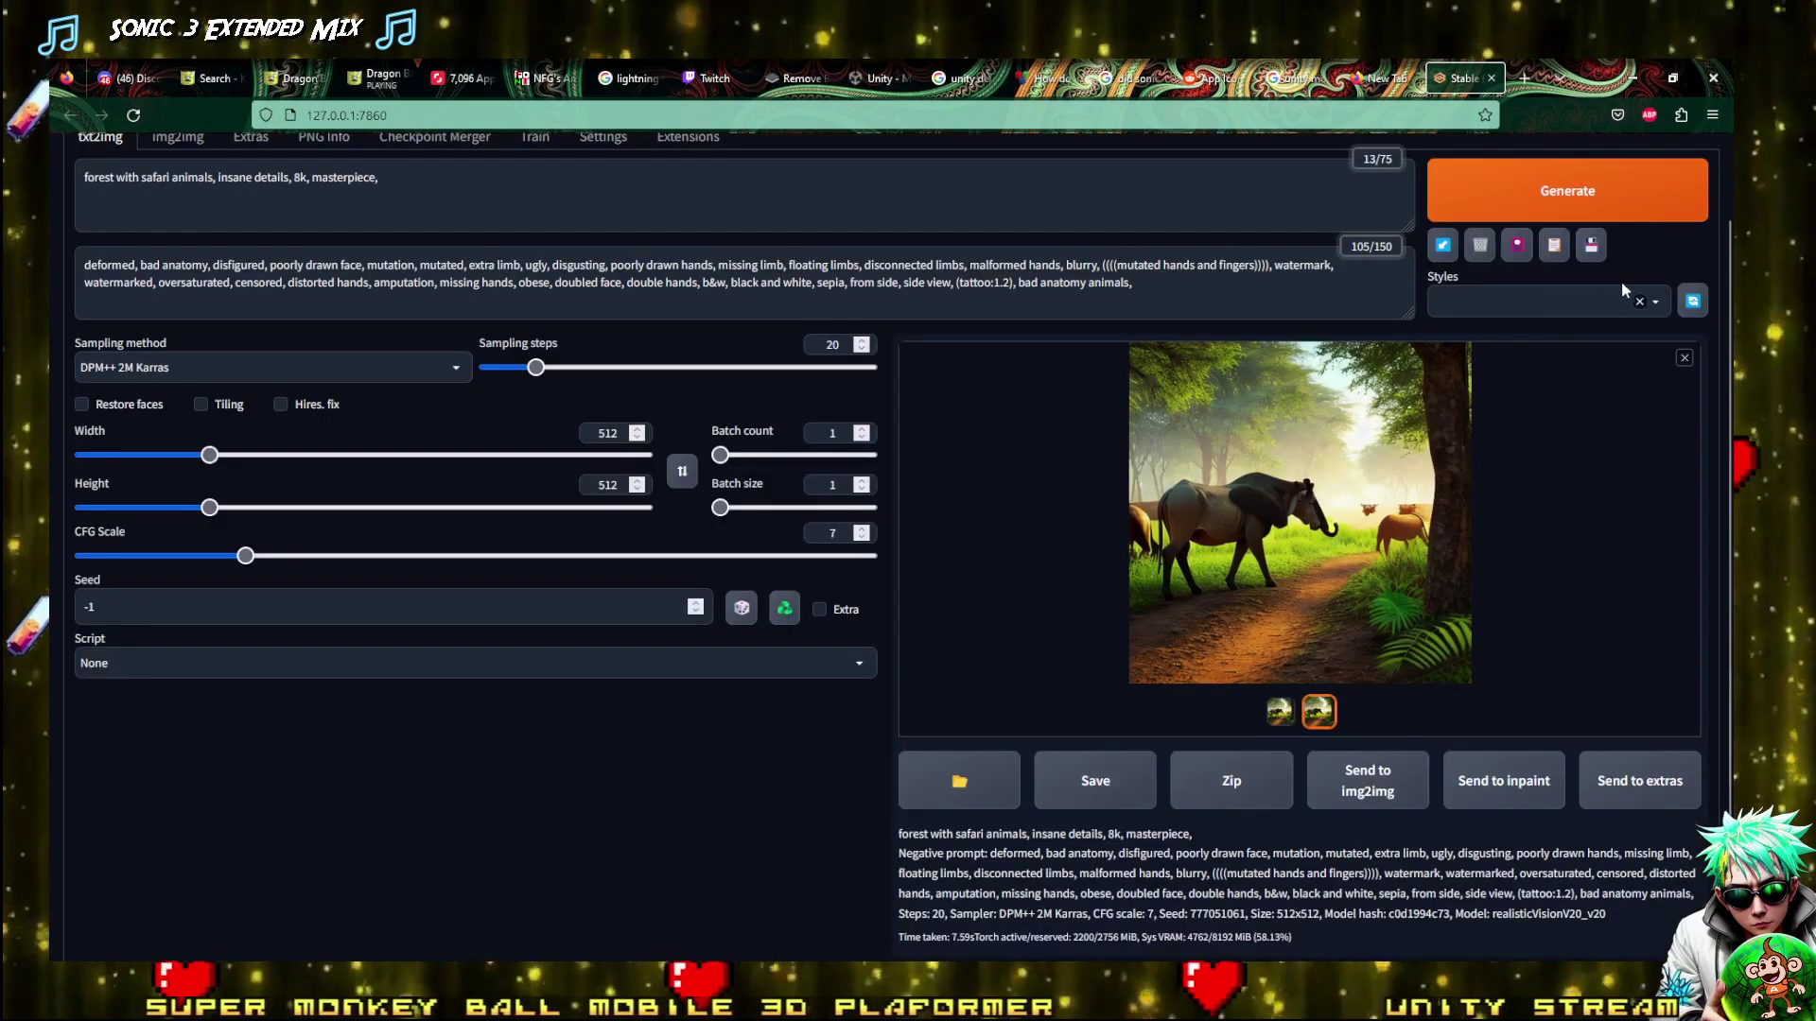
{"action": "left_click", "coordinate": [1562, 206]}
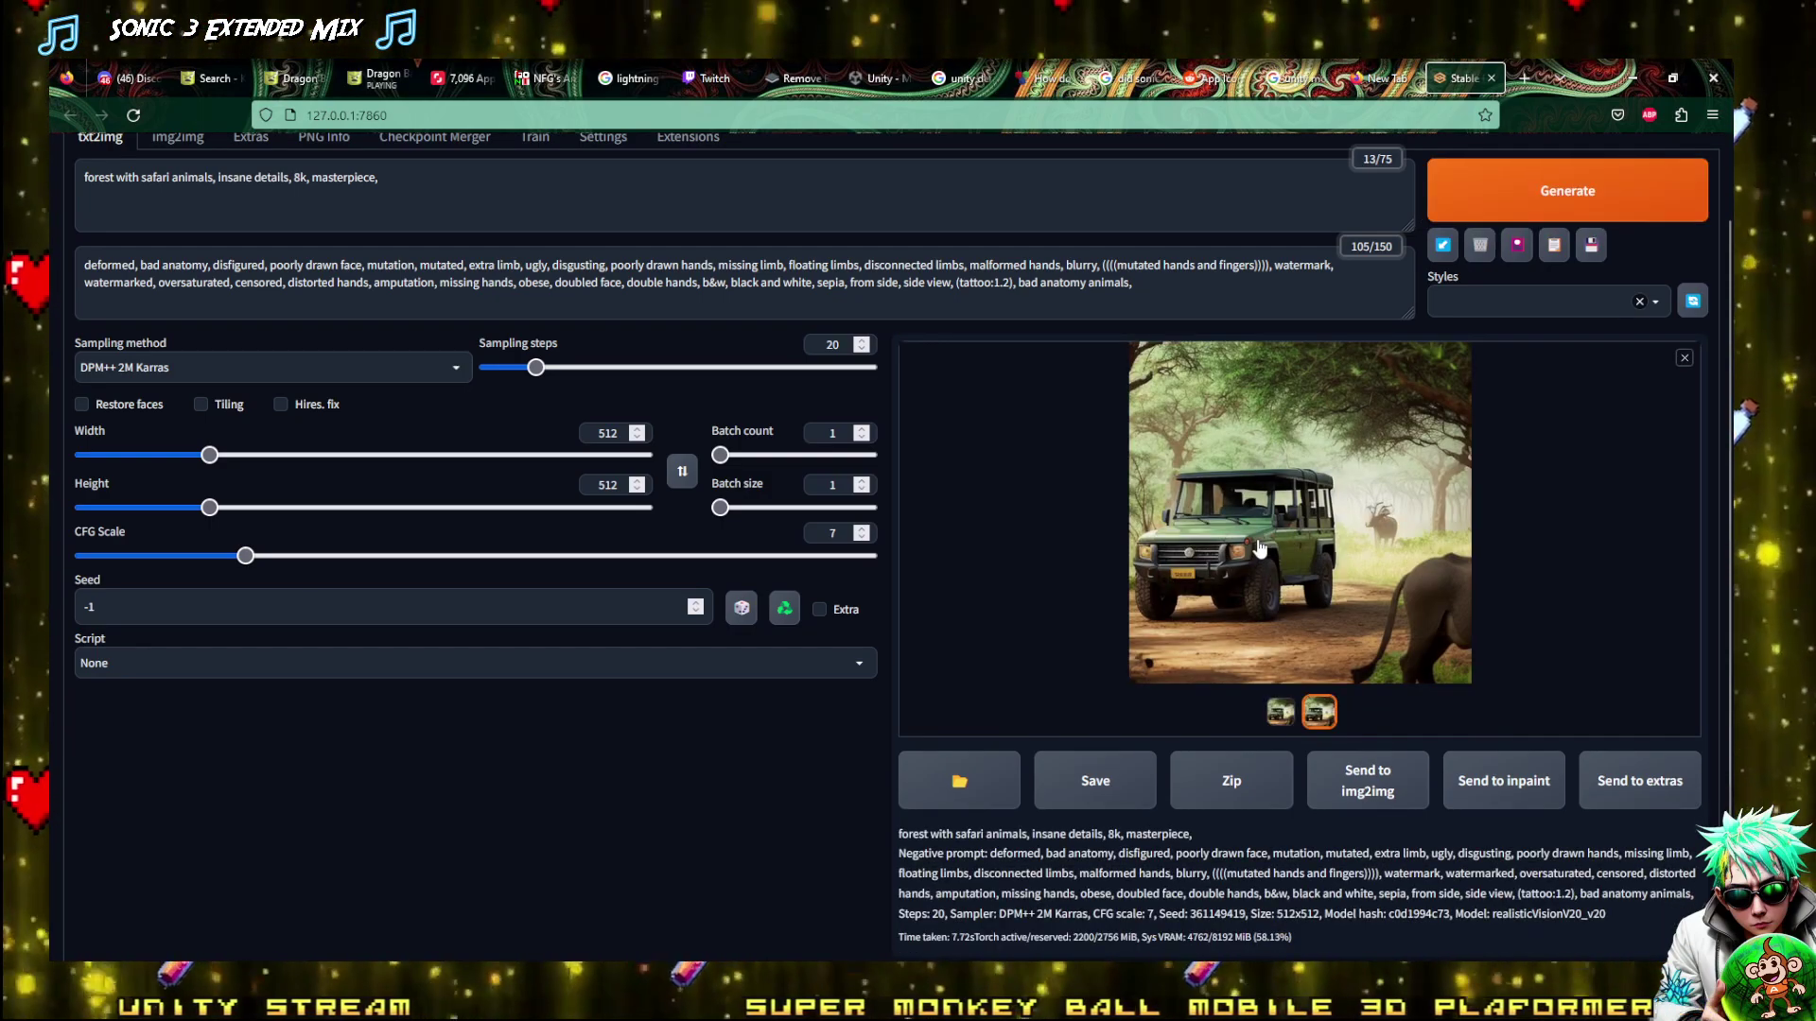
Inspect the green jeep render full size, then select the start of the positive prompt
{"action": "left_click", "coordinate": [1257, 535]}
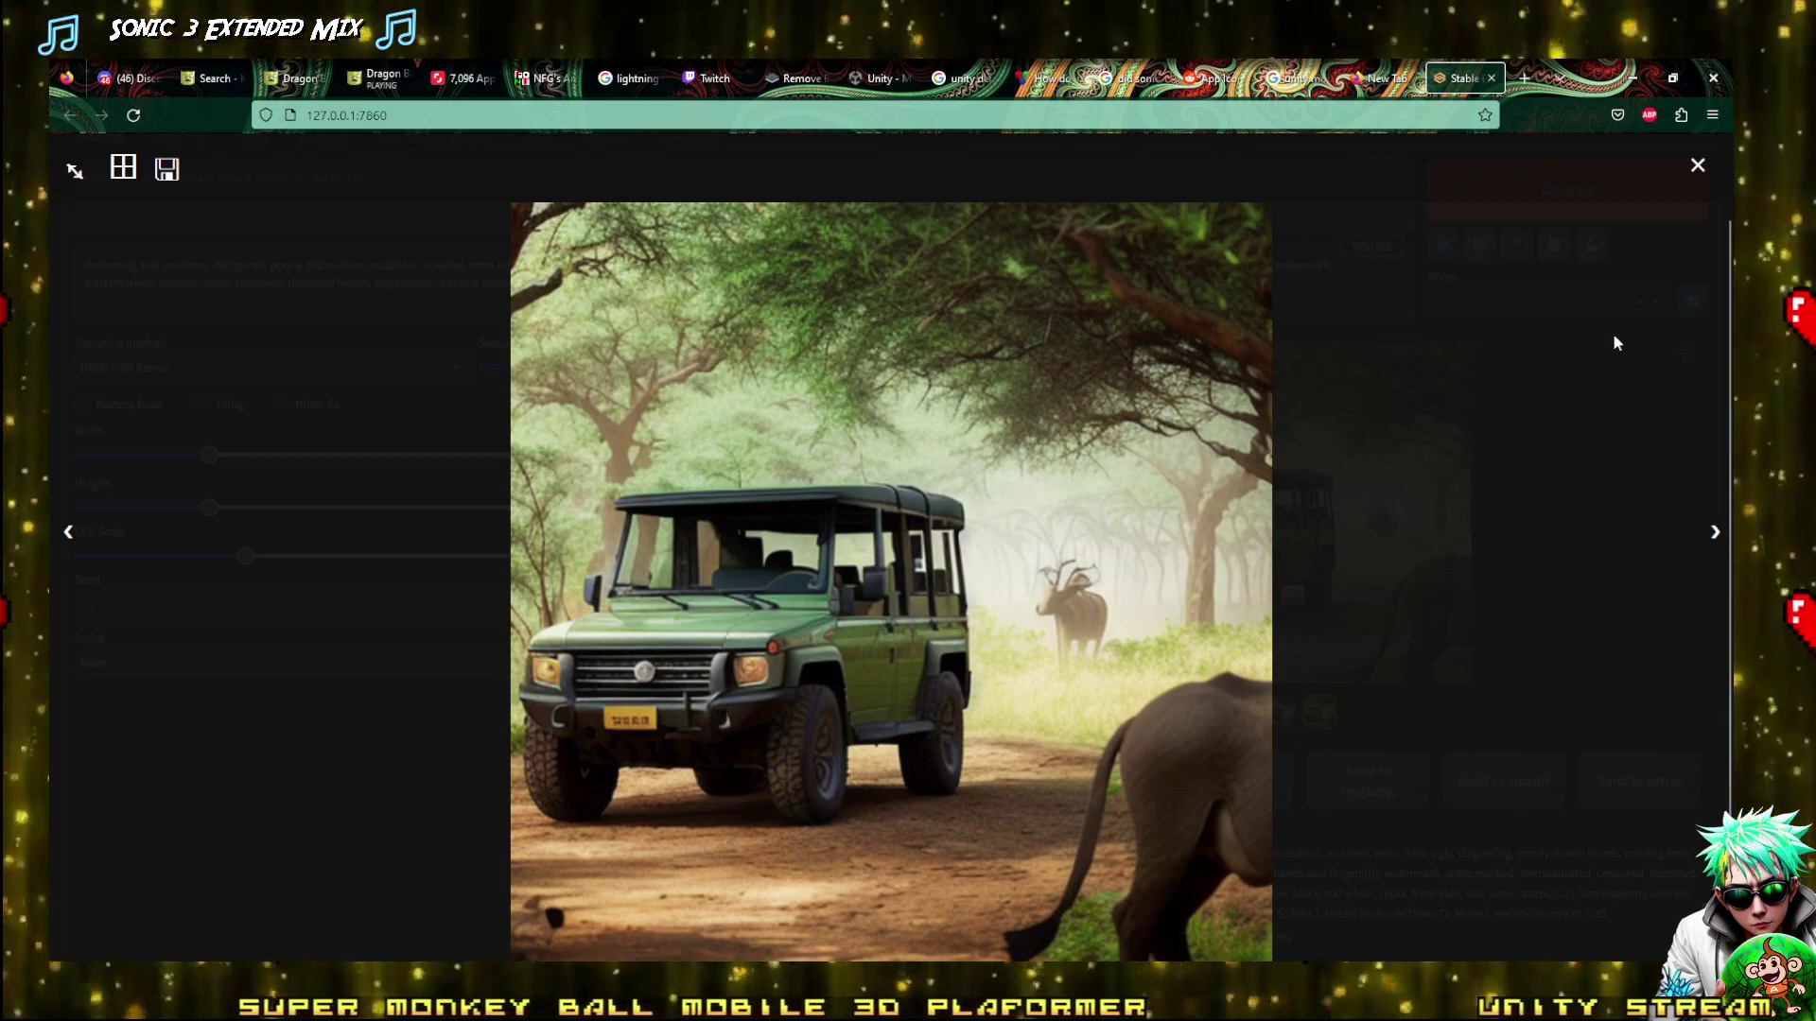
{"action": "left_click", "coordinate": [1697, 166]}
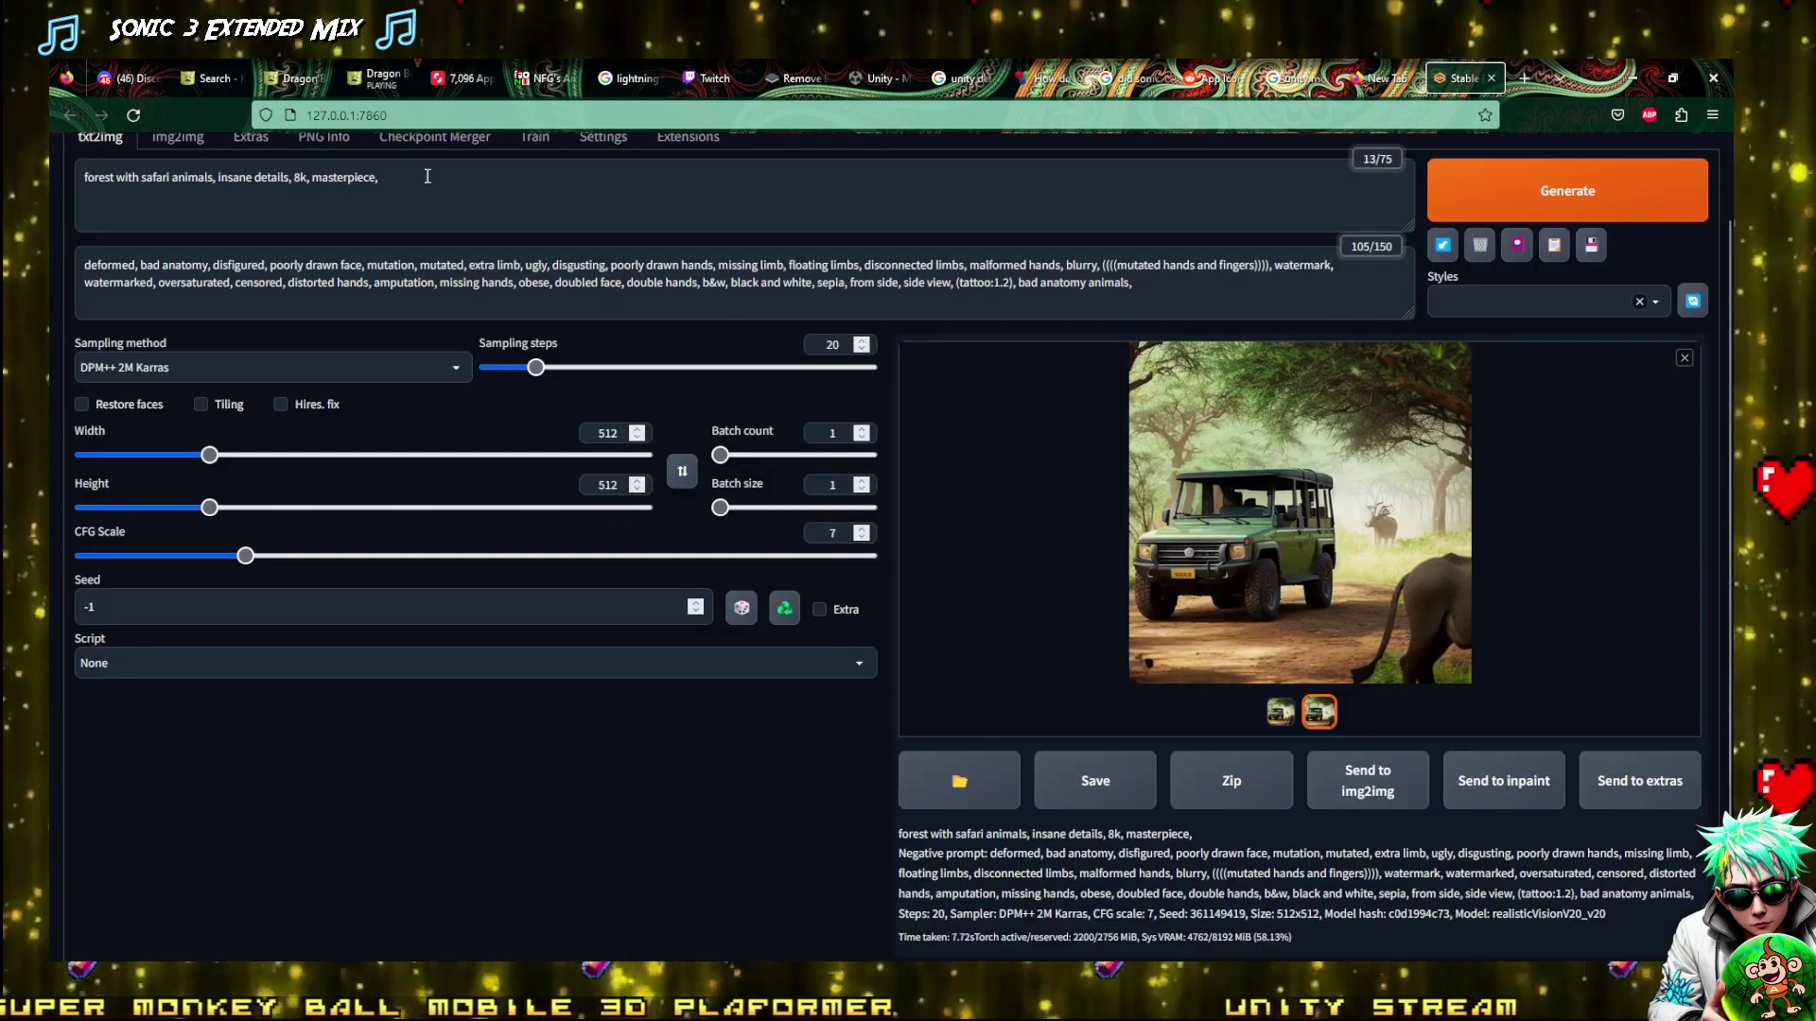
{"action": "left_click_drag", "start_coordinate": [379, 177], "coordinate": [180, 179]}
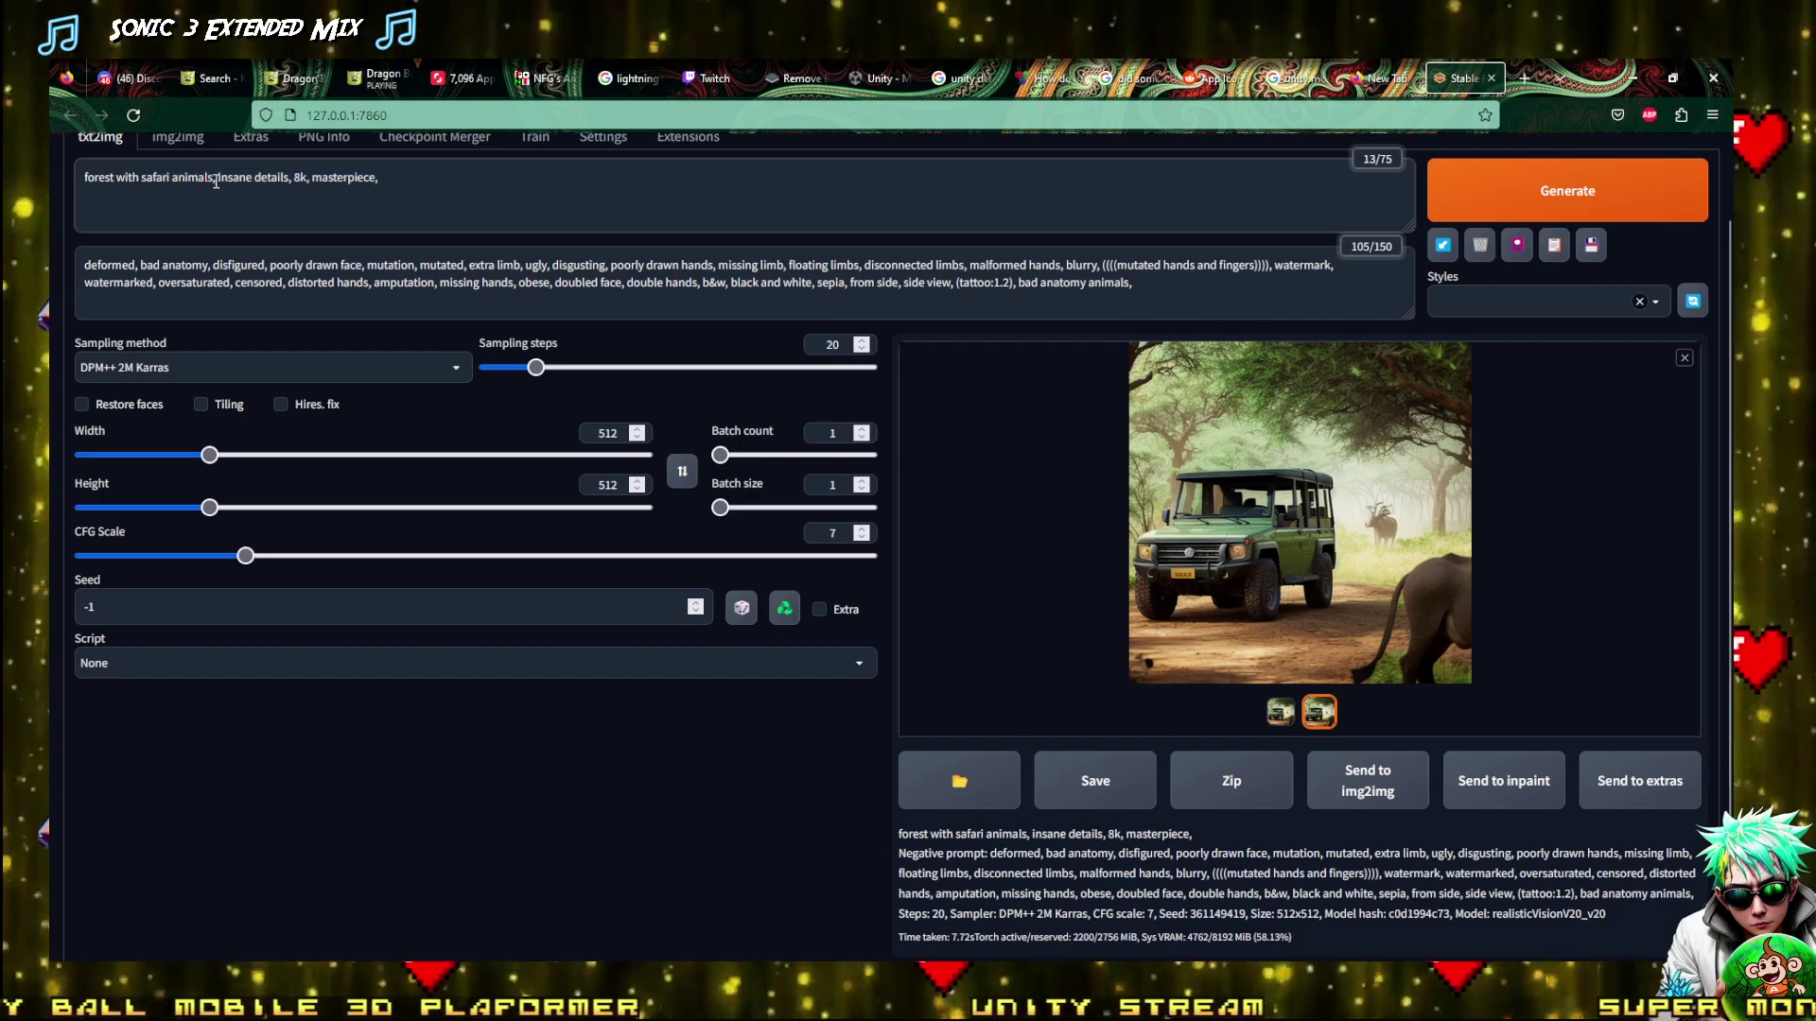
Replace 'forest with safari animals' in the prompt with 'giraffe,' and generate
{"action": "left_click_drag", "start_coordinate": [216, 176], "coordinate": [49, 177]}
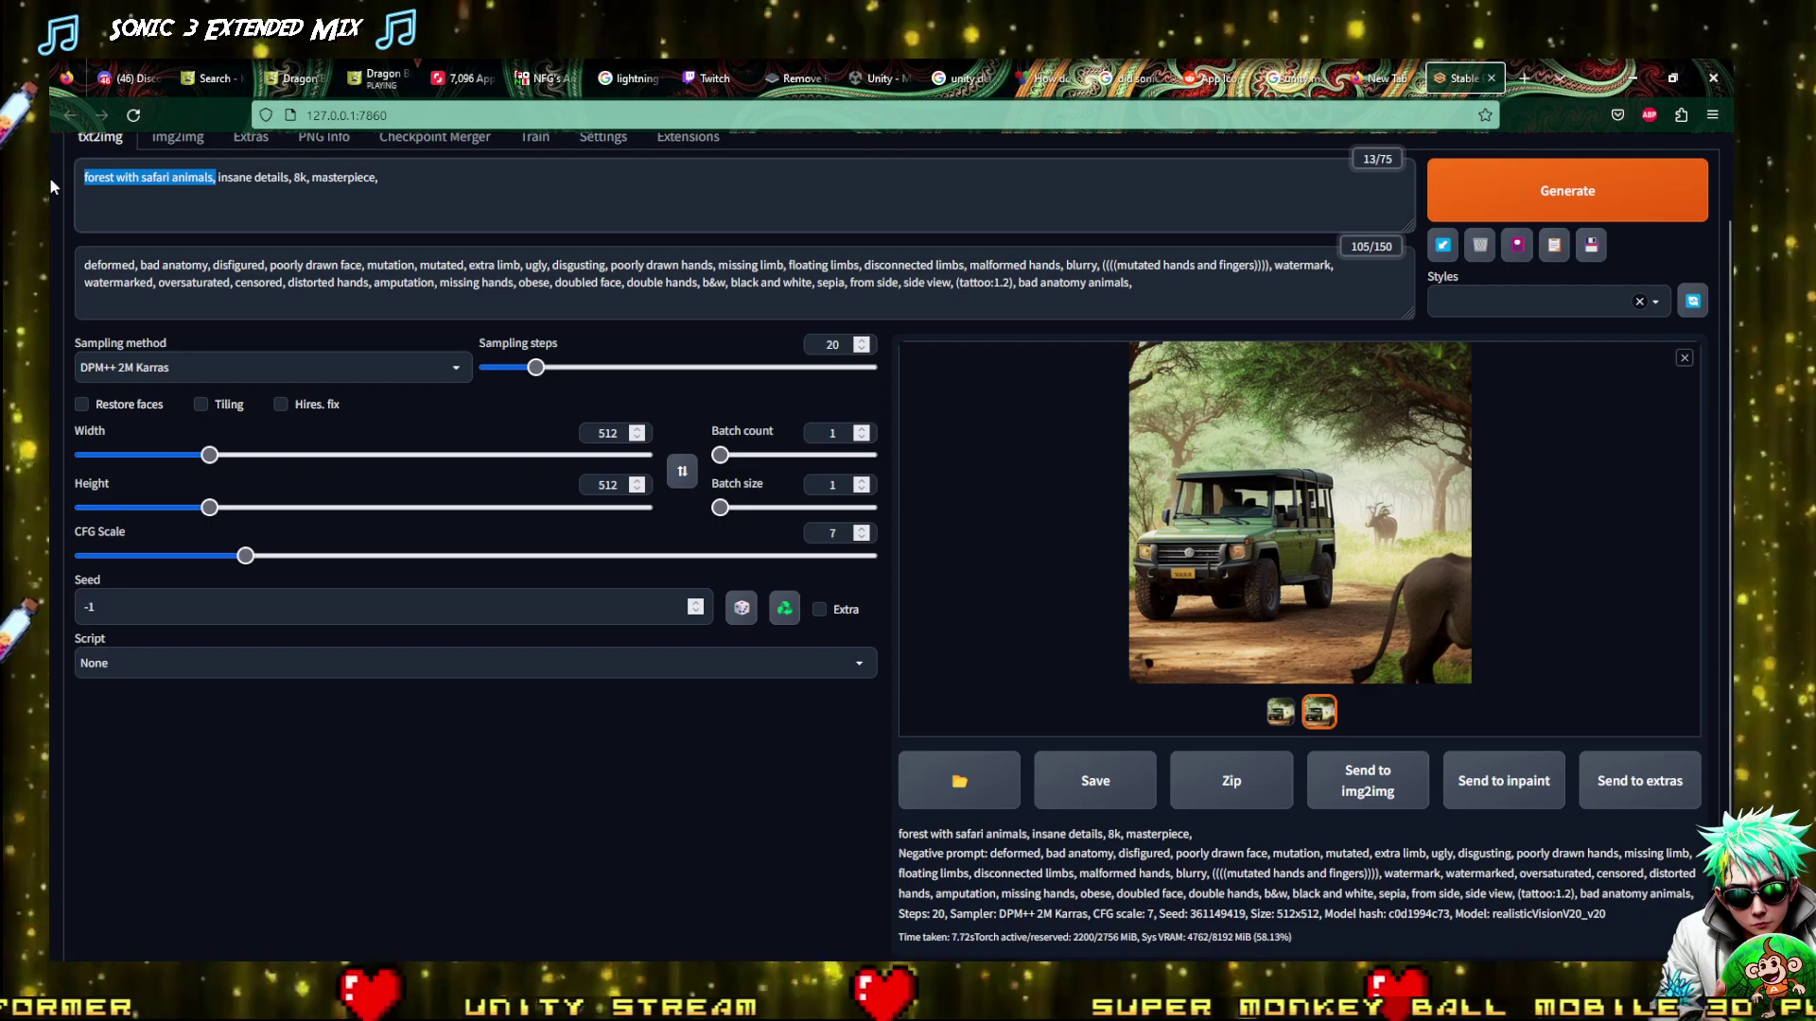
{"action": "type", "text": "giraffe,"}
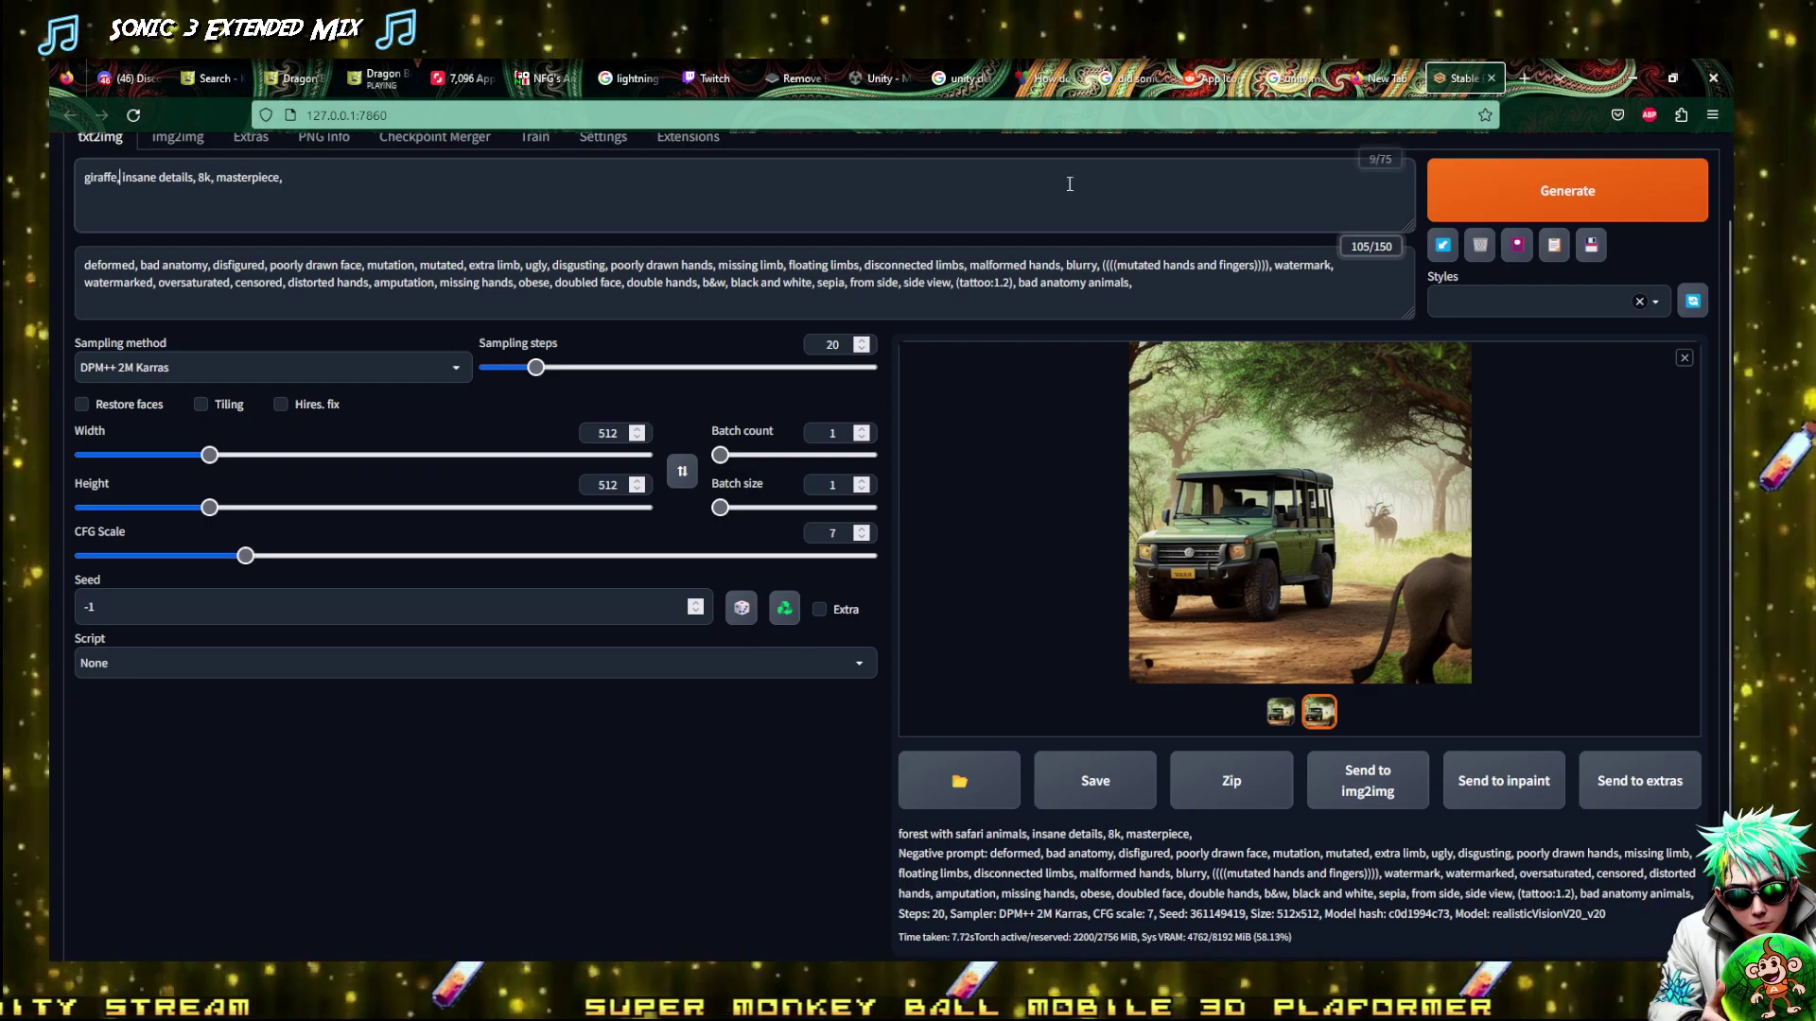
{"action": "key", "text": "ctrl+Return"}
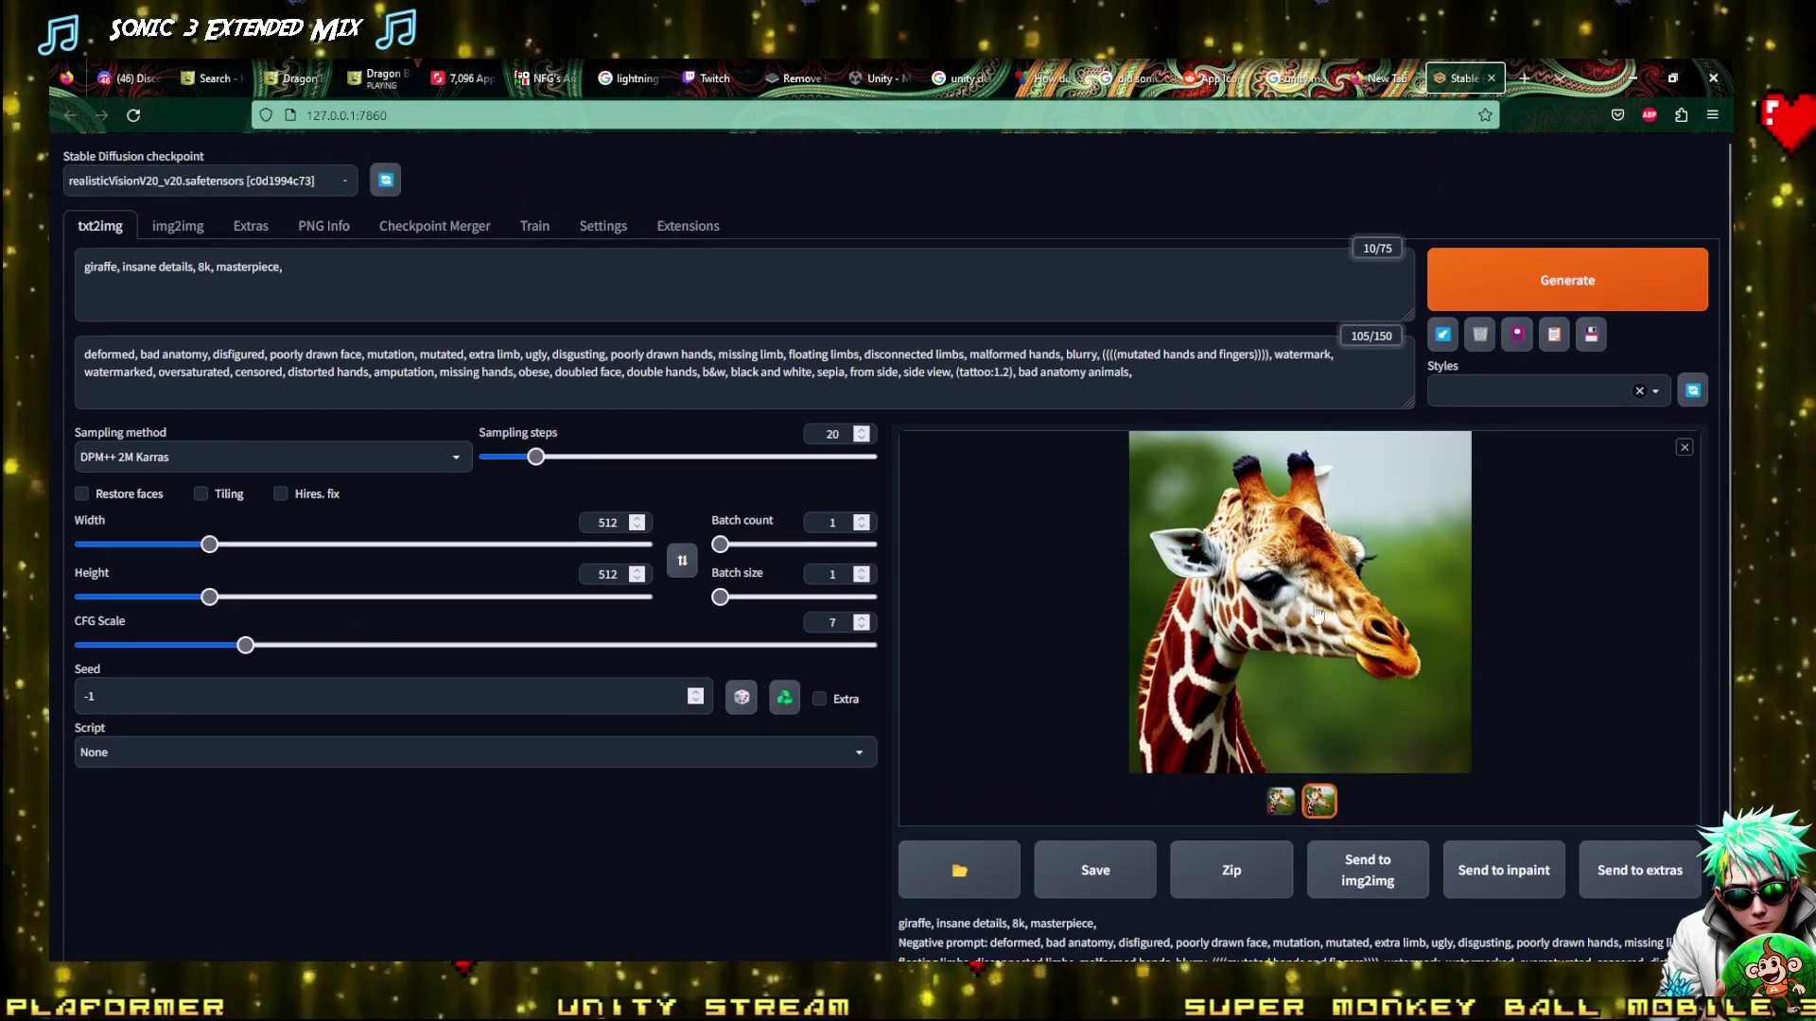
Inspect each giraffe render full size and generate two more giraffes
{"action": "left_click", "coordinate": [1233, 589]}
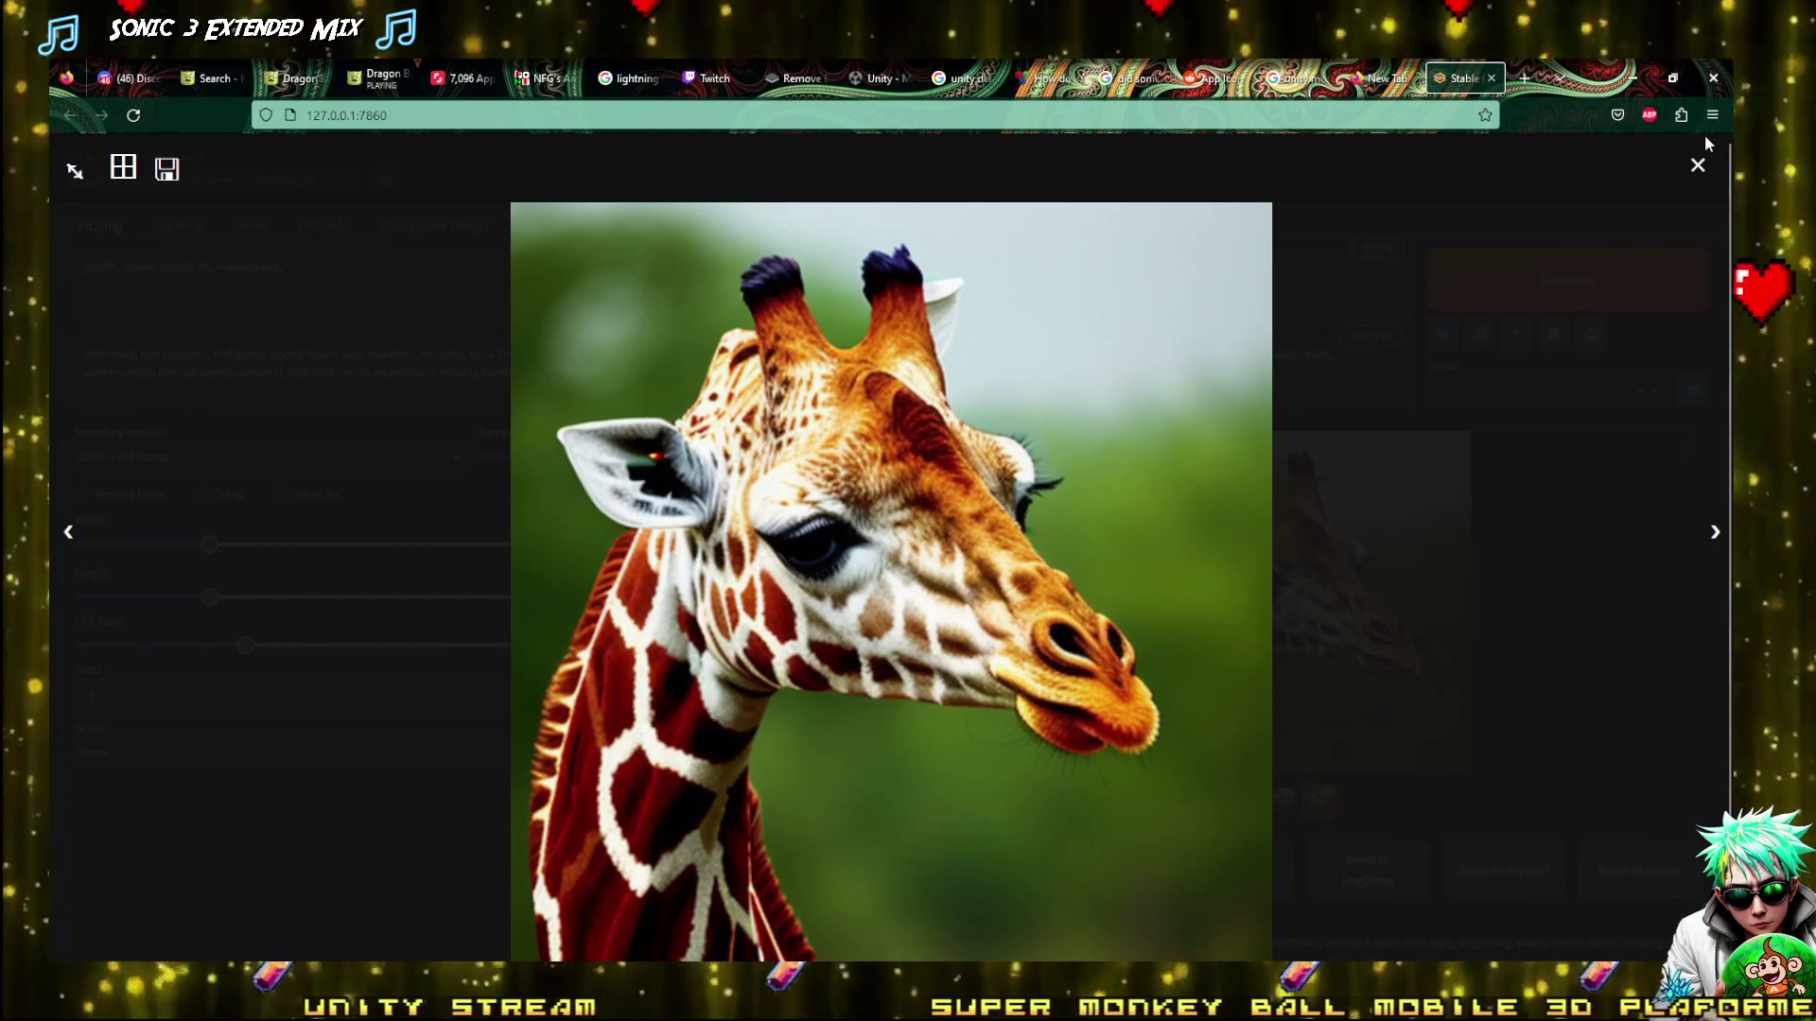
{"action": "left_click", "coordinate": [1220, 382]}
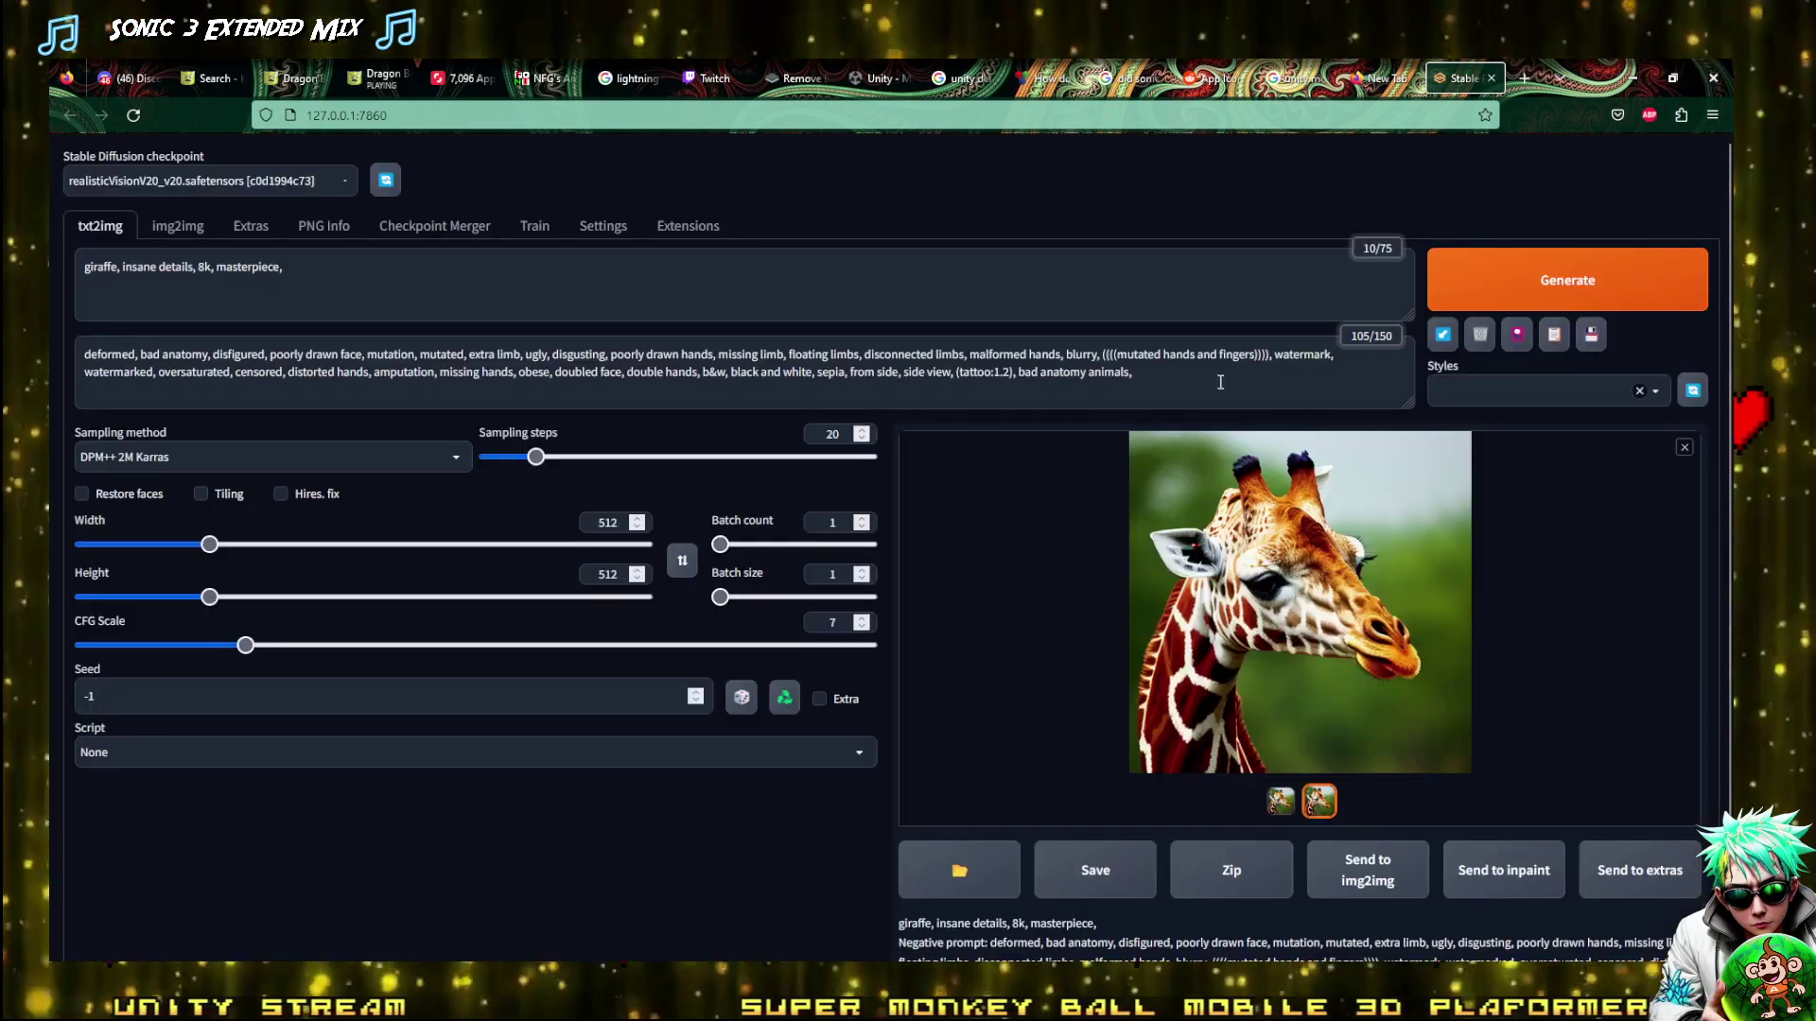
{"action": "left_click", "coordinate": [1567, 280]}
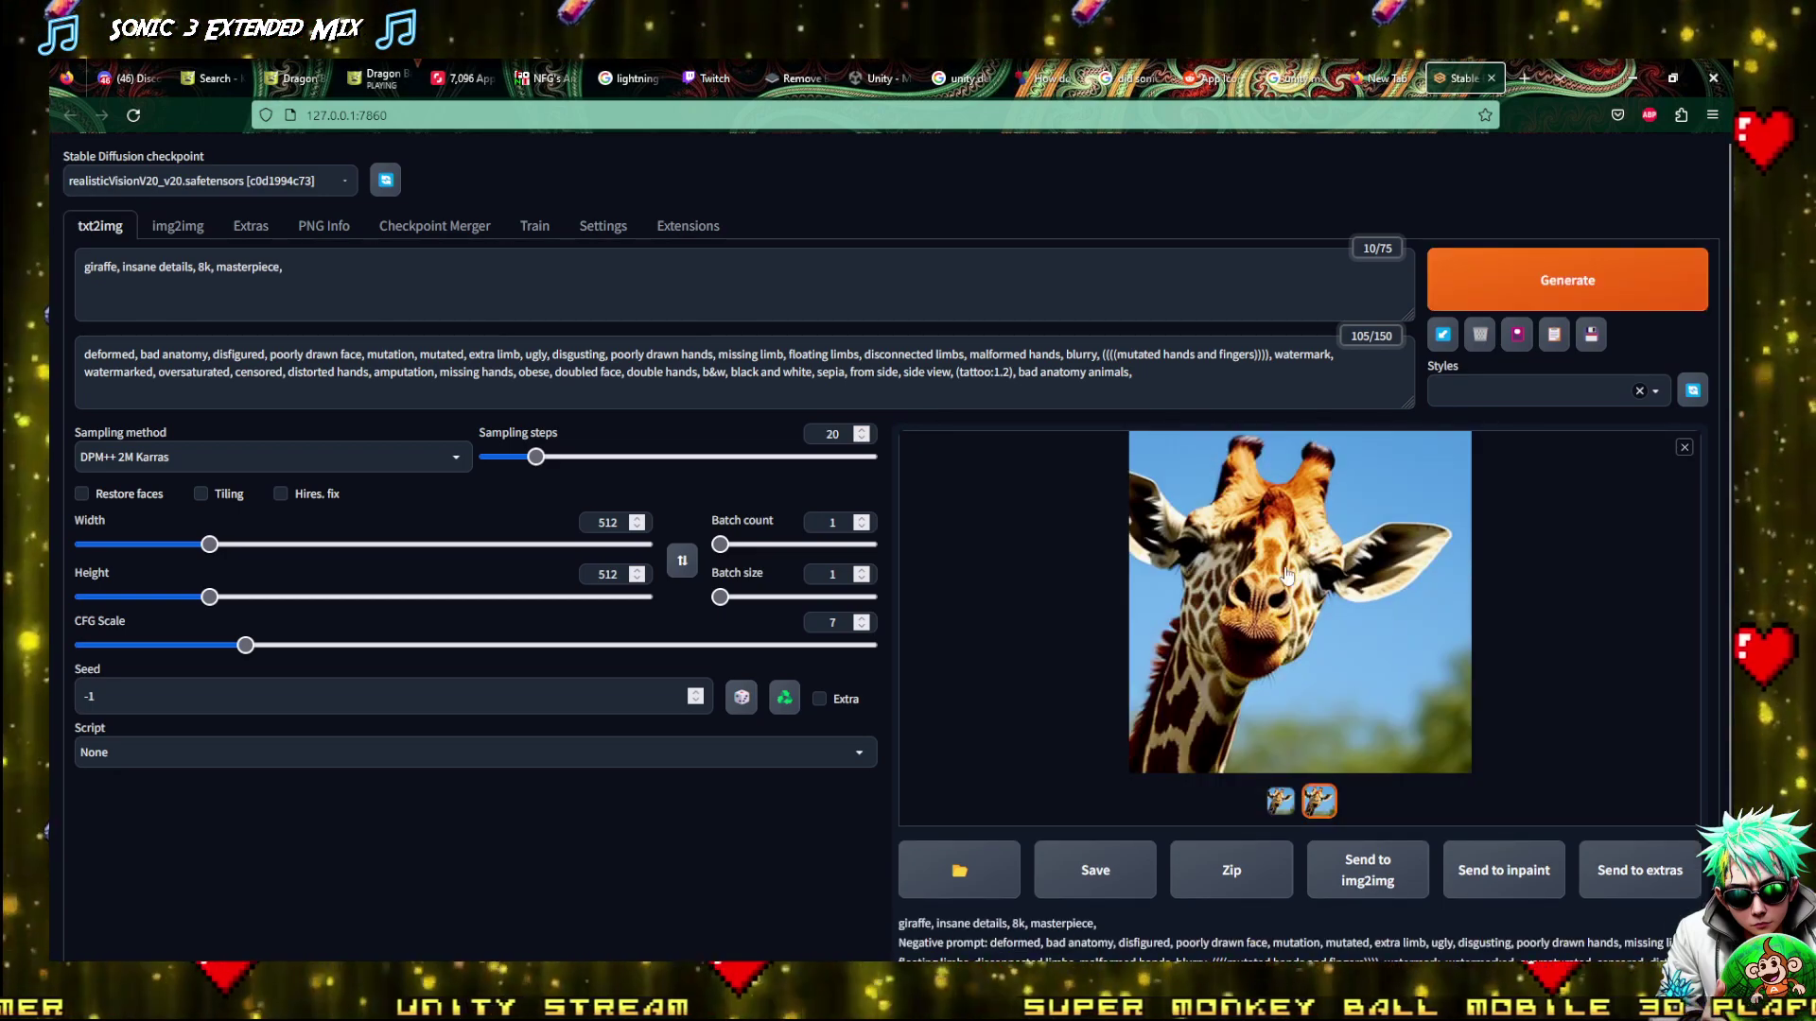
{"action": "left_click", "coordinate": [1322, 470]}
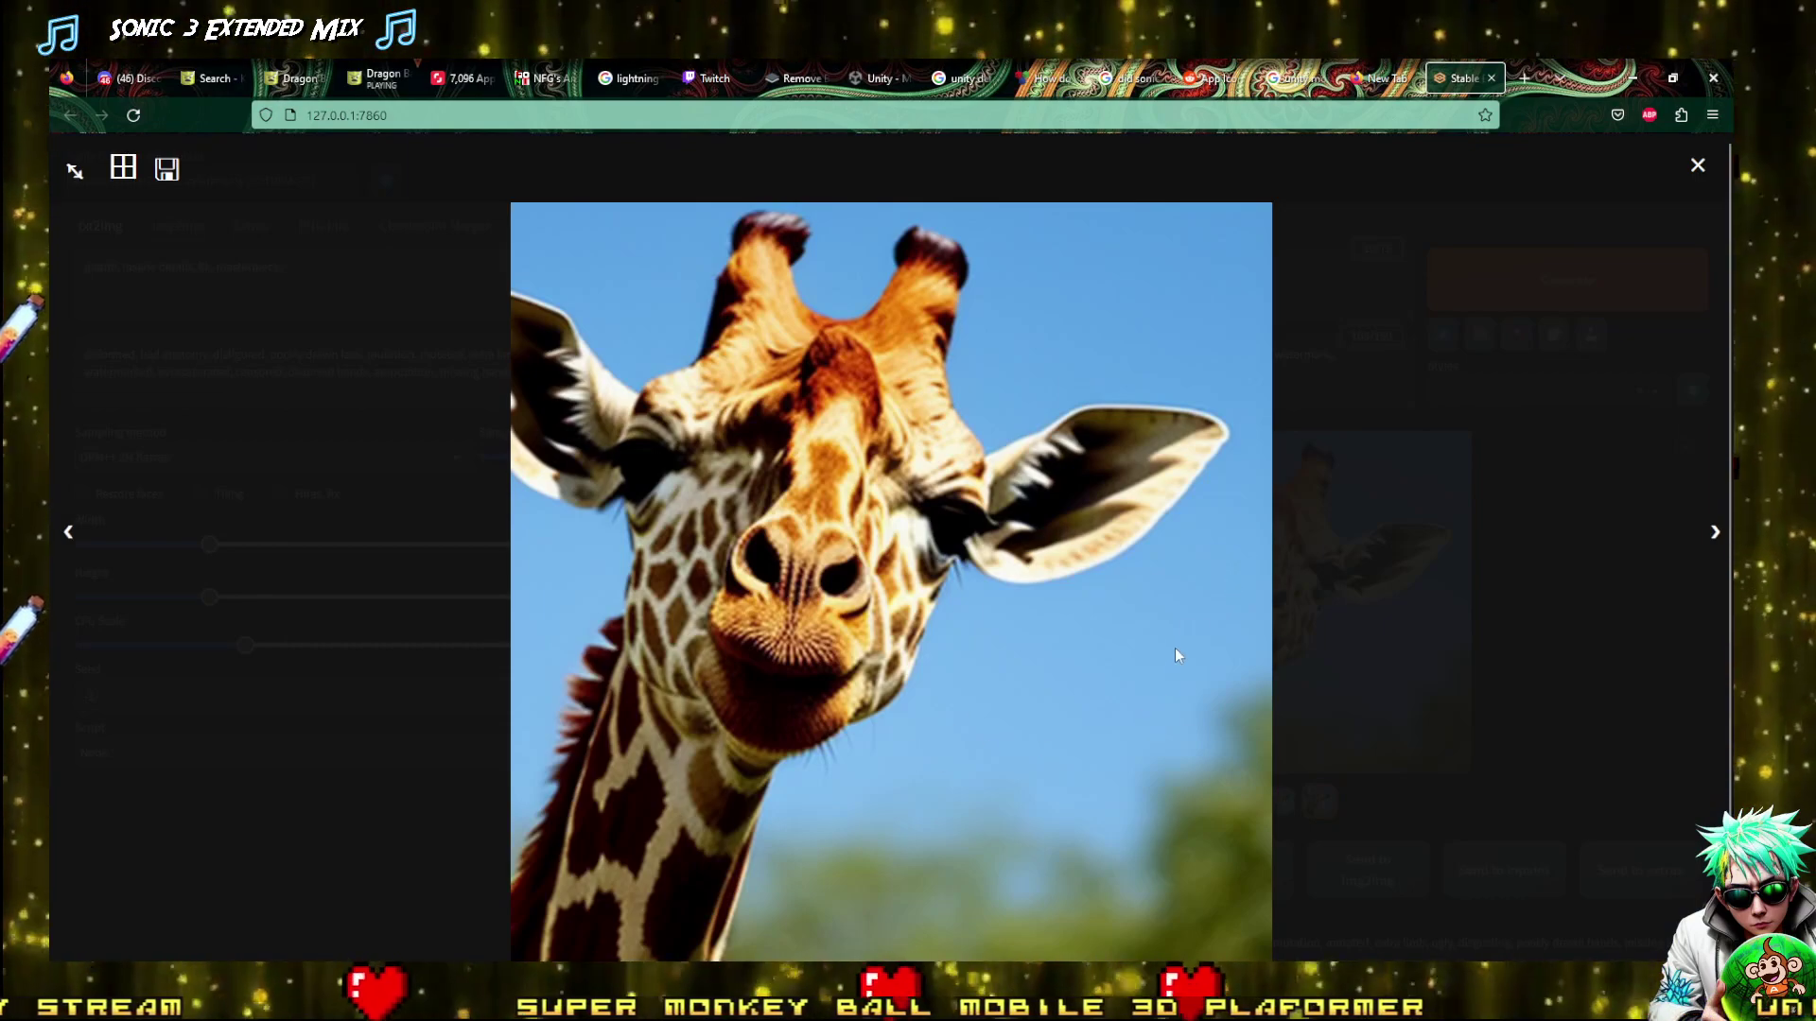
{"action": "left_click", "coordinate": [1433, 545]}
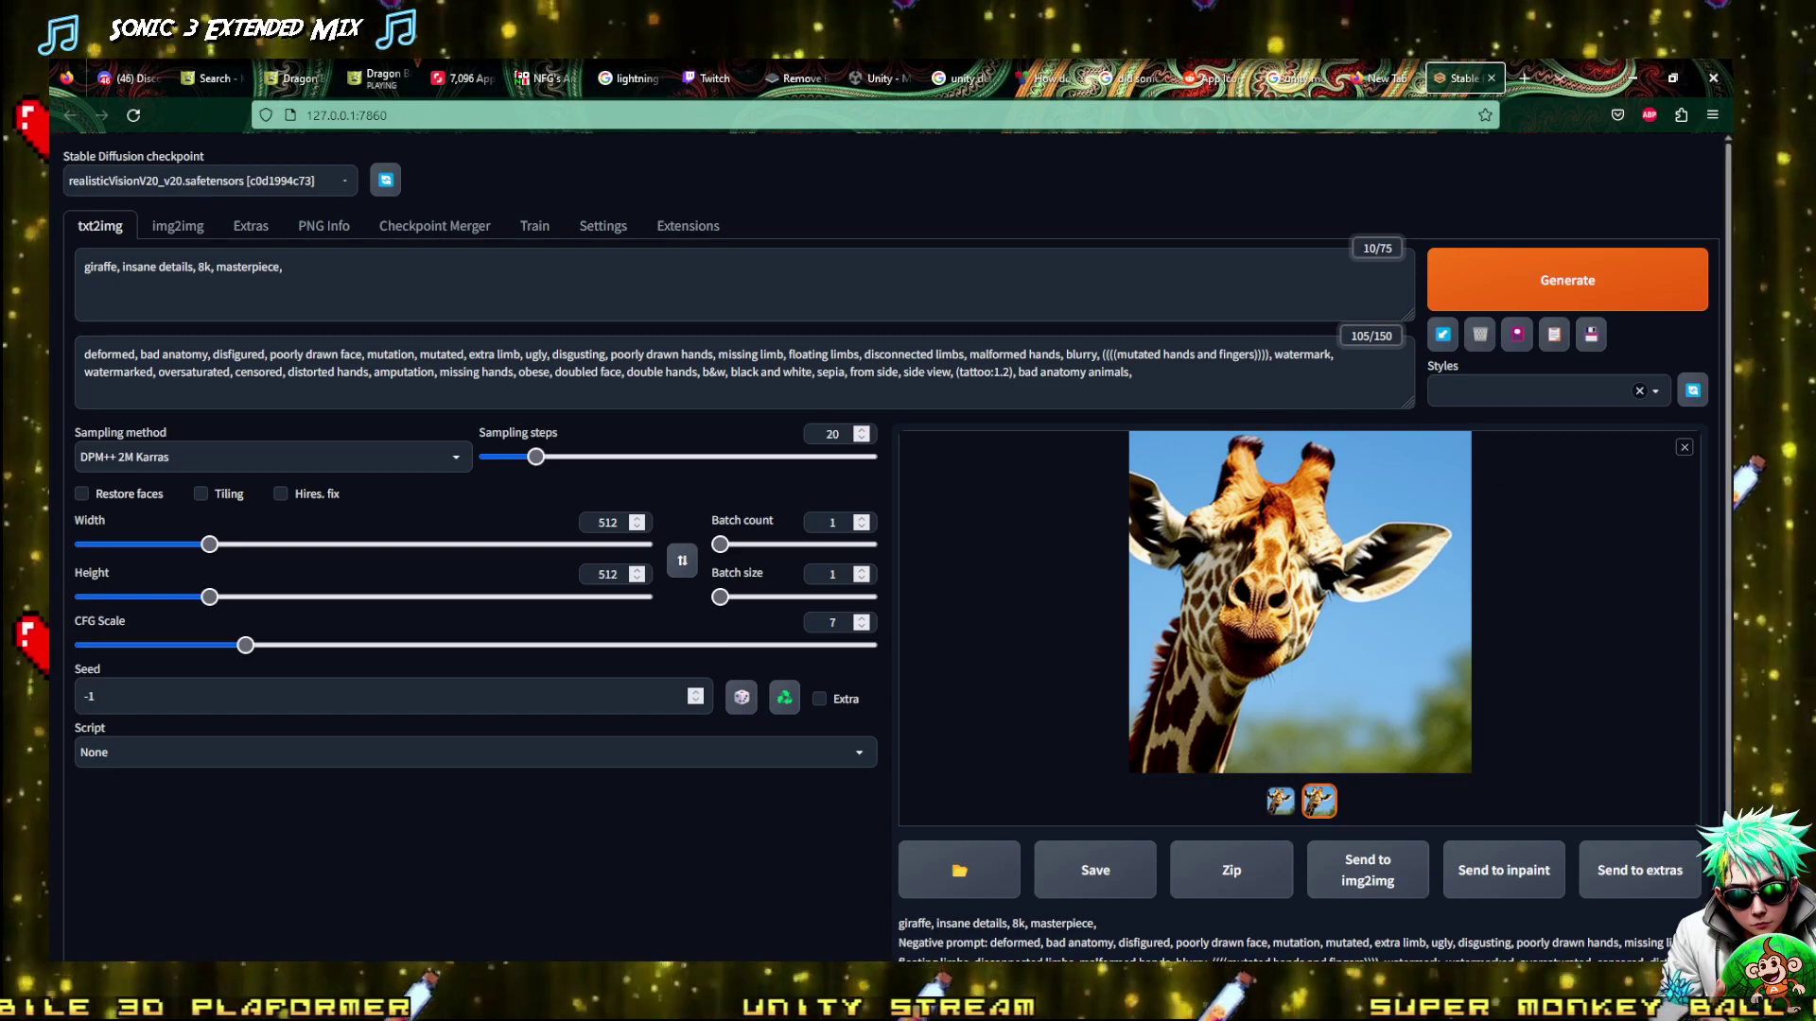
{"action": "left_click", "coordinate": [1631, 261]}
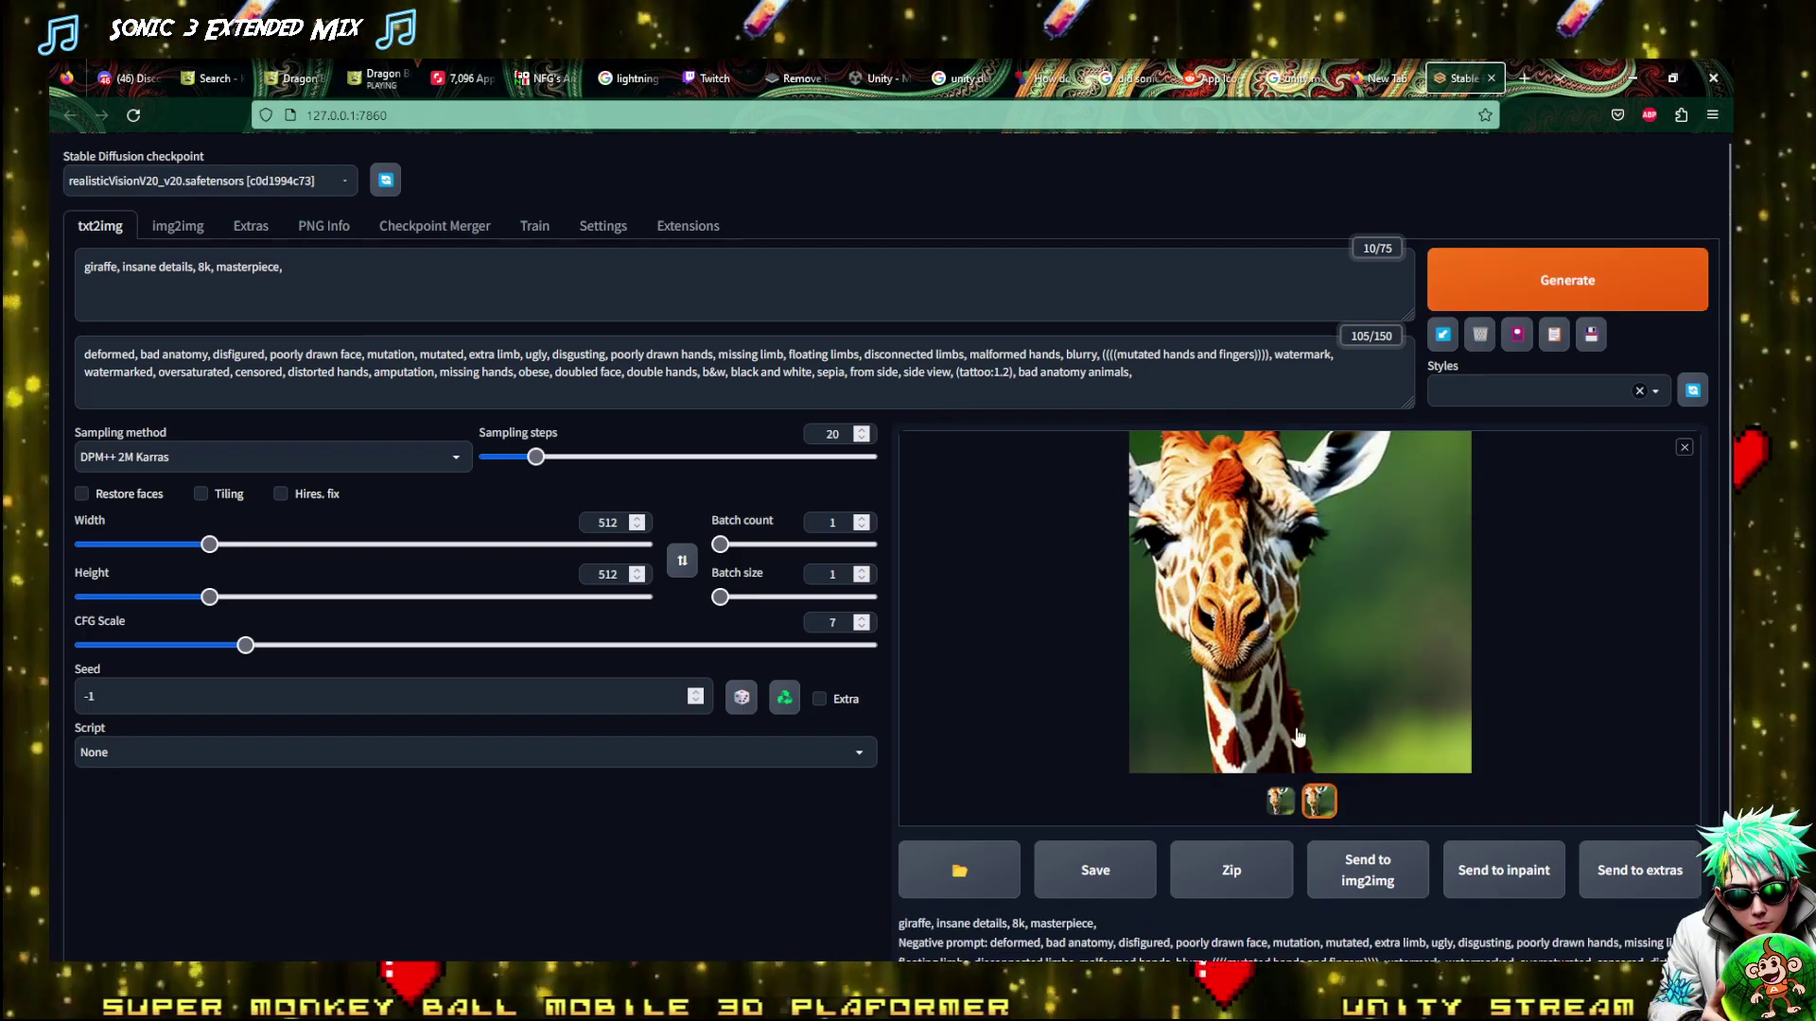
Check the latest giraffe, load ArtMegaMix1.ckpt, render a giraffe with it, and open Checkpoint Merger
{"action": "left_click", "coordinate": [1302, 643]}
{"action": "left_click", "coordinate": [1655, 289]}
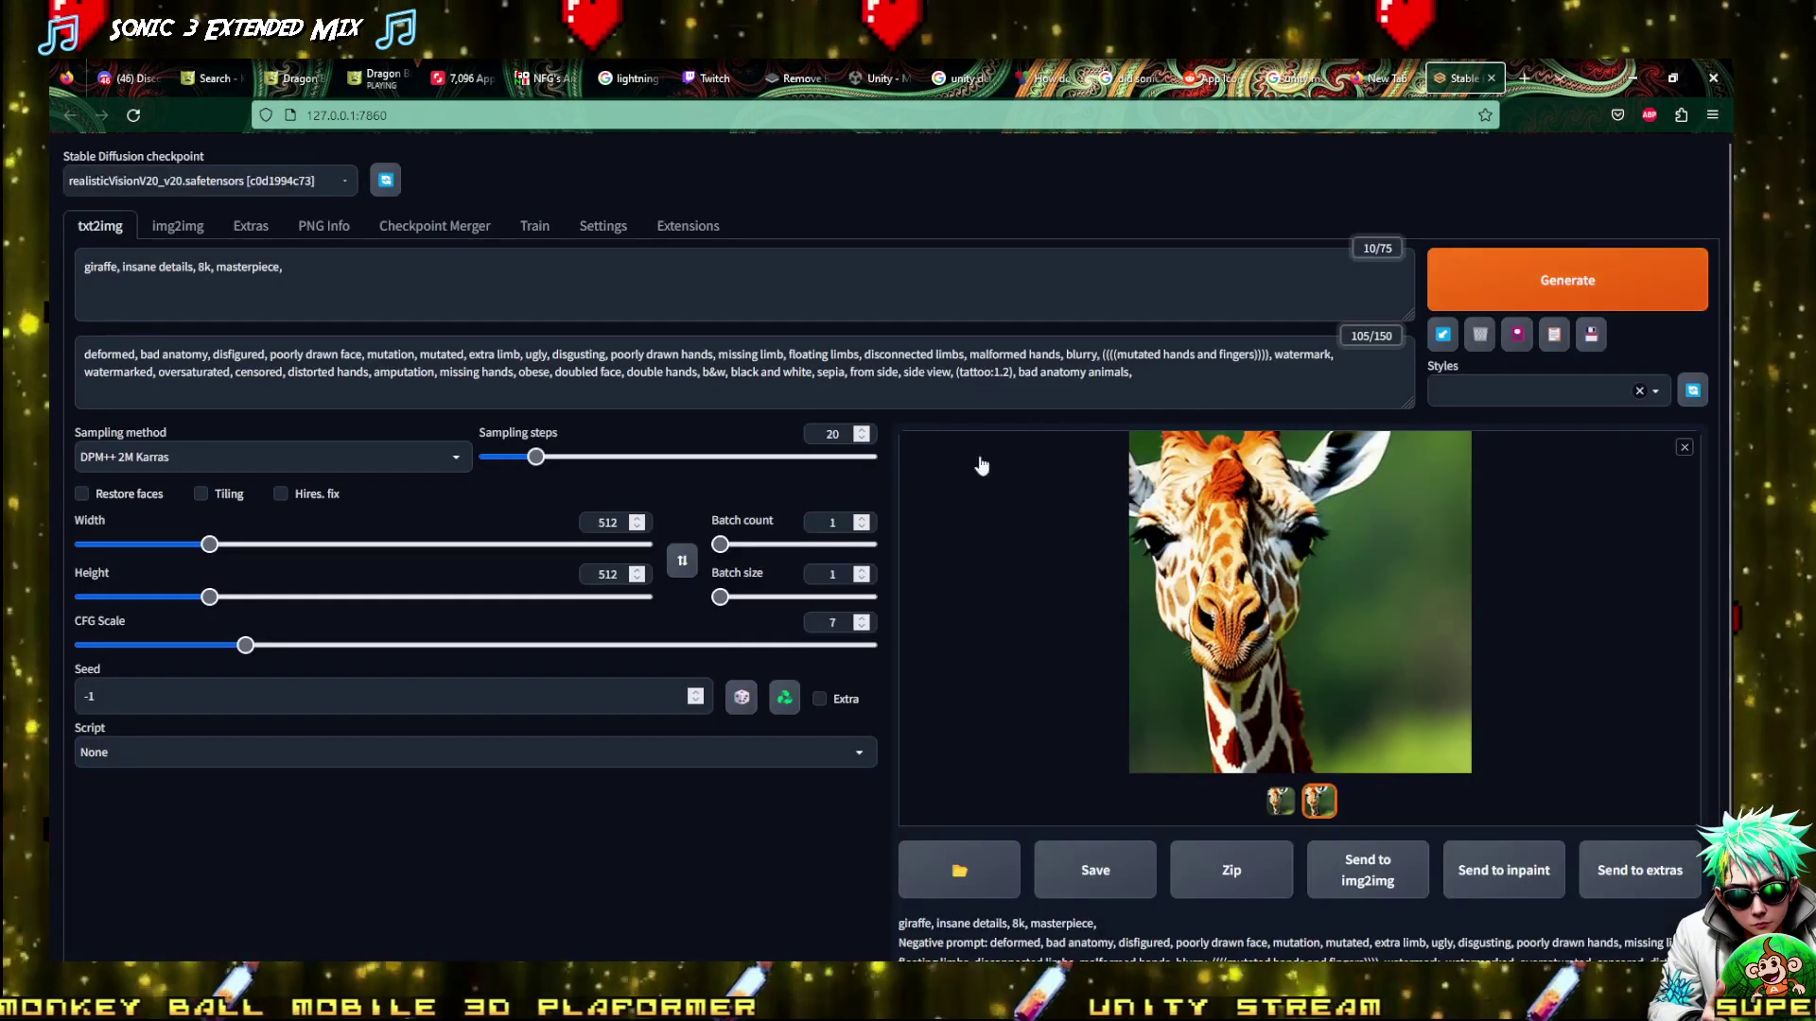
{"action": "left_click", "coordinate": [164, 195]}
{"action": "left_click", "coordinate": [147, 208]}
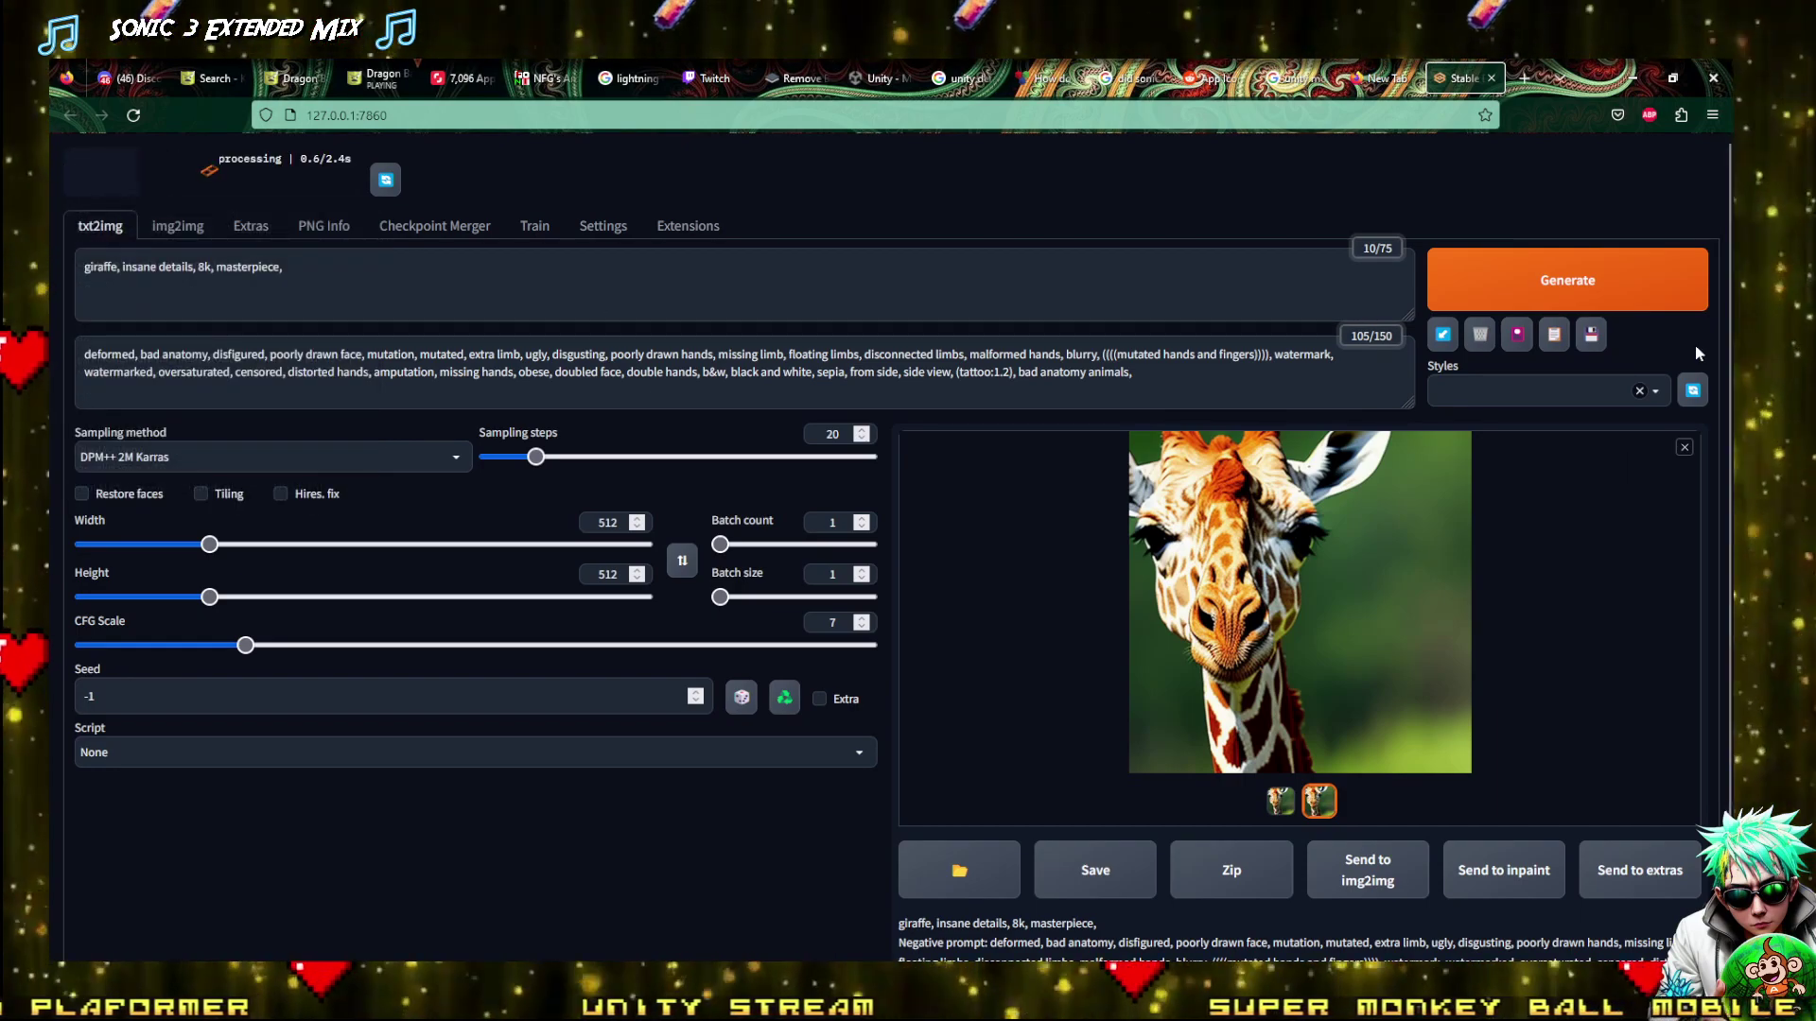
{"action": "left_click", "coordinate": [1567, 301]}
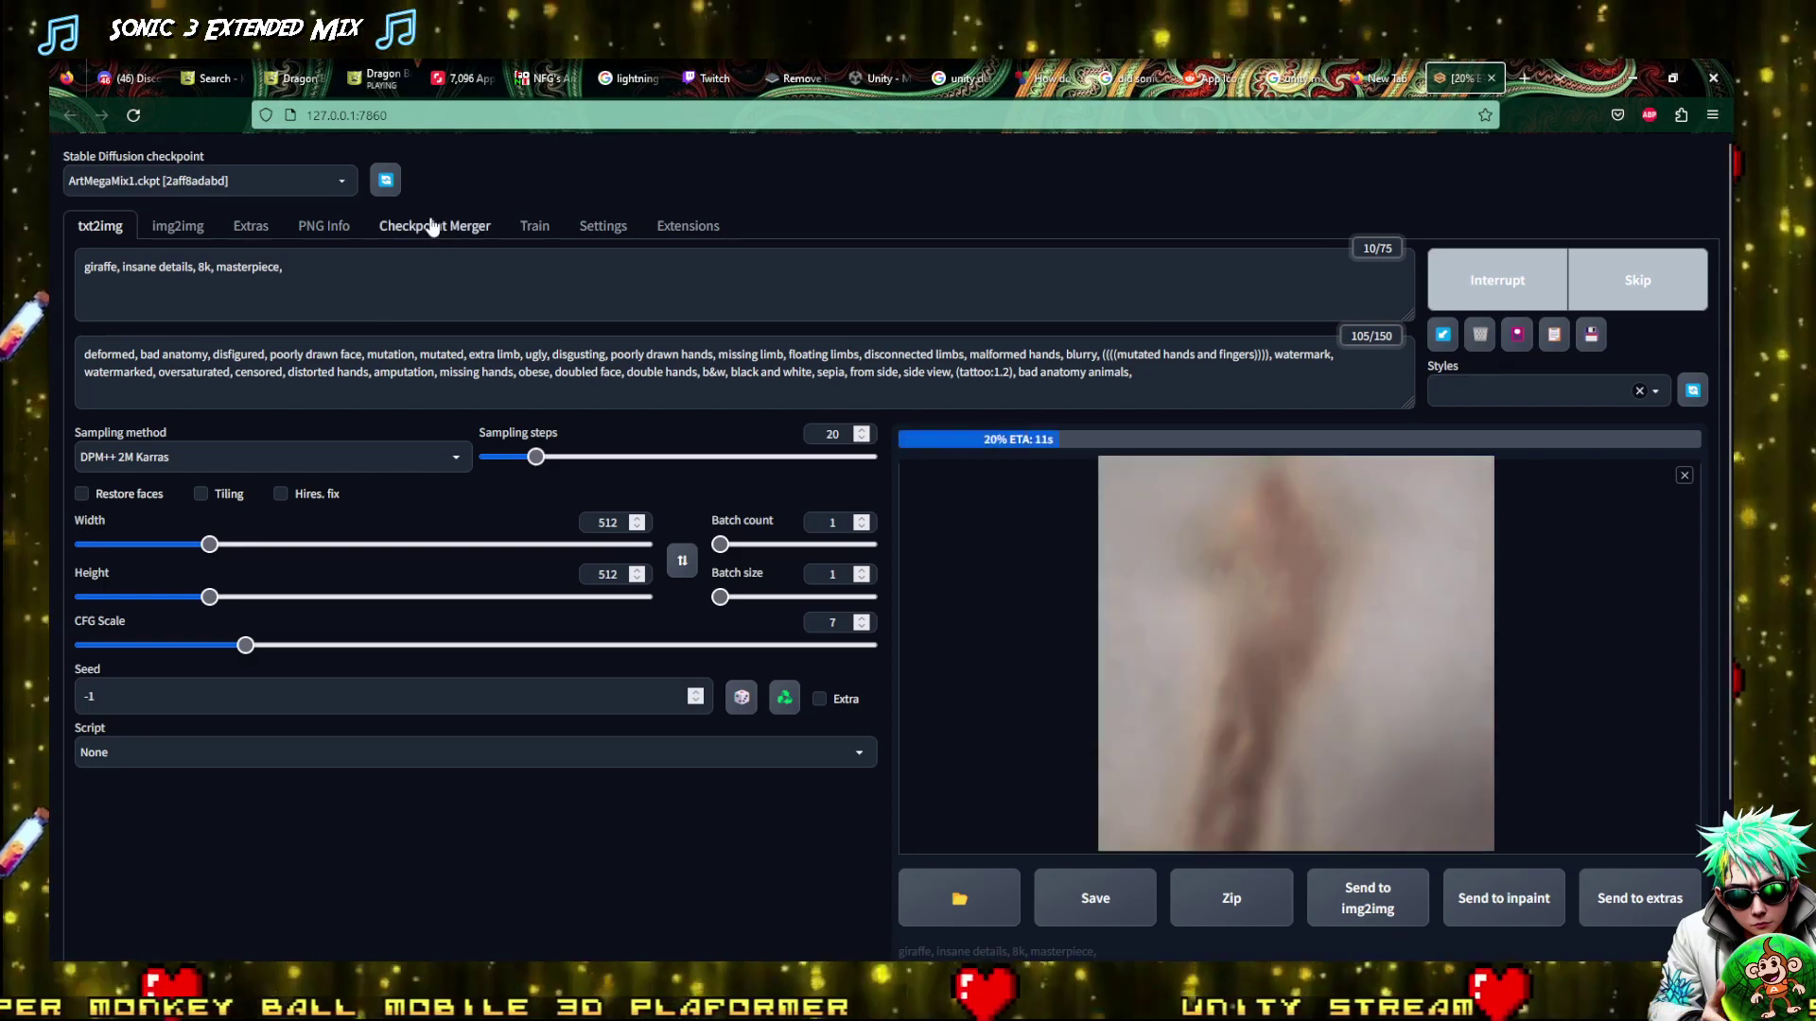
{"action": "left_click", "coordinate": [428, 229]}
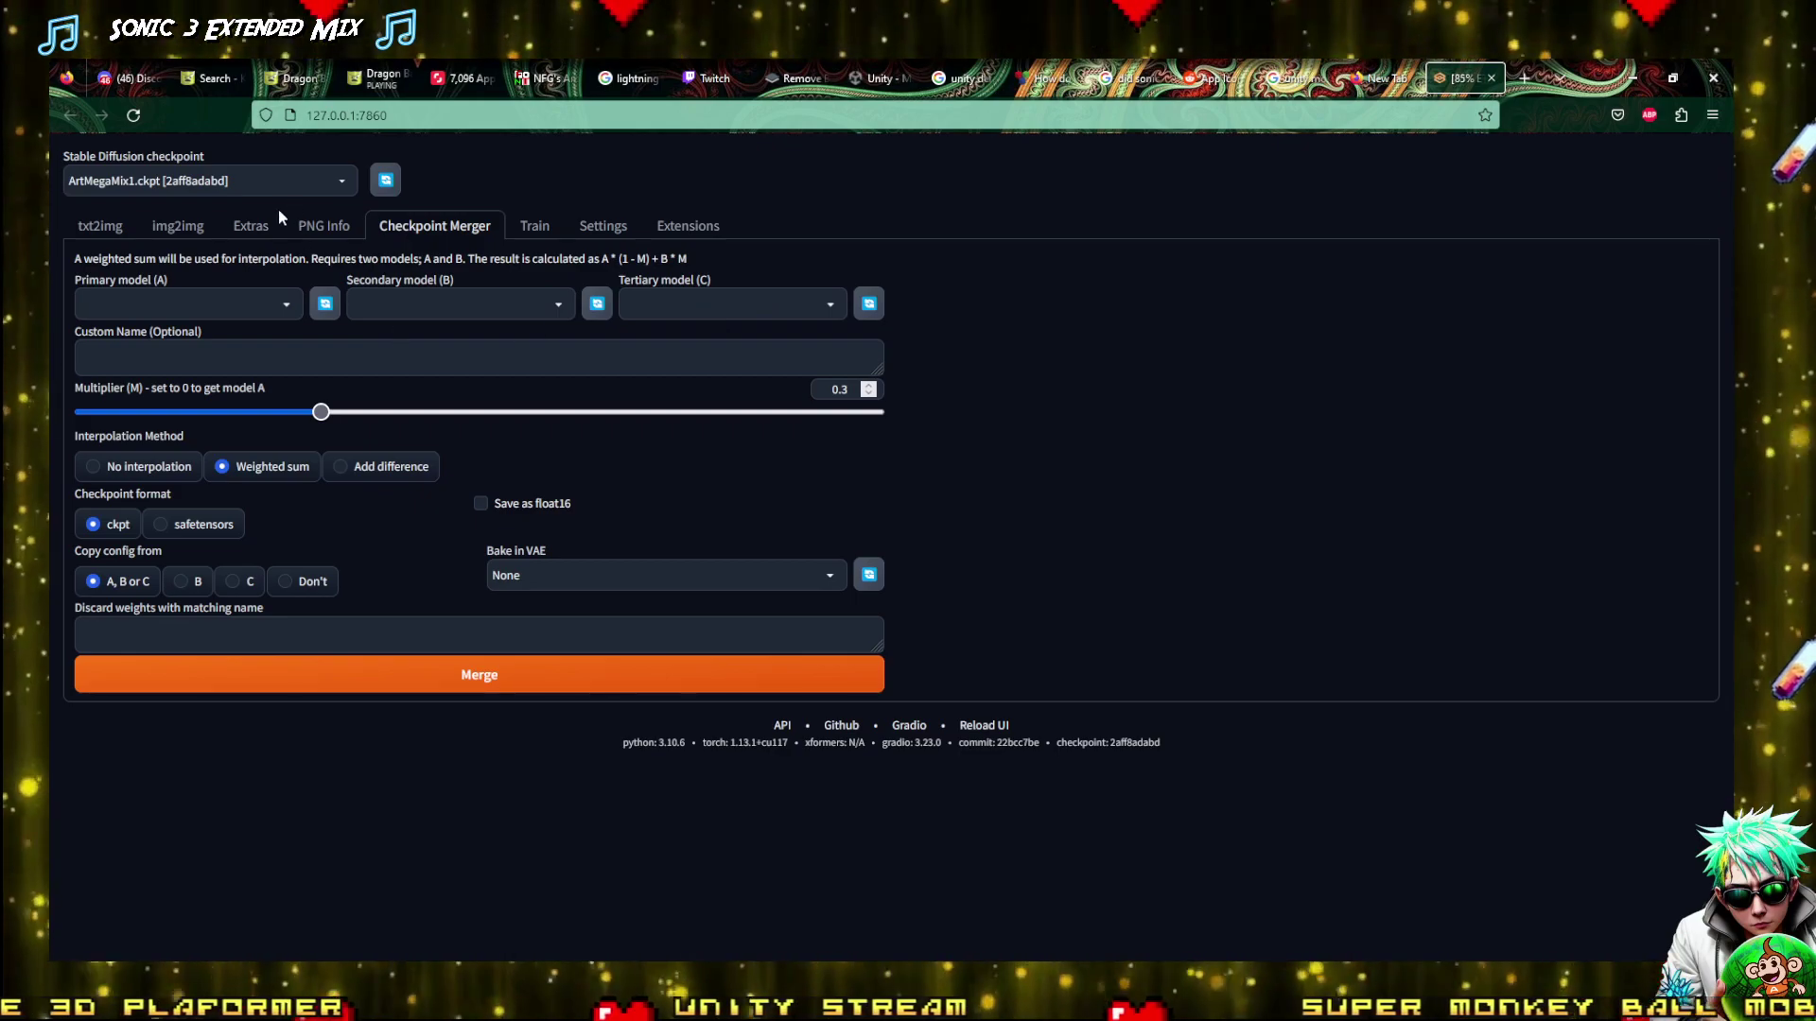
Browse the checkpoint and merge model A/B lists without changing anything, then go back to txt2img
{"action": "left_click", "coordinate": [270, 182]}
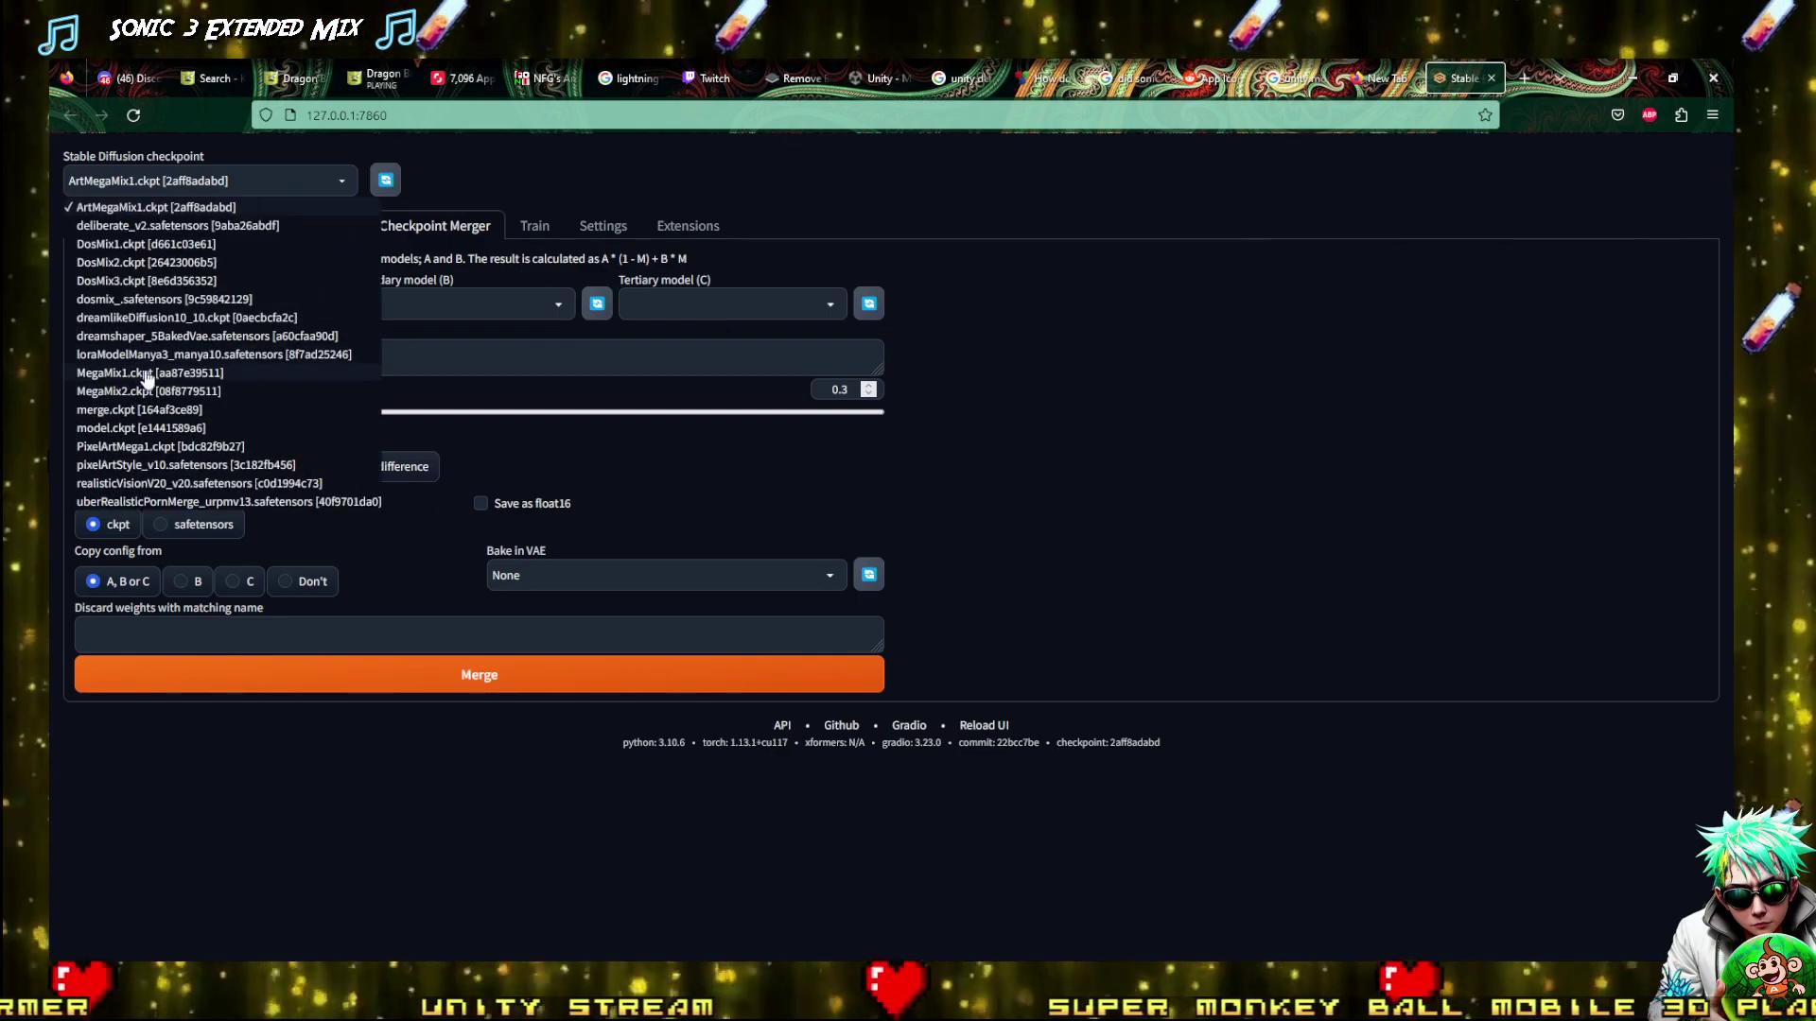
{"action": "left_click", "coordinate": [555, 185]}
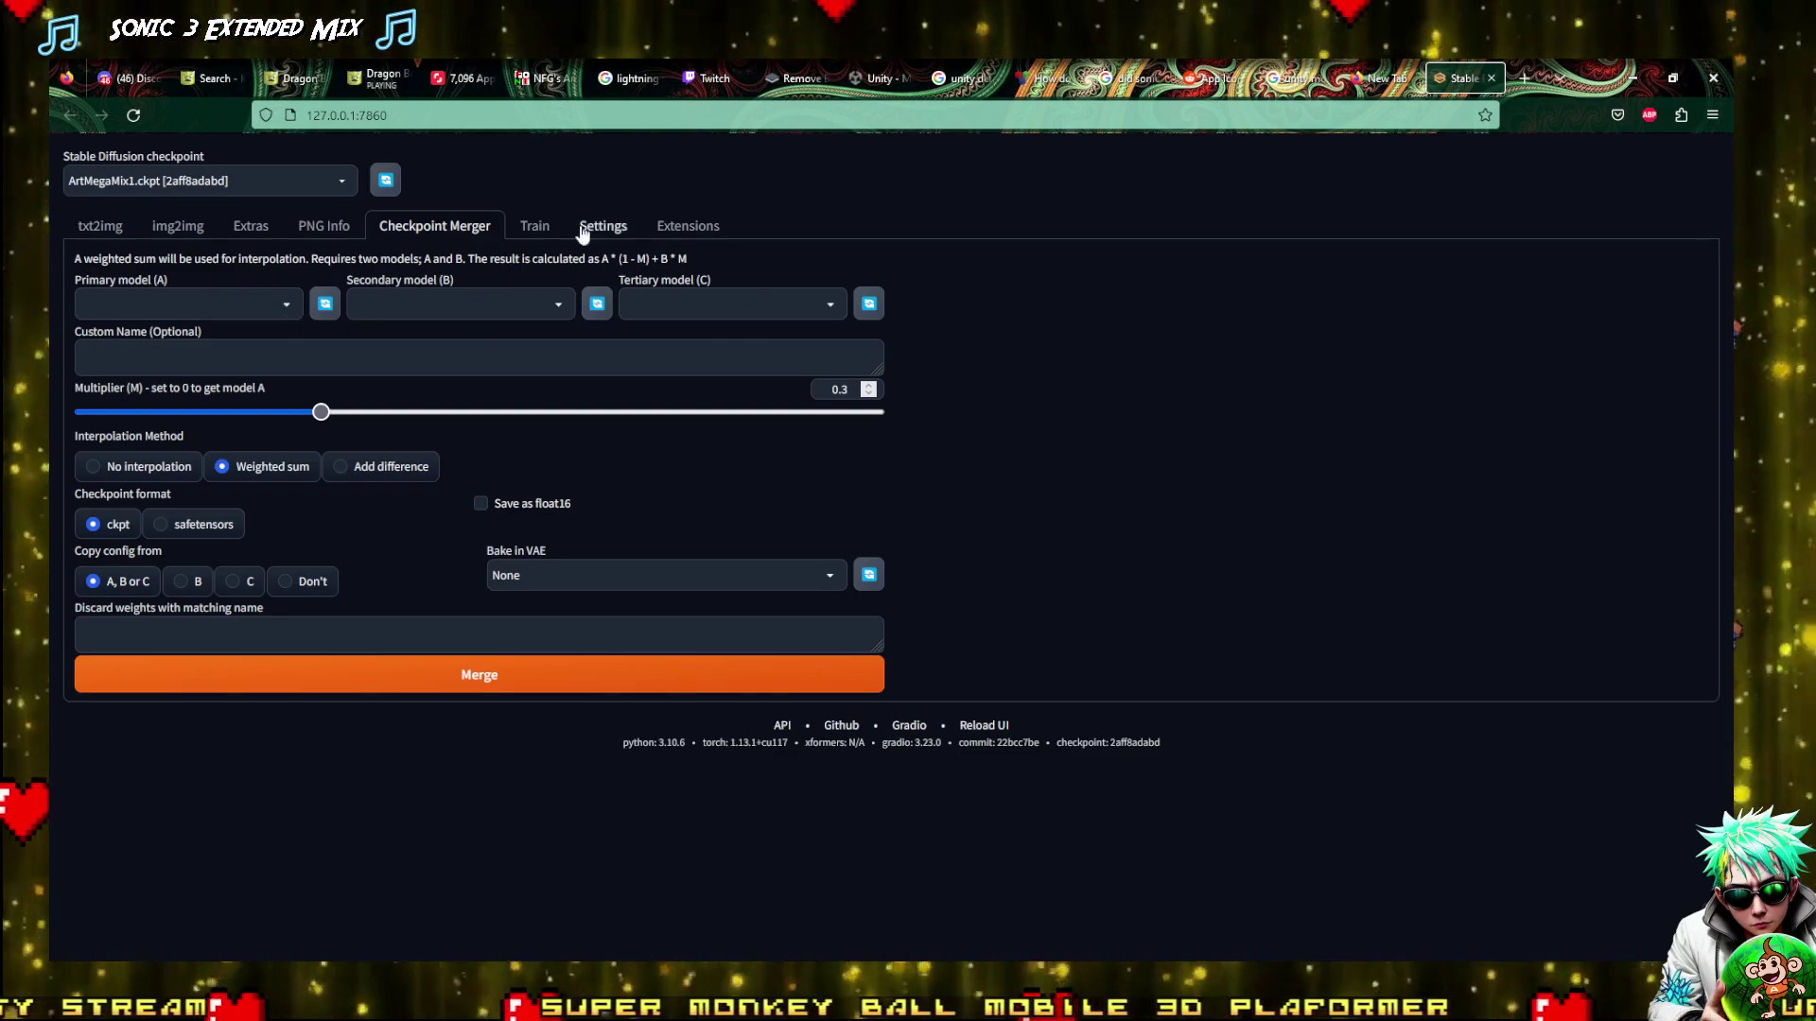
{"action": "left_click", "coordinate": [326, 170]}
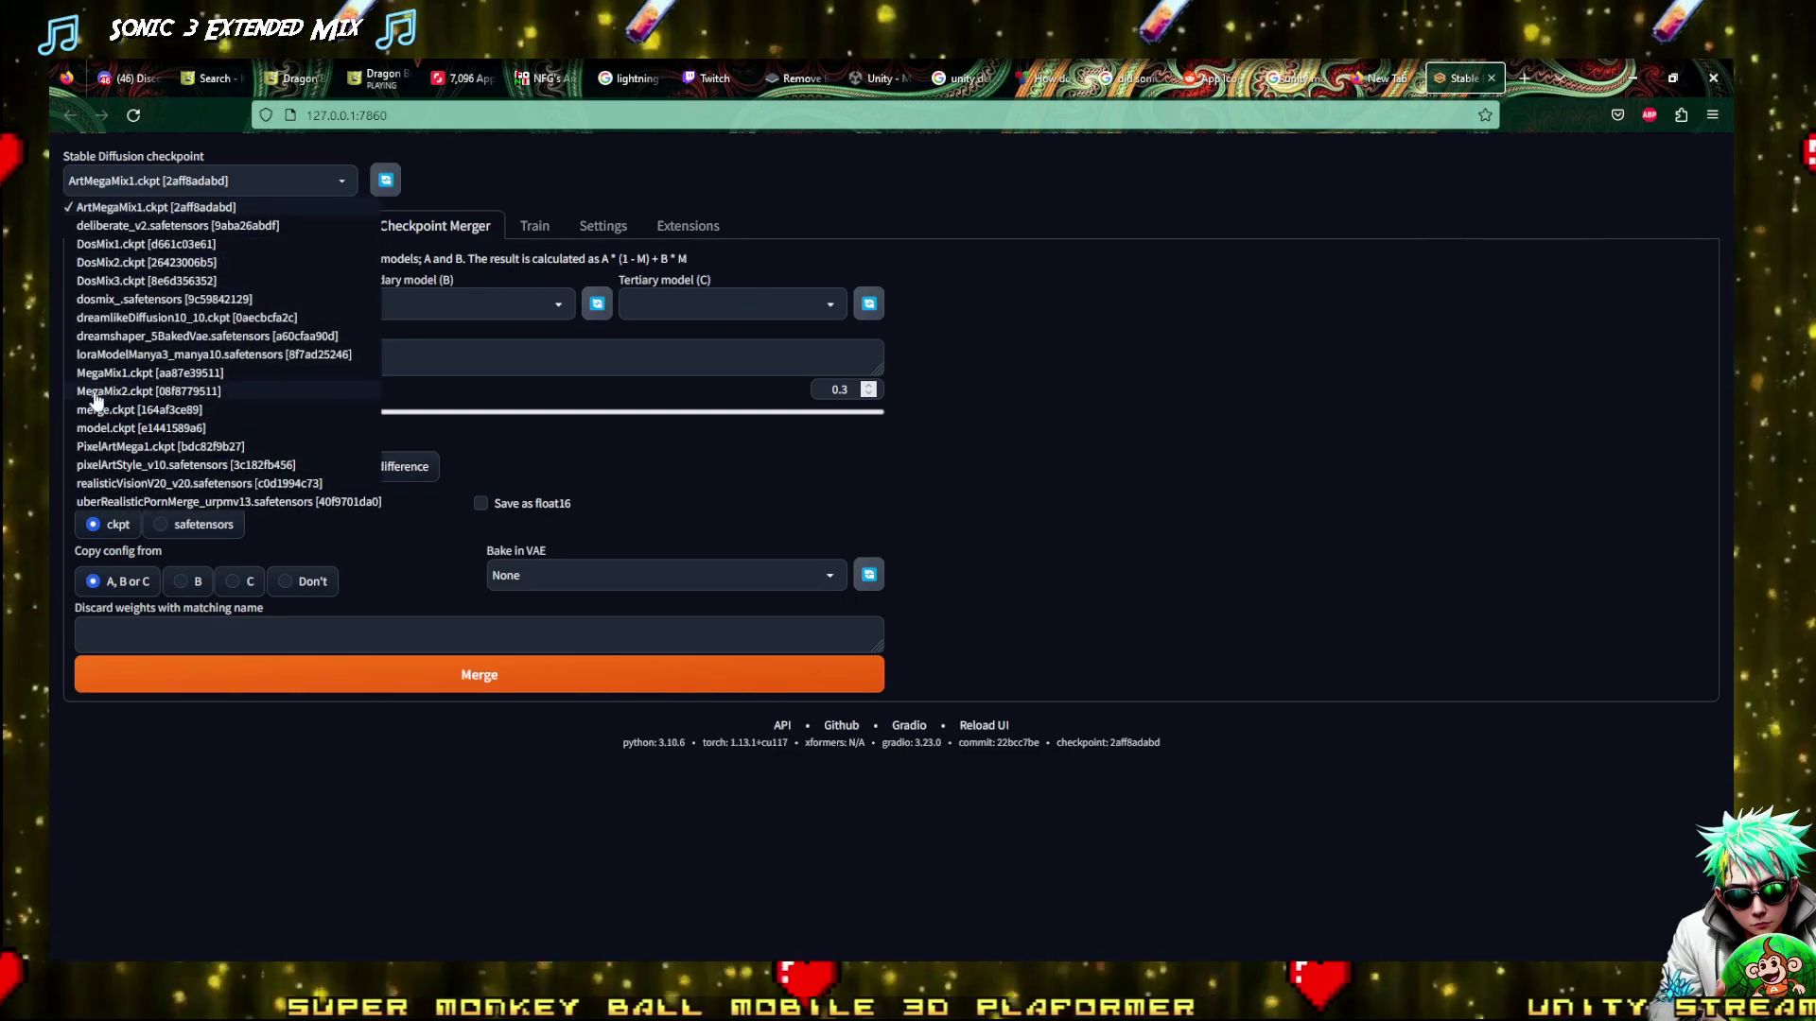
{"action": "left_click", "coordinate": [526, 201]}
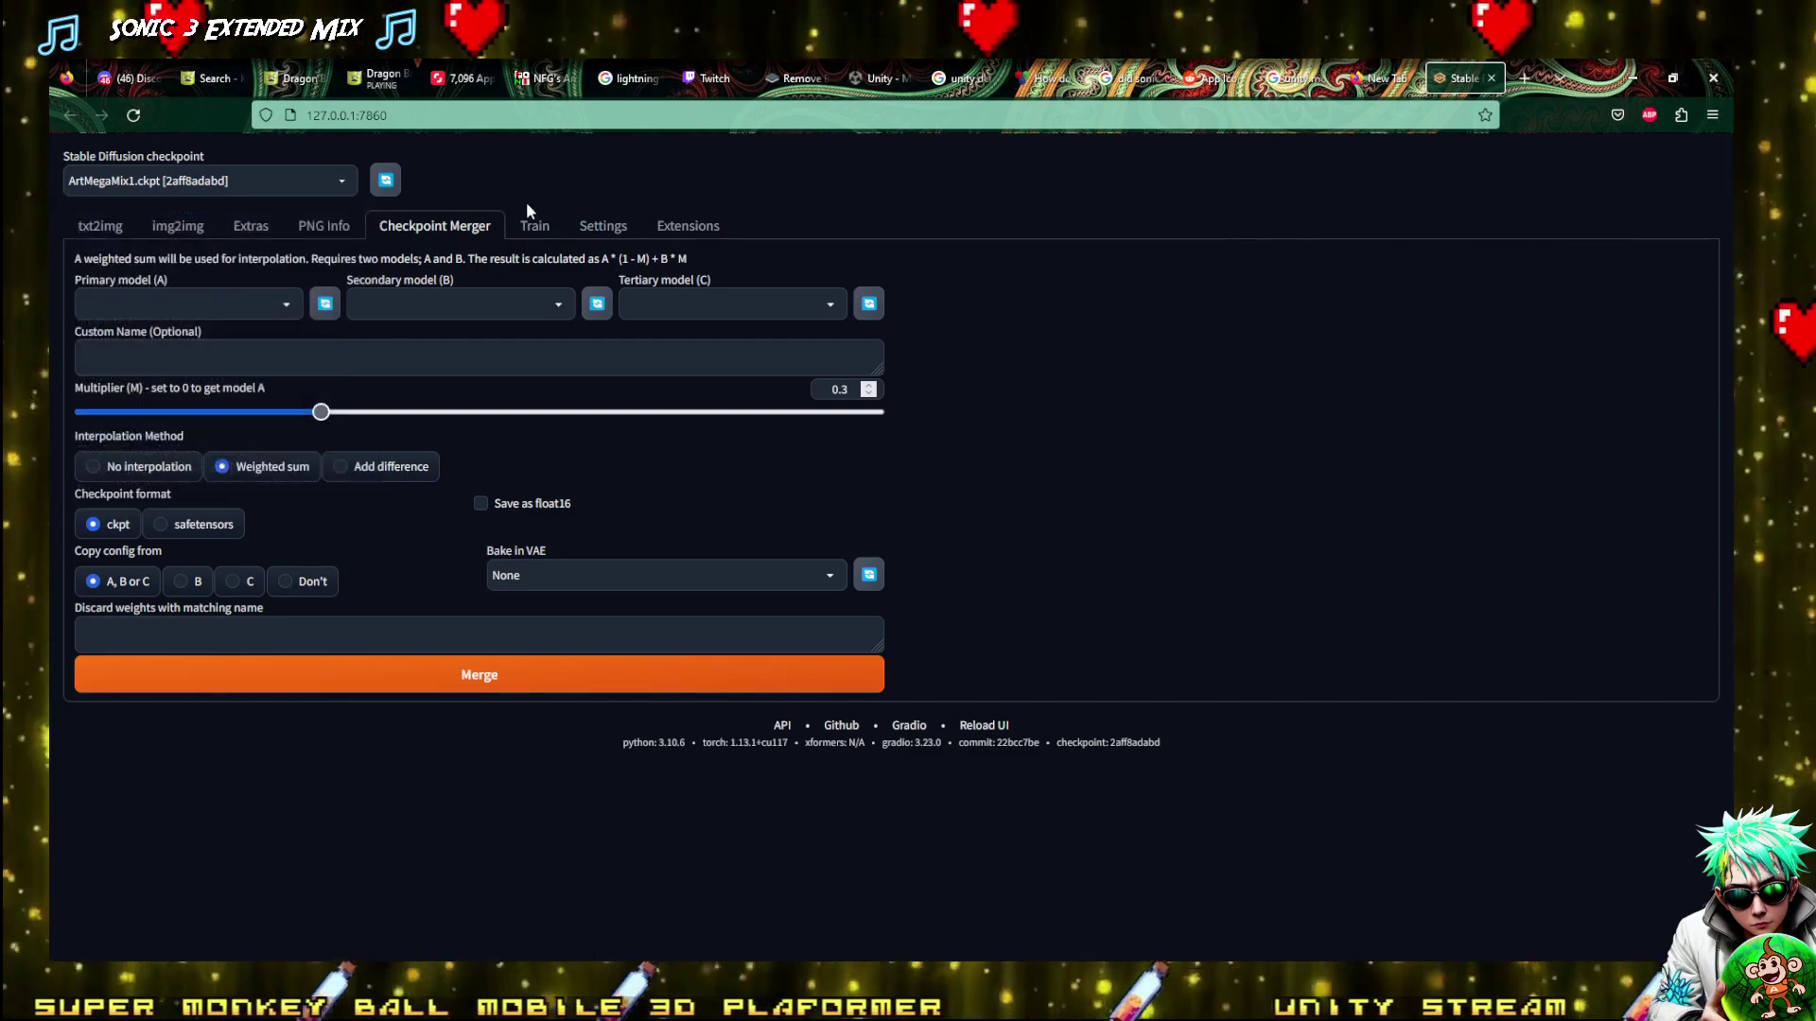
{"action": "left_click", "coordinate": [284, 300]}
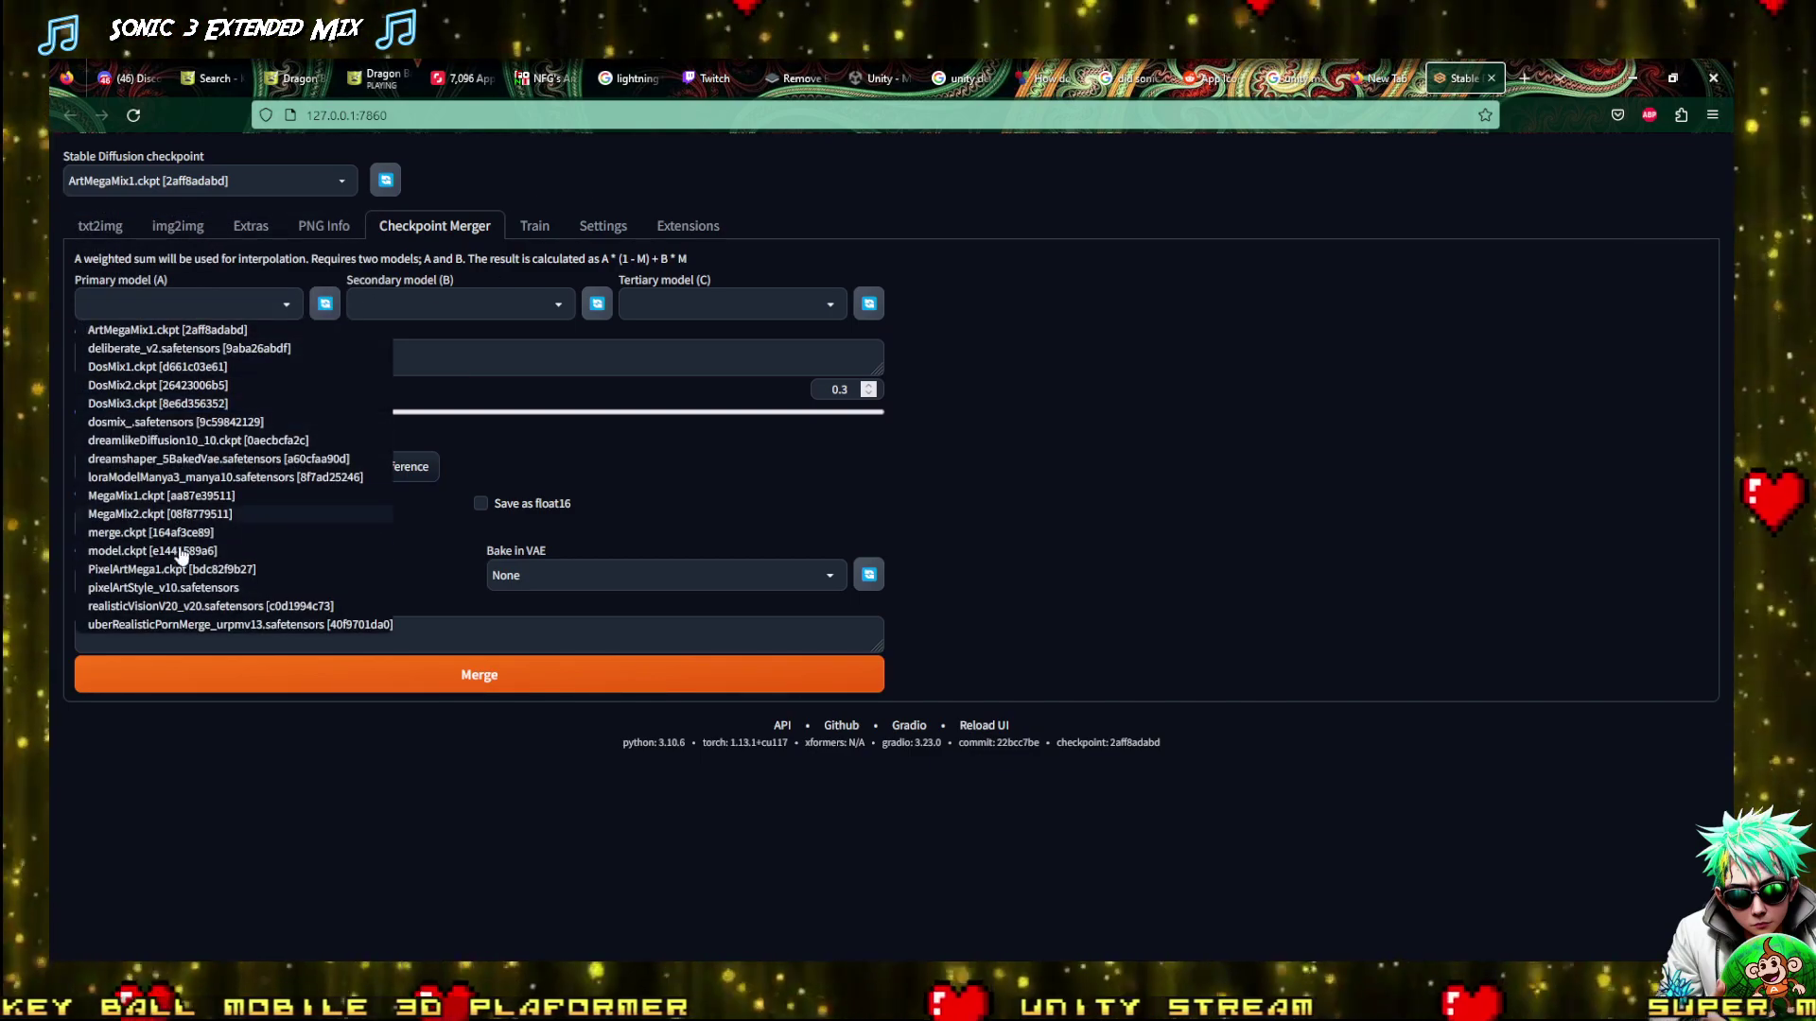
{"action": "left_click", "coordinate": [496, 272]}
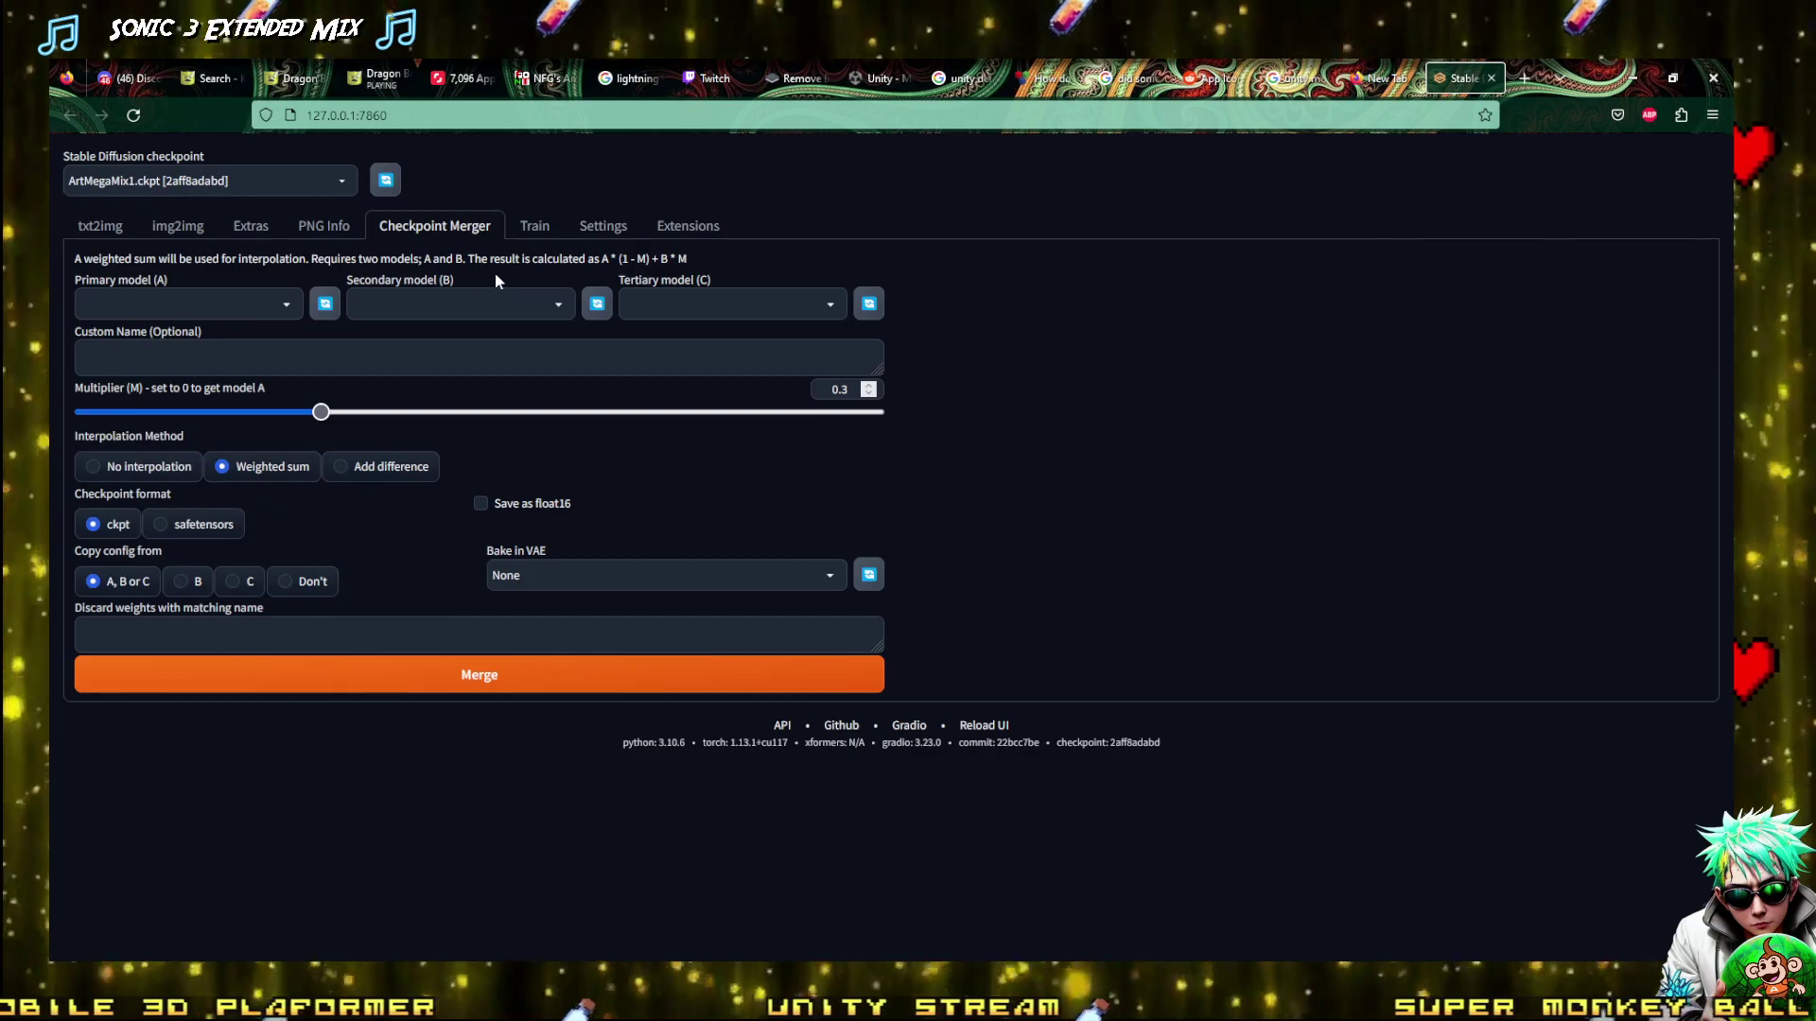
{"action": "left_click", "coordinate": [501, 307]}
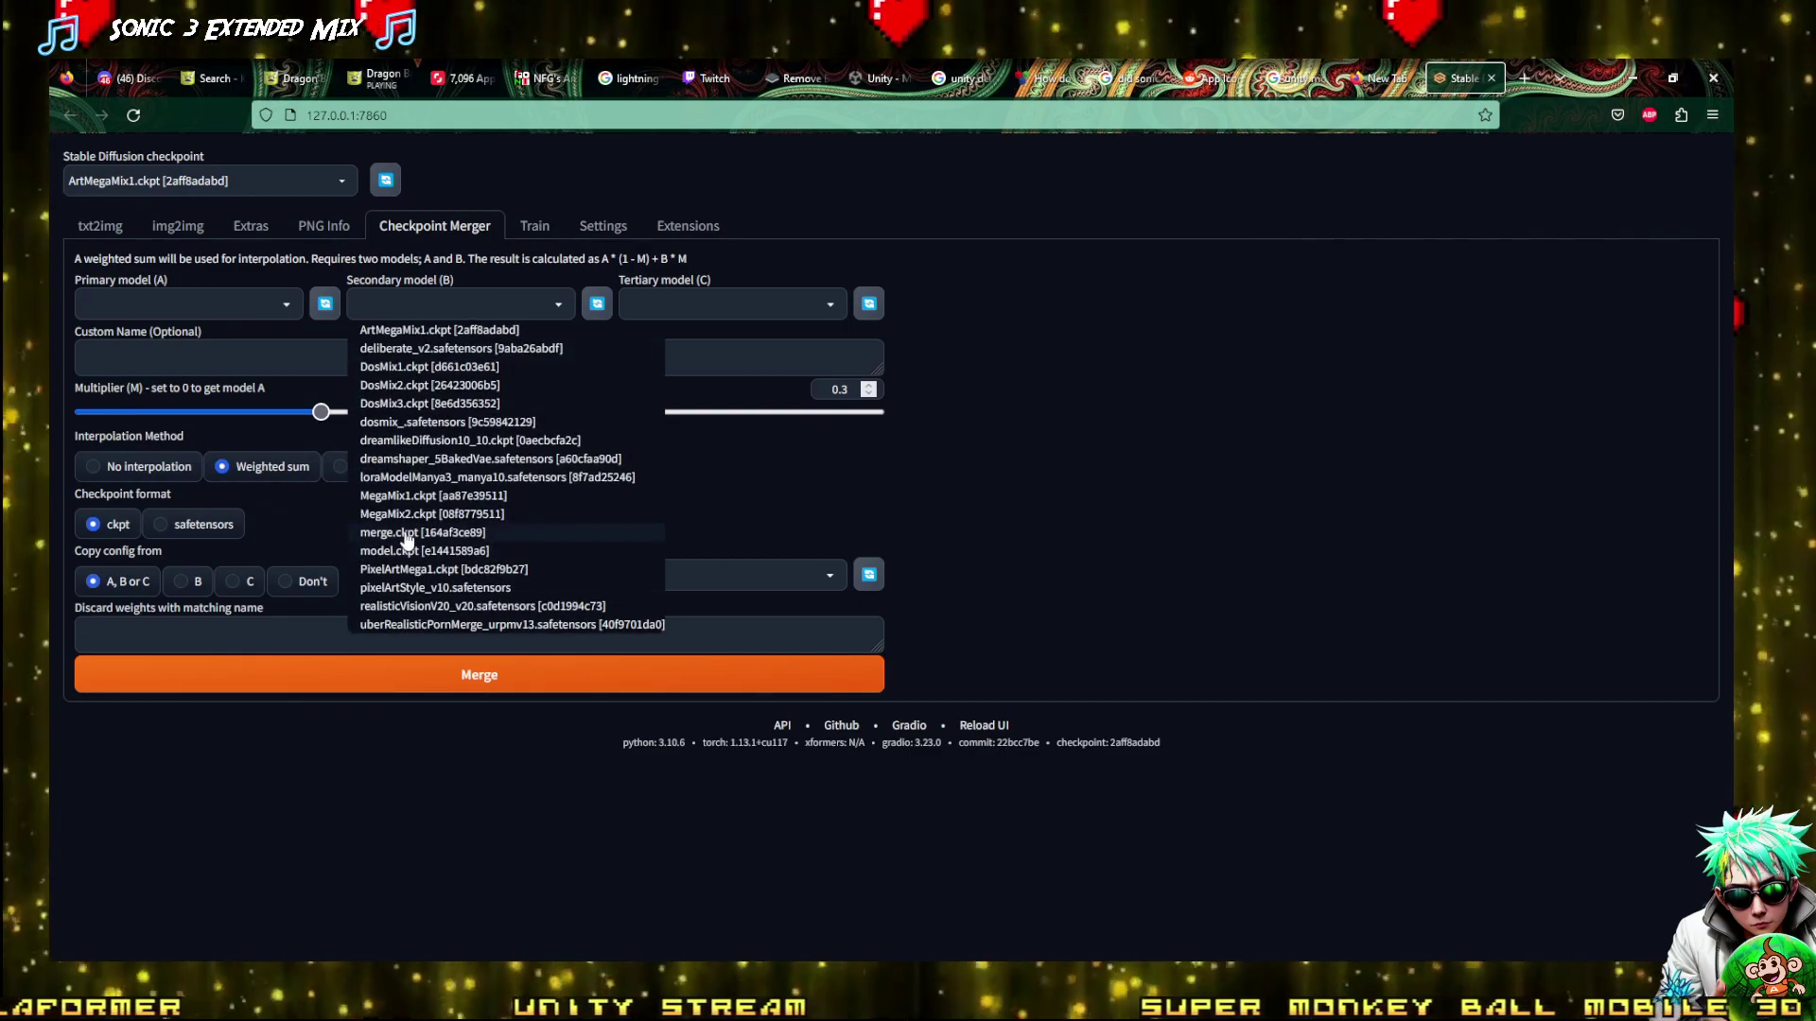
{"action": "left_click", "coordinate": [367, 173]}
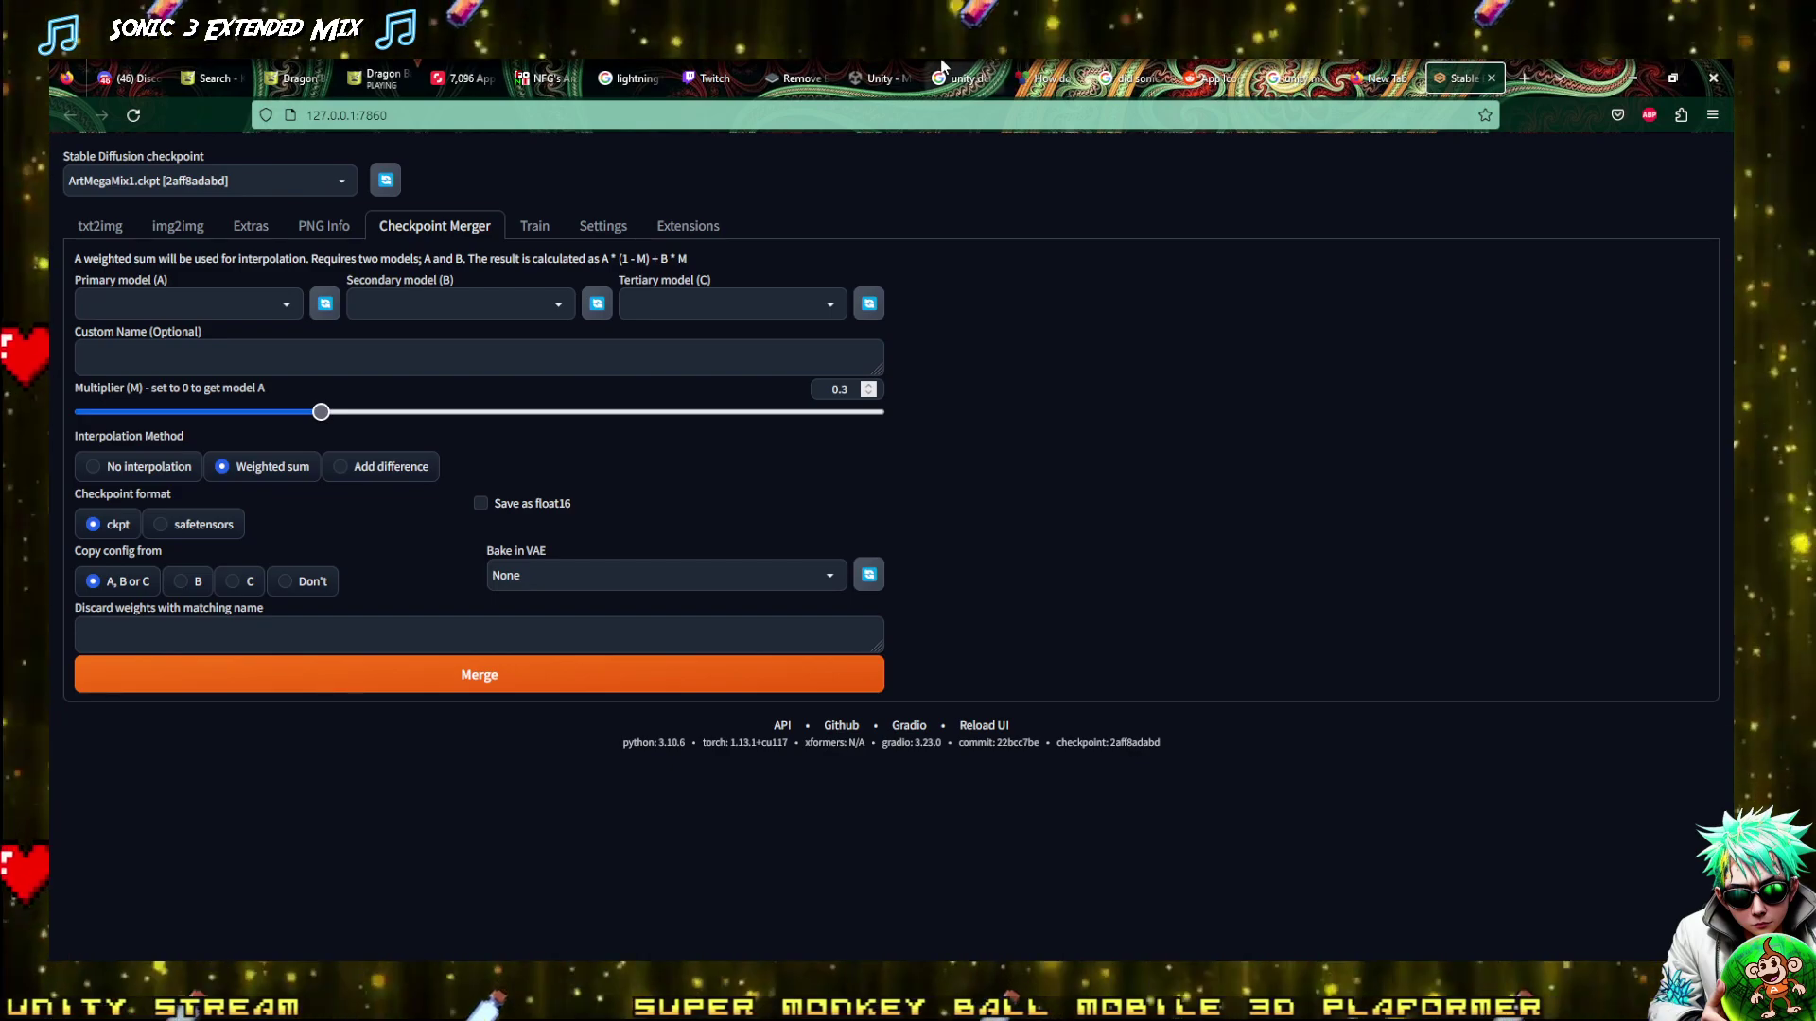
{"action": "left_click", "coordinate": [101, 226]}
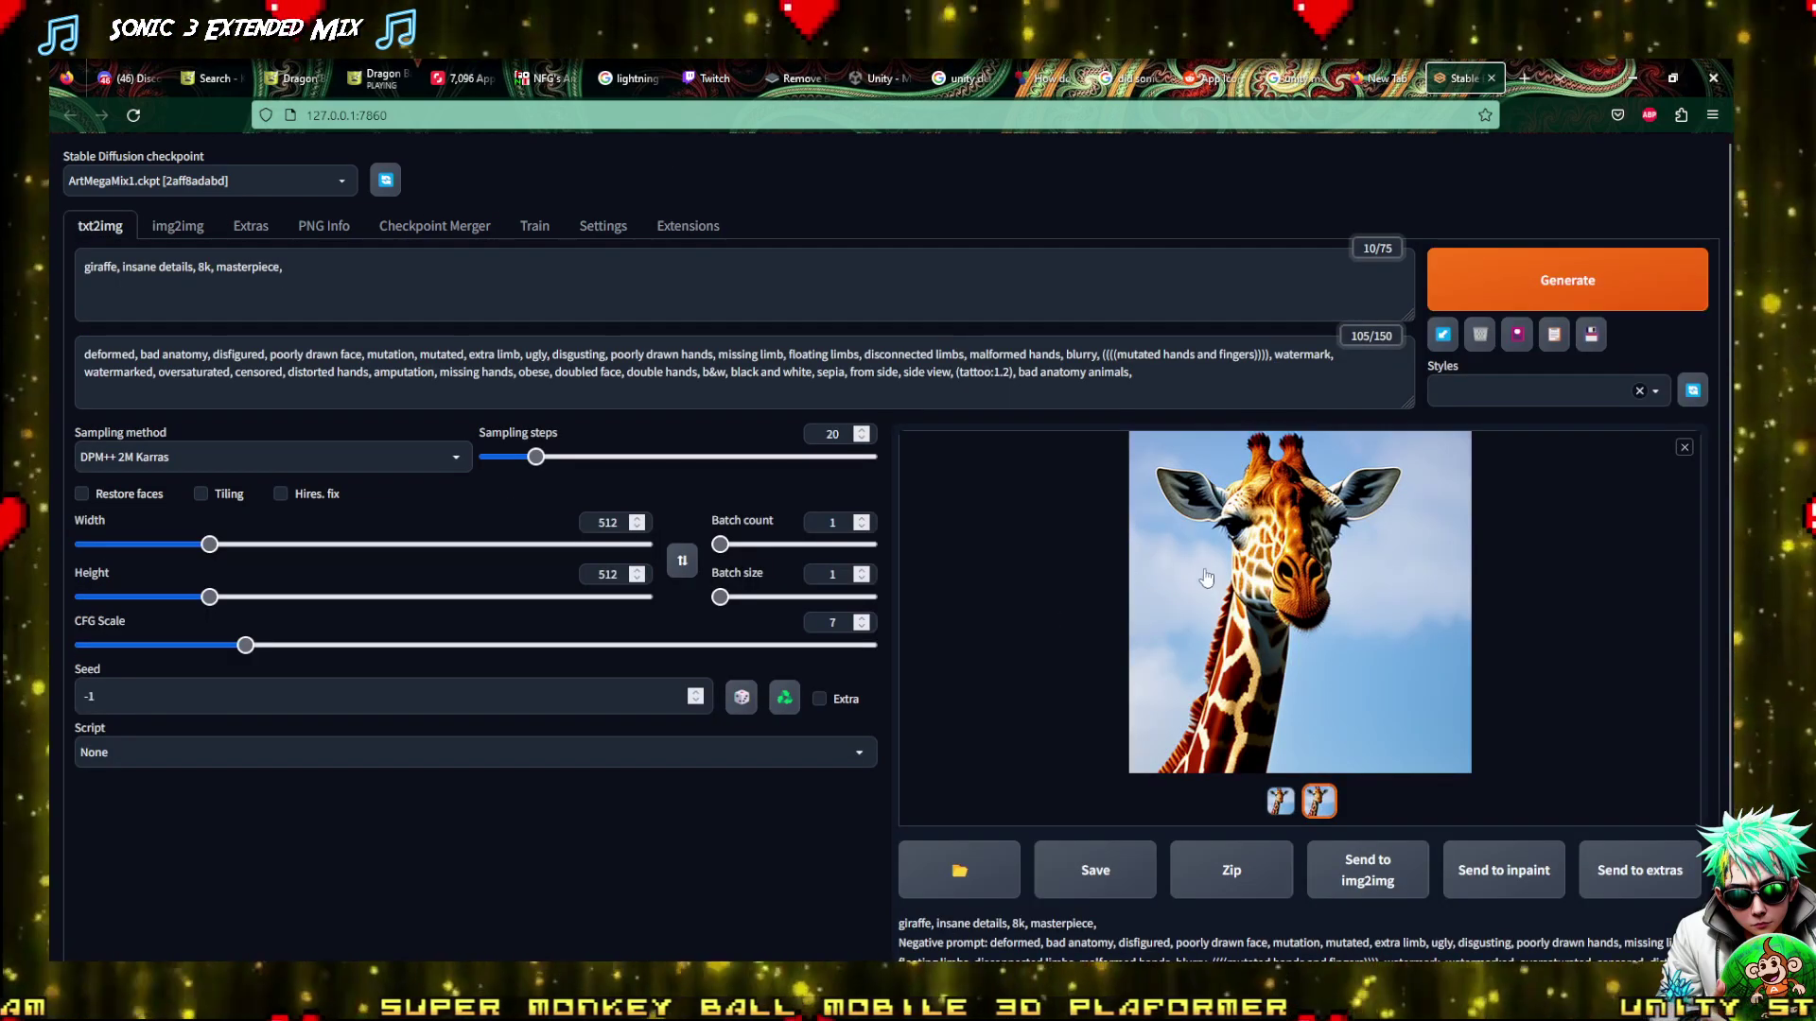
Review the blue-sky giraffe, render and review another ArtMegaMix1 giraffe, then place the cursor after 'masterpiece'
{"action": "left_click", "coordinate": [1351, 567]}
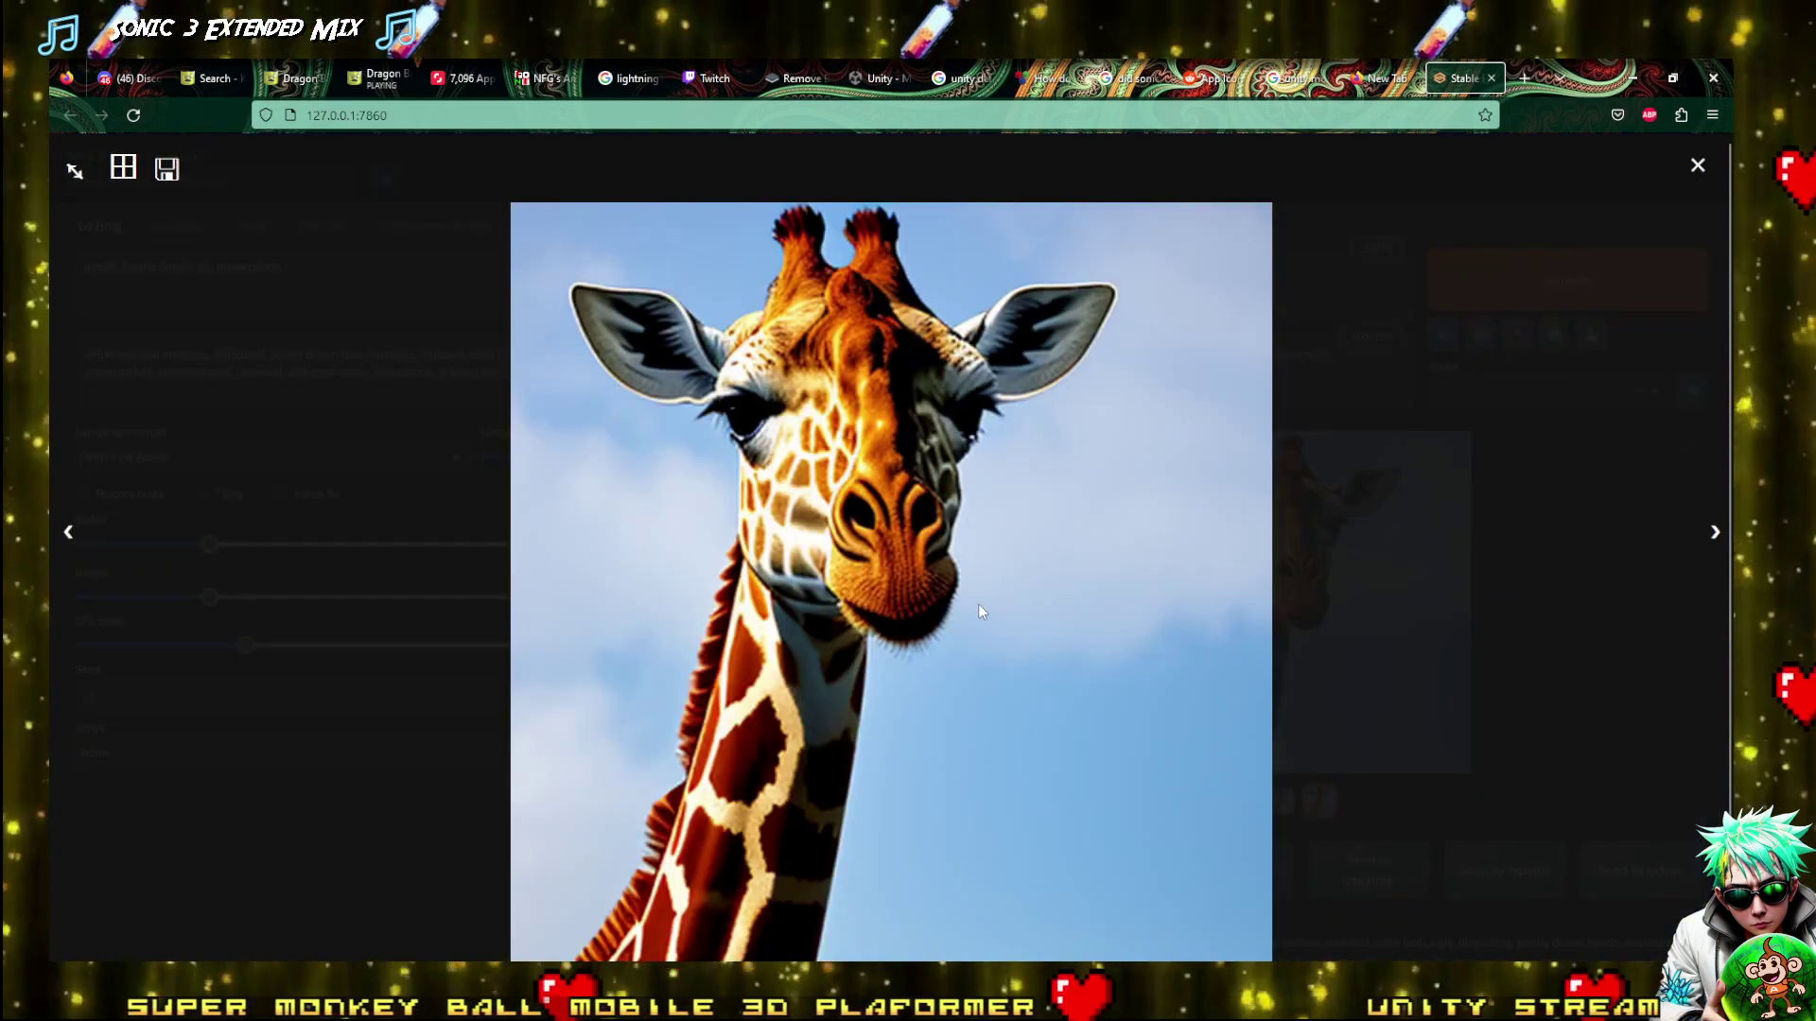
{"action": "left_click", "coordinate": [1386, 559]}
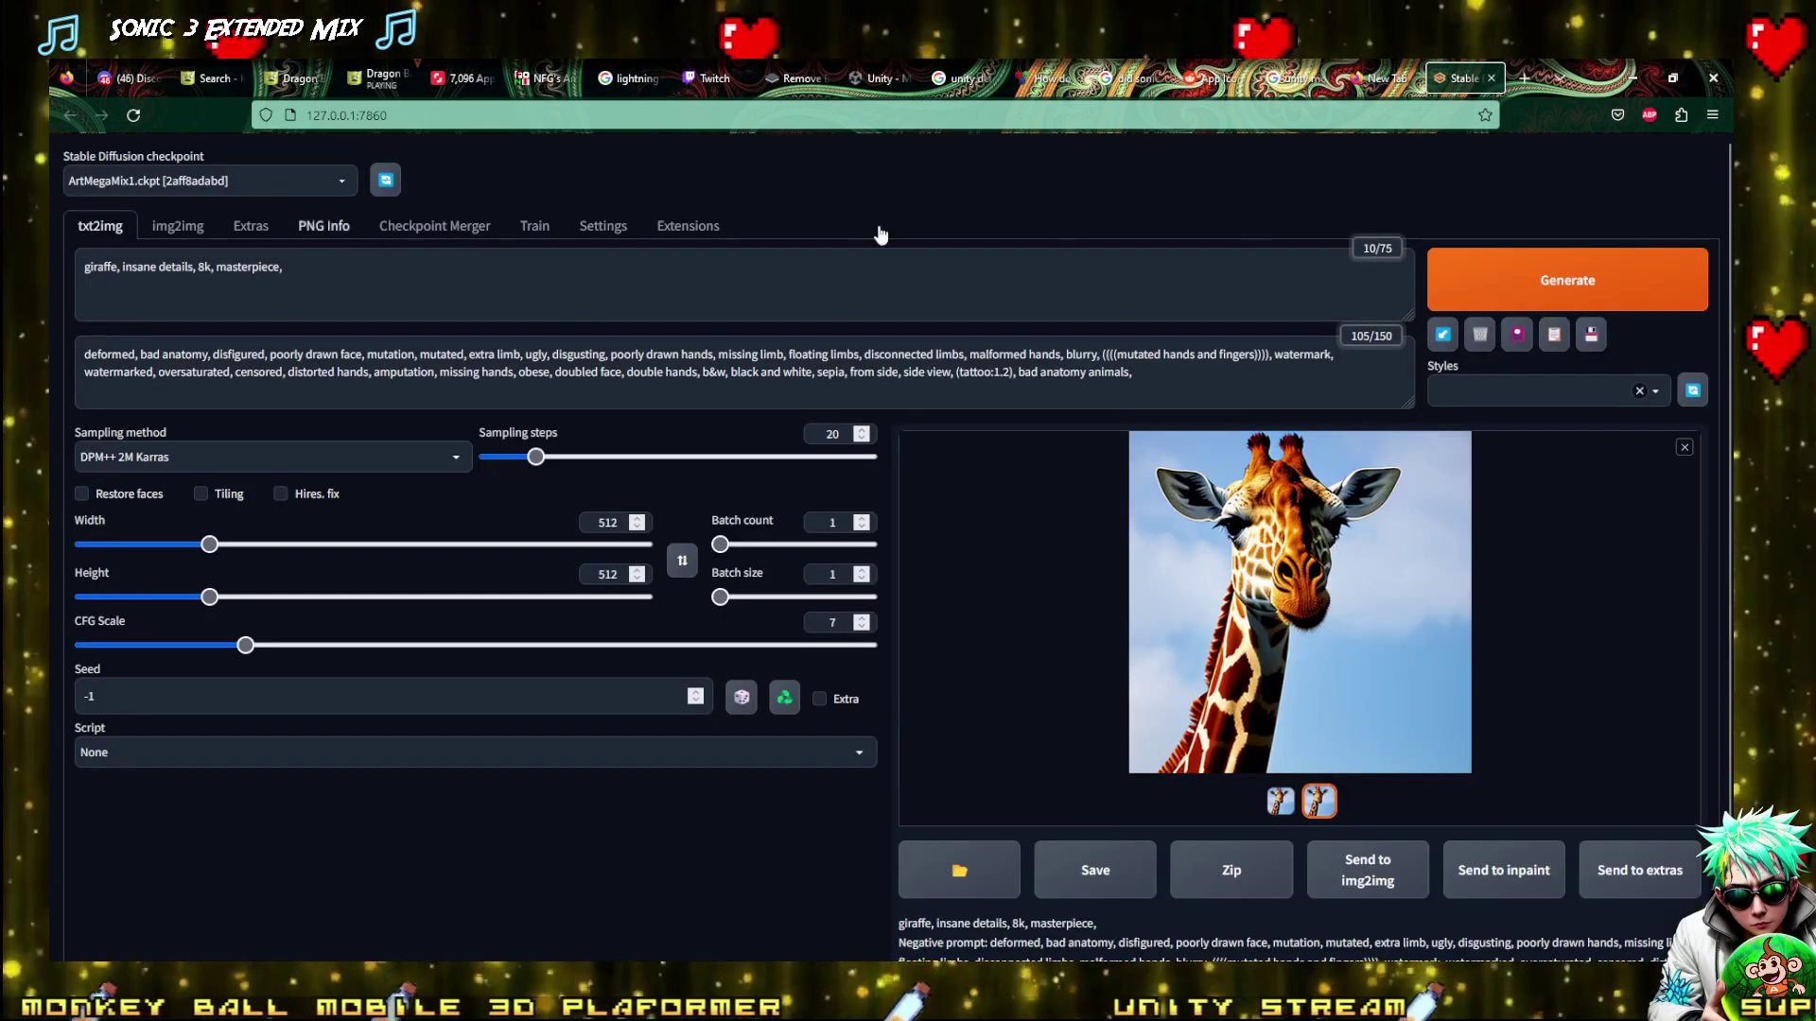
{"action": "left_click", "coordinate": [1615, 261]}
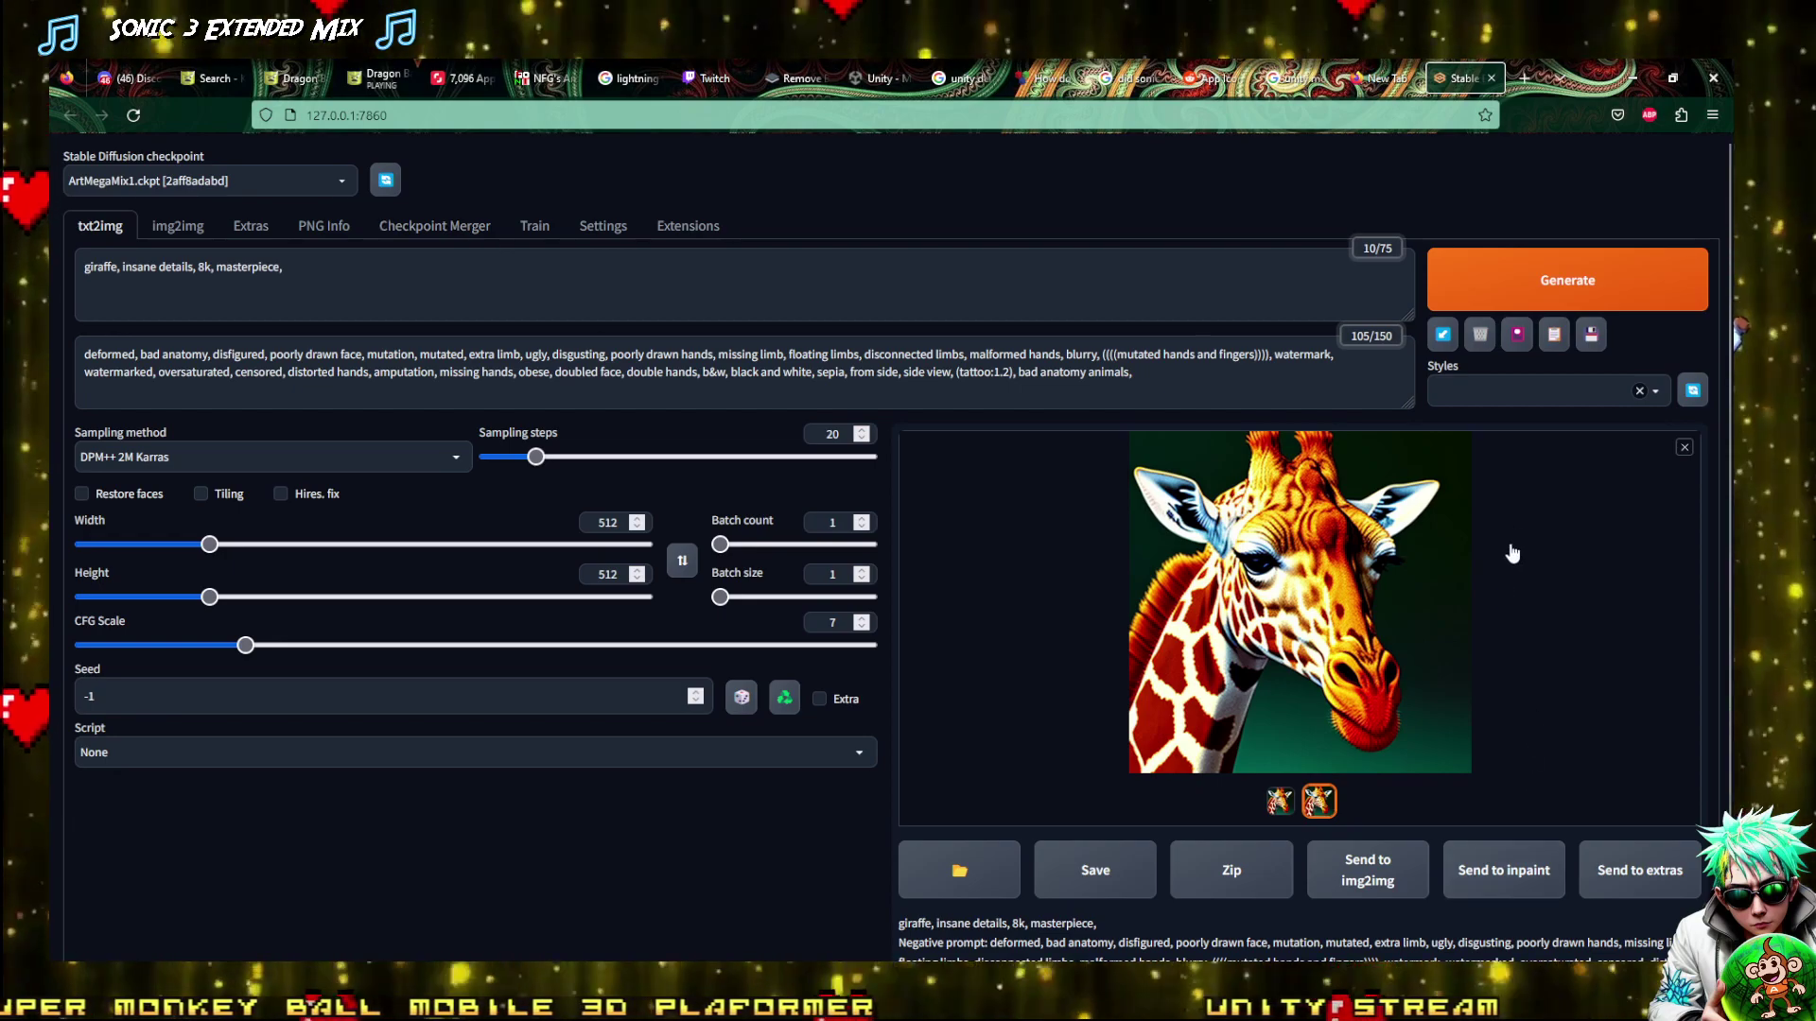
{"action": "left_click", "coordinate": [1512, 553]}
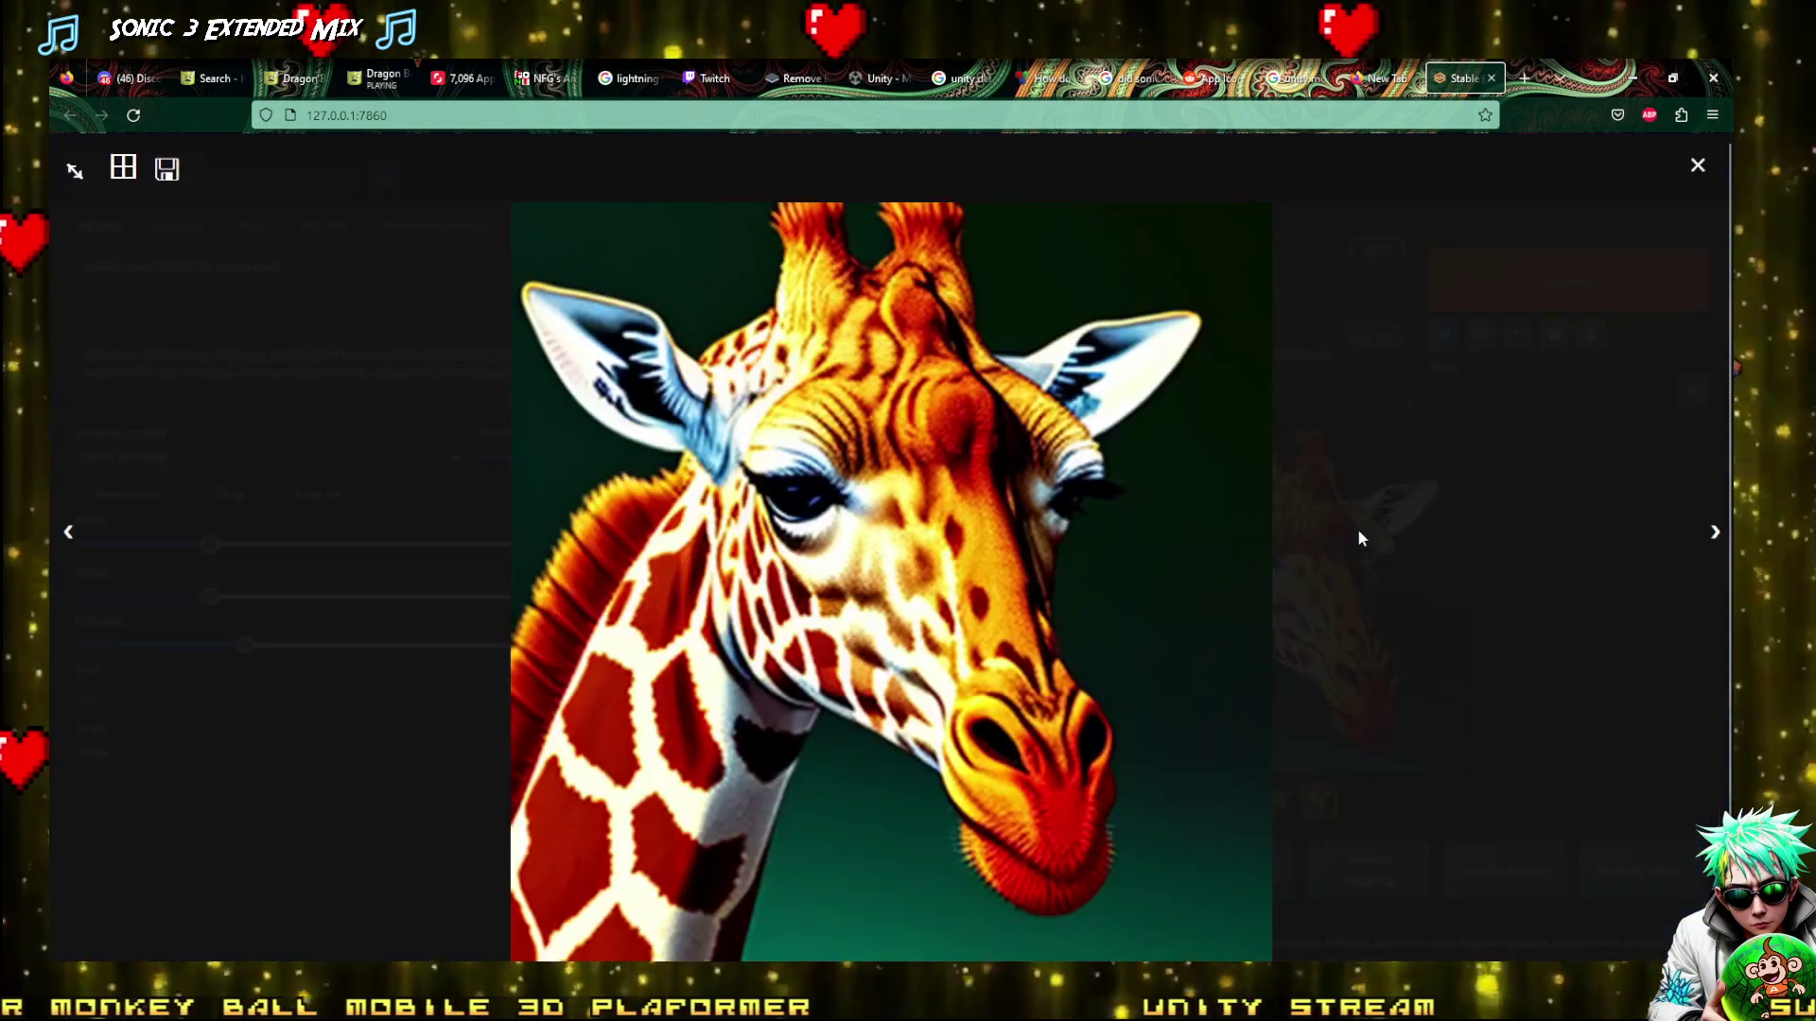
{"action": "left_click", "coordinate": [1547, 393]}
{"action": "left_click", "coordinate": [566, 273]}
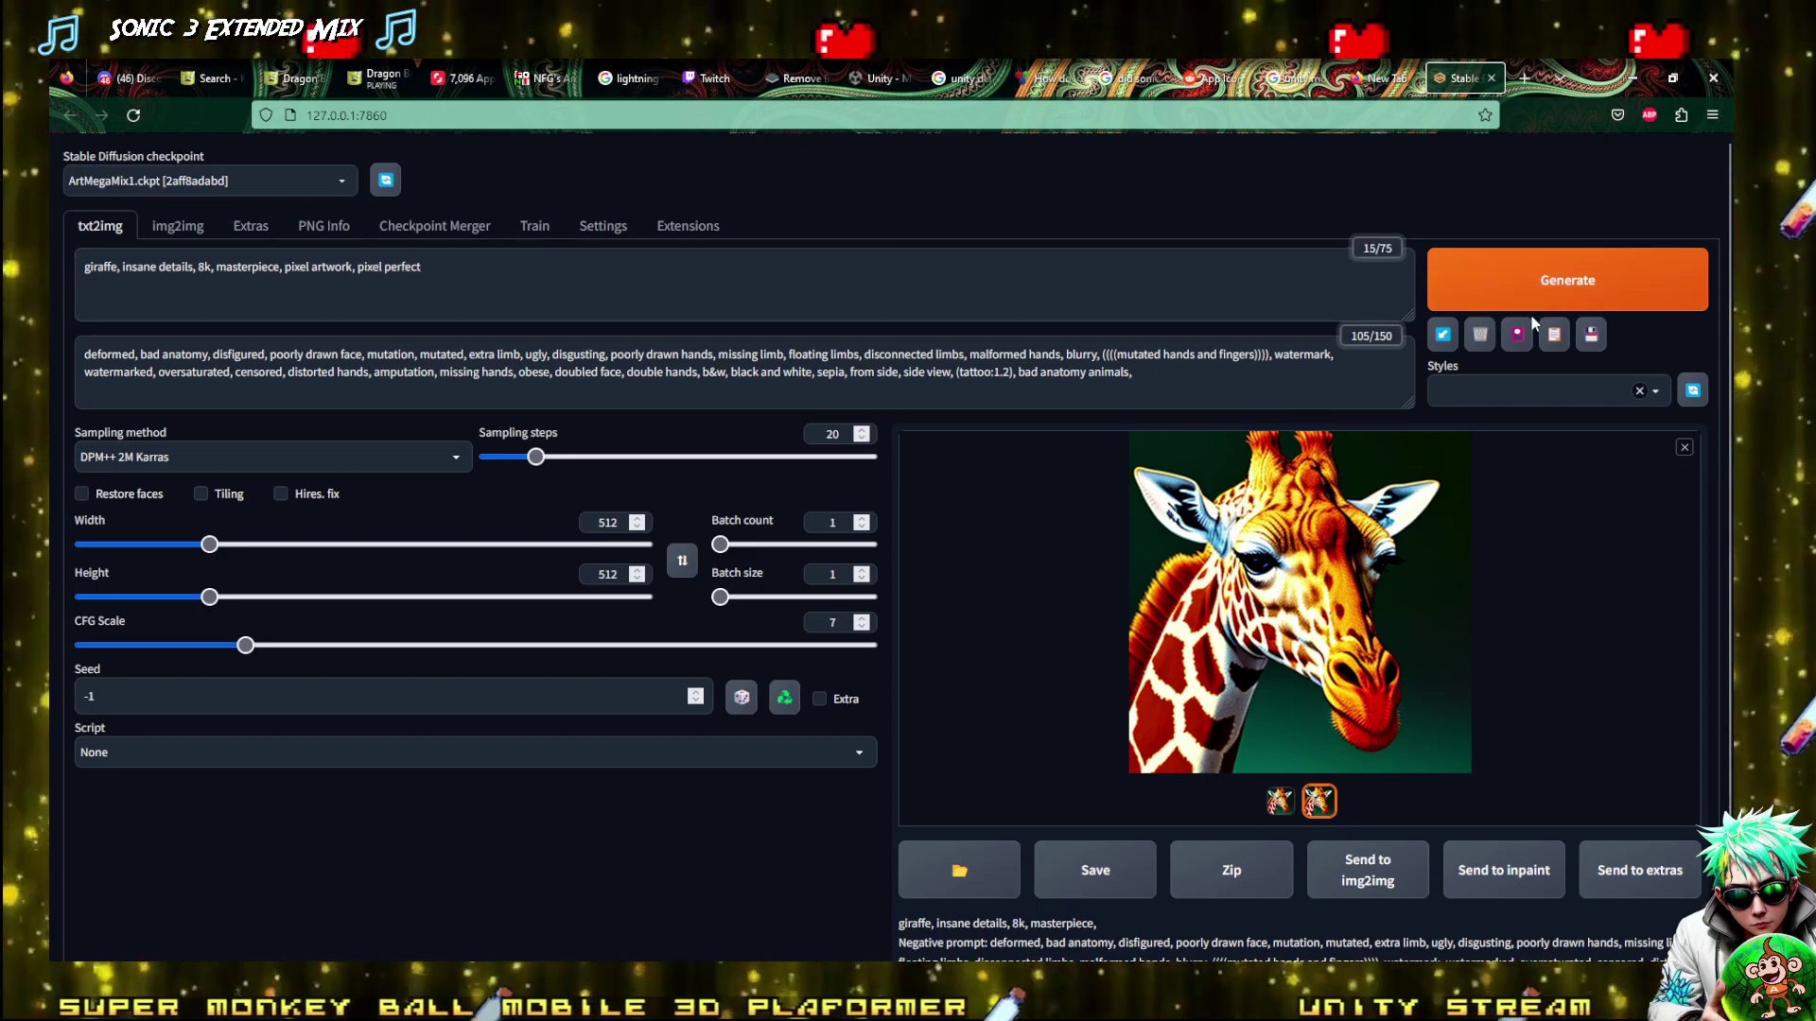
Render the pixel-artwork giraffe, view it full size, then place the cursor at the prompt's end
{"action": "left_click", "coordinate": [1528, 278]}
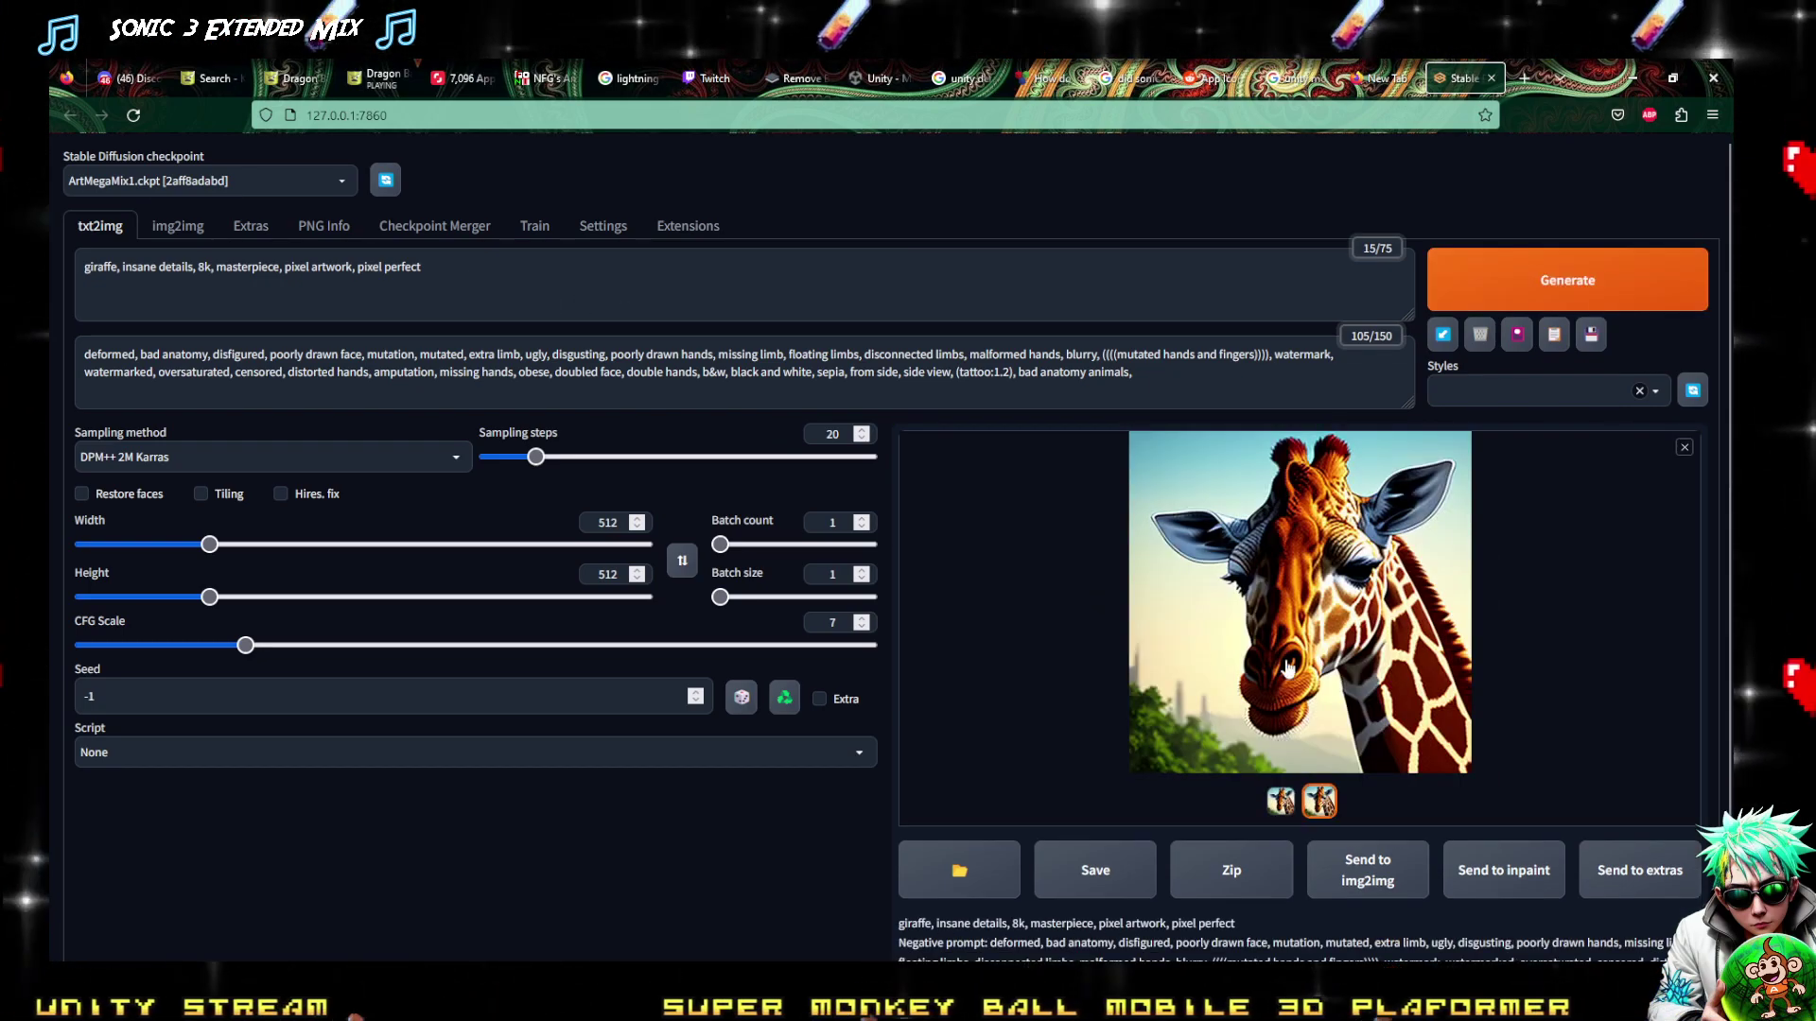
{"action": "left_click", "coordinate": [1286, 724]}
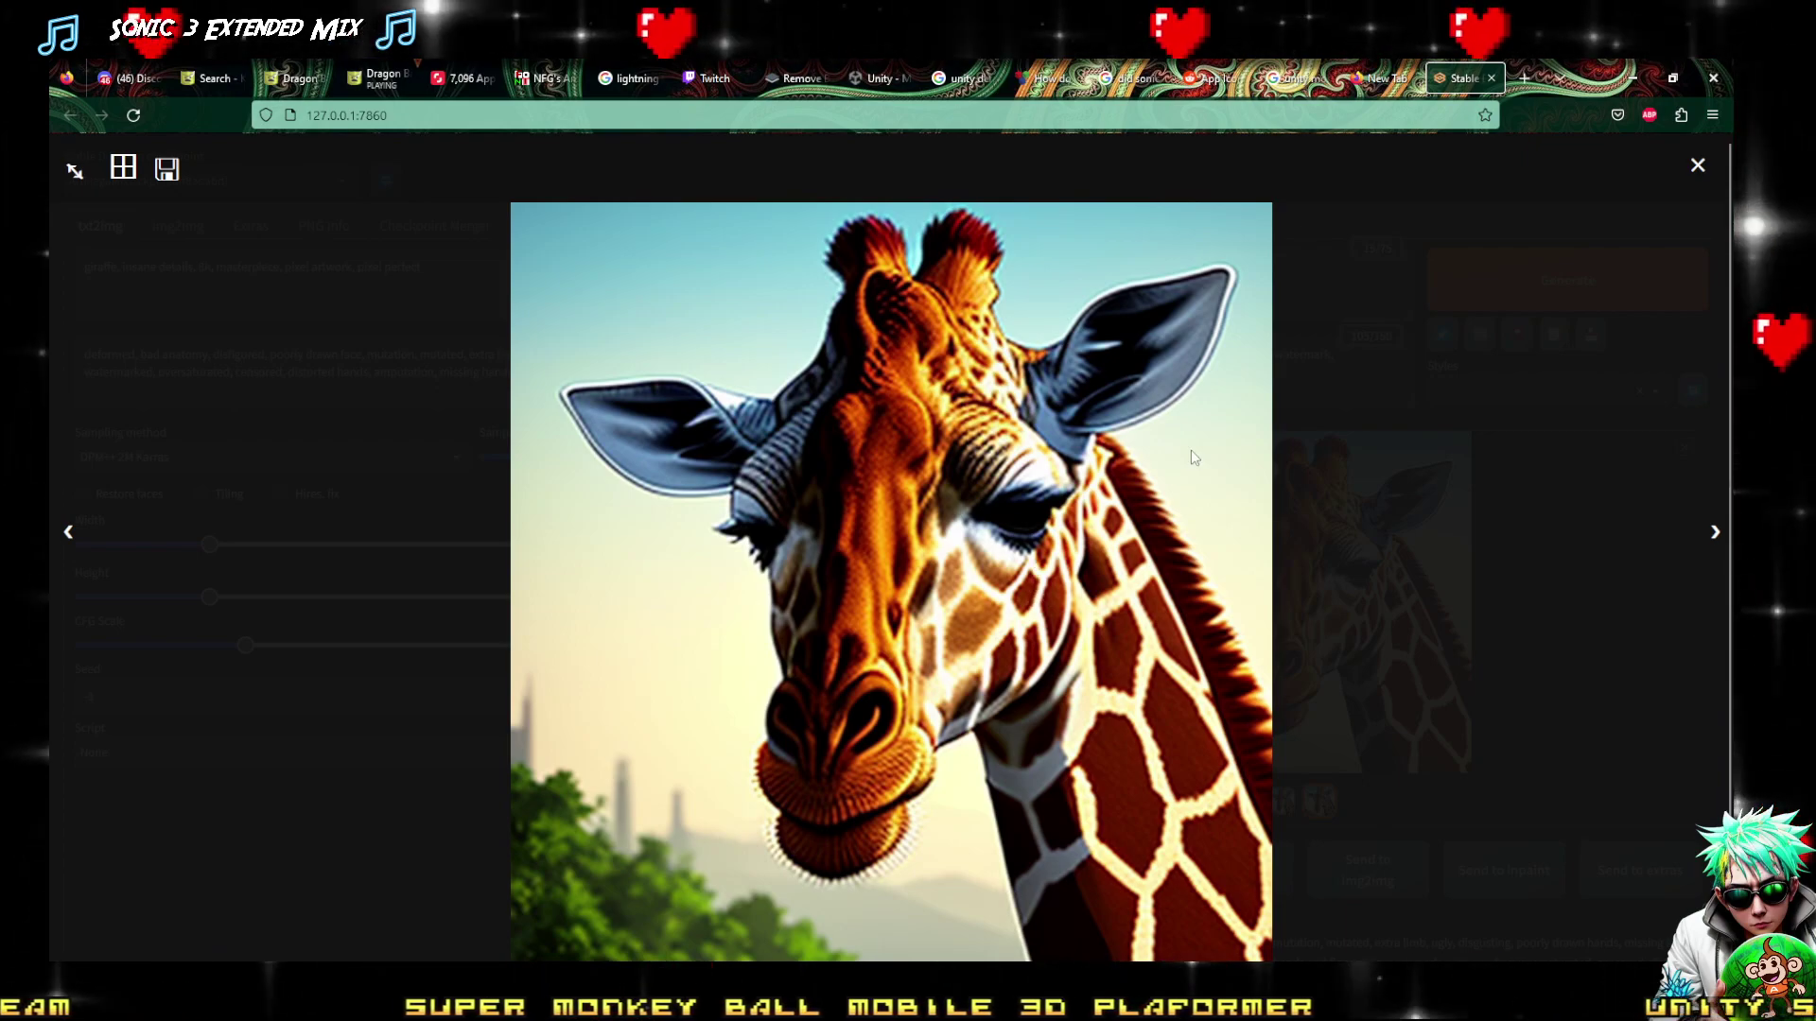
{"action": "left_click", "coordinate": [1226, 438]}
{"action": "left_click", "coordinate": [386, 280]}
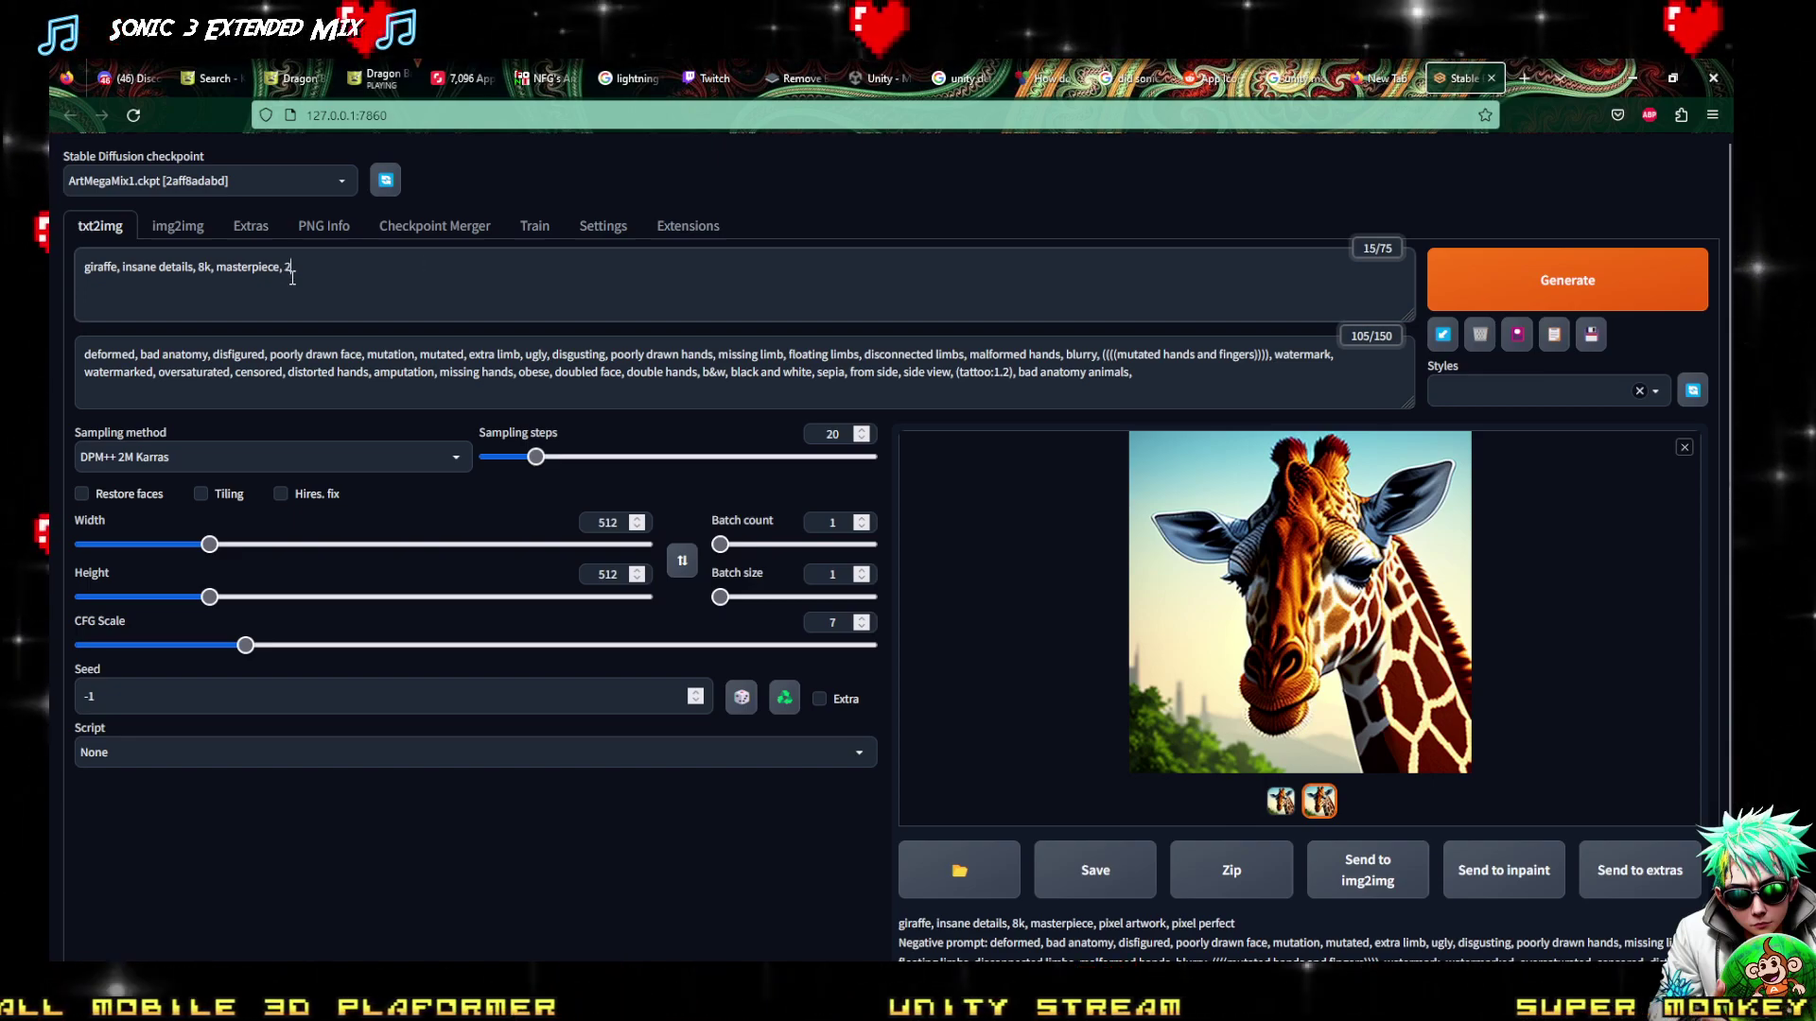
Add '2D pen and pencil' to the prompt, render, and view the black-and-white giraffe full size
{"action": "type", "text": "2D"}
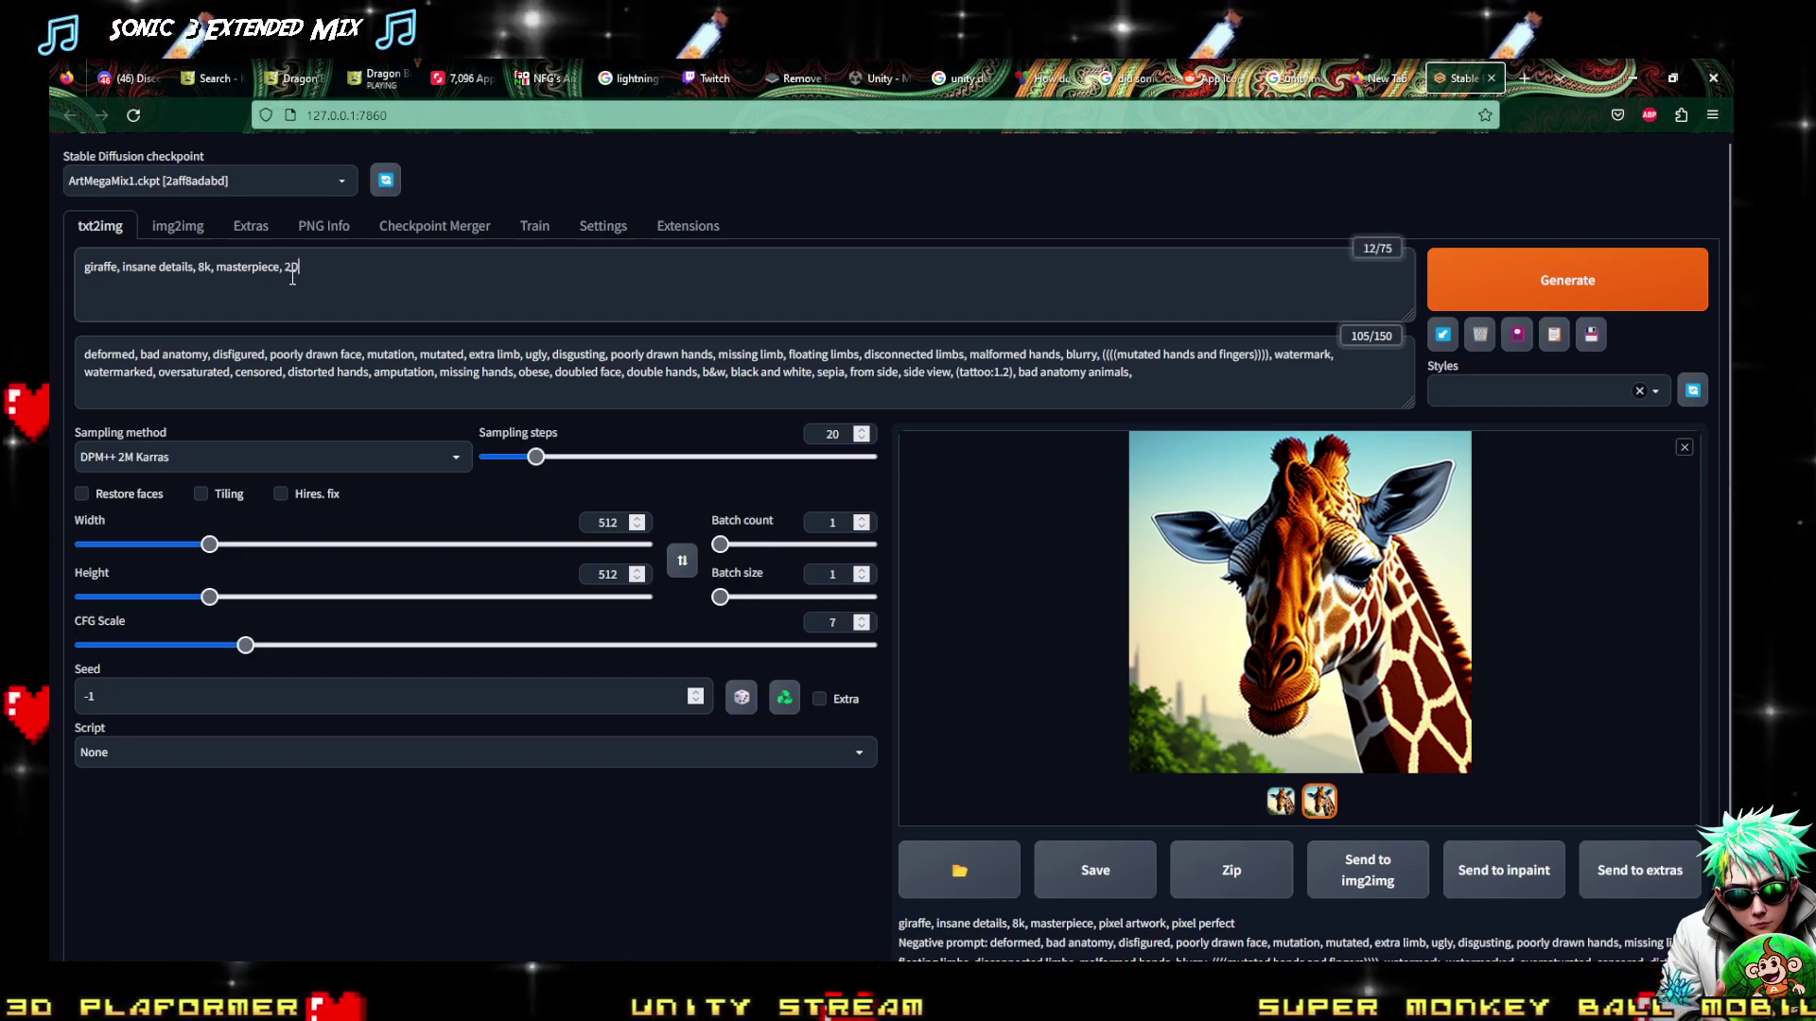
{"action": "type", "text": " pen and"}
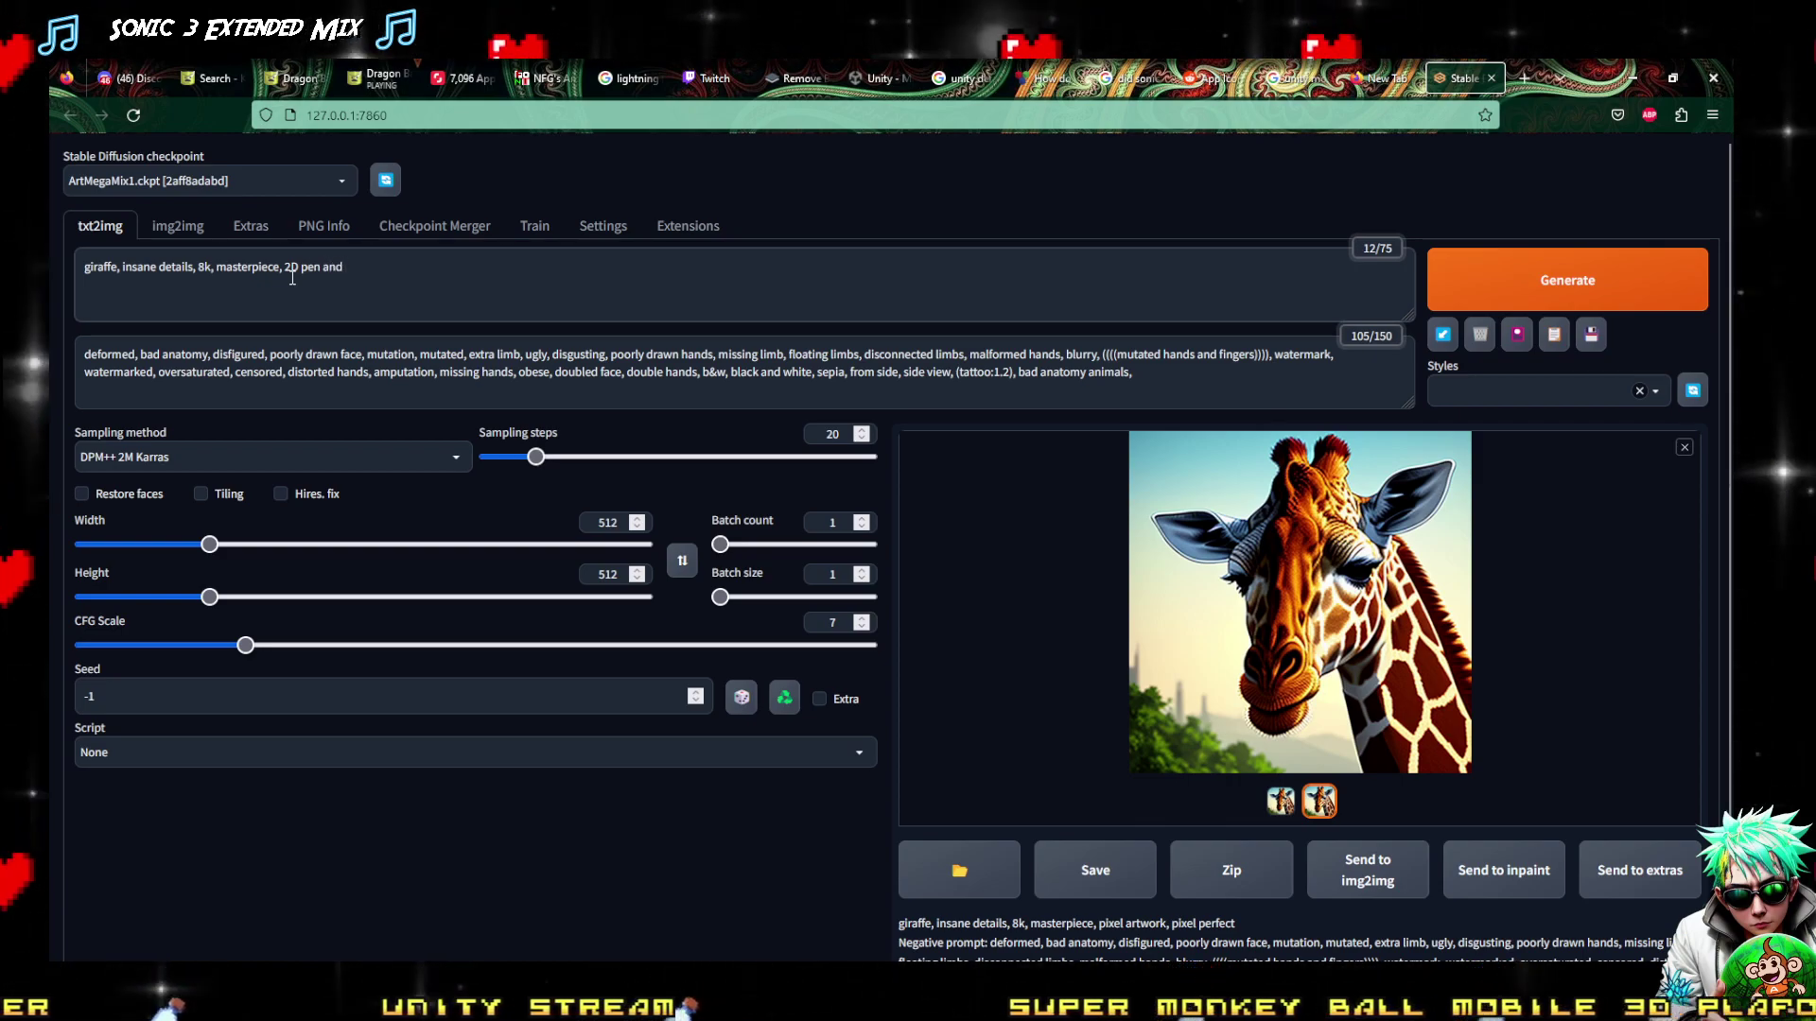
{"action": "type", "text": " pencil"}
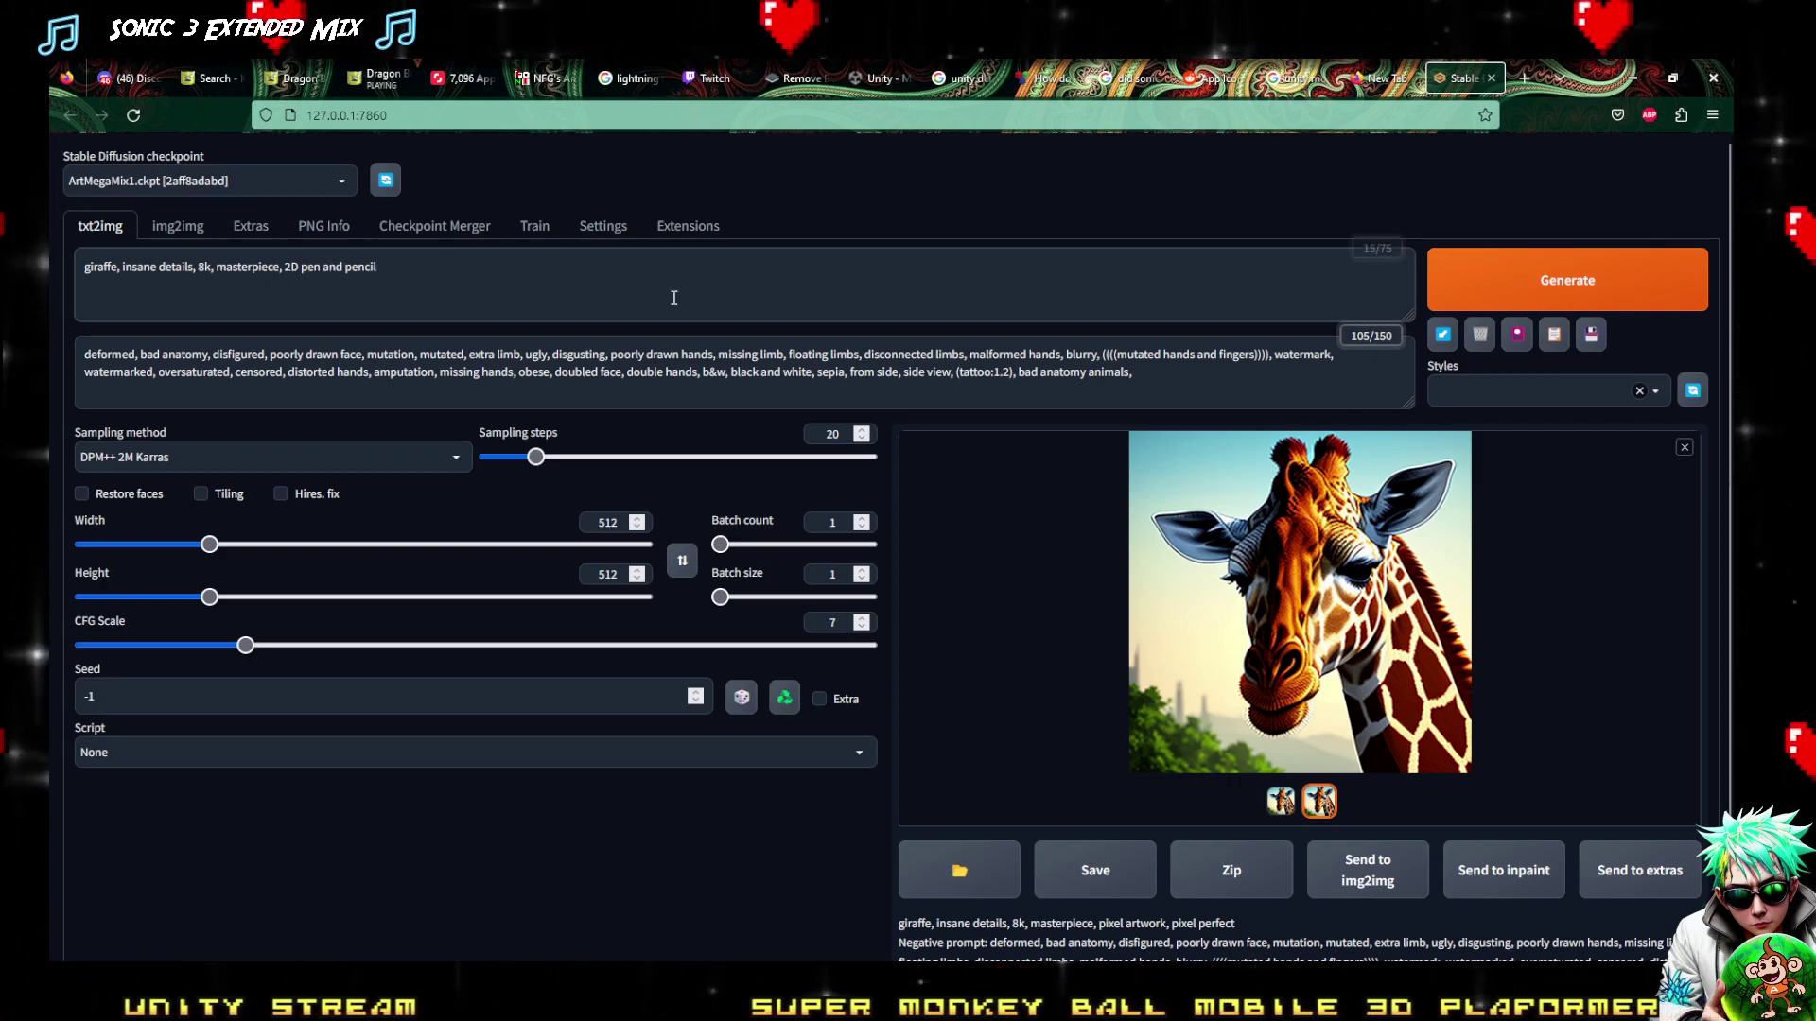
{"action": "key", "text": "ctrl+Return"}
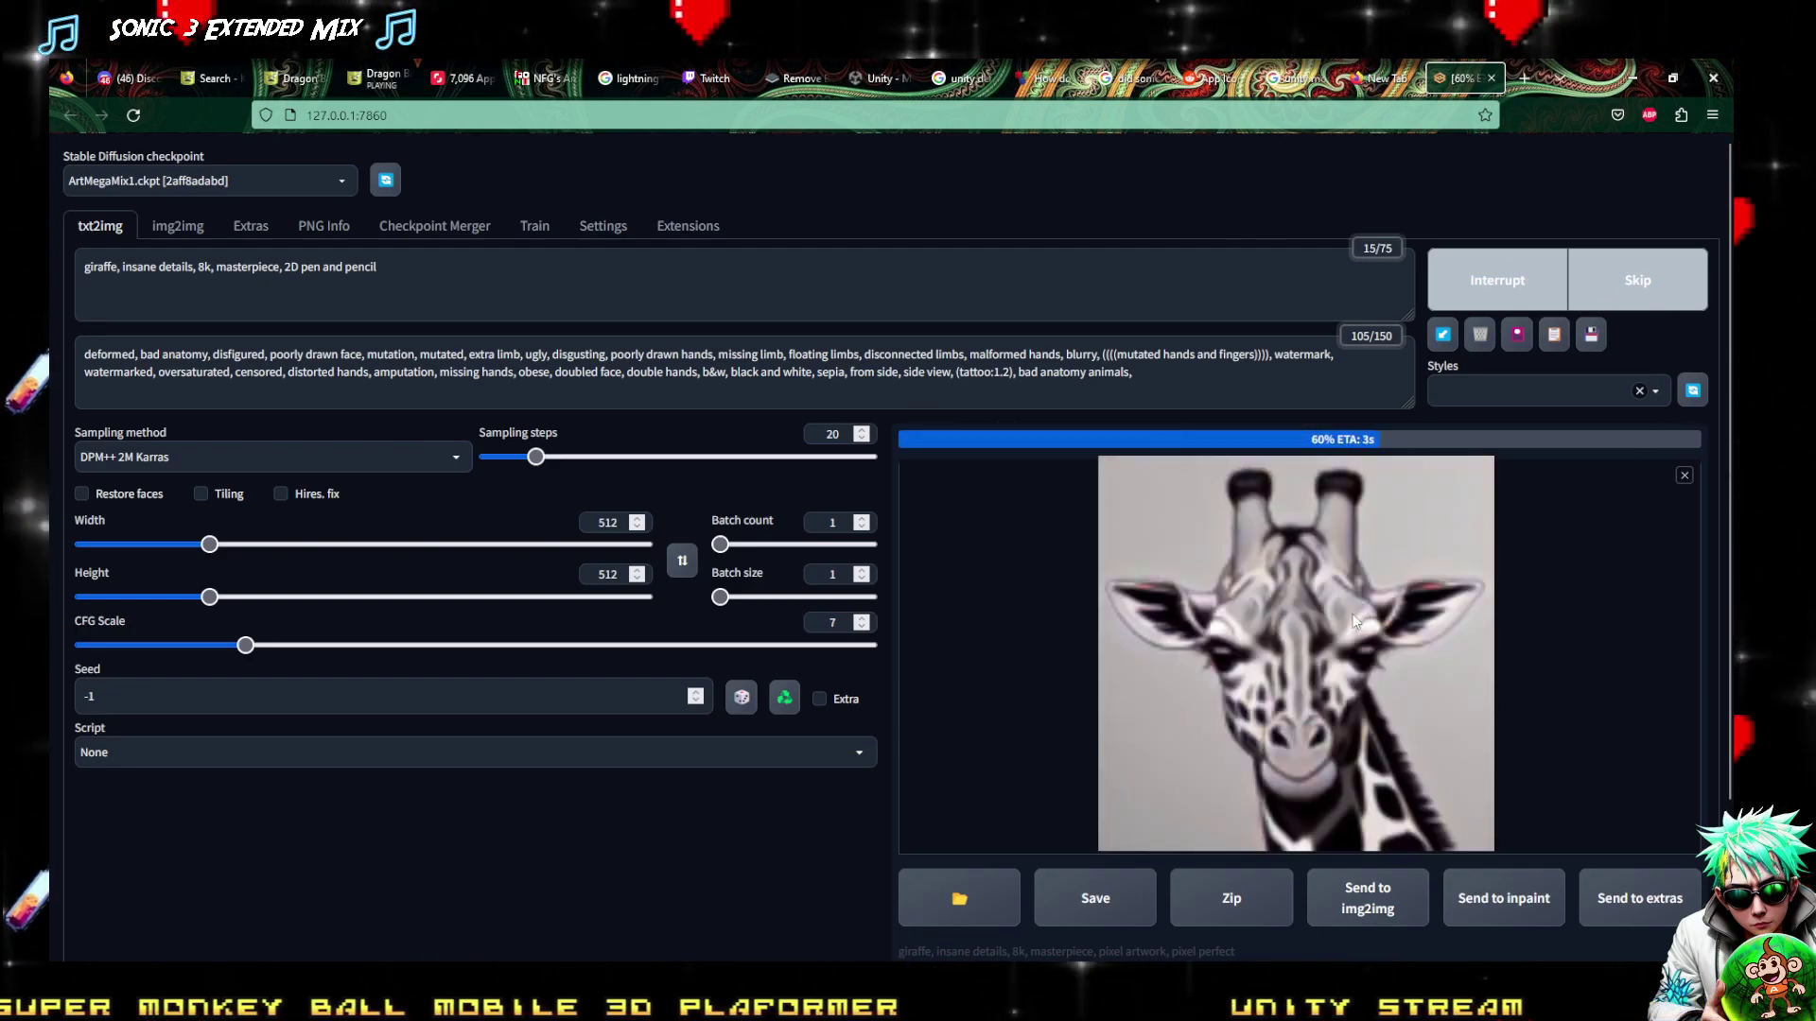
{"action": "left_click", "coordinate": [1215, 529]}
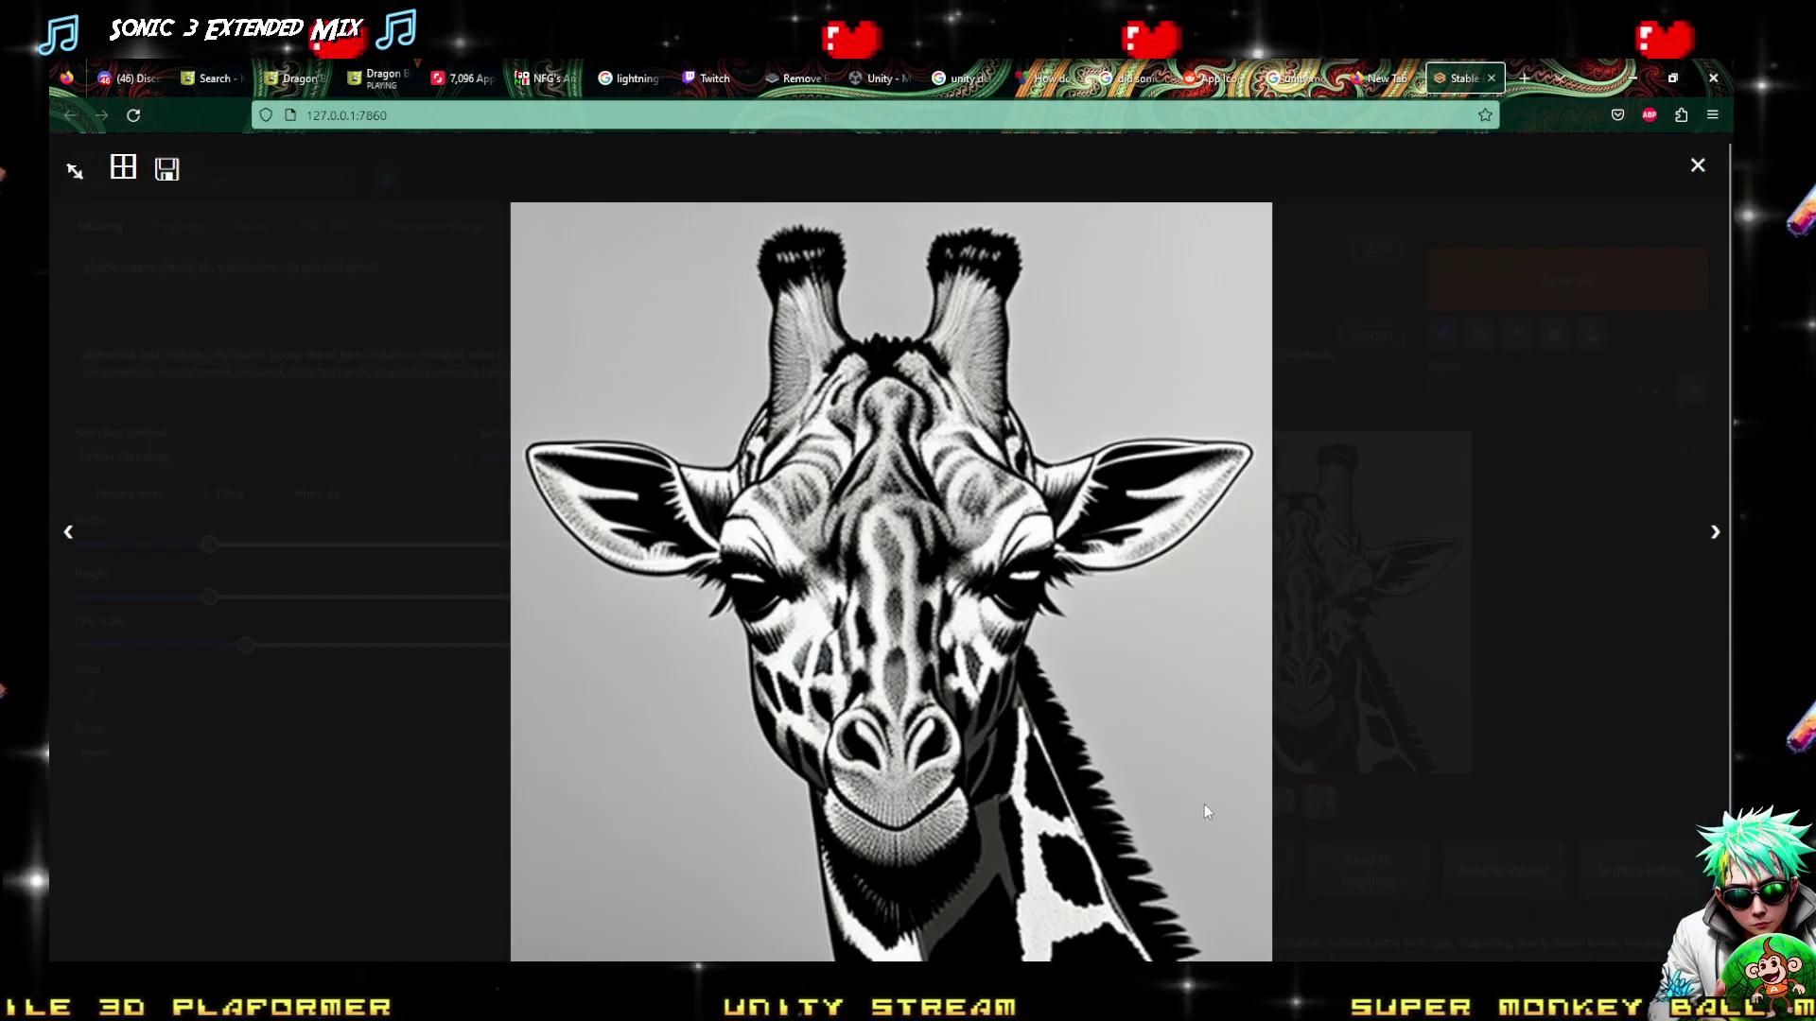
{"action": "left_click", "coordinate": [1585, 271]}
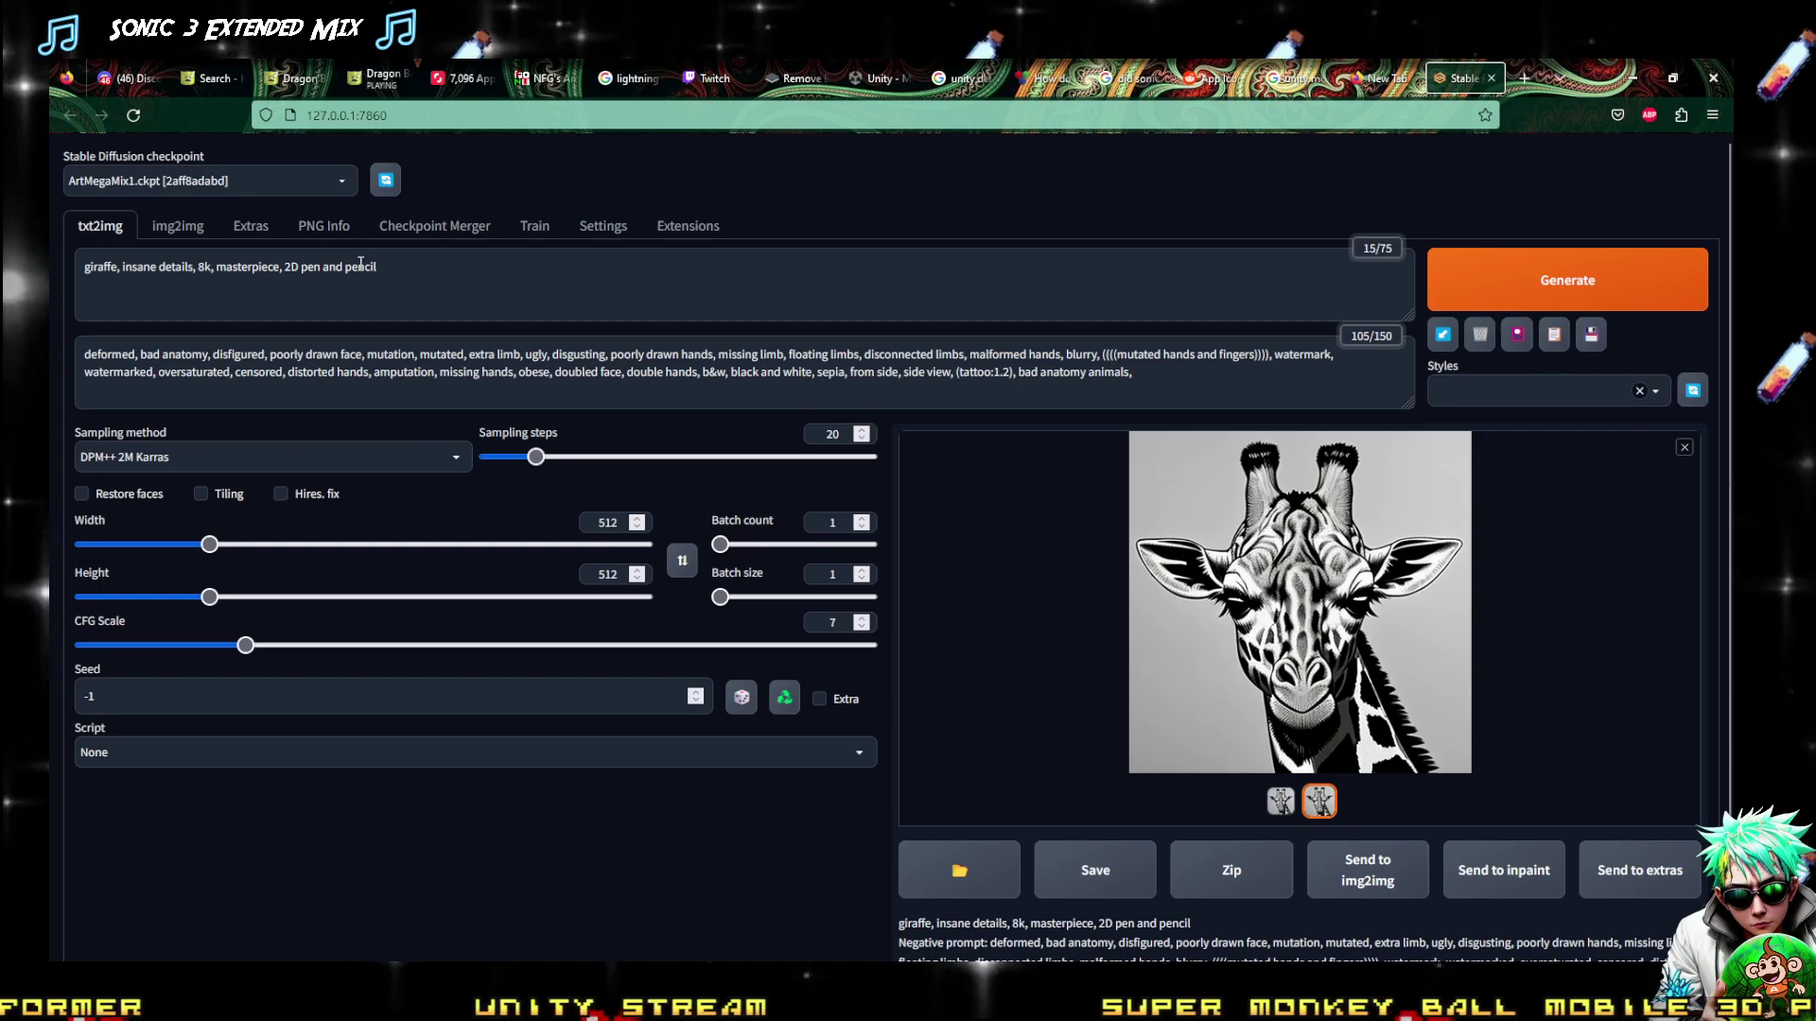
Add ', salvador dali style' after 'pencil' at the end of the giraffe prompt
{"action": "left_click", "coordinate": [392, 268]}
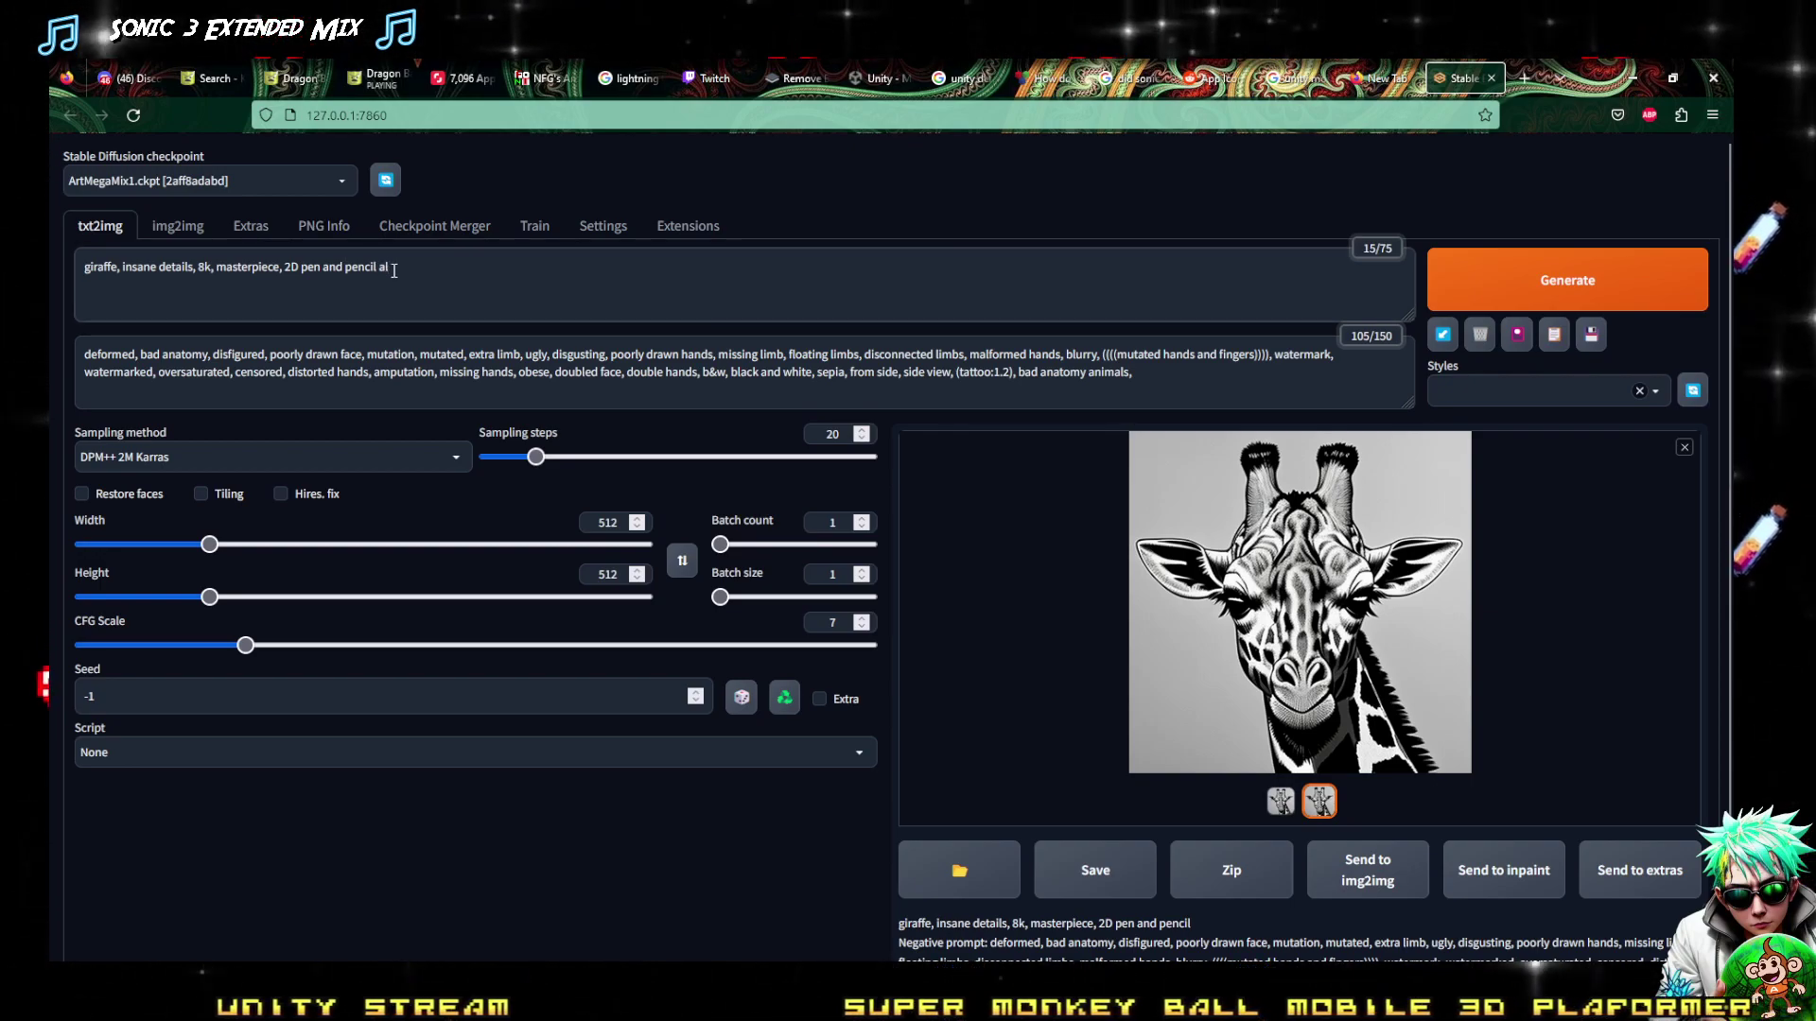
{"action": "type", "text": "alvador "}
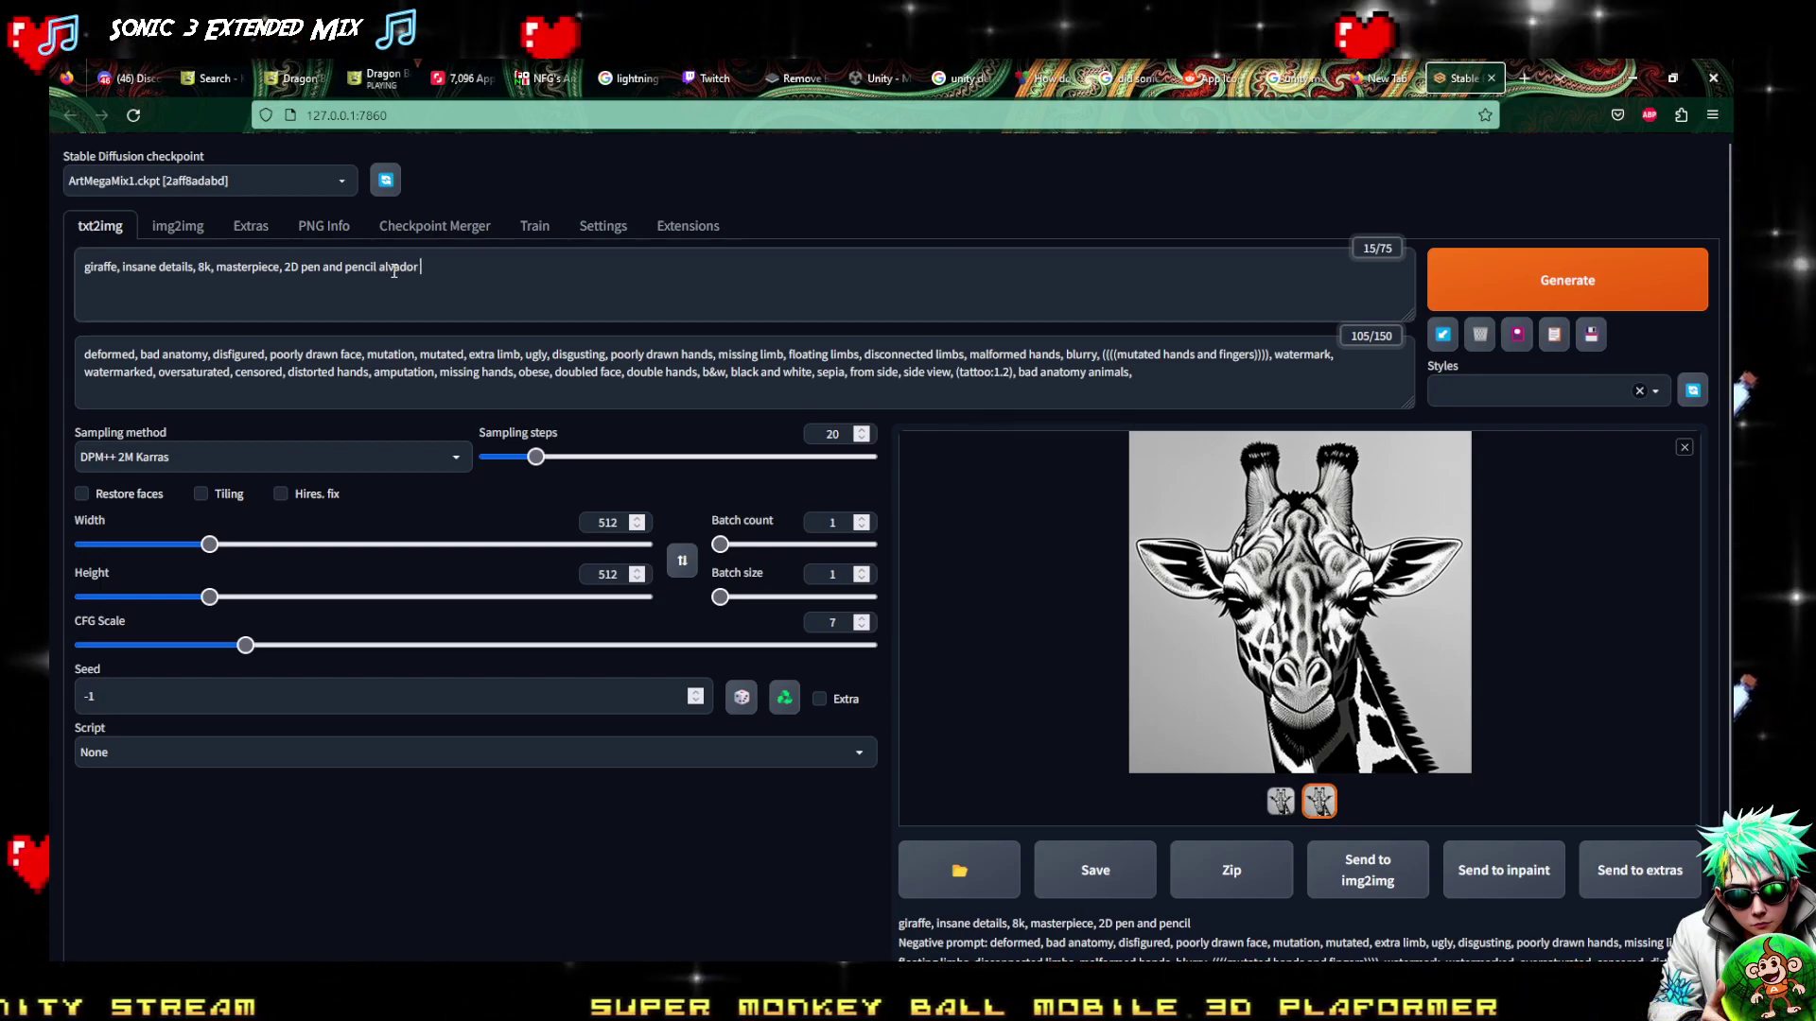
{"action": "type", "text": "dali"}
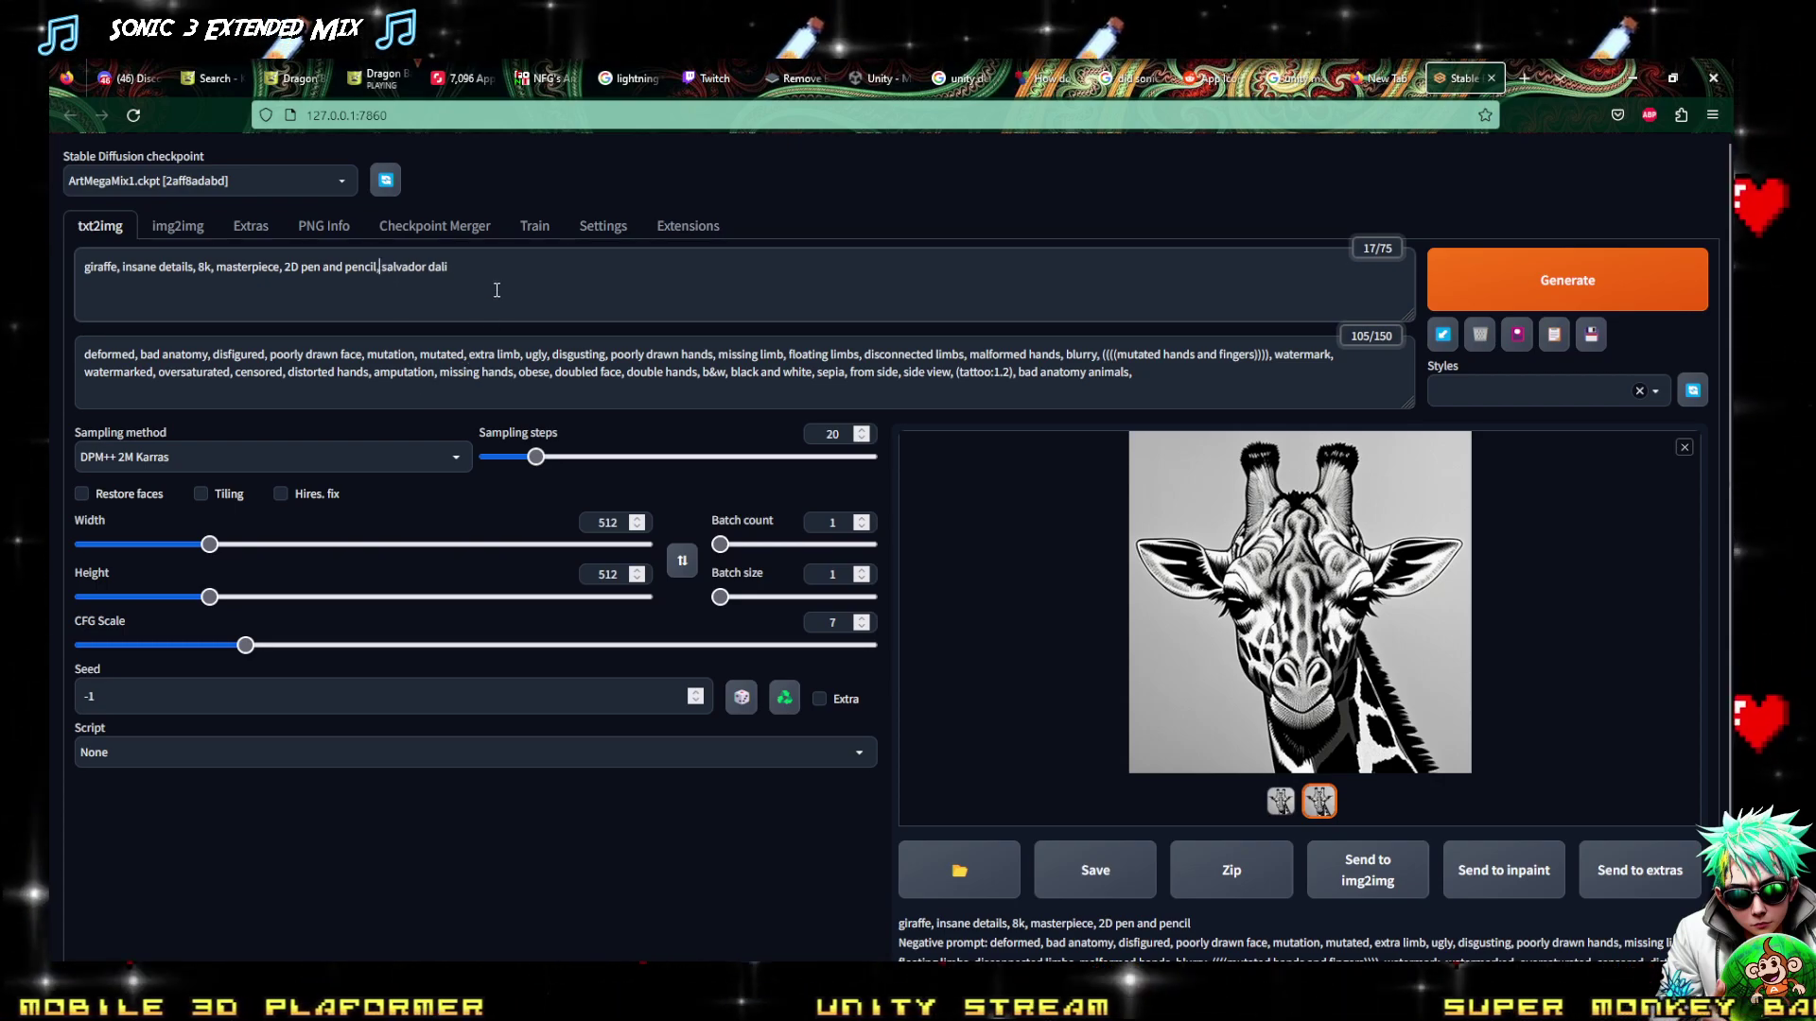
{"action": "type", "text": ","}
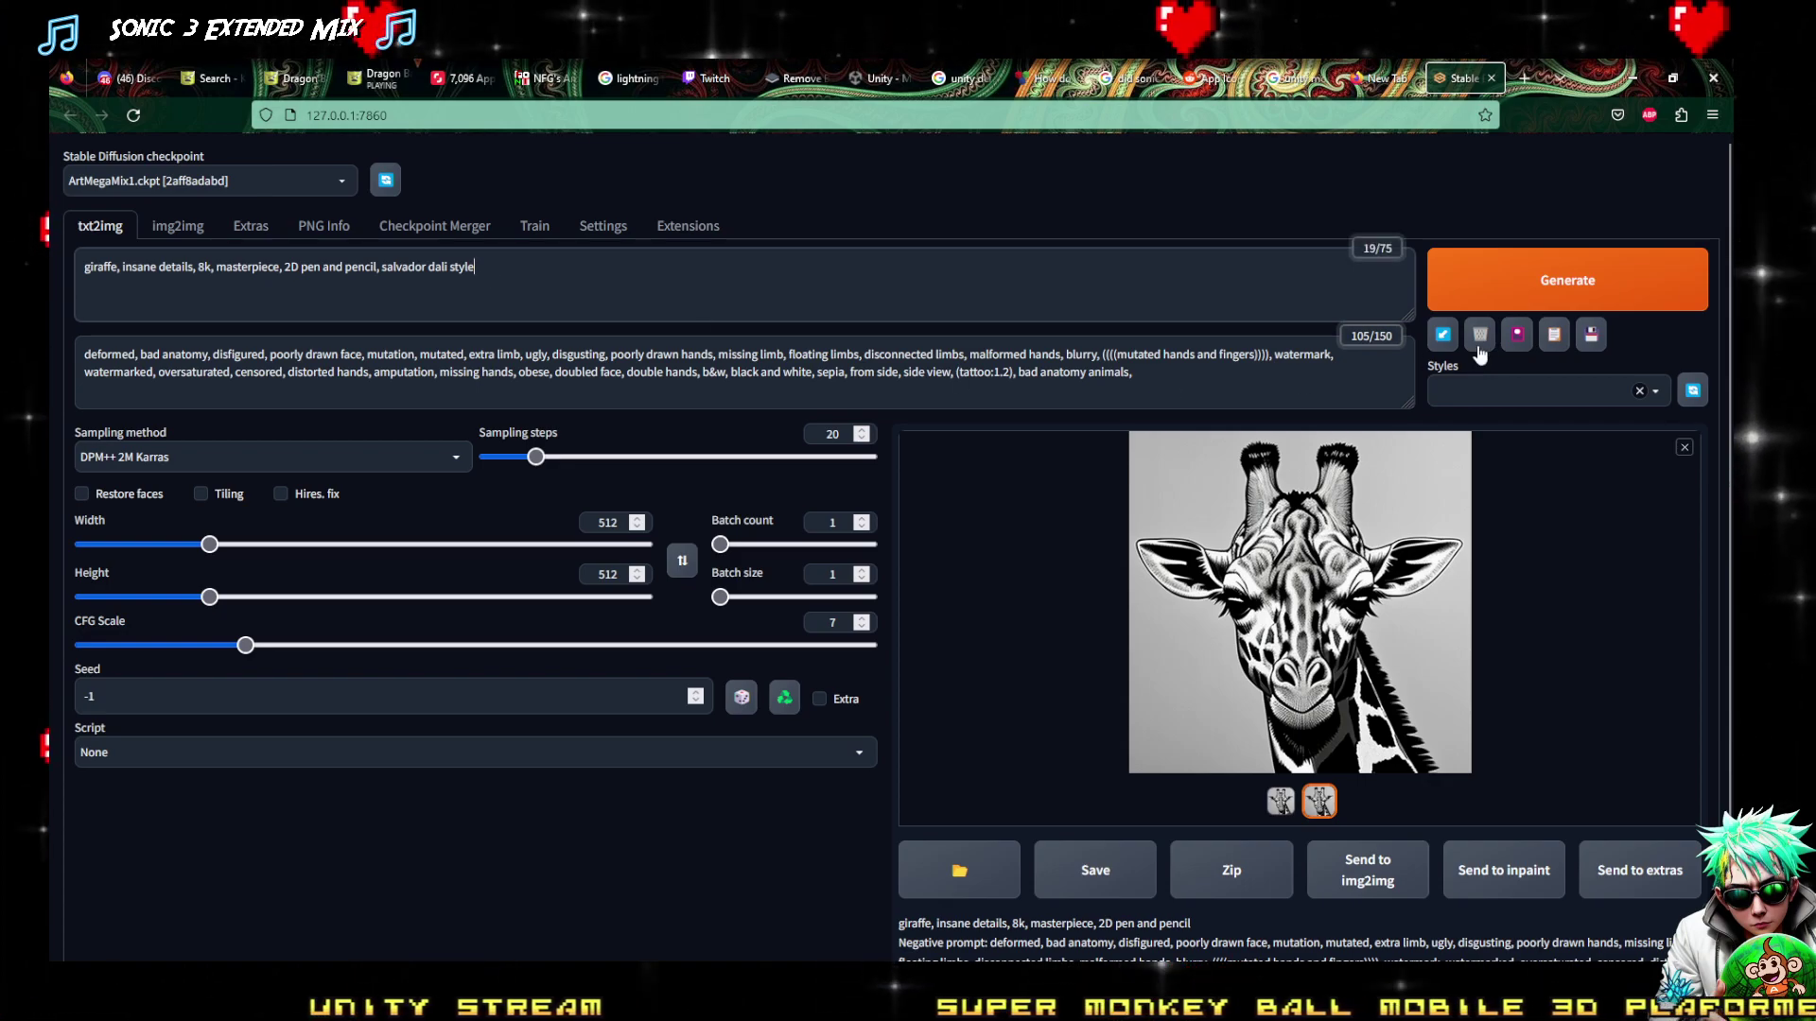
Generate the ornate black-and-white giraffe and preview it full size
{"action": "left_click", "coordinate": [1511, 283]}
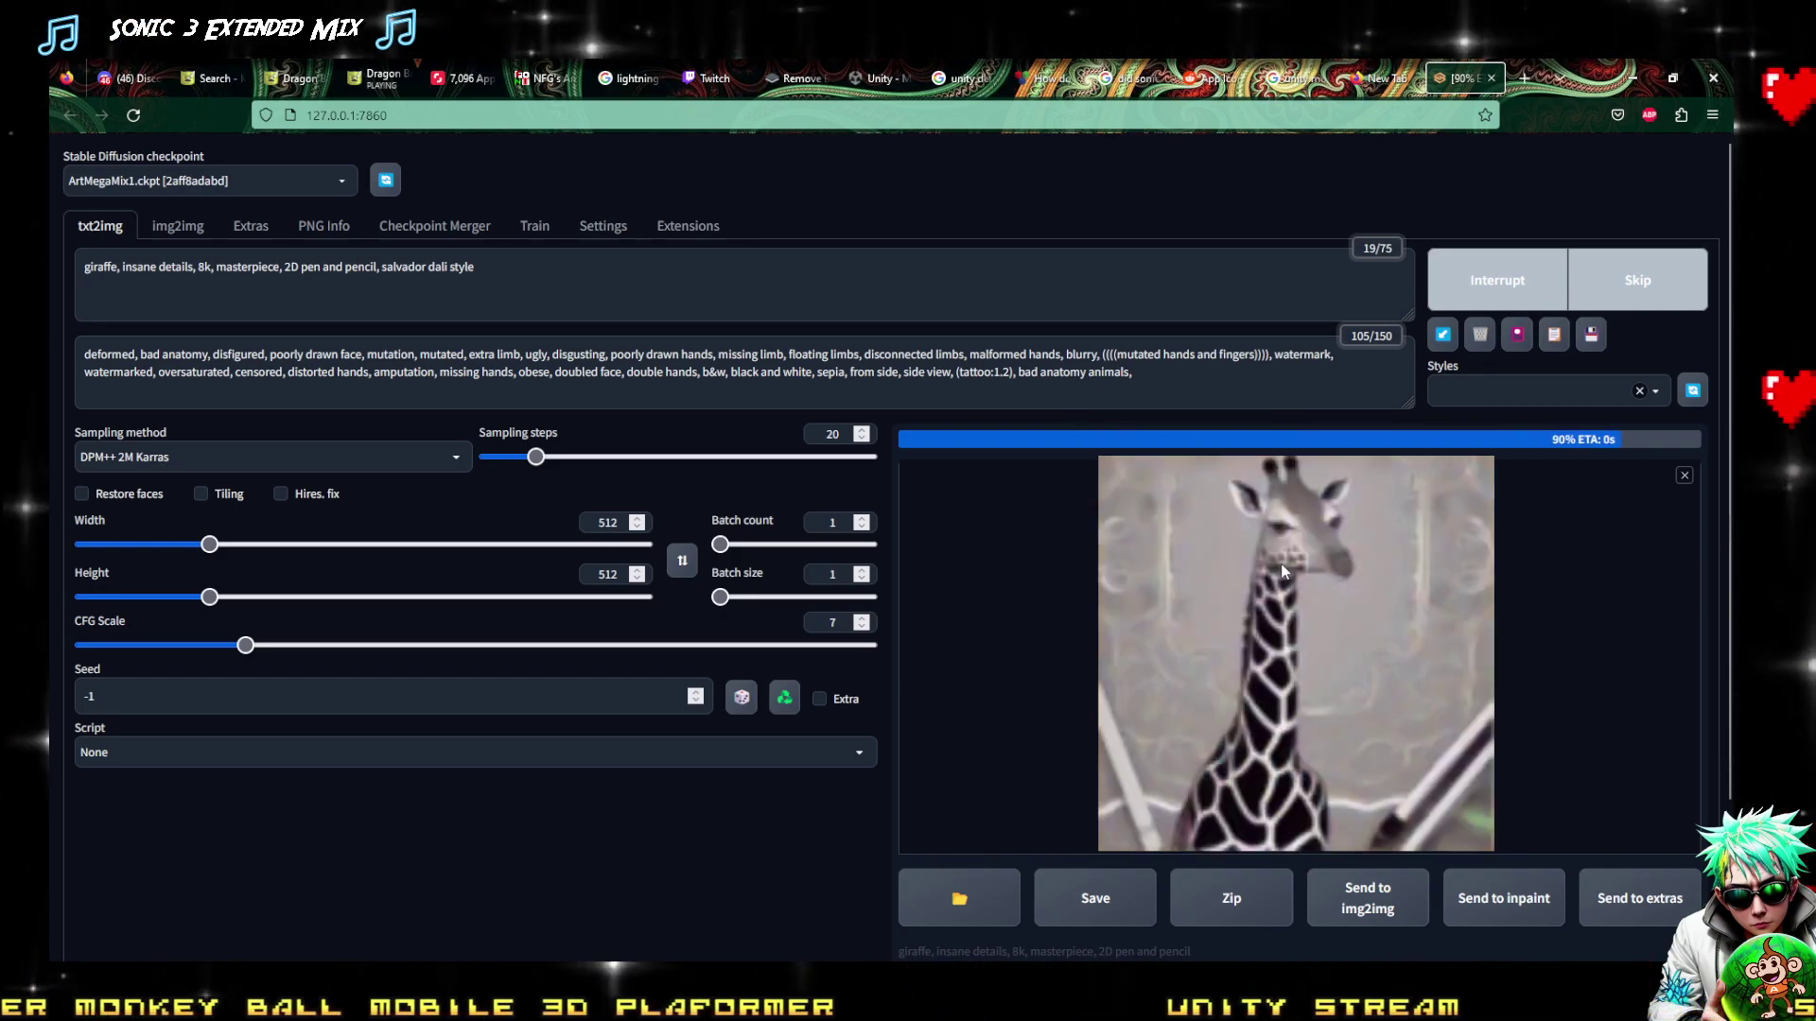
{"action": "left_click", "coordinate": [1277, 600]}
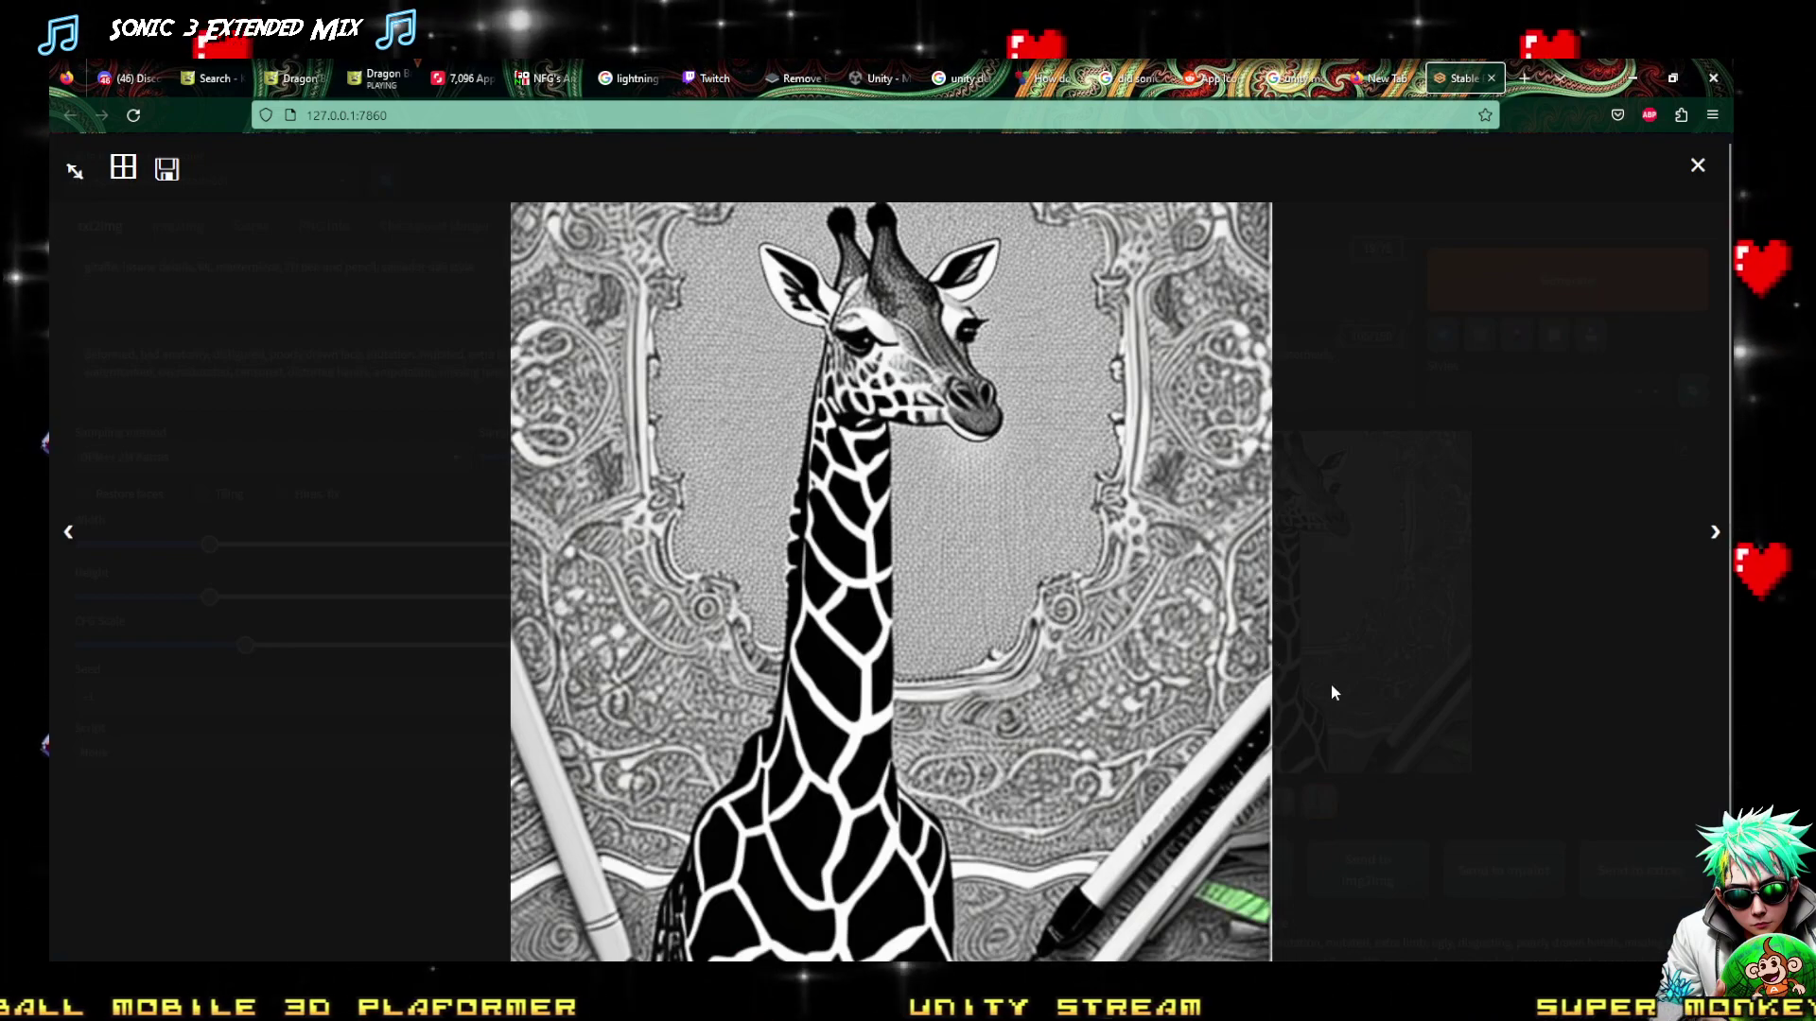
{"action": "left_click", "coordinate": [1561, 470]}
Append ', full colour', preview the two colourful giraffes, then select the prompt for replacing
{"action": "left_click", "coordinate": [464, 274]}
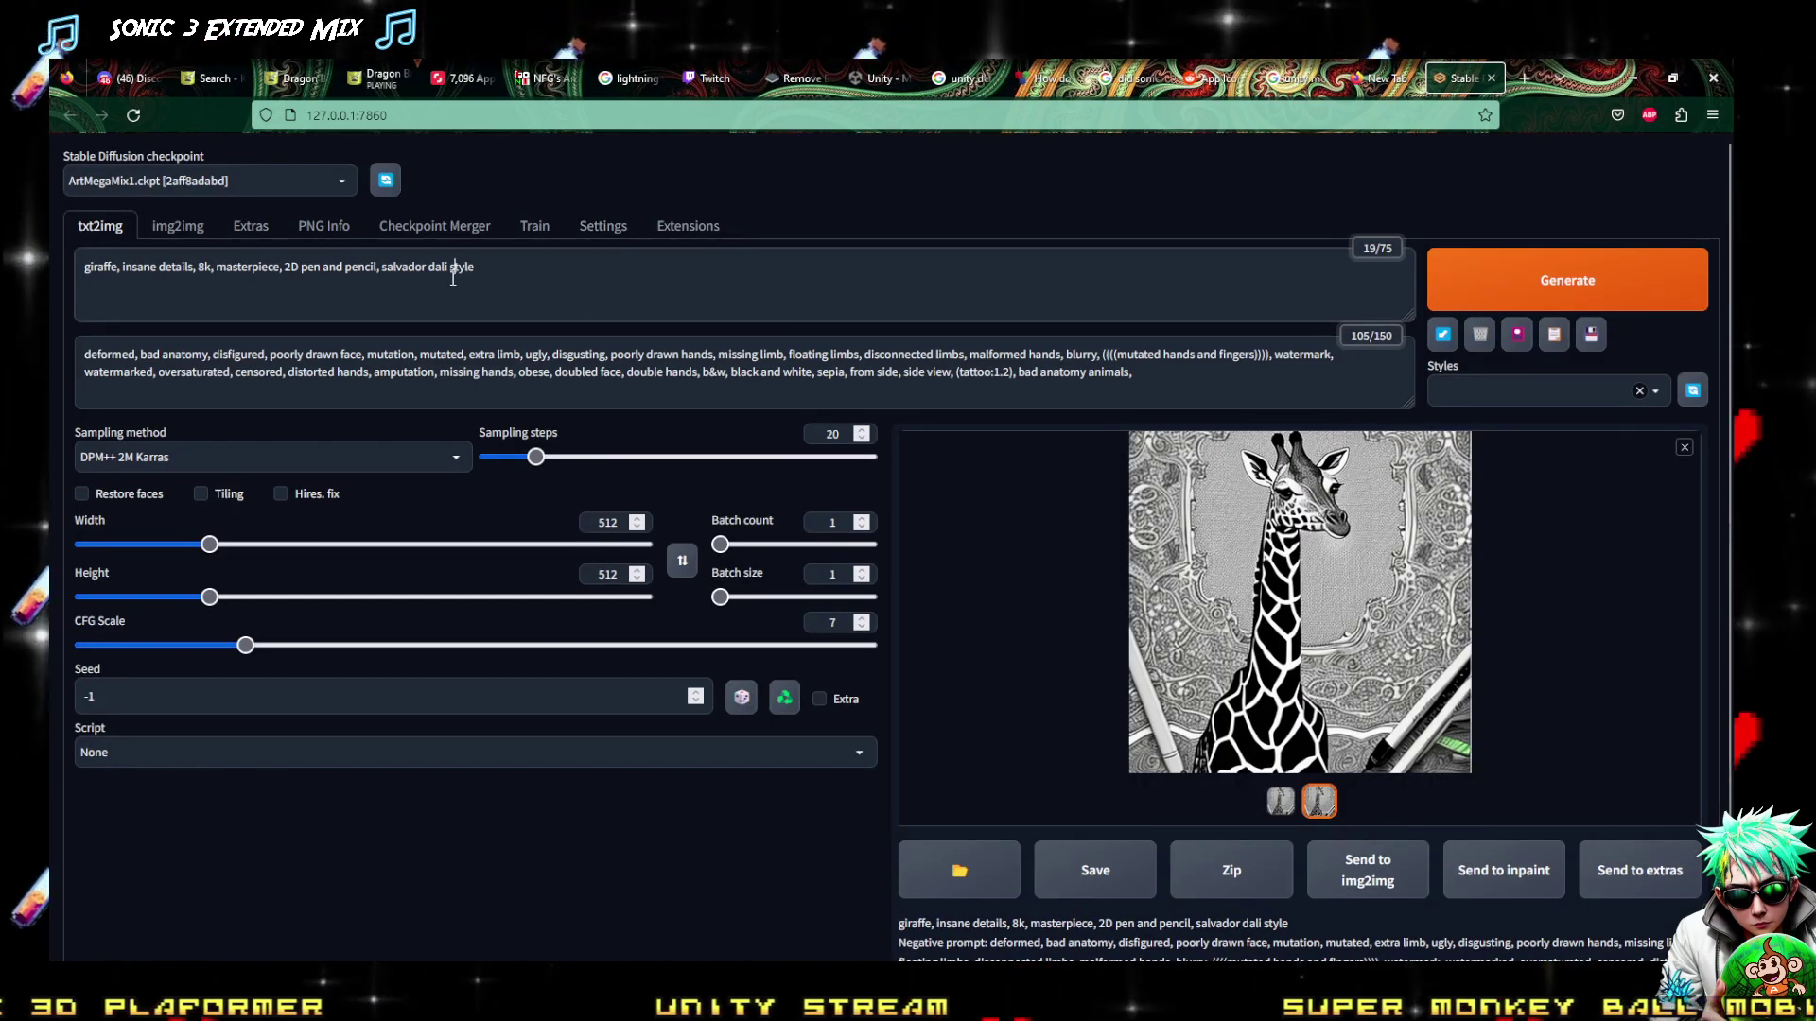
{"action": "type", "text": ", full colour"}
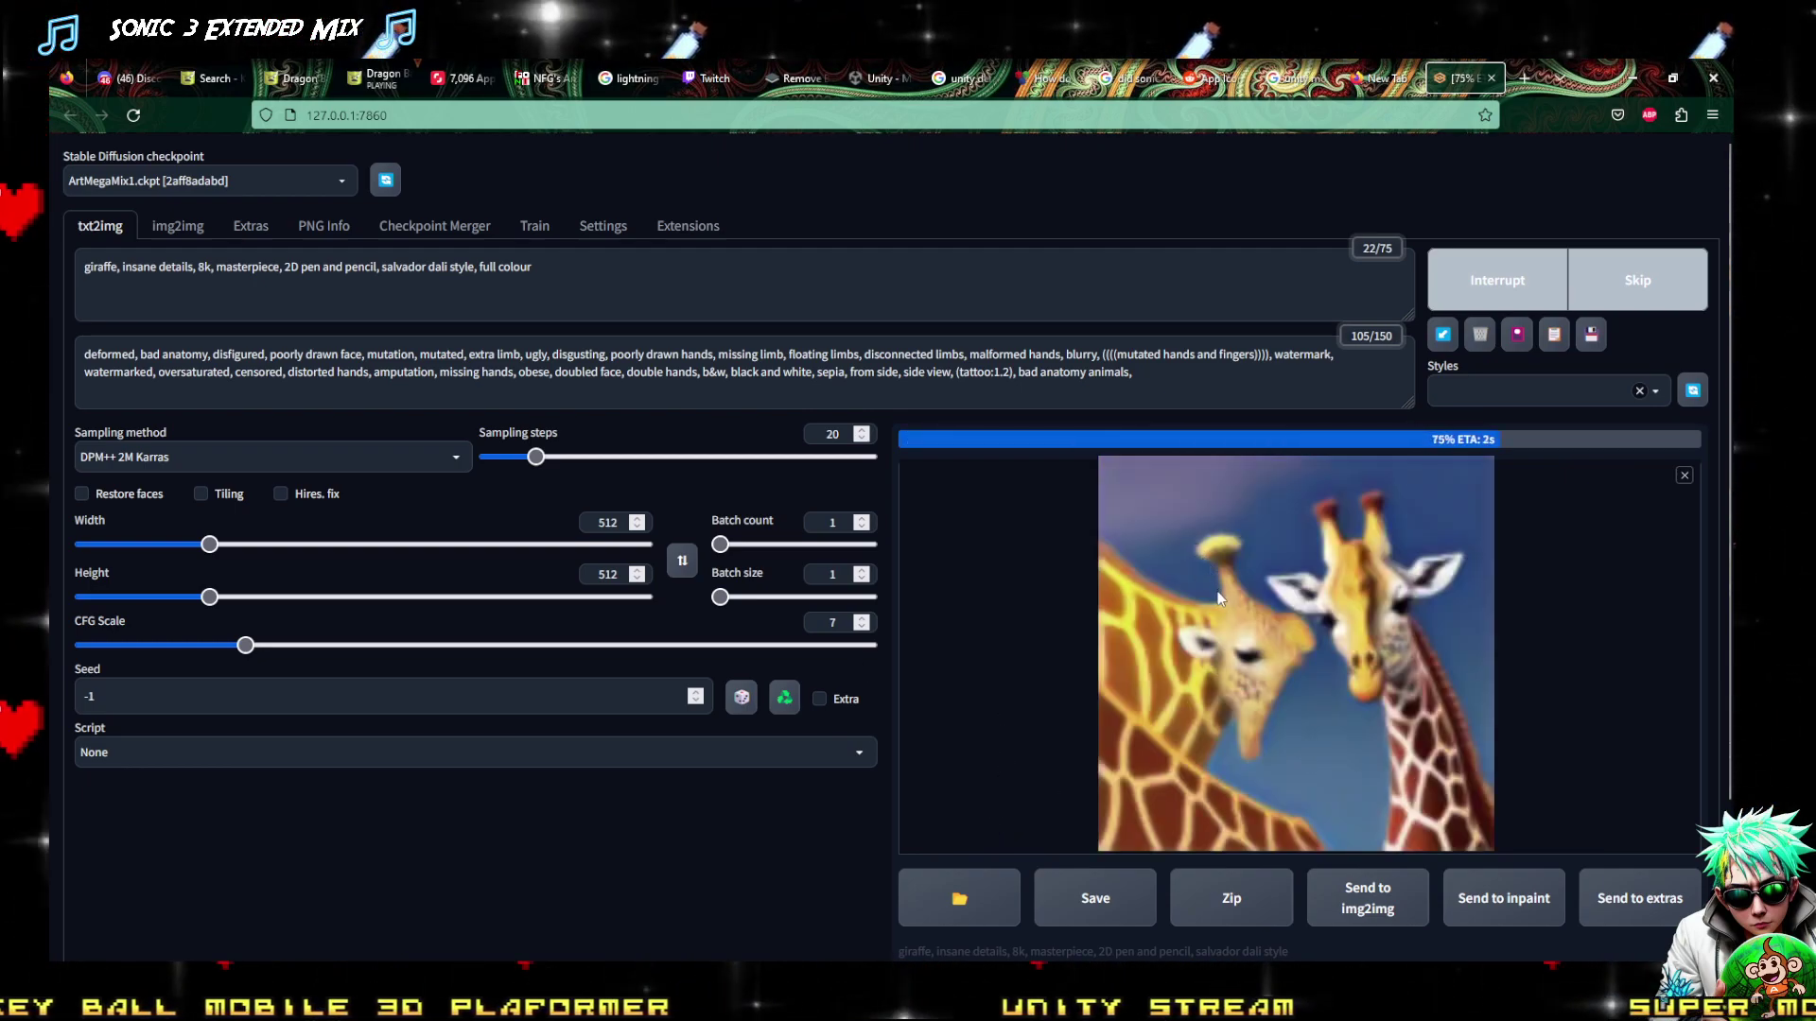
{"action": "left_click", "coordinate": [1212, 631]}
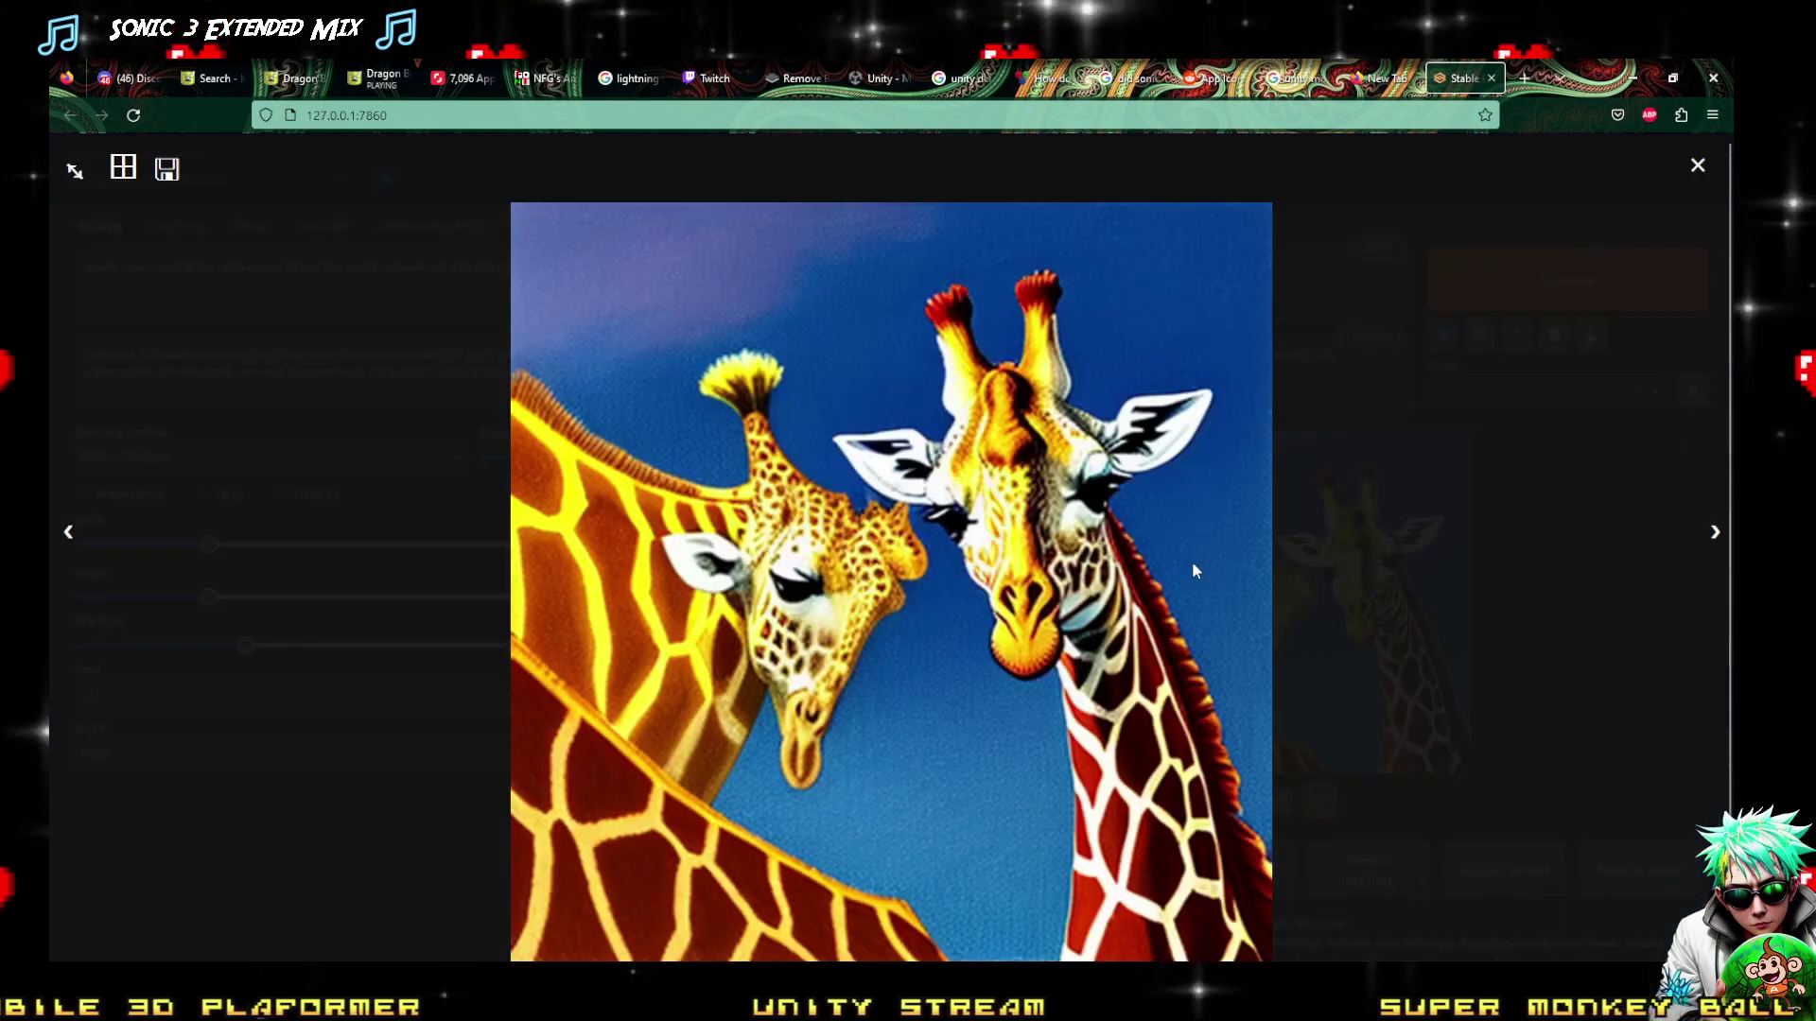
{"action": "left_click", "coordinate": [1245, 584]}
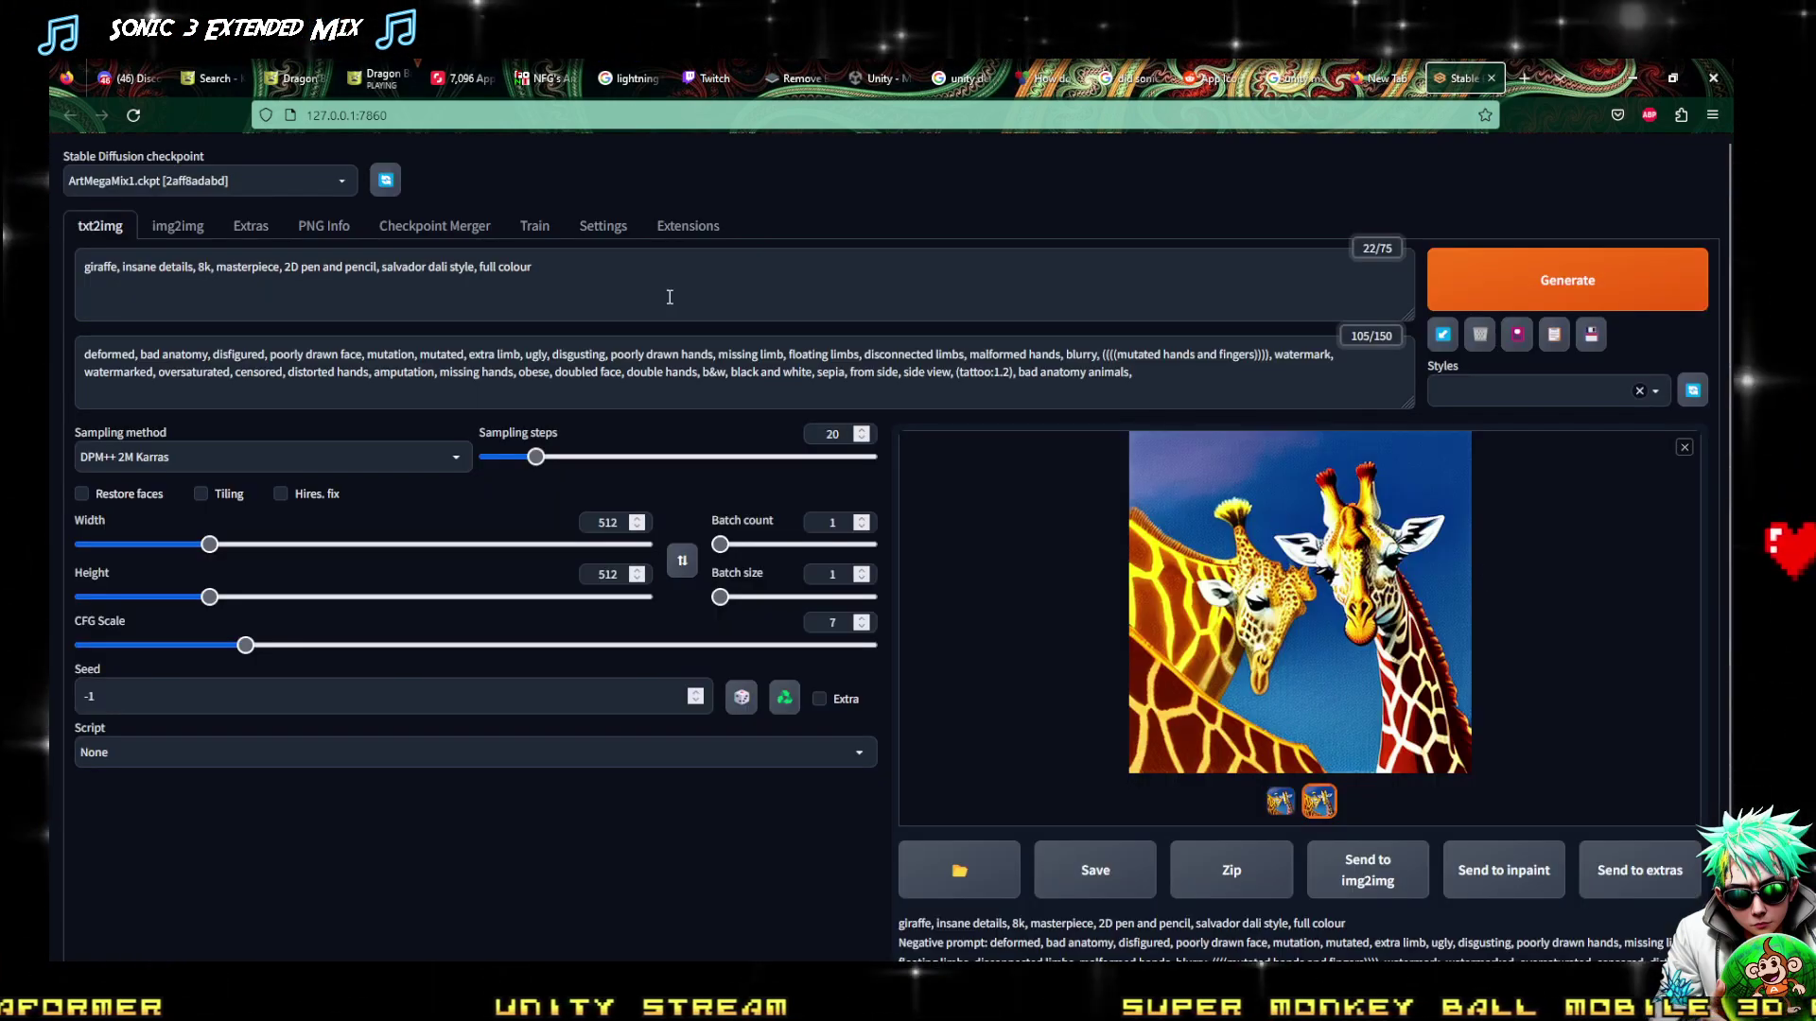
{"action": "mouse_move", "coordinate": [628, 293]}
{"action": "left_mouse_down"}
{"action": "mouse_move", "coordinate": [511, 274]}
{"action": "mouse_move", "coordinate": [50, 297]}
{"action": "left_mouse_up"}
Type 'Demonic giraffe, bad guy on anime, powering up, with special effects and fire swirling round, amazing detail'
{"action": "type", "text": "De"}
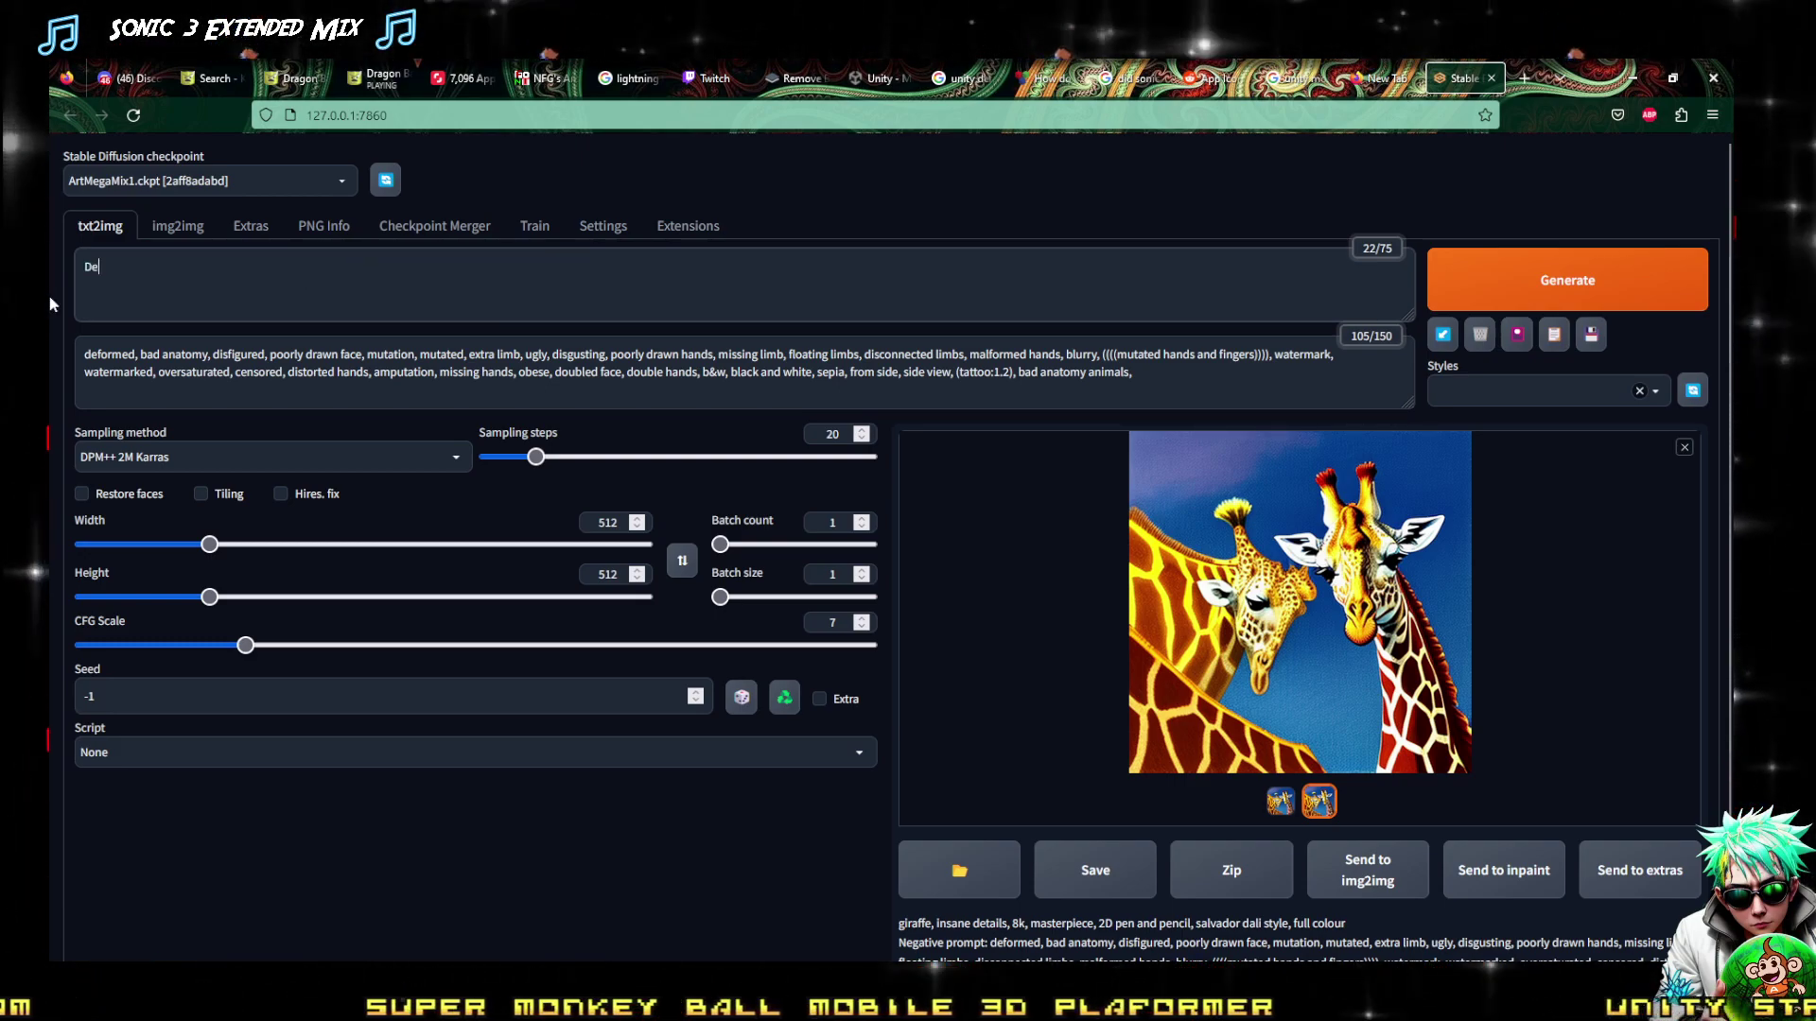
{"action": "type", "text": "monic gi"}
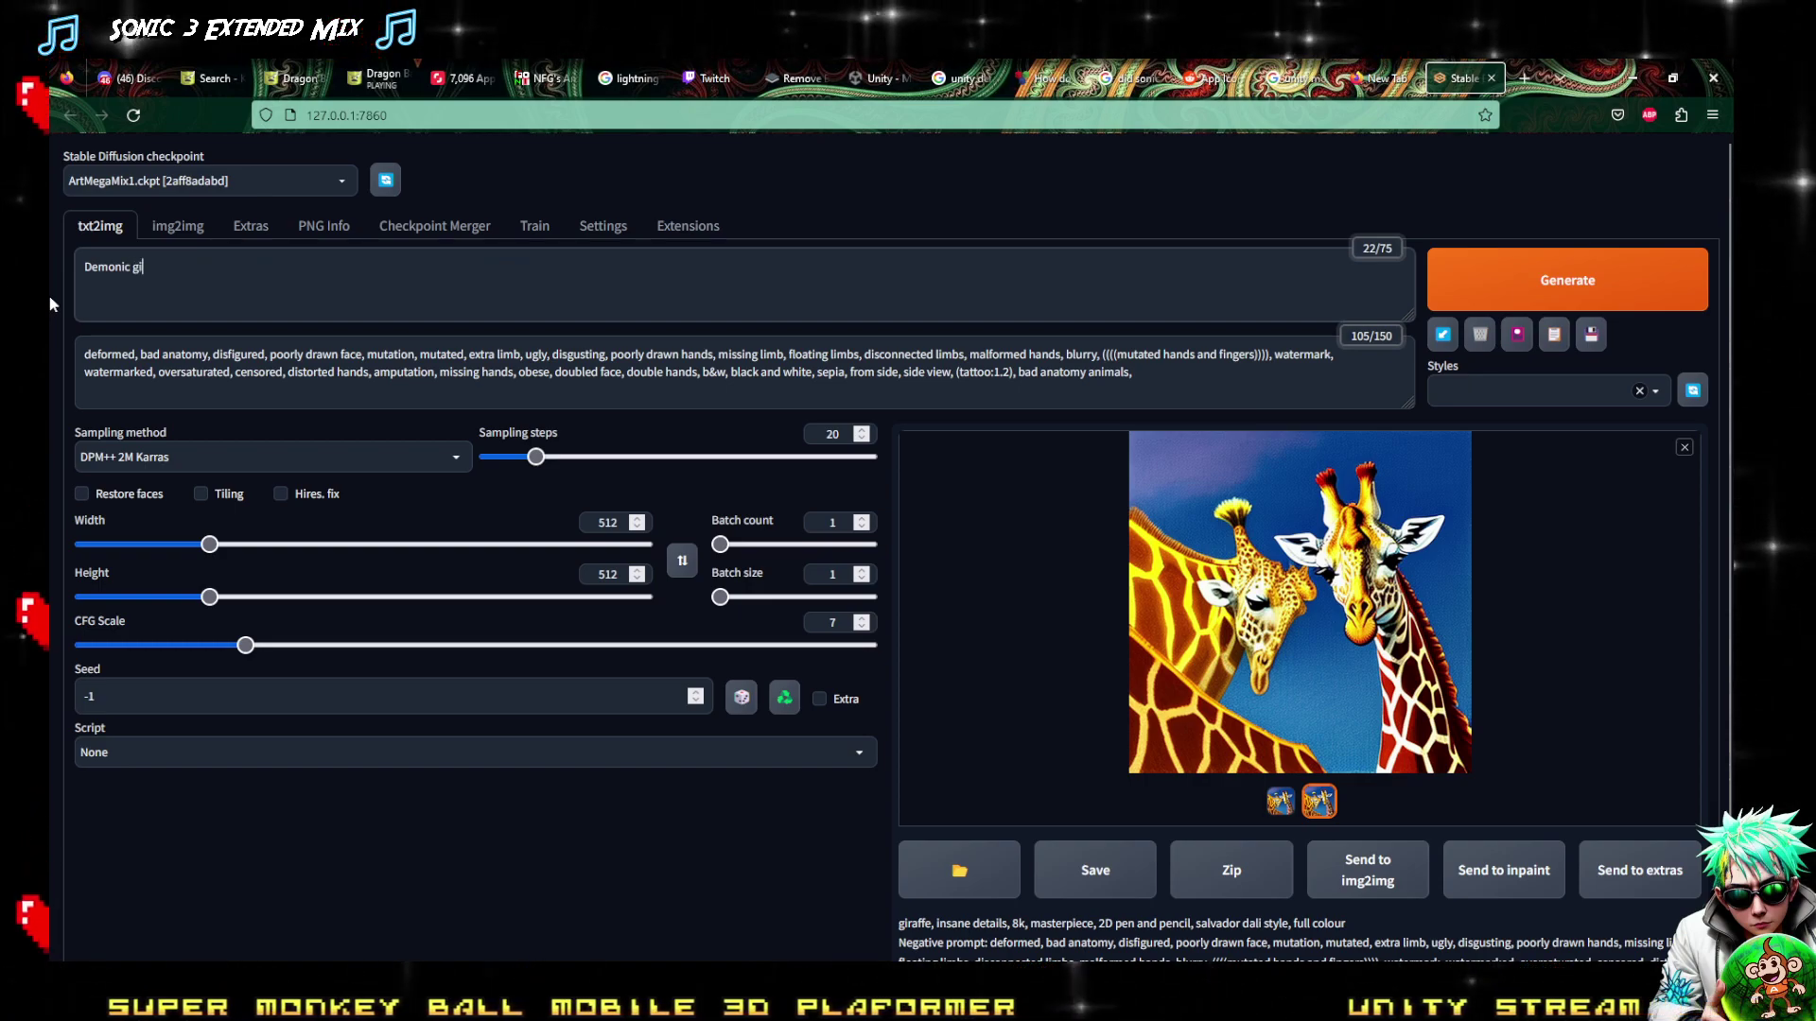
{"action": "type", "text": "raffe,"}
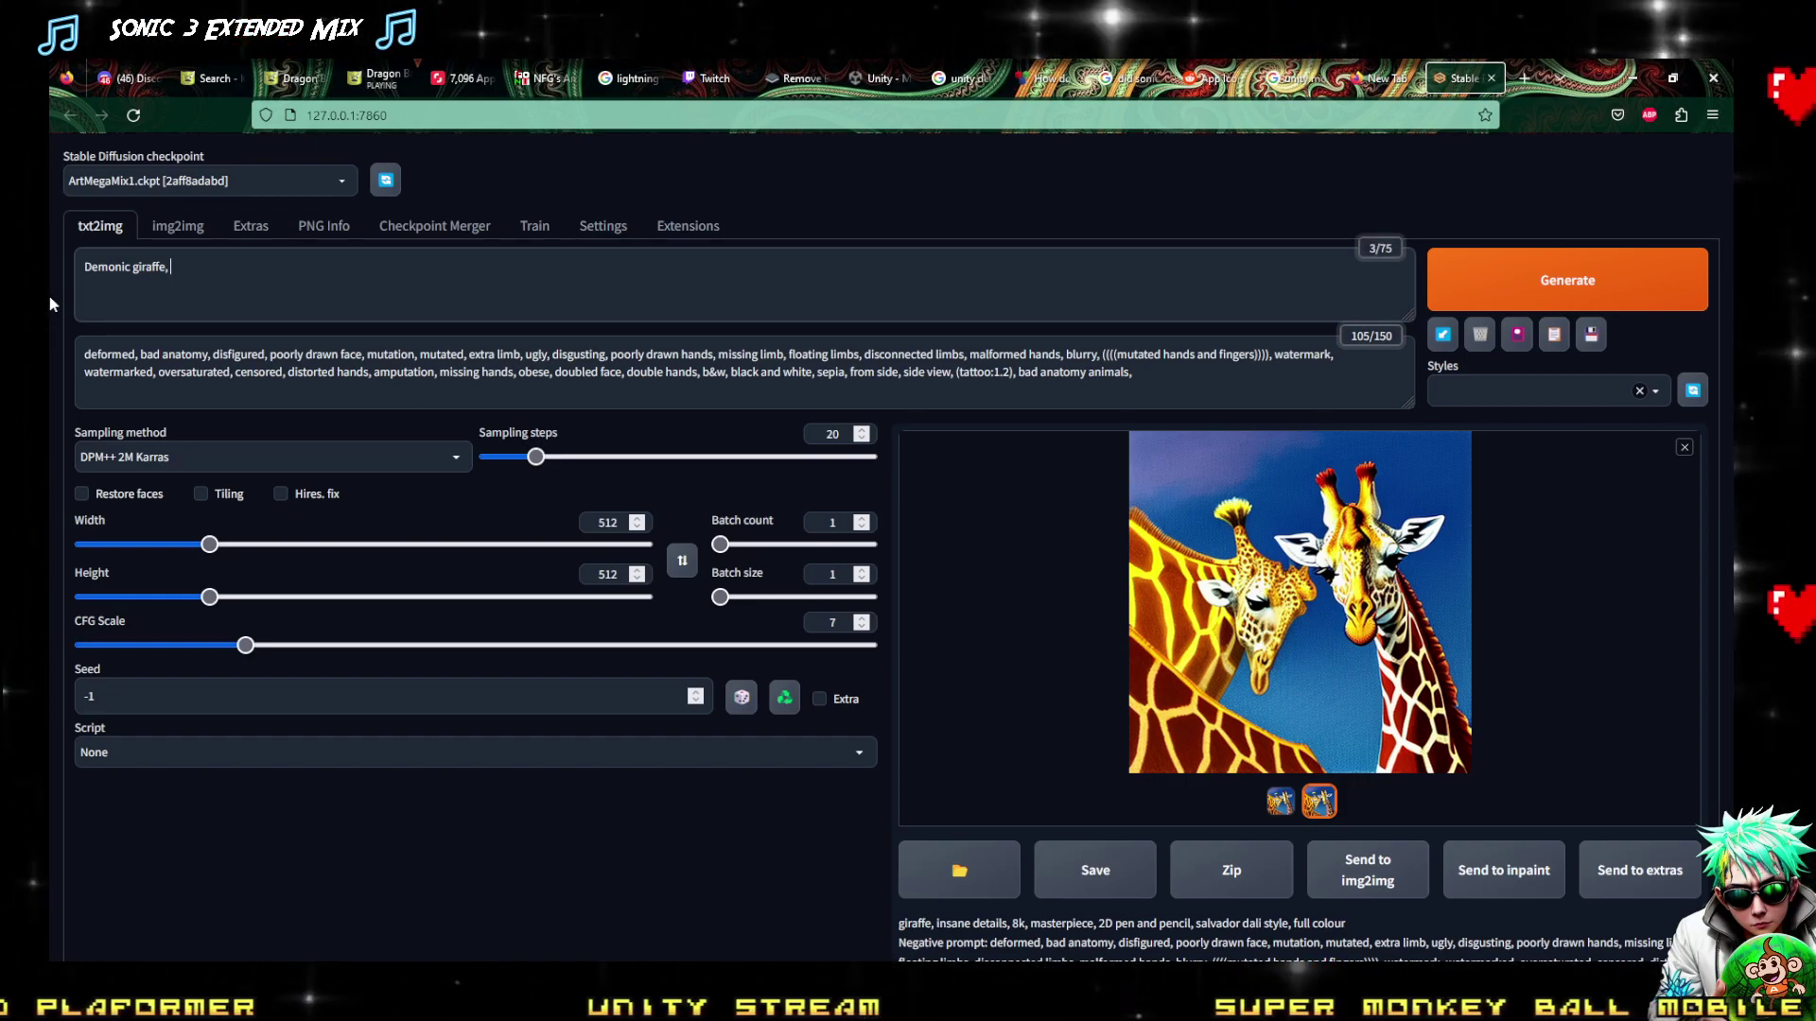
{"action": "type", "text": " bad"}
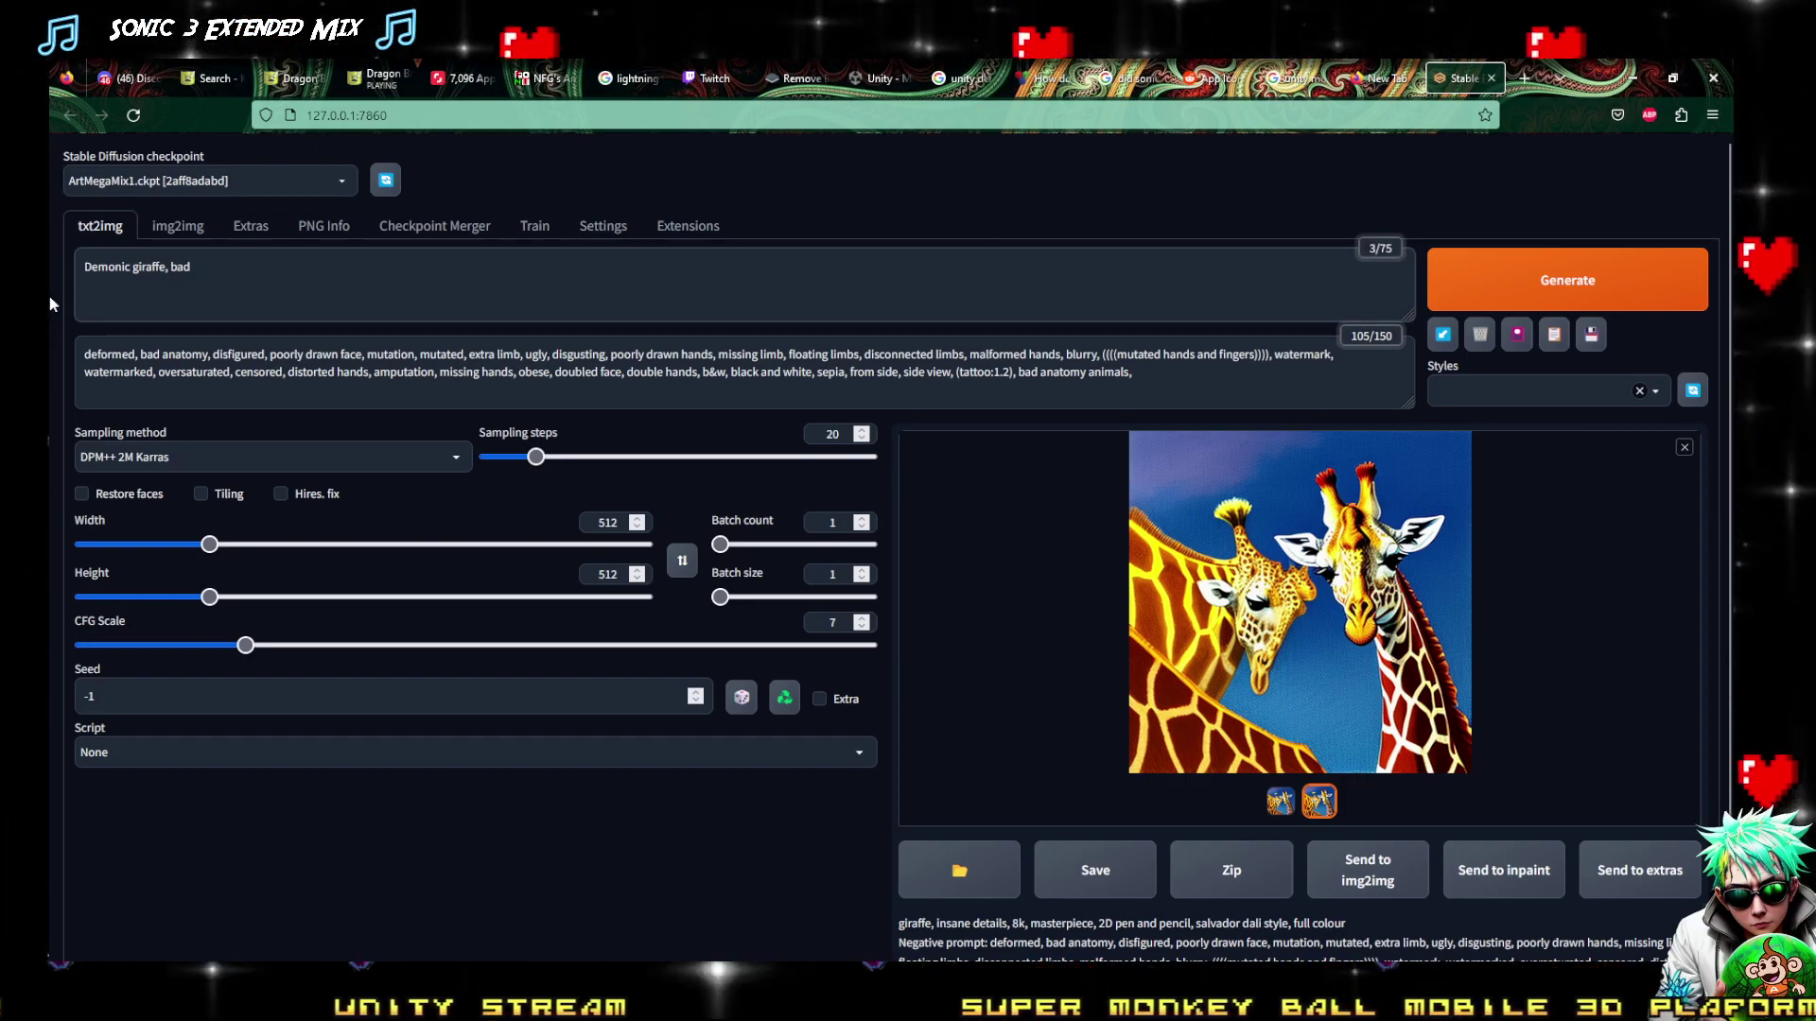
{"action": "type", "text": " guy o"}
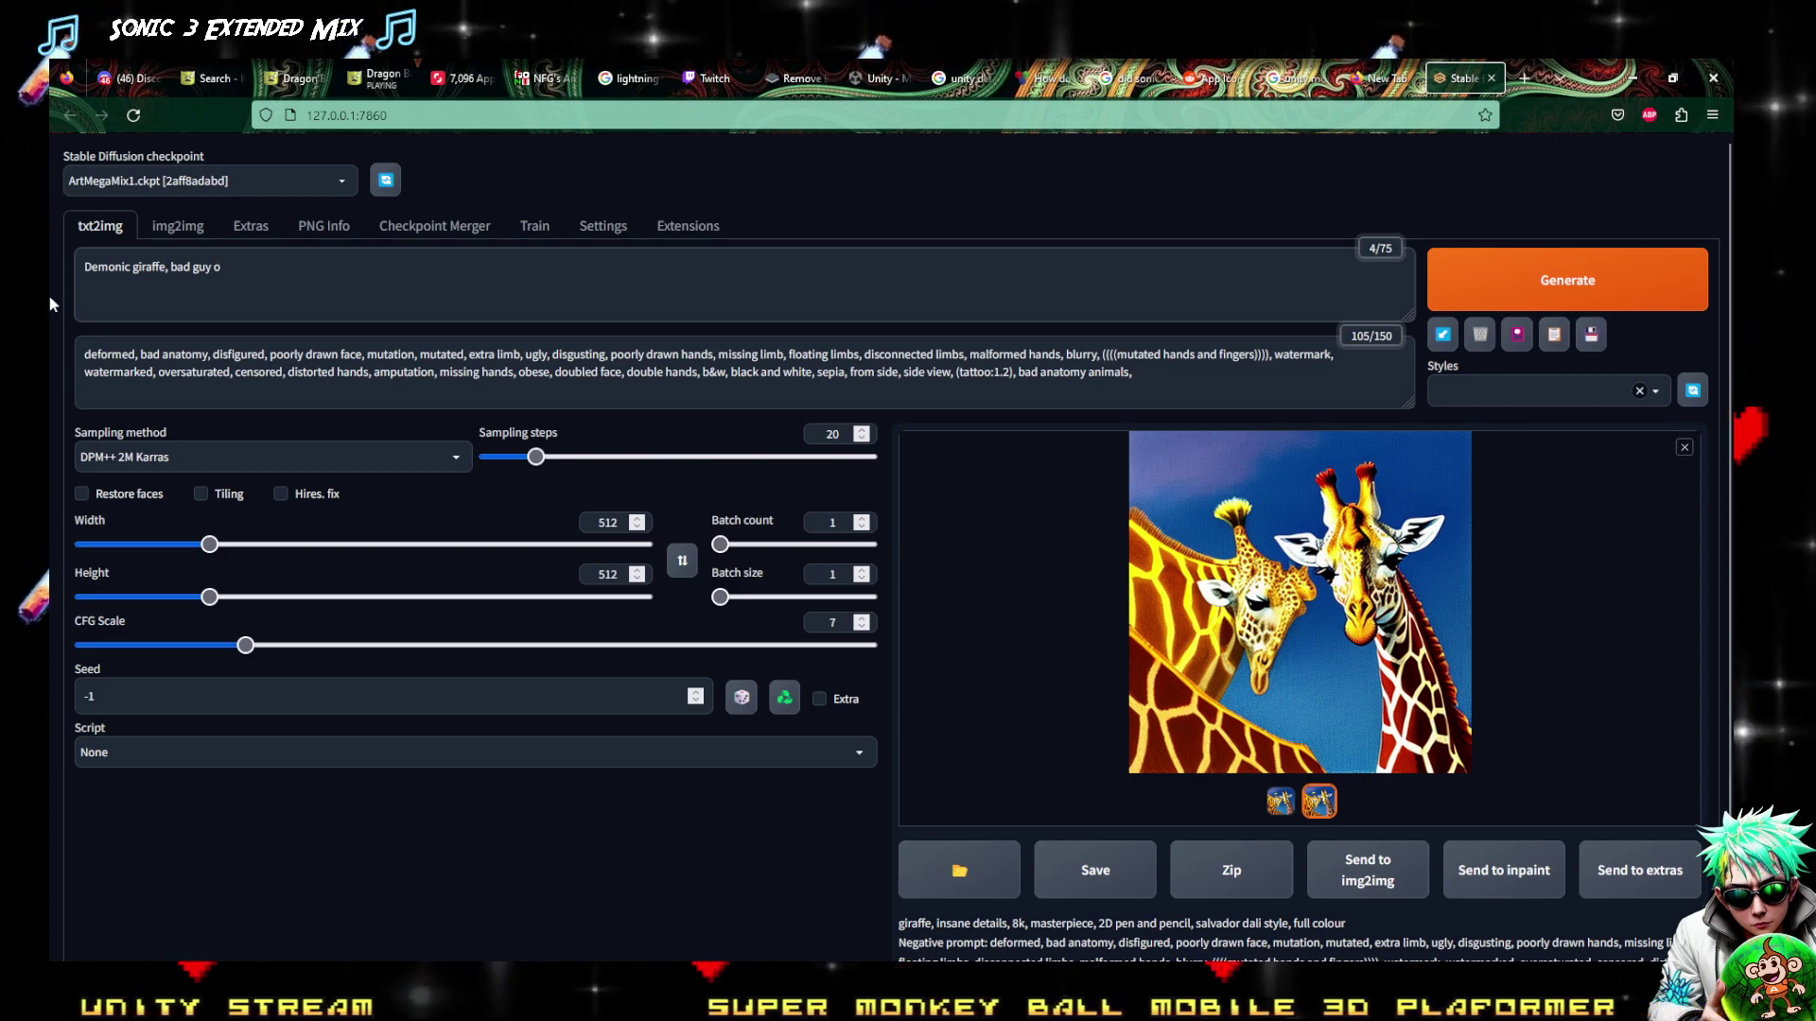
{"action": "type", "text": "n anime"}
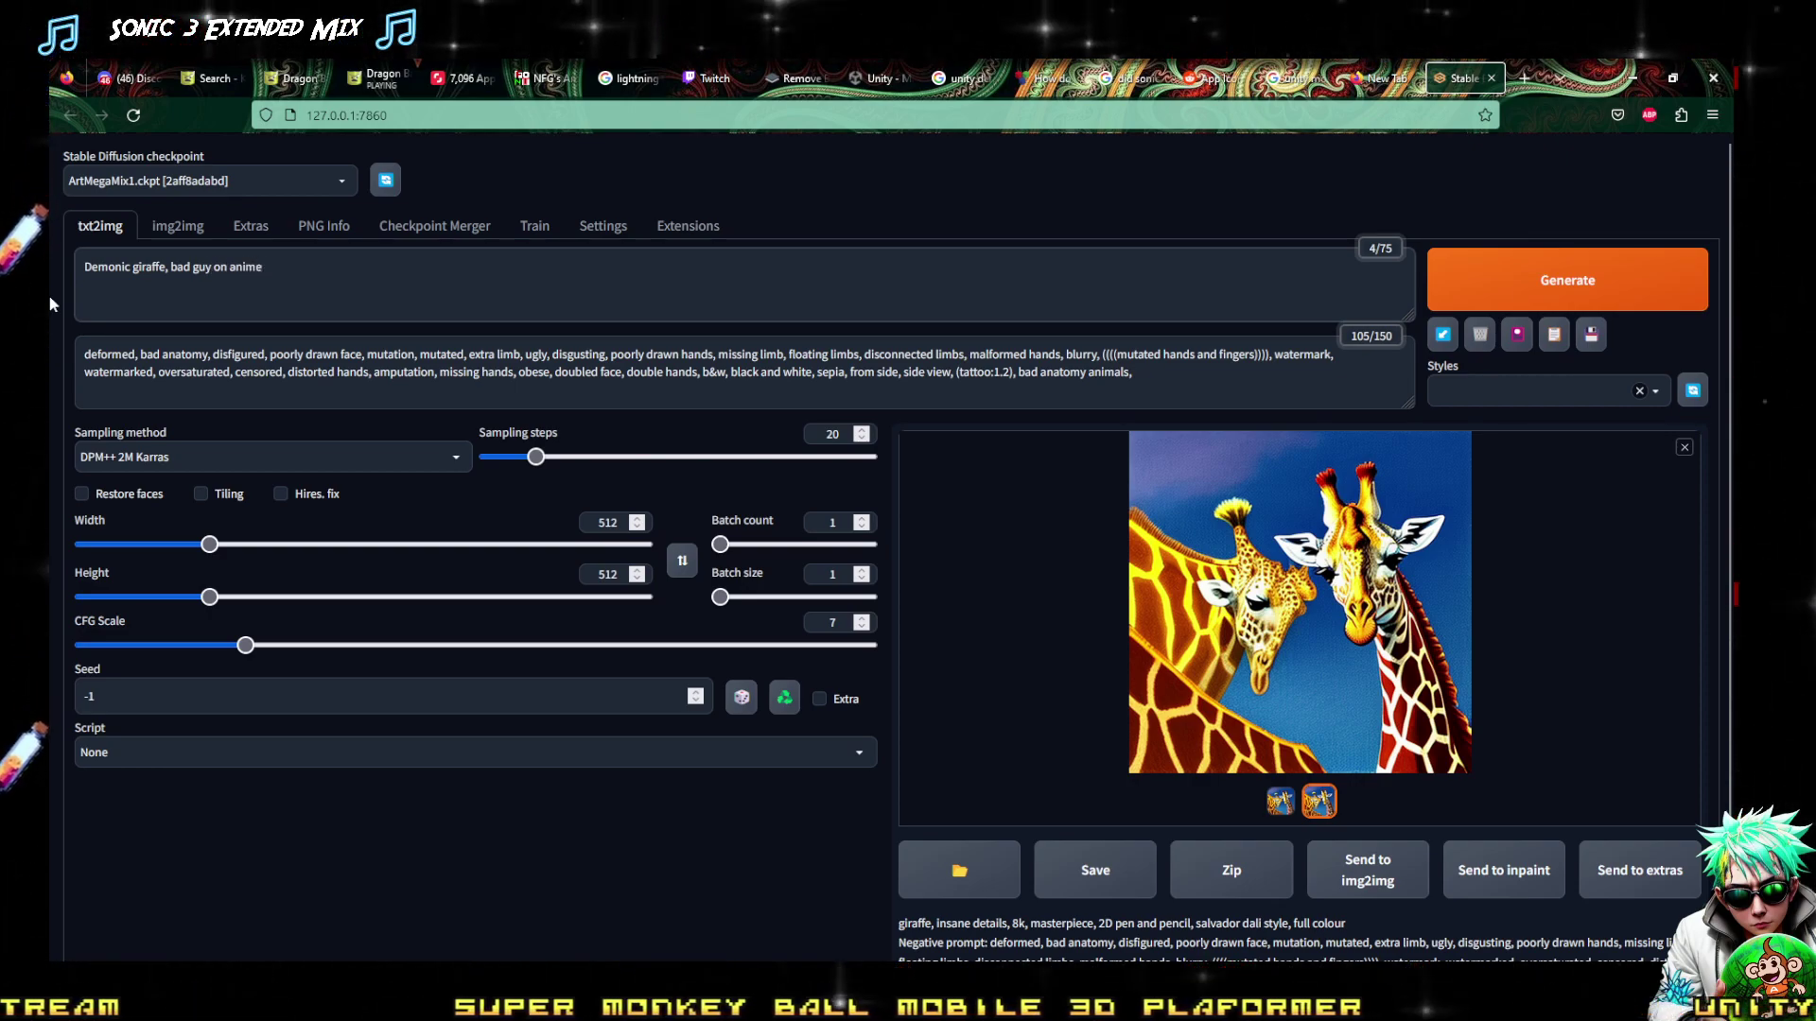
{"action": "type", "text": ", poweri"}
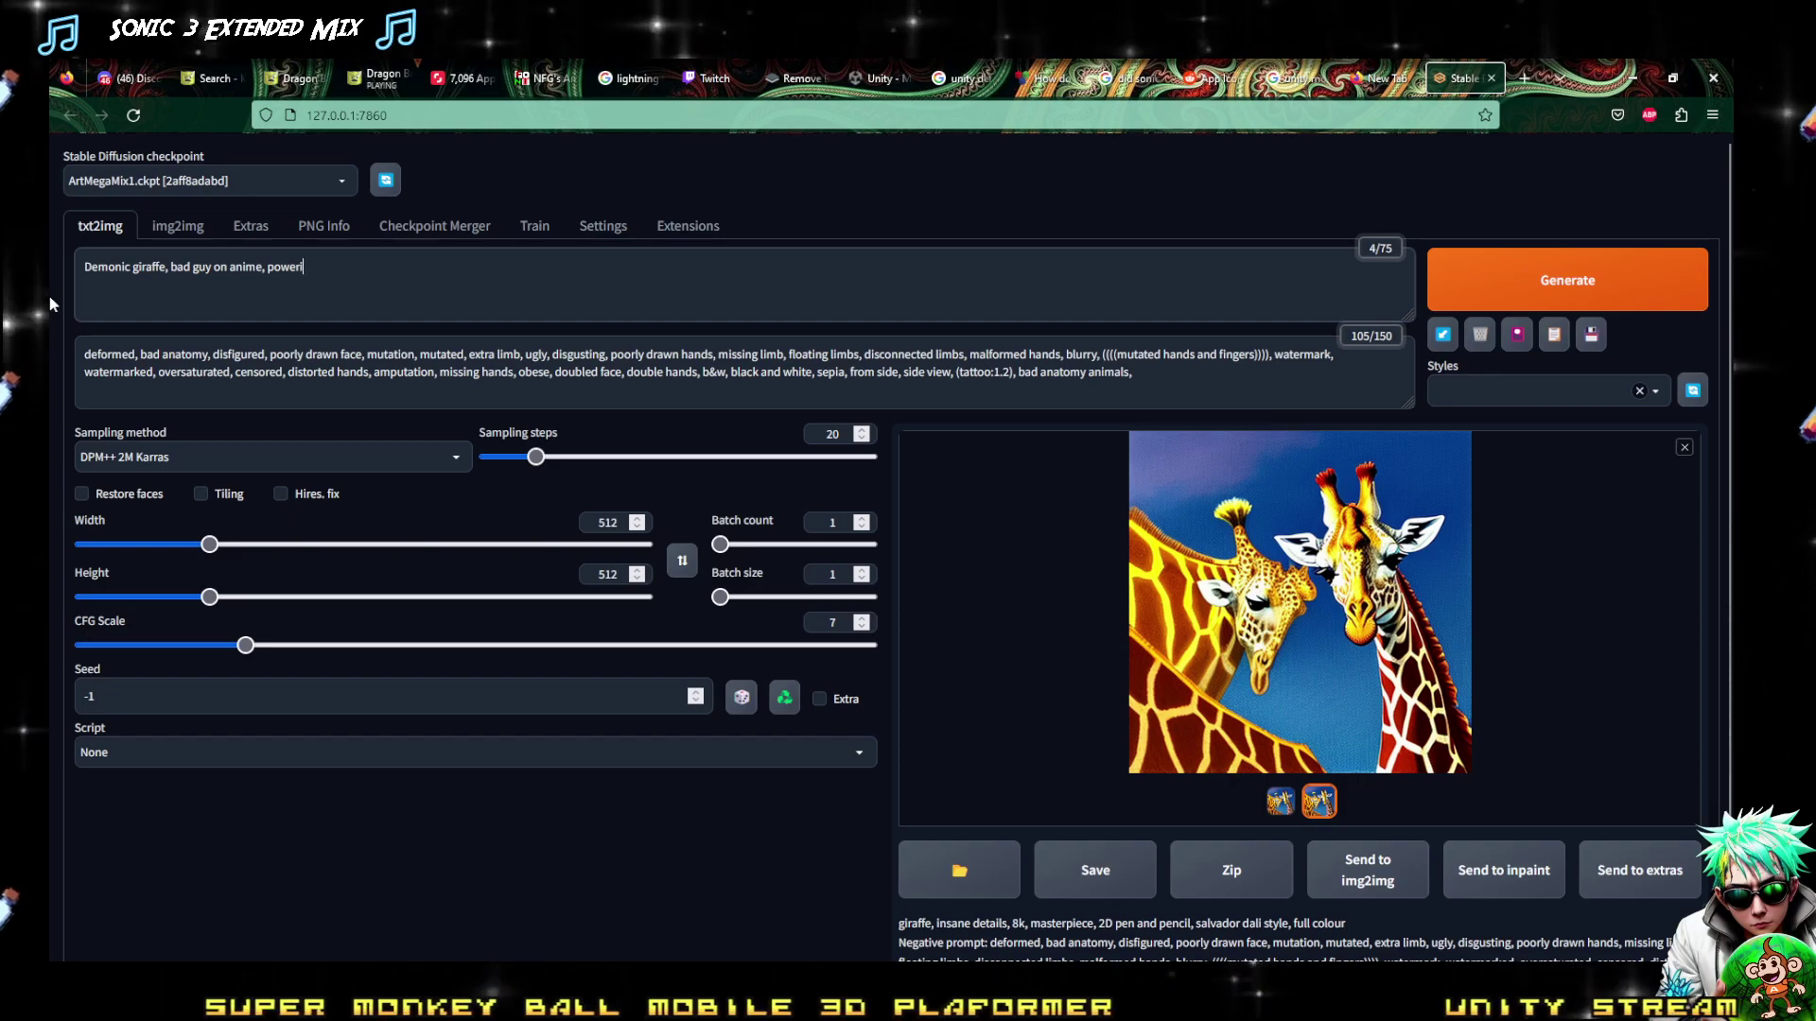
{"action": "type", "text": "ng up,"}
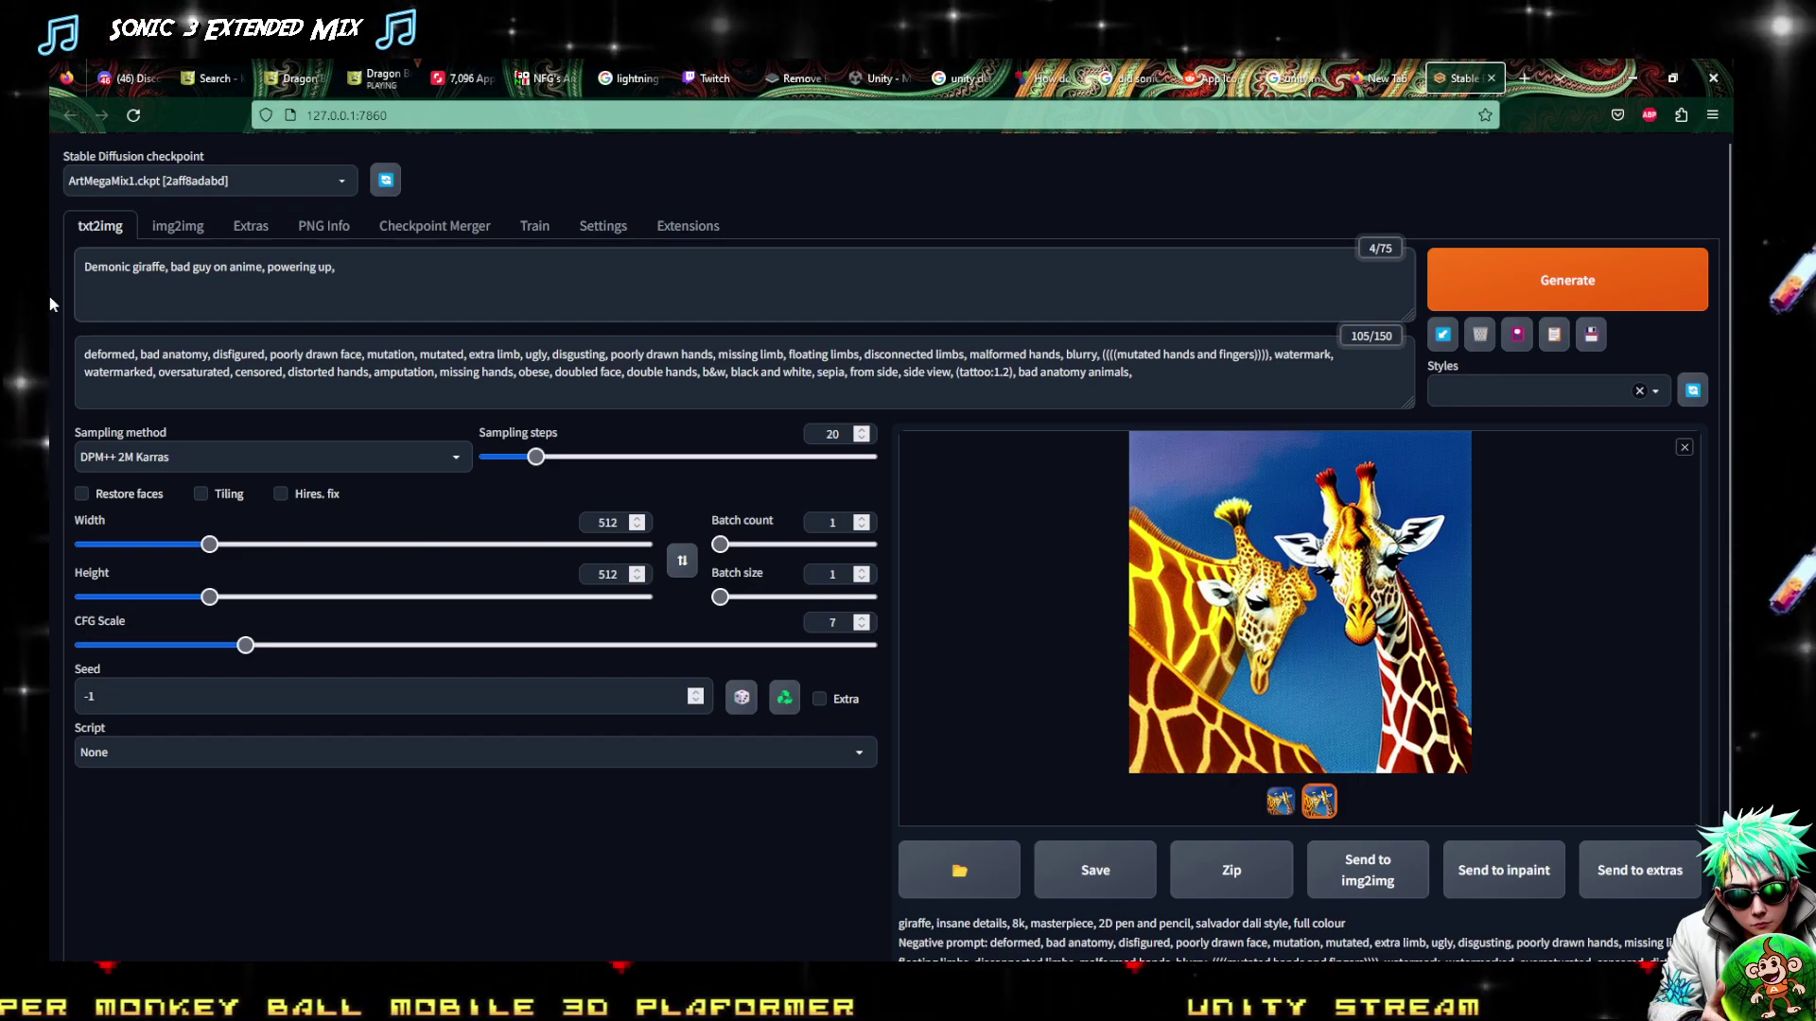
{"action": "type", "text": " with spe"}
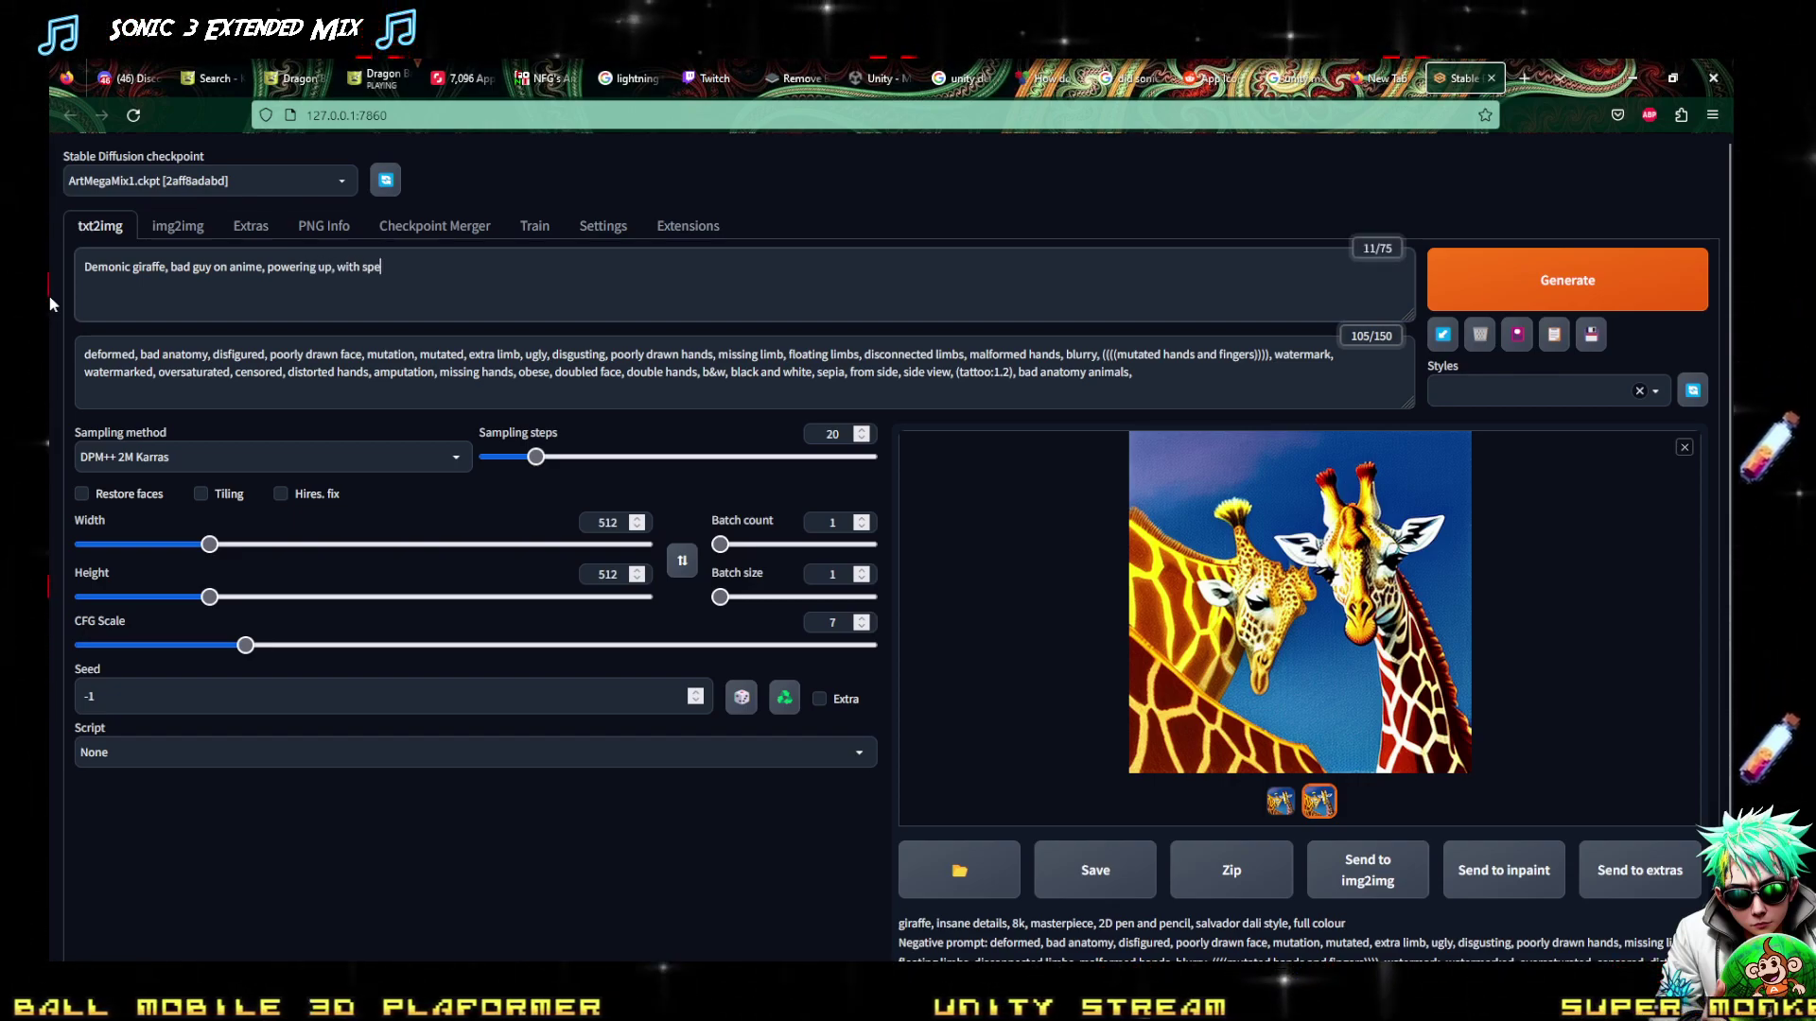
{"action": "type", "text": "cial effecrt"}
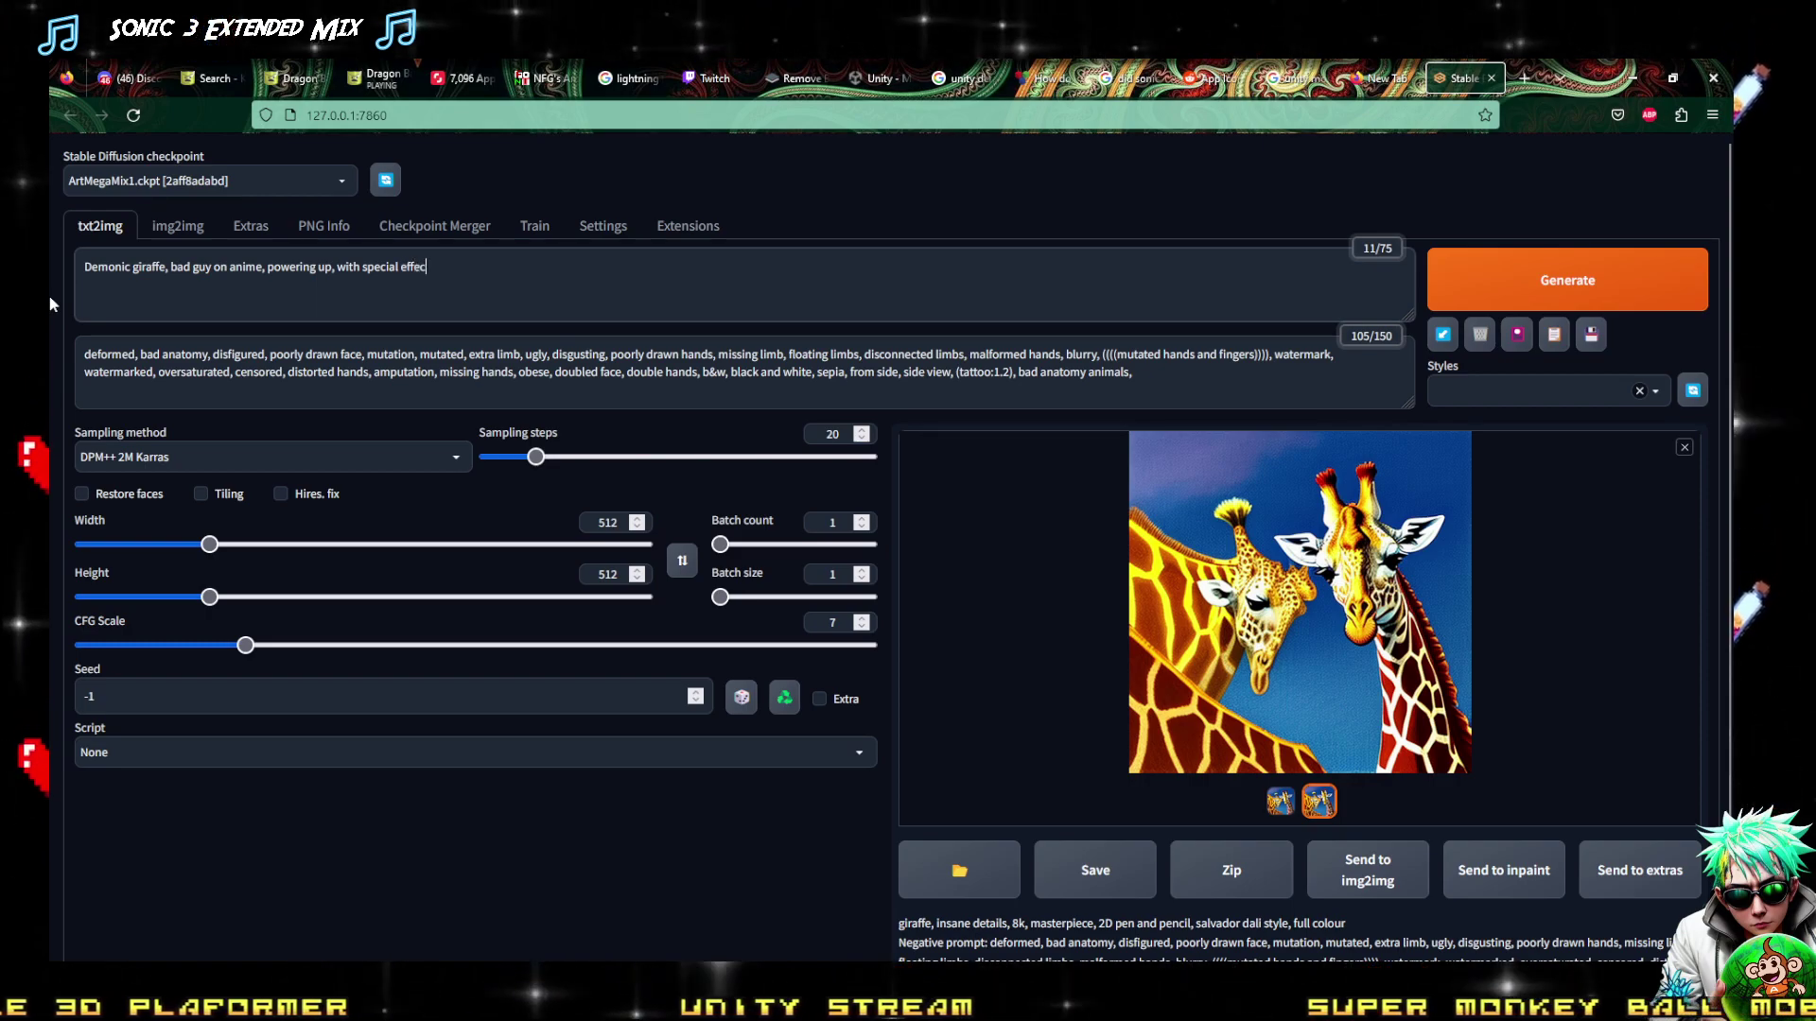
{"action": "key", "text": "BackSpace"}
{"action": "key", "text": "BackSpace"}
{"action": "type", "text": "ts "}
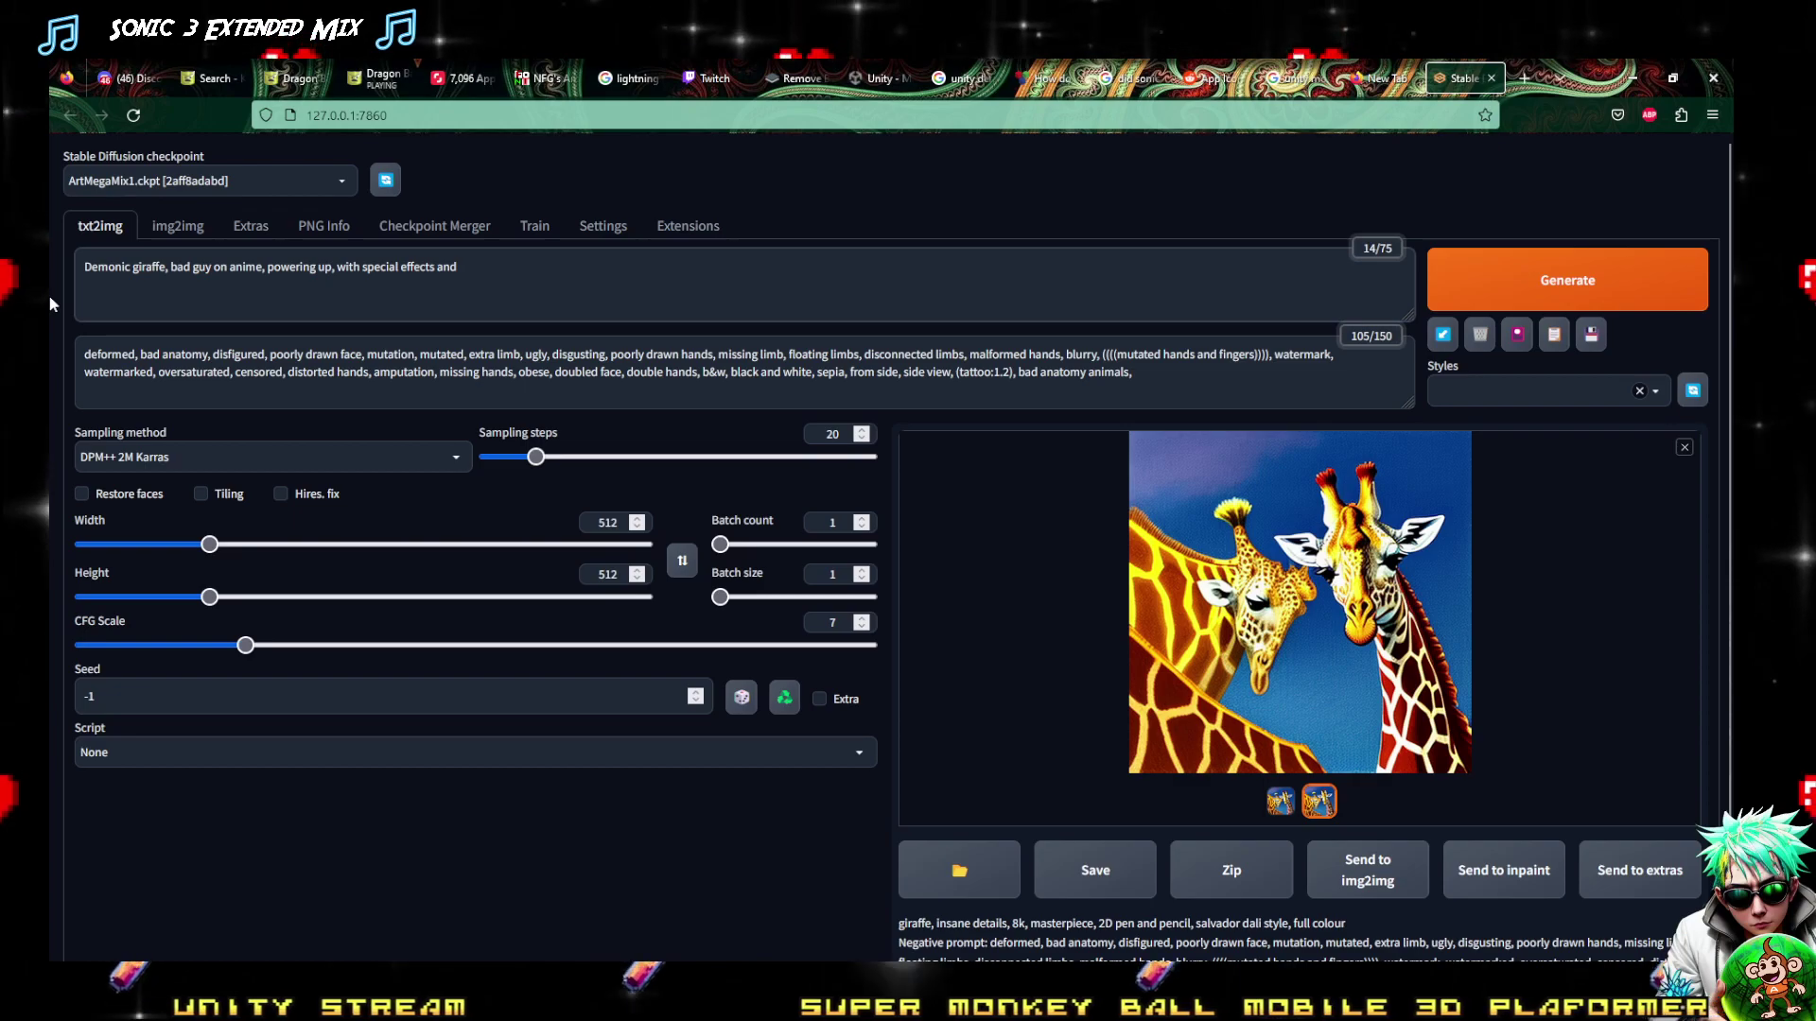
{"action": "type", "text": "and fire"}
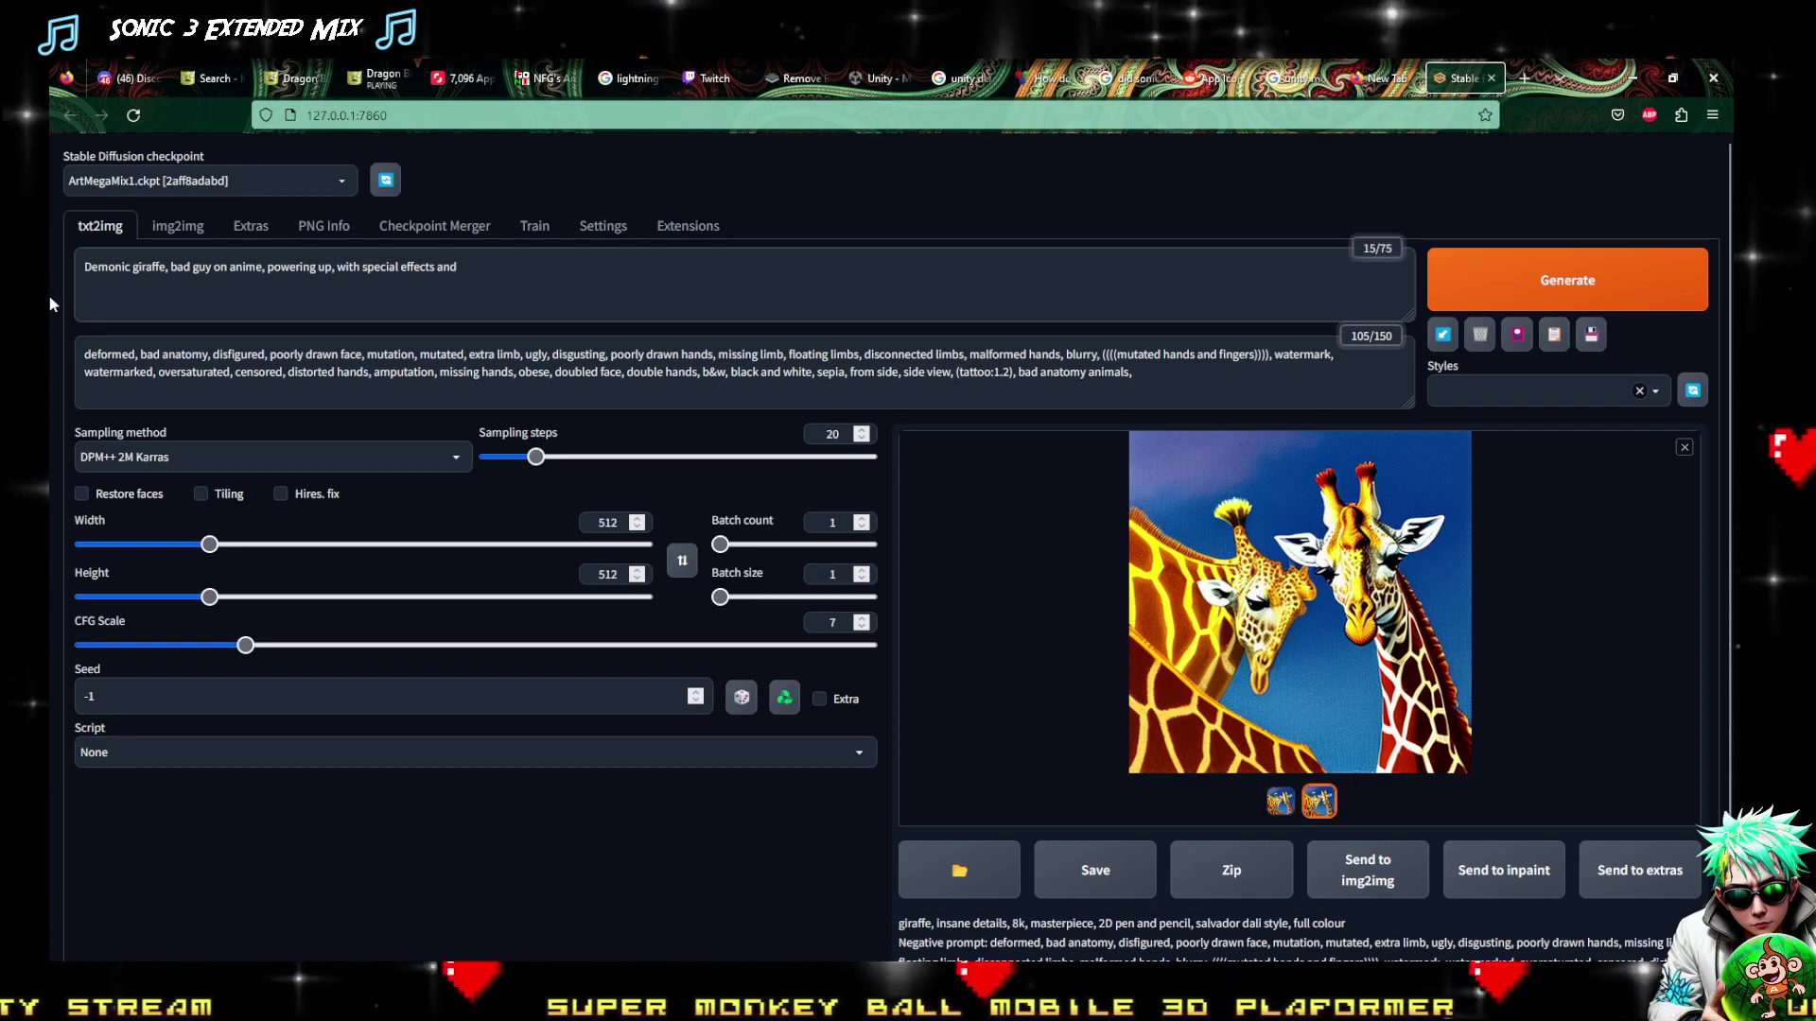
{"action": "type", "text": " s"}
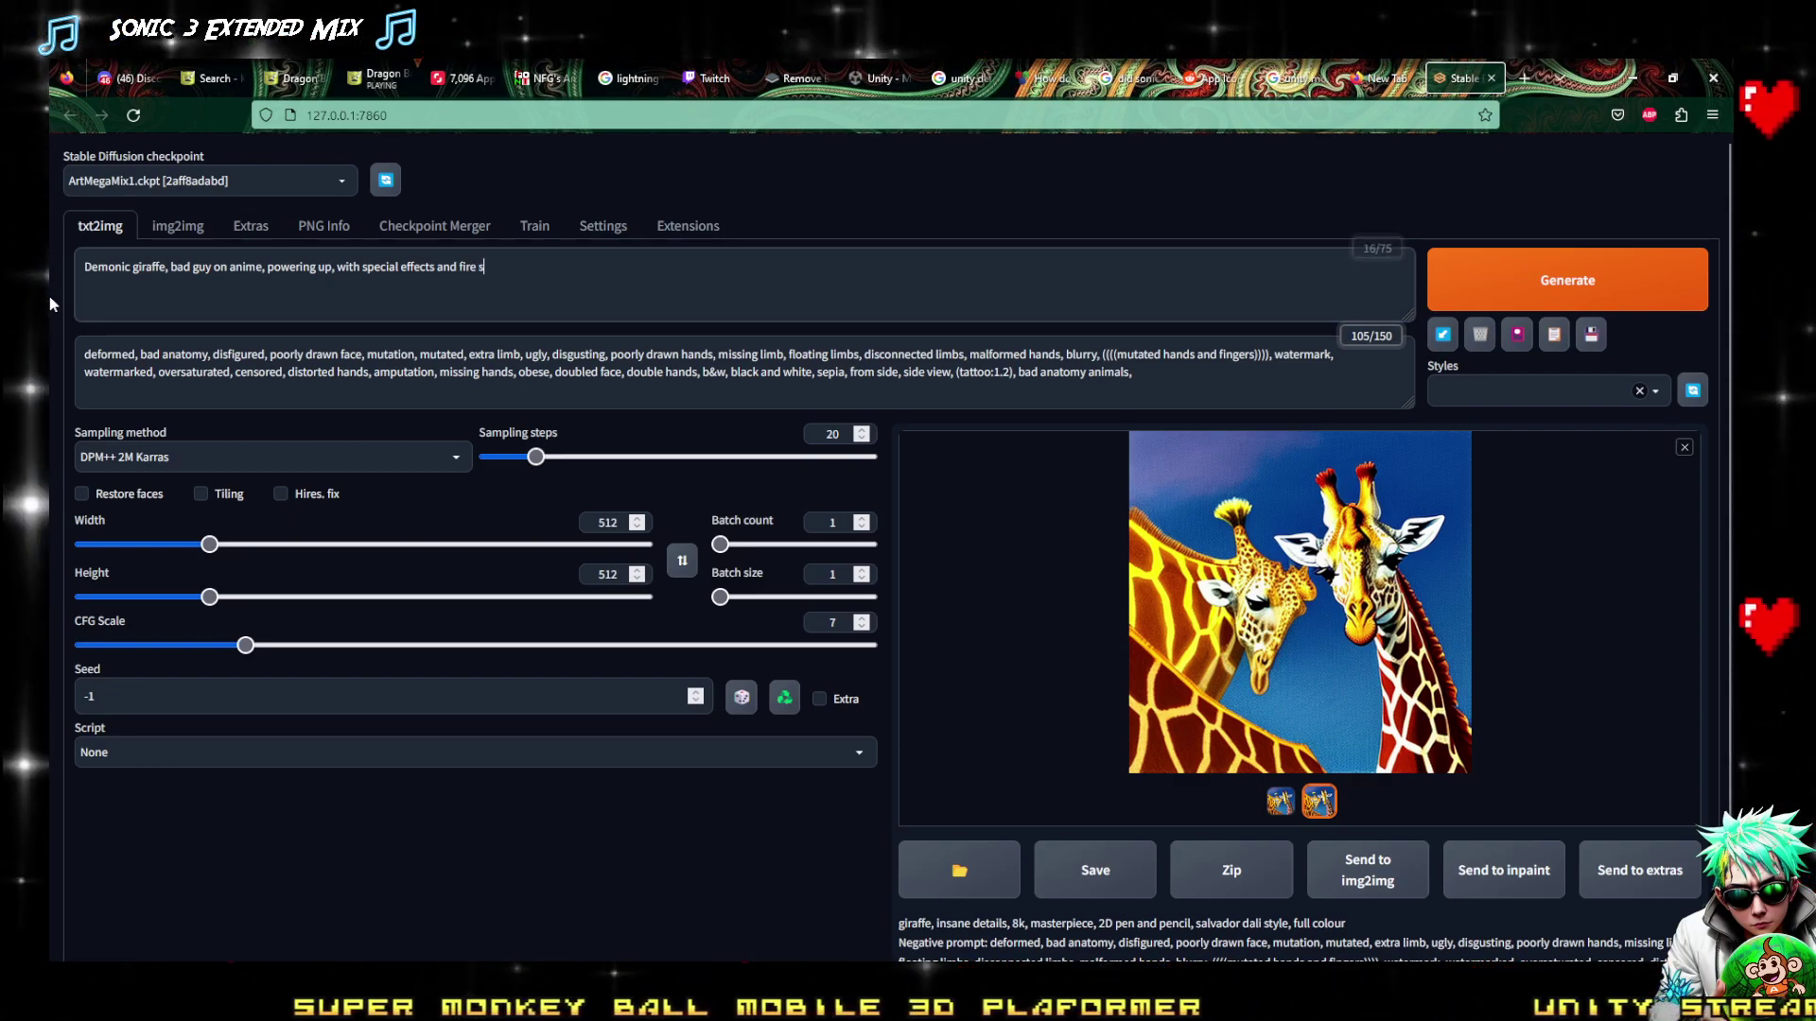
{"action": "type", "text": "wir"}
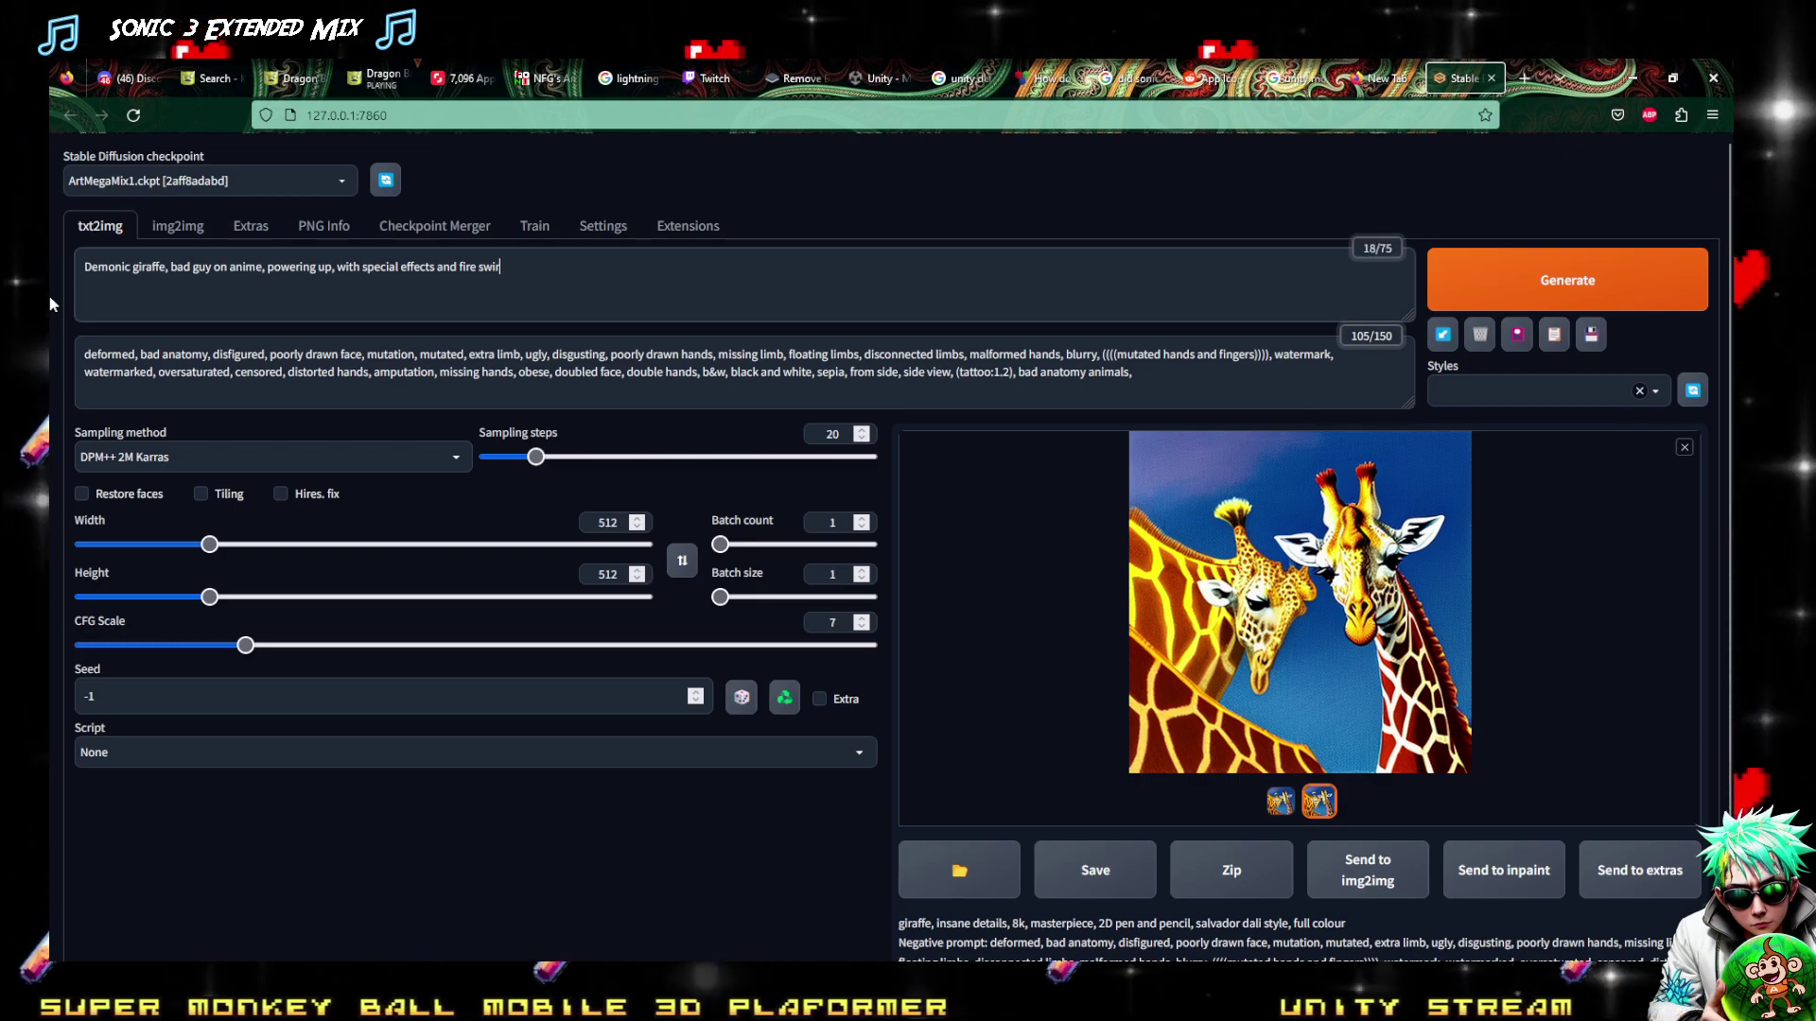
{"action": "type", "text": "ling round,"}
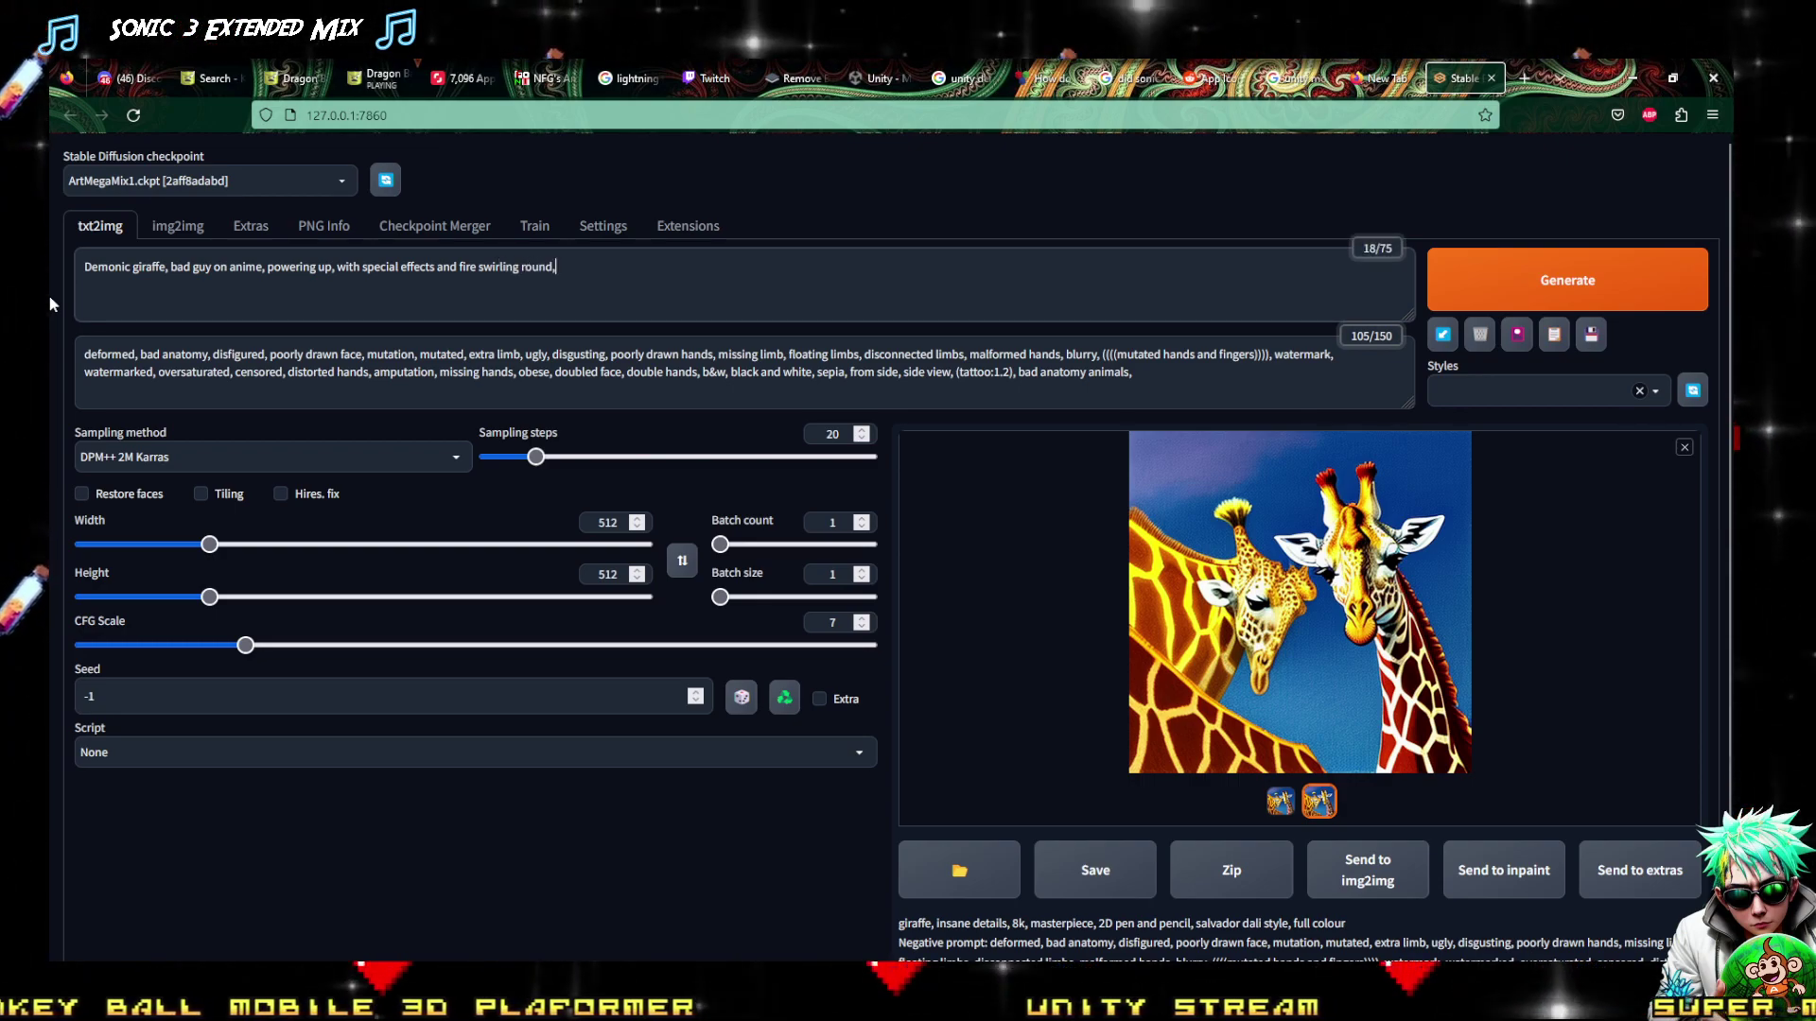
{"action": "type", "text": " ama"}
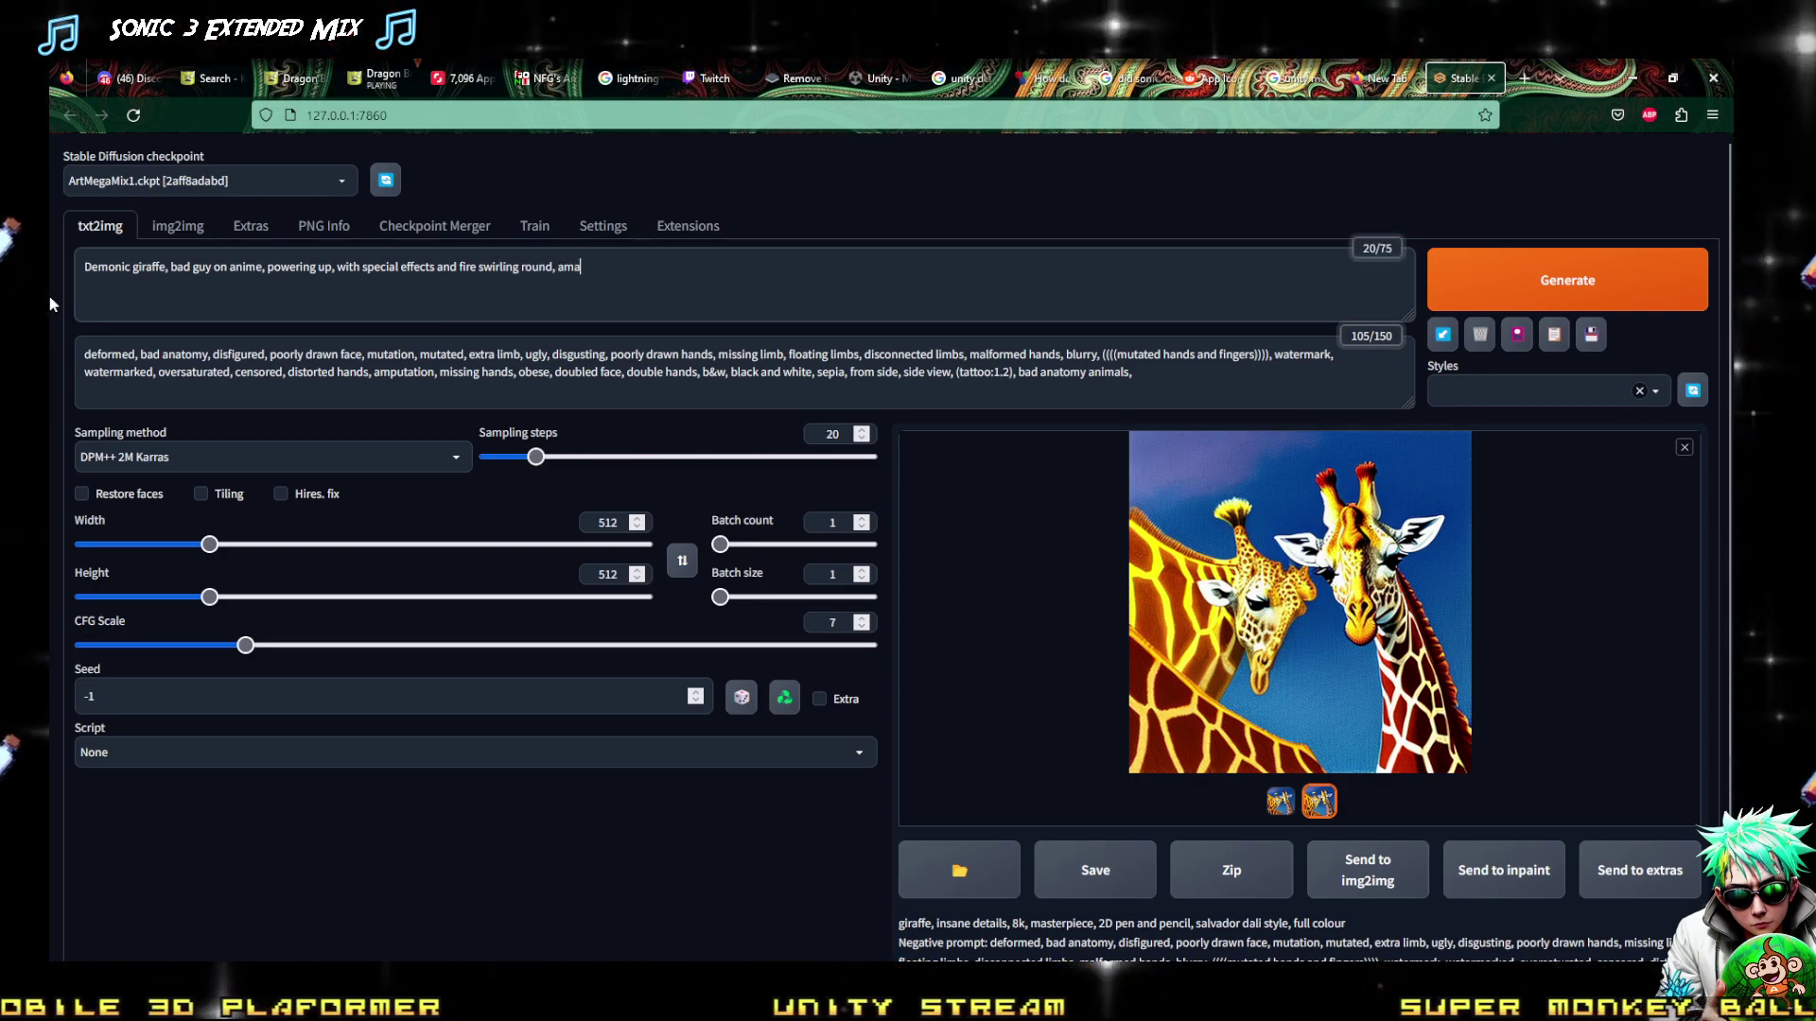
{"action": "type", "text": "zi"}
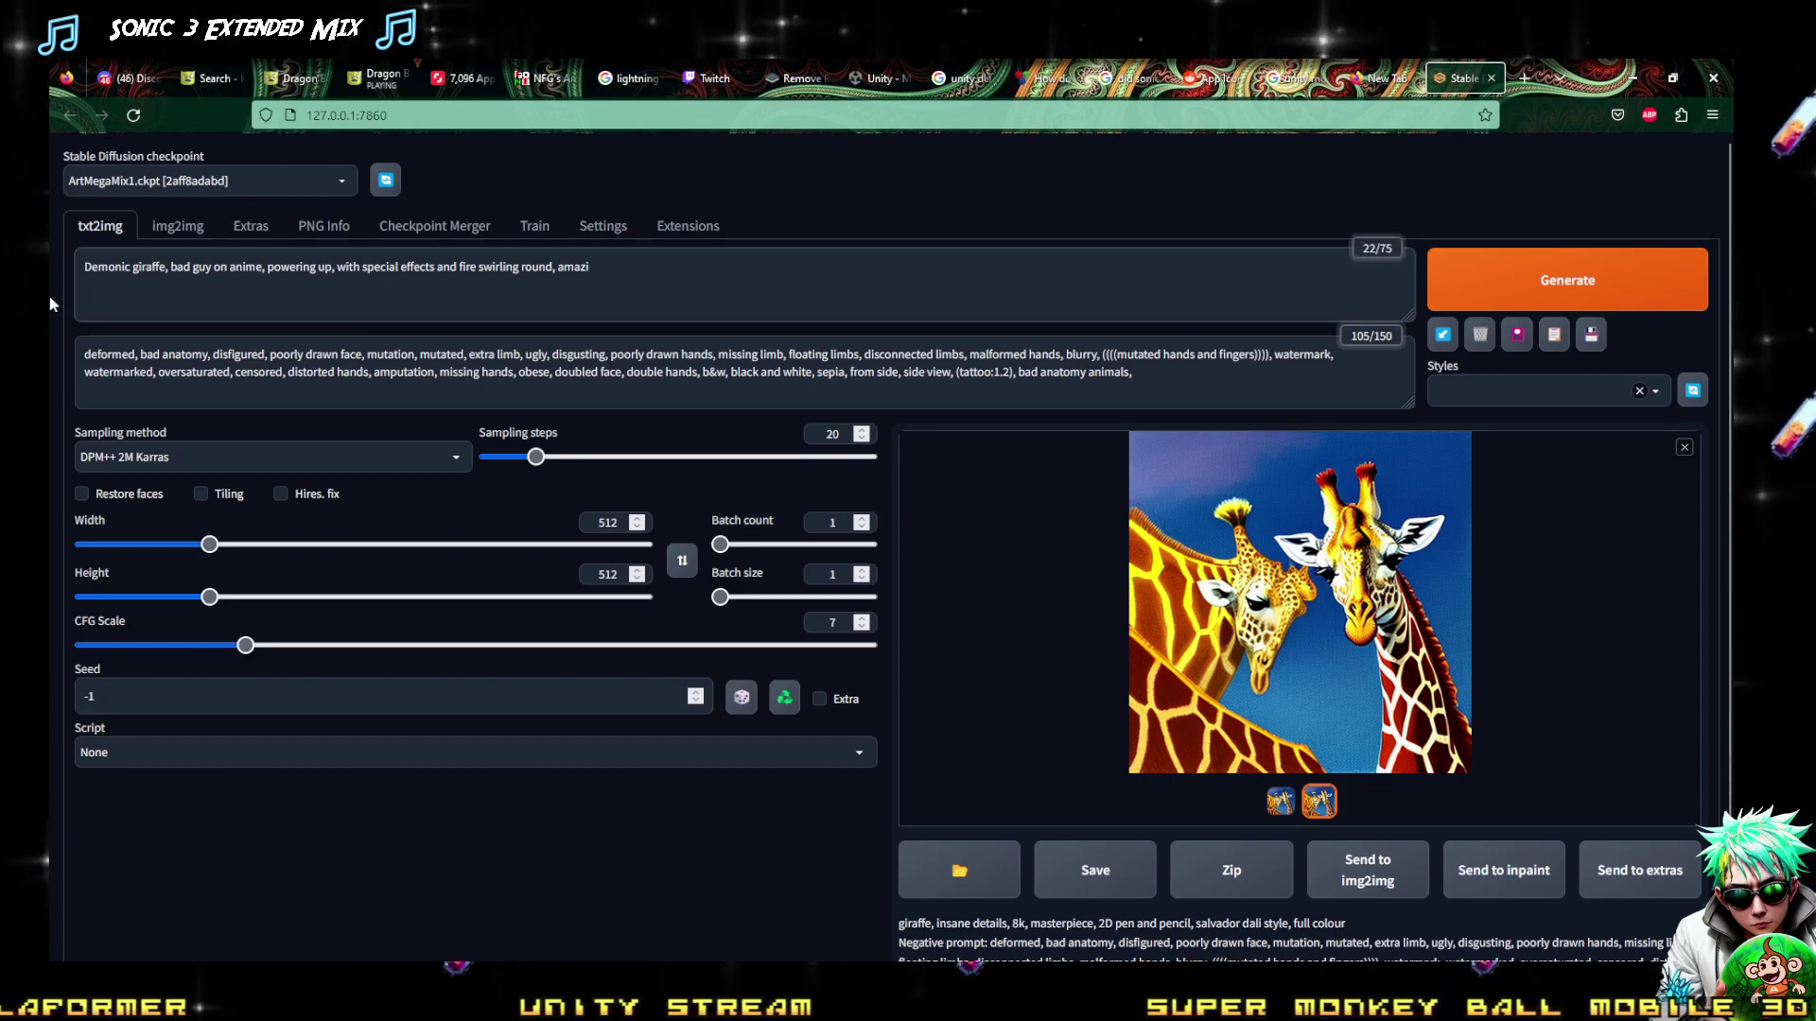
{"action": "type", "text": "ng det"}
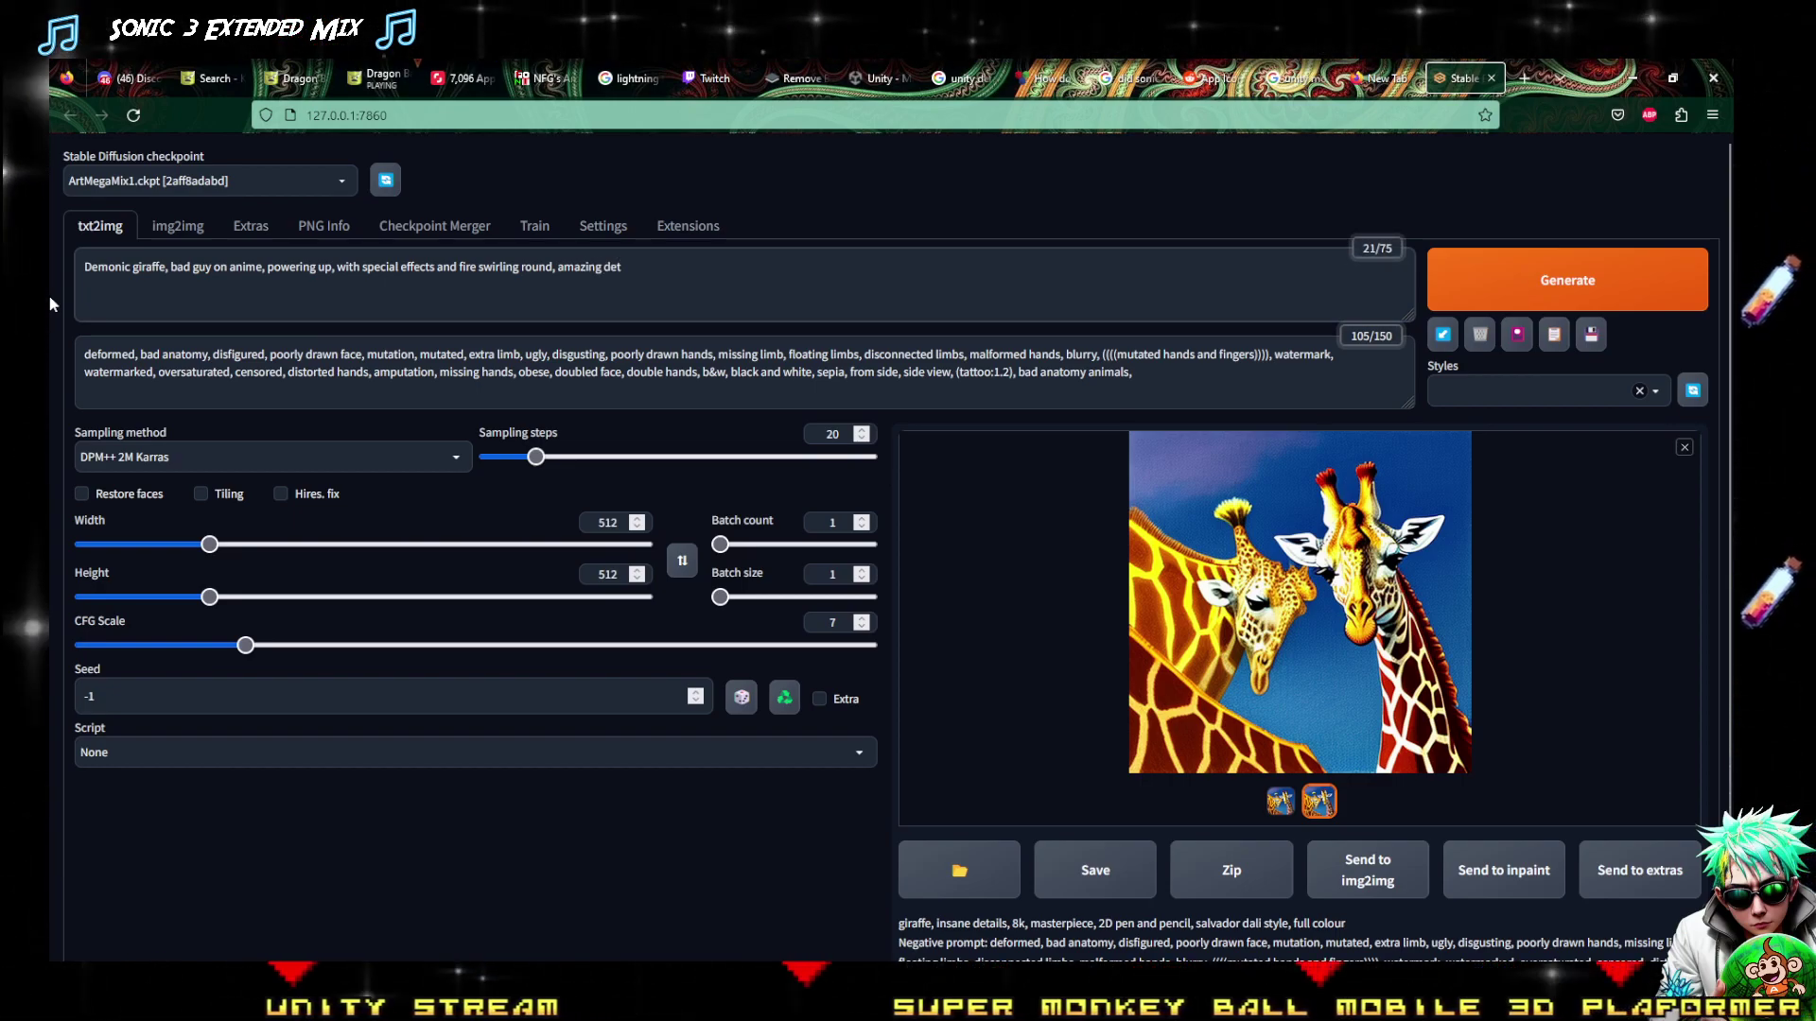
{"action": "type", "text": "ail"}
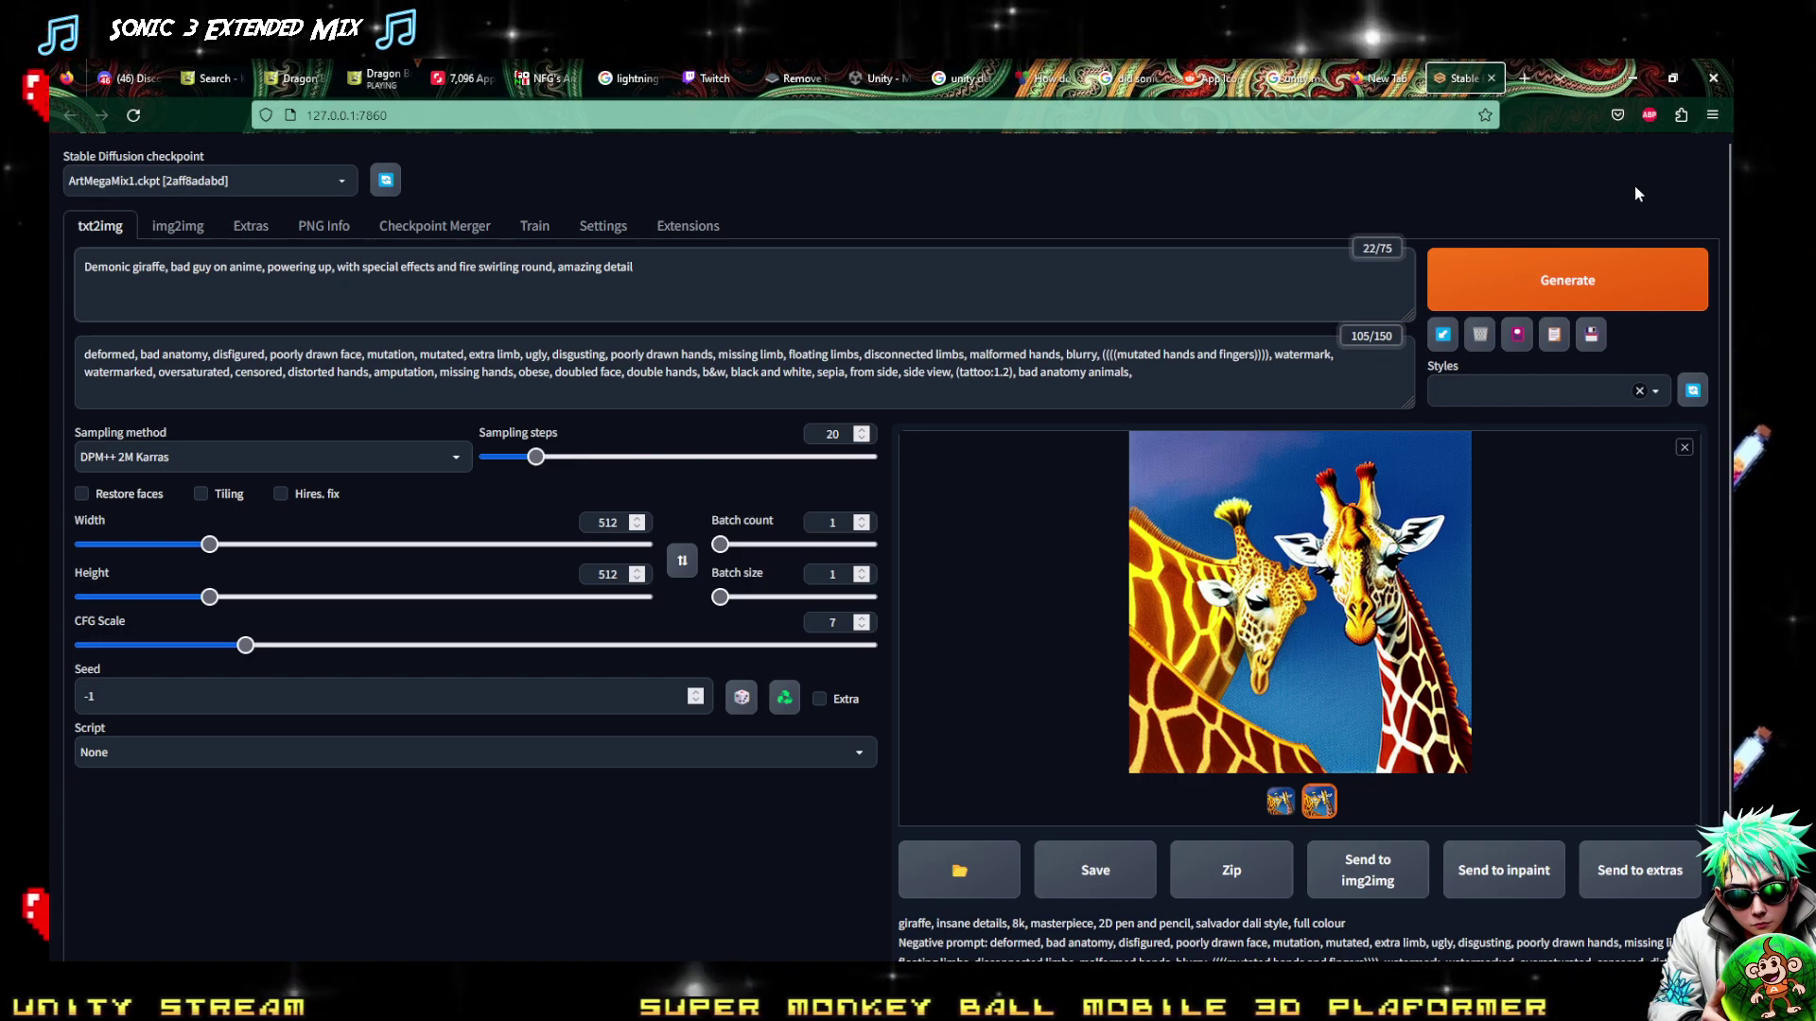
Generate two demonic giraffe images, previewing each one full size
{"action": "left_click", "coordinate": [1608, 276]}
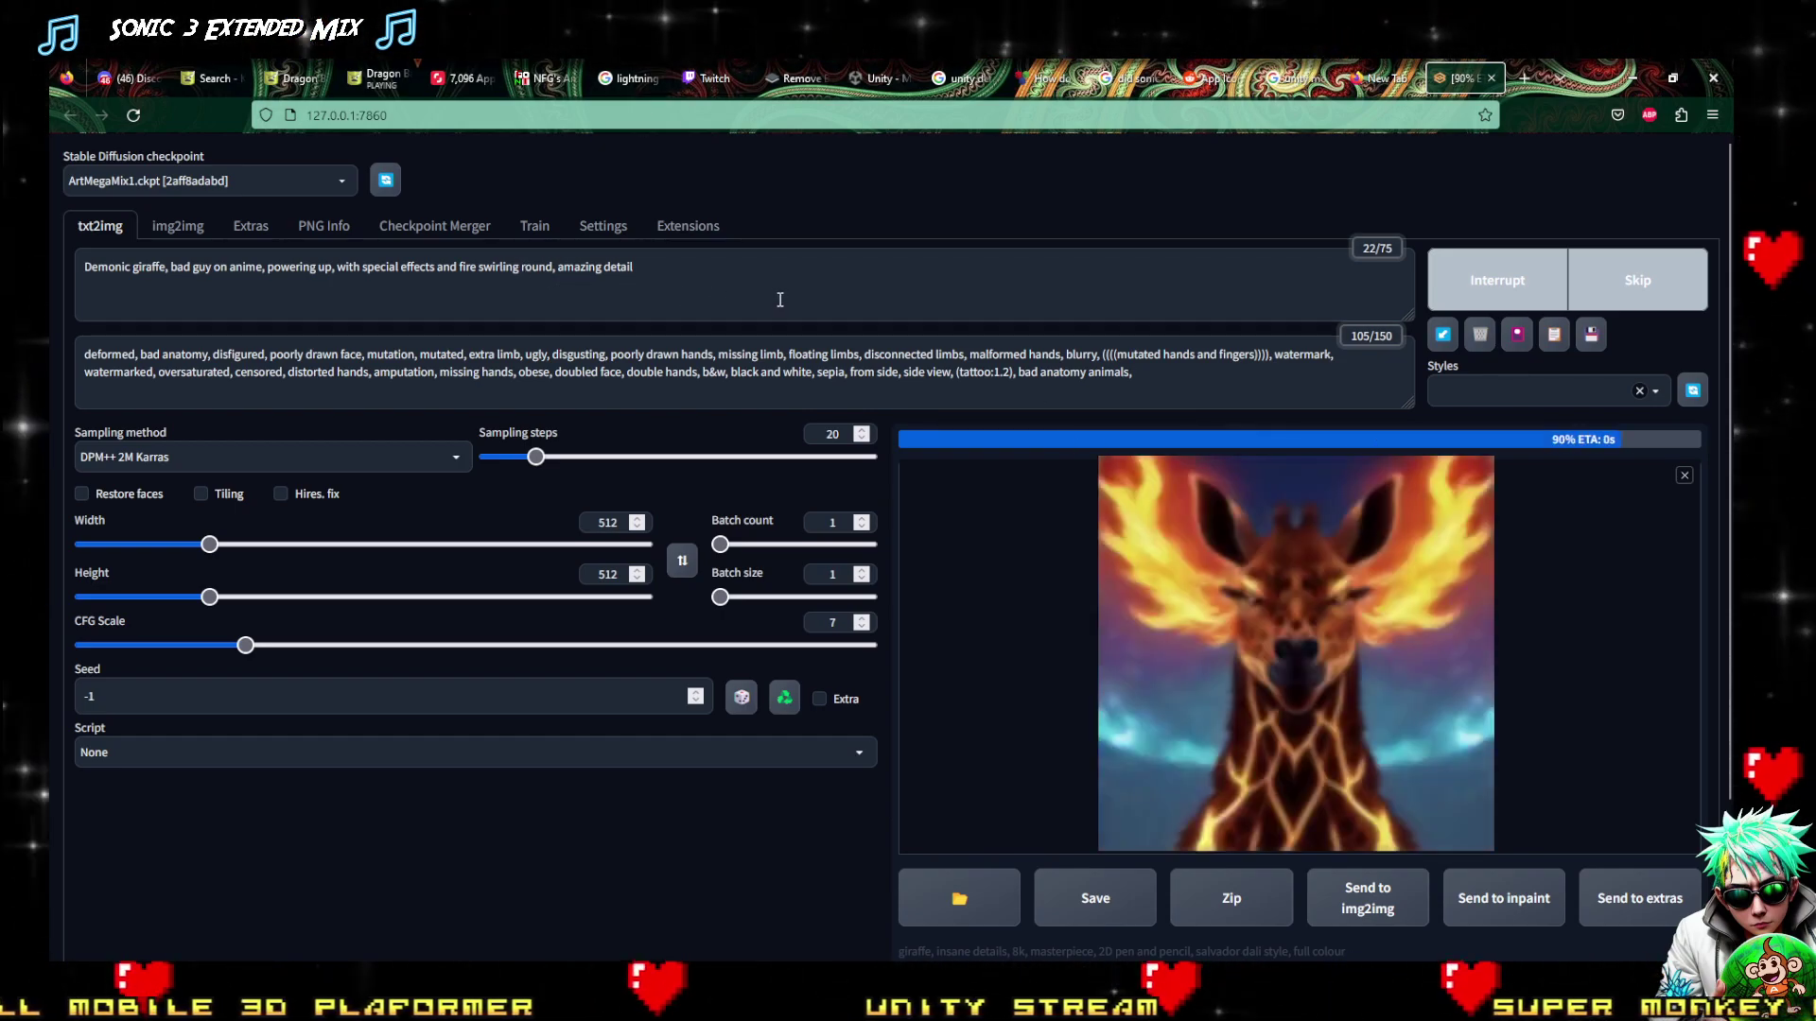
{"action": "left_click", "coordinate": [1381, 646]}
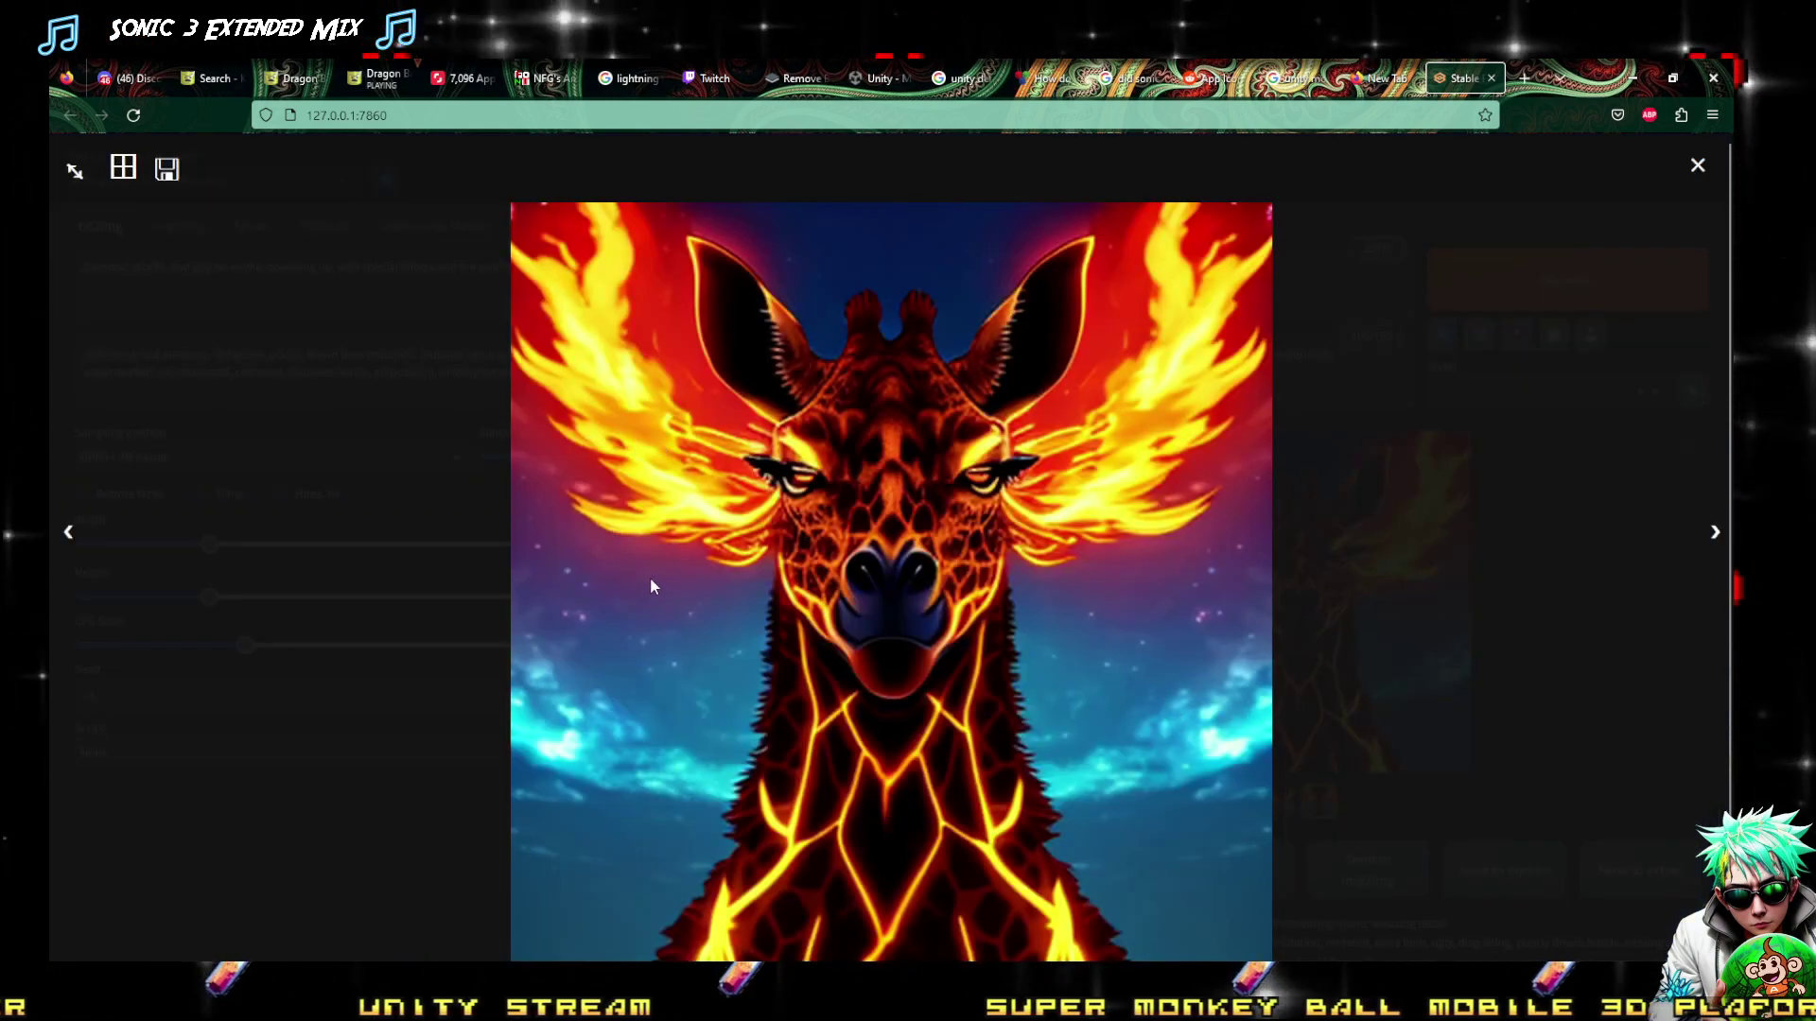
{"action": "left_click", "coordinate": [1517, 471]}
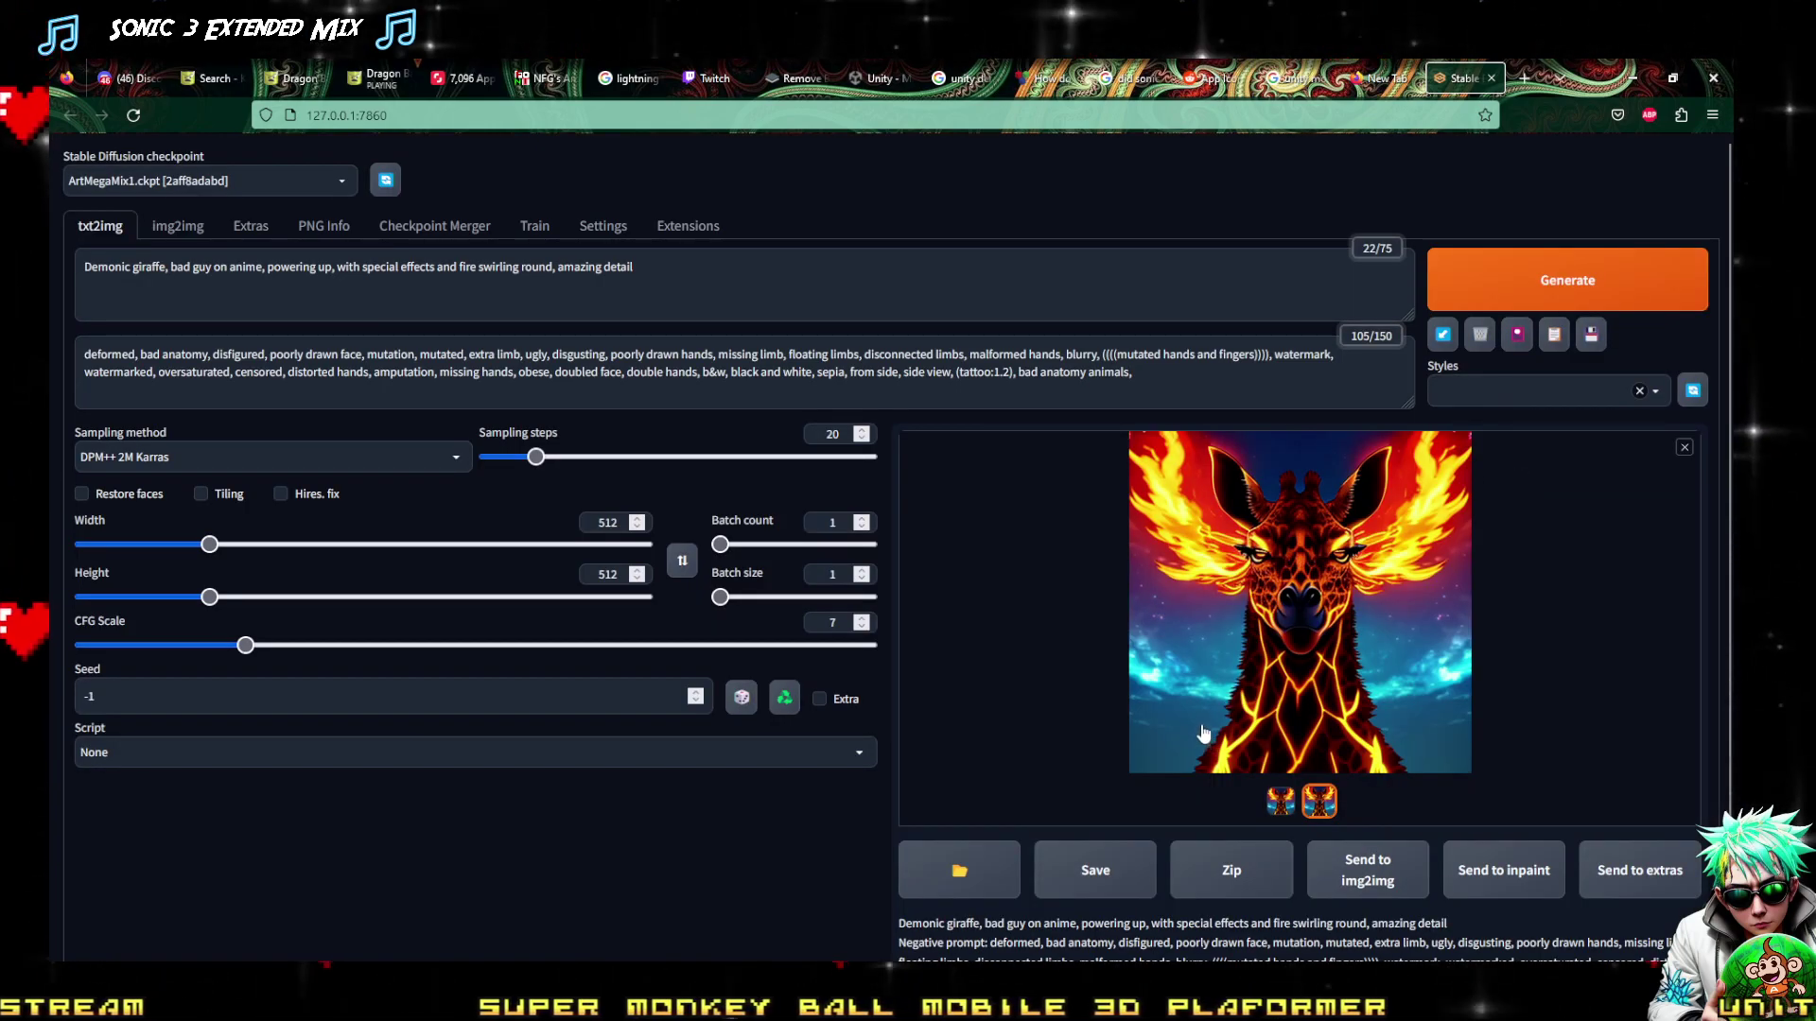
{"action": "left_click", "coordinate": [1435, 307]}
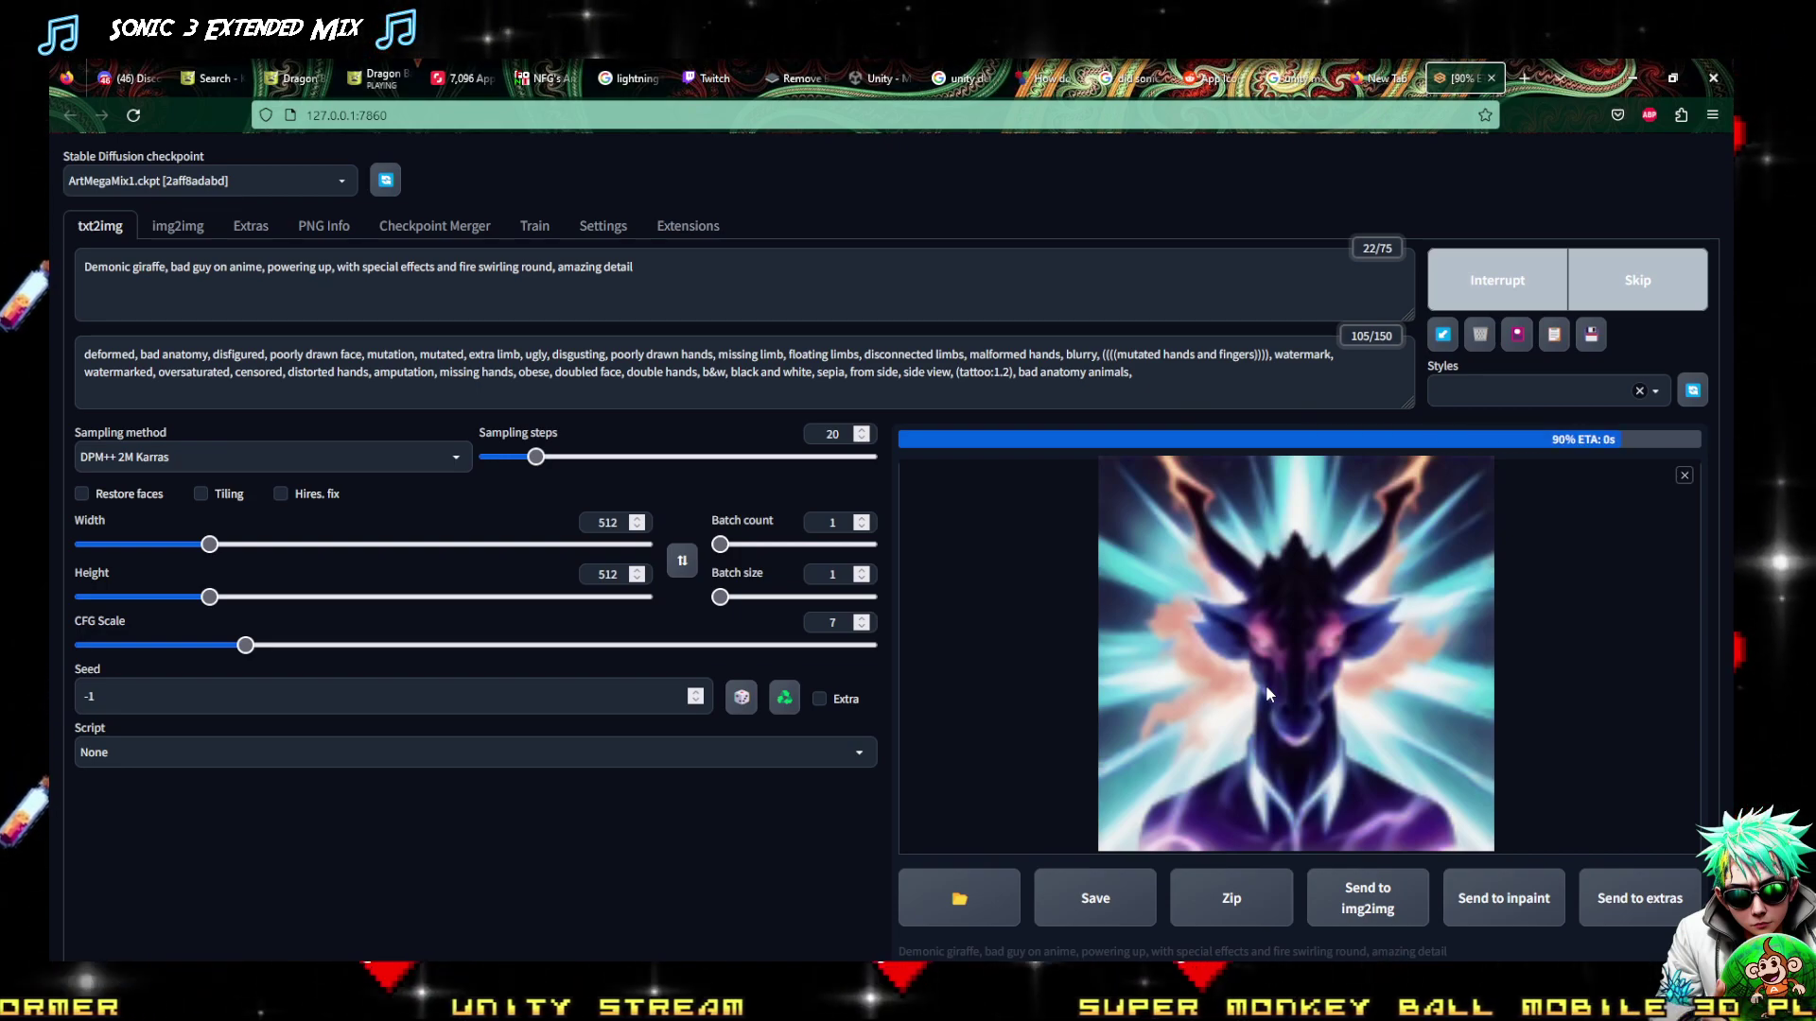
{"action": "left_click", "coordinate": [1279, 627]}
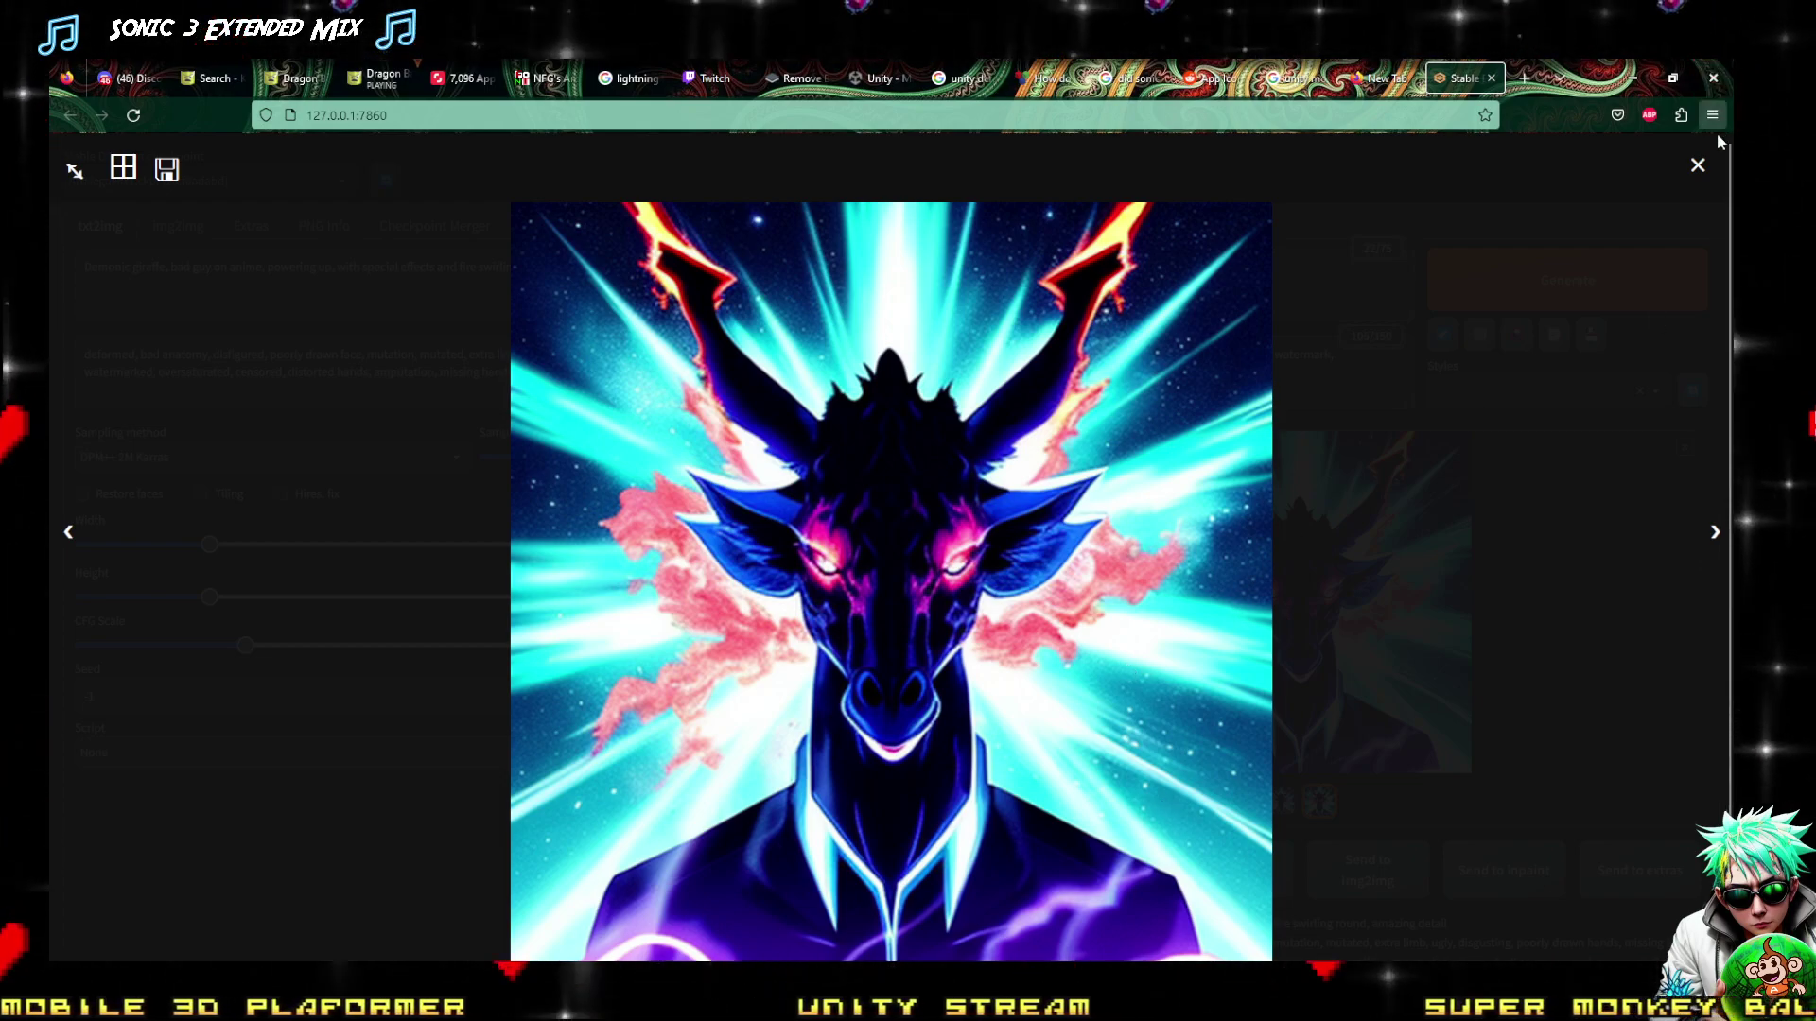
{"action": "left_click", "coordinate": [1707, 169]}
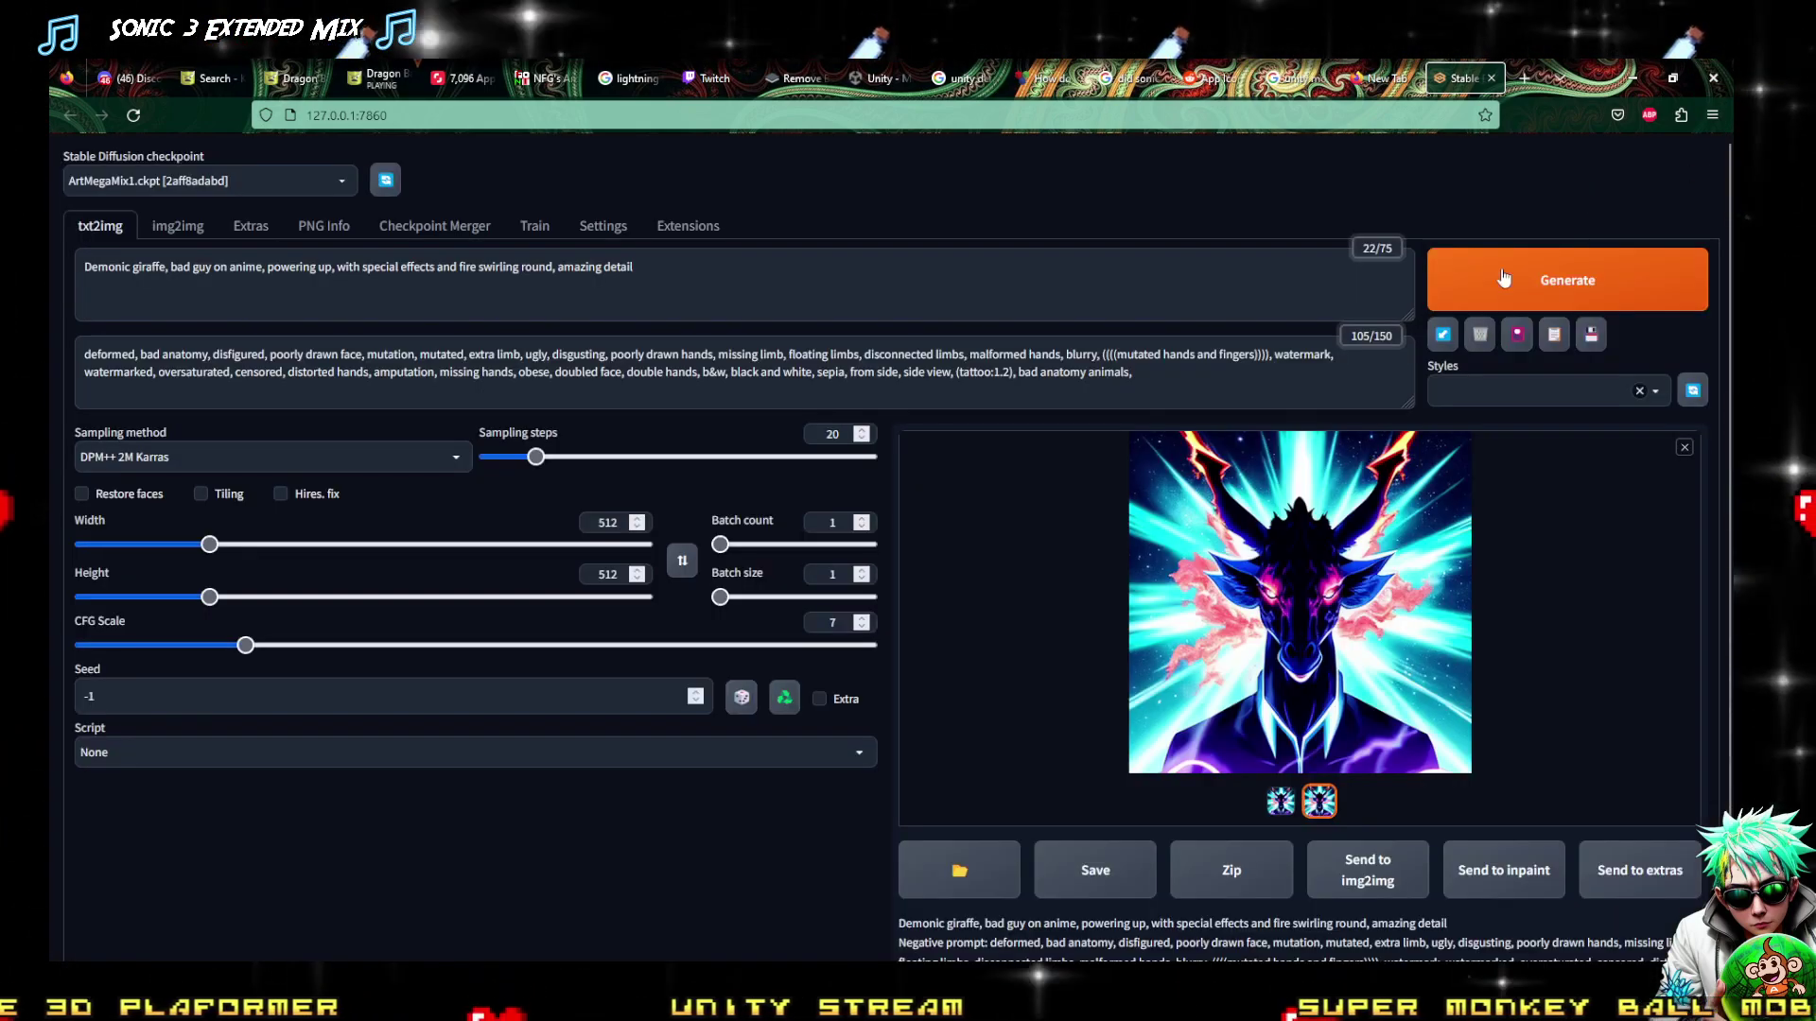
Raise the batch count to 5 and start appending ', full body' to the prompt
{"action": "double_click", "coordinate": [862, 521]}
{"action": "left_click", "coordinate": [863, 519]}
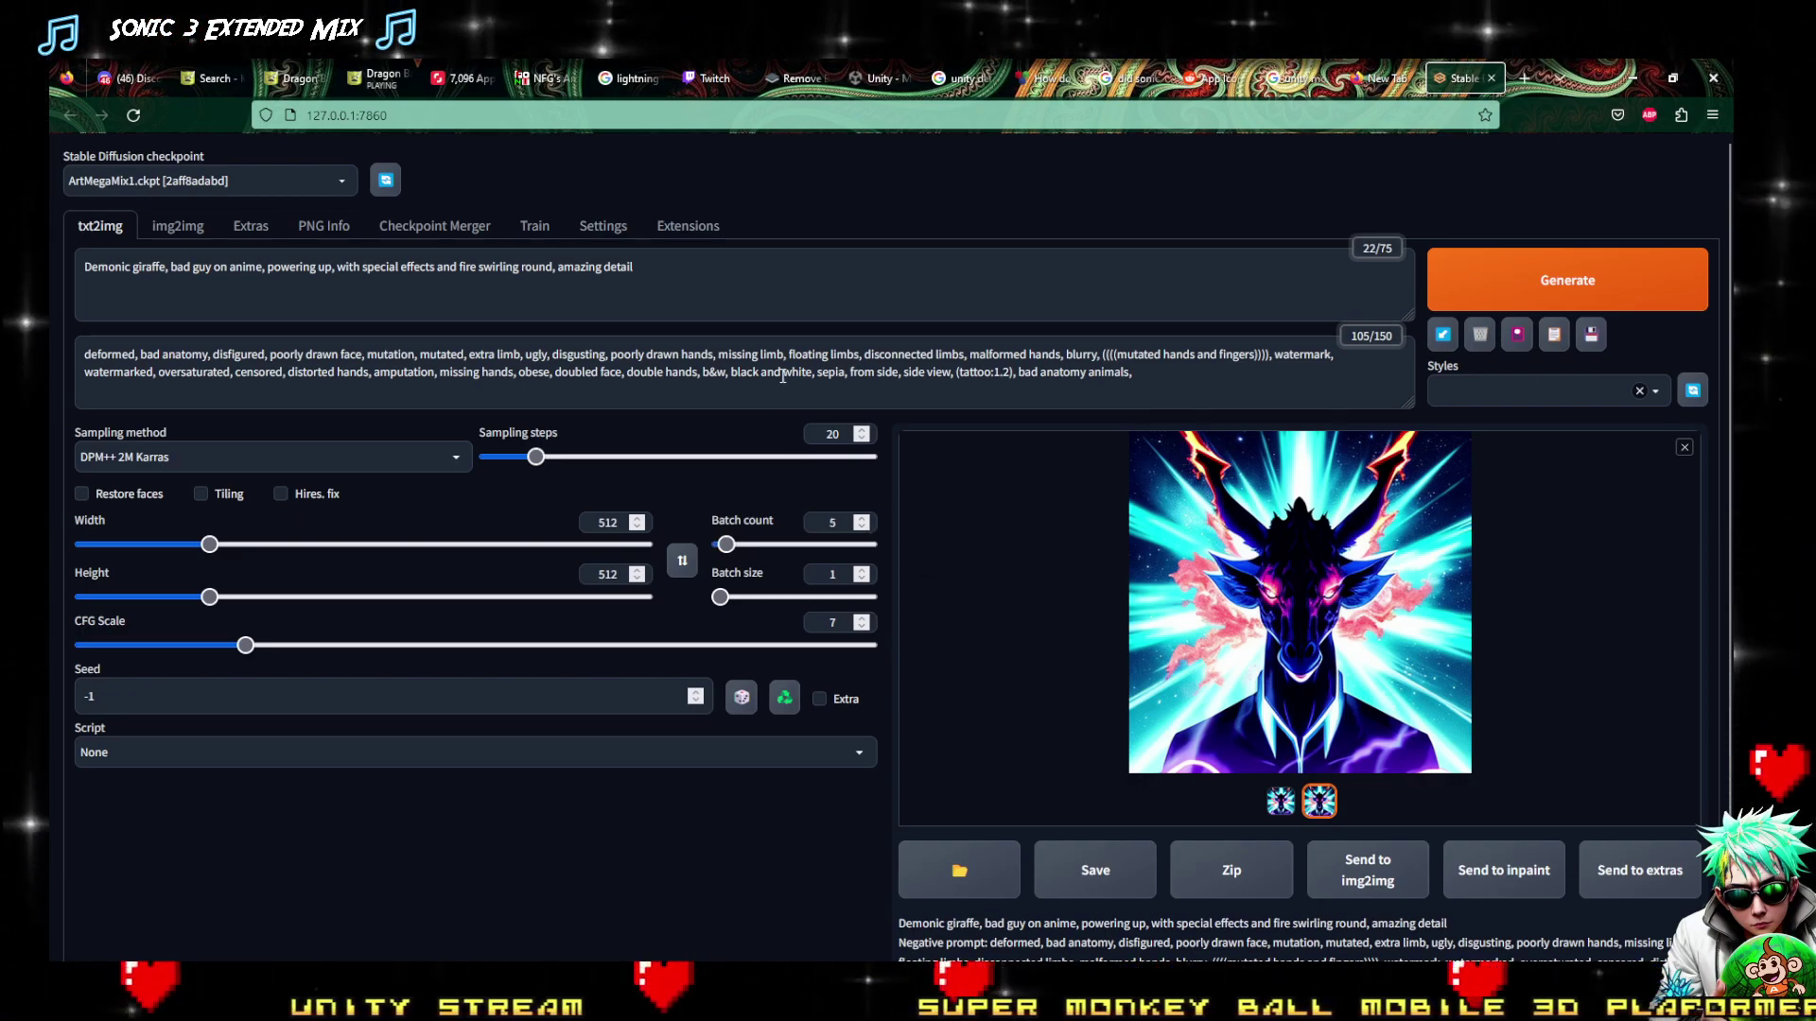
{"action": "left_click", "coordinate": [756, 290]}
{"action": "type", "text": ", fu"}
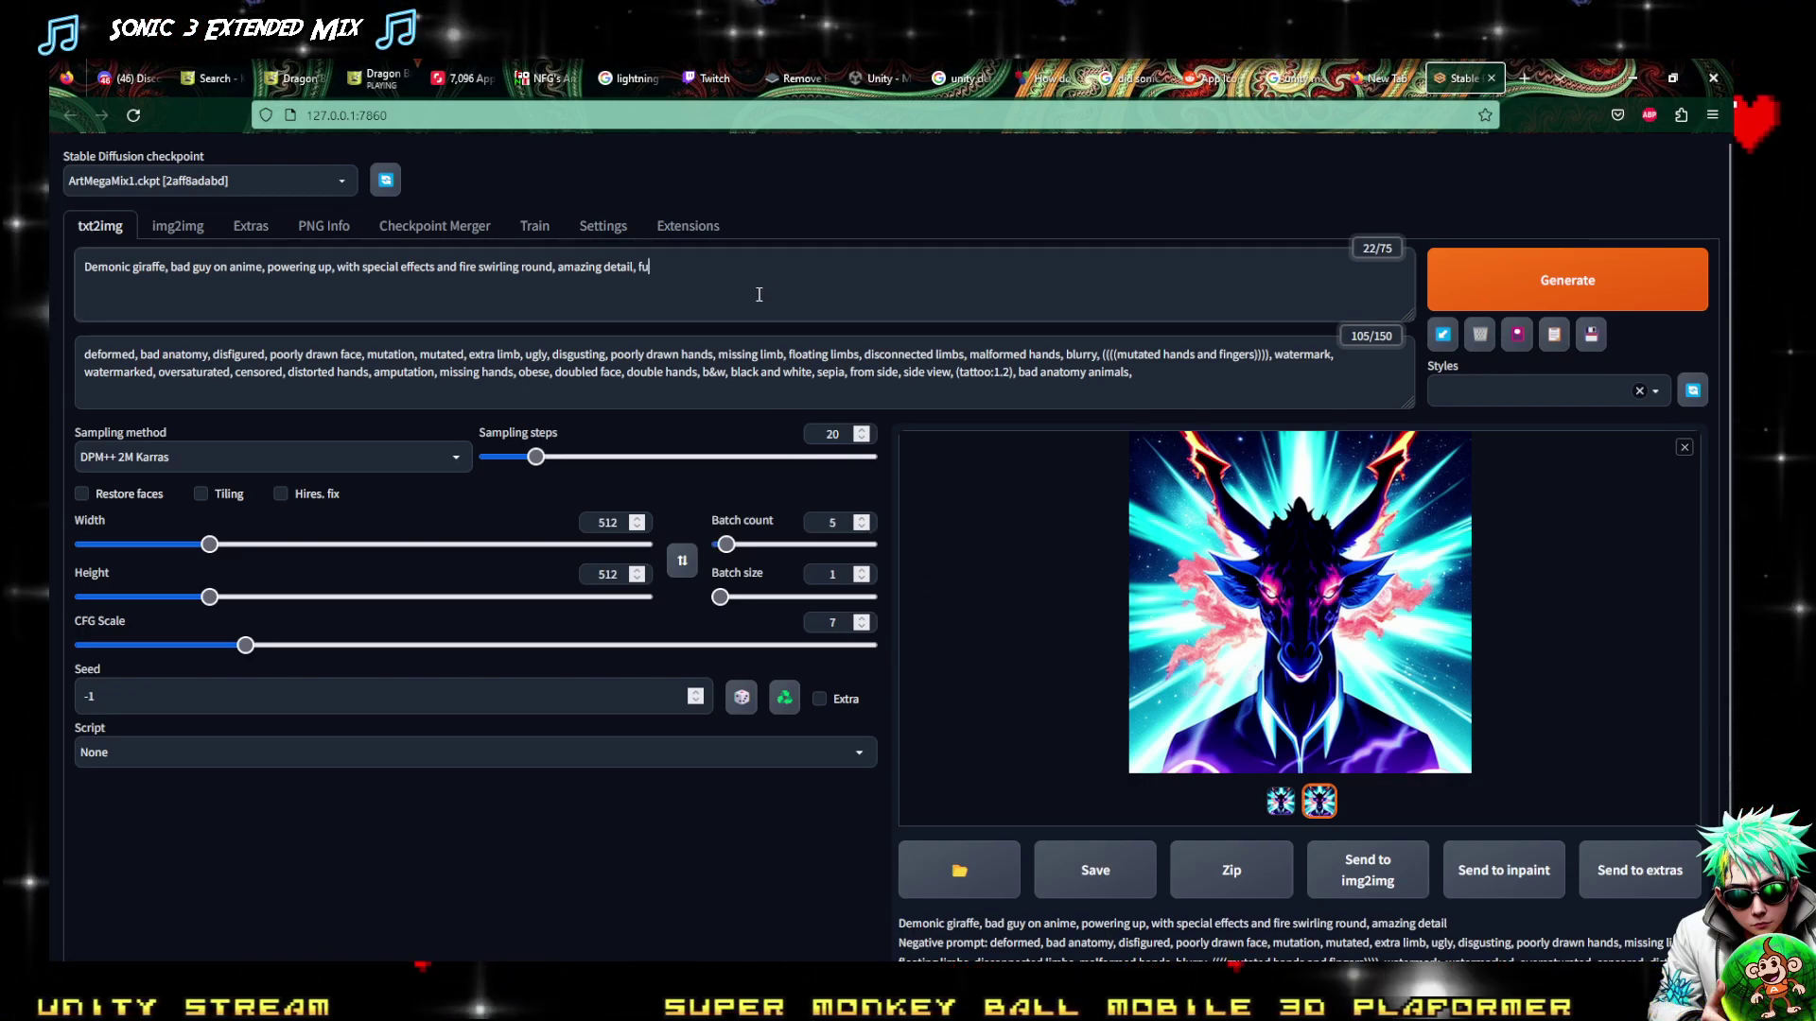
{"action": "type", "text": "ll body"}
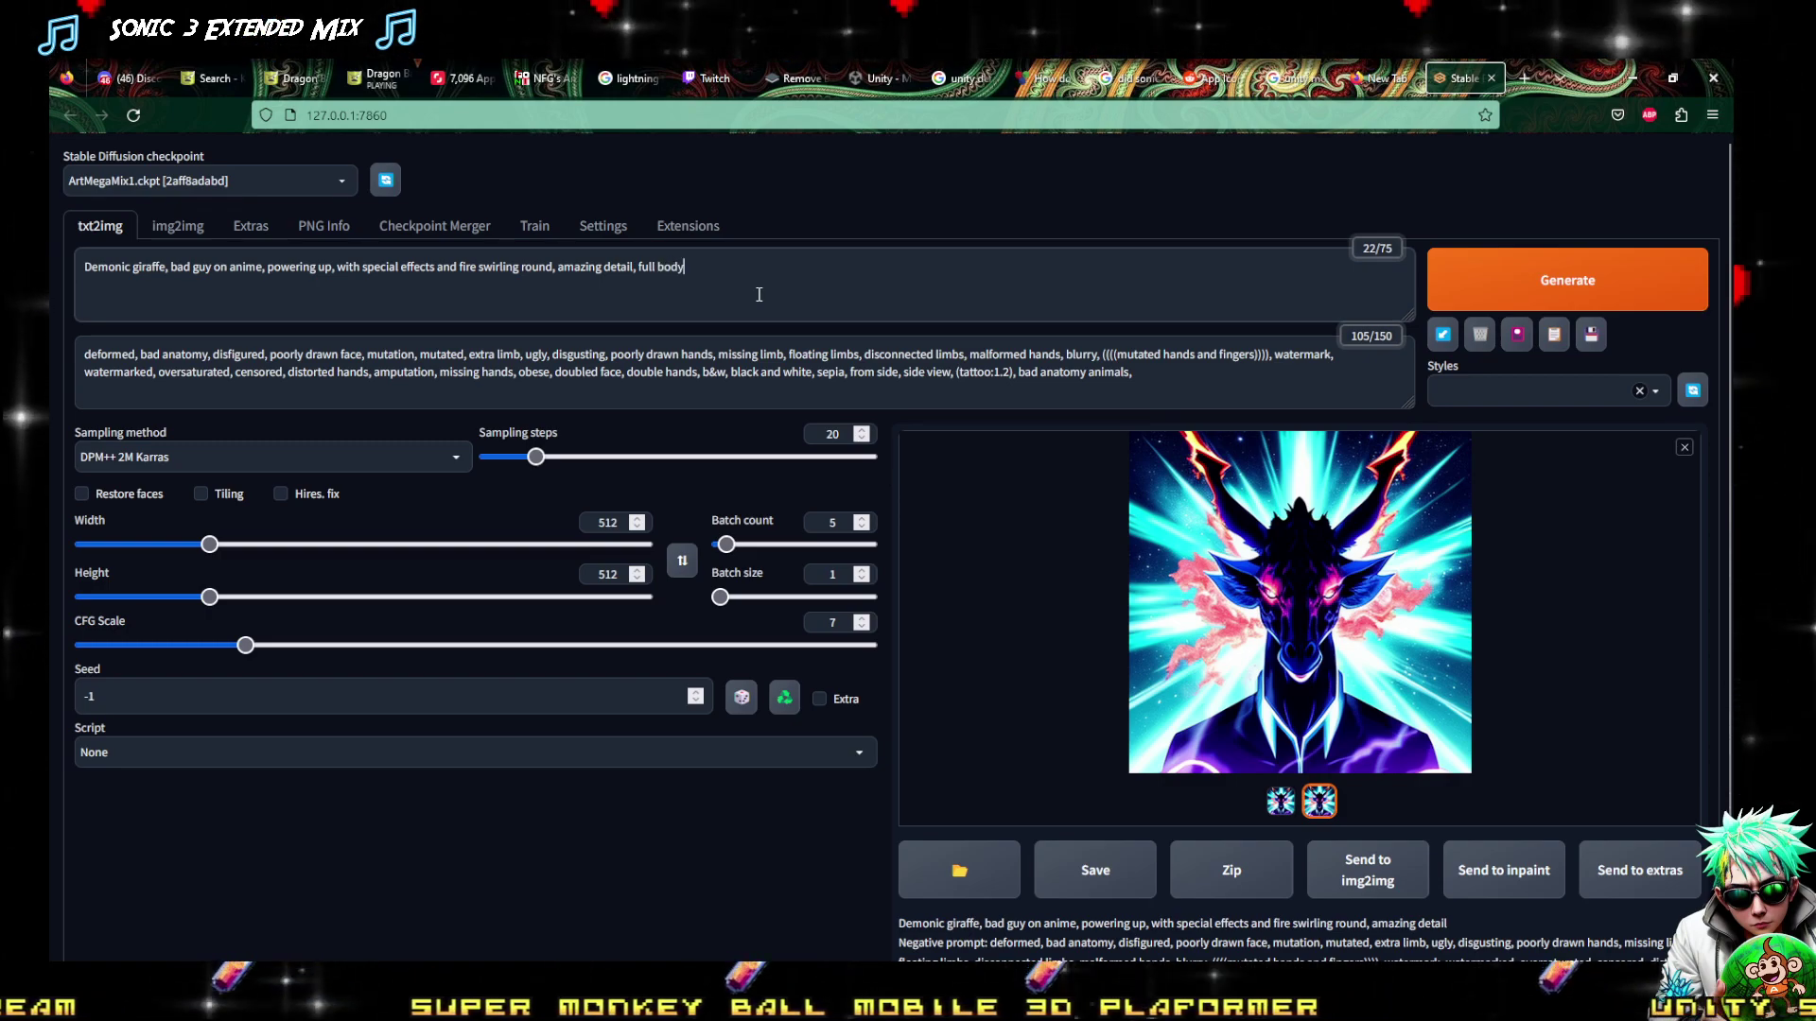
{"action": "type", "text": " picture,"}
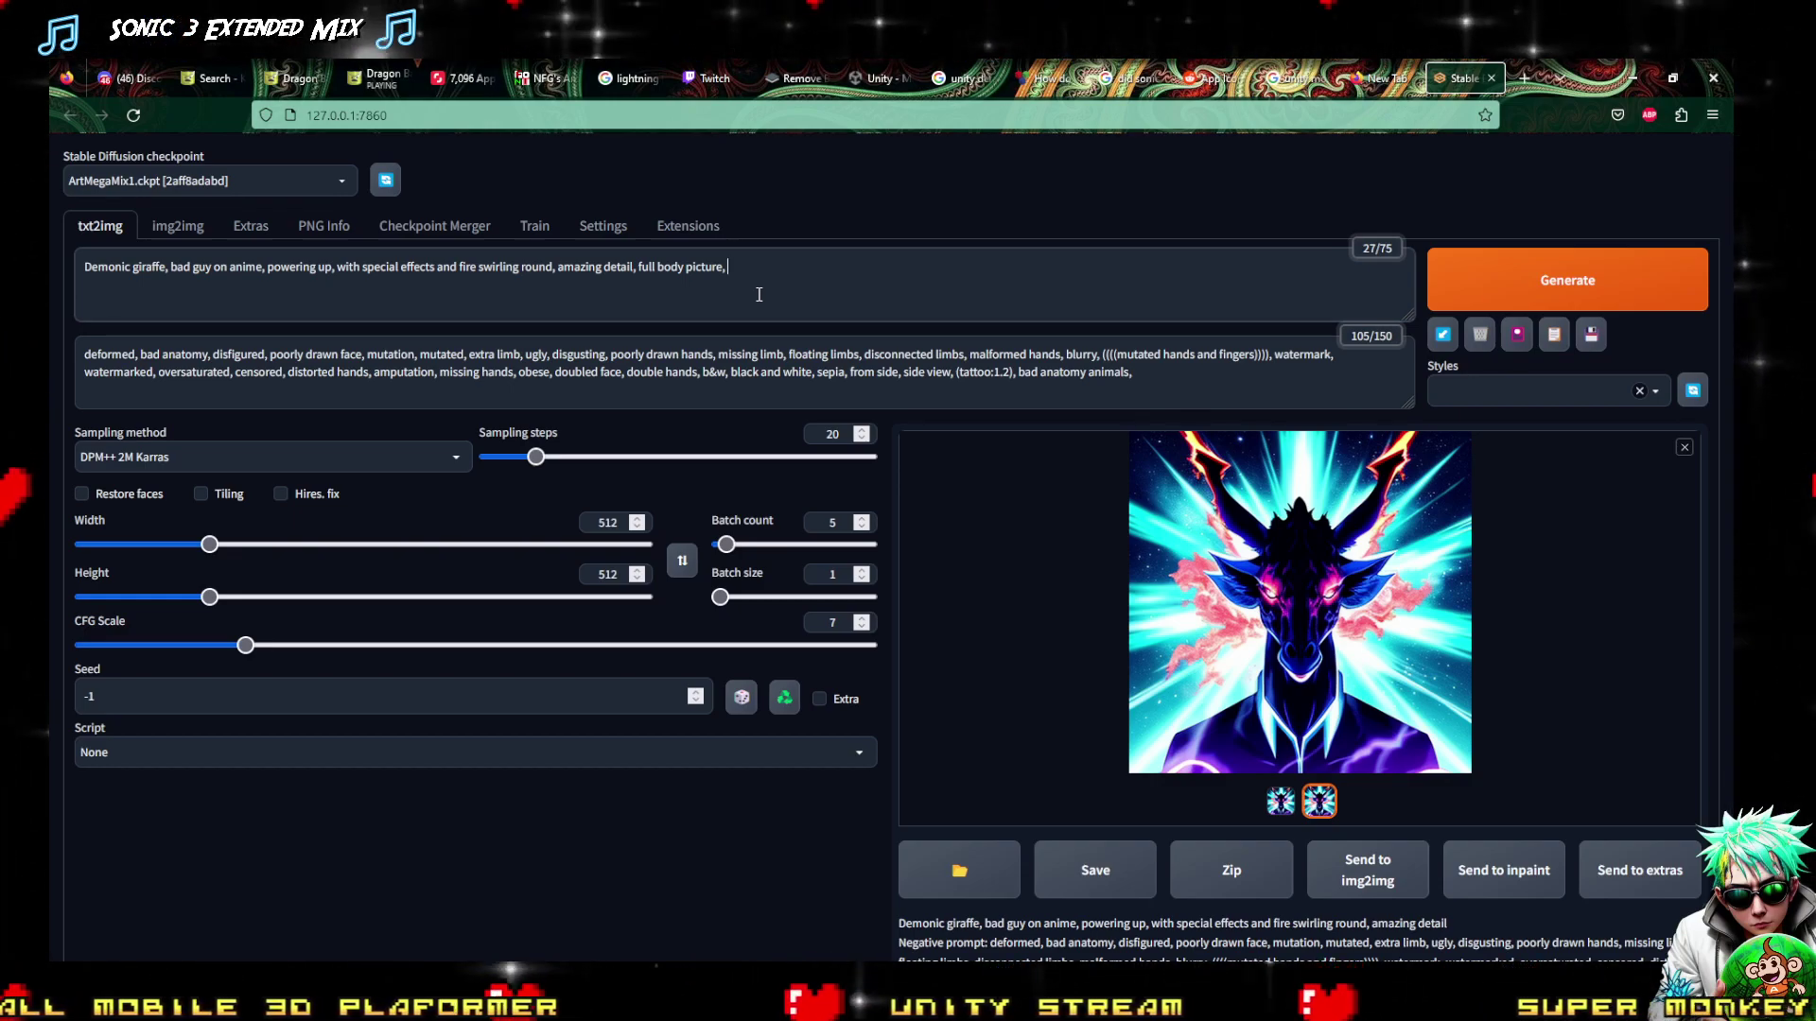
{"action": "type", "text": "giraffe "}
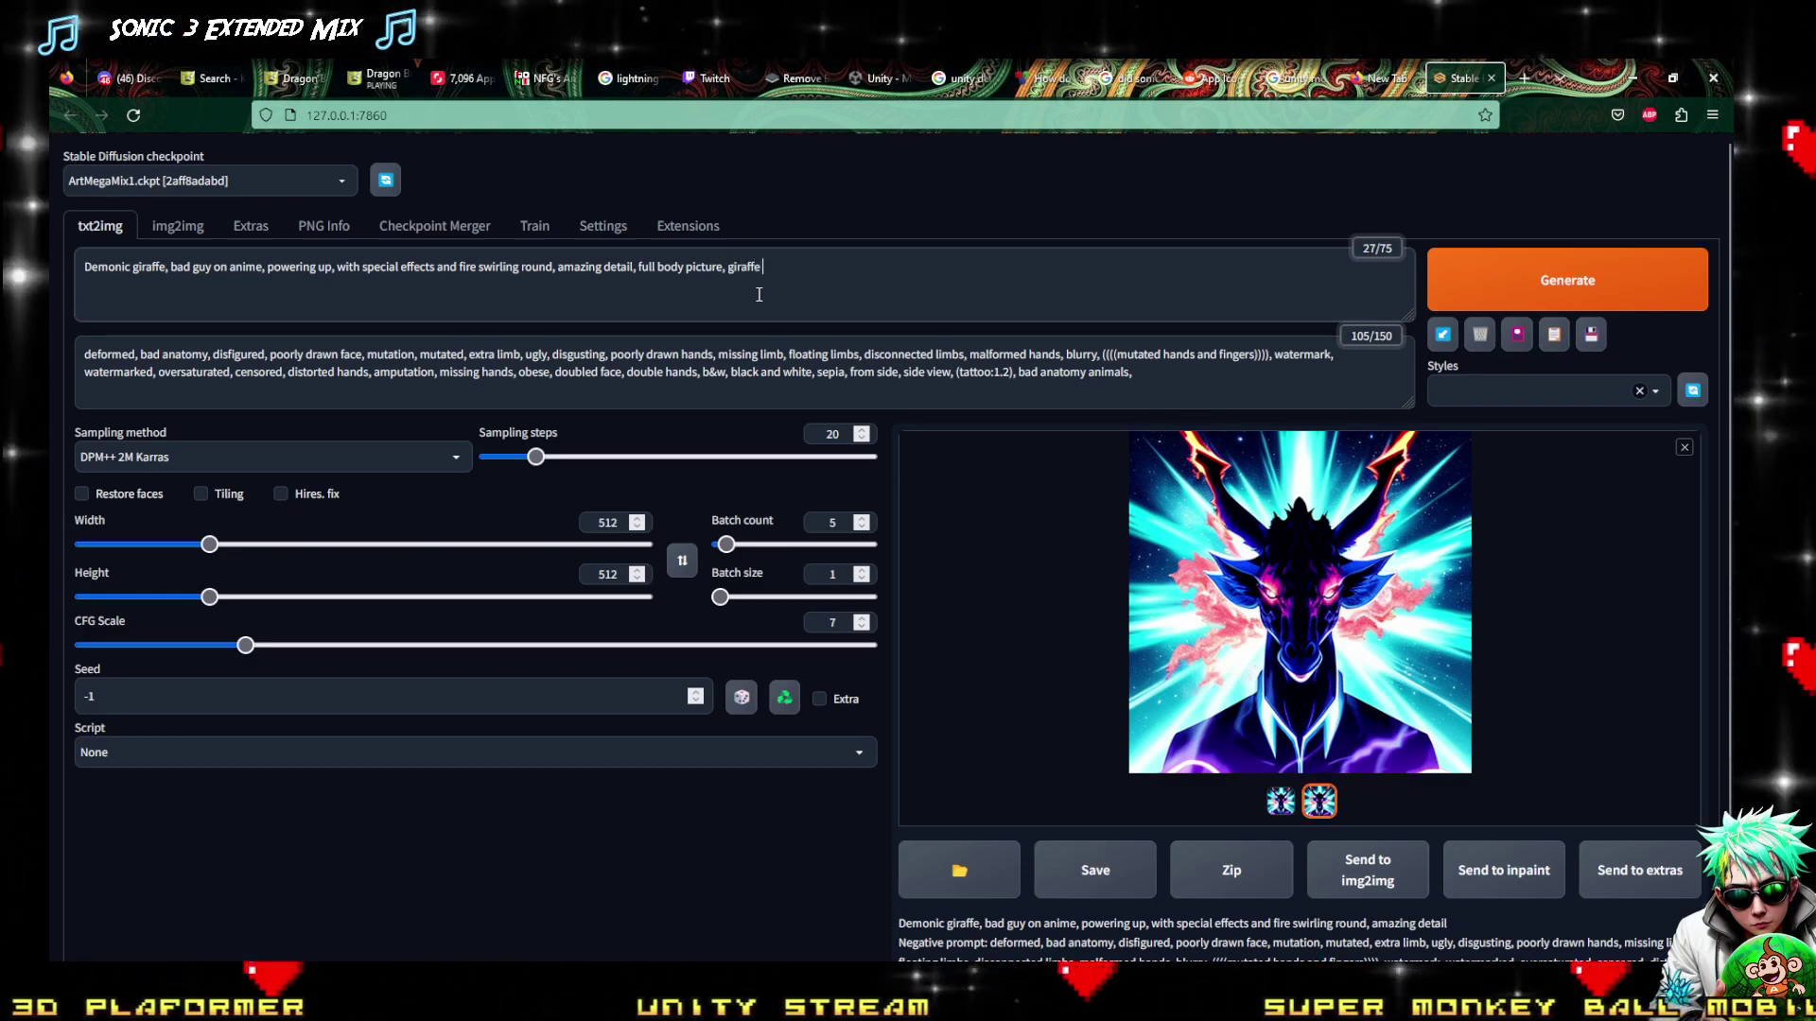
{"action": "type", "text": "power"}
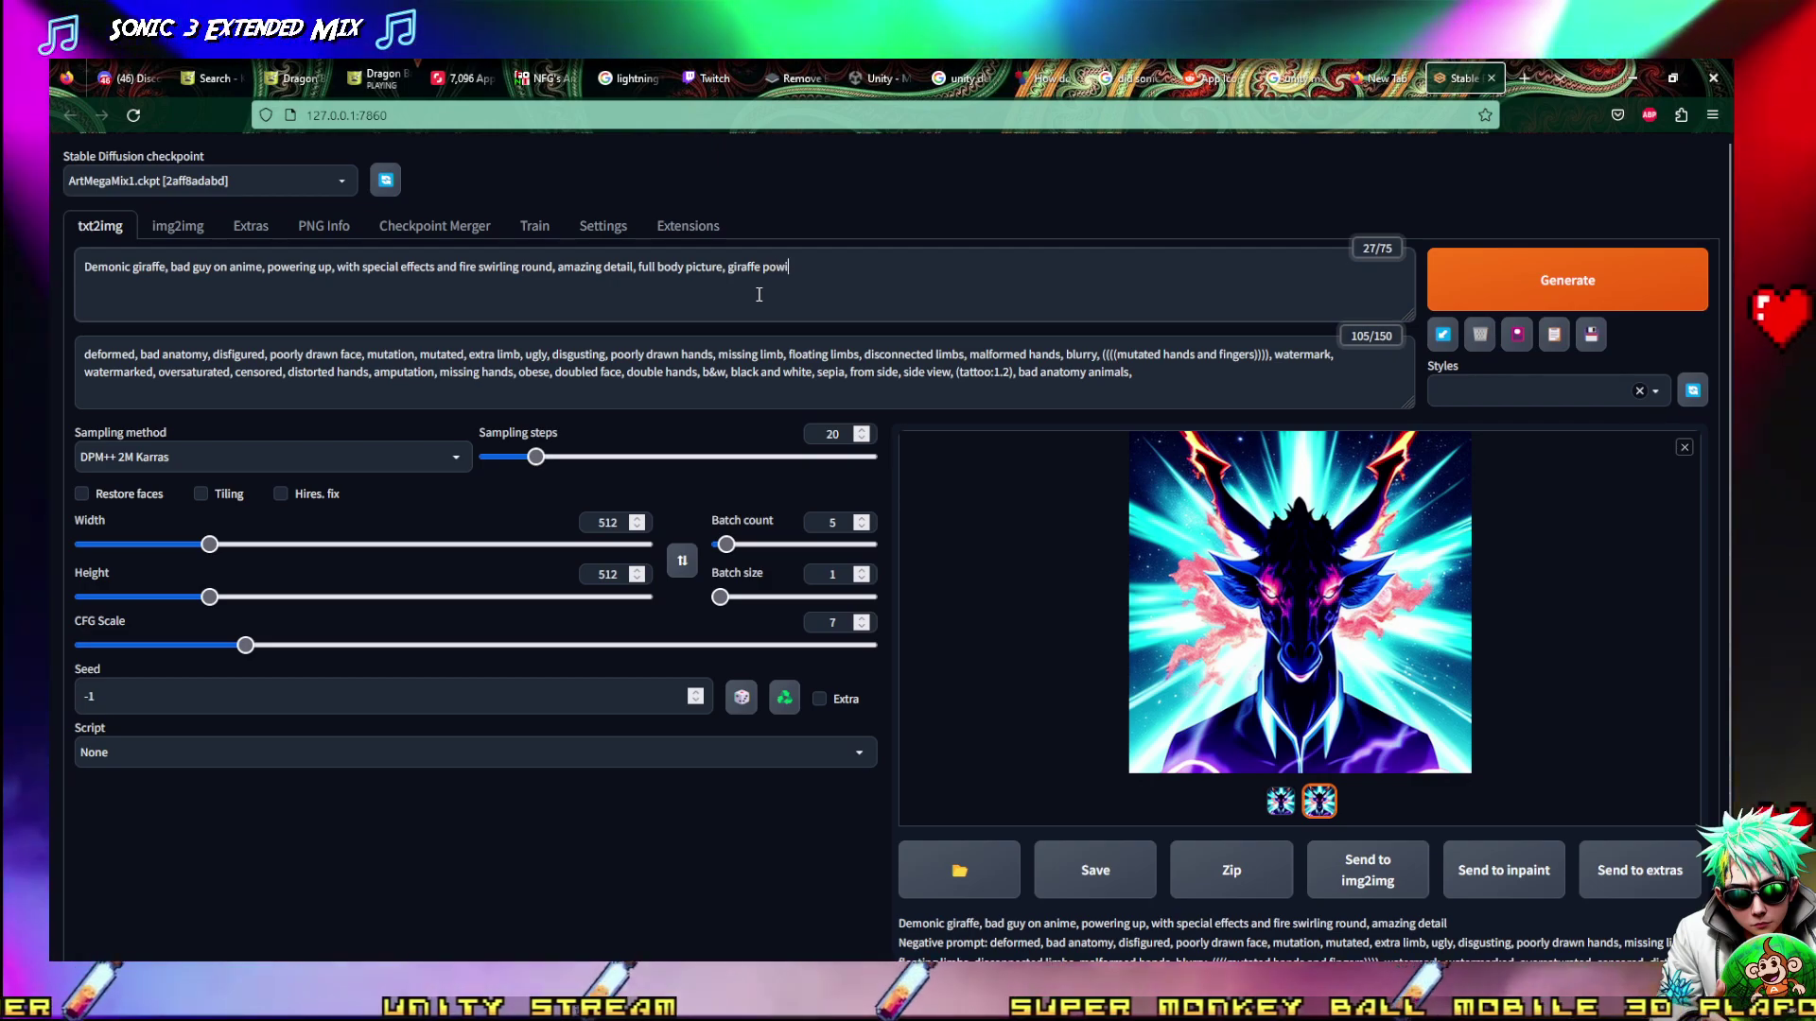
{"action": "type", "text": "ng "}
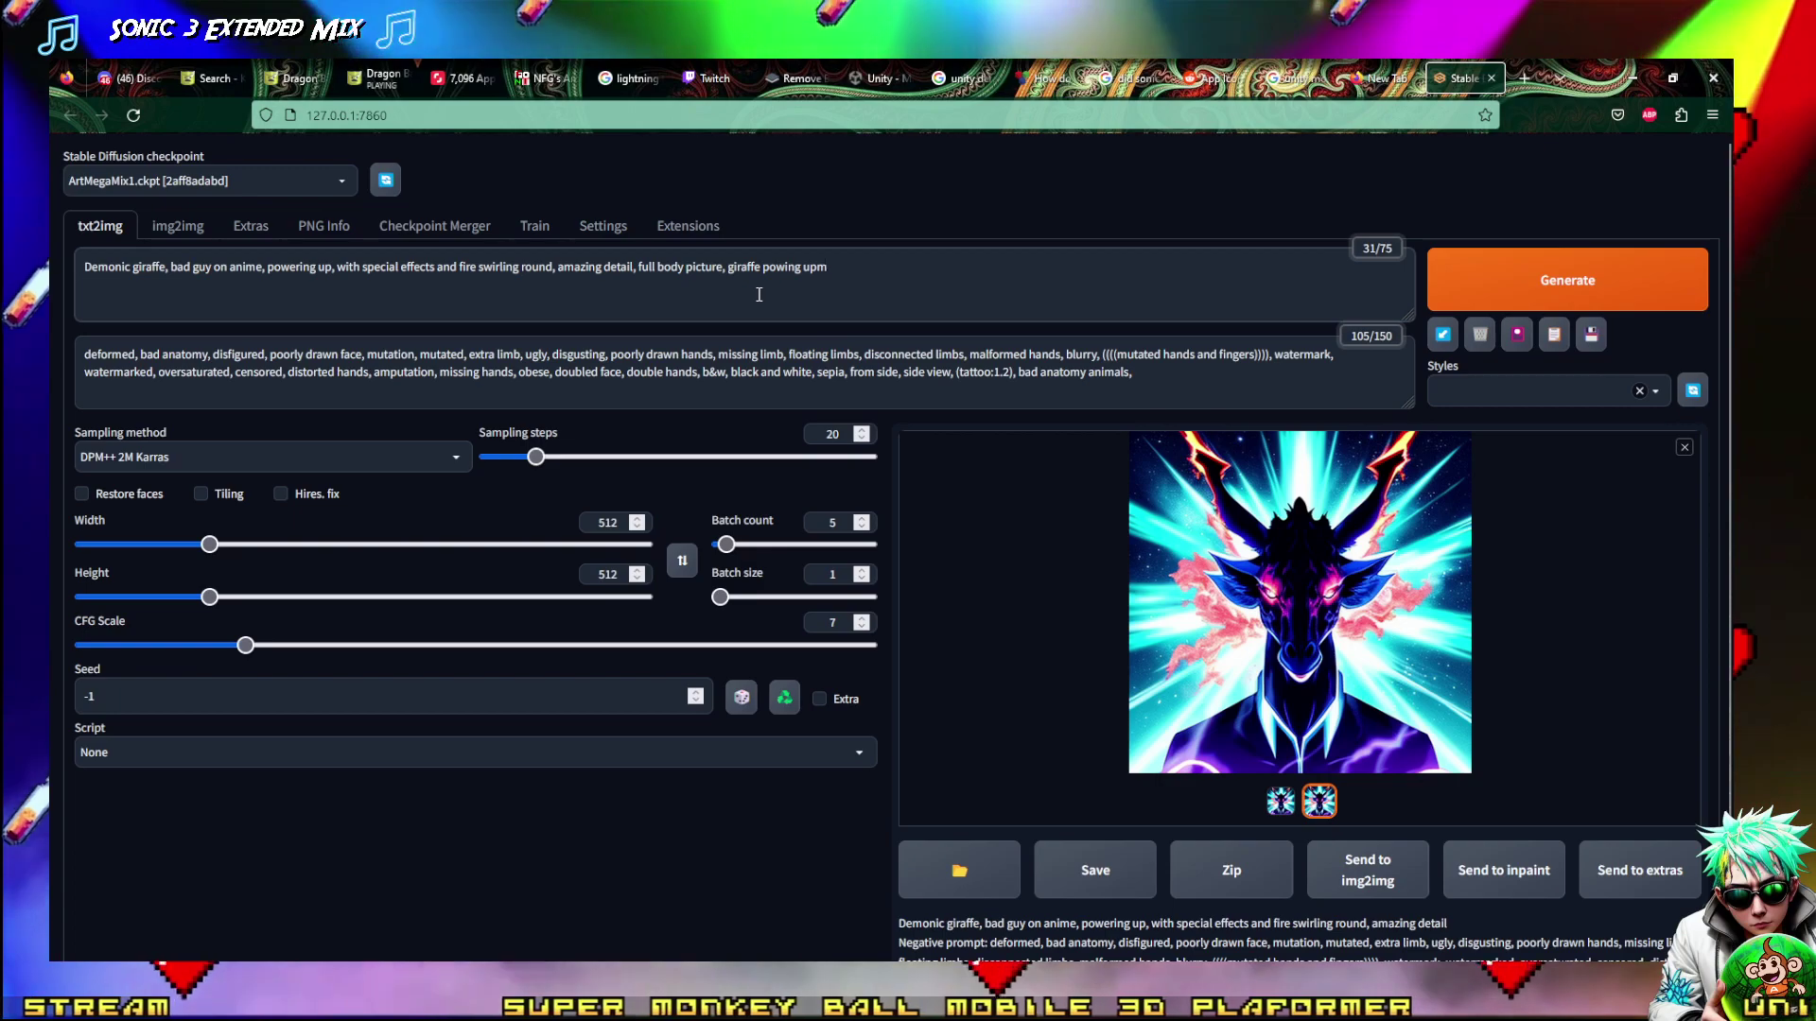
{"action": "type", "text": "up, godlike powers"}
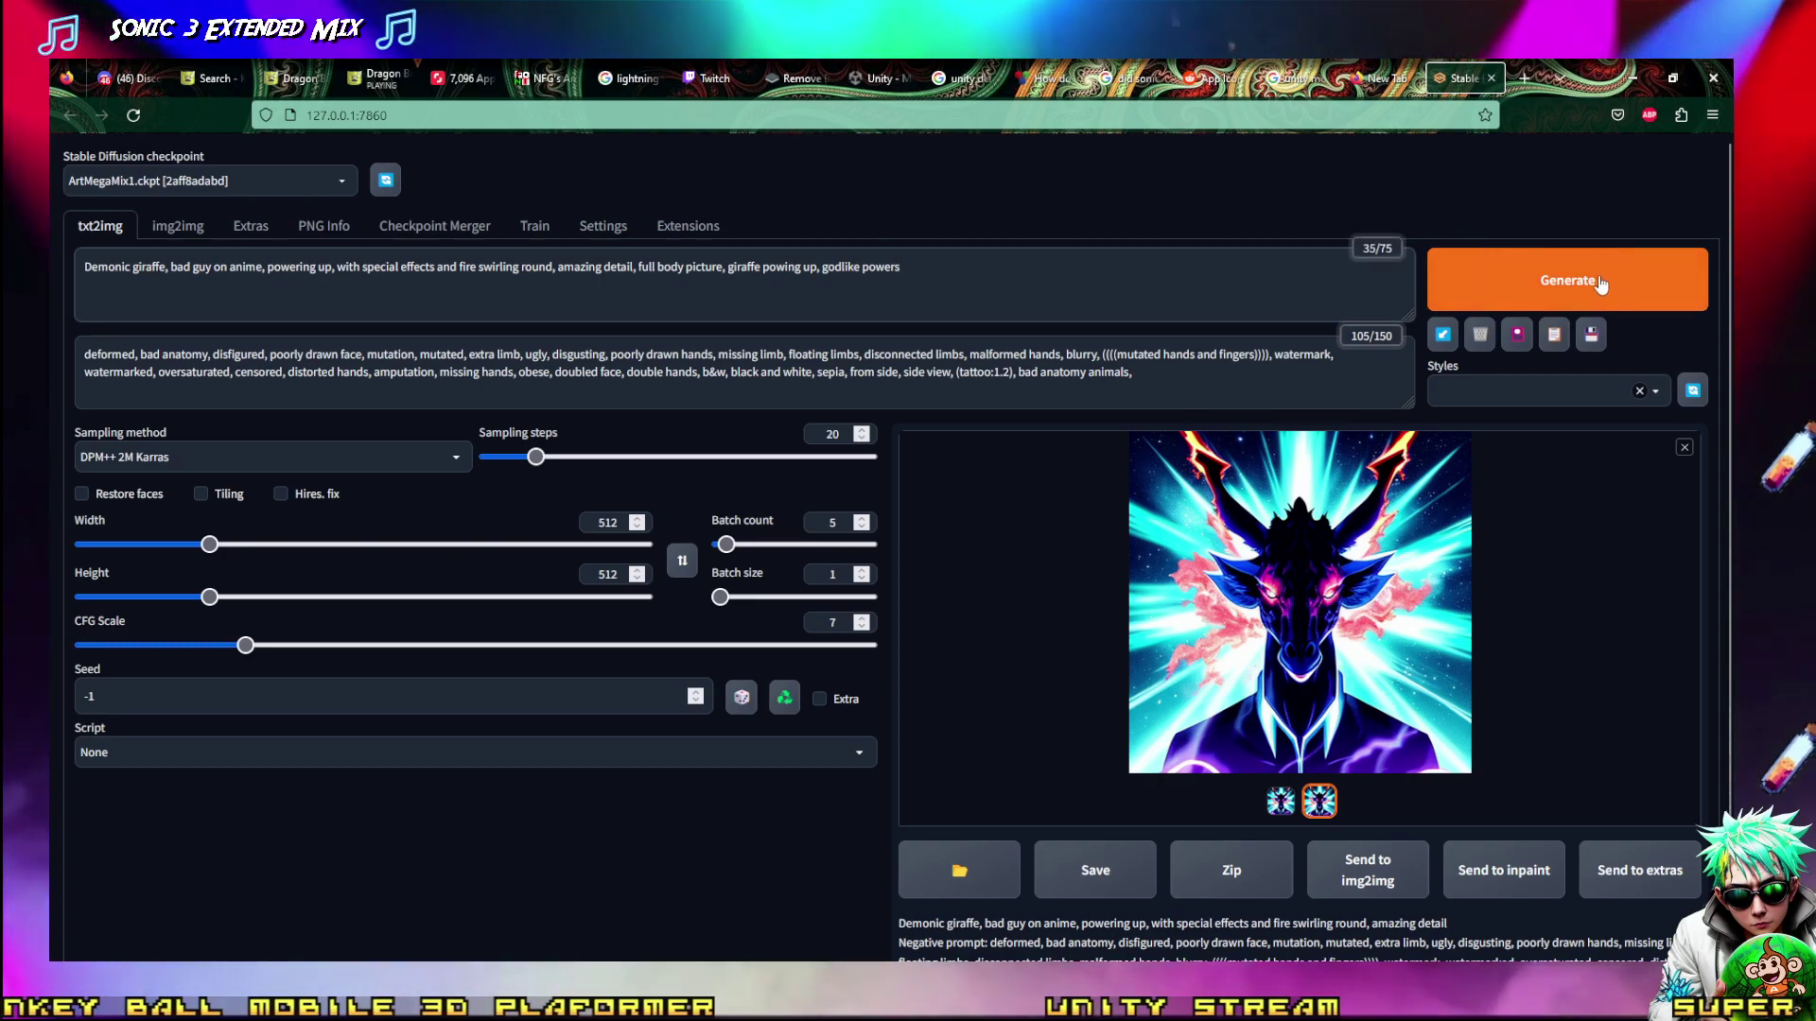
Generate five giraffes from the prompt ending 'full body picture, giraffe powing up, godlike powers'
{"action": "left_click", "coordinate": [1598, 282]}
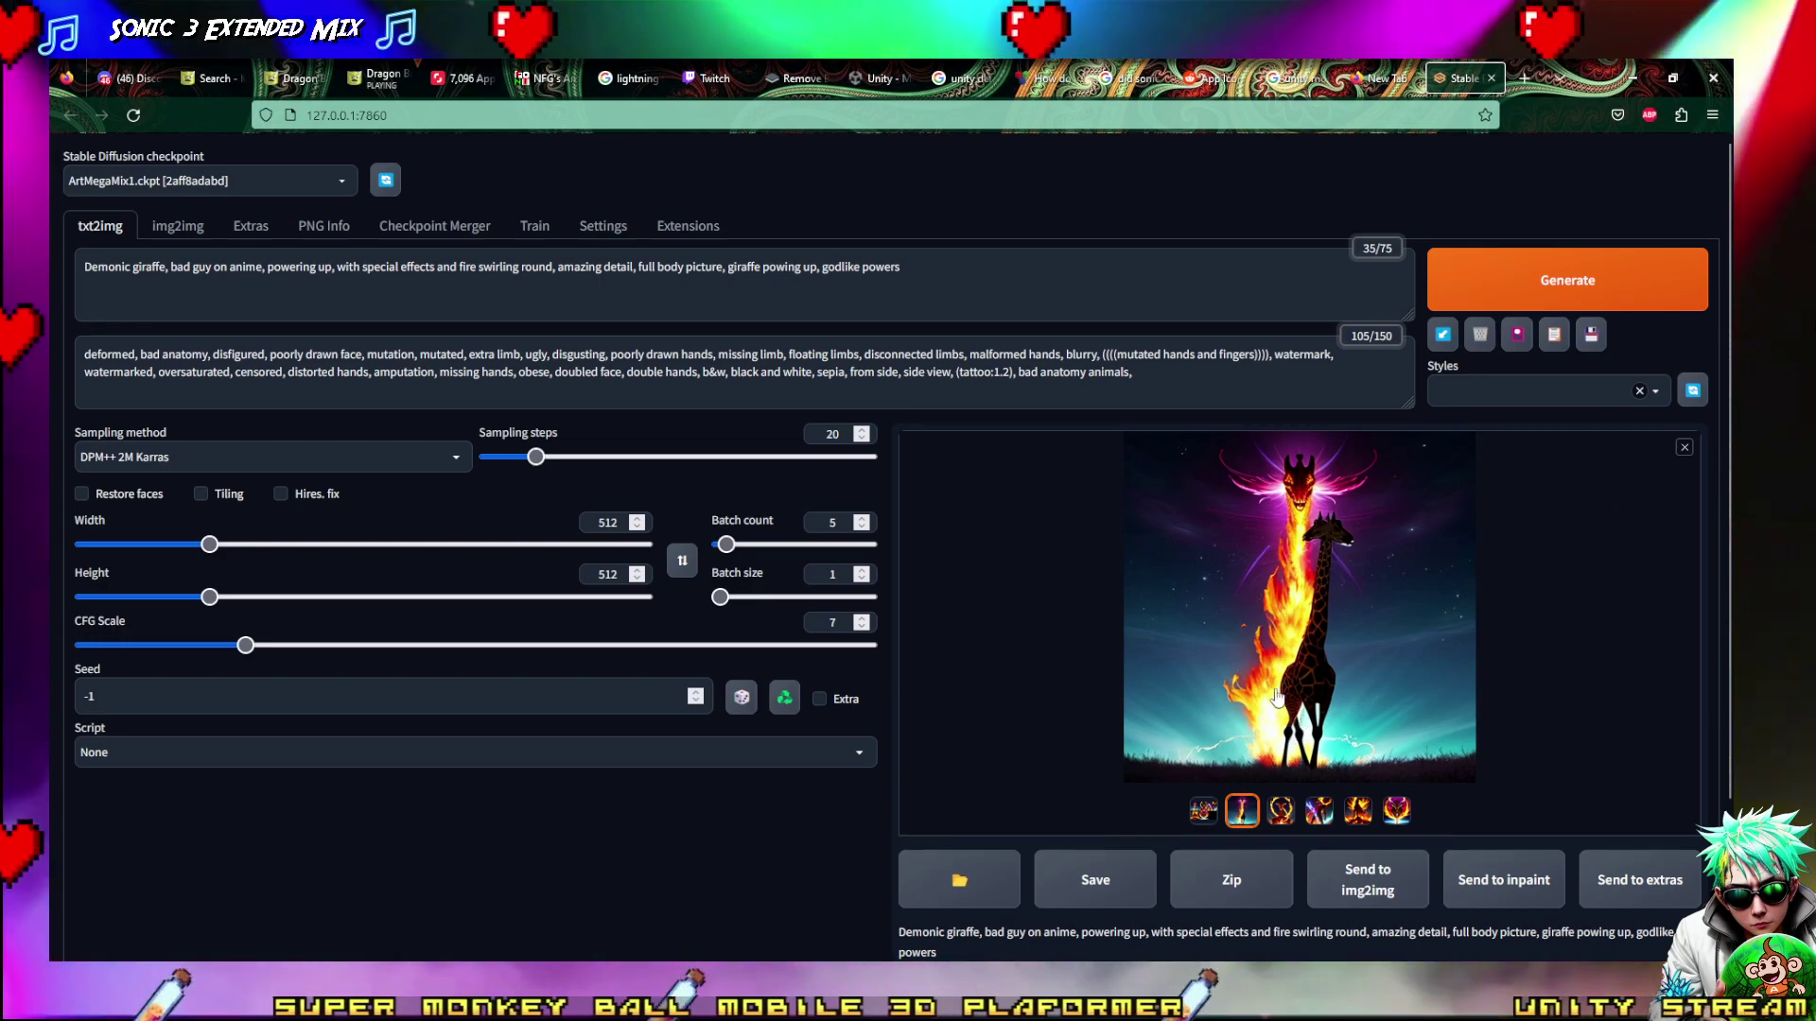
{"action": "left_click", "coordinate": [1250, 671]}
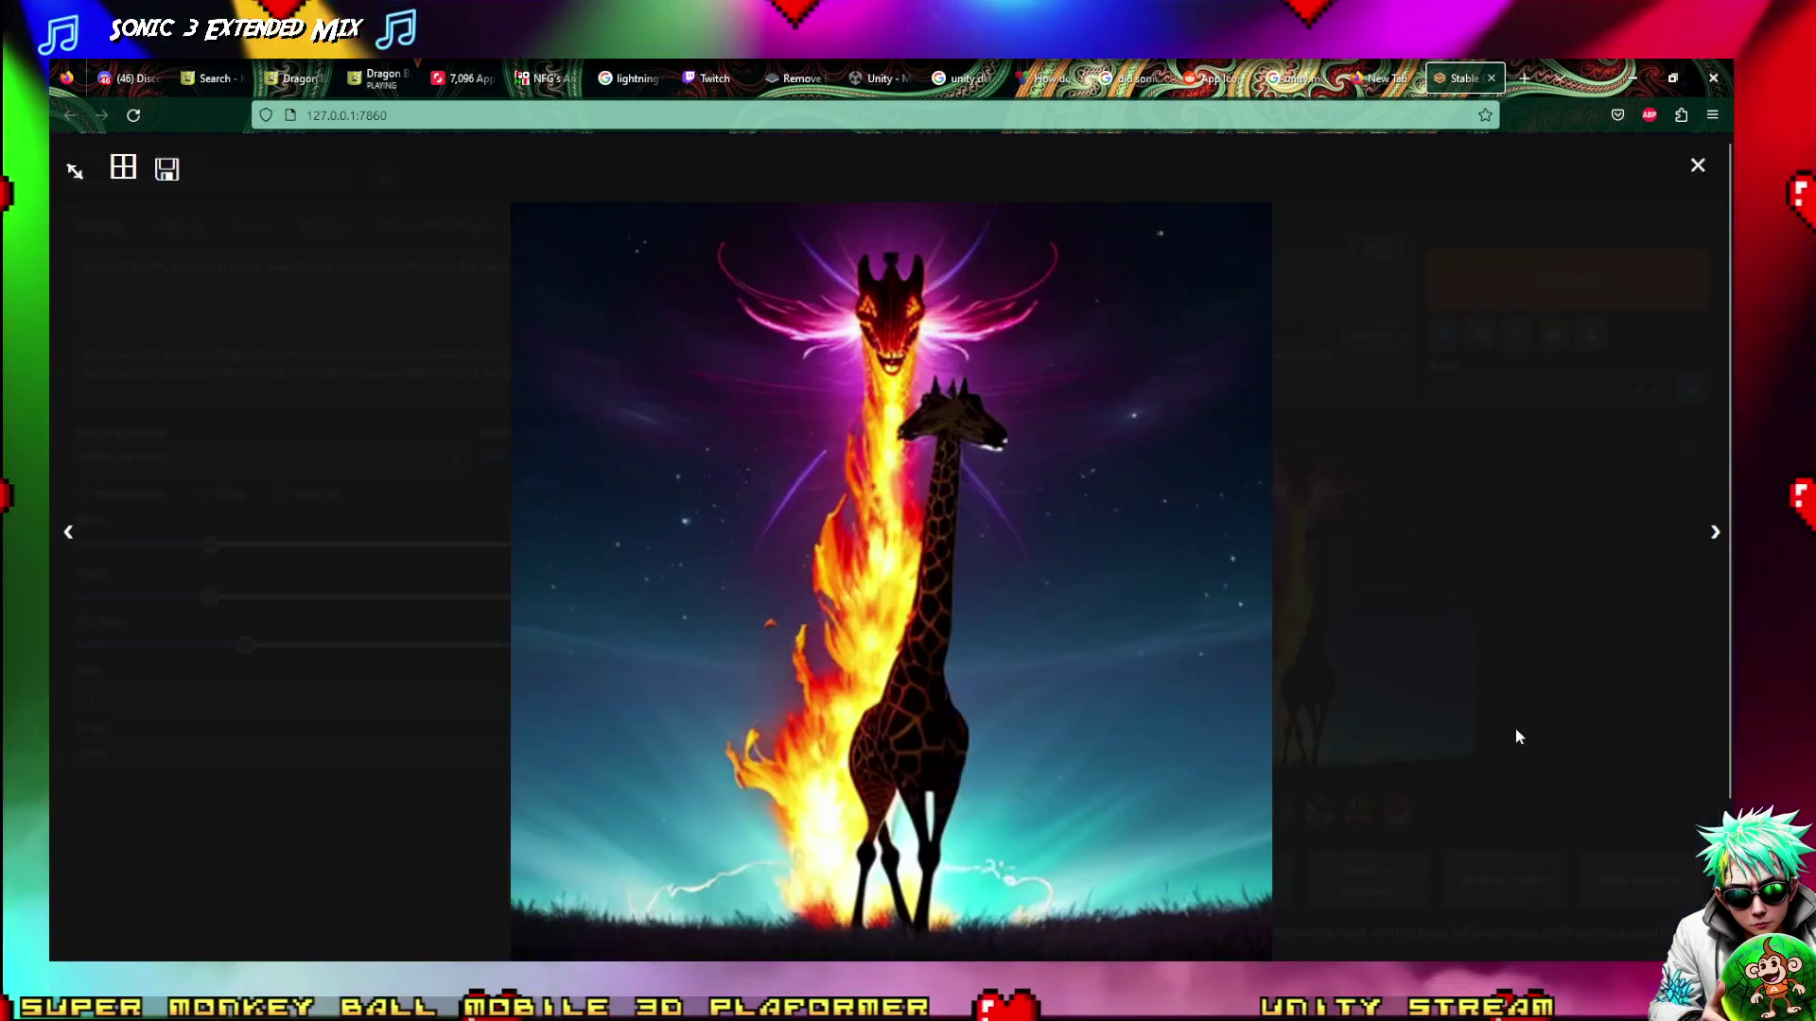
{"action": "key", "text": "Right"}
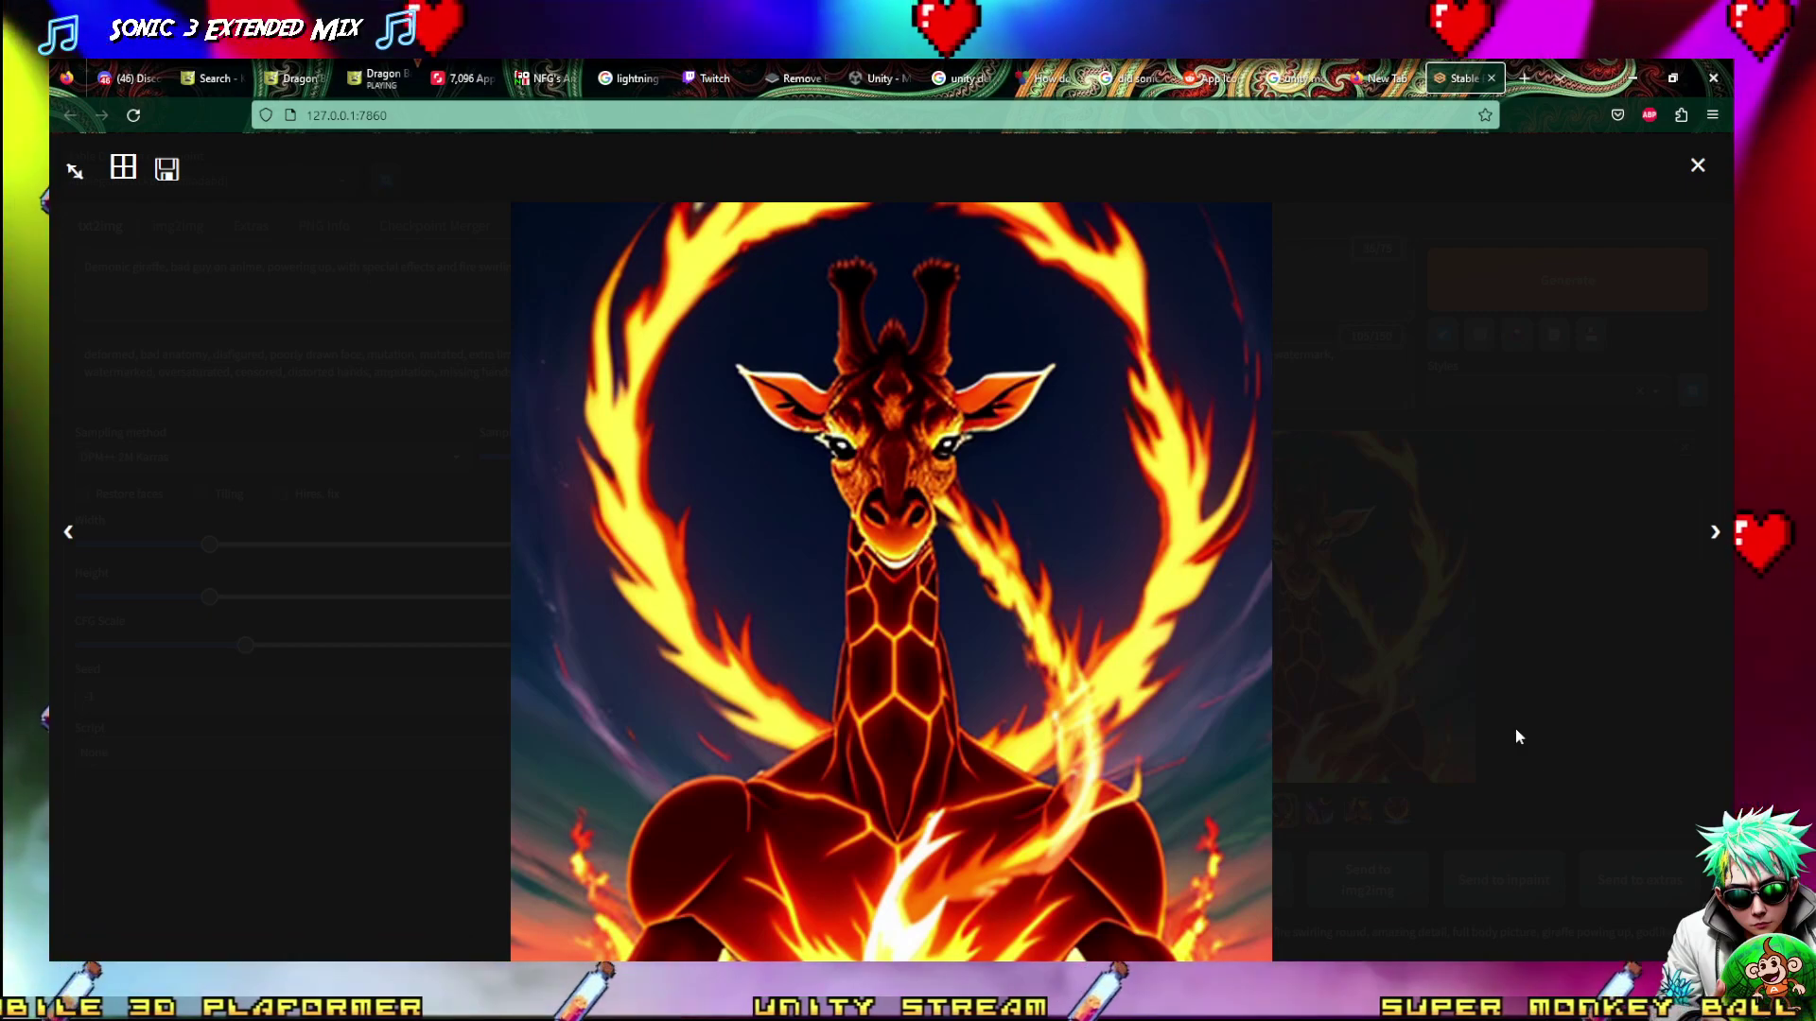
{"action": "key", "text": "Right"}
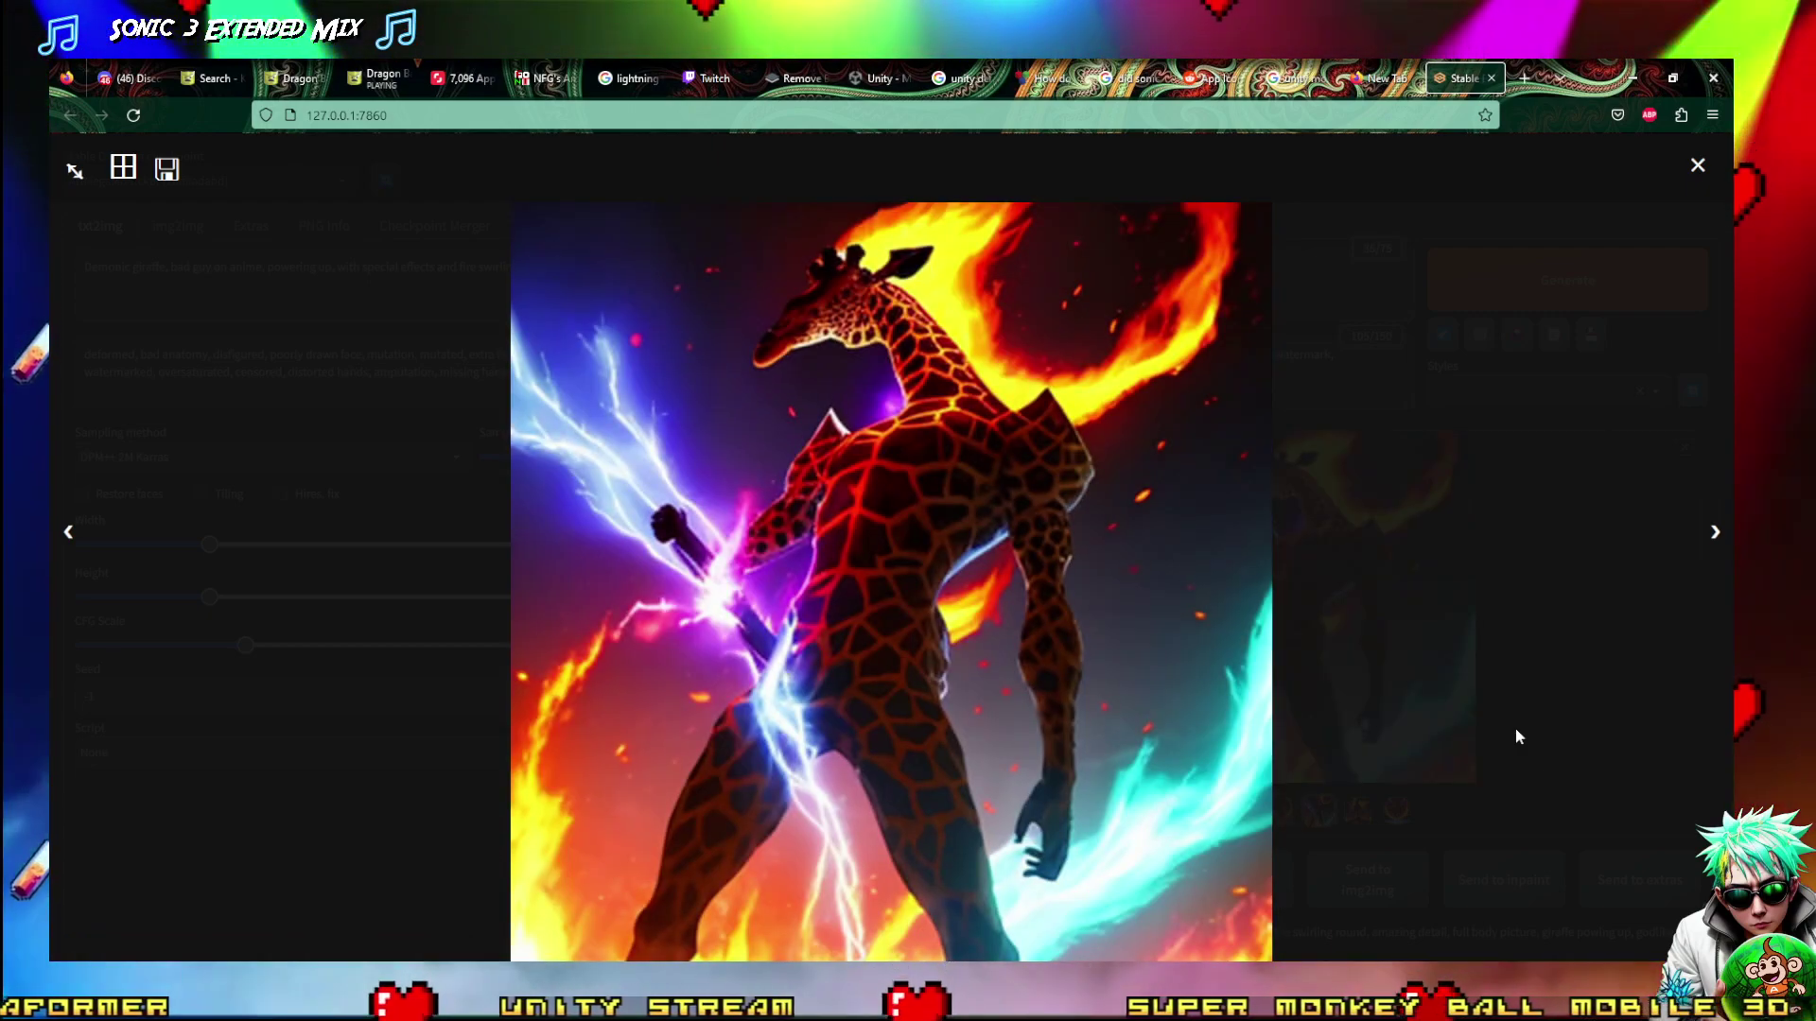
{"action": "key", "text": "Right"}
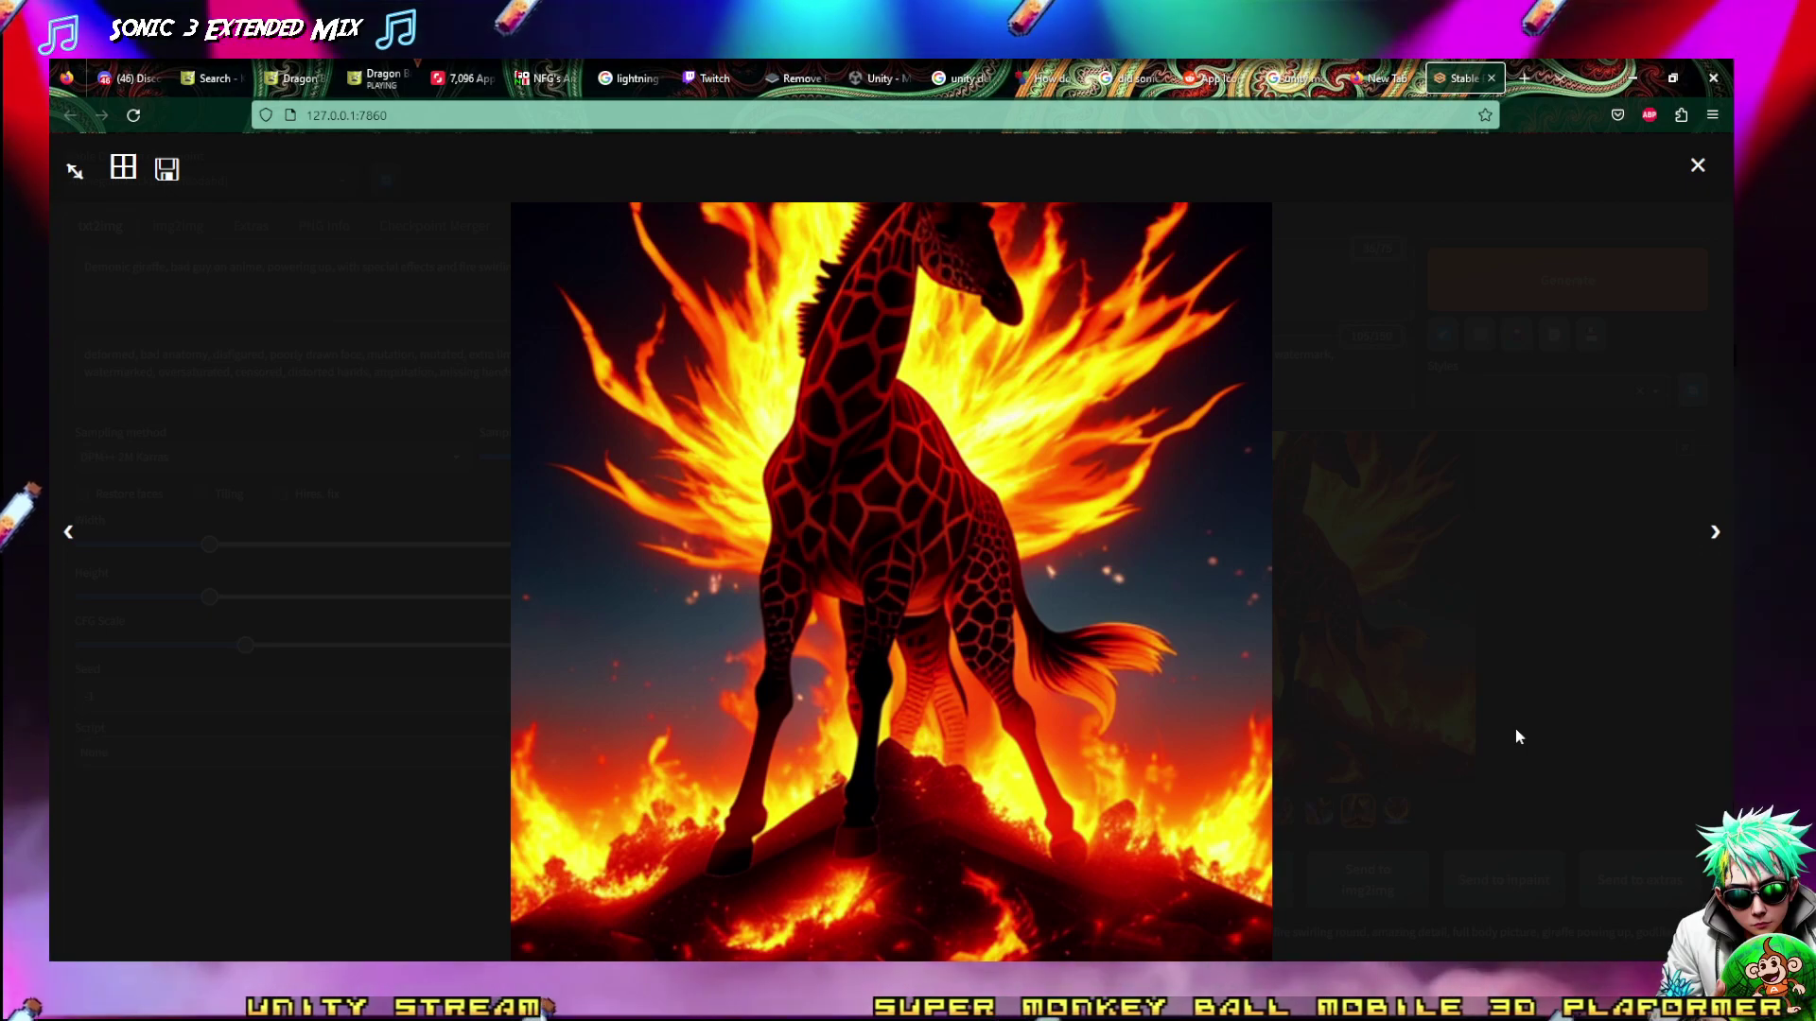
{"action": "key", "text": "Right"}
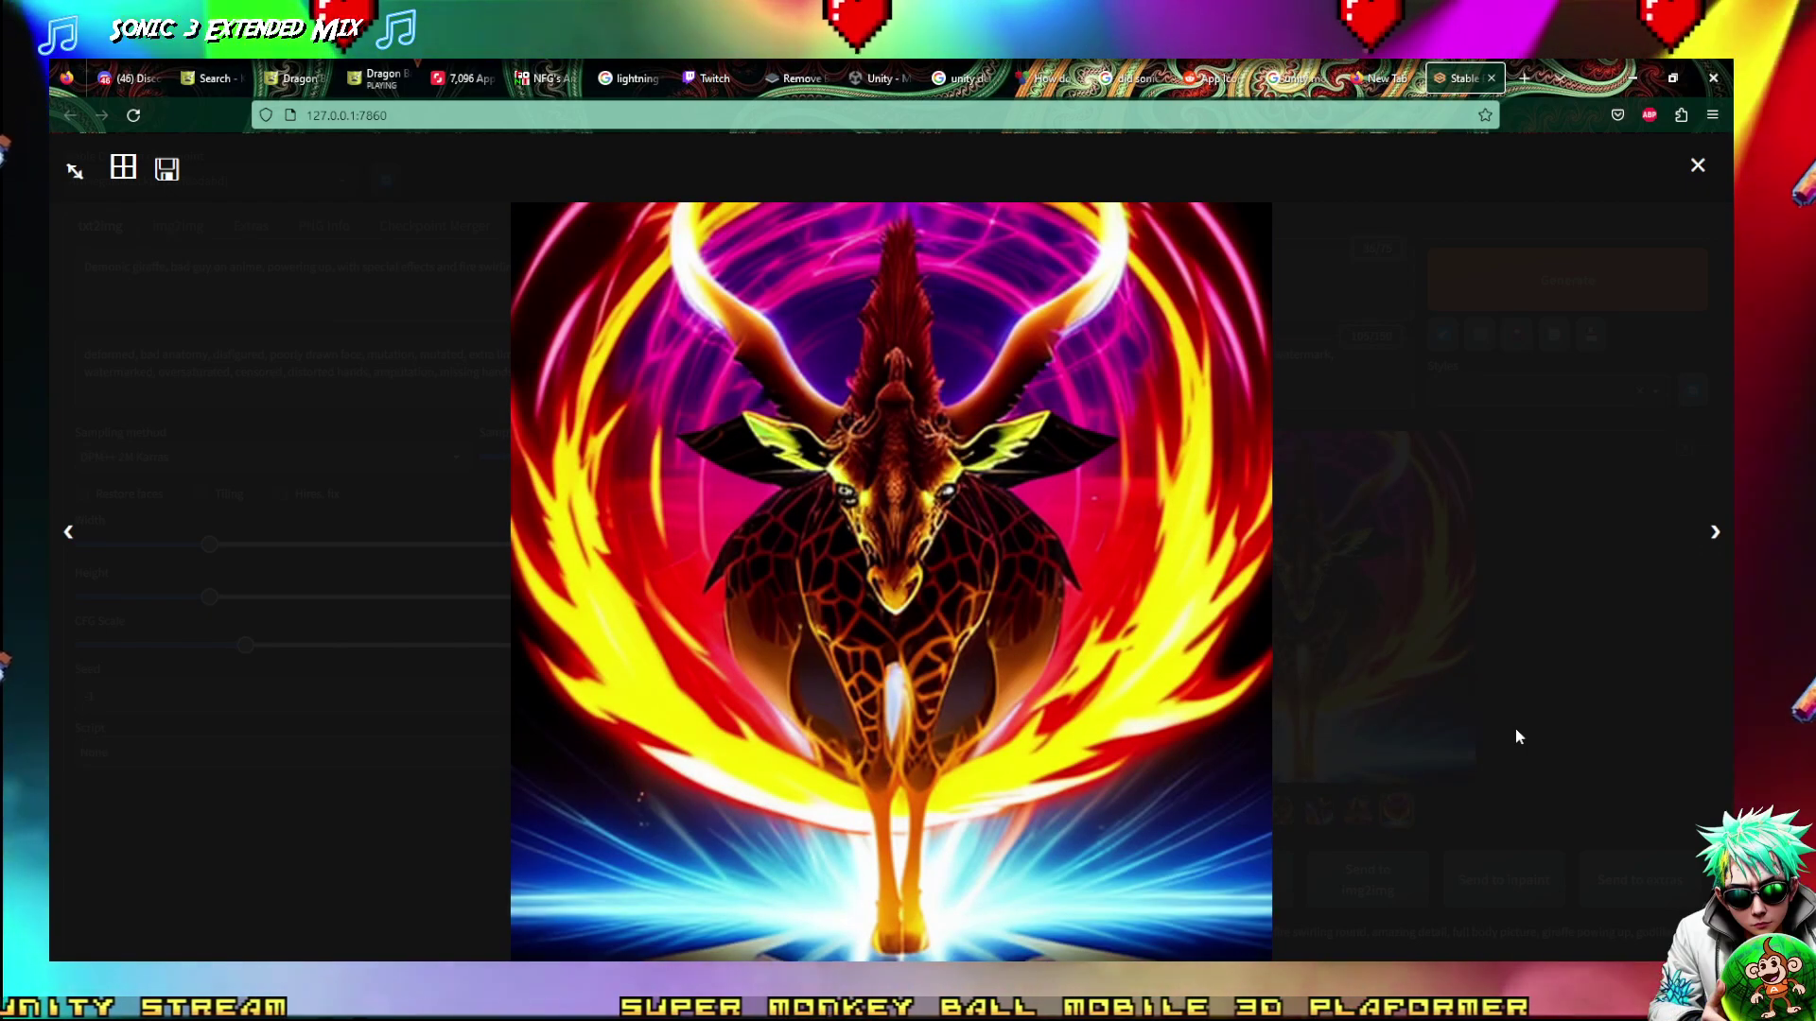
{"action": "key", "text": "Right"}
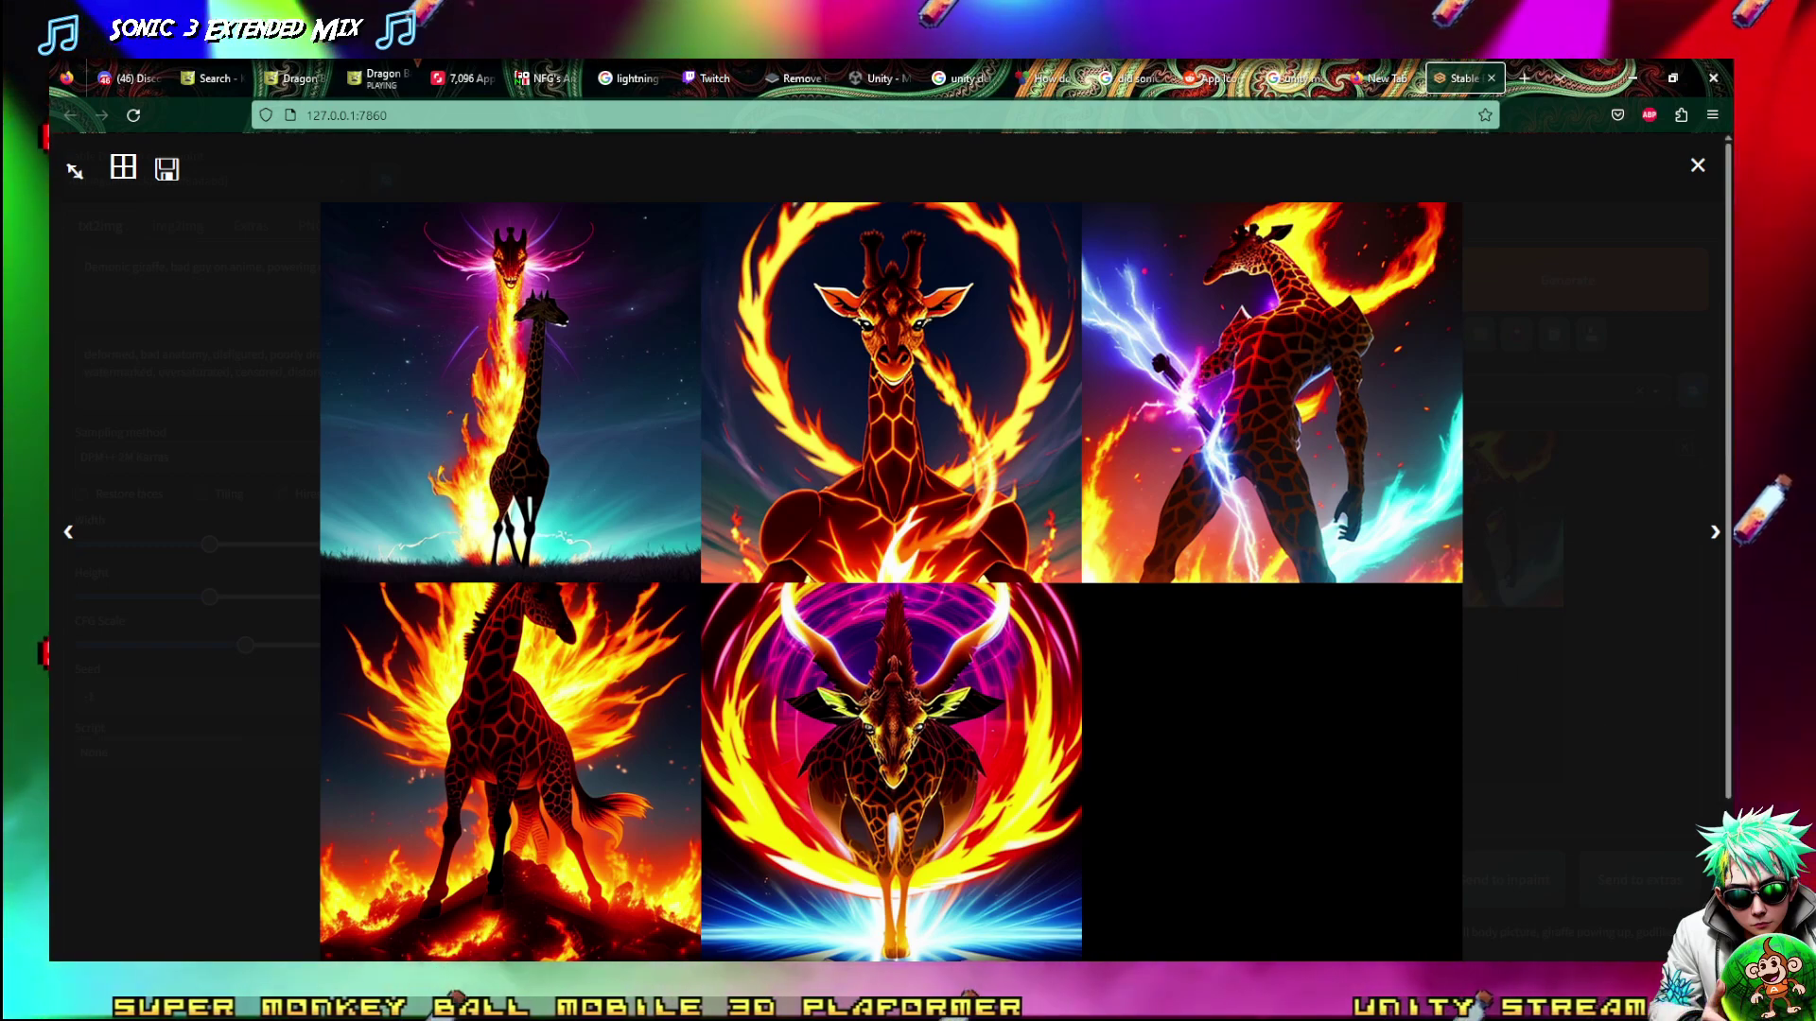
{"action": "left_click", "coordinate": [1522, 751]}
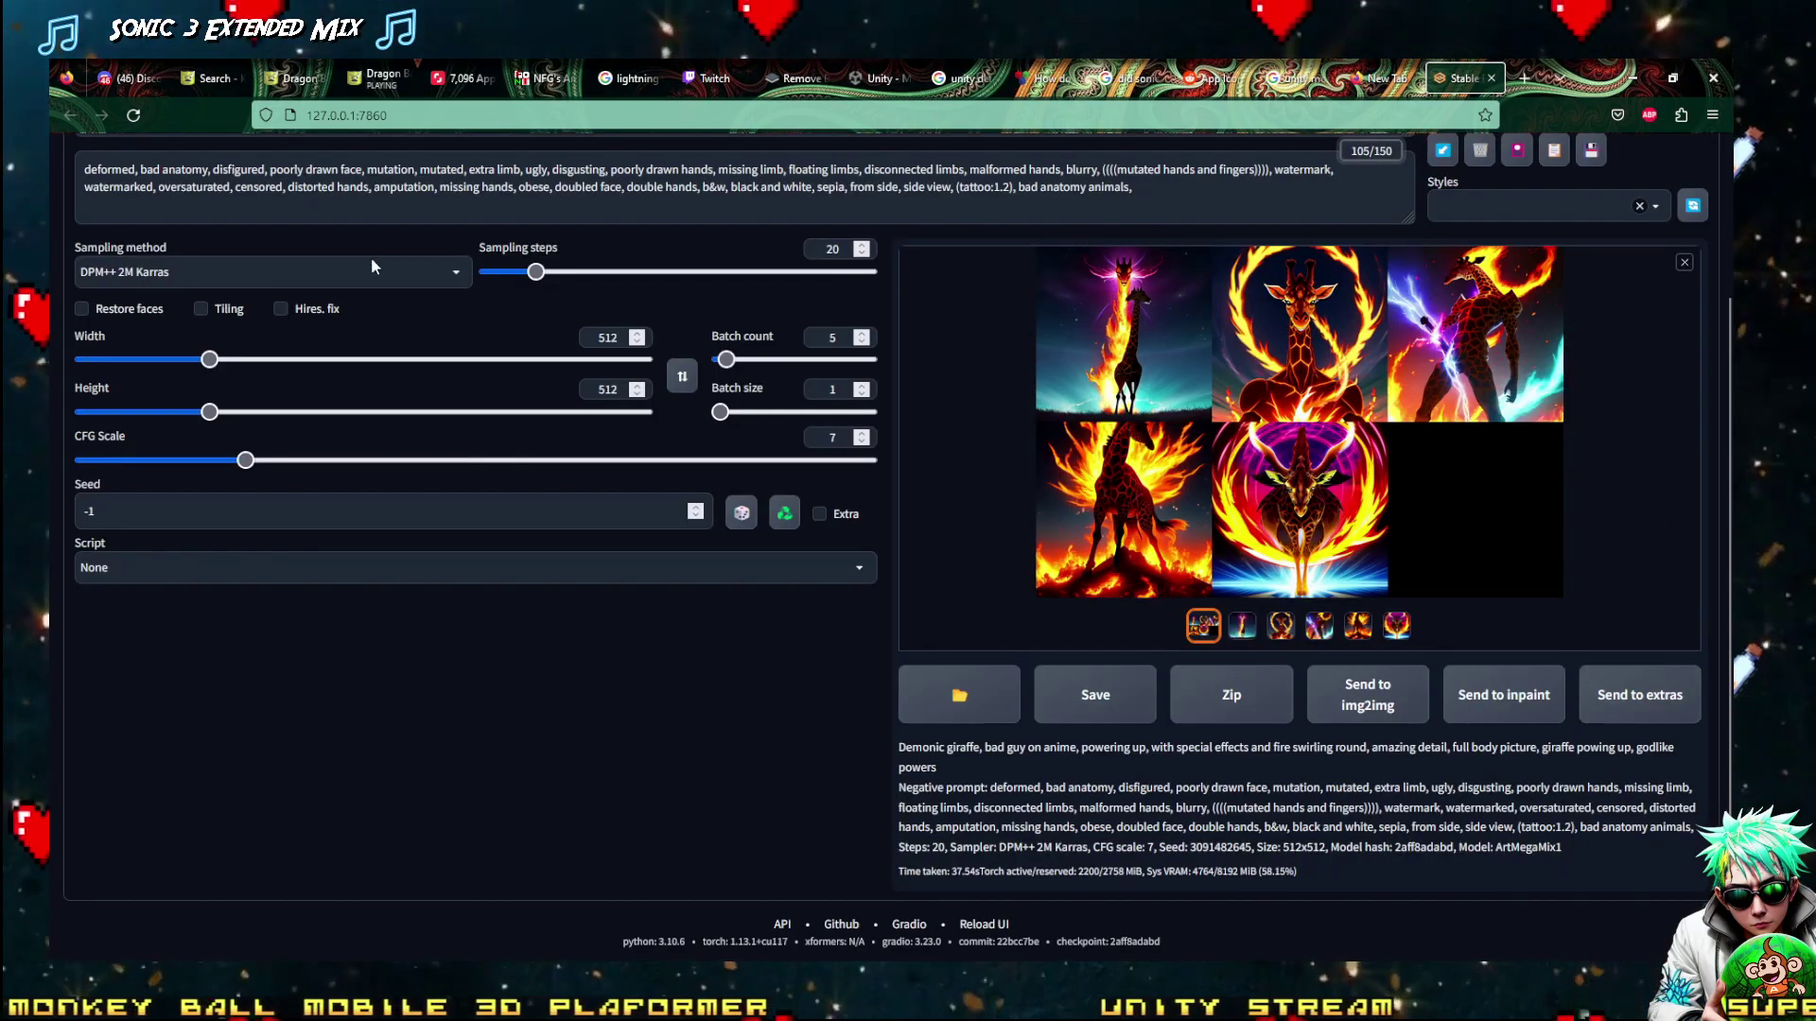
Replace the text after 'Demonic giraffe, ' with the speedo, ice cream, pole, stage fireworks, lovely colours description
{"action": "scroll", "coordinate": [846, 167], "scroll_direction": "up", "scroll_amount": 3}
{"action": "left_click_drag", "start_coordinate": [940, 268], "coordinate": [51, 281]}
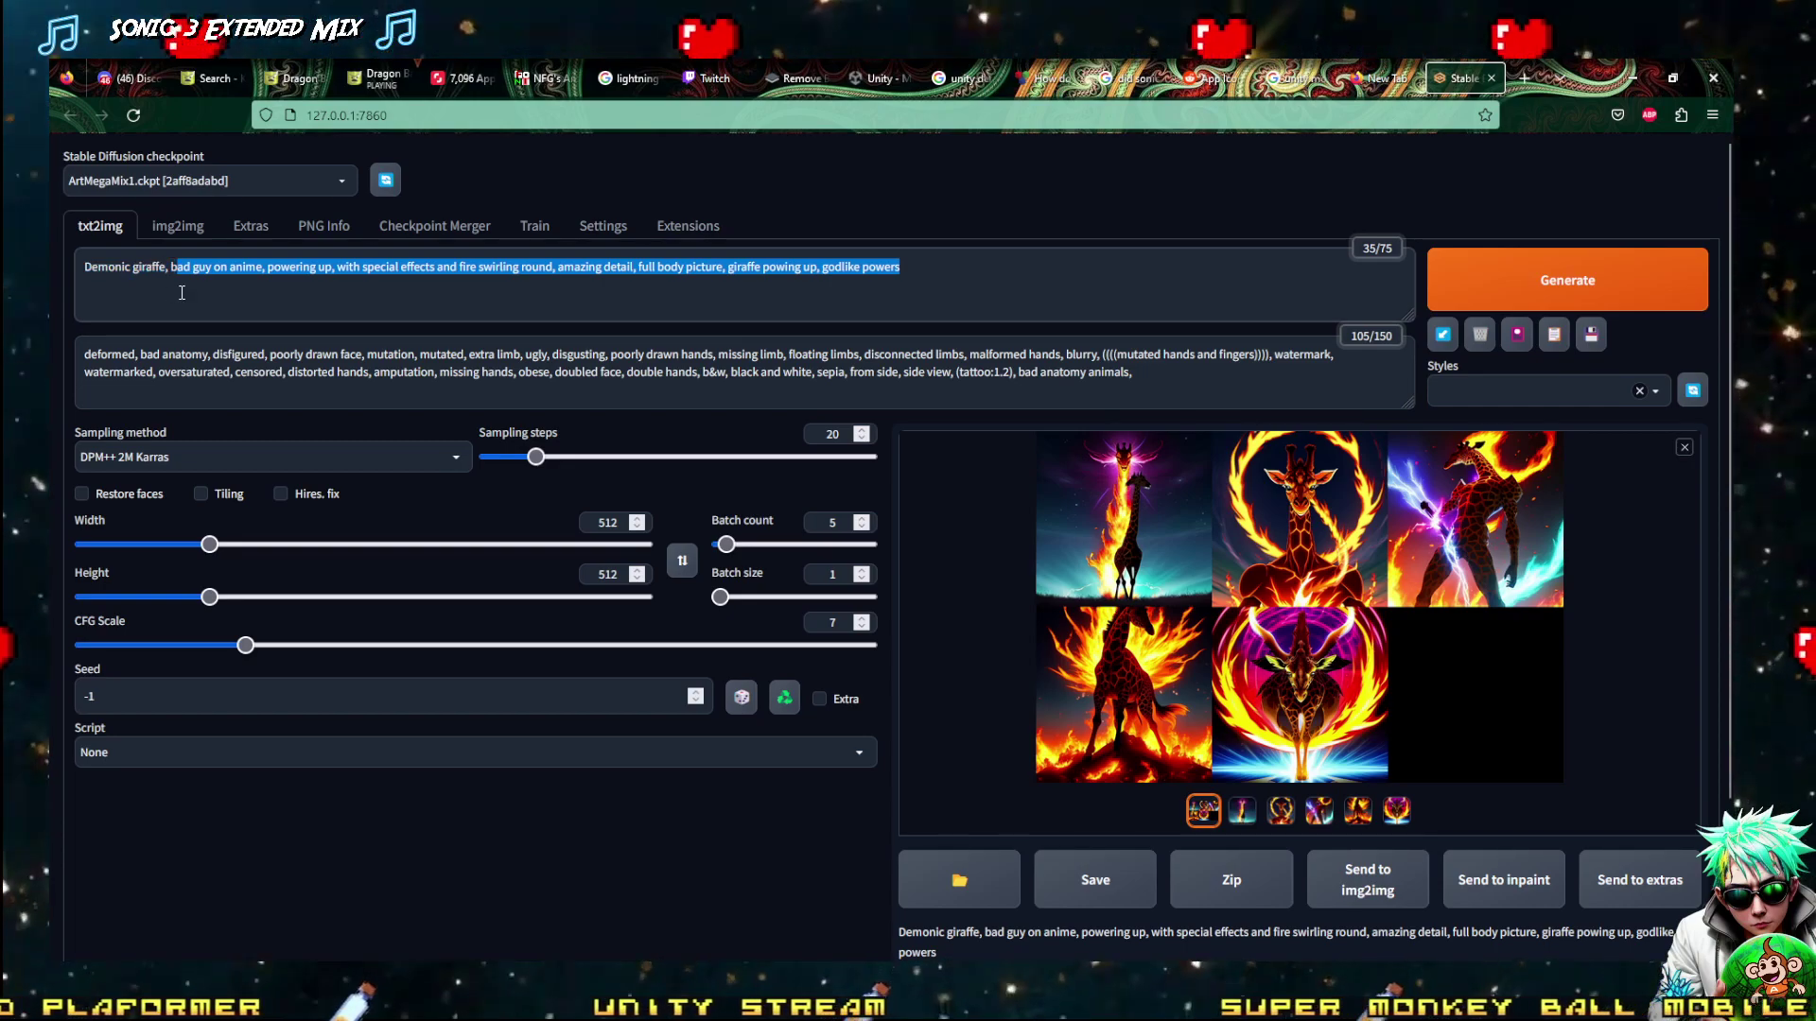
{"action": "type", "text": "w"}
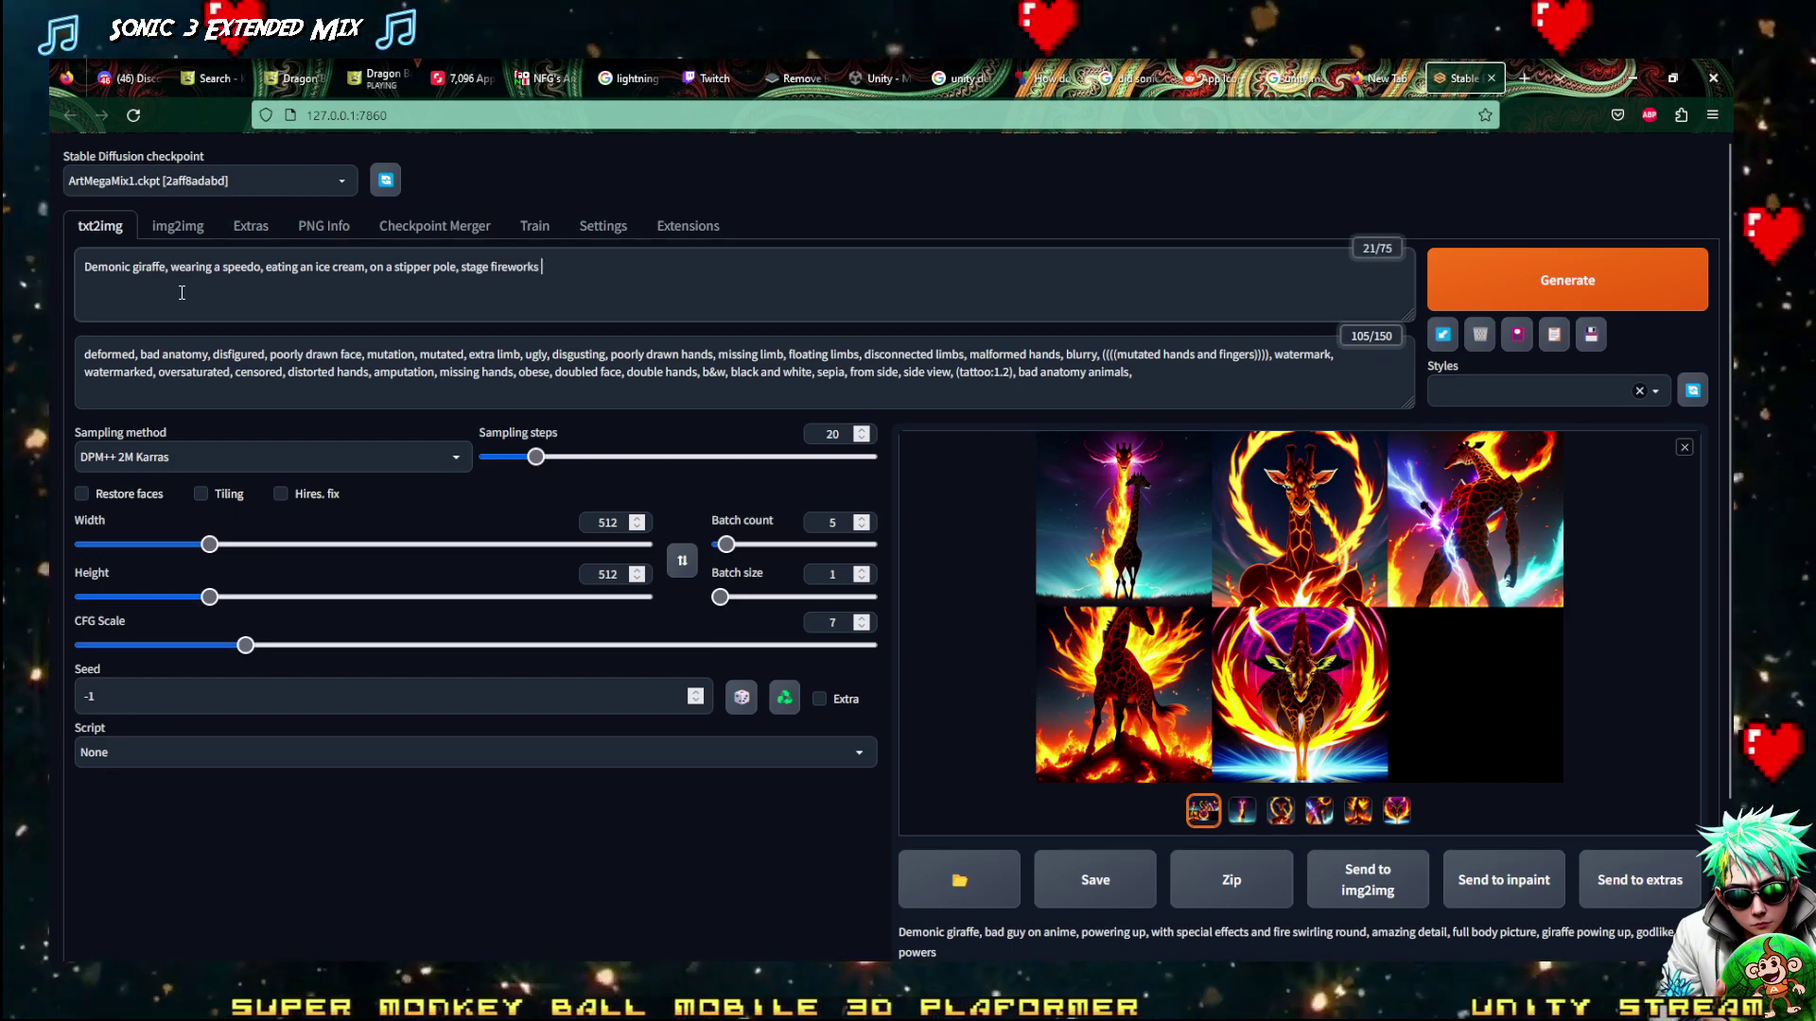
{"action": "type", "text": "lo"}
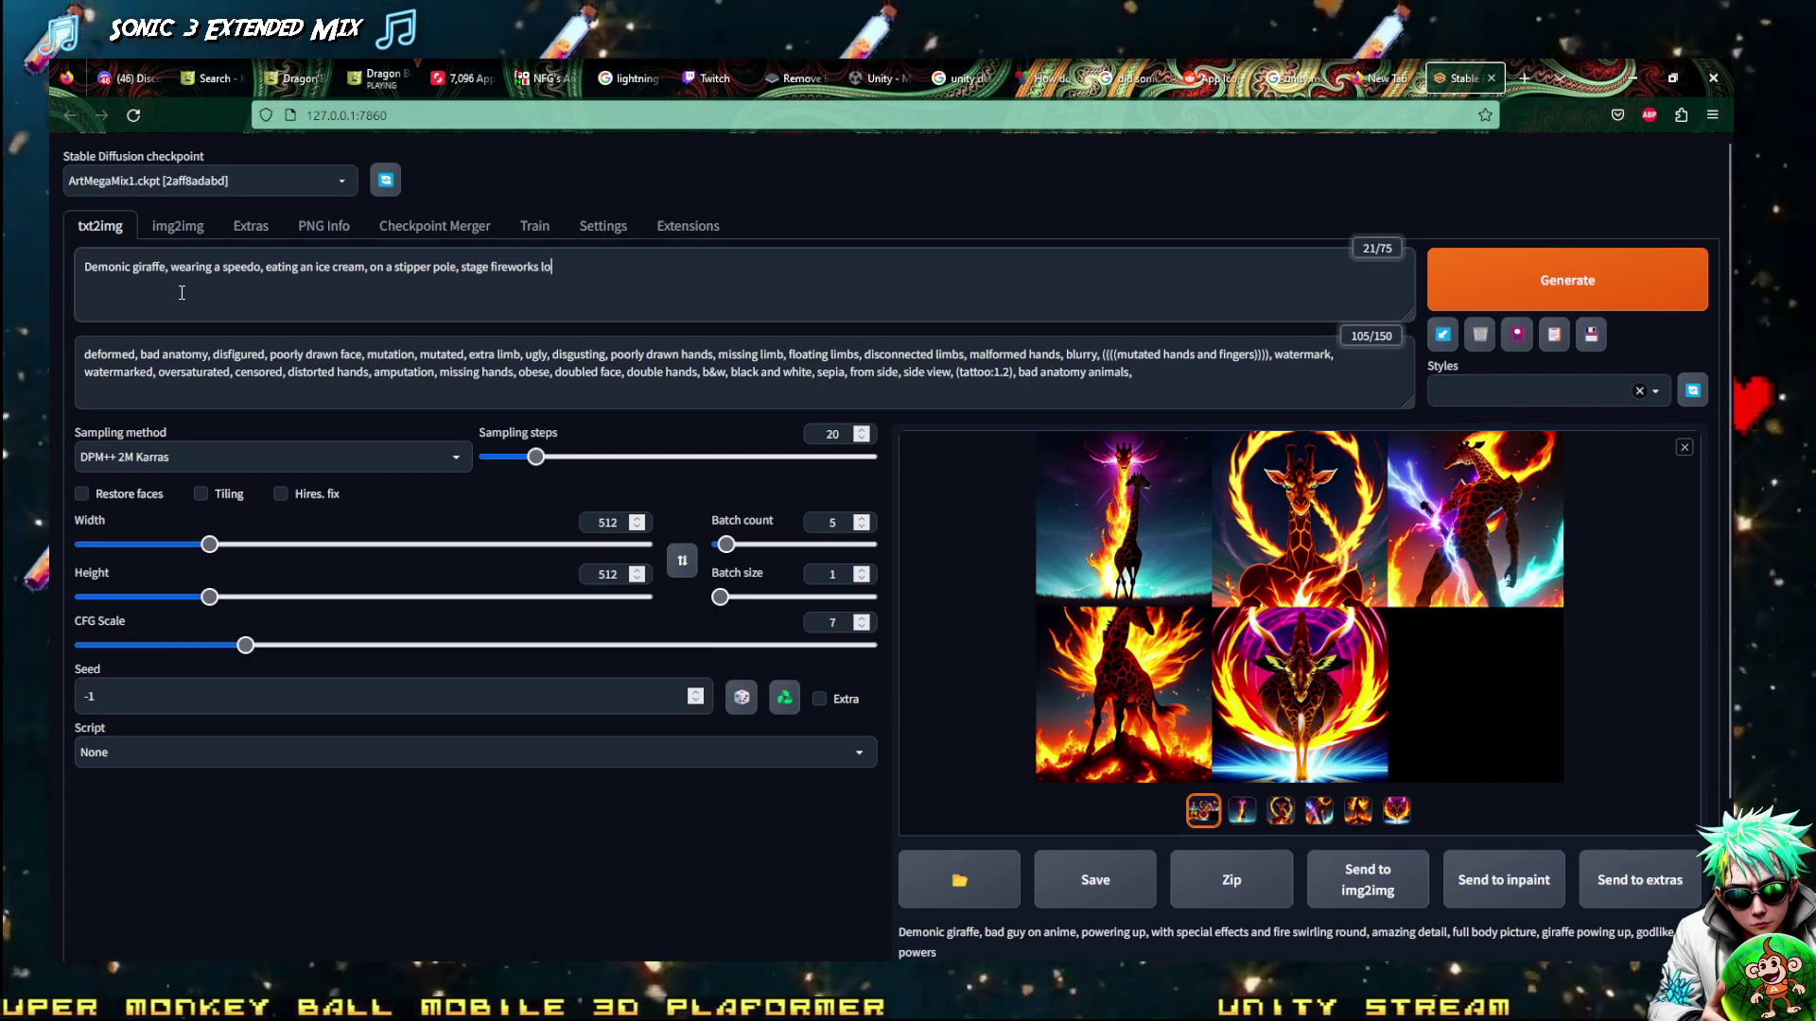
{"action": "type", "text": "vely colours"}
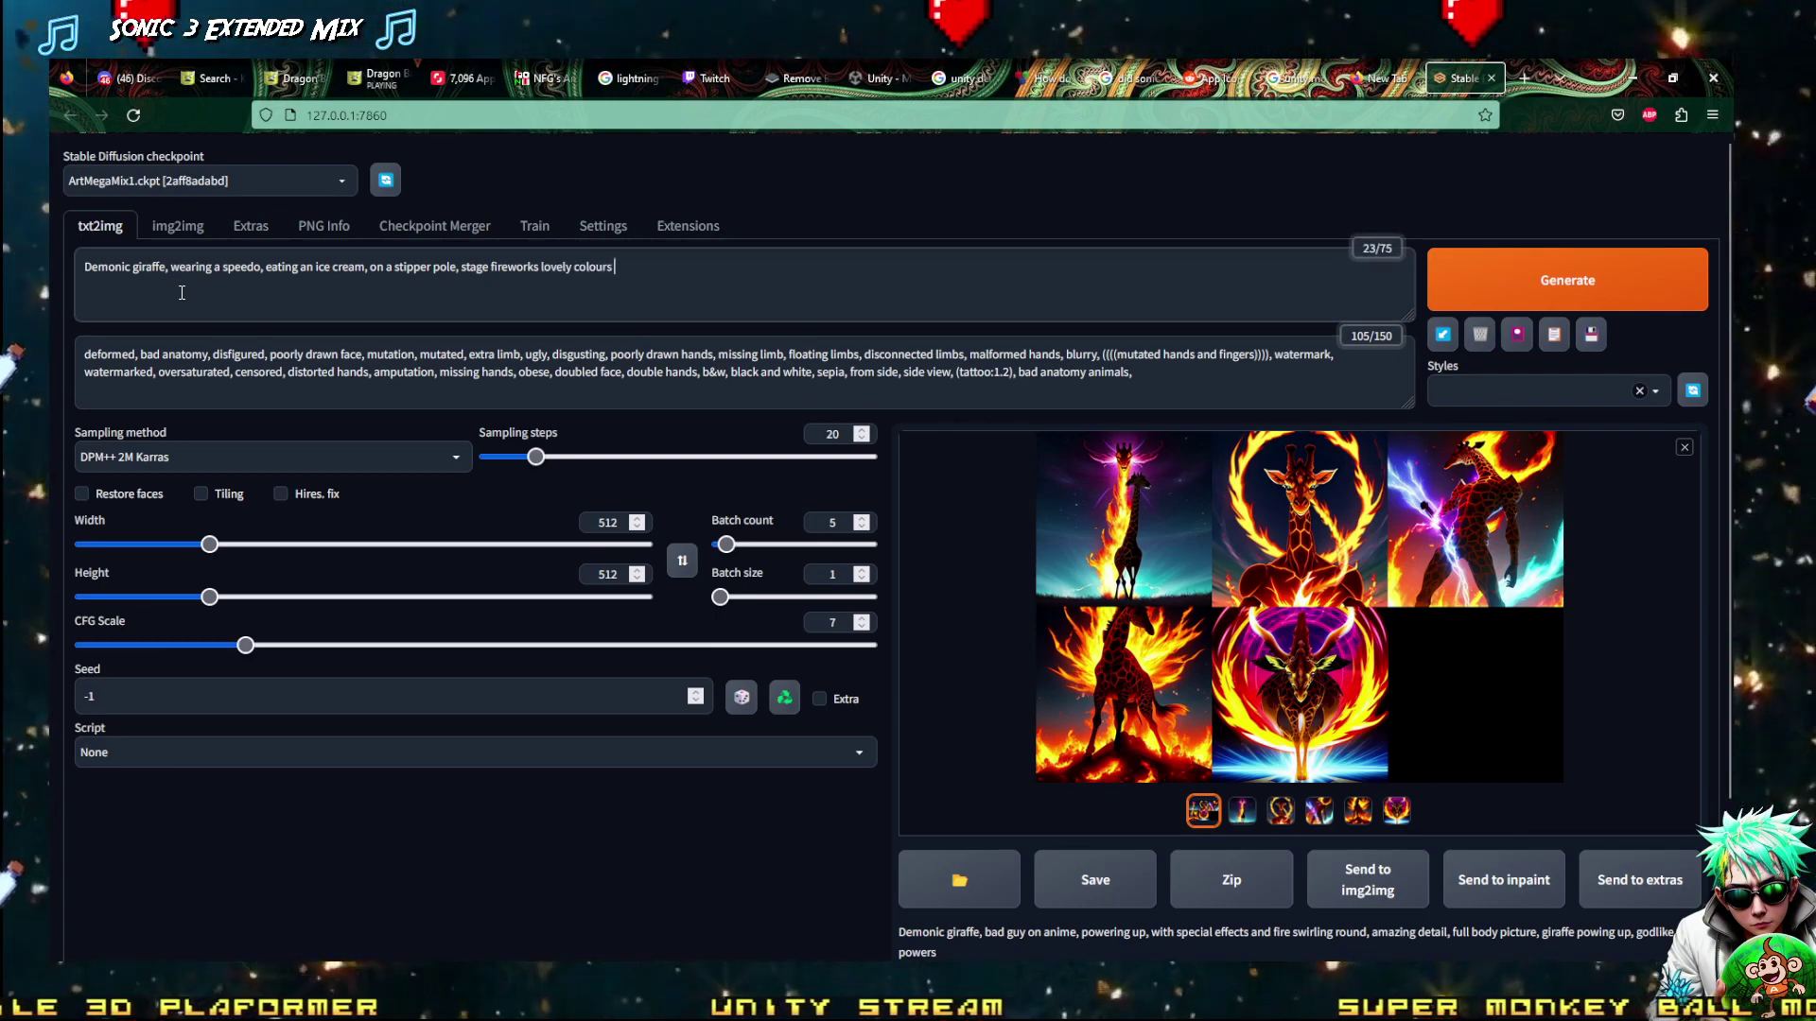
Generate a five-image batch from the stage fireworks giraffe prompt
{"action": "left_click", "coordinate": [1551, 281]}
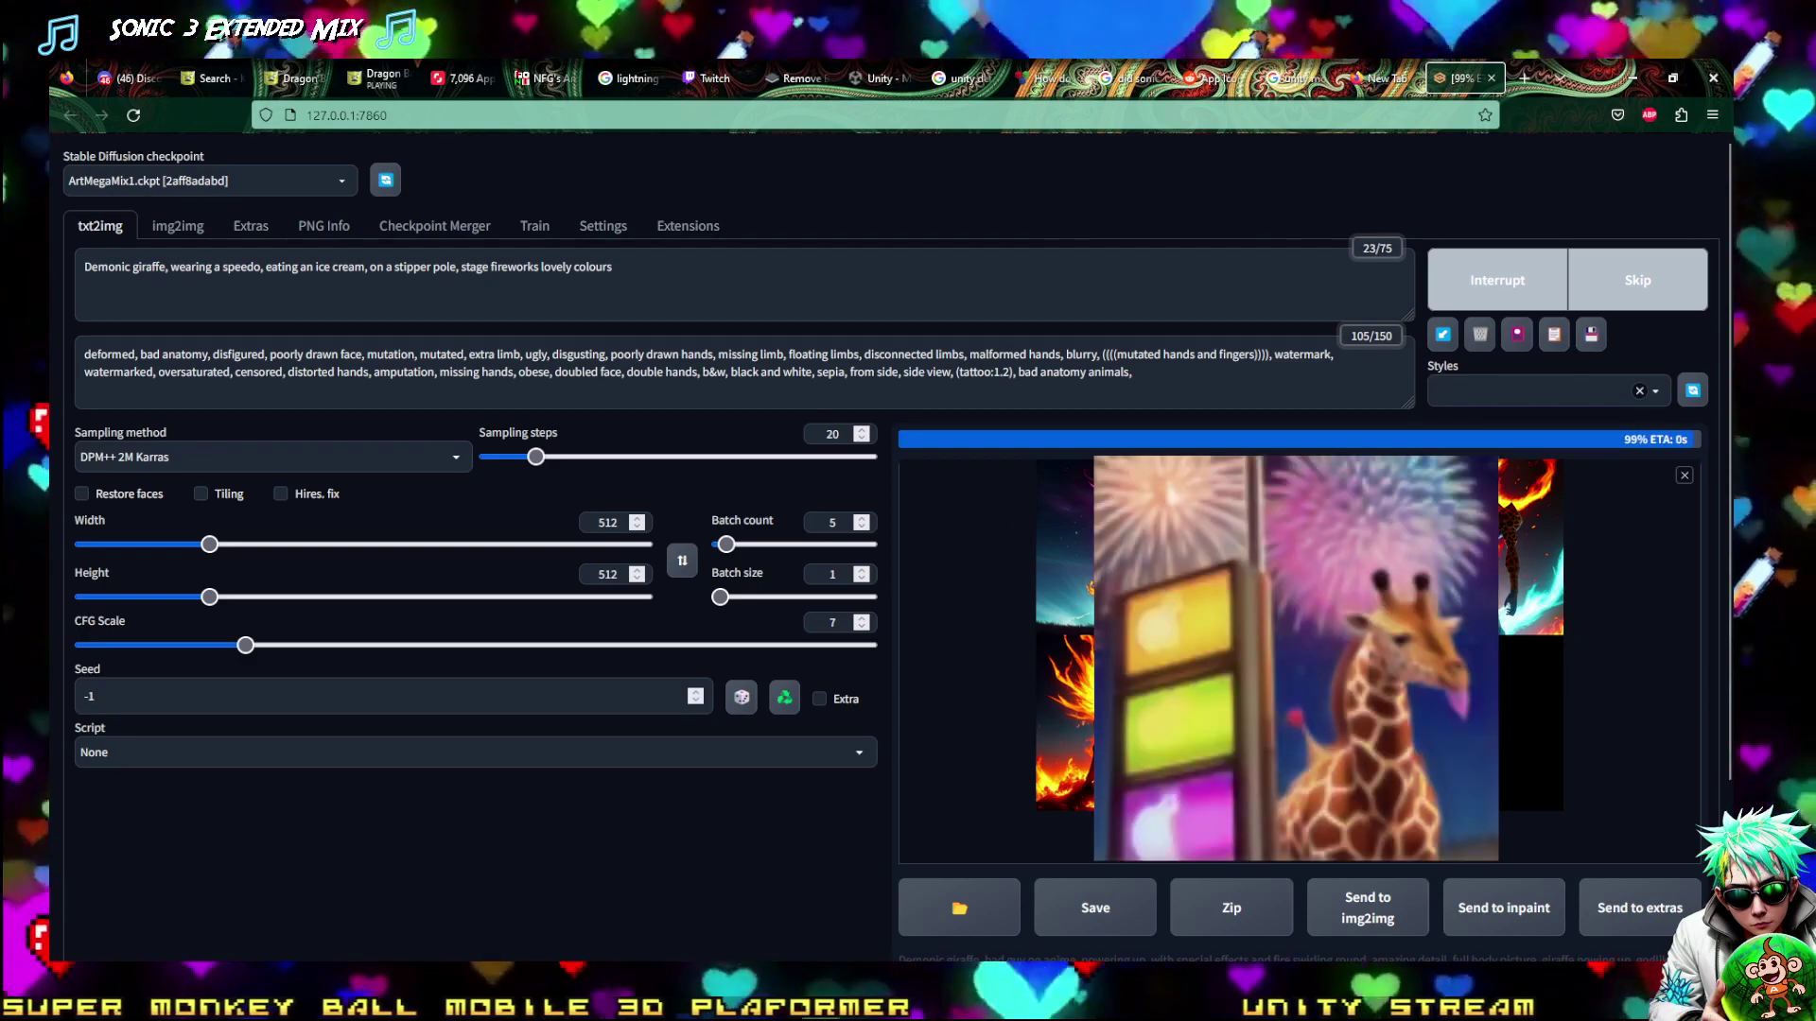
Open the first fireworks giraffe full size and step forward to the giraffe holding a milkshake
{"action": "left_click", "coordinate": [1093, 511]}
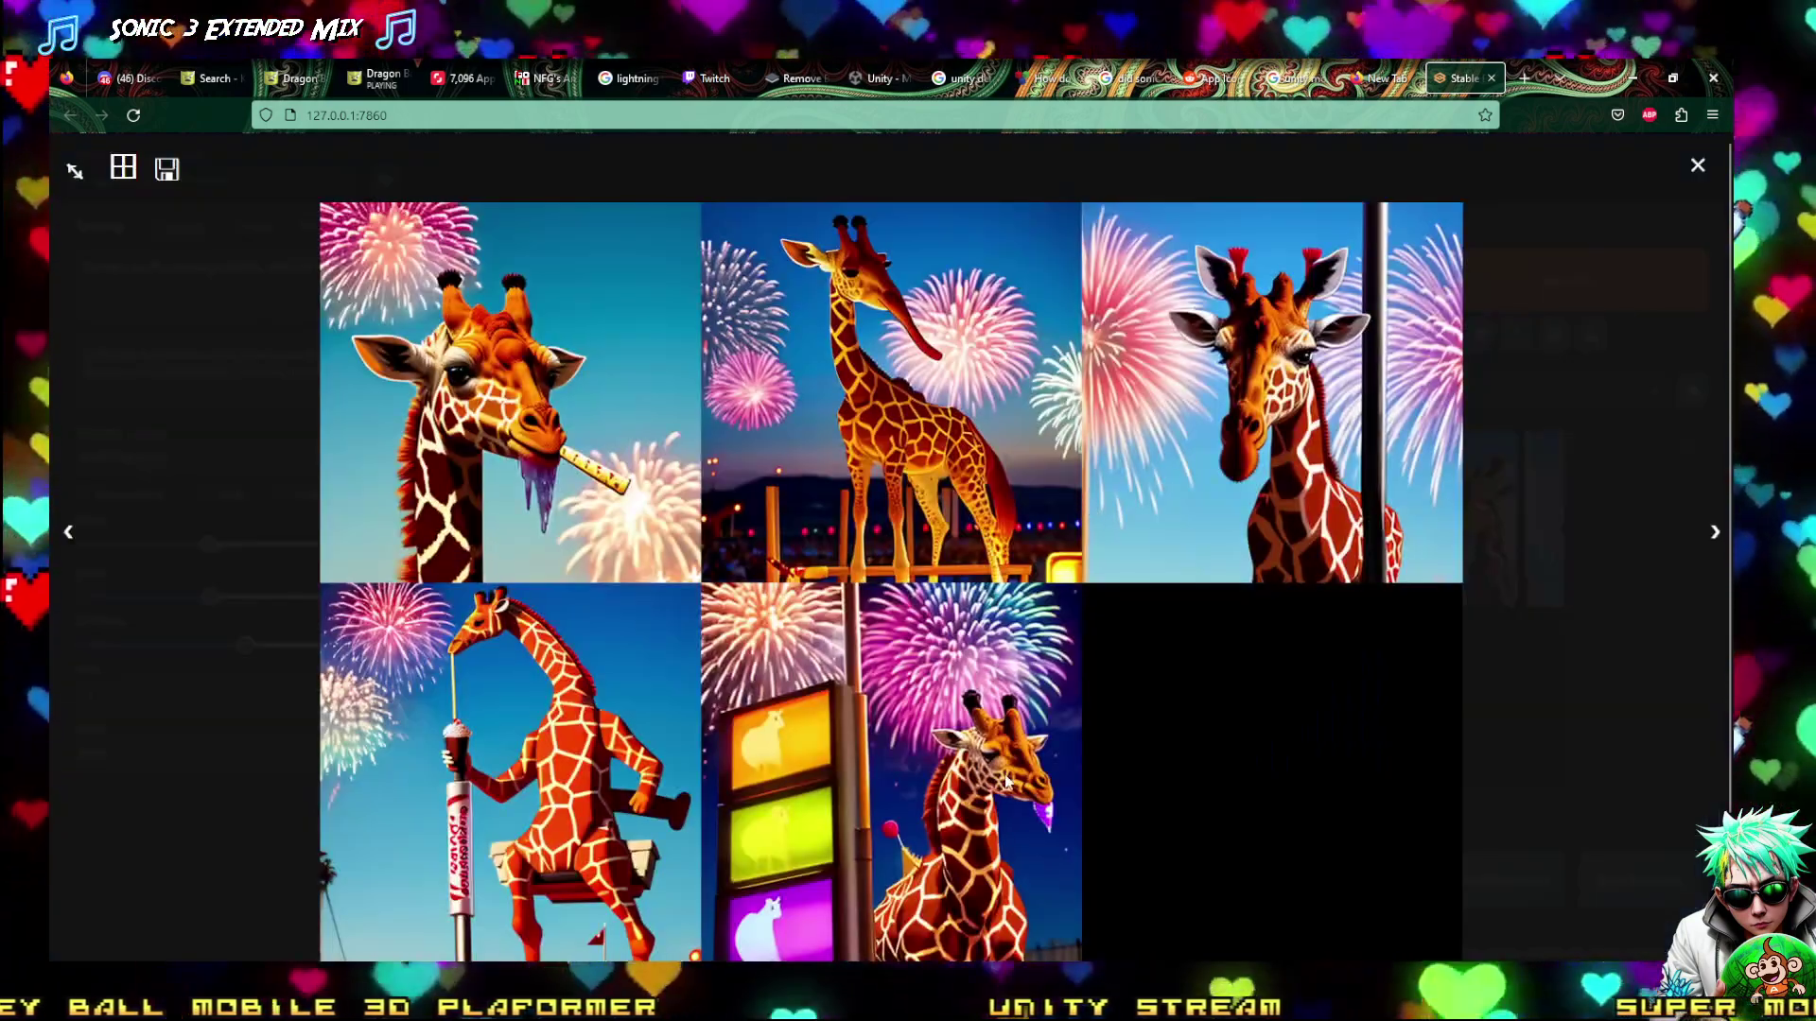
{"action": "left_click", "coordinate": [508, 419]}
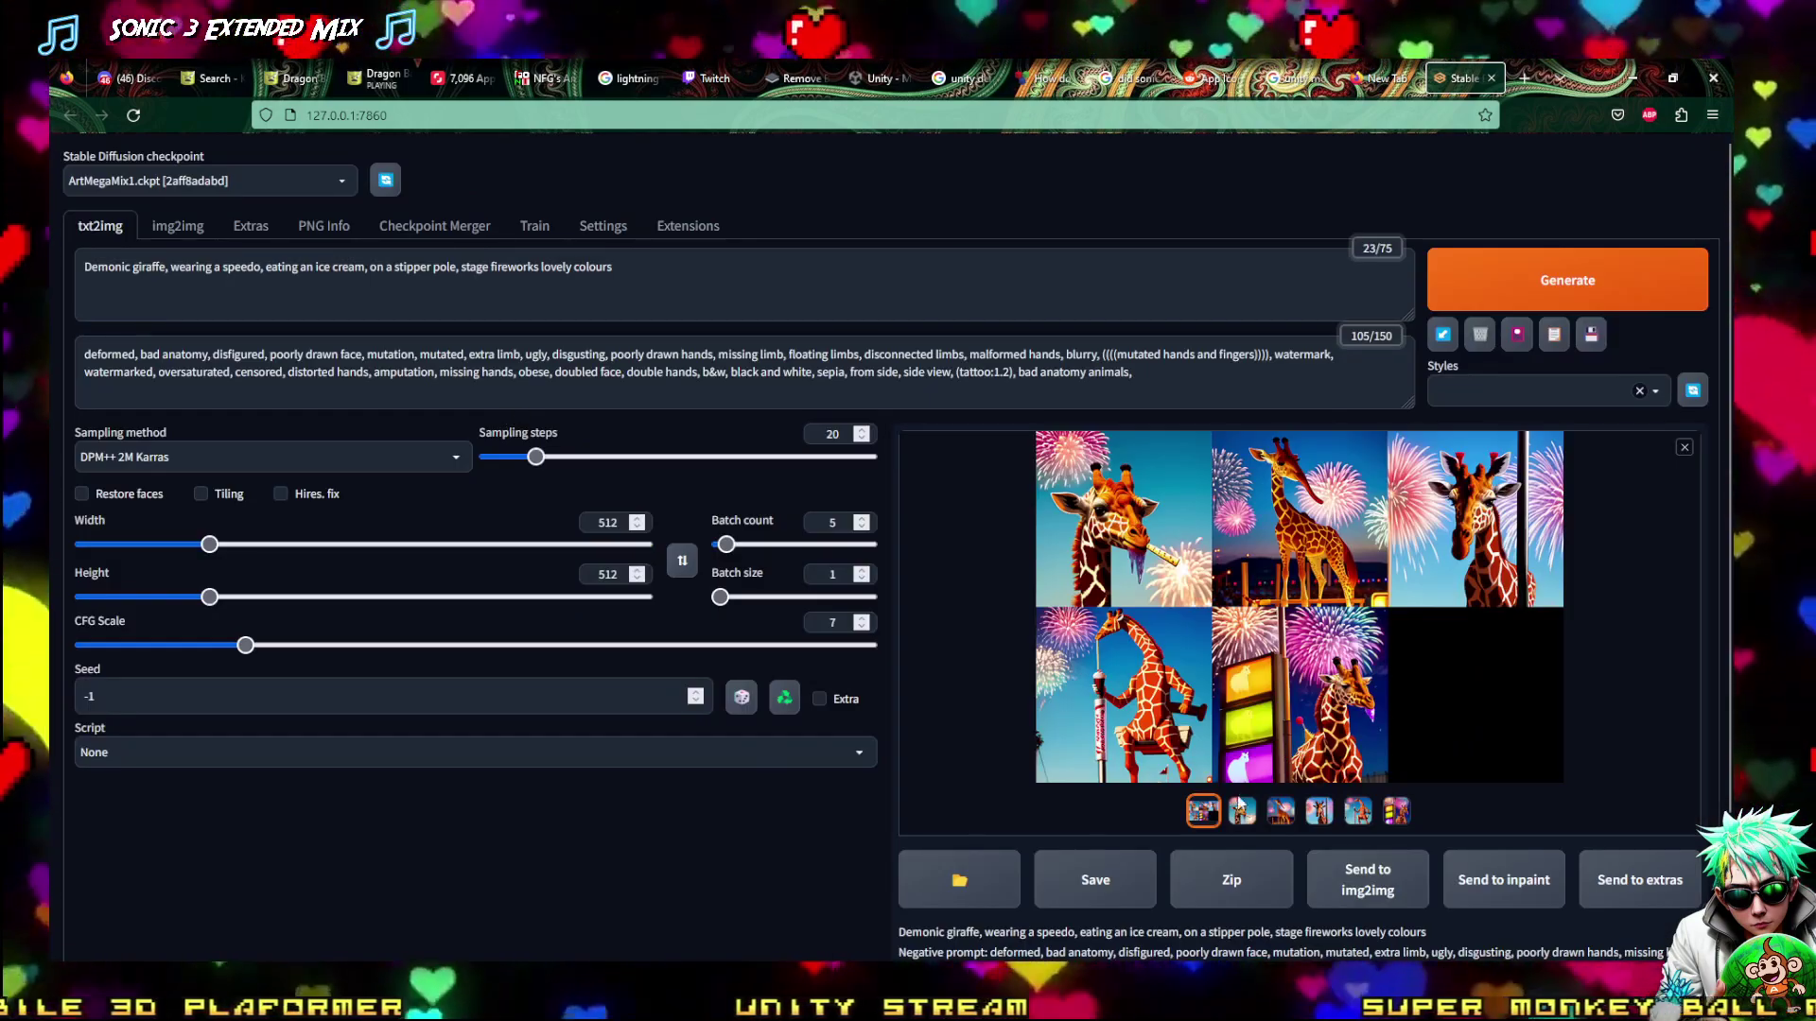
{"action": "left_click", "coordinate": [1241, 810]}
{"action": "left_click", "coordinate": [1196, 703]}
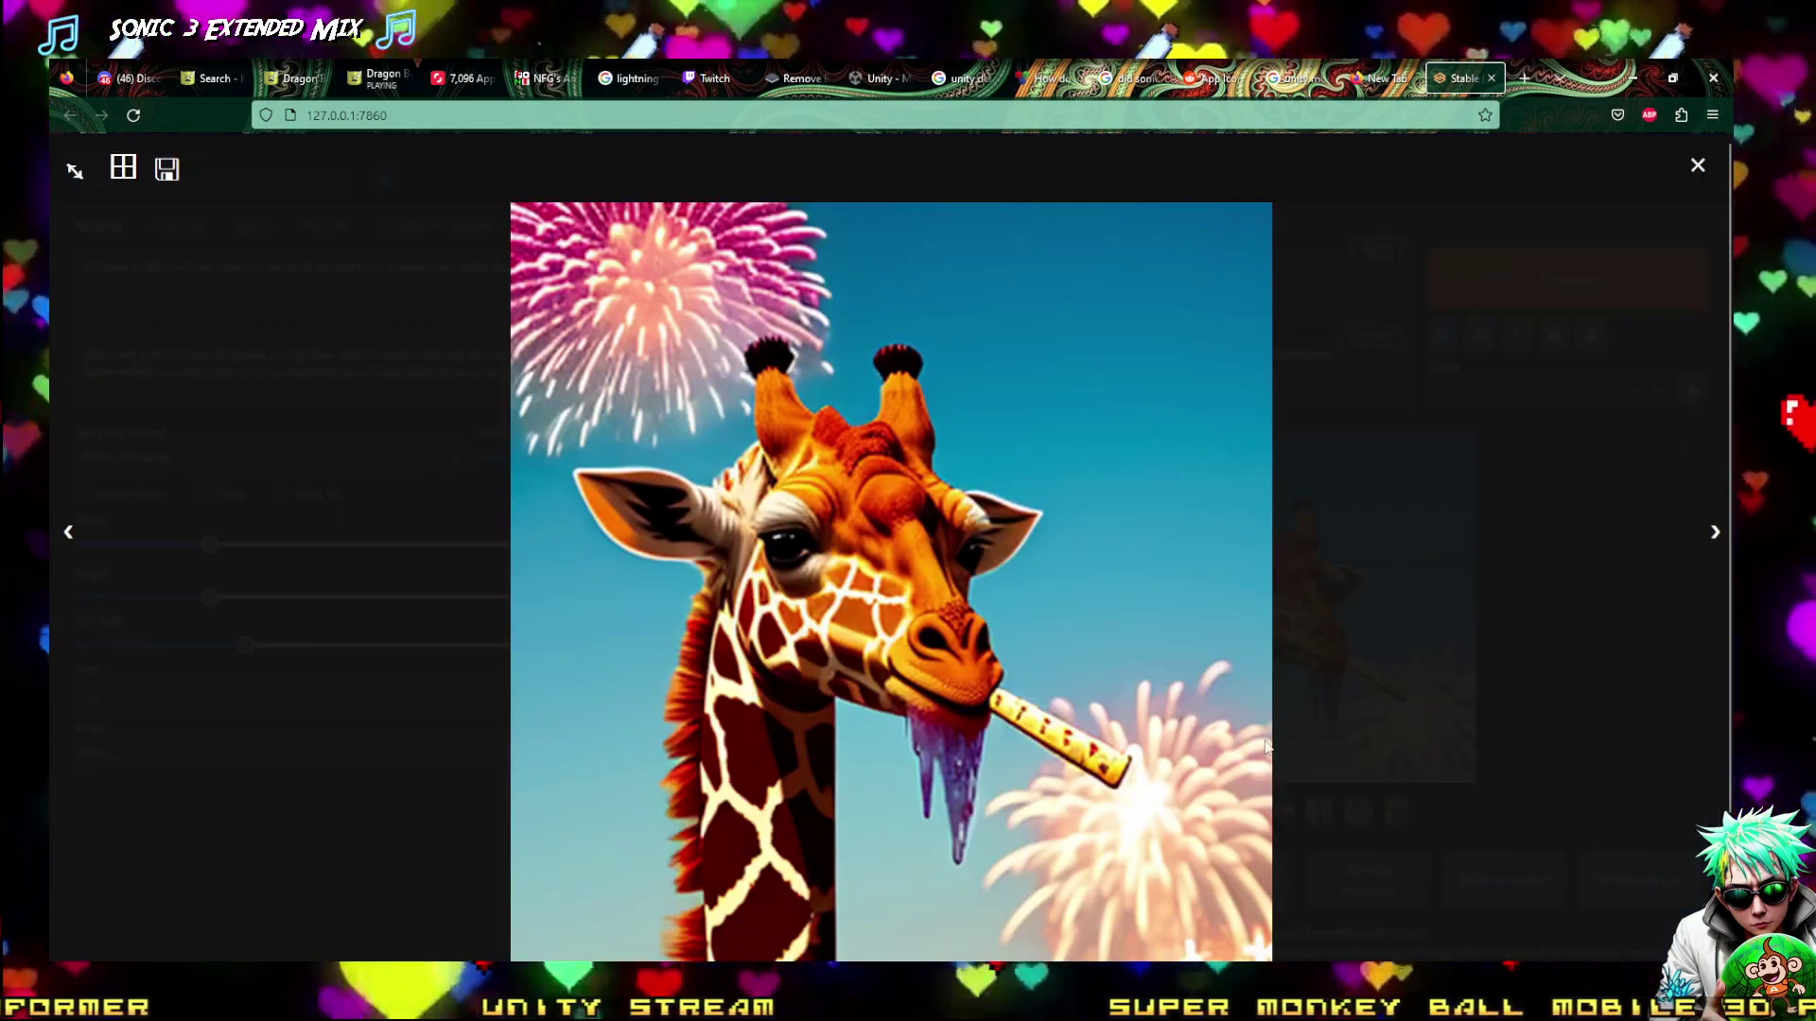
{"action": "key", "text": "Right"}
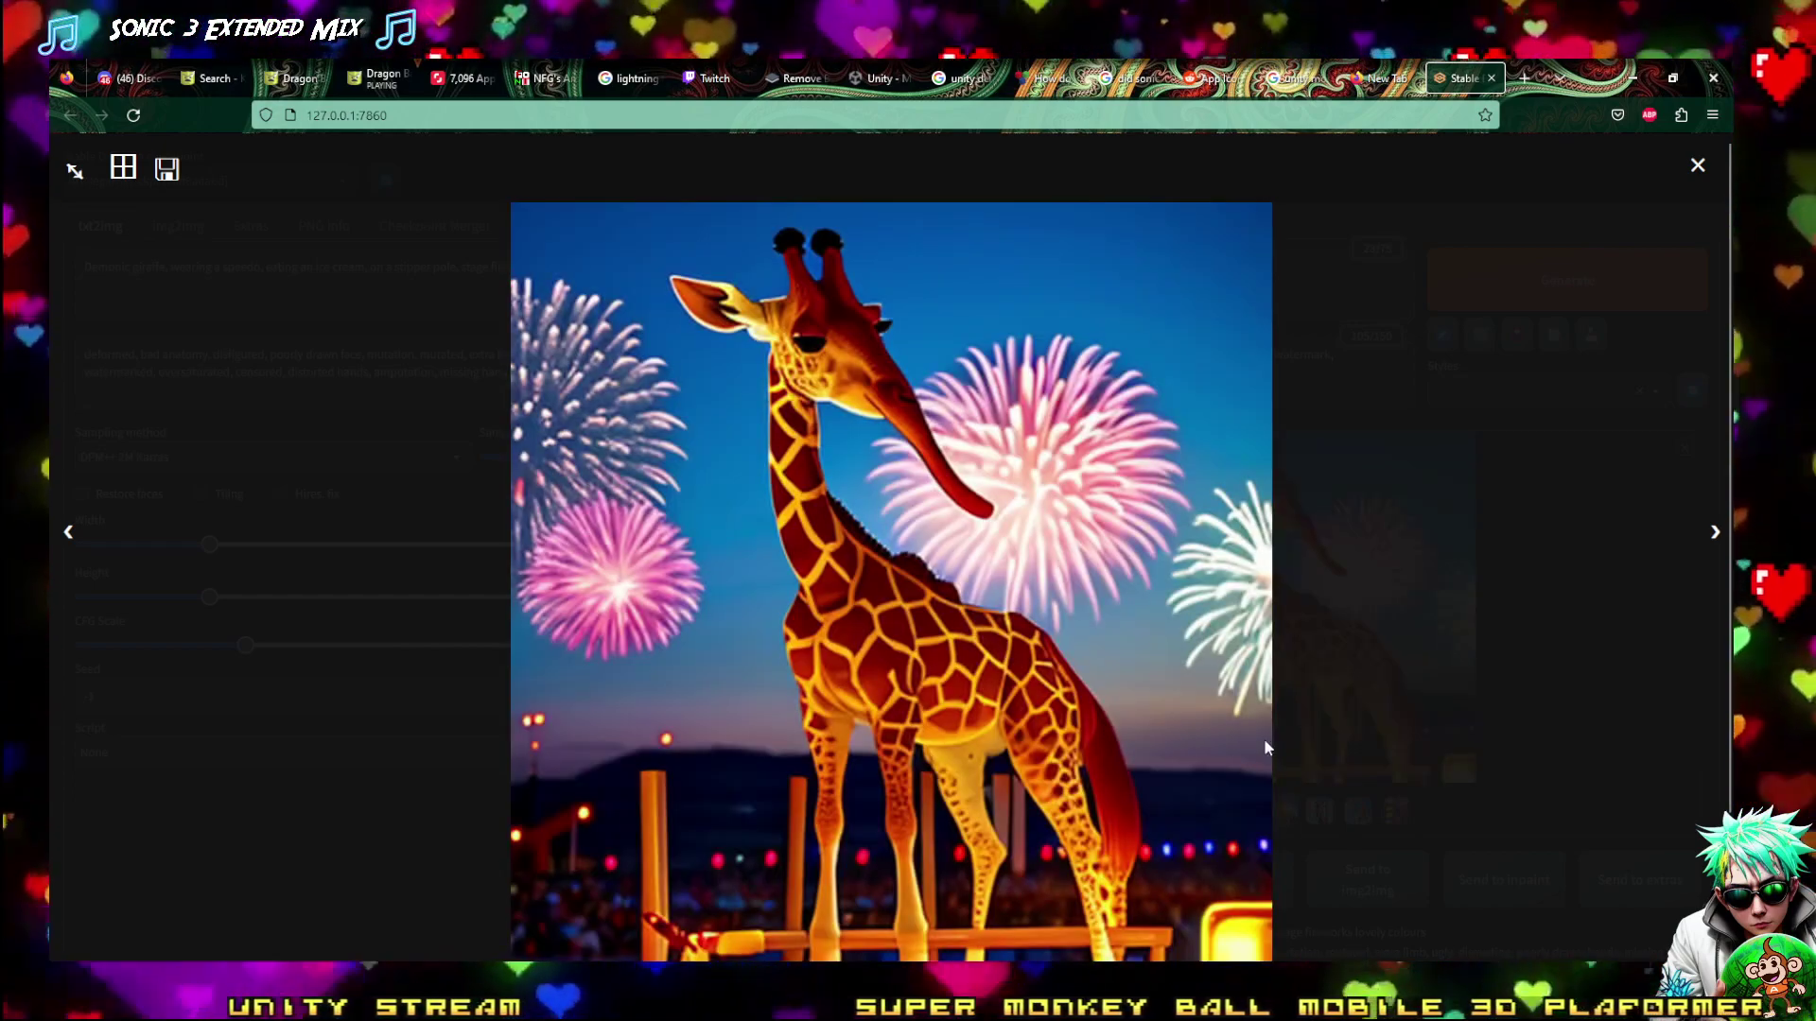
{"action": "key", "text": "Right"}
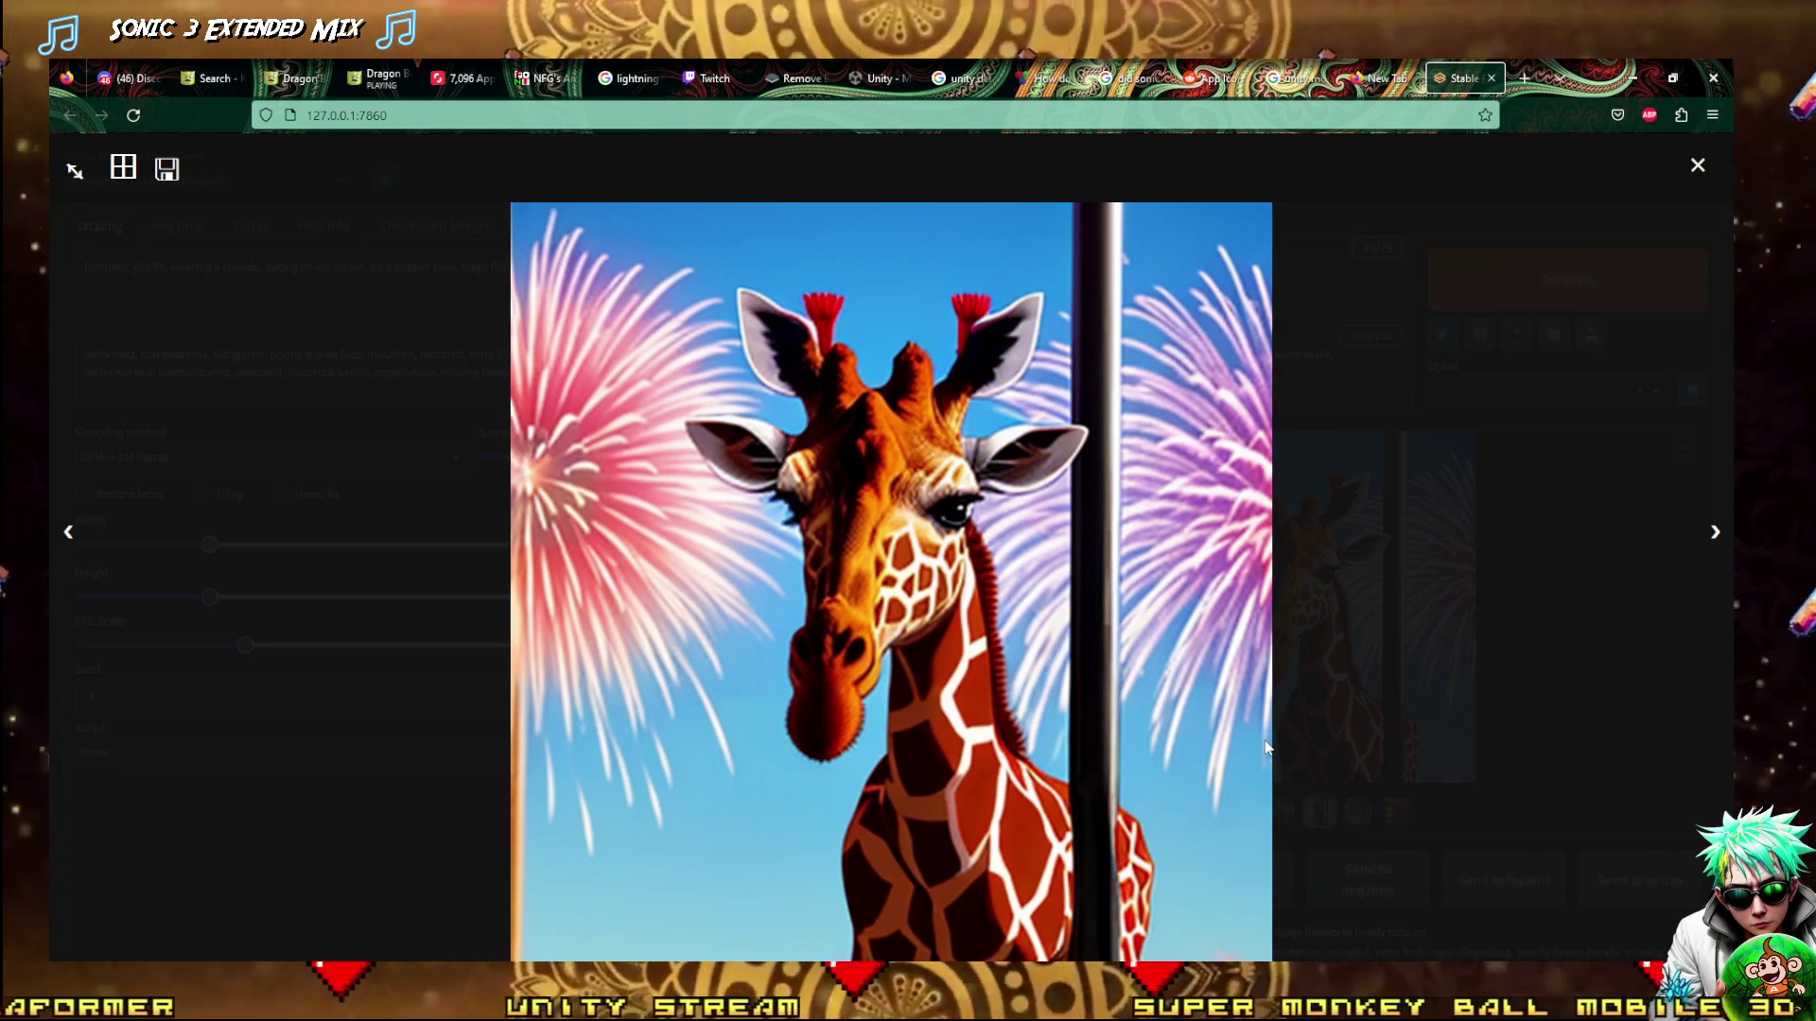
{"action": "key", "text": "Right"}
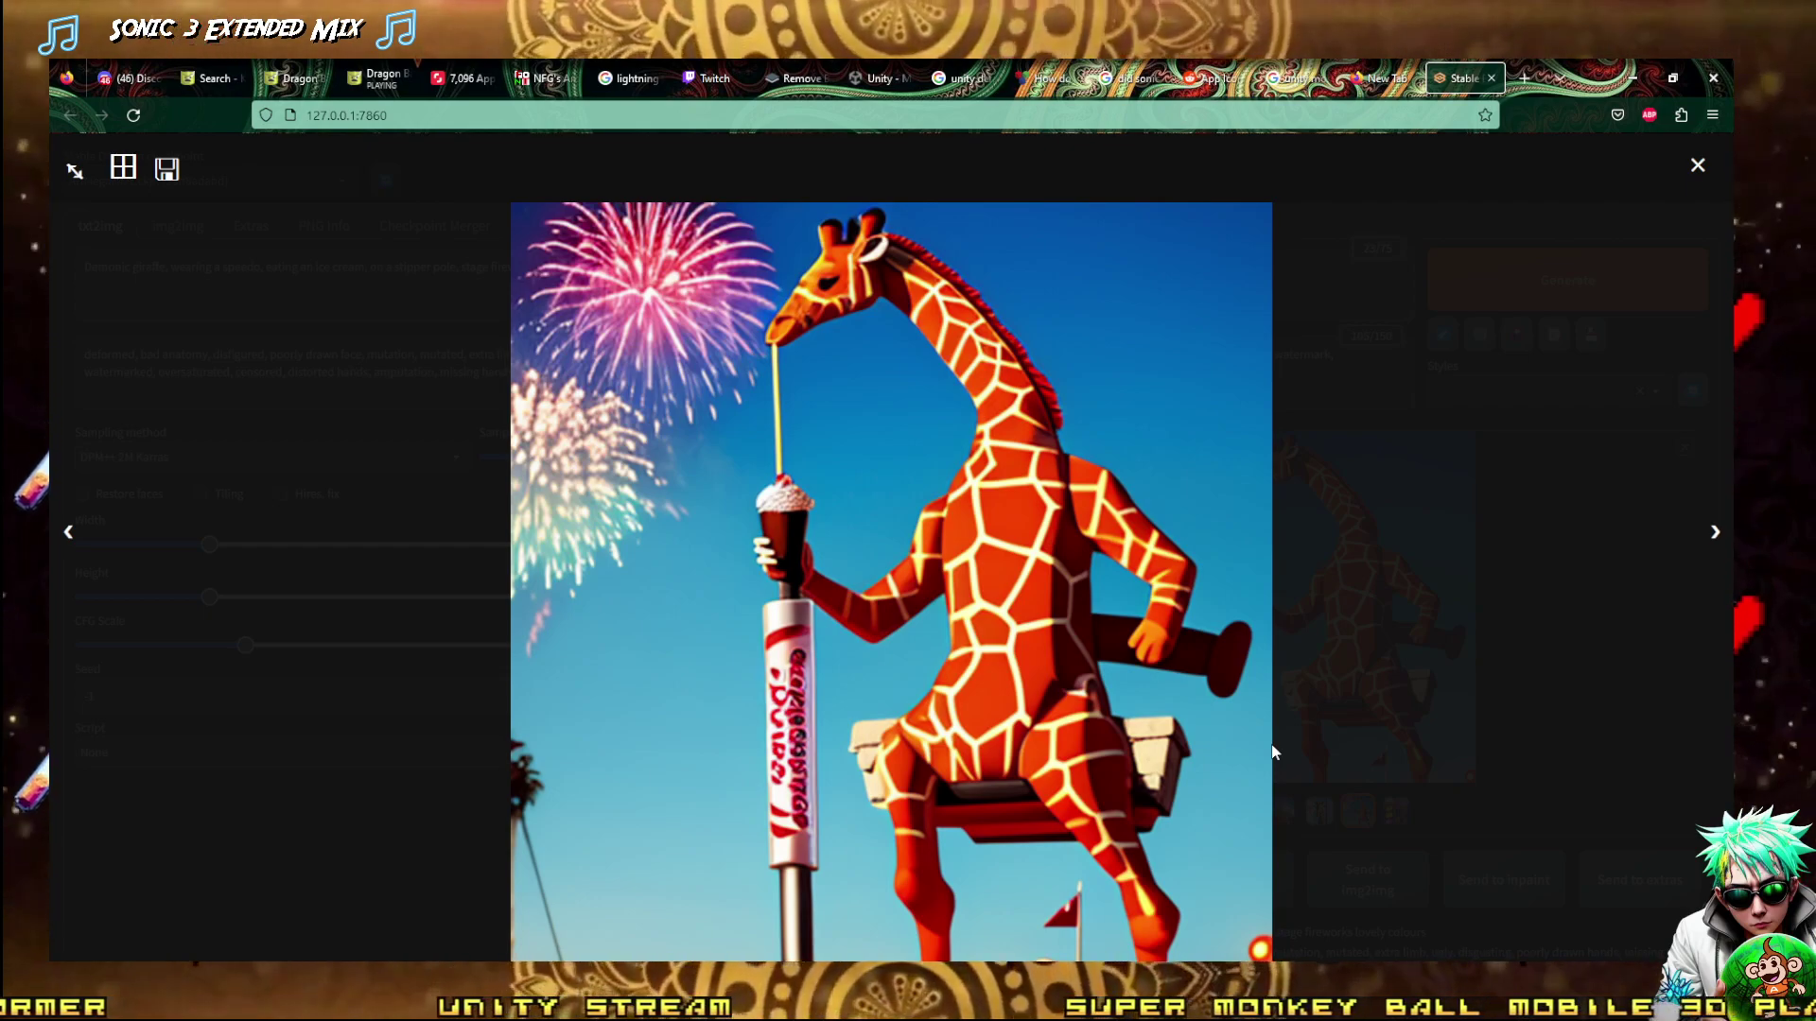
Browse the fireworks billboard giraffe and the image grid, ending back on the milkshake giraffe
{"action": "key", "text": "Right"}
{"action": "key", "text": "Left"}
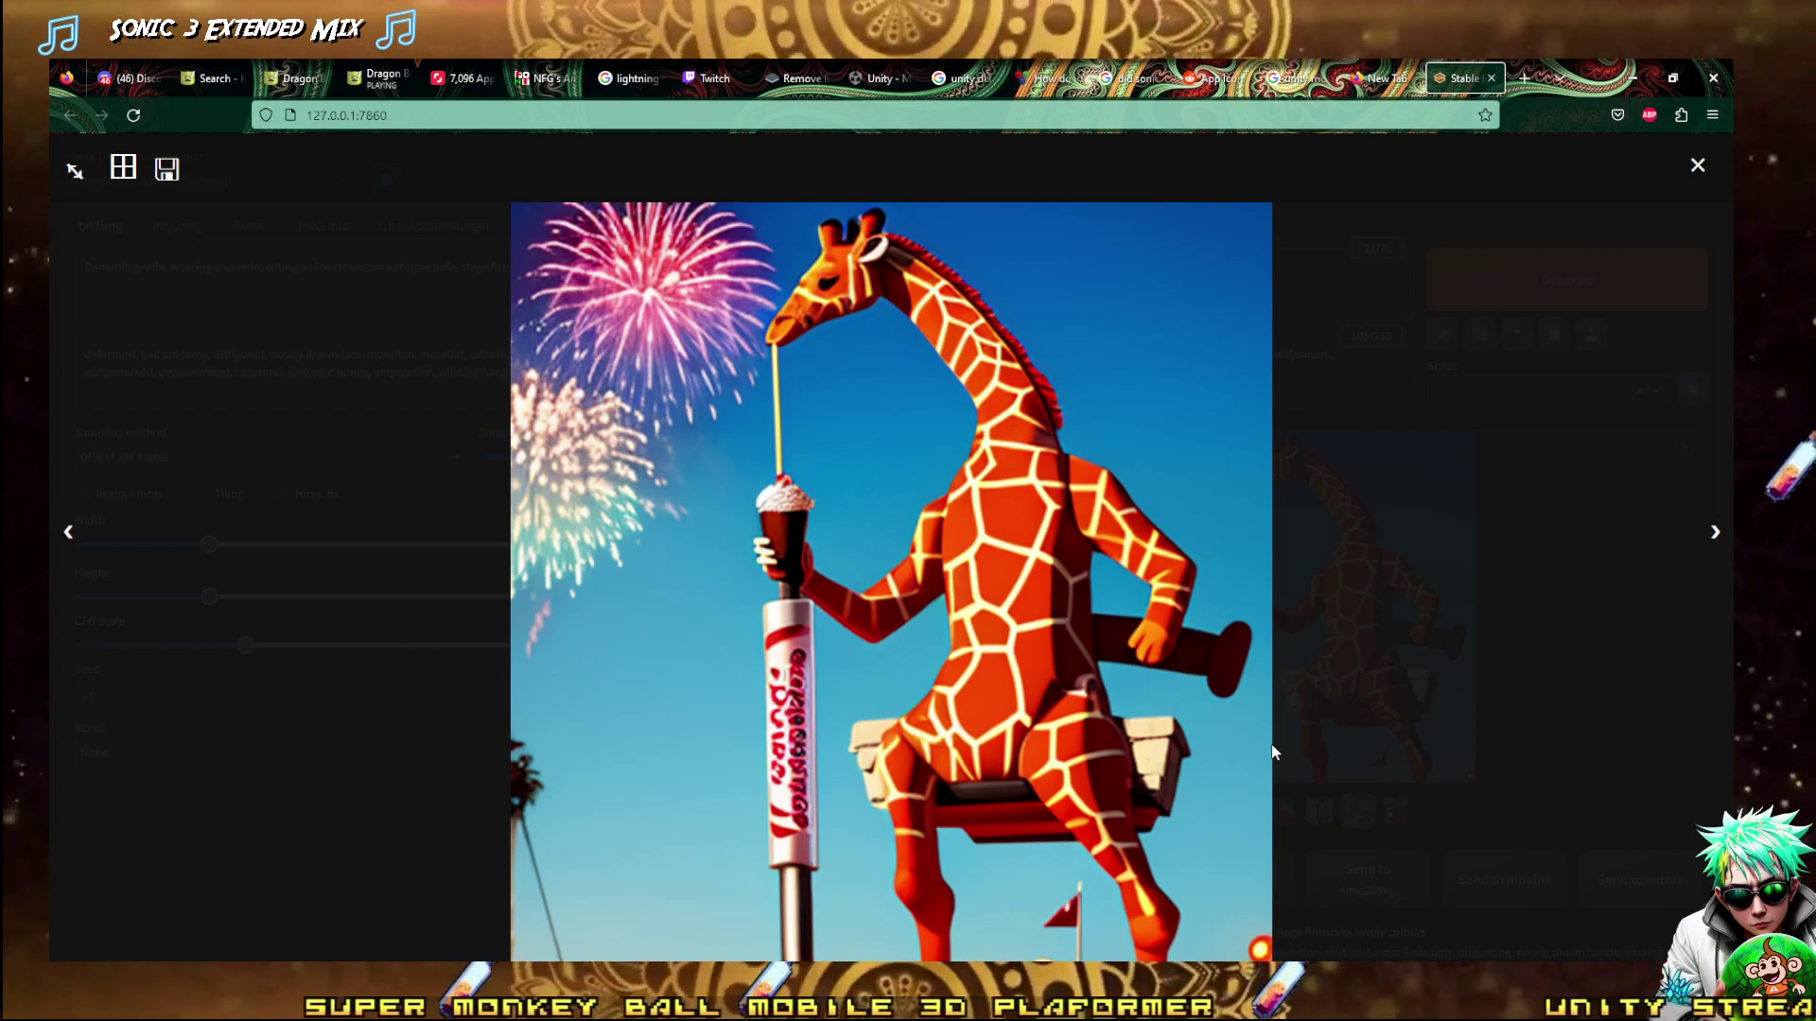
{"action": "key", "text": "Right"}
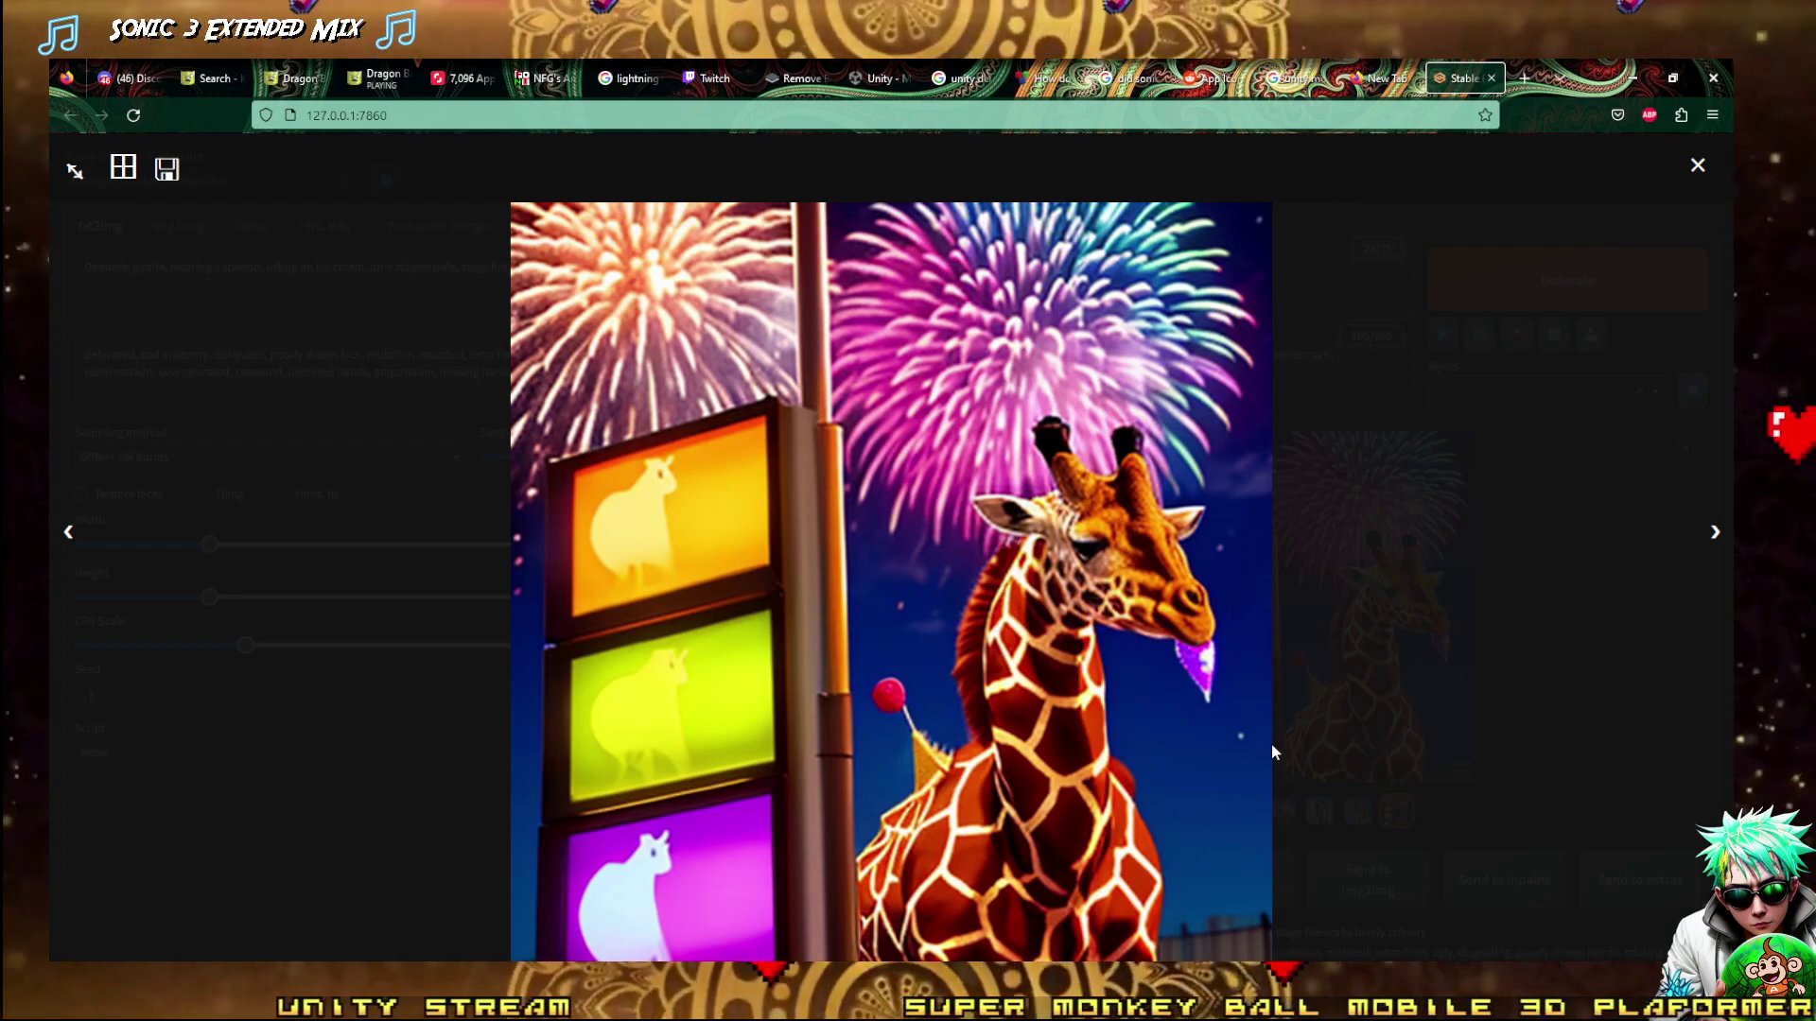
{"action": "key", "text": "Right"}
{"action": "key", "text": "Right"}
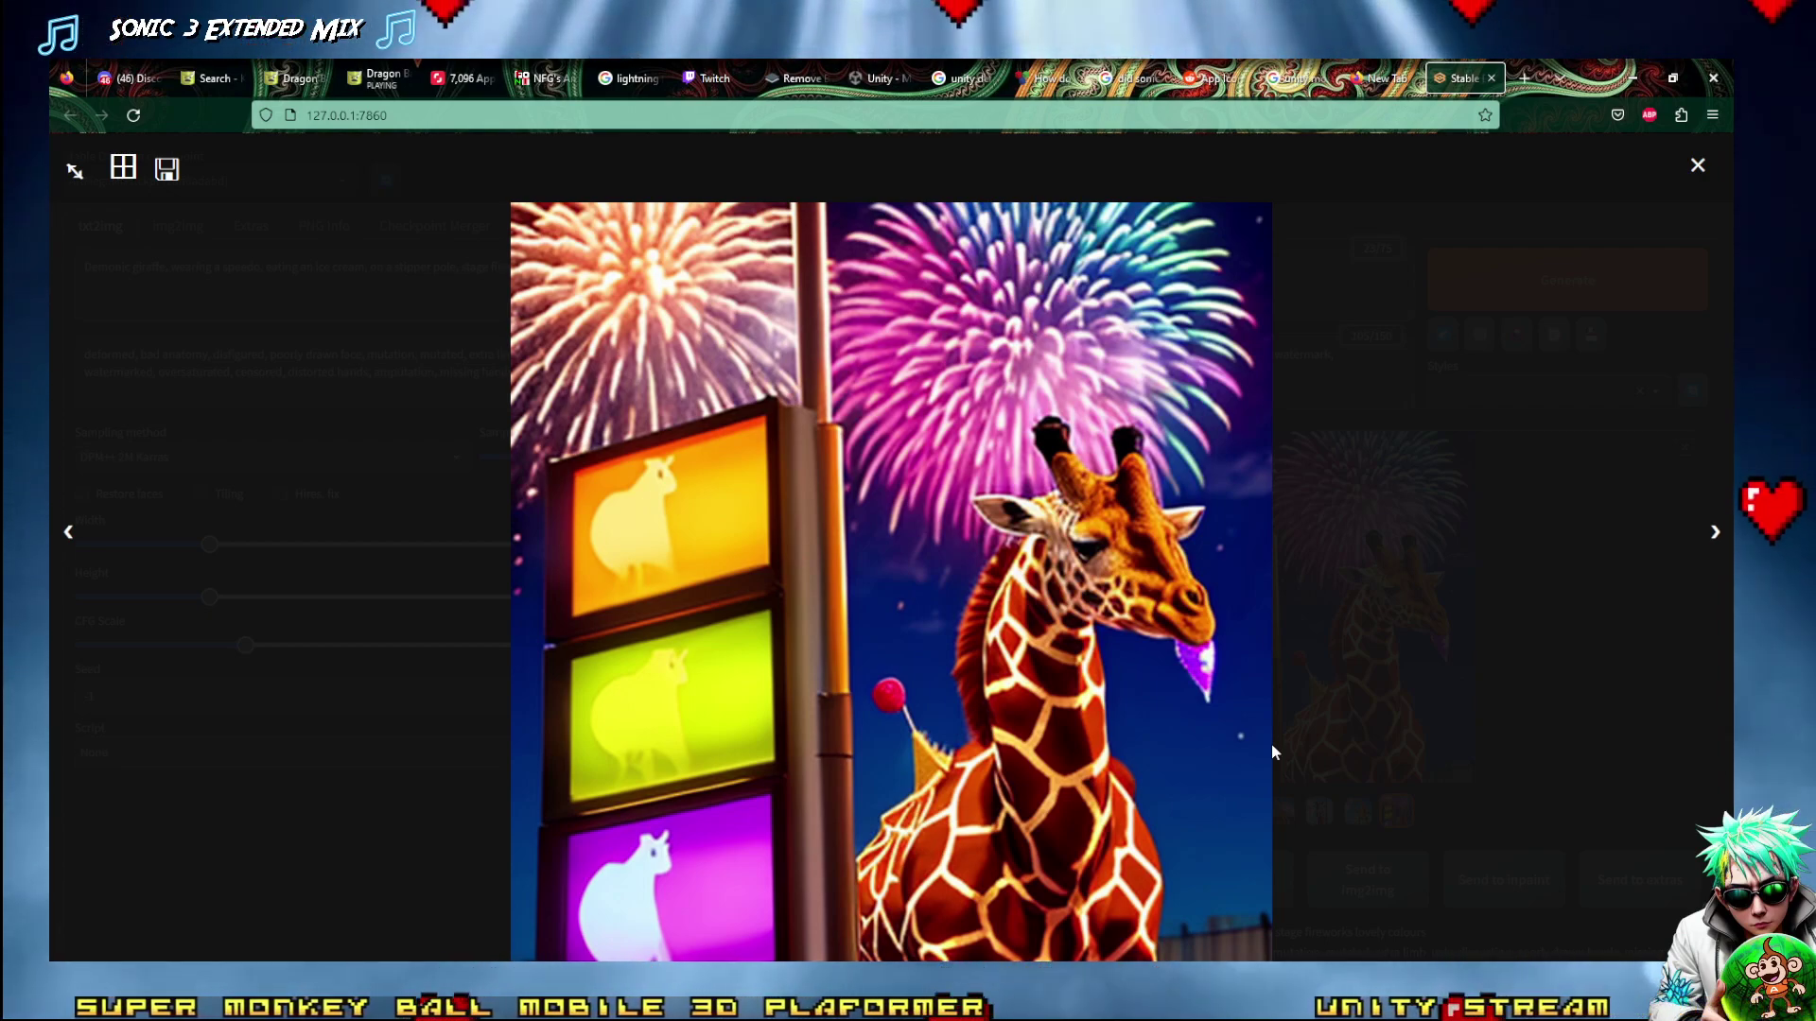
{"action": "key", "text": "Right"}
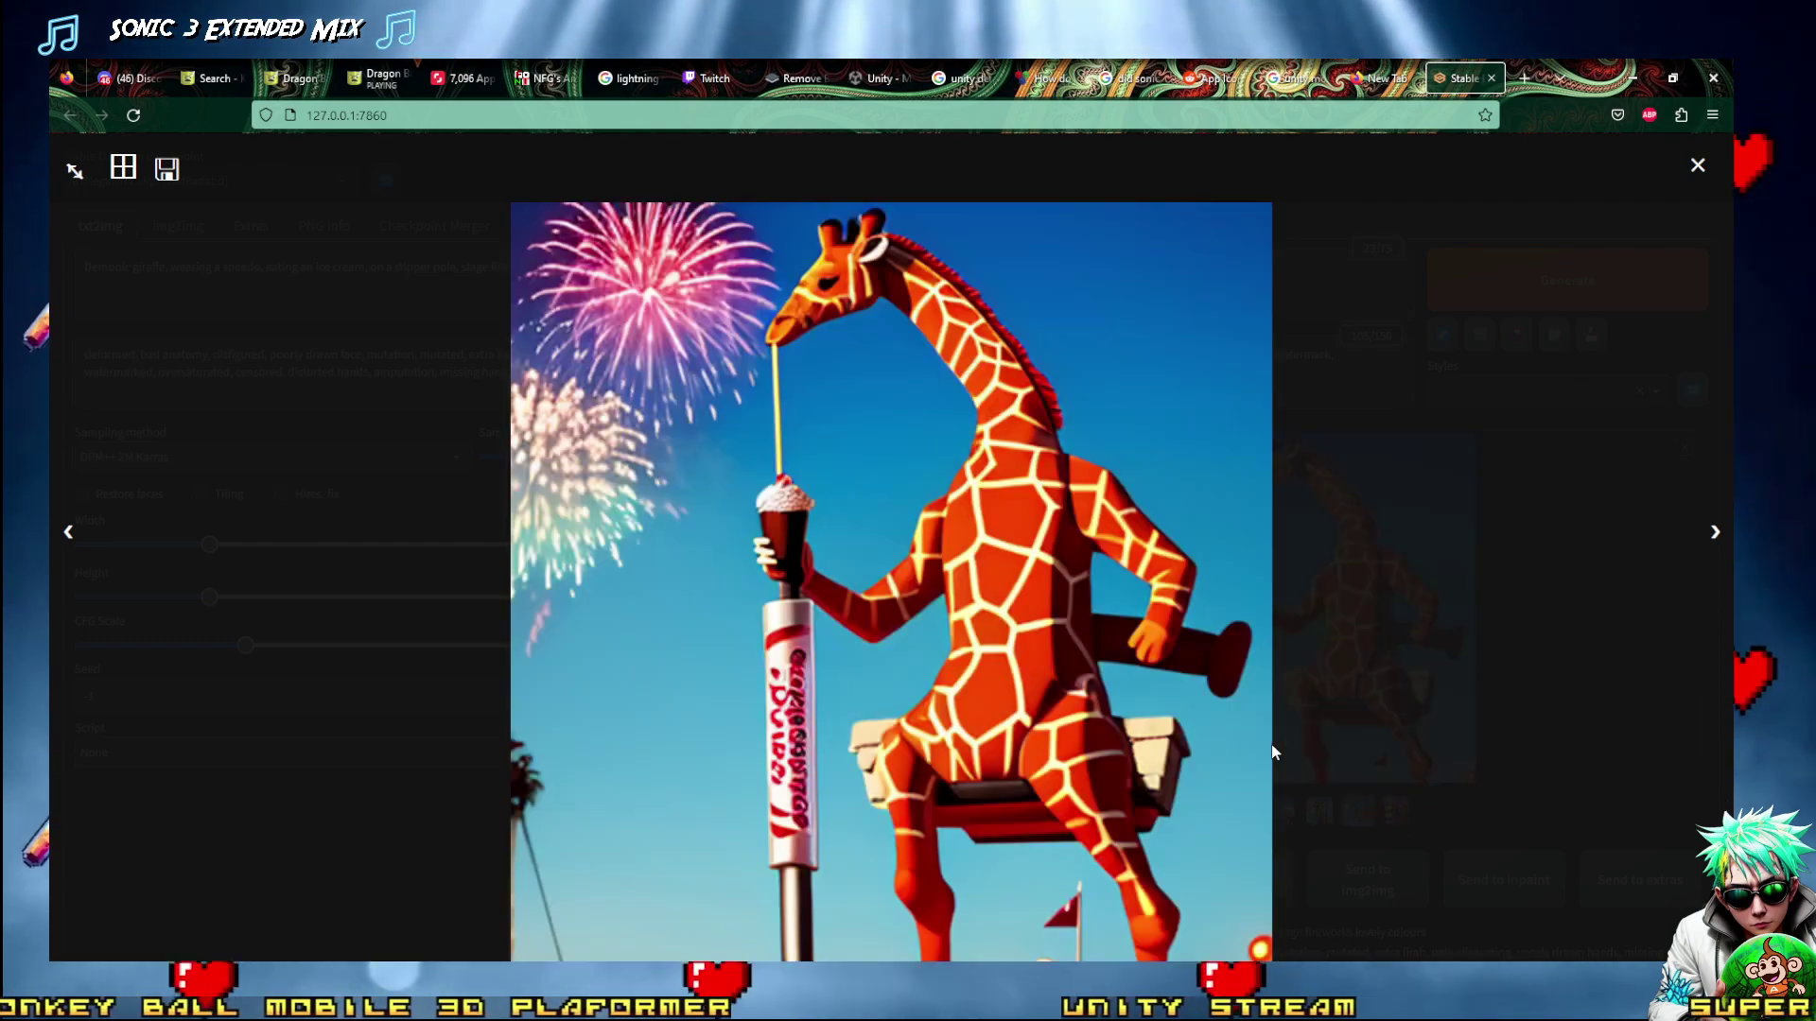
Close the viewer and replace the prompt with 'furry fox human hybrid, woman blue hair, goggles'
{"action": "left_click", "coordinate": [1274, 751]}
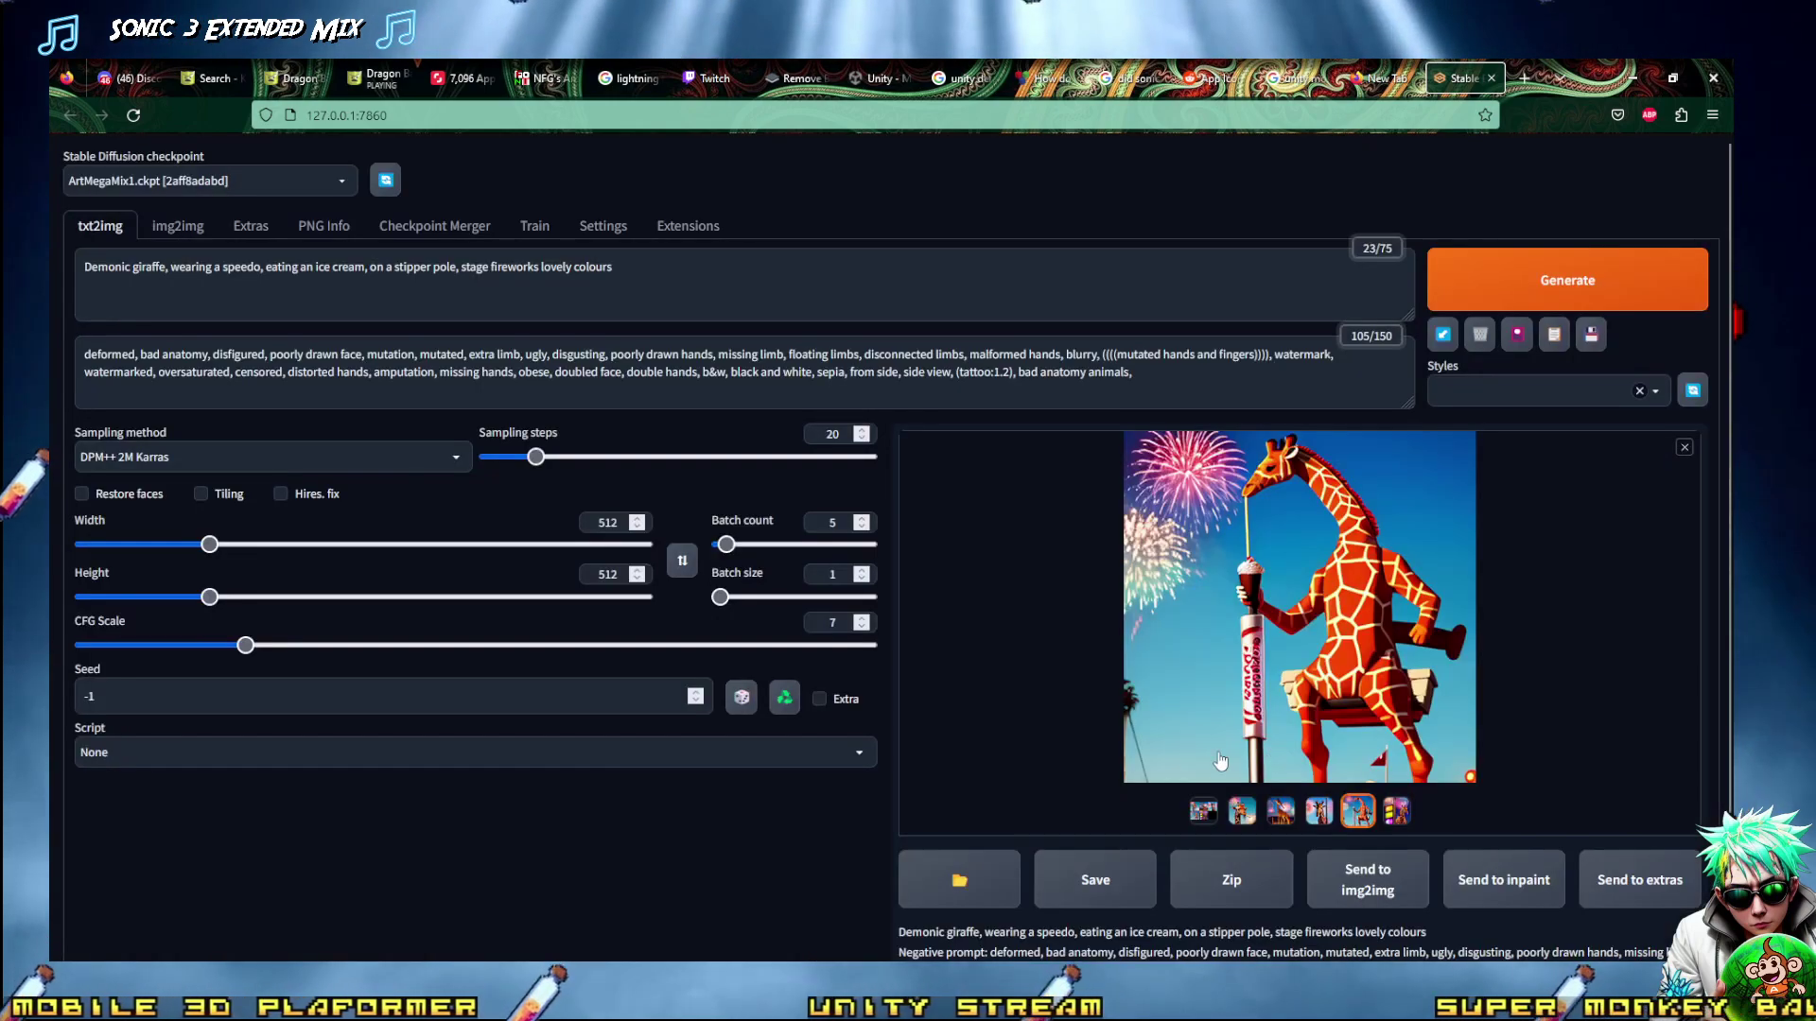
{"action": "left_click_drag", "start_coordinate": [871, 310], "coordinate": [71, 269]}
{"action": "type", "text": "furry porn"}
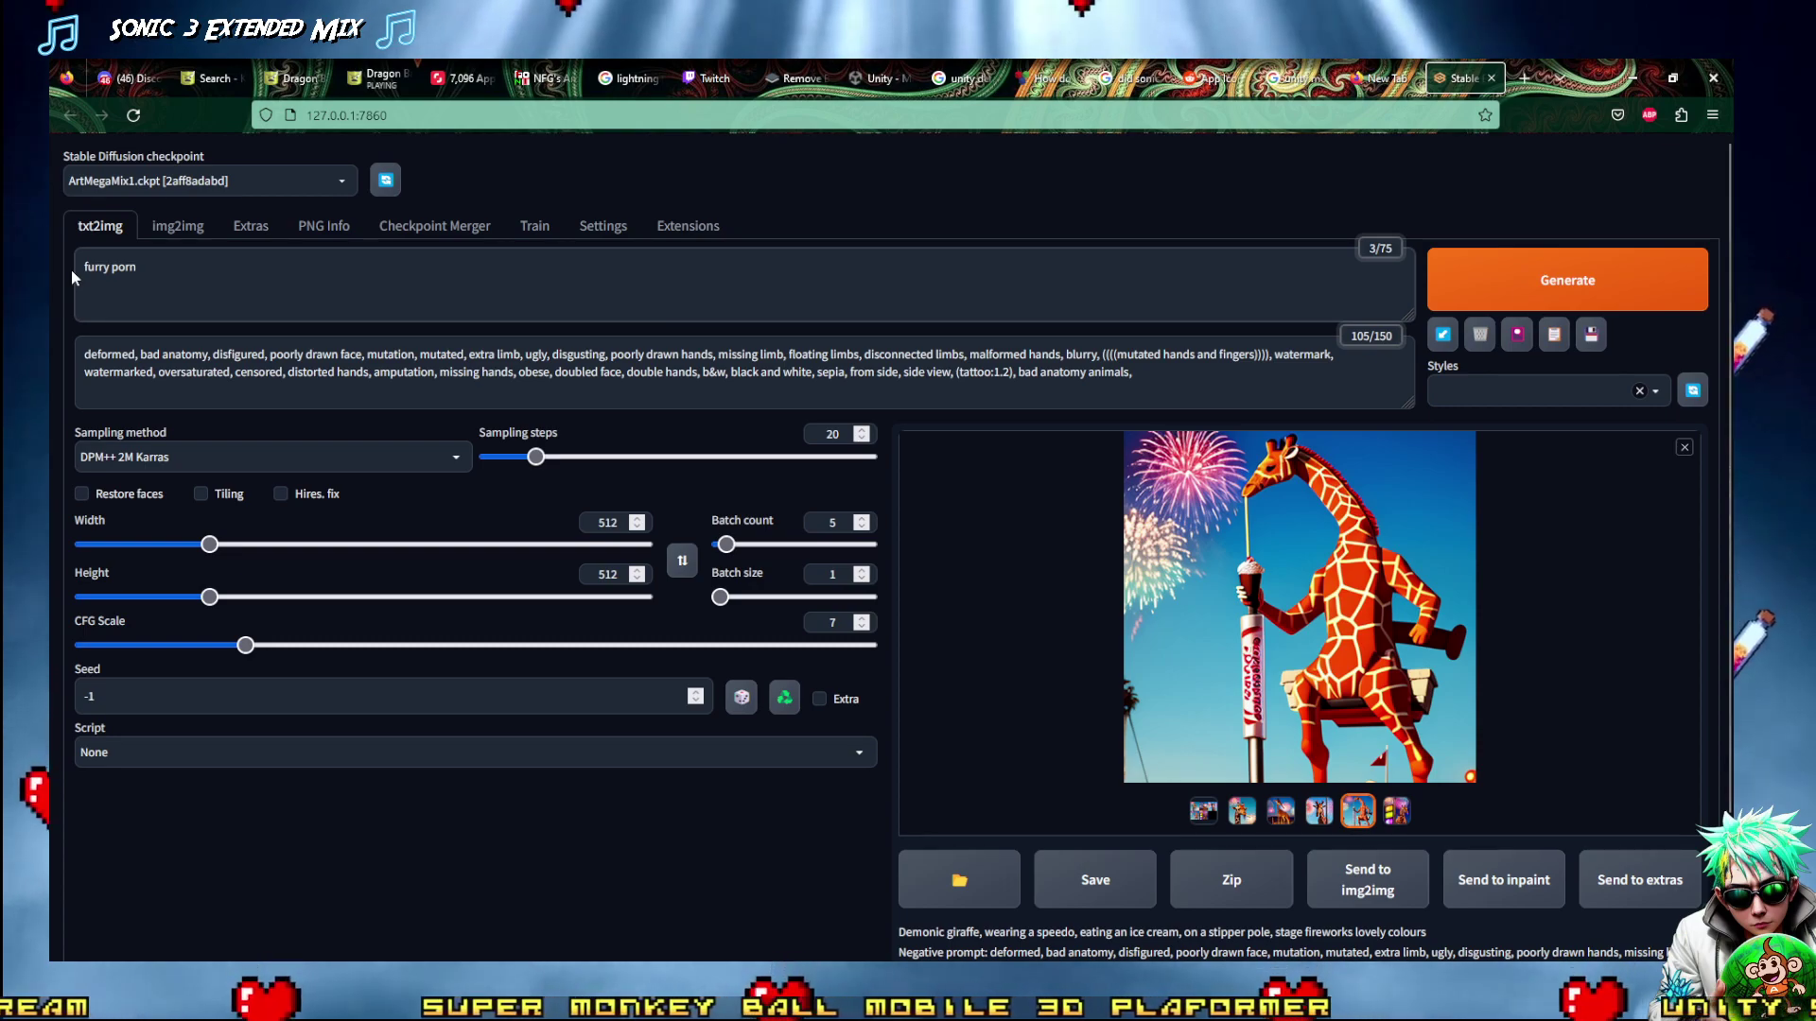
{"action": "key", "text": "BackSpace"}
{"action": "key", "text": "BackSpace"}
{"action": "key", "text": "BackSpace"}
{"action": "key", "text": "BackSpace"}
{"action": "key", "text": "BackSpace"}
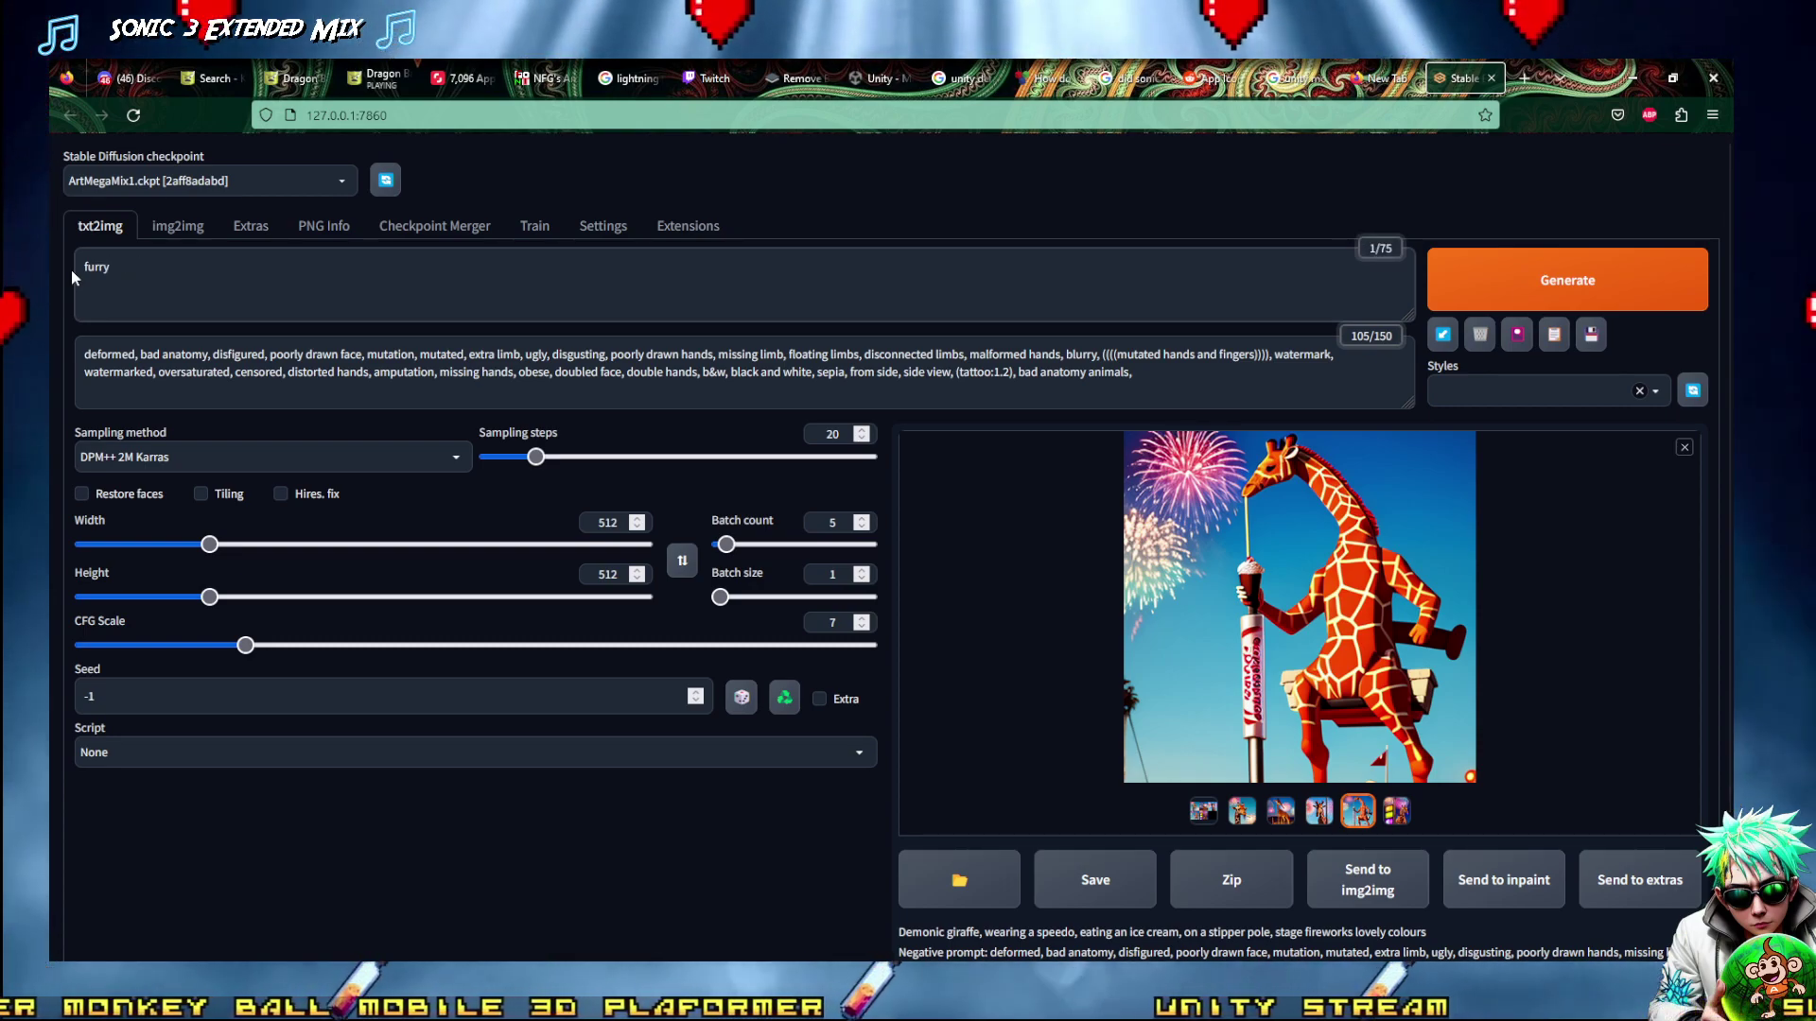
{"action": "type", "text": "fow h"}
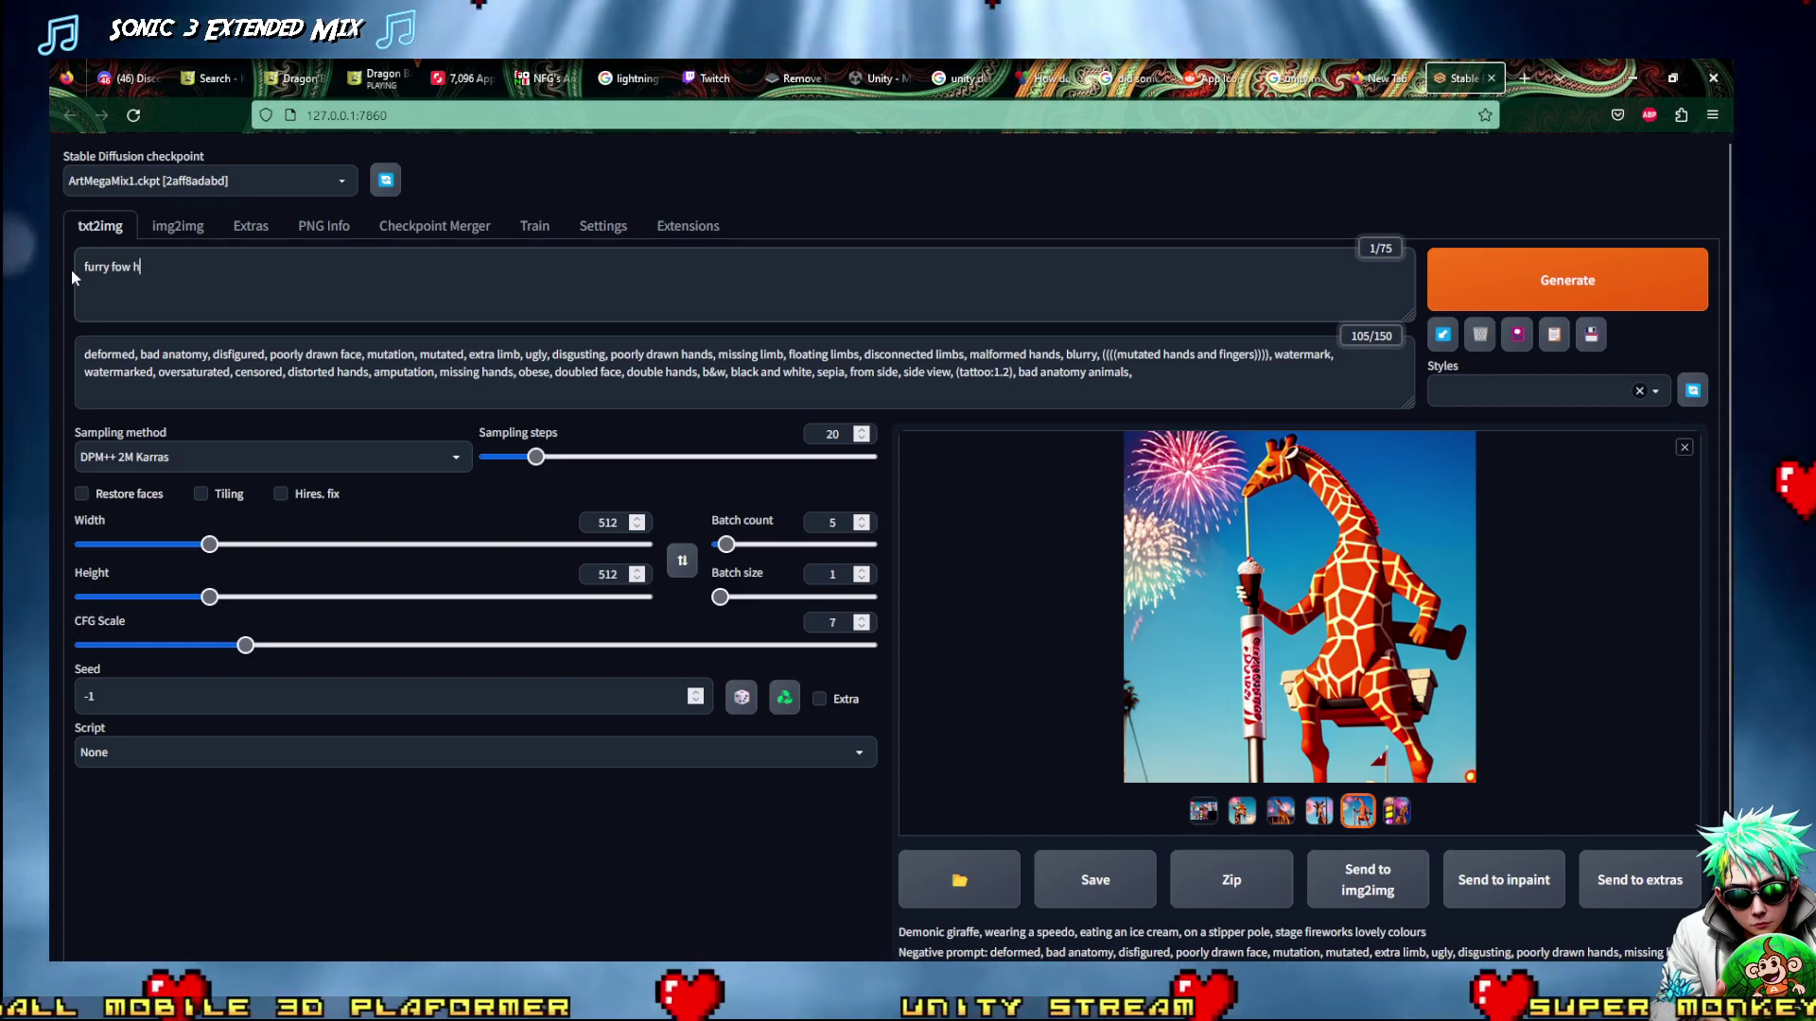
{"action": "type", "text": "uman"}
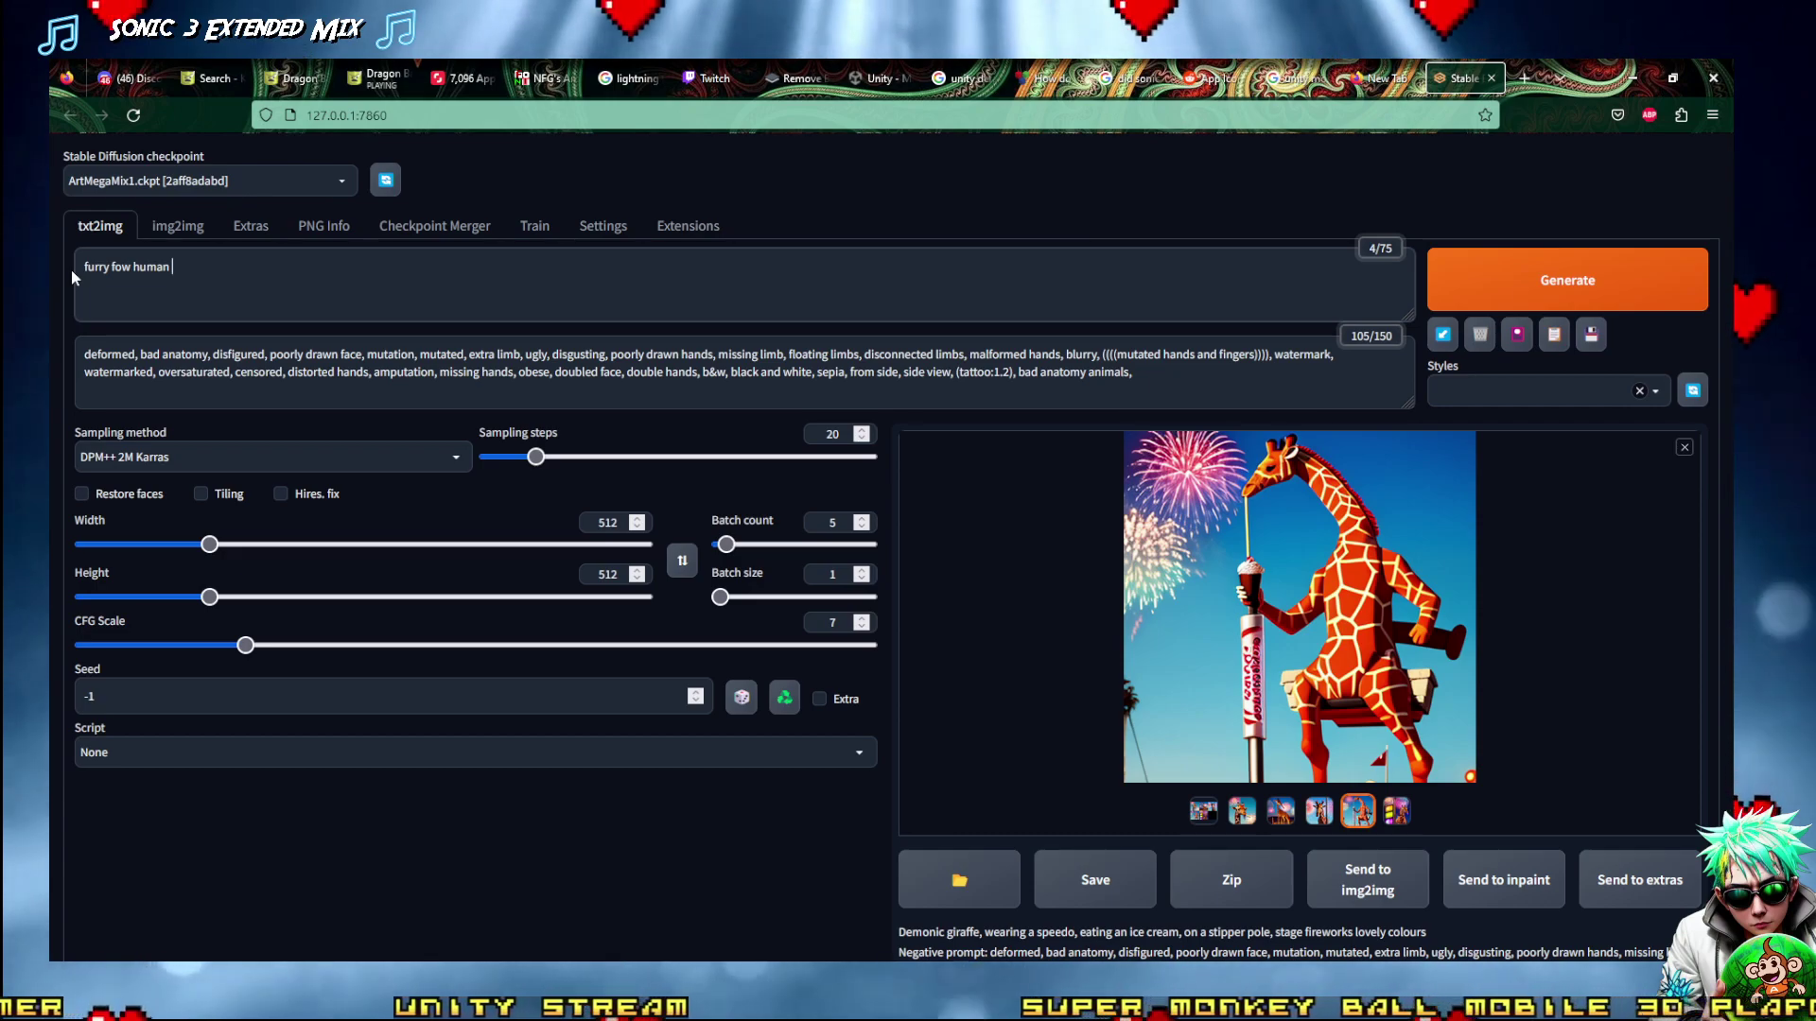
{"action": "key", "text": "BackSpace"}
{"action": "key", "text": "BackSpace"}
{"action": "key", "text": "BackSpace"}
{"action": "key", "text": "BackSpace"}
{"action": "key", "text": "BackSpace"}
{"action": "key", "text": "BackSpace"}
{"action": "key", "text": "BackSpace"}
{"action": "key", "text": "BackSpace"}
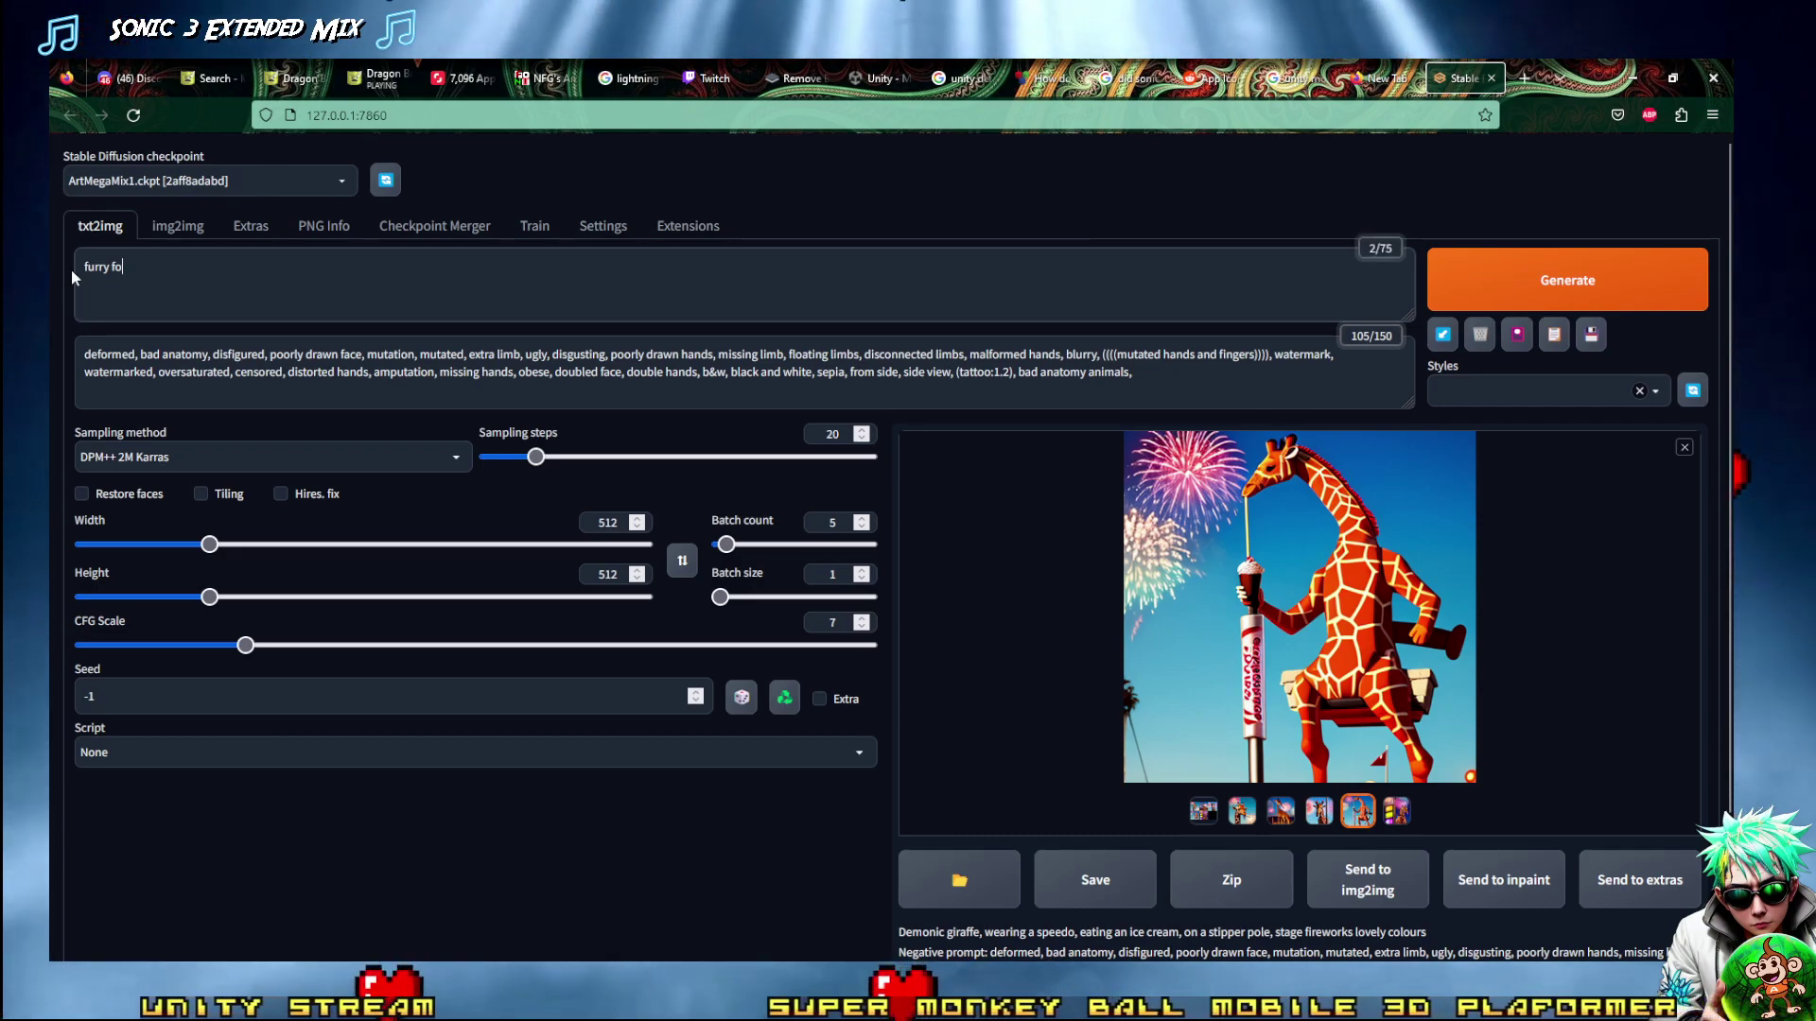
{"action": "type", "text": "x"}
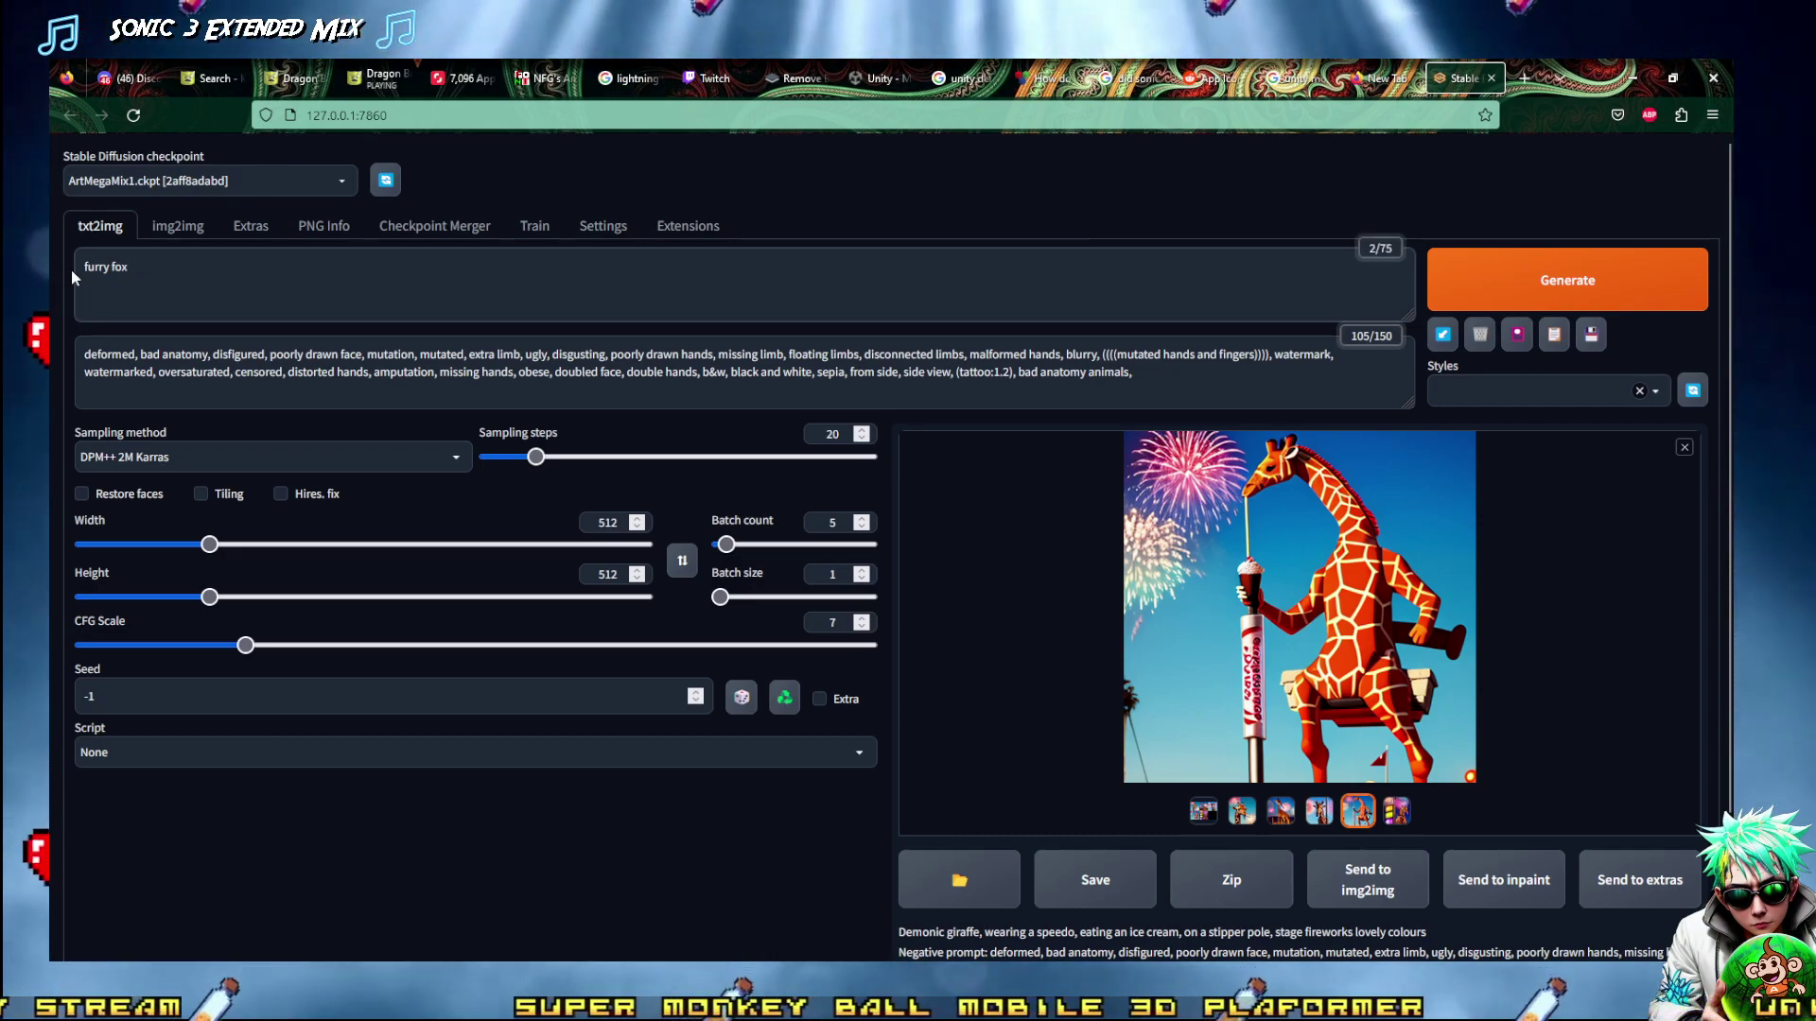
{"action": "type", "text": " human hybrid "}
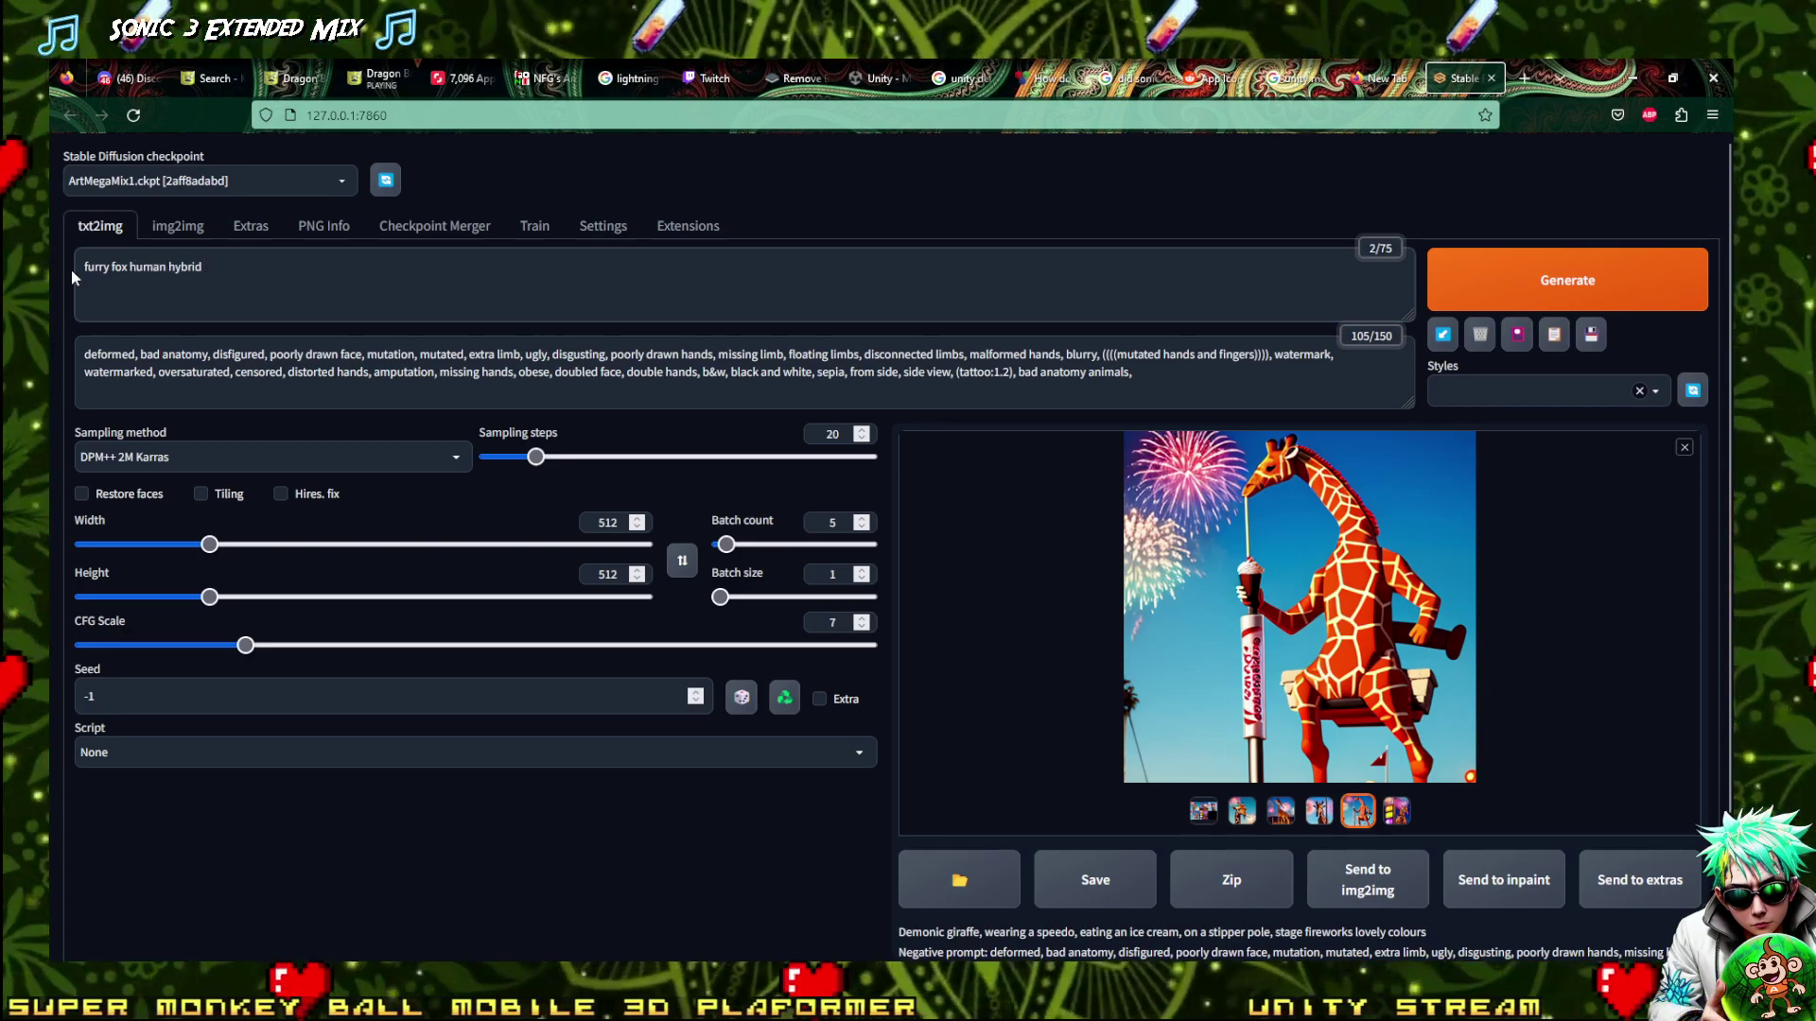
{"action": "type", "text": ", "}
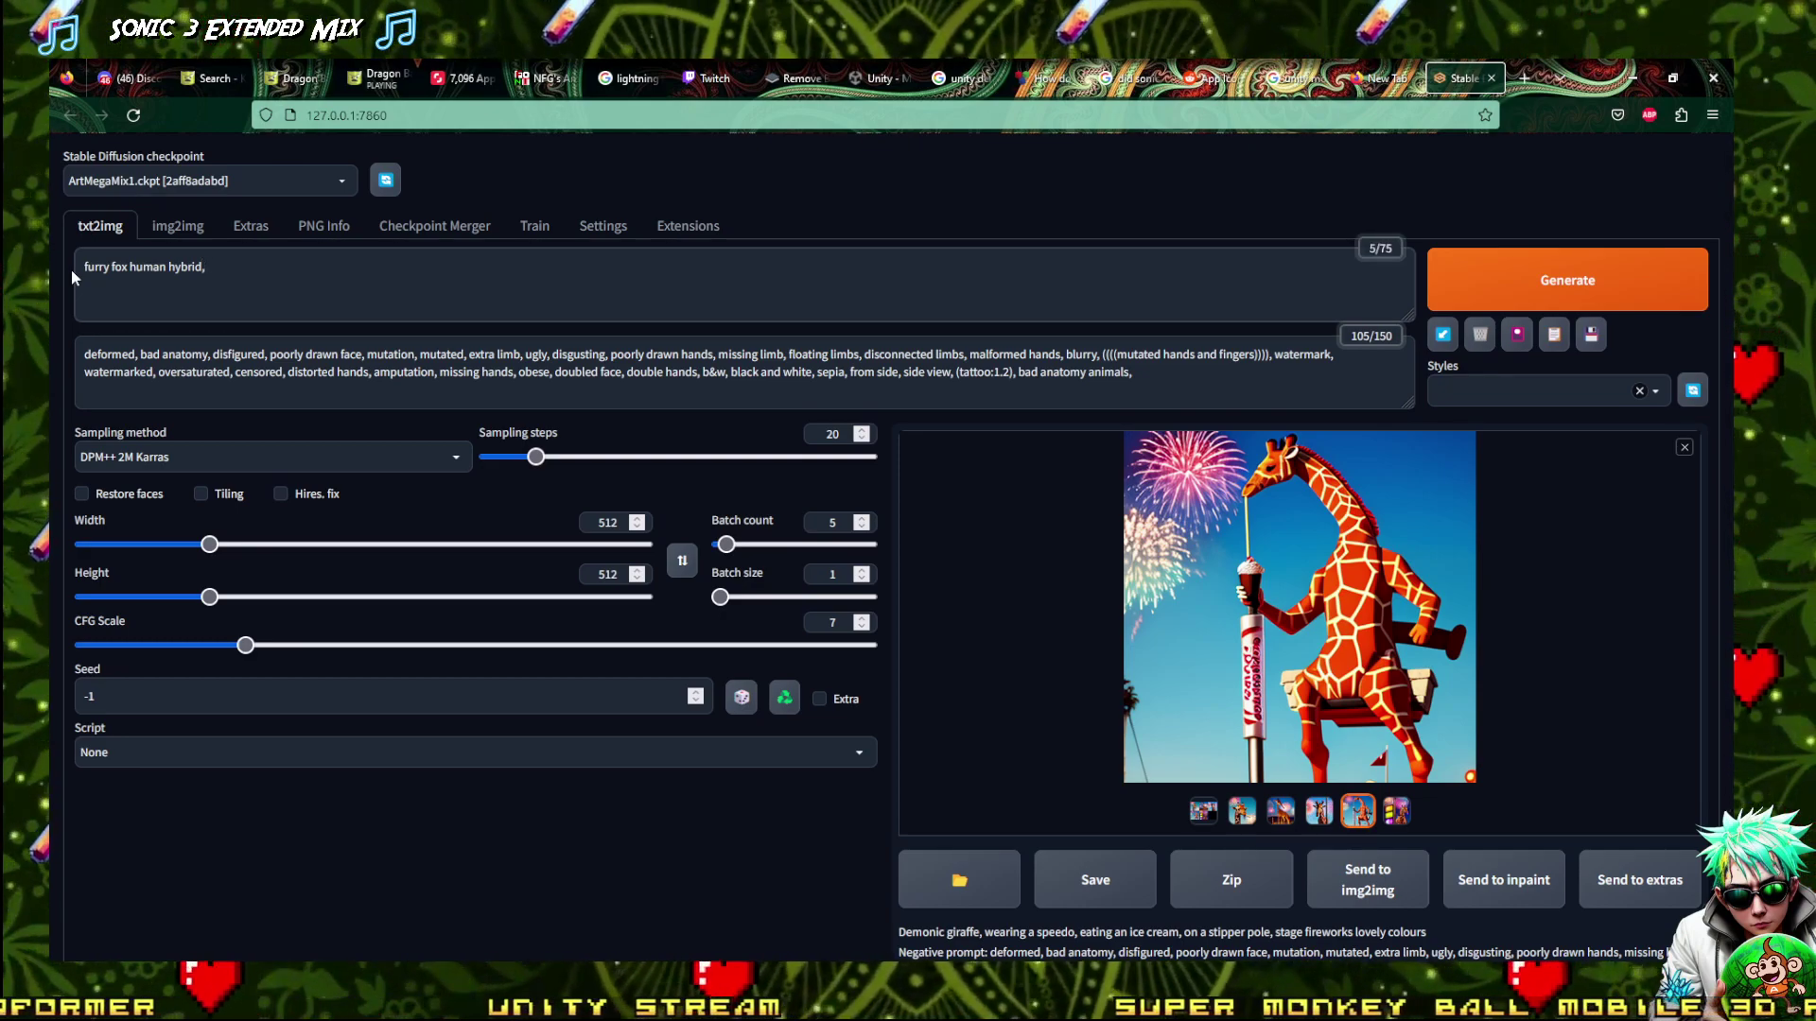
{"action": "type", "text": "woman bl"}
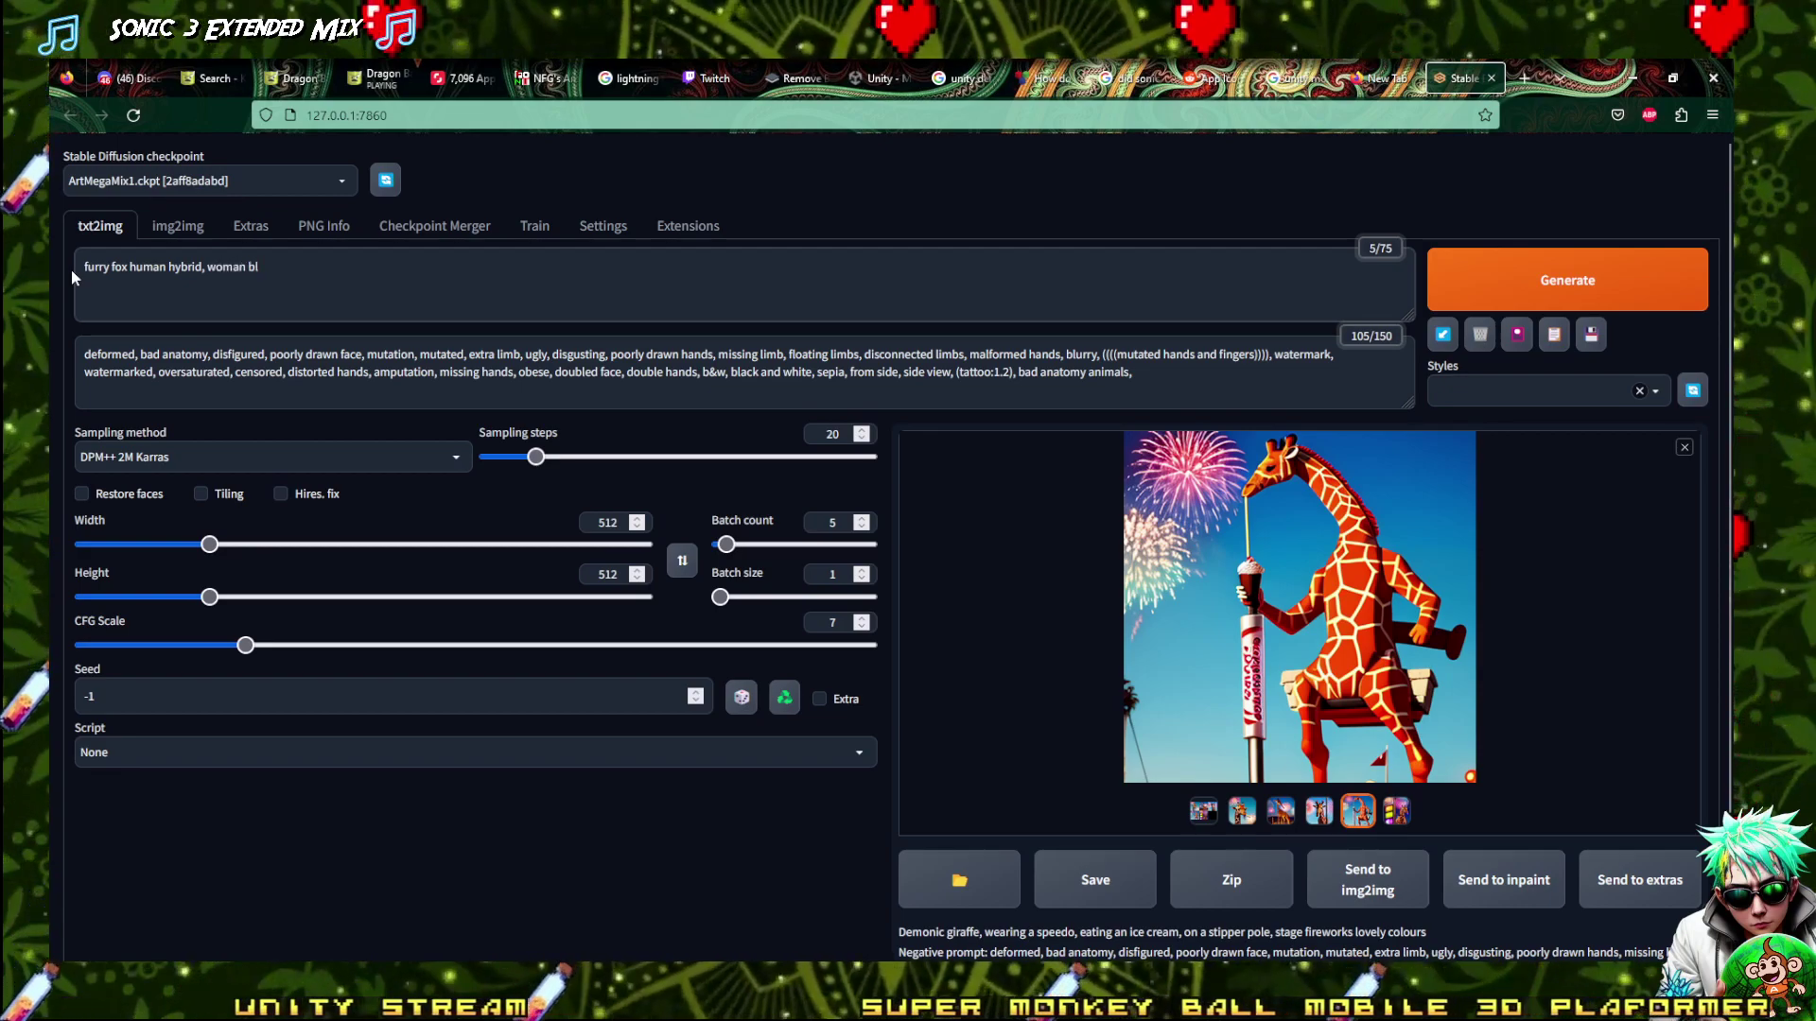
{"action": "type", "text": "ue hair go"}
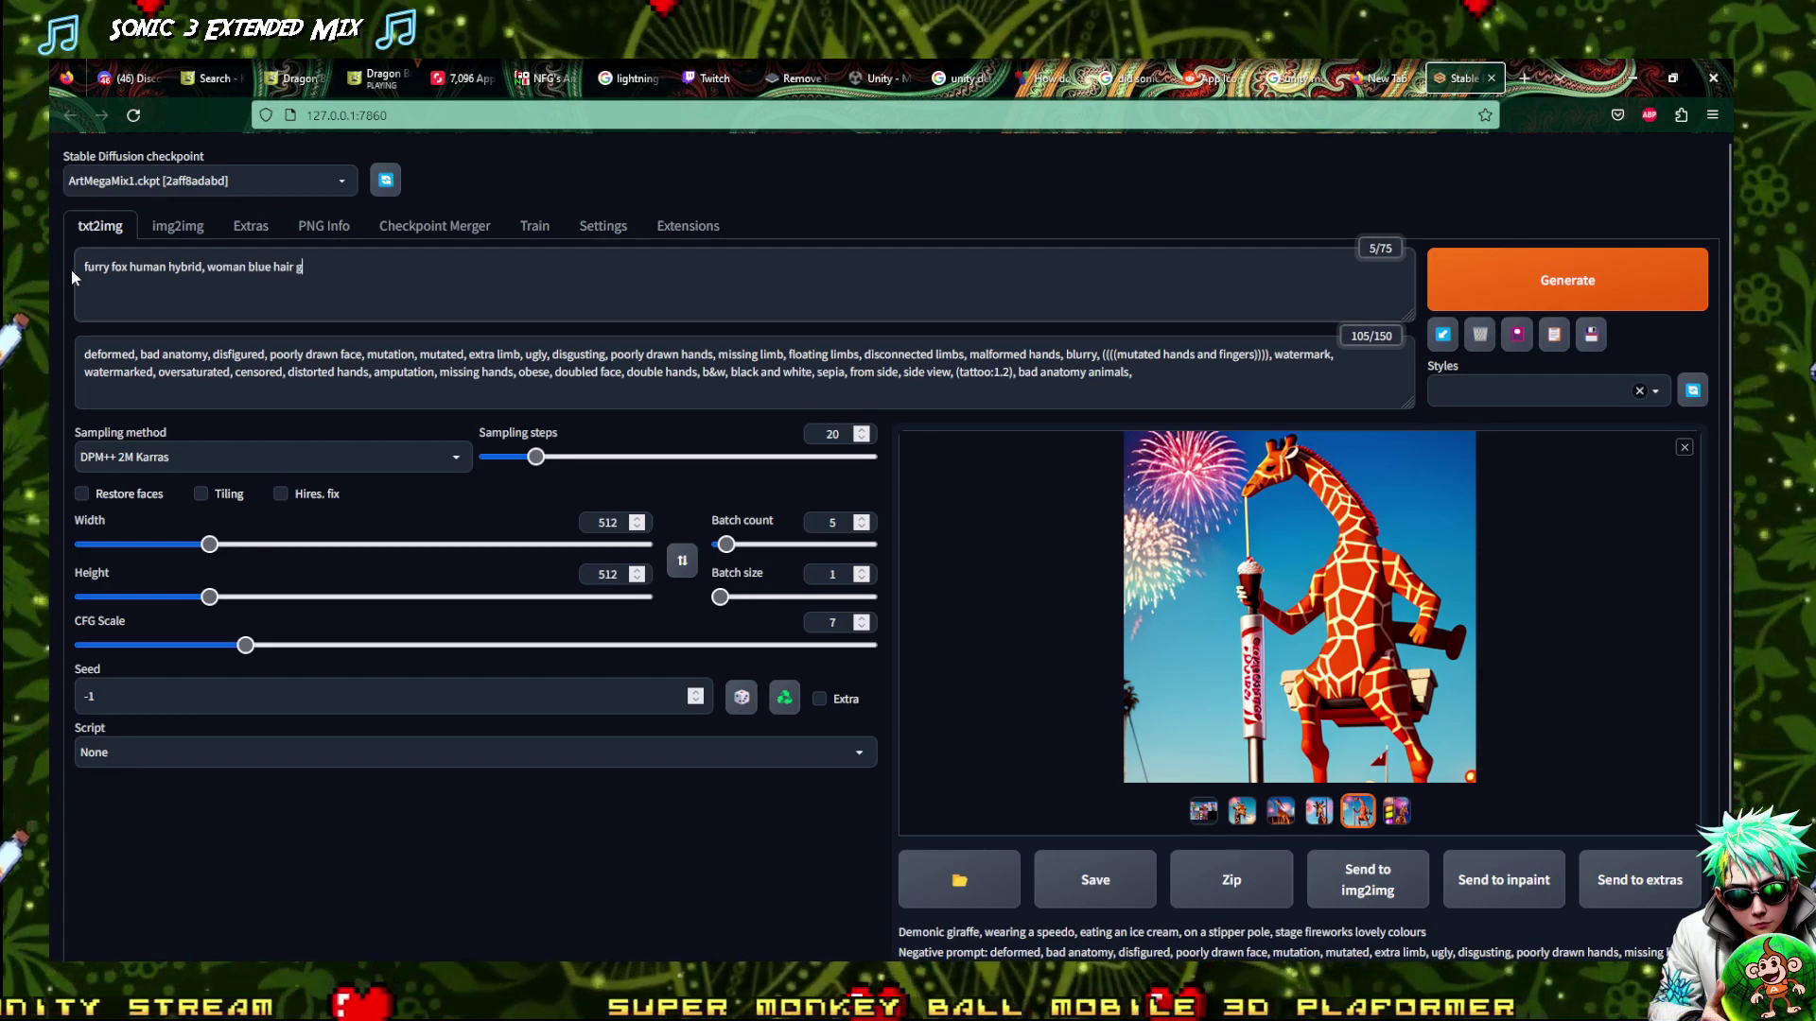
{"action": "key", "text": "BackSpace"}
{"action": "key", "text": "BackSpace"}
{"action": "key", "text": "BackSpace"}
{"action": "type", "text": ", "}
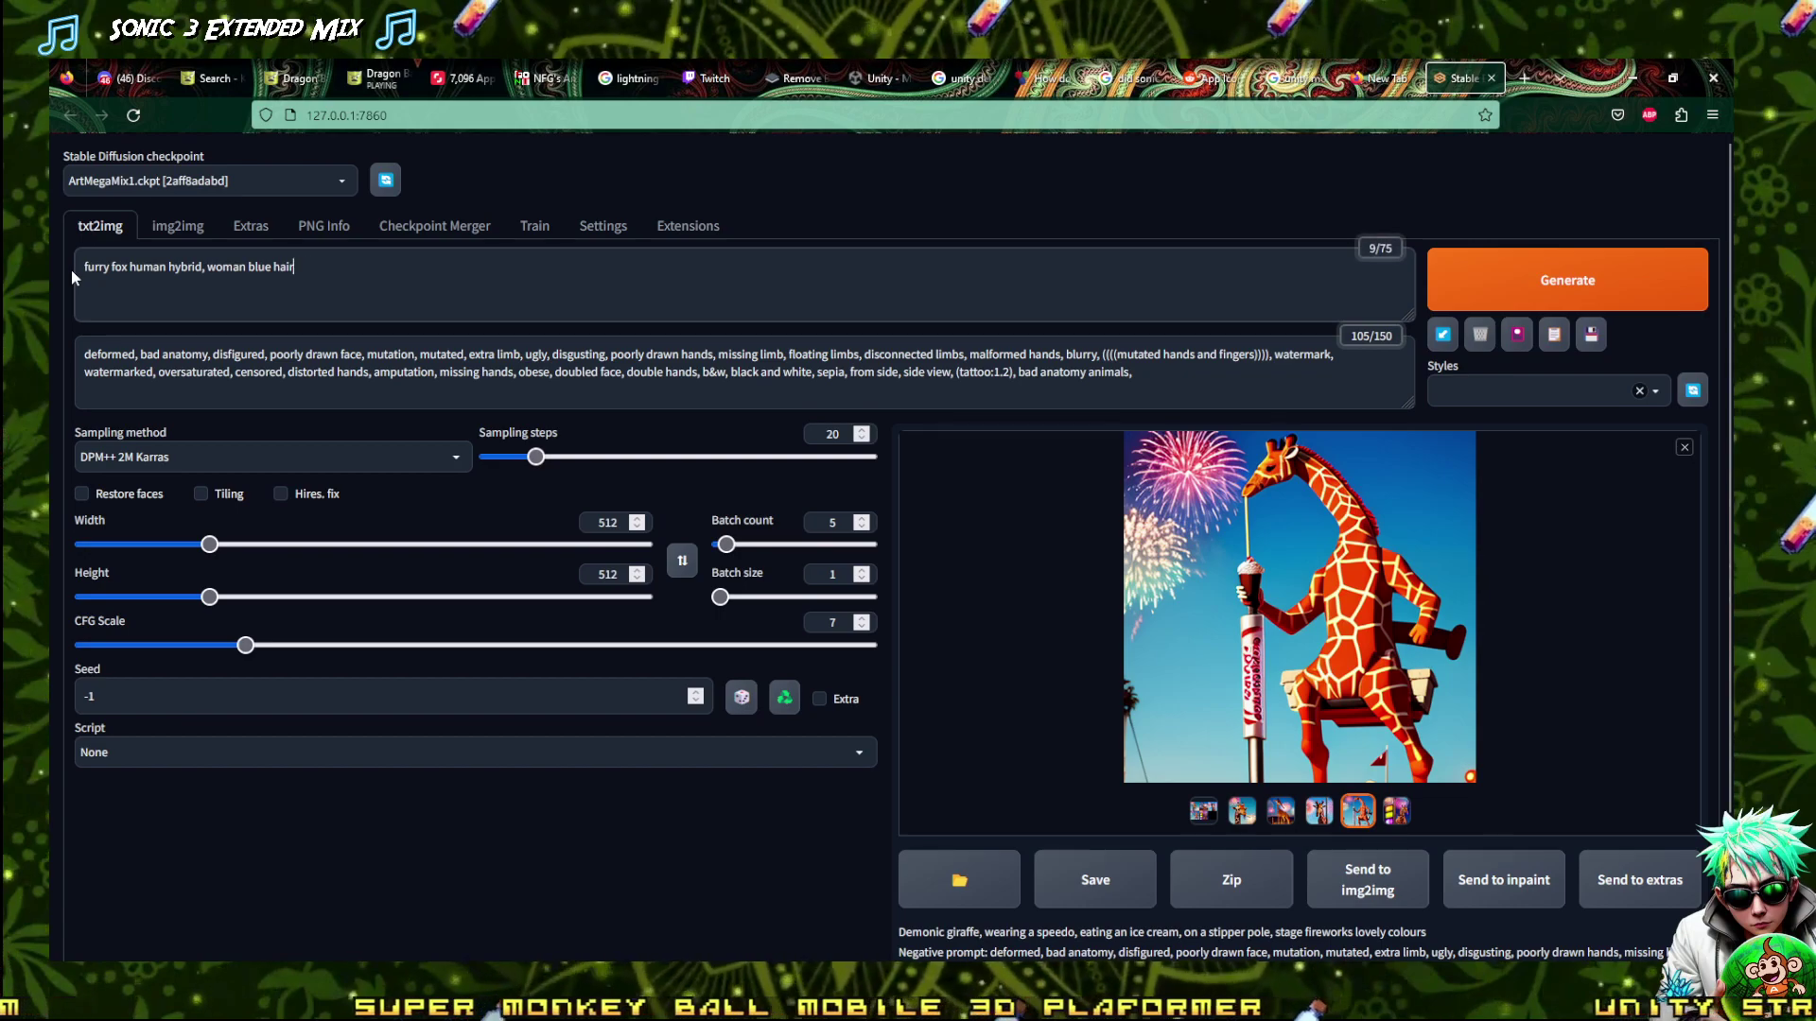
{"action": "type", "text": "goggles"}
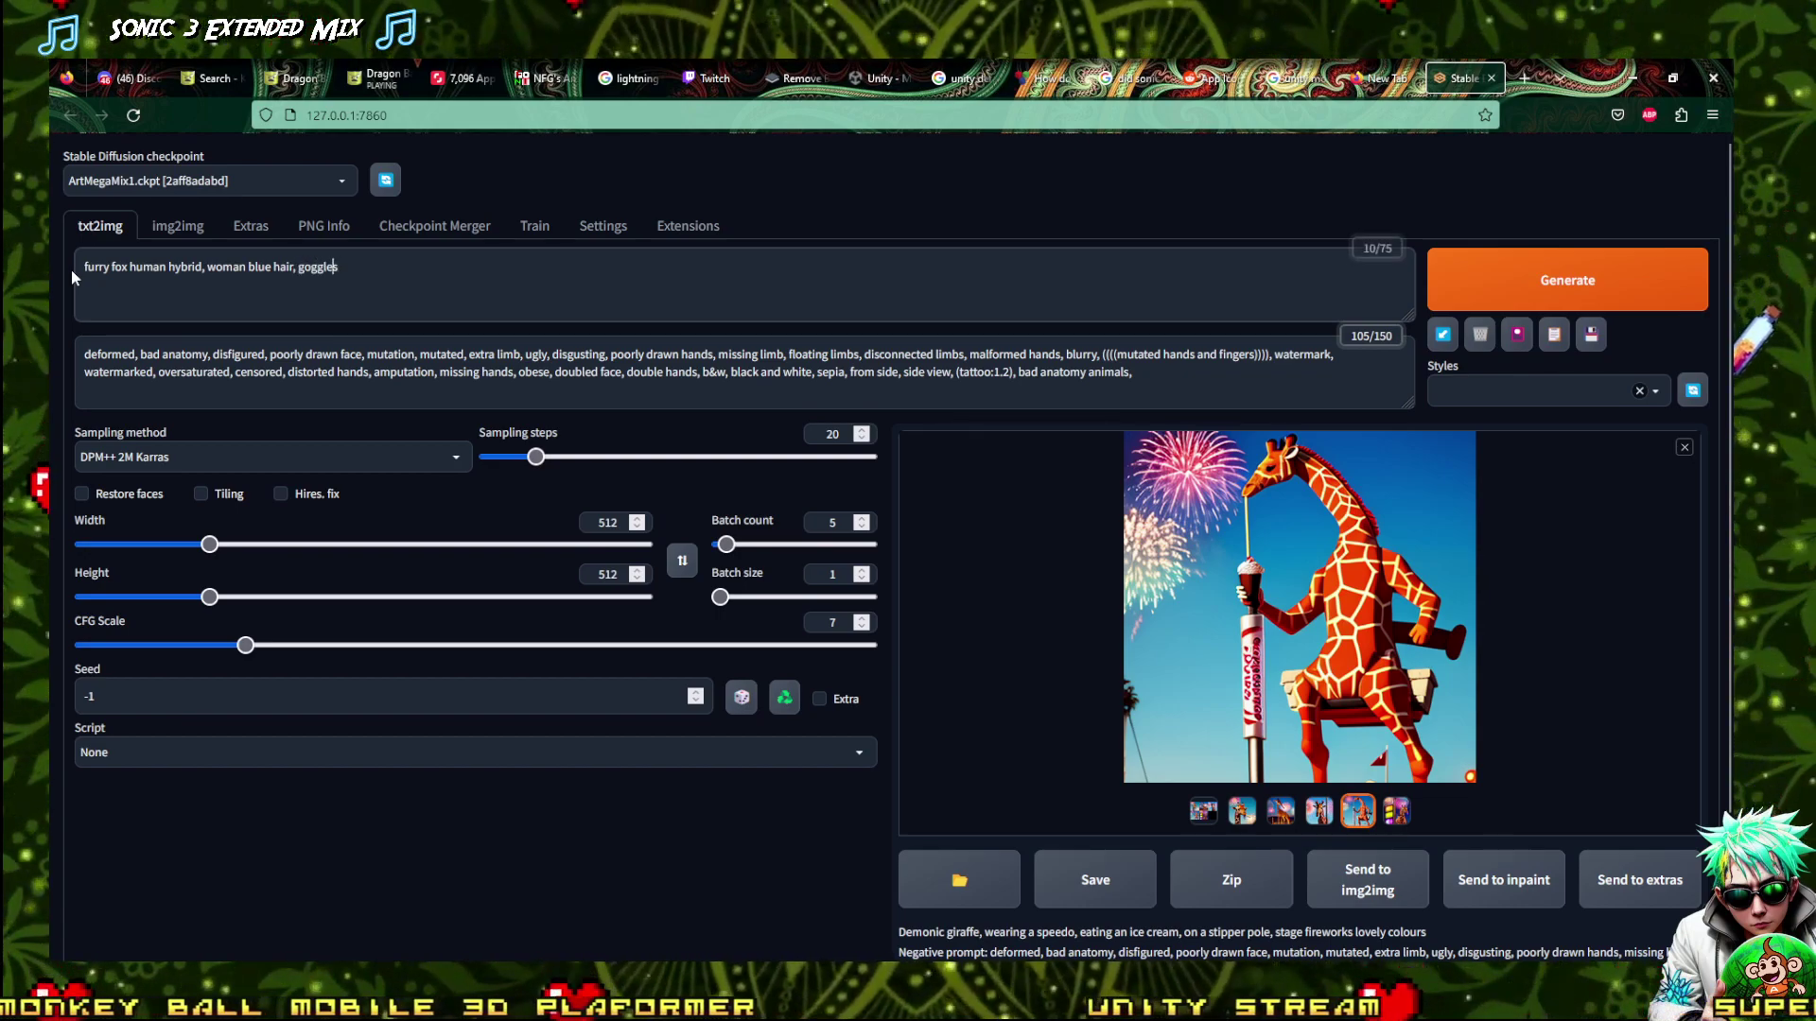
Insert a comma after 'woman' and append 'red and white outfit' to the prompt
{"action": "key", "text": "ctrl+Left"}
{"action": "key", "text": "ctrl+Left"}
{"action": "key", "text": "ctrl+Left"}
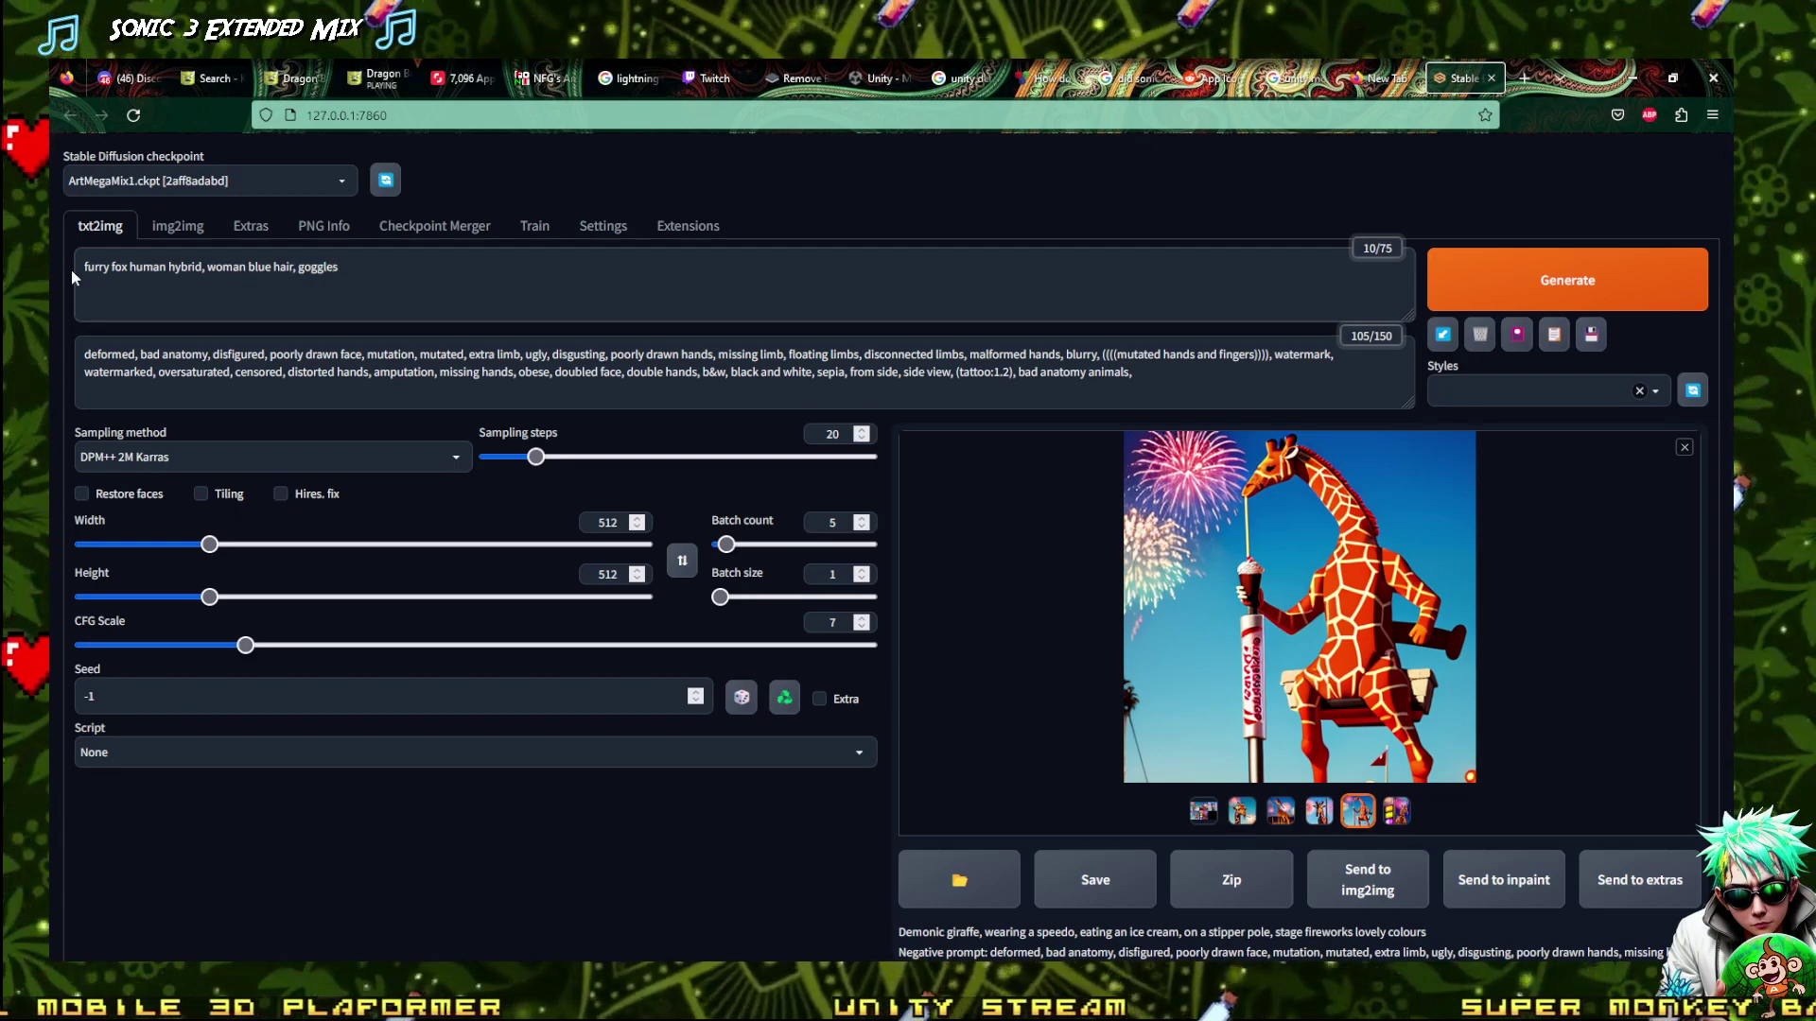
{"action": "key", "text": "BackSpace"}
{"action": "type", "text": ","}
{"action": "key", "text": "End"}
{"action": "type", "text": ","}
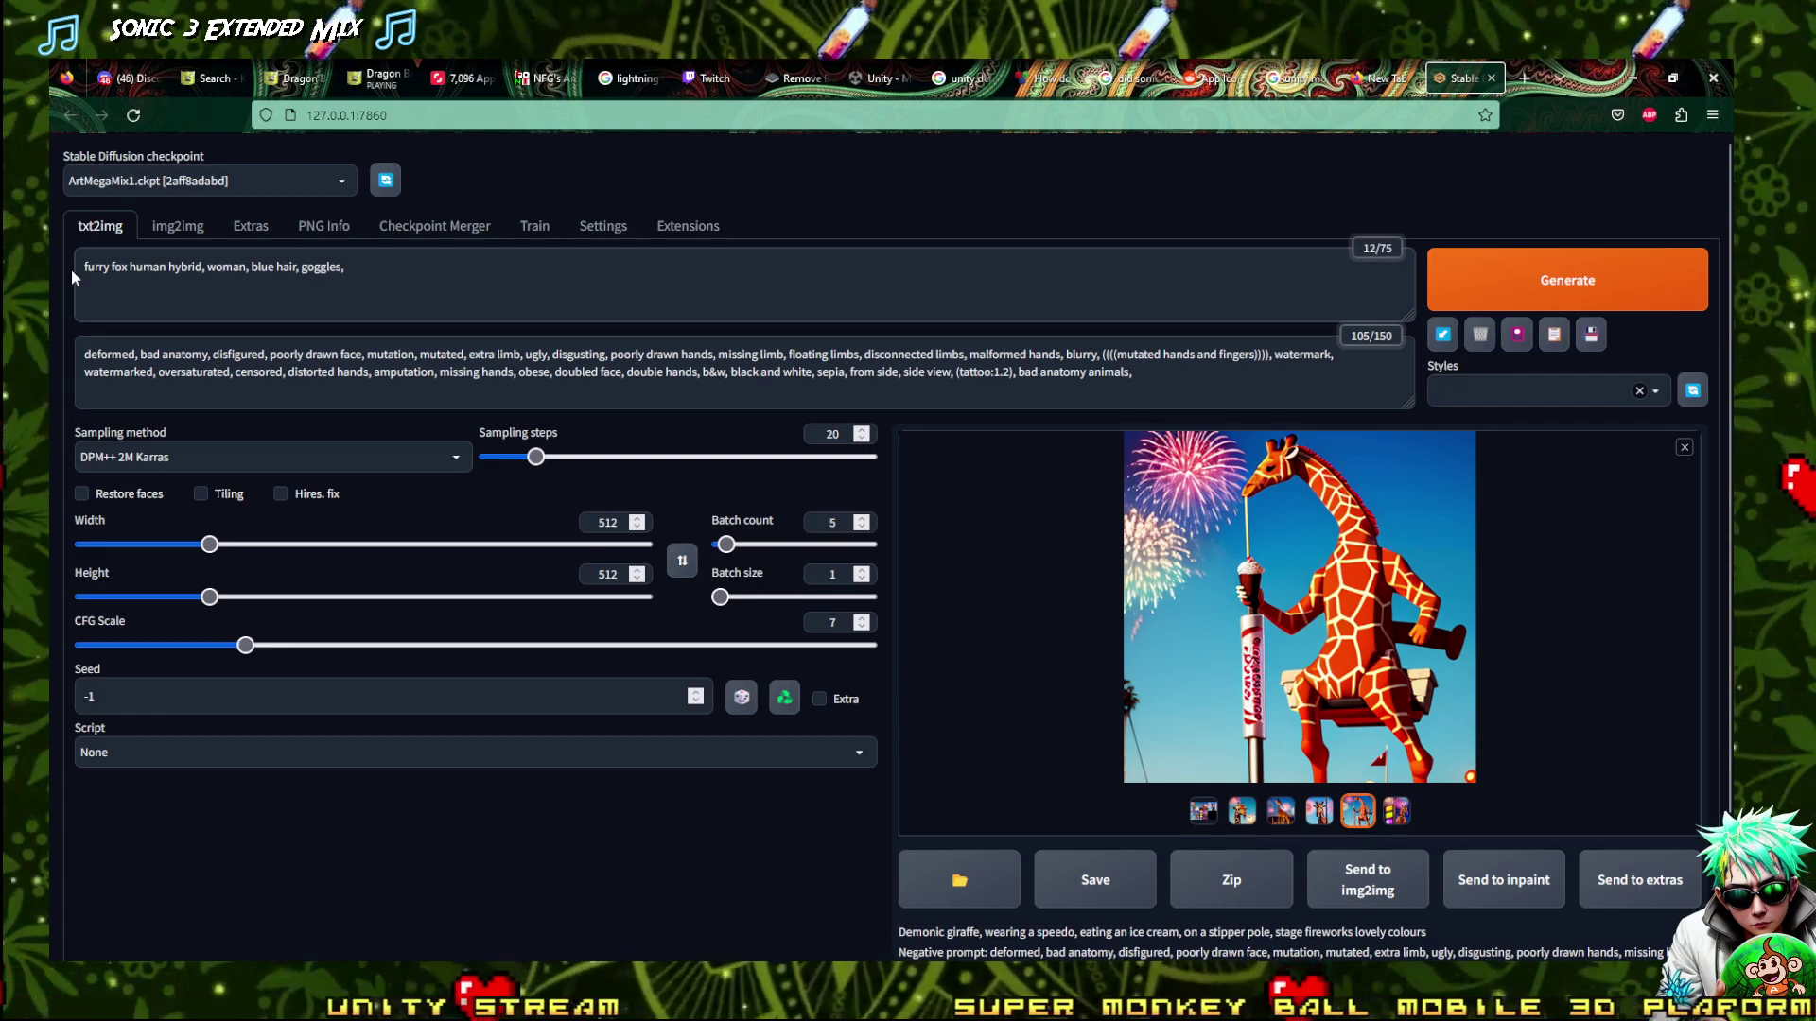
{"action": "type", "text": " red "}
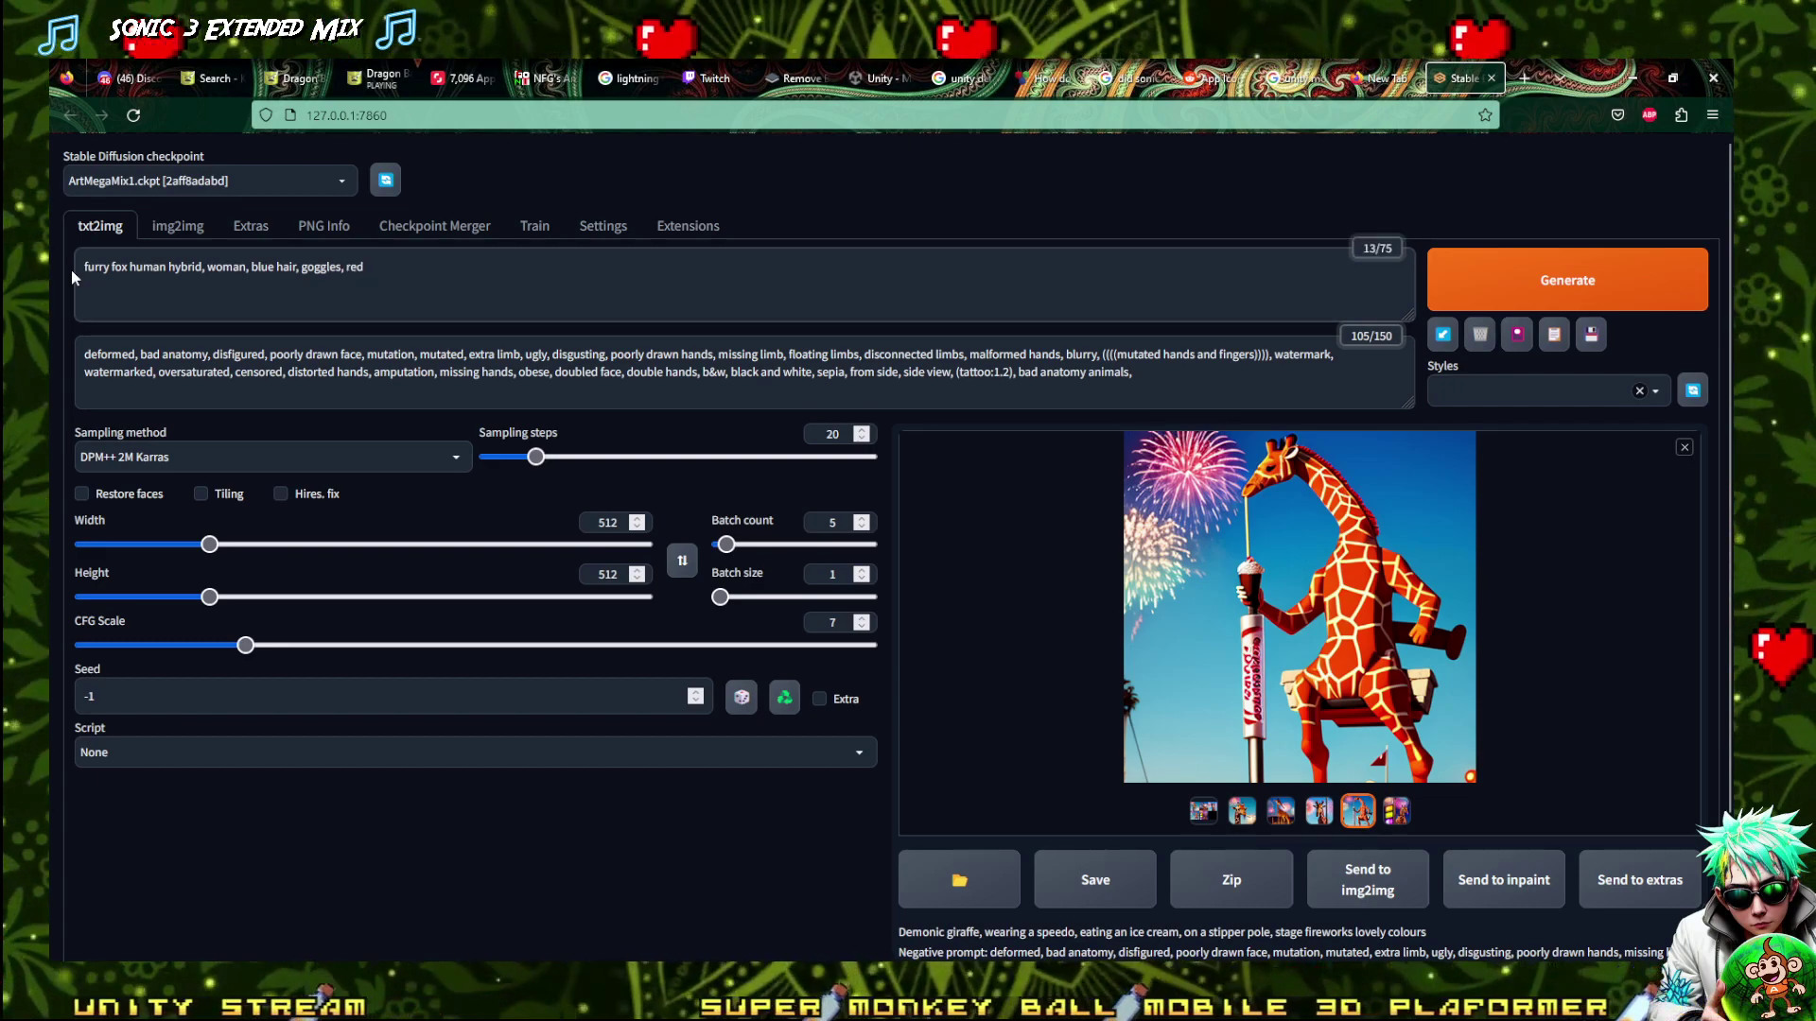
{"action": "type", "text": "and"}
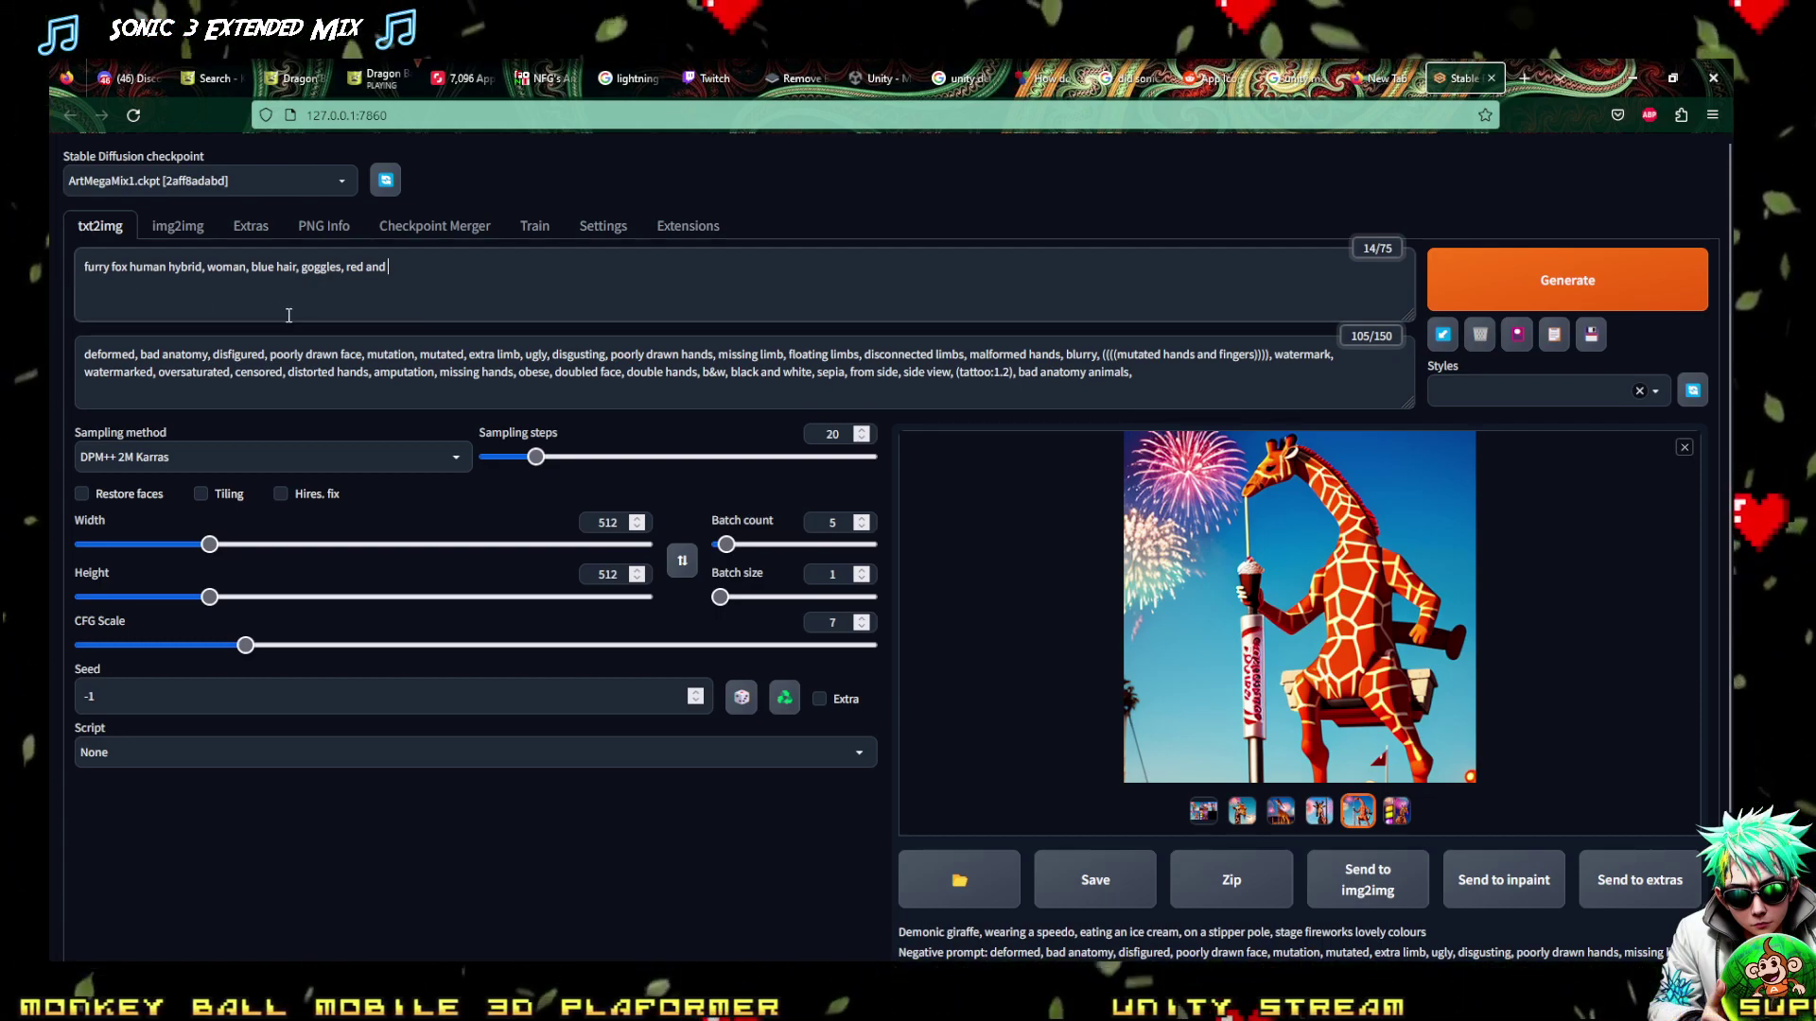
{"action": "type", "text": "wite outf"}
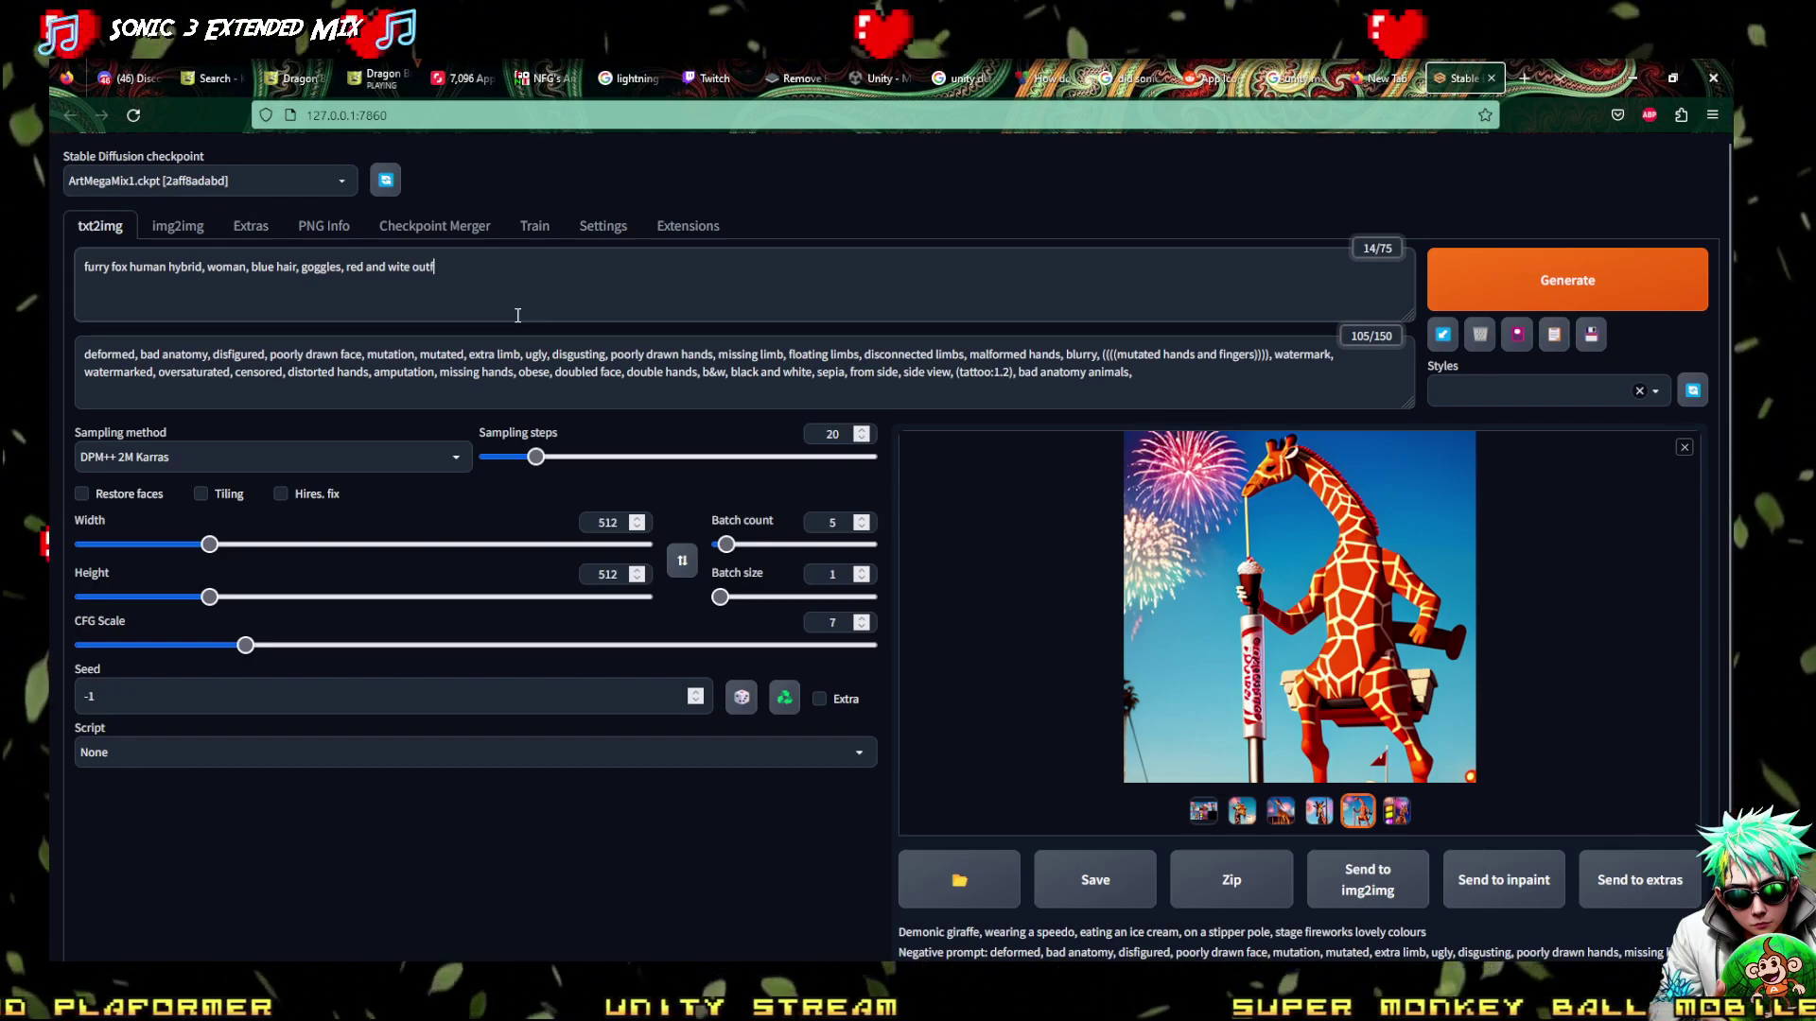
{"action": "type", "text": "it"}
{"action": "key", "text": "BackSpace"}
{"action": "key", "text": "BackSpace"}
{"action": "key", "text": "BackSpace"}
{"action": "key", "text": "BackSpace"}
{"action": "key", "text": "BackSpace"}
{"action": "key", "text": "BackSpace"}
{"action": "key", "text": "BackSpace"}
{"action": "key", "text": "BackSpace"}
{"action": "key", "text": "BackSpace"}
{"action": "key", "text": "BackSpace"}
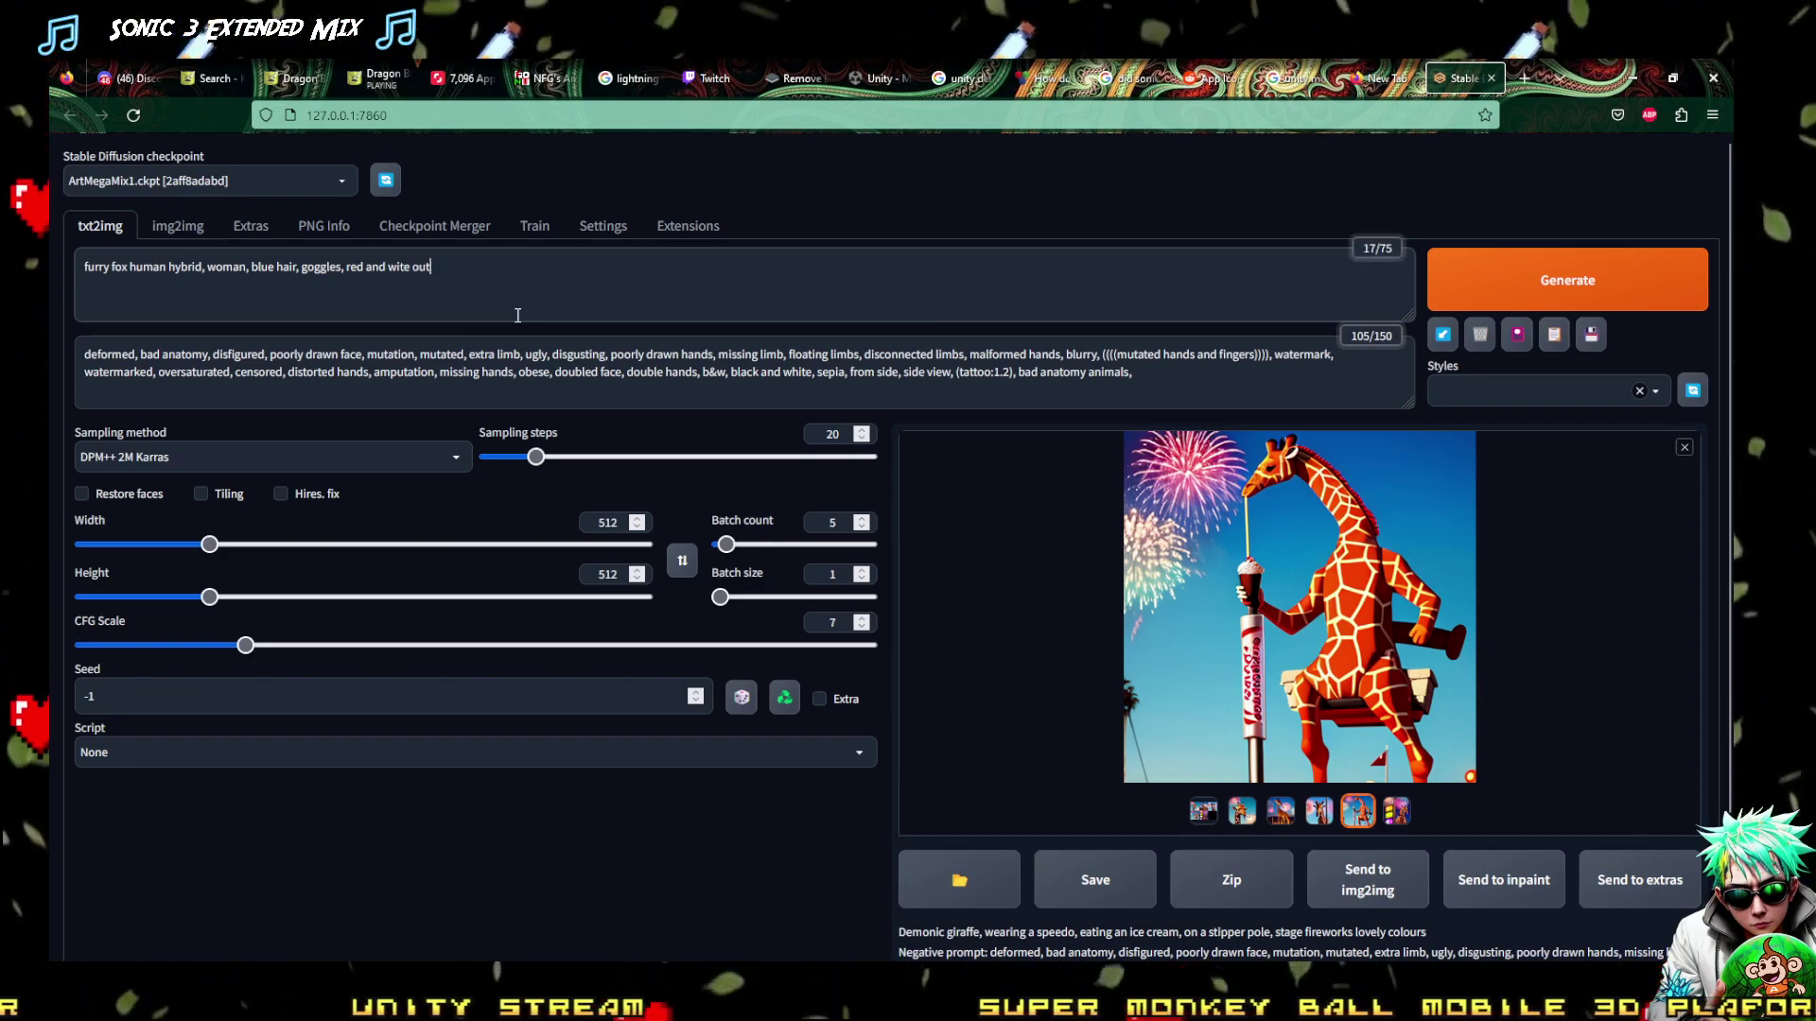
{"action": "type", "text": "hite "}
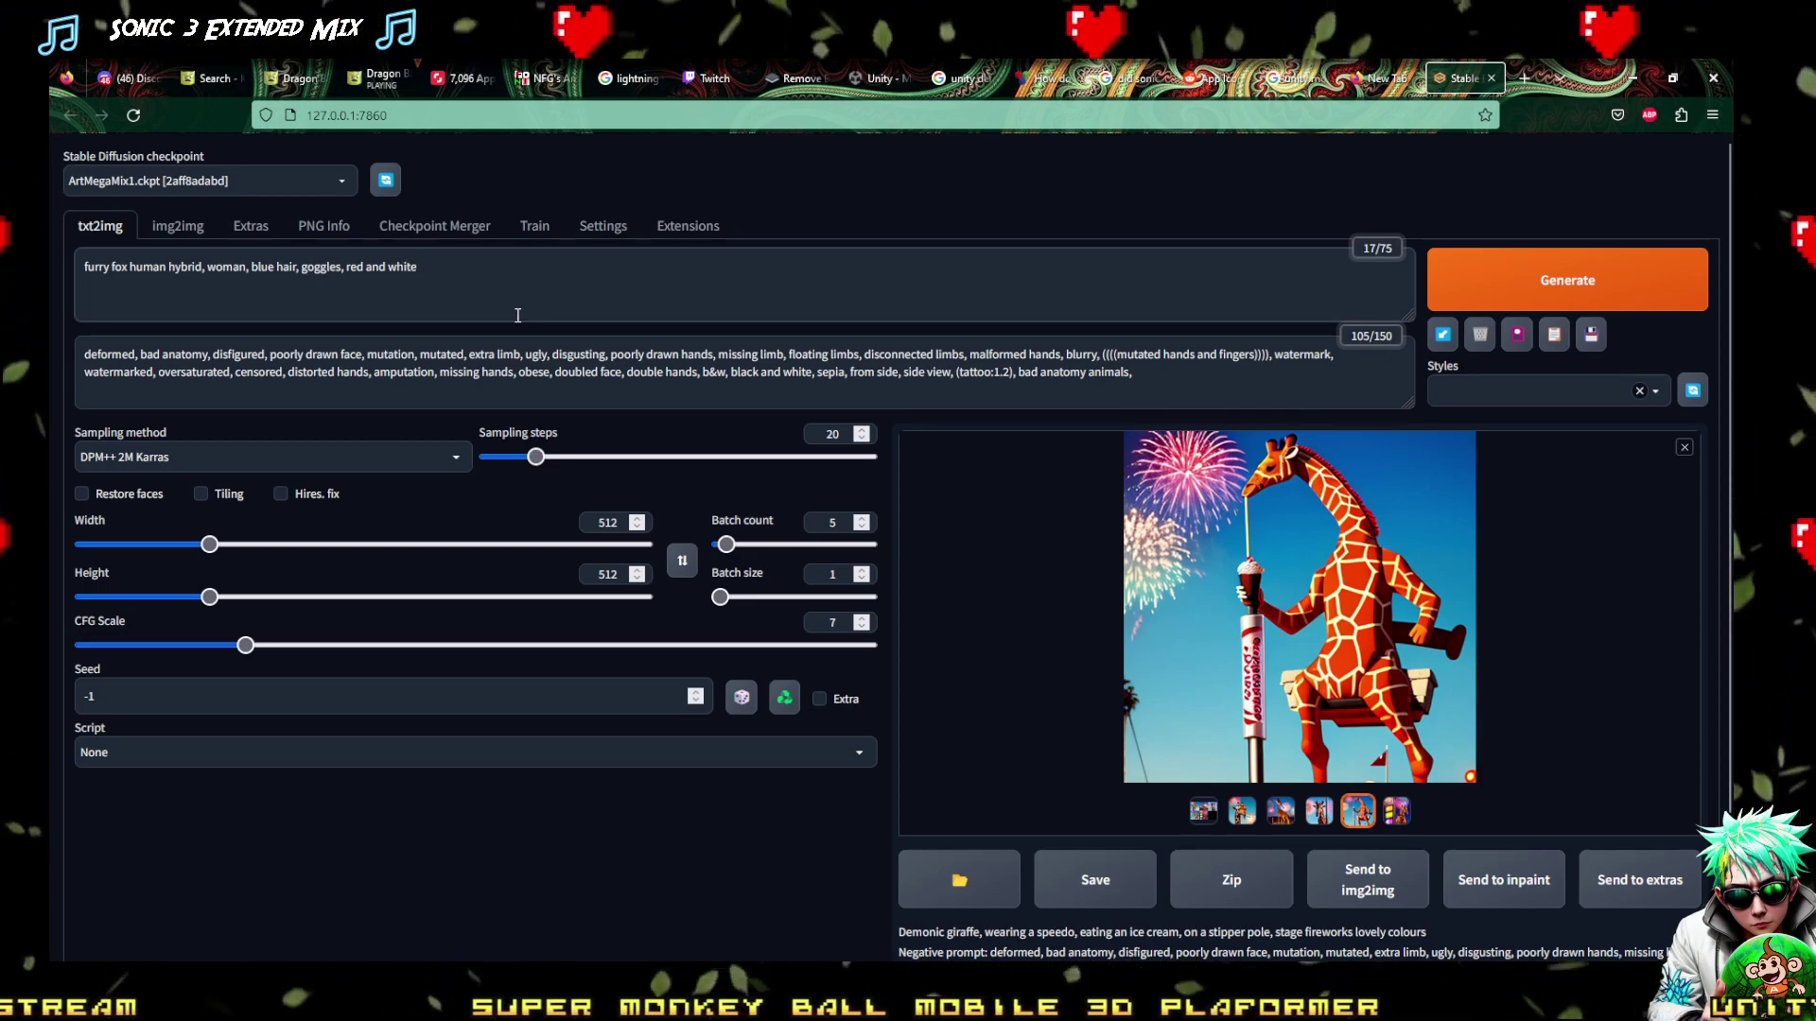
{"action": "type", "text": "outfit, drawing, 8k, insane detail"}
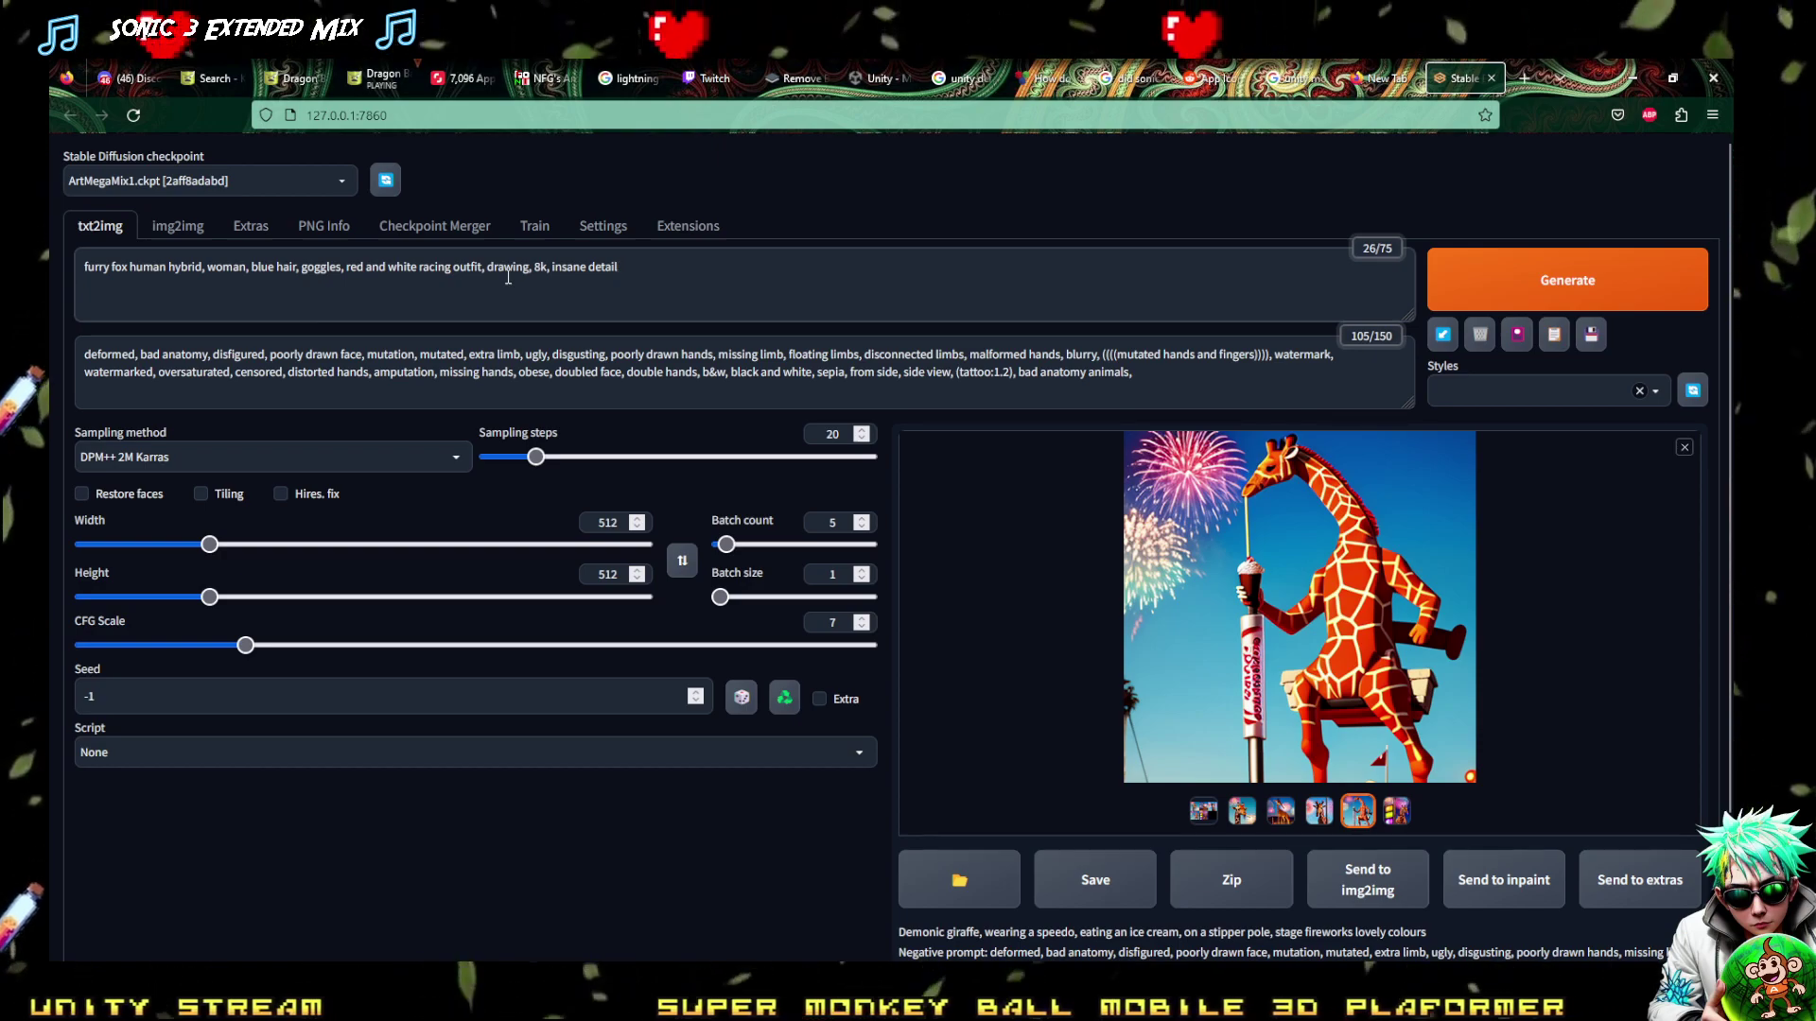
{"action": "left_click", "coordinate": [1544, 254]}
Generate a batch of five blue-haired fox-girl racing portraits with goggles
{"action": "left_click", "coordinate": [1514, 280]}
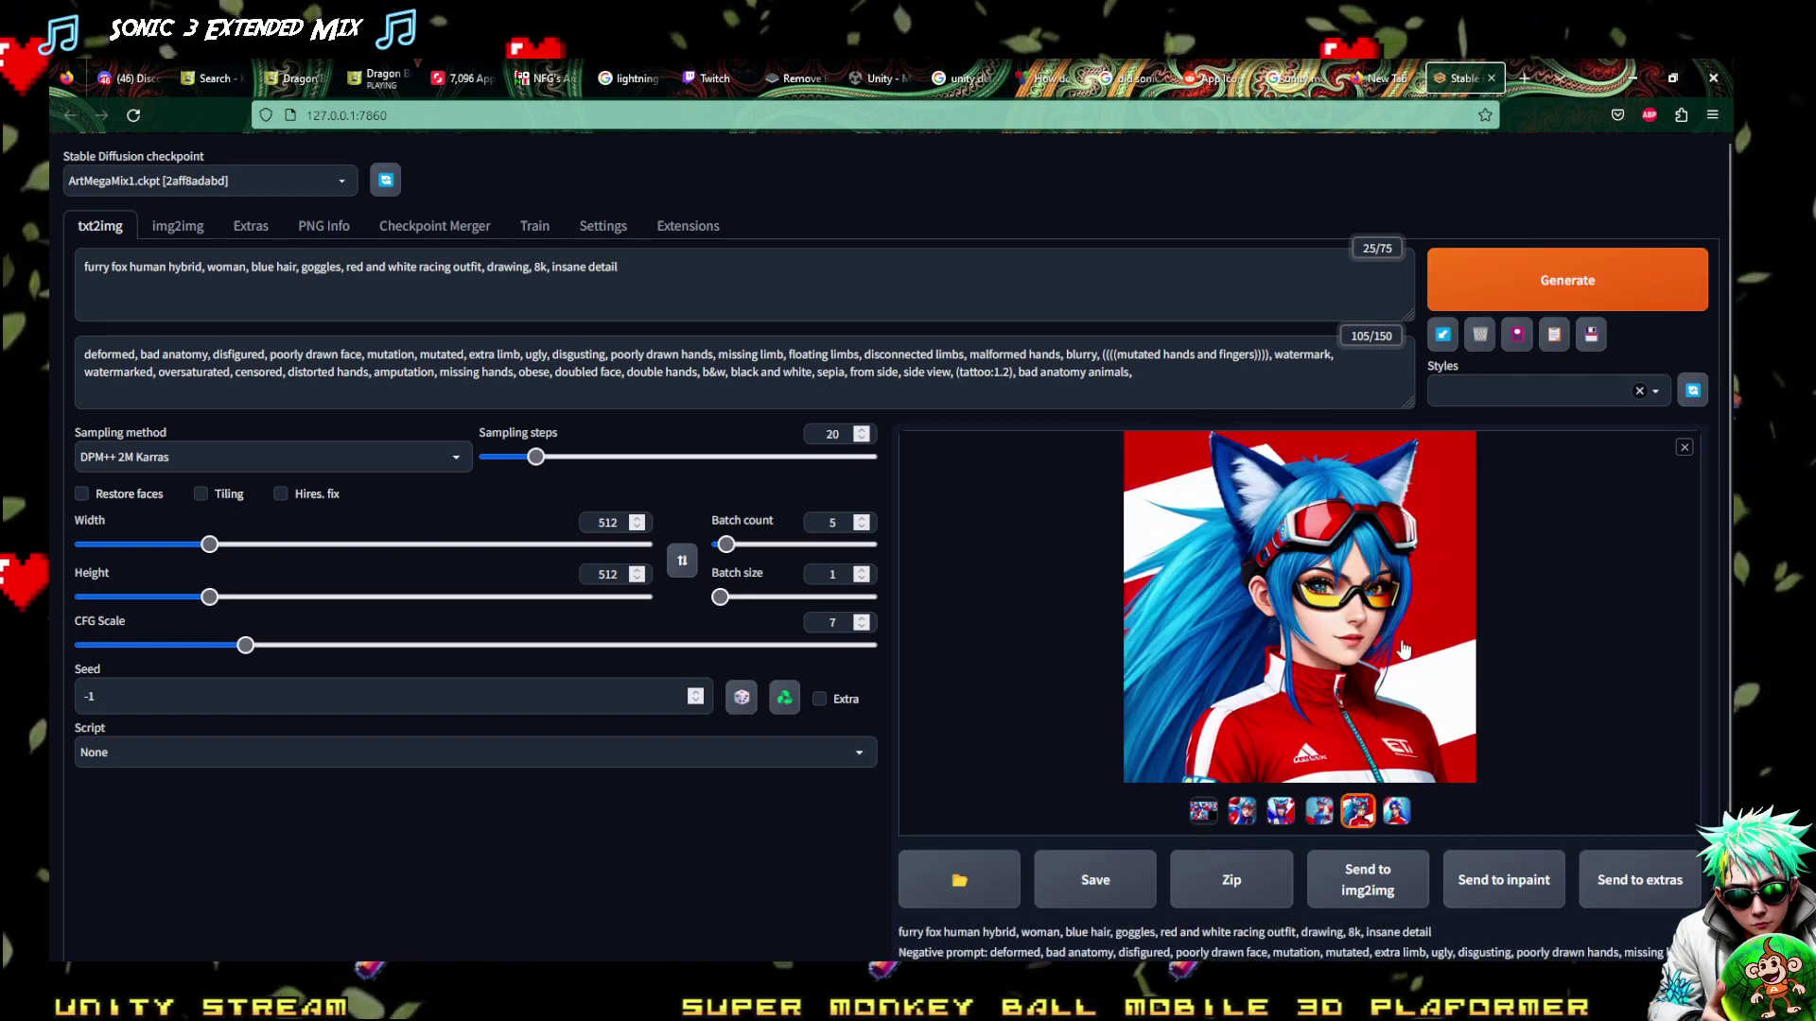
View the fox-girl renders full-size, stepping back and forth between the five images and the batch grid
{"action": "left_click", "coordinate": [1242, 741]}
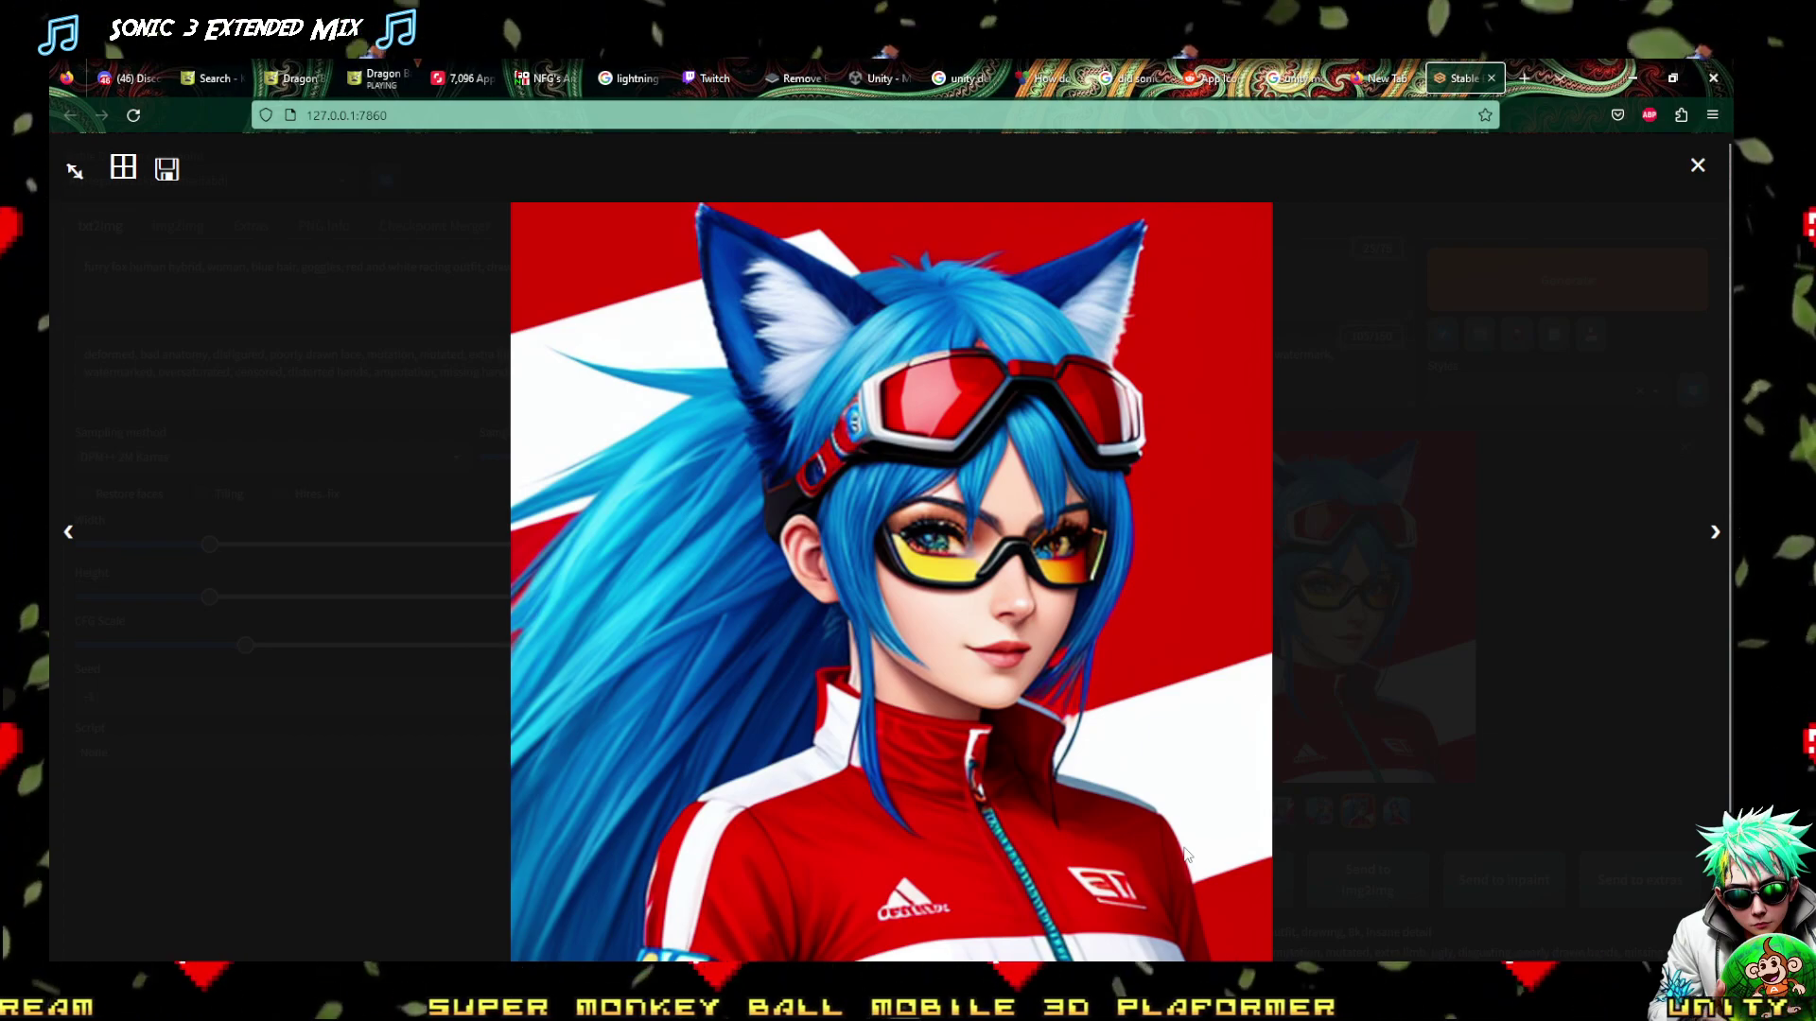
{"action": "key", "text": "Left"}
{"action": "key", "text": "Left"}
{"action": "key", "text": "Left"}
{"action": "key", "text": "Left"}
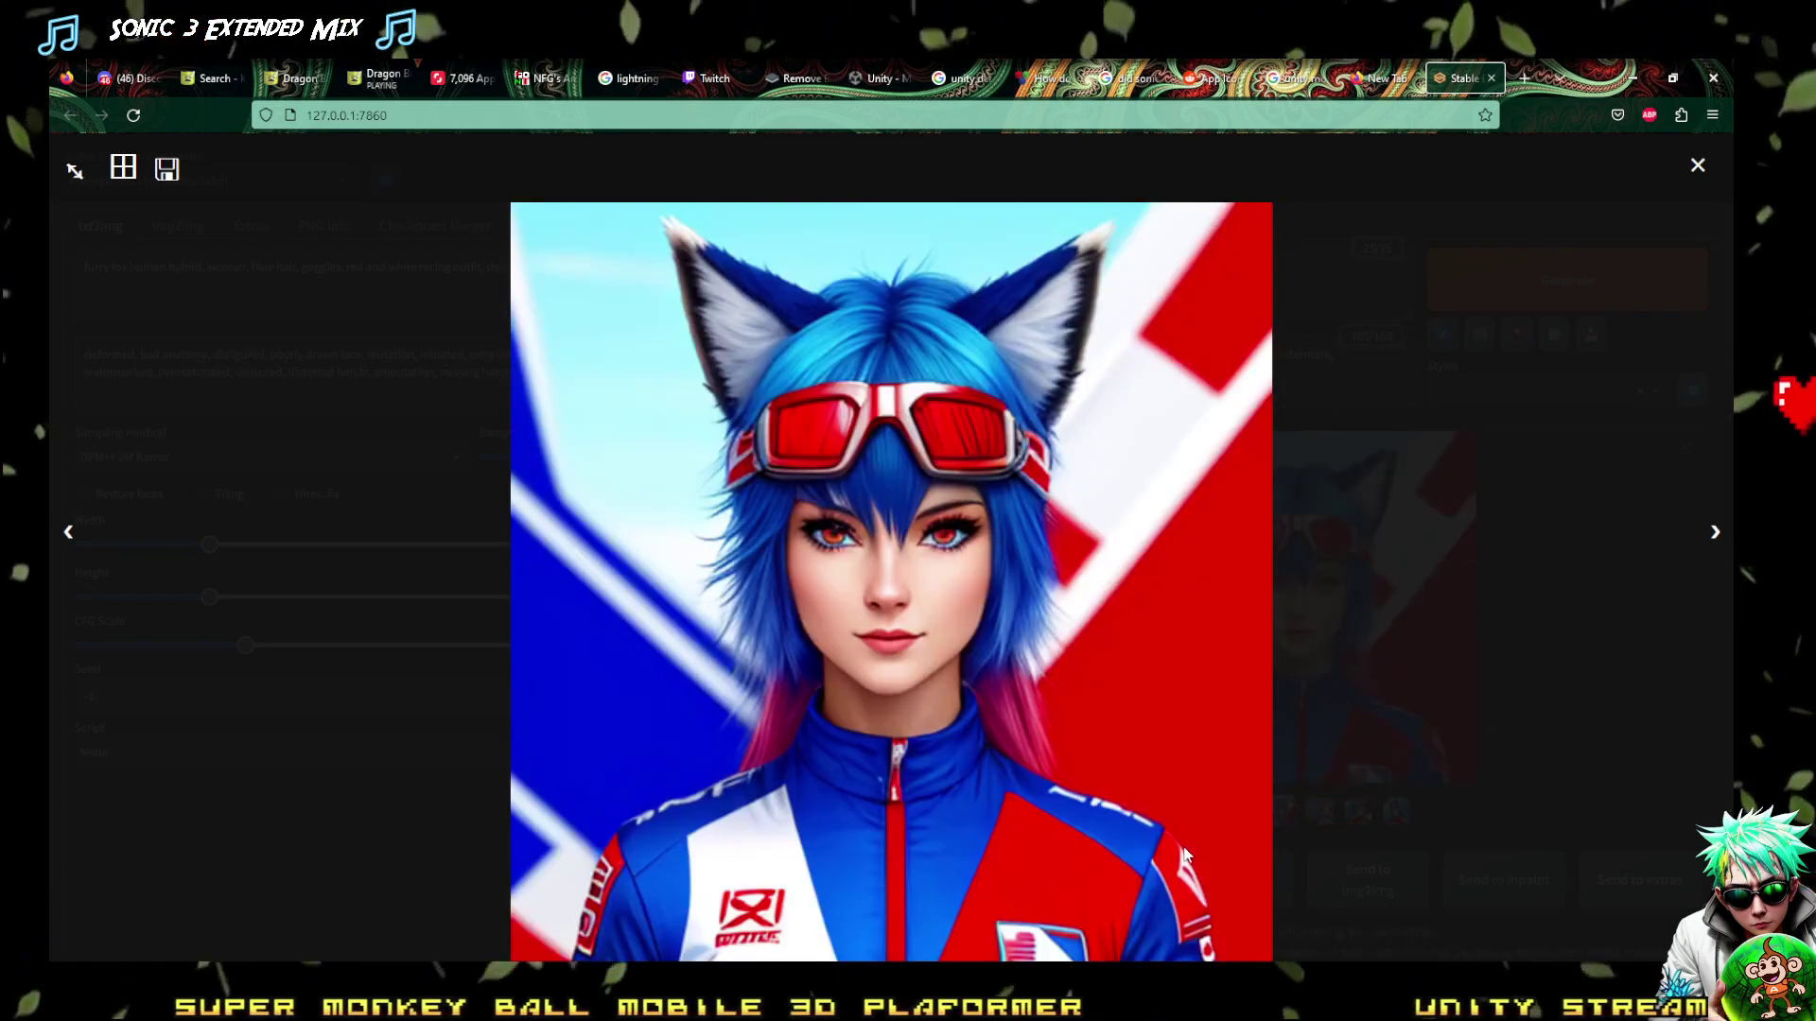
{"action": "key", "text": "Right"}
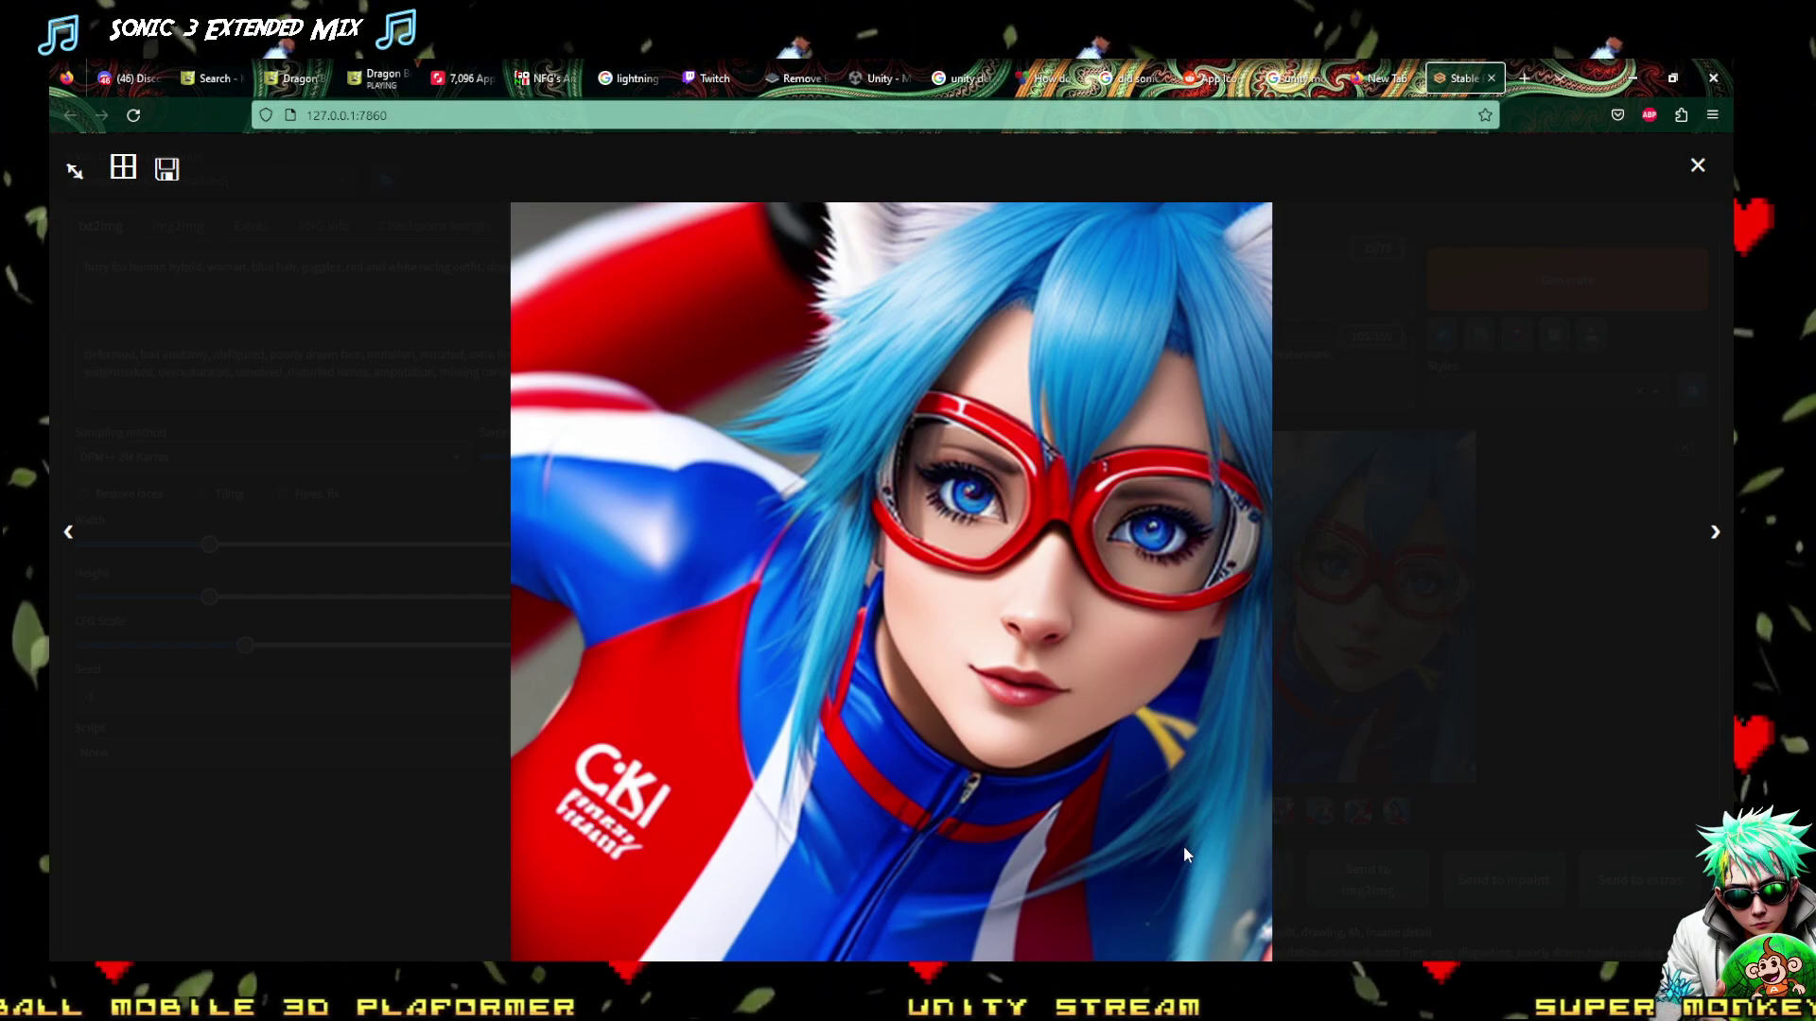
{"action": "key", "text": "Right"}
{"action": "key", "text": "Right"}
{"action": "key", "text": "Right"}
{"action": "key", "text": "Right"}
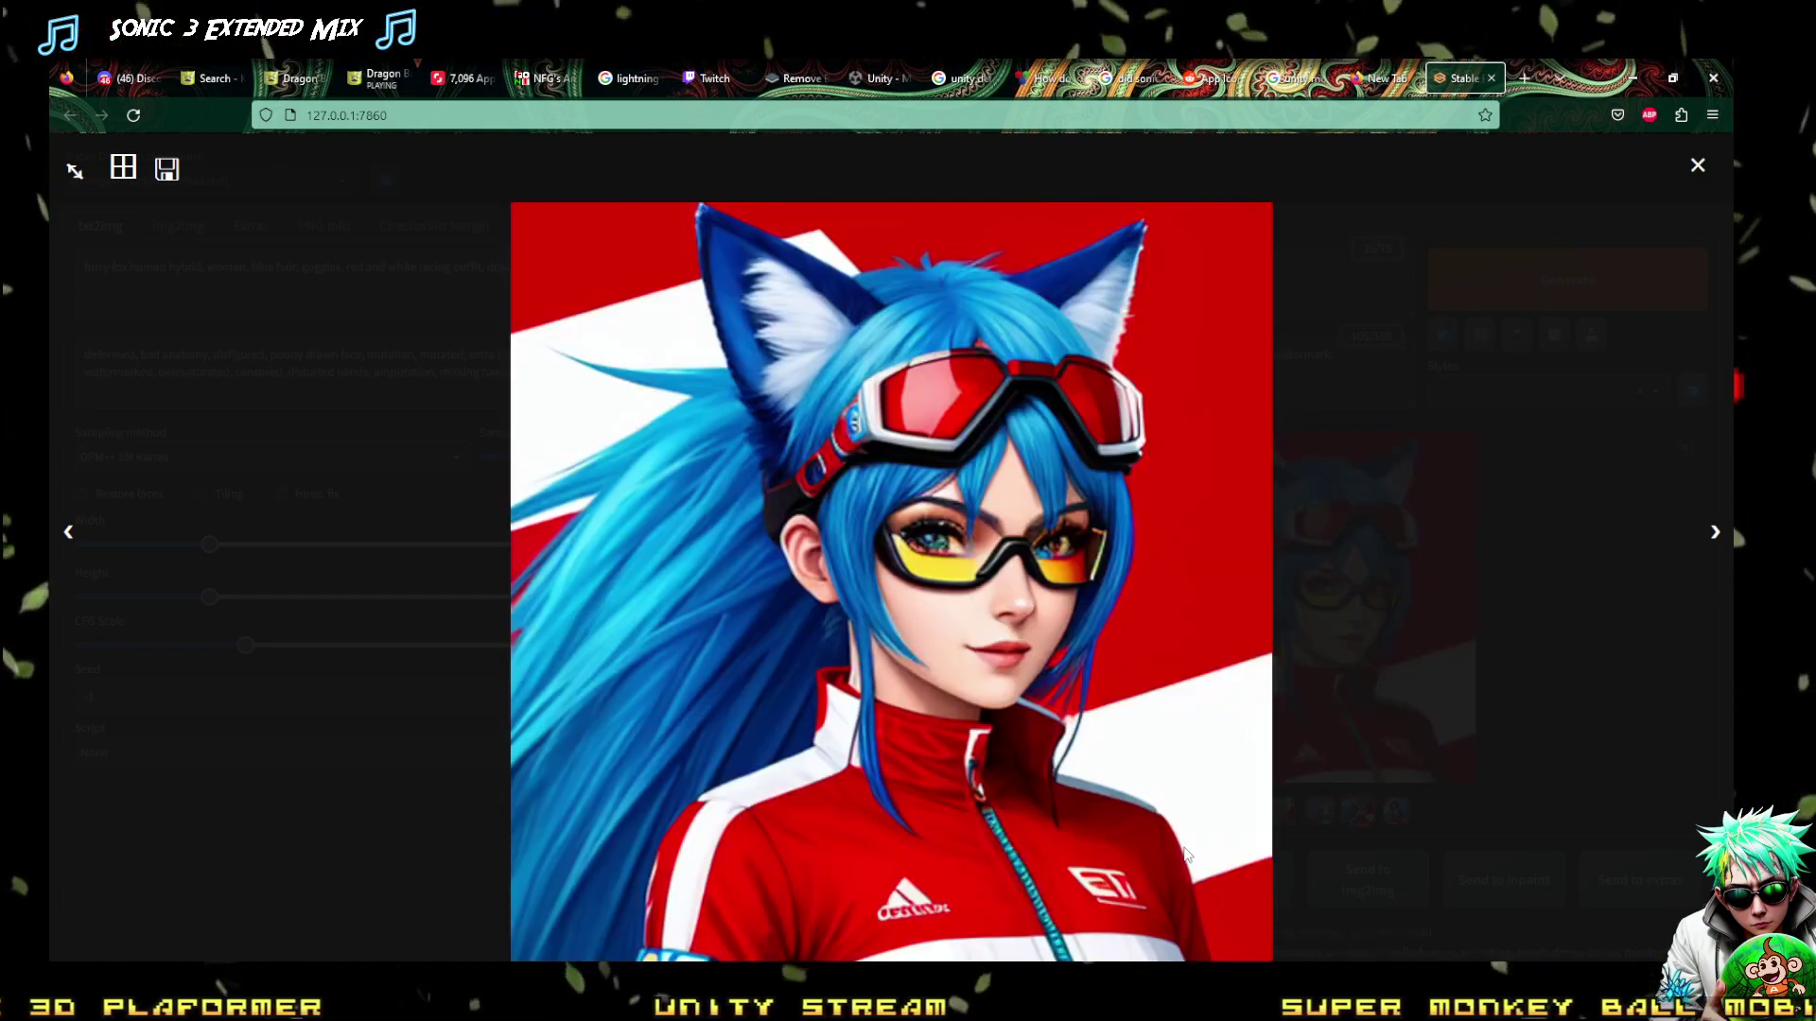
{"action": "key", "text": "Right"}
{"action": "key", "text": "Right"}
{"action": "key", "text": "Right"}
{"action": "key", "text": "Right"}
{"action": "key", "text": "Right"}
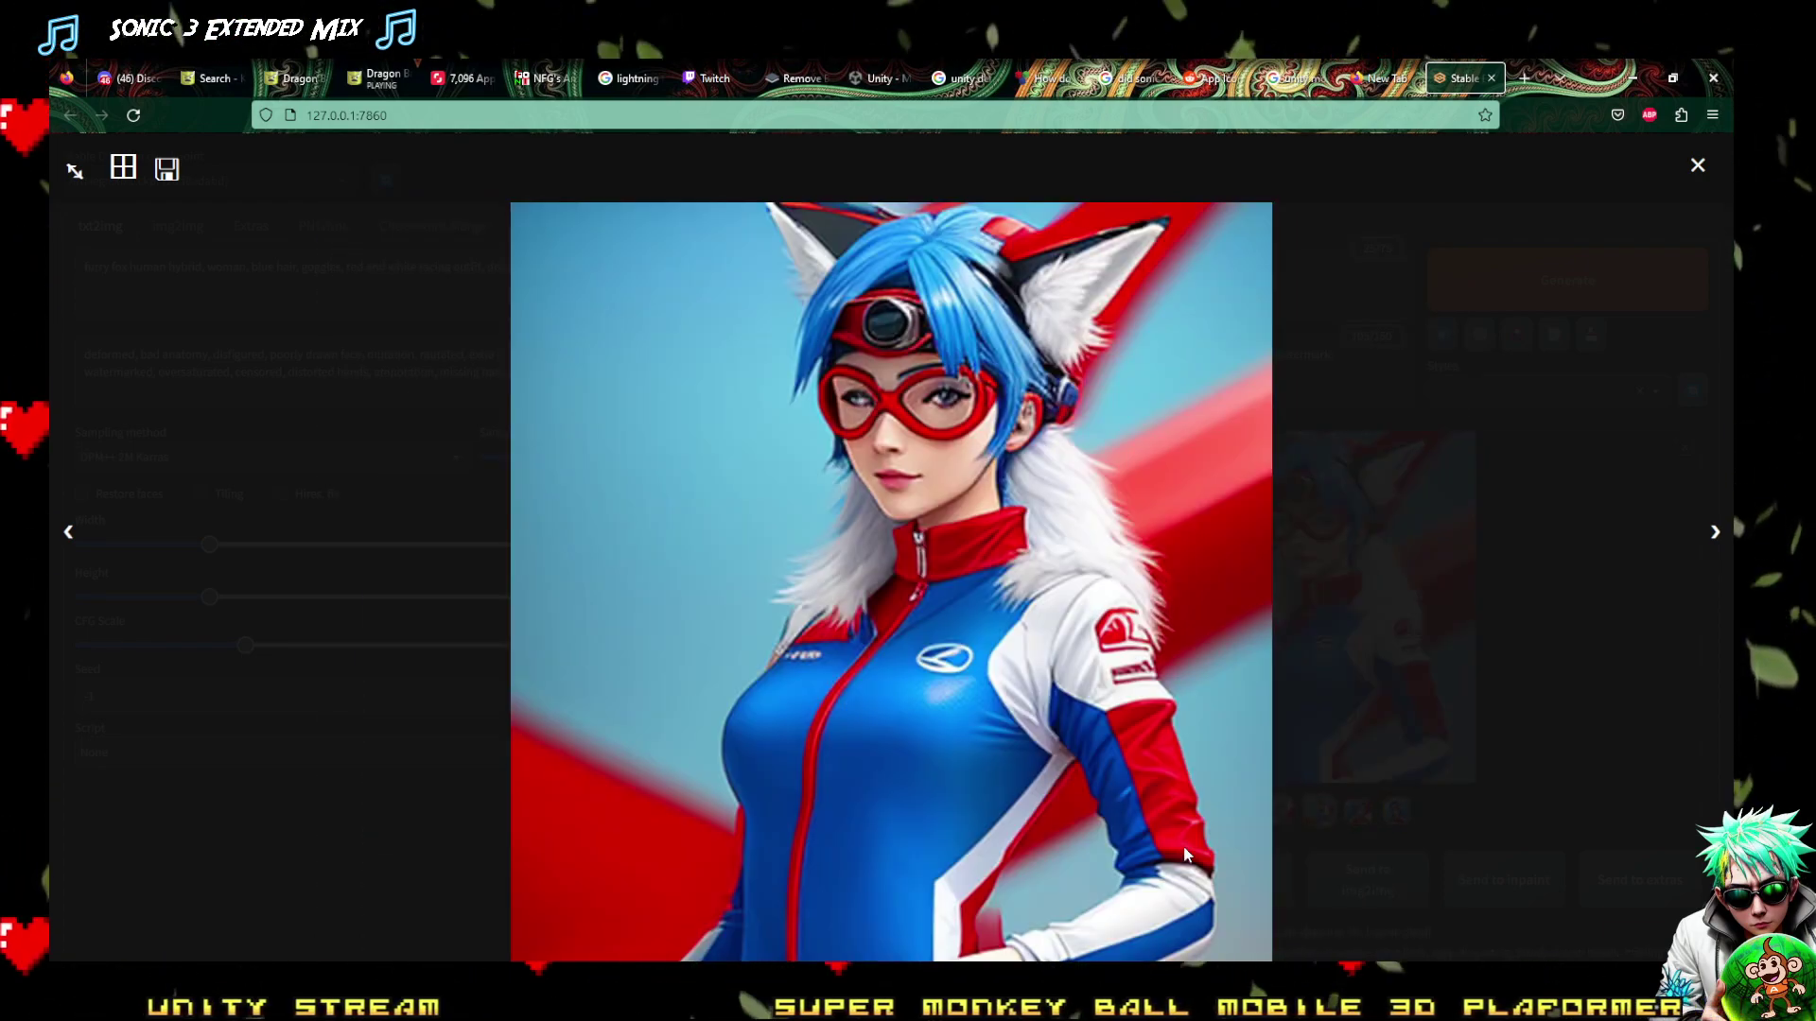
{"action": "key", "text": "Right"}
{"action": "key", "text": "Right"}
{"action": "key", "text": "Left"}
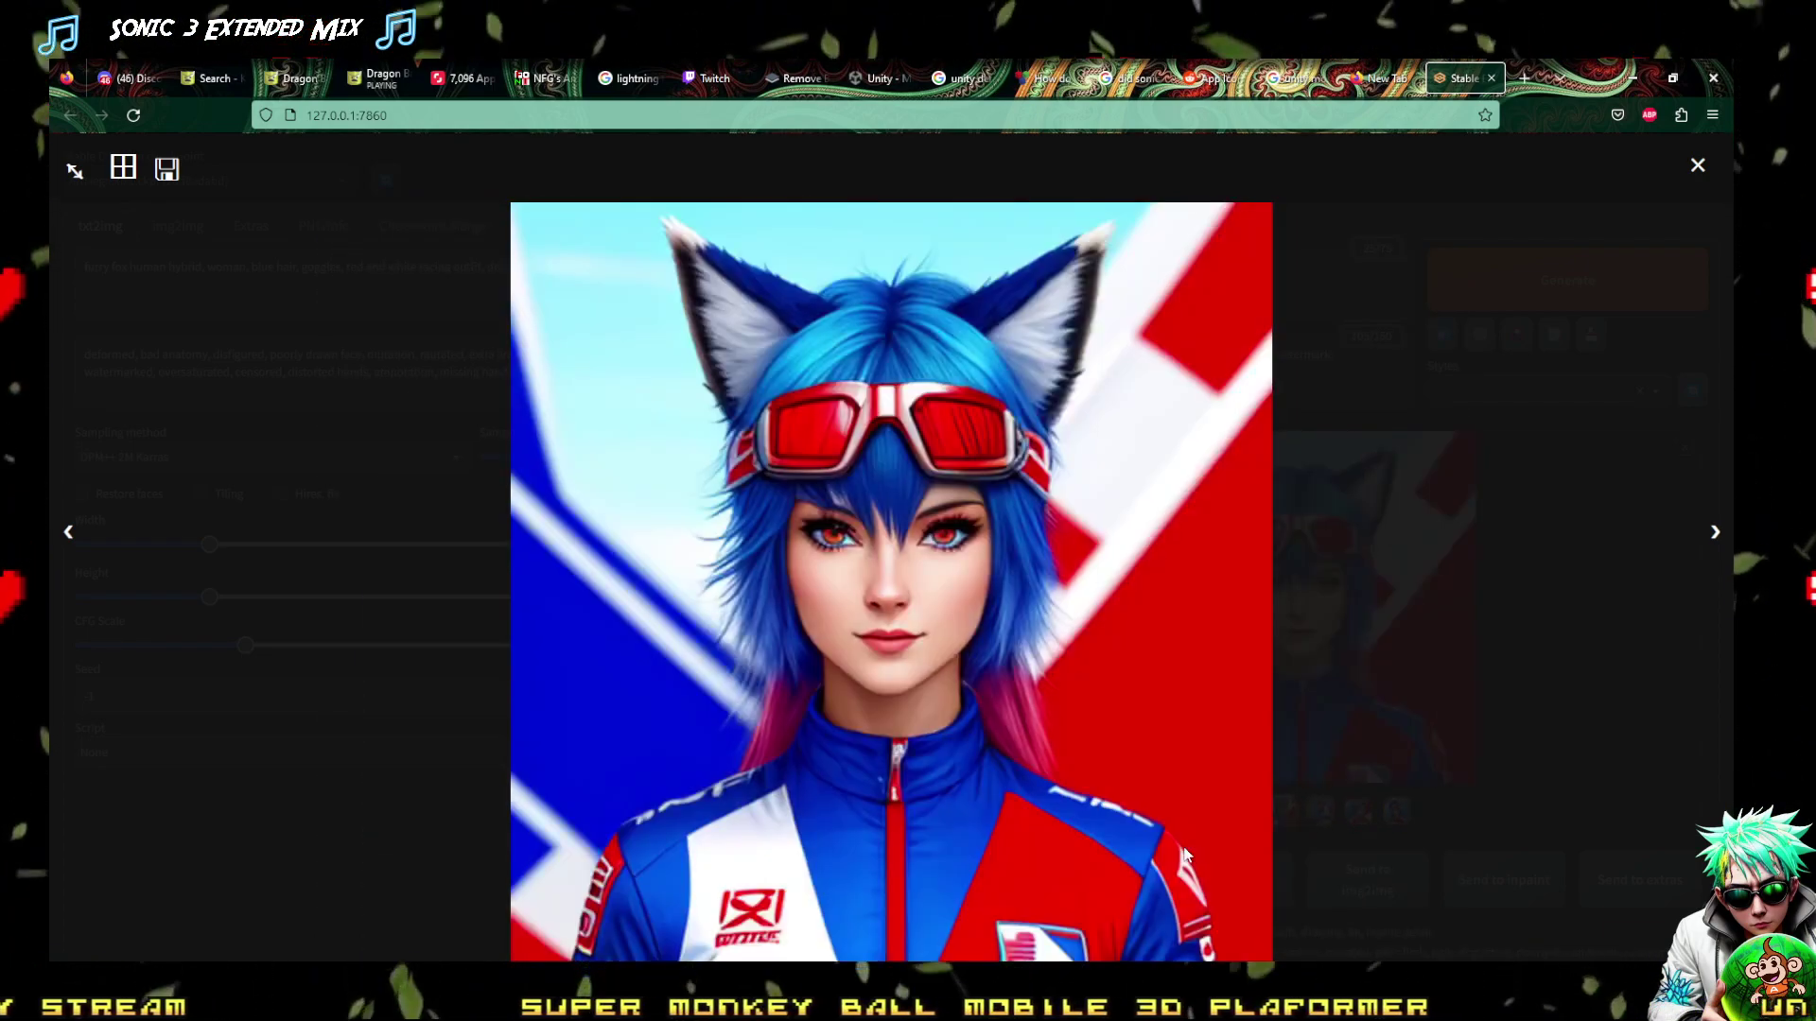
{"action": "key", "text": "Left"}
{"action": "key", "text": "Left"}
{"action": "key", "text": "Right"}
{"action": "key", "text": "Right"}
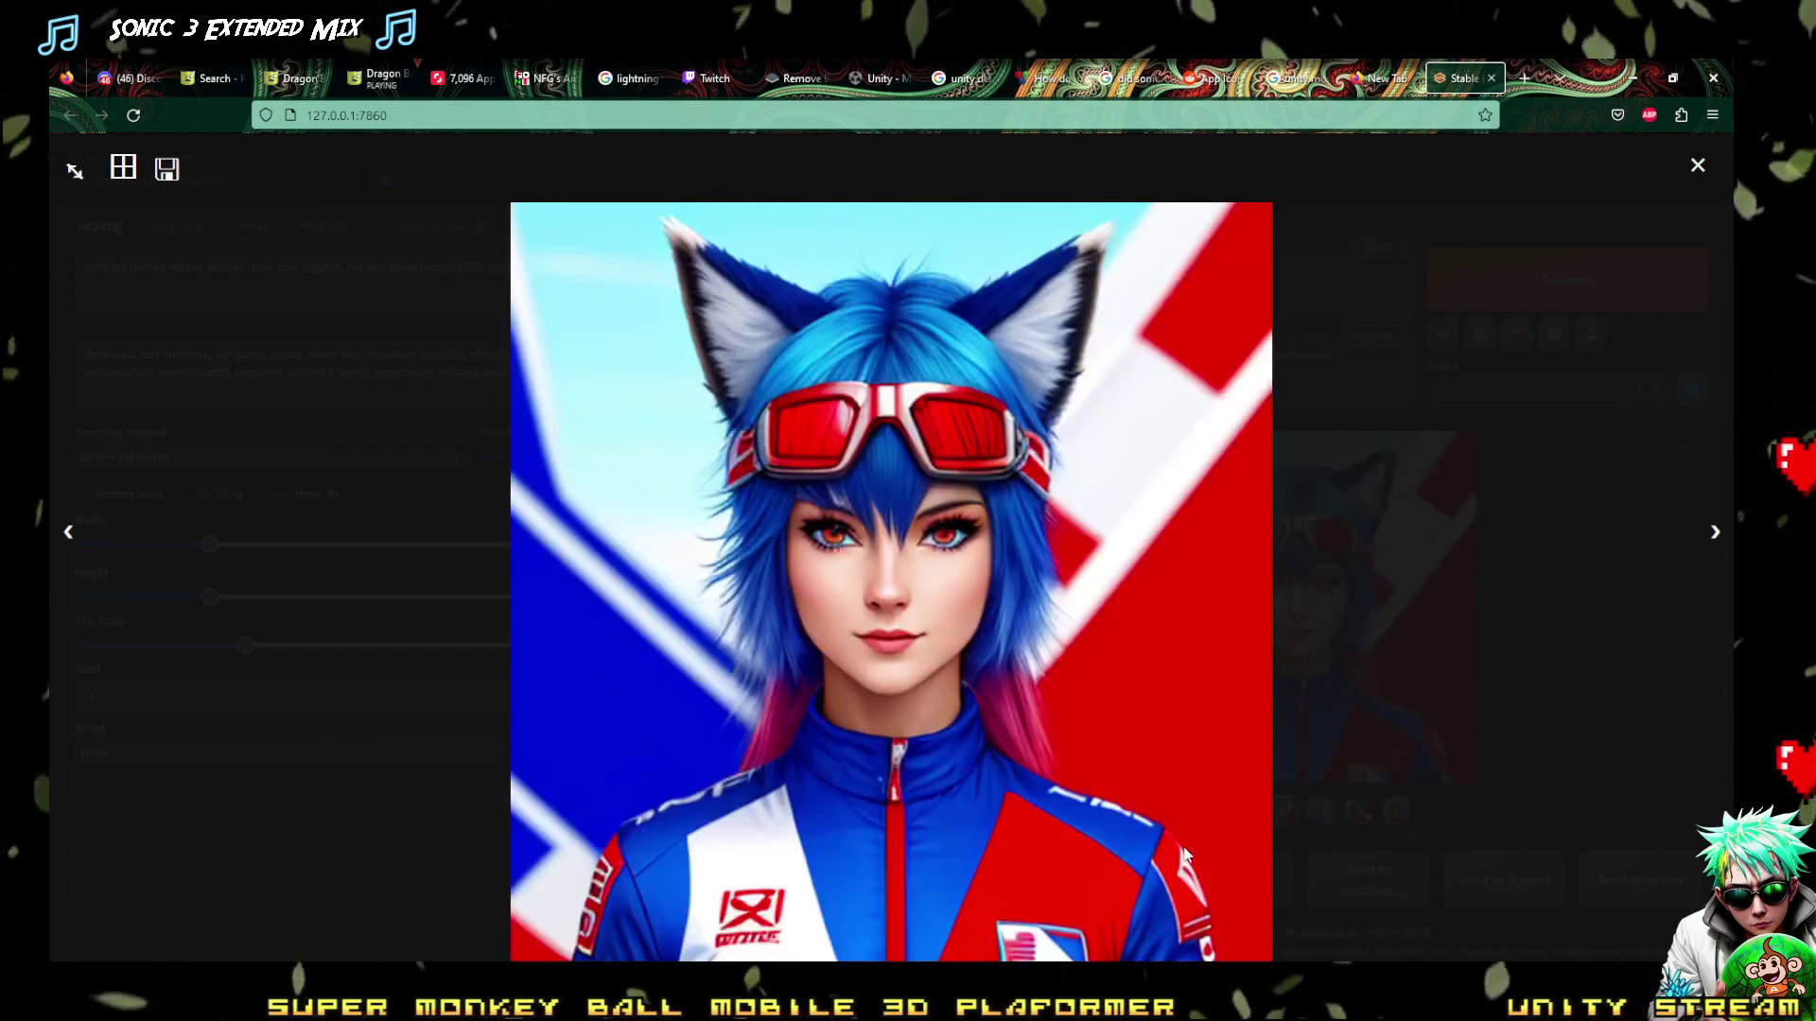
{"action": "key", "text": "Left"}
{"action": "key", "text": "Left"}
{"action": "key", "text": "Right"}
{"action": "key", "text": "Right"}
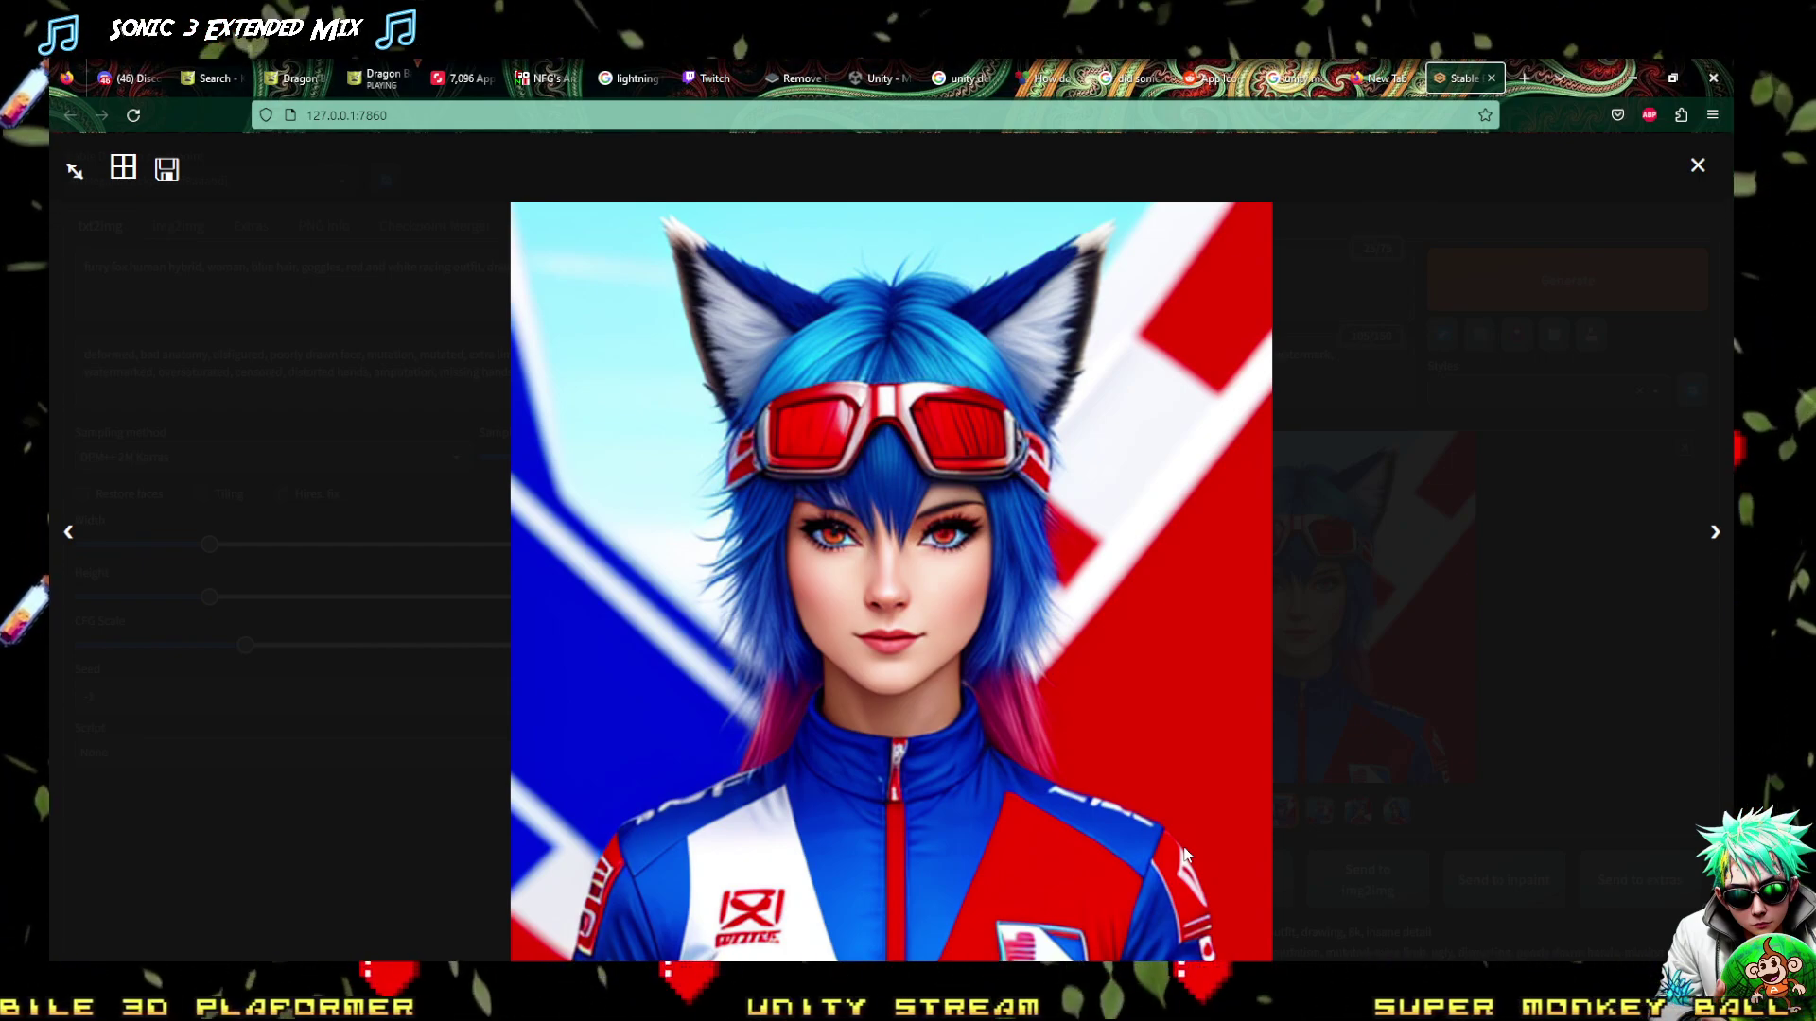
Load Facebook in a new tab accepting all cookies, then switch to OBS
{"action": "left_click", "coordinate": [1522, 76]}
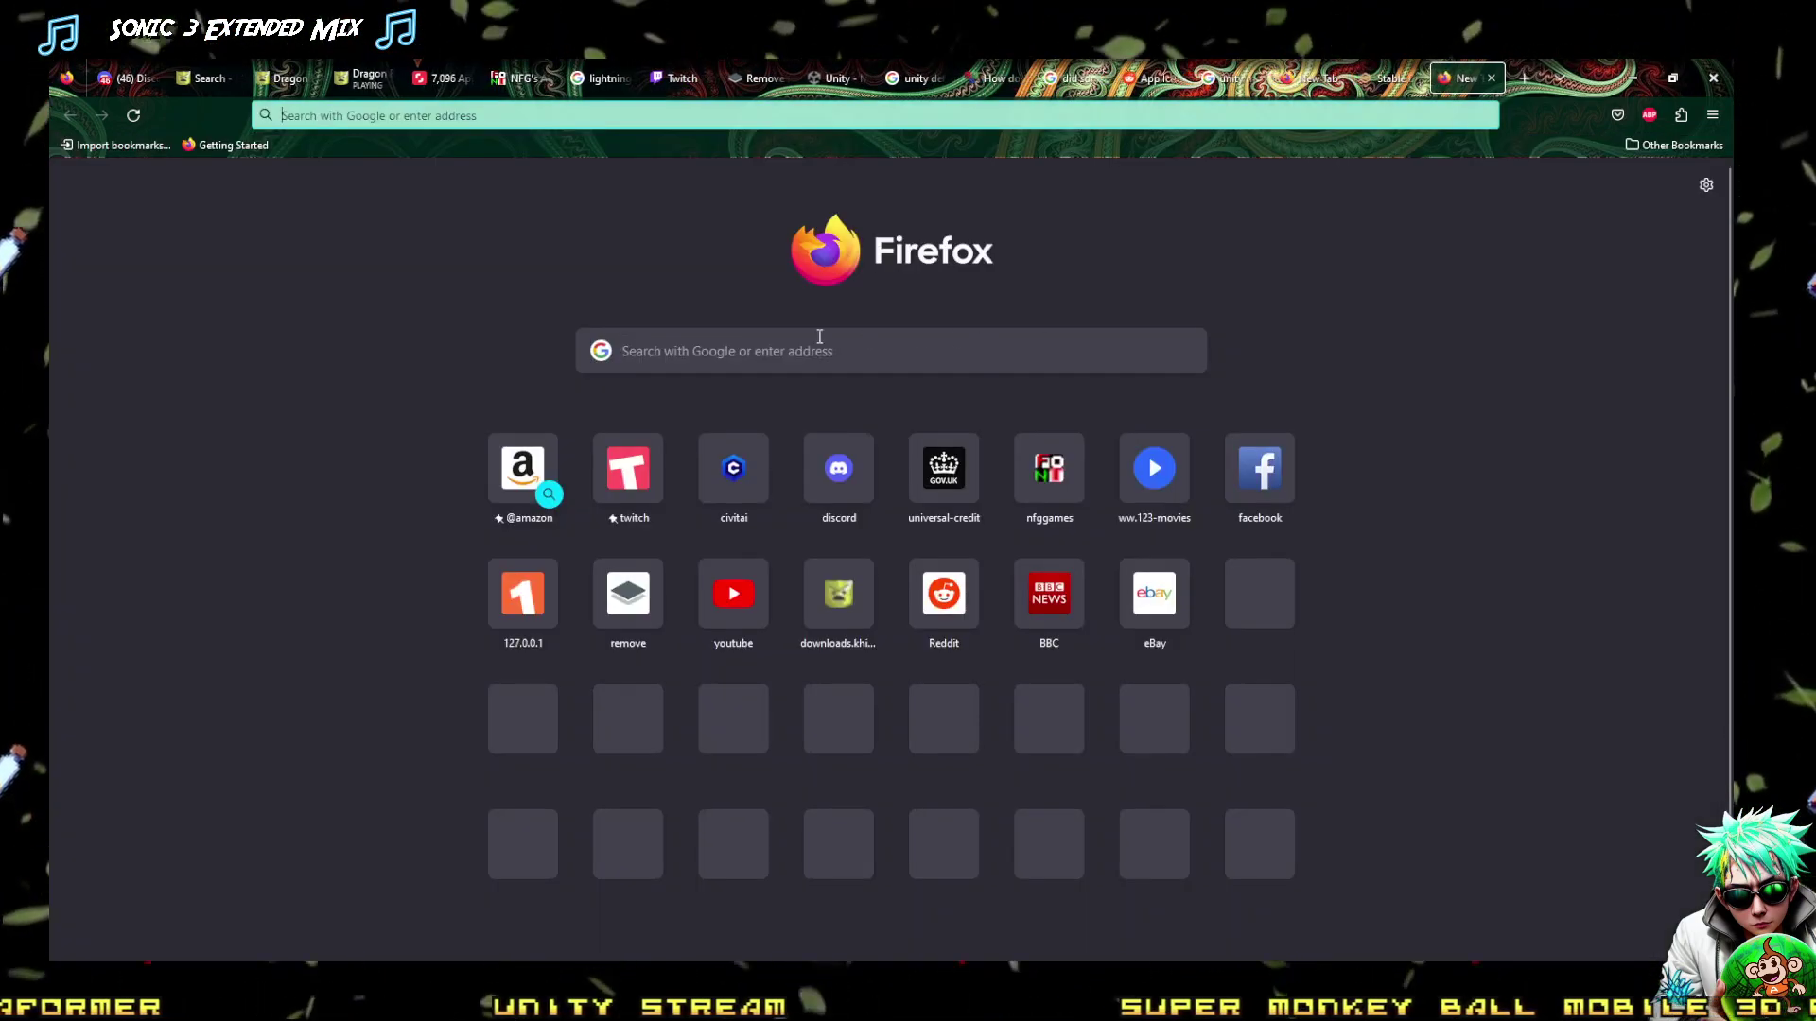
{"action": "left_click", "coordinate": [1261, 463]}
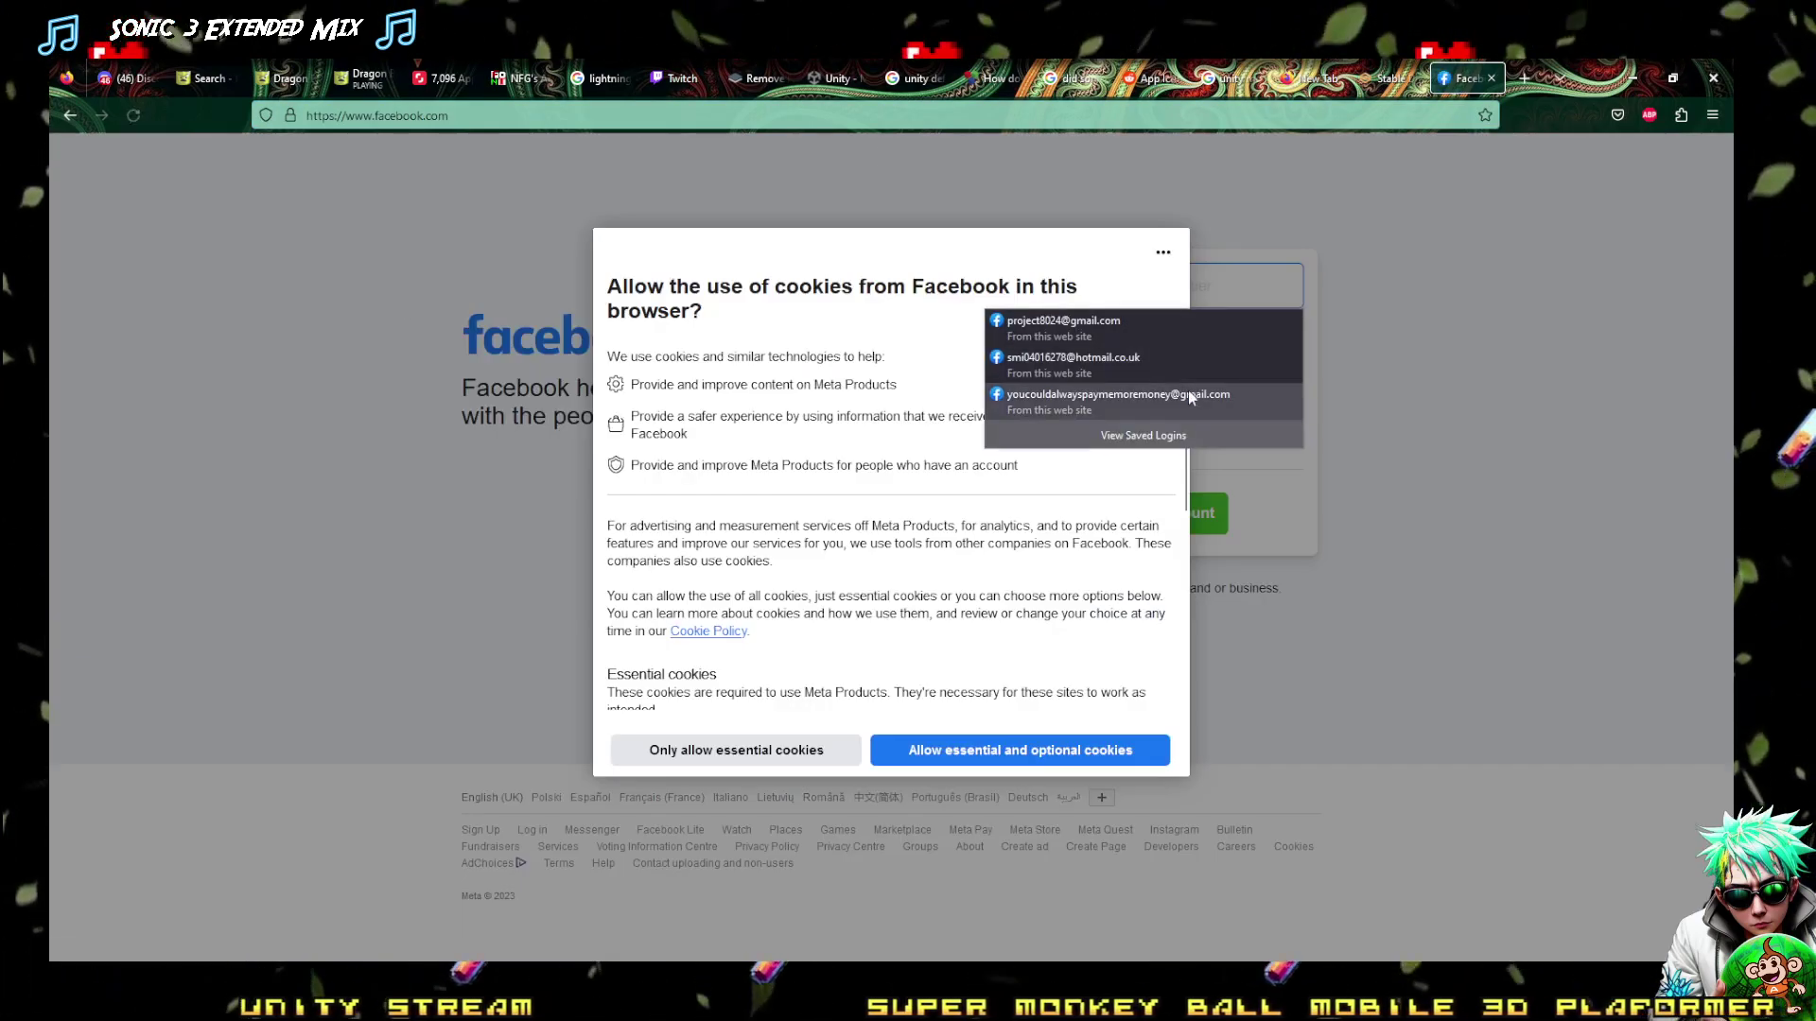
{"action": "left_click", "coordinate": [1026, 752]}
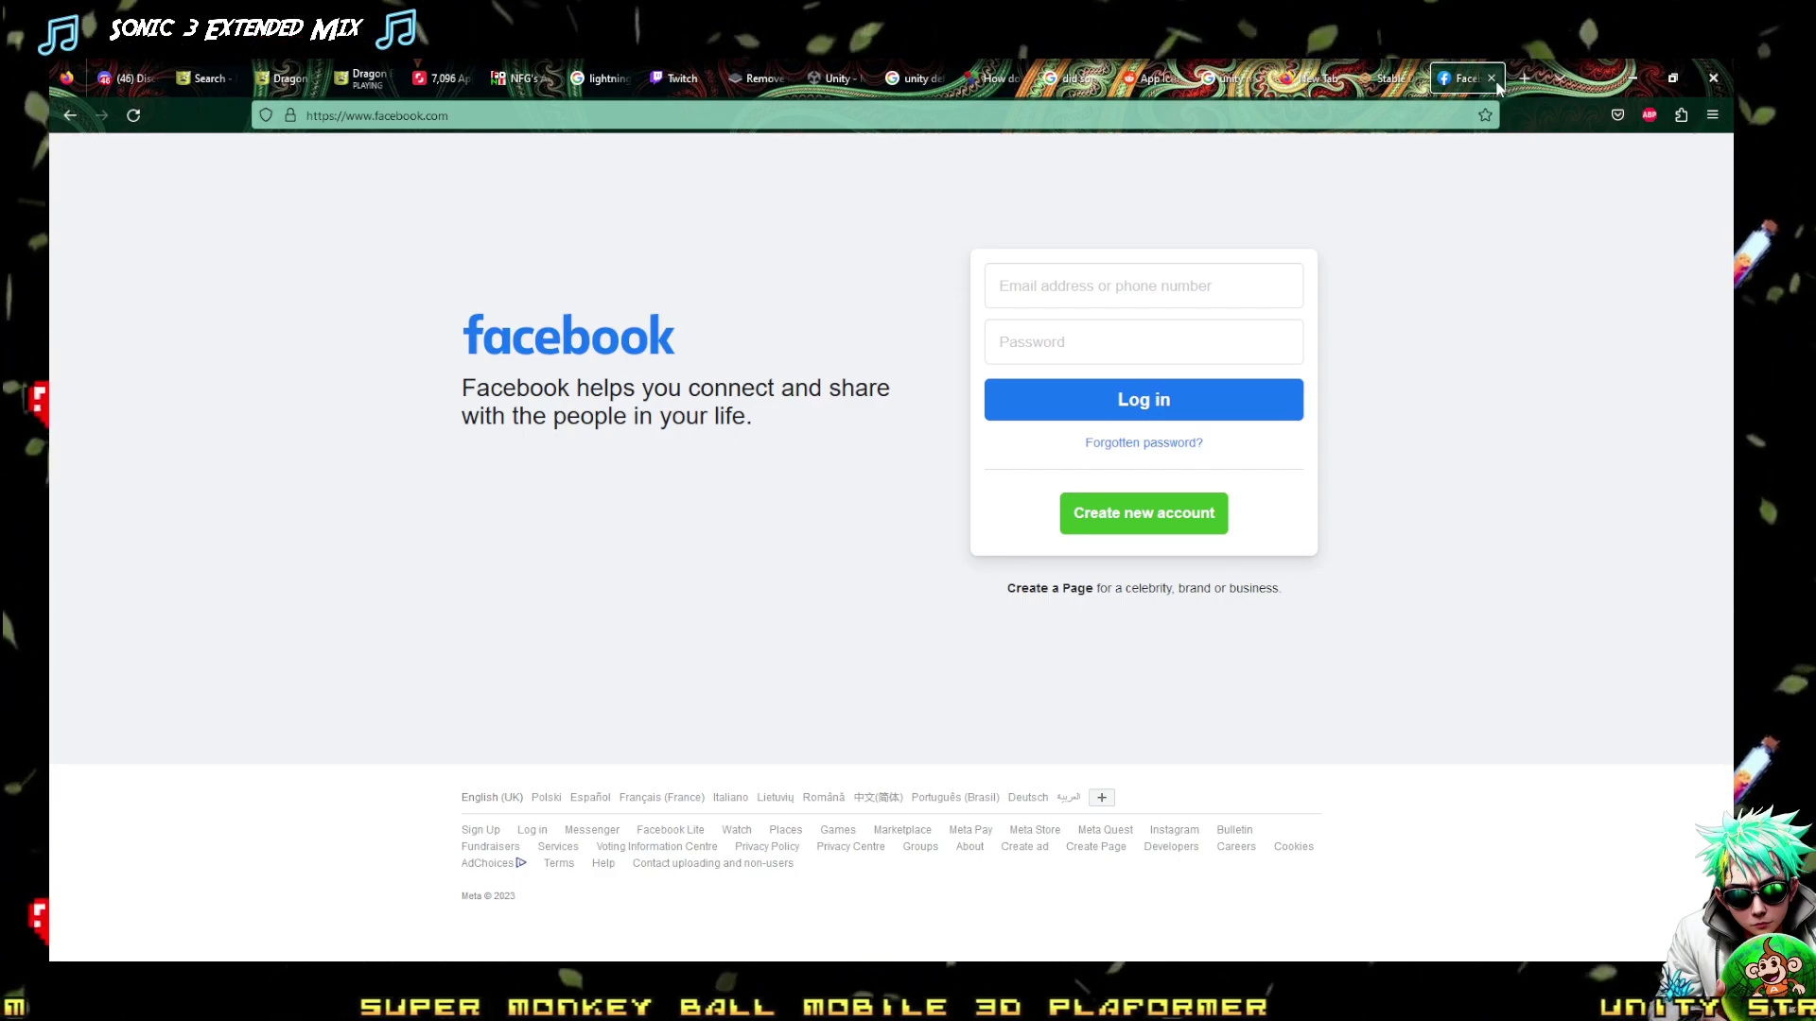
{"action": "key", "text": "alt+Tab"}
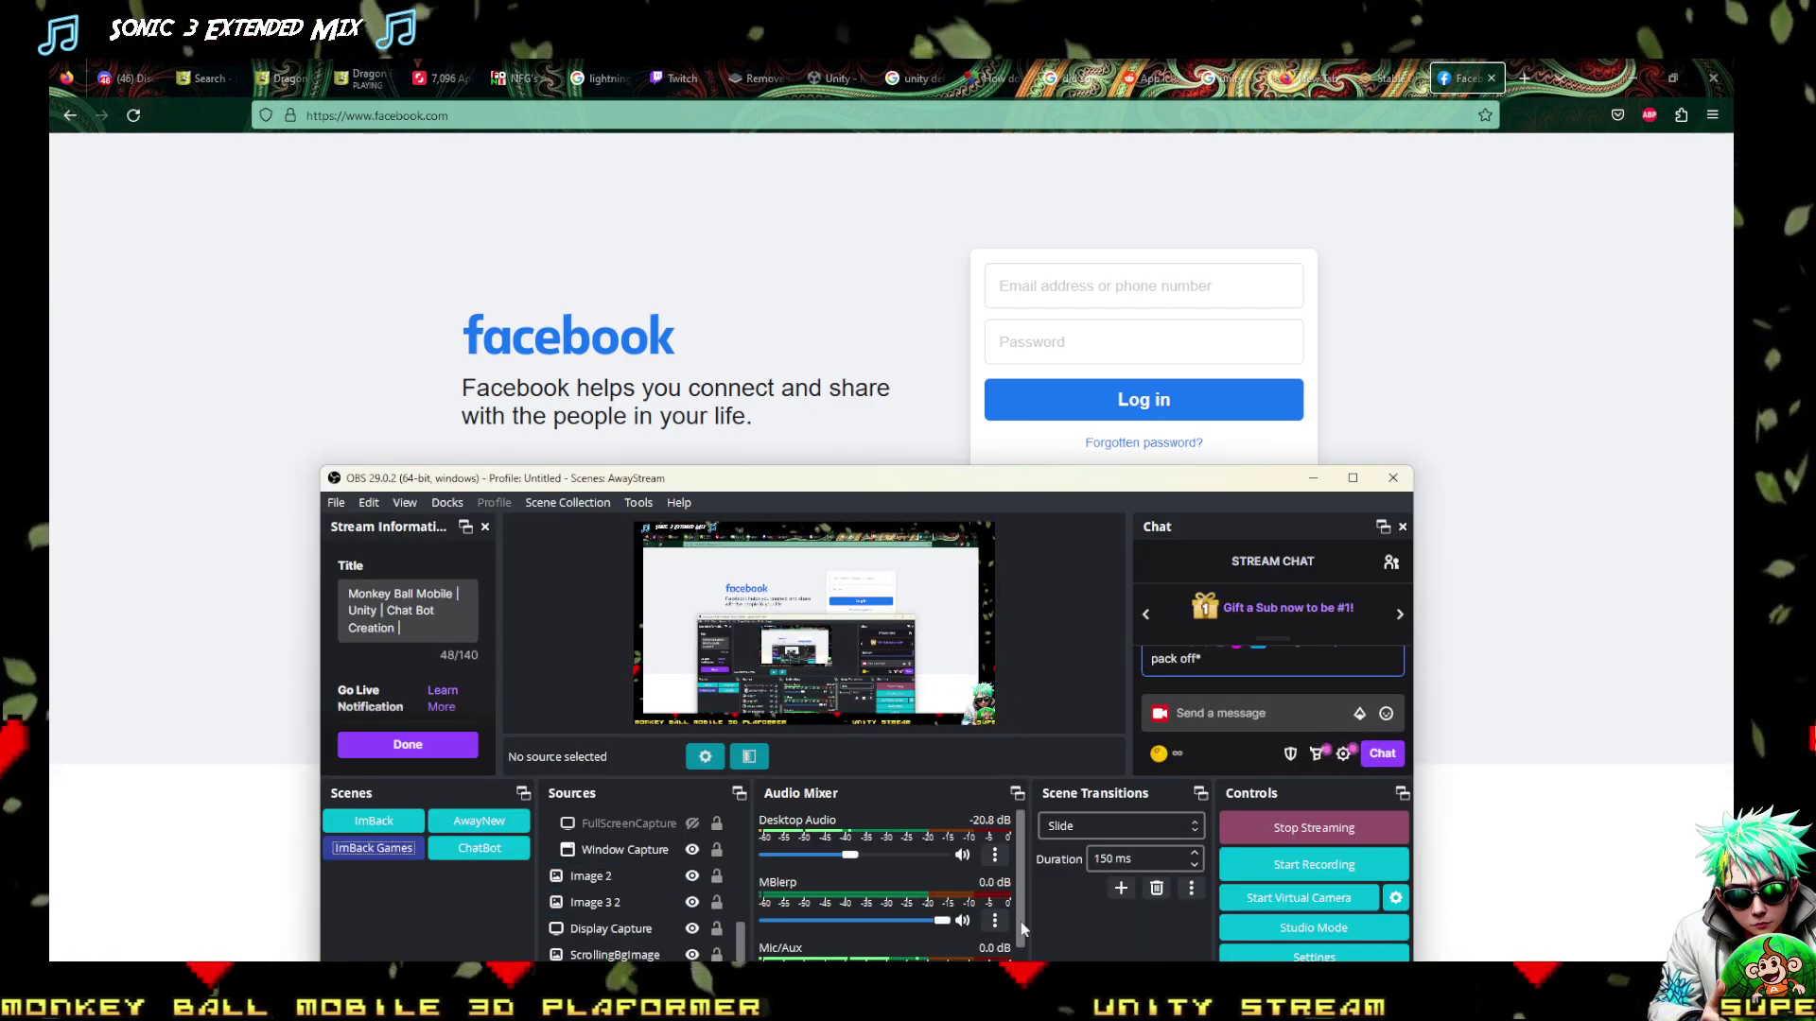
Switch the OBS stream to the AwayNew 'Starting Soon' scene
{"action": "left_click", "coordinate": [480, 821]}
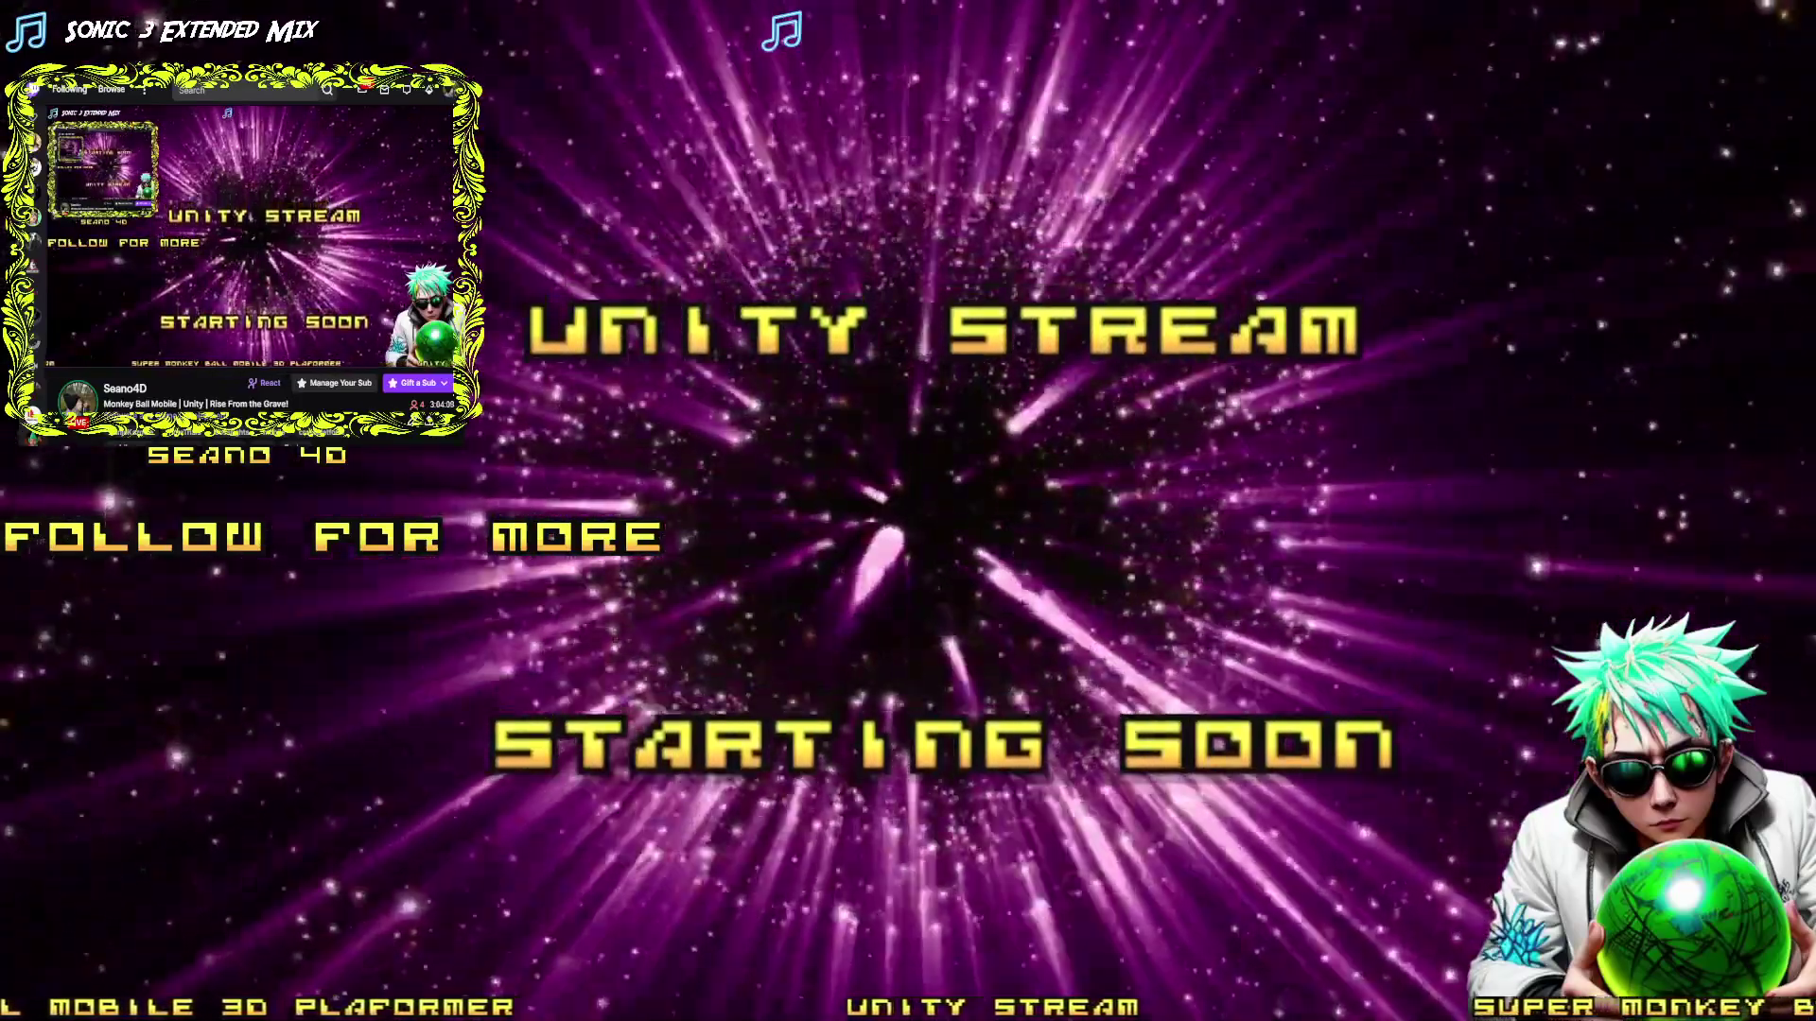
Switch OBS back to the ImBack Games scene and check Facebook notifications and chats
{"action": "left_click", "coordinate": [409, 848]}
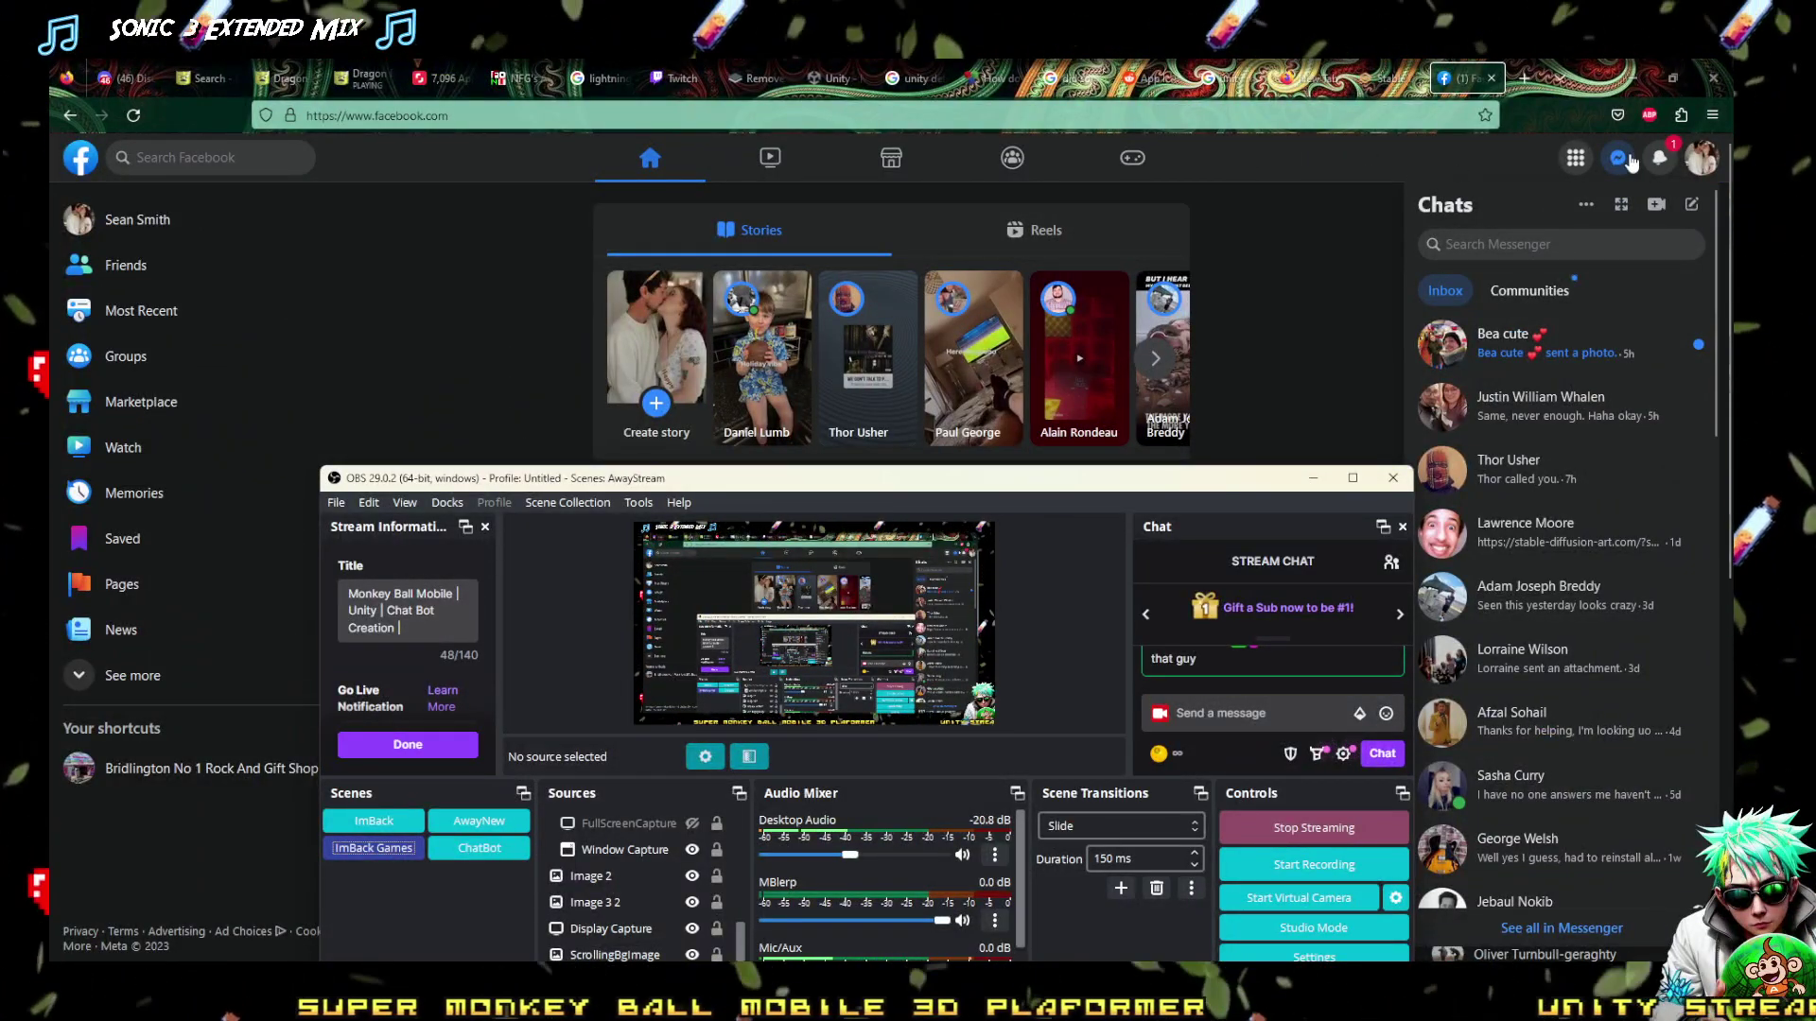
{"action": "left_click", "coordinate": [1628, 163]}
{"action": "left_click", "coordinate": [1663, 158]}
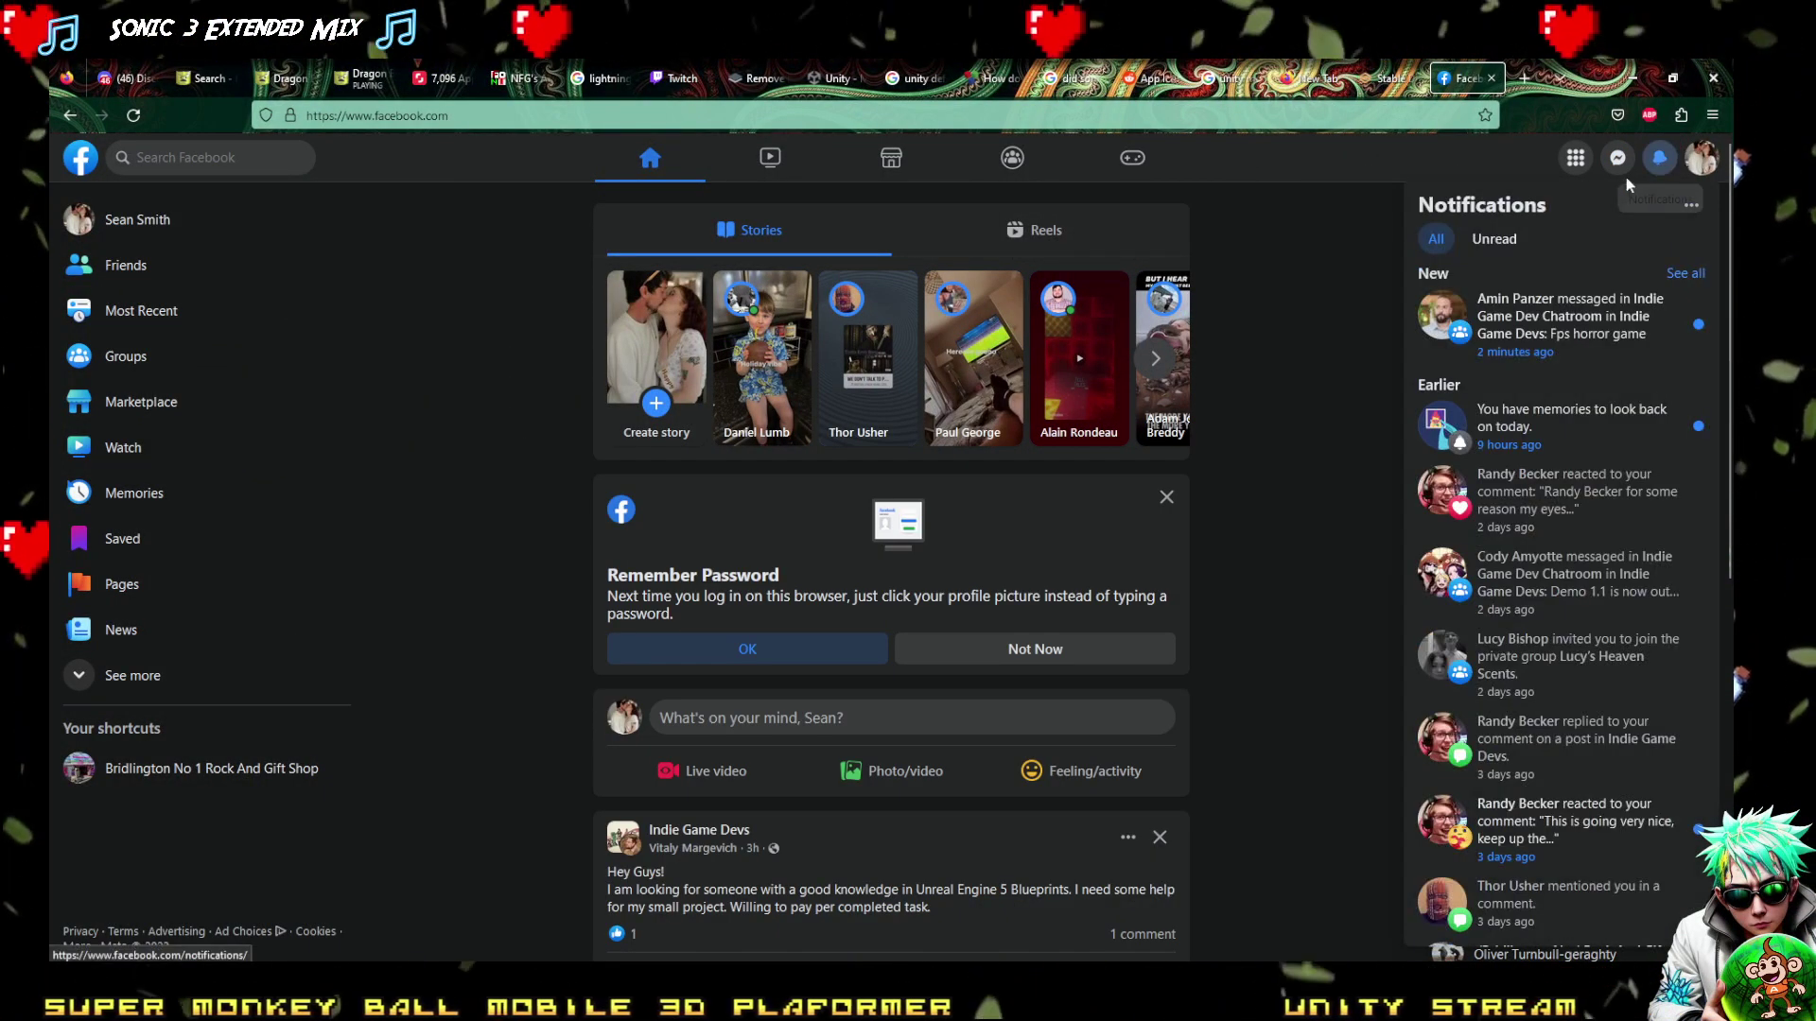
{"action": "left_click", "coordinate": [1618, 158]}
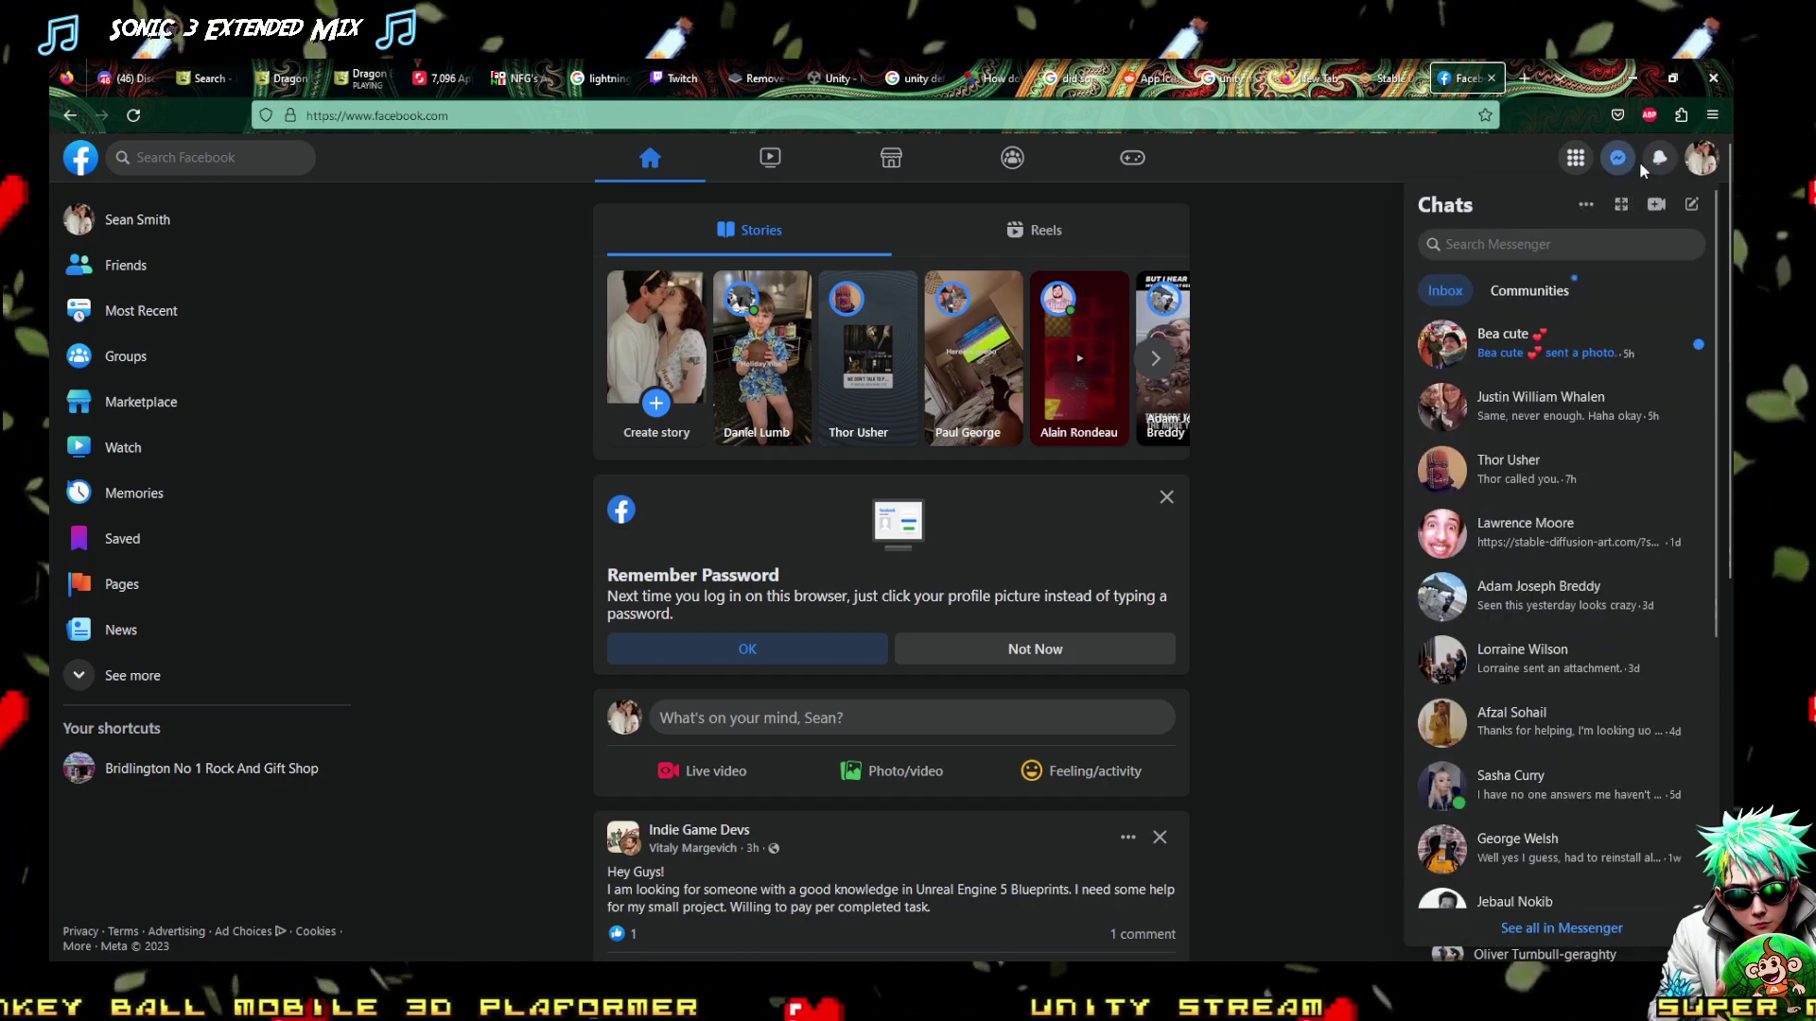
{"action": "left_click", "coordinate": [117, 840]}
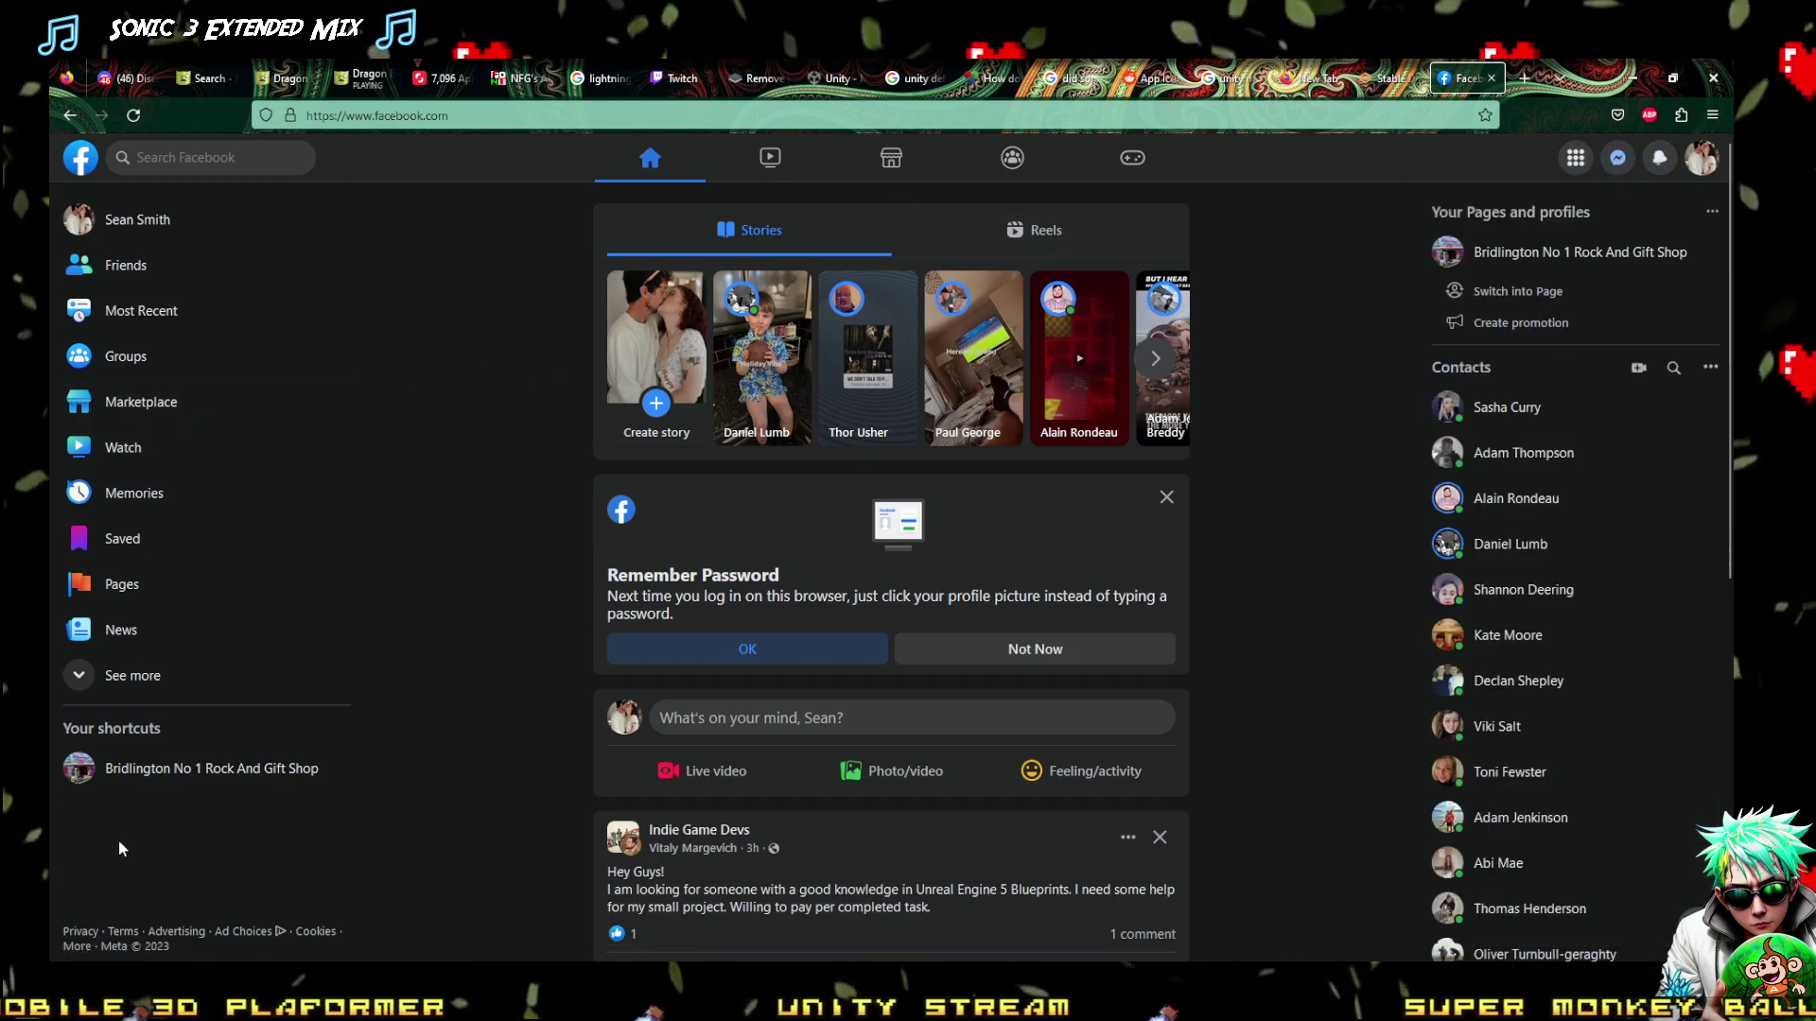
Visit the gift shop Page and the personal profile, then return to the home feed
{"action": "left_click", "coordinate": [203, 767]}
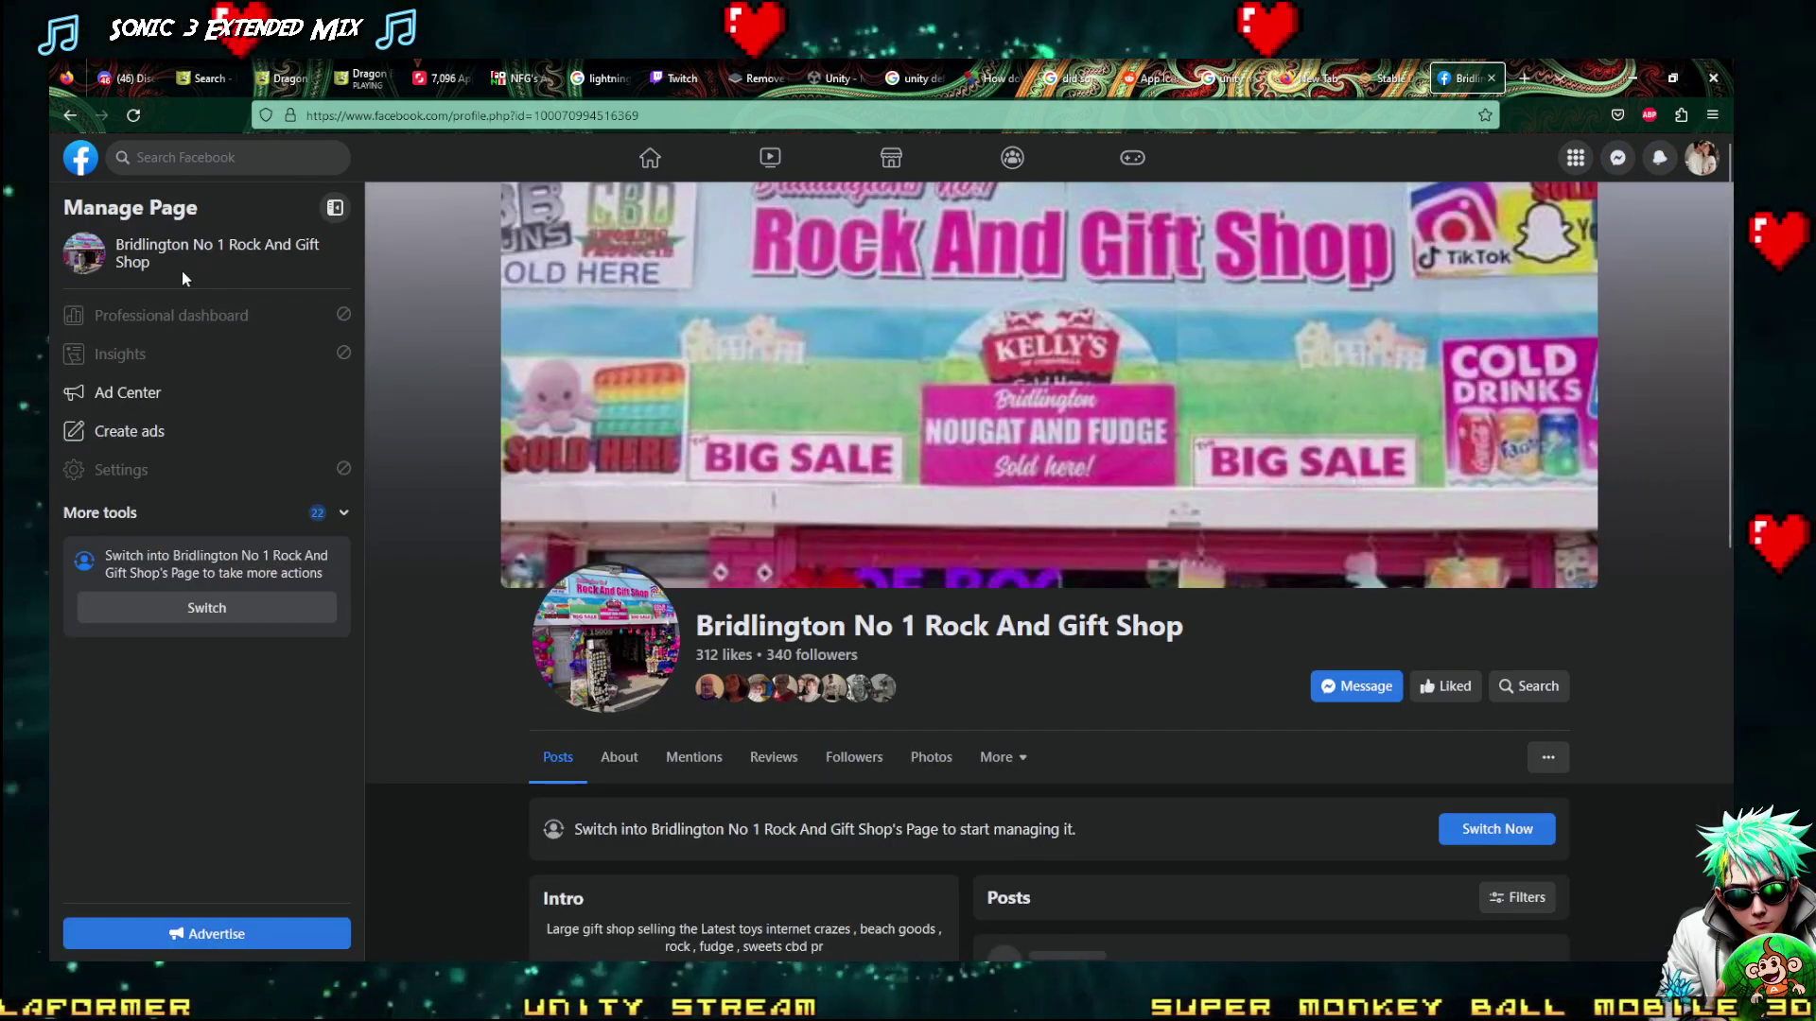
{"action": "left_click", "coordinate": [68, 115]}
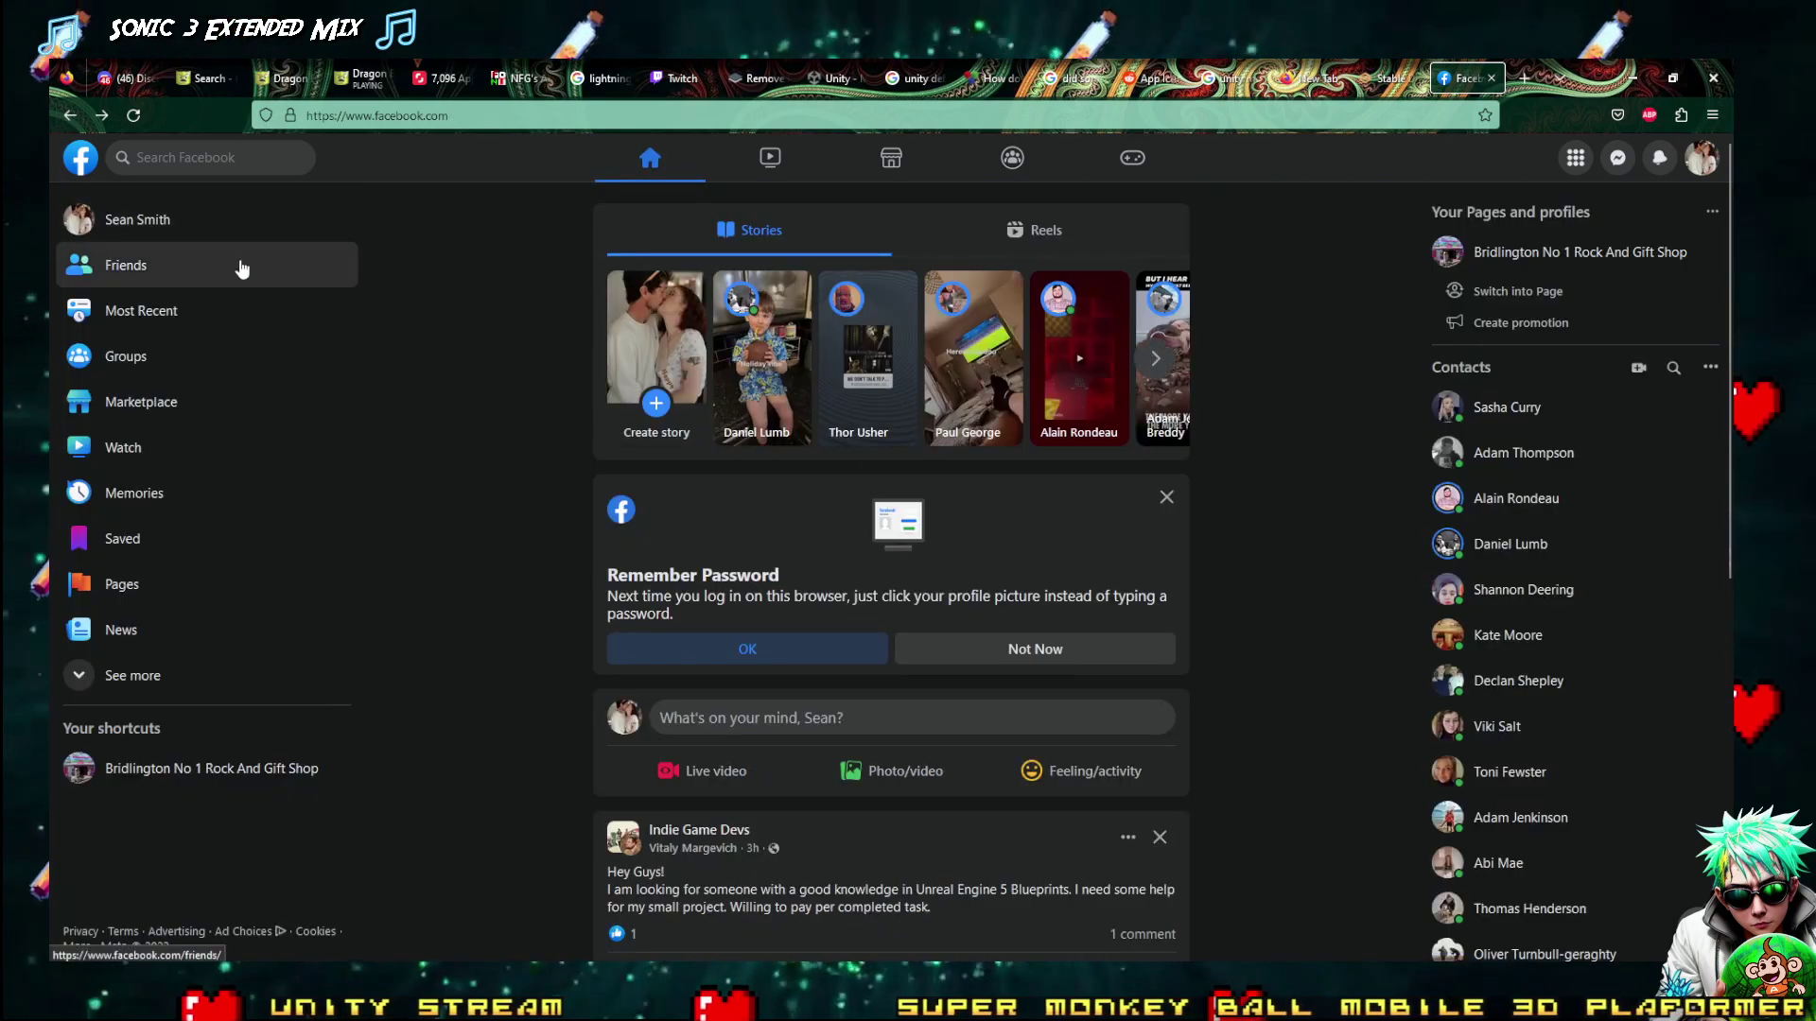
{"action": "left_click", "coordinate": [140, 227]}
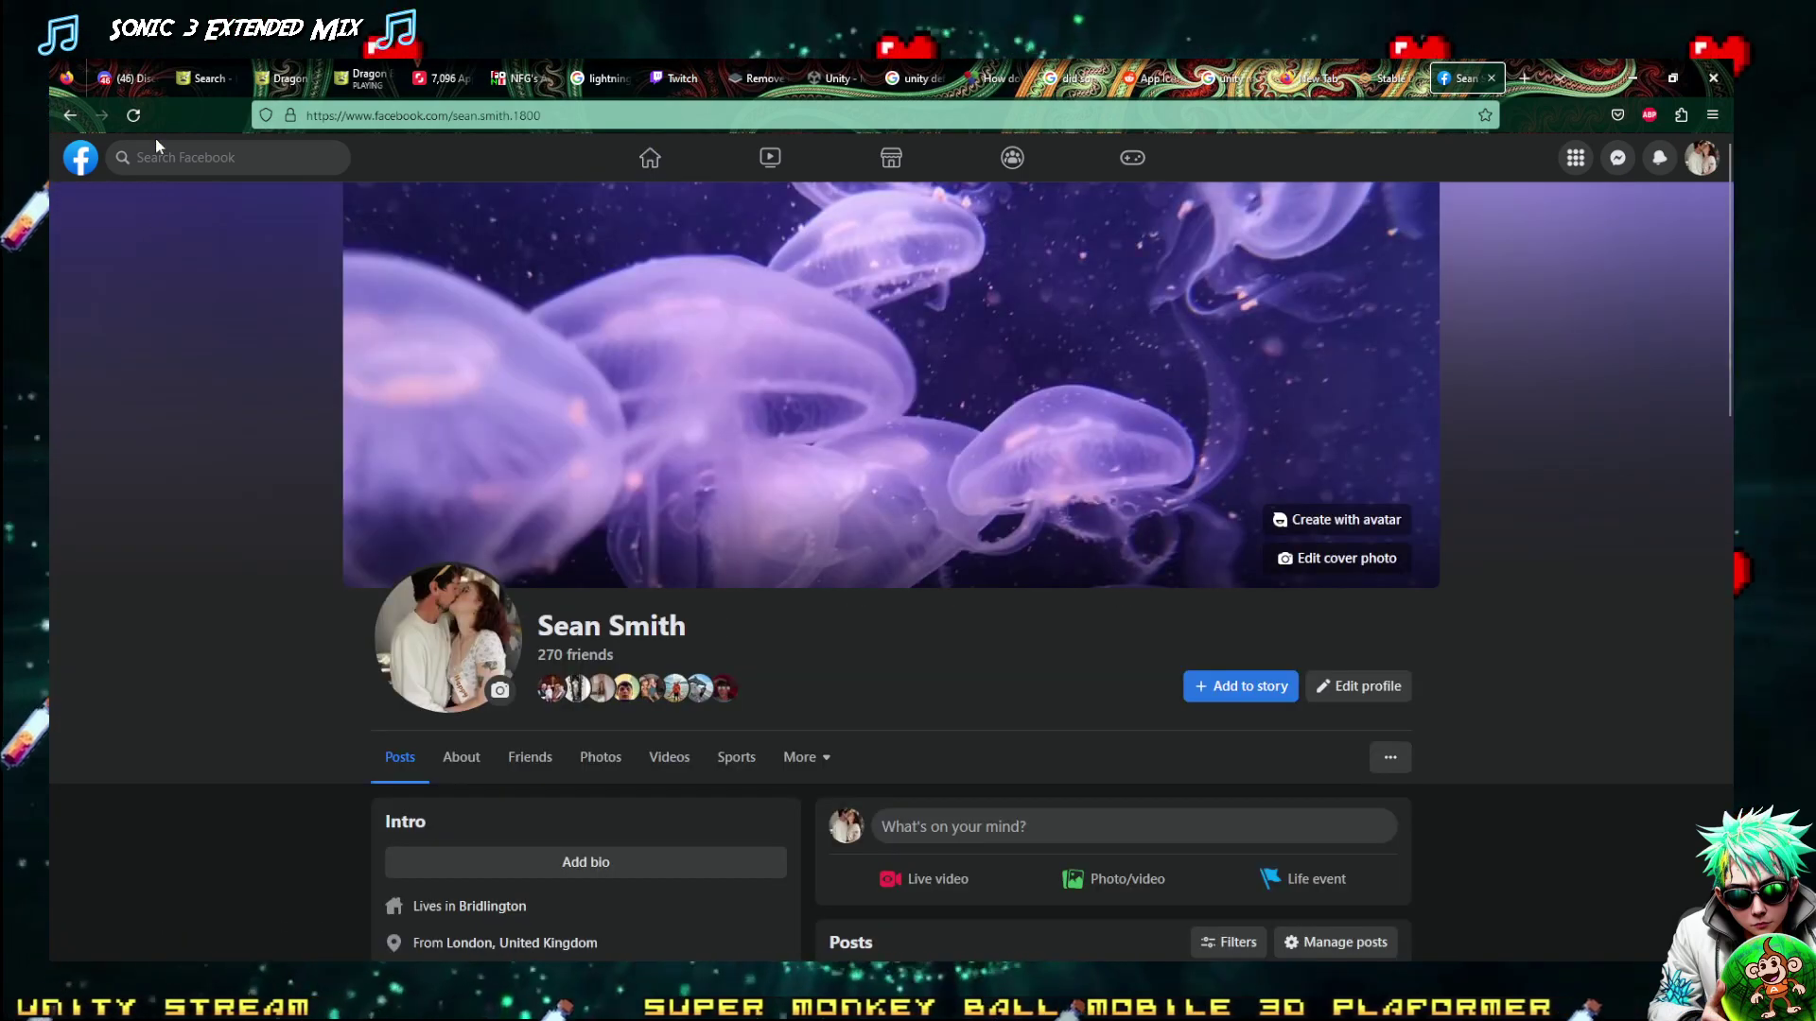
{"action": "left_click", "coordinate": [80, 161]}
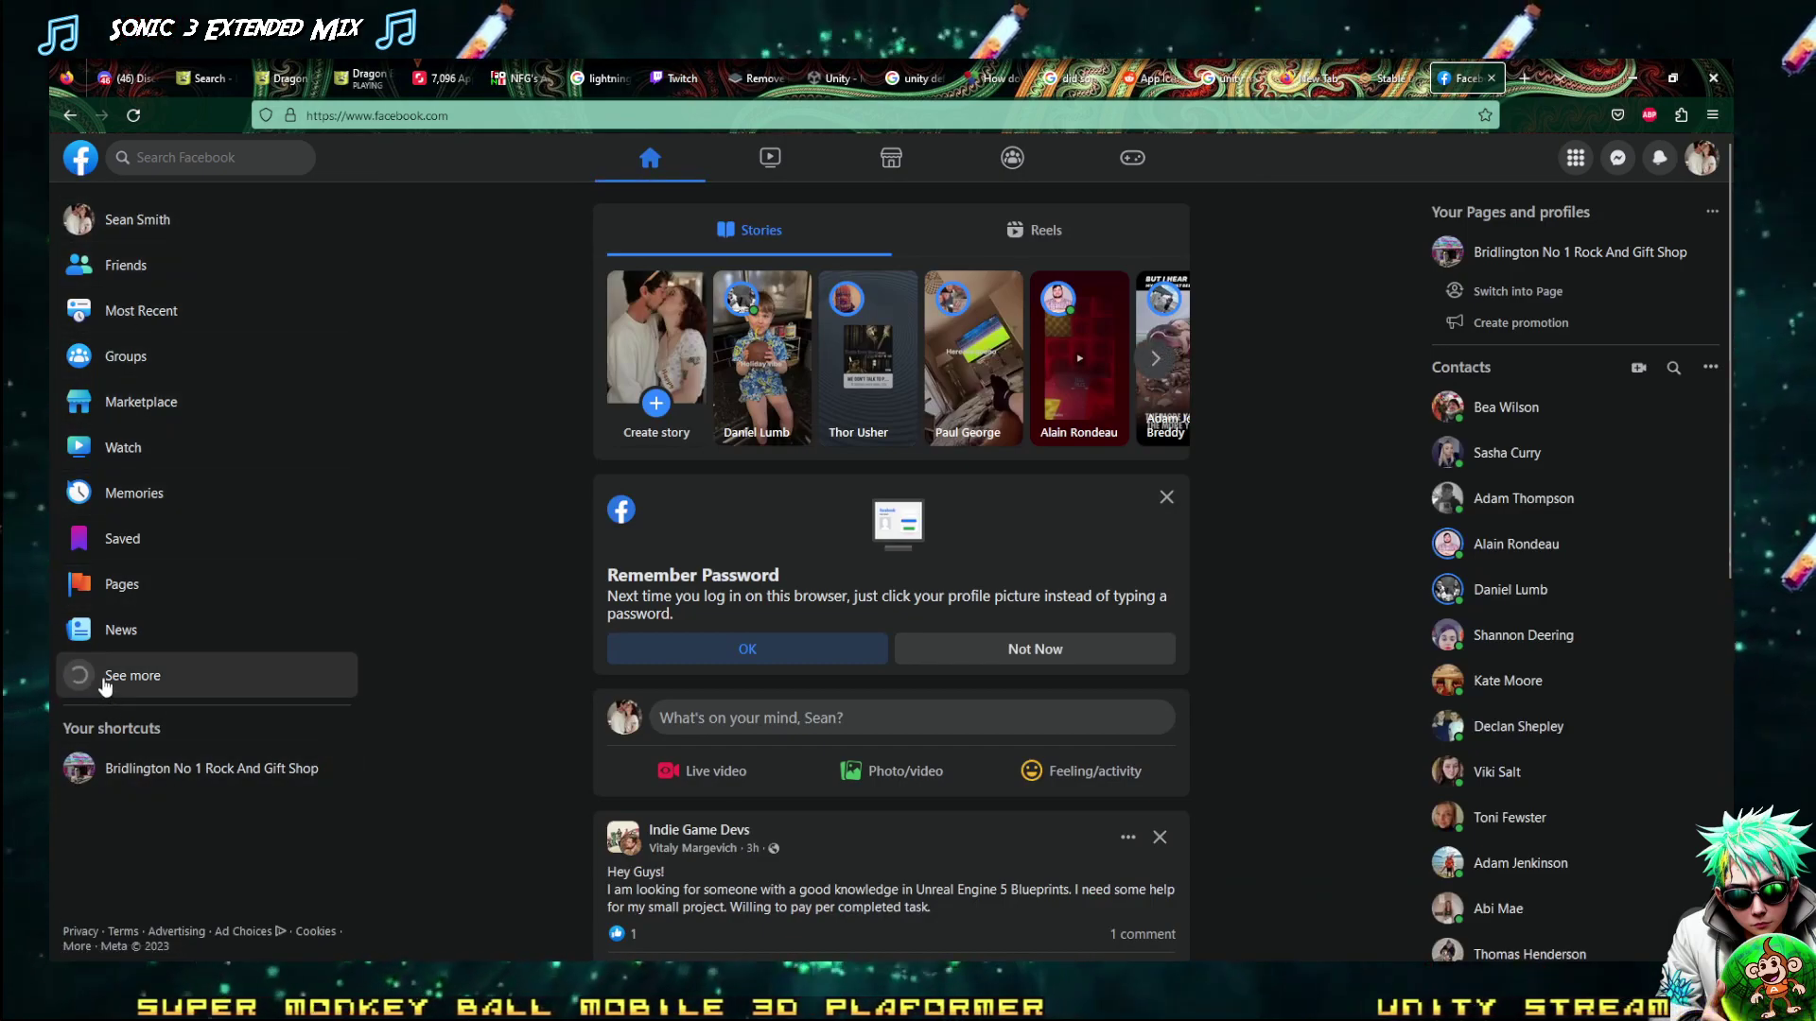
{"action": "scroll", "coordinate": [142, 718], "scroll_direction": "down", "scroll_amount": 6}
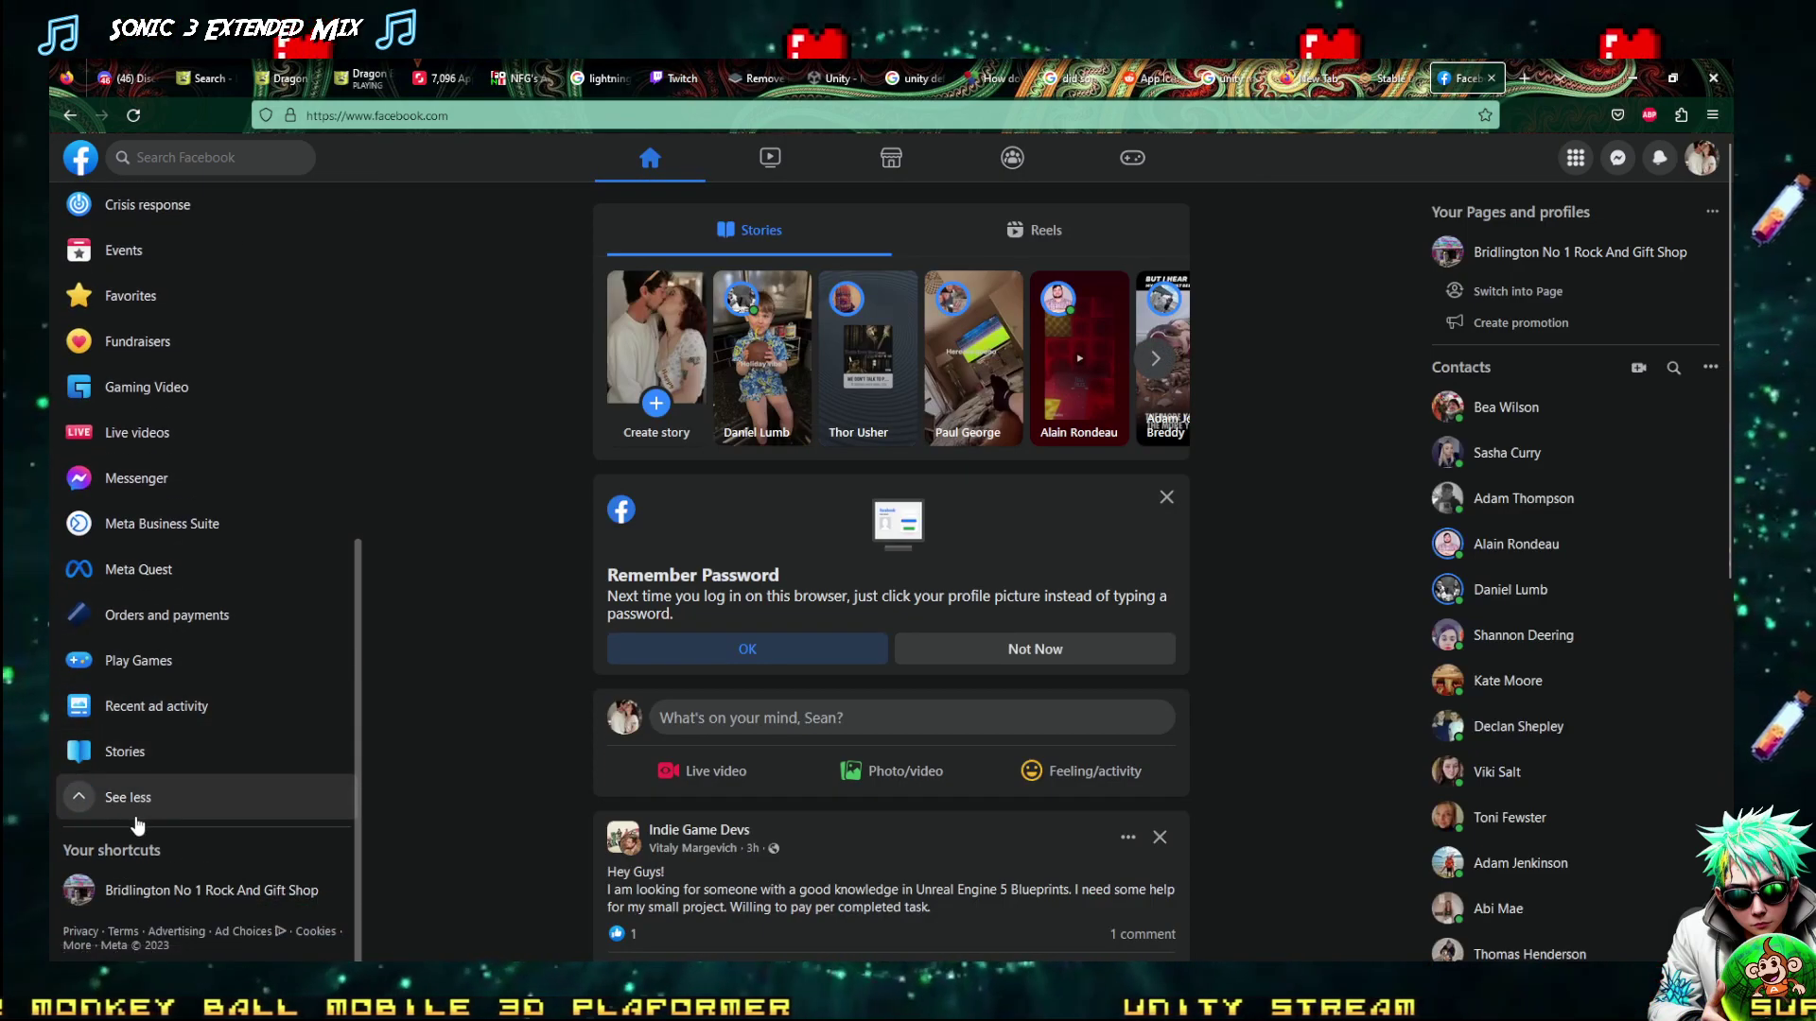
Browse the Facebook menu, then open the account options' 'See all profiles' switcher
{"action": "left_click", "coordinate": [1576, 161]}
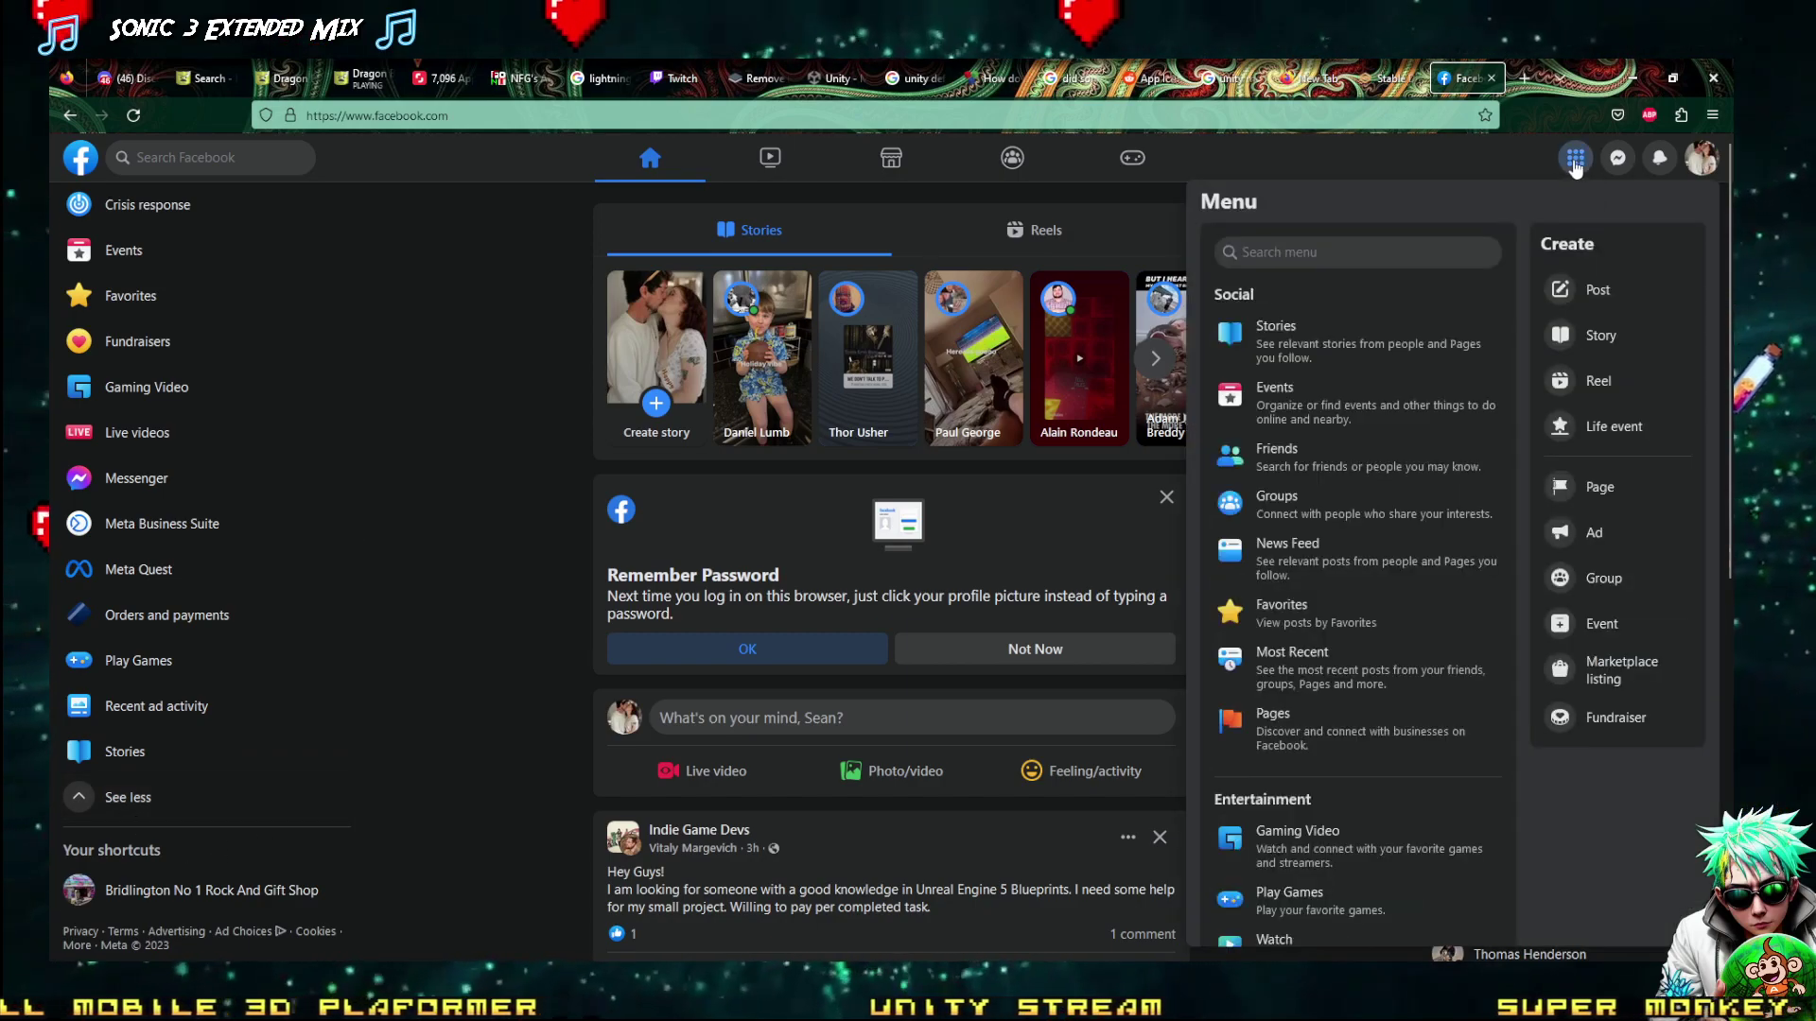
{"action": "scroll", "coordinate": [1300, 842], "scroll_direction": "down", "scroll_amount": 6}
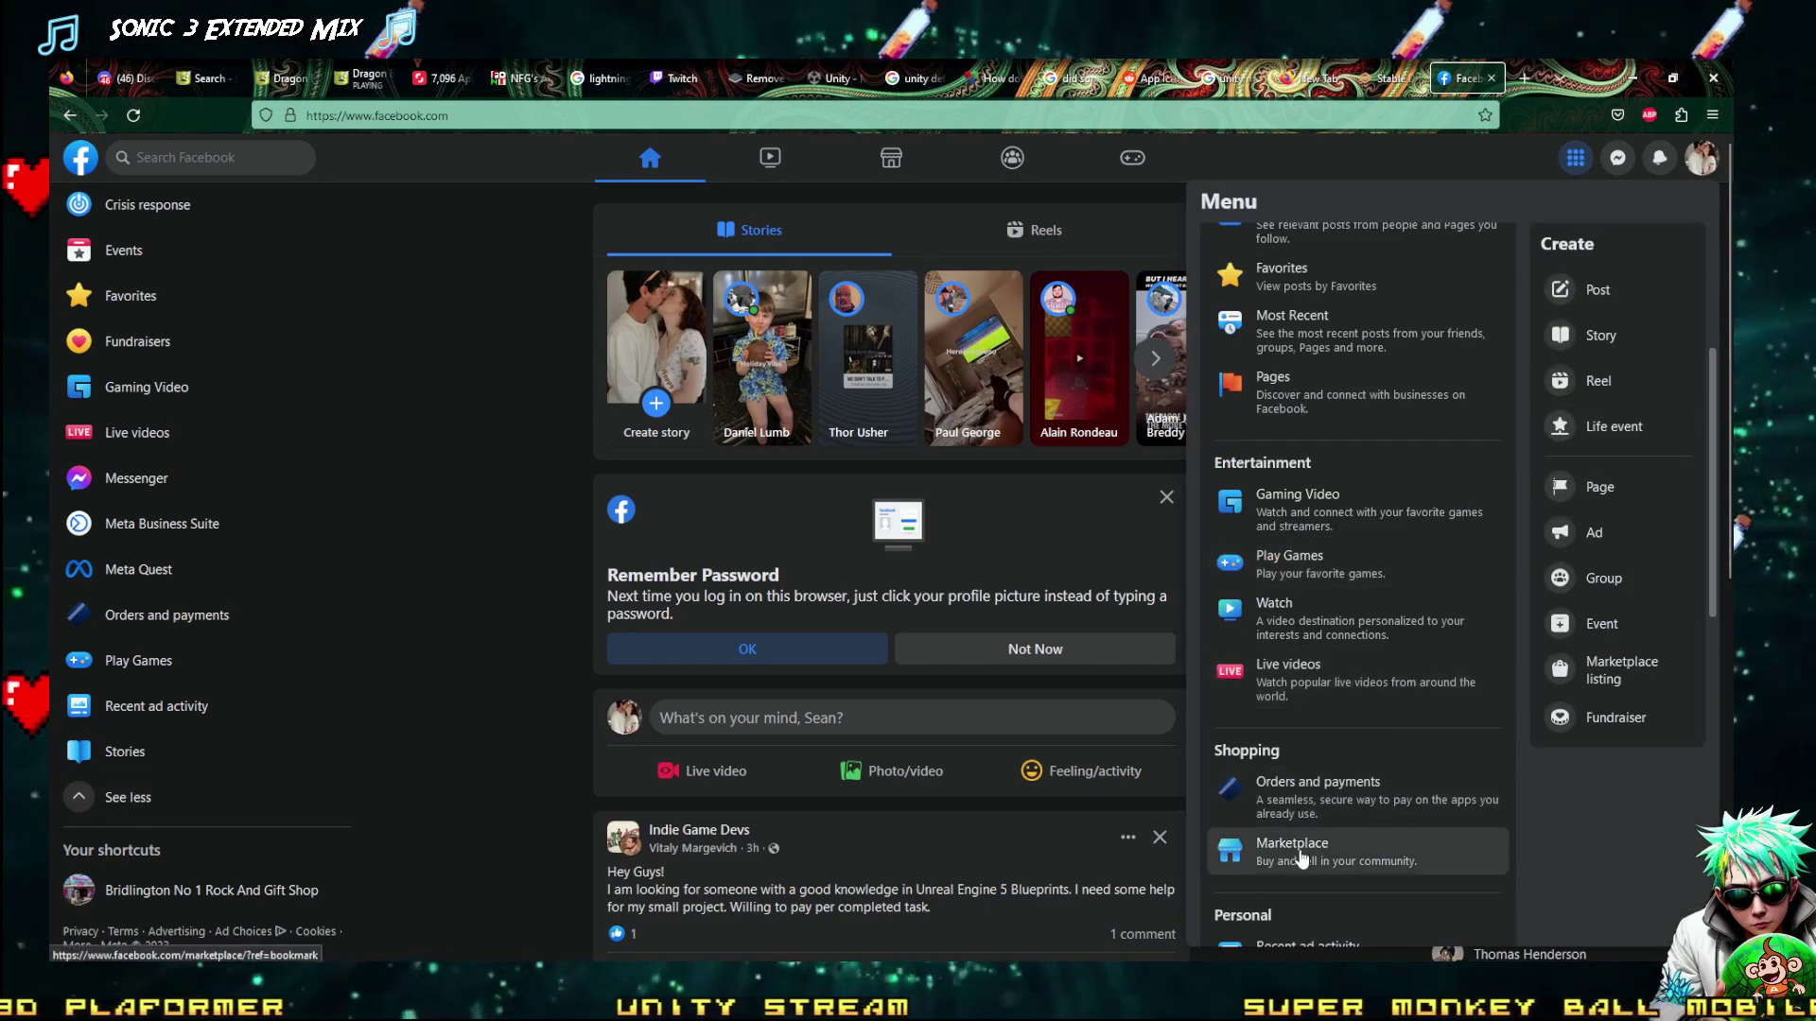
{"action": "scroll", "coordinate": [1300, 854], "scroll_direction": "down", "scroll_amount": 5}
{"action": "scroll", "coordinate": [1414, 518], "scroll_direction": "up", "scroll_amount": 12}
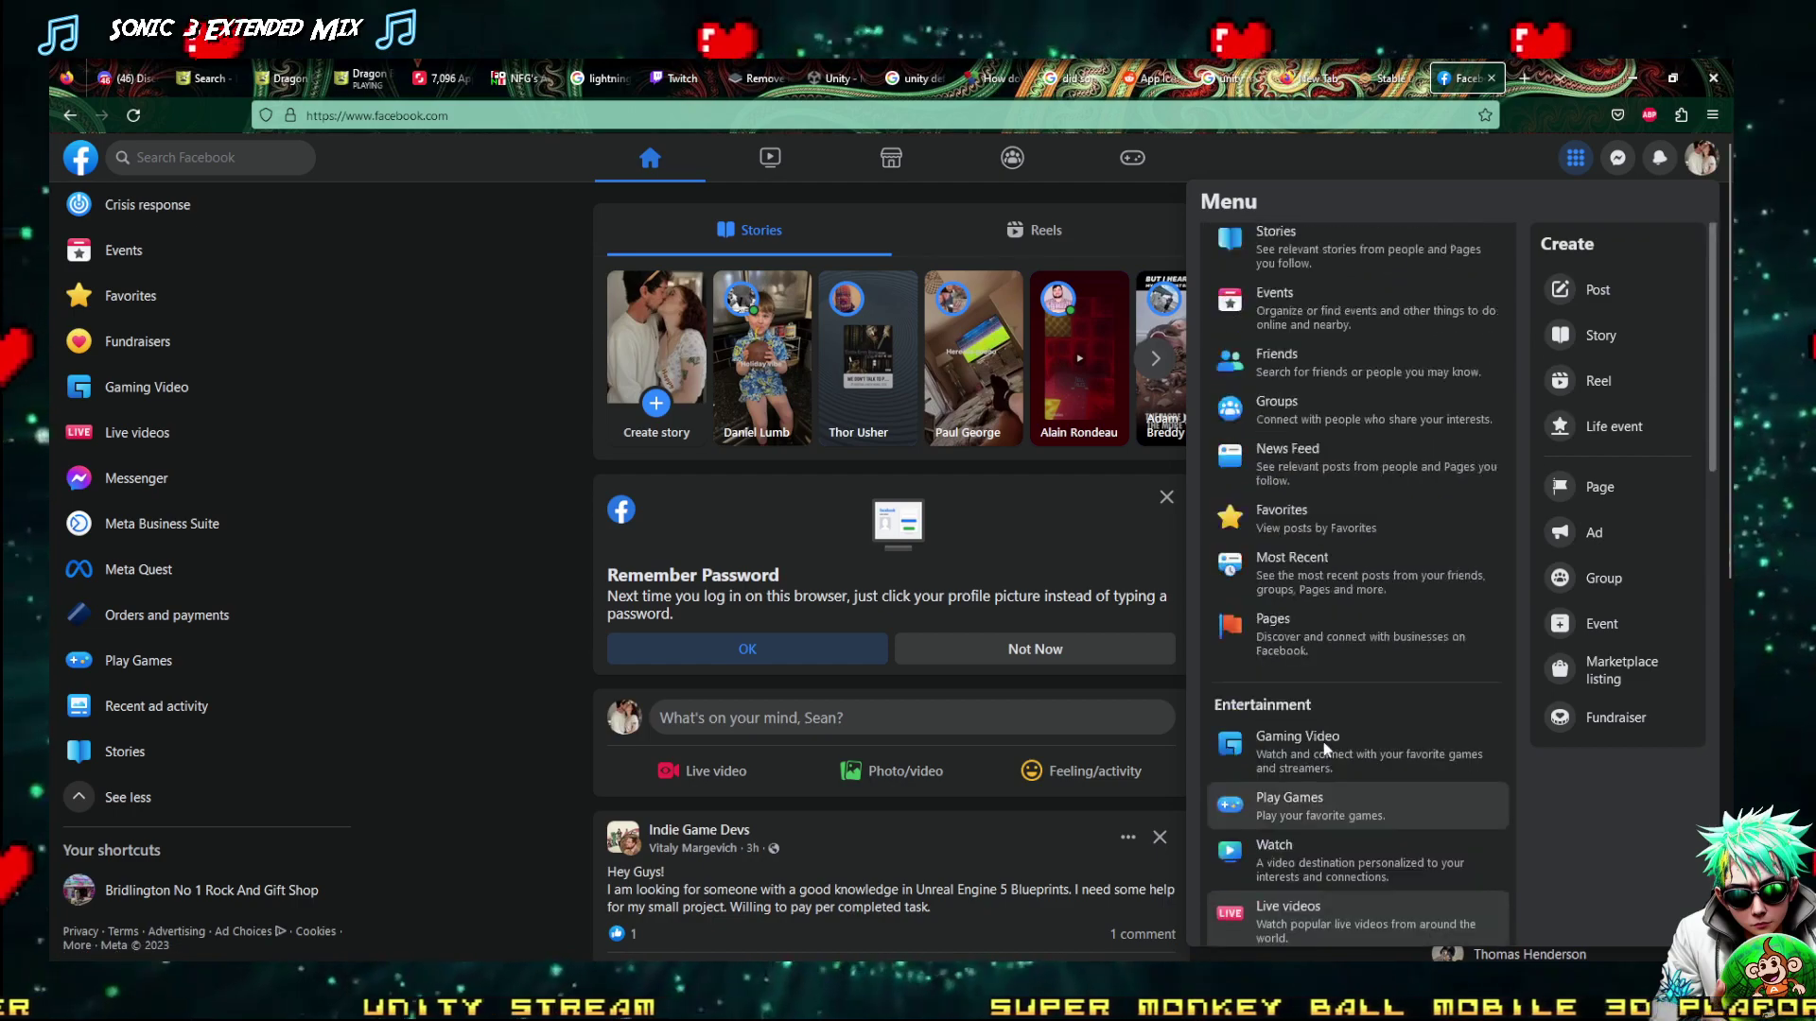
{"action": "left_click", "coordinate": [1577, 161]}
{"action": "left_click", "coordinate": [1707, 159]}
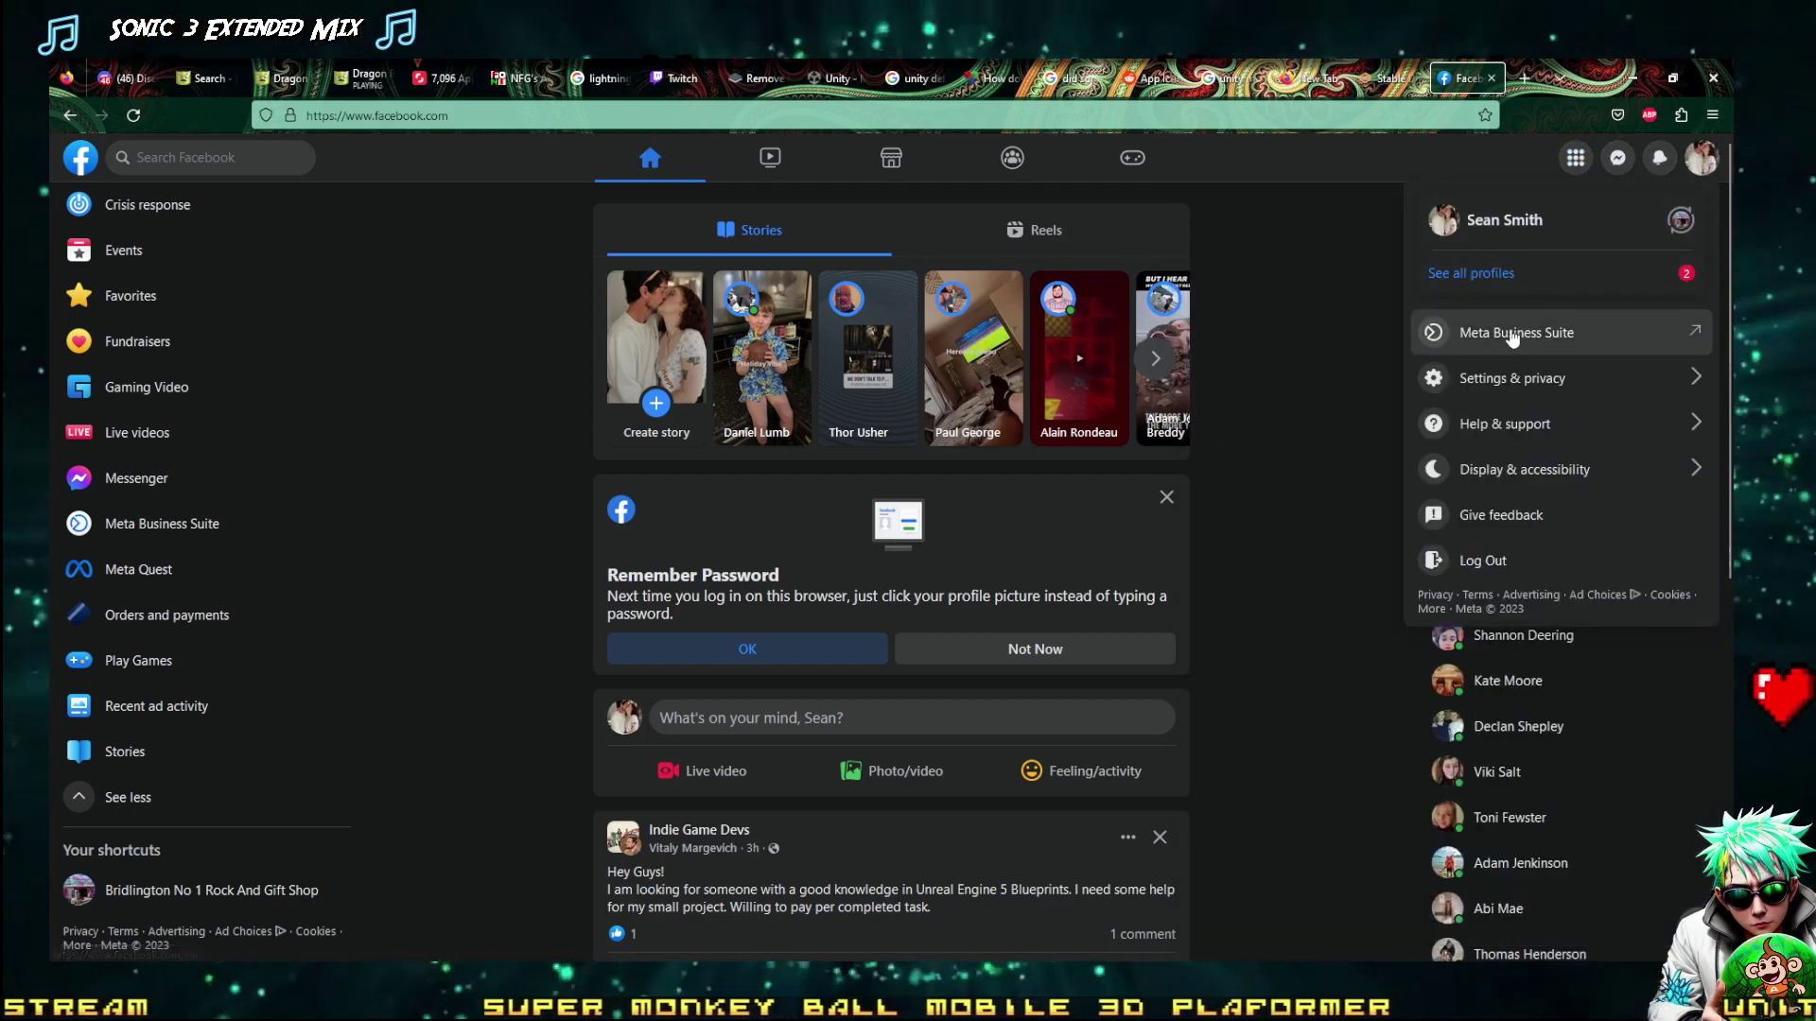
{"action": "left_click", "coordinate": [1496, 273]}
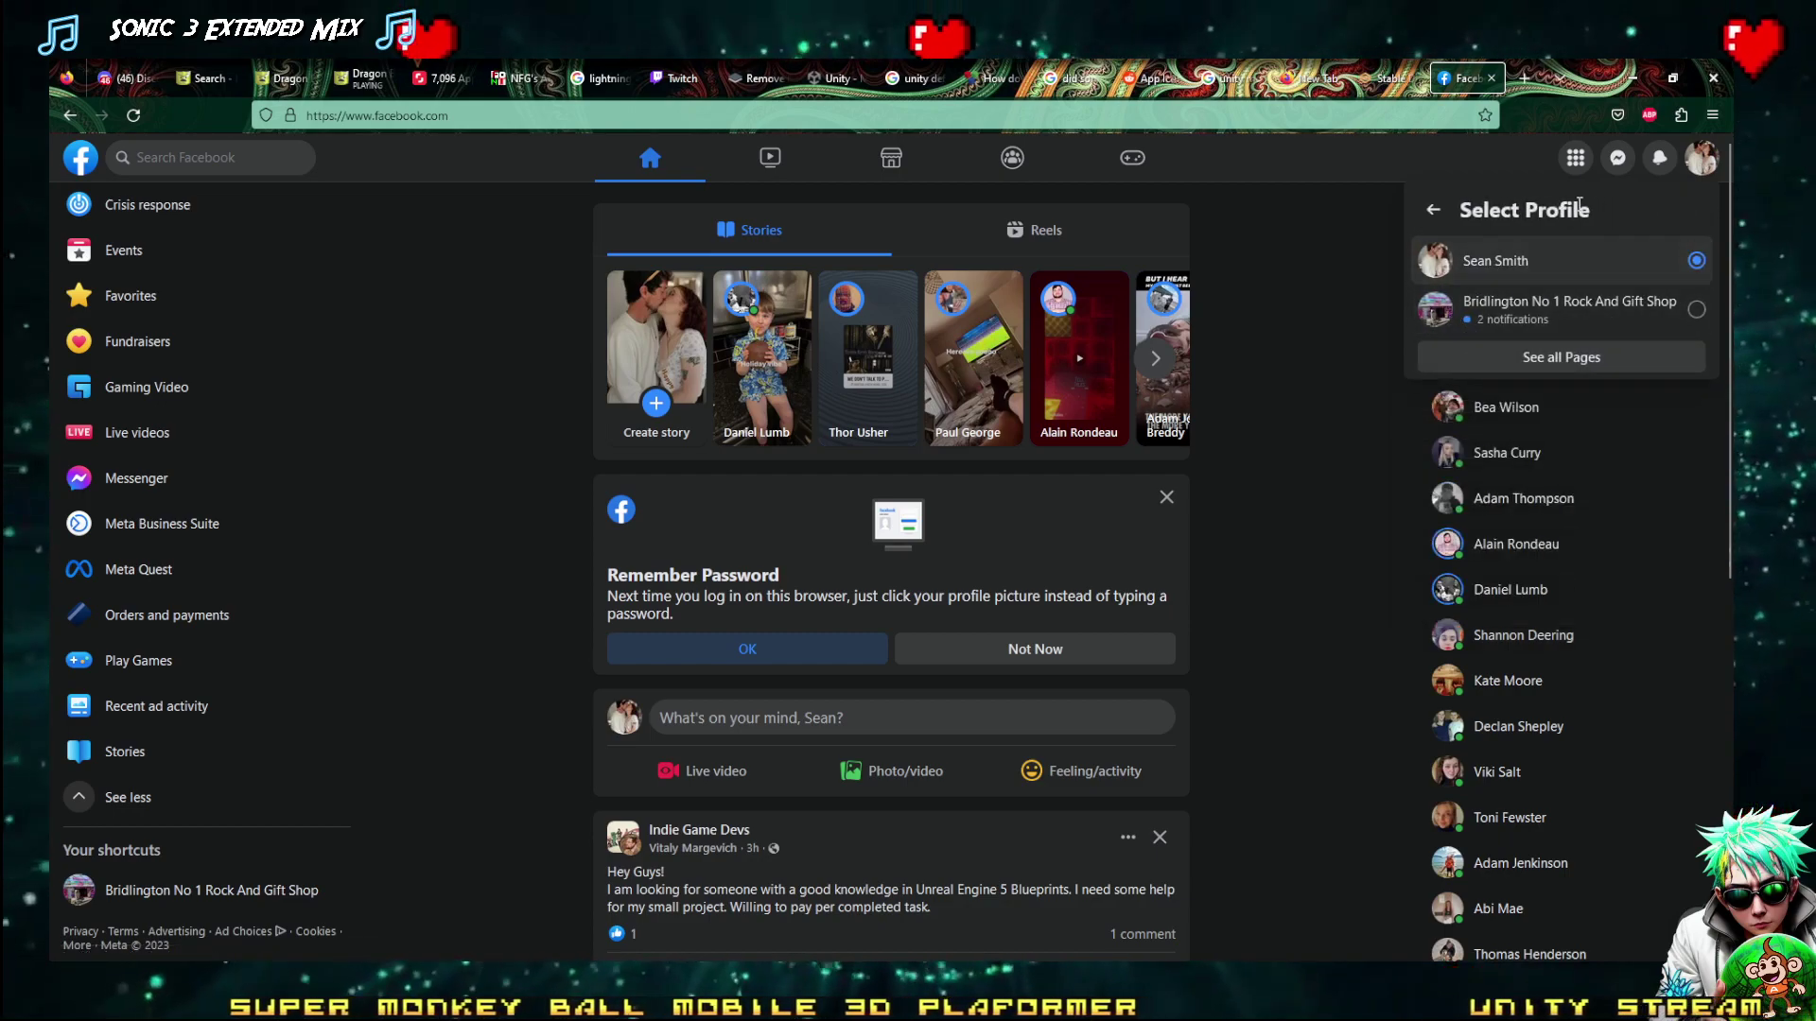
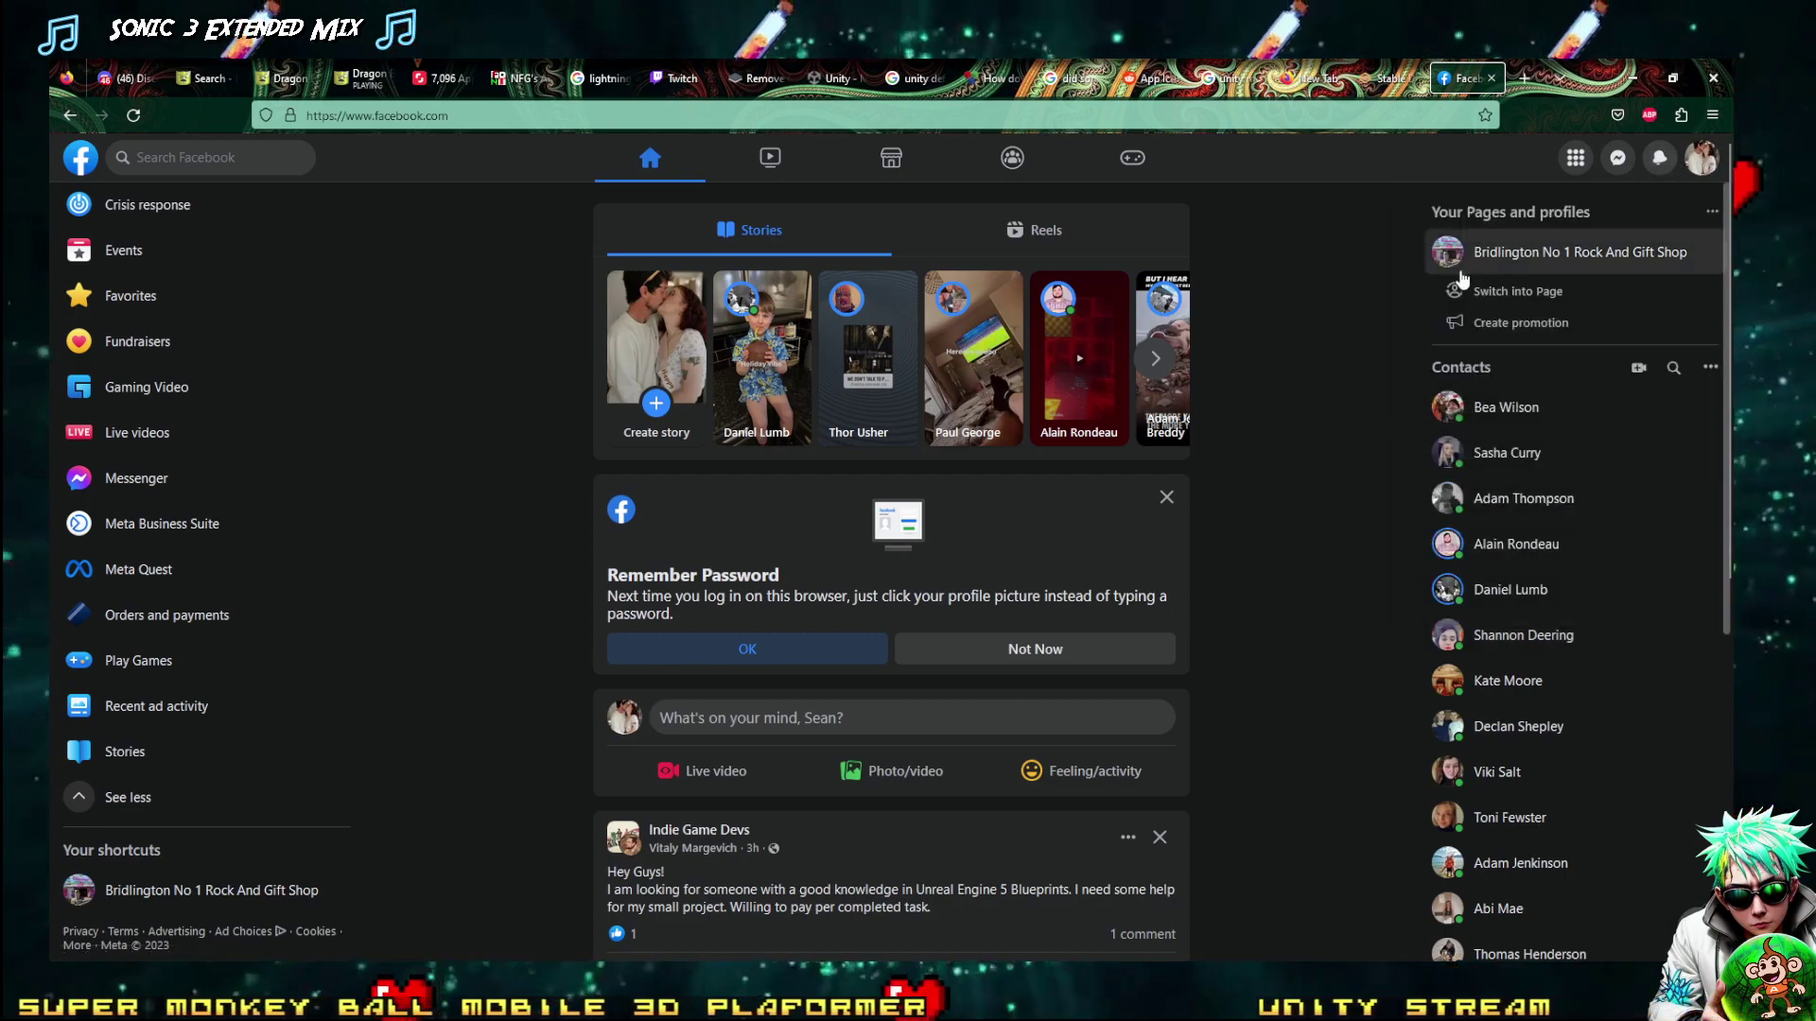
Check and dismiss the pages options and account menus, then go to Facebook's Groups feed
{"action": "left_click", "coordinate": [1709, 213]}
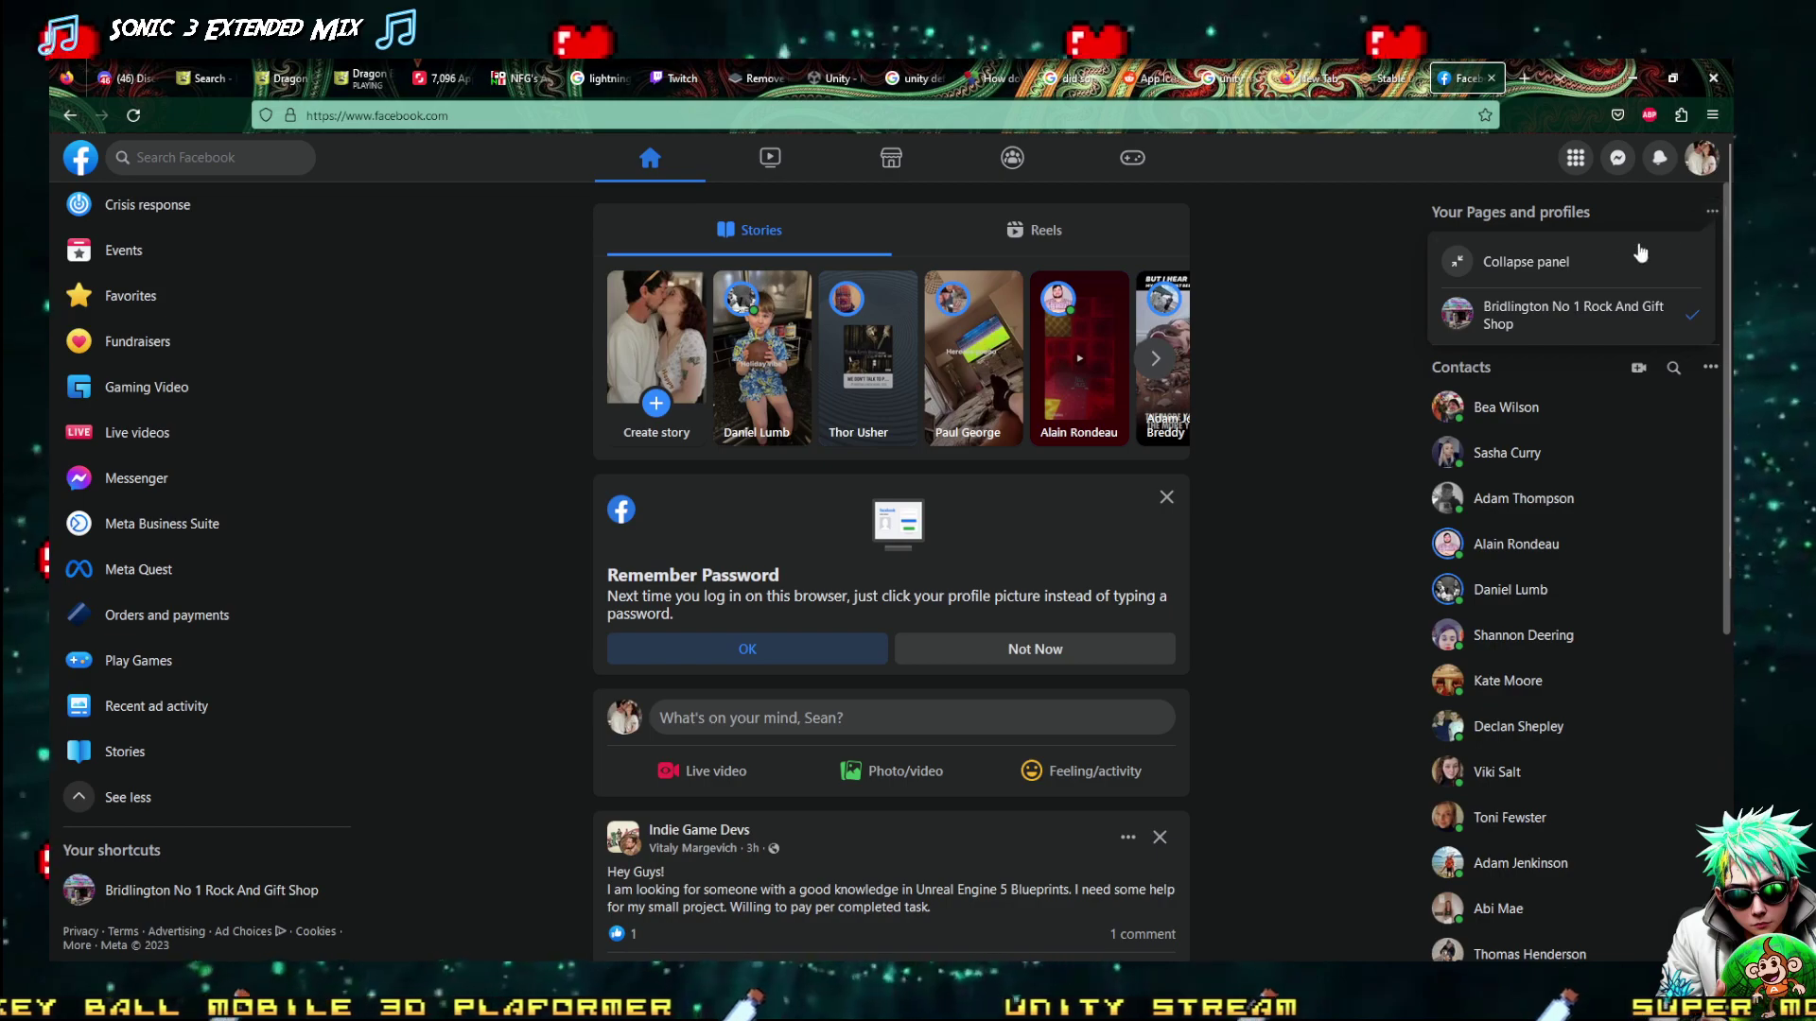
{"action": "left_click", "coordinate": [1580, 195]}
{"action": "left_click", "coordinate": [1700, 162]}
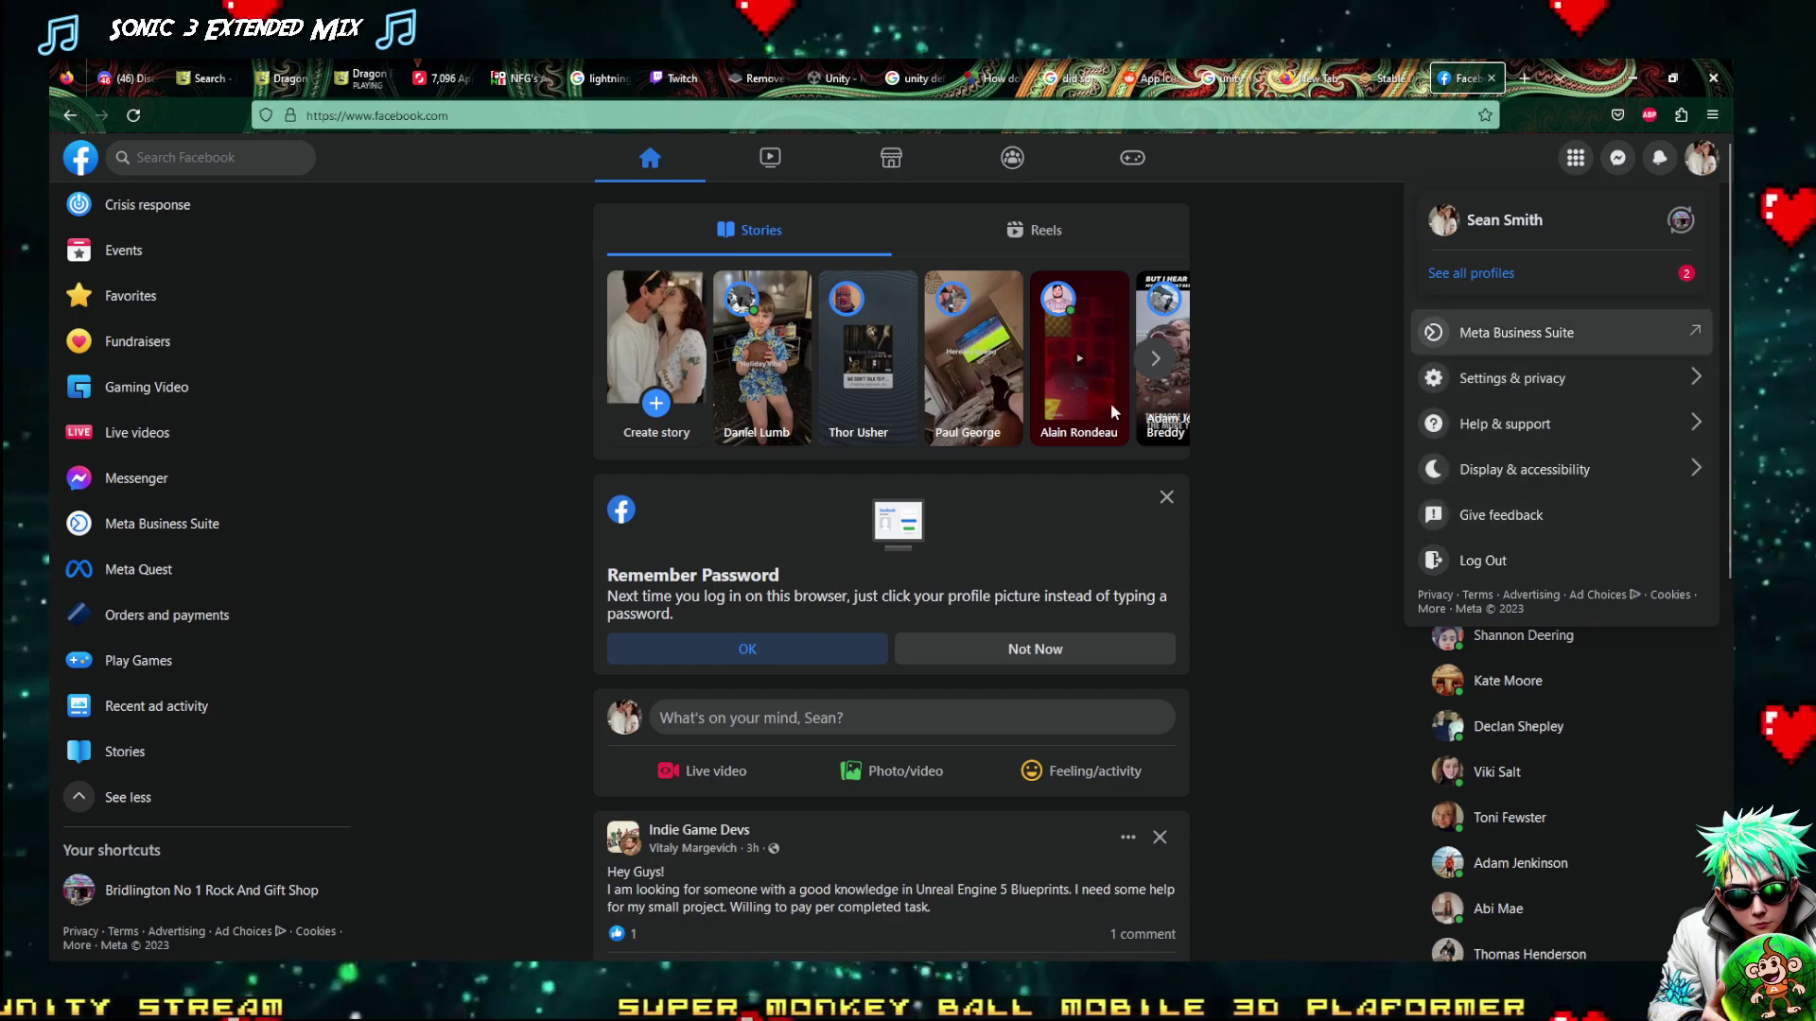
{"action": "left_click", "coordinate": [366, 224]}
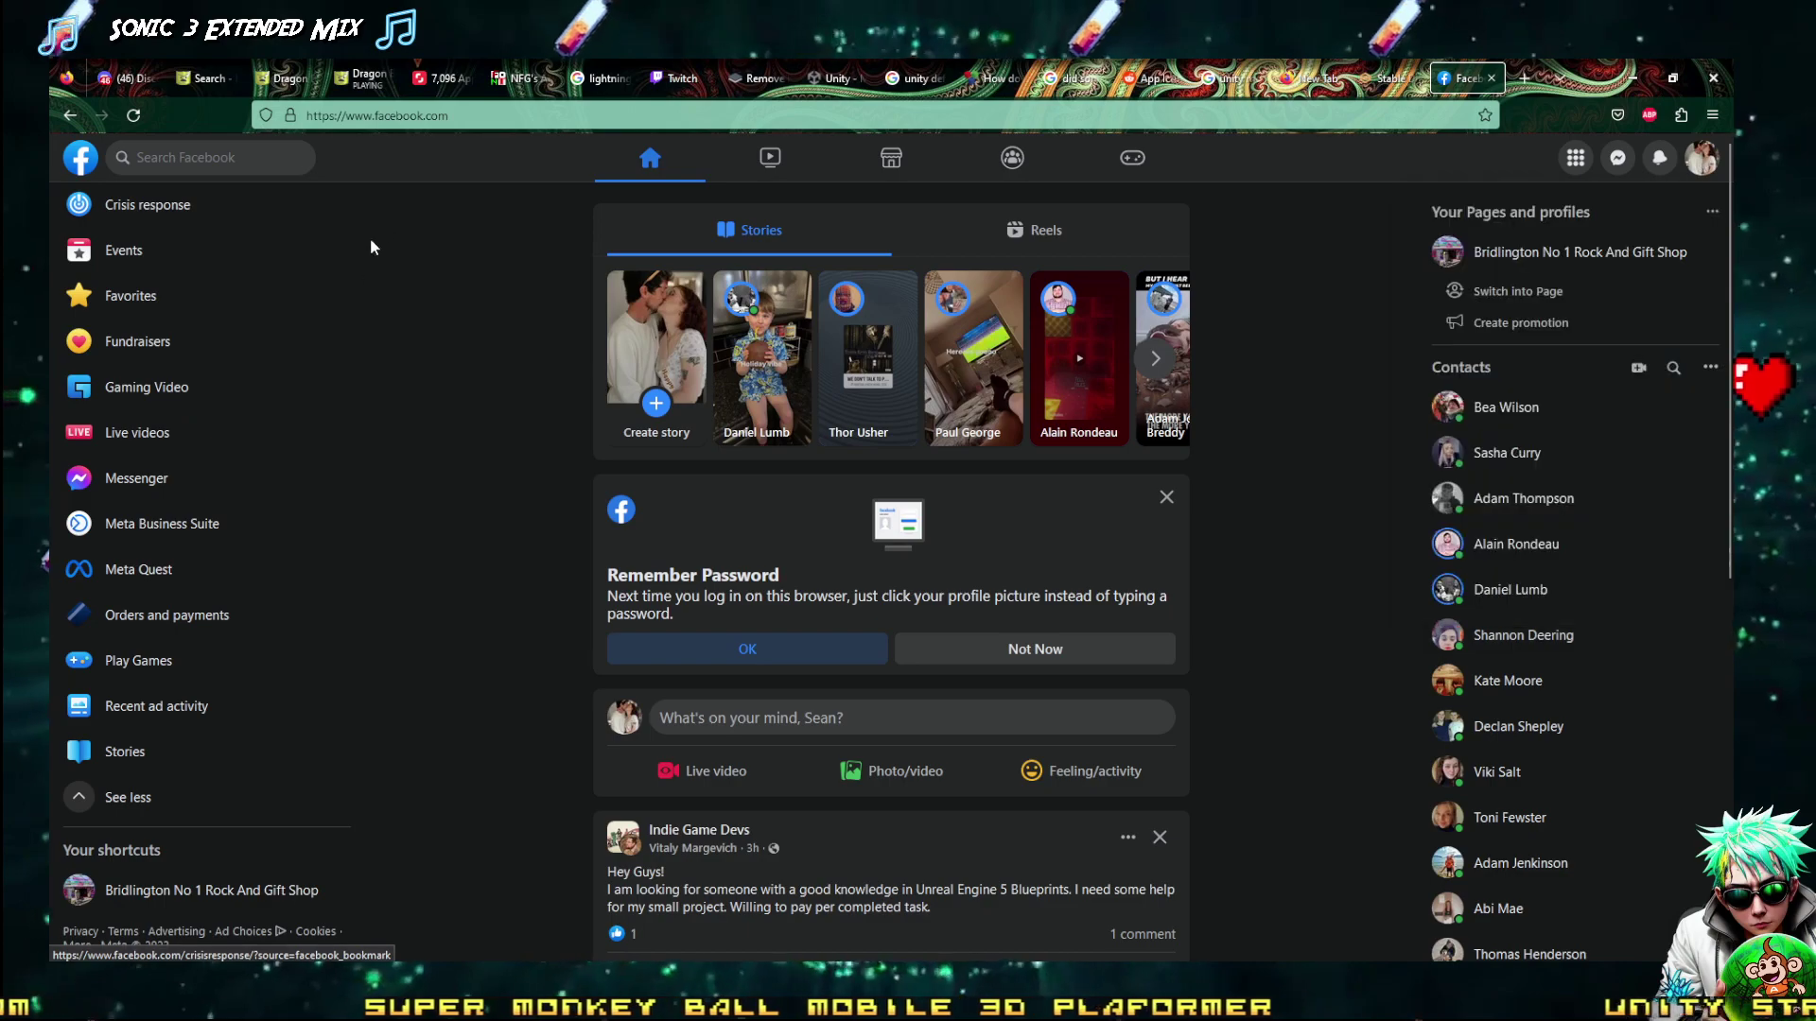
{"action": "scroll", "coordinate": [292, 352], "scroll_direction": "up", "scroll_amount": 7}
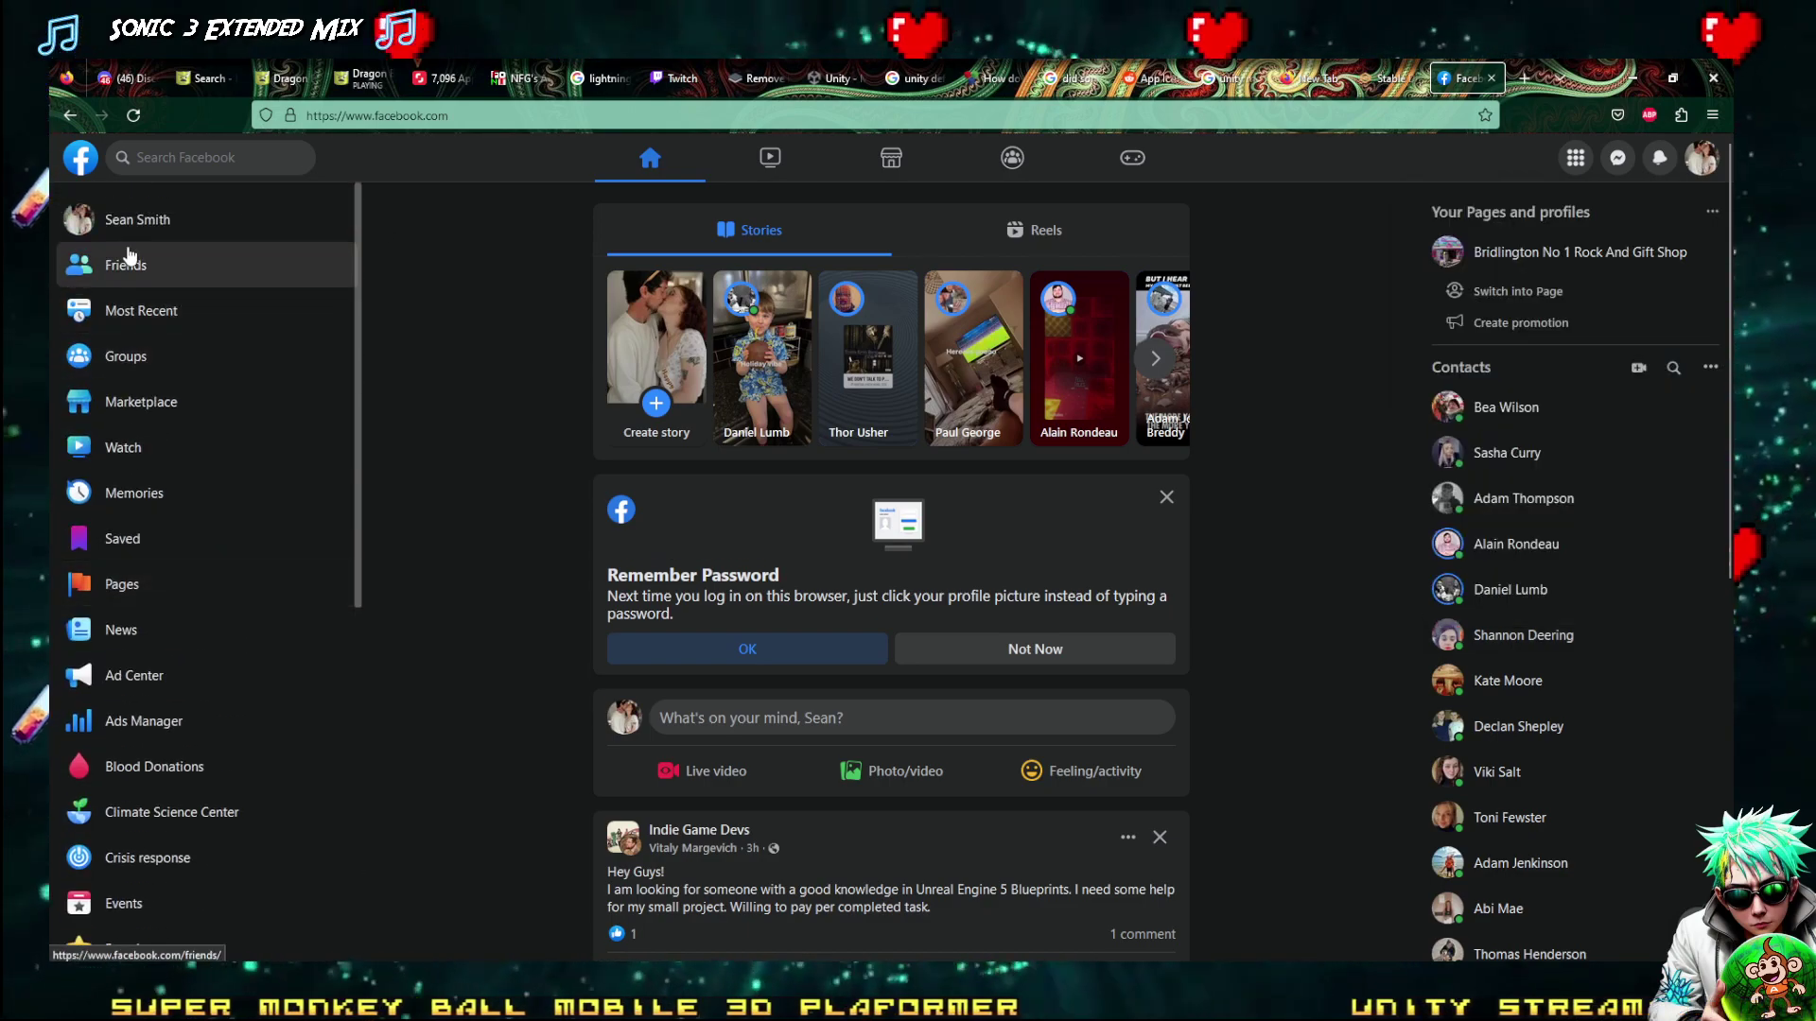
{"action": "left_click", "coordinate": [133, 358]}
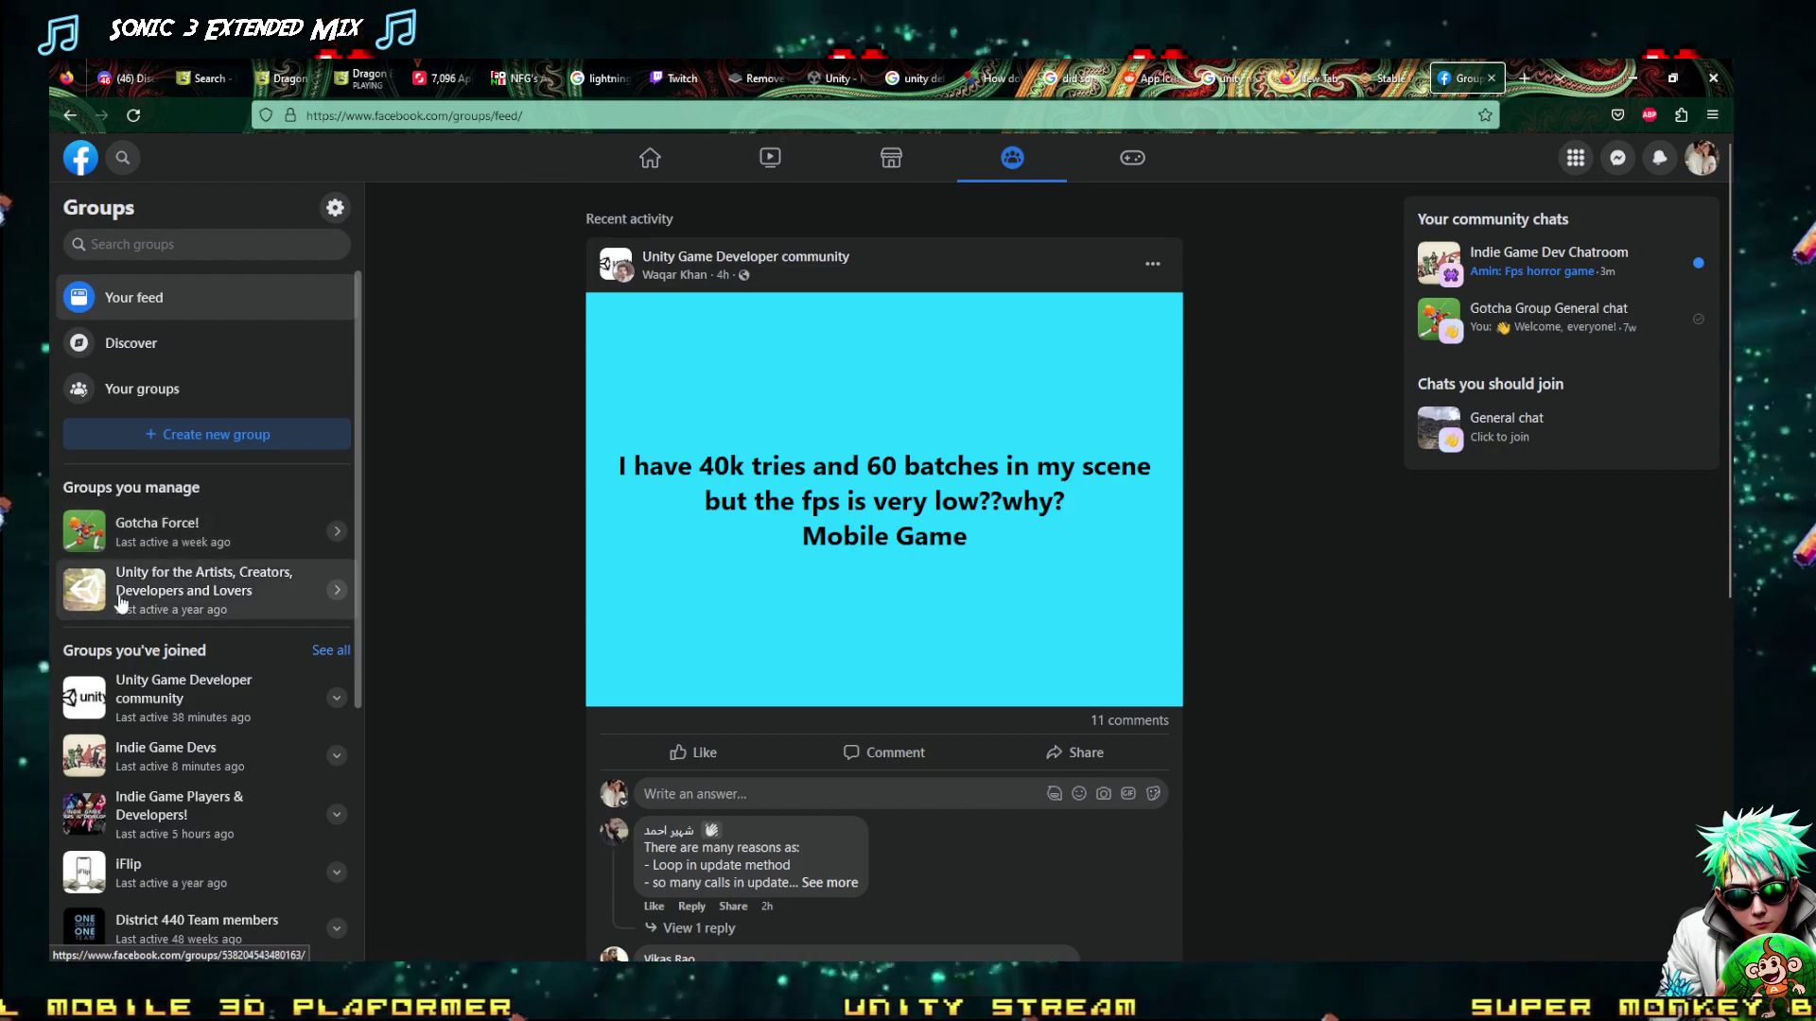
Enter the Unity for the Artists group, send a heart in Messenger, and close the chat
{"action": "left_click", "coordinate": [149, 605]}
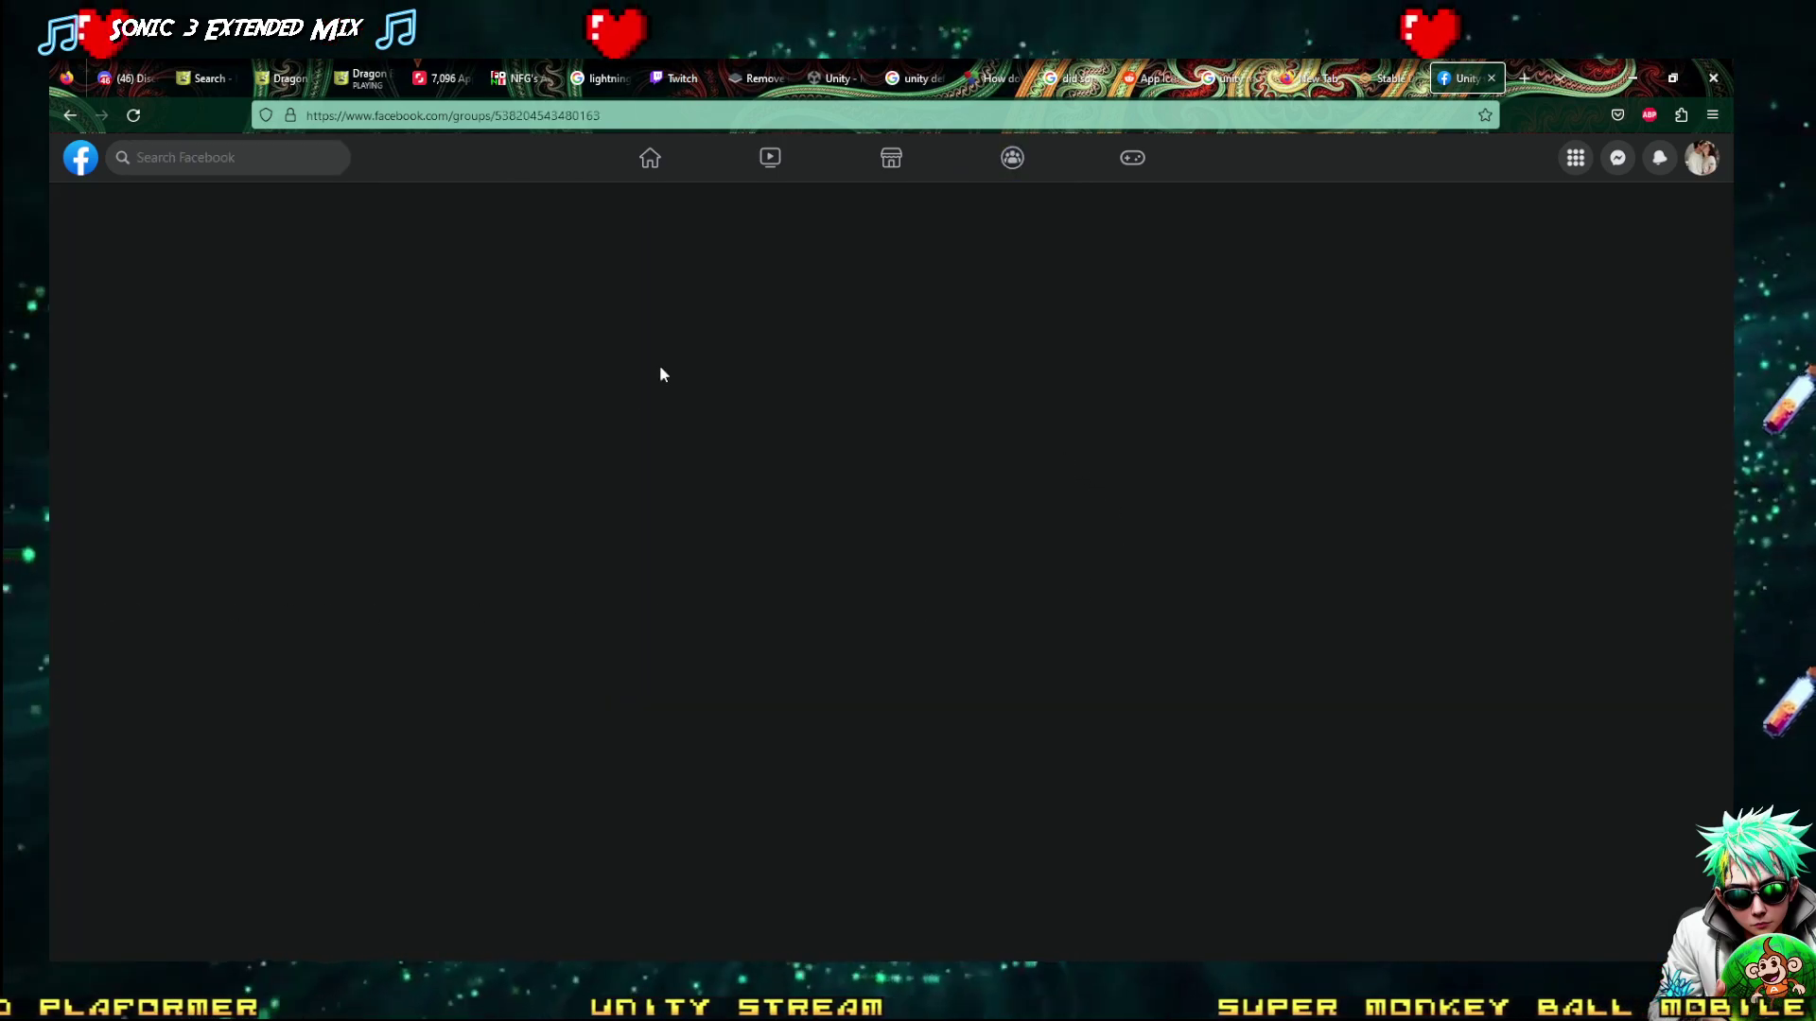
{"action": "scroll", "coordinate": [599, 579], "scroll_direction": "down", "scroll_amount": 4}
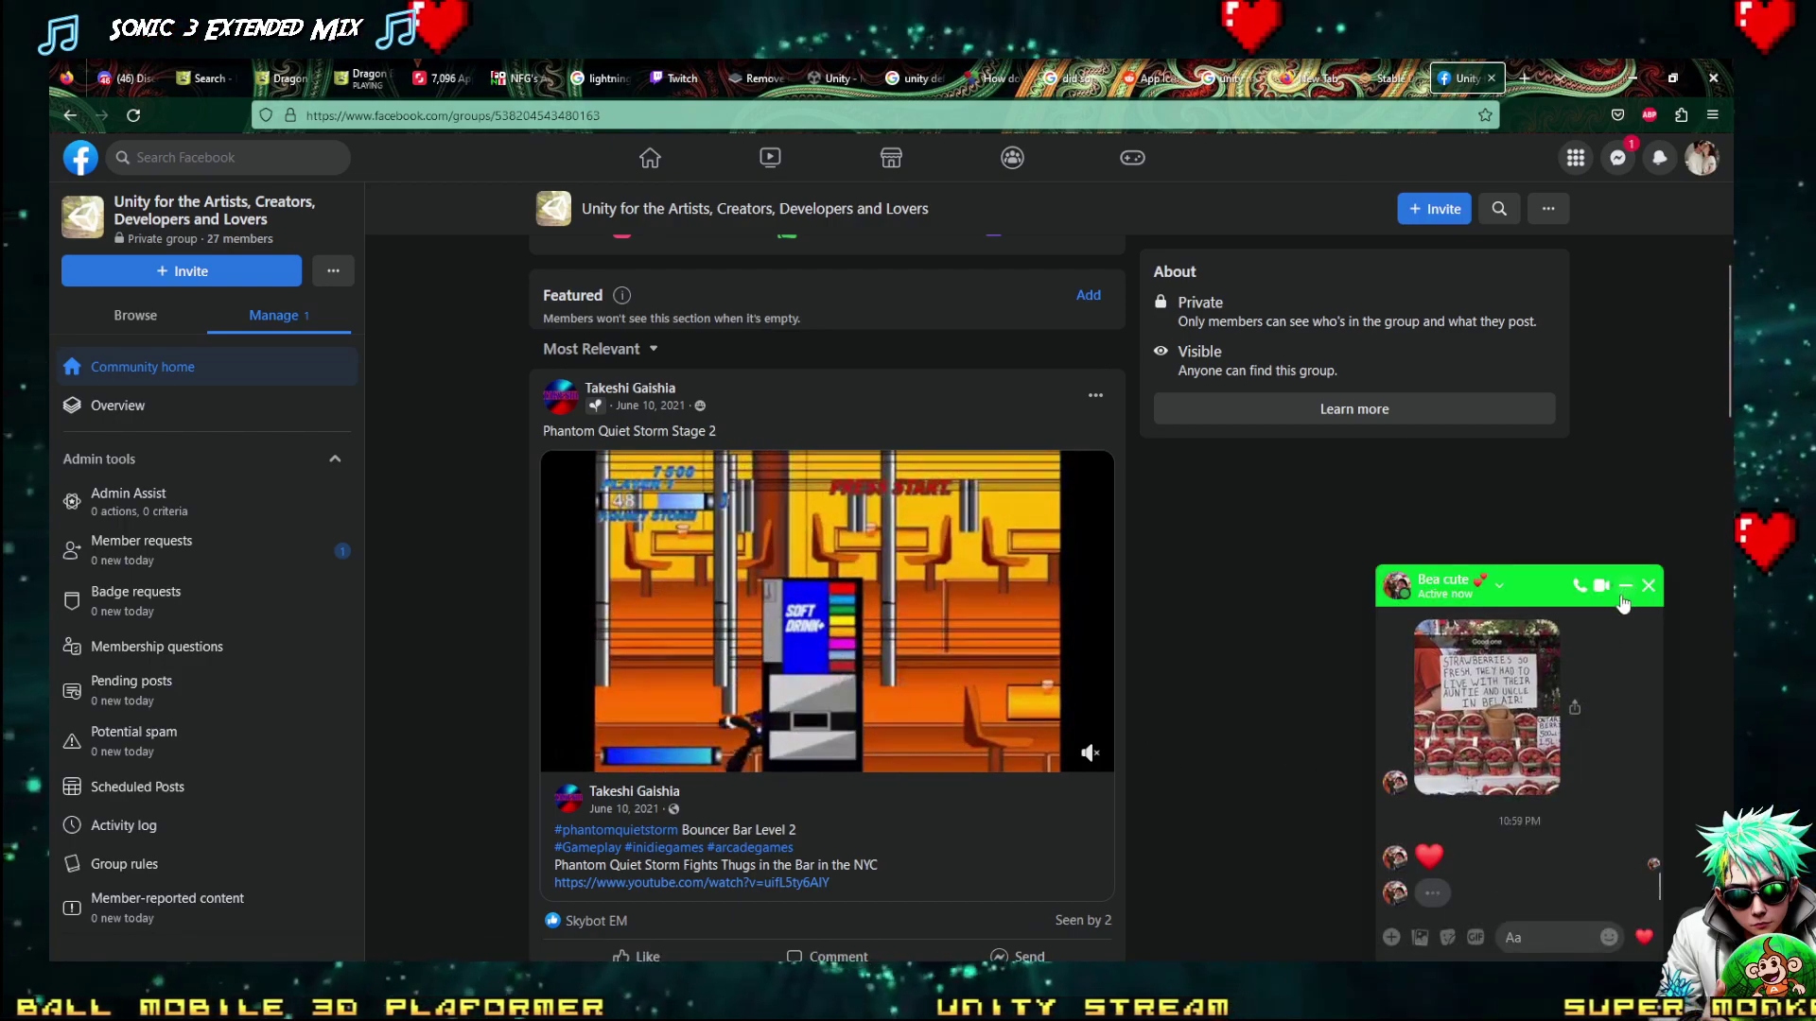
{"action": "left_click", "coordinate": [1645, 938]}
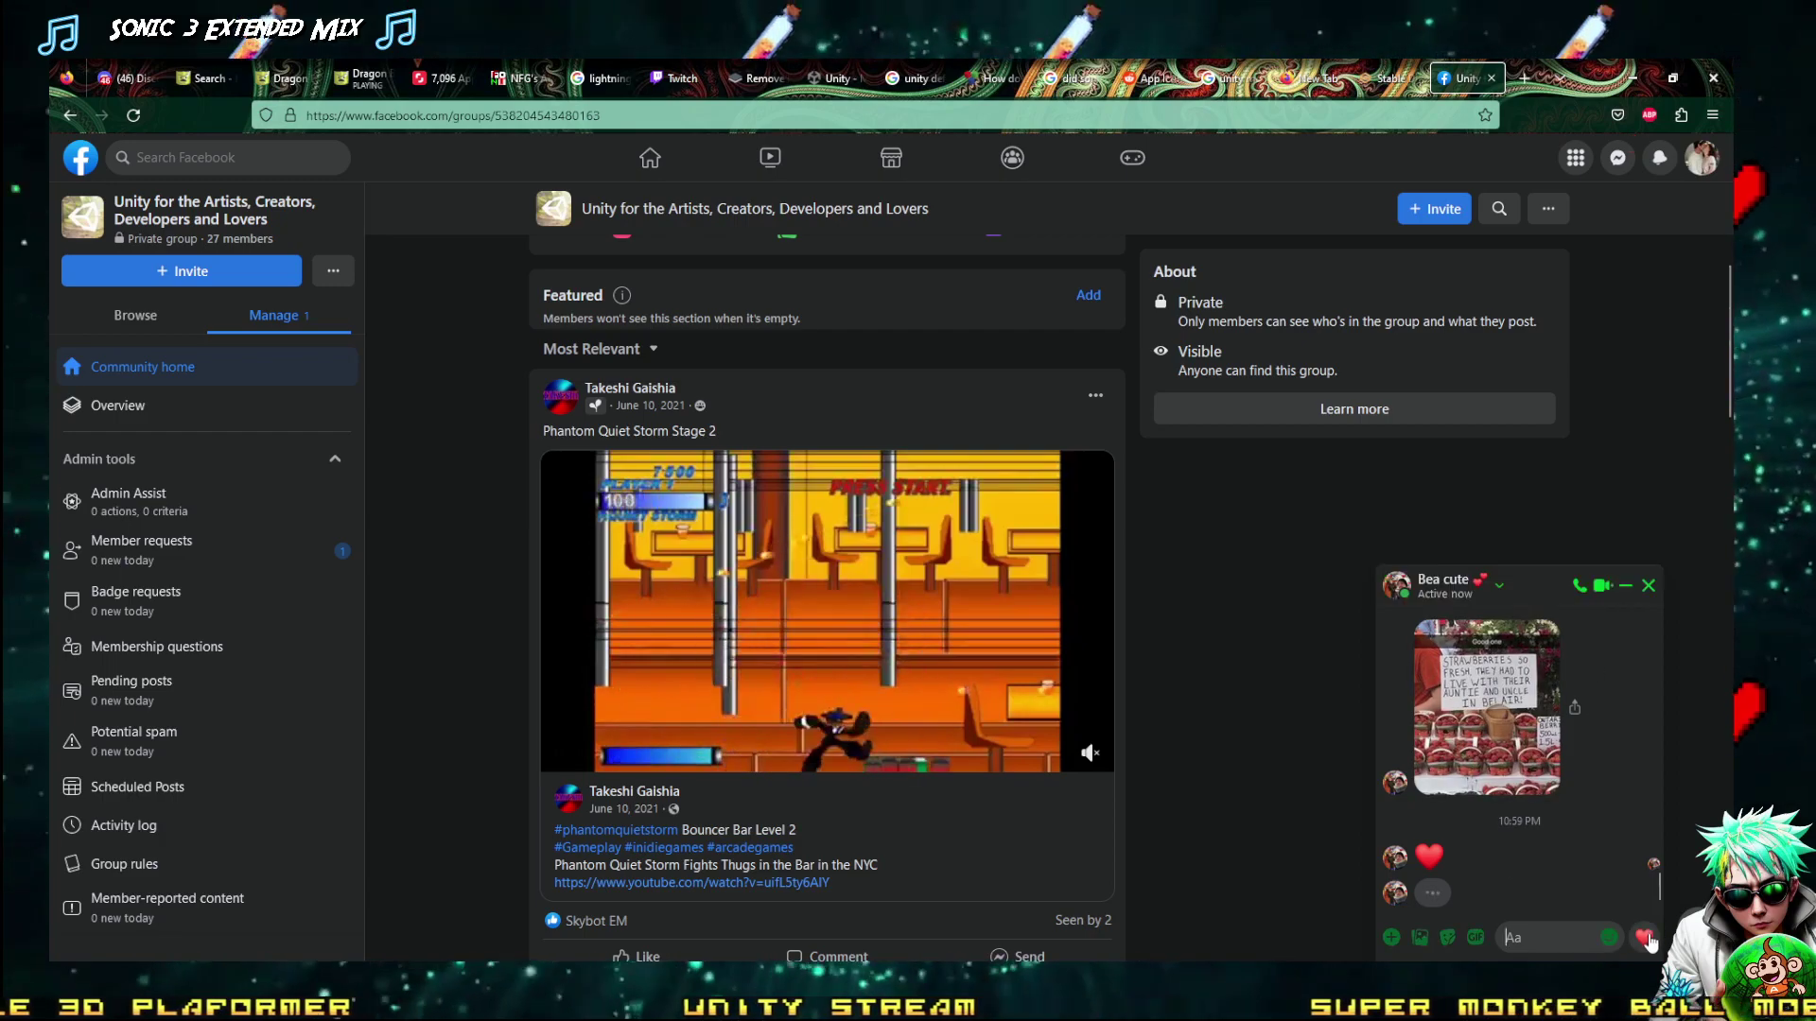
{"action": "left_click", "coordinate": [1648, 585]}
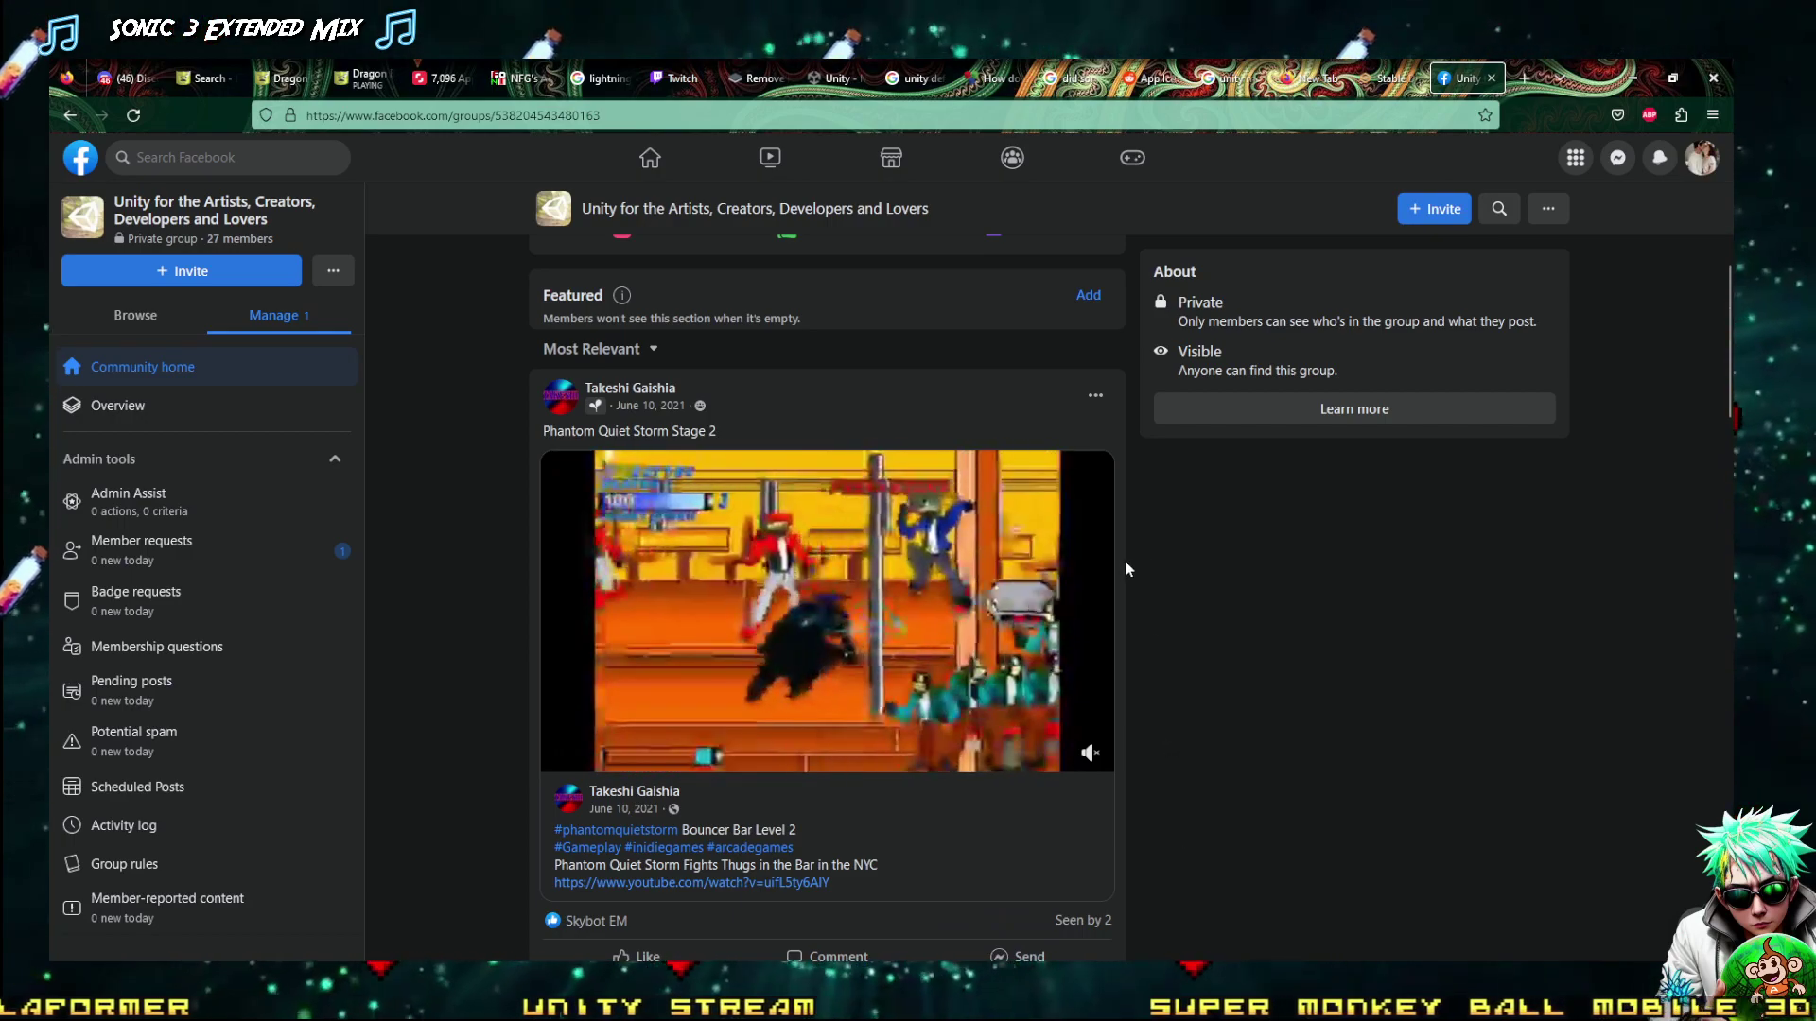
Scroll the group feed to the Kid Ikaru & Kid Silver Wolf post
{"action": "scroll", "coordinate": [1125, 567], "scroll_direction": "down", "scroll_amount": 3}
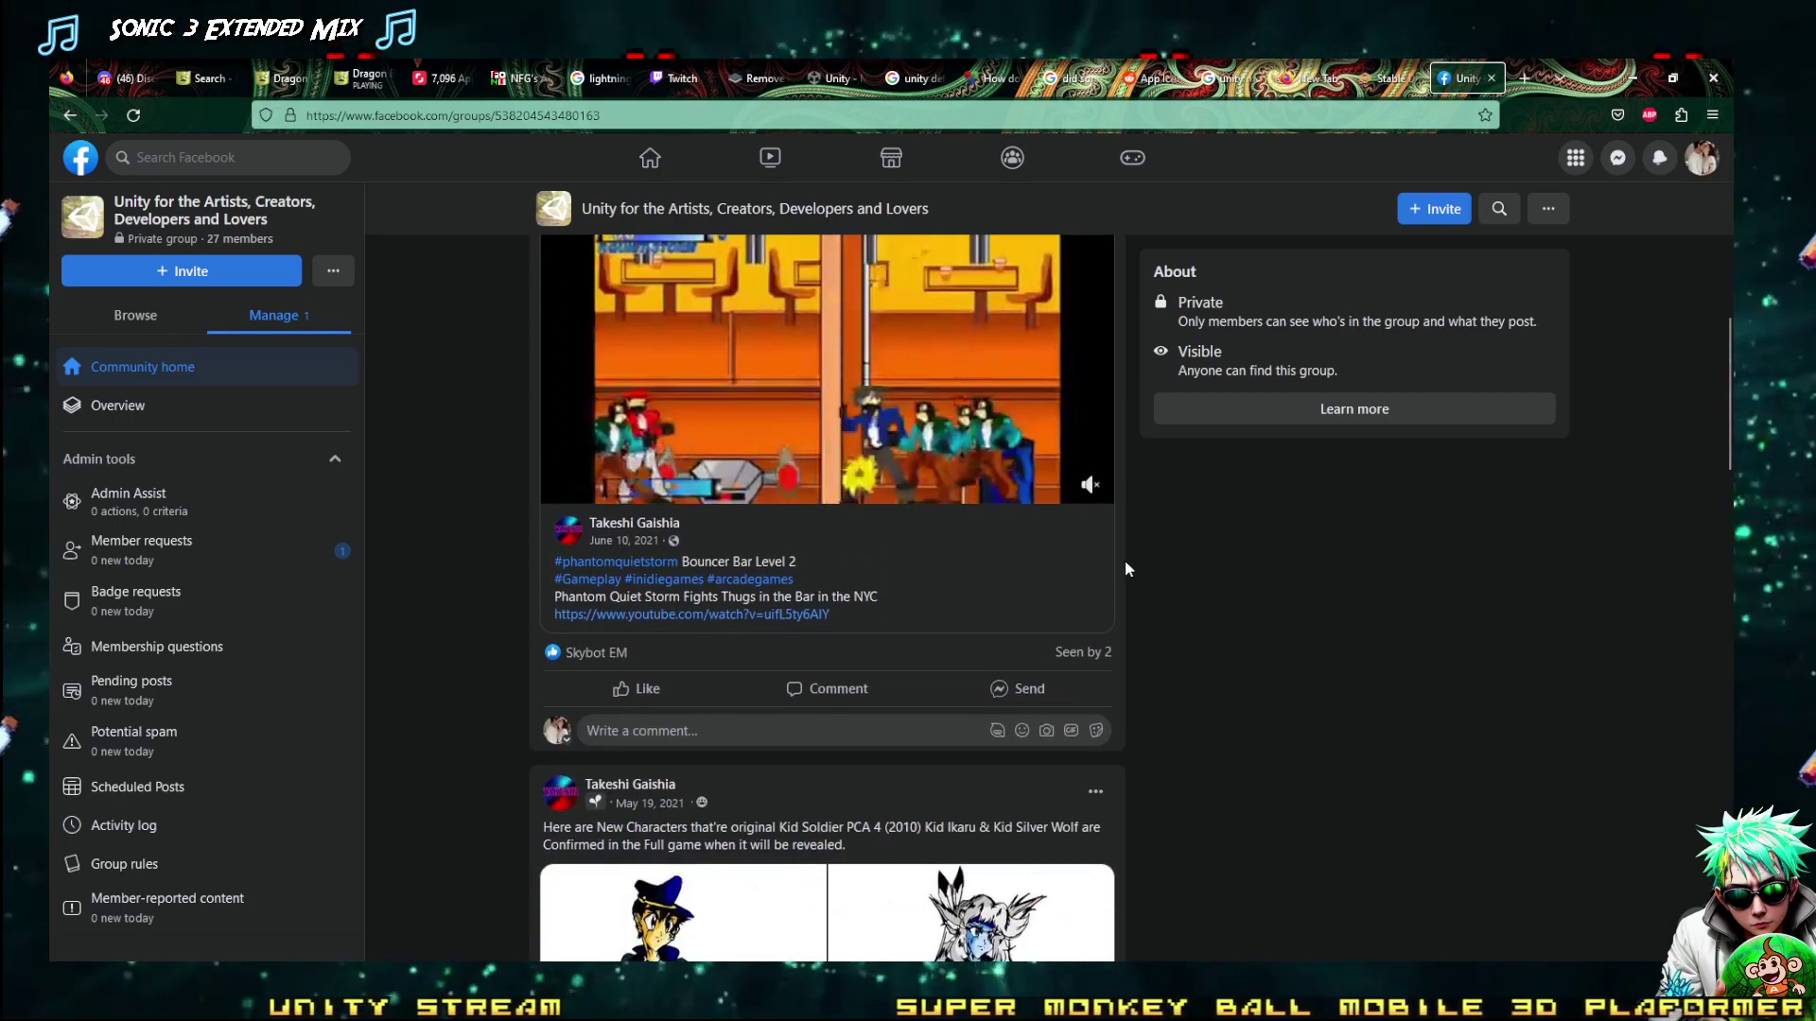
{"action": "scroll", "coordinate": [1125, 568], "scroll_direction": "down", "scroll_amount": 5}
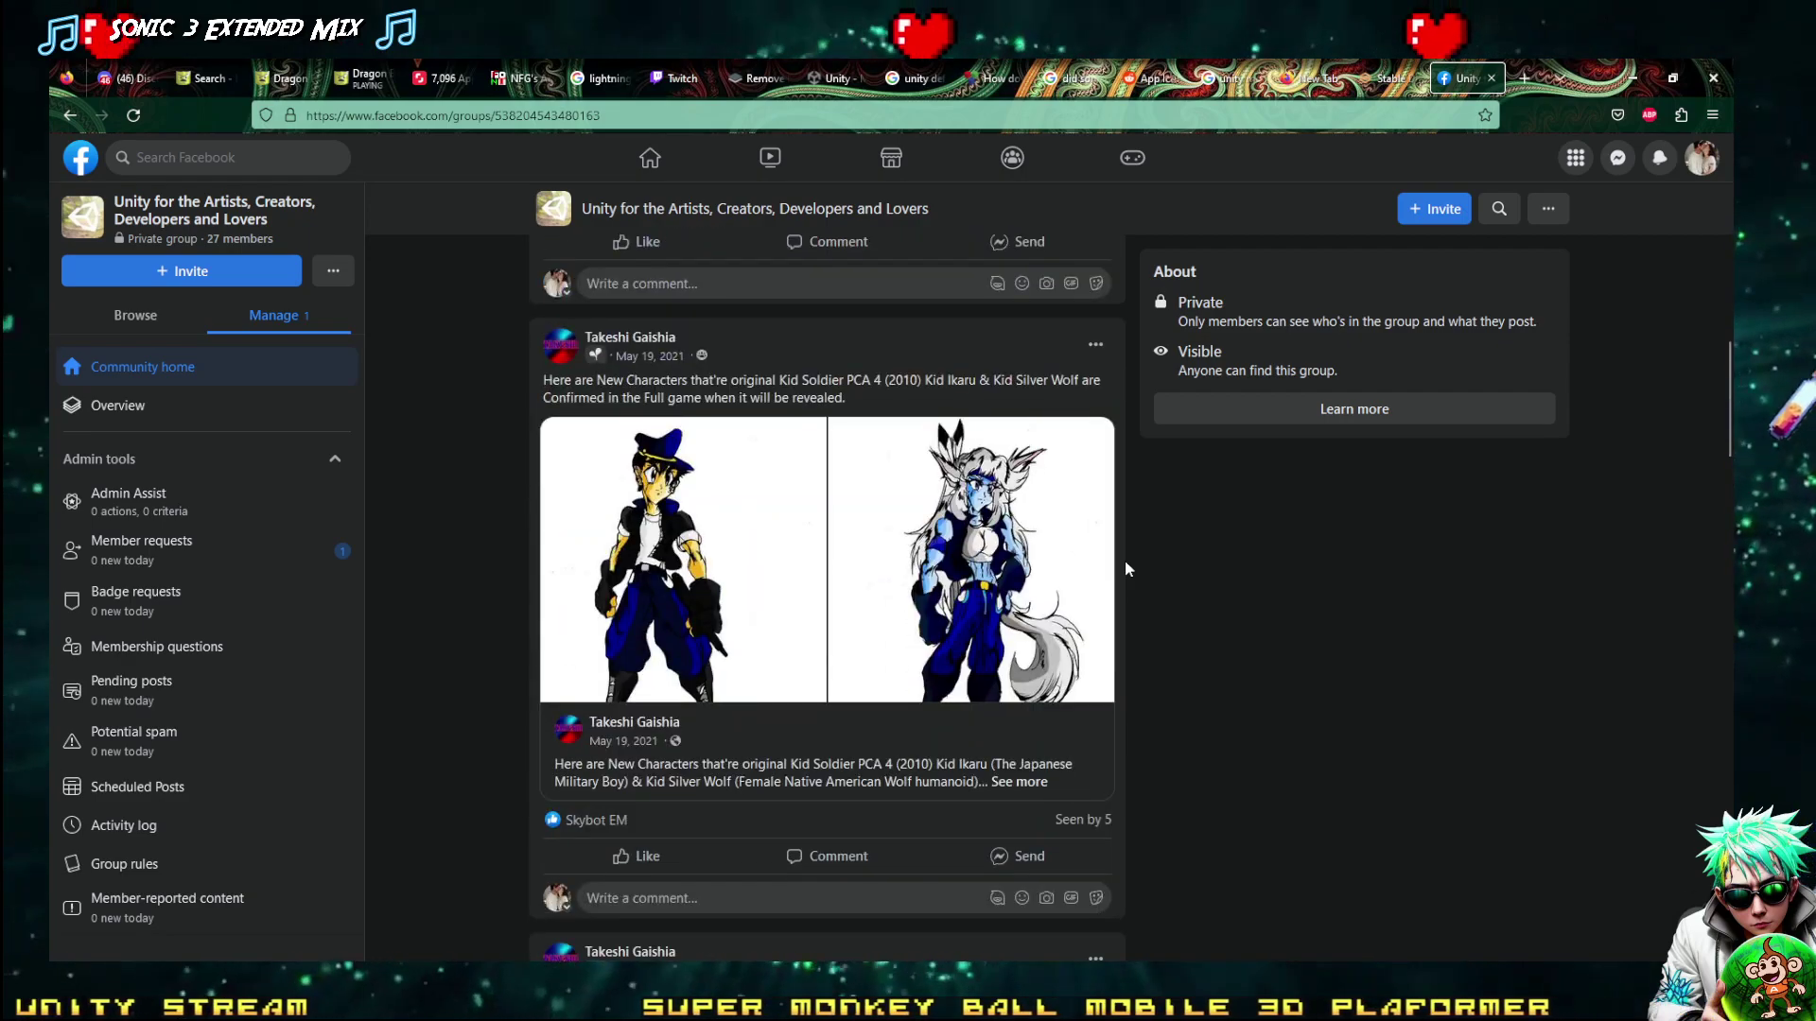
{"action": "scroll", "coordinate": [1125, 567], "scroll_direction": "up", "scroll_amount": 10}
{"action": "scroll", "coordinate": [1125, 567], "scroll_direction": "down", "scroll_amount": 15}
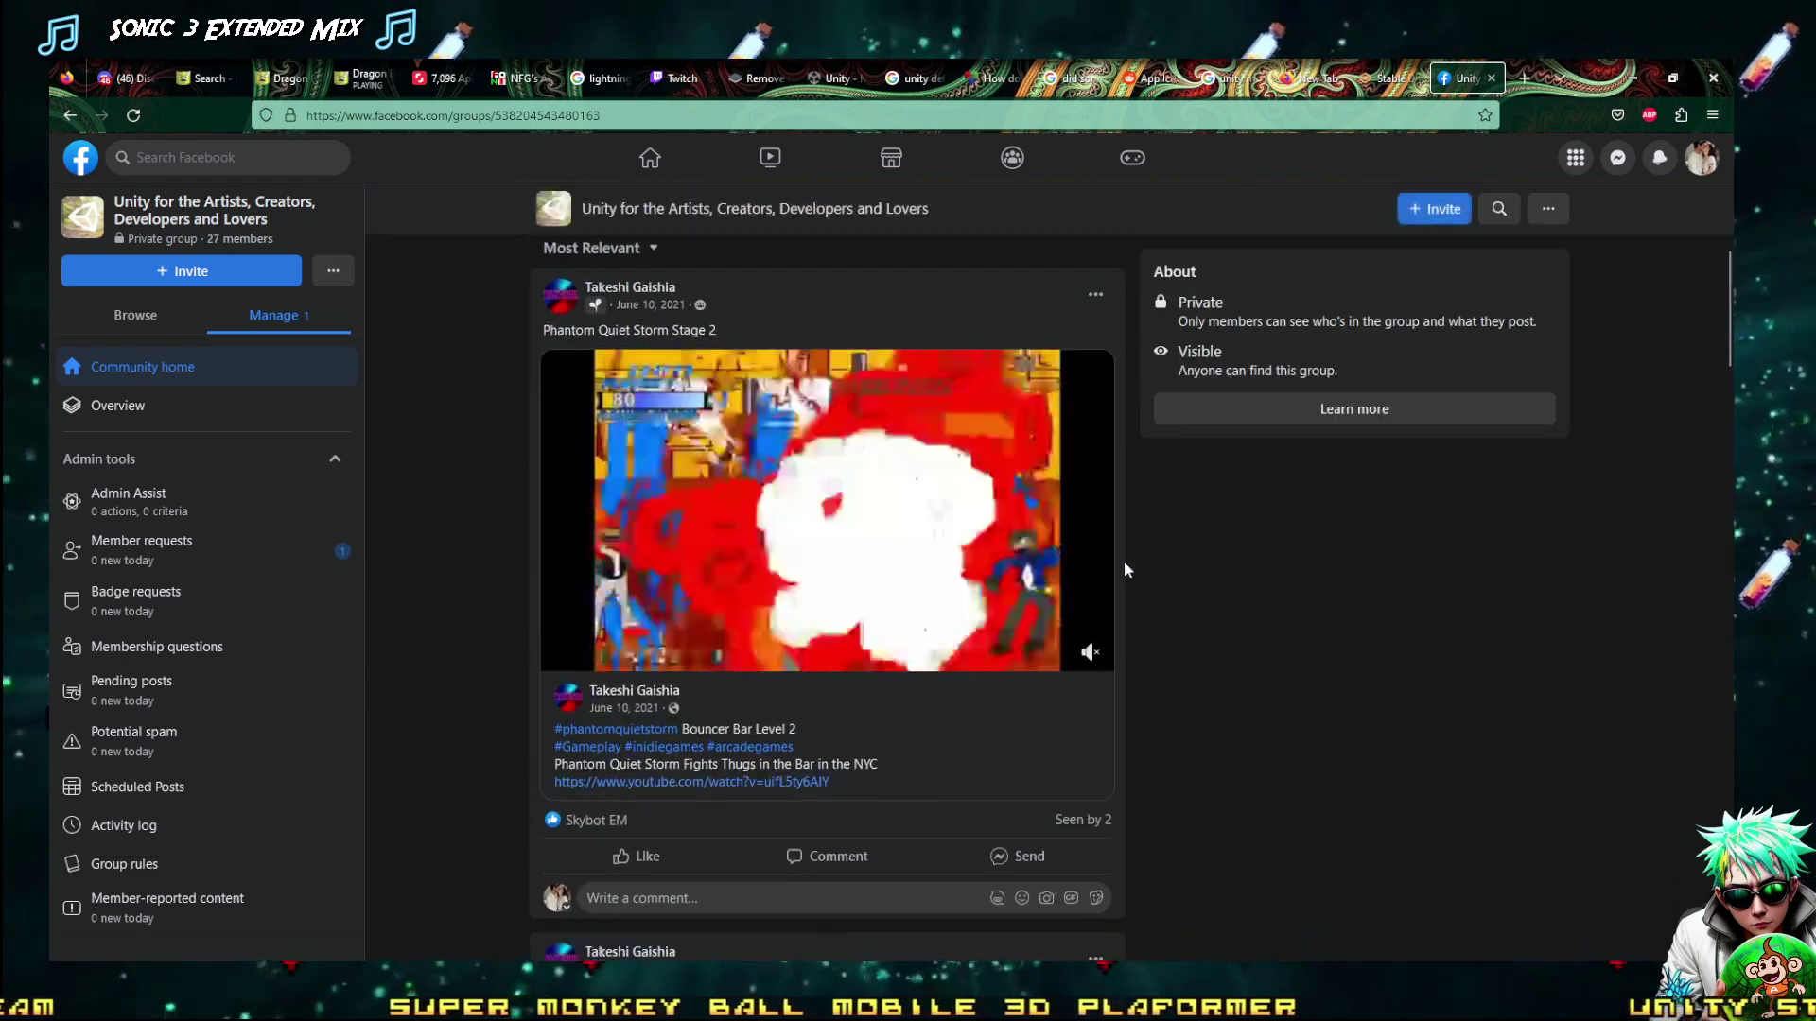
{"action": "scroll", "coordinate": [1125, 568], "scroll_direction": "down", "scroll_amount": 10}
{"action": "scroll", "coordinate": [1125, 567], "scroll_direction": "up", "scroll_amount": 3}
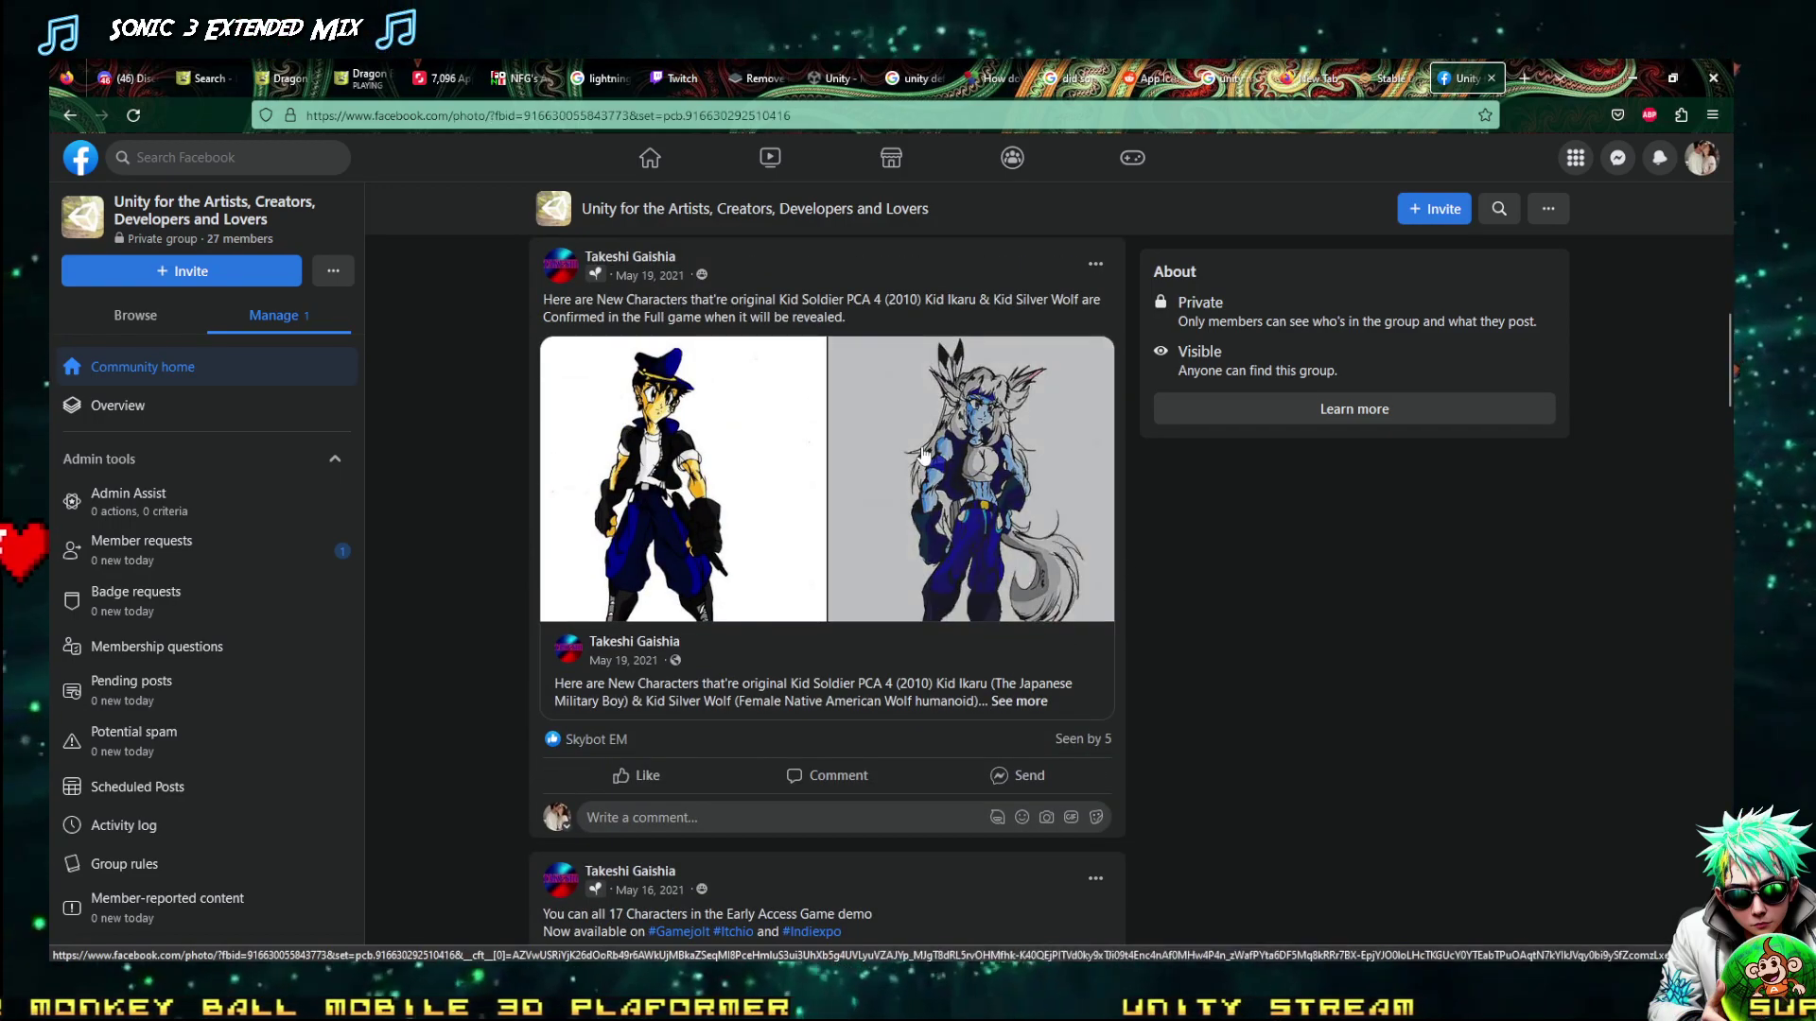
Copy the full-size Kid Silver Wolf drawing and switch back to the Stable Diffusion tab
{"action": "left_click", "coordinate": [945, 463]}
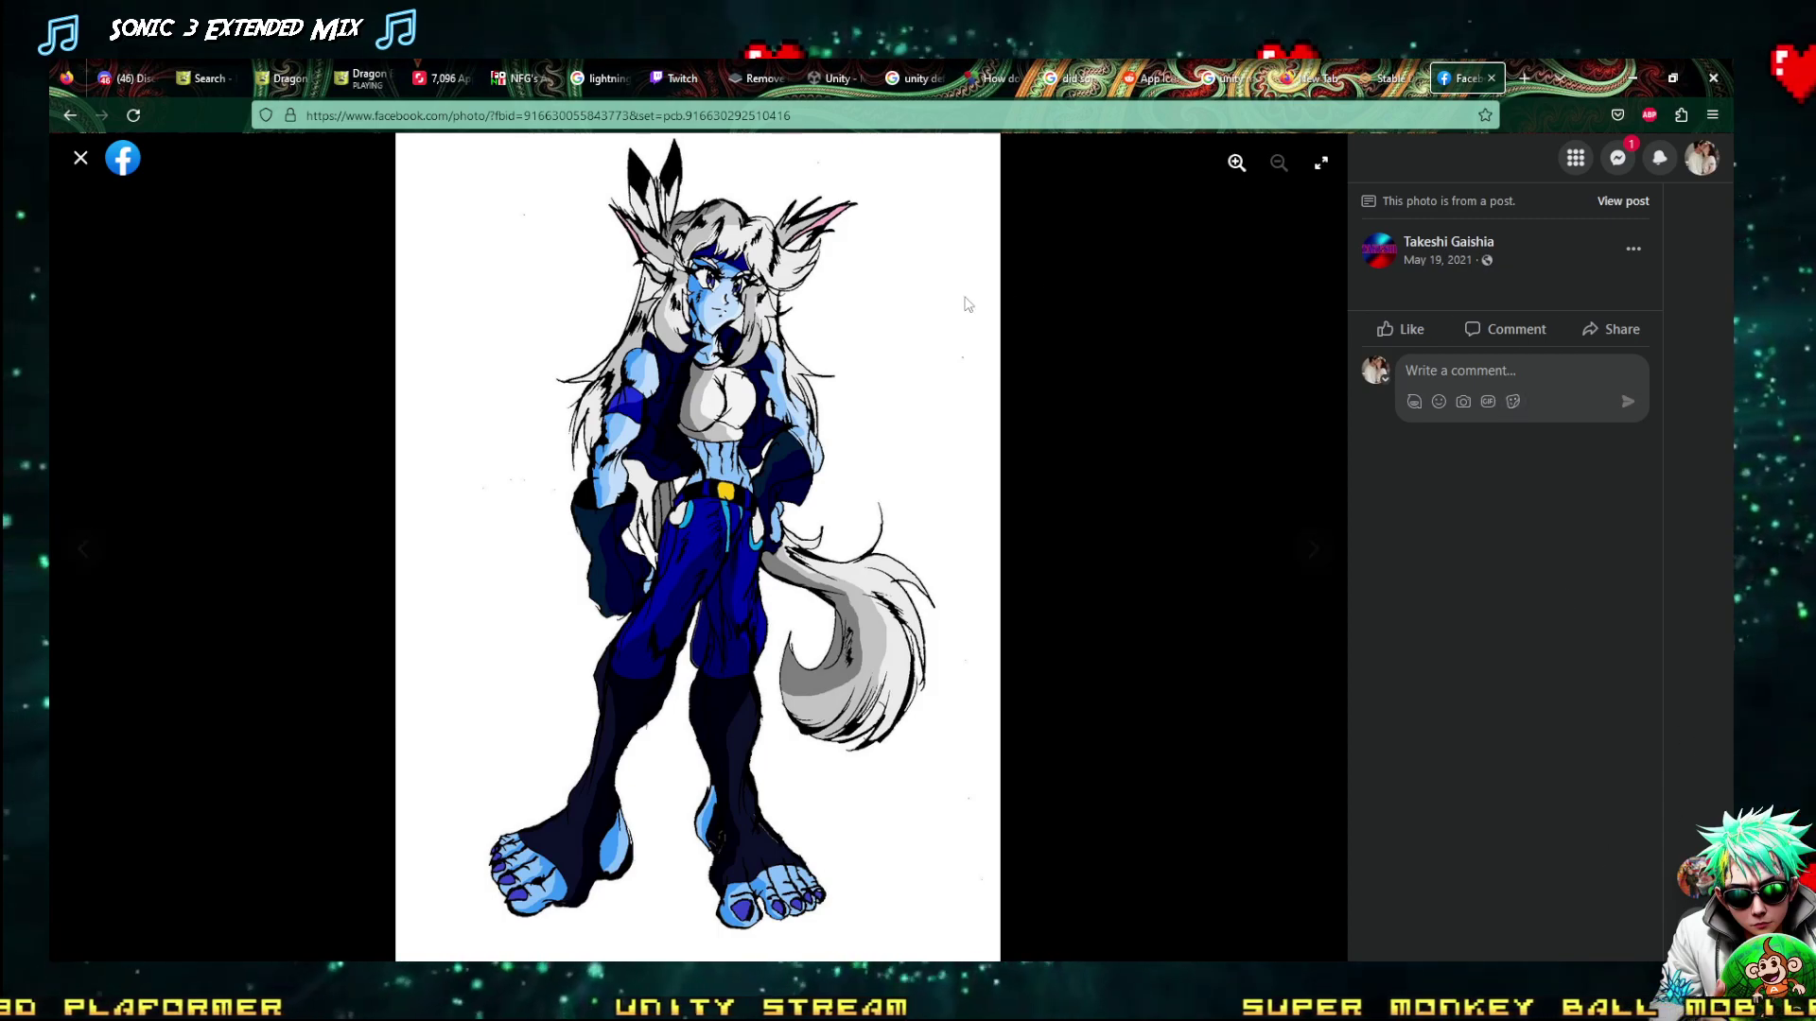
{"action": "right_click", "coordinate": [672, 402]}
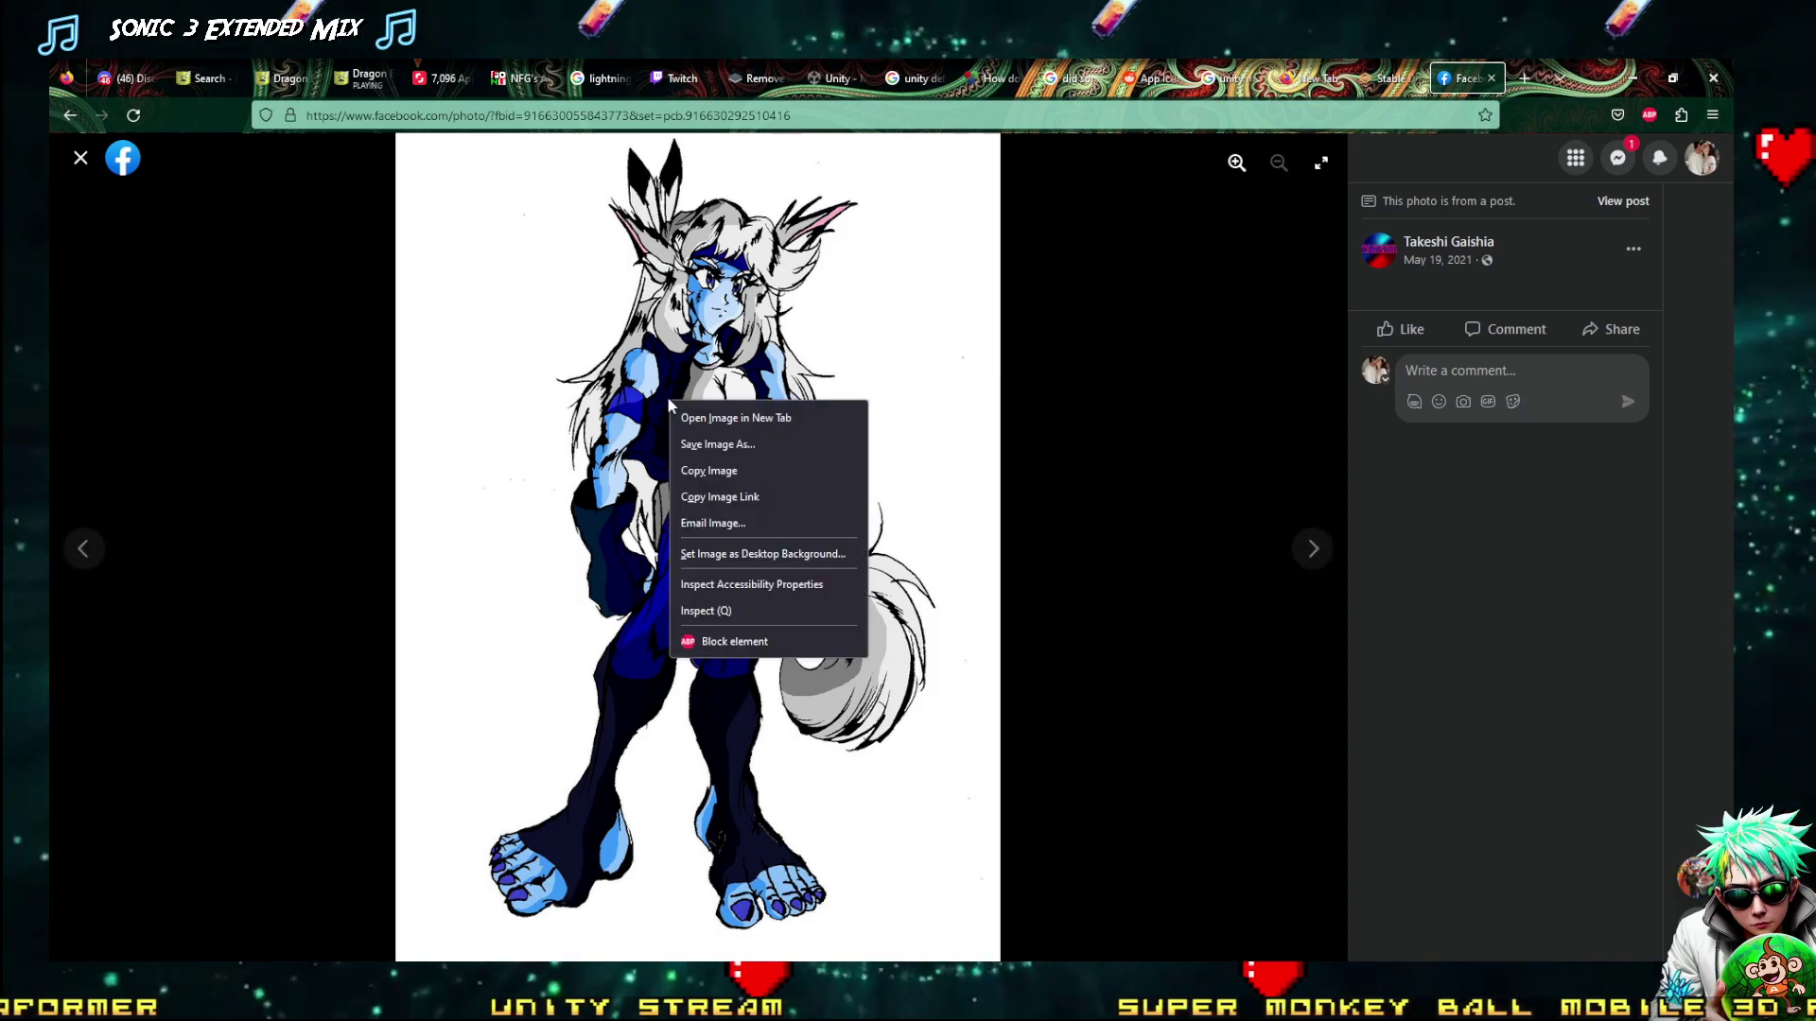
{"action": "left_click", "coordinate": [721, 472]}
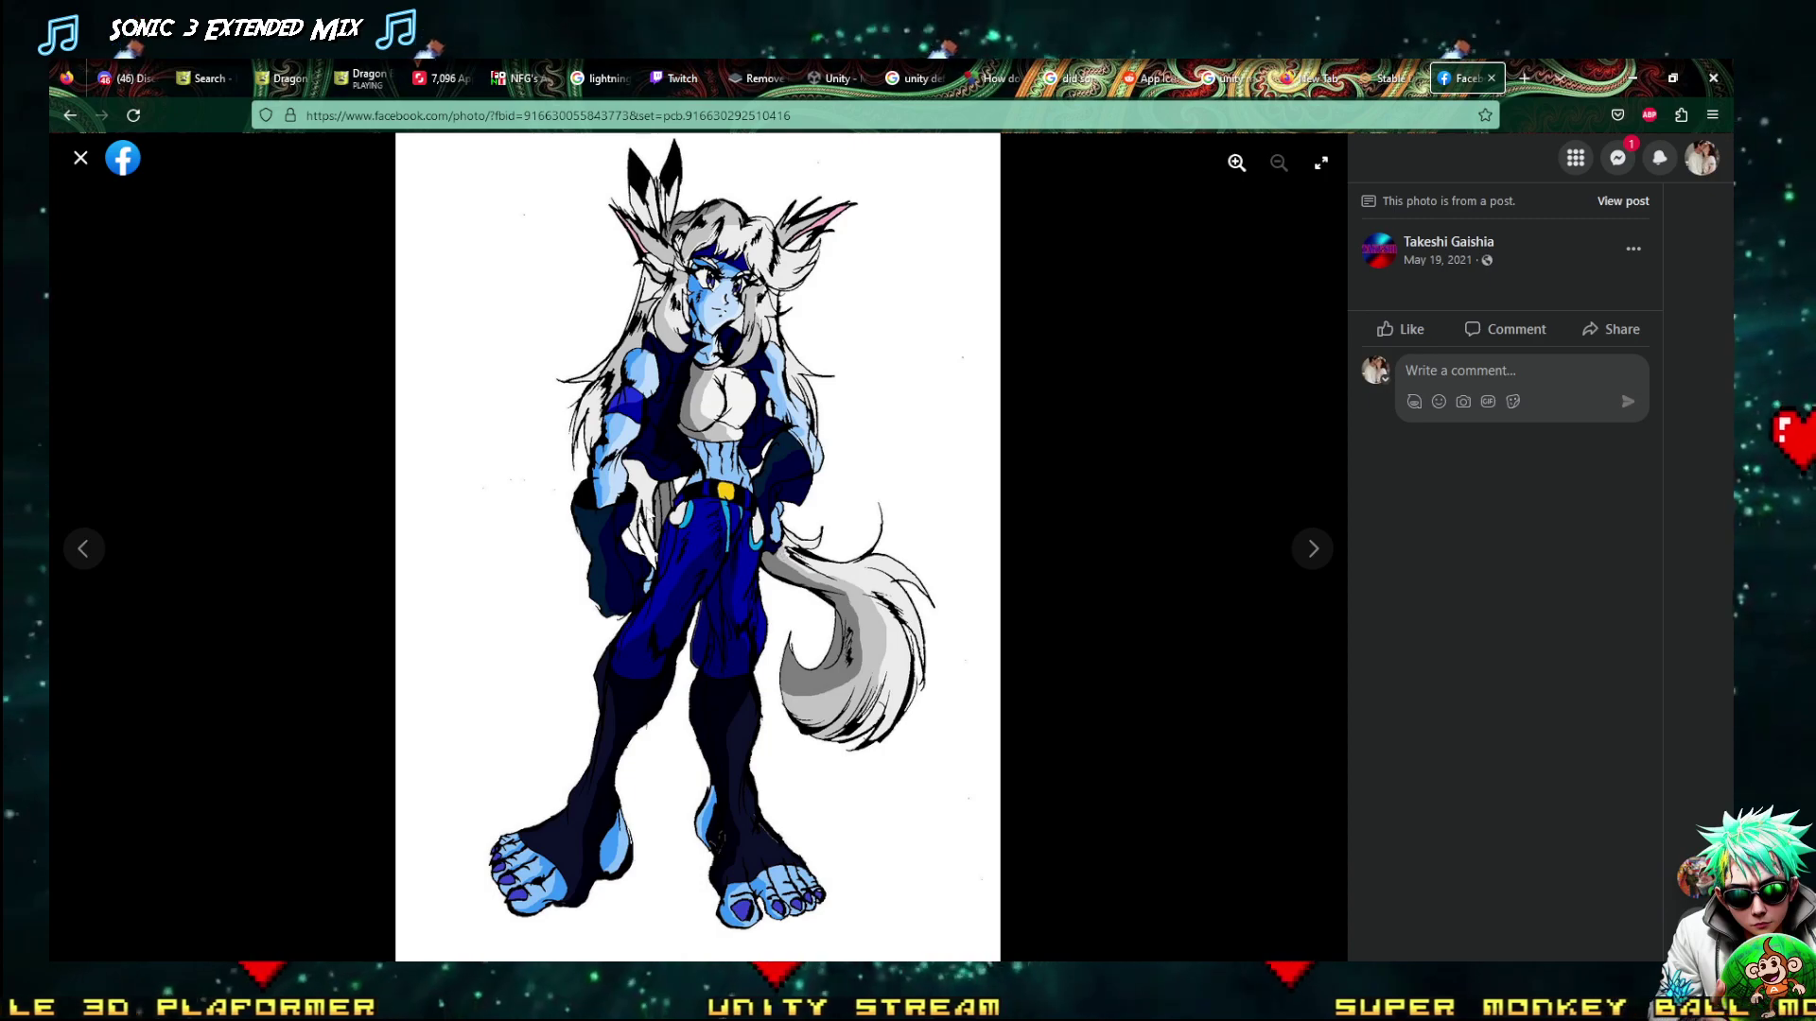
{"action": "left_click", "coordinate": [1377, 81]}
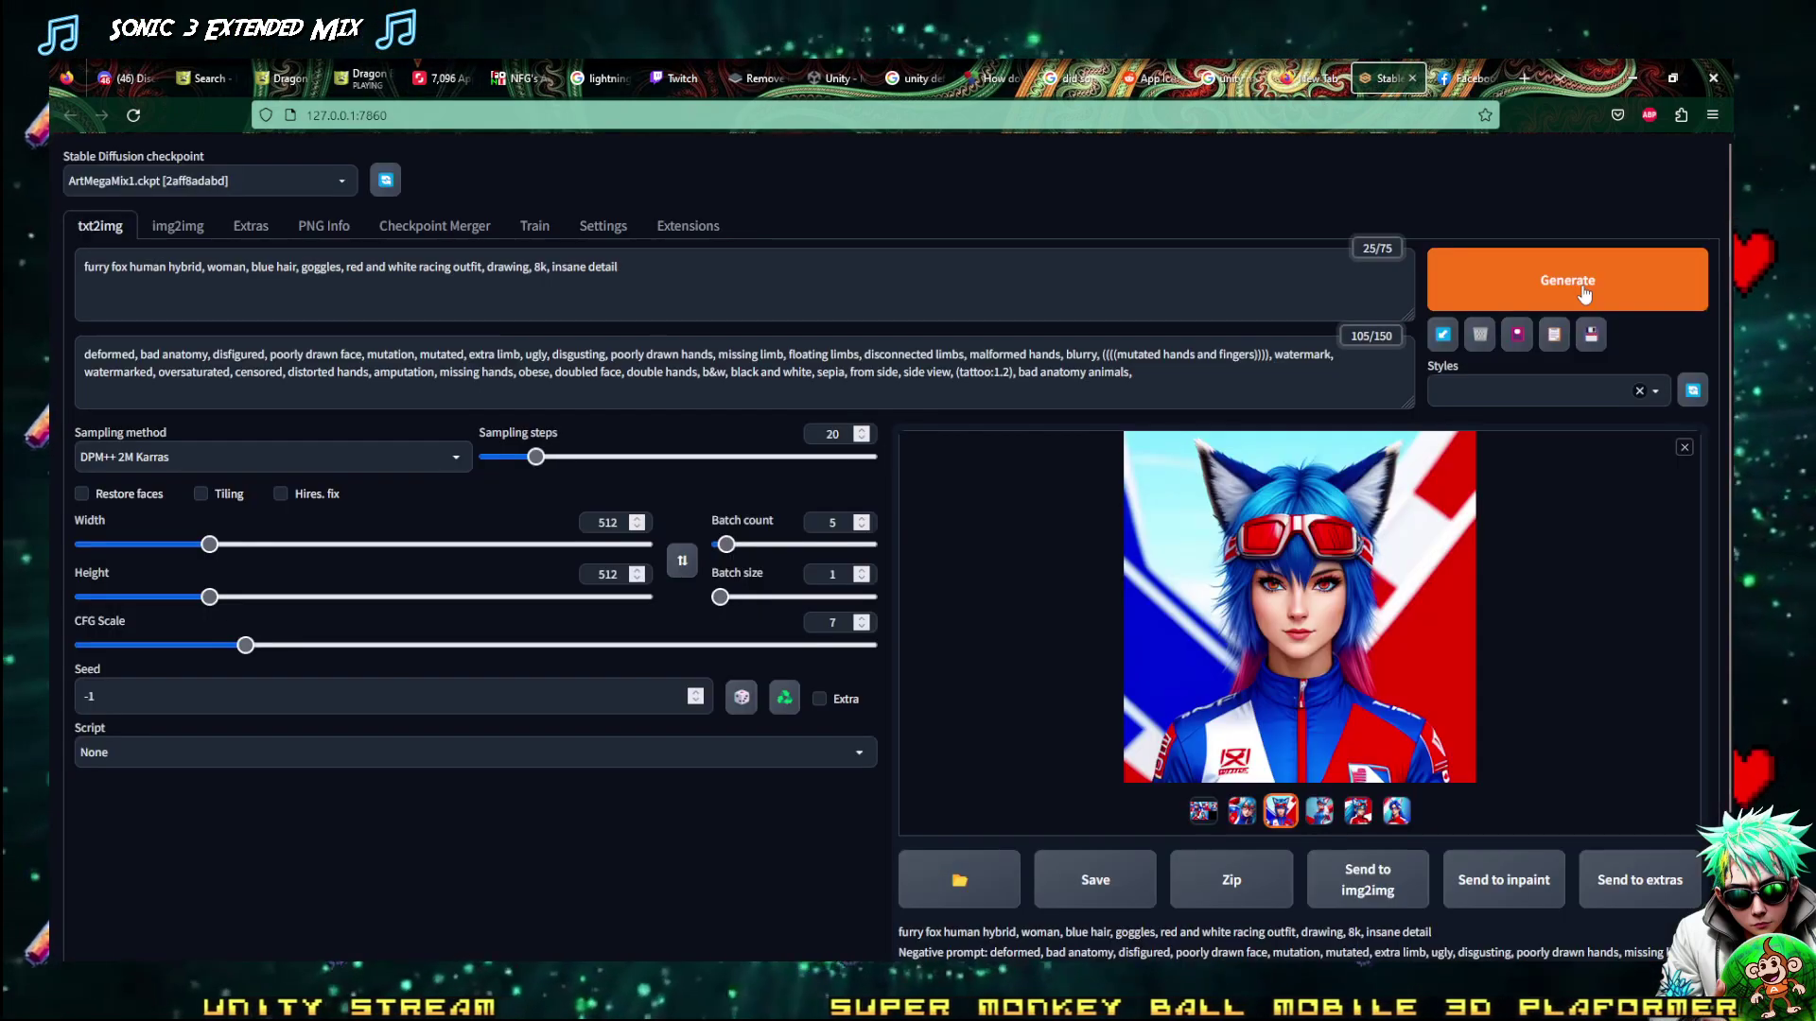
Swap the img2img castle input for the wolf drawing, pasted into and loaded from Junk
{"action": "left_click", "coordinate": [925, 417]}
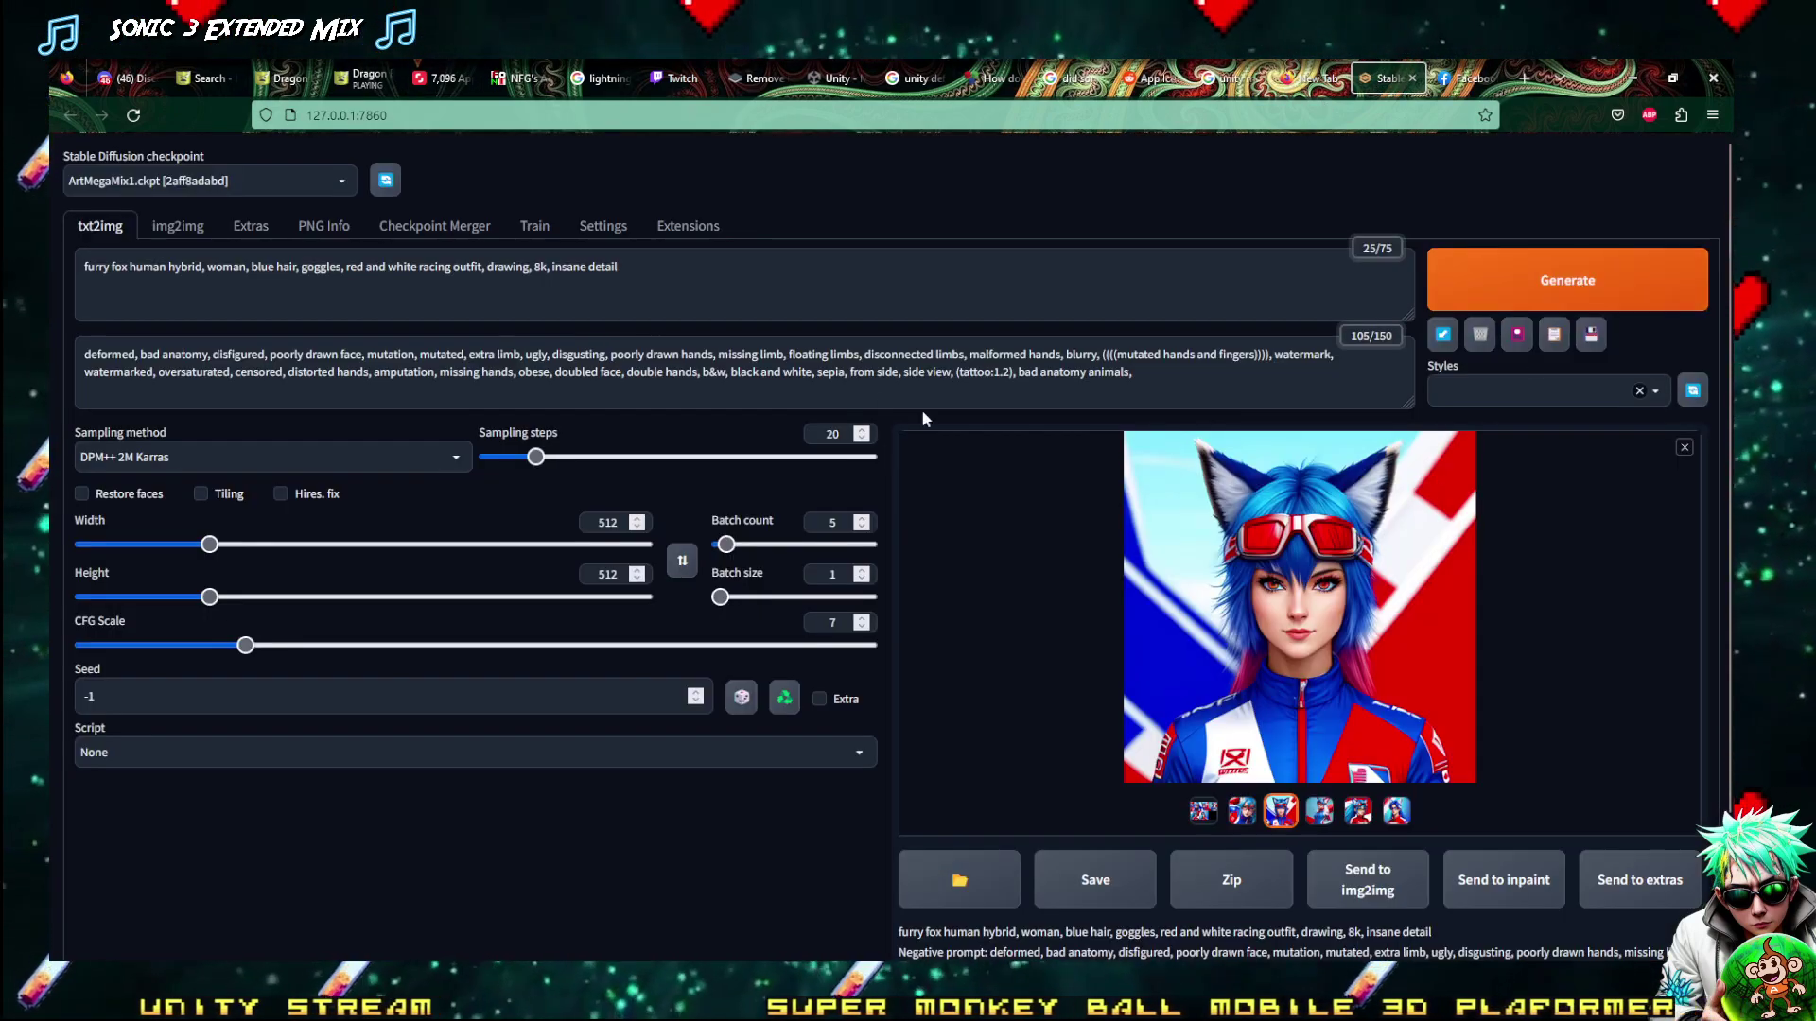
{"action": "left_click", "coordinate": [180, 228]}
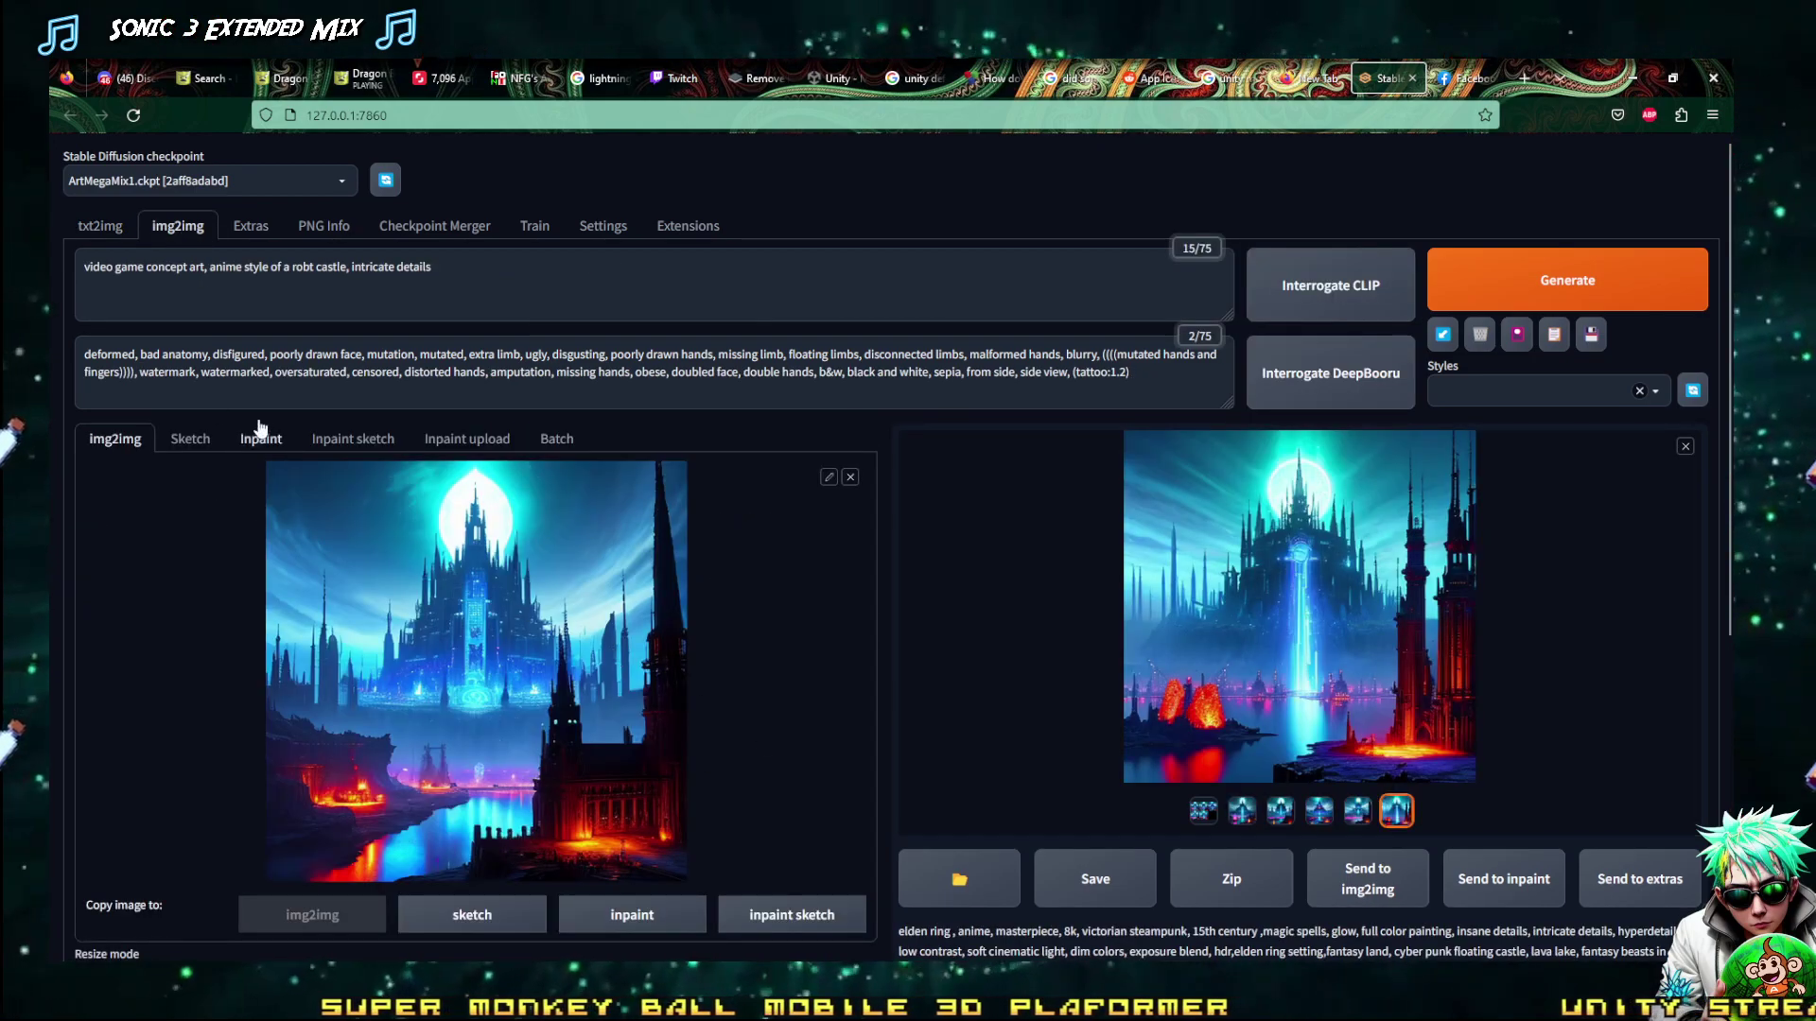
{"action": "left_click", "coordinate": [850, 477]}
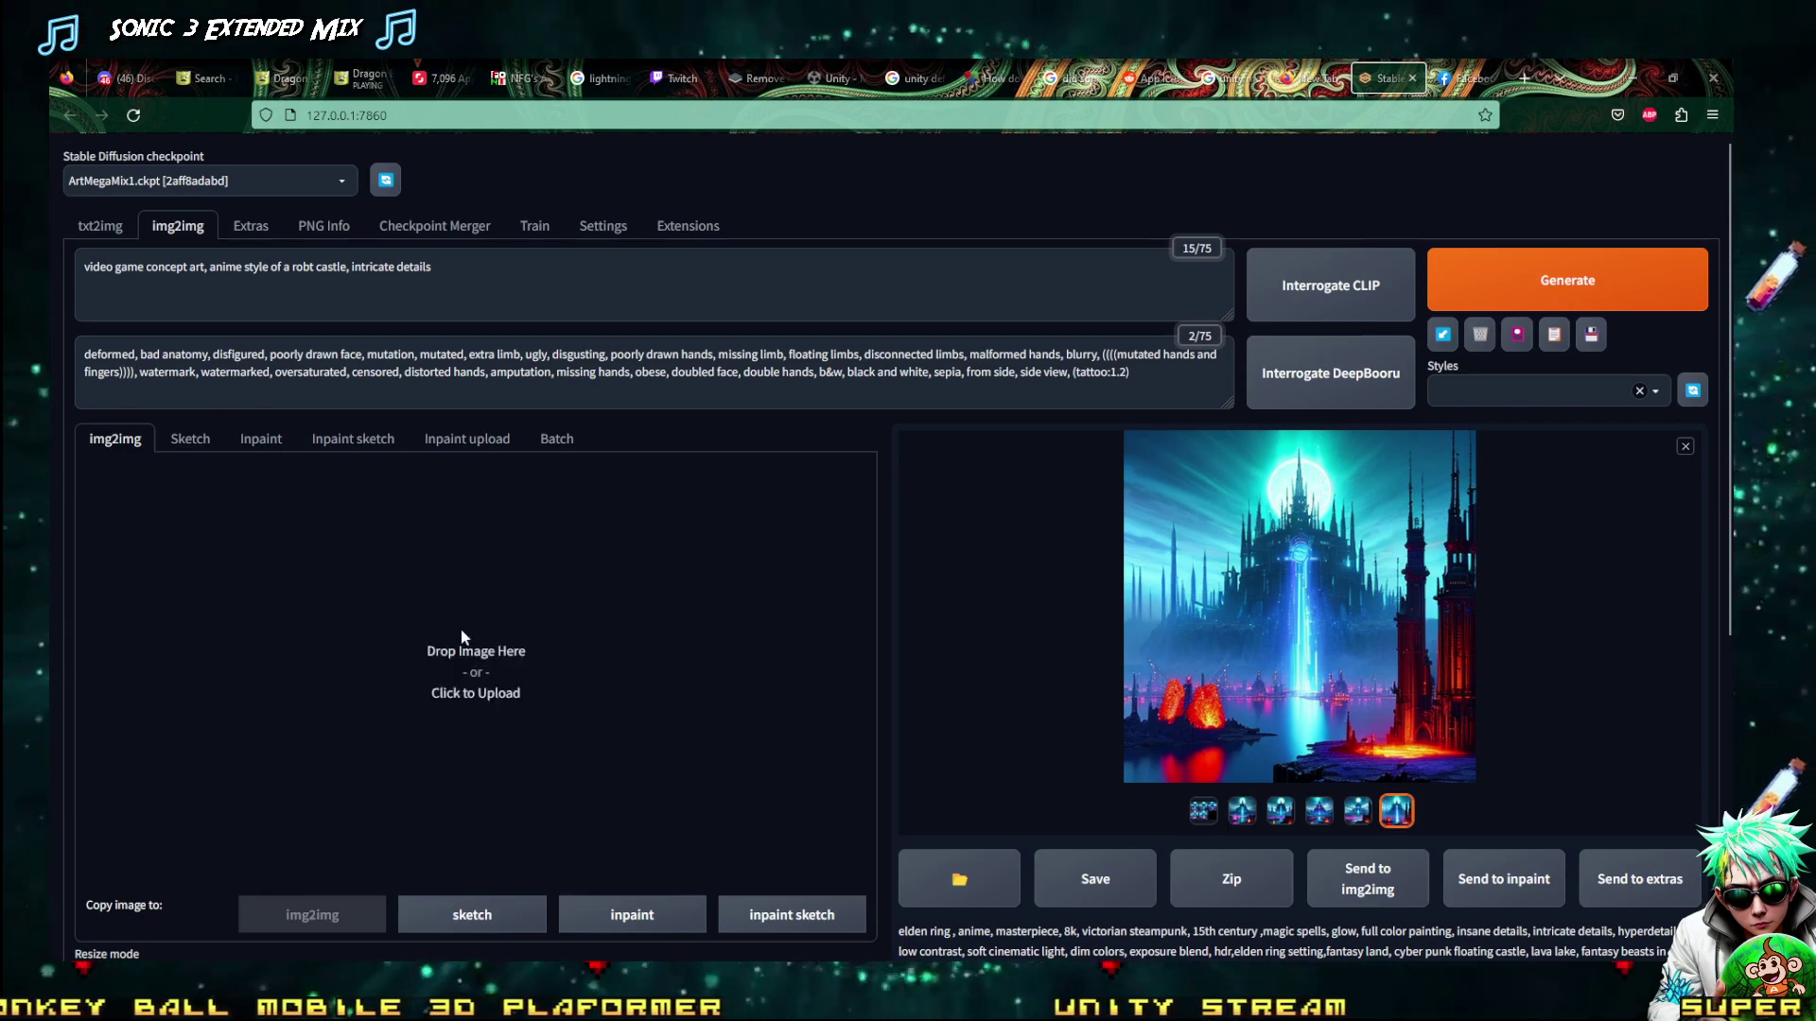
{"action": "left_click", "coordinate": [465, 648]}
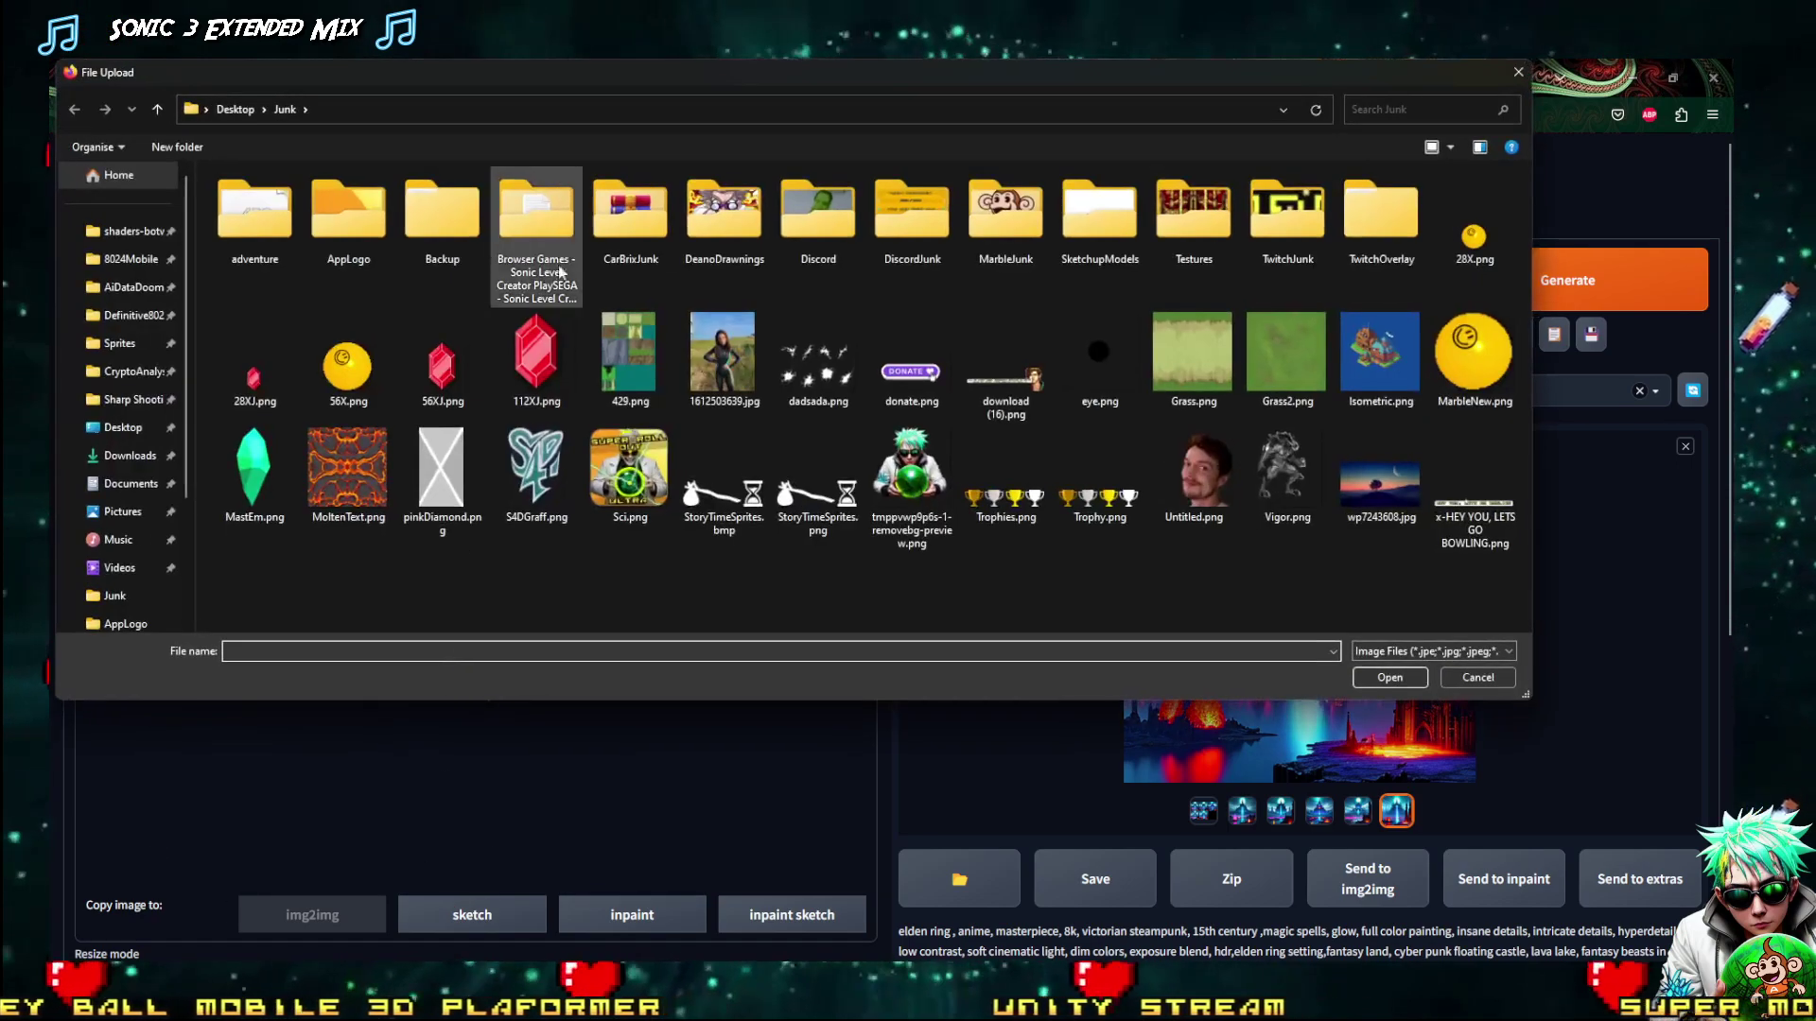
{"action": "right_click", "coordinate": [569, 573]}
{"action": "left_click", "coordinate": [565, 617]}
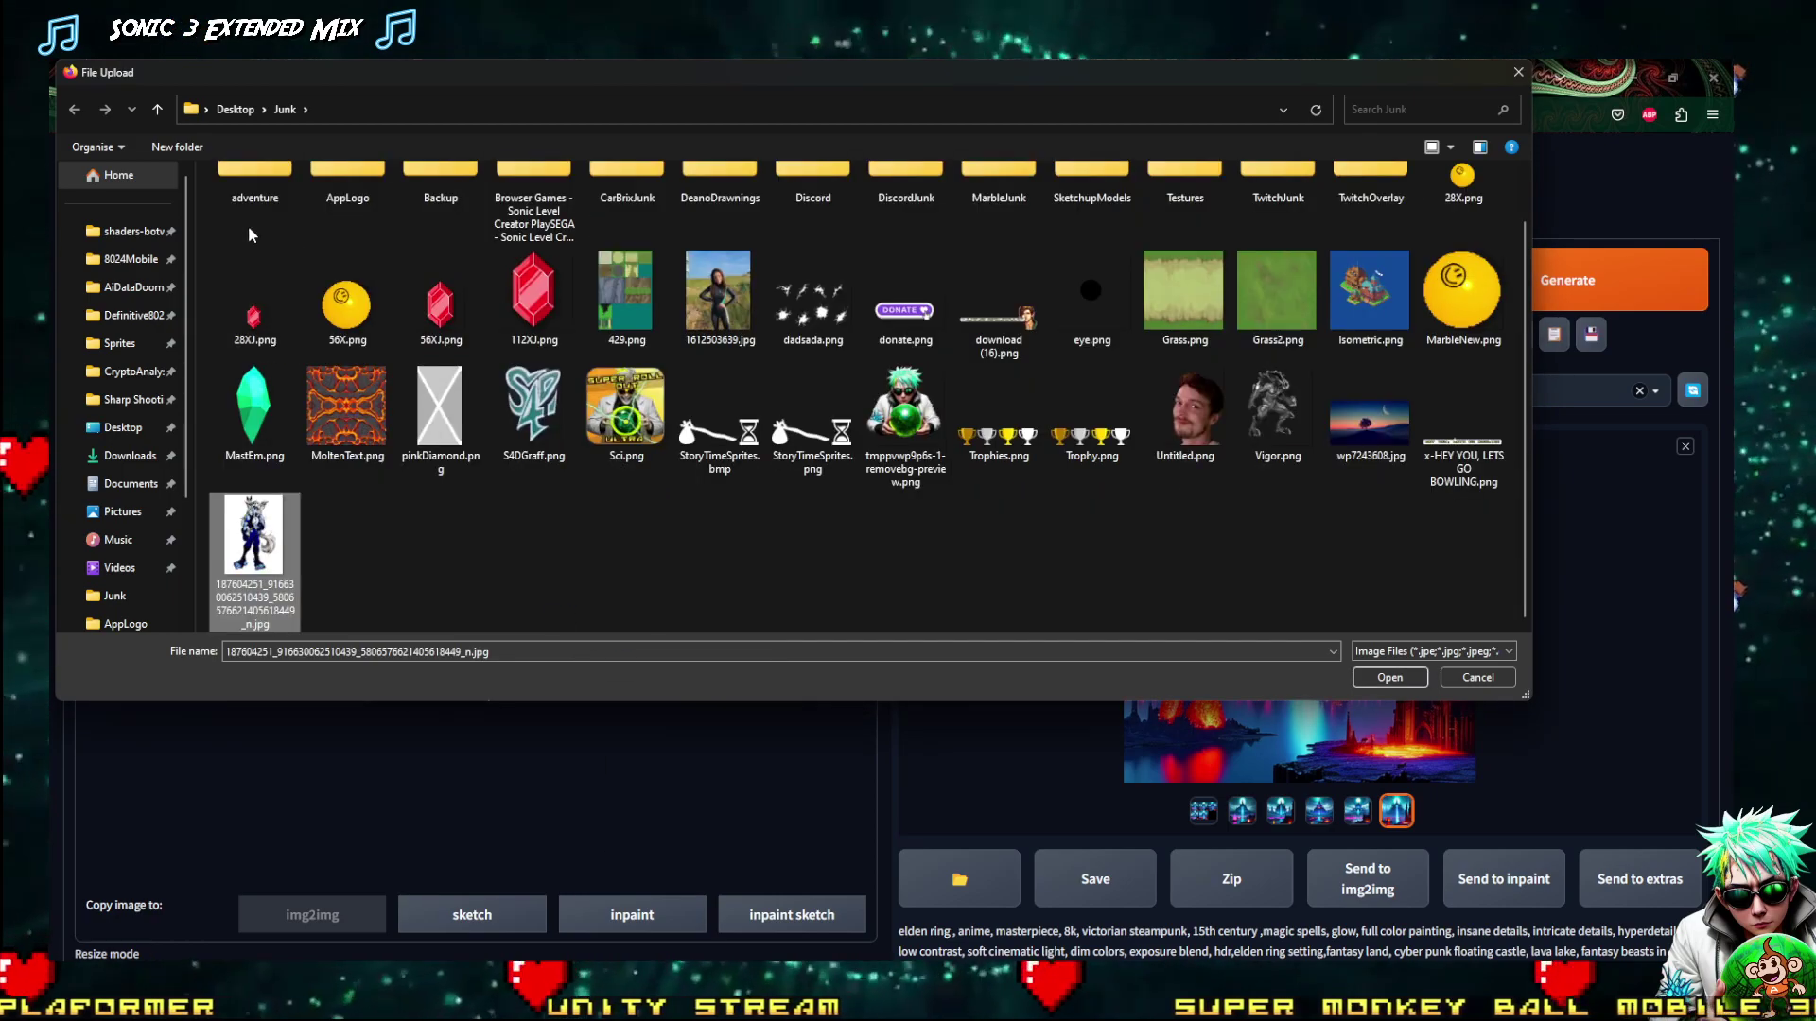
{"action": "left_click", "coordinate": [1368, 679]}
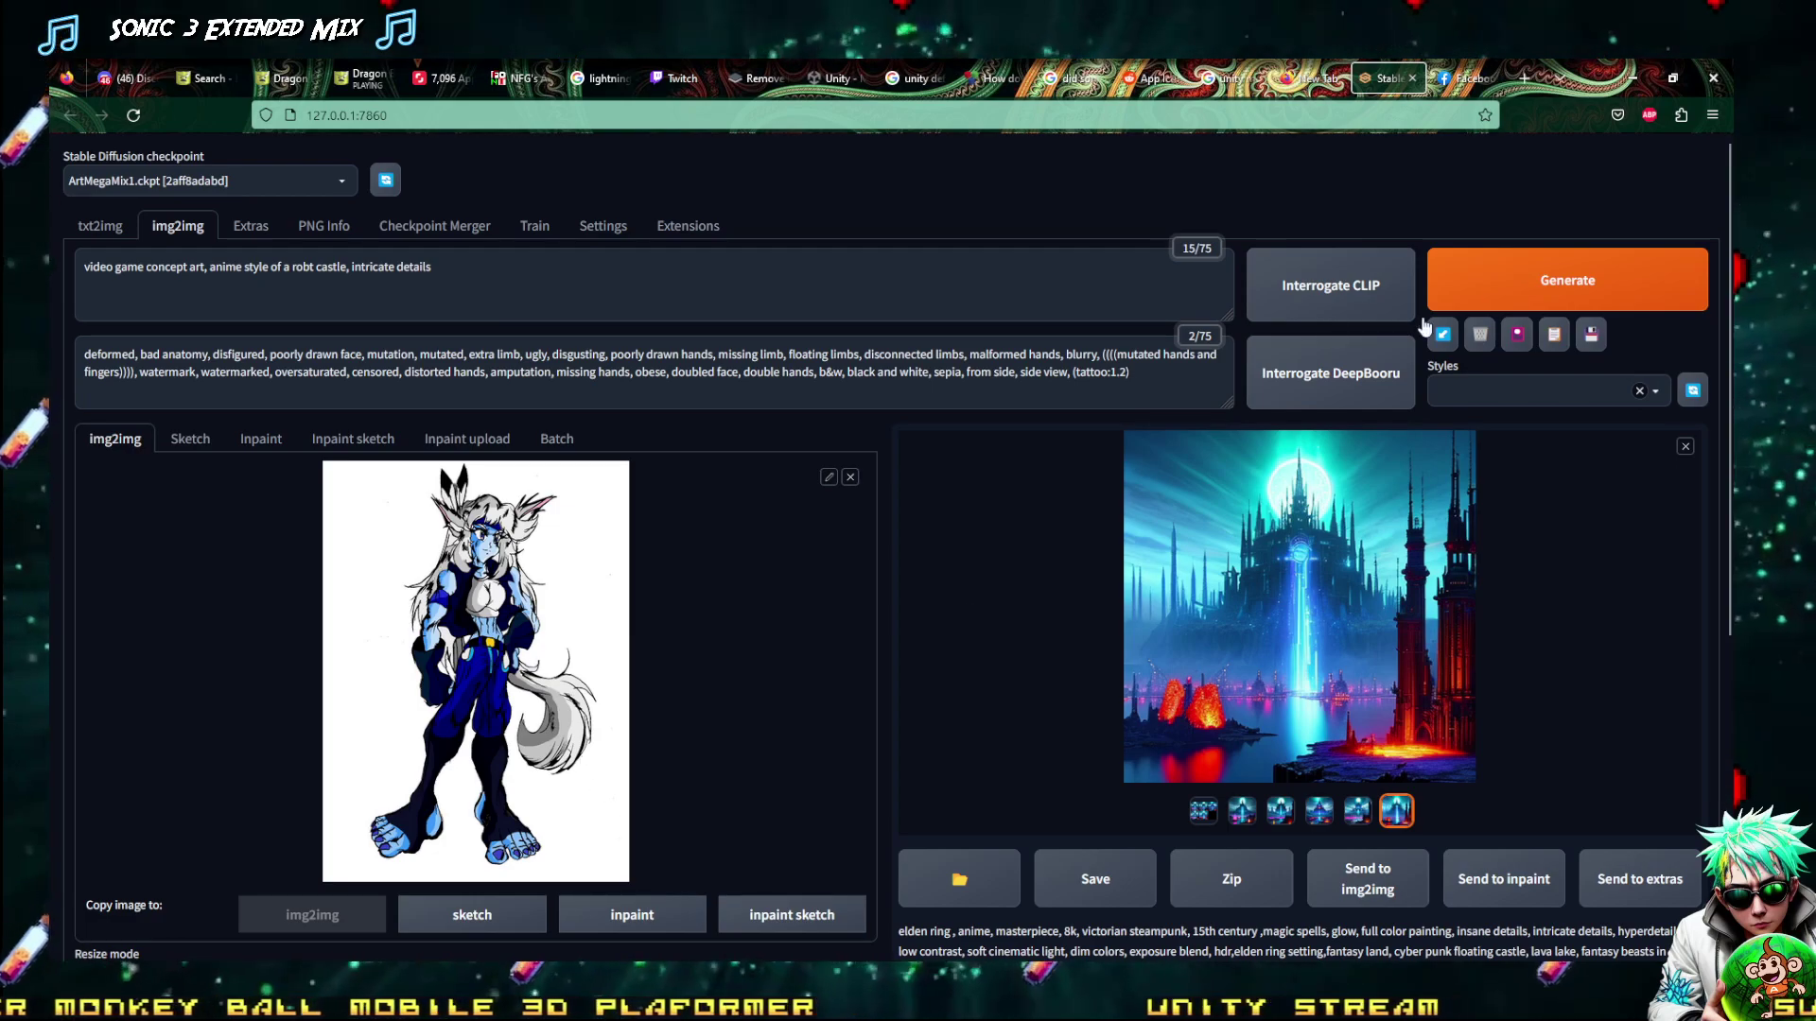
Rewrite the prompt after 'video game' as a beast-human character in blue uniform with open toes socks
{"action": "left_click_drag", "start_coordinate": [485, 290], "coordinate": [225, 281]}
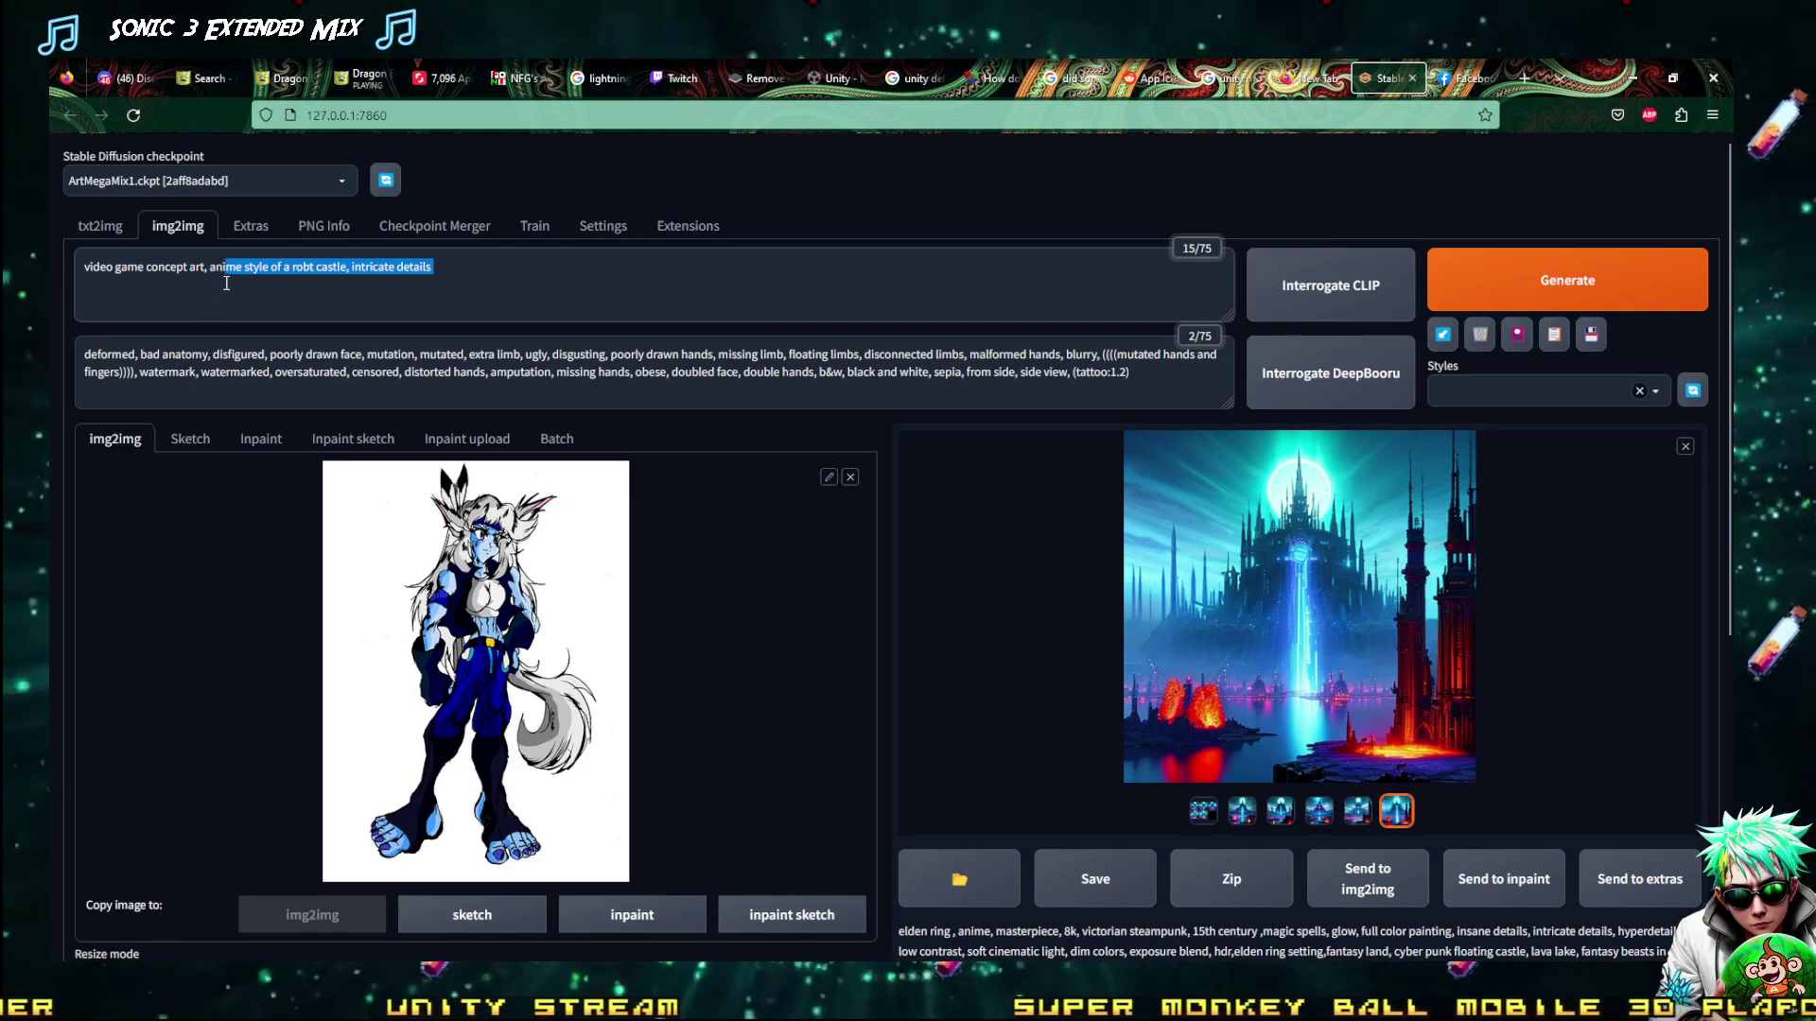
{"action": "left_click_drag", "start_coordinate": [205, 279], "coordinate": [177, 241]}
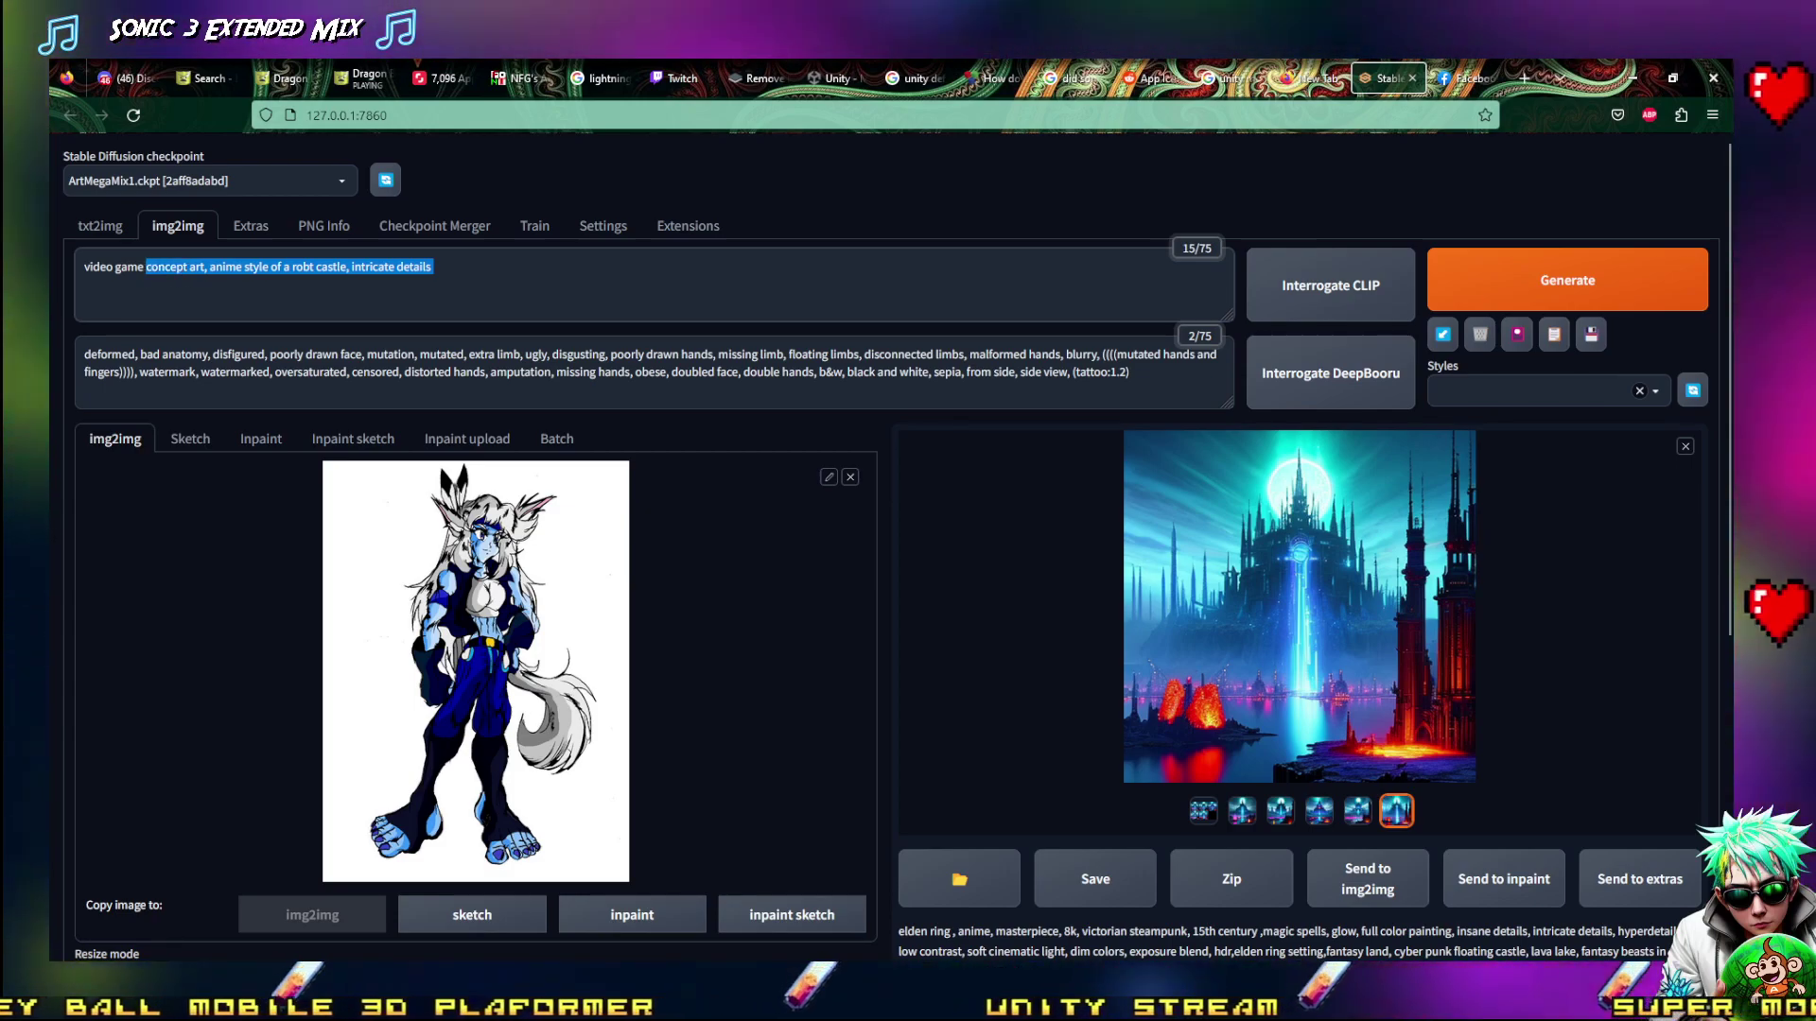
{"action": "type", "text": "cha"}
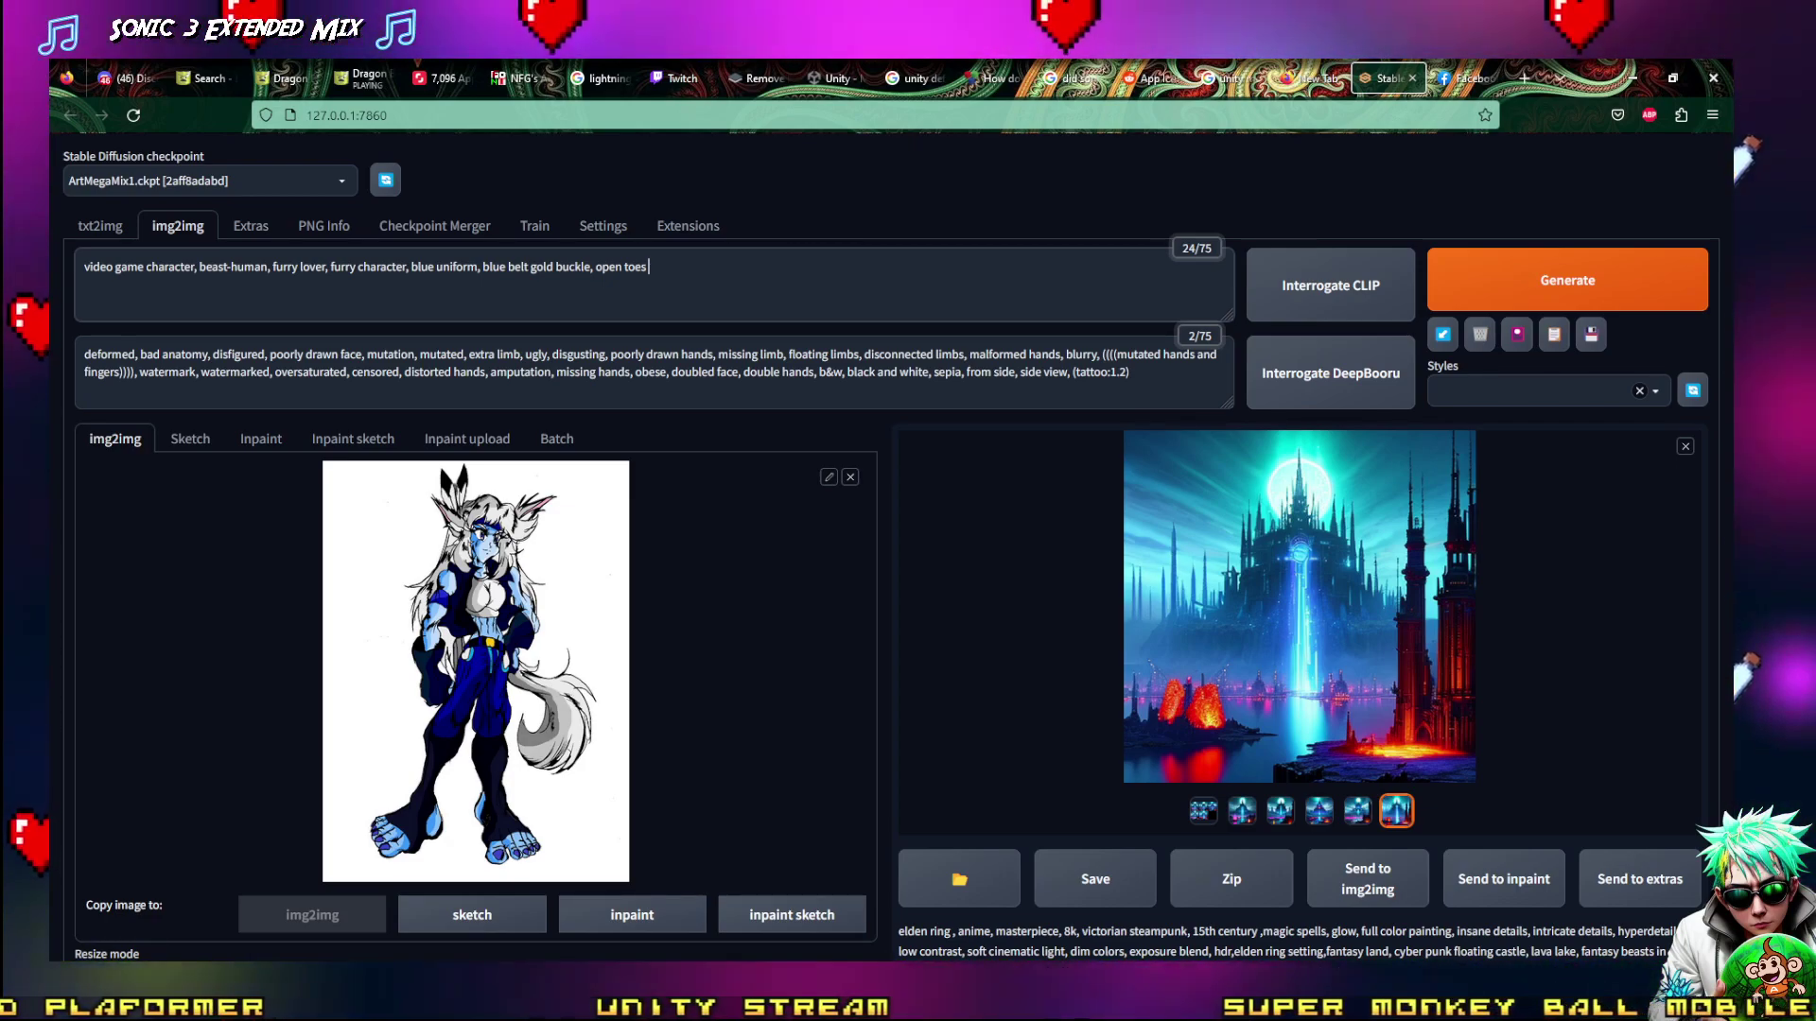
{"action": "type", "text": "soucks"}
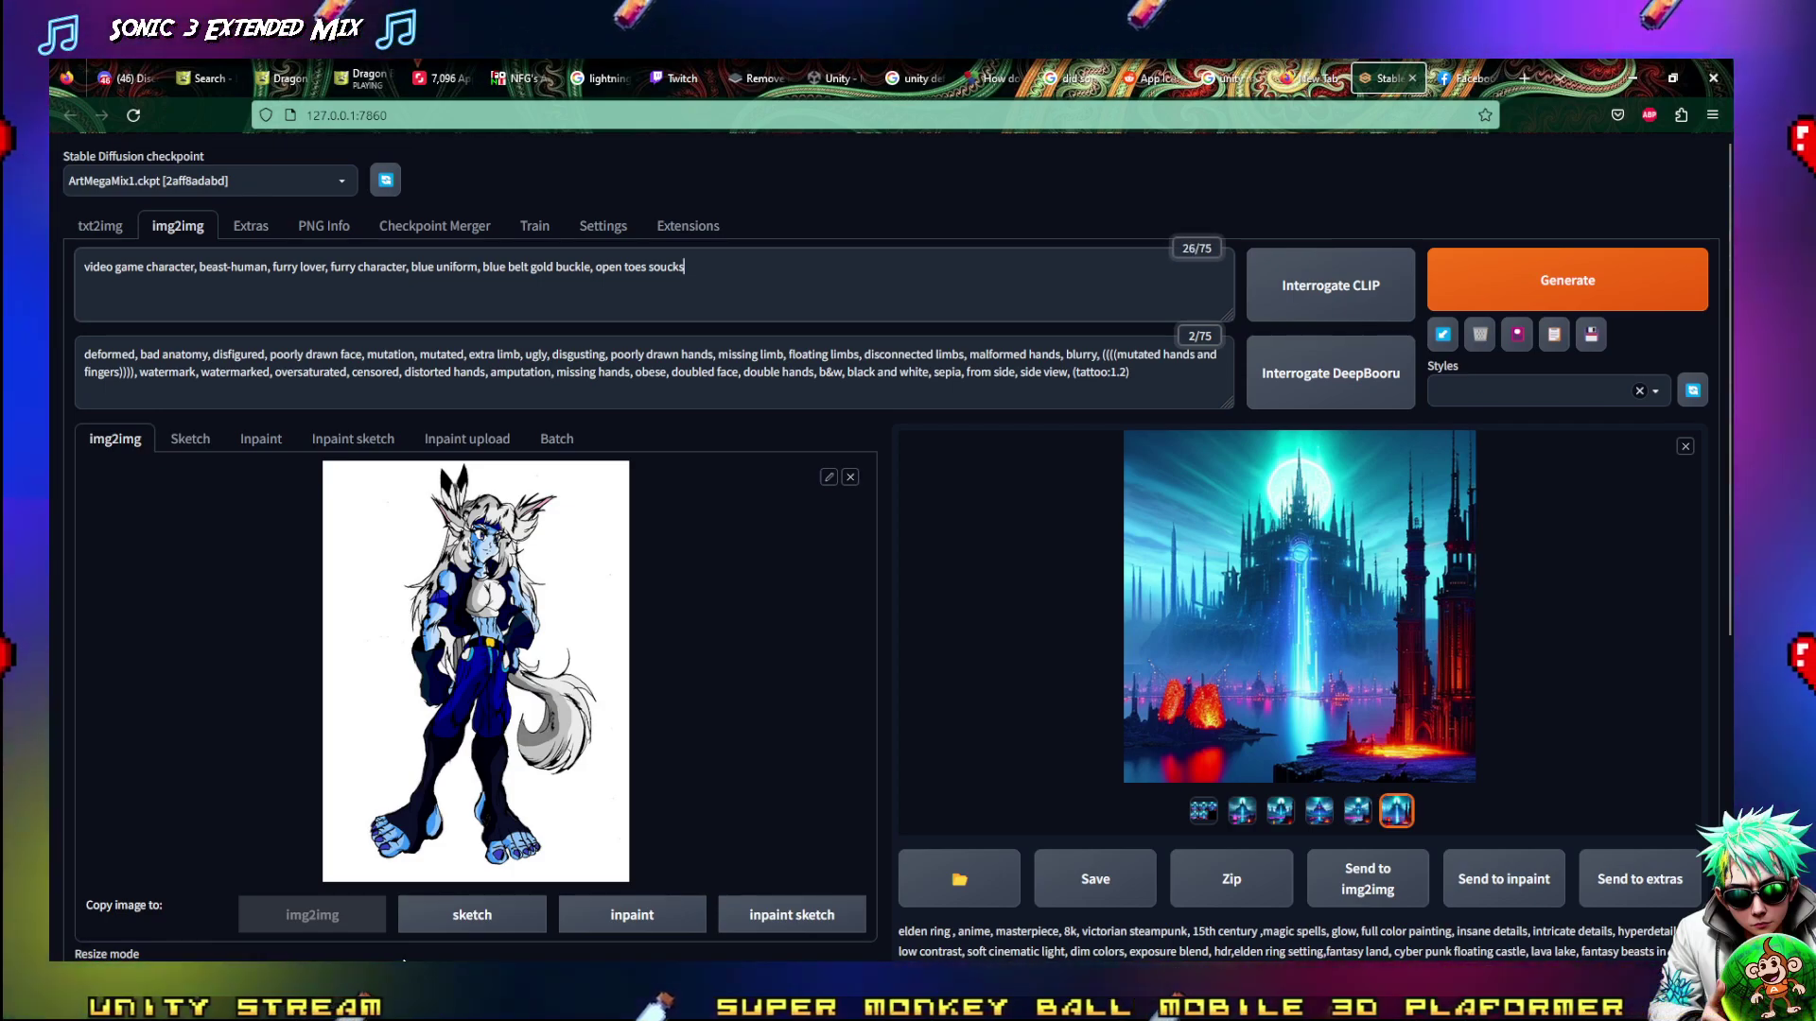
{"action": "key", "text": "BackSpace"}
{"action": "key", "text": "BackSpace"}
{"action": "key", "text": "BackSpace"}
{"action": "key", "text": "BackSpace"}
{"action": "key", "text": "BackSpace"}
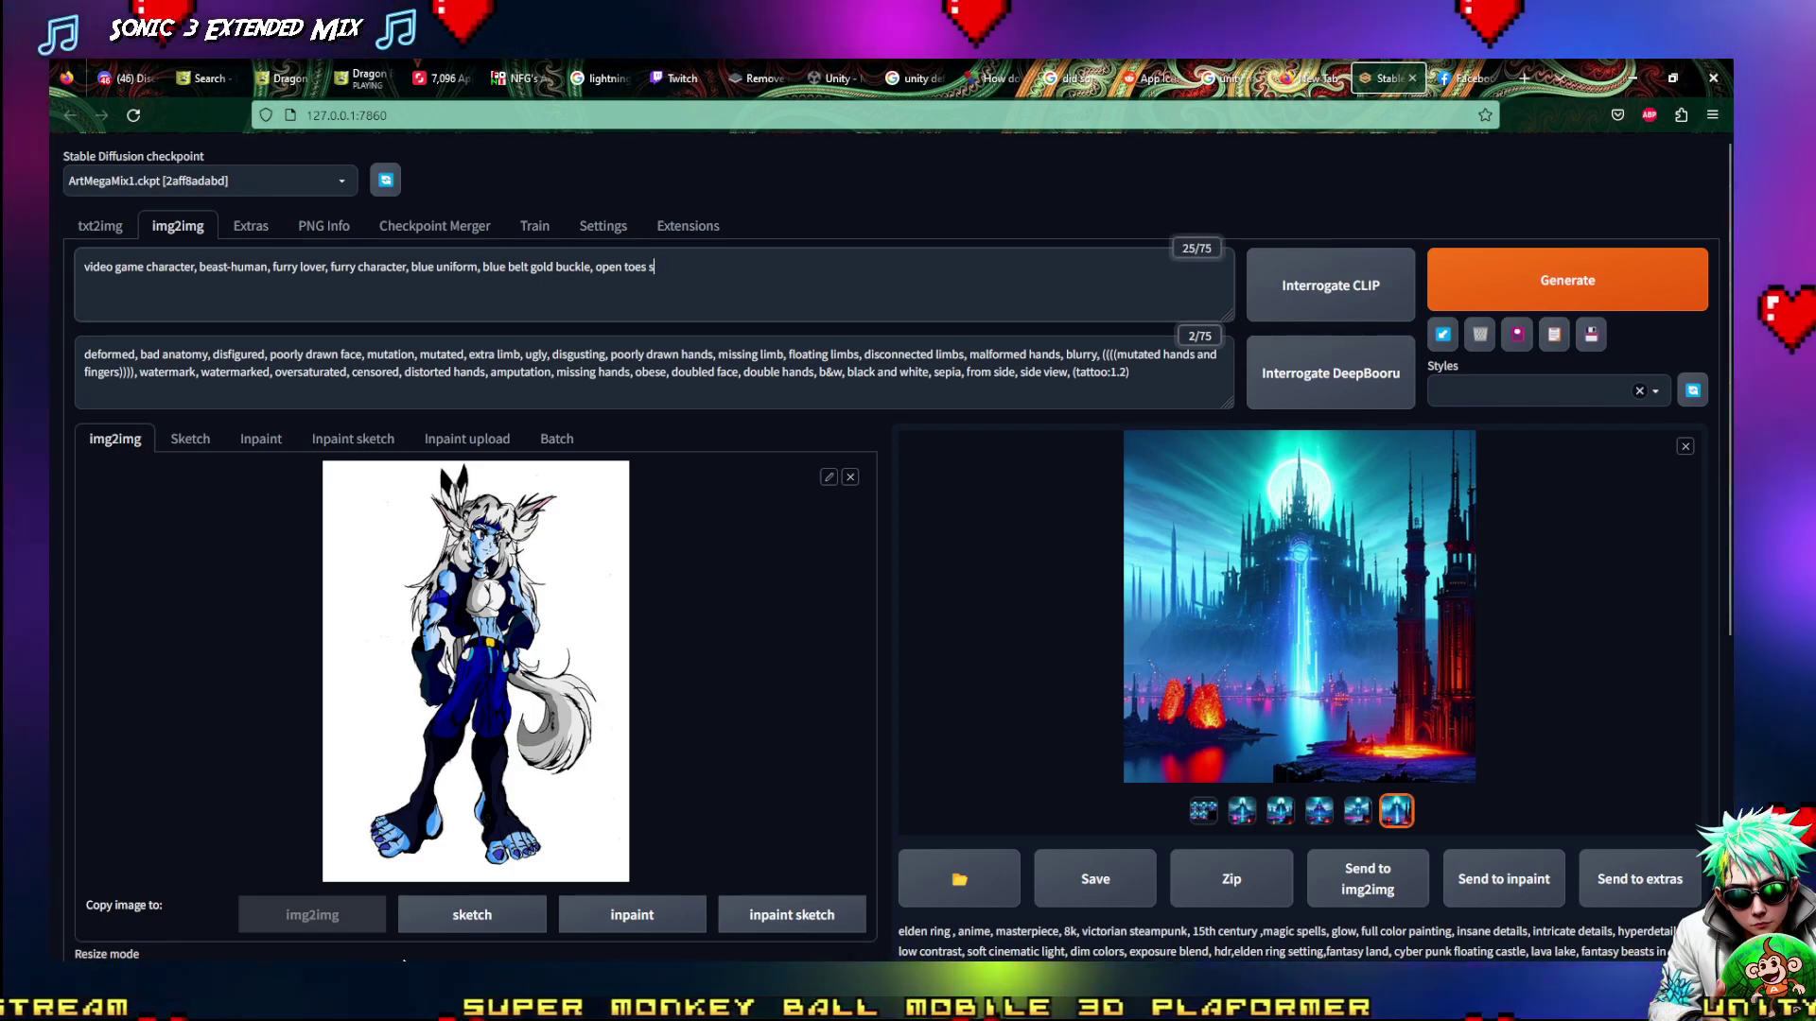
{"action": "type", "text": "ock"}
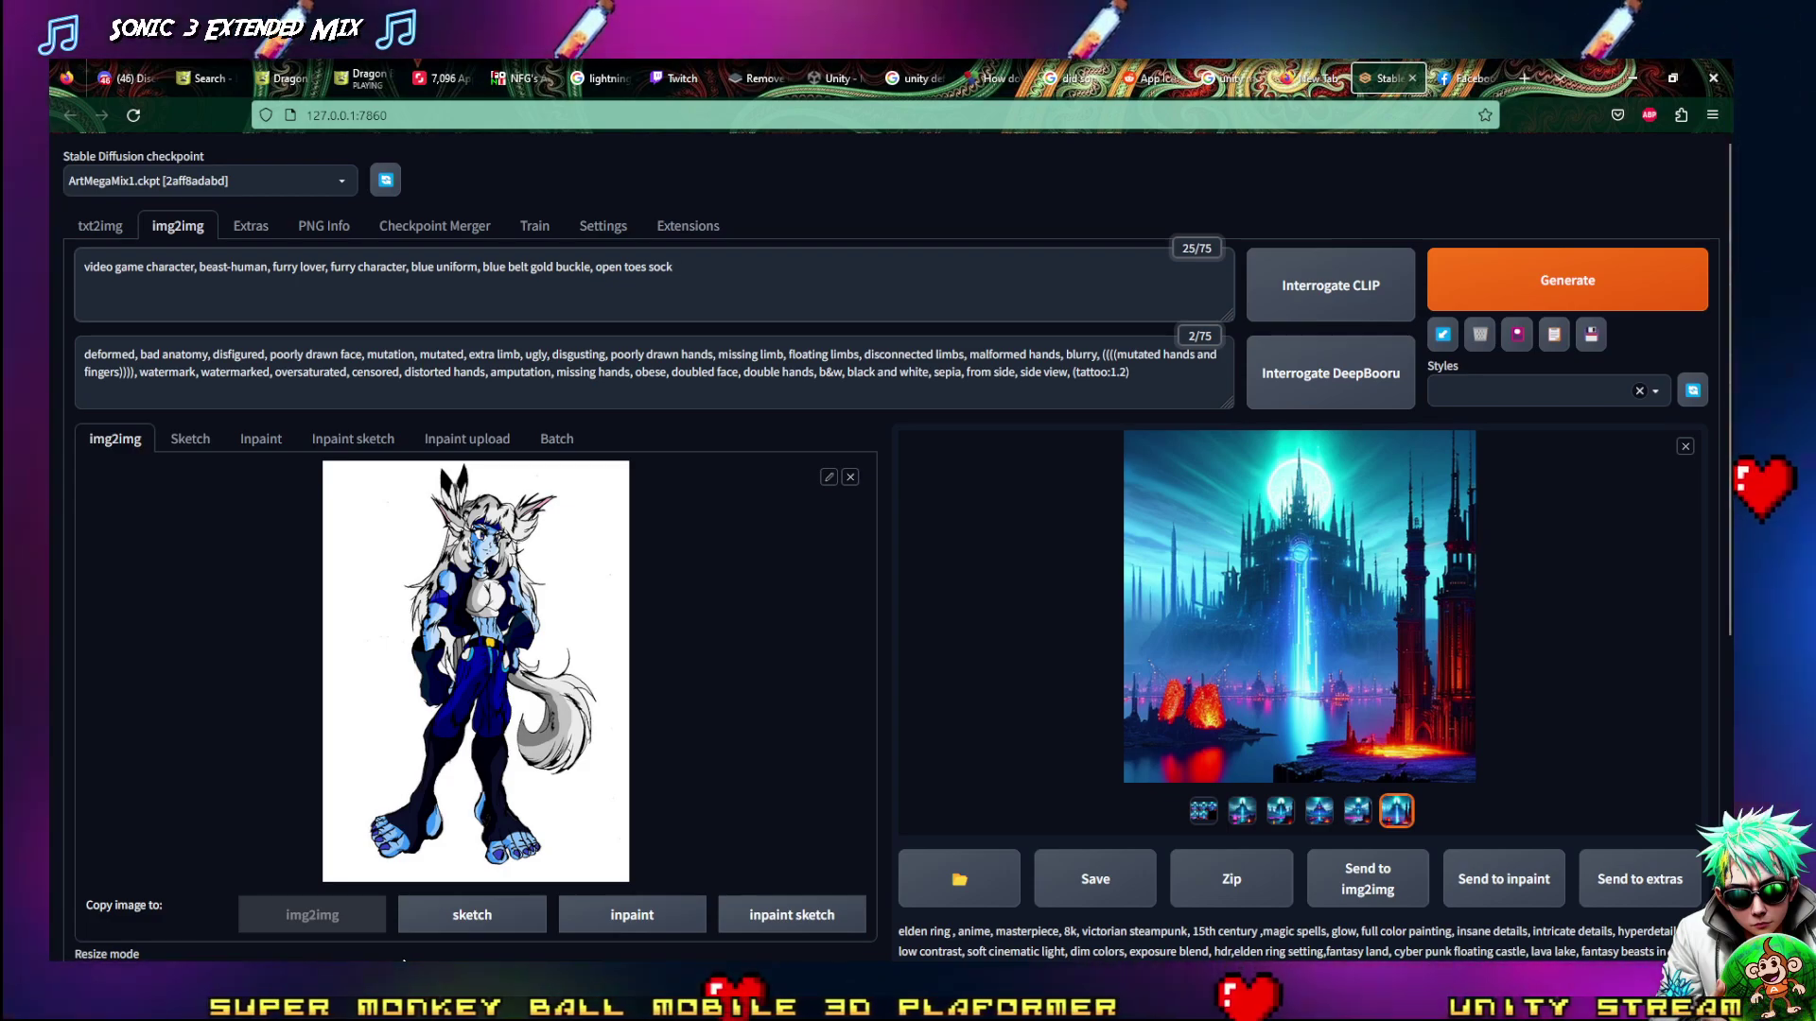
{"action": "type", "text": "s"}
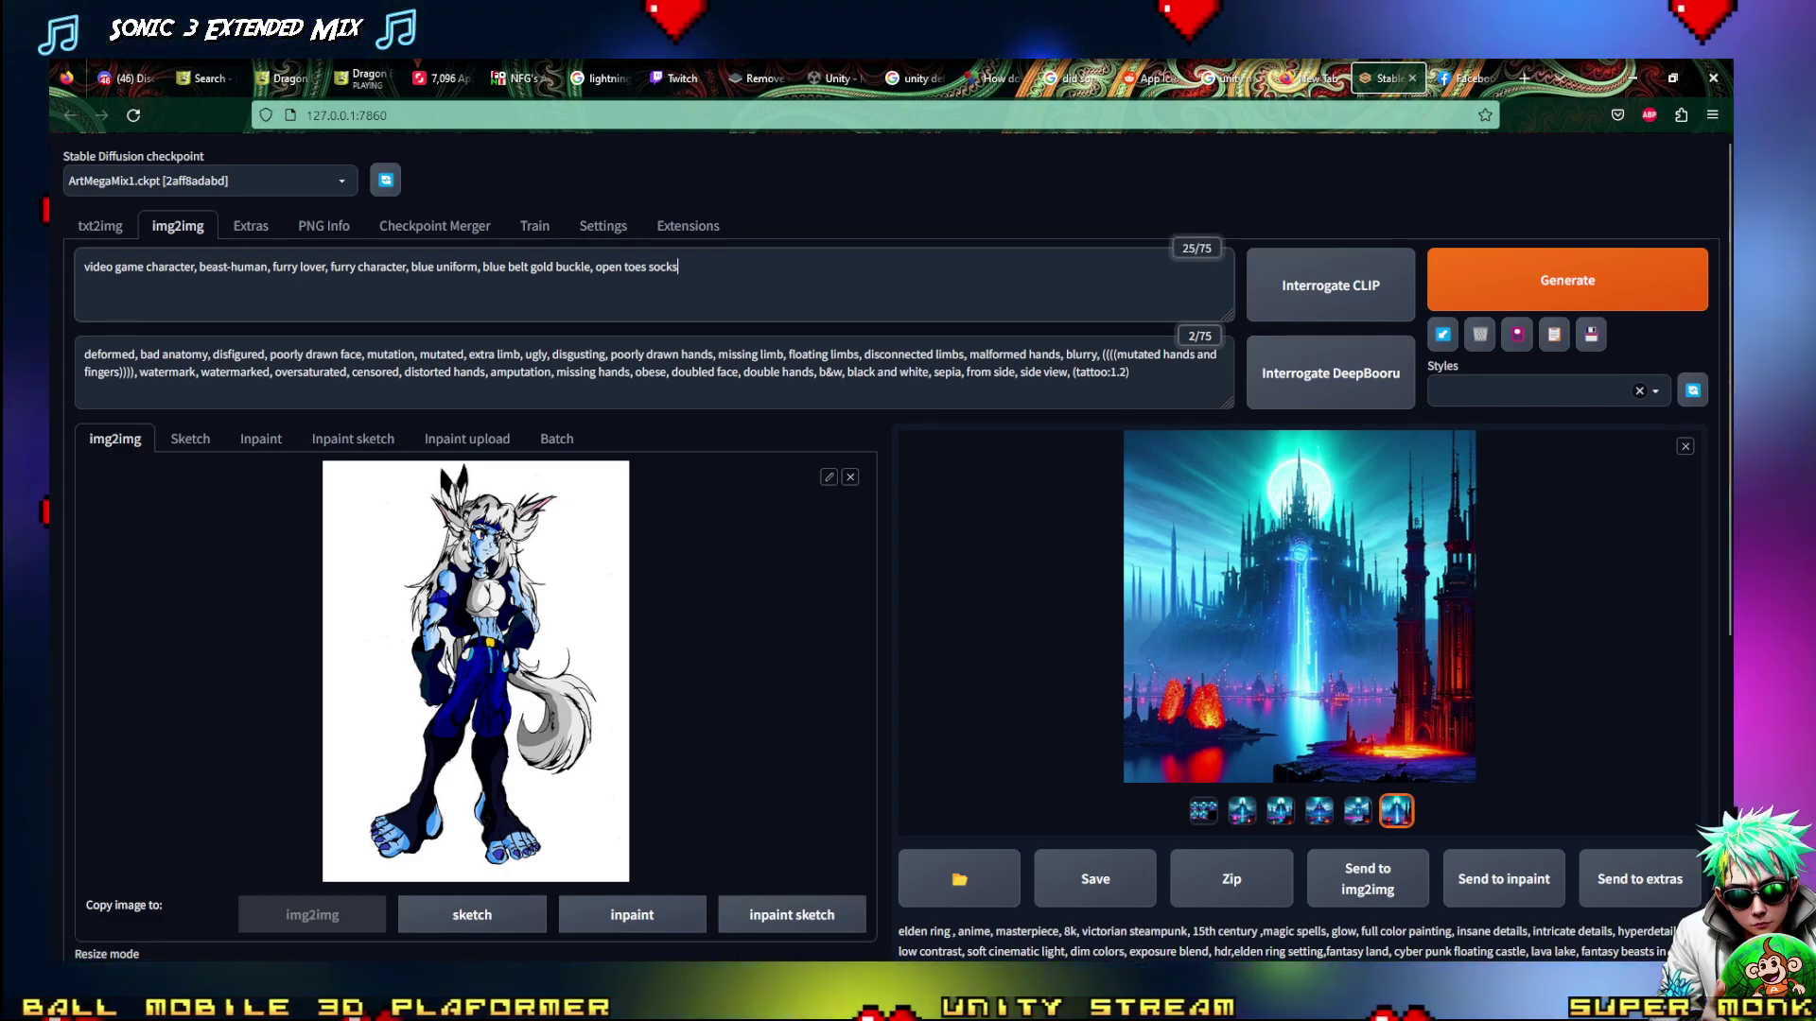
{"action": "mouse_move", "coordinate": [386, 1007]}
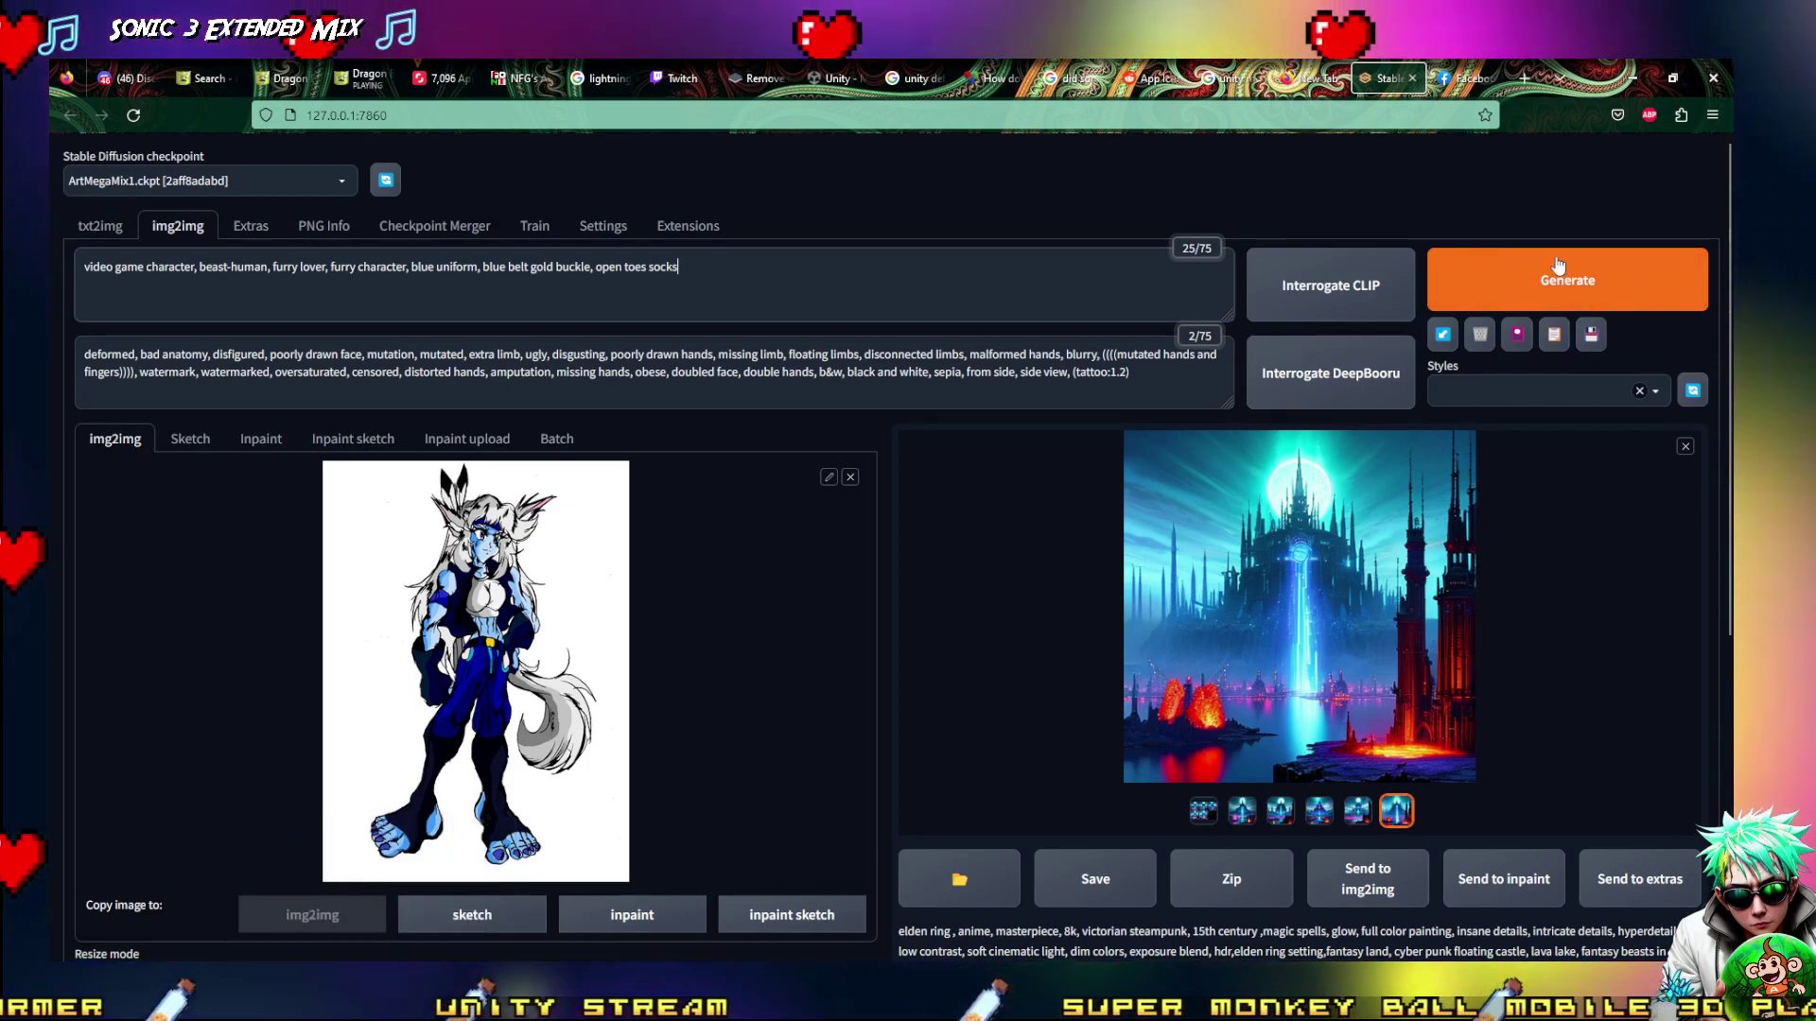
Generate an img2img batch, then append ', white beautiful flowing hair, white tail,' to the prompt
{"action": "left_click", "coordinate": [1557, 267]}
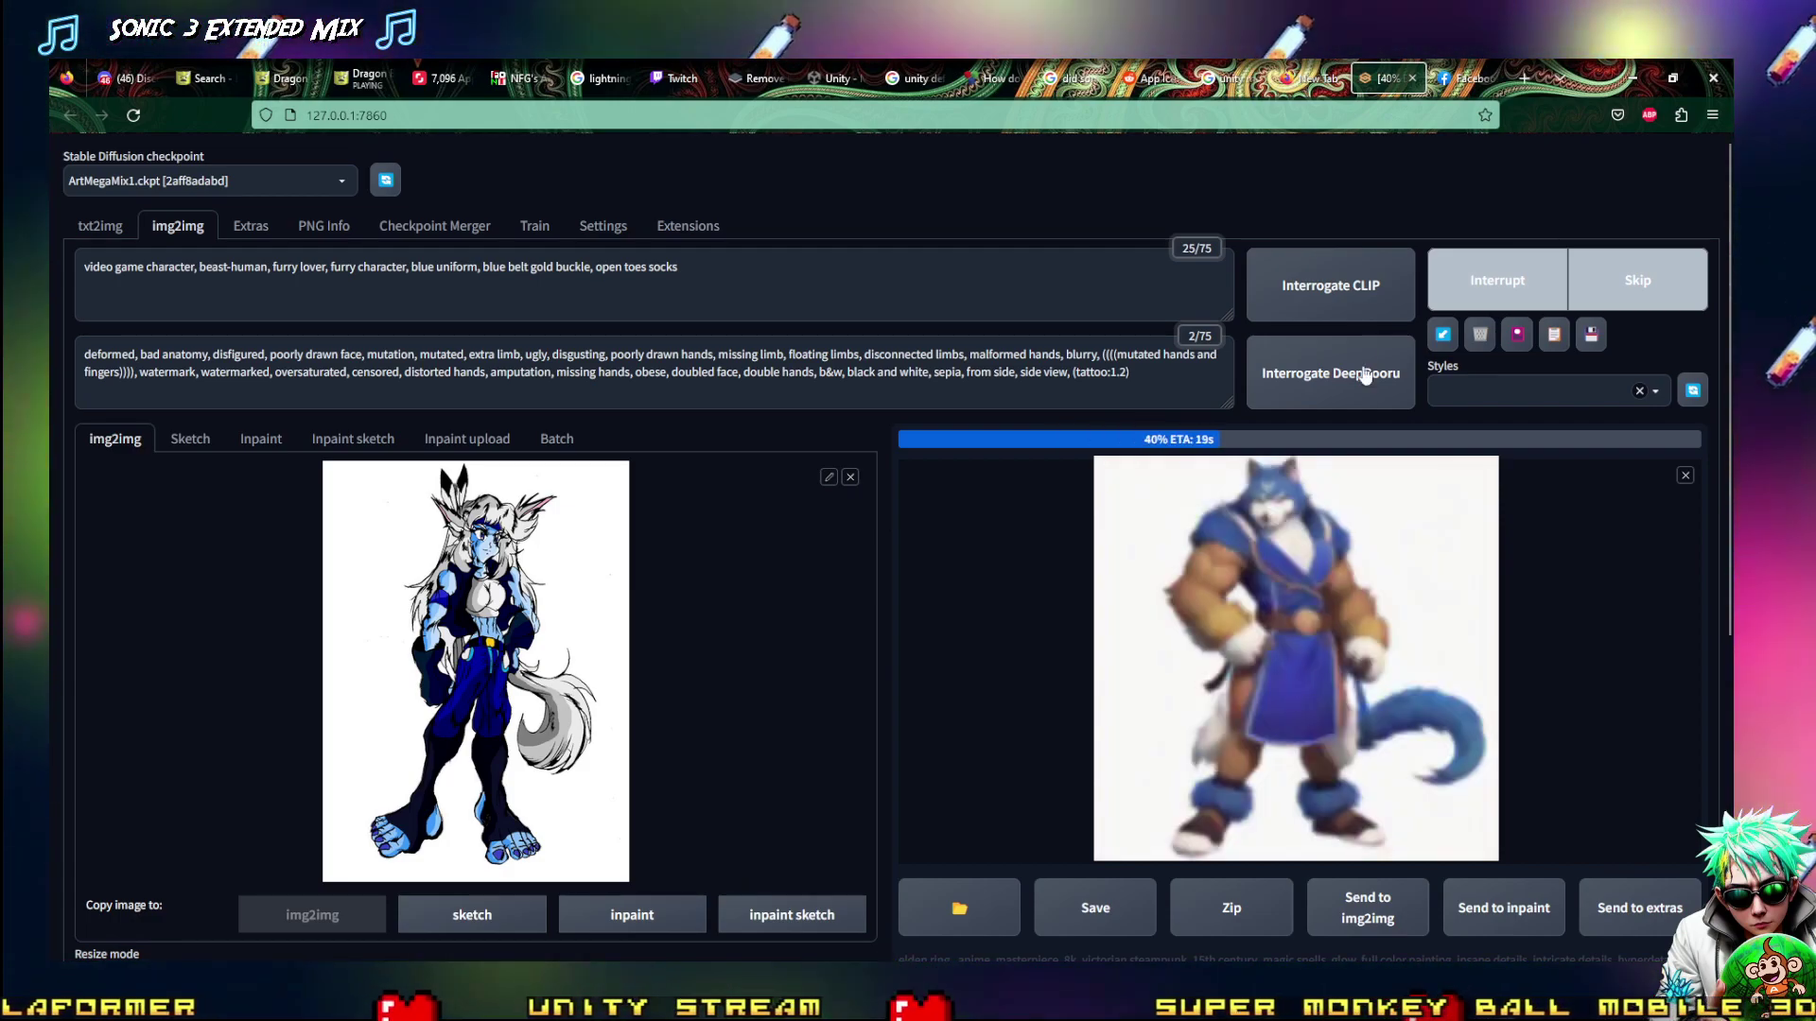
{"action": "left_click", "coordinate": [717, 284]}
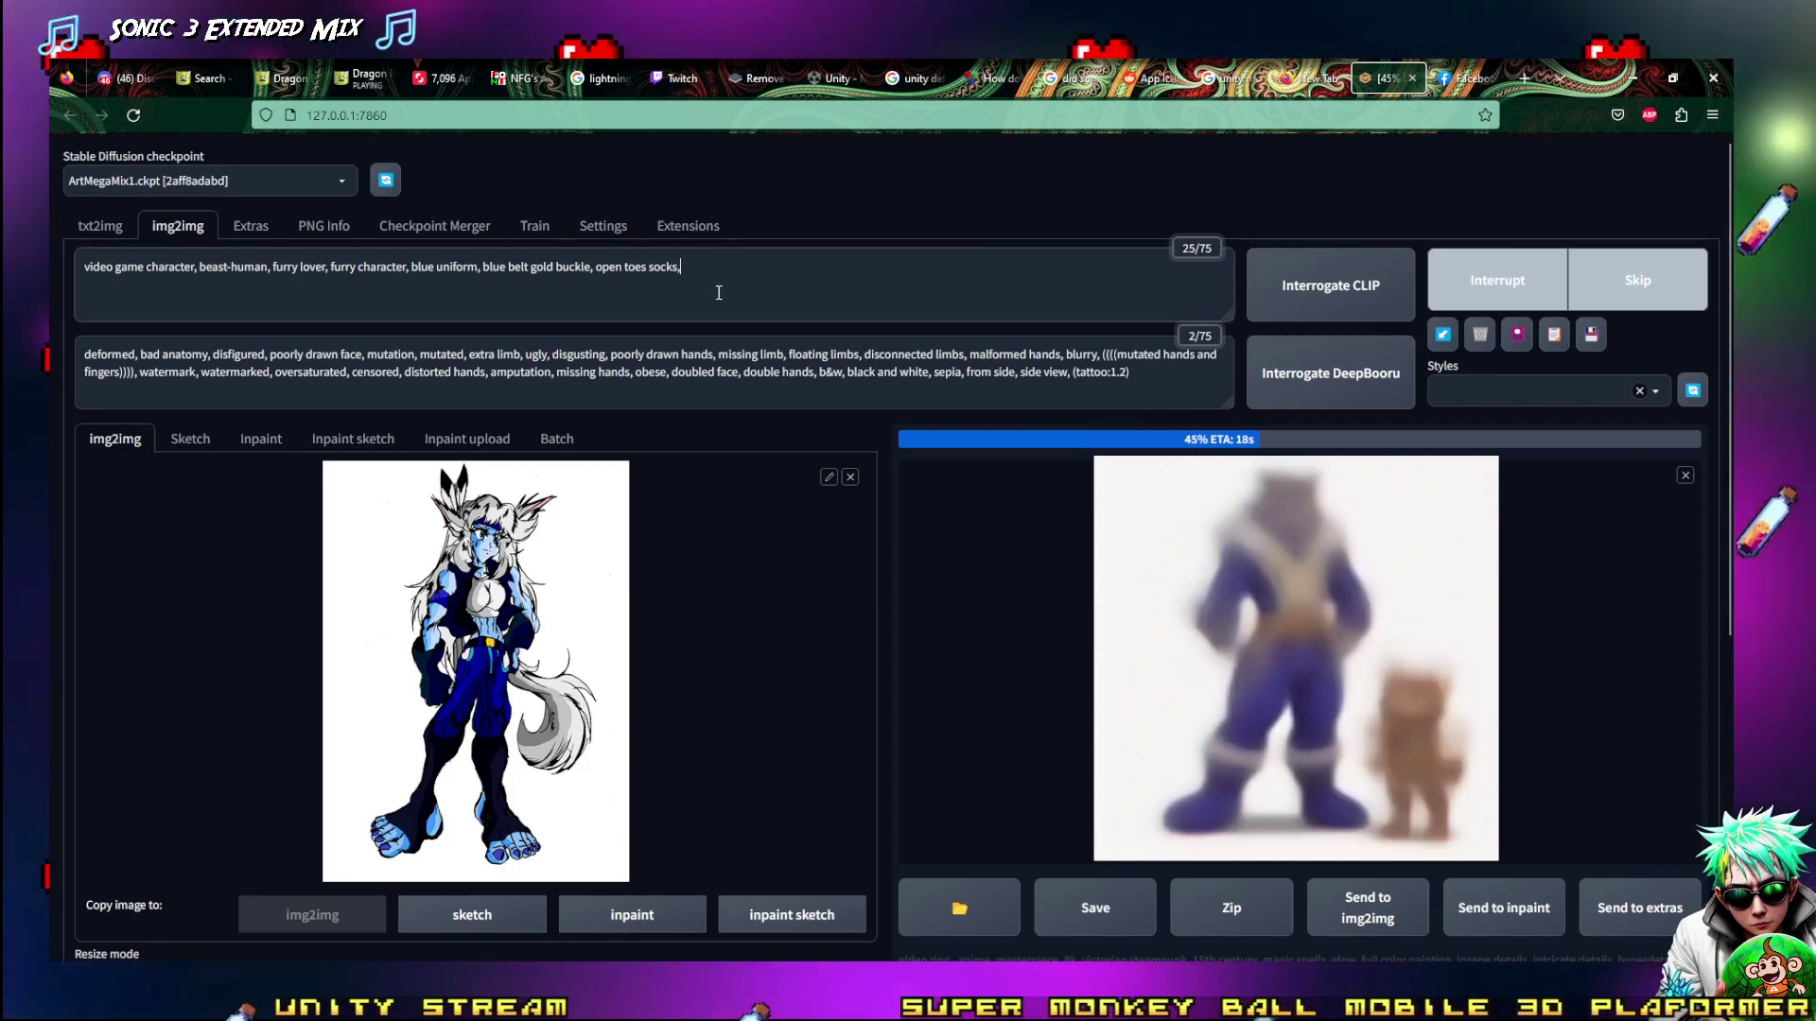
{"action": "type", "text": ", white"}
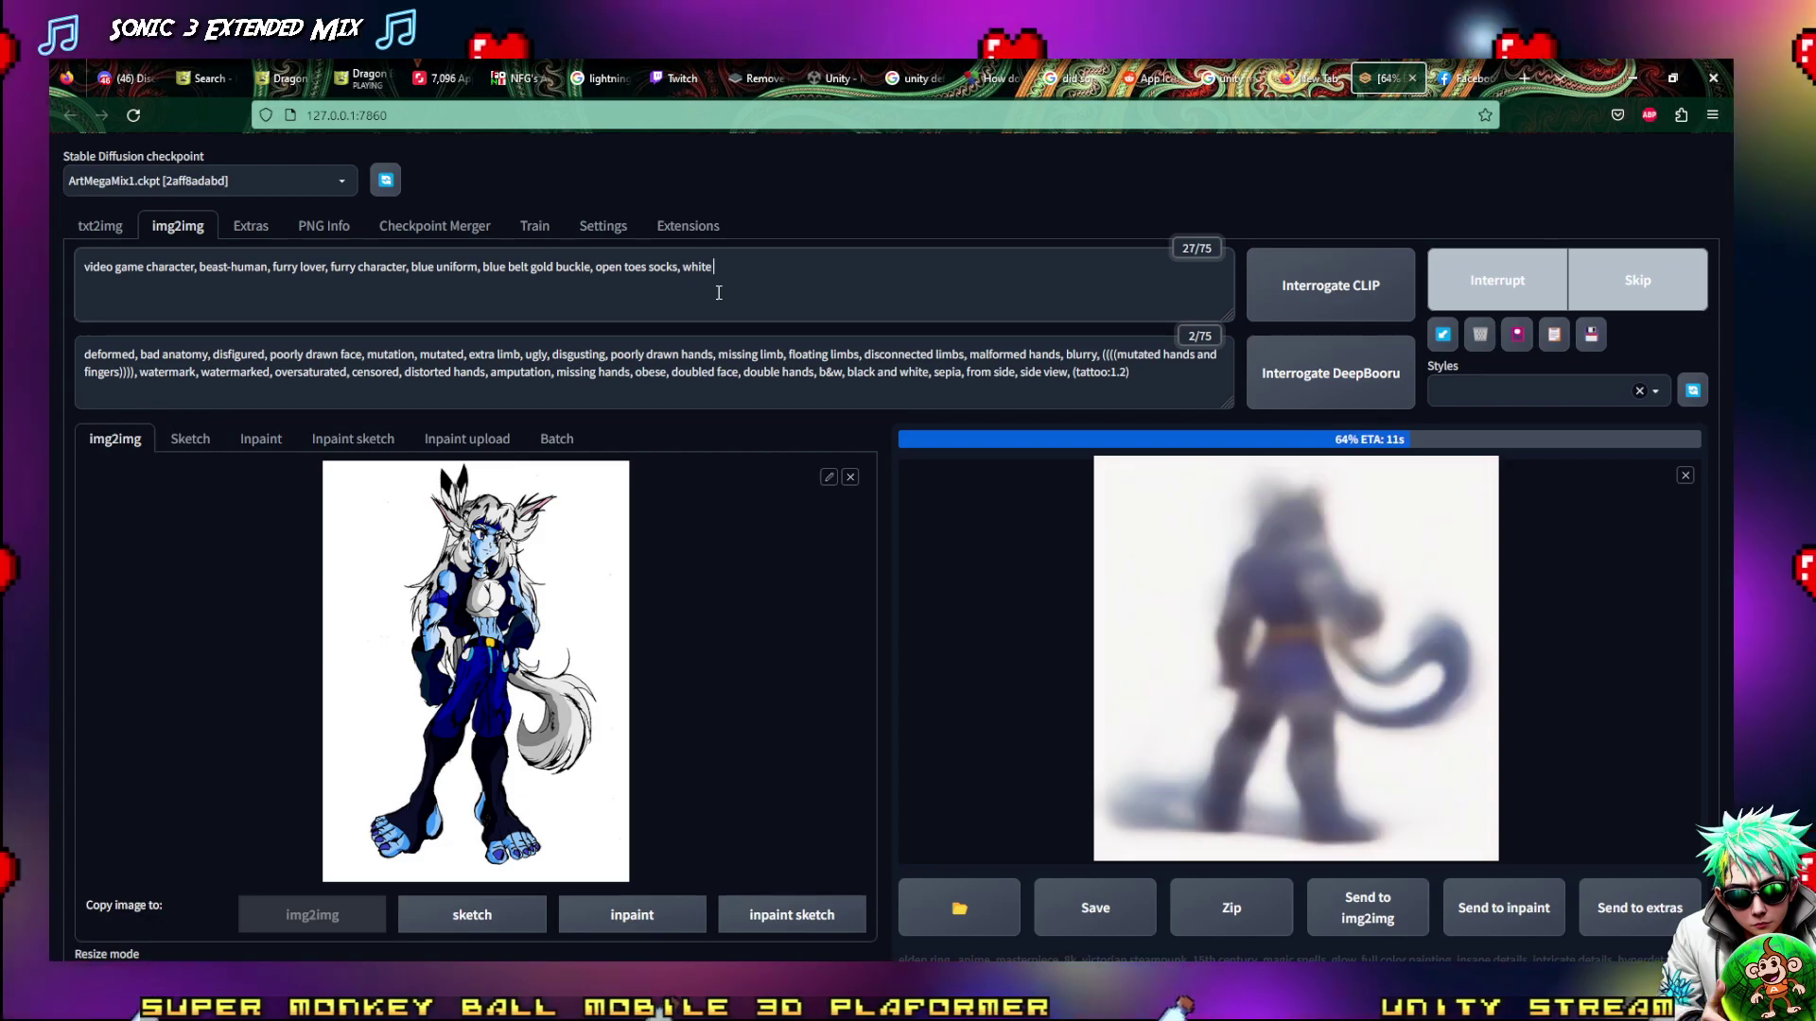
{"action": "type", "text": " hair"}
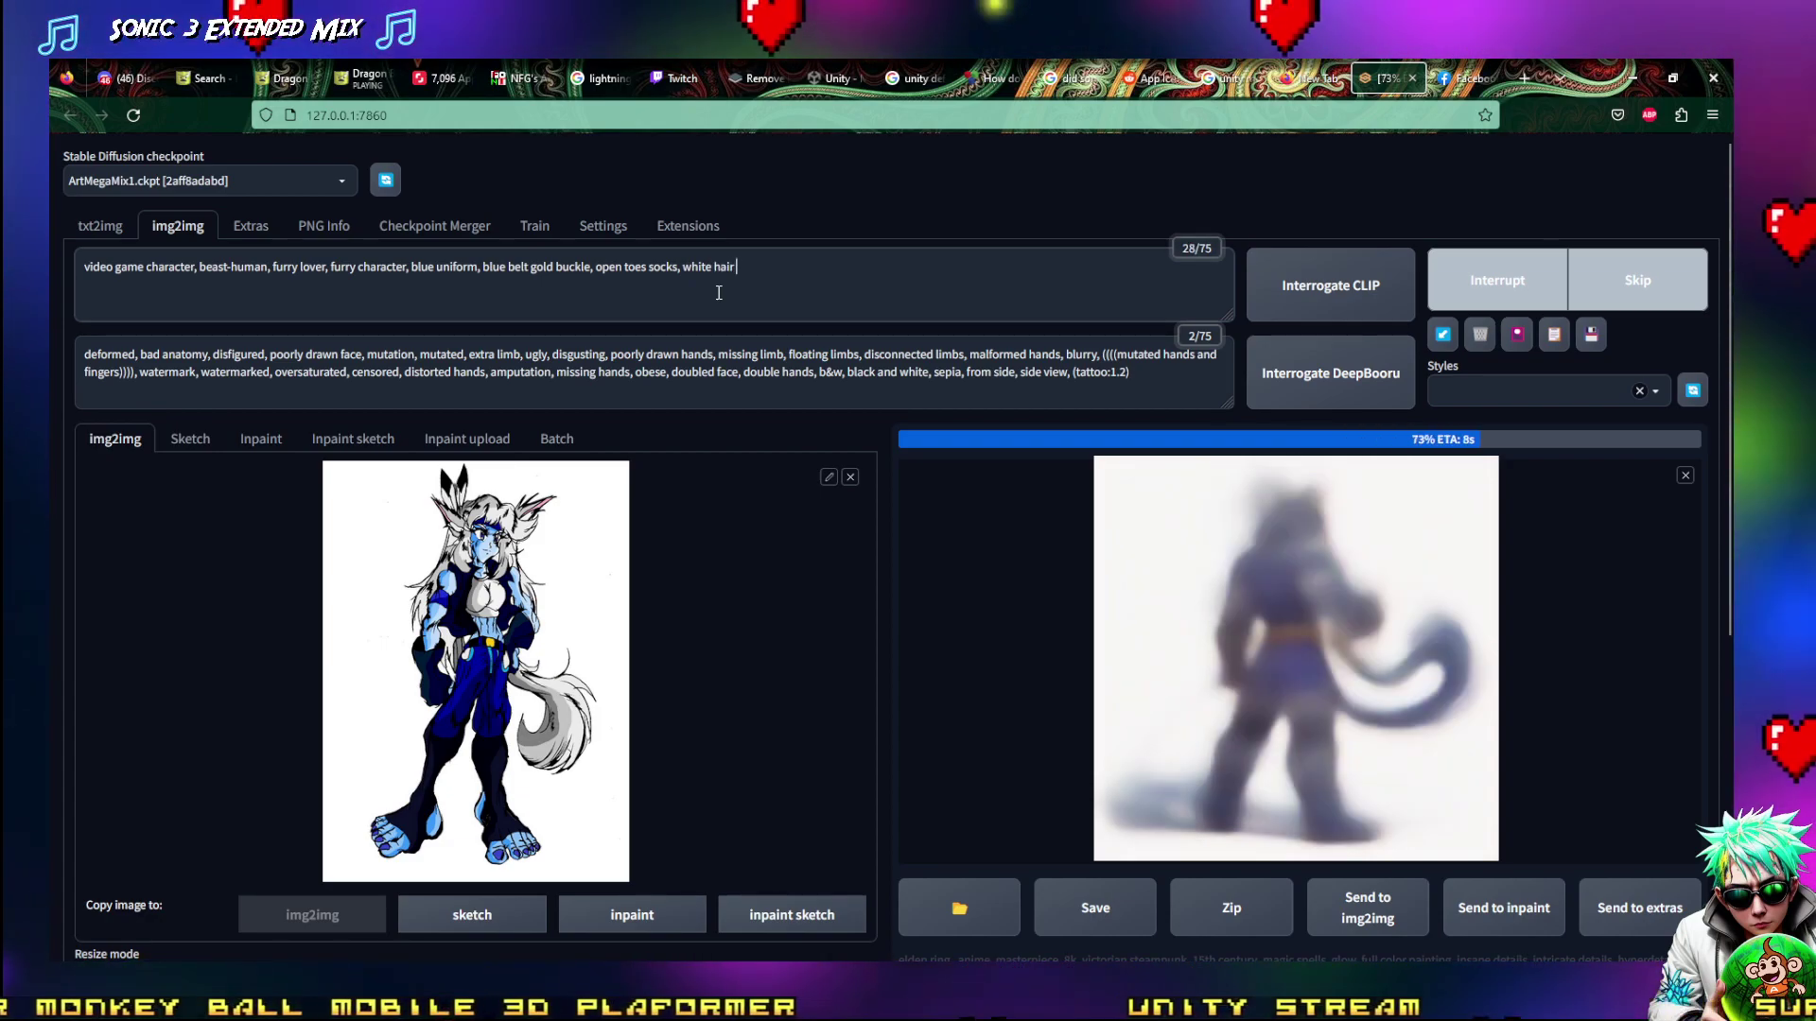
{"action": "key", "text": "BackSpace"}
{"action": "key", "text": "BackSpace"}
{"action": "key", "text": "BackSpace"}
{"action": "key", "text": "BackSpace"}
{"action": "type", "text": "behair white tail"}
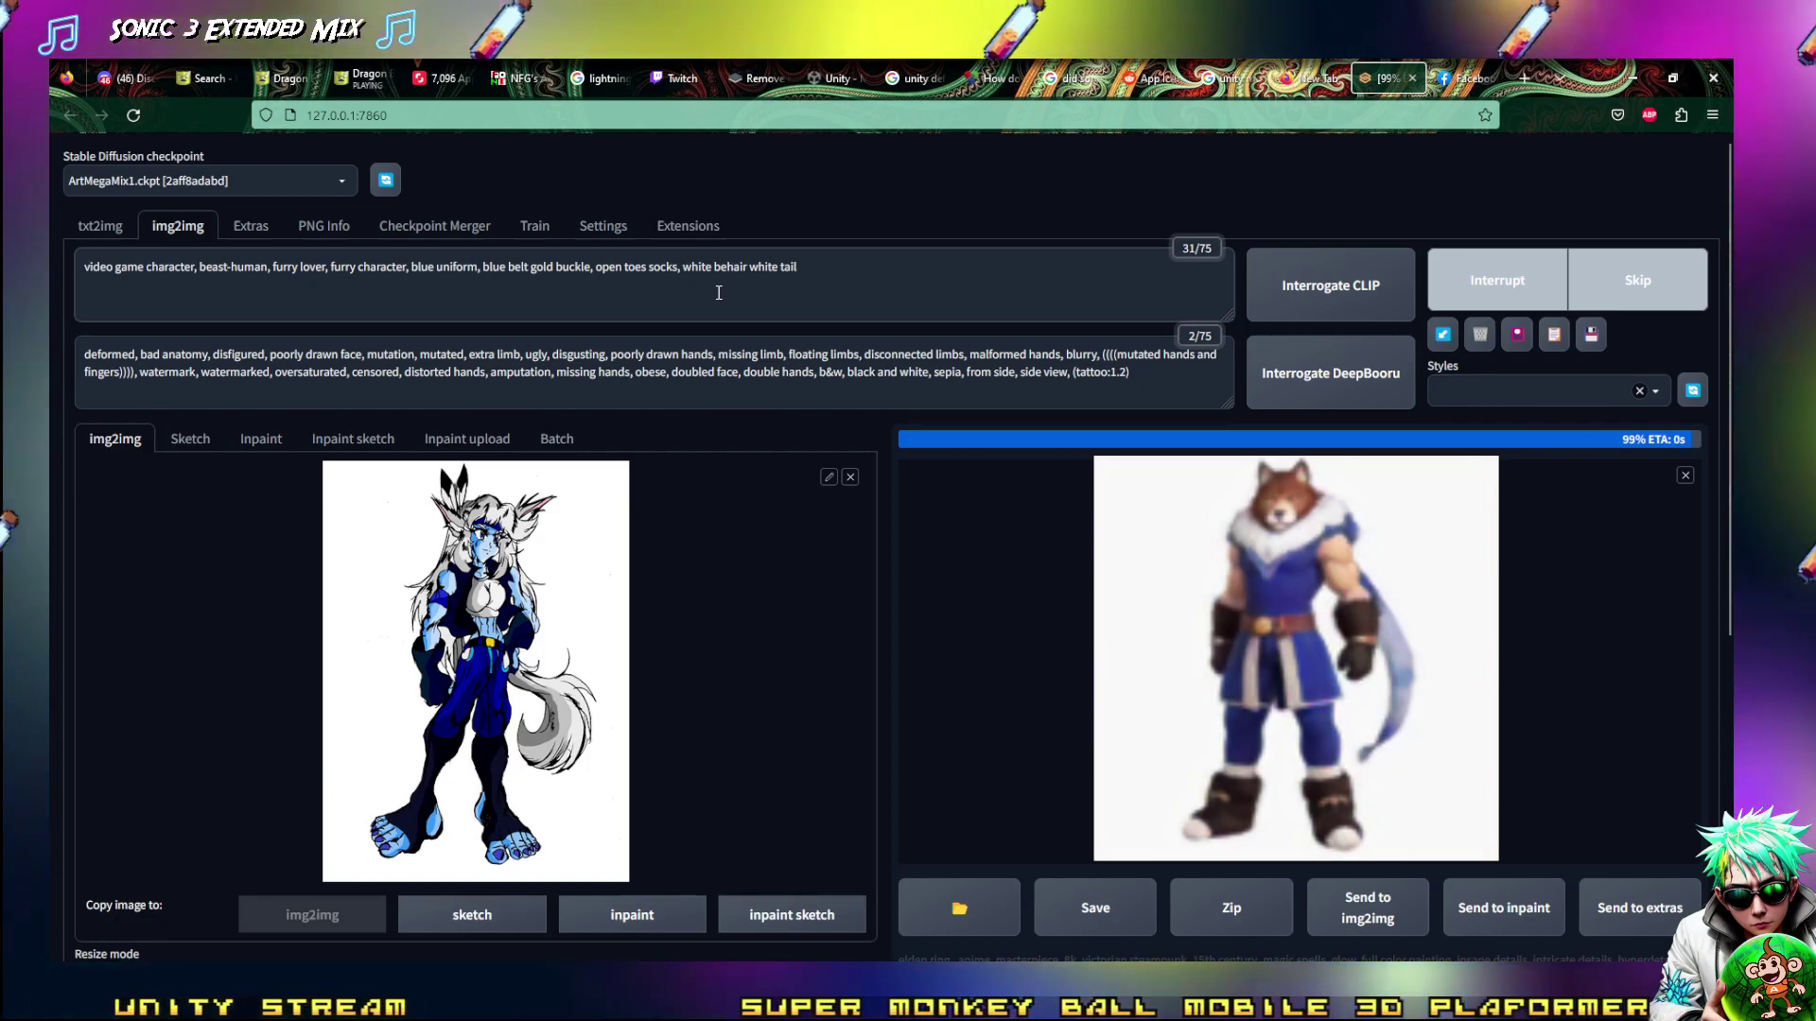
{"action": "type", "text": "utiful flowing"}
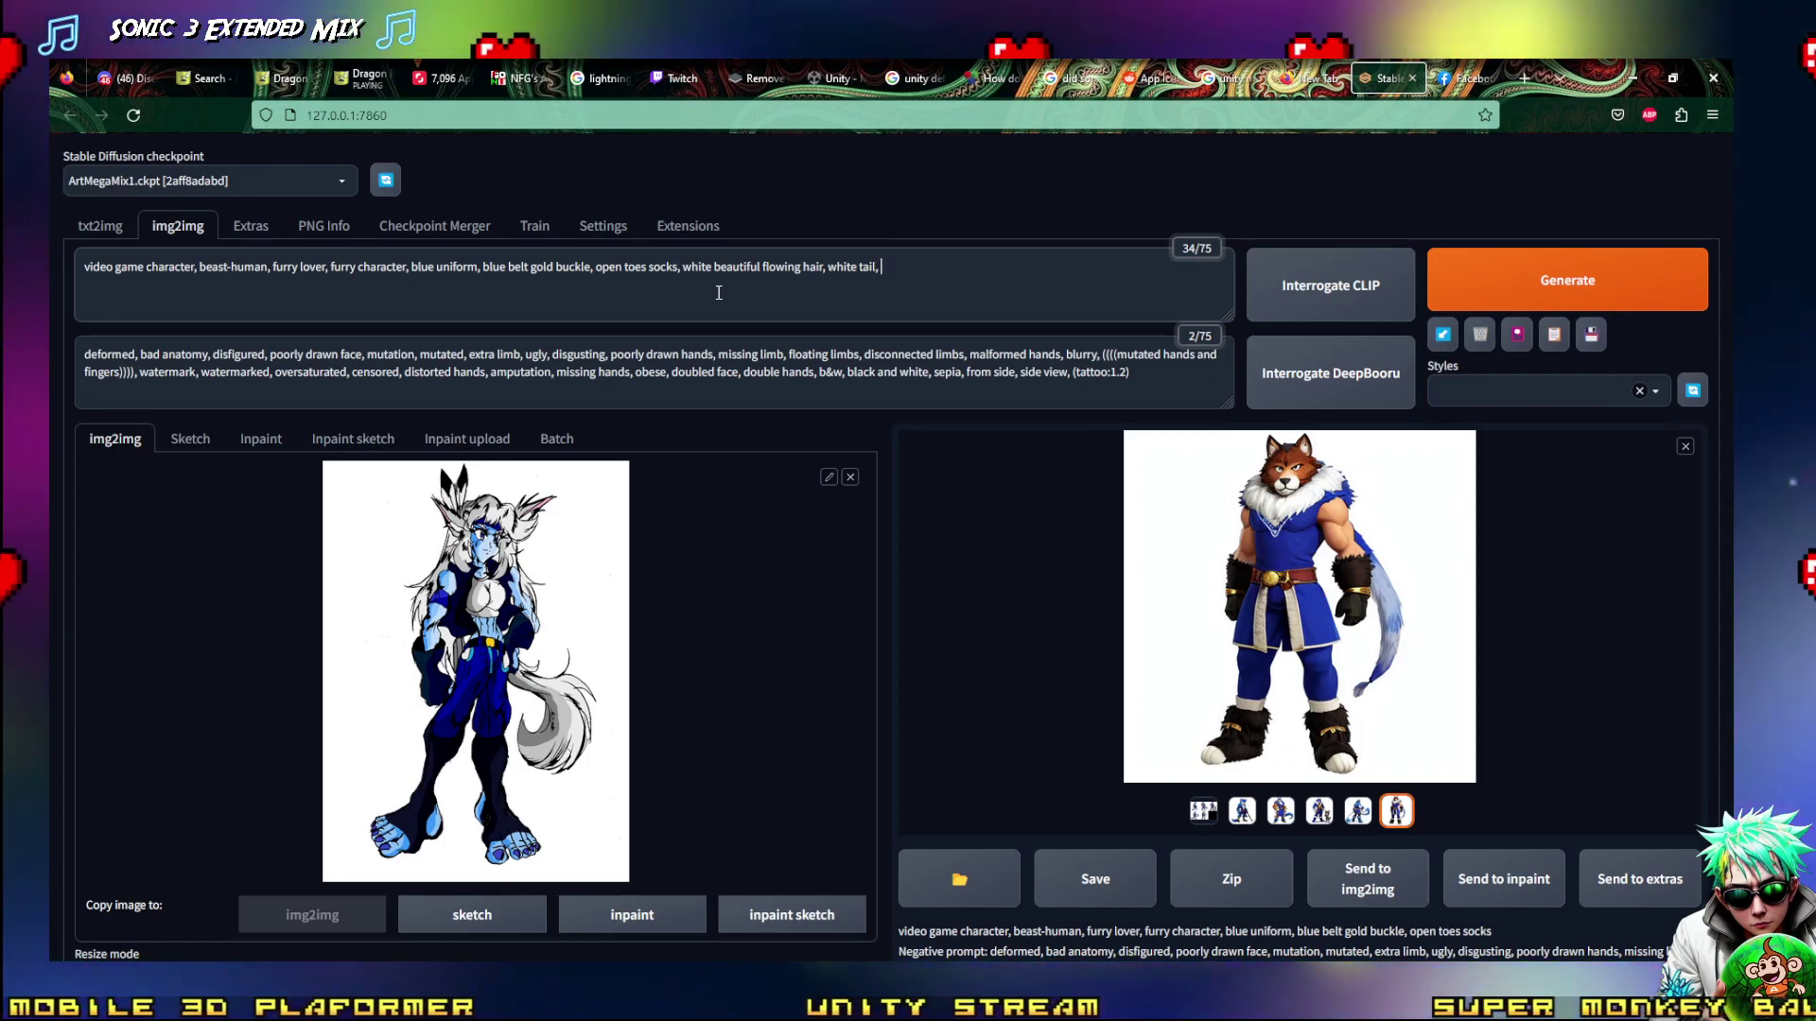
Add 'blue armband, right facing character' and 'blue human face' to the prompt, generating after each
{"action": "type", "text": "blue "}
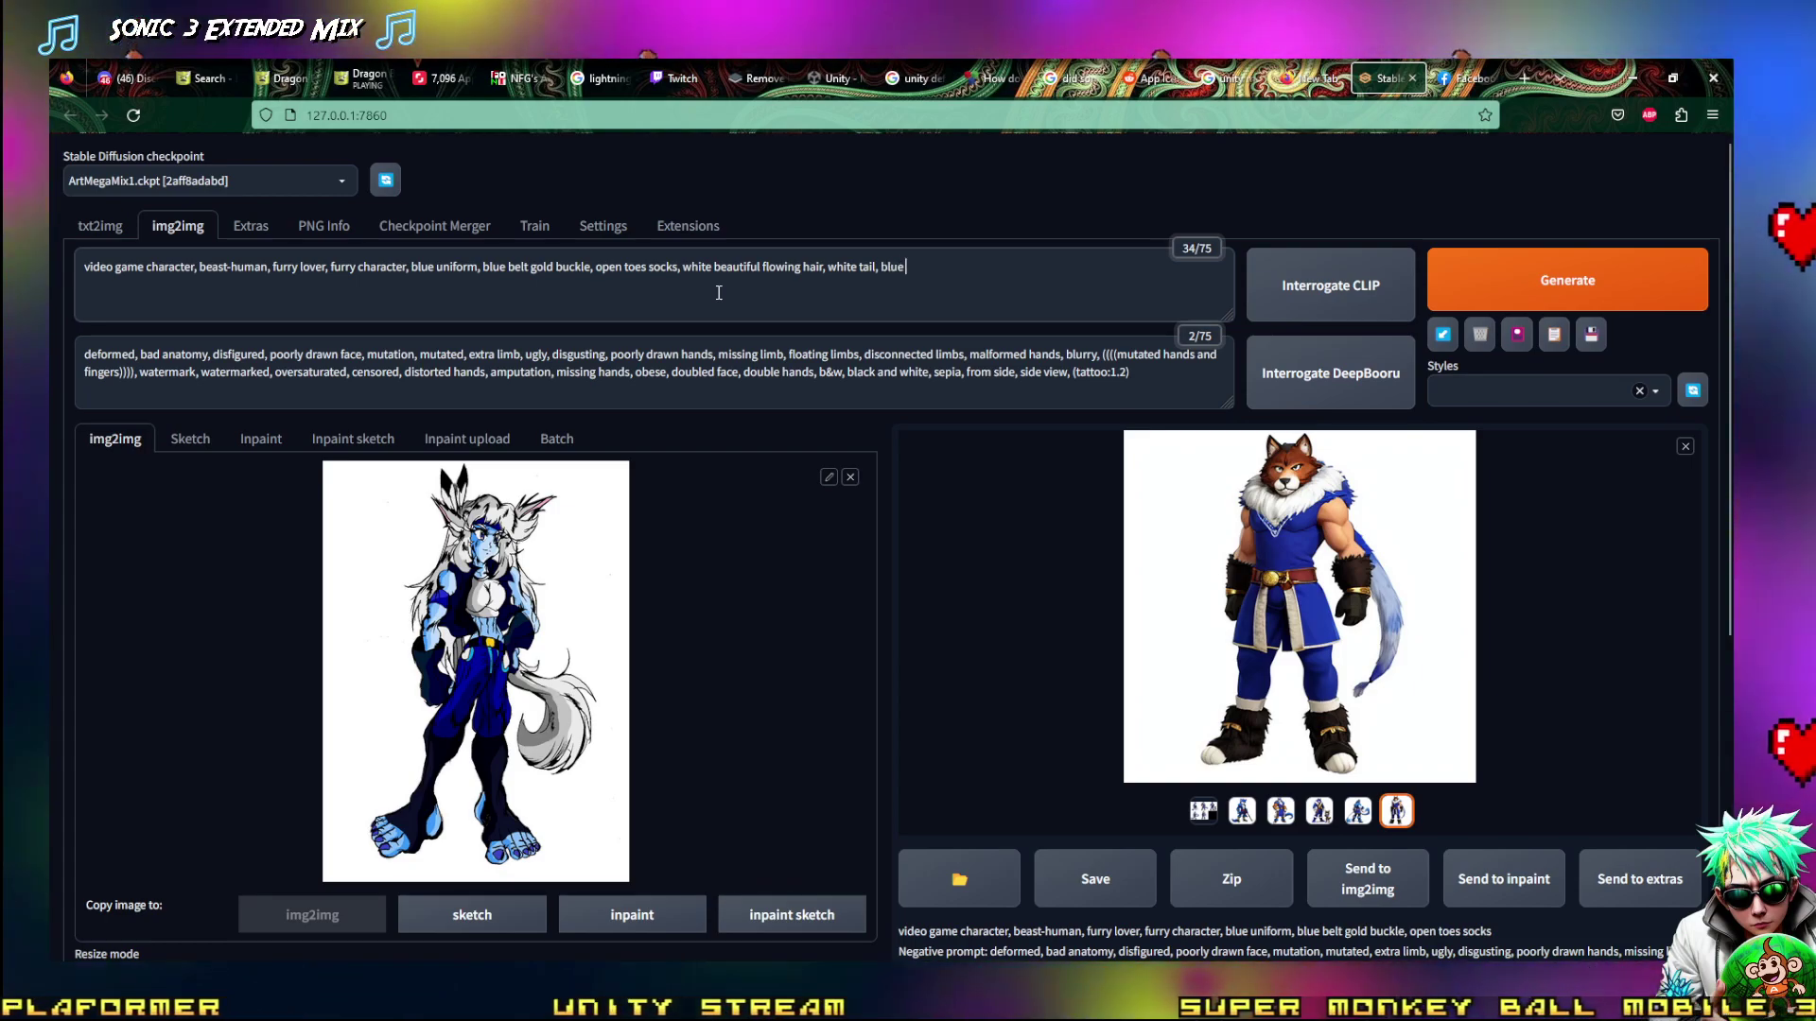
{"action": "type", "text": "armband,"}
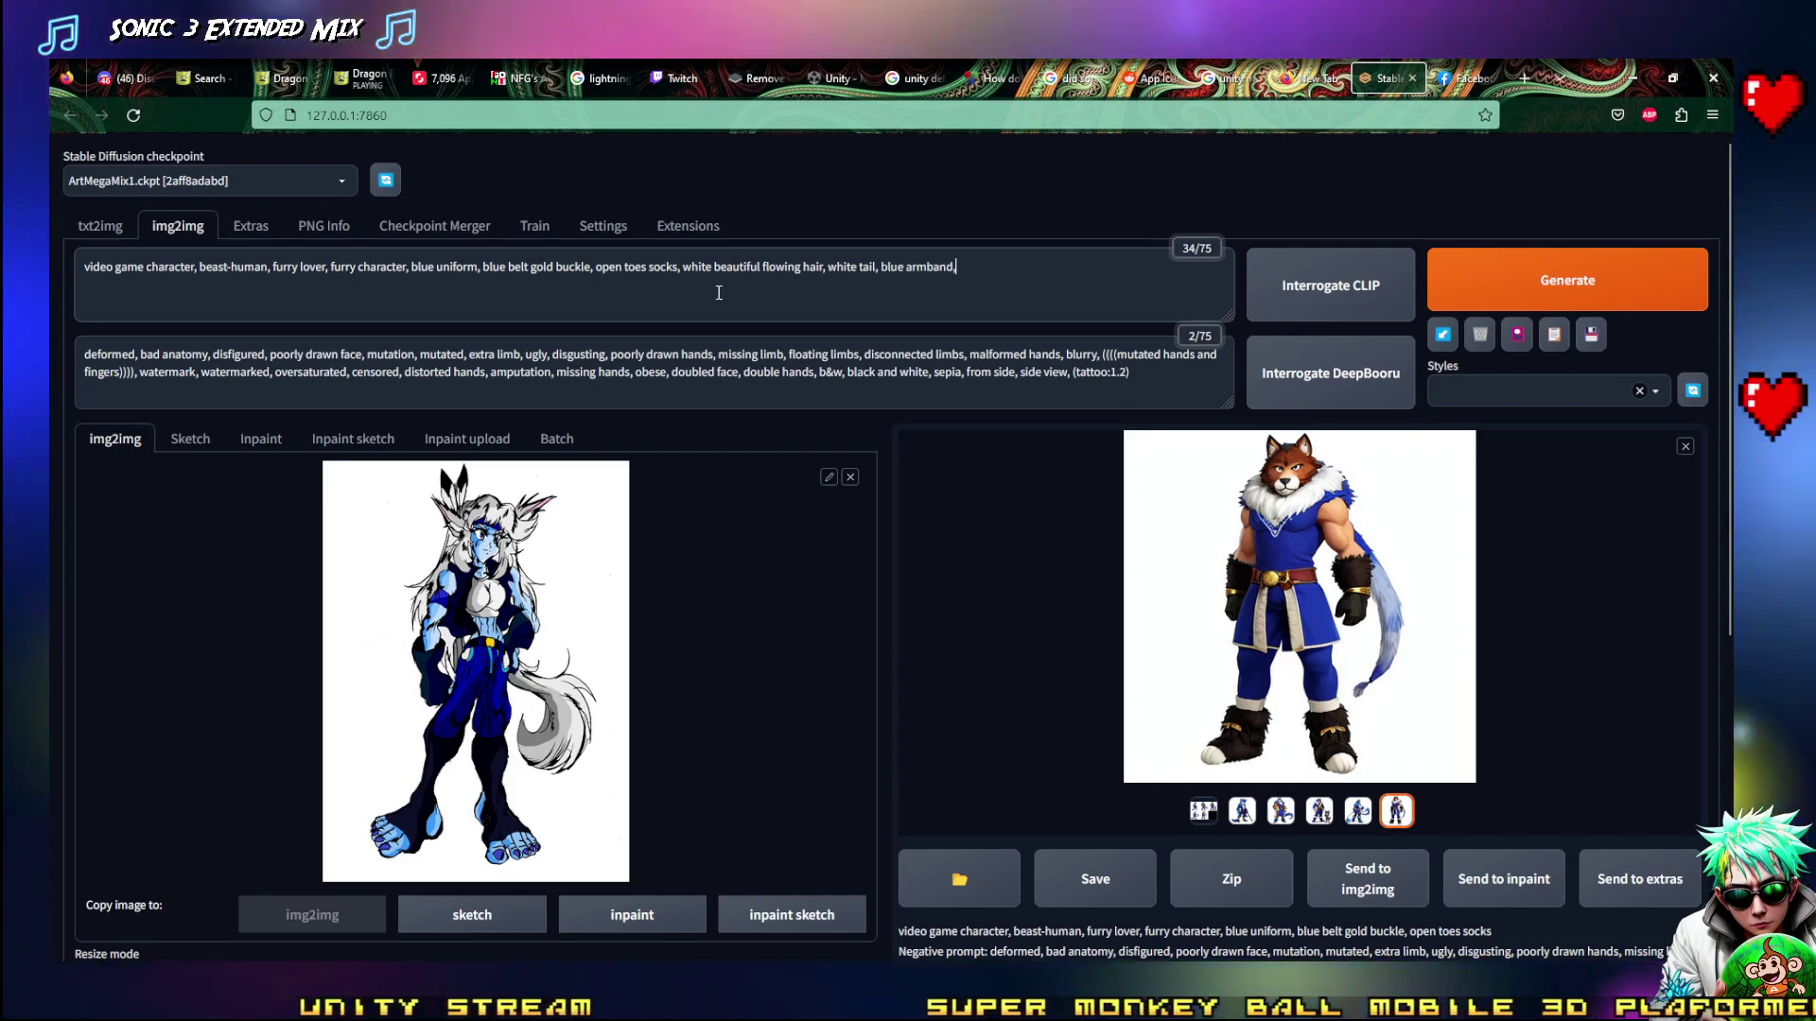
{"action": "type", "text": " right r"}
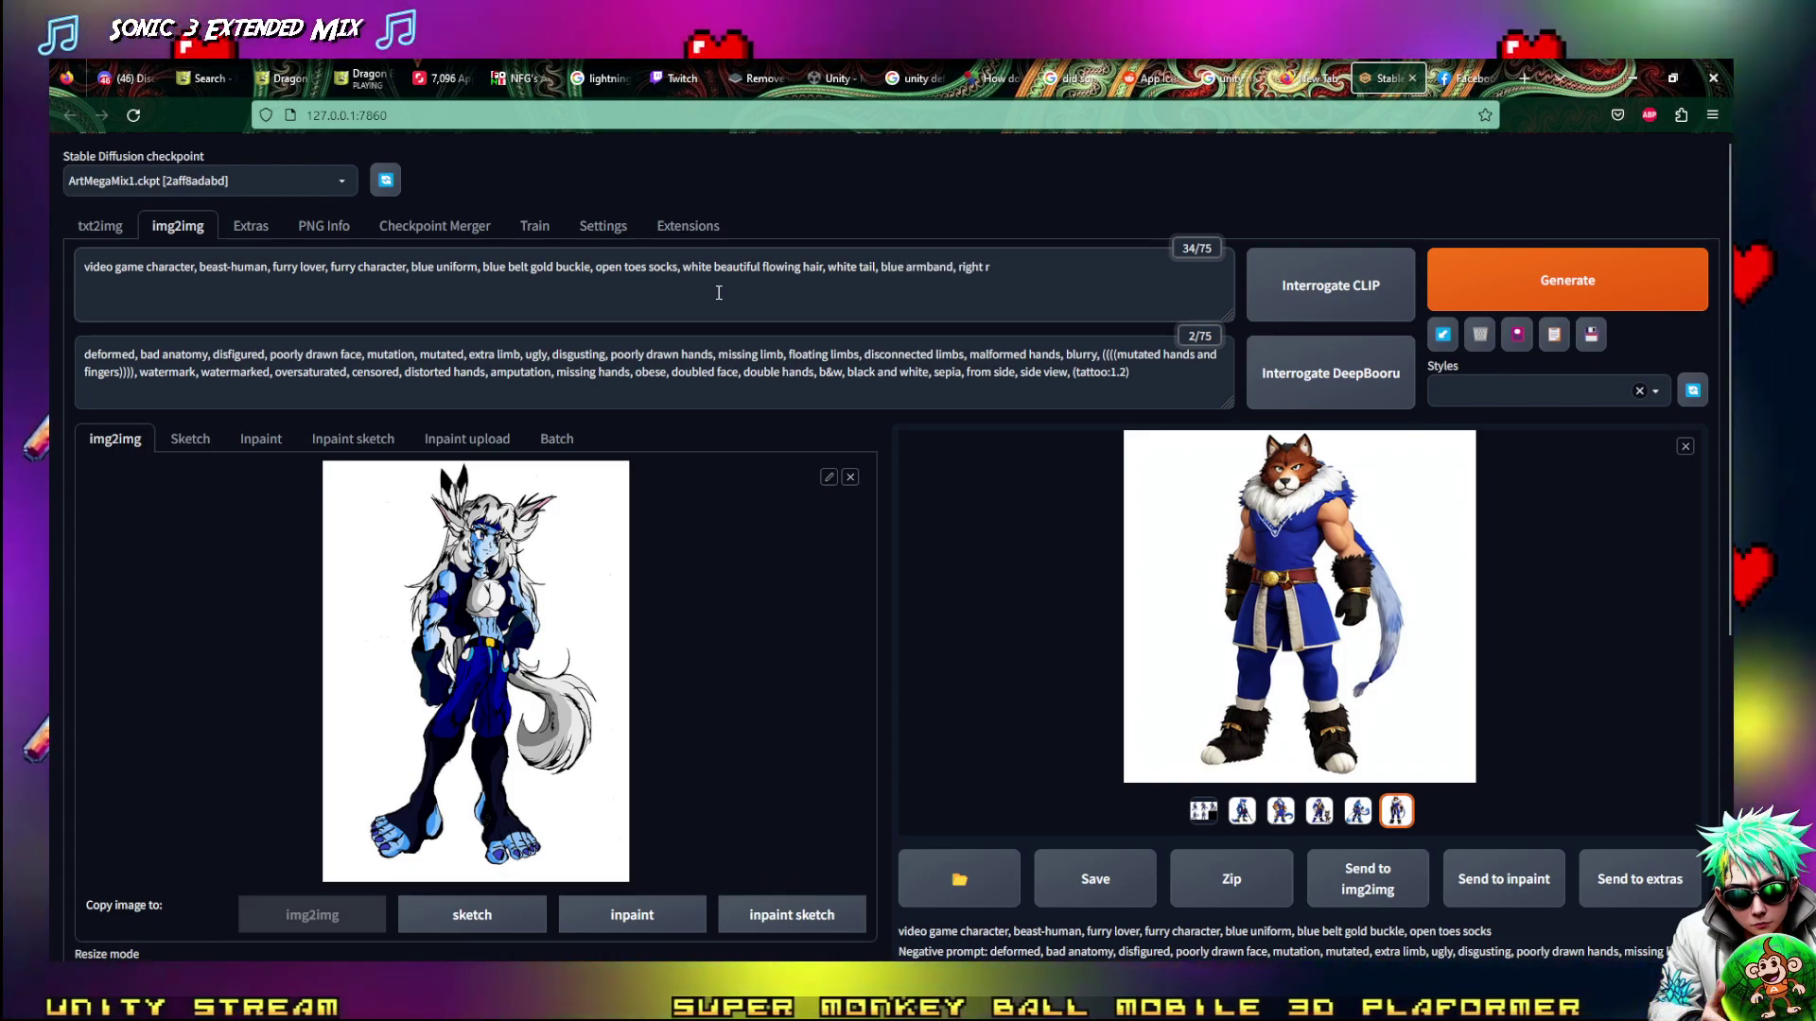
{"action": "key", "text": "BackSpace"}
{"action": "type", "text": "facing character"}
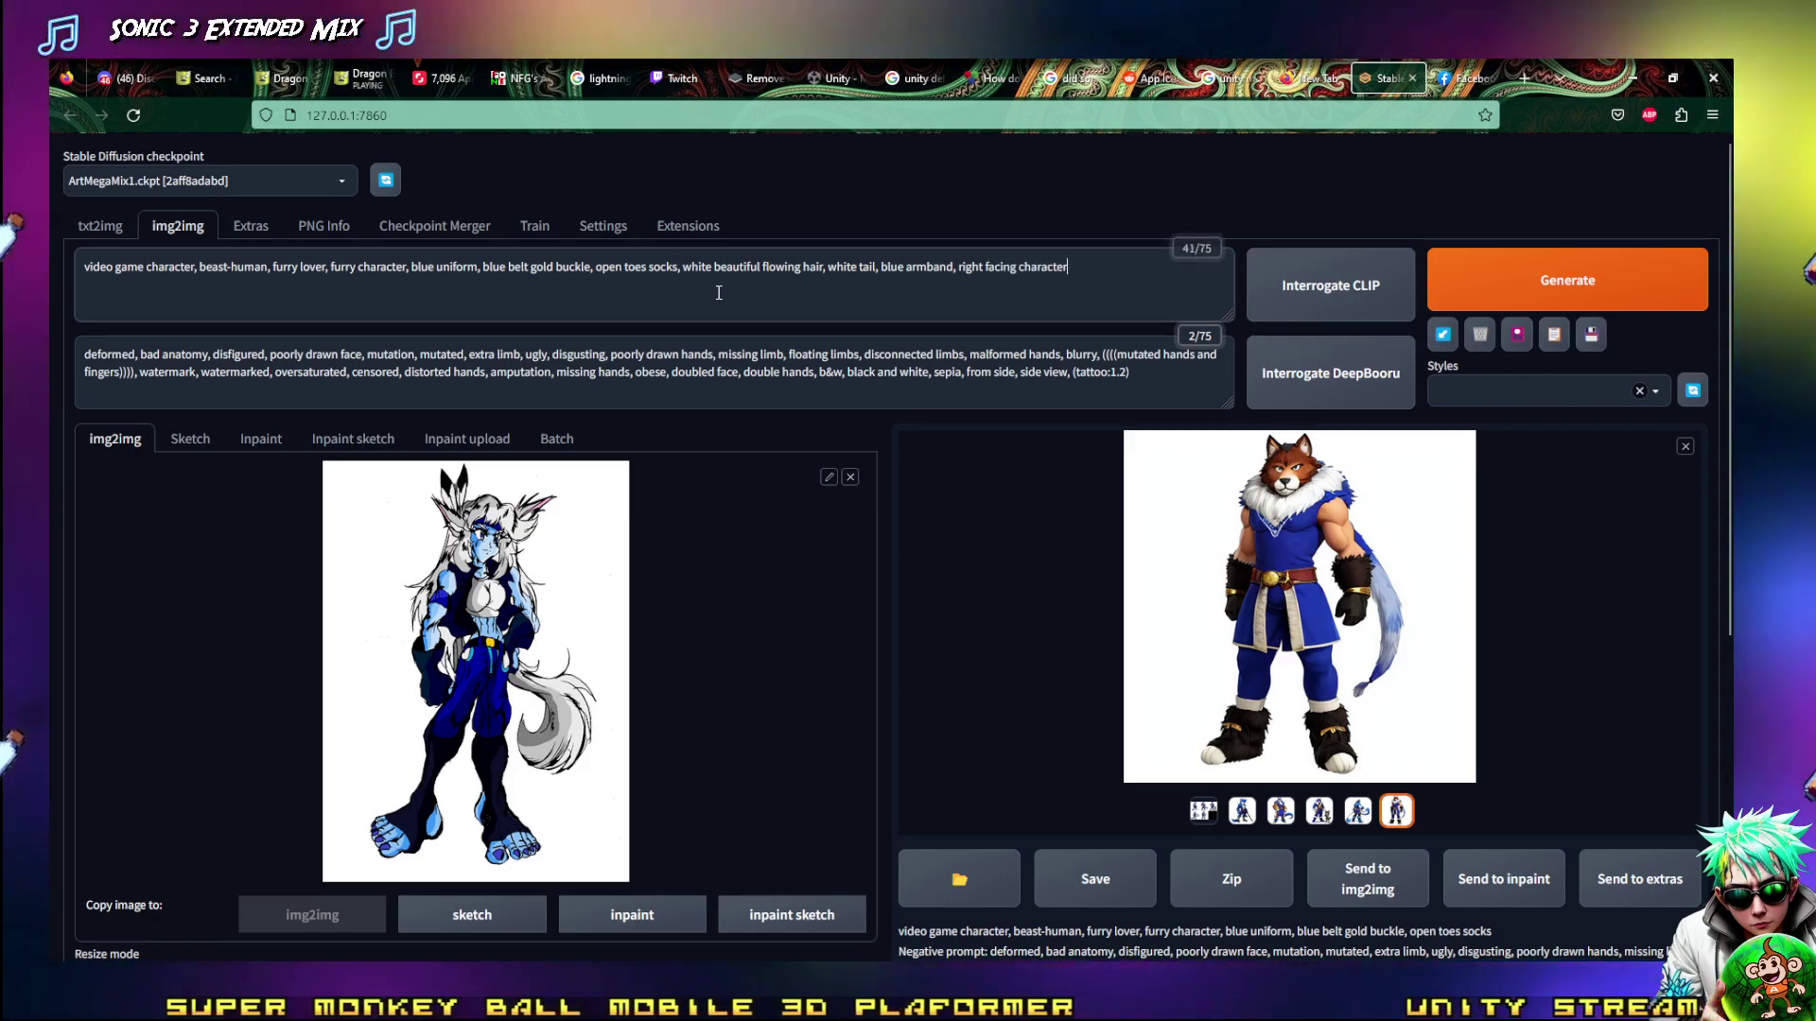
{"action": "left_click", "coordinate": [1560, 284]}
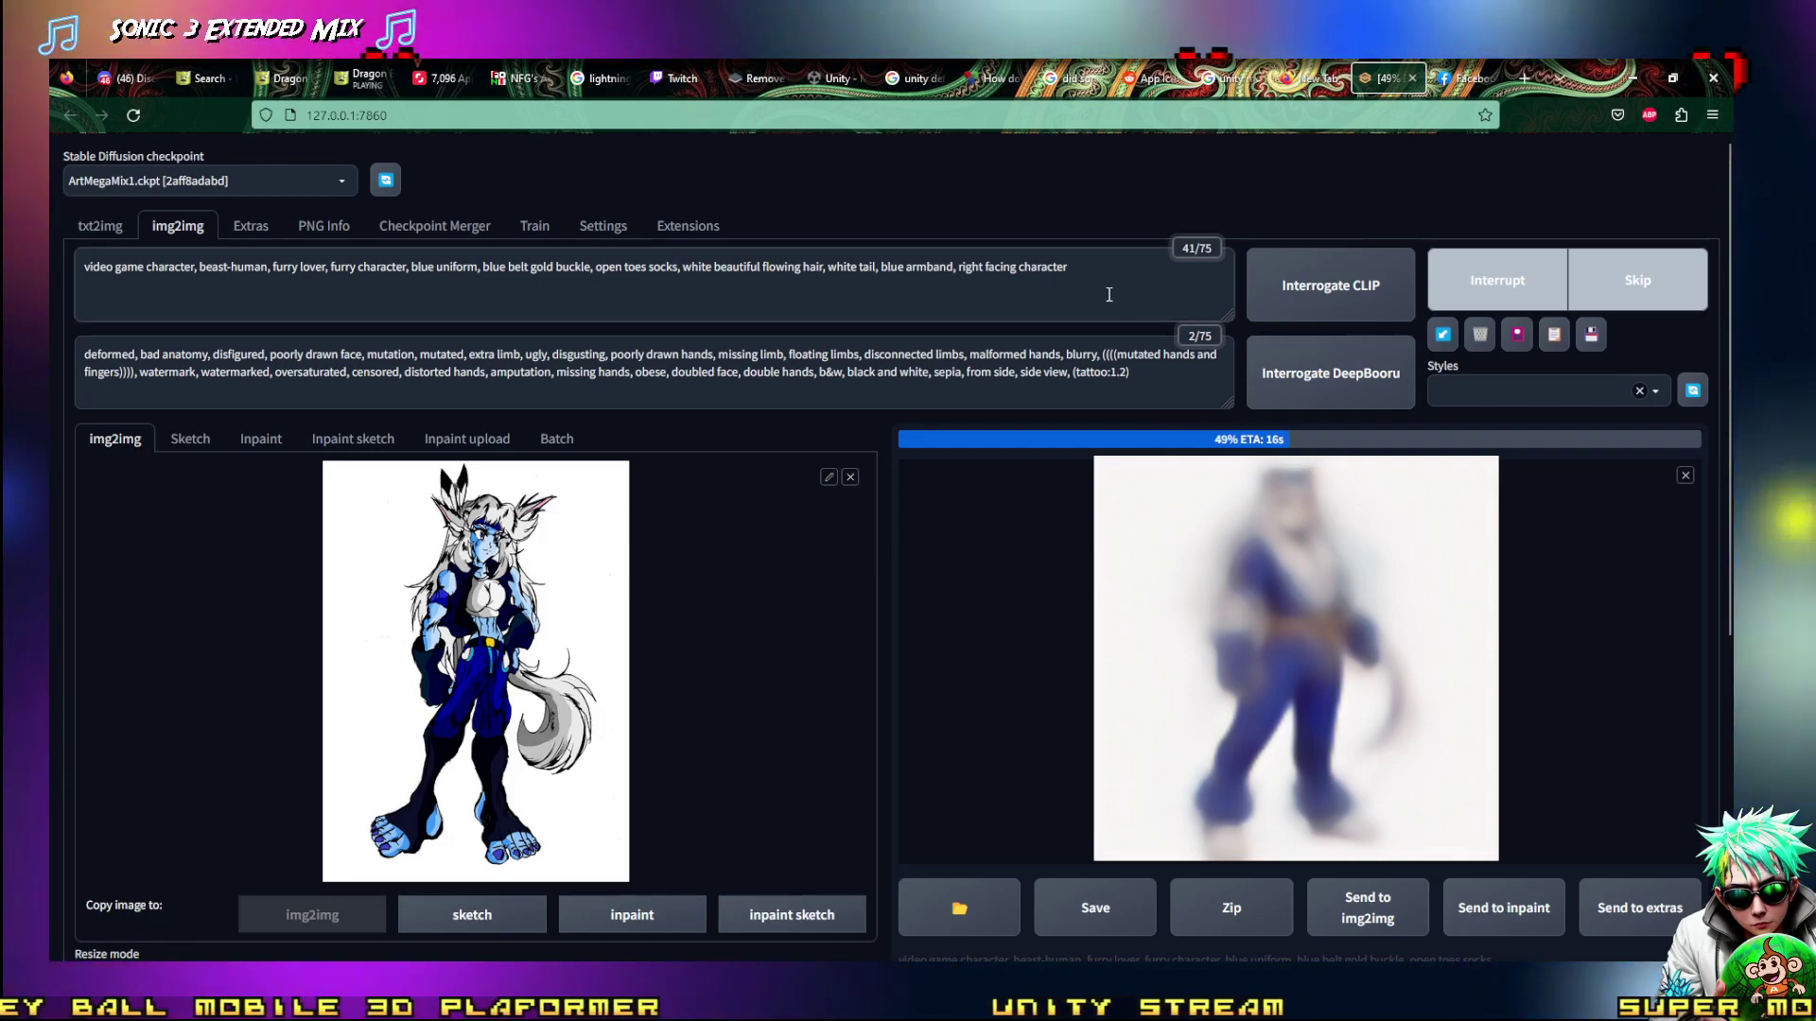
{"action": "type", "text": "lue"}
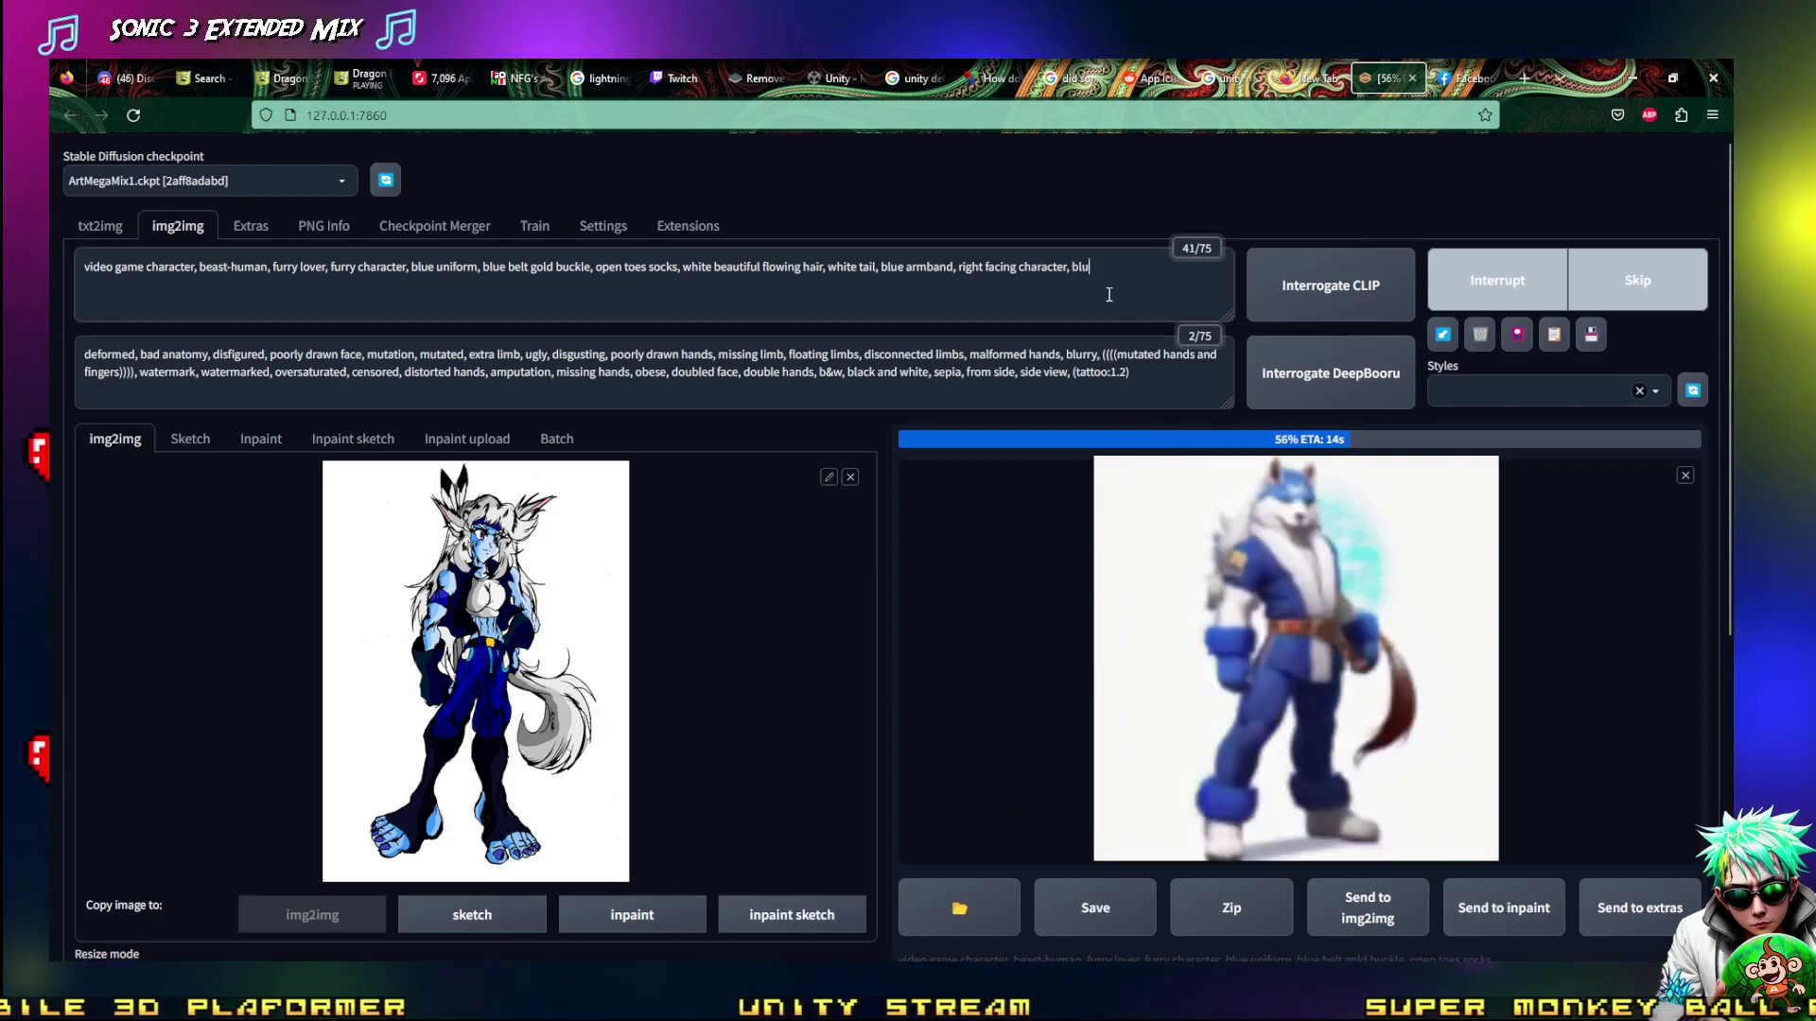
{"action": "type", "text": " human facce"}
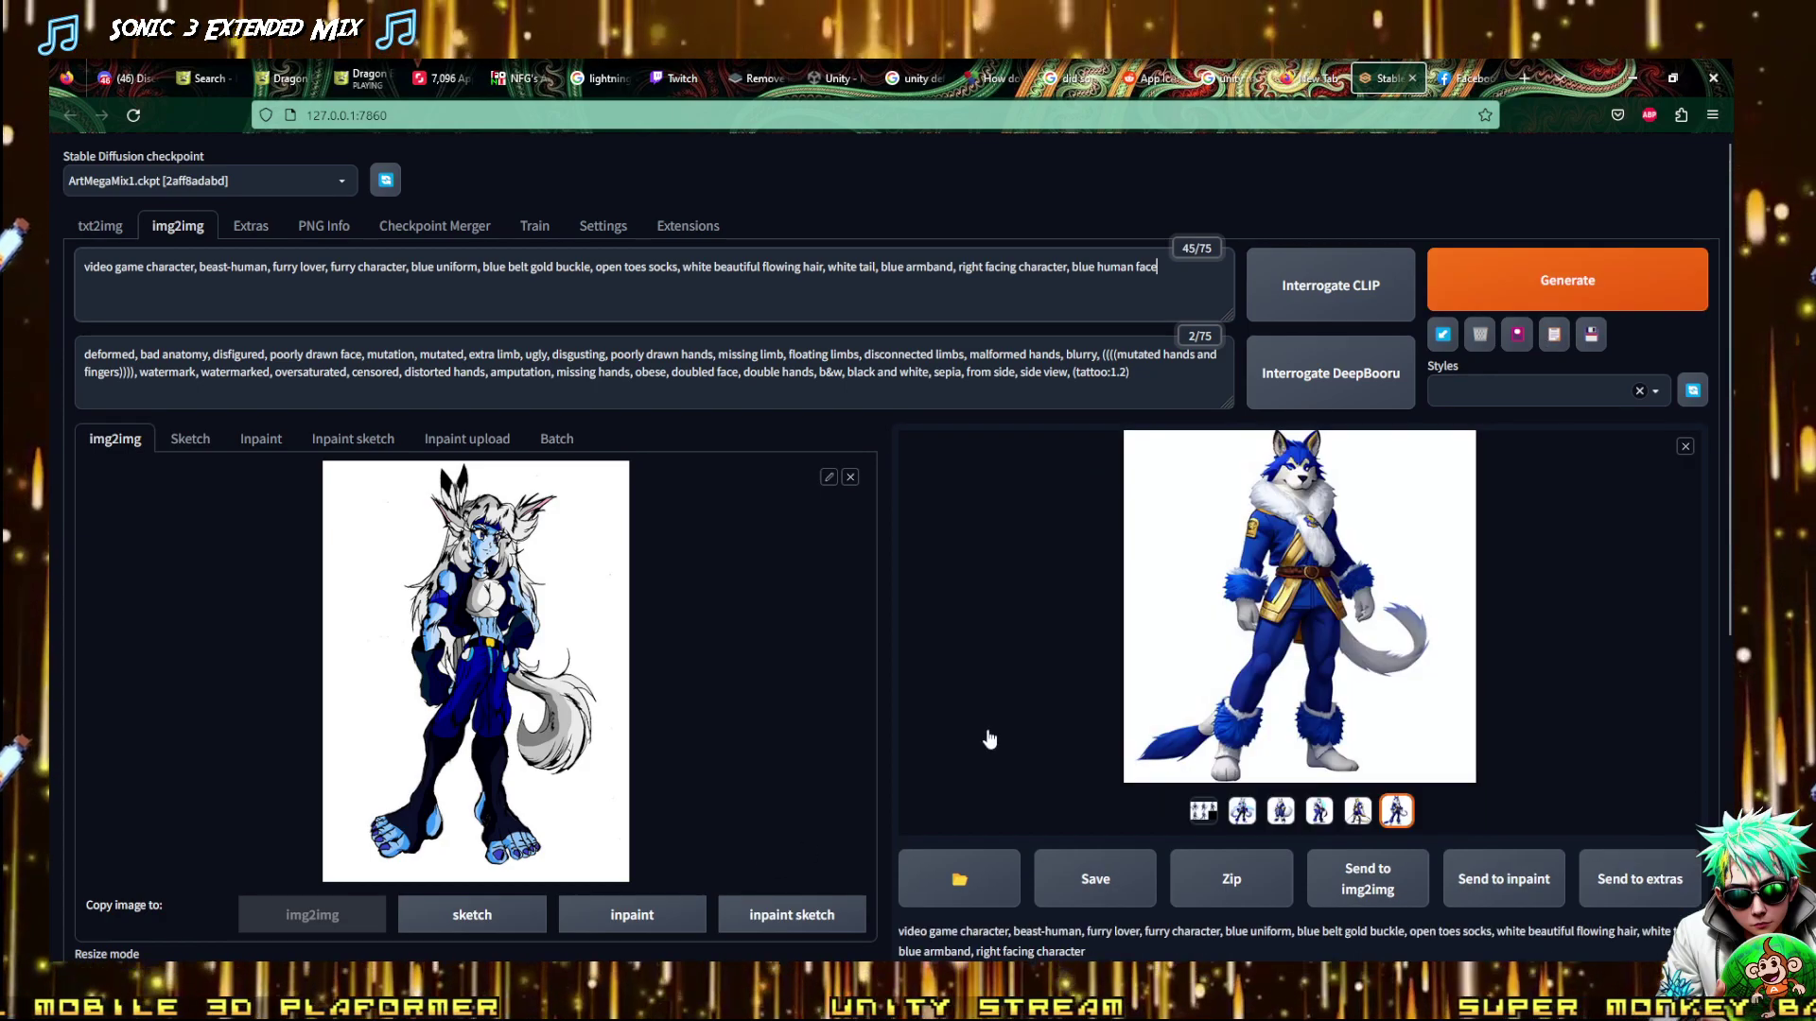
{"action": "left_click", "coordinate": [1560, 286]}
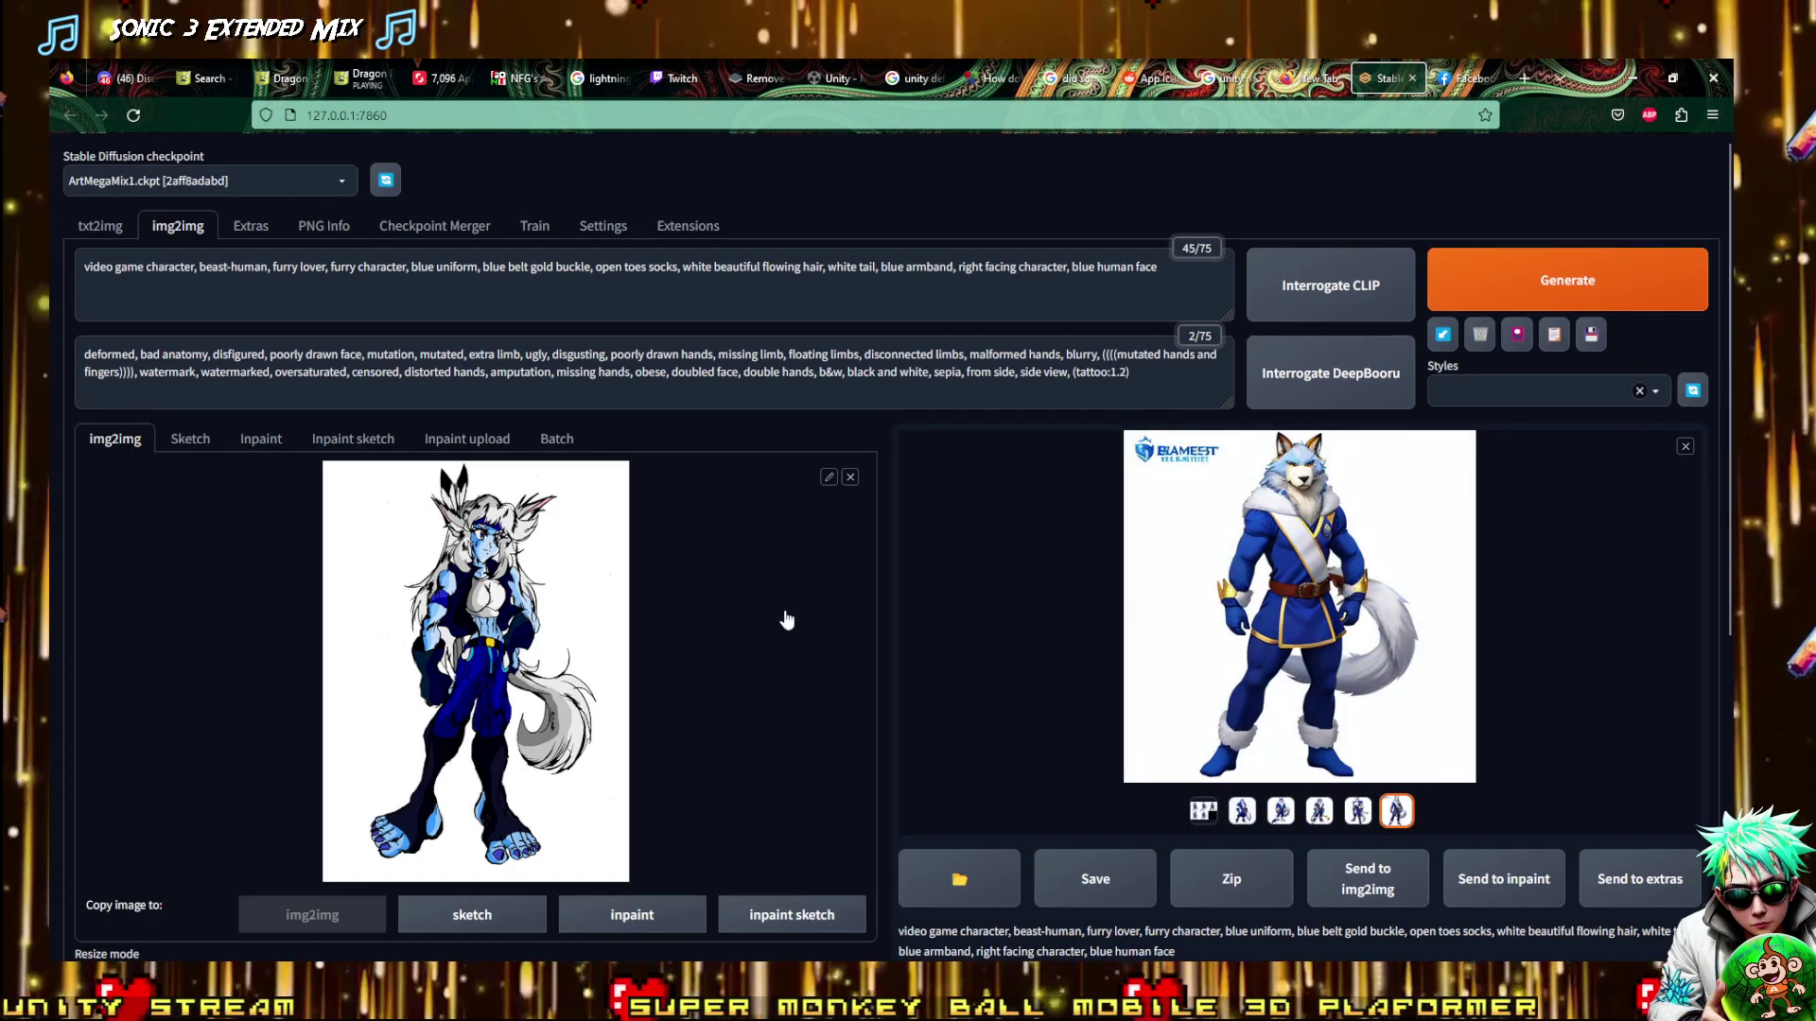
Enlarge the second wolf image, step through the rest to the combined grid, then close
{"action": "left_click", "coordinate": [1242, 810]}
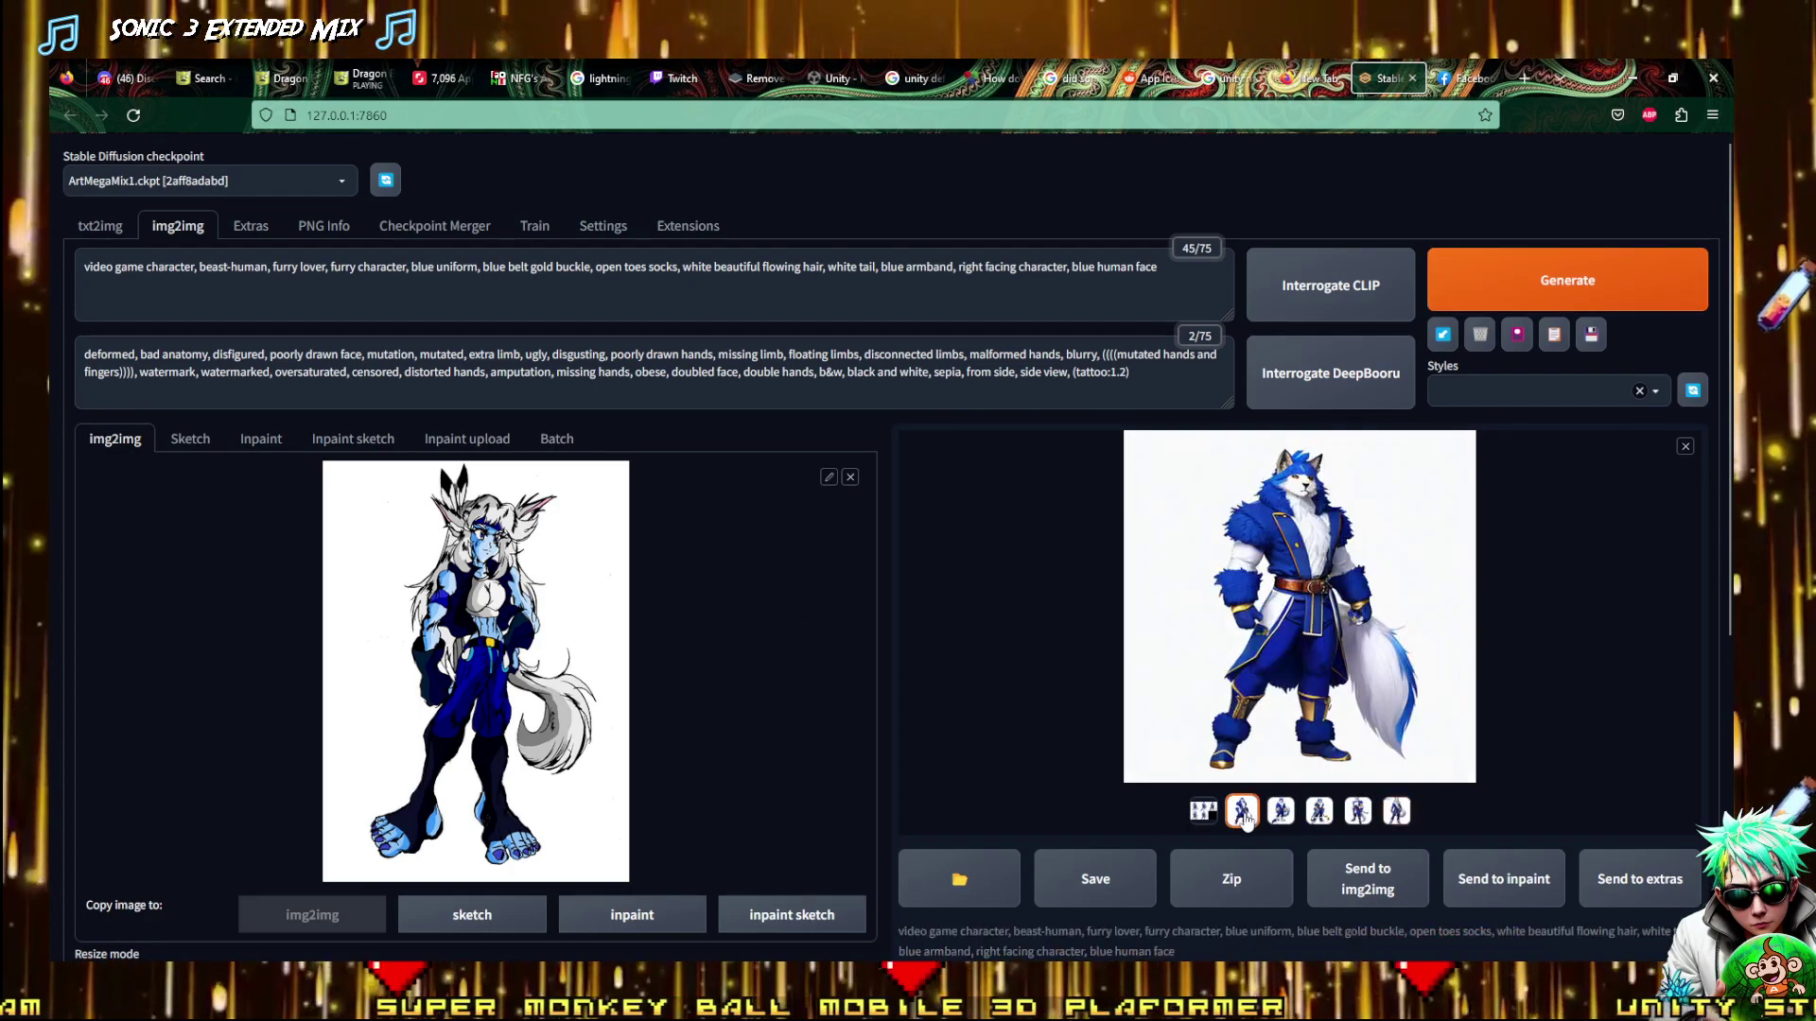
{"action": "left_click", "coordinate": [1297, 551]}
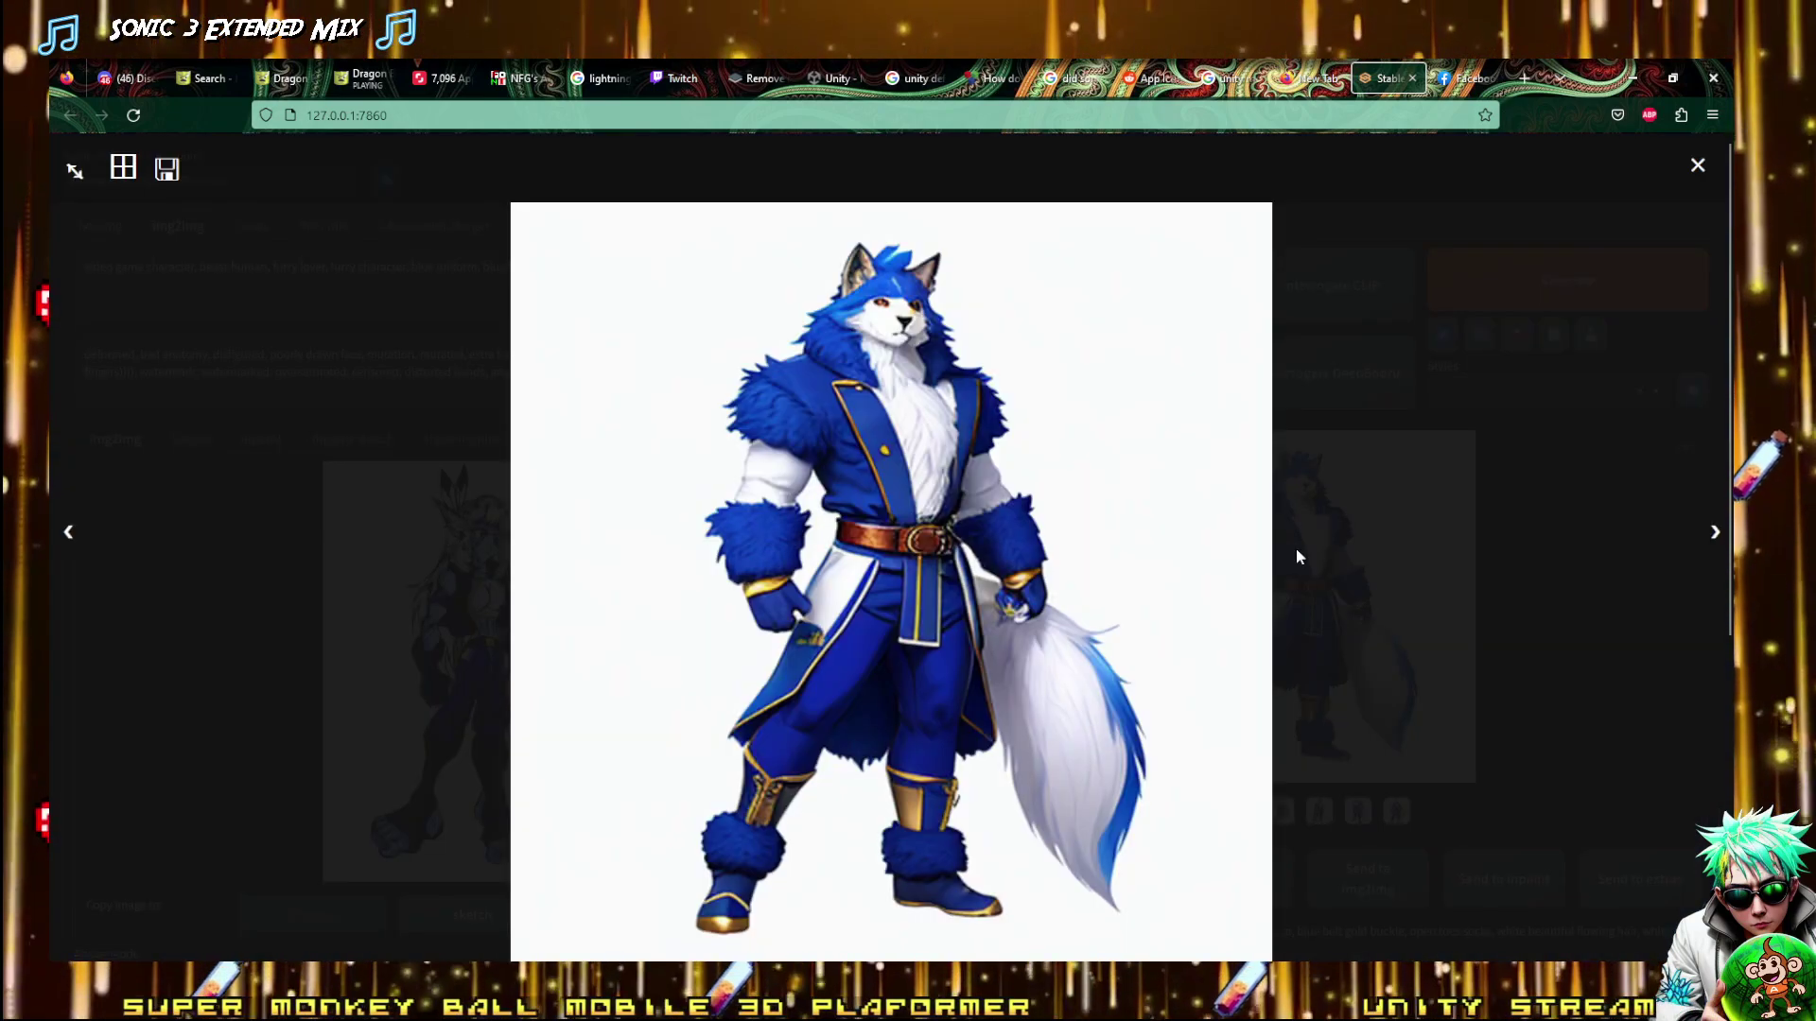
{"action": "key", "text": "Right"}
{"action": "key", "text": "Right"}
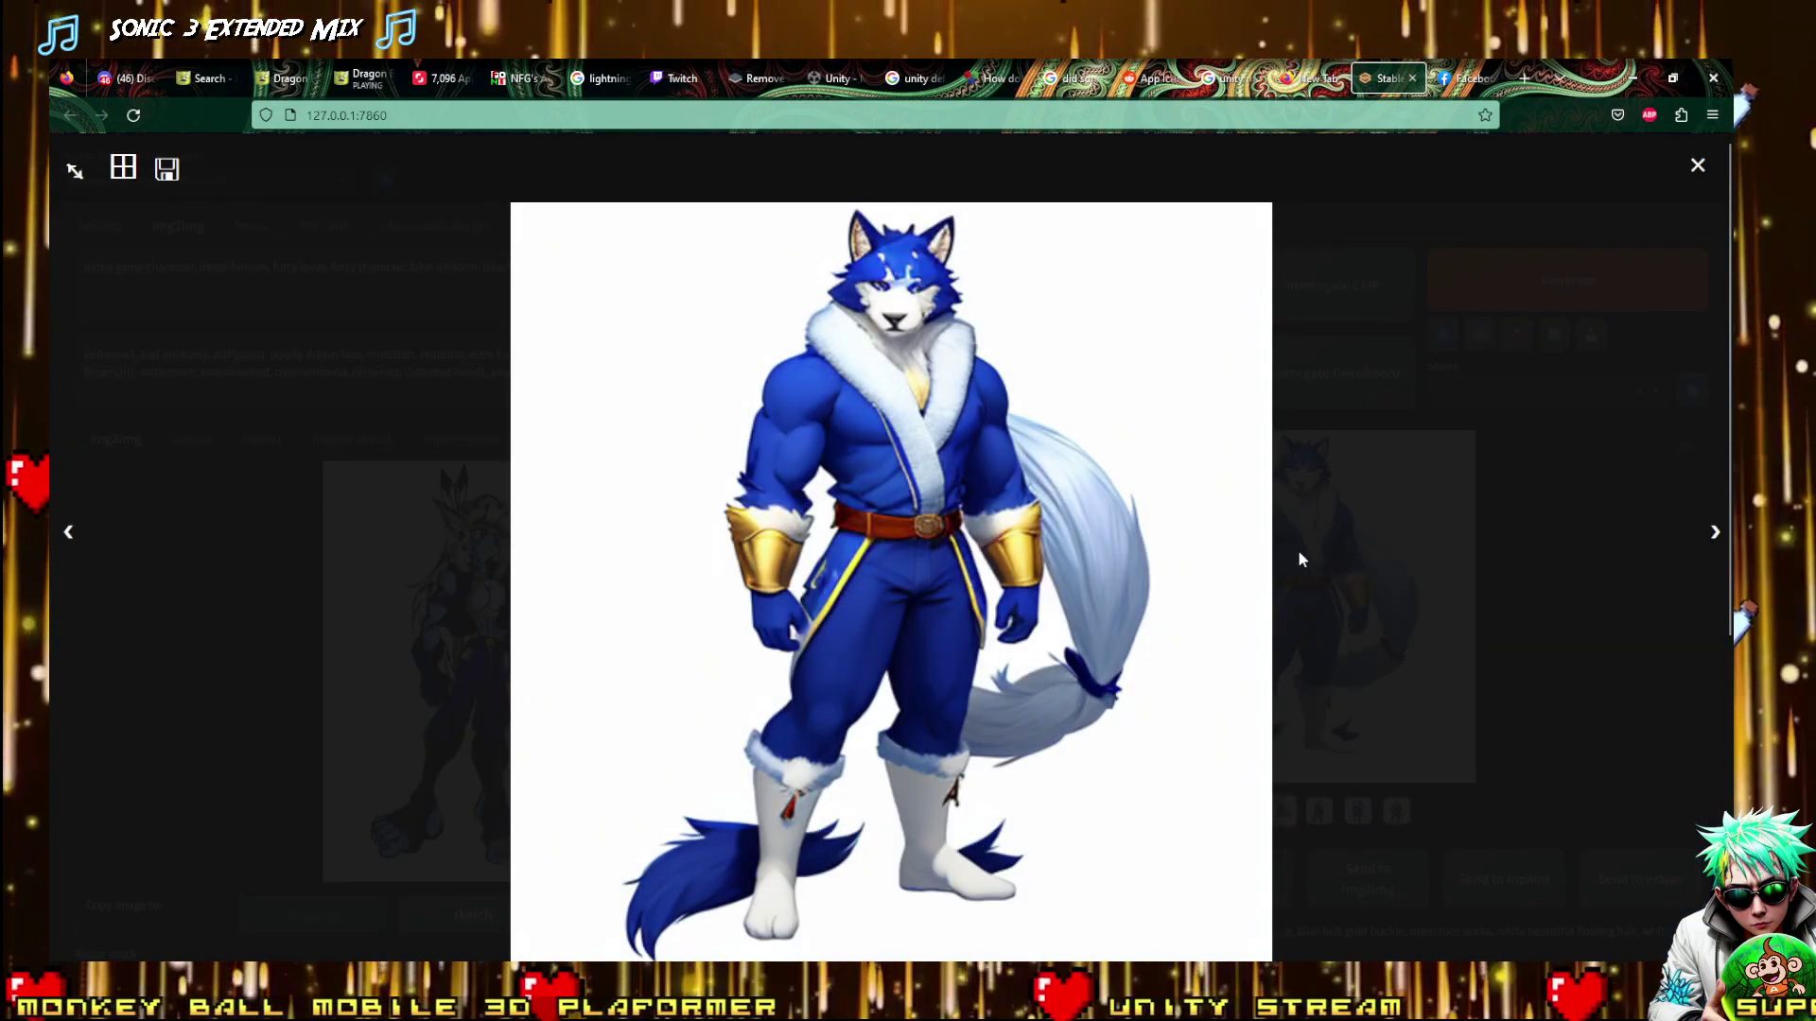
{"action": "key", "text": "Right"}
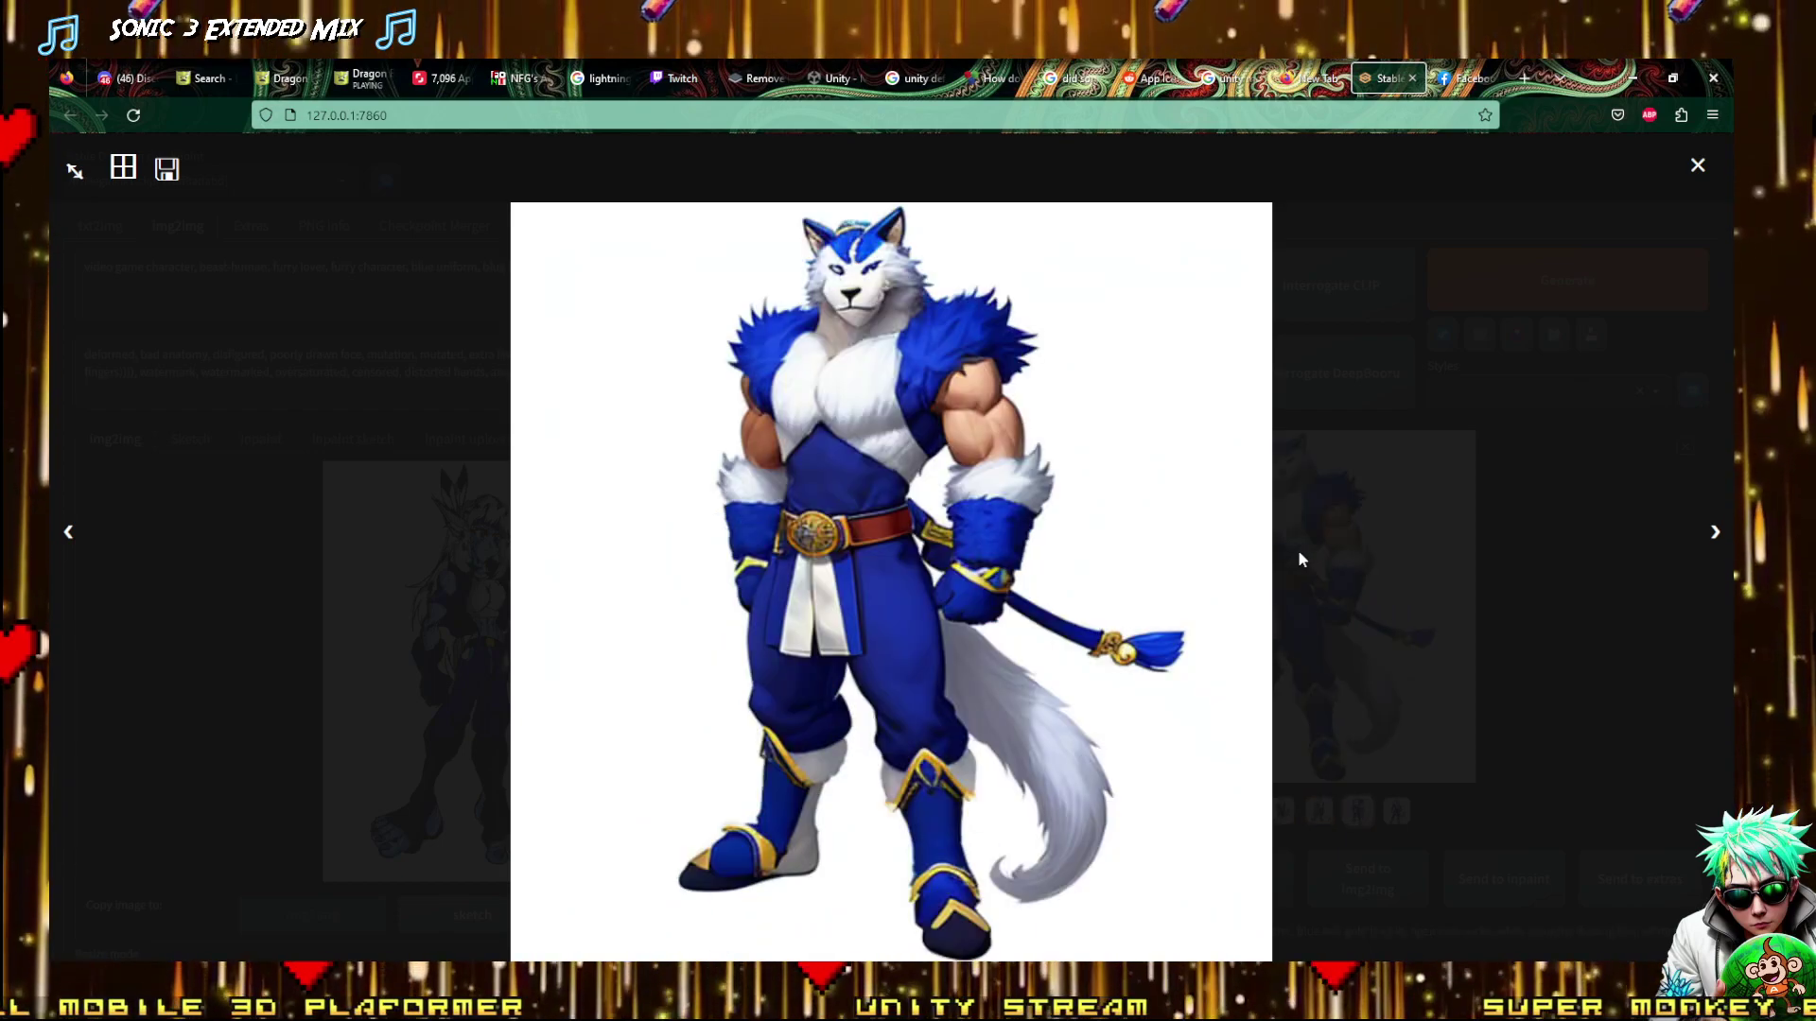
{"action": "key", "text": "Right"}
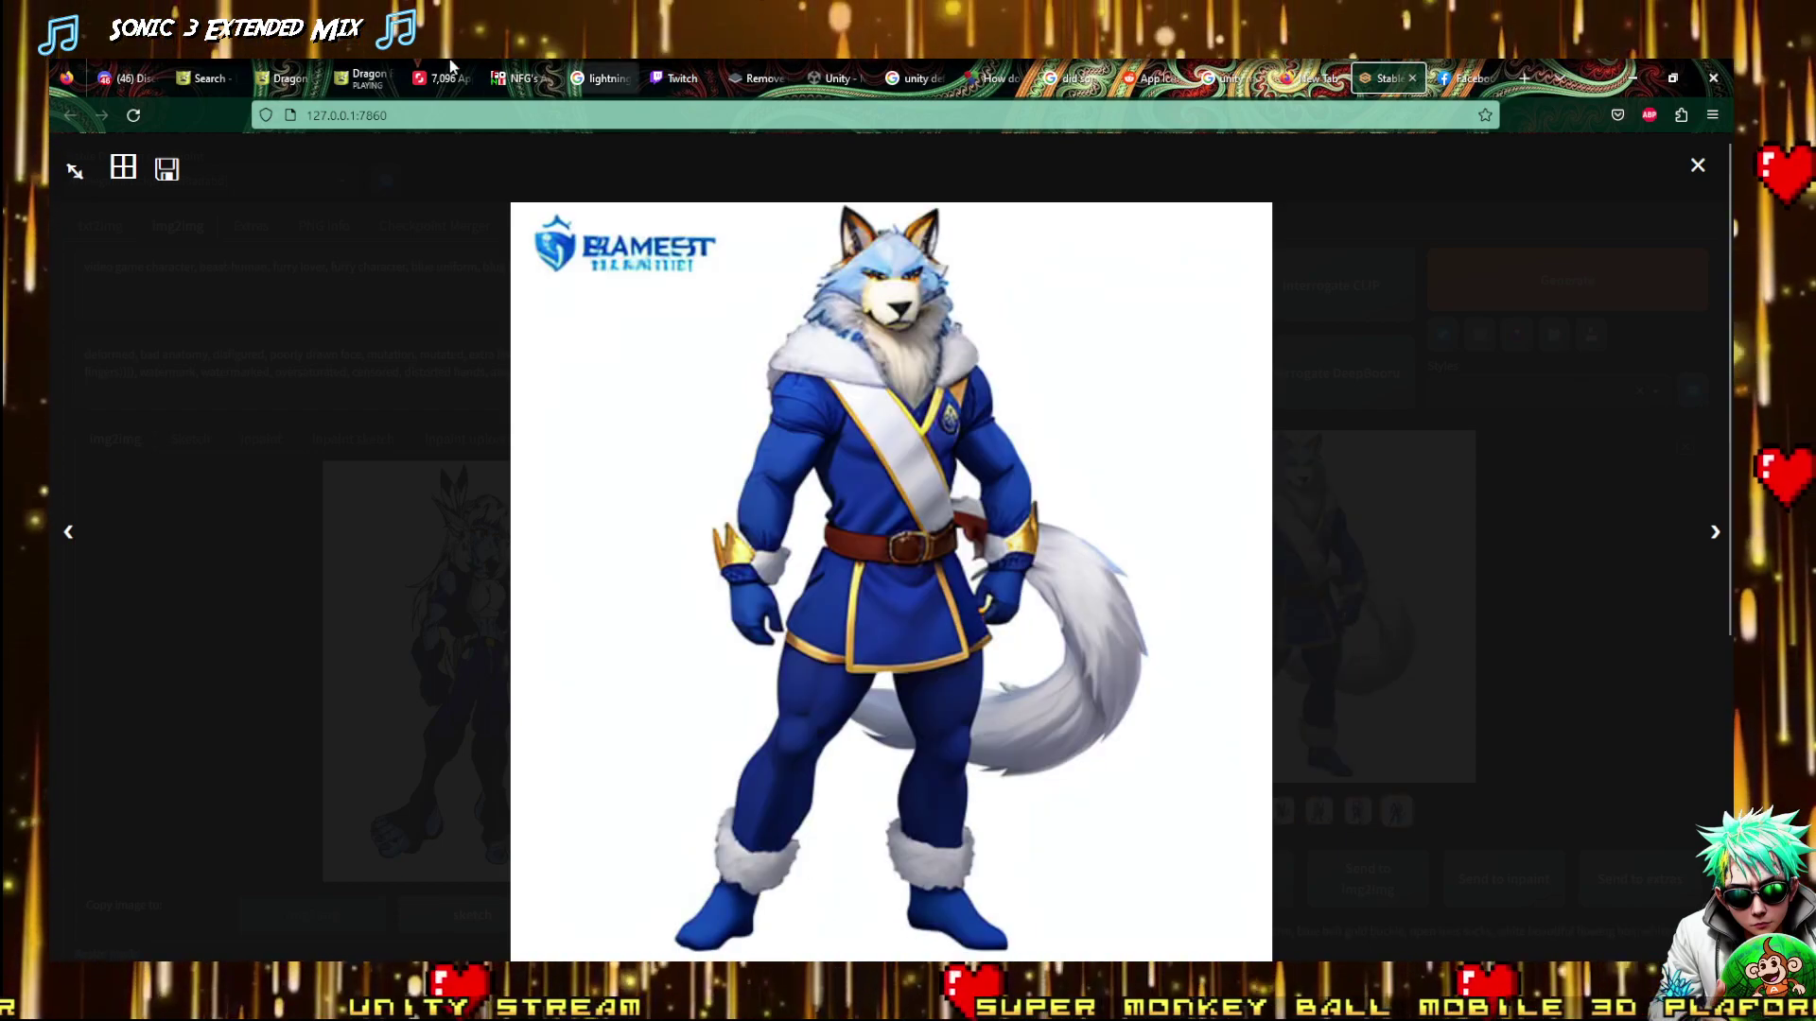
{"action": "key", "text": "Right"}
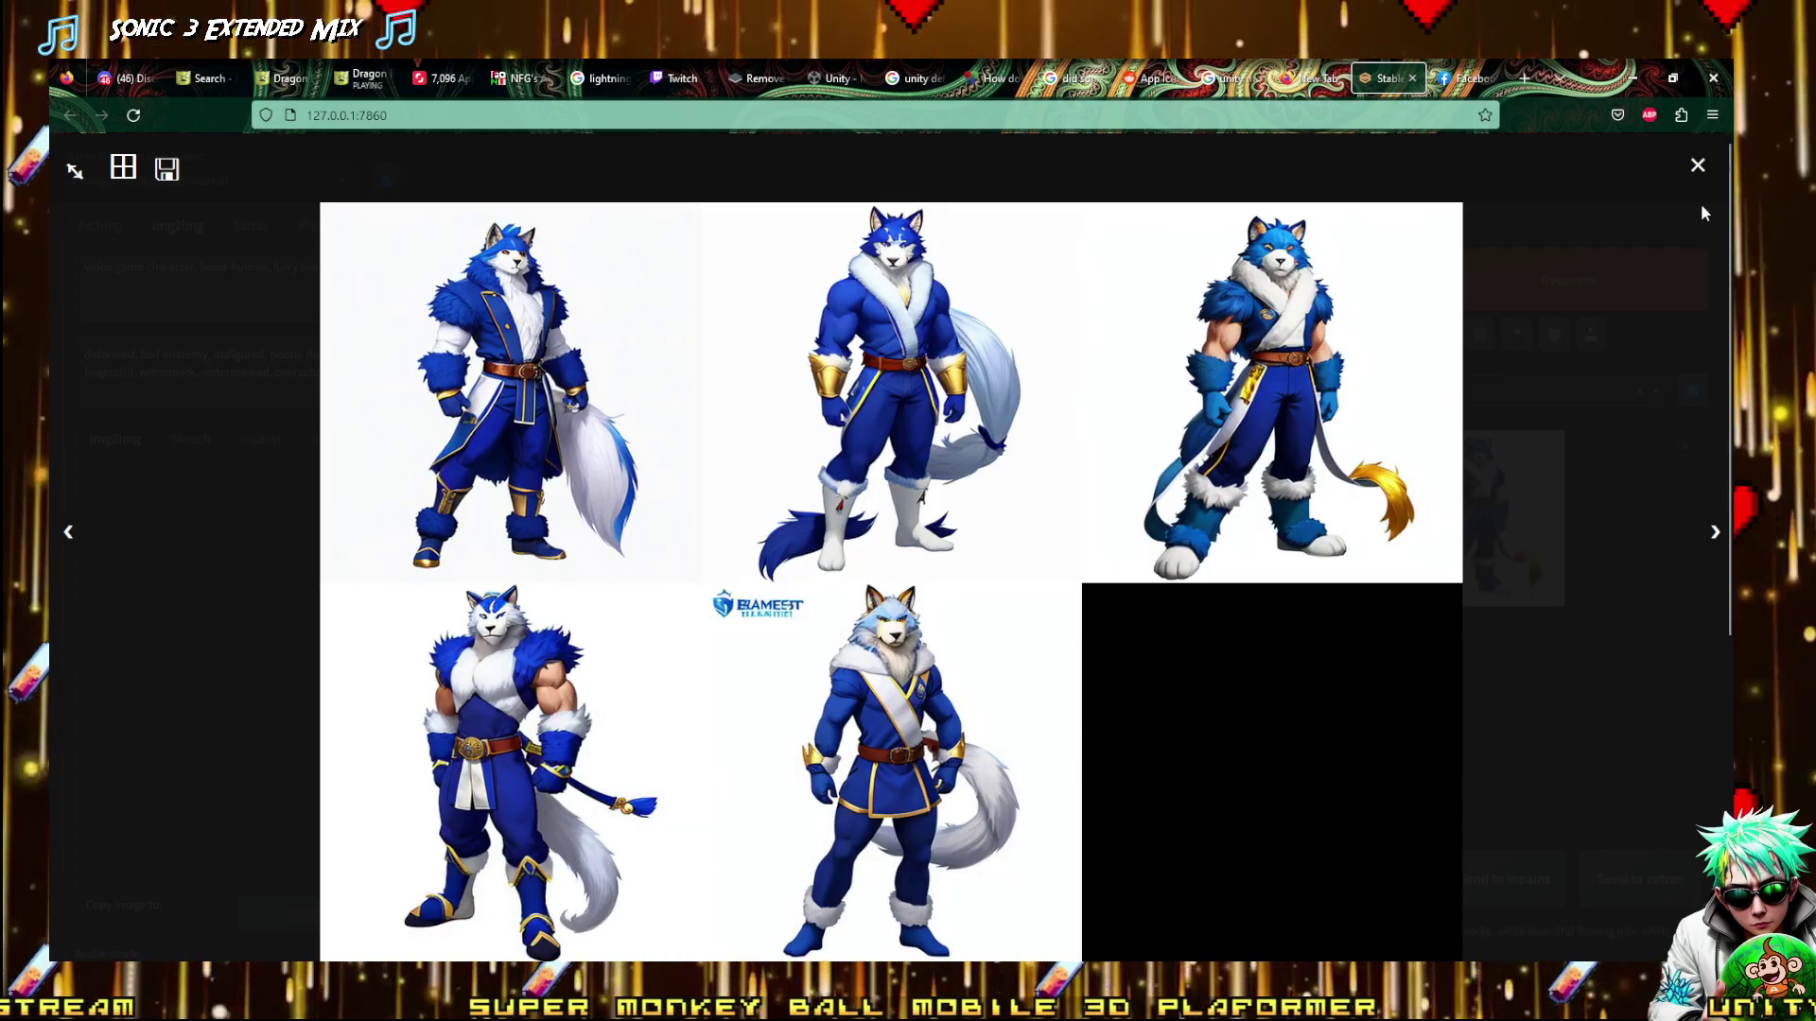
{"action": "left_click", "coordinate": [1697, 167]}
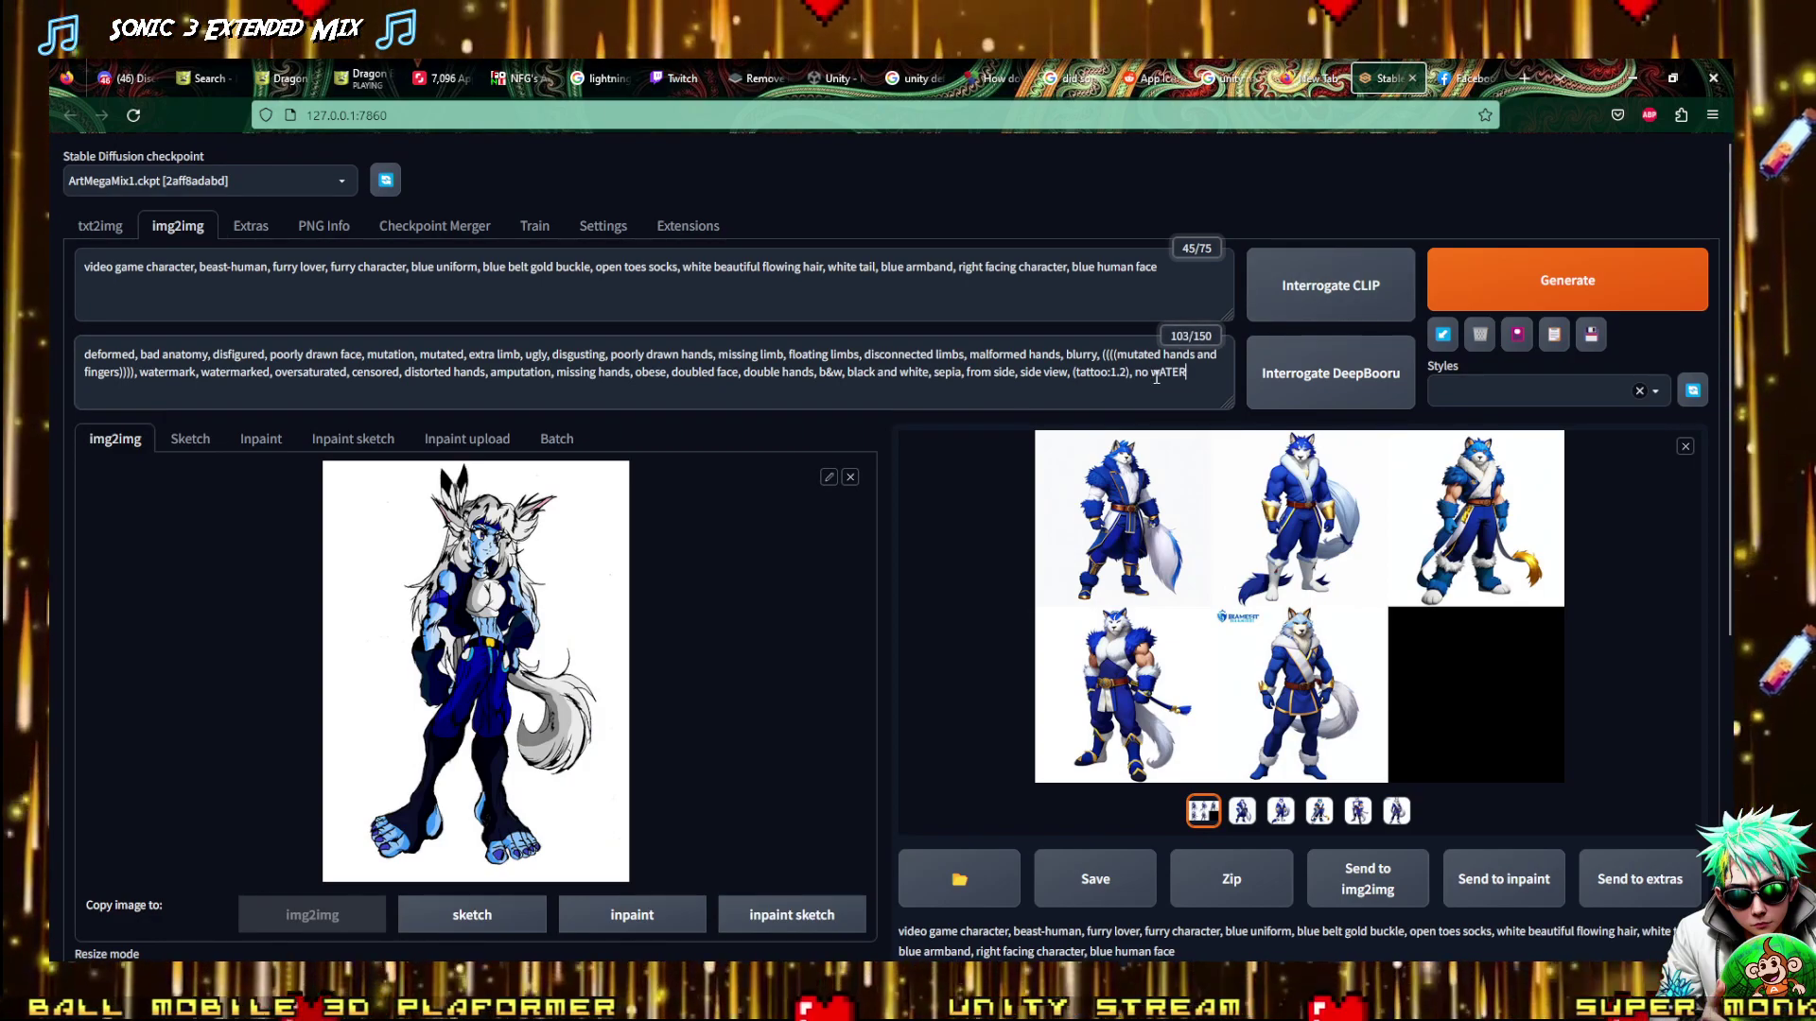
Append ', no watermark, no logo' to the negative prompt and generate a new batch
{"action": "type", "text": "termark, no logo"}
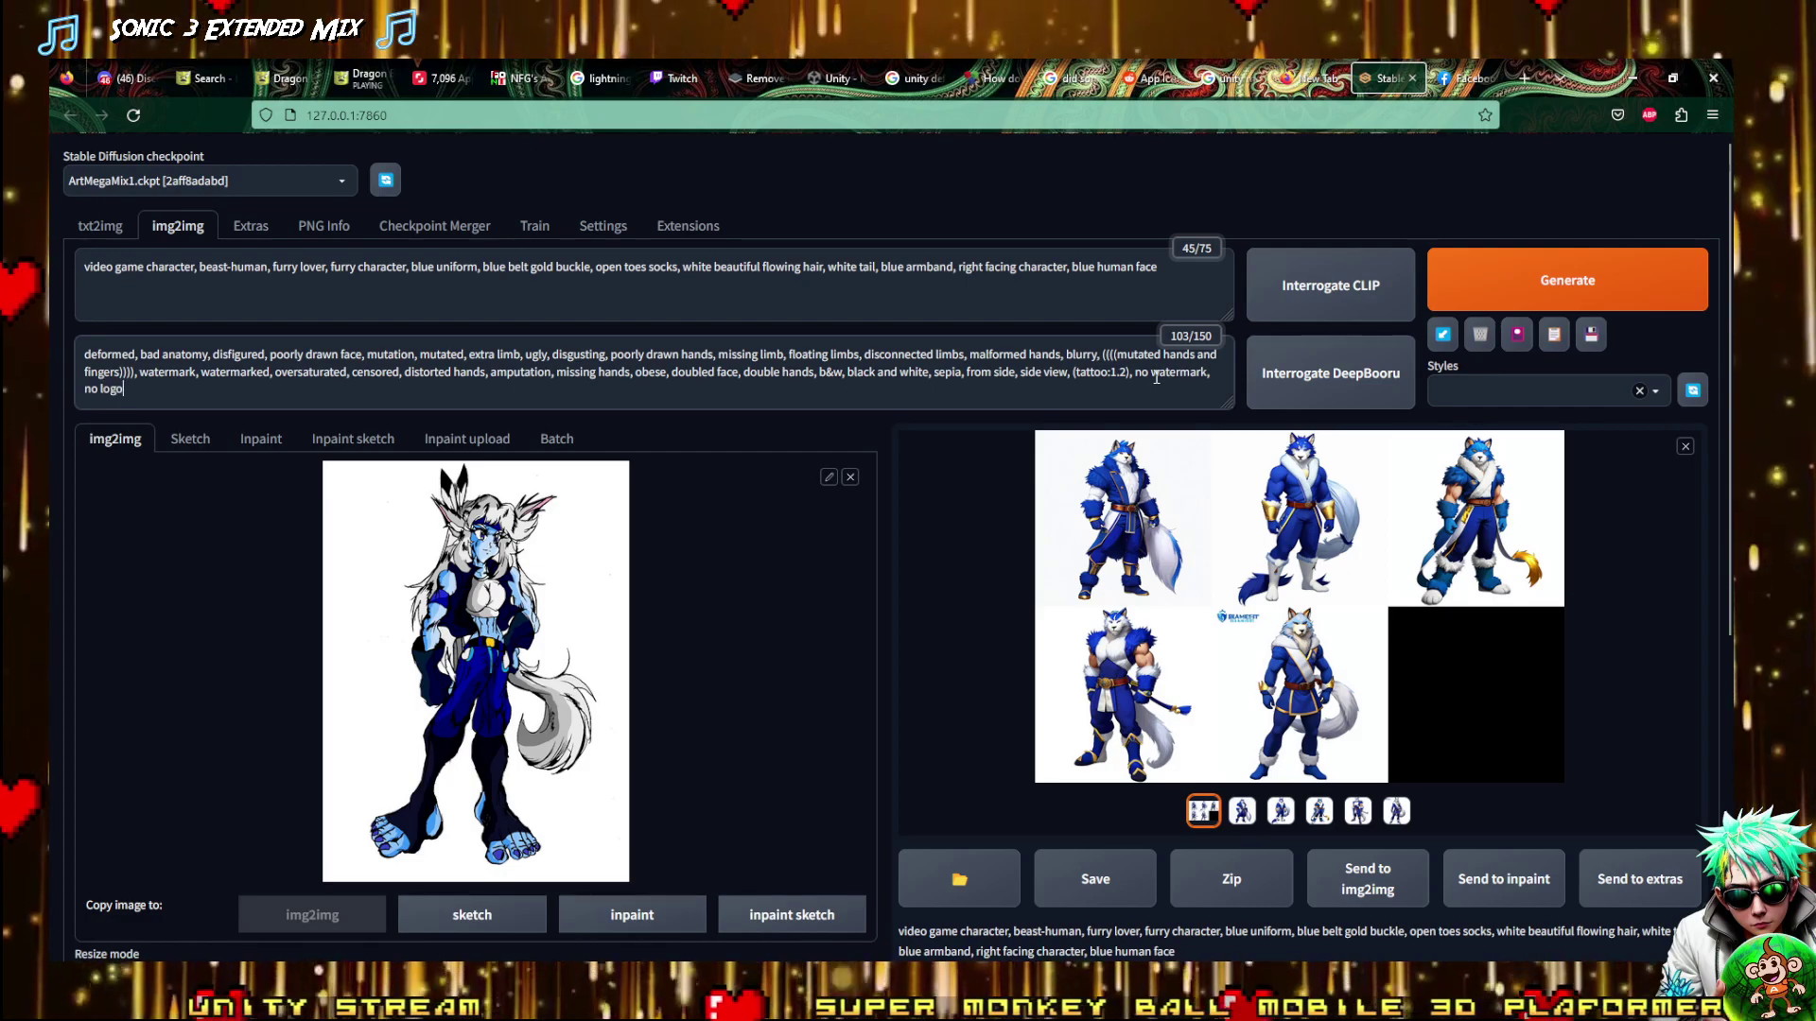
{"action": "left_click", "coordinate": [1447, 282]}
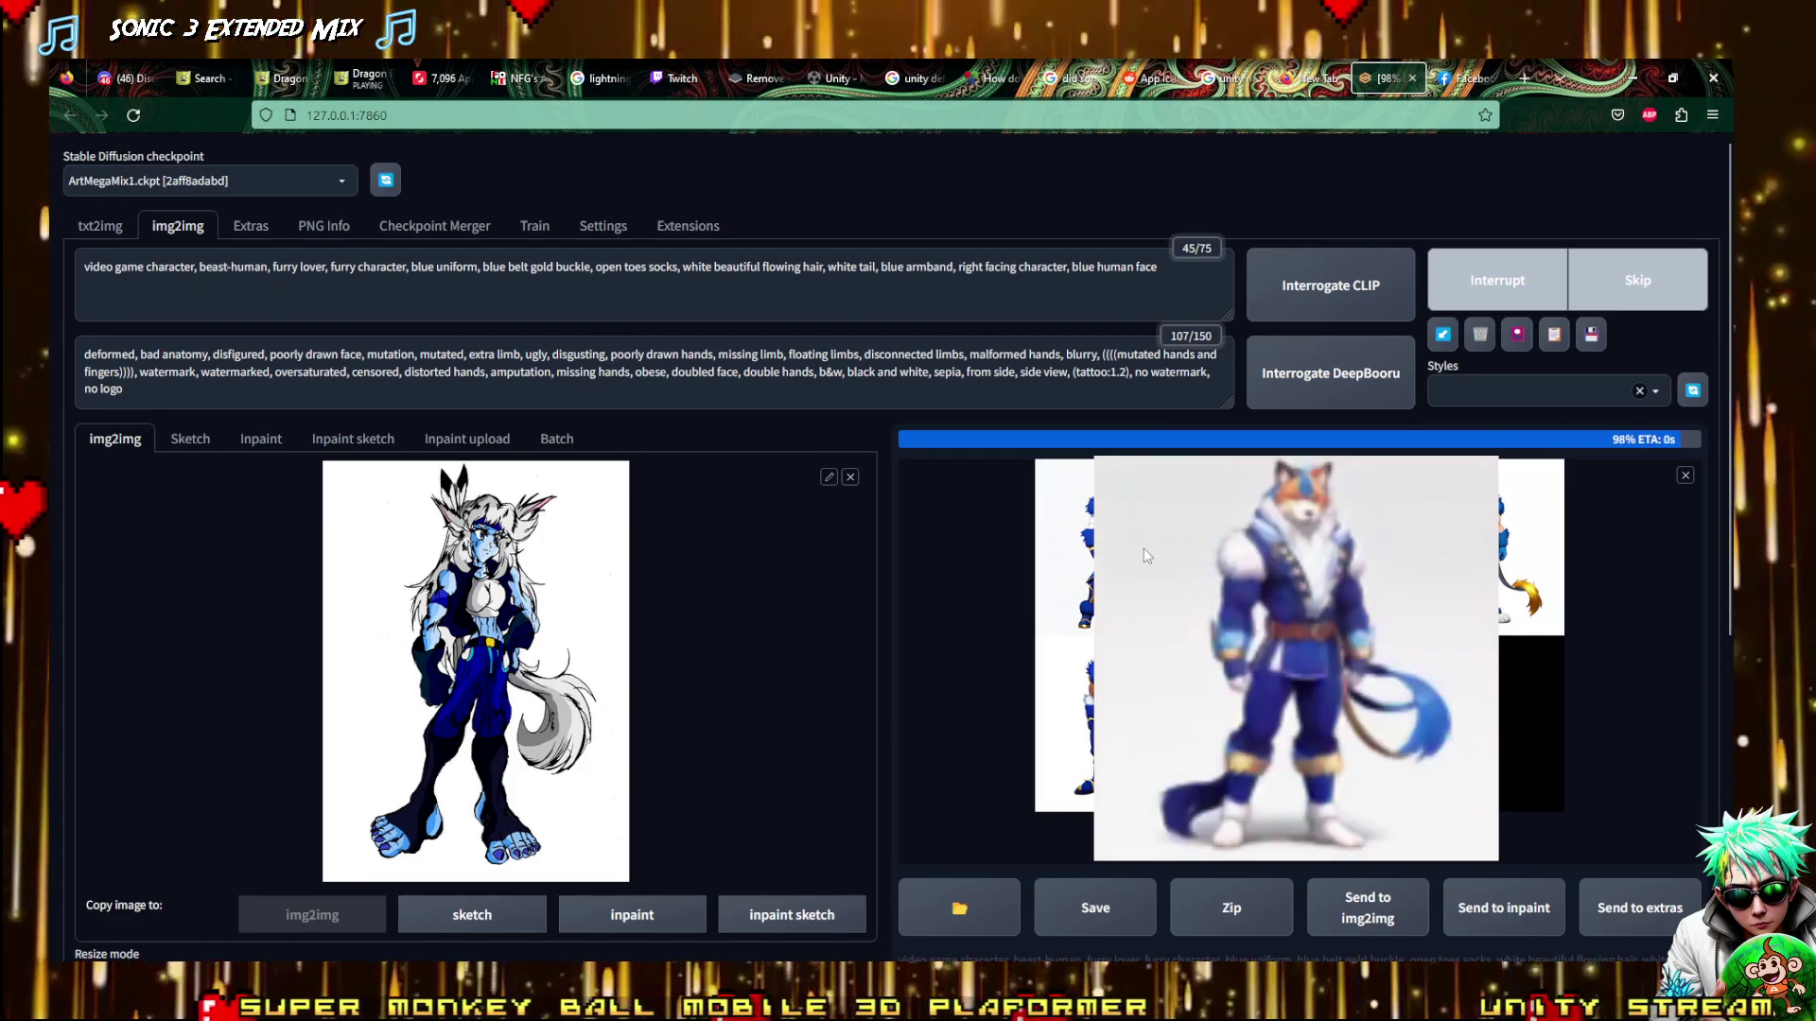
View the new grid full-screen, then step through each wolf and fox image
{"action": "left_click", "coordinate": [1189, 527]}
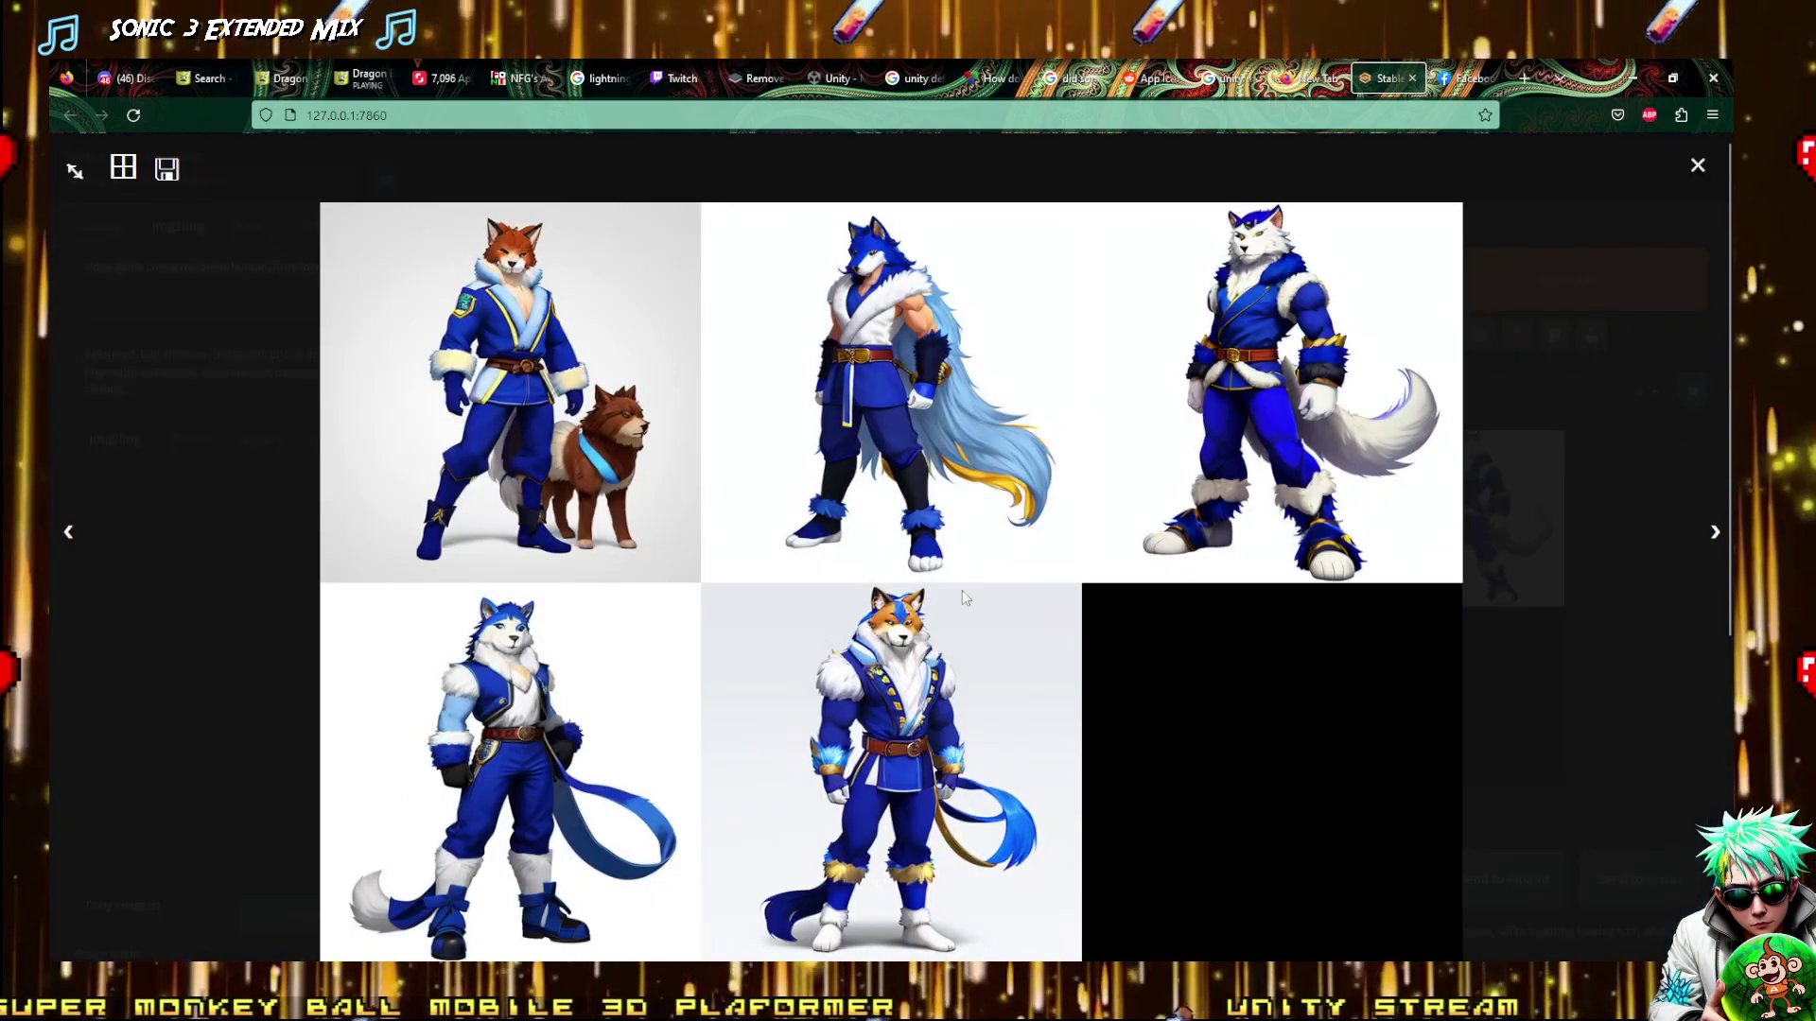
{"action": "left_click", "coordinate": [407, 348]}
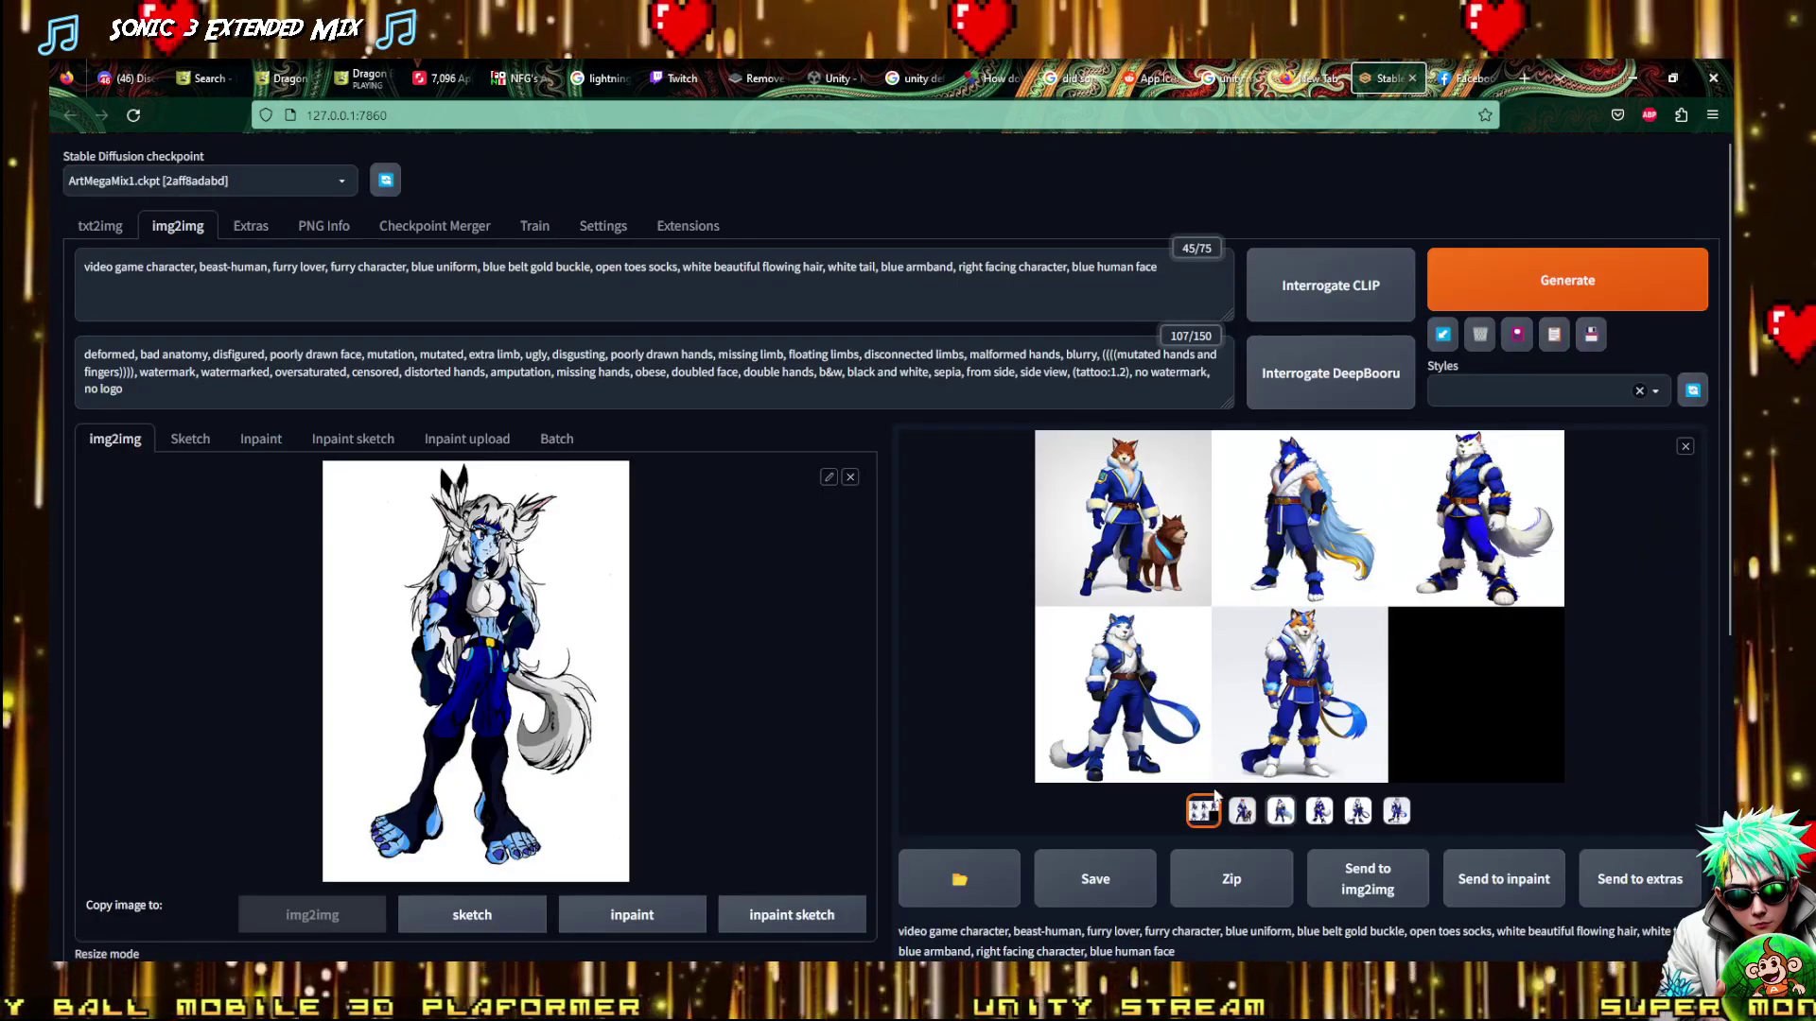
{"action": "left_click", "coordinate": [1238, 819]}
{"action": "left_click", "coordinate": [1264, 527]}
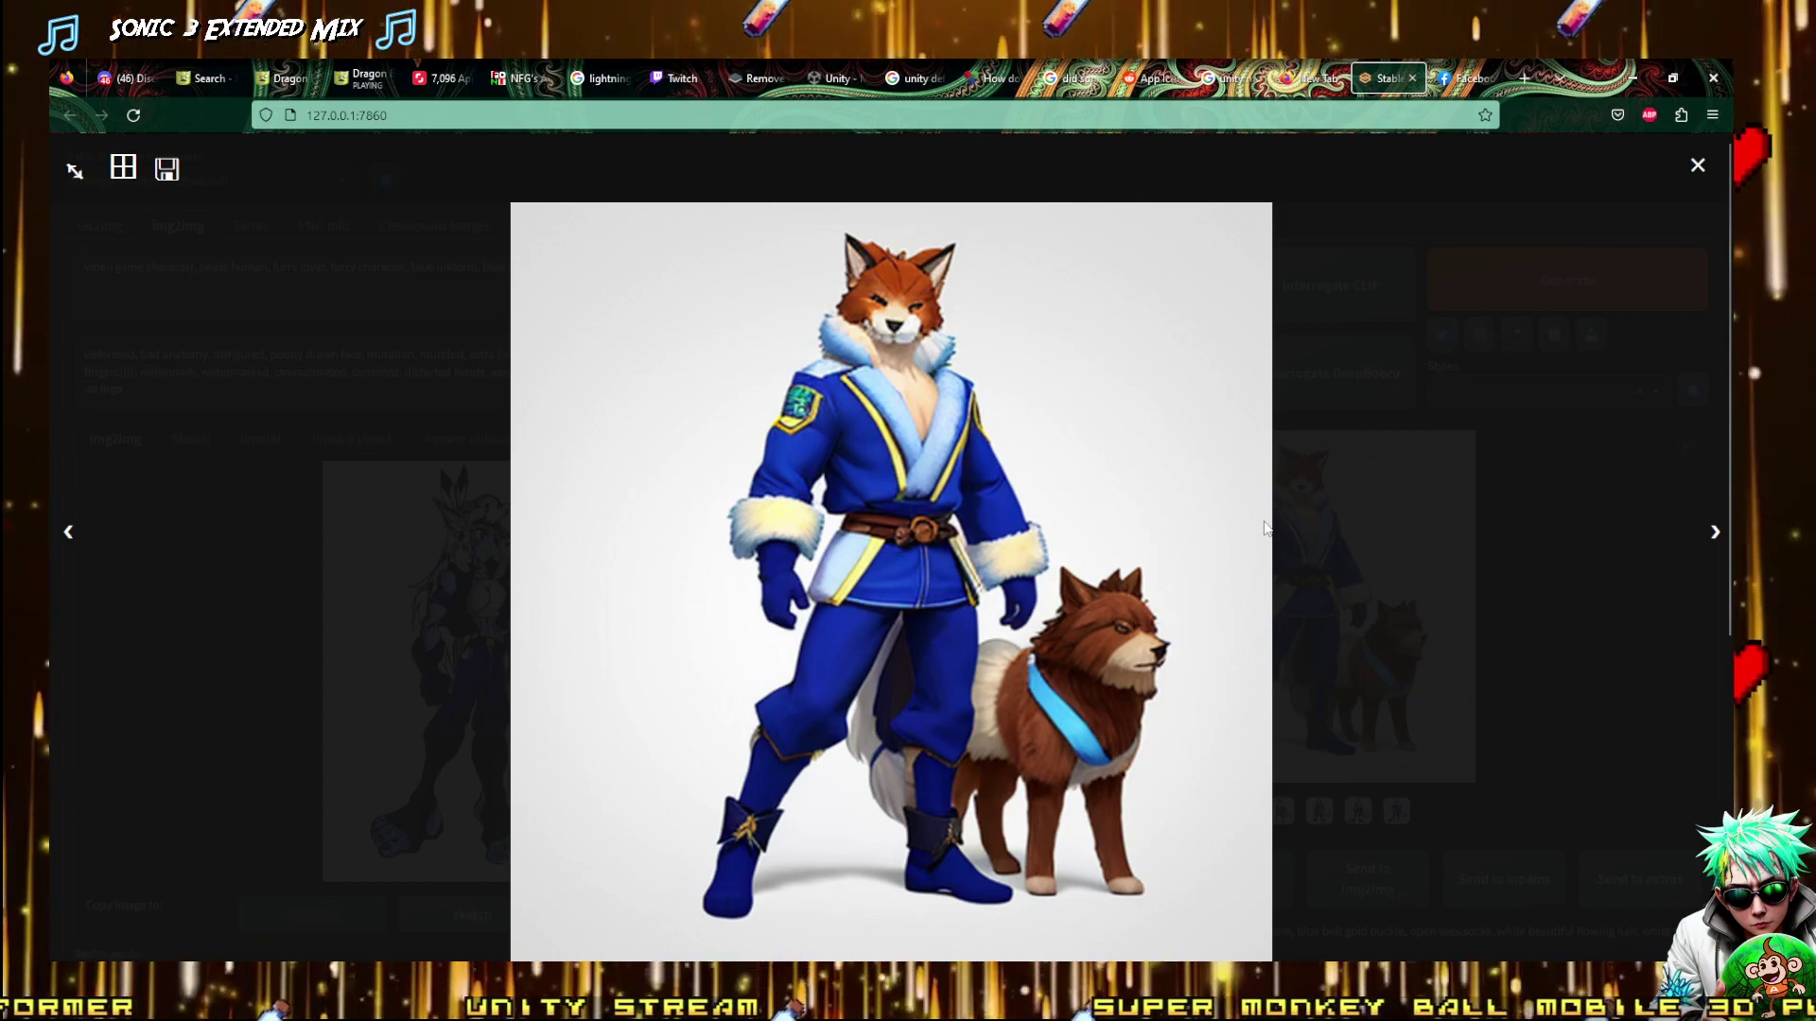
{"action": "left_click", "coordinate": [1265, 528]}
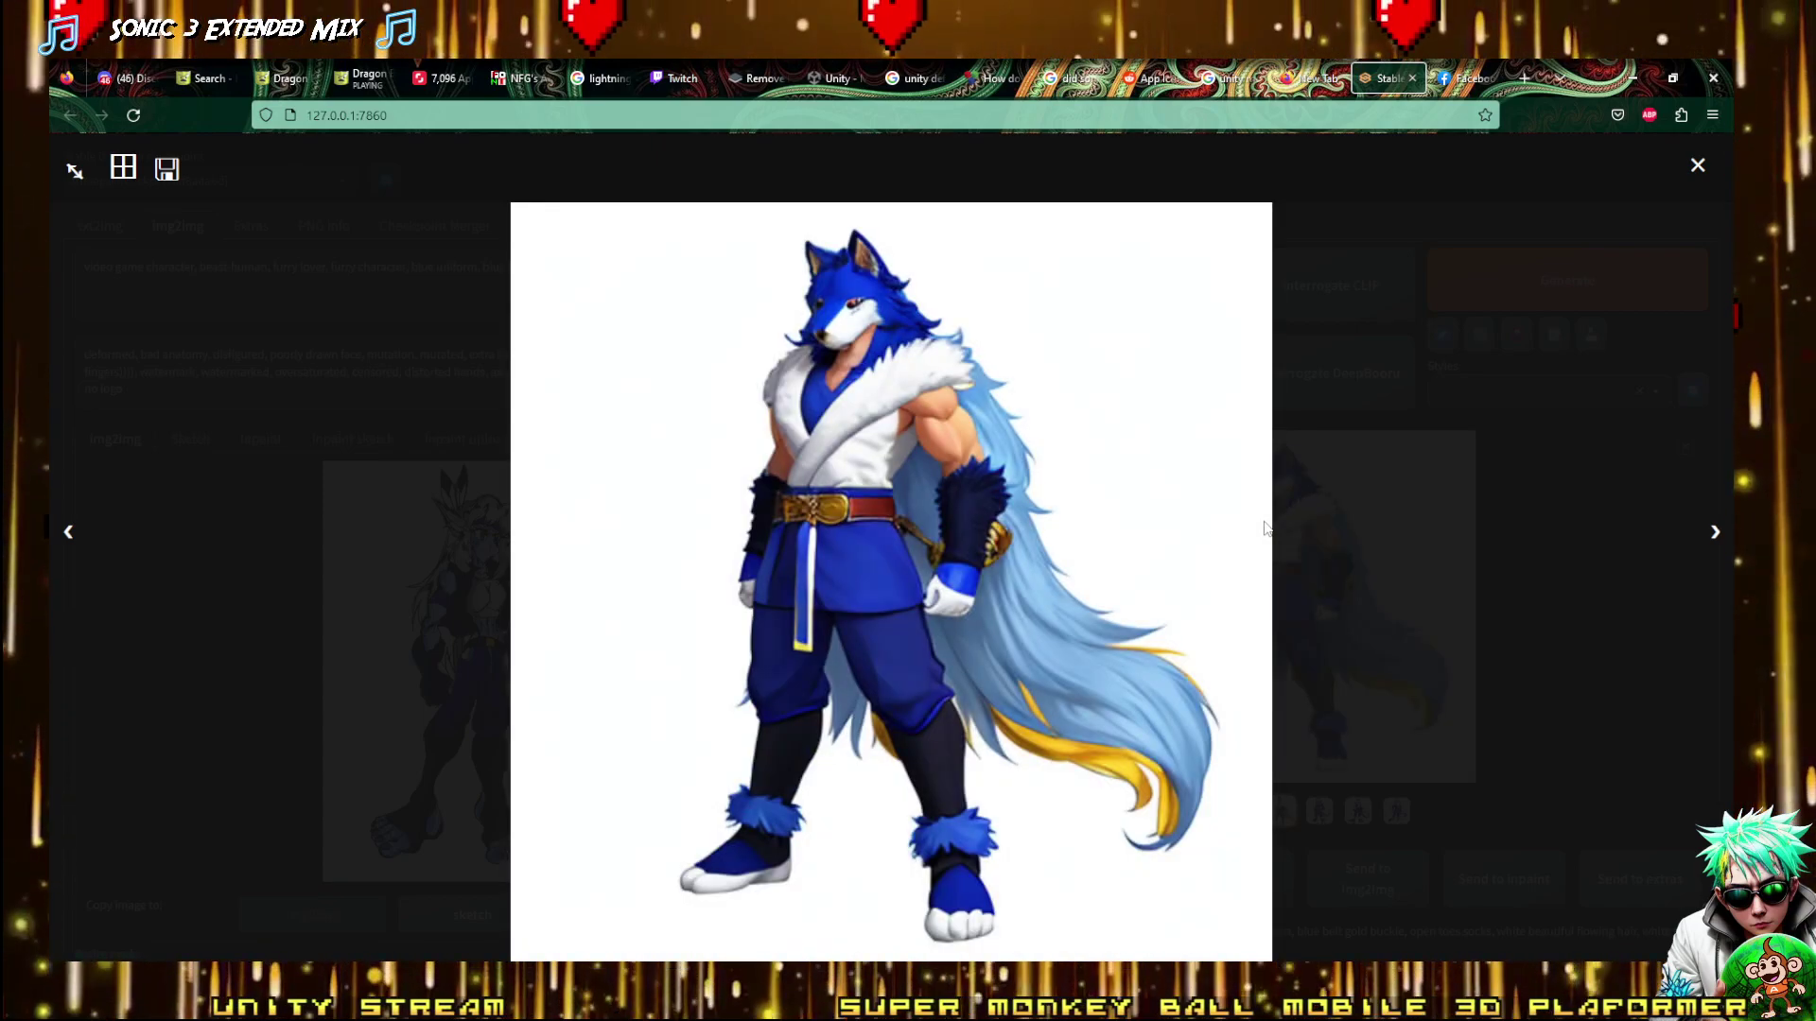
{"action": "left_click", "coordinate": [1264, 528]}
{"action": "left_click", "coordinate": [1264, 527]}
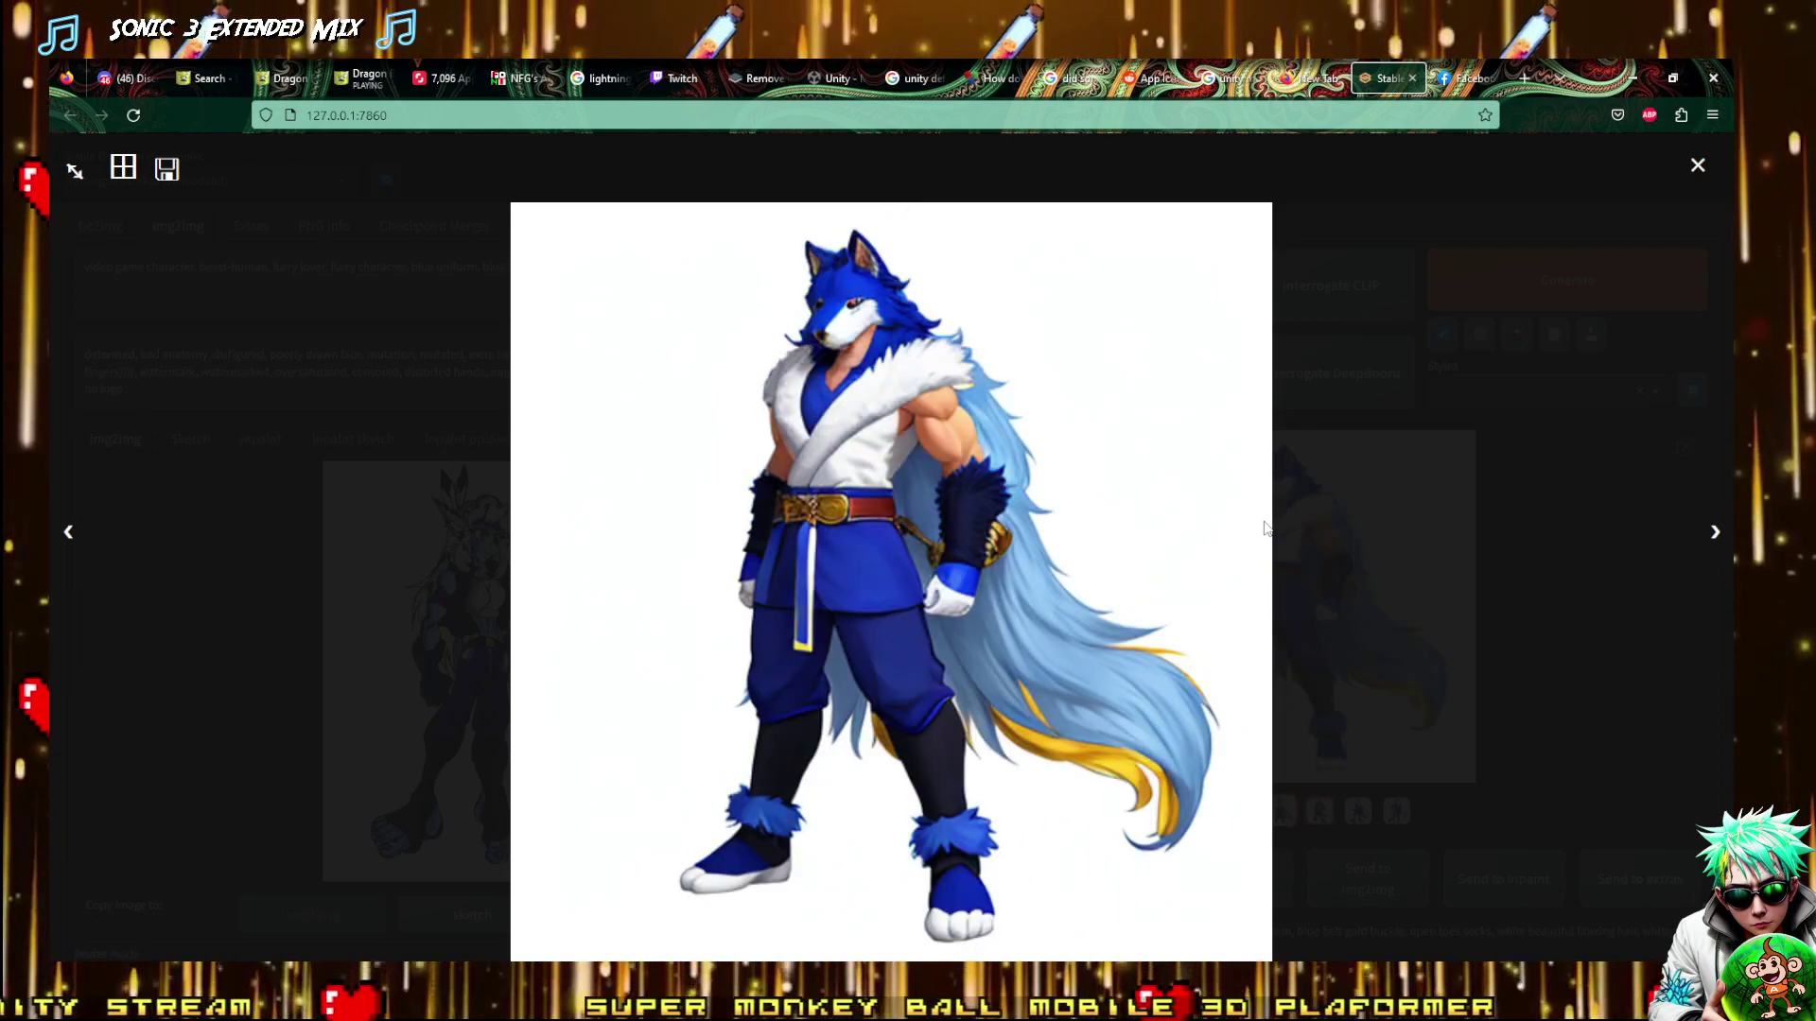
{"action": "left_click", "coordinate": [1264, 527]}
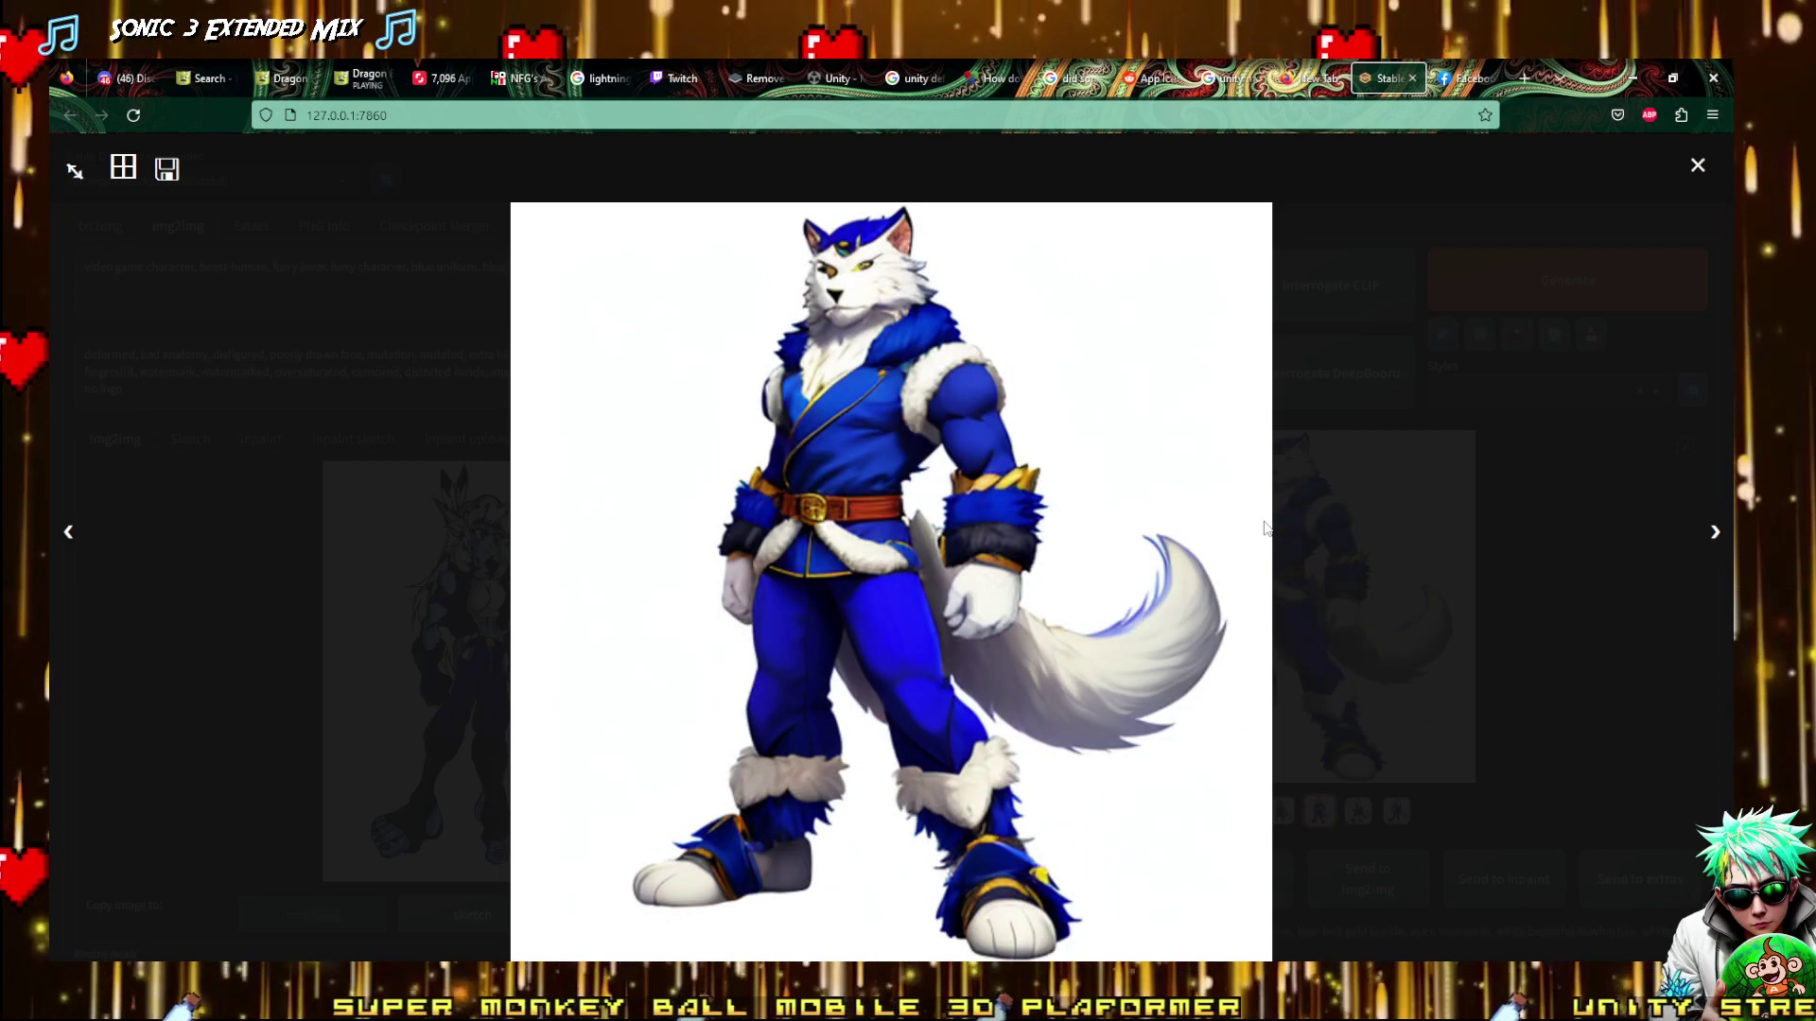
{"action": "left_click", "coordinate": [1264, 527]}
{"action": "left_click", "coordinate": [1264, 528]}
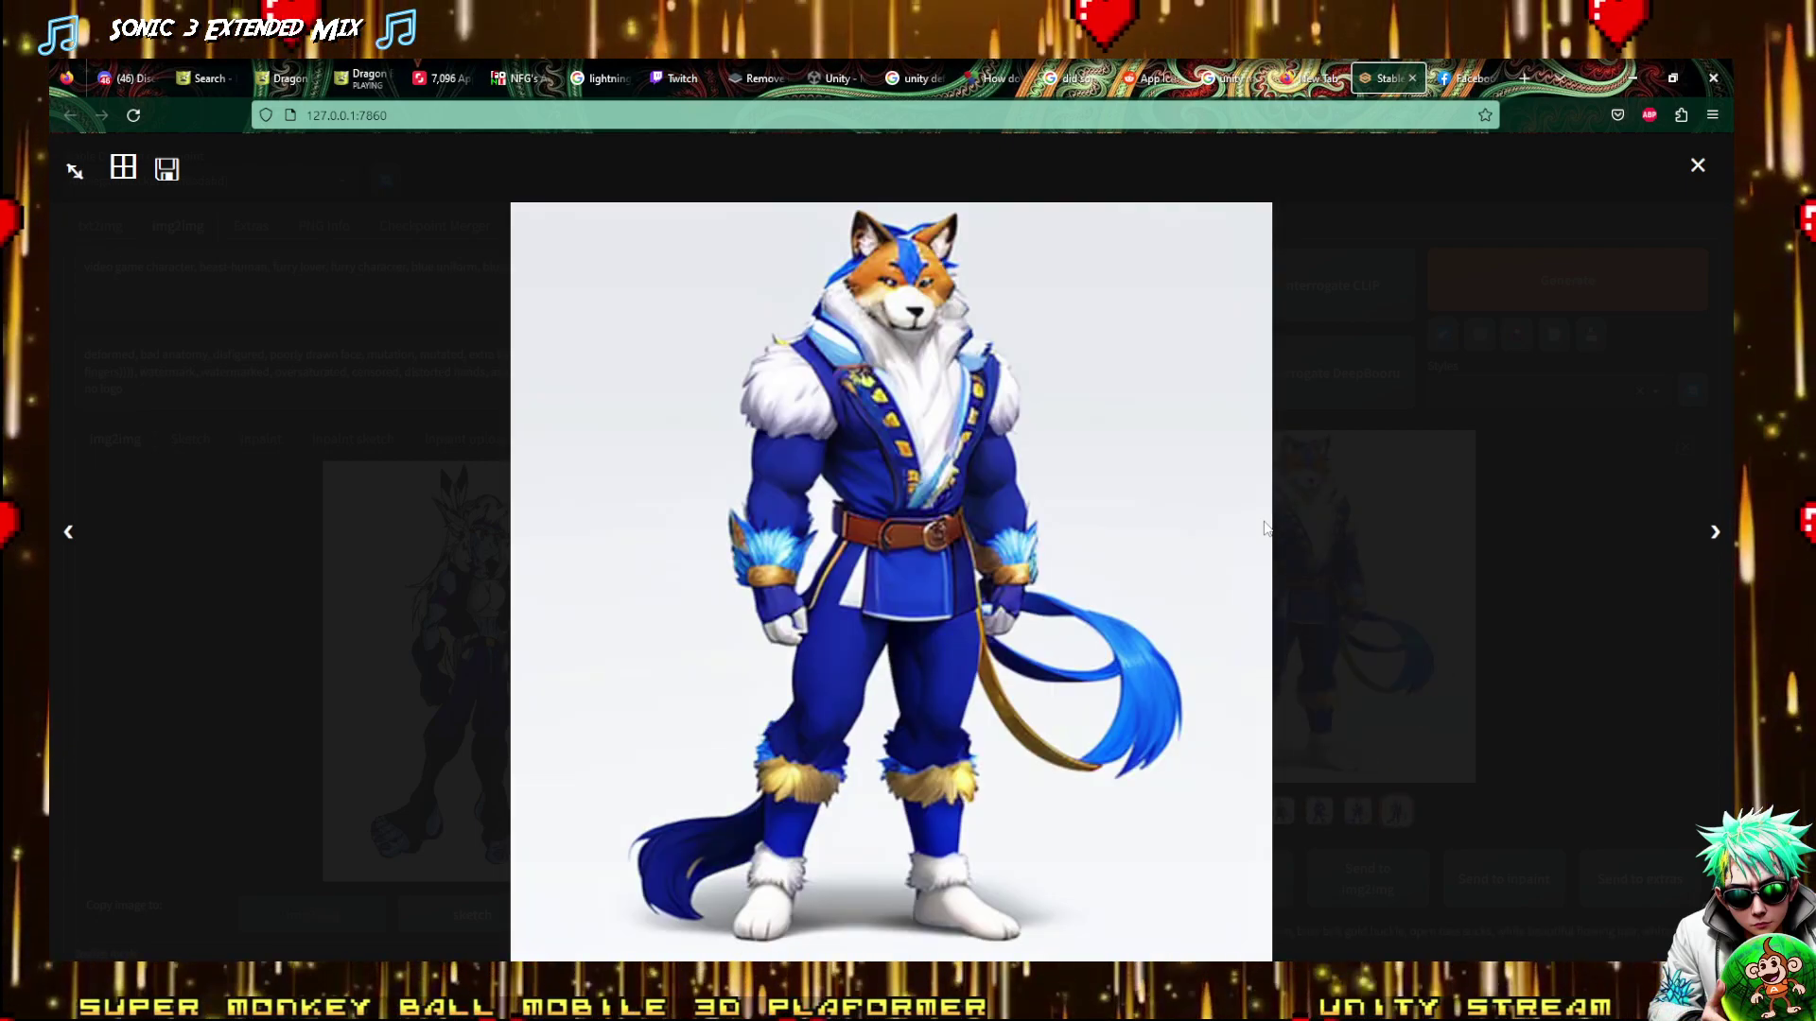
Cycle past the five-character grid through the images again and close the viewer
{"action": "left_click", "coordinate": [1265, 528]}
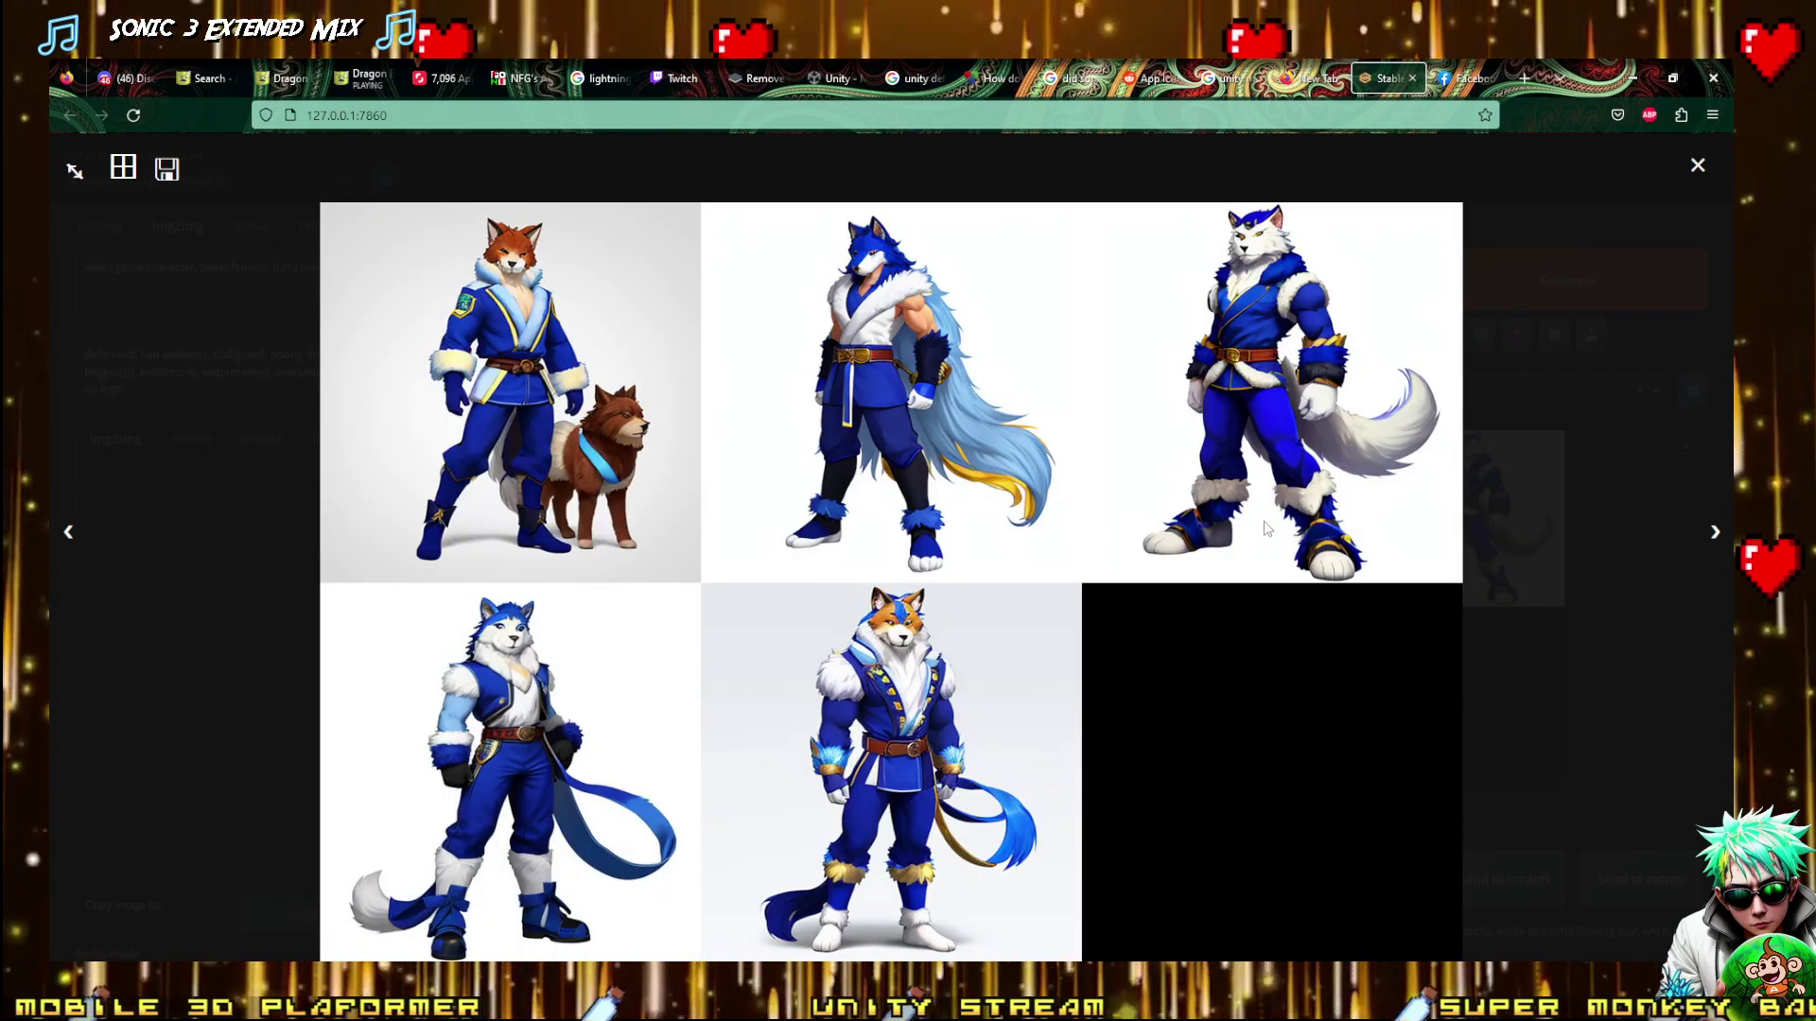
{"action": "left_click", "coordinate": [1264, 528]}
{"action": "left_click", "coordinate": [1264, 527]}
{"action": "left_click", "coordinate": [1264, 527]}
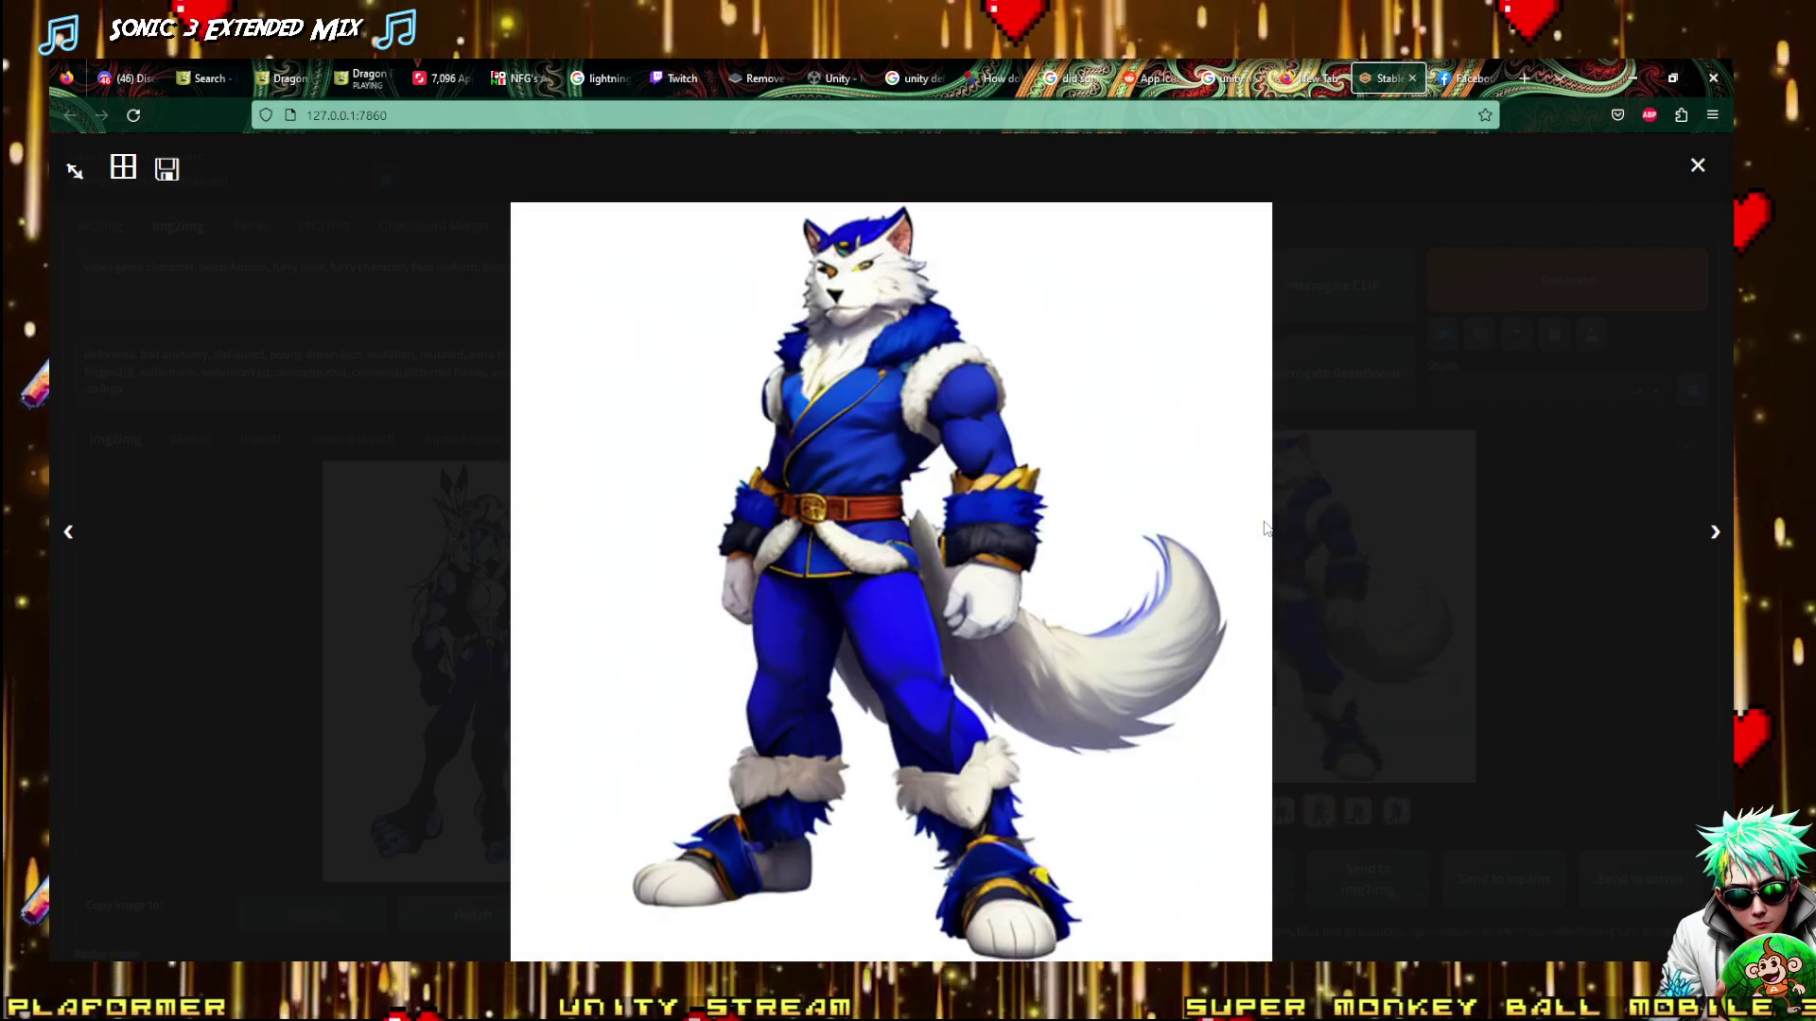
{"action": "left_click", "coordinate": [1264, 528]}
{"action": "left_click", "coordinate": [1264, 528]}
{"action": "left_click", "coordinate": [1264, 527]}
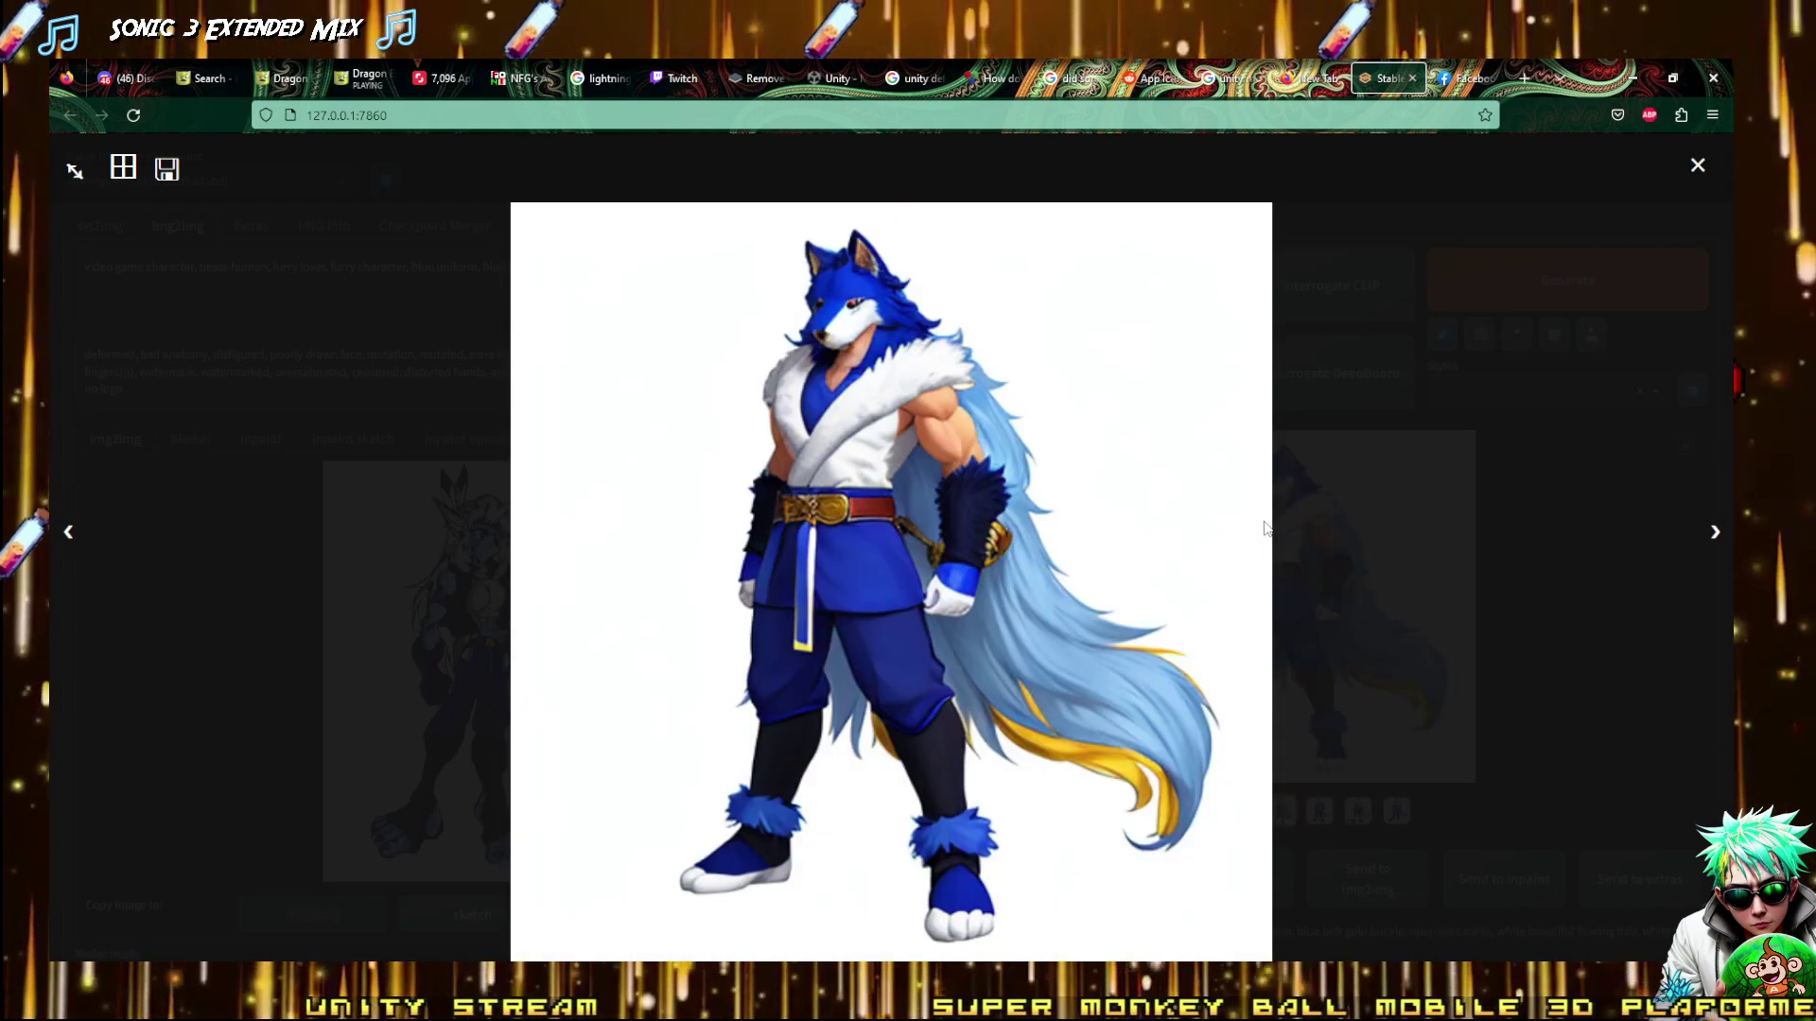
{"action": "left_click", "coordinate": [1265, 527]}
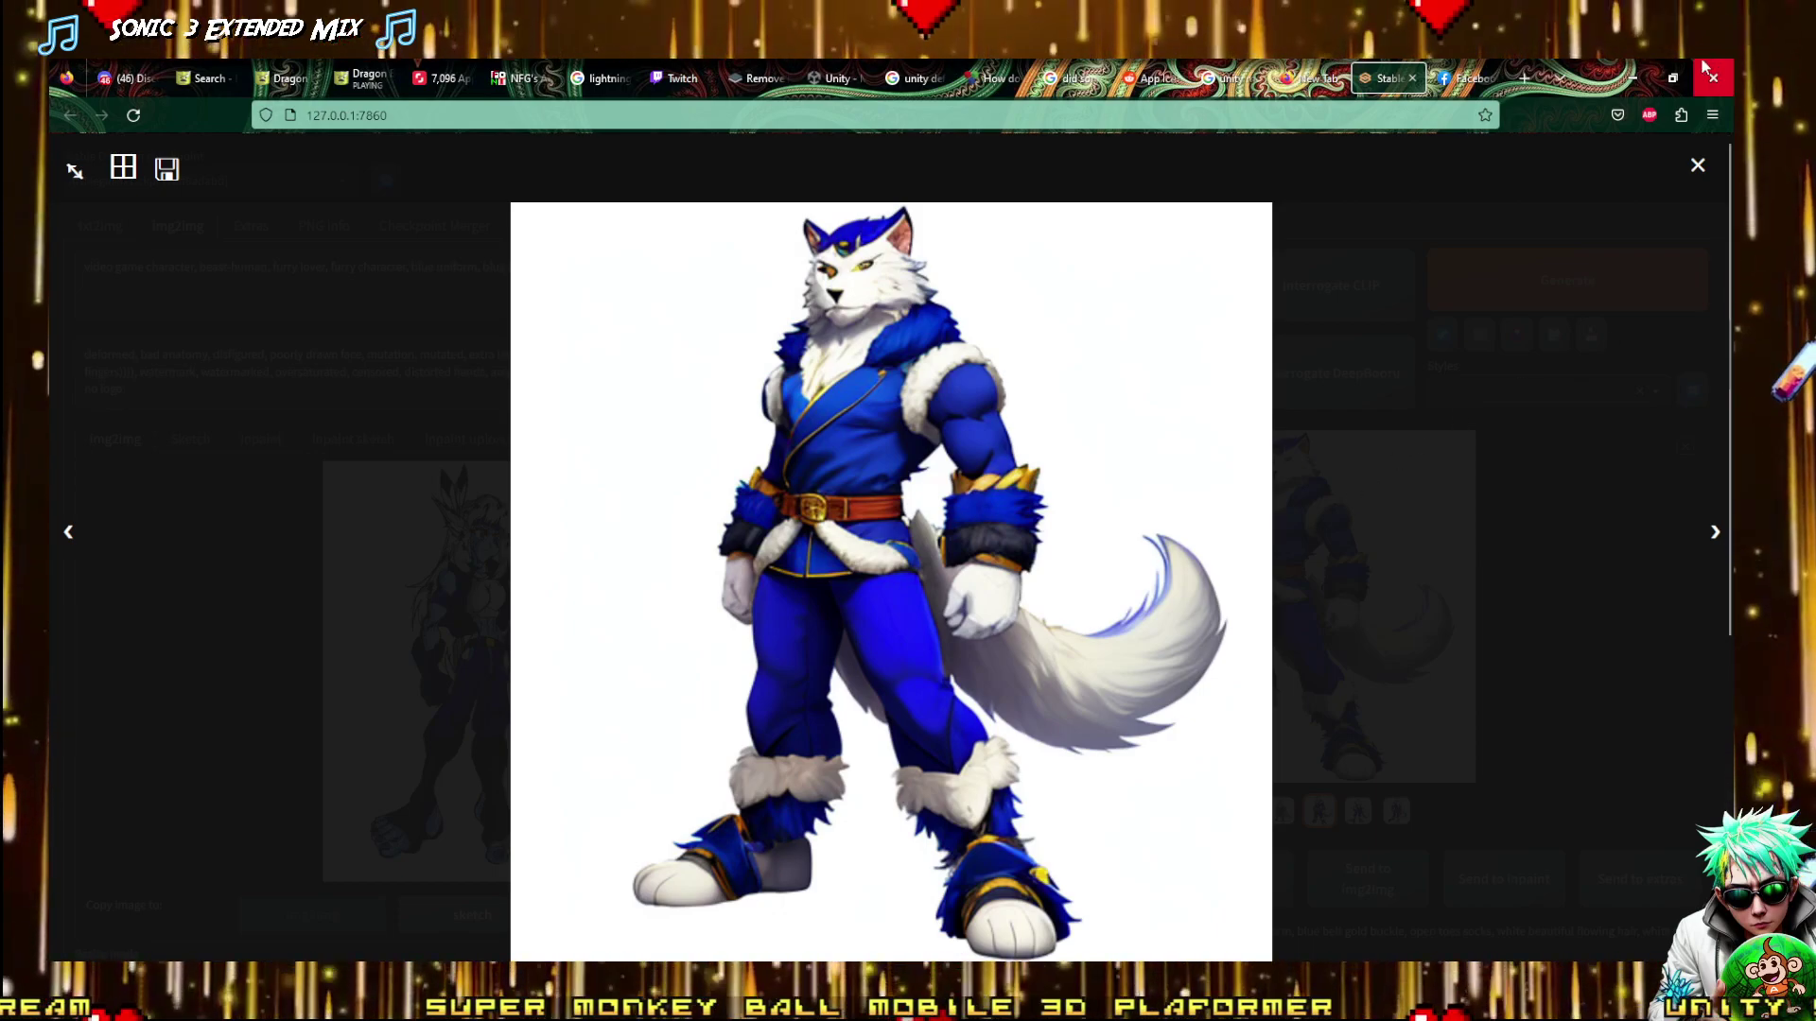
{"action": "left_click", "coordinate": [1696, 164]}
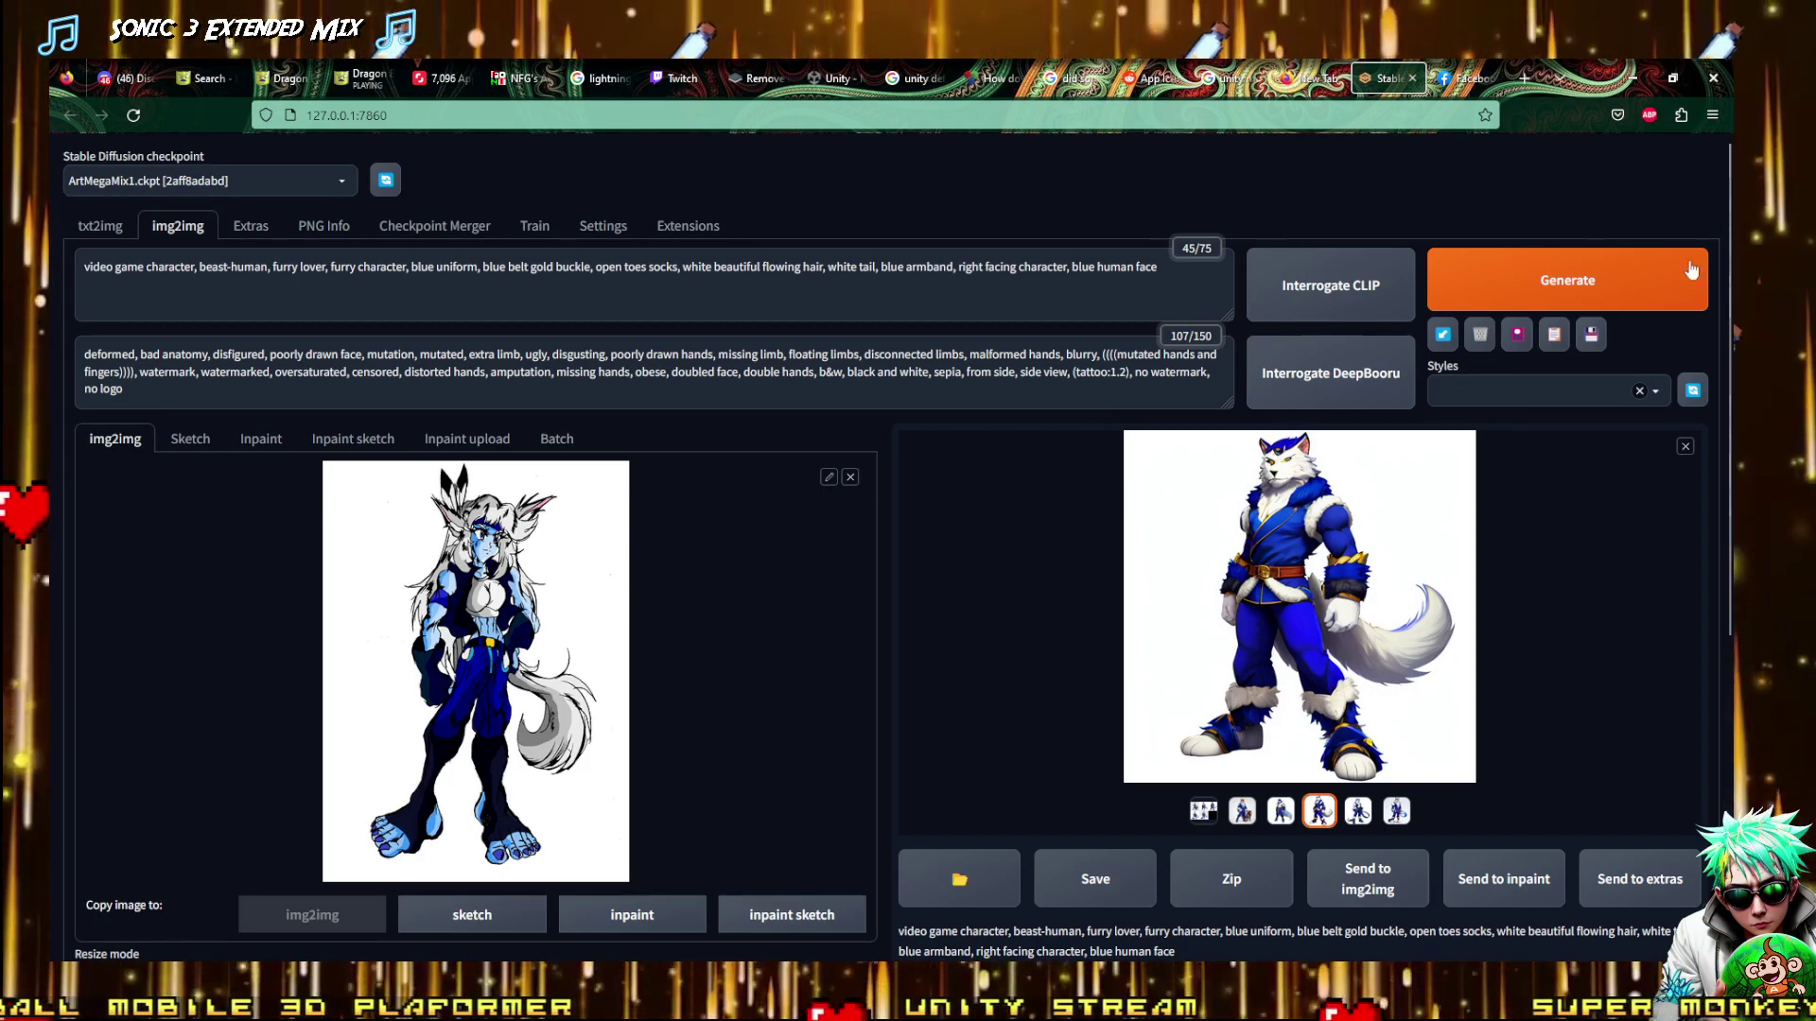
Start a new batch and append 'left facing, front facing' to the negative prompt
{"action": "left_click", "coordinate": [1595, 280]}
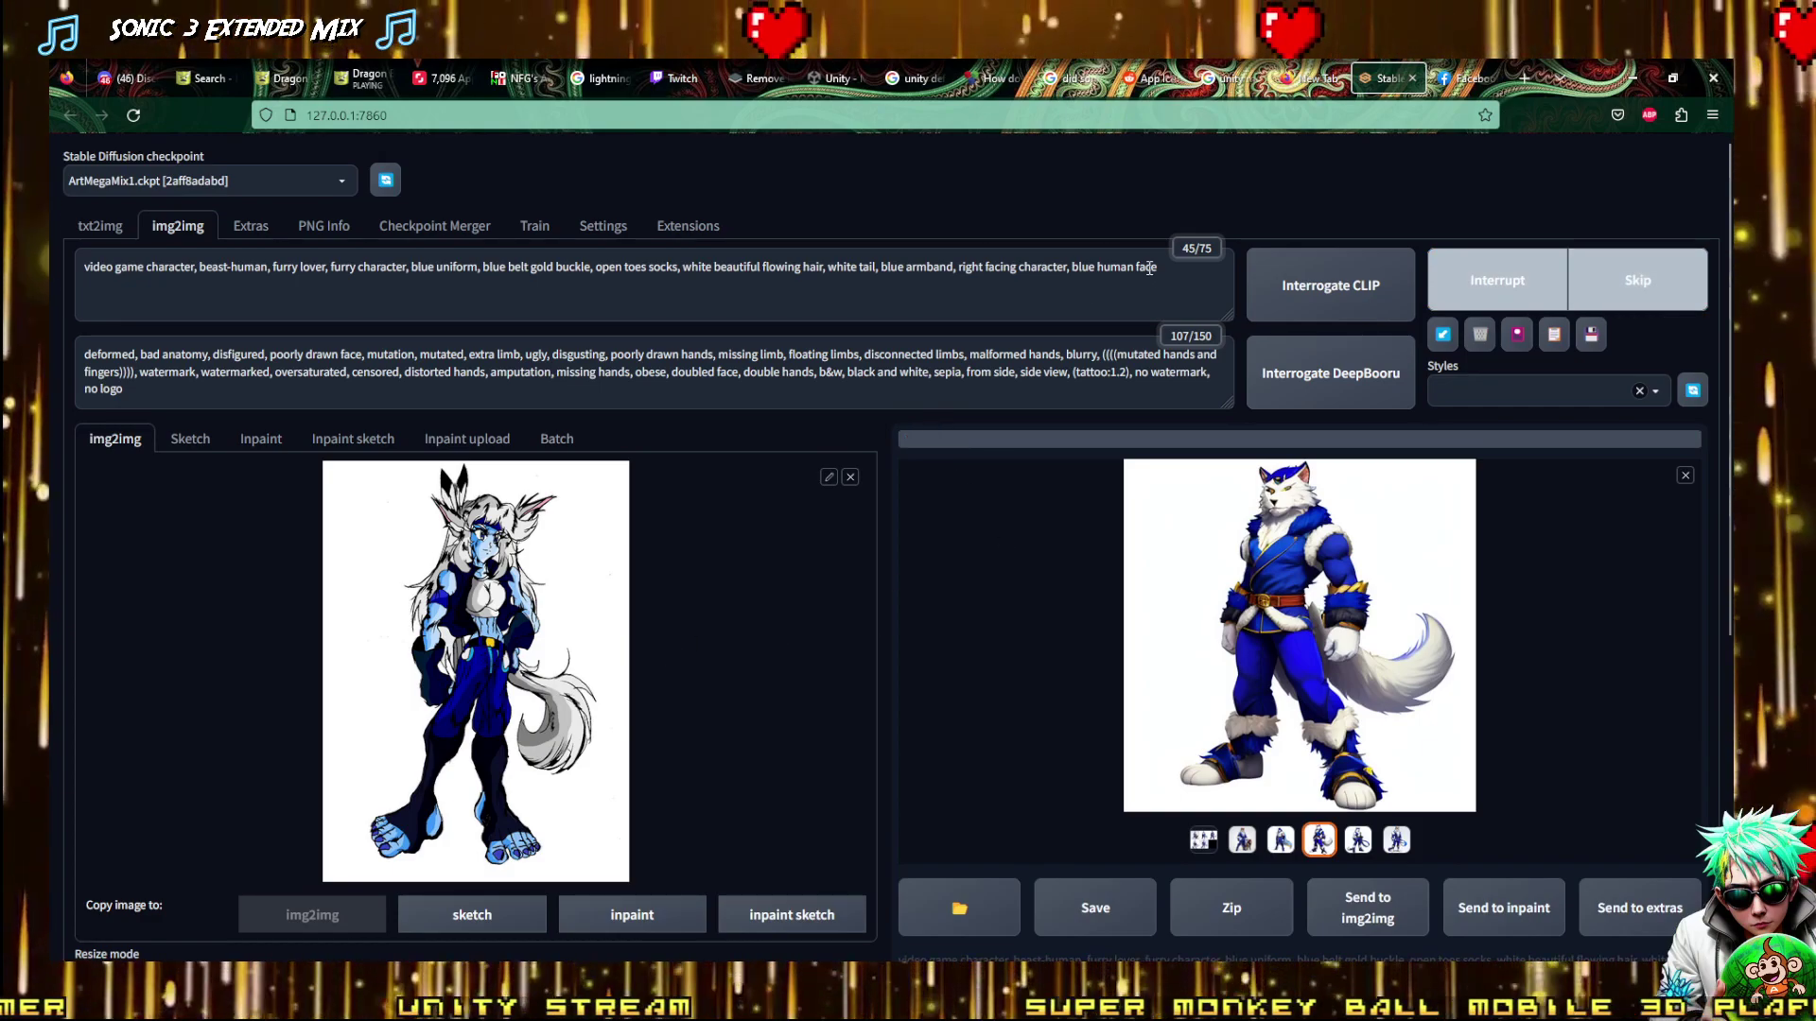
{"action": "left_click", "coordinate": [393, 405]}
{"action": "type", "text": ", left "}
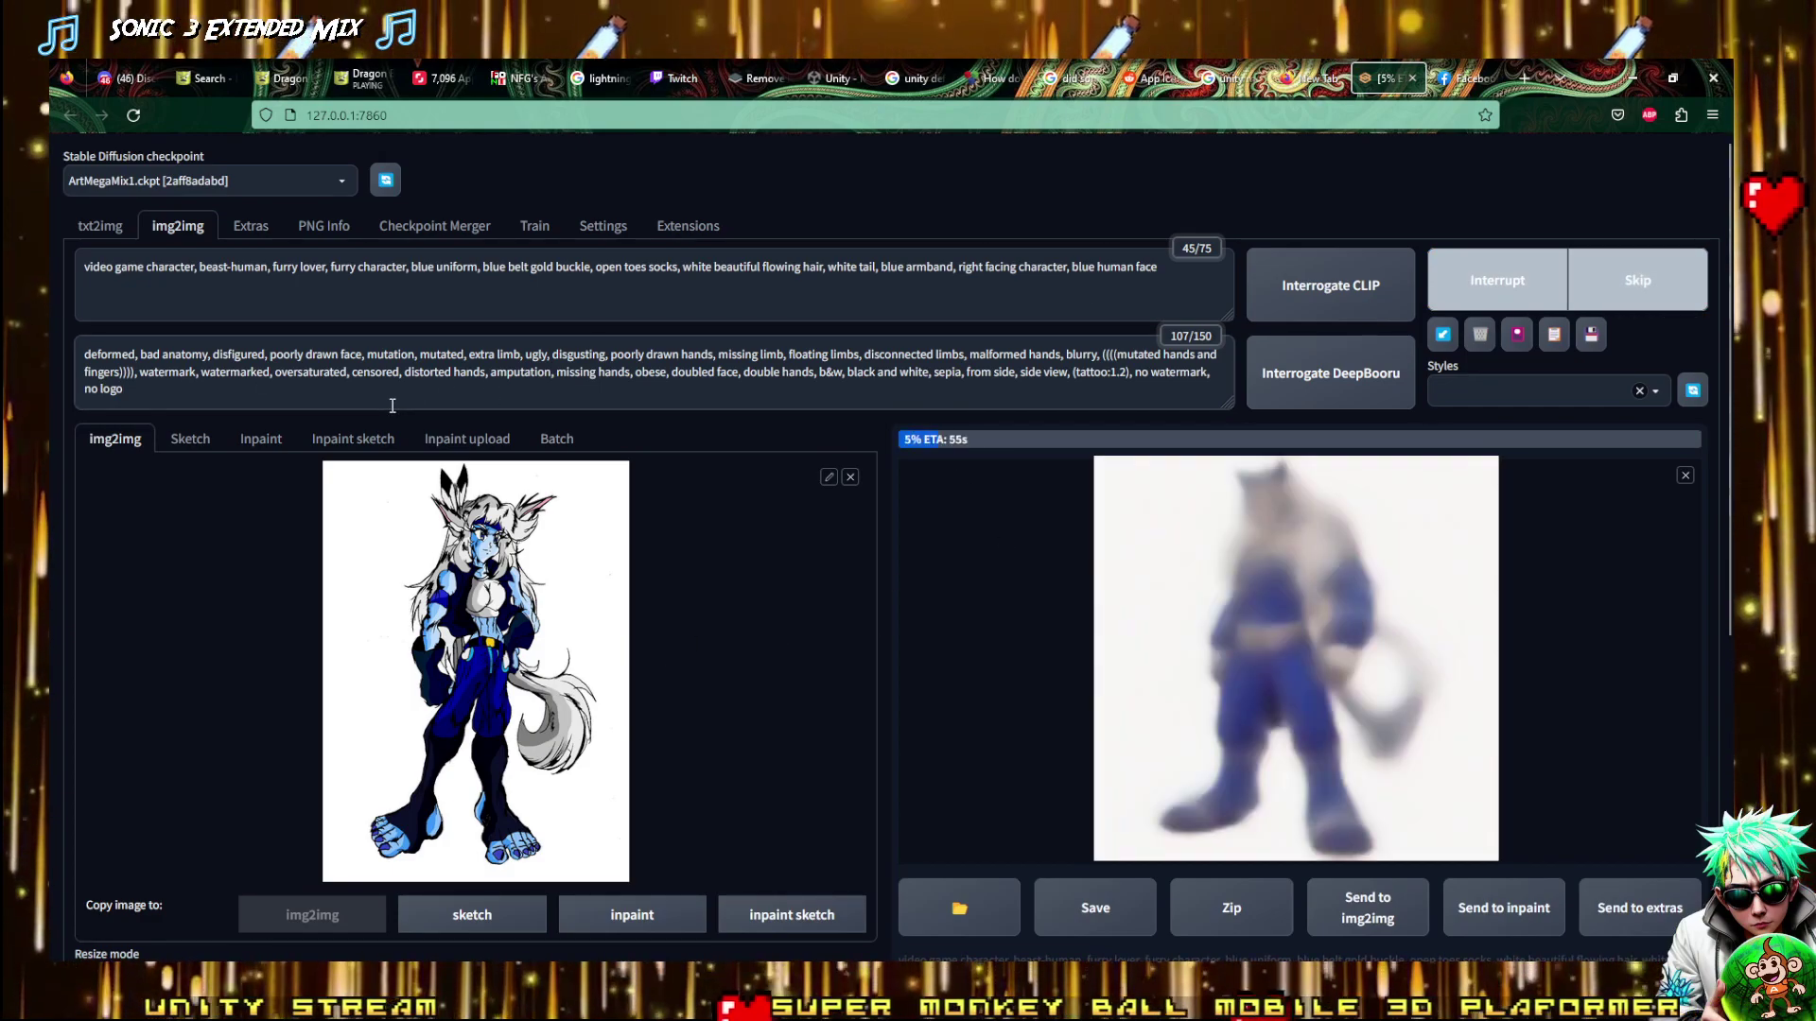
{"action": "type", "text": "f"}
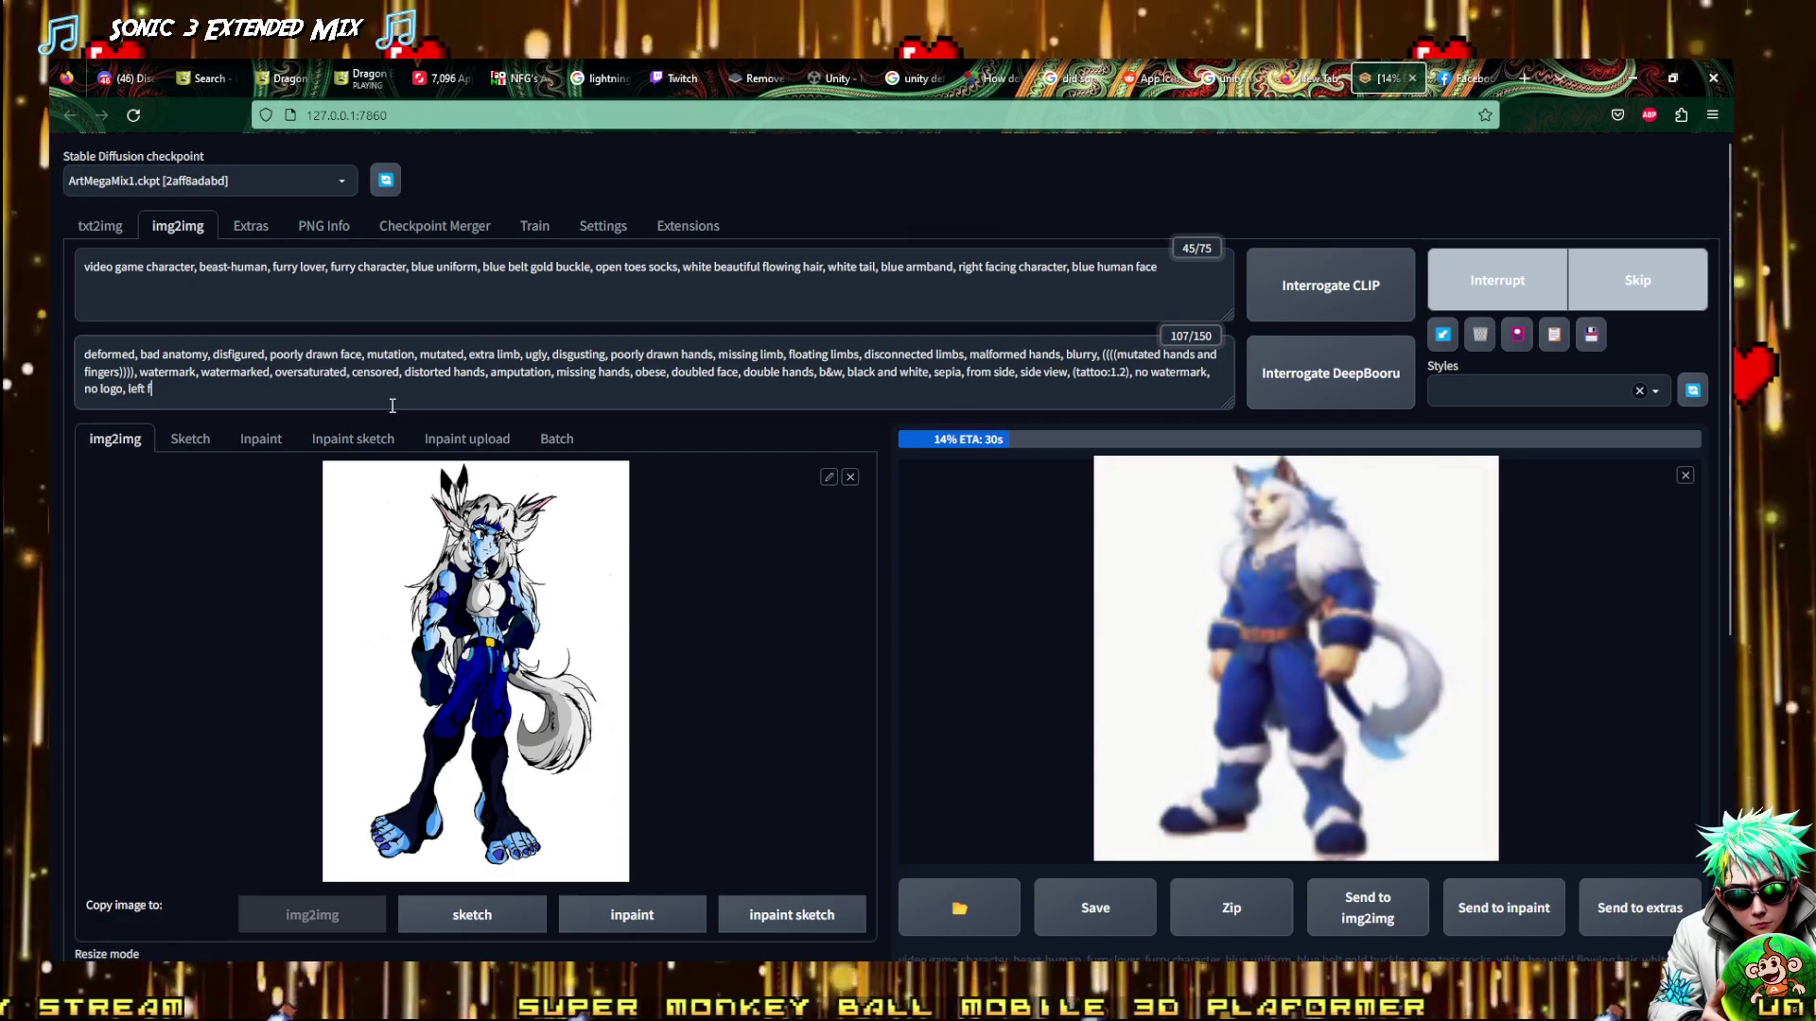
{"action": "type", "text": "acing,"}
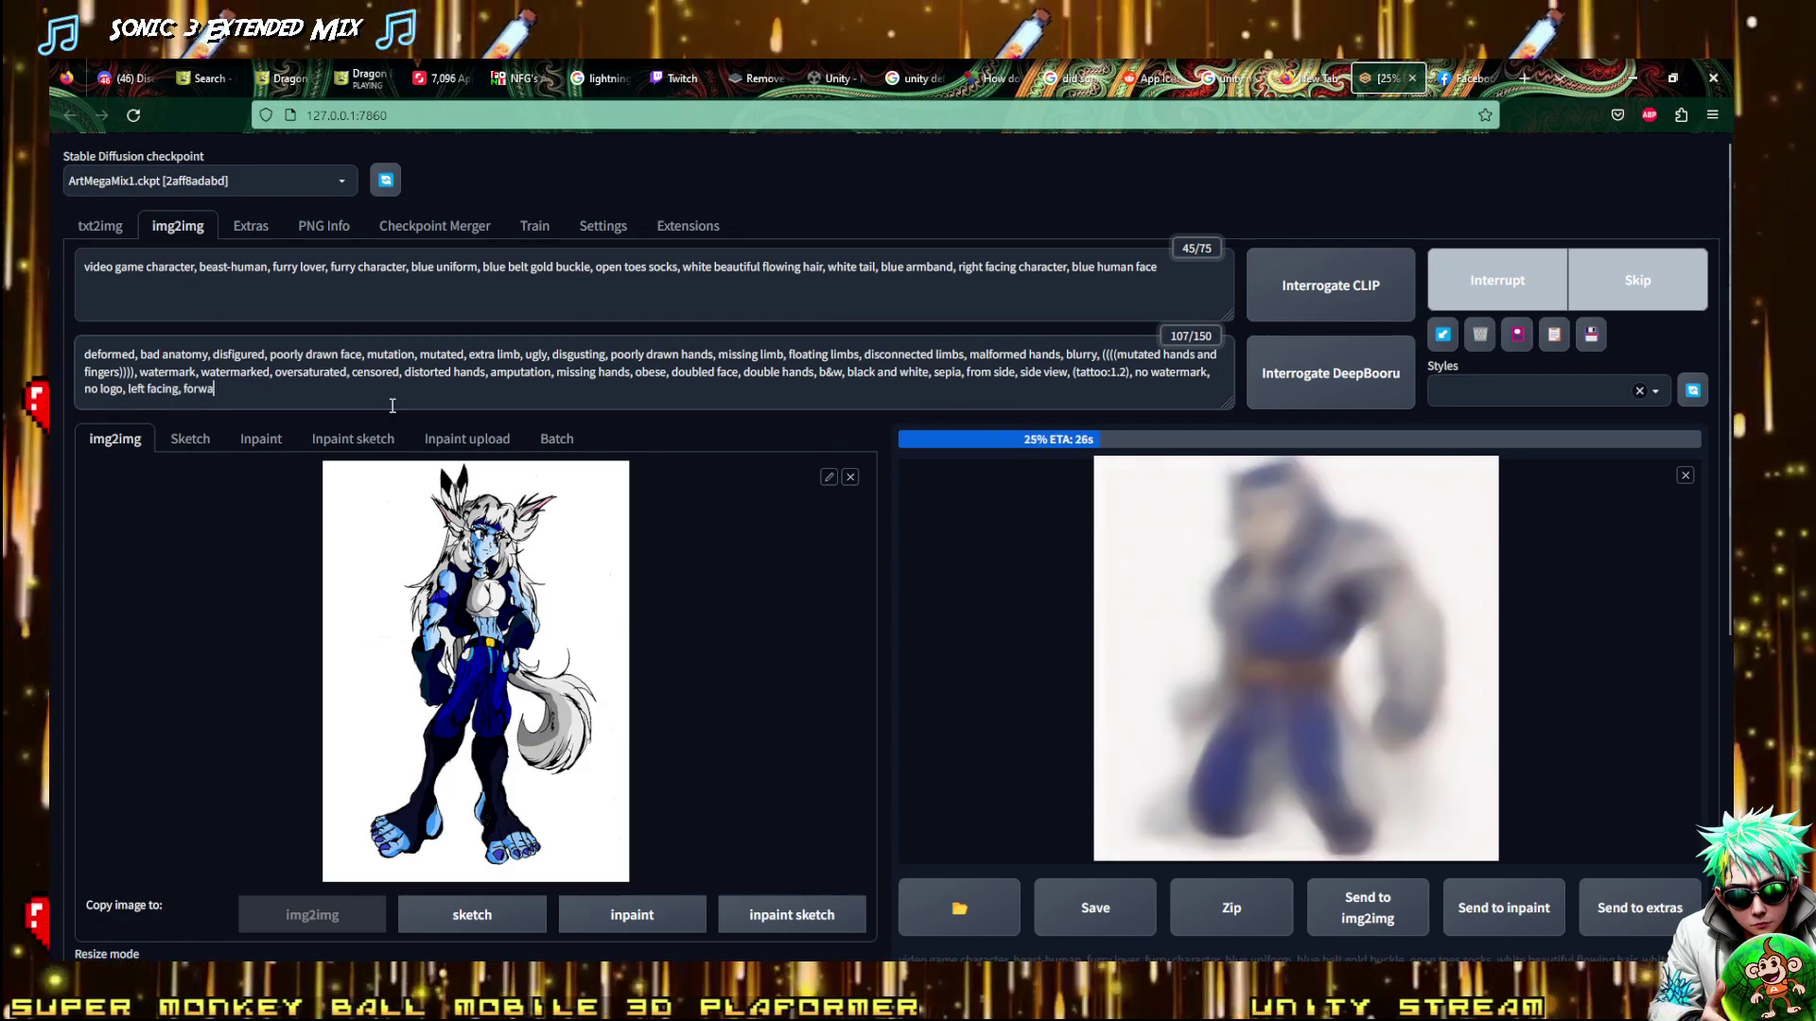
{"action": "type", "text": " from"}
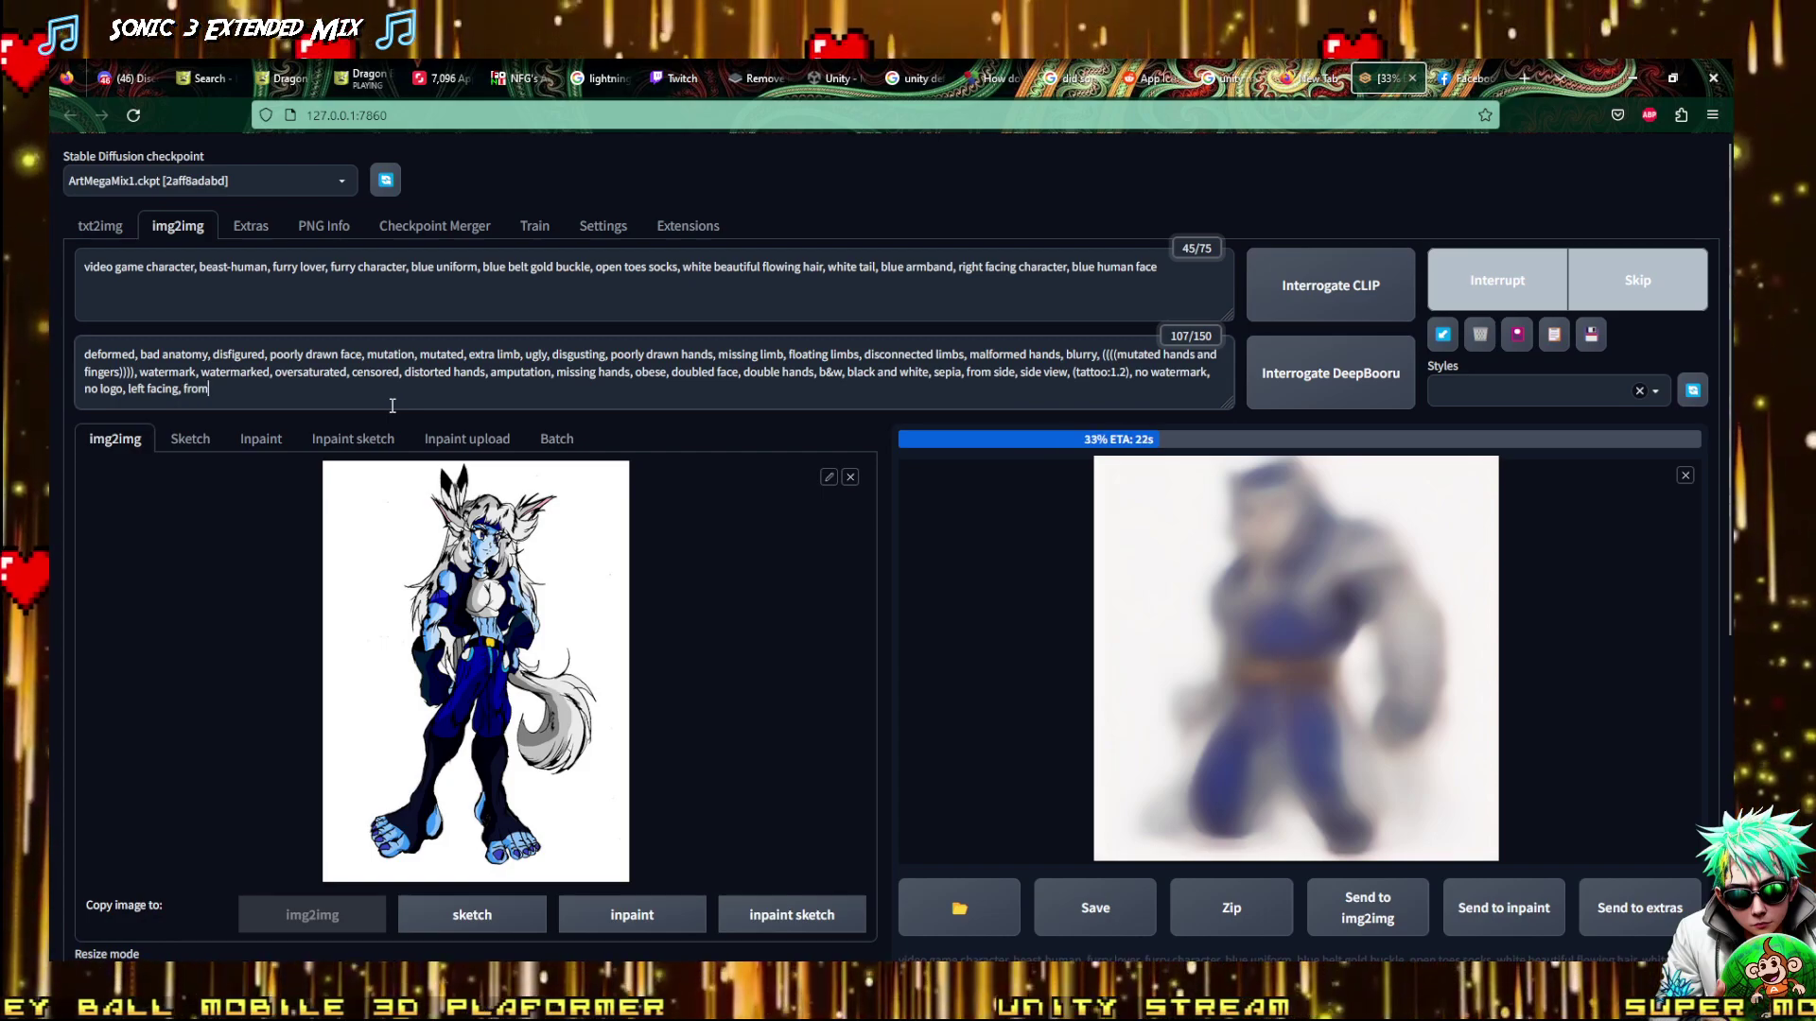
{"action": "type", "text": "t "}
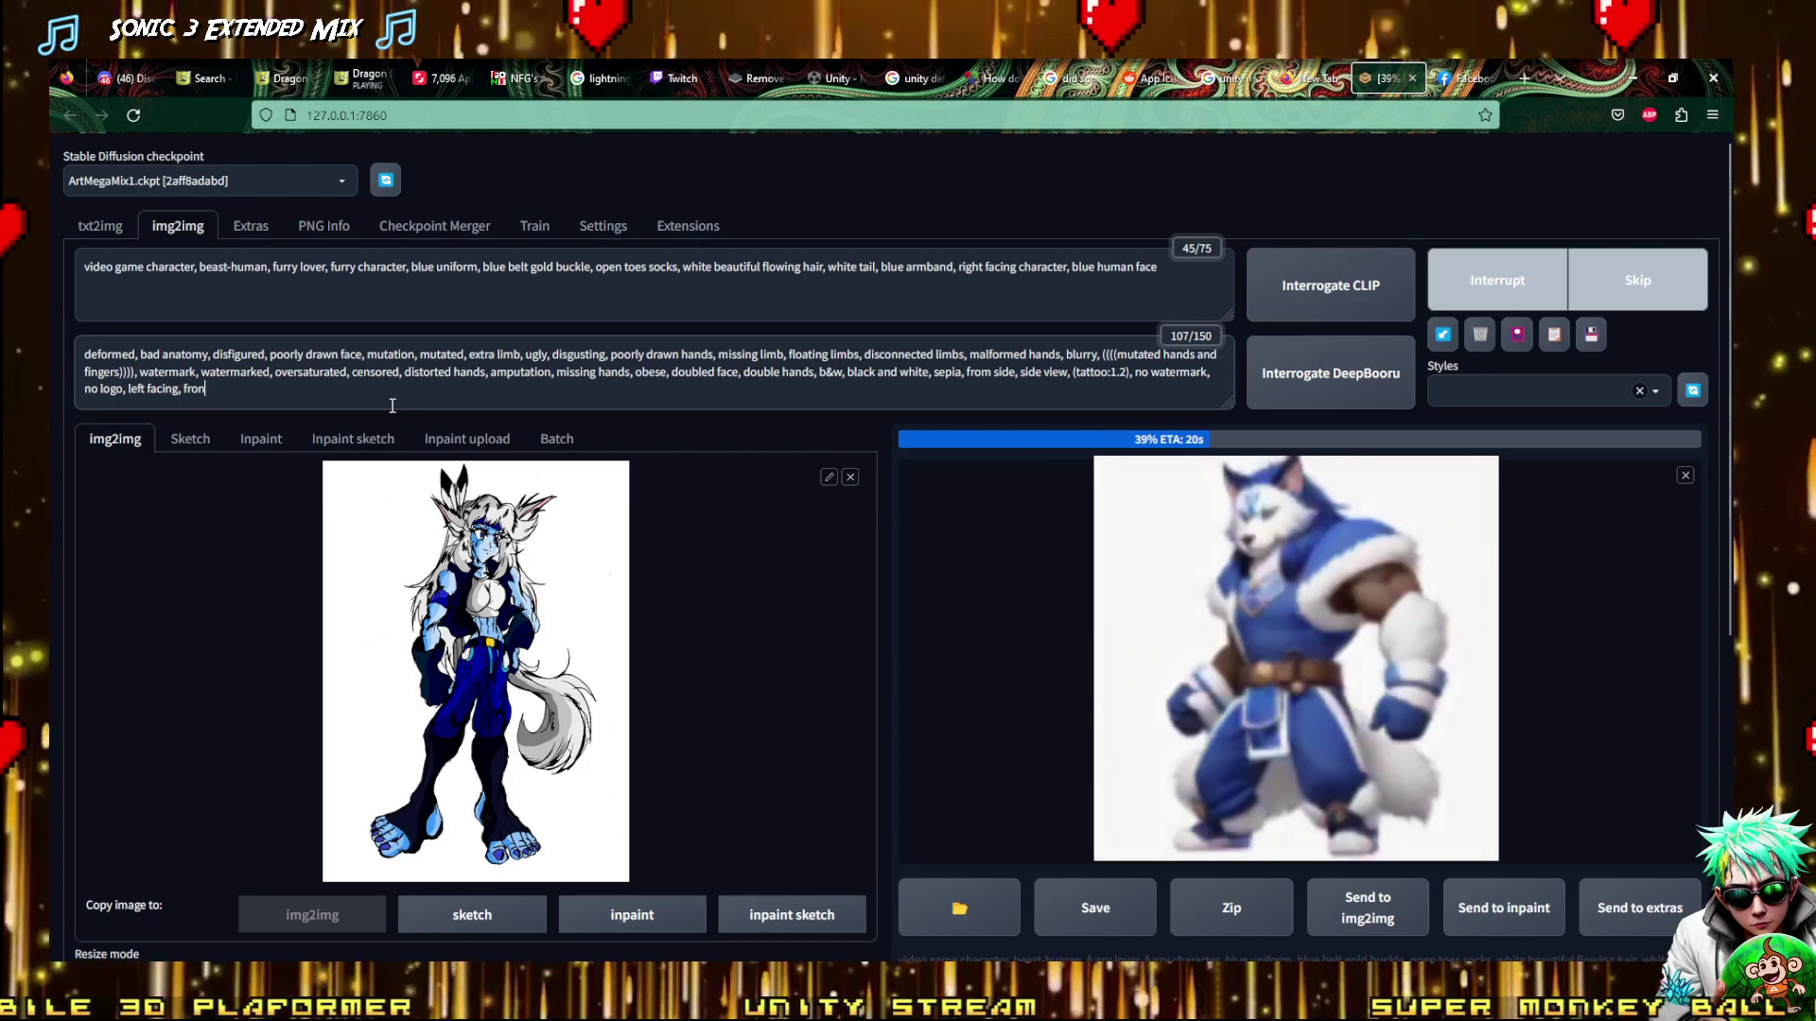
{"action": "type", "text": "t facing."}
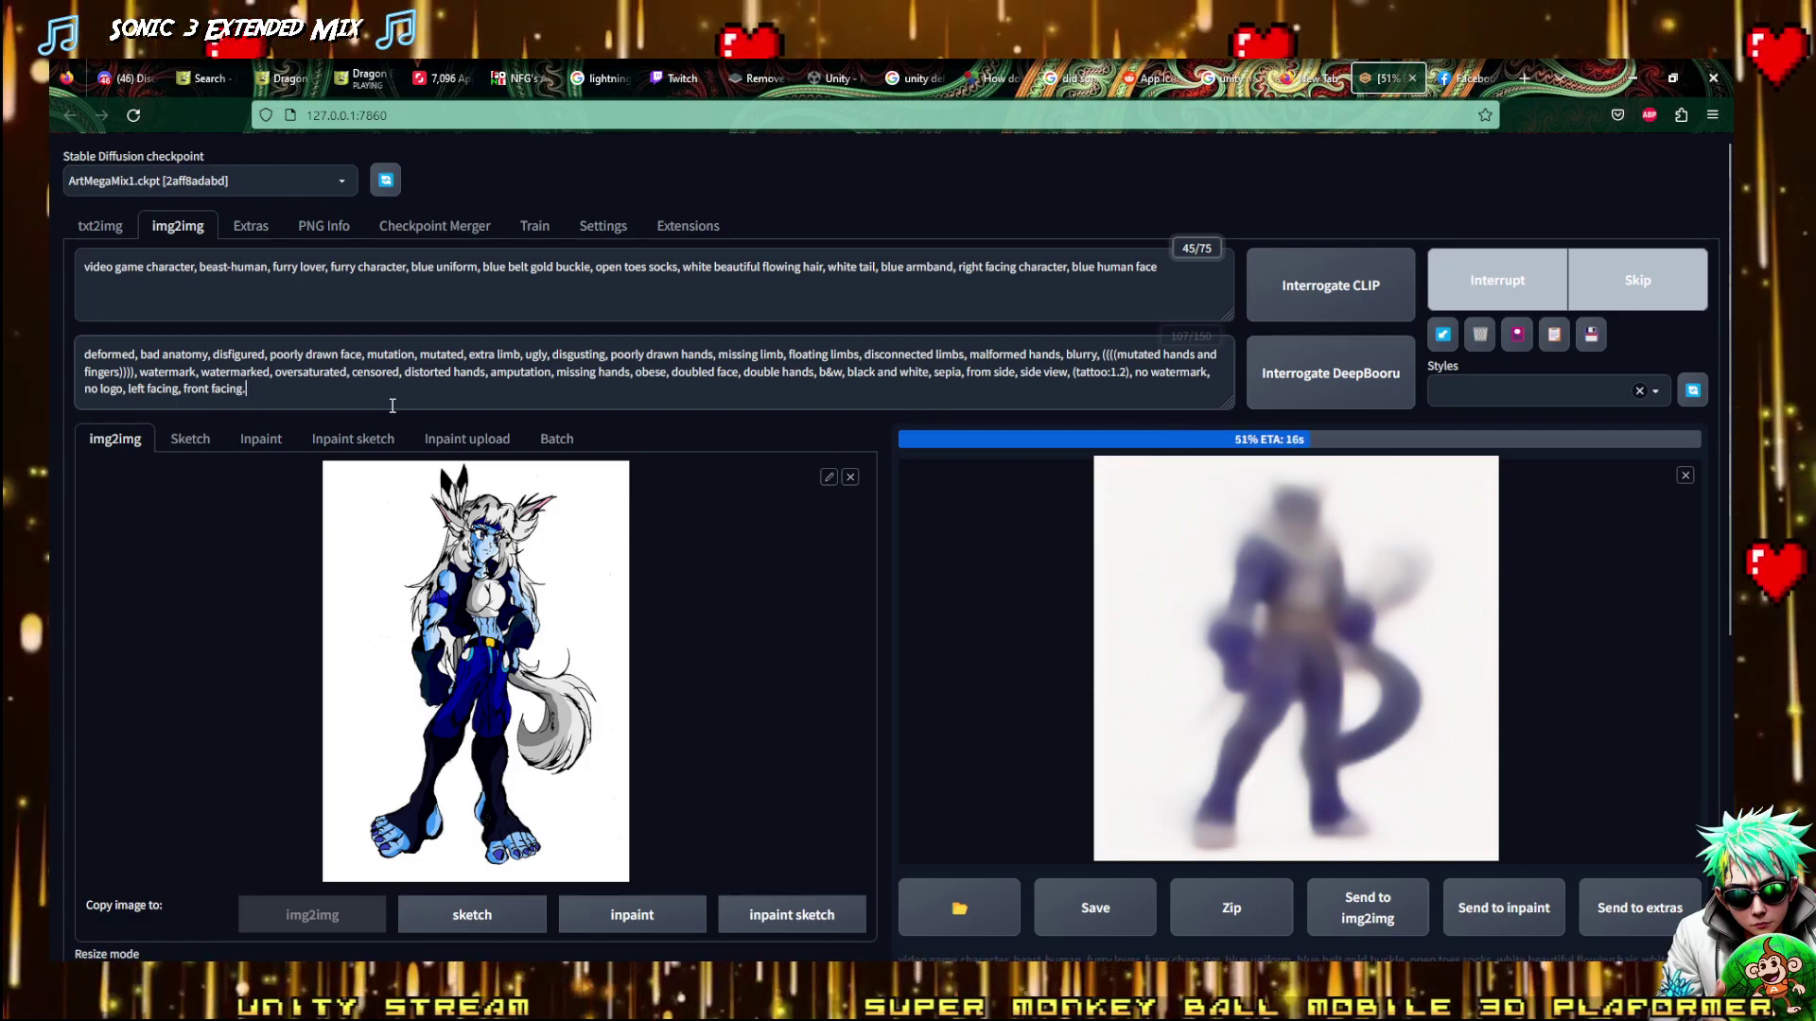
Skip the image currently being generated in the batch
{"action": "left_click", "coordinate": [1658, 299]}
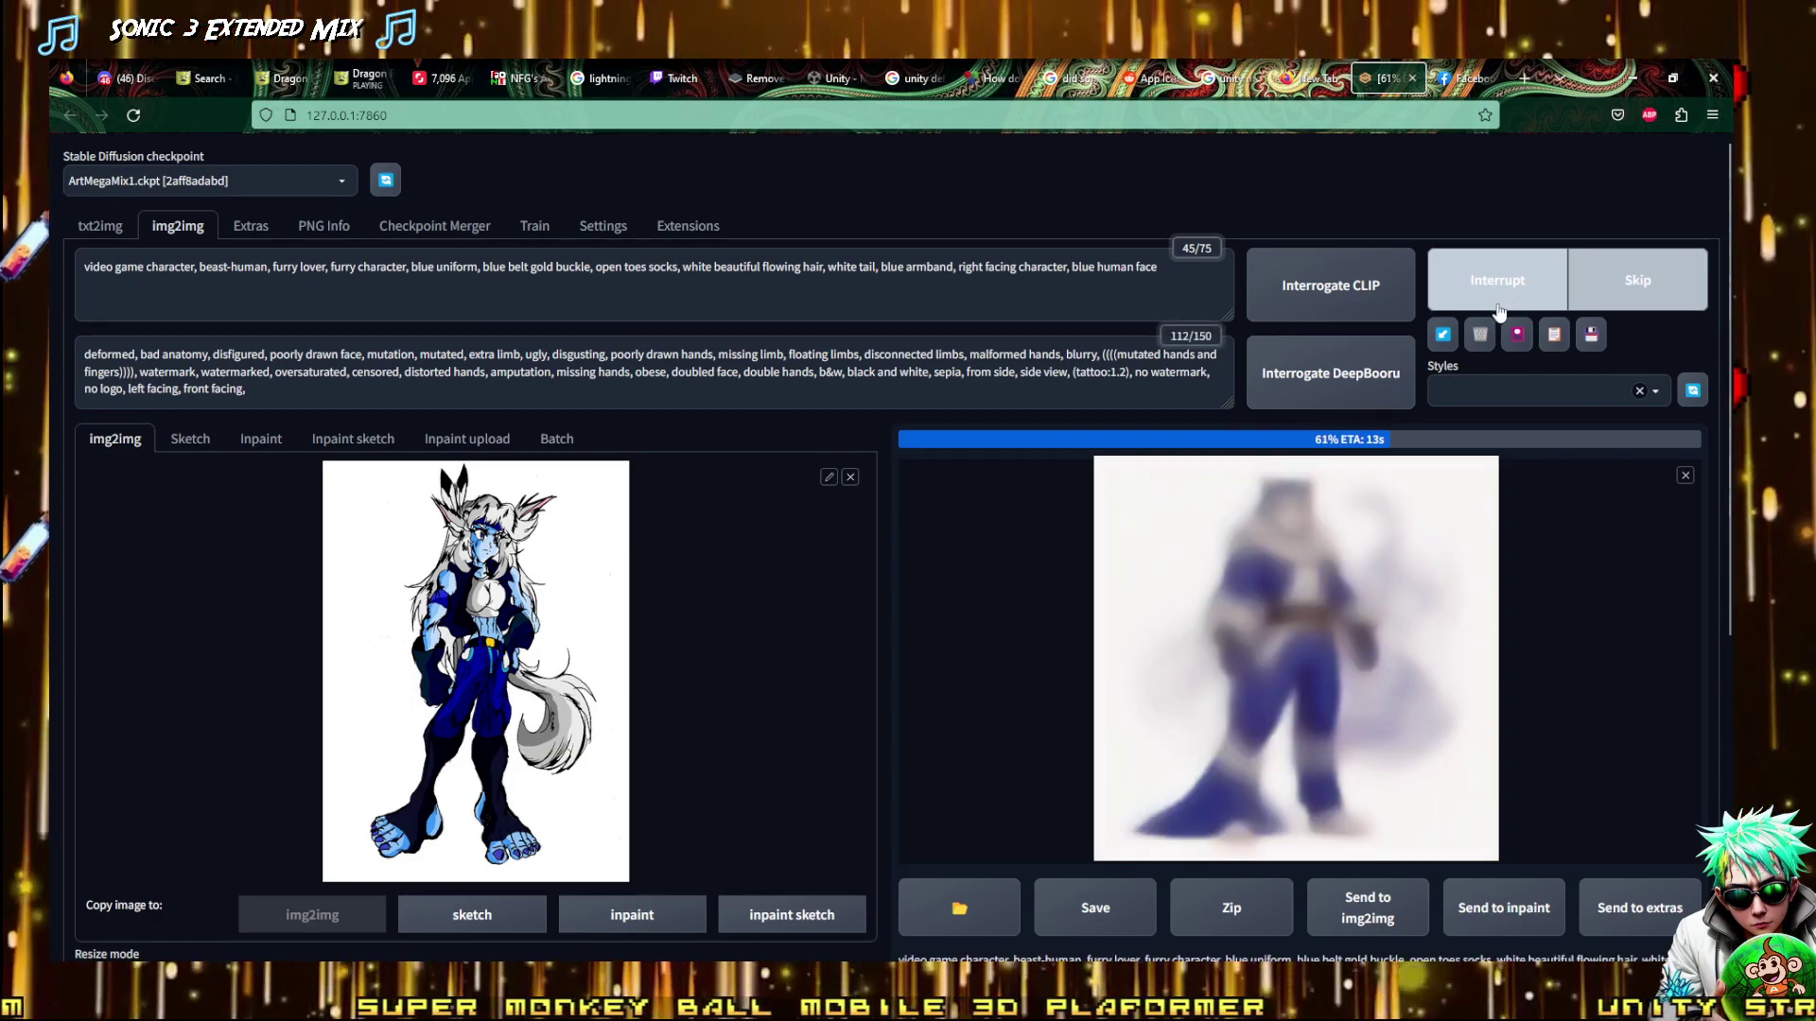
{"action": "left_click", "coordinate": [1498, 312]}
{"action": "left_click", "coordinate": [1498, 307]}
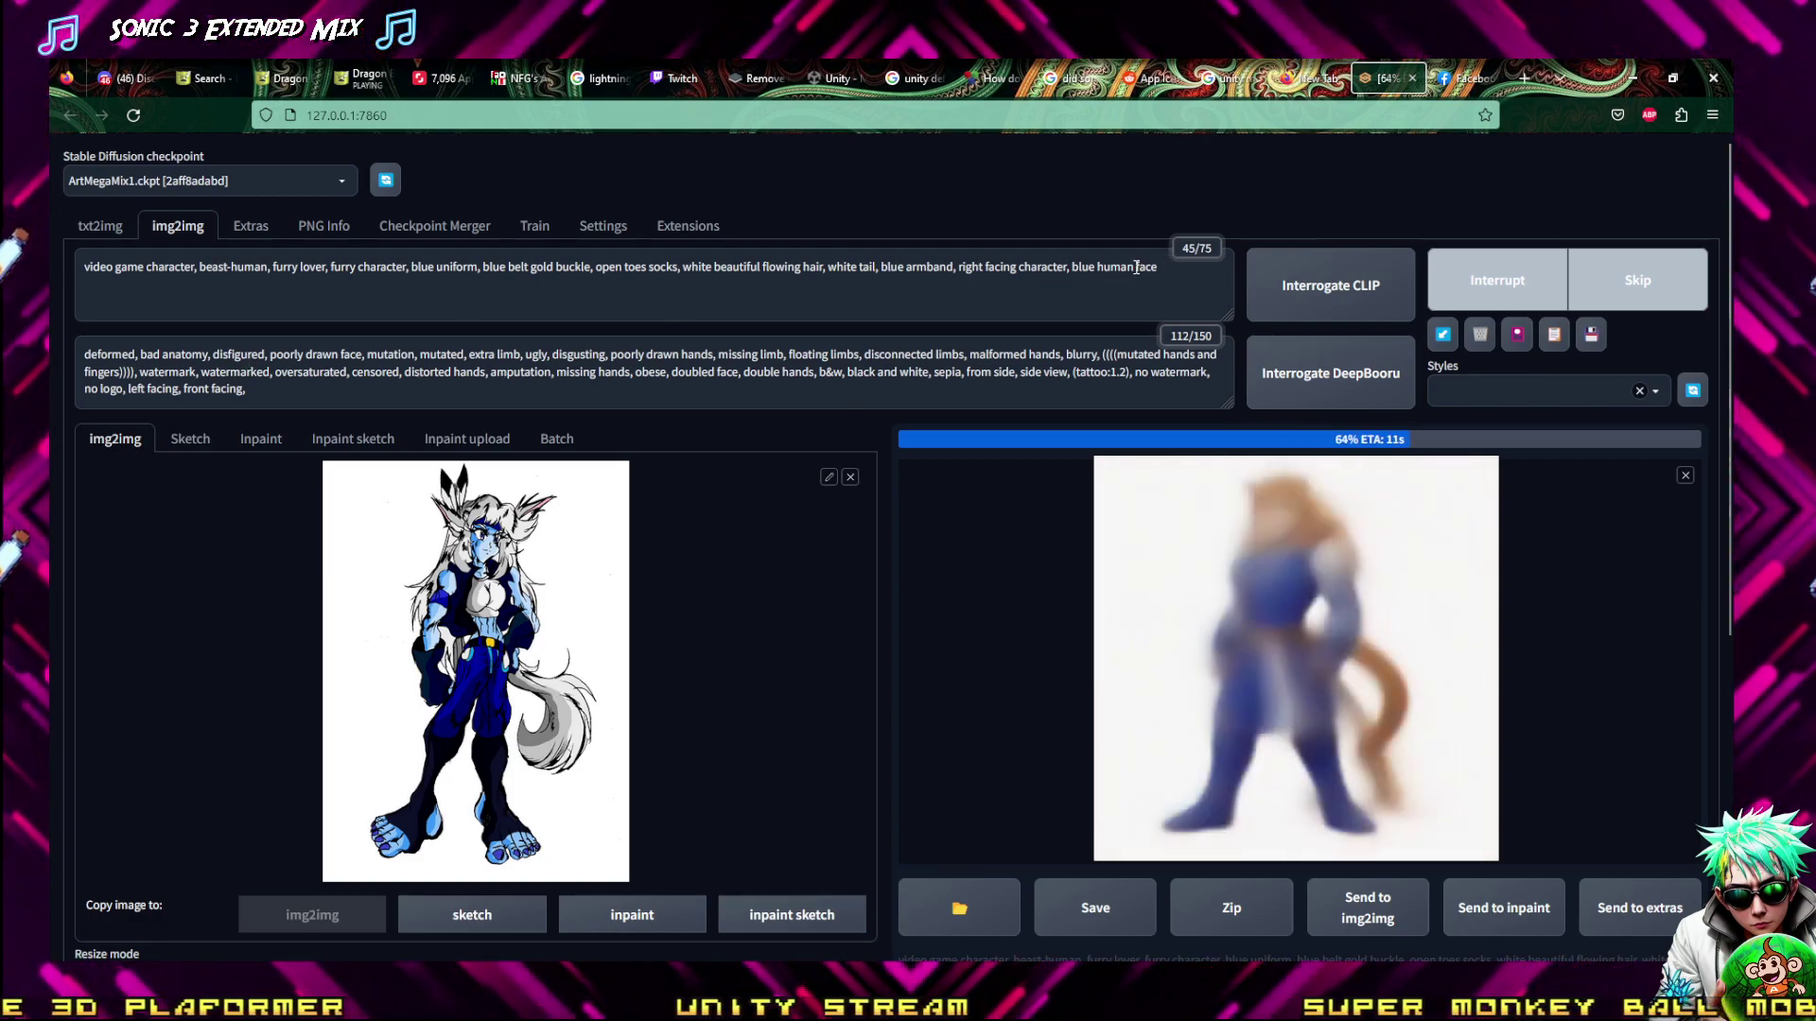
Add giant feet, blue toes with blue toenails and a massive big toe to the prompt, generate, and preview the second wolf
{"action": "left_click", "coordinate": [1162, 268]}
{"action": "type", "text": ","}
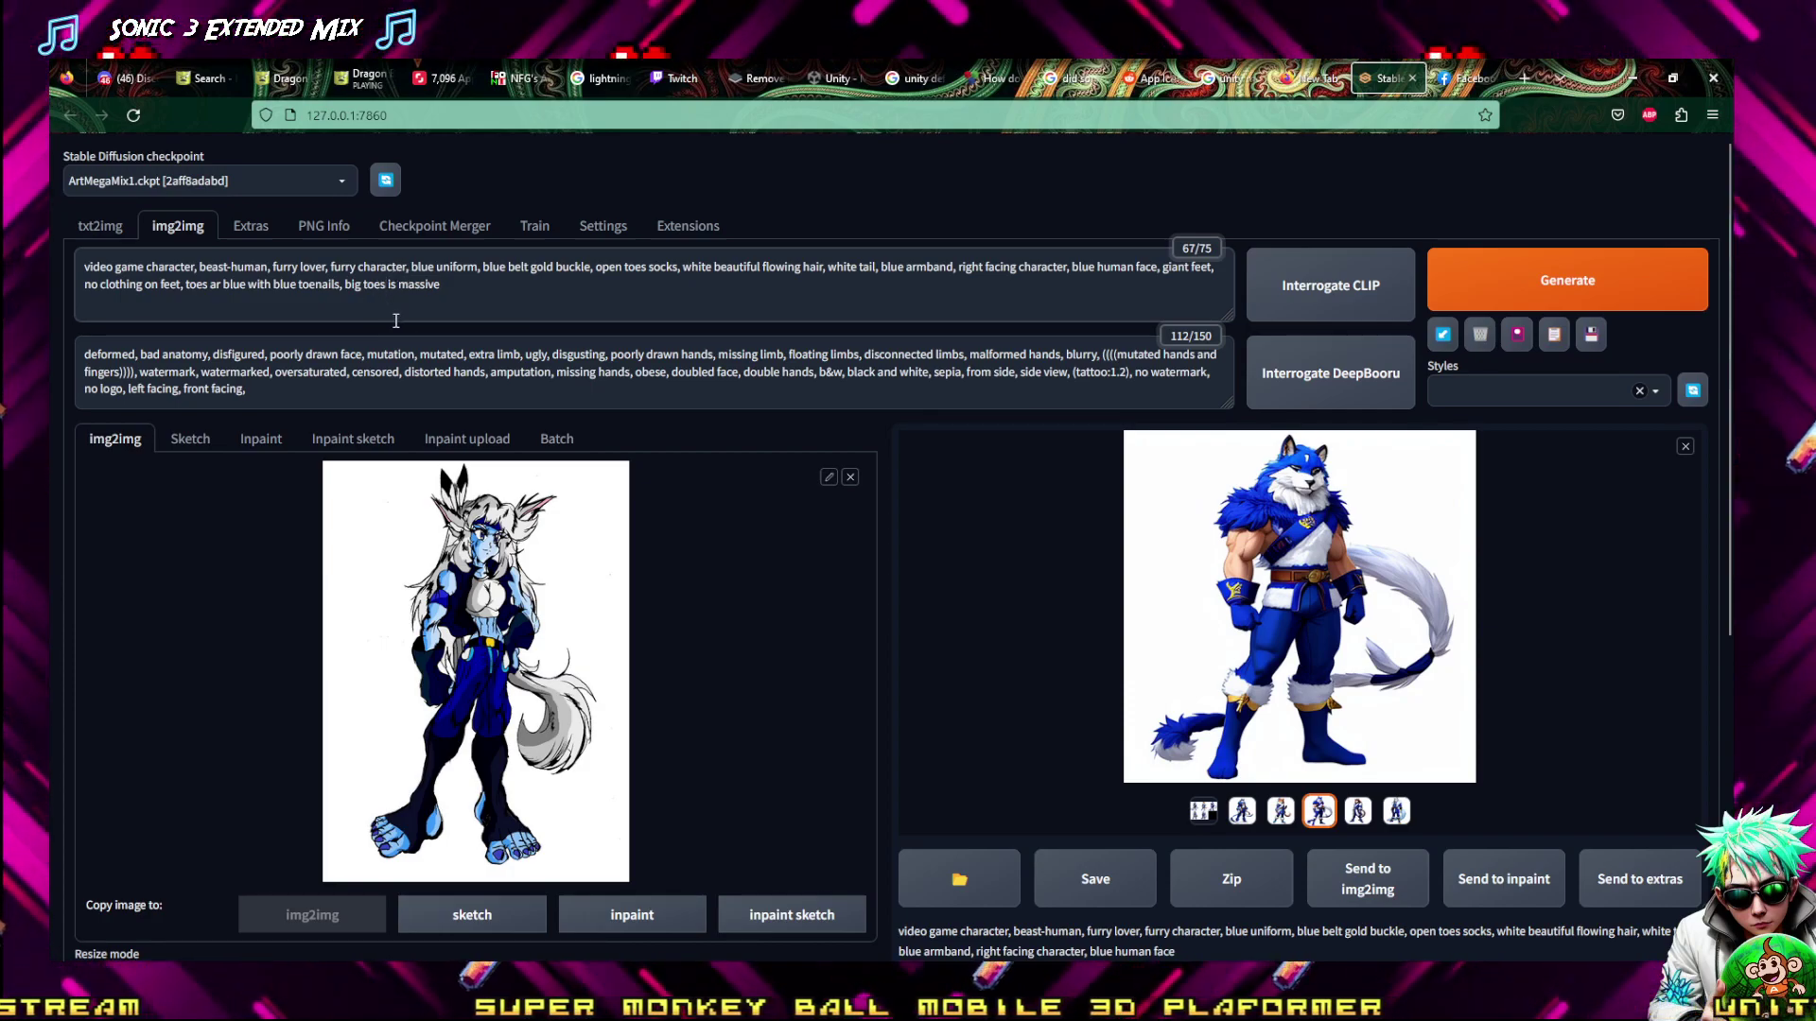
{"action": "left_click", "coordinate": [1610, 276]}
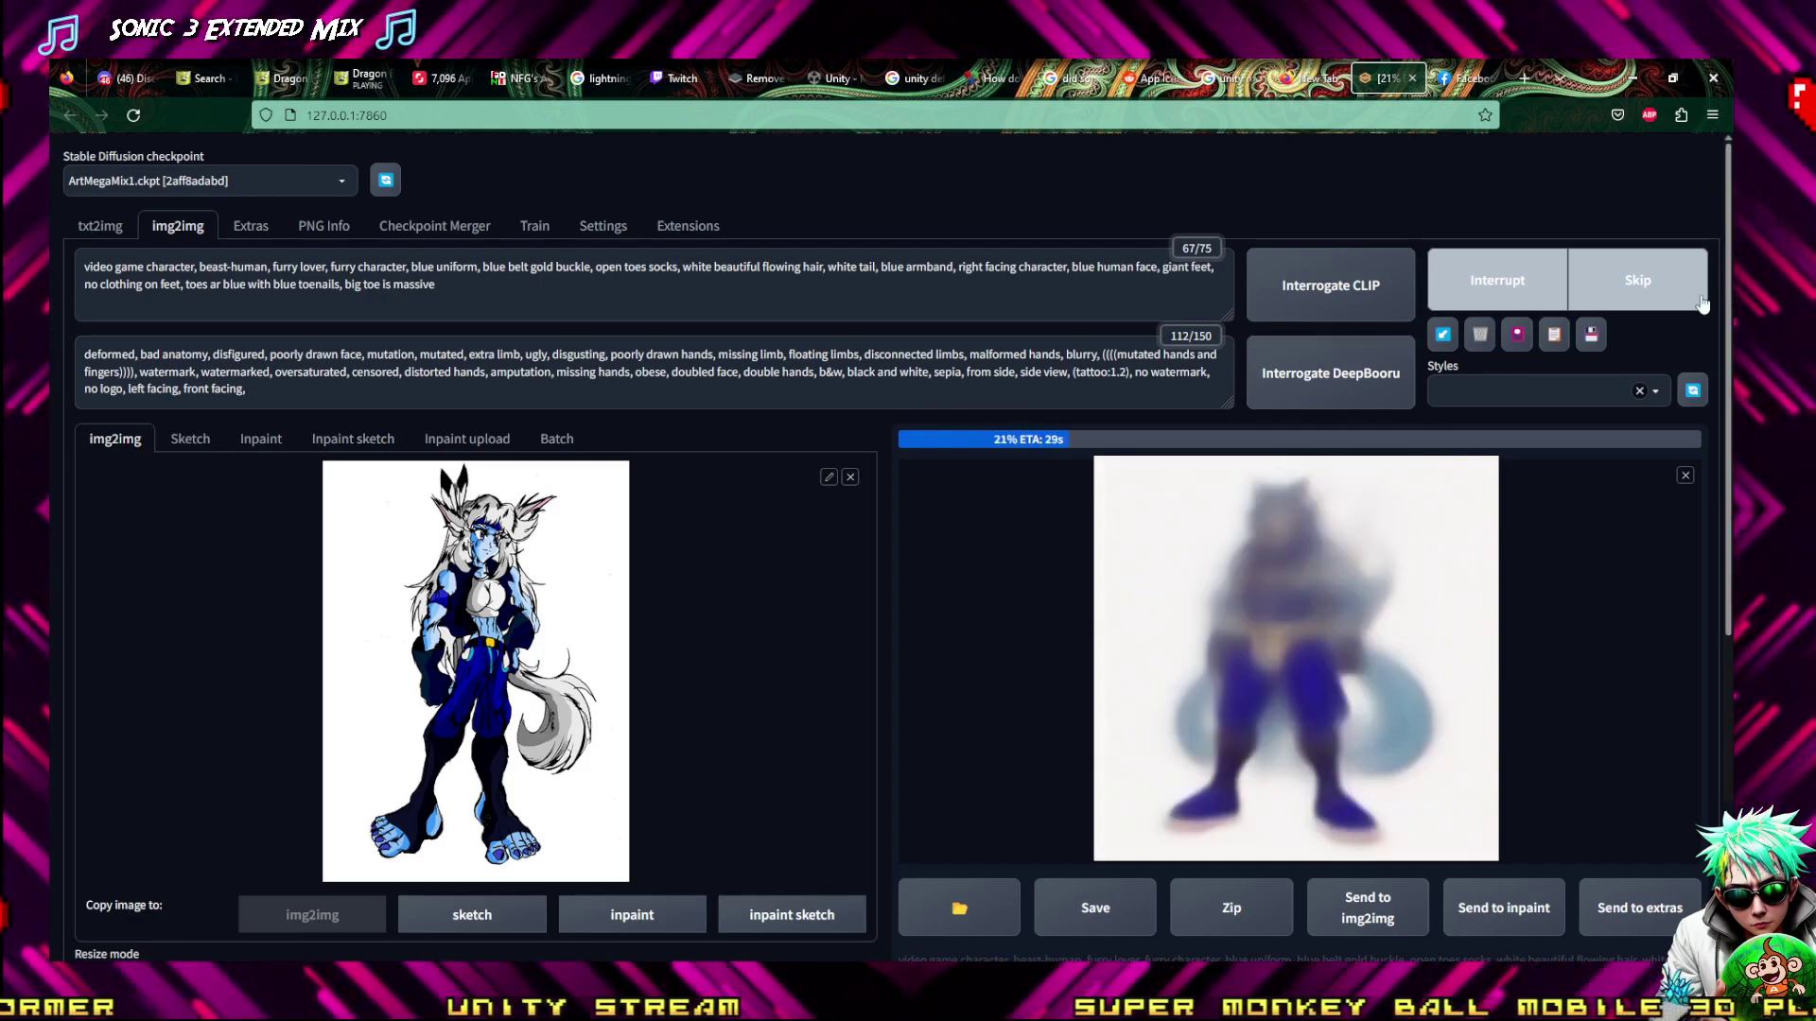
{"action": "left_click", "coordinate": [818, 286]}
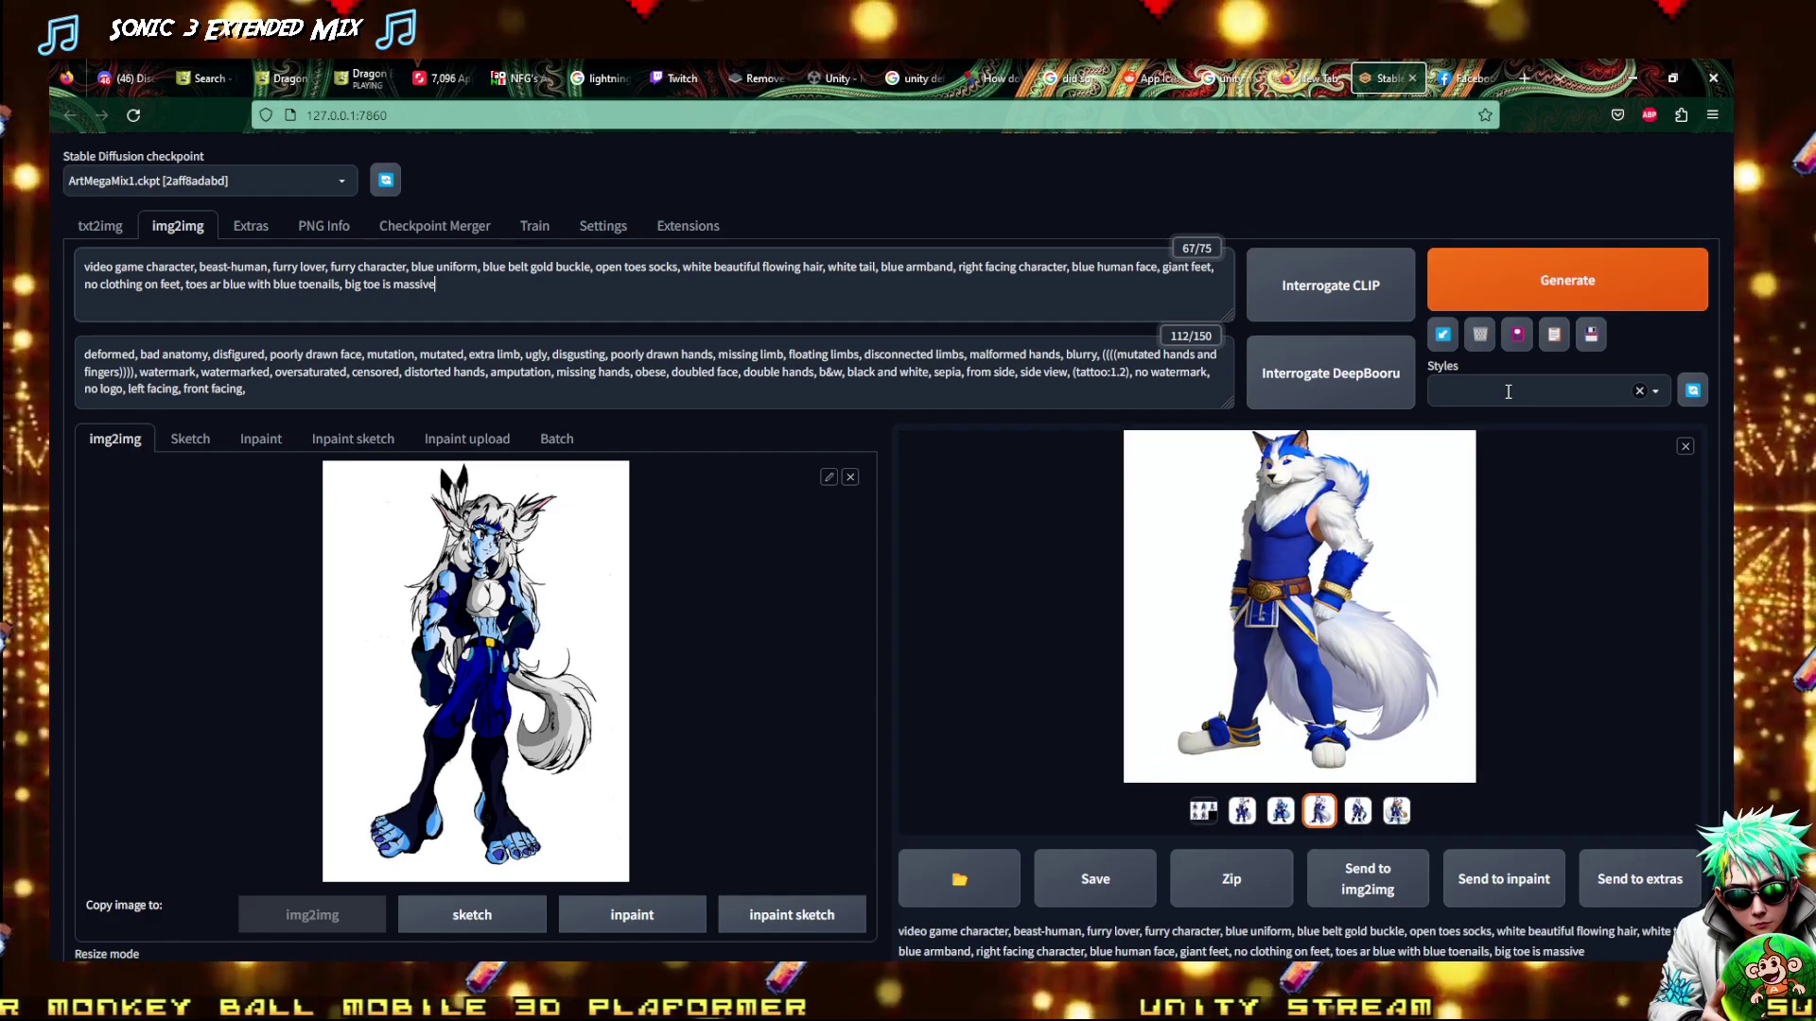
{"action": "left_click", "coordinate": [1241, 813]}
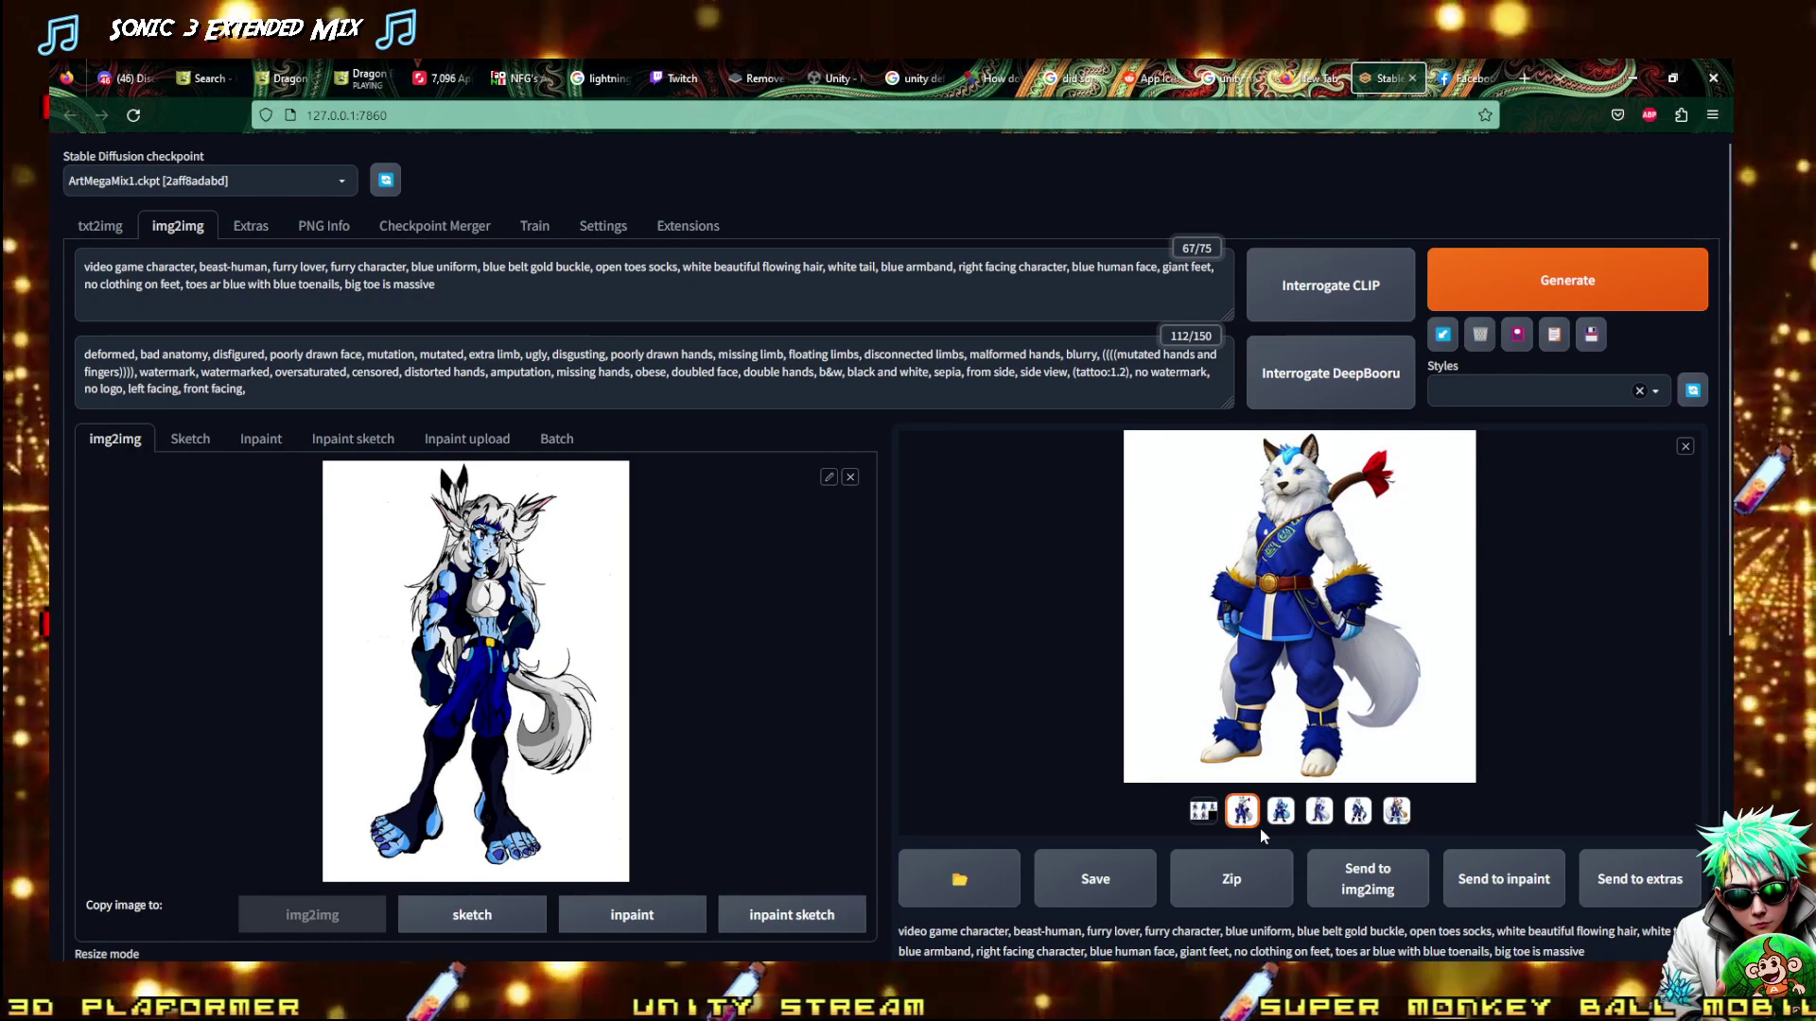
Browse the generated wolf images full-screen, then close the viewer
{"action": "left_click", "coordinate": [1311, 697]}
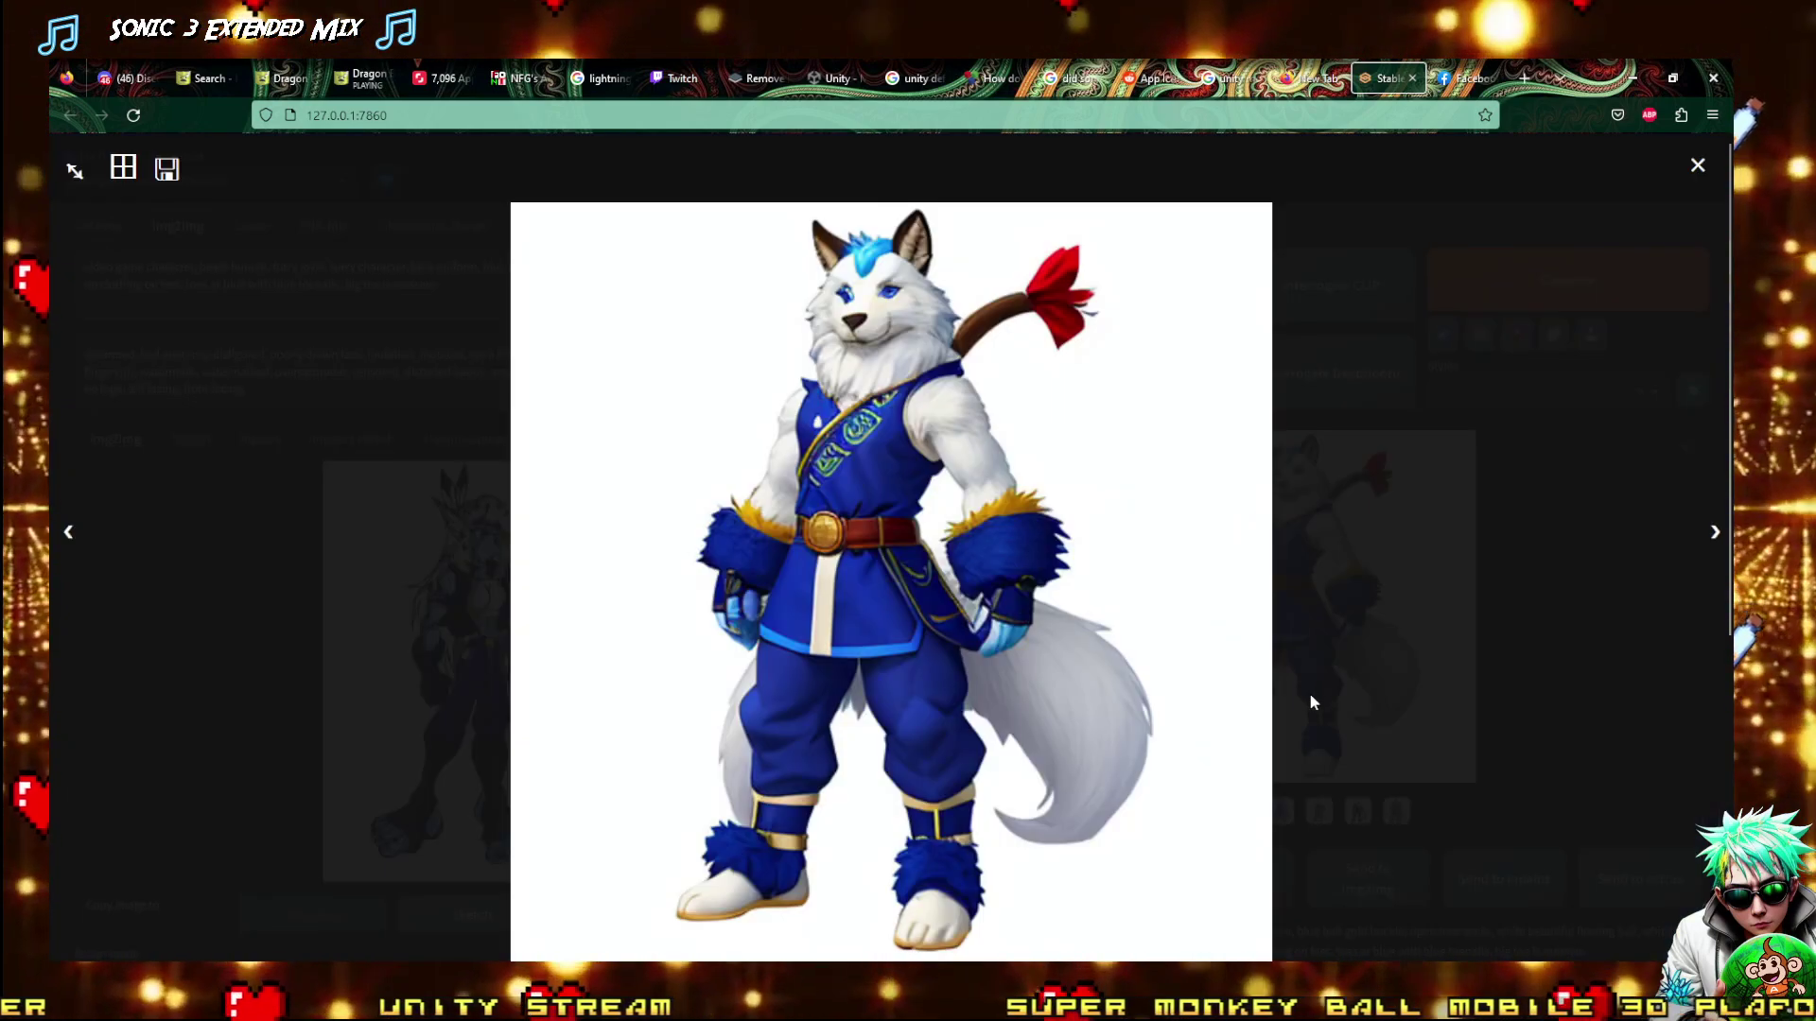
{"action": "key", "text": "Right"}
{"action": "key", "text": "Right"}
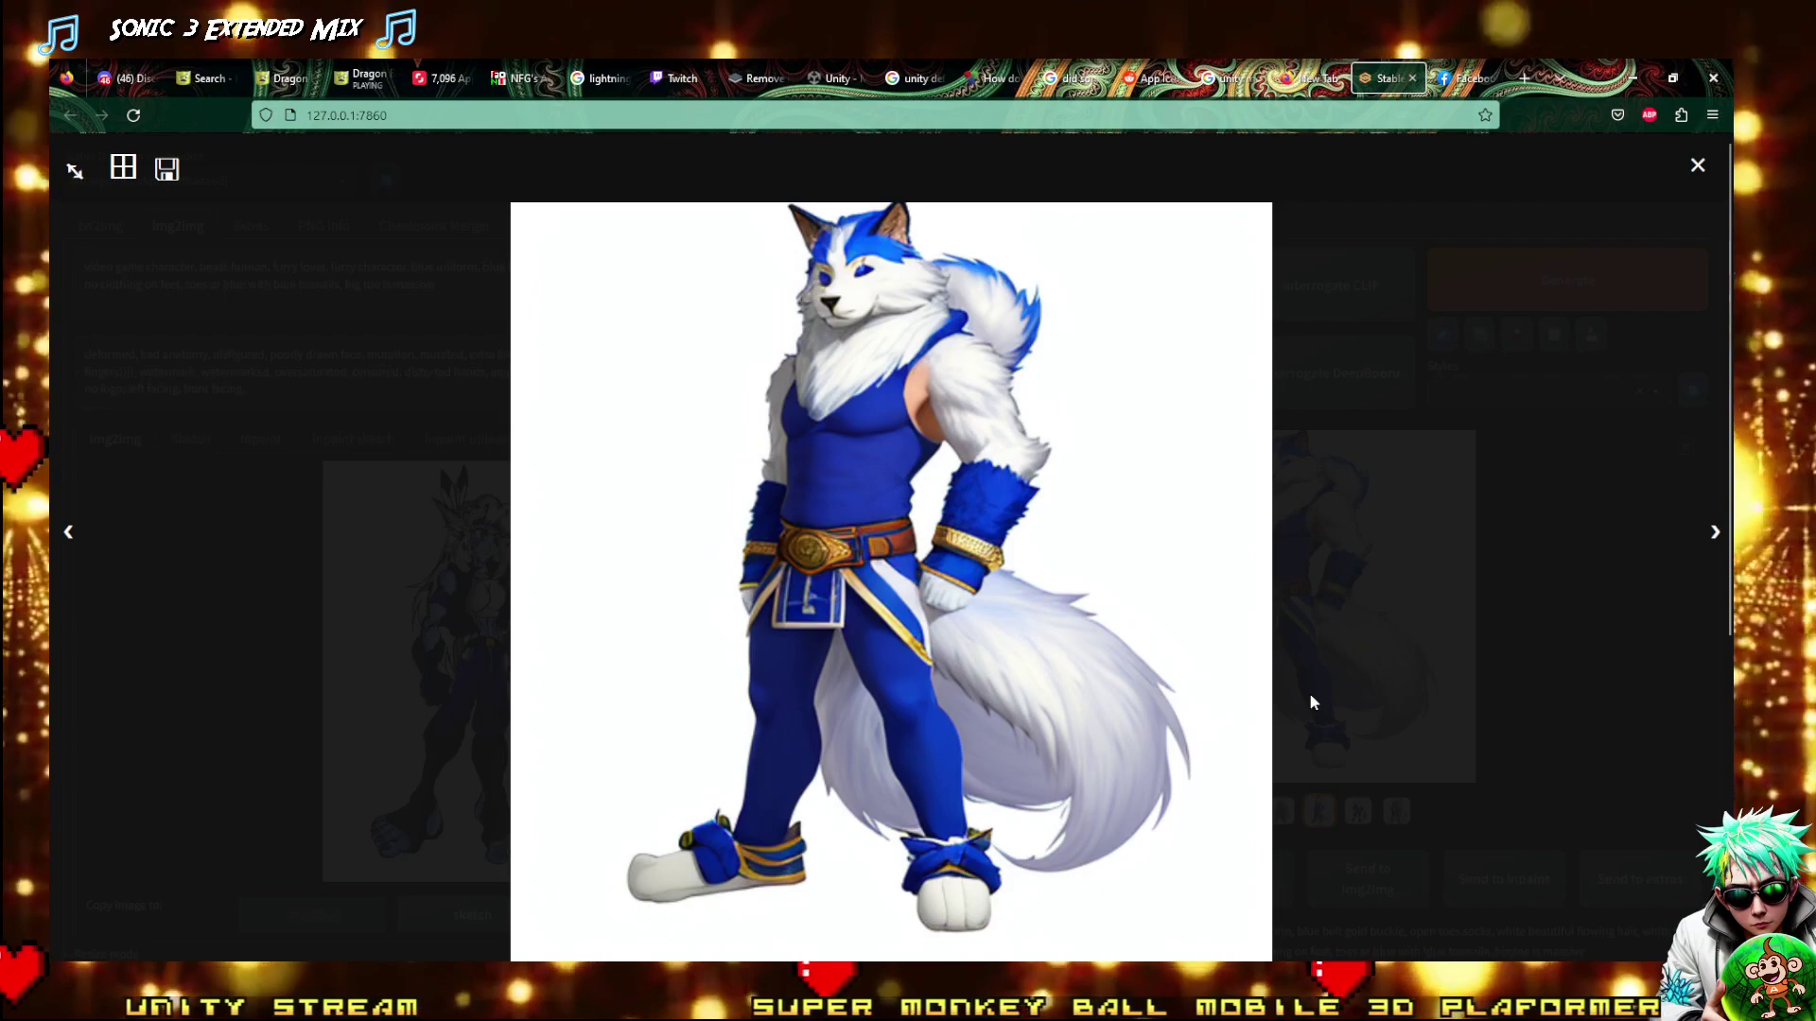
{"action": "key", "text": "Right"}
{"action": "key", "text": "Right"}
{"action": "key", "text": "Left"}
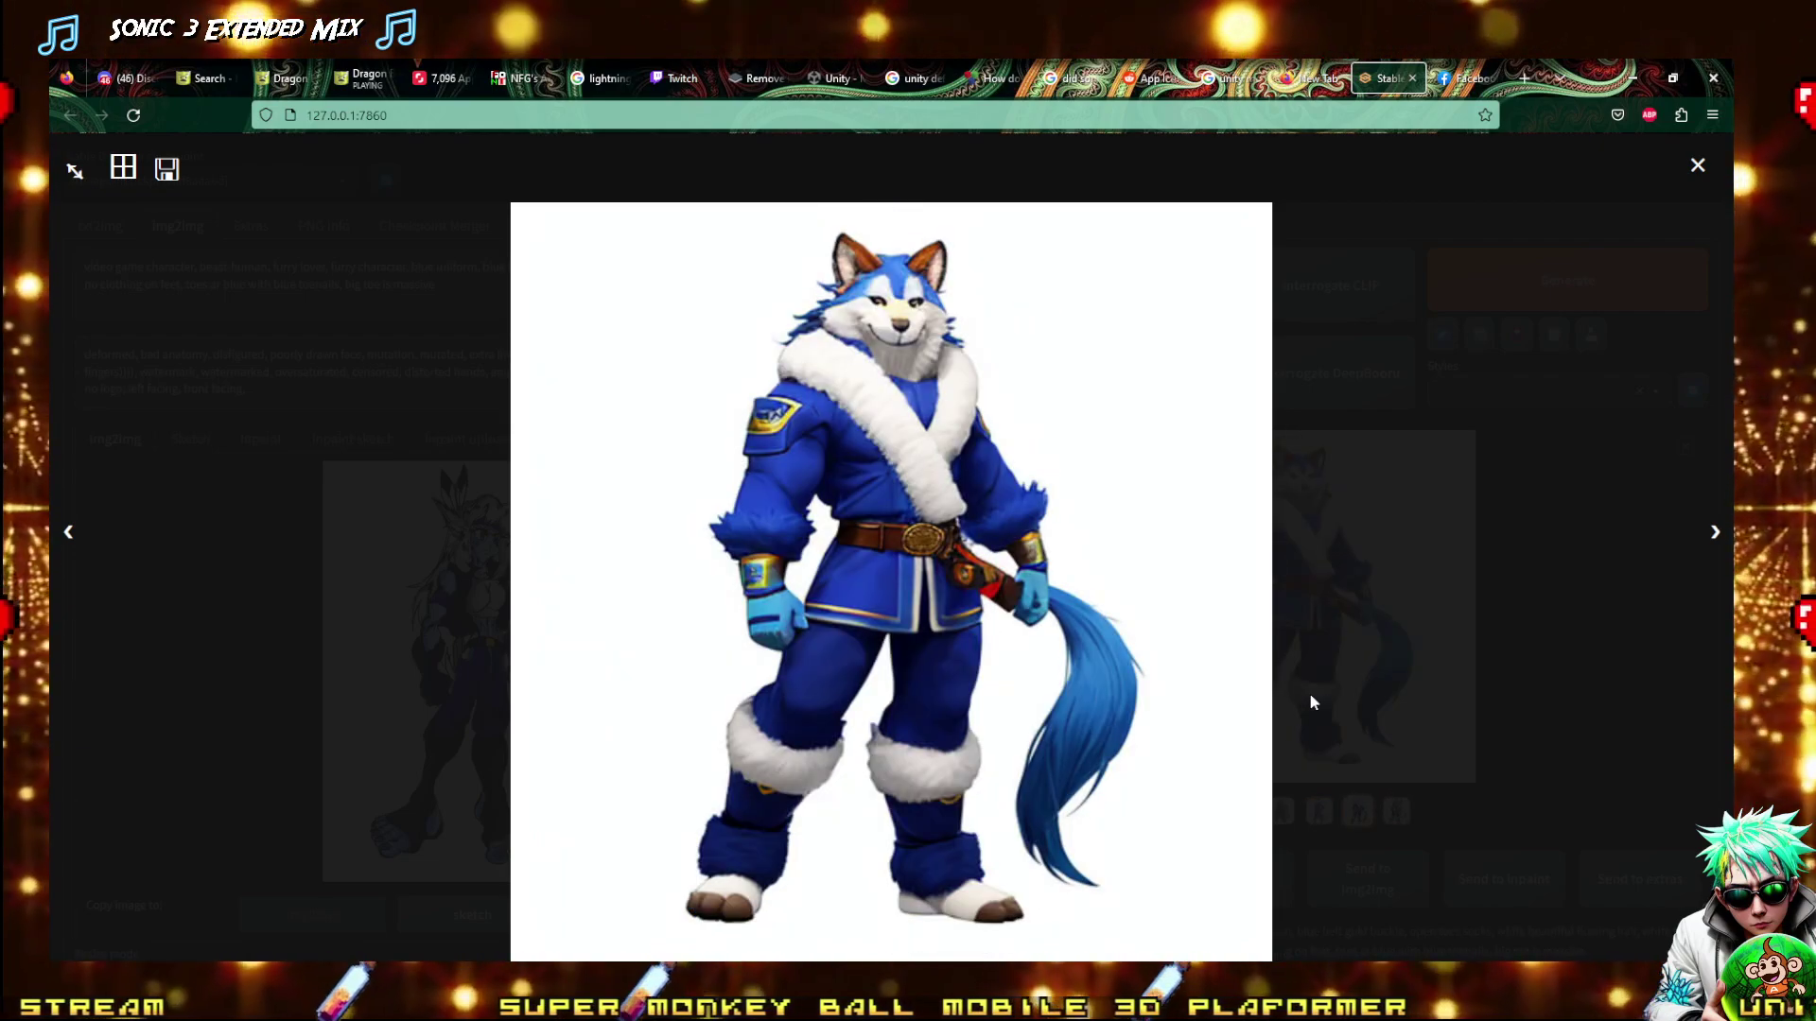
{"action": "left_click", "coordinate": [1311, 702]}
Select the whole positive prompt and bring up the checkpoint list
{"action": "left_click", "coordinate": [549, 284]}
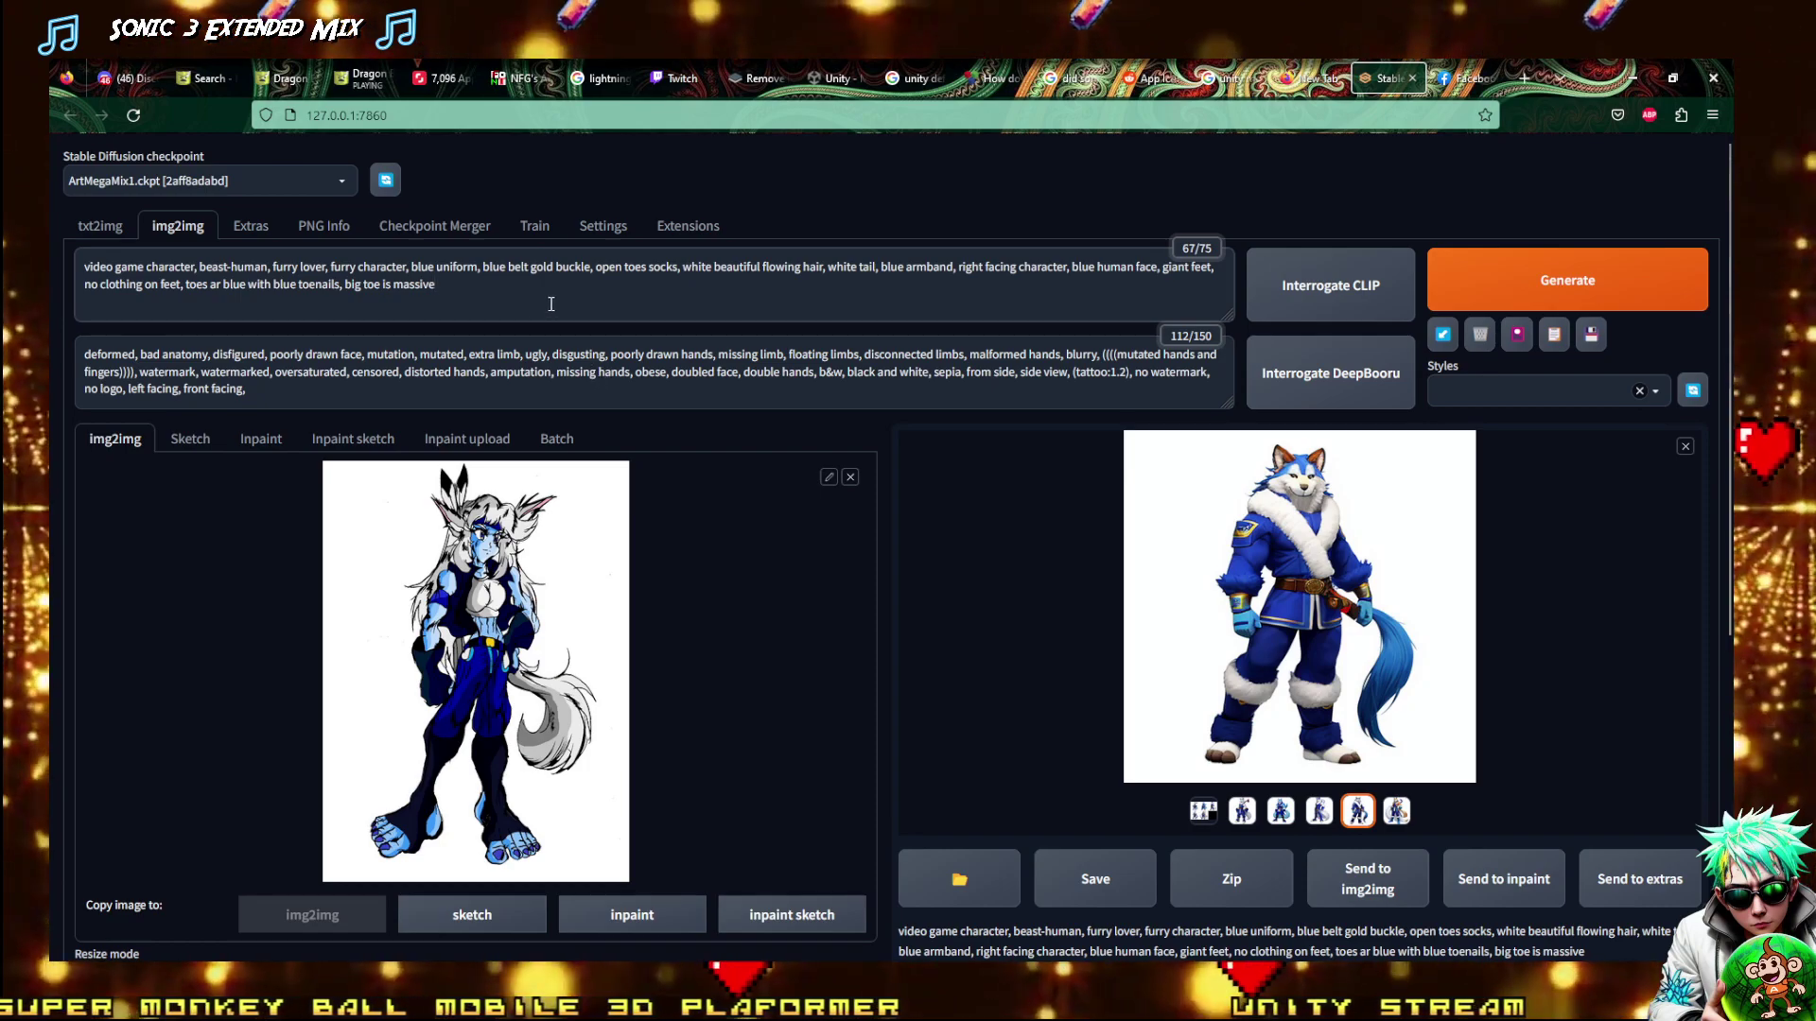
{"action": "key", "text": "ctrl+a"}
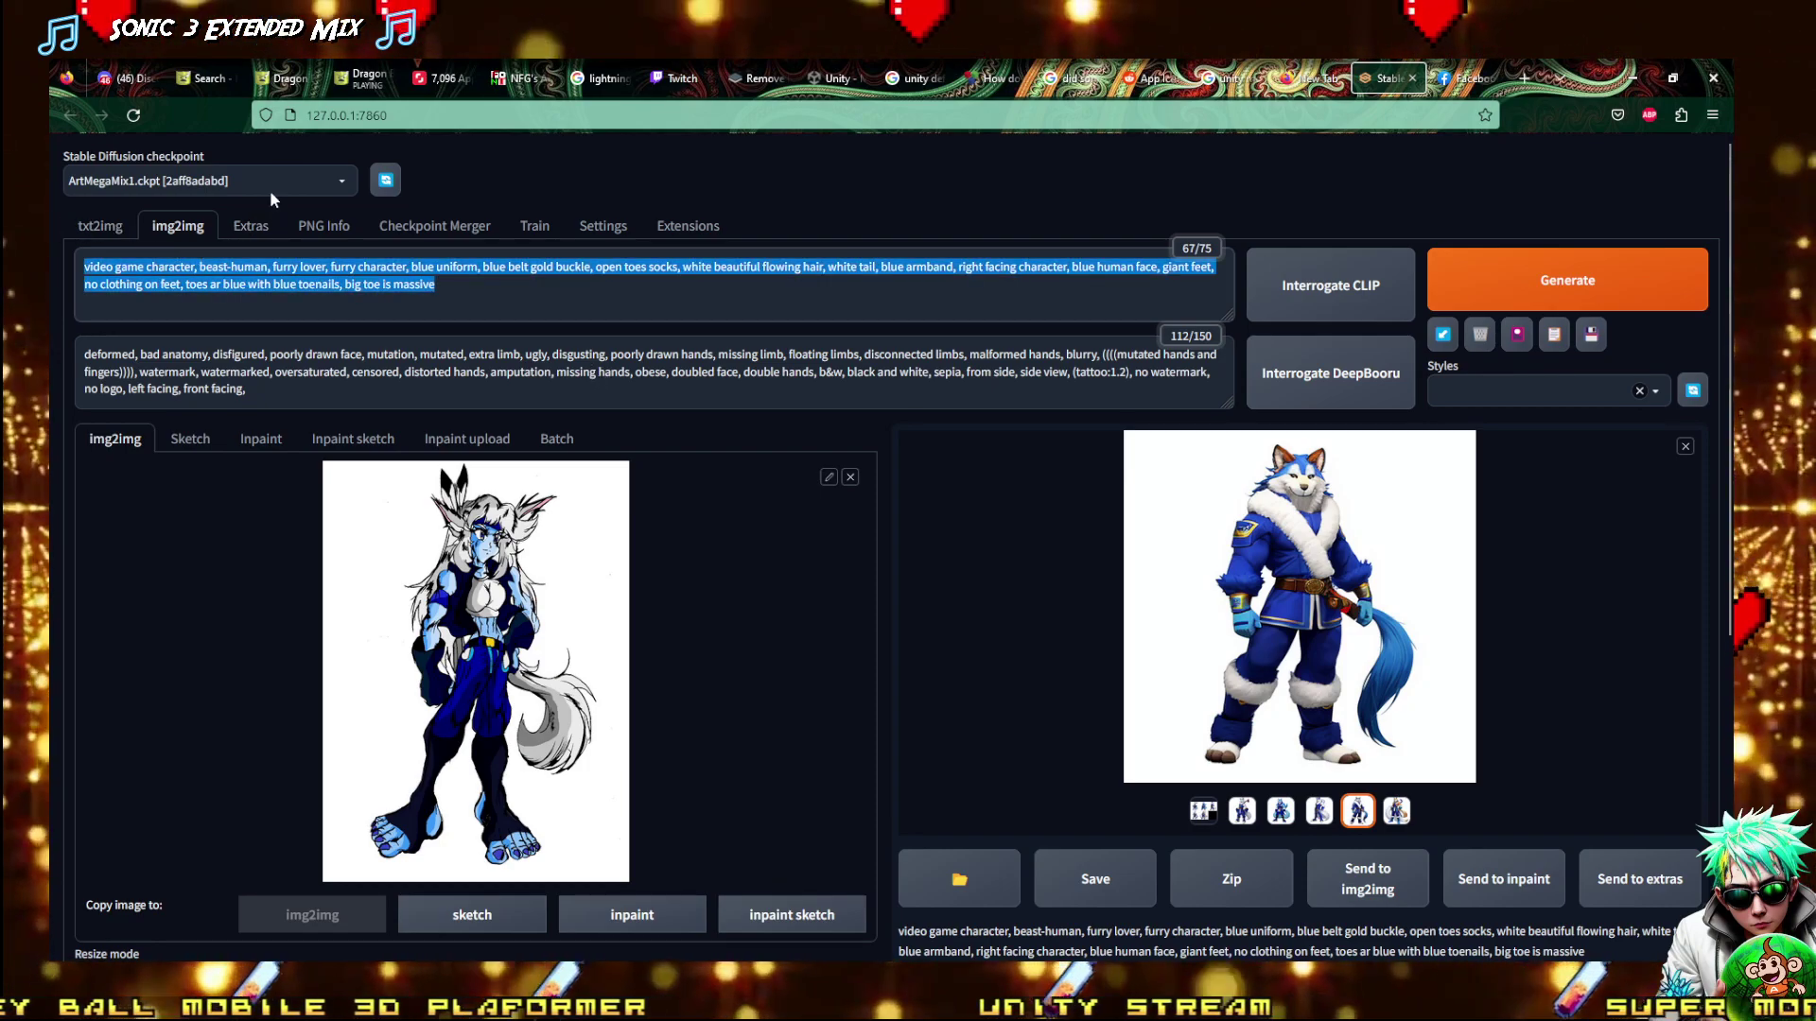
{"action": "left_click", "coordinate": [269, 189]}
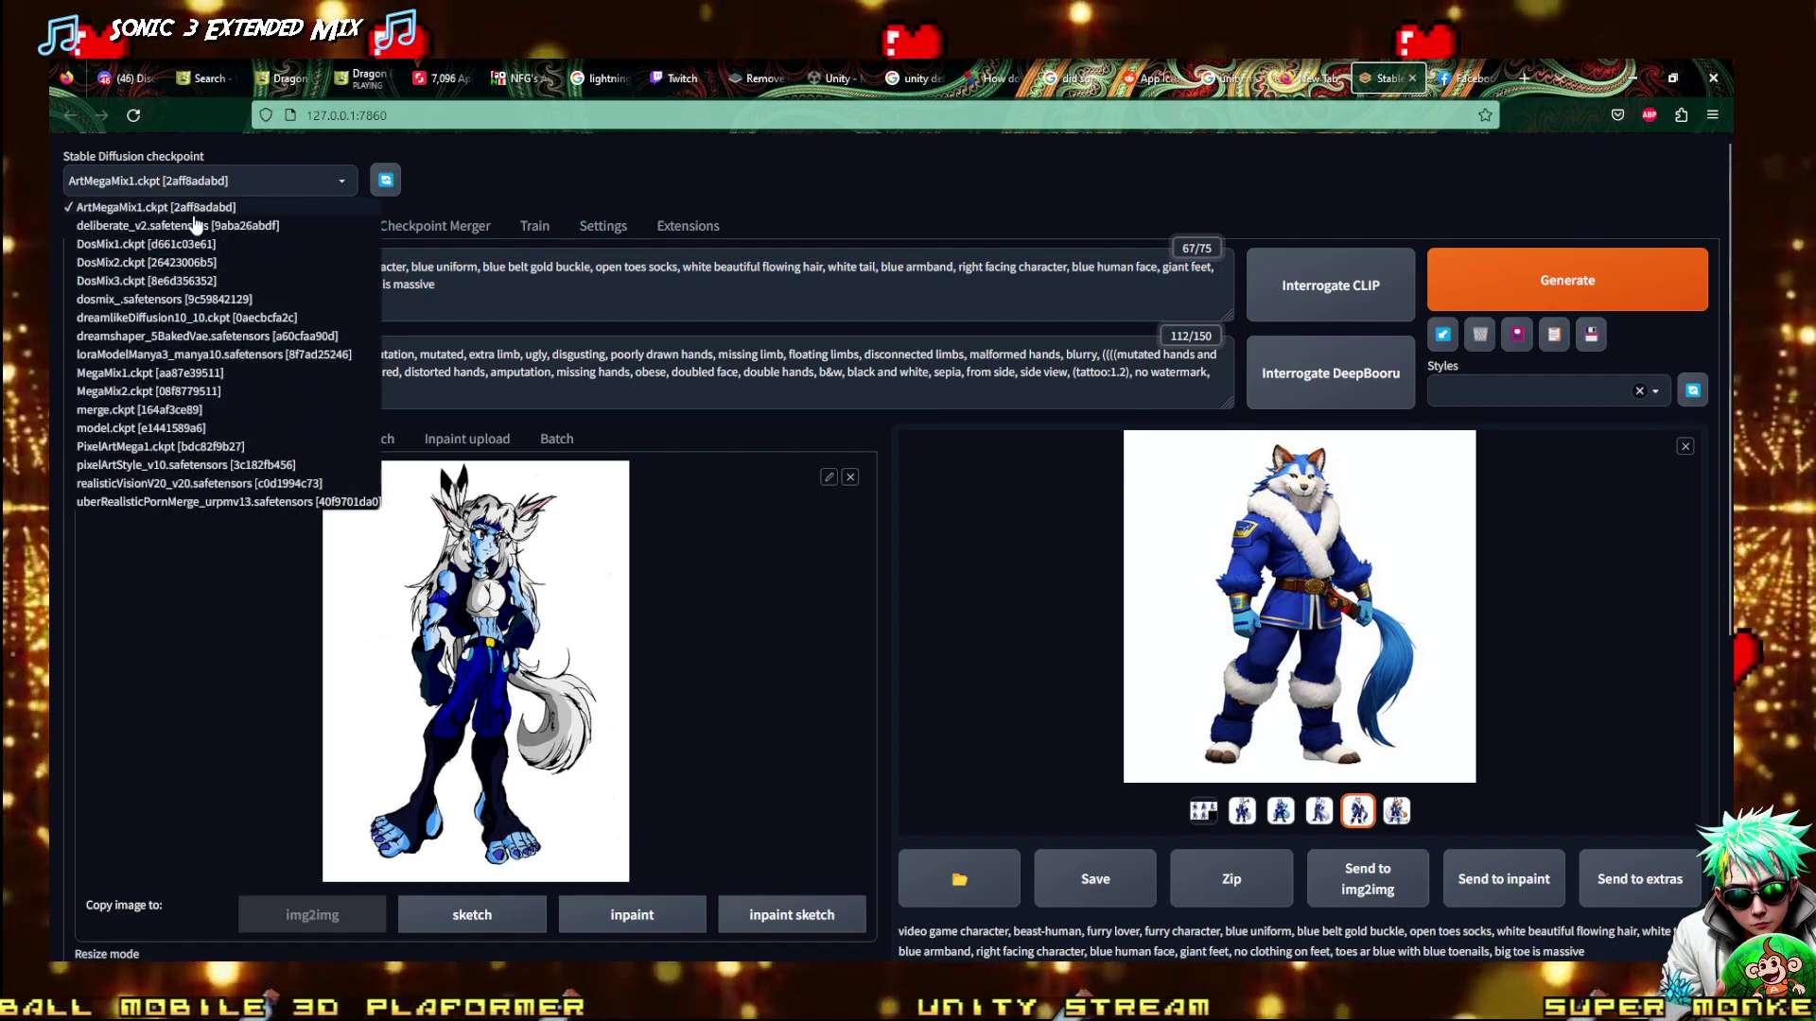
Load realisticVisionV20_v20, remove 'video game character' from the prompt, generate, and preview the second image
{"action": "left_click", "coordinate": [144, 447]}
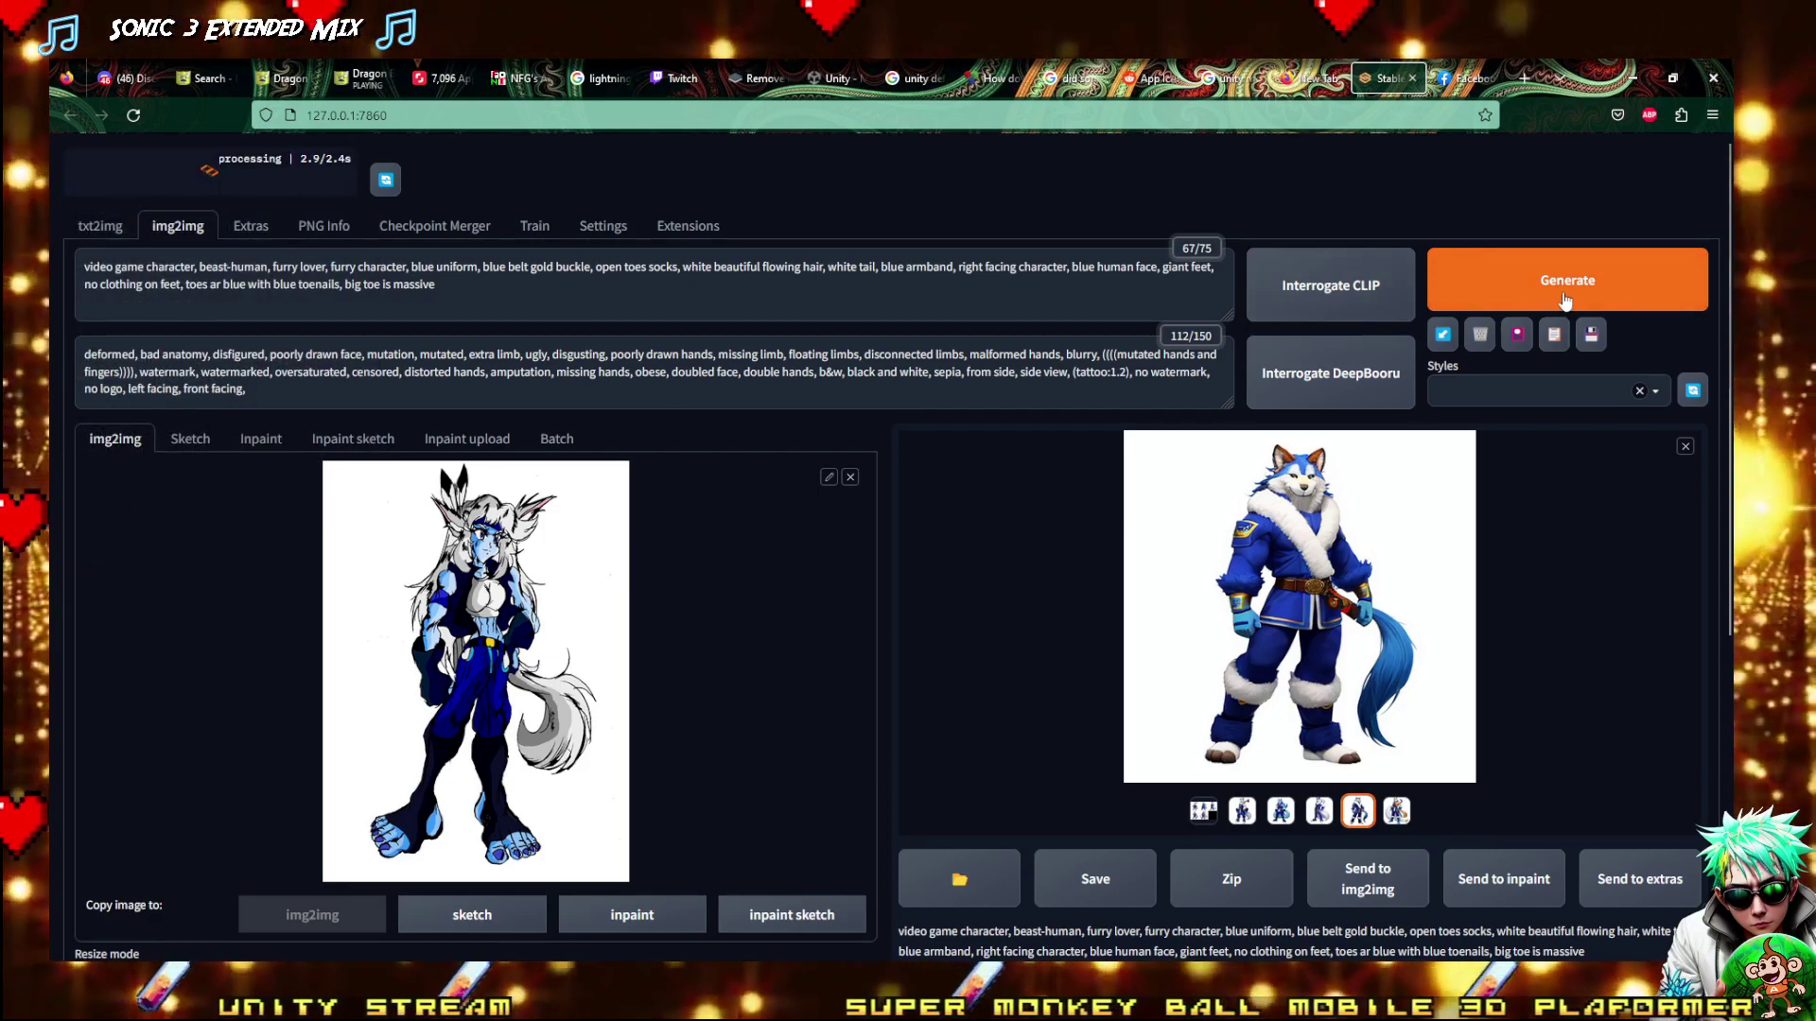
{"action": "left_click", "coordinate": [194, 270]}
{"action": "key", "text": "BackSpace"}
{"action": "key", "text": "BackSpace"}
{"action": "key", "text": "BackSpace"}
{"action": "key", "text": "BackSpace"}
{"action": "key", "text": "BackSpace"}
{"action": "key", "text": "BackSpace"}
{"action": "key", "text": "BackSpace"}
{"action": "key", "text": "BackSpace"}
{"action": "key", "text": "BackSpace"}
{"action": "key", "text": "BackSpace"}
{"action": "key", "text": "BackSpace"}
{"action": "key", "text": "BackSpace"}
{"action": "key", "text": "BackSpace"}
{"action": "key", "text": "BackSpace"}
{"action": "key", "text": "BackSpace"}
{"action": "key", "text": "BackSpace"}
{"action": "key", "text": "BackSpace"}
{"action": "key", "text": "BackSpace"}
{"action": "key", "text": "BackSpace"}
{"action": "key", "text": "BackSpace"}
{"action": "key", "text": "Delete"}
{"action": "key", "text": "Delete"}
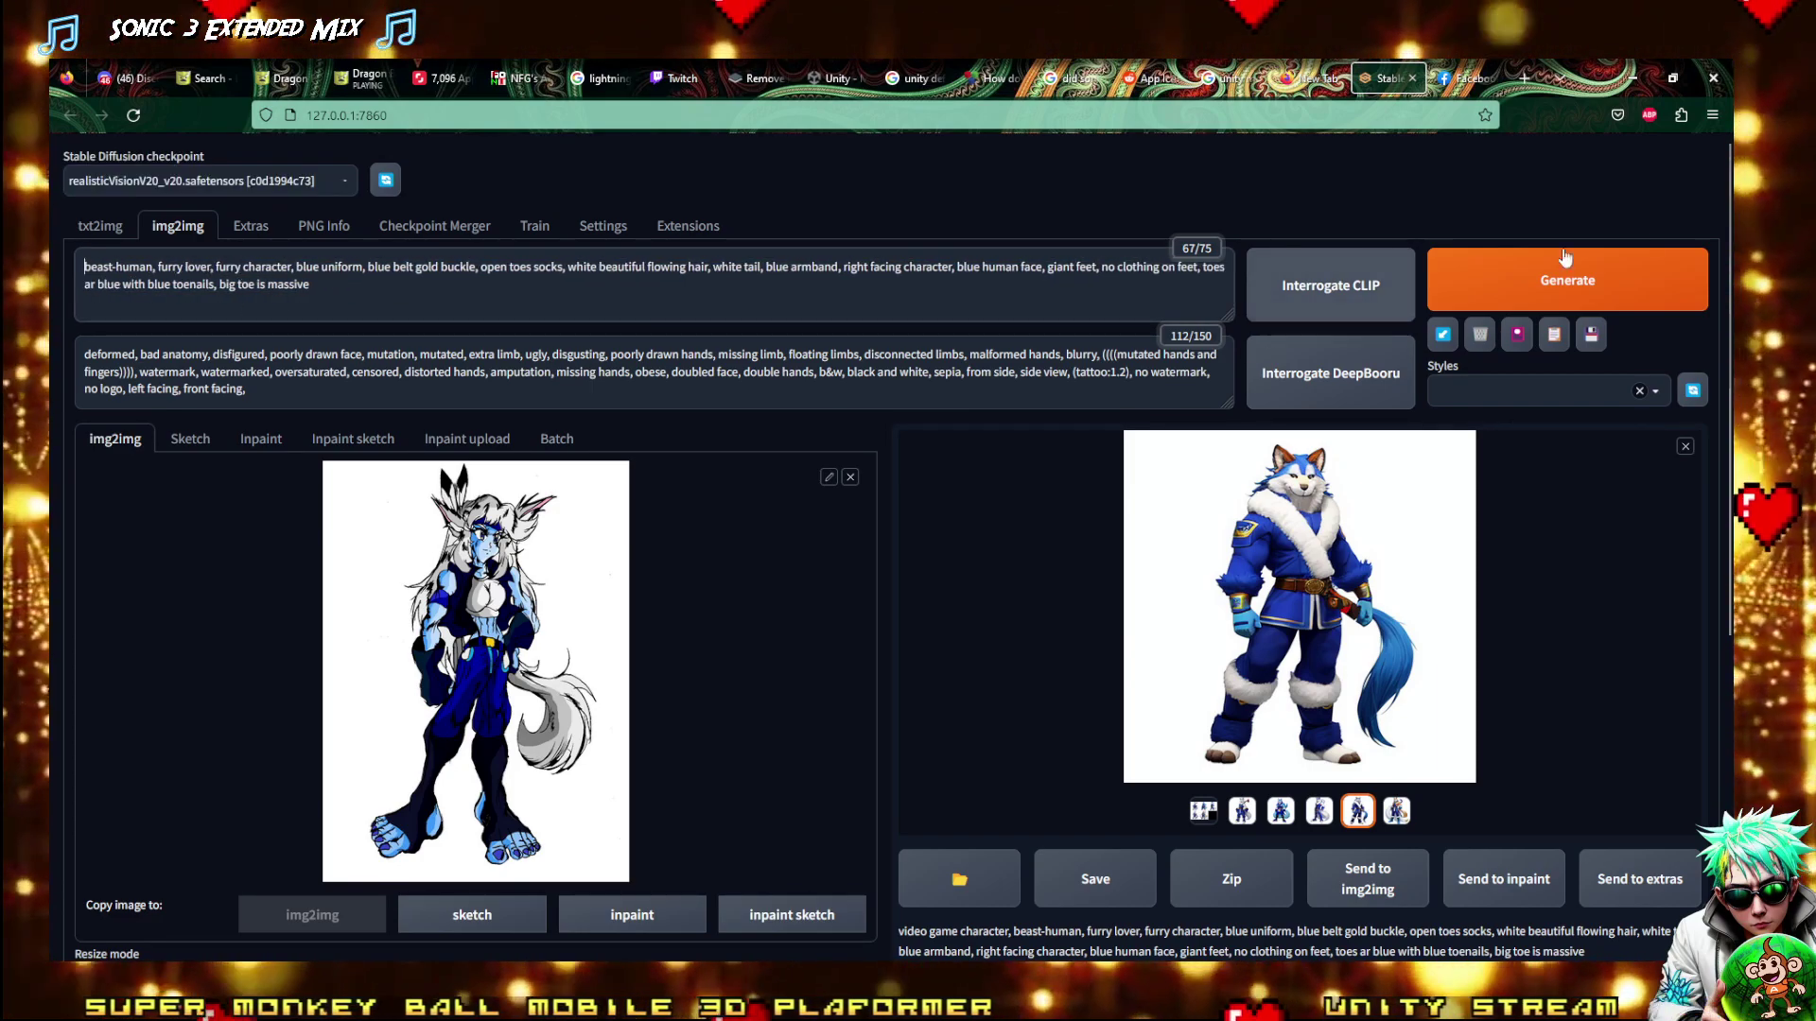
{"action": "left_click", "coordinate": [1626, 279]}
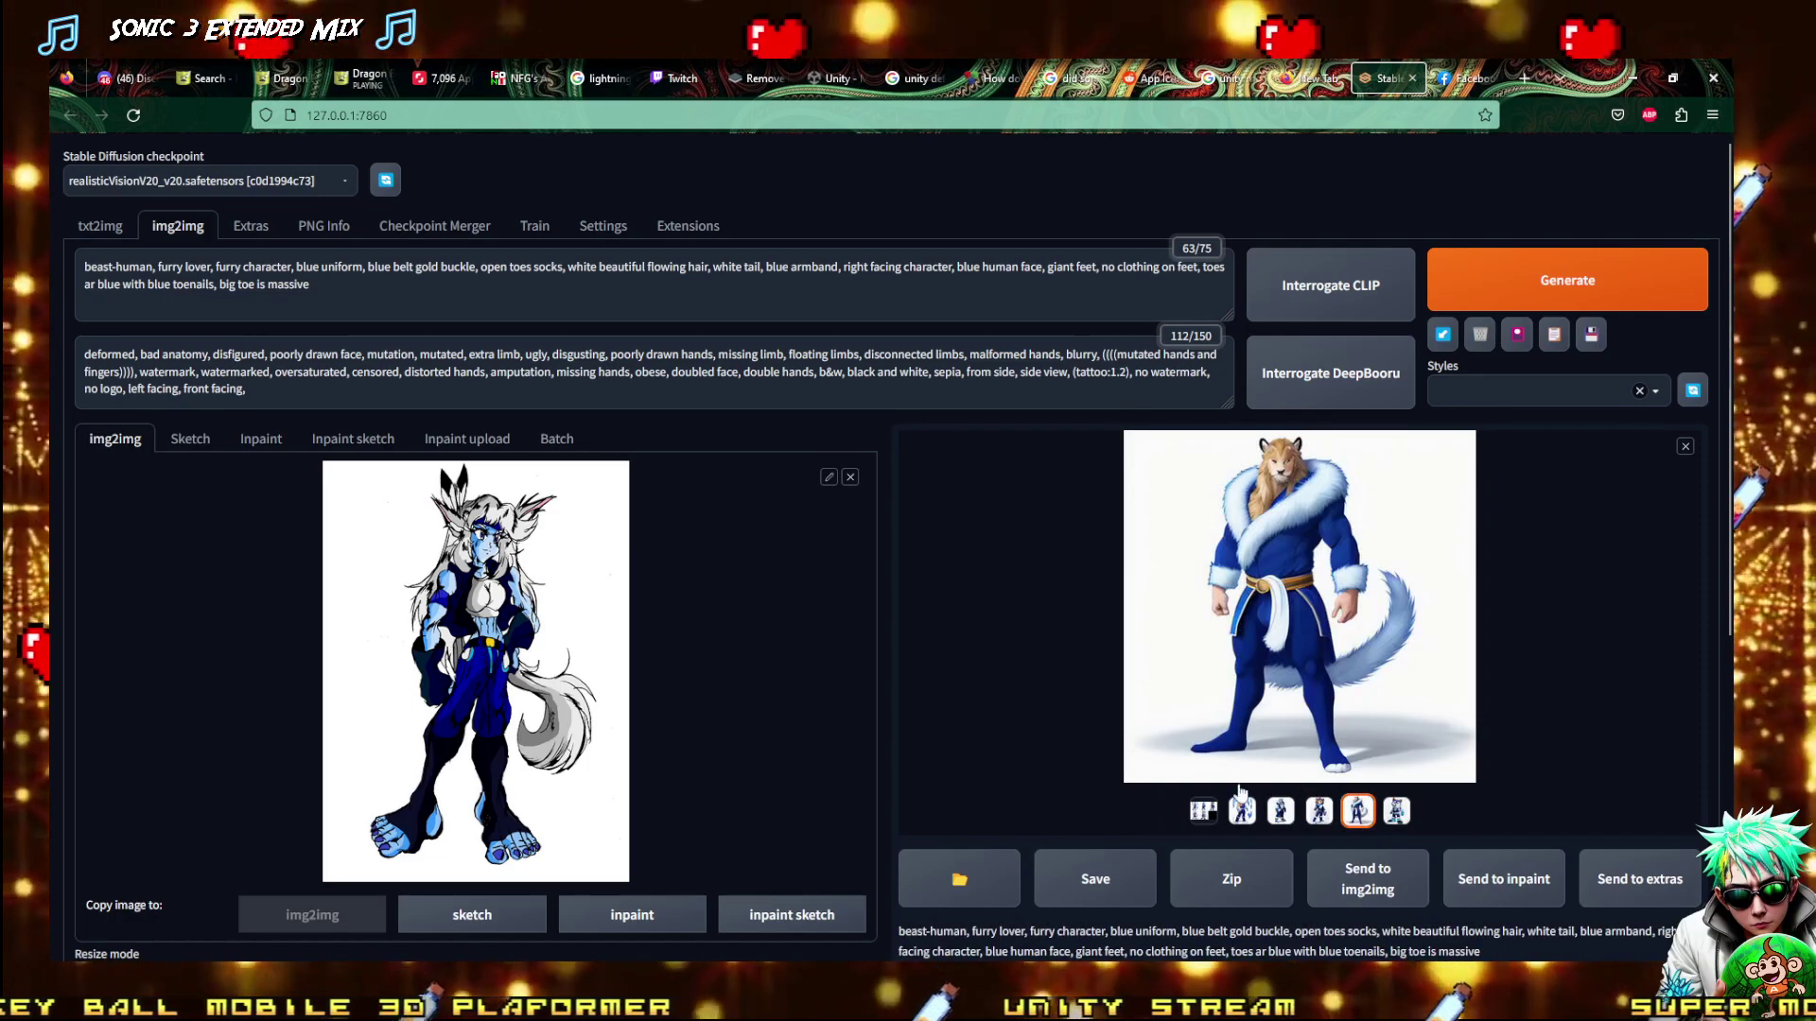
{"action": "left_click", "coordinate": [1242, 811]}
Step through the remaining realisticVision characters full-size, then return to the end of the positive prompt
{"action": "left_click", "coordinate": [1248, 683]}
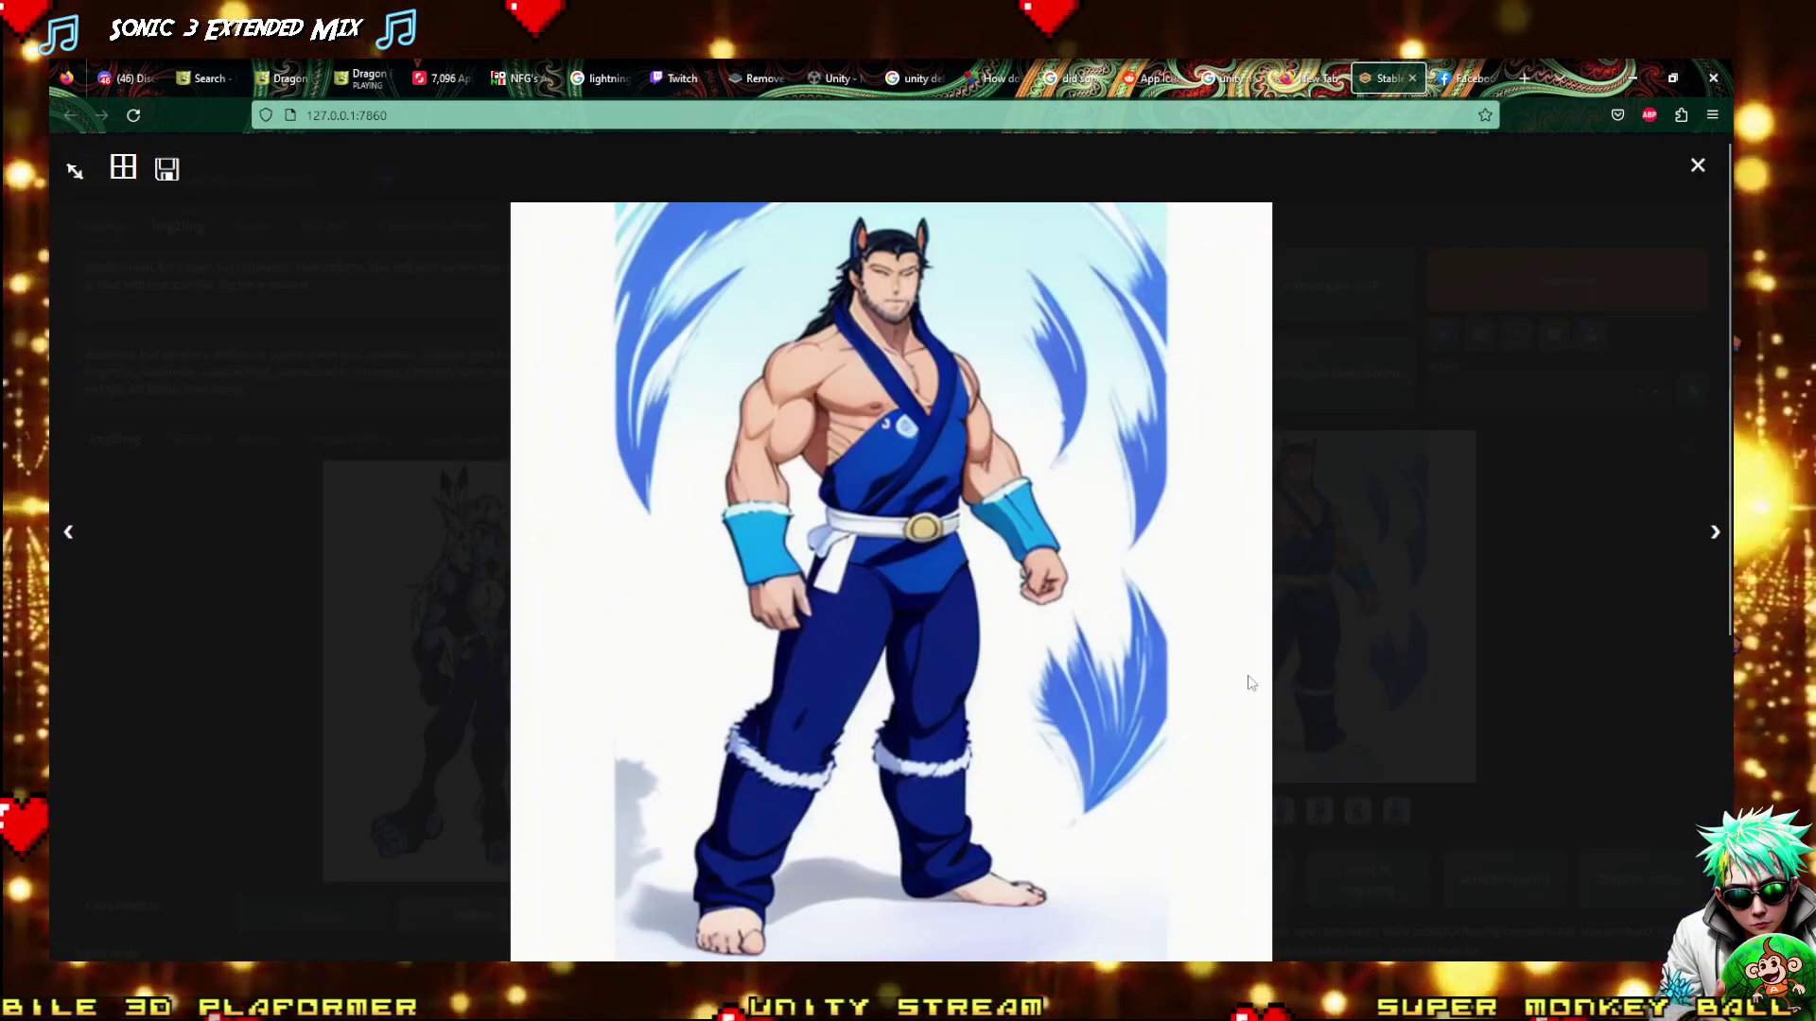
{"action": "key", "text": "Right"}
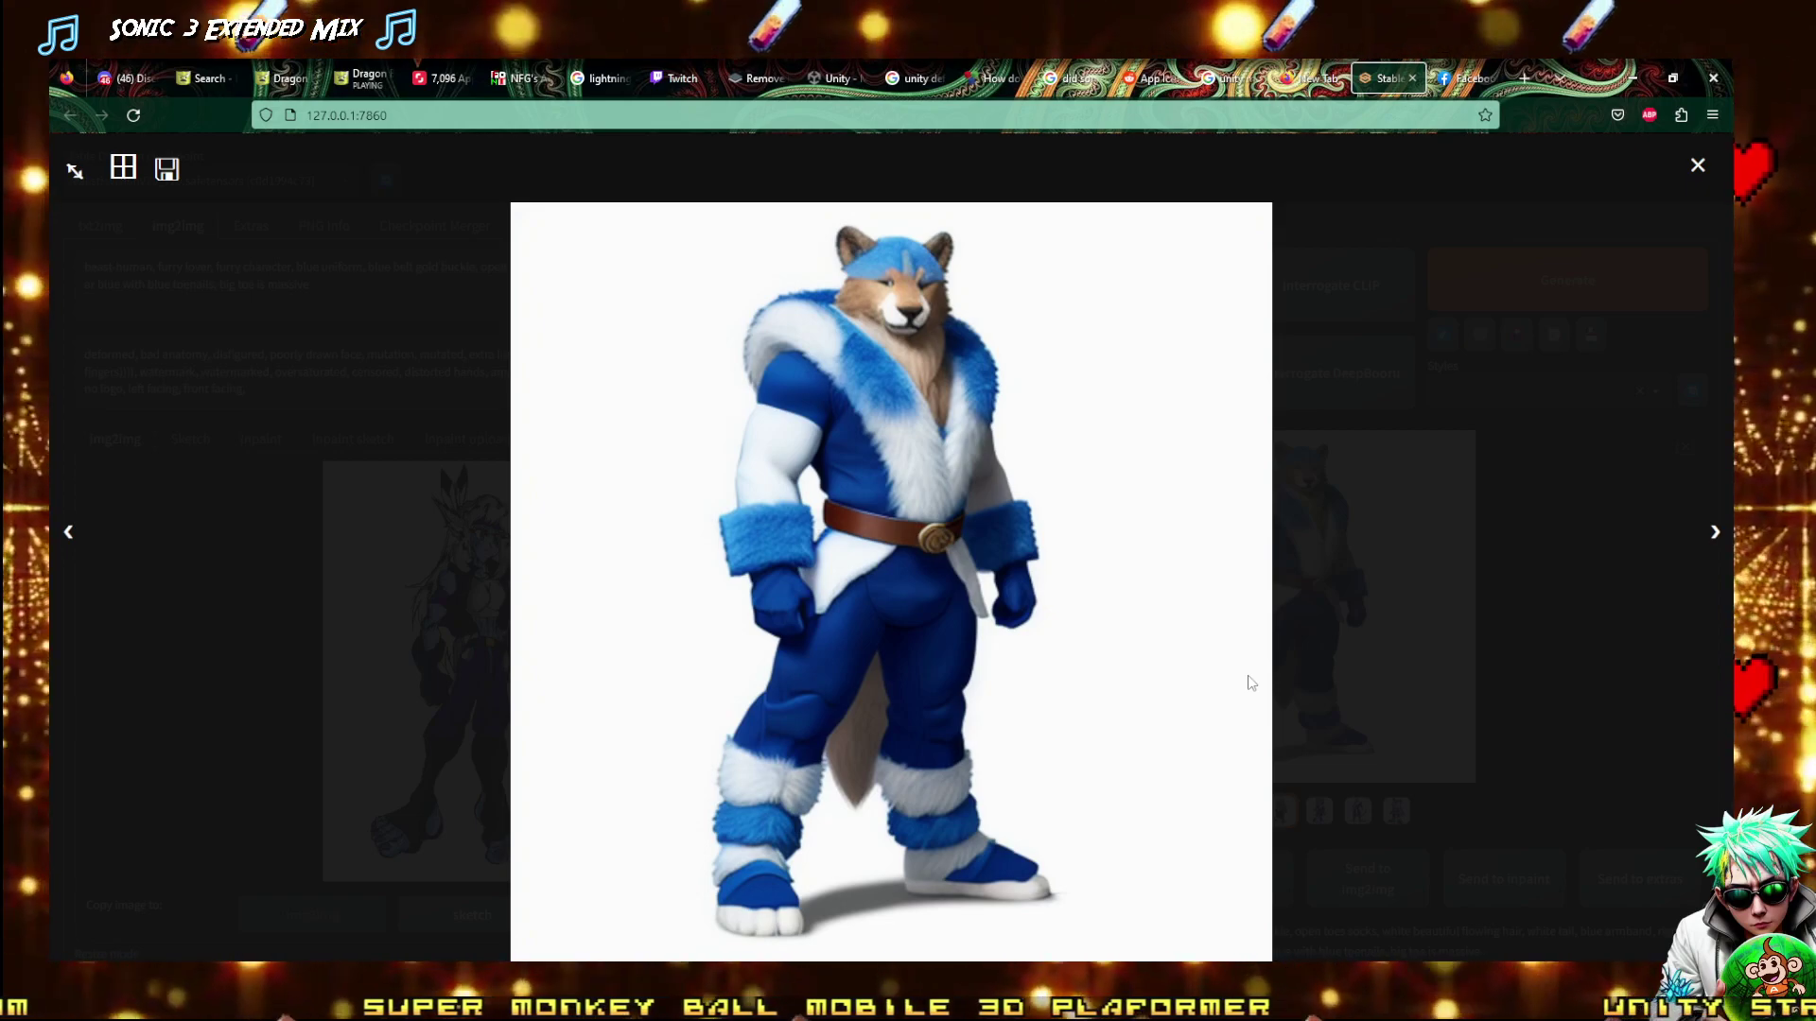
{"action": "key", "text": "Right"}
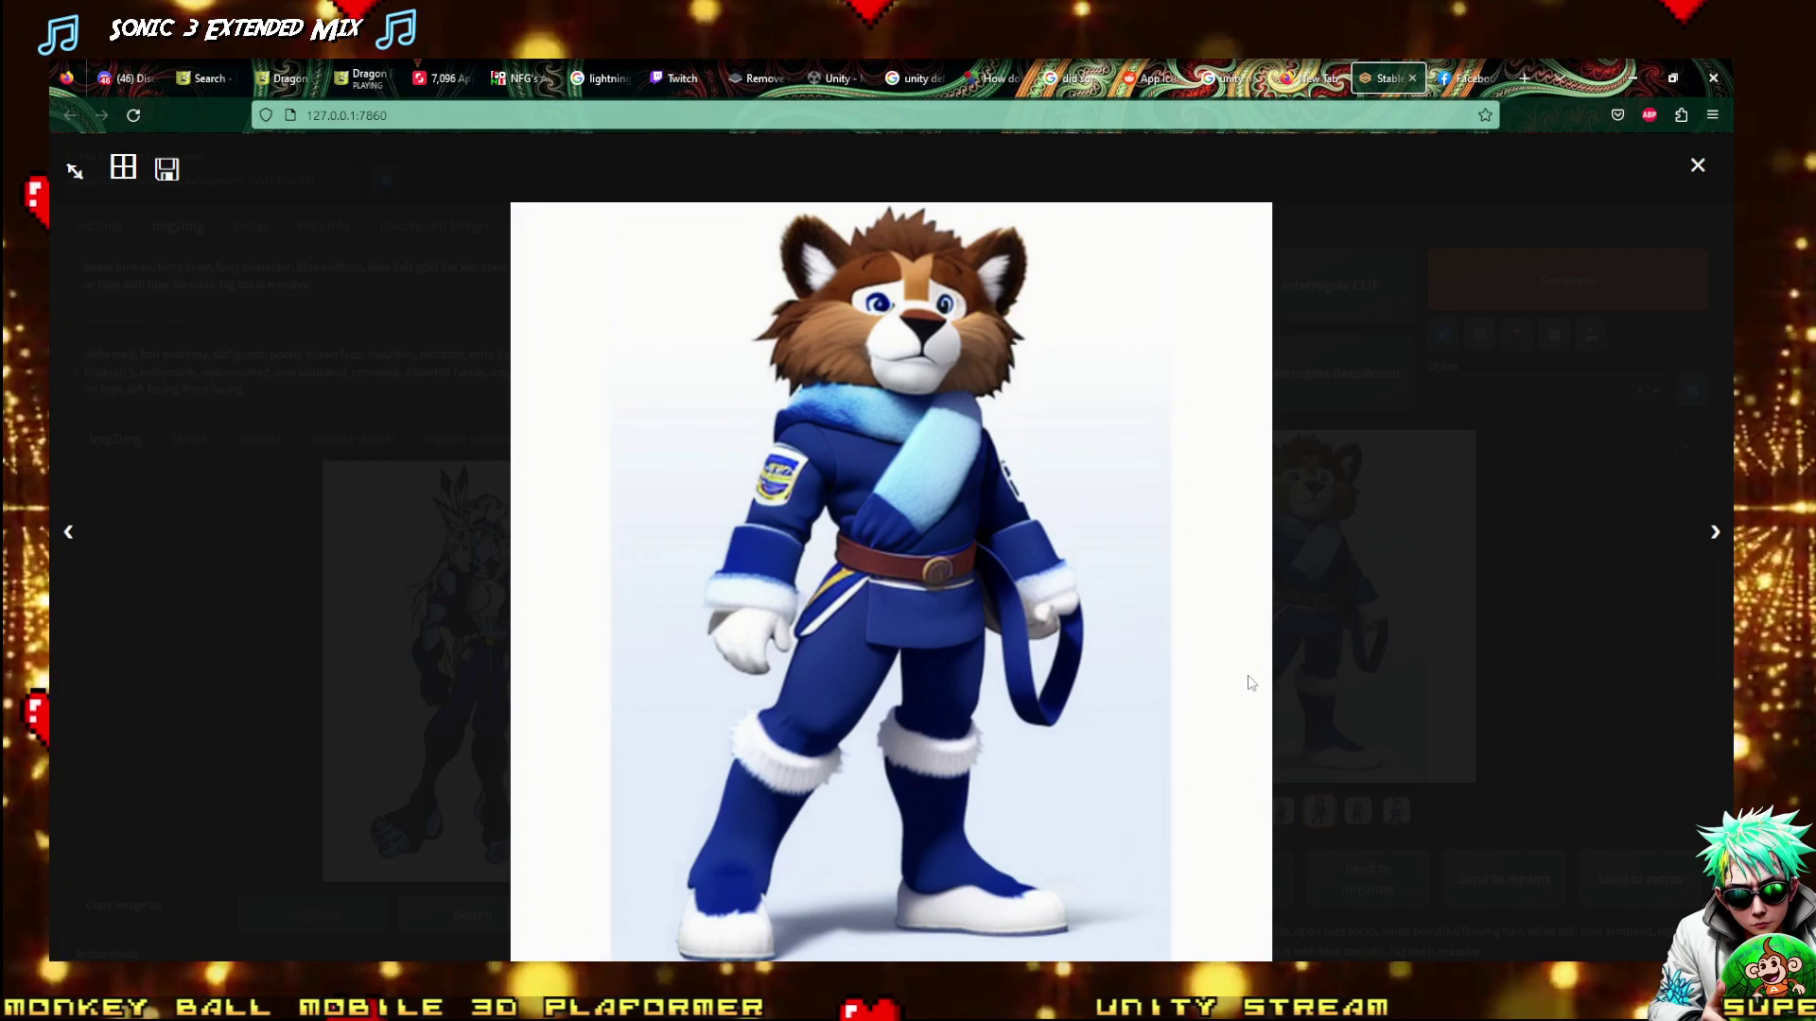
{"action": "key", "text": "Right"}
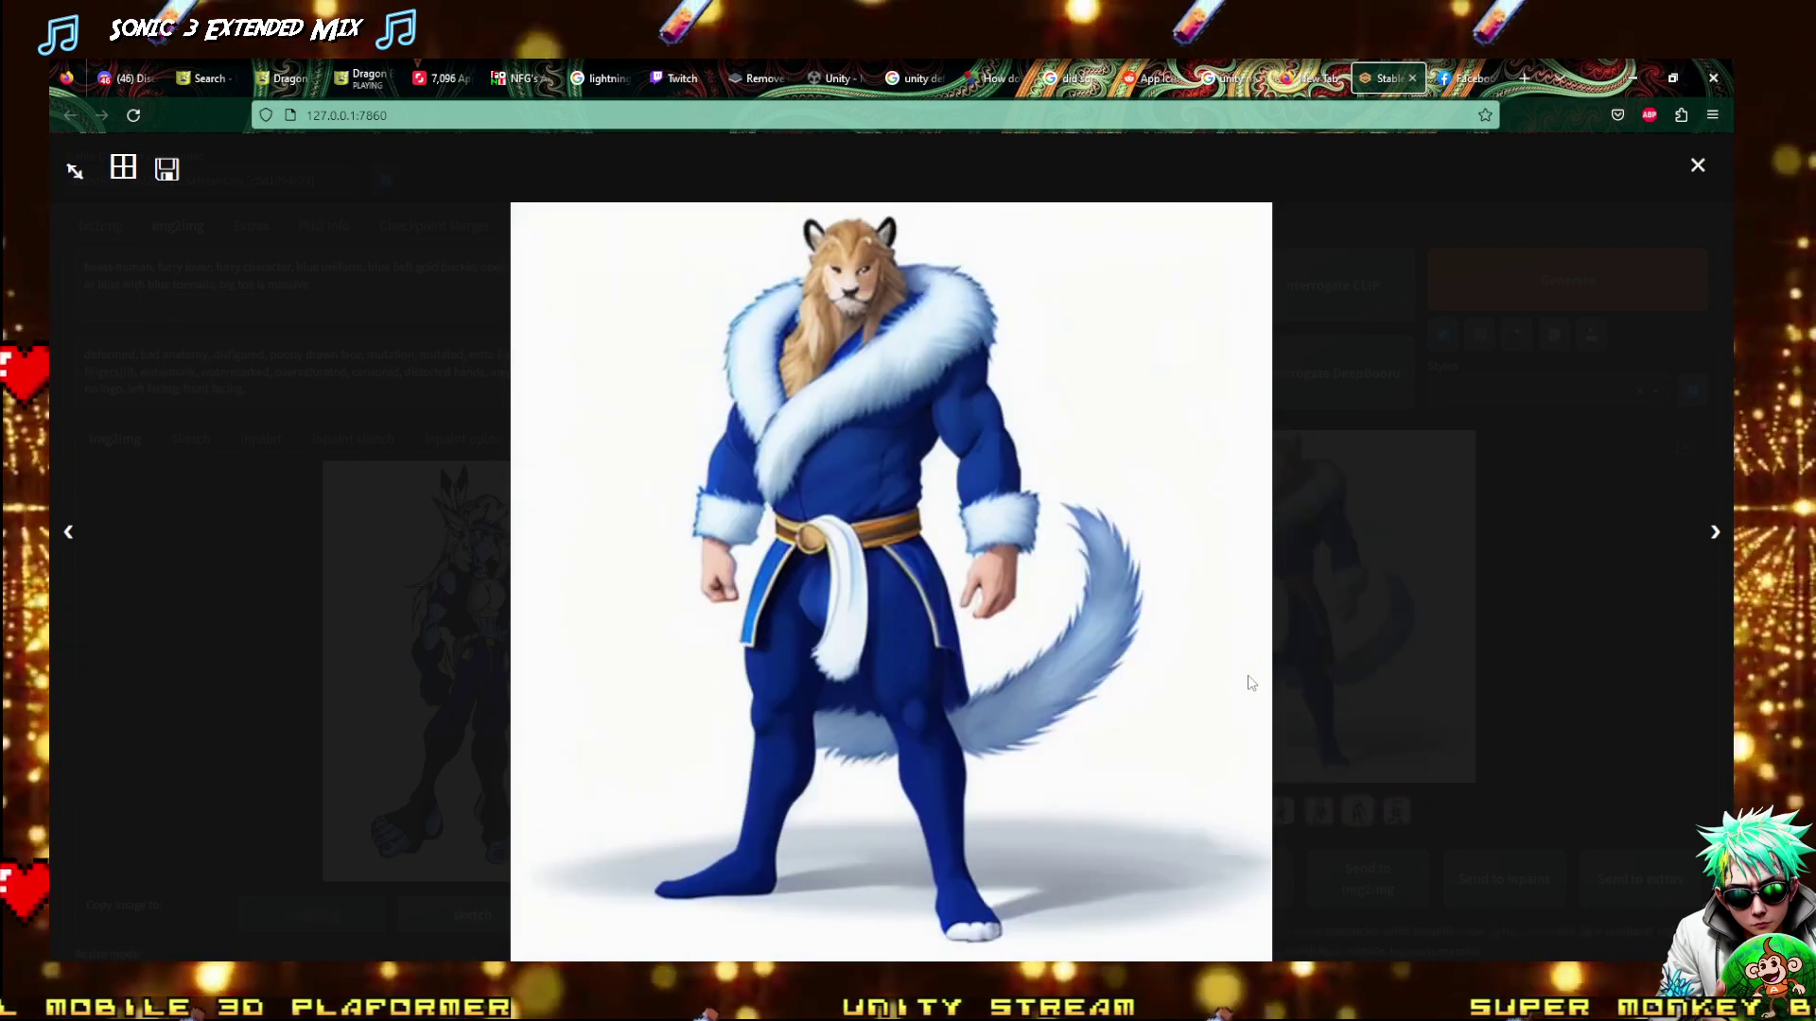
{"action": "key", "text": "Right"}
{"action": "key", "text": "Escape"}
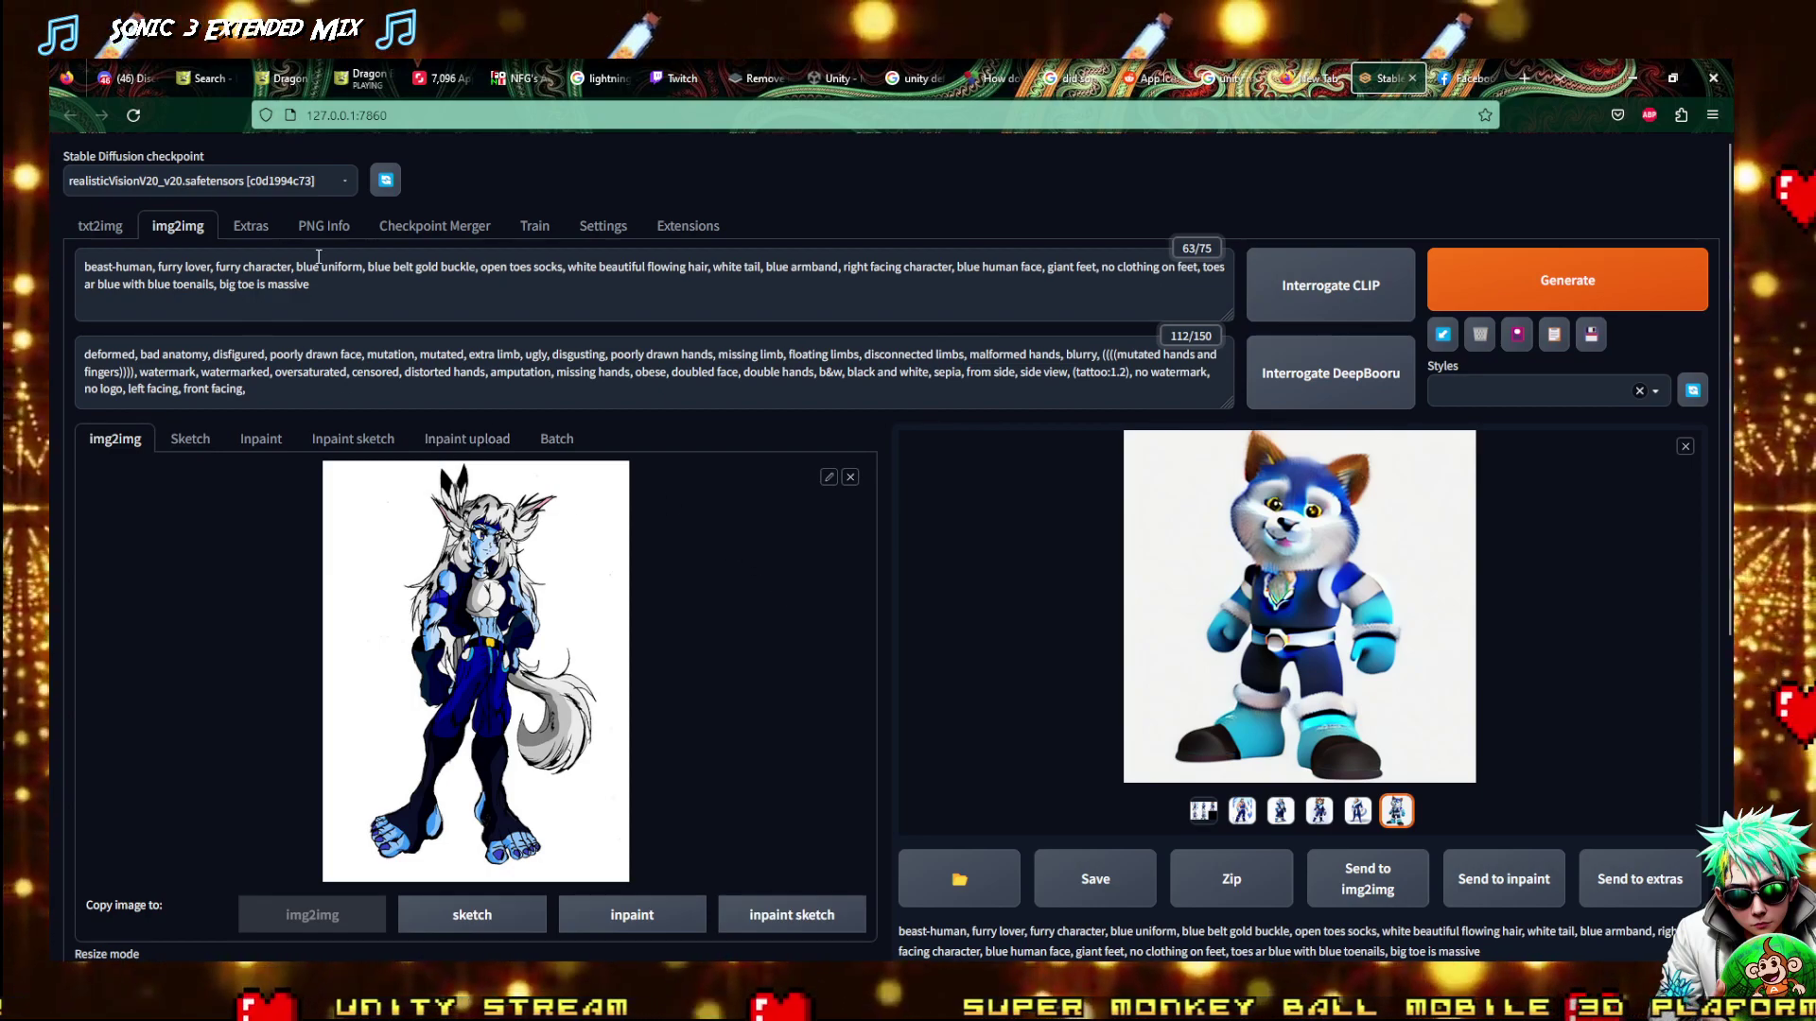
{"action": "left_click", "coordinate": [354, 307]}
Append 'seperated body parts for animating', then 'seperated limbs, seperated joints', generating after each
{"action": "type", "text": ", serperated"}
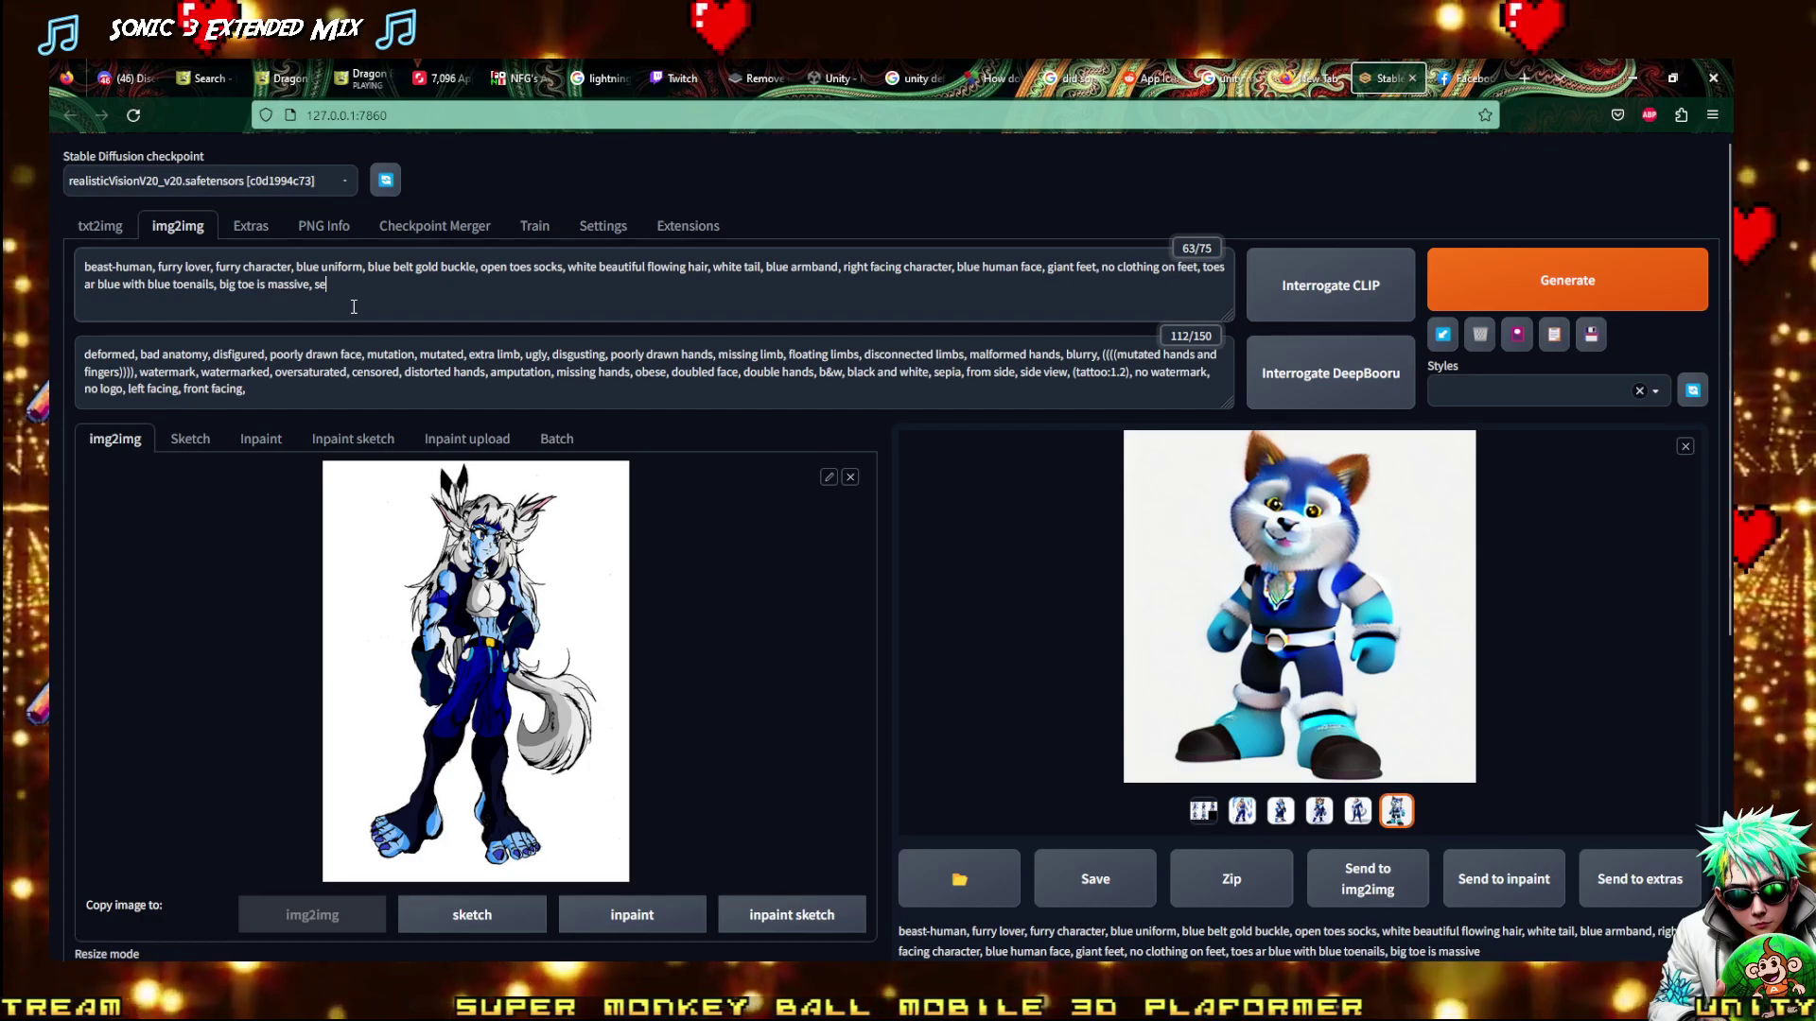
{"action": "type", "text": " body"}
{"action": "type", "text": " parts "}
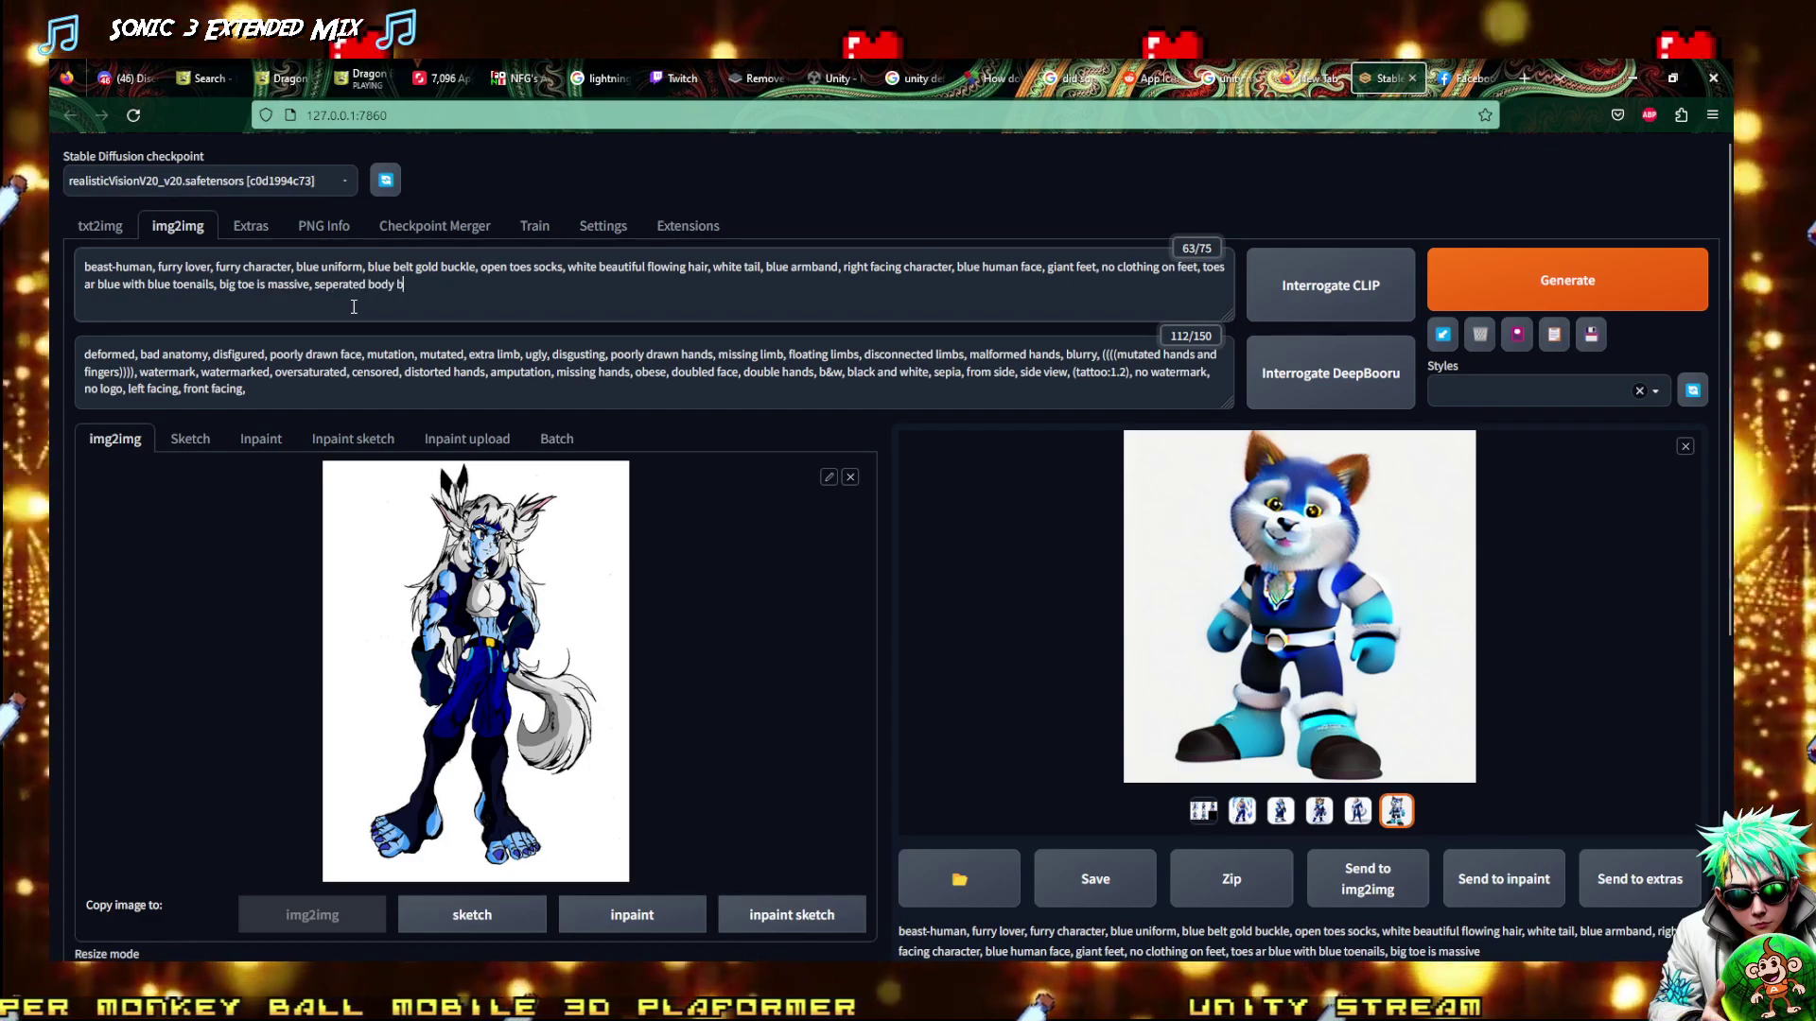
{"action": "type", "text": "for"}
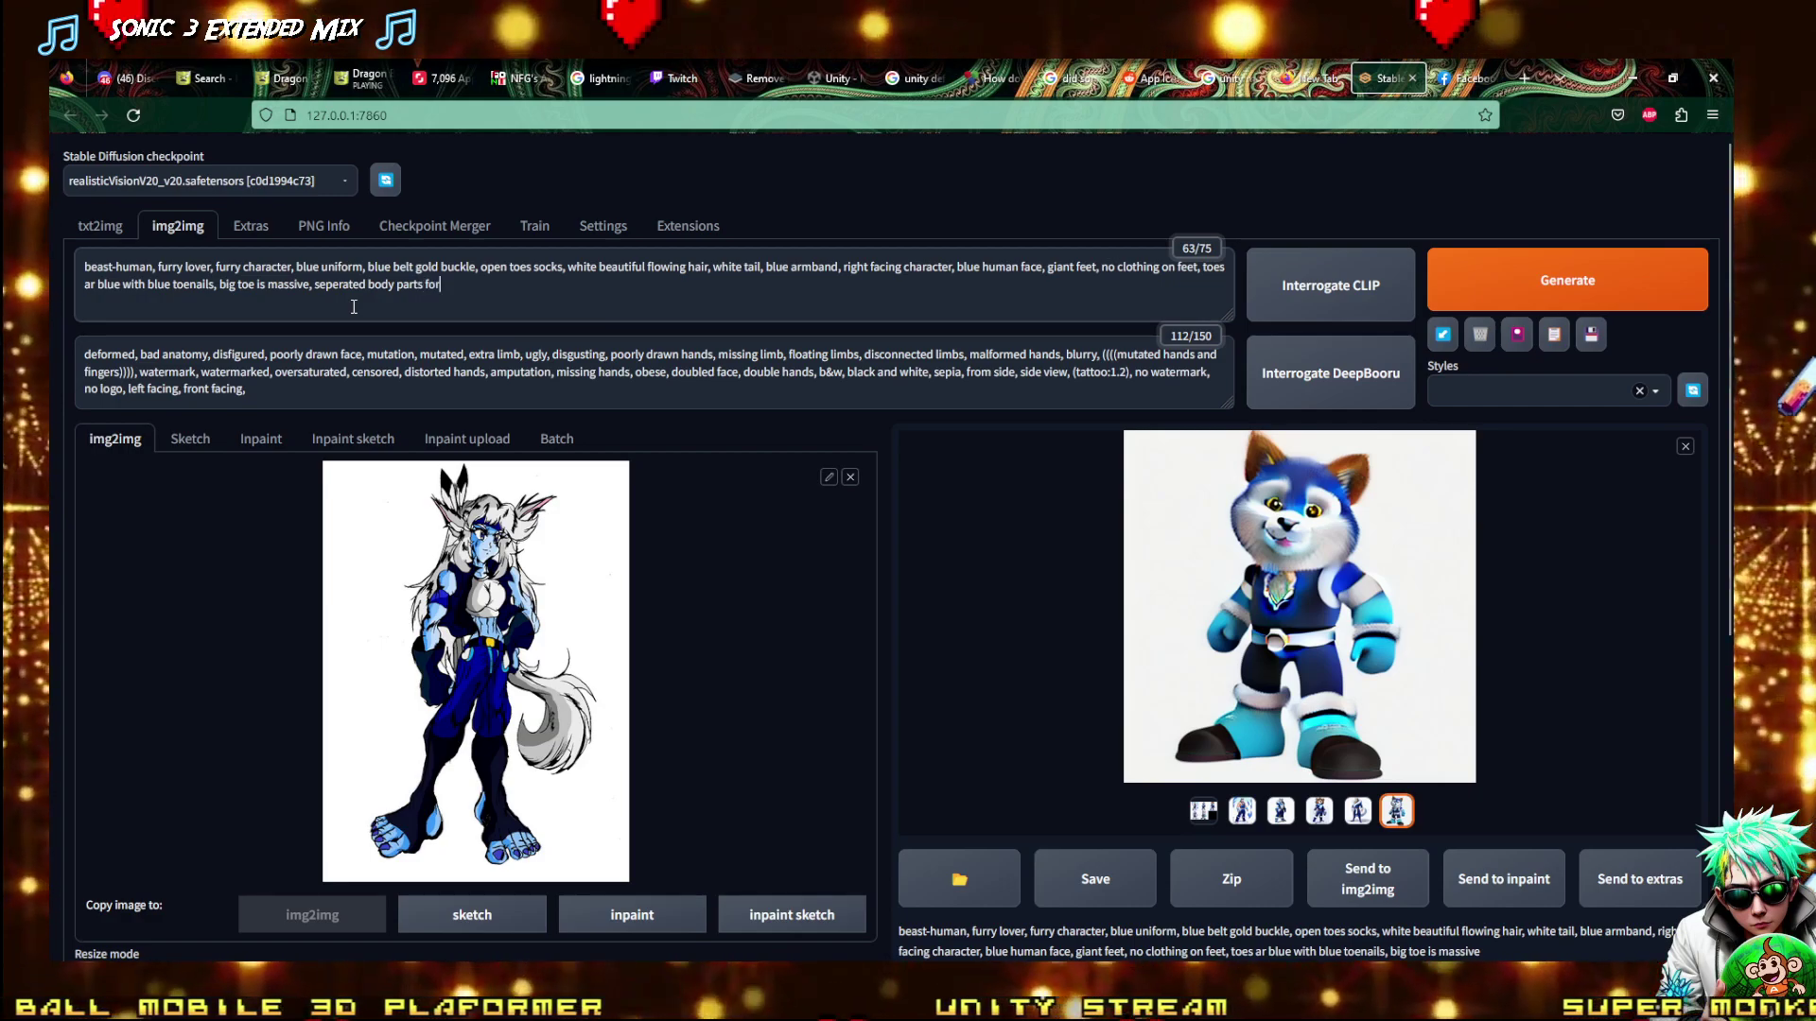
{"action": "type", "text": " animating"}
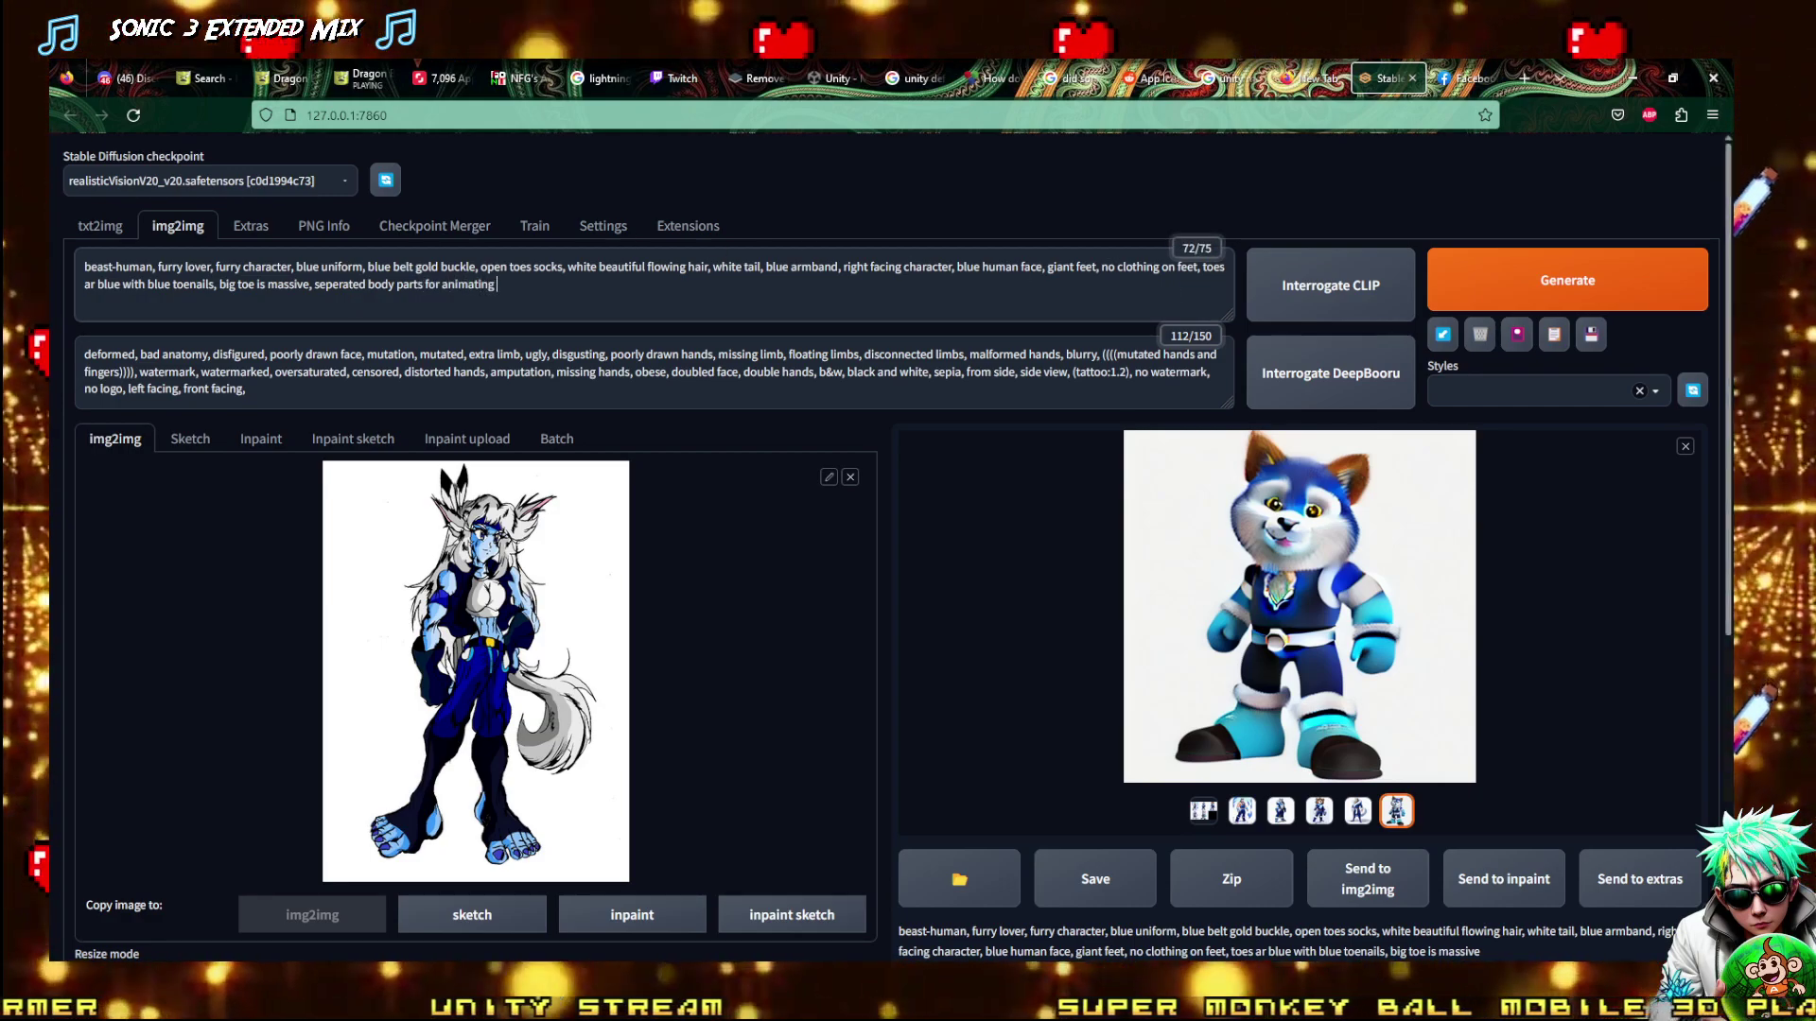
{"action": "key", "text": "ctrl+Return"}
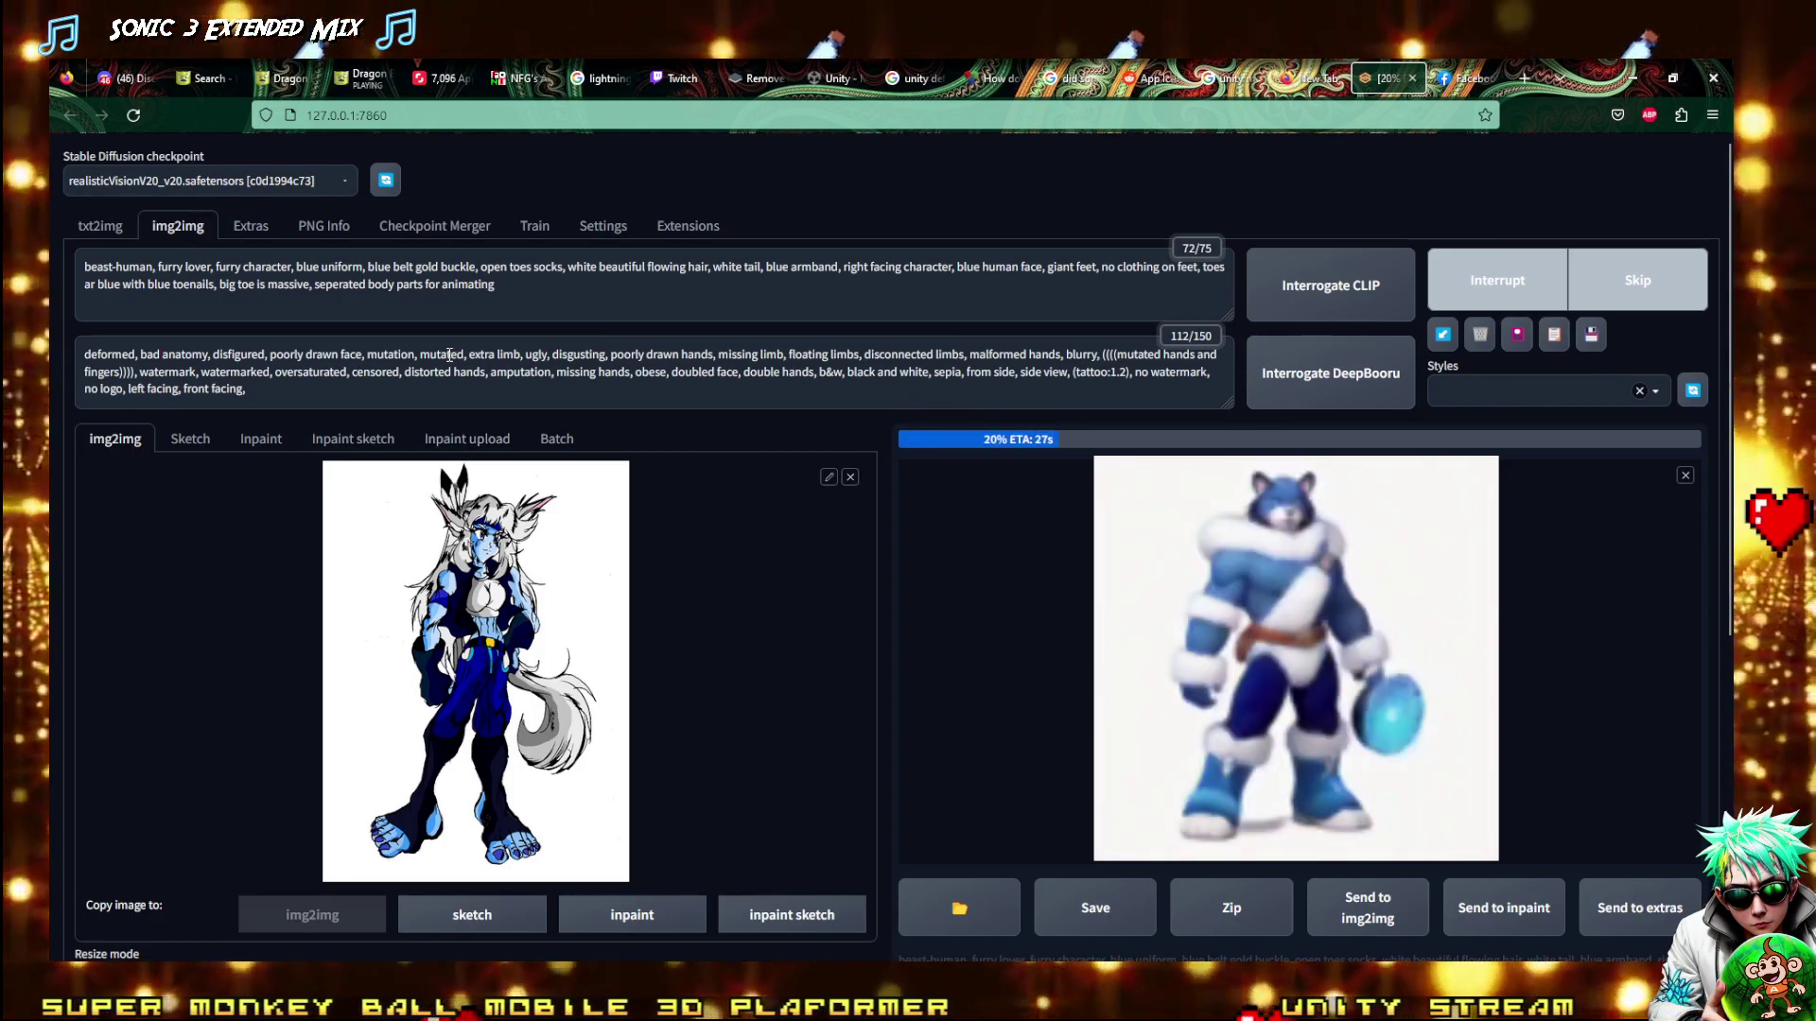
{"action": "left_click", "coordinate": [549, 301]}
{"action": "type", "text": ", sep"}
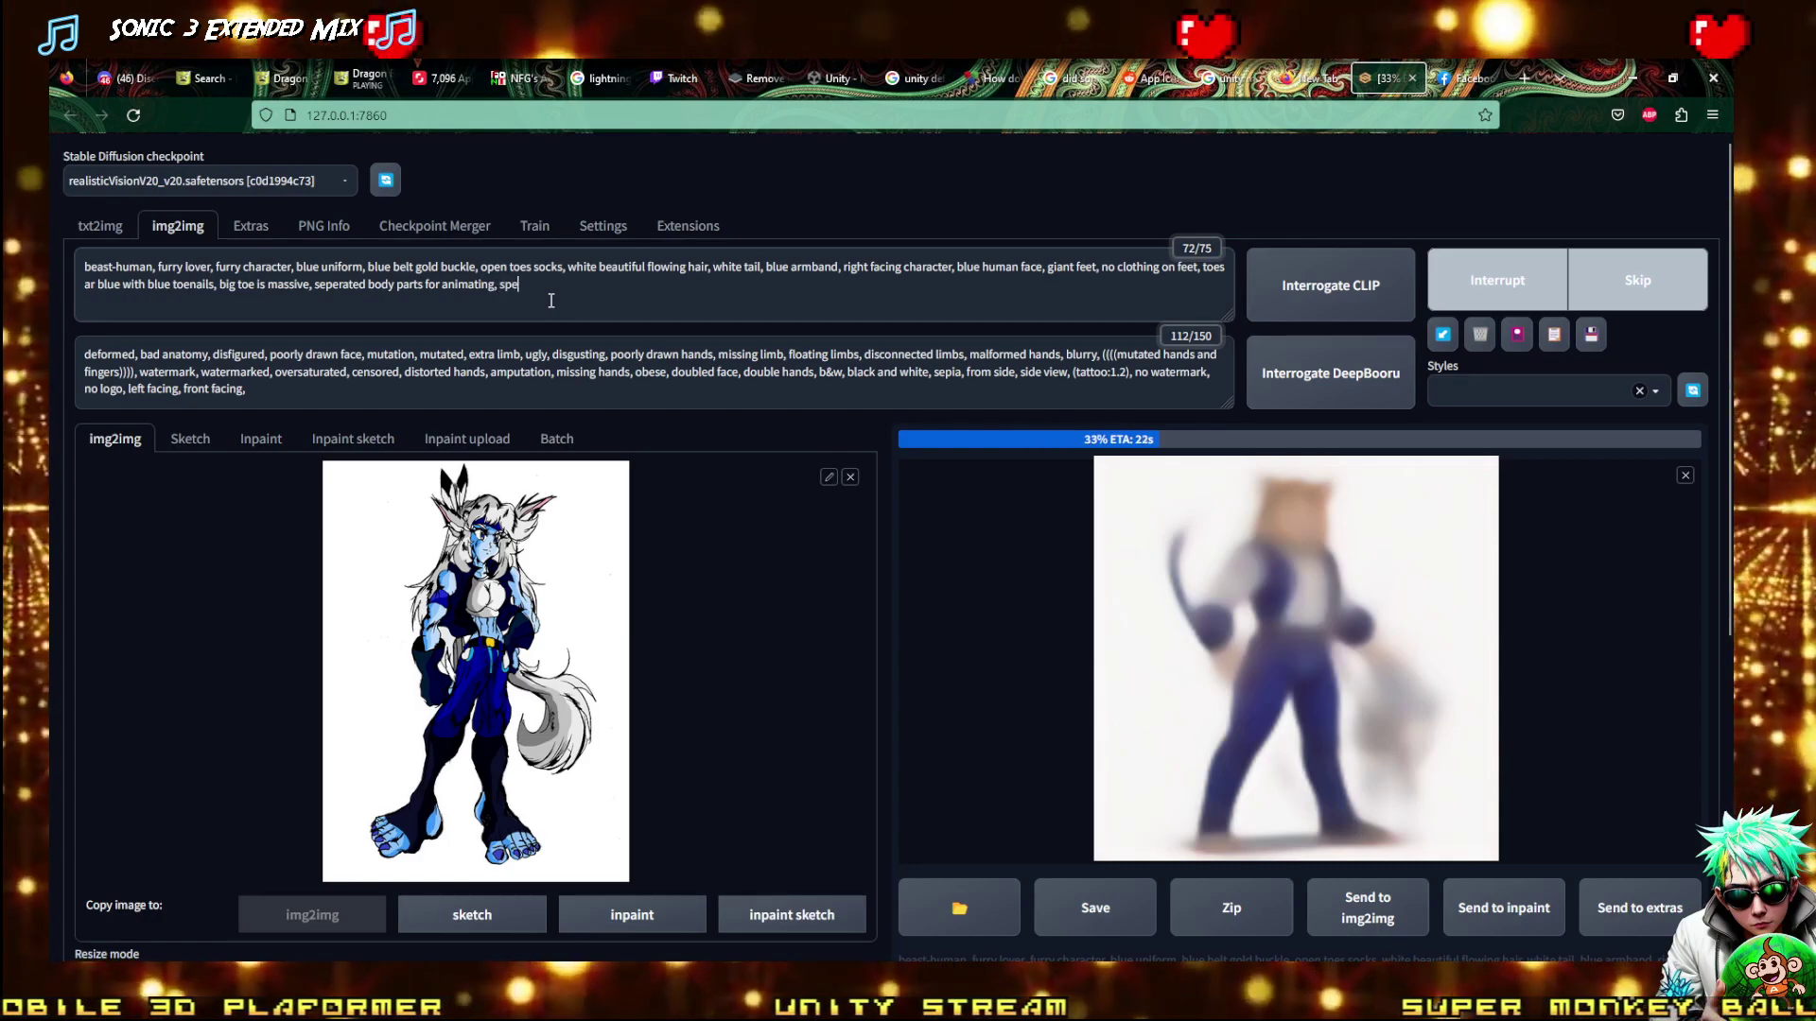
{"action": "type", "text": "r"}
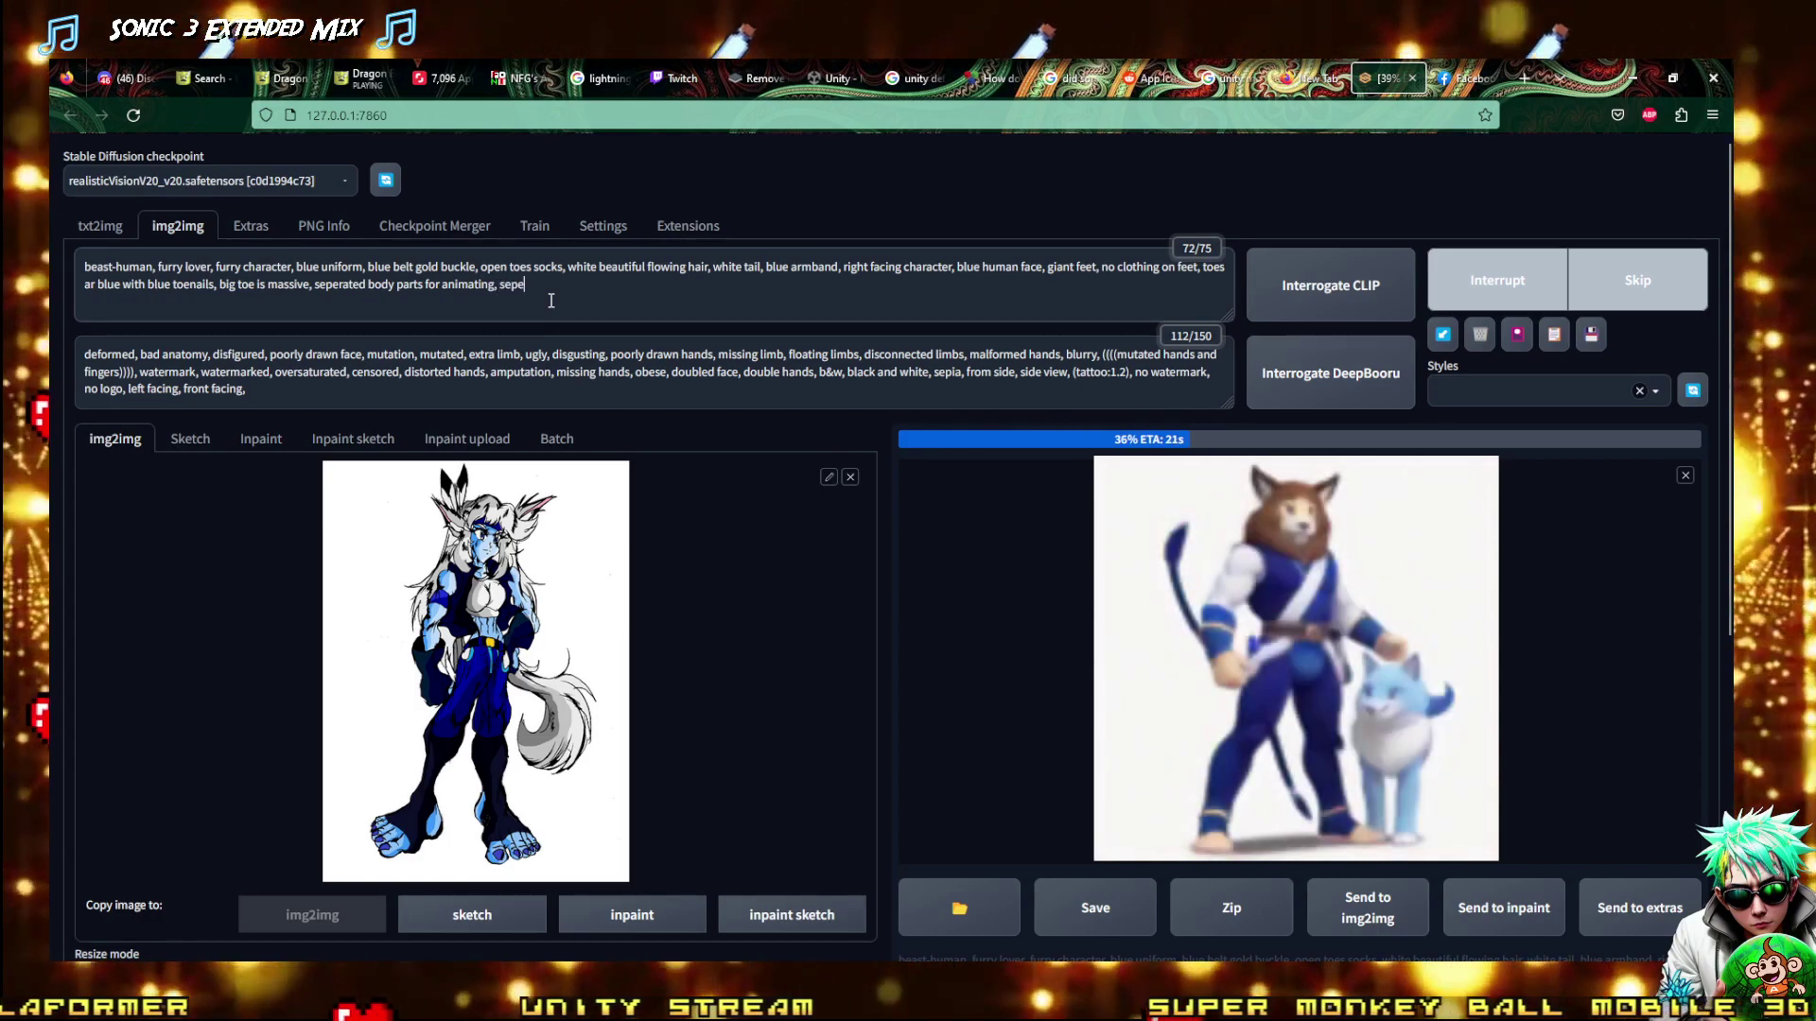
{"action": "type", "text": "rated l"}
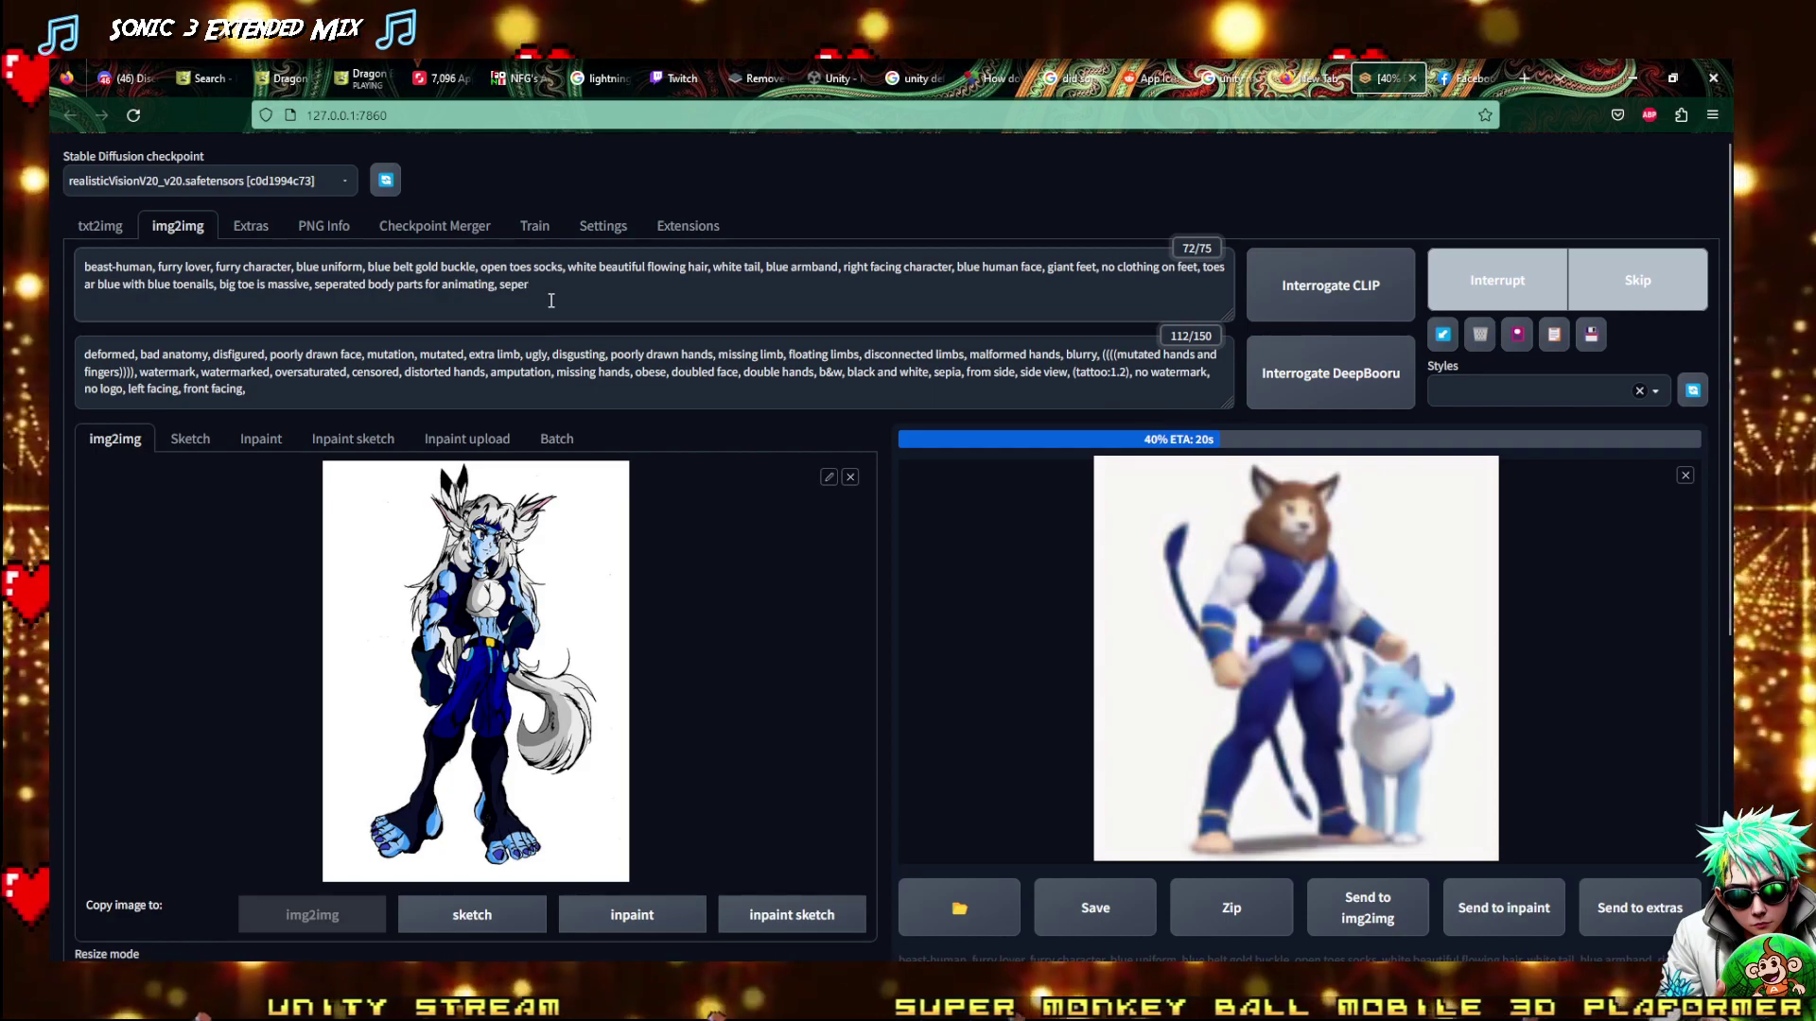
{"action": "type", "text": "im"}
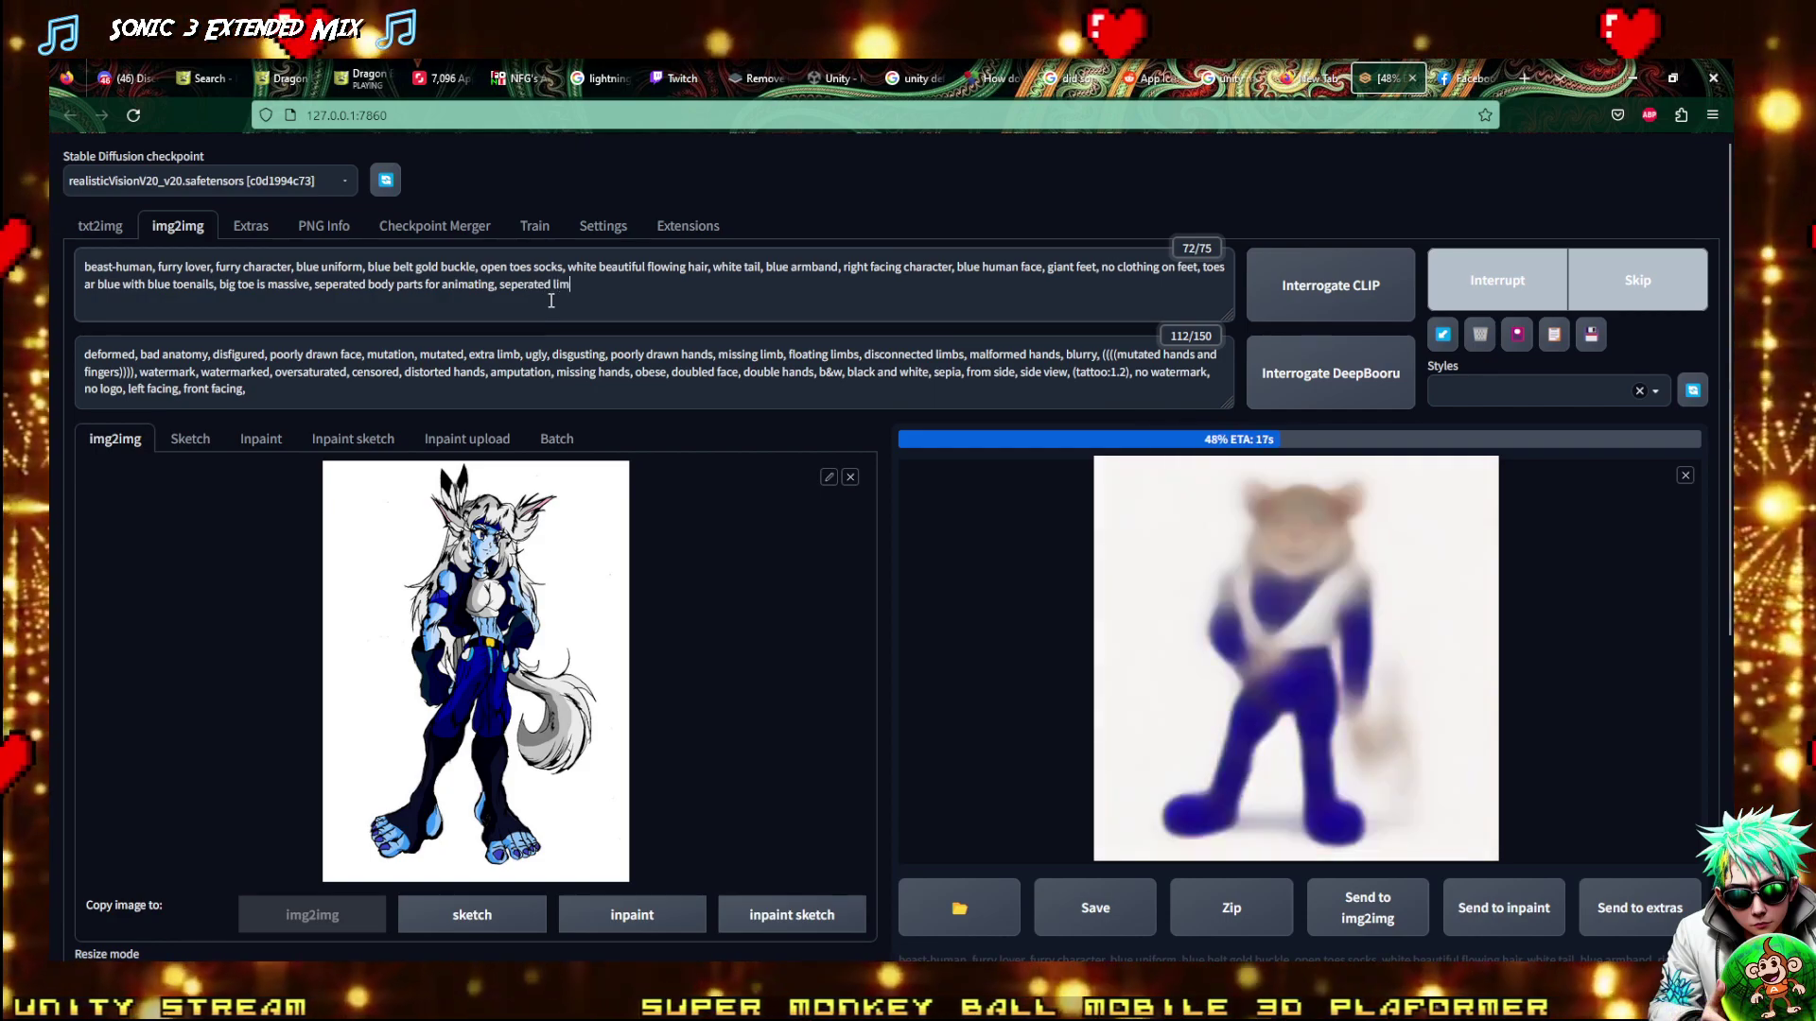
{"action": "type", "text": "bs, se"}
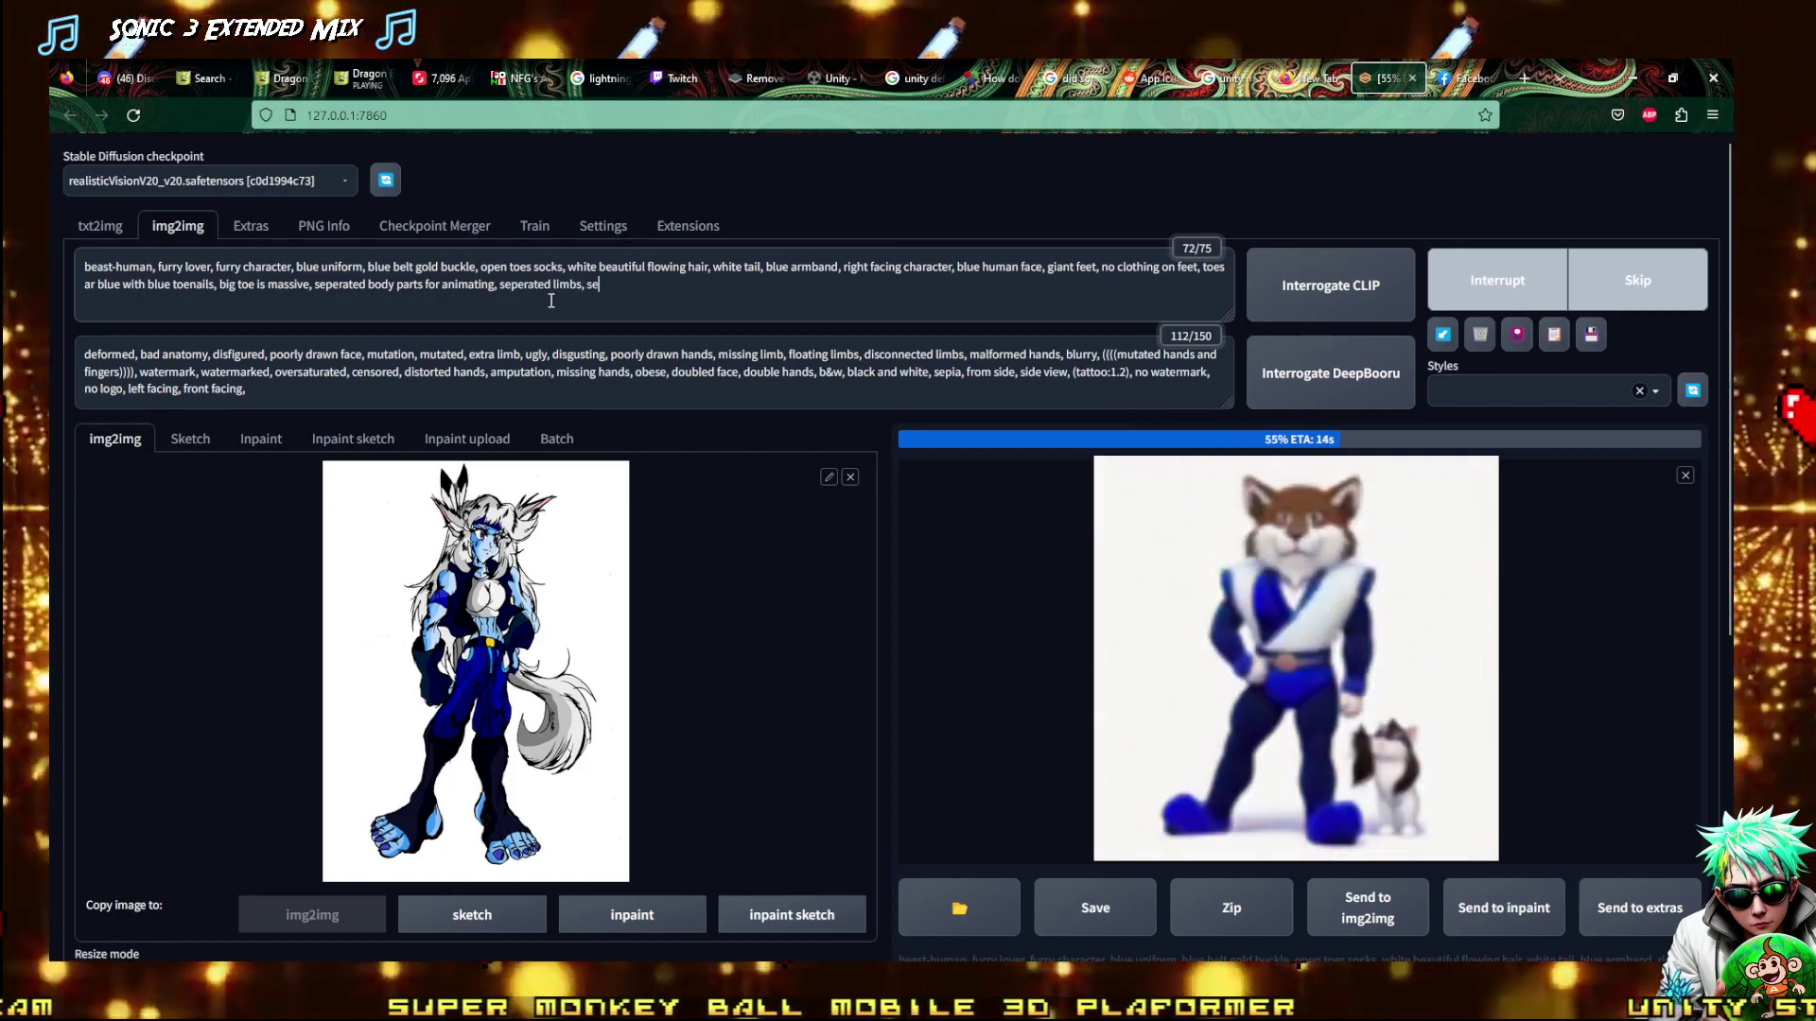
{"action": "type", "text": "perated joints"}
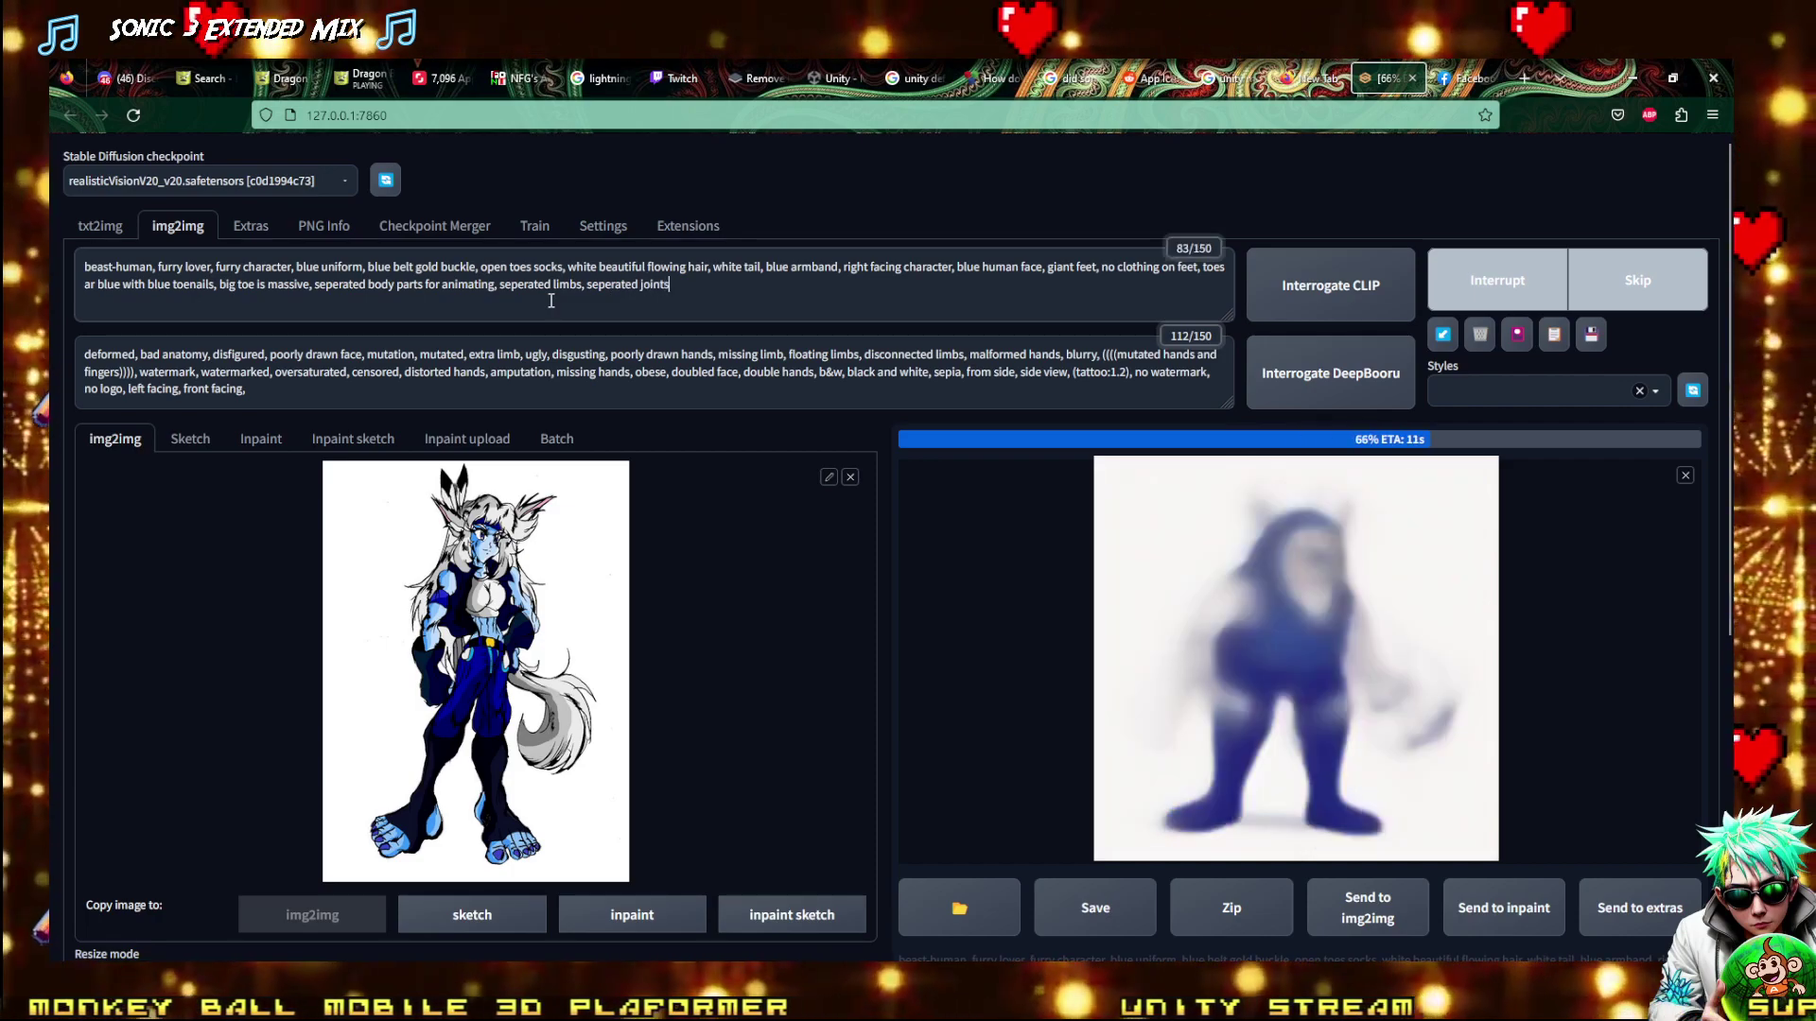
{"action": "left_click", "coordinate": [1480, 289]}
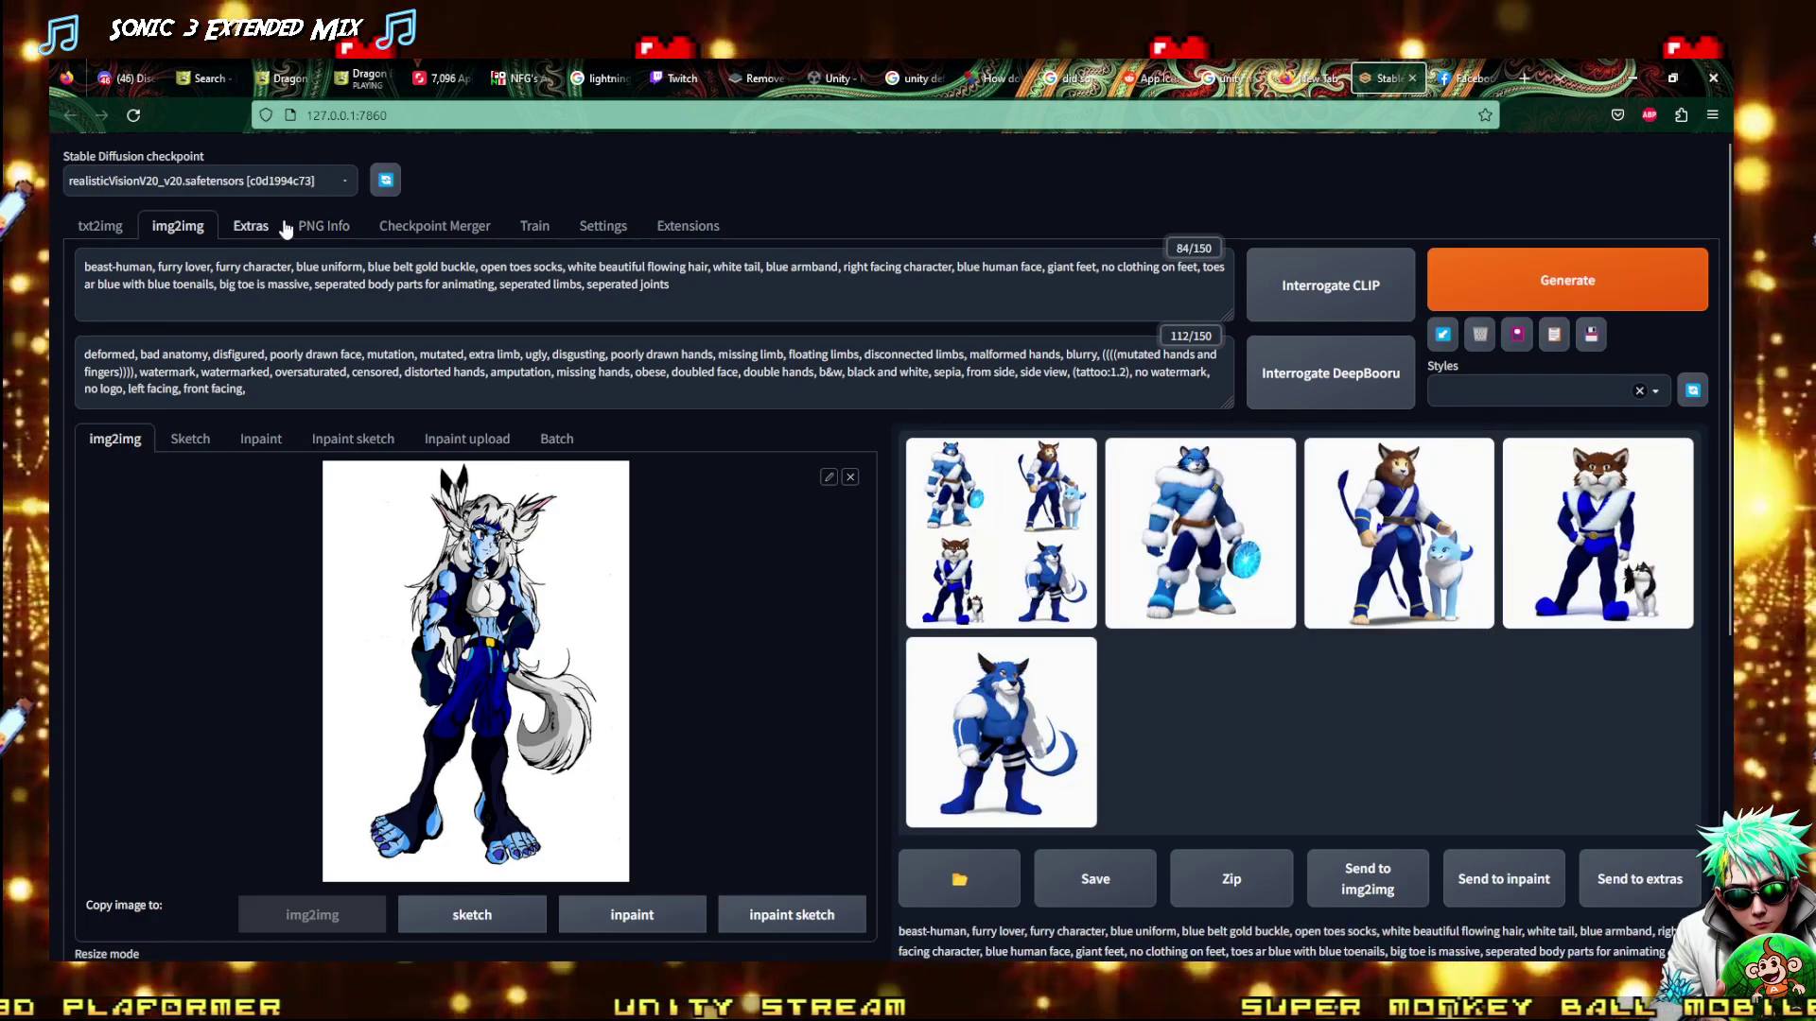
Switch the checkpoint to ArtMegaMix1.ckpt, generate a batch, and enlarge the first white-haired result
{"action": "left_click", "coordinate": [263, 181]}
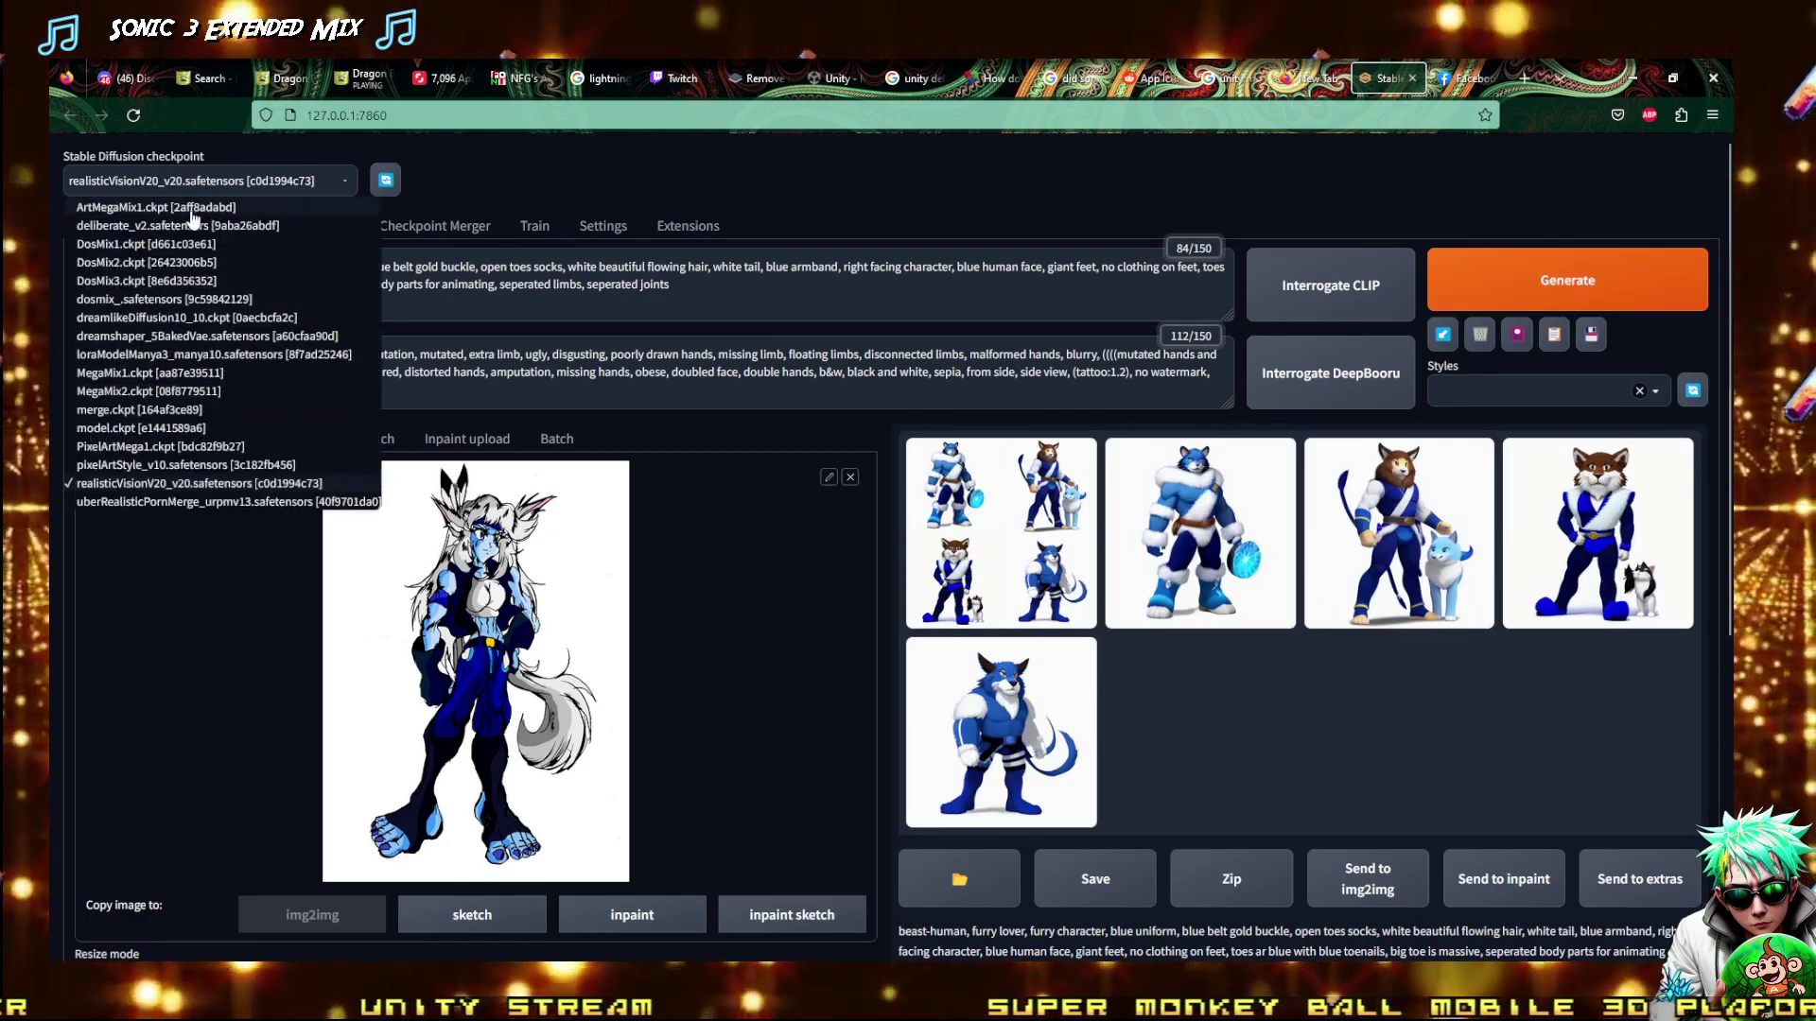
{"action": "left_click", "coordinate": [193, 216]}
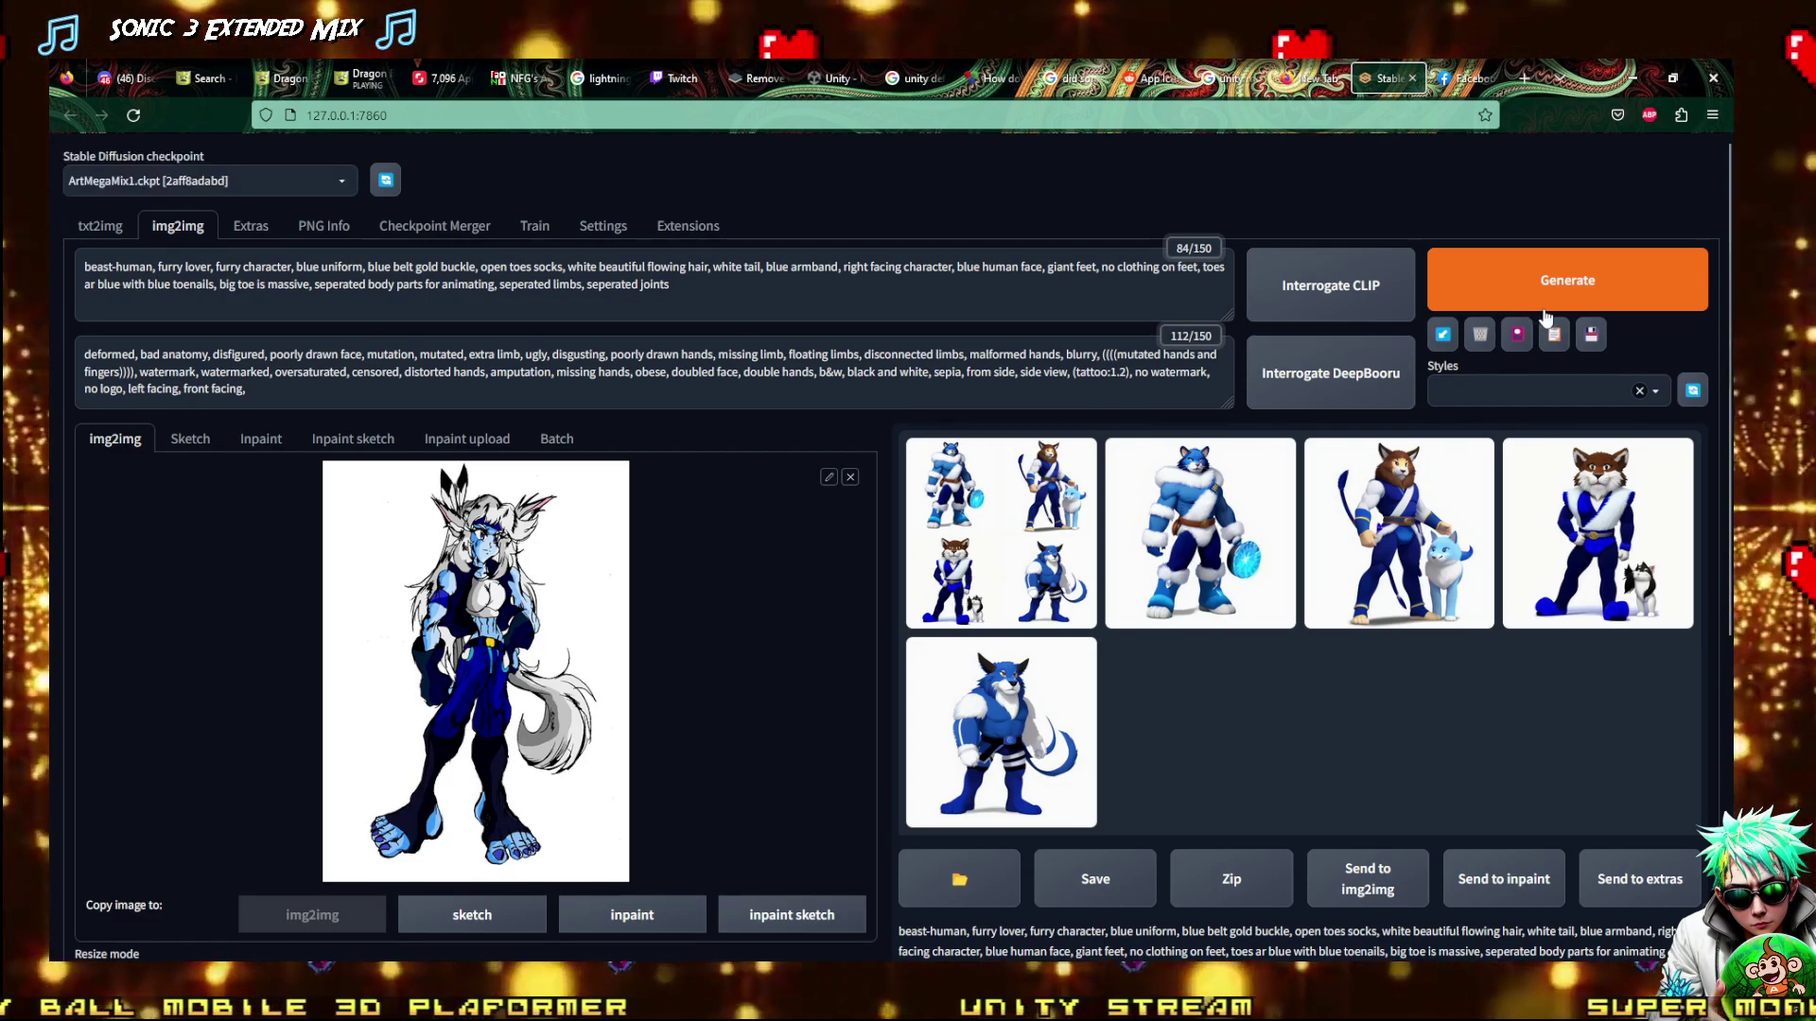
{"action": "left_click", "coordinate": [1492, 302]}
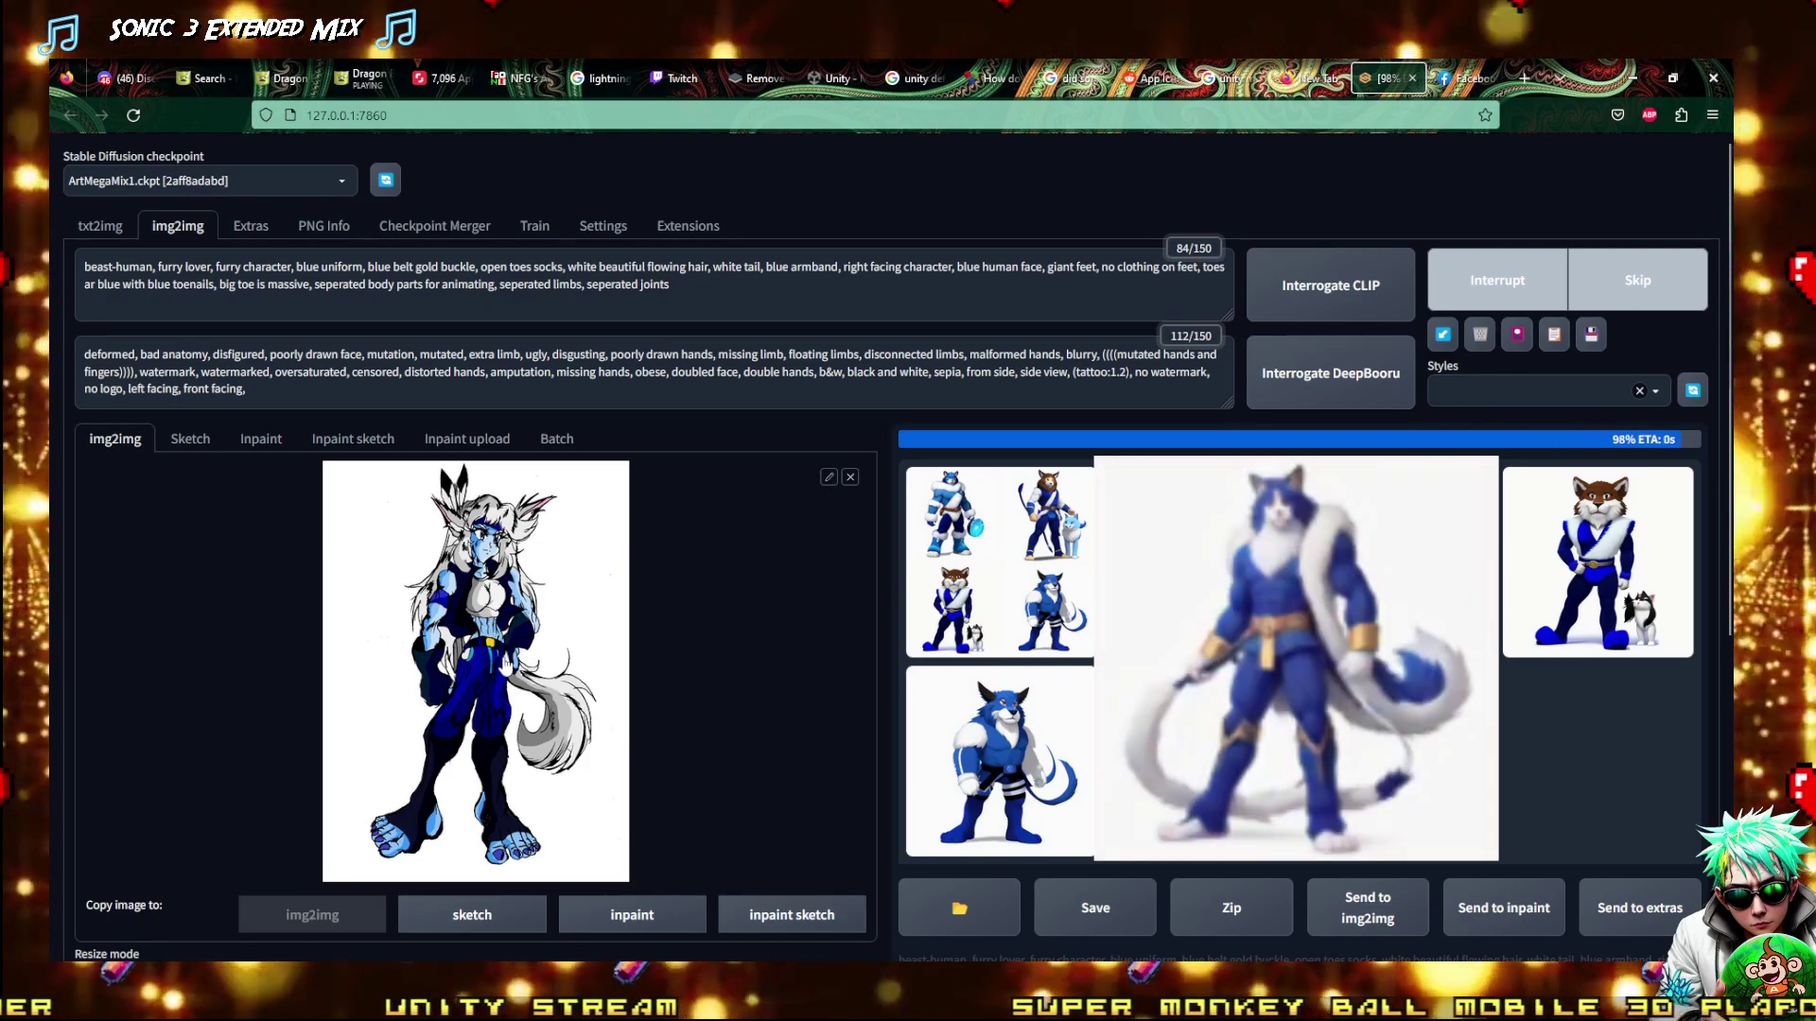
{"action": "left_click", "coordinate": [1290, 572]}
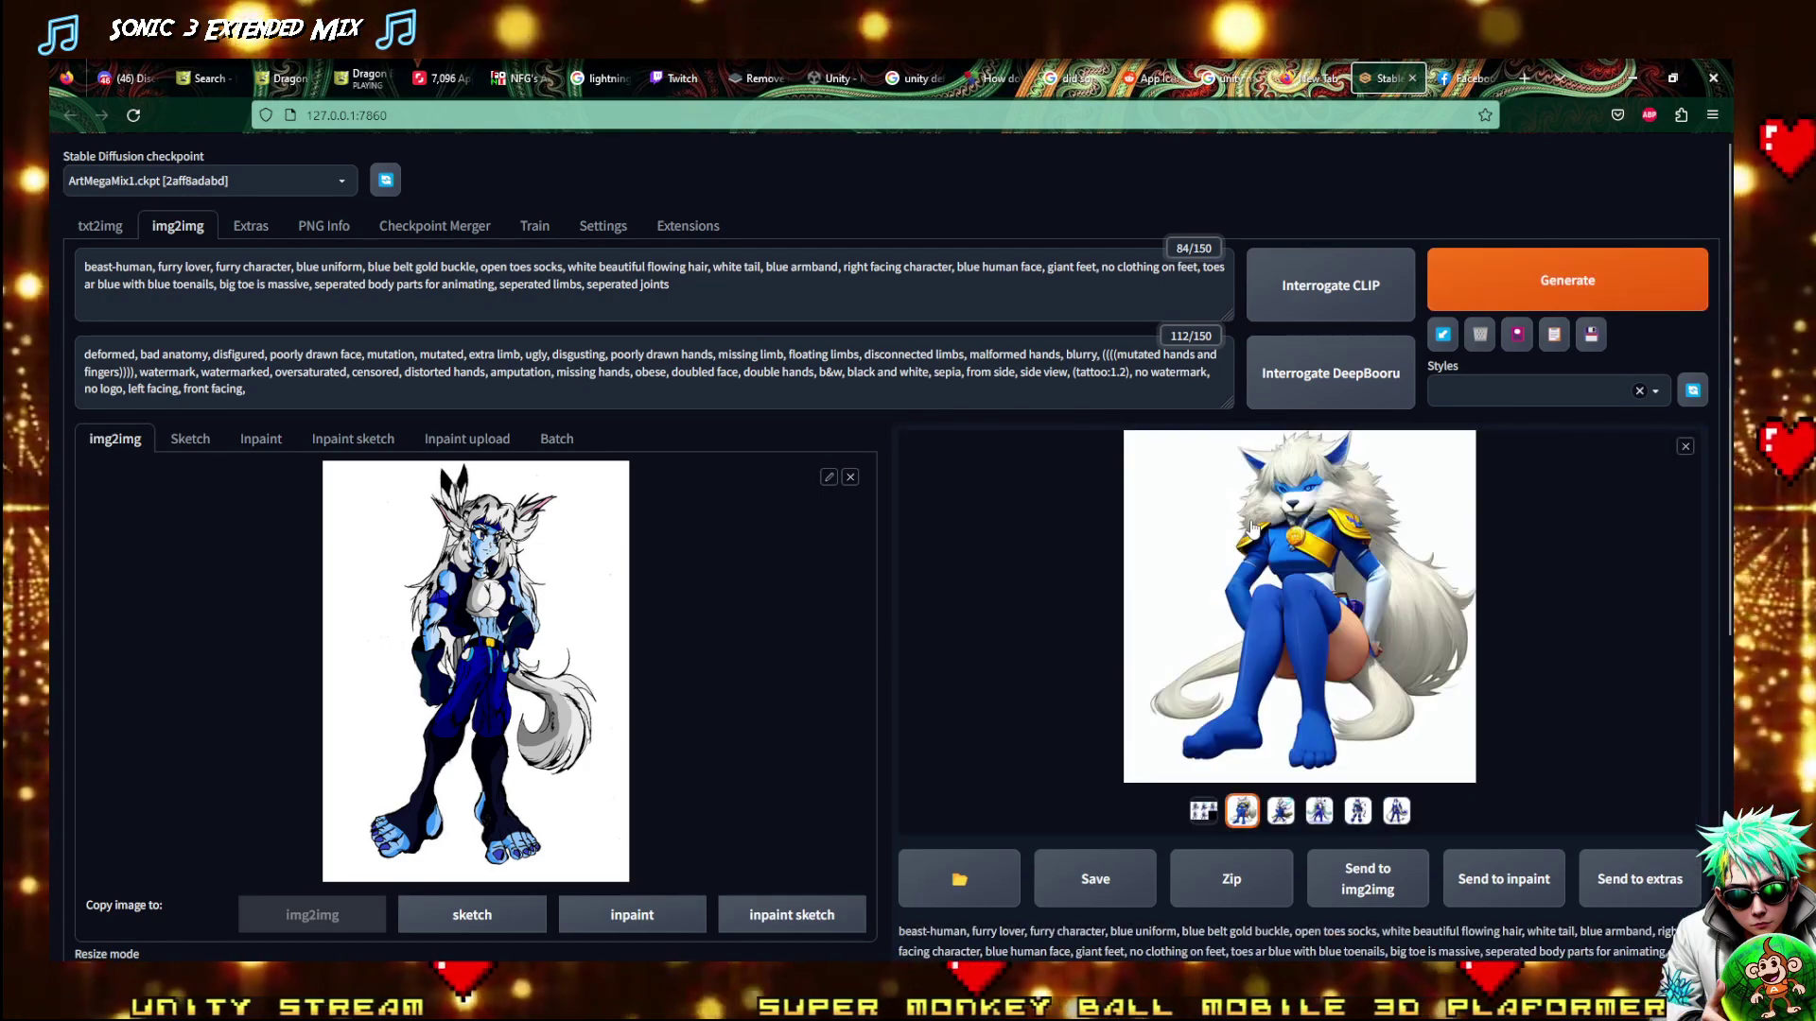
Browse the whole ArtMegaMix1 batch full-screen, revisiting the muscular blue and orange-faced fox images
{"action": "left_click", "coordinate": [1292, 574]}
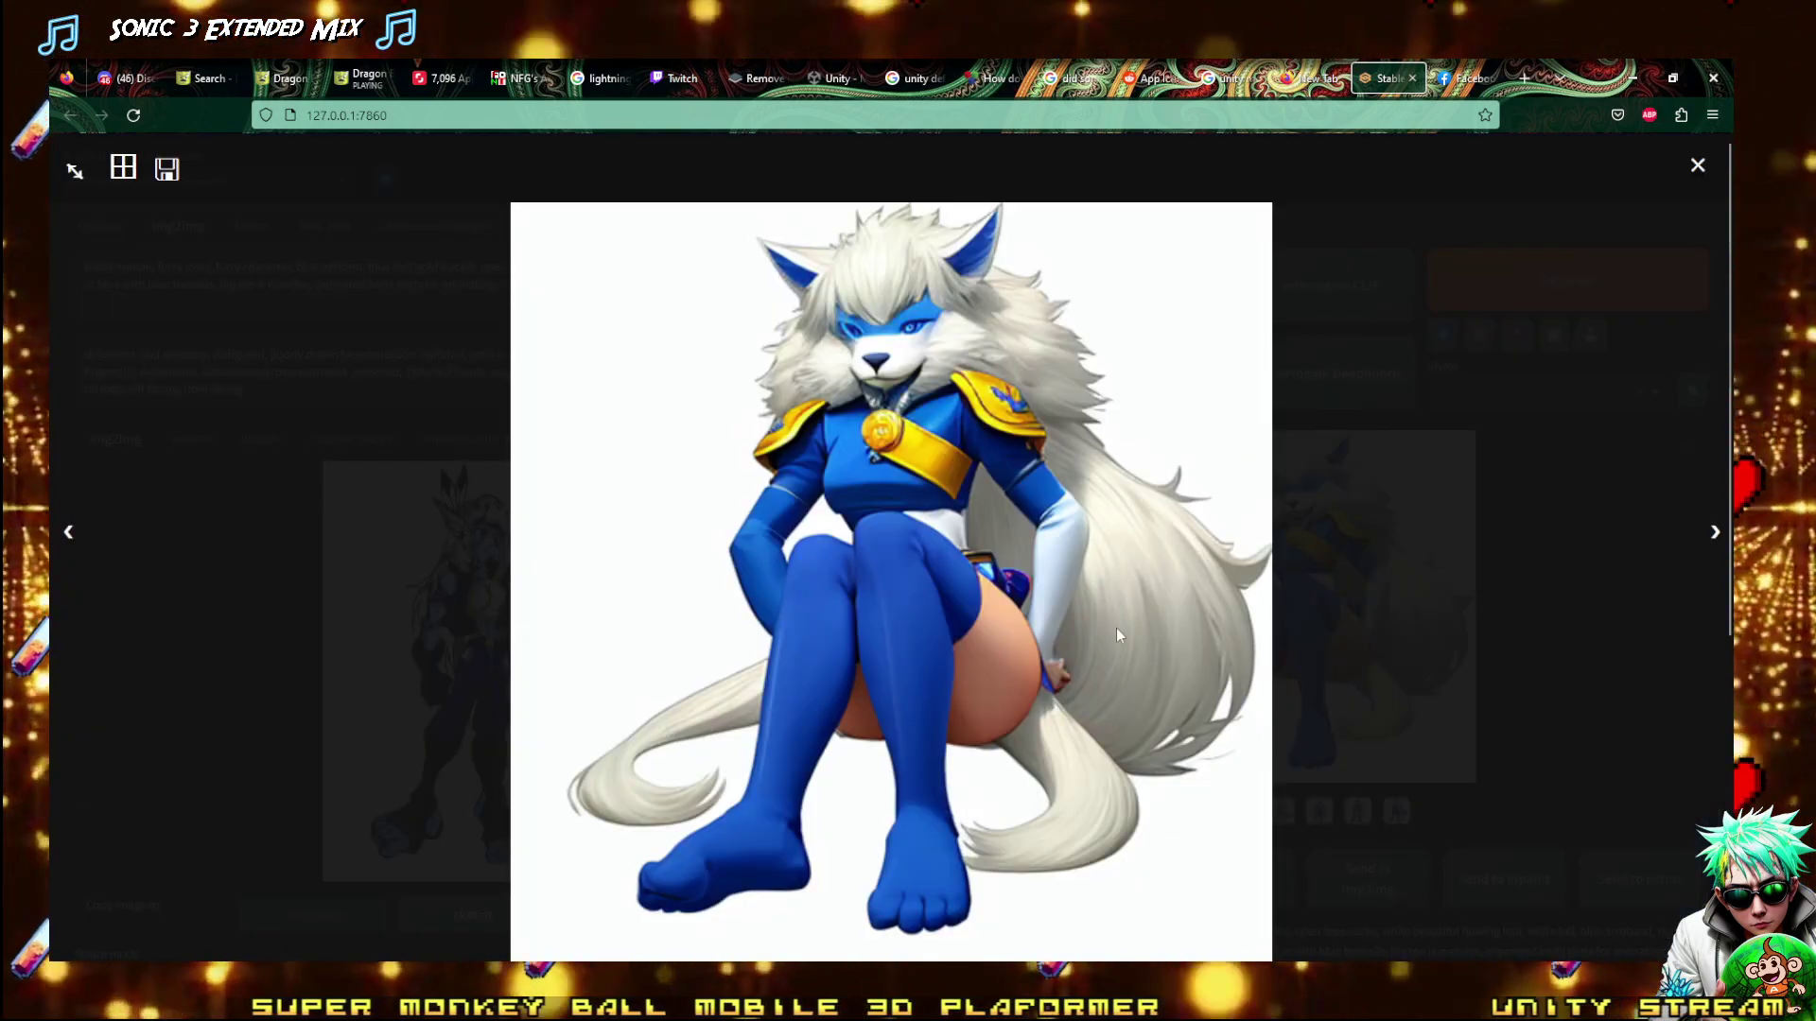
{"action": "key", "text": "Right"}
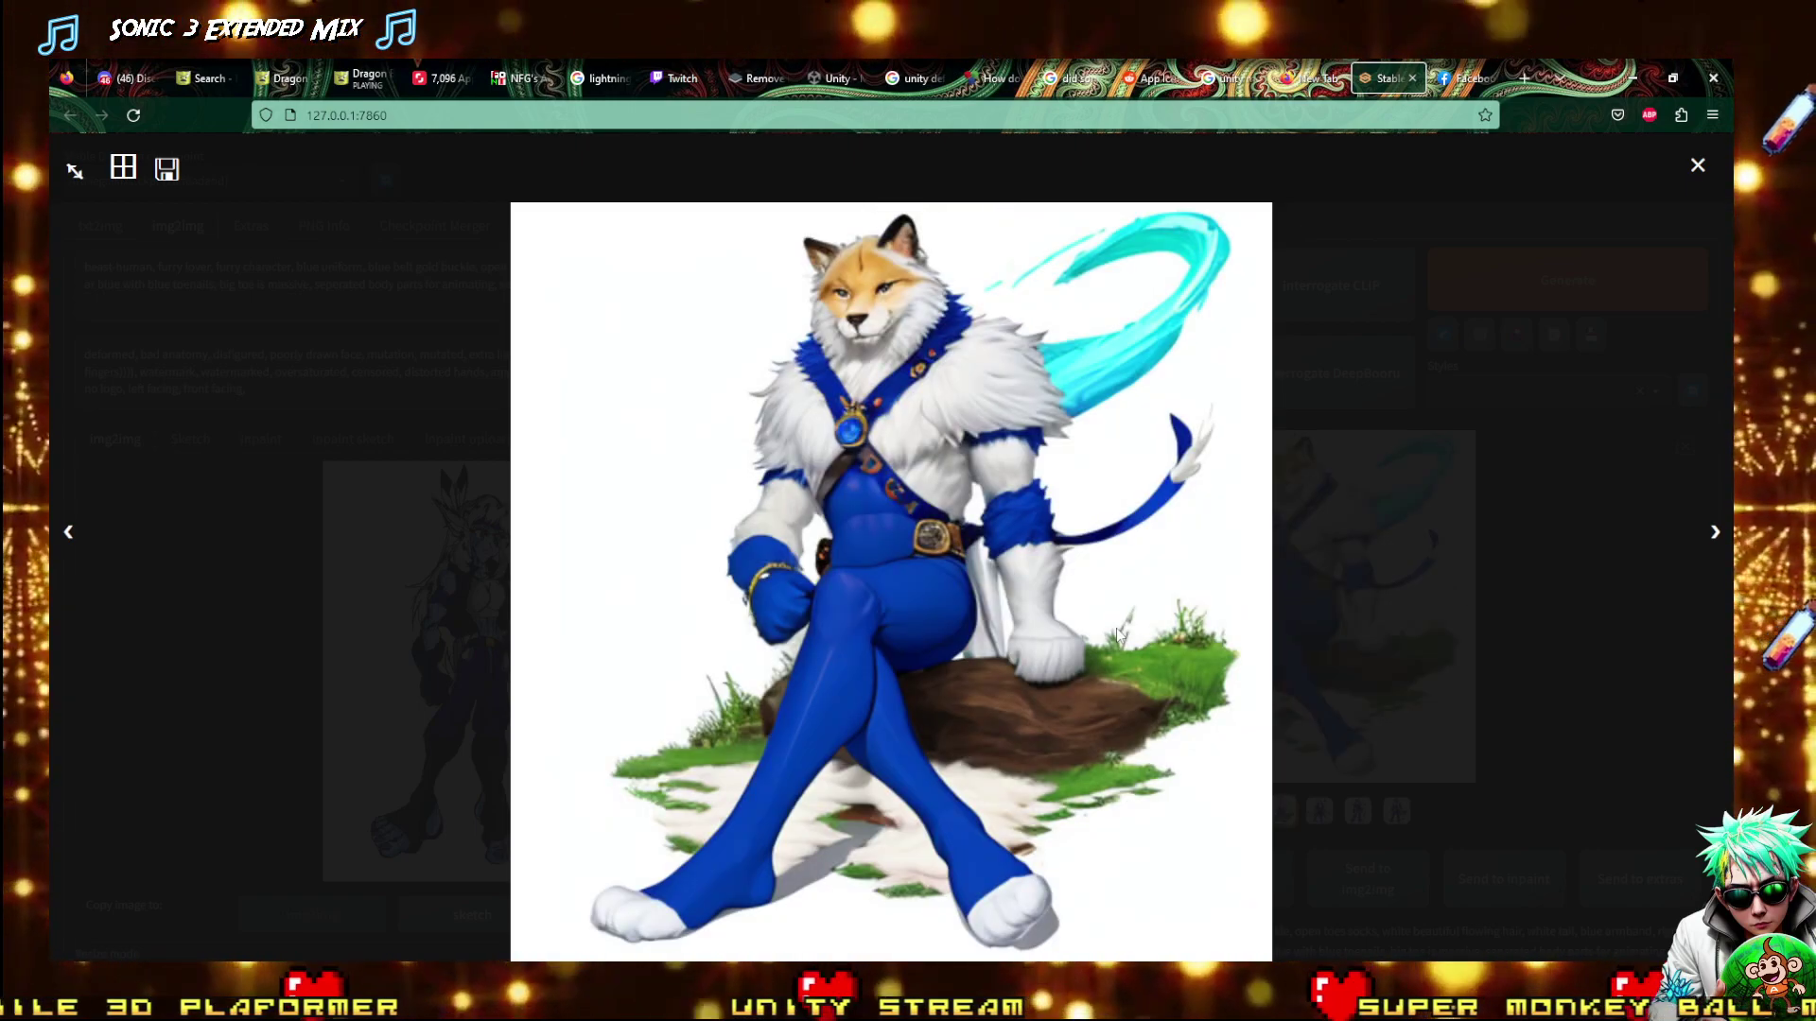
{"action": "key", "text": "Right"}
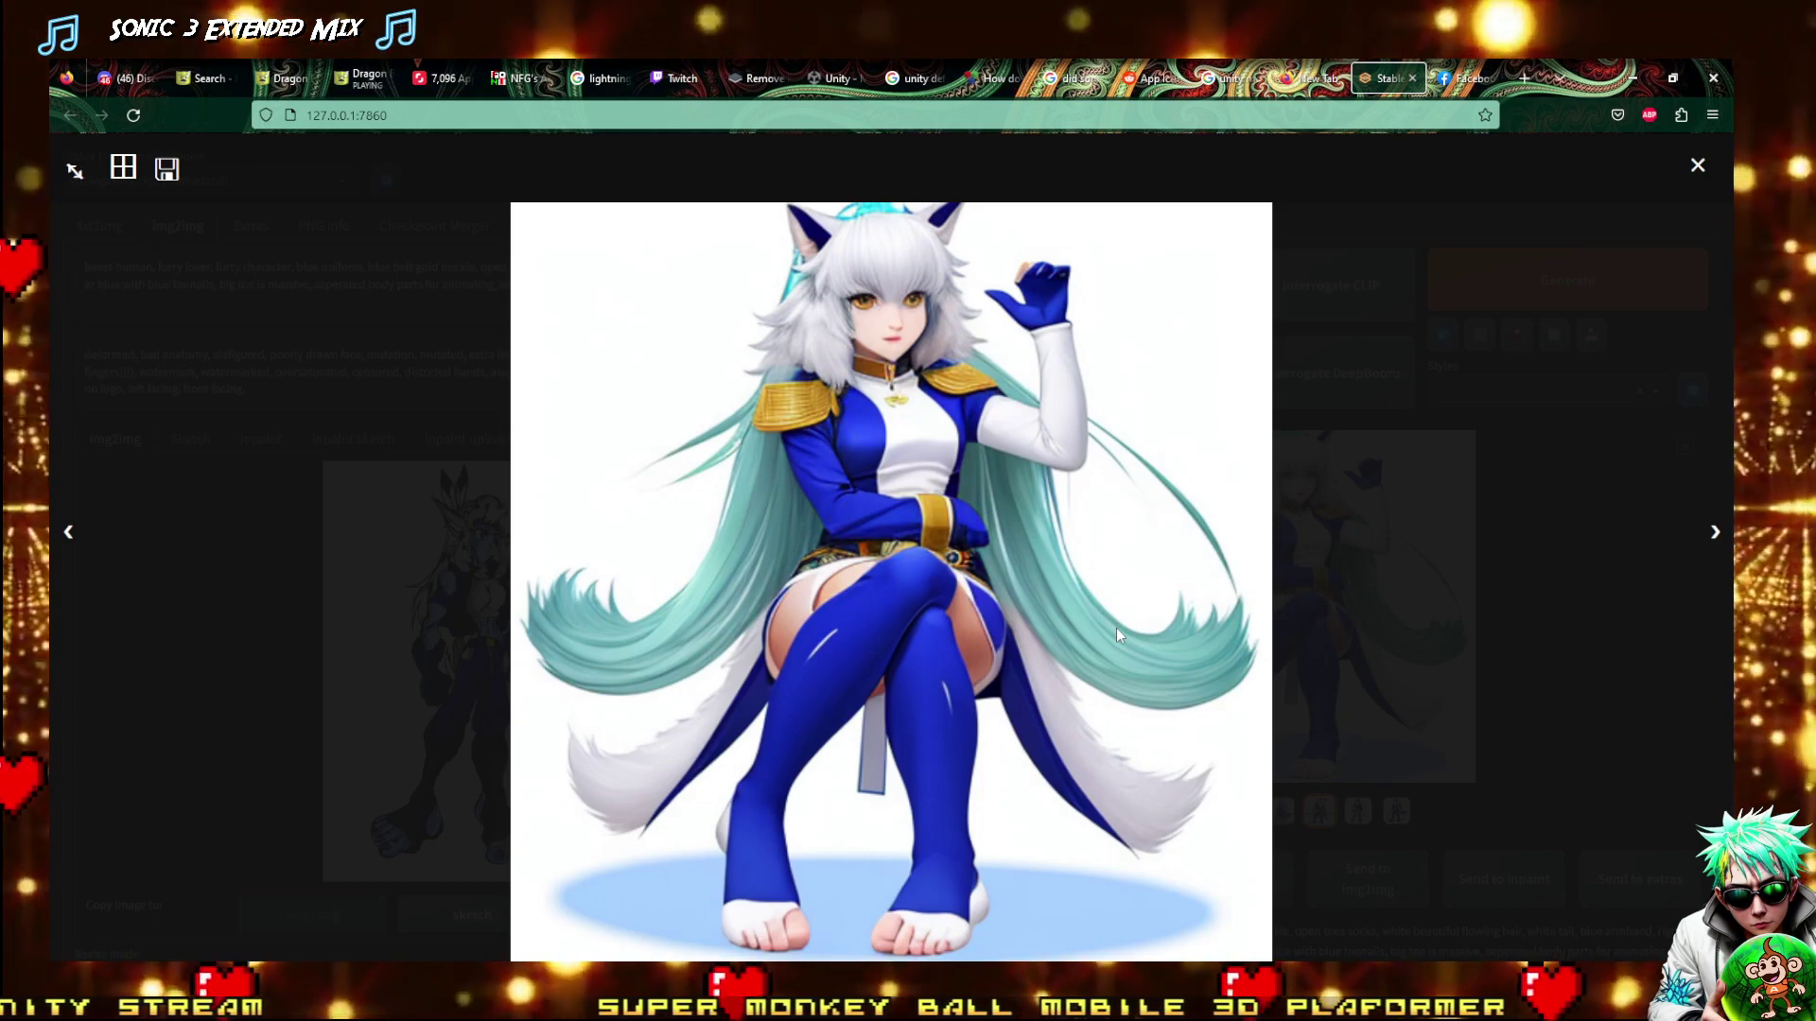
{"action": "key", "text": "Right"}
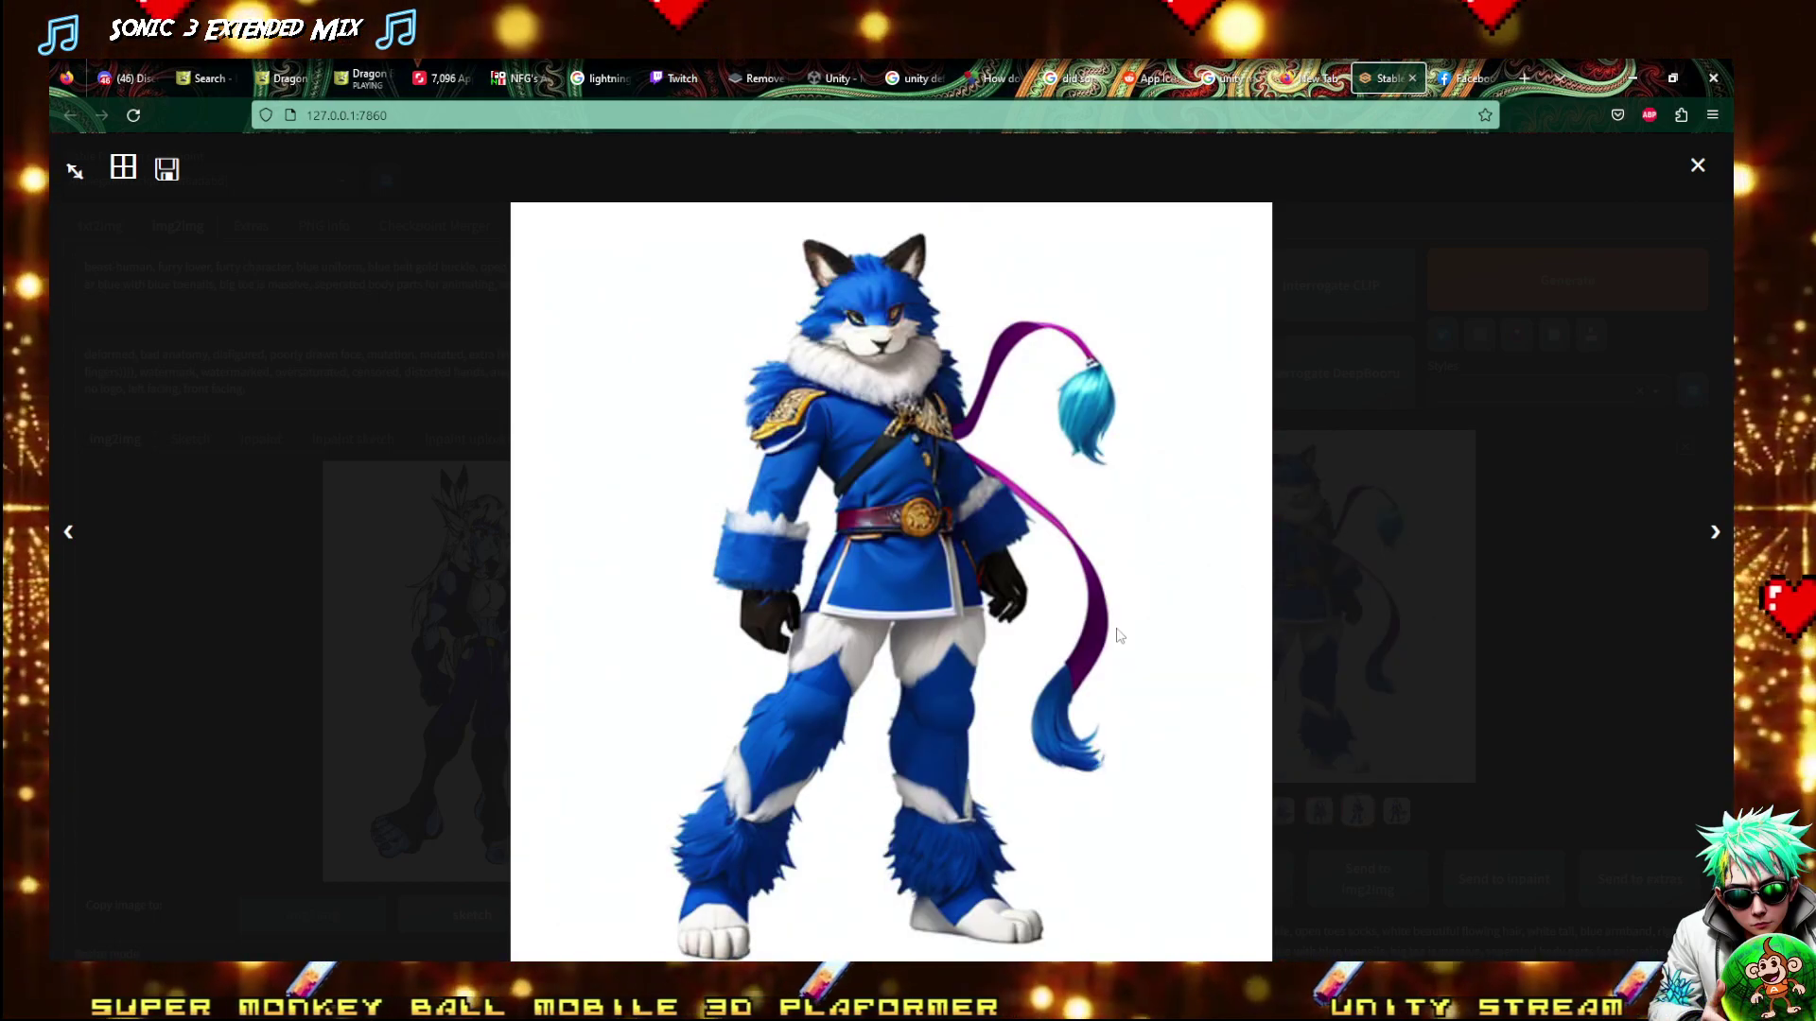
{"action": "key", "text": "Right"}
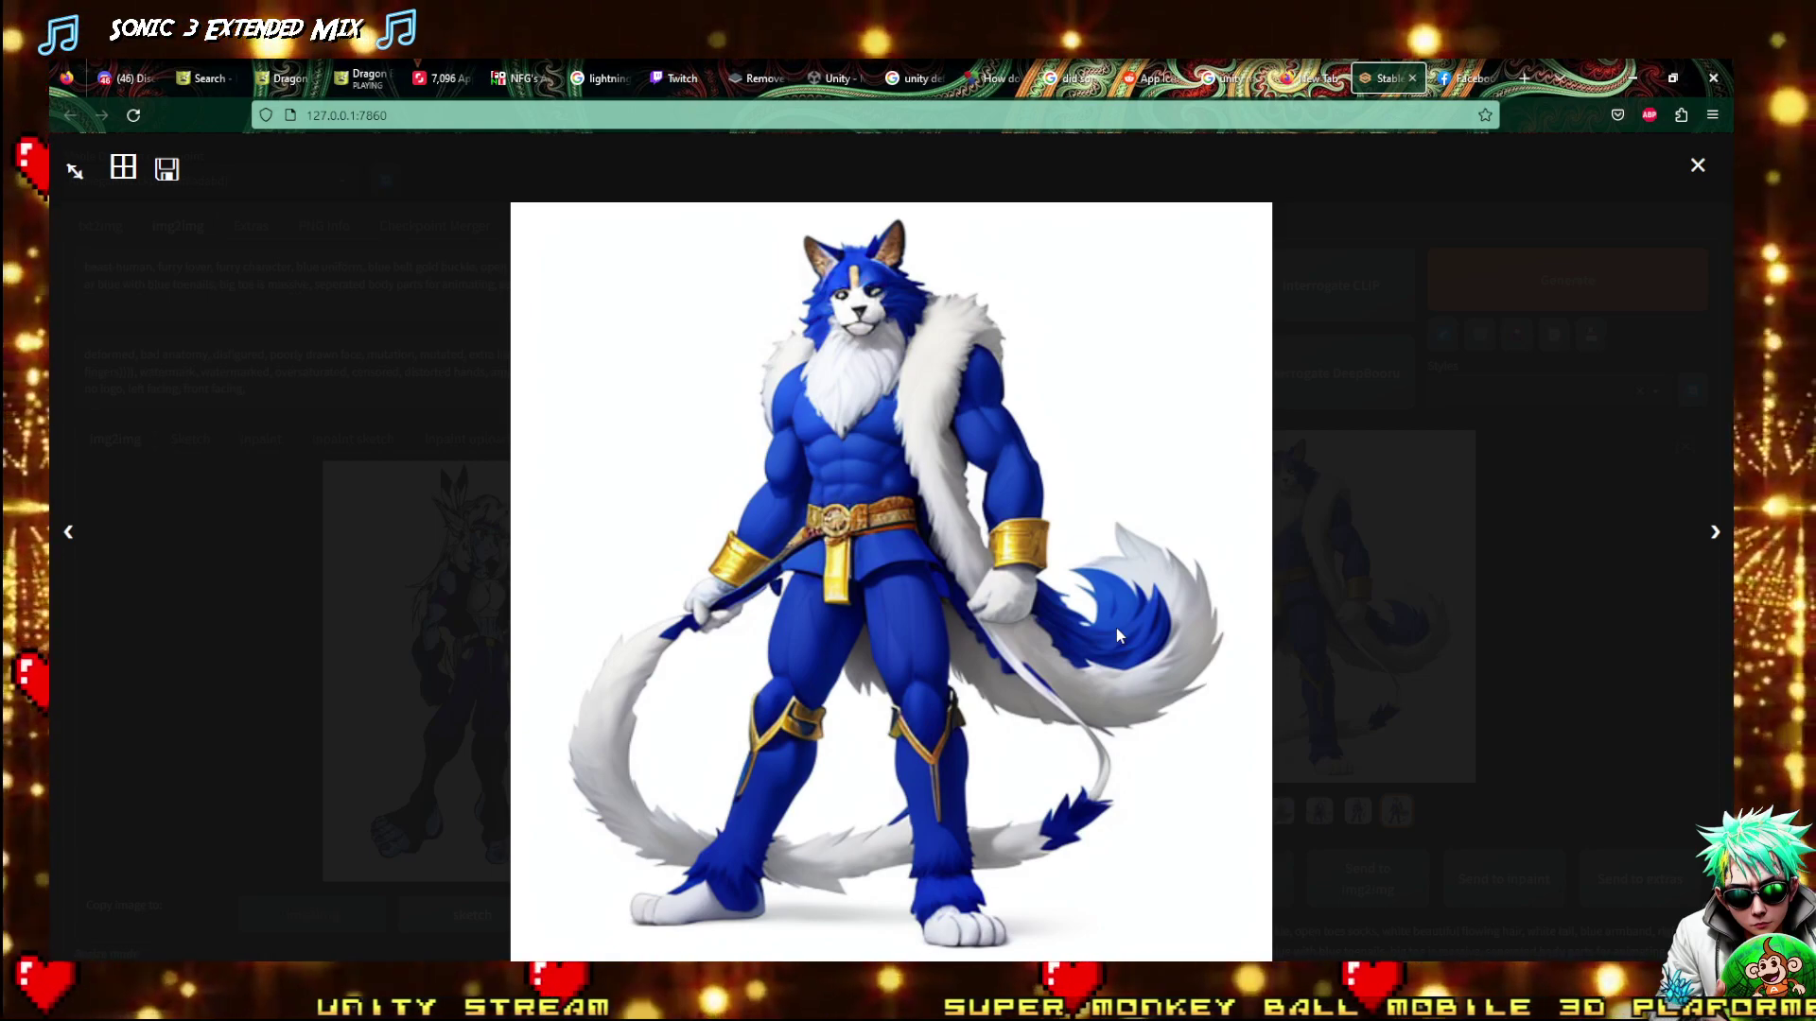
{"action": "key", "text": "Right"}
{"action": "key", "text": "Left"}
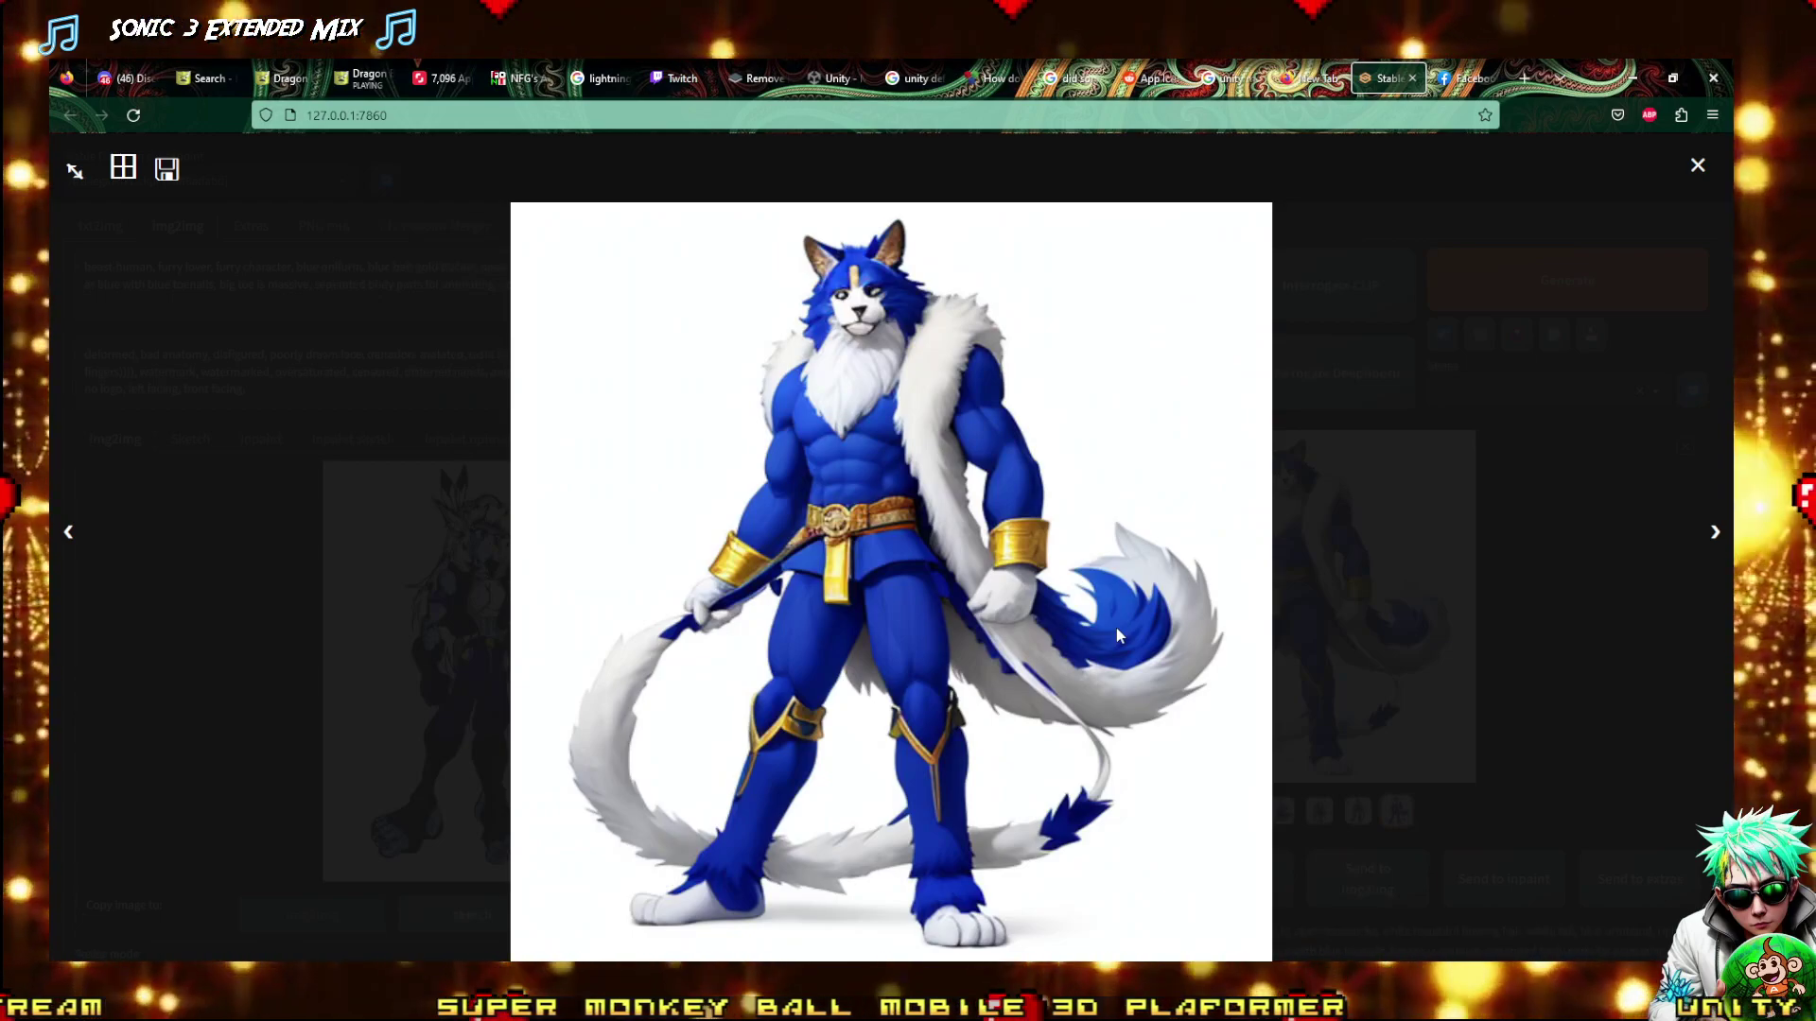
{"action": "key", "text": "Right"}
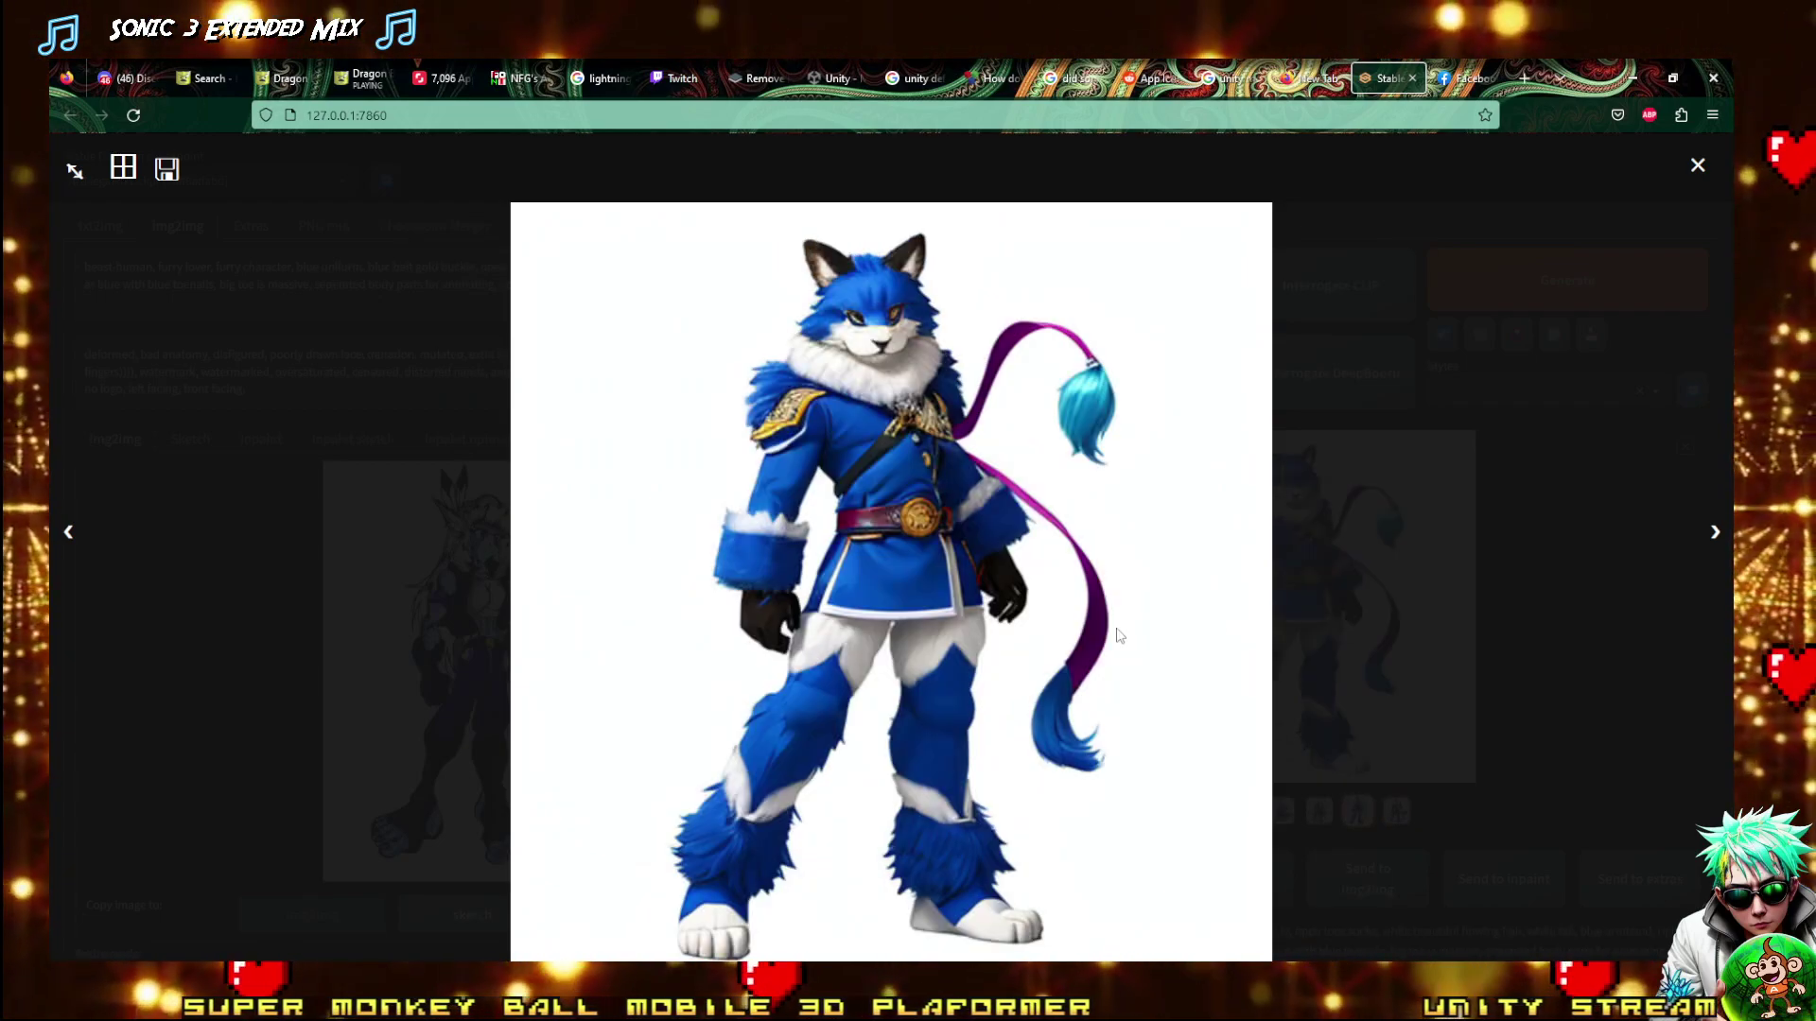
{"action": "key", "text": "Right"}
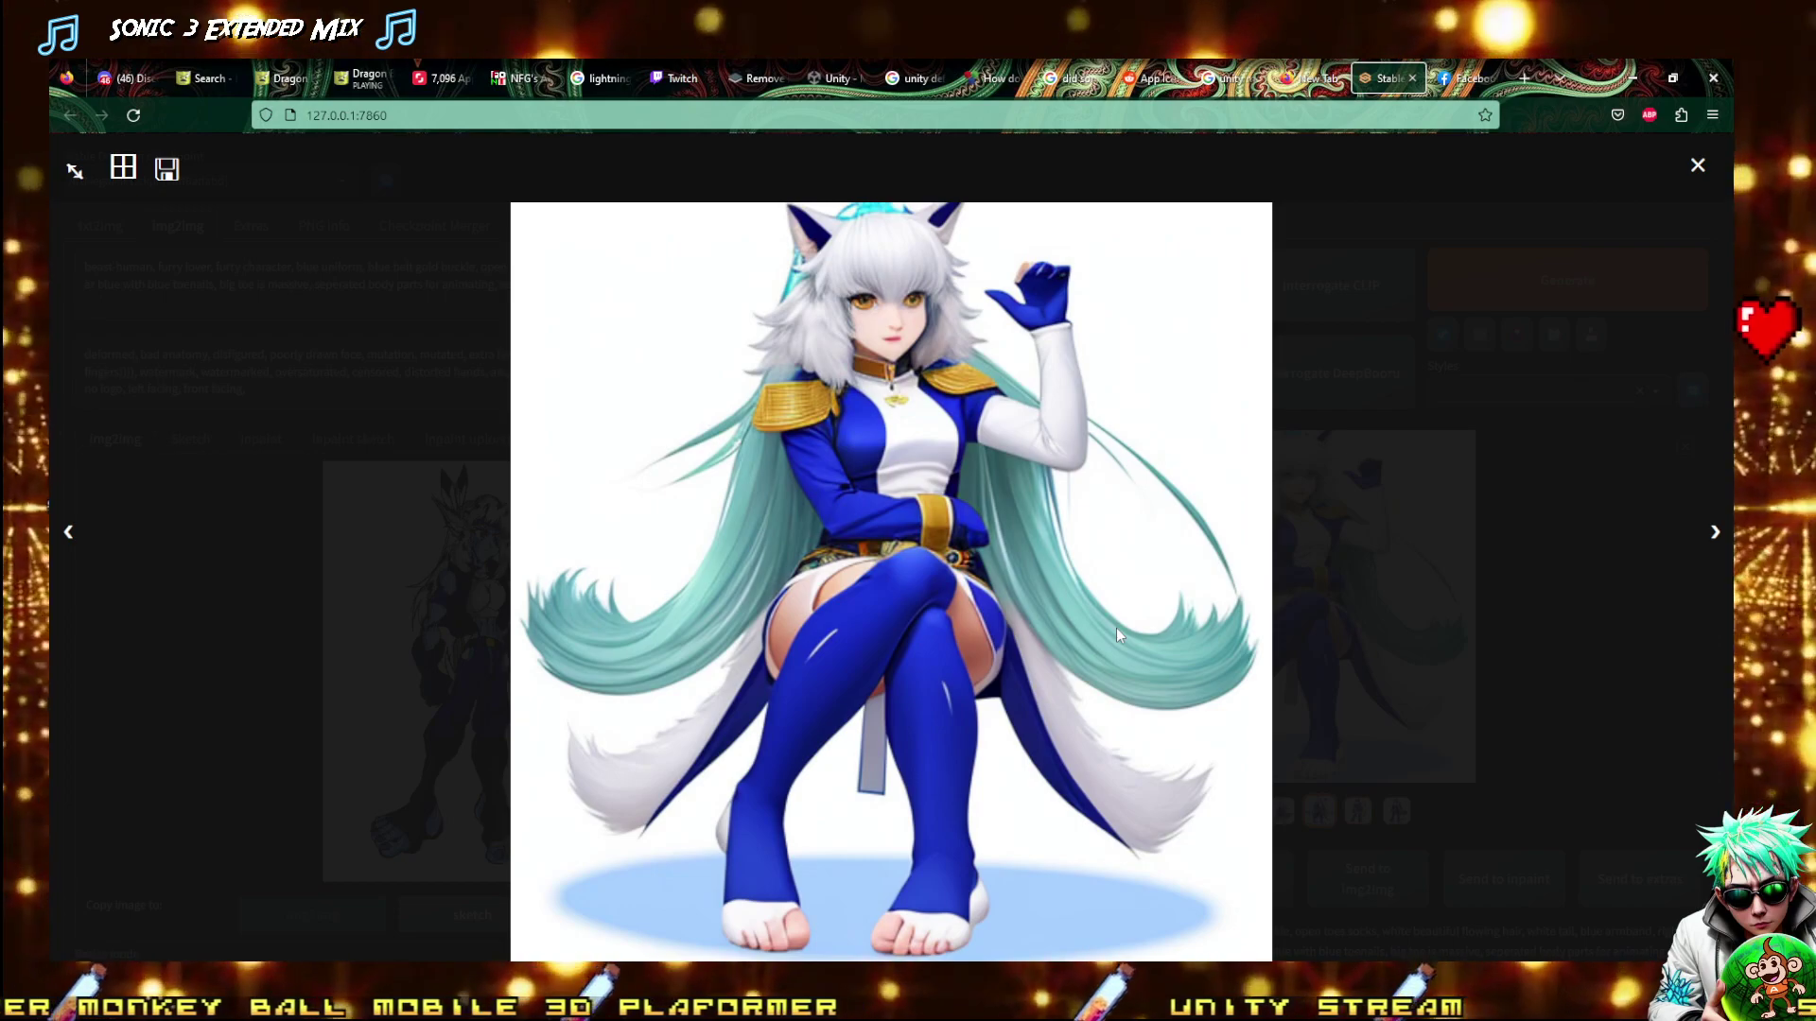
{"action": "key", "text": "Right"}
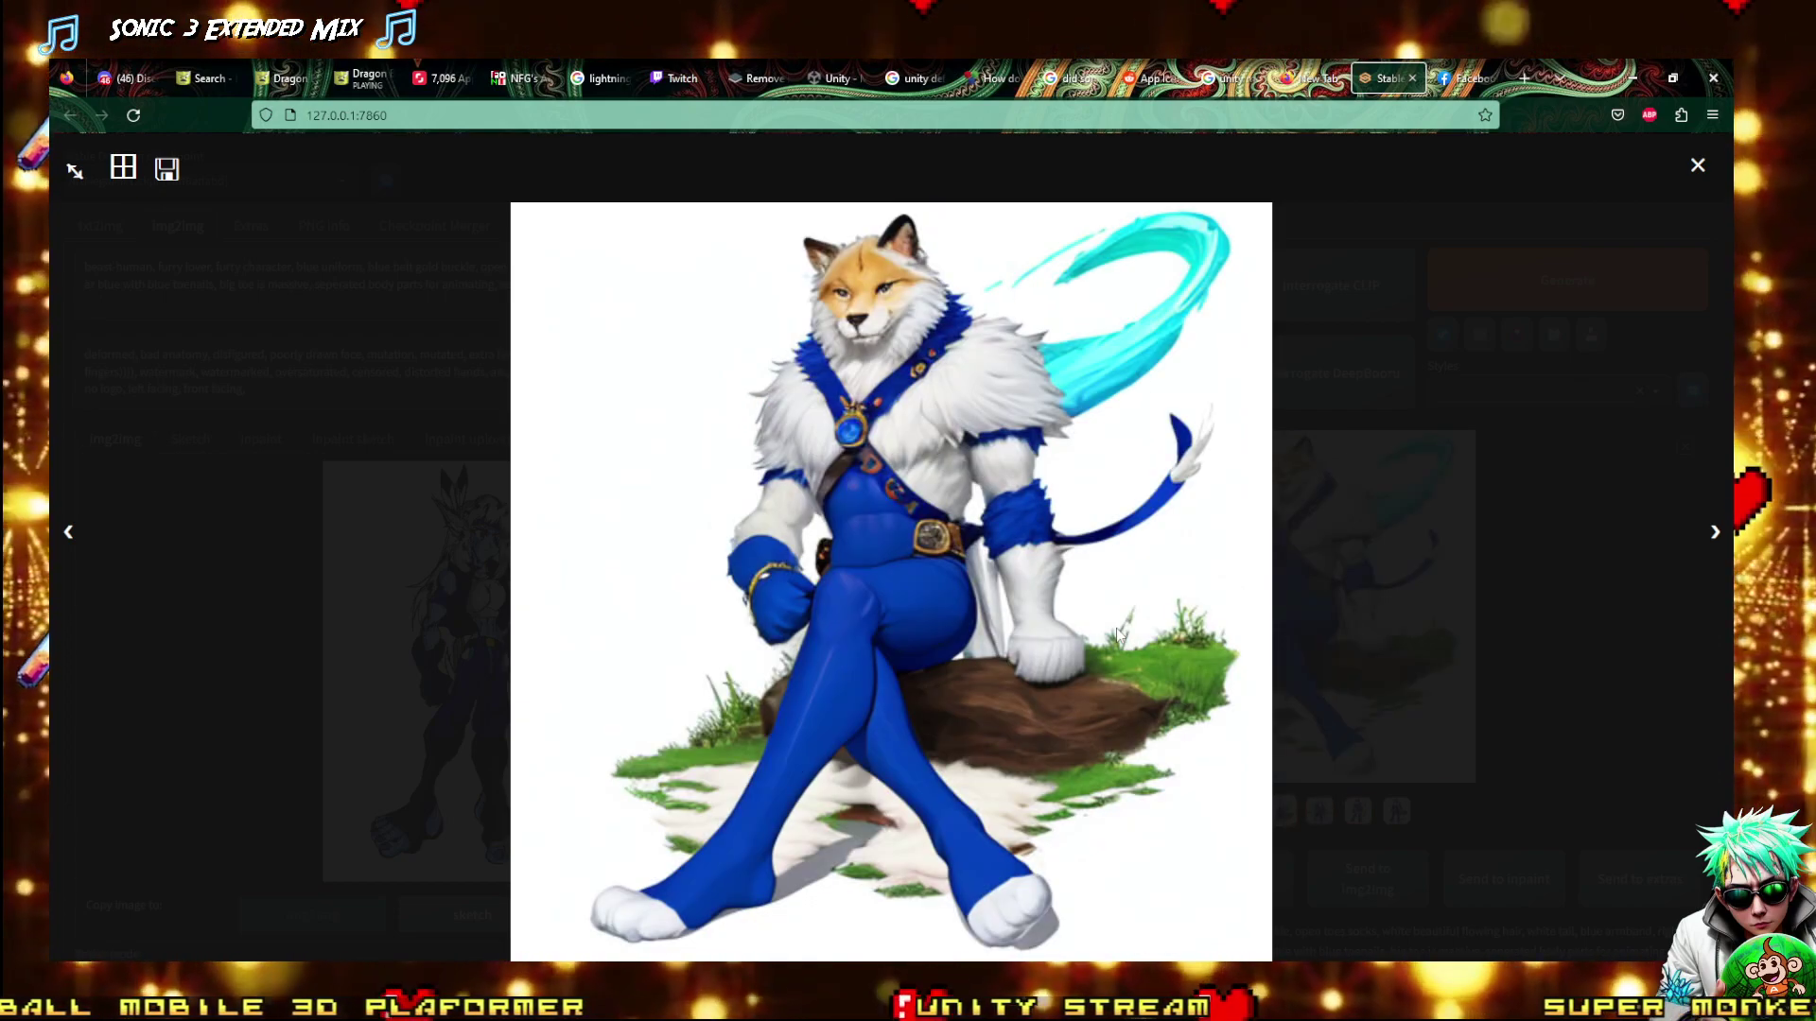
{"action": "key", "text": "Right"}
{"action": "key", "text": "Left"}
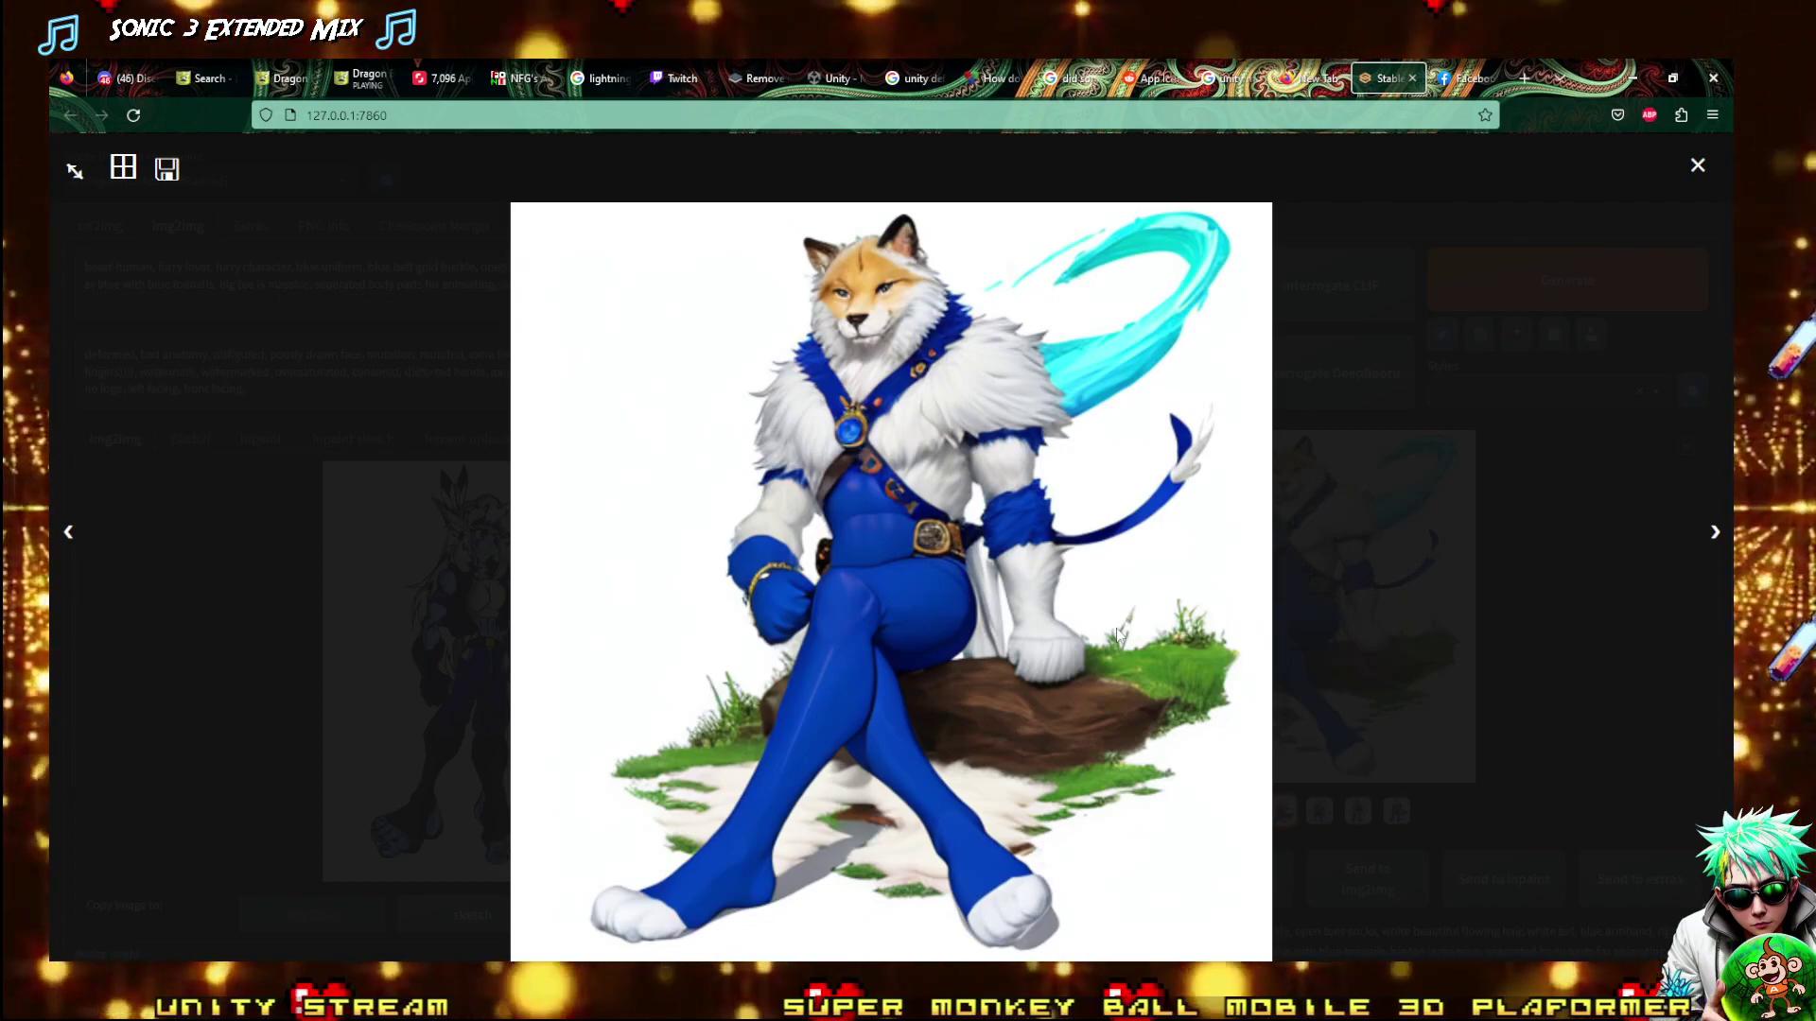
{"action": "key", "text": "Right"}
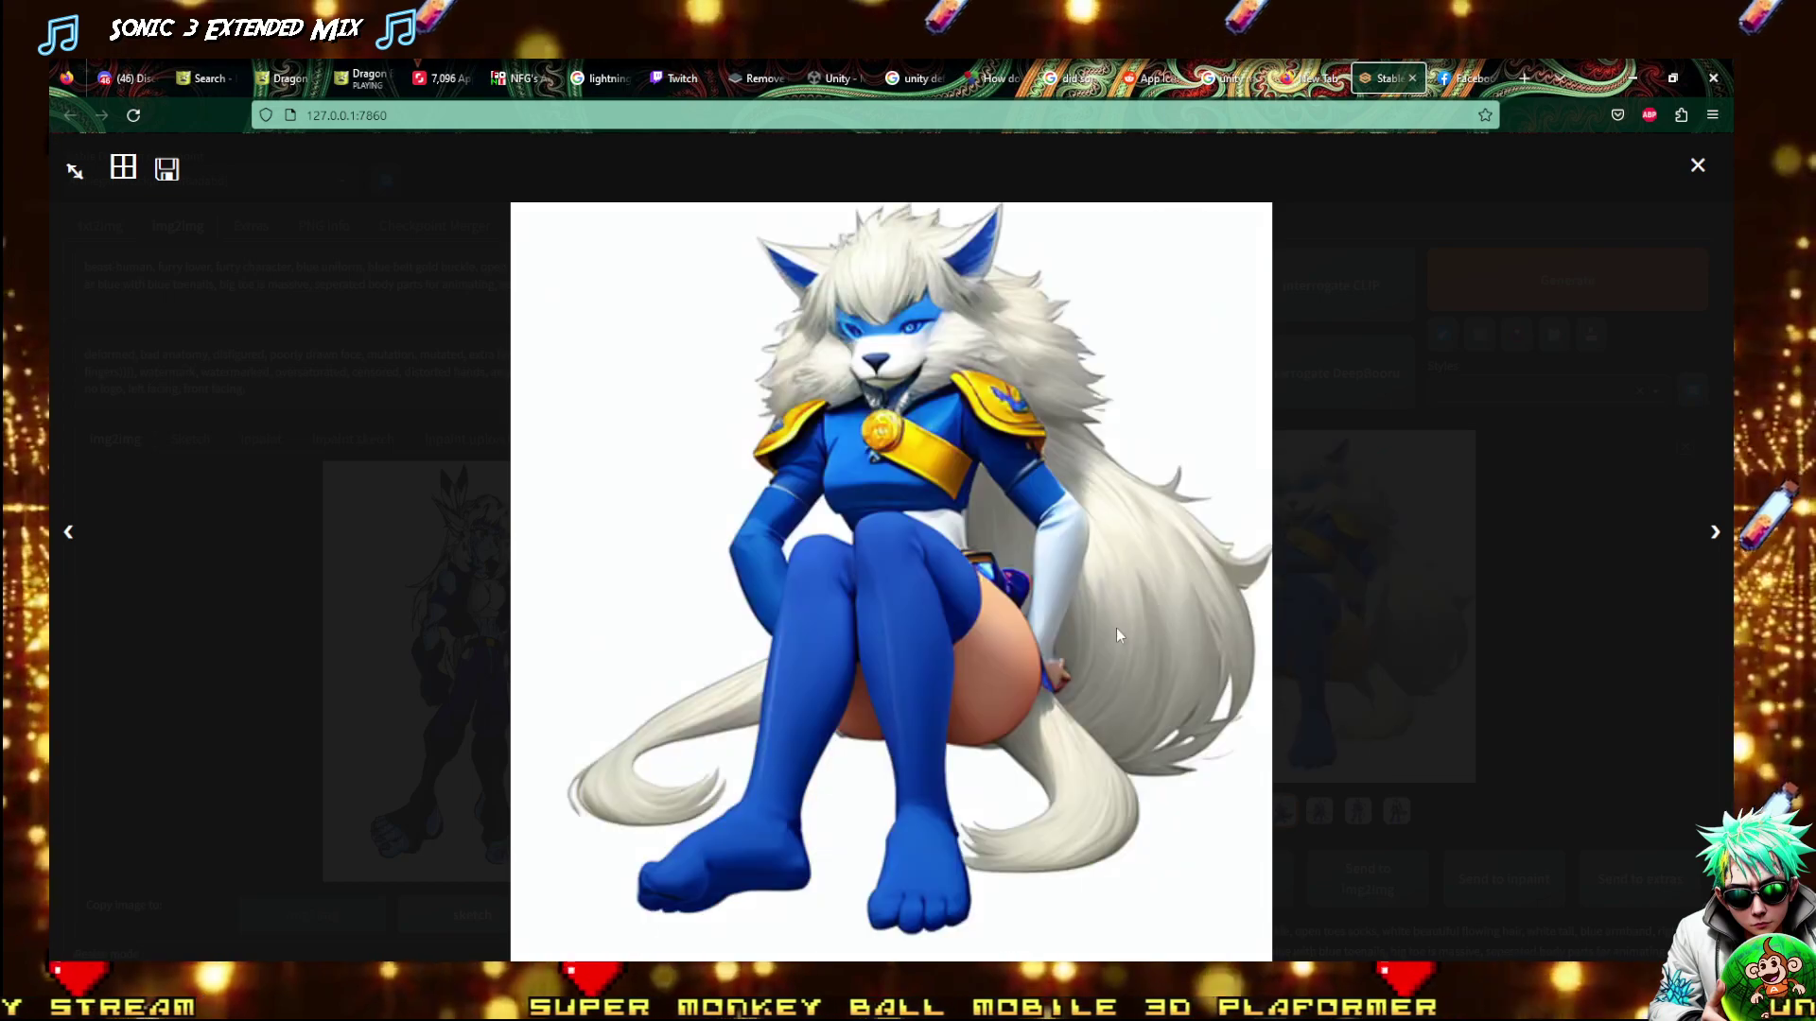
{"action": "key", "text": "Right"}
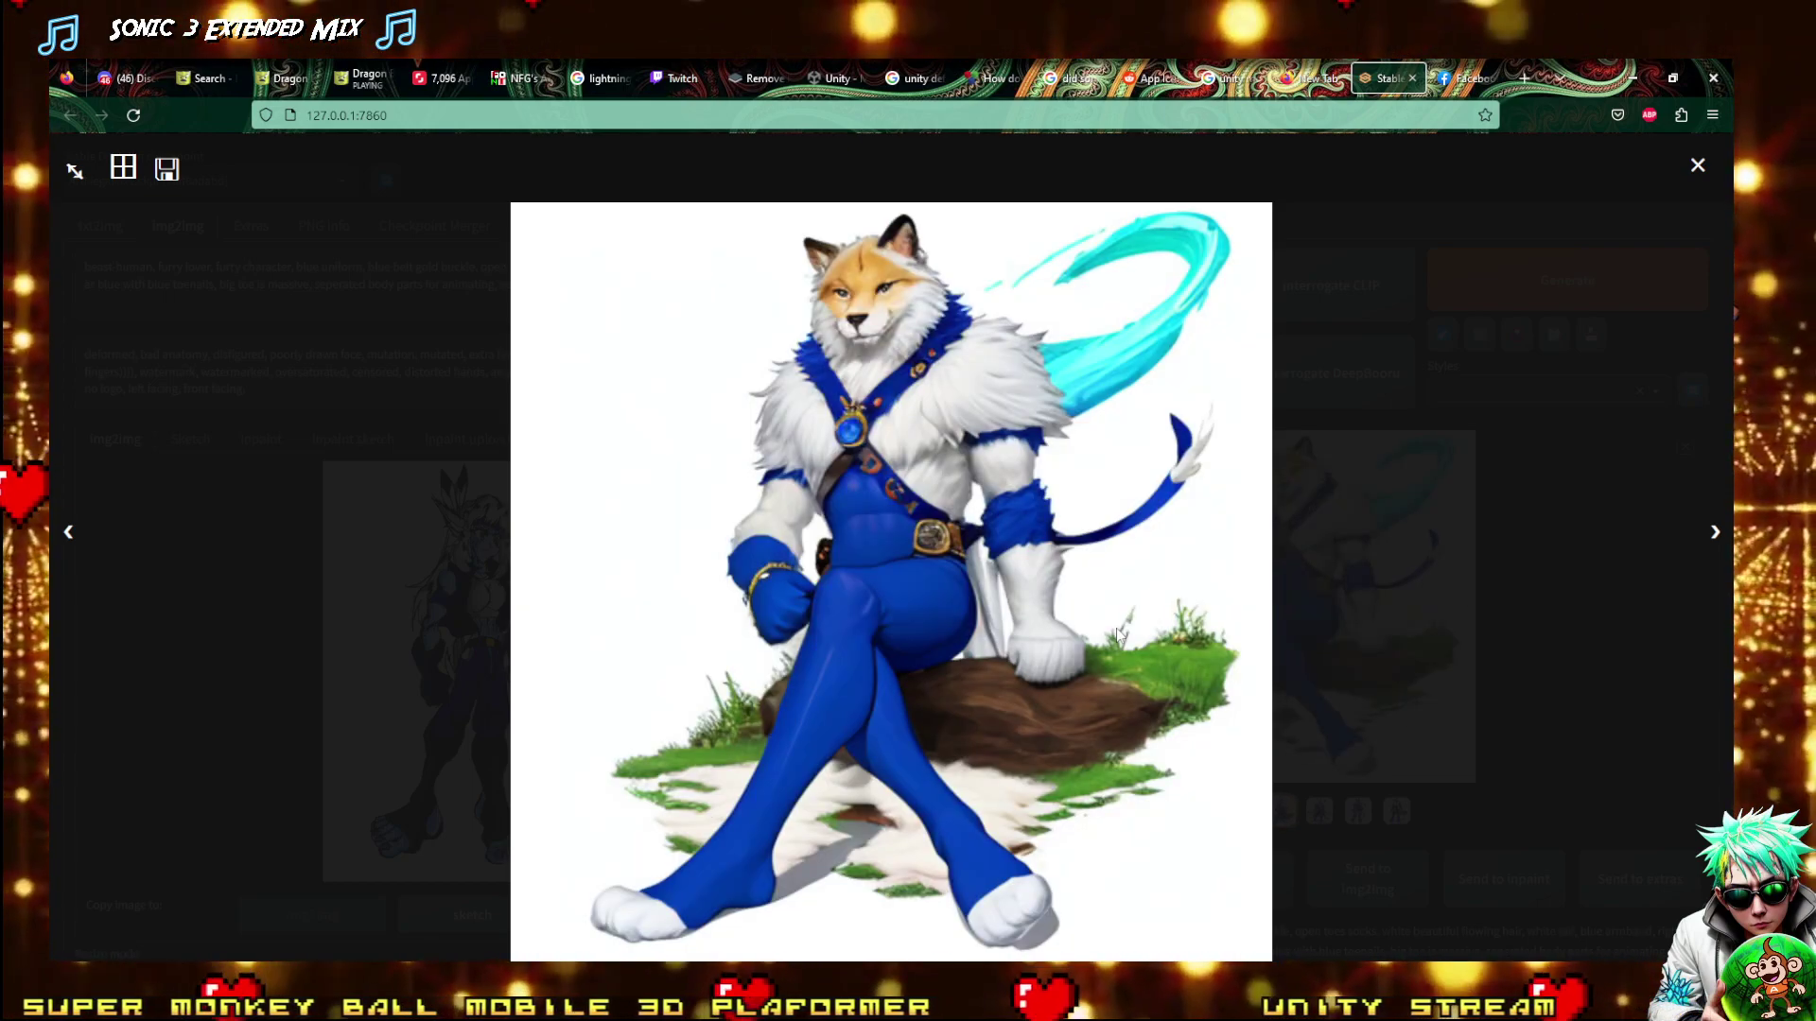
{"action": "key", "text": "Right"}
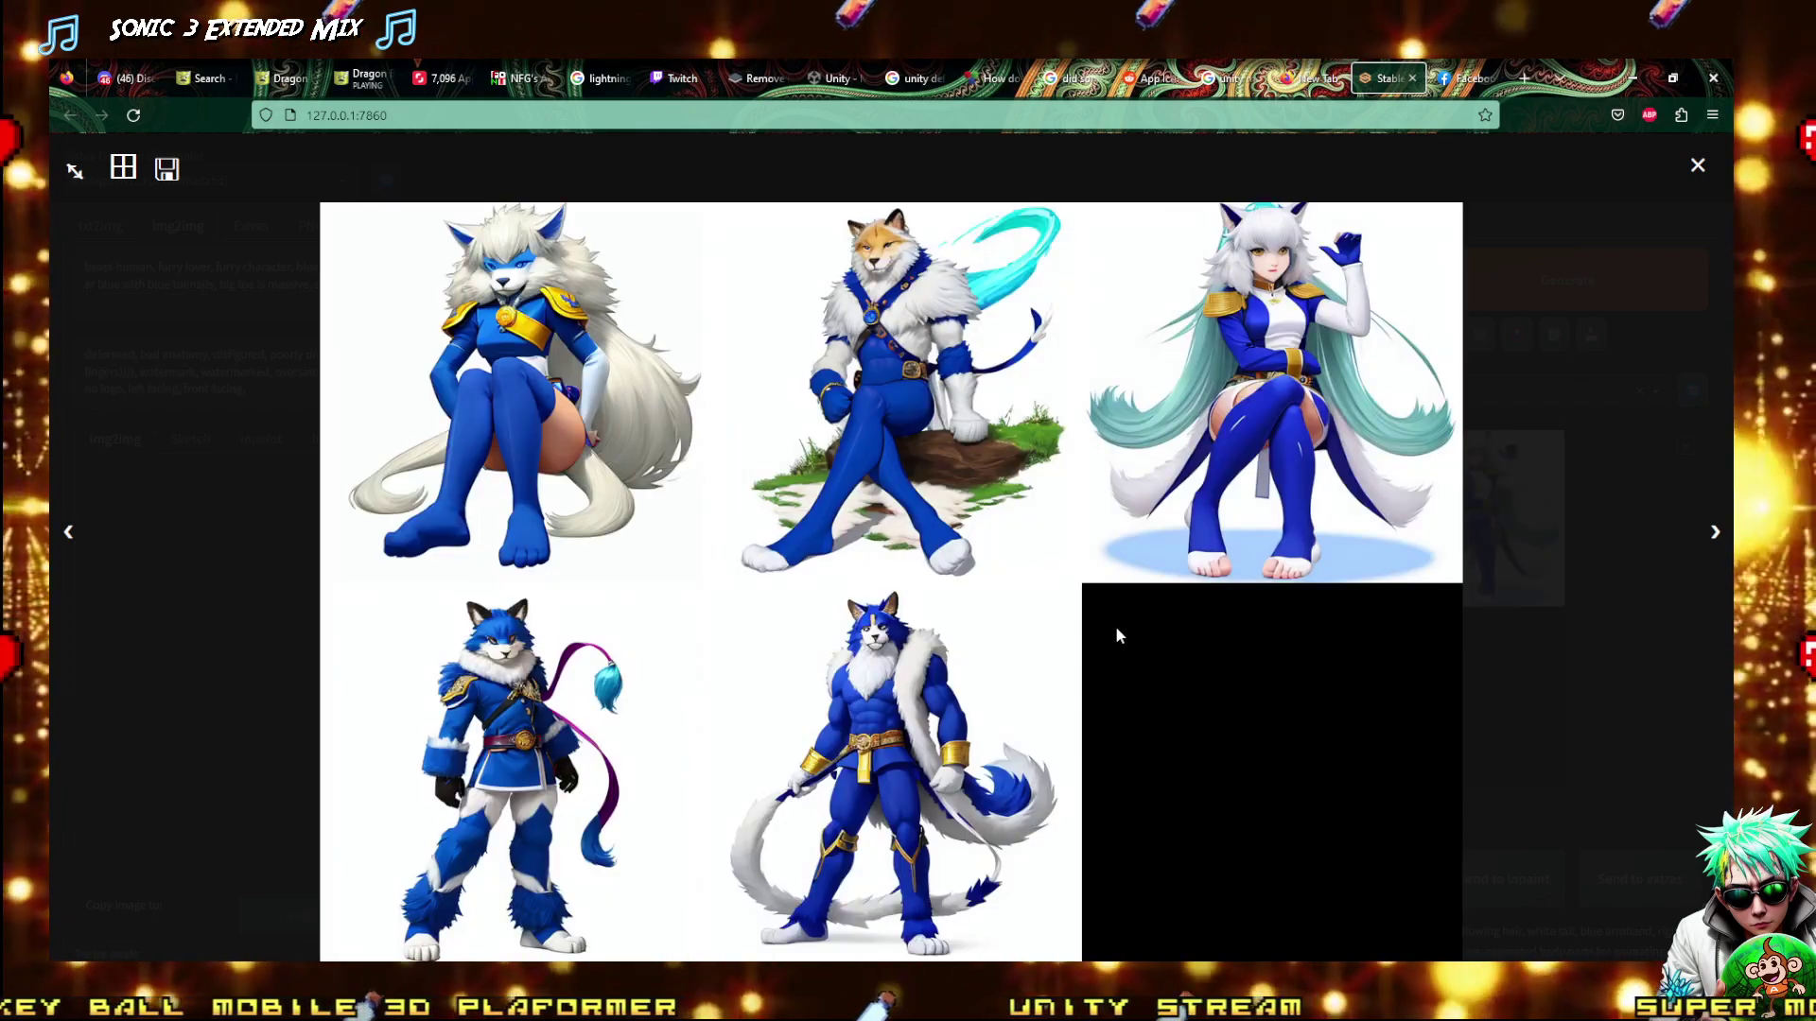
{"action": "key", "text": "Right"}
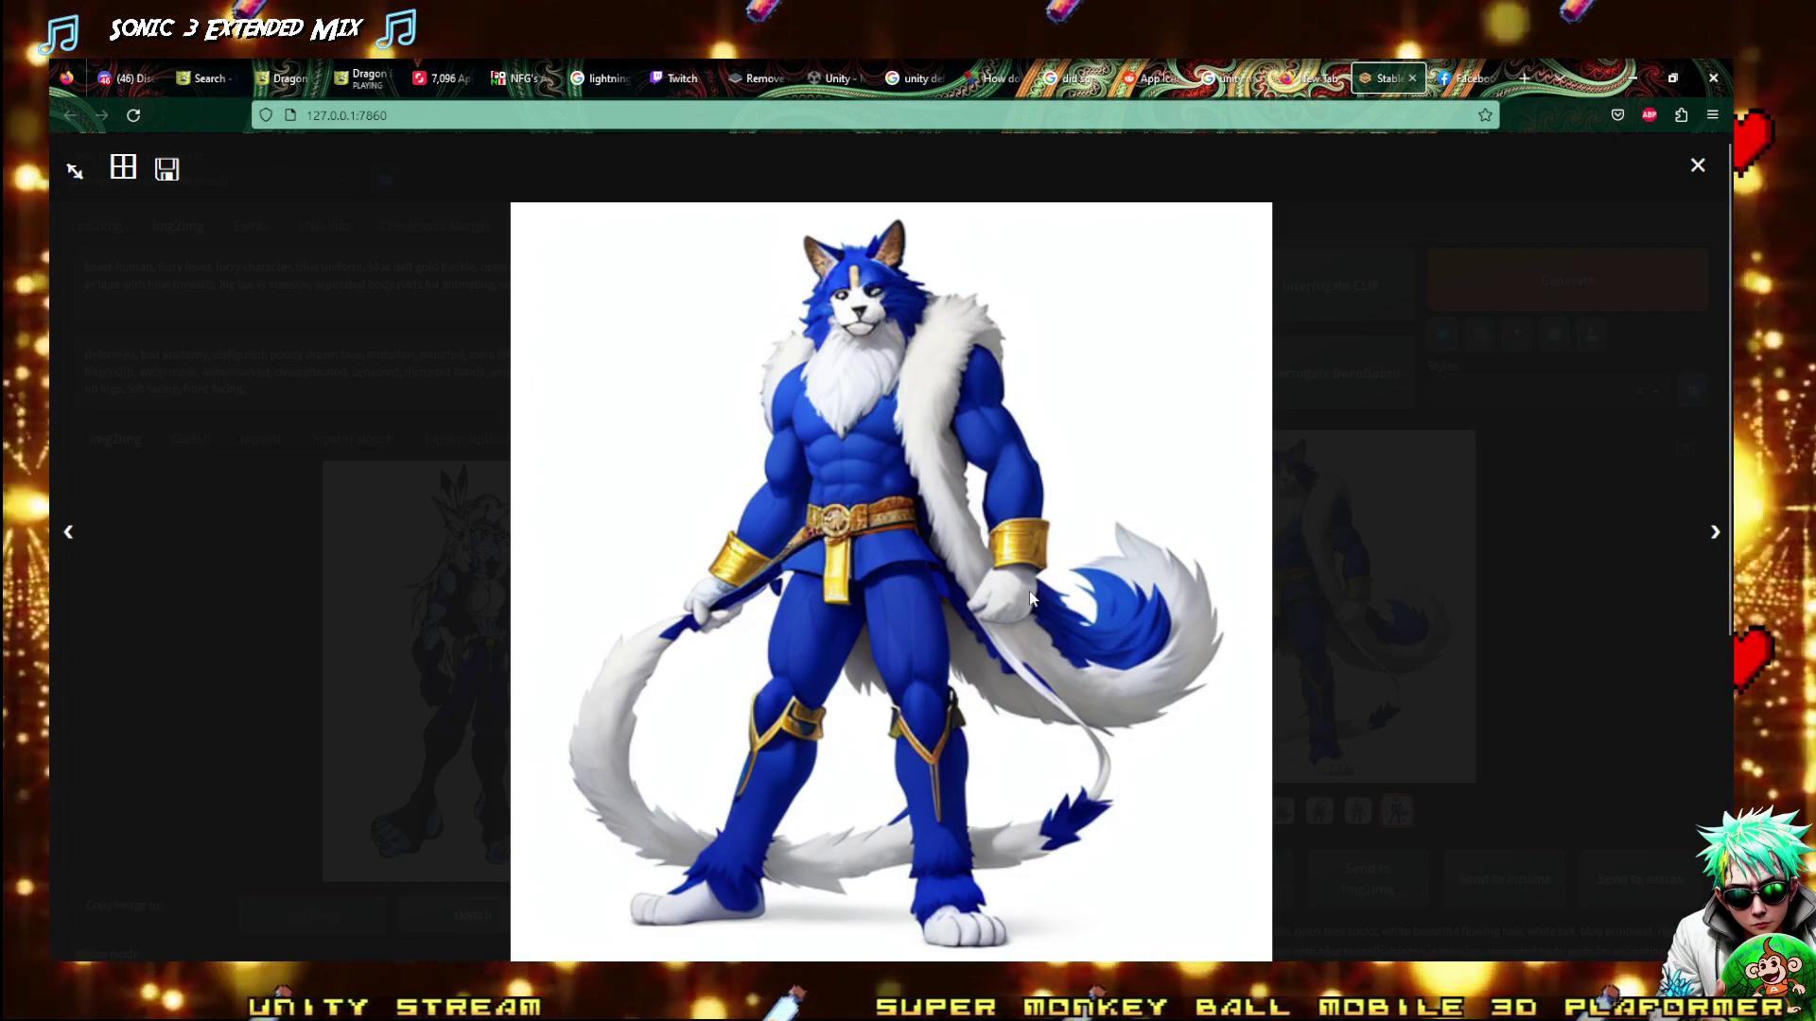
{"action": "key", "text": "Right"}
{"action": "key", "text": "Right"}
{"action": "key", "text": "Right"}
{"action": "key", "text": "Right"}
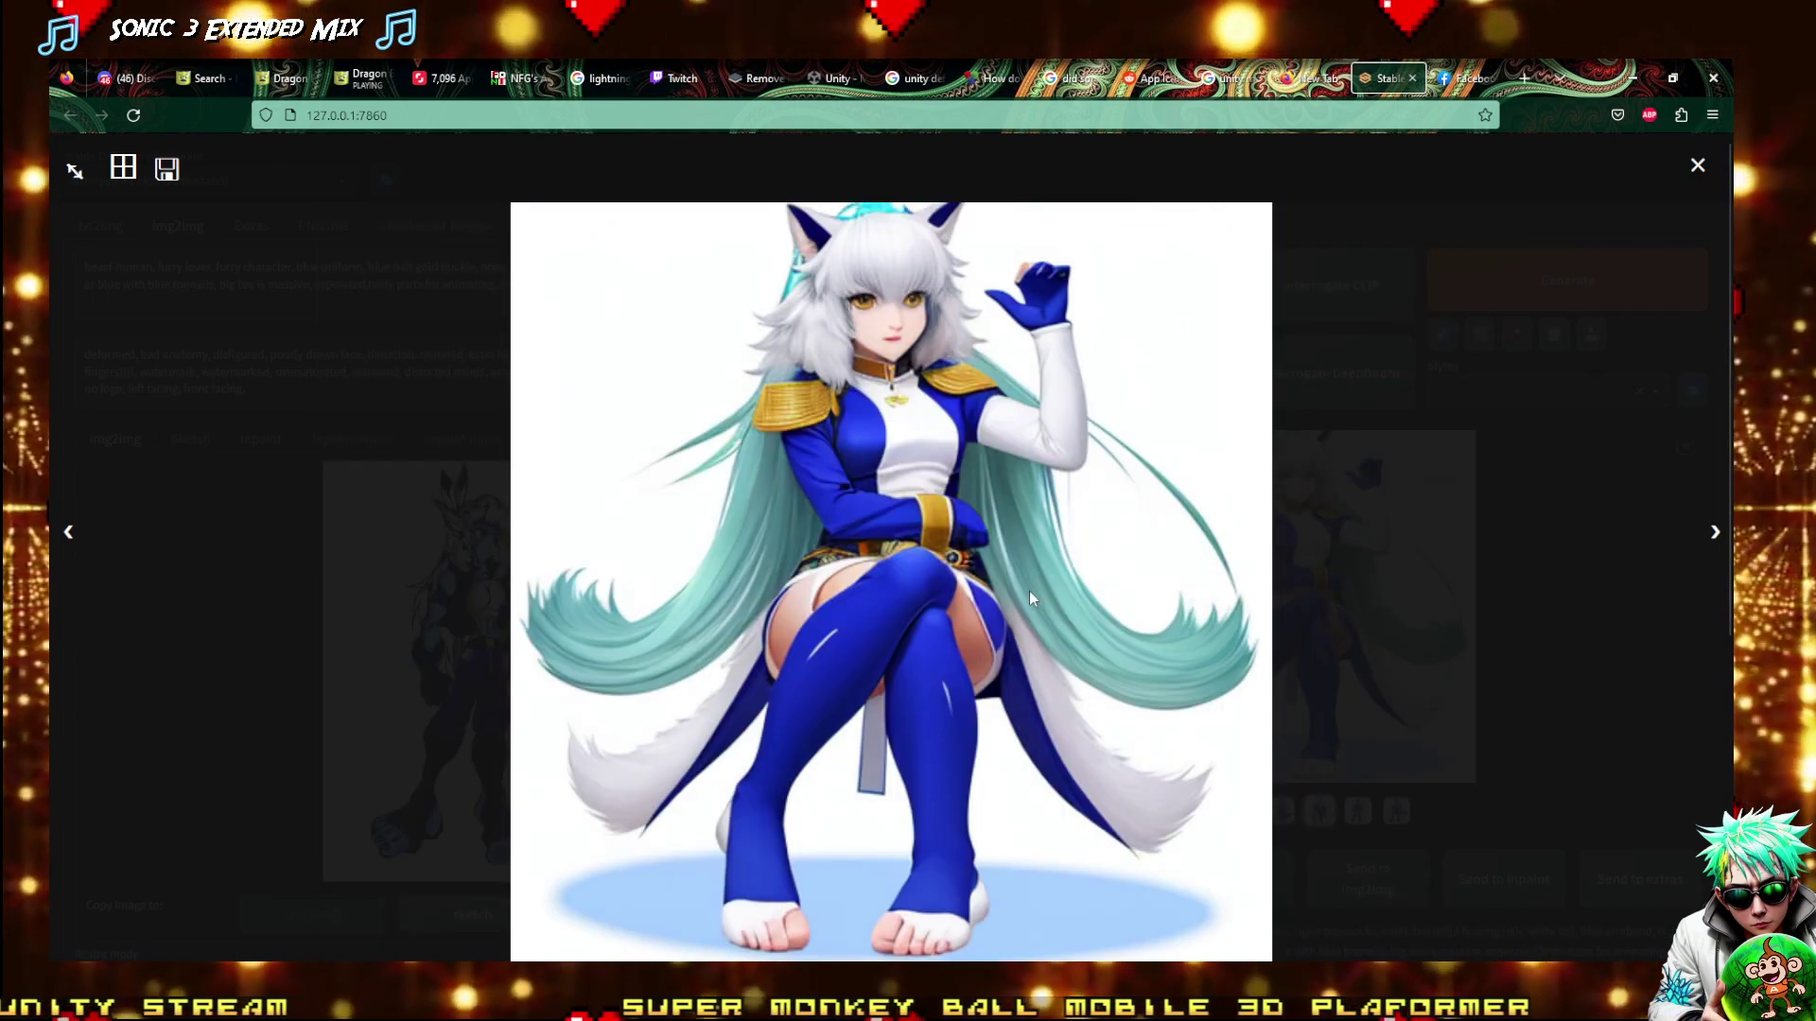
{"action": "key", "text": "Right"}
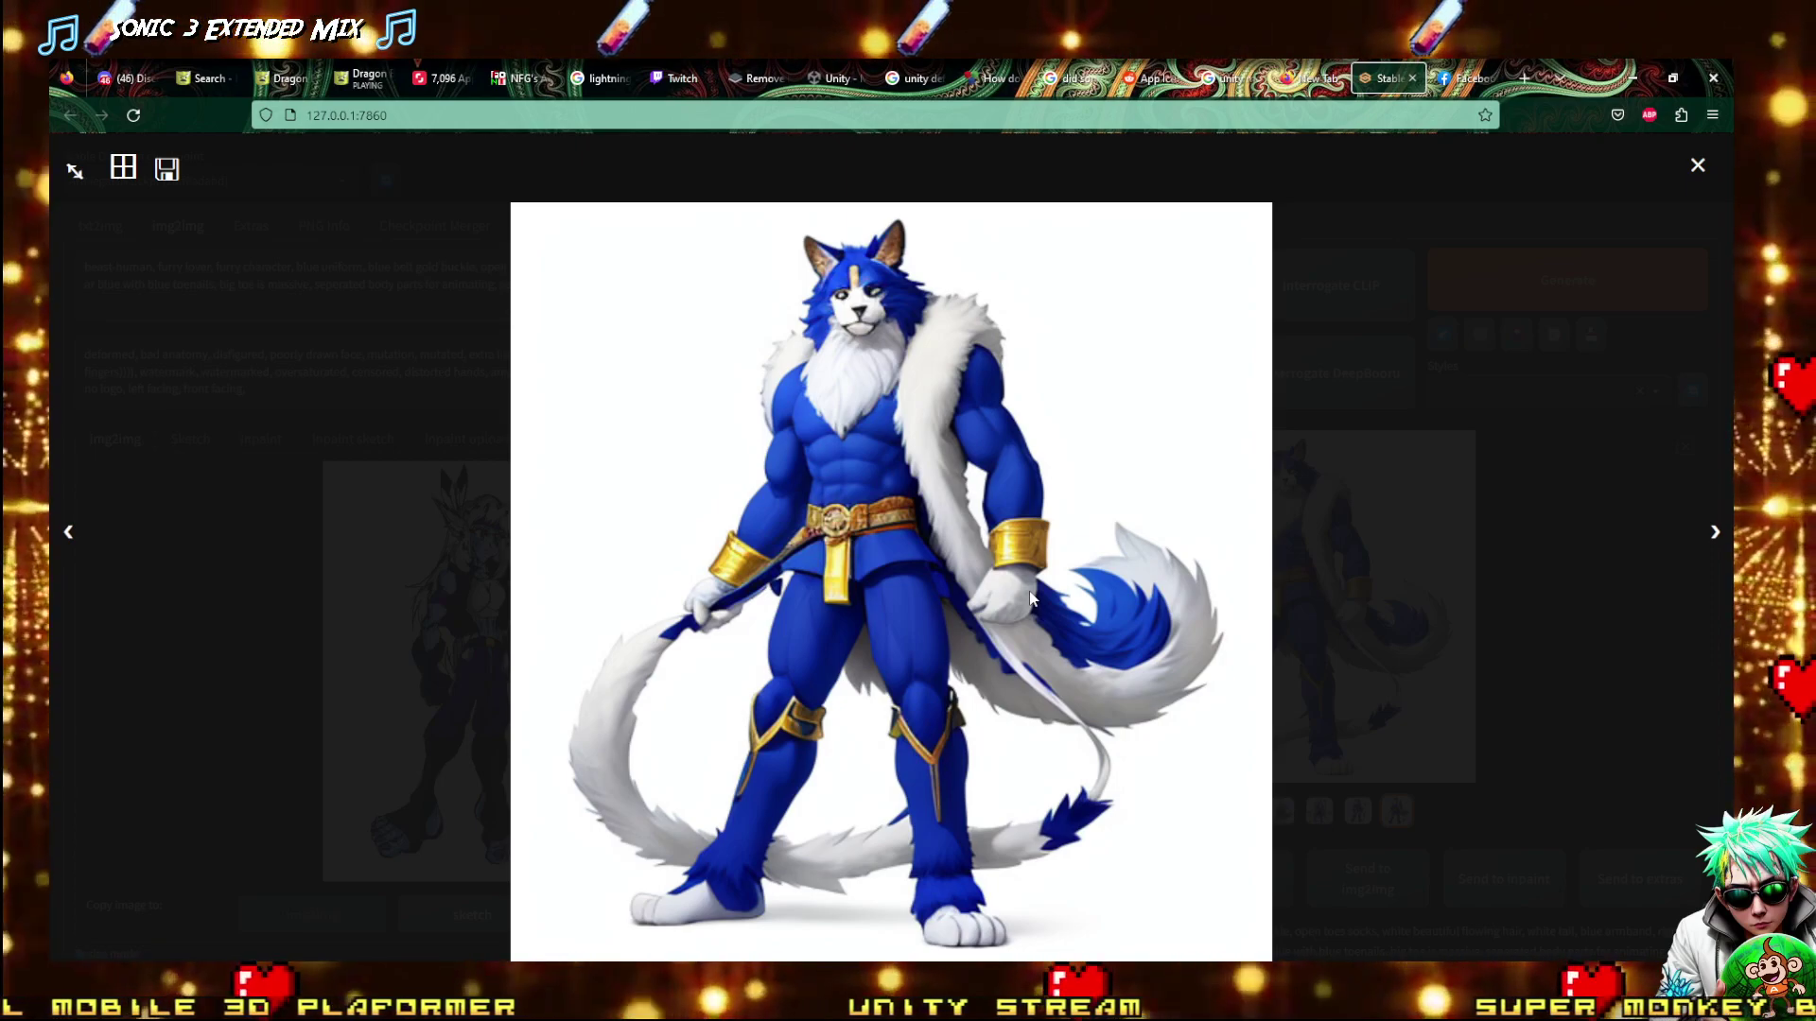
Close the viewer and begin typing 'right facing' at the end of the positive prompt
{"action": "left_click", "coordinate": [534, 245]}
{"action": "left_click", "coordinate": [710, 296]}
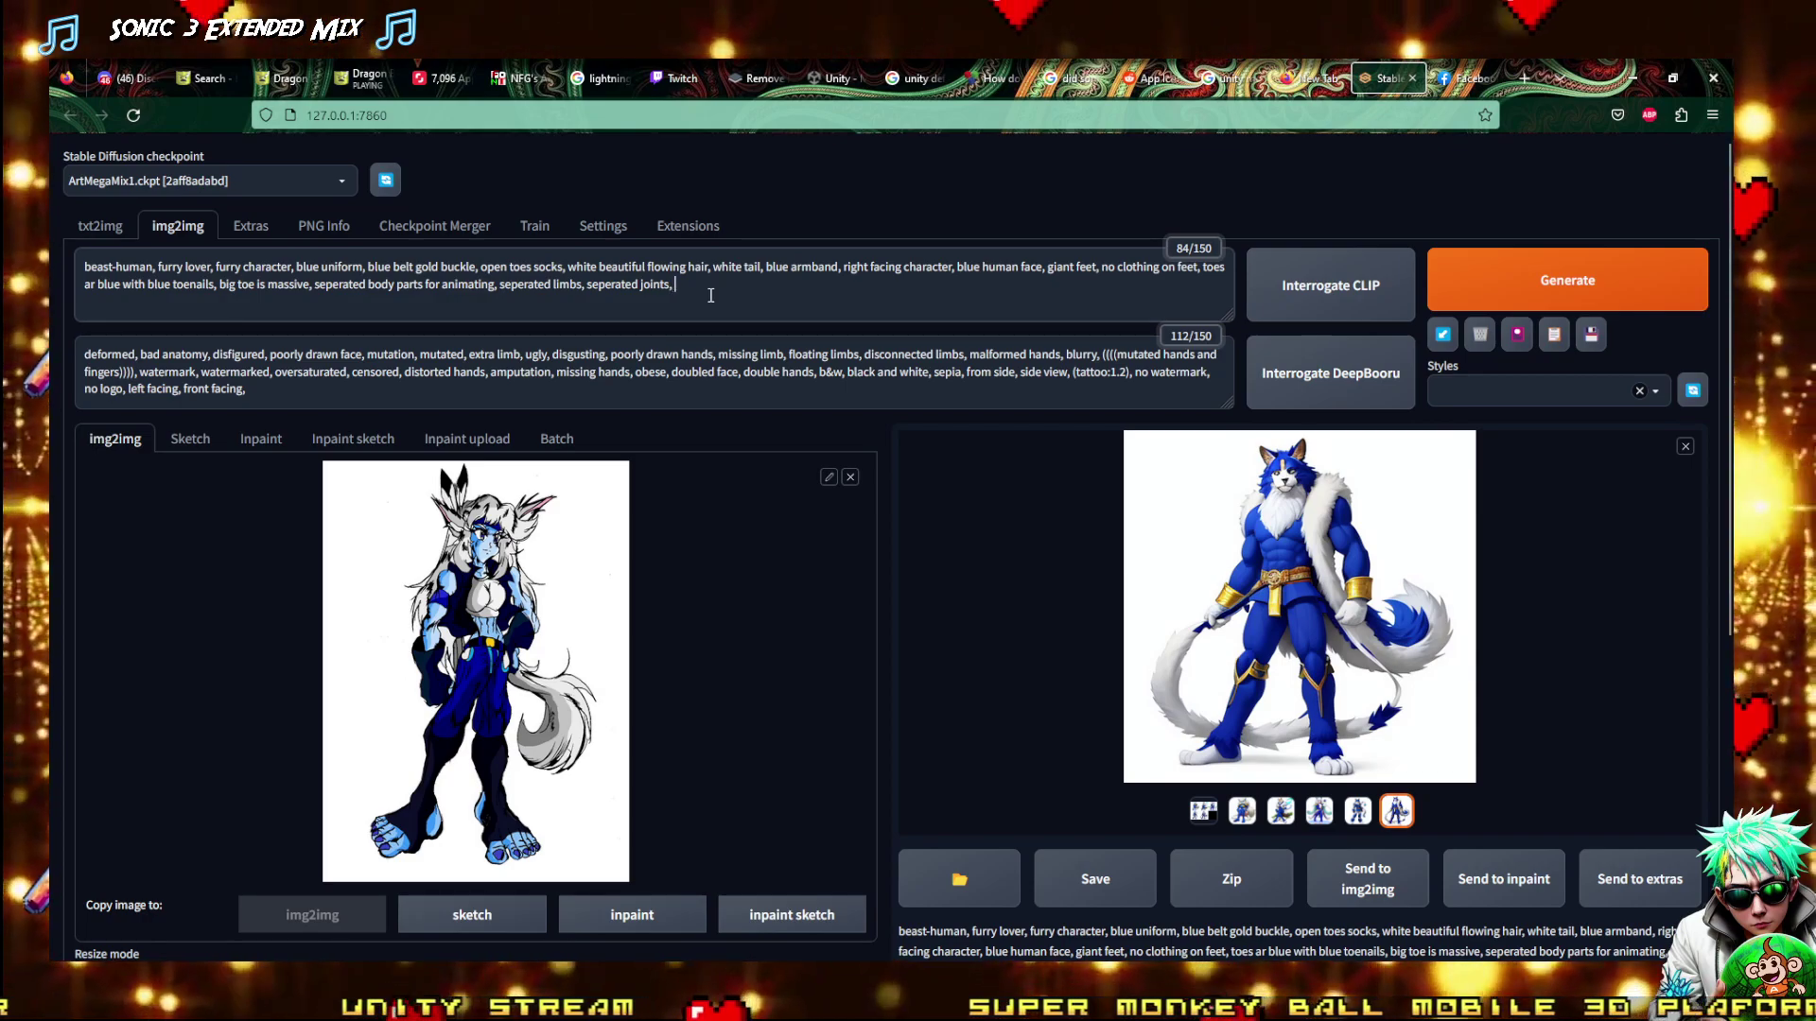
{"action": "type", "text": "right facing"}
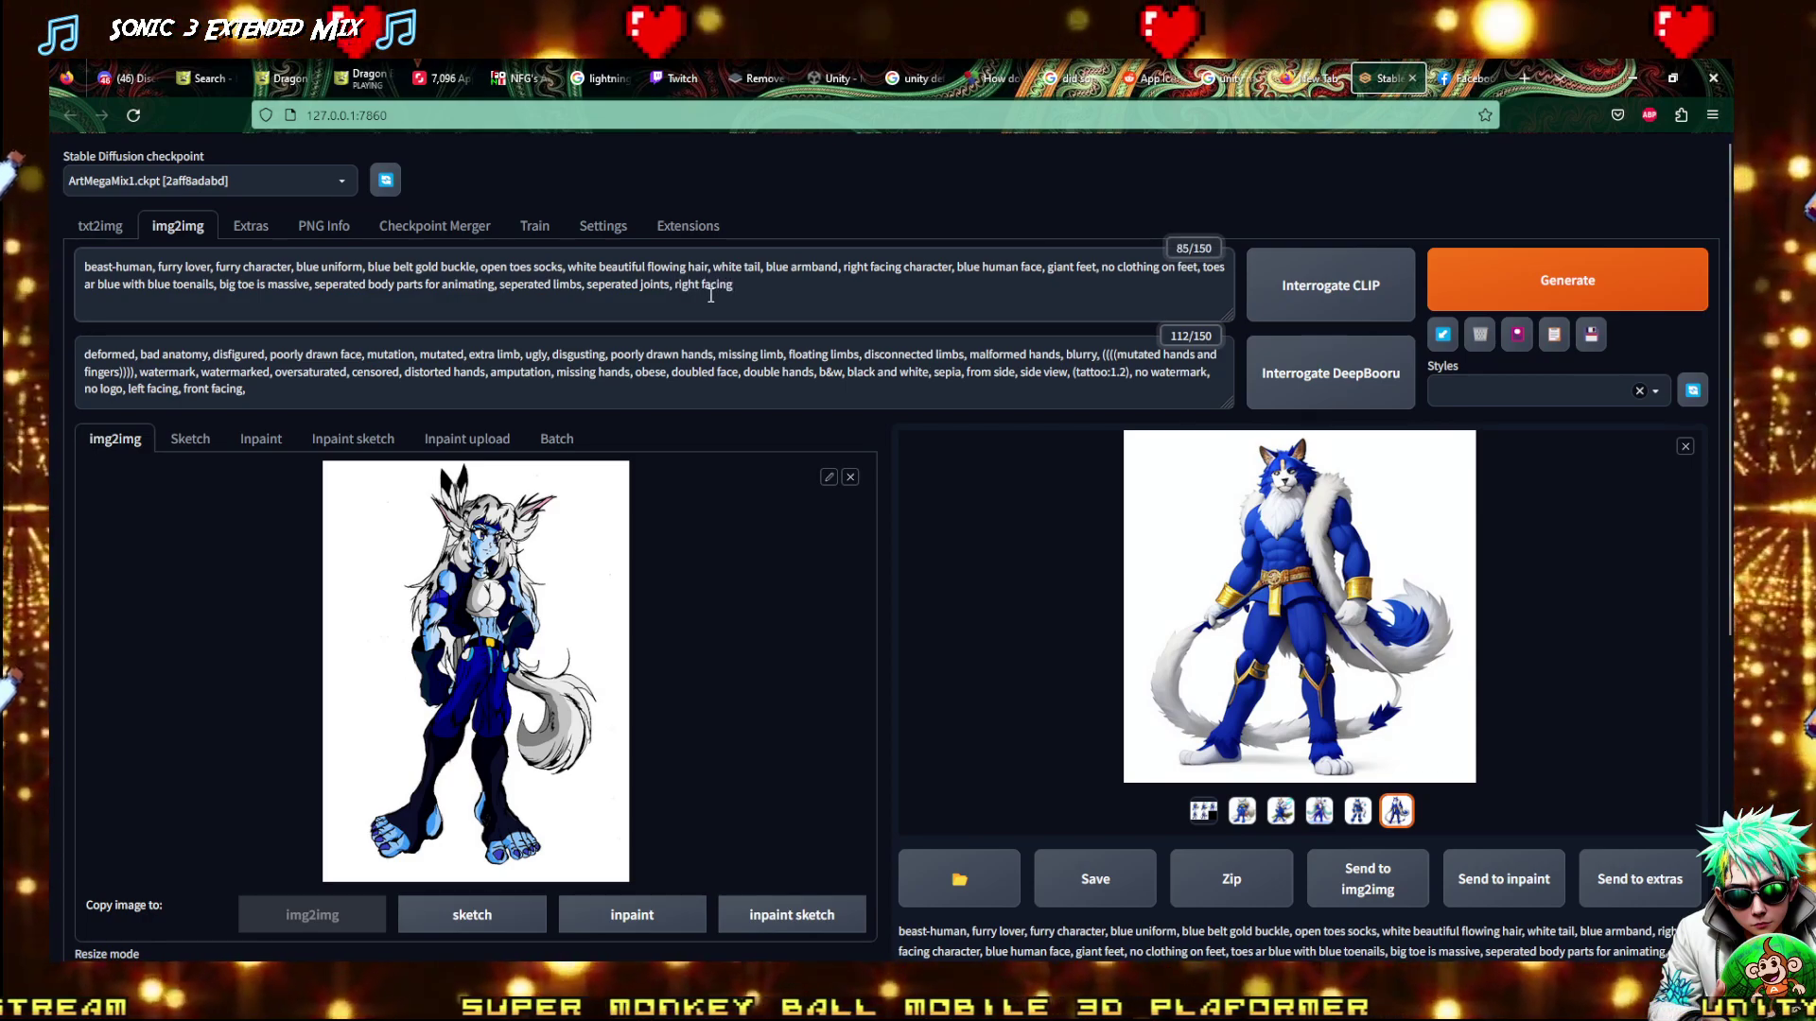
Generate a new img2img batch from the prompt now ending in 'right facing'
{"action": "left_click", "coordinate": [1540, 276]}
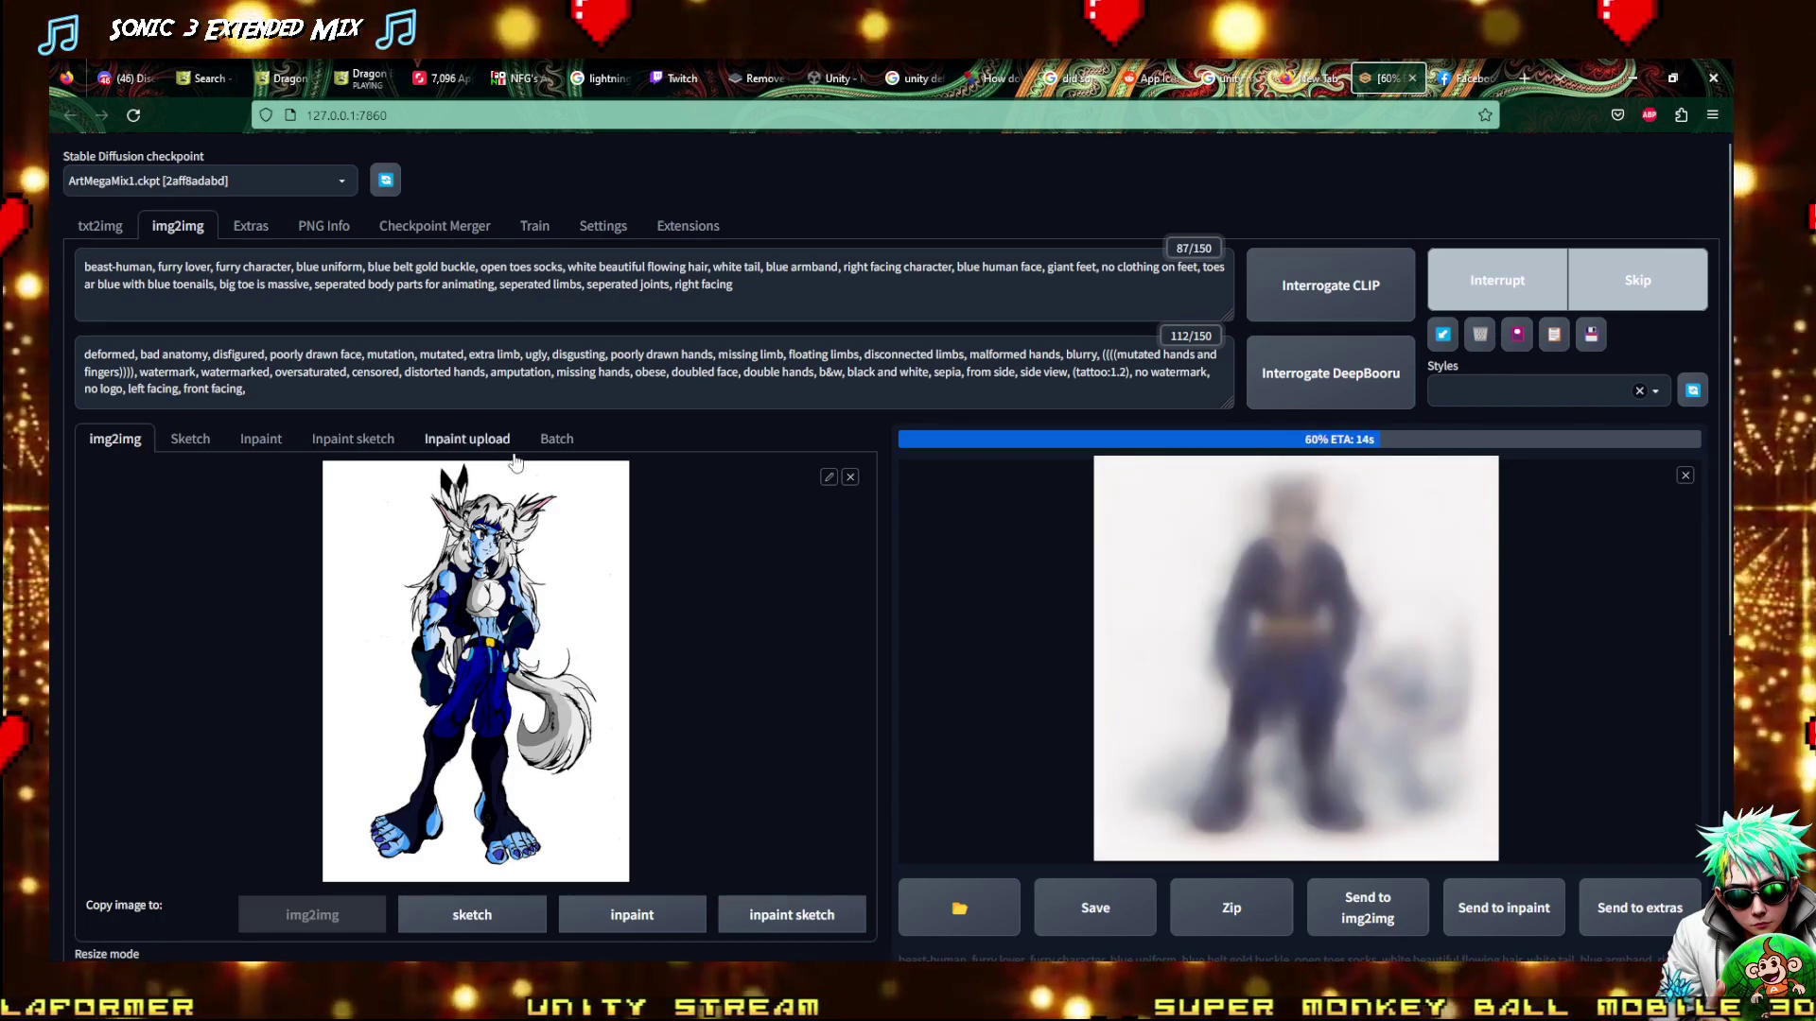
Send the source drawing to inpaint, mask its head with an enlarged brush, and generate head variants
{"action": "left_click", "coordinate": [634, 918]}
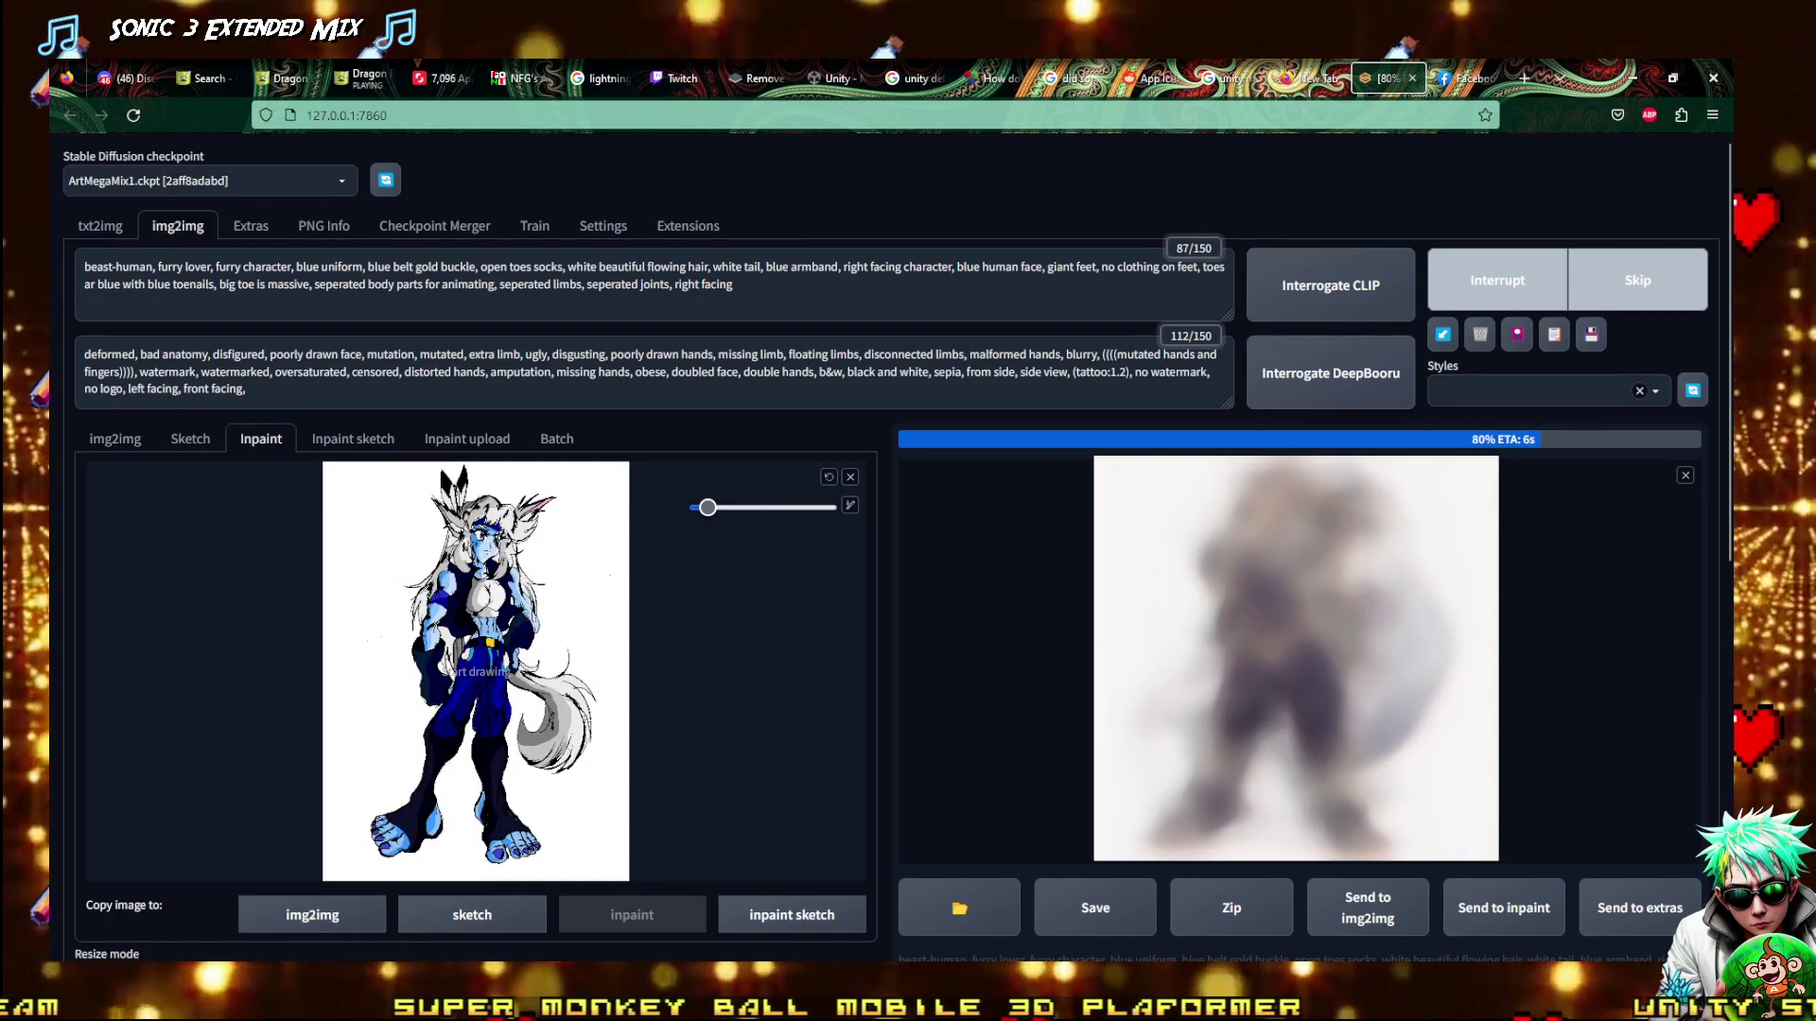
{"action": "left_click_drag", "start_coordinate": [708, 507], "coordinate": [794, 508]}
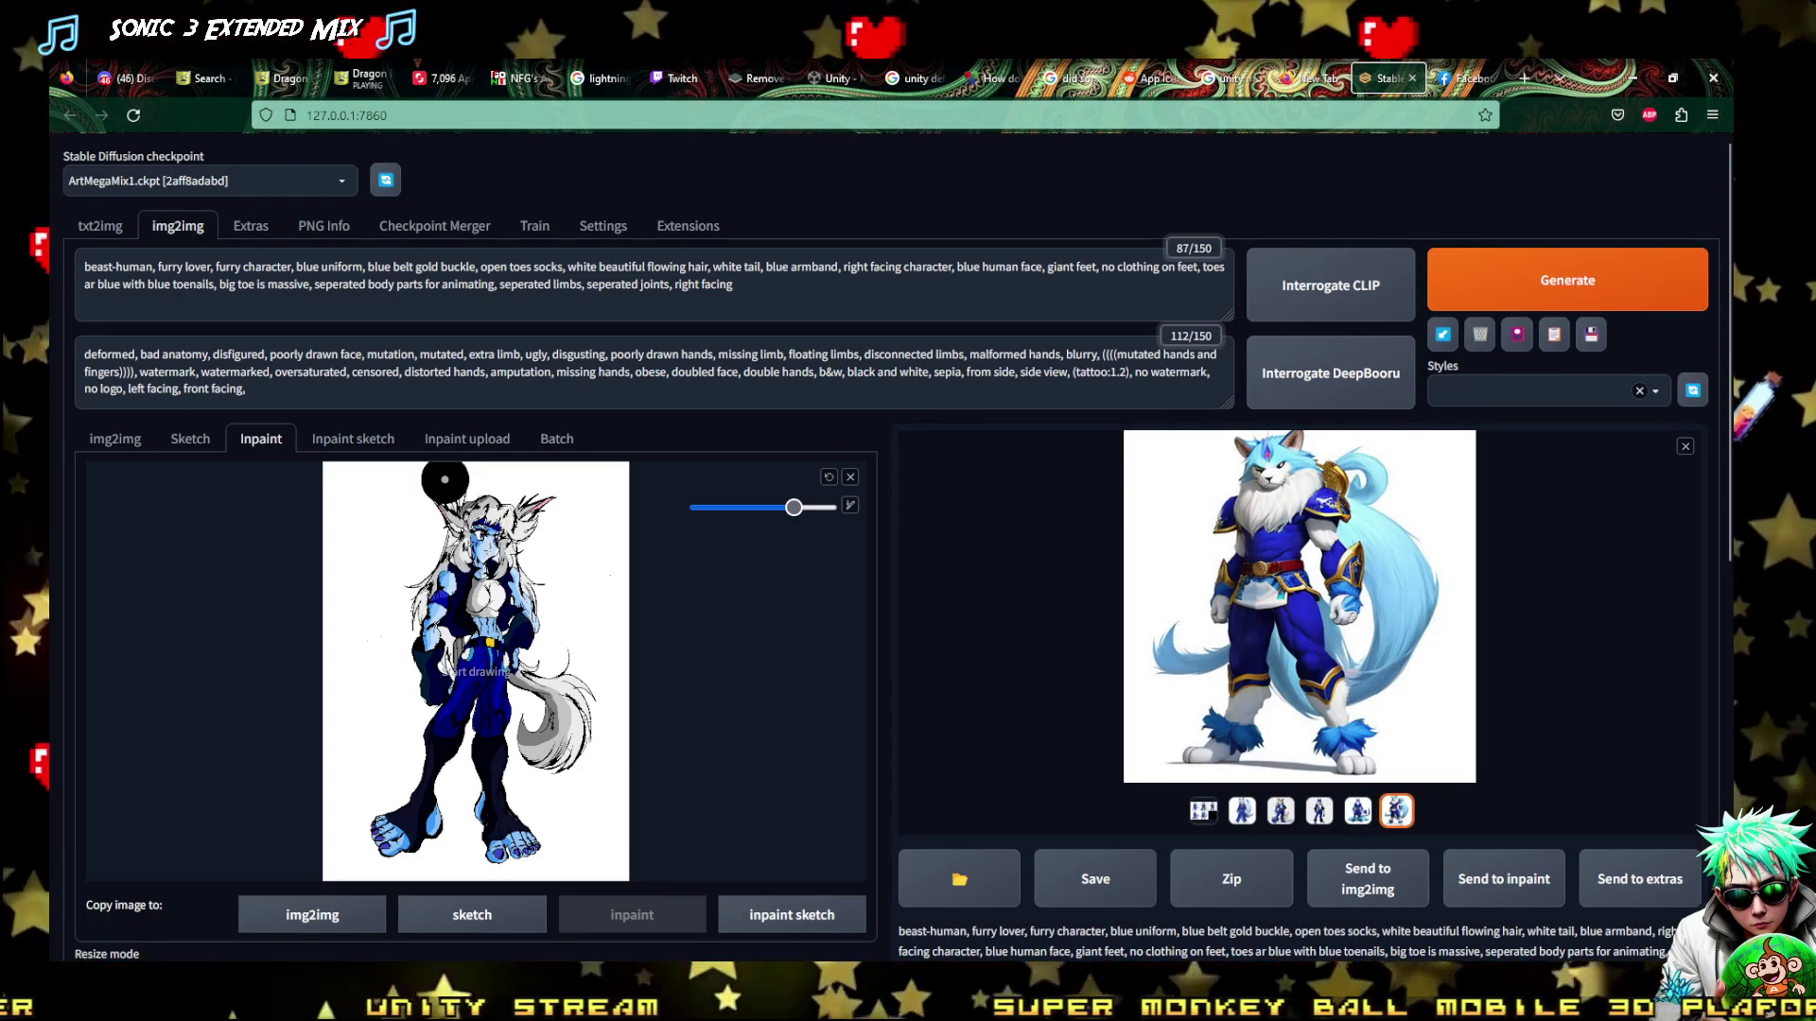
{"action": "mouse_move", "coordinate": [444, 479]}
{"action": "left_mouse_down"}
{"action": "mouse_move", "coordinate": [455, 540]}
{"action": "mouse_move", "coordinate": [514, 483]}
{"action": "left_mouse_up"}
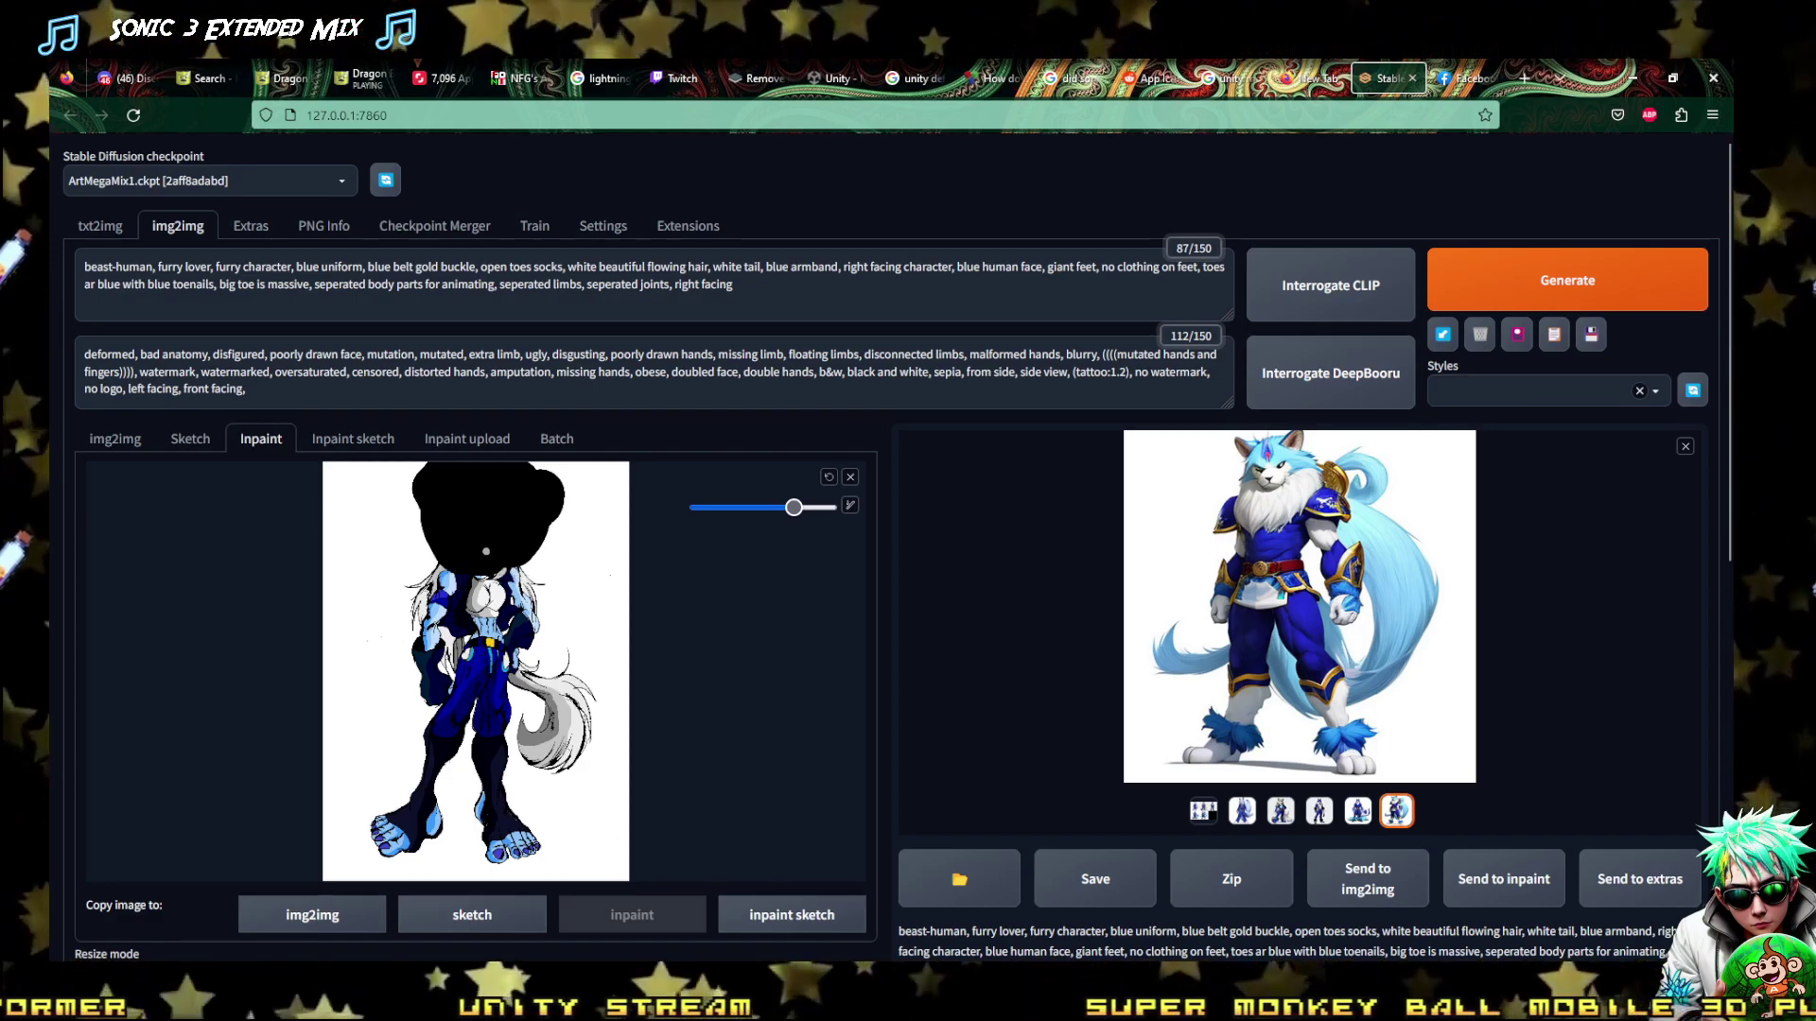
{"action": "left_click", "coordinate": [547, 488]}
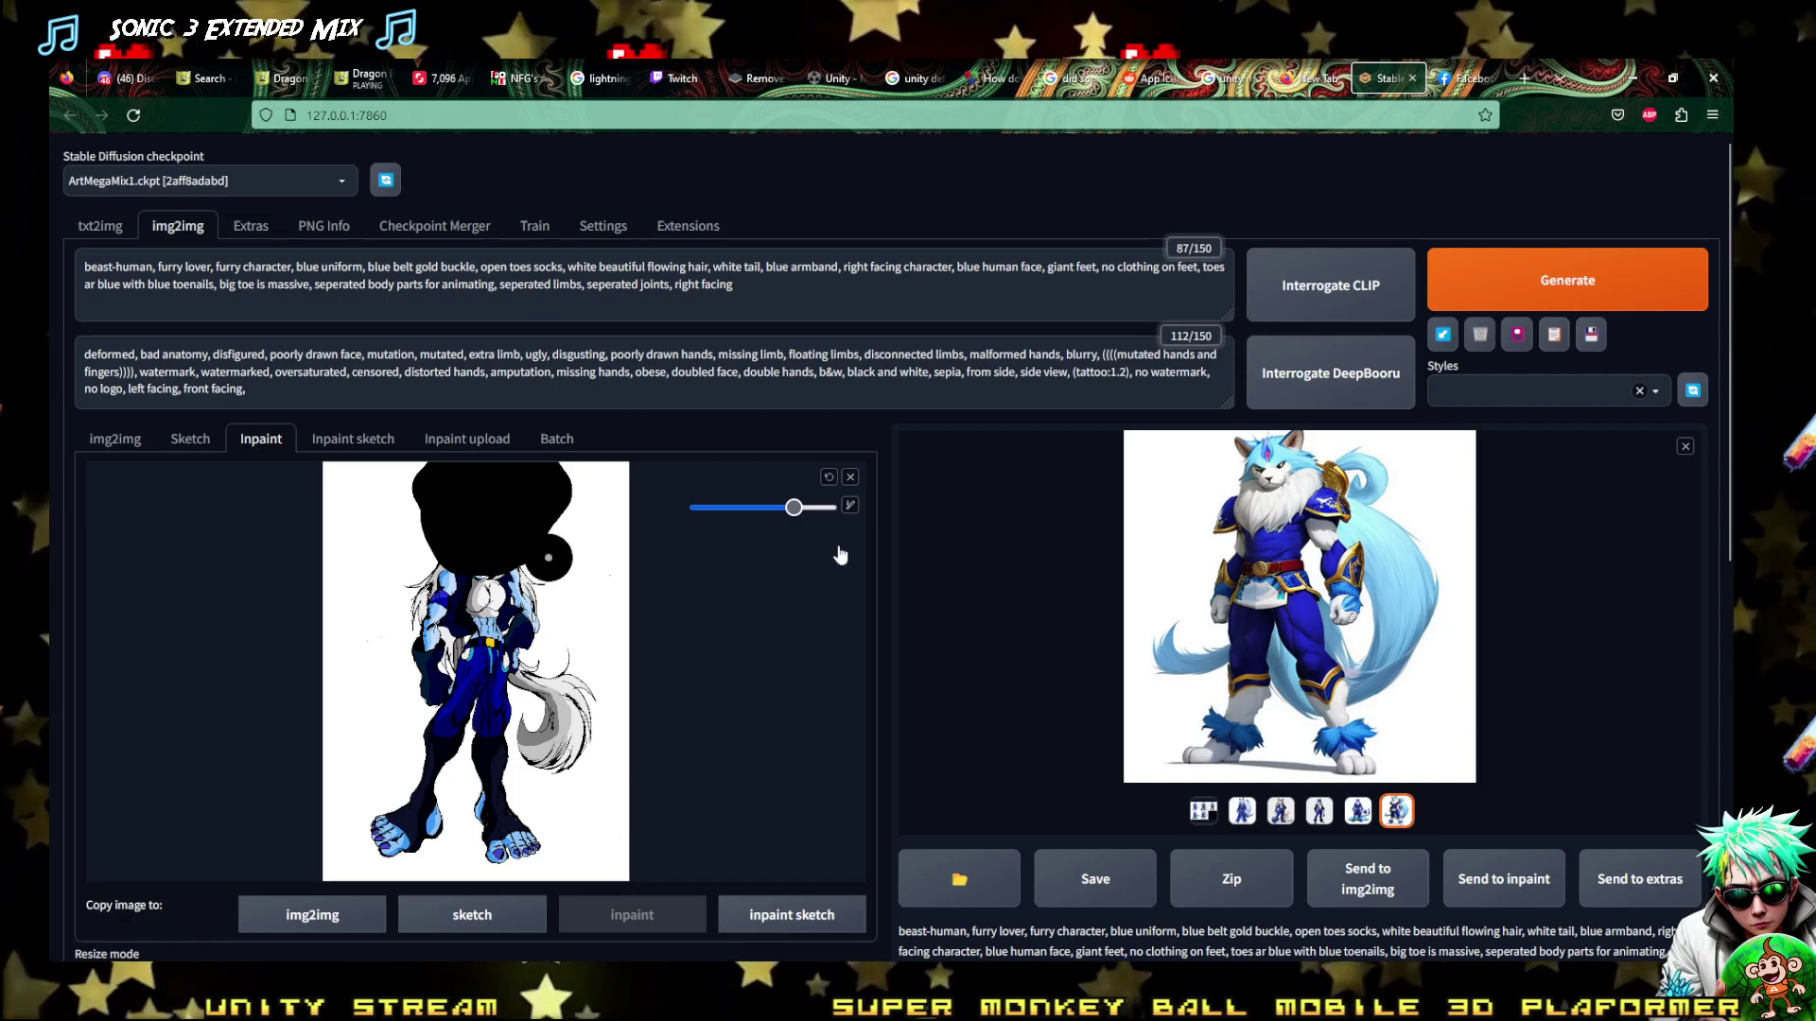
{"action": "key", "text": "ctrl+Return"}
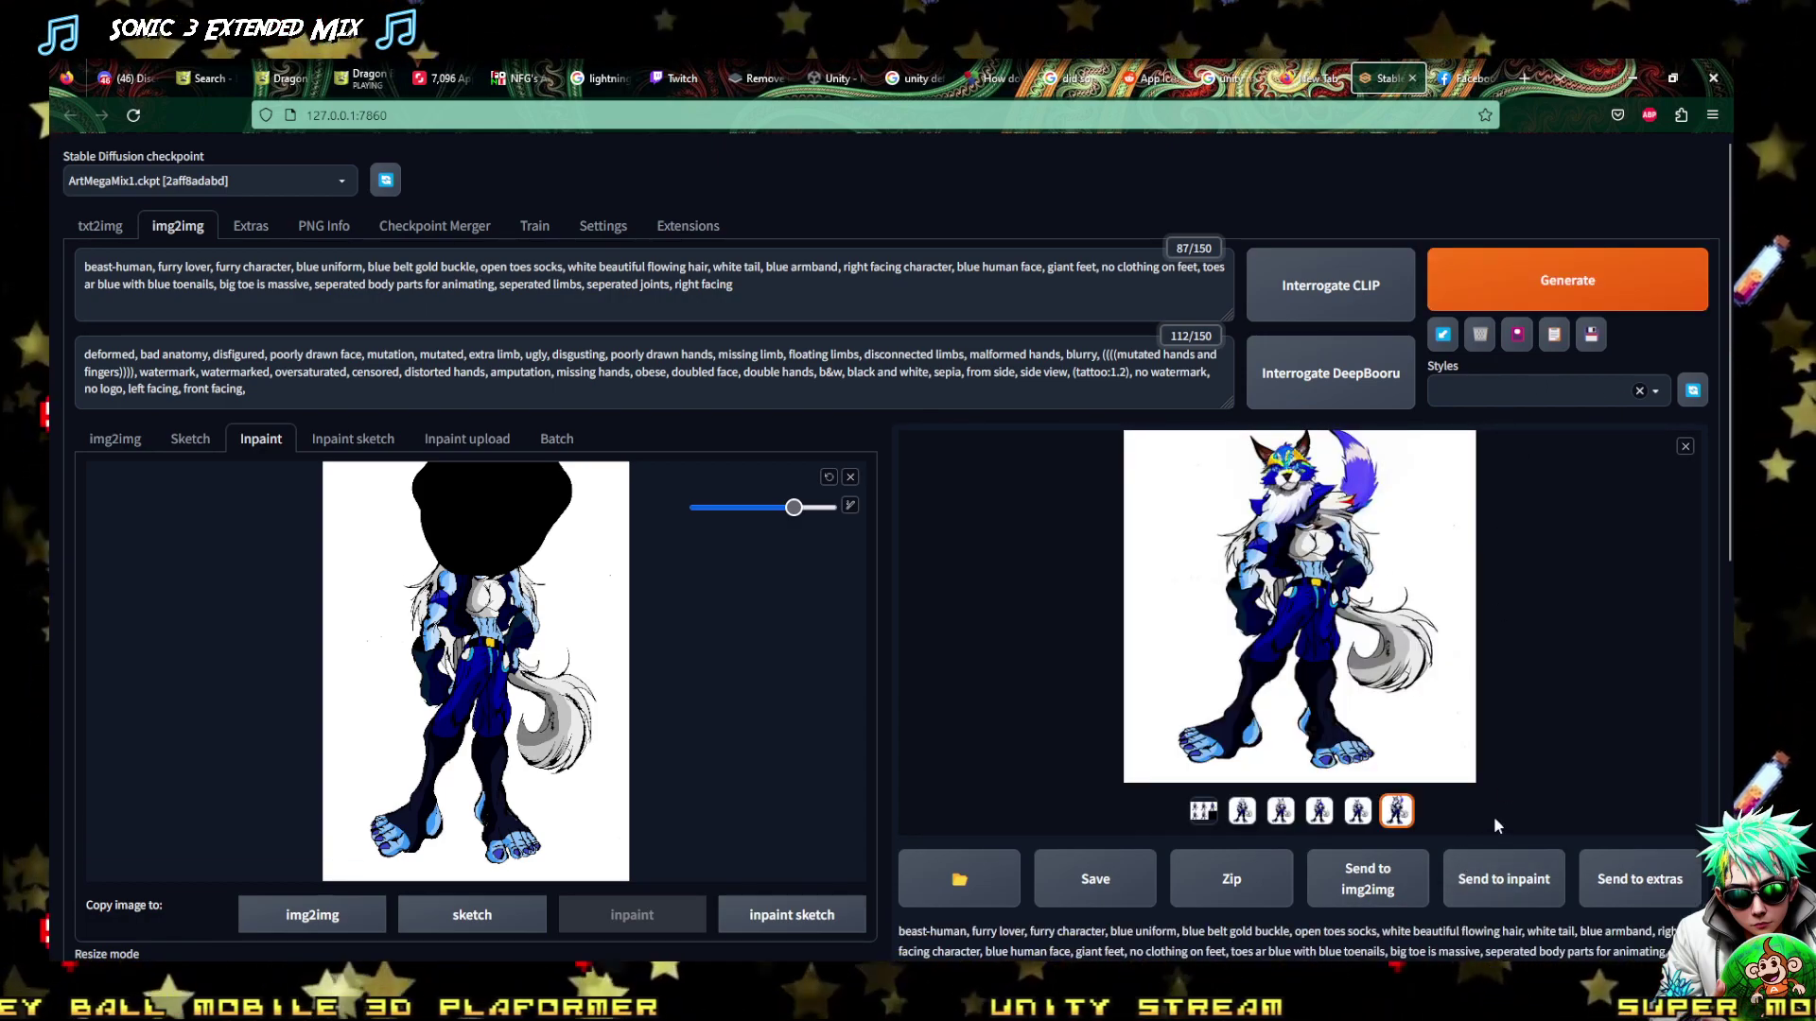
Compare the gallery variants, then send the white-wolf result to inpaint
{"action": "left_click", "coordinate": [1256, 816]}
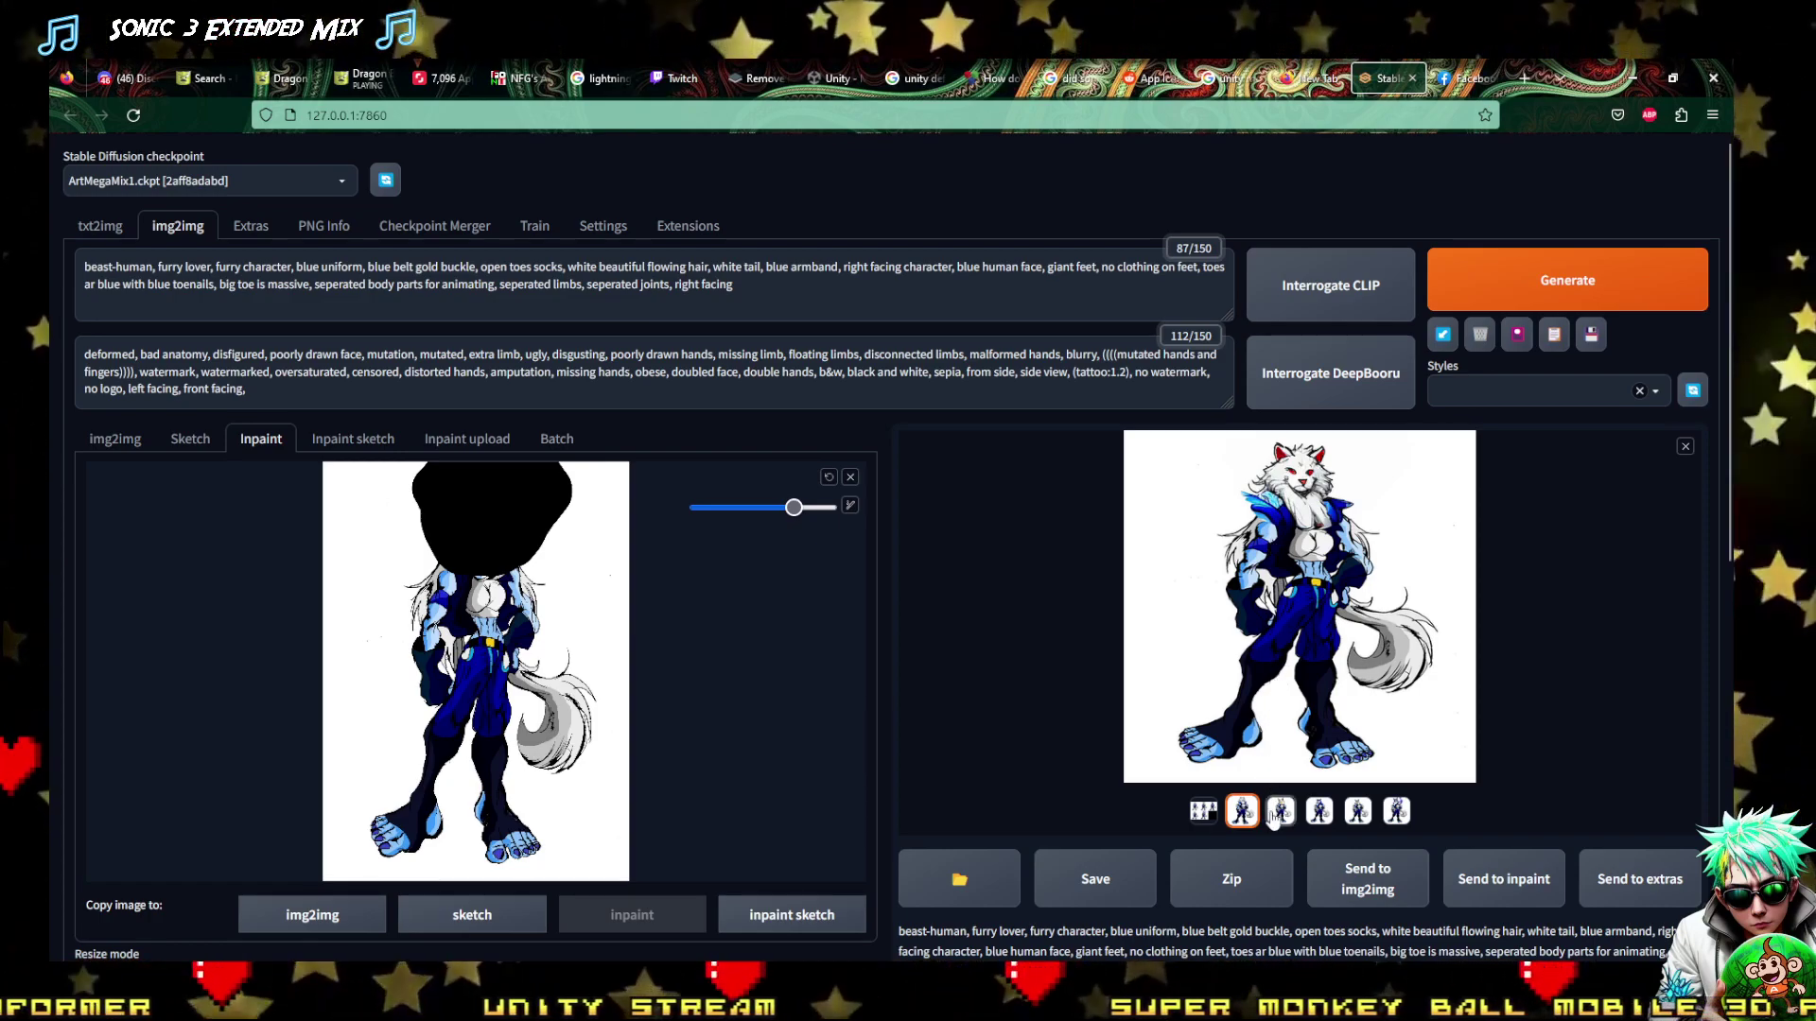
{"action": "left_click", "coordinate": [1282, 811]}
{"action": "left_click", "coordinate": [1321, 815]}
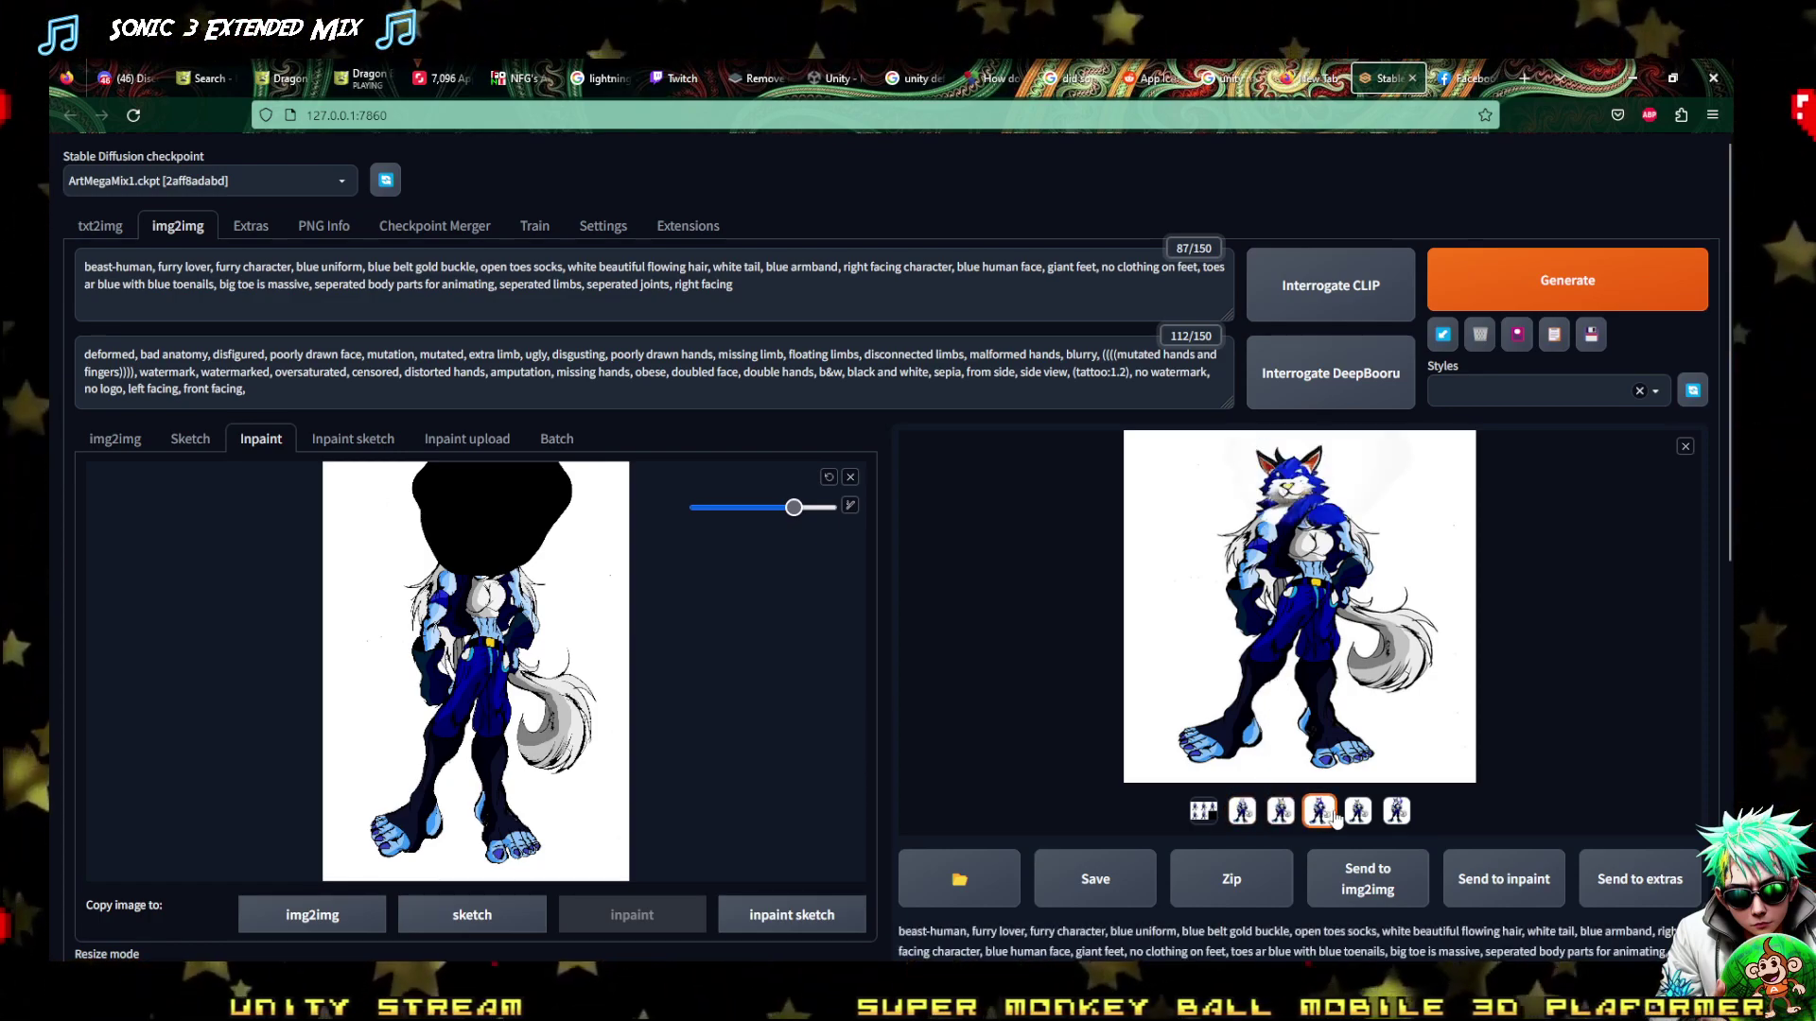
{"action": "left_click", "coordinate": [1357, 811]}
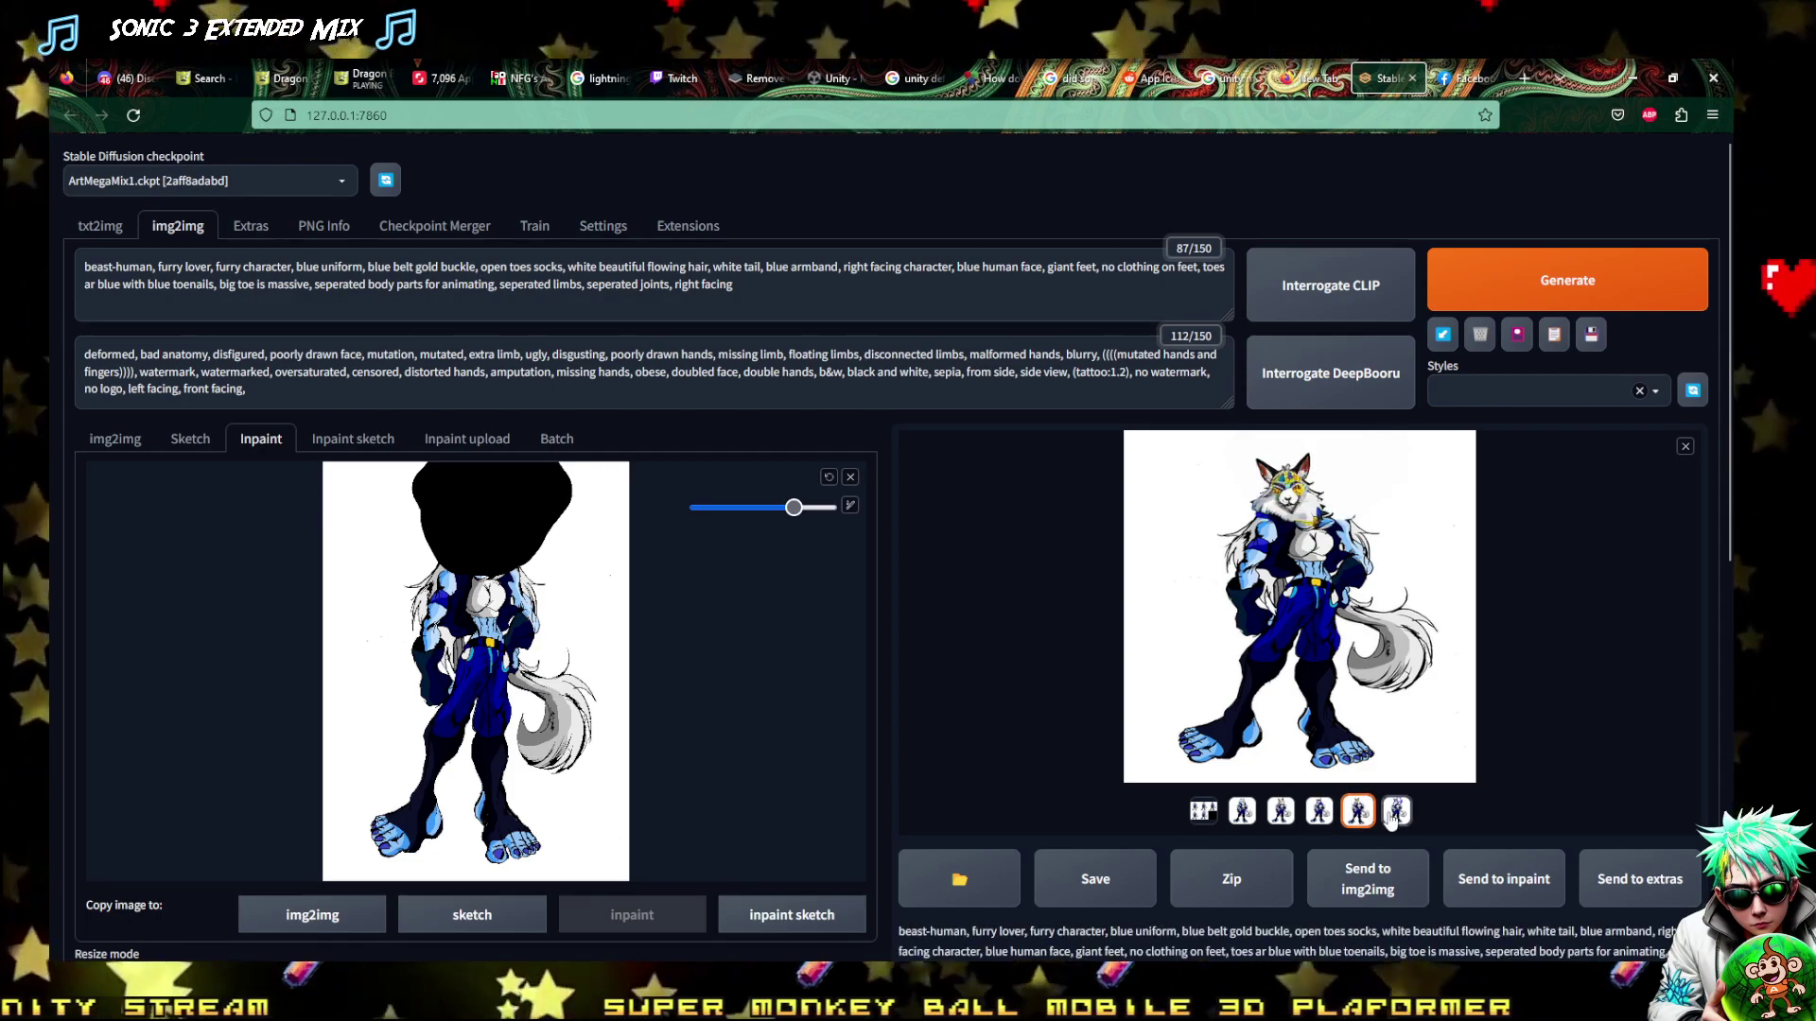
{"action": "left_click", "coordinate": [1394, 813]}
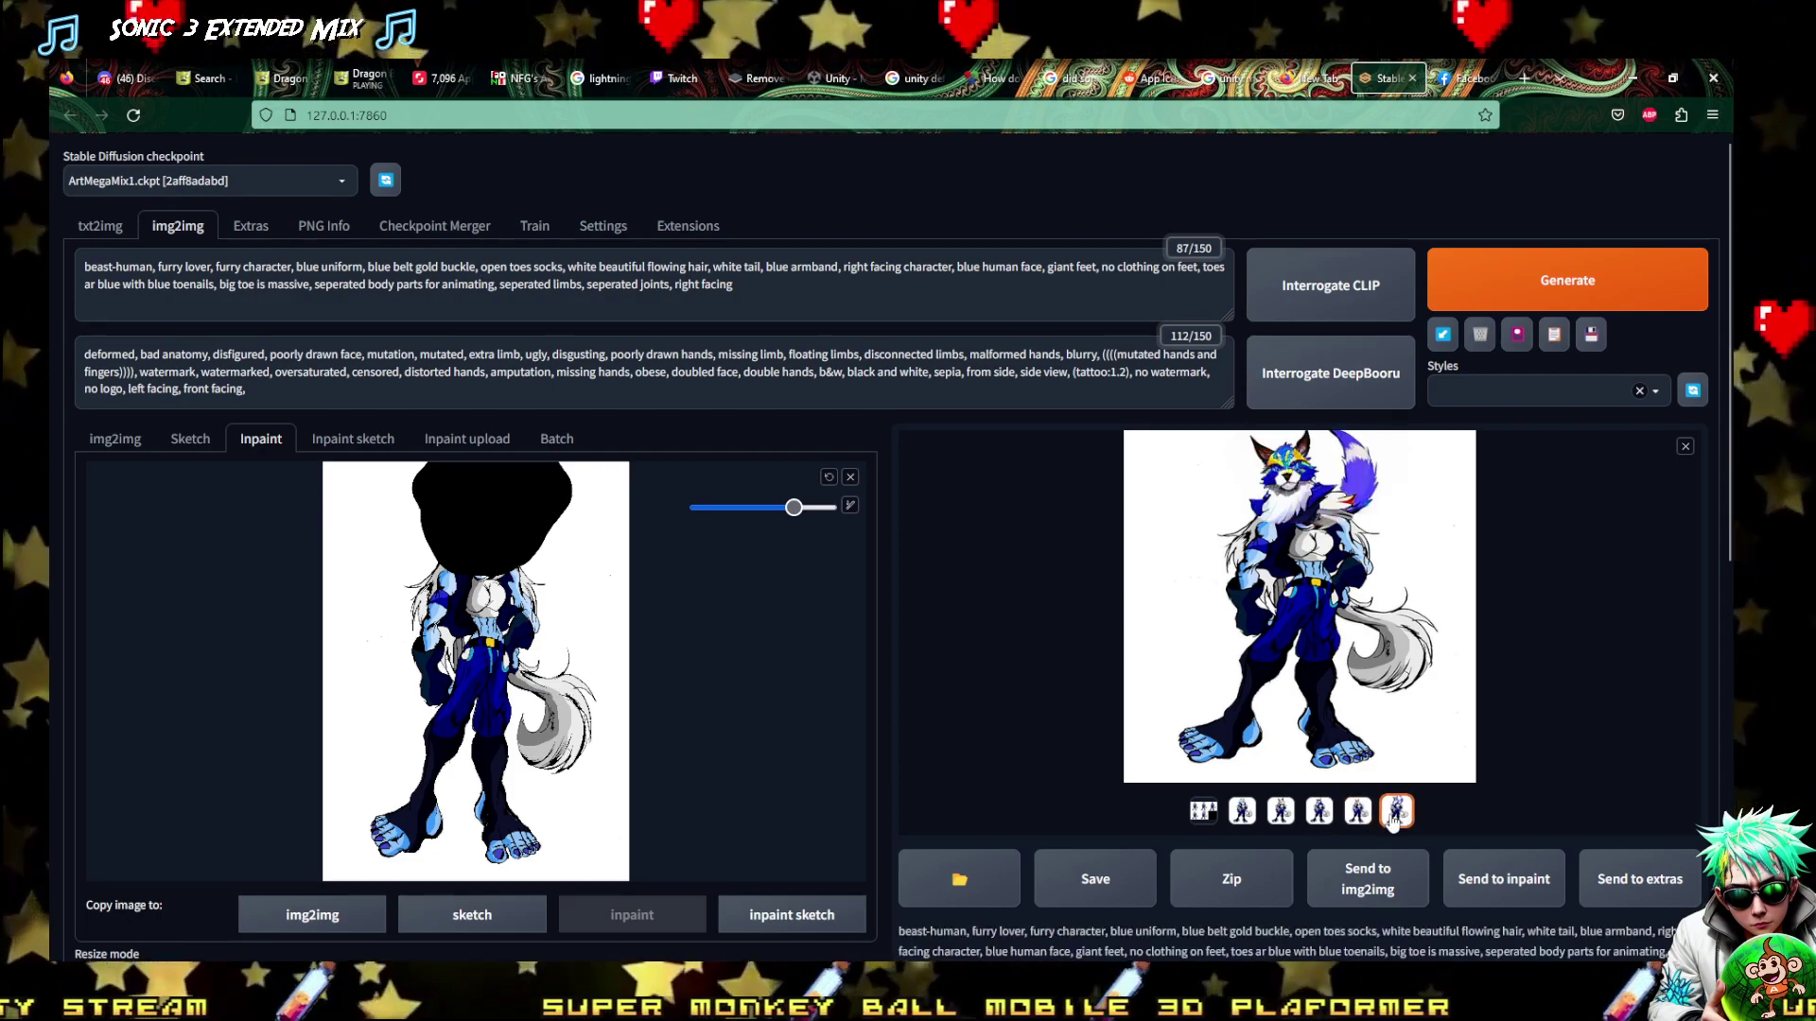
{"action": "left_click", "coordinate": [1250, 814]}
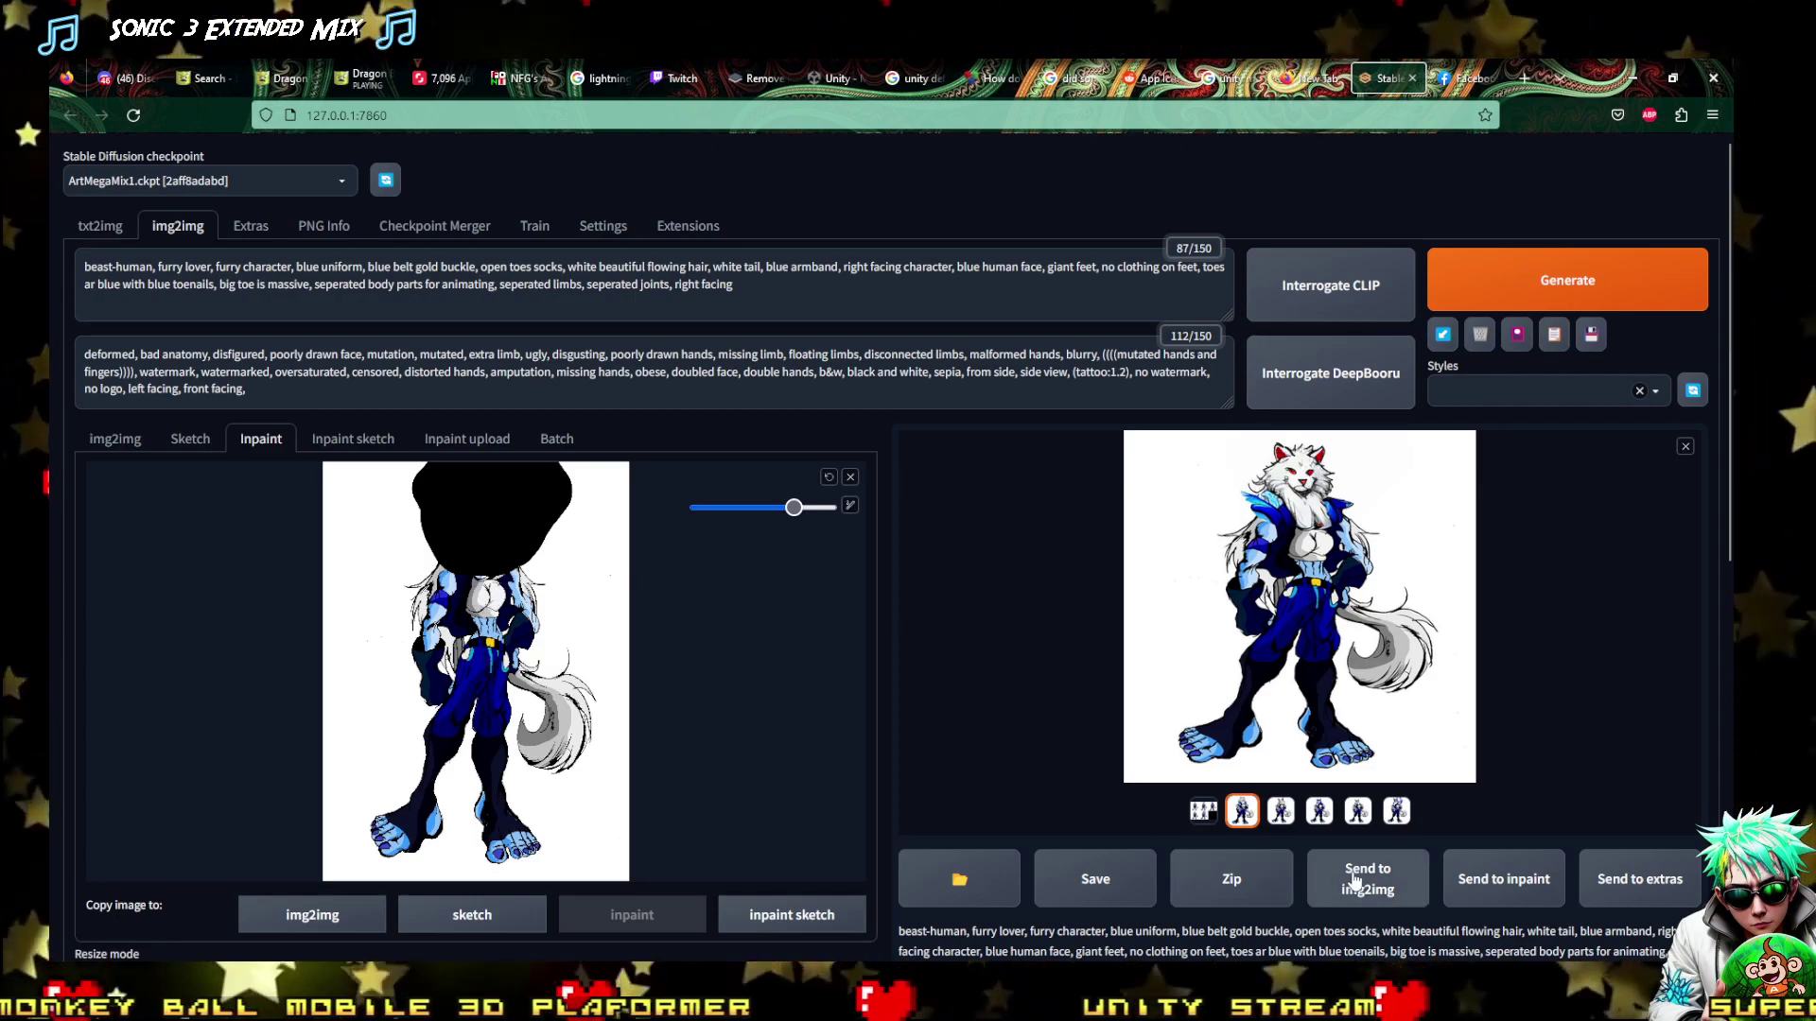
{"action": "left_click", "coordinate": [1488, 872]}
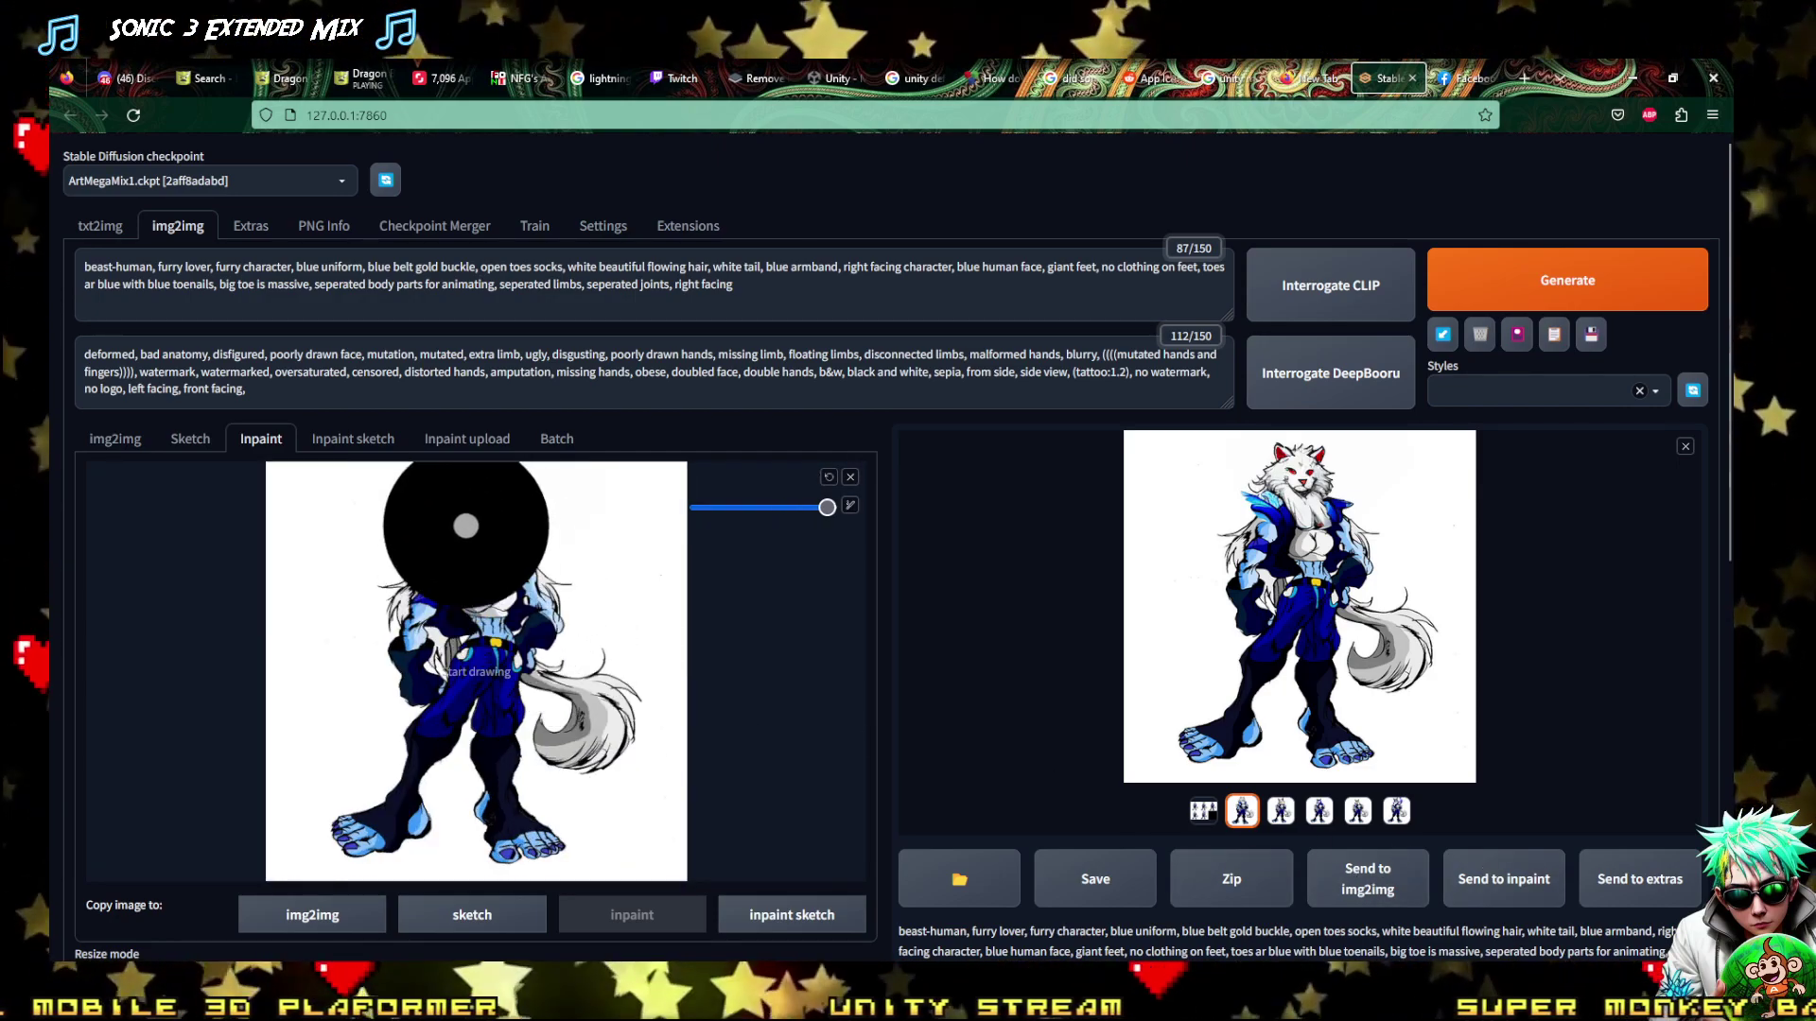
With a smaller brush, mask the chest, left arm and left leg, then regenerate
{"action": "left_click_drag", "start_coordinate": [823, 518], "coordinate": [778, 521]}
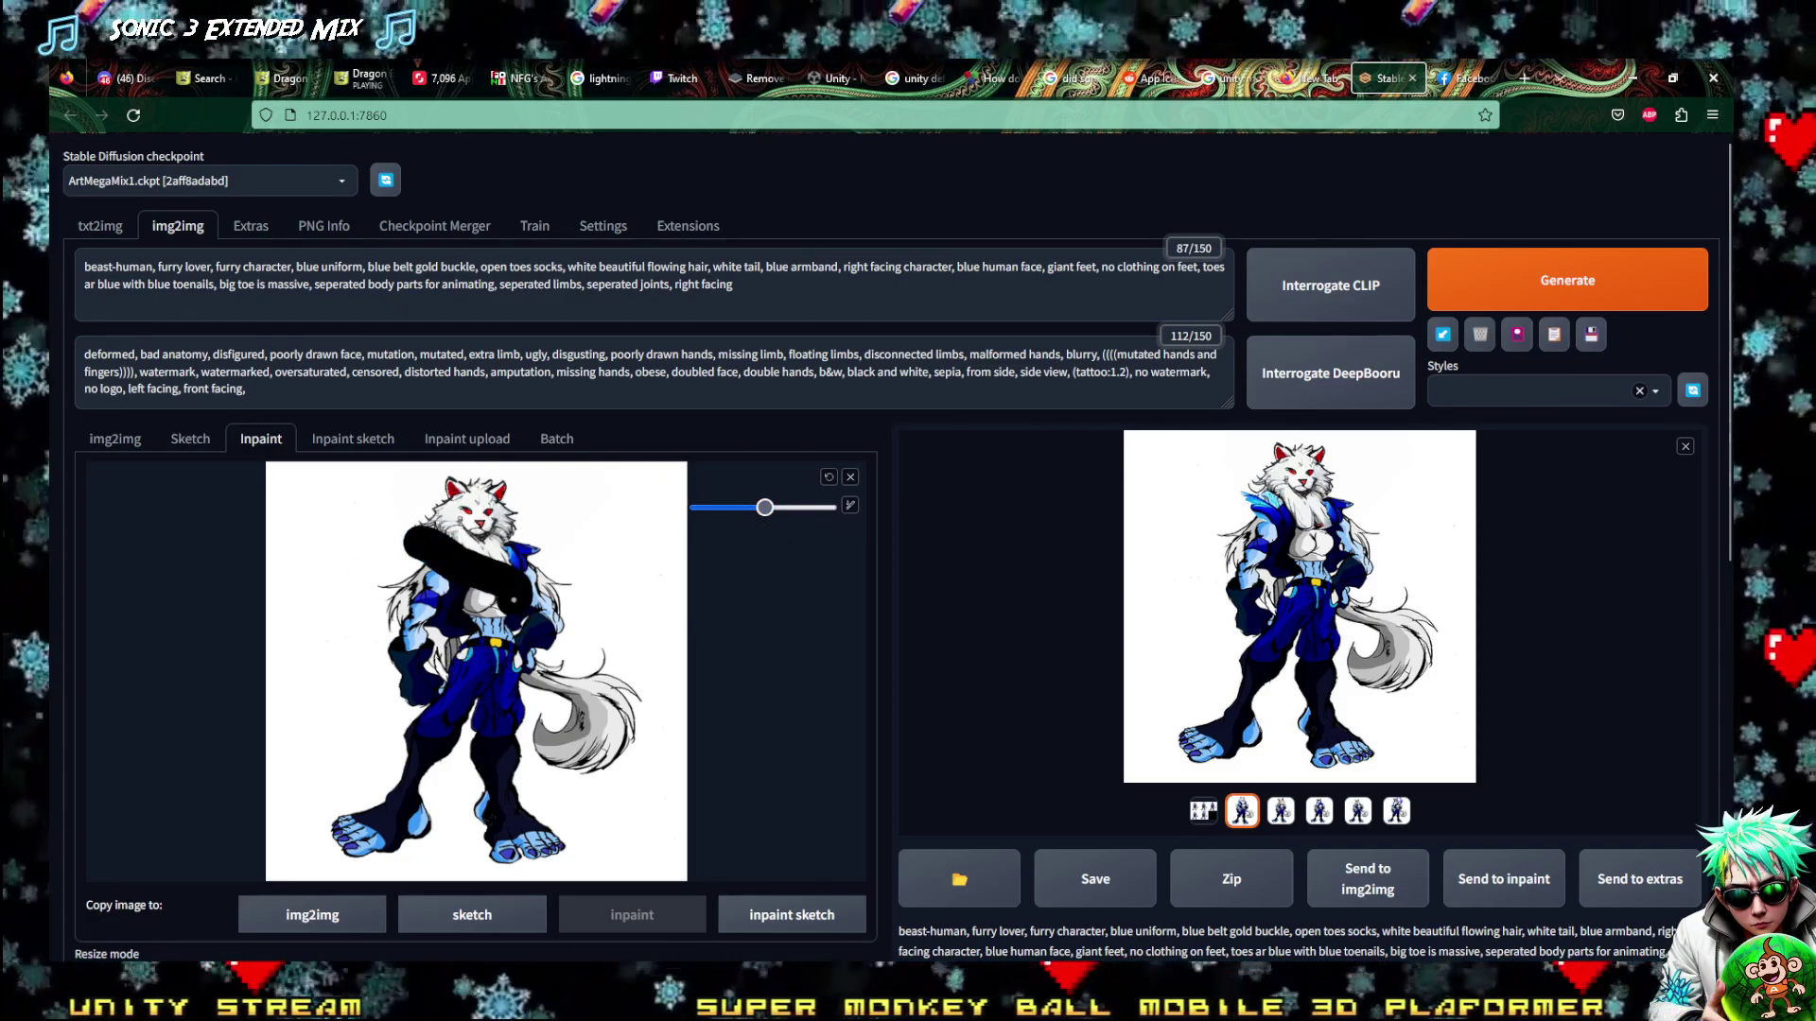
{"action": "left_click_drag", "start_coordinate": [515, 599], "coordinate": [413, 578]}
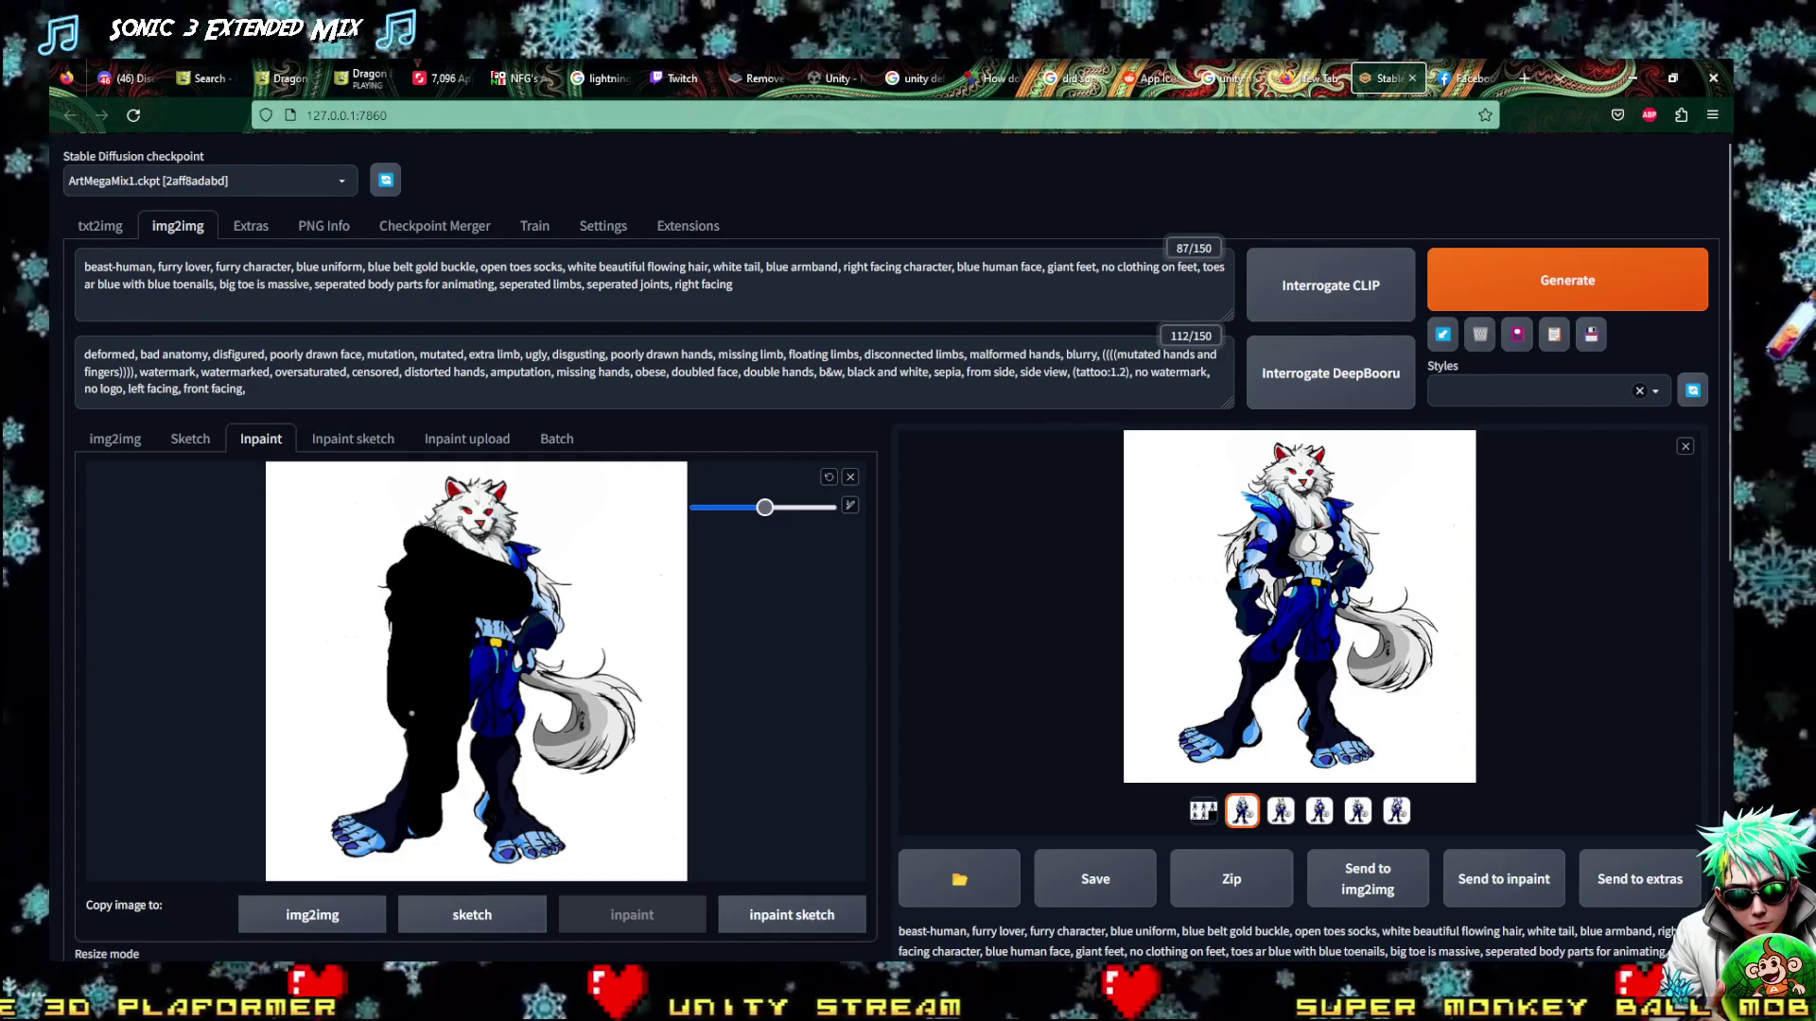
{"action": "left_click_drag", "start_coordinate": [419, 697], "coordinate": [401, 878]}
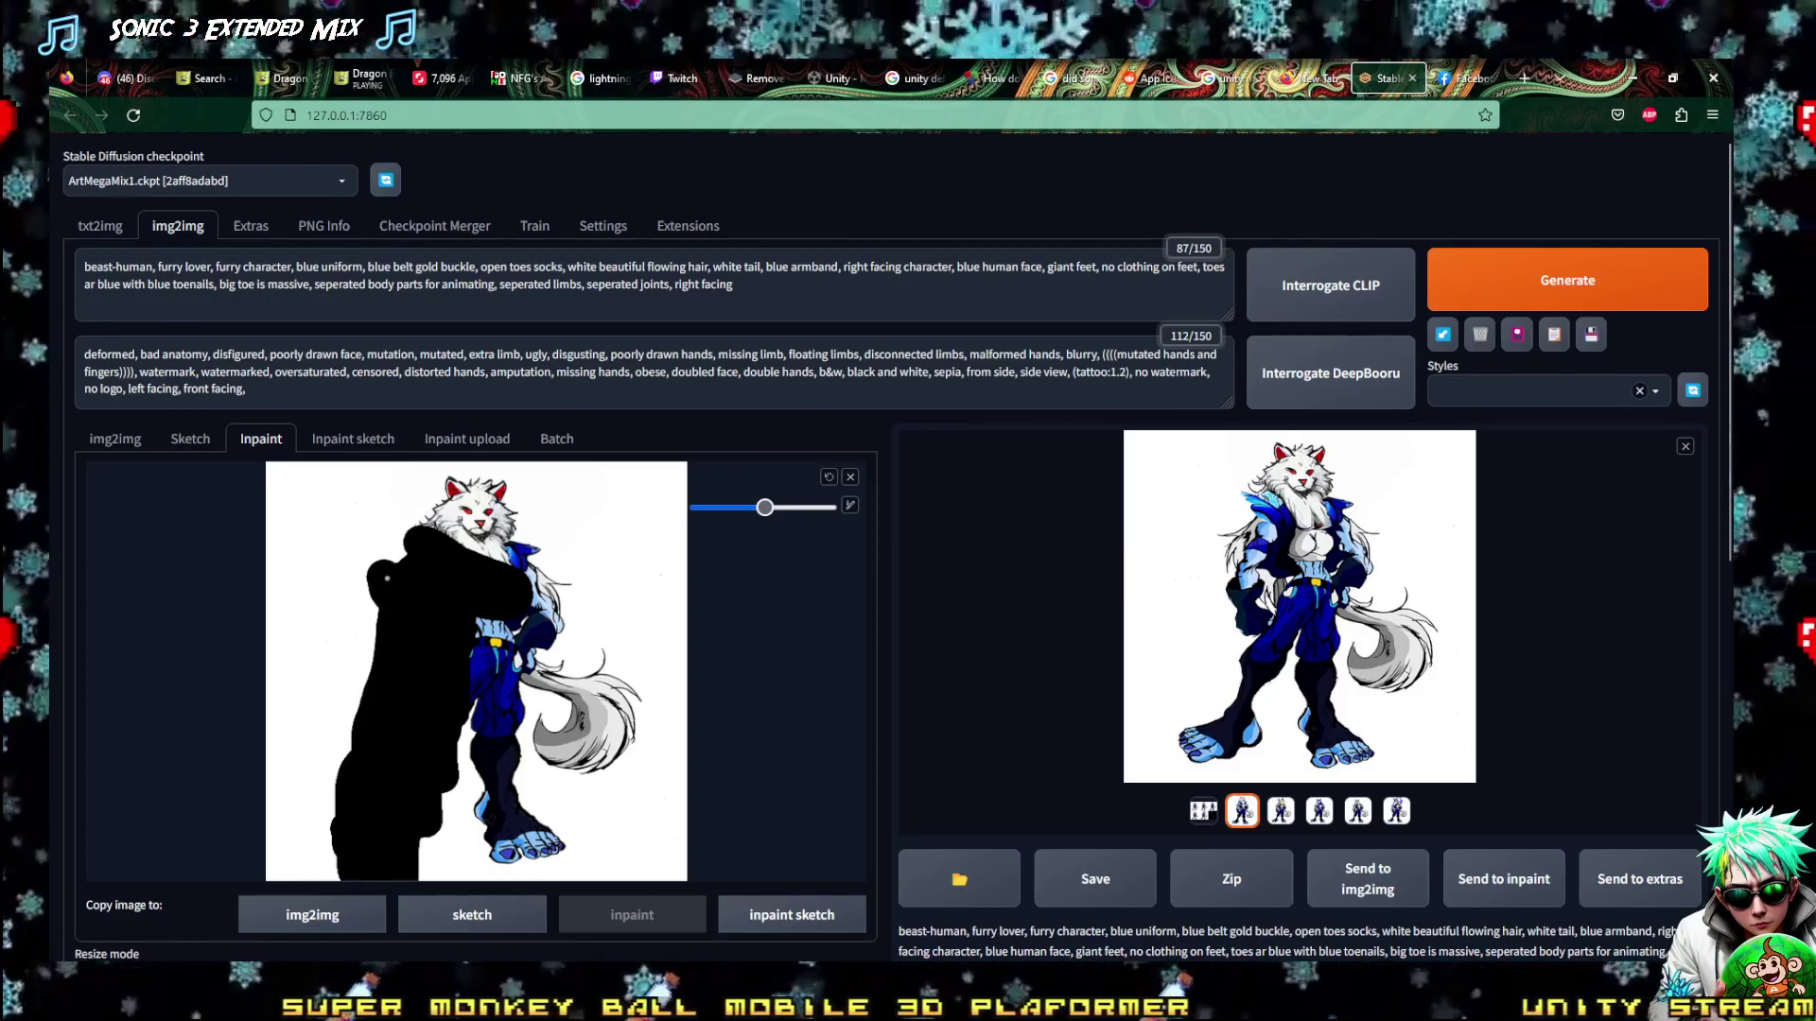
{"action": "left_click", "coordinate": [1456, 286]}
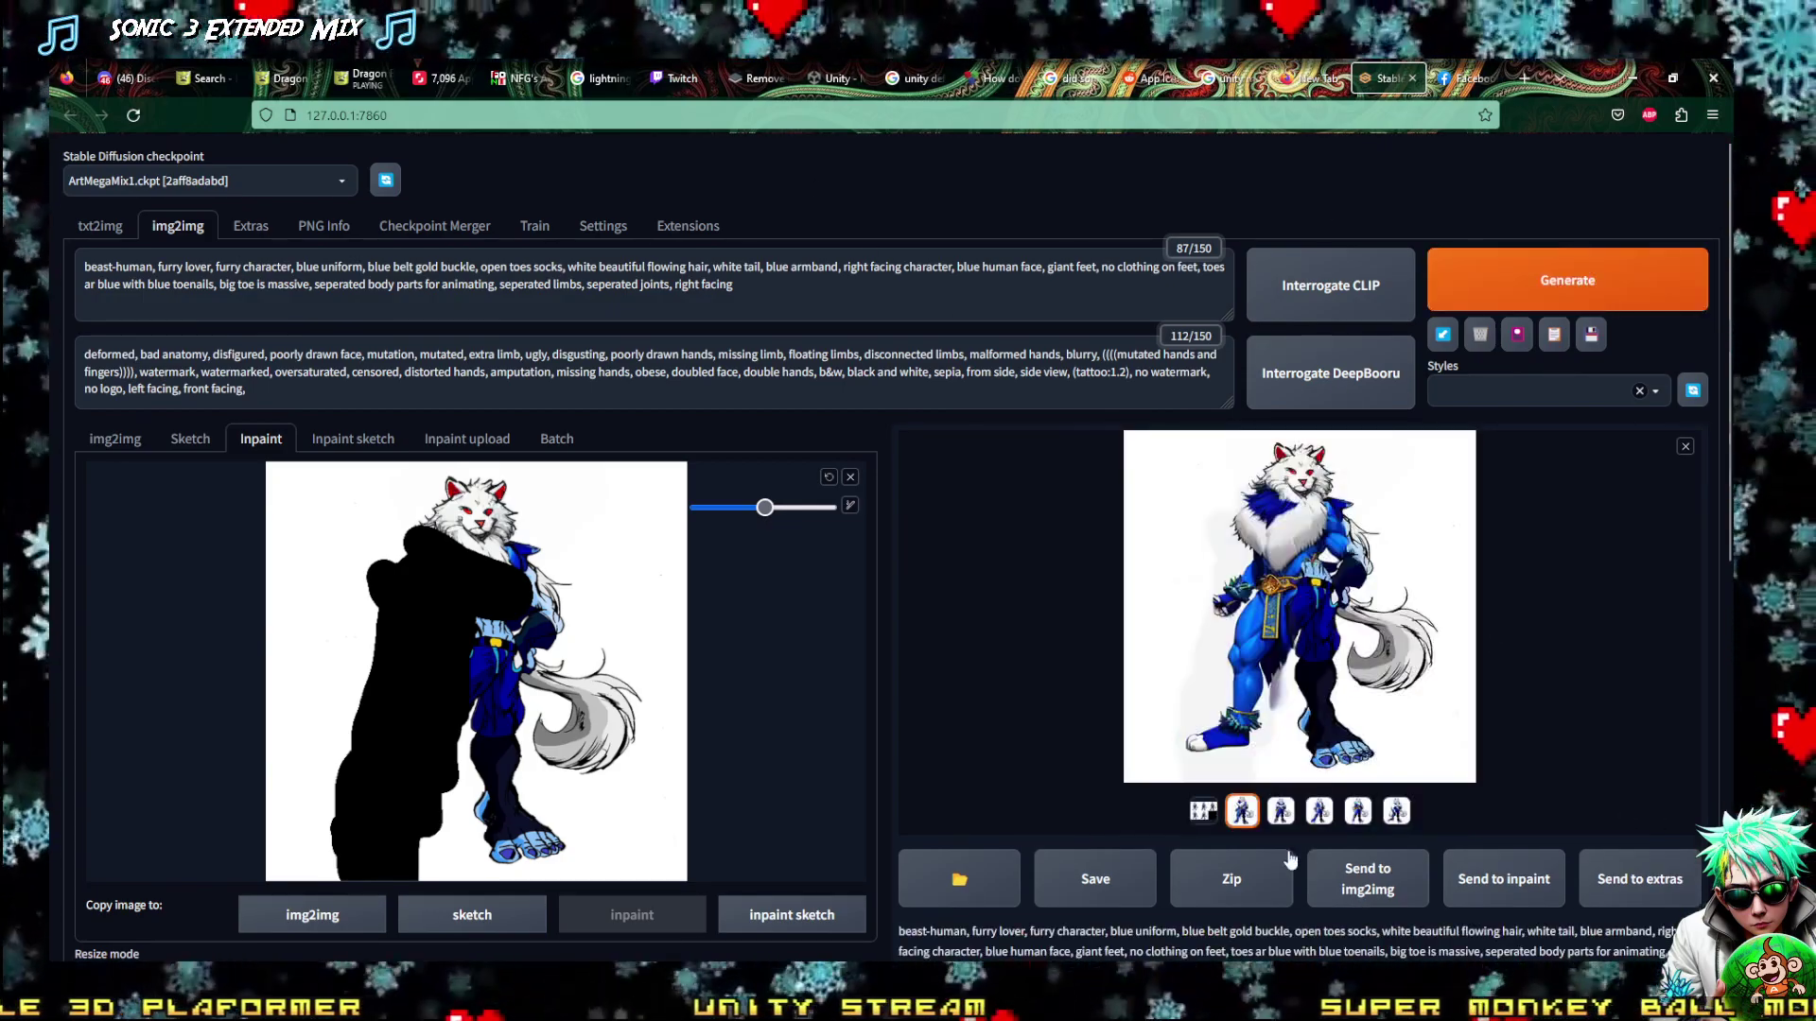
Enlarge the new result, step to the gold-bracer variant, and close the lightbox
{"action": "left_click", "coordinate": [1246, 597]}
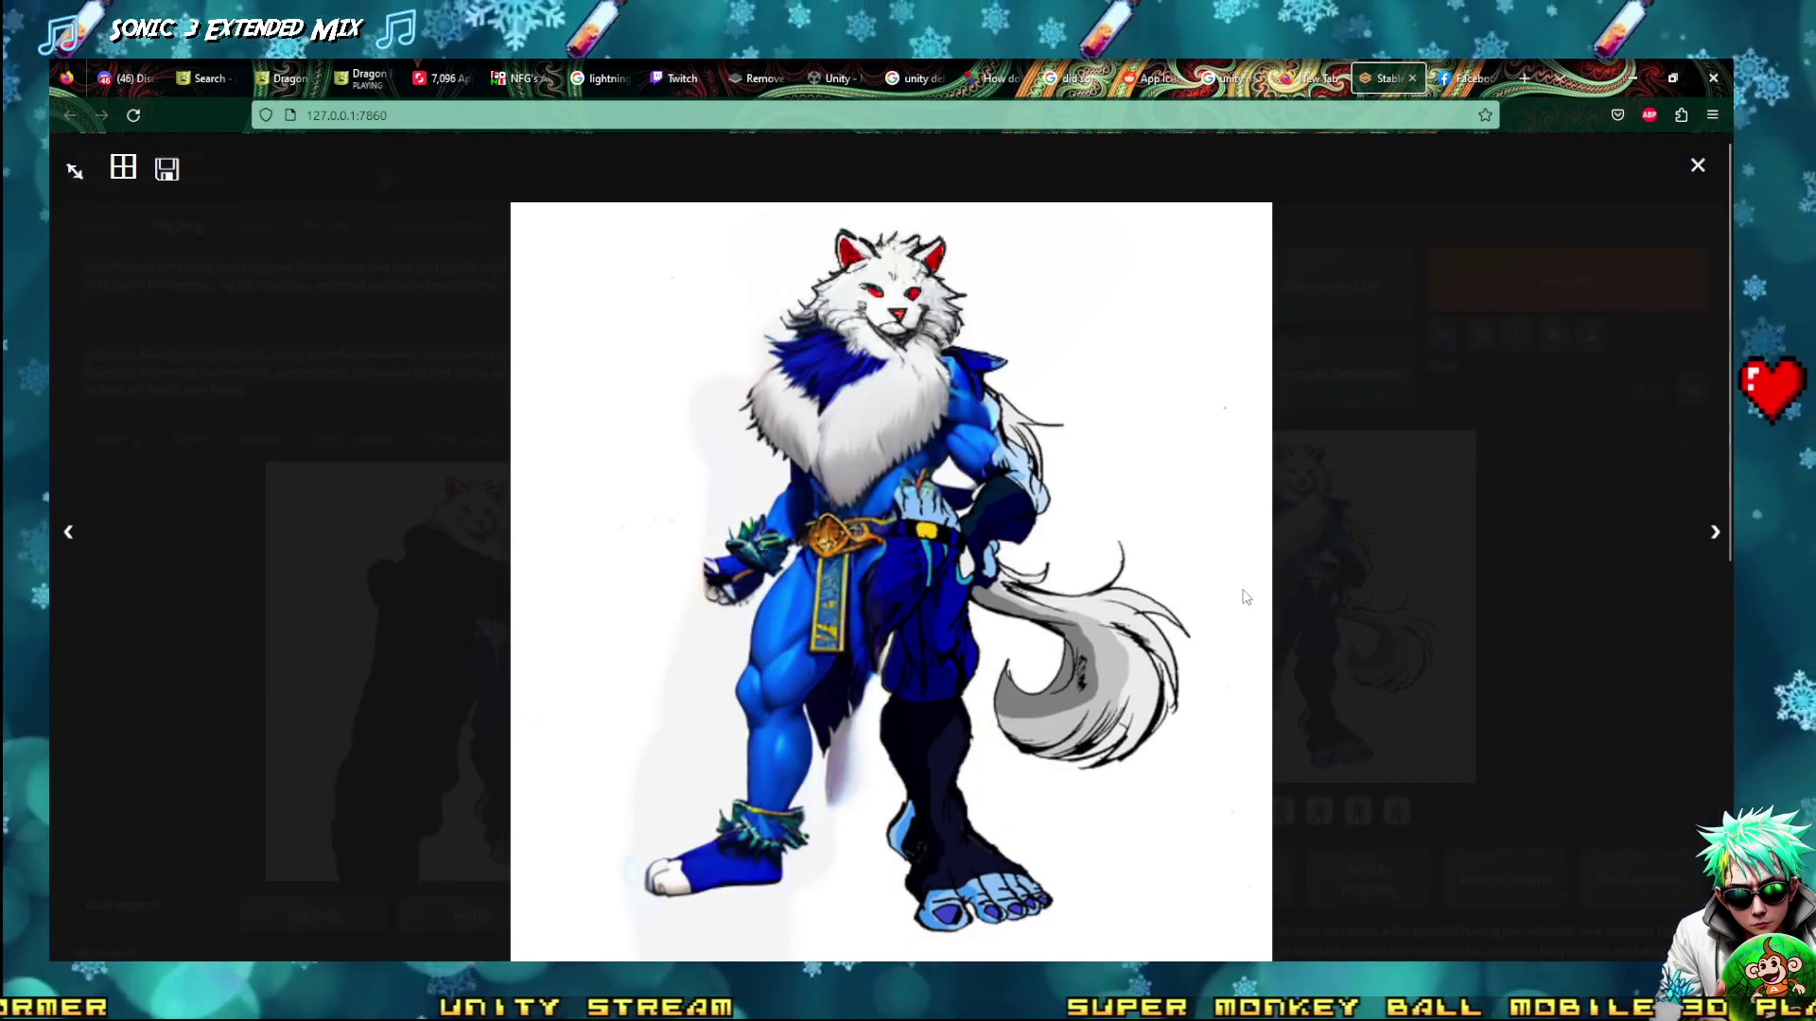
{"action": "key", "text": "Right"}
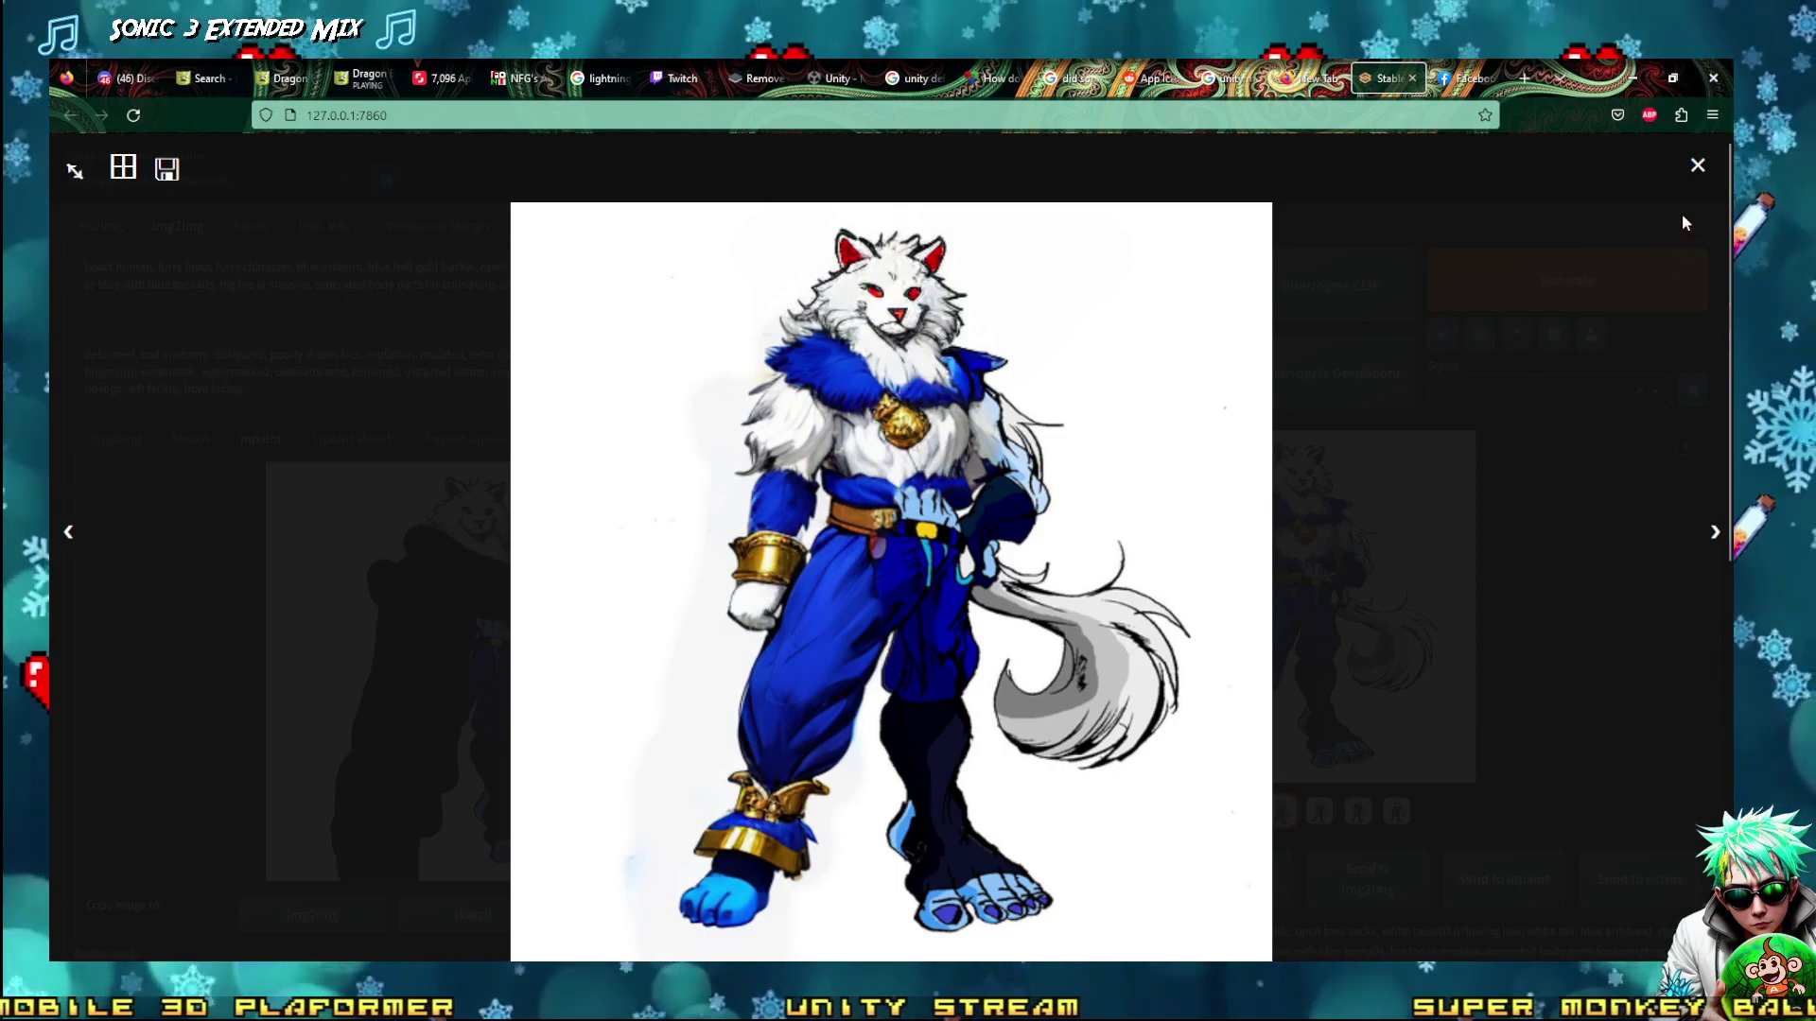
{"action": "left_click", "coordinate": [1697, 169]}
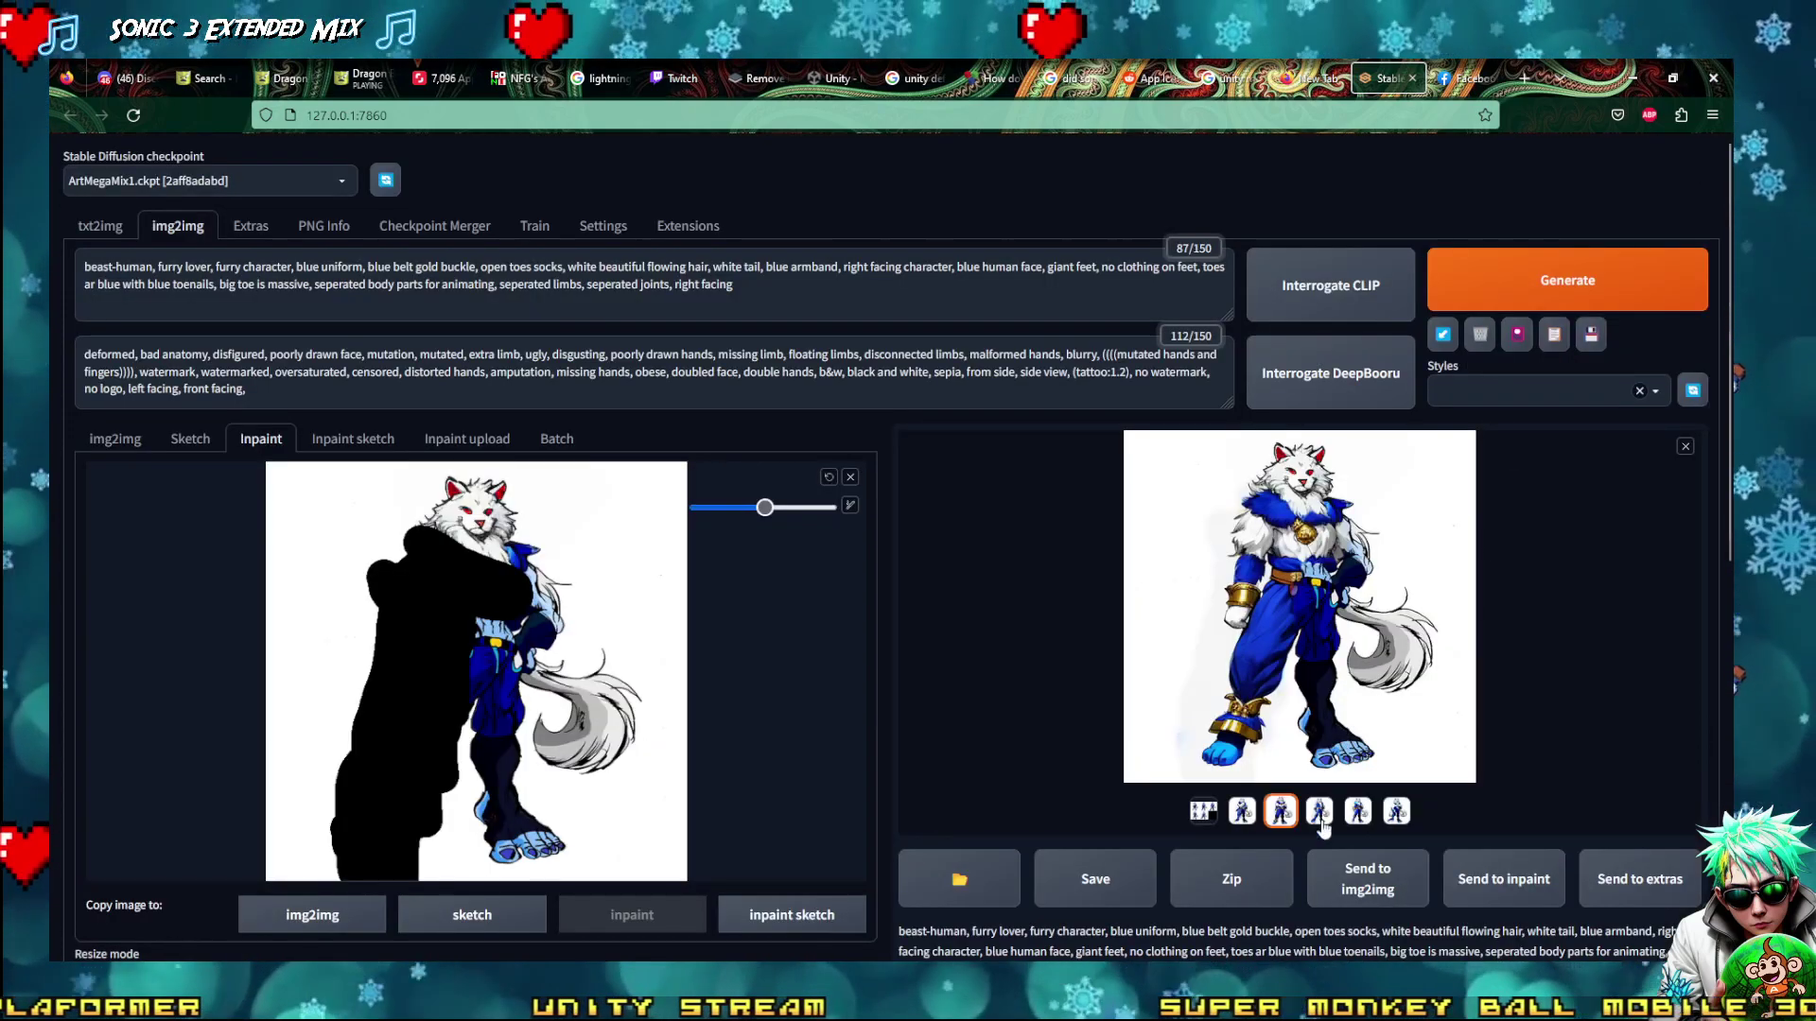
Send the gold-bracer result to inpaint, mask the leg and torso up to the shoulder, and generate
{"action": "left_click", "coordinate": [1501, 875]}
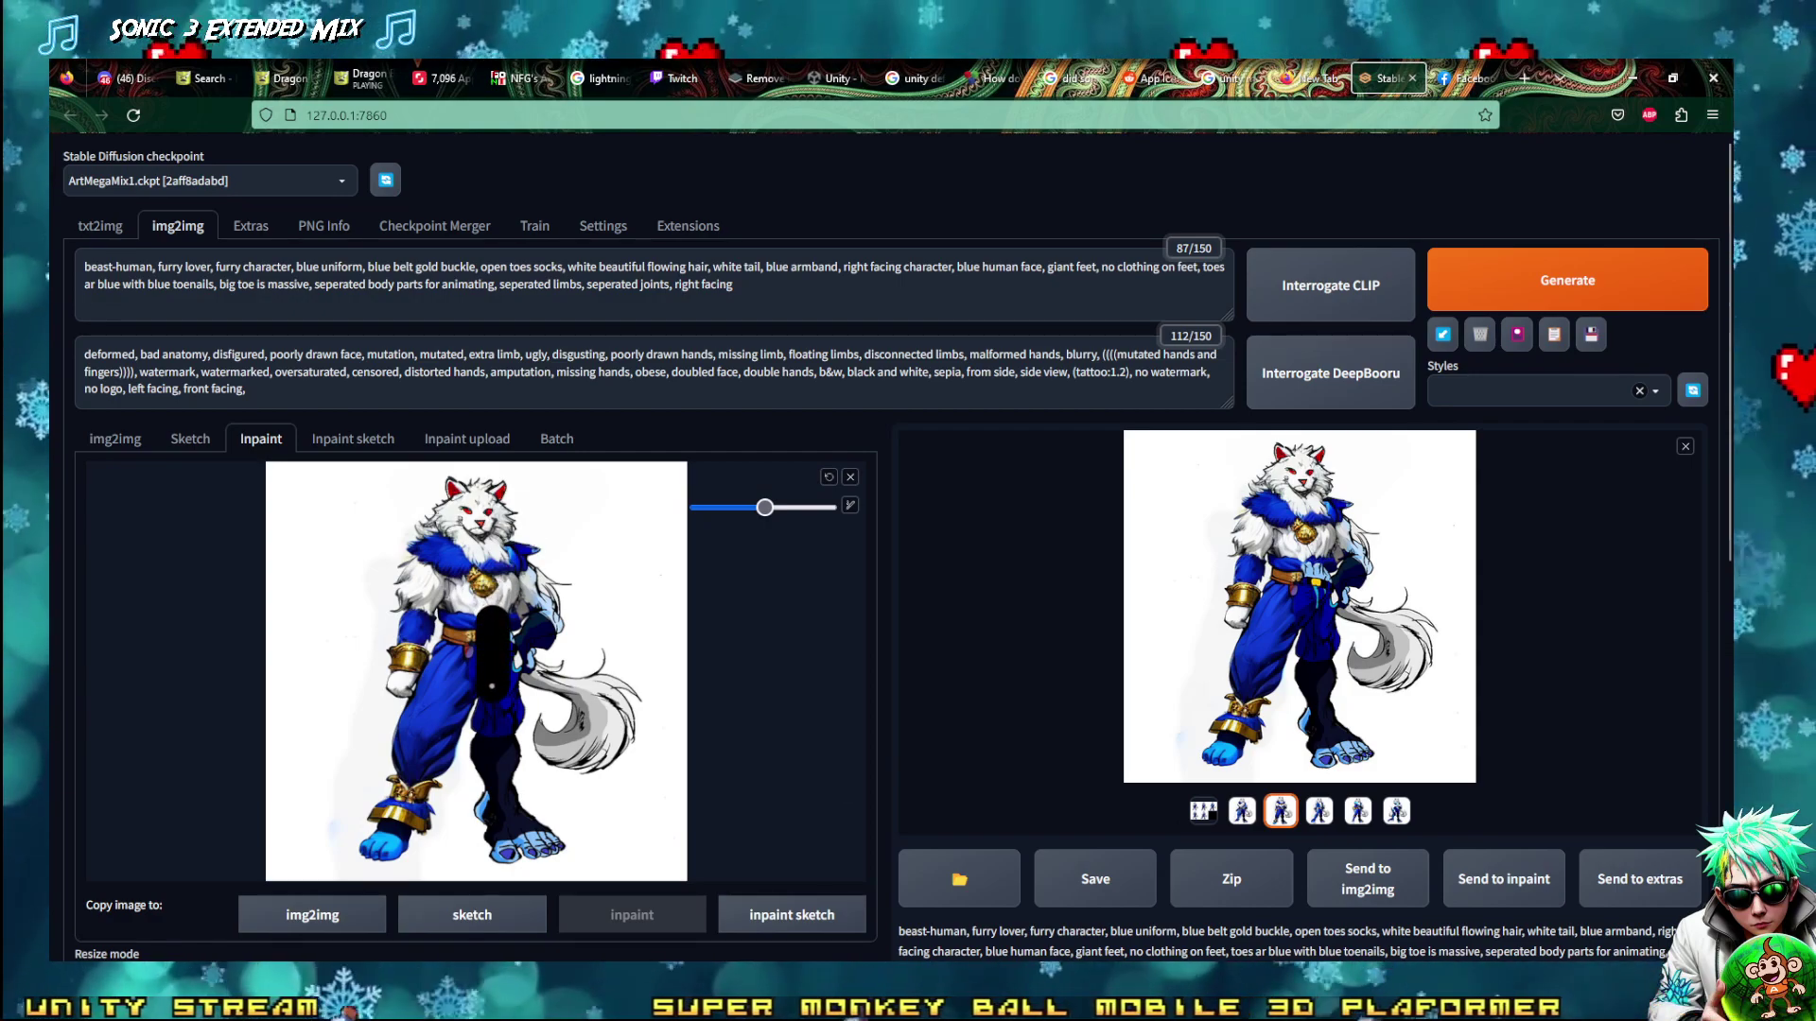
{"action": "left_click_drag", "start_coordinate": [515, 624], "coordinate": [547, 541]}
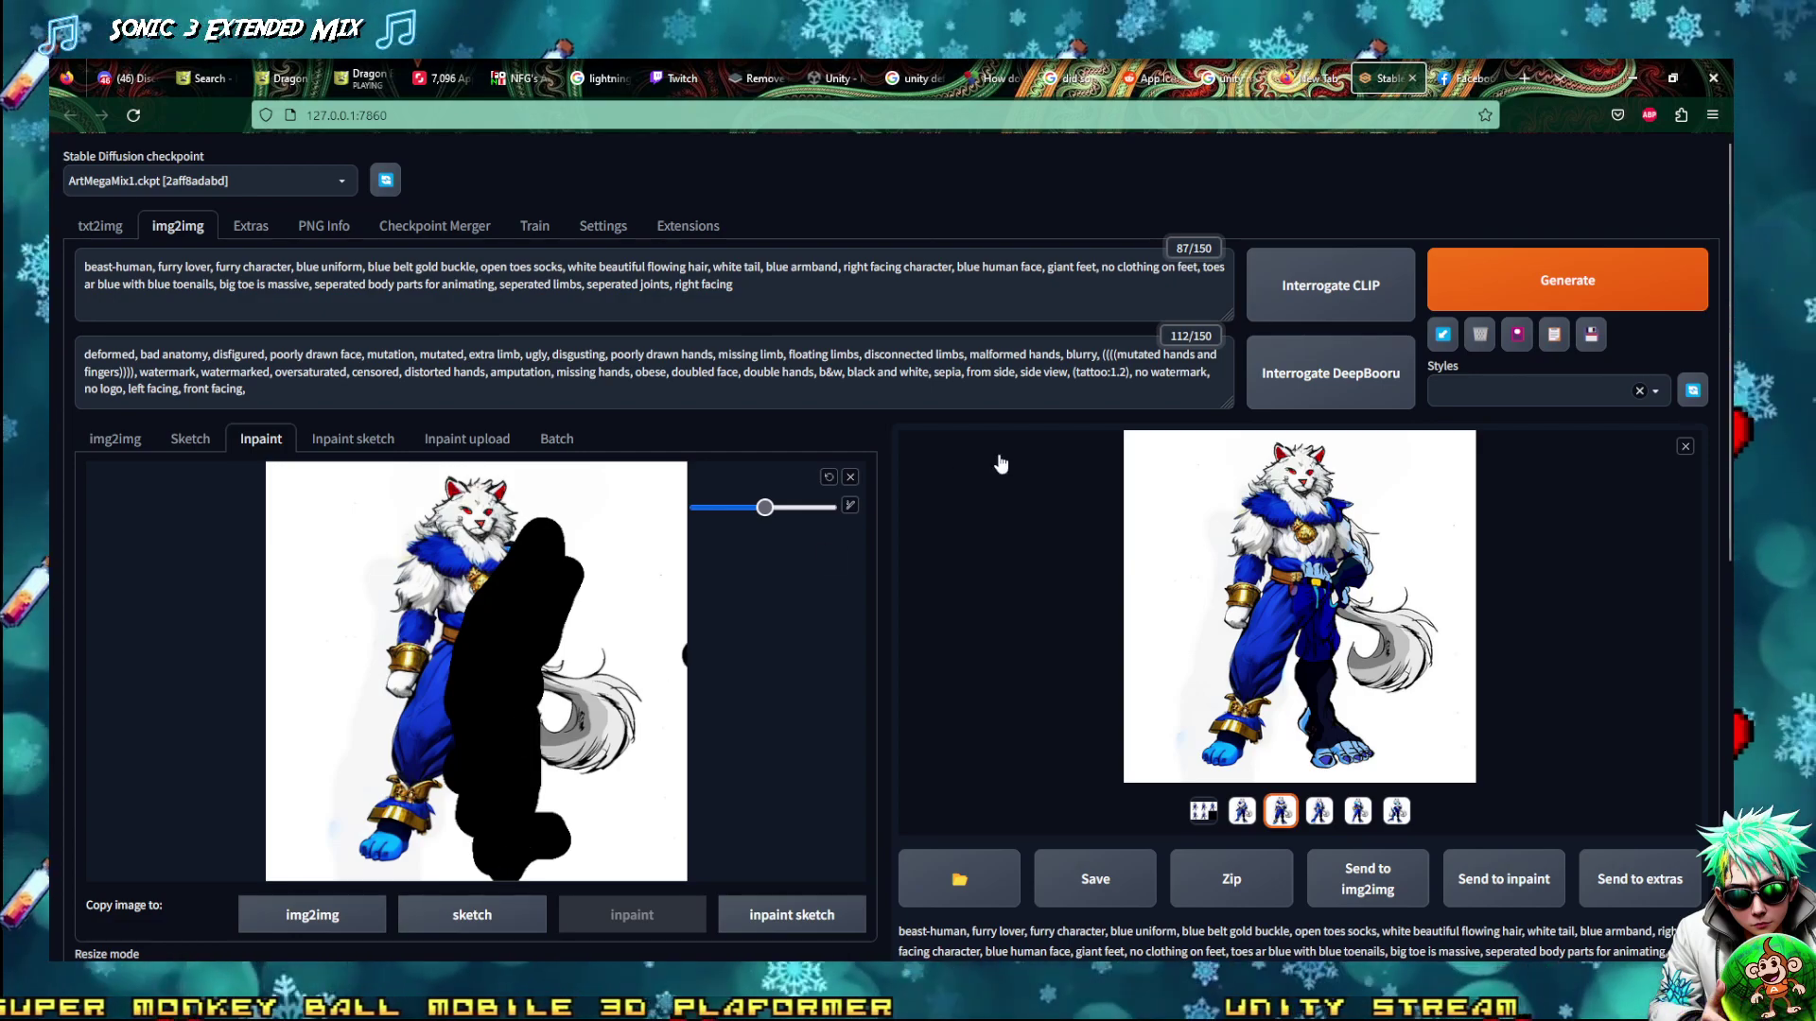
{"action": "left_click", "coordinate": [1453, 279]}
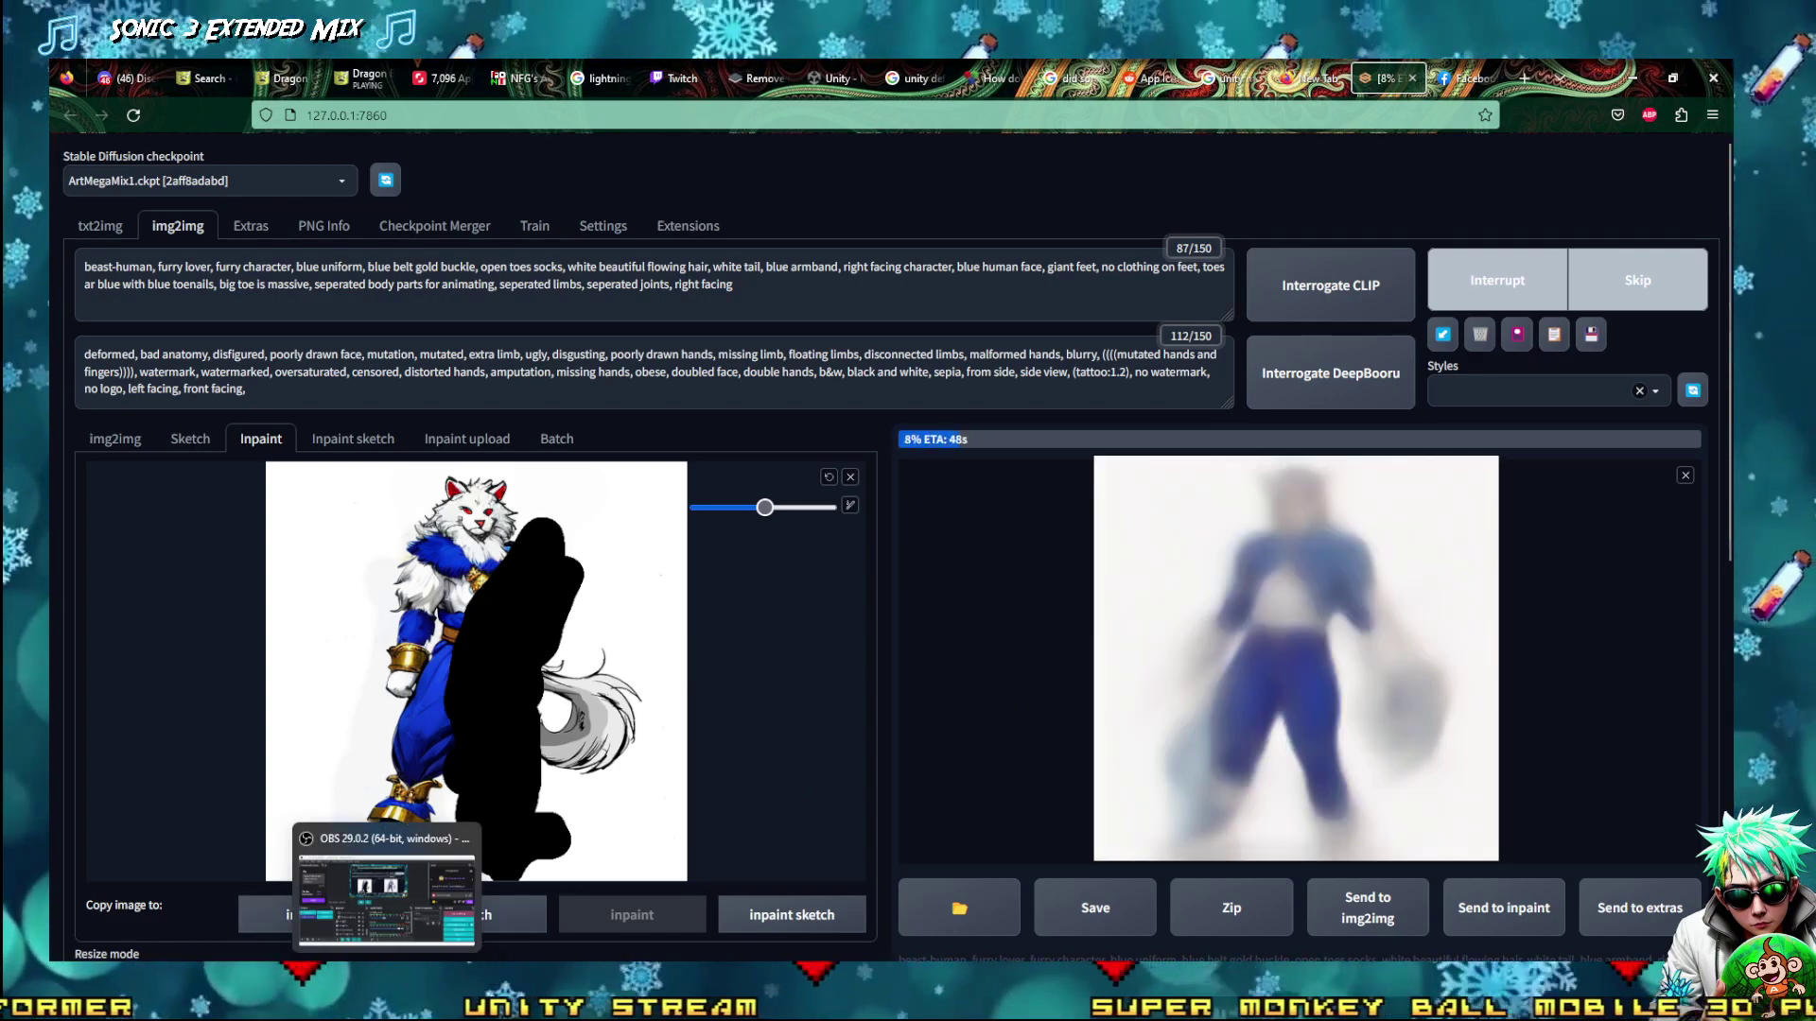
While it generates, bring up the original wolf character drawing on Facebook
{"action": "left_click", "coordinate": [378, 851]}
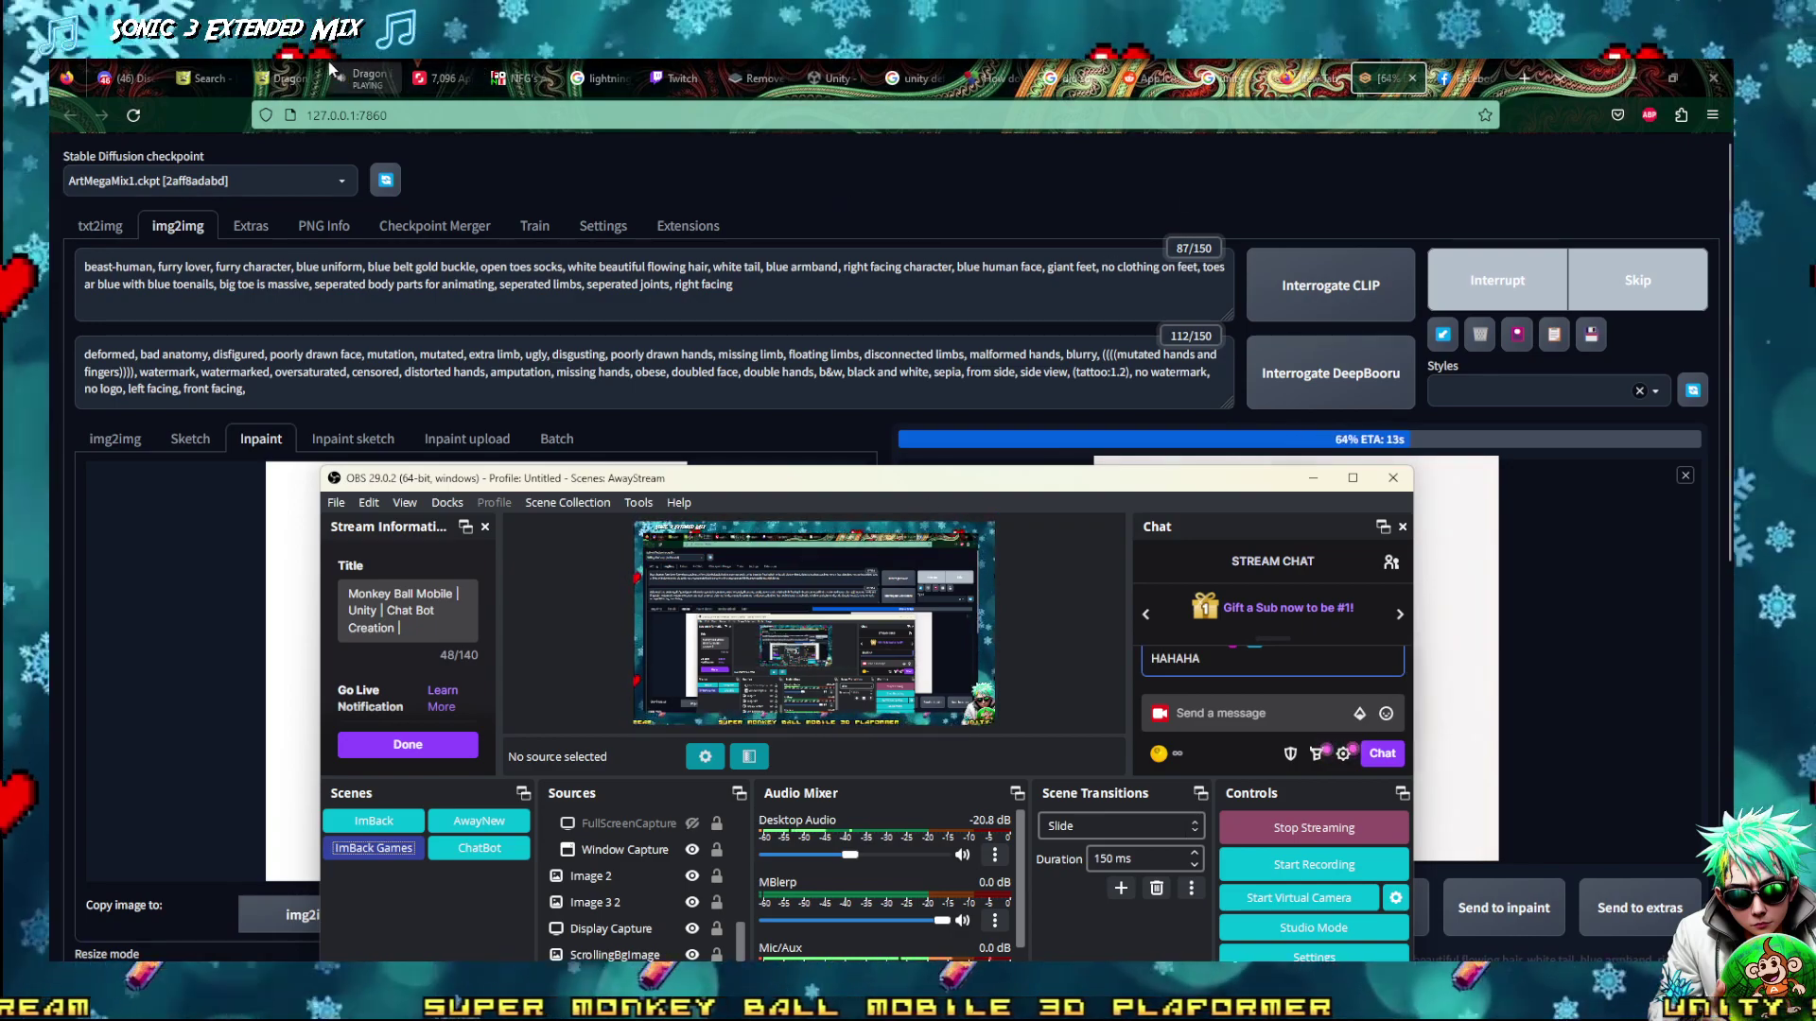
{"action": "left_click", "coordinate": [1354, 83]}
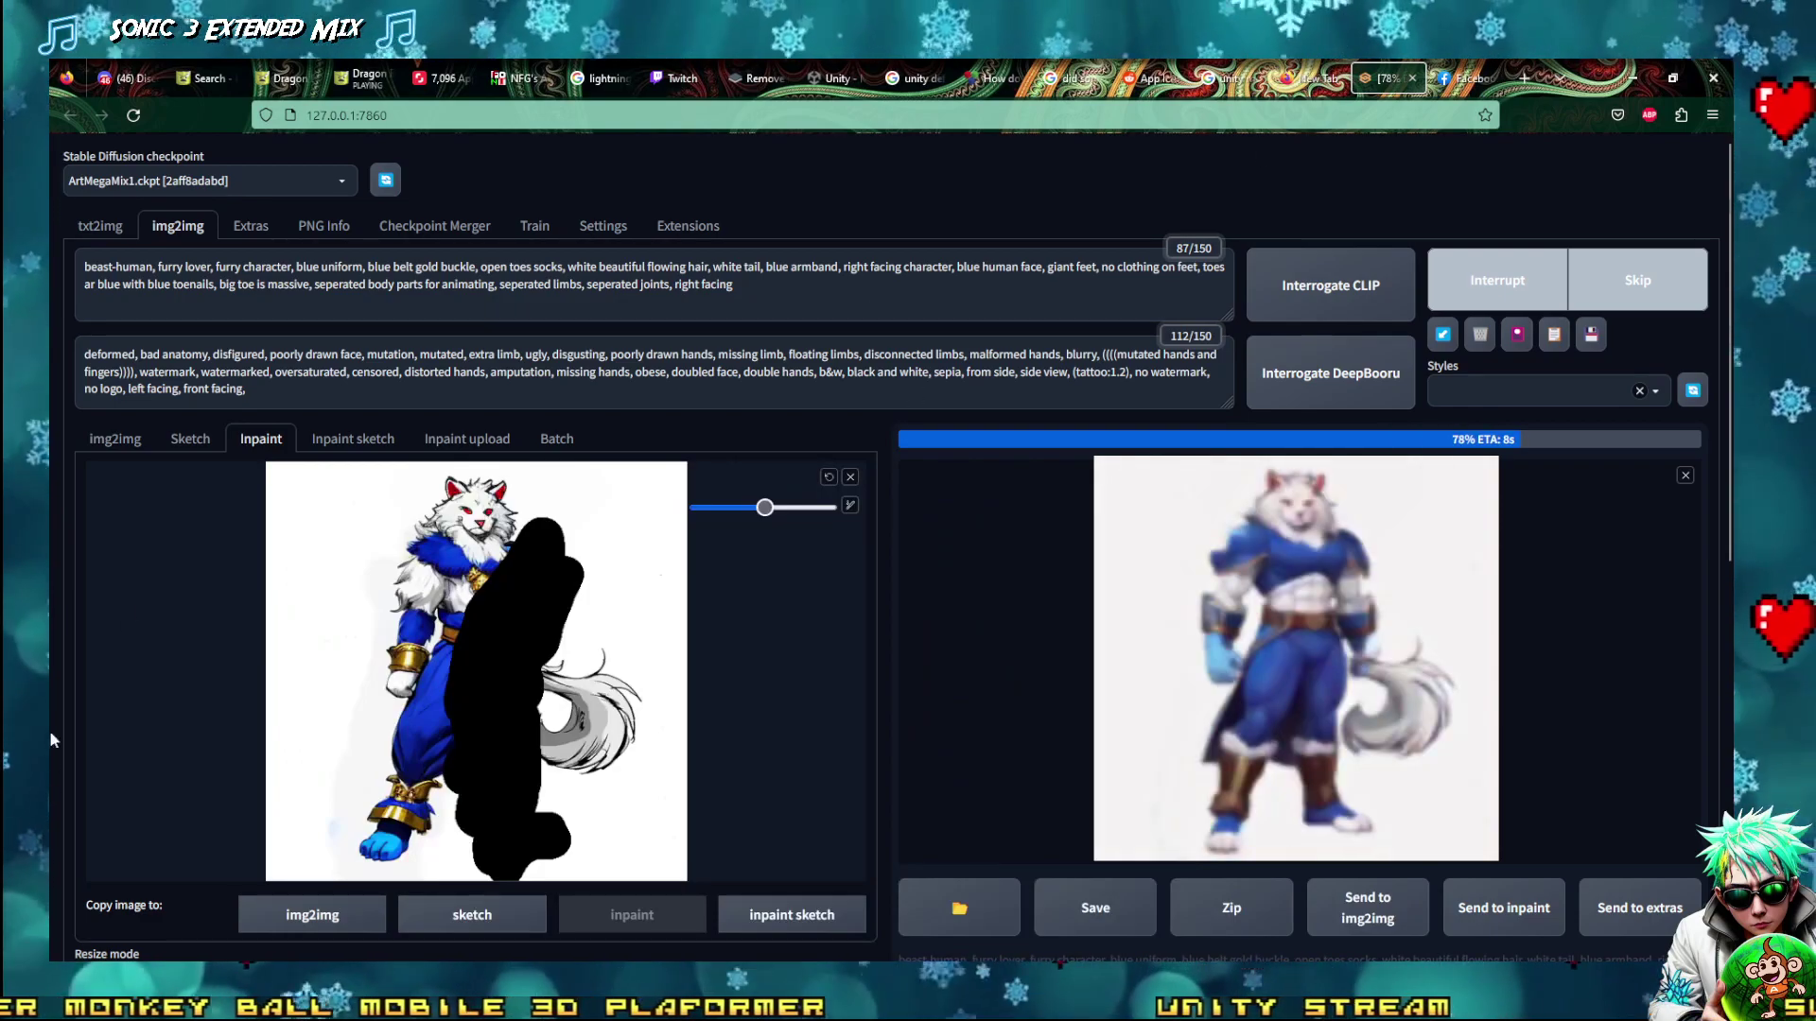
{"action": "left_click", "coordinate": [1454, 73]}
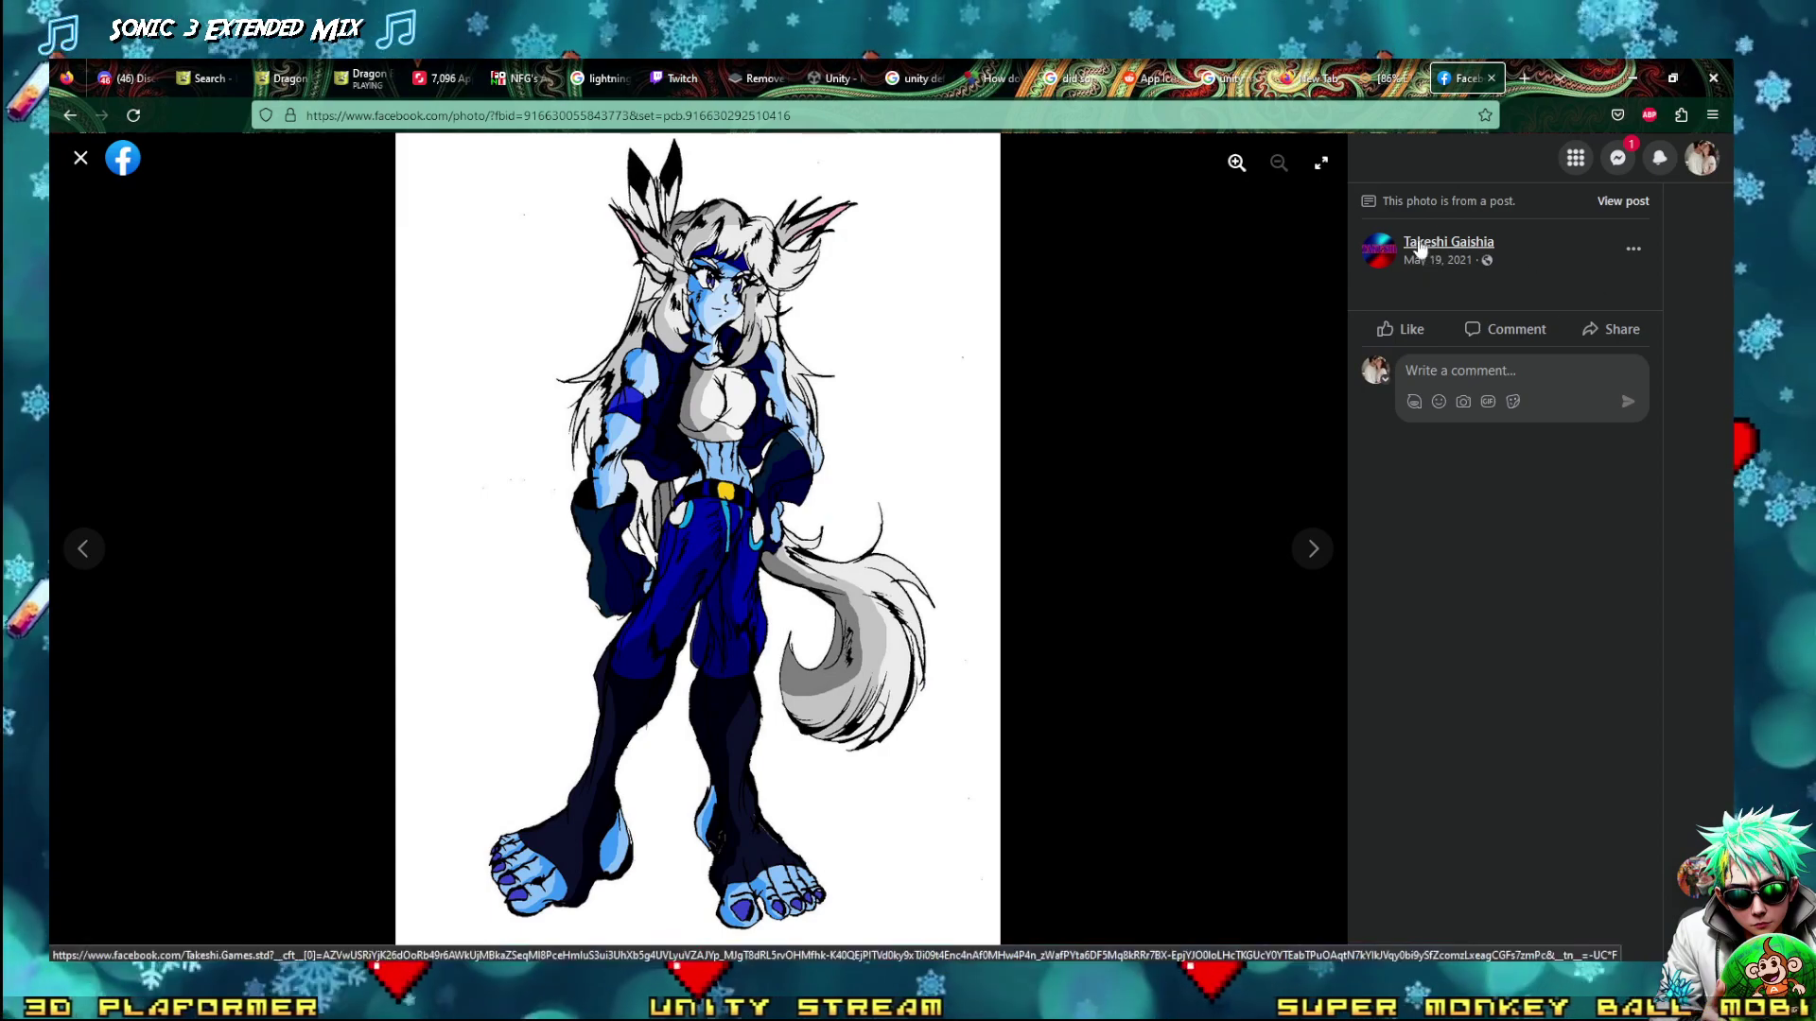
Close the photo and watch the Phantom Quiet Storm video enlarged with sound muted
{"action": "left_click", "coordinate": [80, 163]}
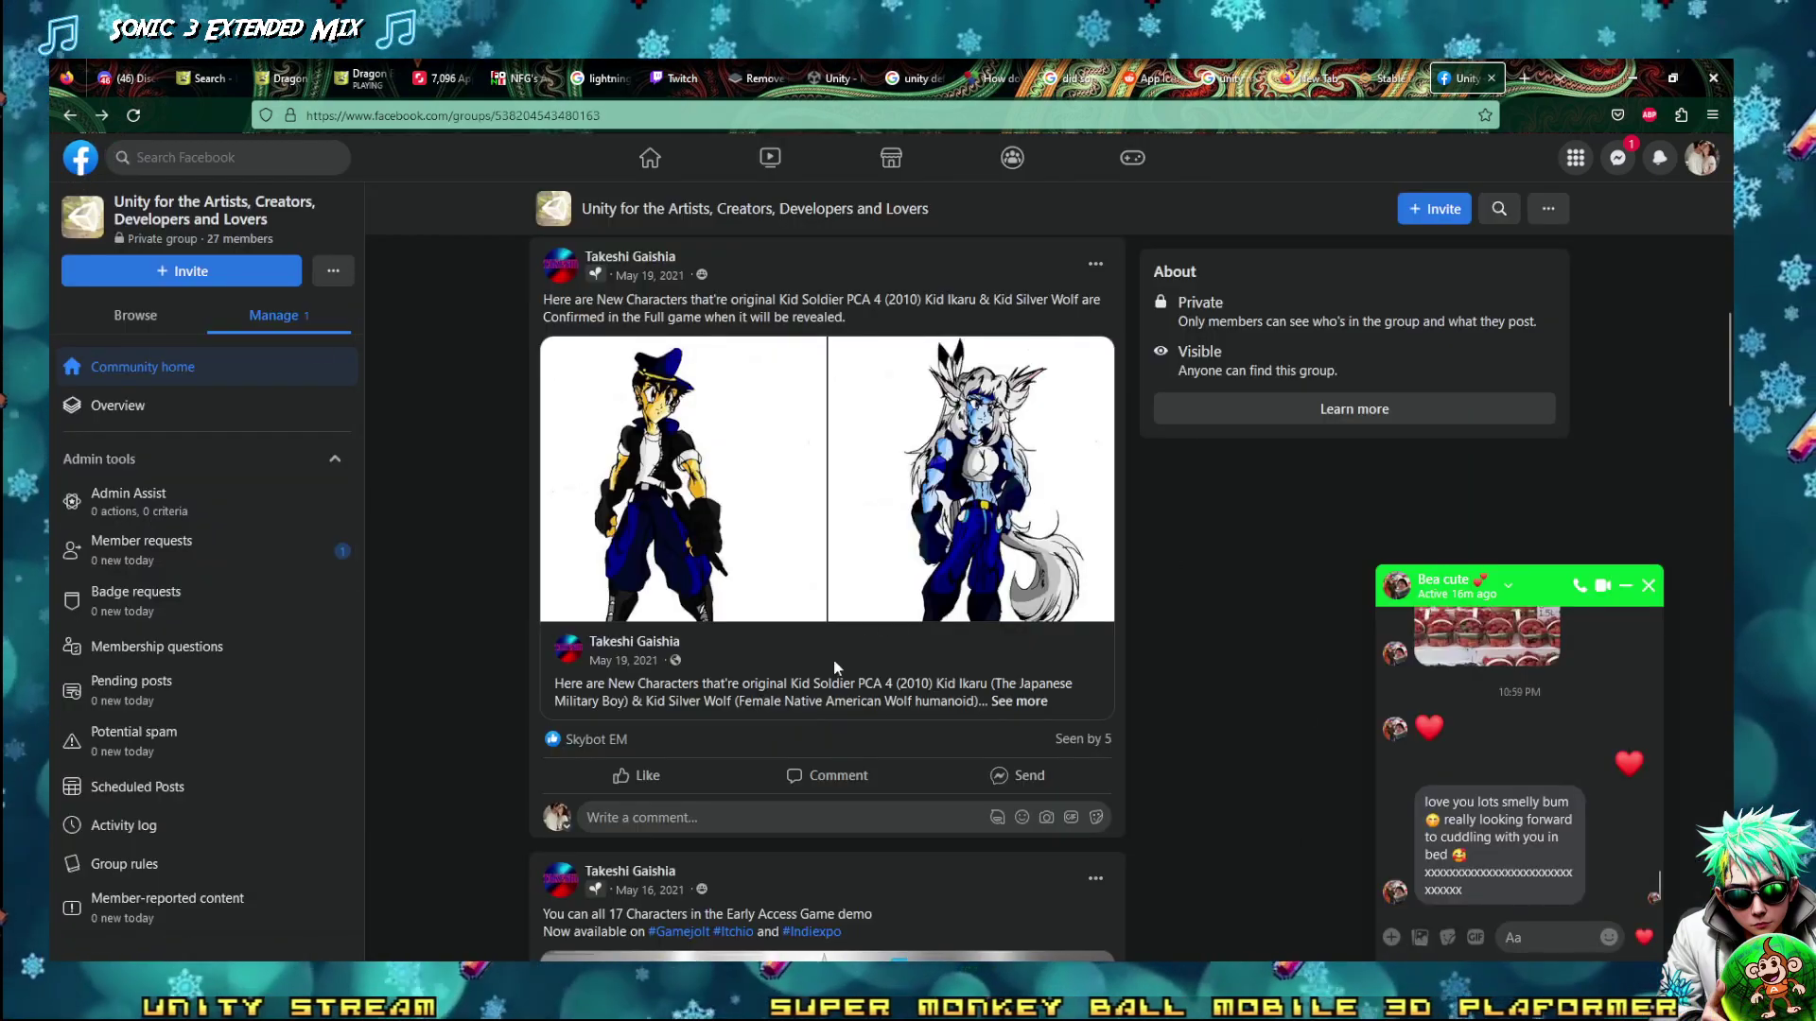
{"action": "scroll", "coordinate": [836, 666], "scroll_direction": "up", "scroll_amount": 10}
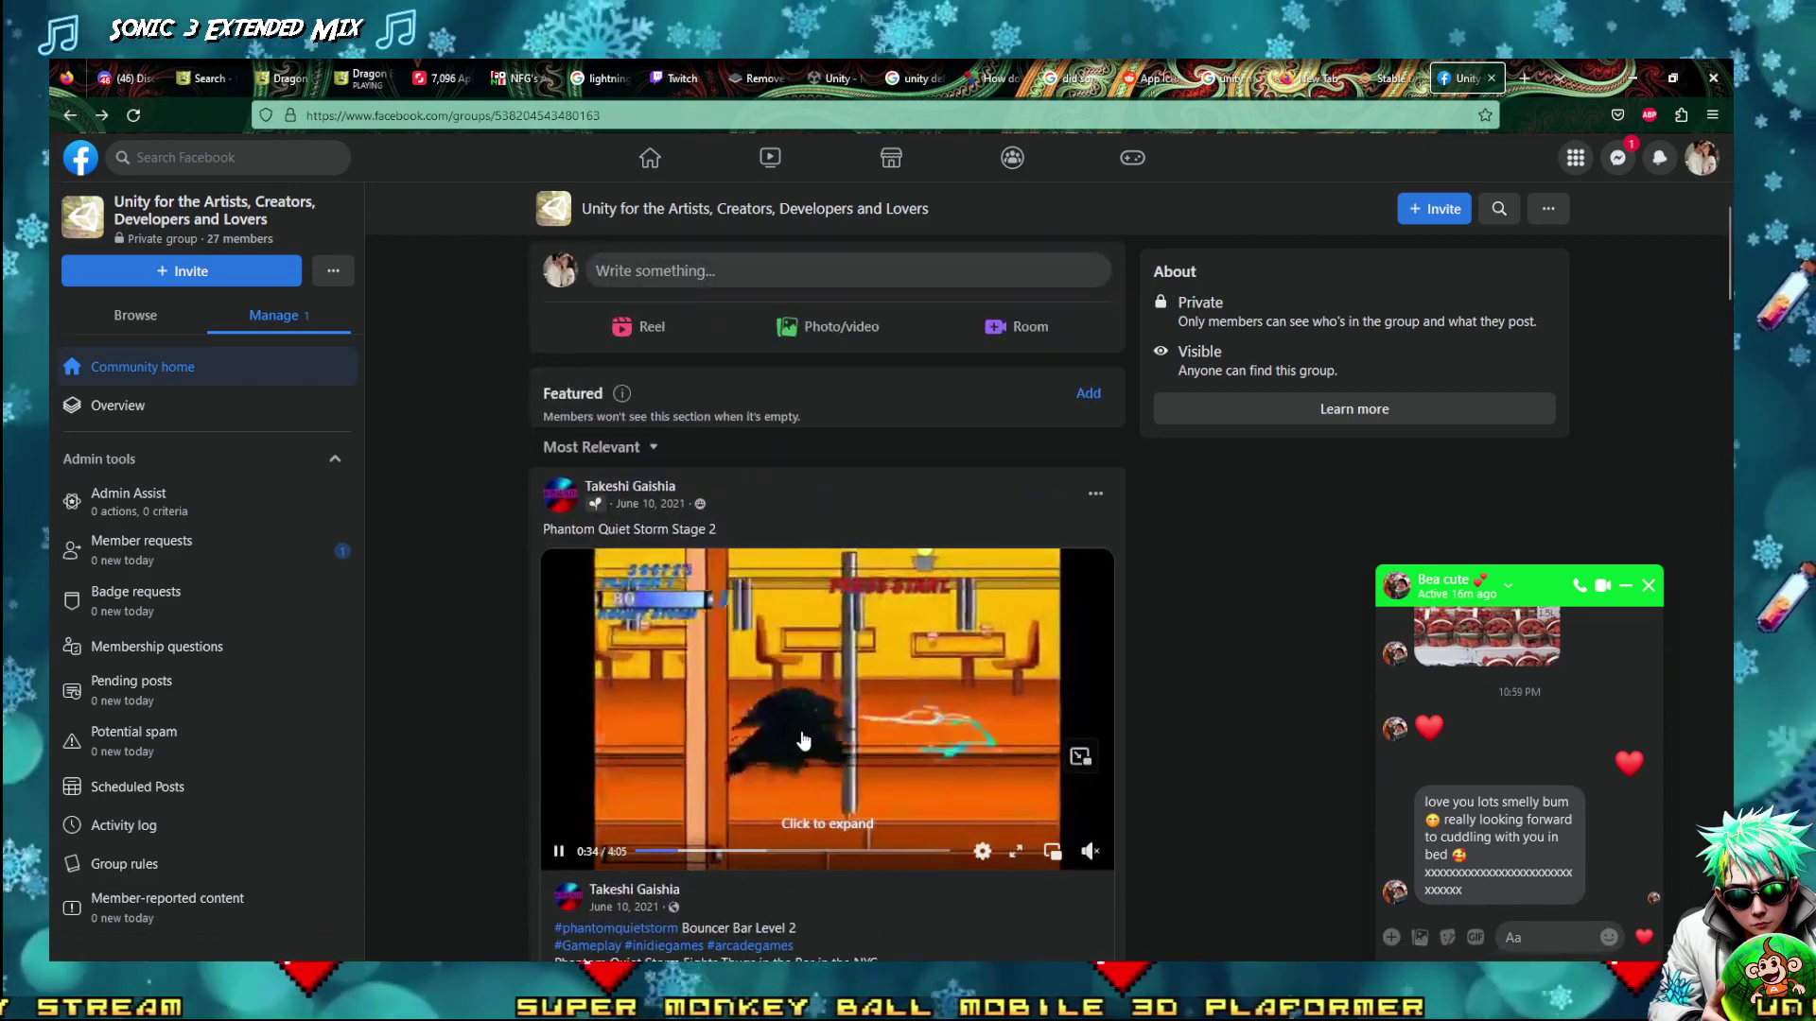
{"action": "left_click", "coordinate": [1013, 850]}
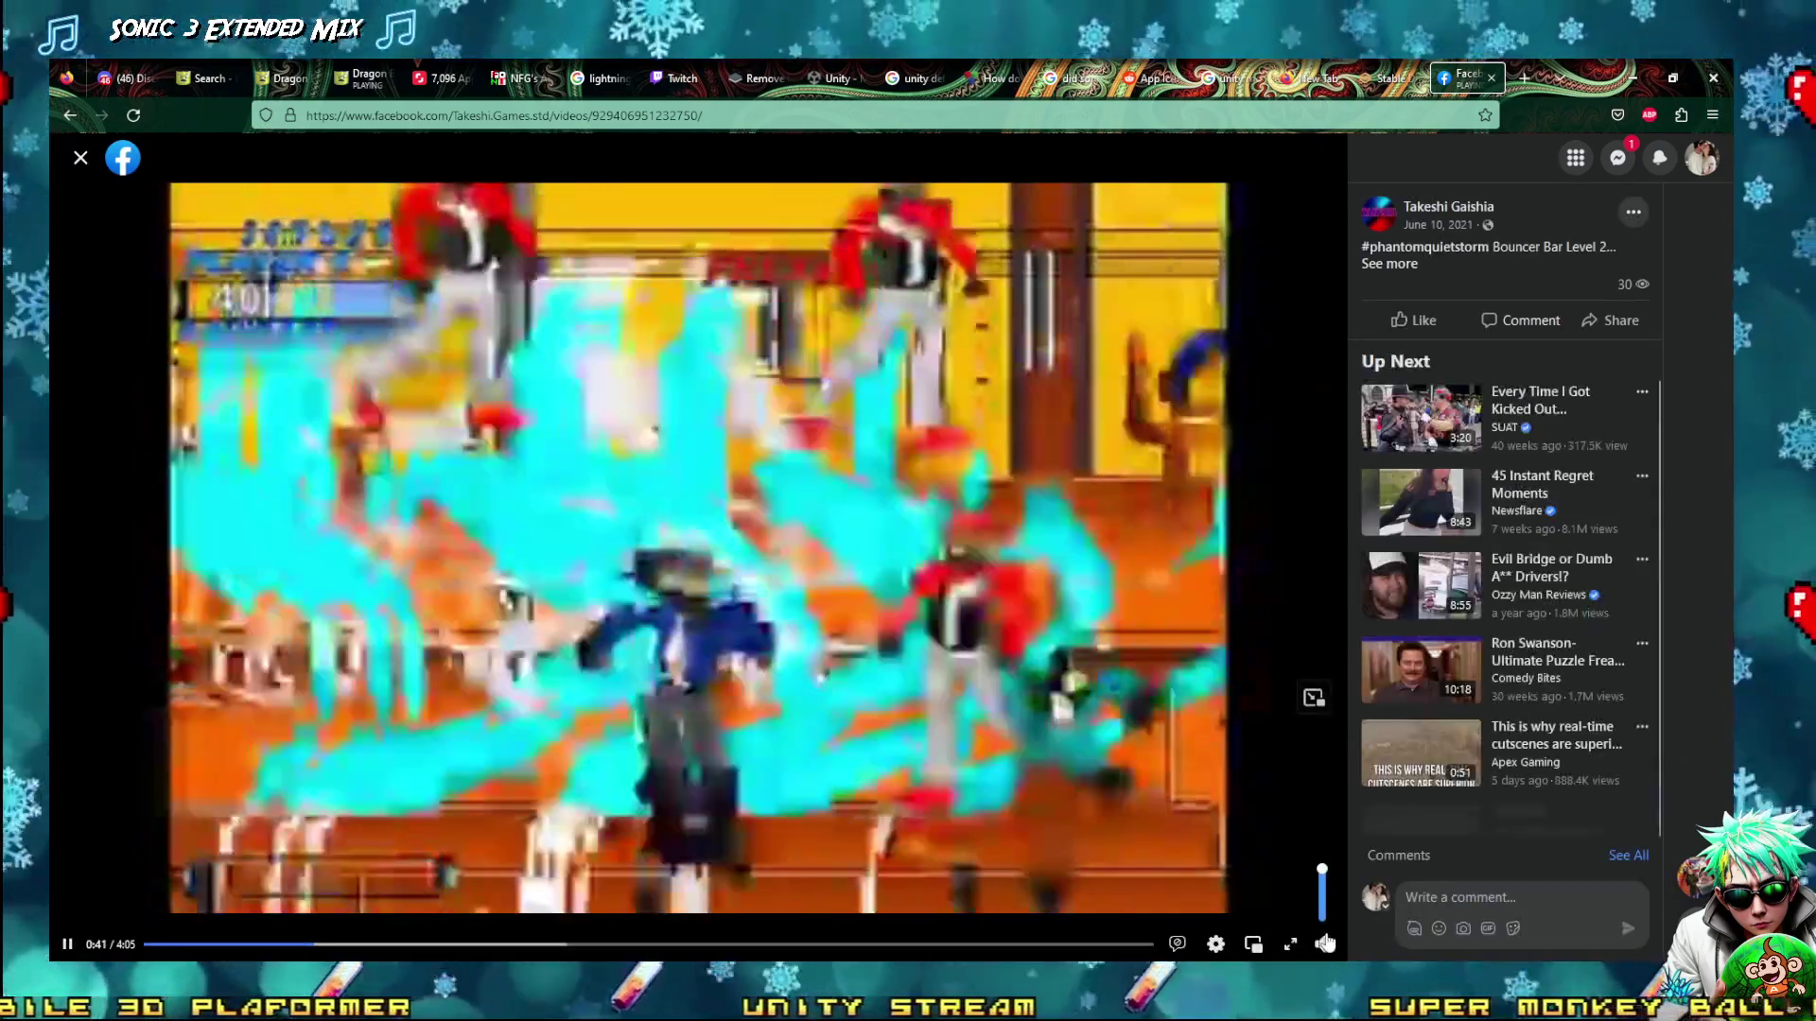
{"action": "left_click", "coordinate": [1324, 943]}
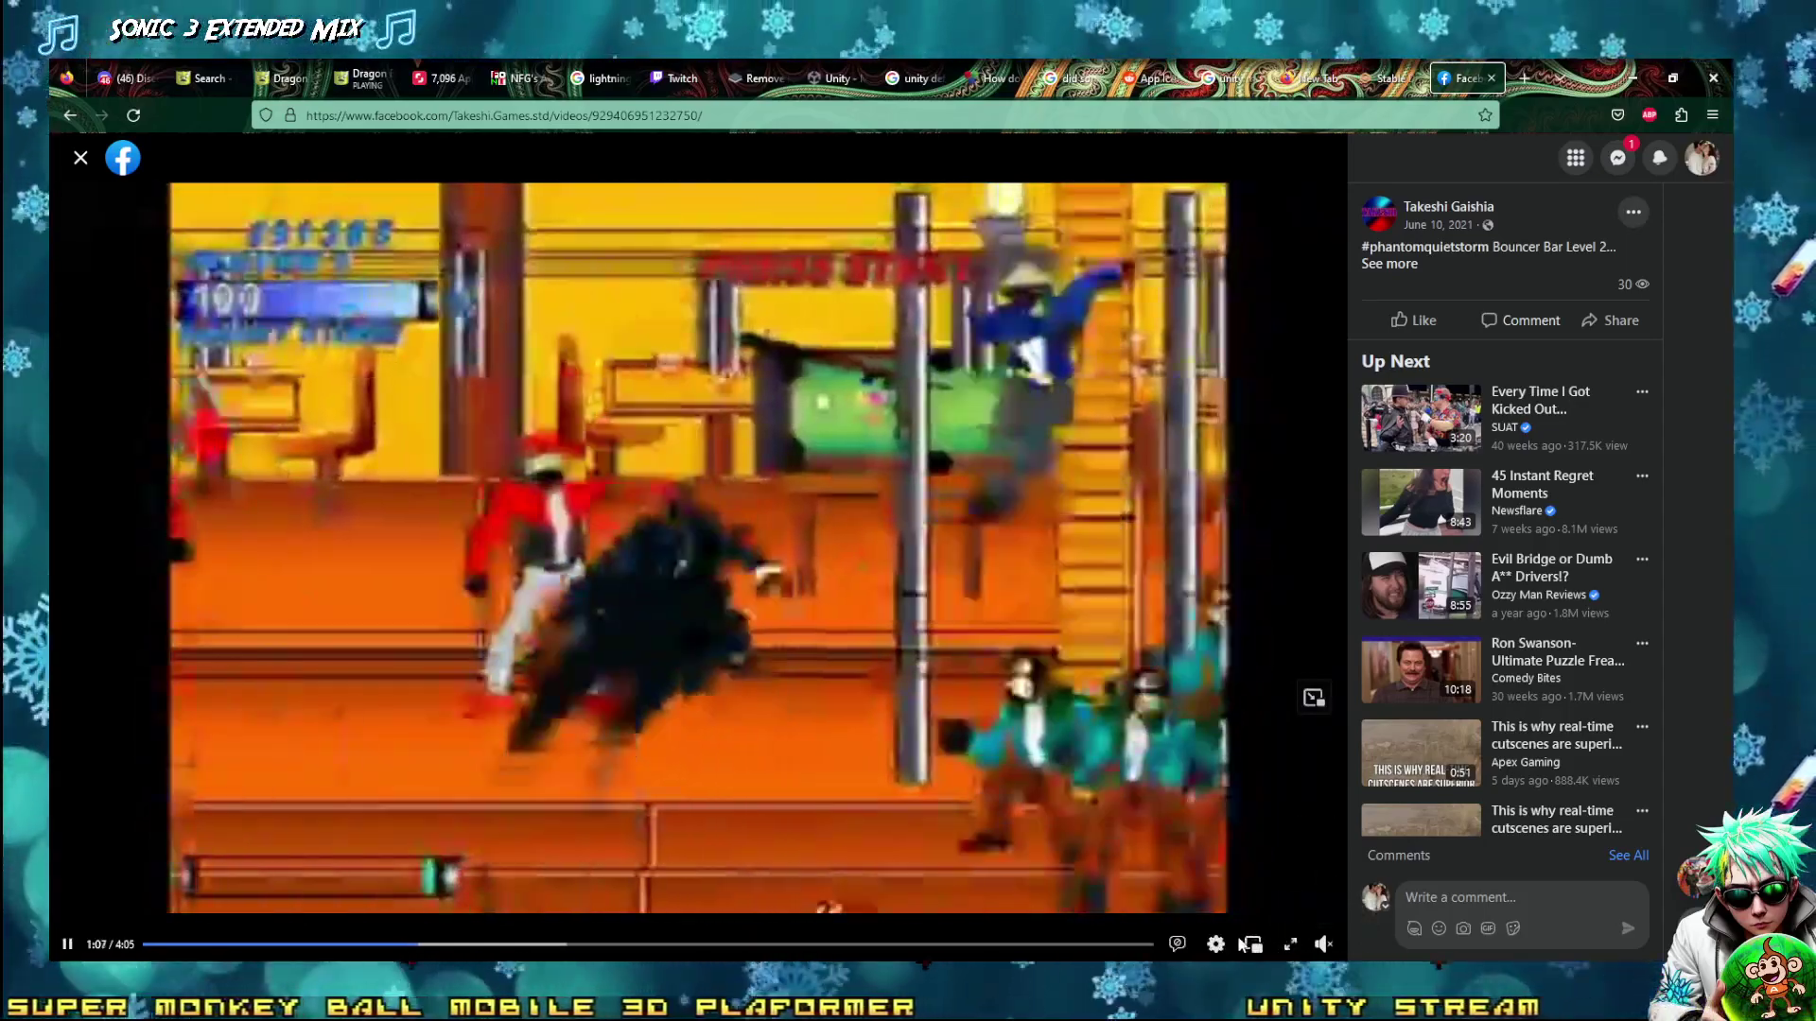
Check the video's quality options and full screen, then return to the Unity group feed
{"action": "left_click", "coordinate": [1215, 944]}
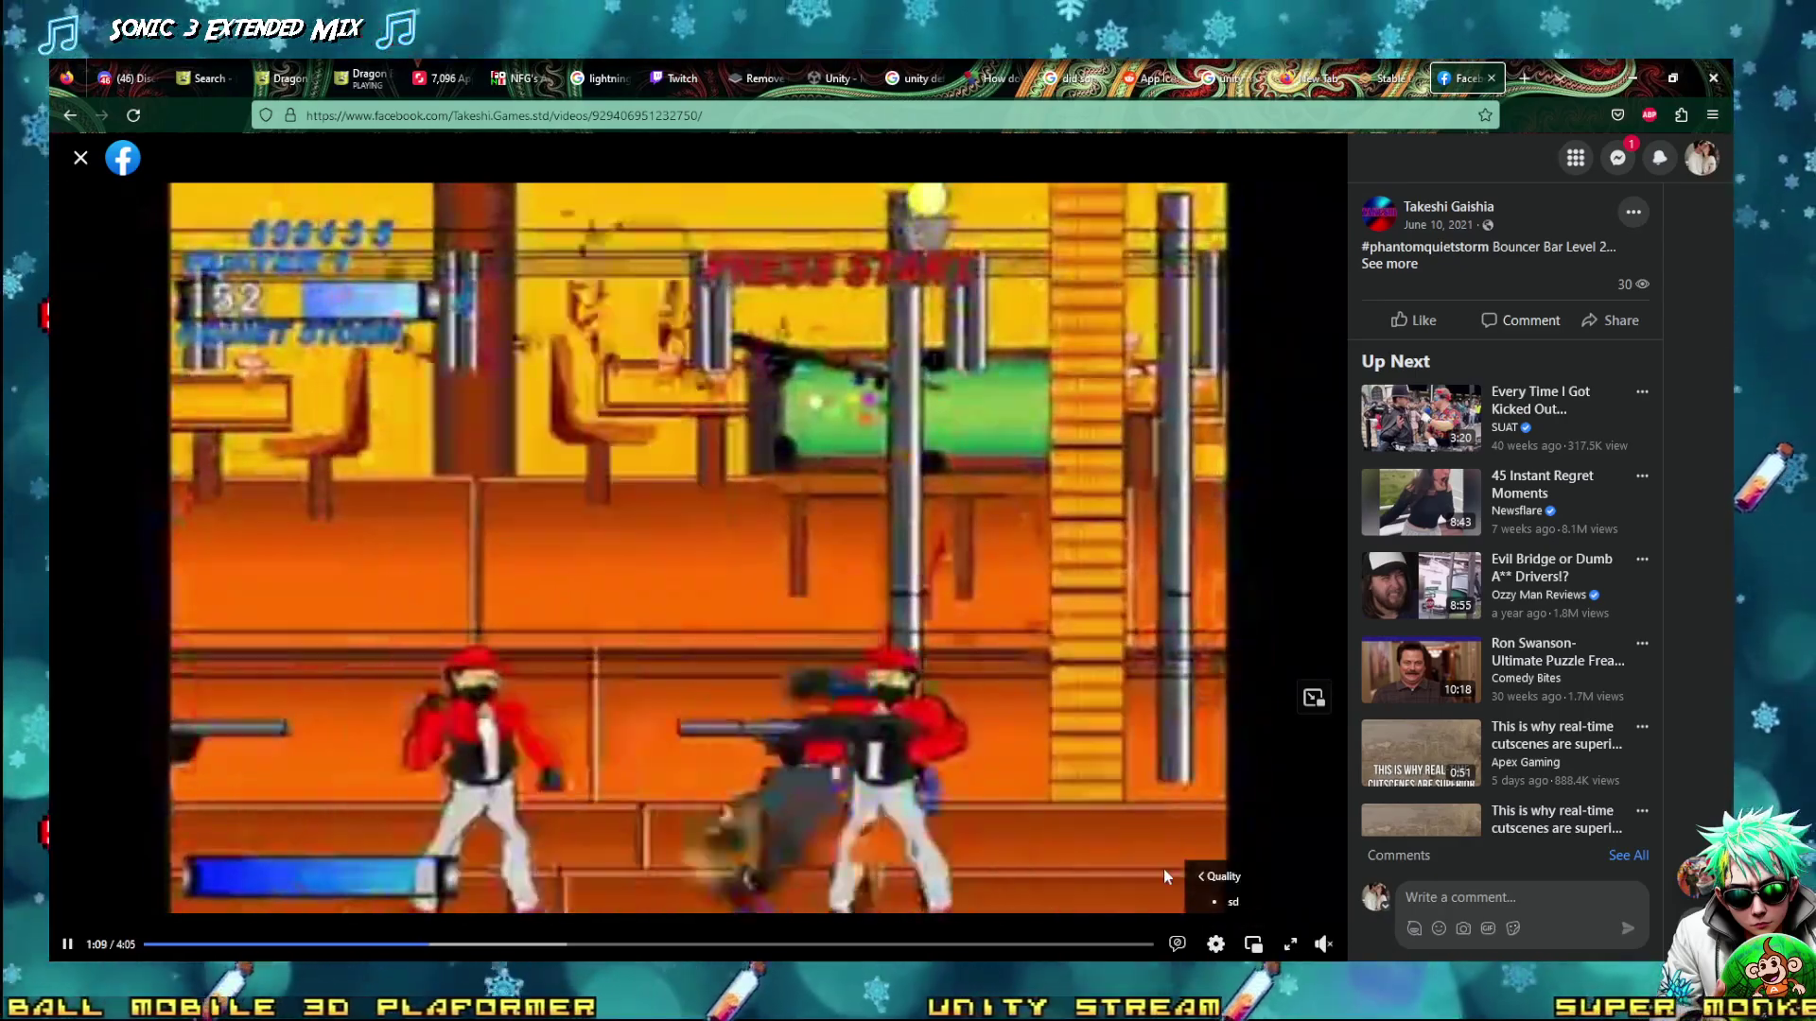
{"action": "left_click", "coordinate": [1164, 872]}
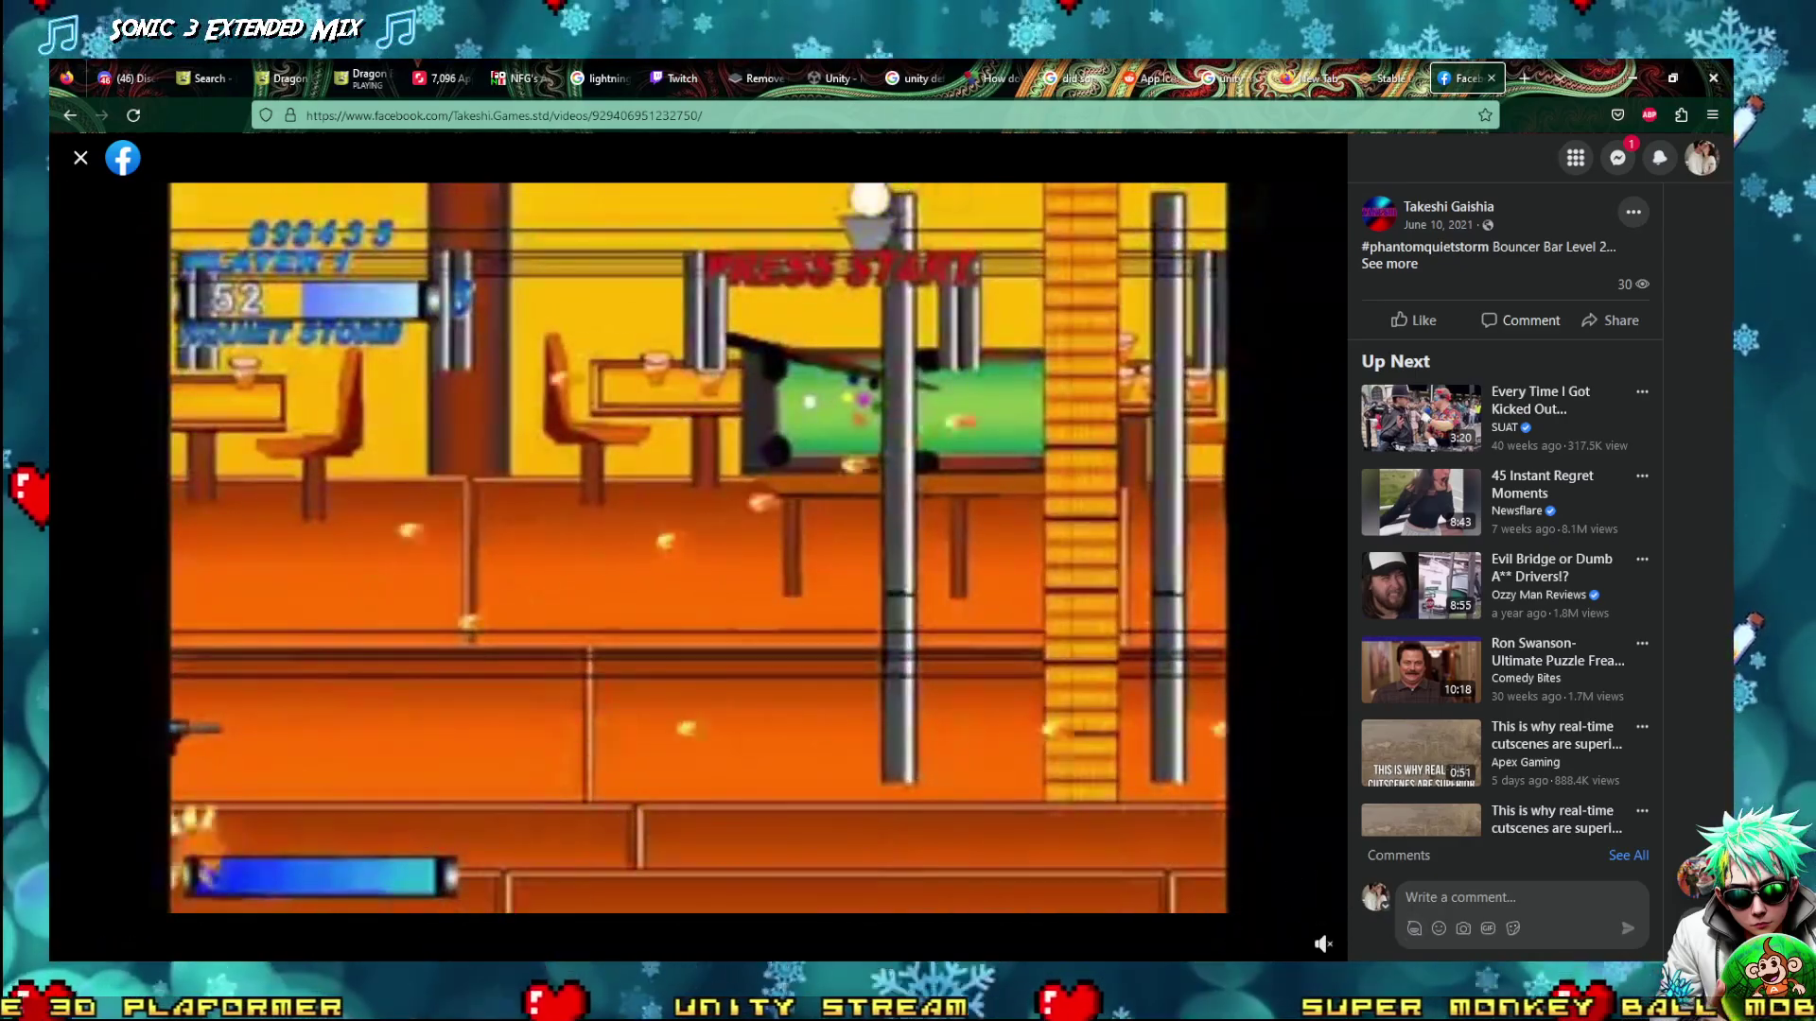
{"action": "left_click", "coordinate": [1287, 944]}
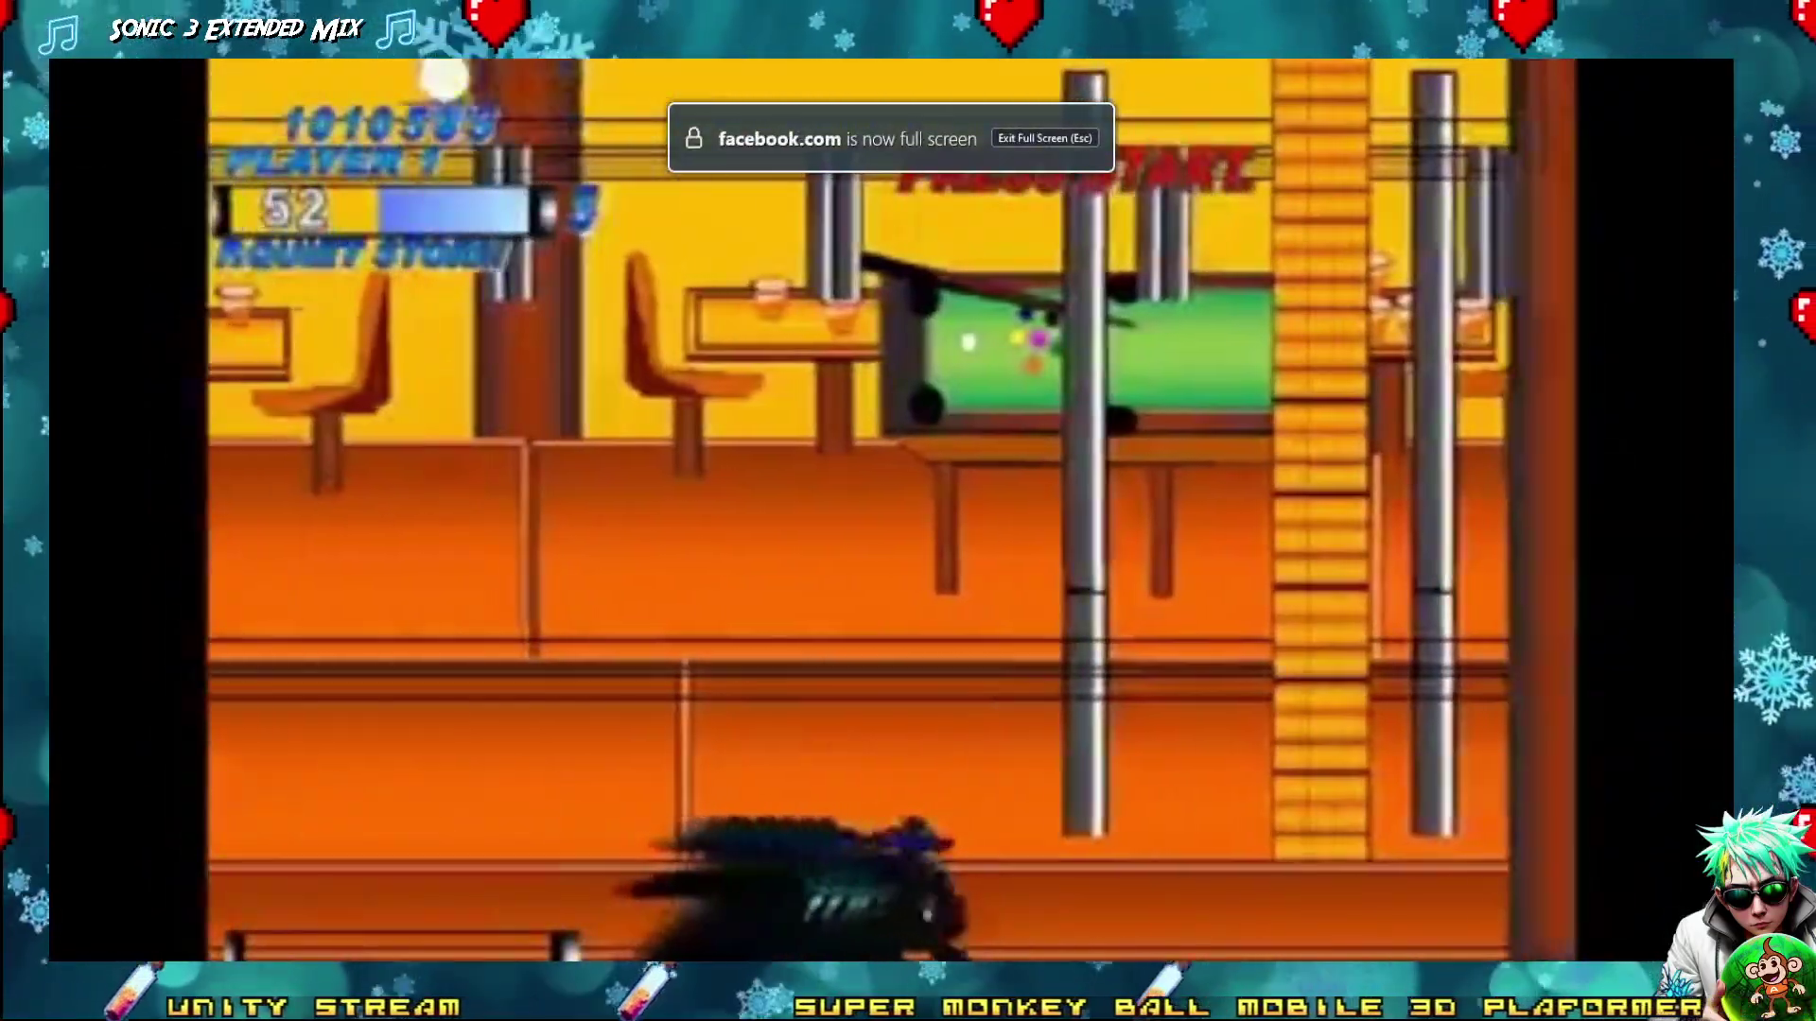
{"action": "key", "text": "Escape"}
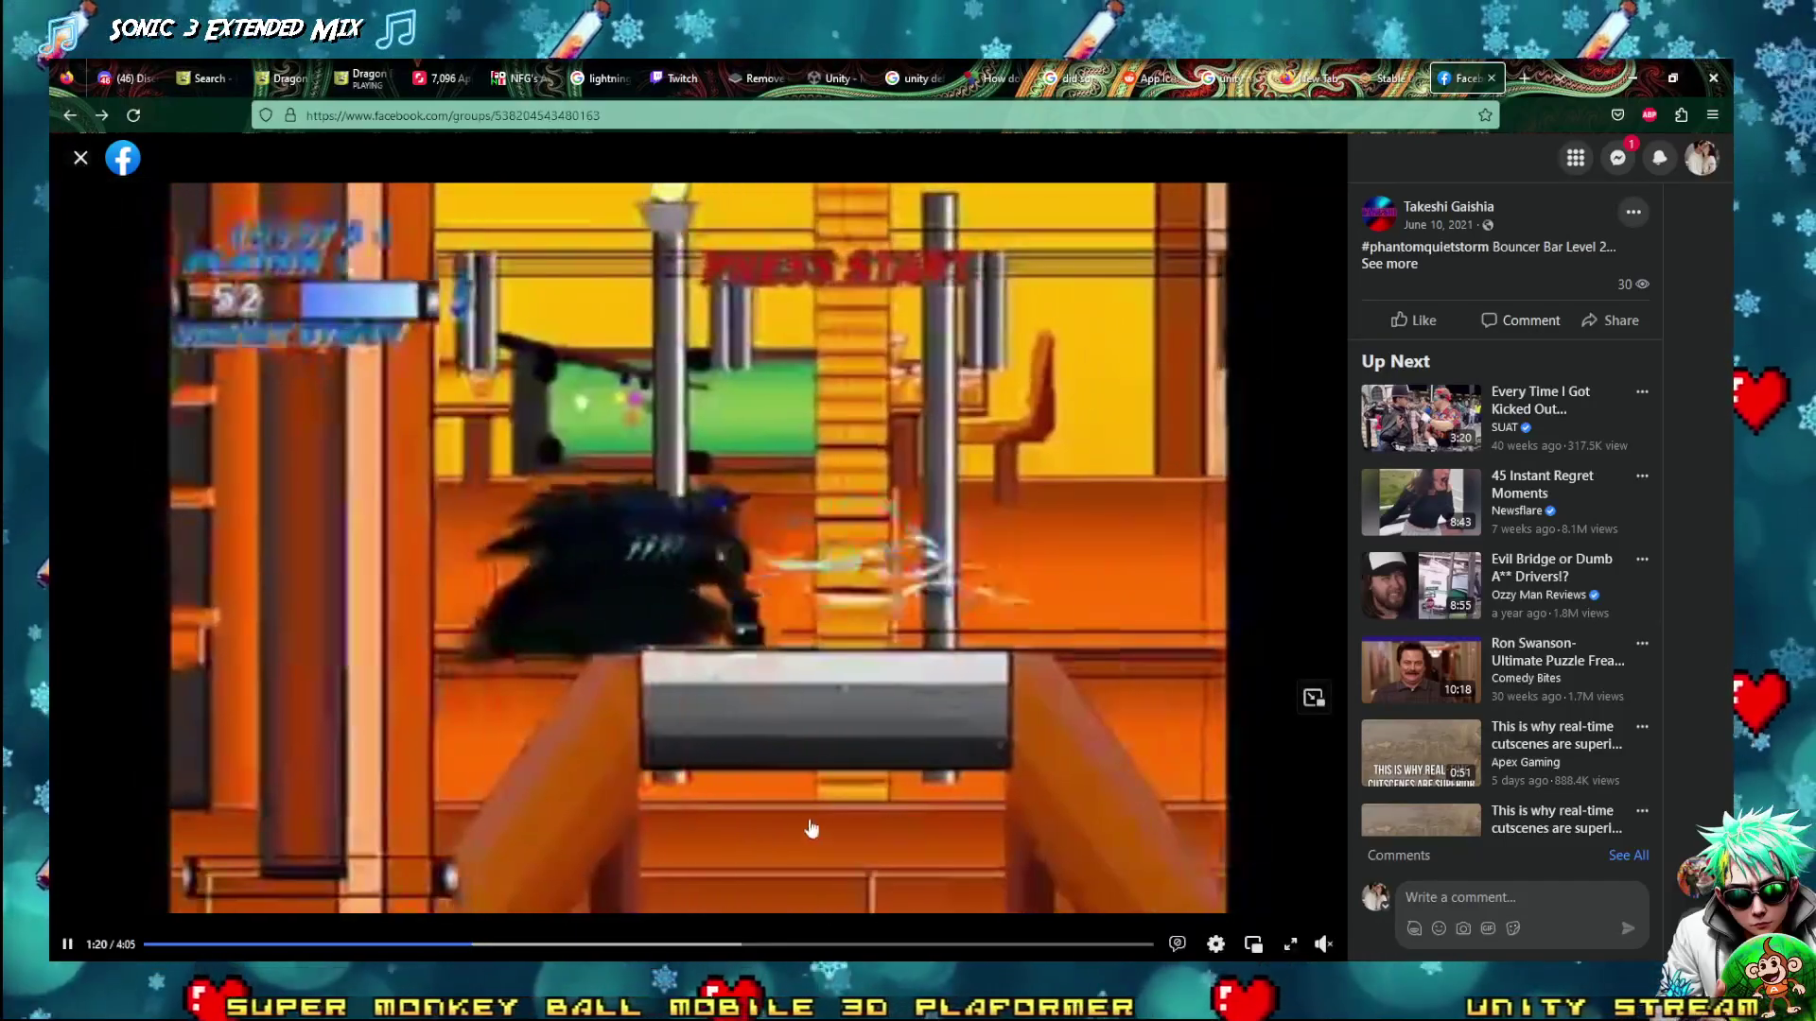
{"action": "left_click", "coordinate": [80, 158]}
{"action": "scroll", "coordinate": [700, 441], "scroll_direction": "down", "scroll_amount": 15}
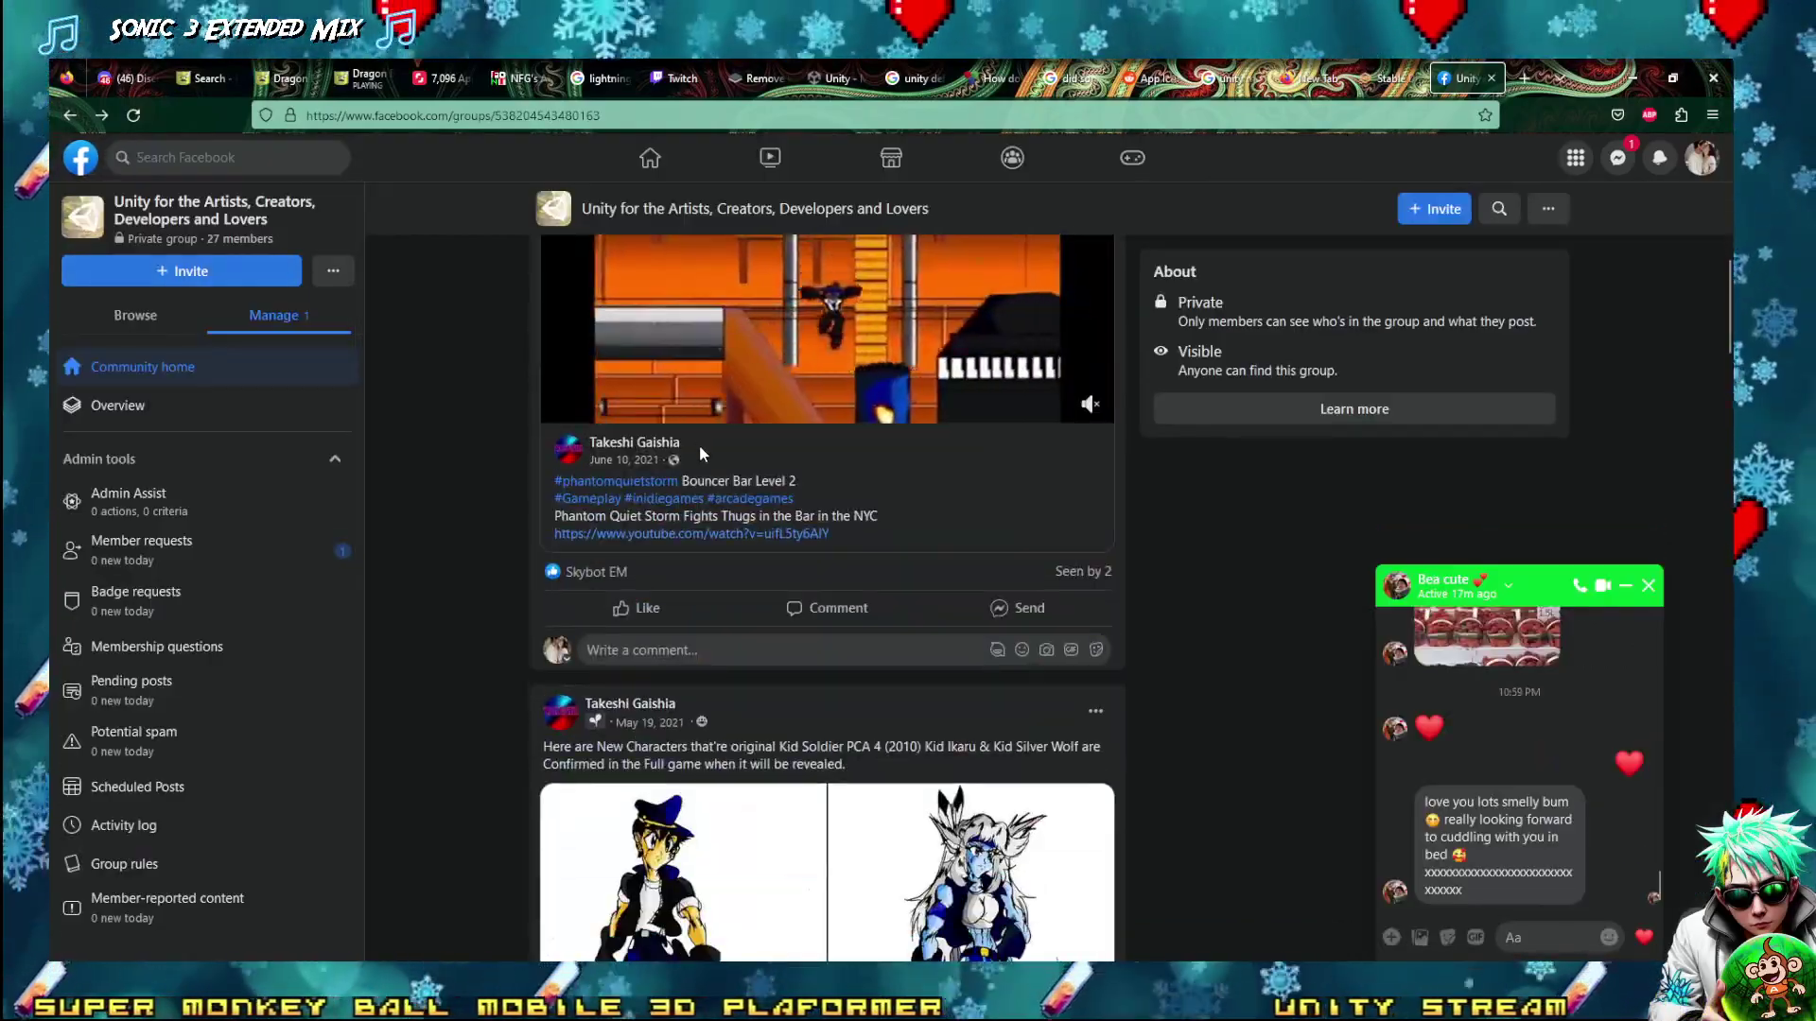
{"action": "scroll", "coordinate": [736, 575], "scroll_direction": "down", "scroll_amount": 12}
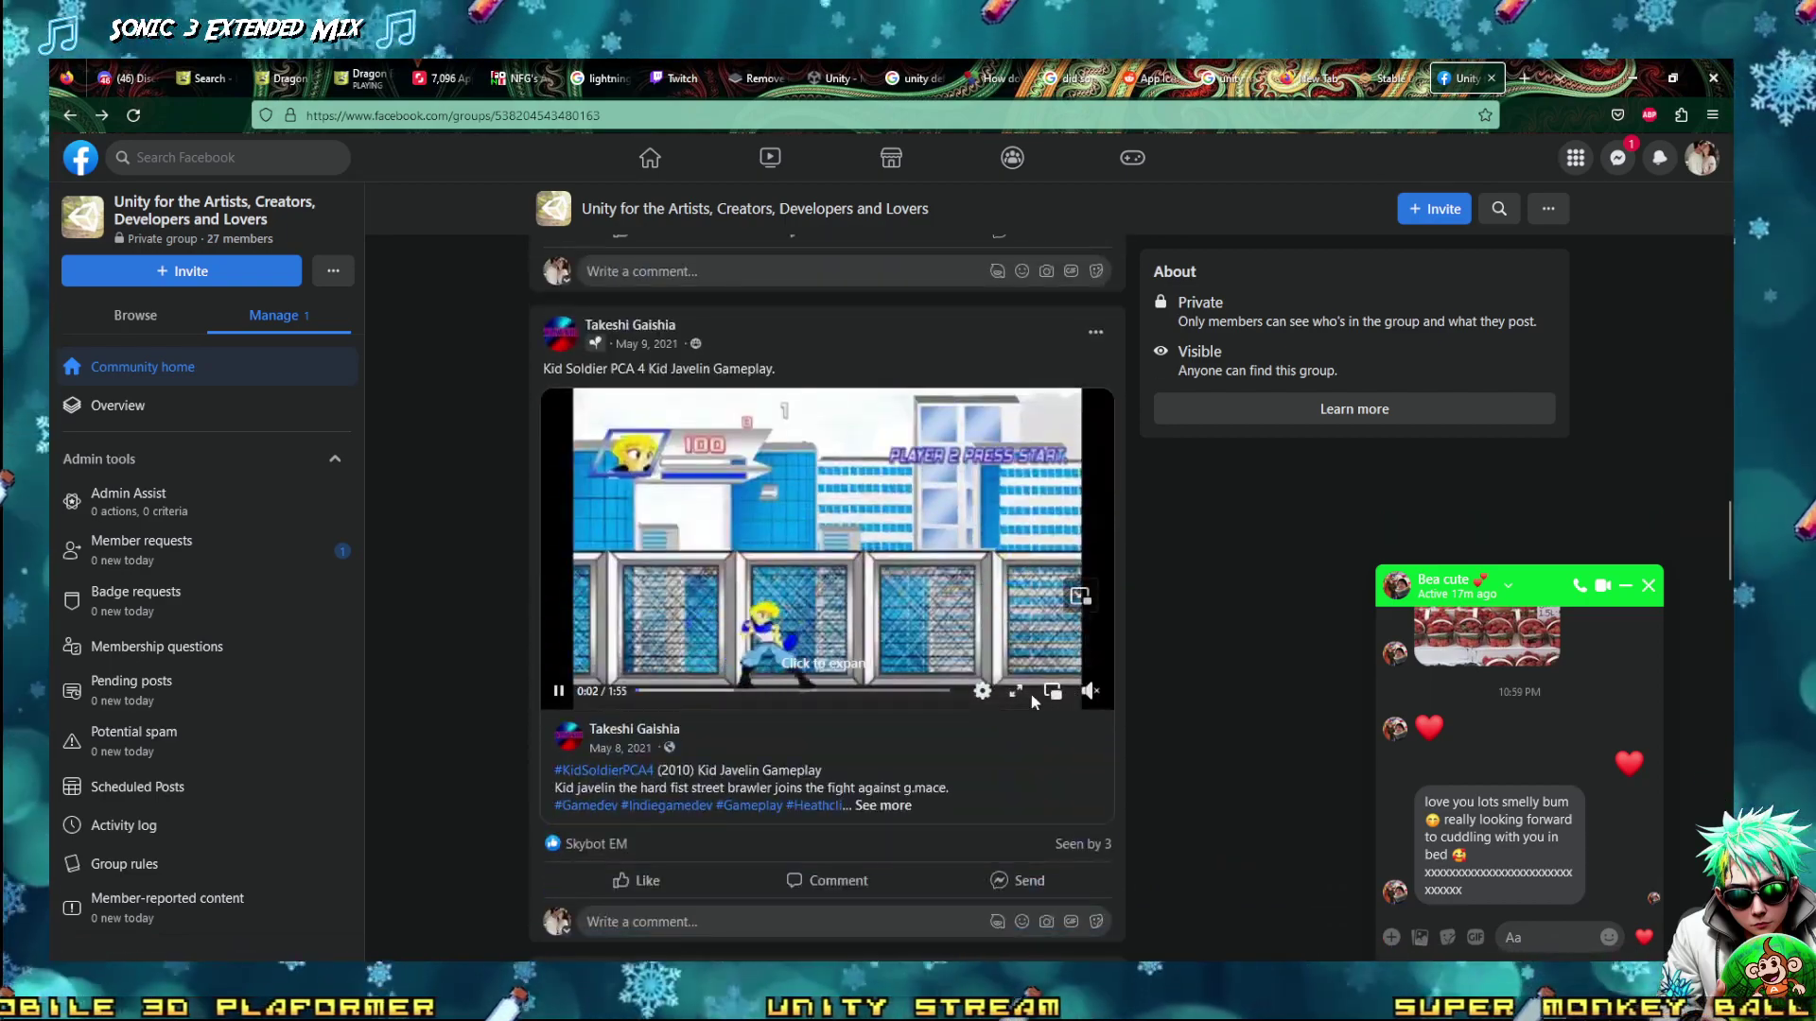
Watch the Kid Javelin gameplay video enlarged and full screen, then return to the feed
{"action": "left_click", "coordinate": [1016, 691]}
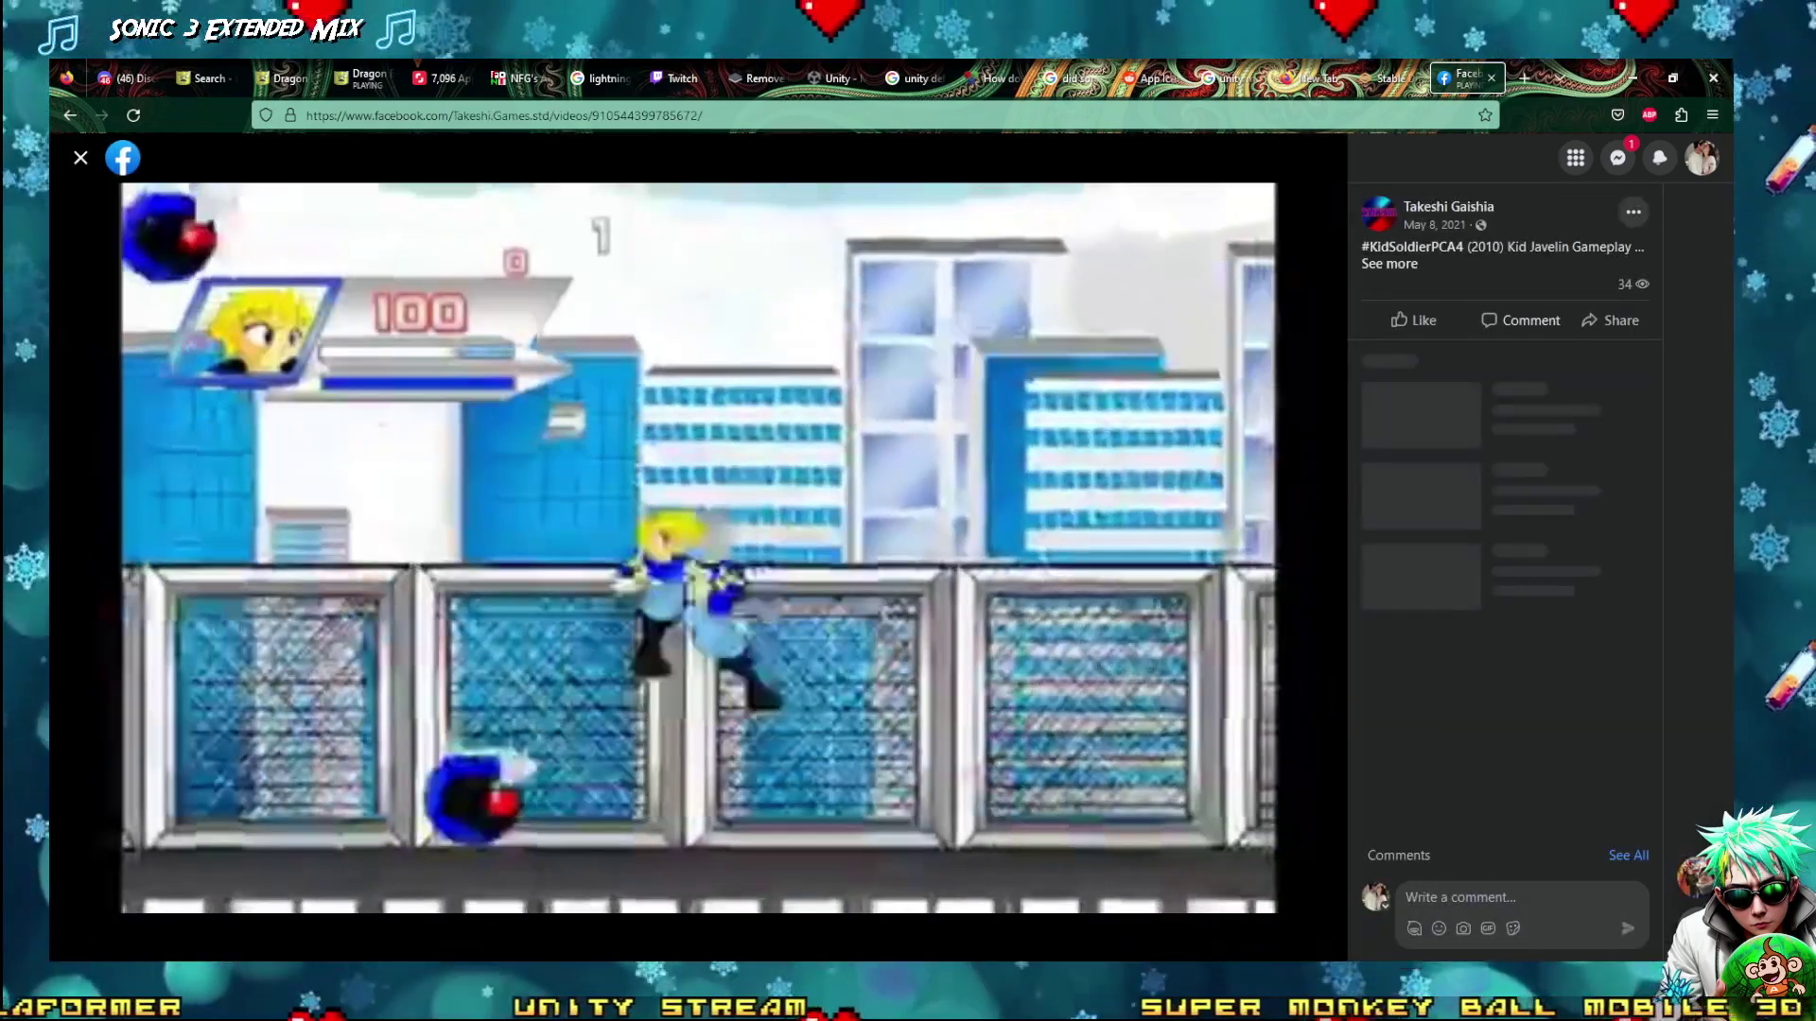
{"action": "mouse_move", "coordinate": [1324, 907]}
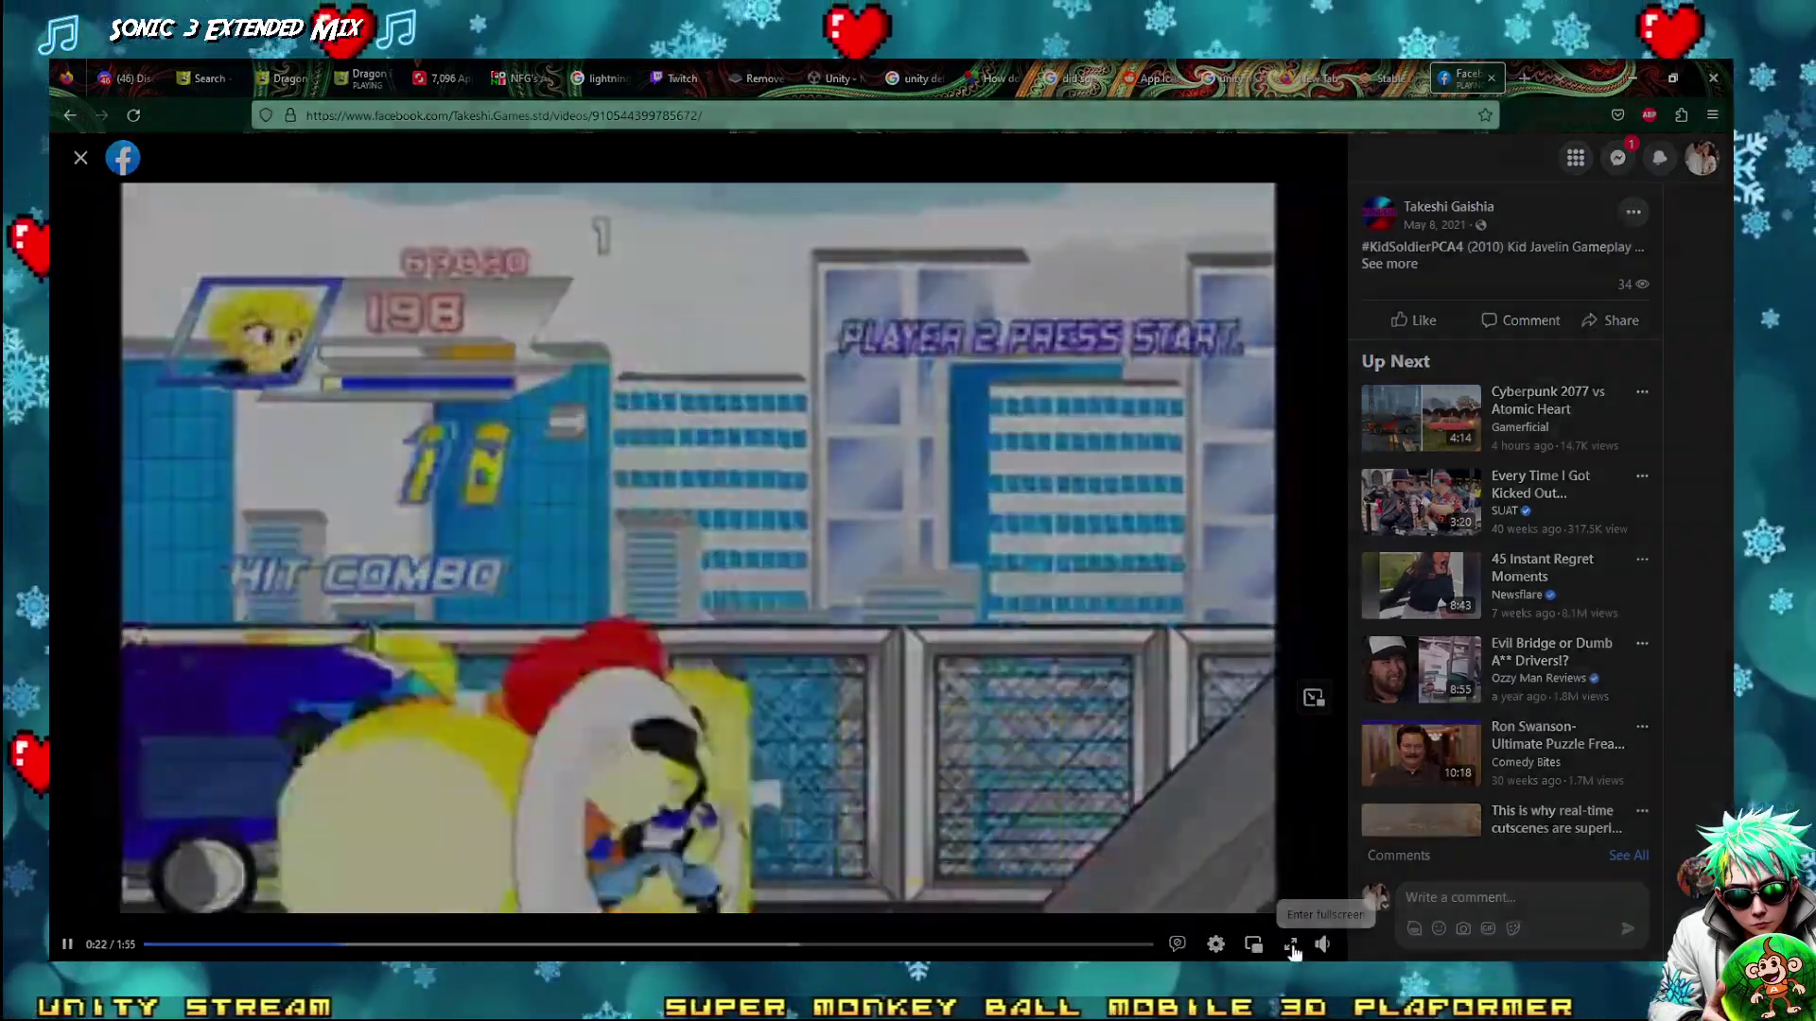
{"action": "left_click", "coordinate": [1291, 945]}
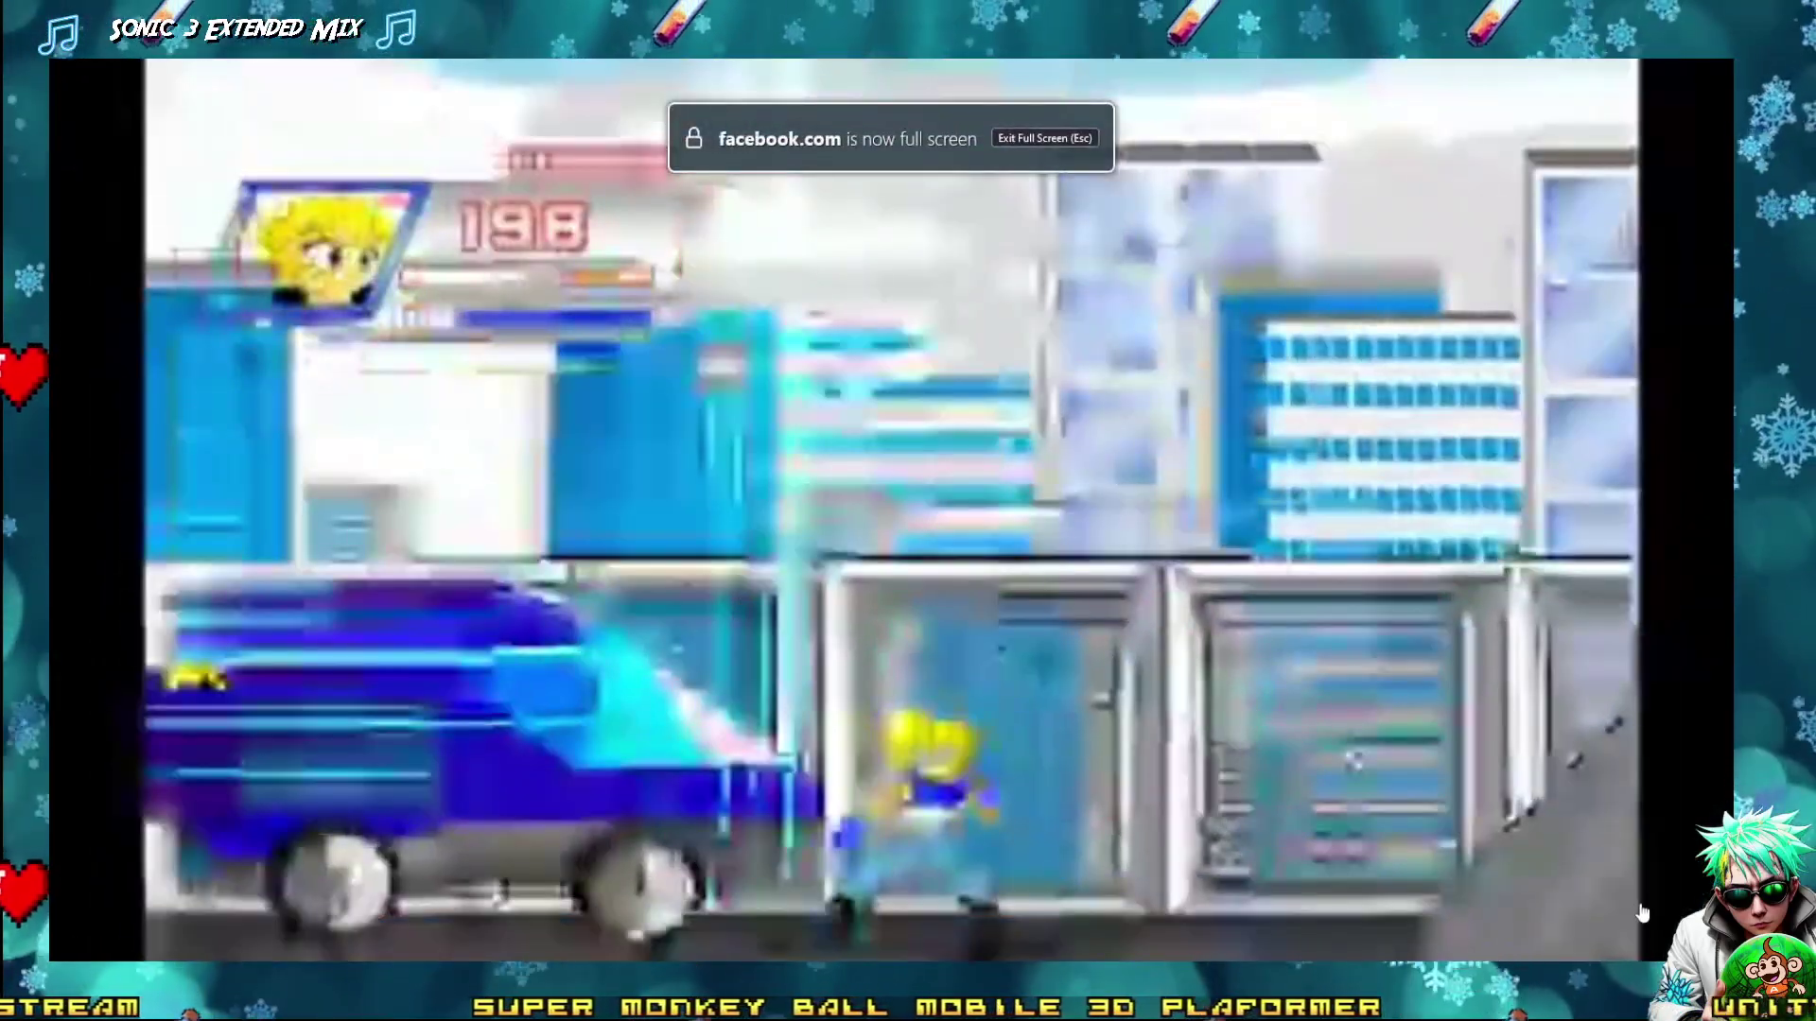
{"action": "key", "text": "Escape"}
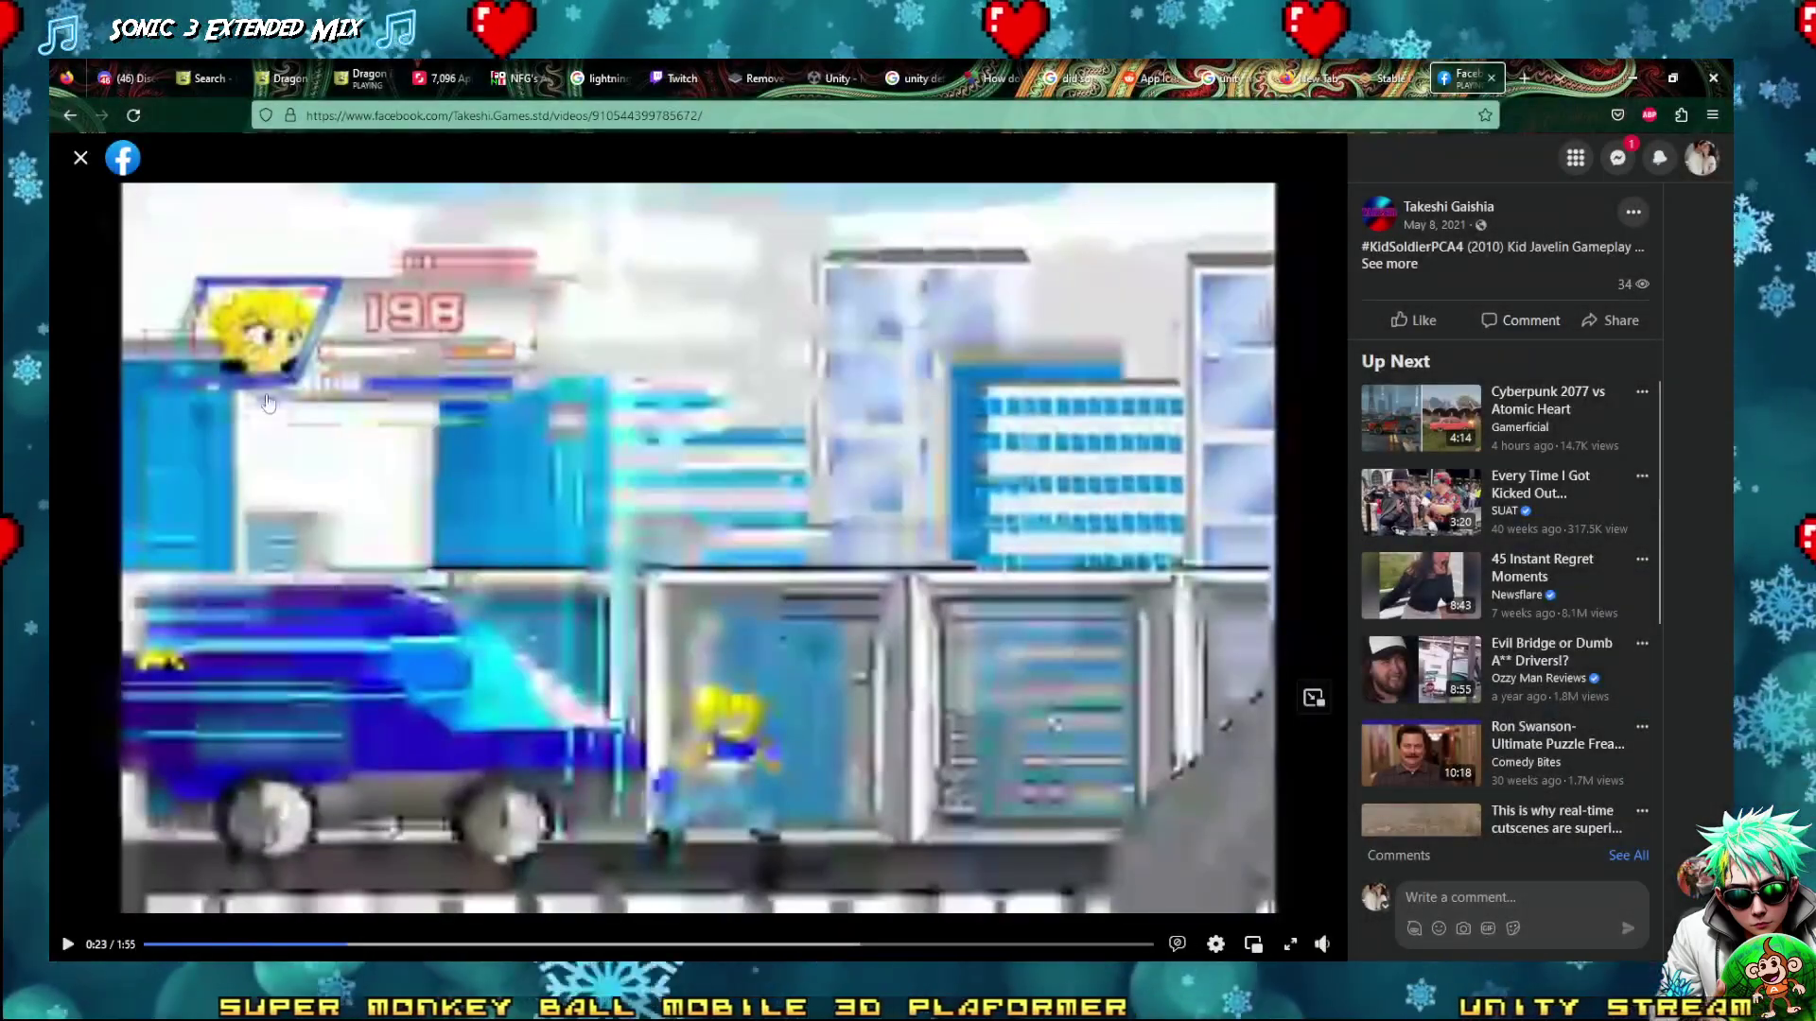
{"action": "left_click", "coordinate": [79, 162]}
Skip the Casino video to 0:48 and the Stage 3 video to about 1:25, then view Stage 3 enlarged
{"action": "scroll", "coordinate": [735, 615], "scroll_direction": "down", "scroll_amount": 10}
{"action": "scroll", "coordinate": [735, 616], "scroll_direction": "down", "scroll_amount": 15}
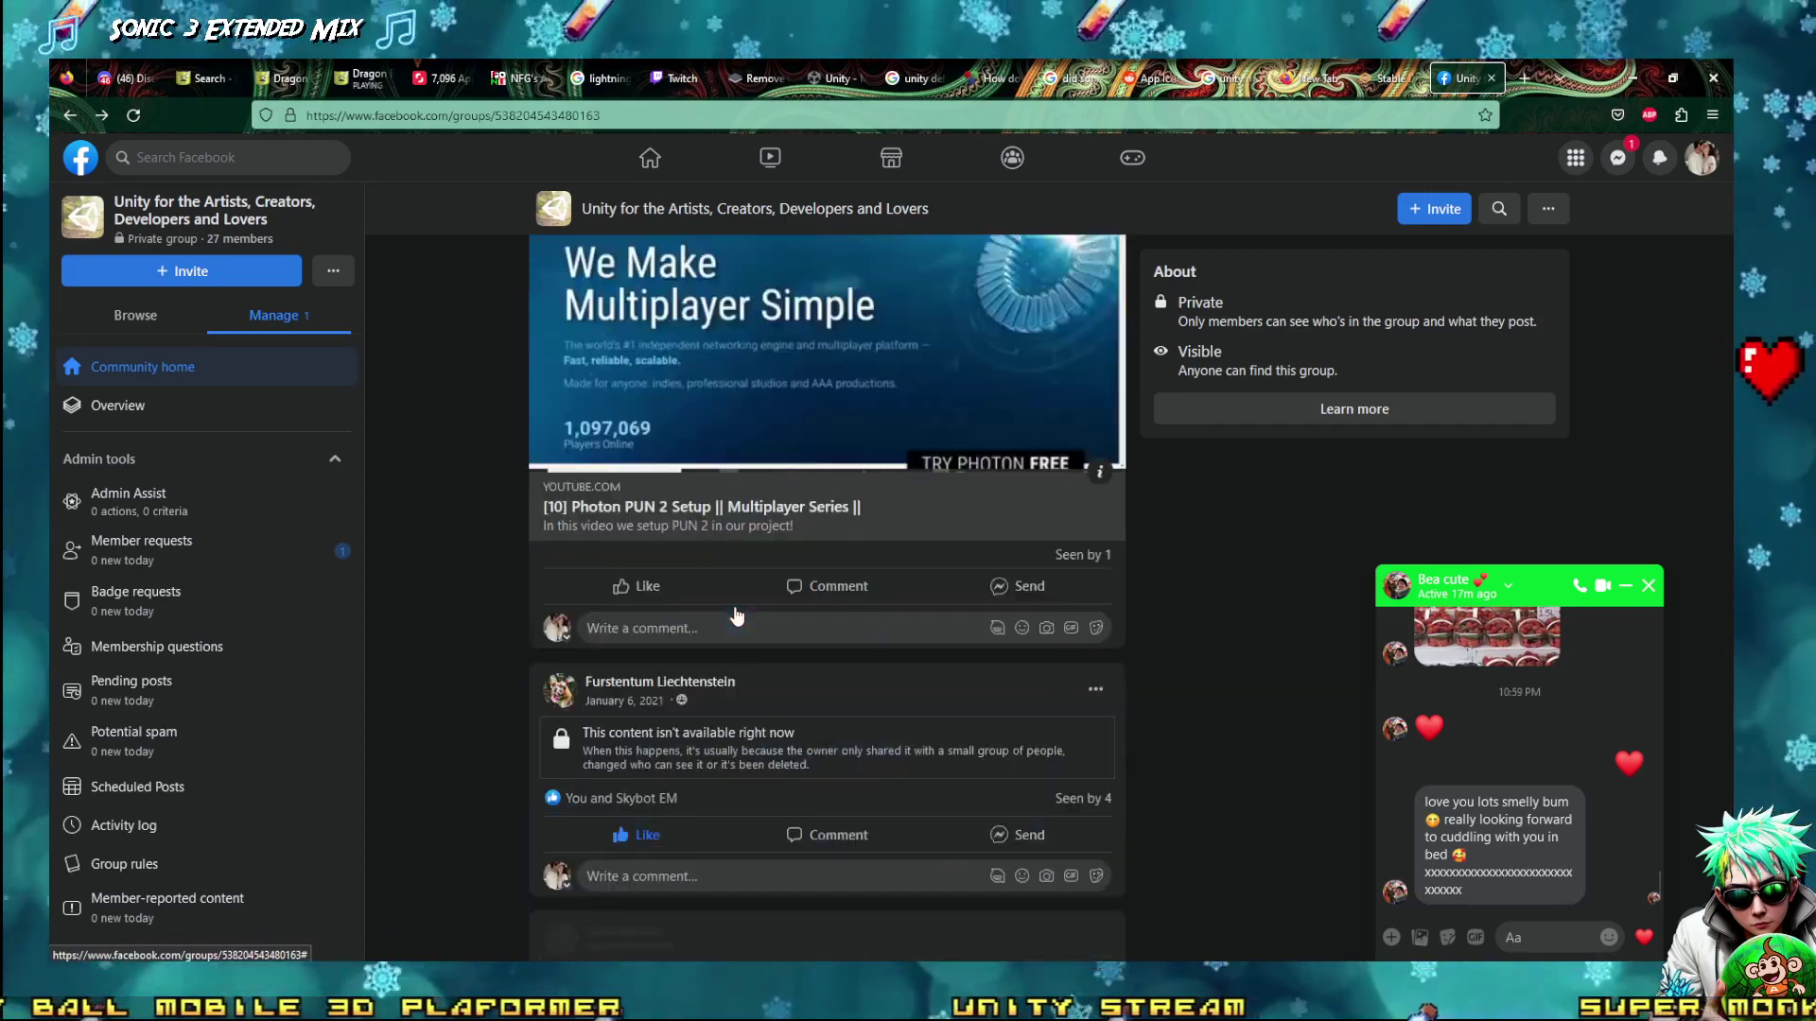
{"action": "scroll", "coordinate": [737, 616], "scroll_direction": "up", "scroll_amount": 3}
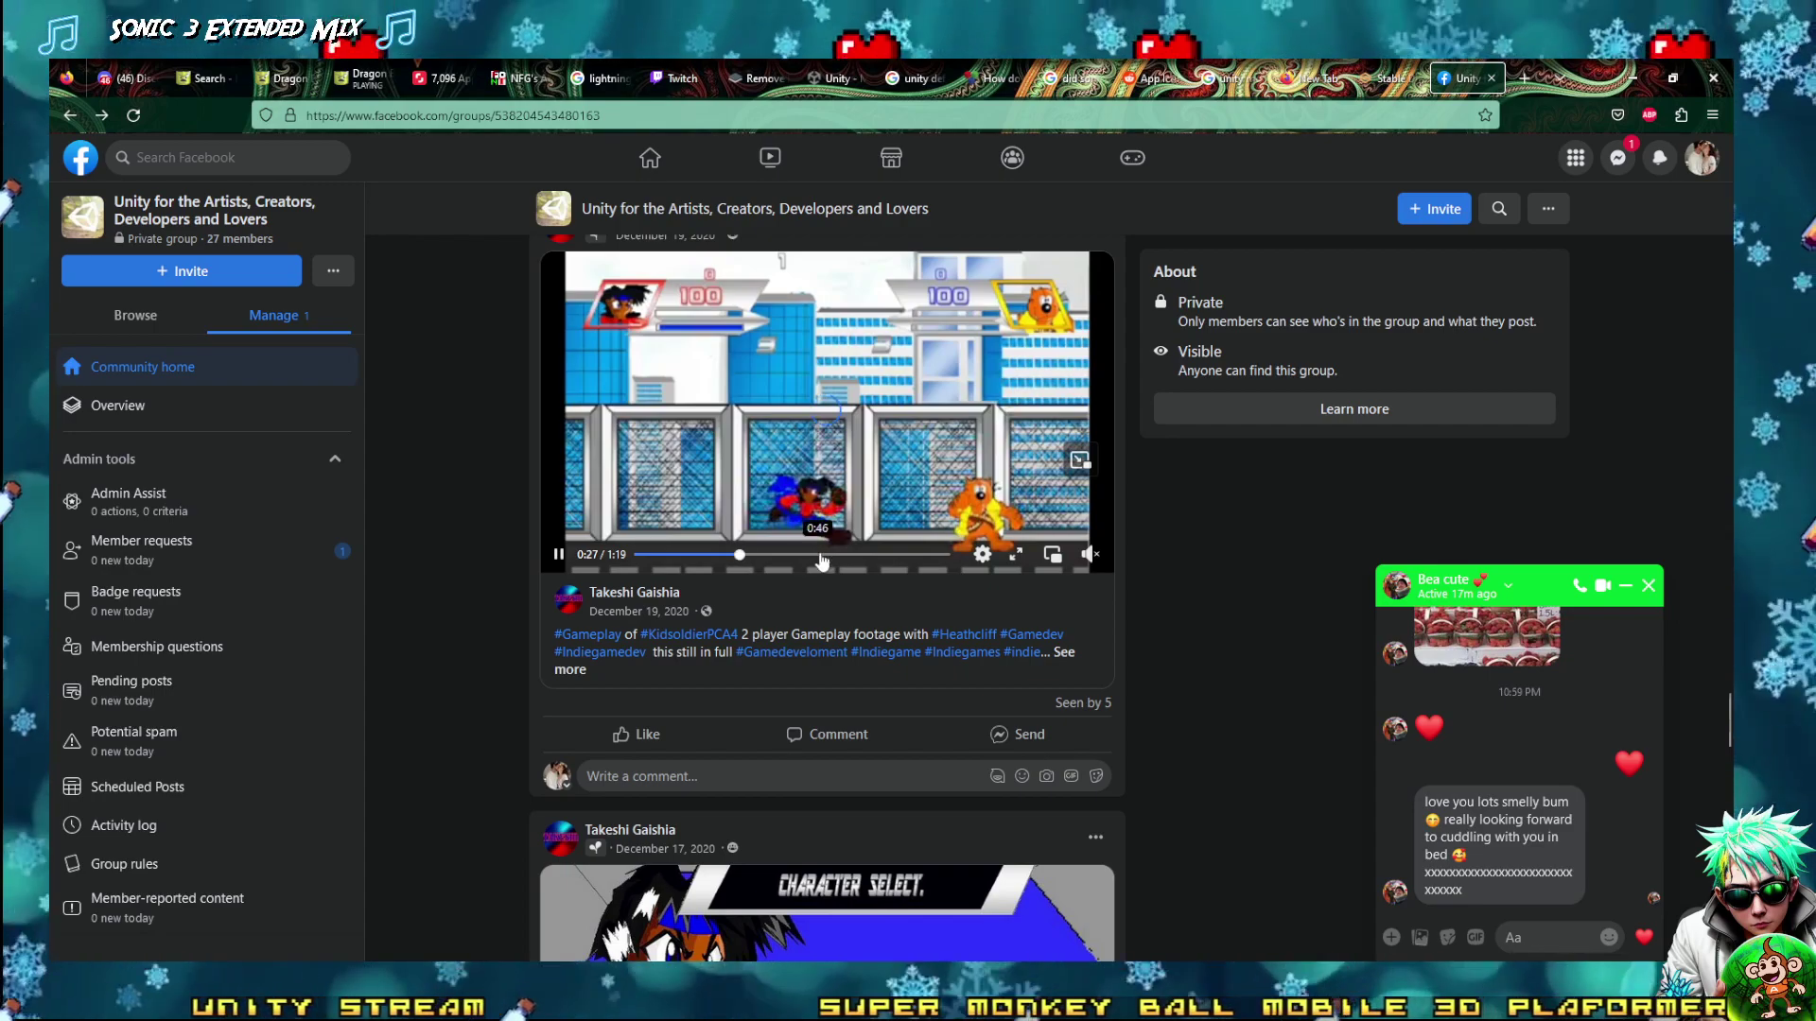
{"action": "scroll", "coordinate": [840, 722], "scroll_direction": "down", "scroll_amount": 4}
{"action": "scroll", "coordinate": [693, 629], "scroll_direction": "down", "scroll_amount": 15}
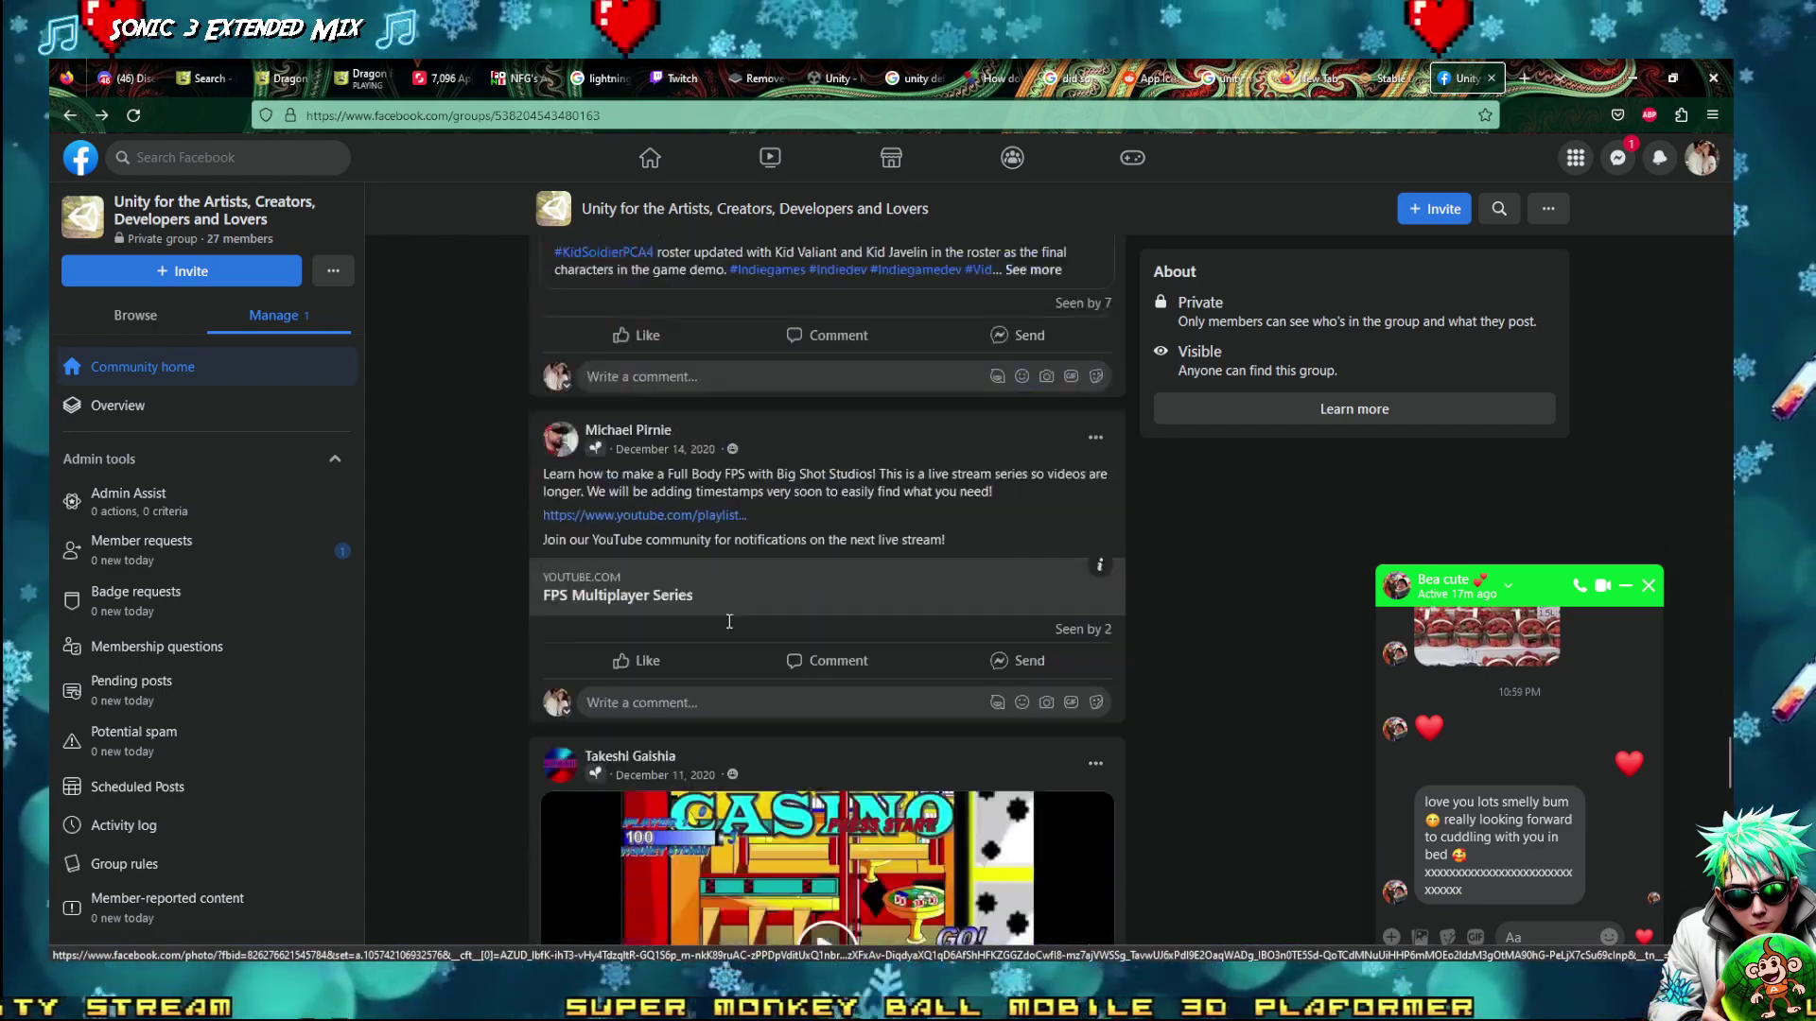
{"action": "left_click", "coordinate": [748, 583]}
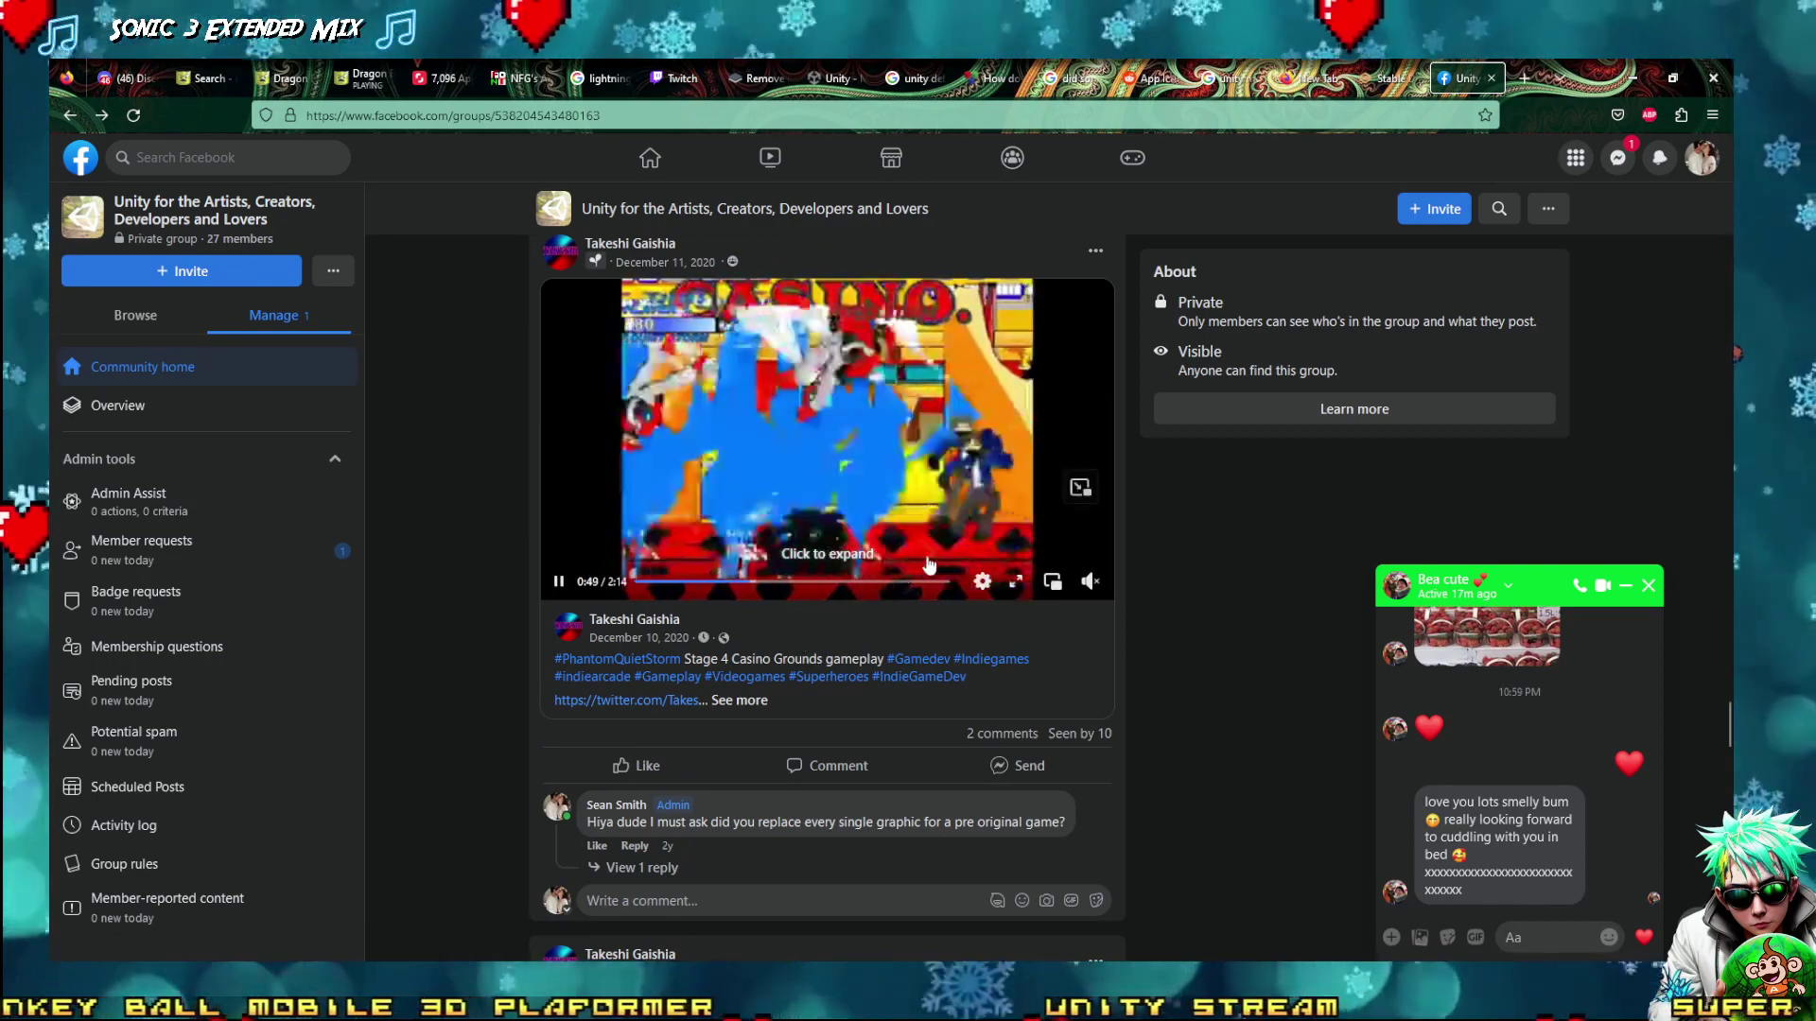
{"action": "scroll", "coordinate": [917, 728], "scroll_direction": "down", "scroll_amount": 2}
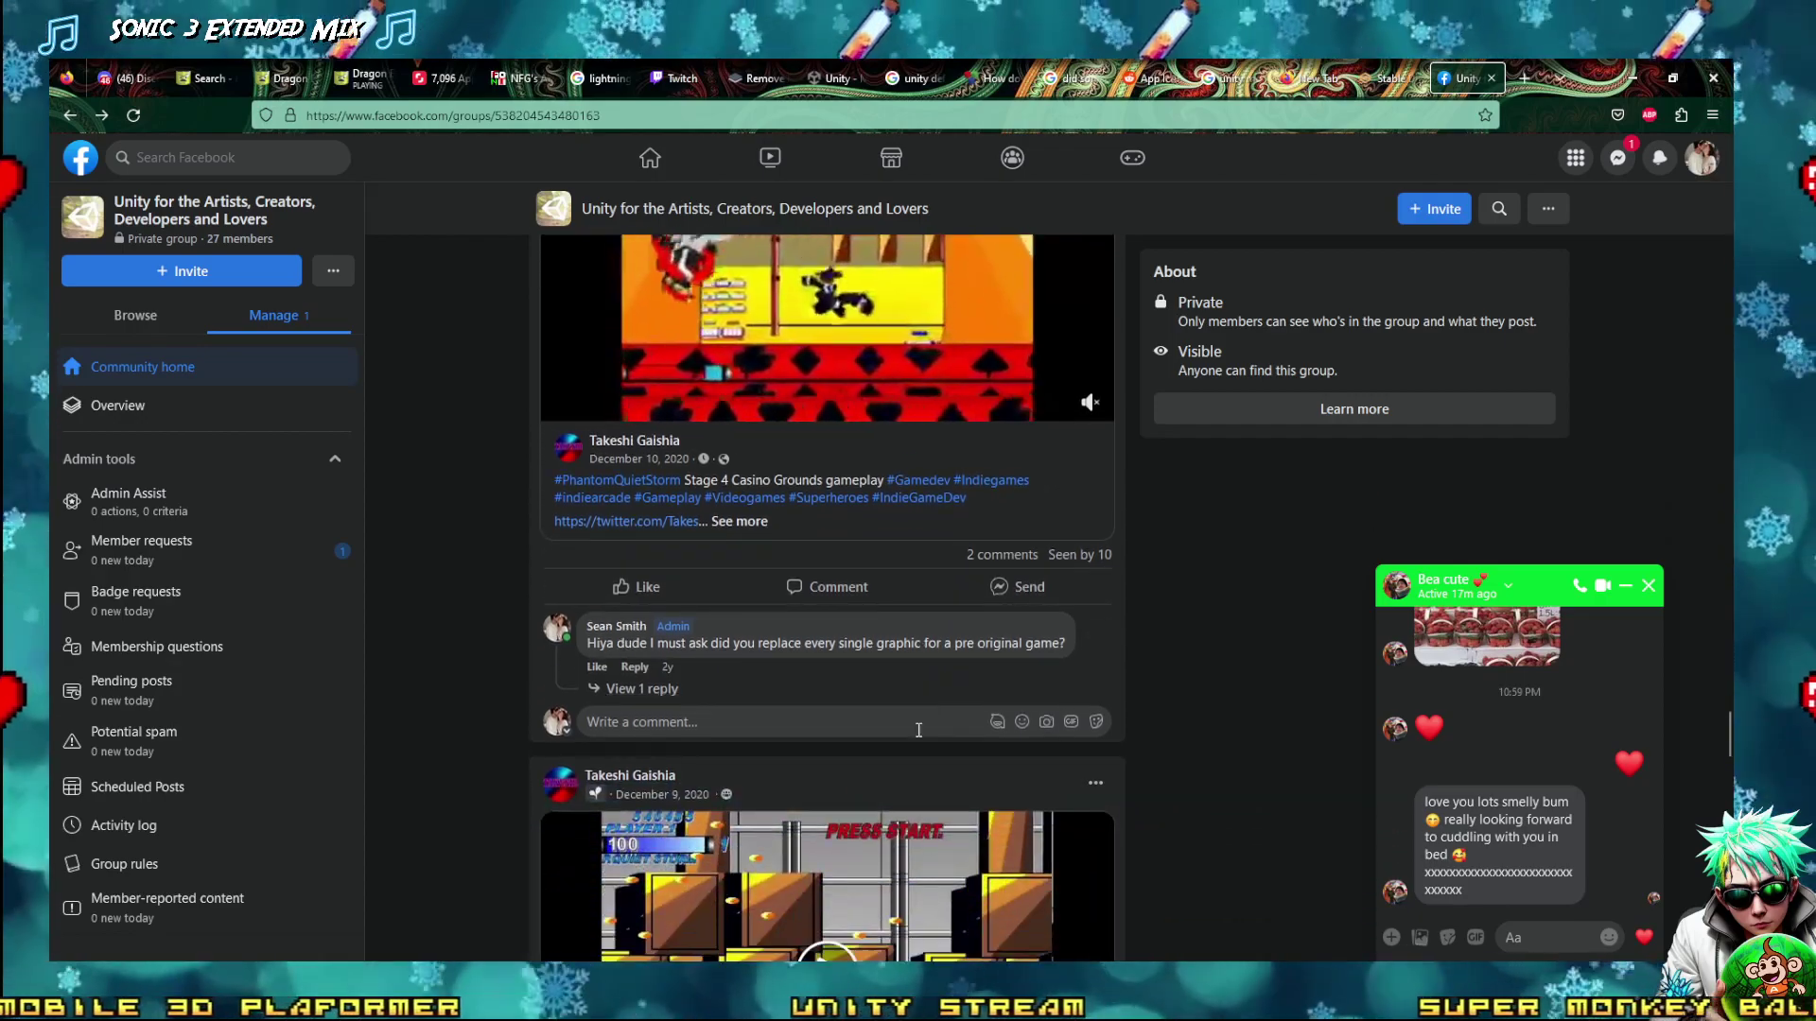
{"action": "scroll", "coordinate": [912, 714], "scroll_direction": "down", "scroll_amount": 4}
{"action": "left_click", "coordinate": [840, 755]}
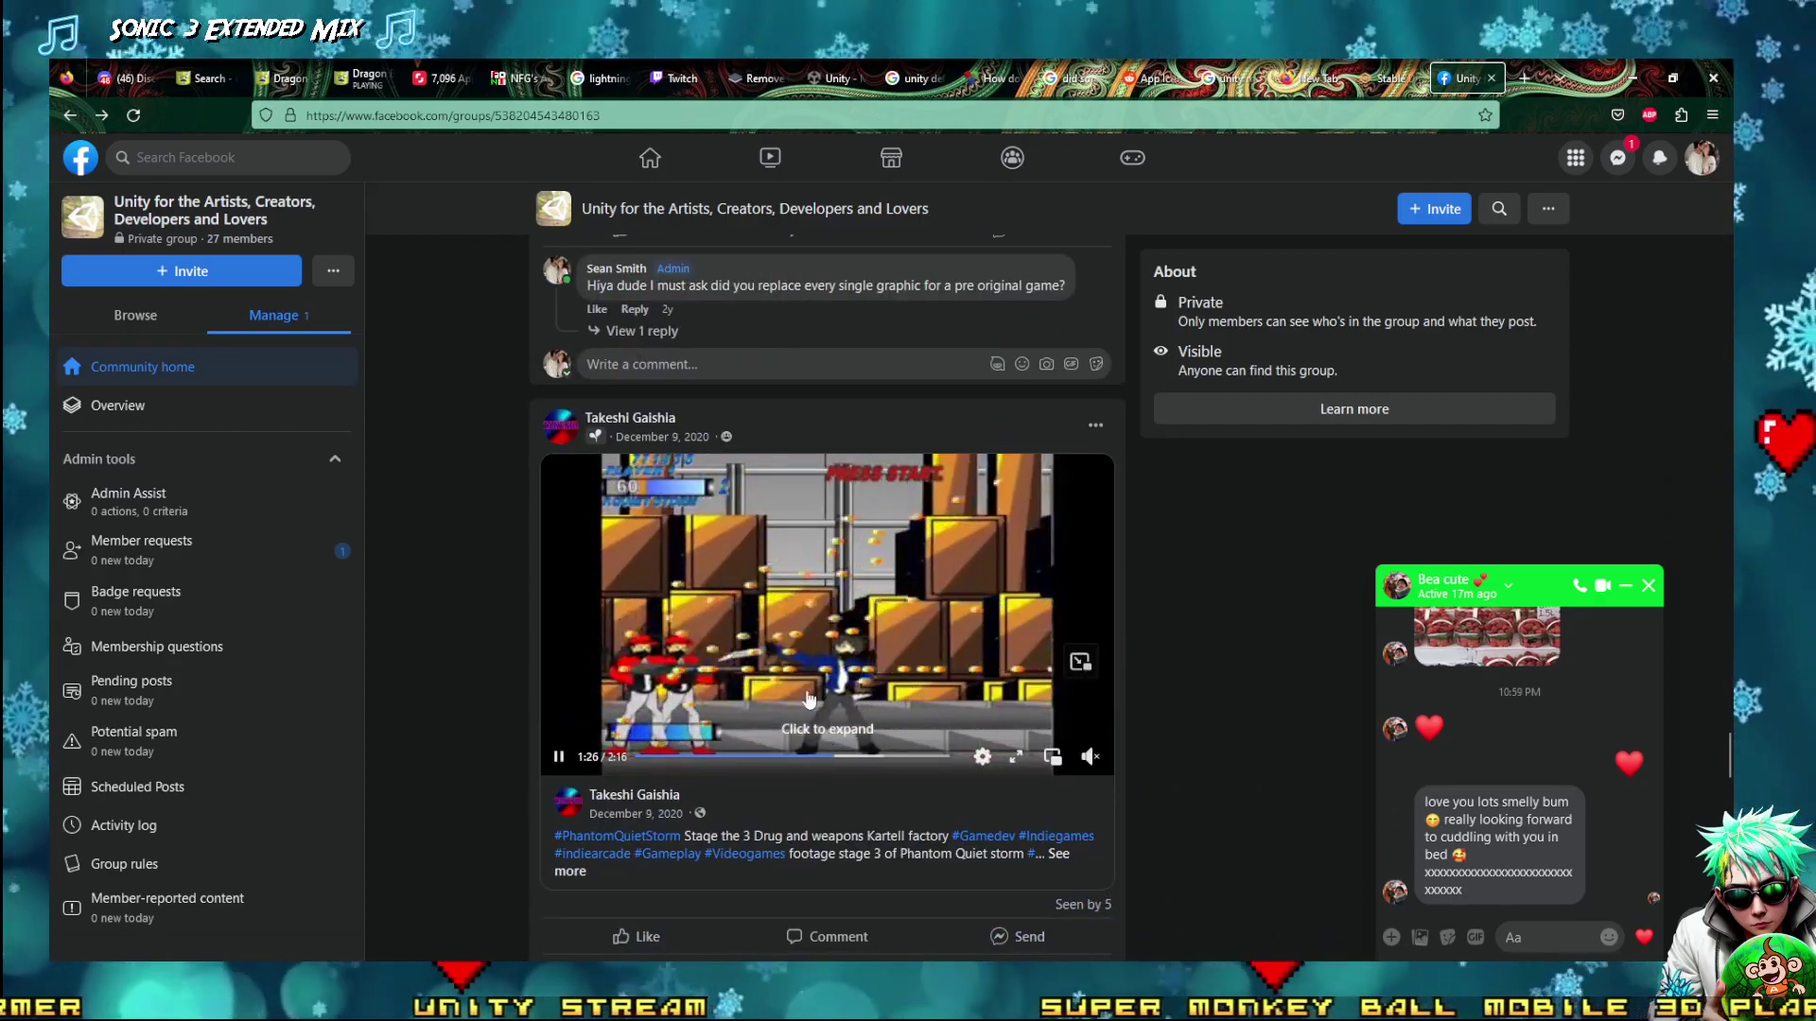
{"action": "left_click", "coordinate": [809, 699]}
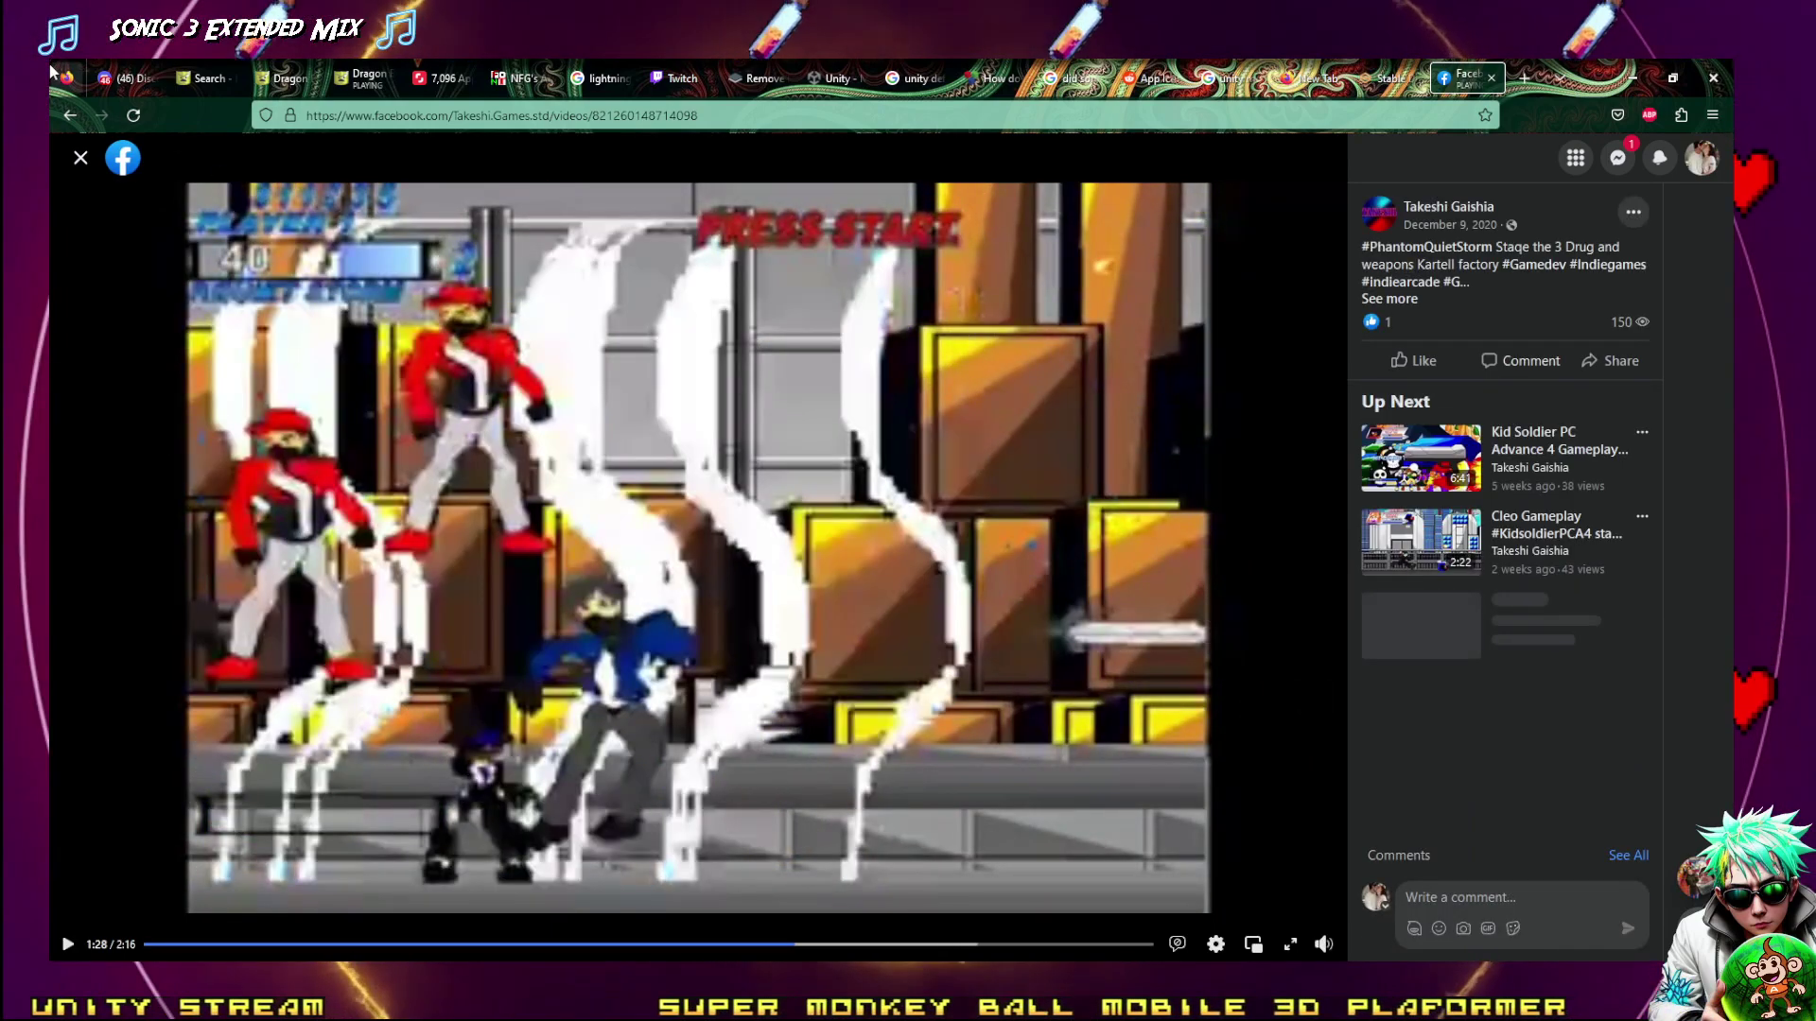
{"action": "key", "text": "Escape"}
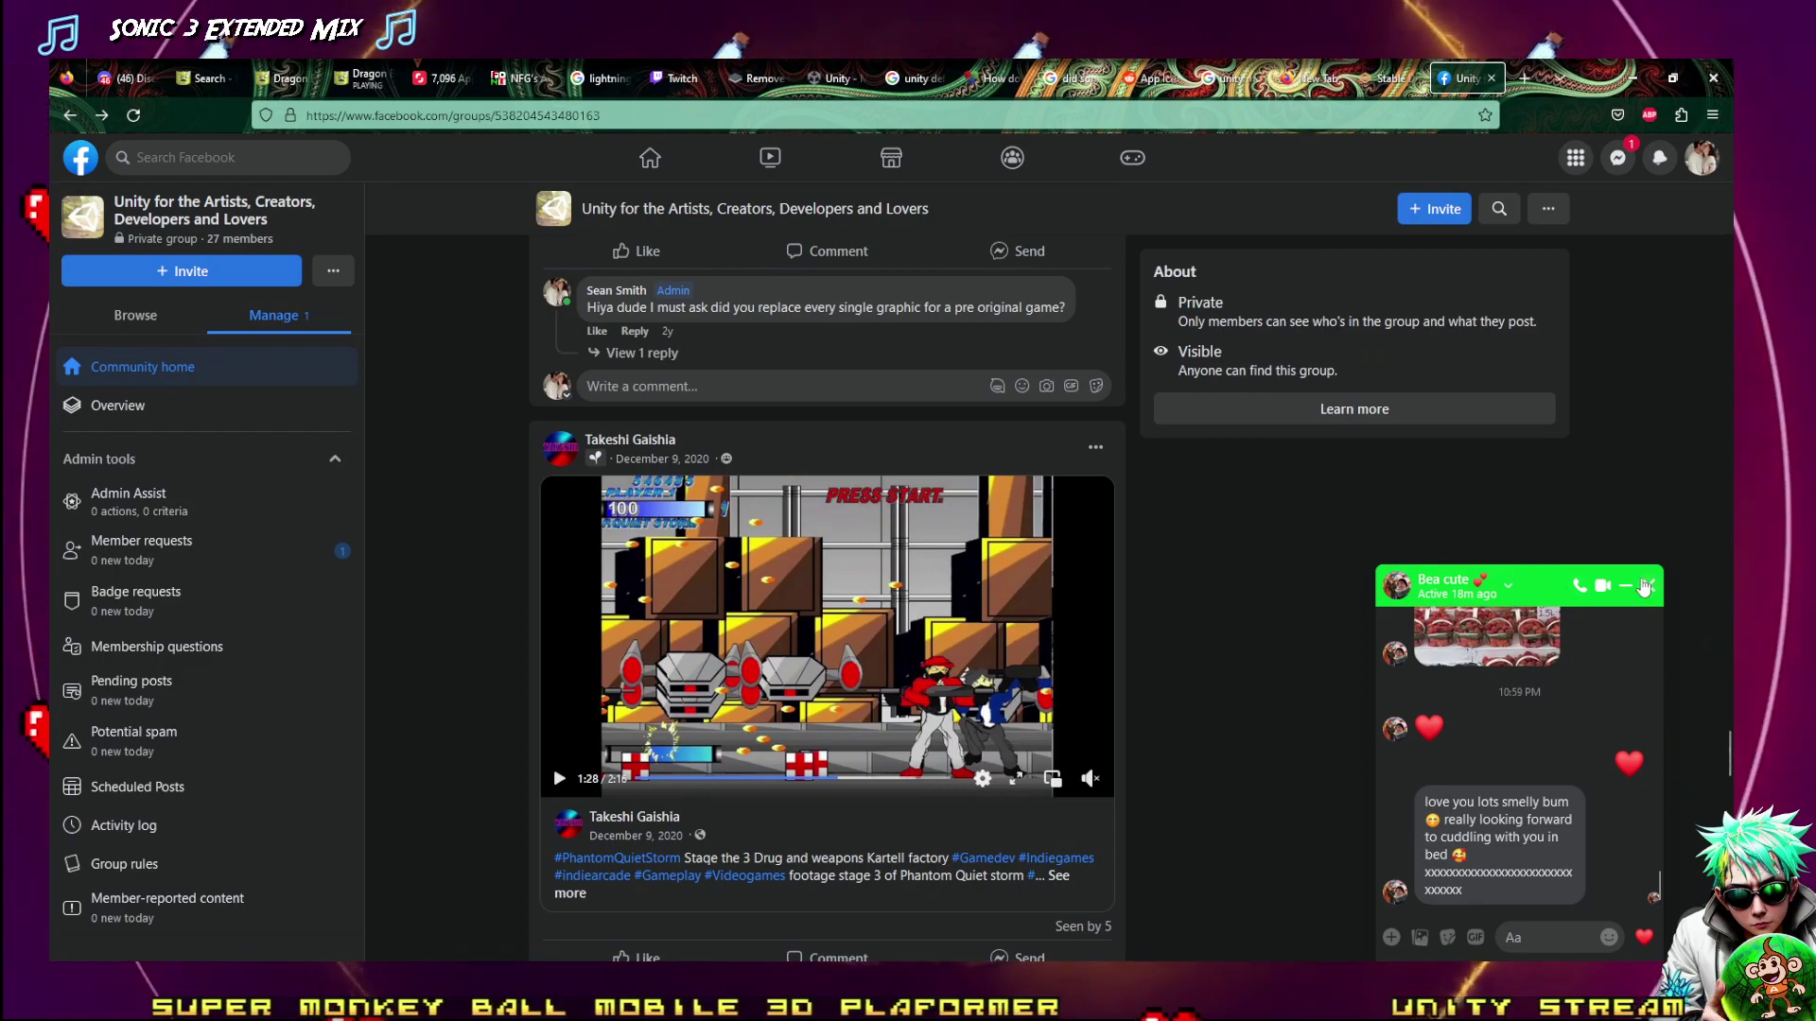
Close the Messenger chat window and minimize Firefox
{"action": "left_click_drag", "start_coordinate": [1530, 806], "coordinate": [1653, 653]}
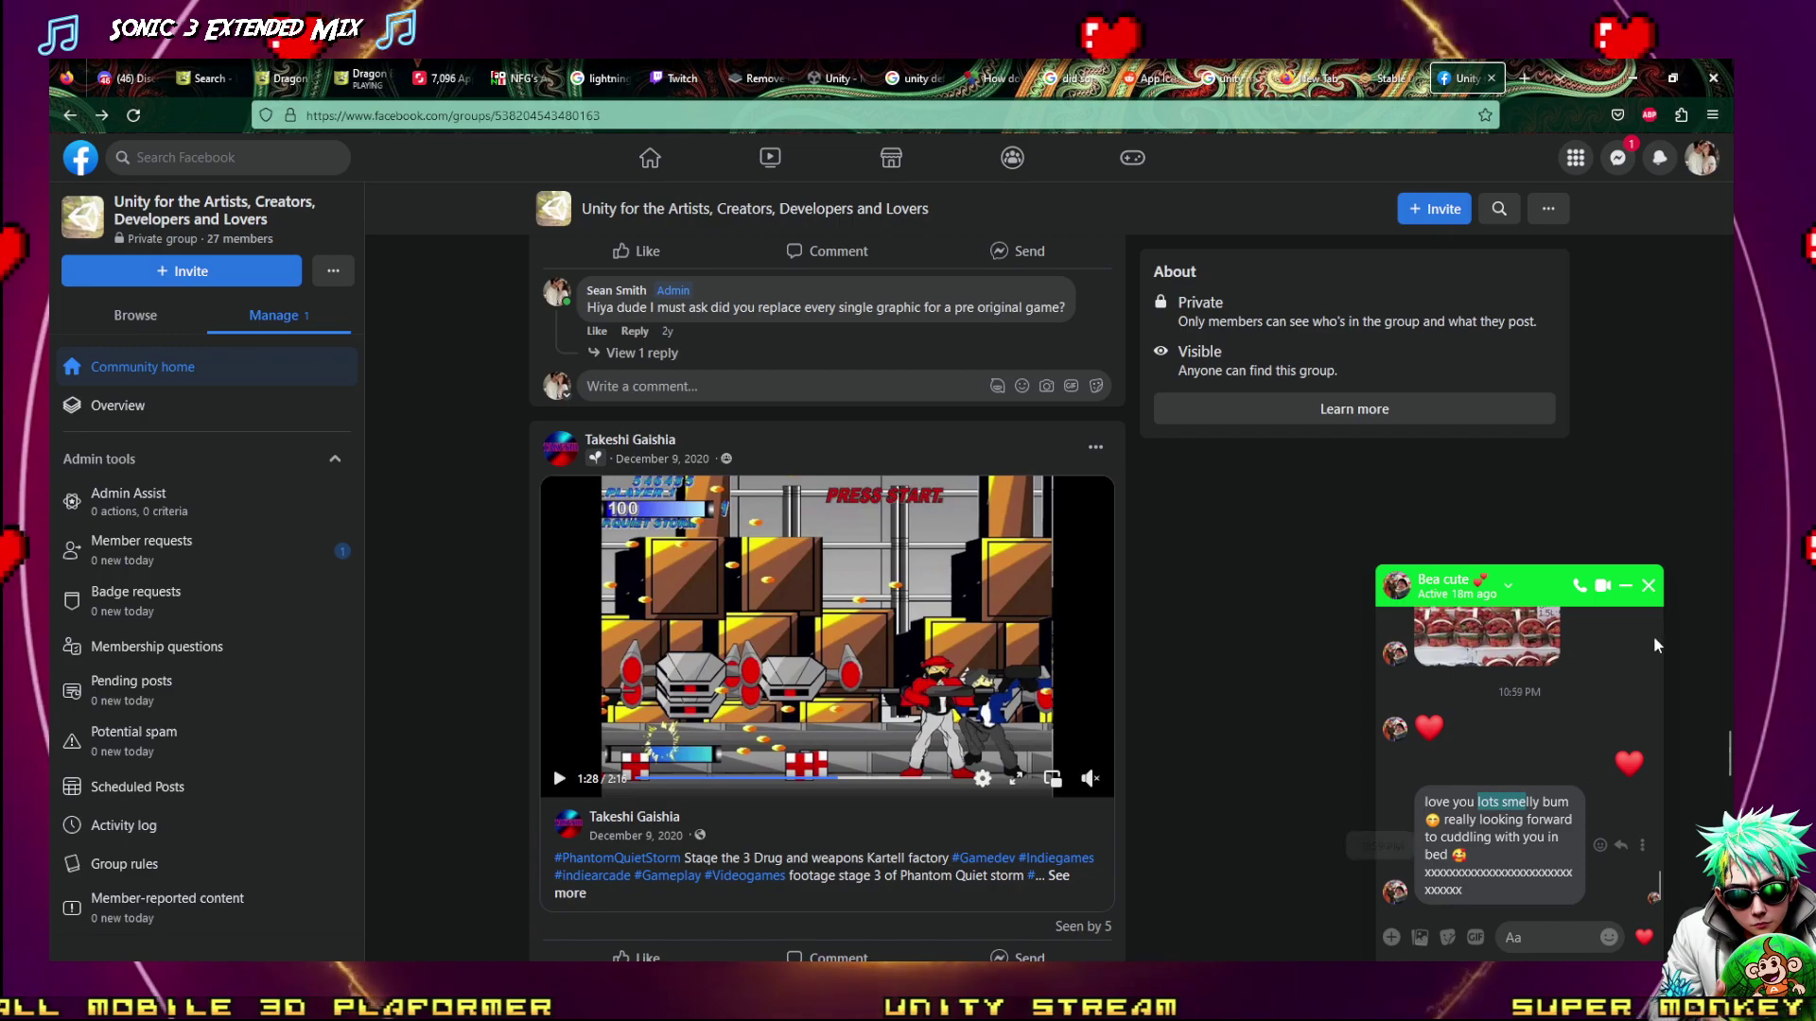
{"action": "left_click", "coordinate": [1648, 586]}
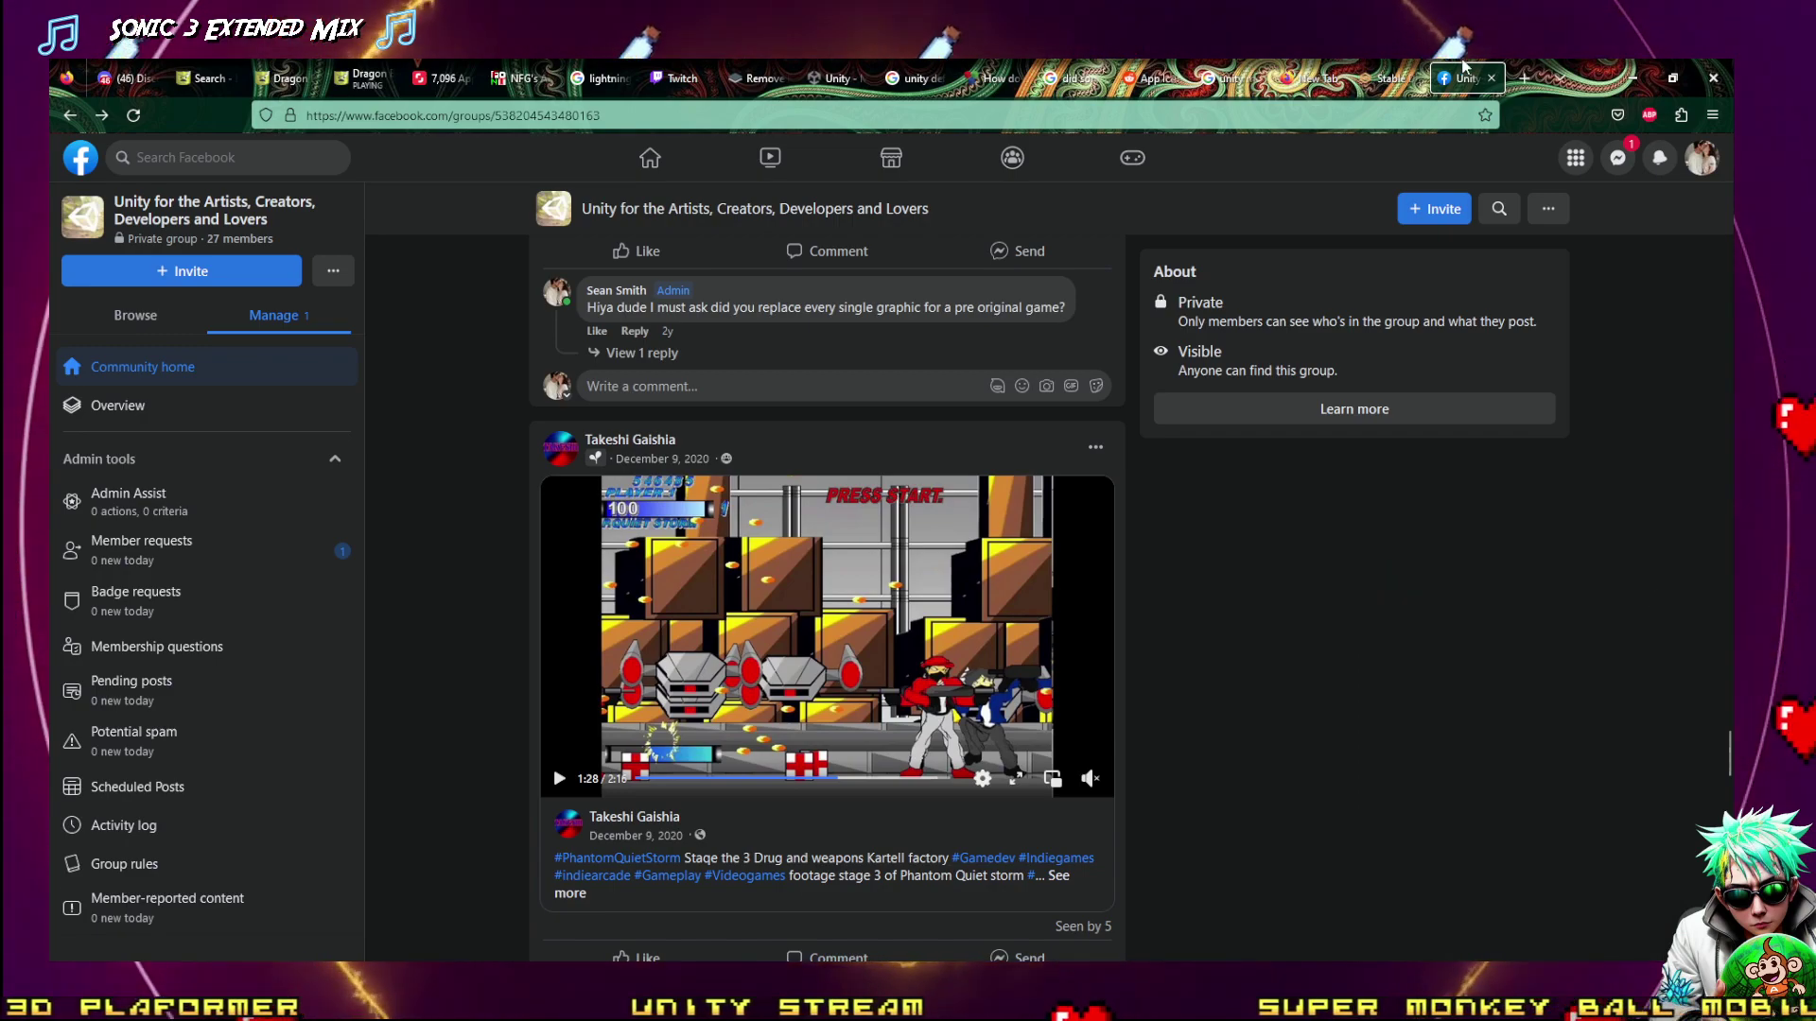
{"action": "left_click", "coordinate": [1632, 78]}
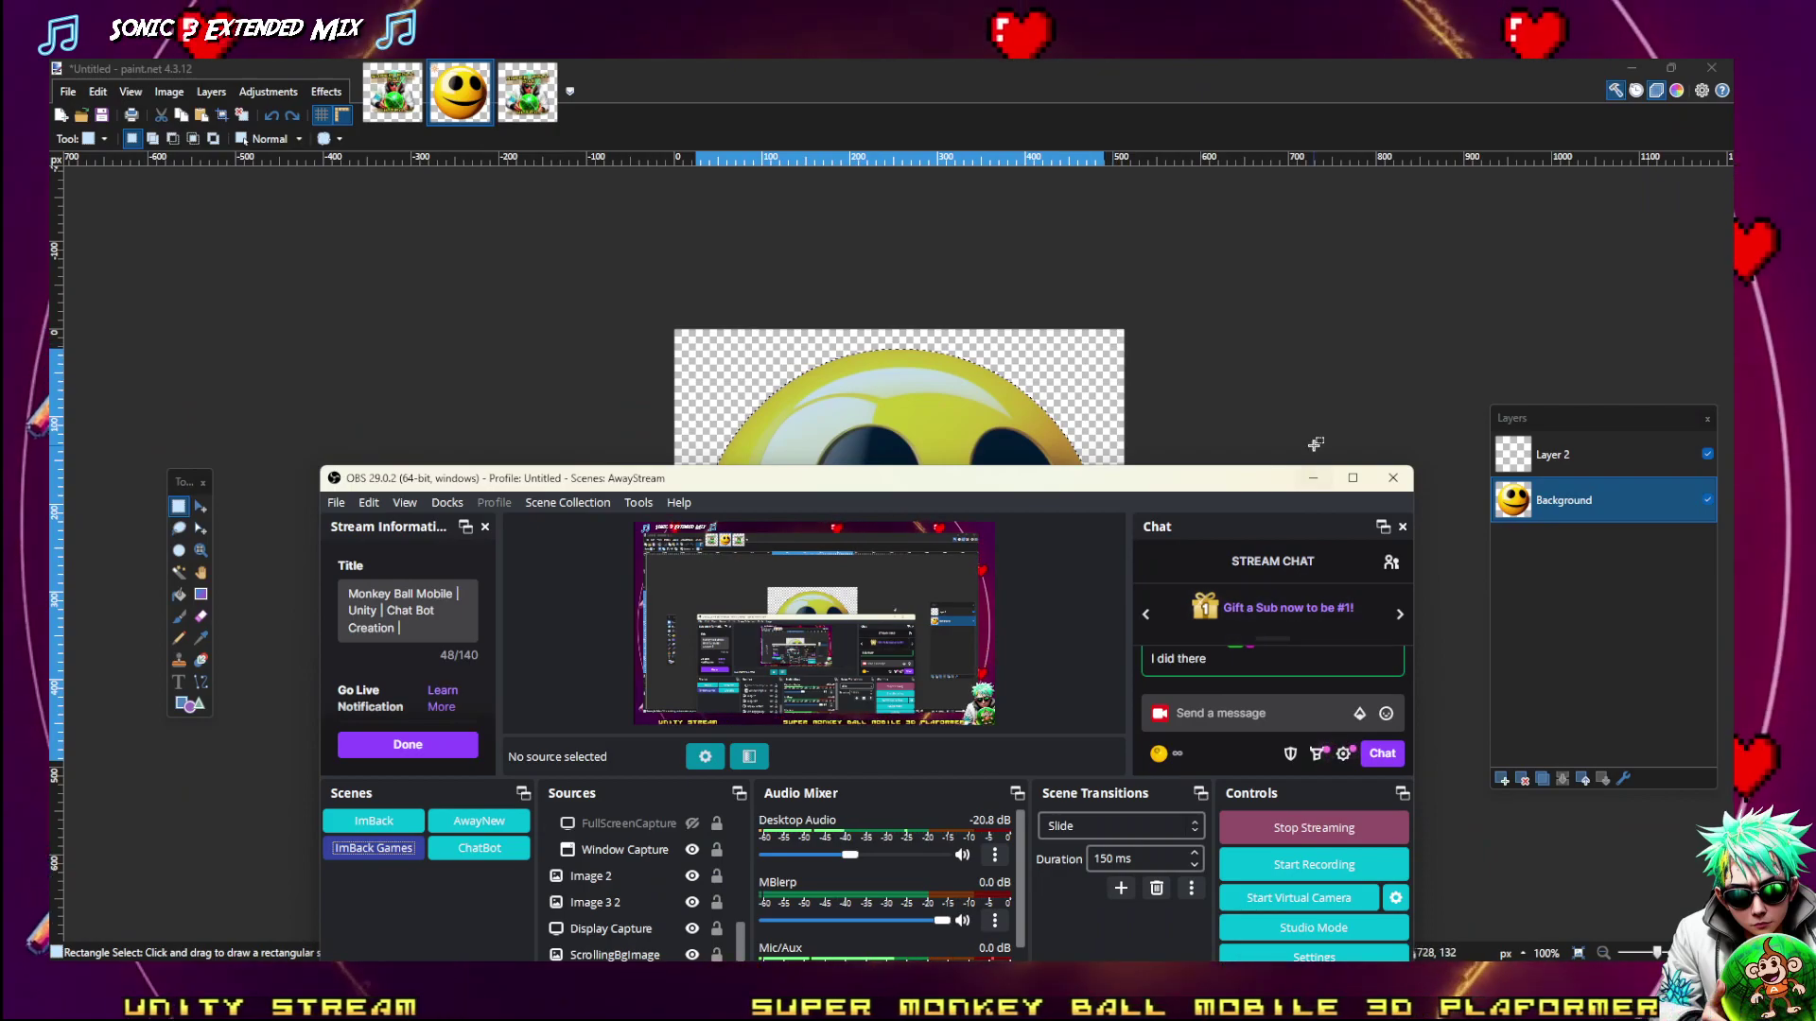
Minimize paint.net, restore down the Unity editor, and go back to the Stable Diffusion tab in Firefox
{"action": "left_click", "coordinate": [1655, 68]}
{"action": "left_click", "coordinate": [1634, 67]}
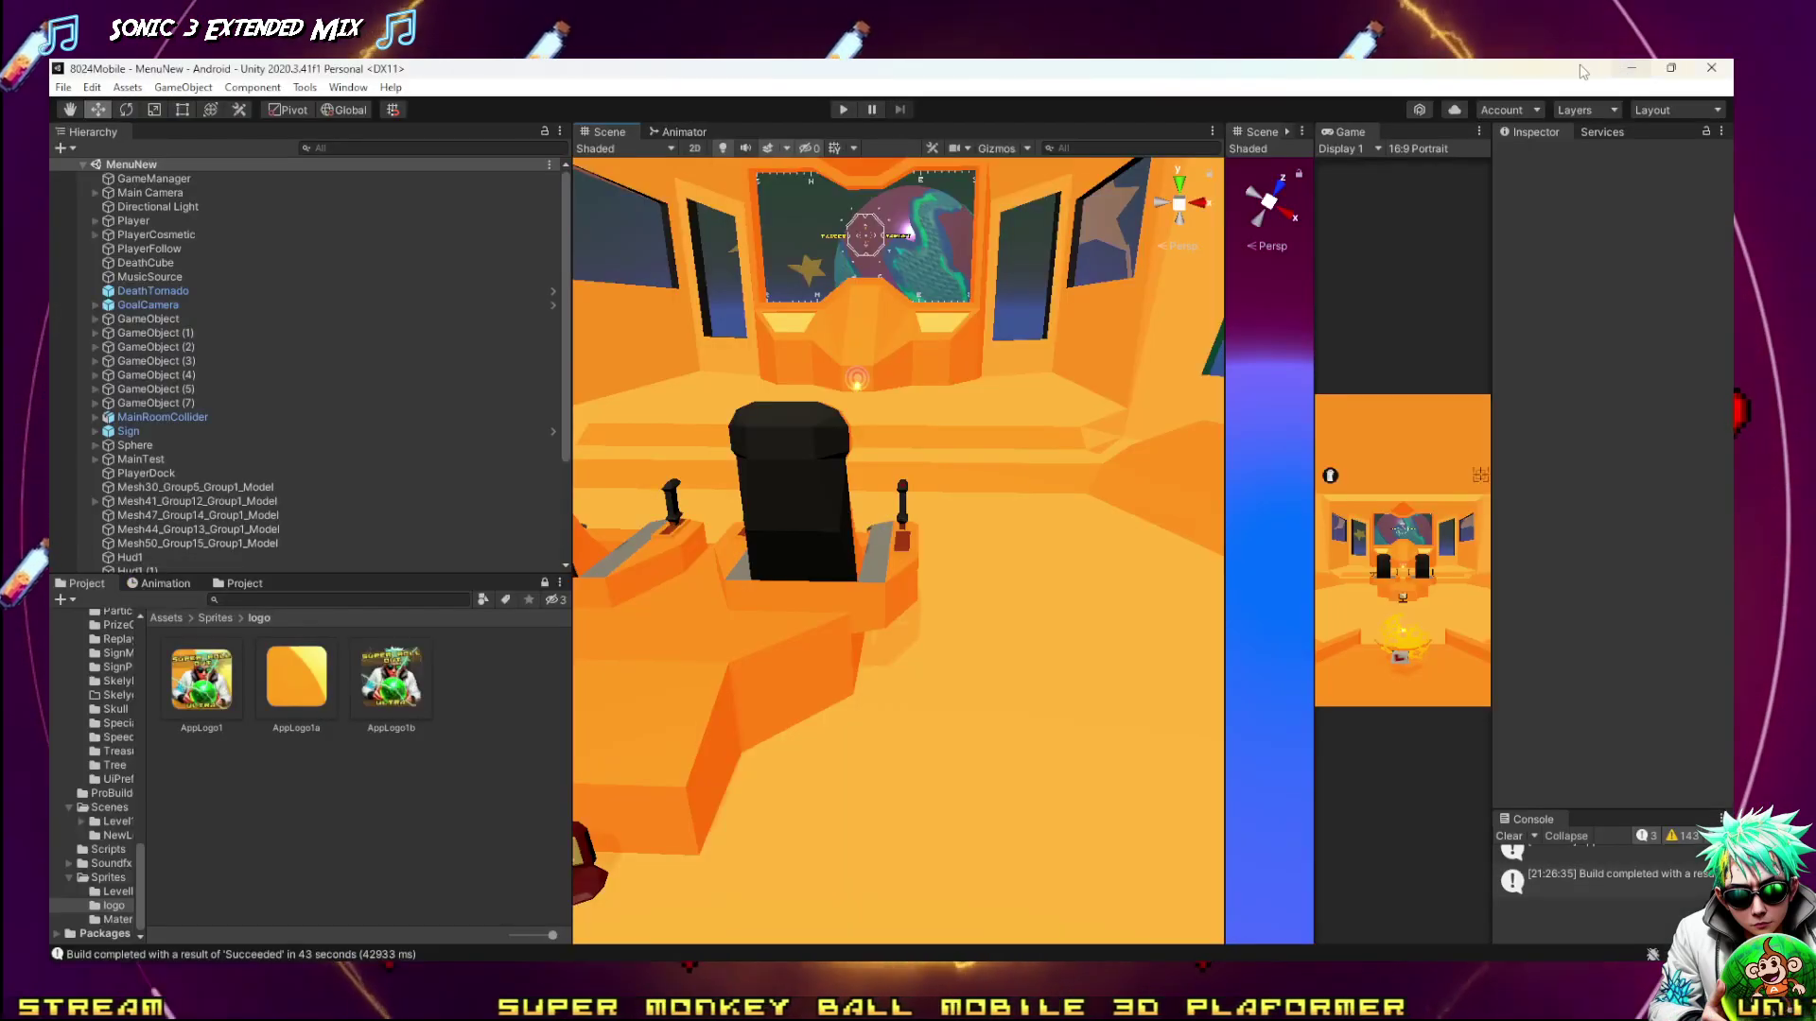
{"action": "left_click", "coordinate": [1656, 68]}
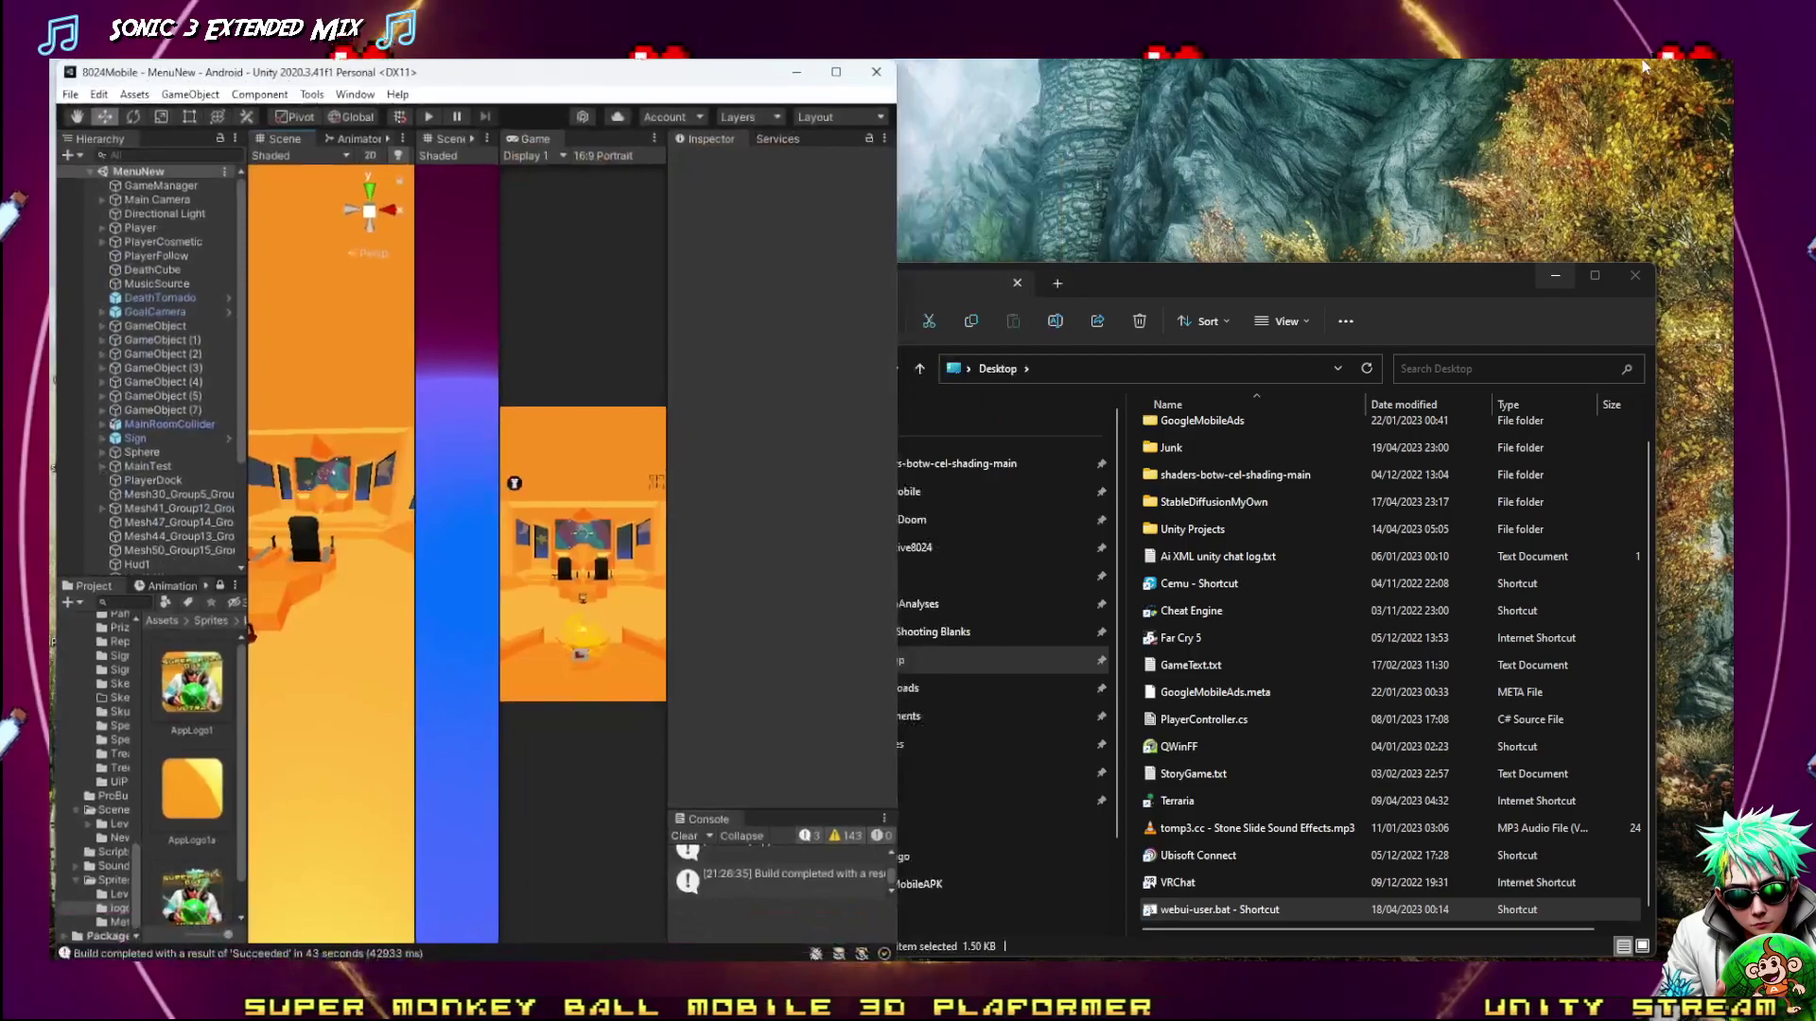
{"action": "key", "text": "alt+Tab"}
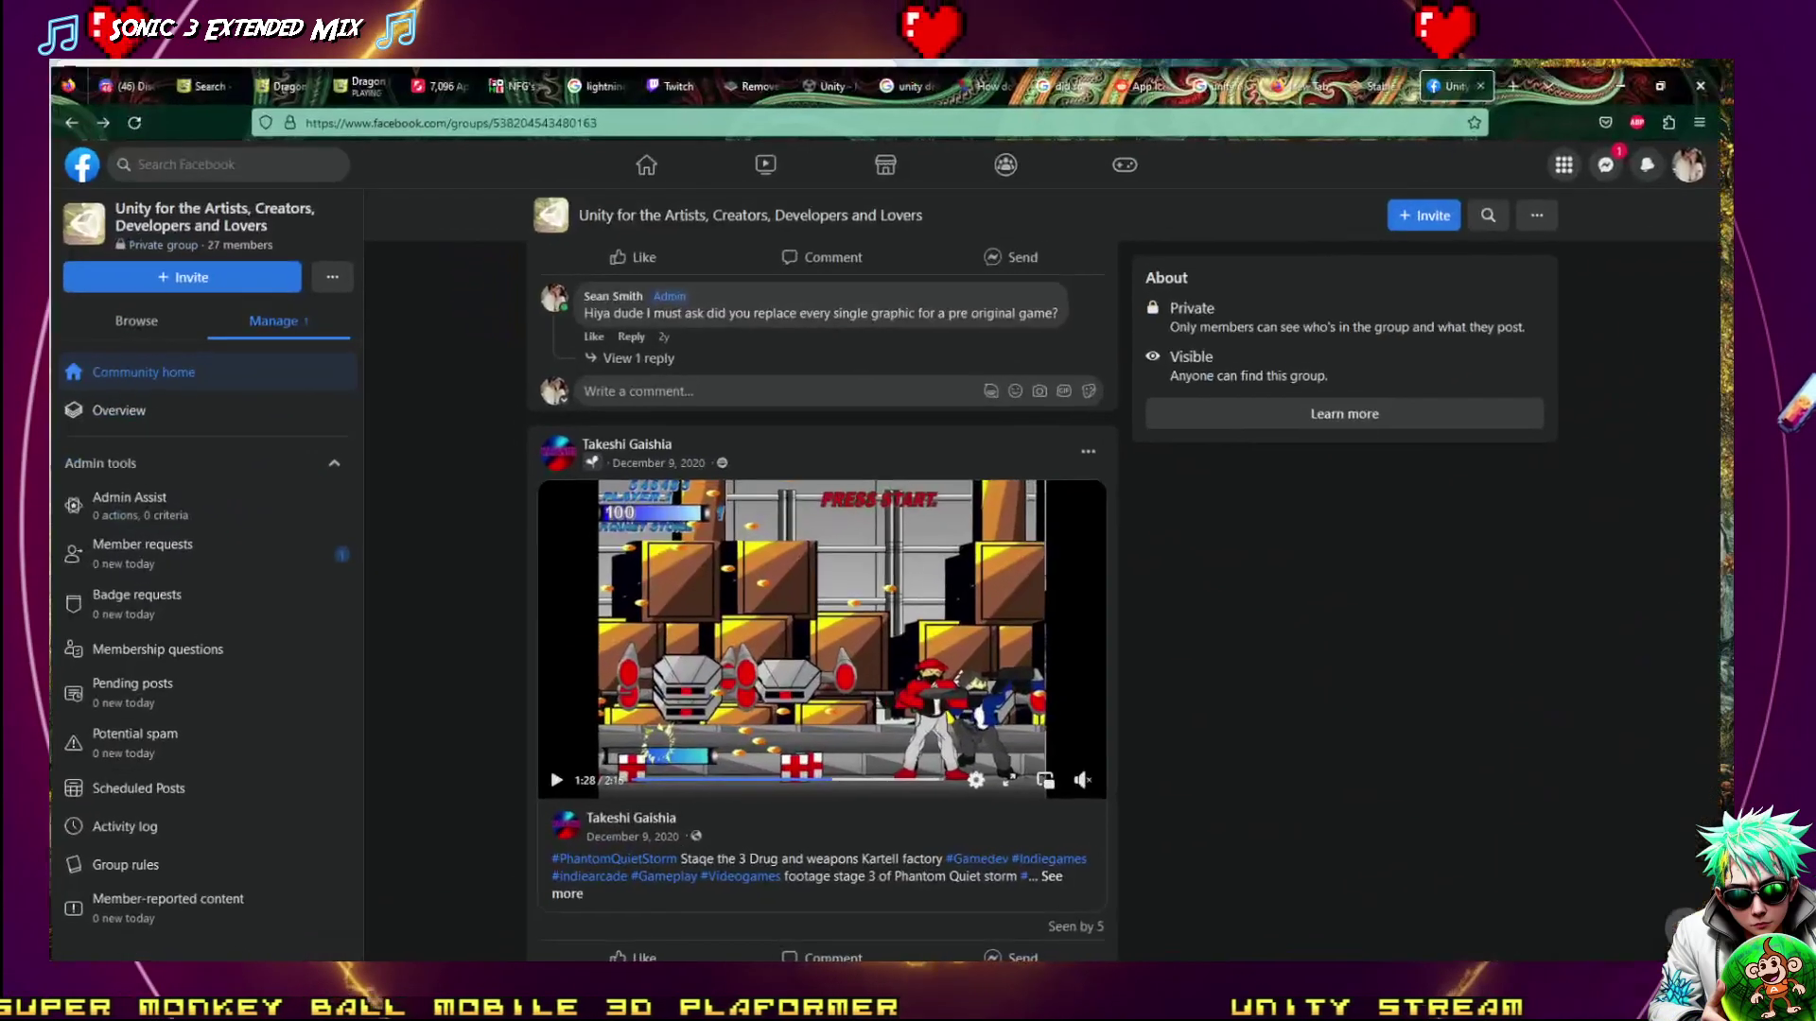
{"action": "left_click", "coordinate": [1392, 82]}
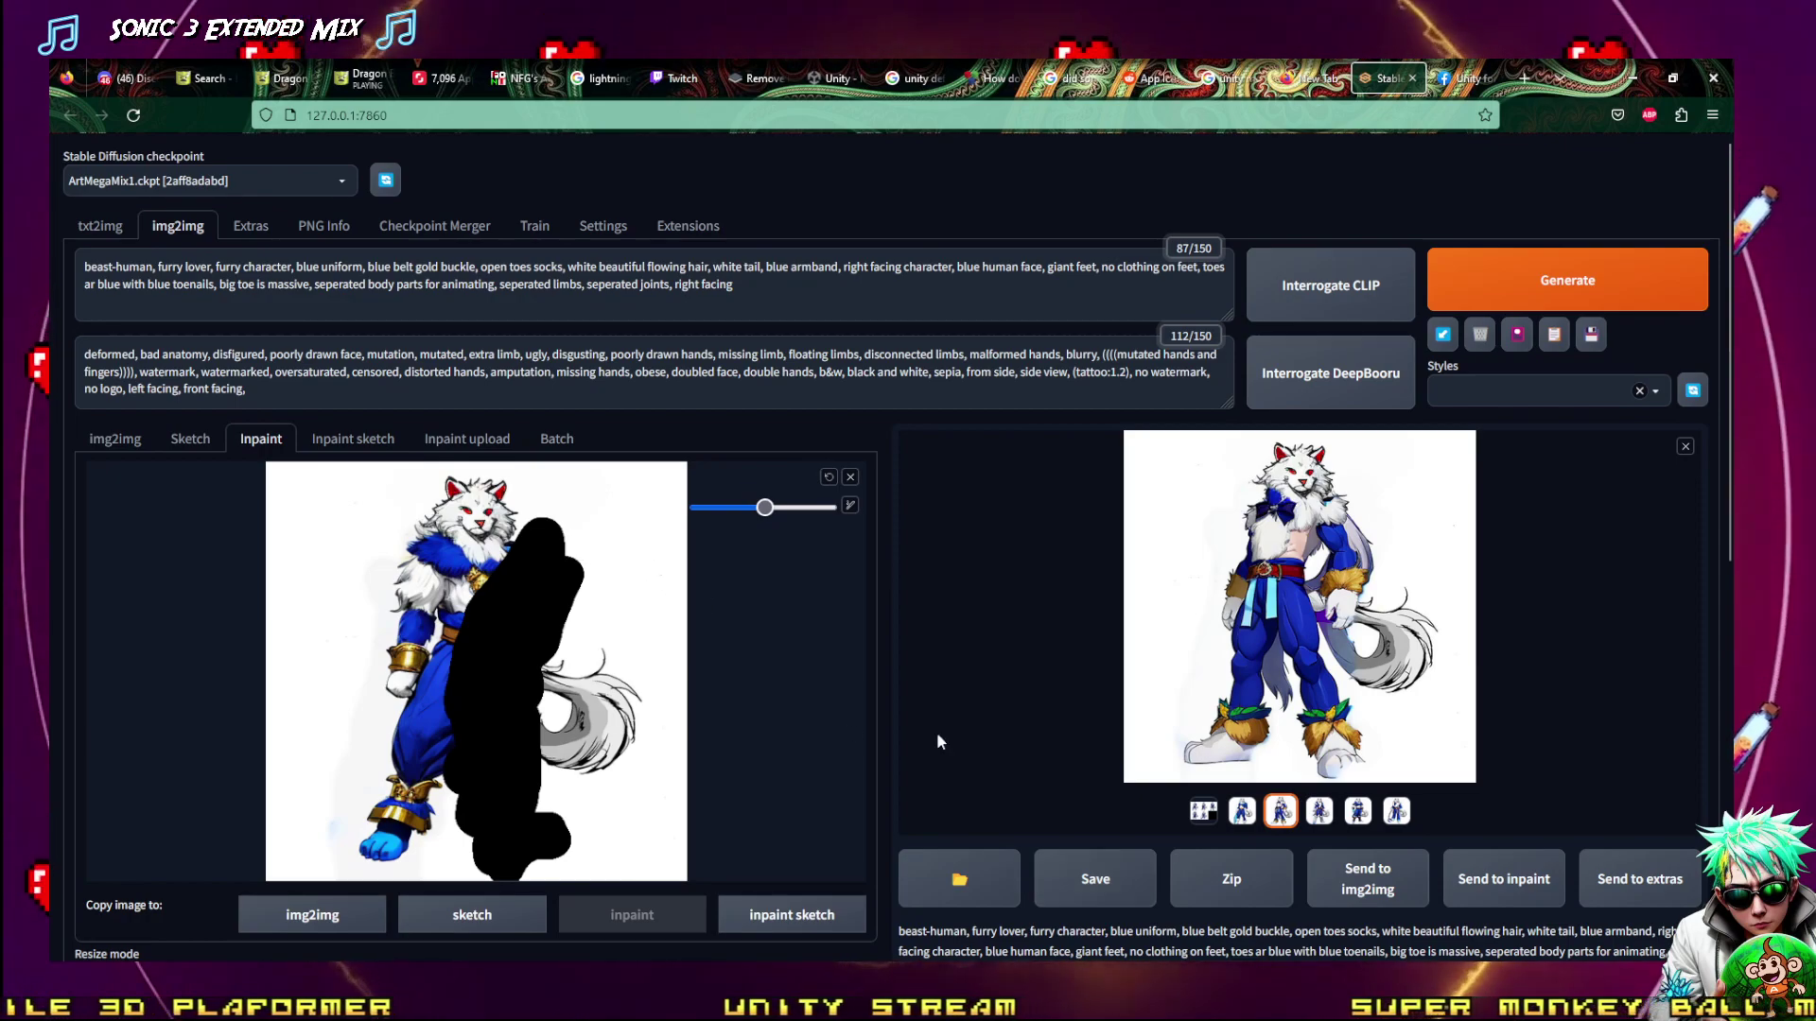
Compare the second through sixth white-fur inpaint variants in the gallery
{"action": "left_click", "coordinate": [1320, 810]}
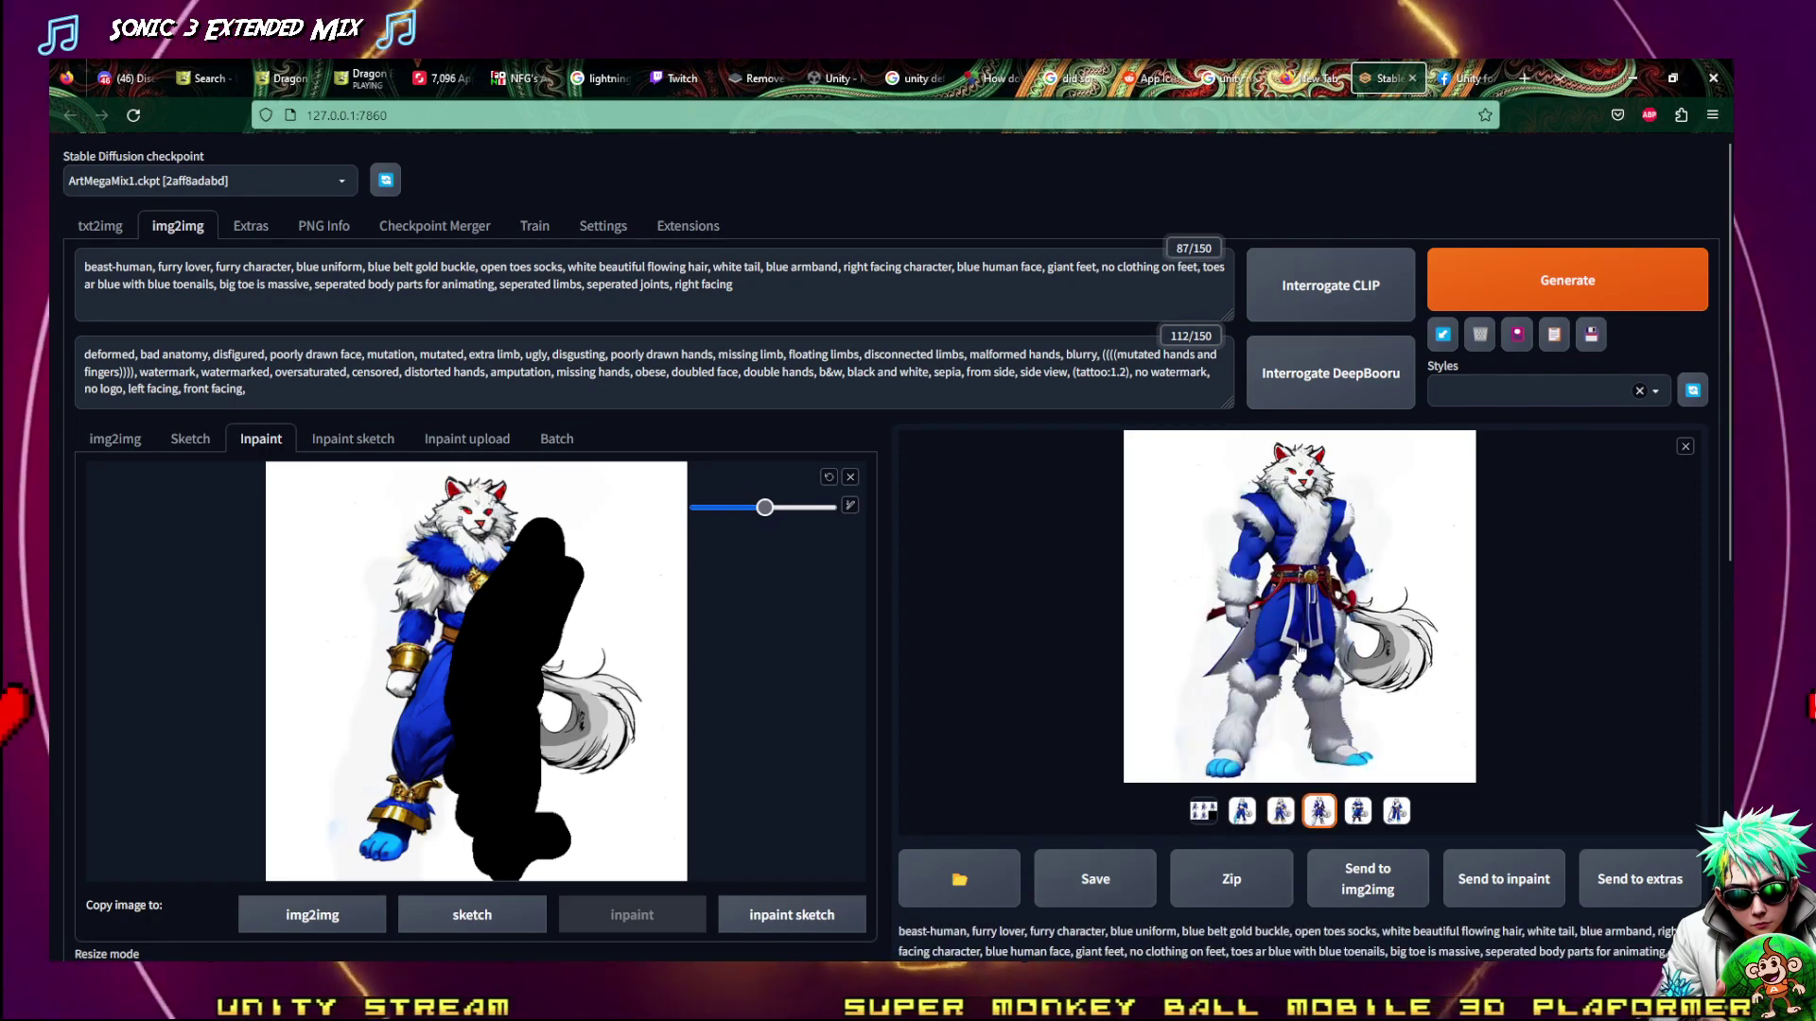
{"action": "left_click", "coordinate": [1360, 813]}
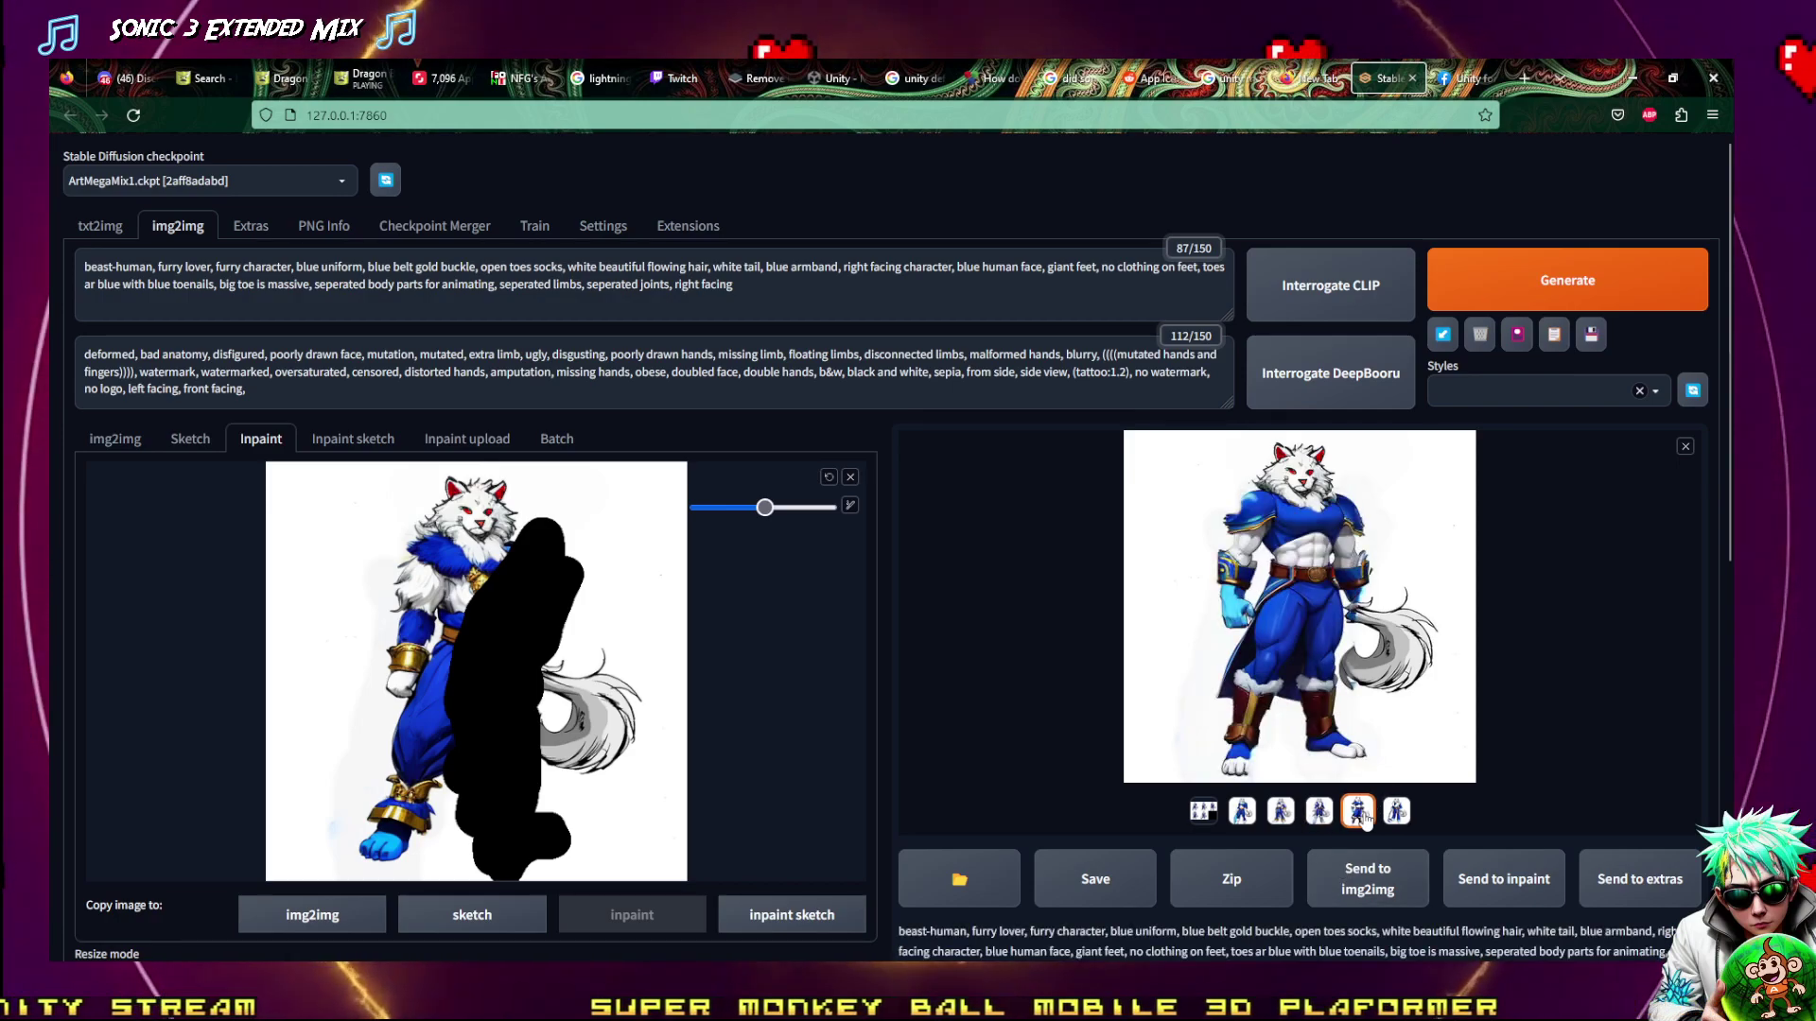
{"action": "left_click", "coordinate": [1396, 812]}
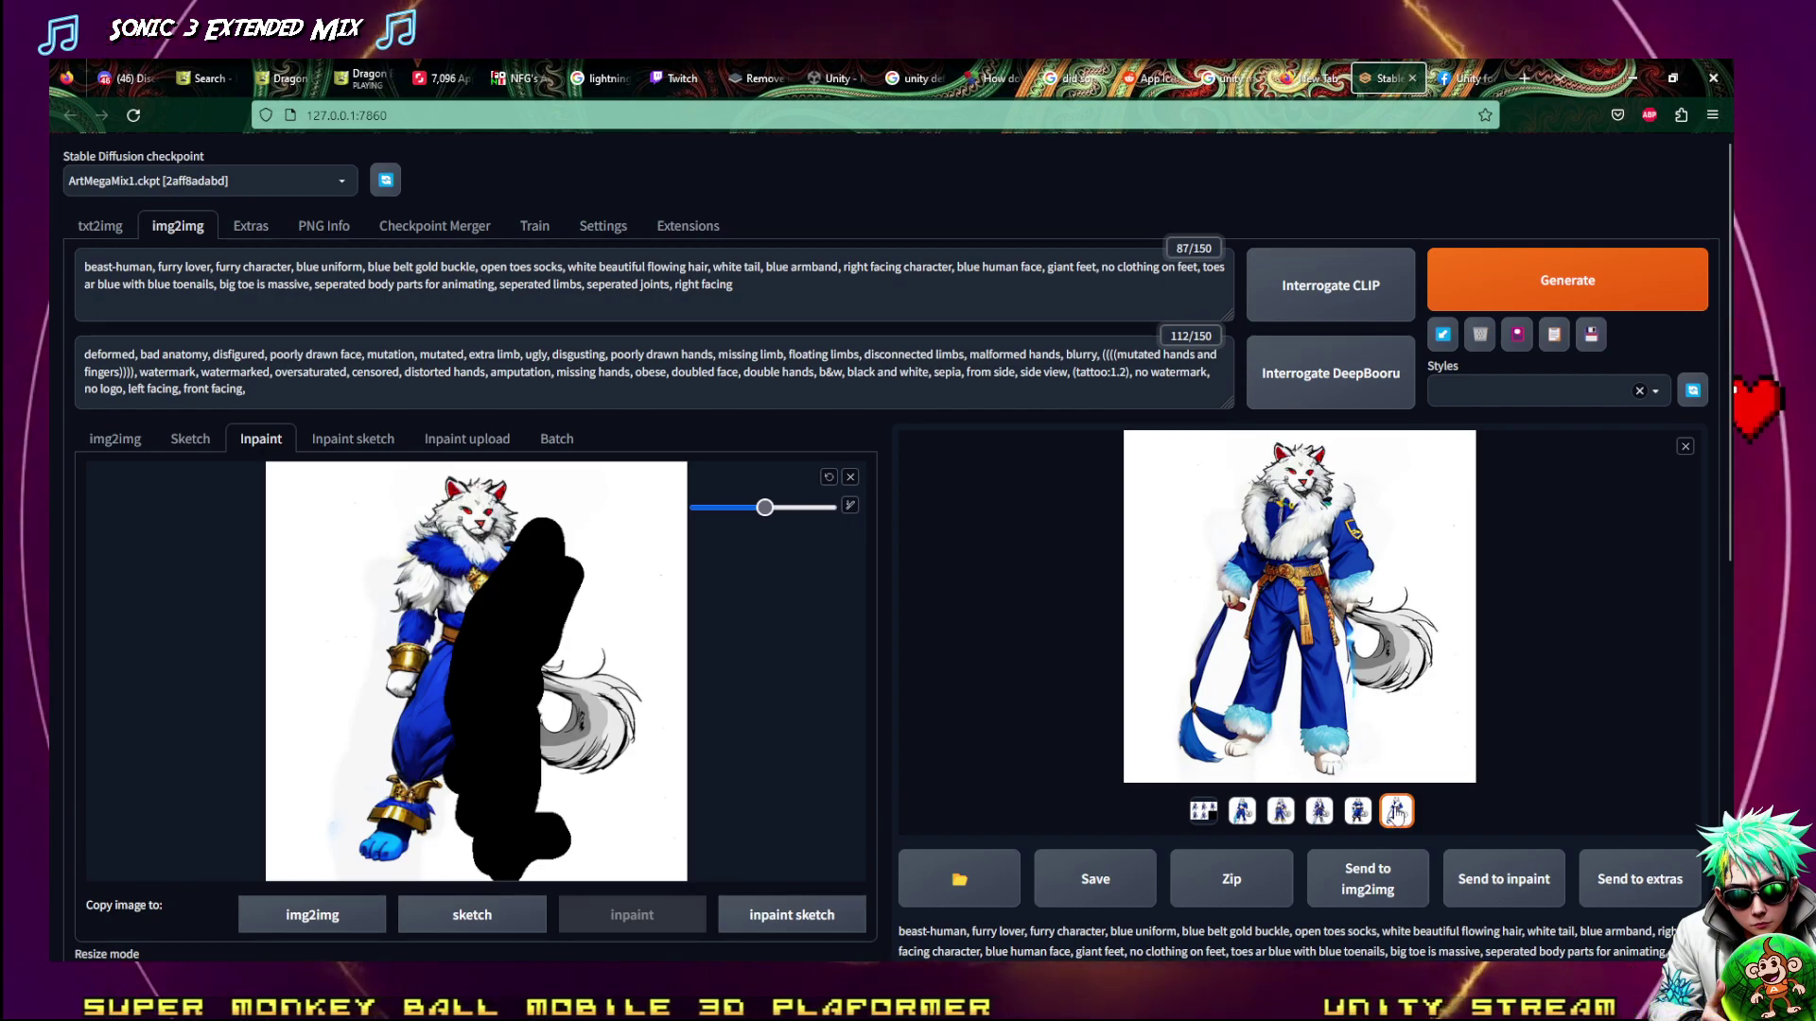
{"action": "left_click", "coordinate": [1362, 812]}
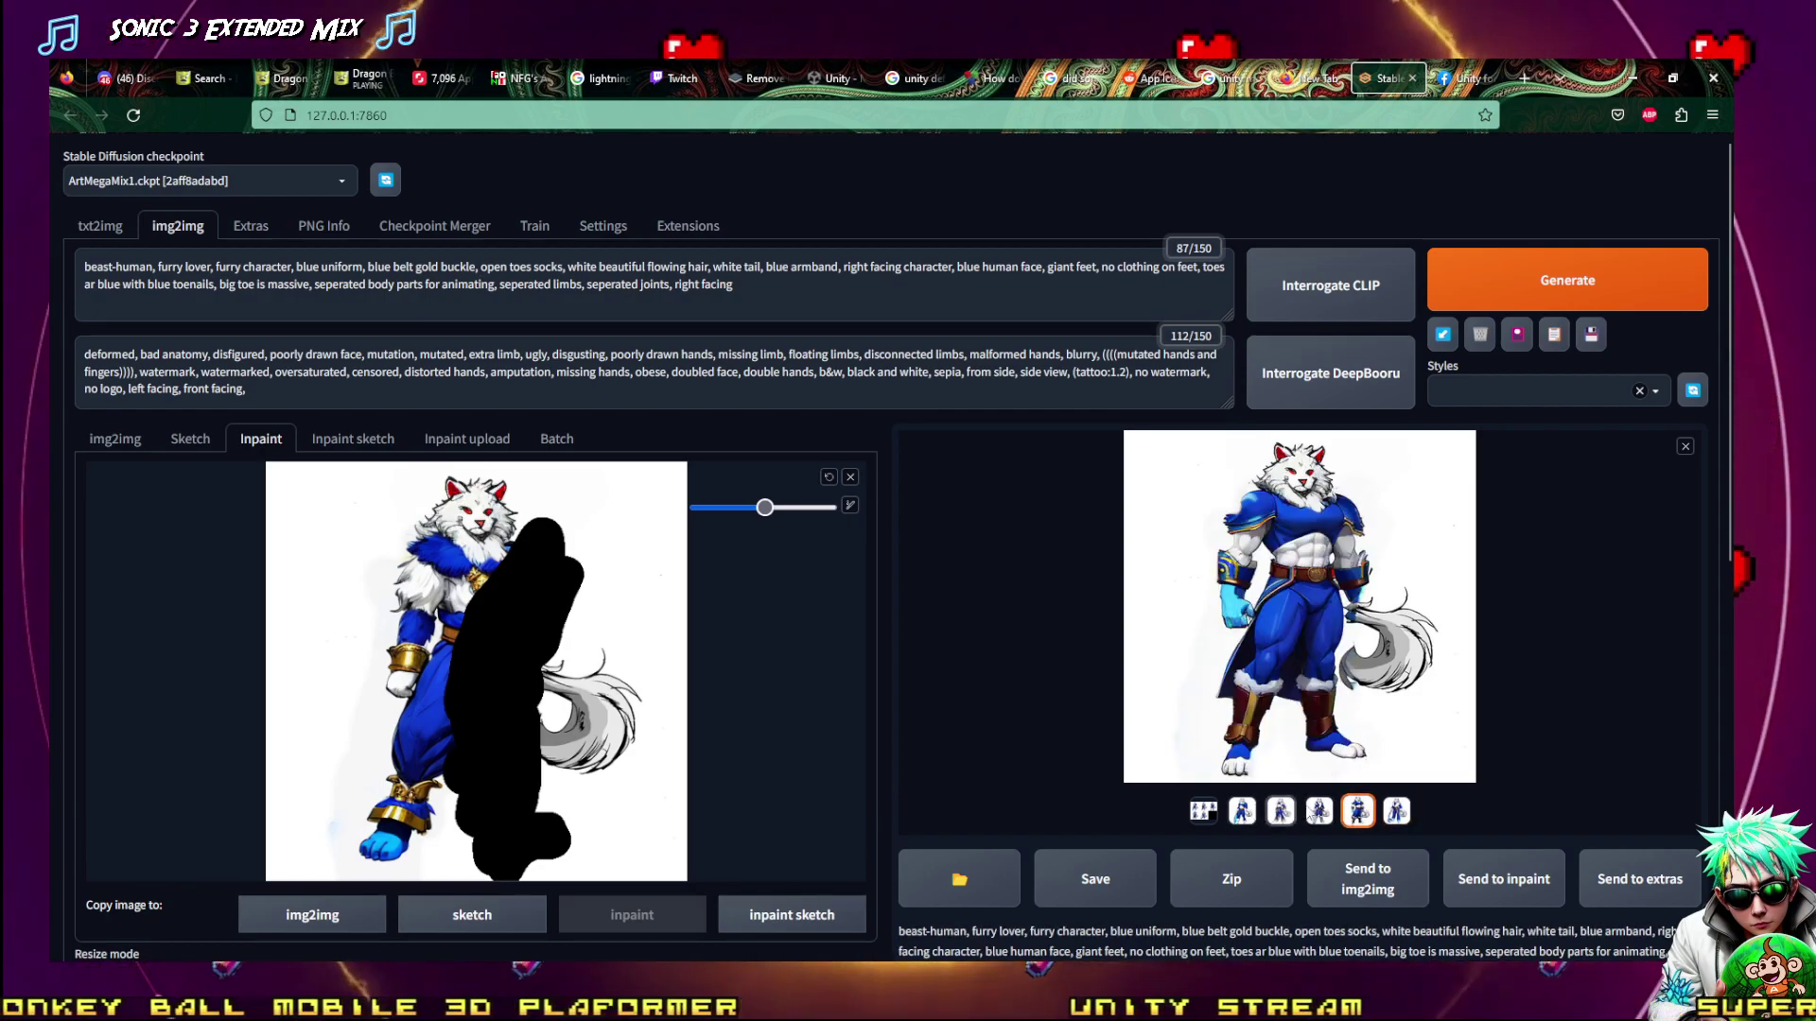
{"action": "left_click", "coordinate": [1322, 815]}
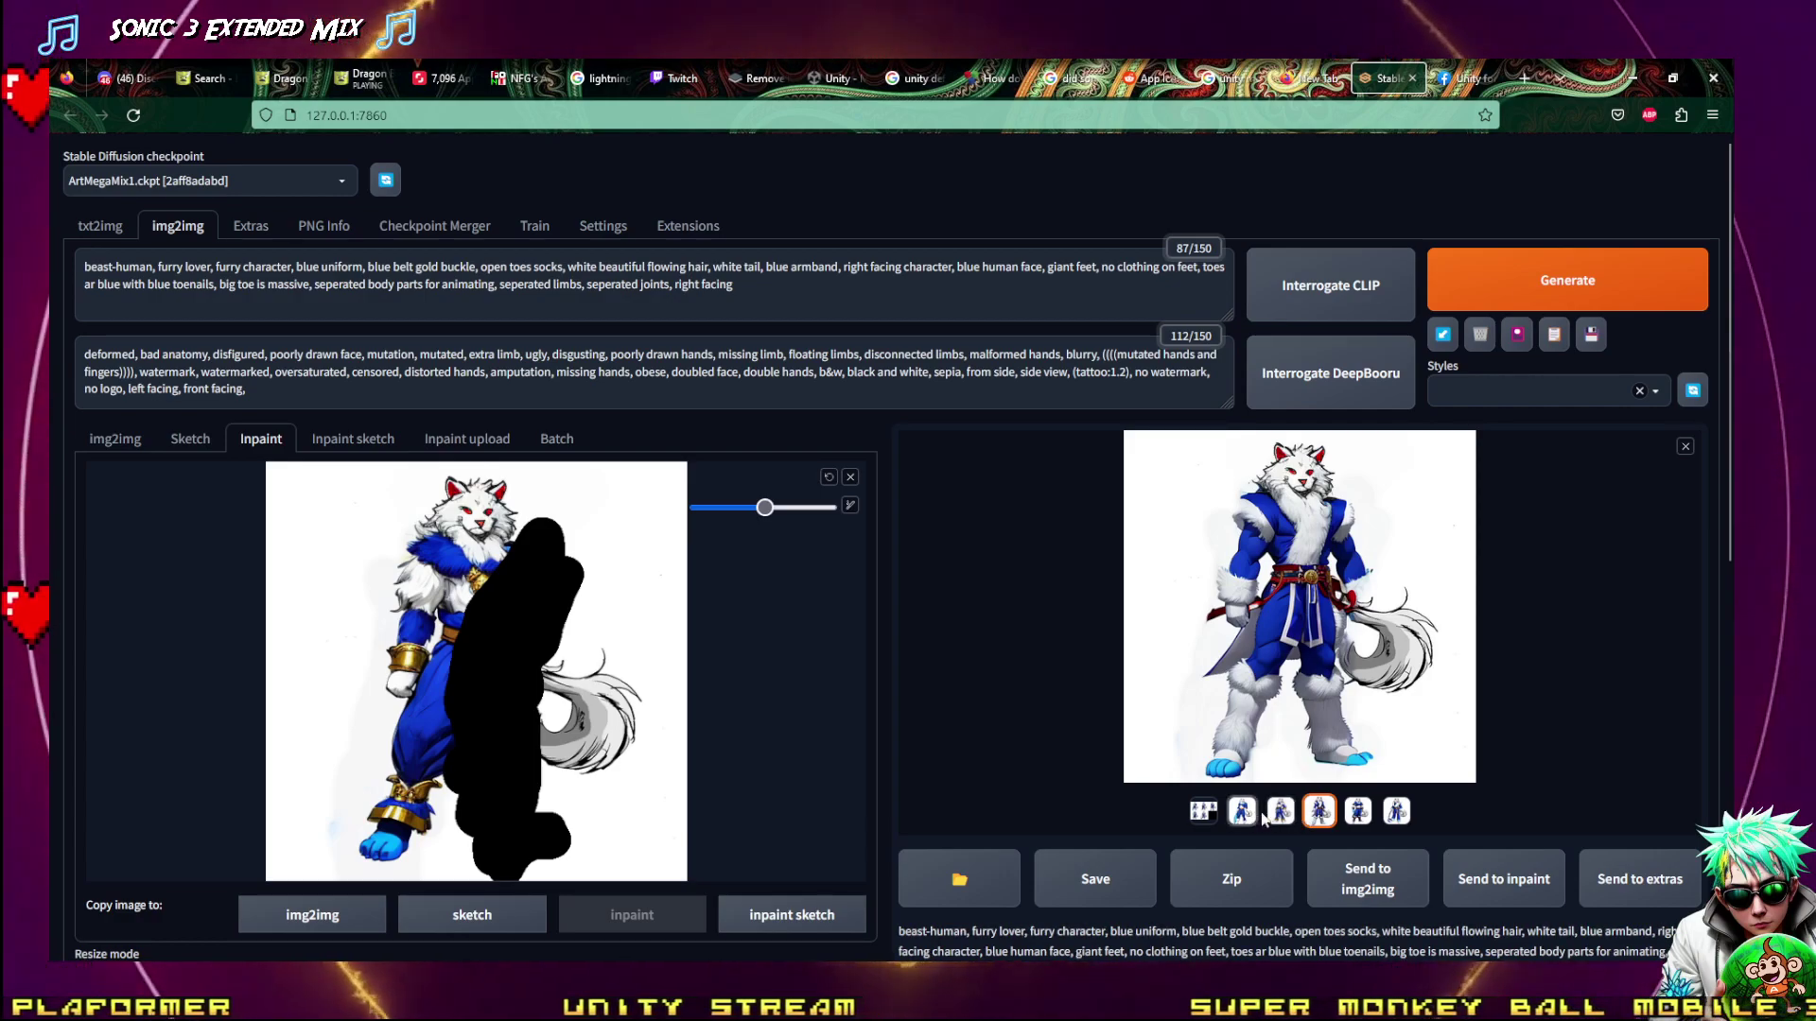
{"action": "key", "text": "Left"}
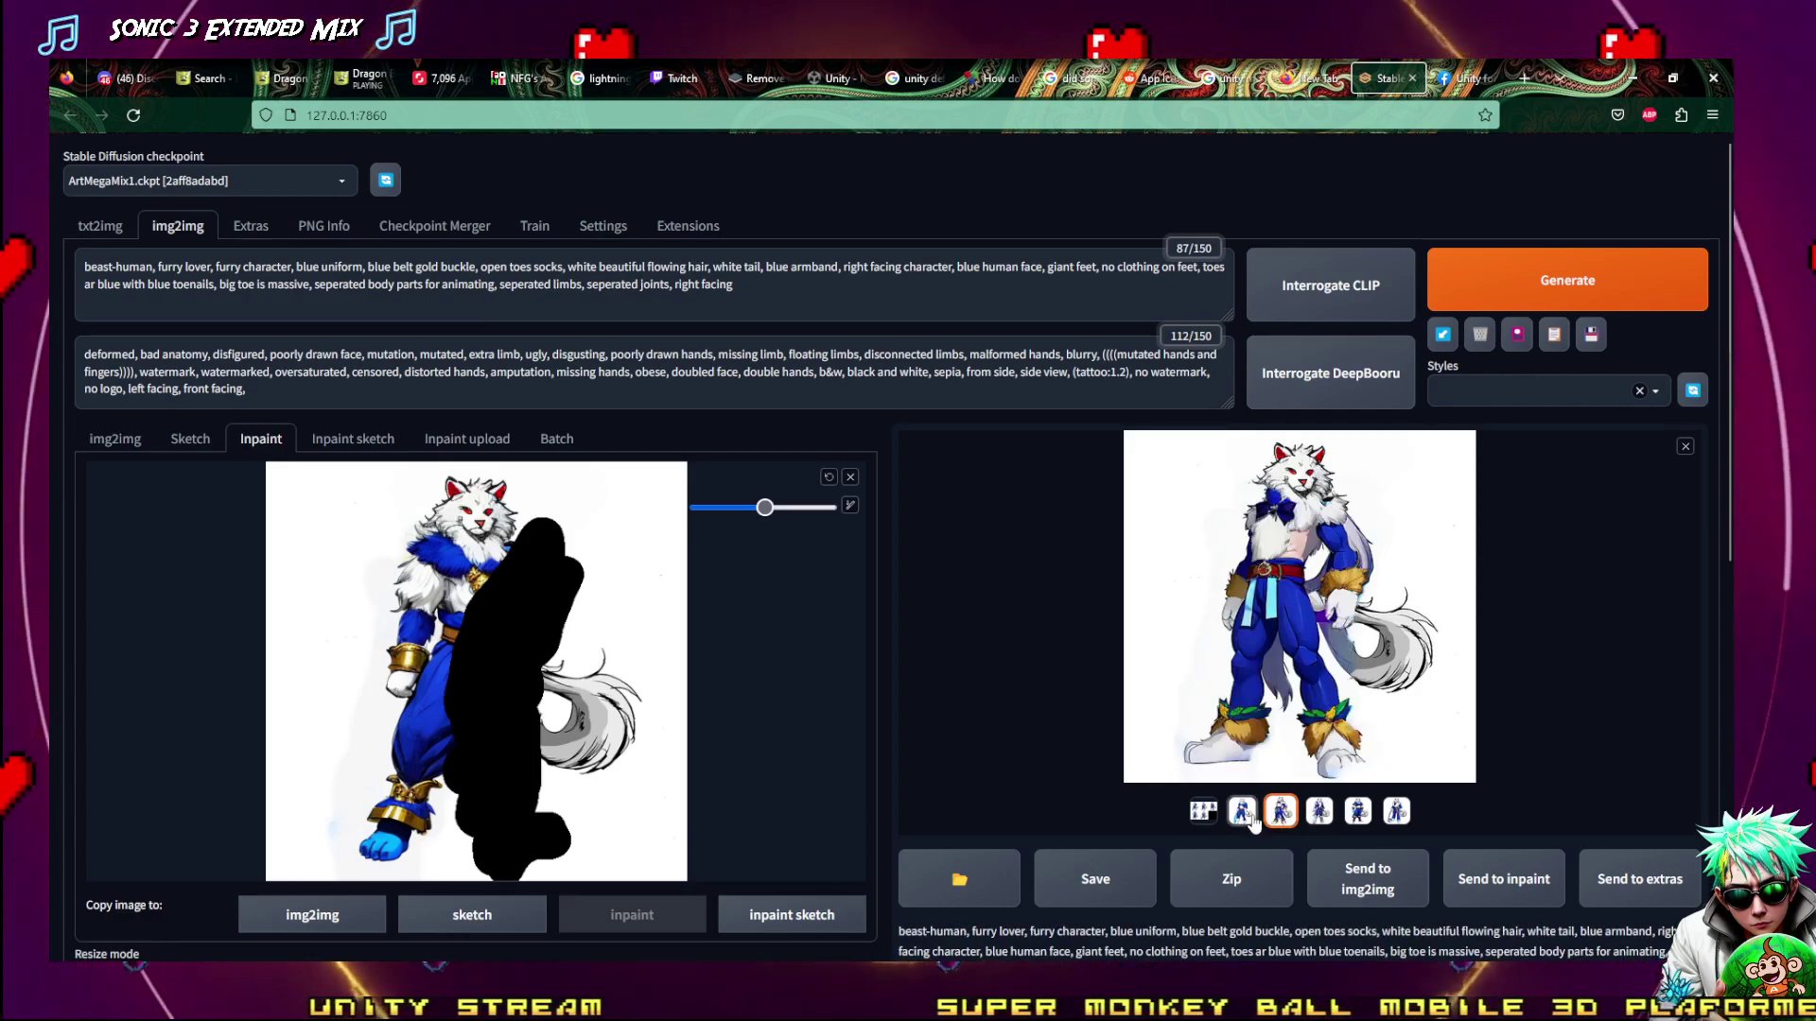
{"action": "left_click", "coordinate": [1250, 817]}
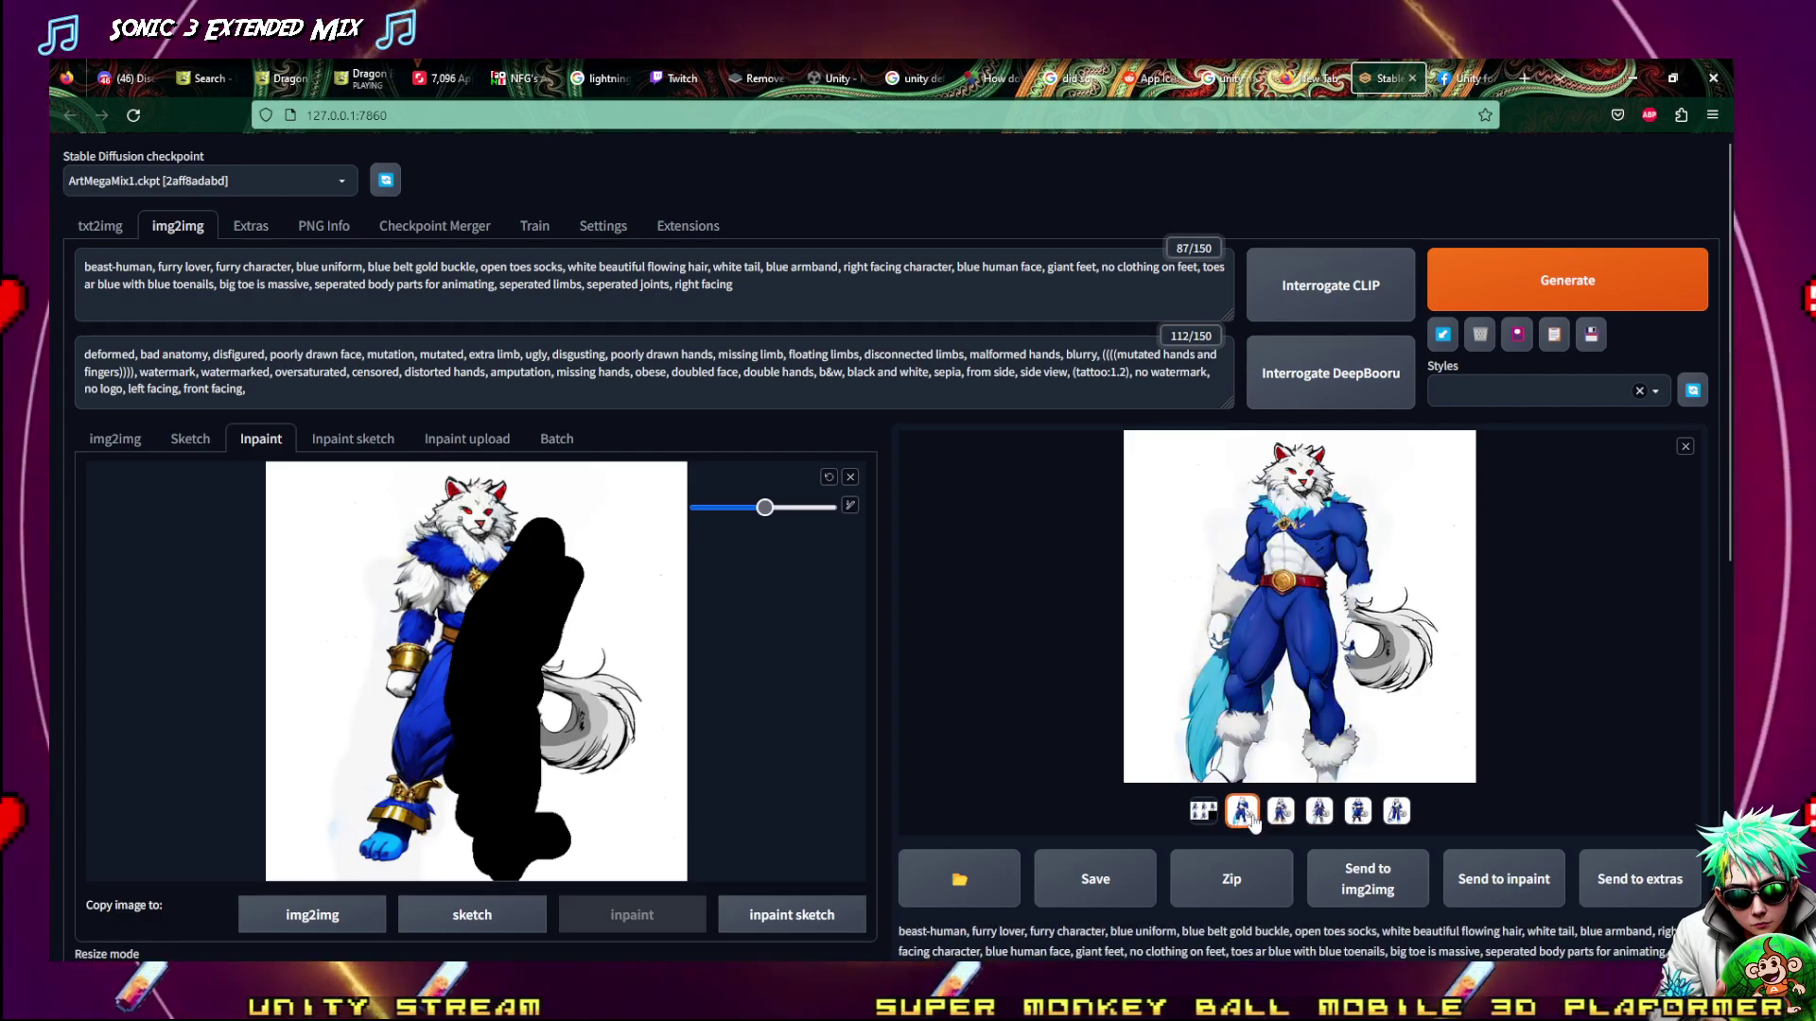
{"action": "left_click", "coordinate": [1359, 813]}
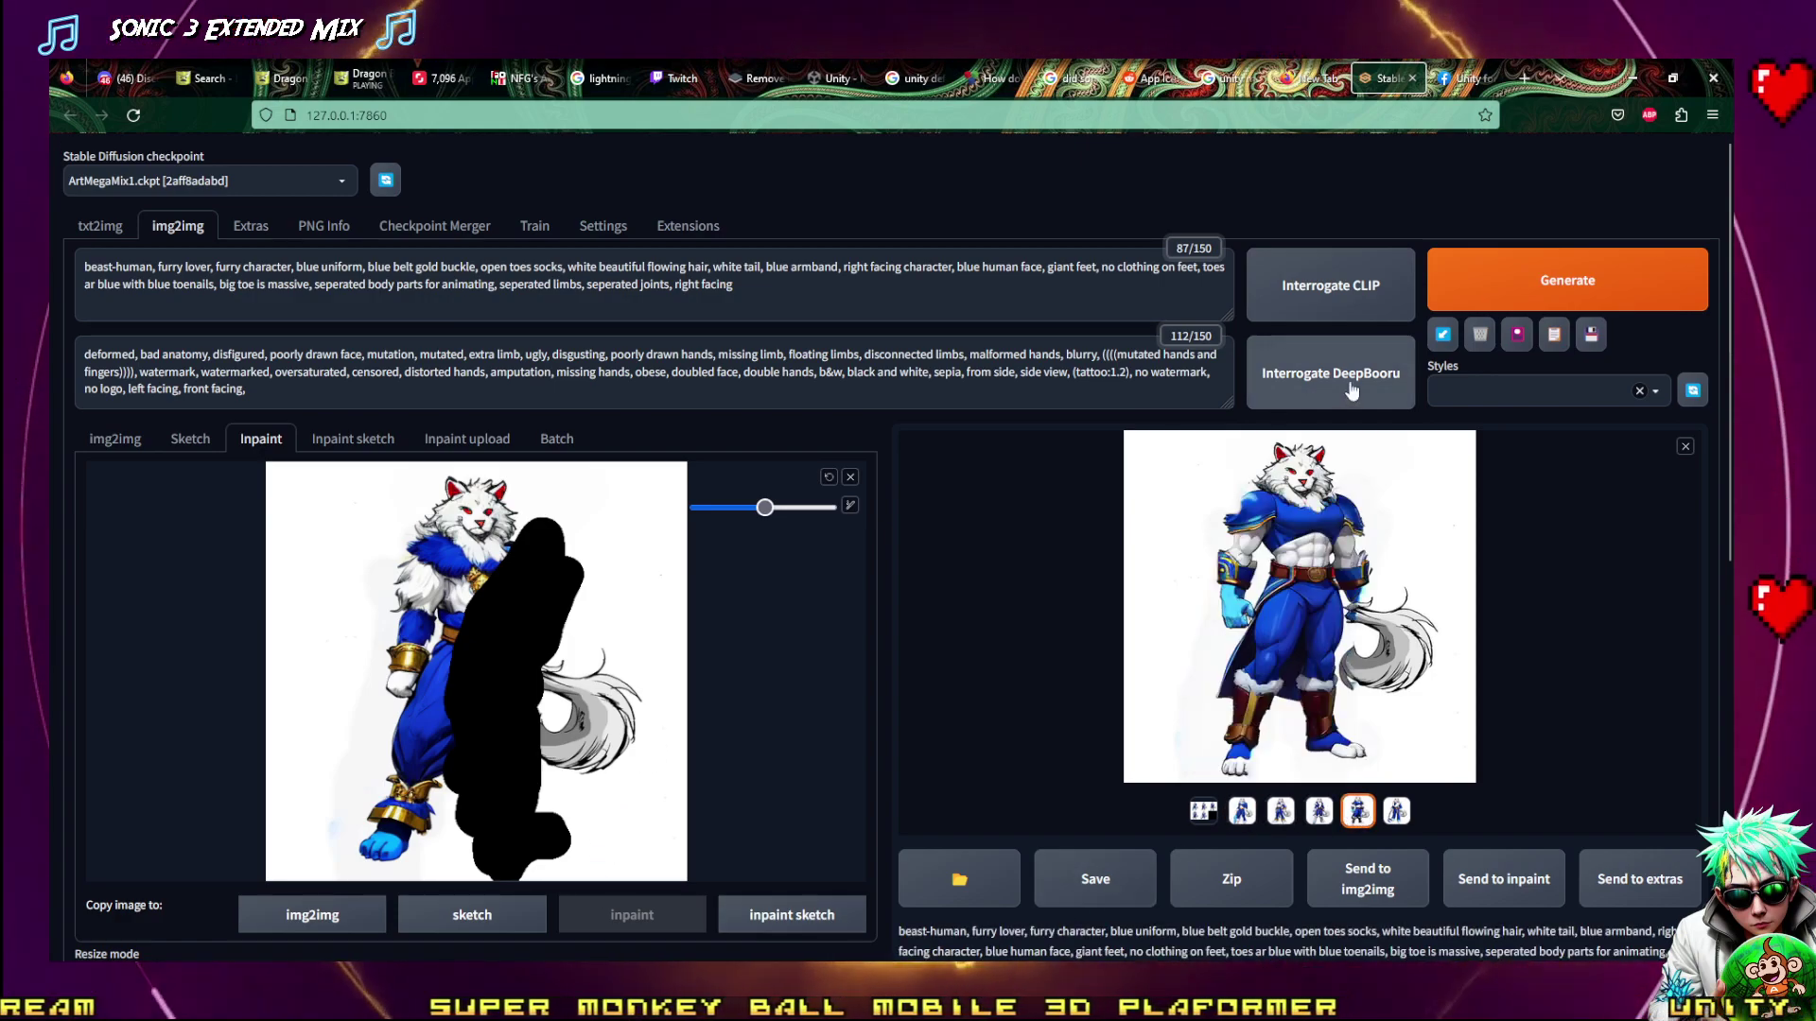
Generate a new inpaint batch and view its first two variants
{"action": "left_click", "coordinate": [1551, 282]}
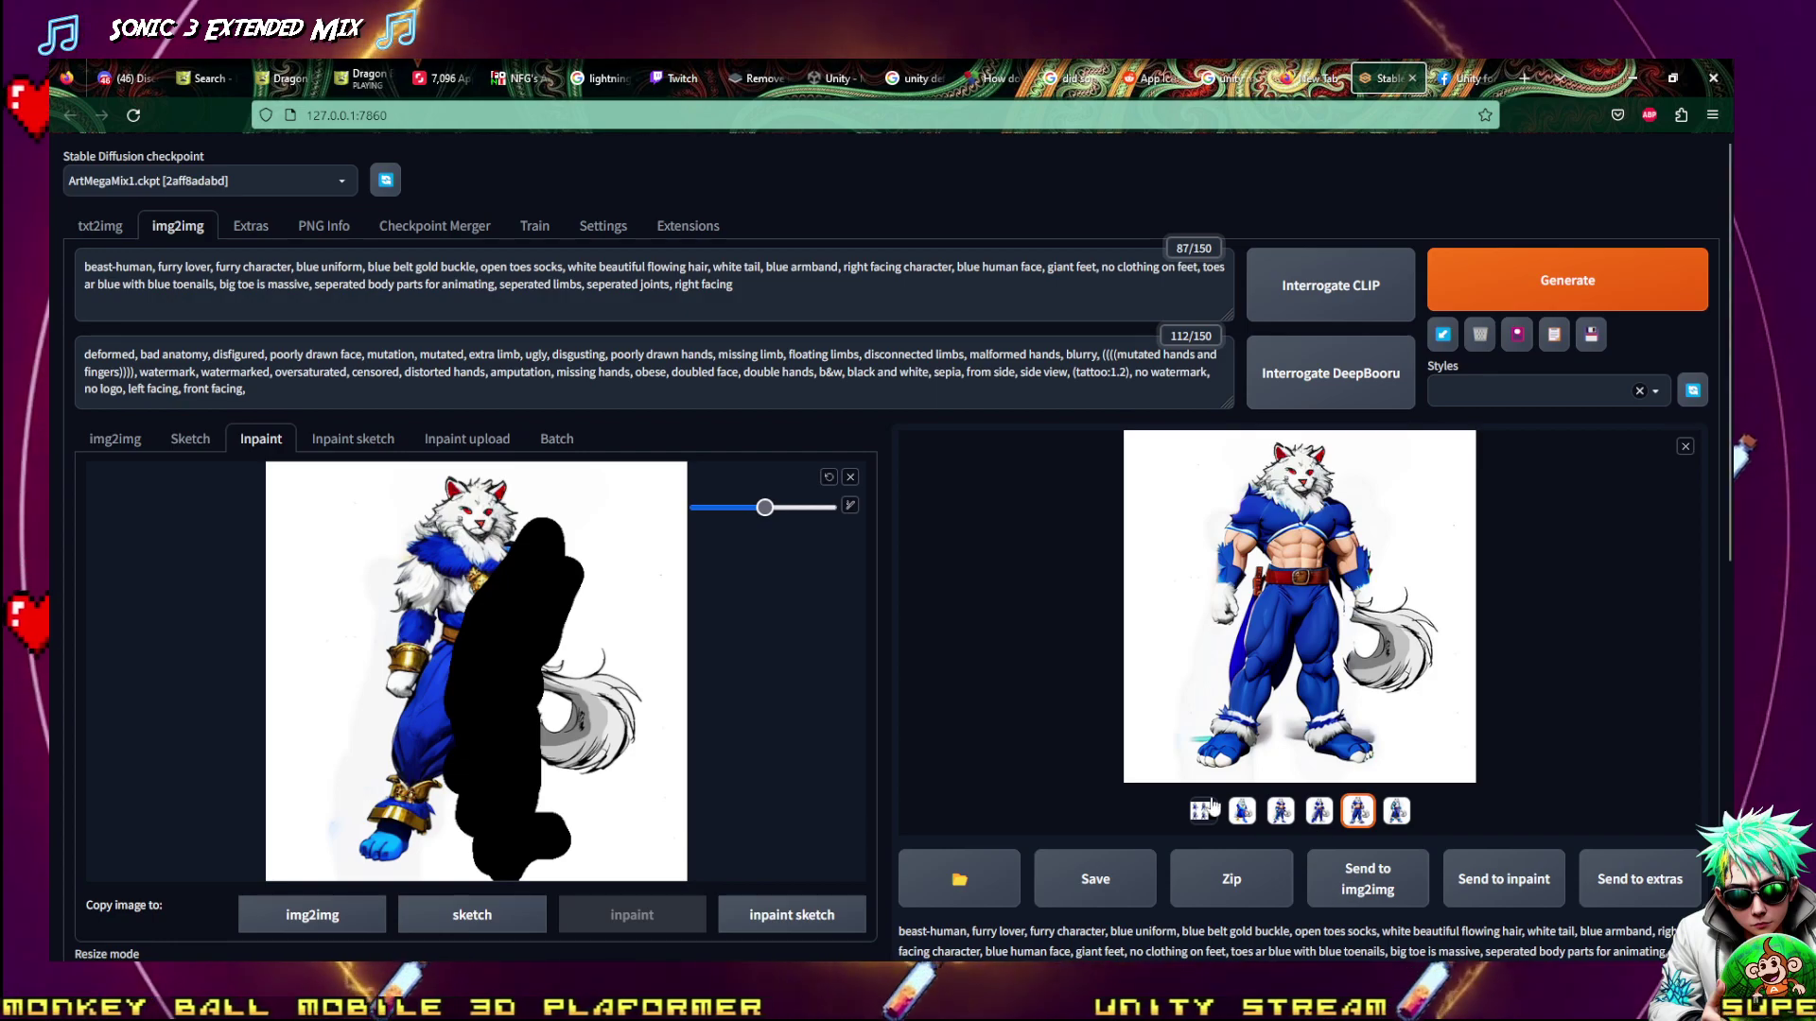
{"action": "left_click", "coordinate": [1244, 817]}
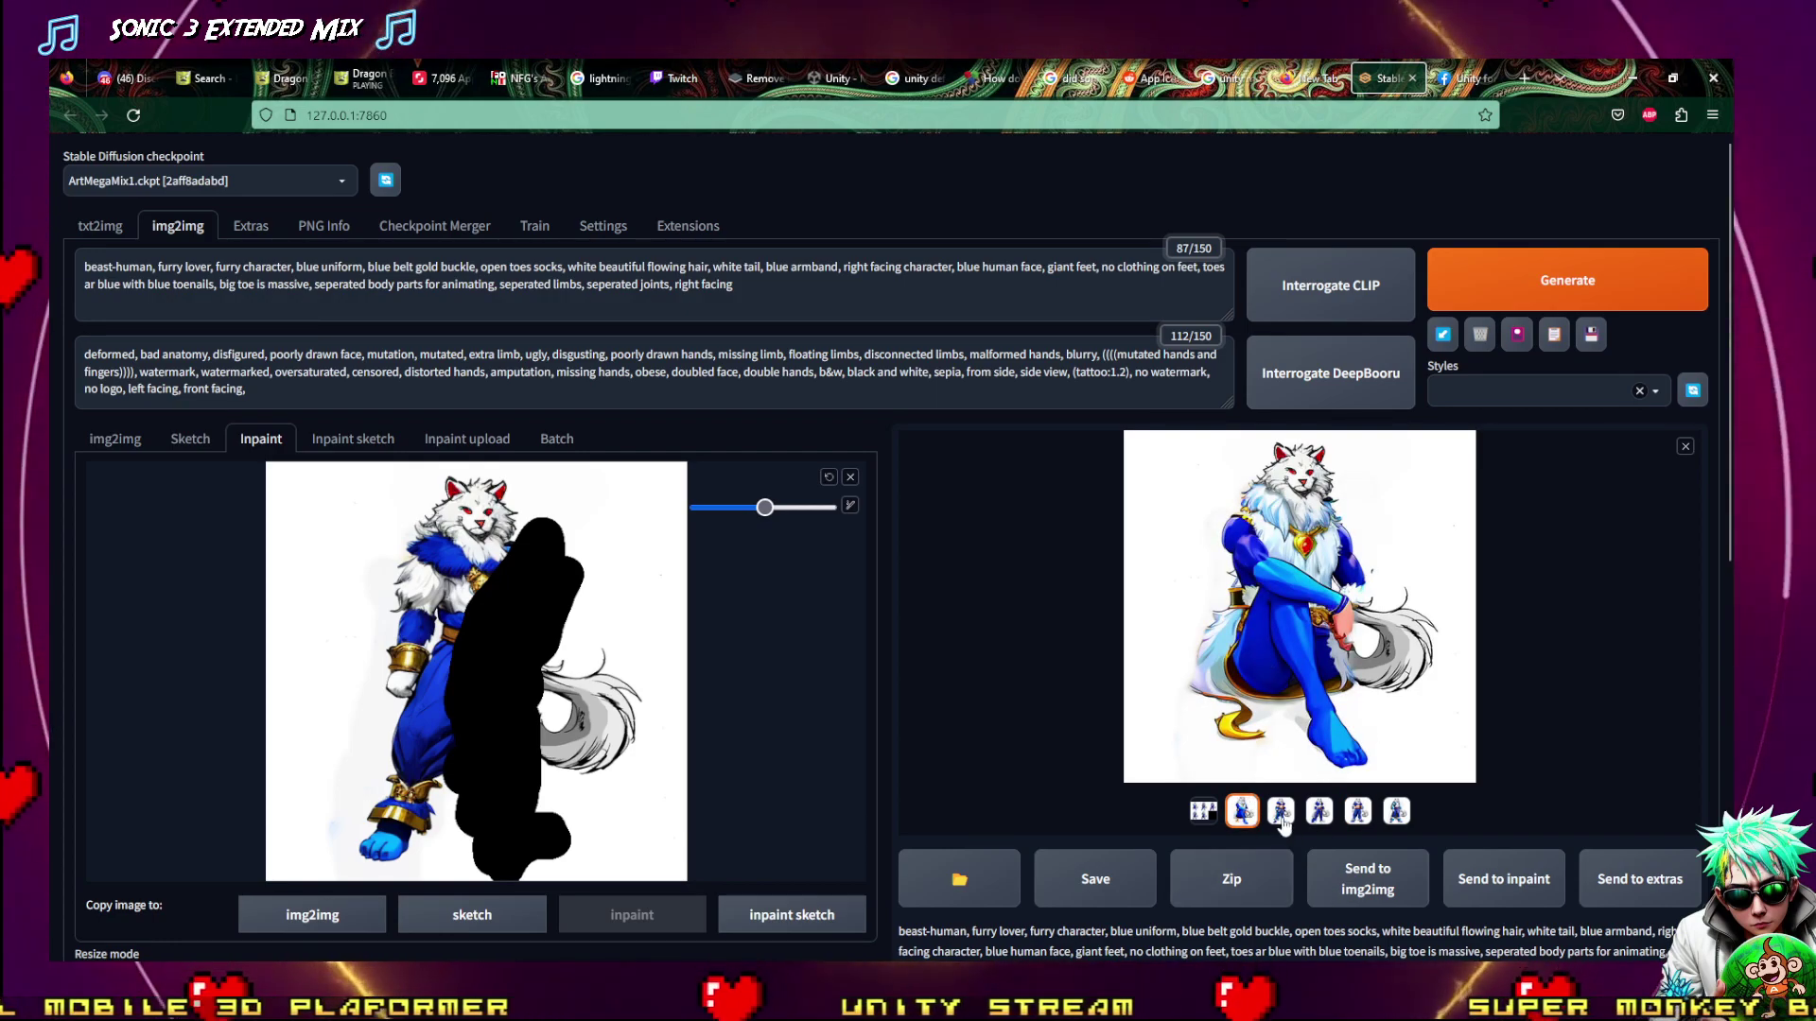
{"action": "left_click", "coordinate": [1281, 815]}
{"action": "left_click", "coordinate": [1345, 556]}
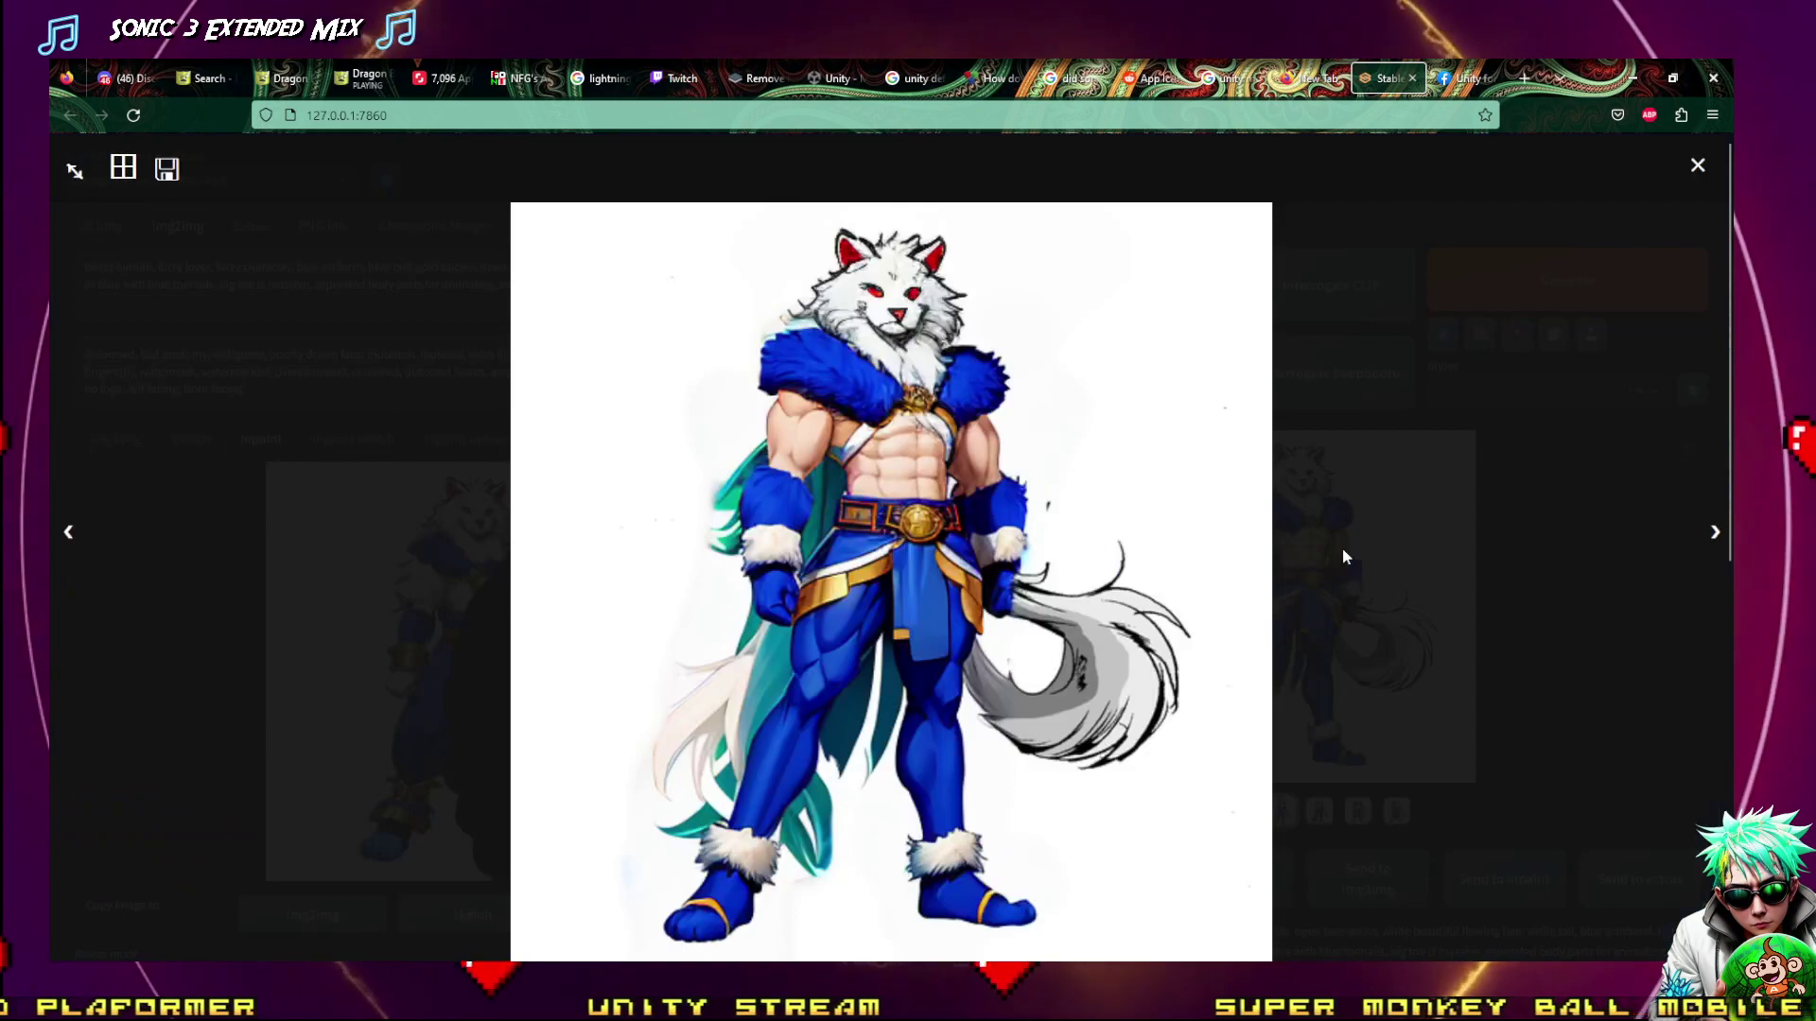
{"action": "key", "text": "Right"}
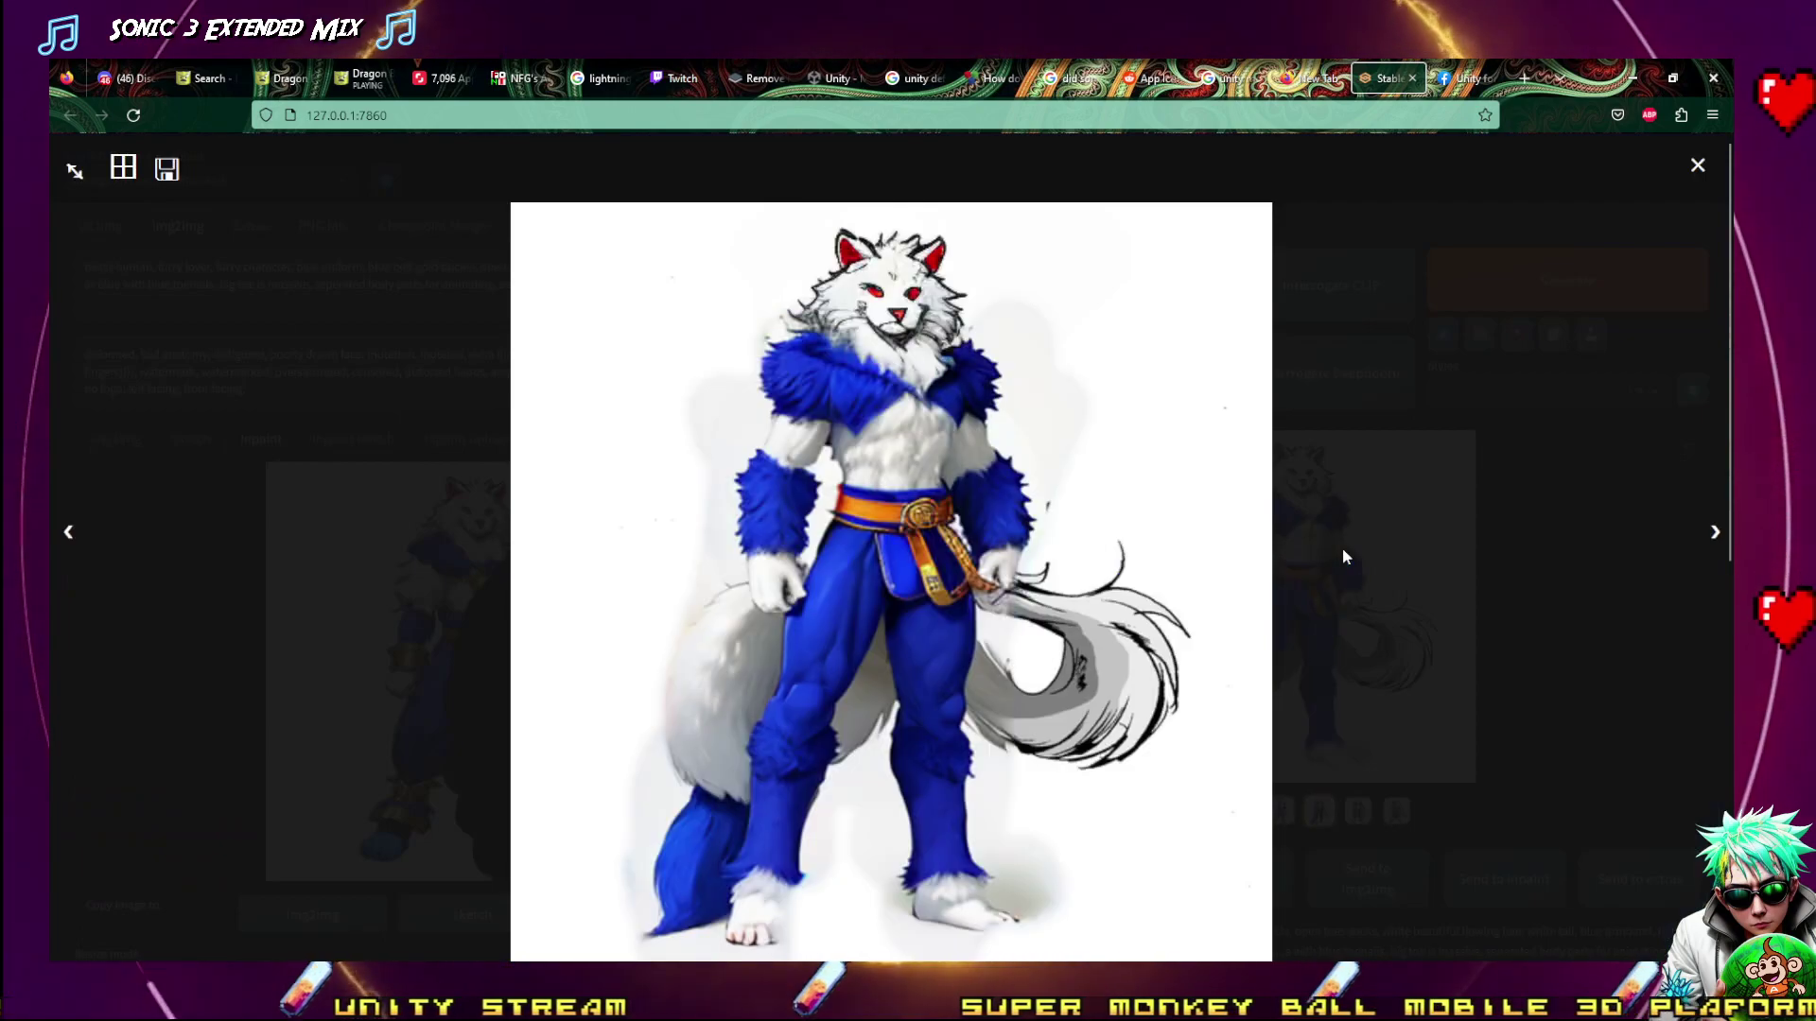
{"action": "key", "text": "Right"}
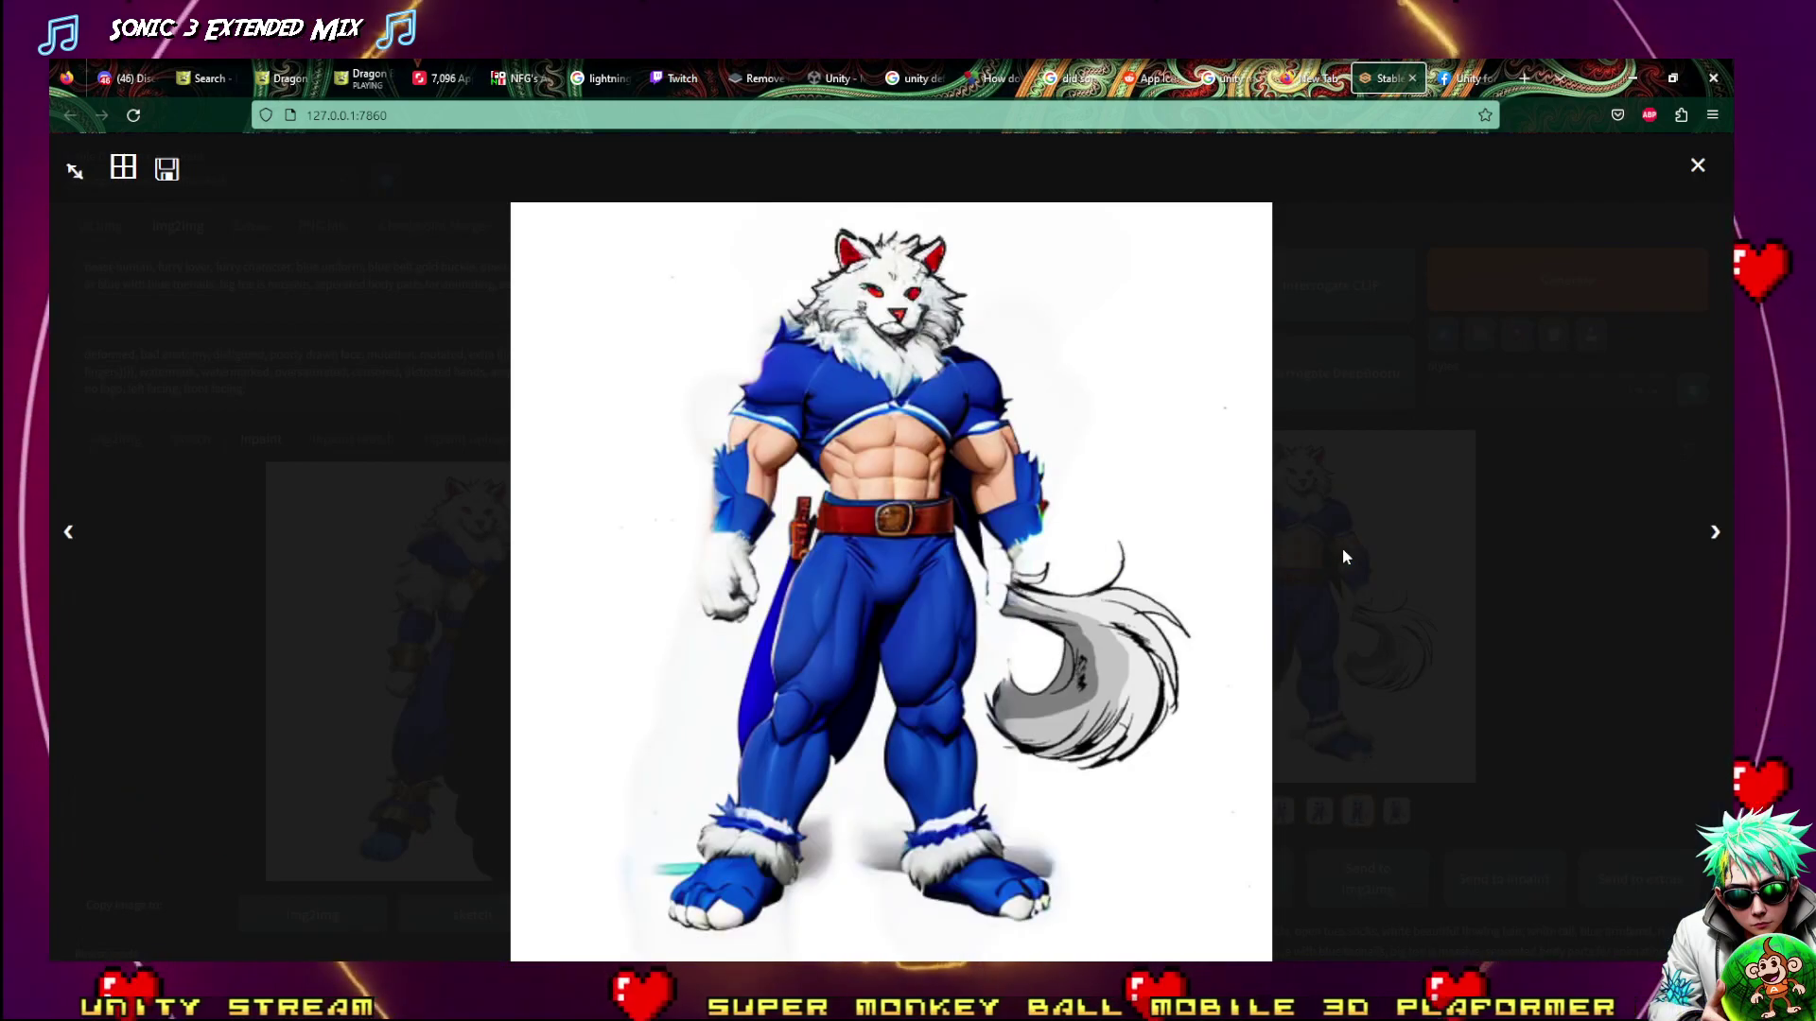
{"action": "key", "text": "Left"}
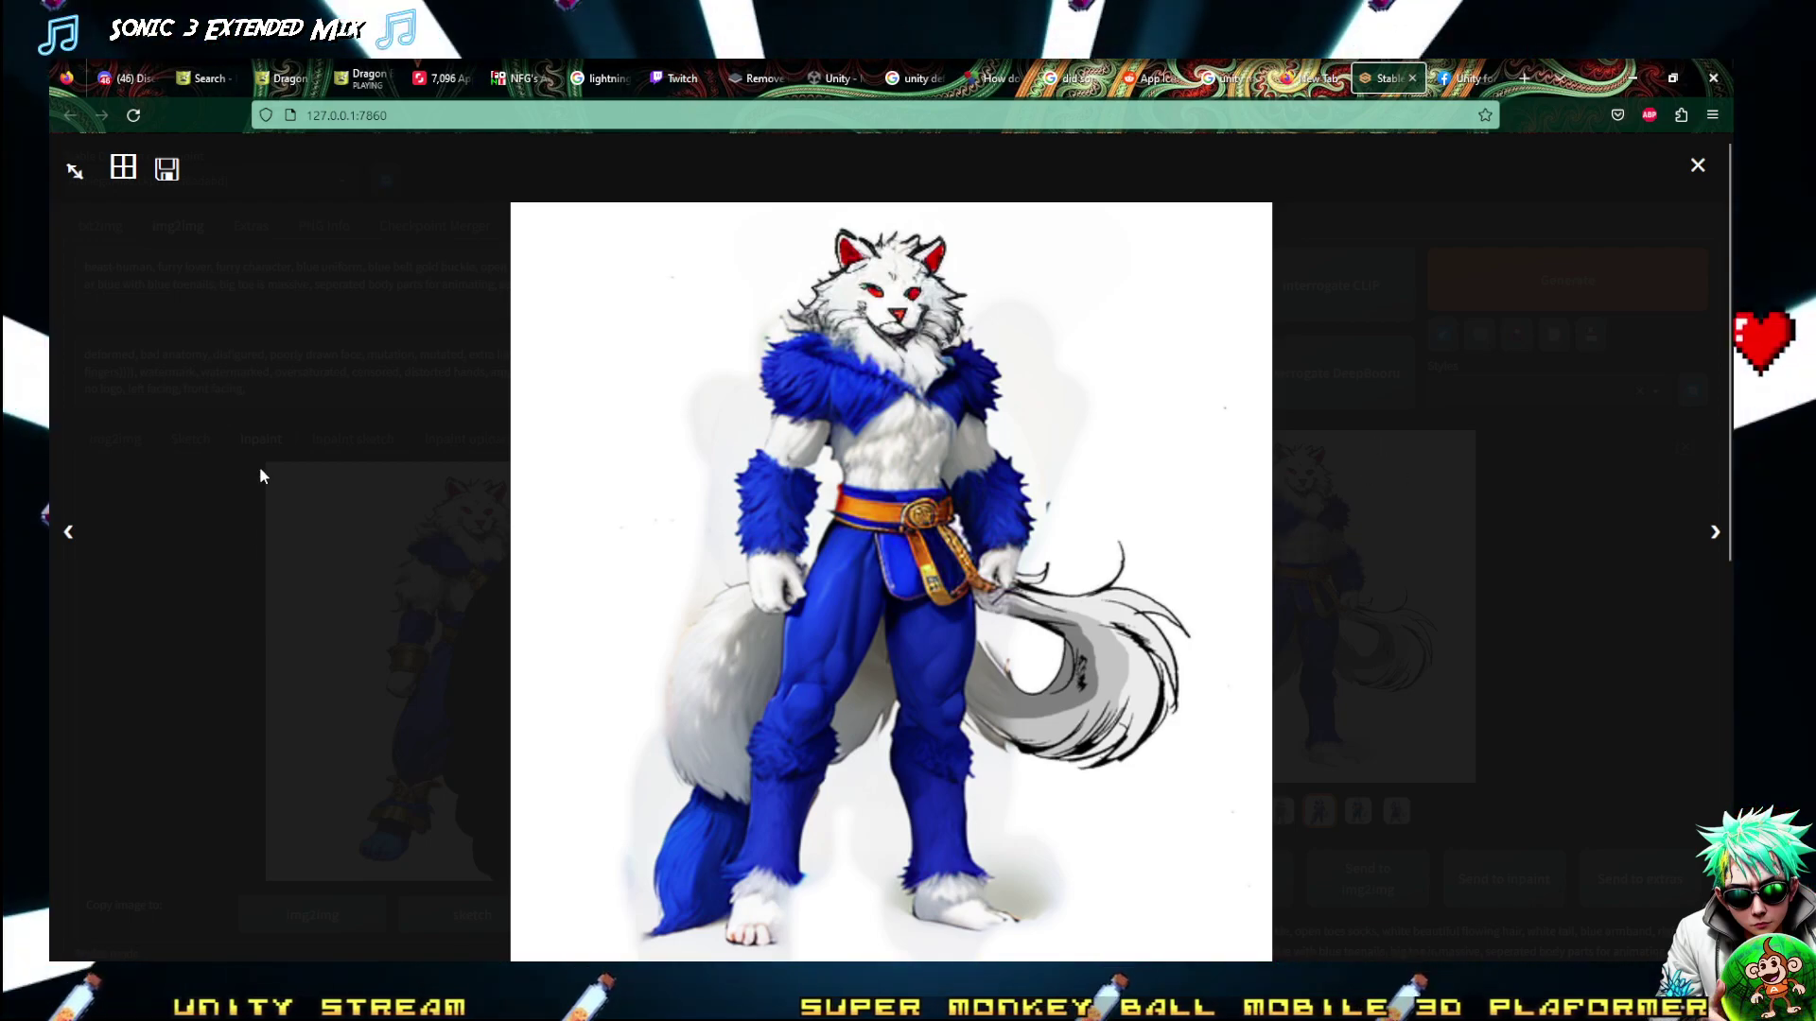
{"action": "left_click", "coordinate": [1539, 389]}
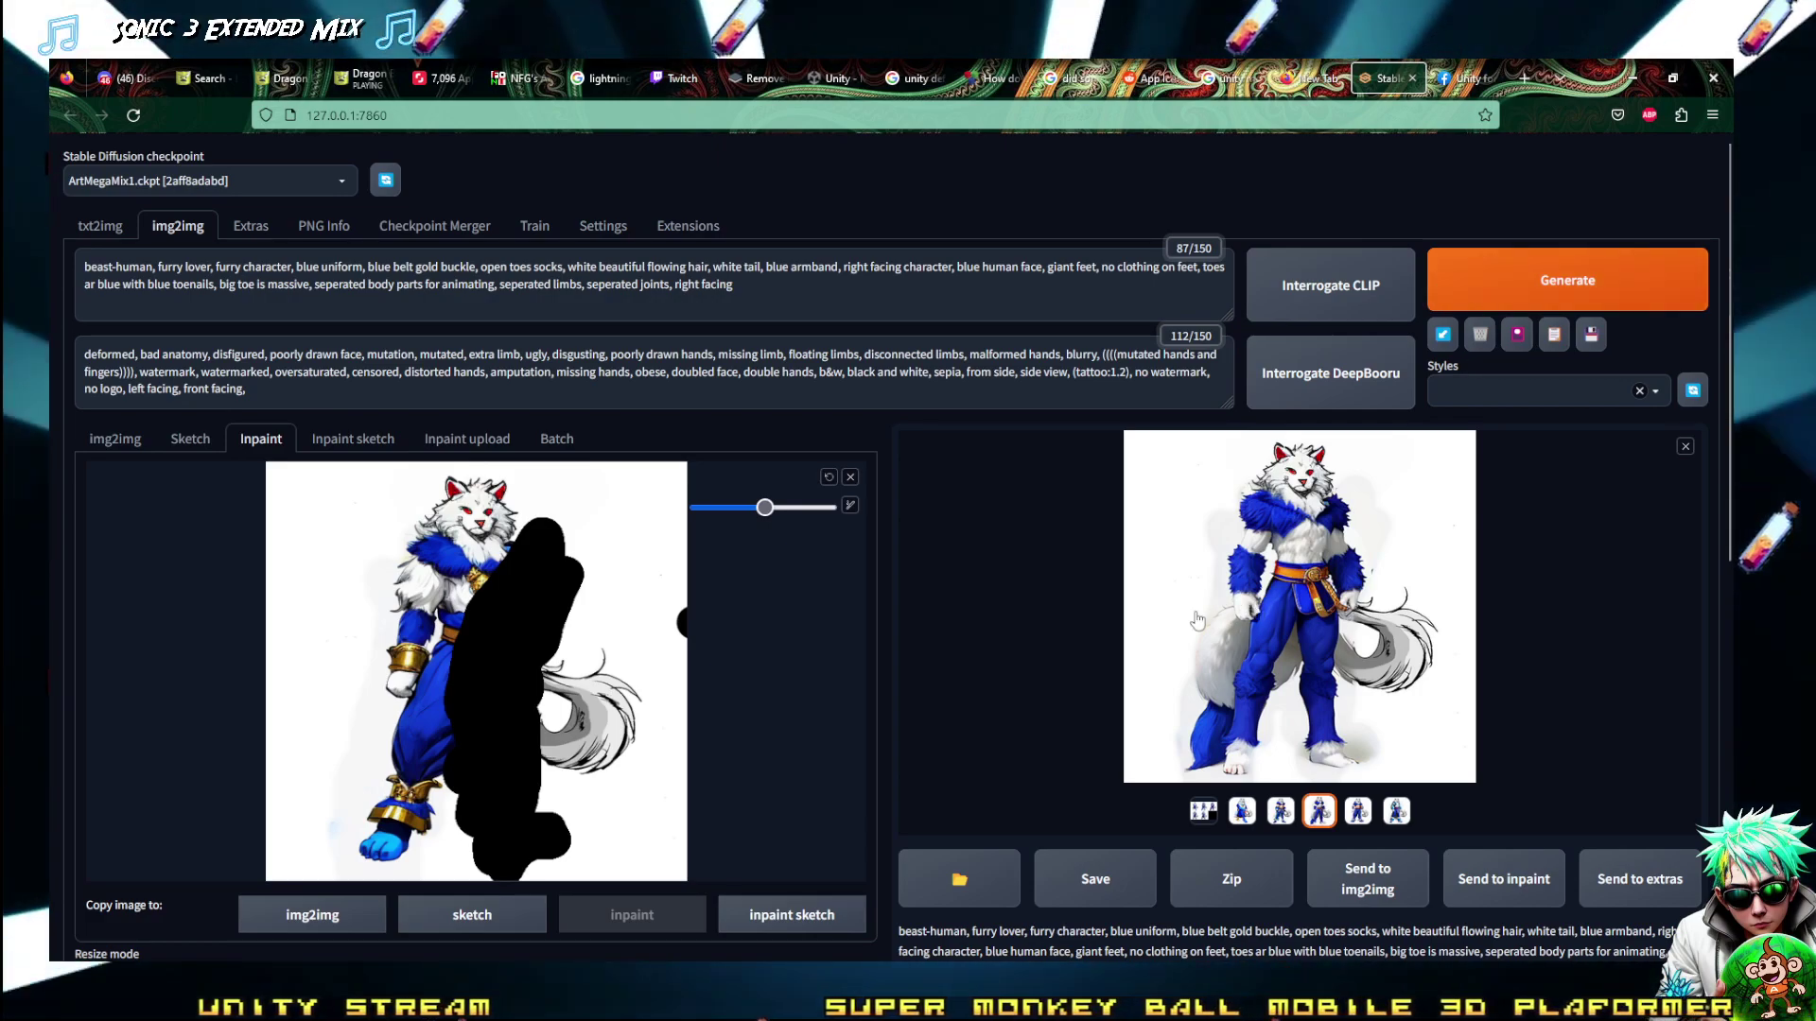
Copy the enlarged gold-belted white wolf image to the clipboard and close the lightbox
{"action": "left_click", "coordinate": [1321, 602]}
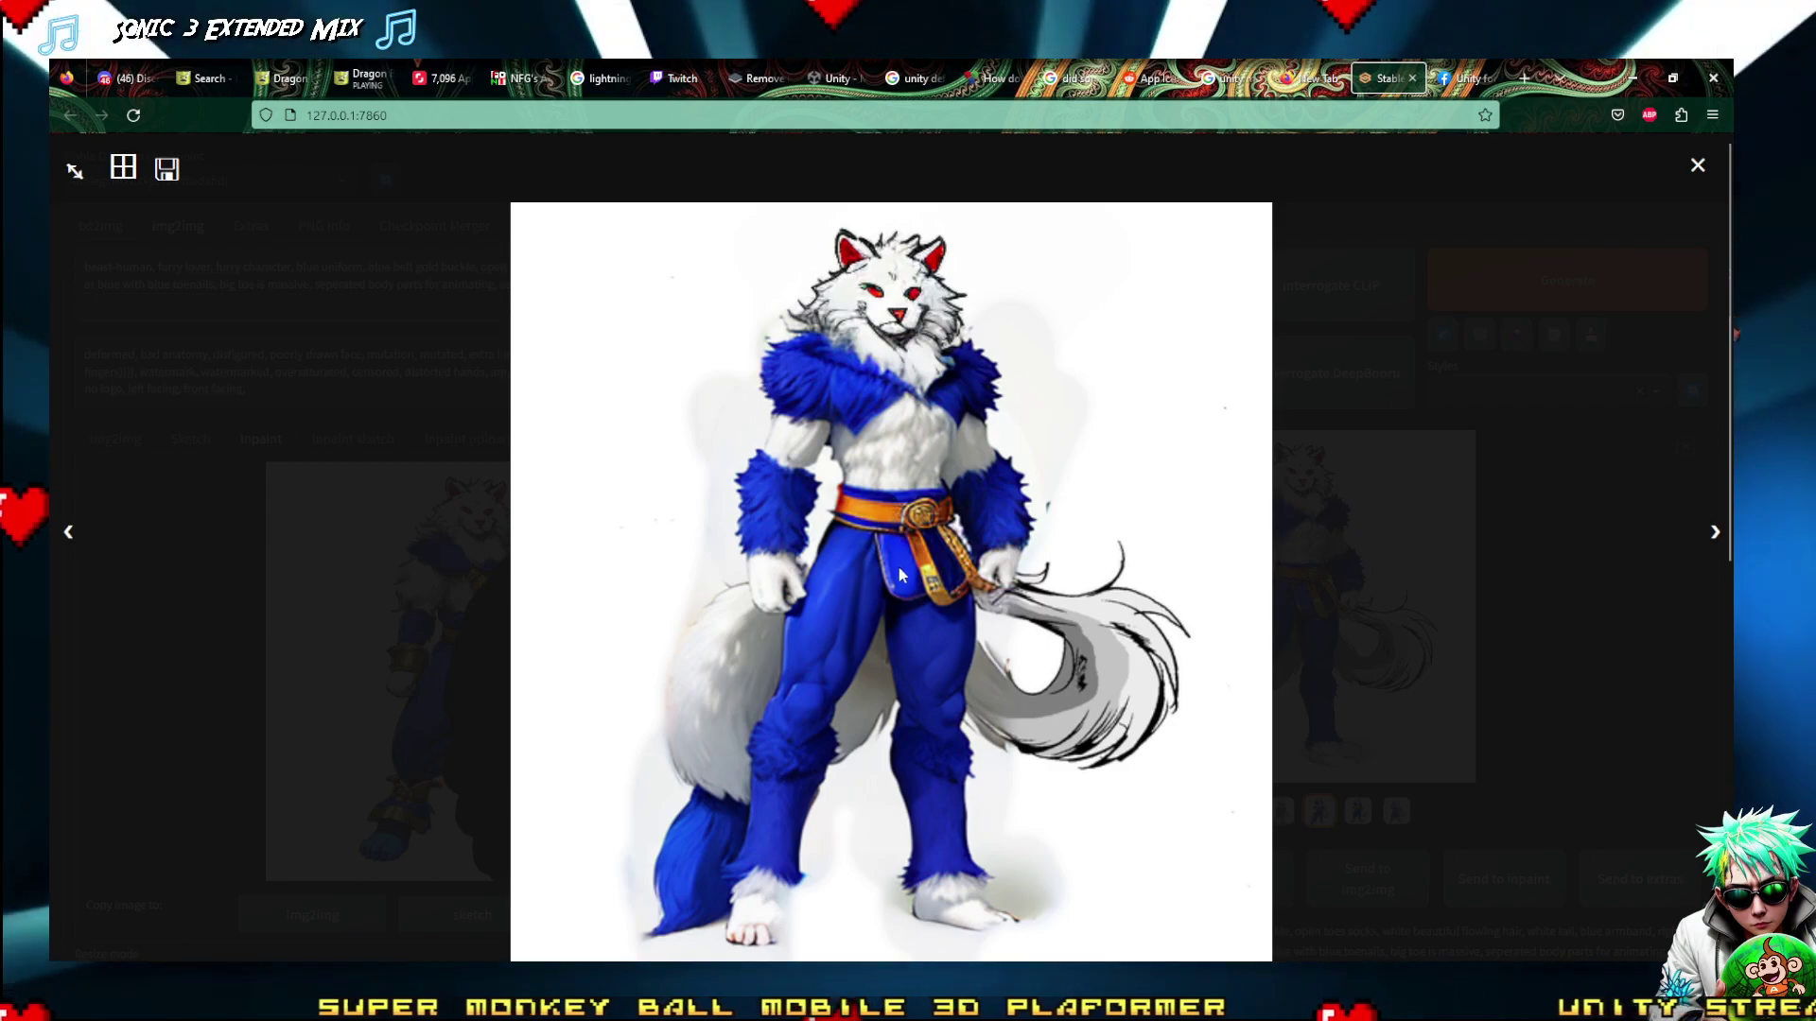
{"action": "right_click", "coordinate": [848, 536]}
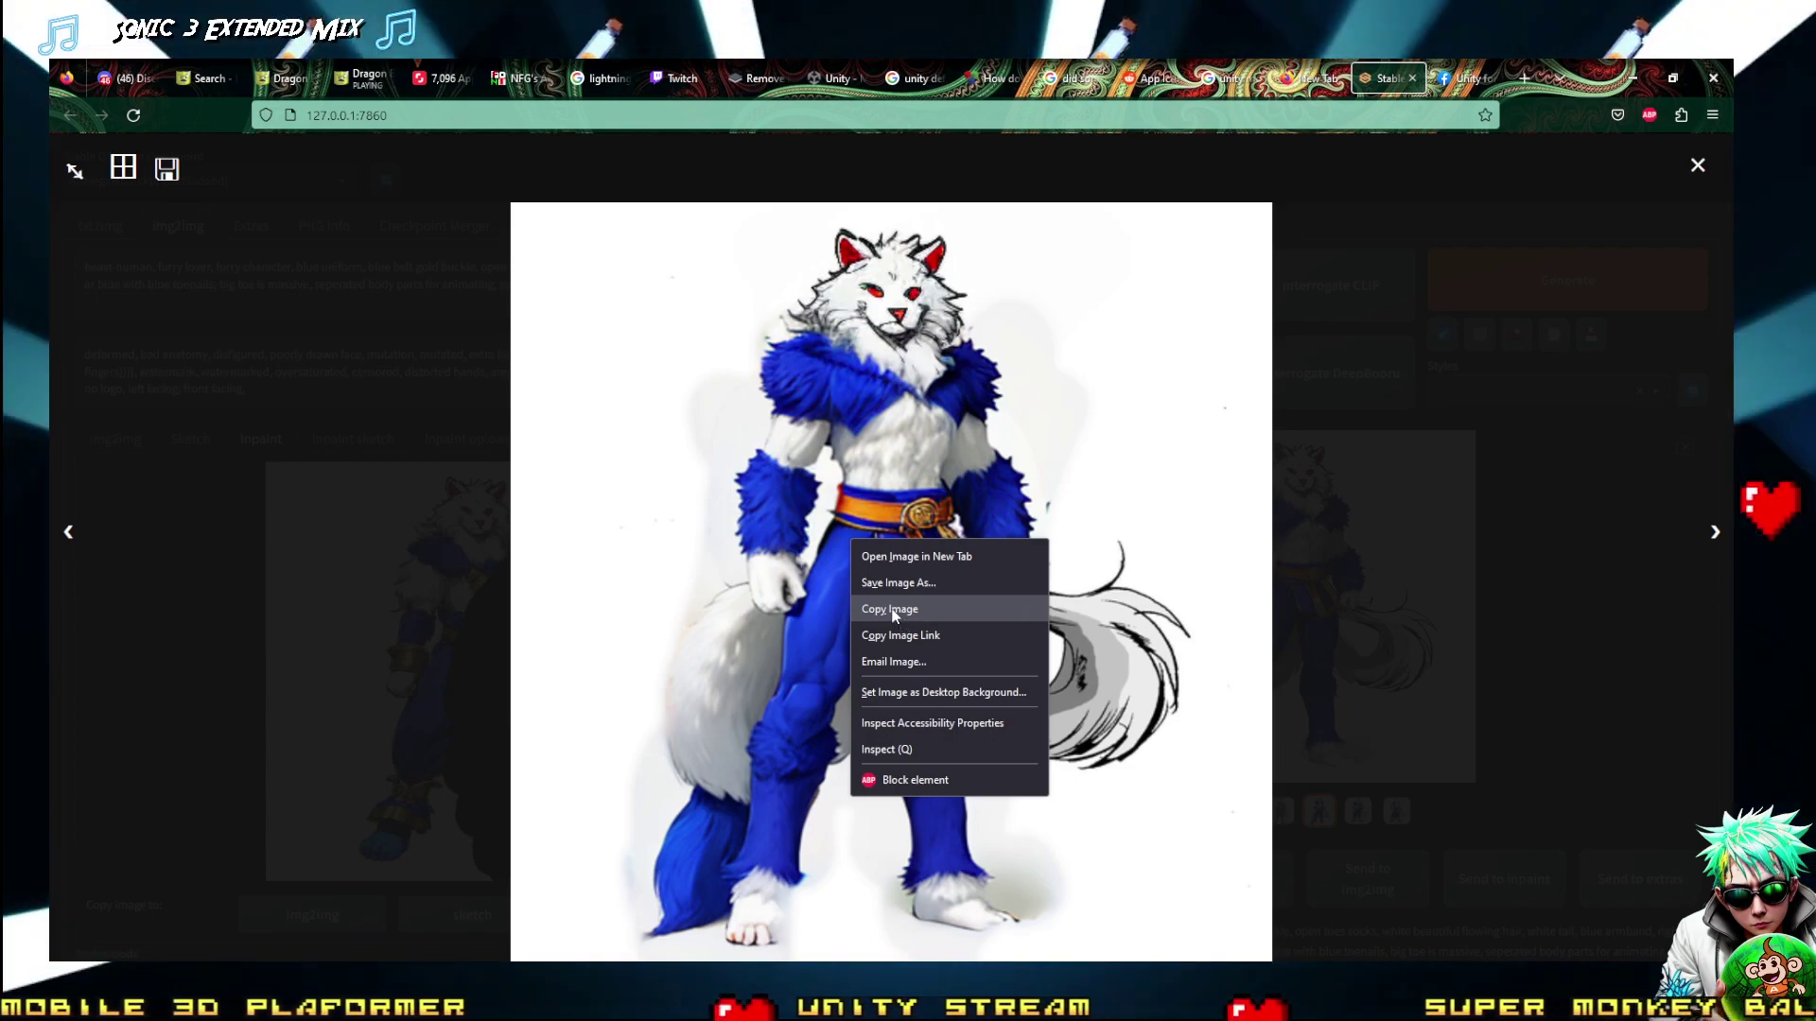
{"action": "left_click", "coordinate": [892, 613]}
{"action": "left_click", "coordinate": [758, 455]}
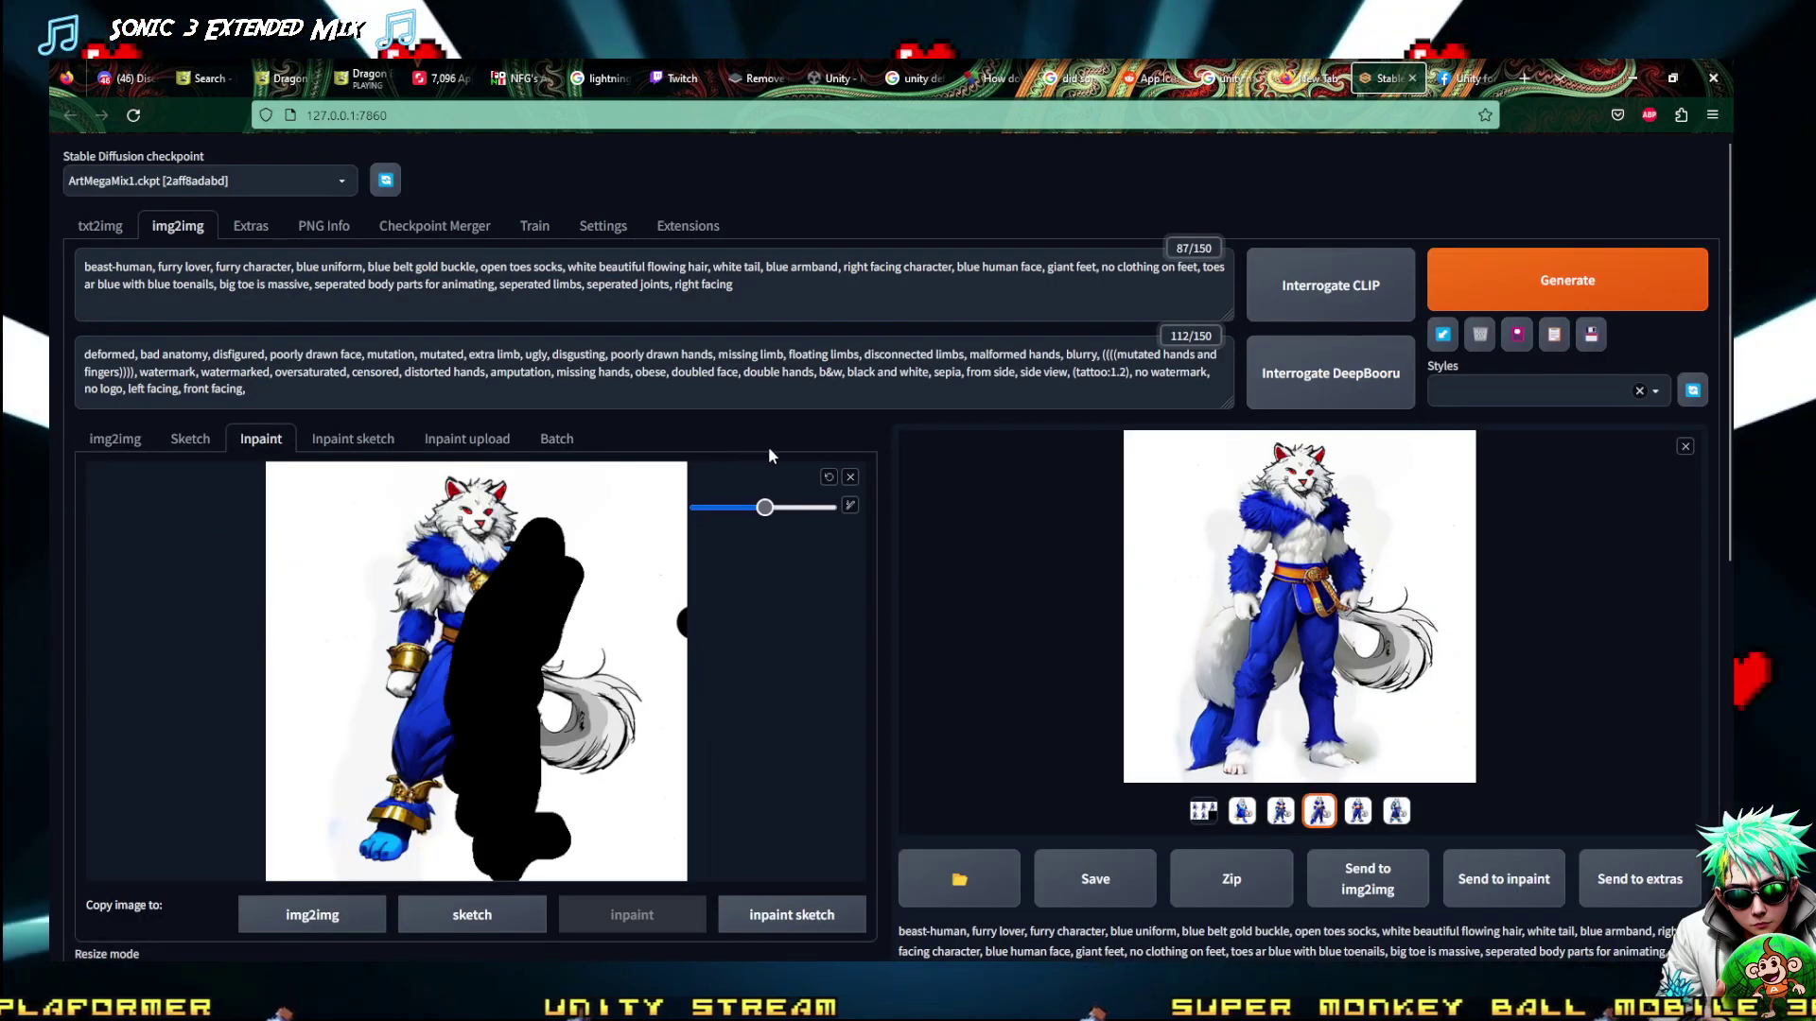
On txt2img, browse the fox girl results full-screen to the red-jacket variant
{"action": "left_click", "coordinate": [99, 226]}
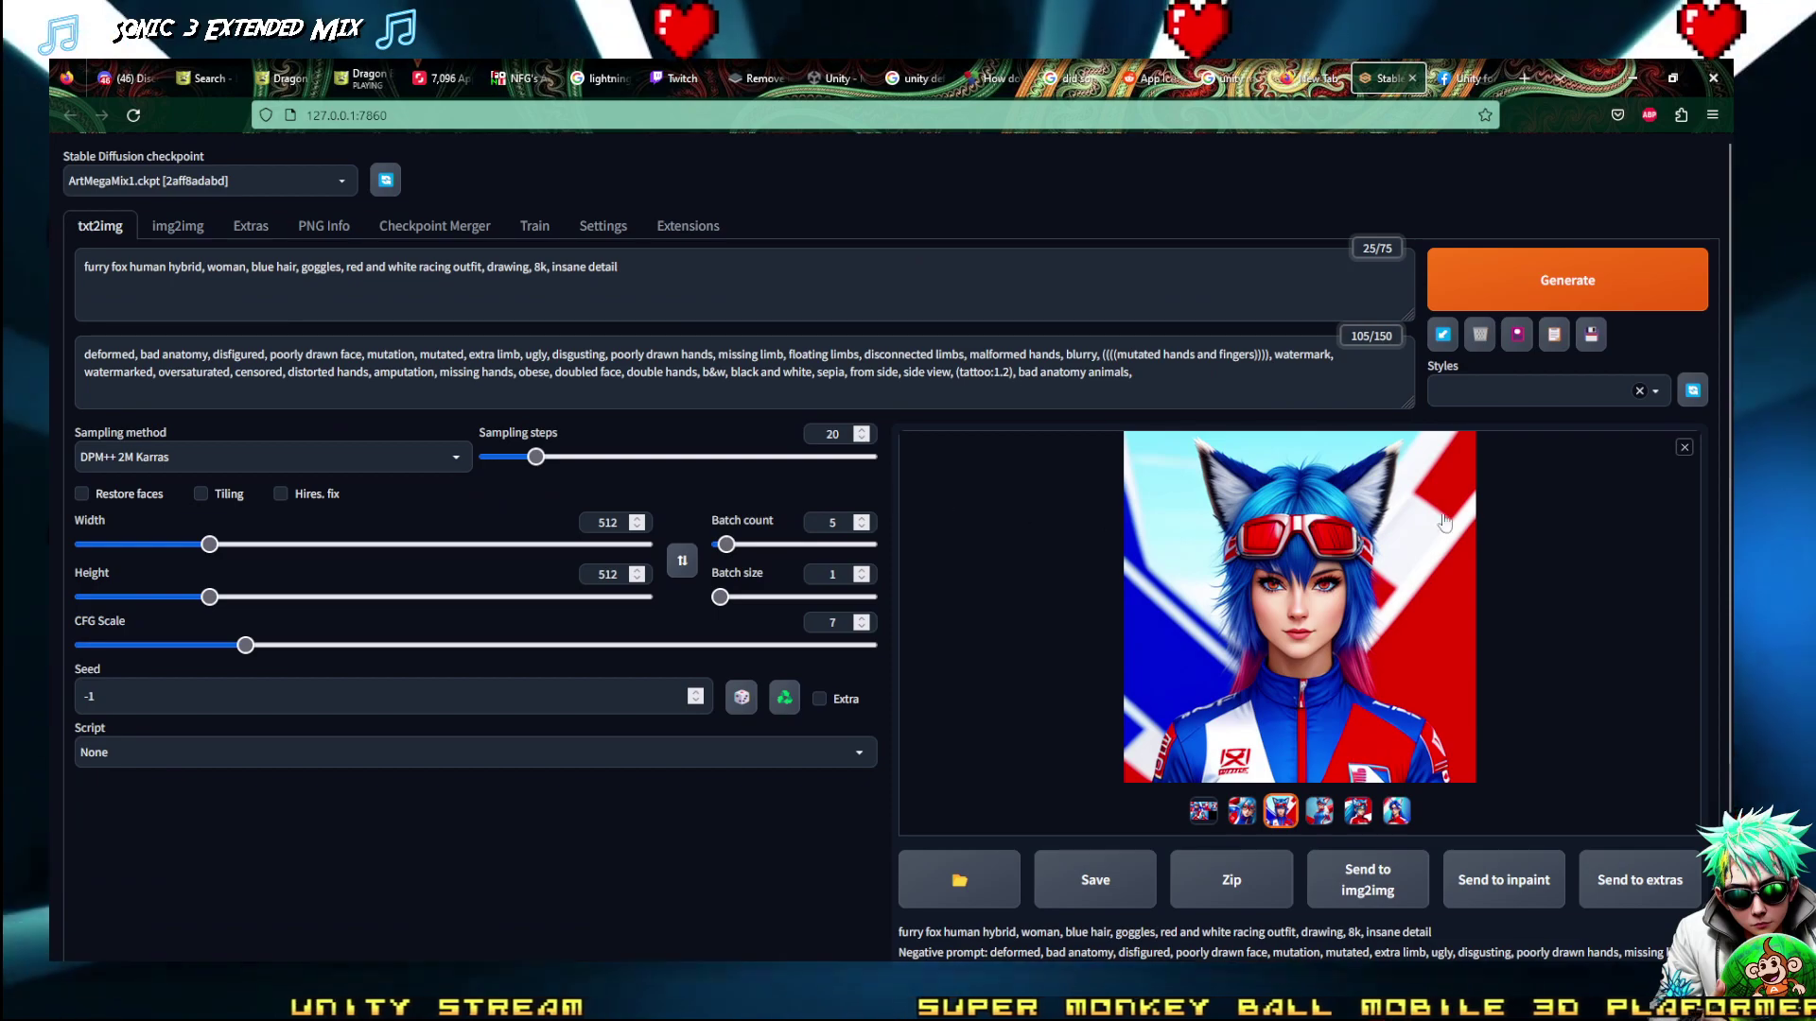
{"action": "left_click", "coordinate": [1410, 523]}
{"action": "key", "text": "Right"}
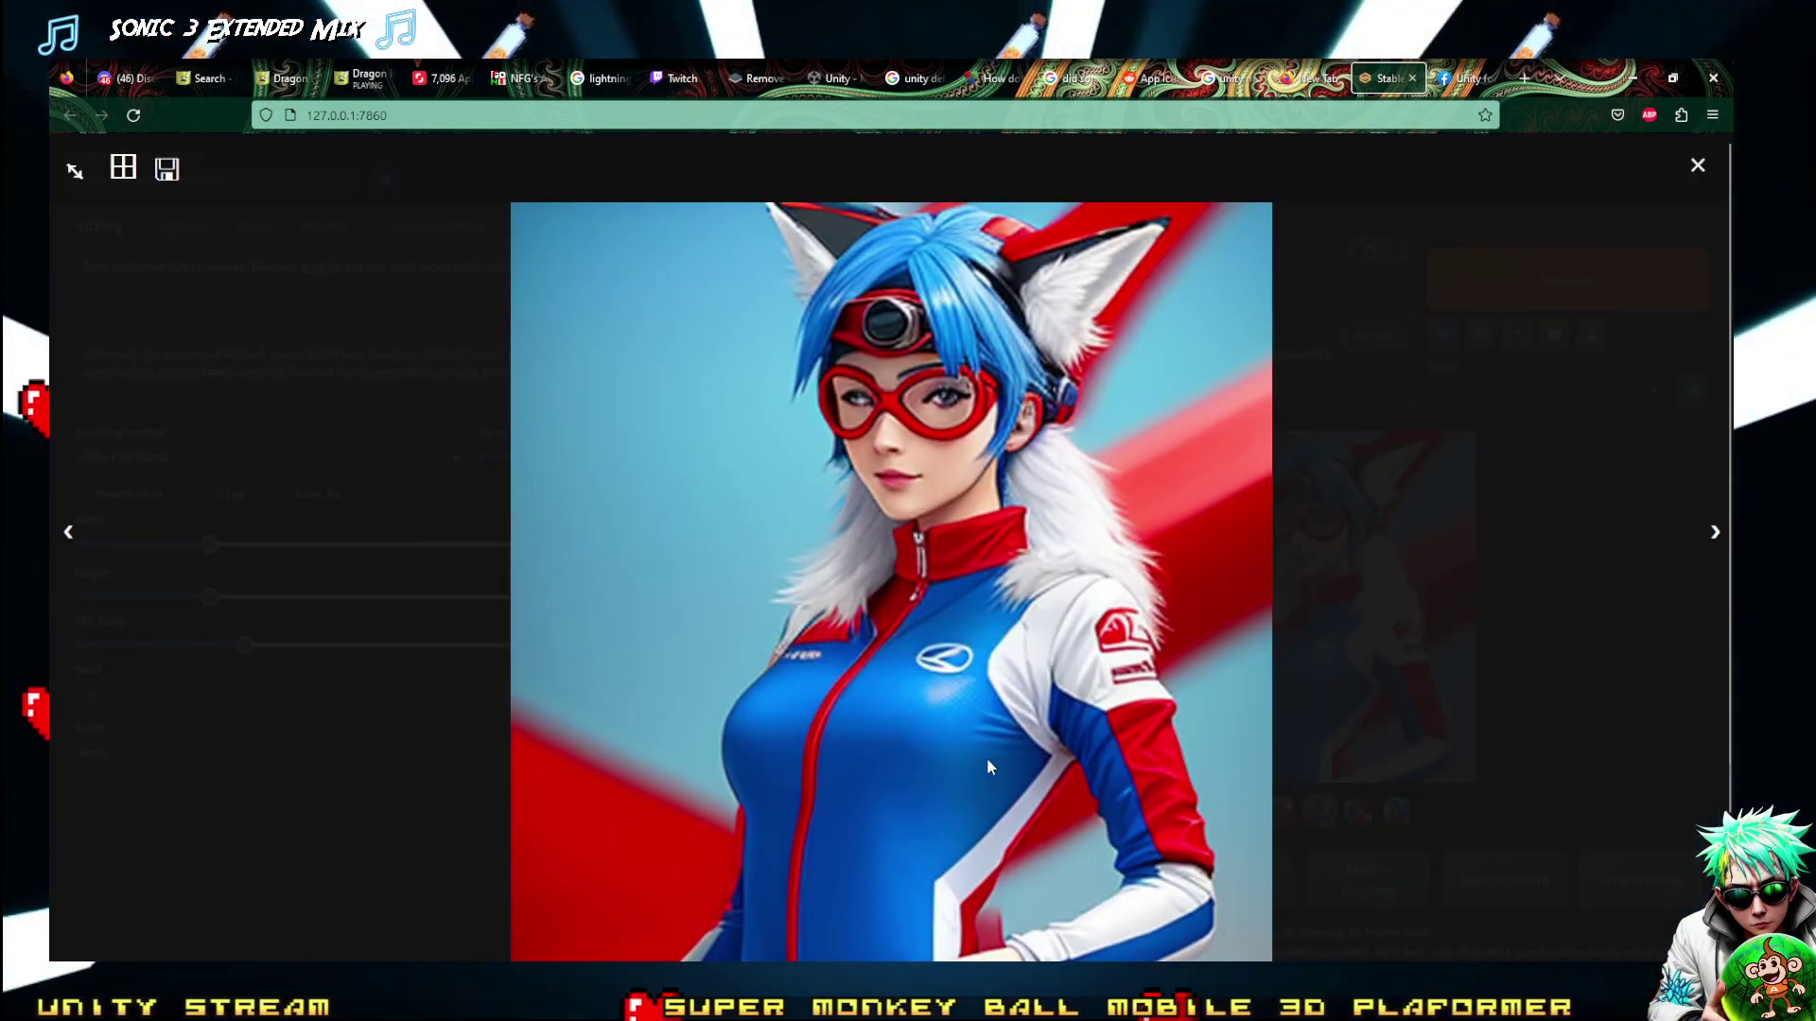
{"action": "key", "text": "Right"}
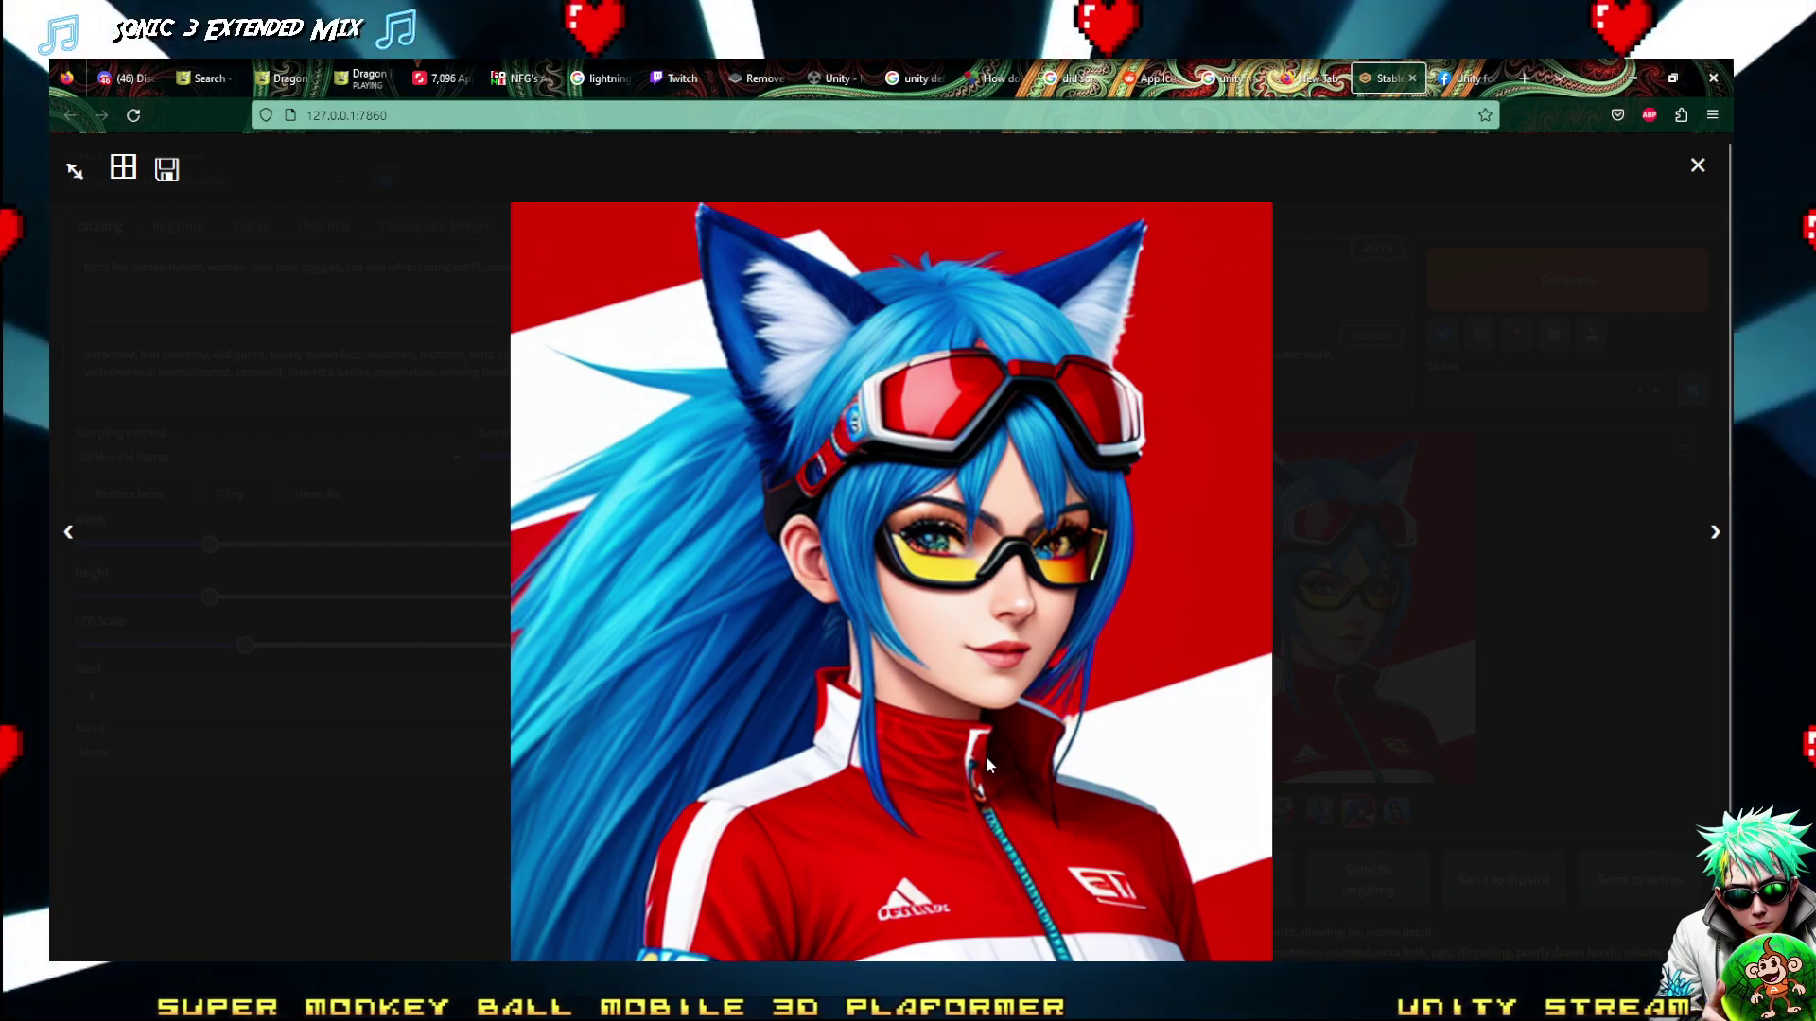
{"action": "left_click", "coordinate": [382, 411]}
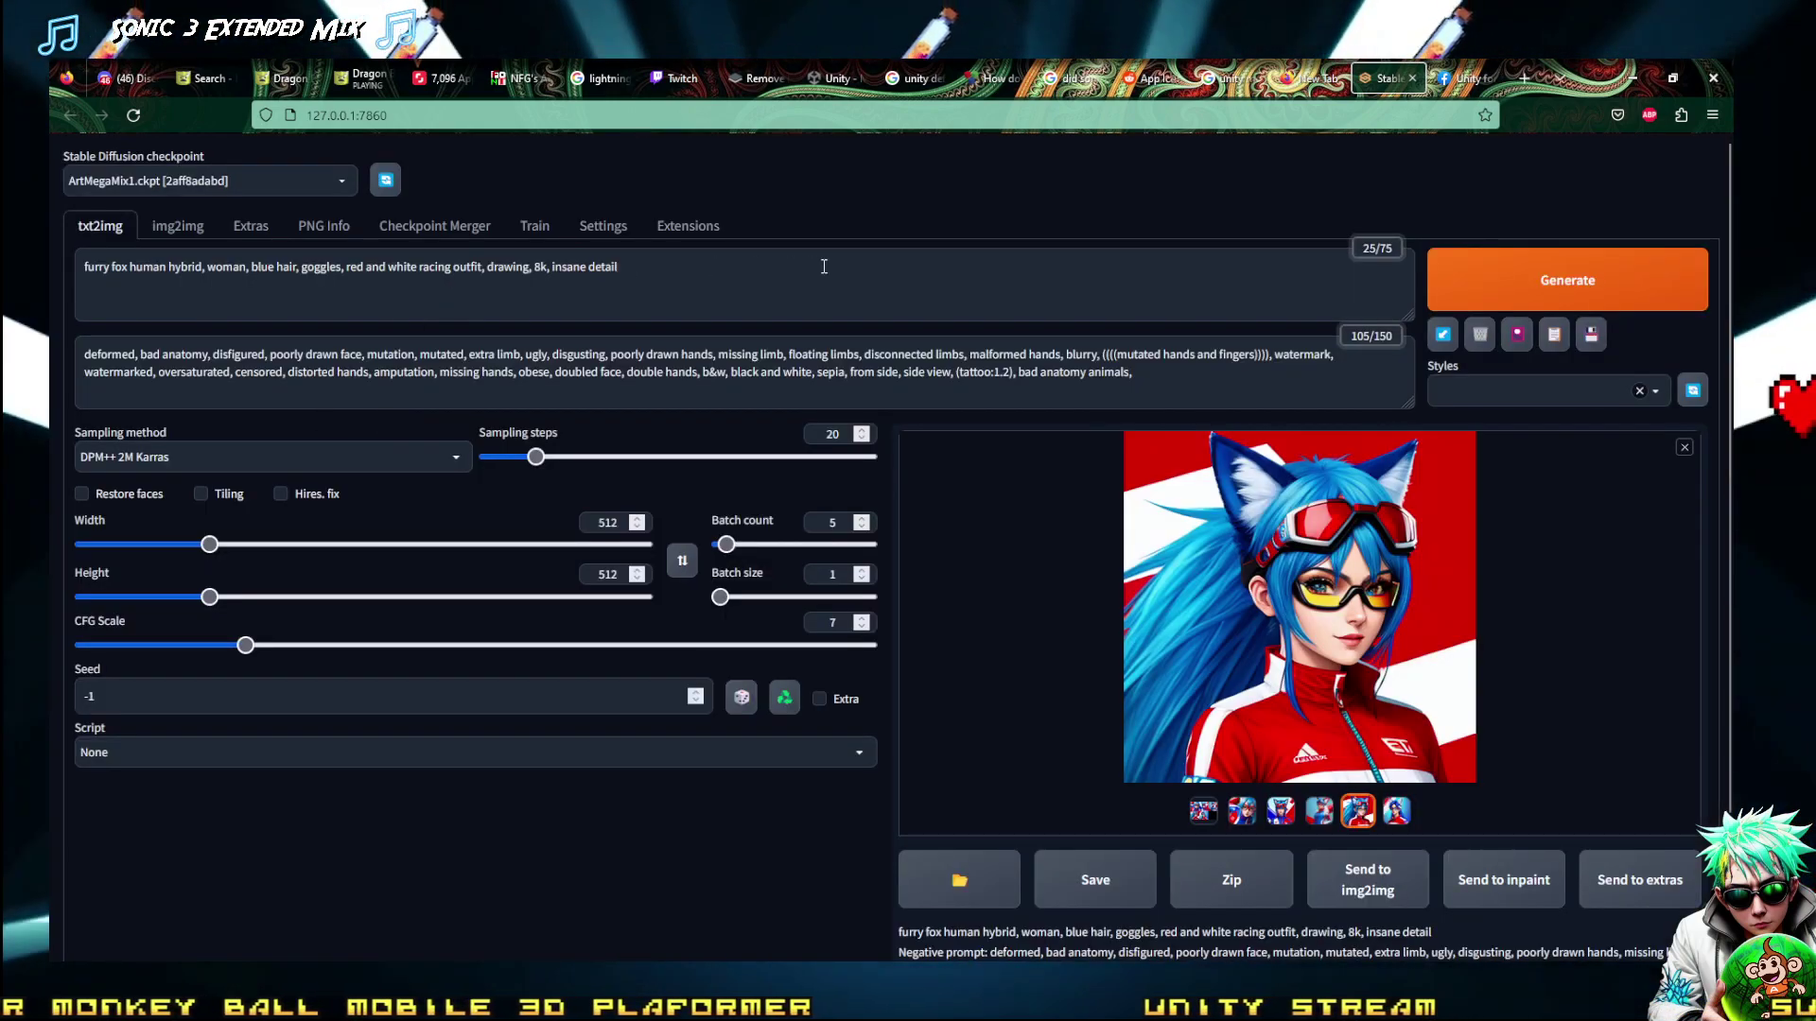
Select the positive prompt, then check the webui-user.bat generation log and return
{"action": "triple_click", "coordinate": [824, 267]}
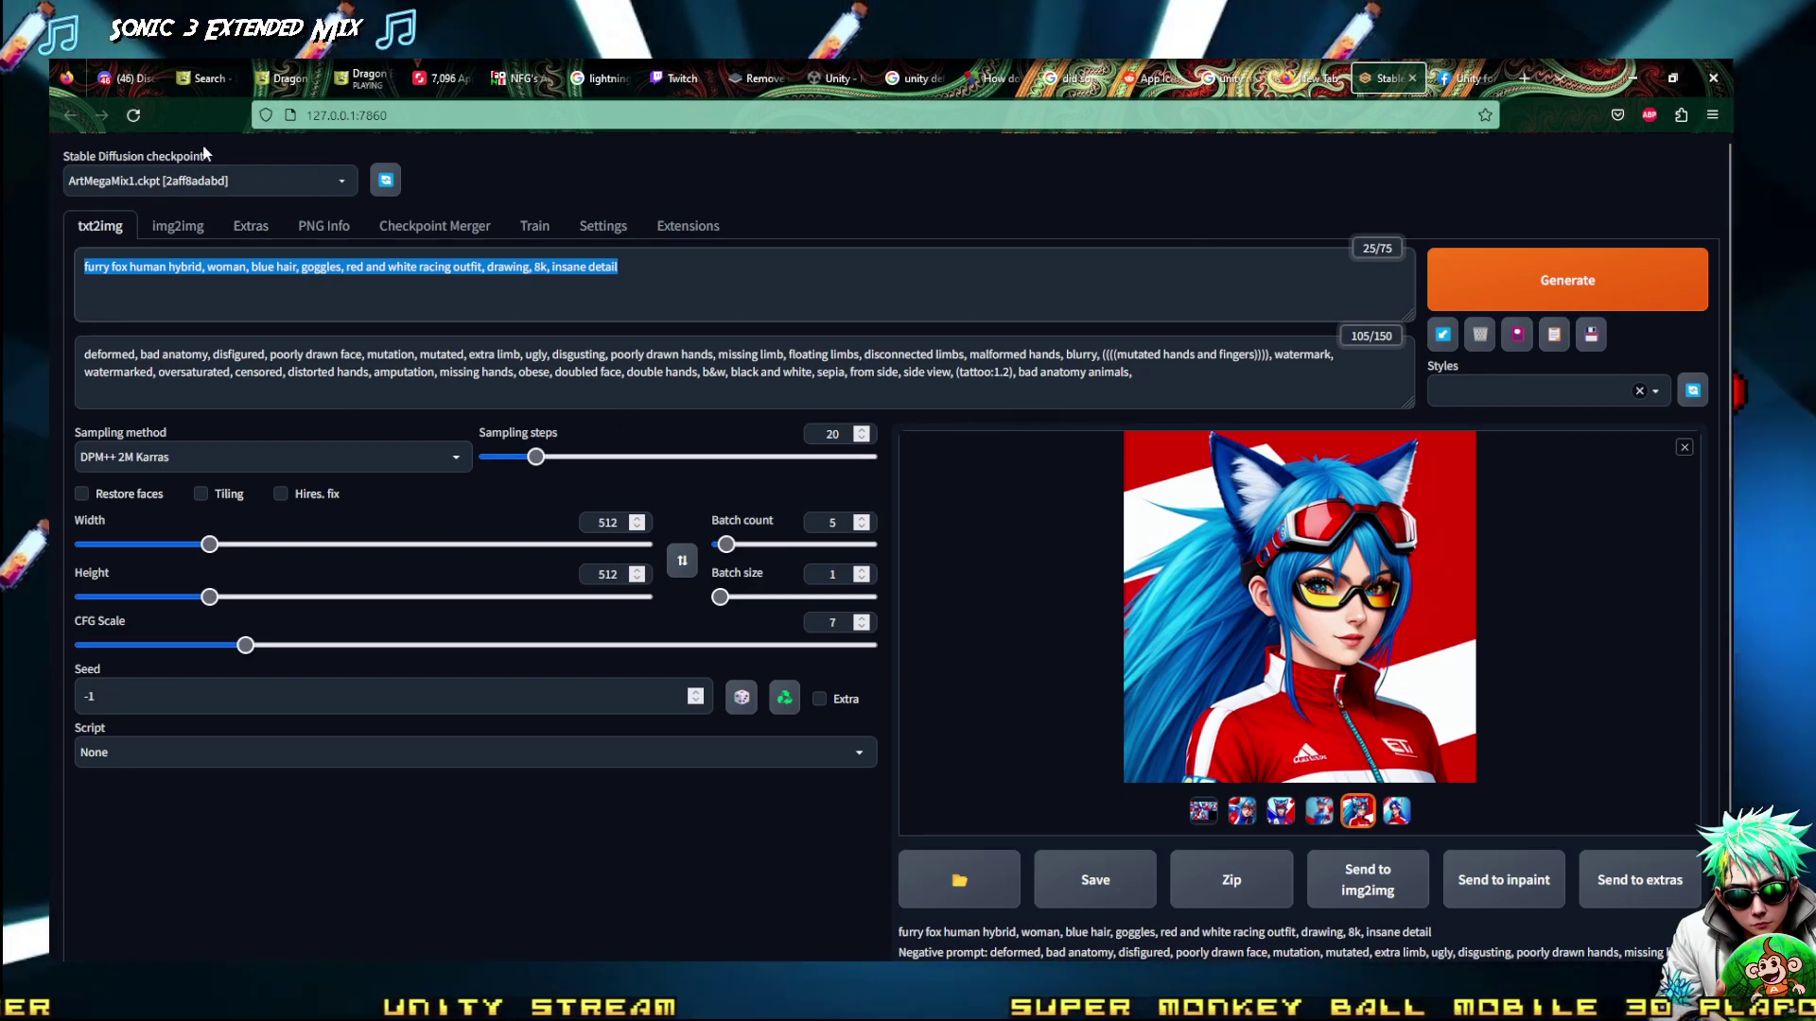
{"action": "key", "text": "alt+Tab"}
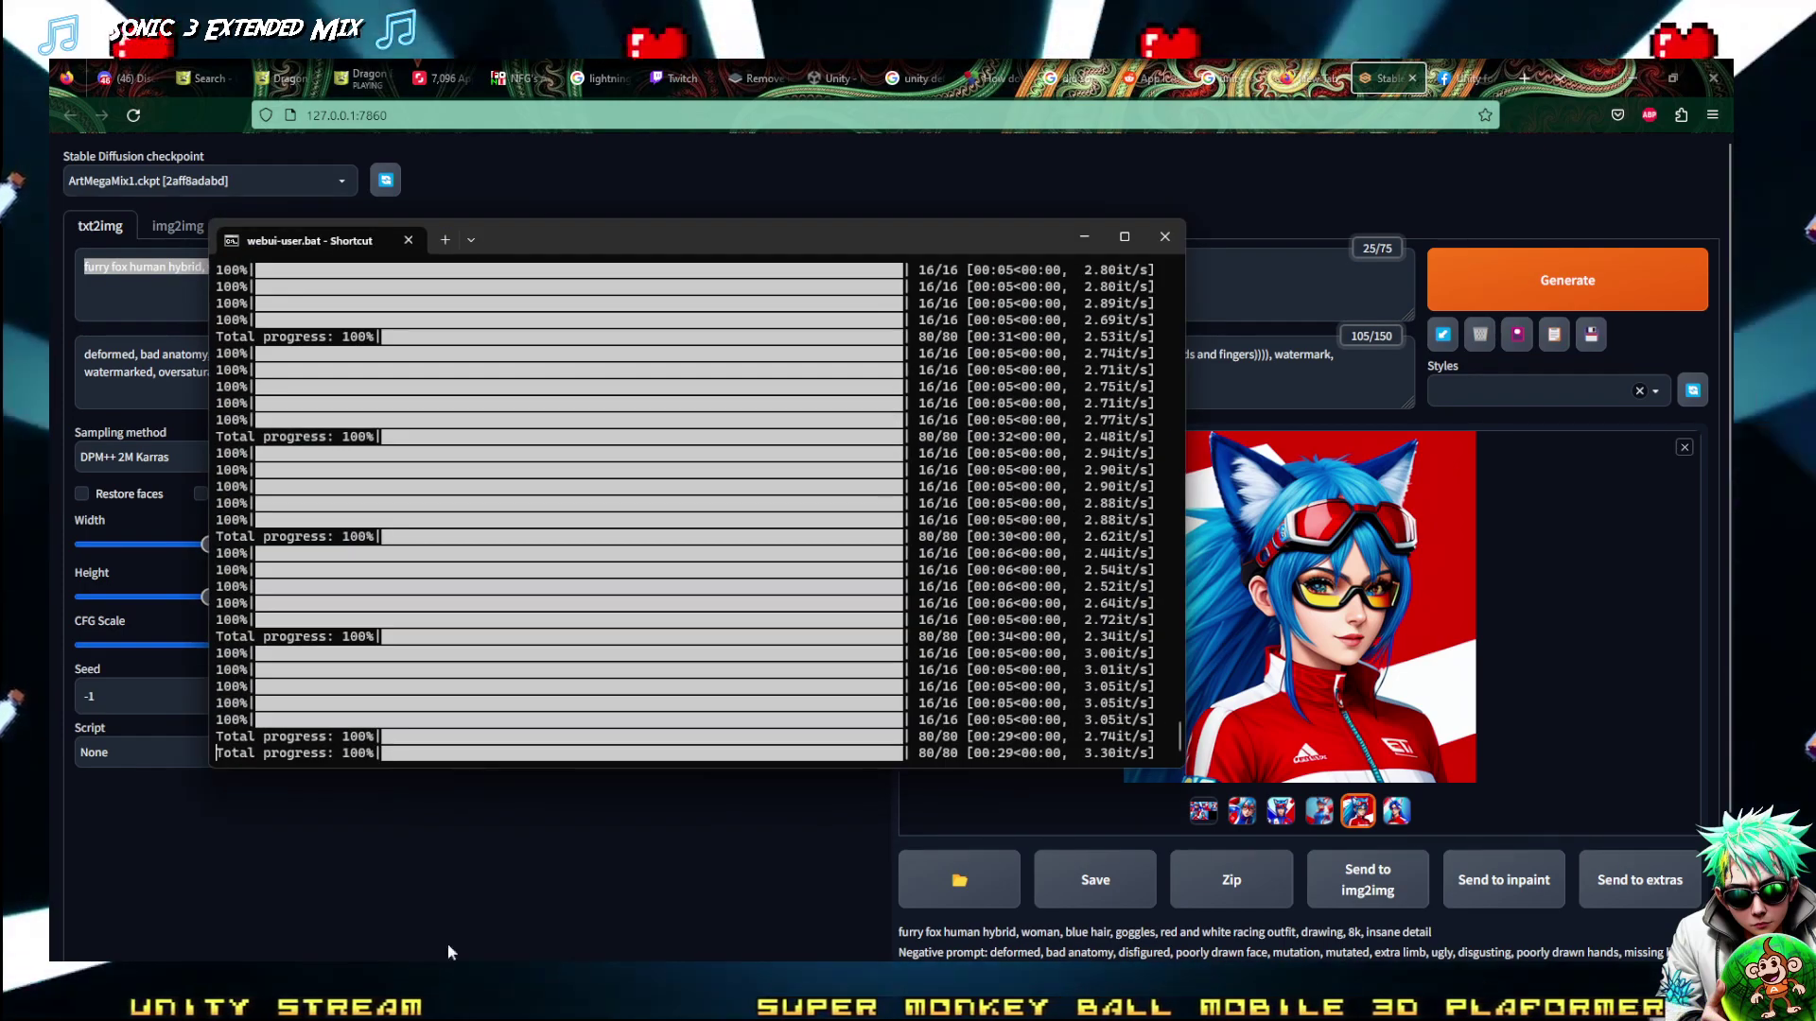
{"action": "scroll", "coordinate": [533, 553], "scroll_direction": "up", "scroll_amount": 5}
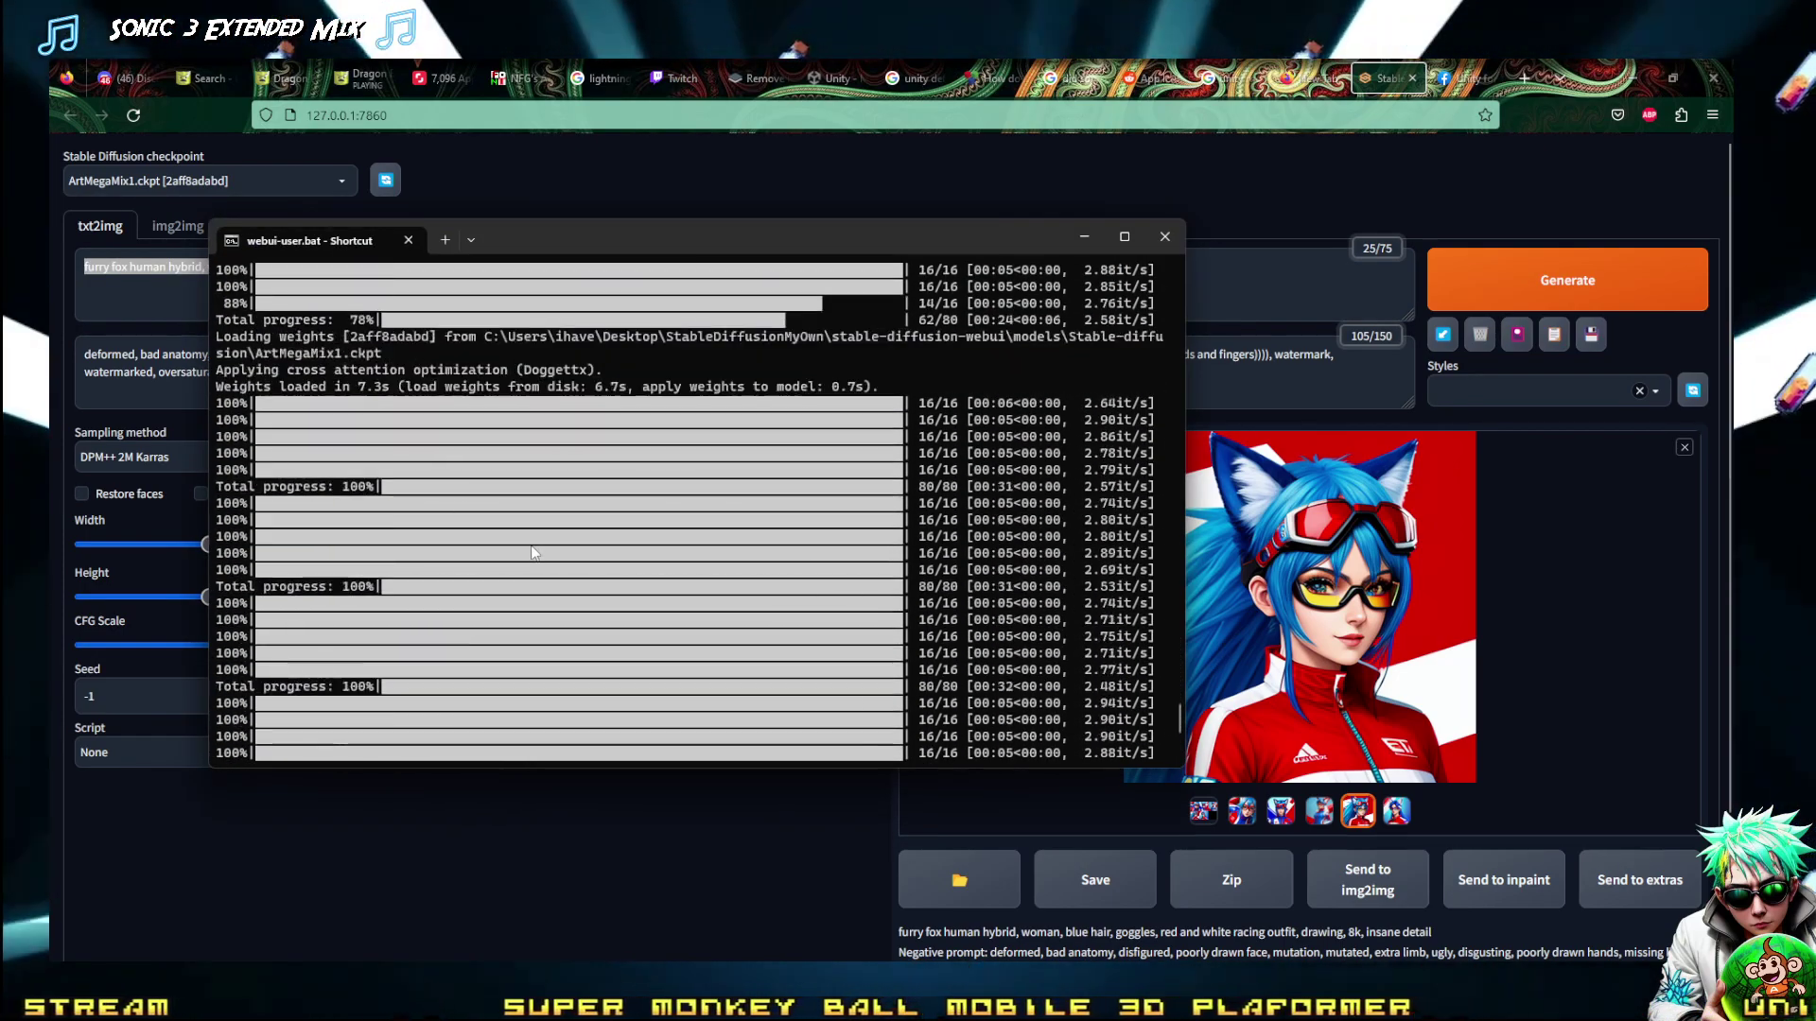
{"action": "key", "text": "alt+Tab"}
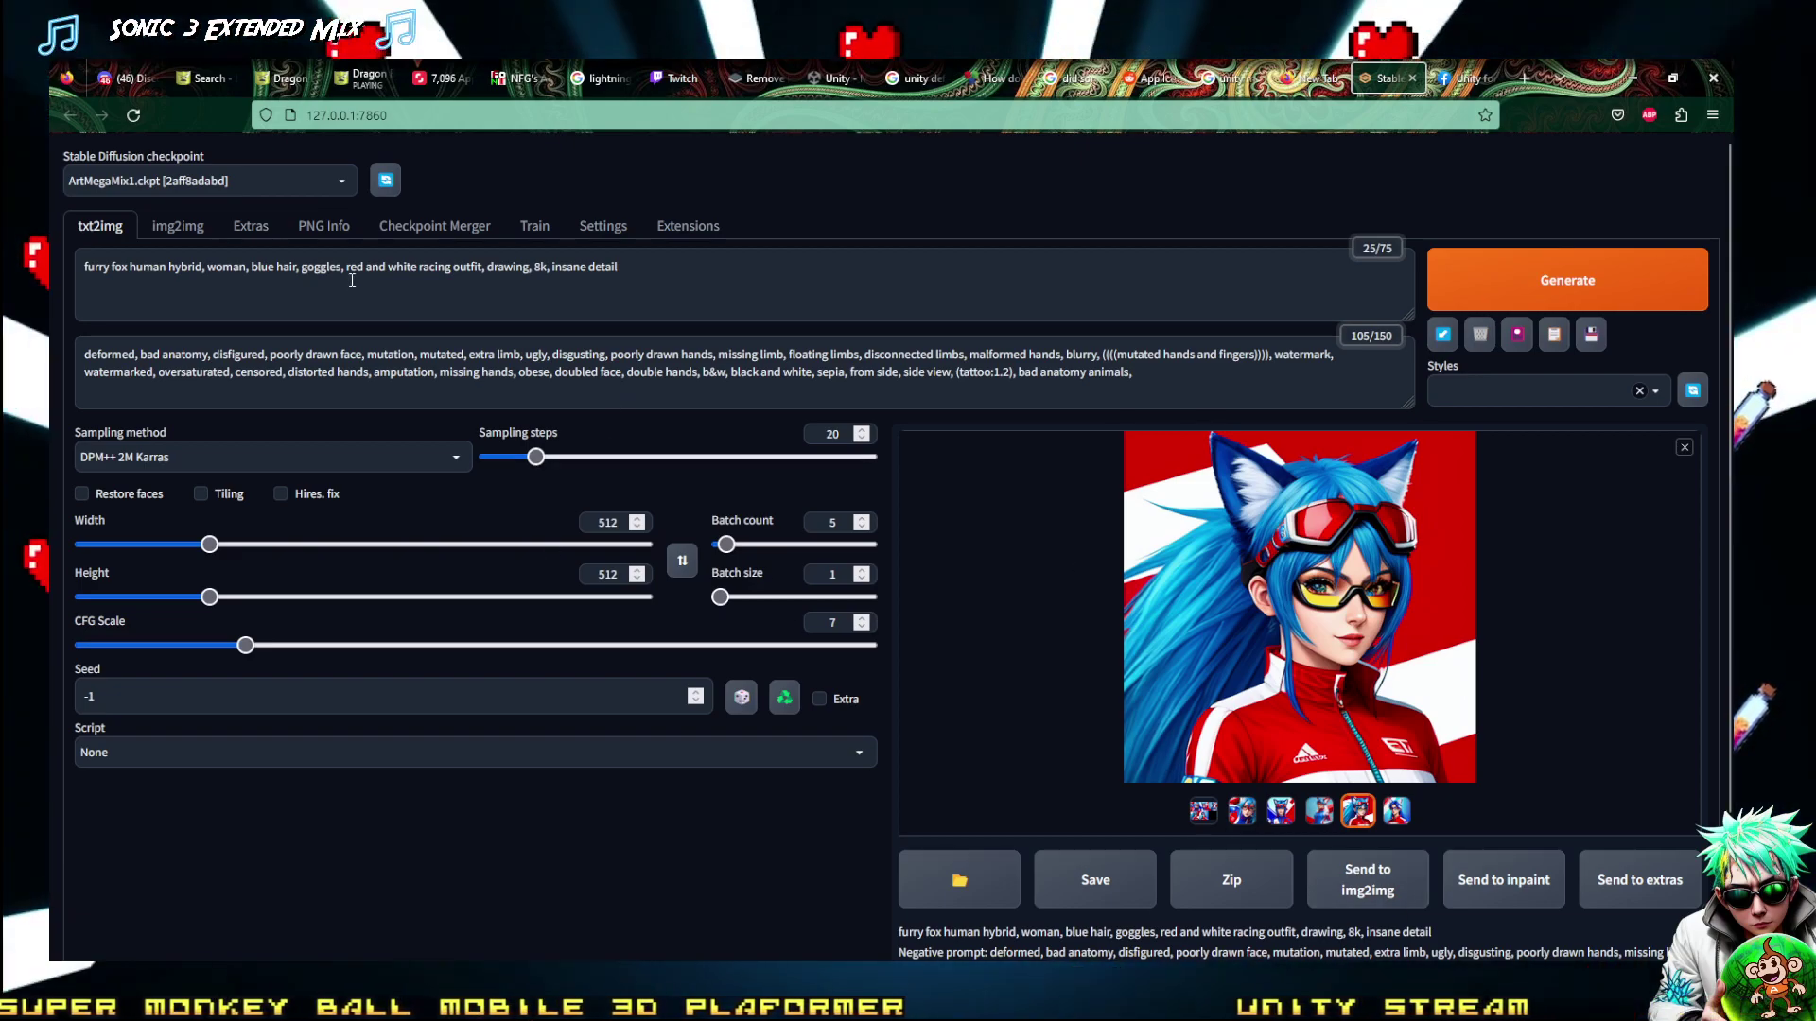
After visiting Extras and img2img, select the whole furry fox racing-outfit prompt on txt2img
{"action": "left_click", "coordinate": [251, 227]}
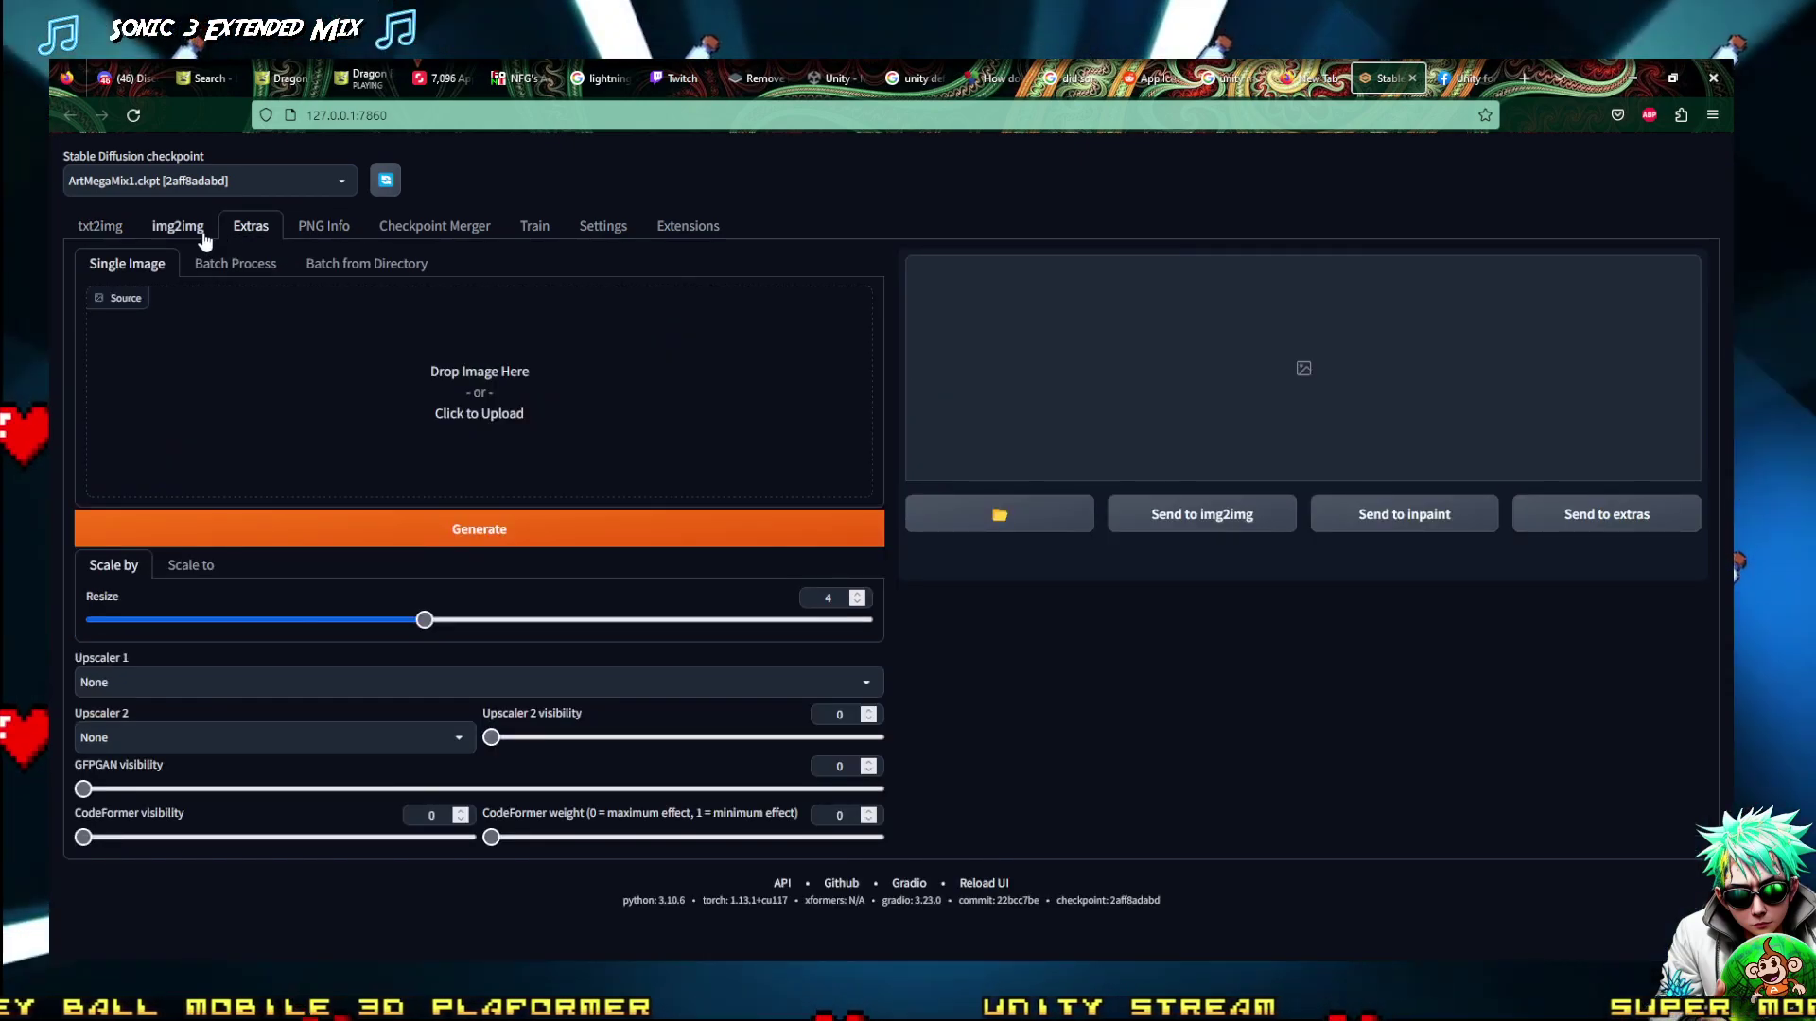
{"action": "left_click", "coordinate": [178, 227]}
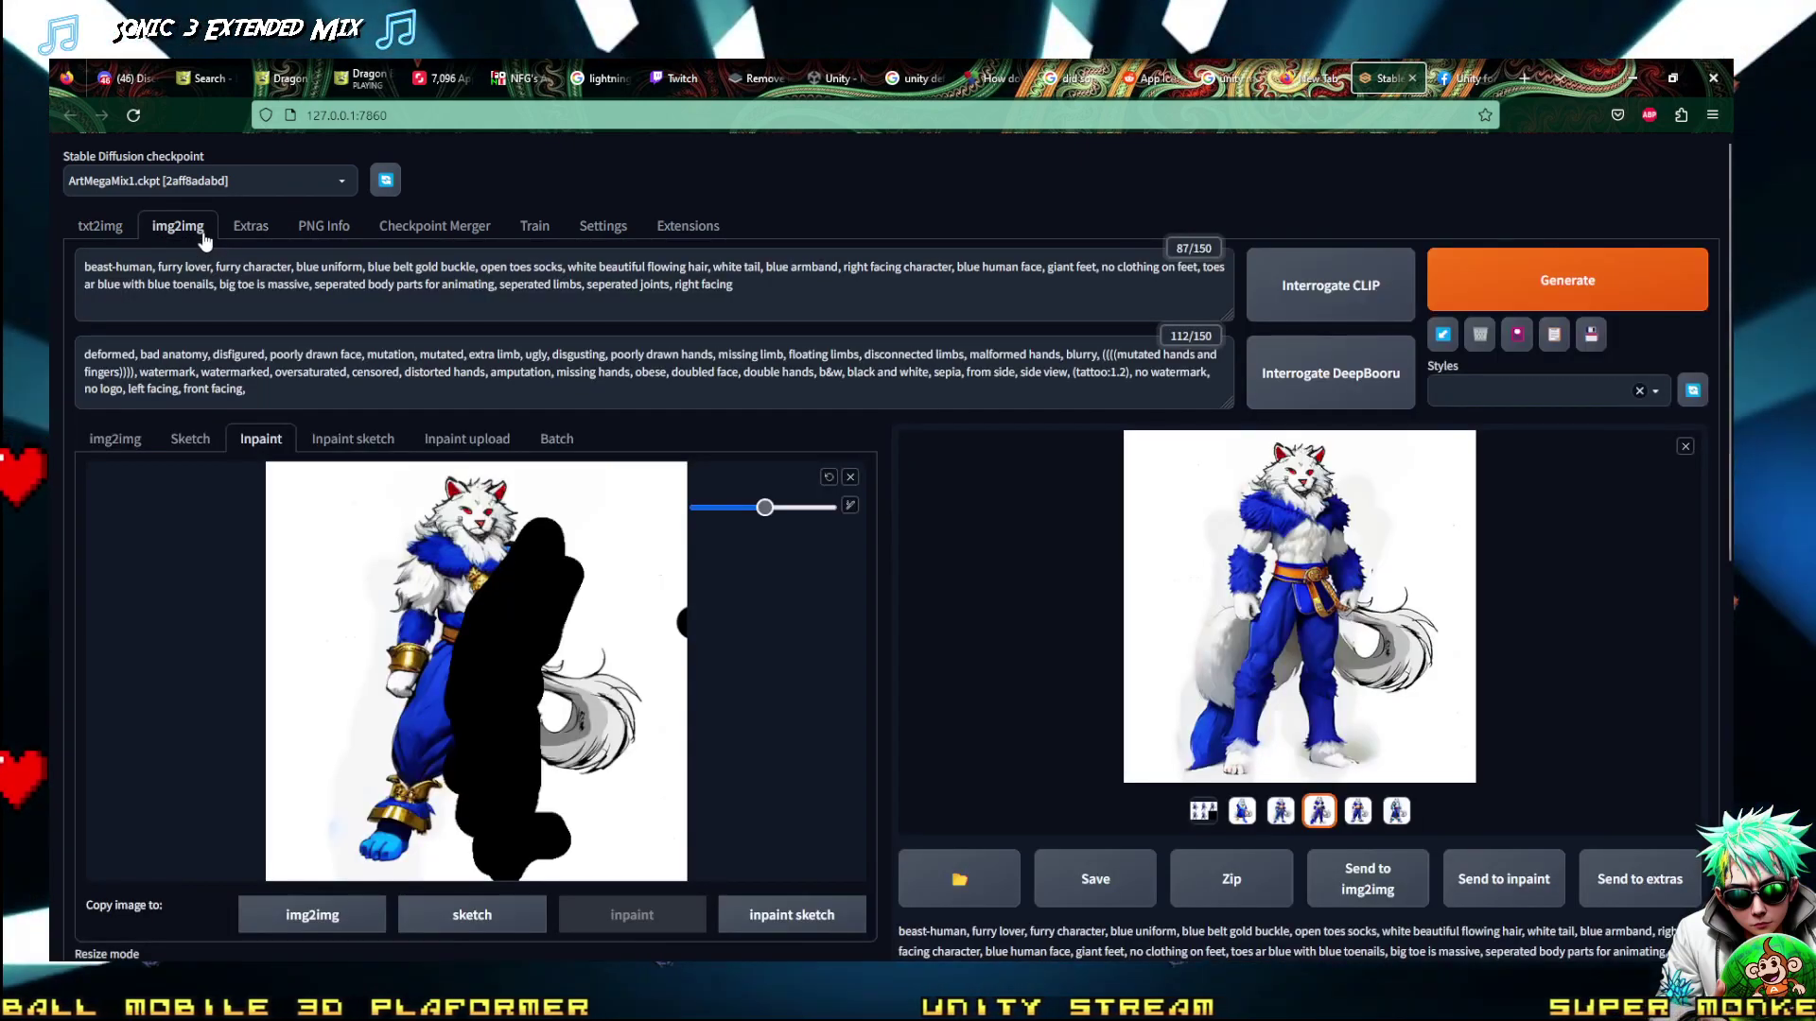
{"action": "triple_click", "coordinate": [883, 306]}
{"action": "left_click", "coordinate": [99, 227]}
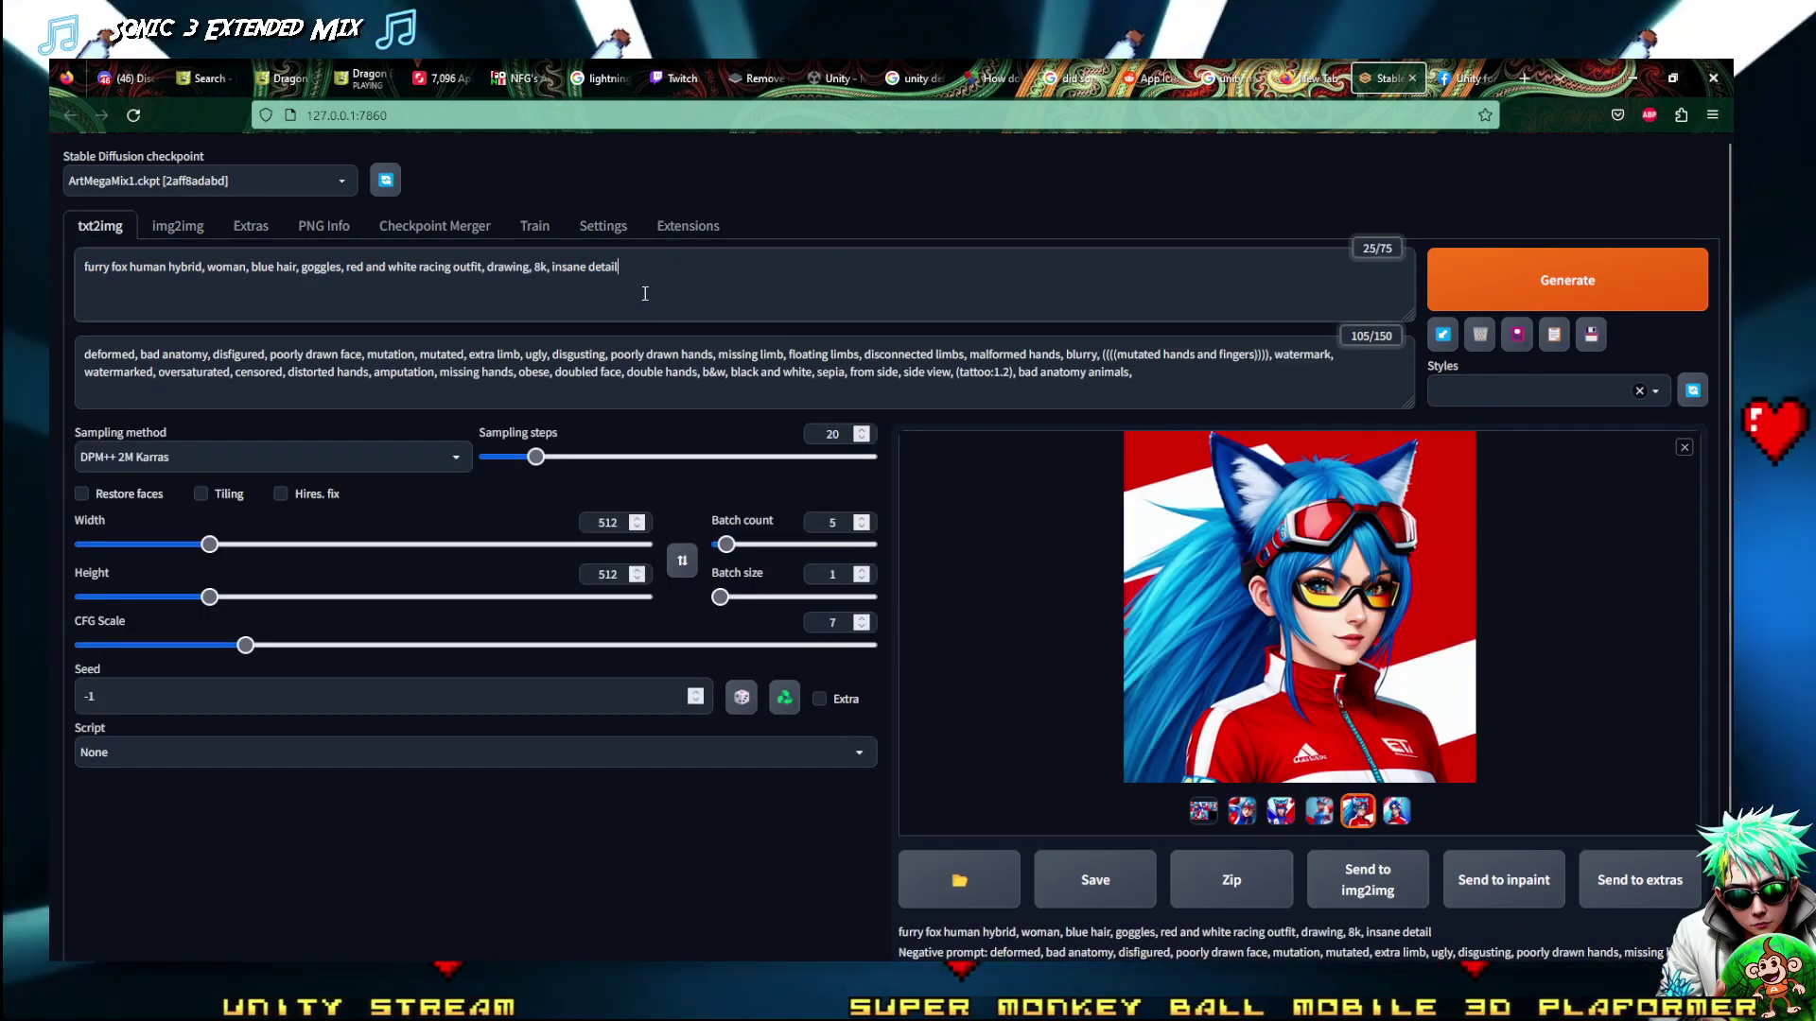
{"action": "left_click_drag", "start_coordinate": [653, 269], "coordinate": [52, 277]}
Append ', sonic human,' to the end of the positive prompt, correcting the typo
{"action": "left_click", "coordinate": [111, 268]}
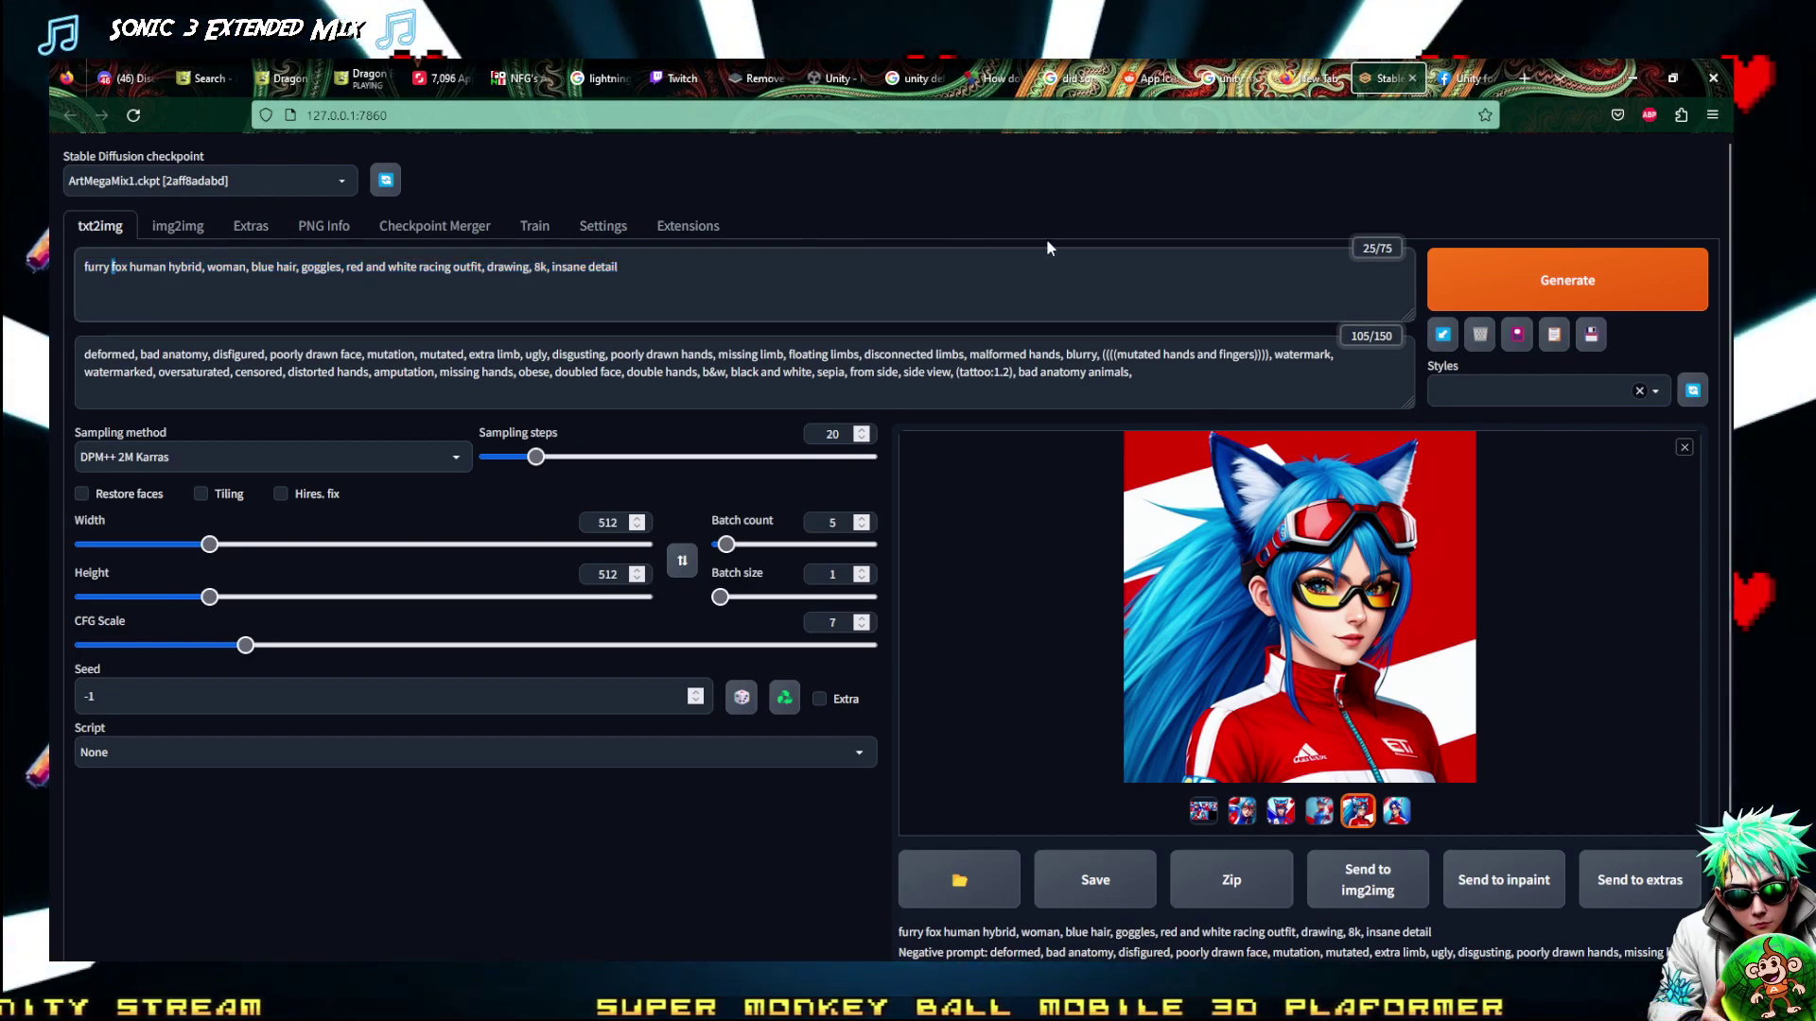
{"action": "left_click", "coordinate": [967, 273]}
{"action": "type", "text": ", "}
{"action": "type", "text": "sonic"}
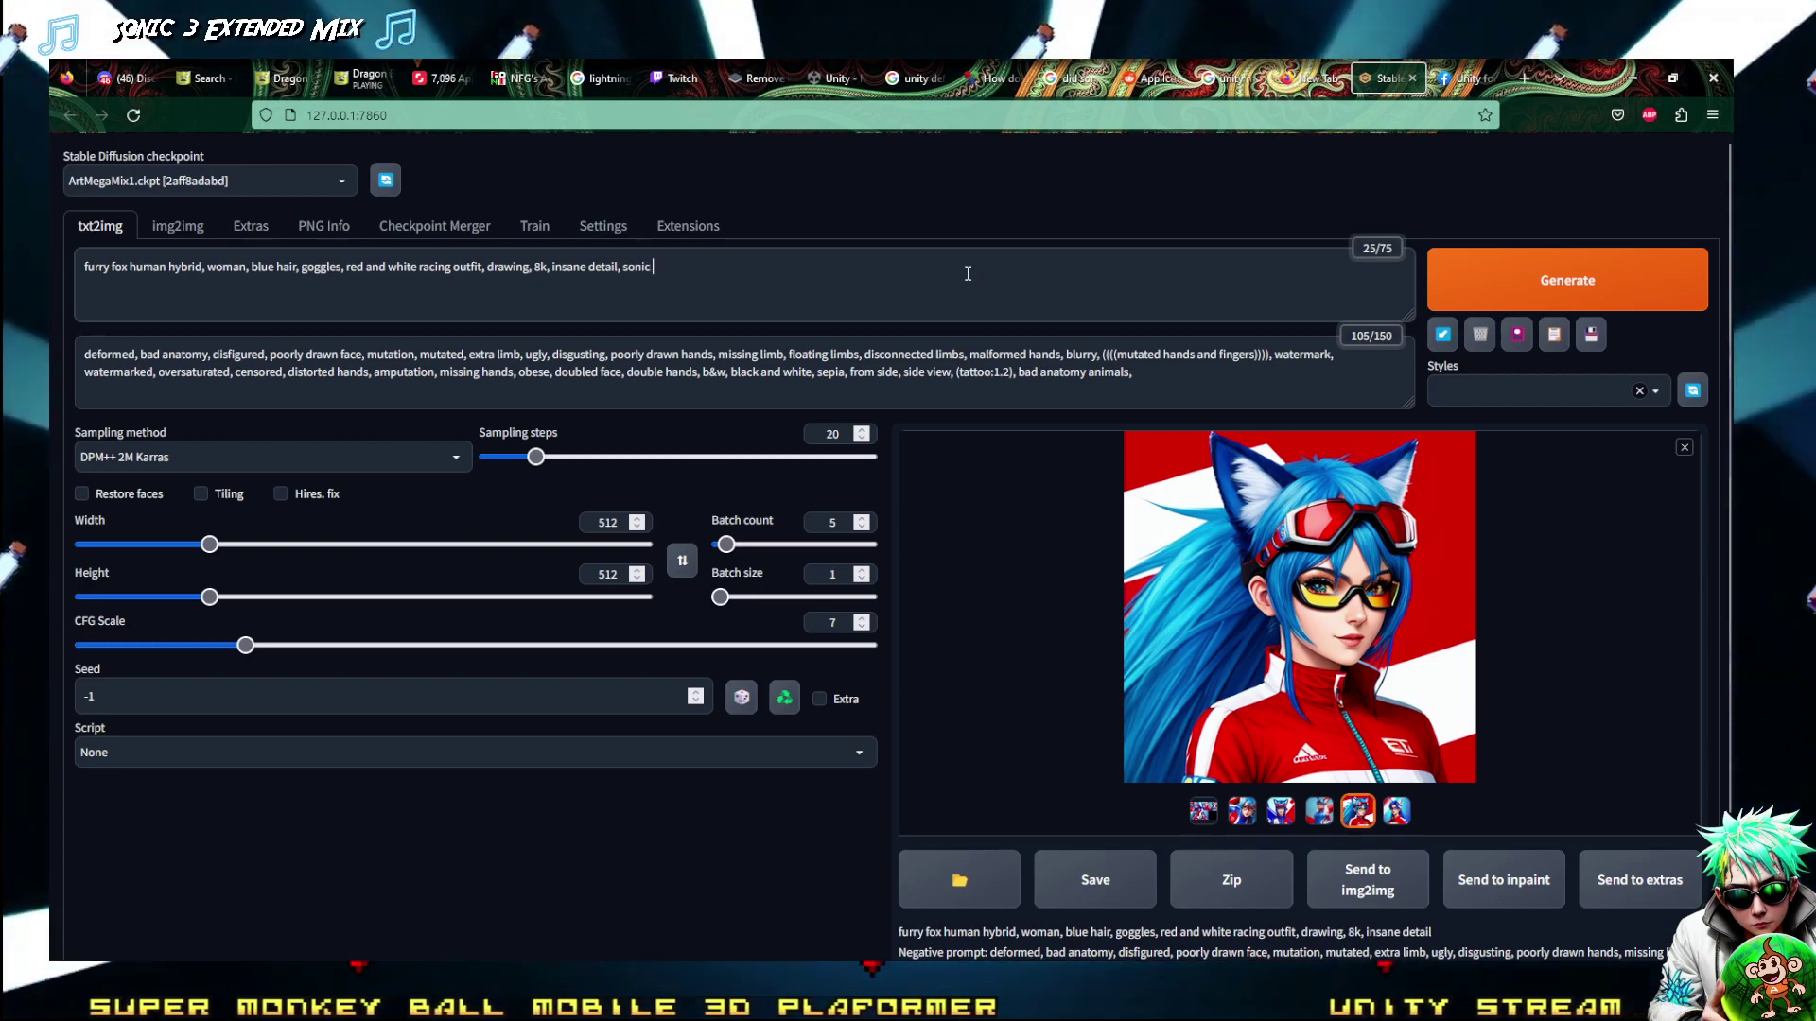
{"action": "type", "text": ",- human"}
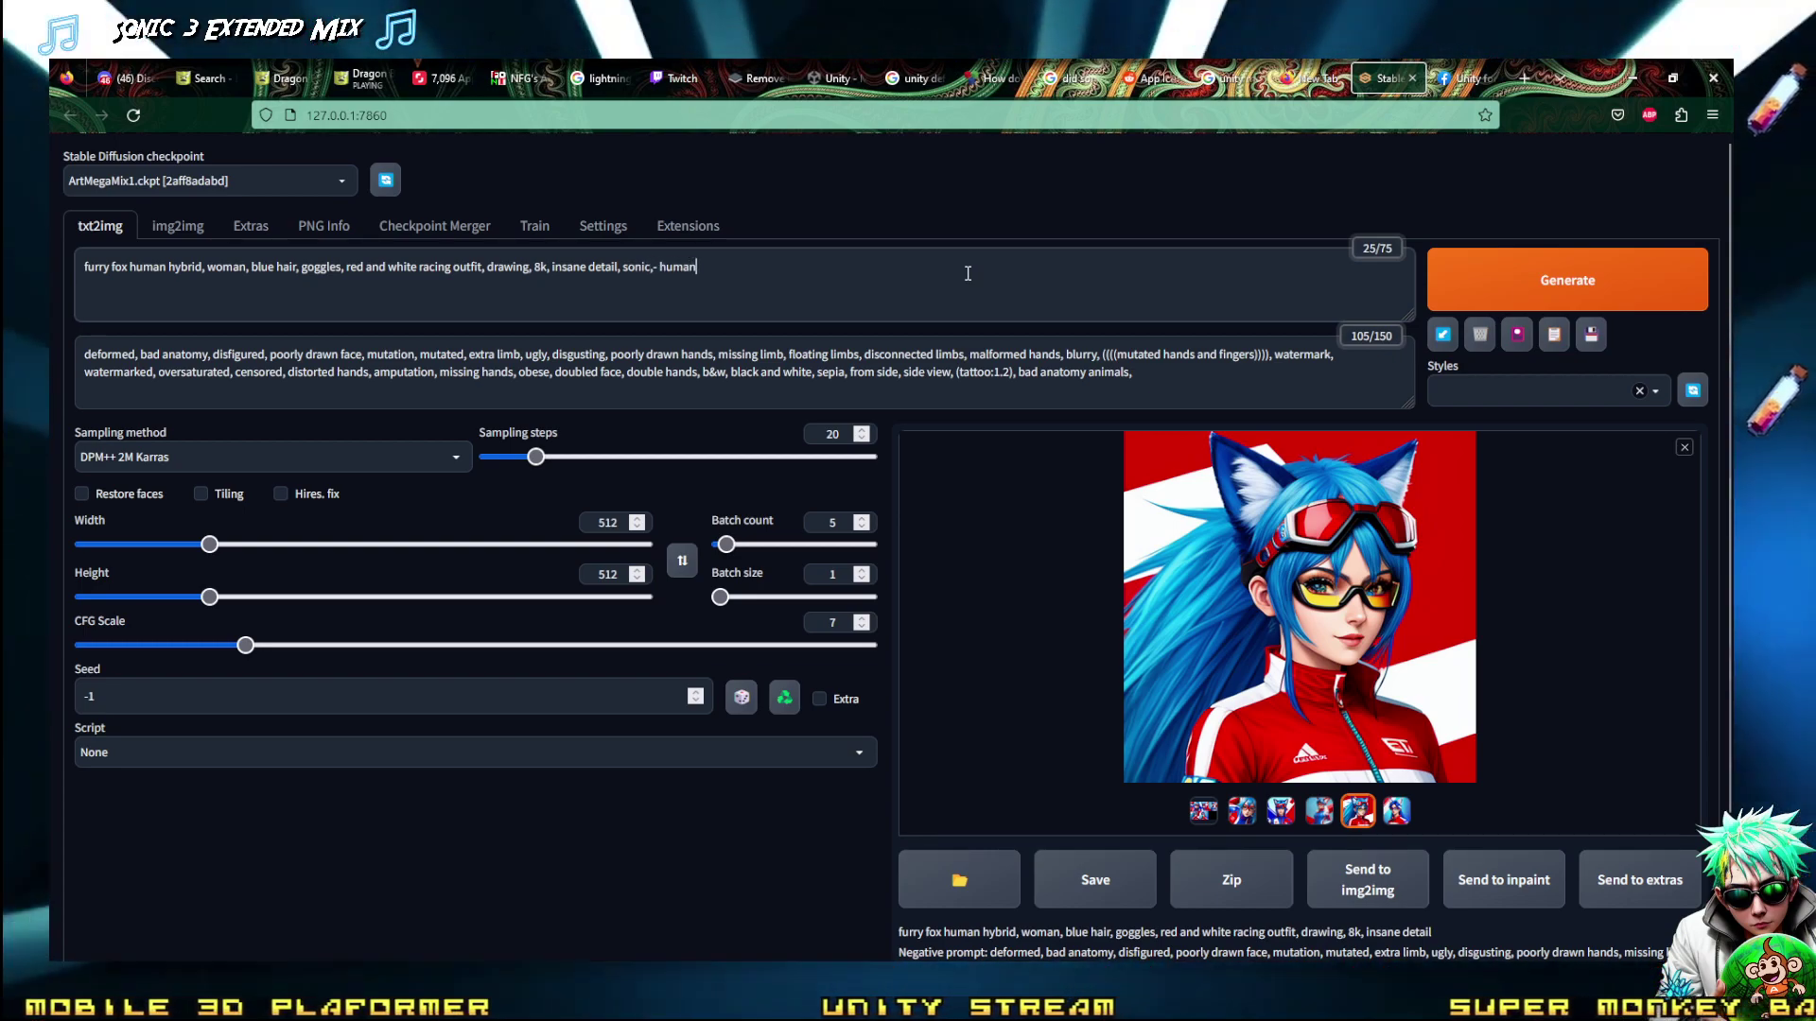
{"action": "key", "text": "BackSpace"}
{"action": "key", "text": "BackSpace"}
{"action": "key", "text": "BackSpace"}
{"action": "key", "text": "BackSpace"}
{"action": "key", "text": "BackSpace"}
{"action": "key", "text": "BackSpace"}
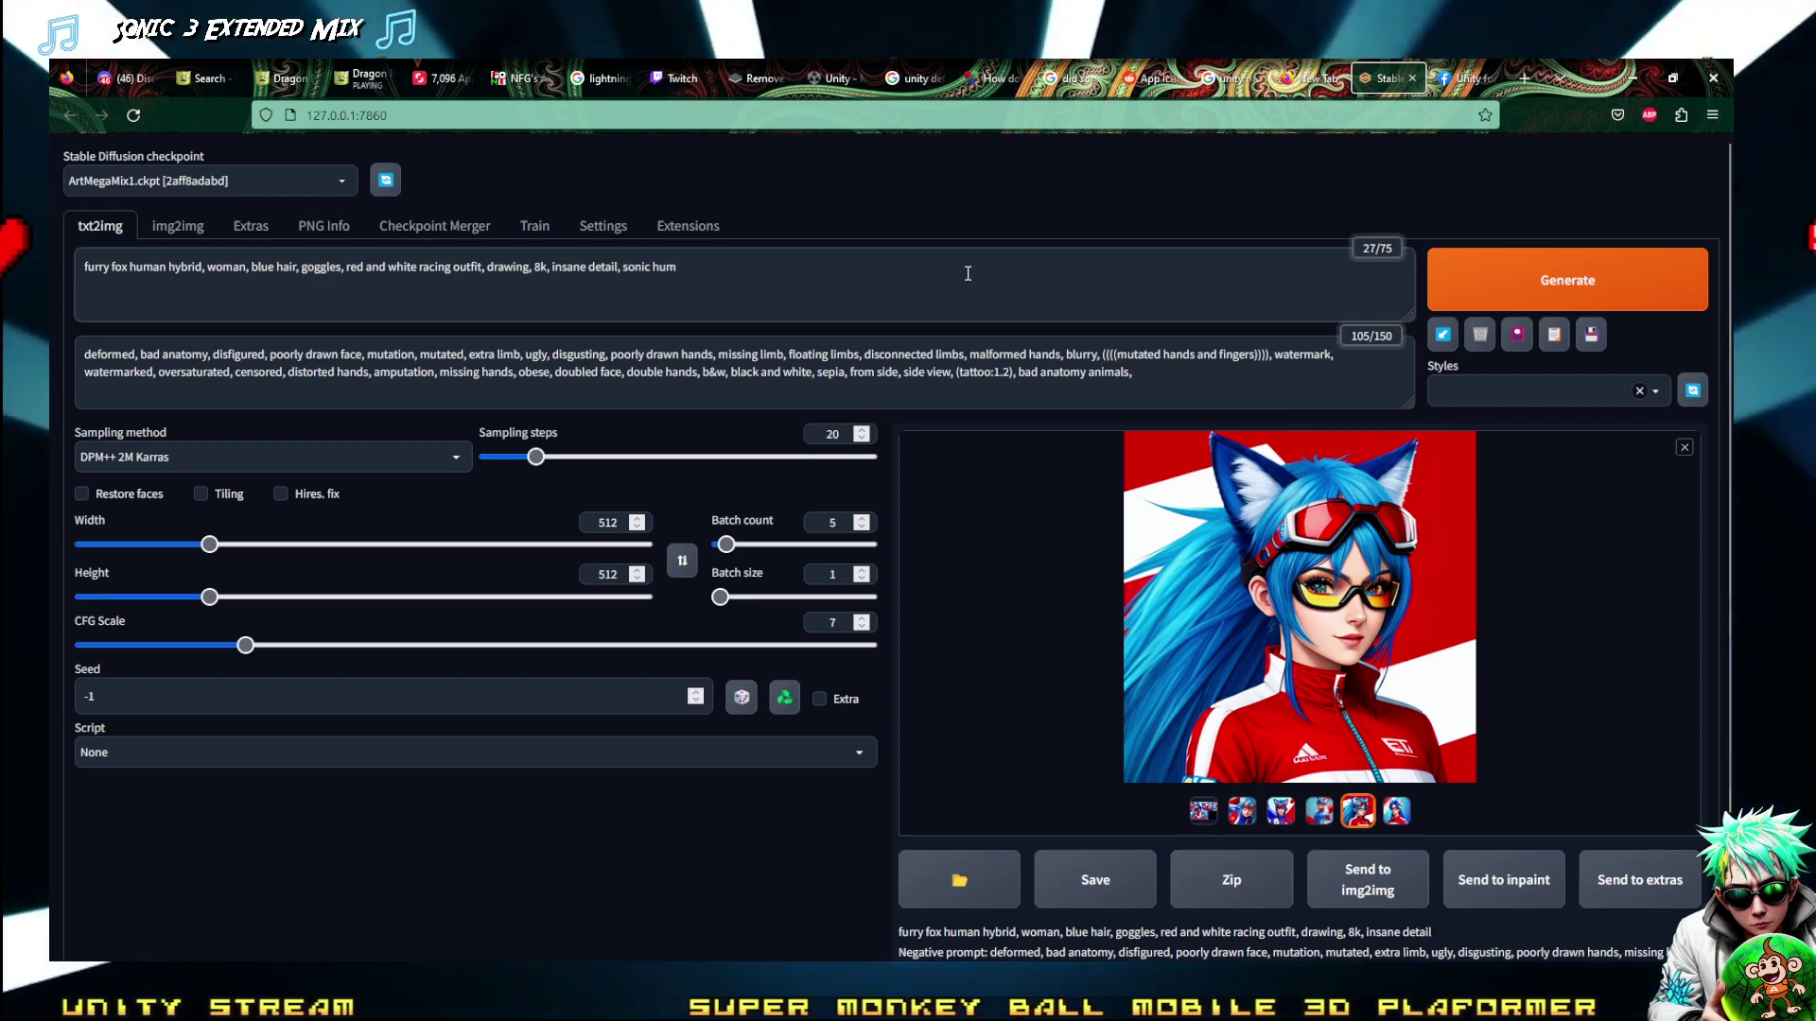
{"action": "type", "text": "human,"}
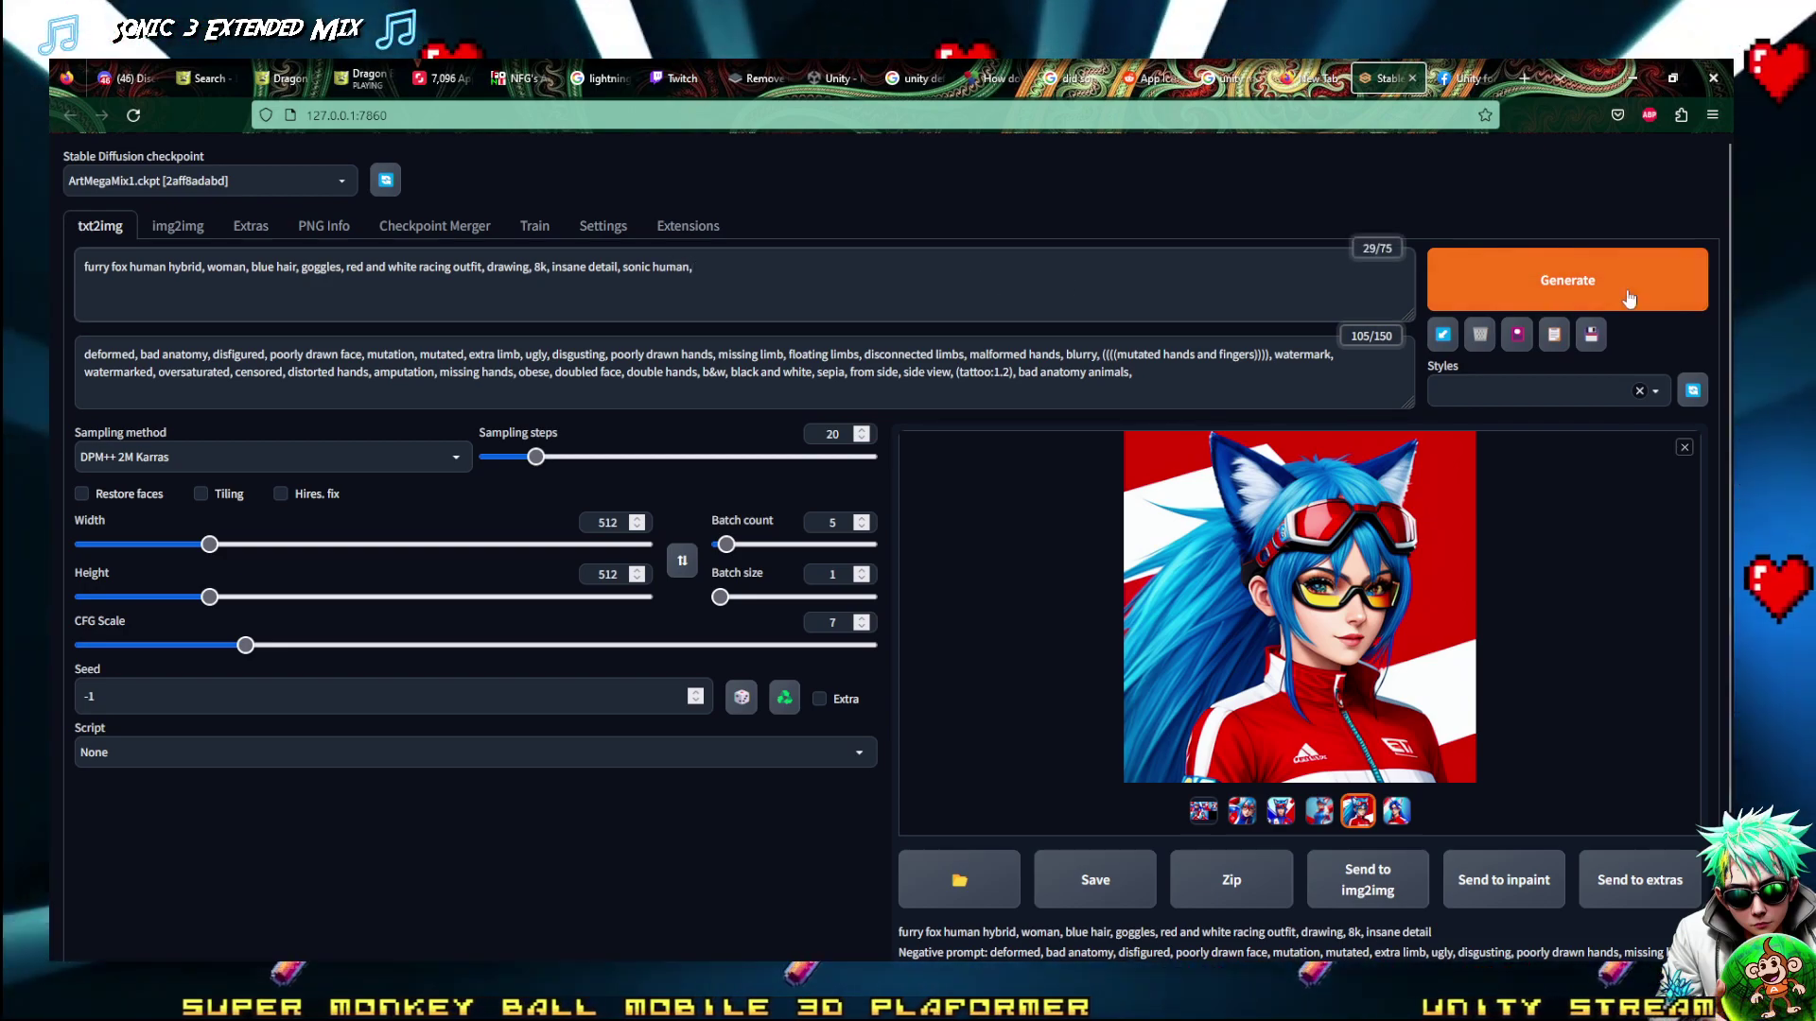
Generate a five-image batch from the fox prompt ending in 'sonic human'
{"action": "left_click", "coordinate": [1551, 280]}
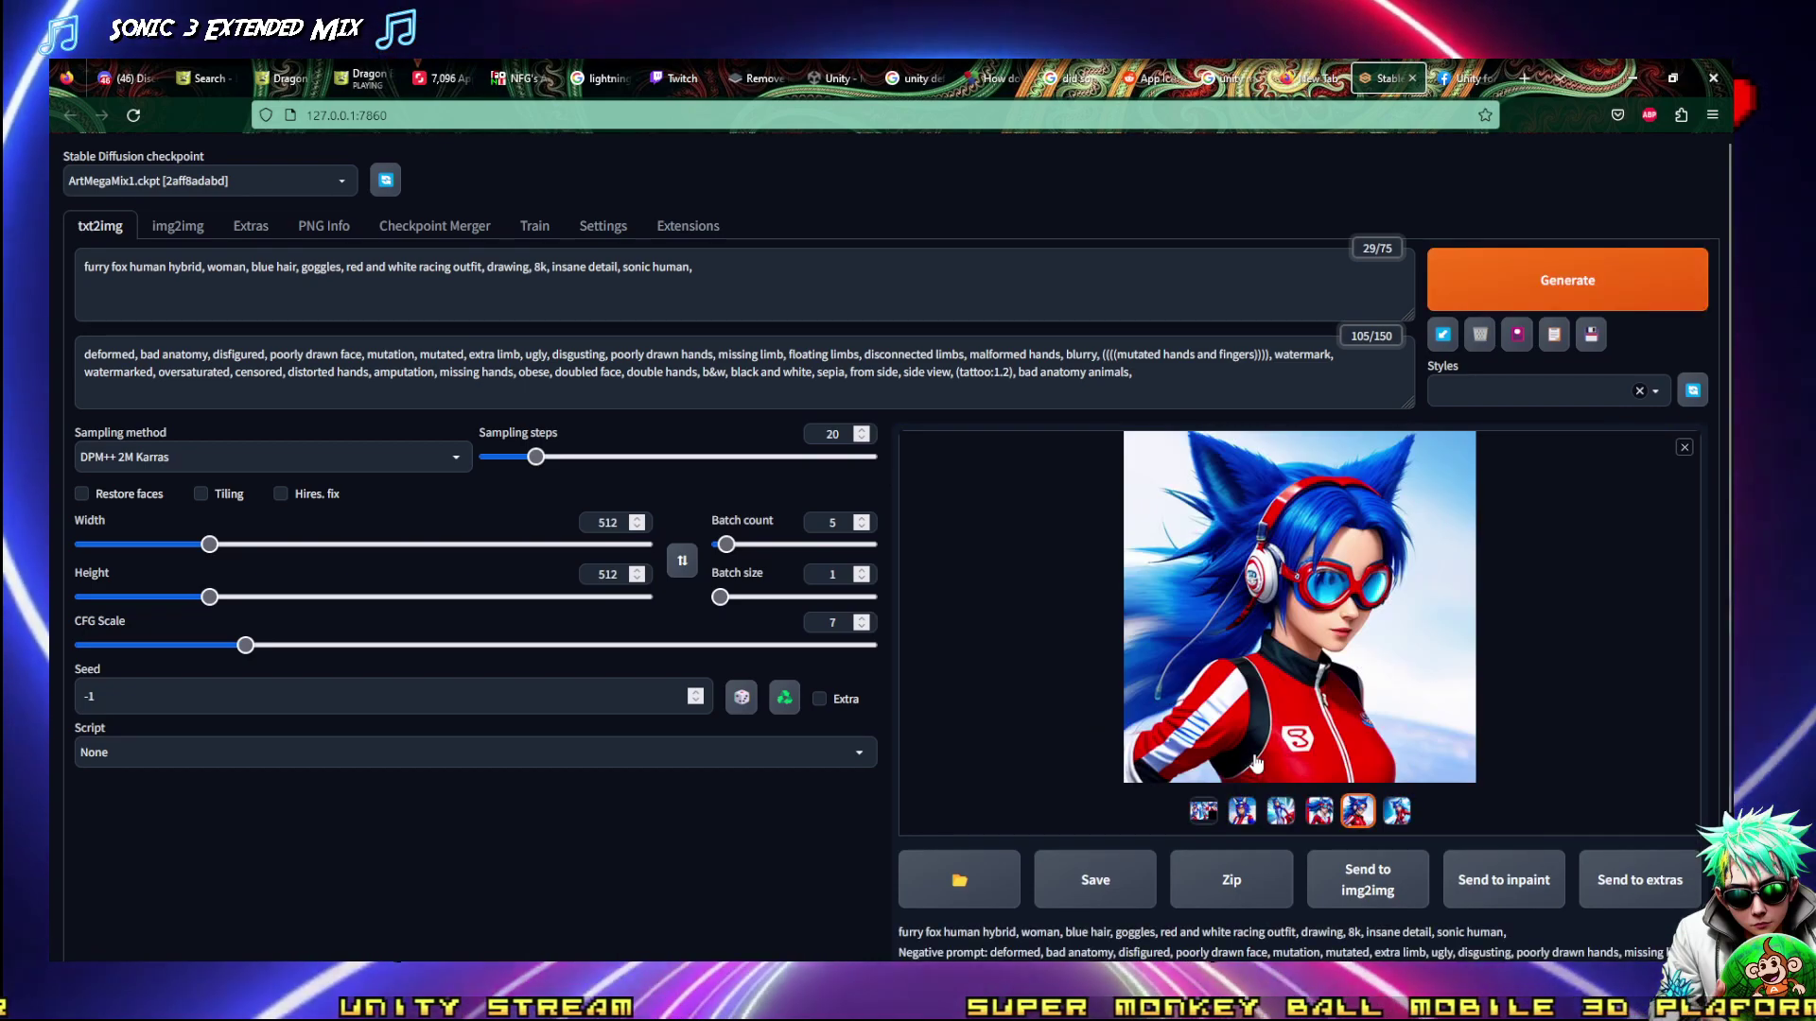
Flip through the five racing-suit fox-woman images at full size, starting from the second, then close the viewer
{"action": "left_click", "coordinate": [1245, 808]}
{"action": "left_click", "coordinate": [1278, 641]}
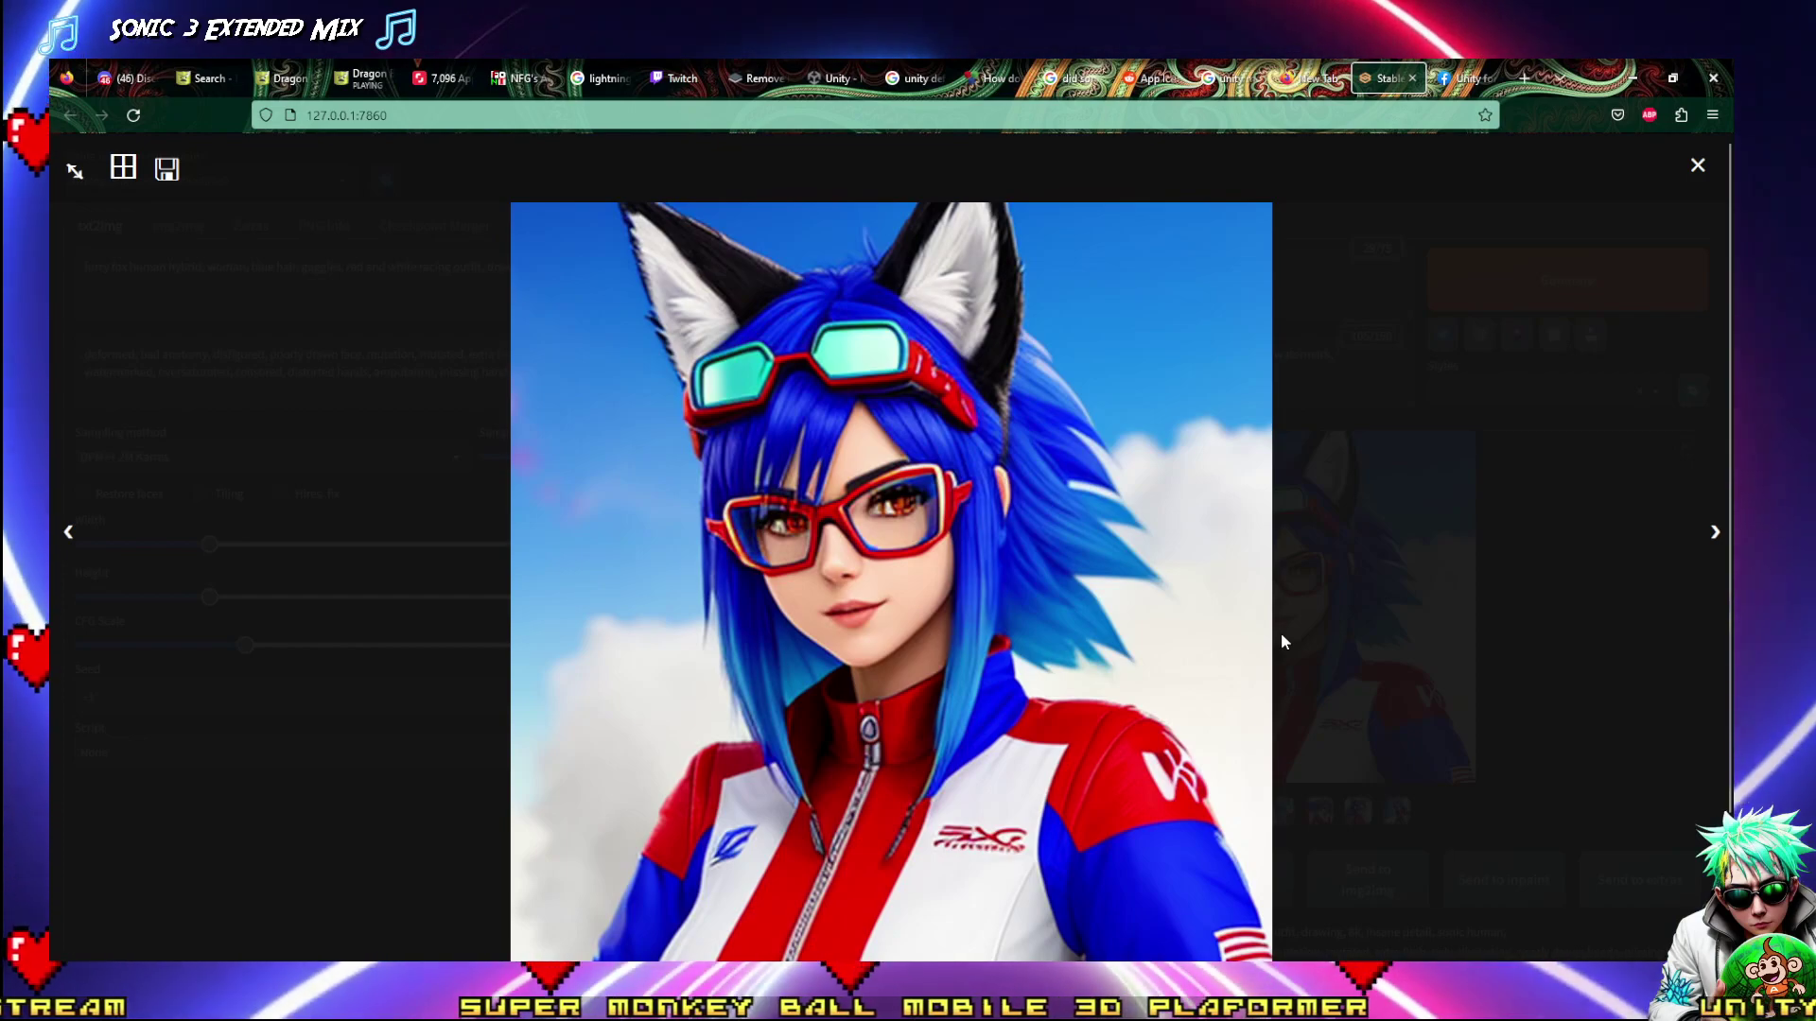
{"action": "key", "text": "Right"}
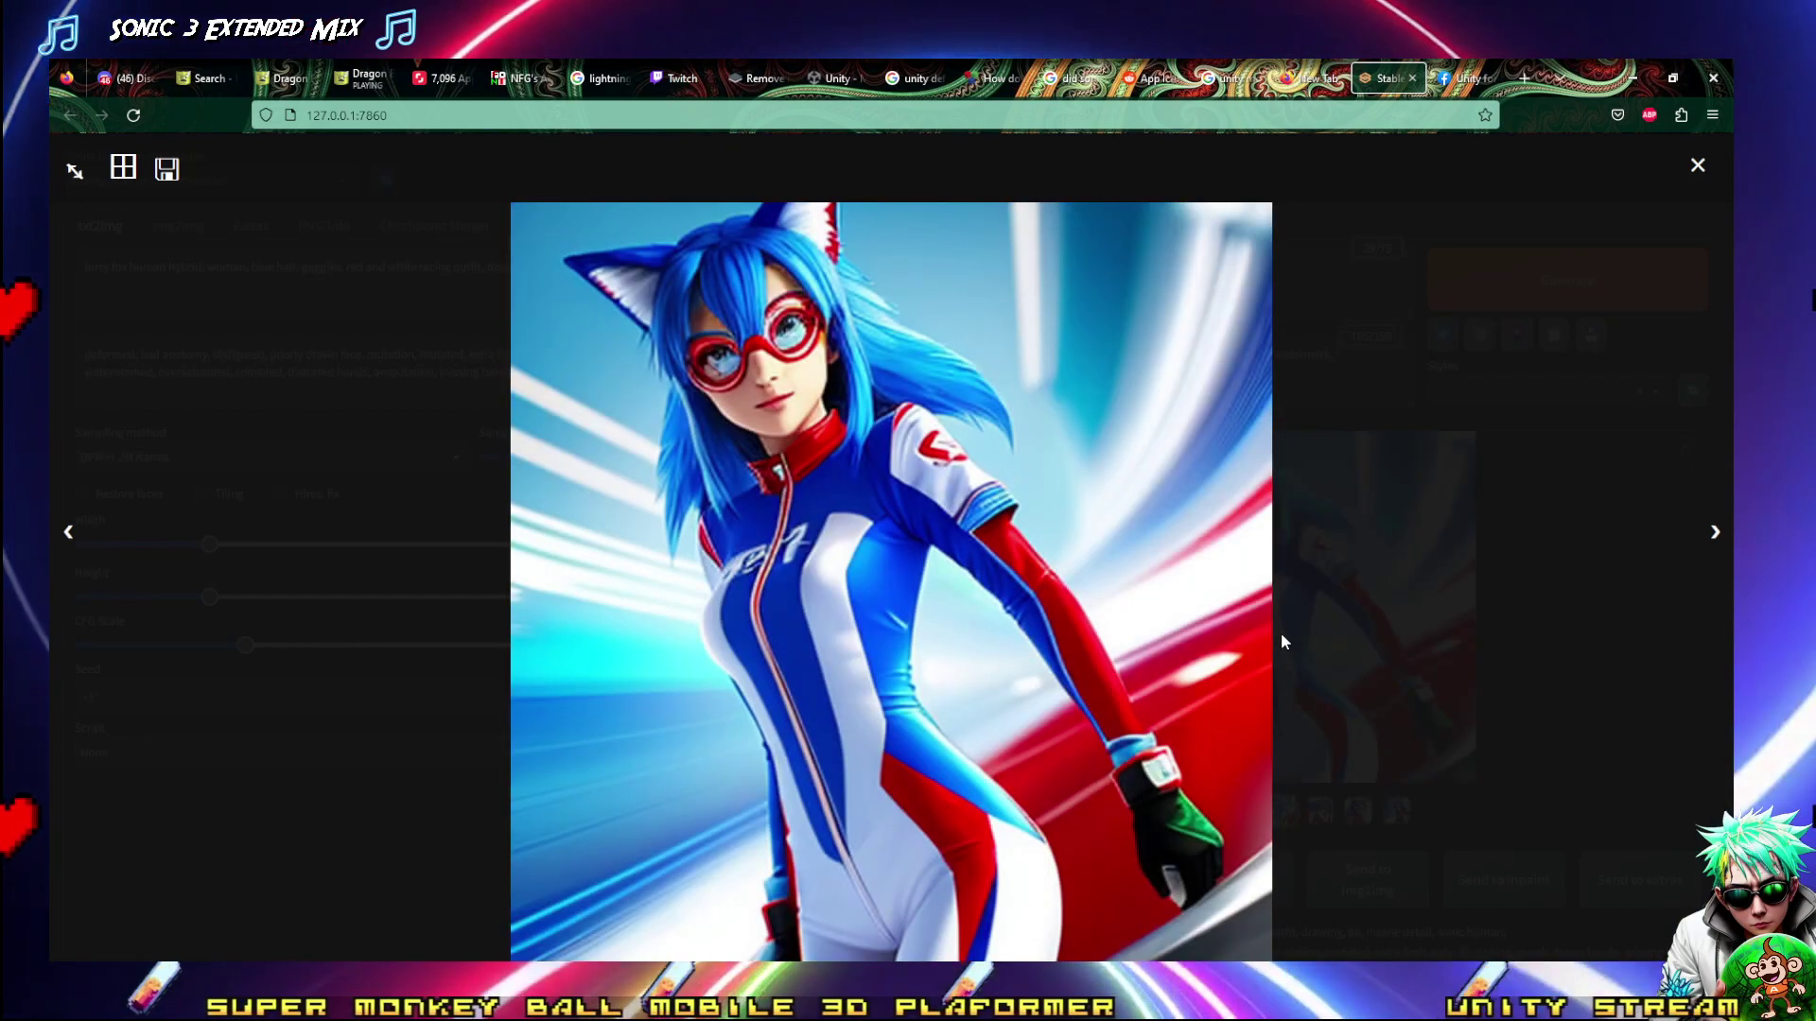
{"action": "key", "text": "Right"}
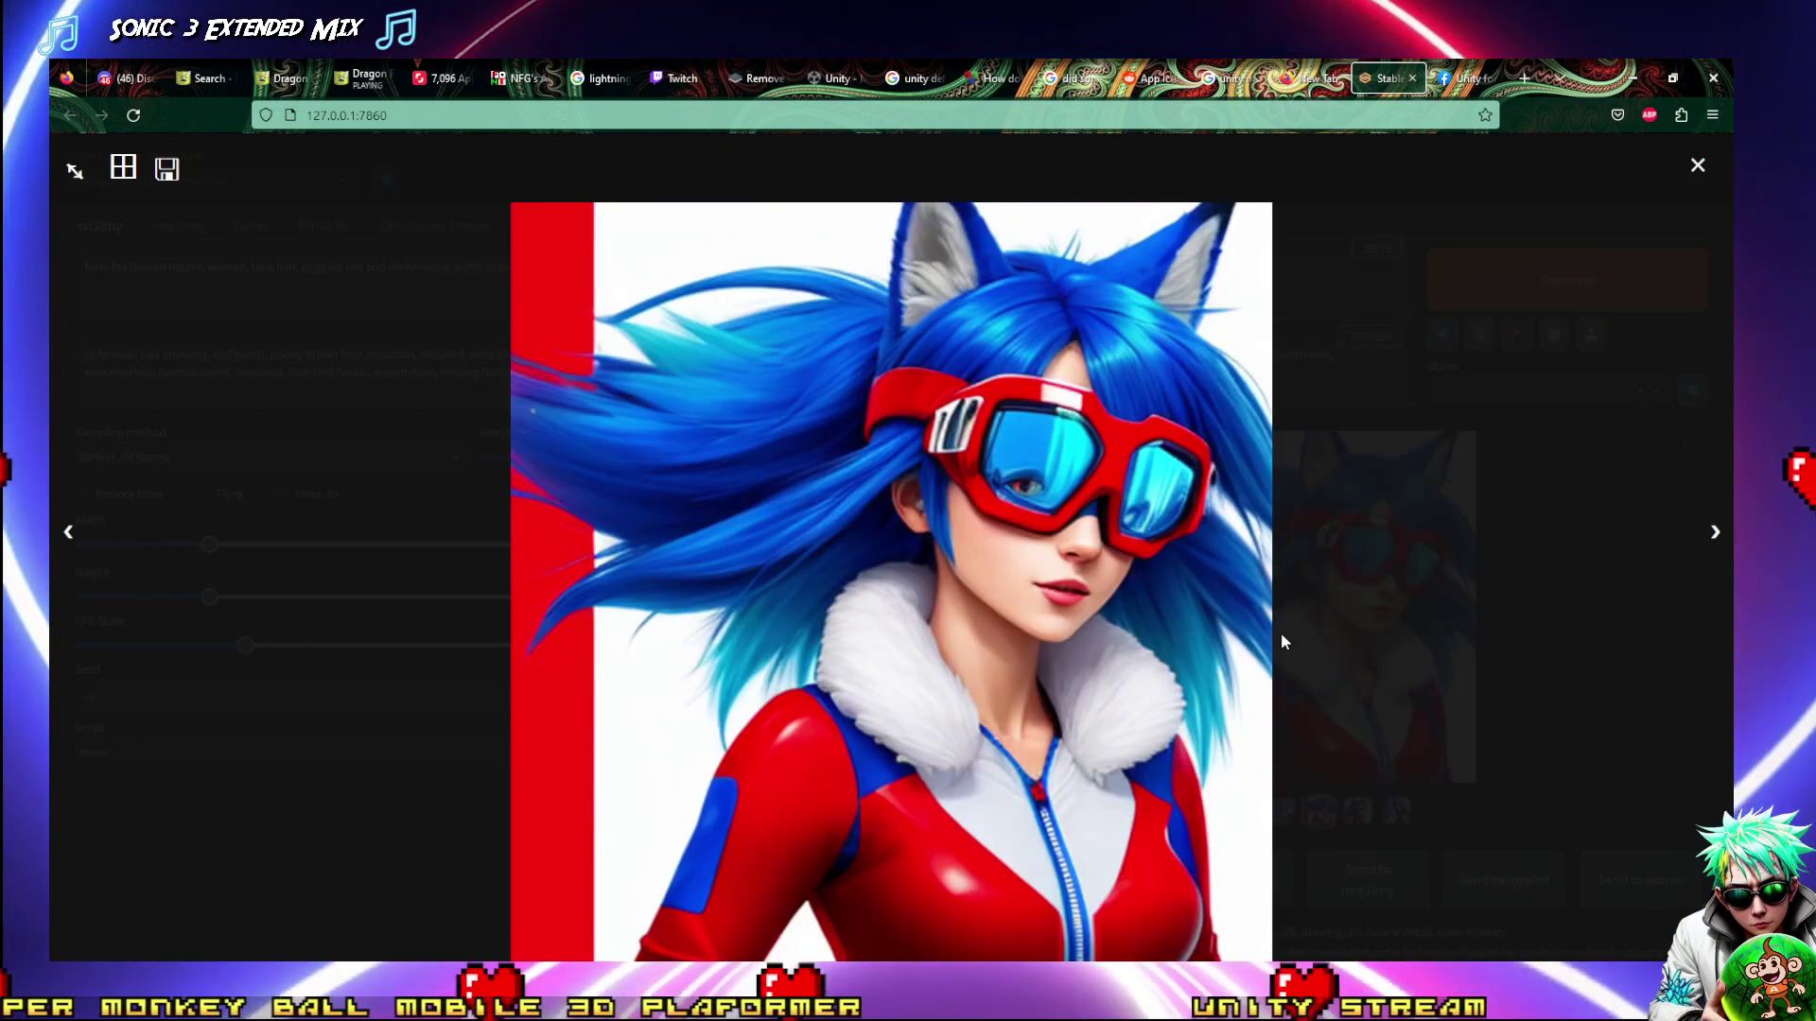
{"action": "key", "text": "Right"}
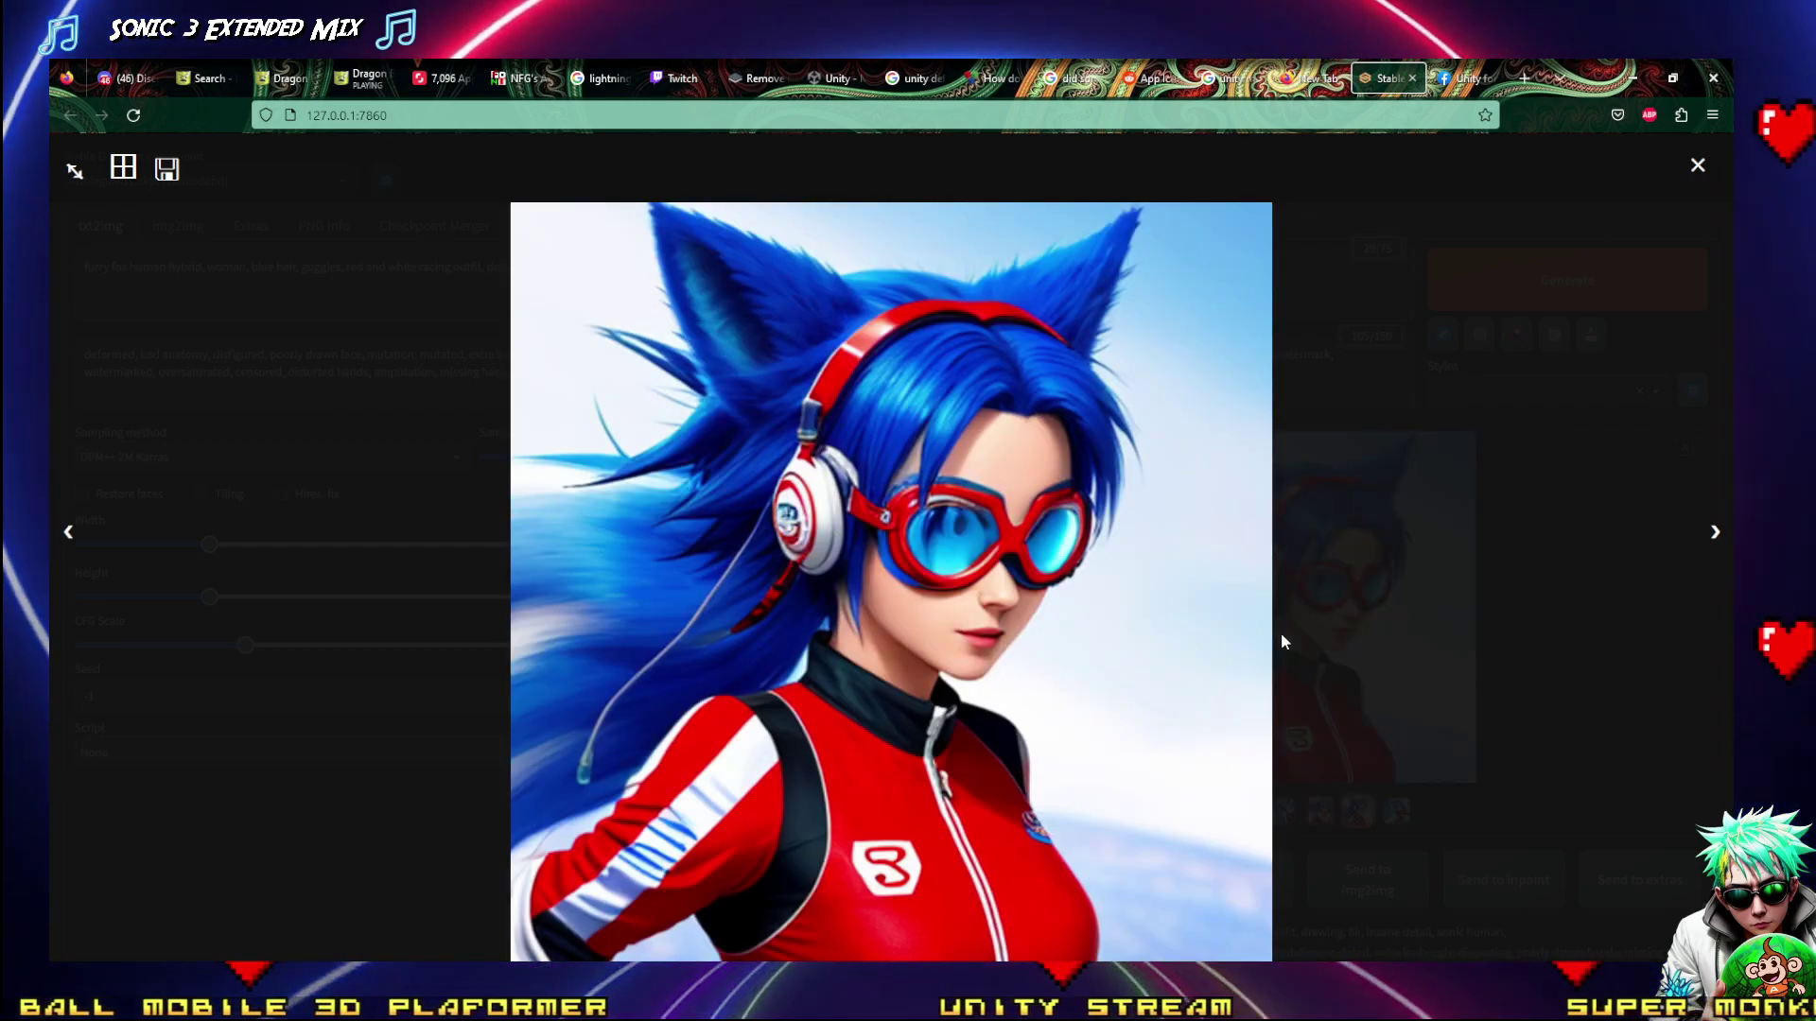
{"action": "key", "text": "Right"}
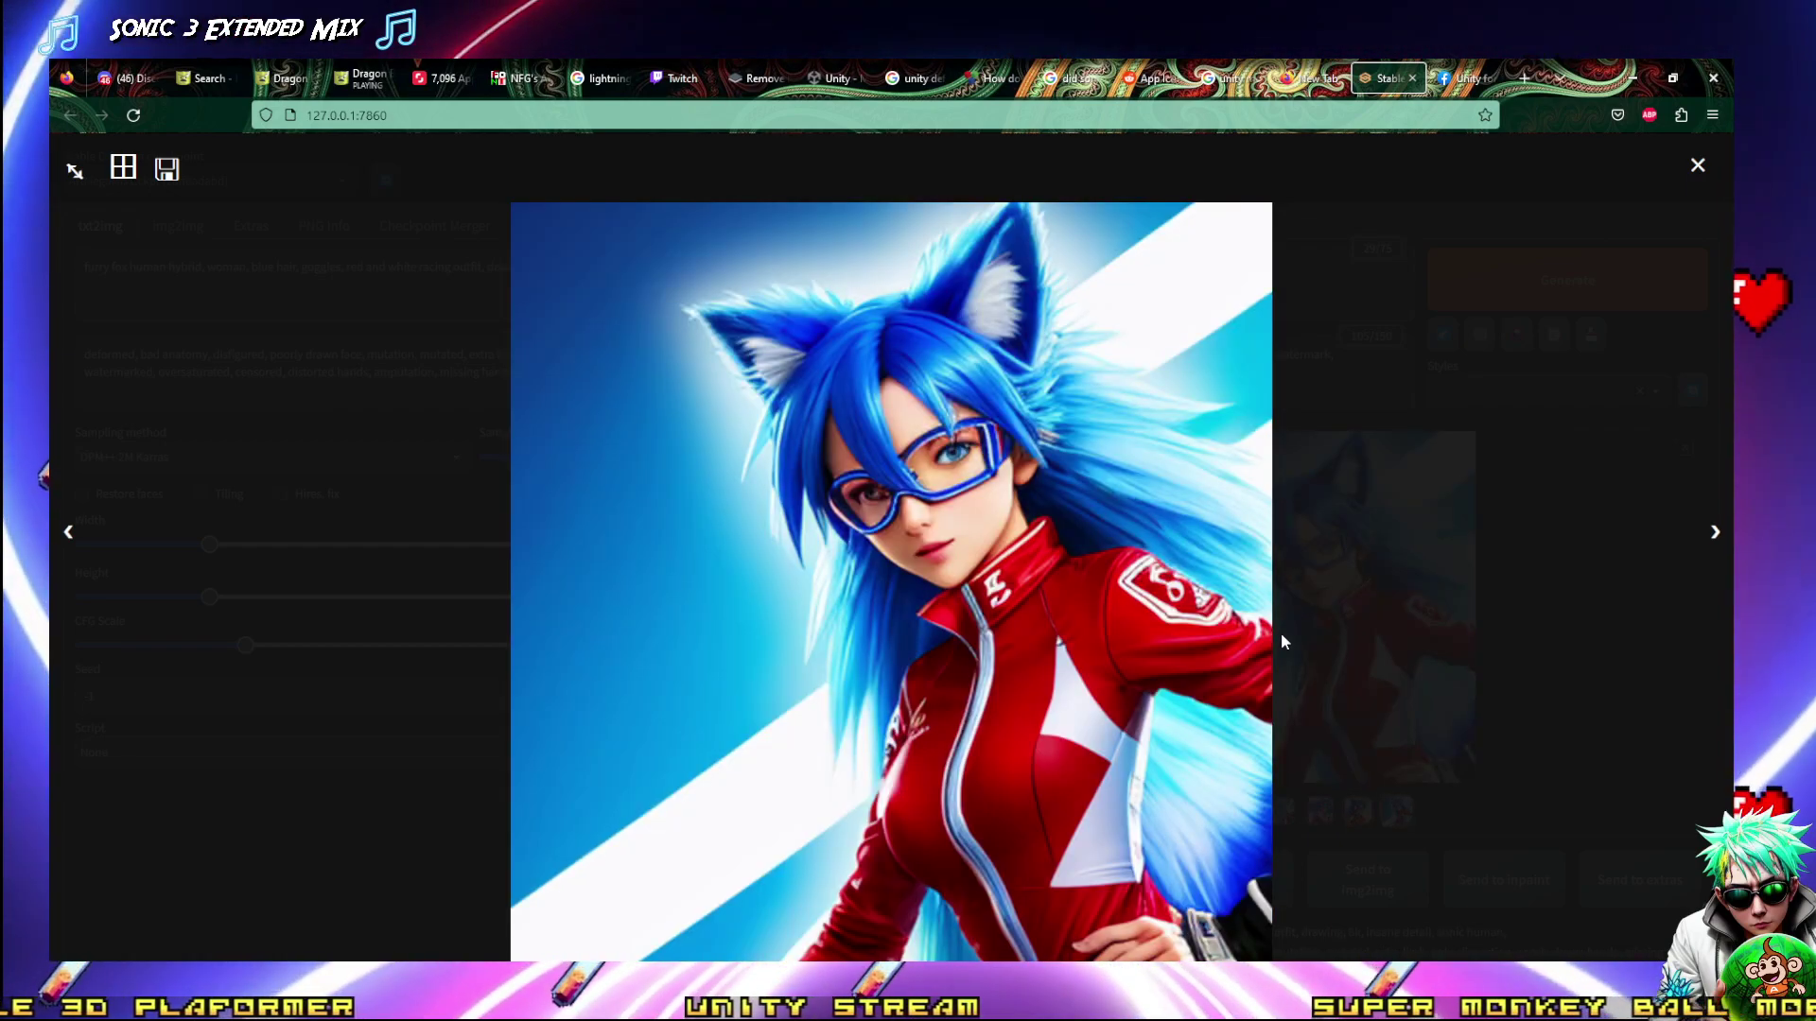
{"action": "key", "text": "Left"}
{"action": "key", "text": "Left"}
{"action": "key", "text": "Right"}
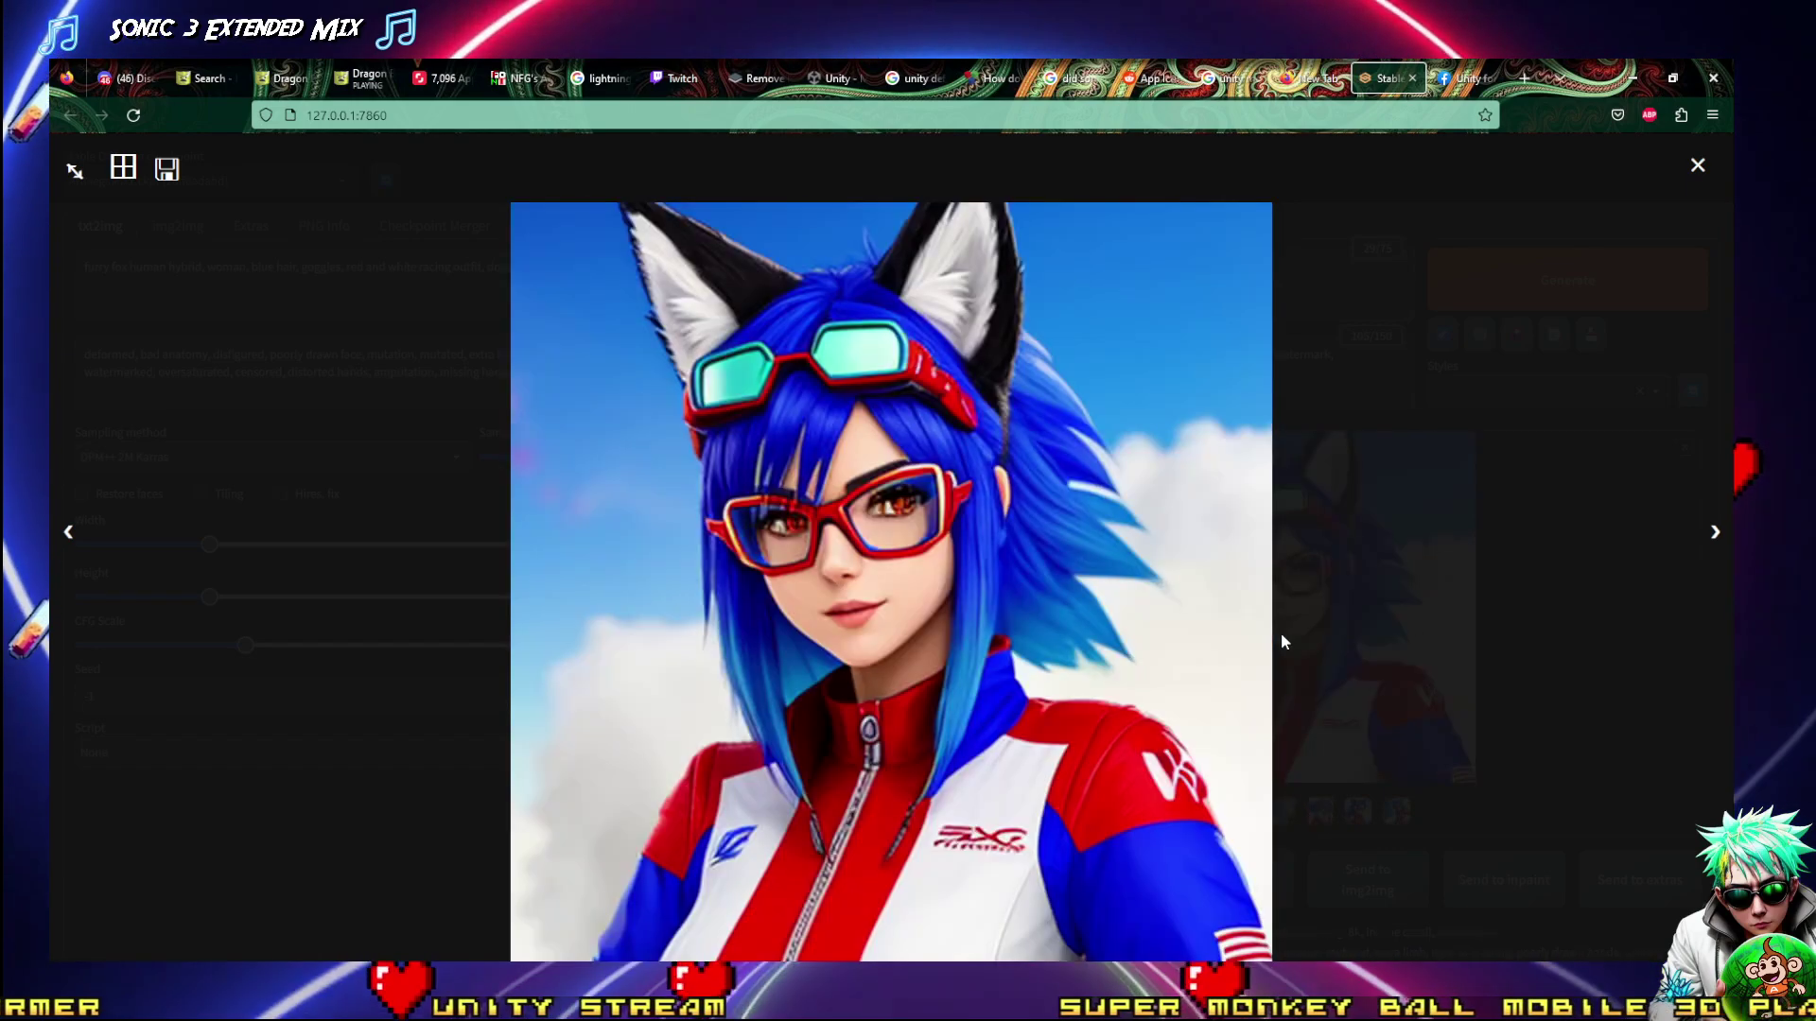
{"action": "left_click", "coordinate": [1326, 374]}
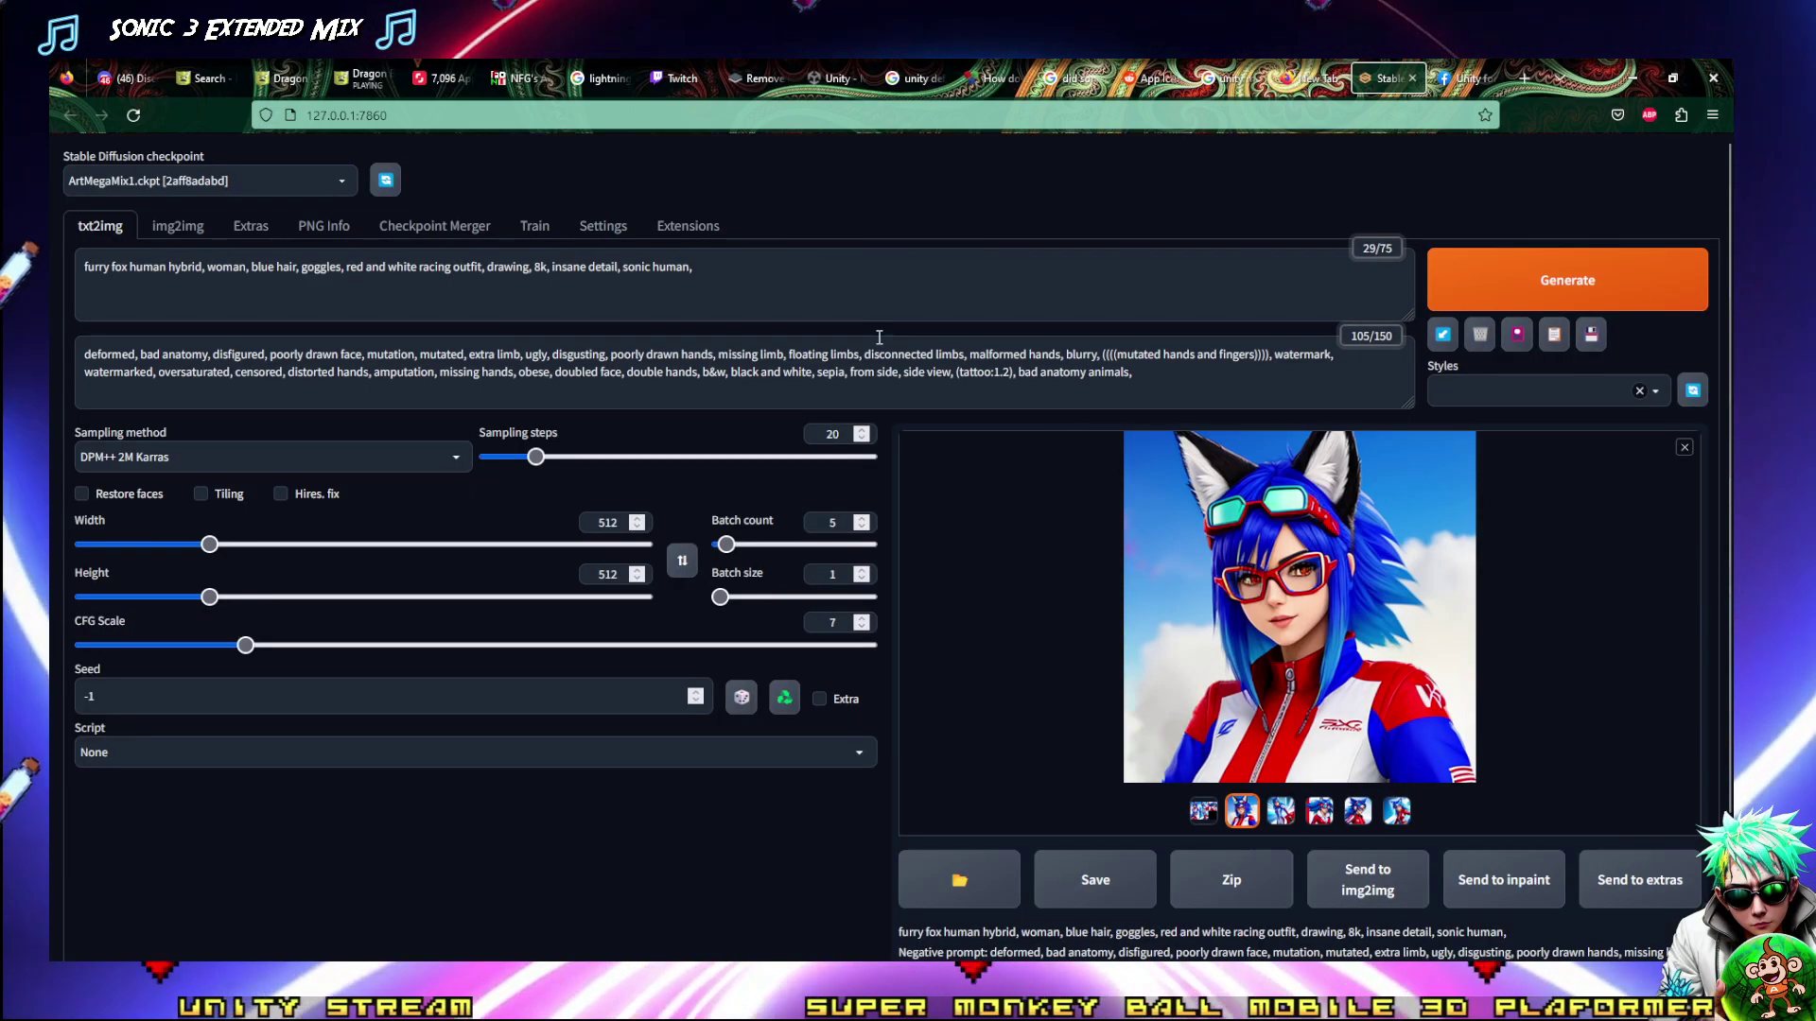
Replace the positive prompt with a Sonic, Pokemon, Dragonball Z crossover of one person powering up, scenery broken
{"action": "key", "text": "ctrl+a"}
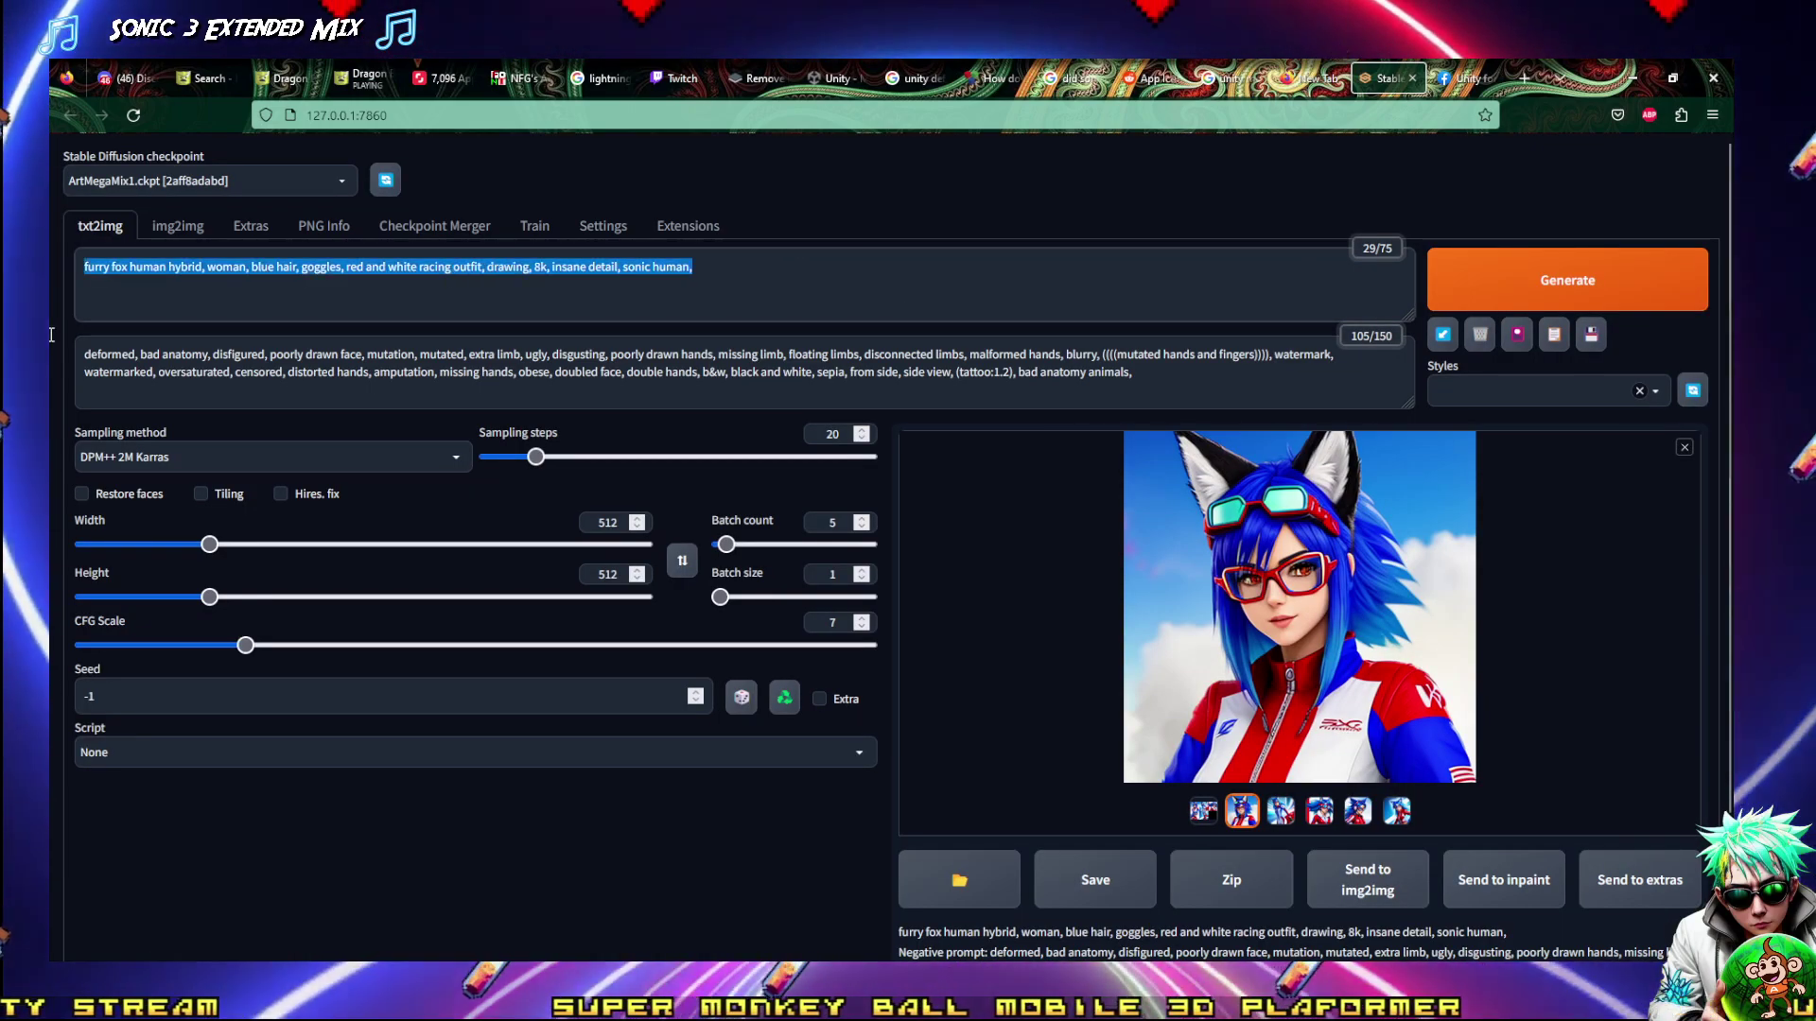
{"action": "type", "text": "sonic "}
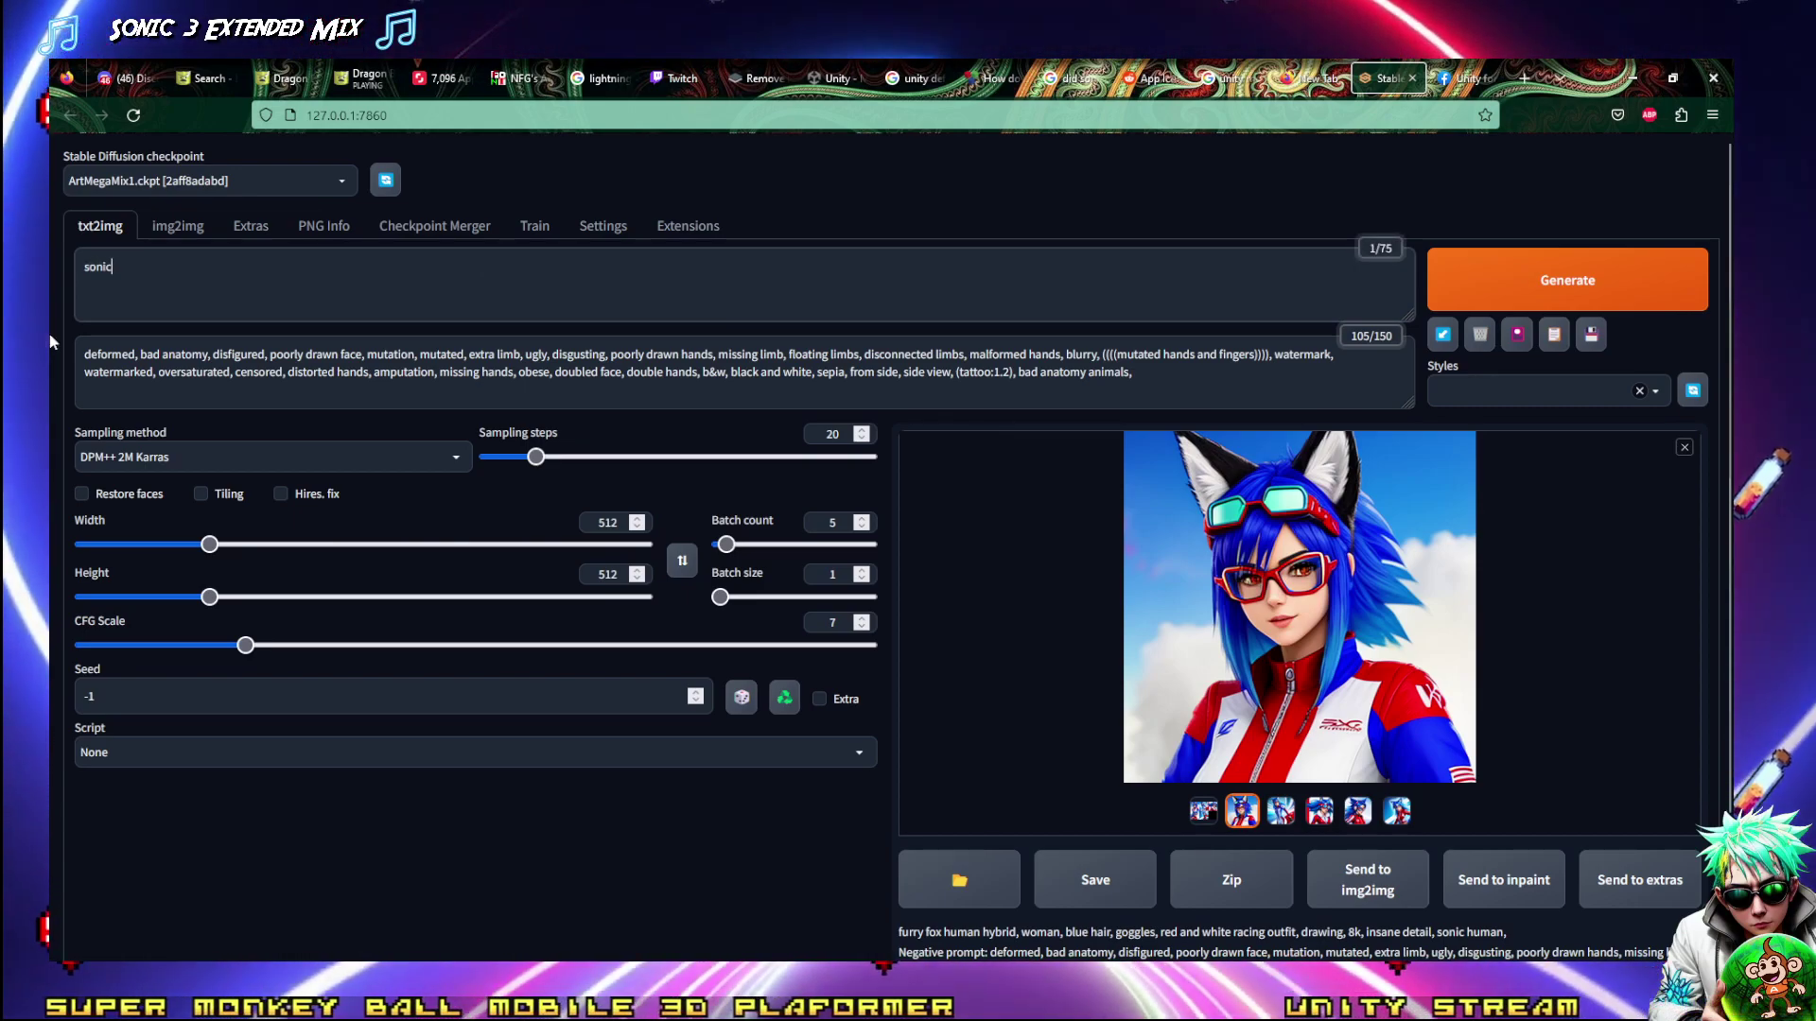
{"action": "type", "text": "-"}
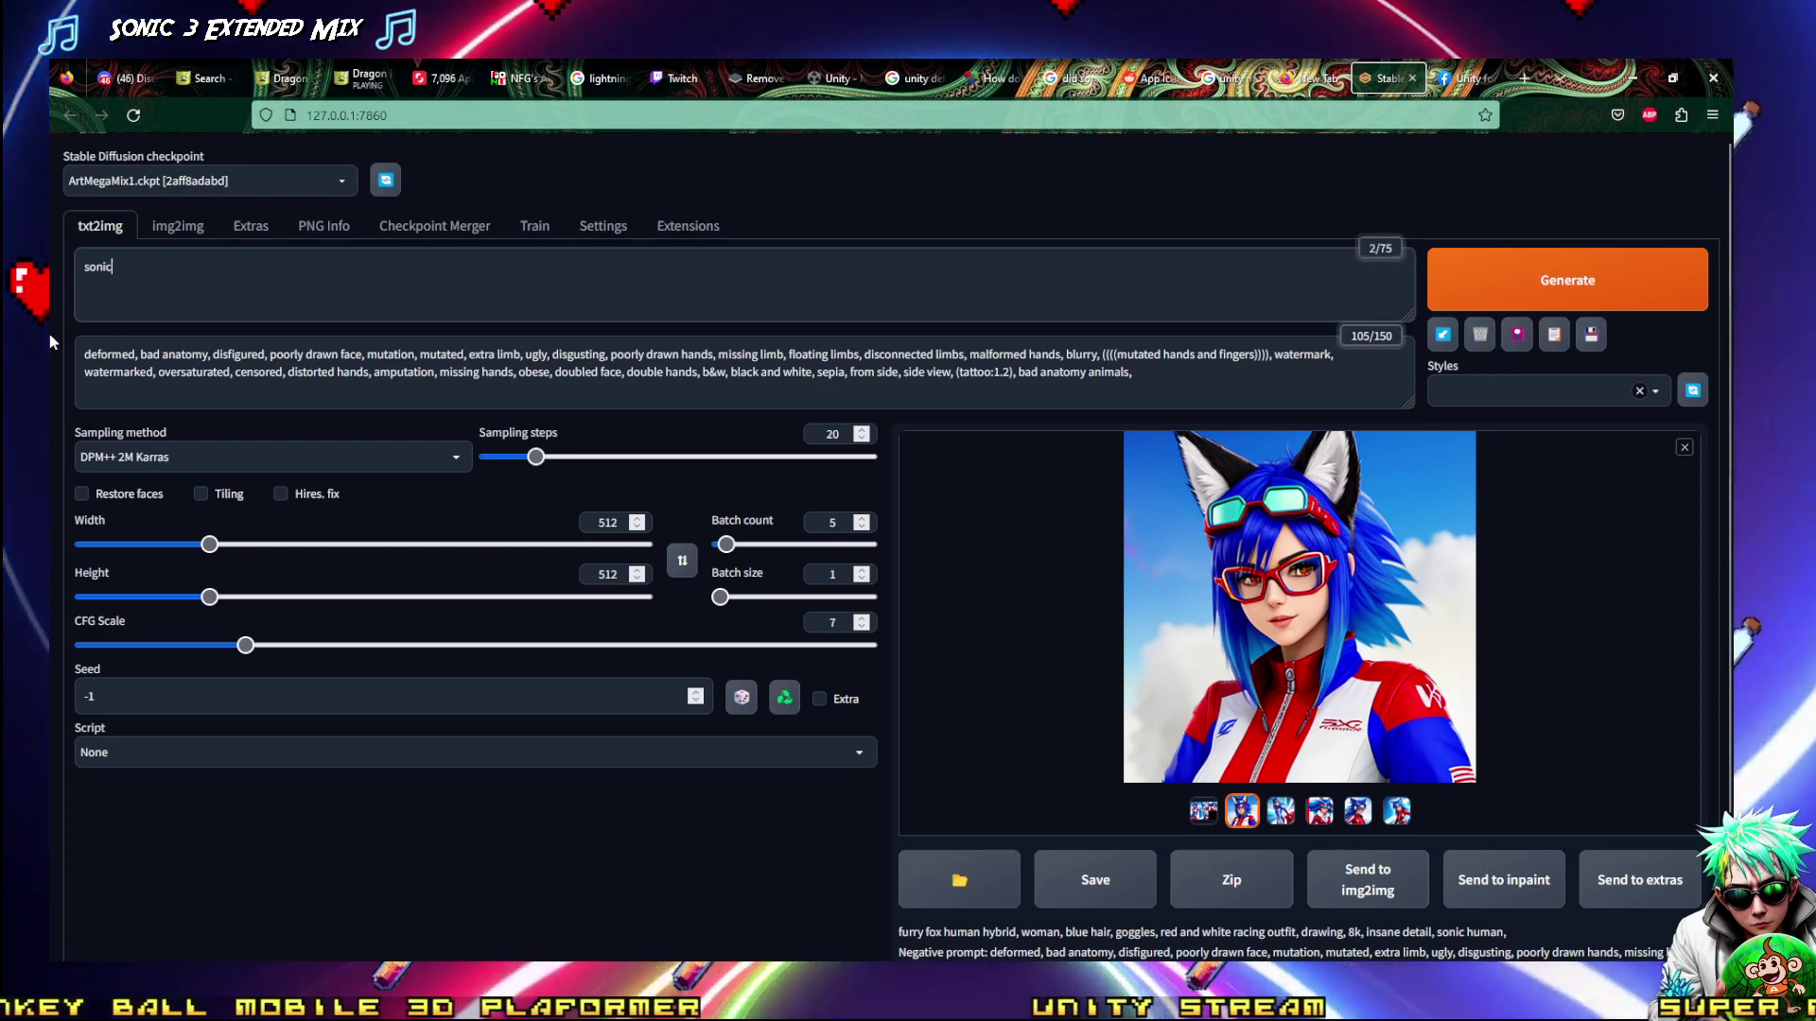
{"action": "key", "text": "BackSpace"}
{"action": "type", "text": "the"}
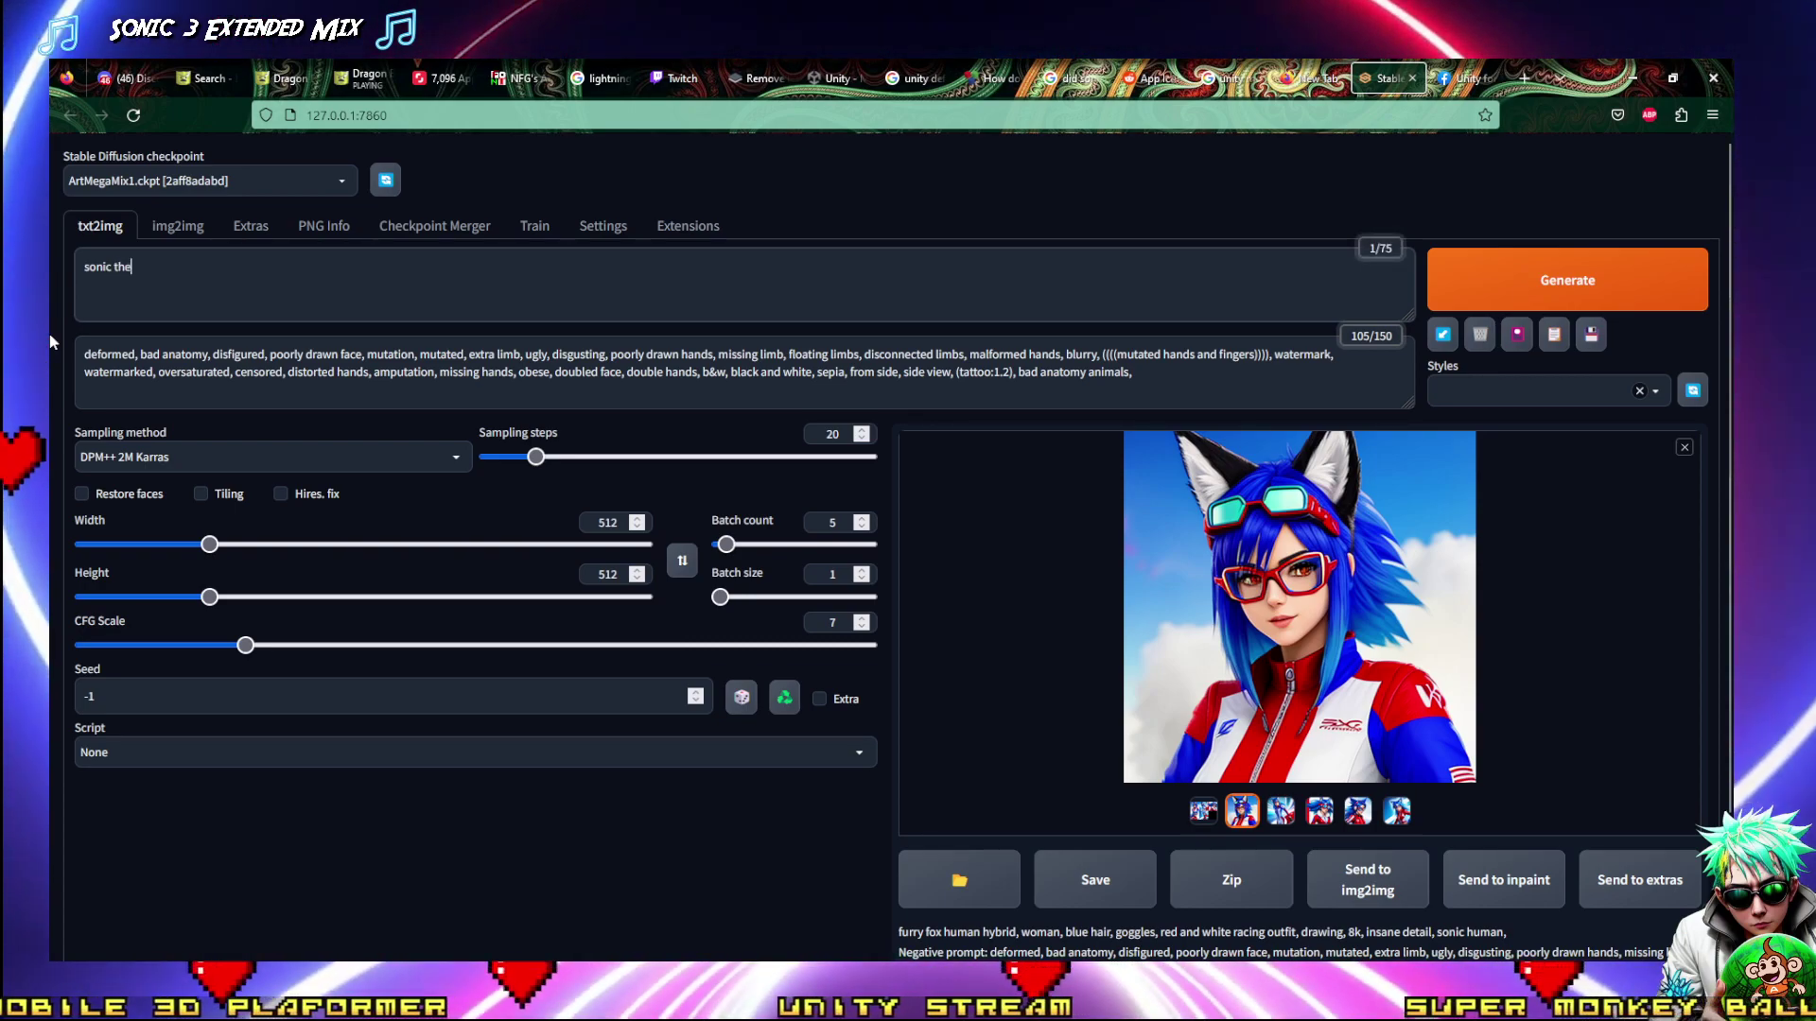
{"action": "type", "text": " hedge"}
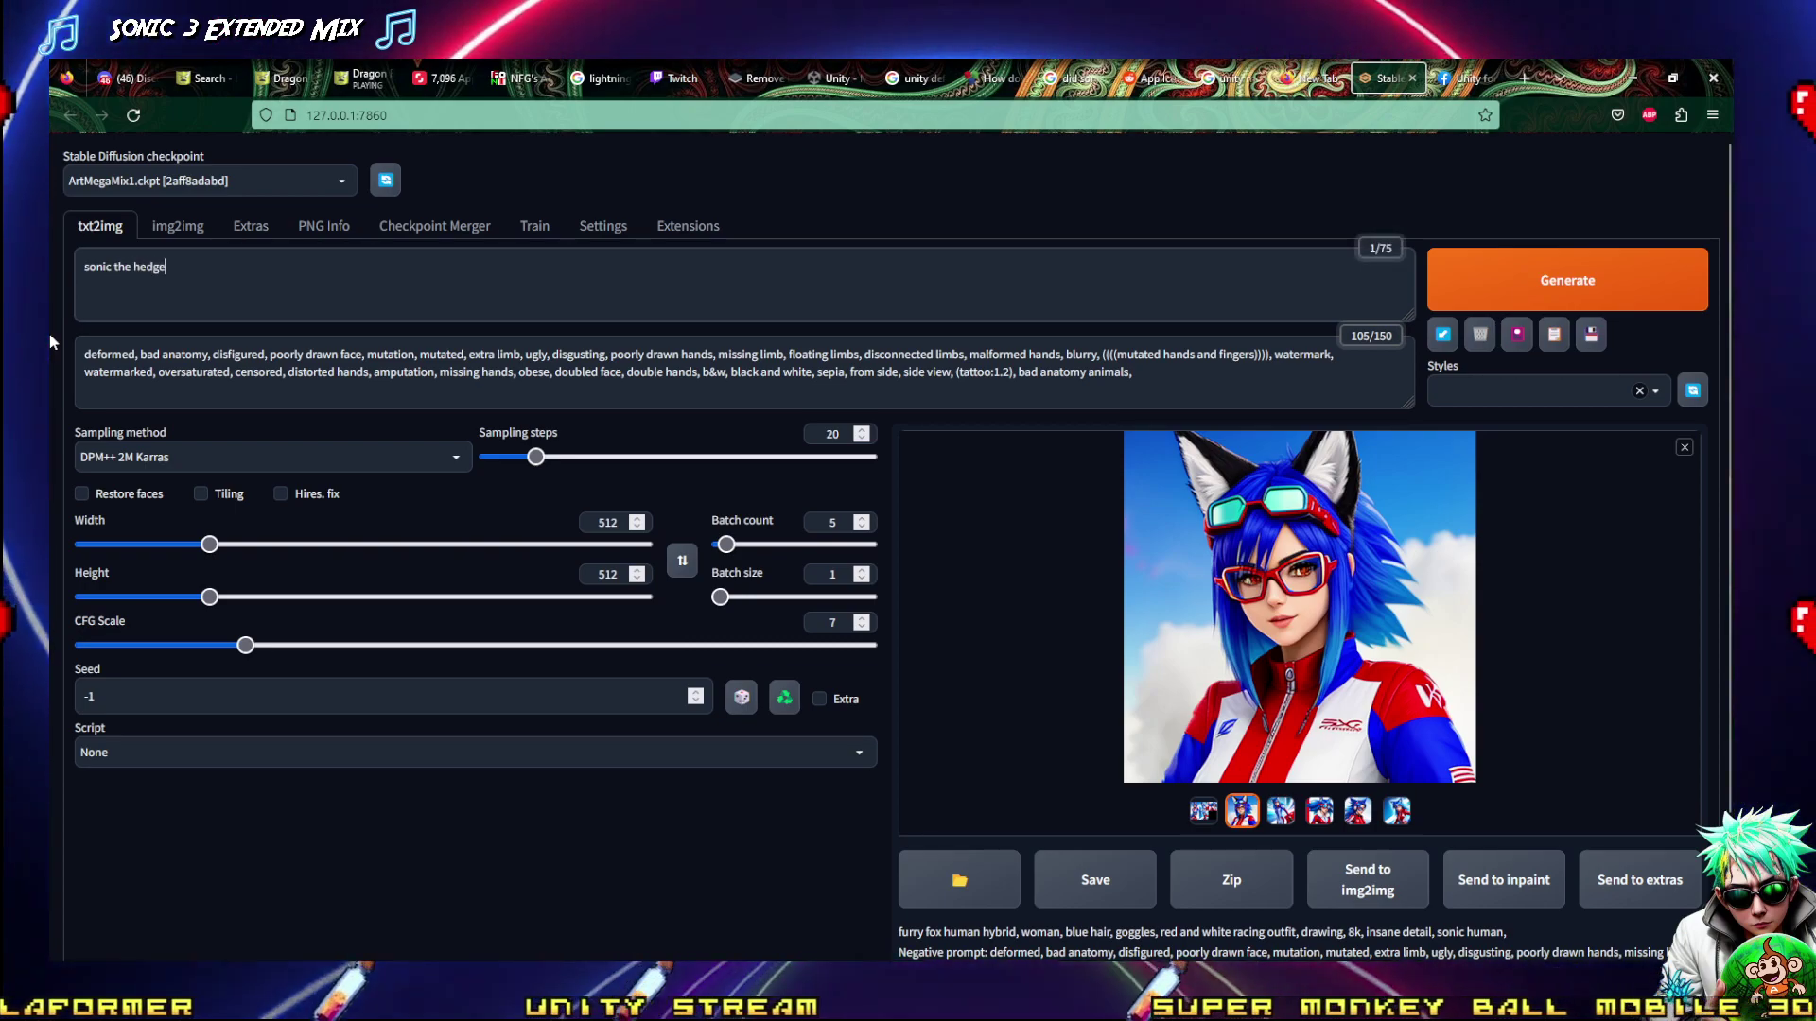
{"action": "type", "text": "hog,"}
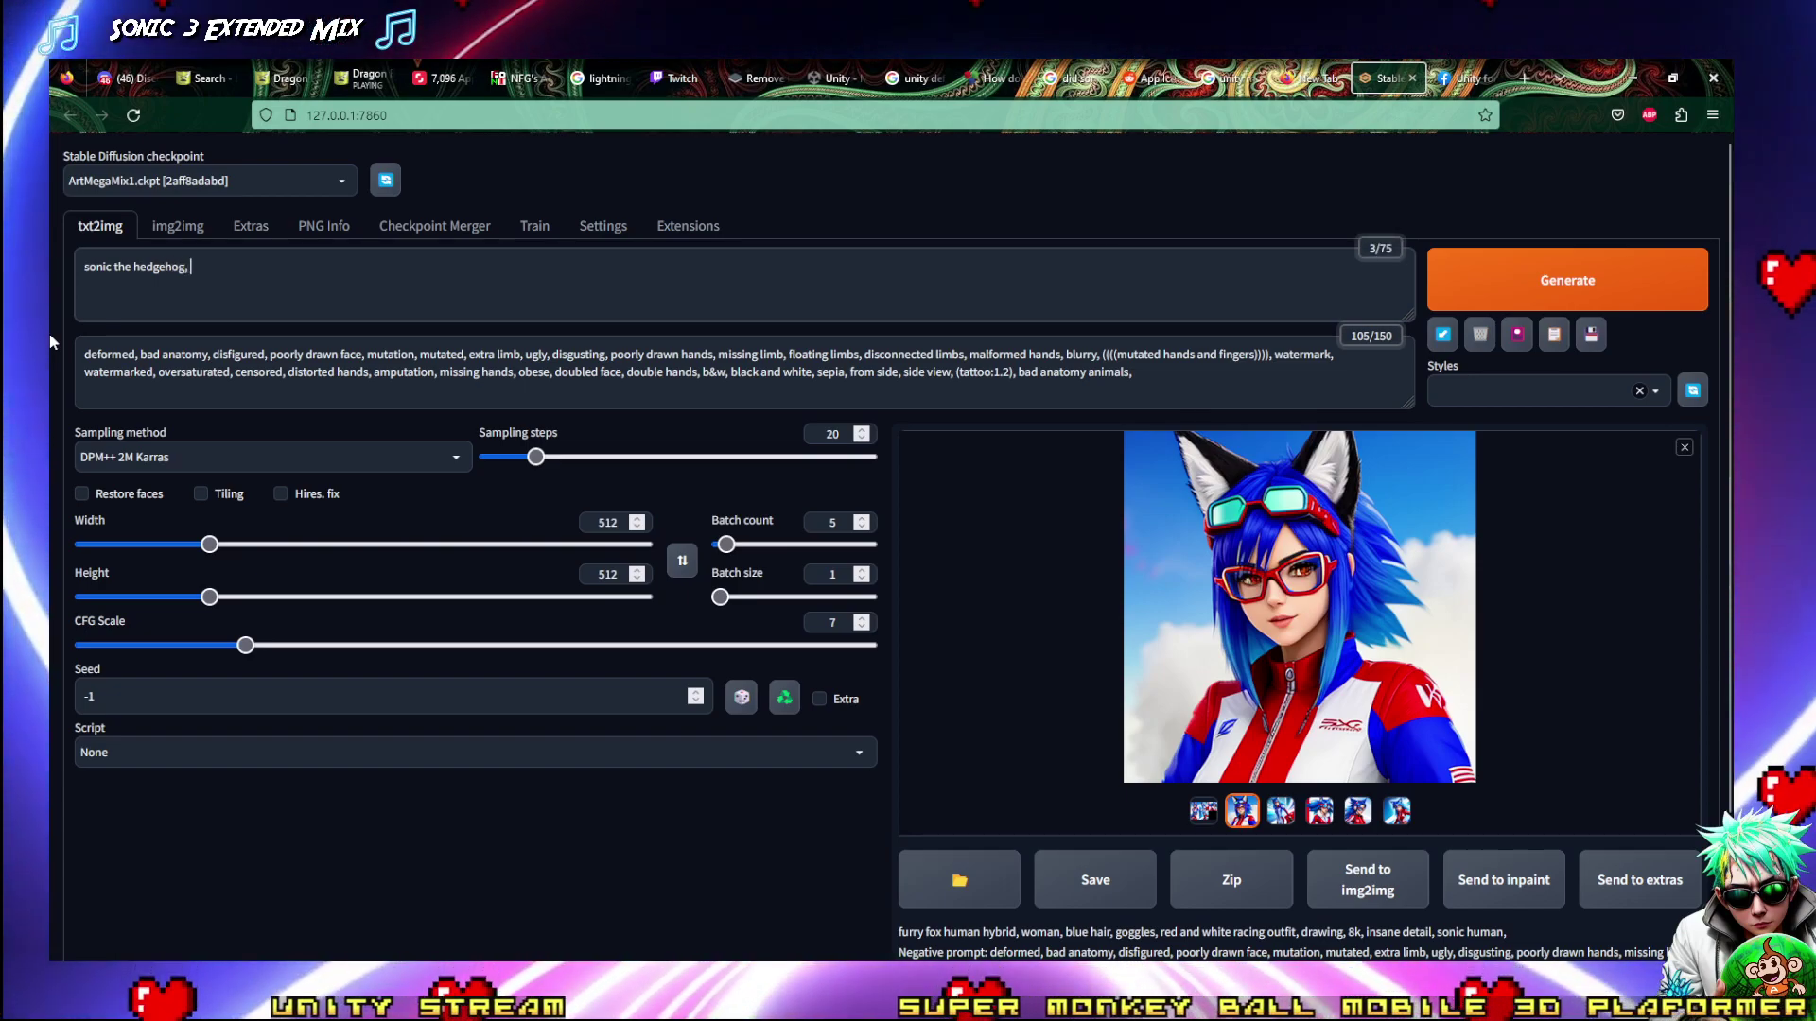
{"action": "type", "text": " pokemon"}
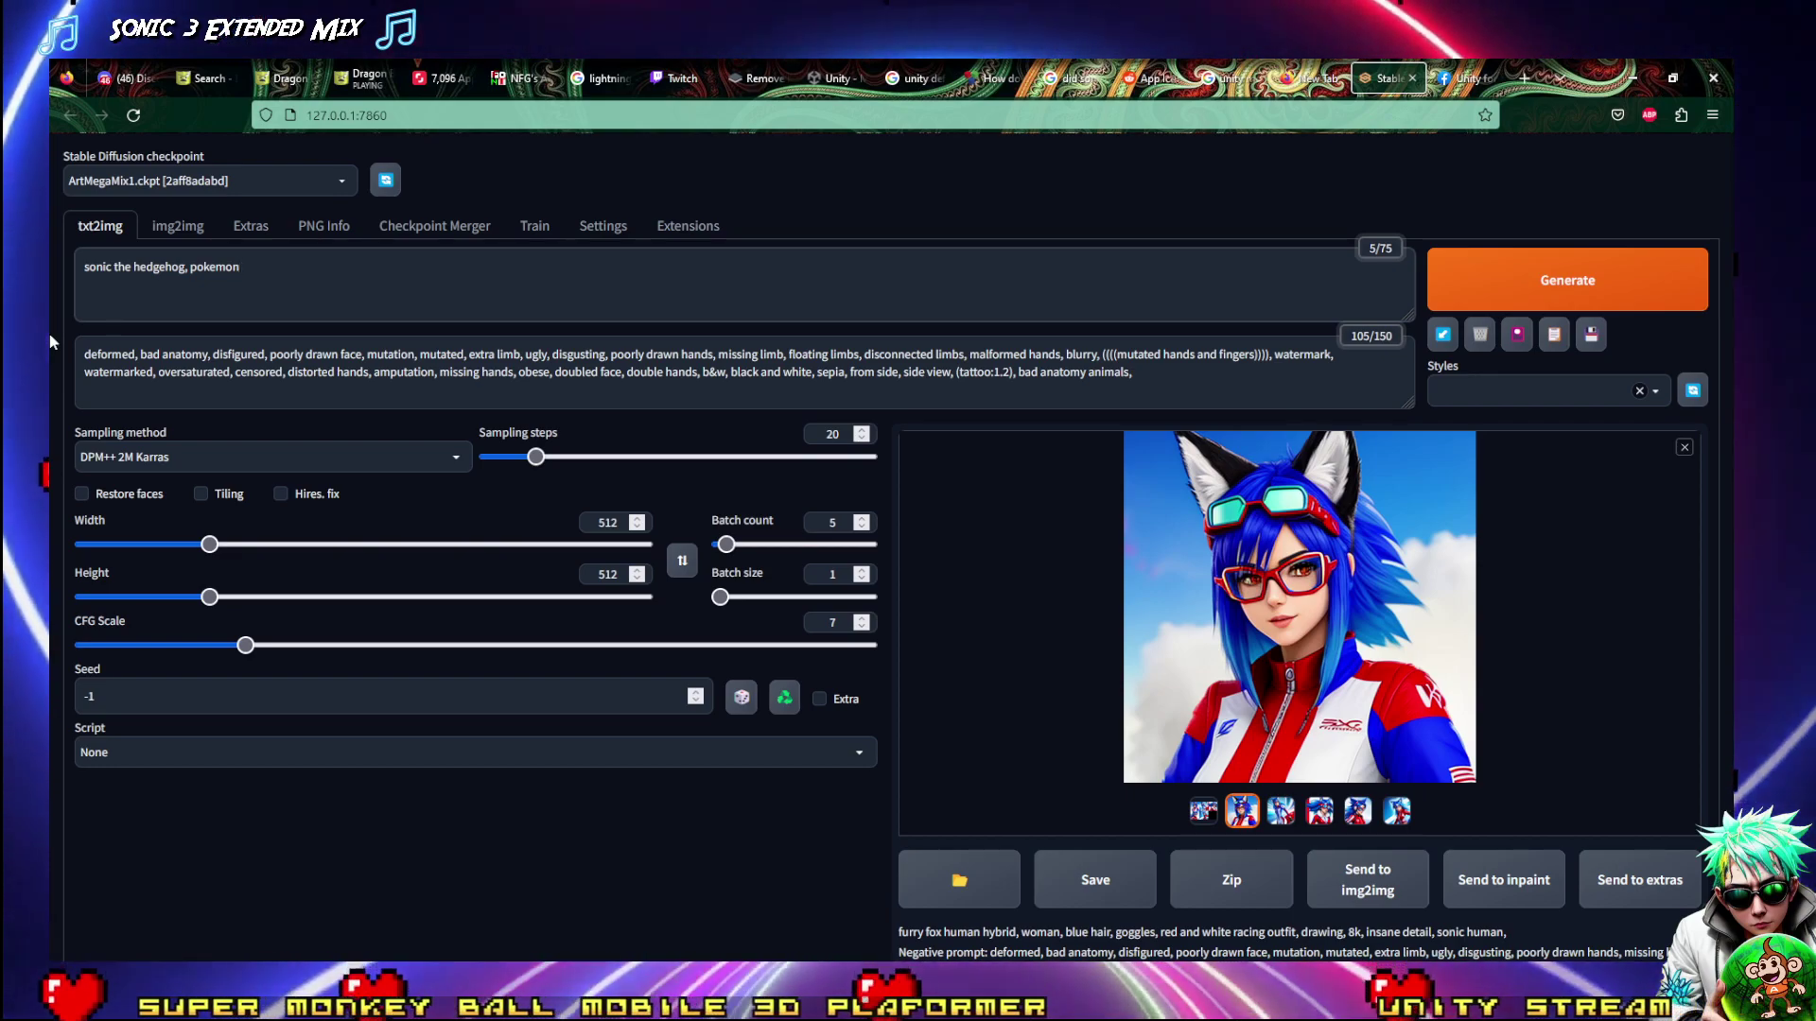
{"action": "type", "text": ", dar"}
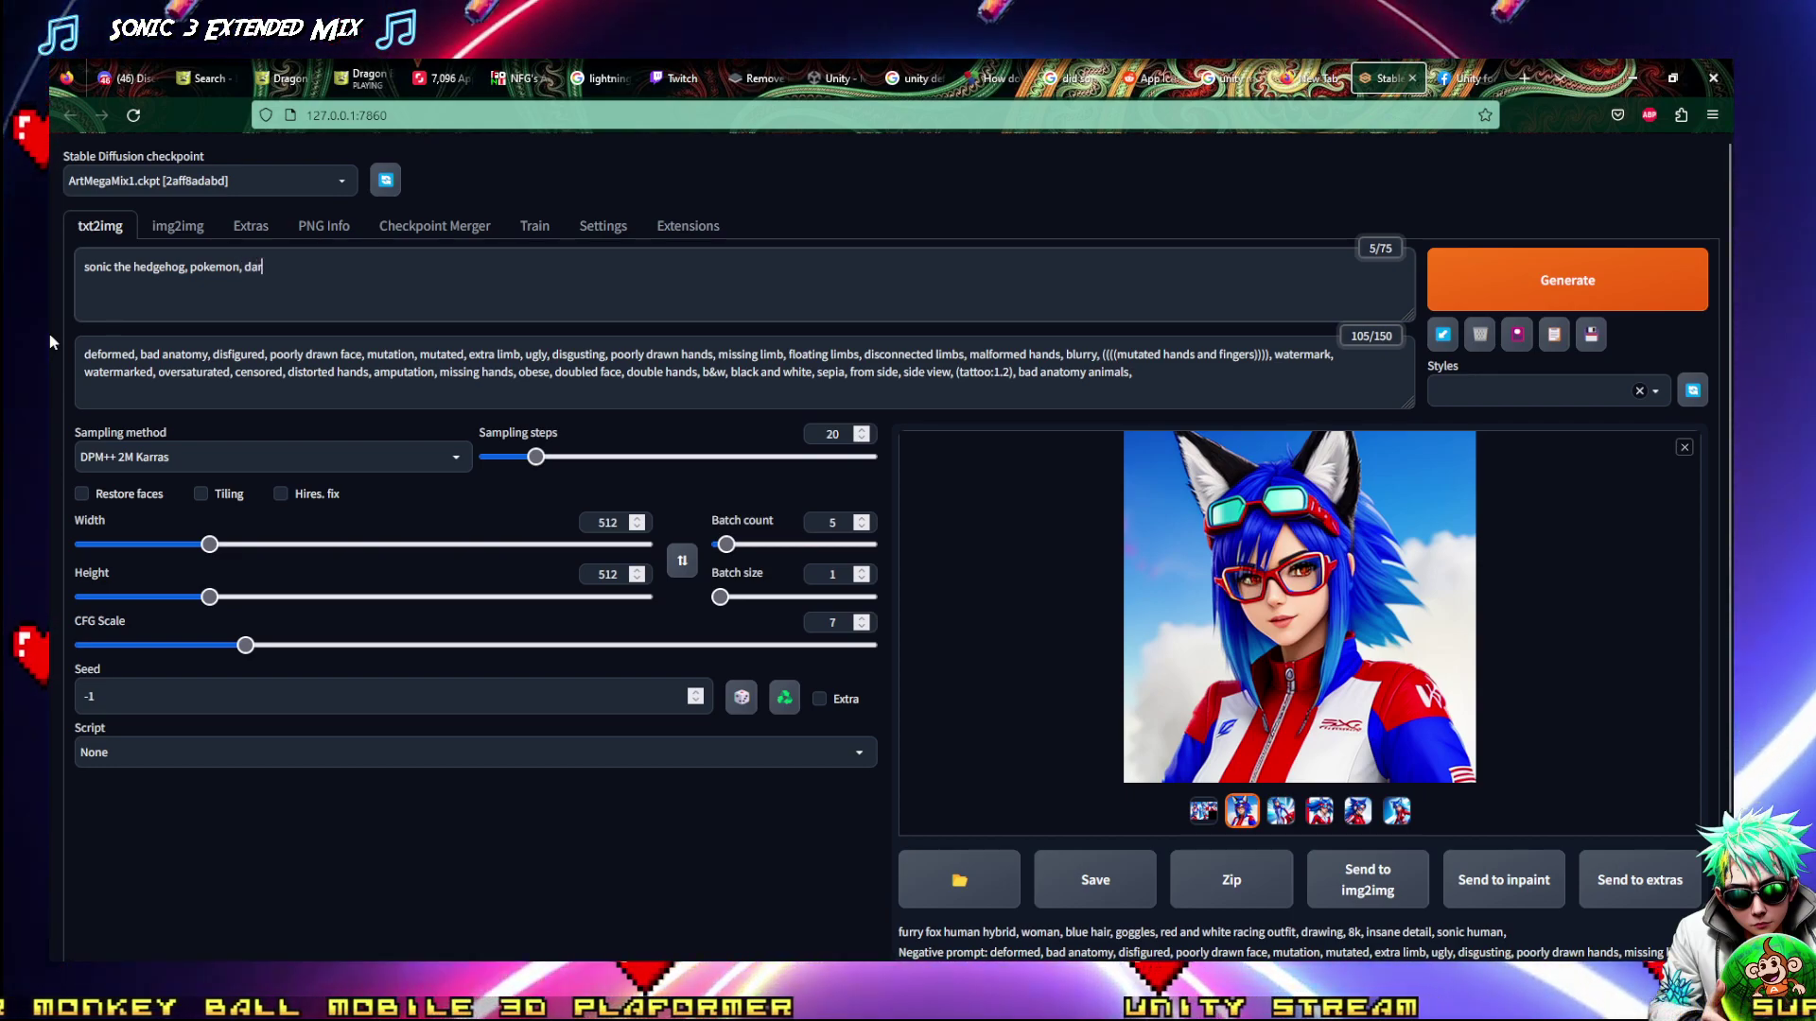
{"action": "type", "text": "agonball "}
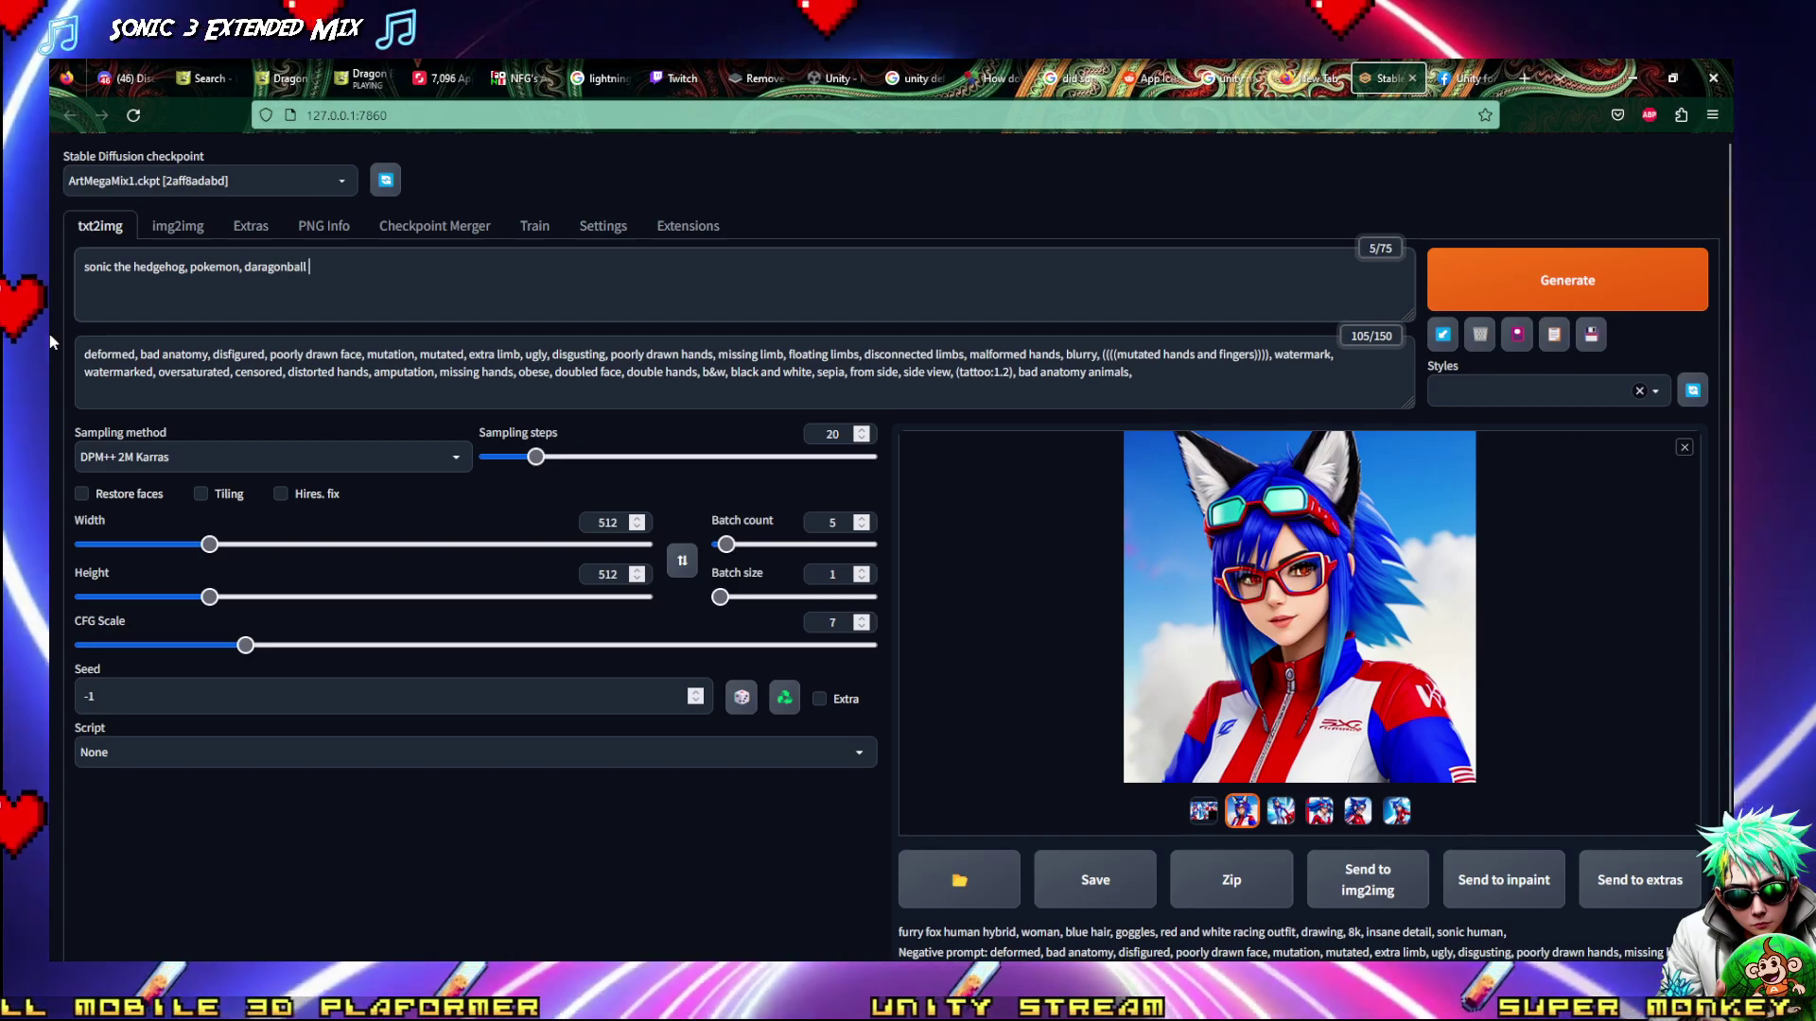
{"action": "type", "text": "z charac"}
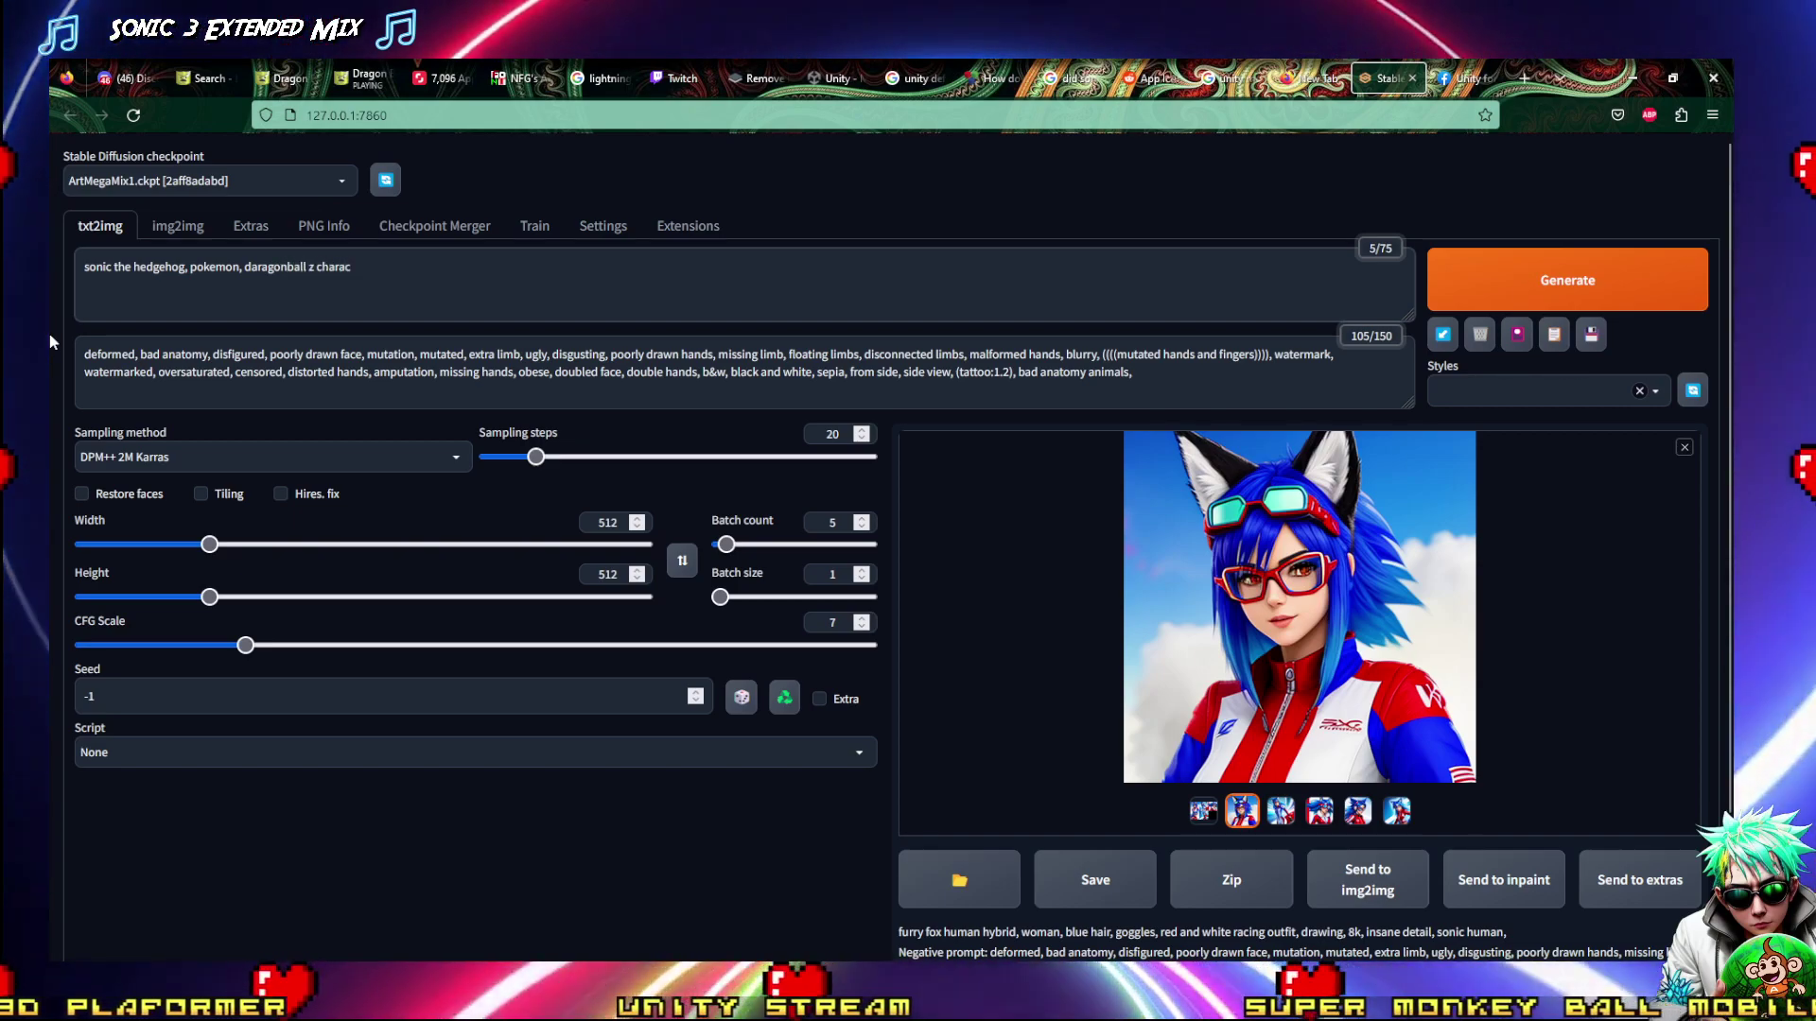
{"action": "type", "text": "ter cross"}
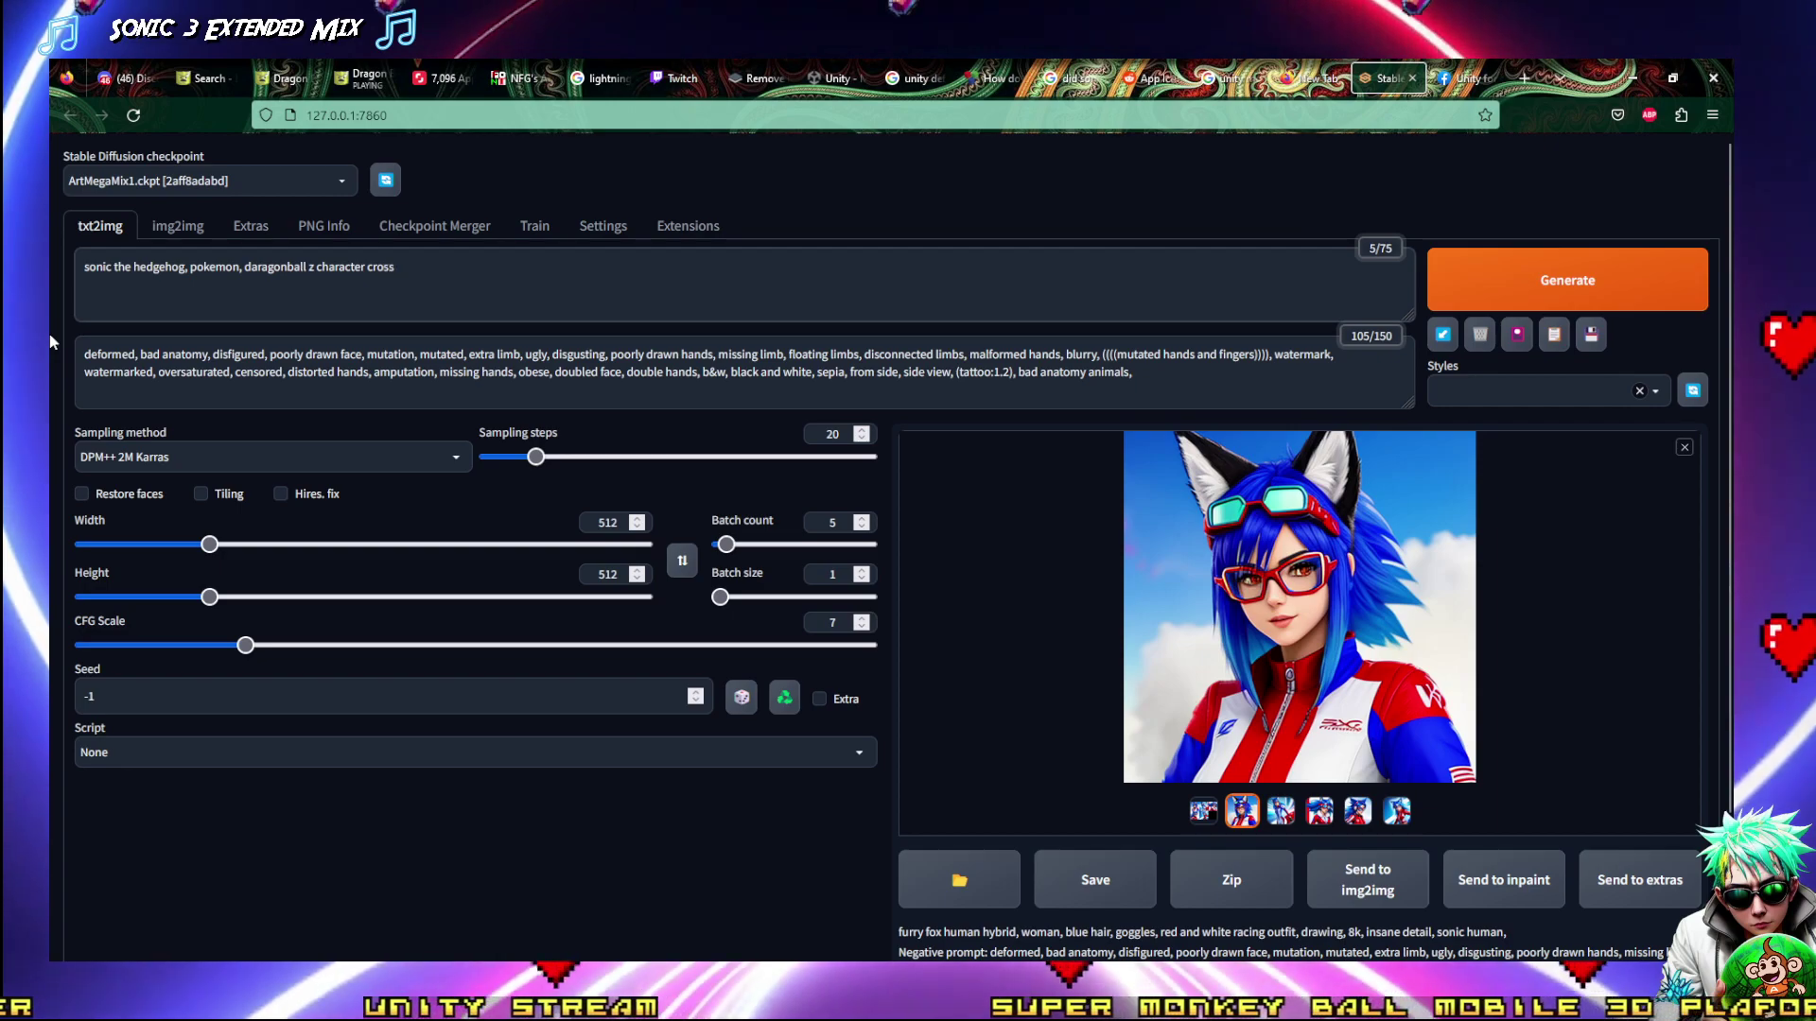
{"action": "type", "text": "over,"}
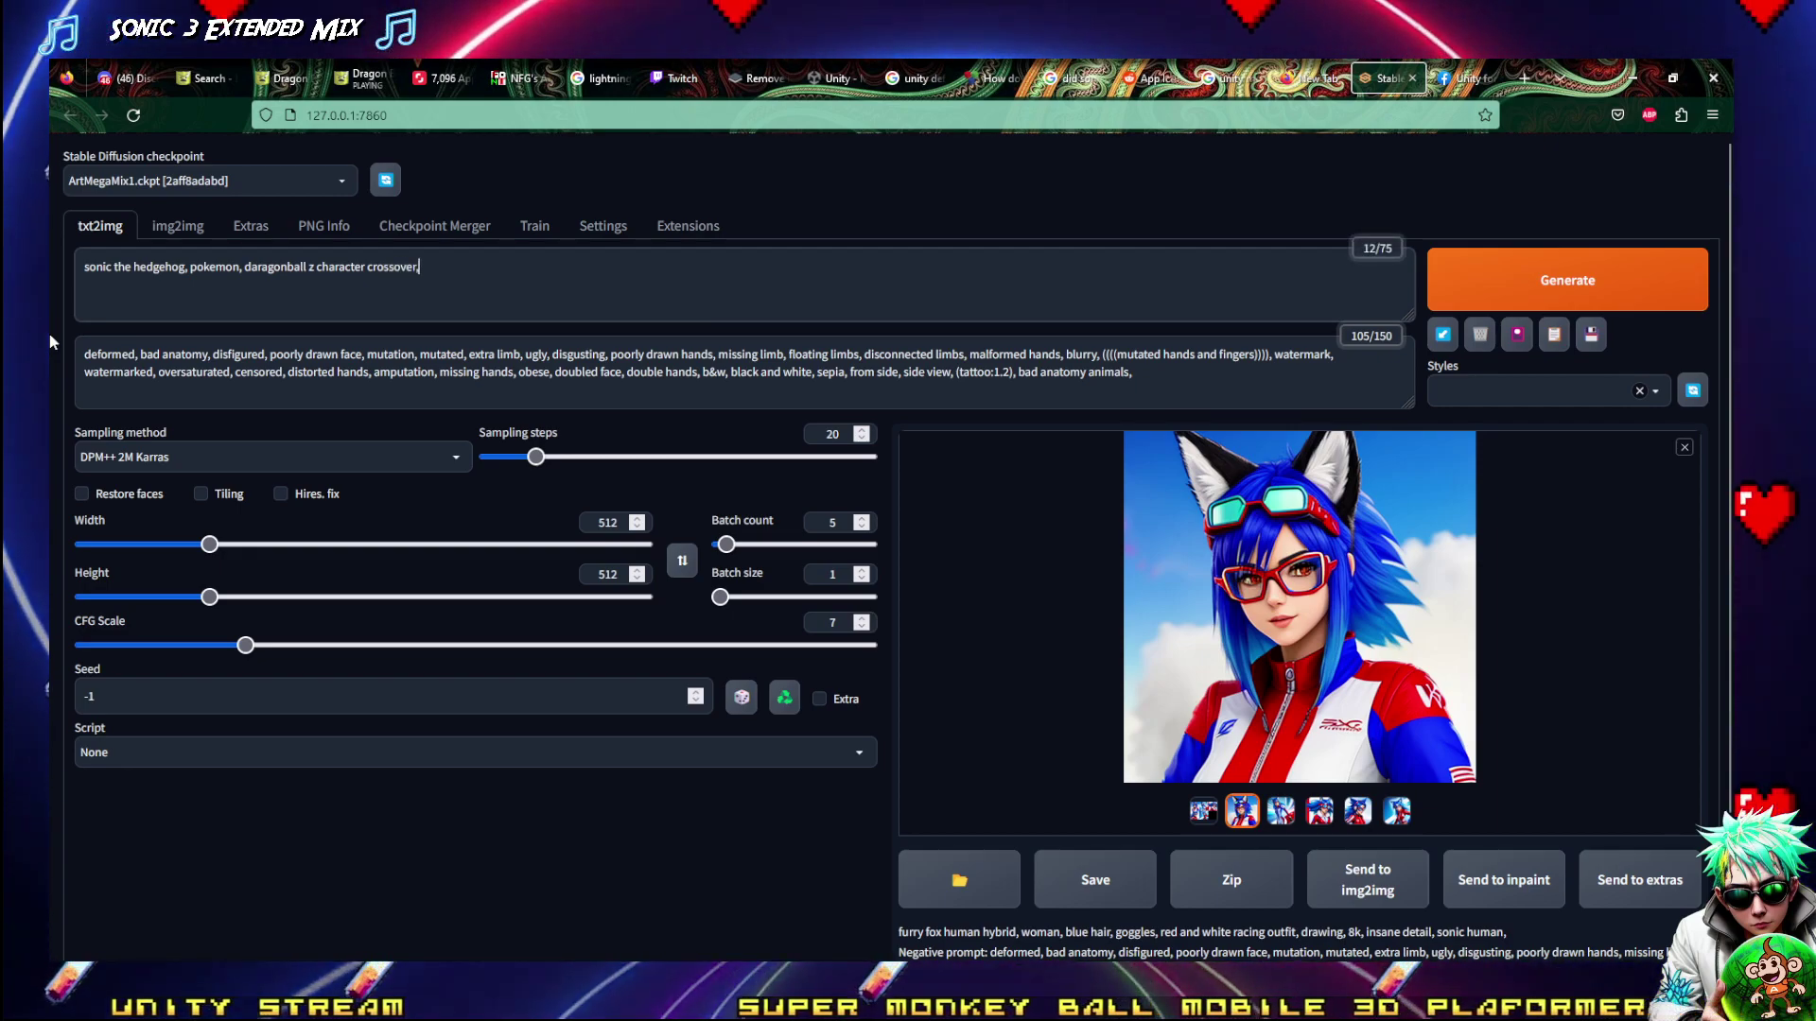
{"action": "type", "text": " 1 perso"}
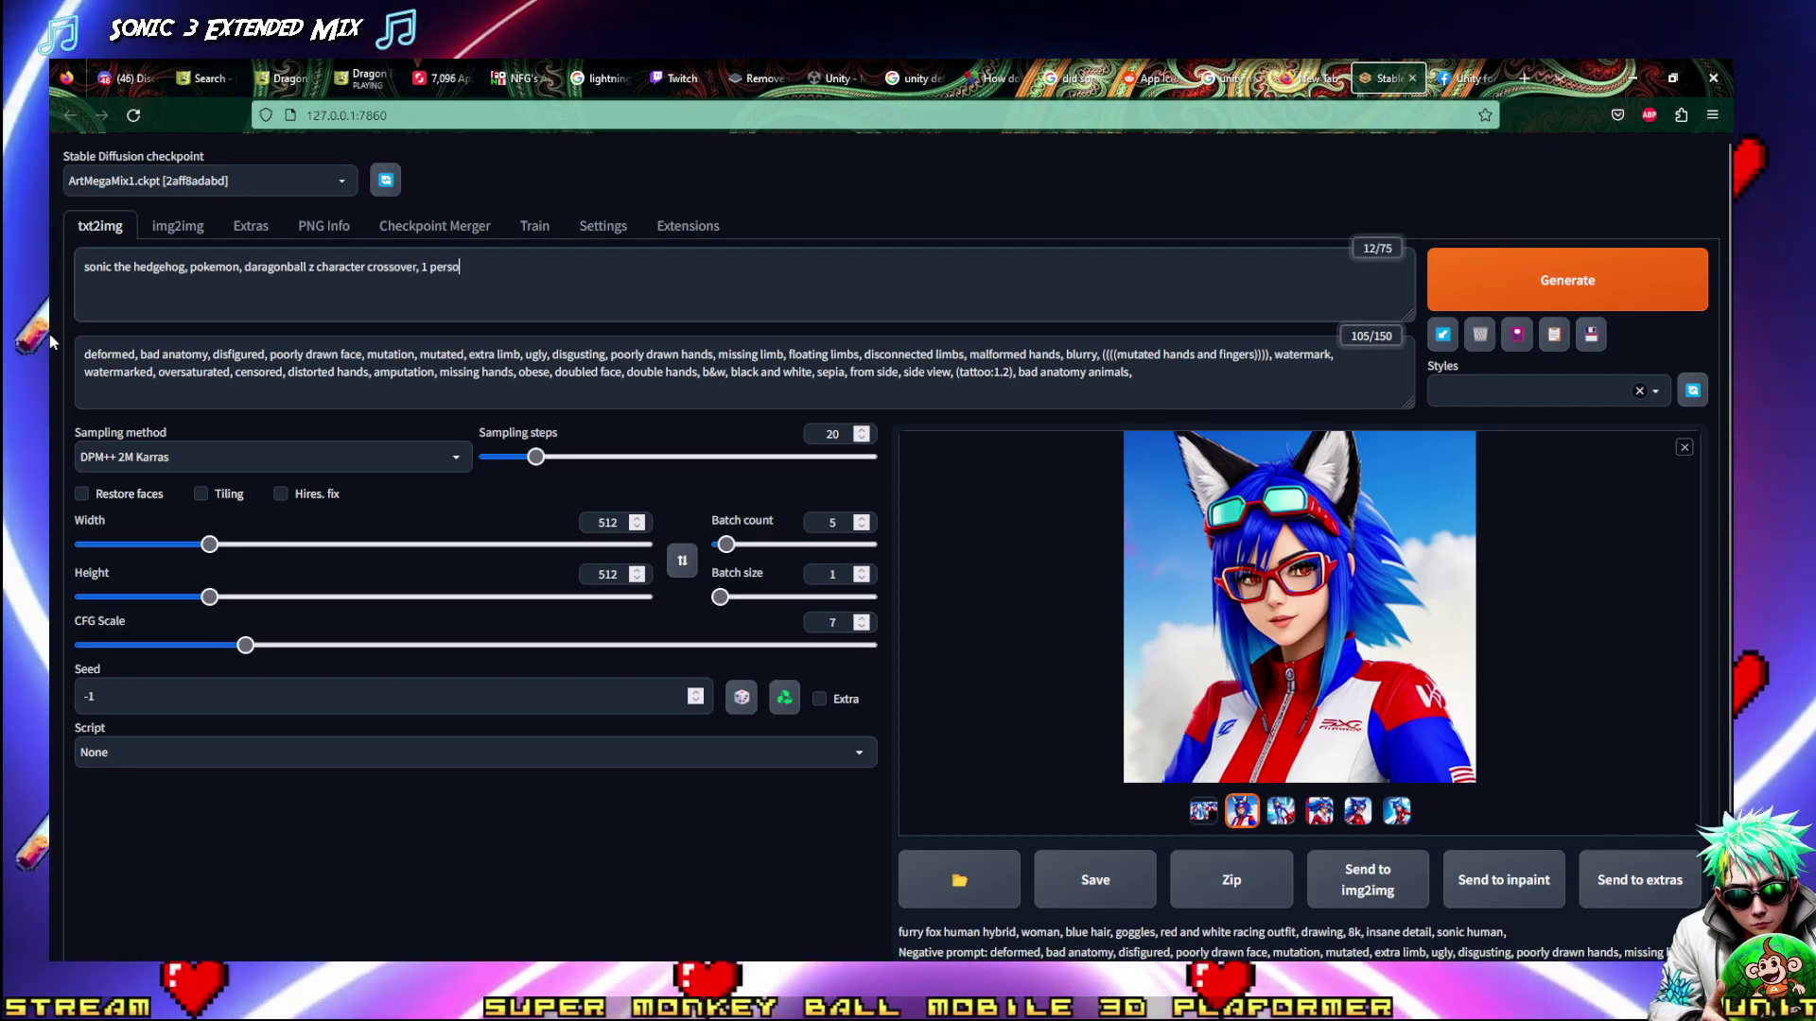
{"action": "type", "text": "n,"}
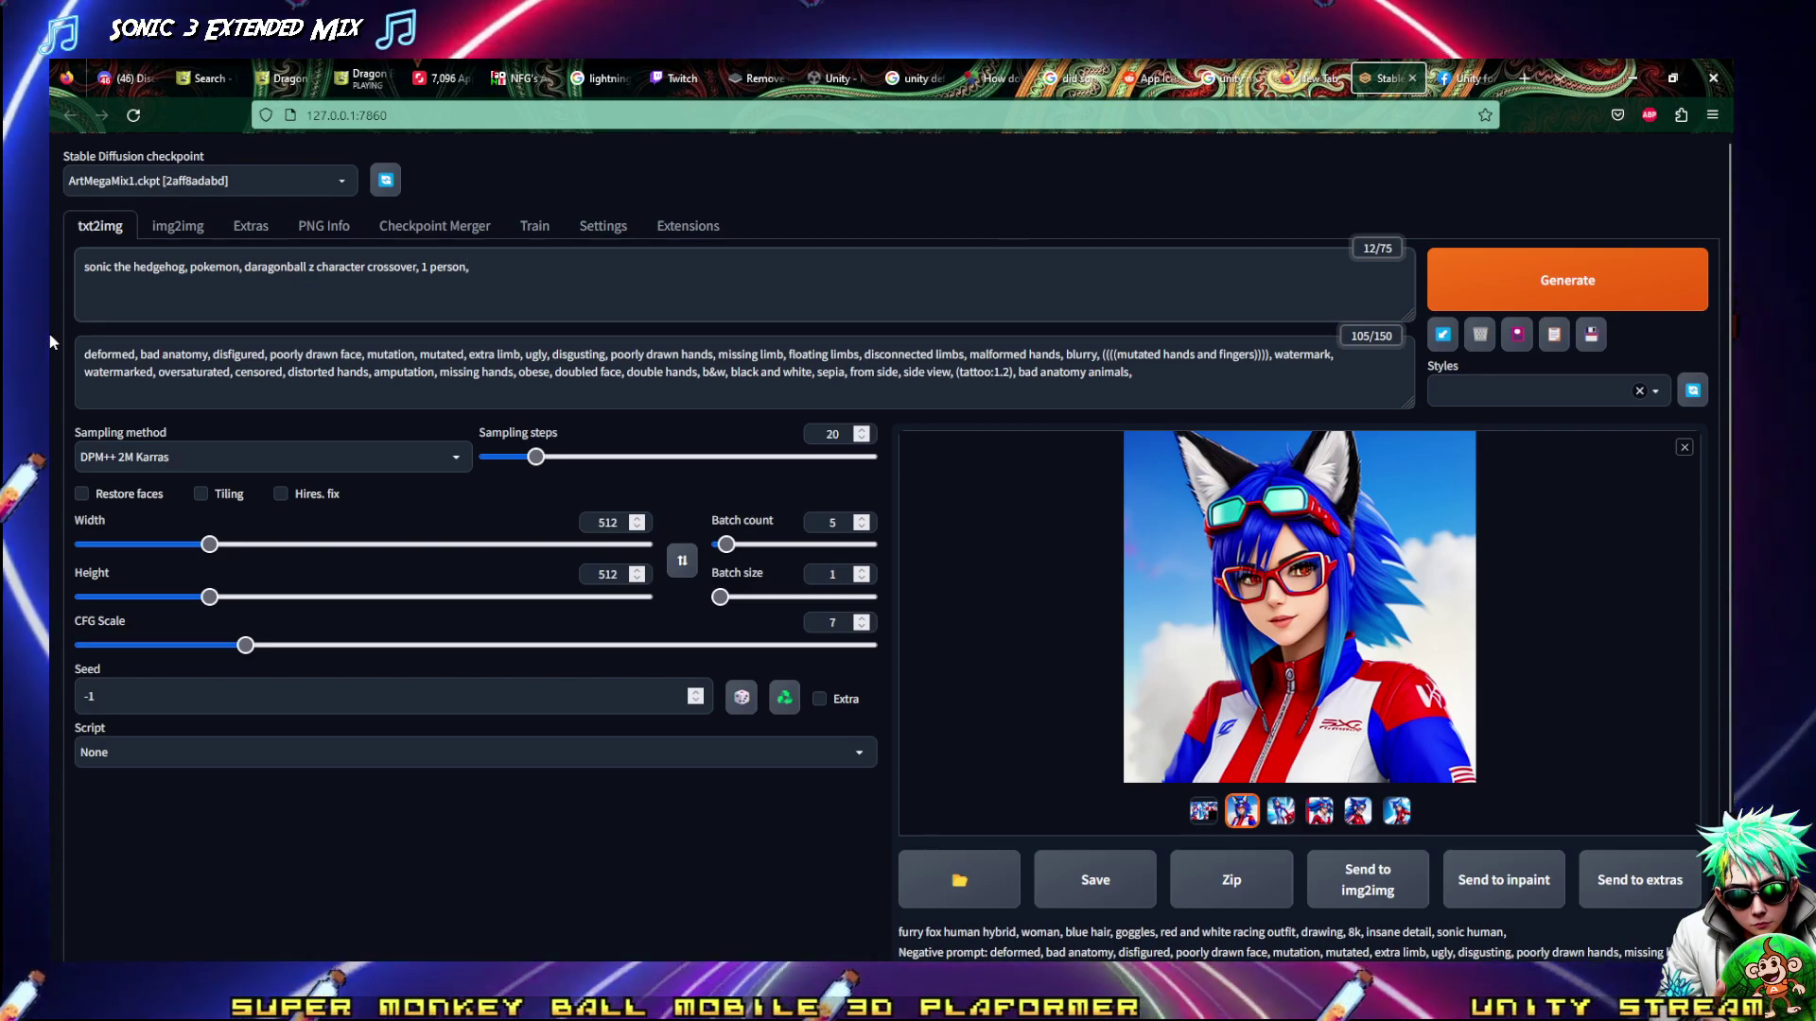
{"action": "type", "text": " poseri"}
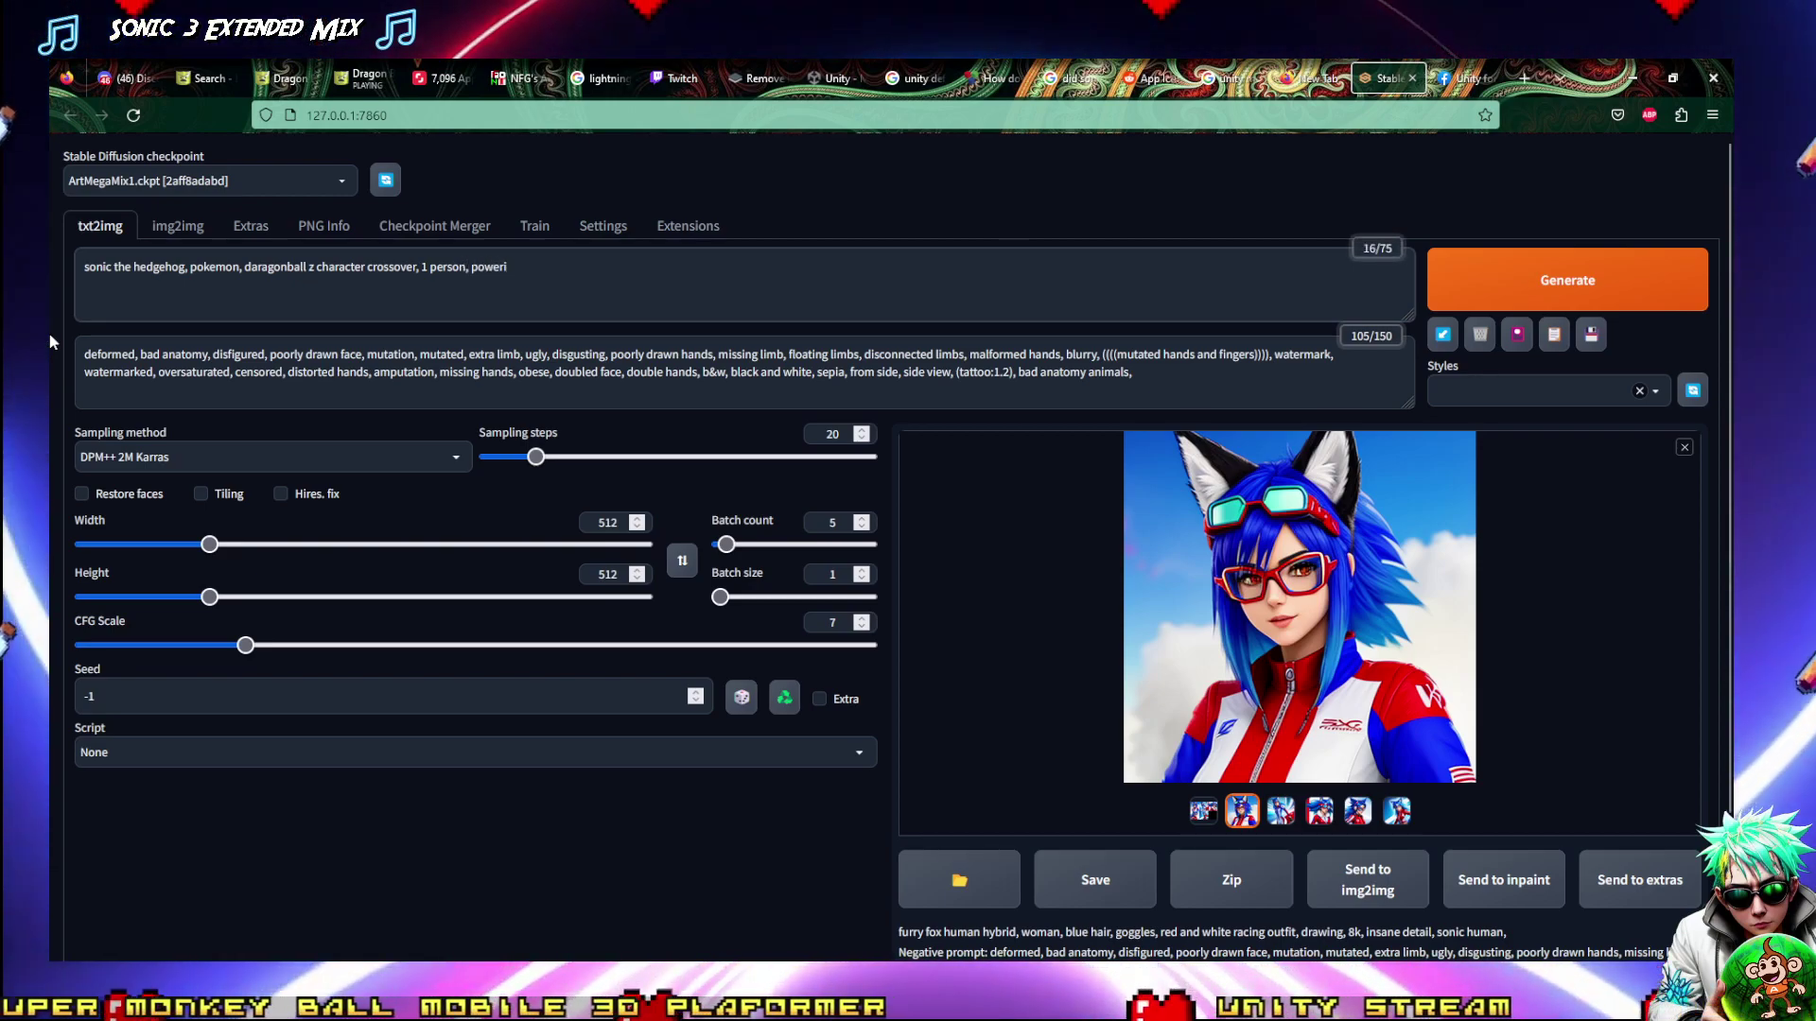
{"action": "type", "text": "ng up,"}
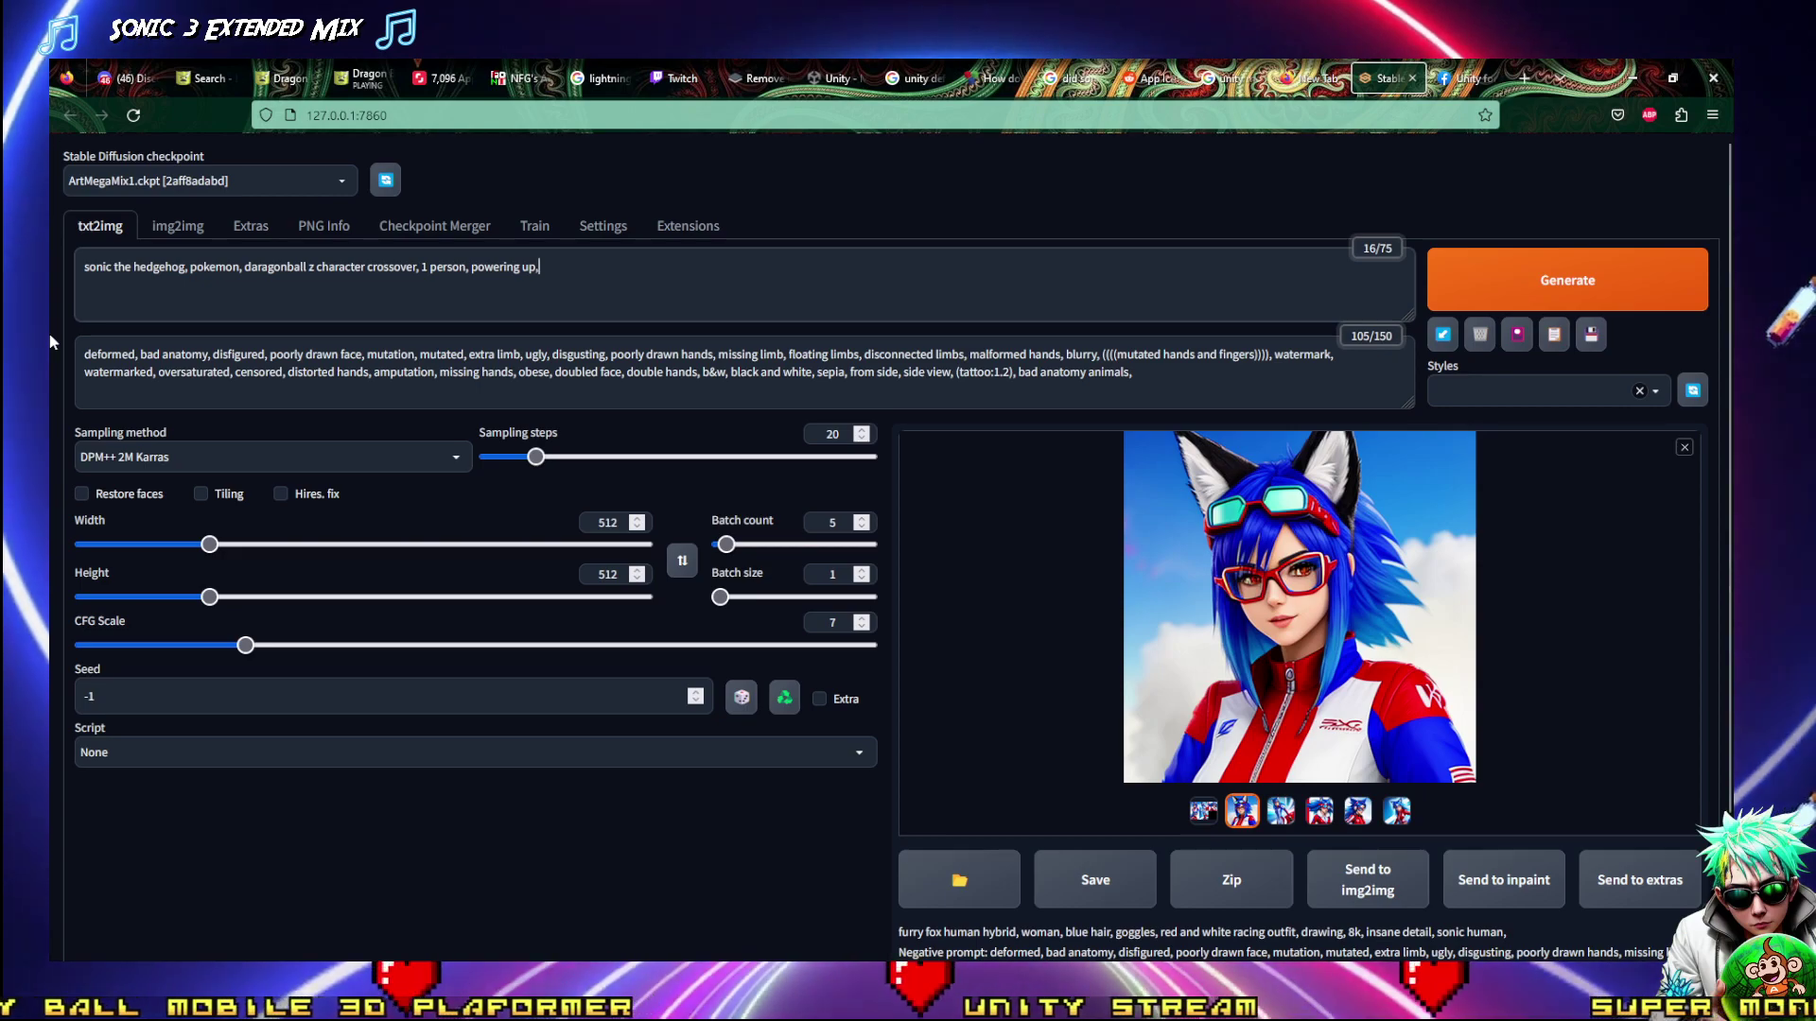
{"action": "type", "text": " scen"}
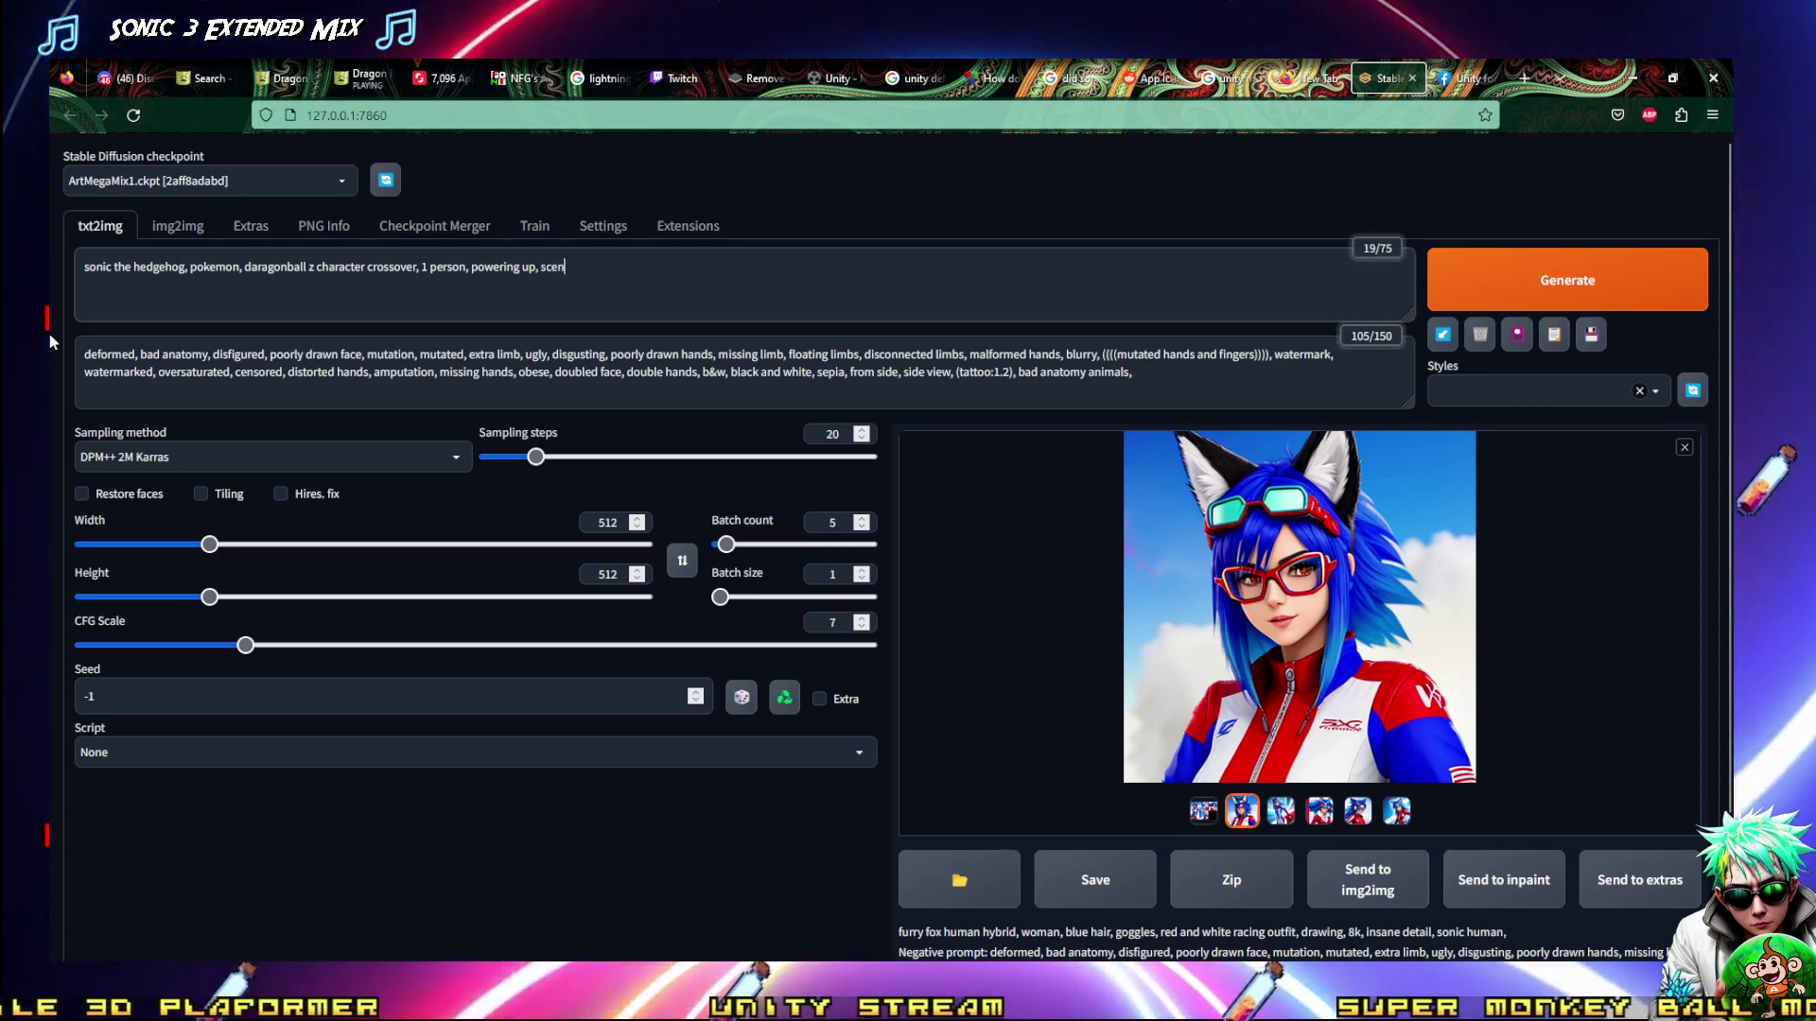
{"action": "type", "text": "ery broken"}
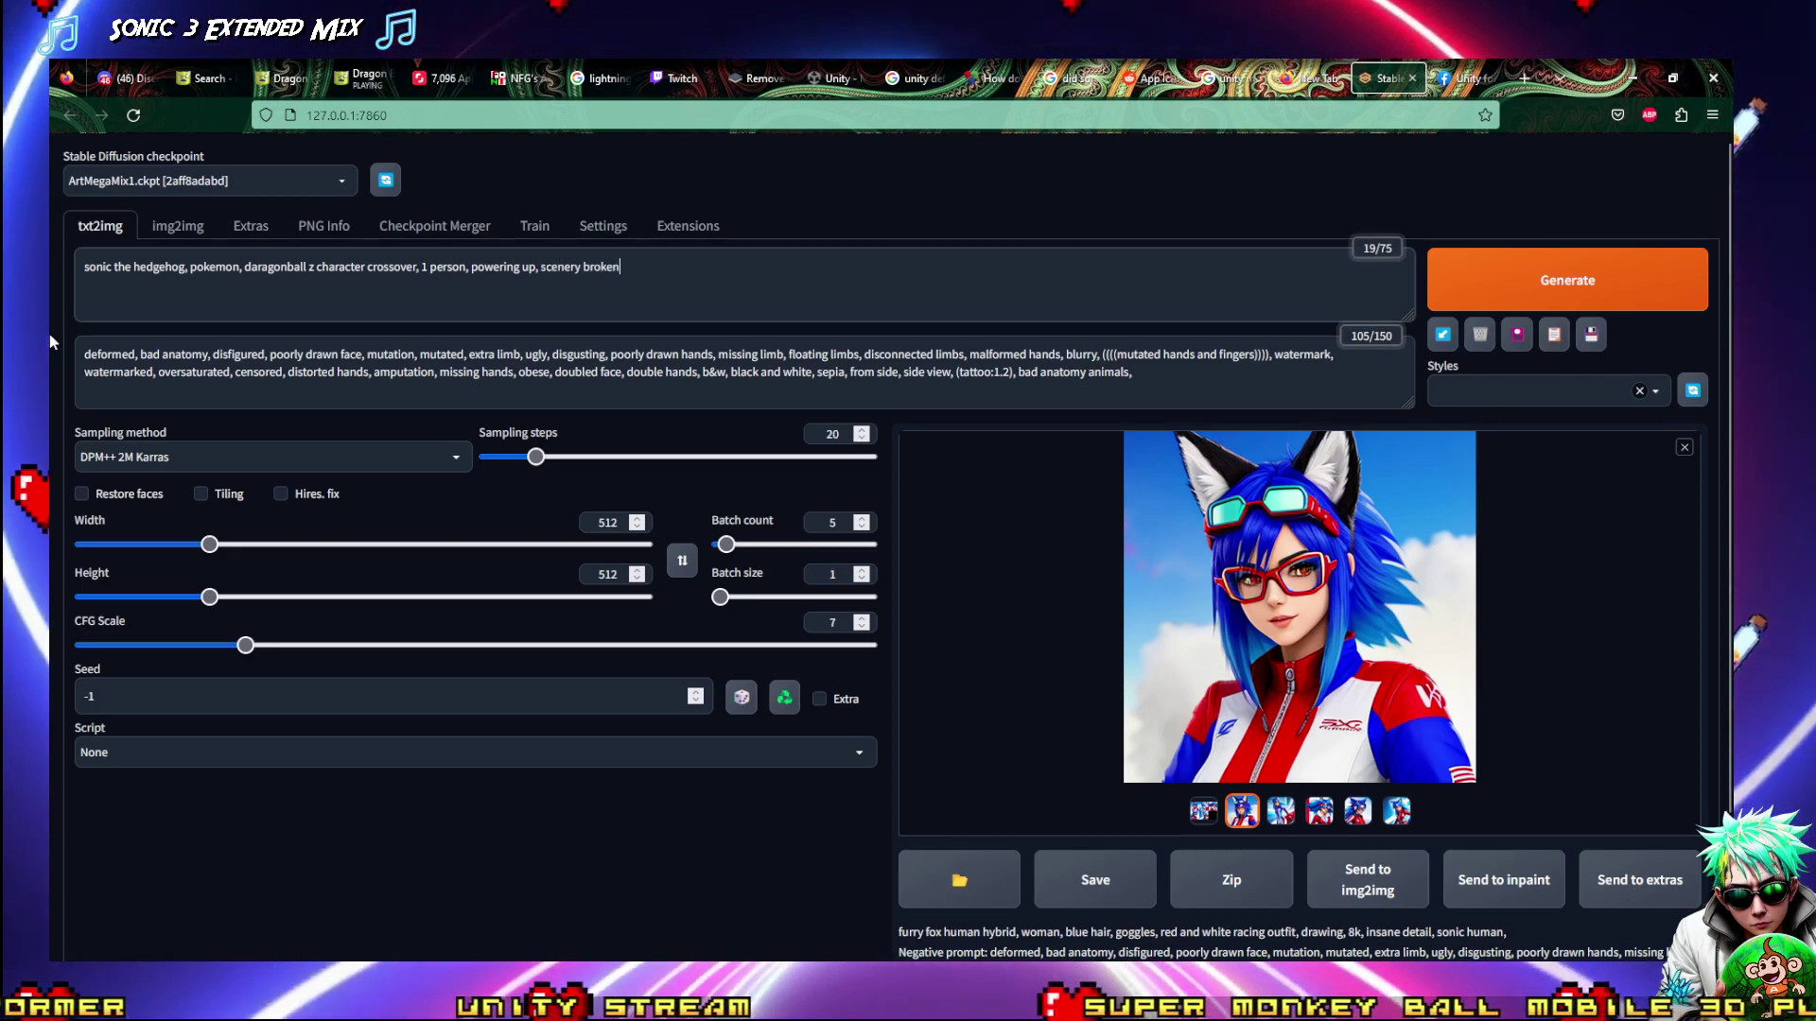
{"action": "type", "text": " from pow"}
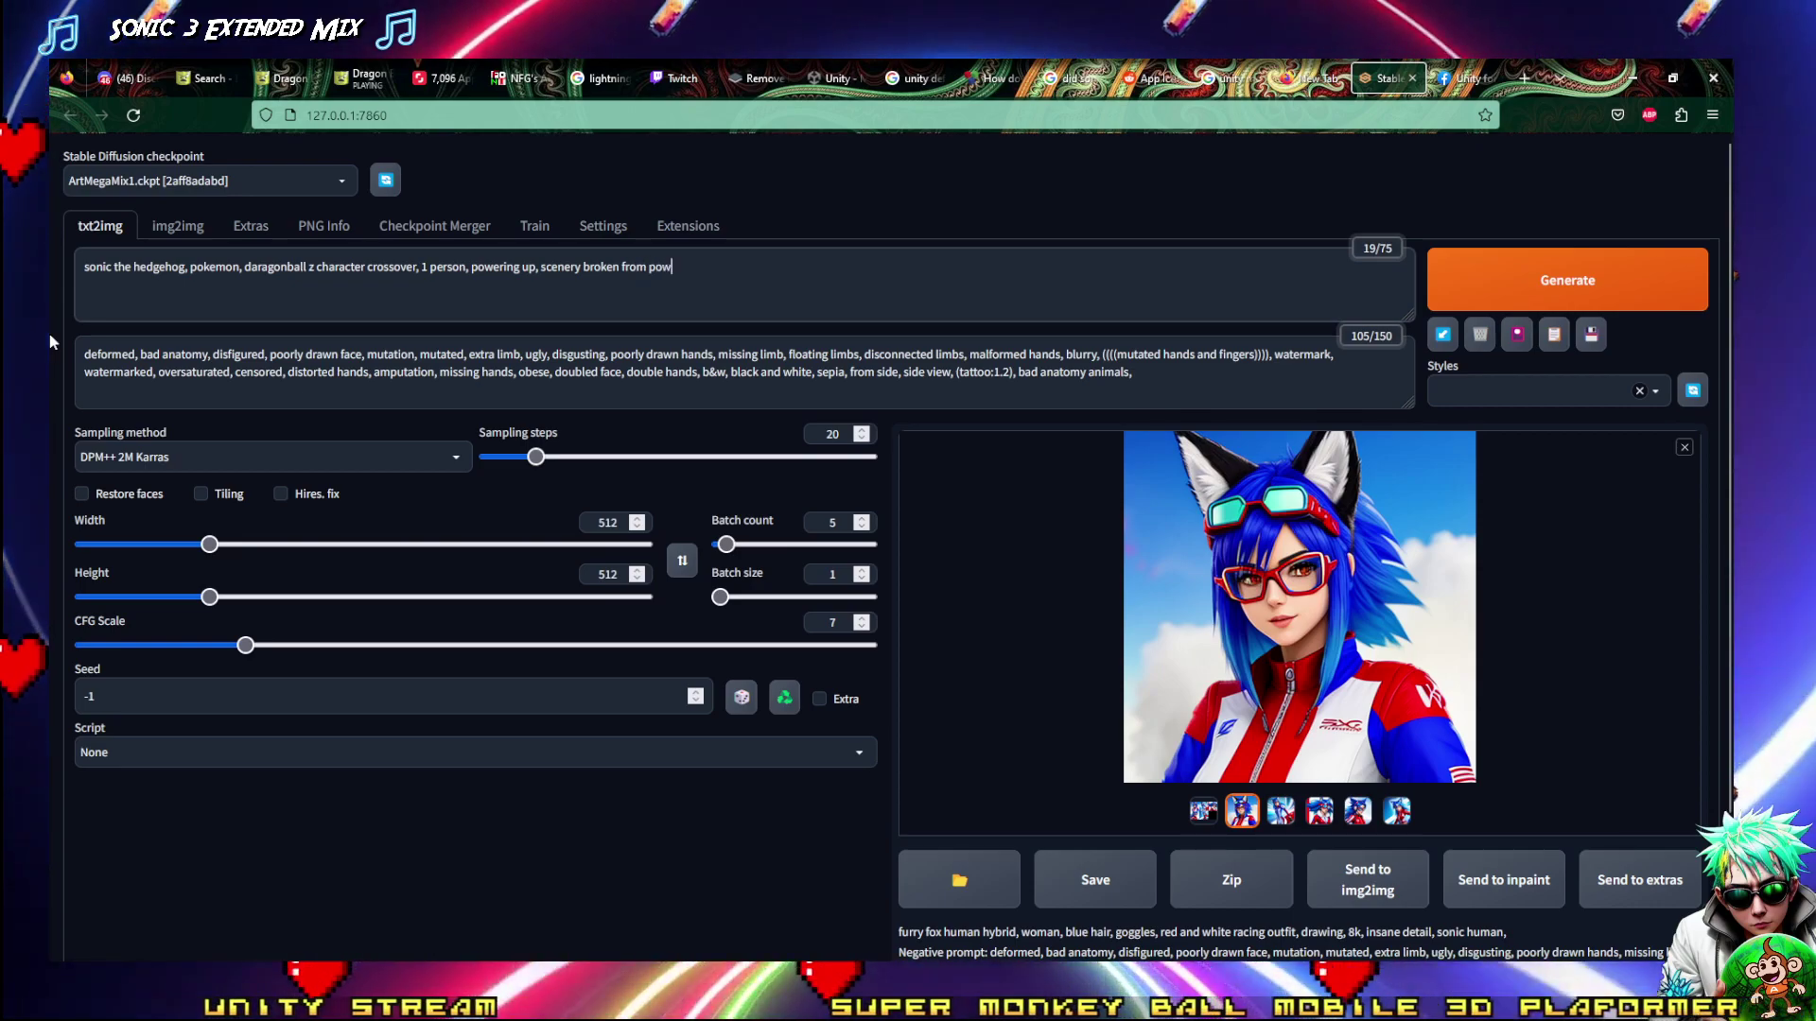
{"action": "type", "text": "er level"}
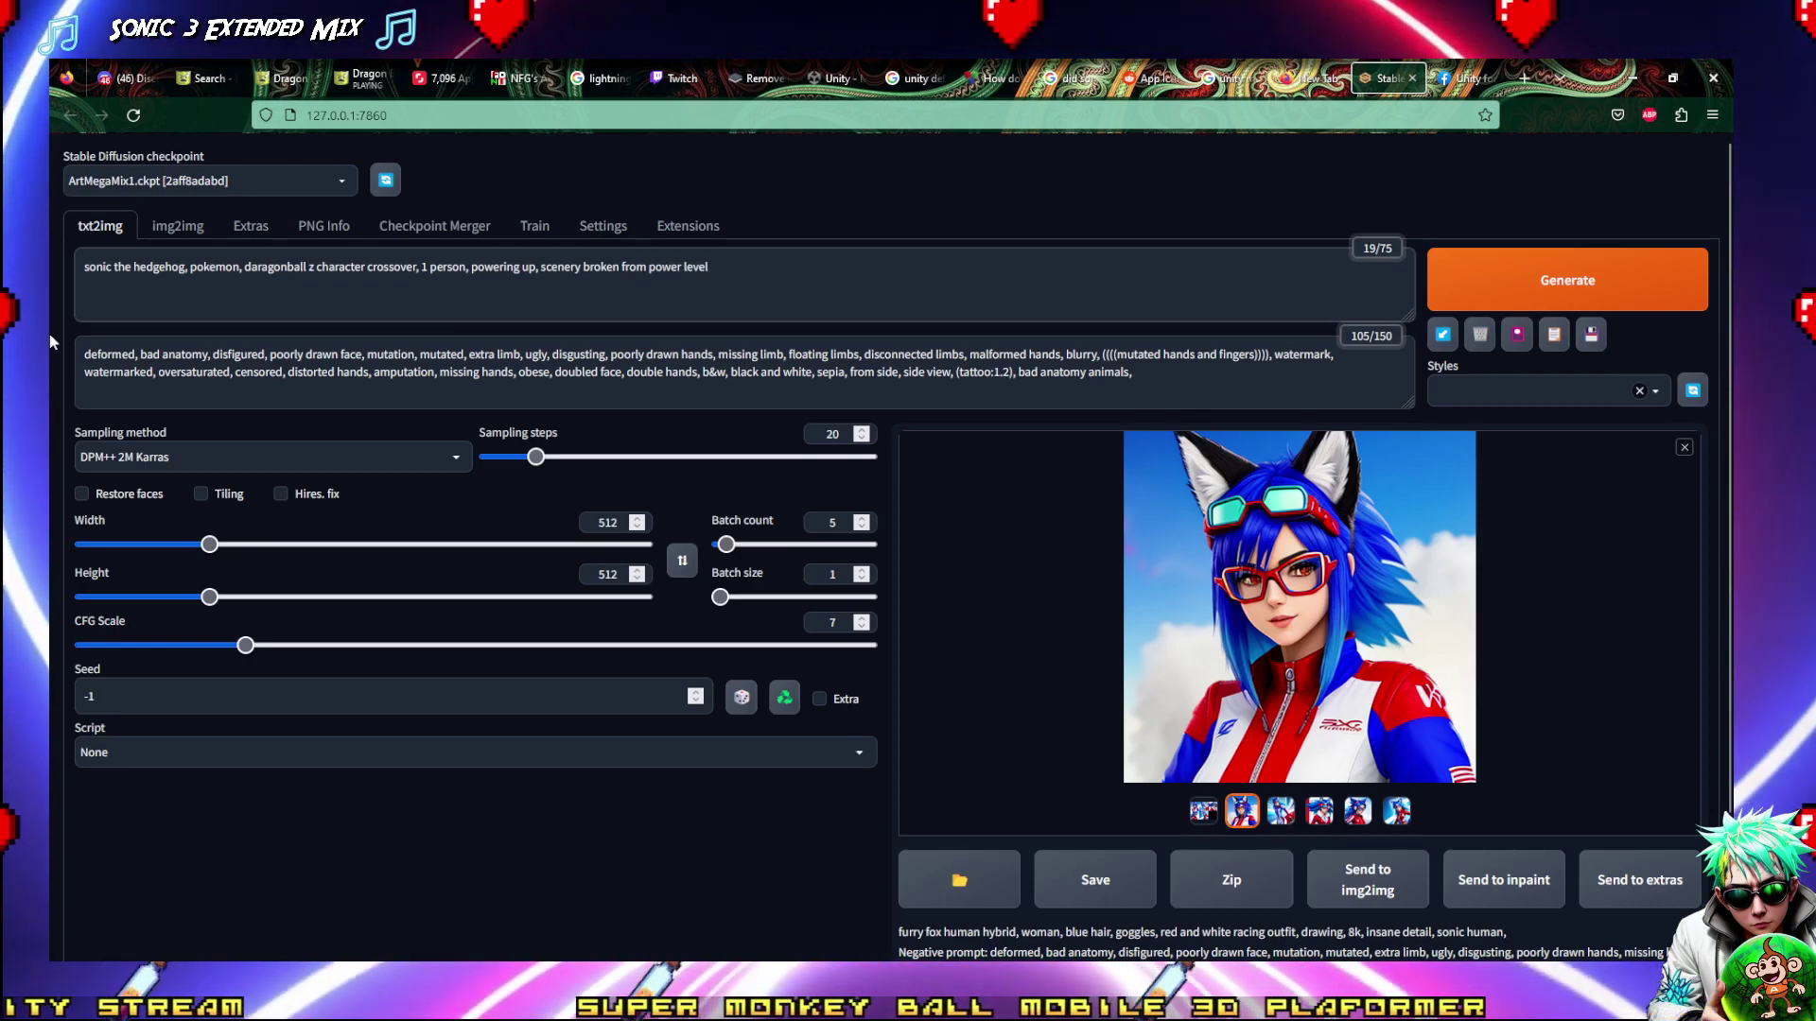
Start generating the crossover batch, then switch to the Discord browser tab
{"action": "left_click", "coordinate": [1639, 293]}
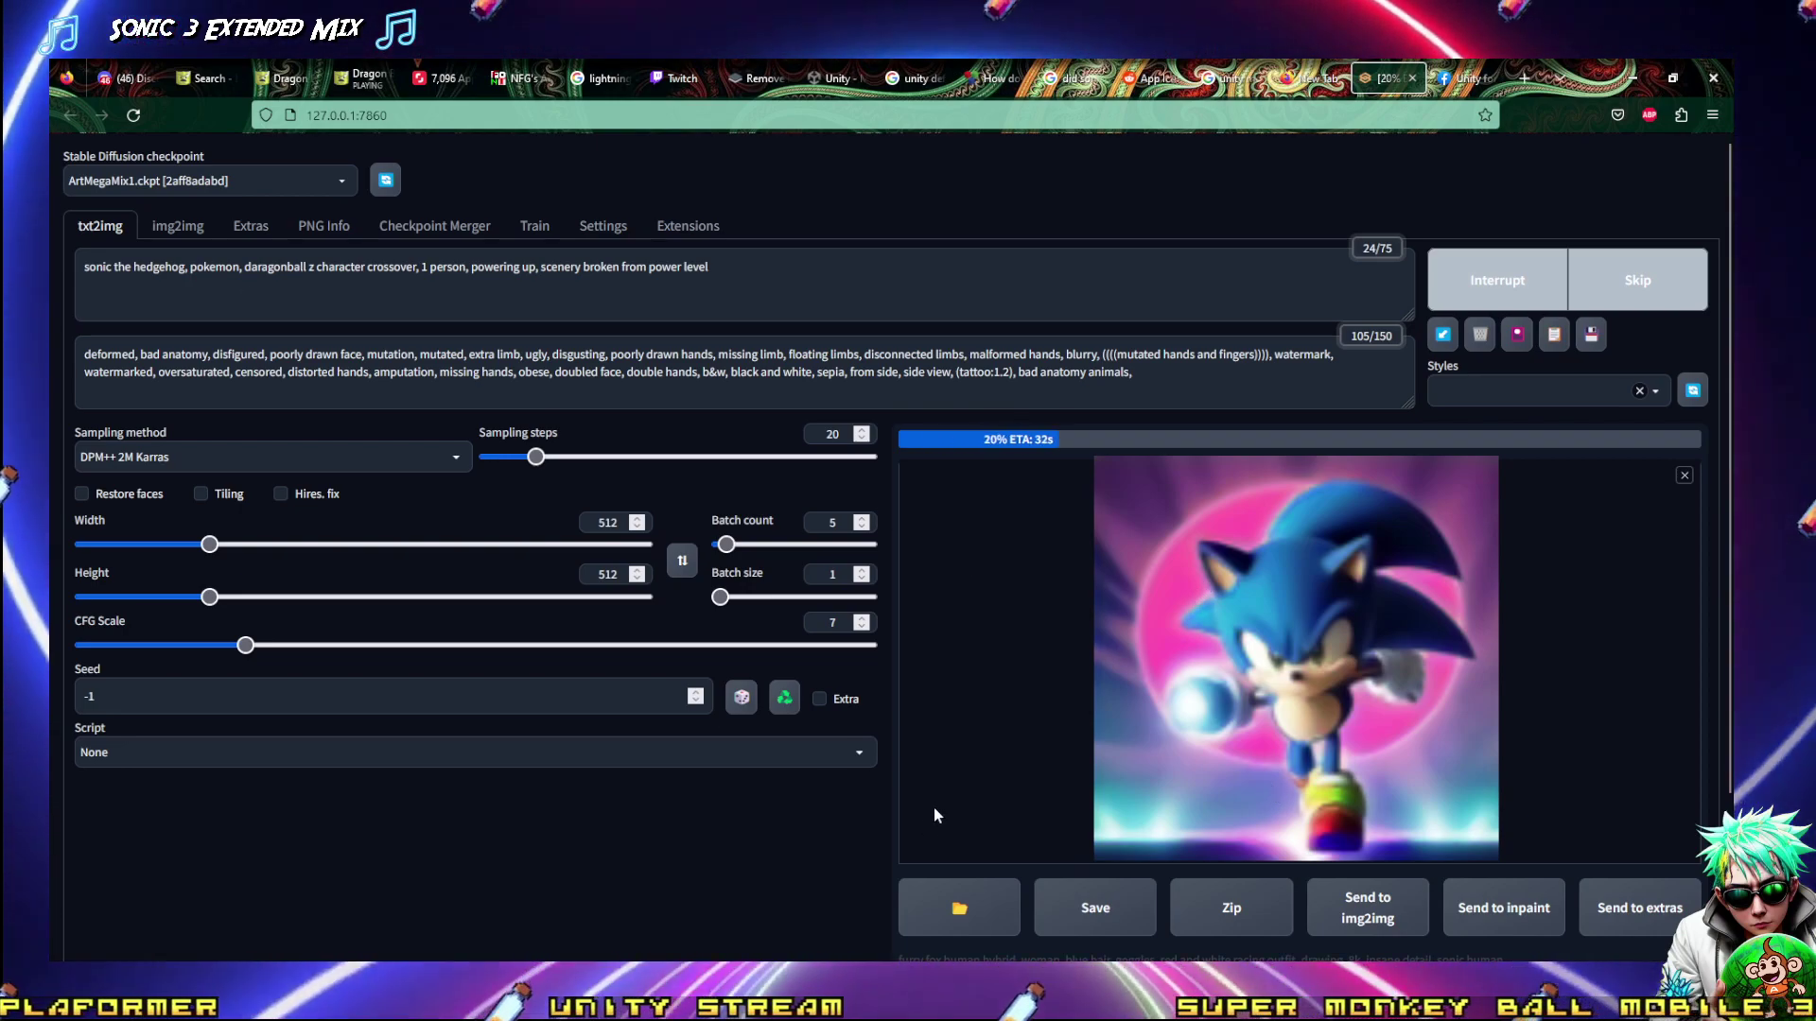
{"action": "left_click", "coordinate": [107, 68]}
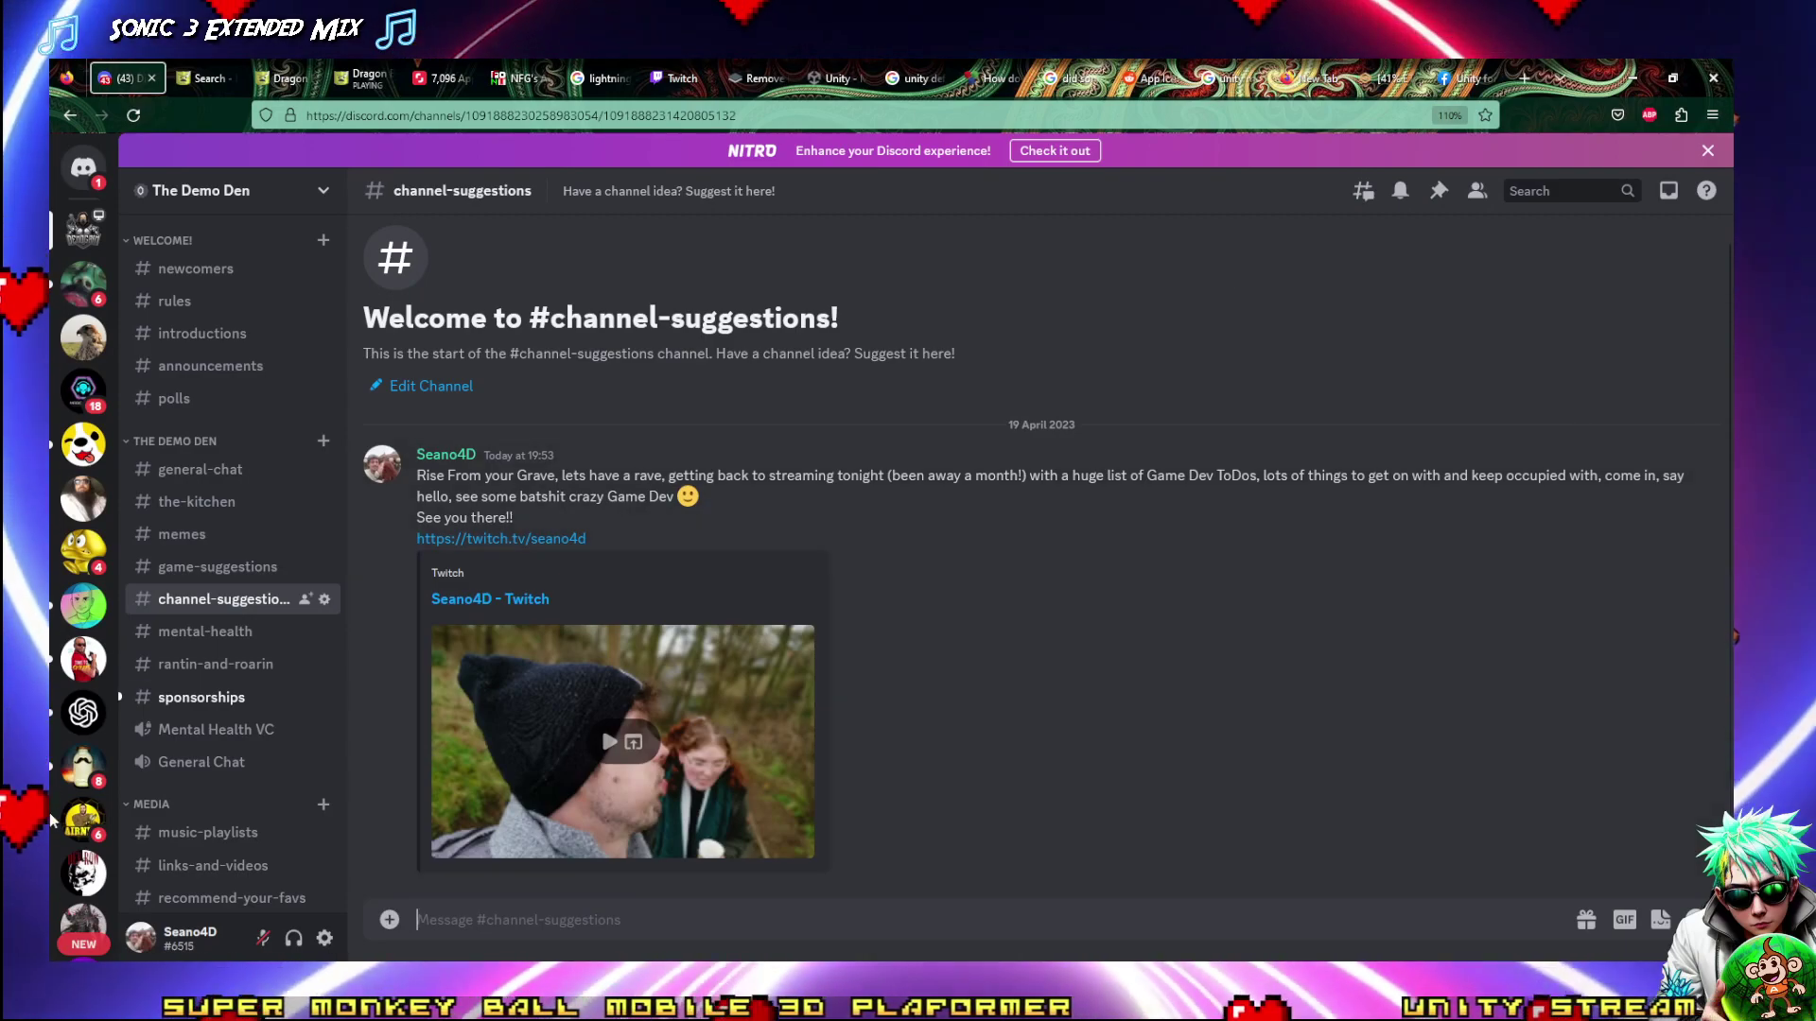
Switch to the other Discord server and open its #general-chat channel
{"action": "scroll", "coordinate": [189, 738], "scroll_direction": "down", "scroll_amount": 10}
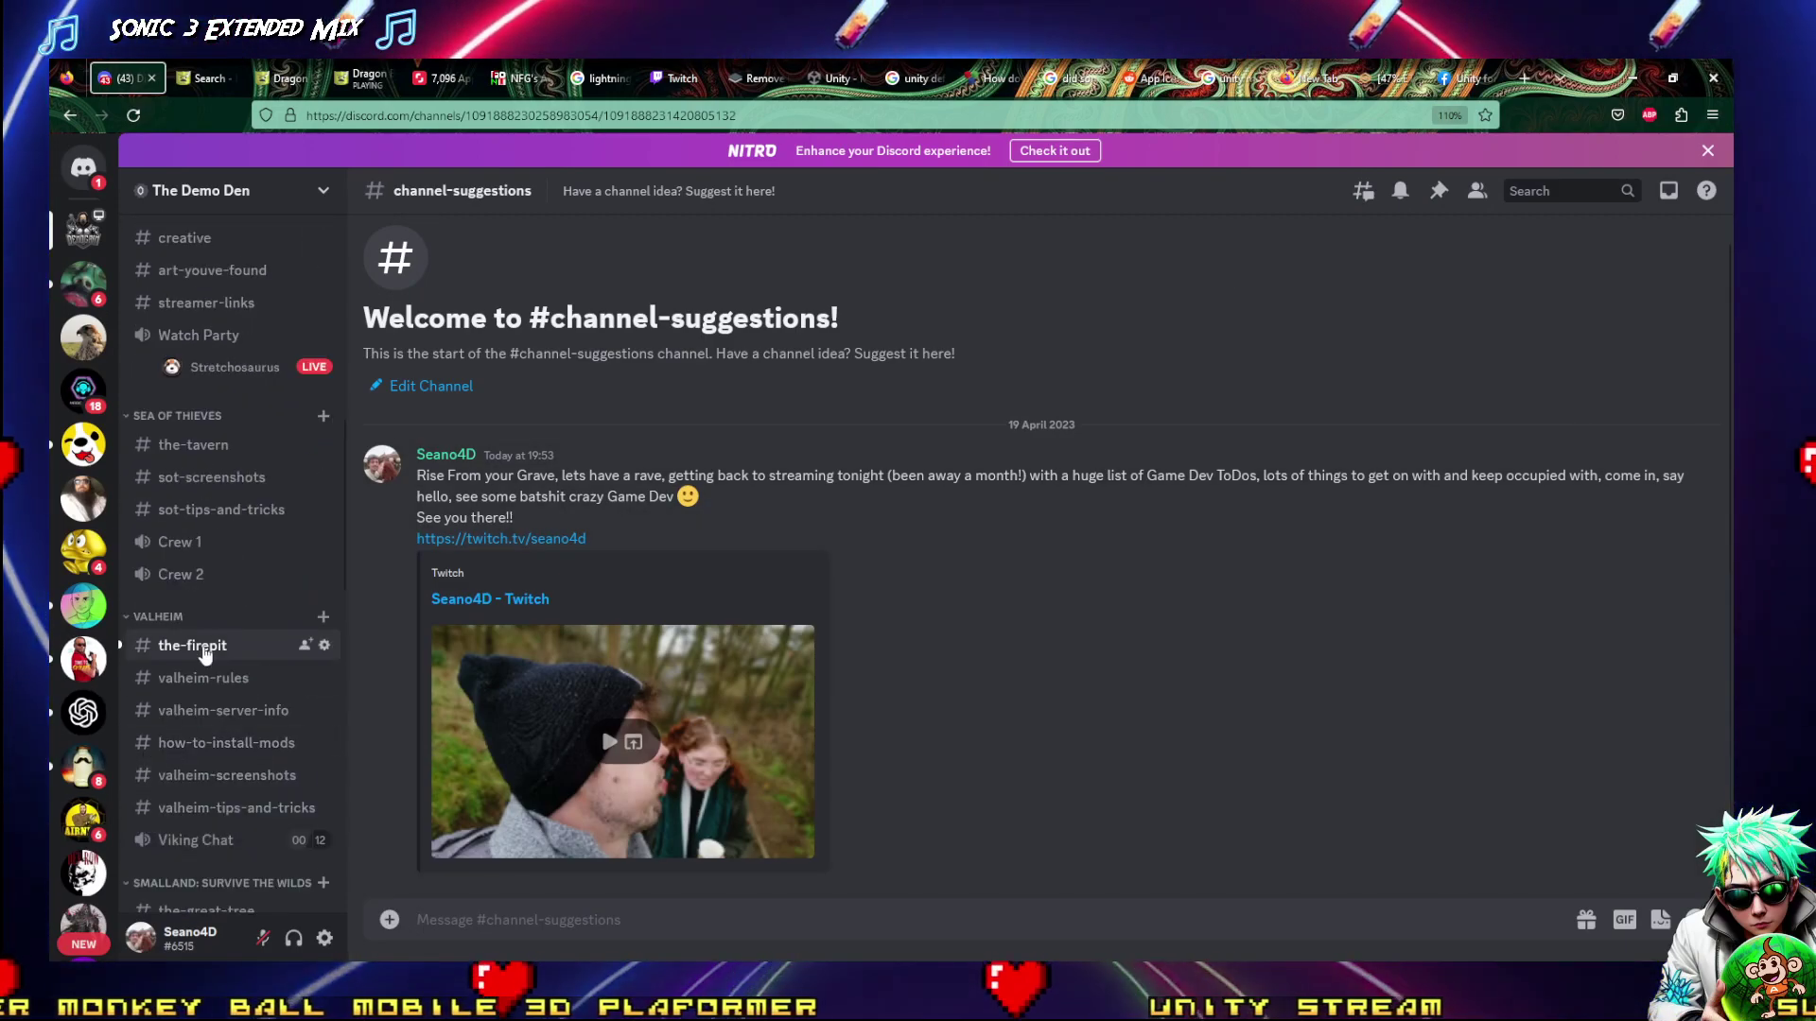
{"action": "scroll", "coordinate": [217, 662], "scroll_direction": "down", "scroll_amount": 8}
{"action": "scroll", "coordinate": [84, 813], "scroll_direction": "down", "scroll_amount": 8}
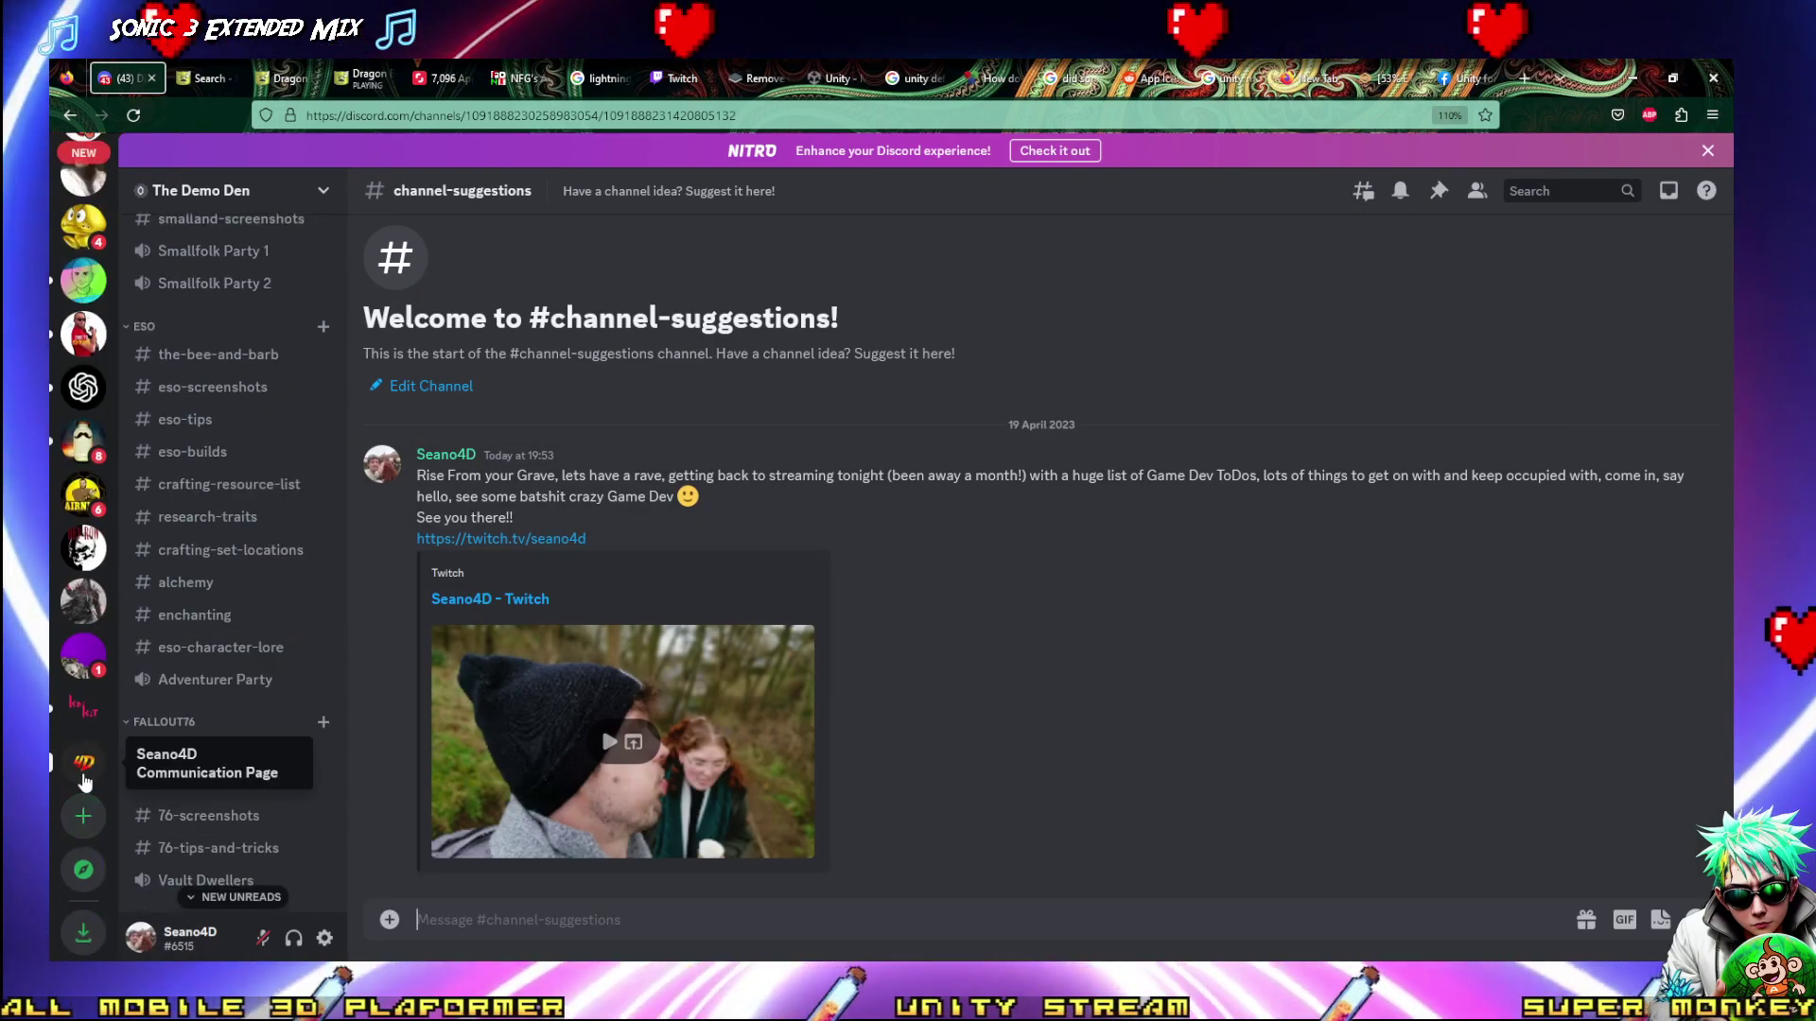
{"action": "left_click", "coordinate": [83, 761]}
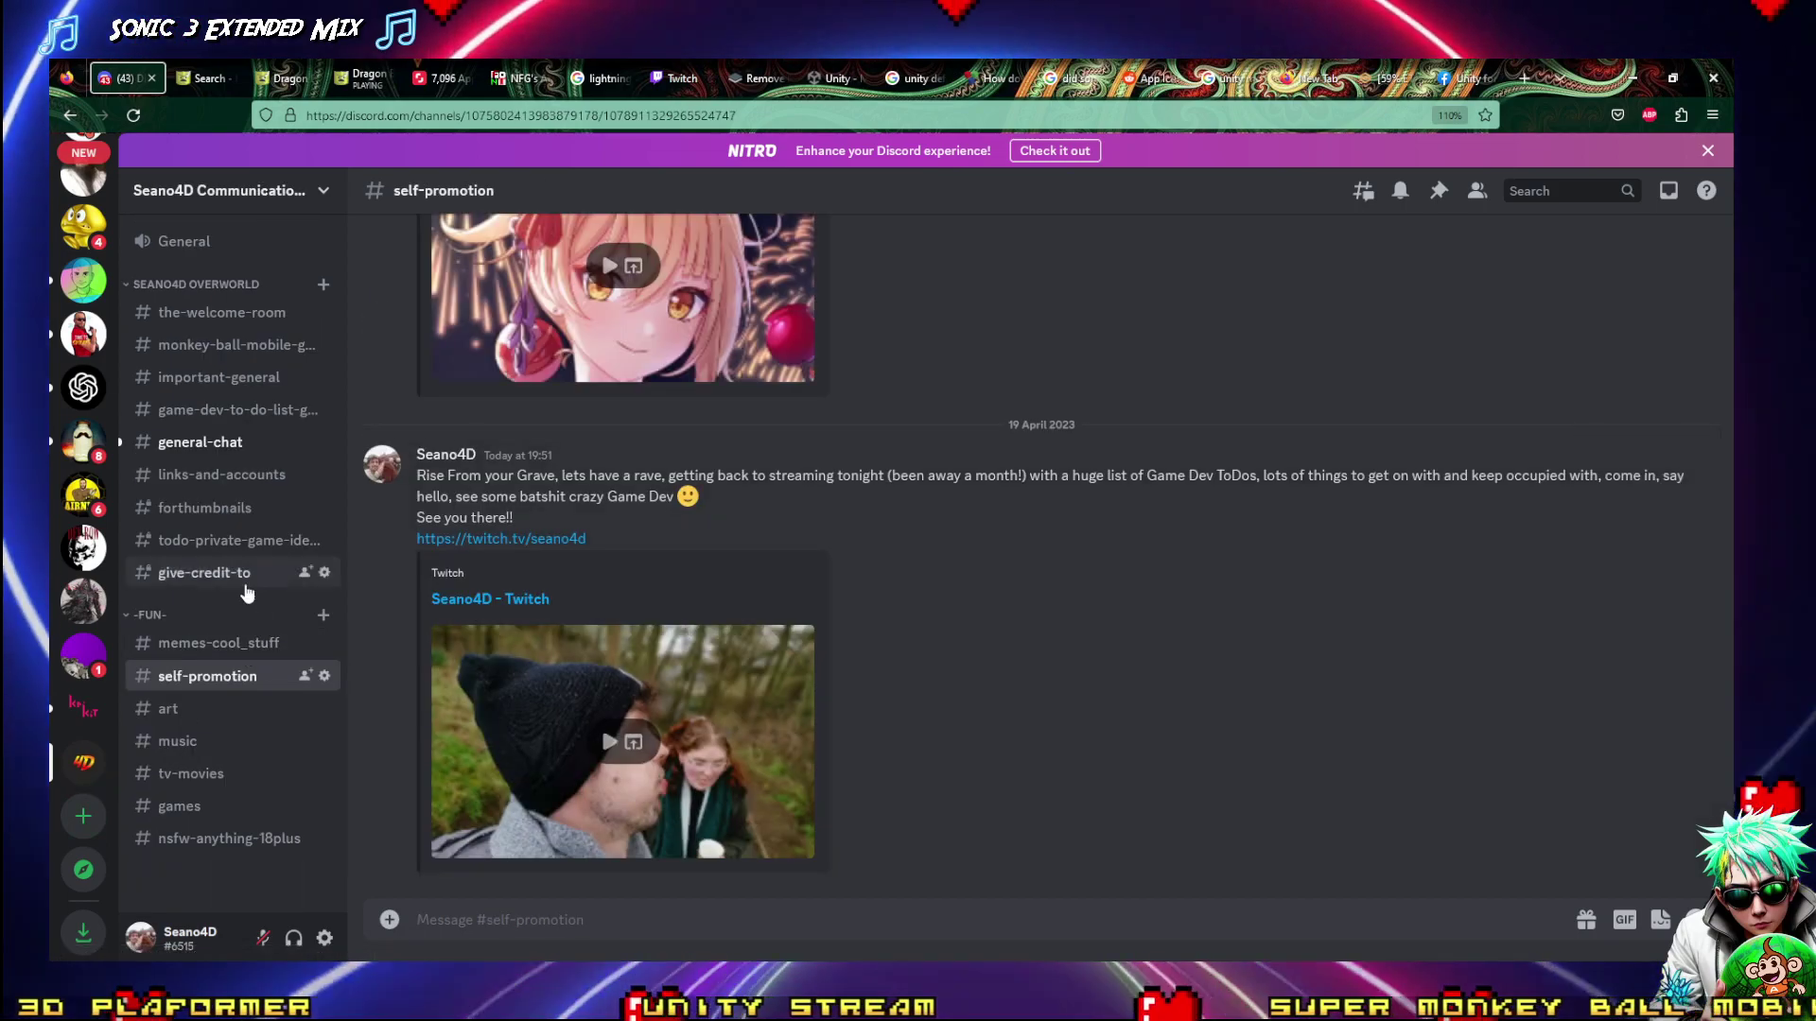
{"action": "left_click", "coordinate": [232, 440]}
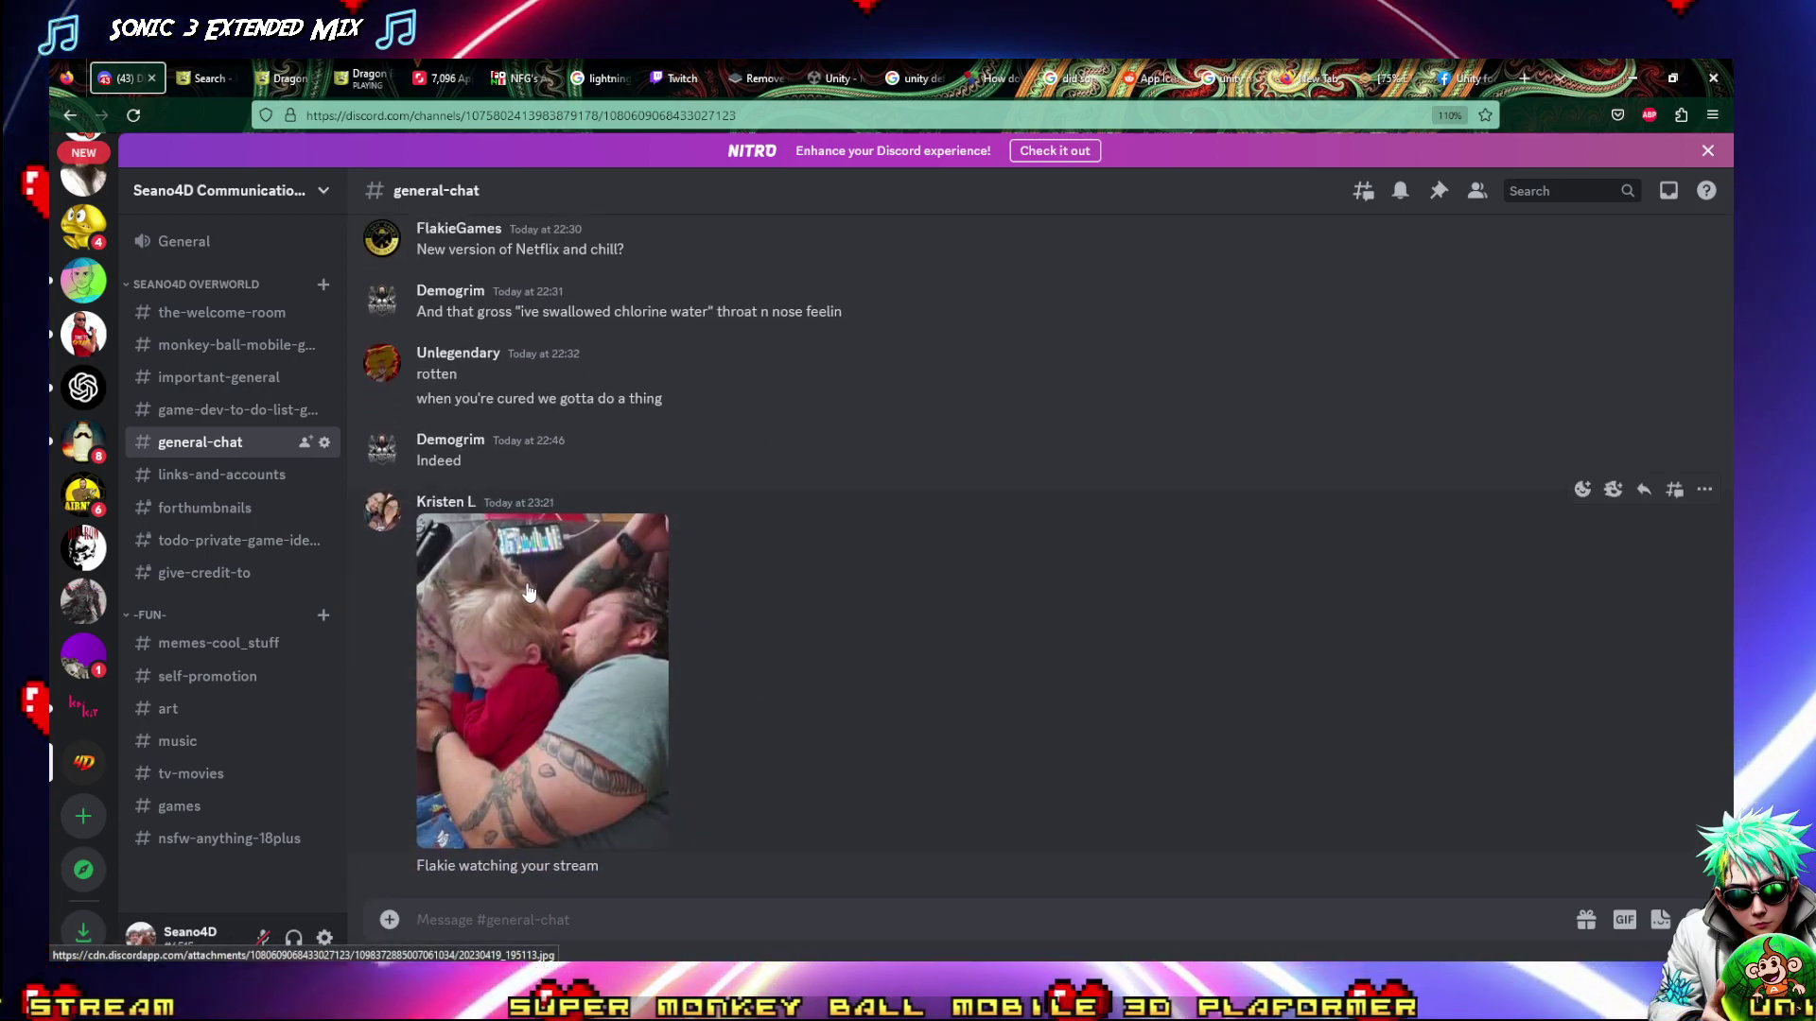
Enlarge the photo posted in general-chat and look it over
{"action": "left_click", "coordinate": [527, 603]}
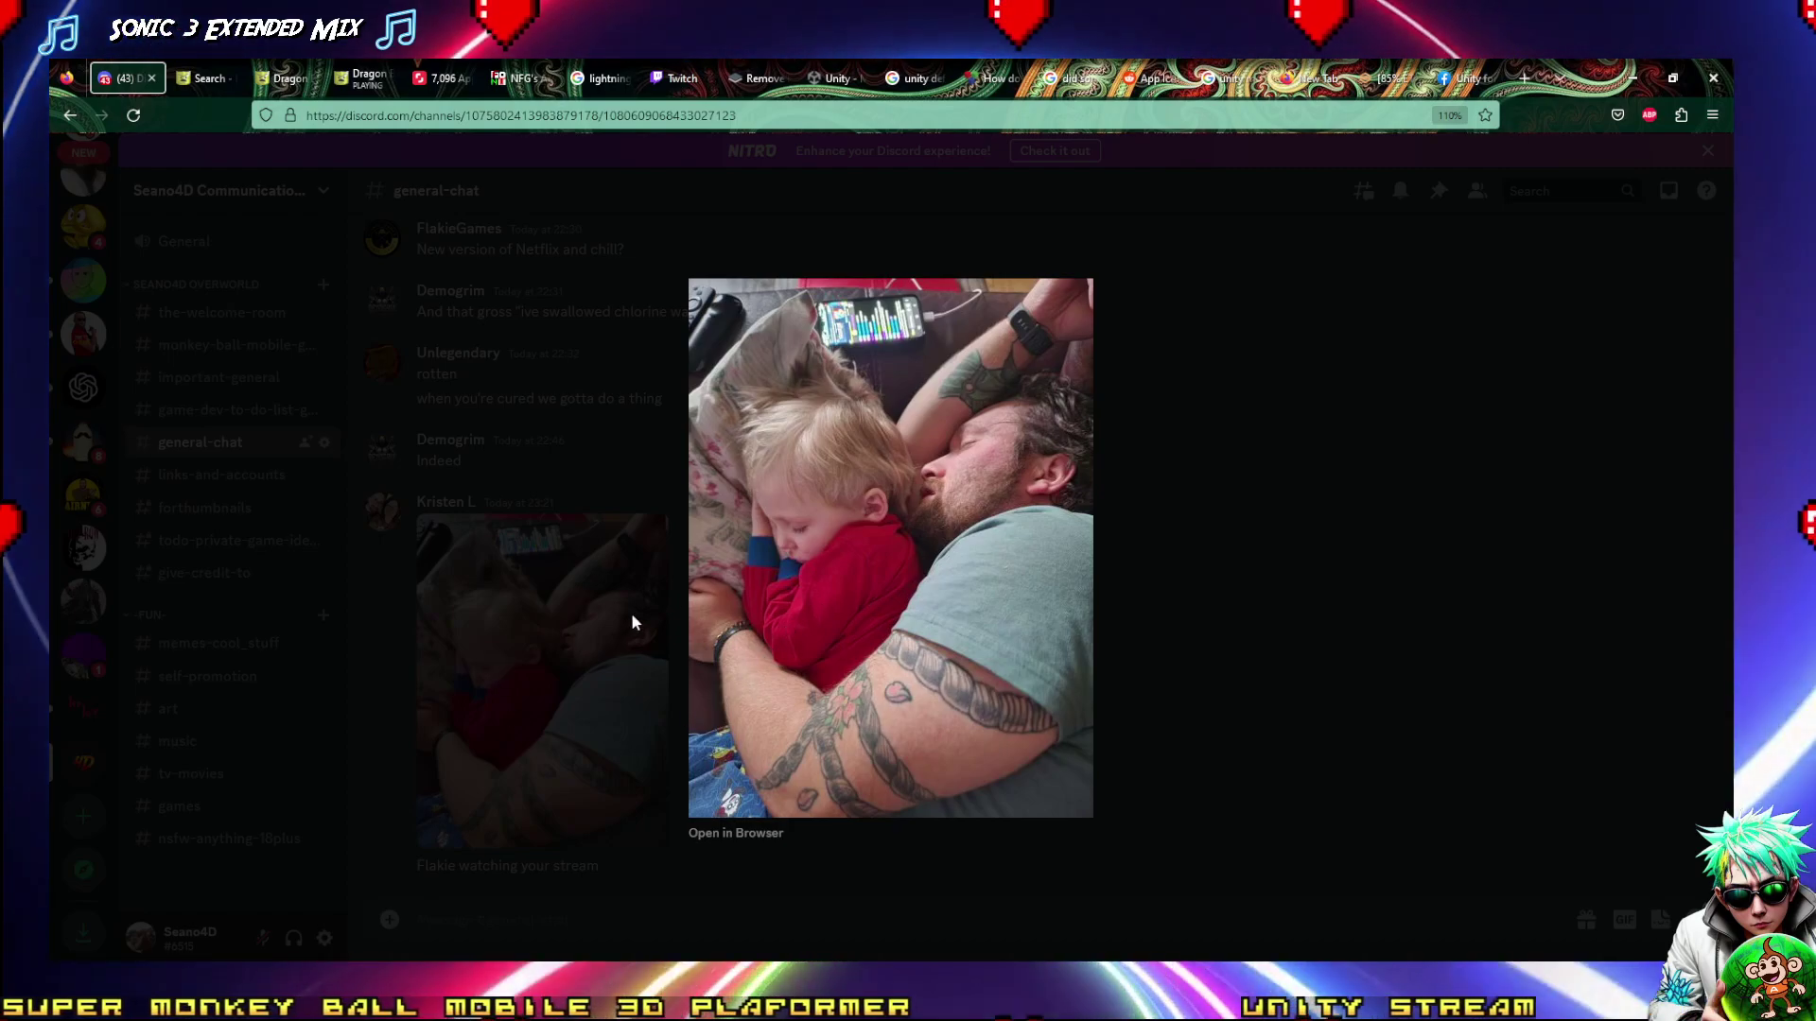
{"action": "left_click", "coordinate": [1330, 477]}
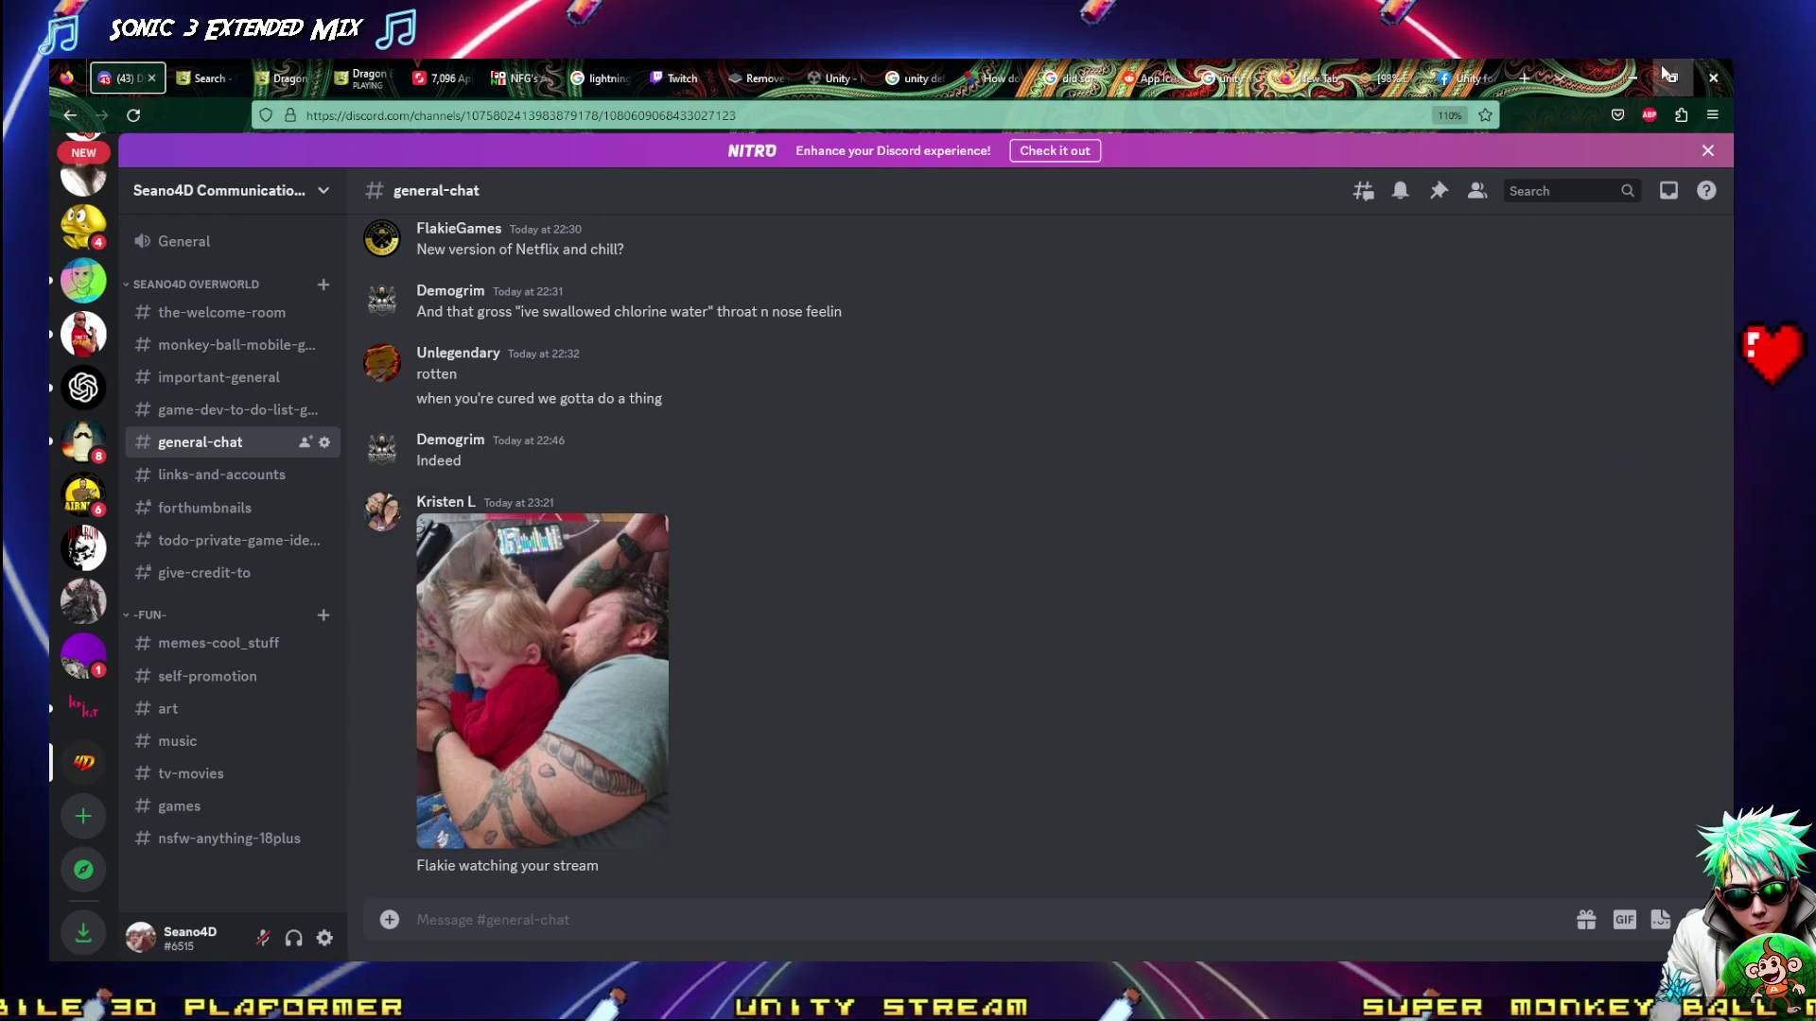
{"action": "left_click", "coordinate": [582, 580]}
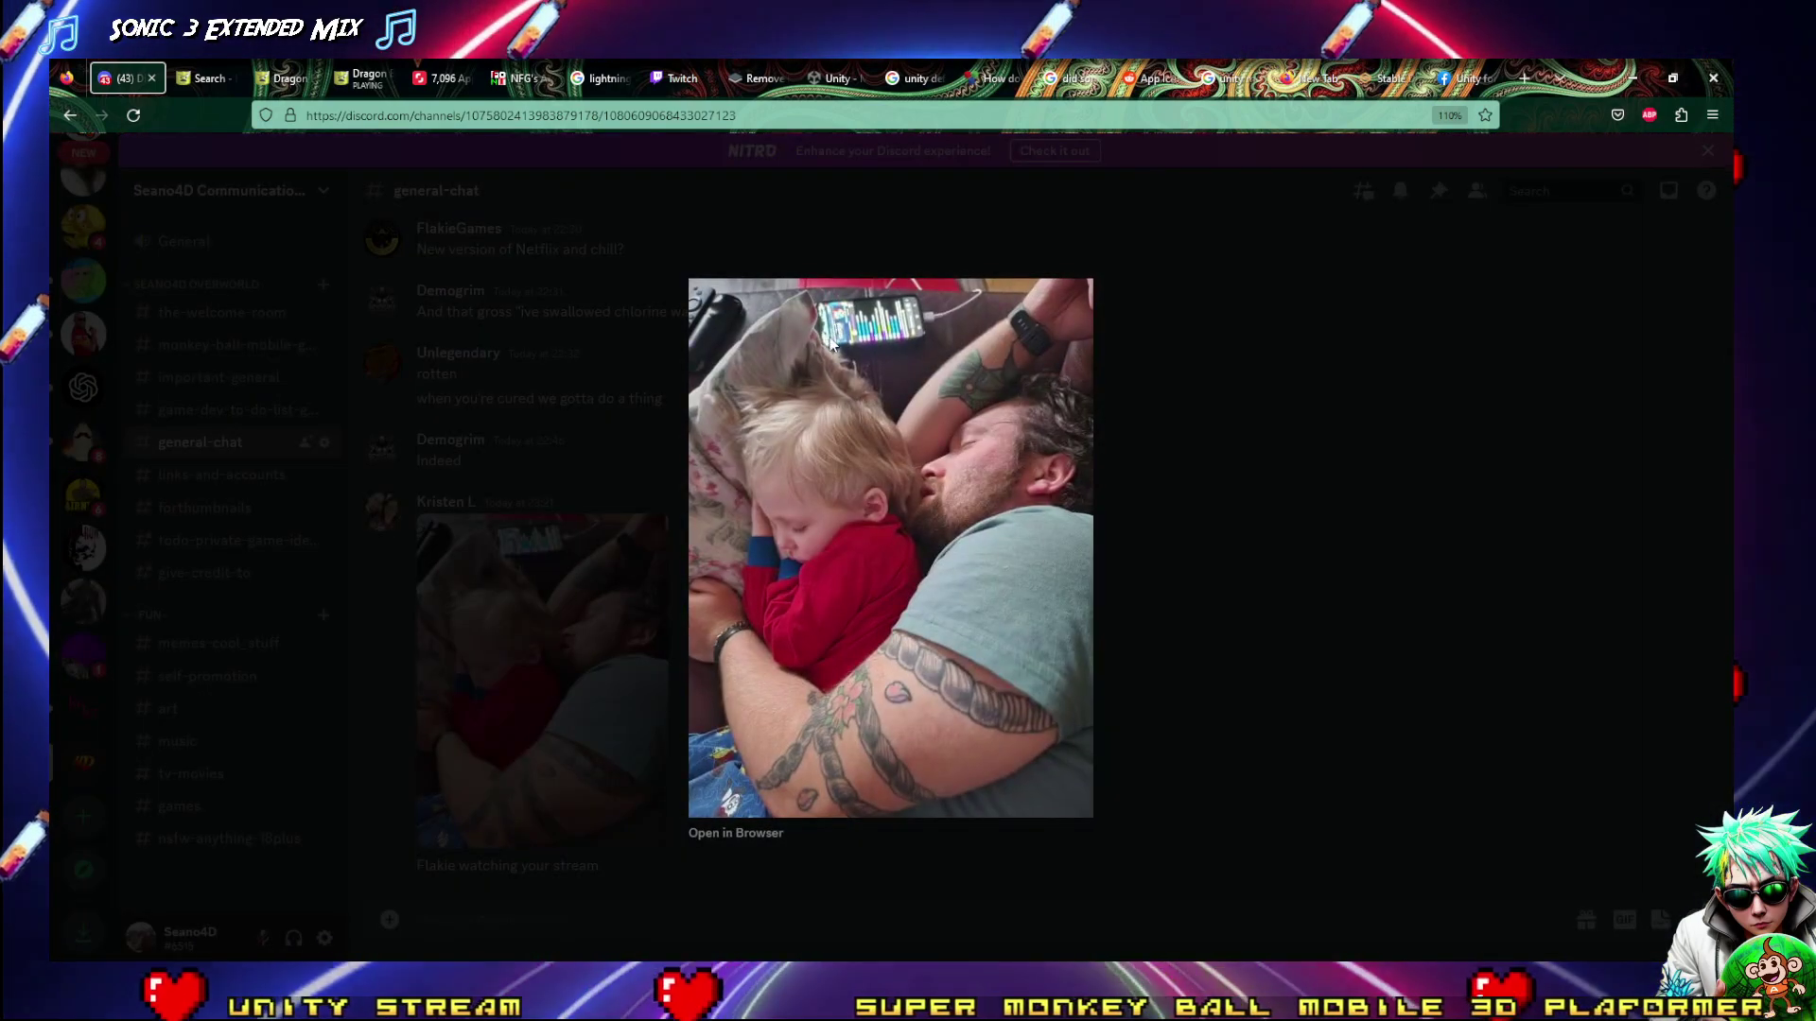
{"action": "scroll", "coordinate": [837, 333], "scroll_direction": "up", "scroll_amount": 9, "text": "ctrl"}
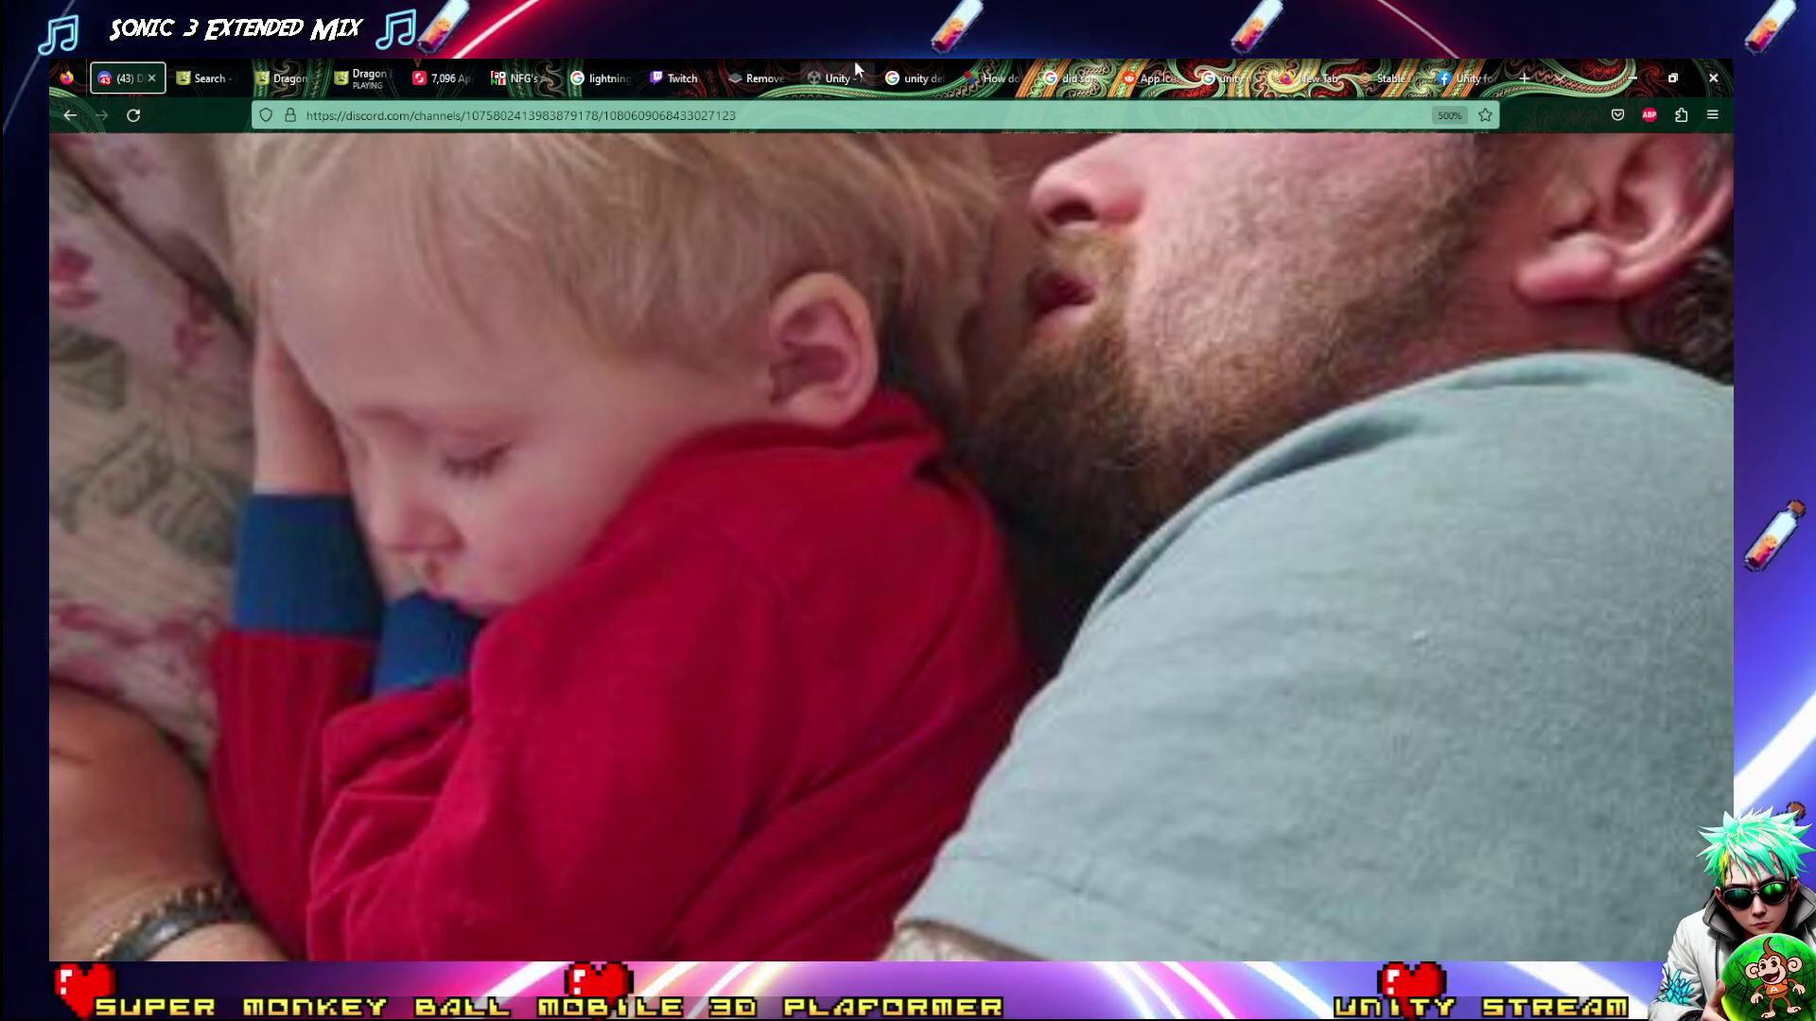
{"action": "scroll", "coordinate": [895, 399], "scroll_direction": "down", "scroll_amount": 3, "text": "ctrl"}
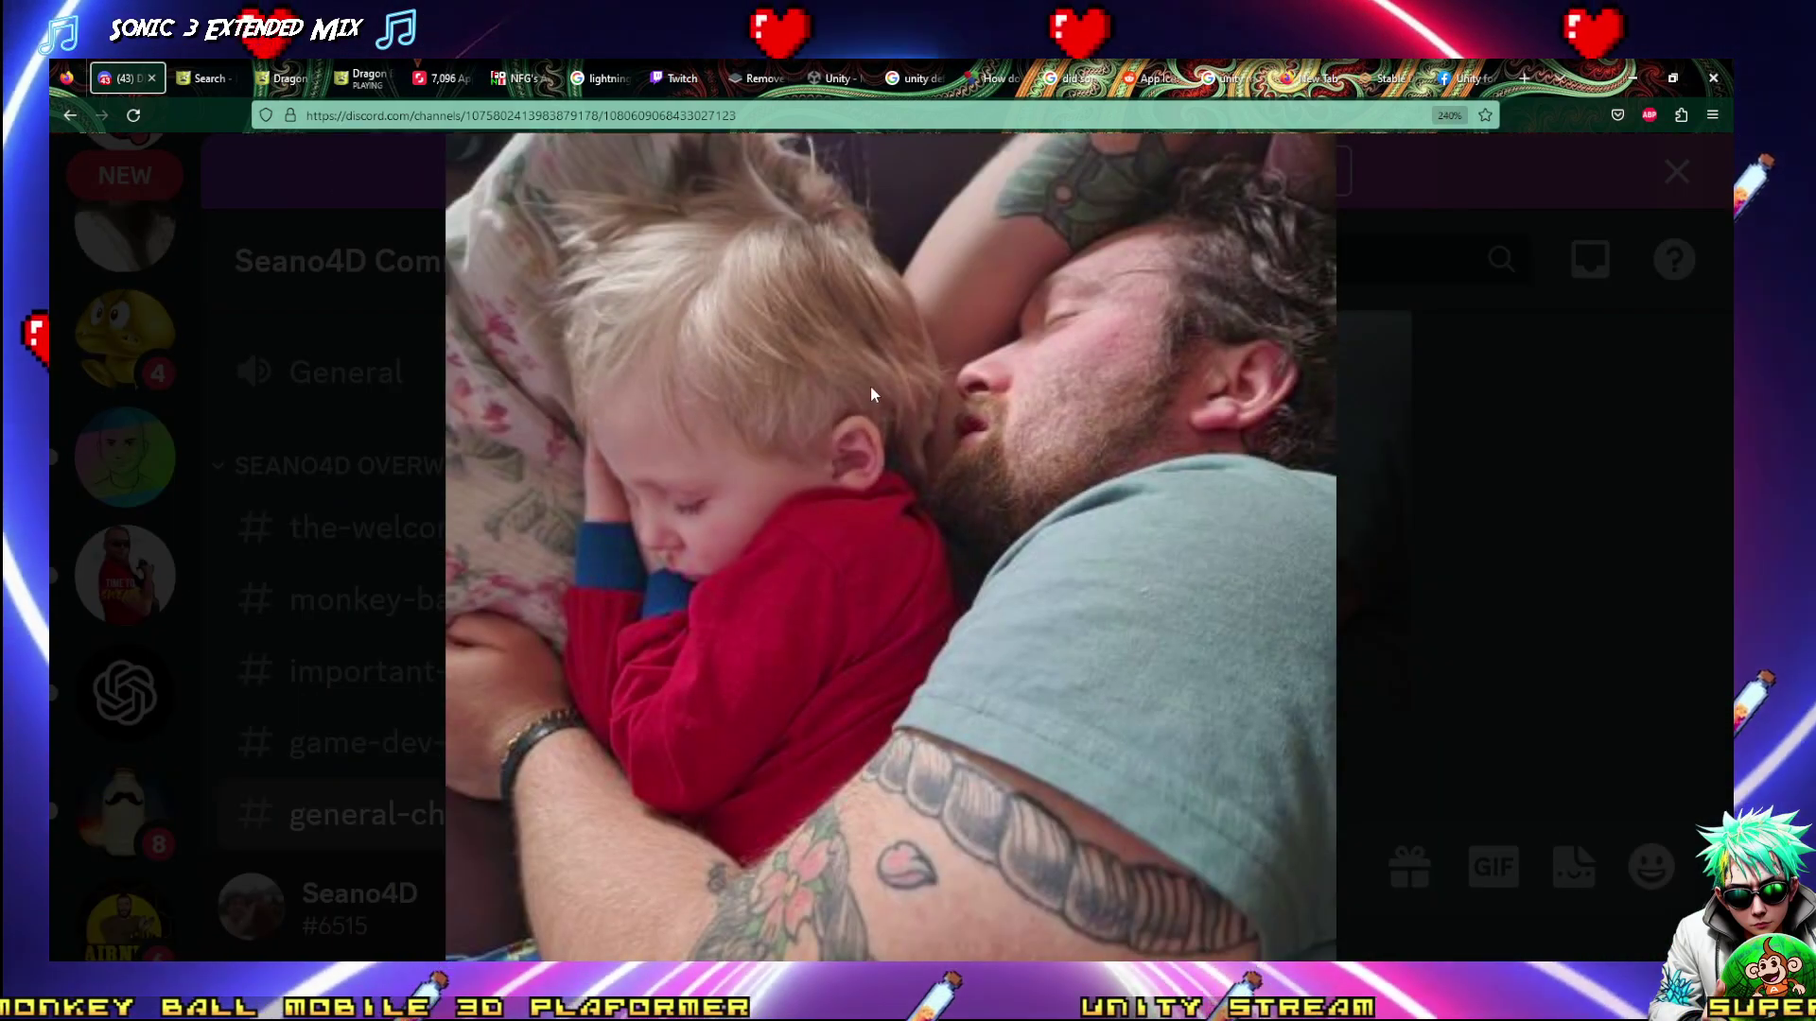
{"action": "left_click", "coordinate": [1358, 327]}
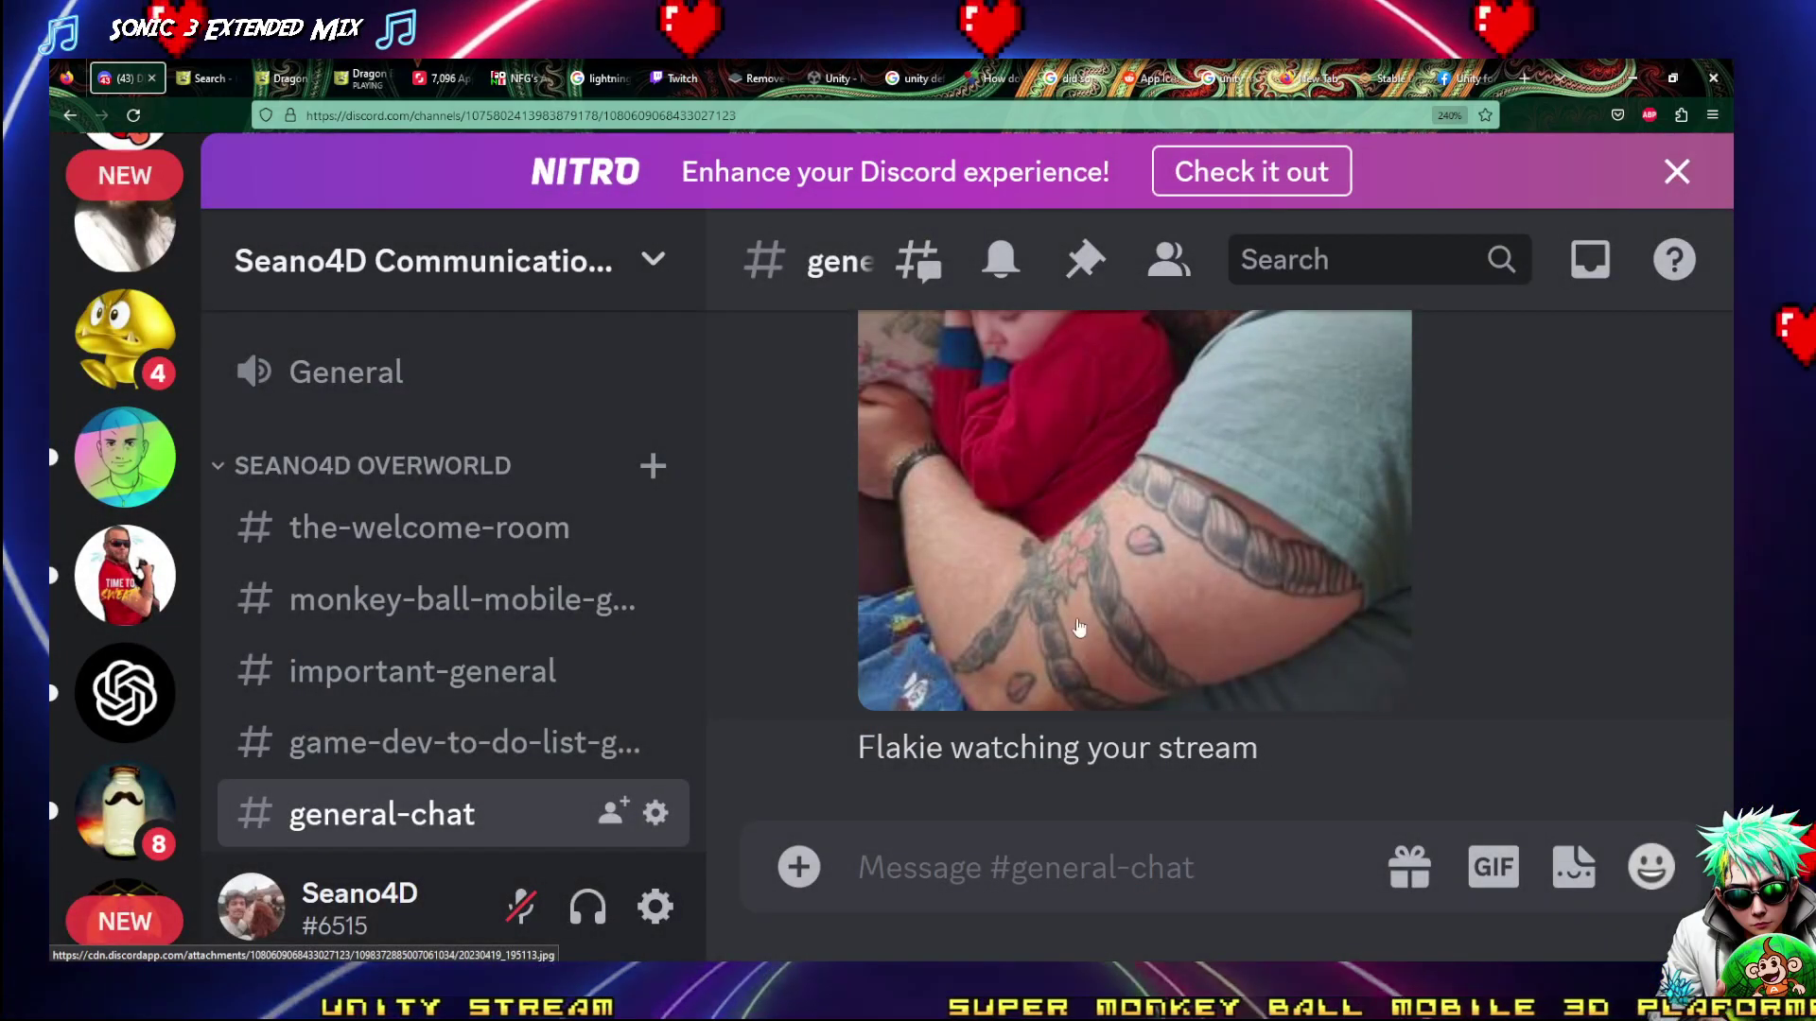
Open the photo in the image viewer and copy it to the clipboard
{"action": "right_click", "coordinate": [1078, 627]}
{"action": "key", "text": "Escape"}
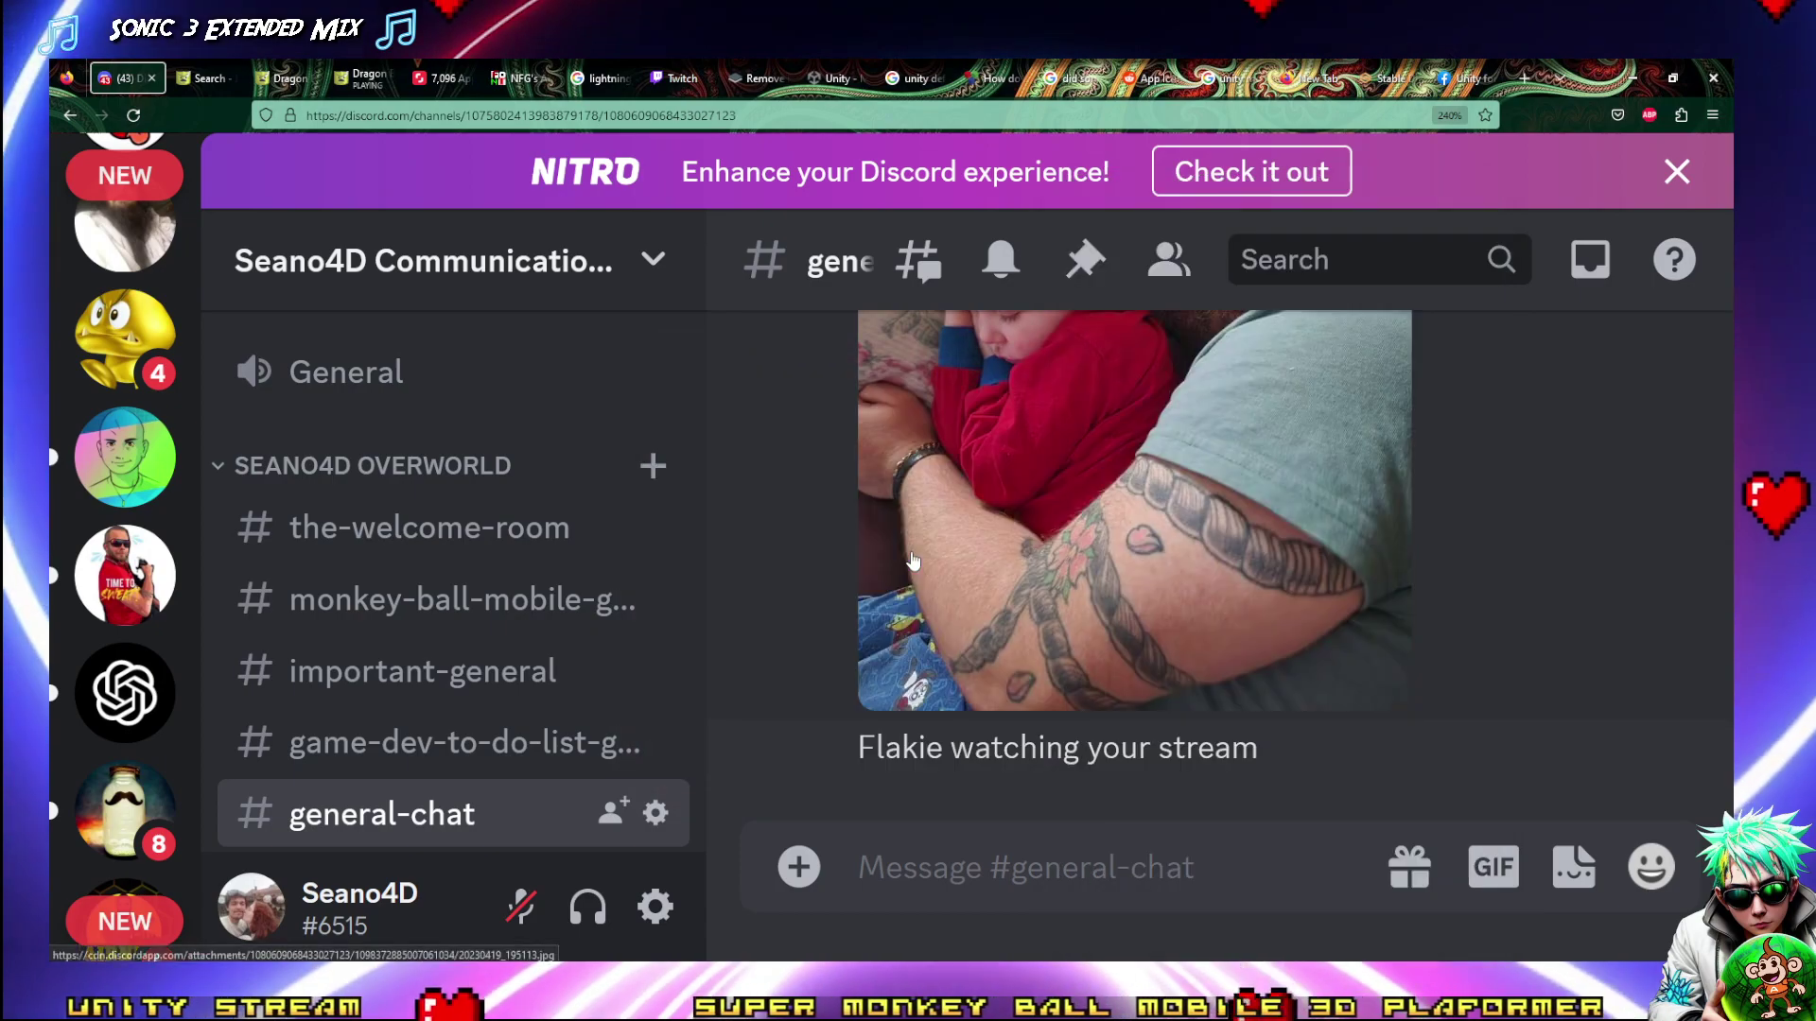
{"action": "right_click", "coordinate": [1085, 567]}
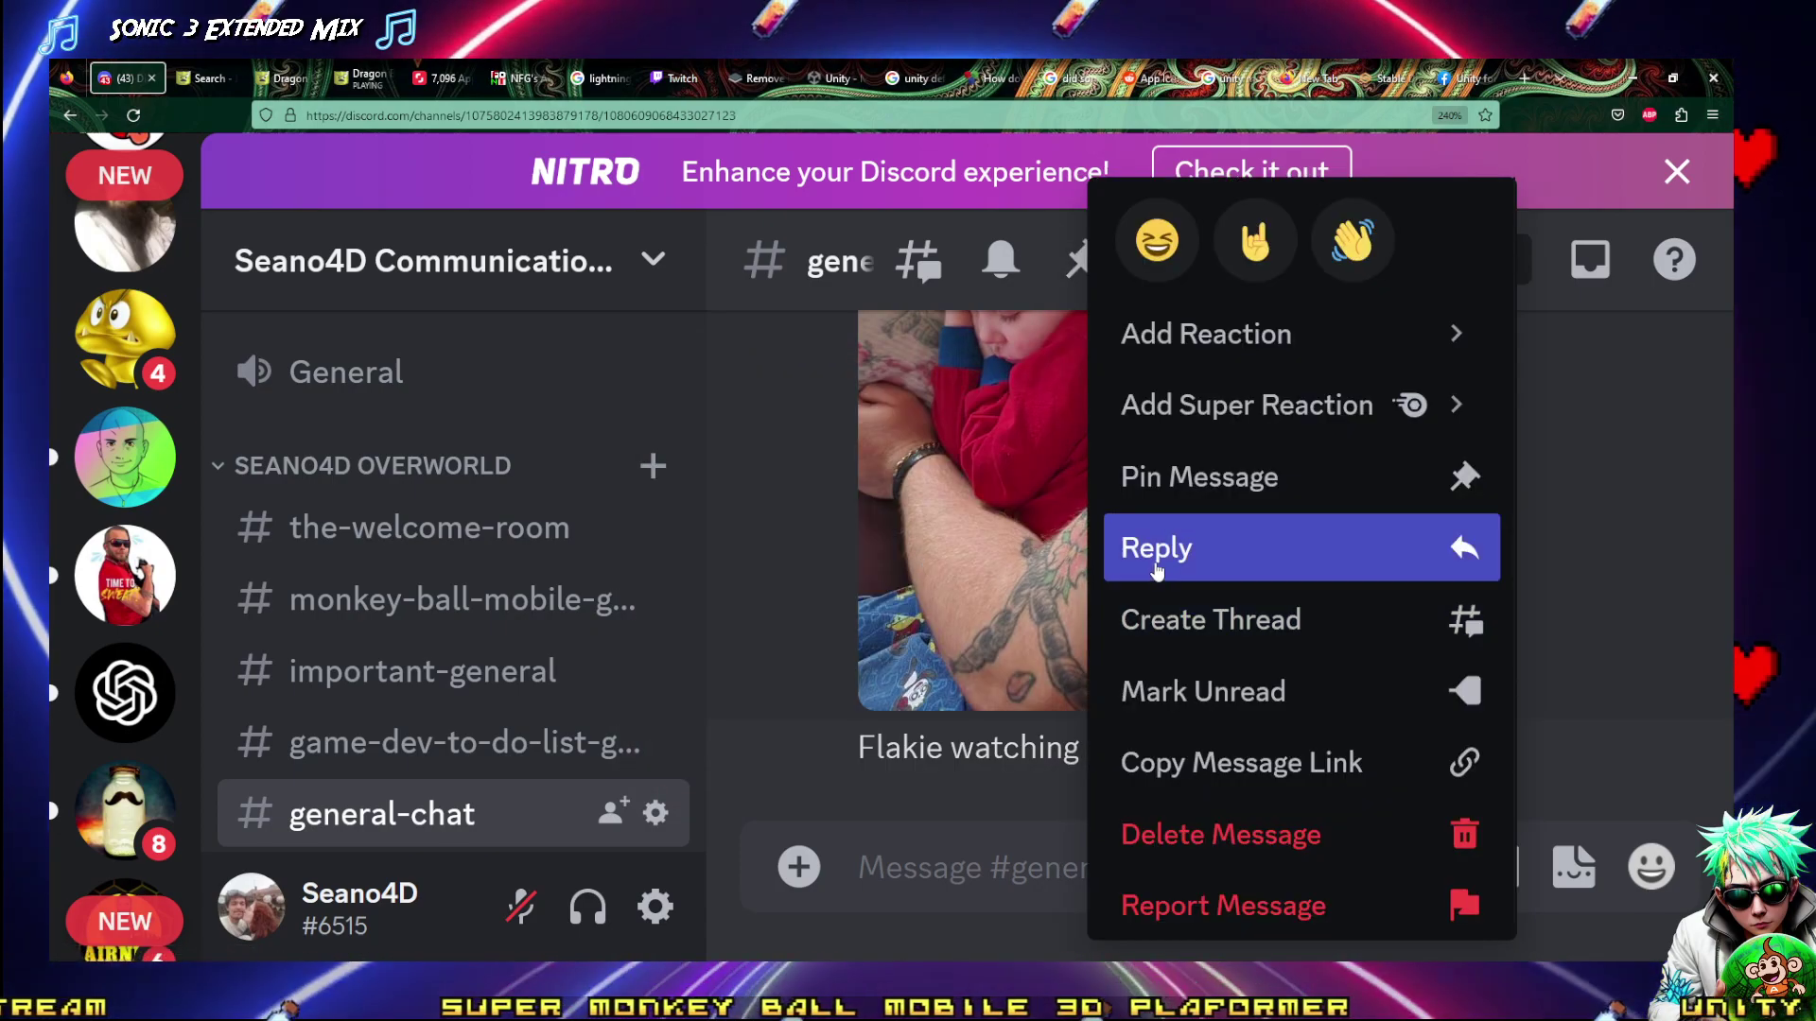
{"action": "key", "text": "Escape"}
{"action": "left_click", "coordinate": [1156, 567]}
{"action": "right_click", "coordinate": [859, 556]}
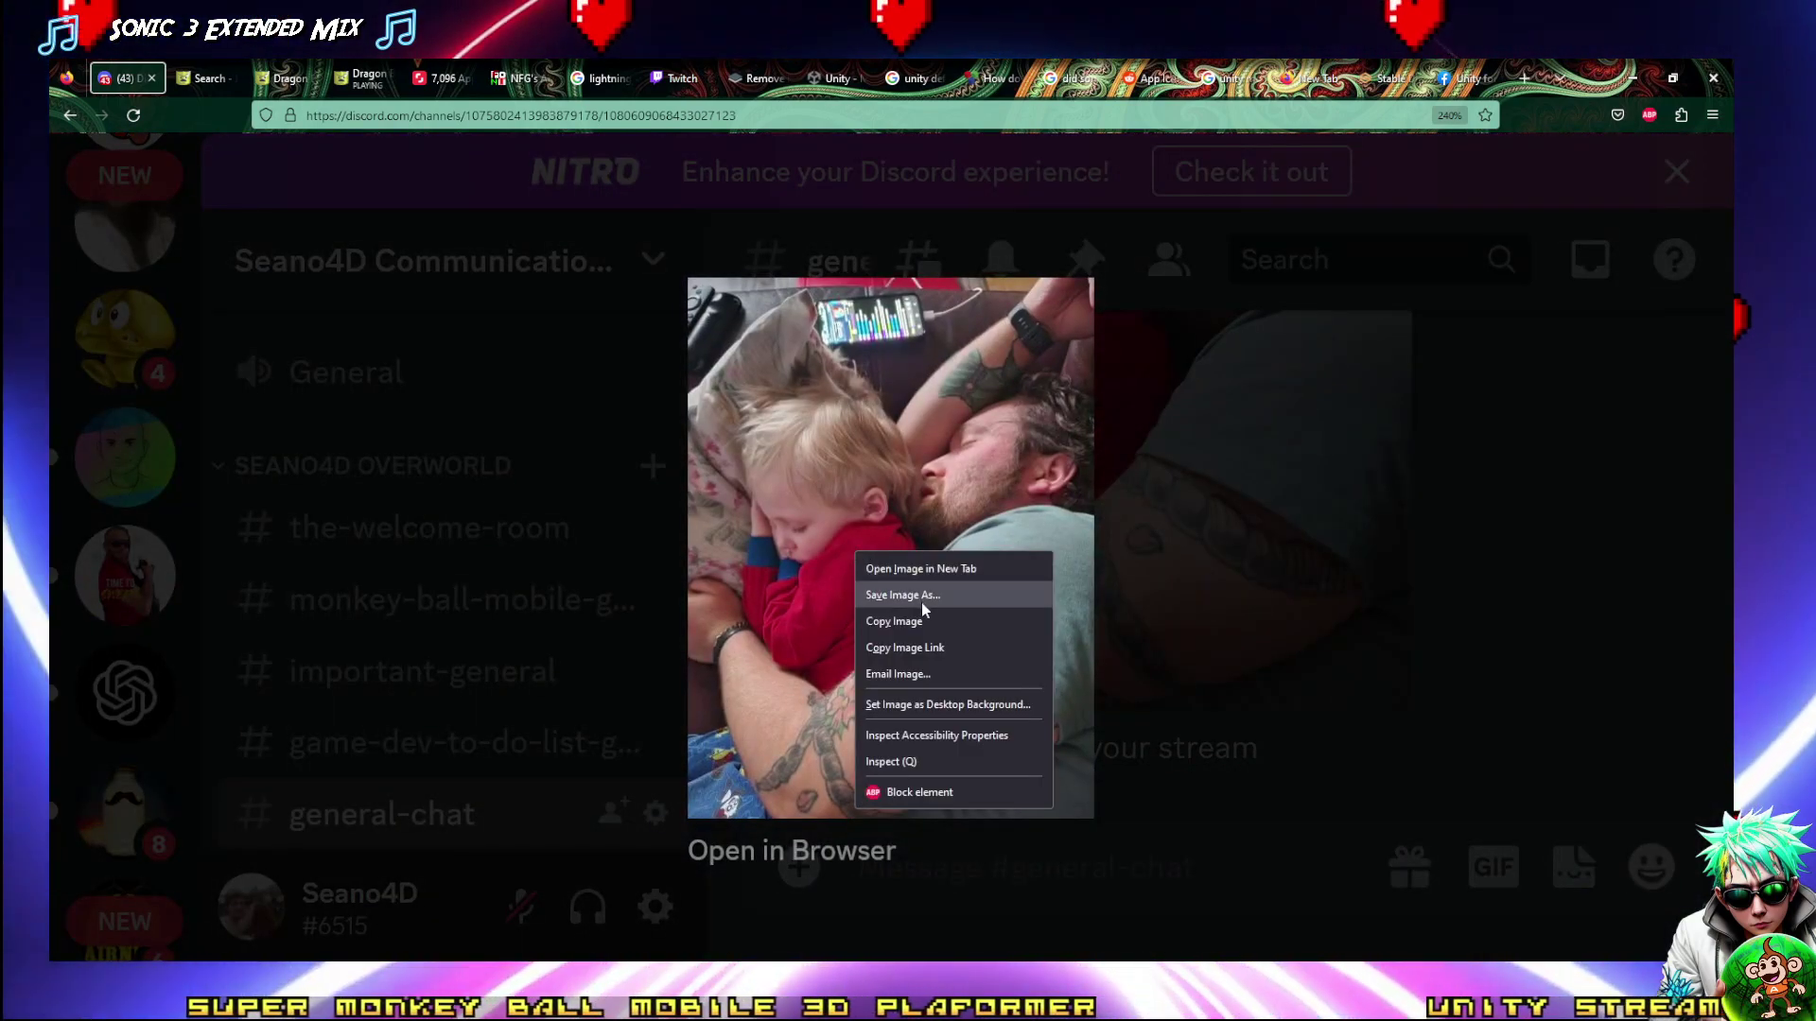
{"action": "left_click", "coordinate": [902, 624]}
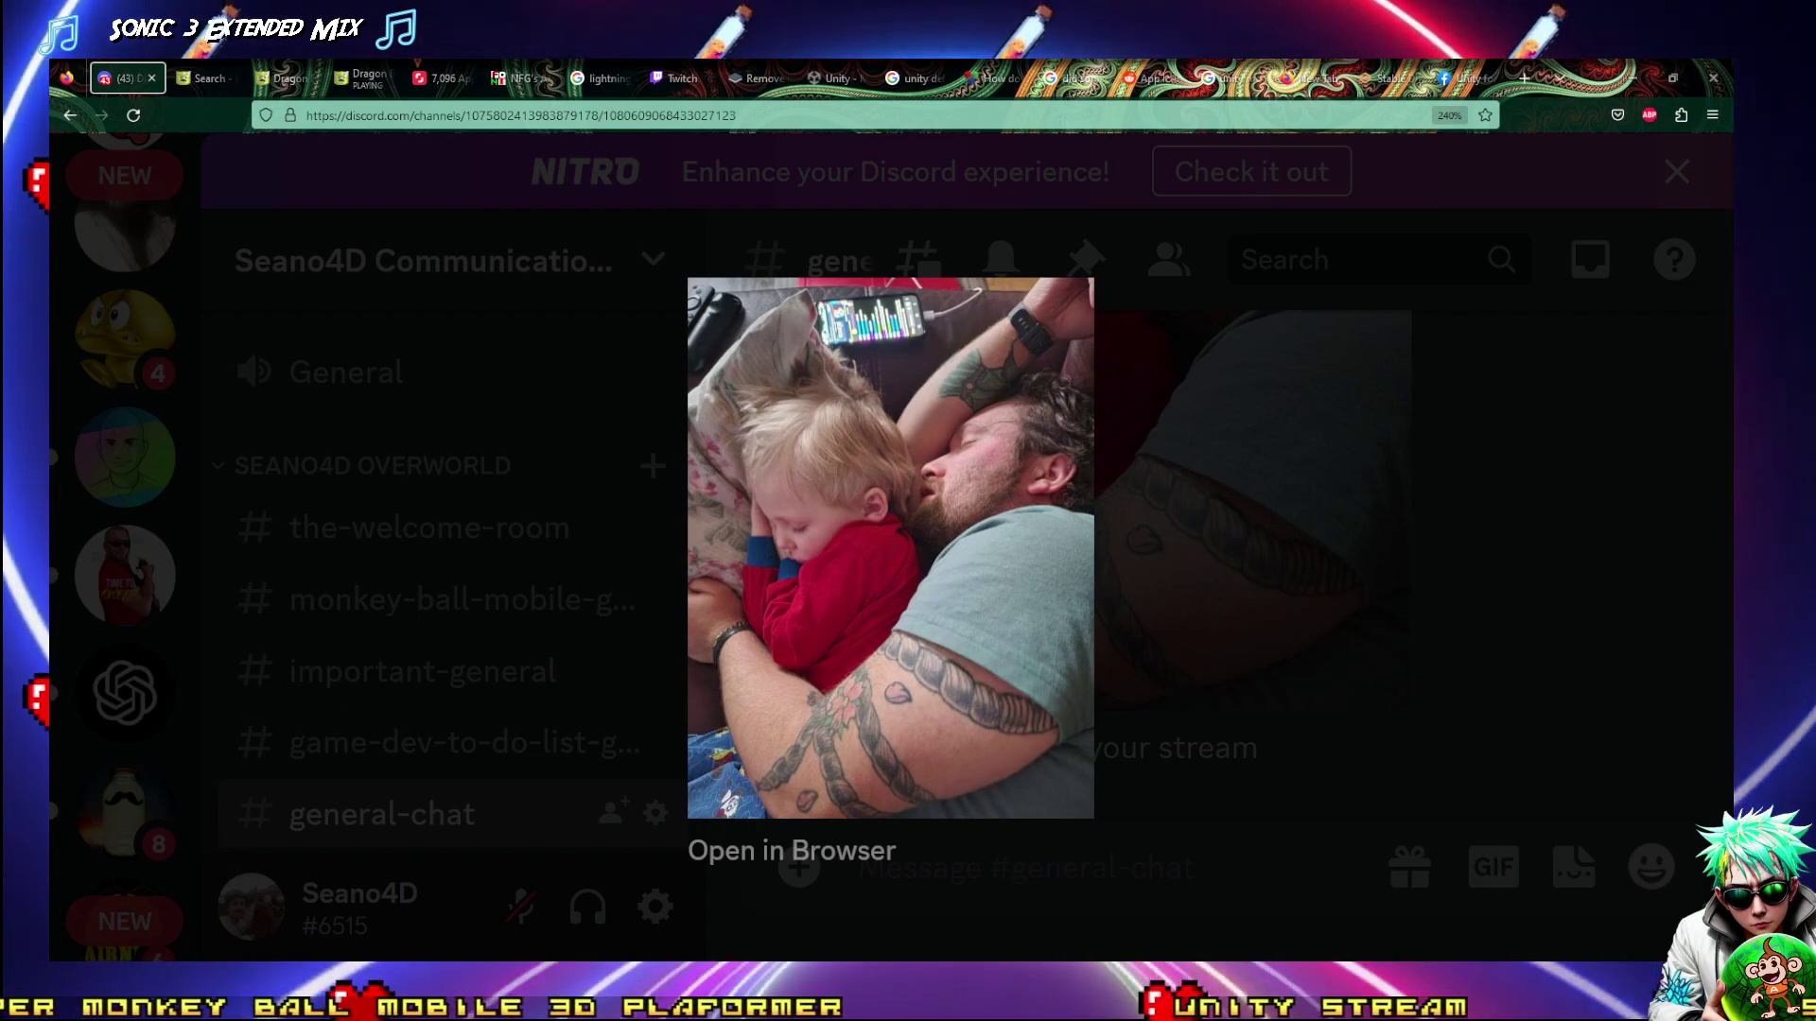
In paint.net, create a new 463×616 image and paste the copied photo into it
{"action": "mouse_move", "coordinate": [309, 993]}
{"action": "left_click", "coordinate": [458, 896]}
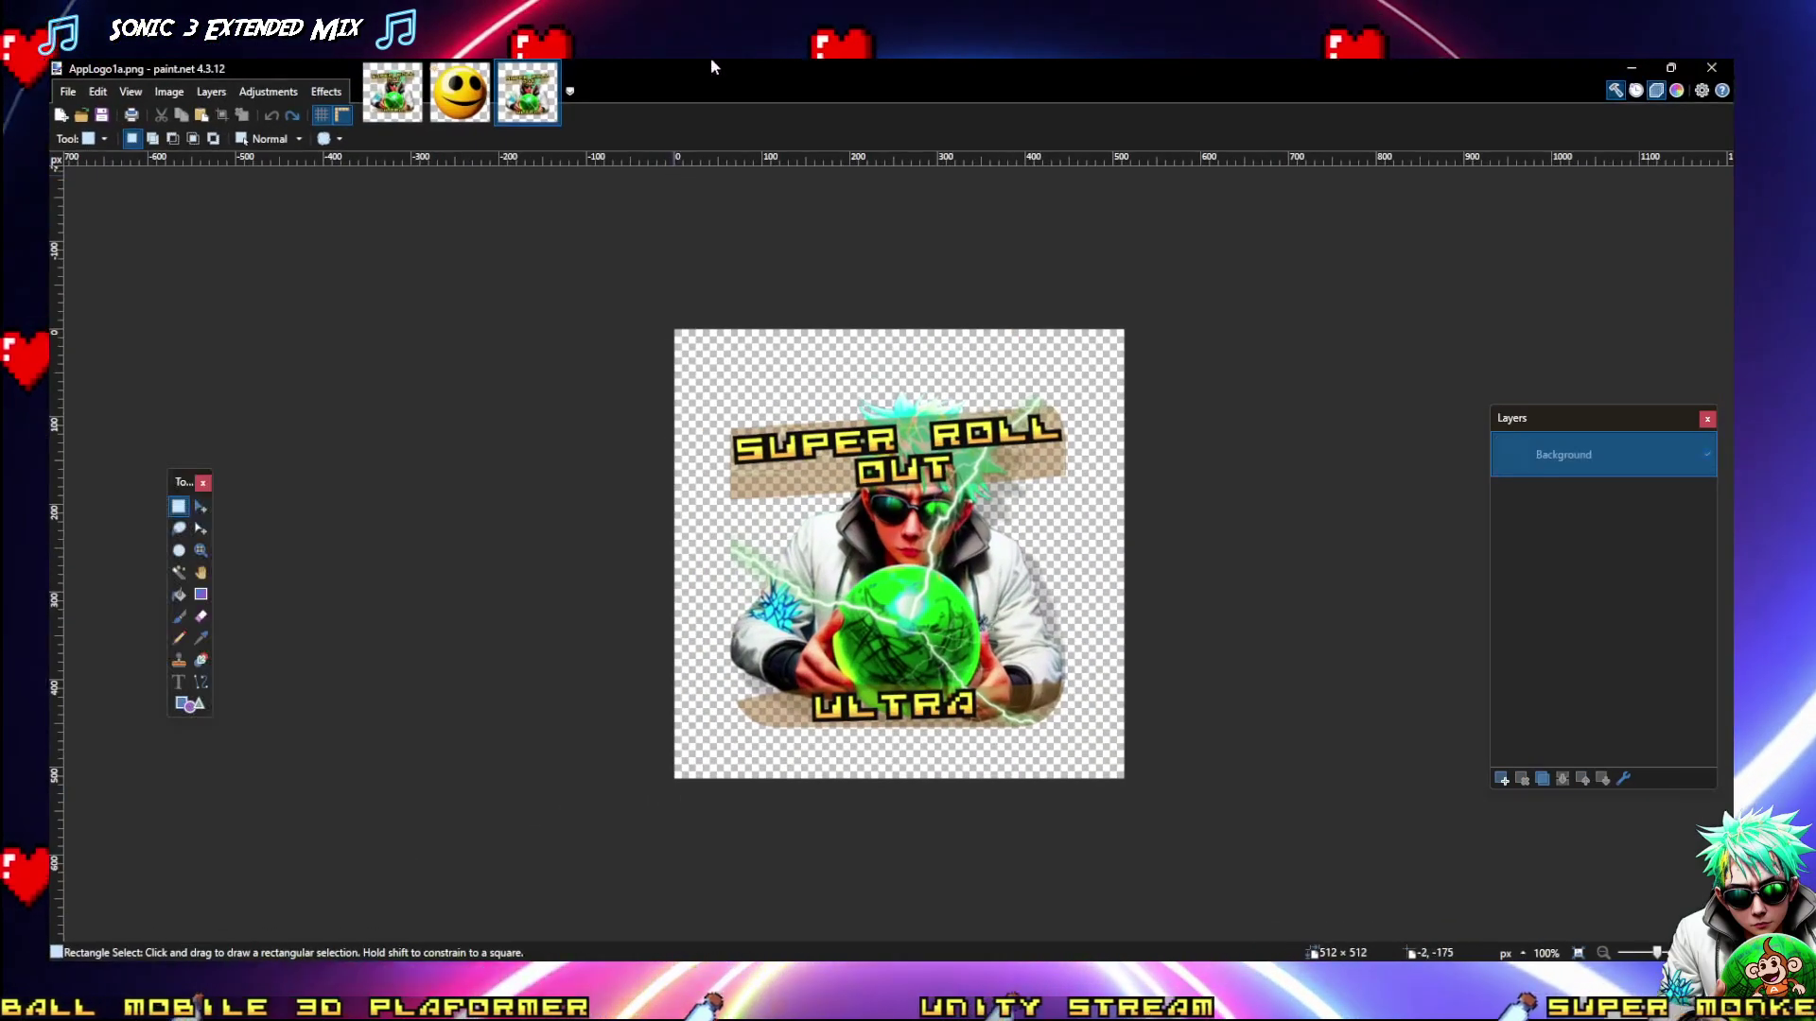
{"action": "left_click", "coordinate": [62, 116]}
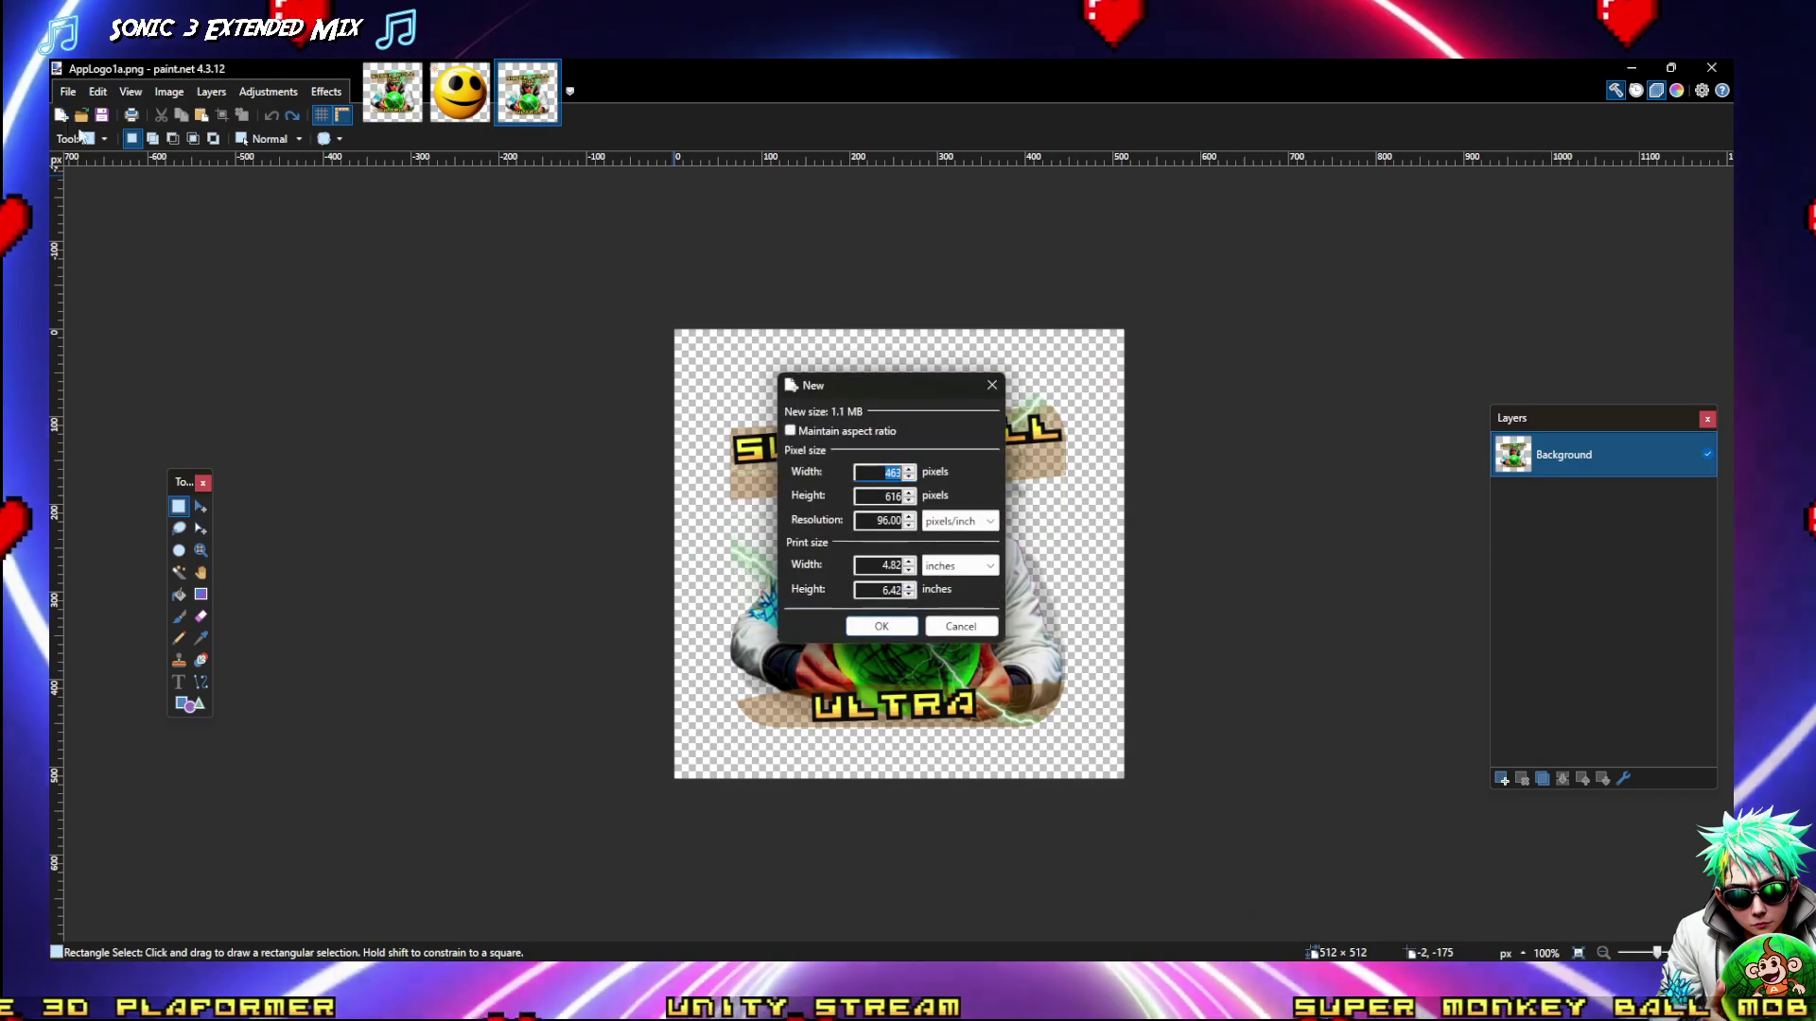
{"action": "key", "text": "Return"}
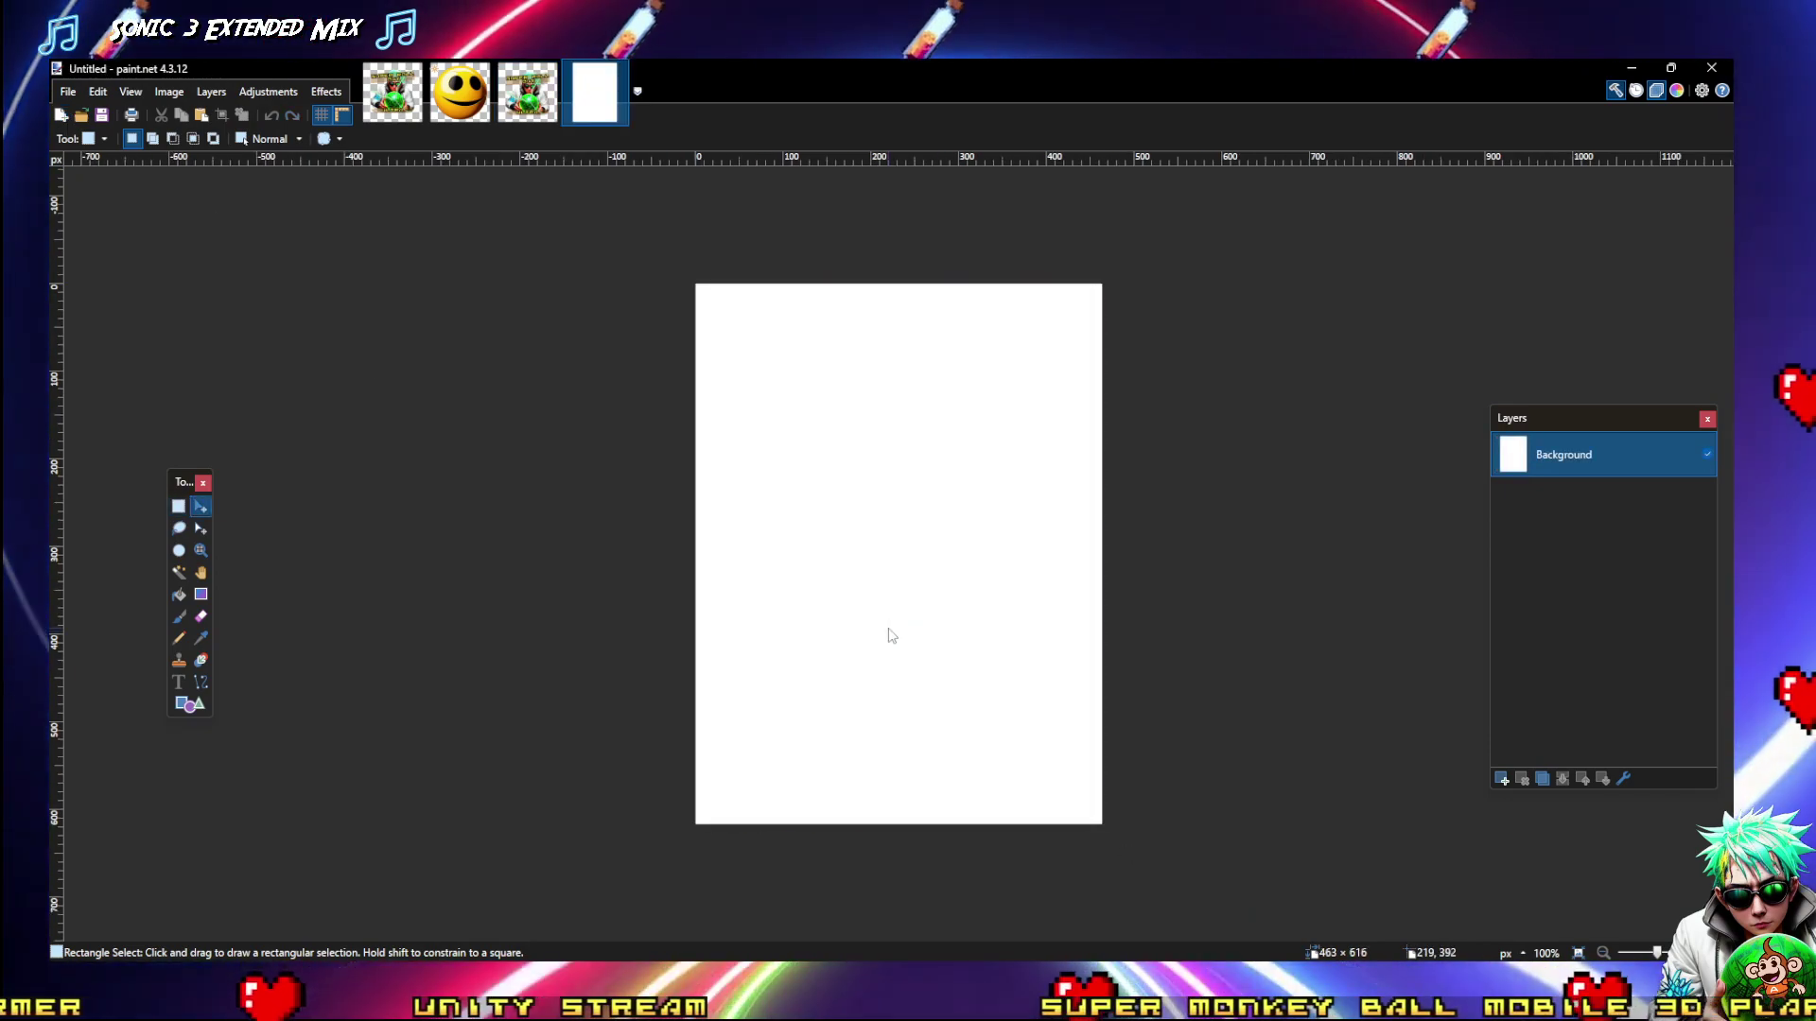
{"action": "key", "text": "ctrl+v"}
{"action": "scroll", "coordinate": [856, 418], "scroll_direction": "up", "scroll_amount": 6, "text": "ctrl"}
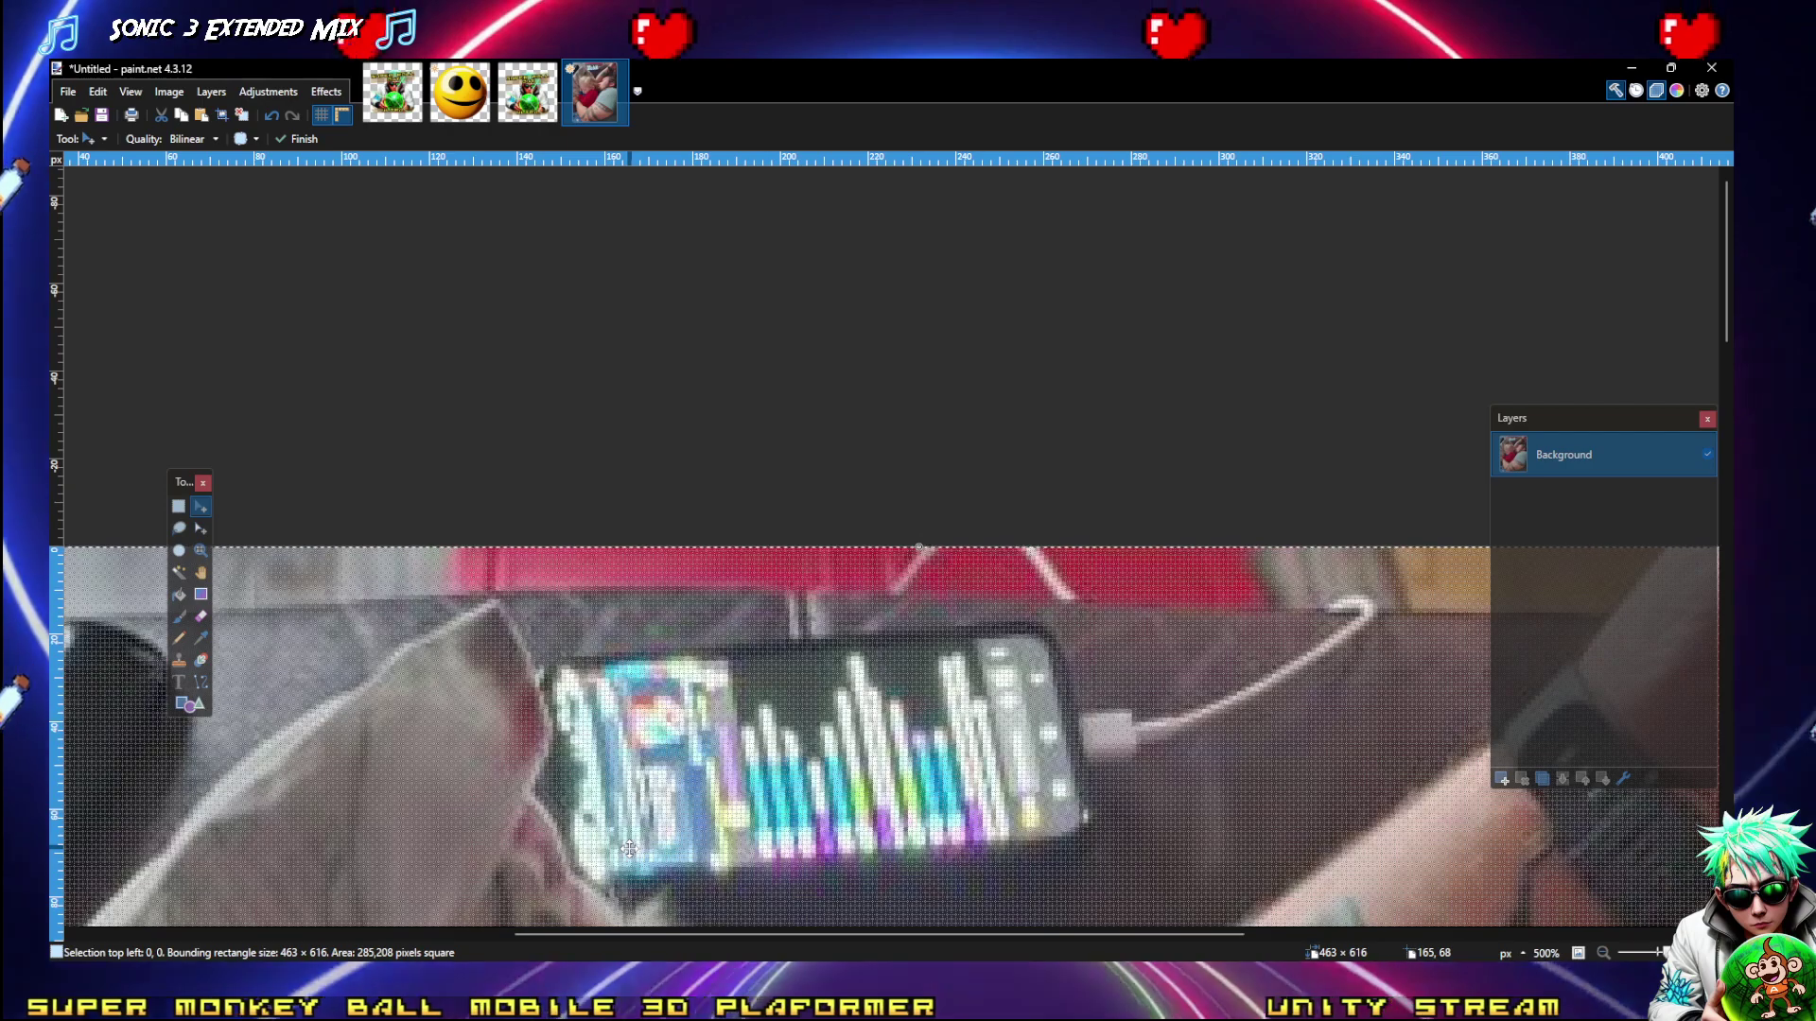
Minimize paint.net, the browser and the generation terminal, then restore the browser
{"action": "left_click", "coordinate": [1643, 77]}
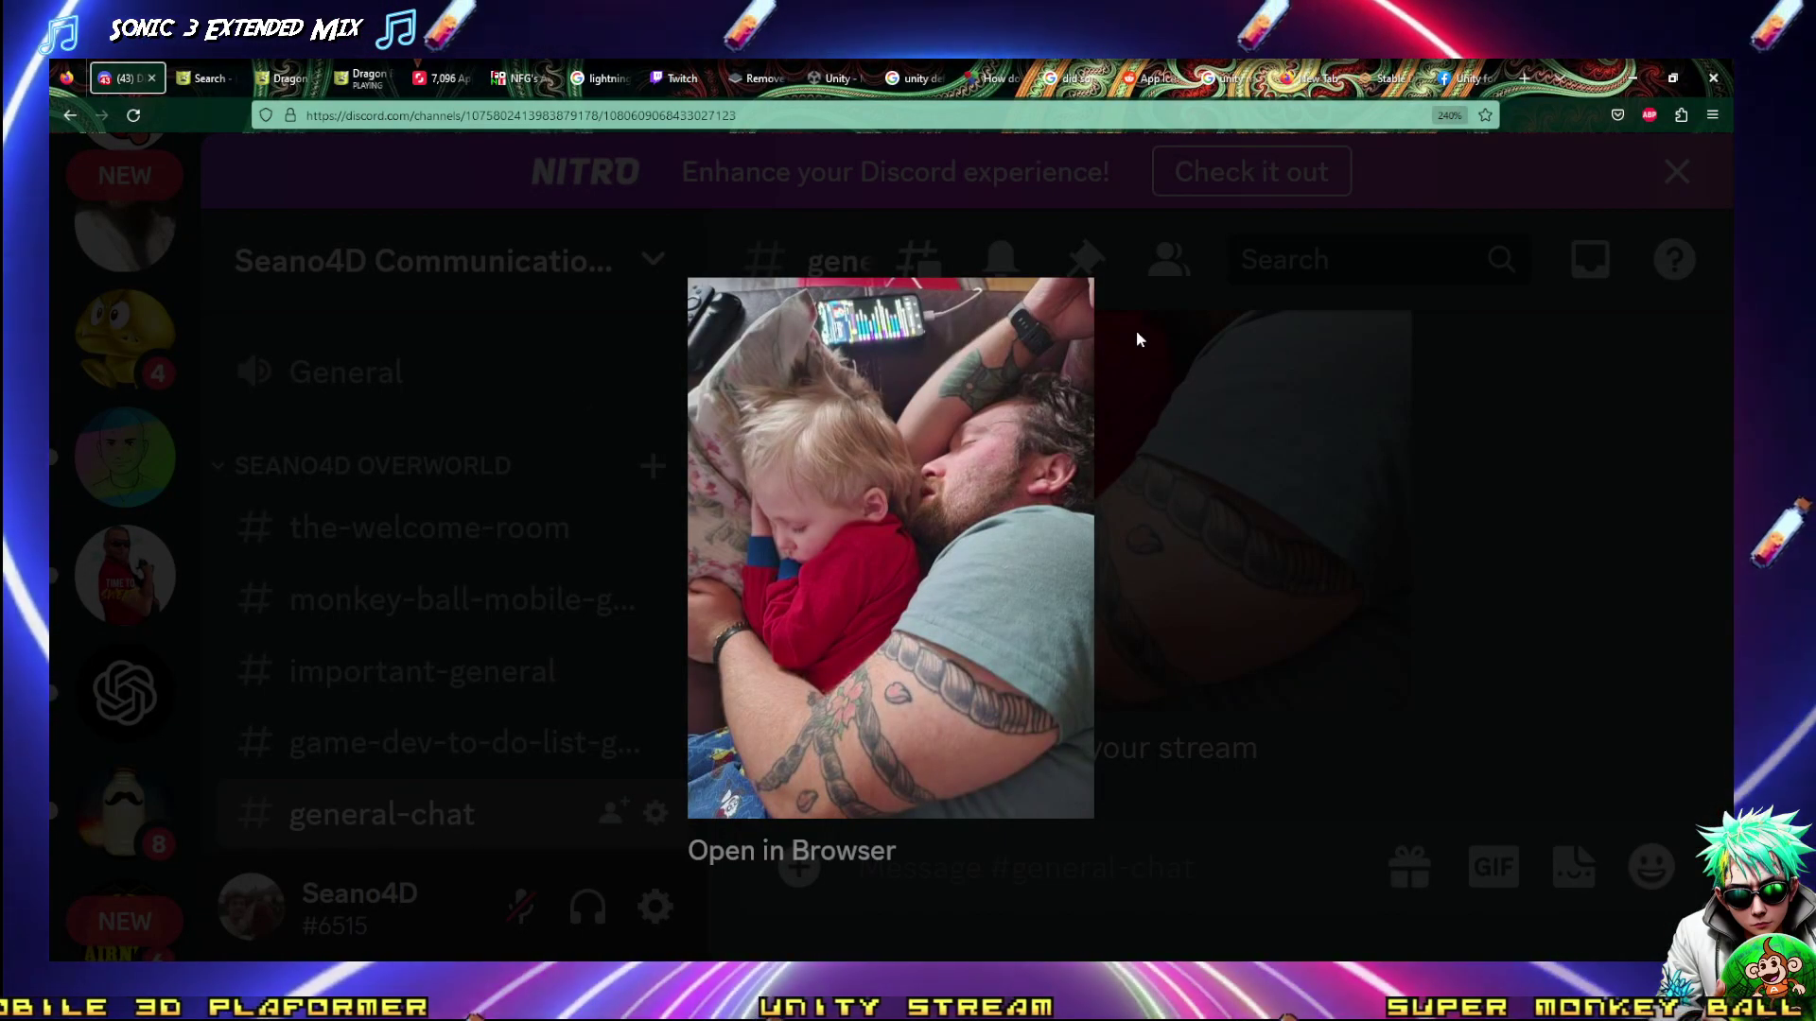
{"action": "left_click", "coordinate": [1632, 77]}
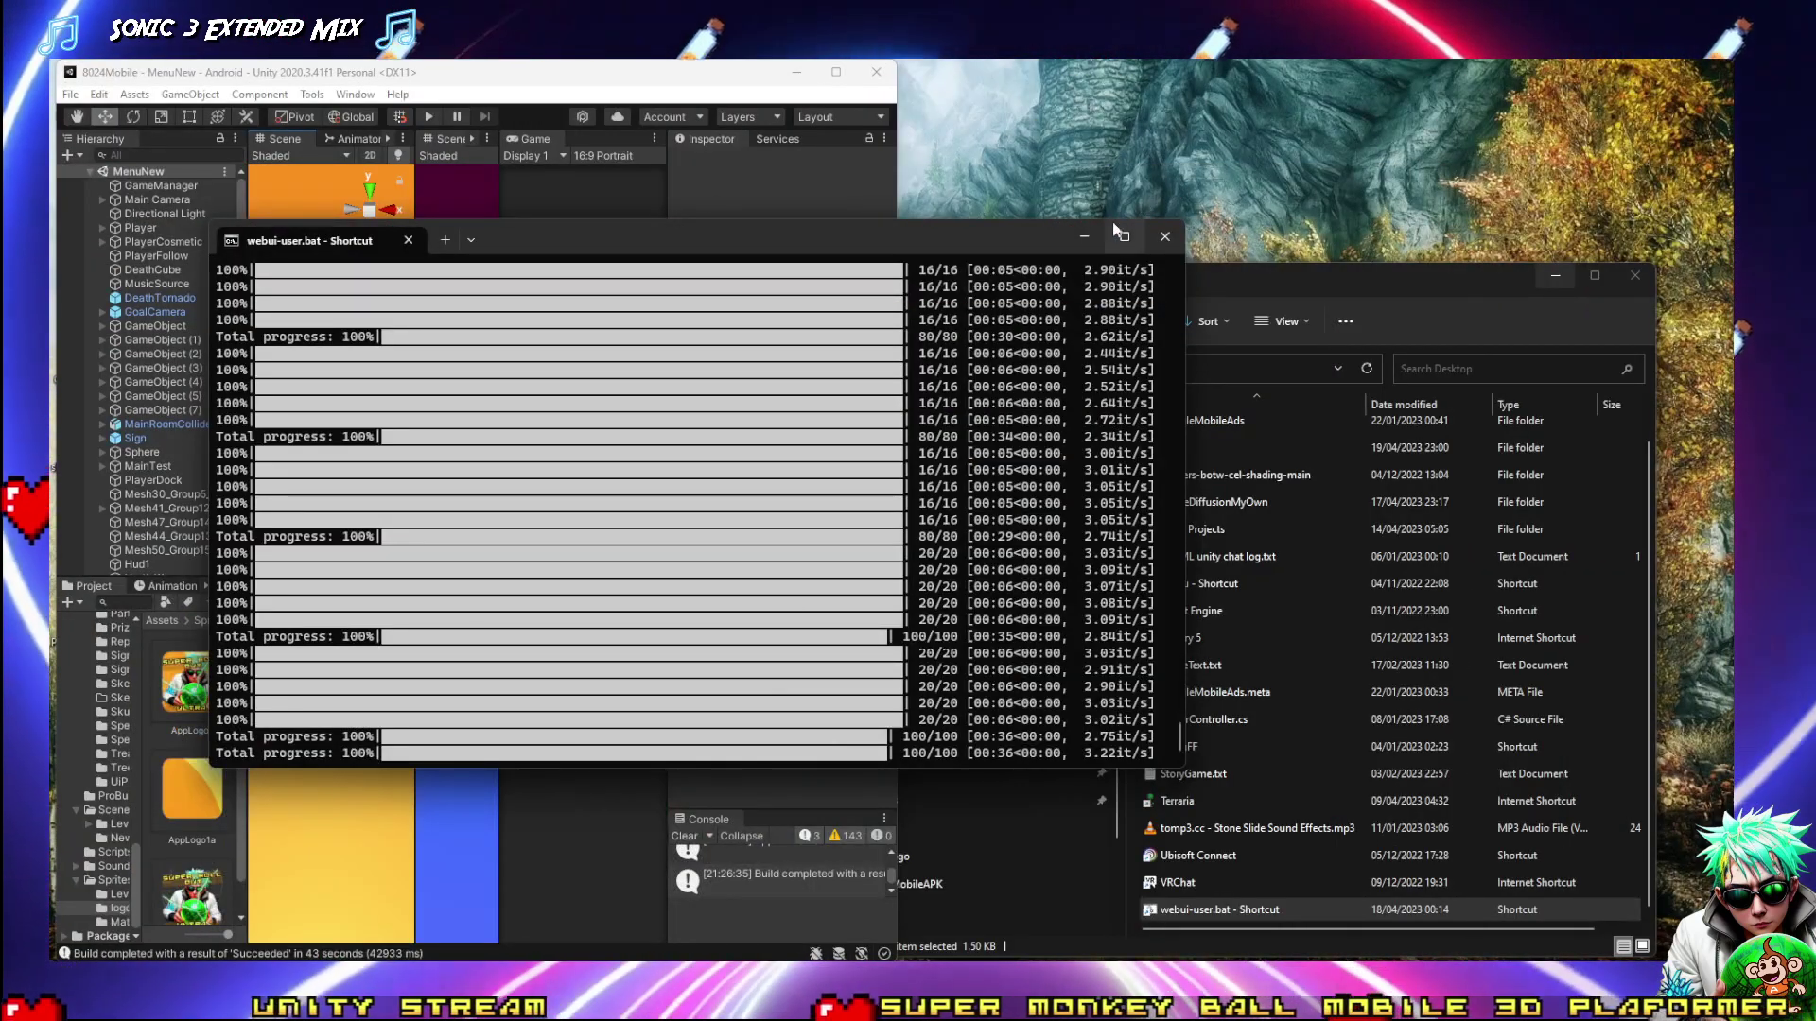
{"action": "left_click", "coordinate": [1085, 236]}
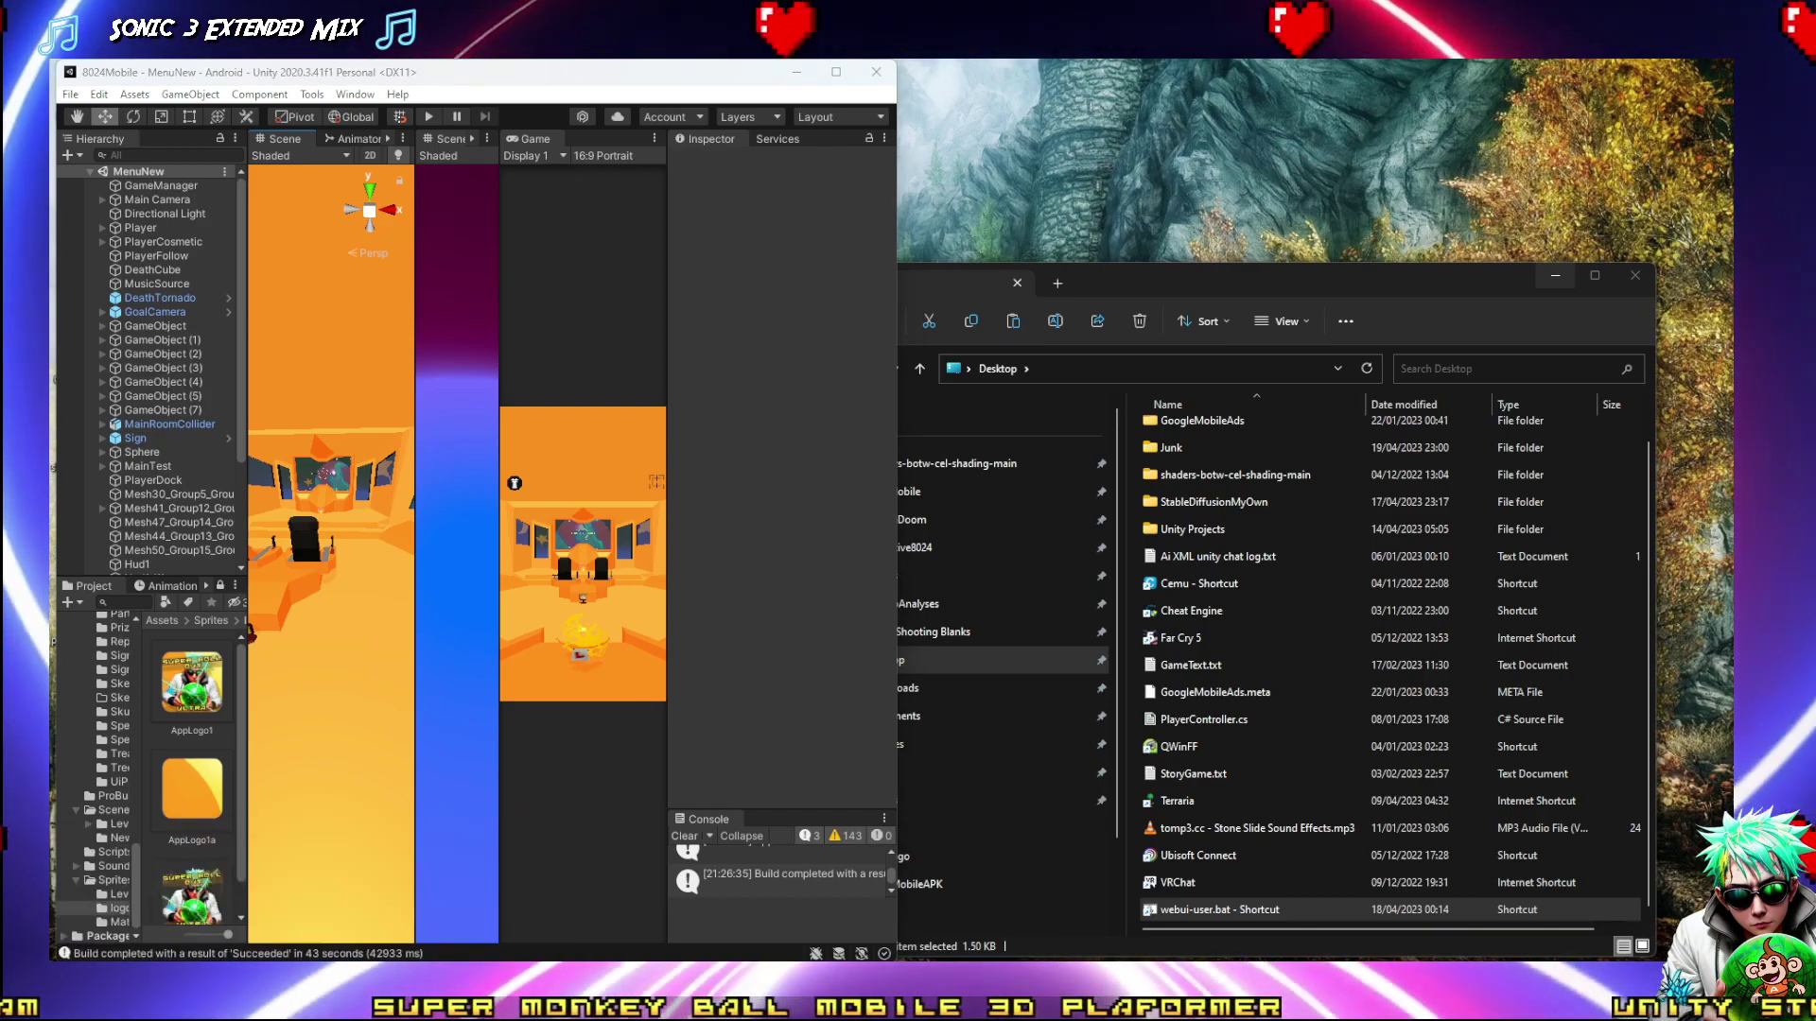
{"action": "left_click", "coordinate": [420, 946]}
Step through the Sonic crossover images at full size from the third one, then close the viewer
{"action": "left_click", "coordinate": [1371, 78]}
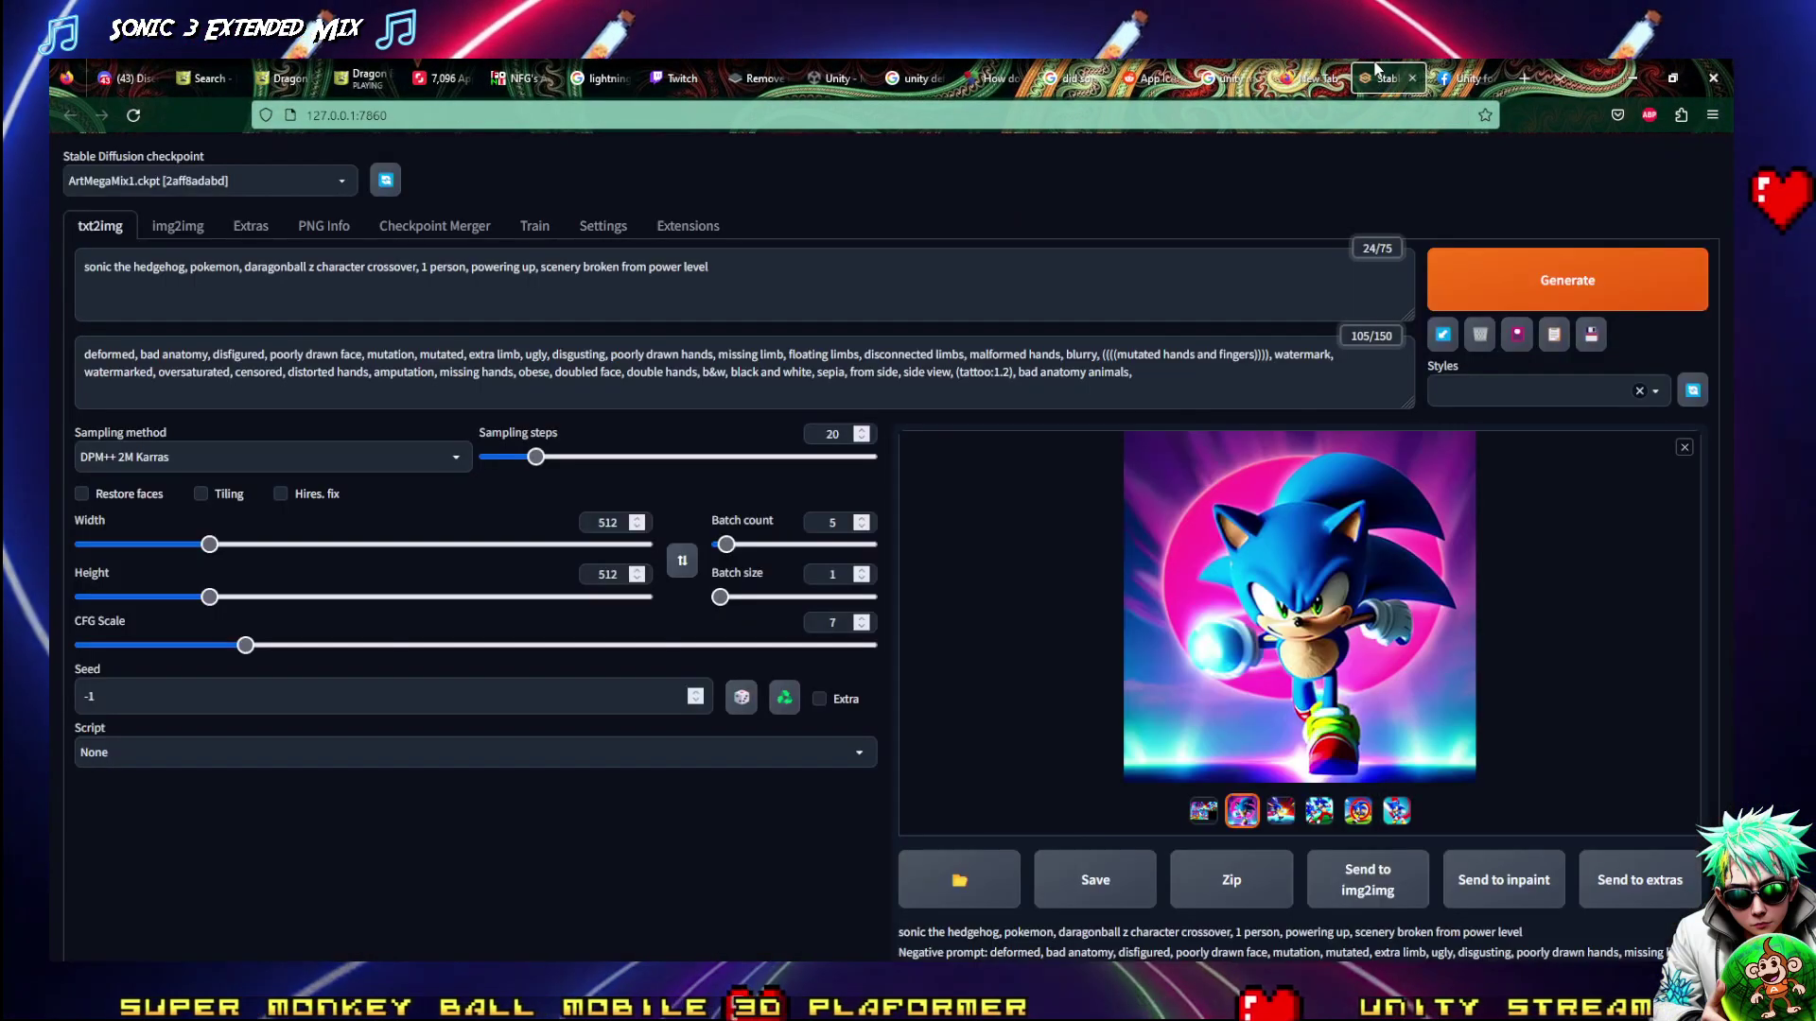
{"action": "left_click", "coordinate": [1282, 814]}
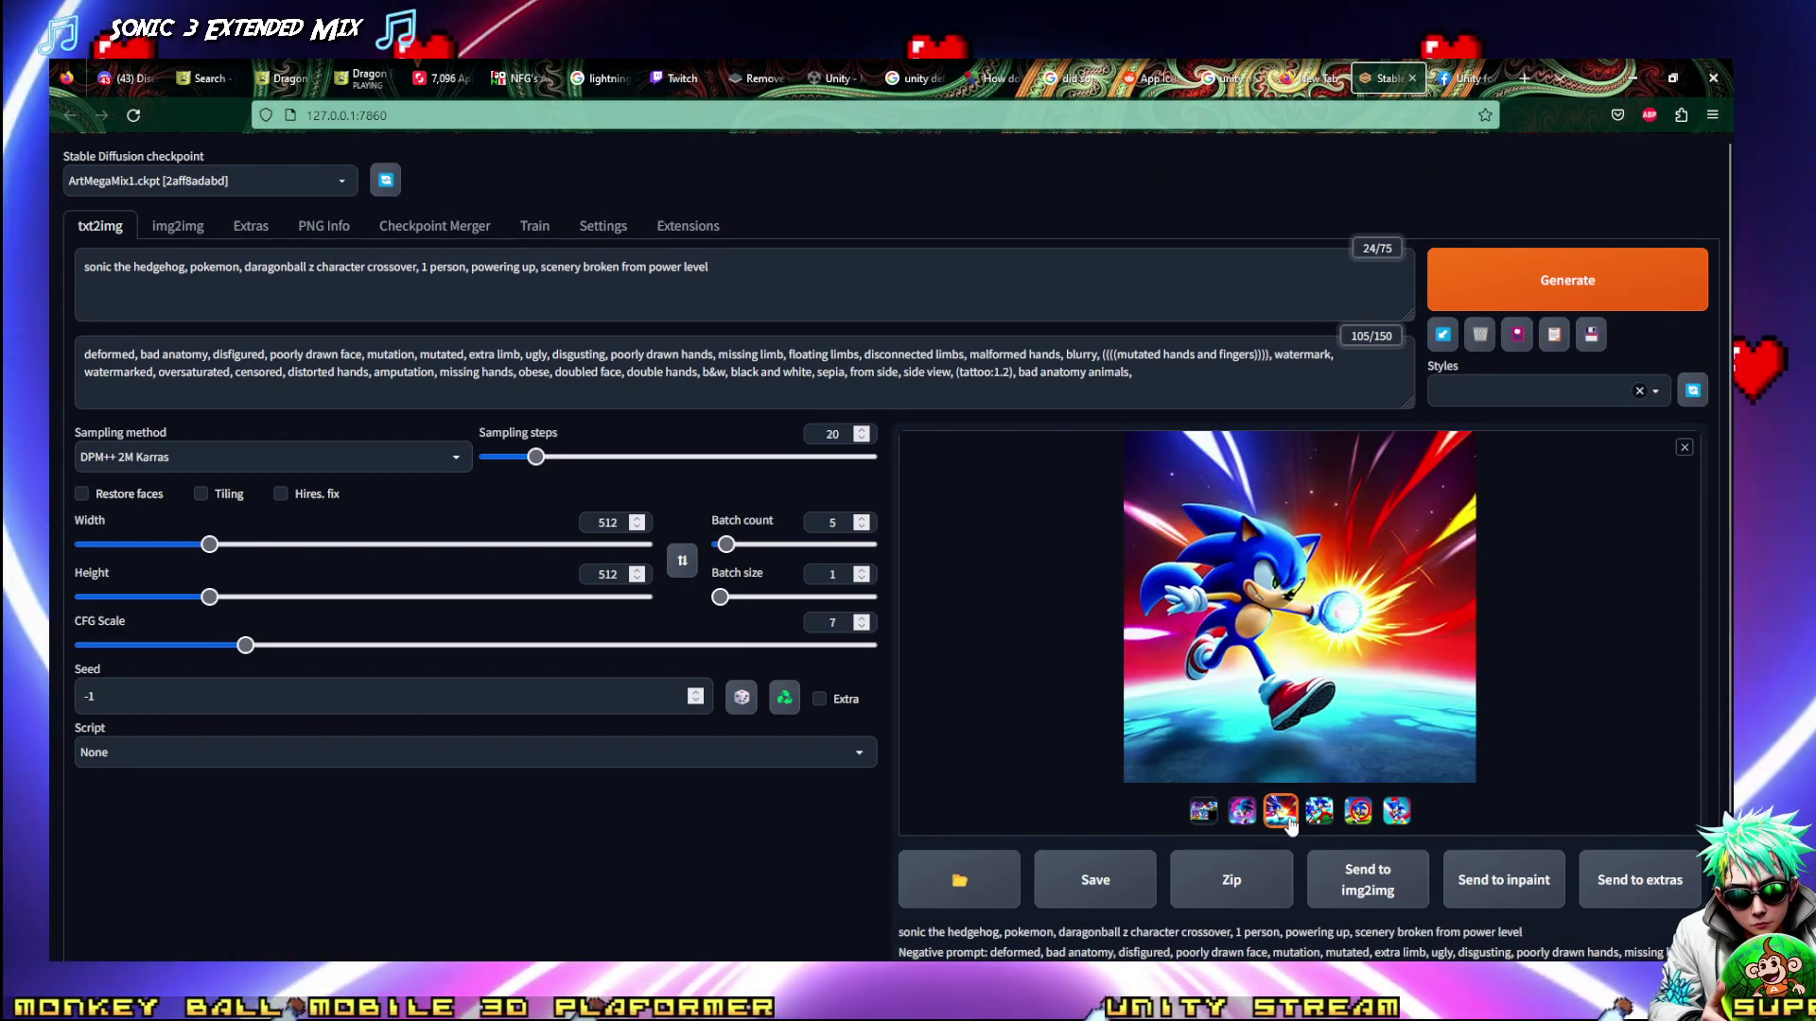
{"action": "left_click", "coordinate": [1324, 558]}
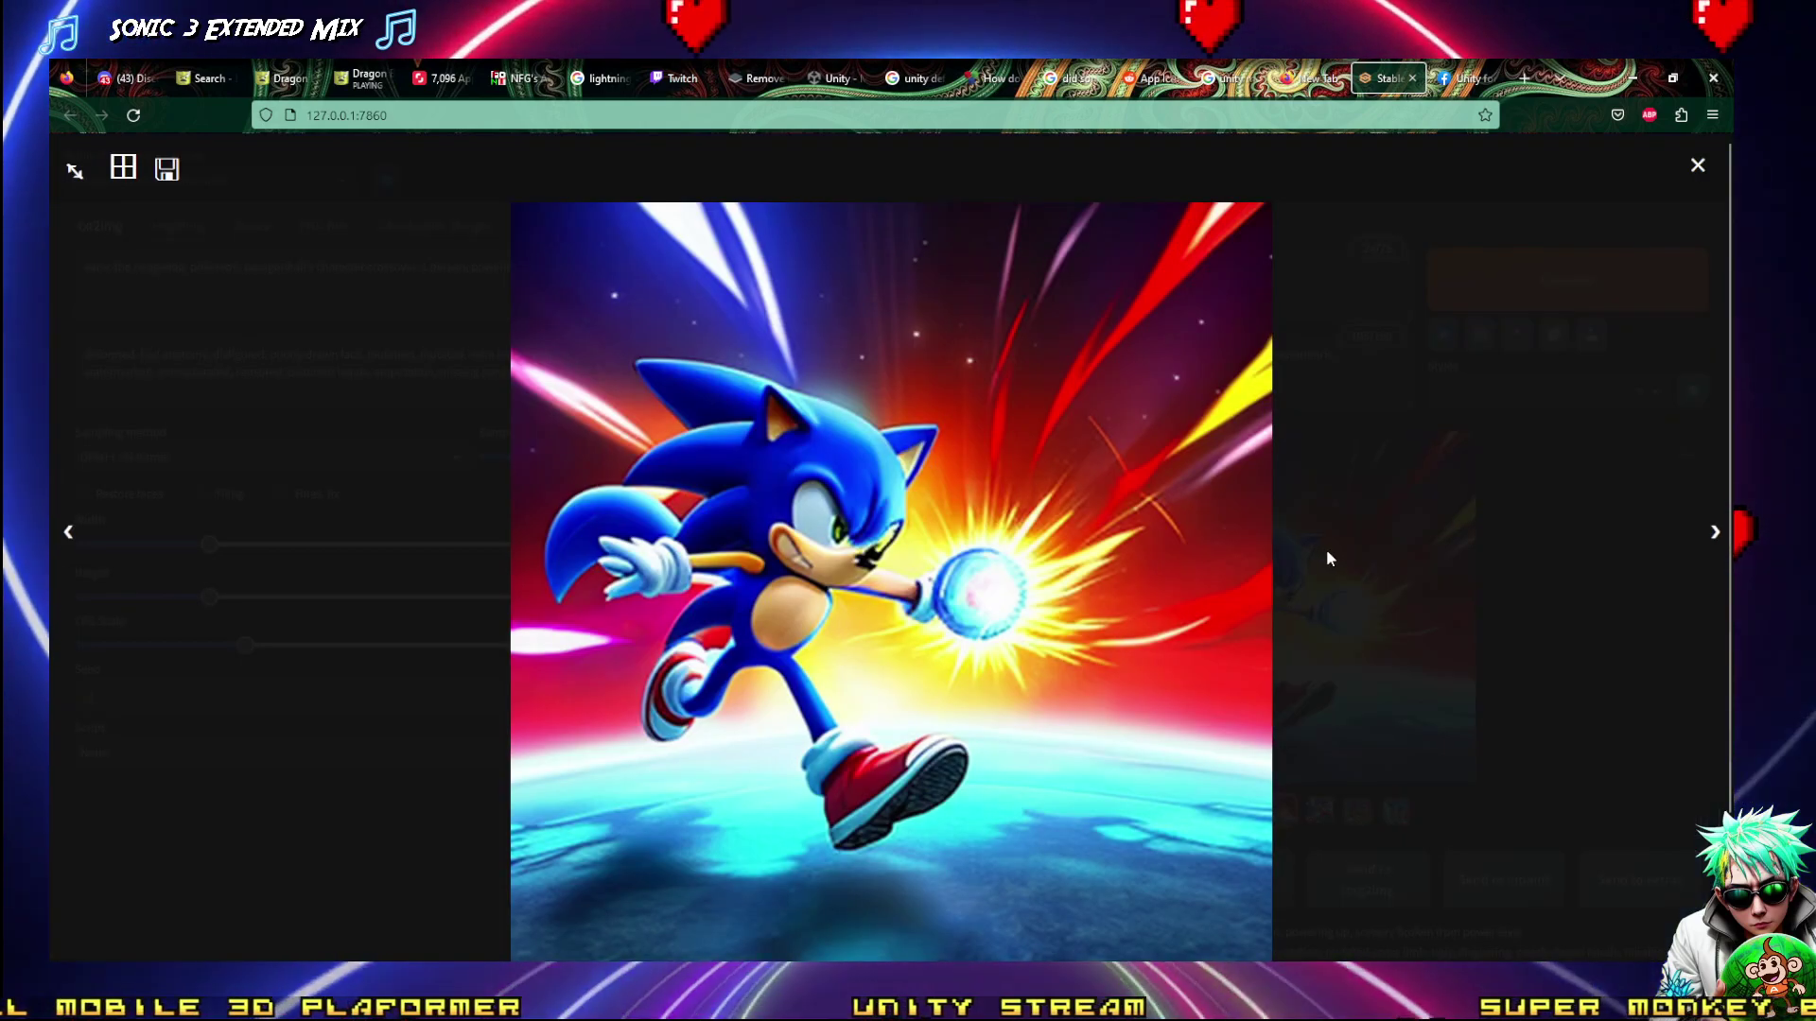
{"action": "key", "text": "Right"}
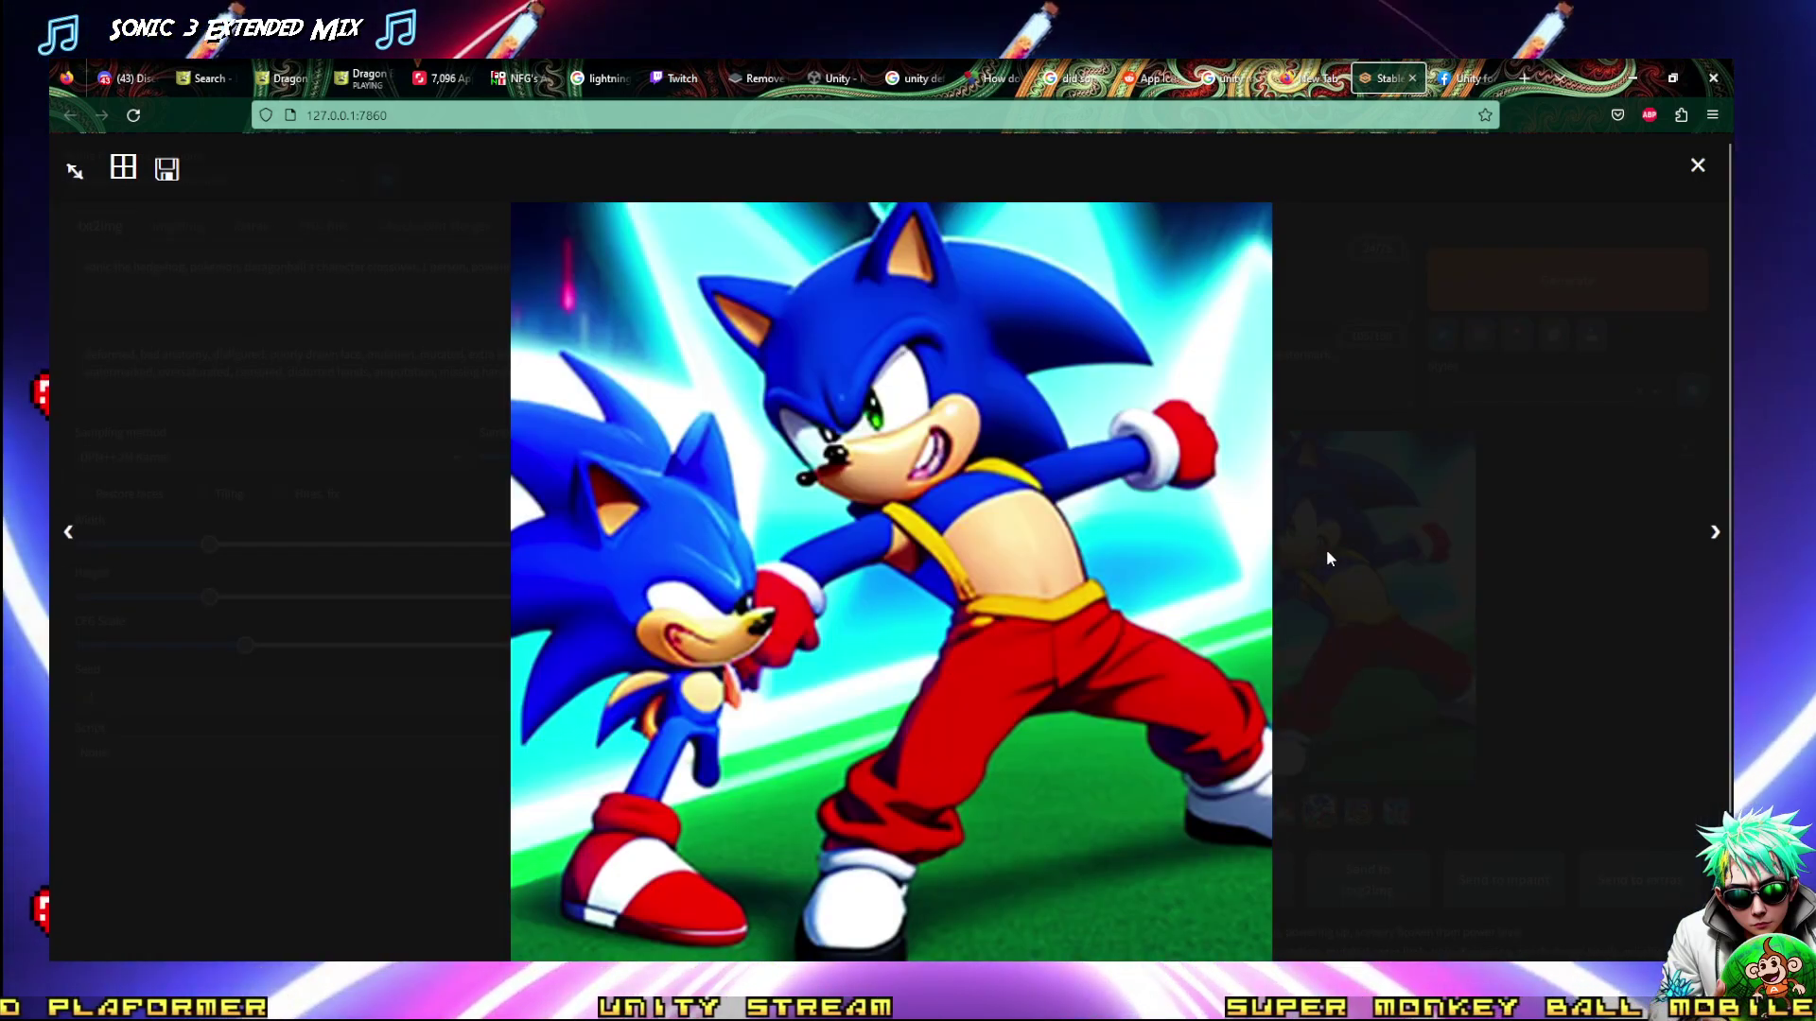
{"action": "key", "text": "Right"}
{"action": "key", "text": "Right"}
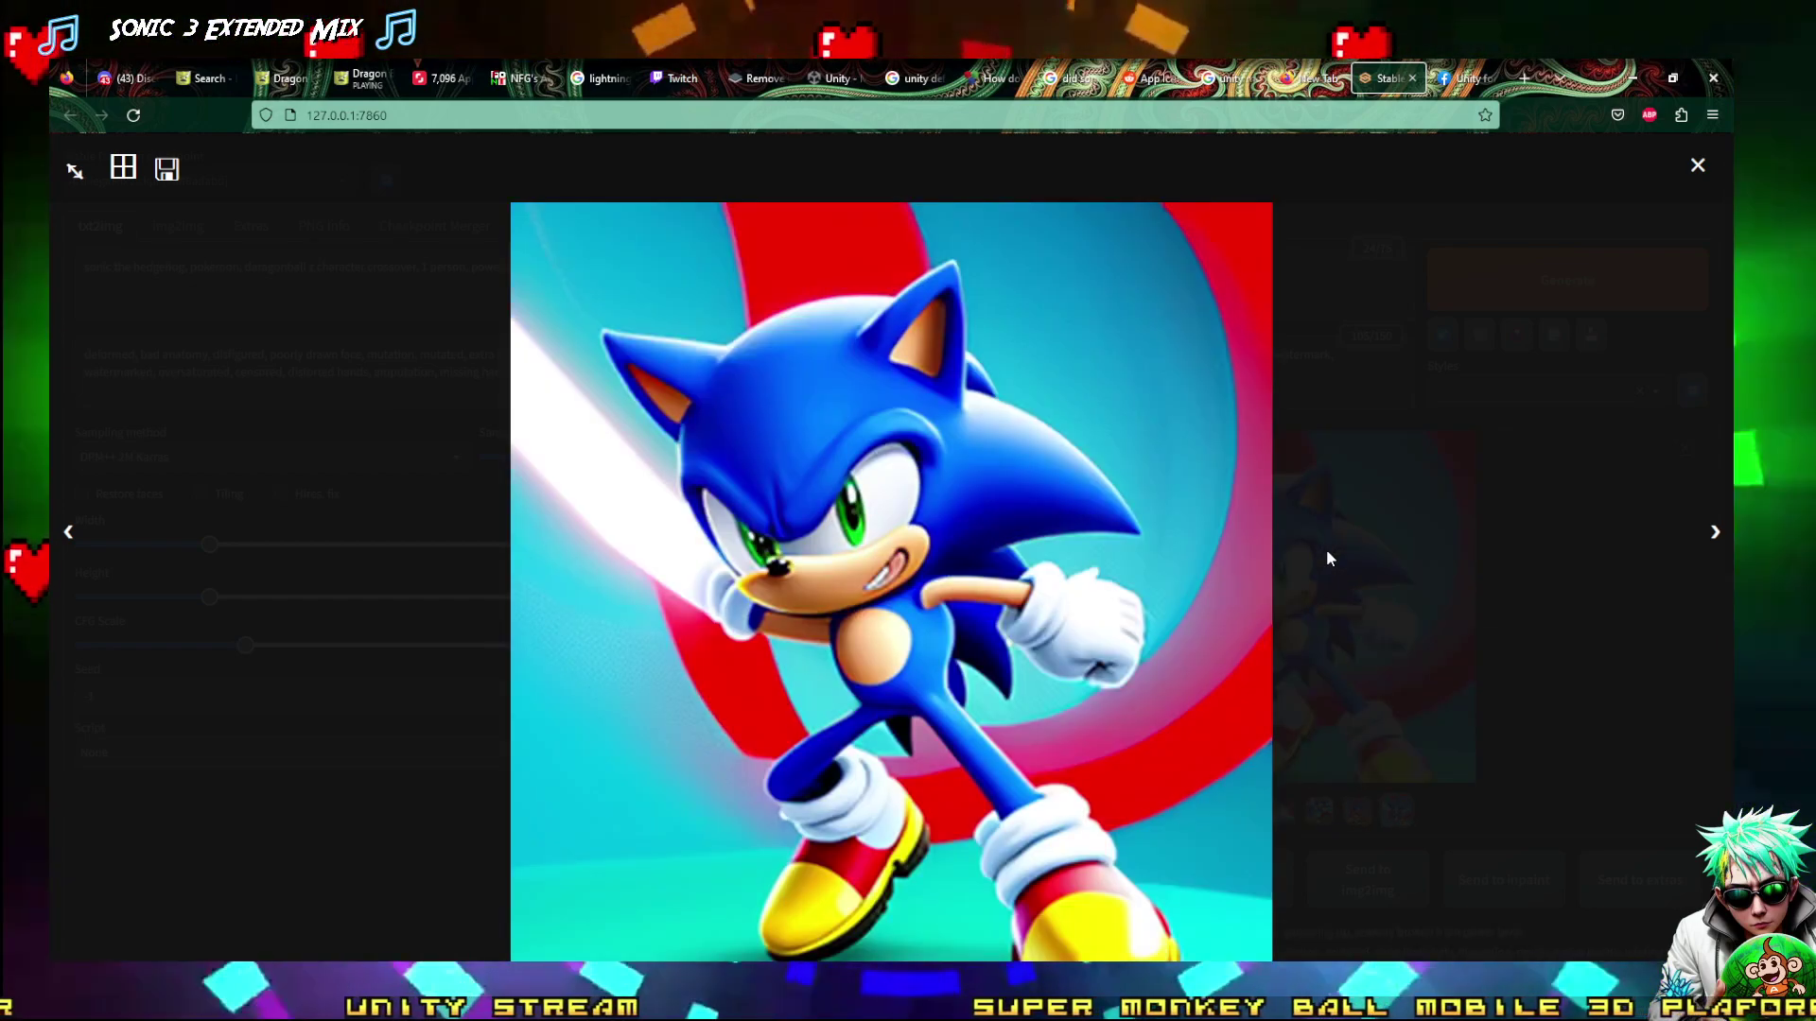
{"action": "key", "text": "Right"}
{"action": "key", "text": "Left"}
{"action": "key", "text": "Escape"}
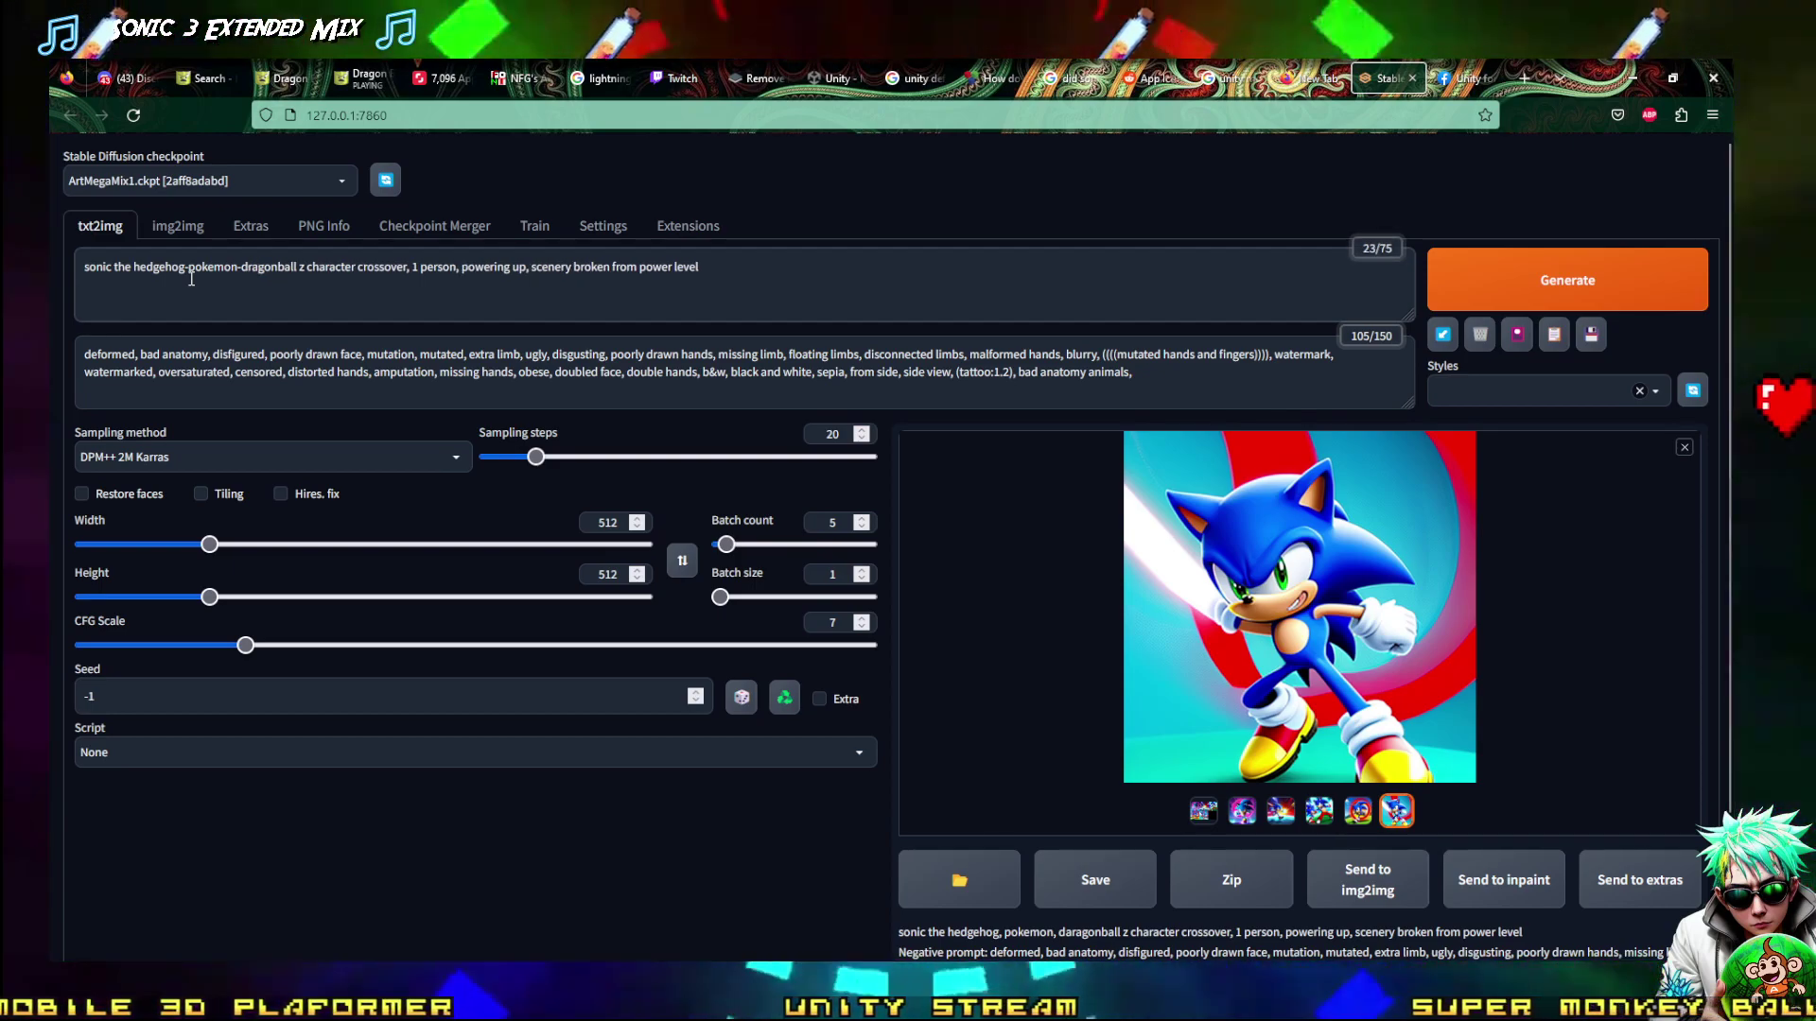
Insert a comma after 'dragonball z' in the prompt and generate a new batch
{"action": "left_click", "coordinate": [303, 268]}
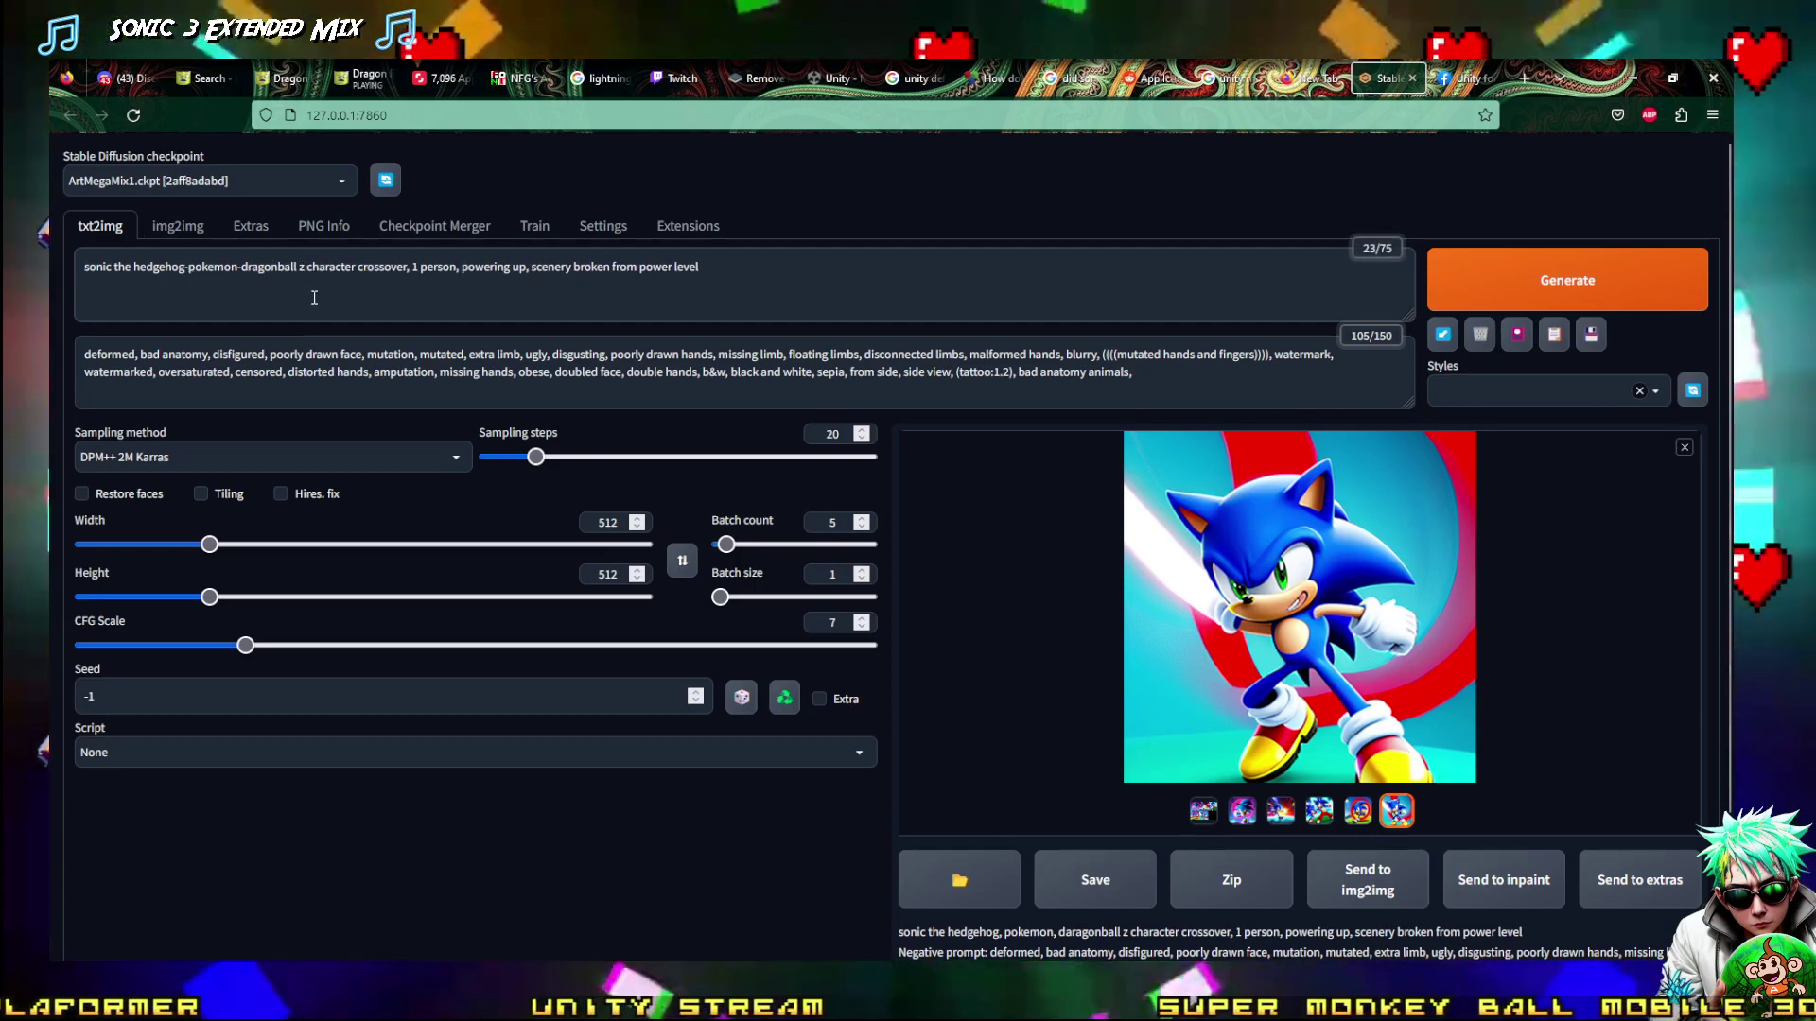
{"action": "type", "text": ","}
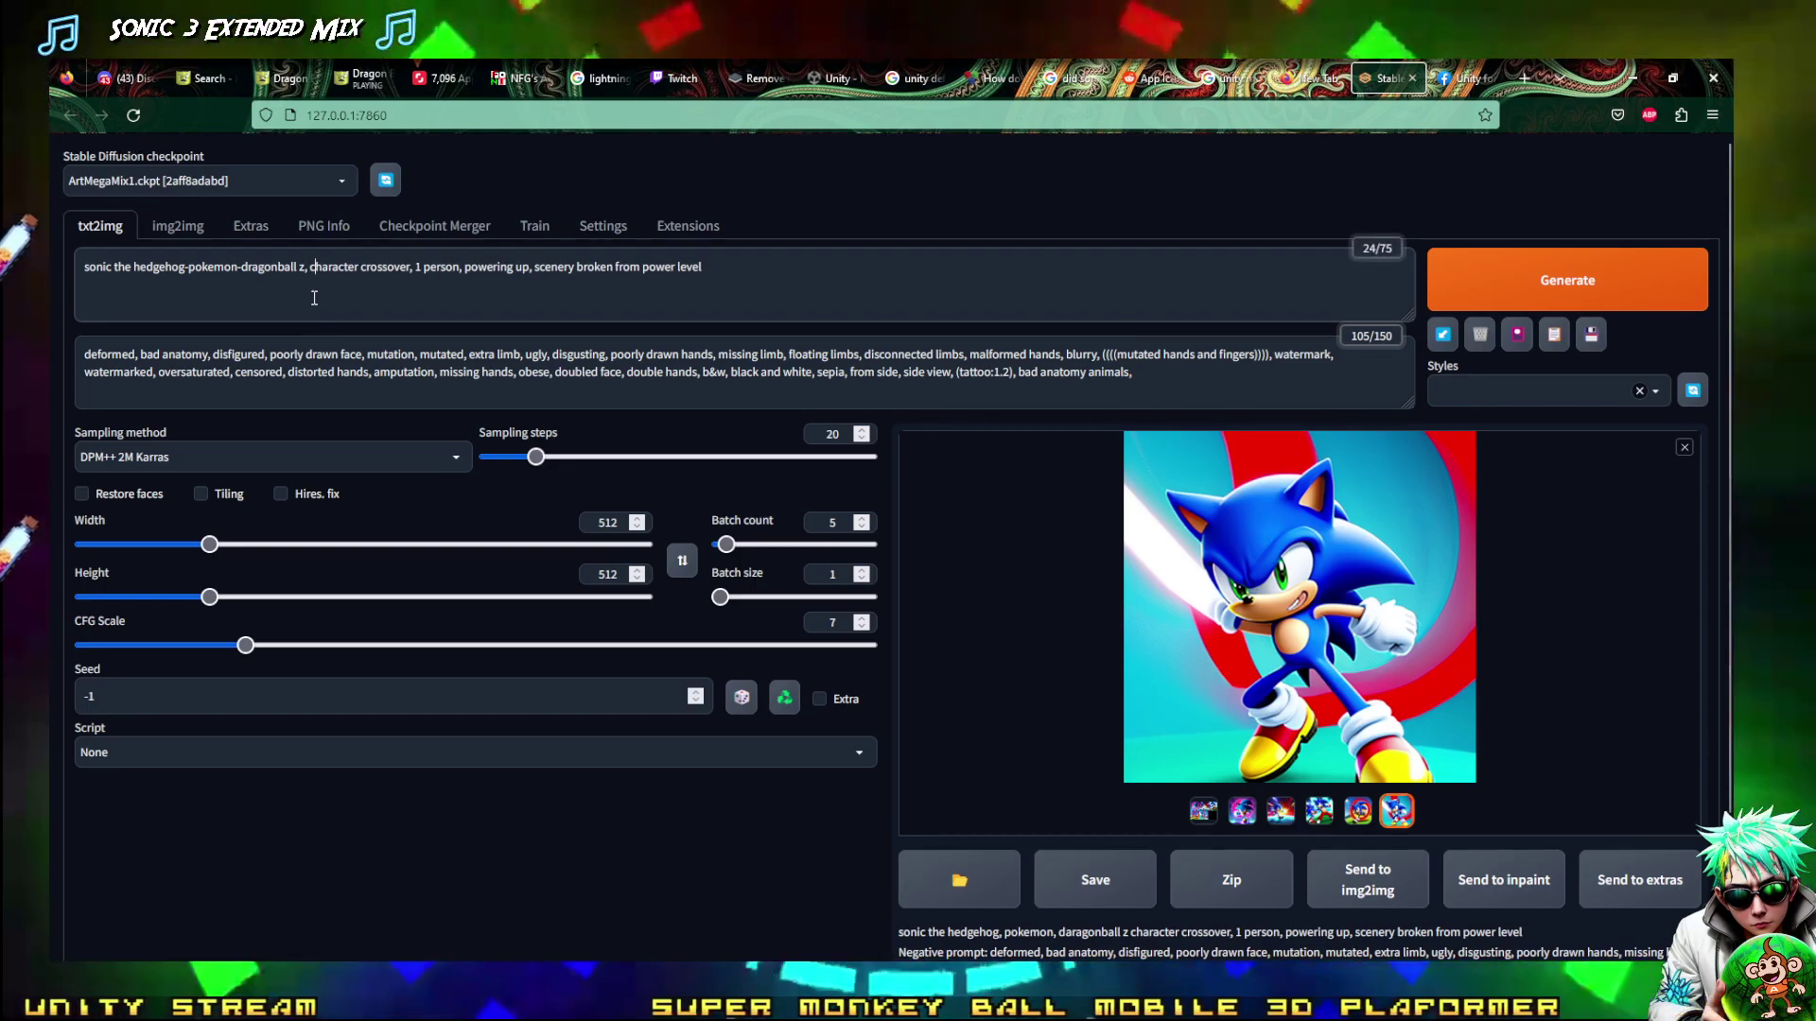
{"action": "left_click", "coordinate": [1650, 282]}
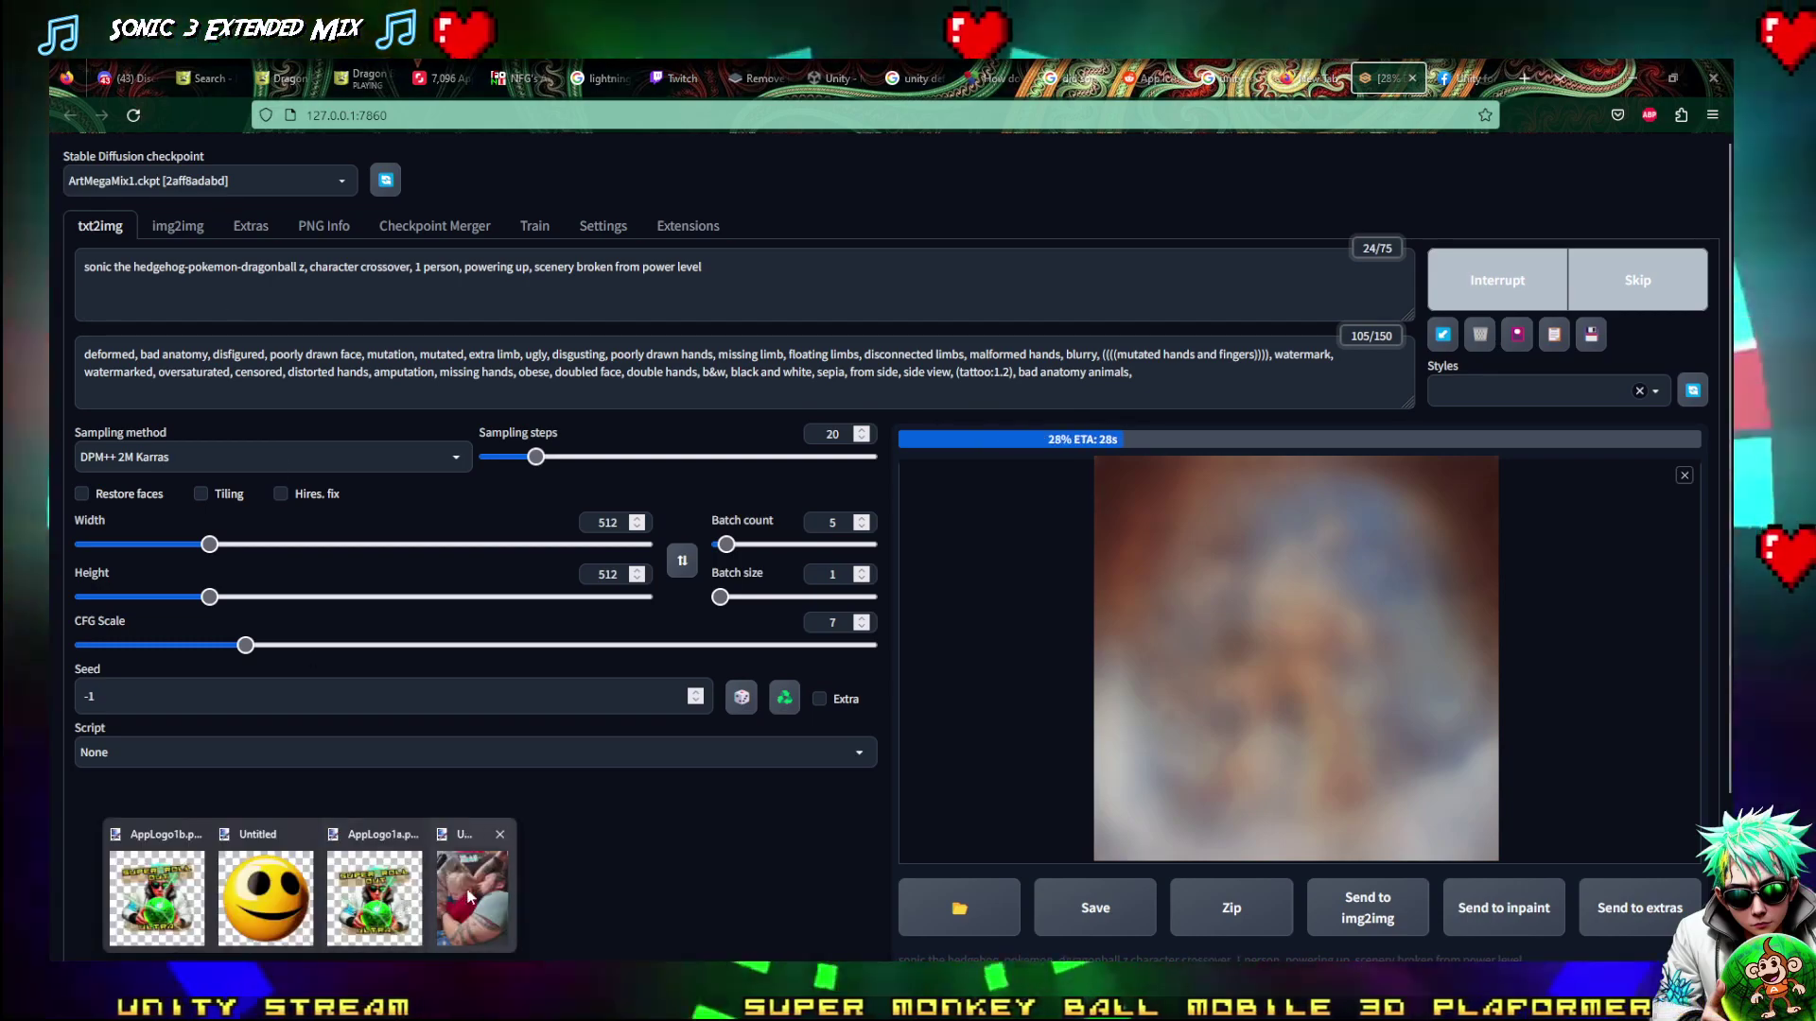
{"action": "left_click", "coordinate": [471, 898]}
{"action": "scroll", "coordinate": [1219, 643], "scroll_direction": "up", "scroll_amount": 2, "text": "ctrl"}
{"action": "scroll", "coordinate": [1187, 638], "scroll_direction": "down", "scroll_amount": 2}
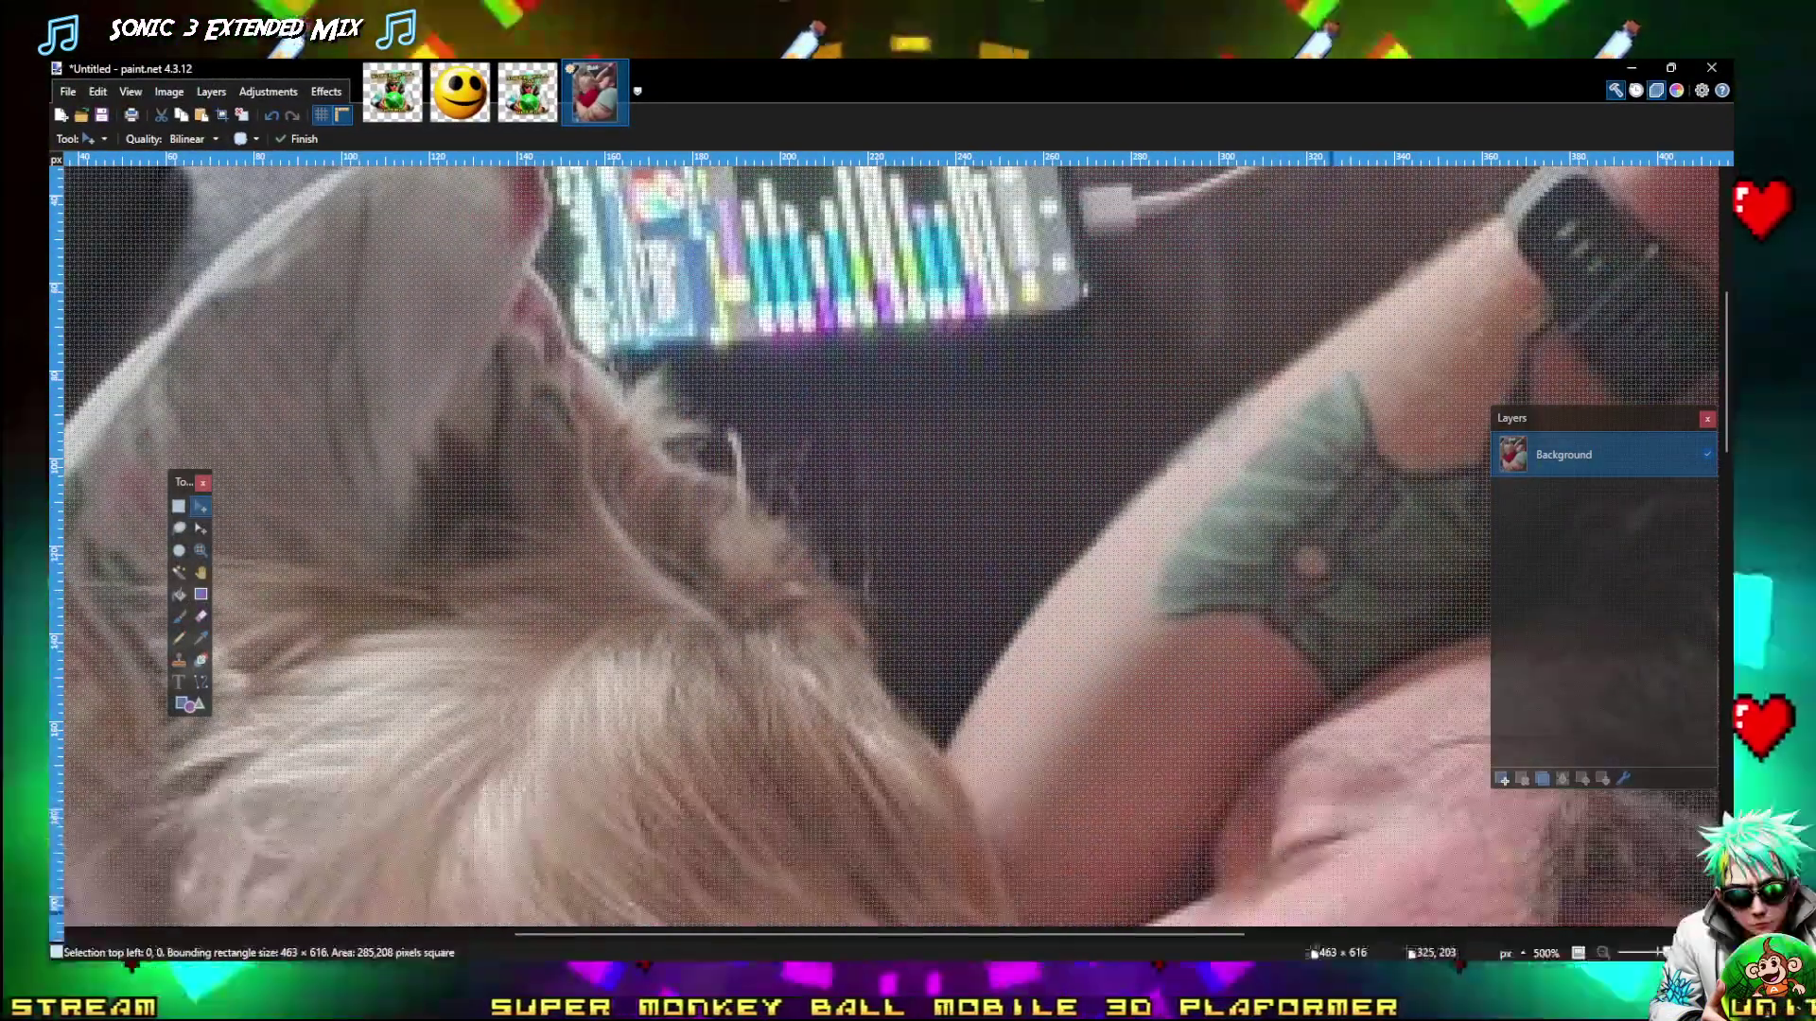
{"action": "scroll", "coordinate": [1494, 837], "scroll_direction": "down", "scroll_amount": 5}
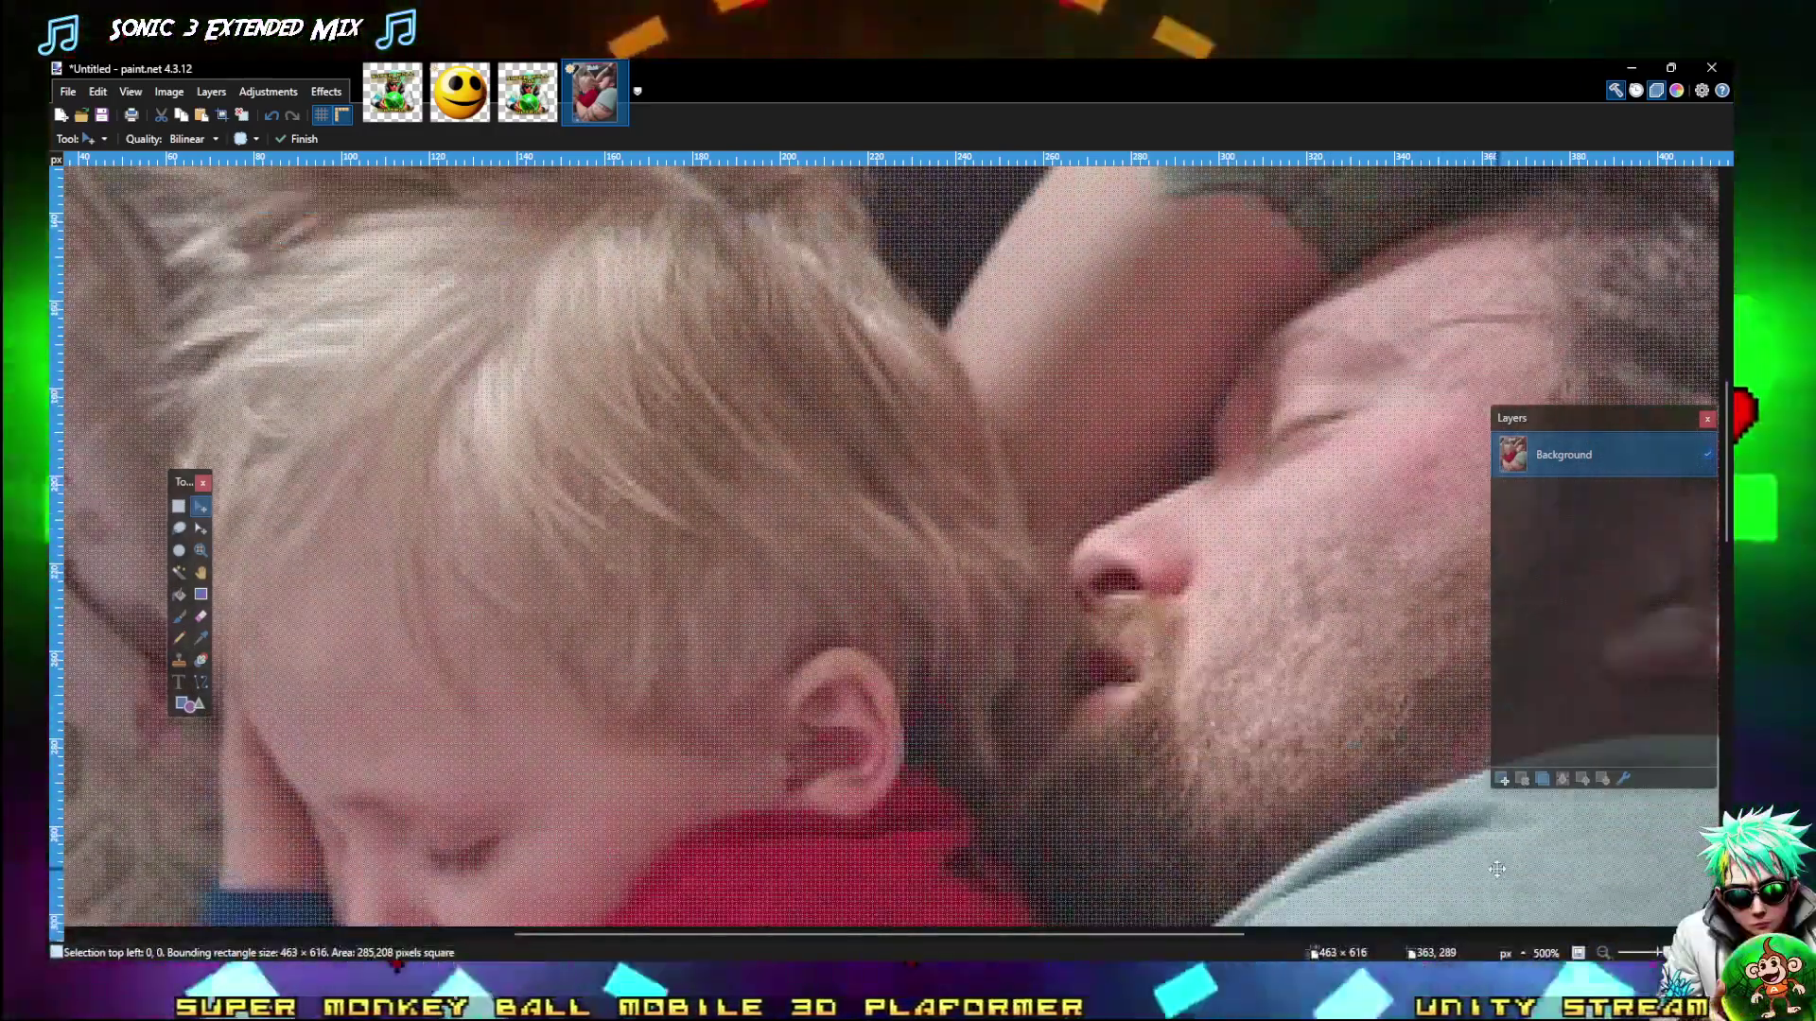
{"action": "left_click", "coordinate": [1602, 952]}
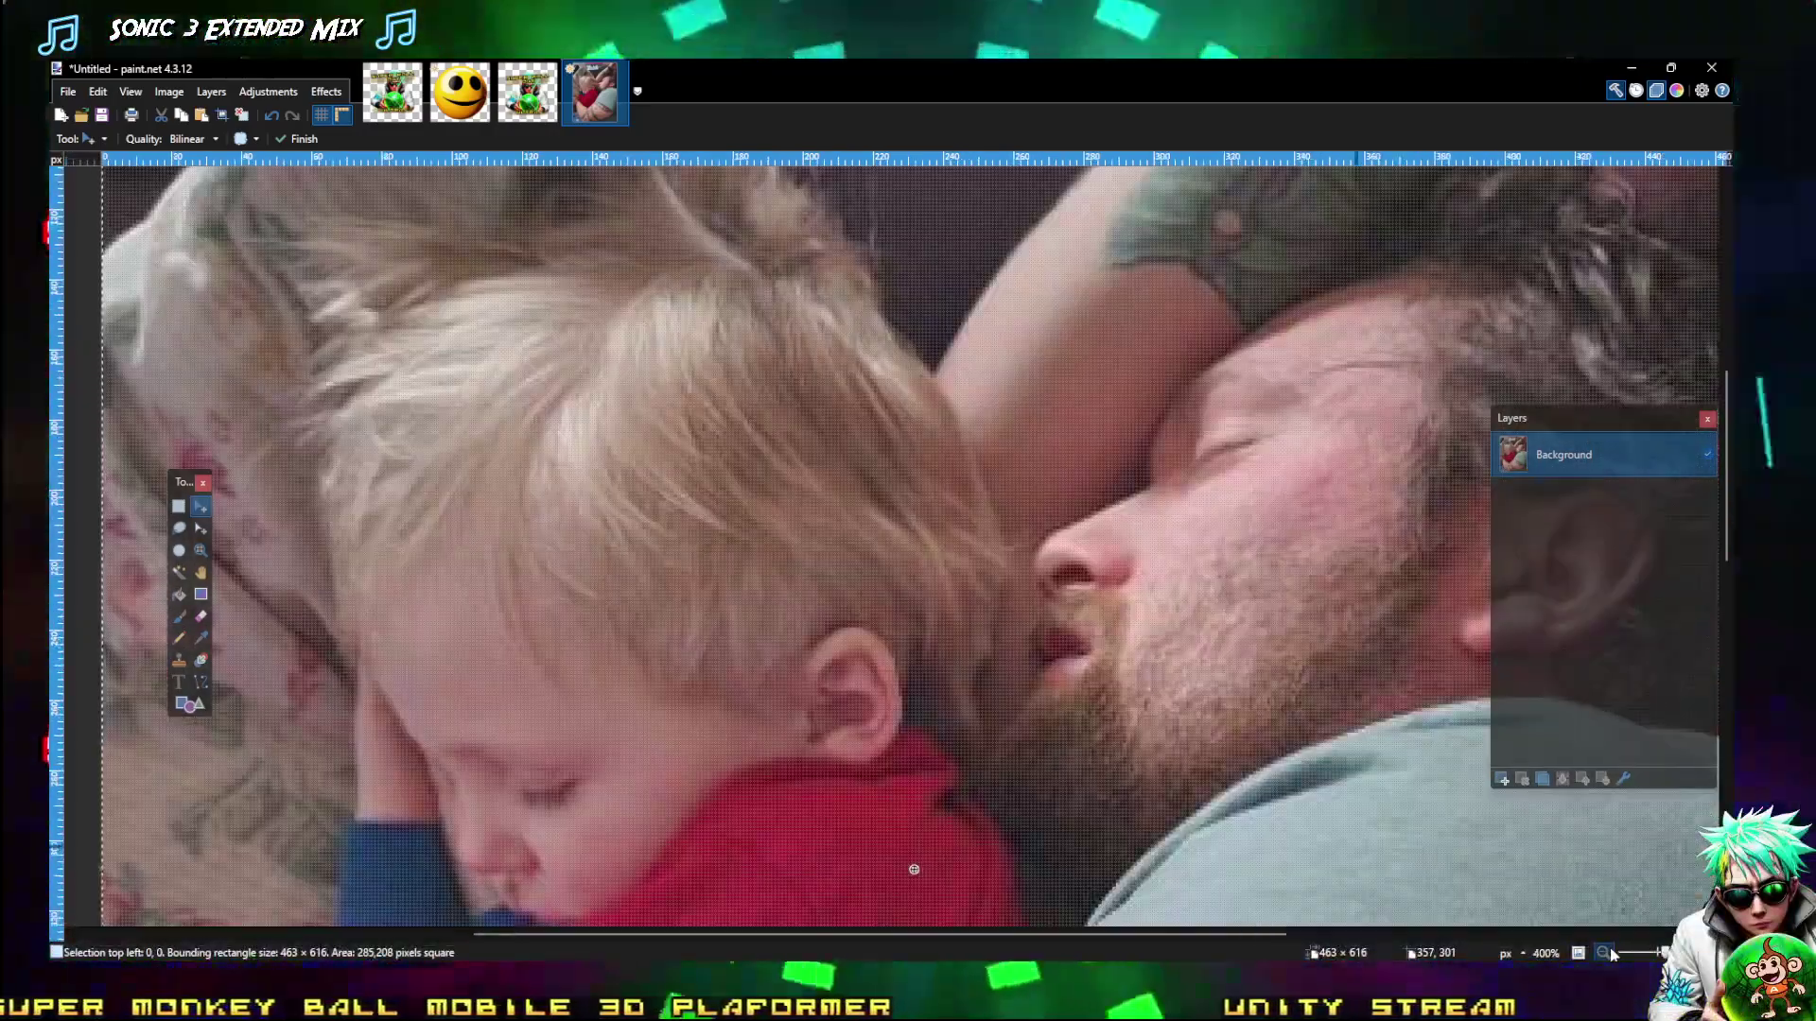
{"action": "left_click", "coordinate": [1602, 953]}
{"action": "left_click", "coordinate": [1604, 952]}
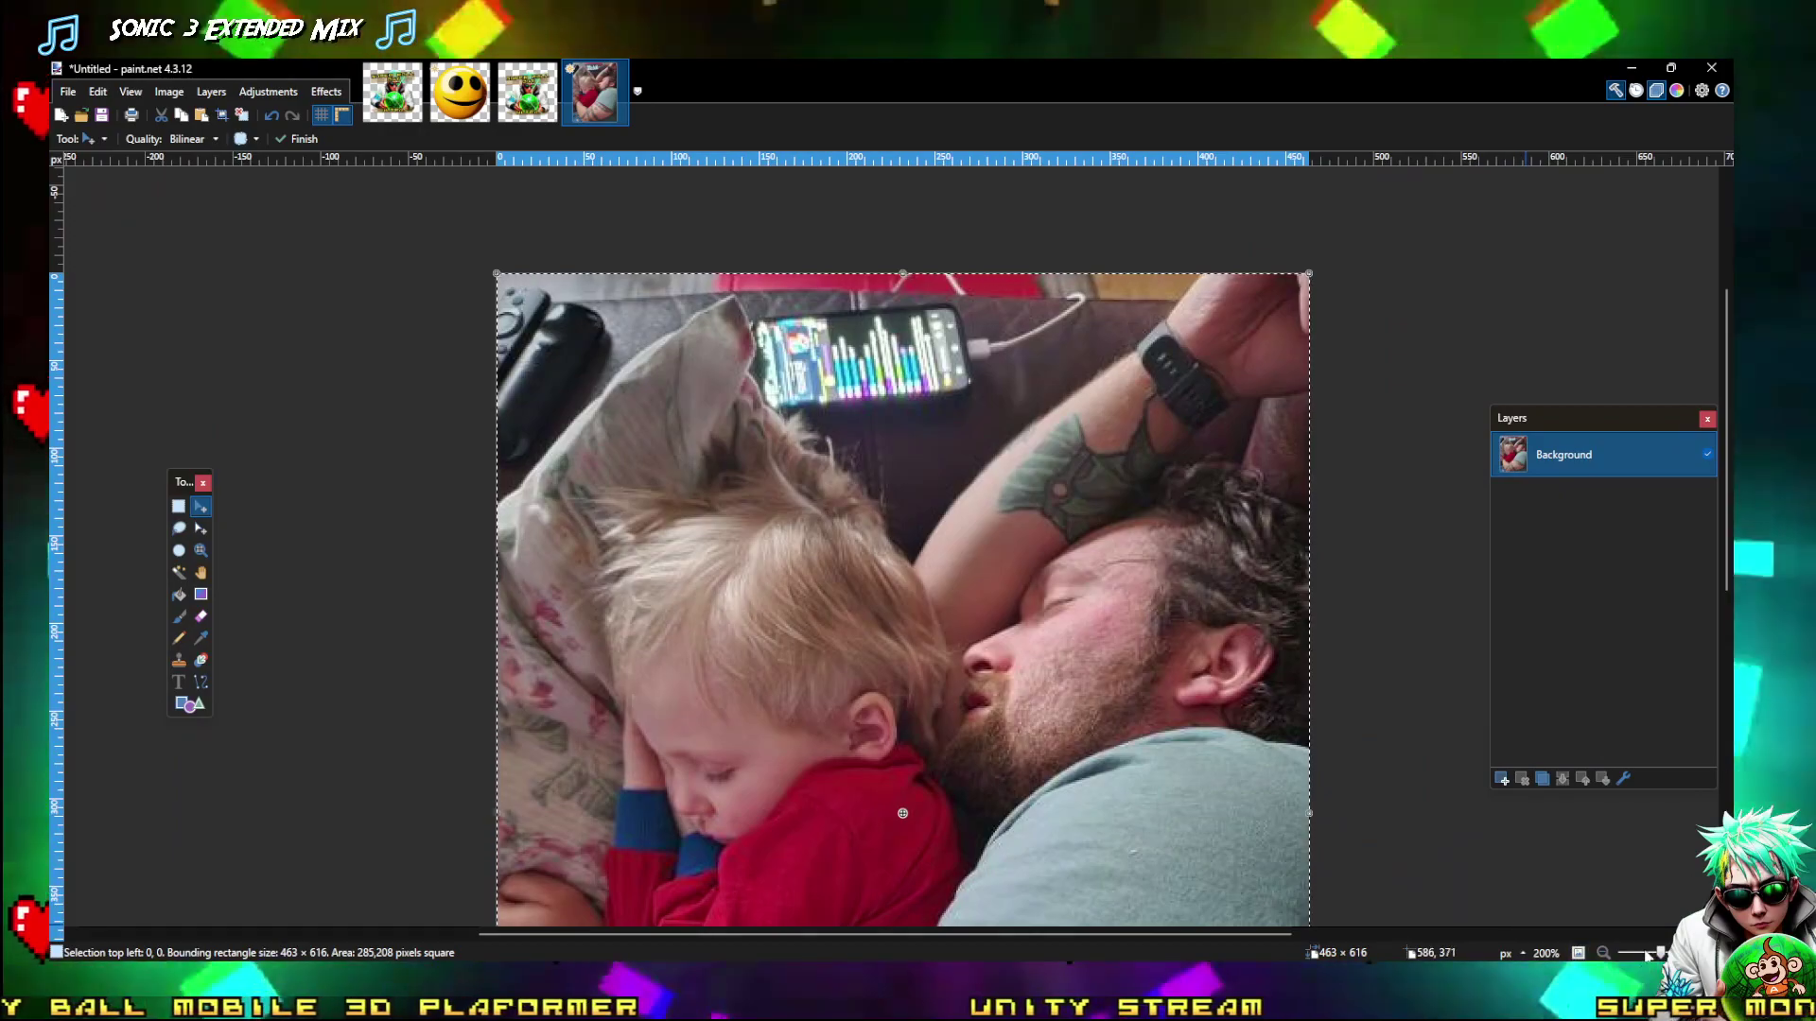
{"action": "scroll", "coordinate": [1139, 660], "scroll_direction": "up", "scroll_amount": 2, "text": "ctrl"}
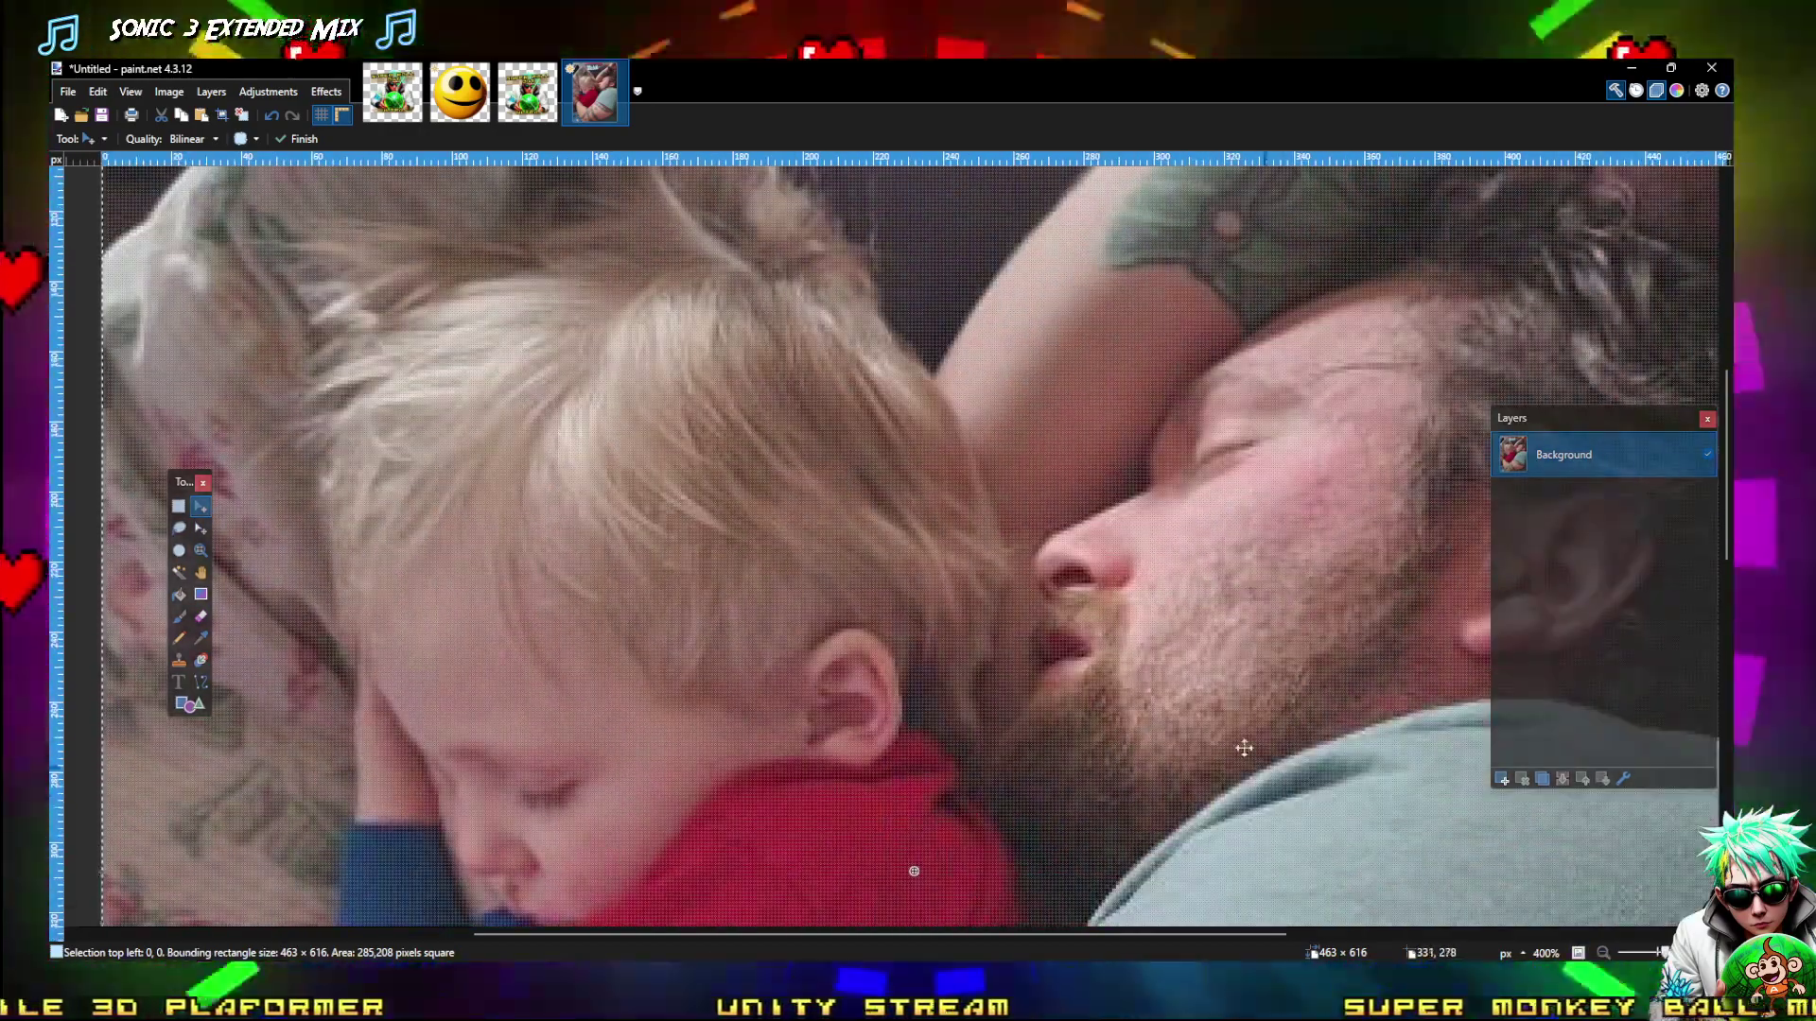
{"action": "scroll", "coordinate": [1139, 660], "scroll_direction": "up", "scroll_amount": 3}
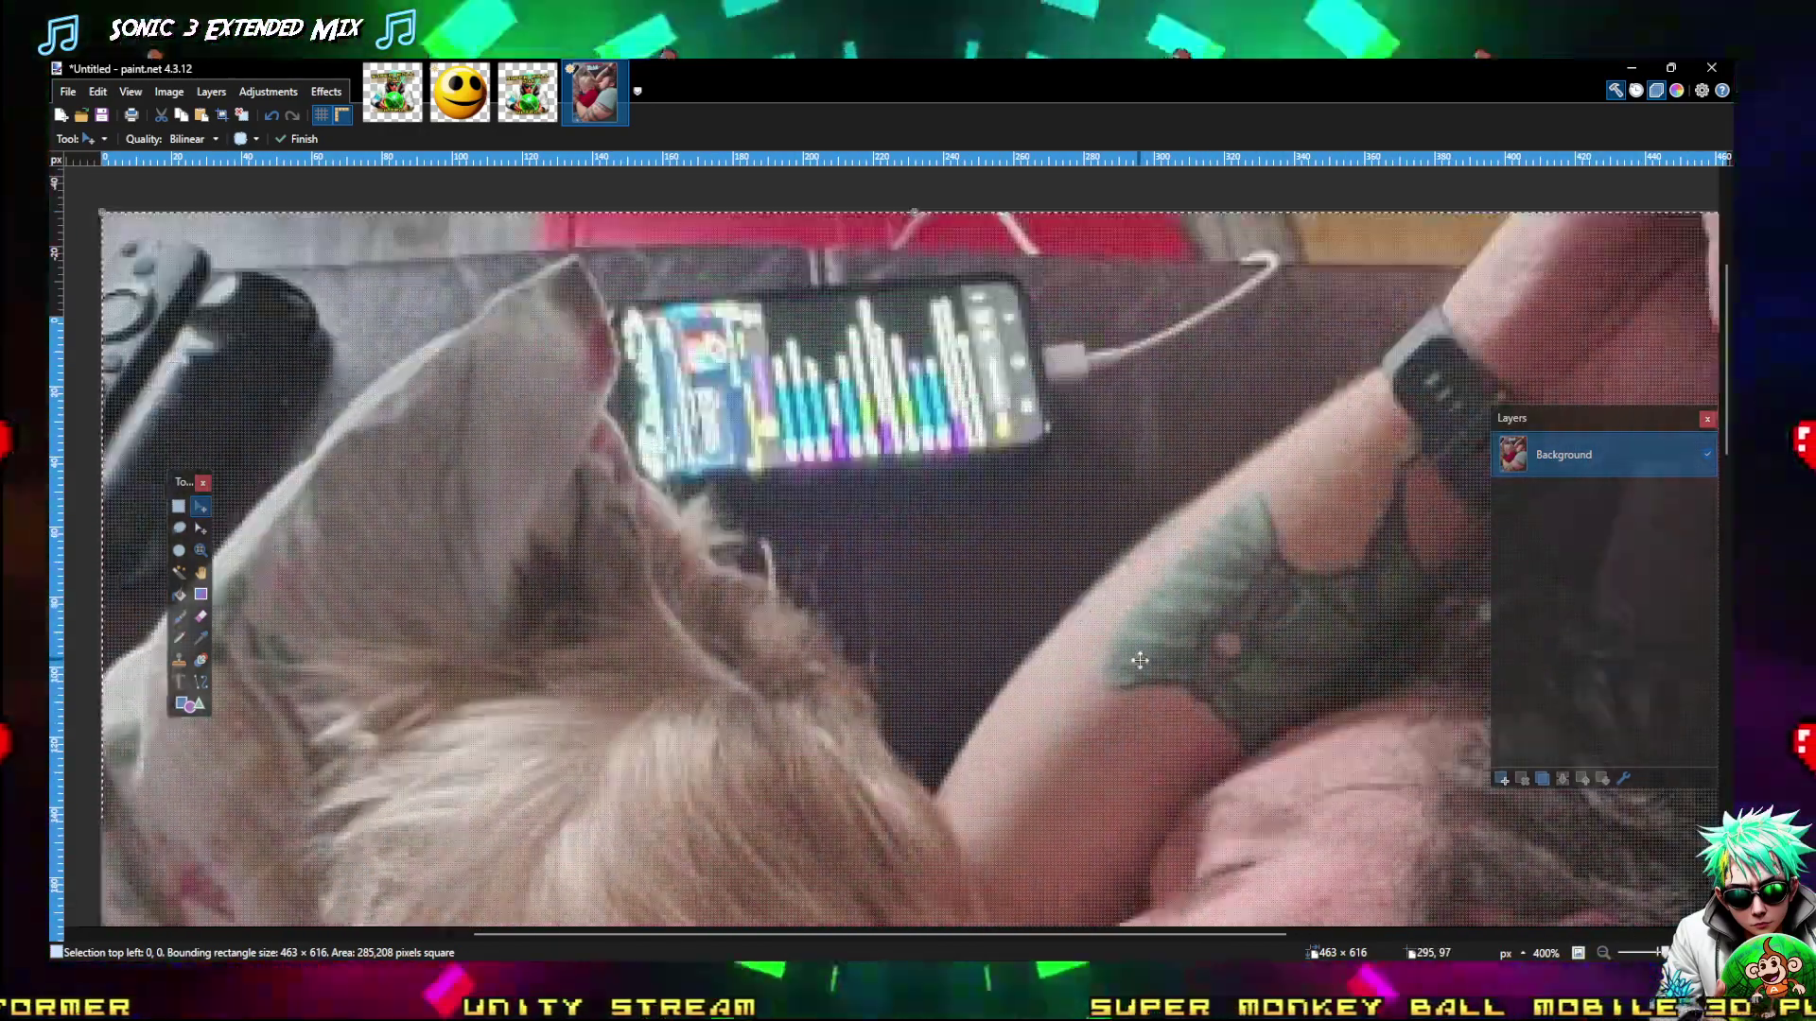
{"action": "scroll", "coordinate": [1328, 752], "scroll_direction": "up", "scroll_amount": 2}
{"action": "scroll", "coordinate": [1324, 742], "scroll_direction": "down", "scroll_amount": 1}
{"action": "scroll", "coordinate": [1311, 723], "scroll_direction": "up", "scroll_amount": 1}
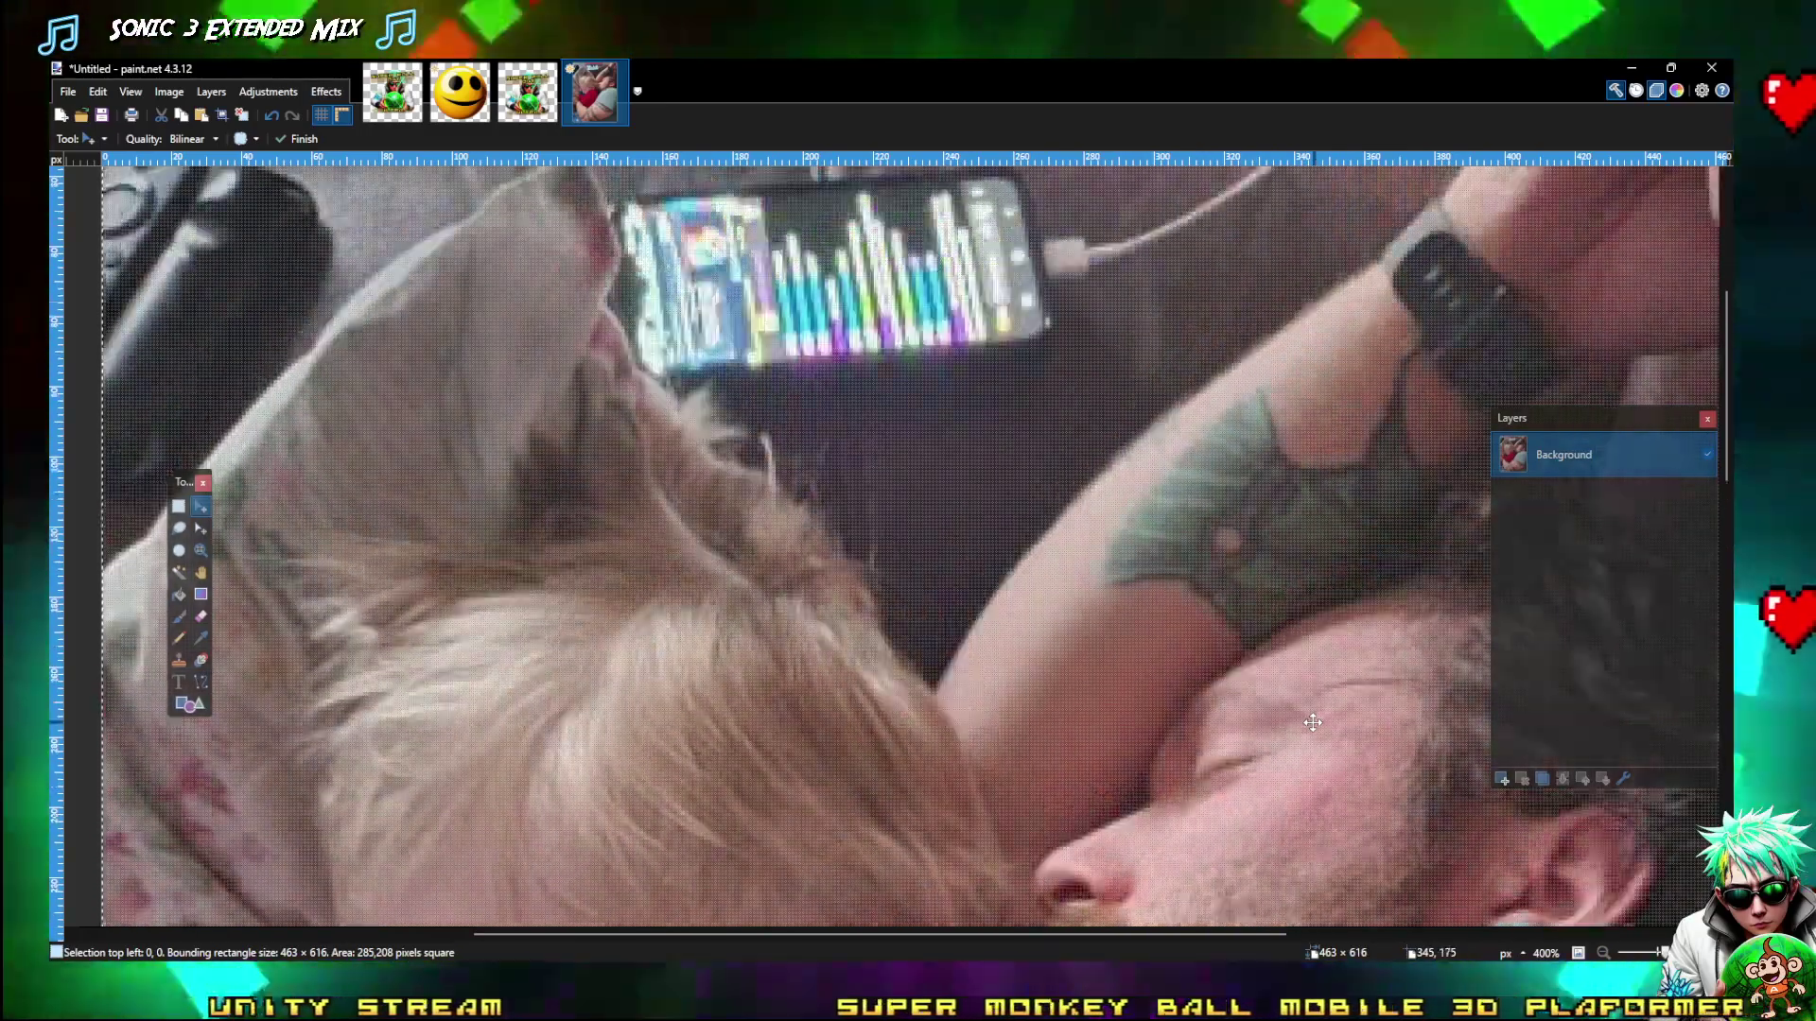
{"action": "scroll", "coordinate": [1257, 495], "scroll_direction": "down", "scroll_amount": 4}
{"action": "scroll", "coordinate": [1257, 494], "scroll_direction": "up", "scroll_amount": 4}
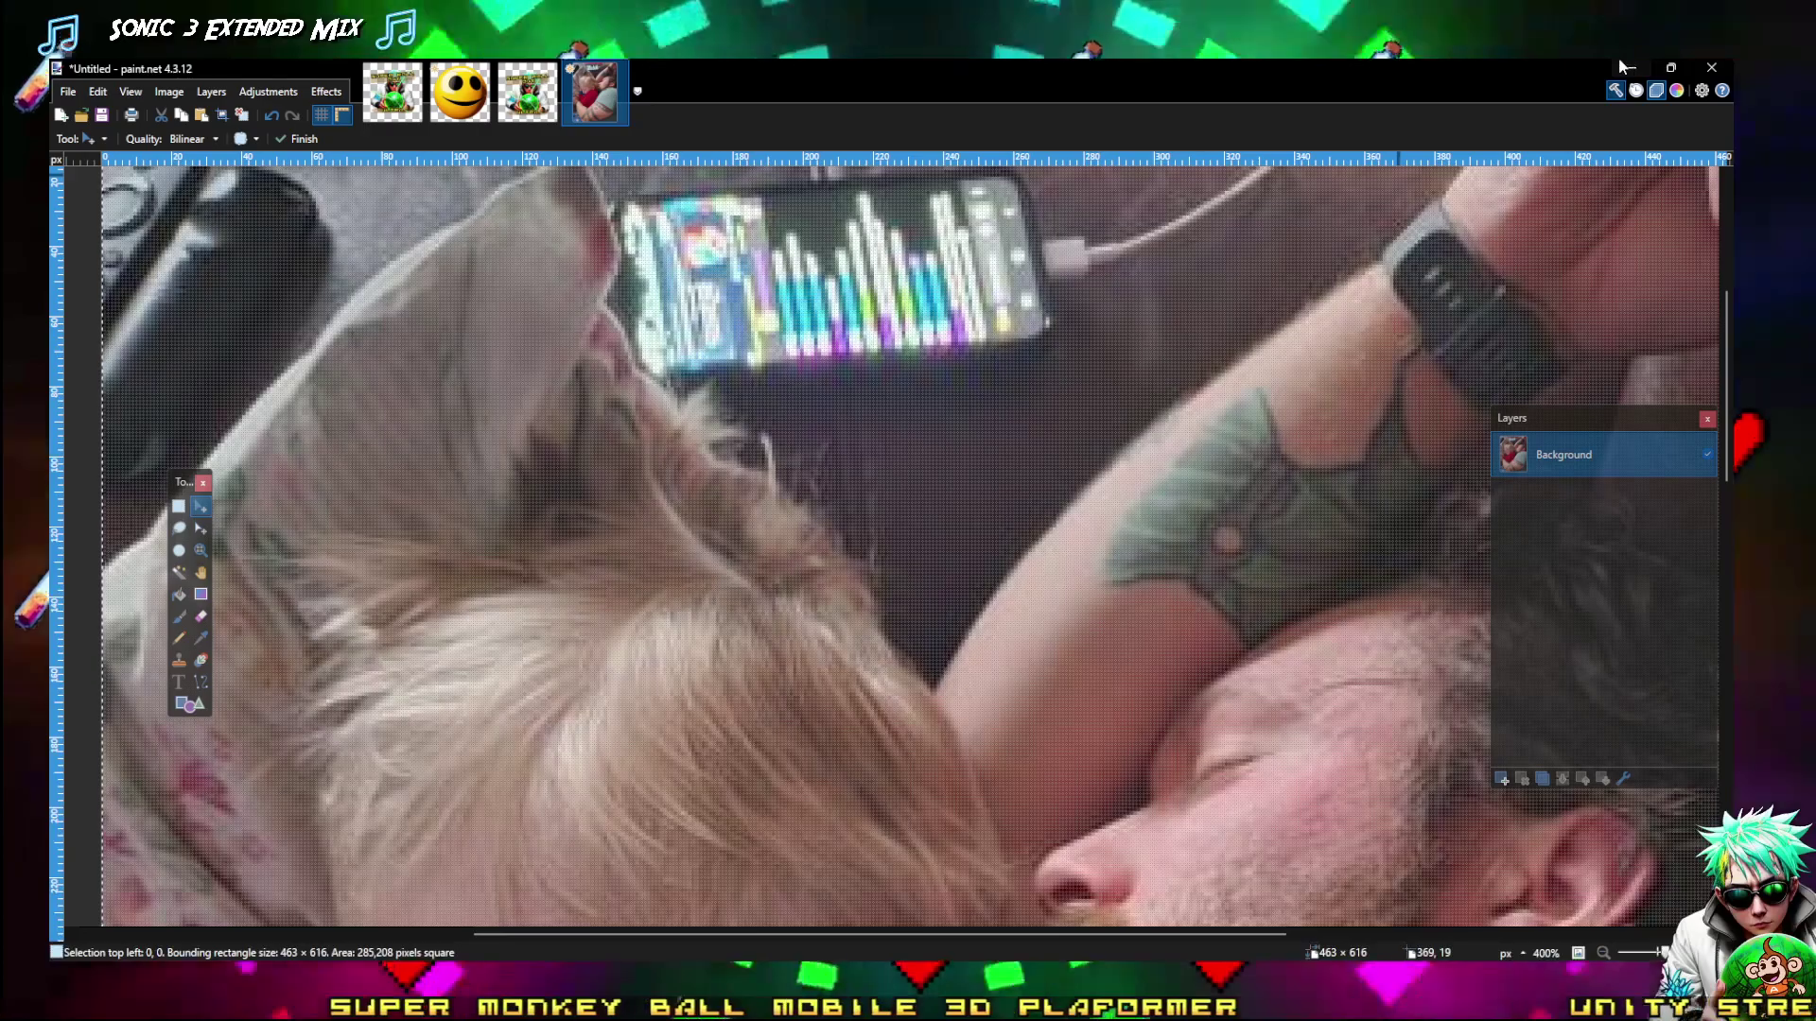
{"action": "key", "text": "alt+Tab"}
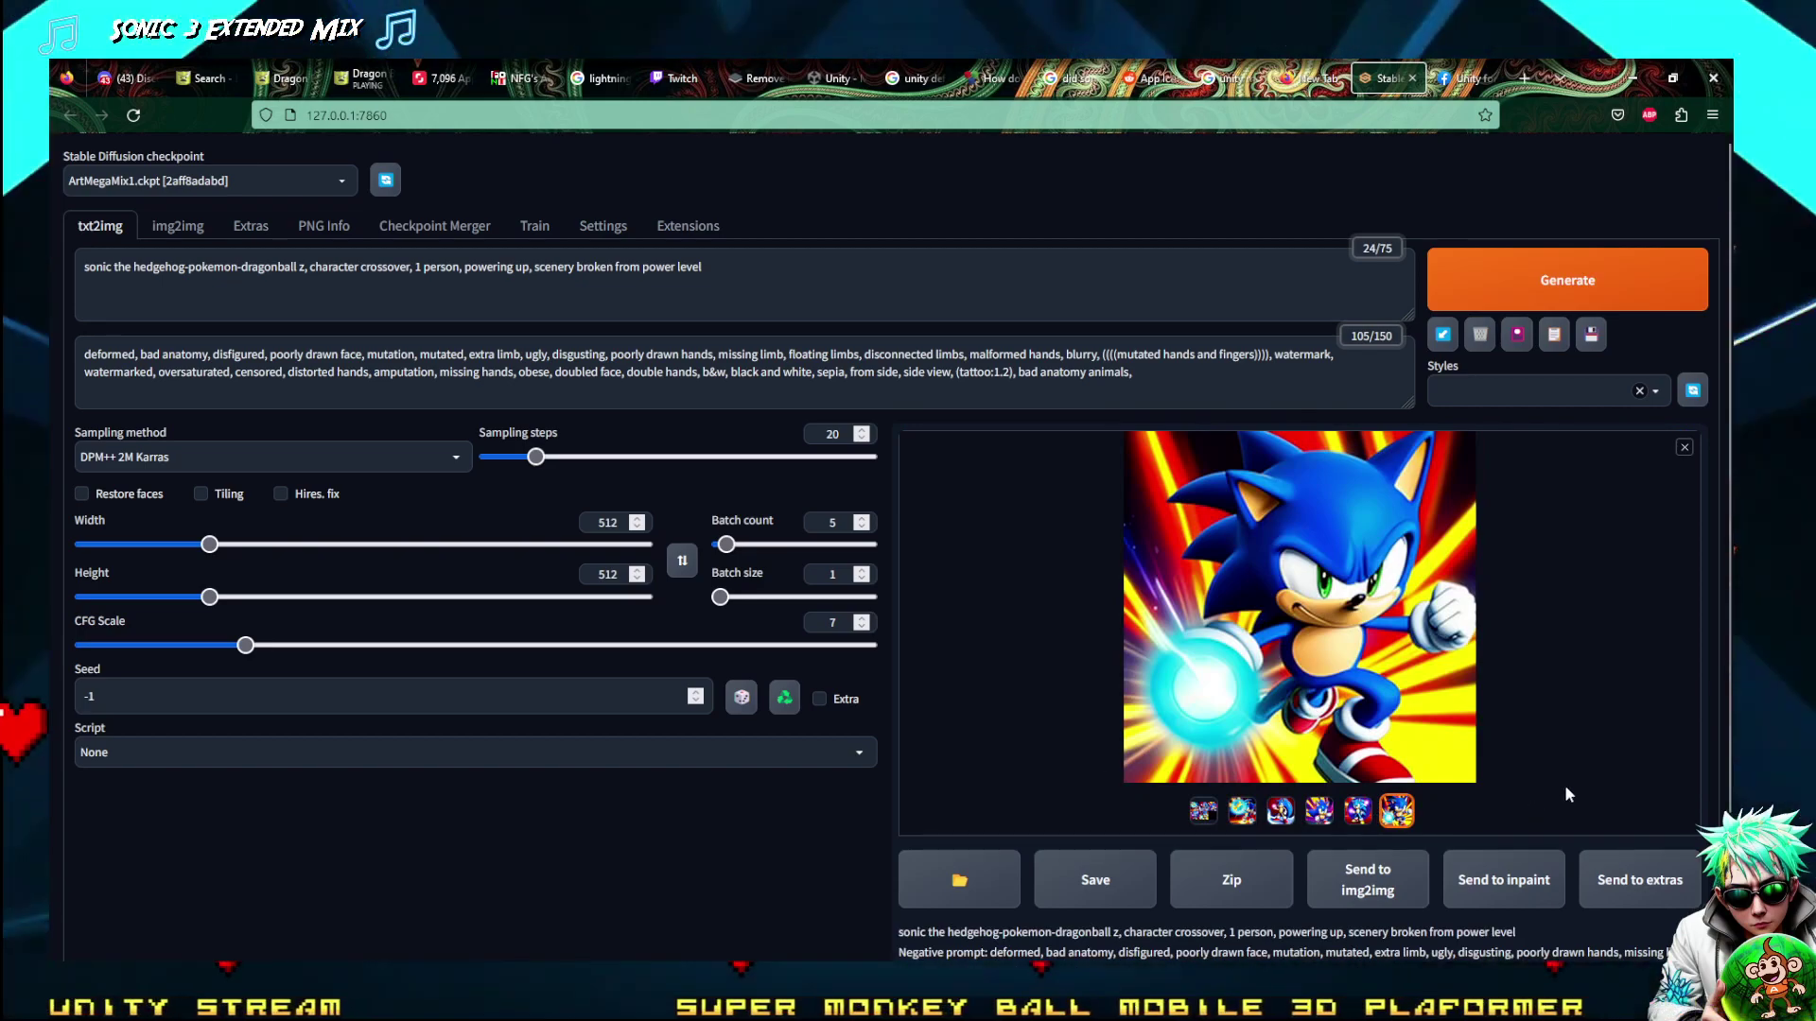
{"action": "left_click", "coordinate": [1242, 810]}
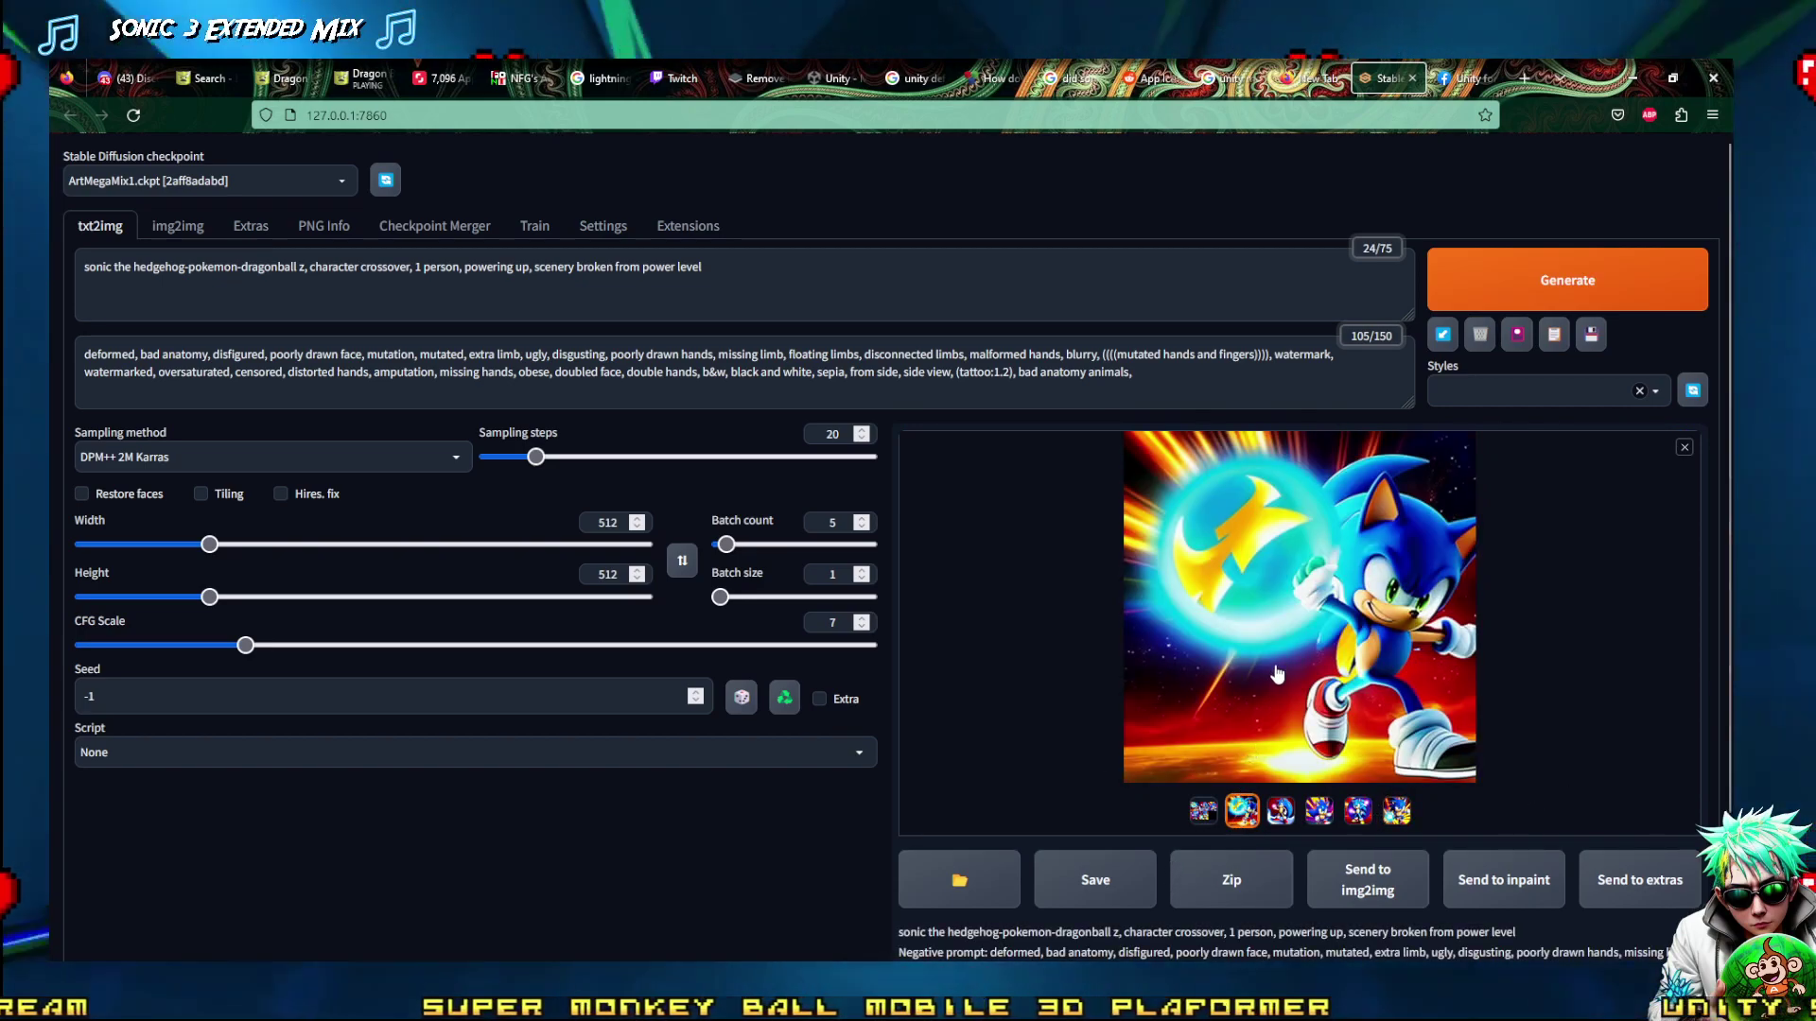
{"action": "left_click", "coordinate": [1277, 815]}
{"action": "left_click", "coordinate": [1314, 604]}
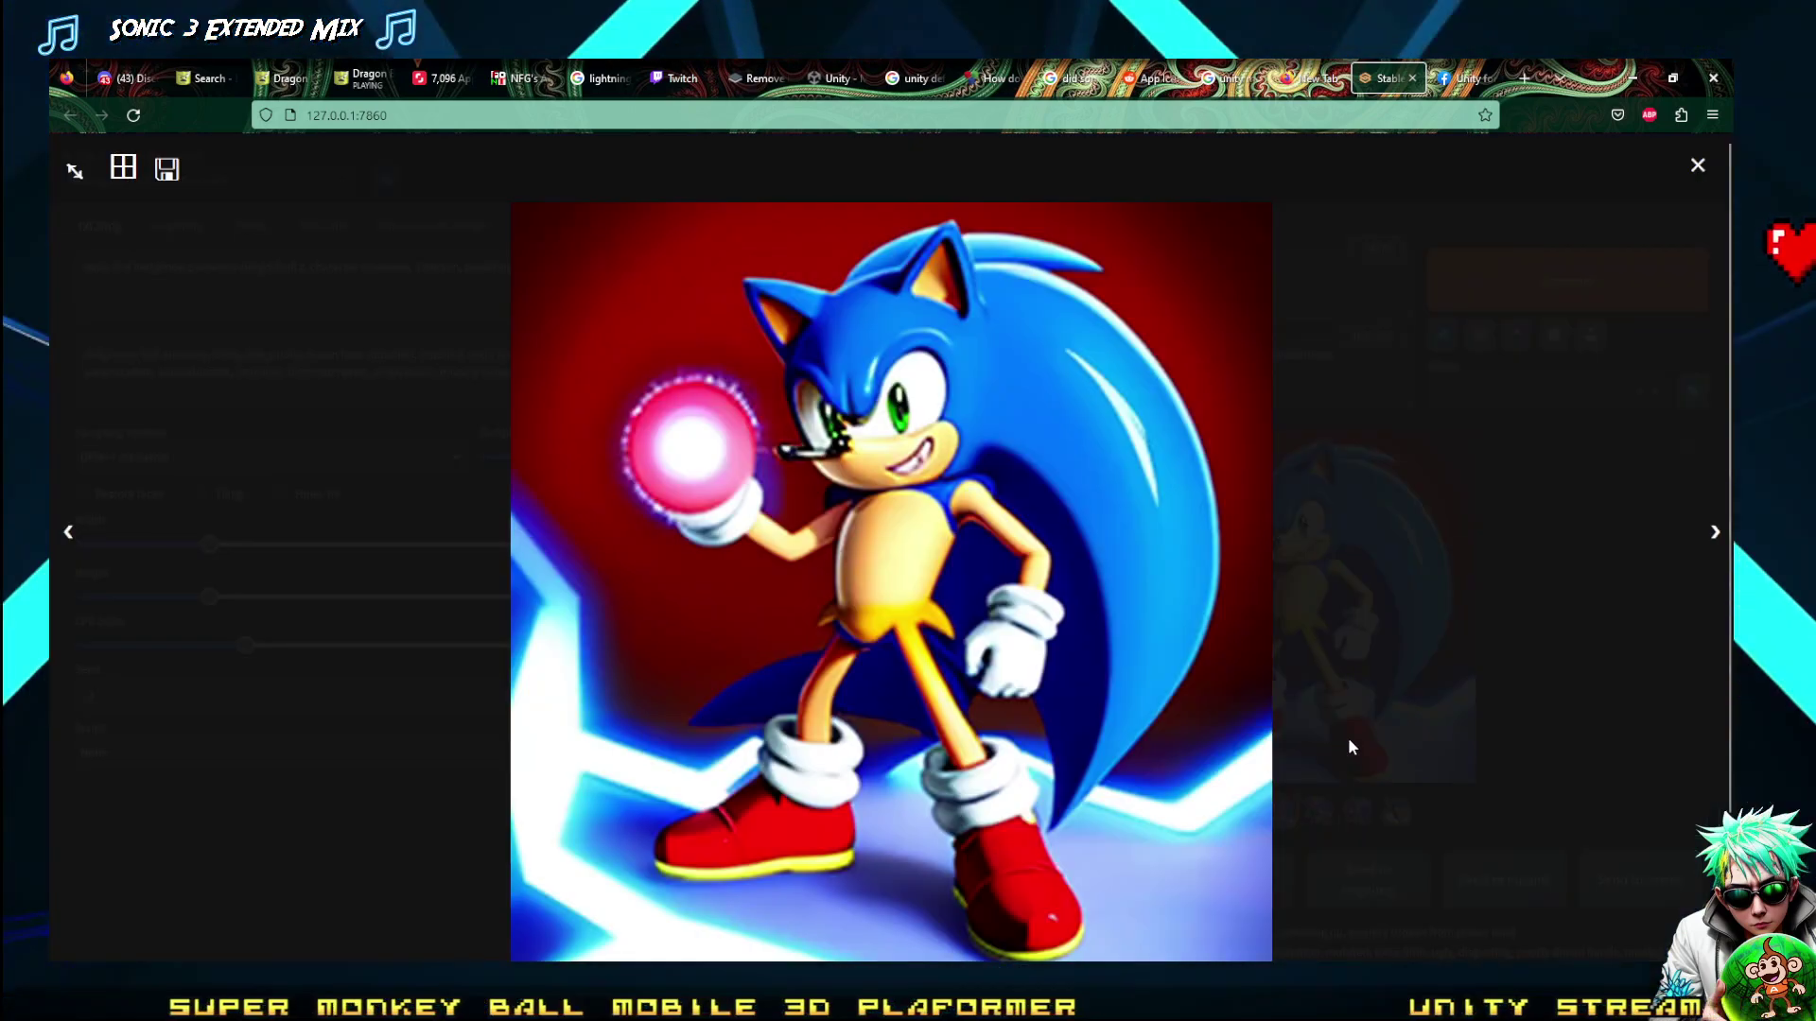
{"action": "key", "text": "Right"}
{"action": "key", "text": "Right"}
{"action": "key", "text": "Right"}
{"action": "key", "text": "Right"}
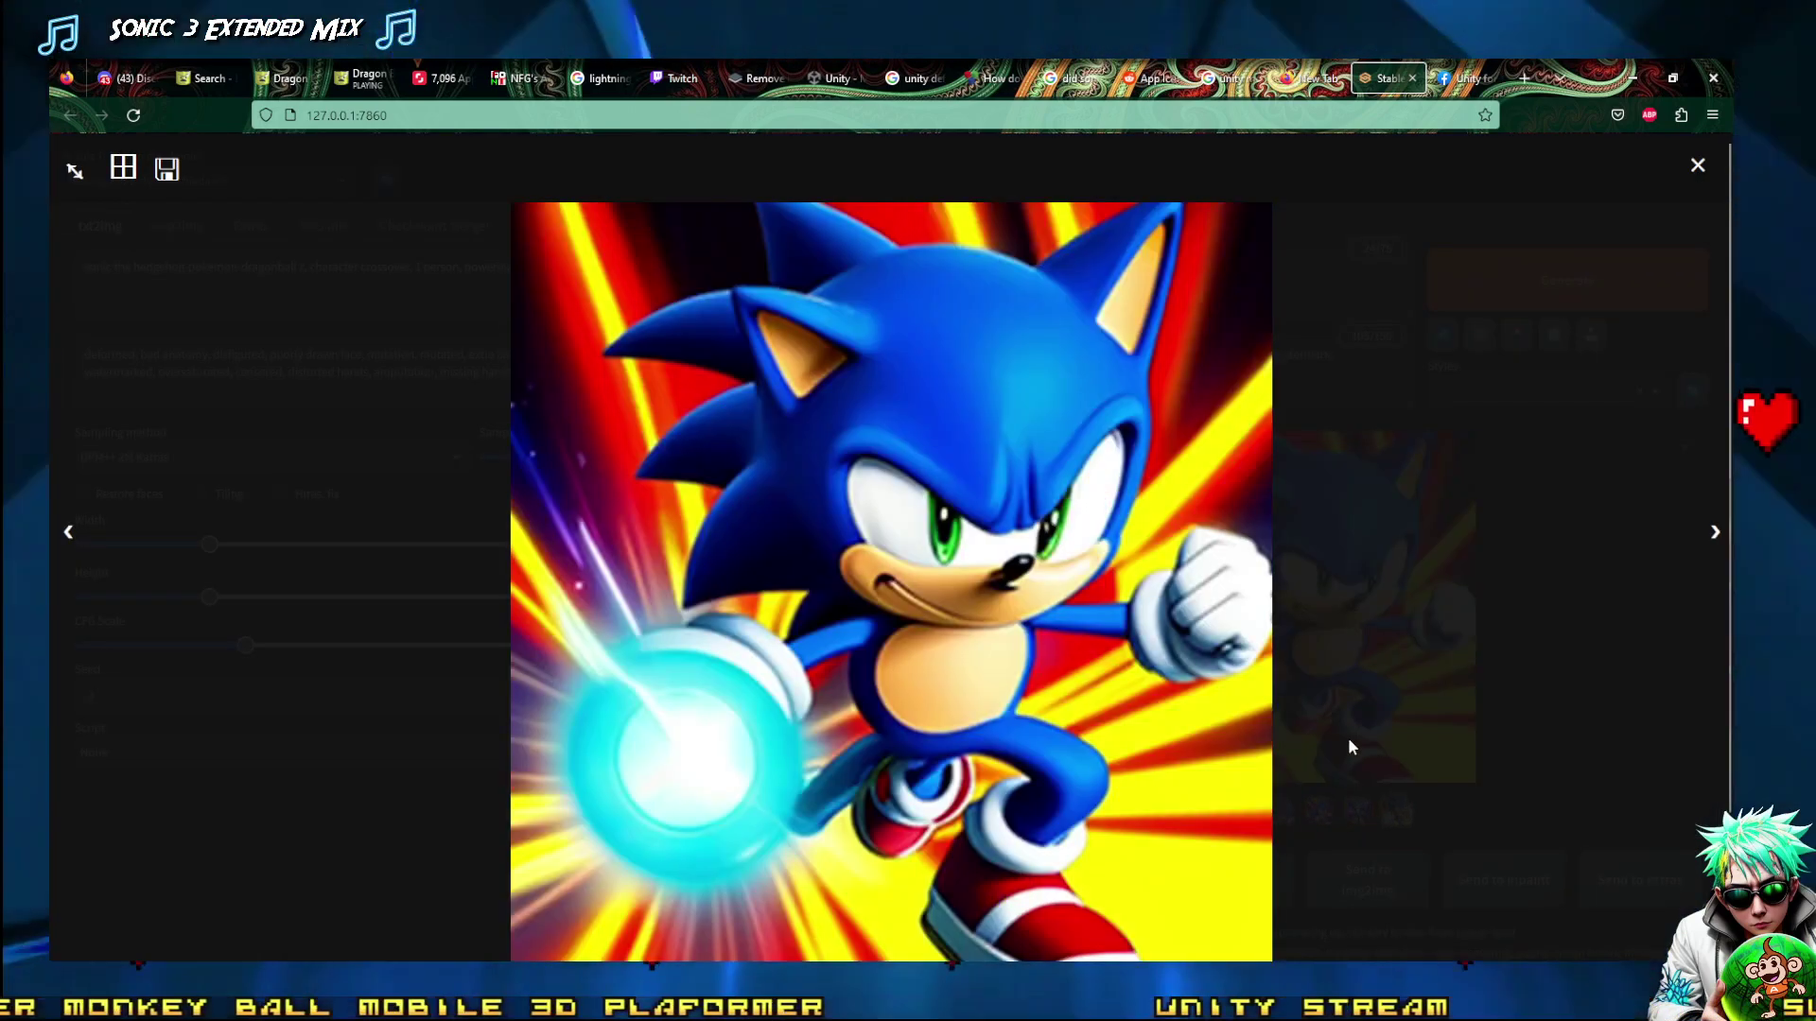
{"action": "key", "text": "super"}
{"action": "key", "text": "Escape"}
{"action": "key", "text": "Left"}
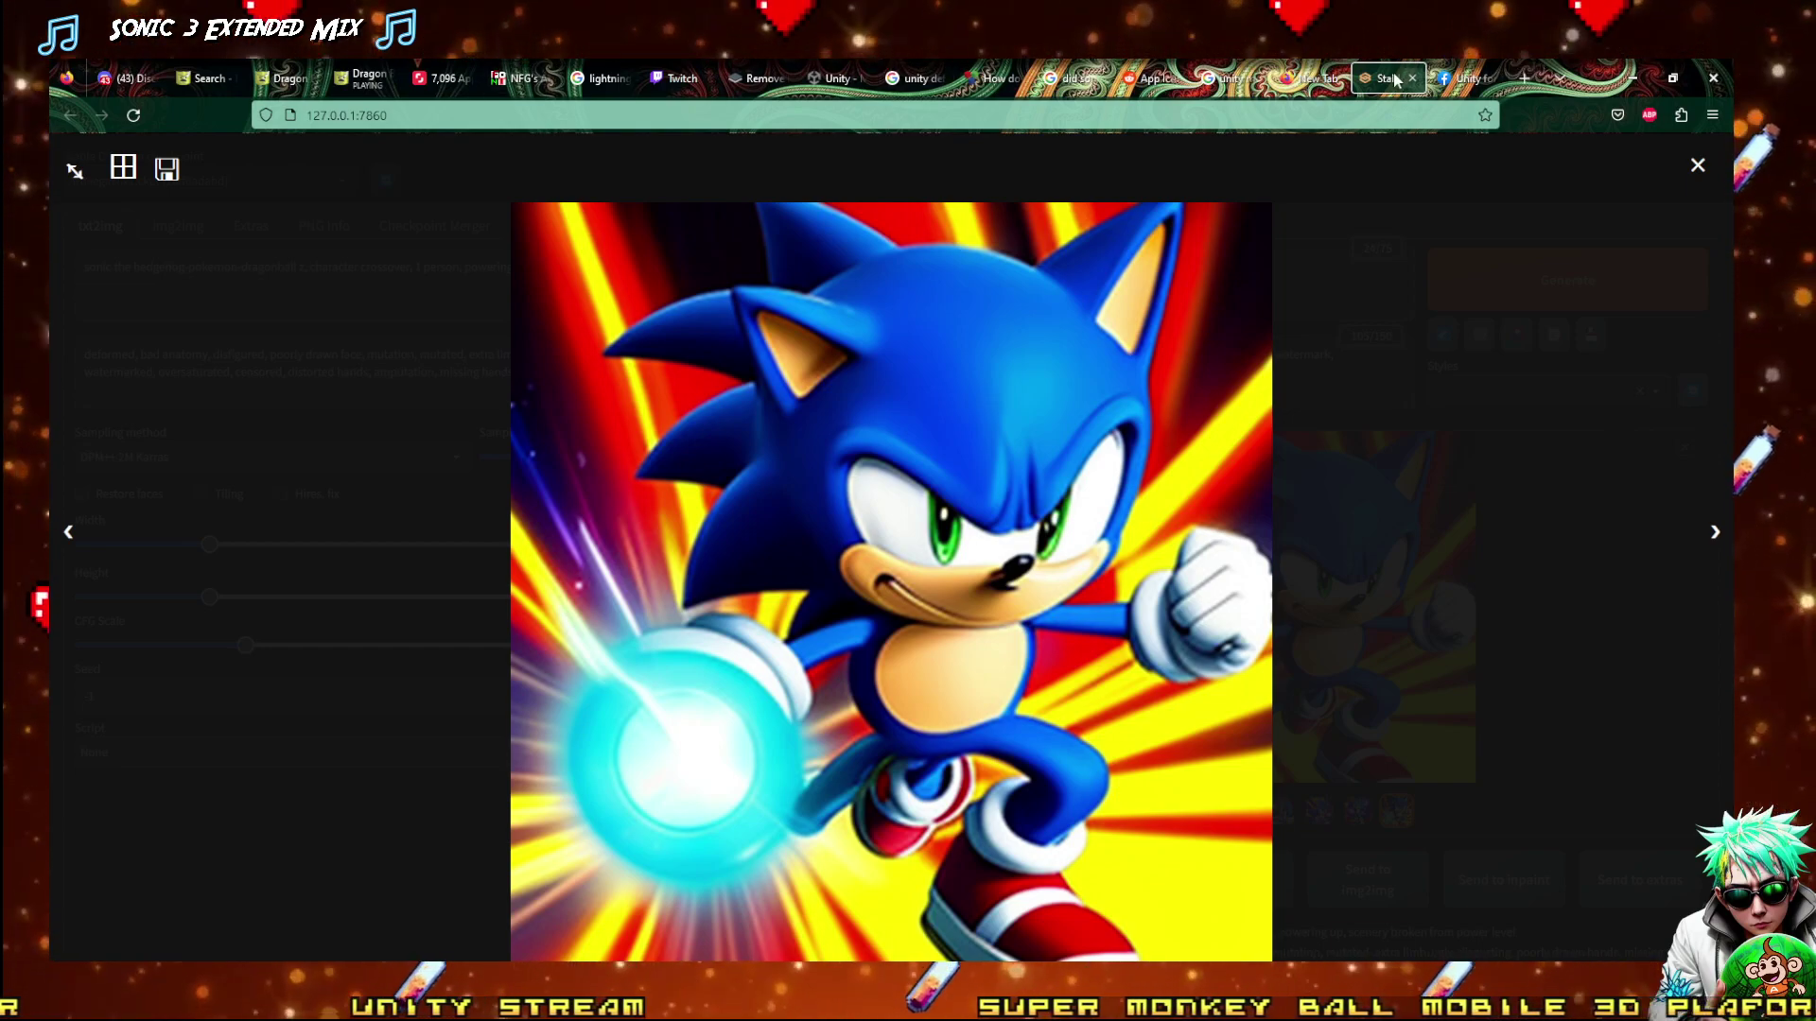
{"action": "left_click", "coordinate": [1697, 166]}
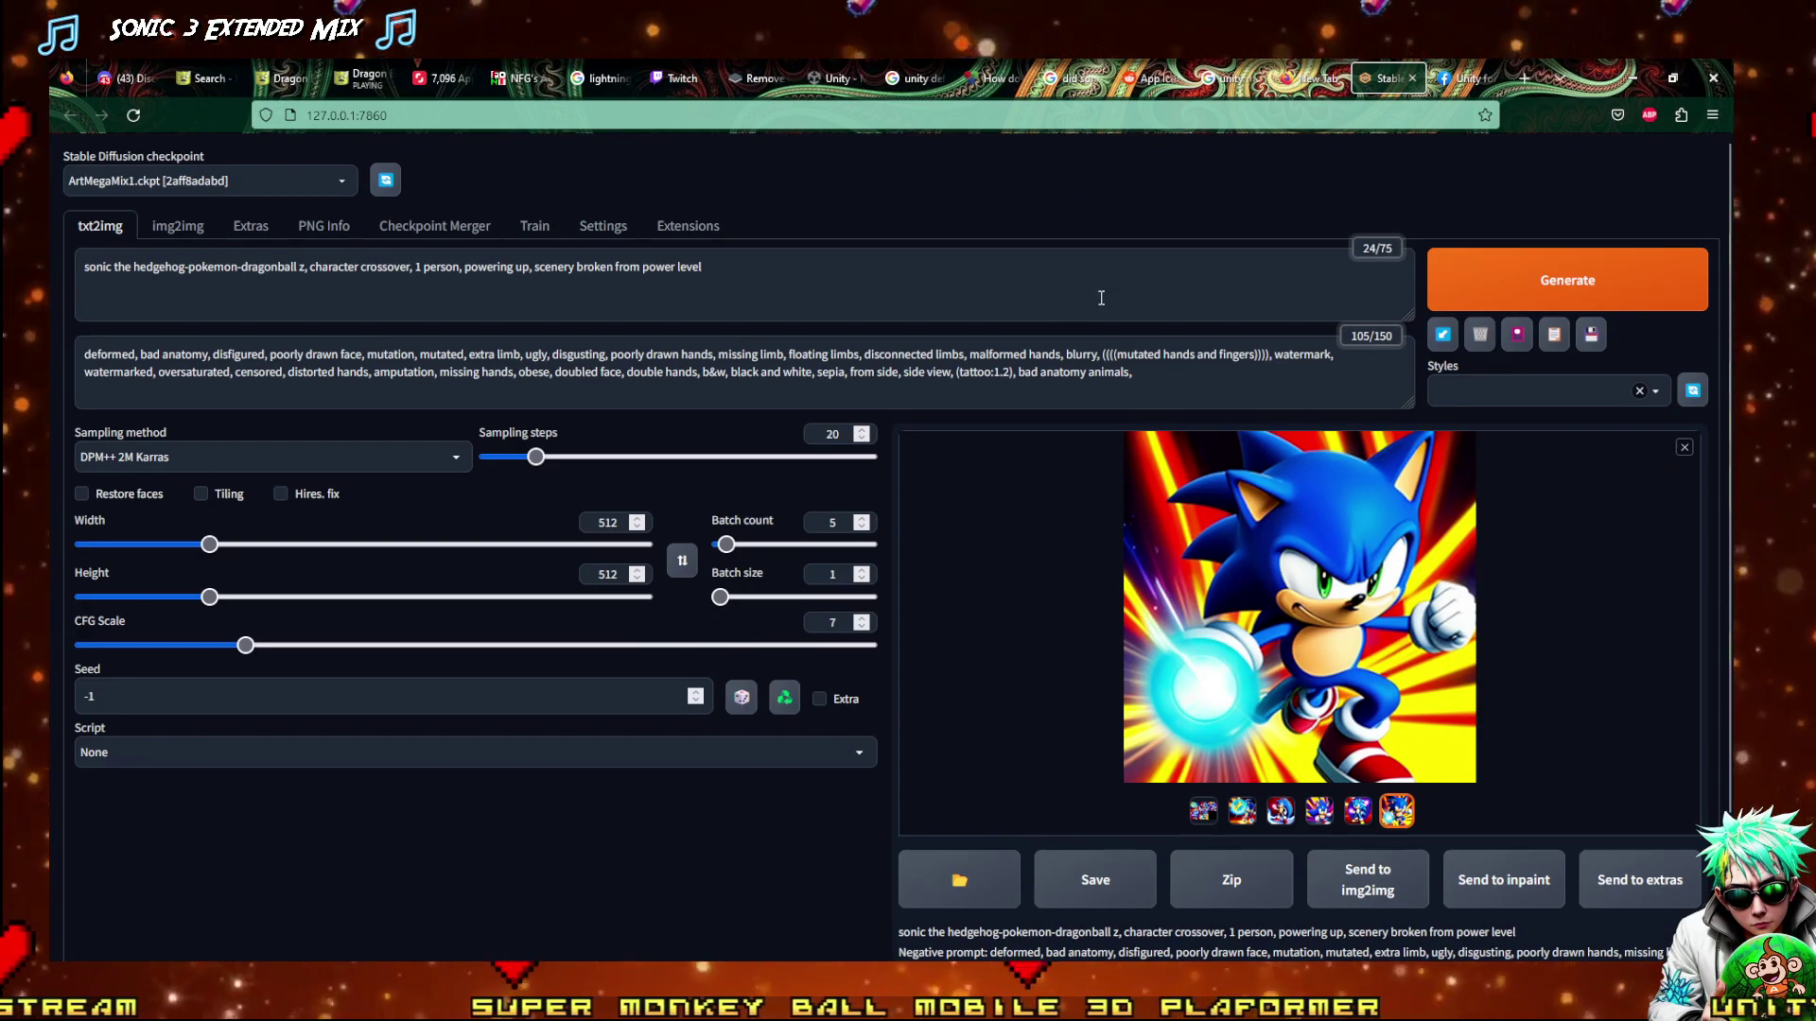
Wipe all positive prompt text, including a briefly typed 'fine art woman,', leaving 0/75 tokens
{"action": "left_click", "coordinate": [955, 273]}
{"action": "key", "text": "ctrl+a"}
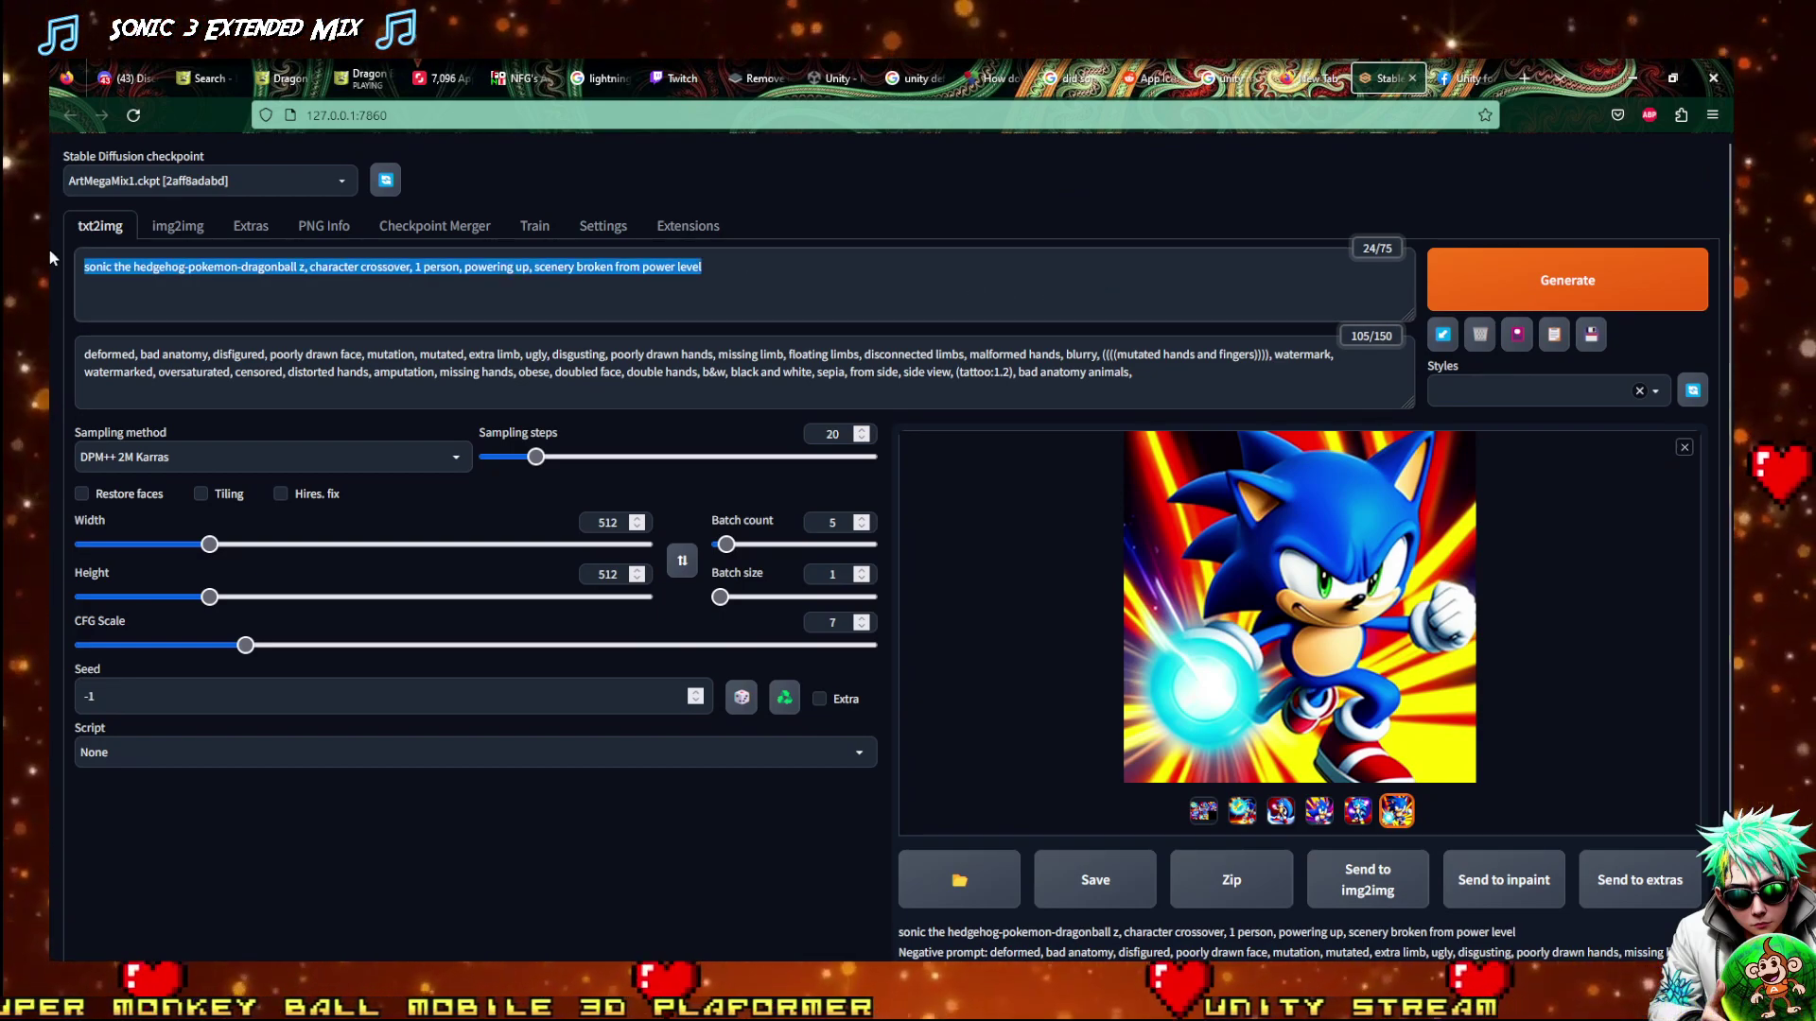
{"action": "type", "text": "fine art"}
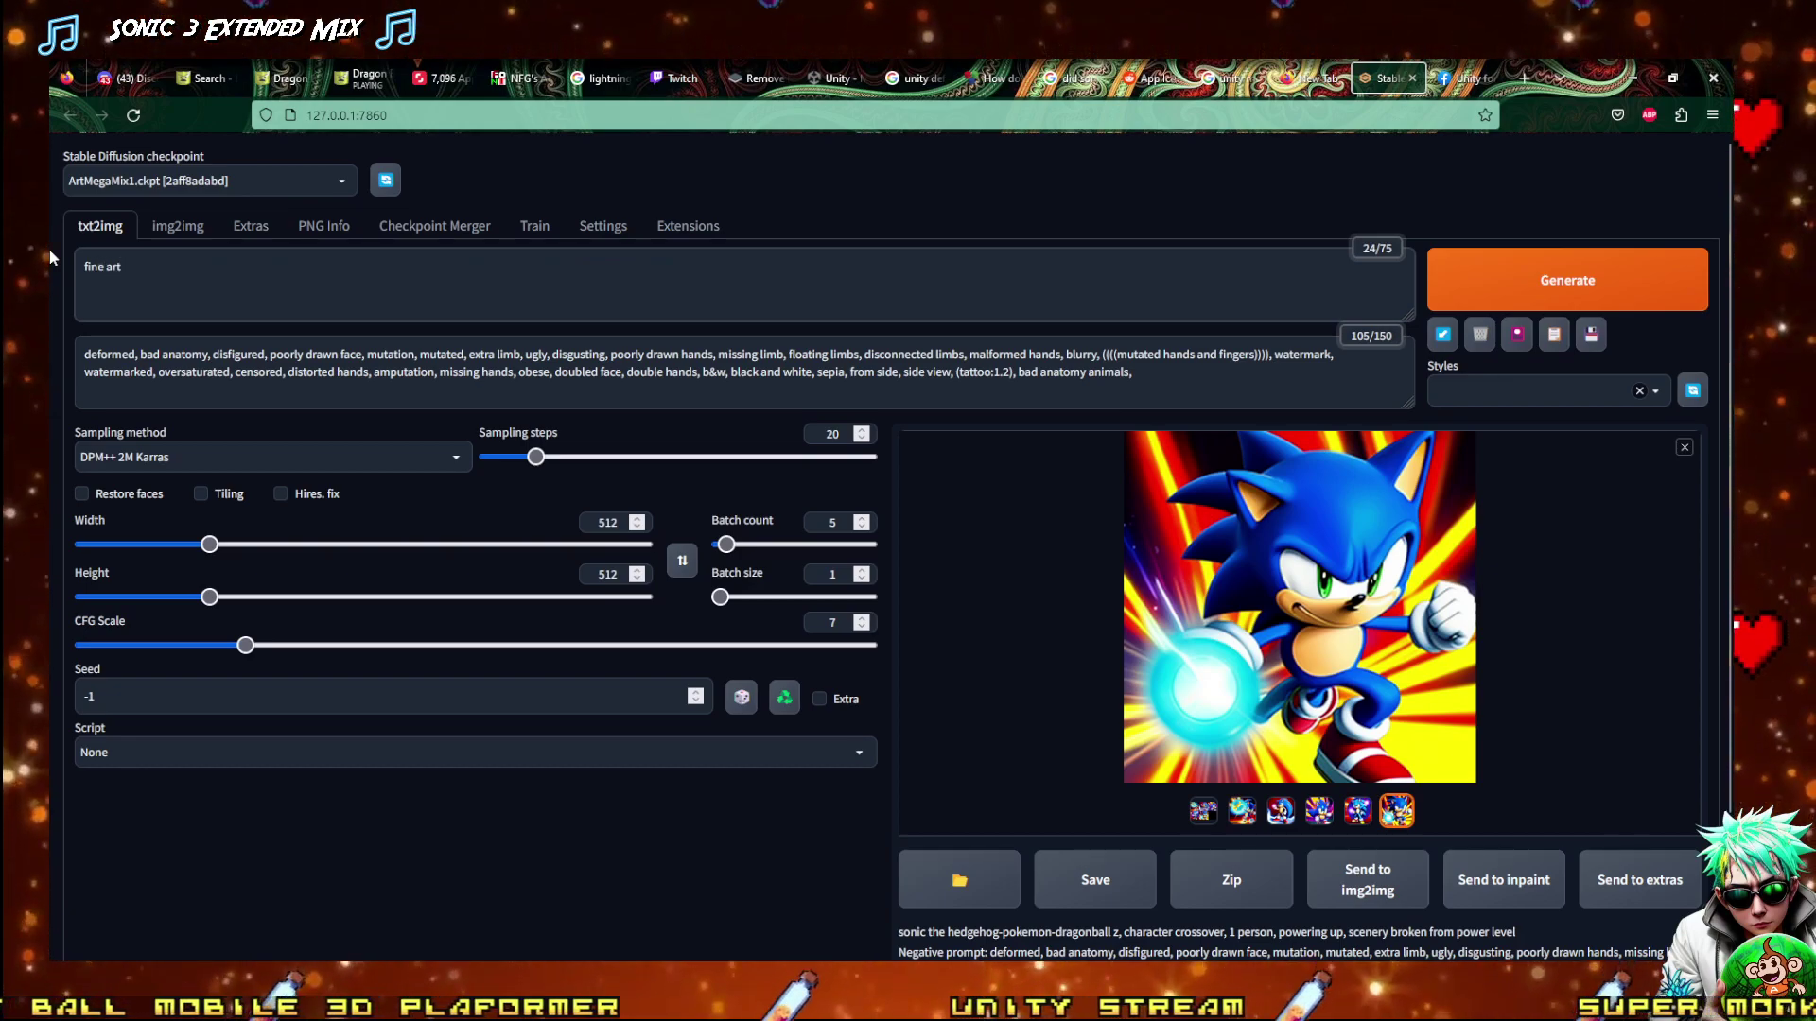
{"action": "type", "text": " woman,"}
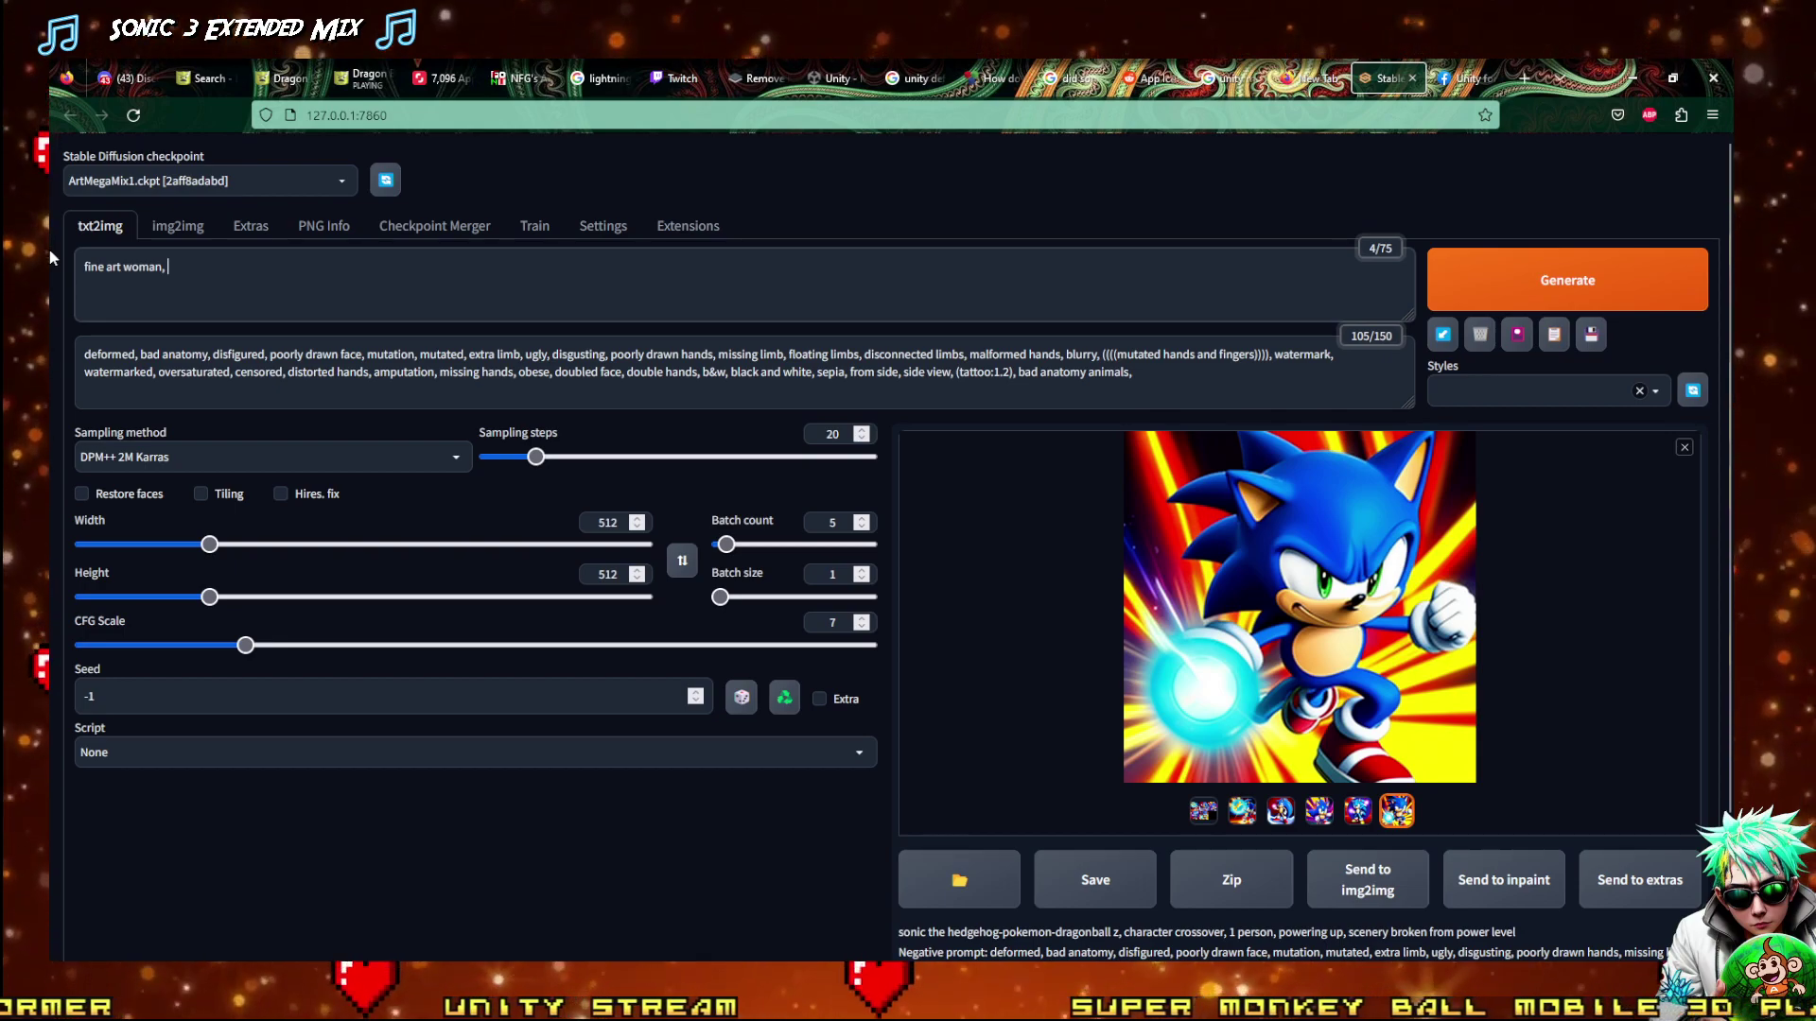
{"action": "key", "text": "BackSpace"}
{"action": "key", "text": "BackSpace"}
{"action": "key", "text": "BackSpace"}
{"action": "key", "text": "BackSpace"}
{"action": "key", "text": "BackSpace"}
{"action": "key", "text": "BackSpace"}
{"action": "key", "text": "BackSpace"}
{"action": "key", "text": "BackSpace"}
{"action": "key", "text": "BackSpace"}
{"action": "key", "text": "BackSpace"}
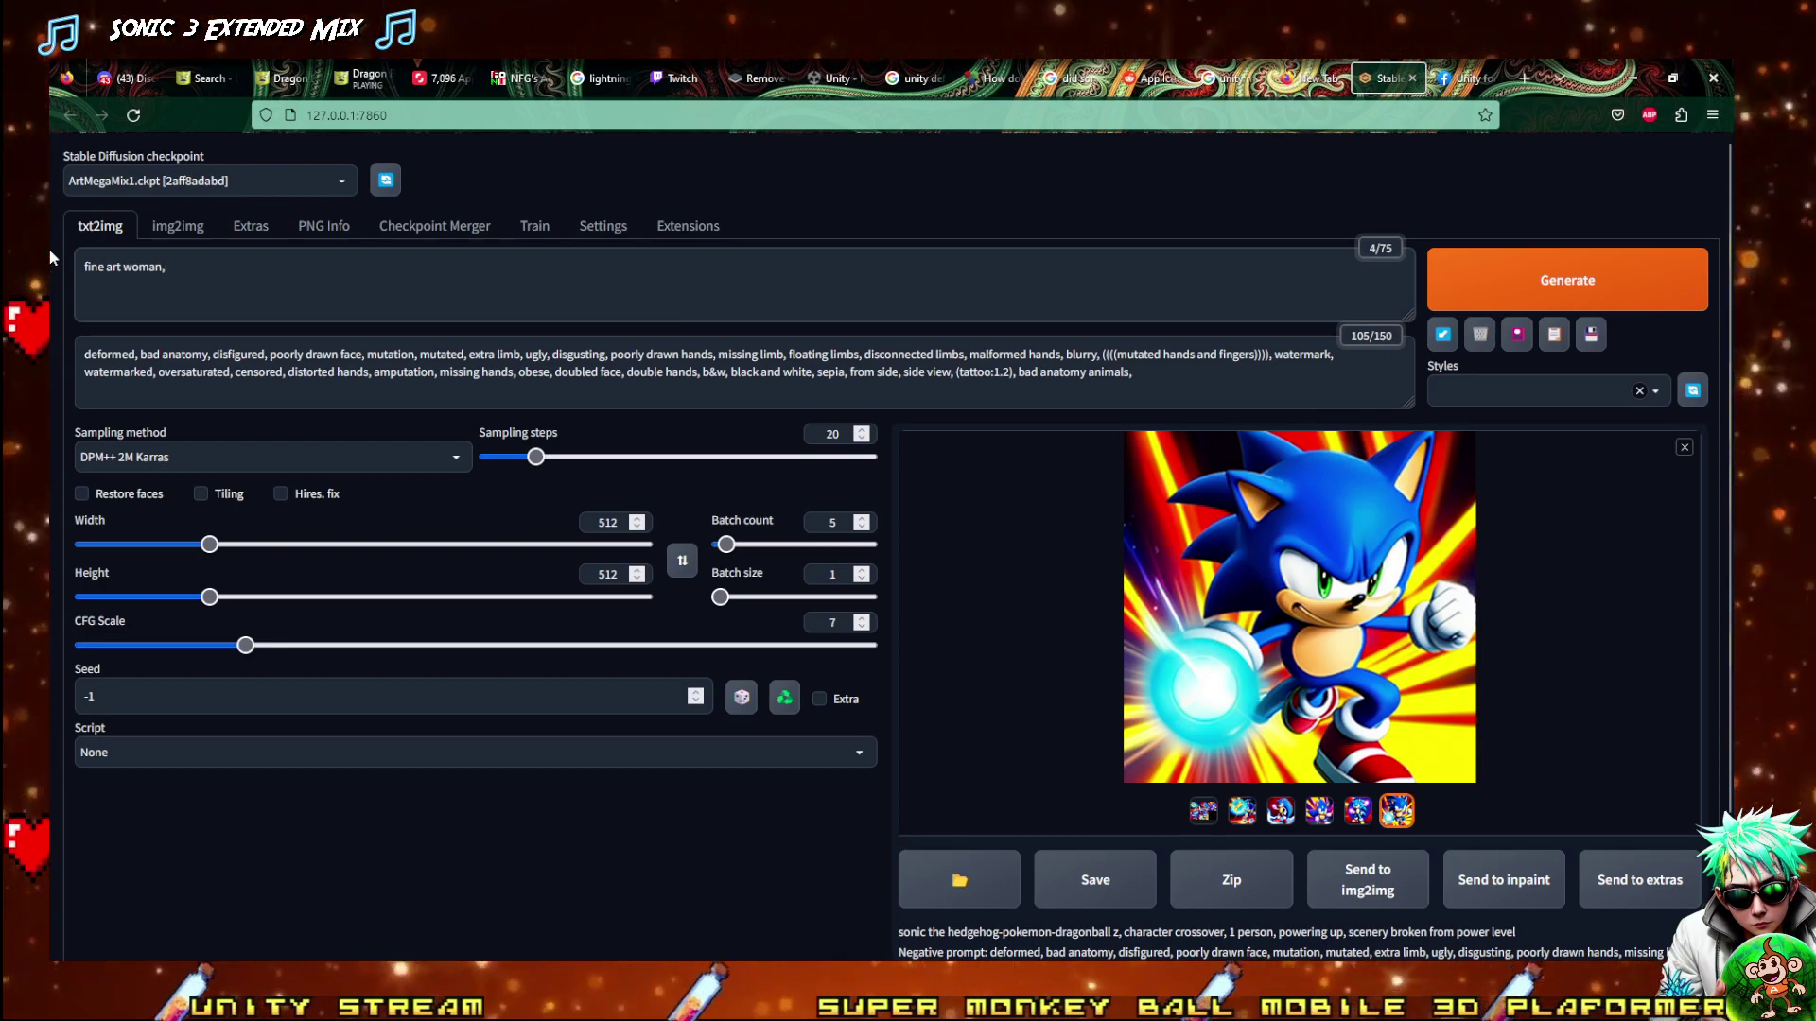
{"action": "key", "text": "BackSpace"}
{"action": "key", "text": "BackSpace"}
{"action": "key", "text": "BackSpace"}
{"action": "key", "text": "BackSpace"}
{"action": "key", "text": "BackSpace"}
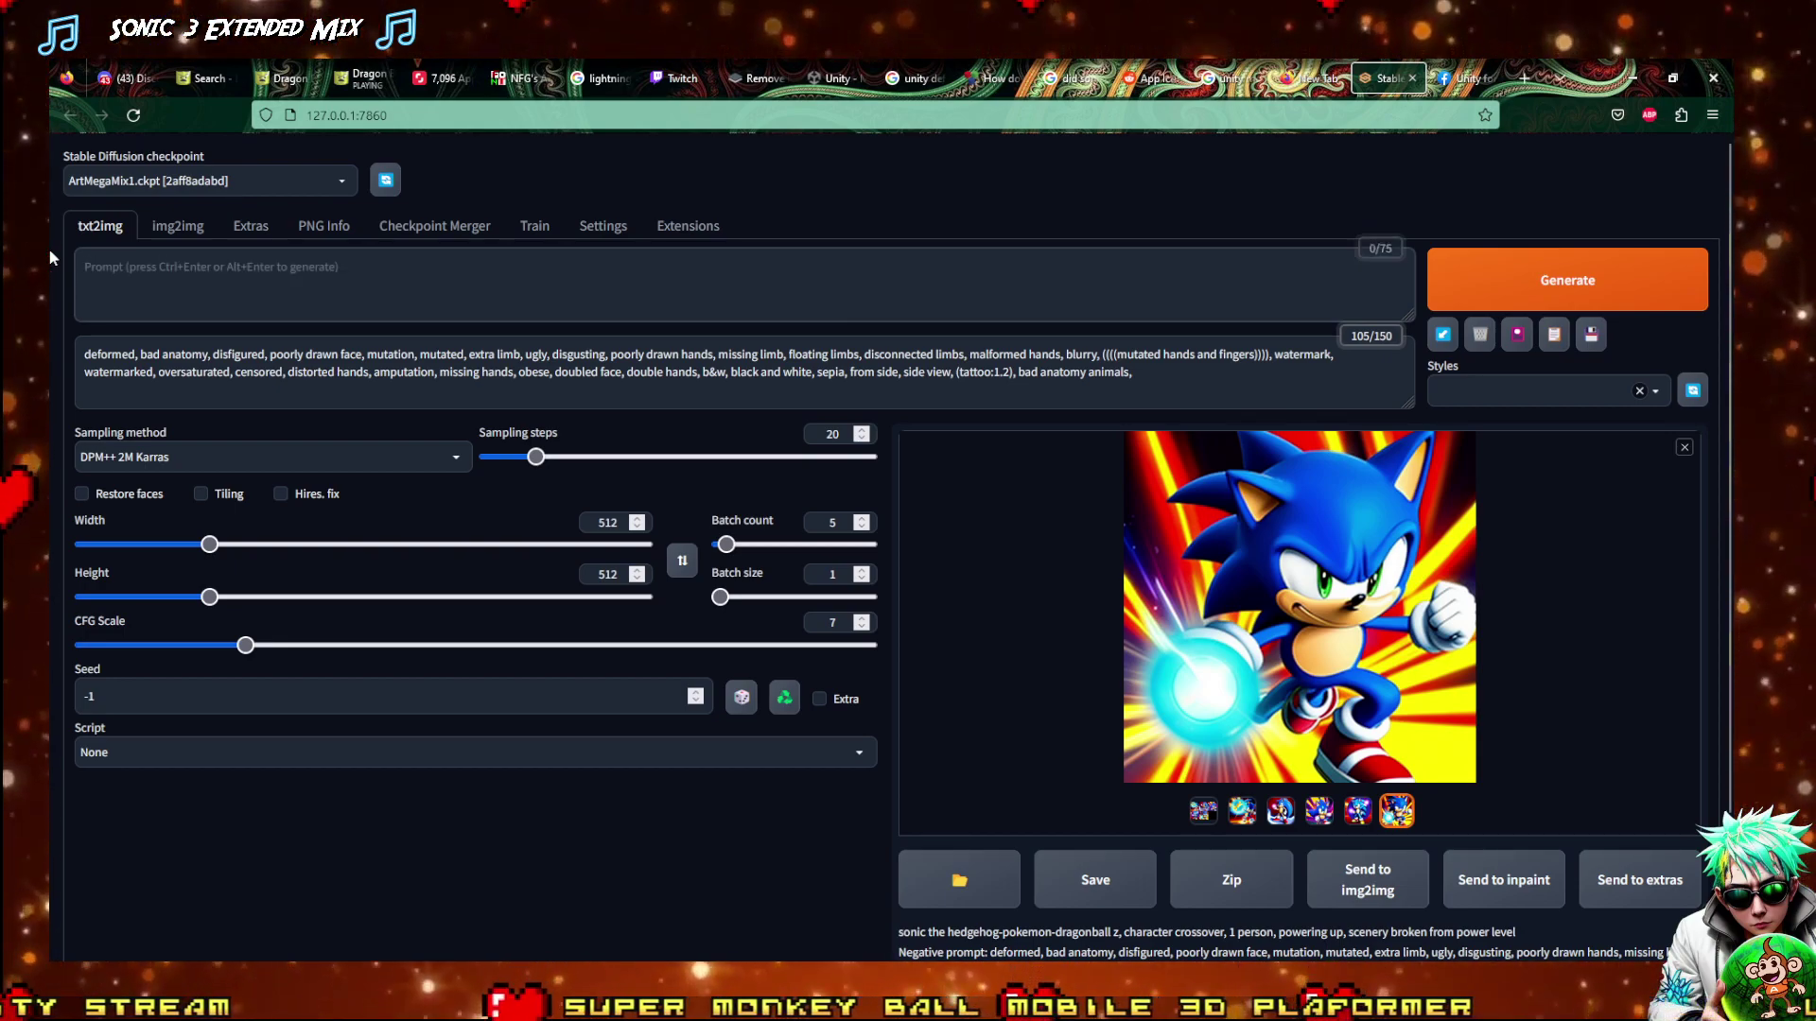
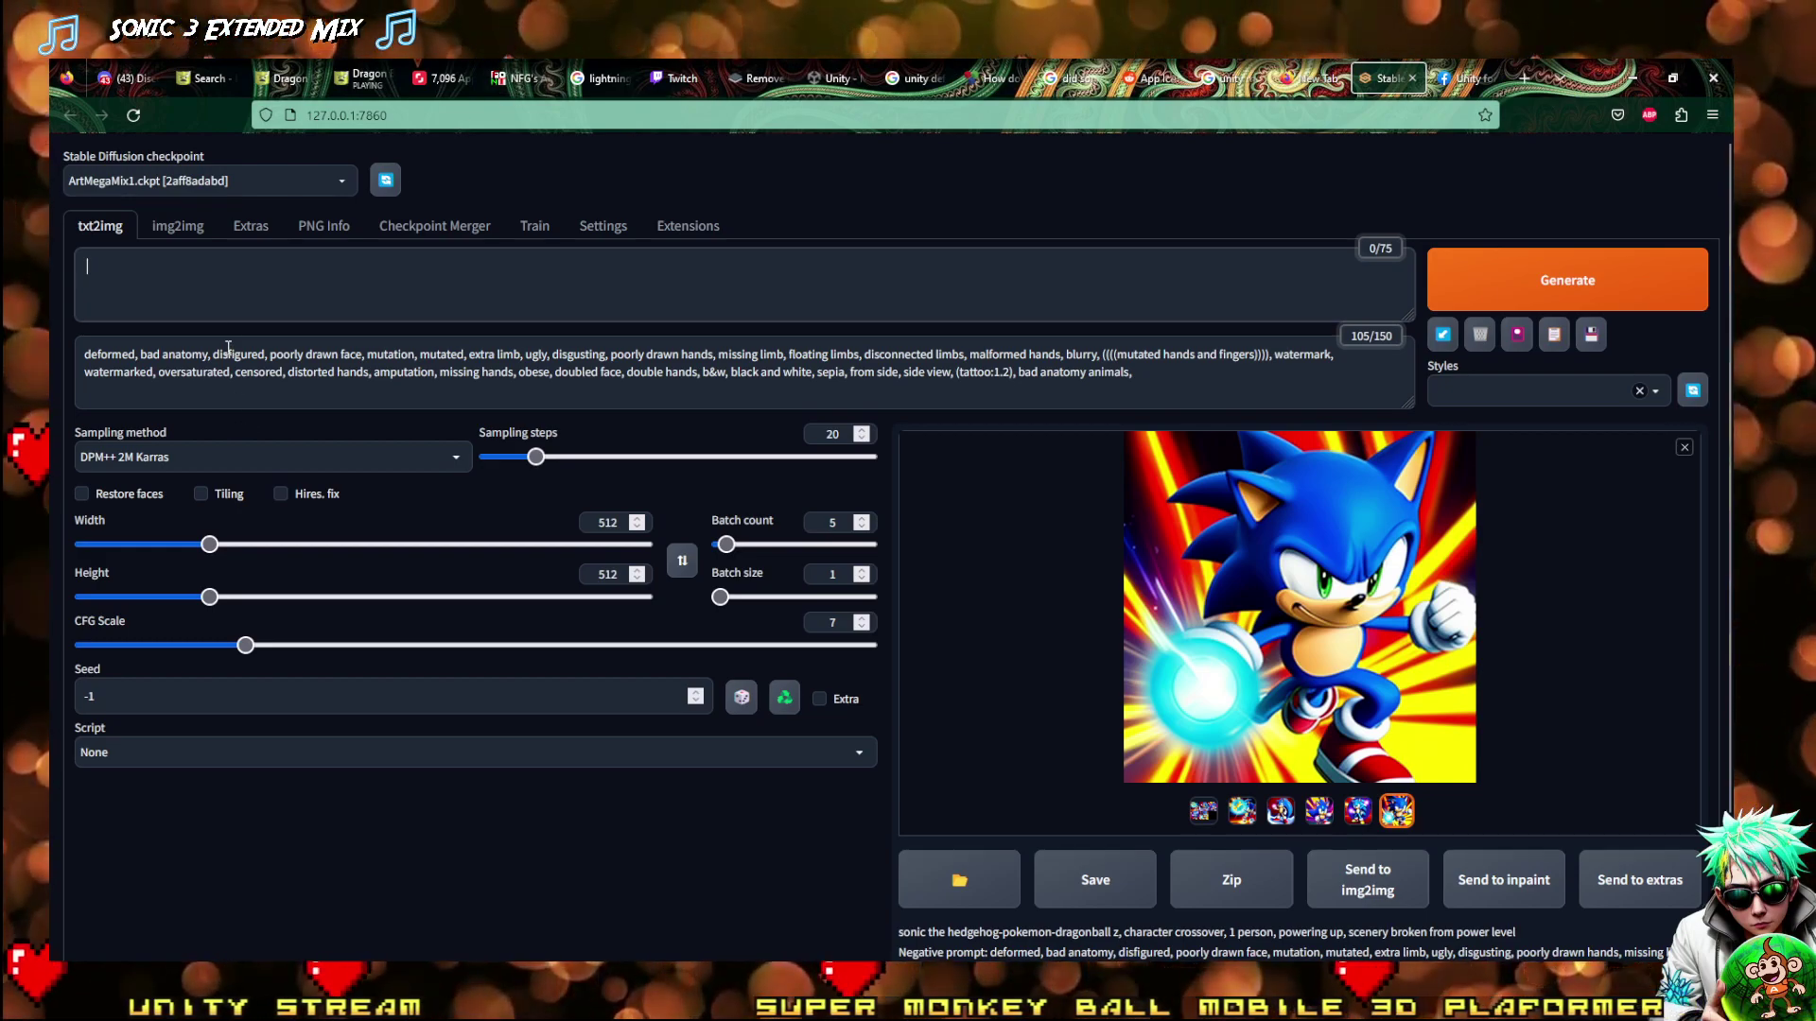
Copy the furry-character prompt from img2img into txt2img and start generating a 5-image batch
{"action": "left_click", "coordinate": [210, 228]}
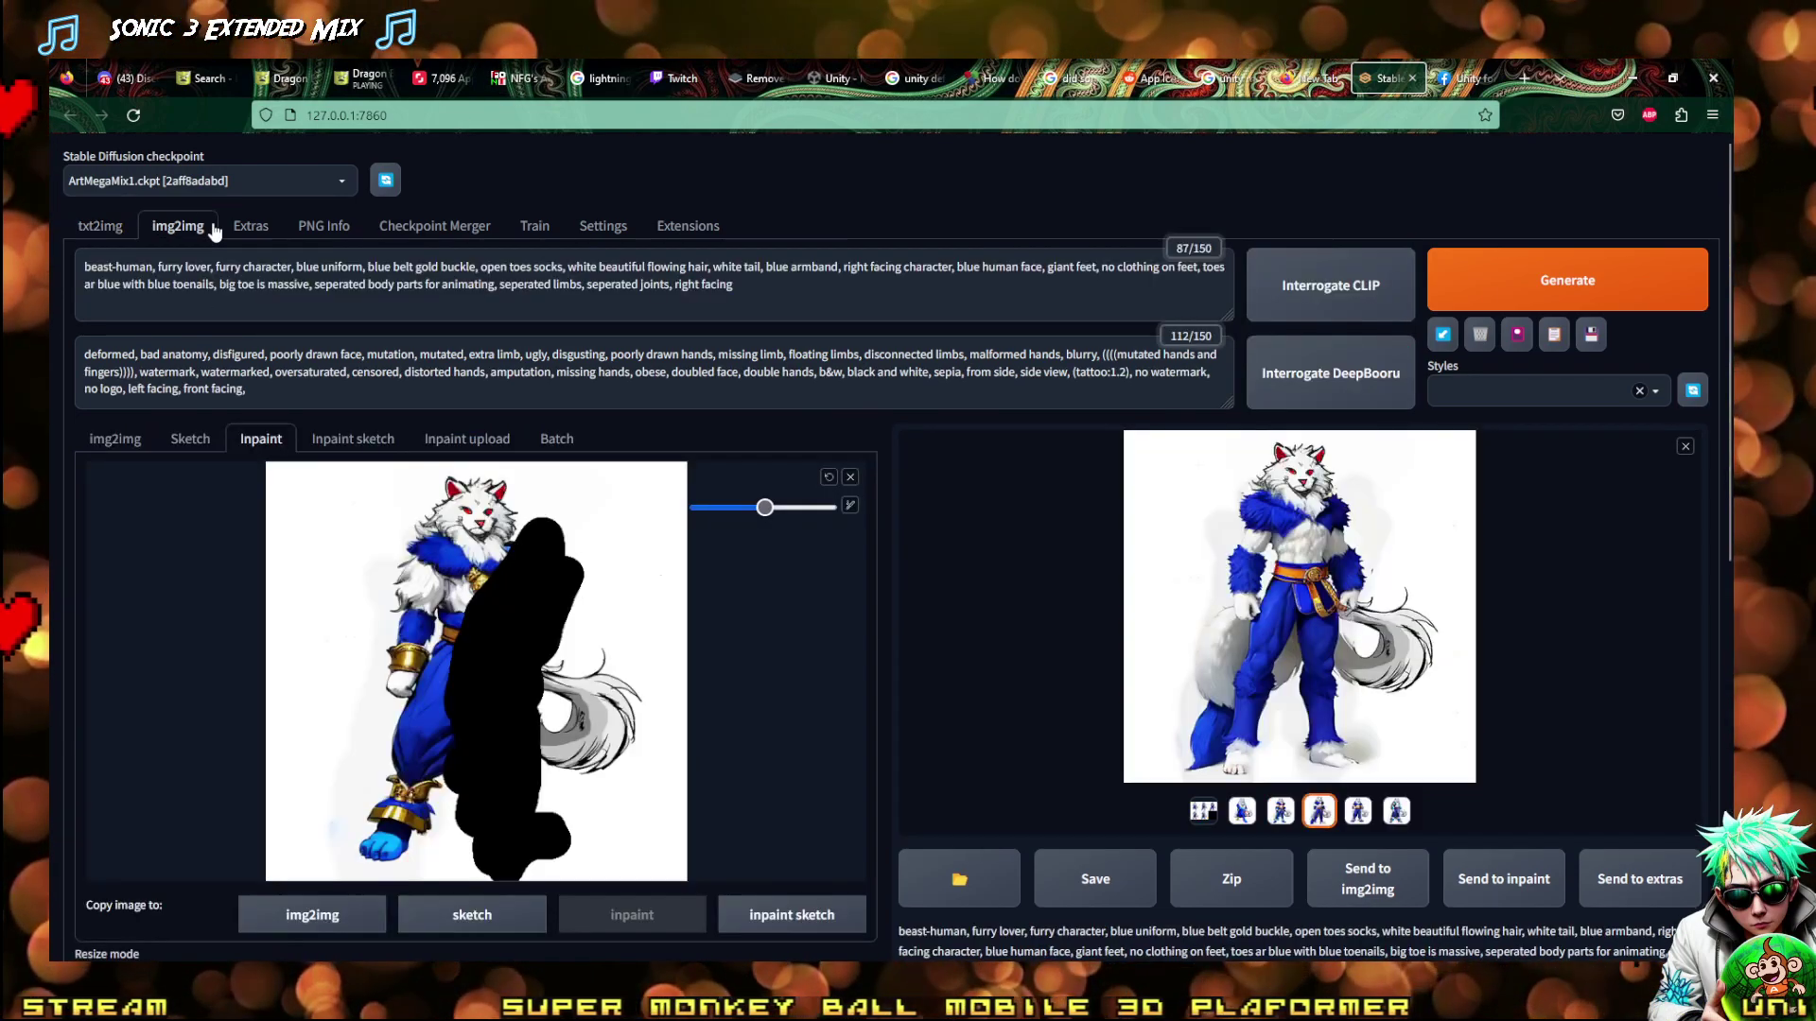
{"action": "left_click_drag", "start_coordinate": [747, 288], "coordinate": [51, 191]}
{"action": "key", "text": "ctrl+c"}
{"action": "left_click", "coordinate": [101, 226]}
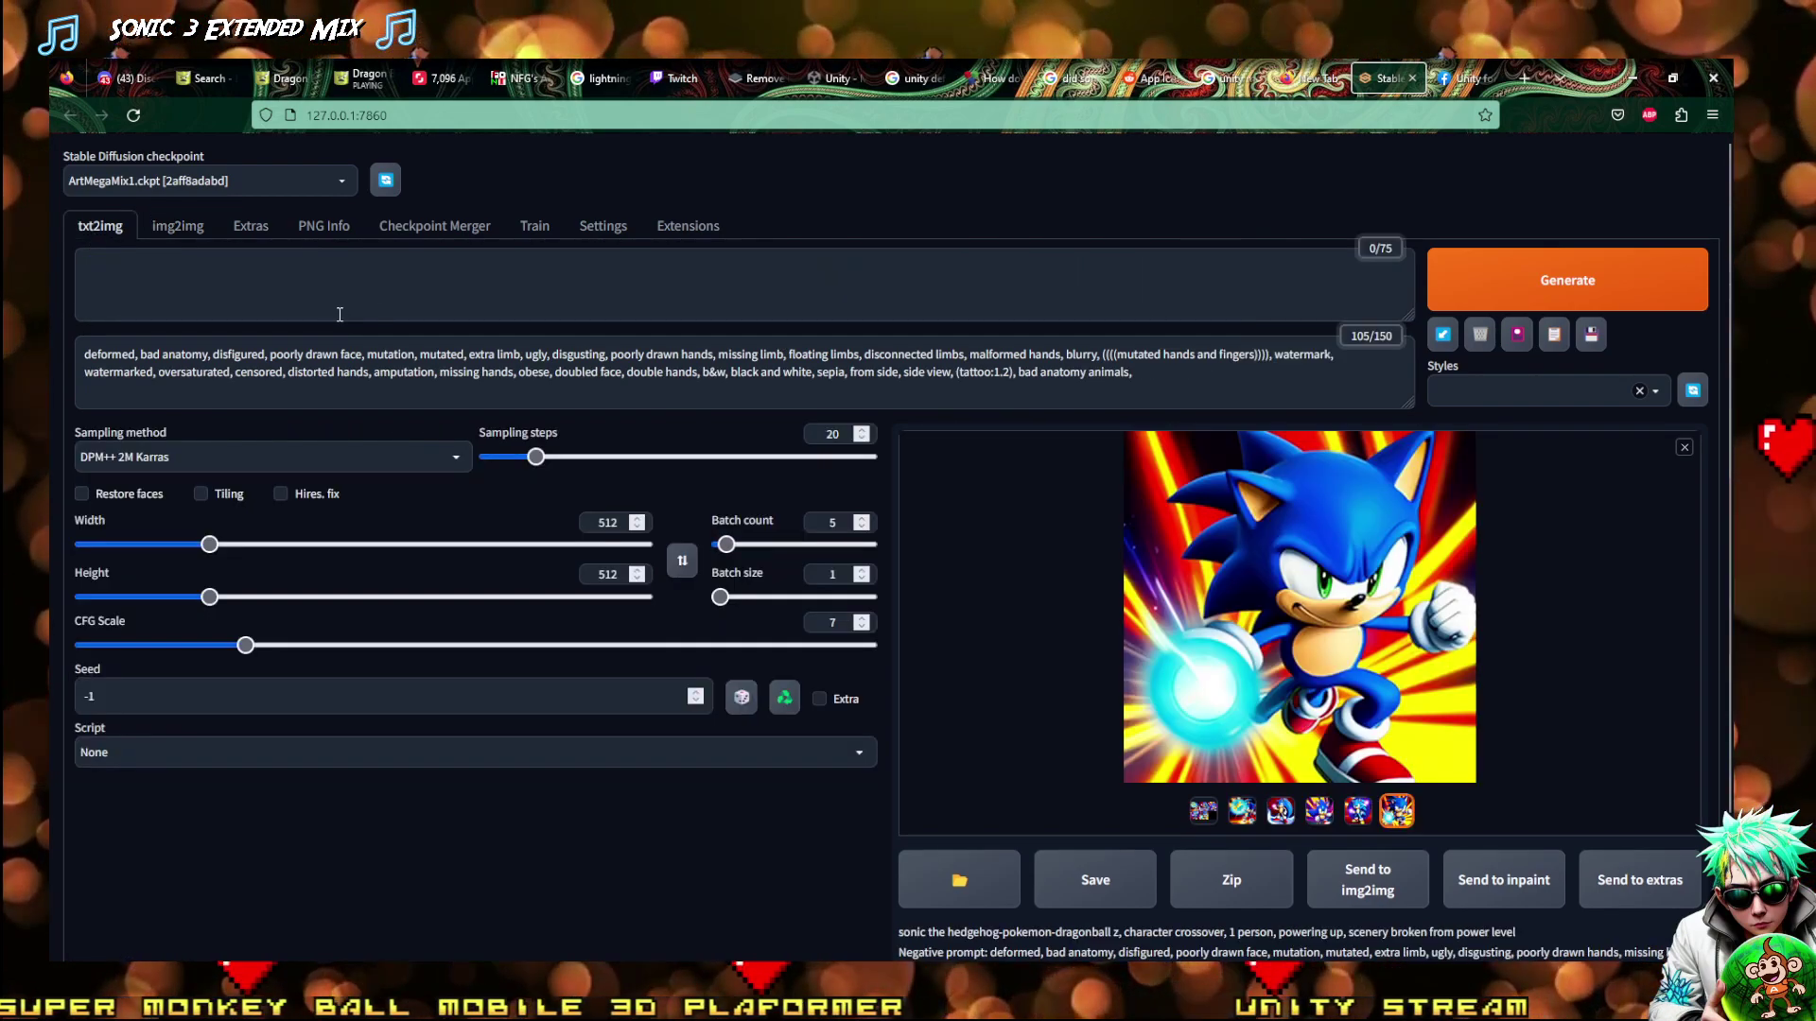
{"action": "left_click", "coordinate": [388, 276]}
{"action": "key", "text": "ctrl+v"}
{"action": "left_click", "coordinate": [1567, 280]}
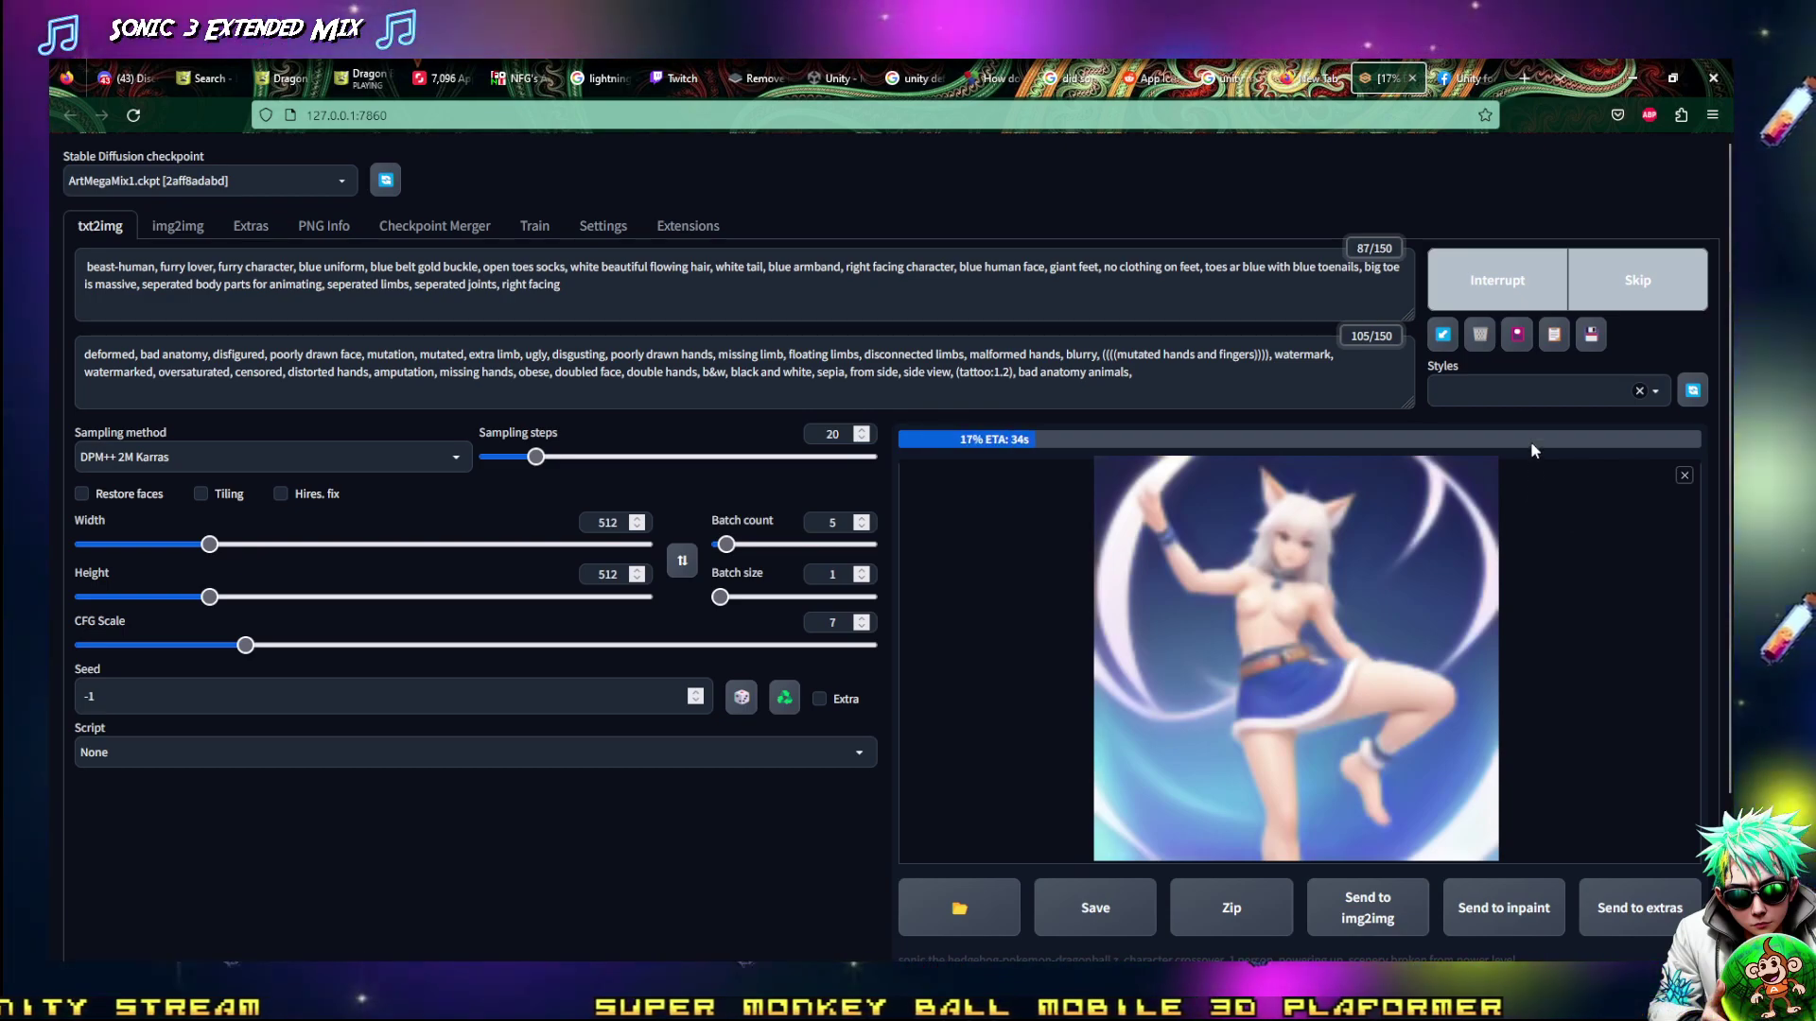
{"action": "left_click", "coordinate": [1316, 71]}
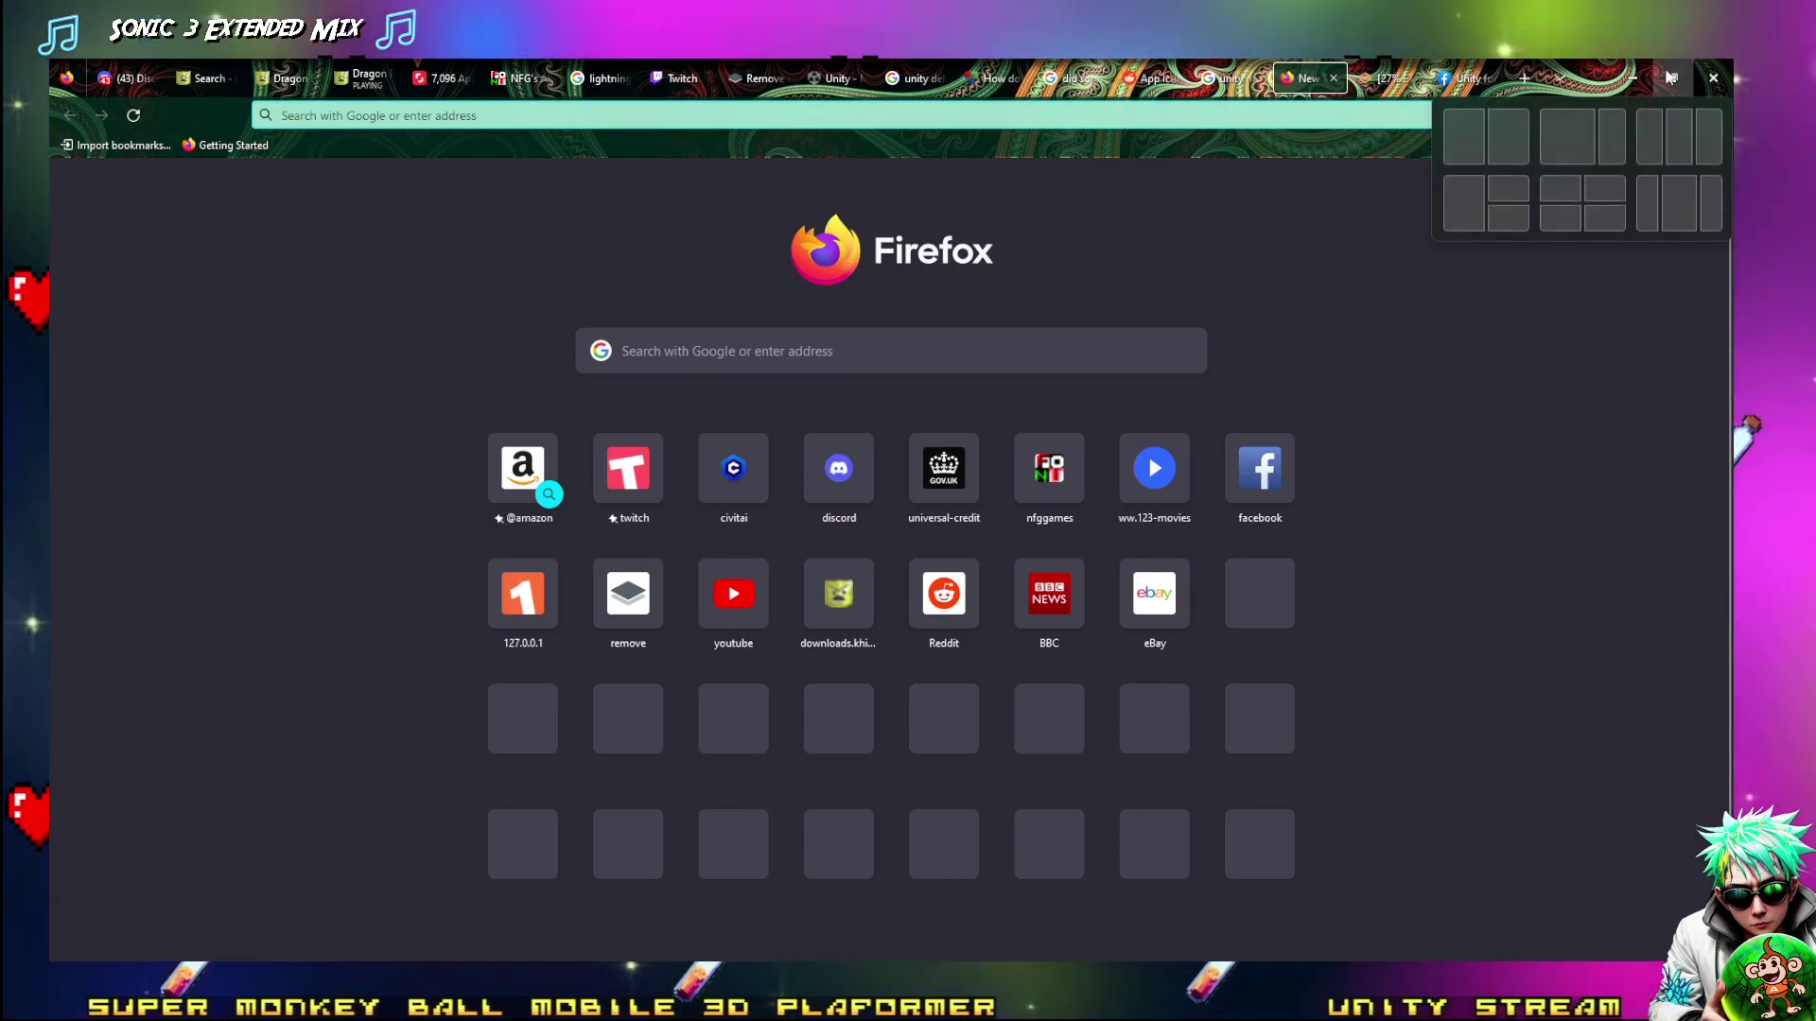
Minimize Firefox, maximize the Unity editor and widen the main Scene view
{"action": "left_click", "coordinate": [1633, 78]}
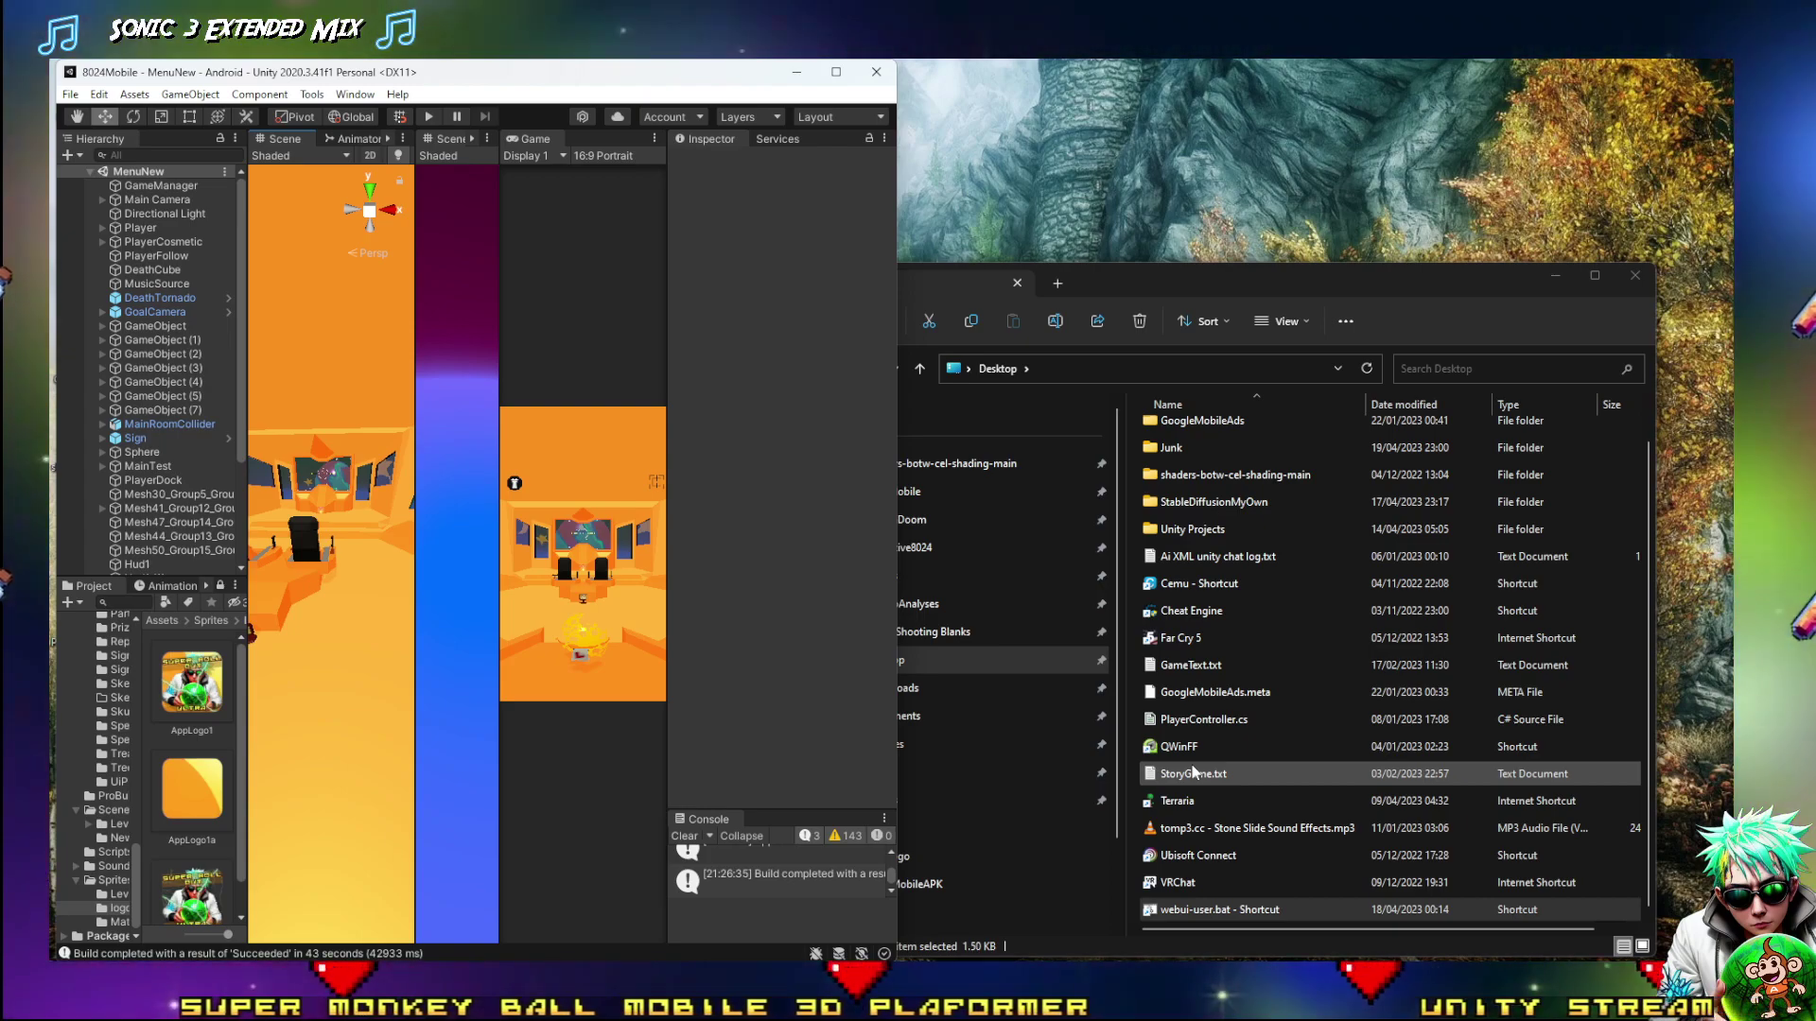
{"action": "left_click", "coordinate": [837, 72]}
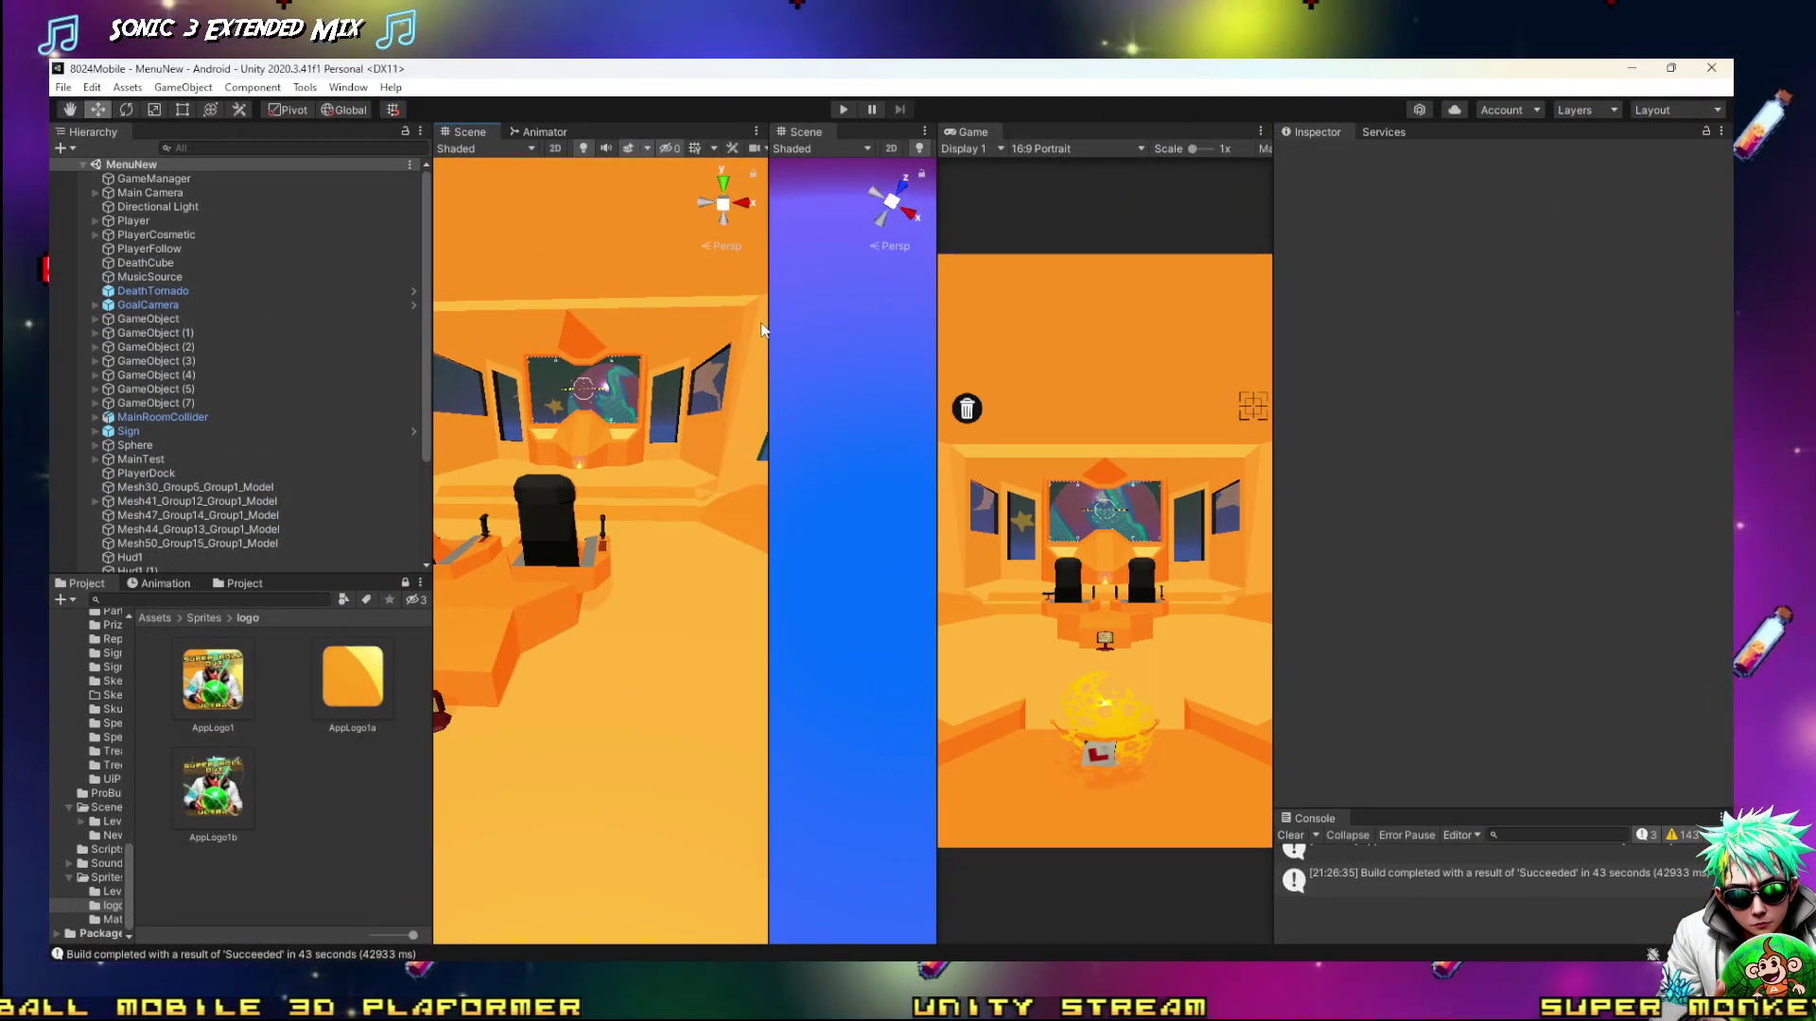
{"action": "left_click_drag", "start_coordinate": [770, 347], "coordinate": [1728, 505]}
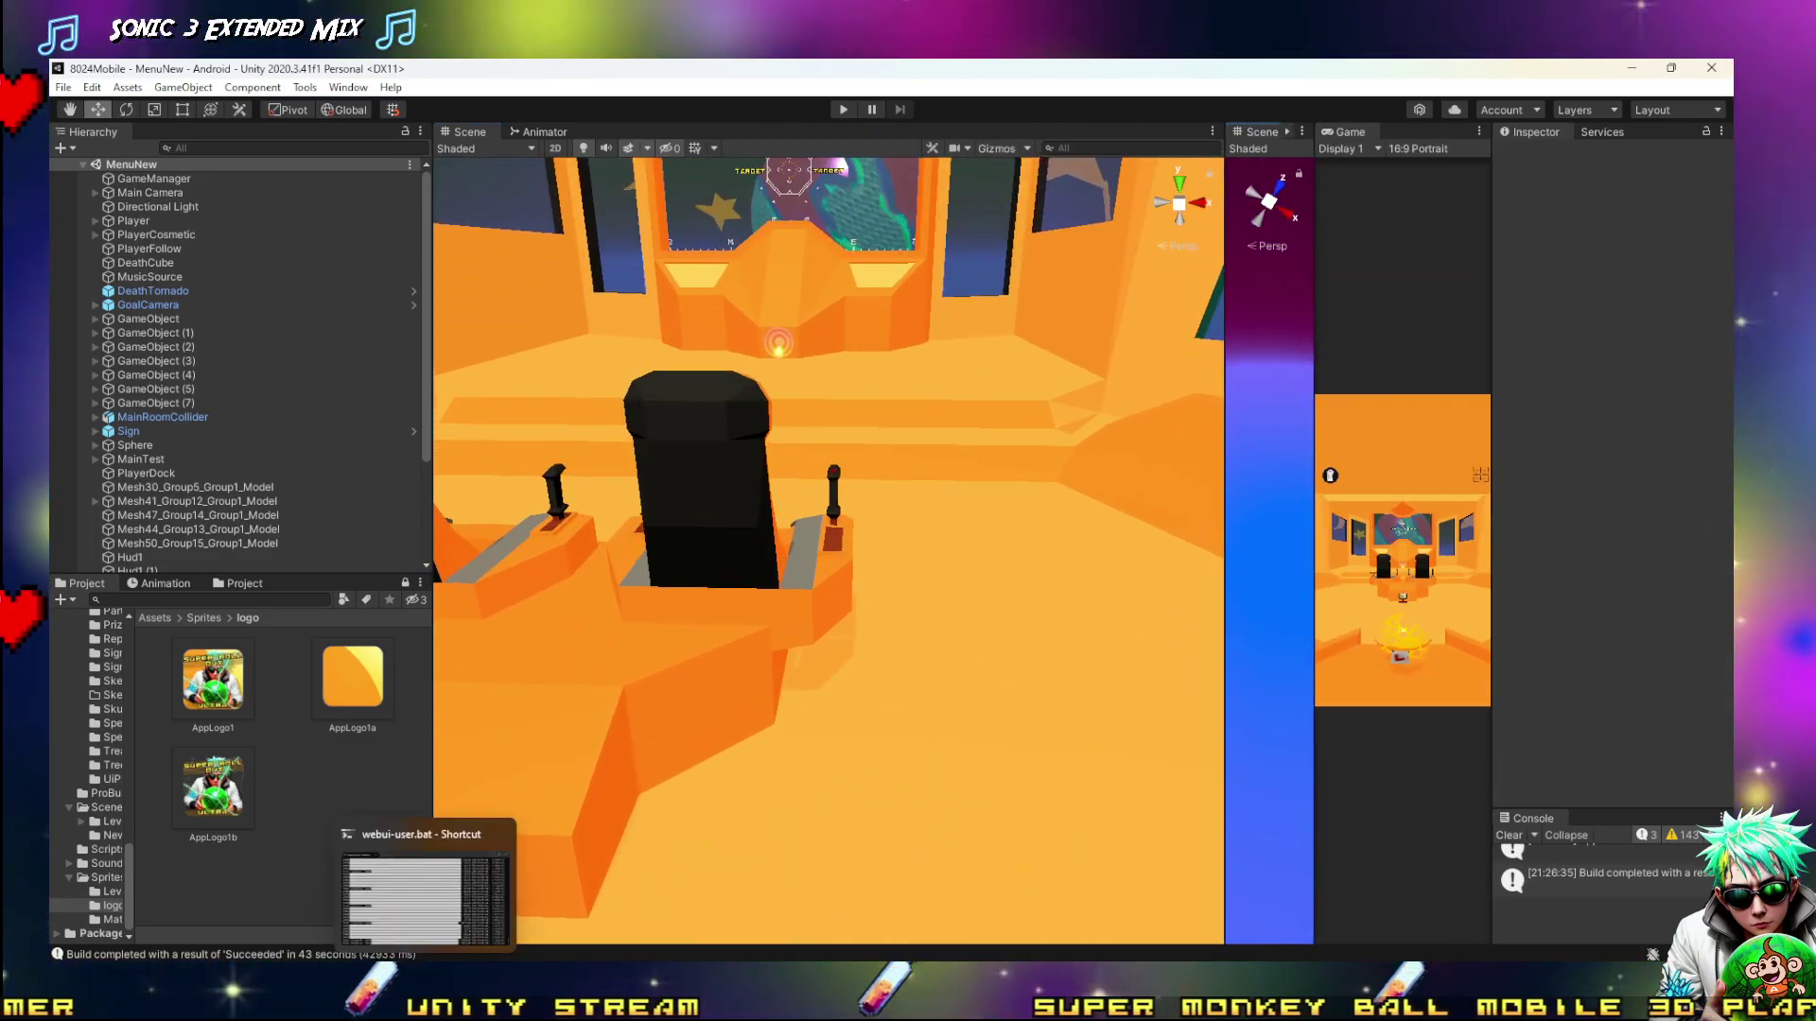
Bring Unity back in front of OBS and select the AppLogo1 sprite asset
{"action": "left_click", "coordinate": [413, 862]}
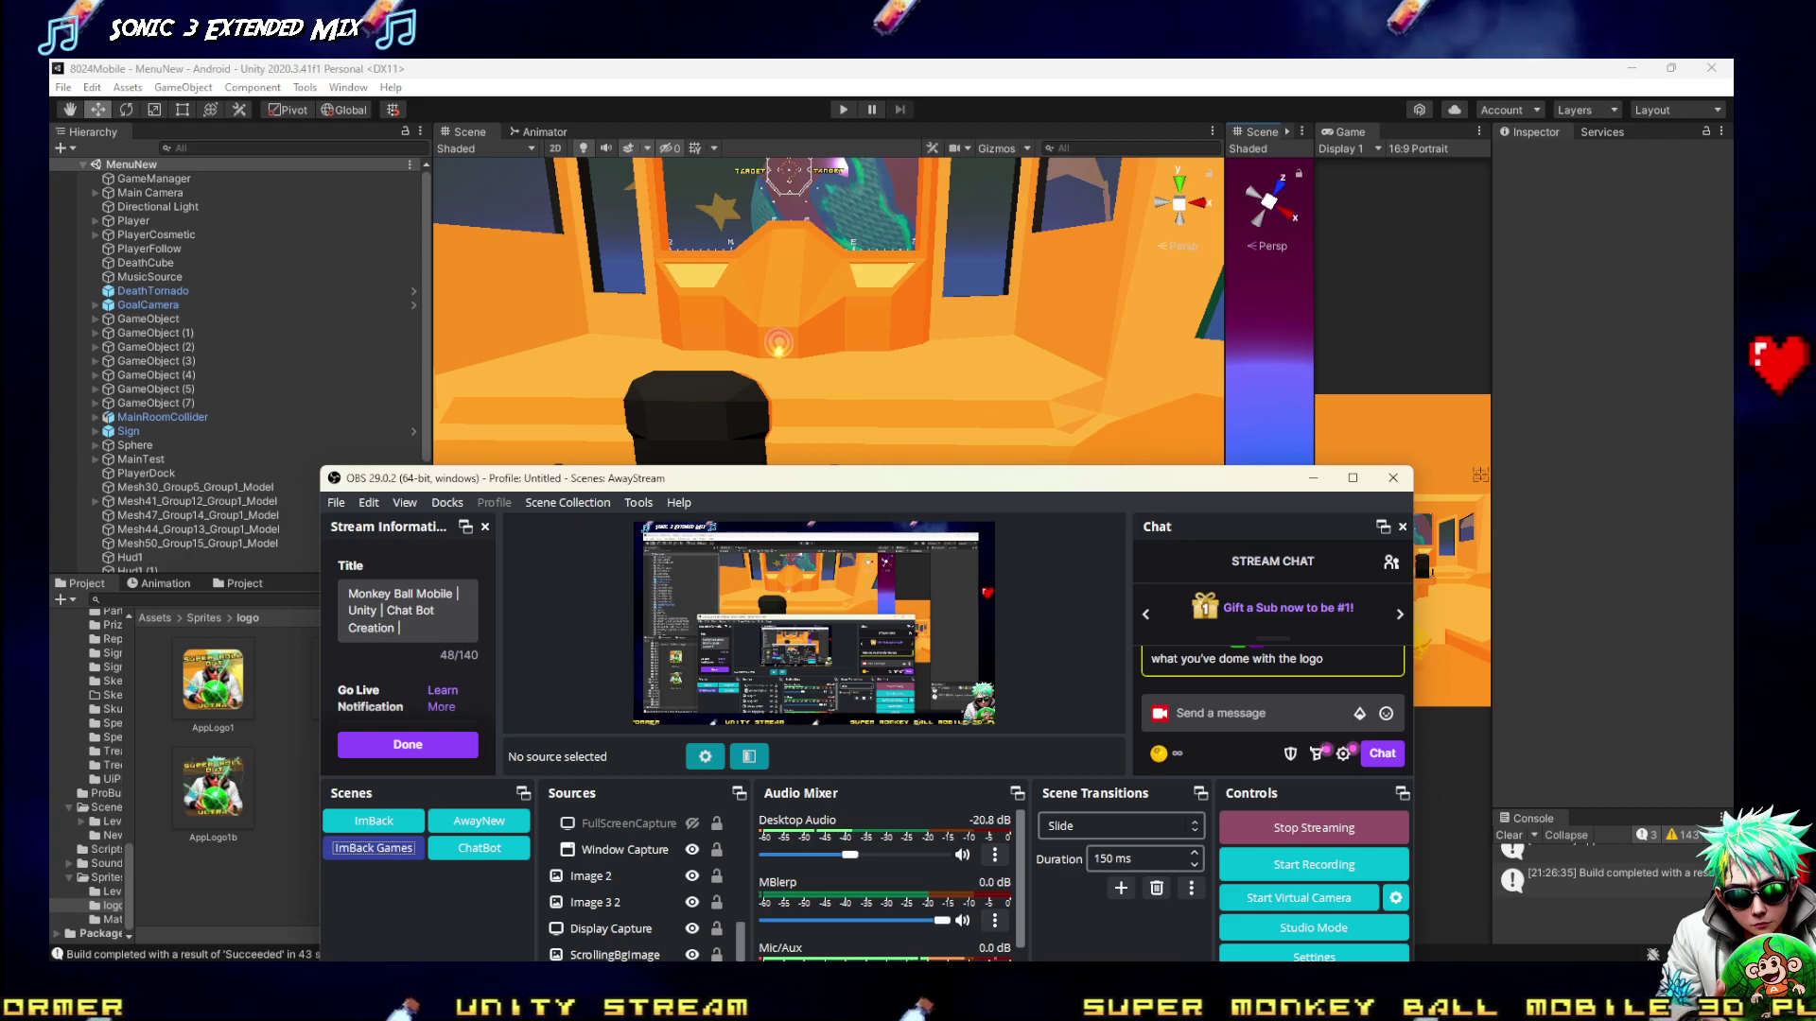
{"action": "key", "text": "alt+Tab"}
{"action": "key", "text": "alt+Tab"}
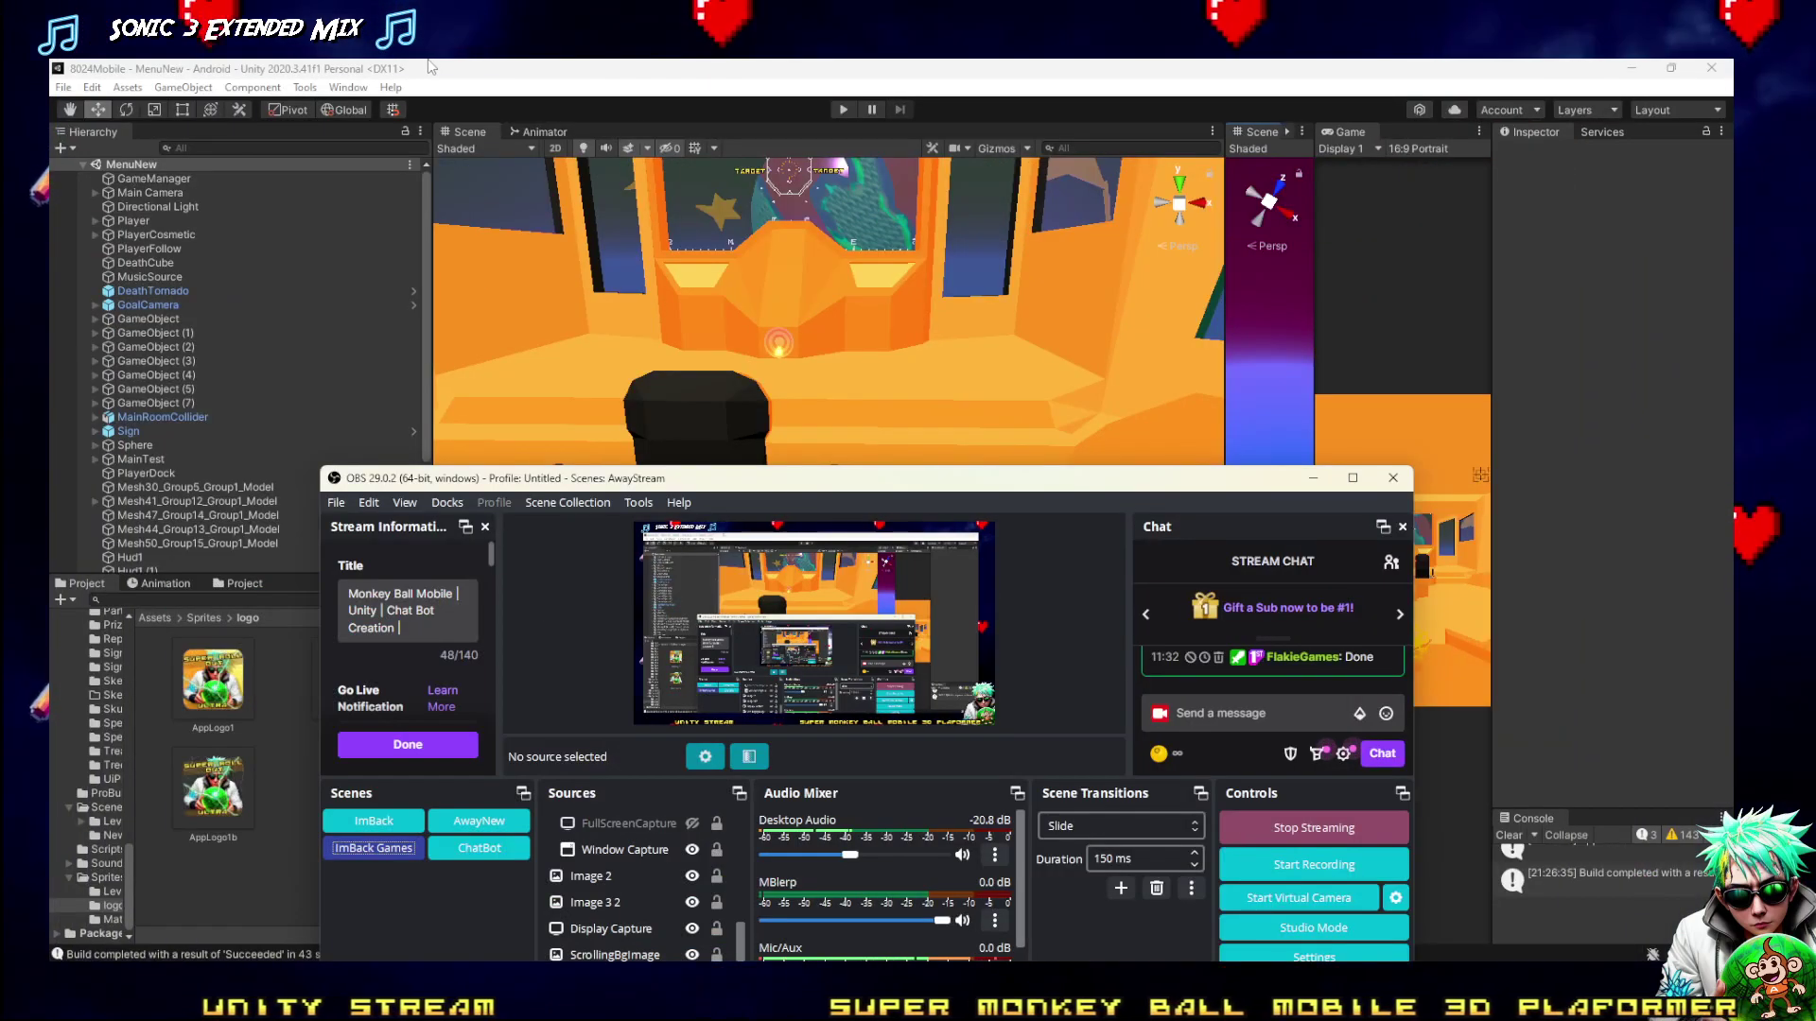
{"action": "left_click", "coordinate": [275, 840]}
{"action": "left_click", "coordinate": [216, 714]}
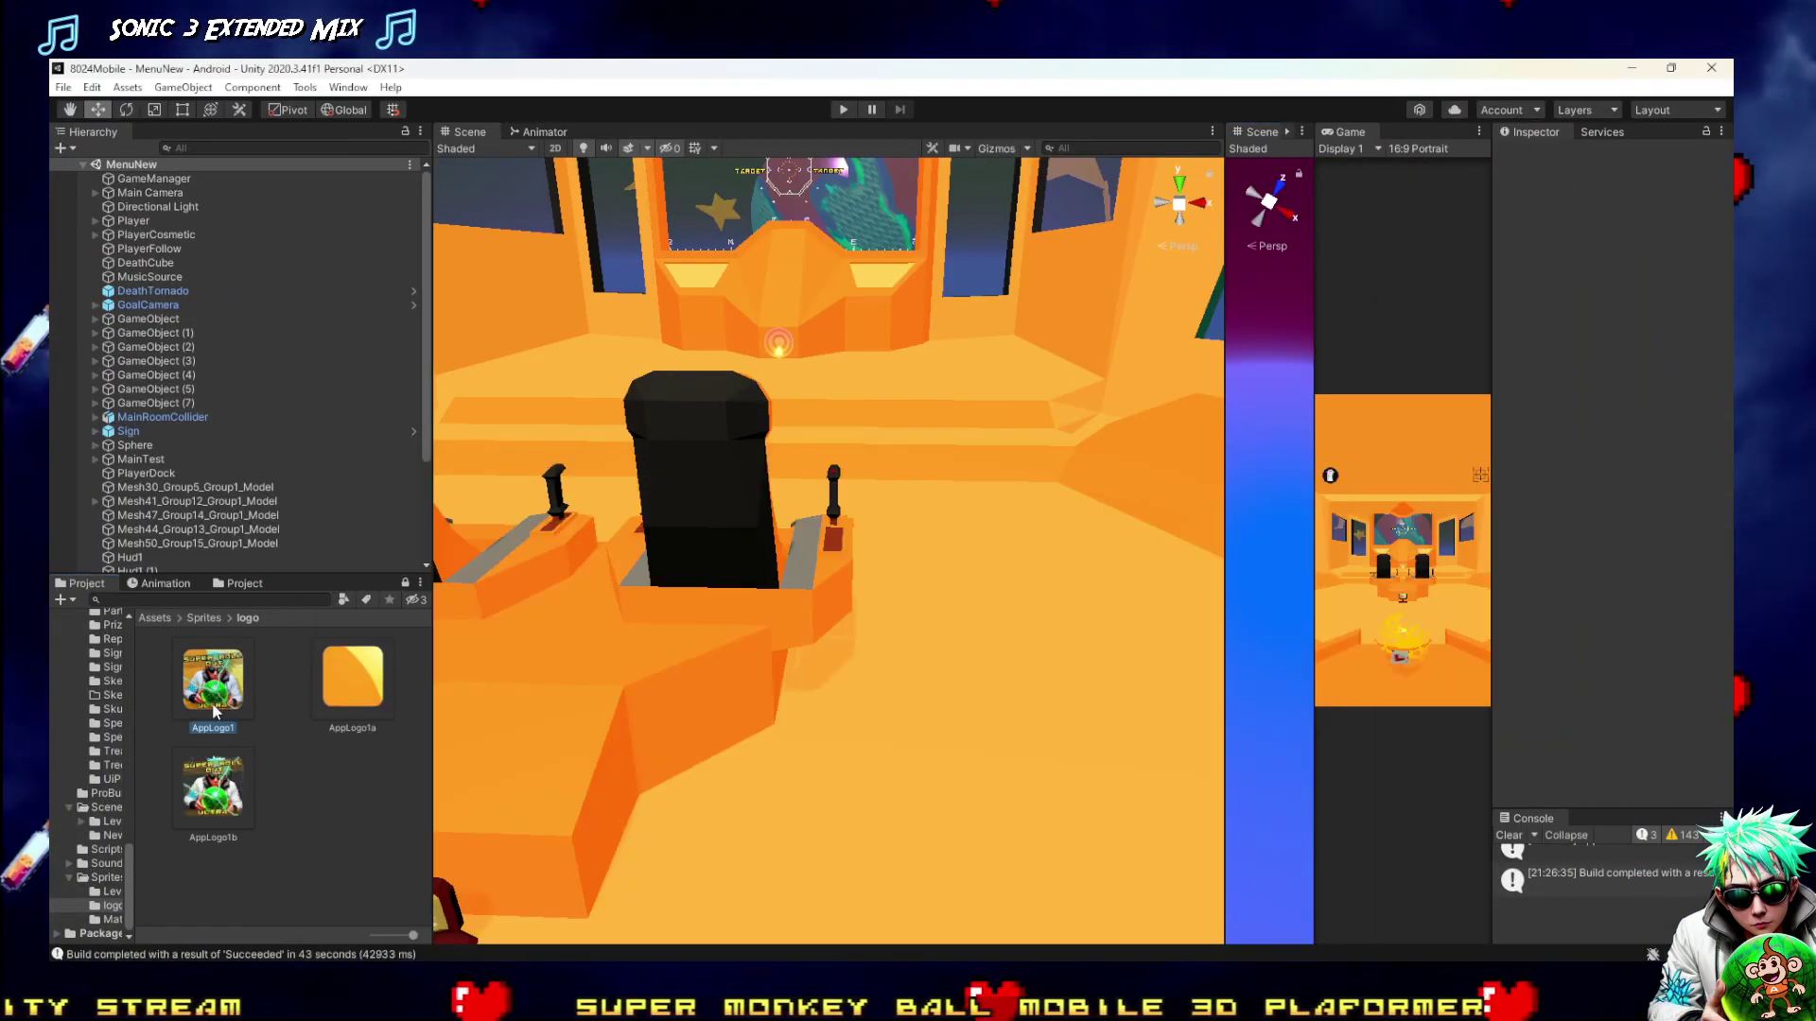
Open AppLogo1.png in Paint.NET, zoom around it, trial-move the pixels and undo
{"action": "double_click", "coordinate": [216, 714]}
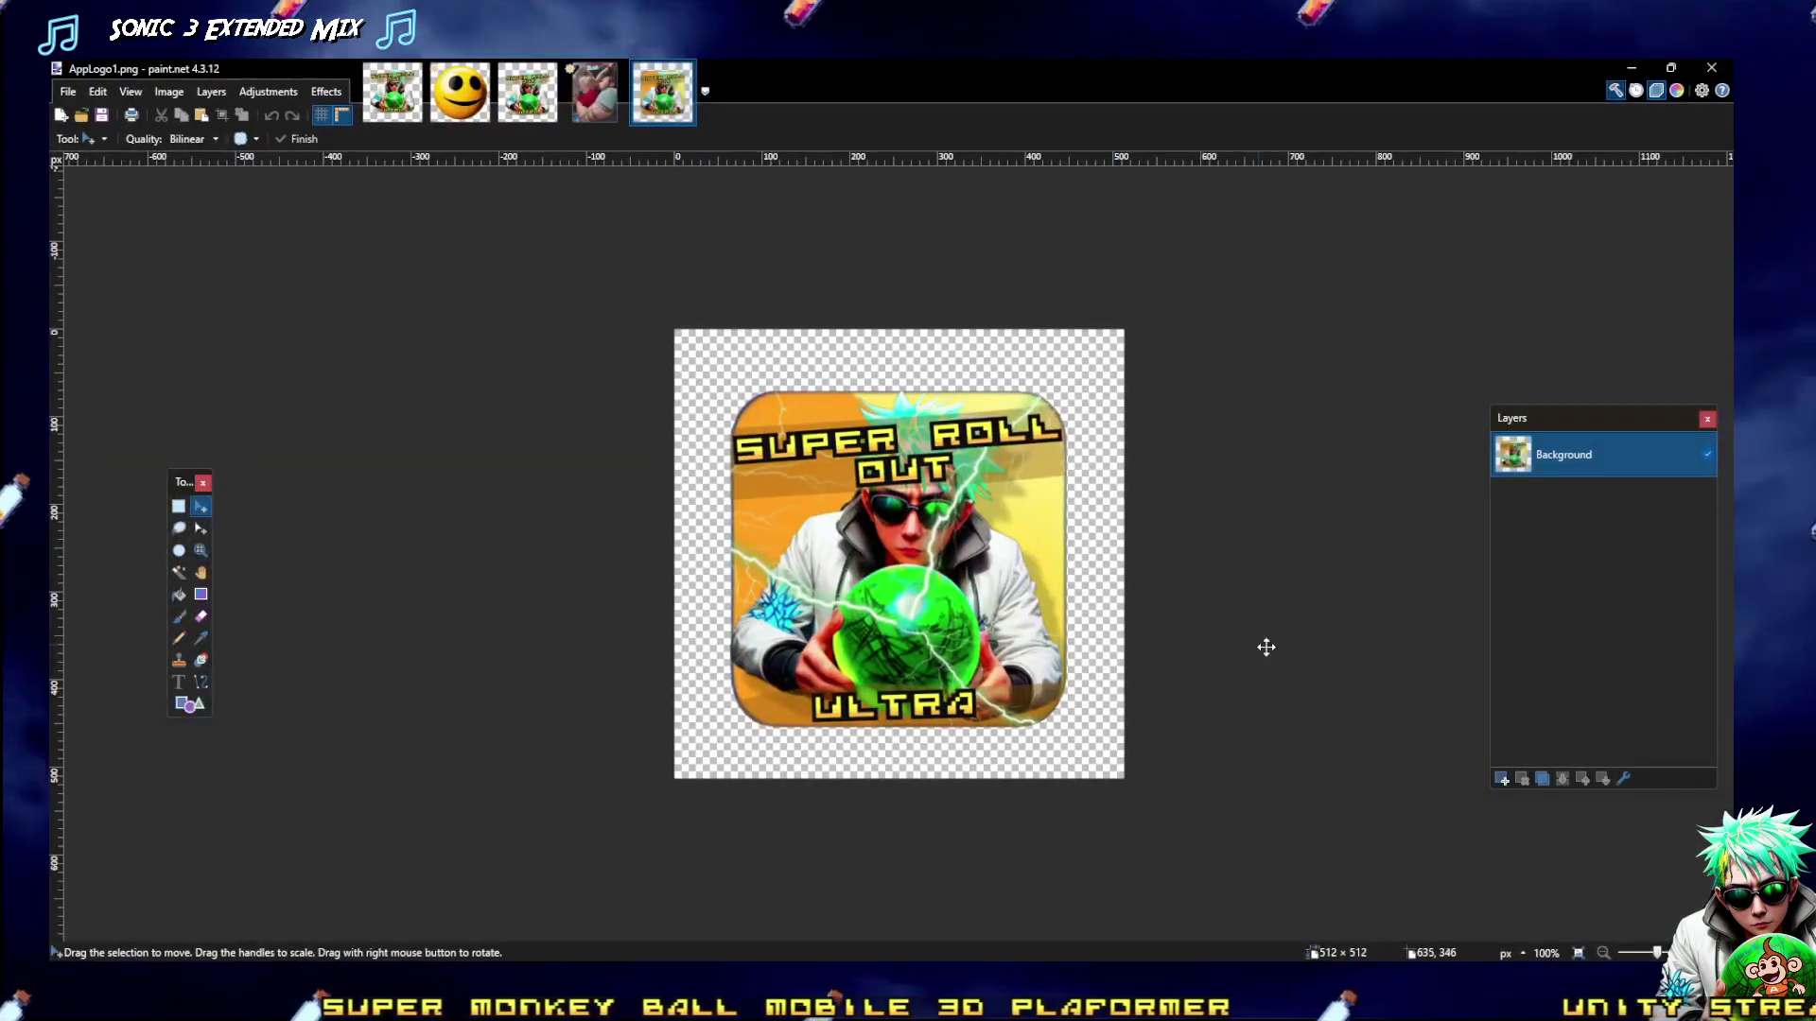
{"action": "scroll", "coordinate": [1263, 631], "scroll_direction": "up", "scroll_amount": 3, "text": "ctrl"}
{"action": "scroll", "coordinate": [1263, 632], "scroll_direction": "down", "scroll_amount": 1, "text": "ctrl"}
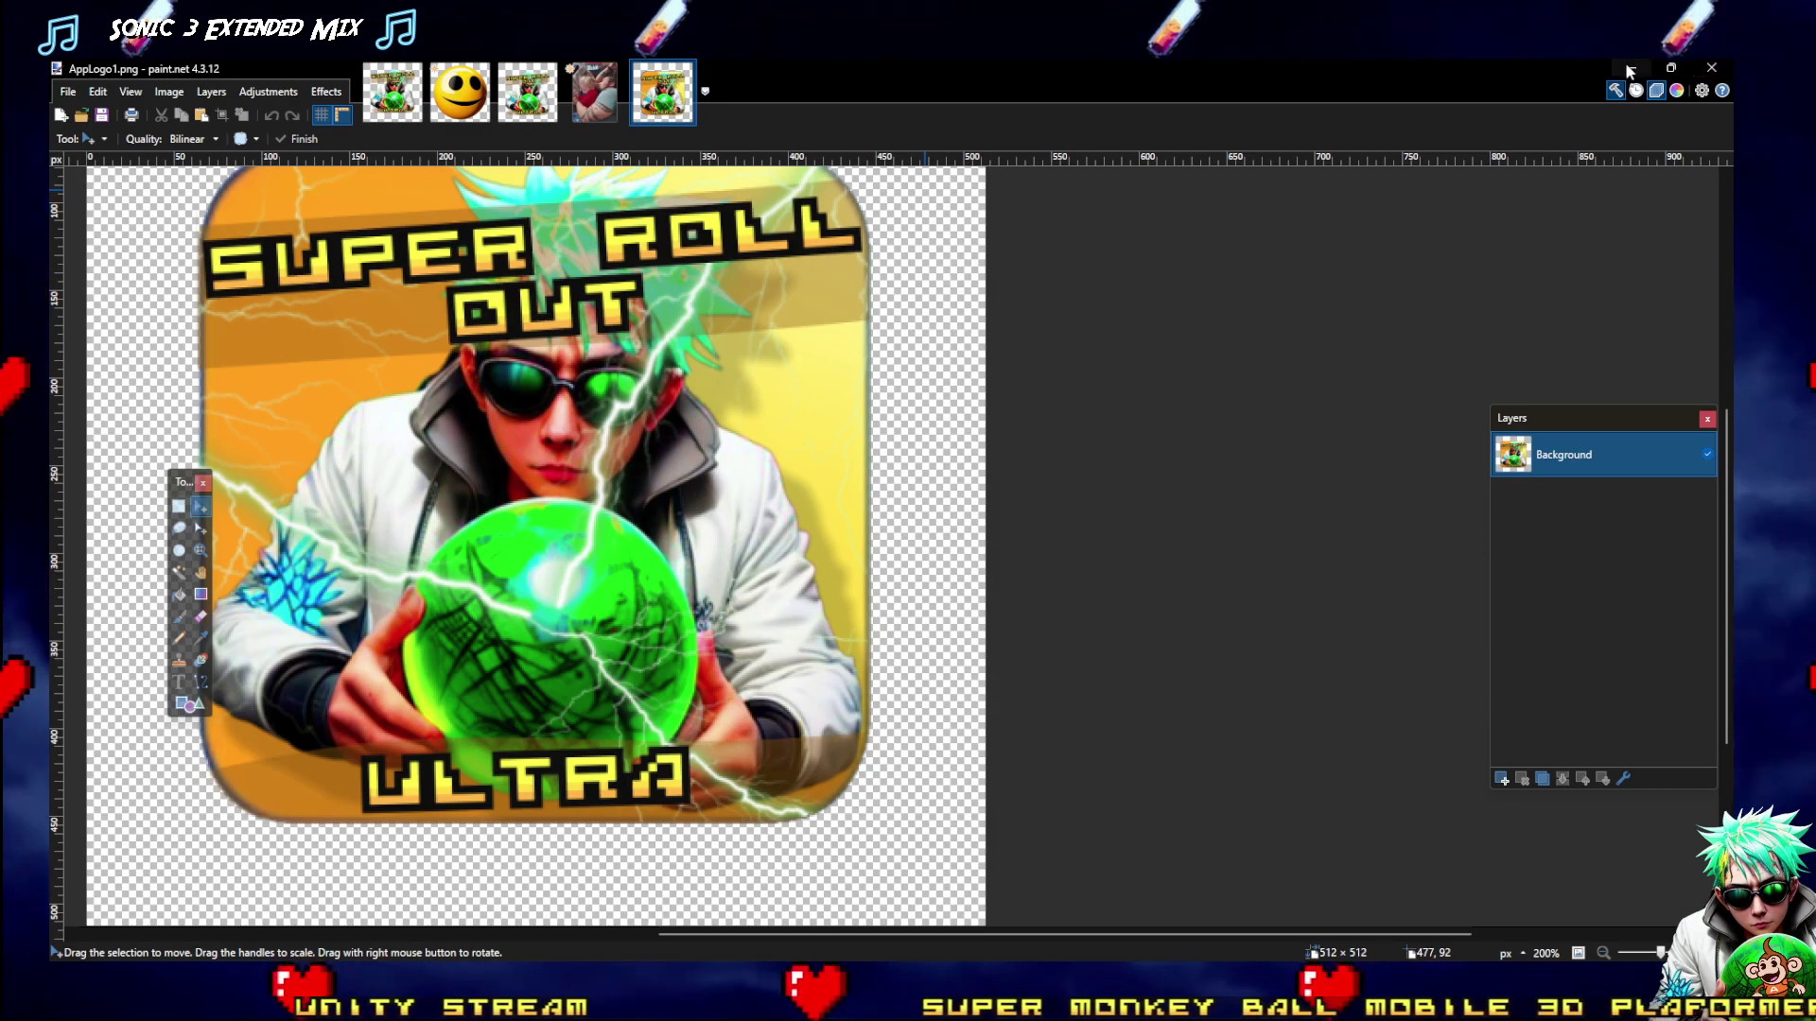
{"action": "left_click_drag", "start_coordinate": [775, 731], "coordinate": [790, 824]}
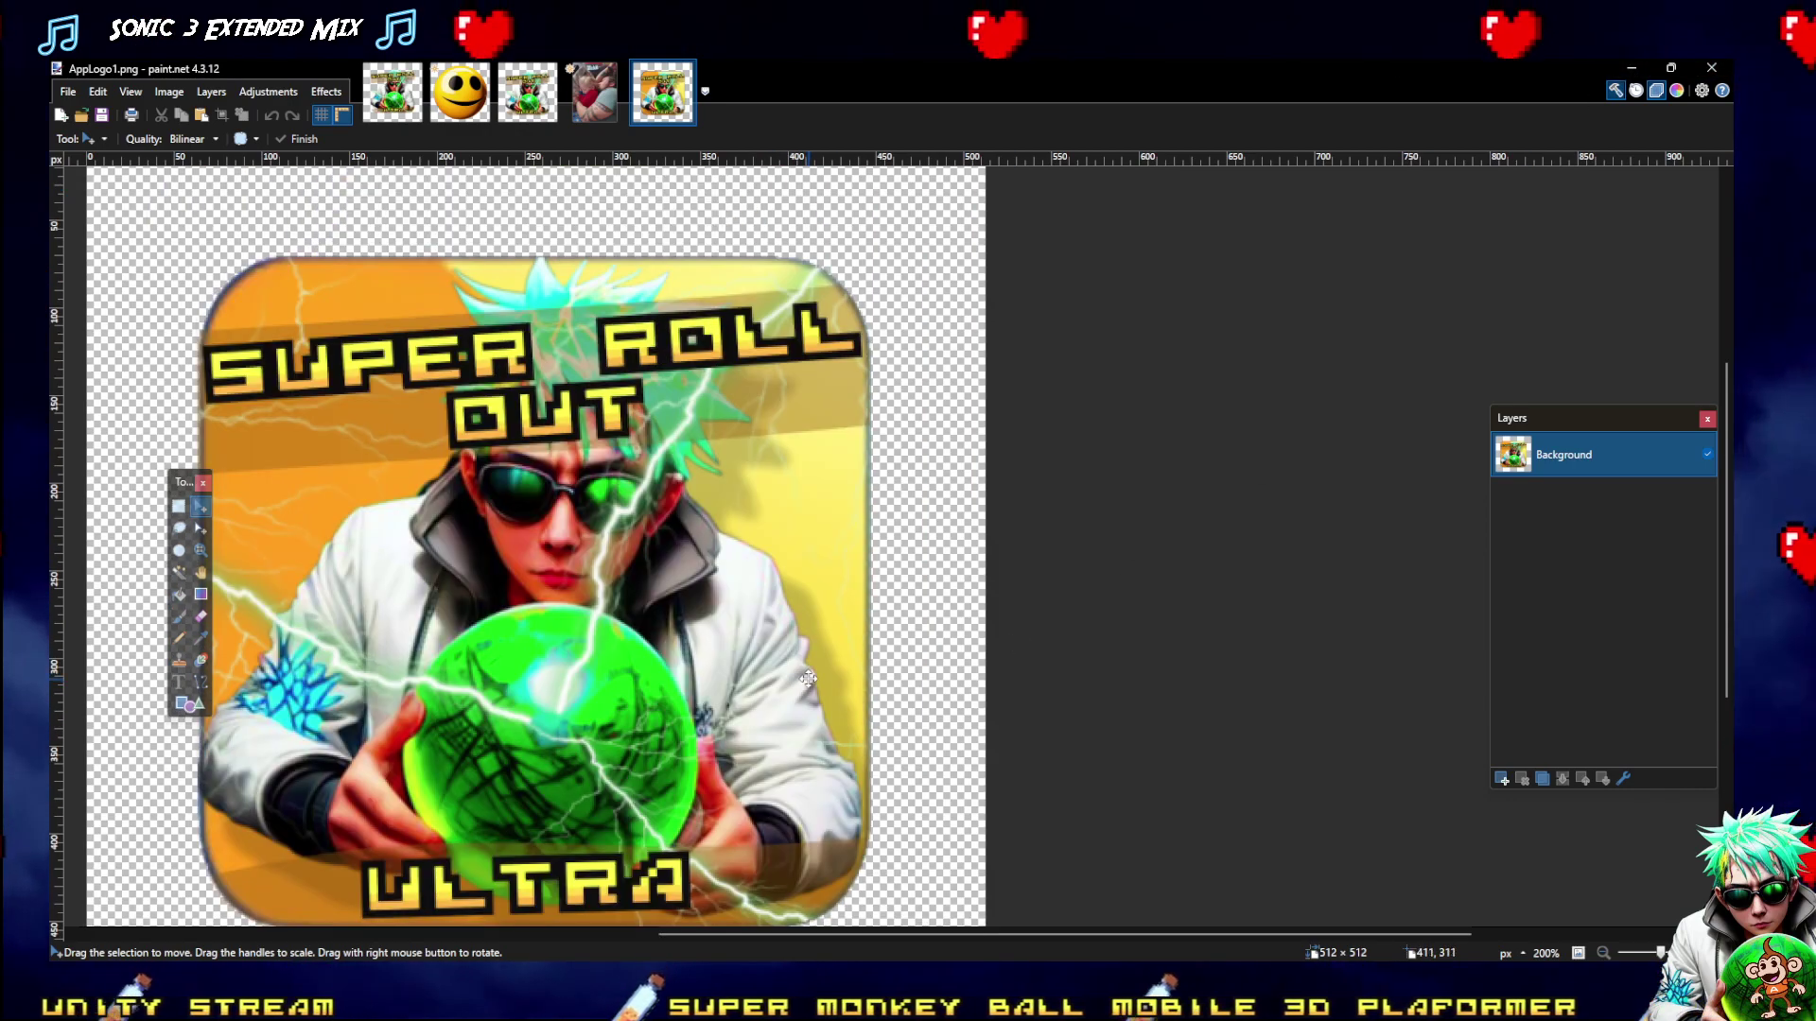
{"action": "key", "text": "ctrl+z"}
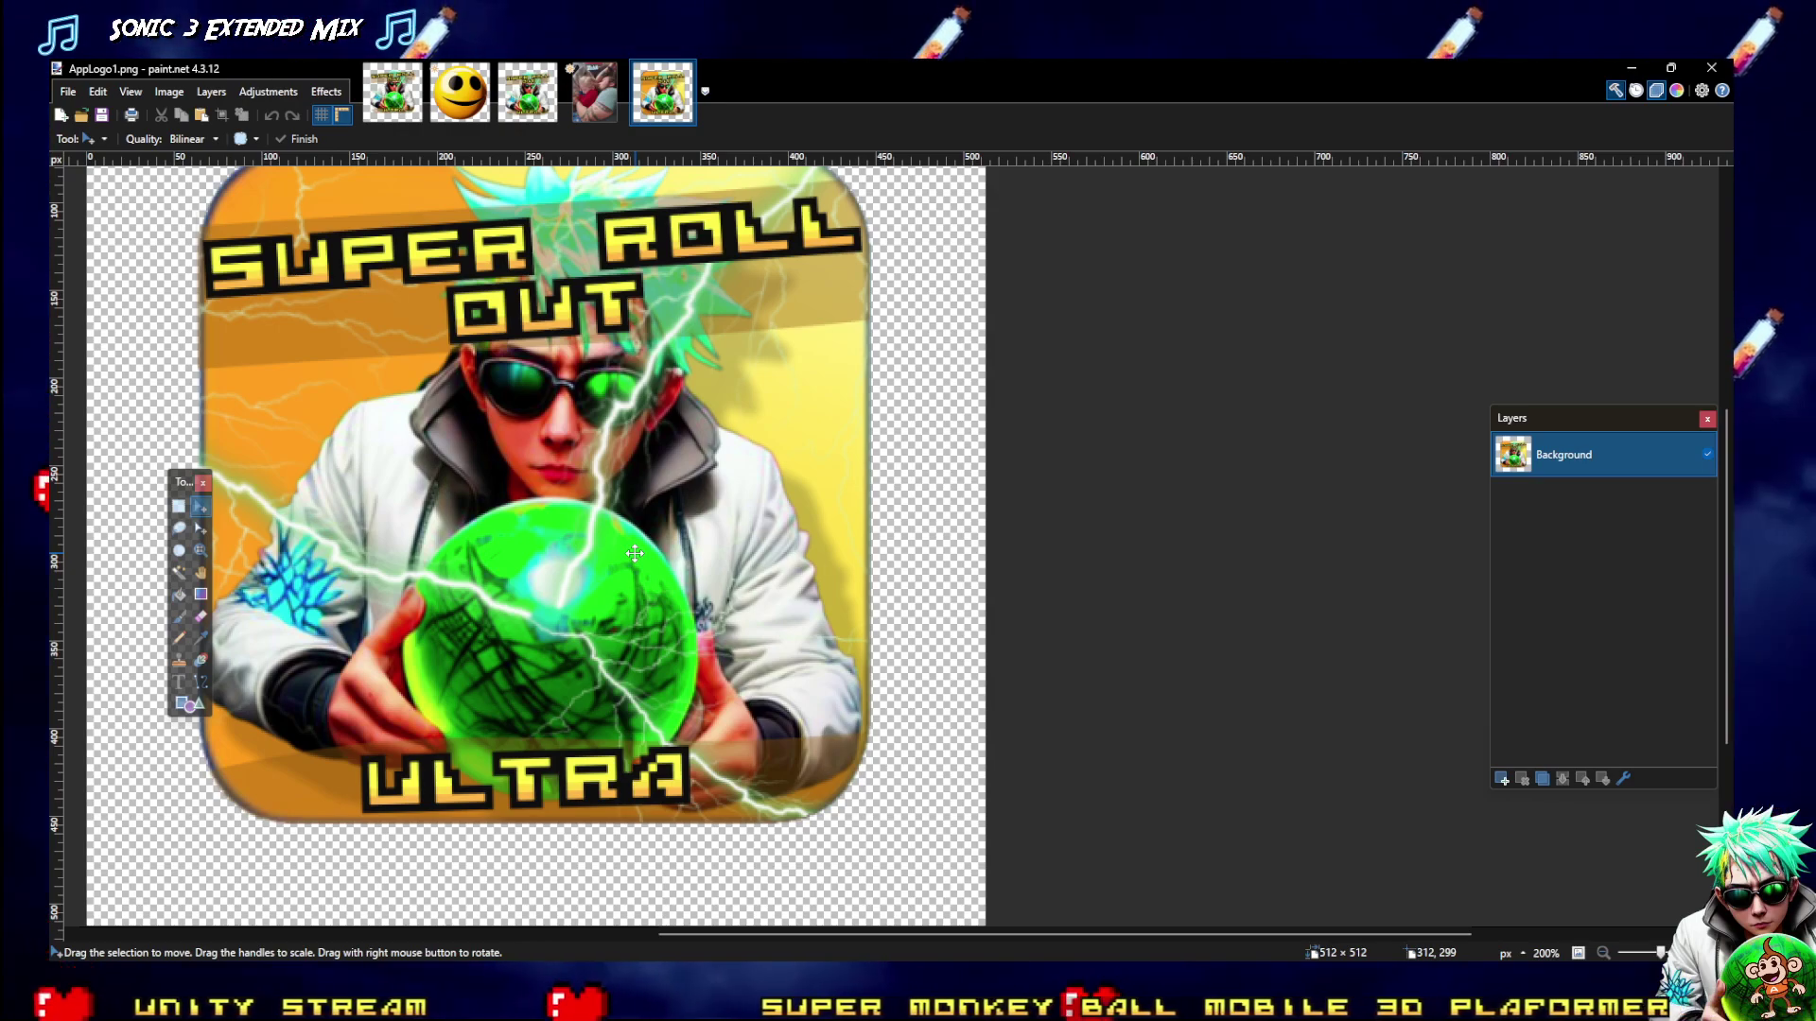
{"action": "left_click", "coordinate": [463, 91]}
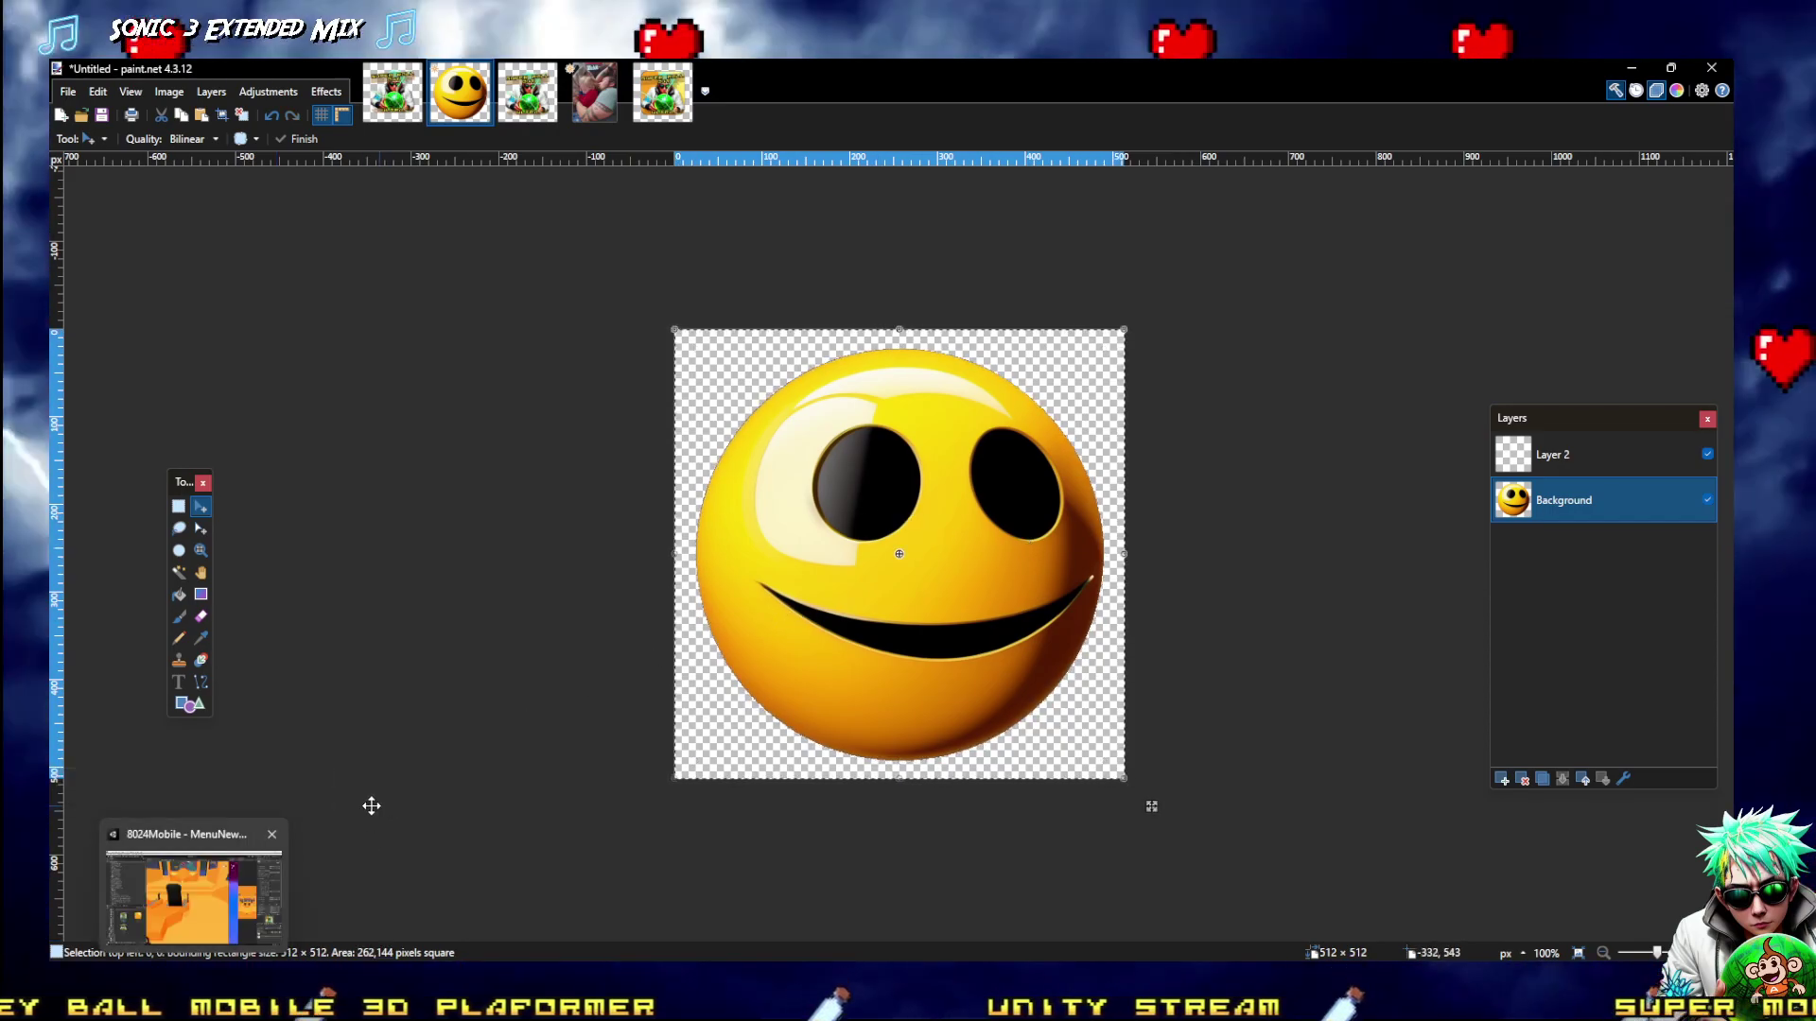
Select the smiley by inverting a Magic Wand selection and crop to it
{"action": "left_click", "coordinate": [178, 574]}
{"action": "left_click", "coordinate": [744, 730]}
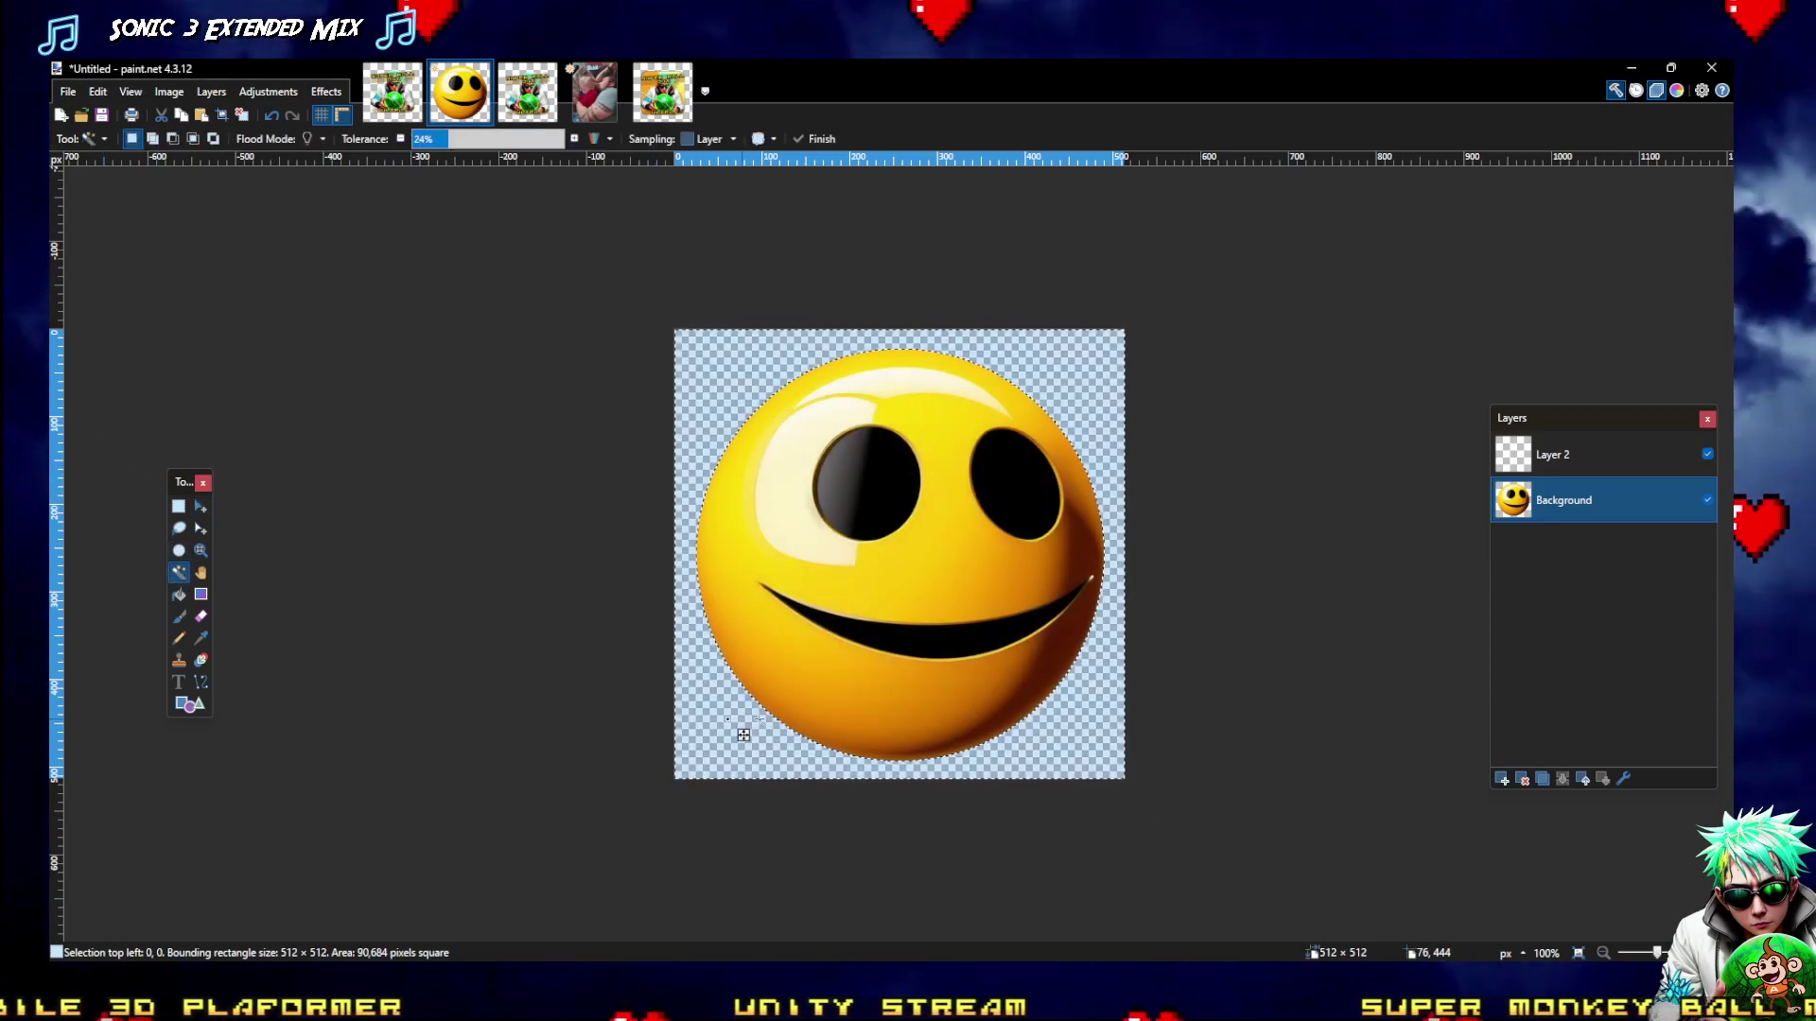
{"action": "key", "text": "ctrl+i"}
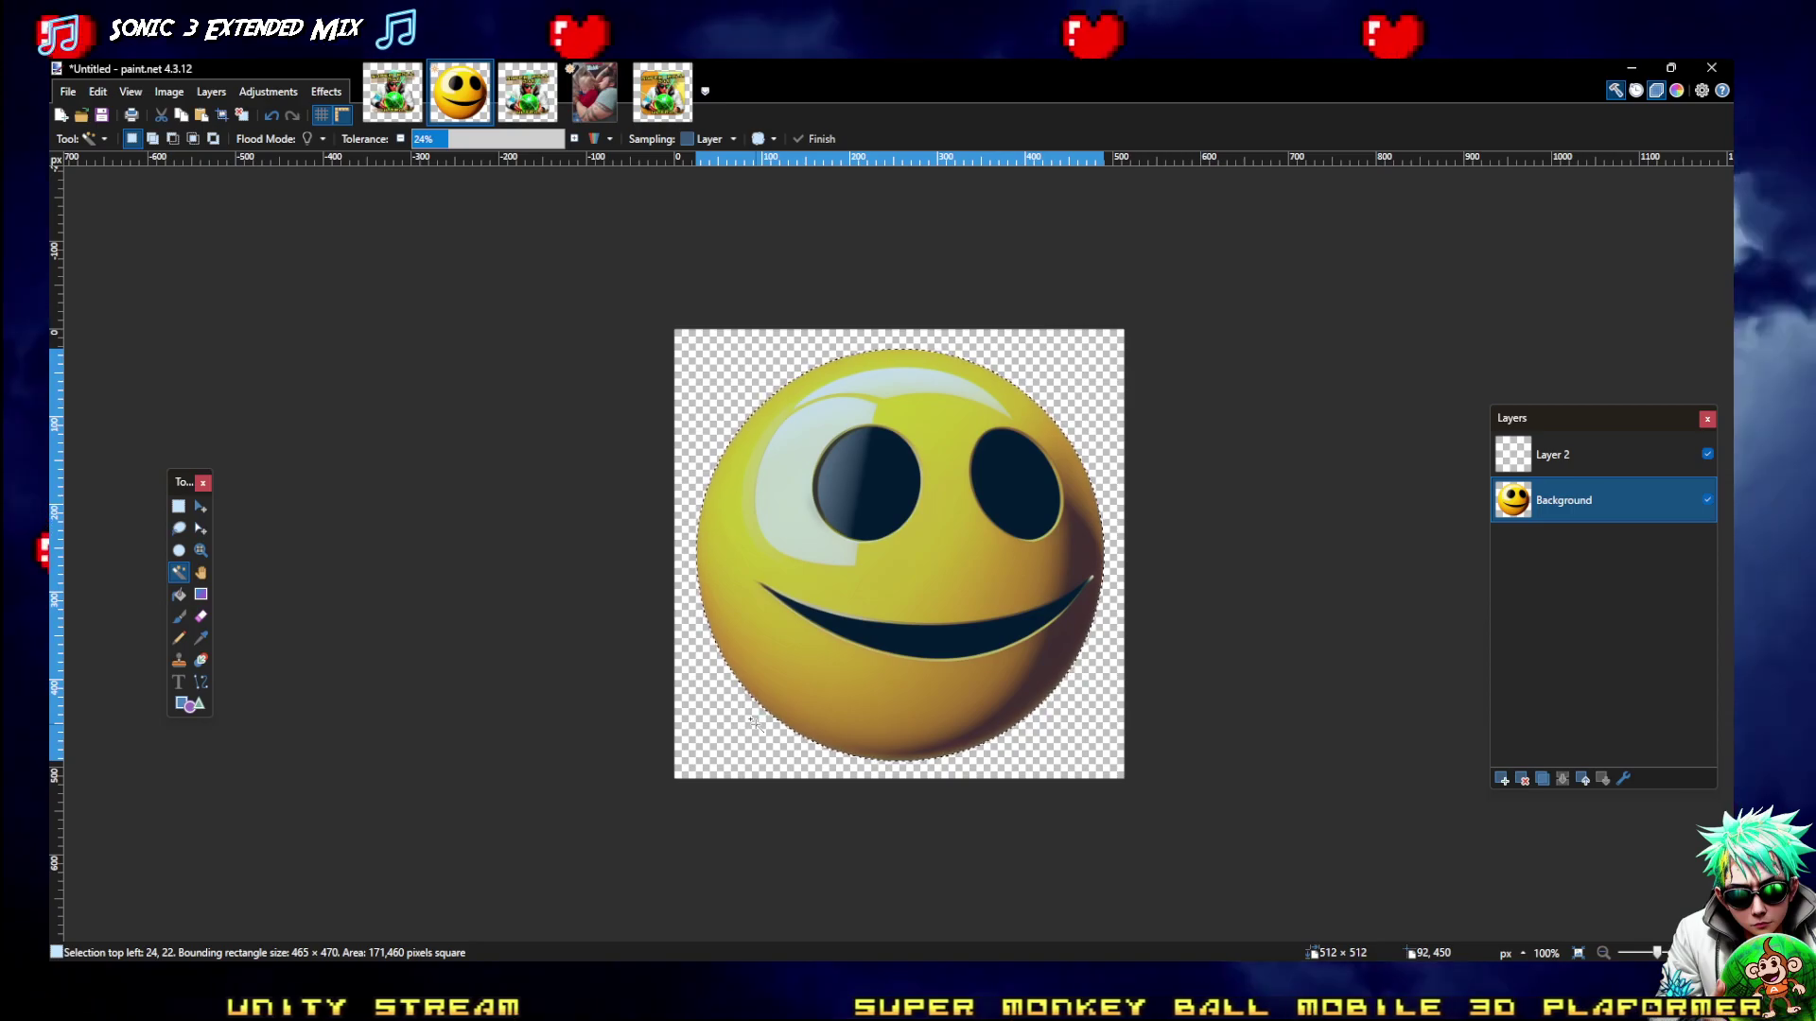
{"action": "key", "text": "ctrl+shift+x"}
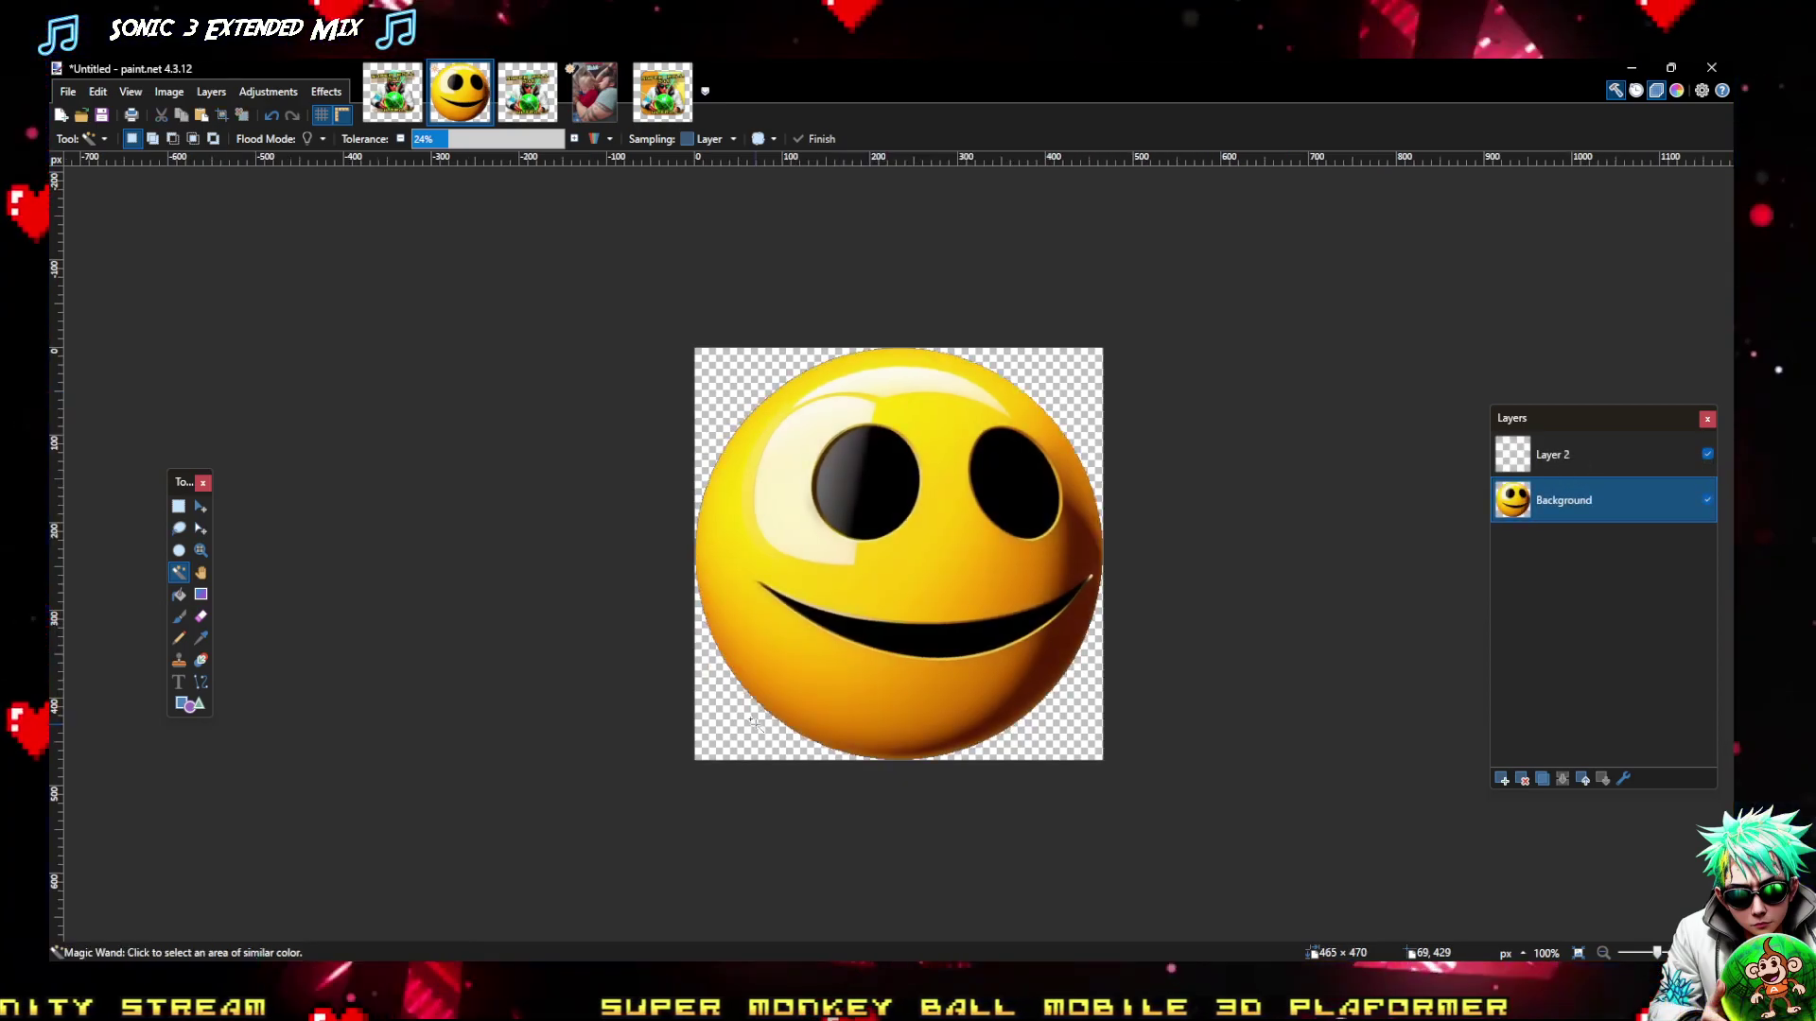
Resize the cropped smiley to 128 × 128 pixels
{"action": "left_click", "coordinate": [170, 91]}
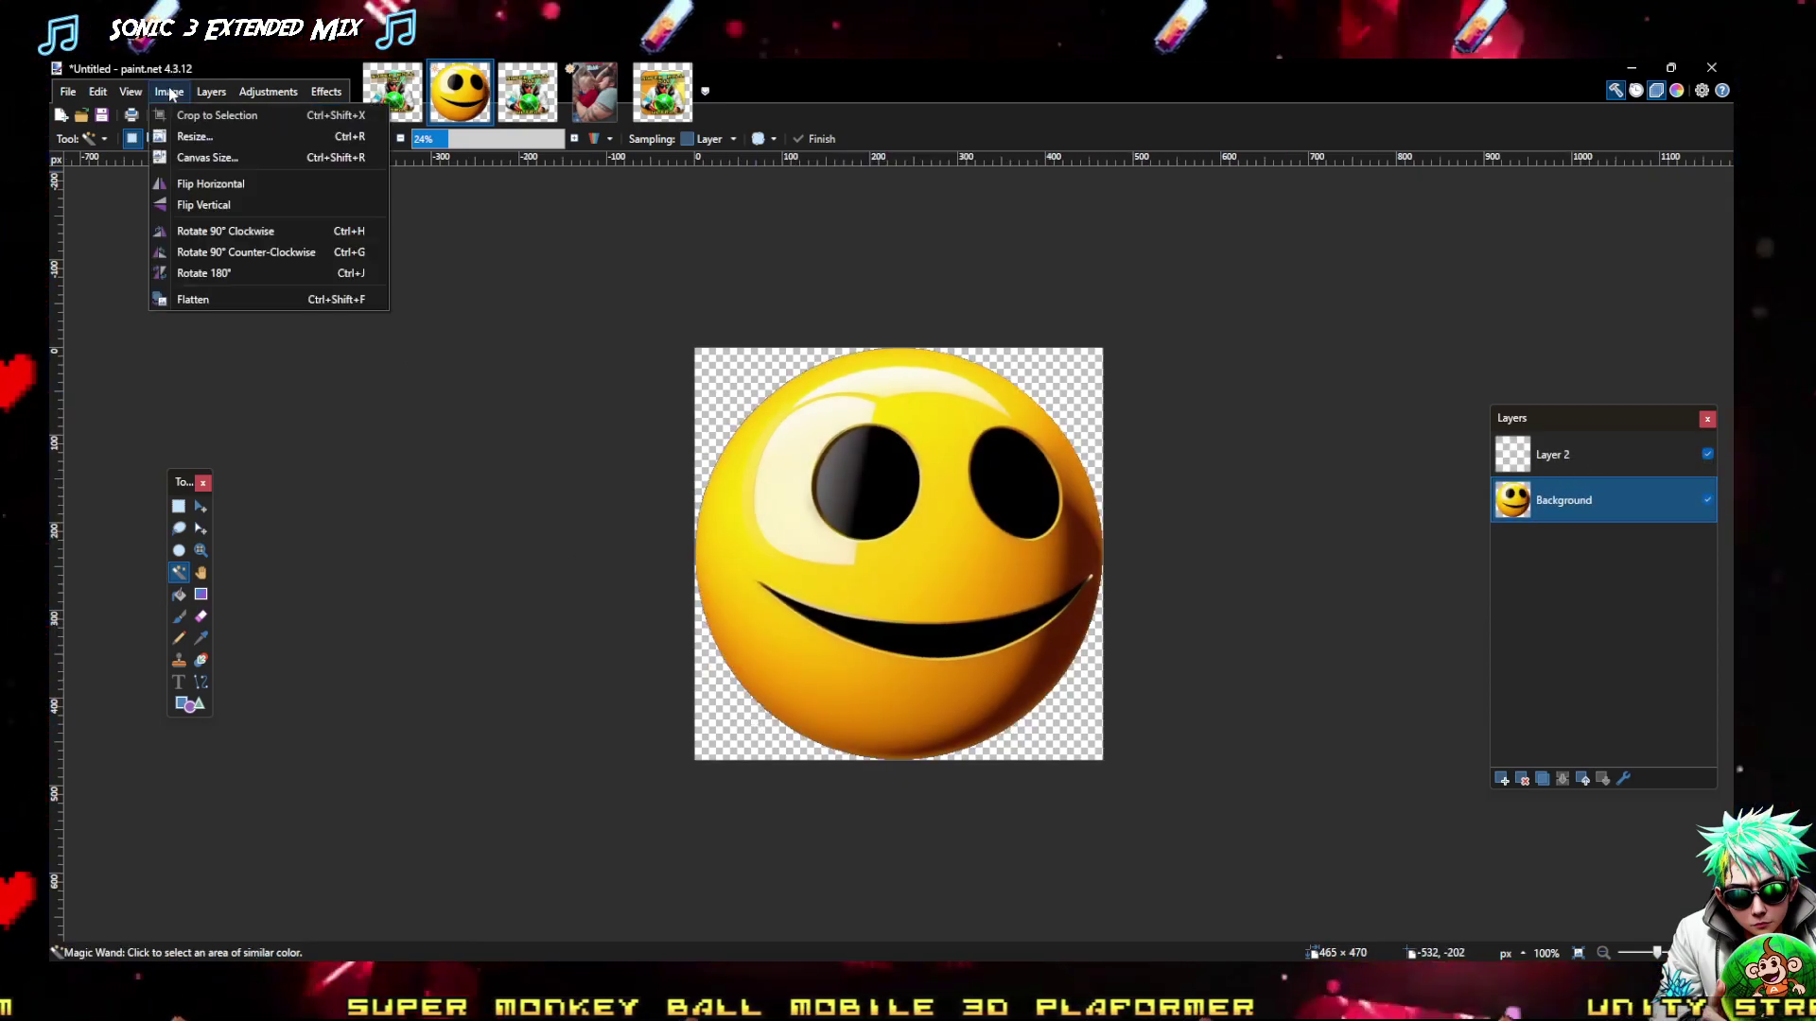
{"action": "left_click", "coordinate": [192, 138]}
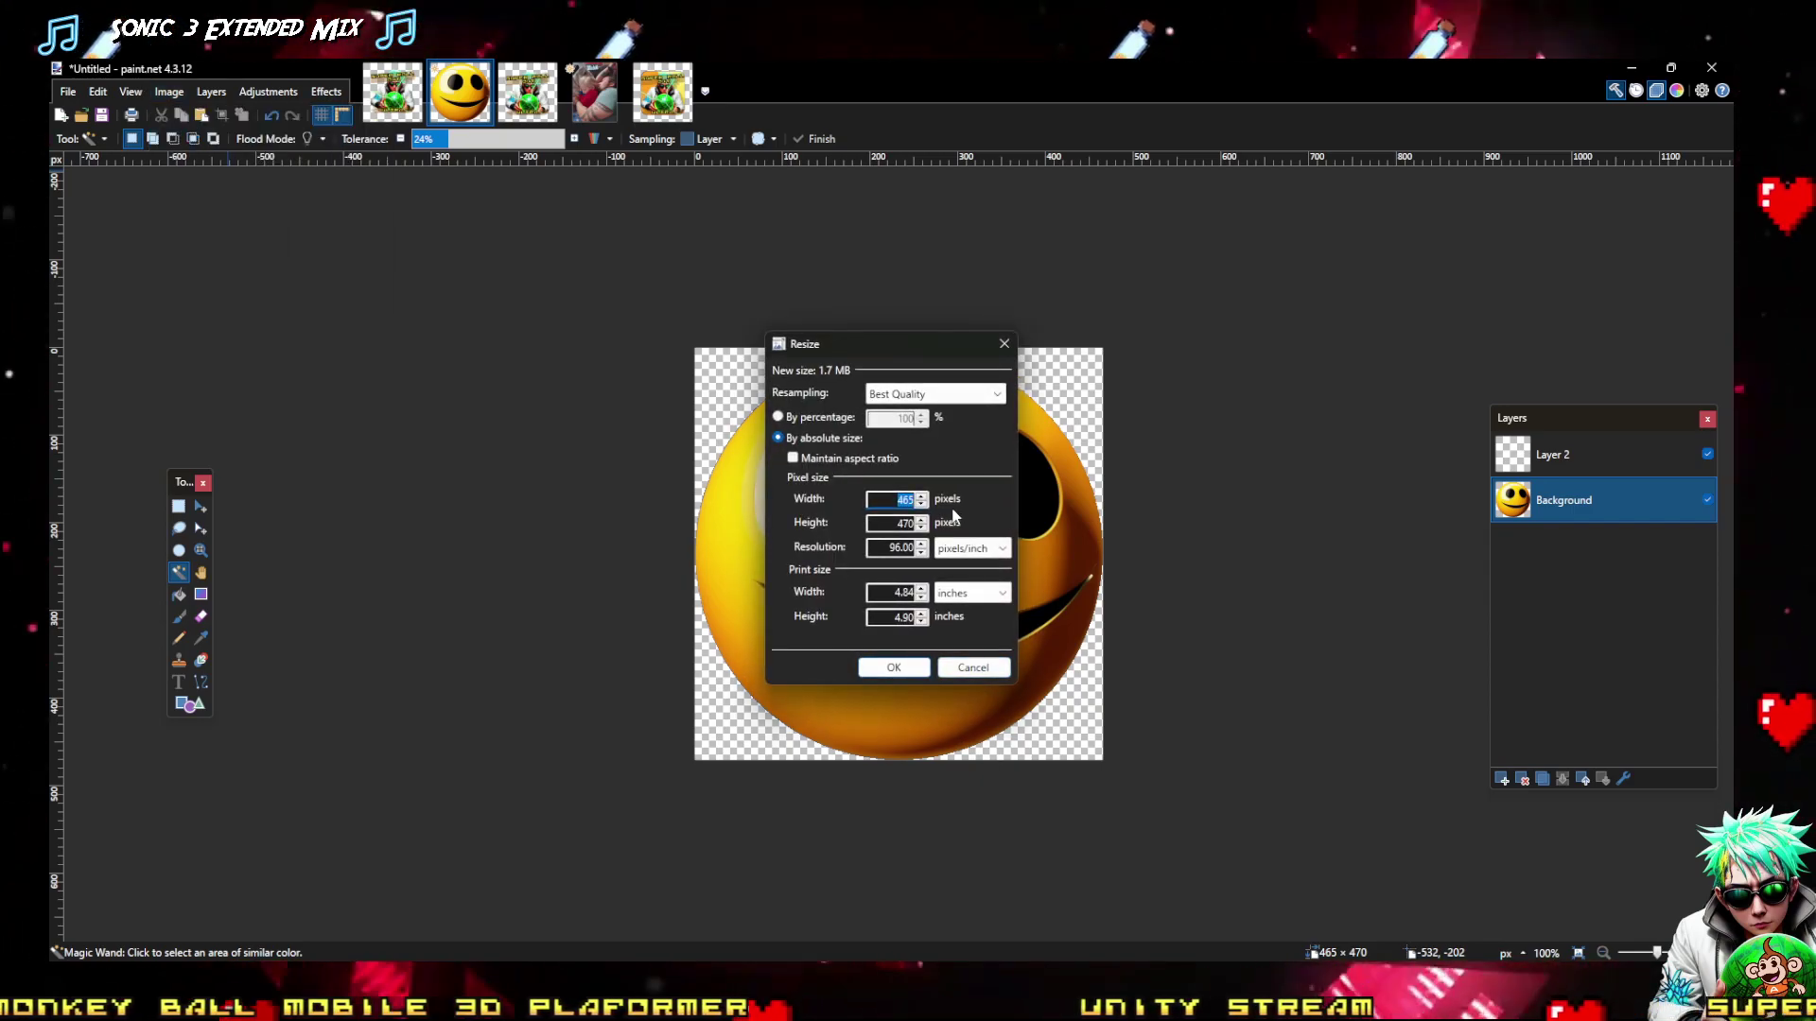
{"action": "type", "text": "128"}
{"action": "key", "text": "Tab"}
{"action": "type", "text": "128"}
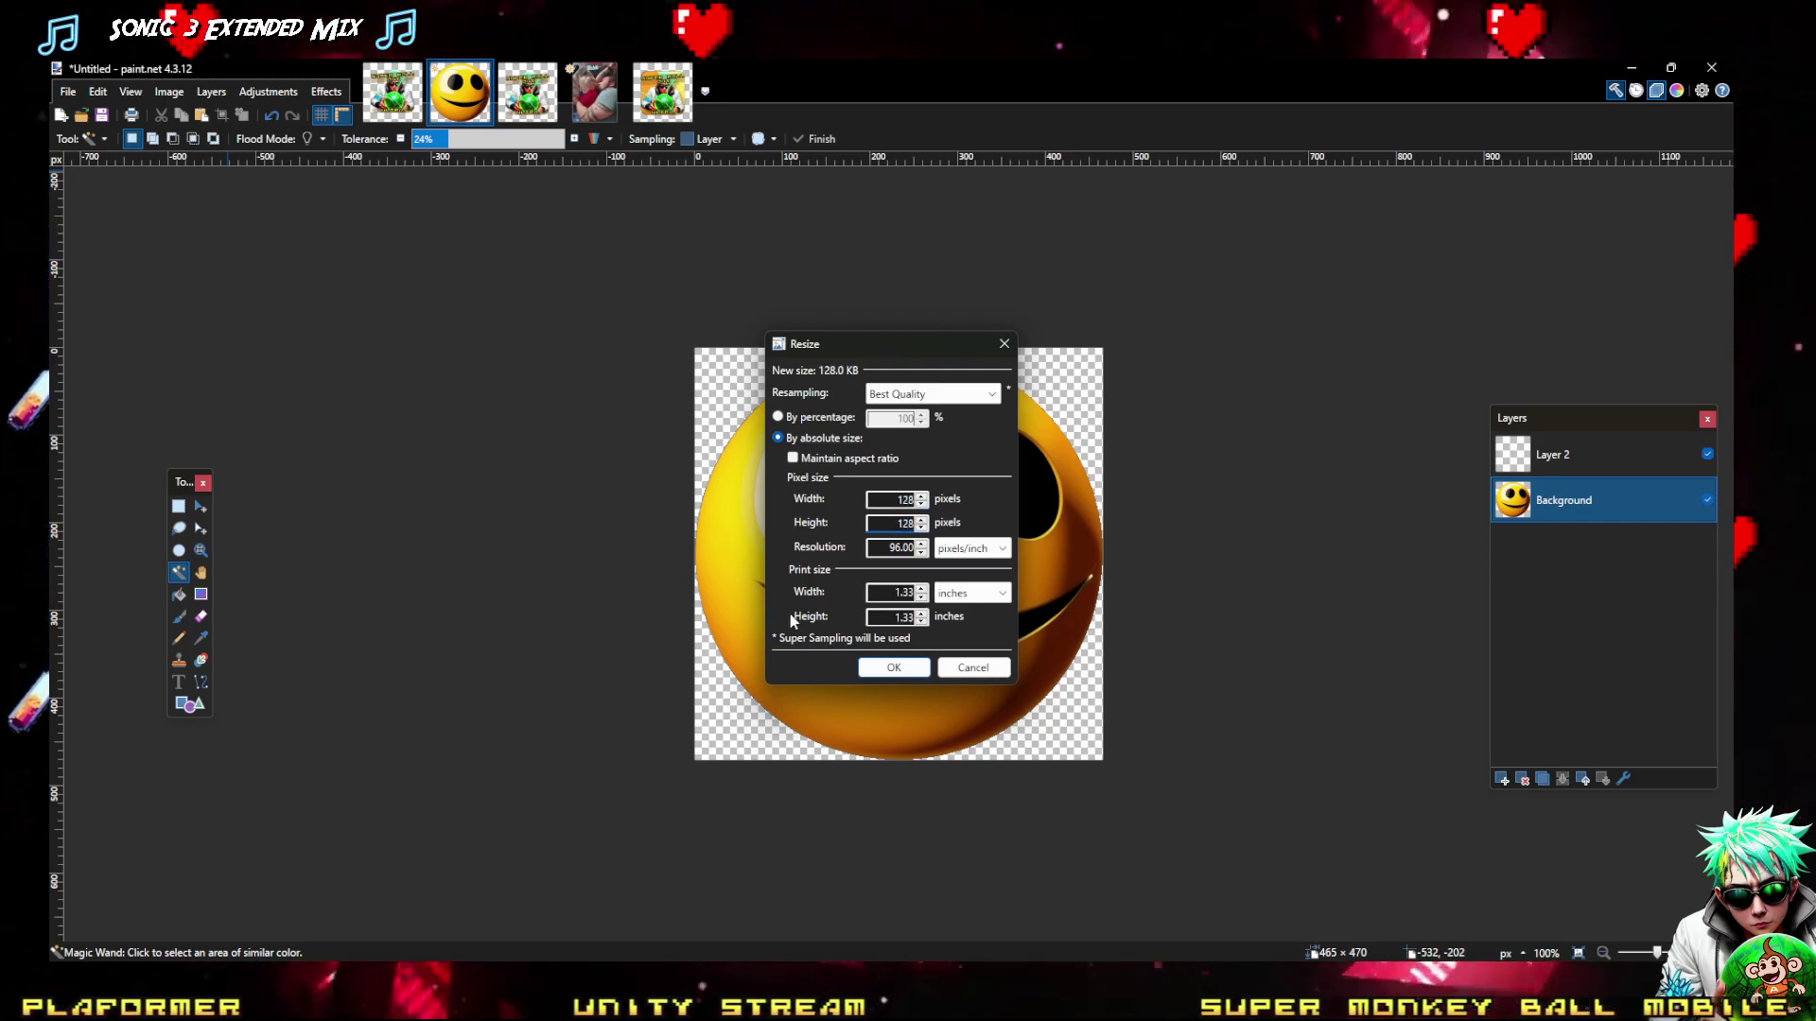
{"action": "left_click", "coordinate": [869, 668]}
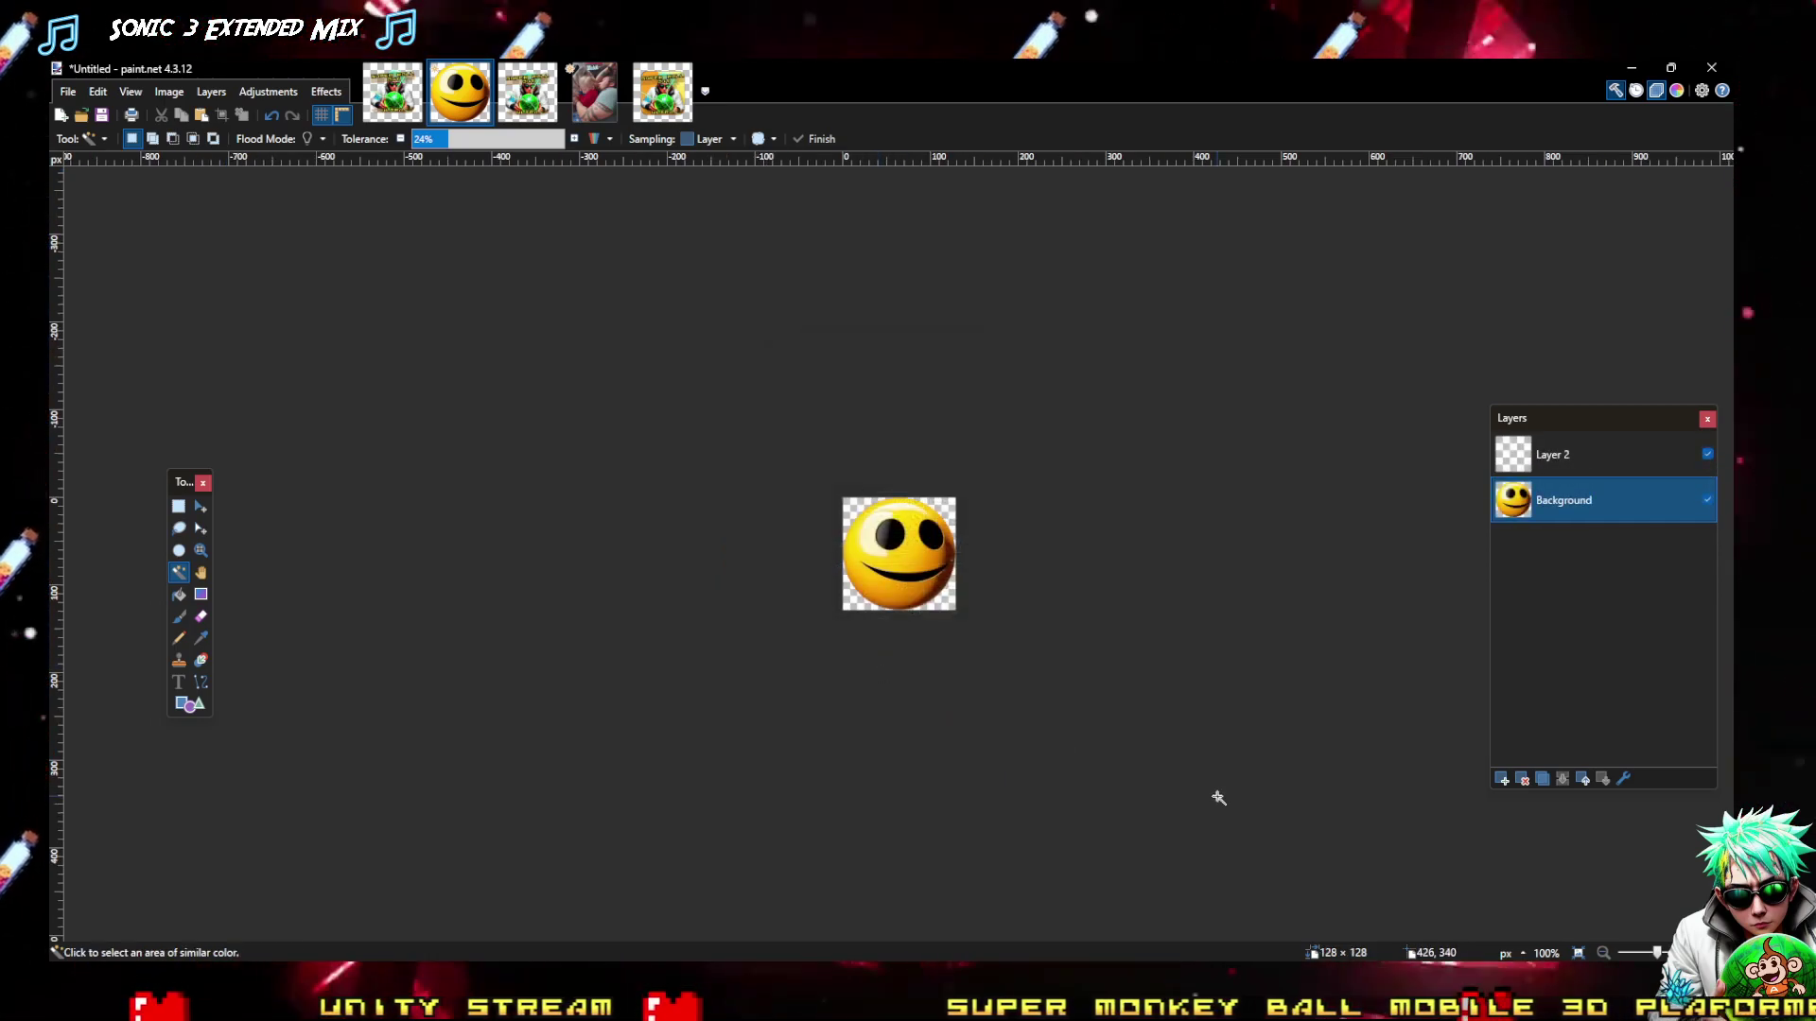
{"action": "key", "text": "ctrl+s"}
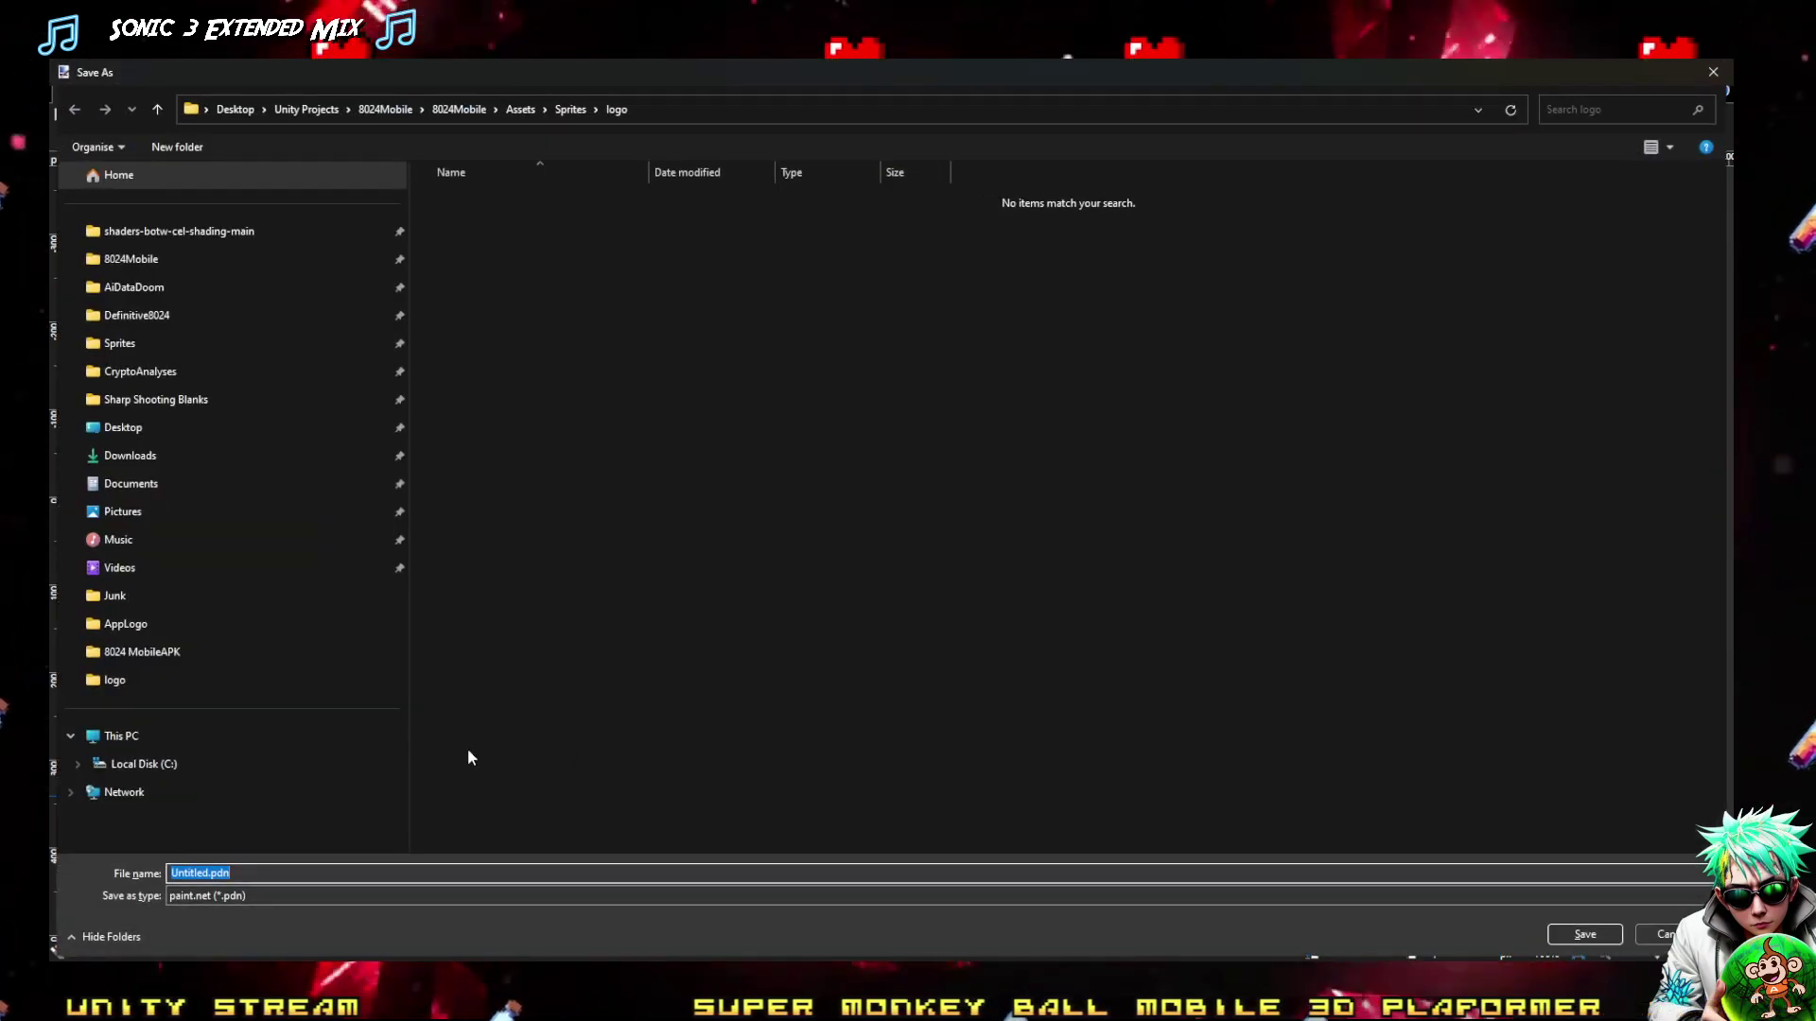
Save the smiley as a flattened PNG named BallIntro.png in the logo folder
{"action": "left_click", "coordinate": [242, 898]}
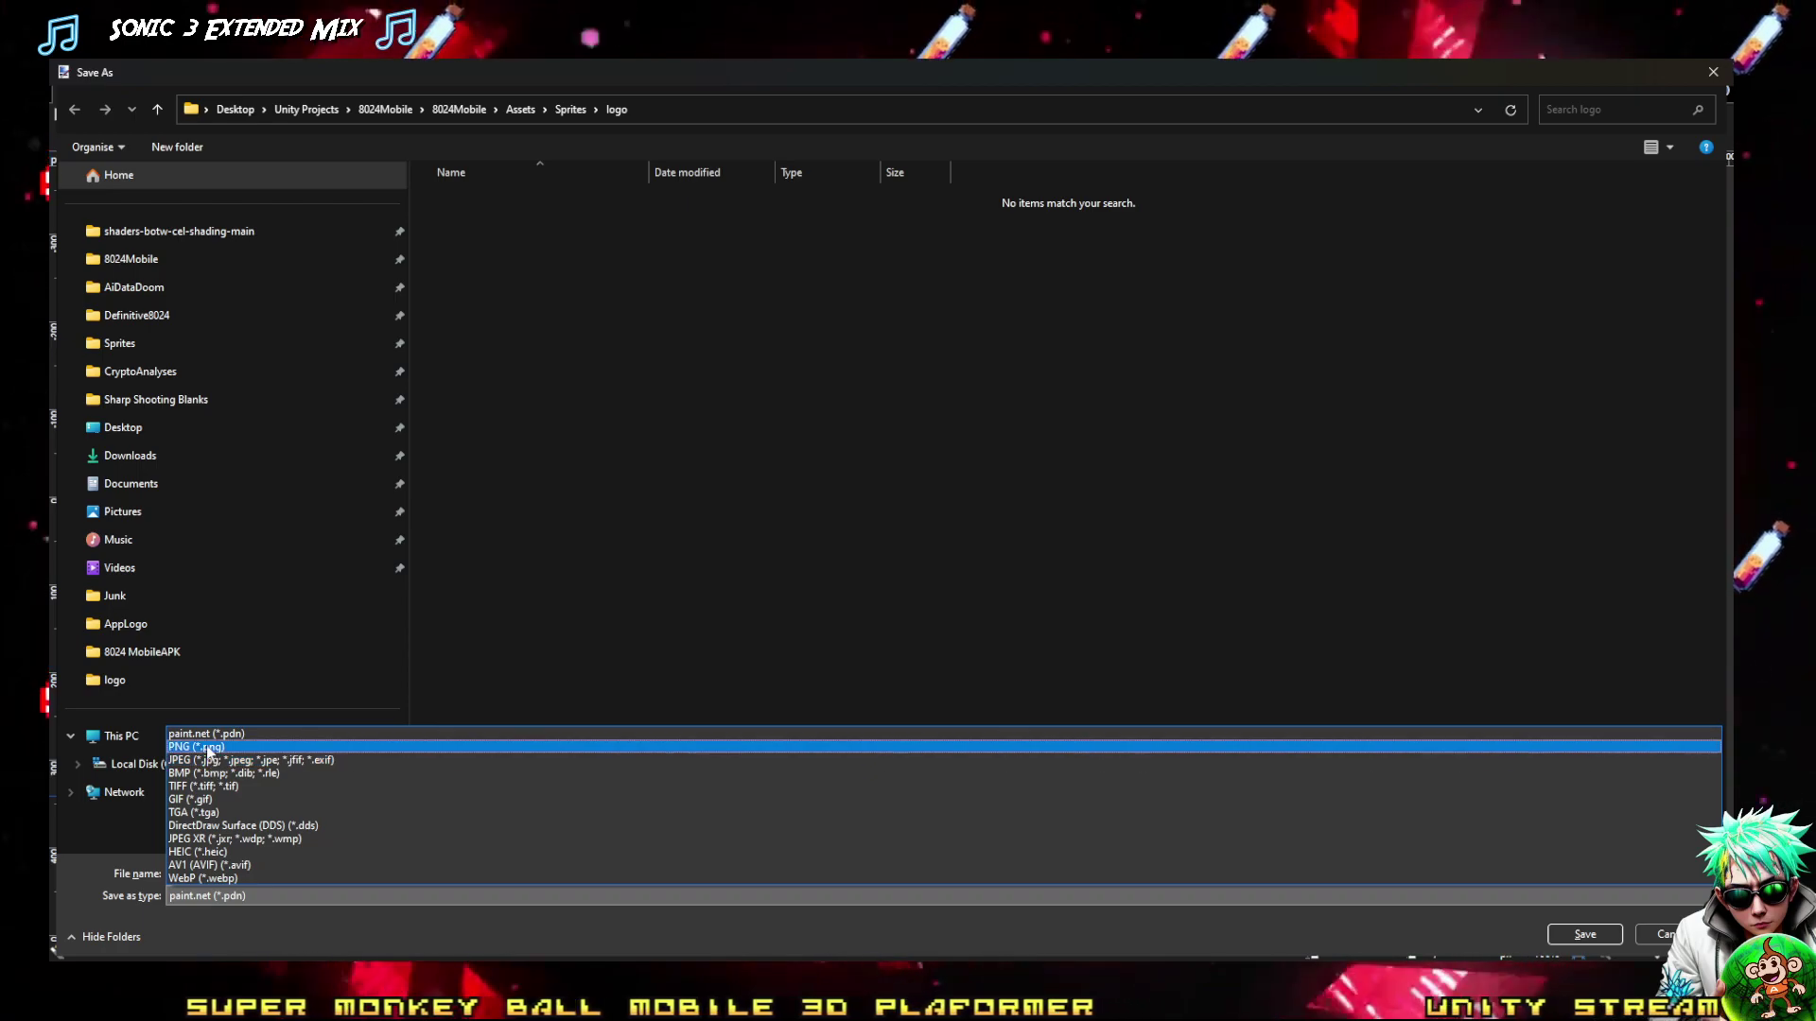
{"action": "left_click", "coordinate": [199, 747]}
{"action": "type", "text": "BallIntro"}
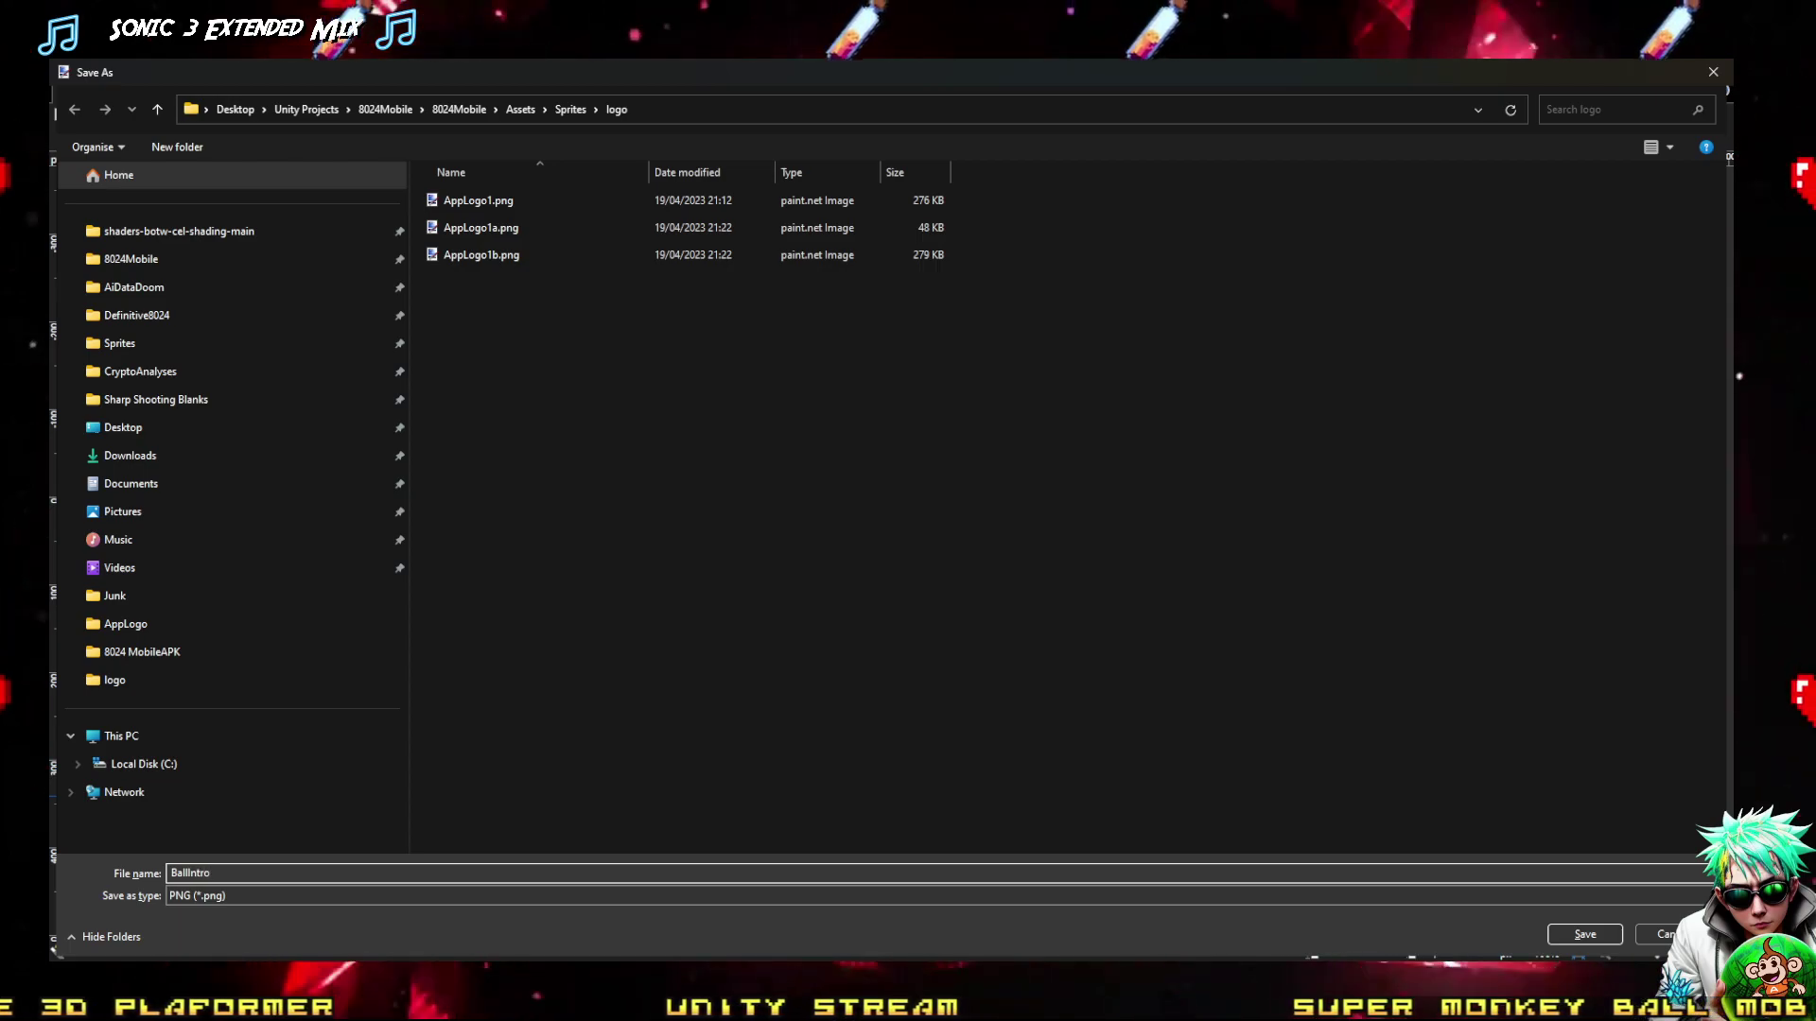
{"action": "key", "text": "Return"}
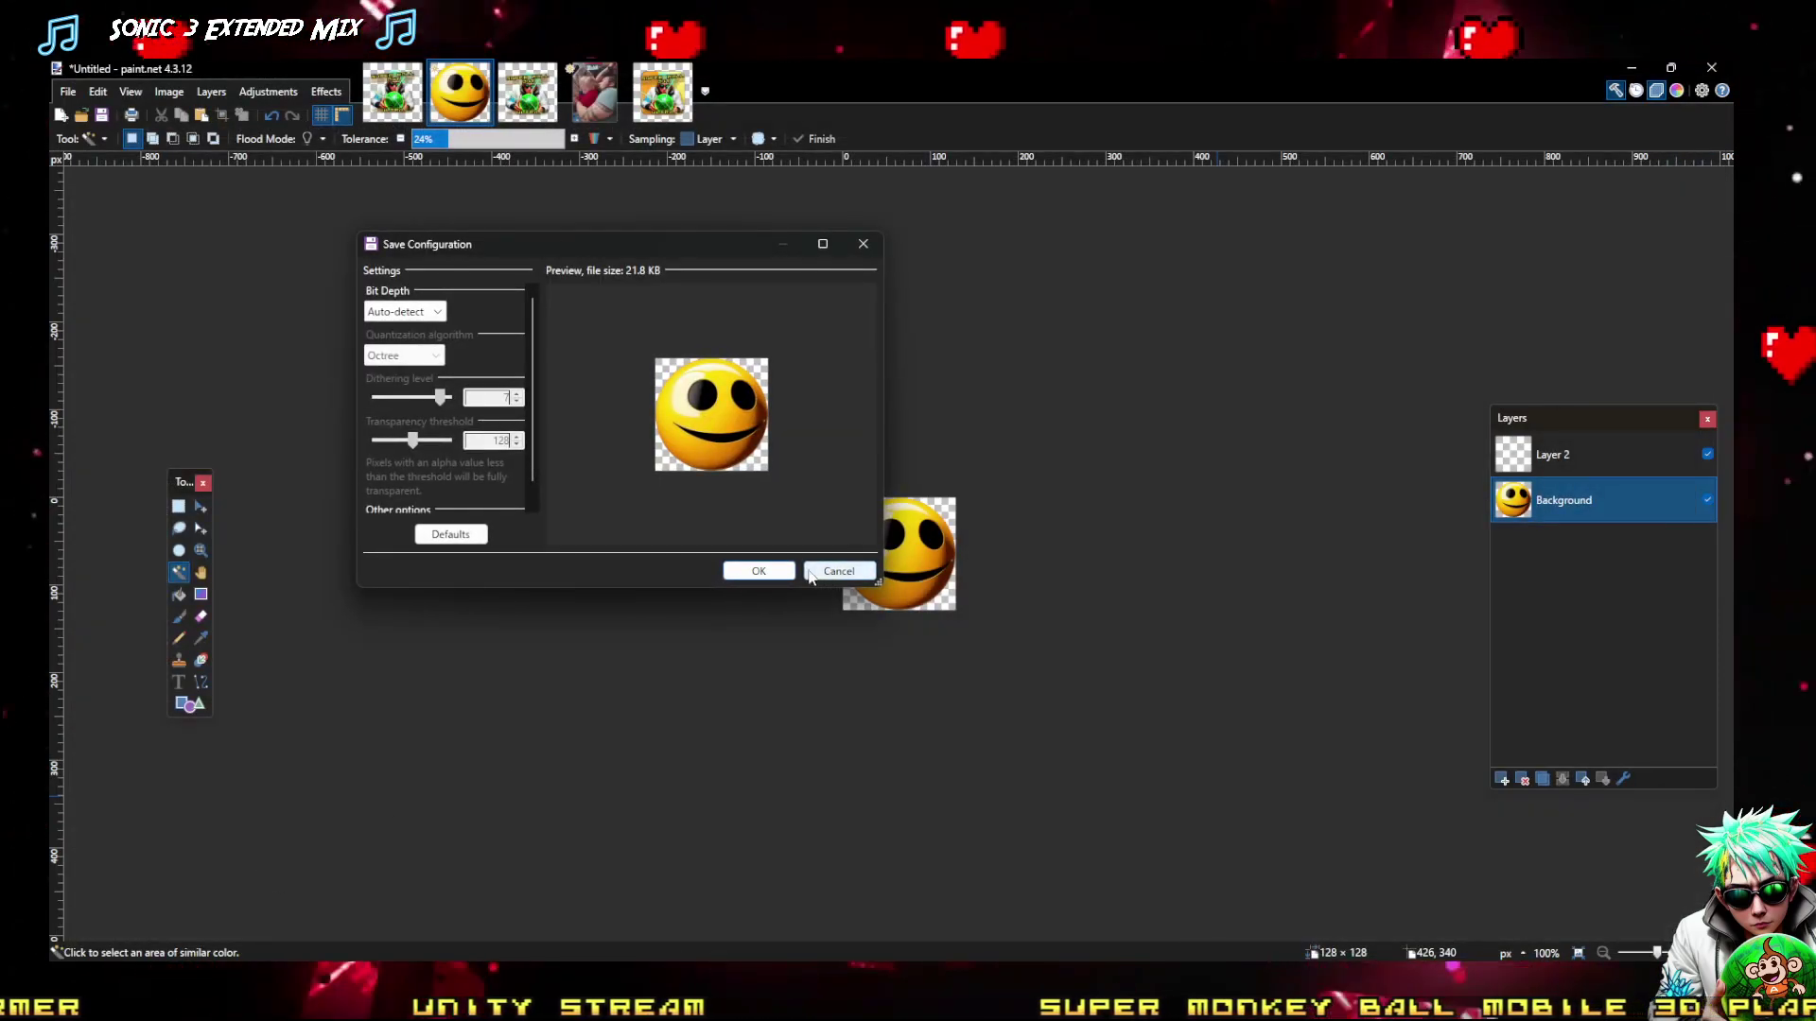
{"action": "left_click", "coordinate": [783, 571]}
{"action": "left_click", "coordinate": [785, 574]}
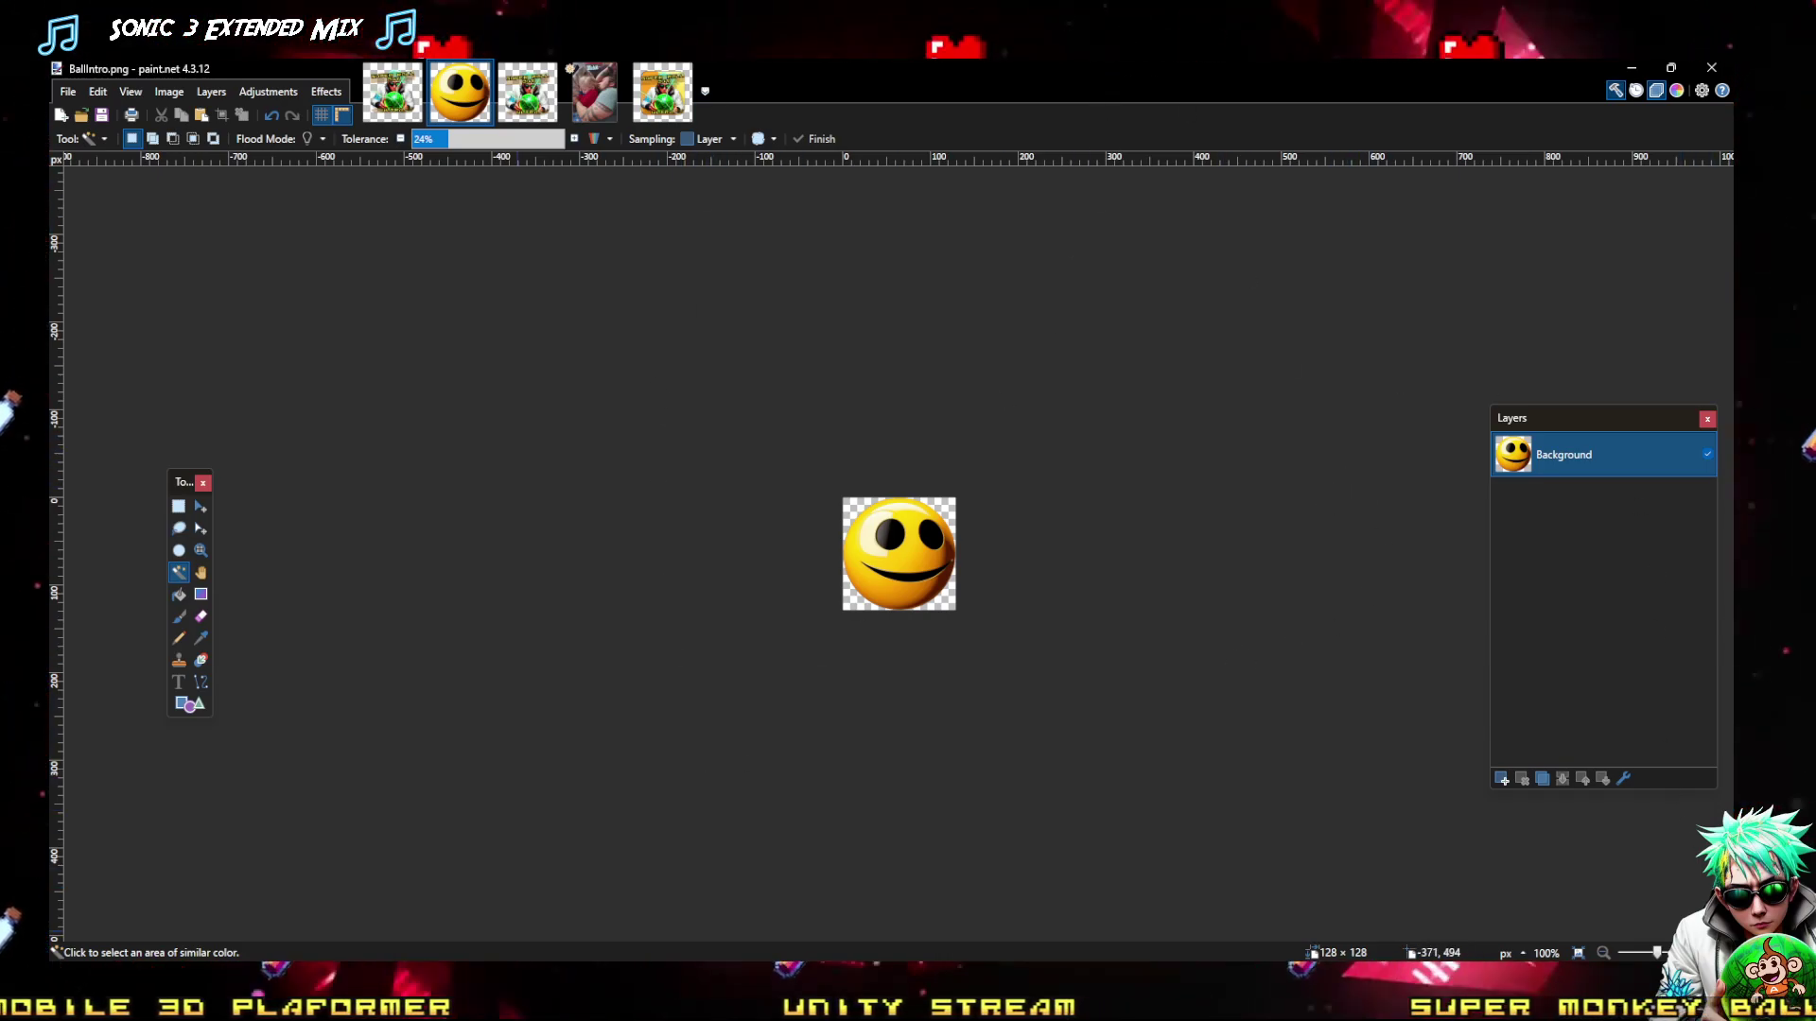
{"action": "key", "text": "alt+Tab"}
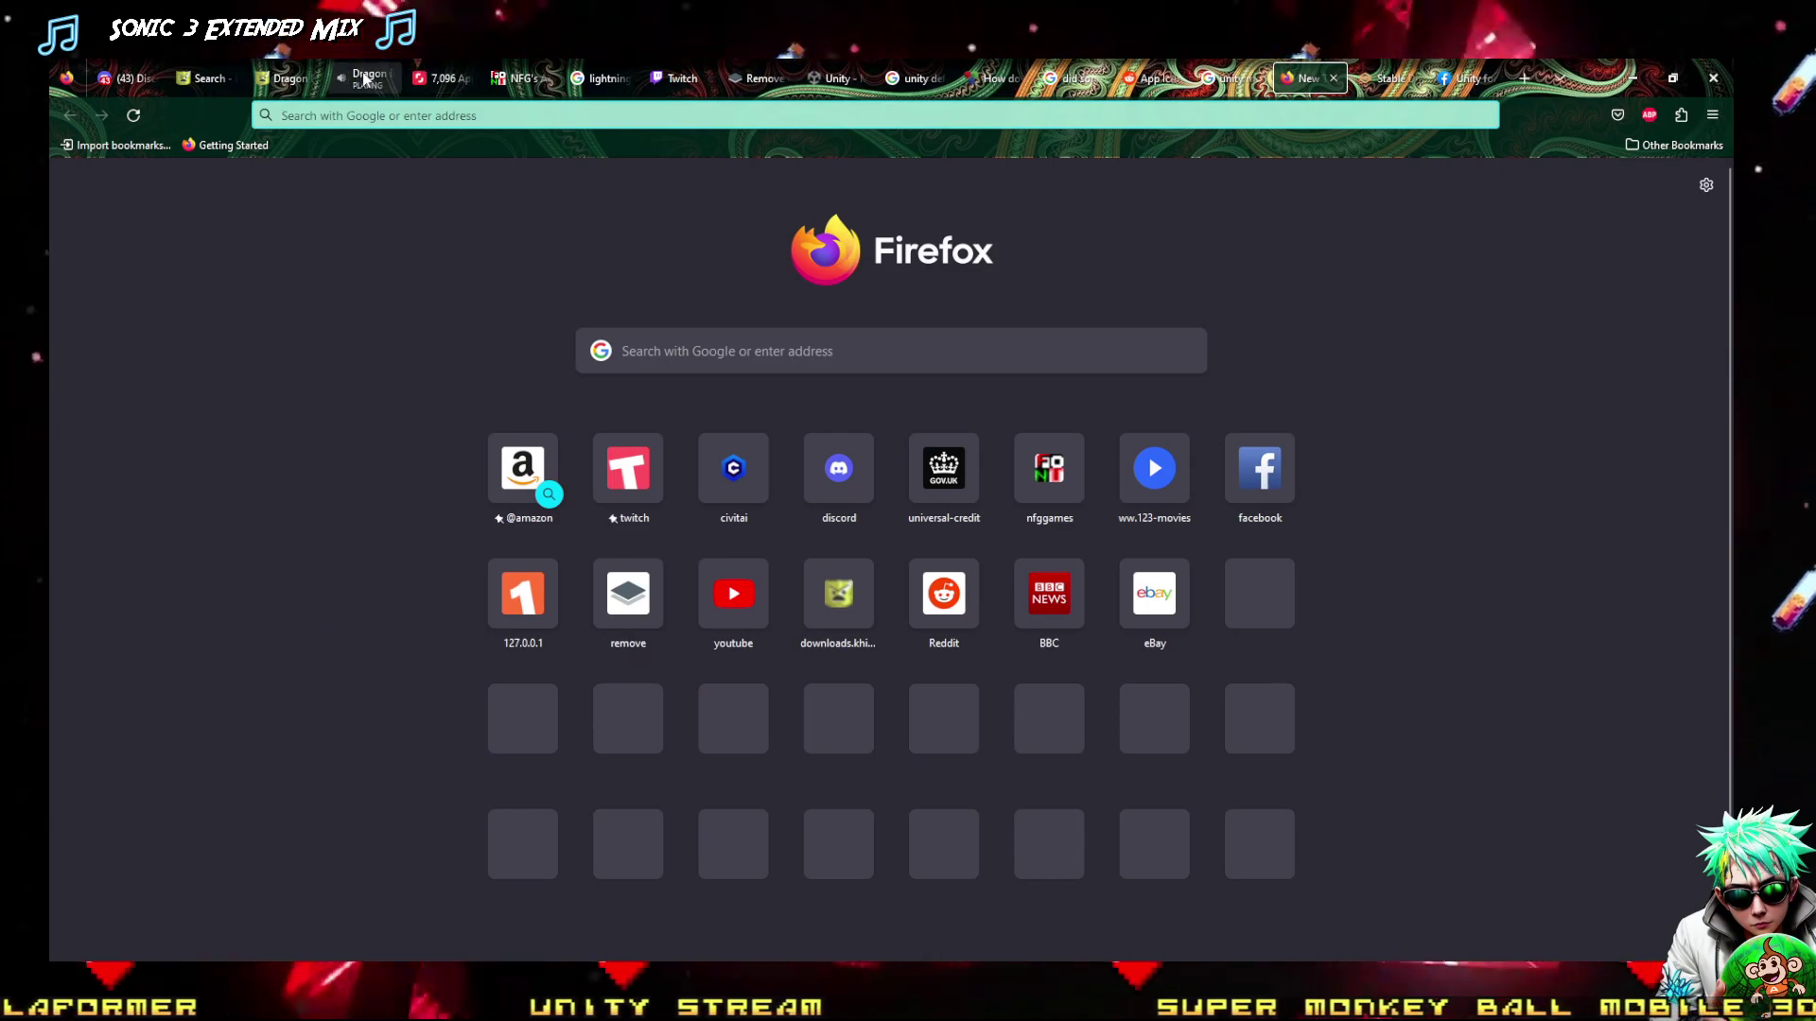
Open the Dragon Ball Z Legacy of Goku album page on KHInsider
{"action": "left_click", "coordinate": [364, 78]}
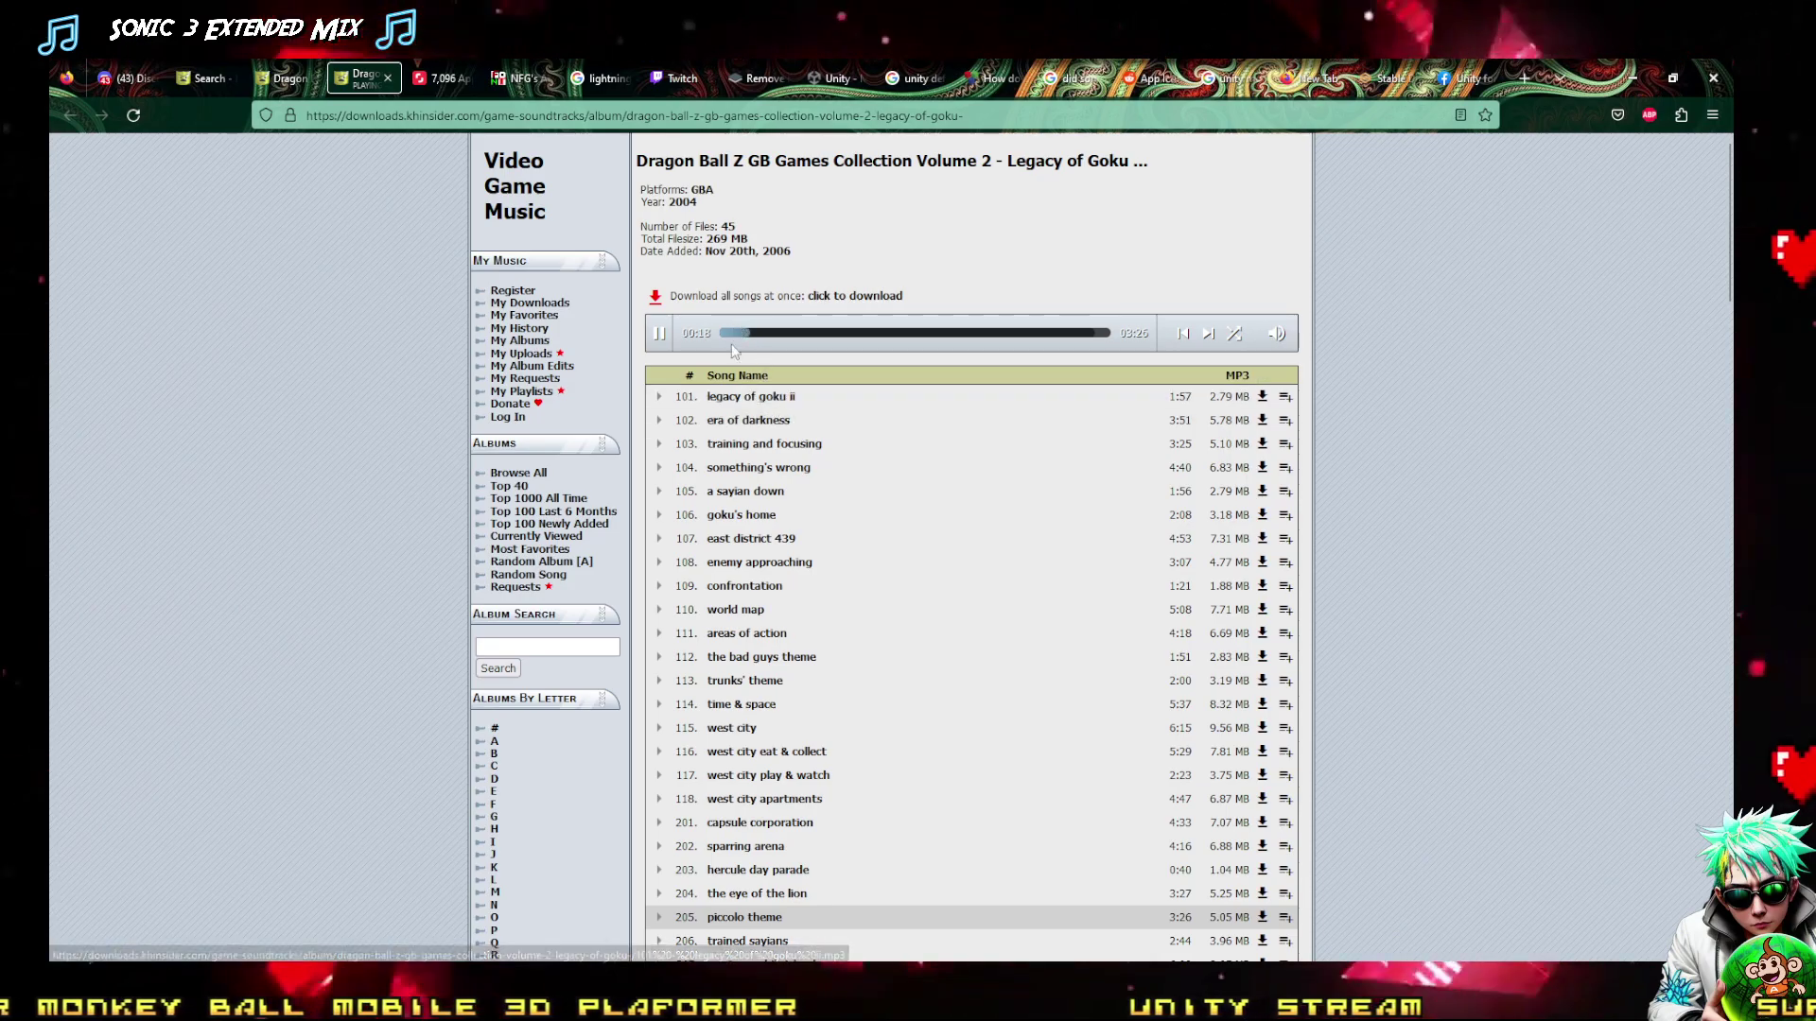
{"action": "key", "text": "alt+Tab"}
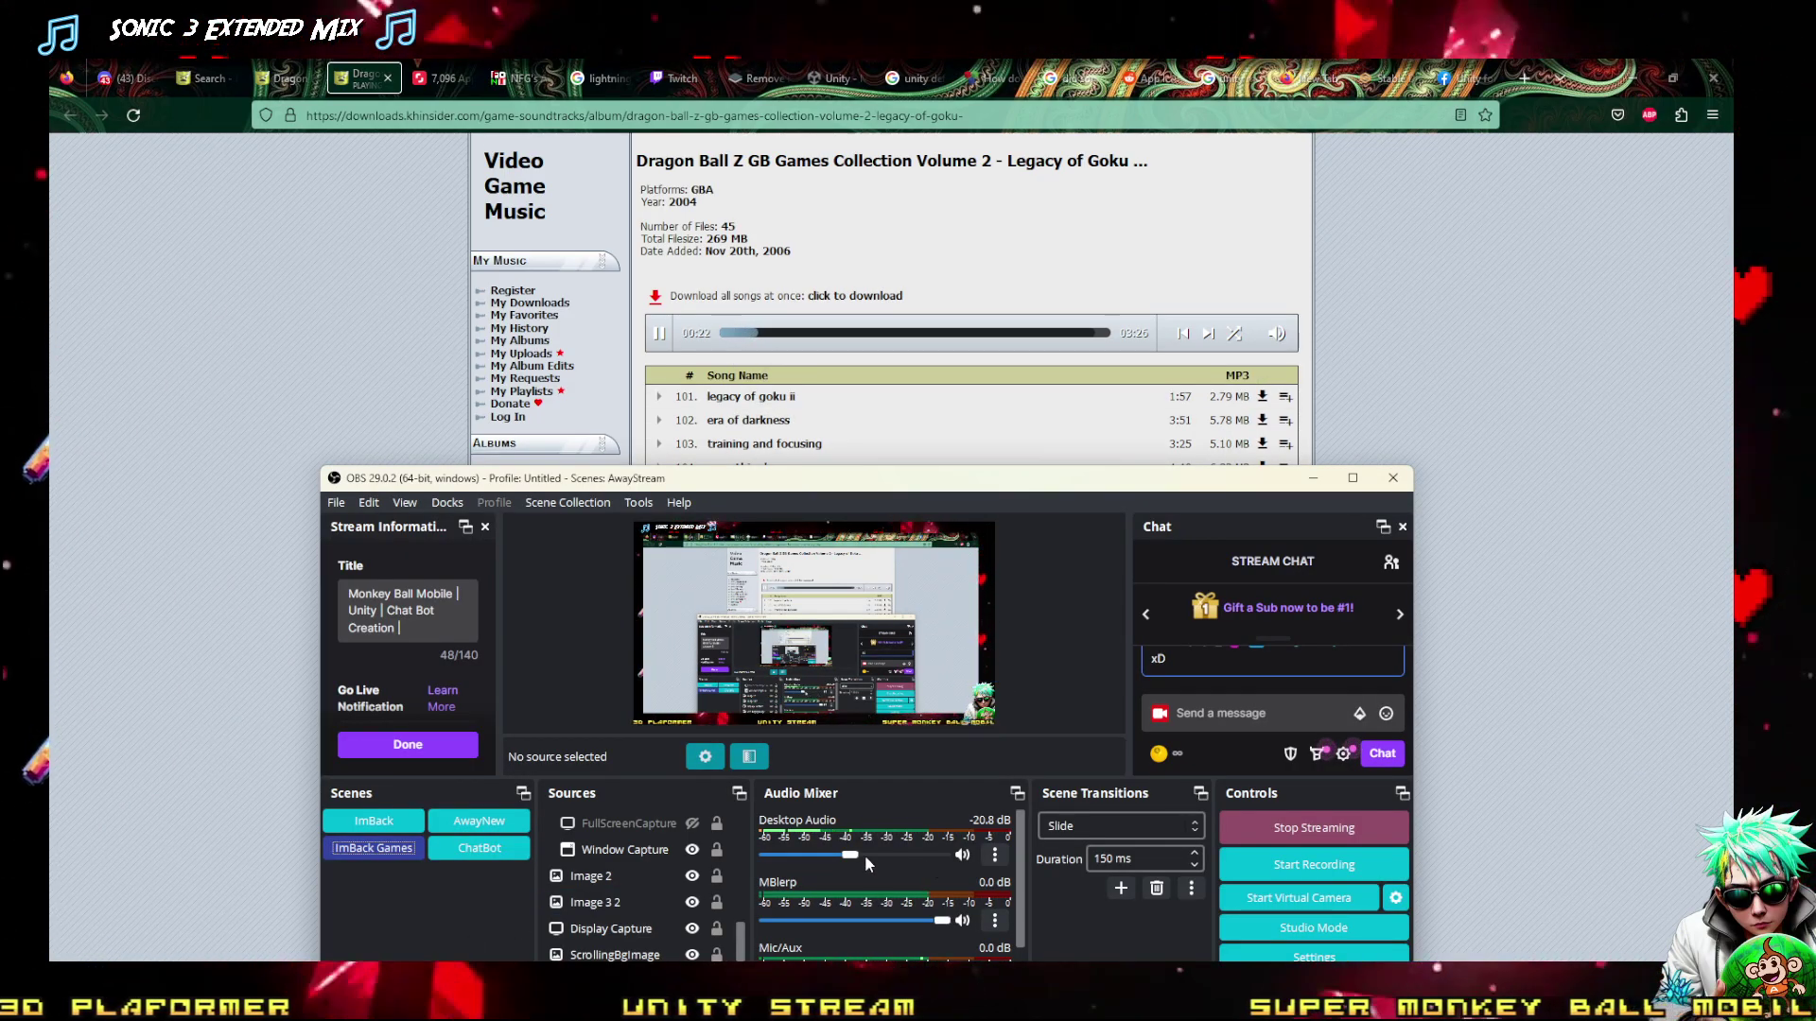
{"action": "left_click", "coordinate": [307, 282]}
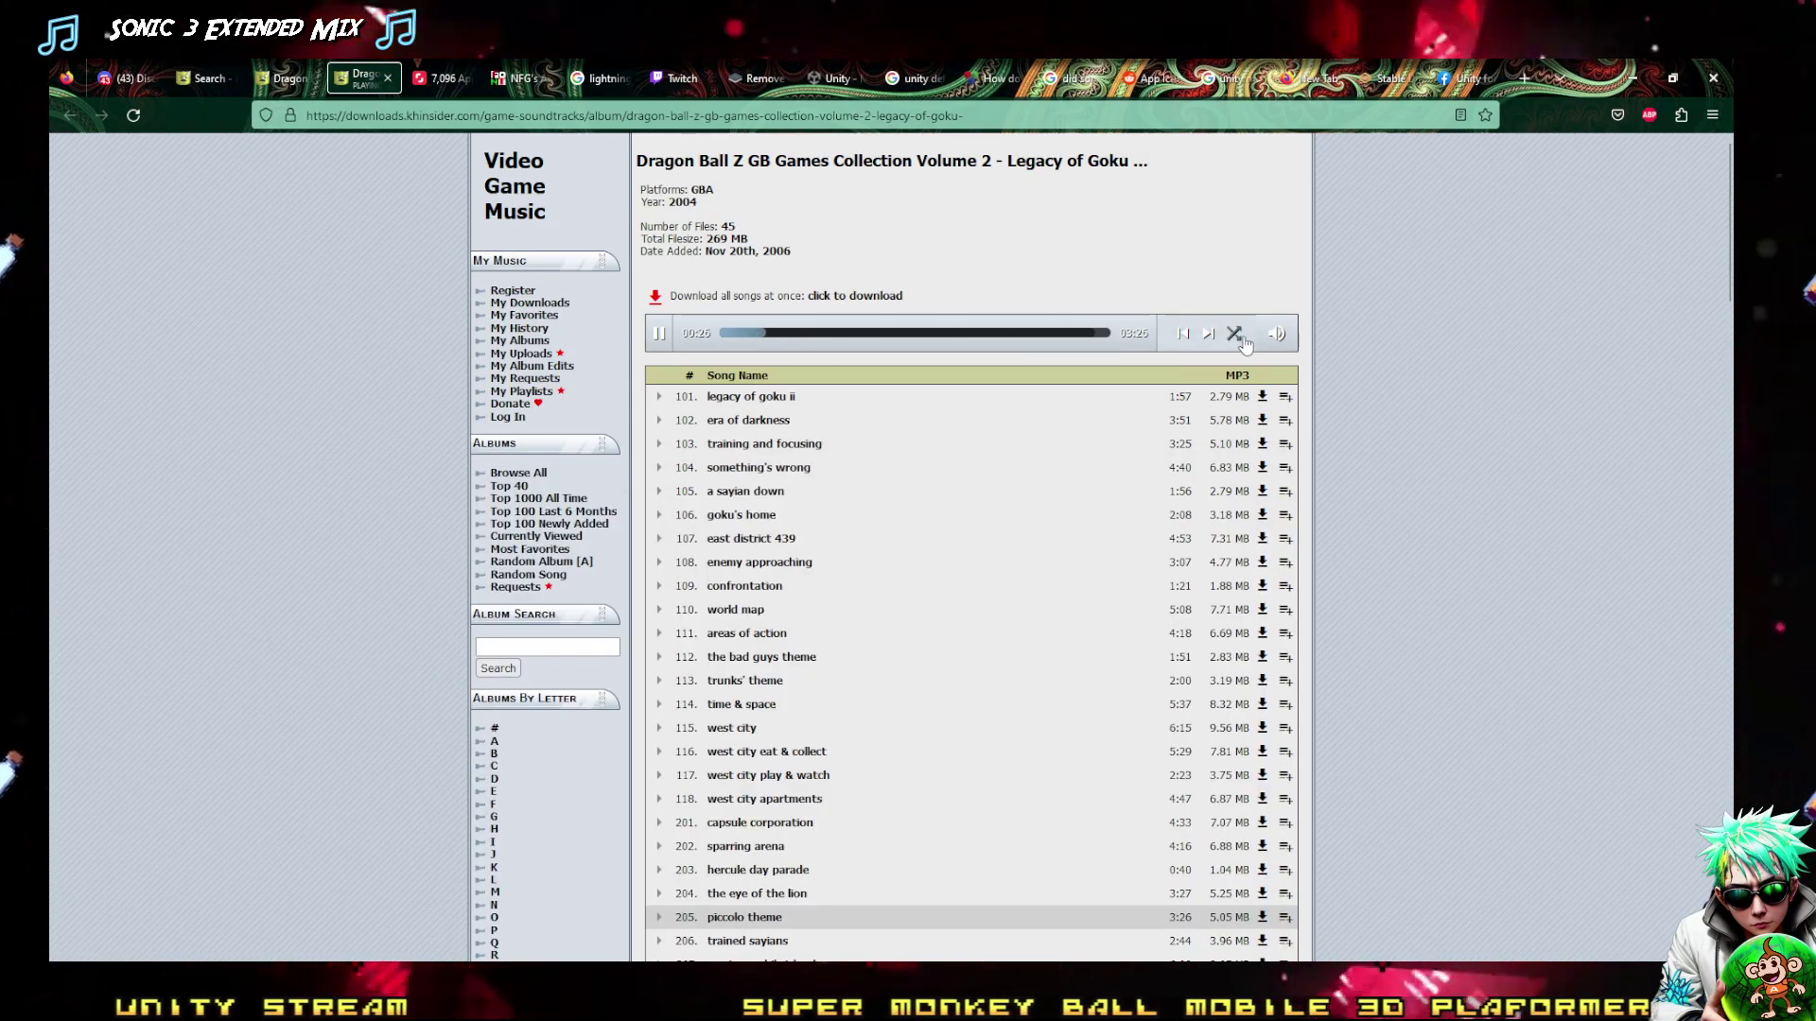
Skip to trained sayians, jump partway in, and lower the system volume slightly
{"action": "left_click", "coordinate": [1209, 336]}
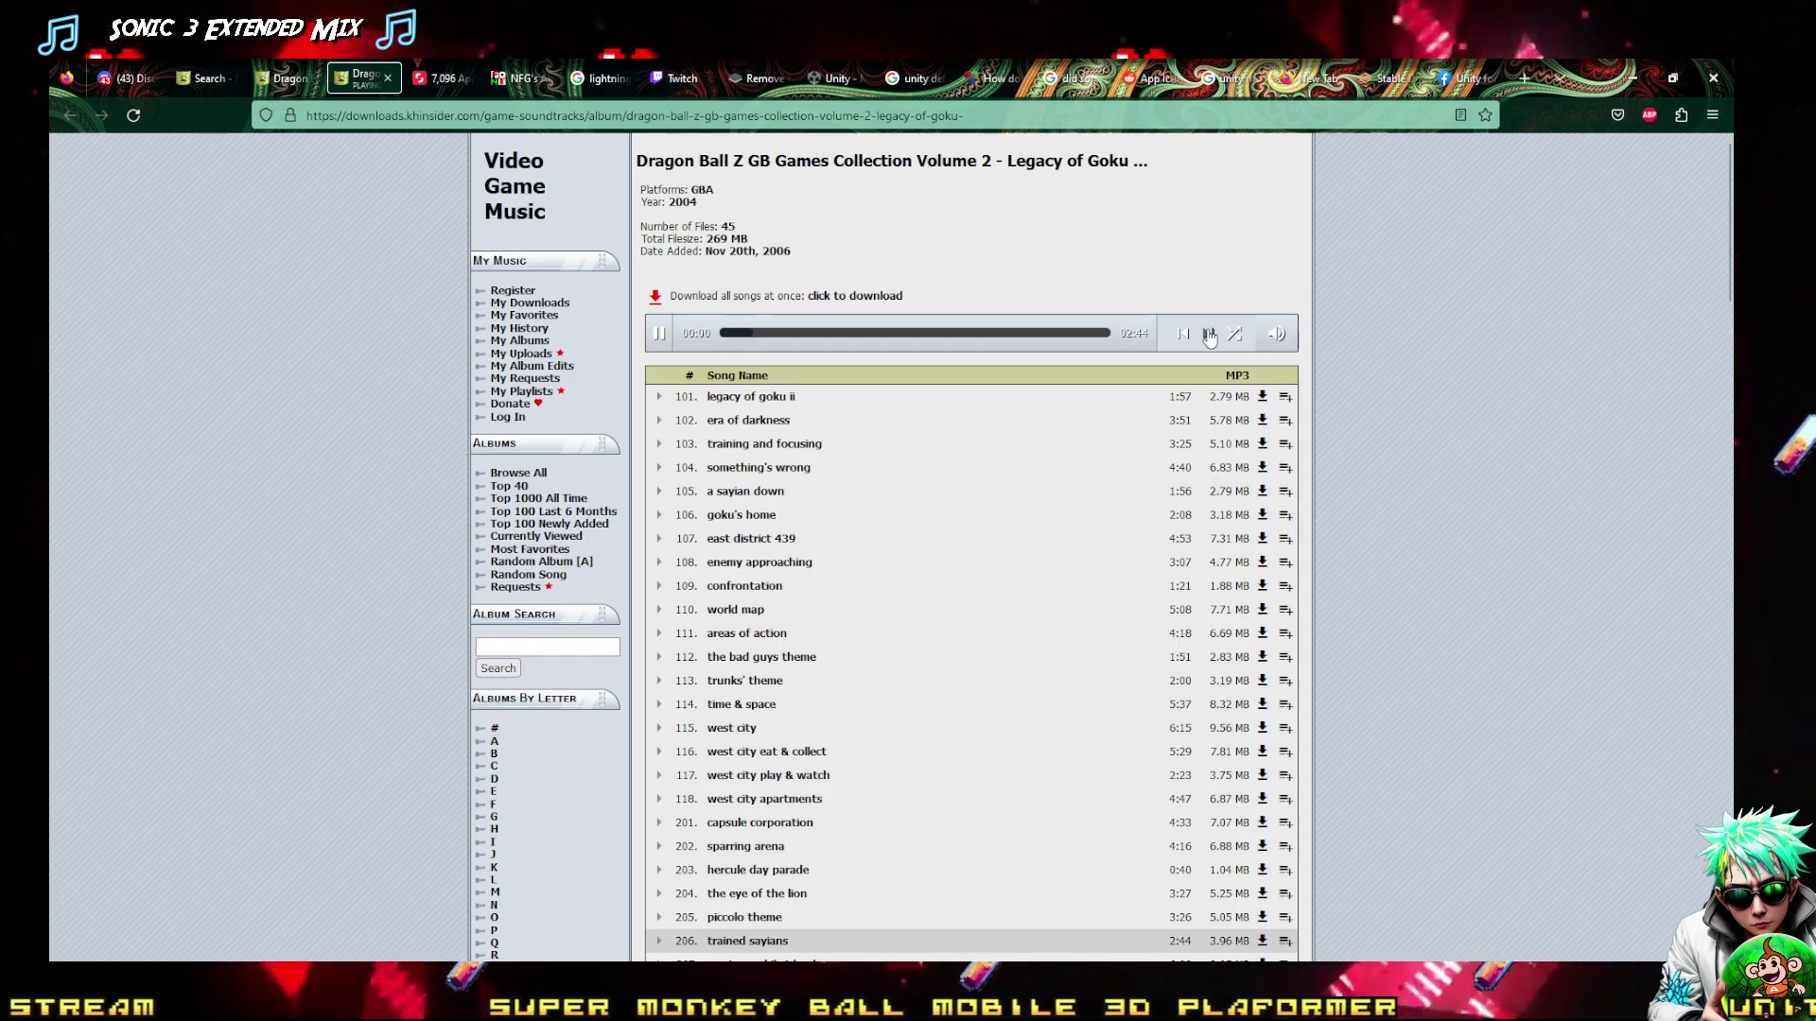
{"action": "left_click", "coordinate": [784, 336]}
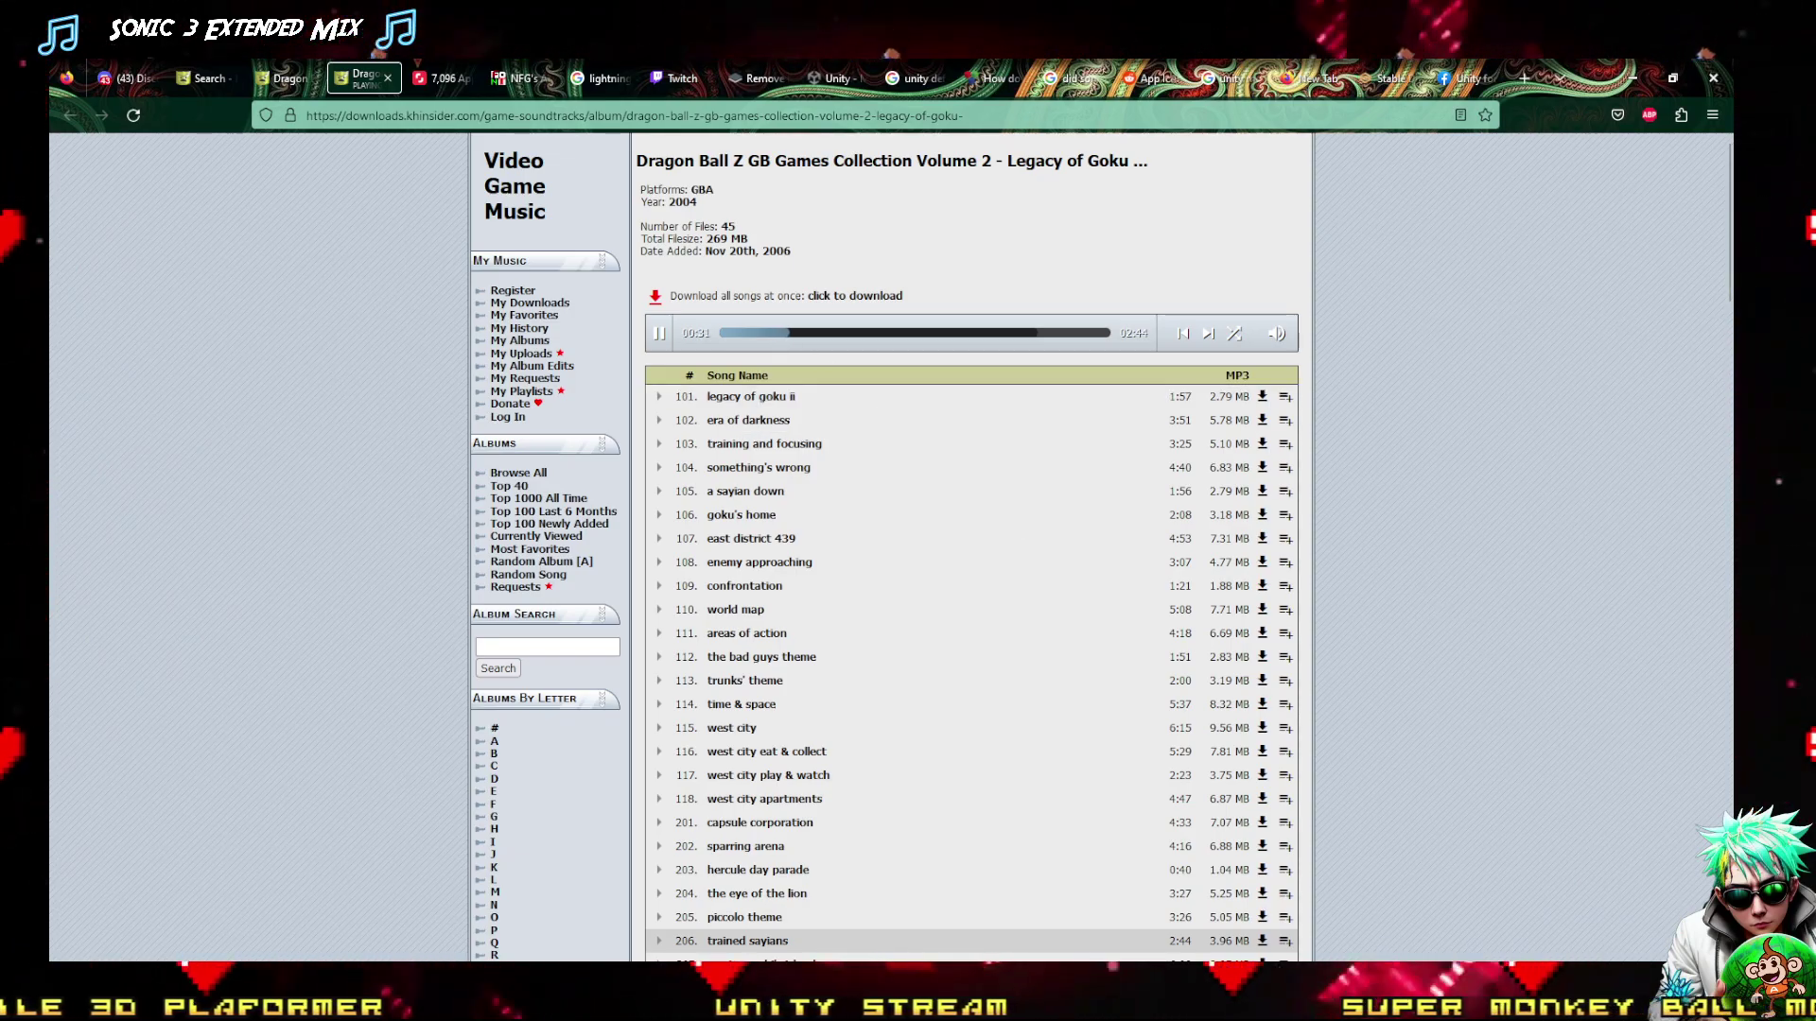
{"action": "key", "text": "super+a"}
{"action": "left_click_drag", "start_coordinate": [1641, 875], "coordinate": [1598, 875]}
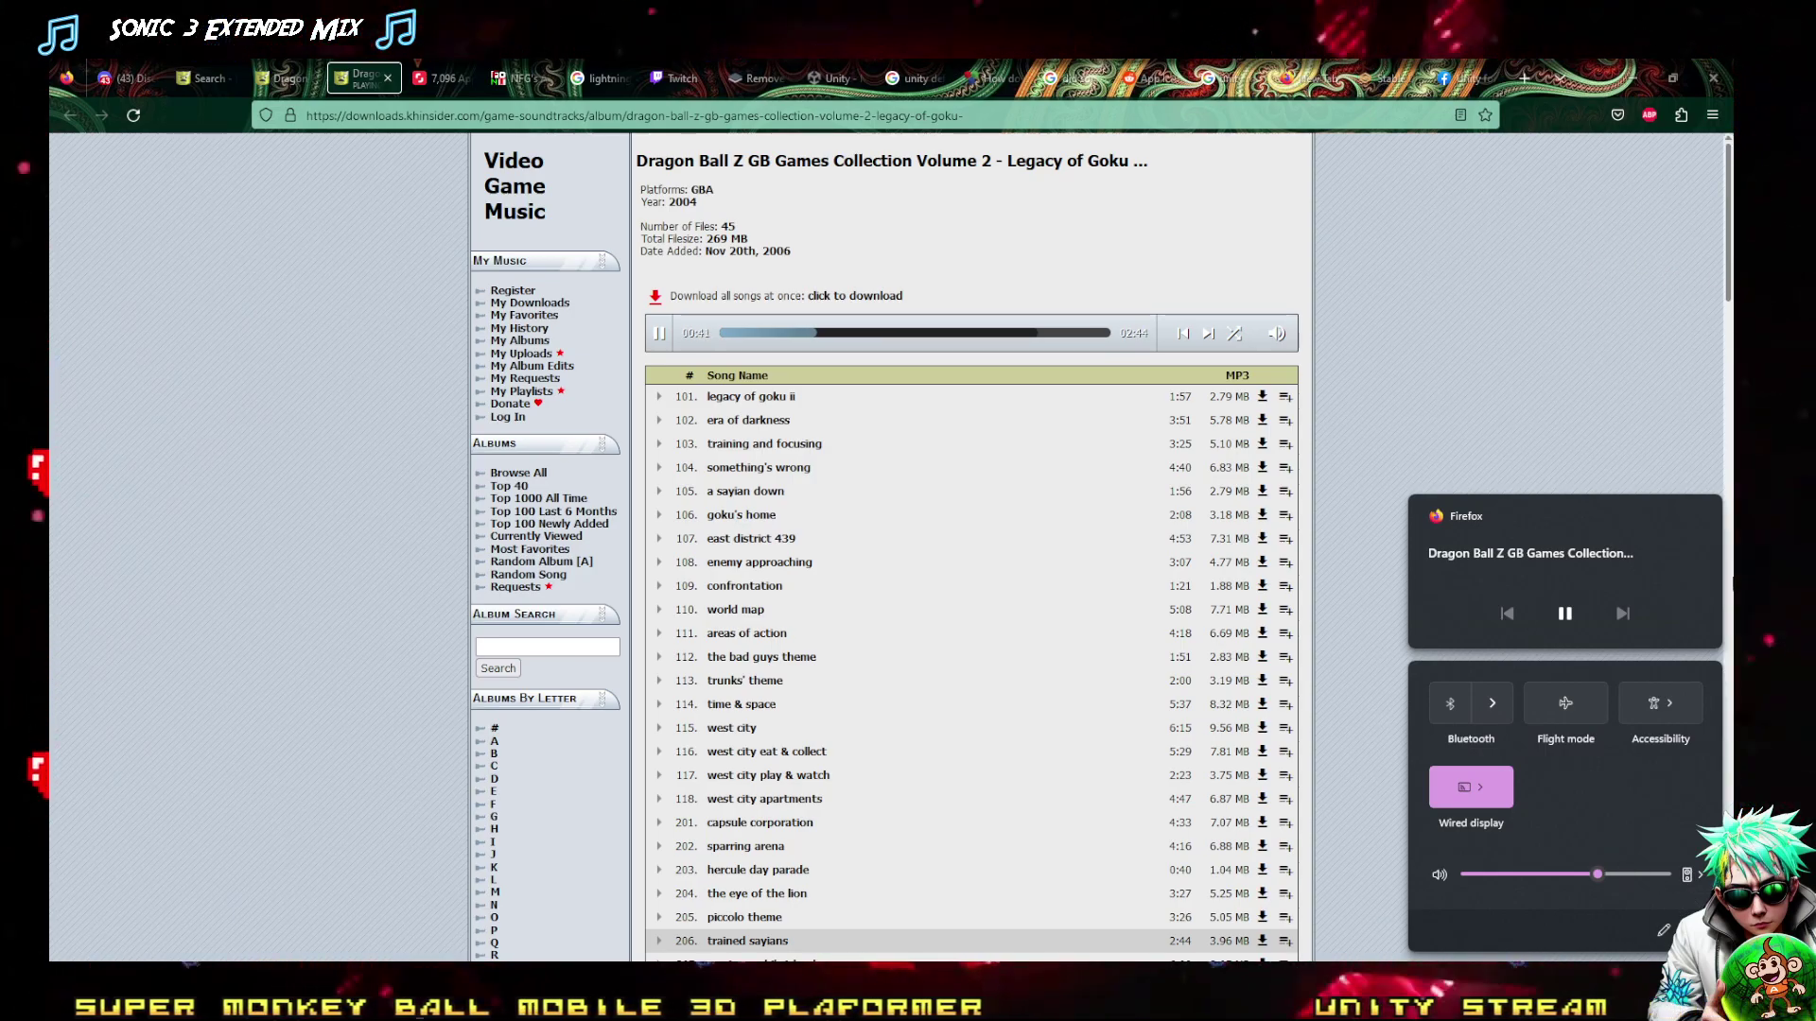
Check the Sound output device list, where UMC SHARP (NVIDIA High Definition Audio) is active
{"action": "left_click", "coordinate": [1689, 875]}
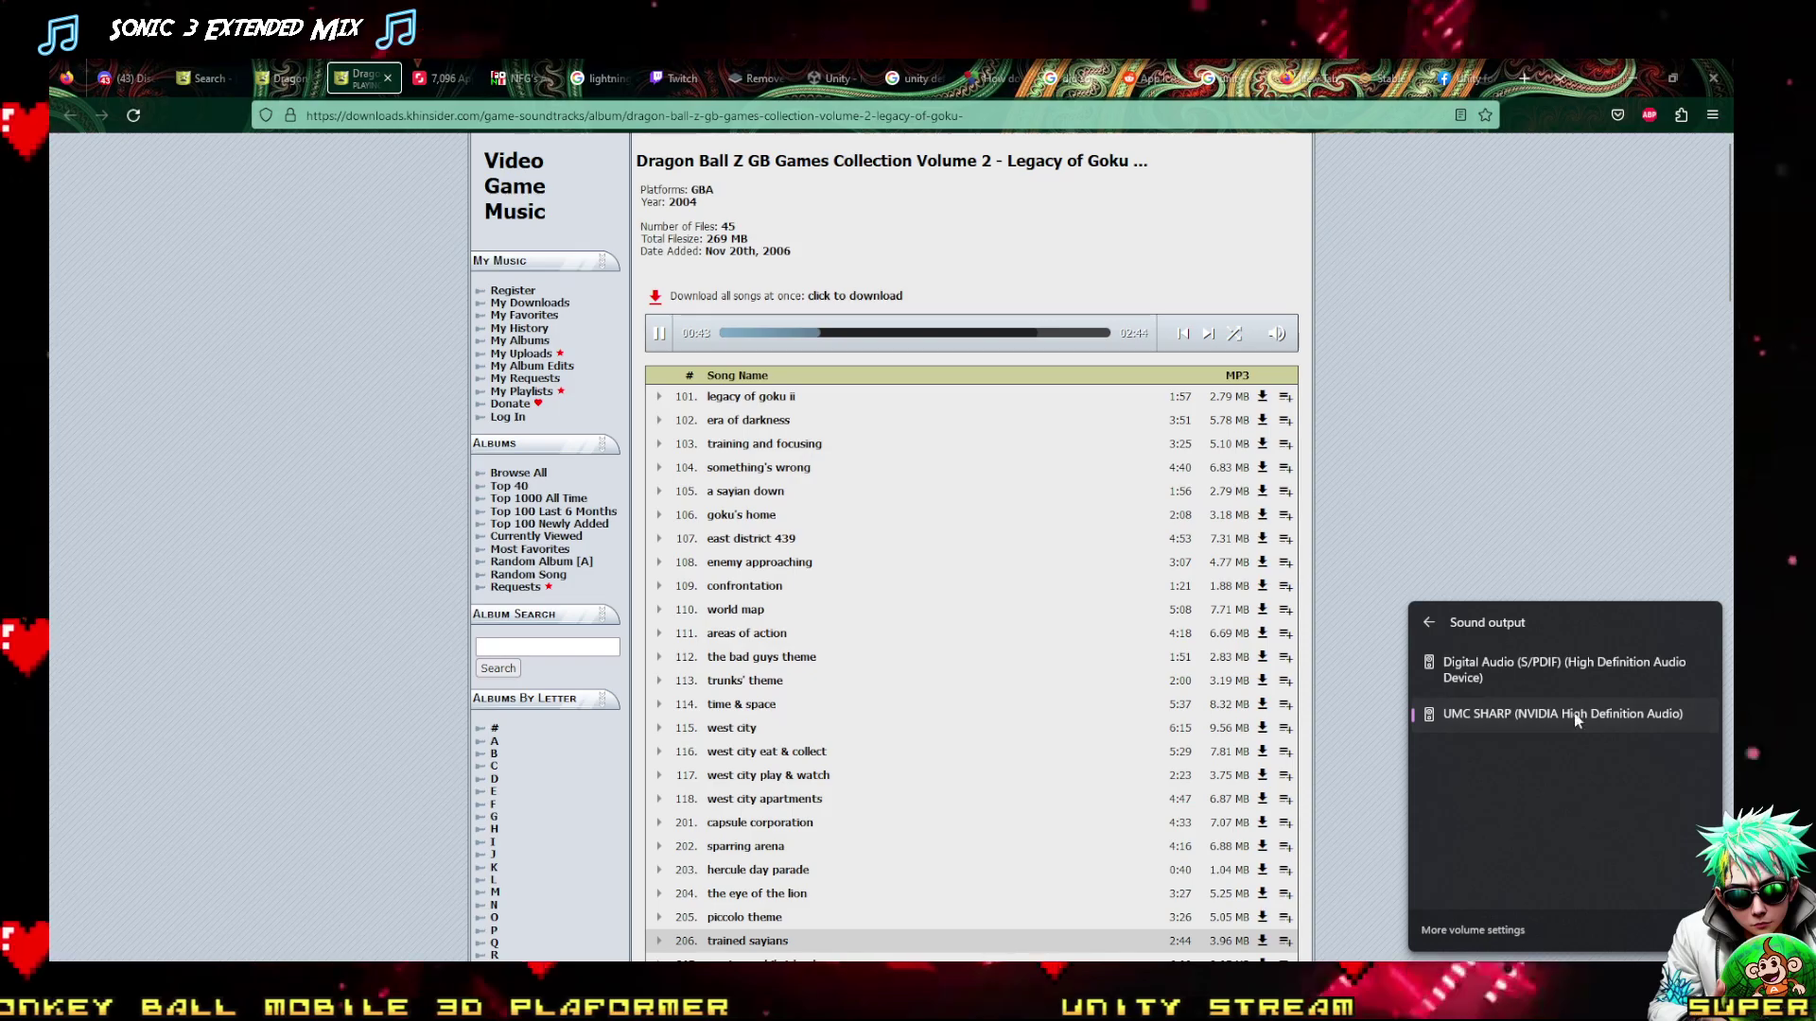
{"action": "key", "text": "Escape"}
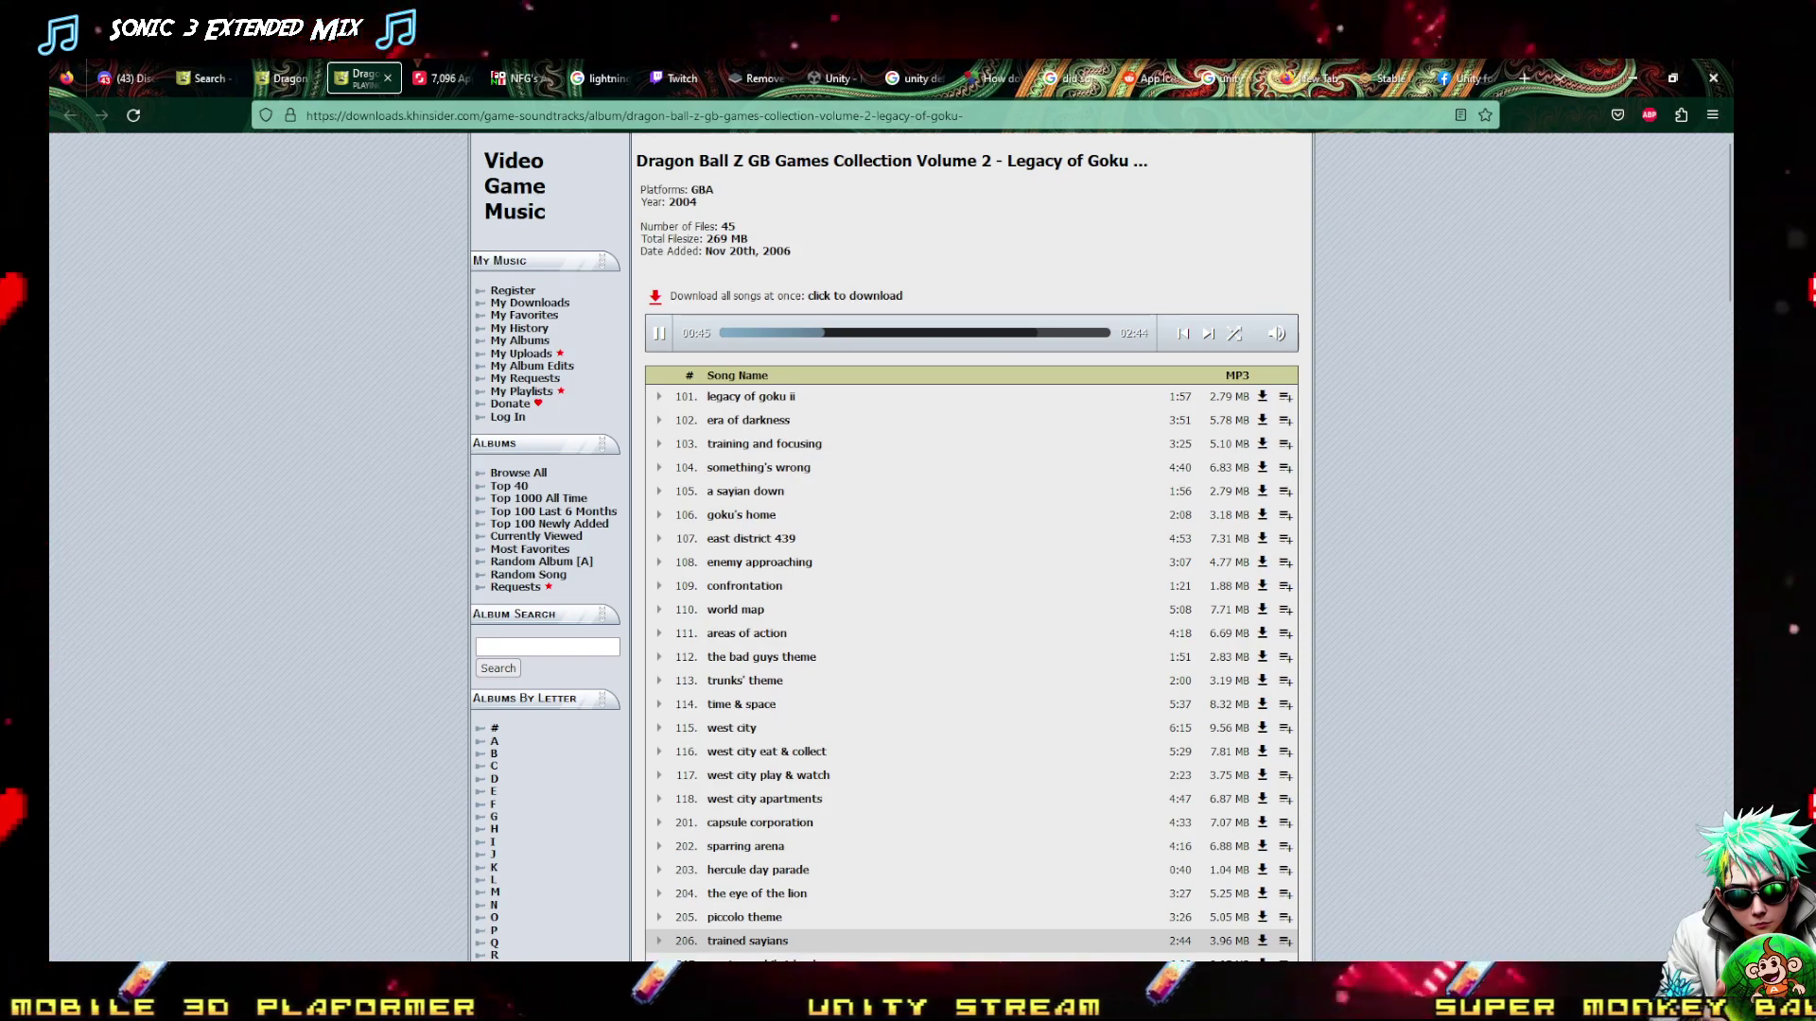
{"action": "key", "text": "super+a"}
{"action": "left_click", "coordinate": [1692, 868]}
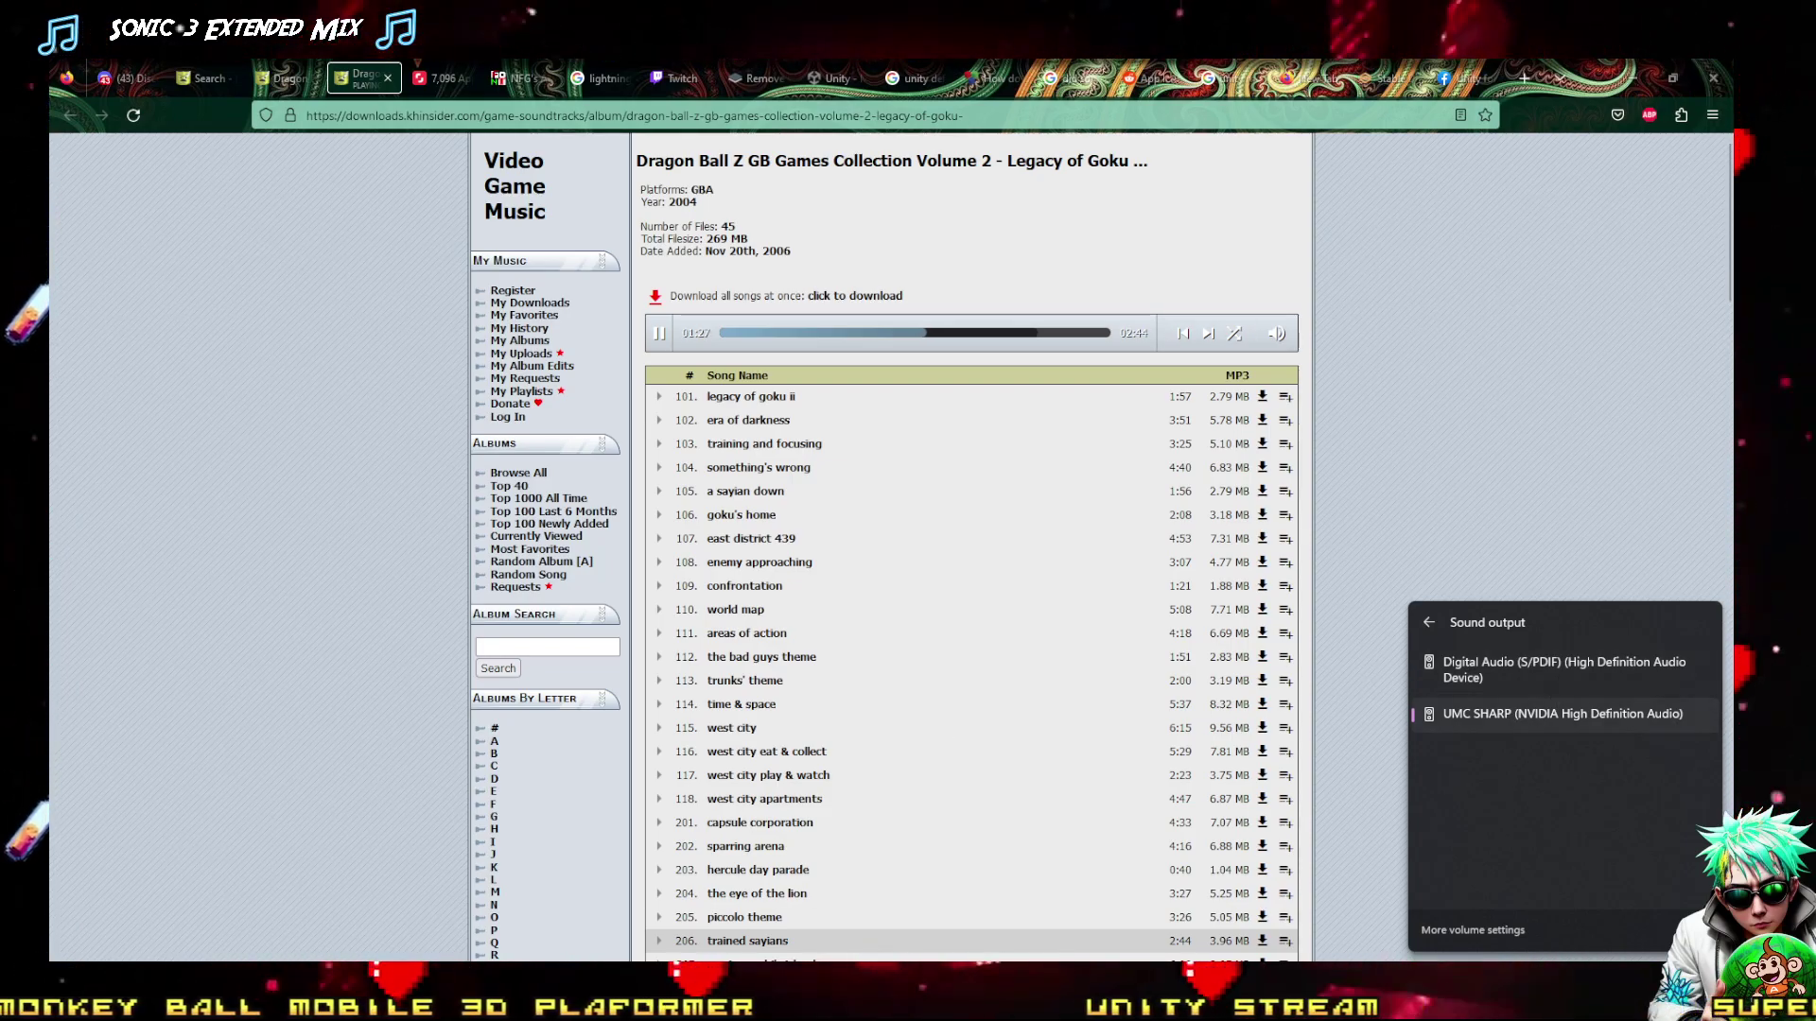
{"action": "key", "text": "alt+Tab"}
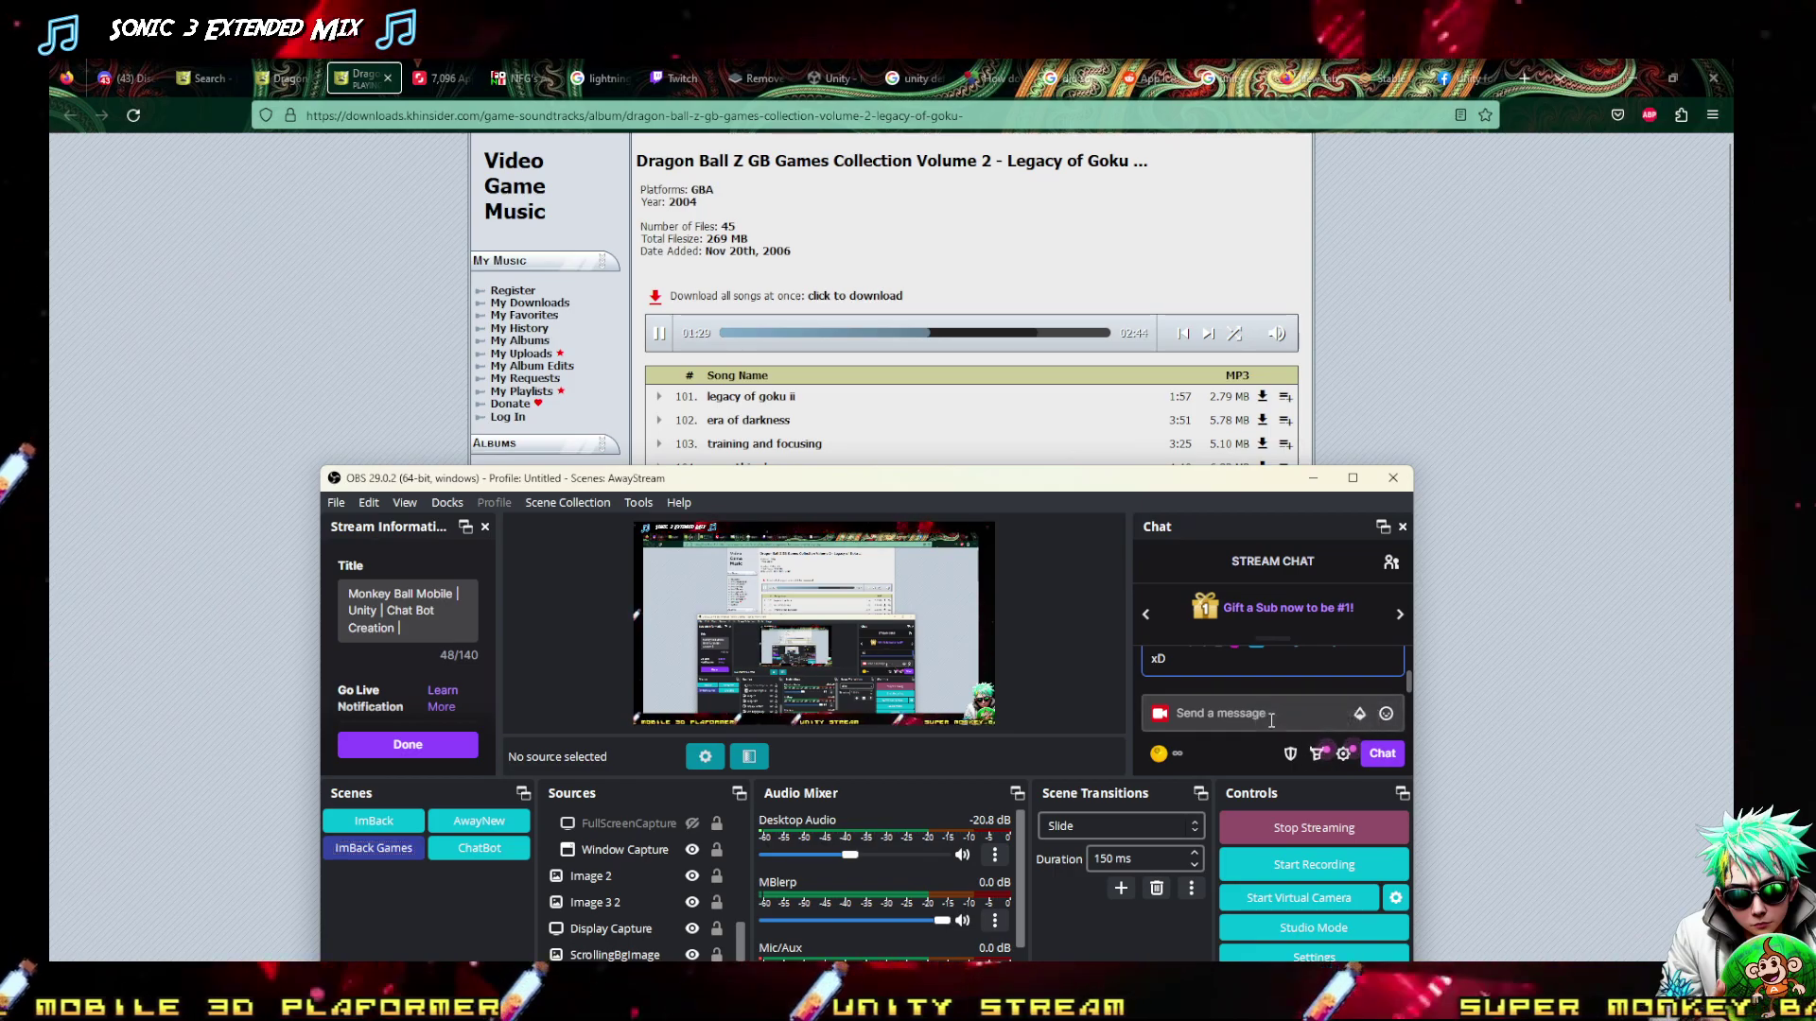
Send the chat message 'Headphones broken??' in the stream chat
{"action": "left_click", "coordinate": [1262, 715]}
{"action": "type", "text": "Headphones bro"}
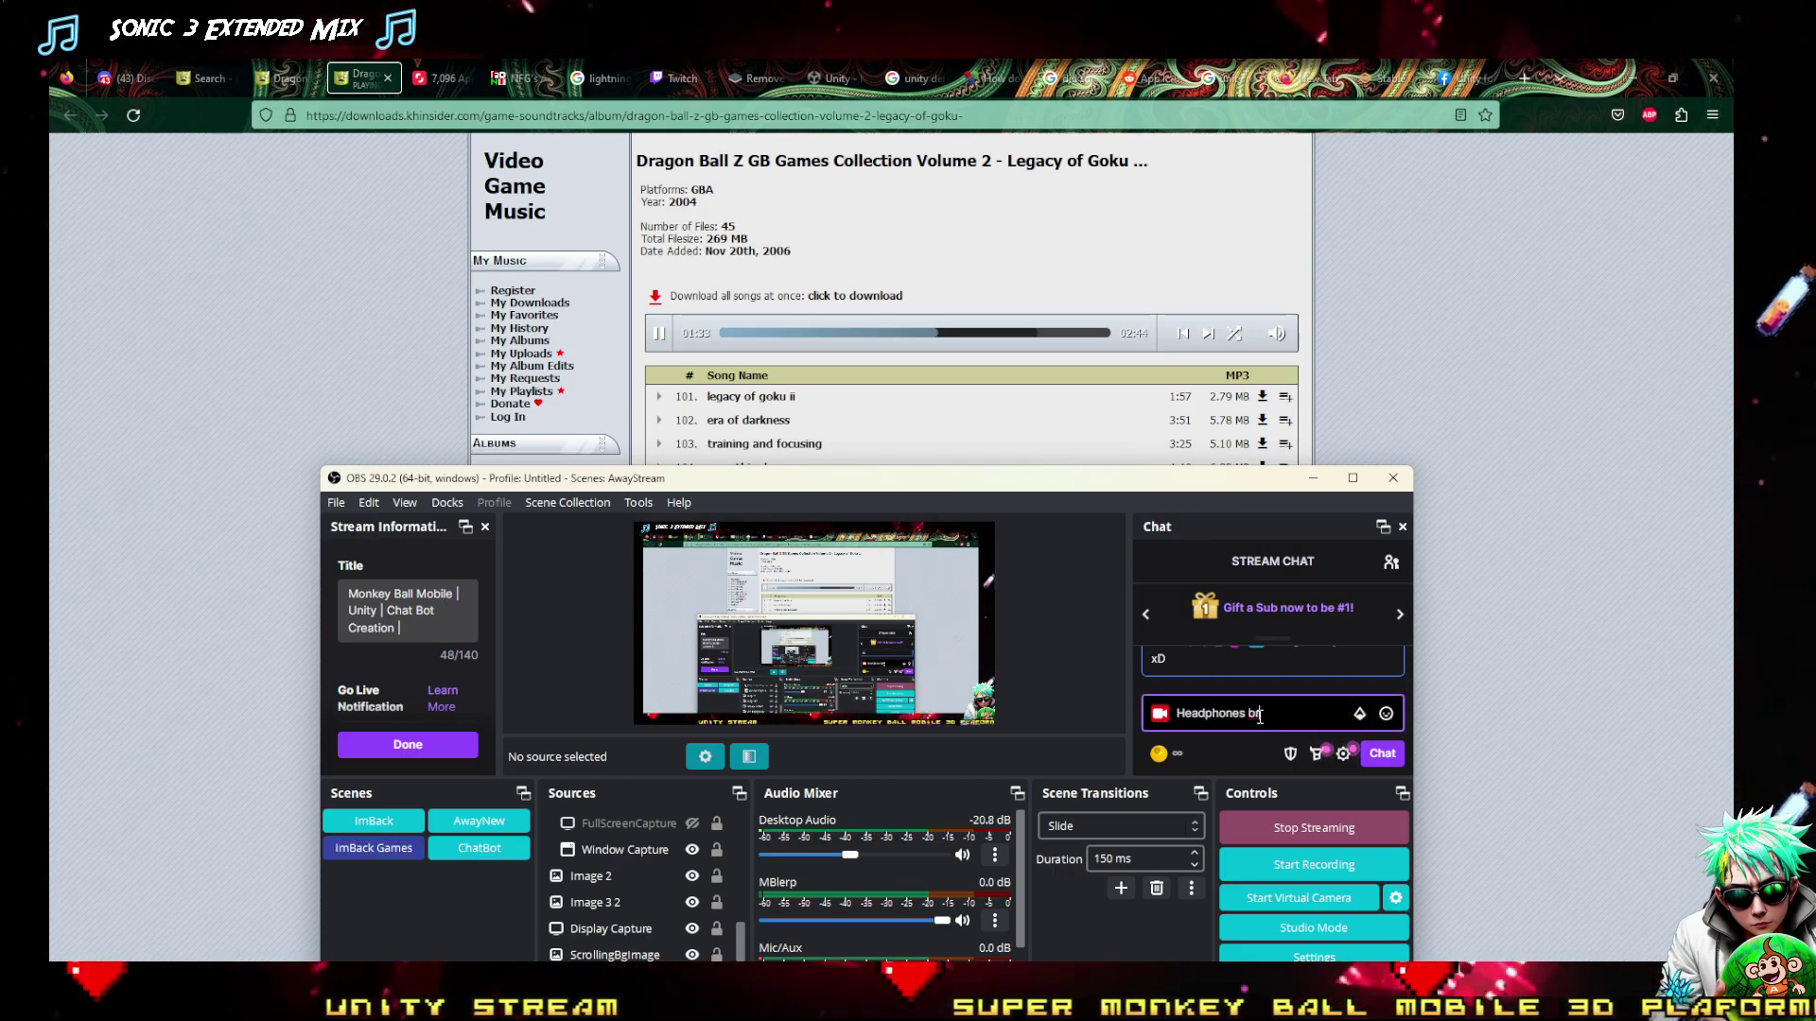
{"action": "type", "text": "ken??"}
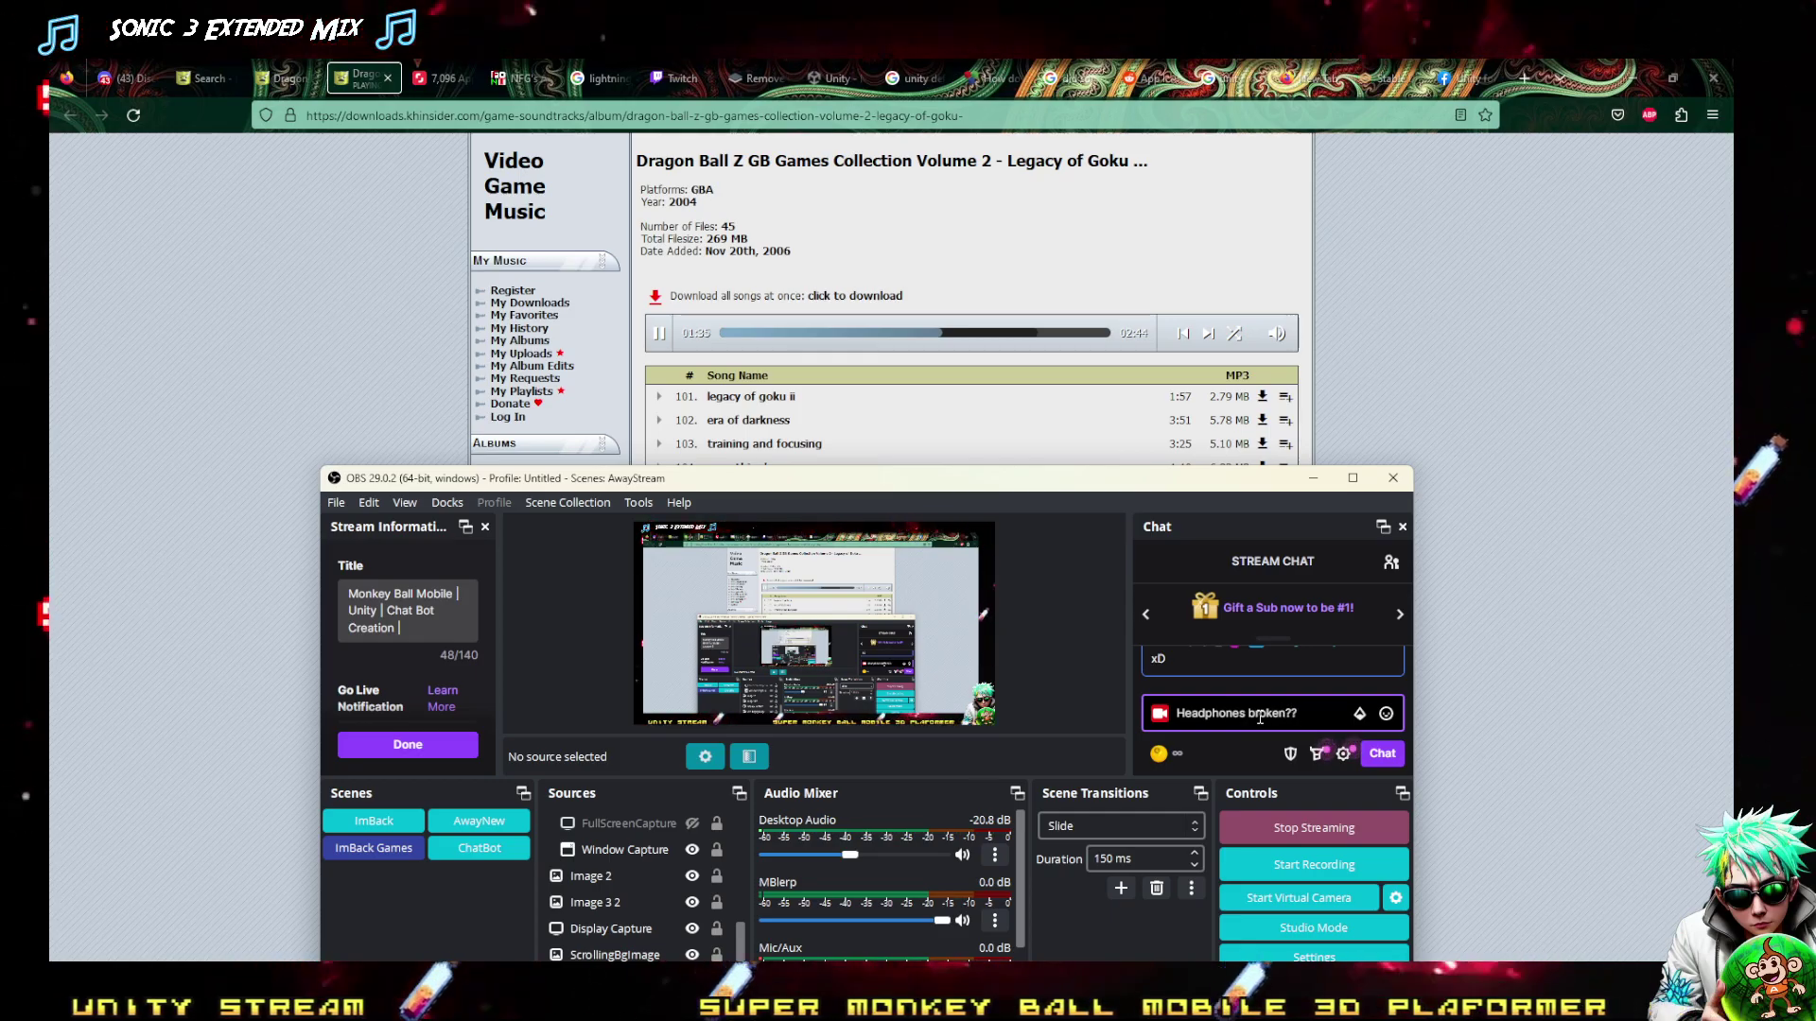
{"action": "key", "text": "Return"}
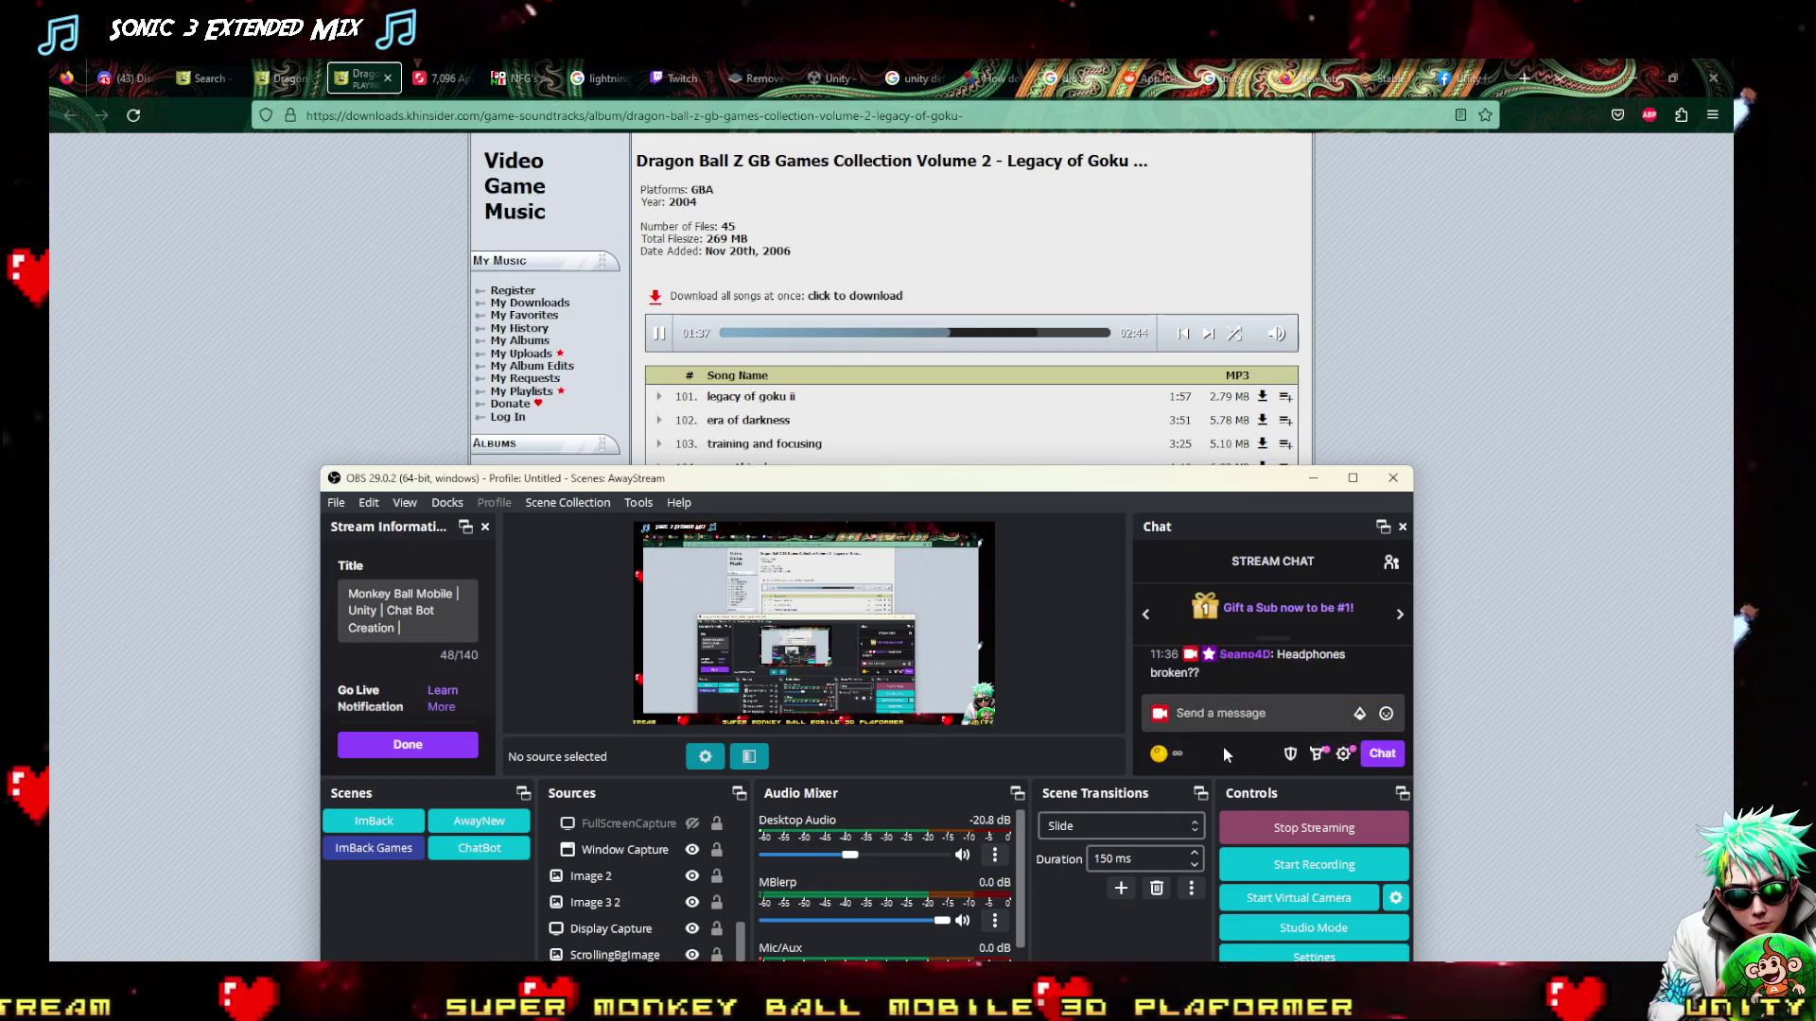
Browse the channel points rewards and view one reward's details
{"action": "left_click", "coordinate": [1162, 756]}
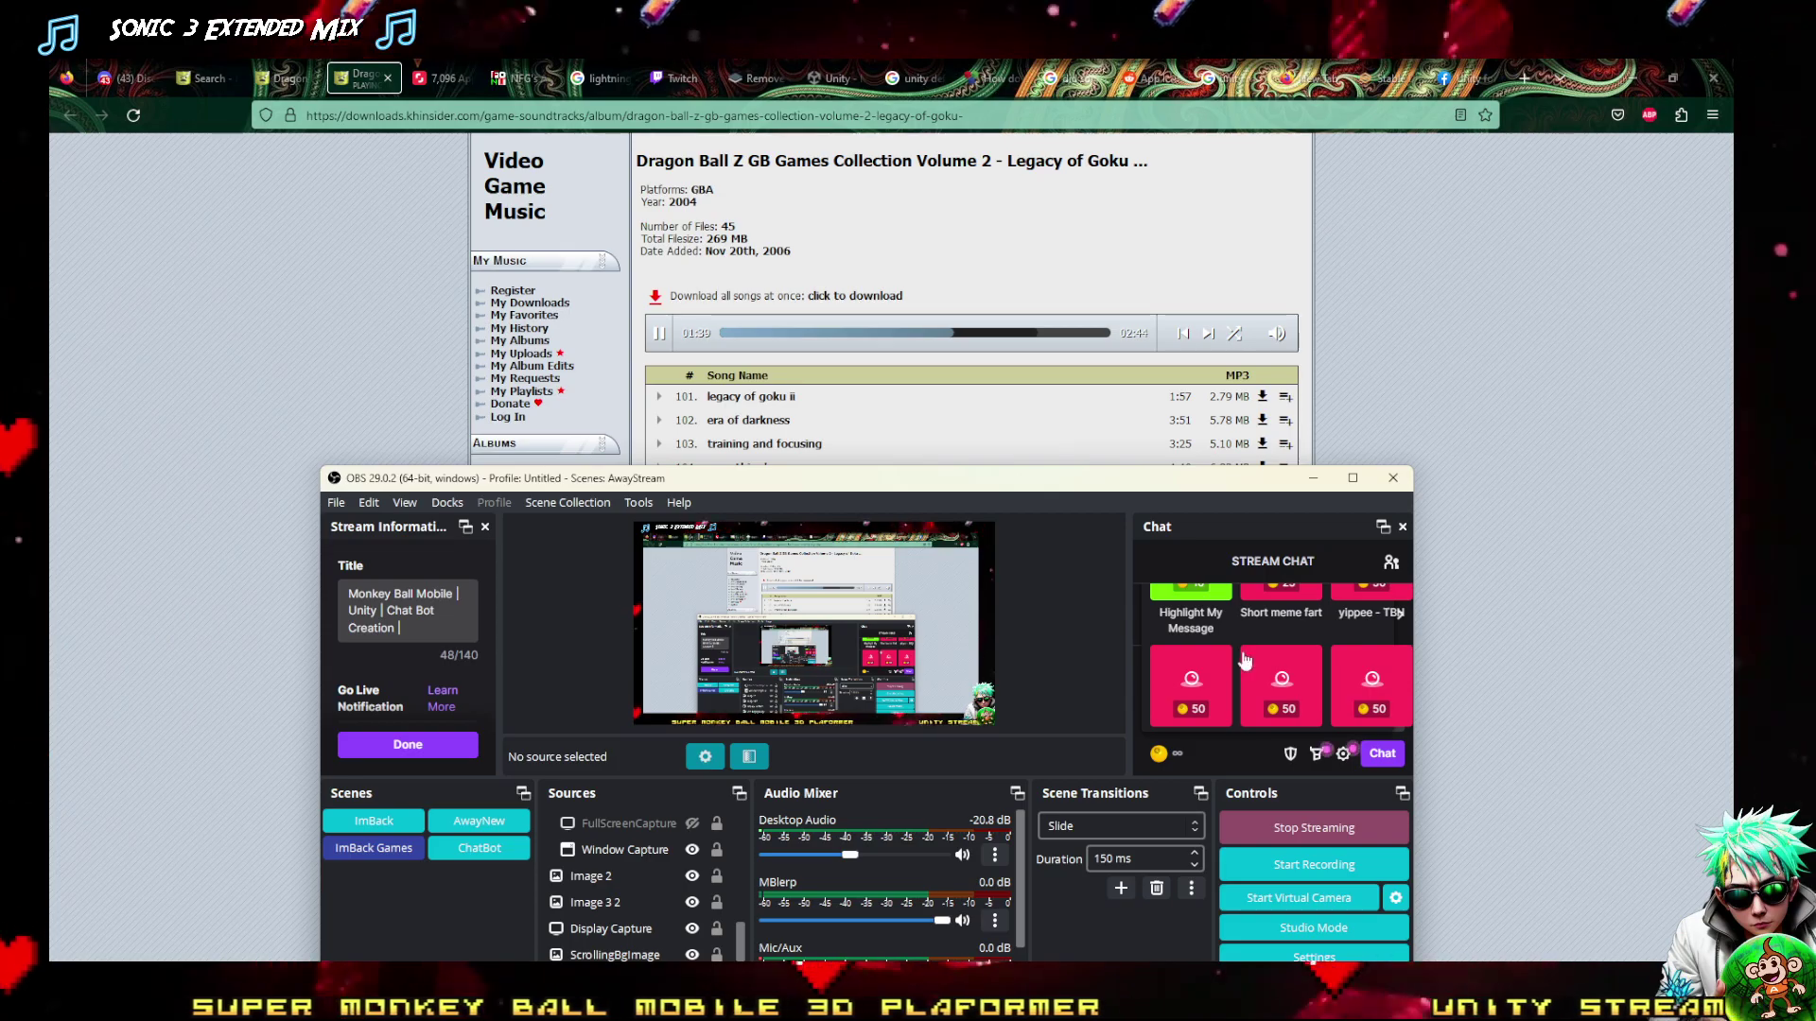
{"action": "left_click", "coordinate": [1281, 605]}
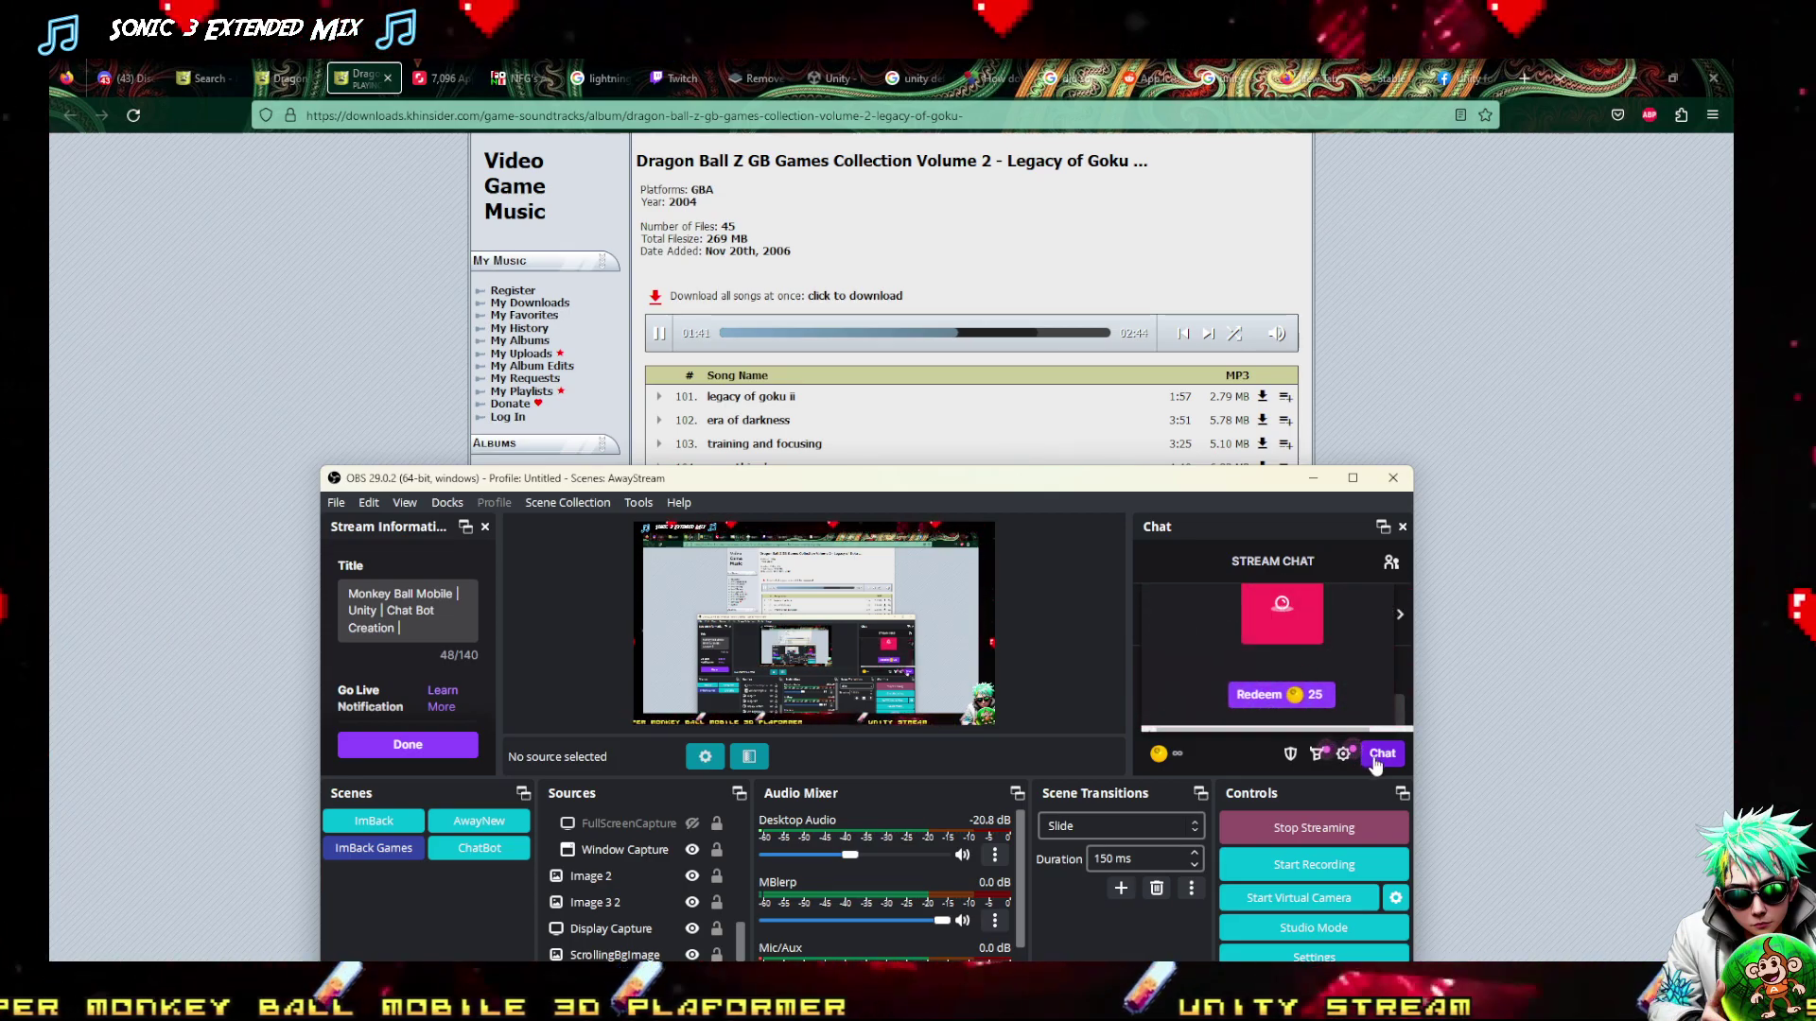
{"action": "left_click", "coordinate": [1376, 756]}
Switch the Windows sound output to Headphones (Xbox Controller) via Quick Settings
{"action": "left_click", "coordinate": [1522, 359]}
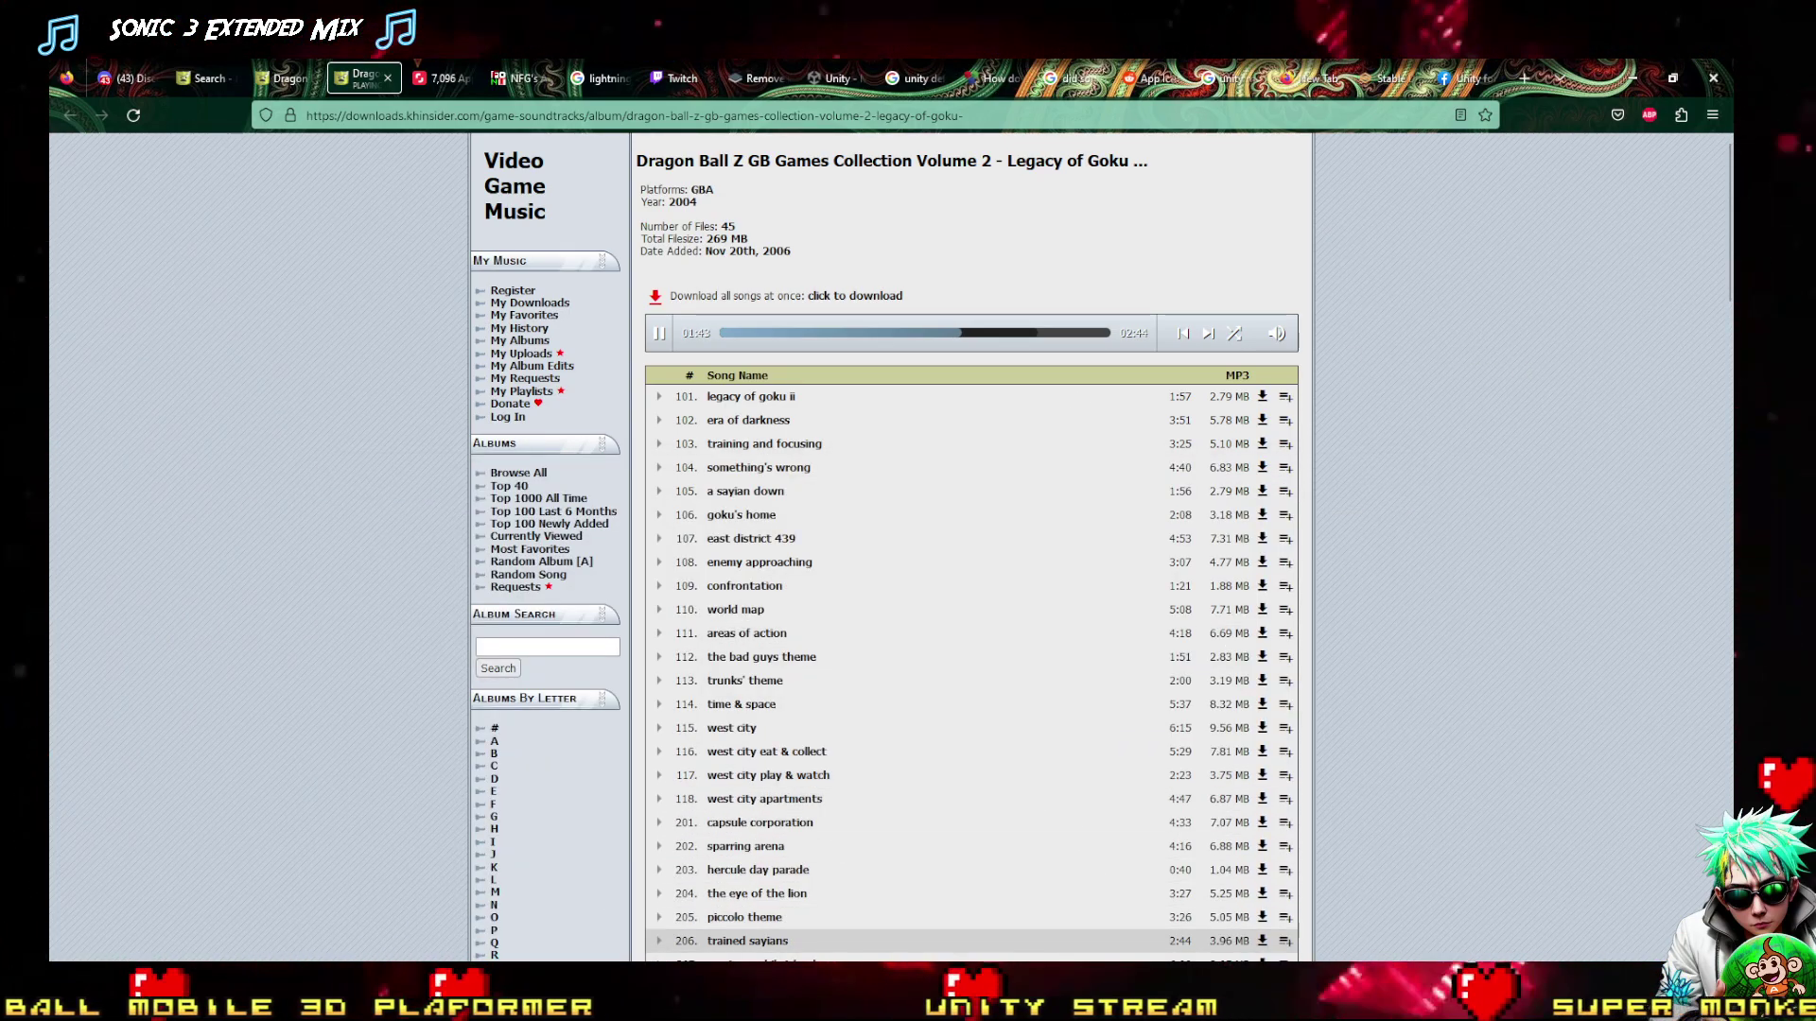
{"action": "left_click", "coordinate": [1664, 984]}
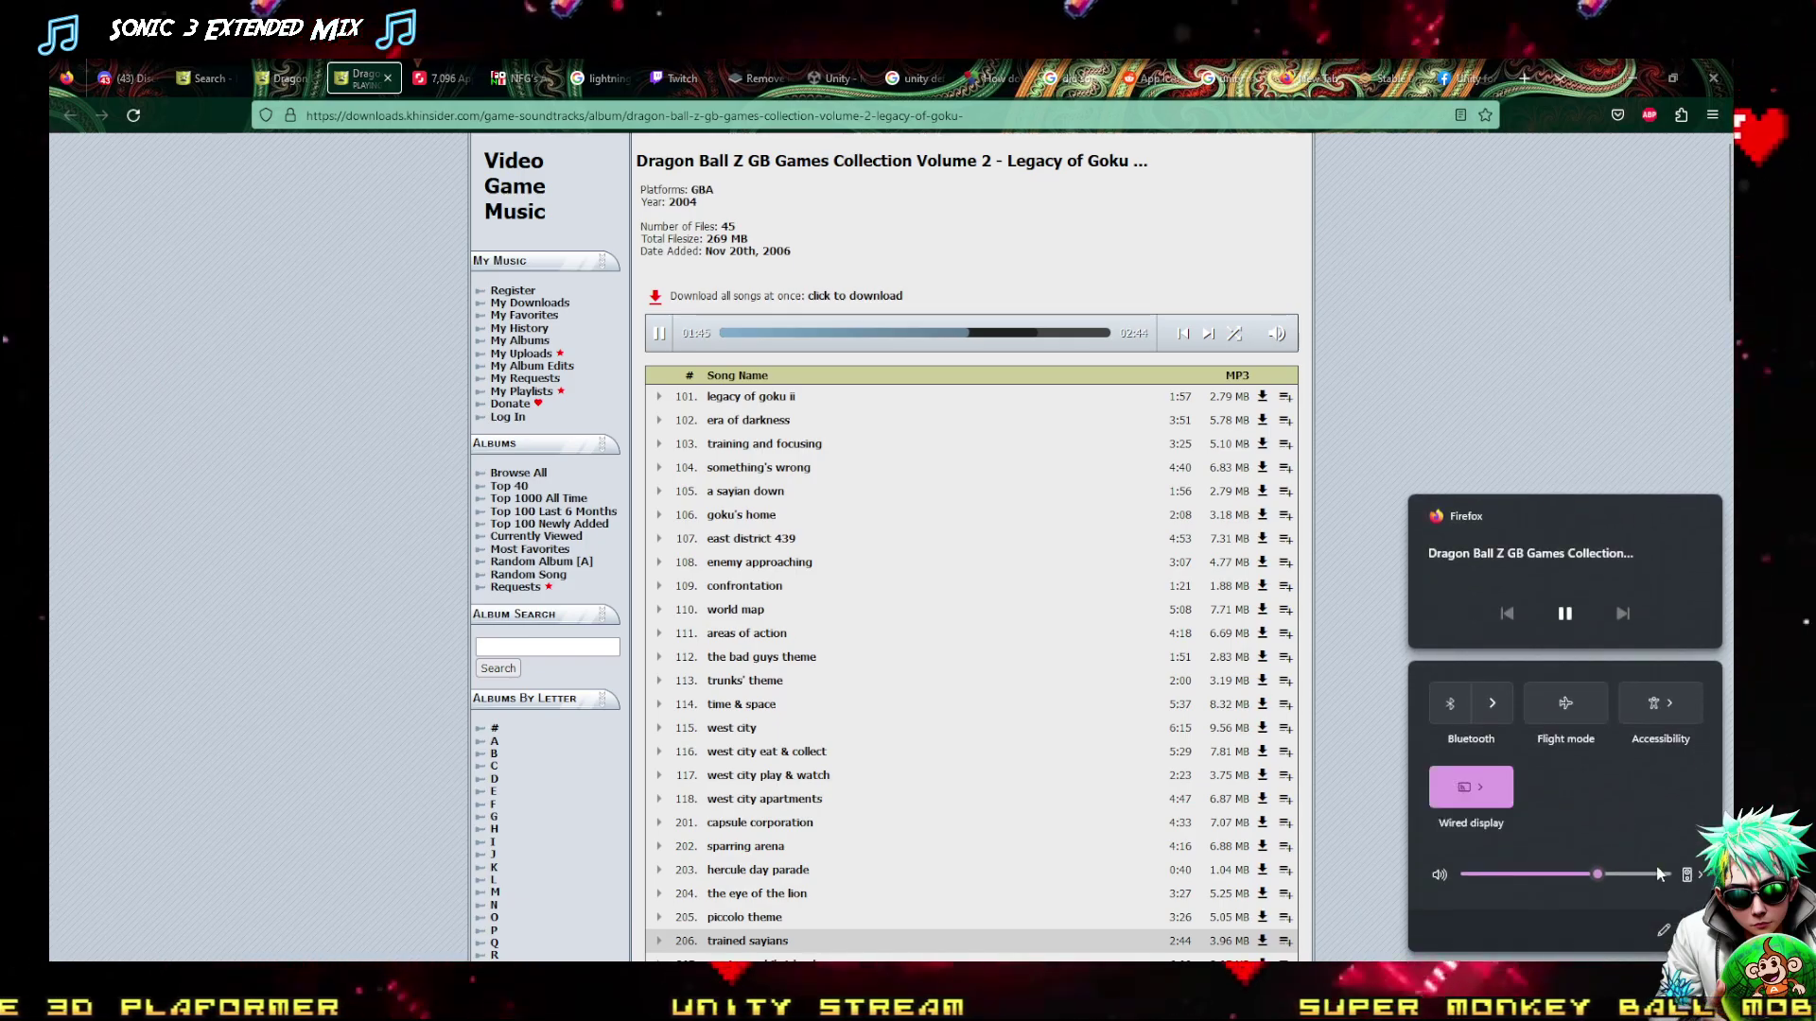
{"action": "left_click", "coordinate": [1688, 875]}
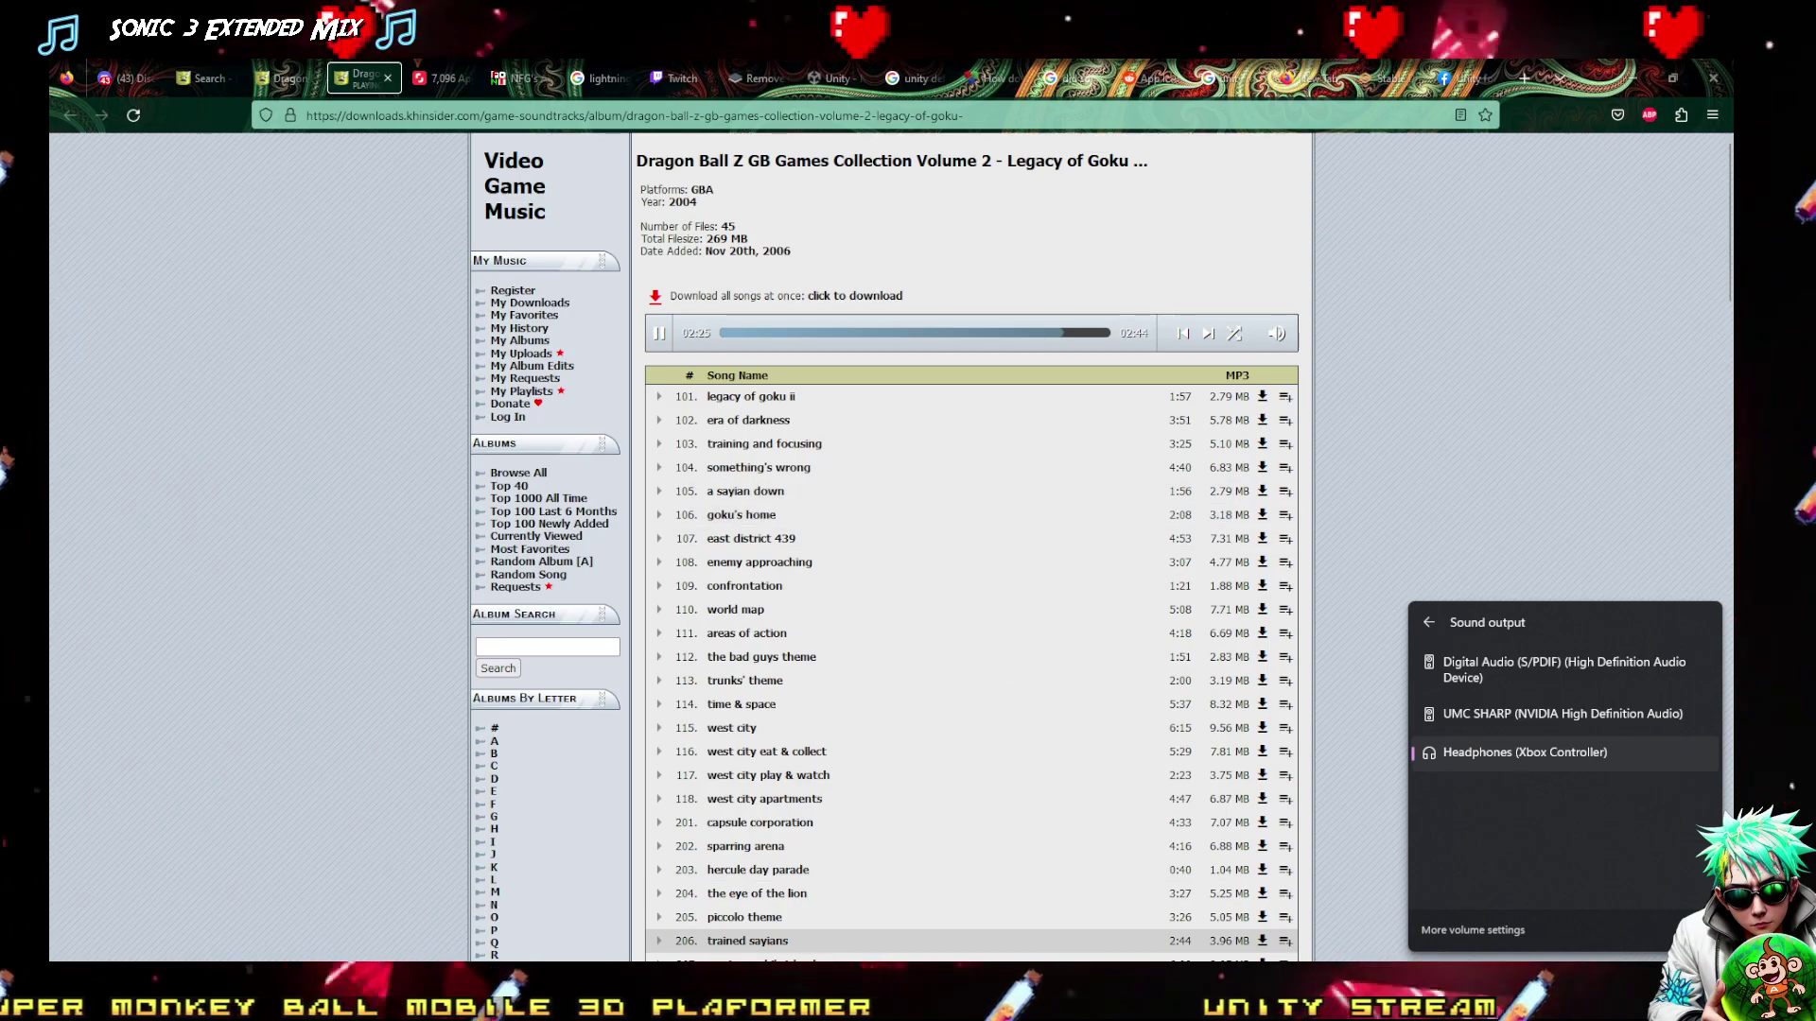
{"action": "key", "text": "alt+Tab"}
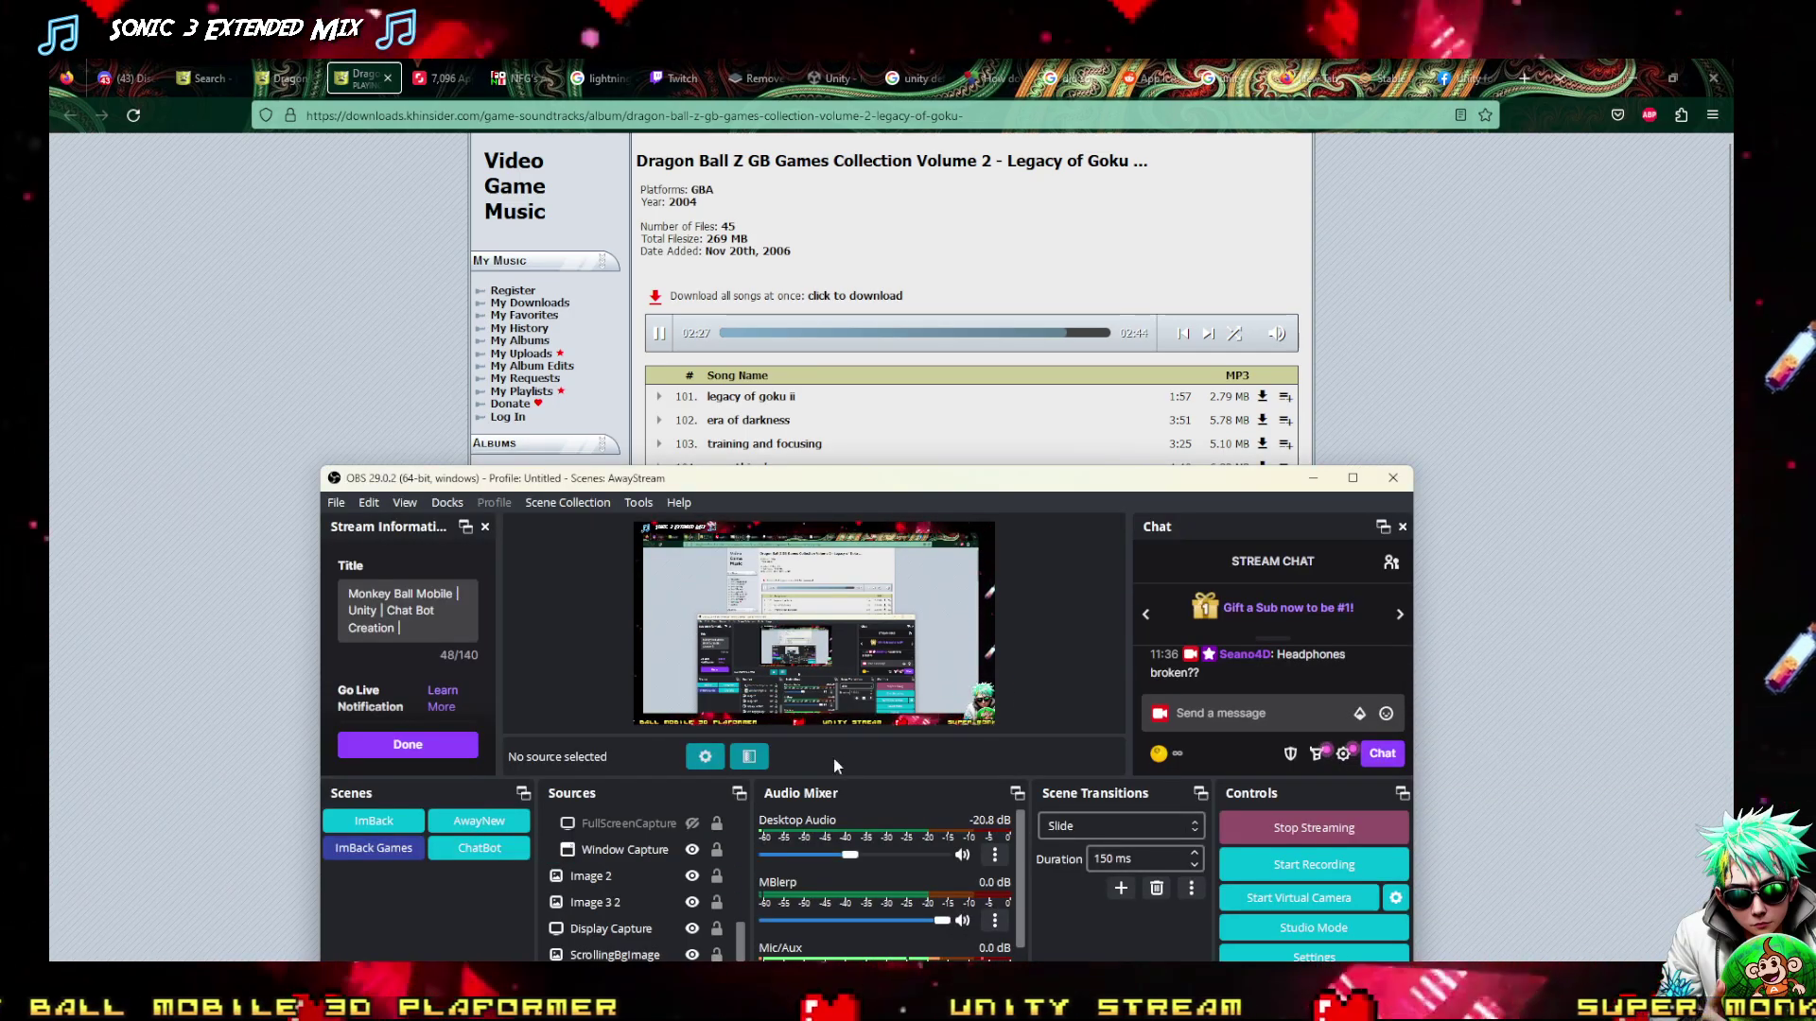
Raise the Desktop Audio fader to about -19.3 dB
{"action": "left_click_drag", "start_coordinate": [850, 855], "coordinate": [860, 855]}
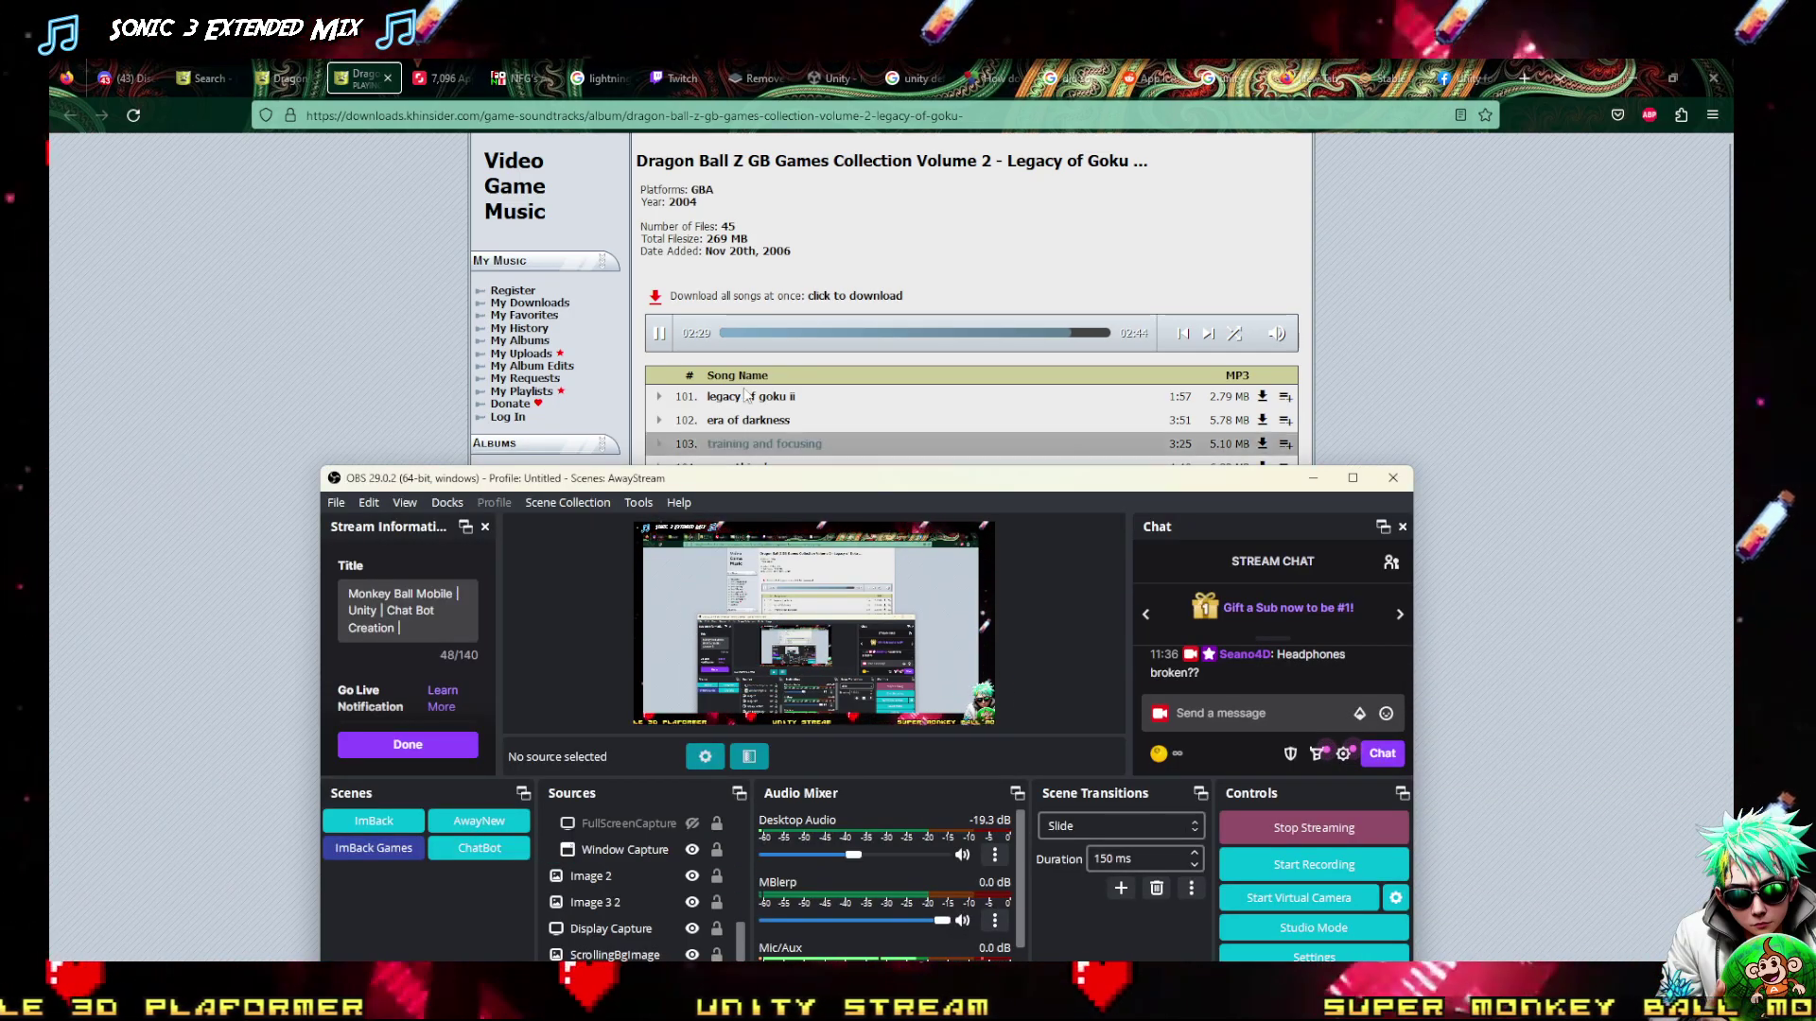
{"action": "left_click", "coordinate": [653, 338]}
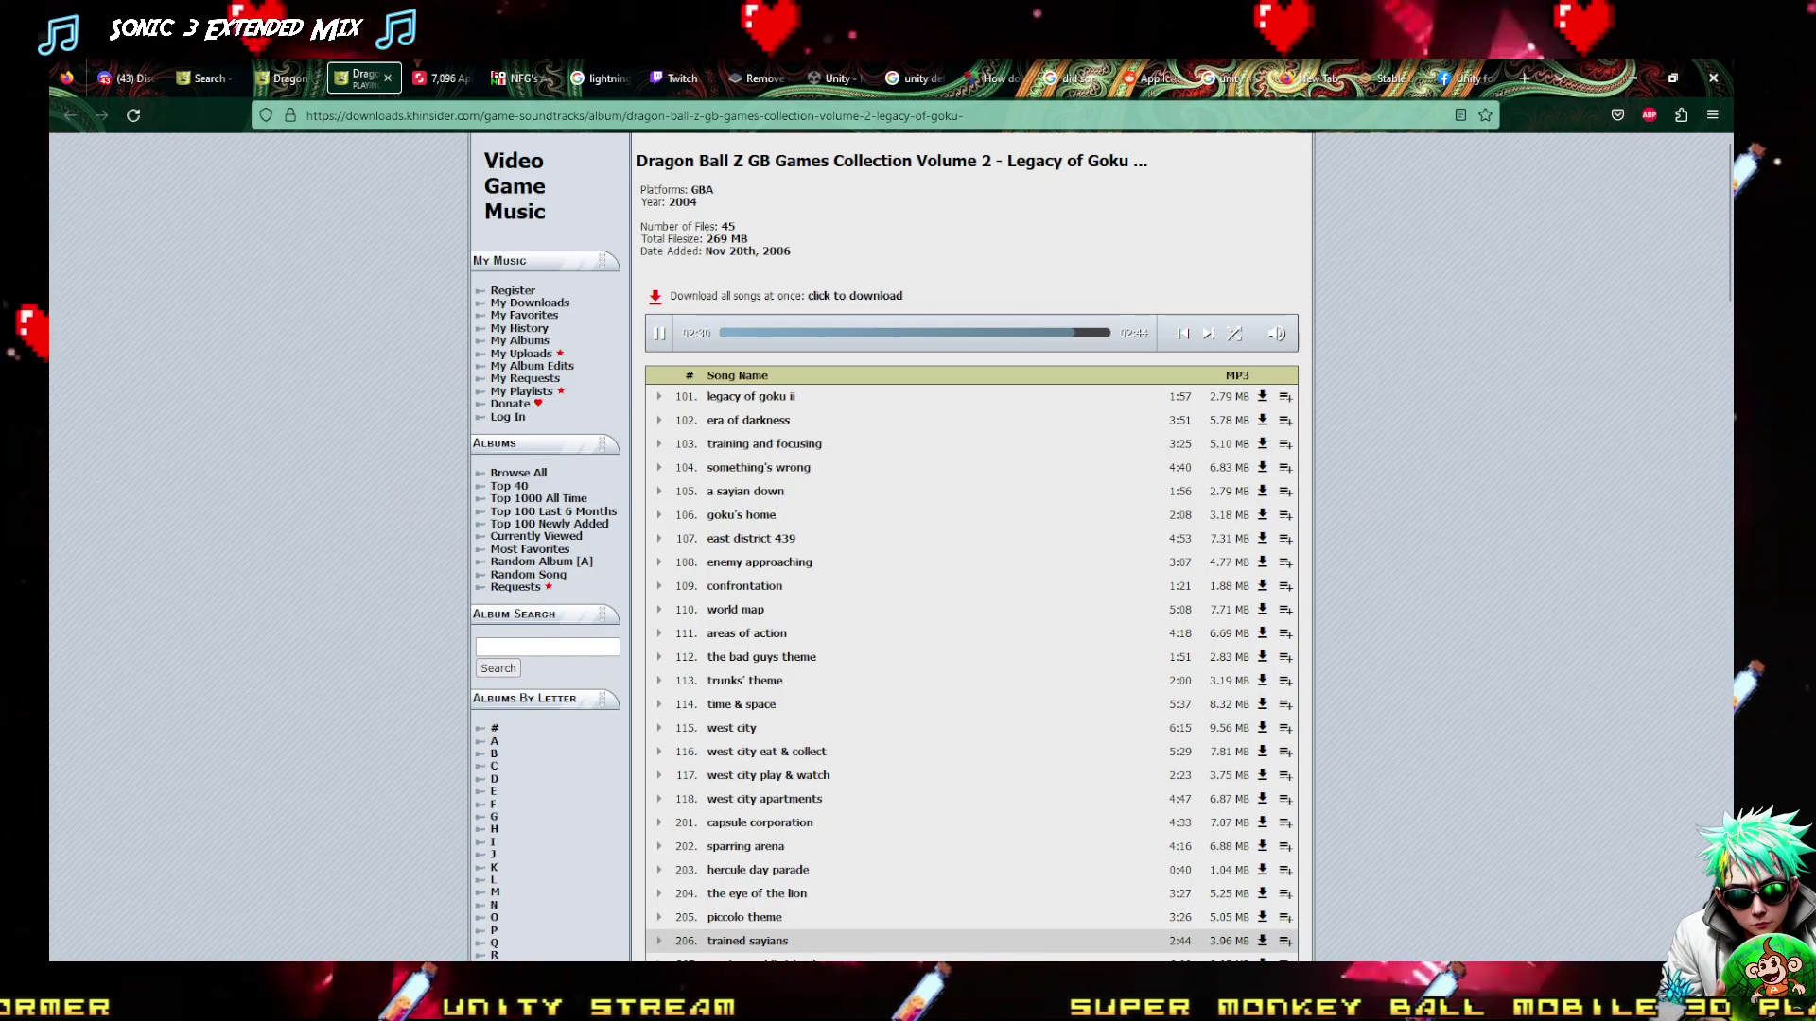
{"action": "key", "text": "alt+Tab"}
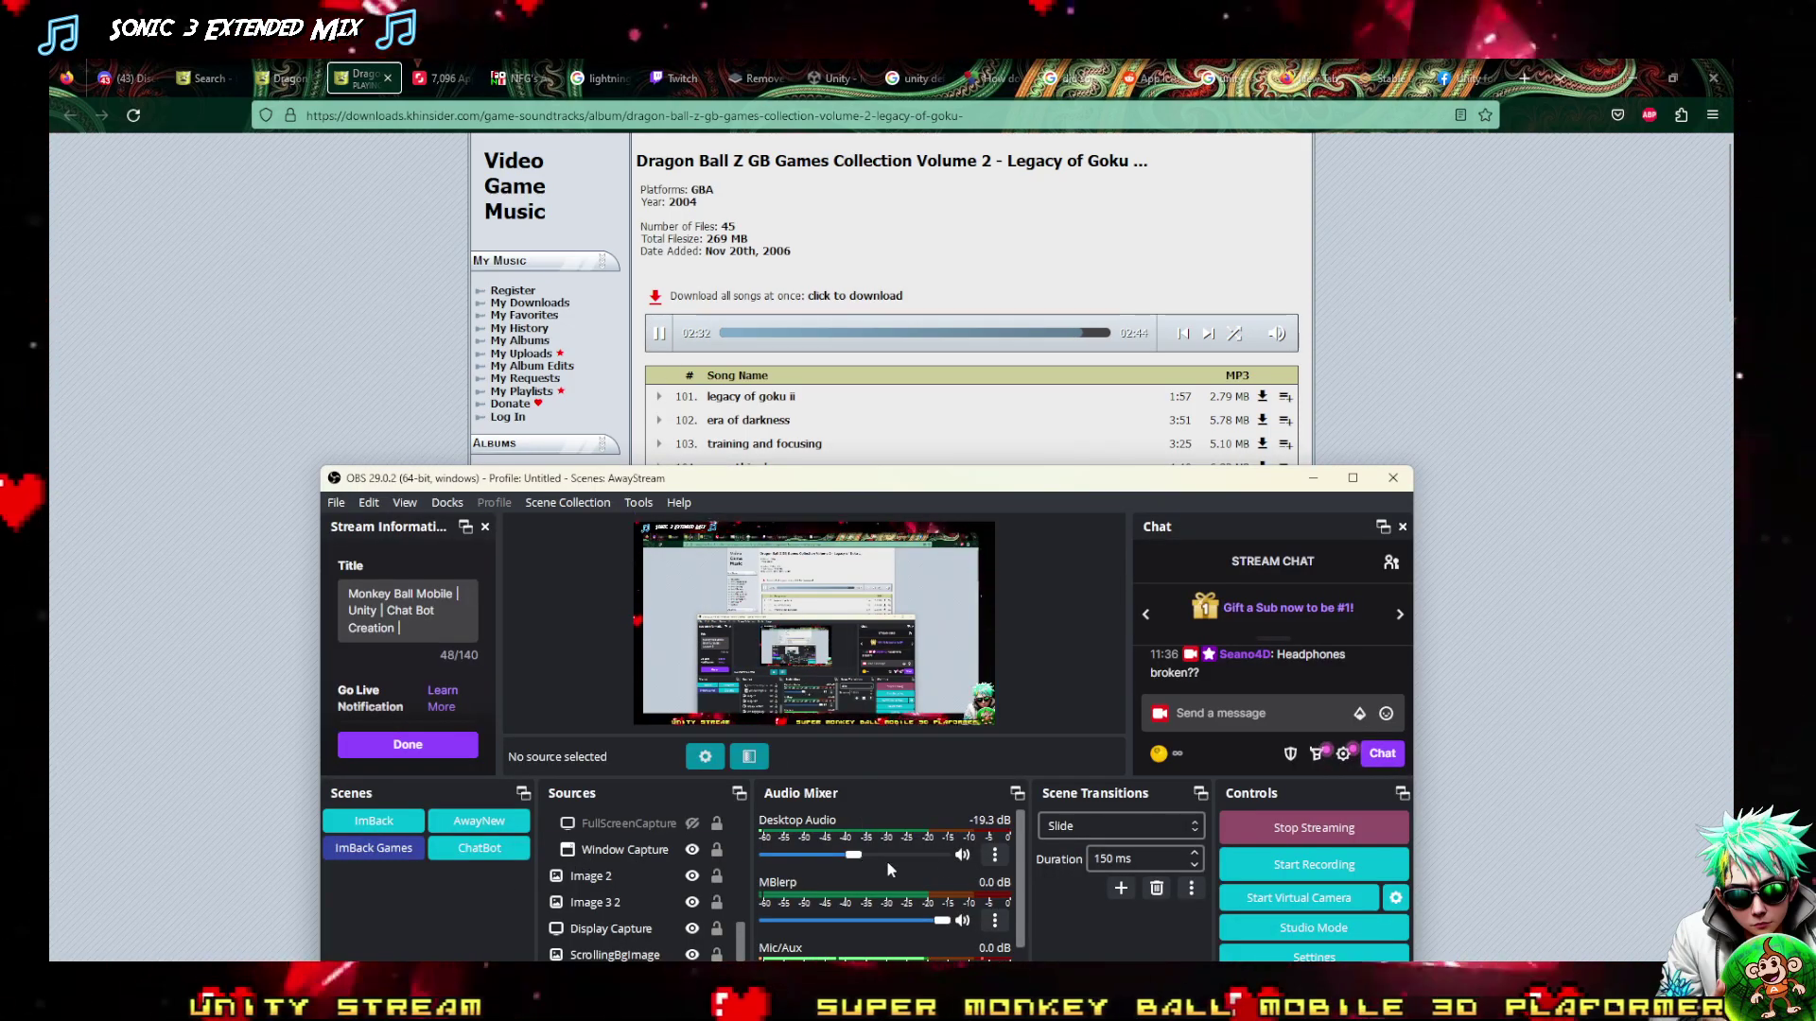
Inspect Desktop Audio's Compressor filter: 10:1 ratio, ducked by Mic/Aux
{"action": "left_click", "coordinate": [994, 857]}
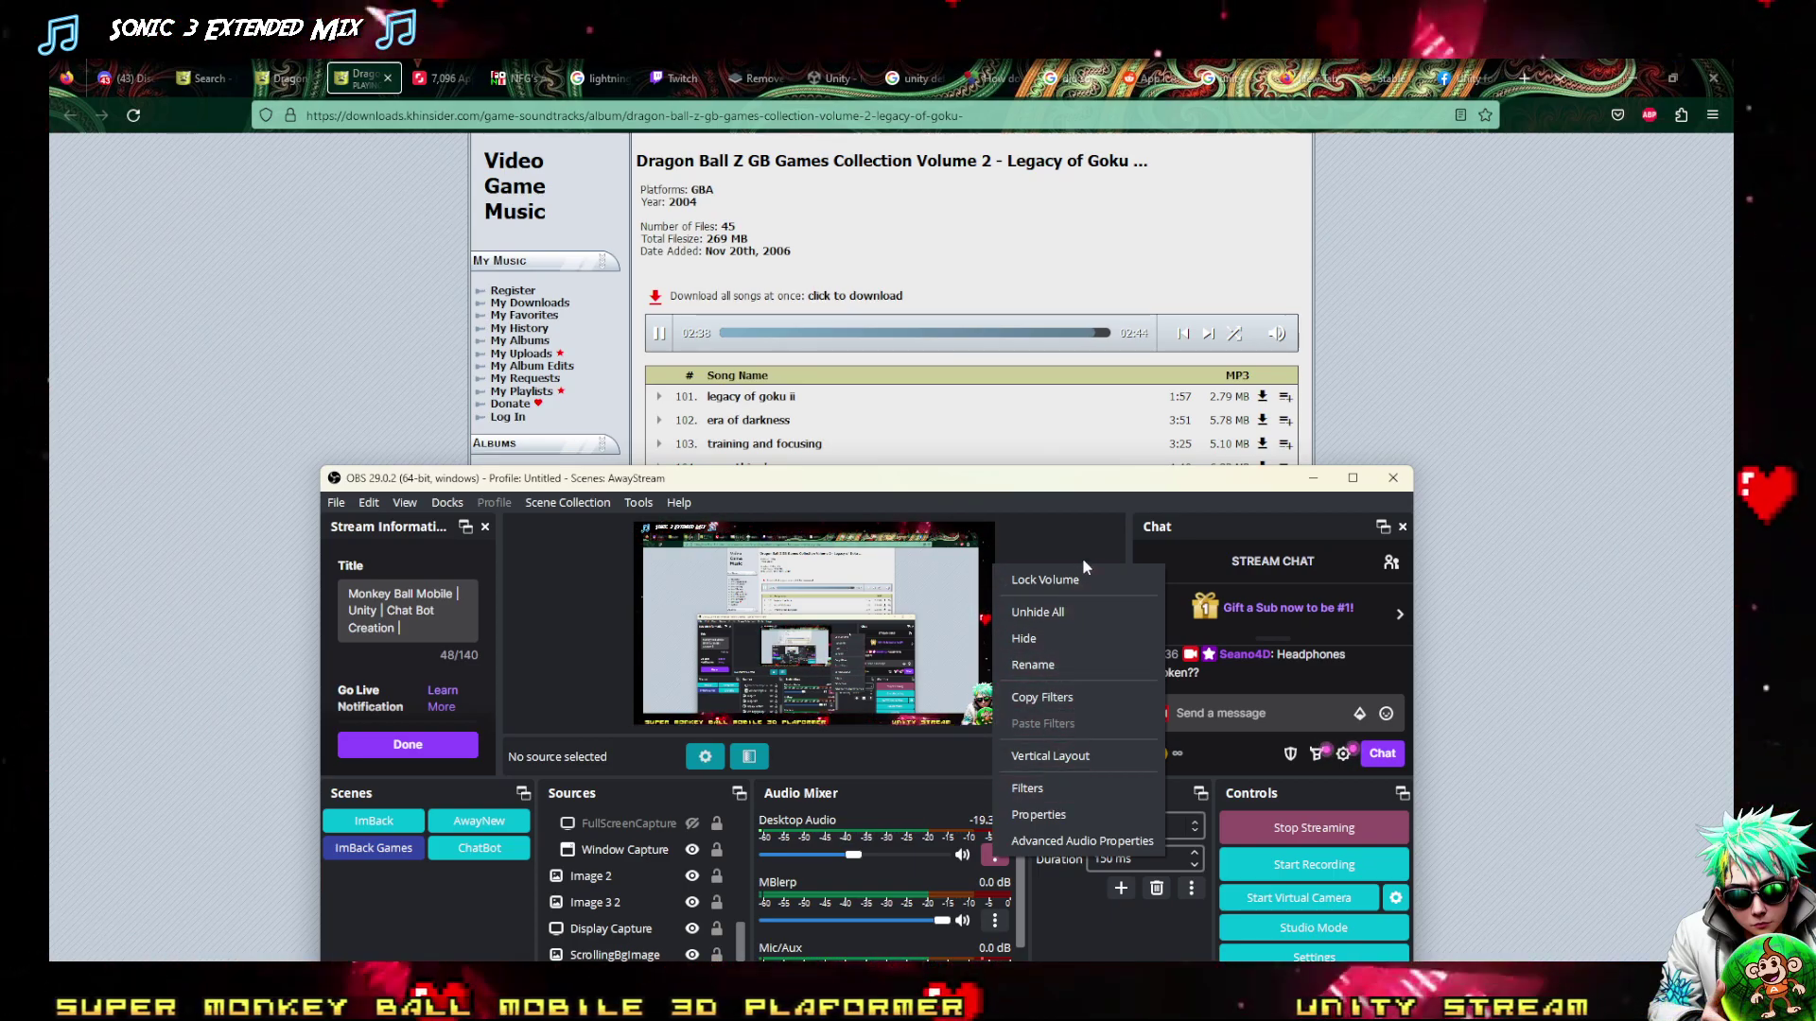
{"action": "left_click", "coordinate": [1036, 790]}
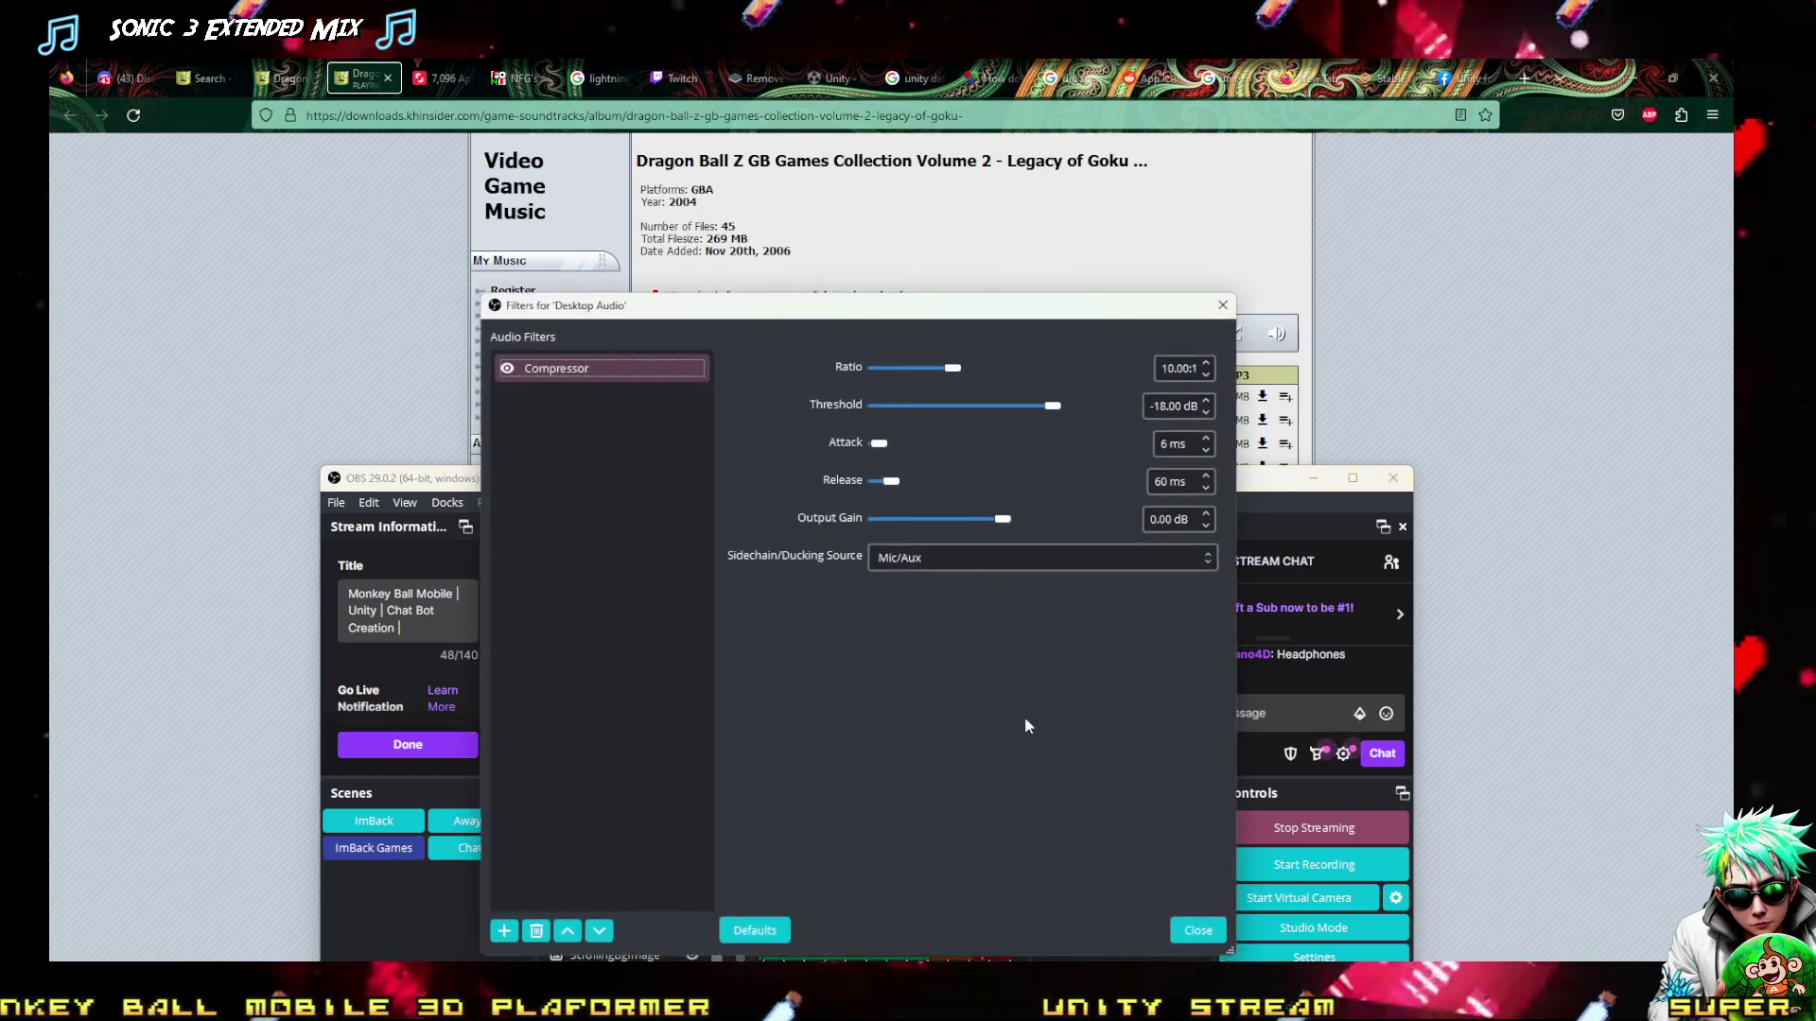
{"action": "left_click", "coordinate": [1222, 301]}
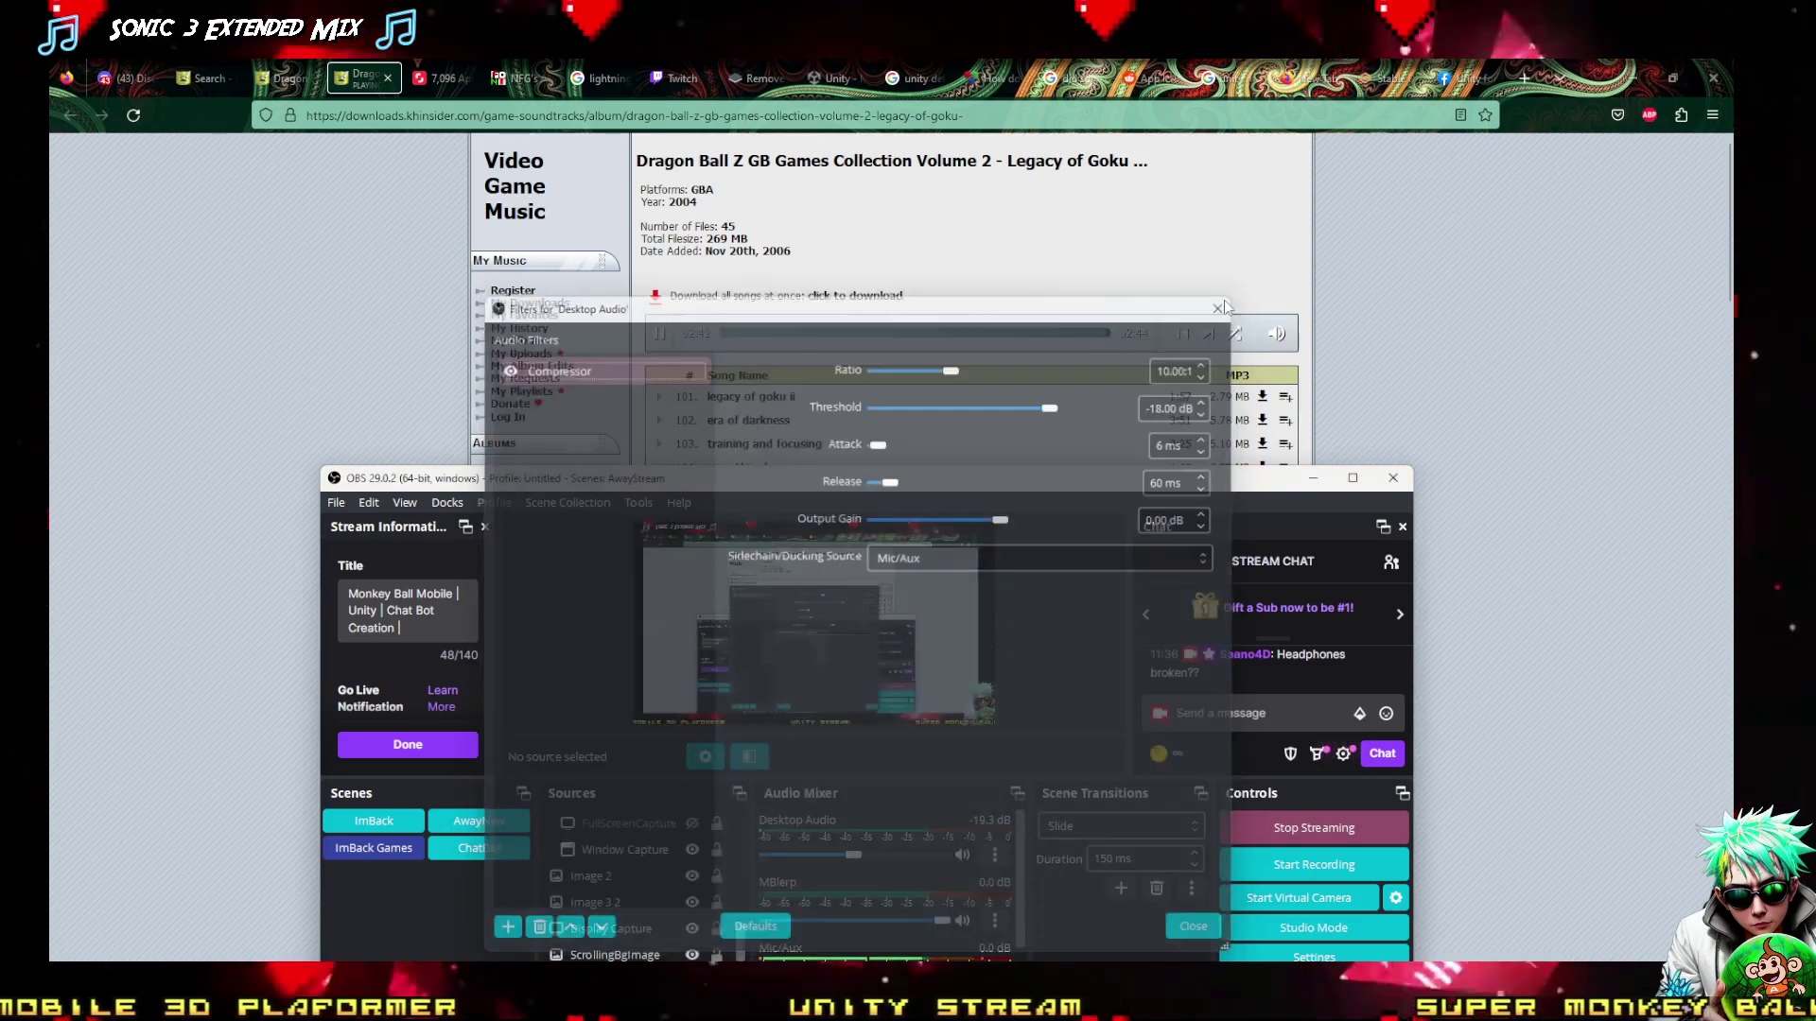
{"action": "left_click", "coordinate": [995, 854]}
{"action": "left_click", "coordinate": [1042, 785]}
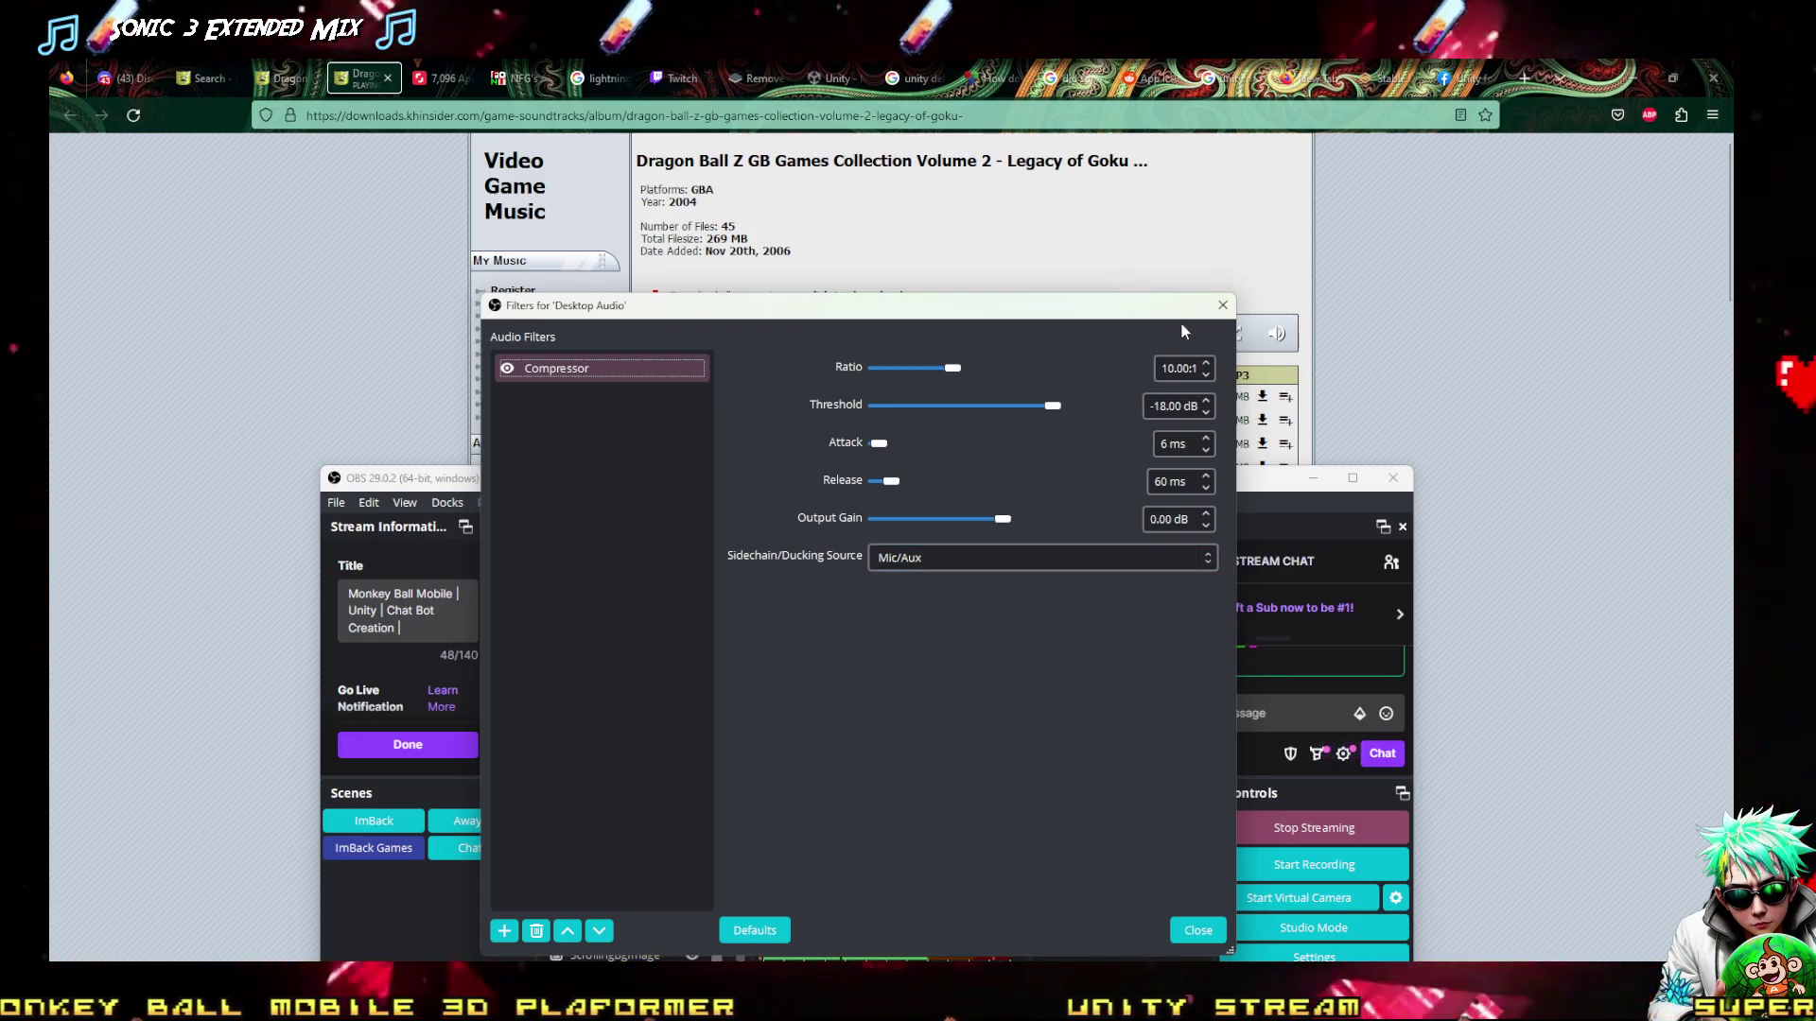
{"action": "left_click", "coordinate": [1223, 305]}
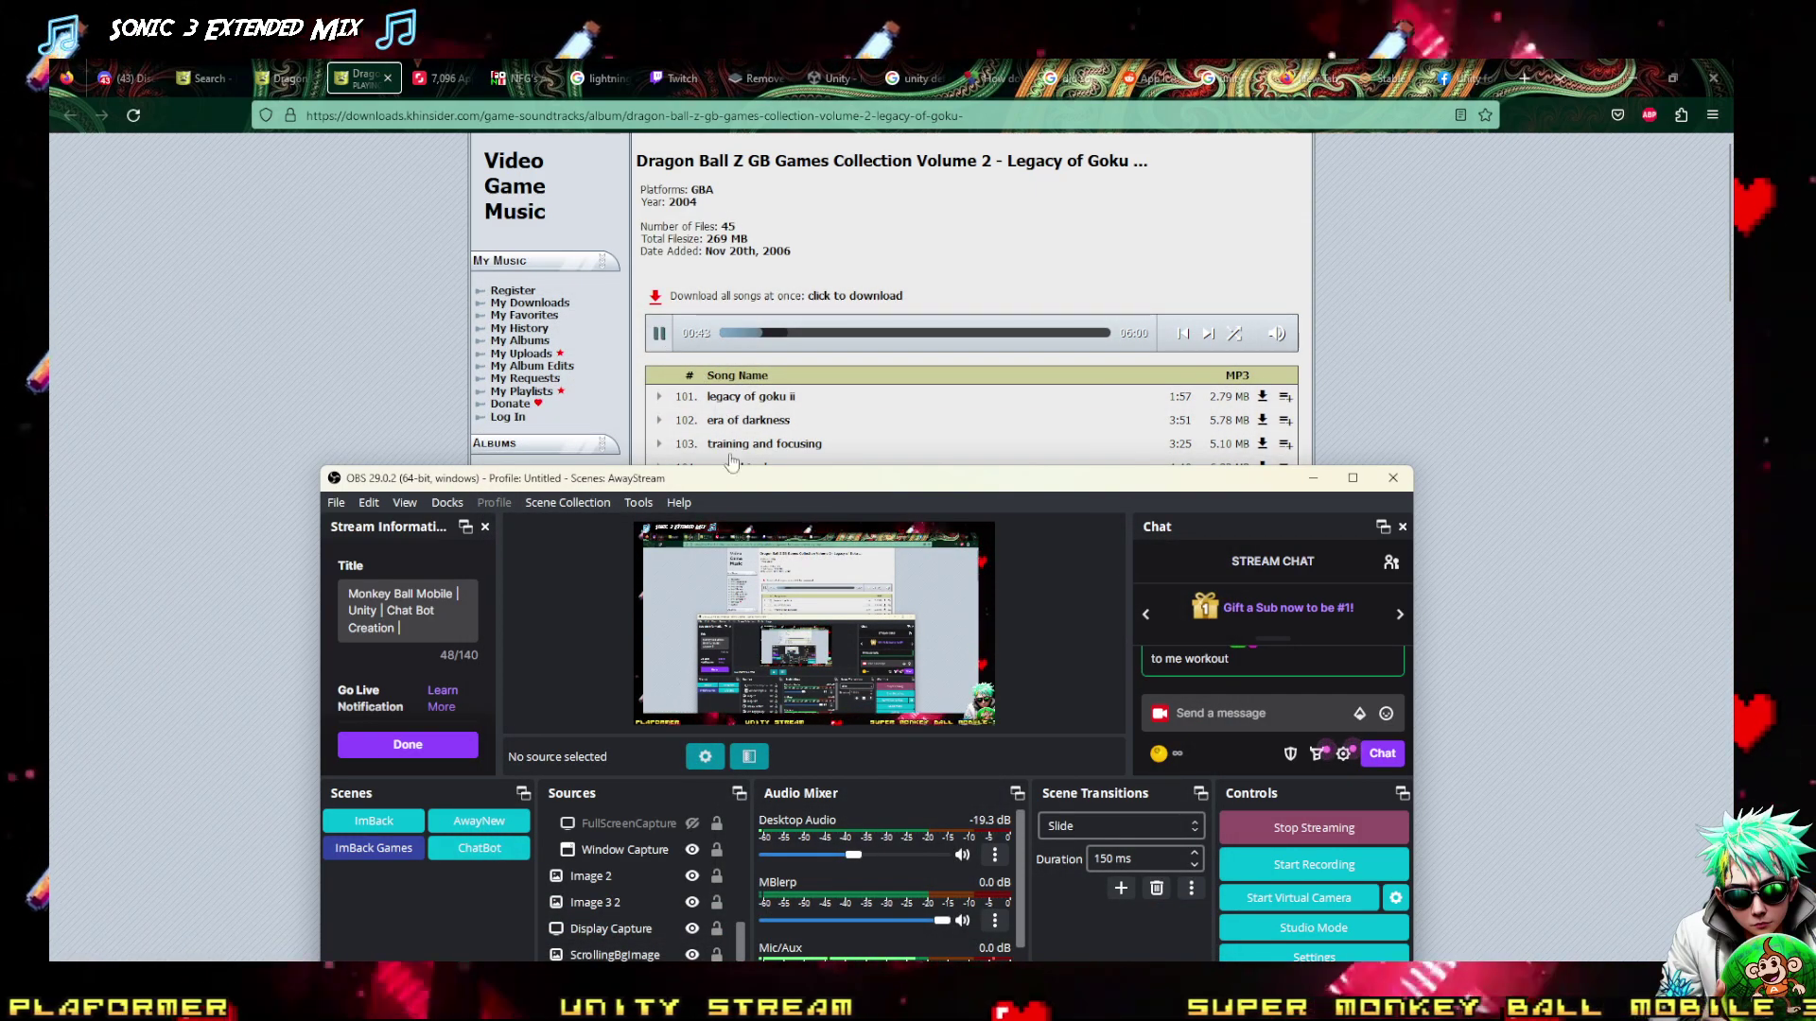
{"action": "left_click", "coordinate": [991, 855]}
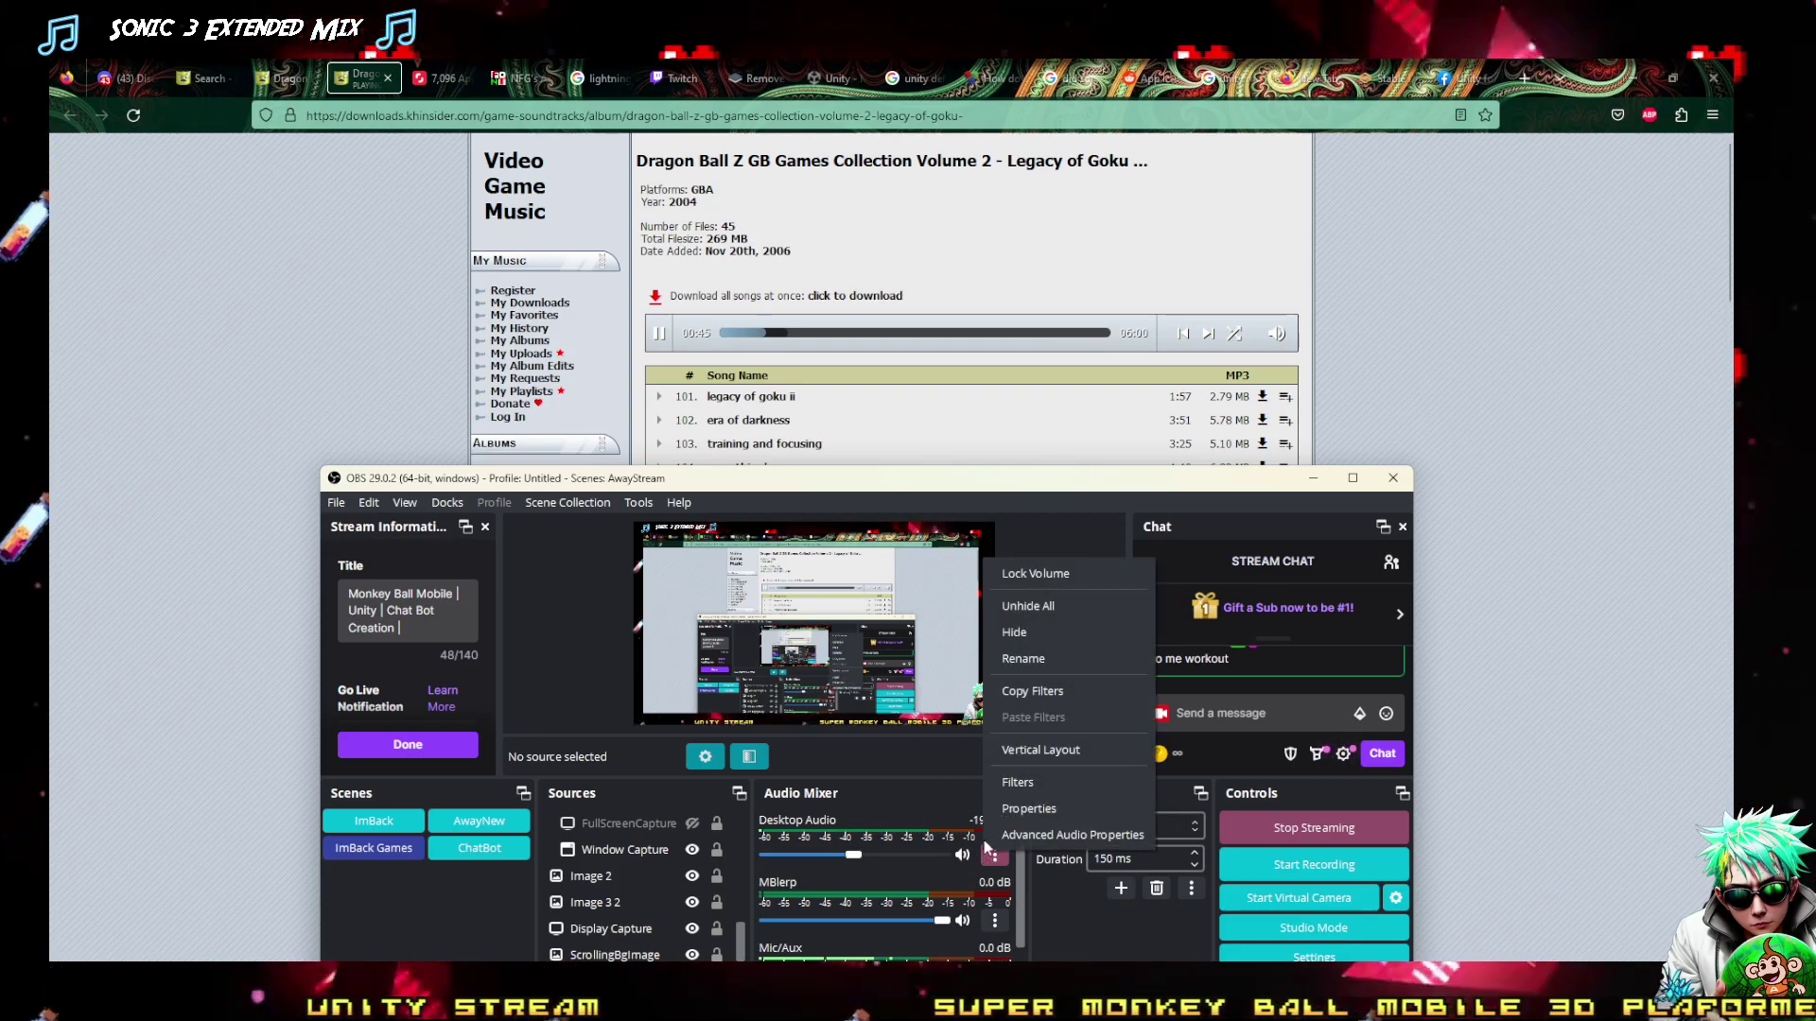
Switch OBS Desktop Audio to Headphones (Xbox Controller), then minimise OBS and Firefox to reveal Paint.NET
{"action": "left_click", "coordinate": [1033, 807]}
{"action": "left_click", "coordinate": [713, 486]}
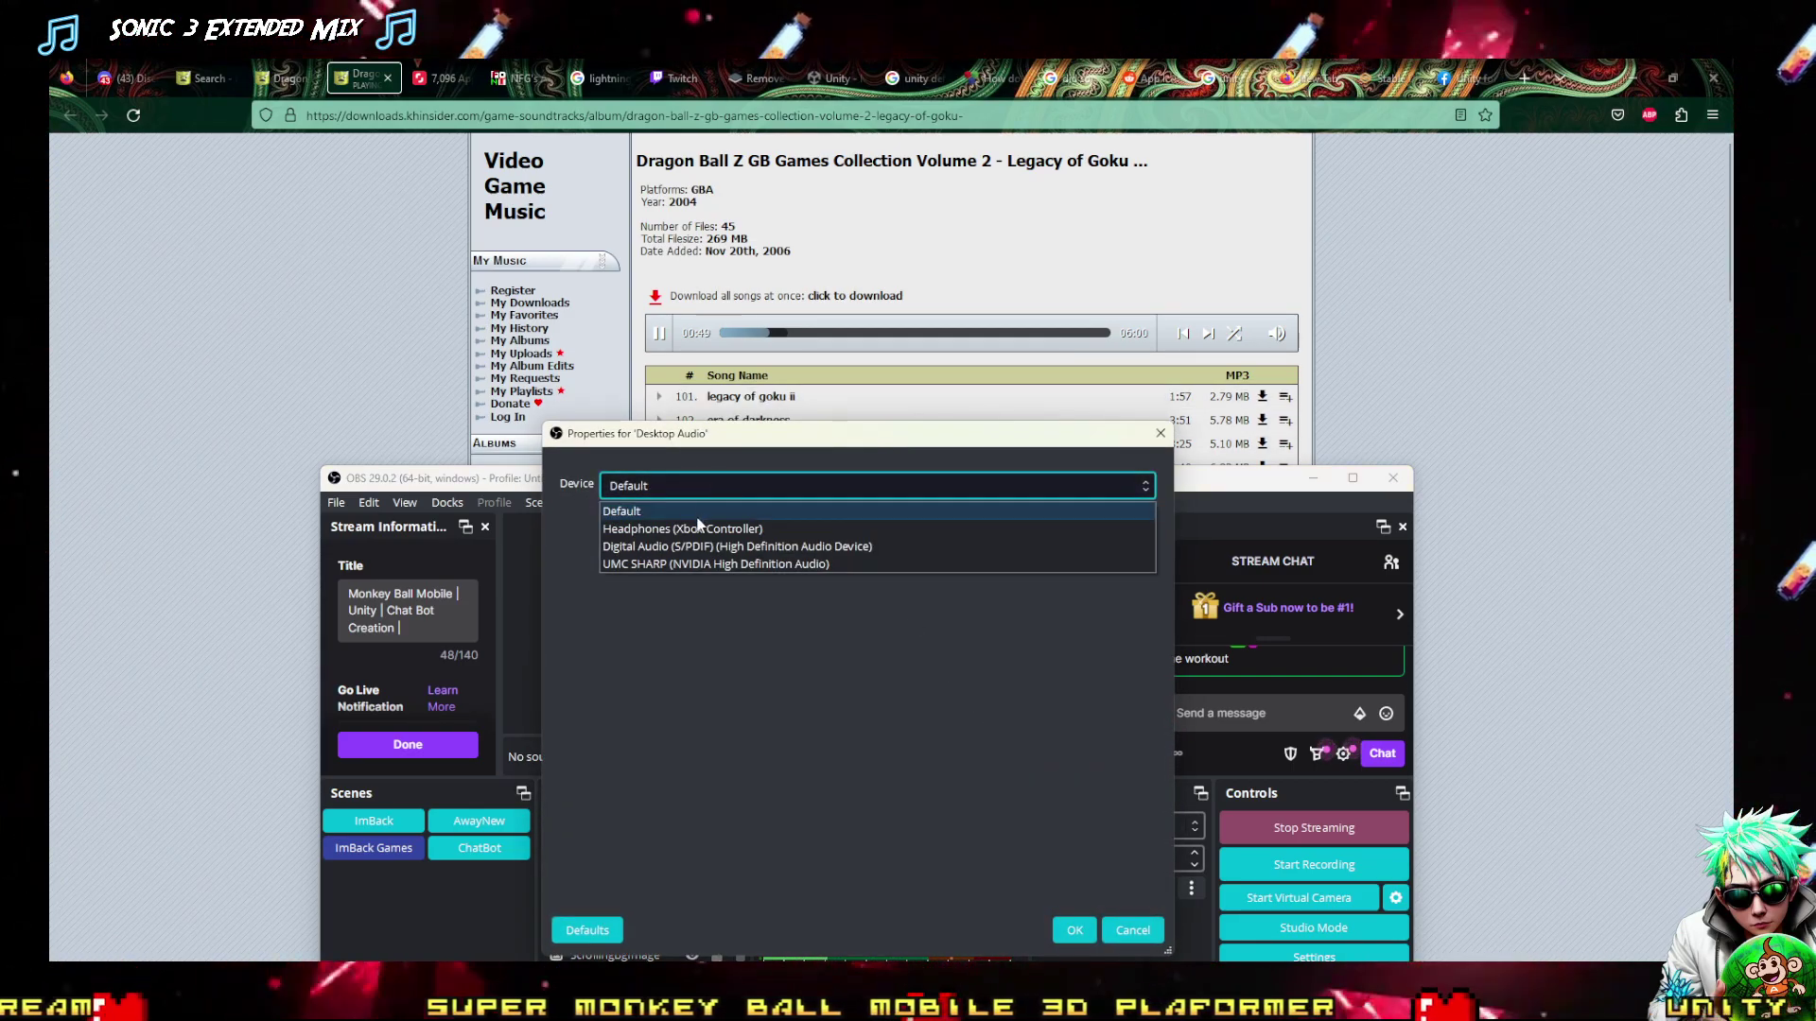
{"action": "left_click", "coordinate": [713, 522]}
{"action": "left_click", "coordinate": [1069, 938]}
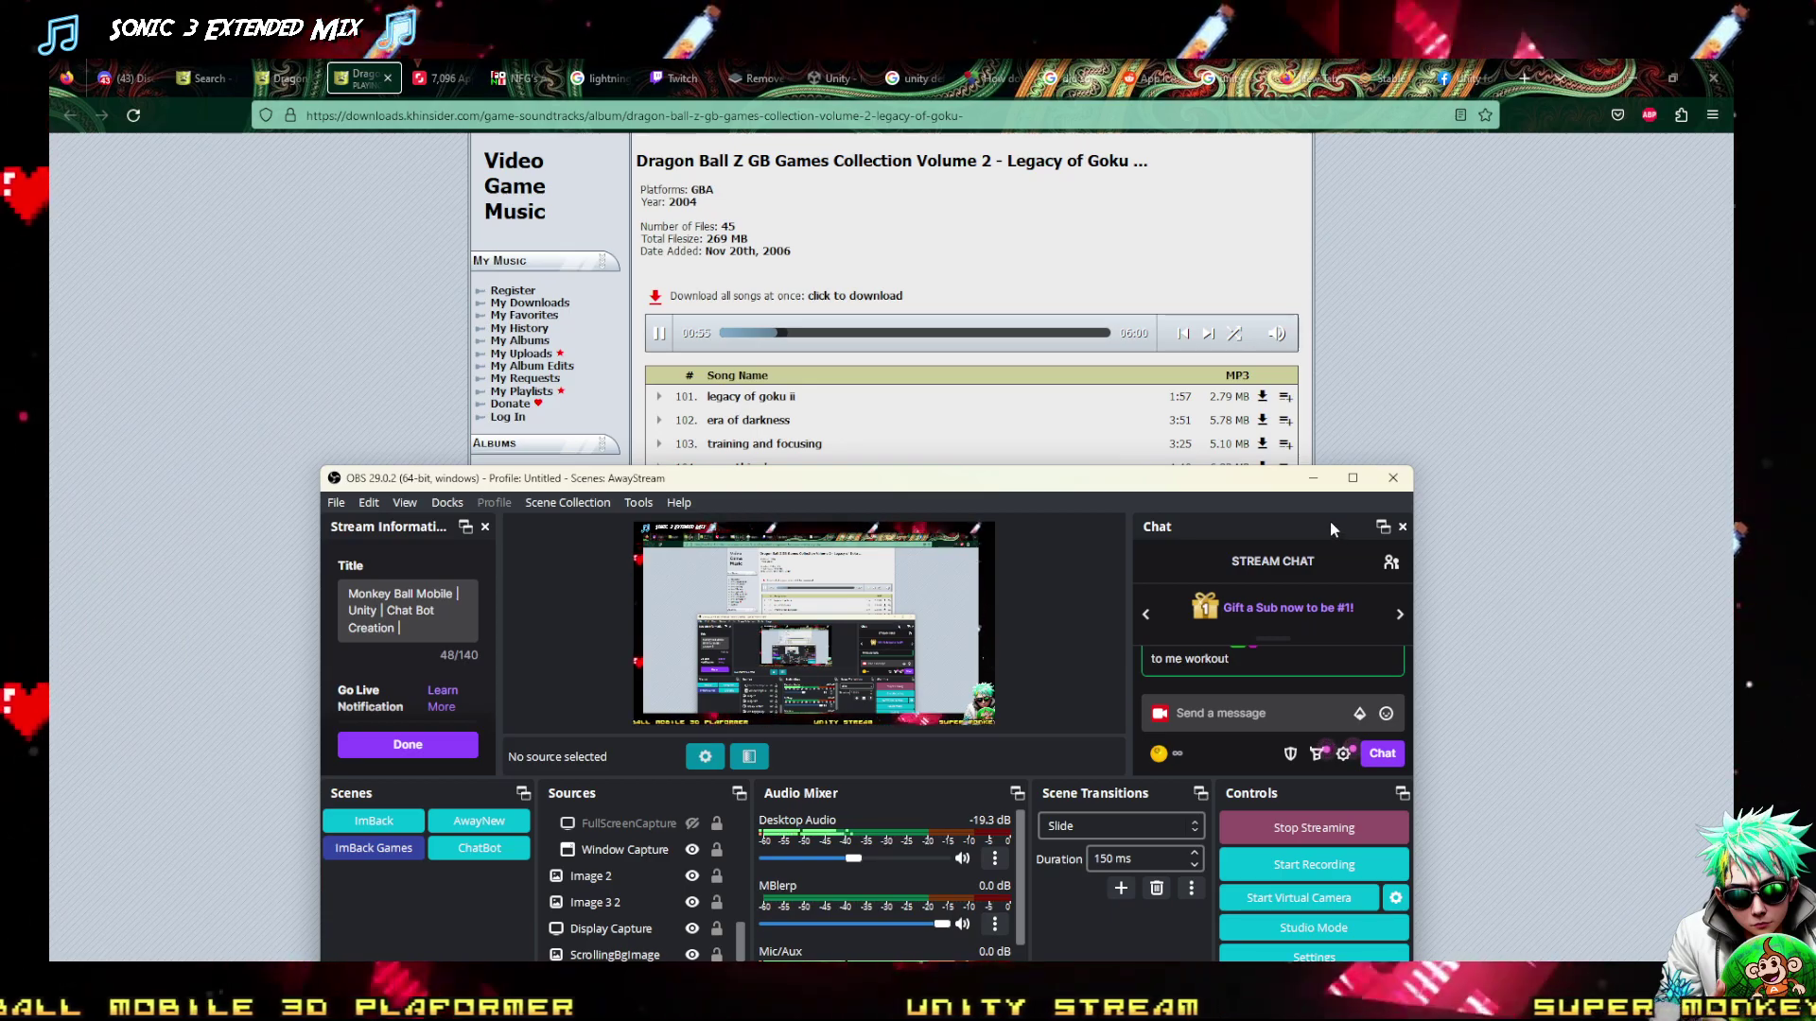
{"action": "left_click", "coordinate": [1317, 480]}
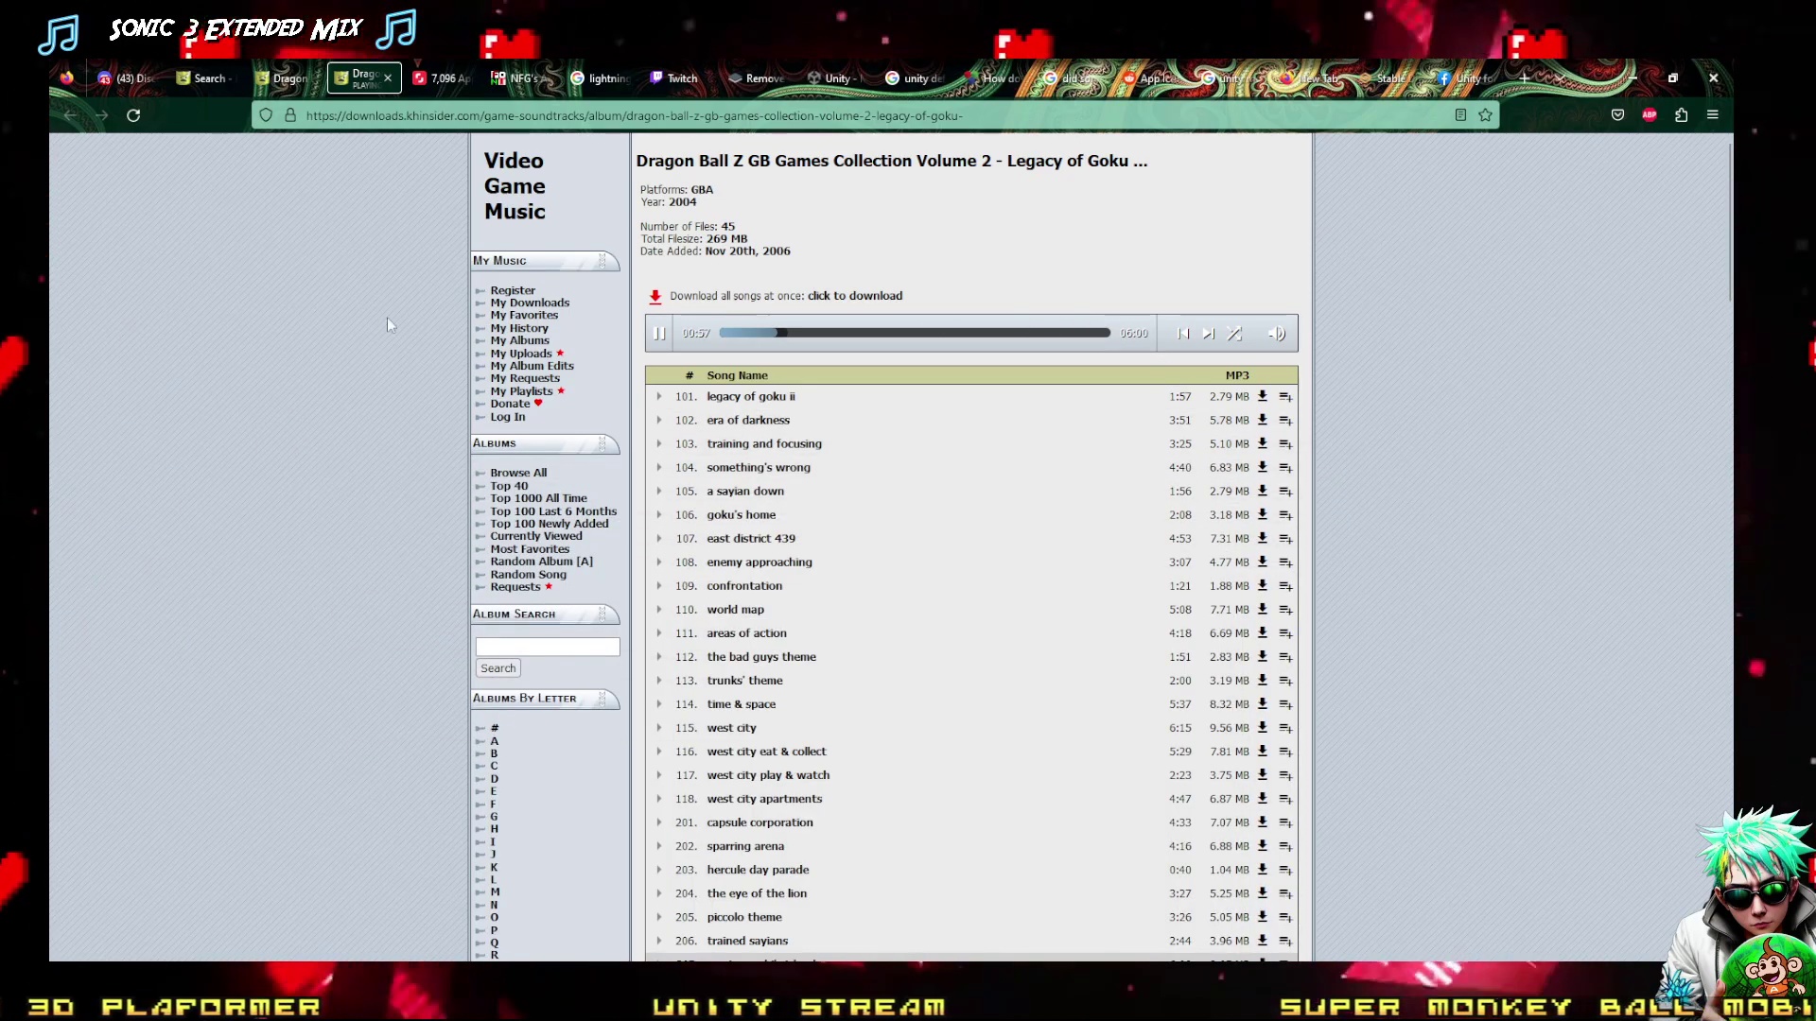
{"action": "left_click", "coordinate": [1634, 68]}
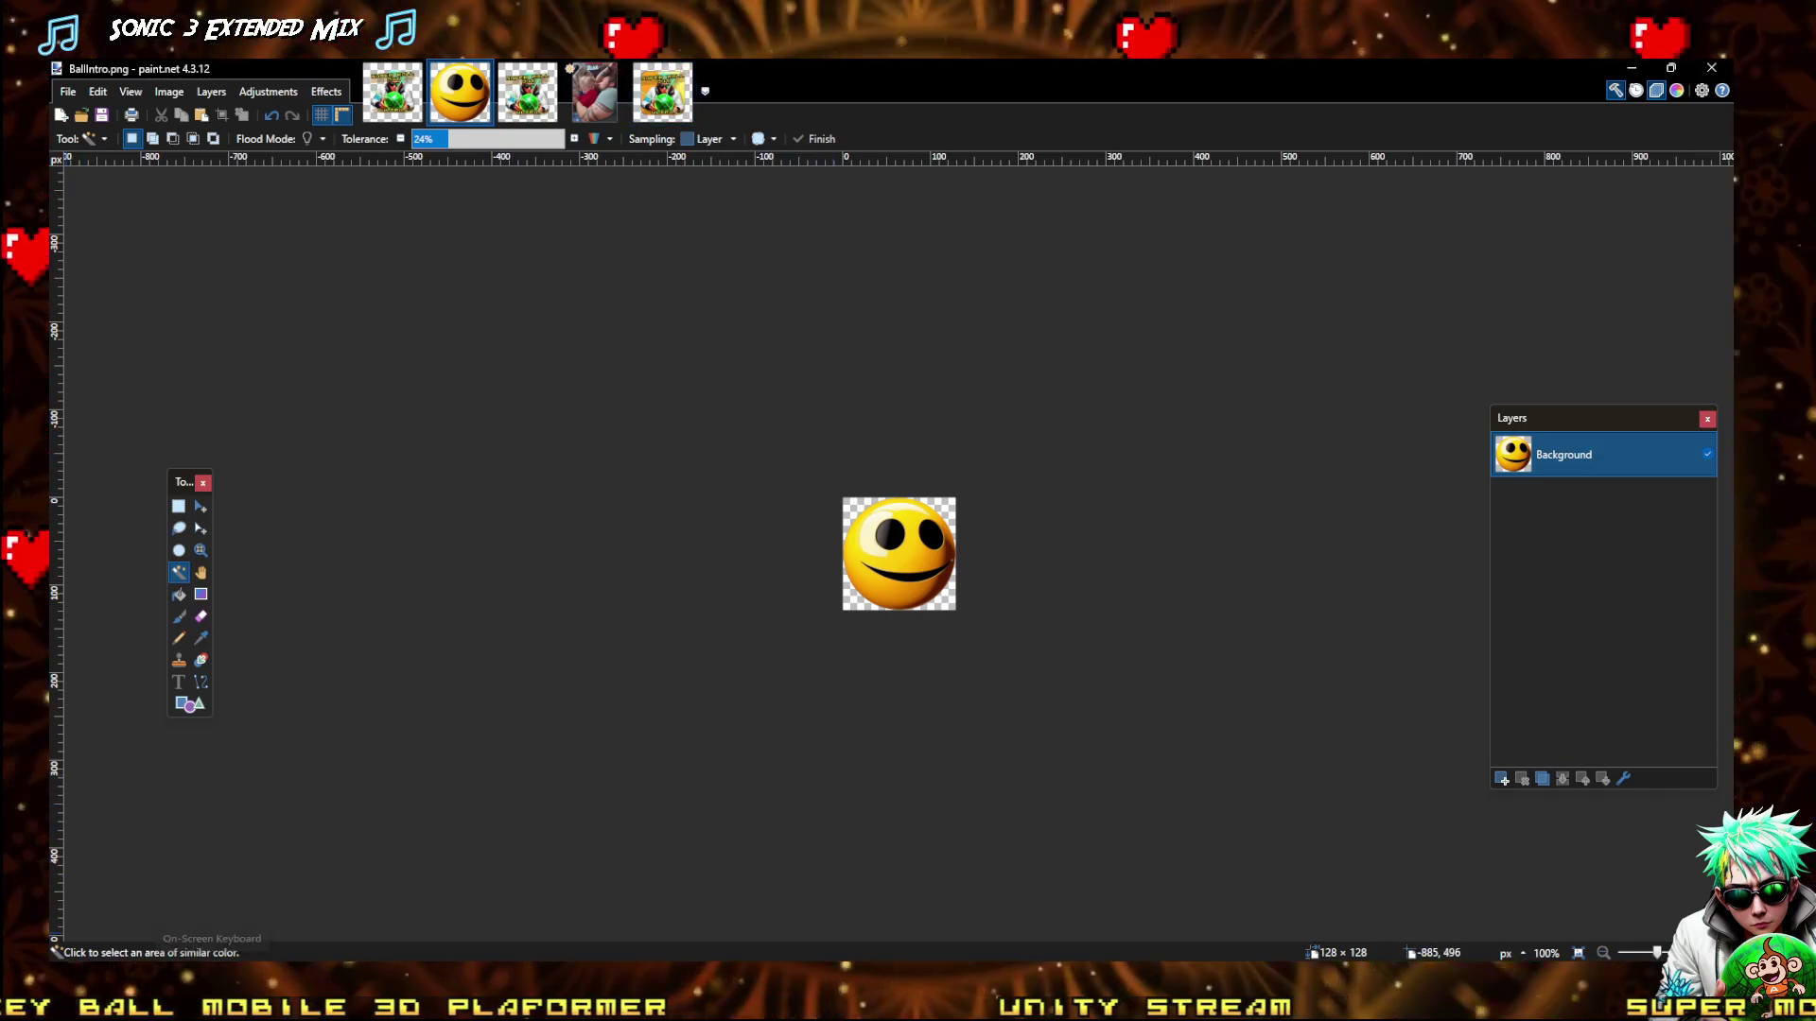
In Unity, give BallIntro Alpha Is Transparency, Repeat wrapping and Point (no filter) filtering
{"action": "key", "text": "alt+Tab"}
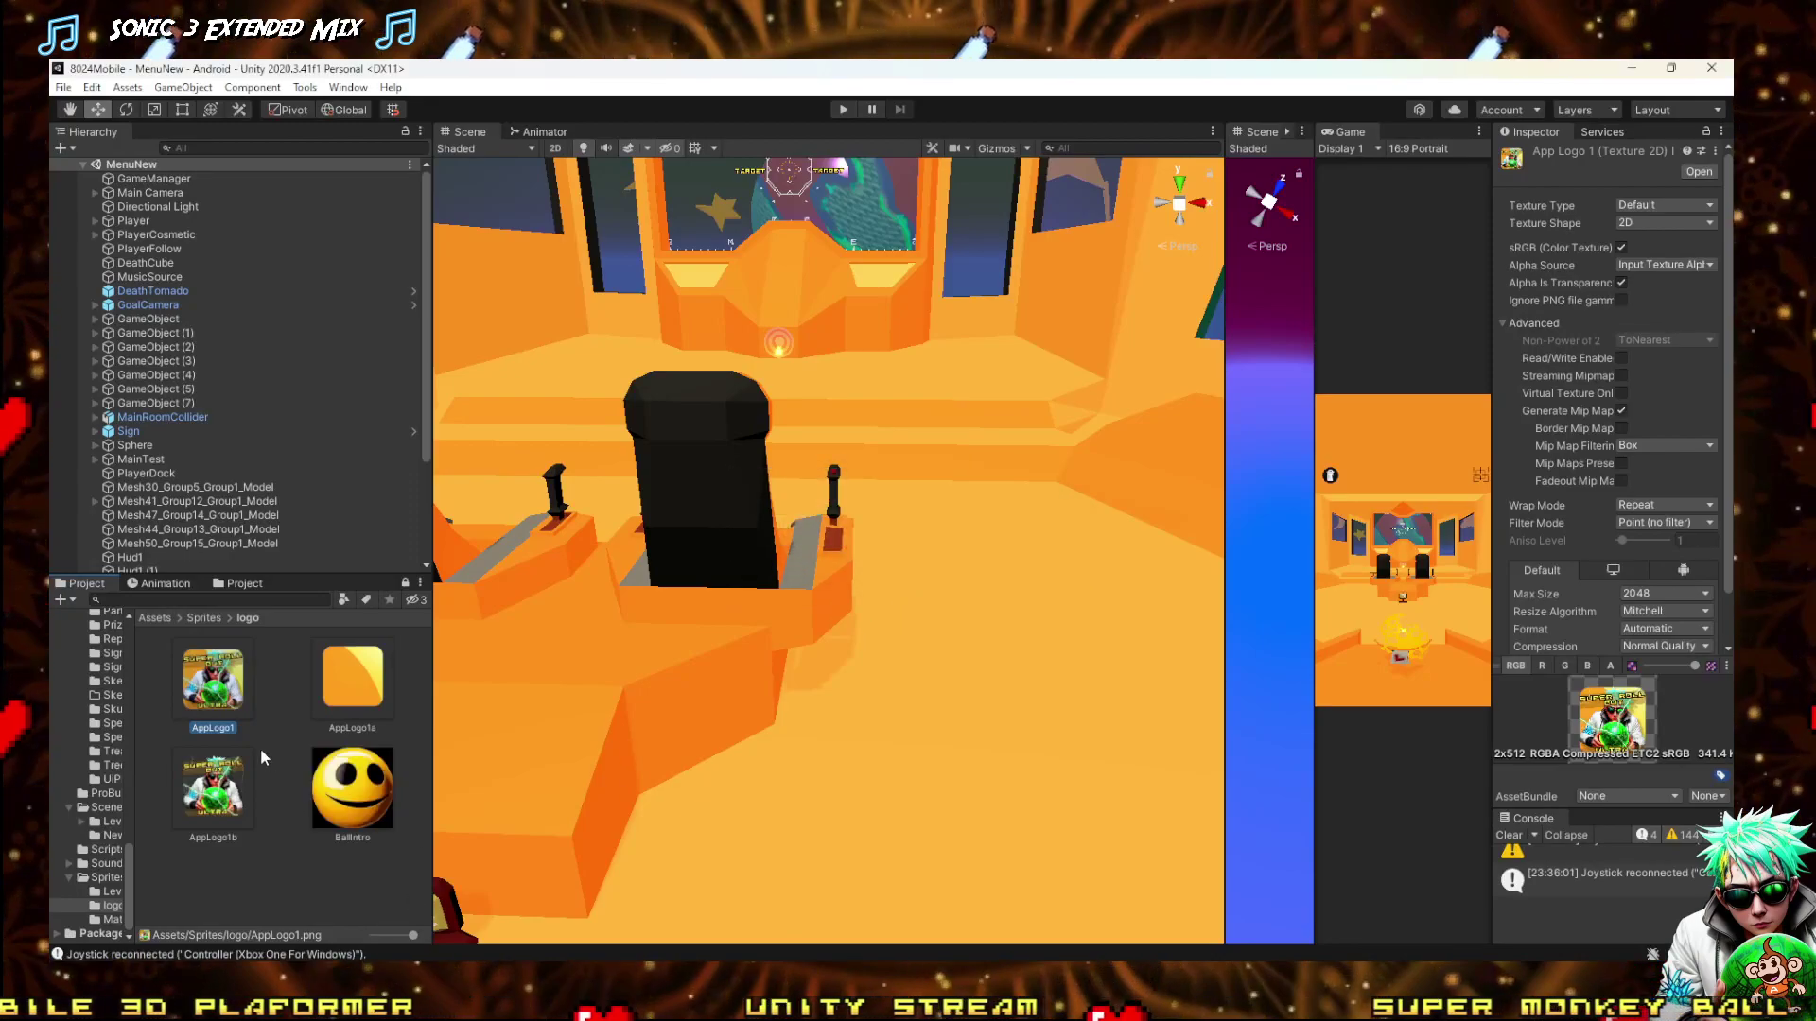
{"action": "left_click", "coordinate": [389, 803]}
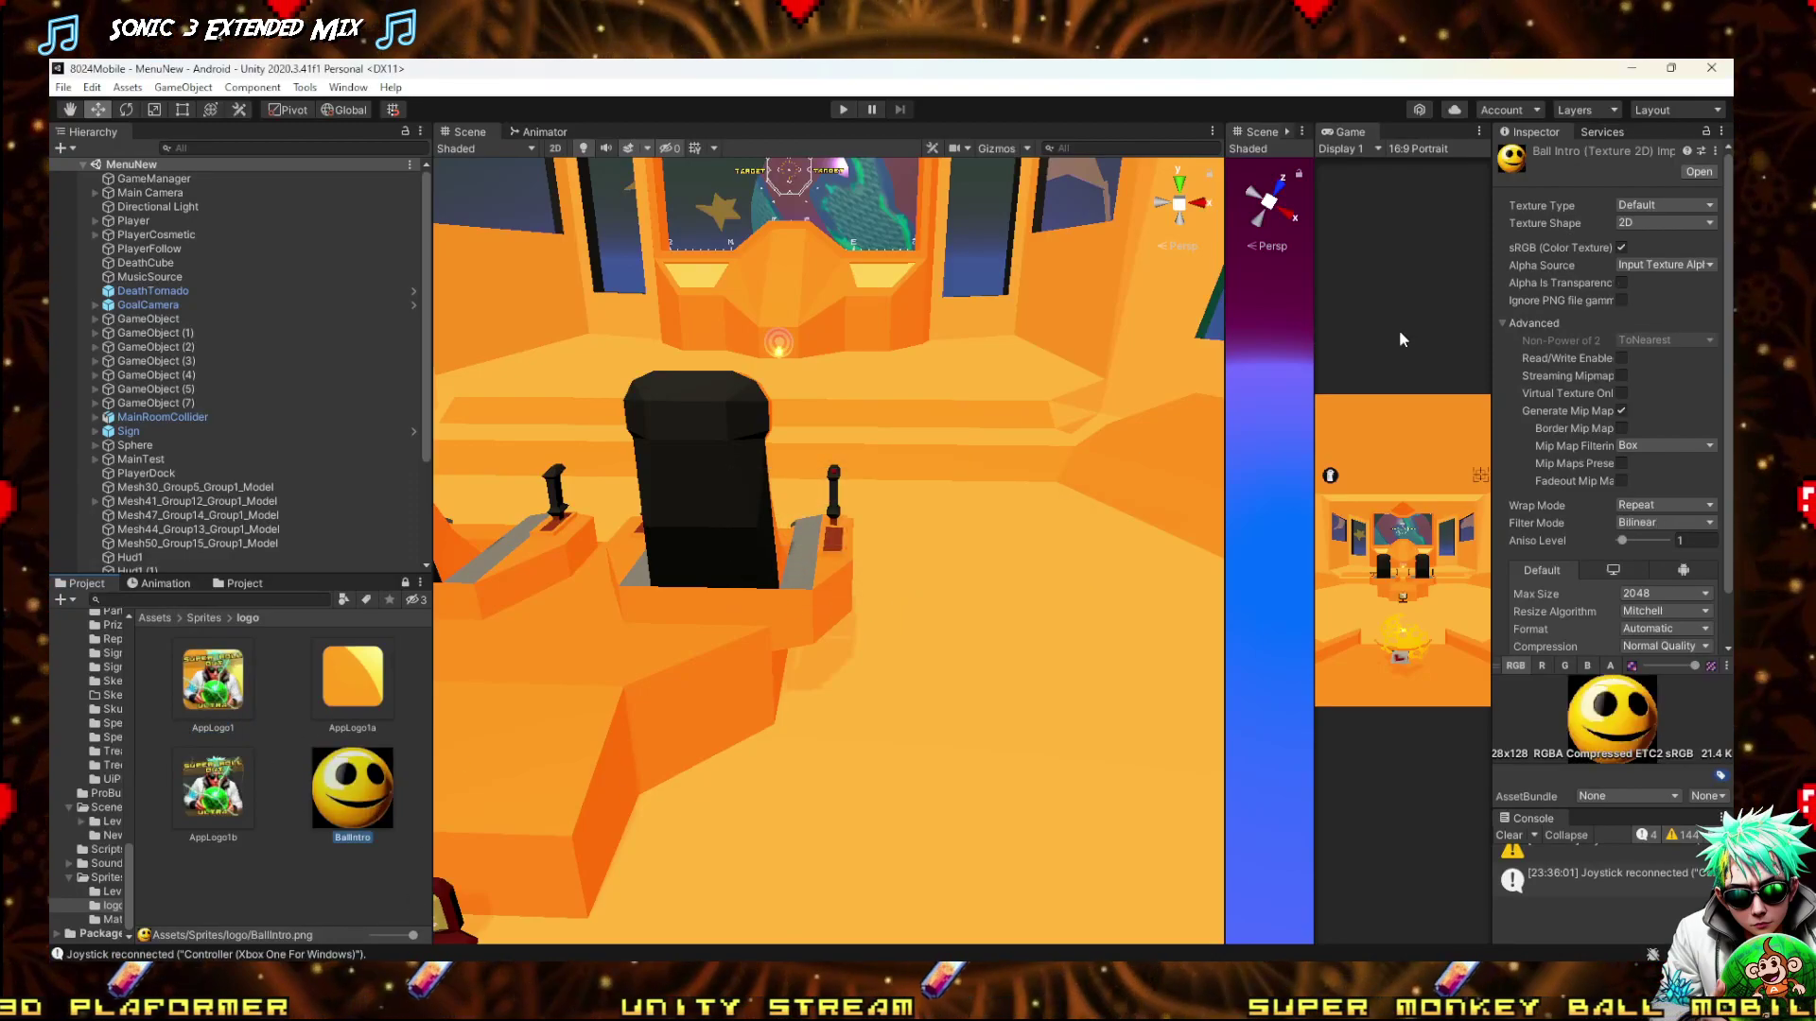
{"action": "left_click", "coordinate": [1623, 281]}
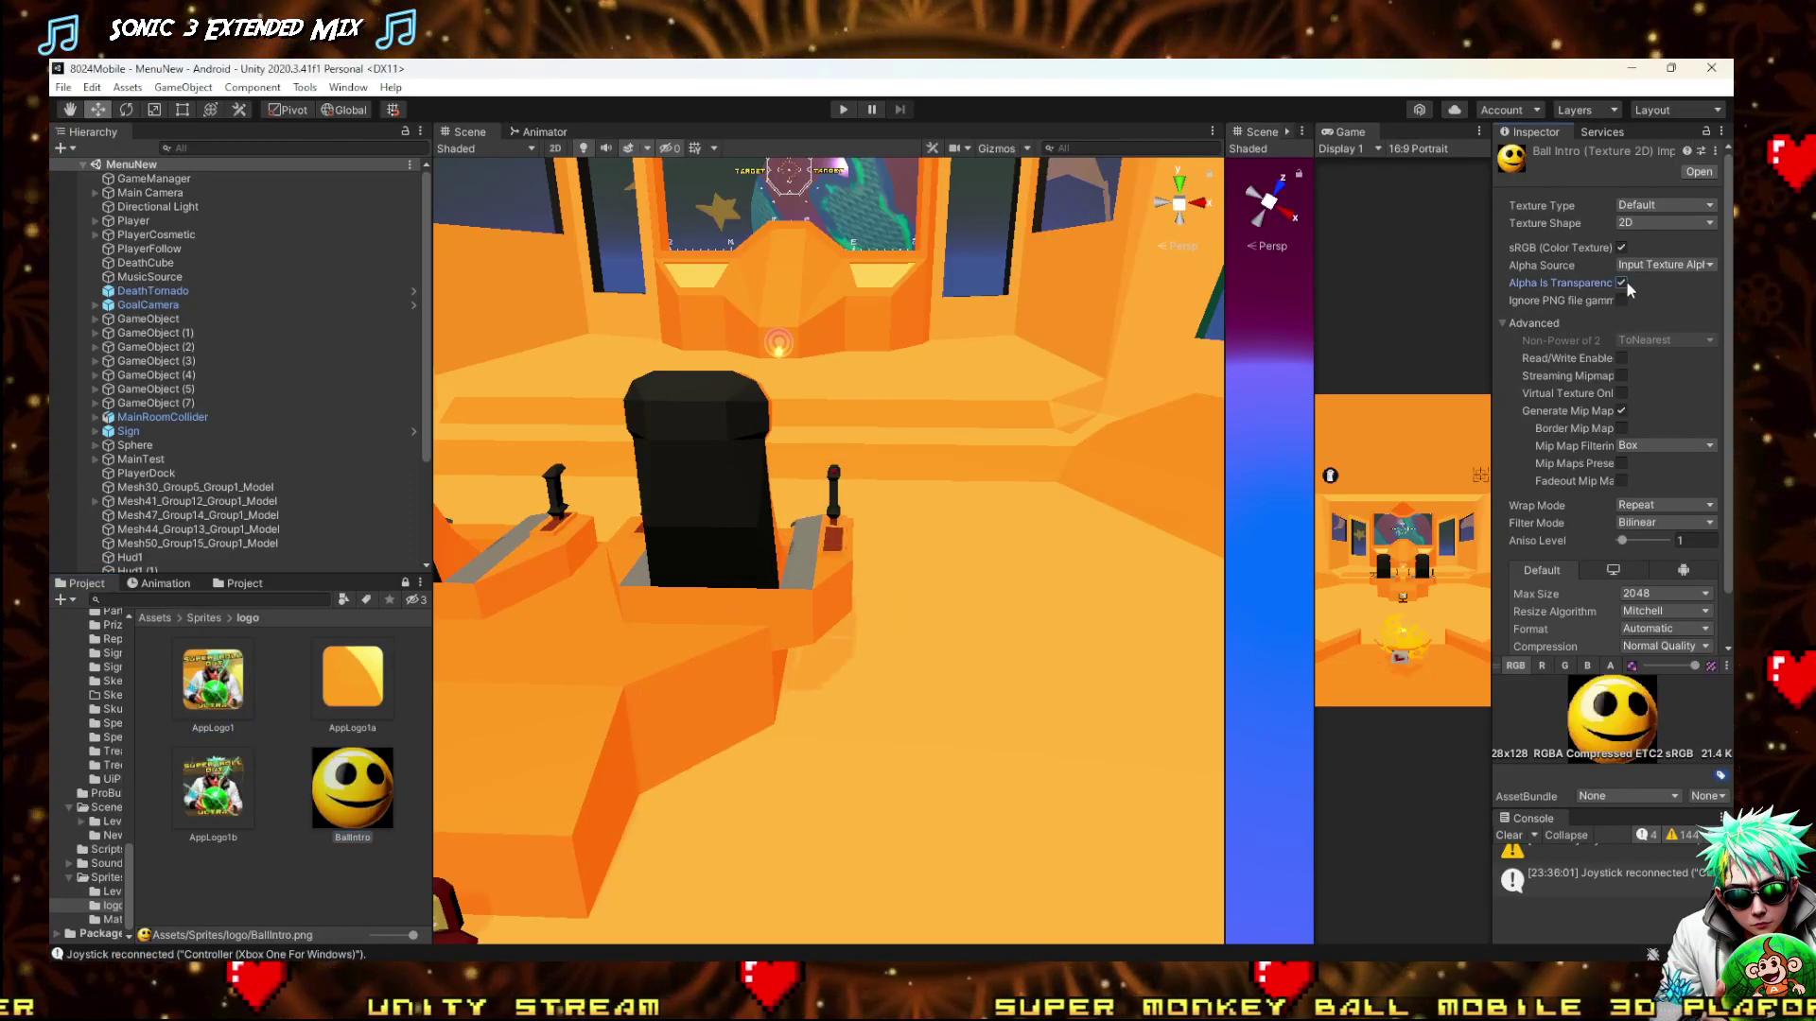
{"action": "left_click", "coordinate": [1663, 504]}
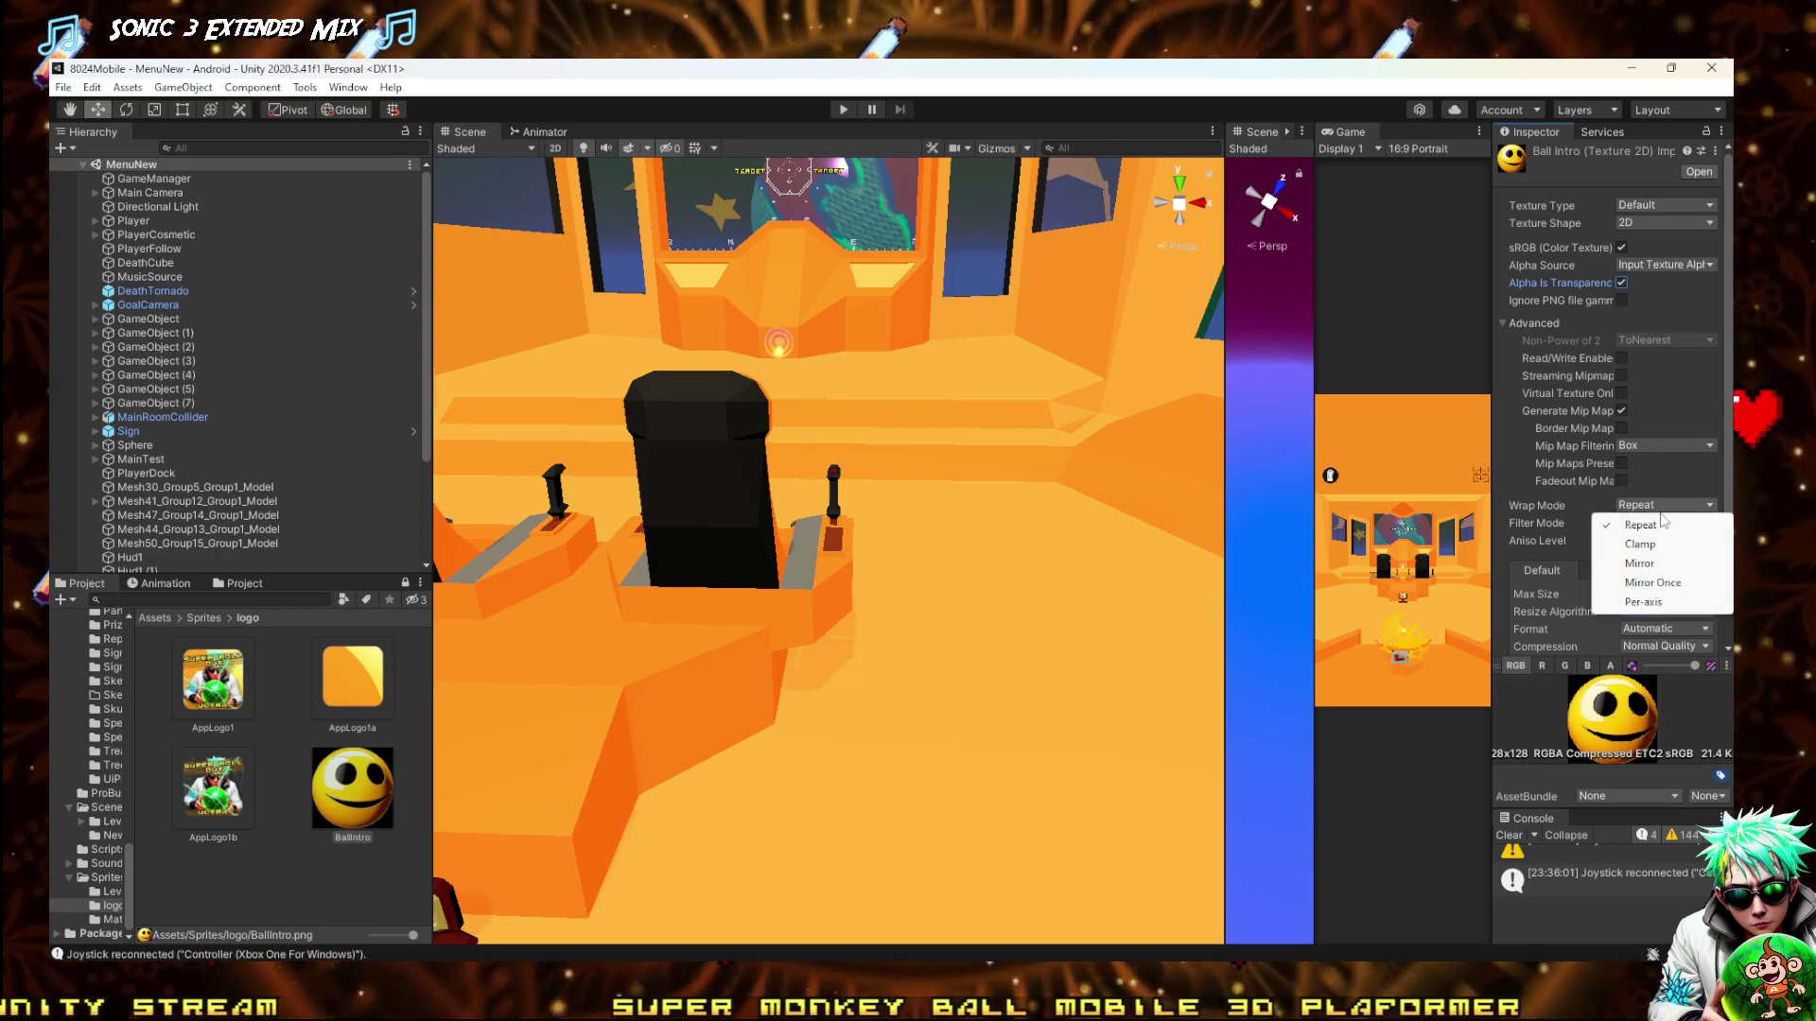
{"action": "left_click", "coordinate": [1558, 527]}
{"action": "left_click", "coordinate": [1633, 526]}
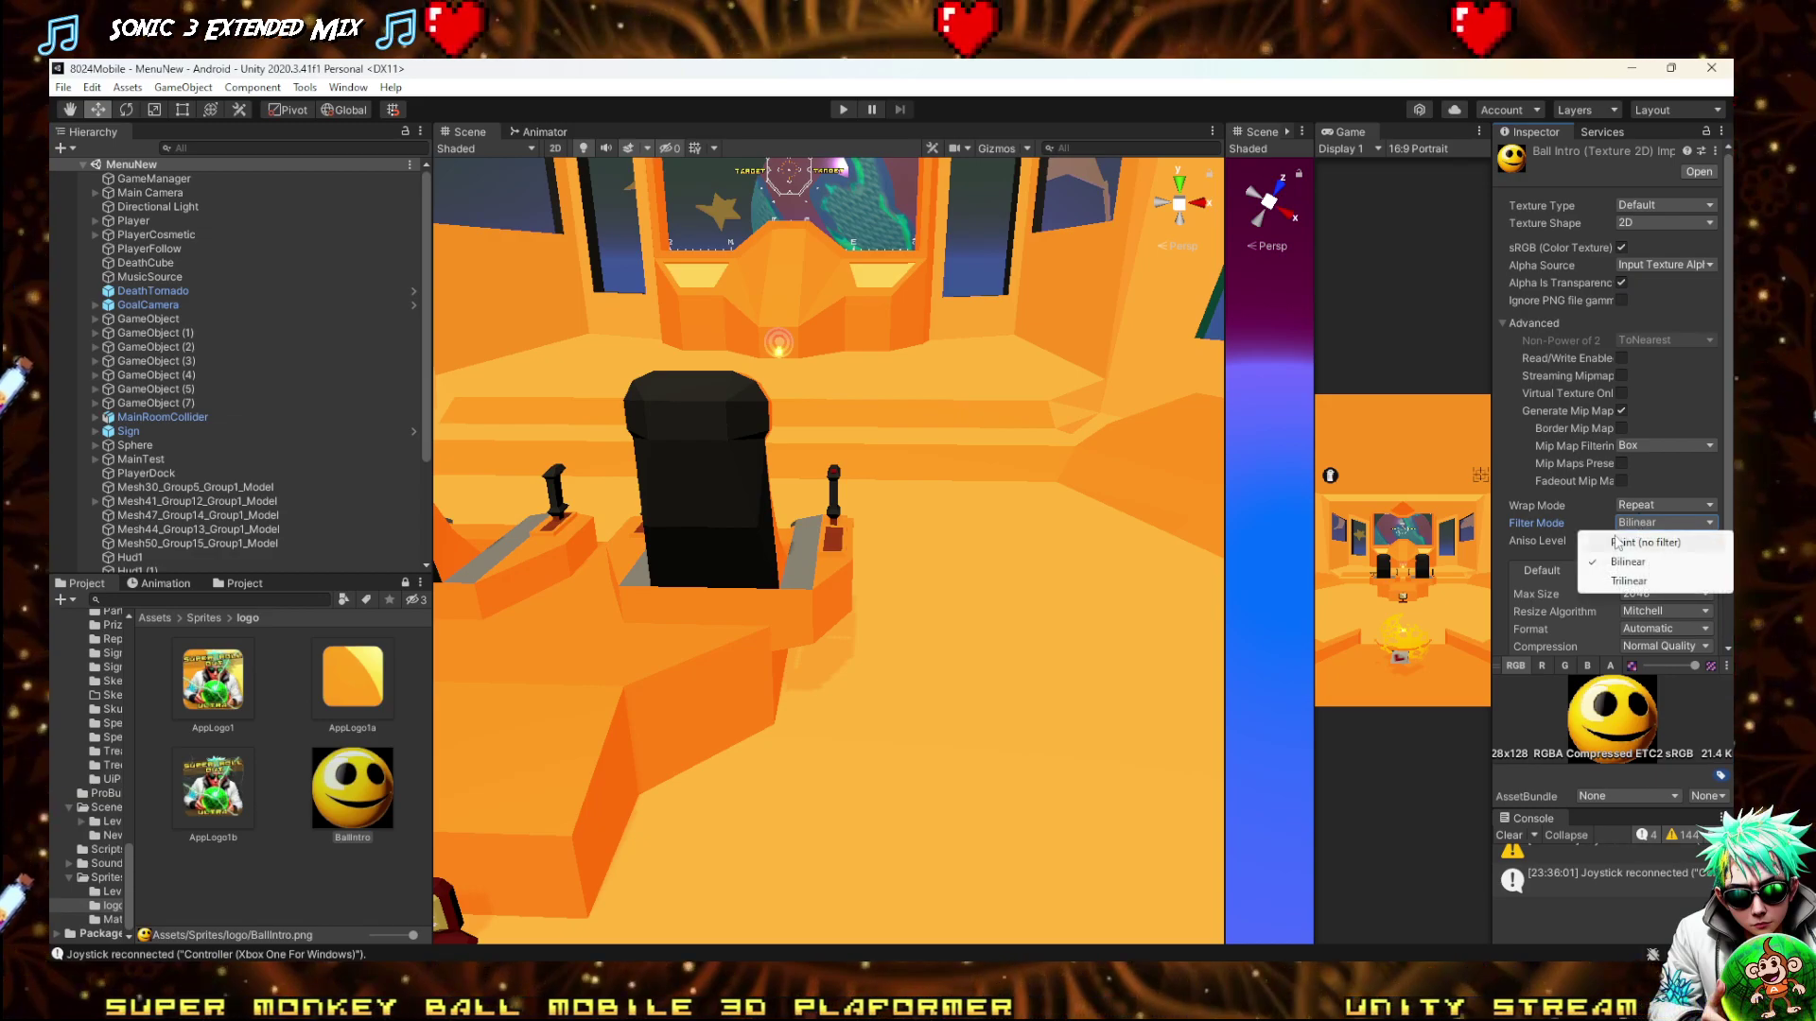
{"action": "left_click", "coordinate": [1617, 544]}
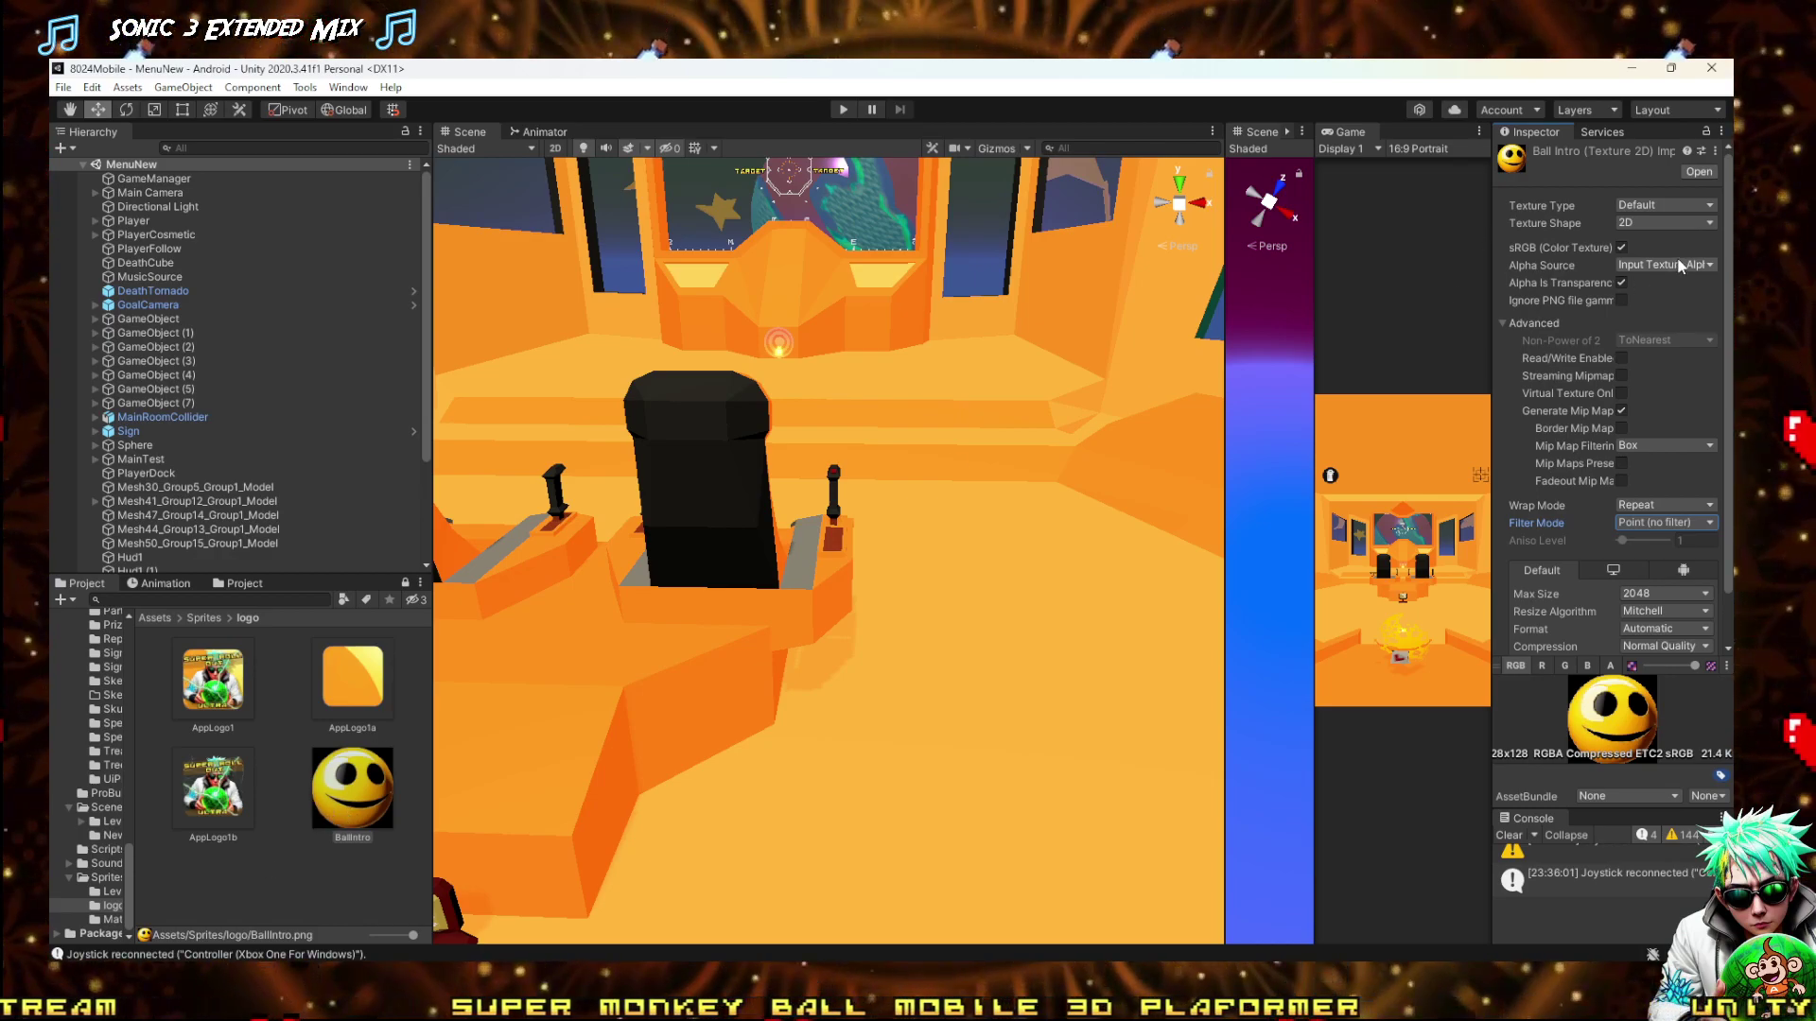
Set BallIntro's Texture Type to Sprite (2D and UI) and bring Firefox back up
{"action": "left_click", "coordinate": [1649, 225]}
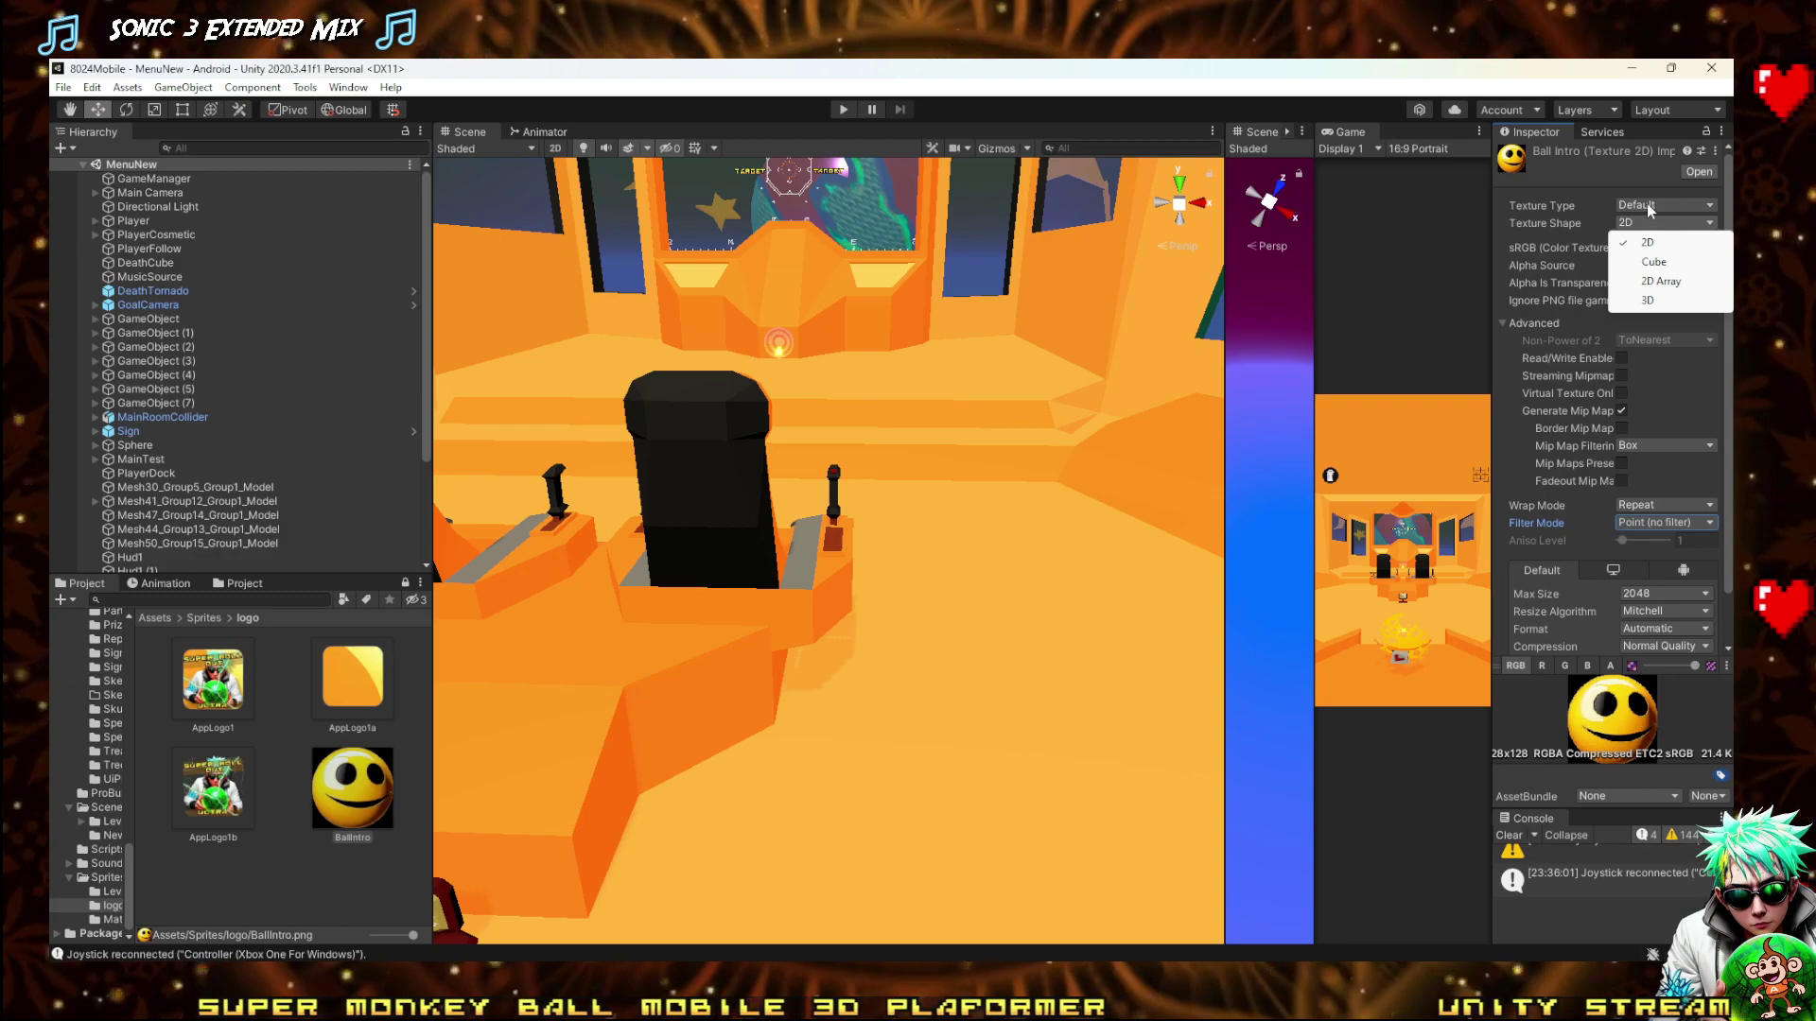
{"action": "left_click", "coordinate": [1650, 206]}
{"action": "left_click", "coordinate": [1590, 288]}
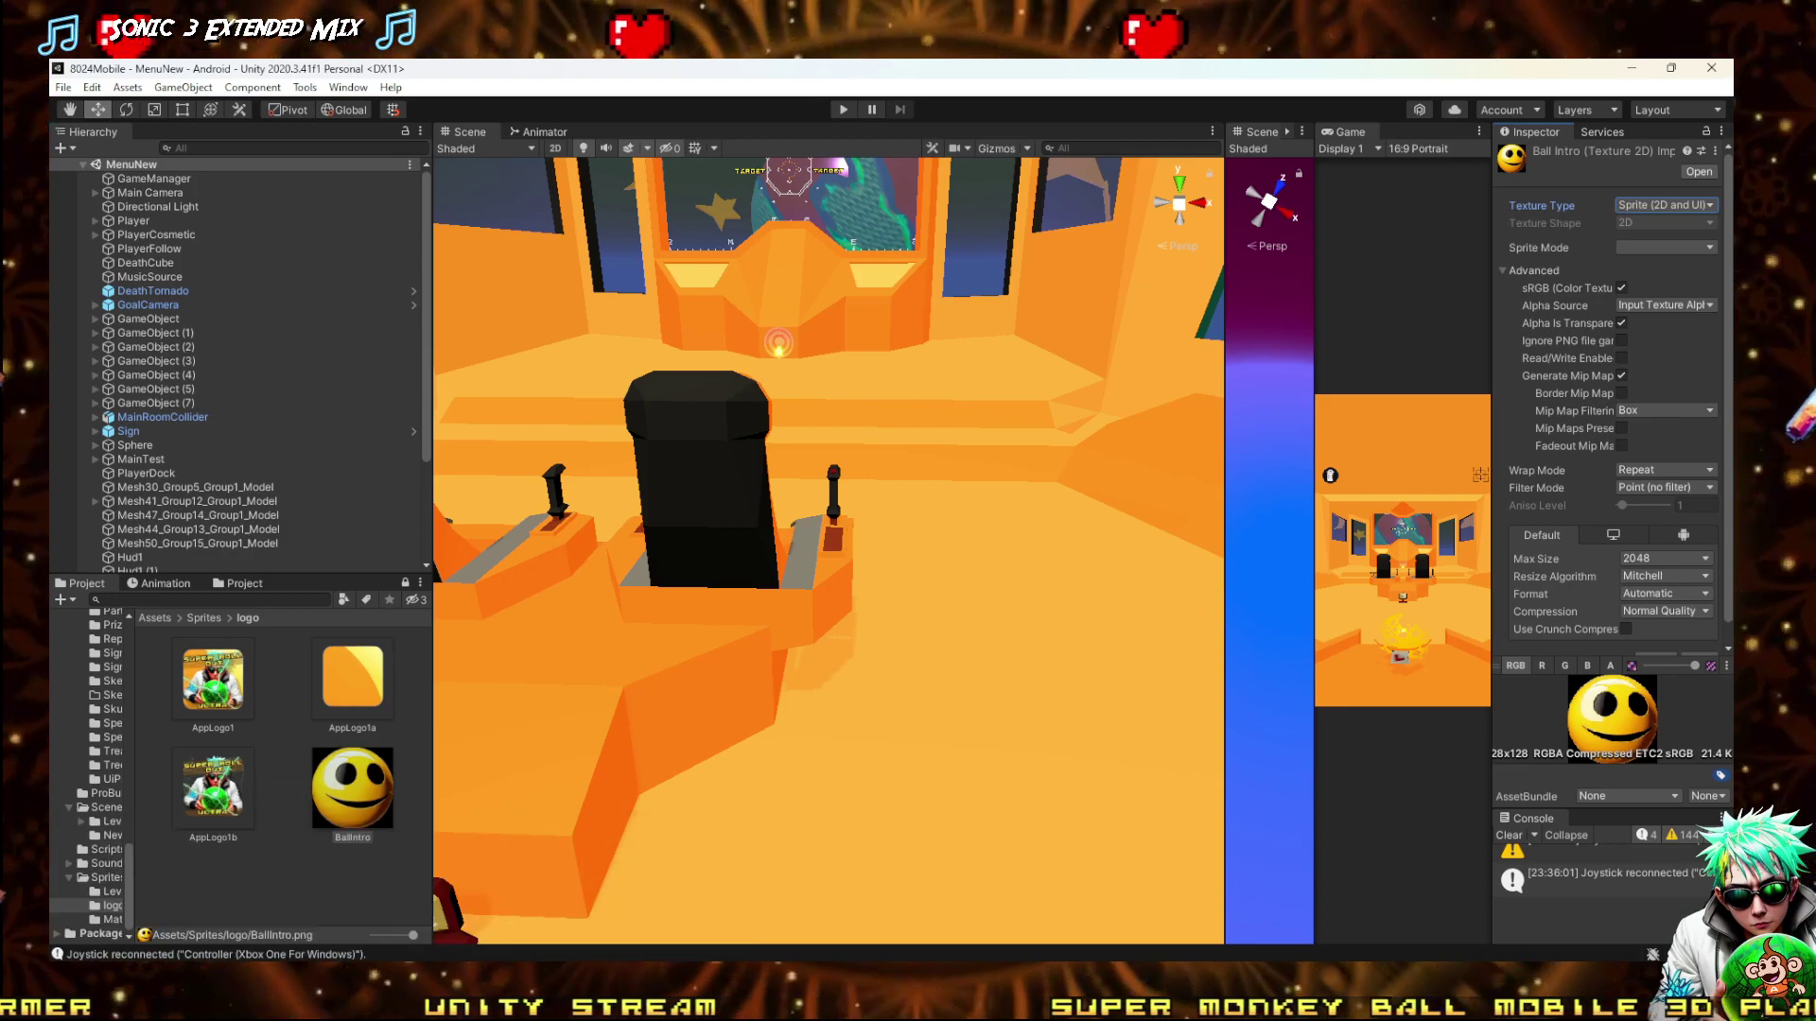
{"action": "left_click", "coordinate": [444, 1003]}
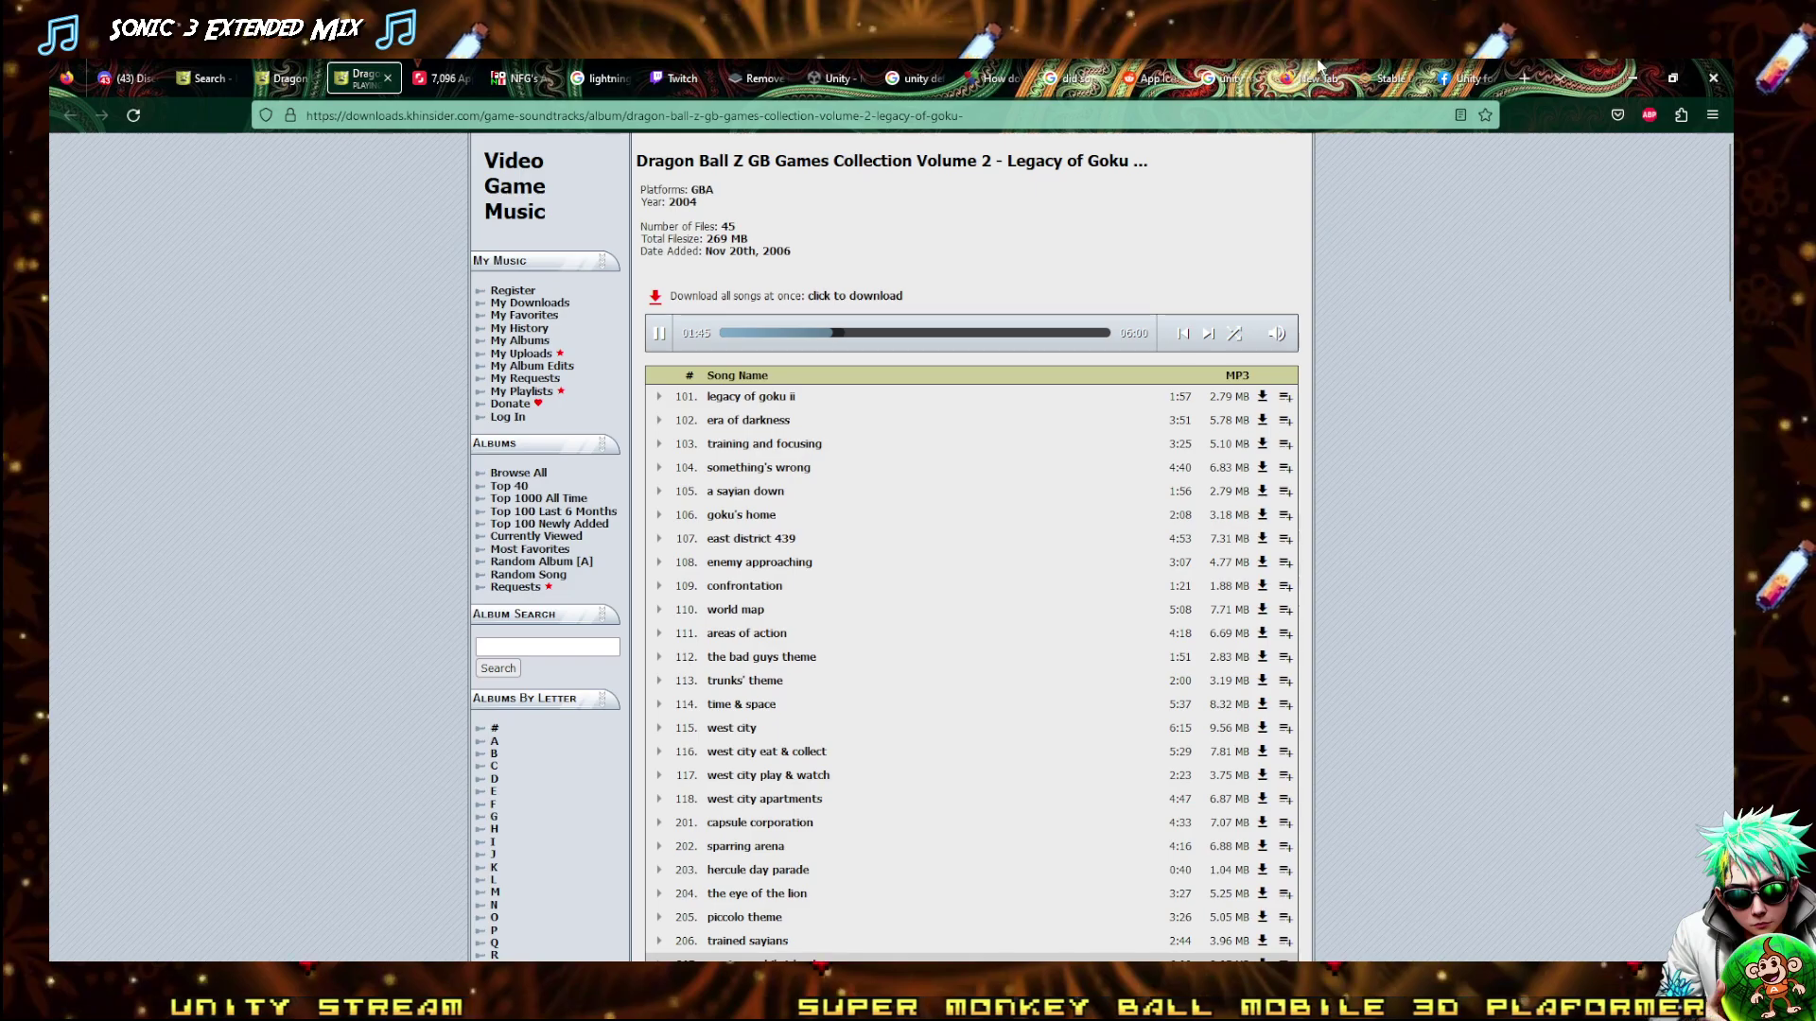
On the NFG Arcade Font Engine page, enter the PROJECT 8024 GAMES text and copy the banner
{"action": "left_click", "coordinate": [506, 73]}
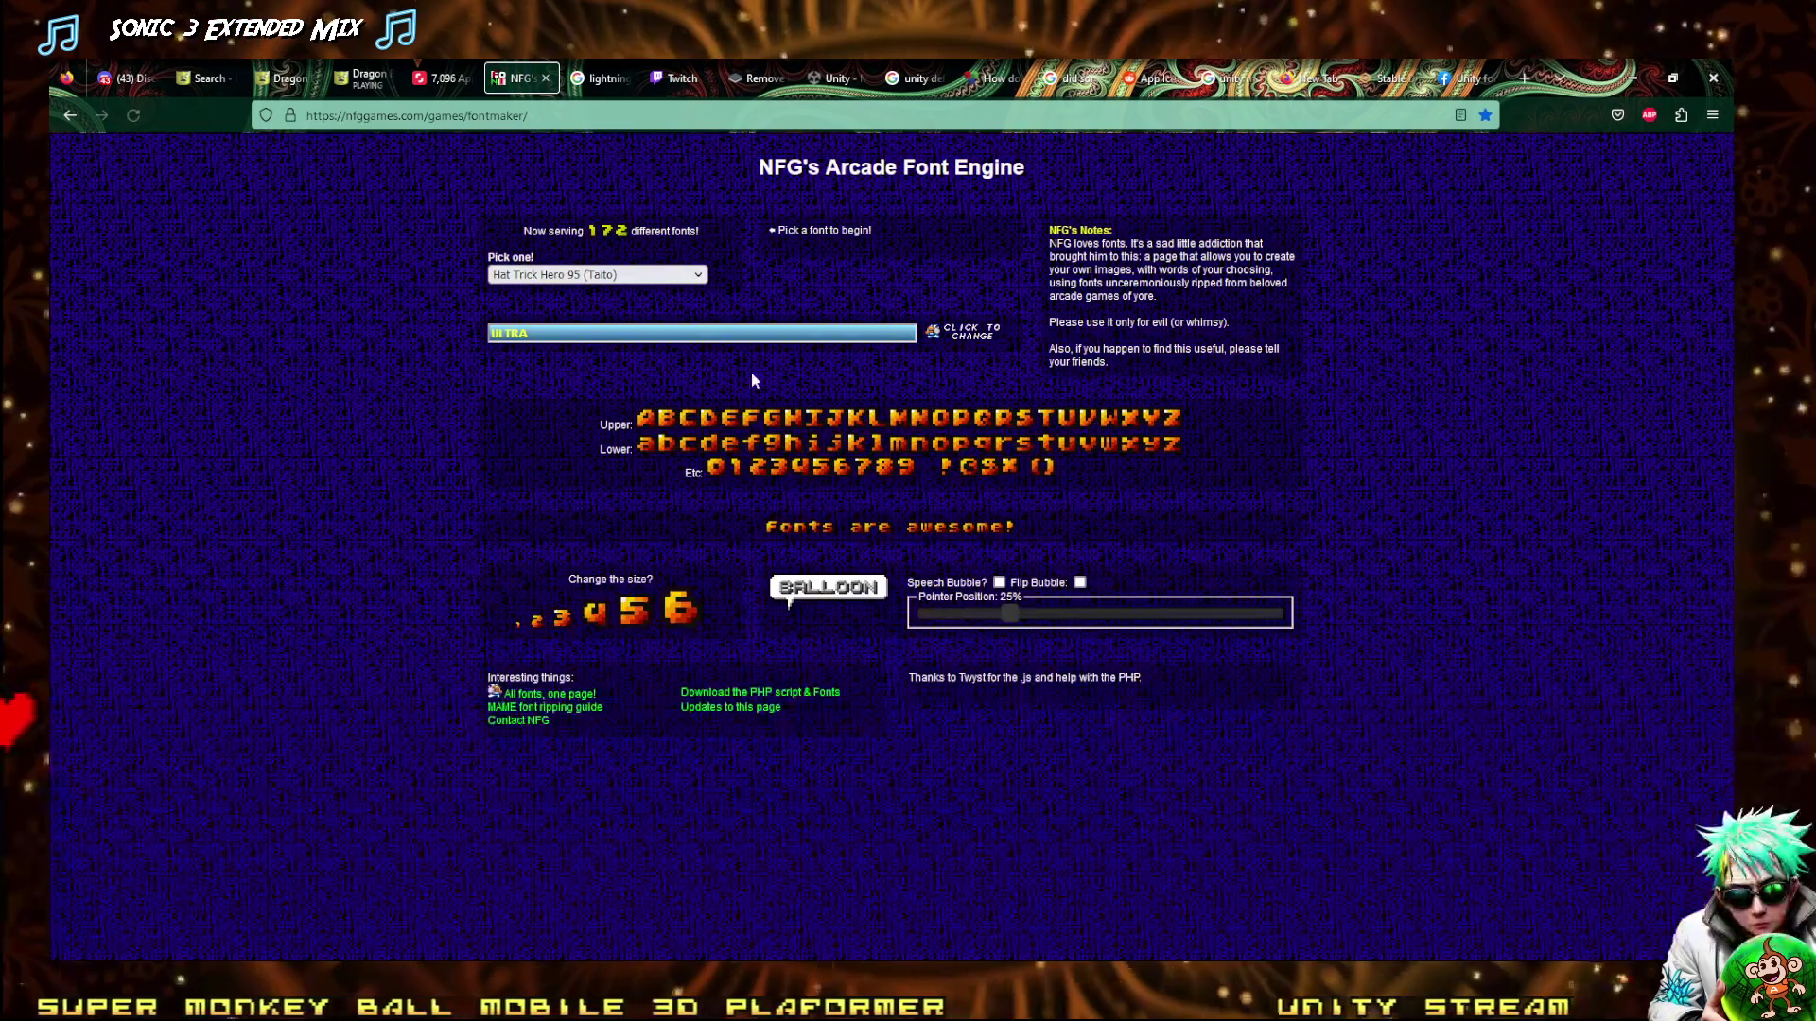
{"action": "type", "text": "PRO"}
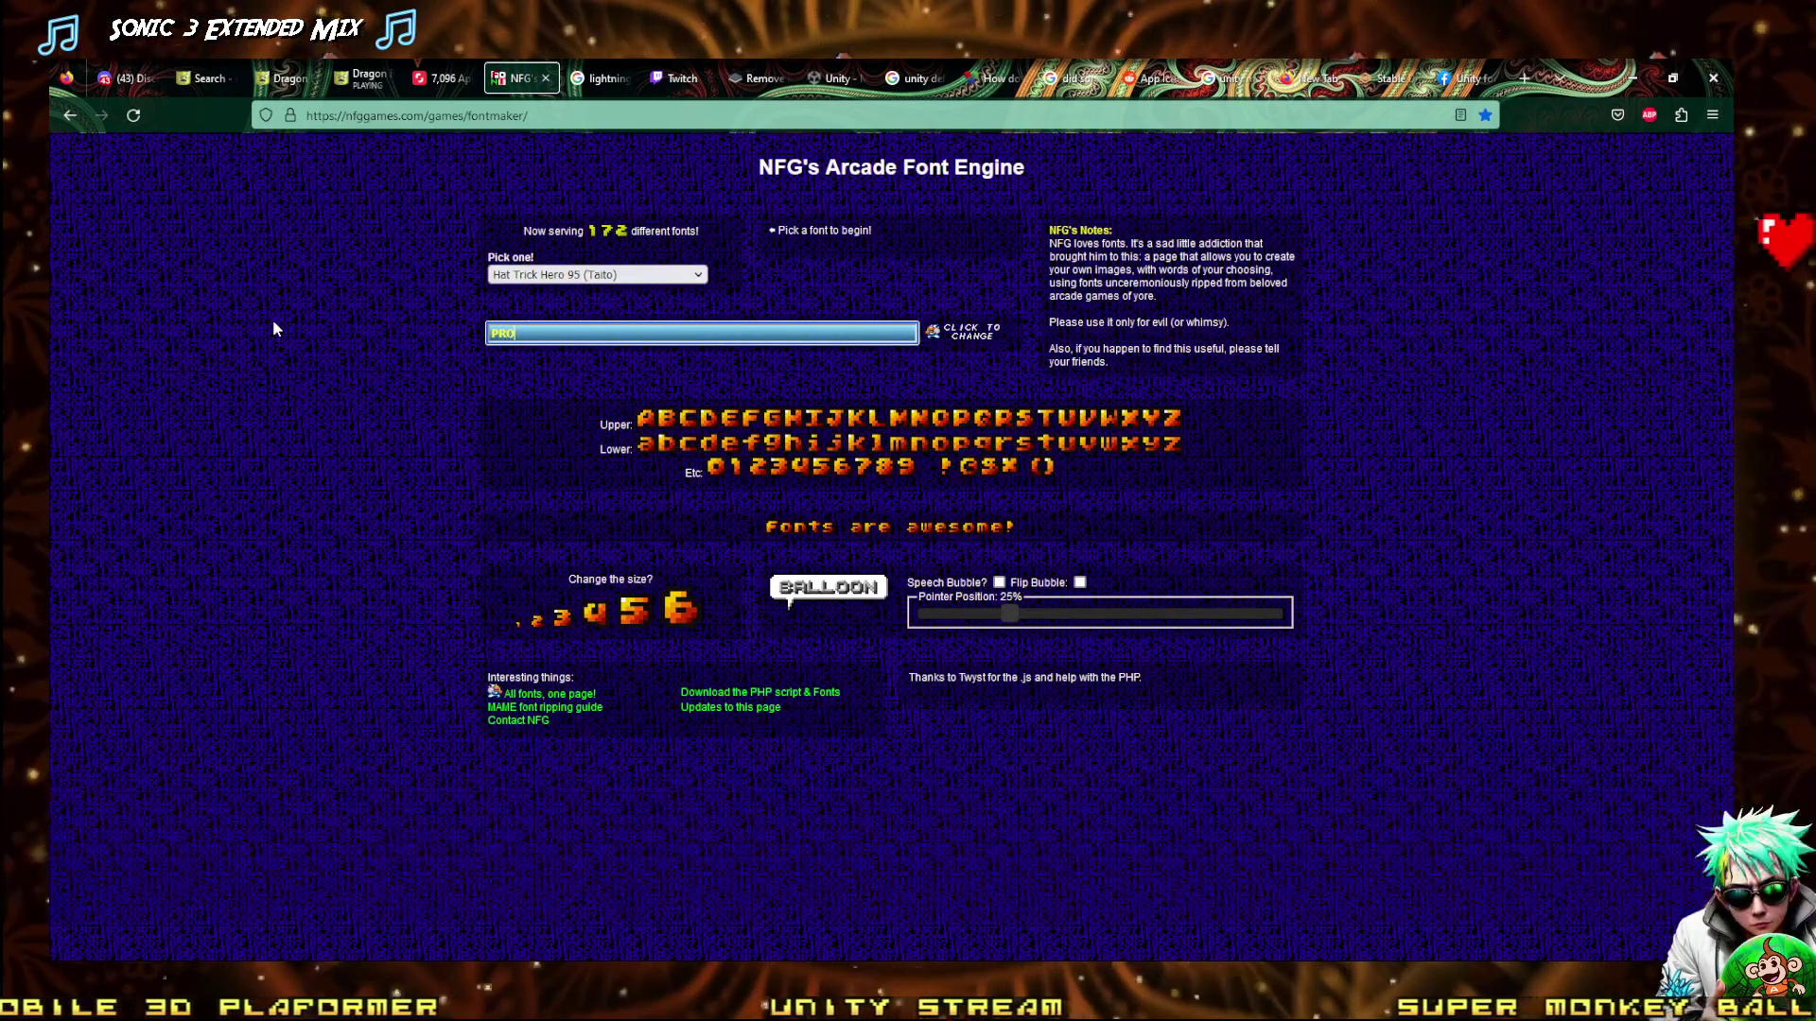
{"action": "type", "text": "JECT 8024 GAMES"}
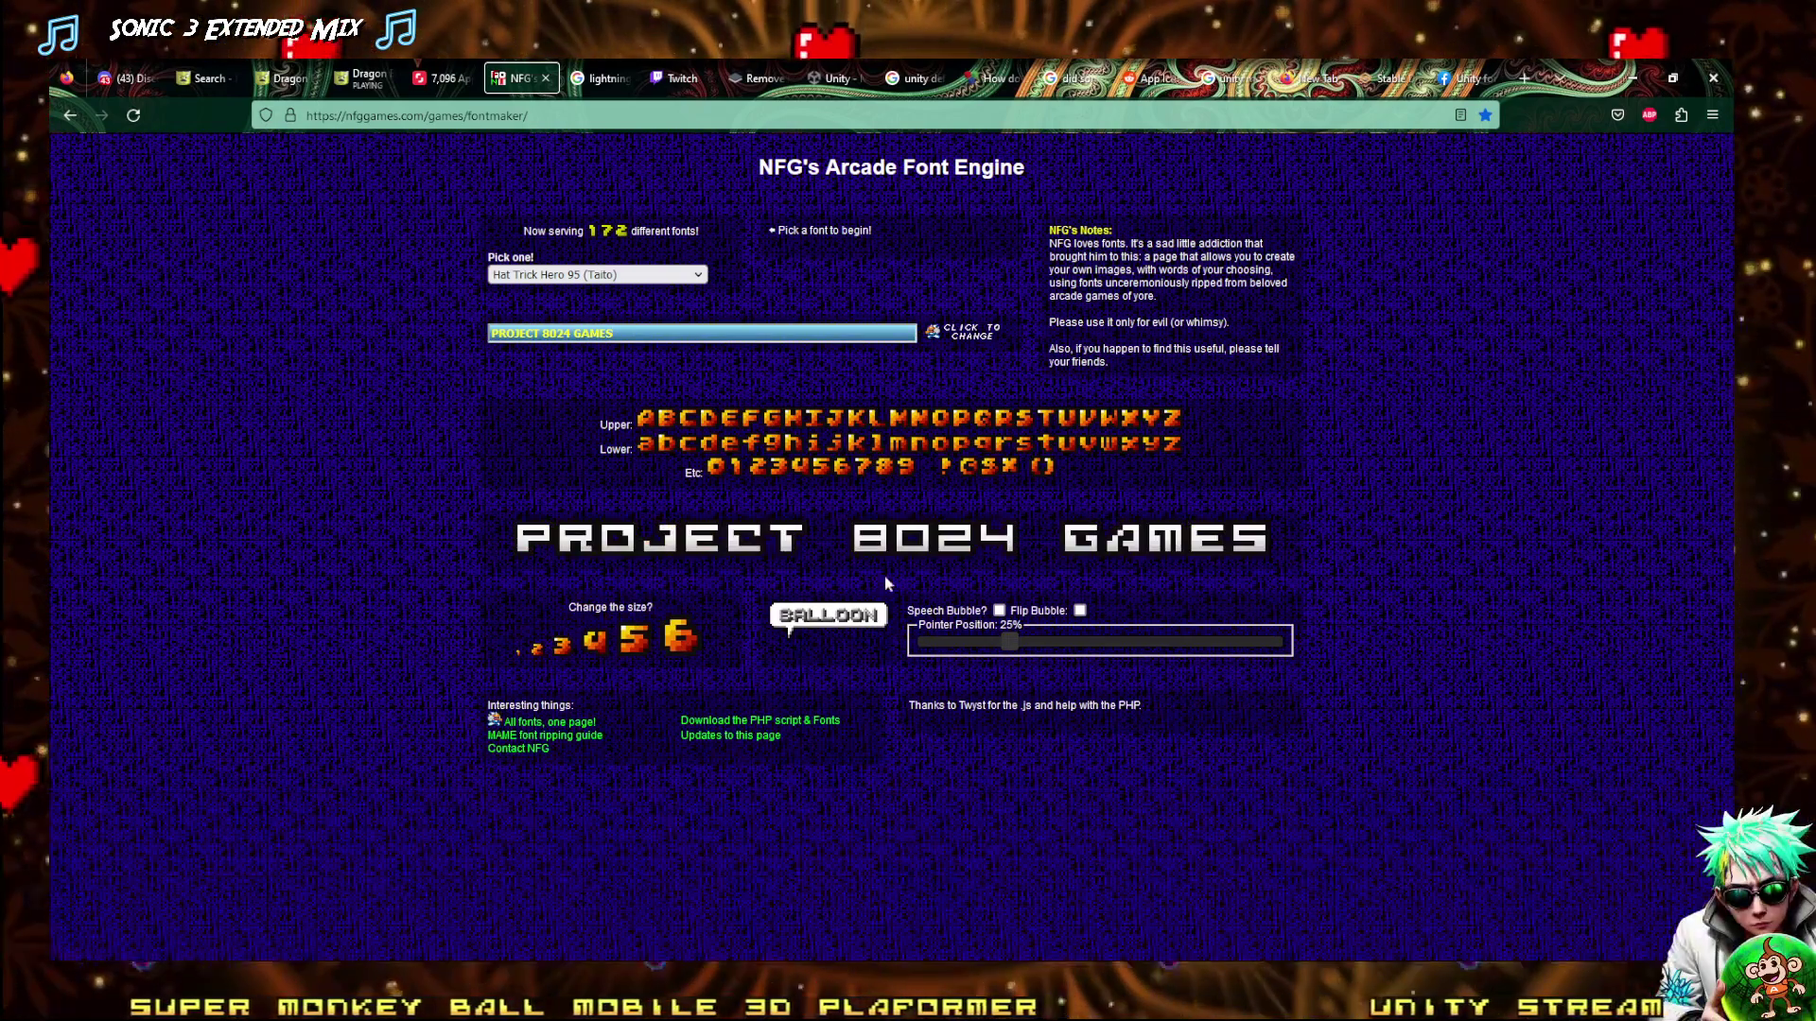
{"action": "right_click", "coordinate": [819, 547]}
{"action": "left_click", "coordinate": [862, 620]}
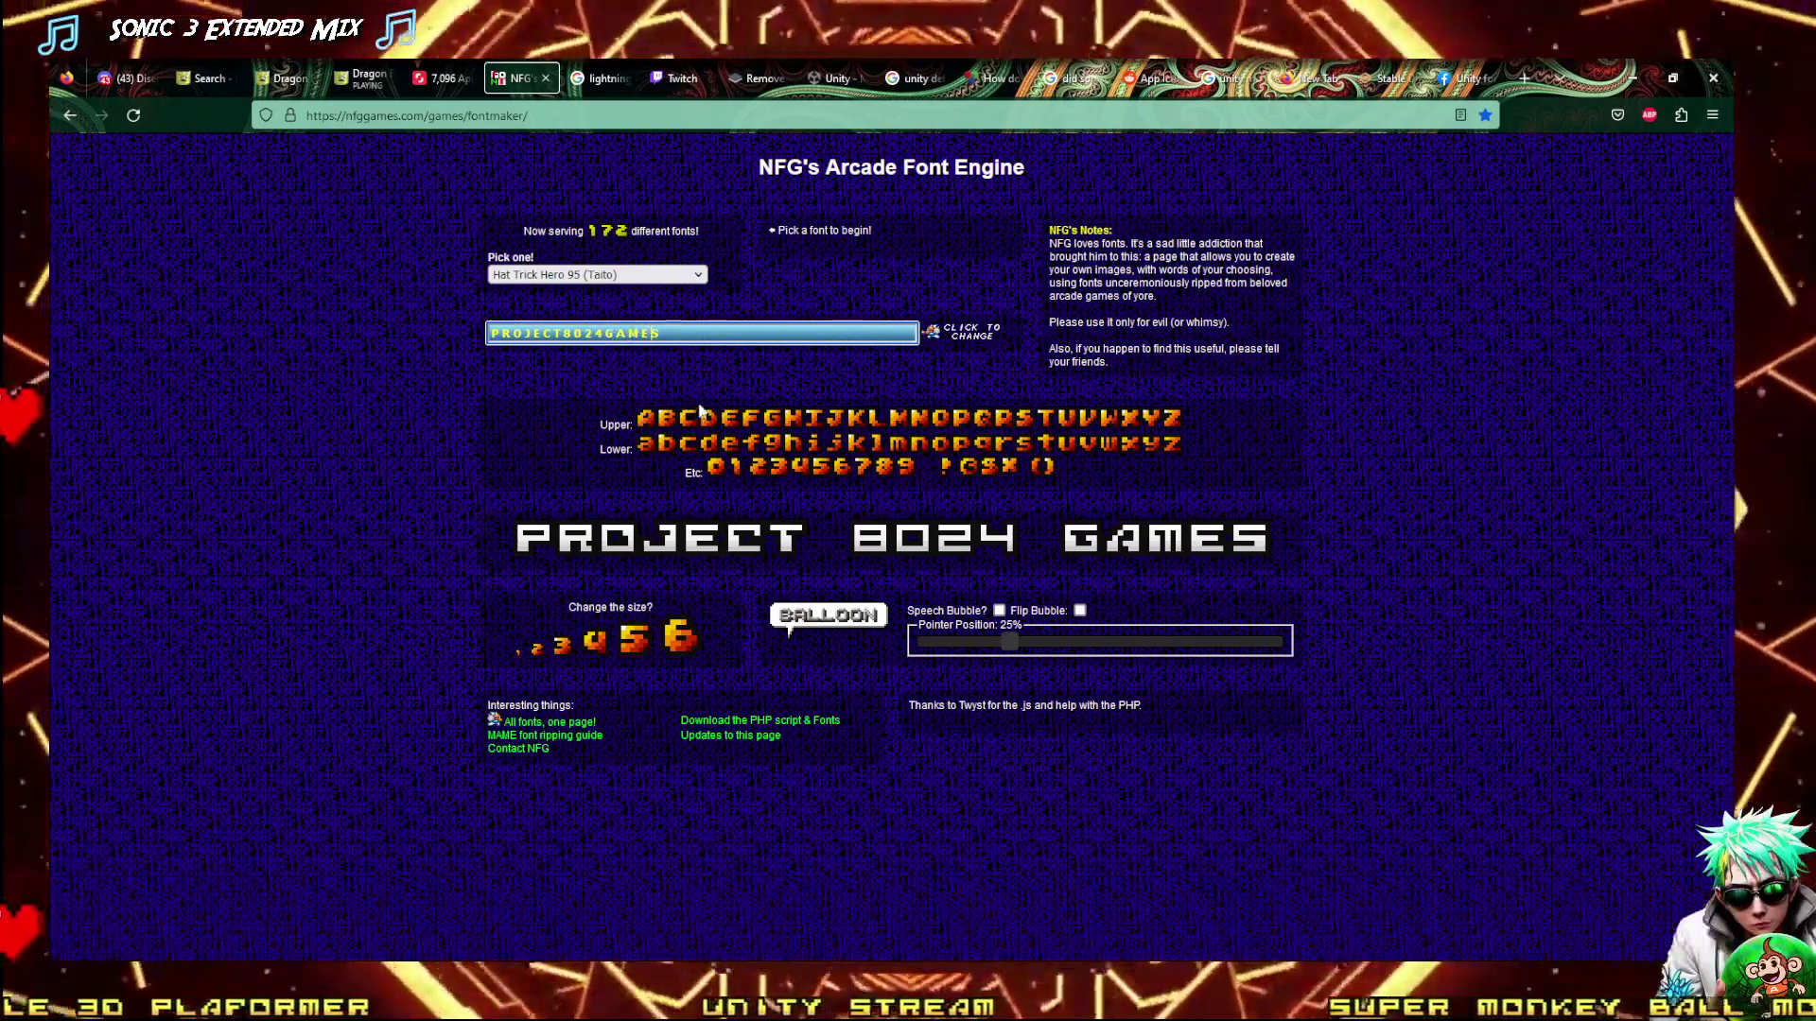
Re-render the banner with wide spacing, copy the image, and return to Paint.NET
{"action": "left_click", "coordinate": [939, 332]}
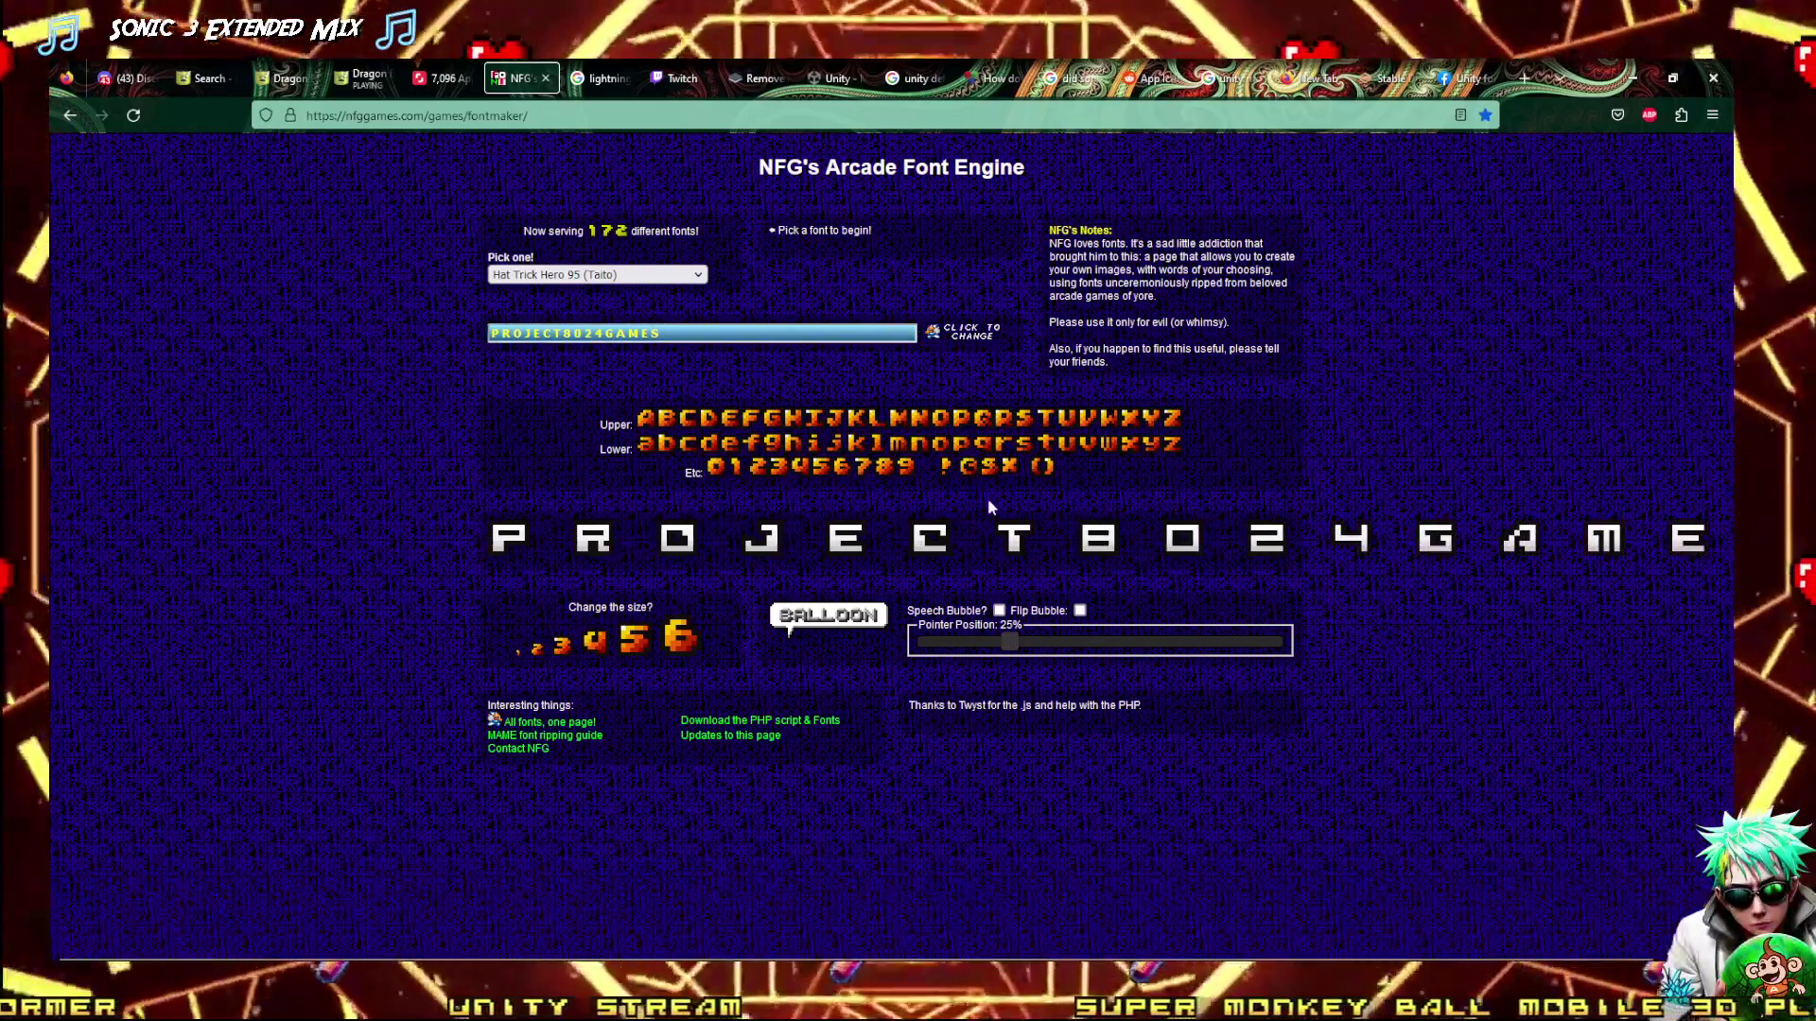
{"action": "right_click", "coordinate": [953, 532]}
{"action": "left_click", "coordinate": [995, 602]}
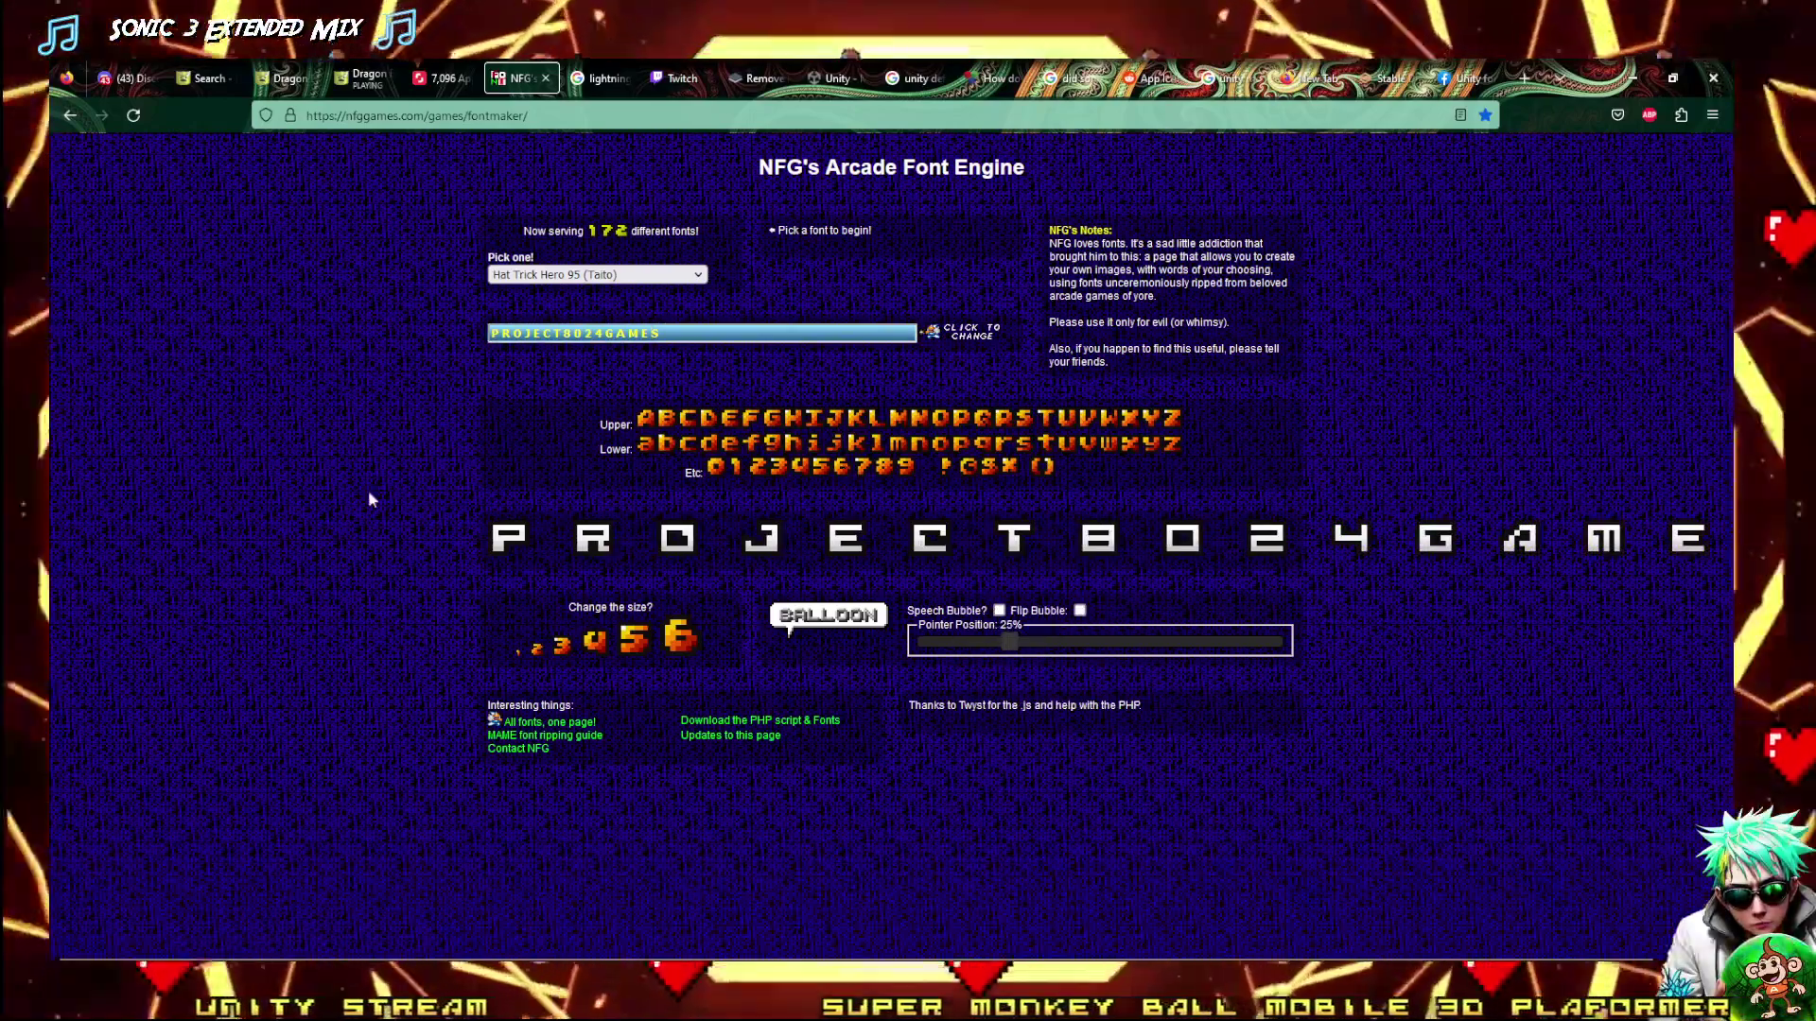
{"action": "mouse_move", "coordinate": [312, 1002]}
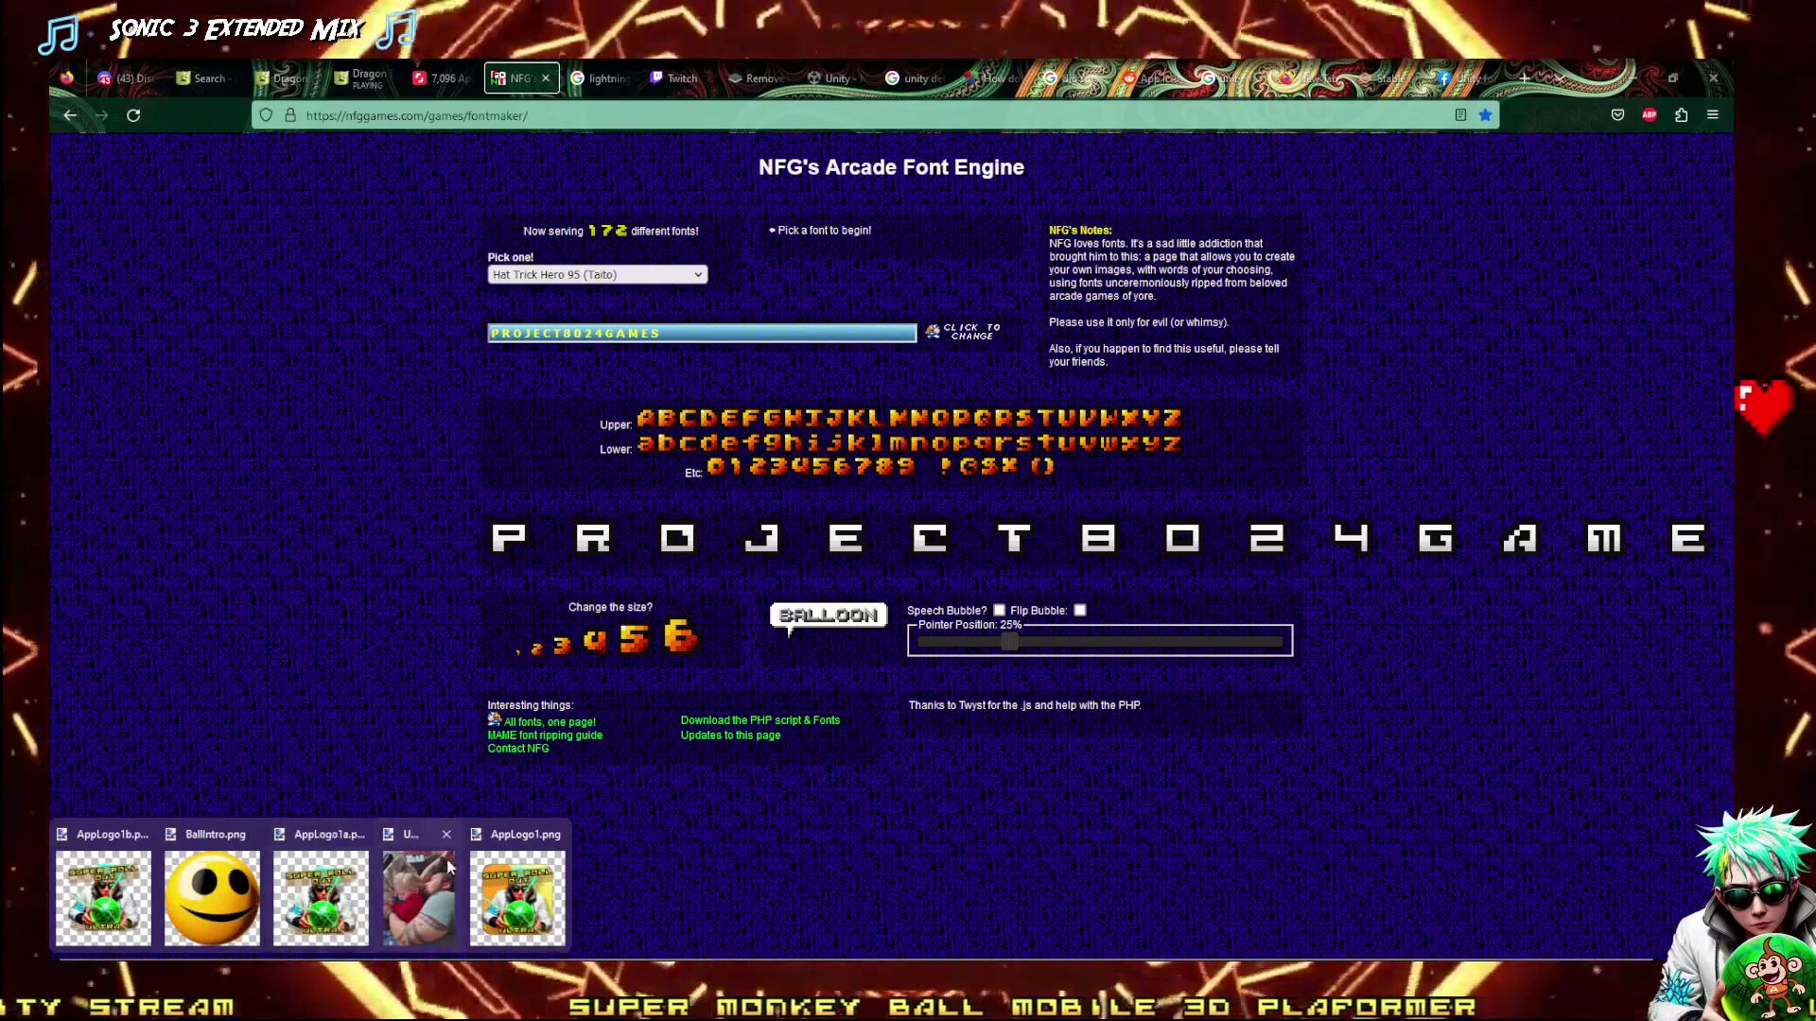
{"action": "left_click", "coordinate": [210, 899]}
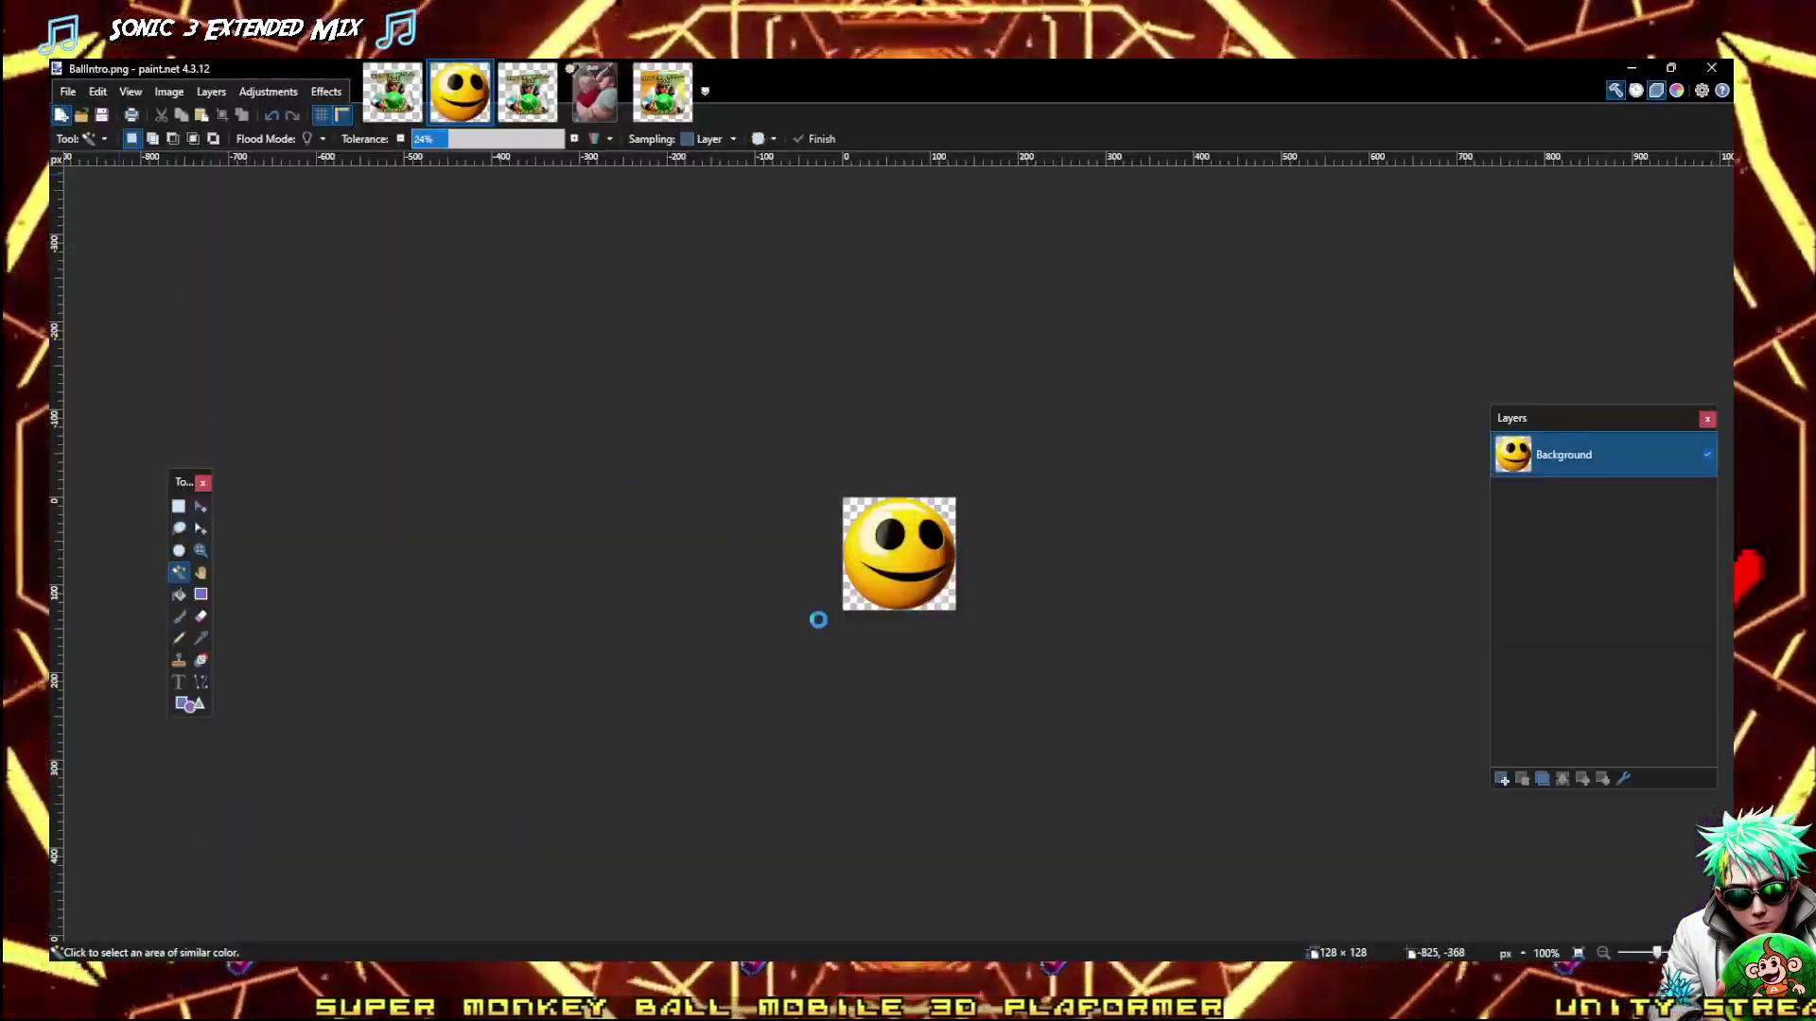
Create a transparent 1488 × 48 image and paste the letter banner into it
{"action": "key", "text": "ctrl+n"}
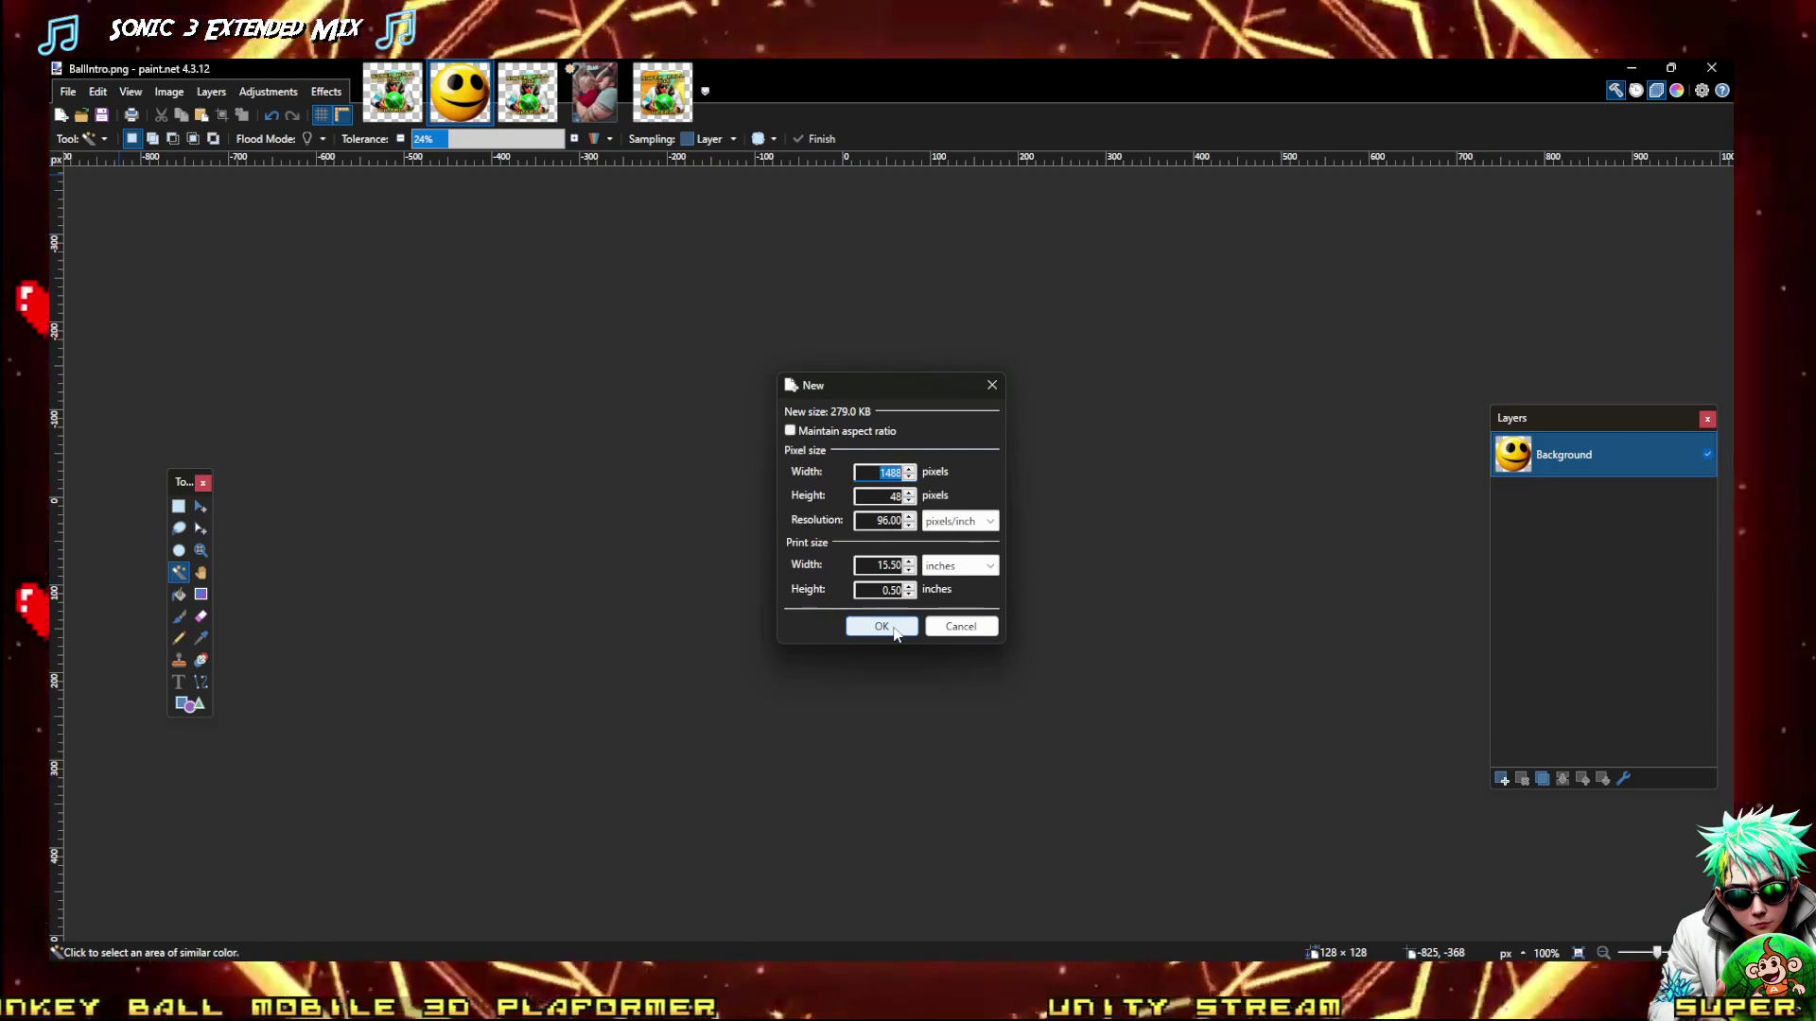
{"action": "left_click", "coordinate": [882, 626]}
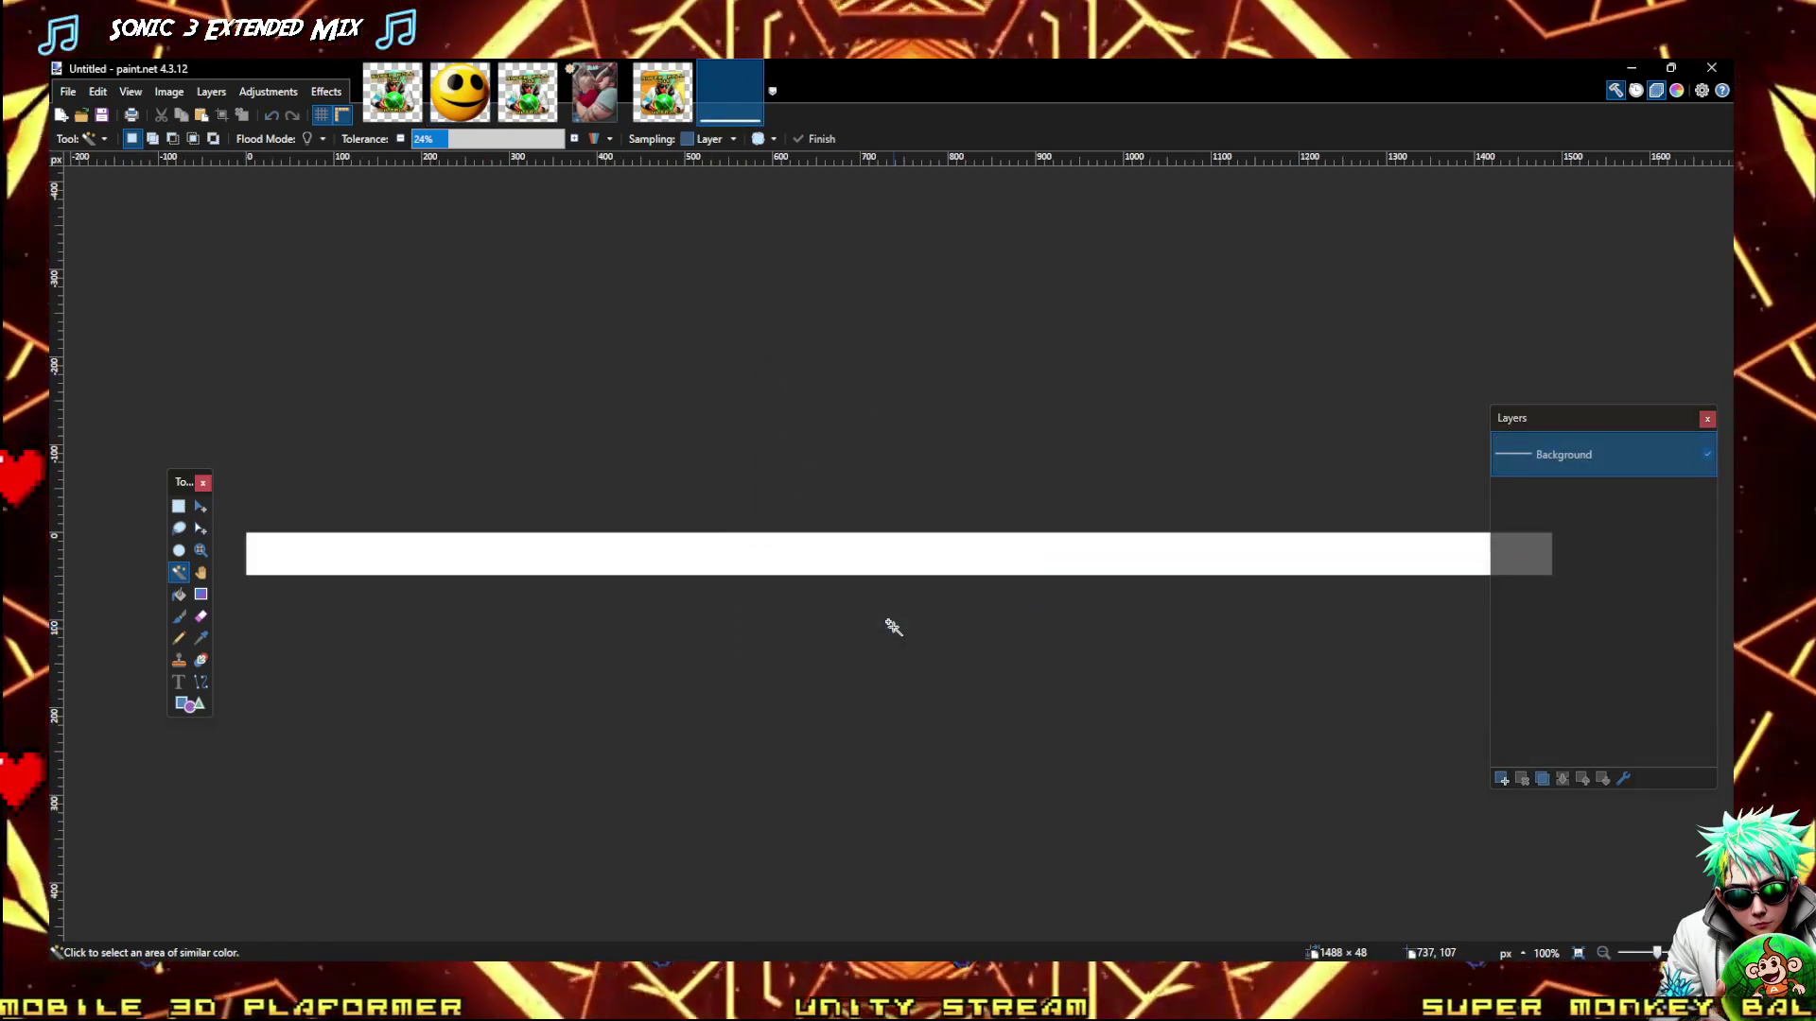
{"action": "key", "text": "ctrl+a"}
{"action": "key", "text": "Delete"}
{"action": "key", "text": "ctrl+v"}
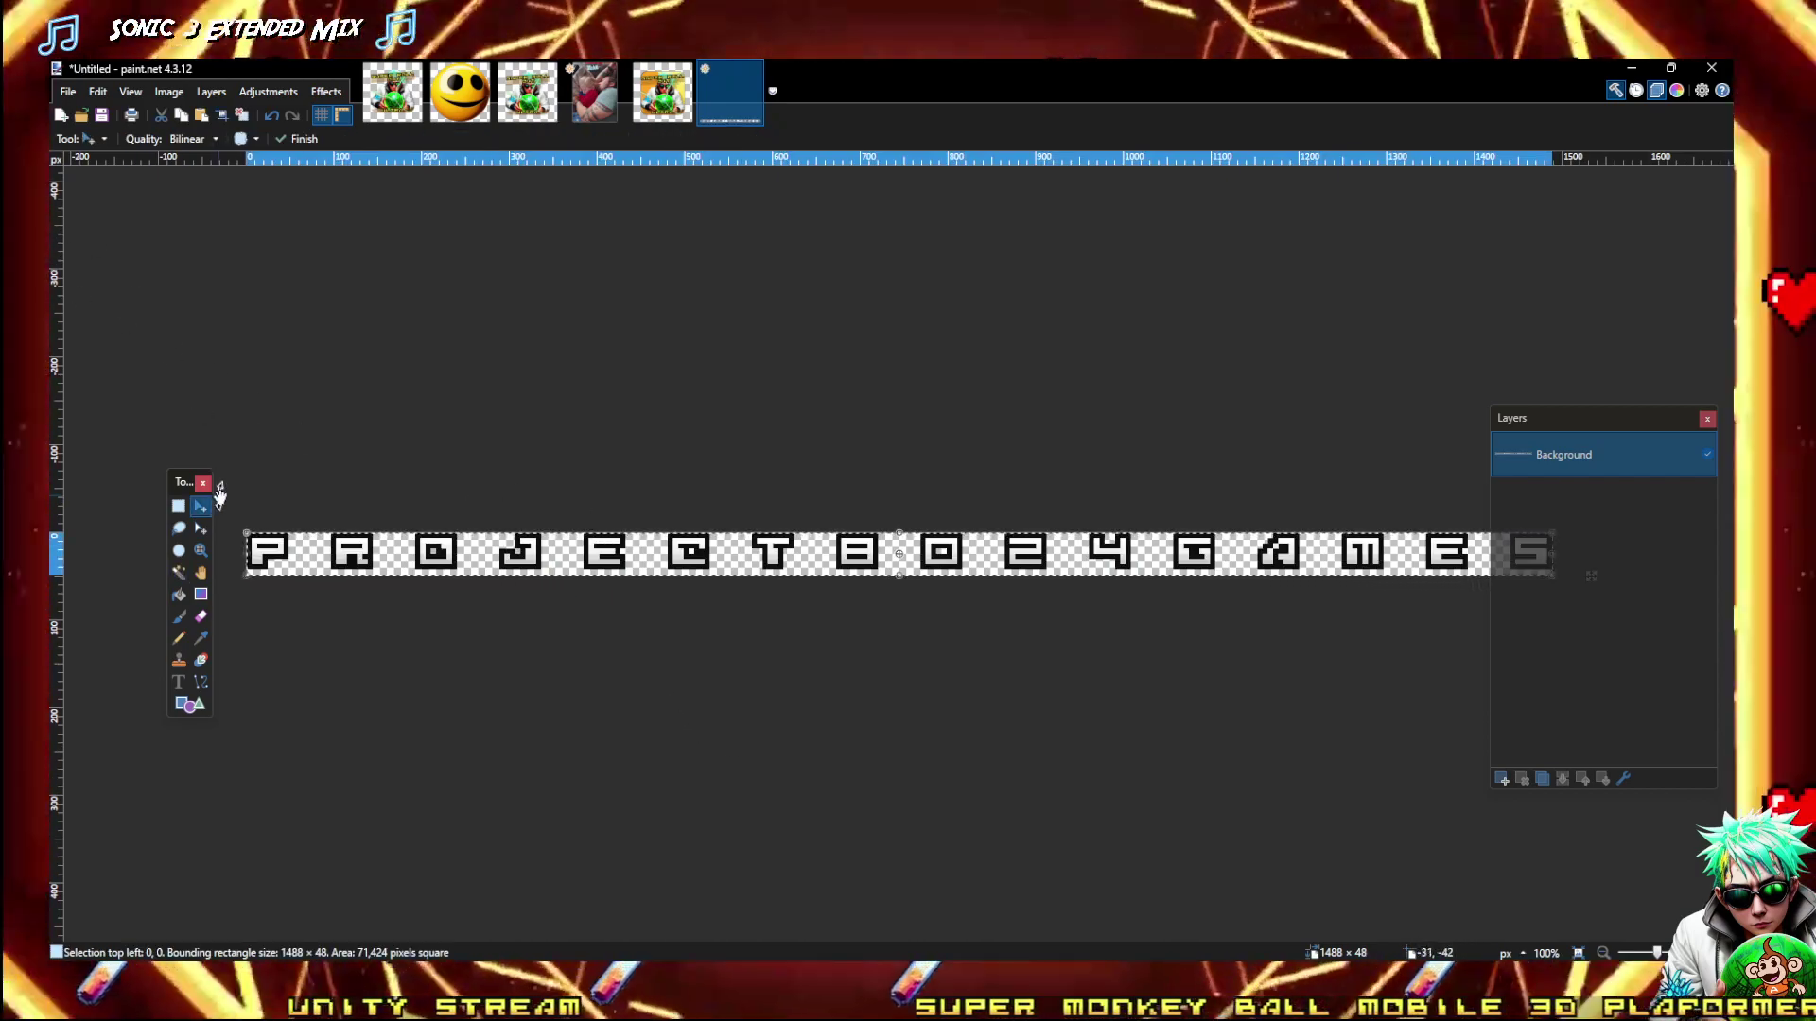
{"action": "left_click", "coordinate": [178, 510]}
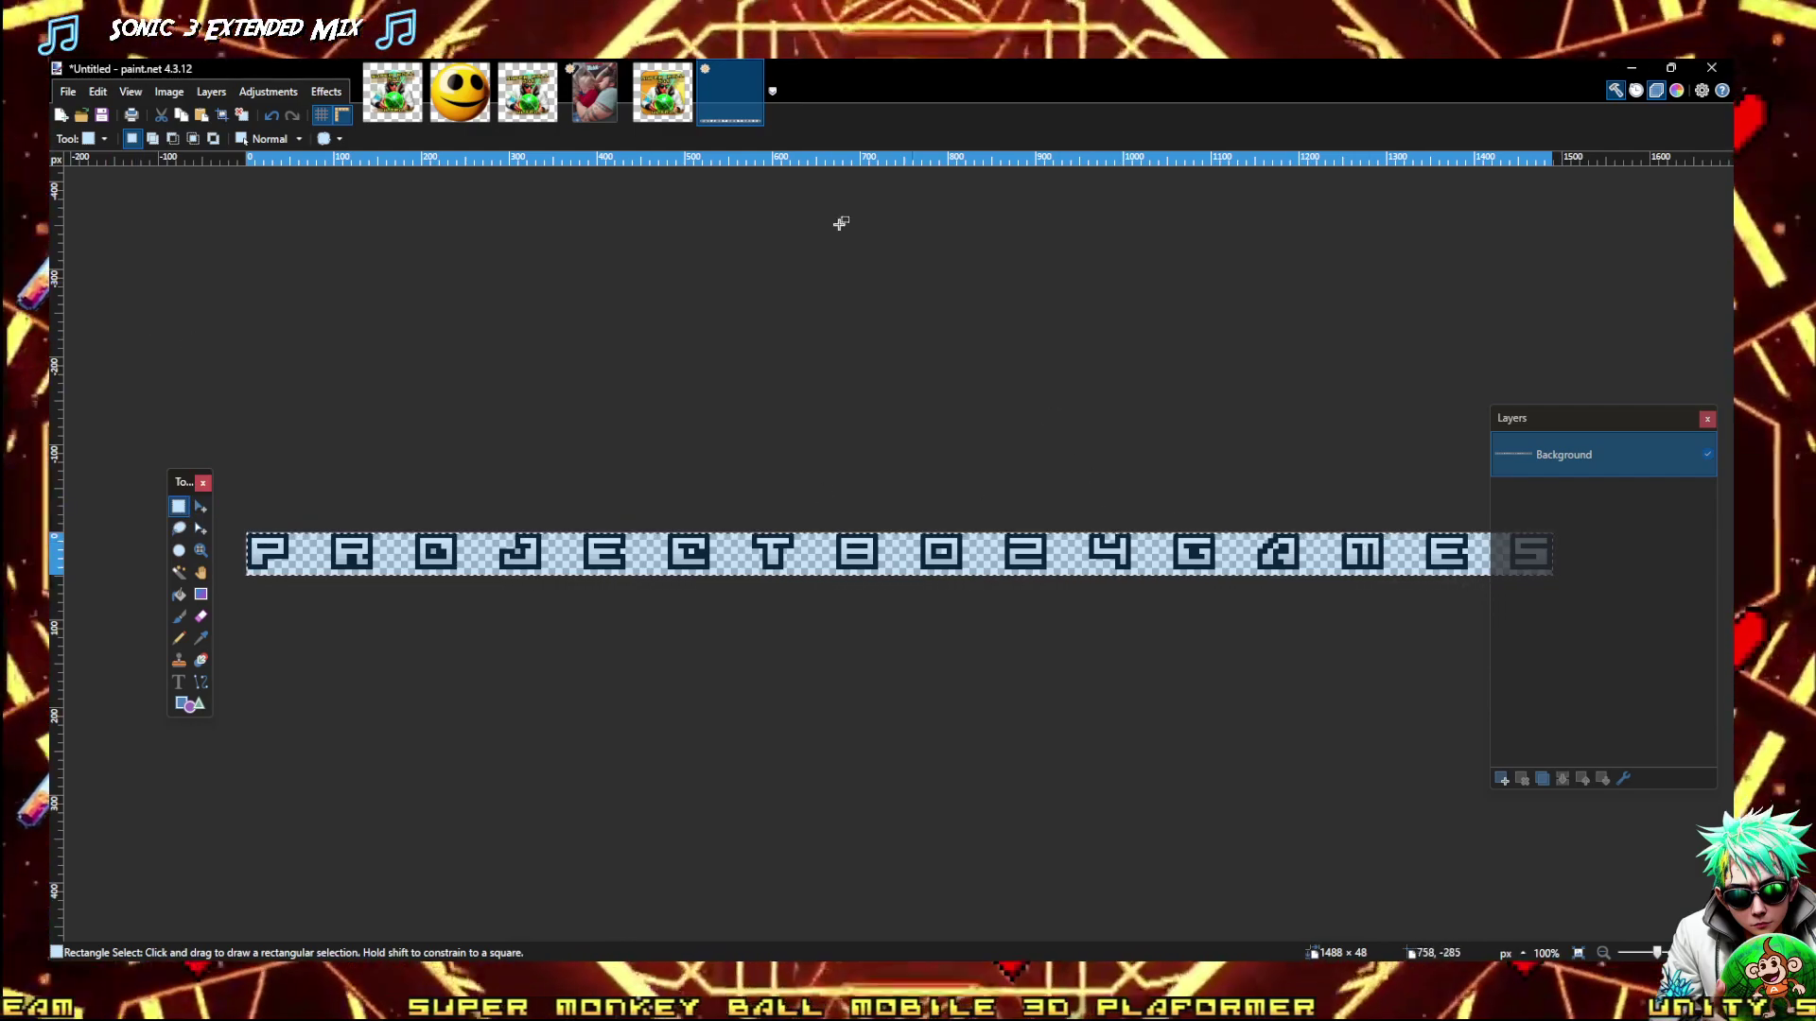
Save the banner as IntroText.png with default PNG settings and minimise Paint.NET
{"action": "left_click", "coordinate": [66, 93]}
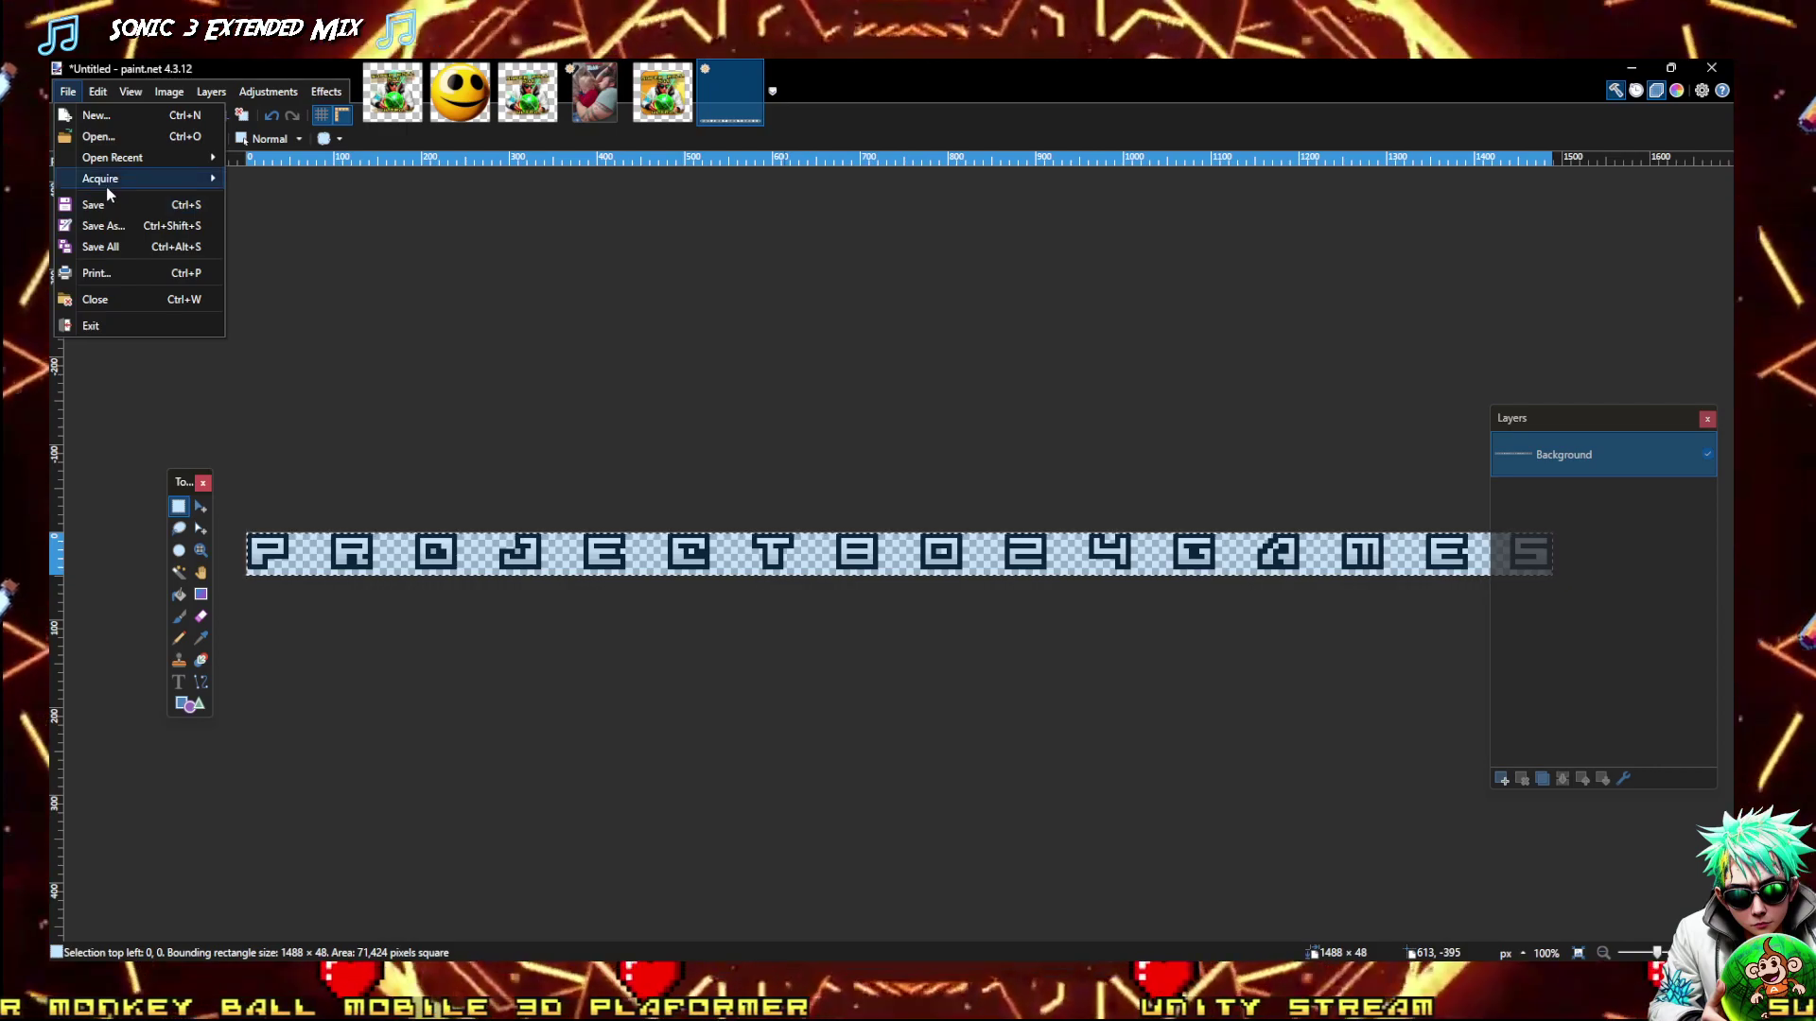
{"action": "left_click", "coordinate": [103, 225]}
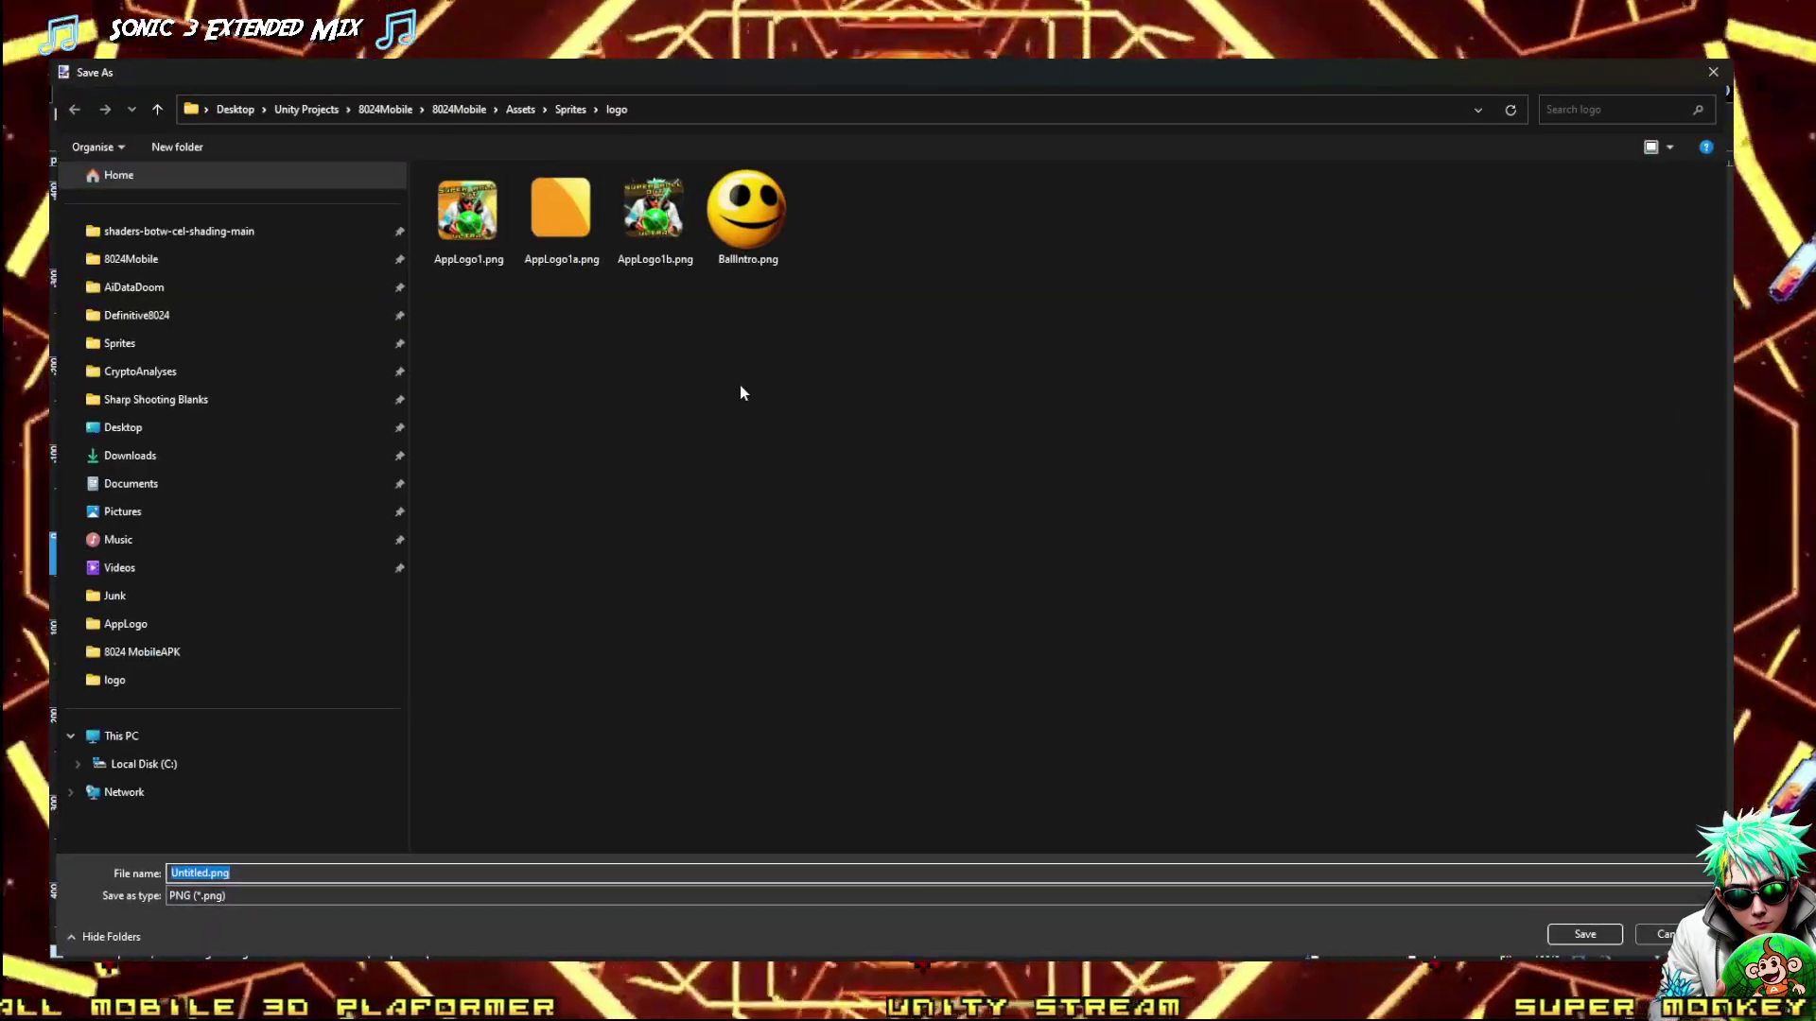
{"action": "type", "text": "iNTRO"}
{"action": "key", "text": "BackSpace"}
{"action": "key", "text": "BackSpace"}
{"action": "key", "text": "BackSpace"}
{"action": "key", "text": "BackSpace"}
{"action": "key", "text": "BackSpace"}
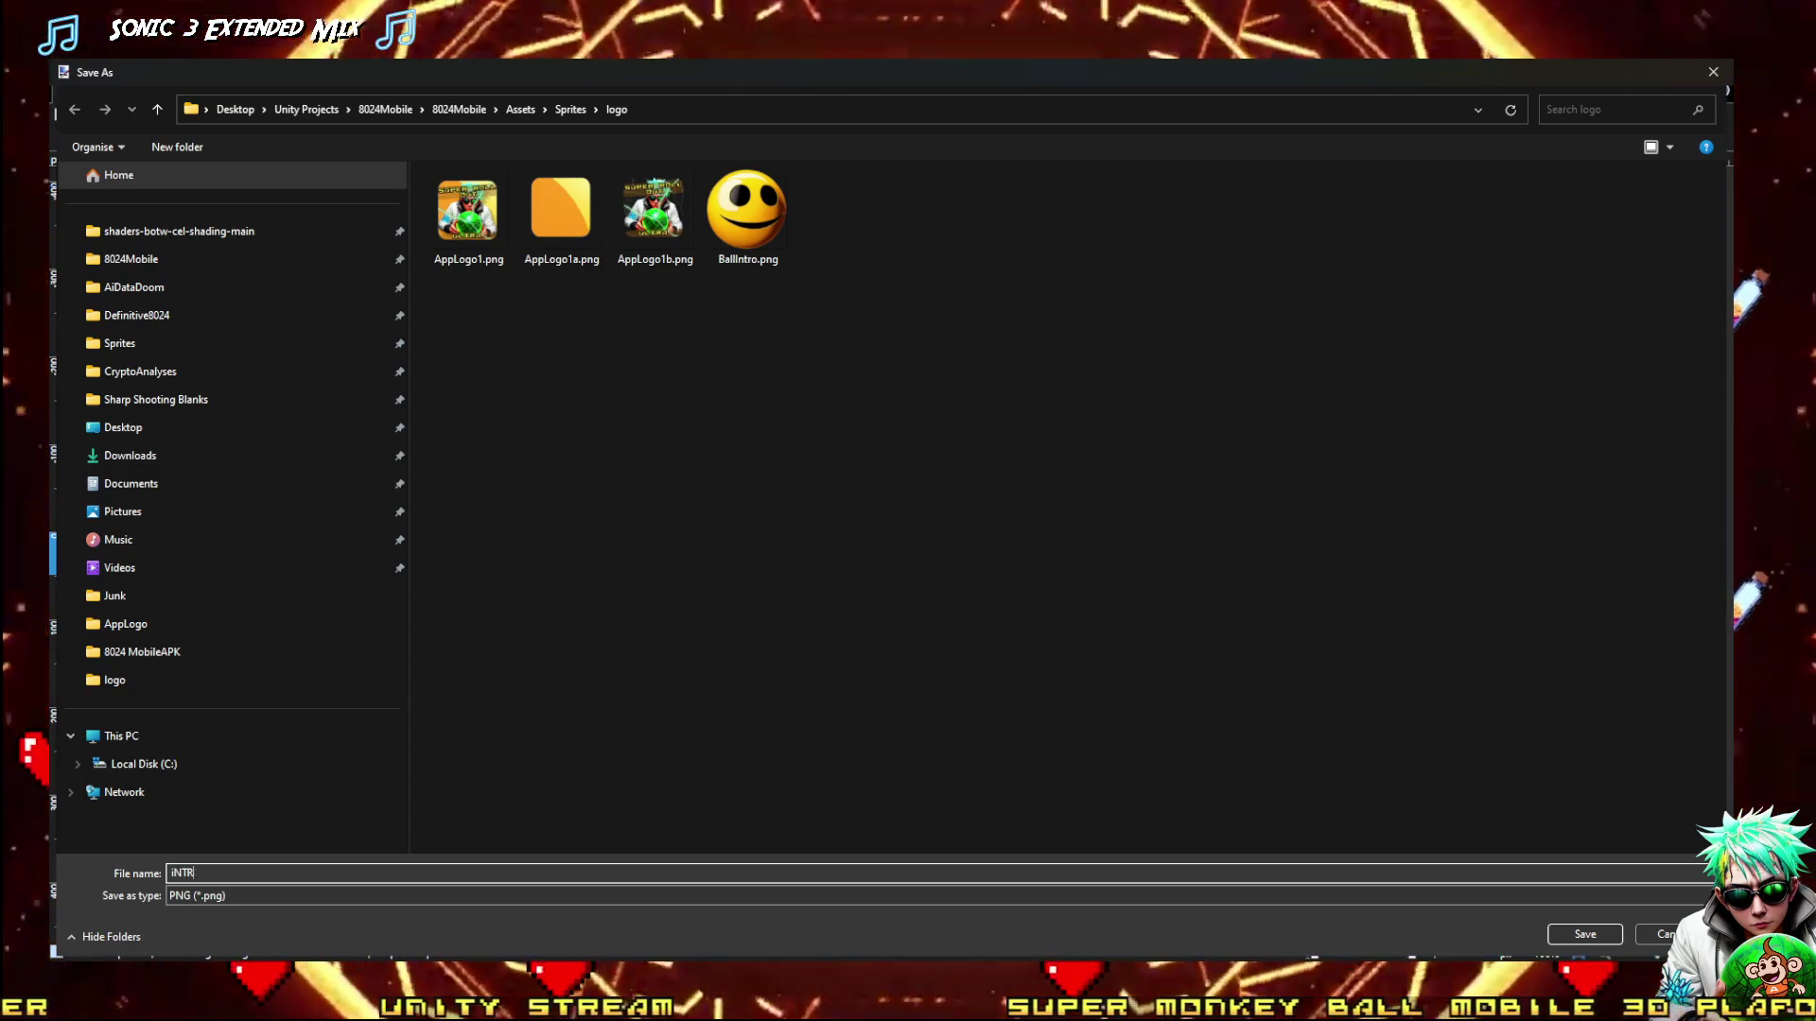
{"action": "type", "text": "IntroText"}
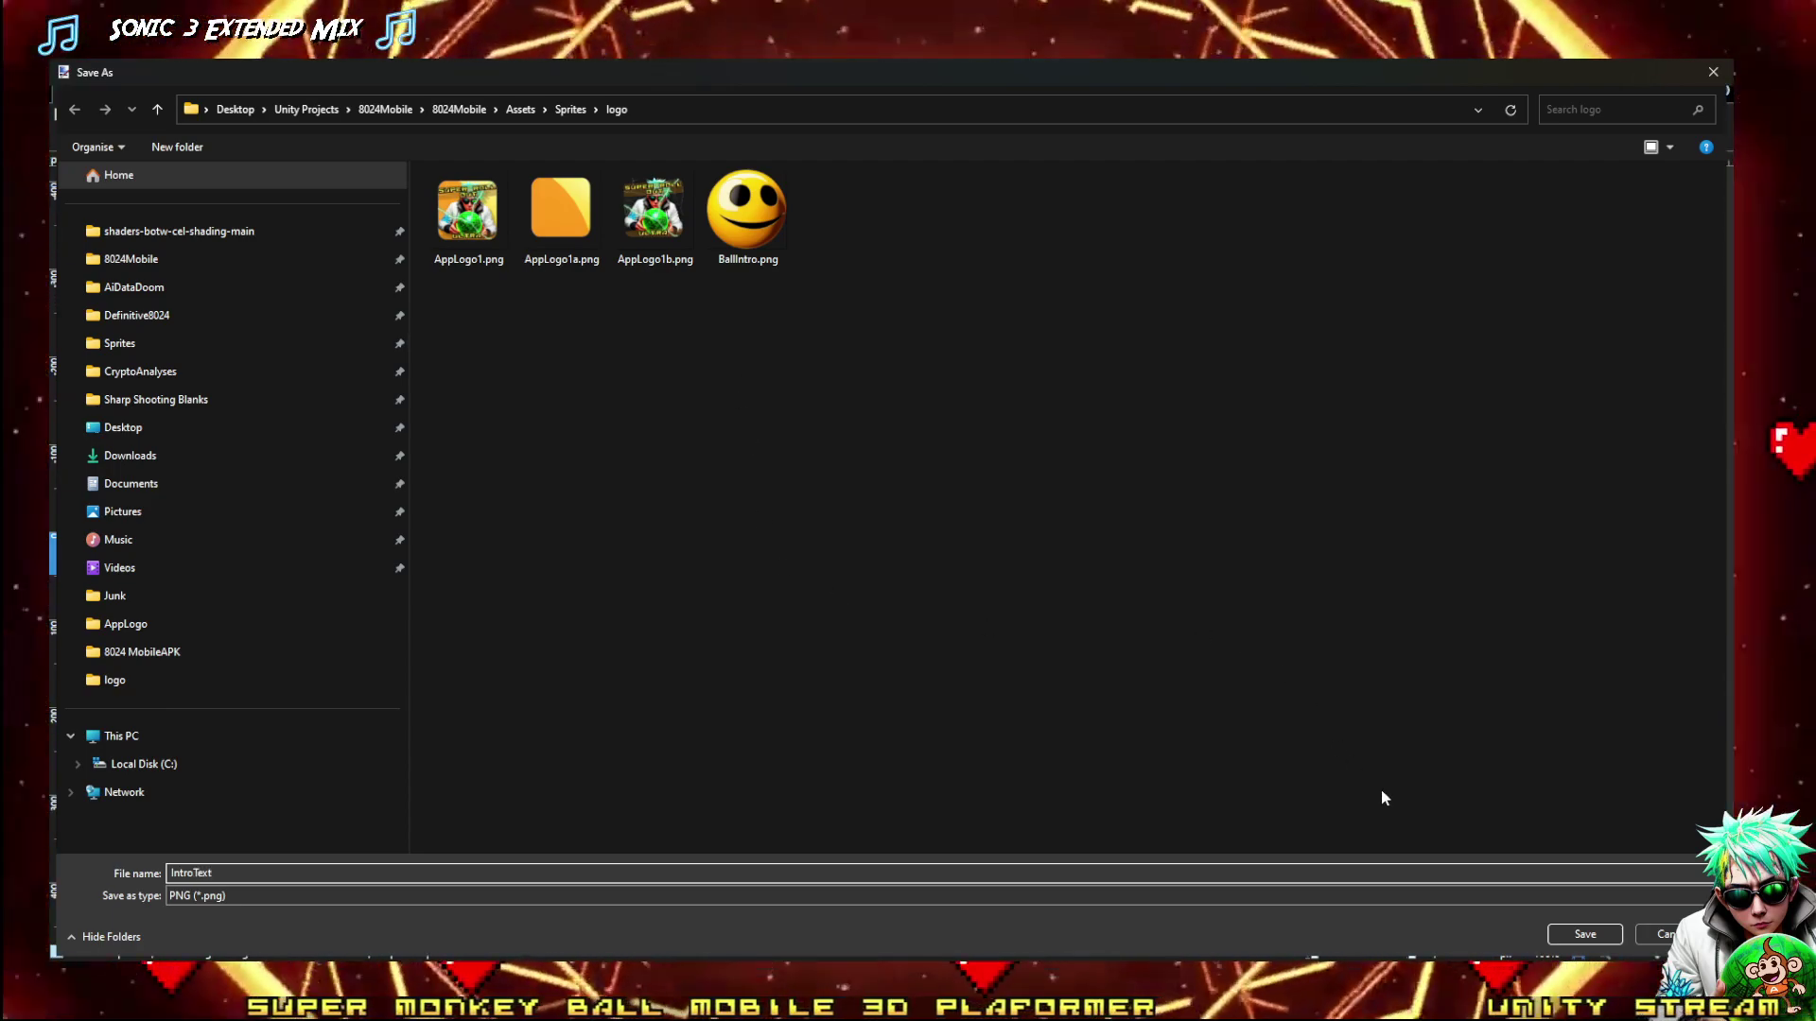
{"action": "left_click", "coordinate": [1562, 935]}
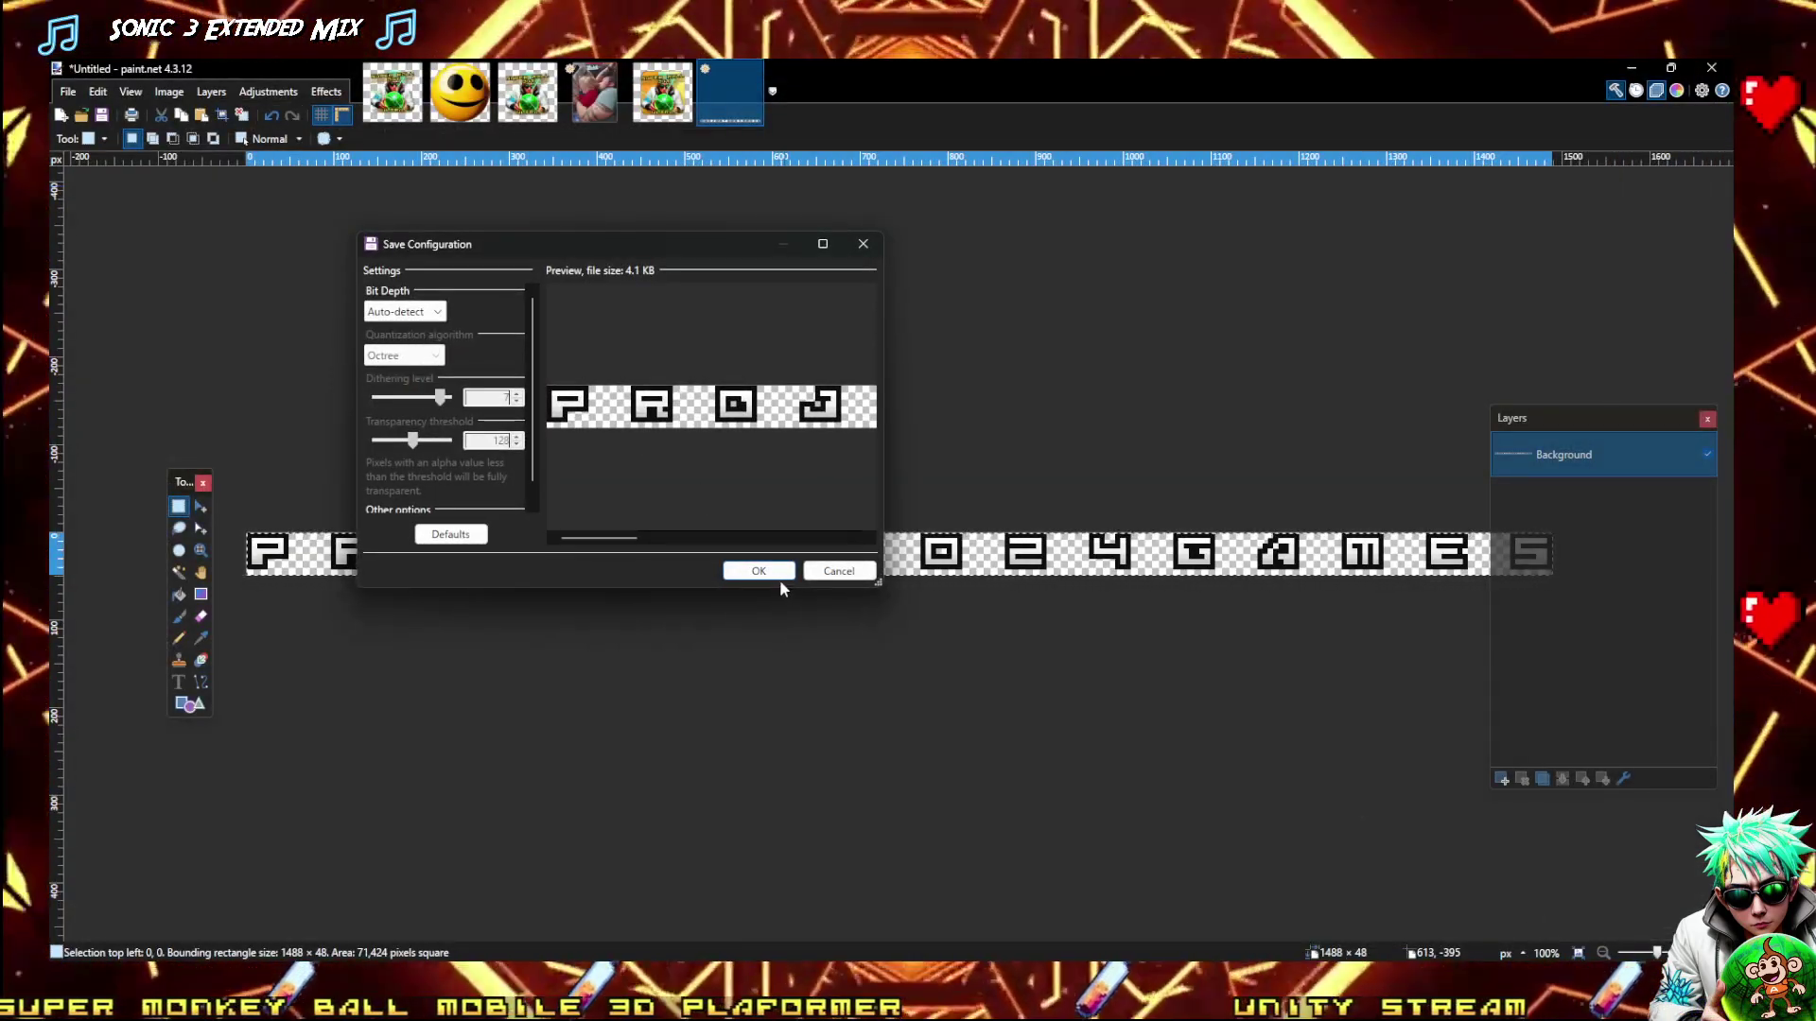
{"action": "left_click", "coordinate": [764, 572]}
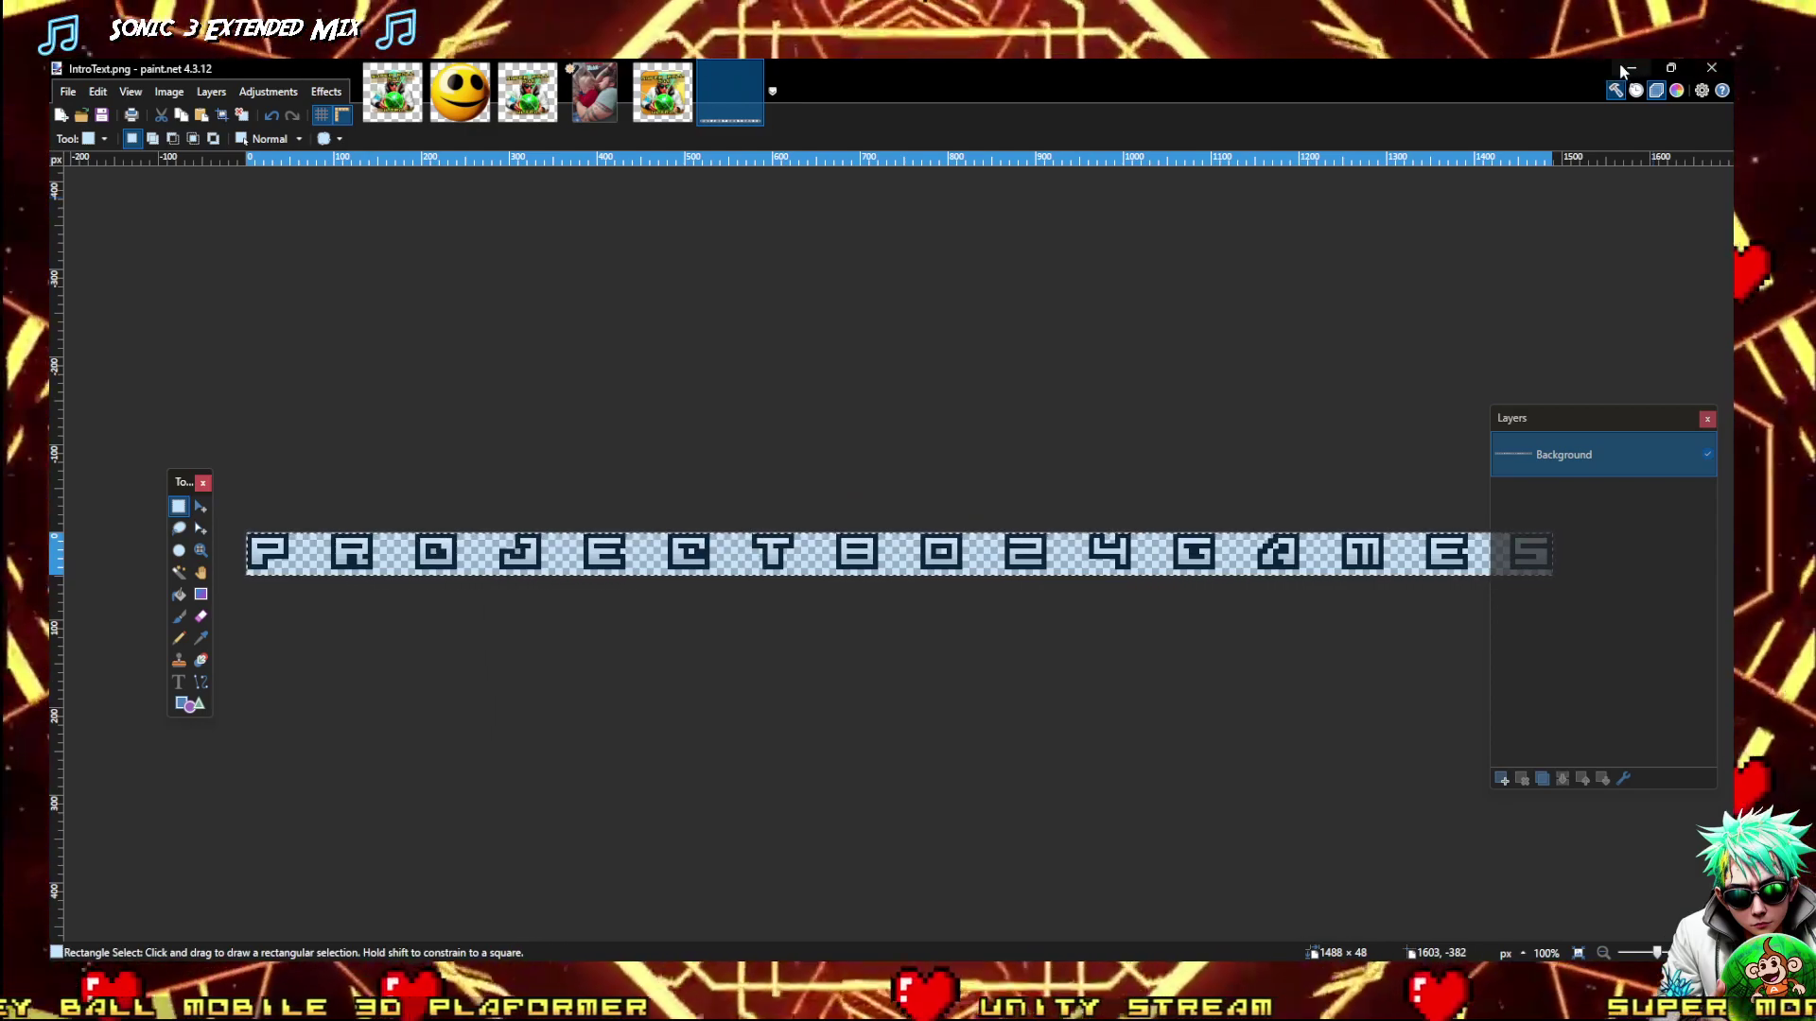
{"action": "left_click", "coordinate": [1628, 66]}
Select IntroText and BallIntro and make both Single-mode Sprite (2D and UI) textures
{"action": "left_click", "coordinate": [1632, 77]}
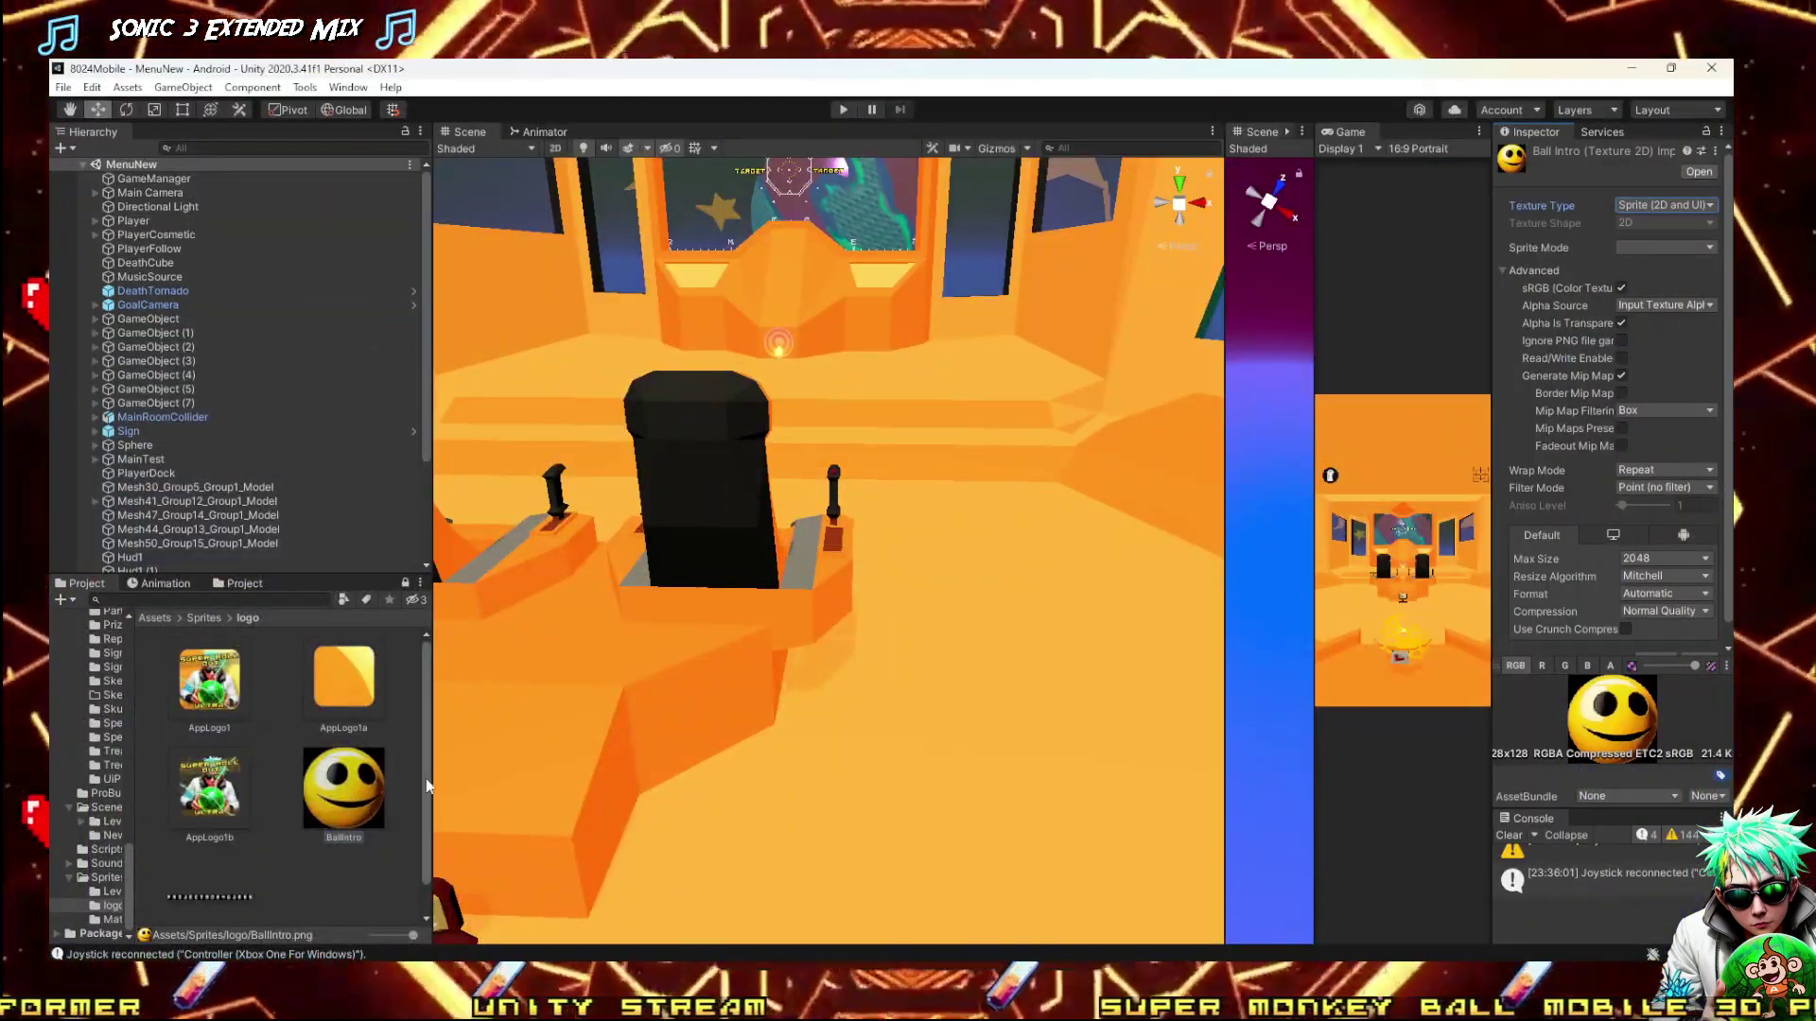
{"action": "left_click_drag", "start_coordinate": [432, 779], "coordinate": [969, 851]}
{"action": "left_click", "coordinate": [571, 690]}
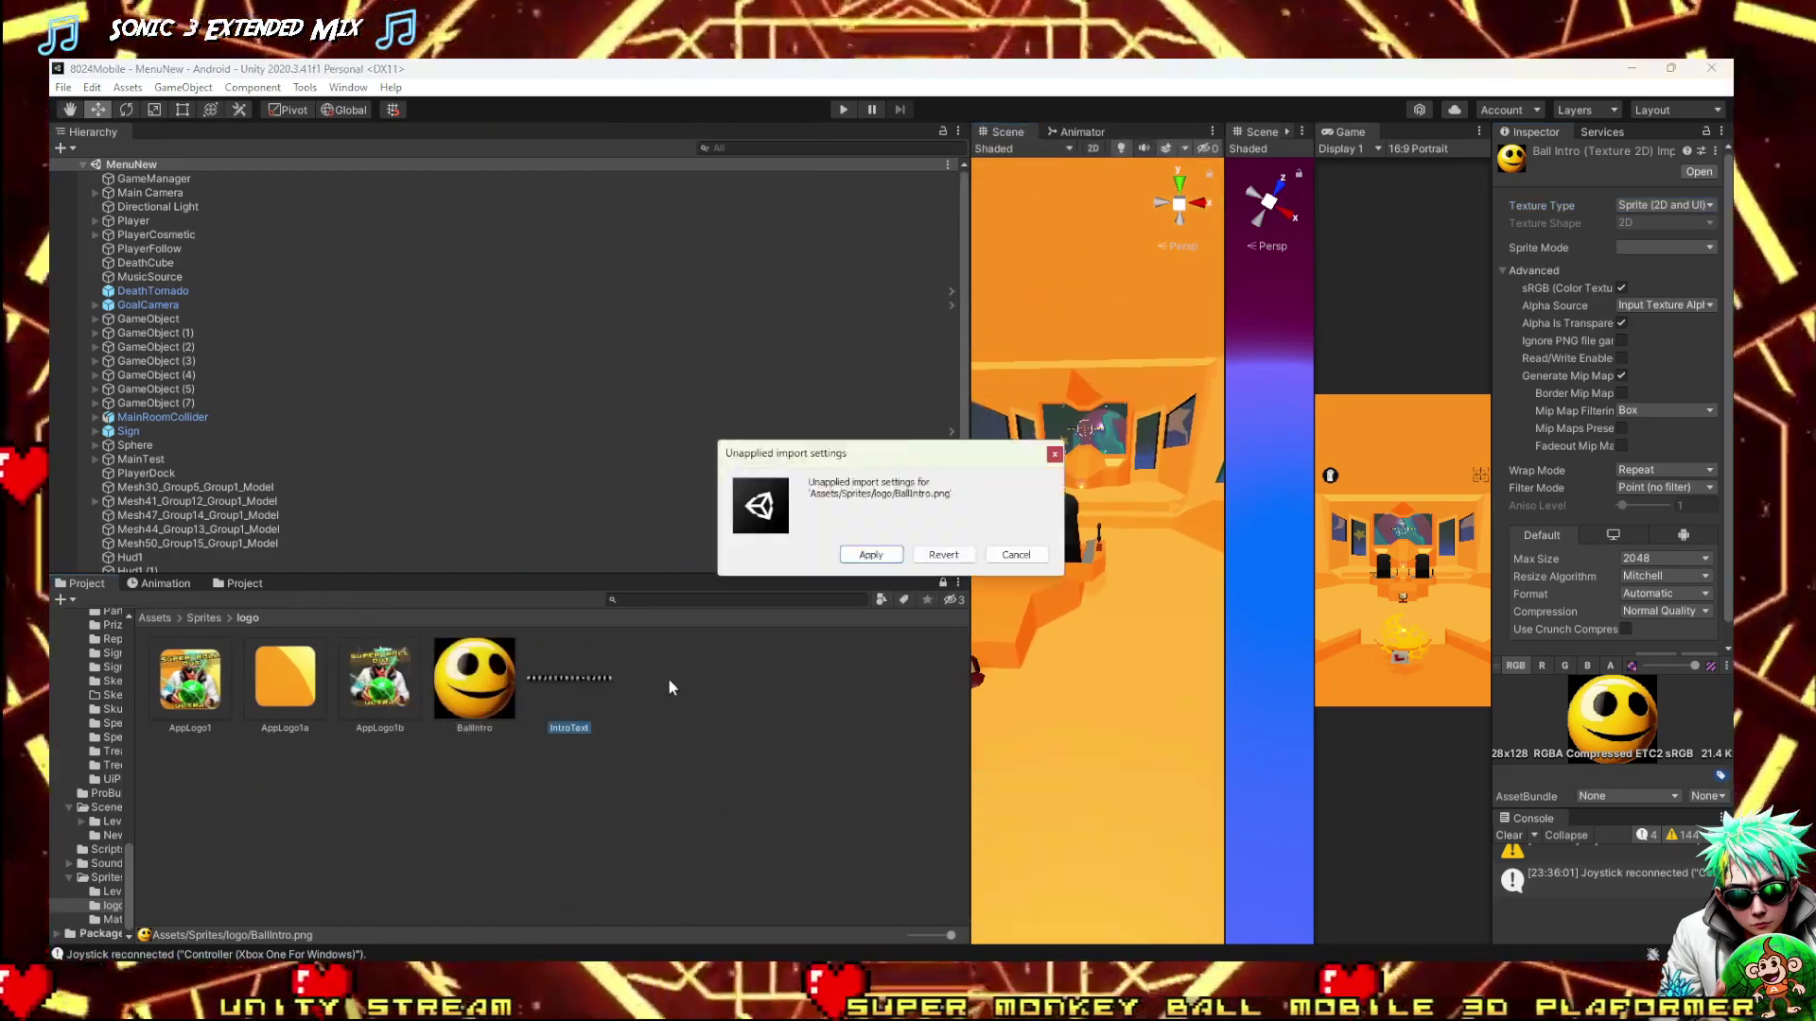
{"action": "left_click", "coordinate": [859, 556]}
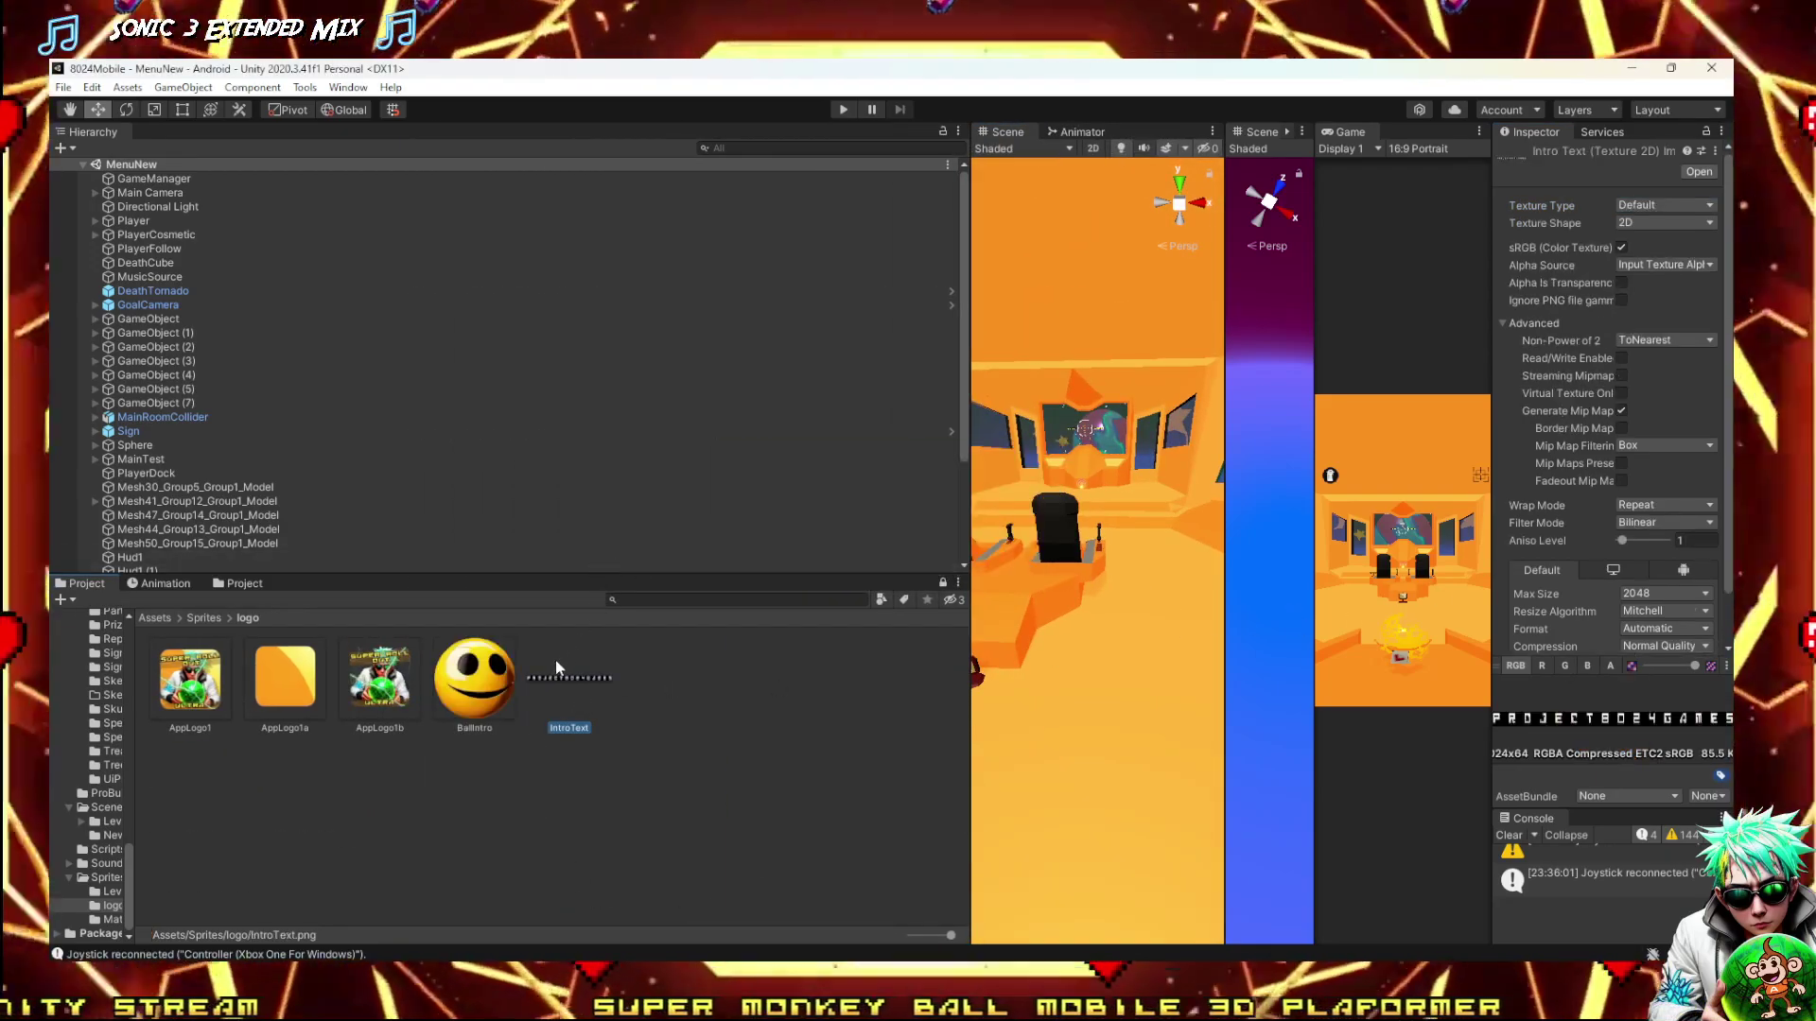
{"action": "left_click", "coordinate": [477, 686], "text": "ctrl"}
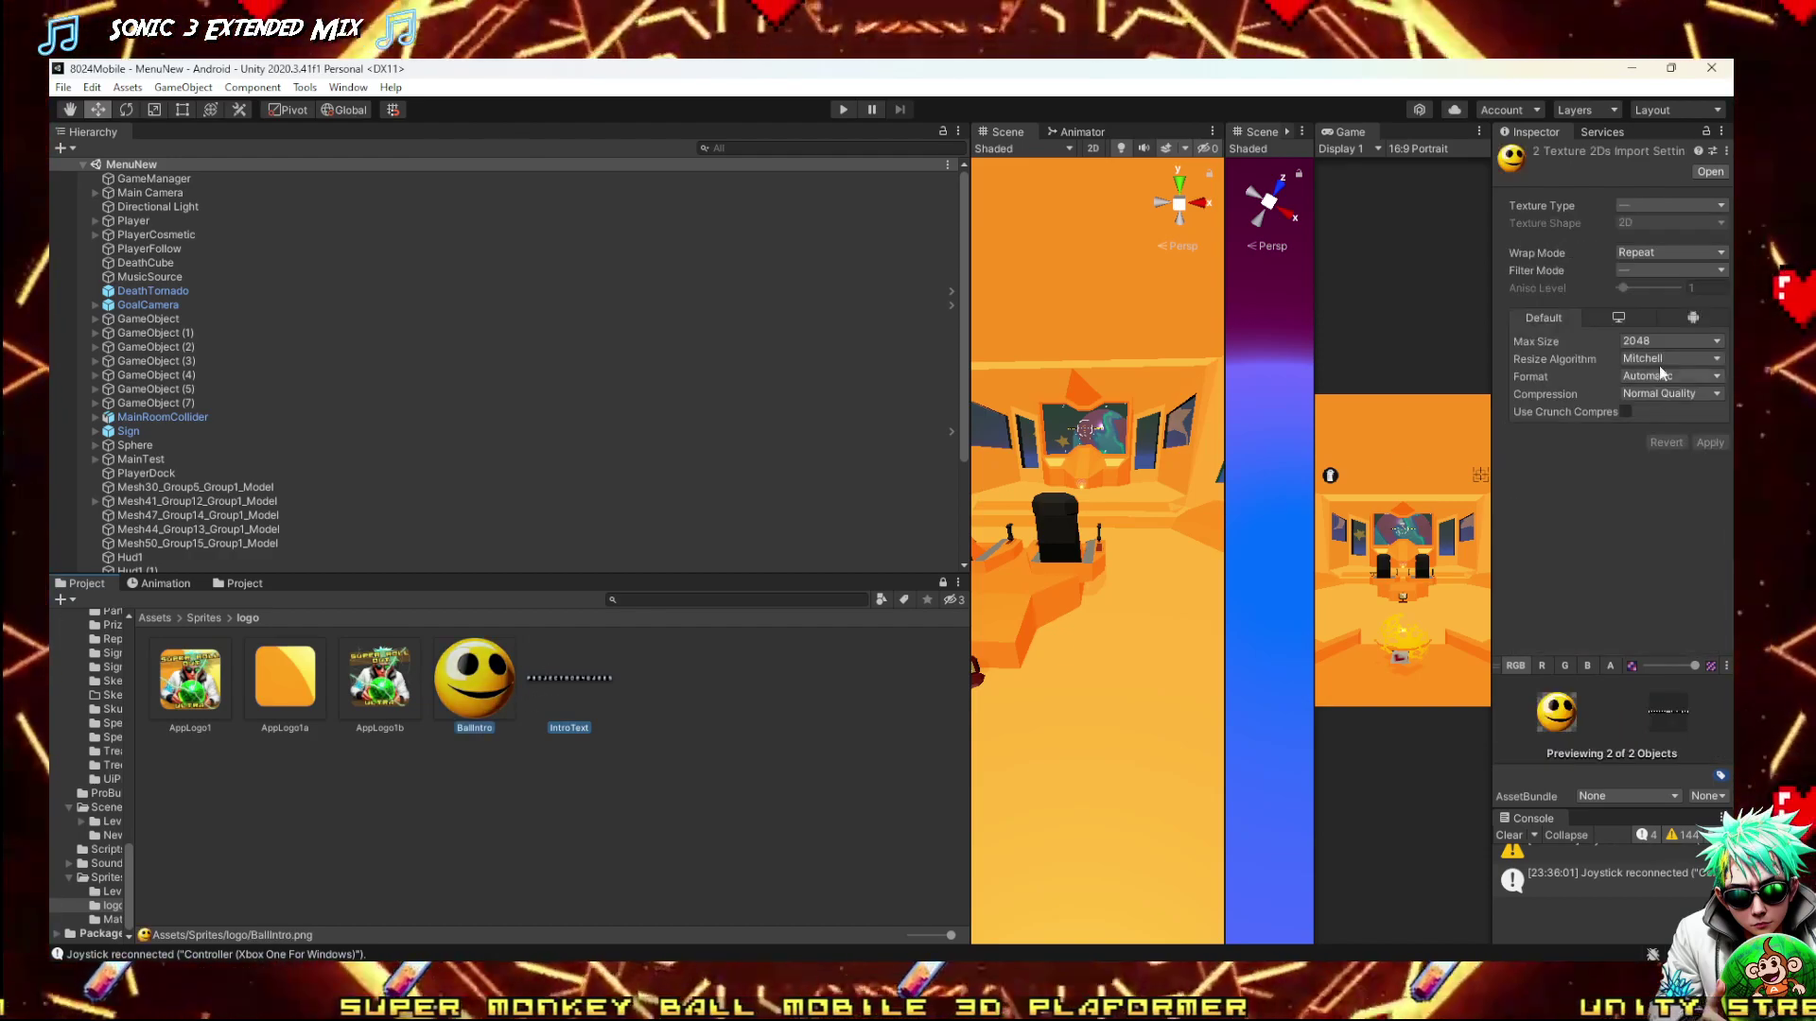
{"action": "left_click", "coordinate": [1629, 206]}
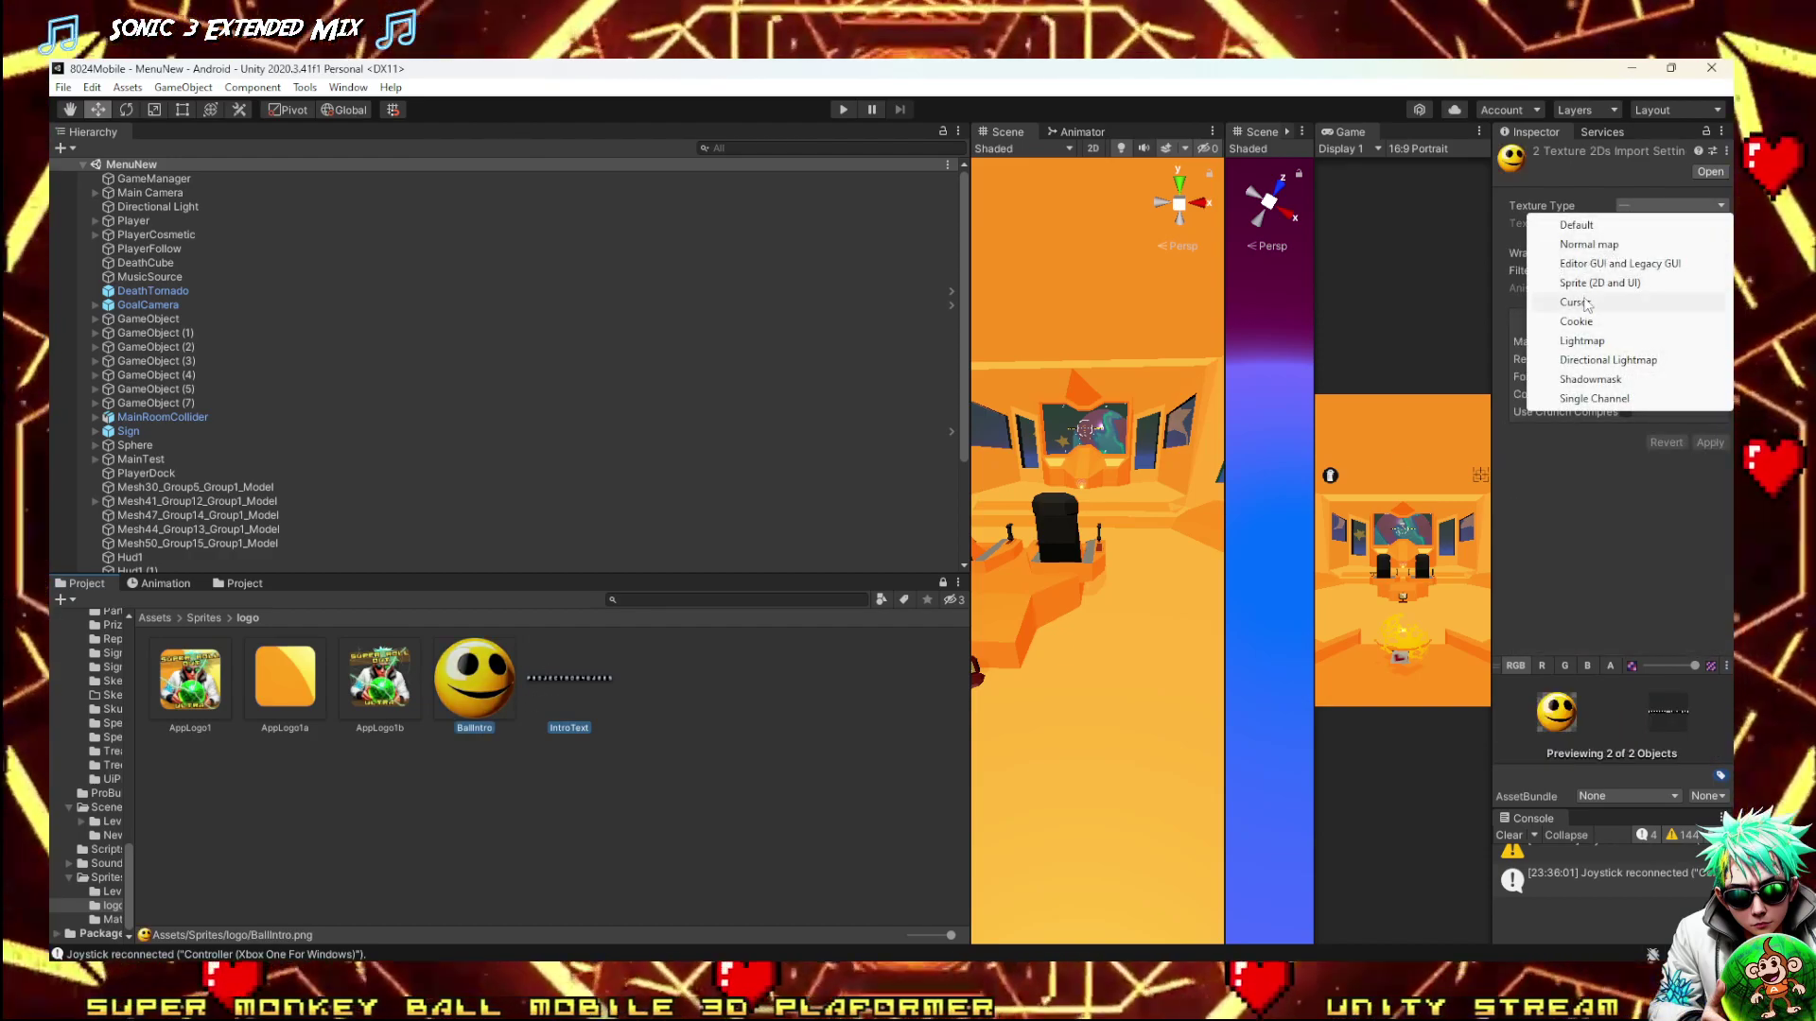
{"action": "left_click", "coordinate": [1598, 282]}
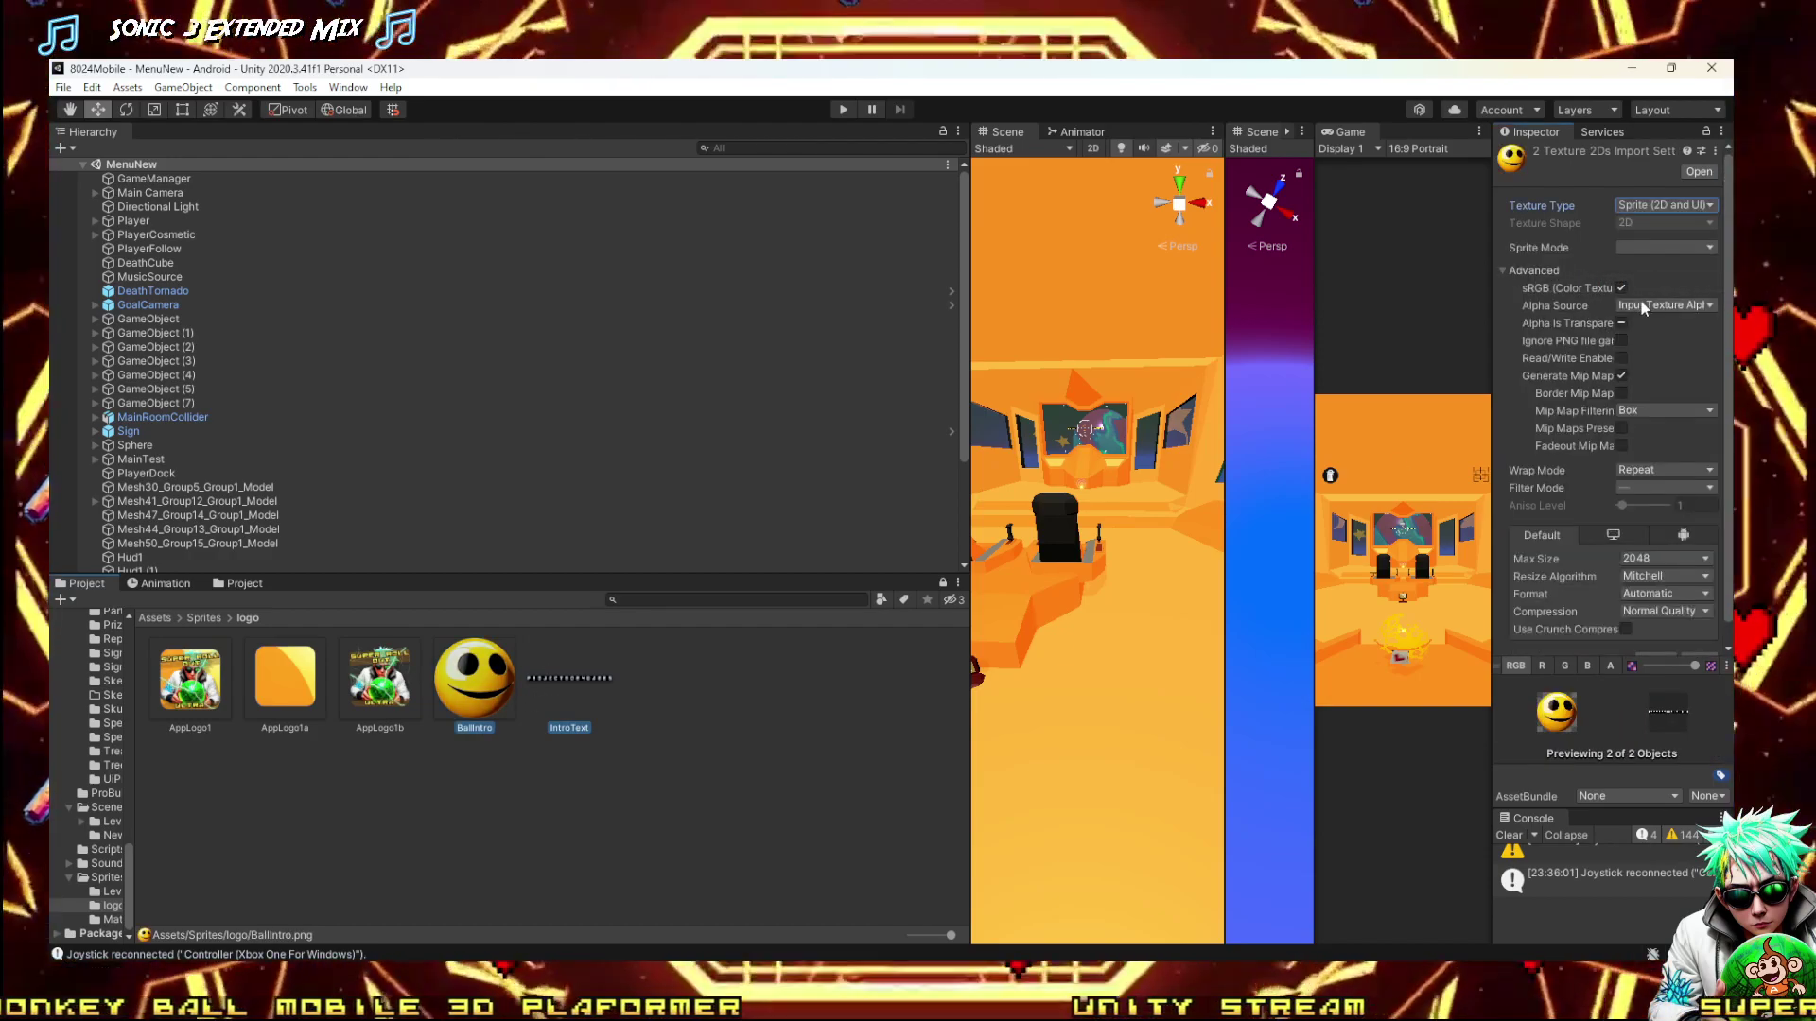
{"action": "left_click", "coordinate": [1640, 248]}
{"action": "left_click", "coordinate": [1655, 268]}
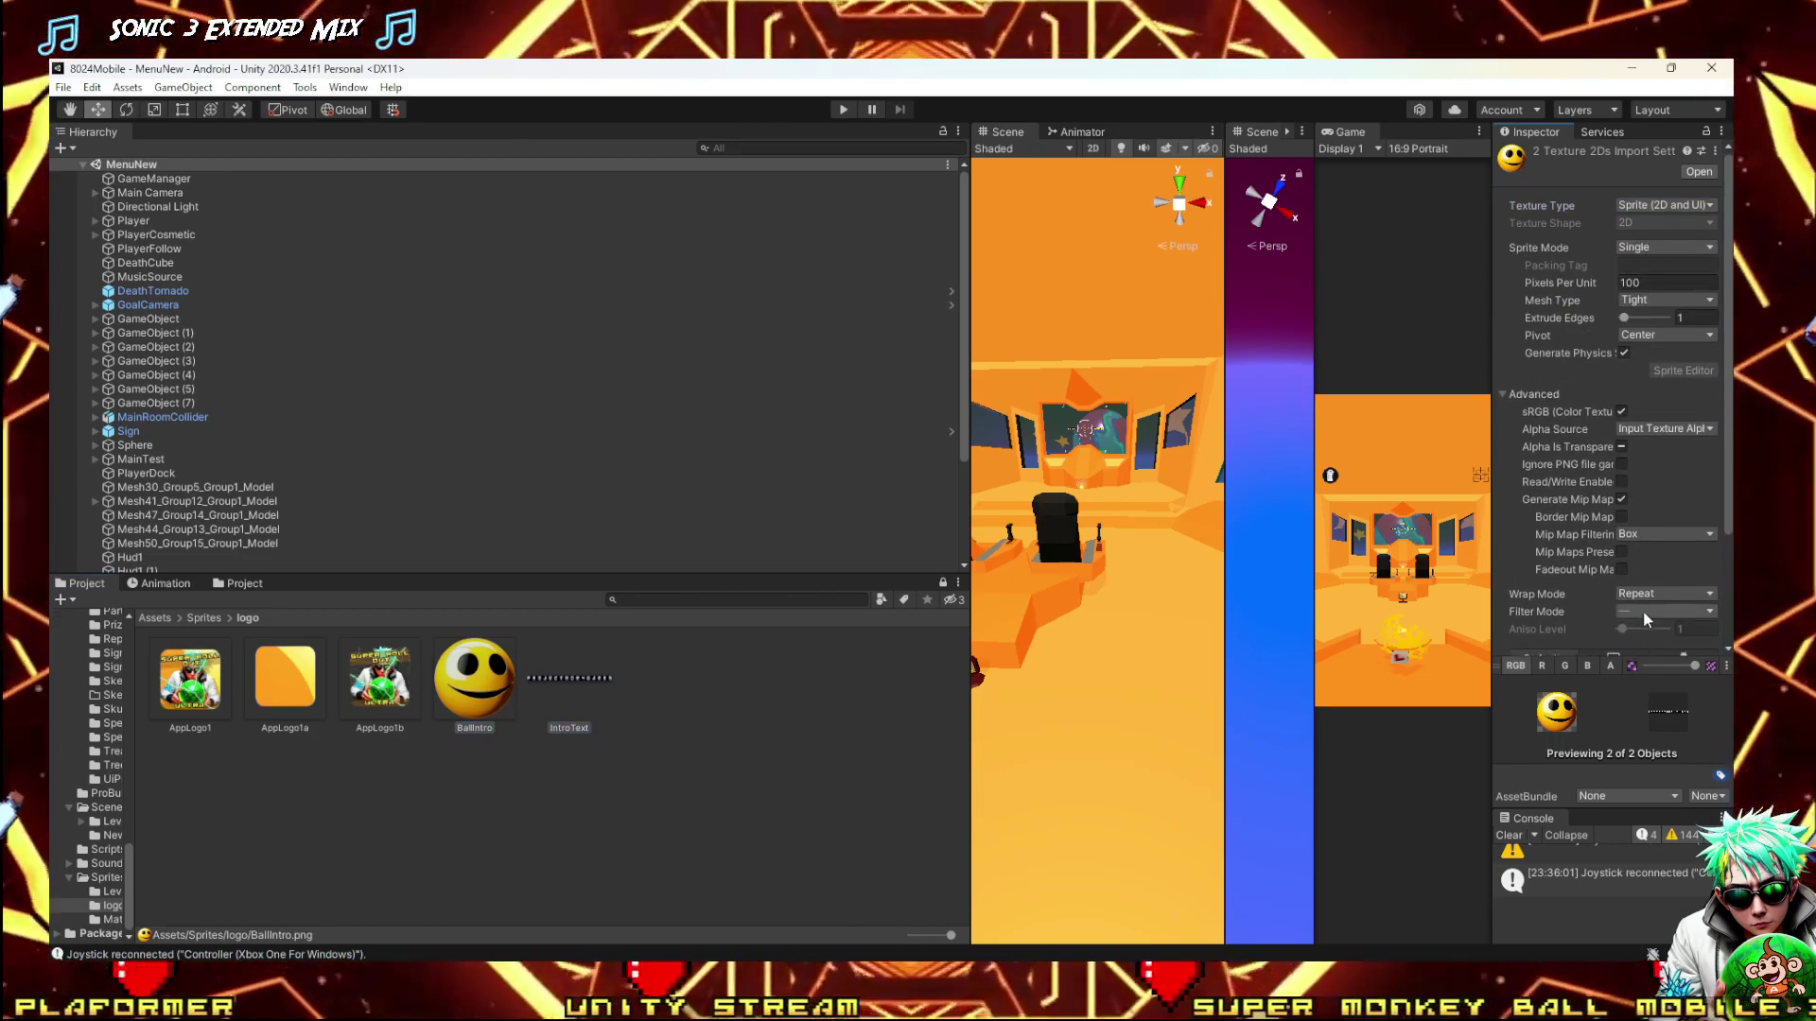
Give both textures Point (no filter) filtering, Clamp wrapping and Alpha Is Transparency, then apply
{"action": "left_click", "coordinate": [1643, 611]}
{"action": "left_click", "coordinate": [1645, 634]}
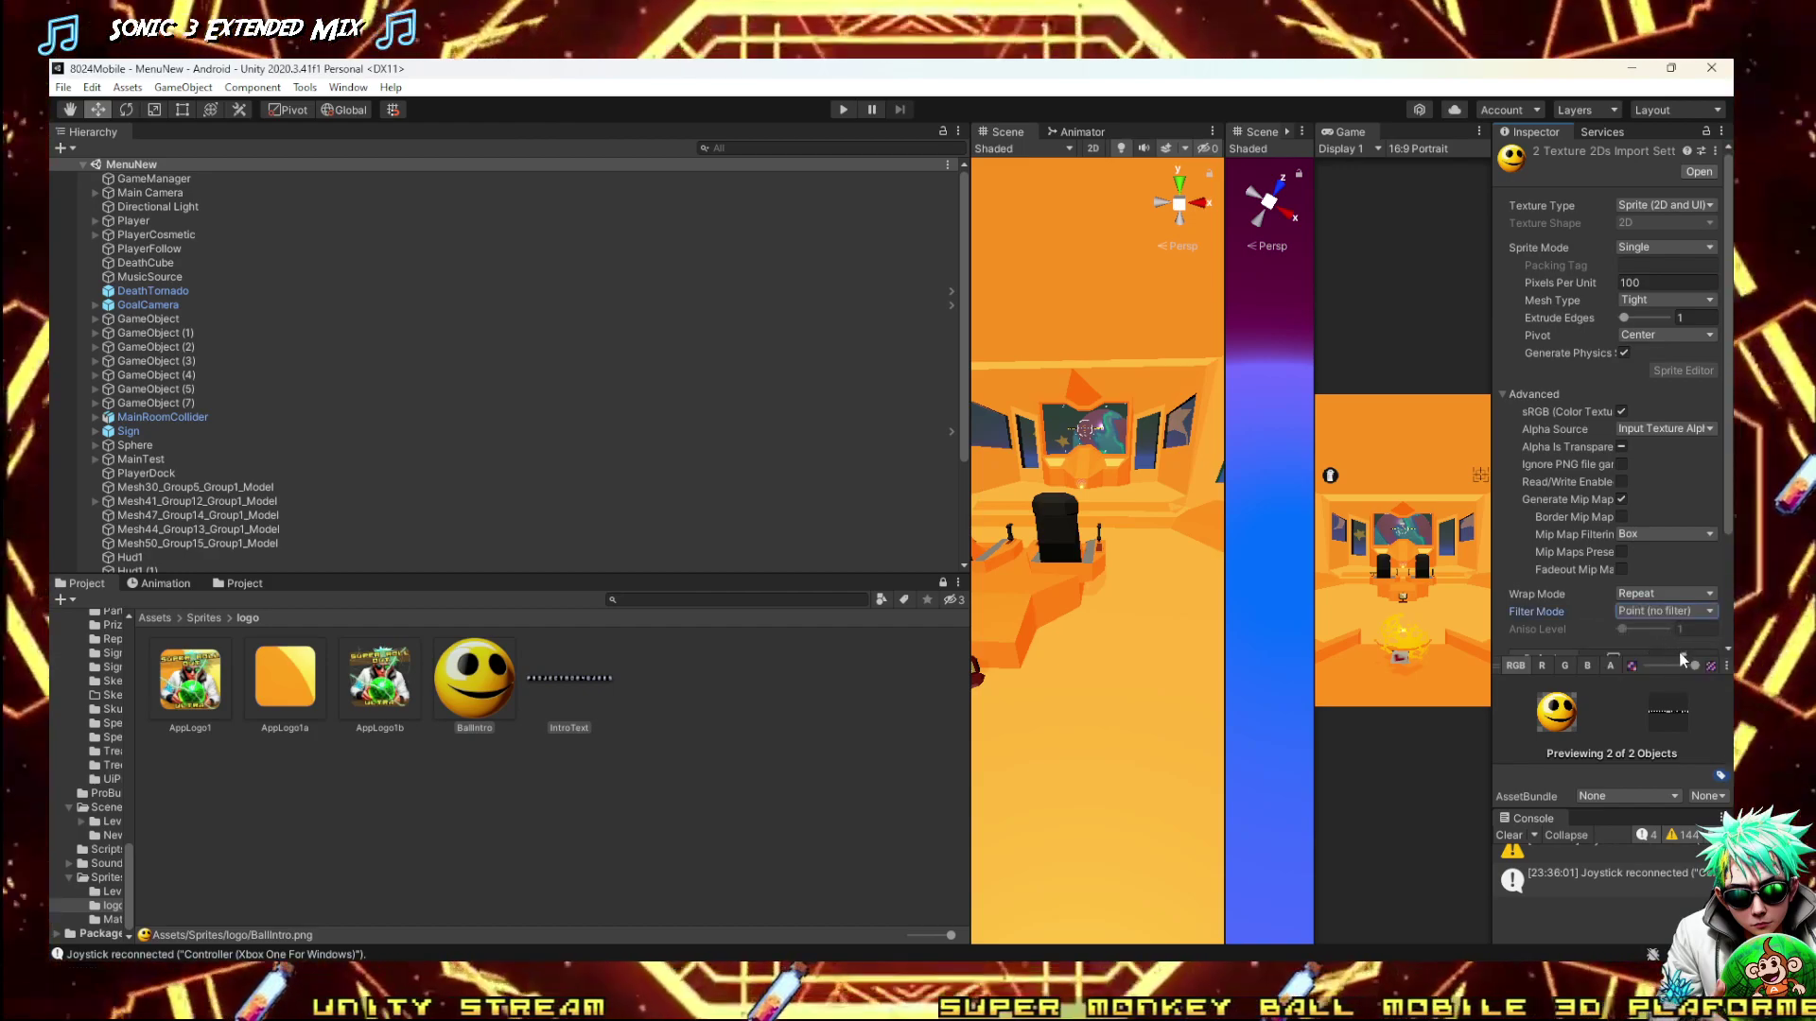
{"action": "scroll", "coordinate": [1658, 609], "scroll_direction": "down", "scroll_amount": 3}
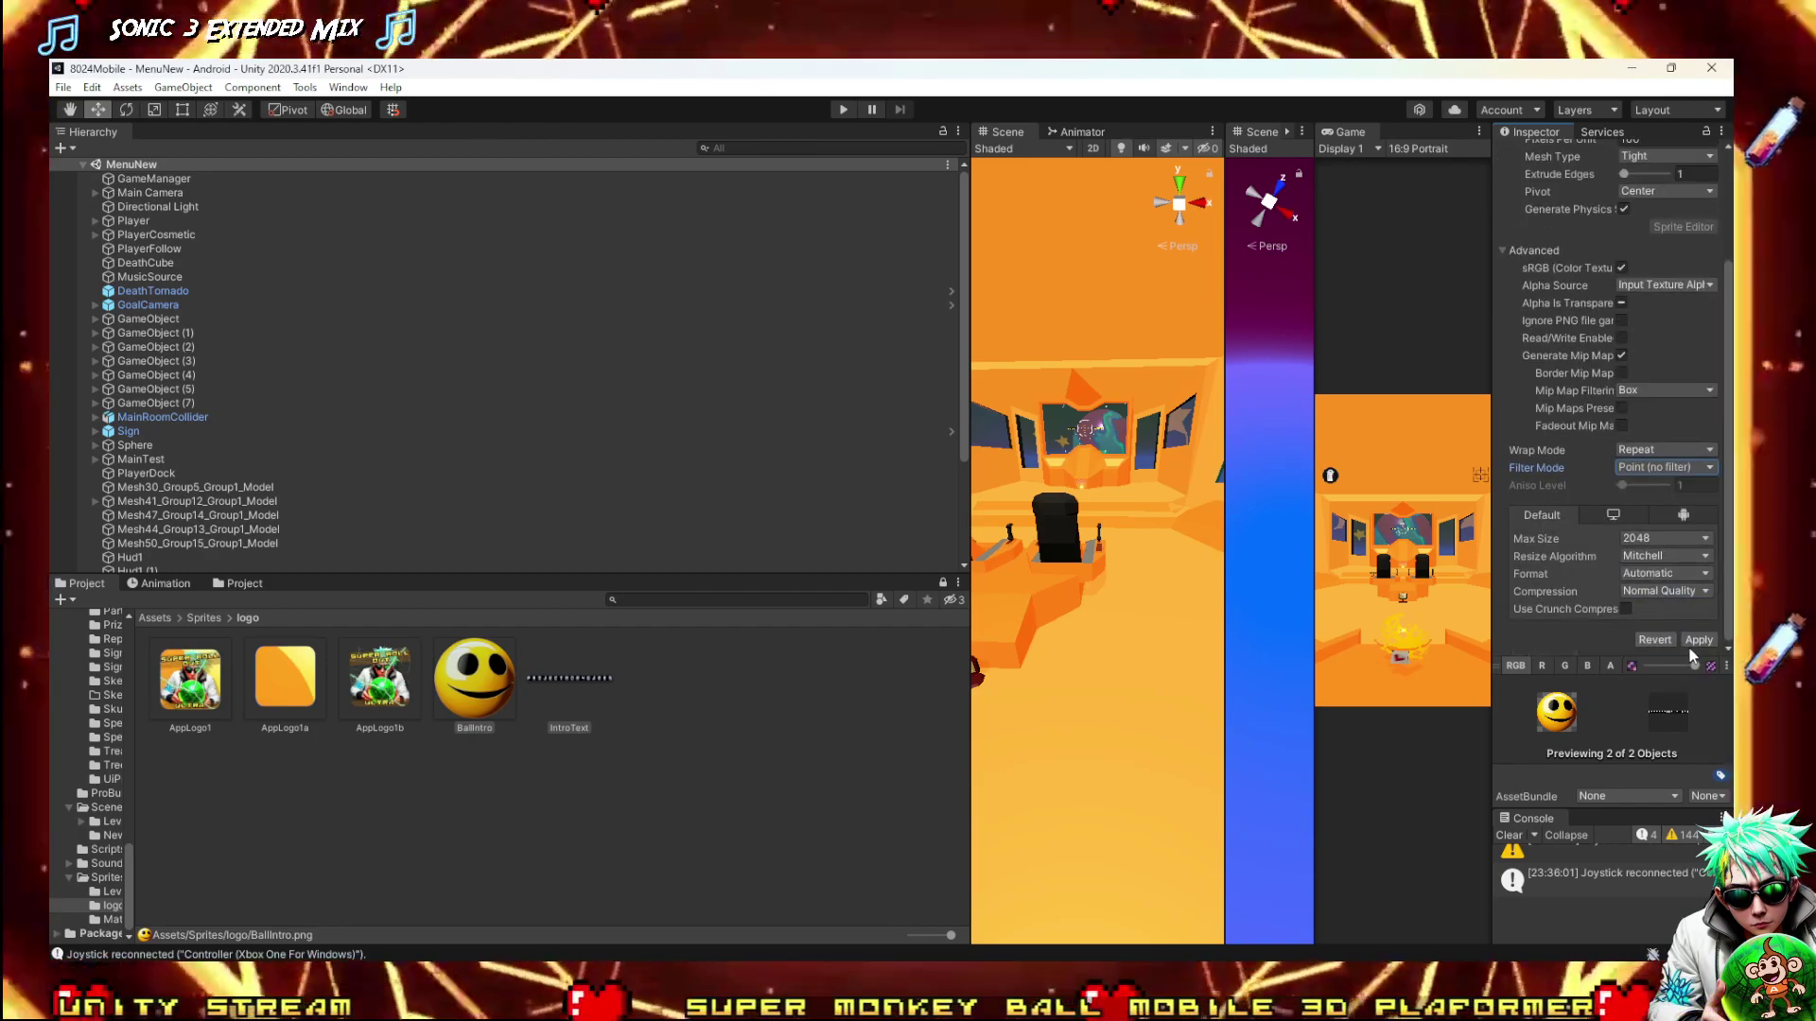
{"action": "left_click", "coordinate": [1689, 640]}
{"action": "left_click", "coordinate": [1664, 449]}
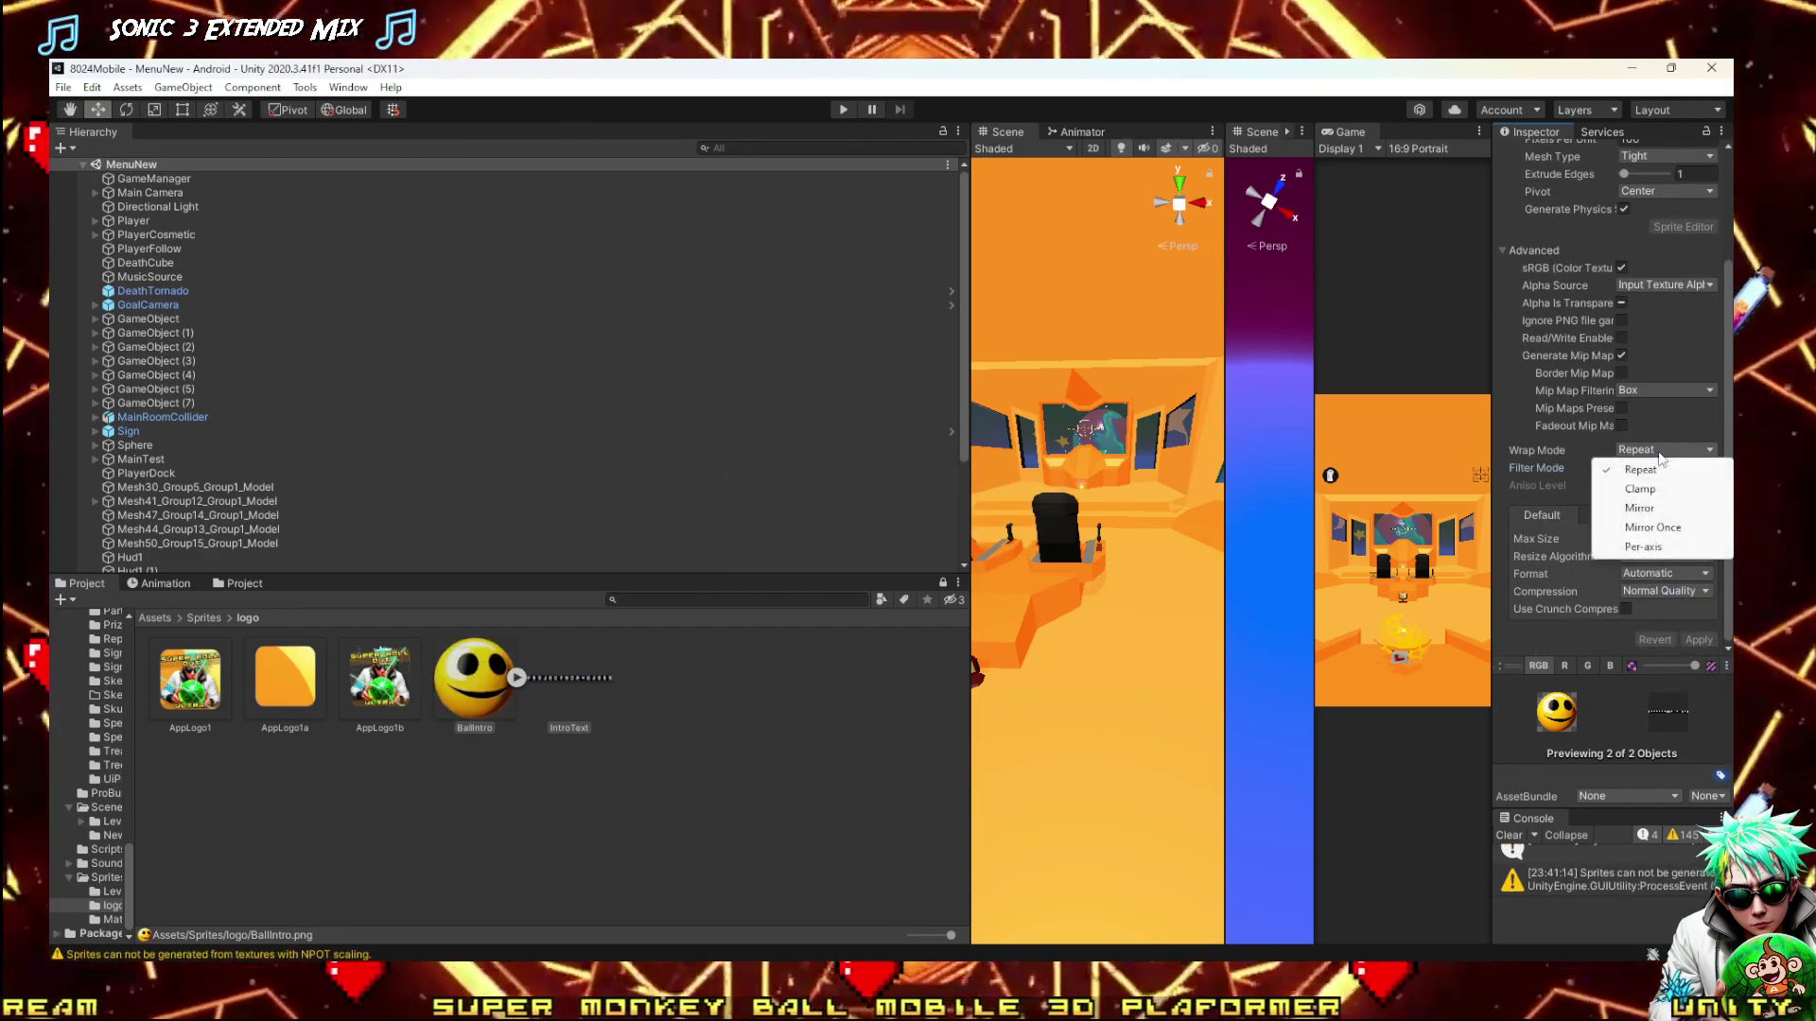
{"action": "left_click", "coordinate": [1686, 484]}
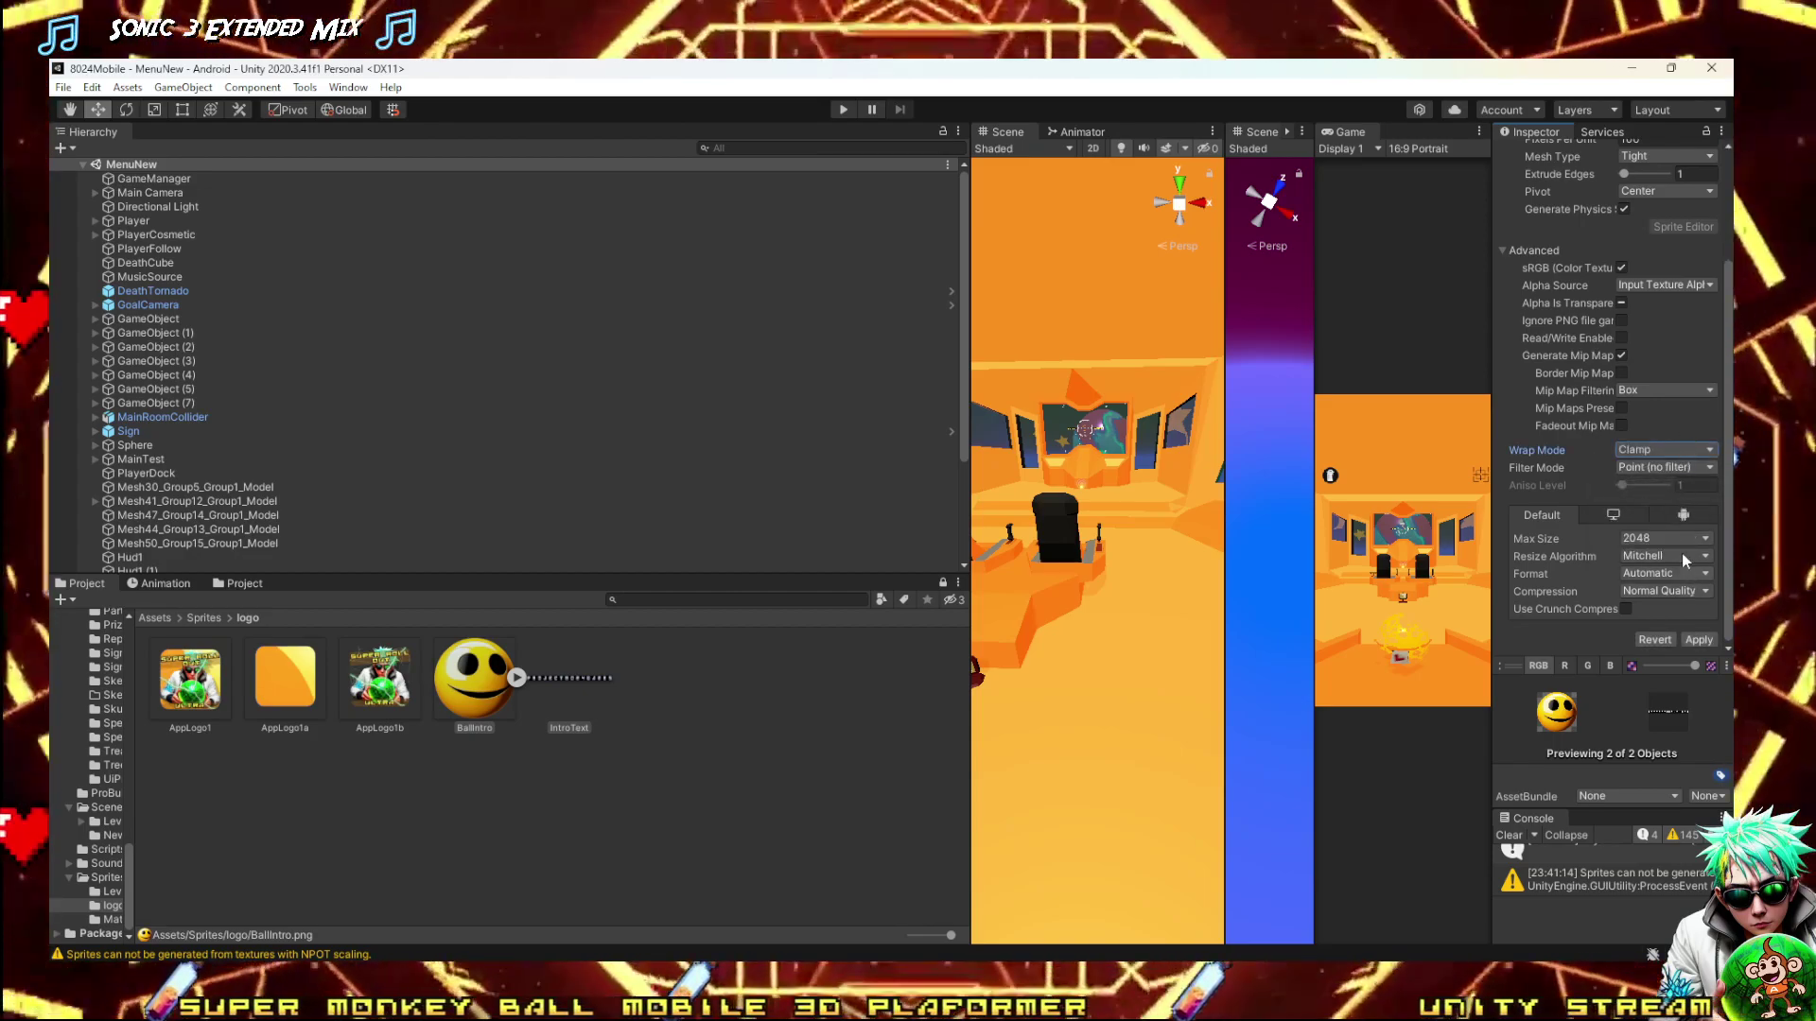
{"action": "left_click", "coordinate": [1682, 574]}
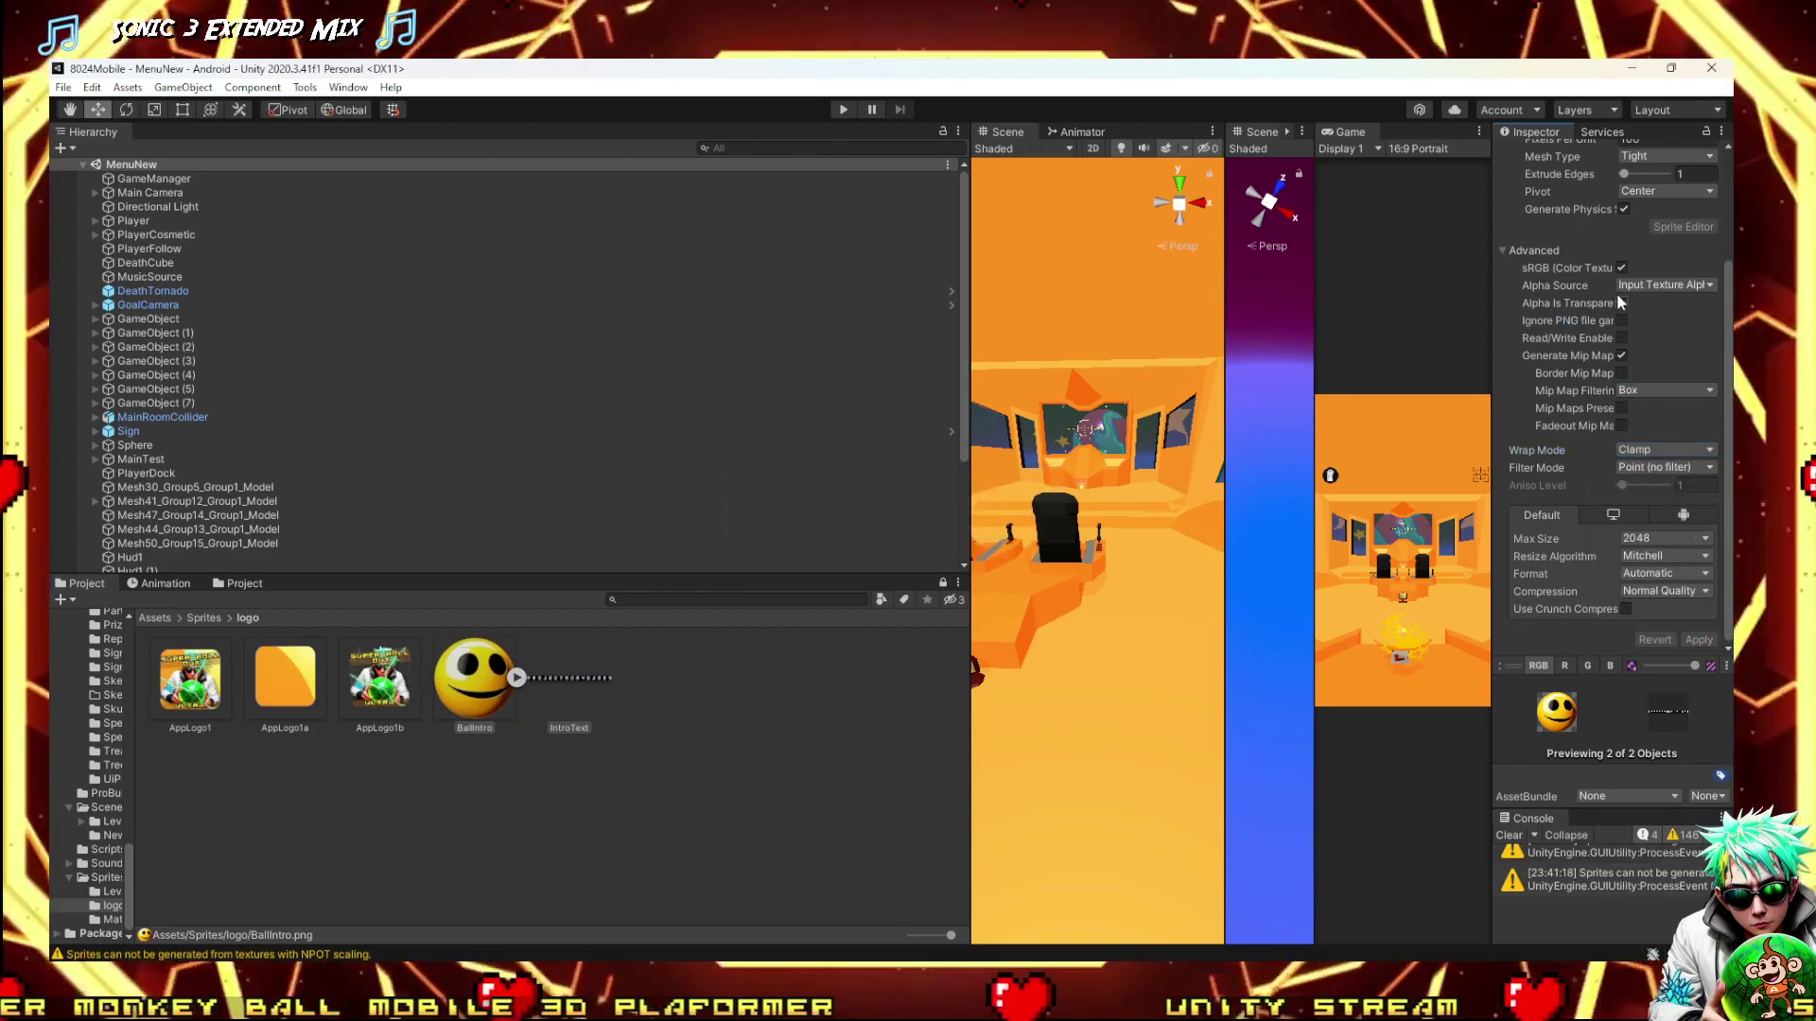
{"action": "left_click", "coordinate": [1621, 304]}
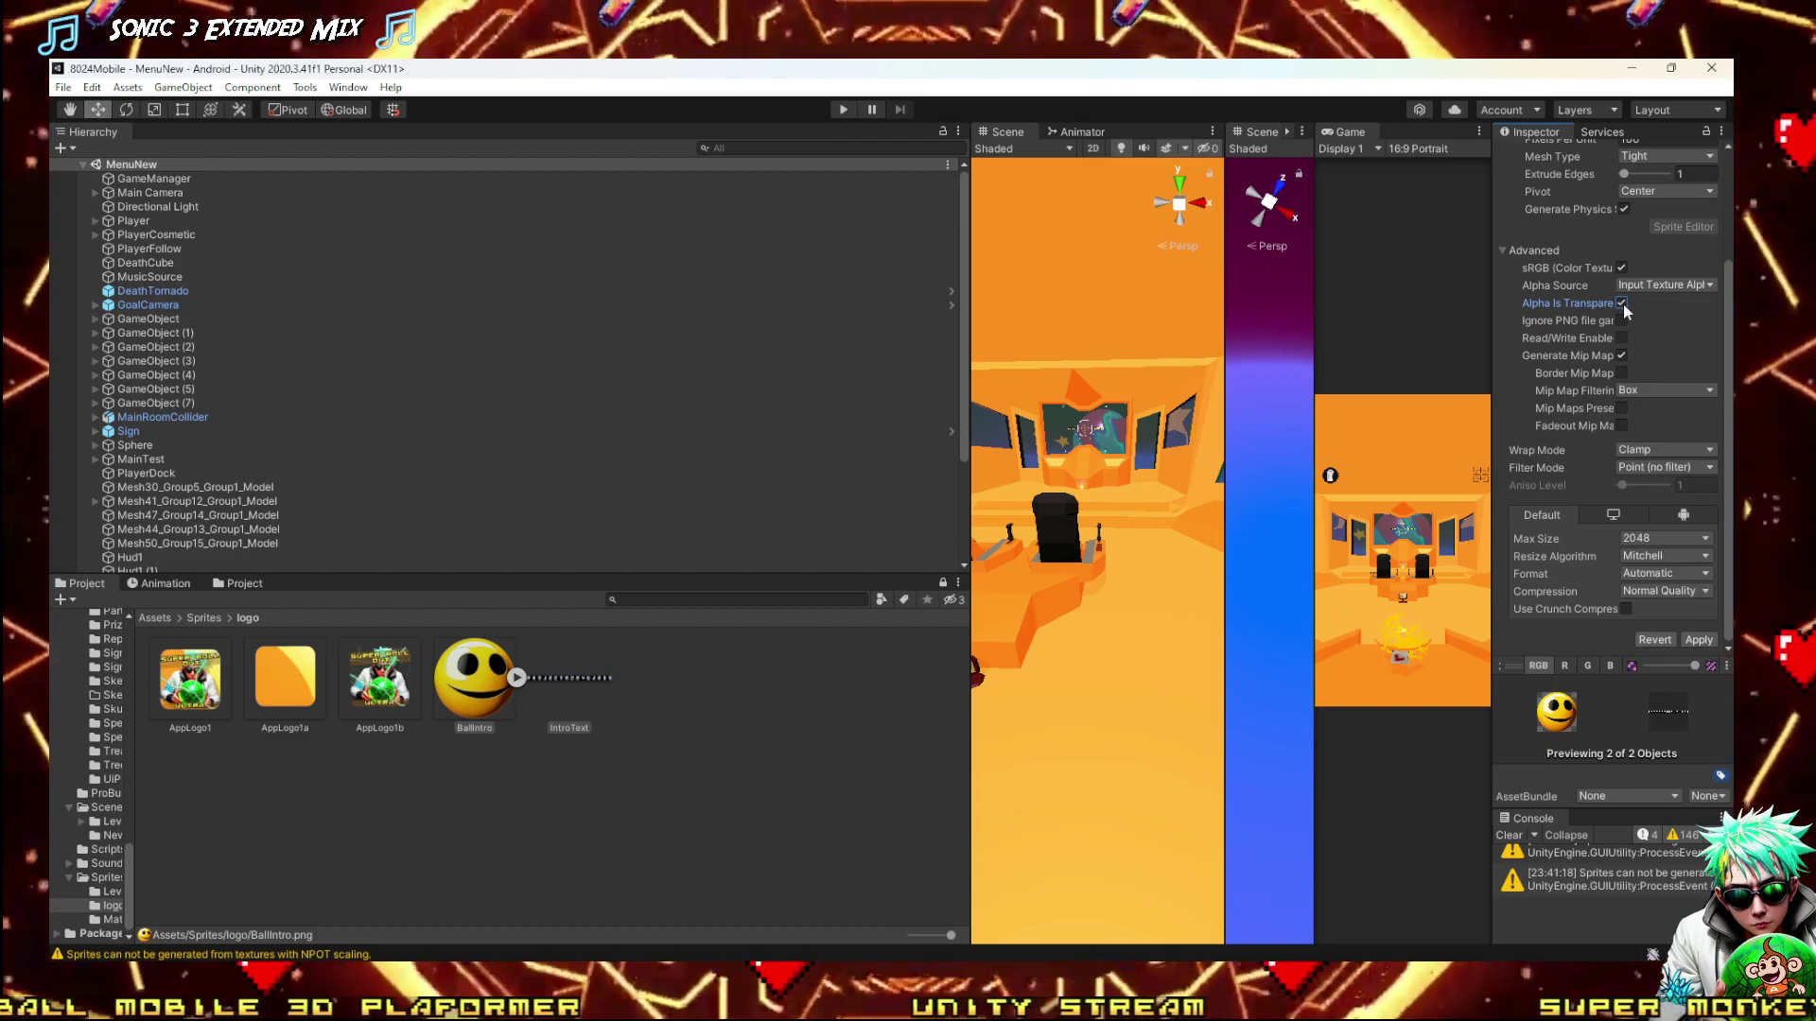
{"action": "left_click", "coordinate": [1700, 640]}
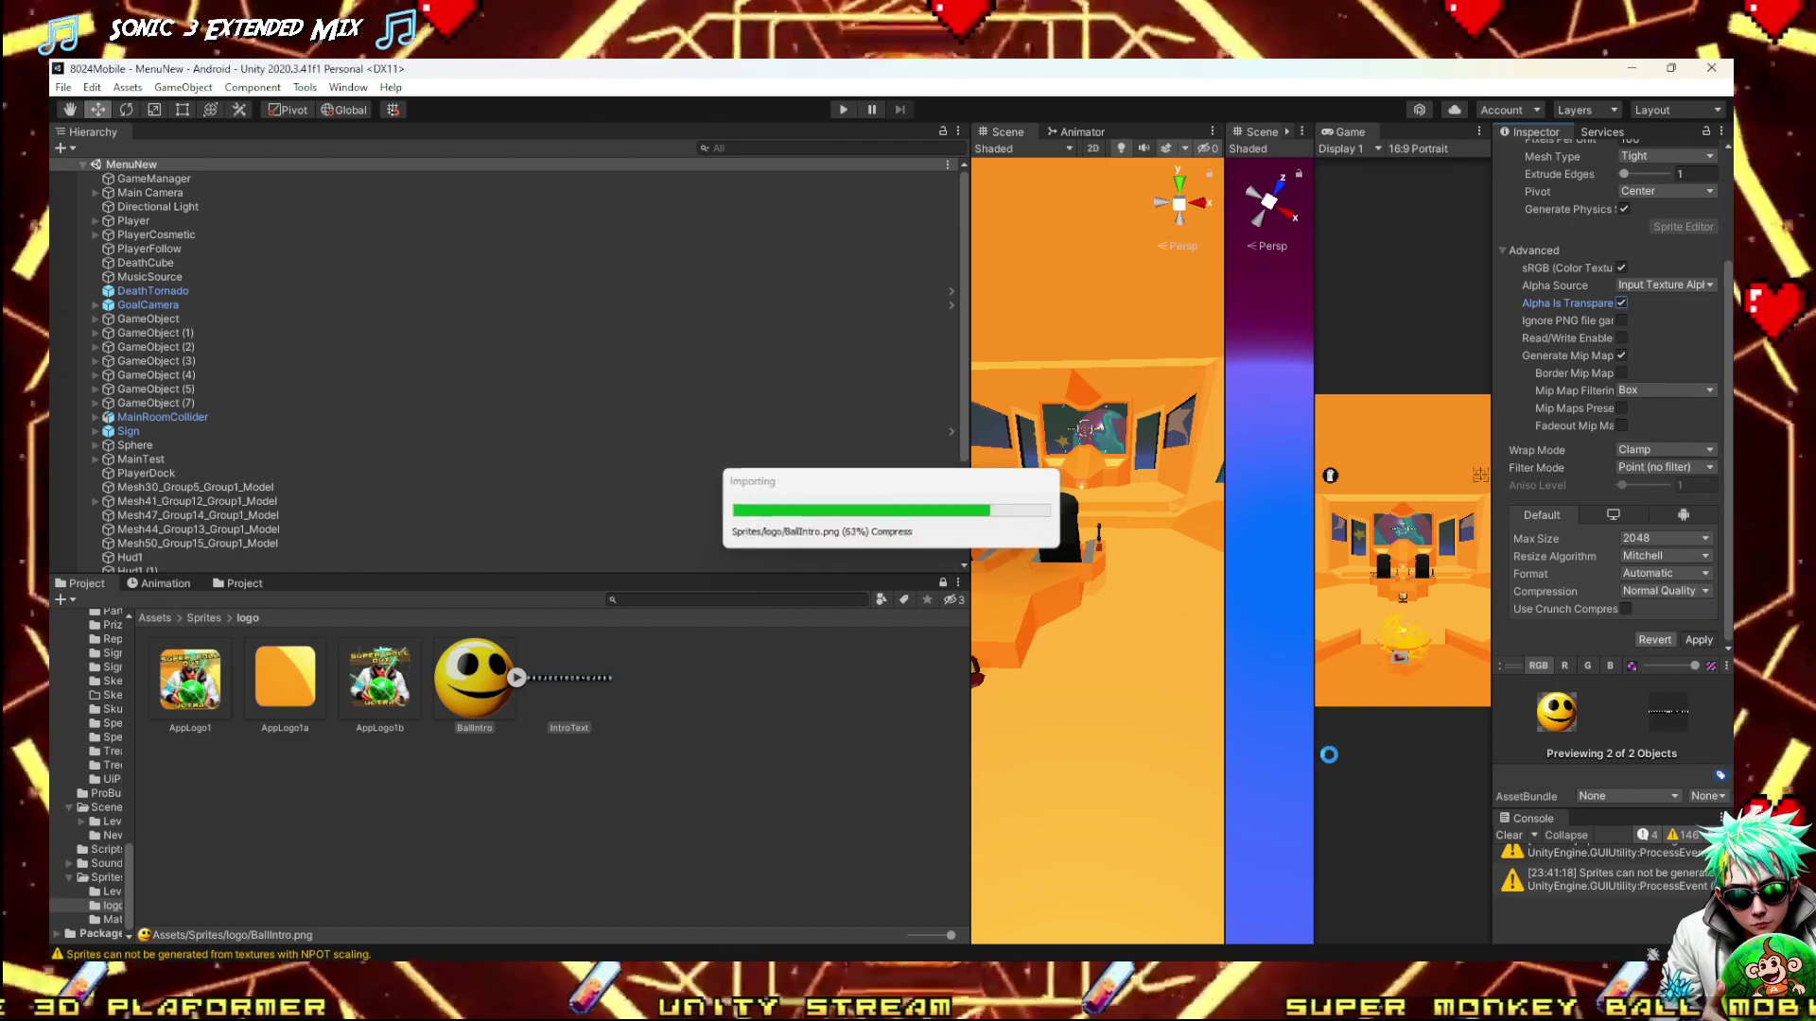
Set IntroText's Sprite Mode to Multiple and apply the change
{"action": "left_click", "coordinate": [577, 683]}
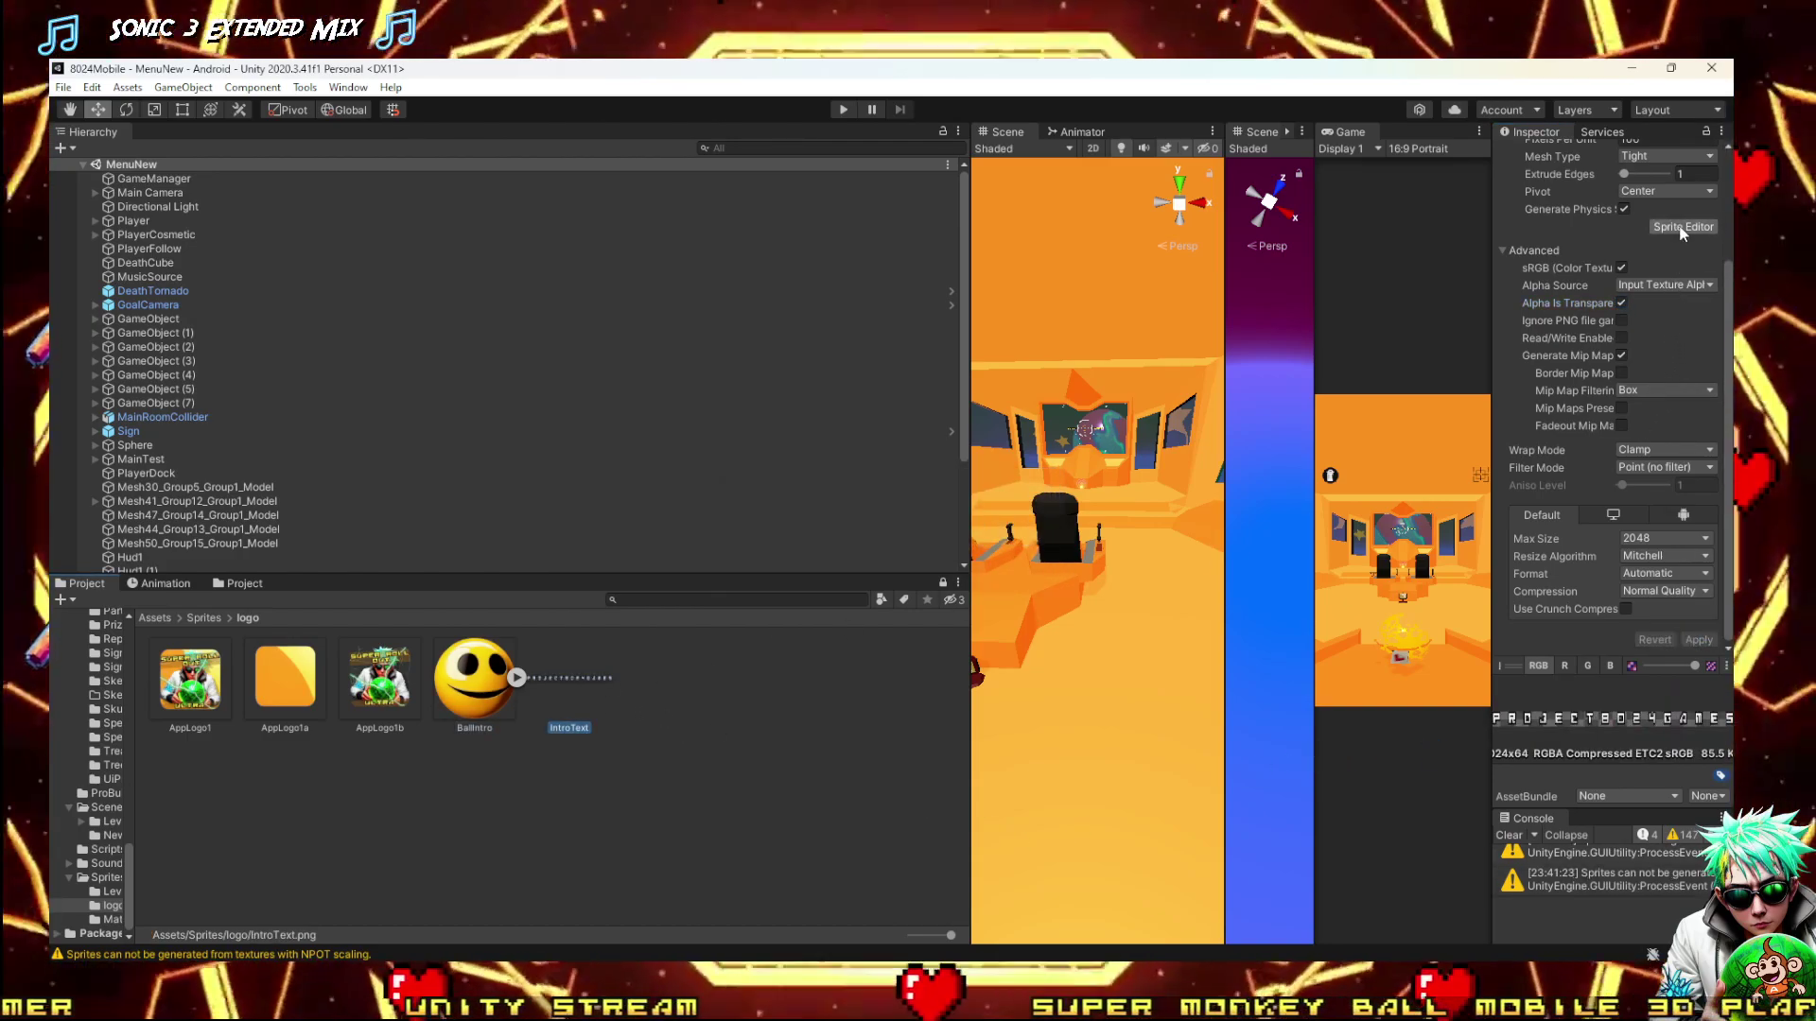
{"action": "left_click", "coordinate": [1684, 227]}
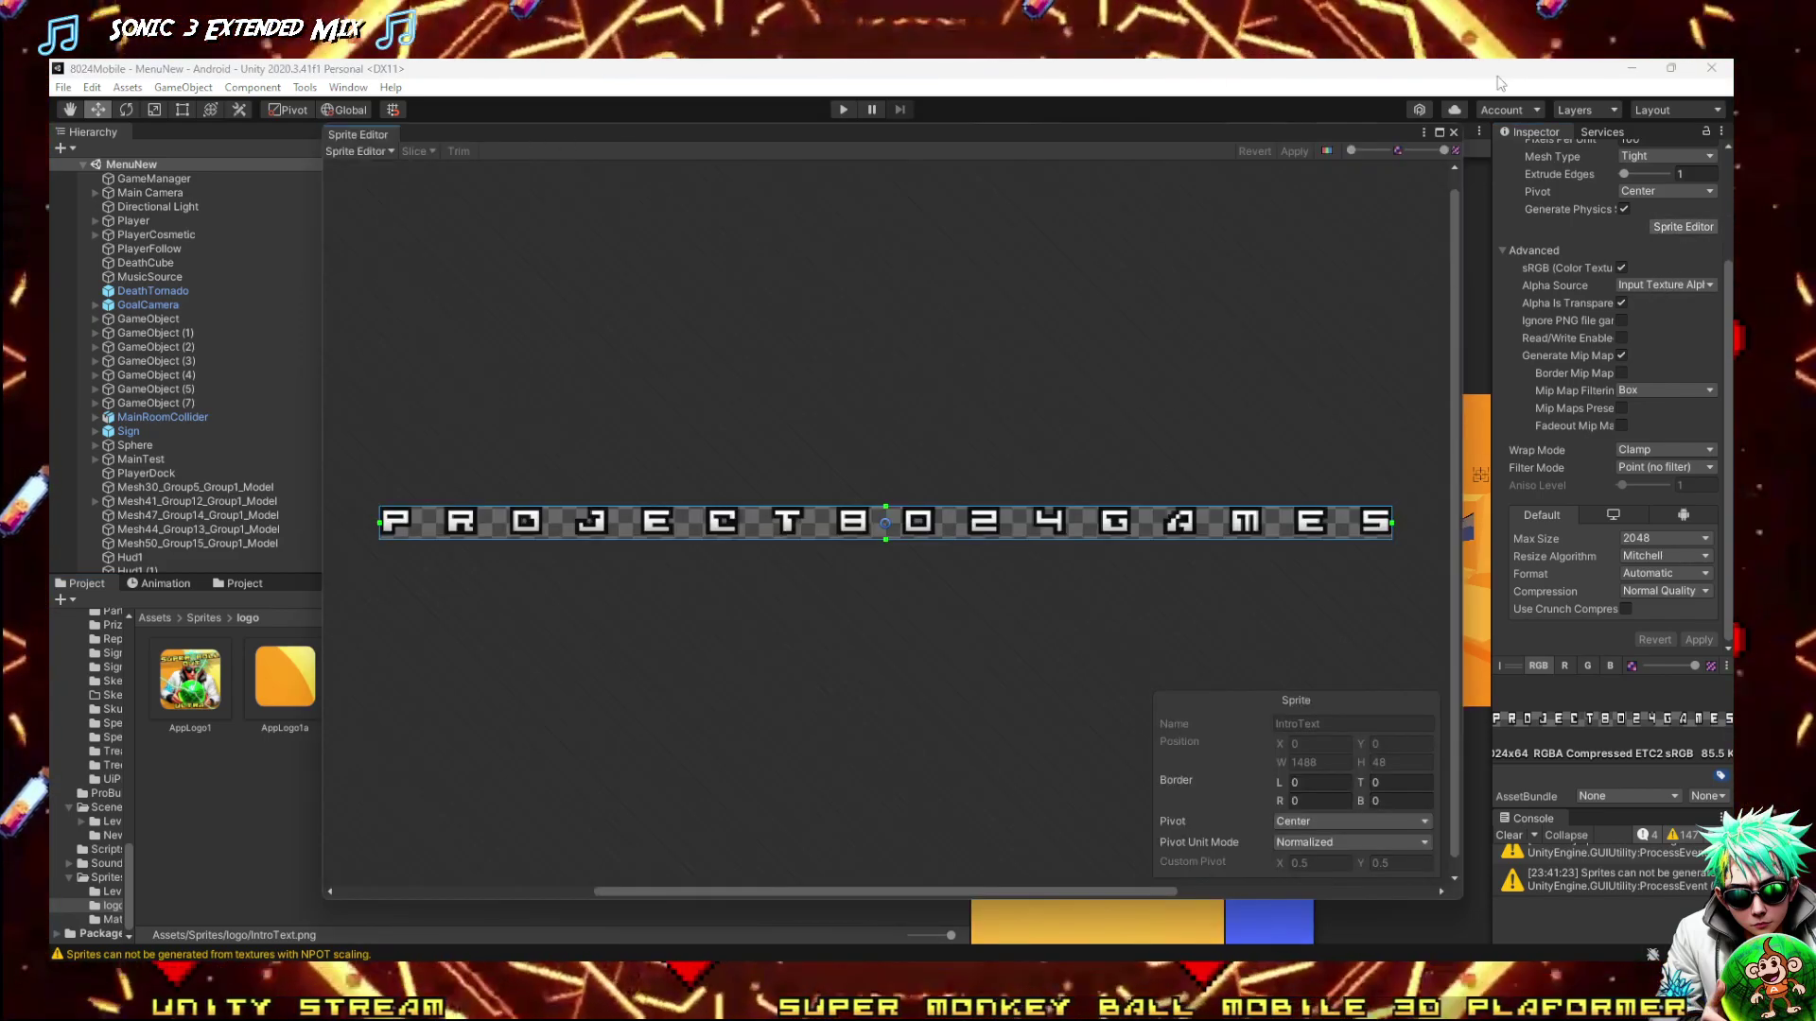
{"action": "left_click", "coordinate": [1453, 133]}
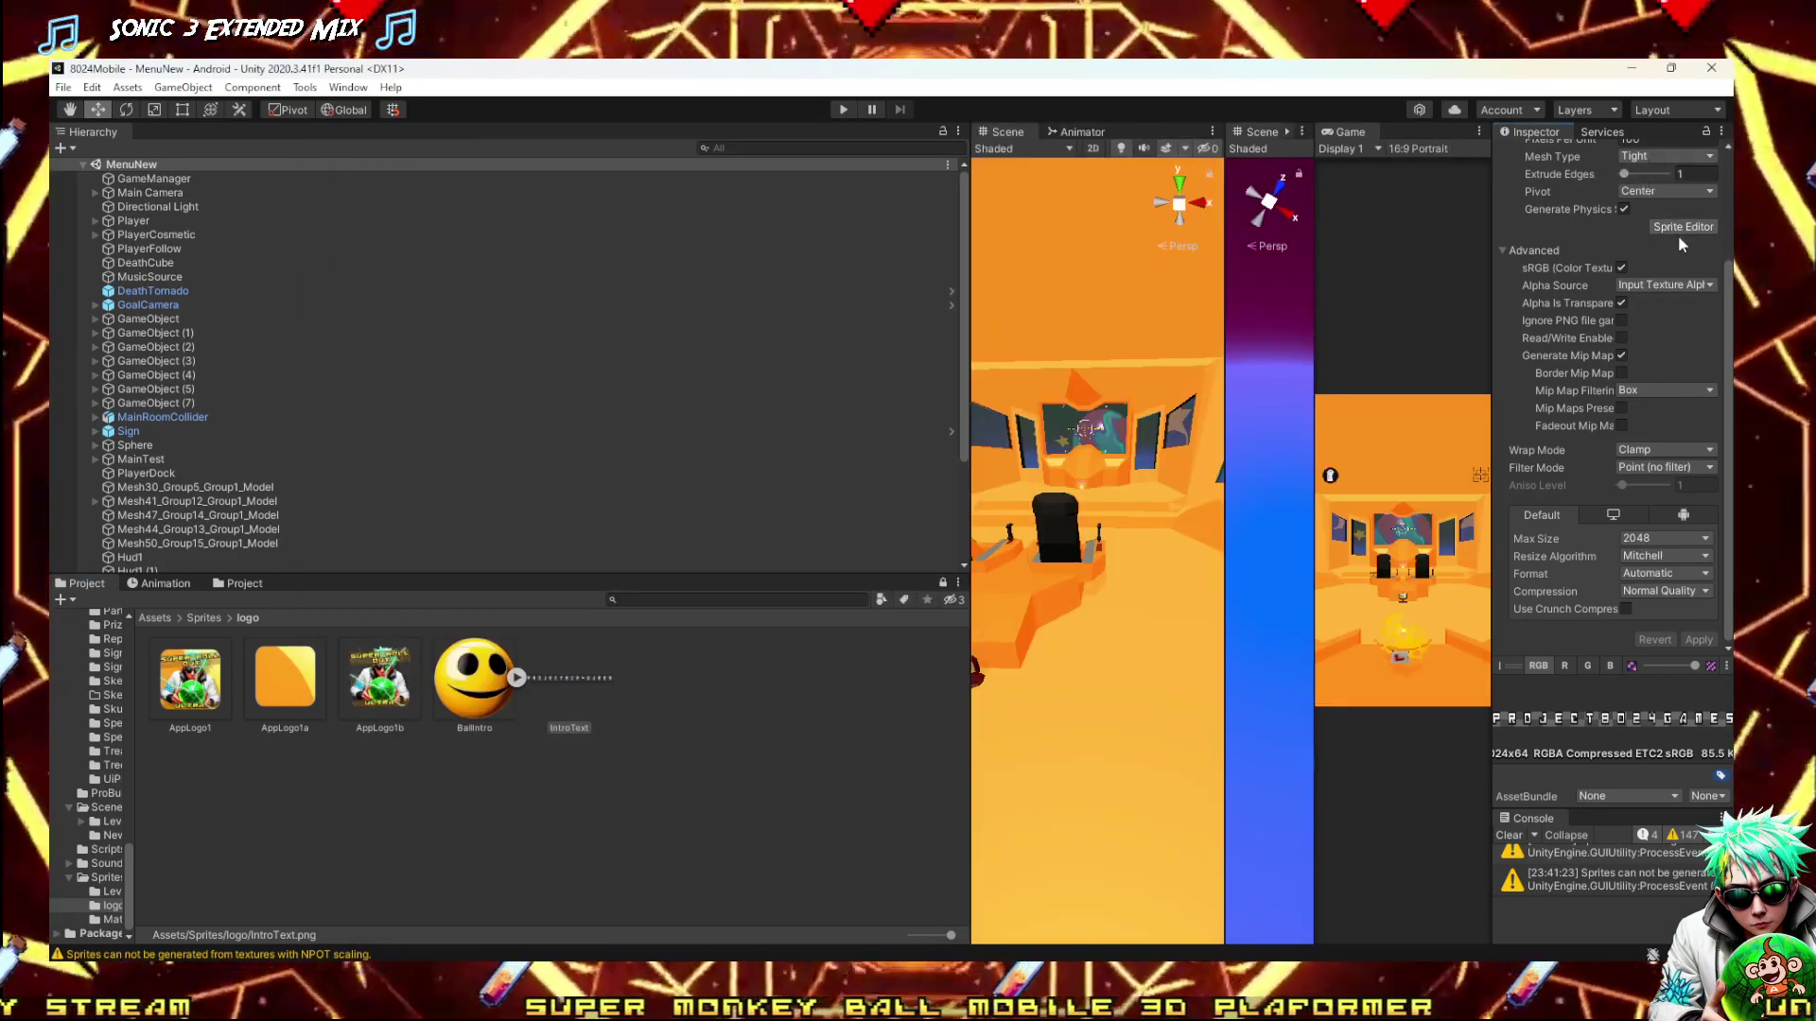
{"action": "scroll", "coordinate": [1679, 240], "scroll_direction": "up", "scroll_amount": 3}
{"action": "left_click", "coordinate": [1665, 248]}
{"action": "left_click", "coordinate": [1661, 286]}
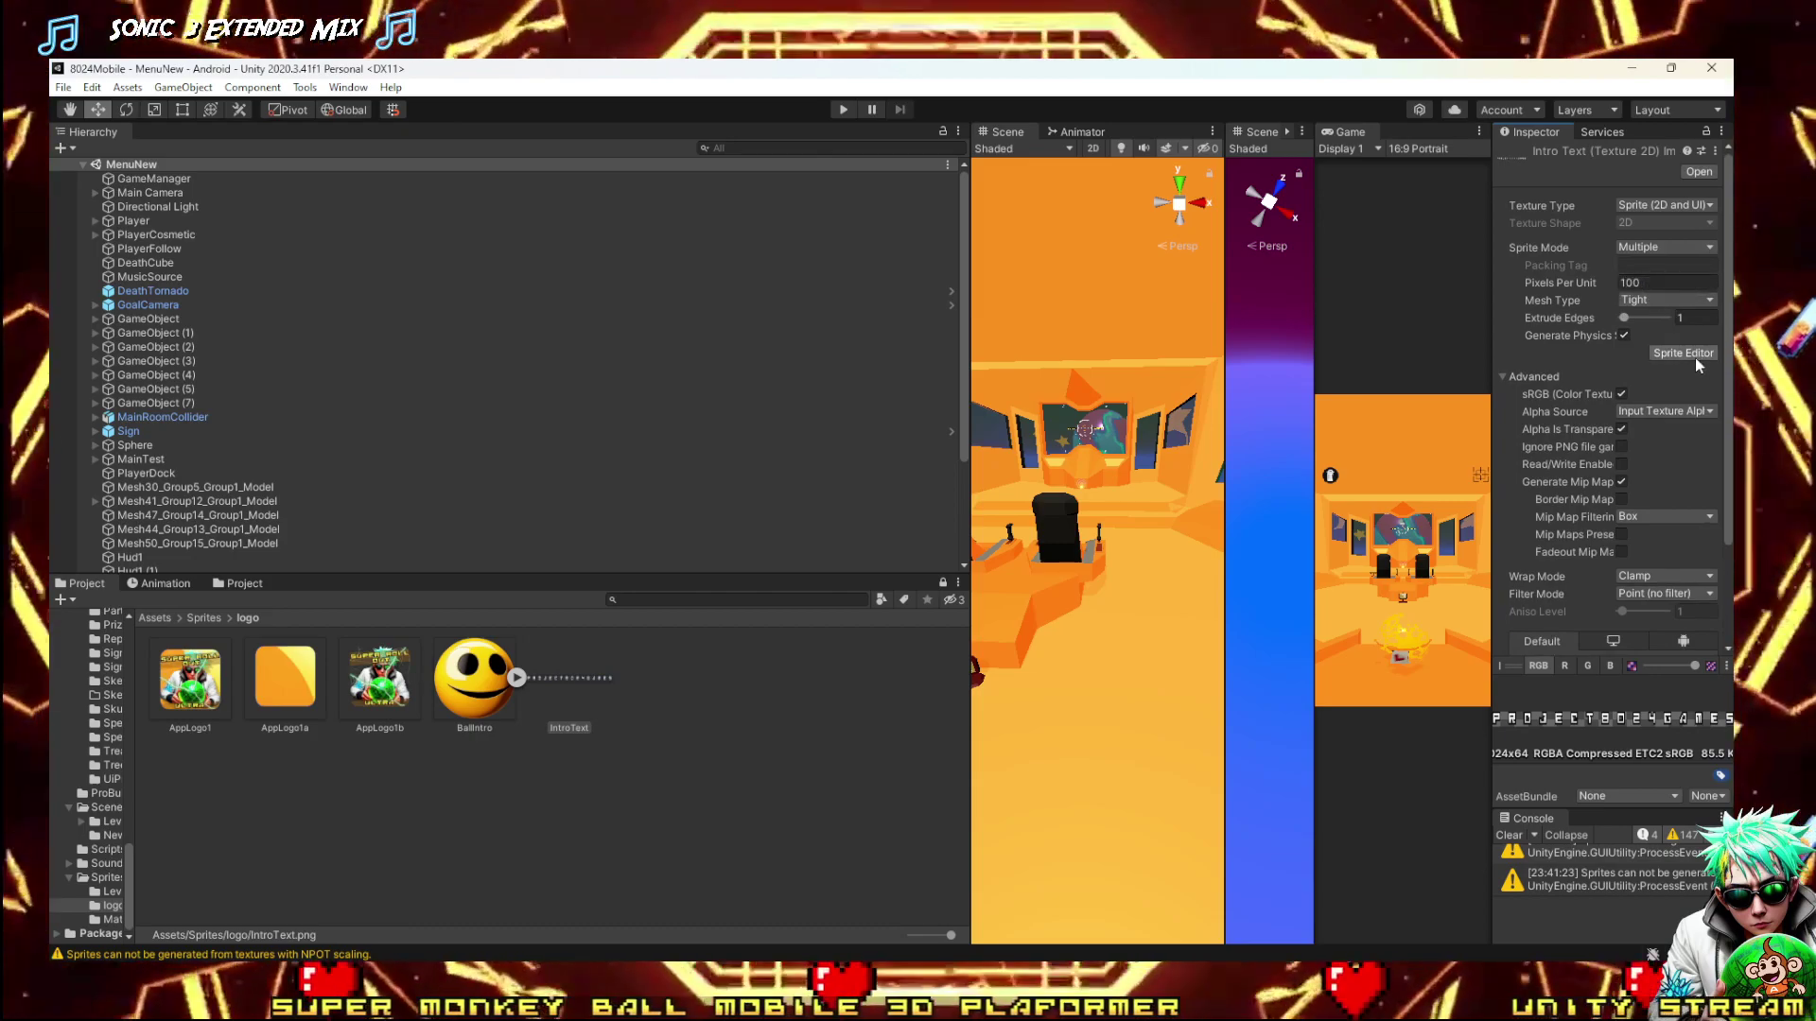
{"action": "left_click", "coordinate": [1683, 353]}
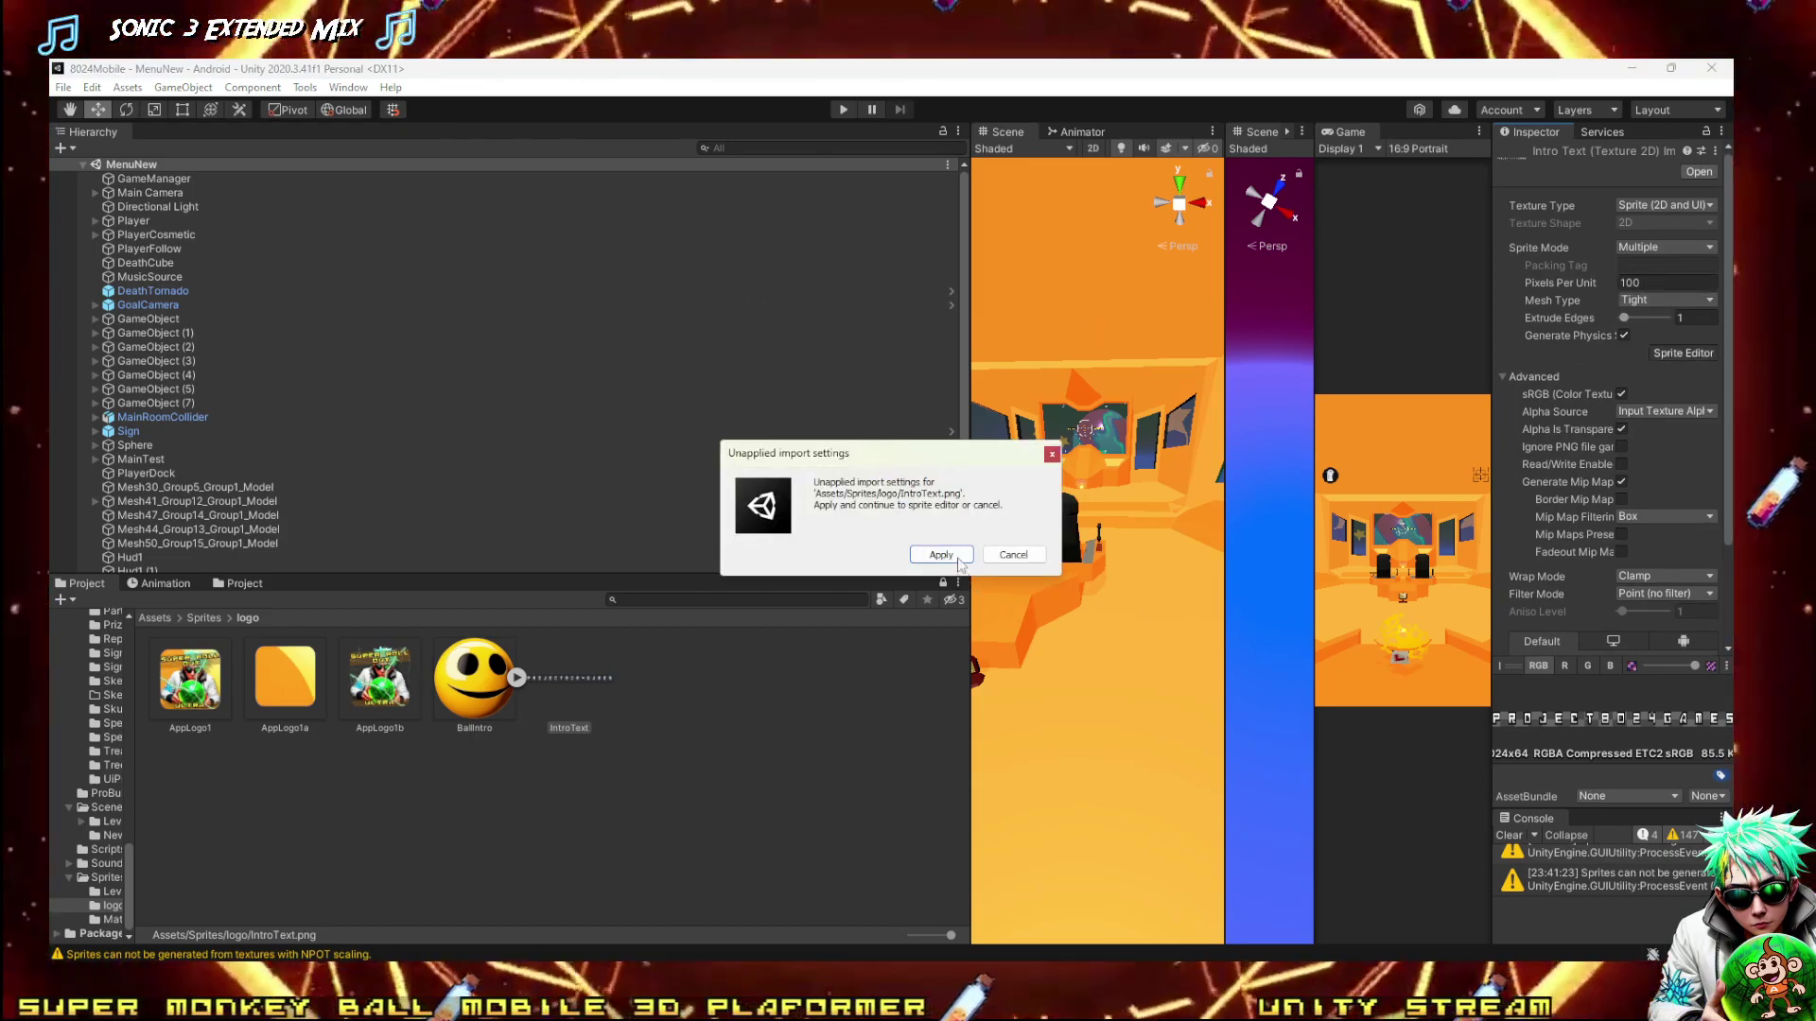
{"action": "left_click", "coordinate": [941, 554]}
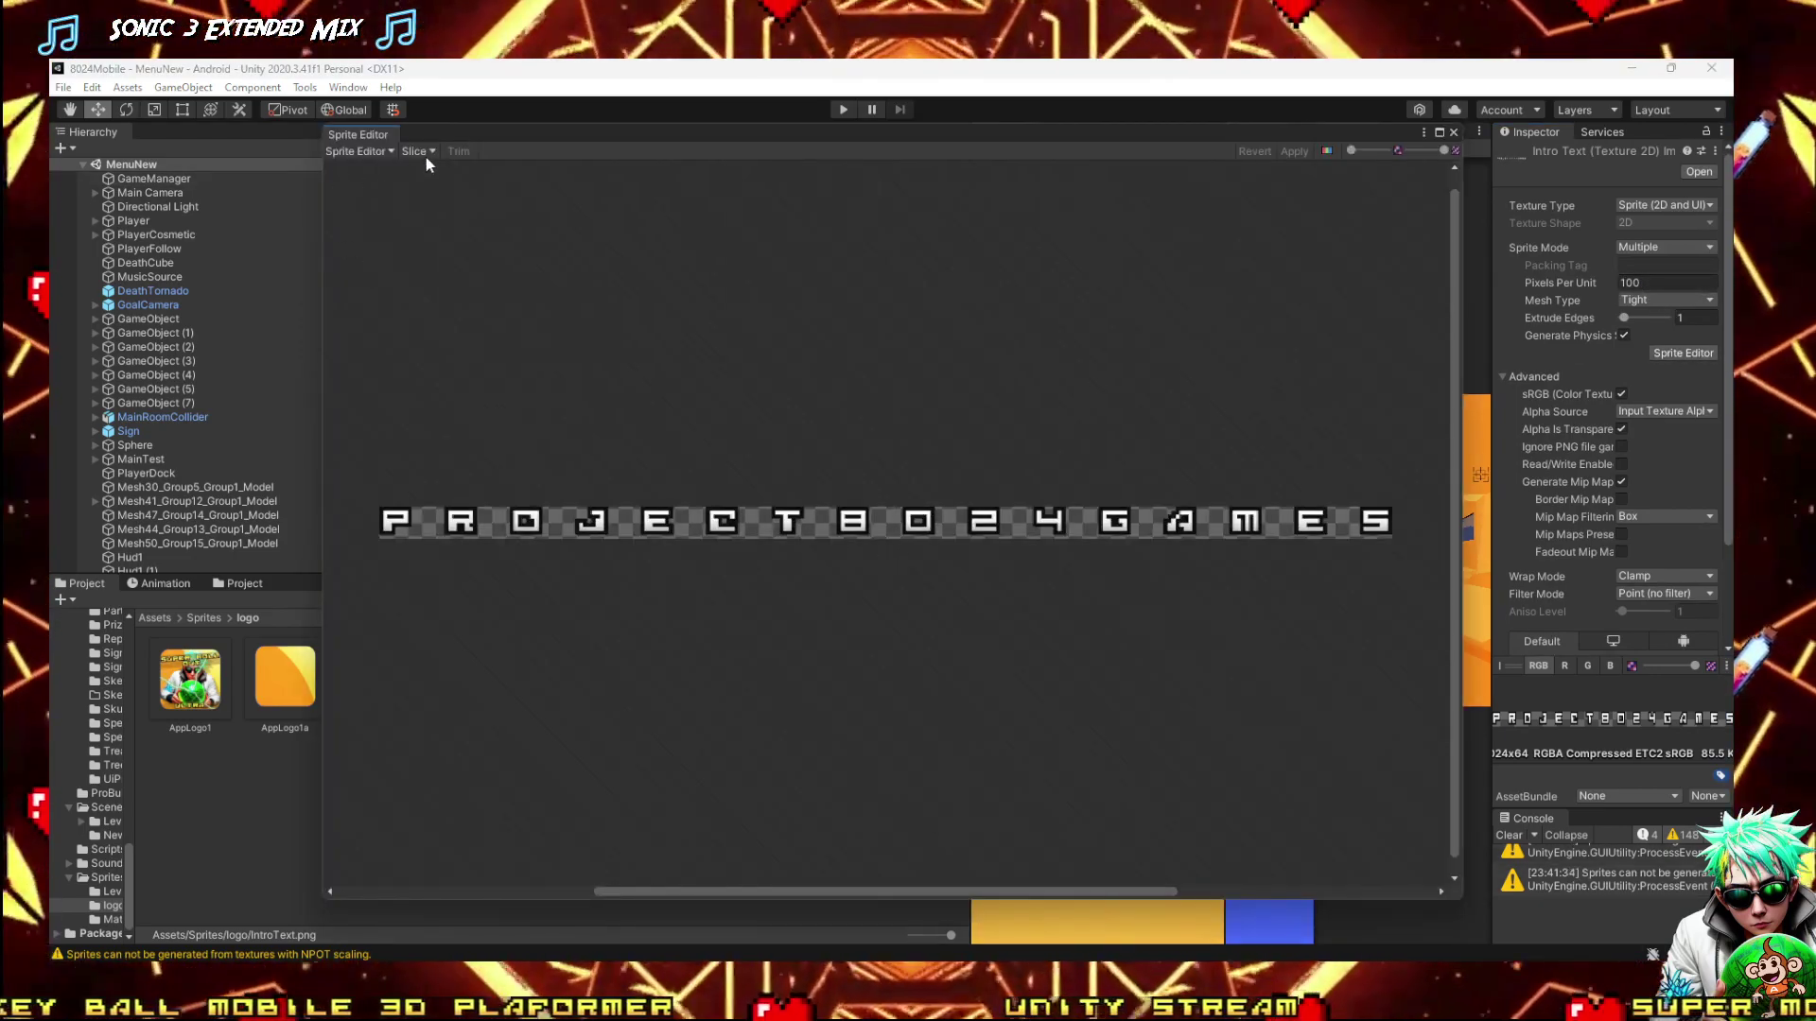
Automatically slice the banner into letter sprites in the Sprite Editor and apply
{"action": "left_click", "coordinate": [420, 151]}
{"action": "left_click", "coordinate": [570, 318]}
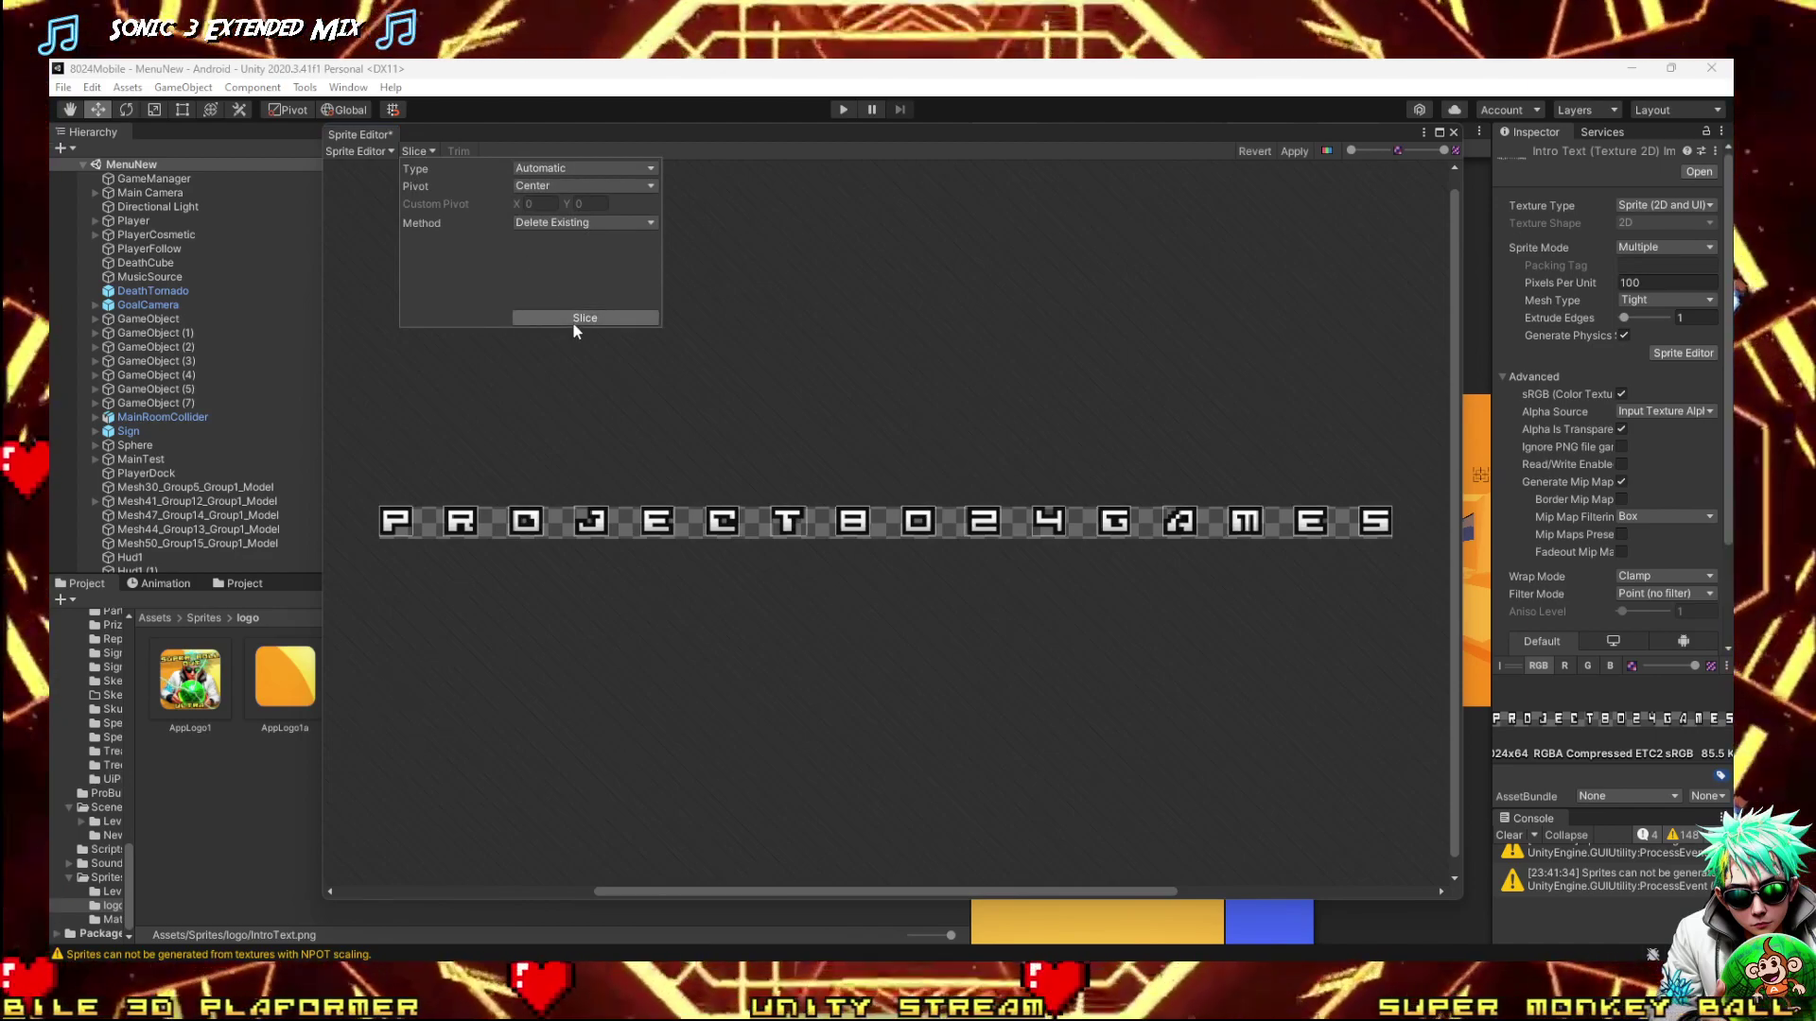
{"action": "left_click", "coordinate": [1294, 151]}
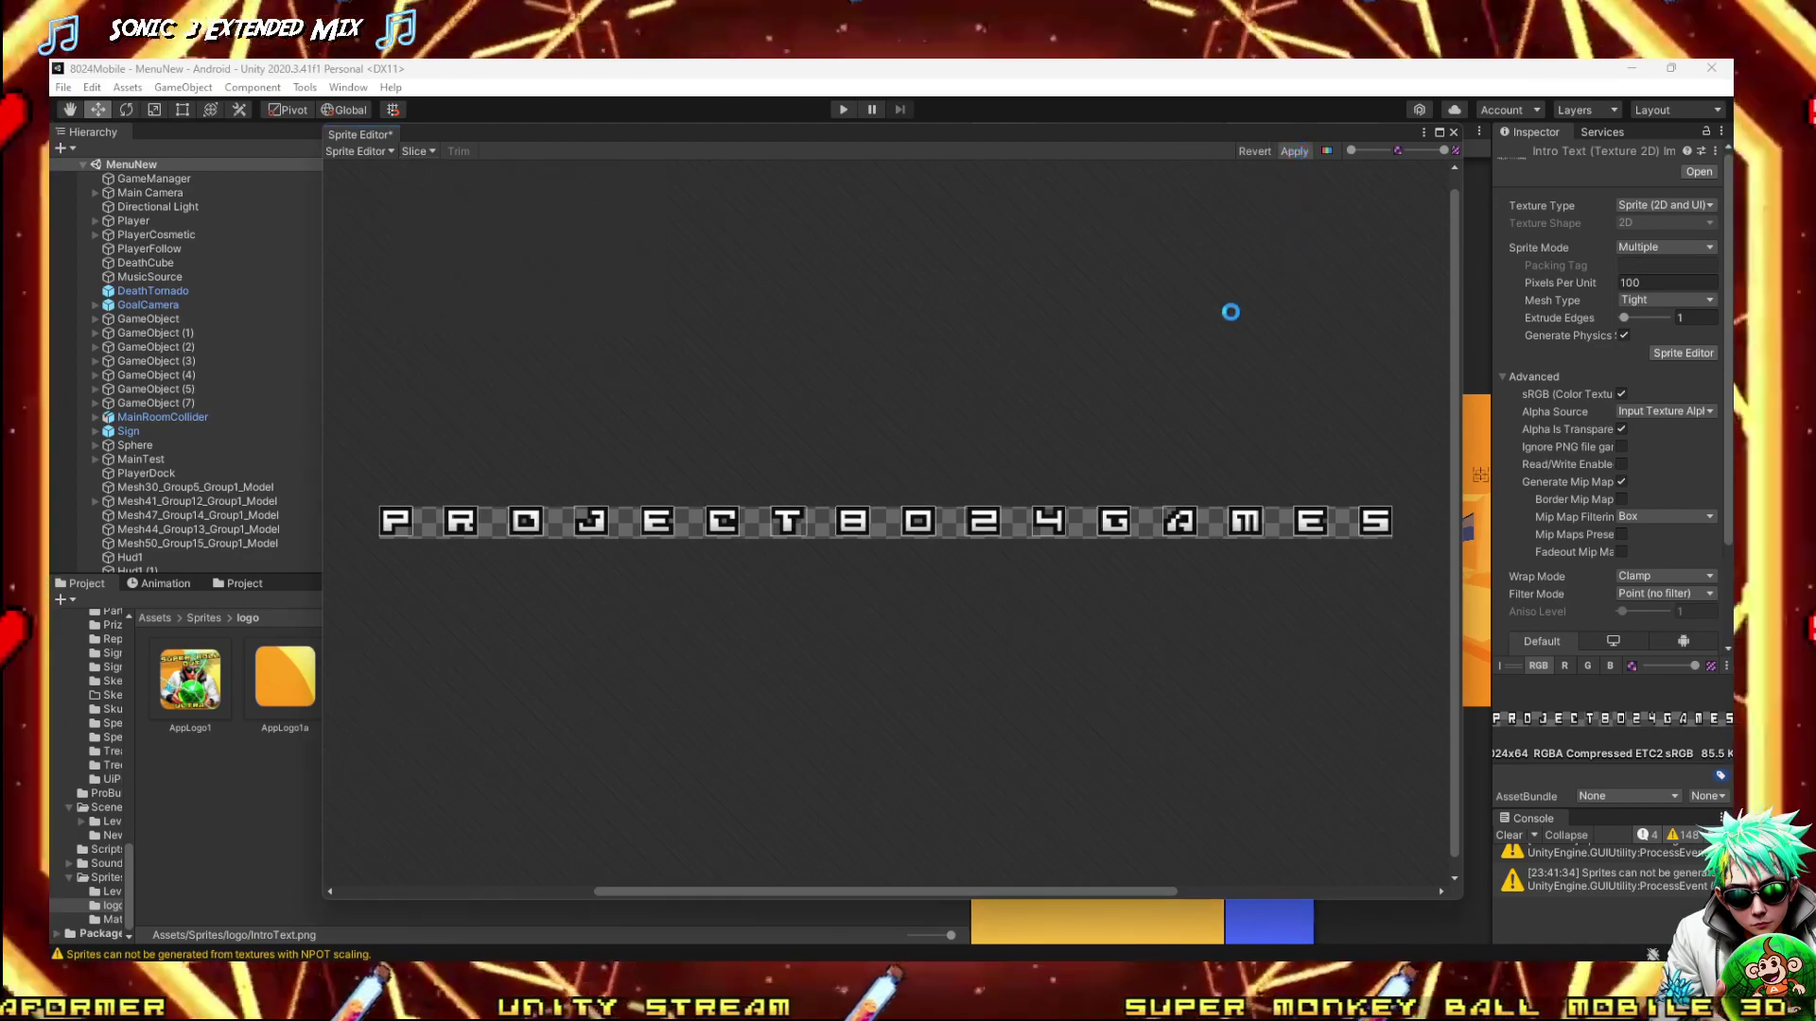
{"action": "left_click", "coordinate": [397, 522]}
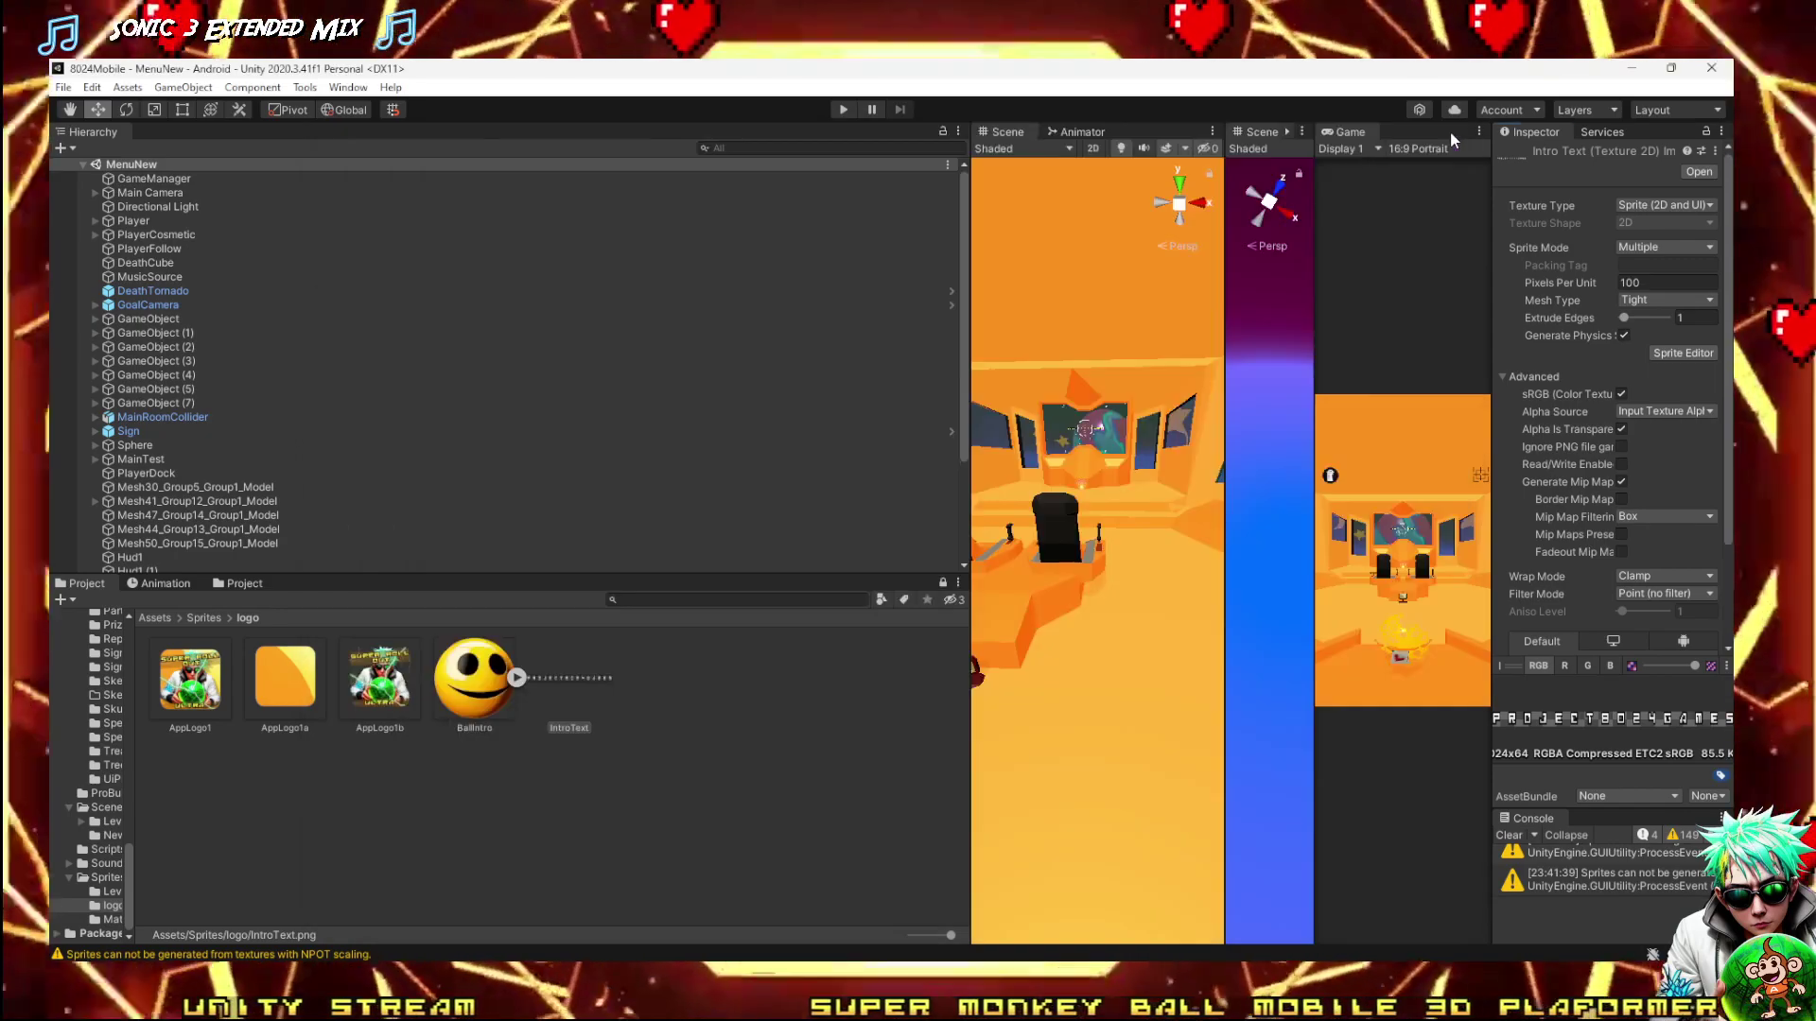
{"action": "left_click", "coordinate": [356, 820]}
Reopen IntroText in the Sprite Editor to check the letter slices
{"action": "left_click", "coordinate": [591, 682]}
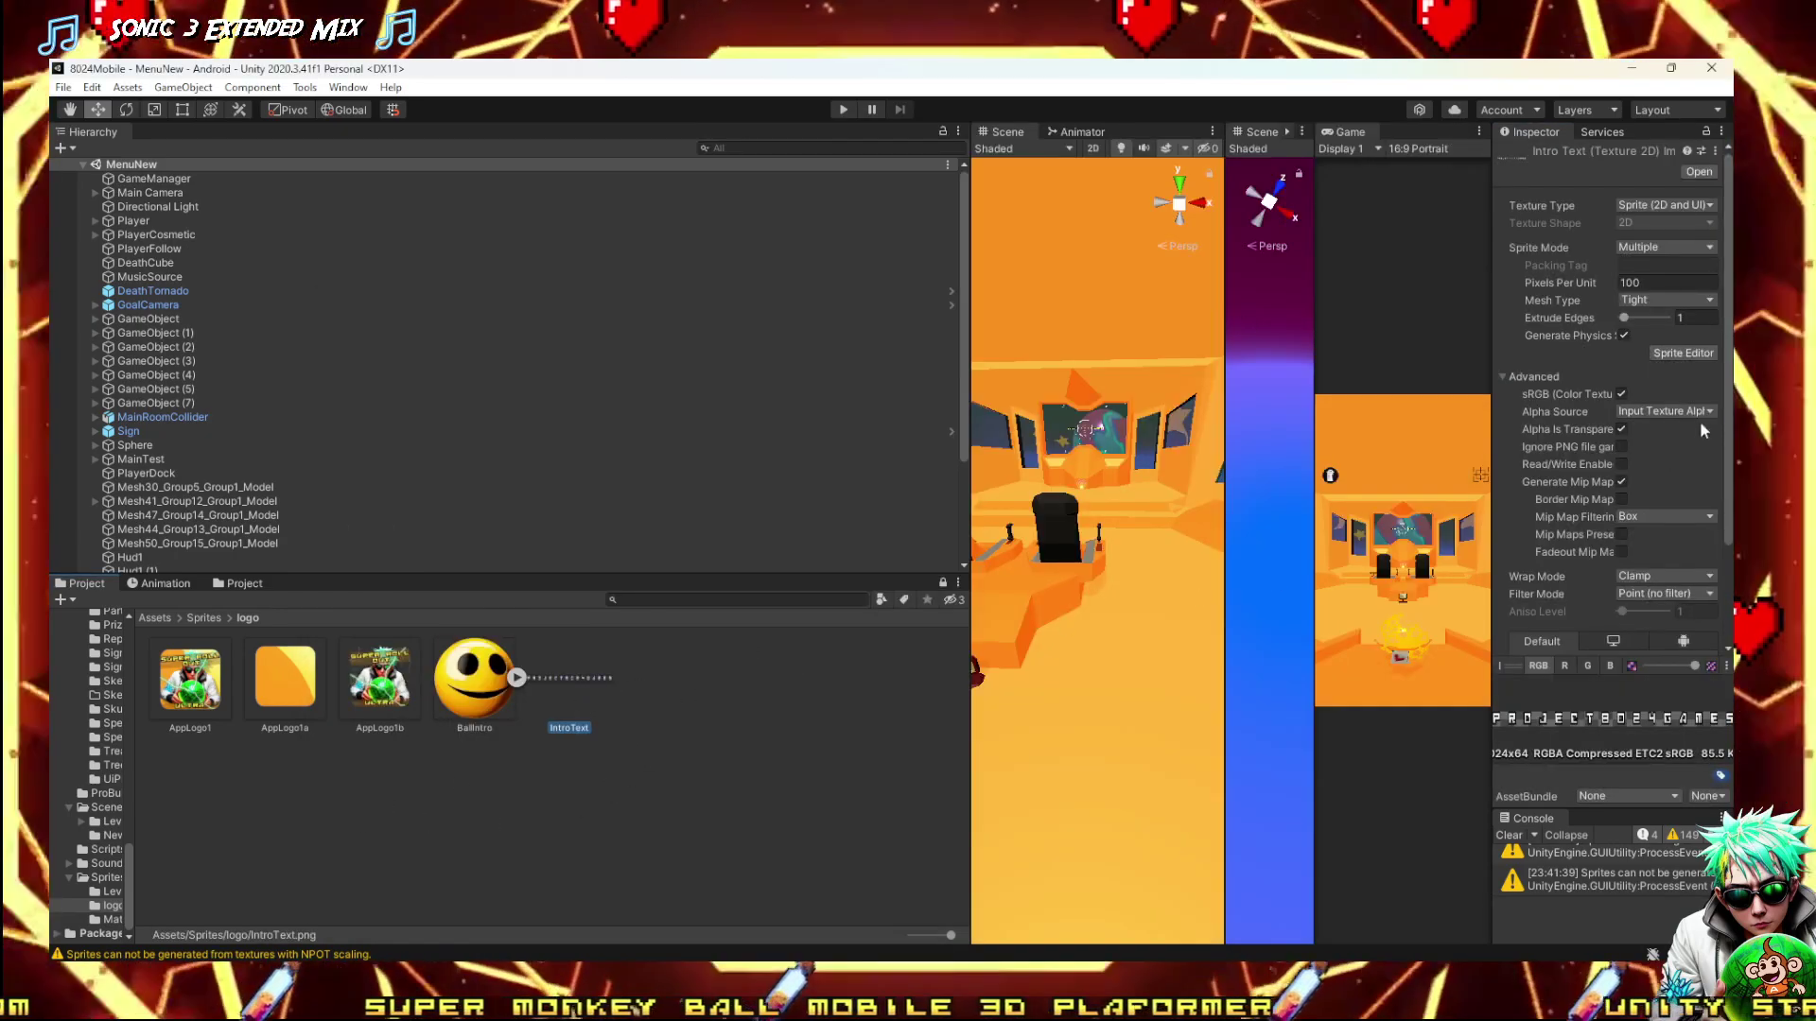
{"action": "scroll", "coordinate": [1682, 369], "scroll_direction": "down", "scroll_amount": 3}
{"action": "scroll", "coordinate": [1681, 426], "scroll_direction": "up", "scroll_amount": 3}
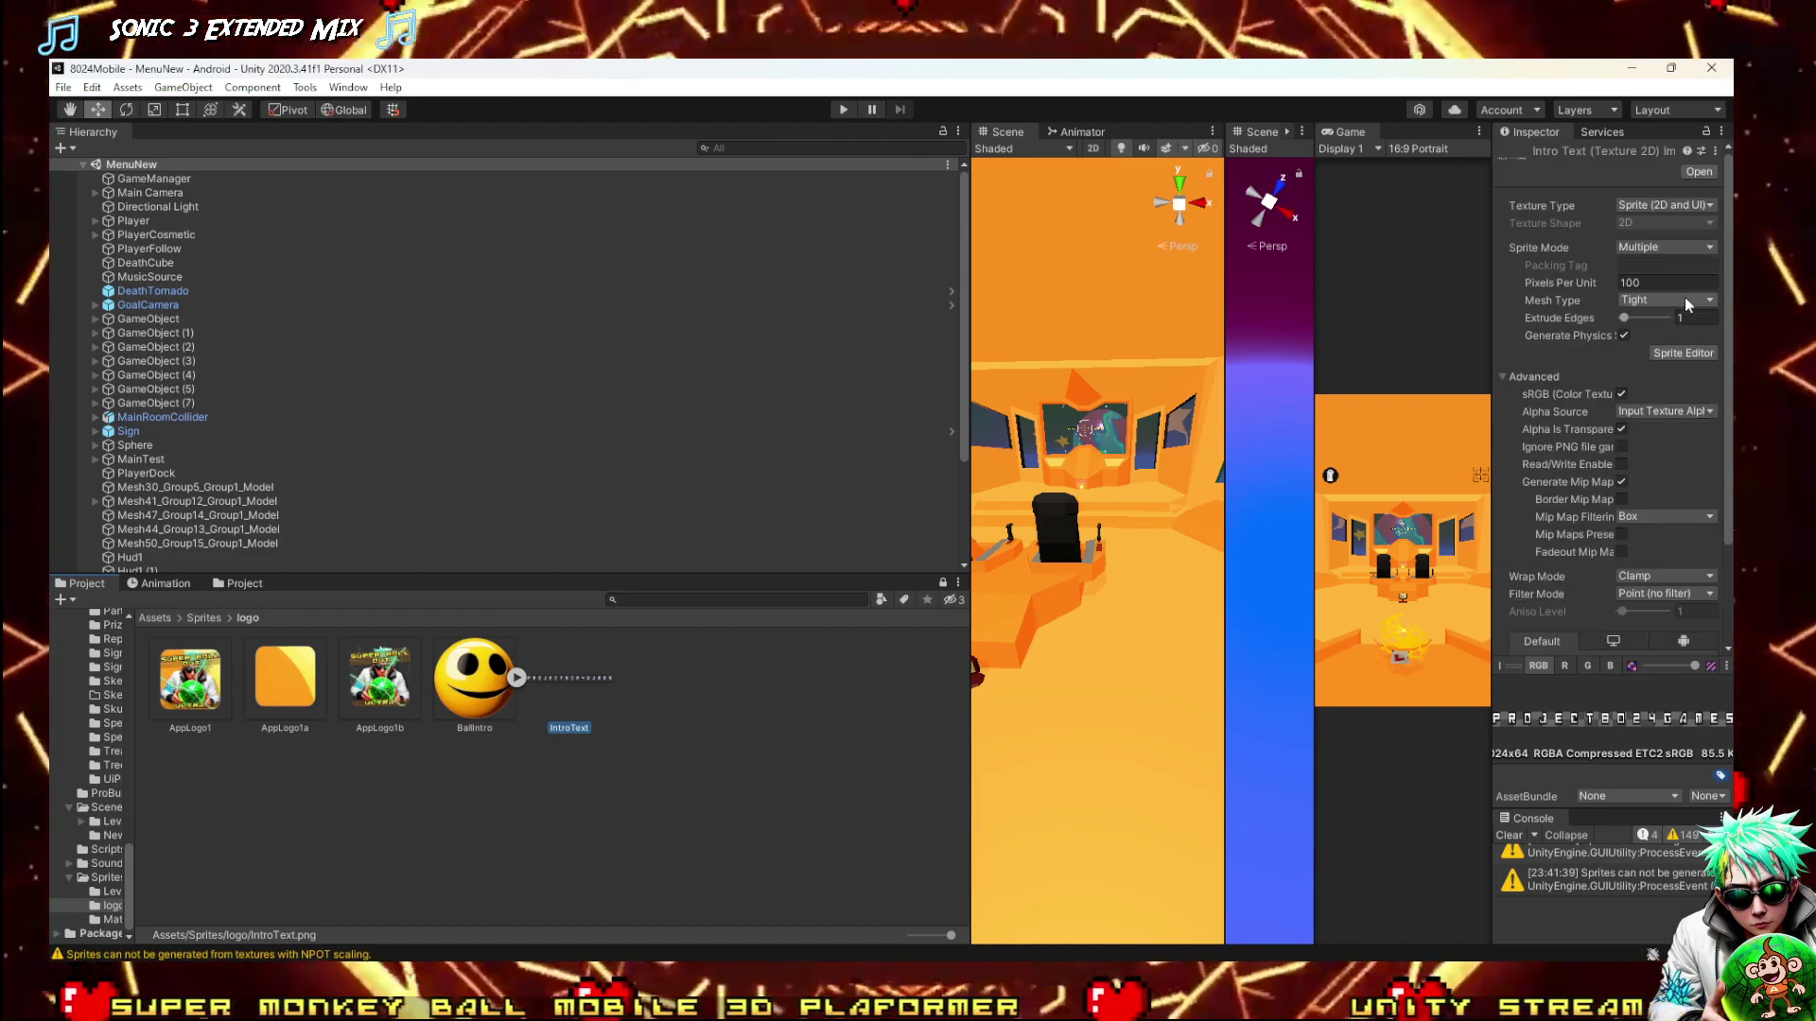
{"action": "left_click", "coordinate": [1675, 354]}
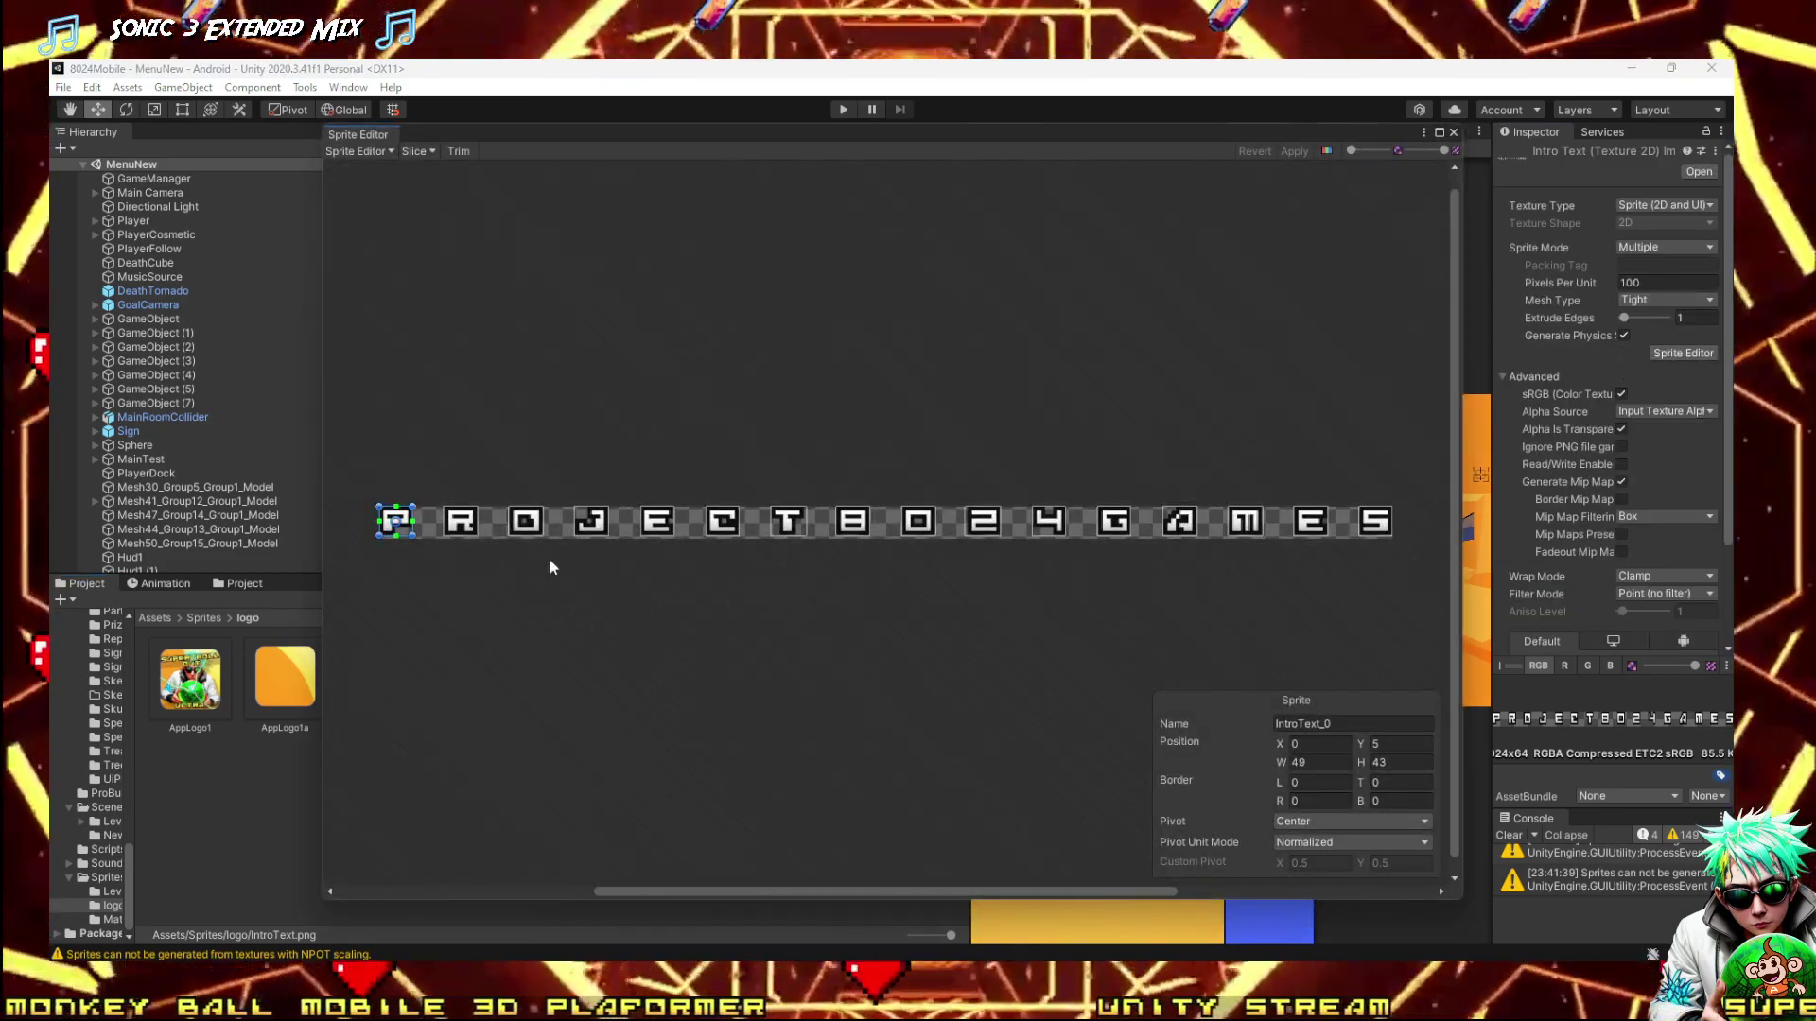
{"action": "left_click", "coordinate": [1453, 132]}
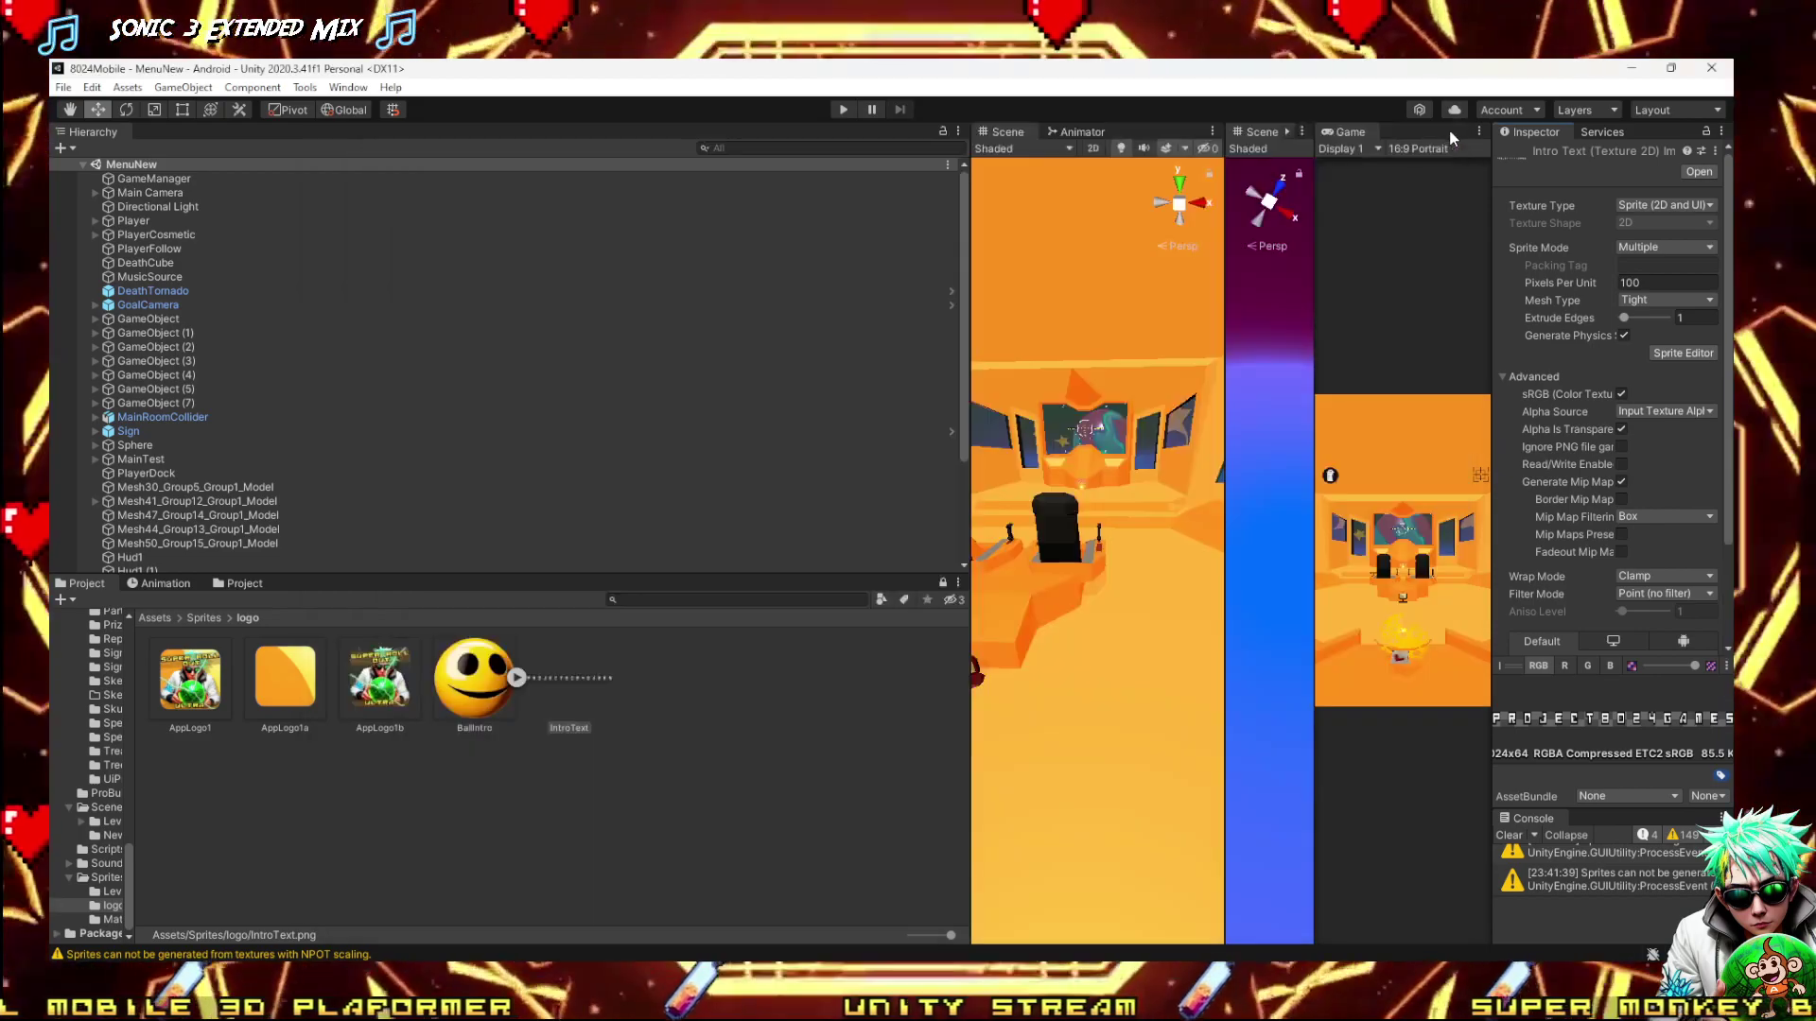
Refresh the project assets and select IntroText to view its import settings
{"action": "left_click", "coordinate": [537, 756]}
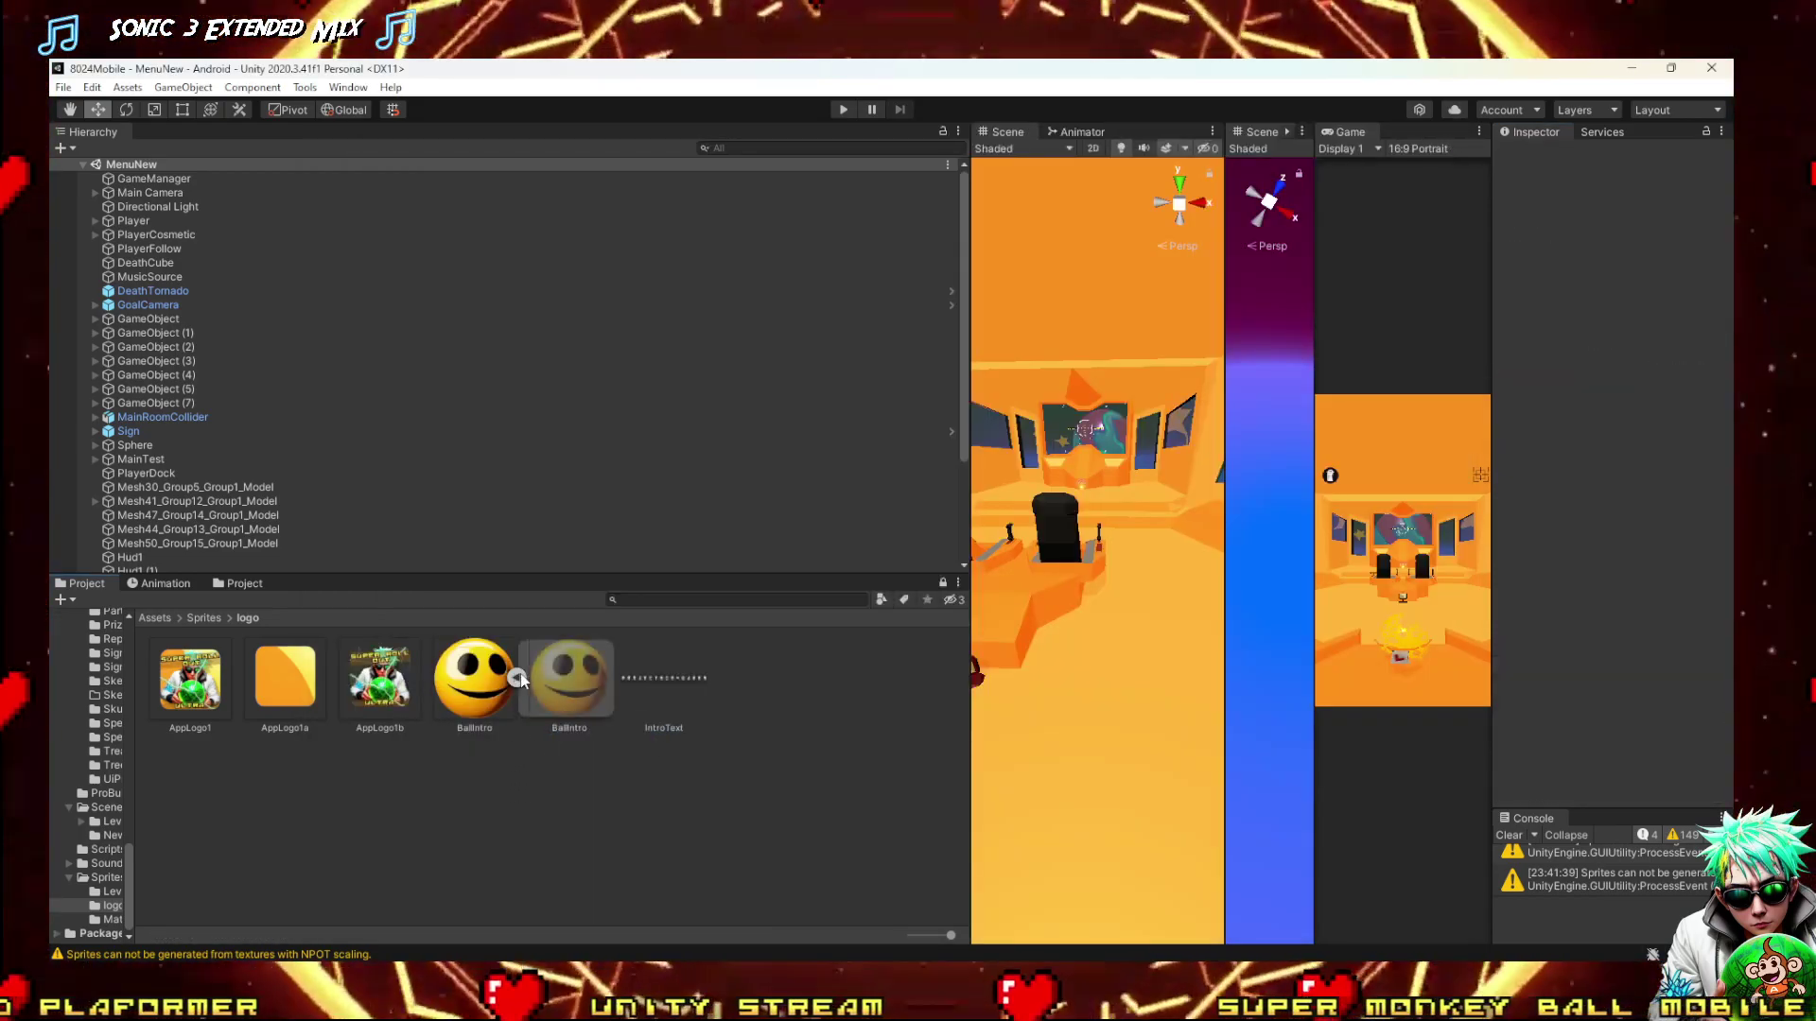
{"action": "right_click", "coordinate": [576, 787]}
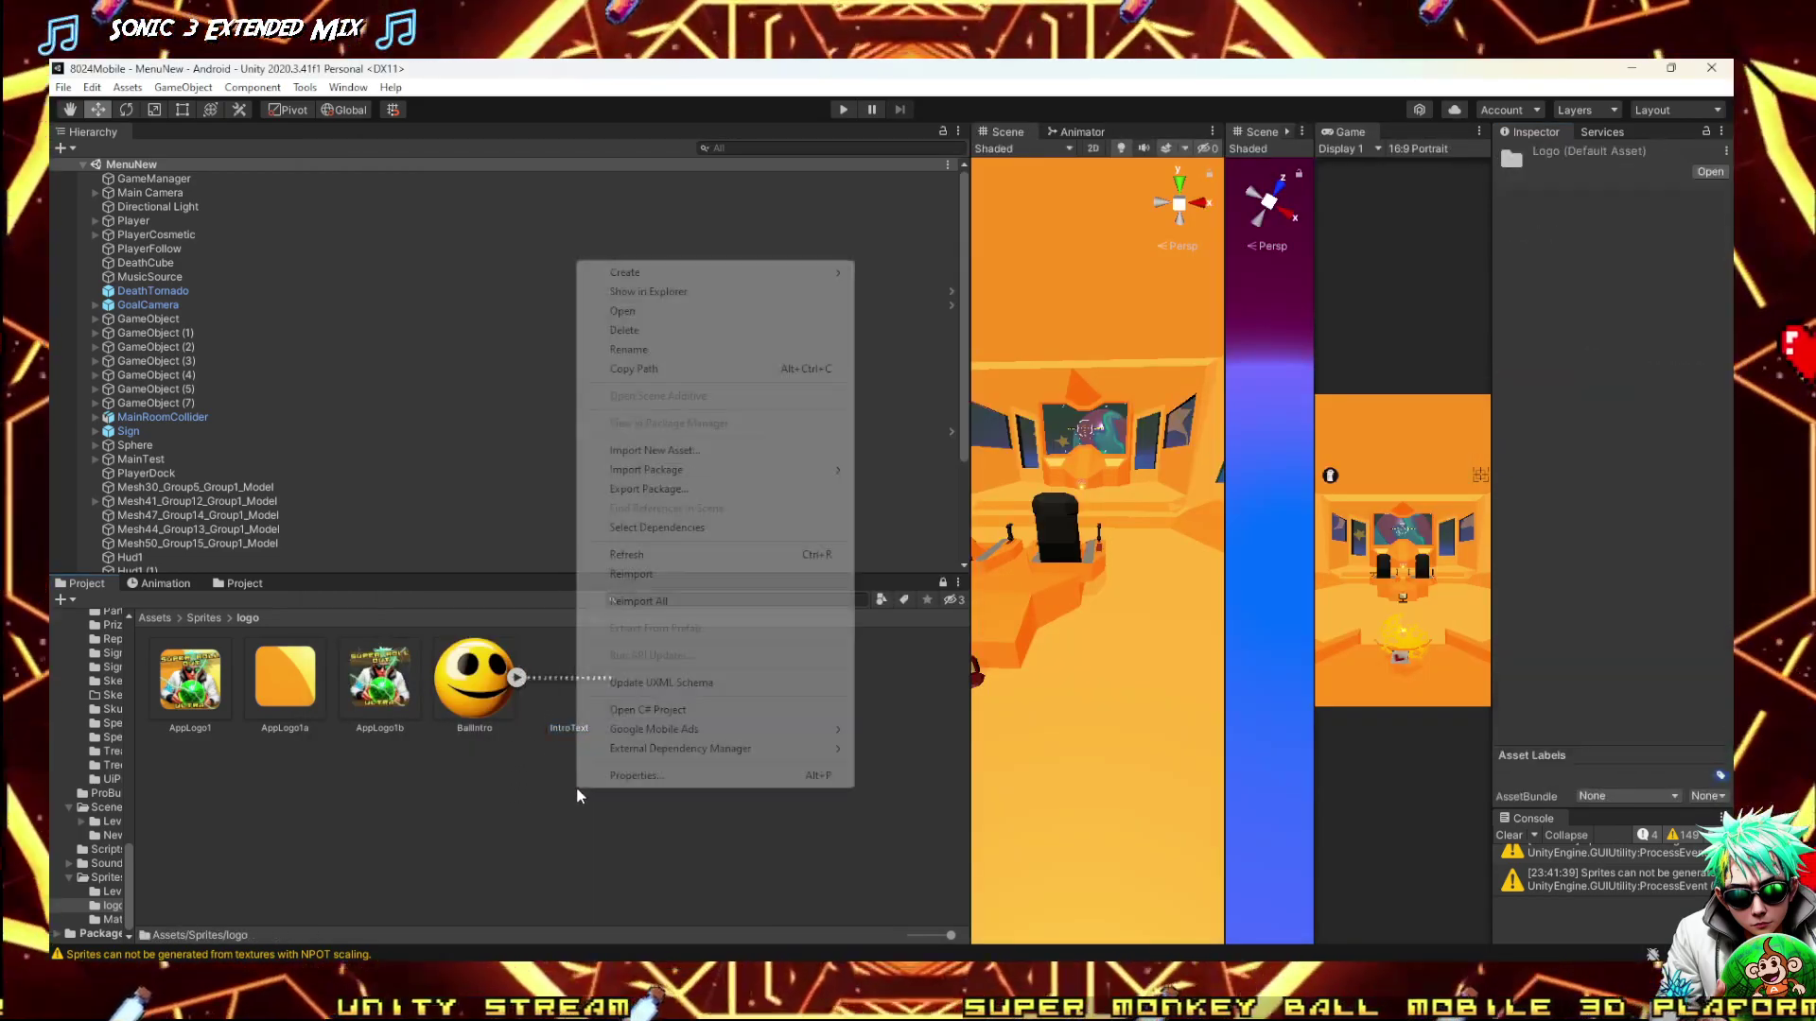
{"action": "left_click", "coordinate": [626, 556]}
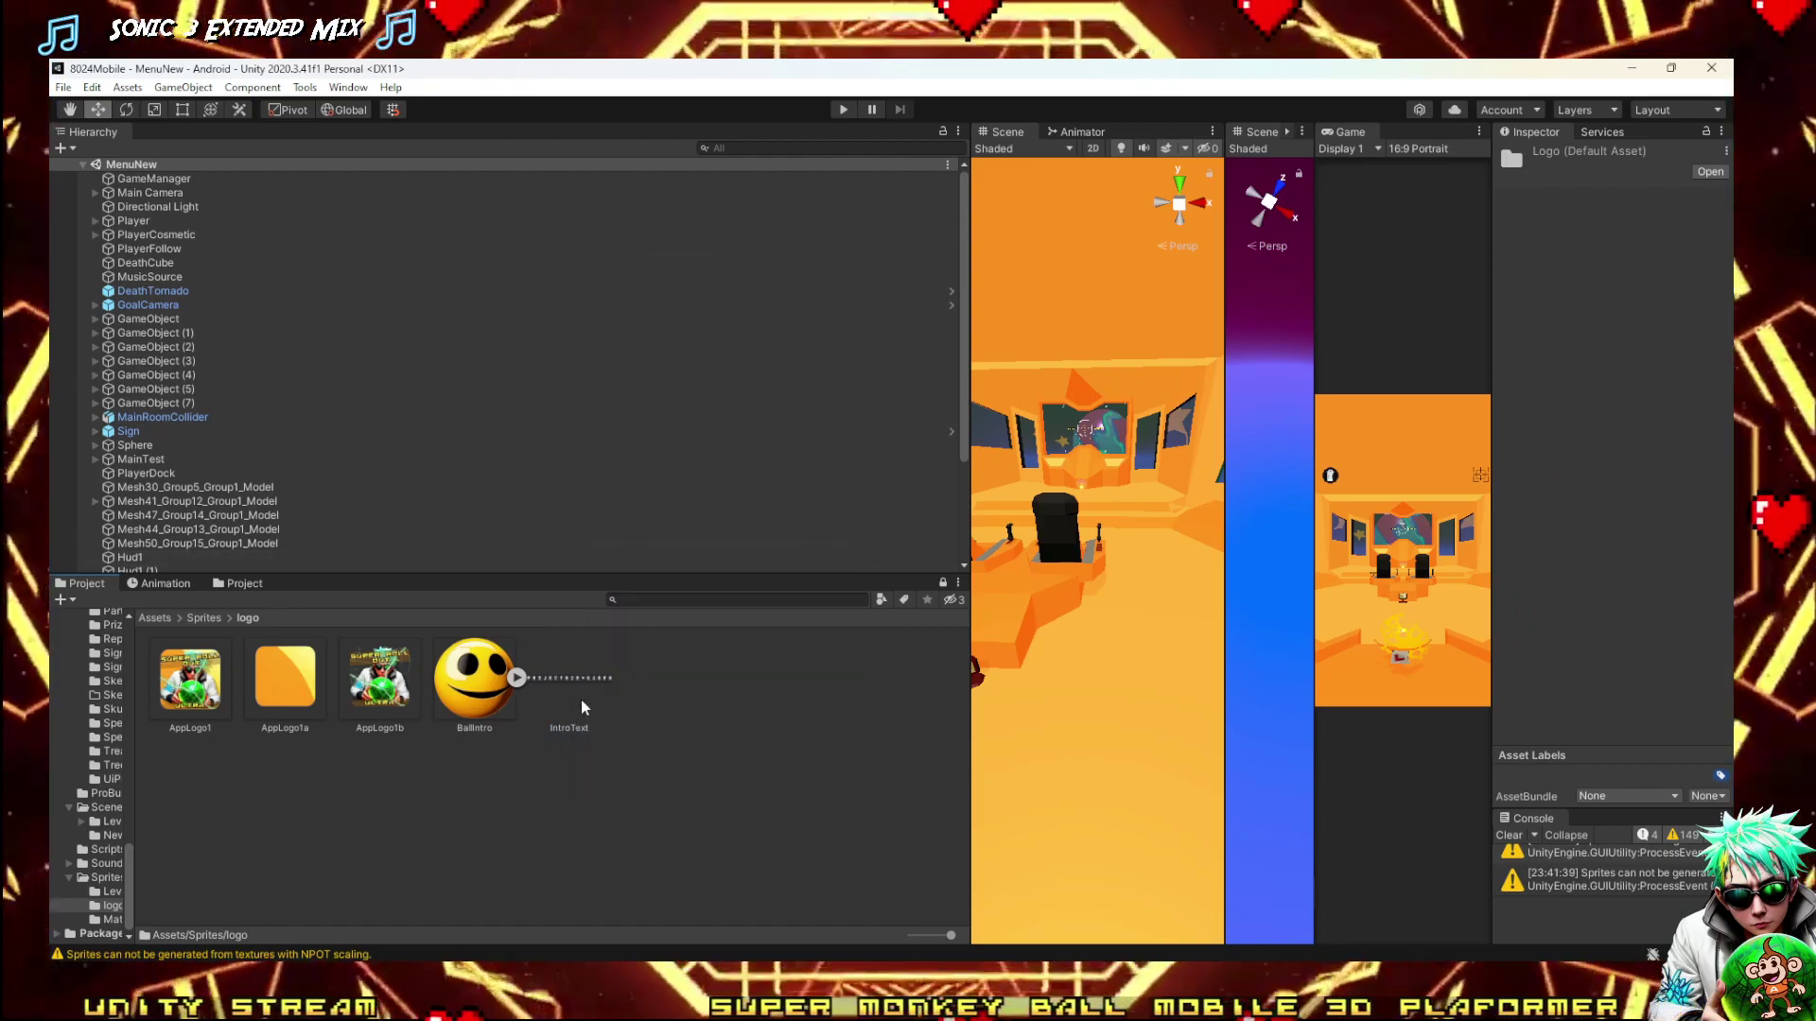
{"action": "left_click", "coordinate": [581, 700]}
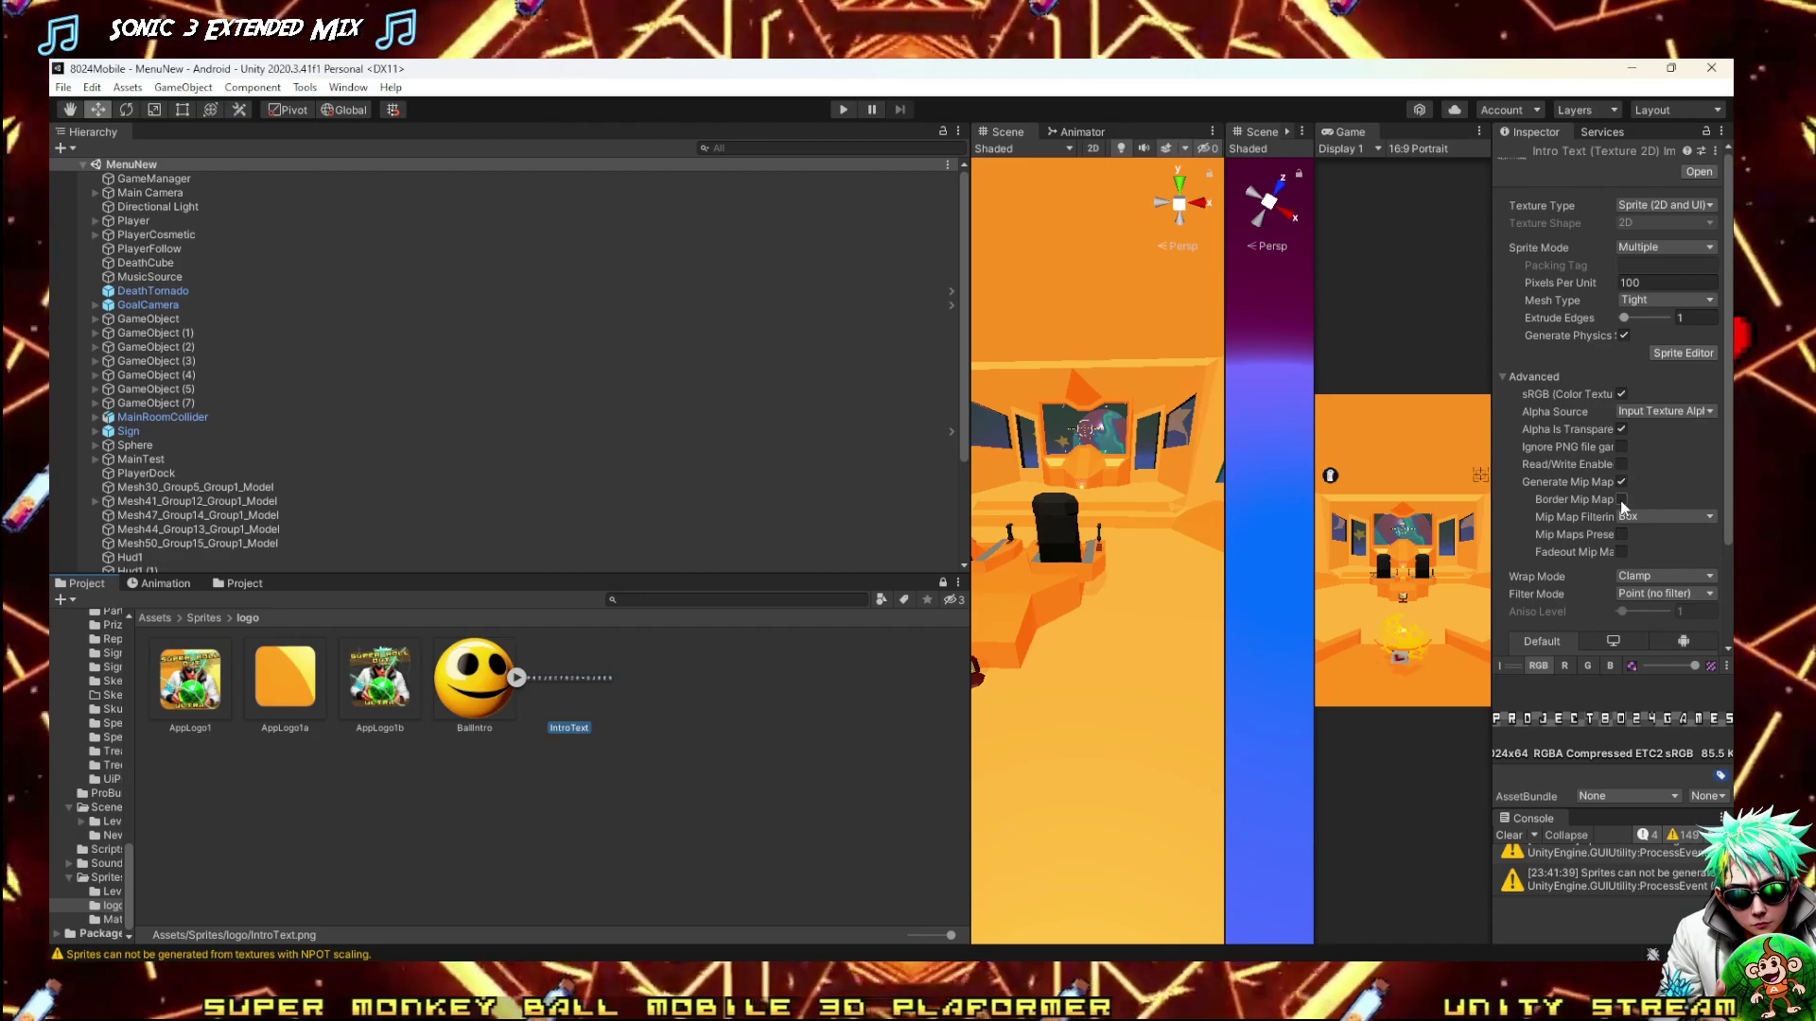
{"action": "scroll", "coordinate": [1641, 506], "scroll_direction": "down", "scroll_amount": 3}
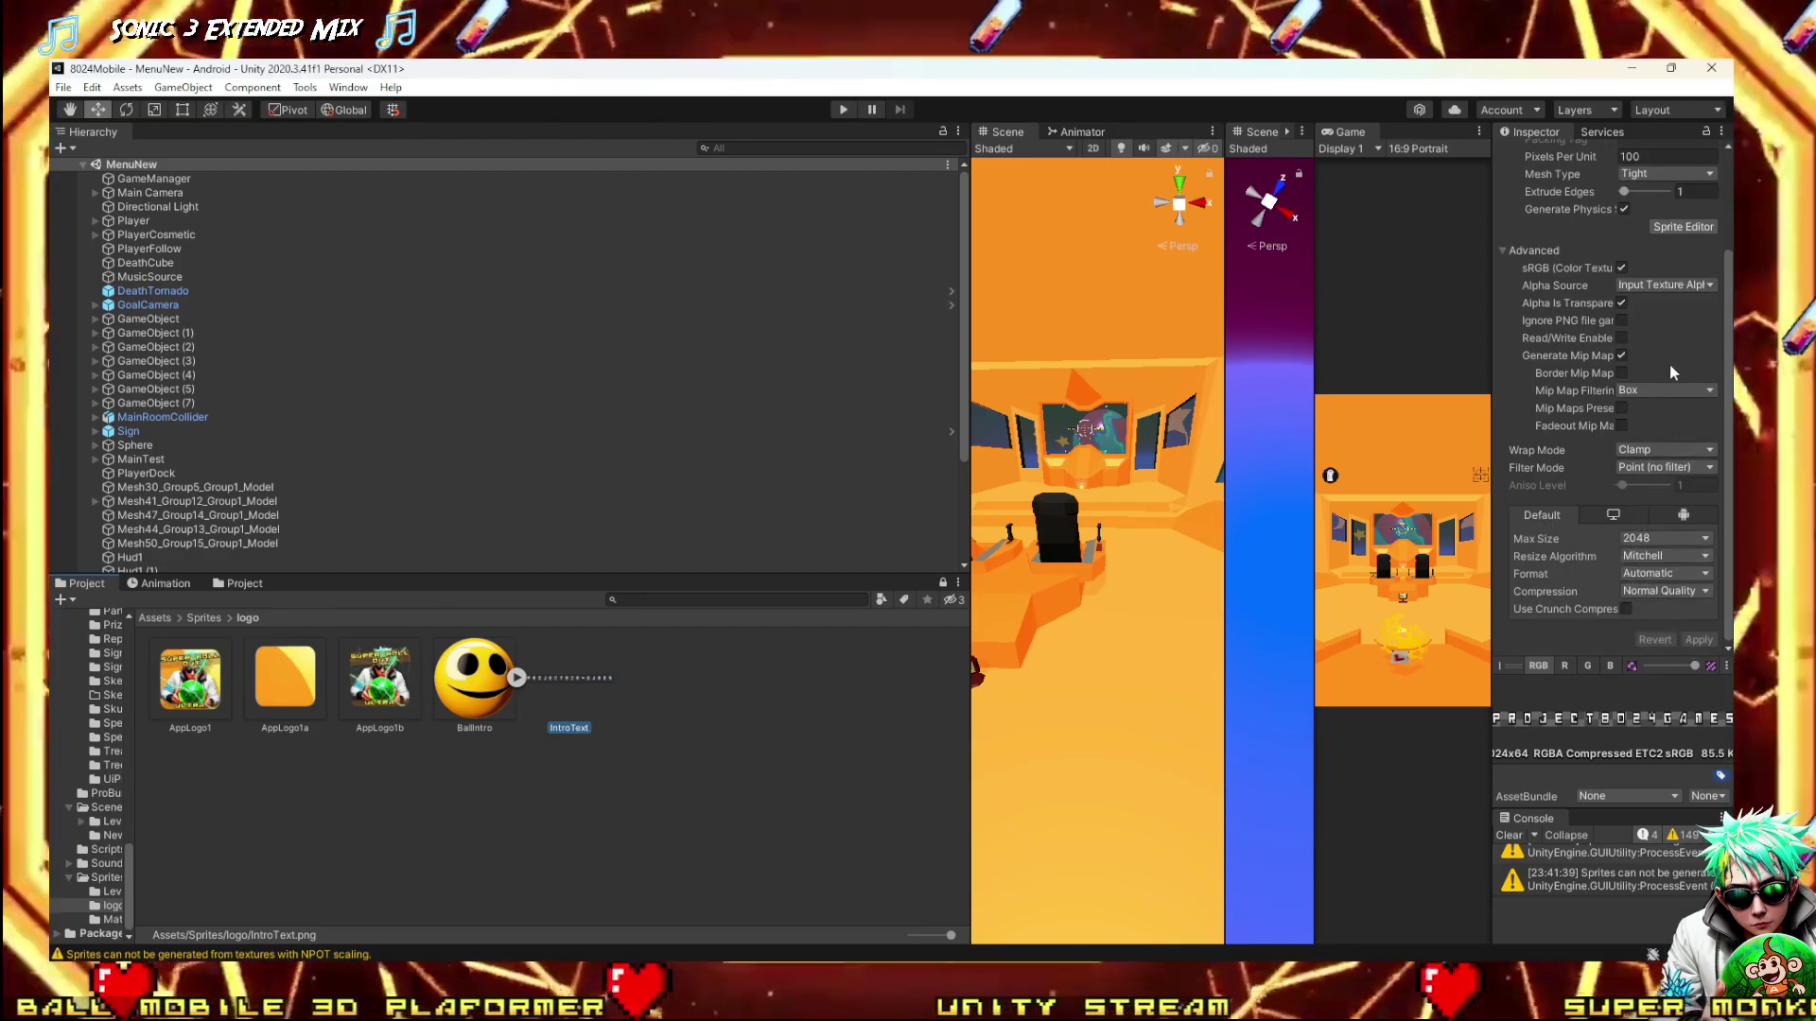
{"action": "scroll", "coordinate": [1667, 361], "scroll_direction": "up", "scroll_amount": 3}
Automatically slice the IntroText banner into letter sprites in the Sprite Editor
{"action": "left_click", "coordinate": [1669, 354]}
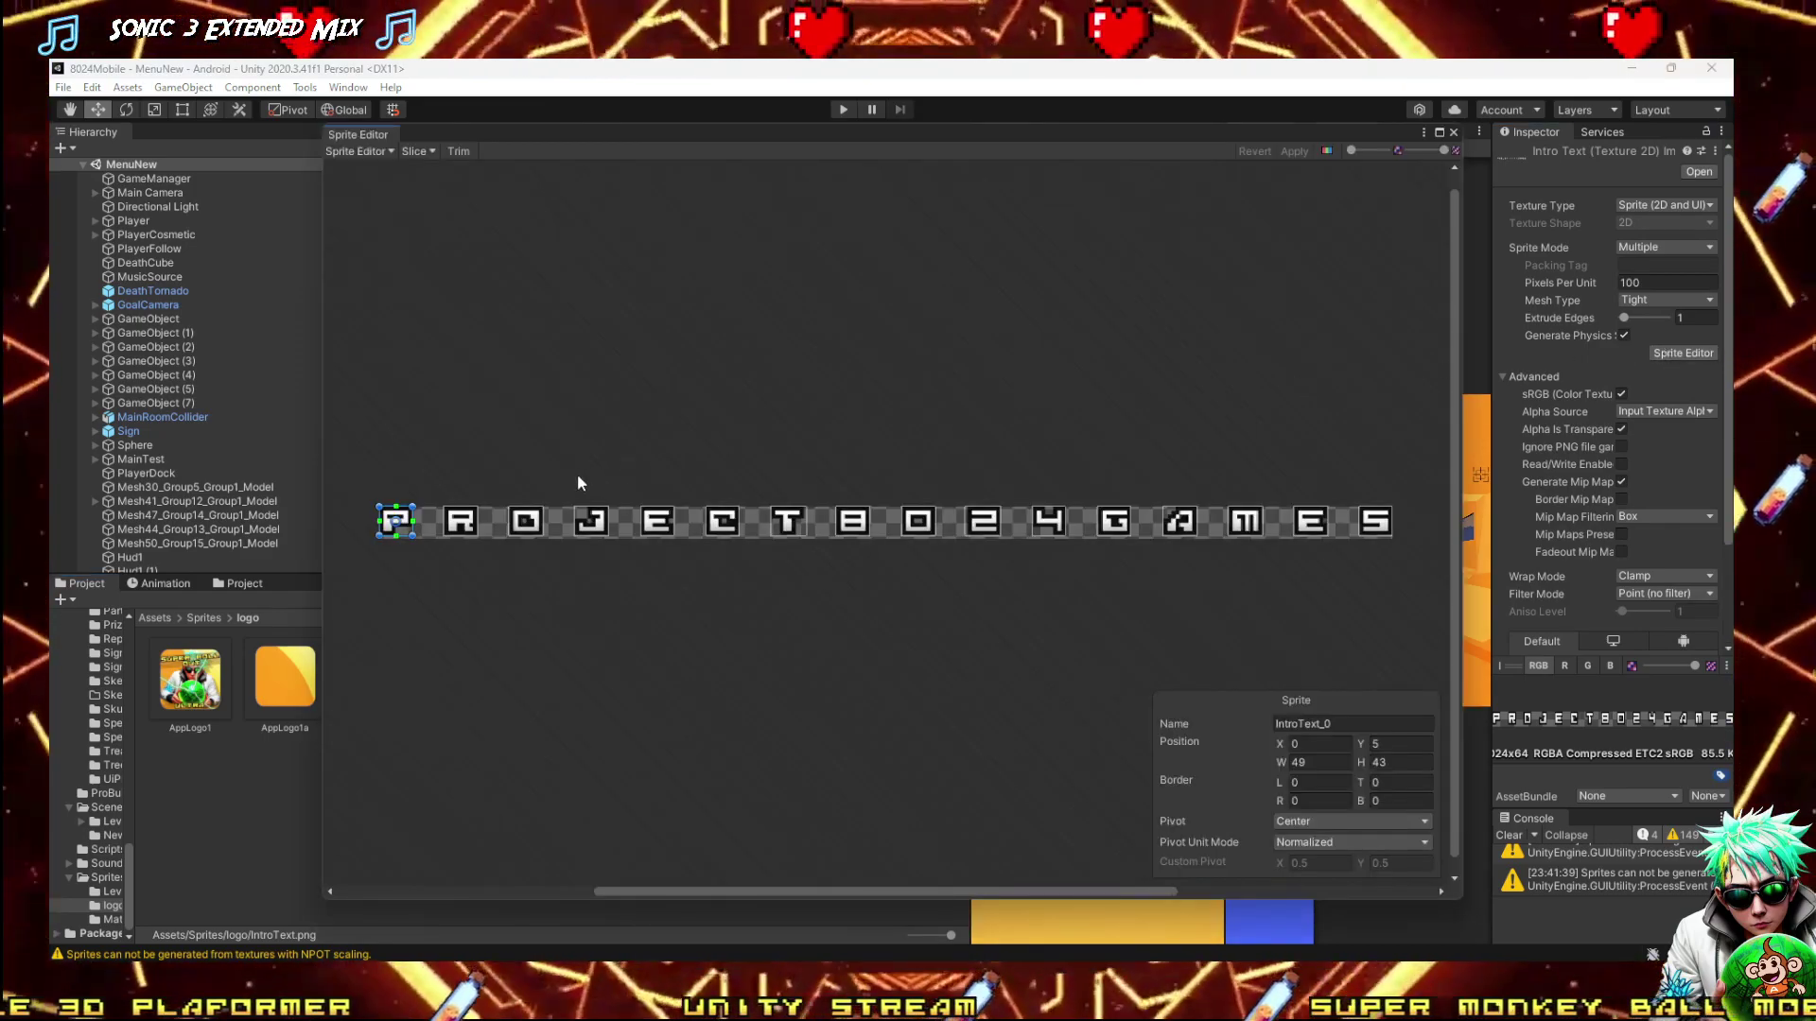
{"action": "left_click", "coordinate": [415, 151]}
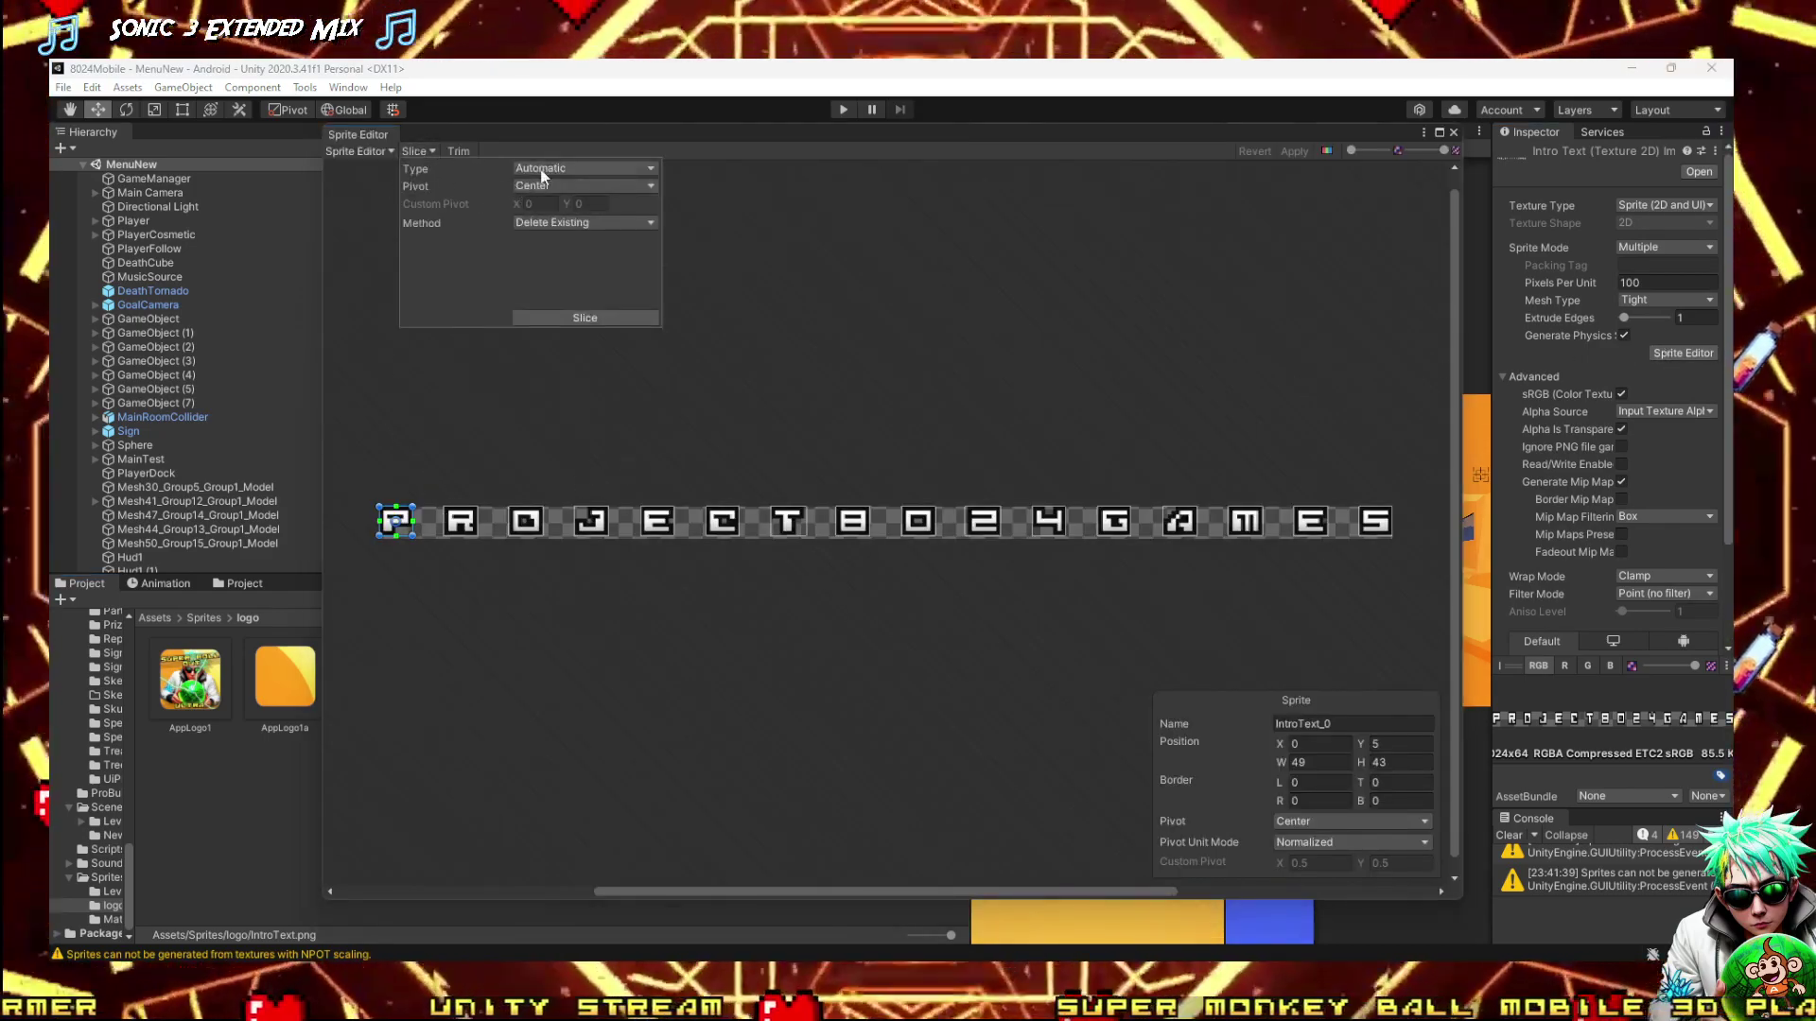
{"action": "left_click", "coordinate": [568, 168]}
{"action": "left_click", "coordinate": [574, 314]}
{"action": "left_click", "coordinate": [574, 315]}
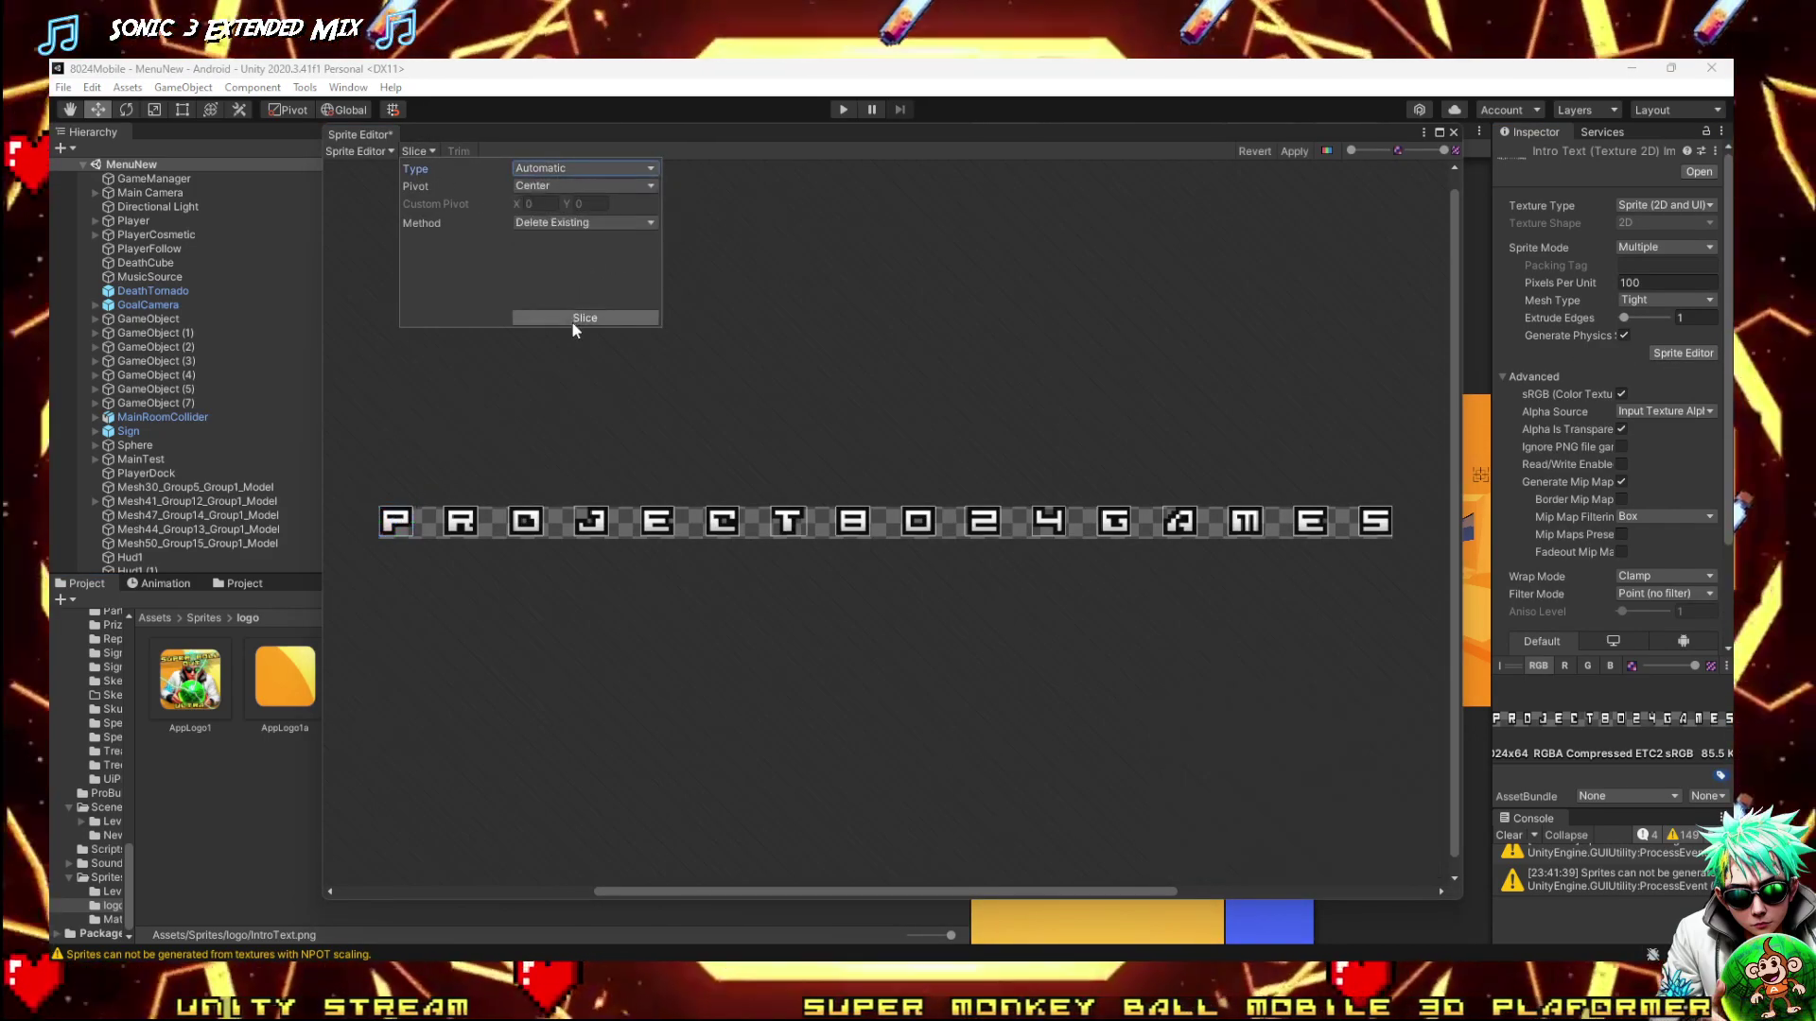
{"action": "left_click", "coordinate": [1309, 152]}
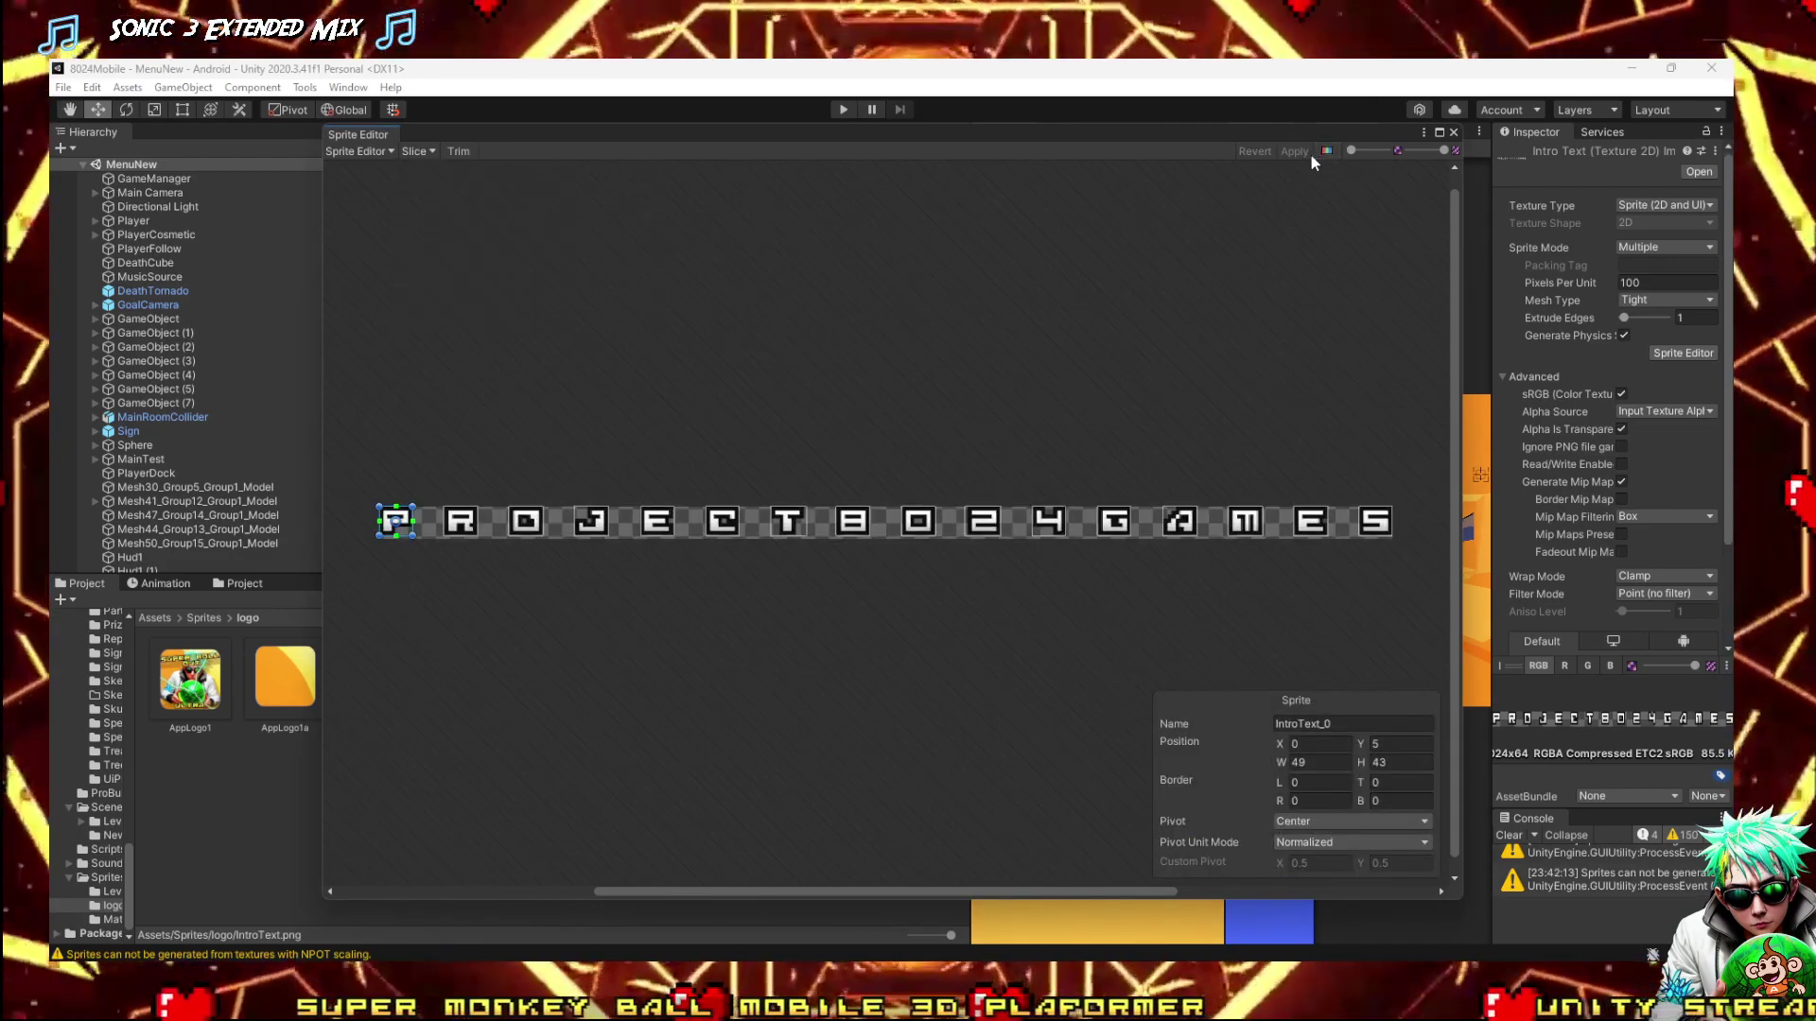
Re-run the automatic slice twice more, then apply the letter sprites and close
{"action": "left_click", "coordinate": [430, 151]}
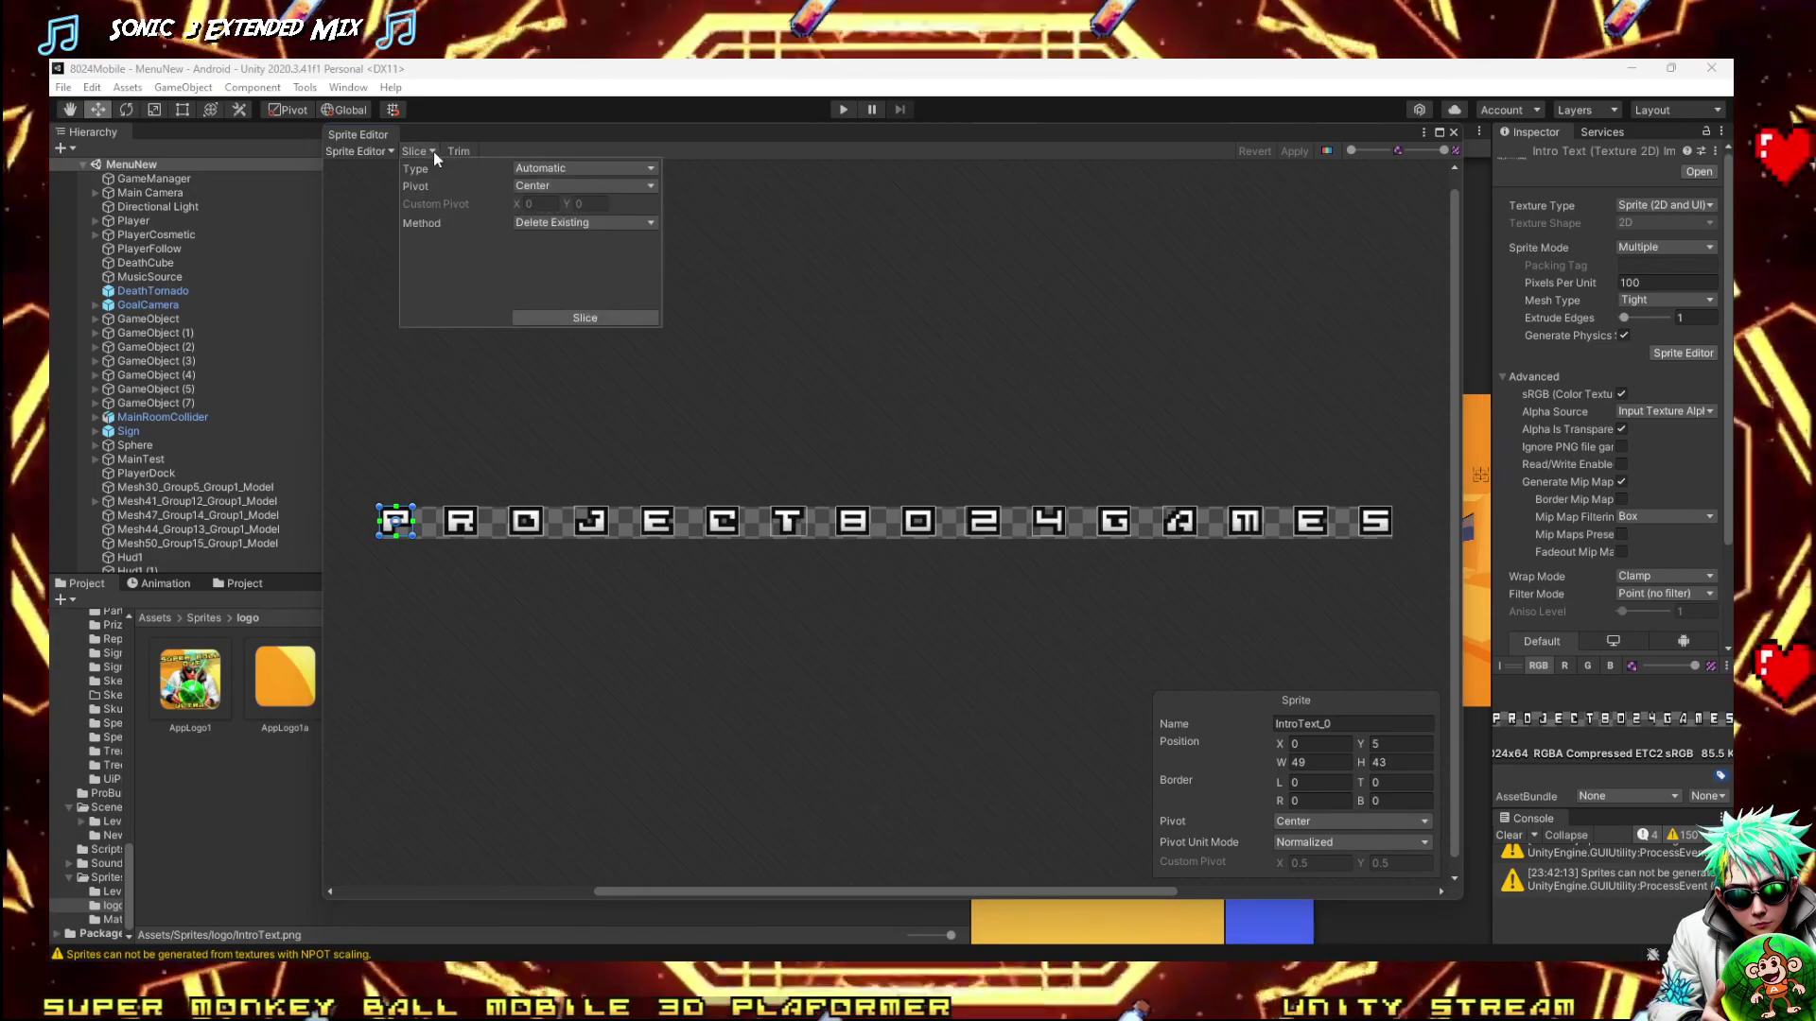
{"action": "left_click", "coordinate": [582, 317]}
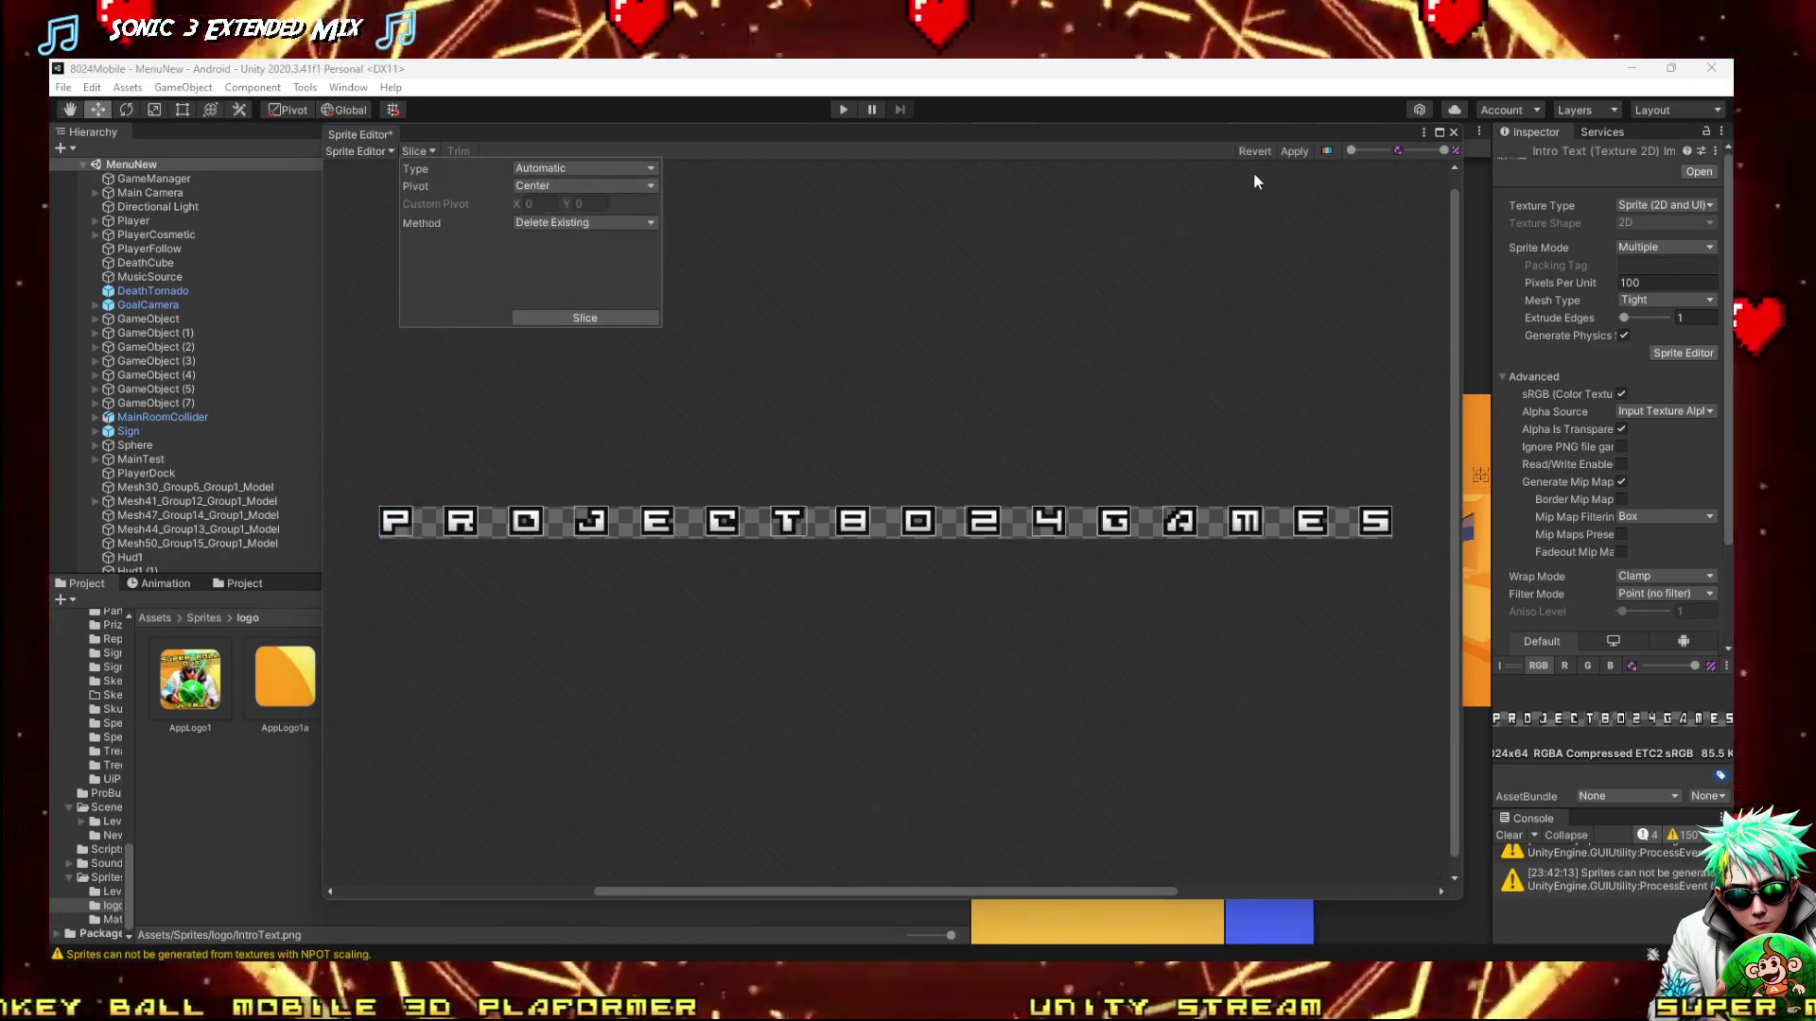
{"action": "left_click", "coordinate": [1292, 152]}
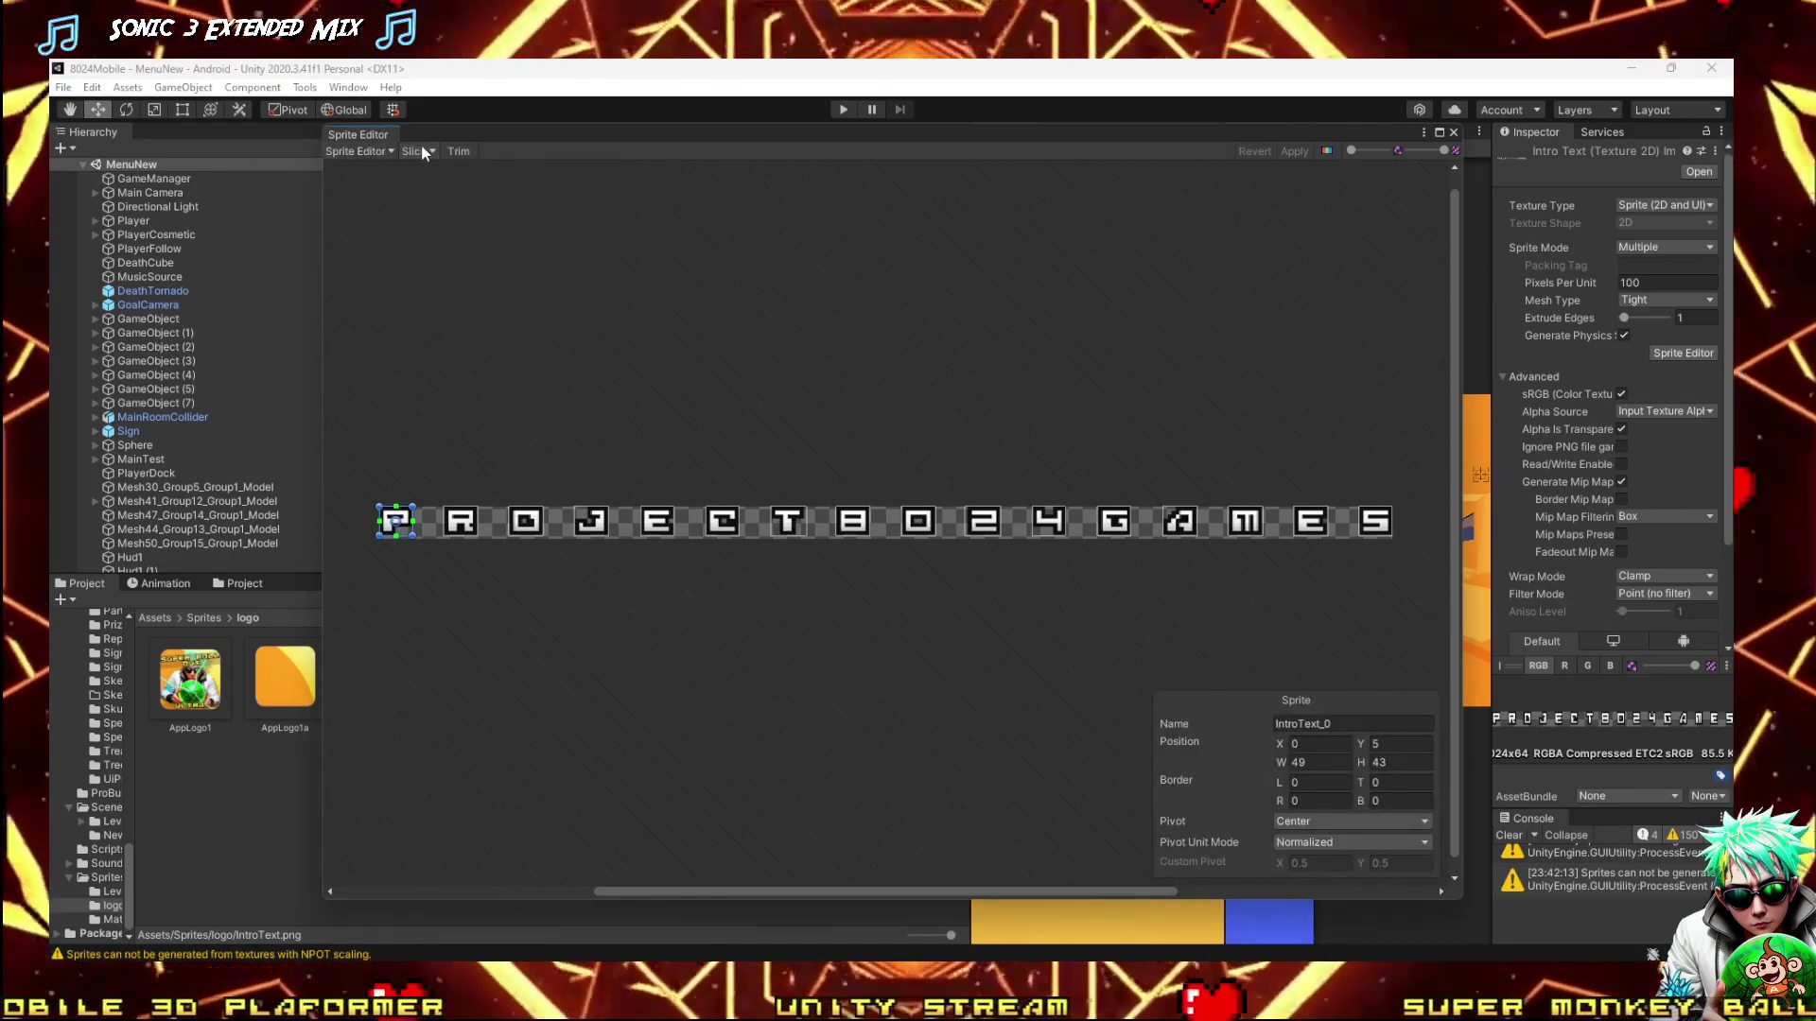
{"action": "left_click", "coordinate": [416, 151]}
{"action": "left_click", "coordinate": [520, 318]}
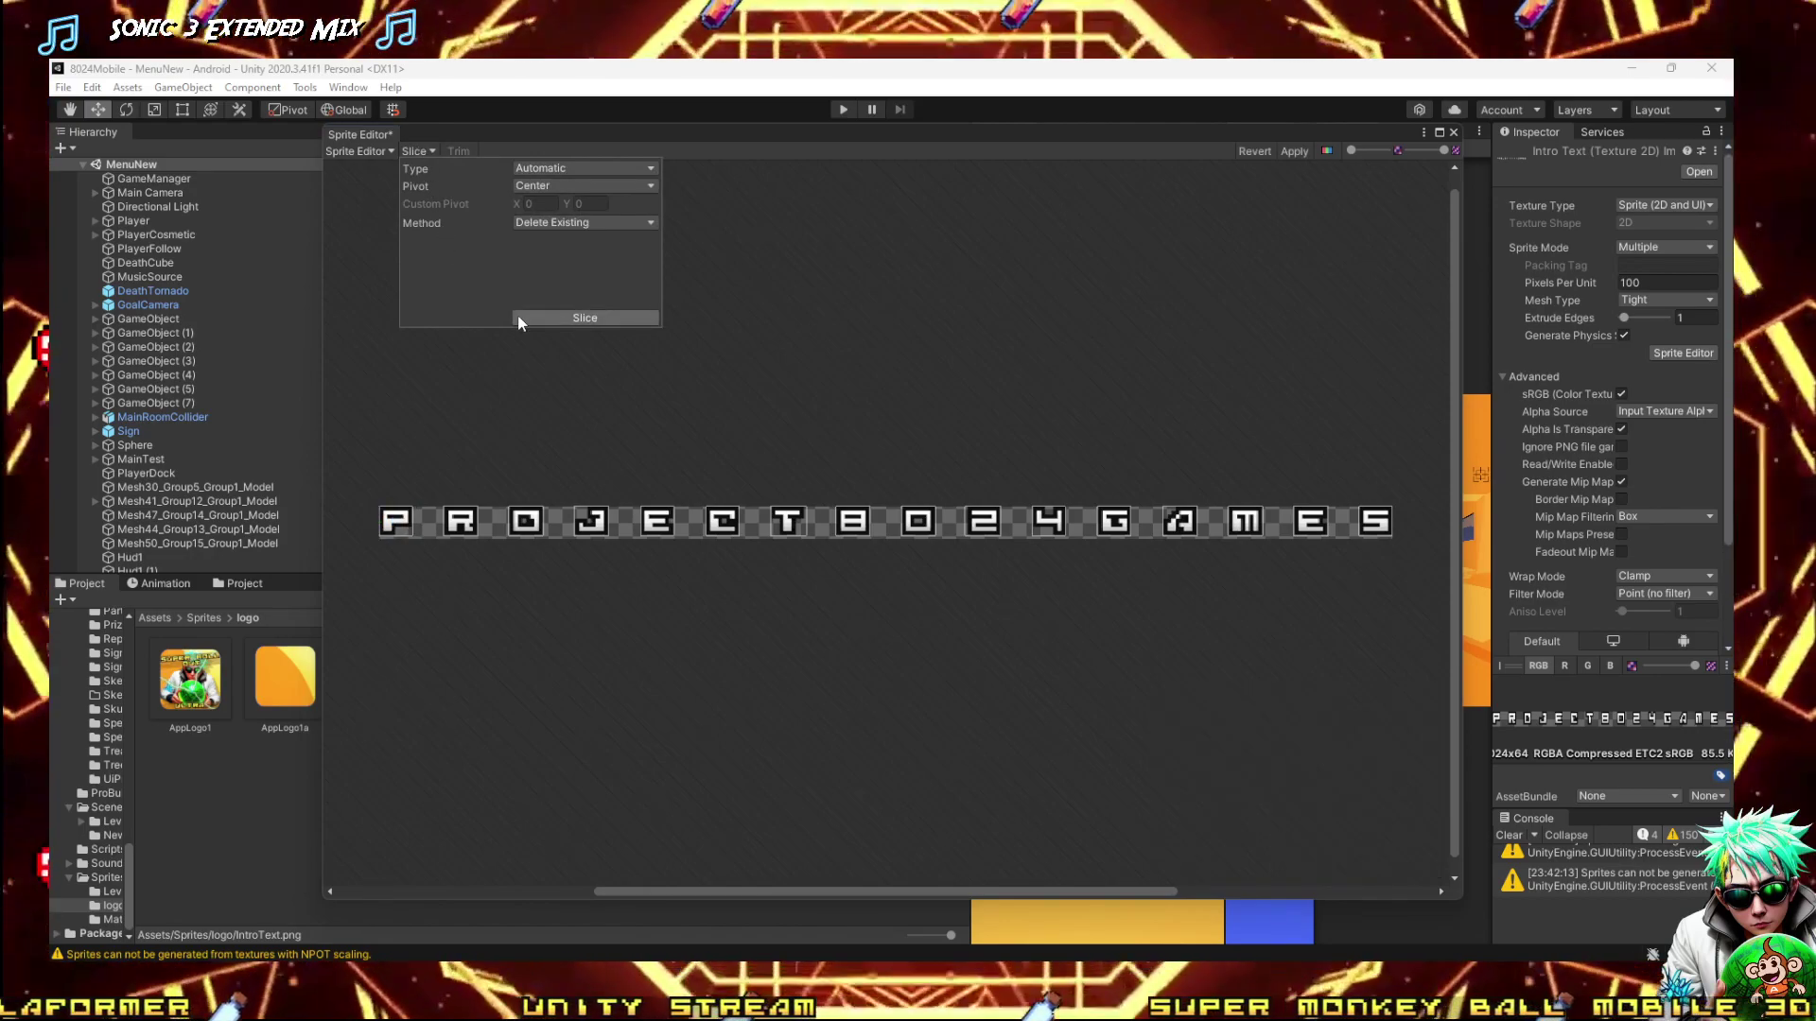
{"action": "left_click", "coordinate": [618, 318]}
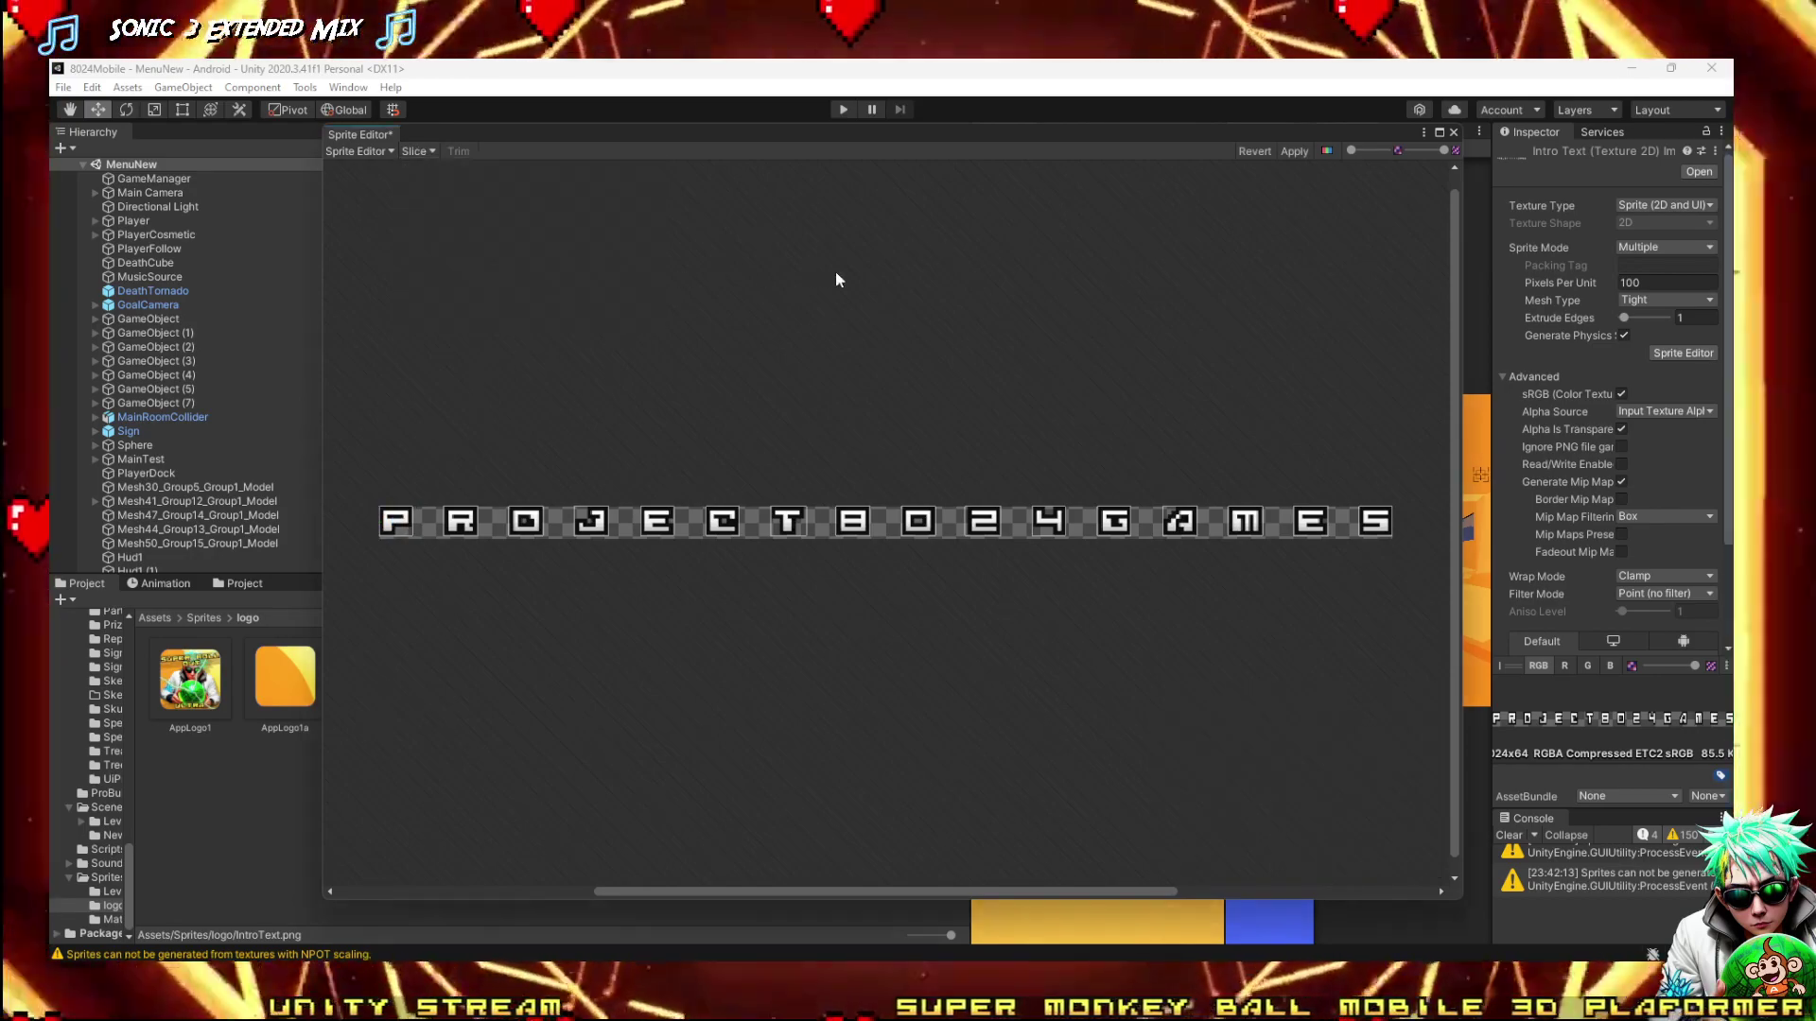
{"action": "left_click", "coordinate": [1293, 152]}
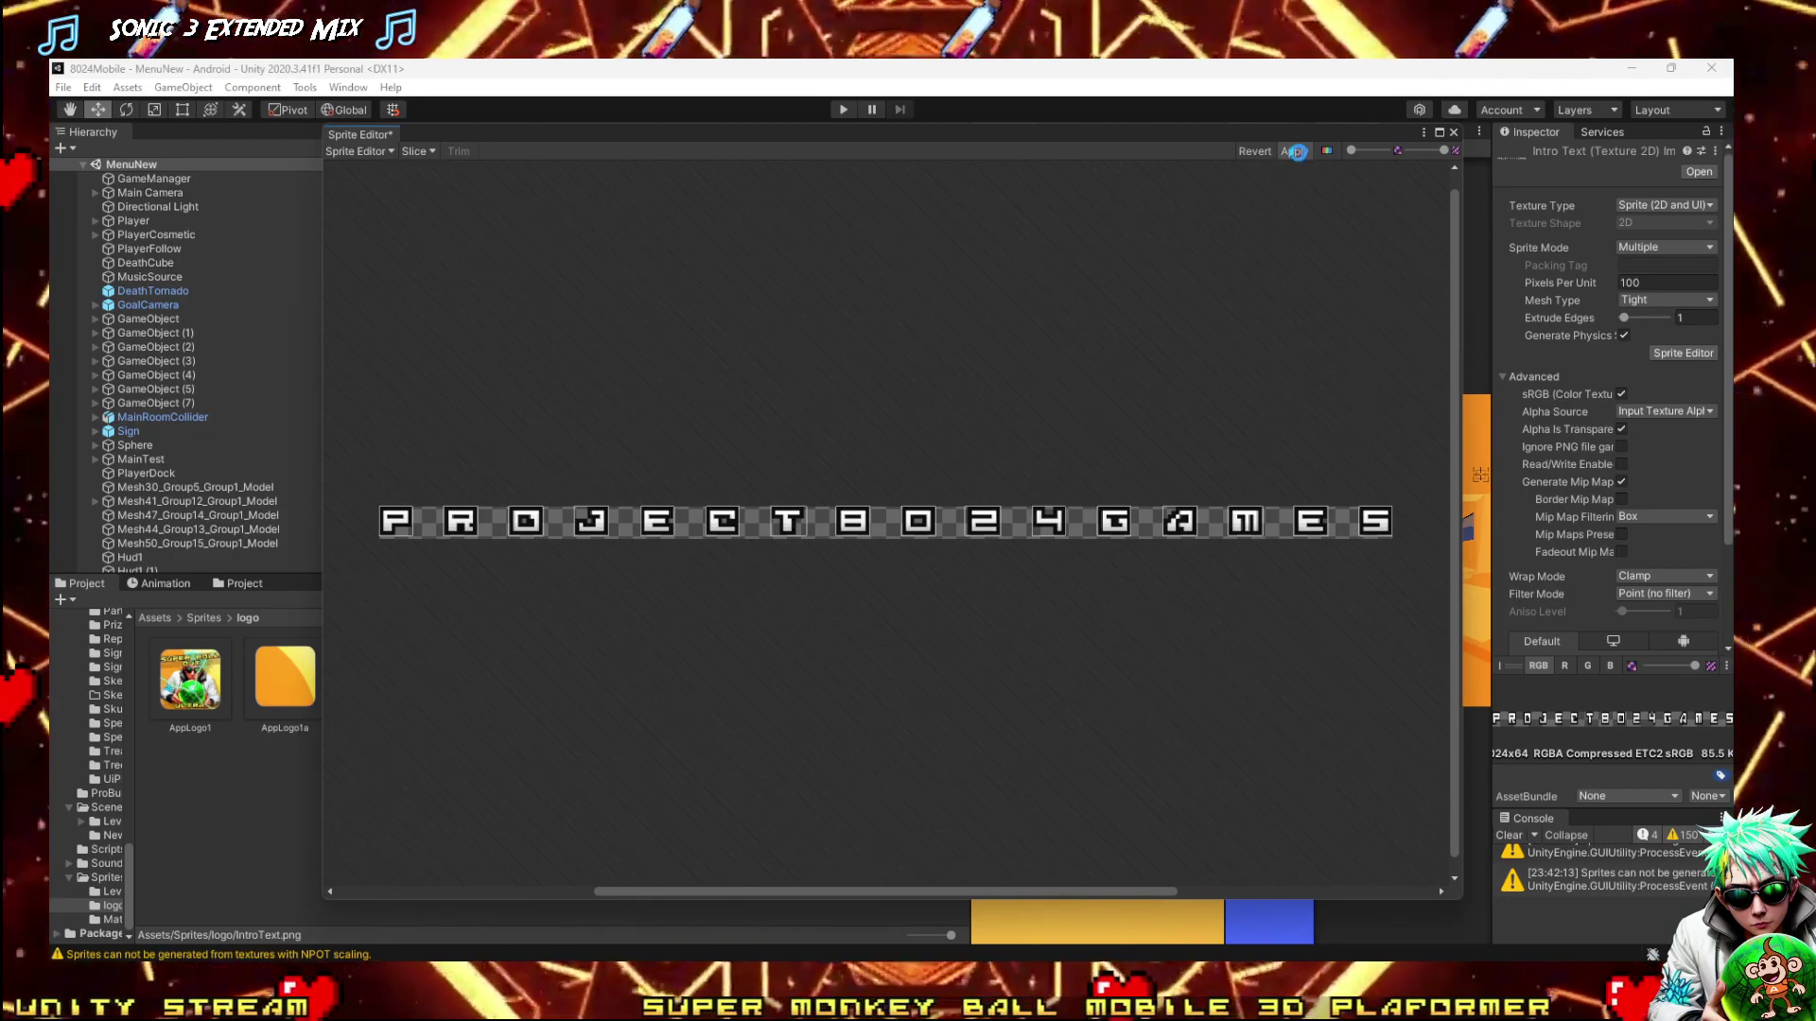
{"action": "left_click", "coordinate": [1453, 133]}
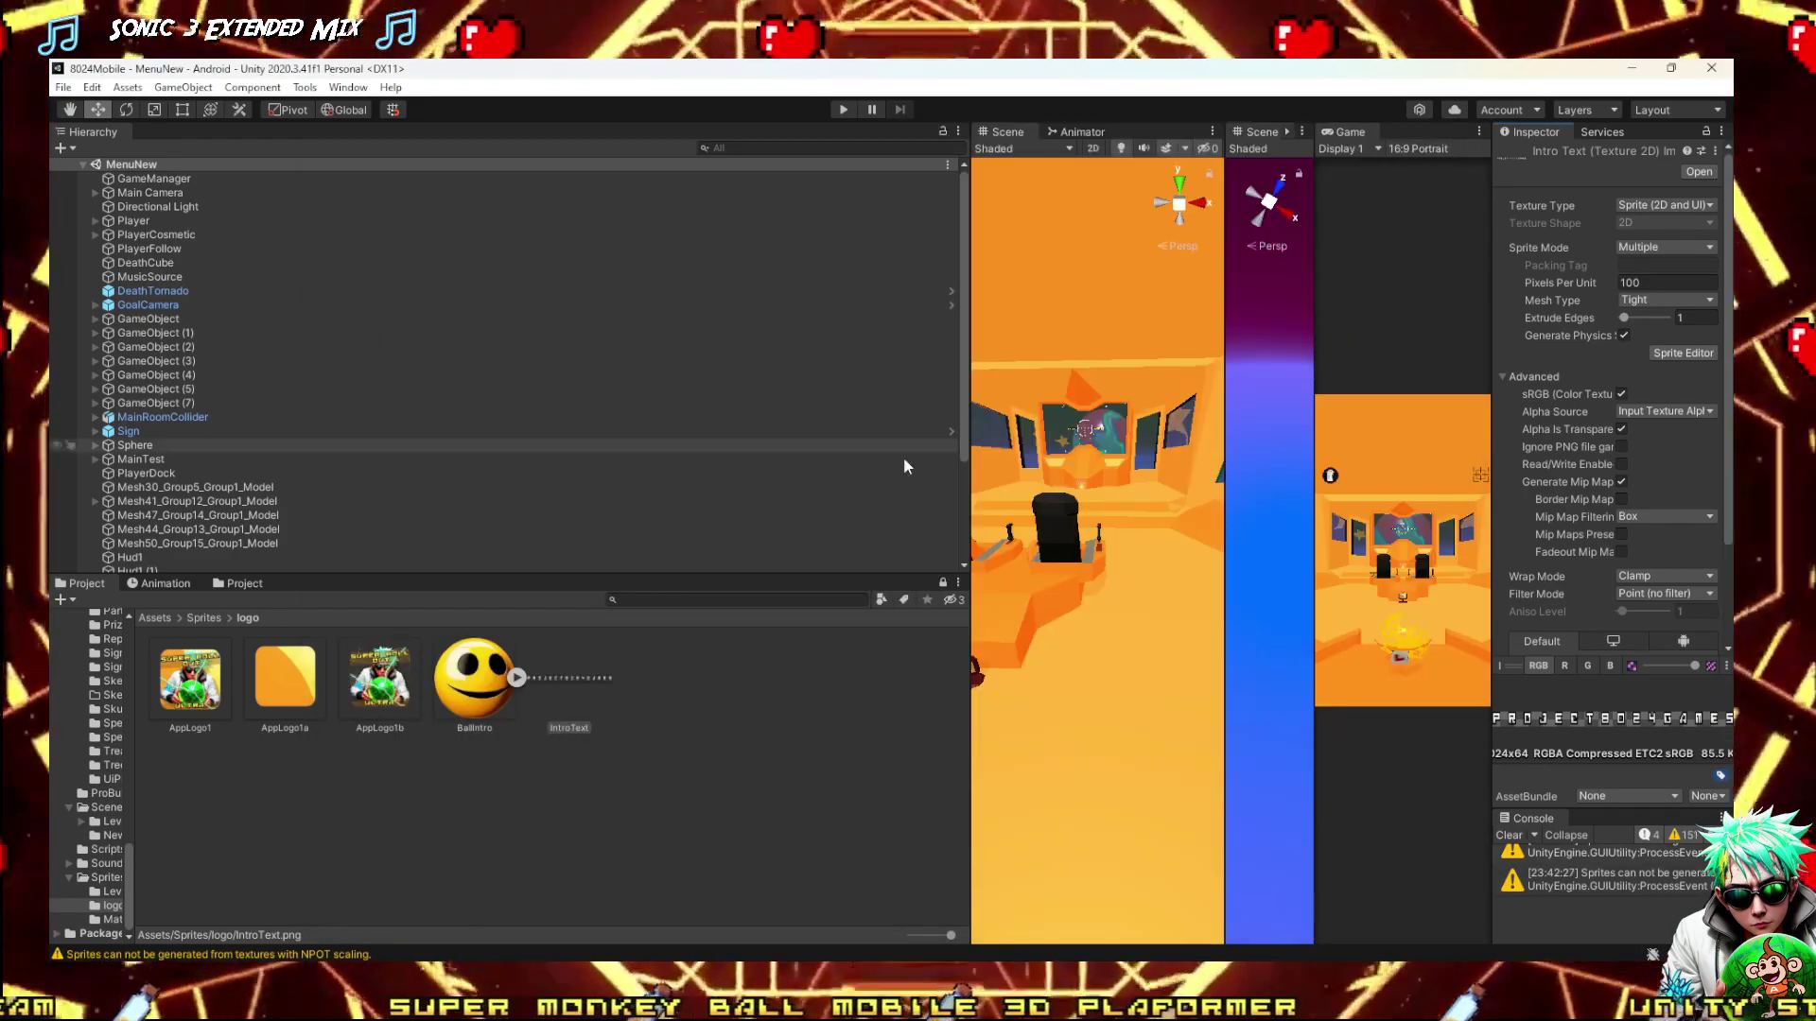
{"action": "left_click", "coordinate": [621, 796]}
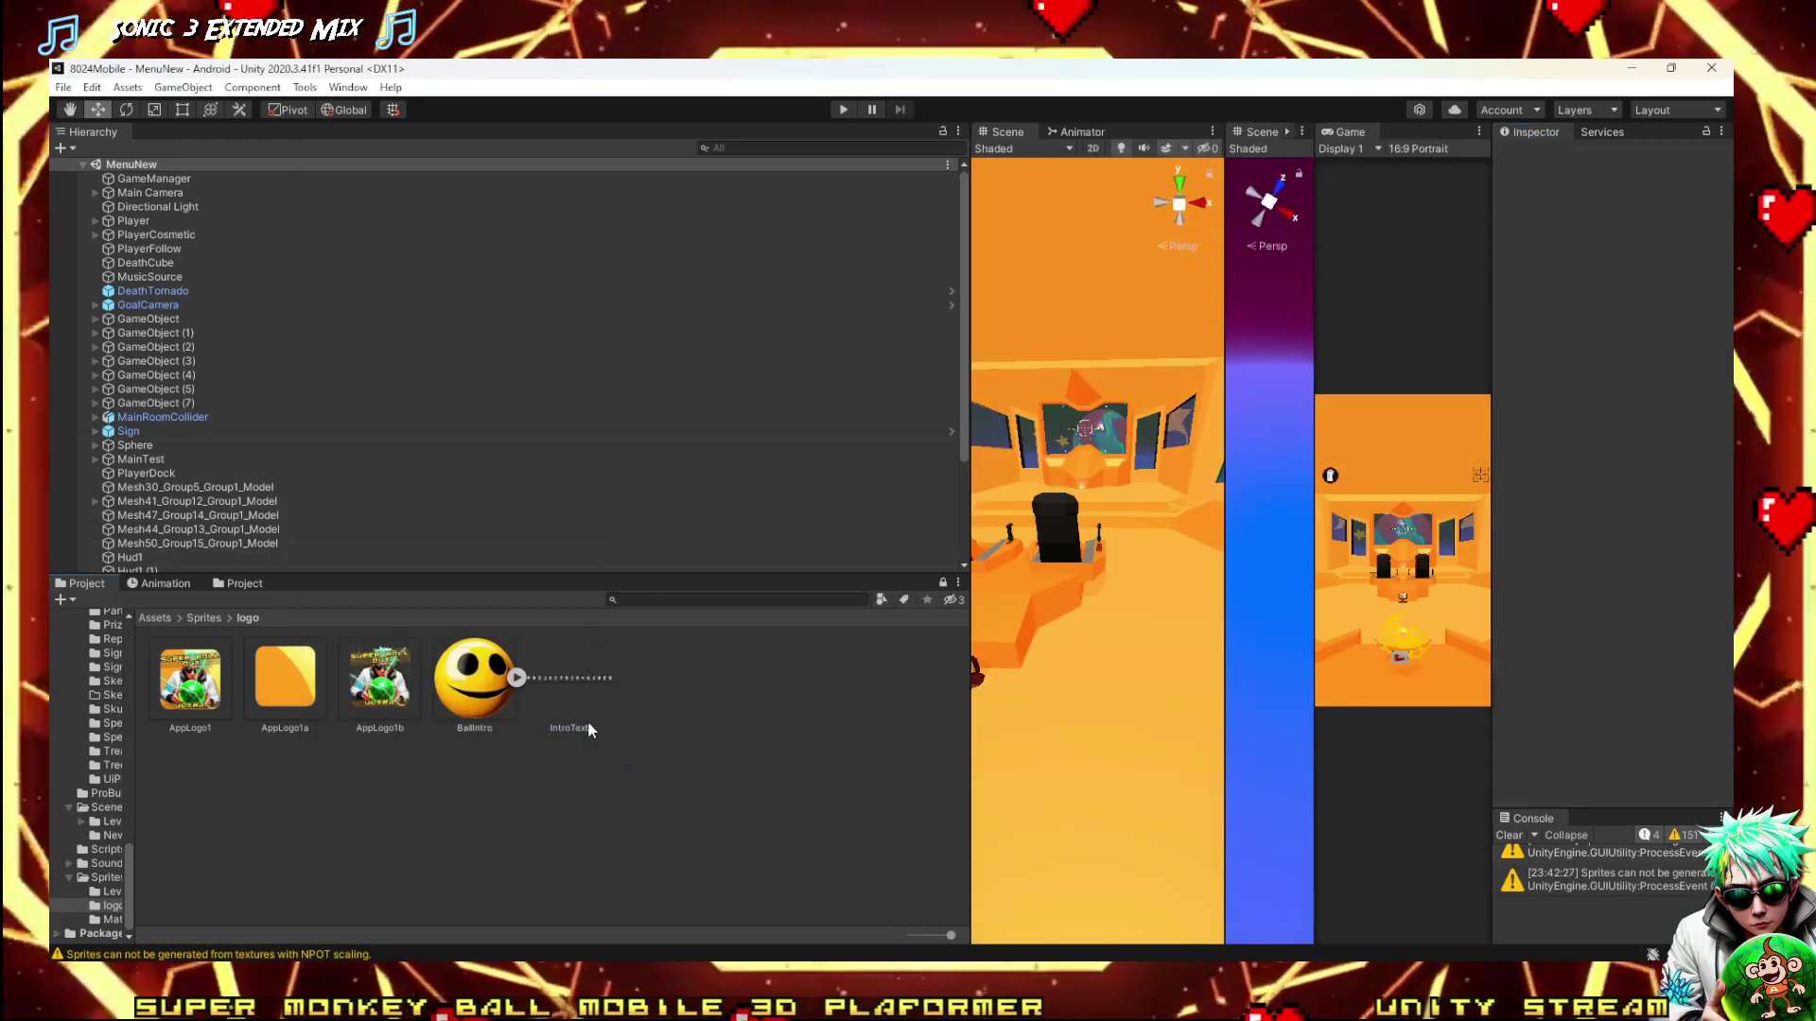
{"action": "left_click", "coordinate": [587, 720]}
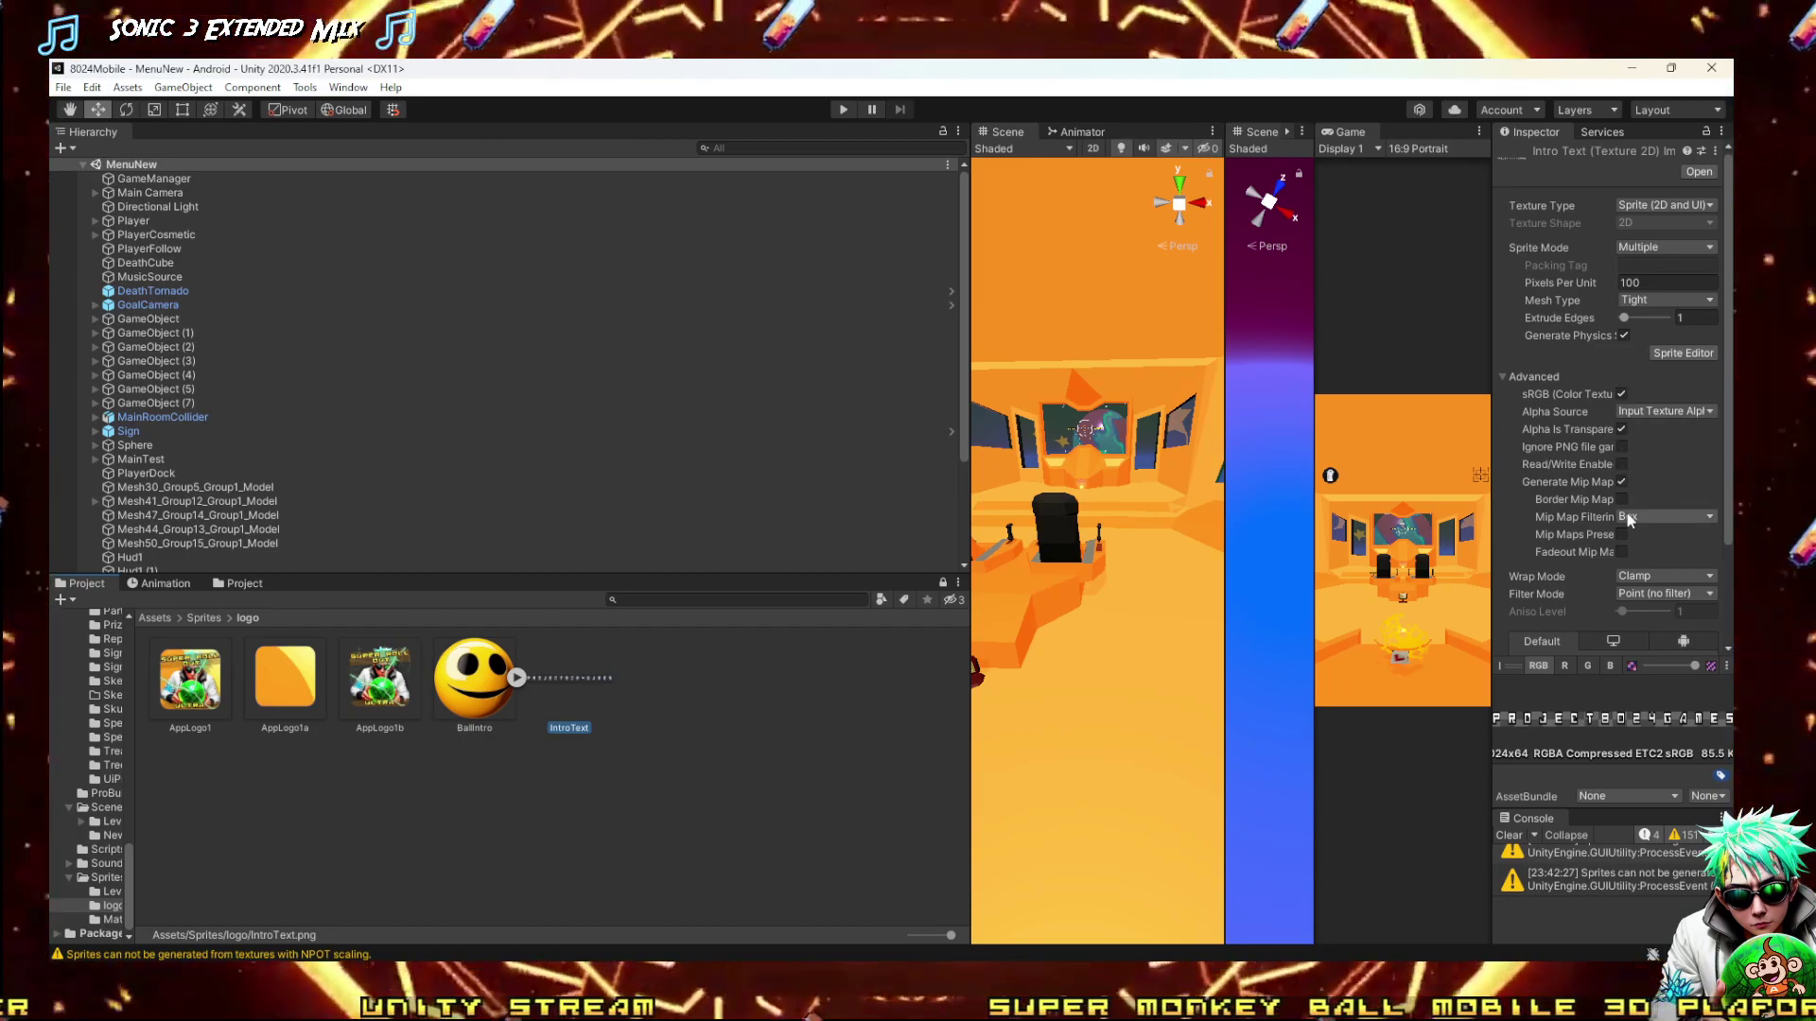
{"action": "scroll", "coordinate": [1625, 491], "scroll_direction": "down", "scroll_amount": 3}
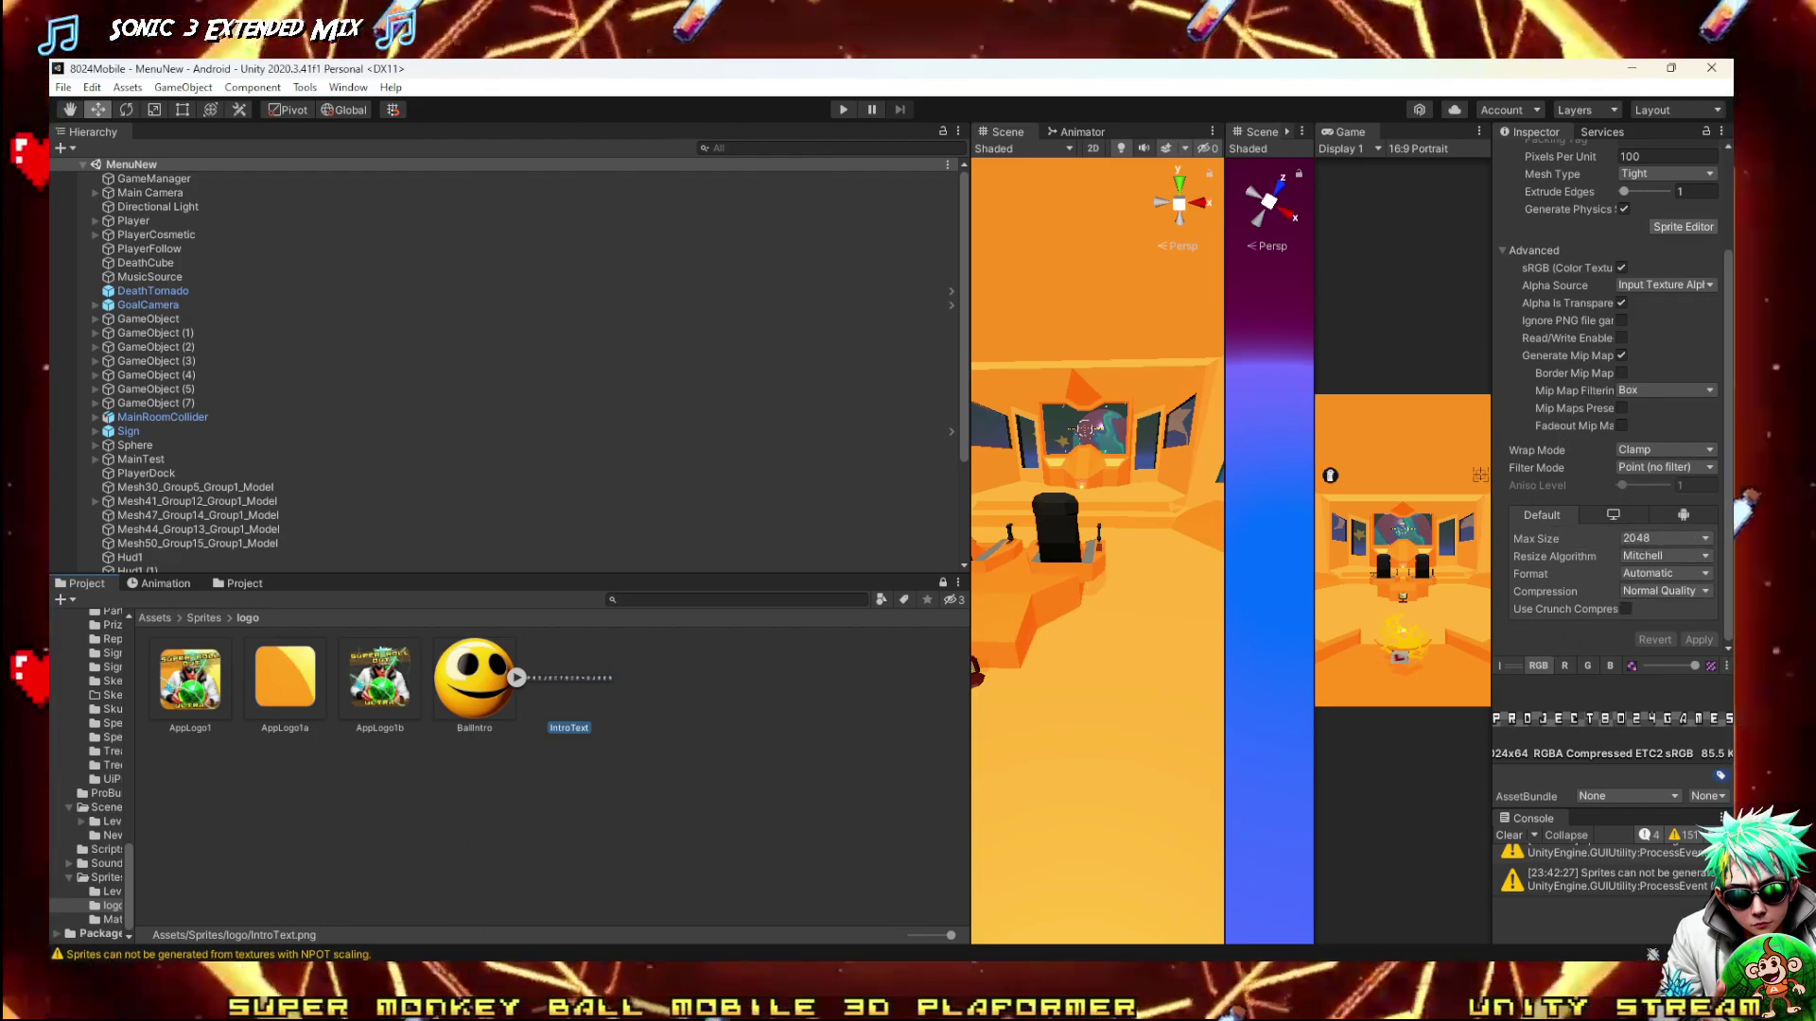
{"action": "key", "text": "alt+Tab"}
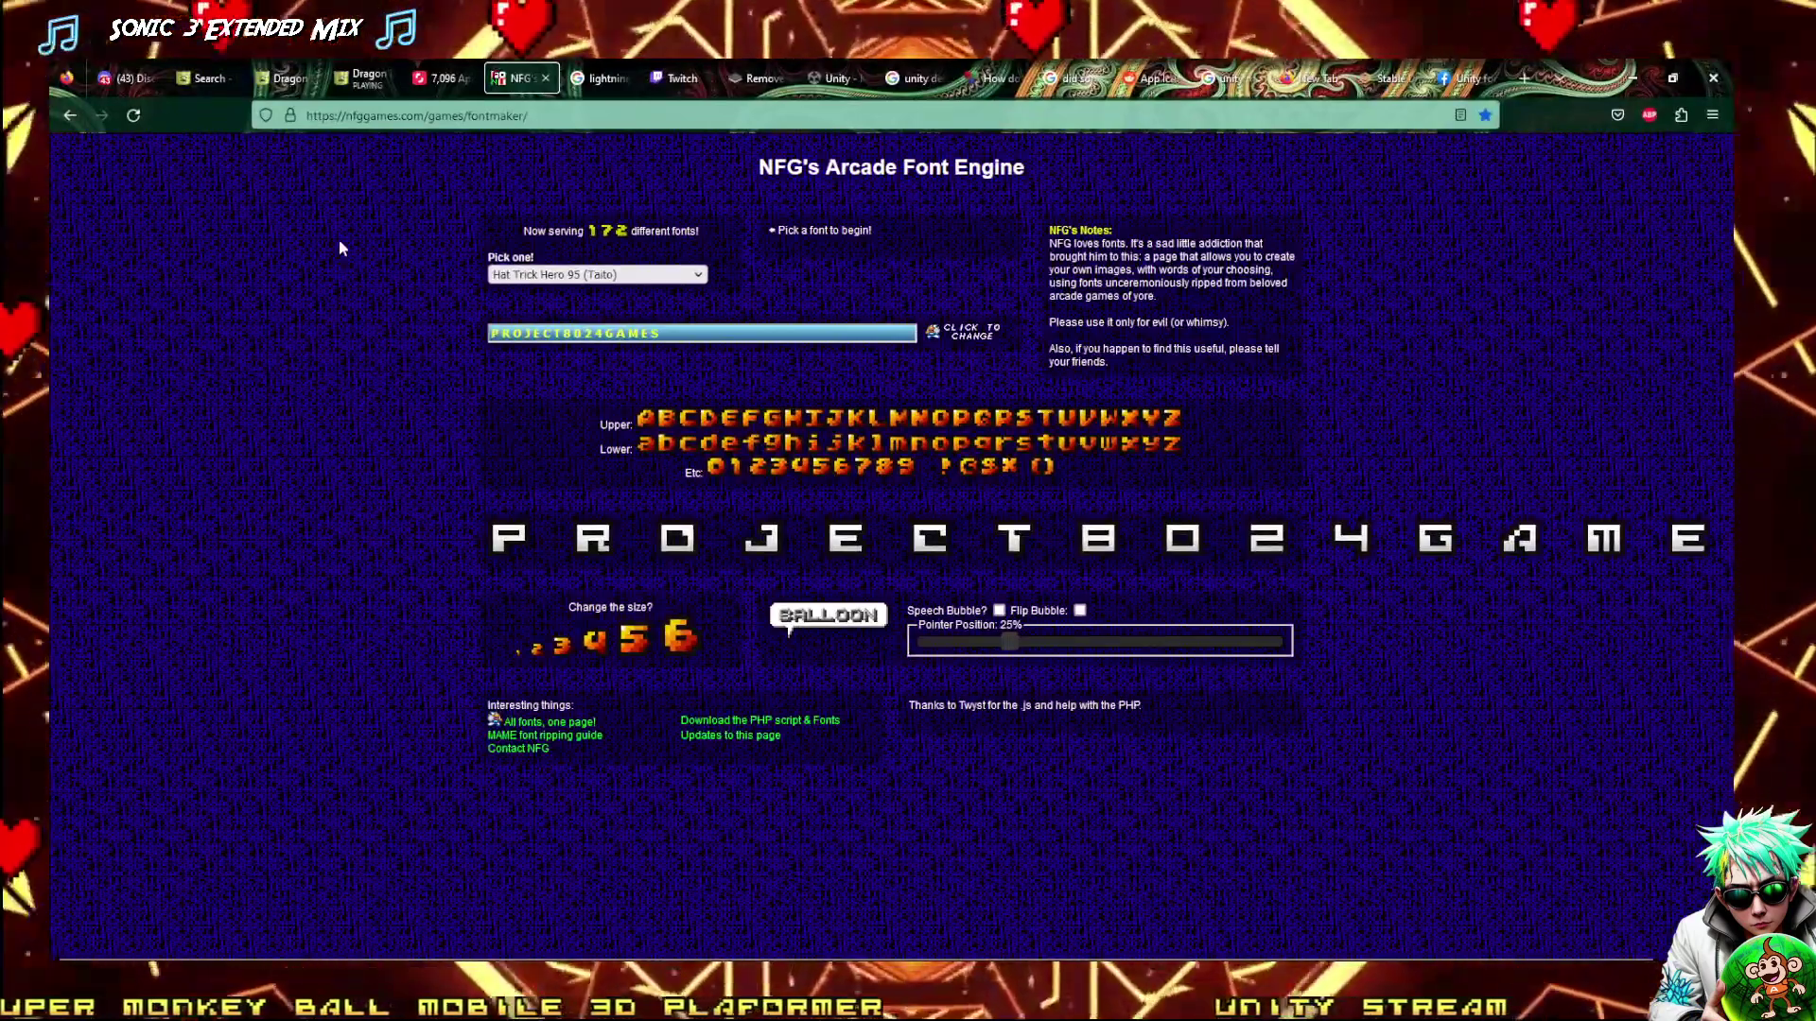
{"action": "left_click_drag", "start_coordinate": [662, 333], "coordinate": [442, 337]}
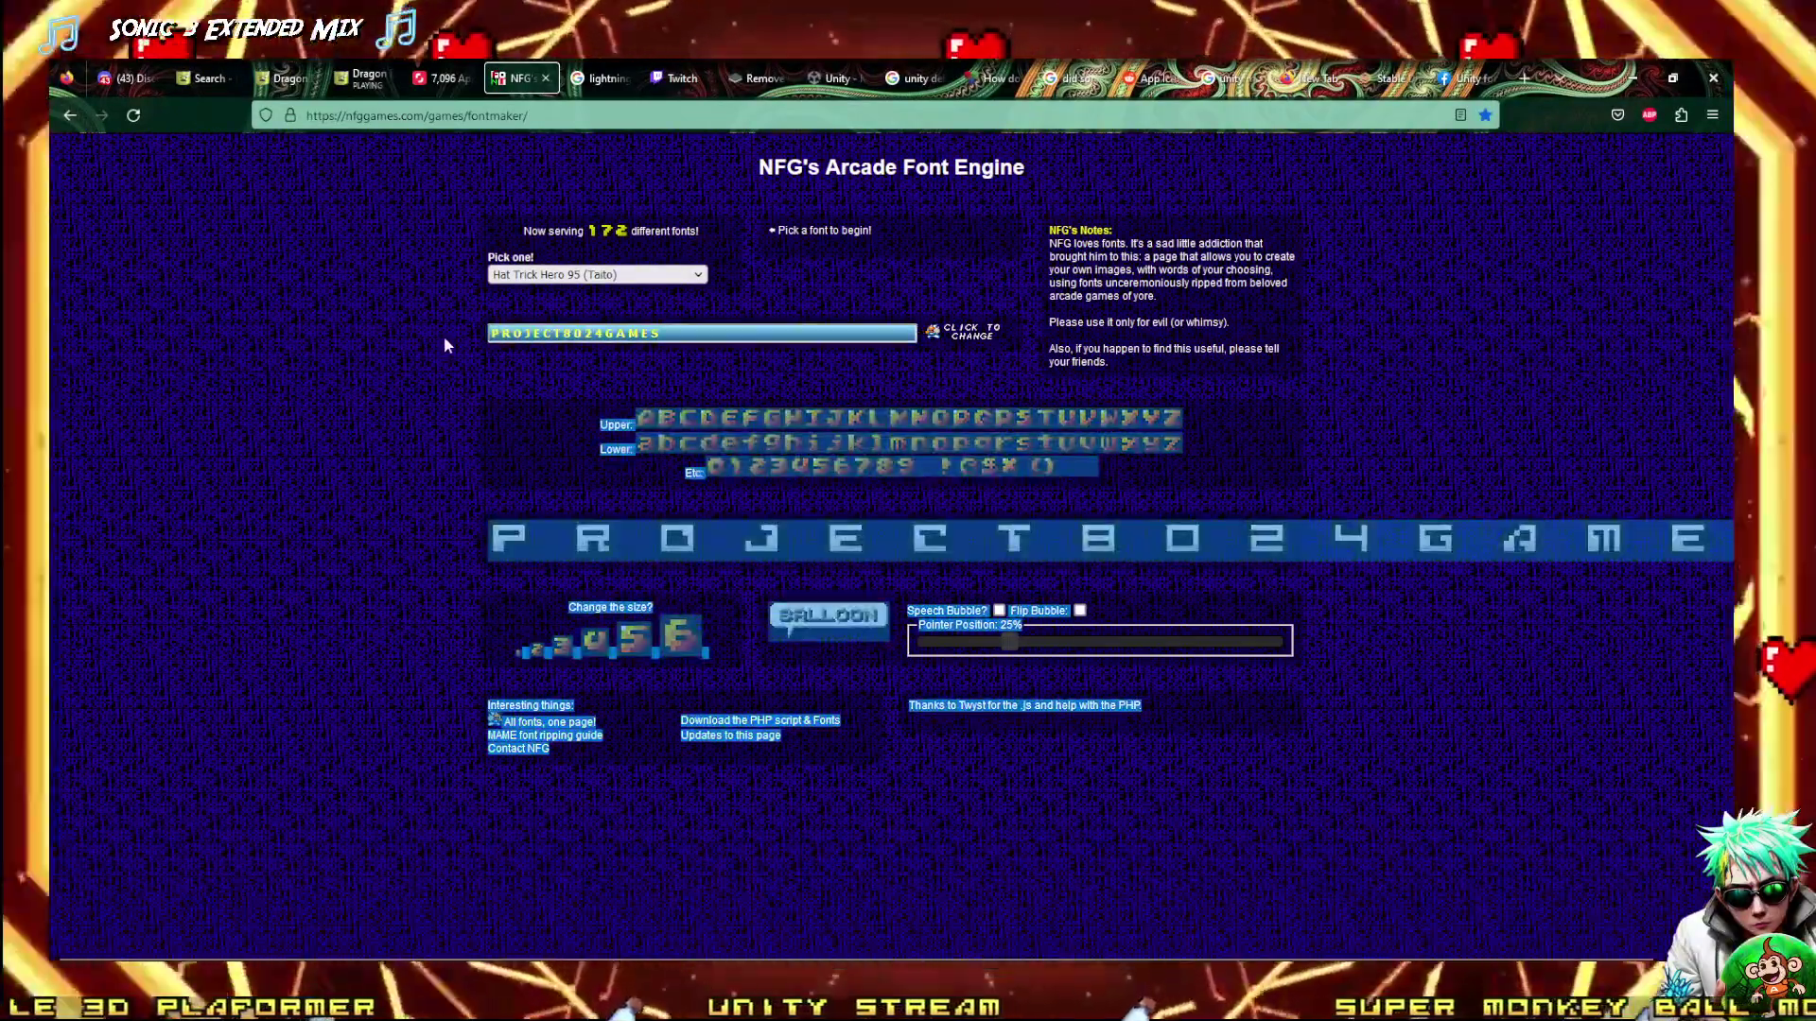
{"action": "left_click_drag", "start_coordinate": [661, 333], "coordinate": [533, 333]}
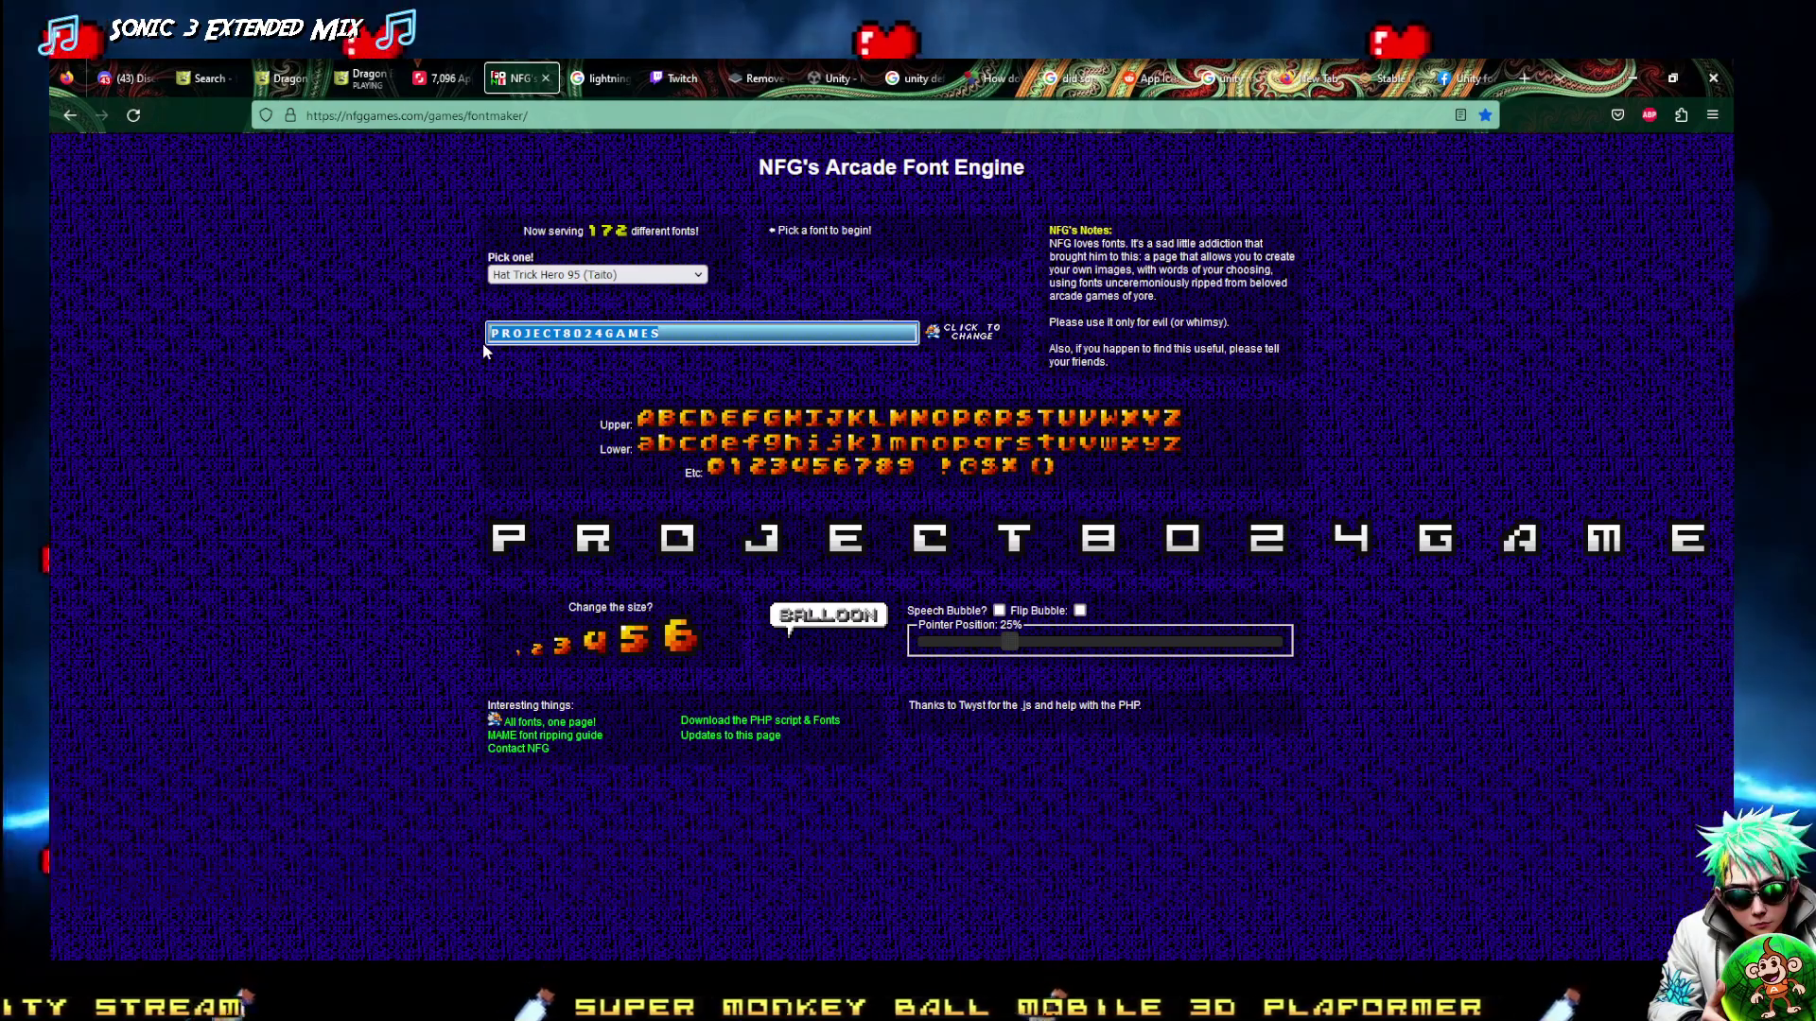
{"action": "left_click", "coordinate": [1628, 73]}
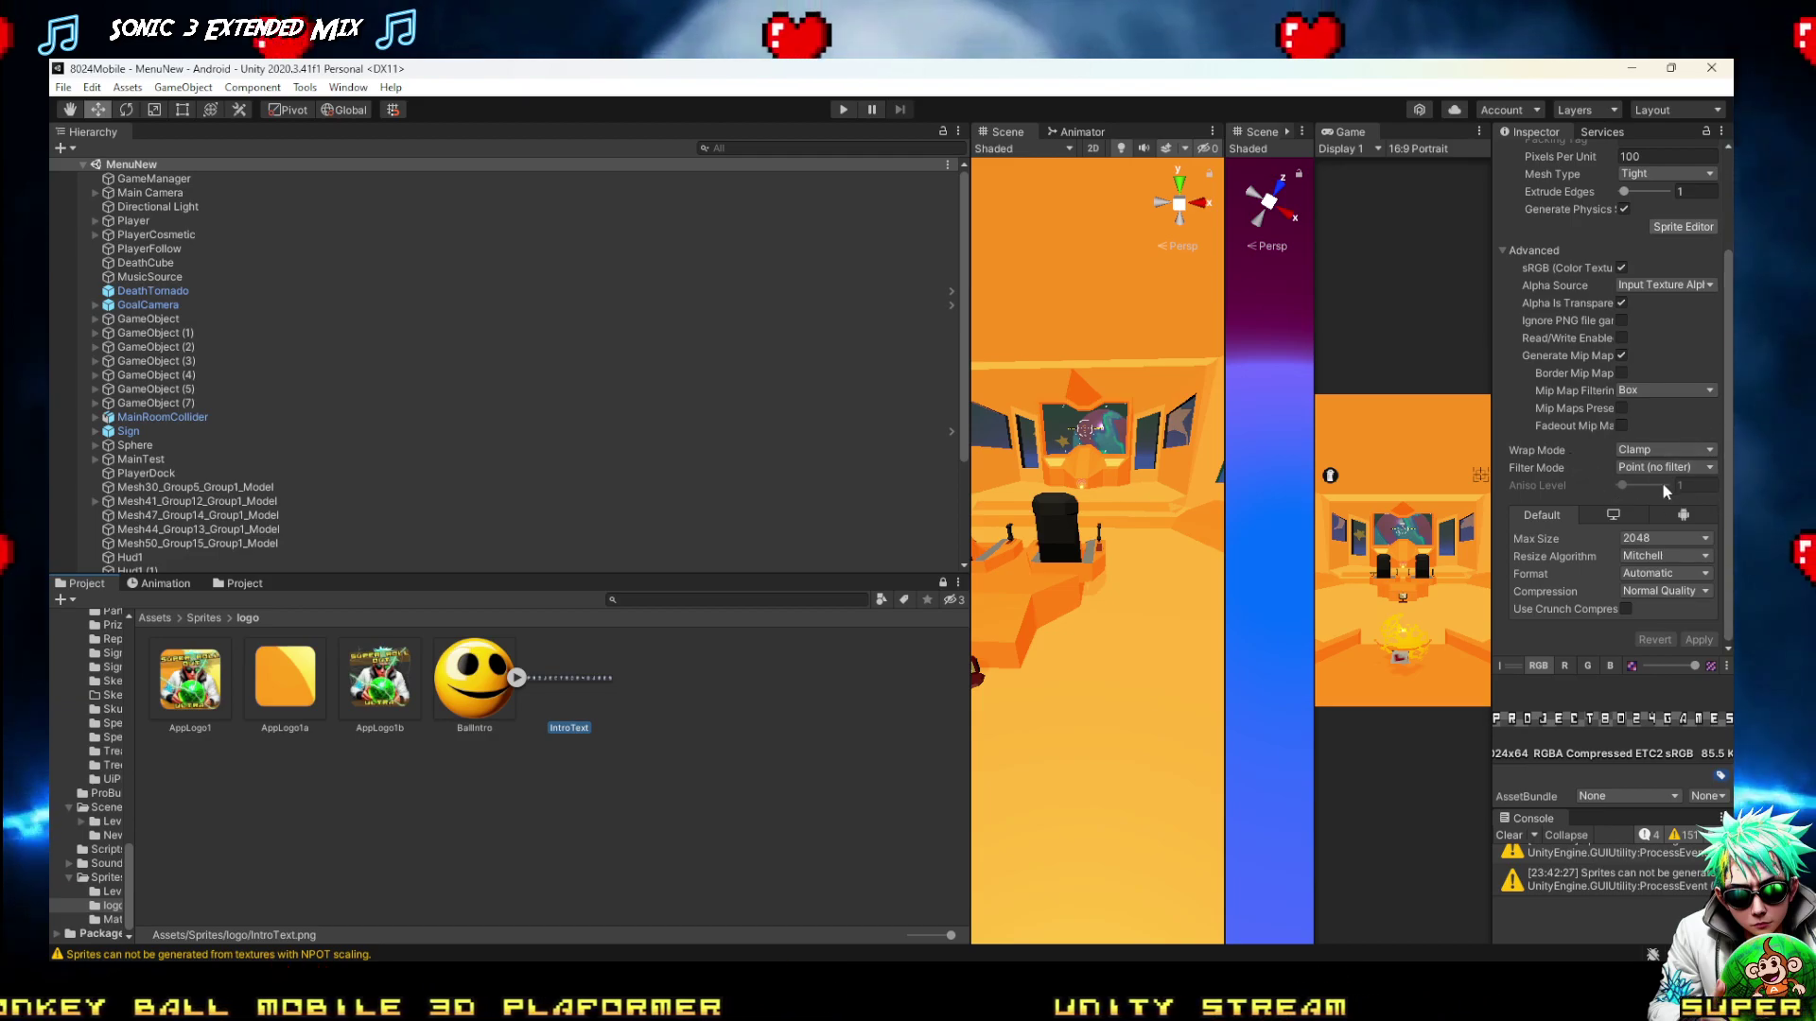
Try Repeat wrapping on IntroText, set it back to Clamp, and apply
{"action": "left_click", "coordinate": [1657, 453]}
{"action": "left_click", "coordinate": [1640, 466]}
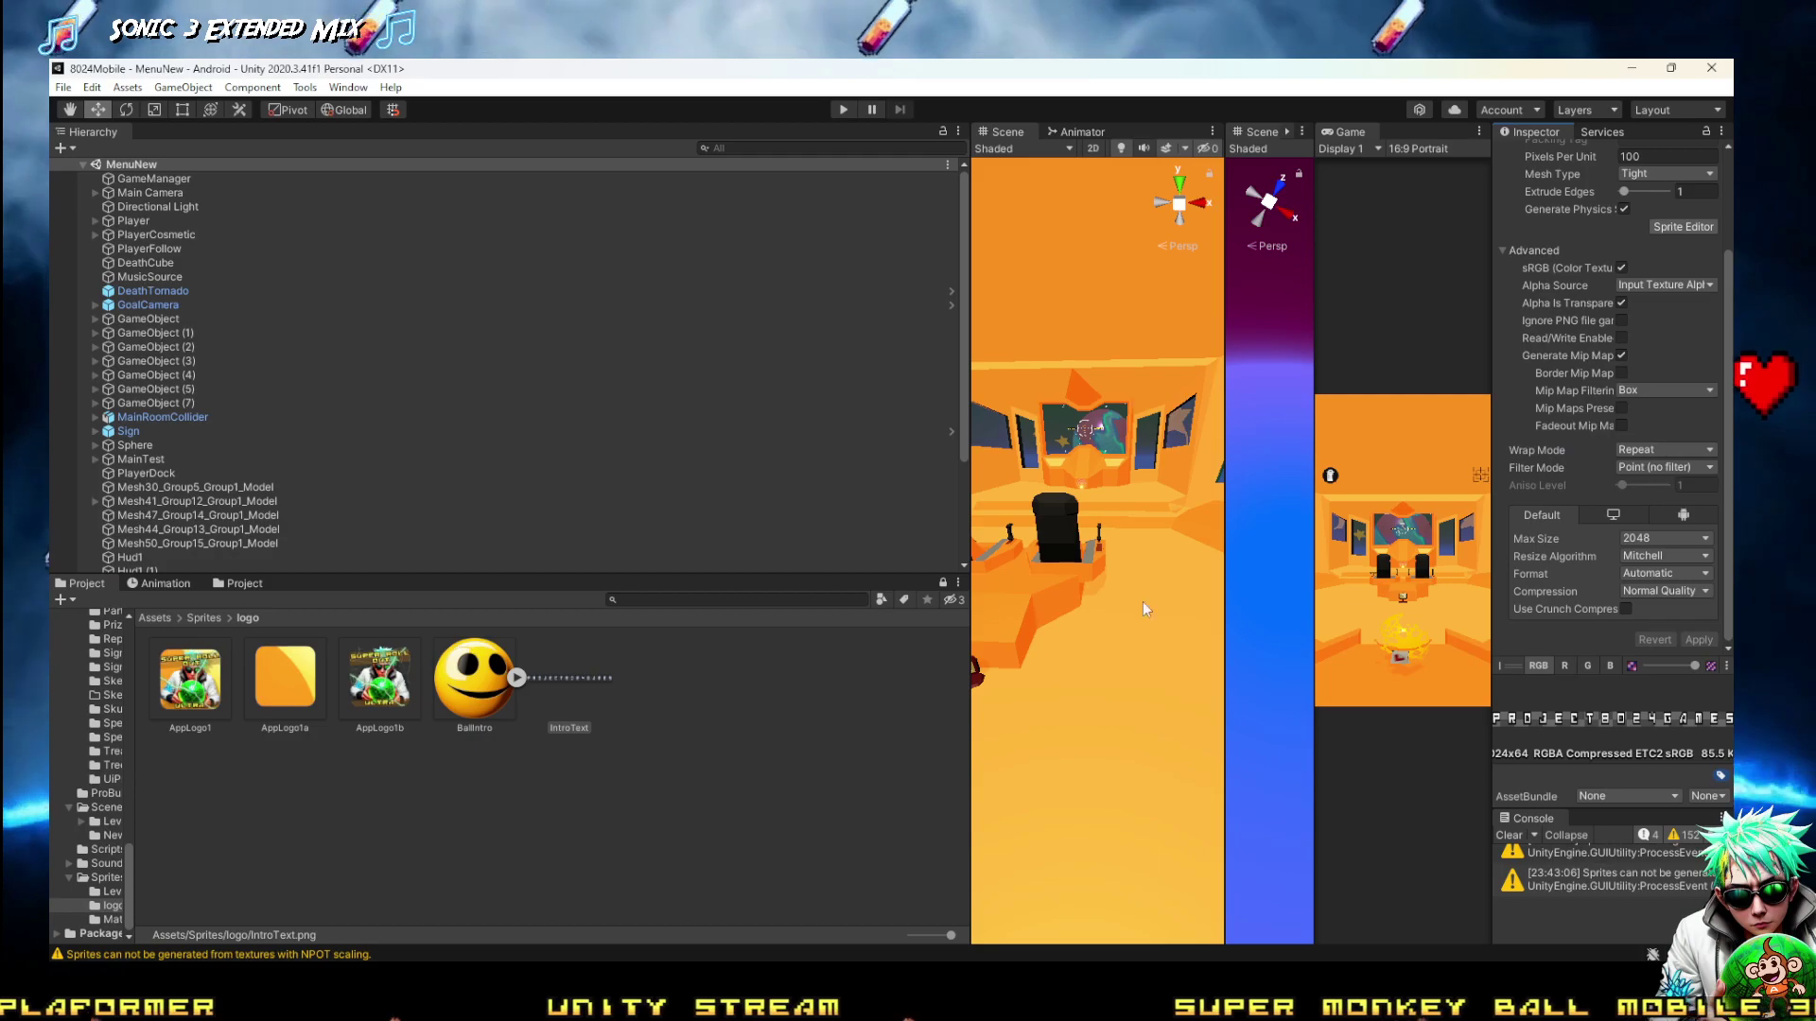
{"action": "left_click", "coordinate": [1697, 453]}
{"action": "left_click", "coordinate": [1669, 488]}
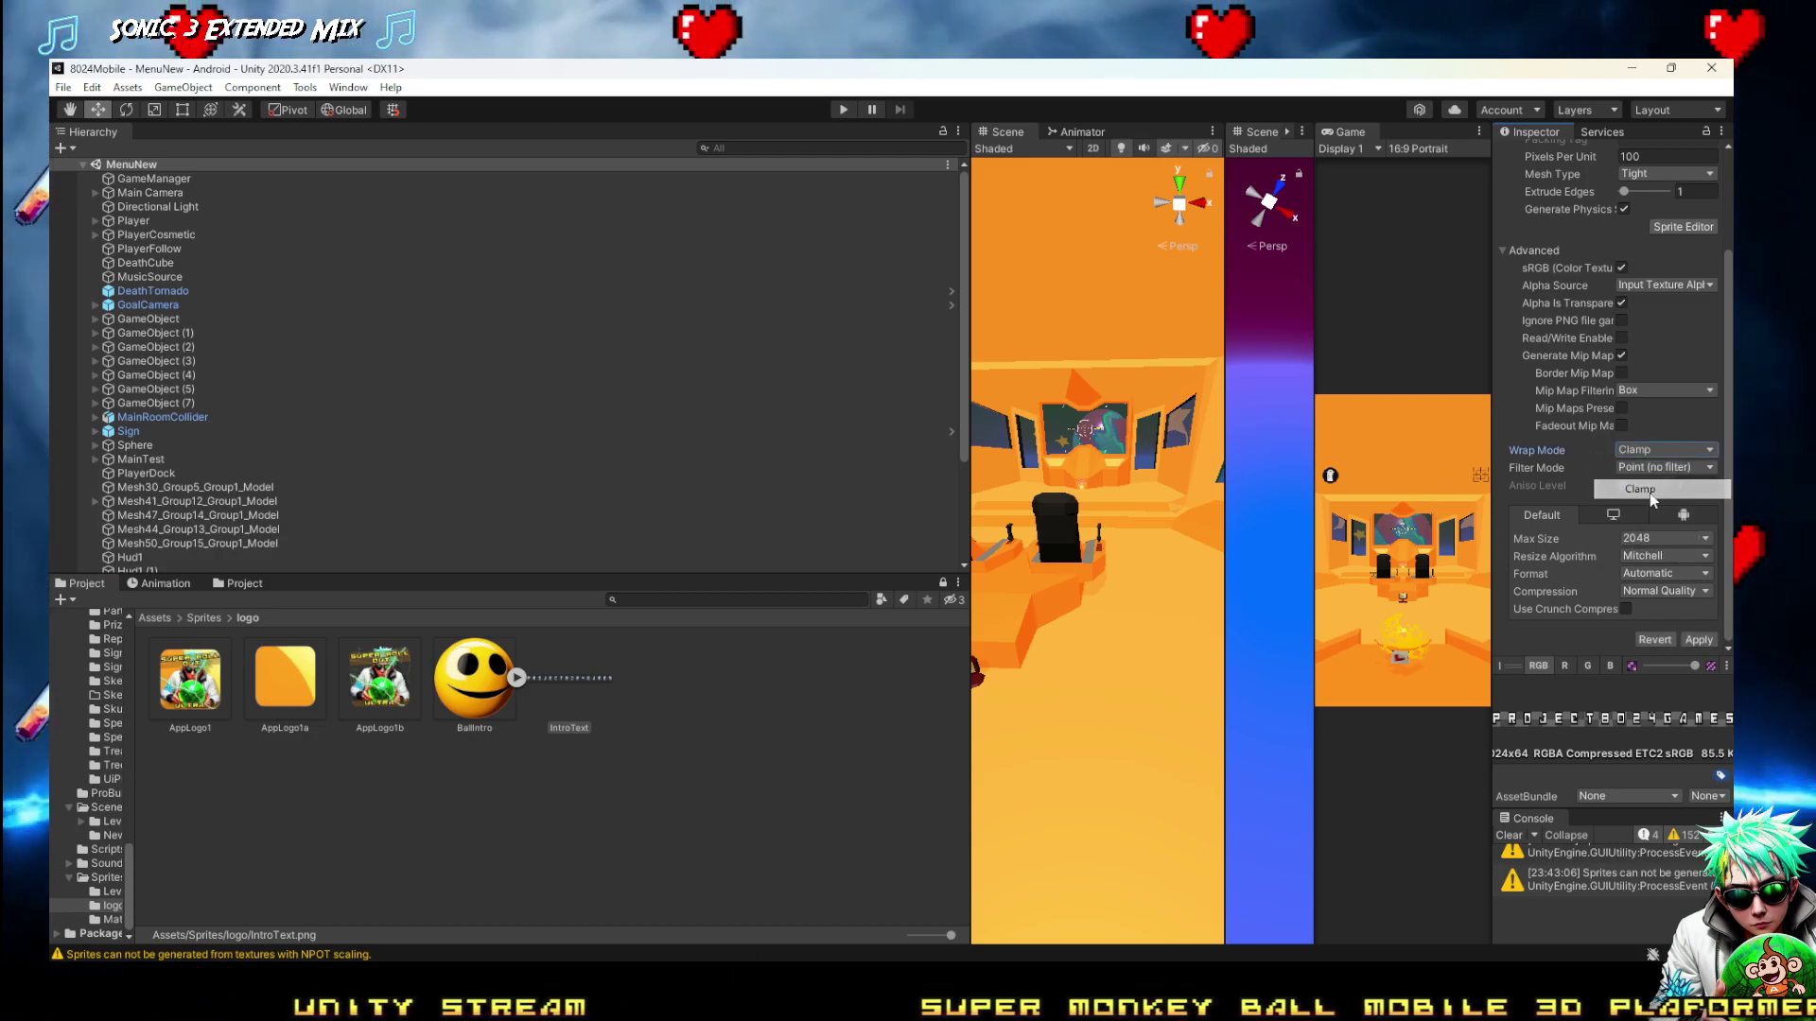
{"action": "left_click", "coordinate": [1699, 639]}
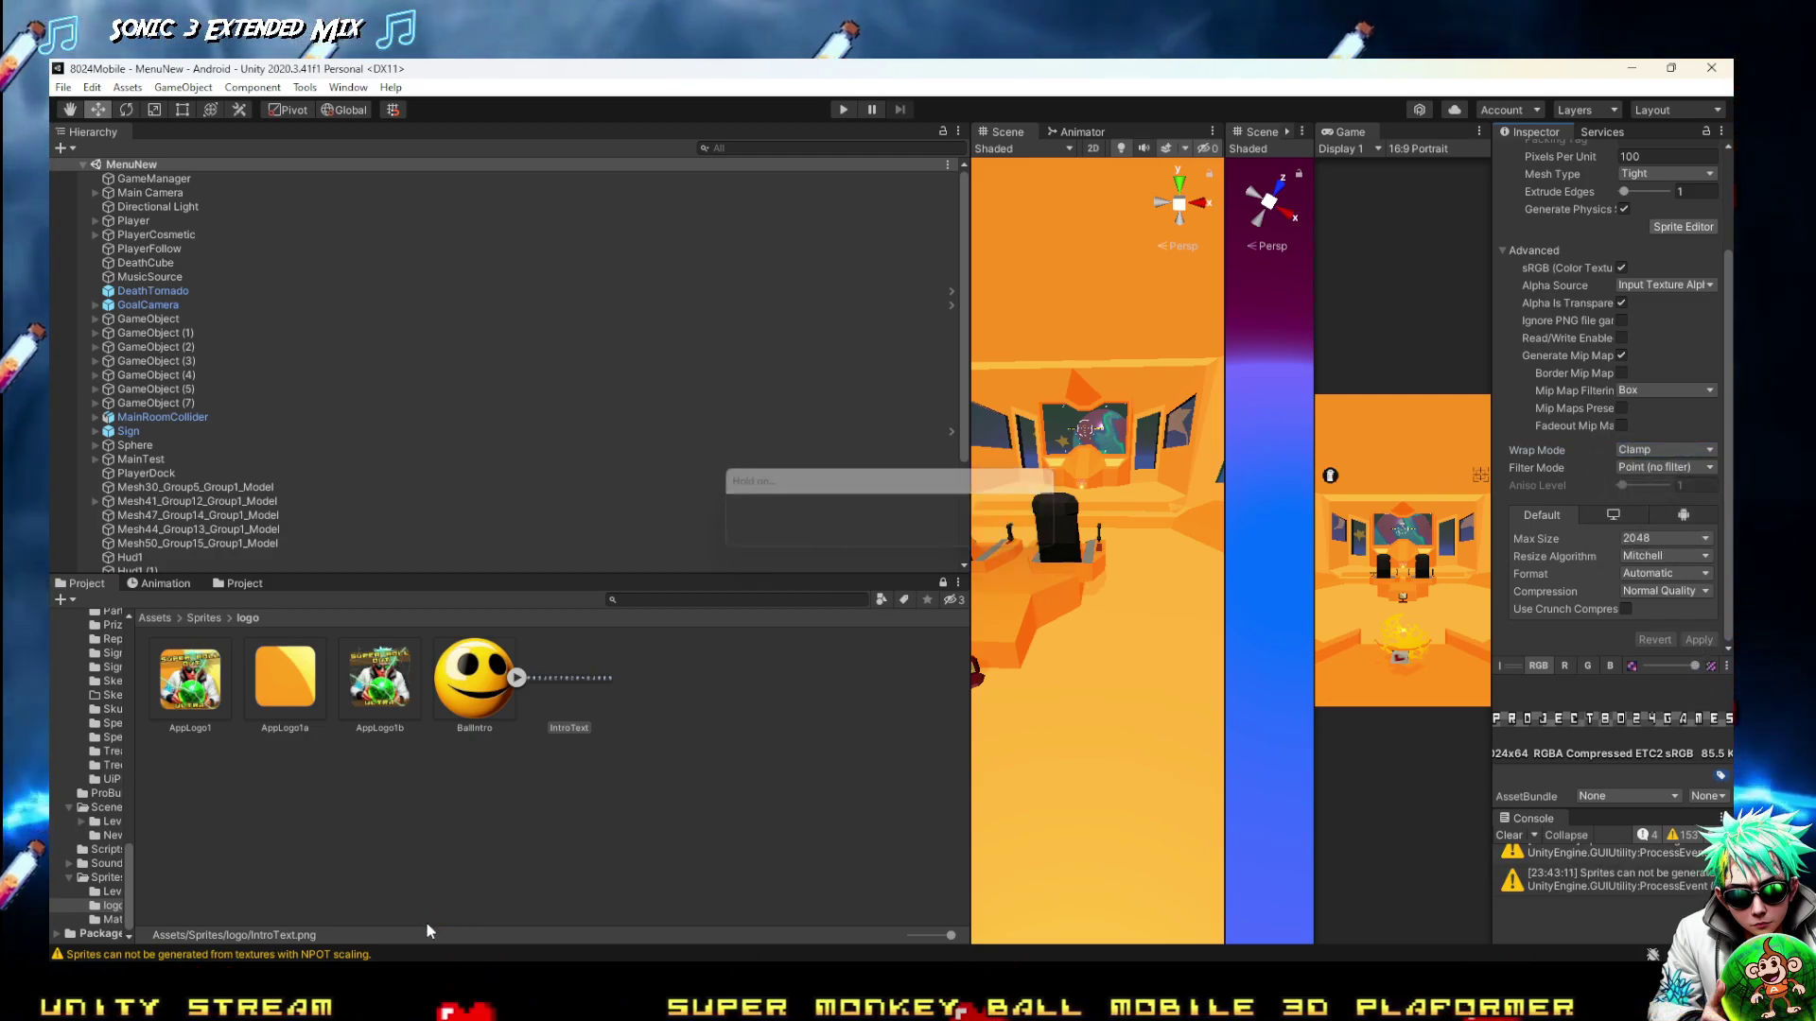
{"action": "left_click", "coordinate": [1578, 880]}
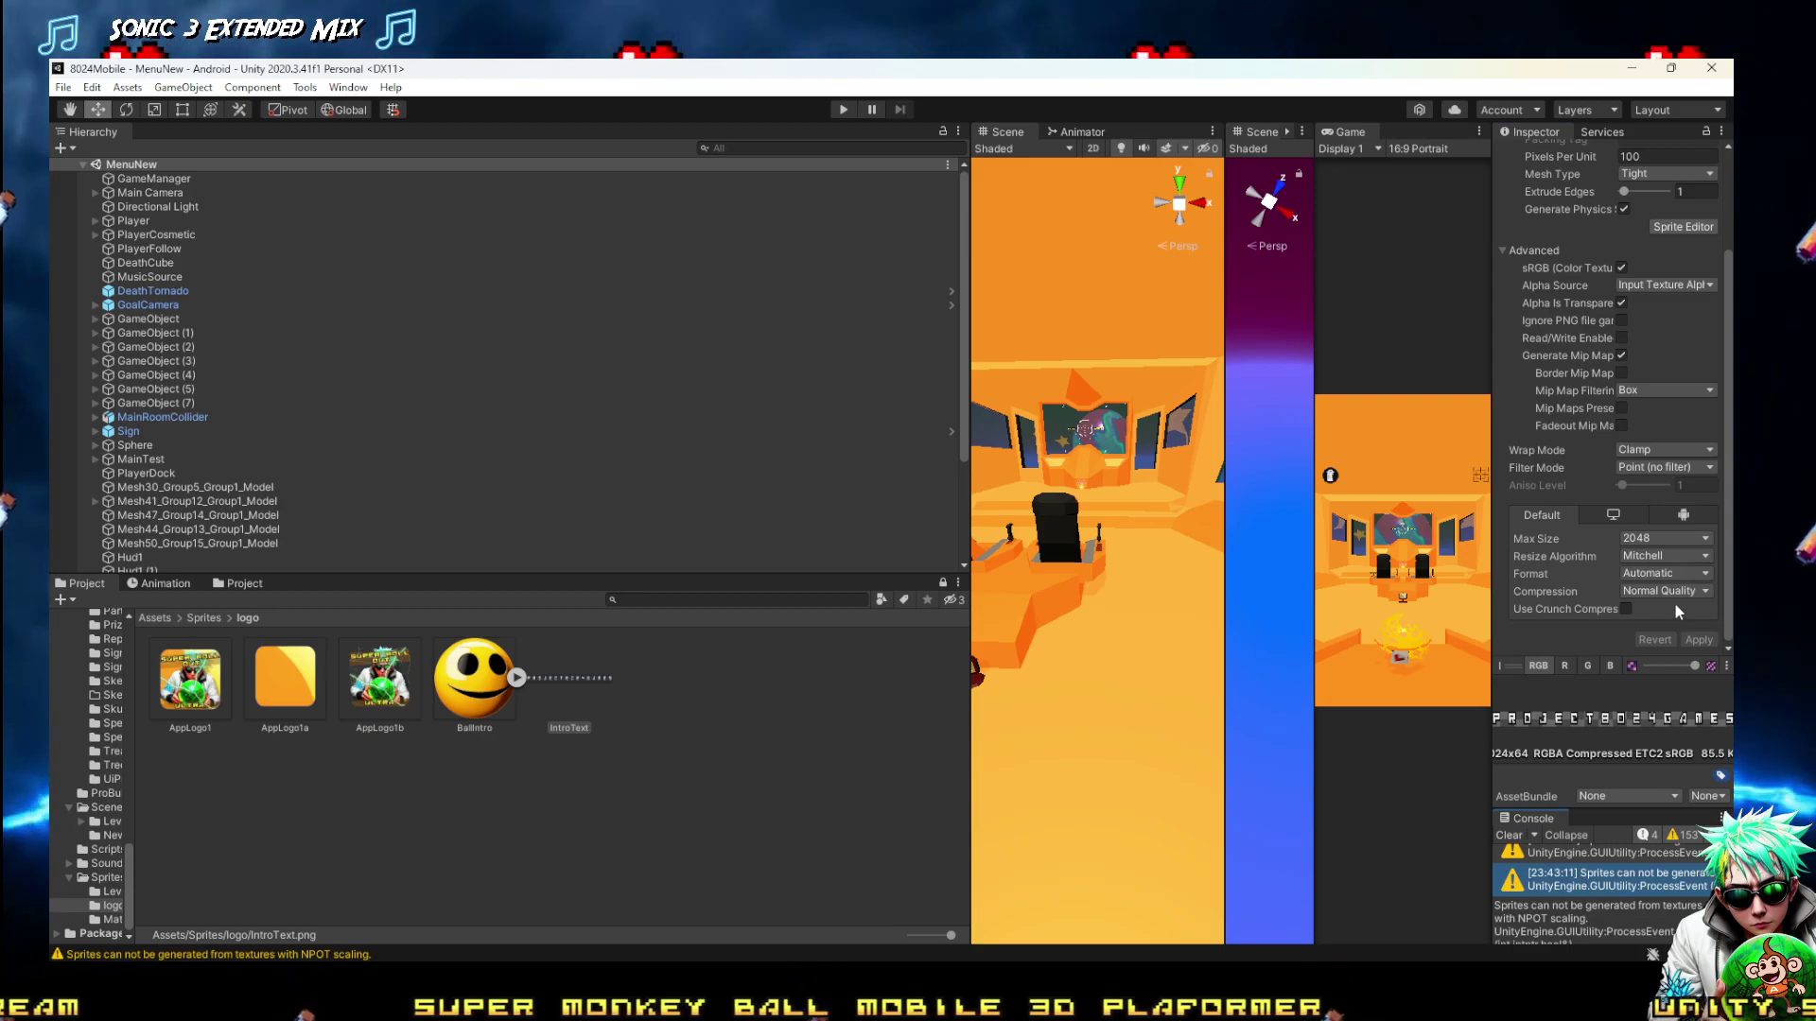
Check the Android and Default platform texture settings, then open IntroText in Paint.NET
{"action": "scroll", "coordinate": [1673, 603], "scroll_direction": "up", "scroll_amount": 3}
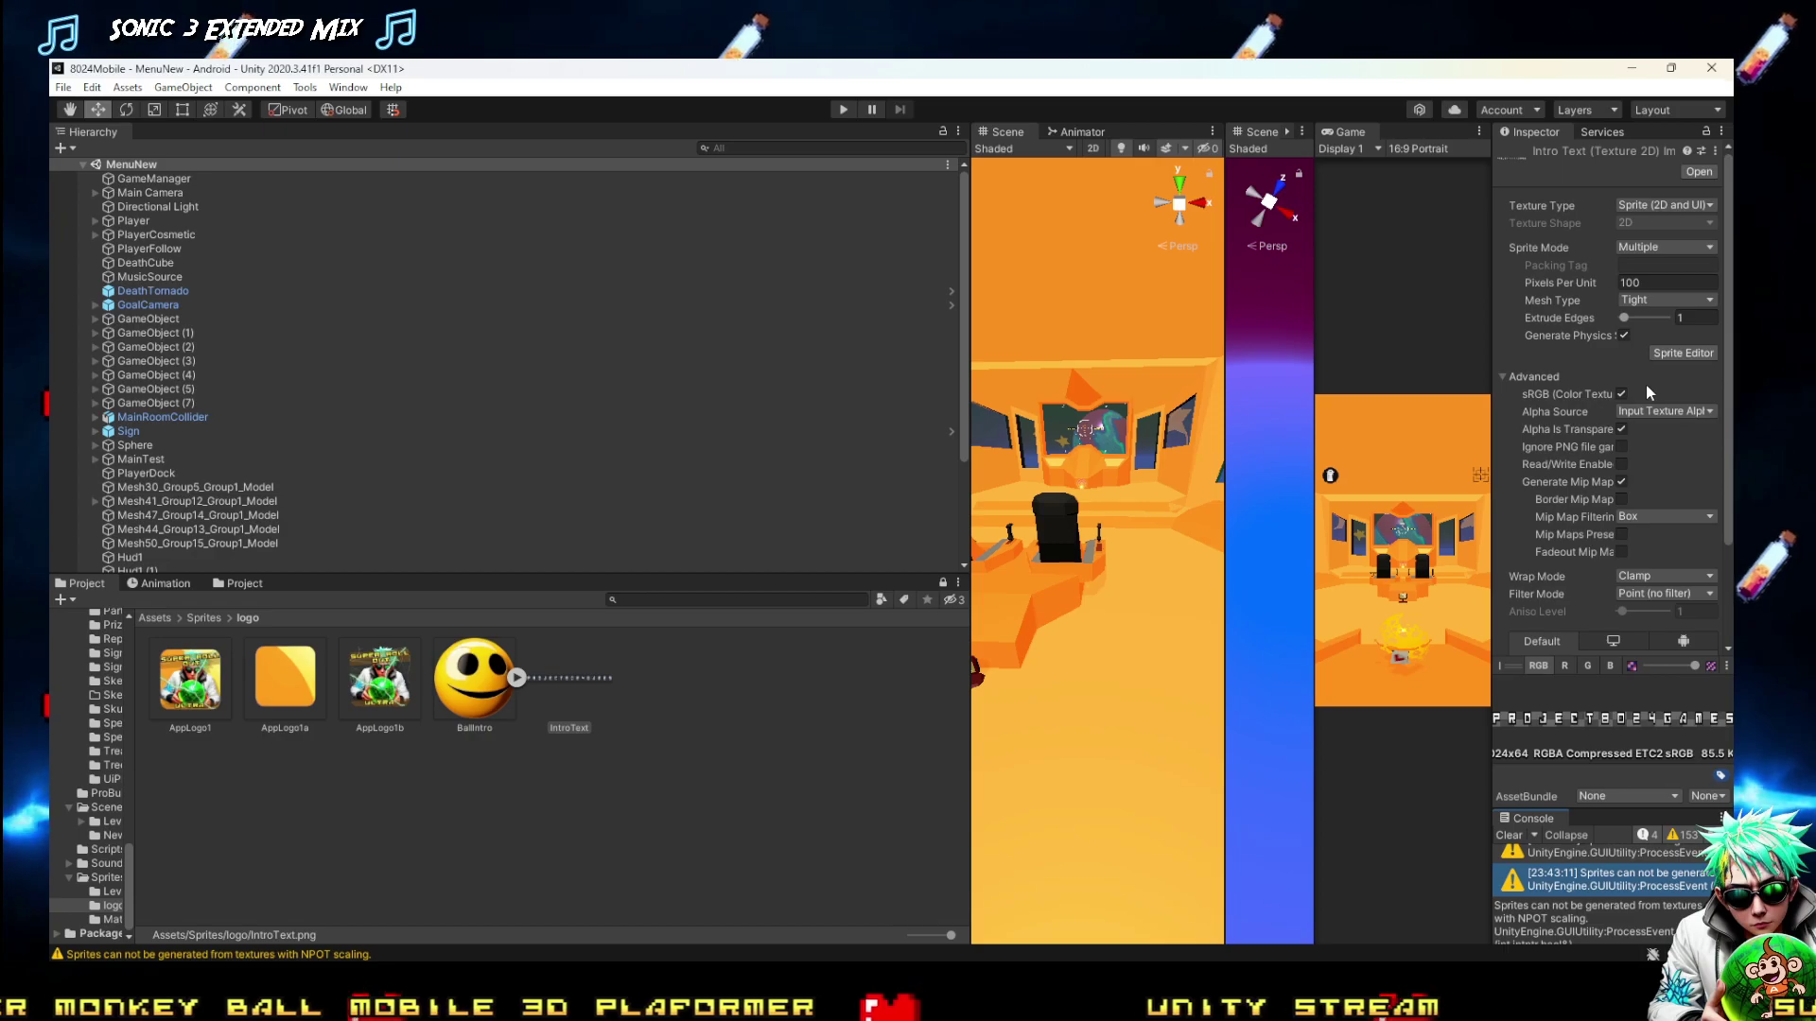
{"action": "scroll", "coordinate": [1581, 487], "scroll_direction": "down", "scroll_amount": 3}
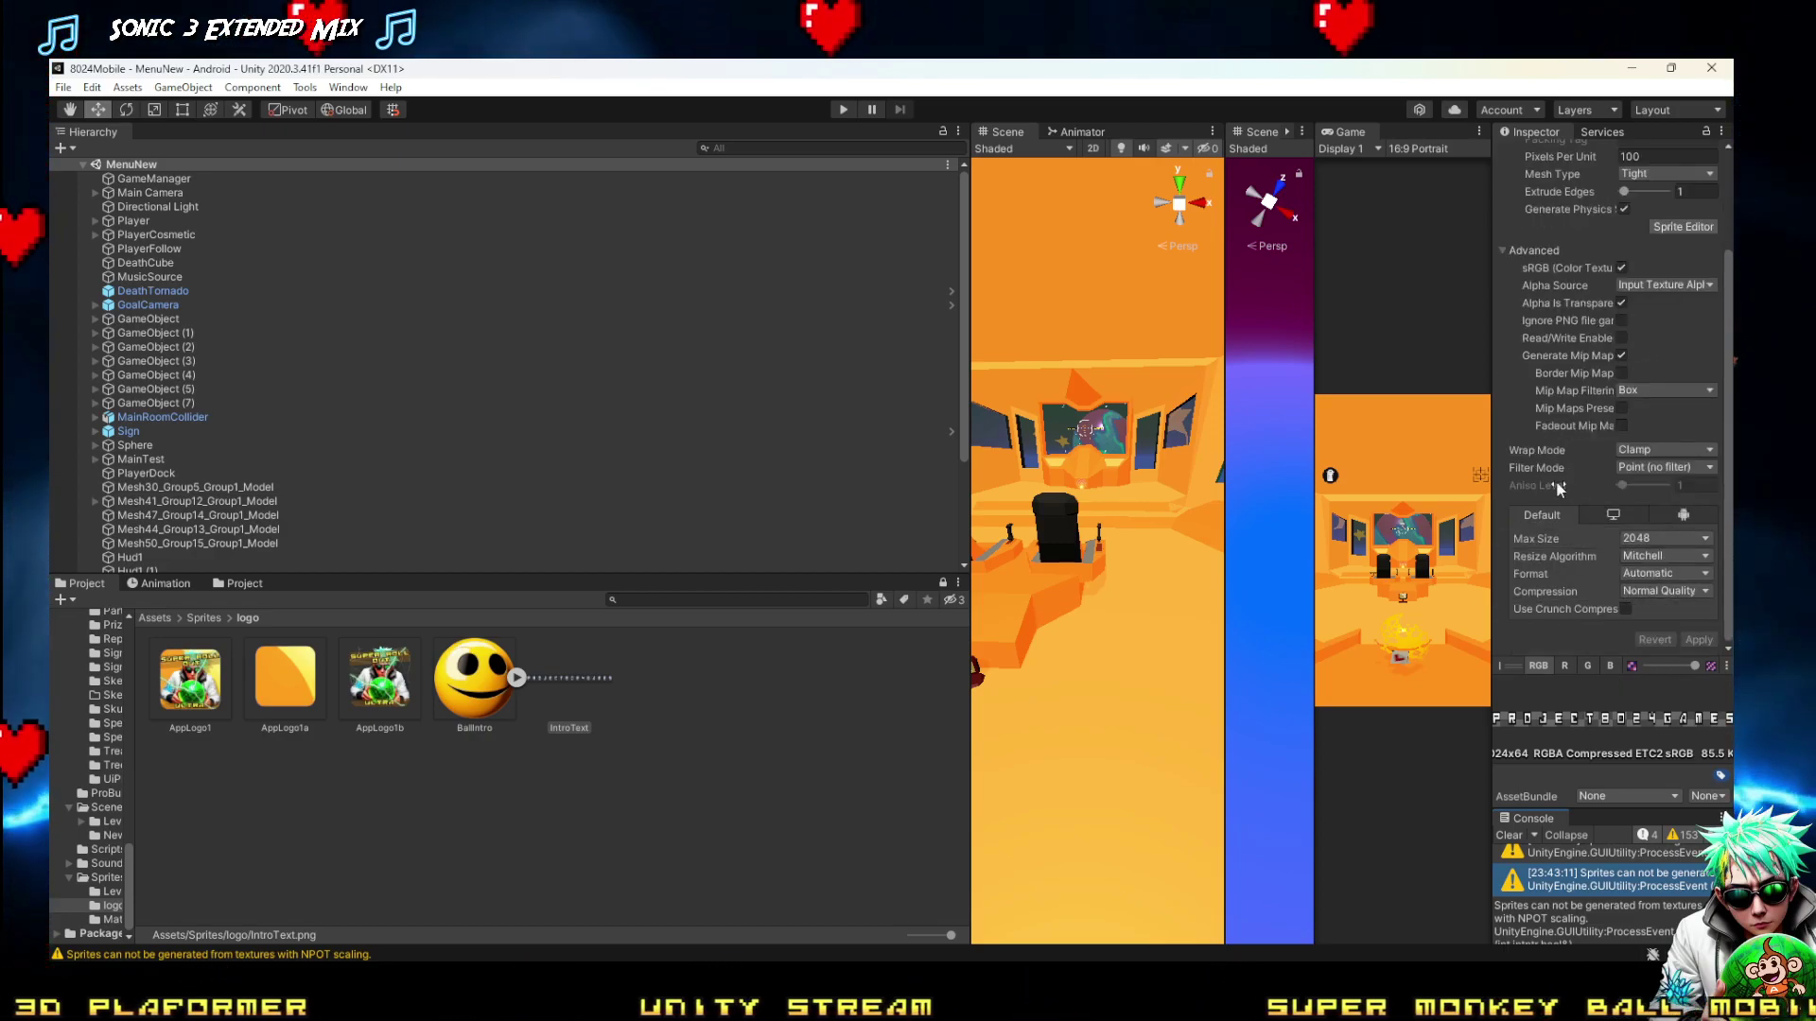
{"action": "left_click", "coordinate": [1666, 555]}
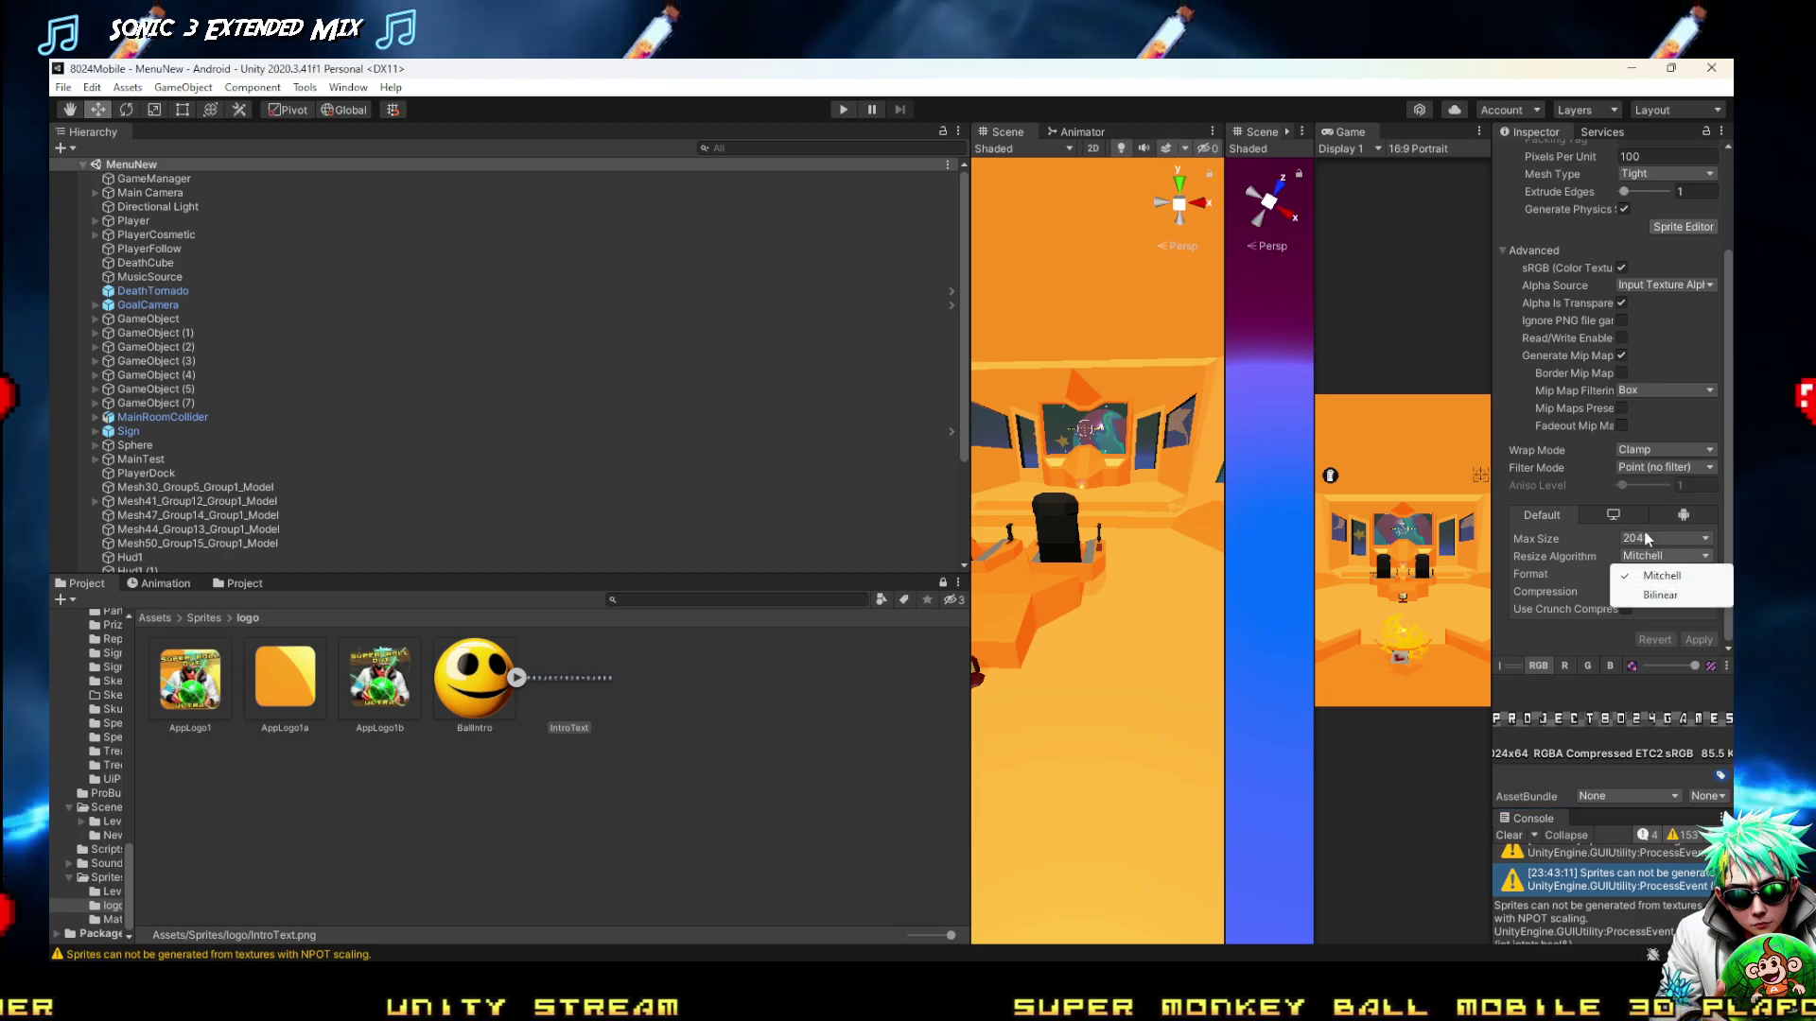
{"action": "left_click", "coordinate": [1636, 515]}
{"action": "left_click", "coordinate": [1687, 533]}
{"action": "left_click", "coordinate": [1520, 526]}
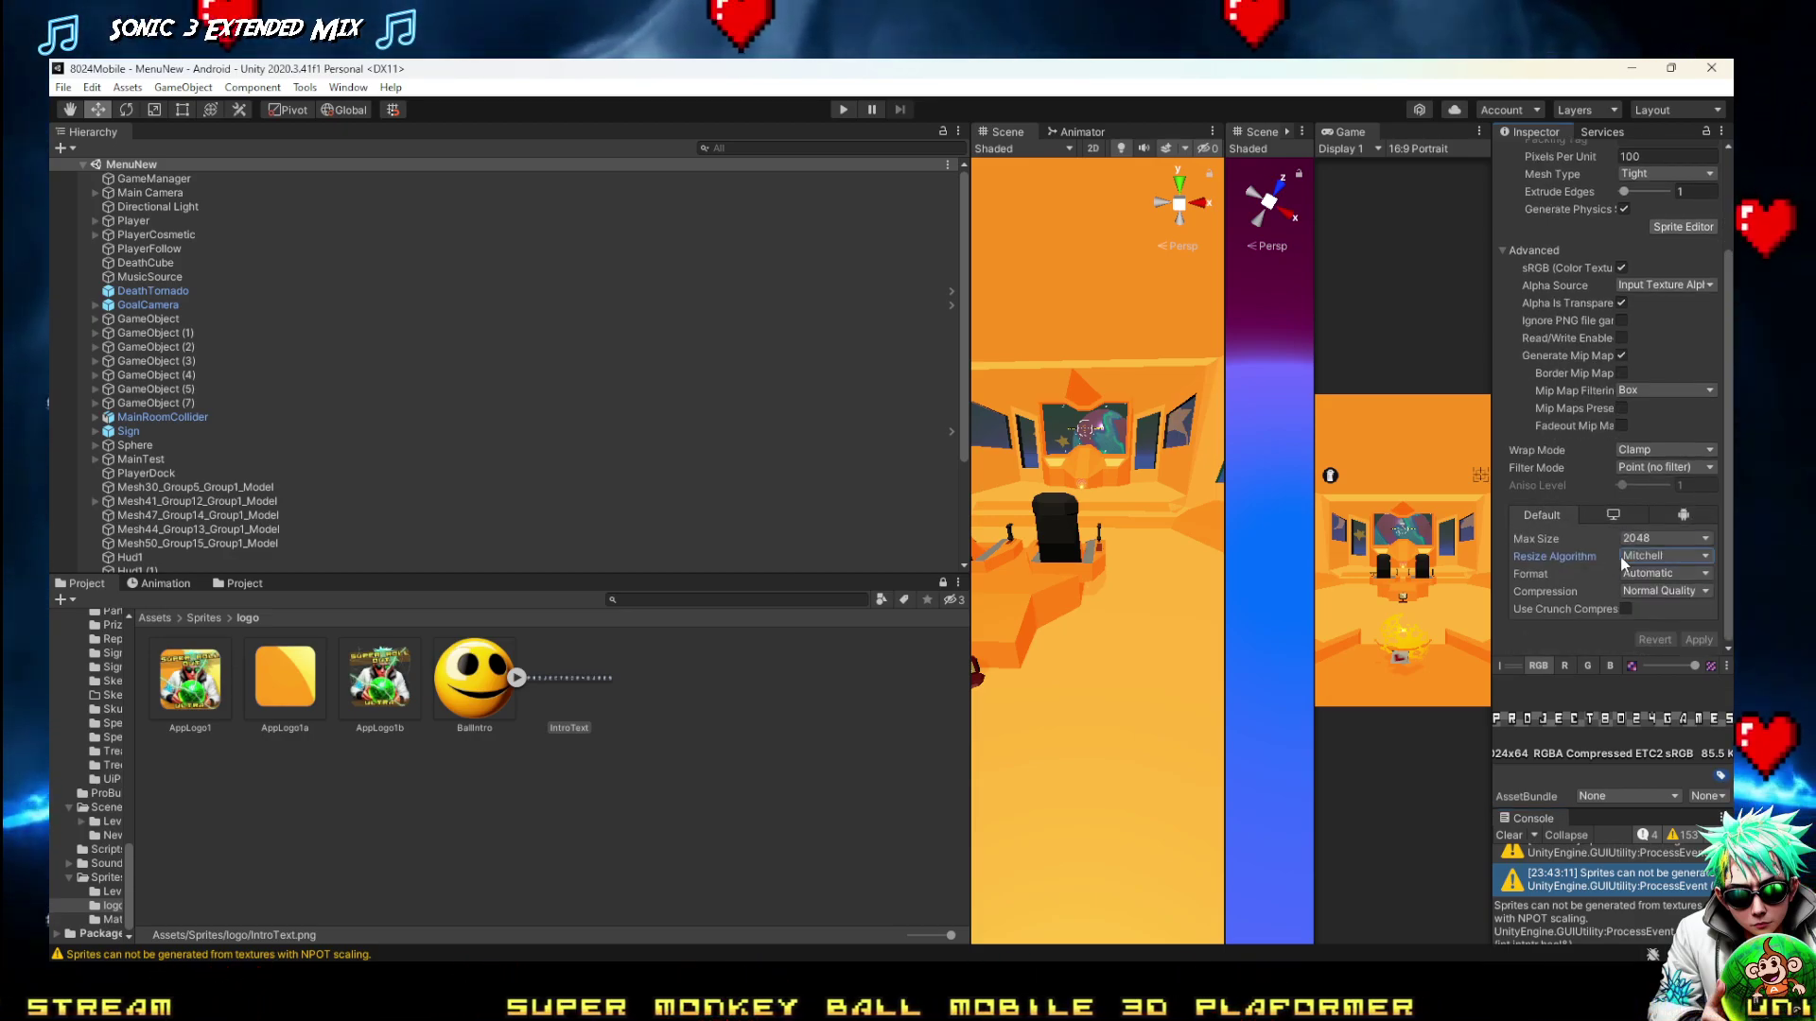
{"action": "scroll", "coordinate": [1664, 481], "scroll_direction": "up", "scroll_amount": 3}
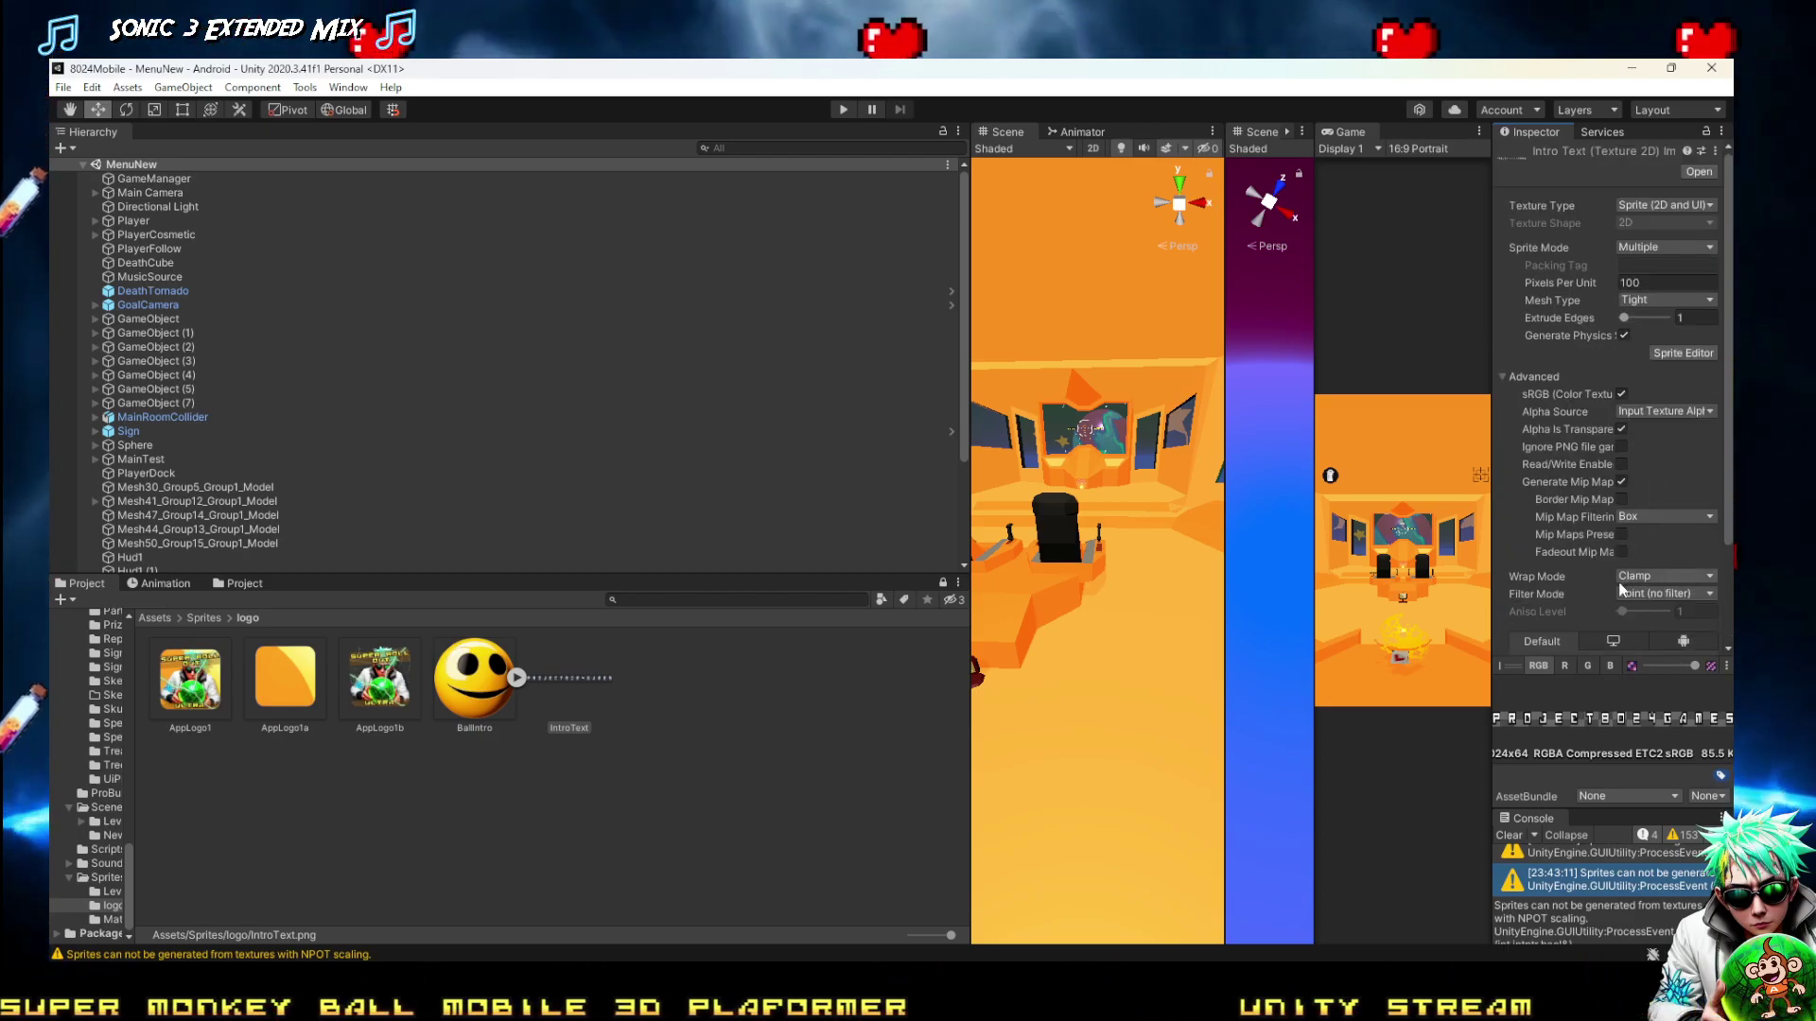
{"action": "double_click", "coordinate": [562, 698]}
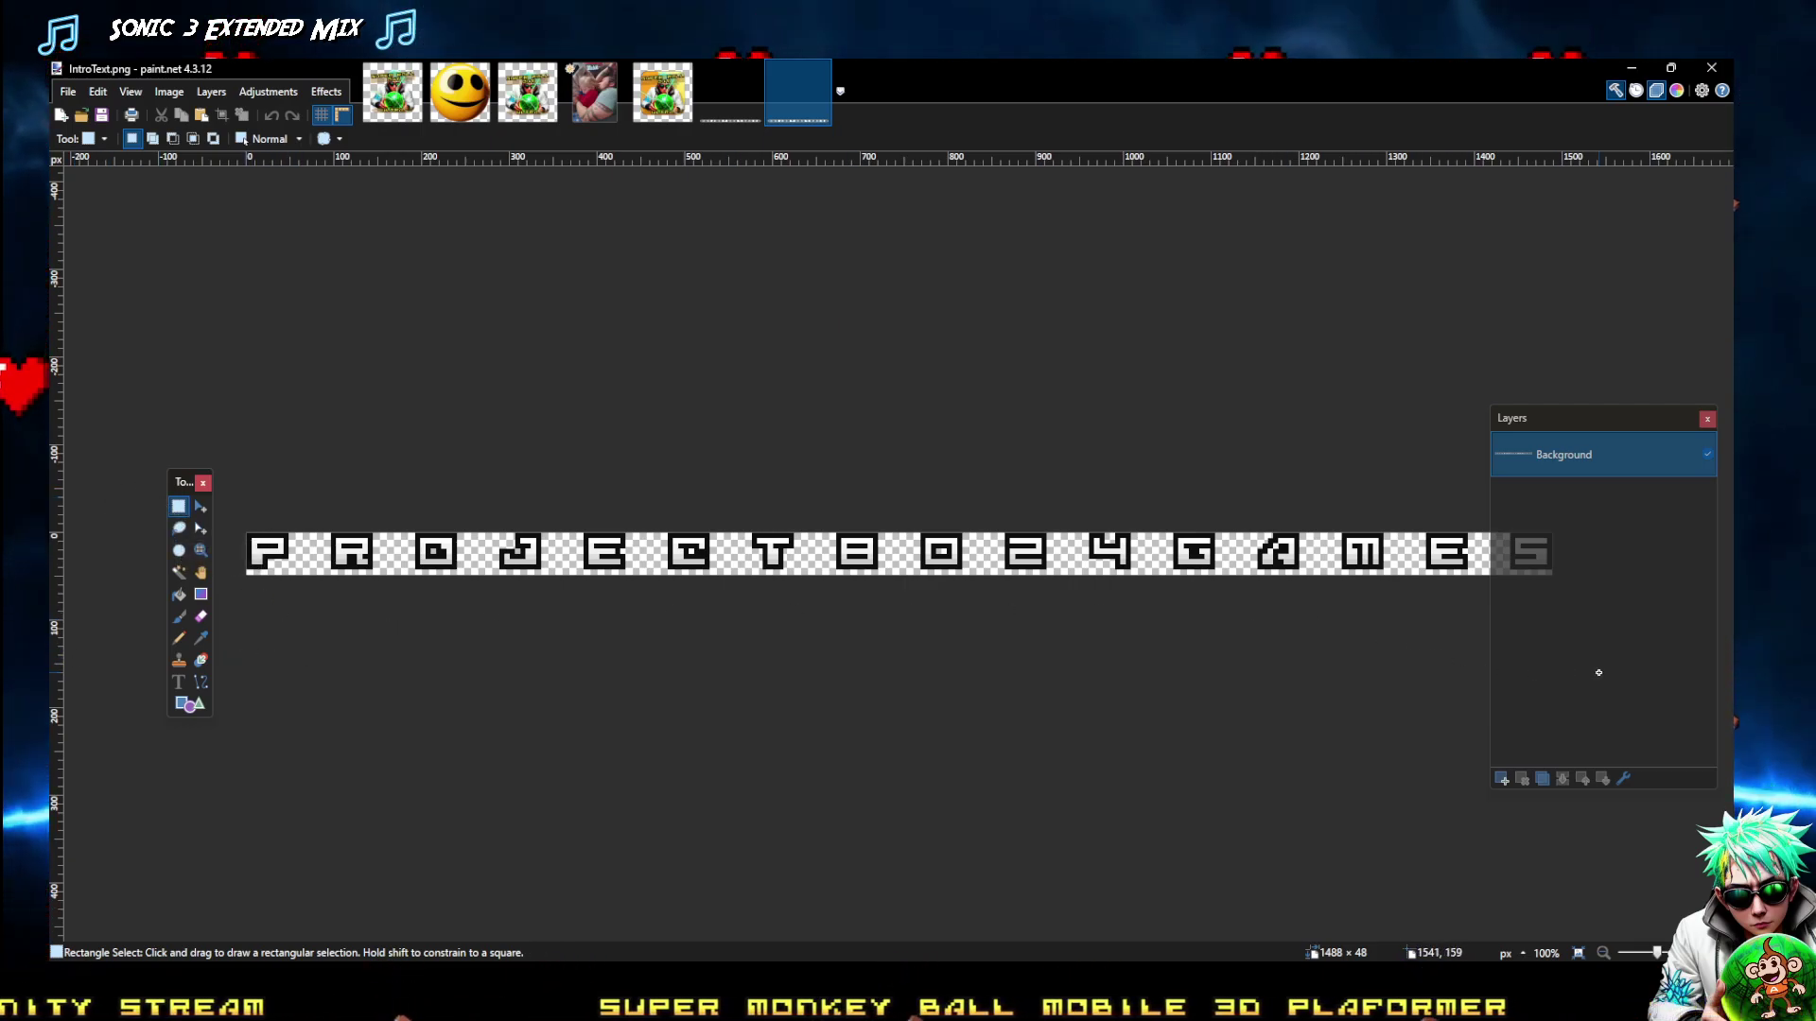
Resize the PROJECT 8024 GAMES banner to 744 × 24 pixels
{"action": "left_click_drag", "start_coordinate": [1569, 672], "coordinate": [241, 570]}
{"action": "left_click_drag", "start_coordinate": [1605, 569], "coordinate": [1605, 570]}
{"action": "left_click", "coordinate": [814, 839]}
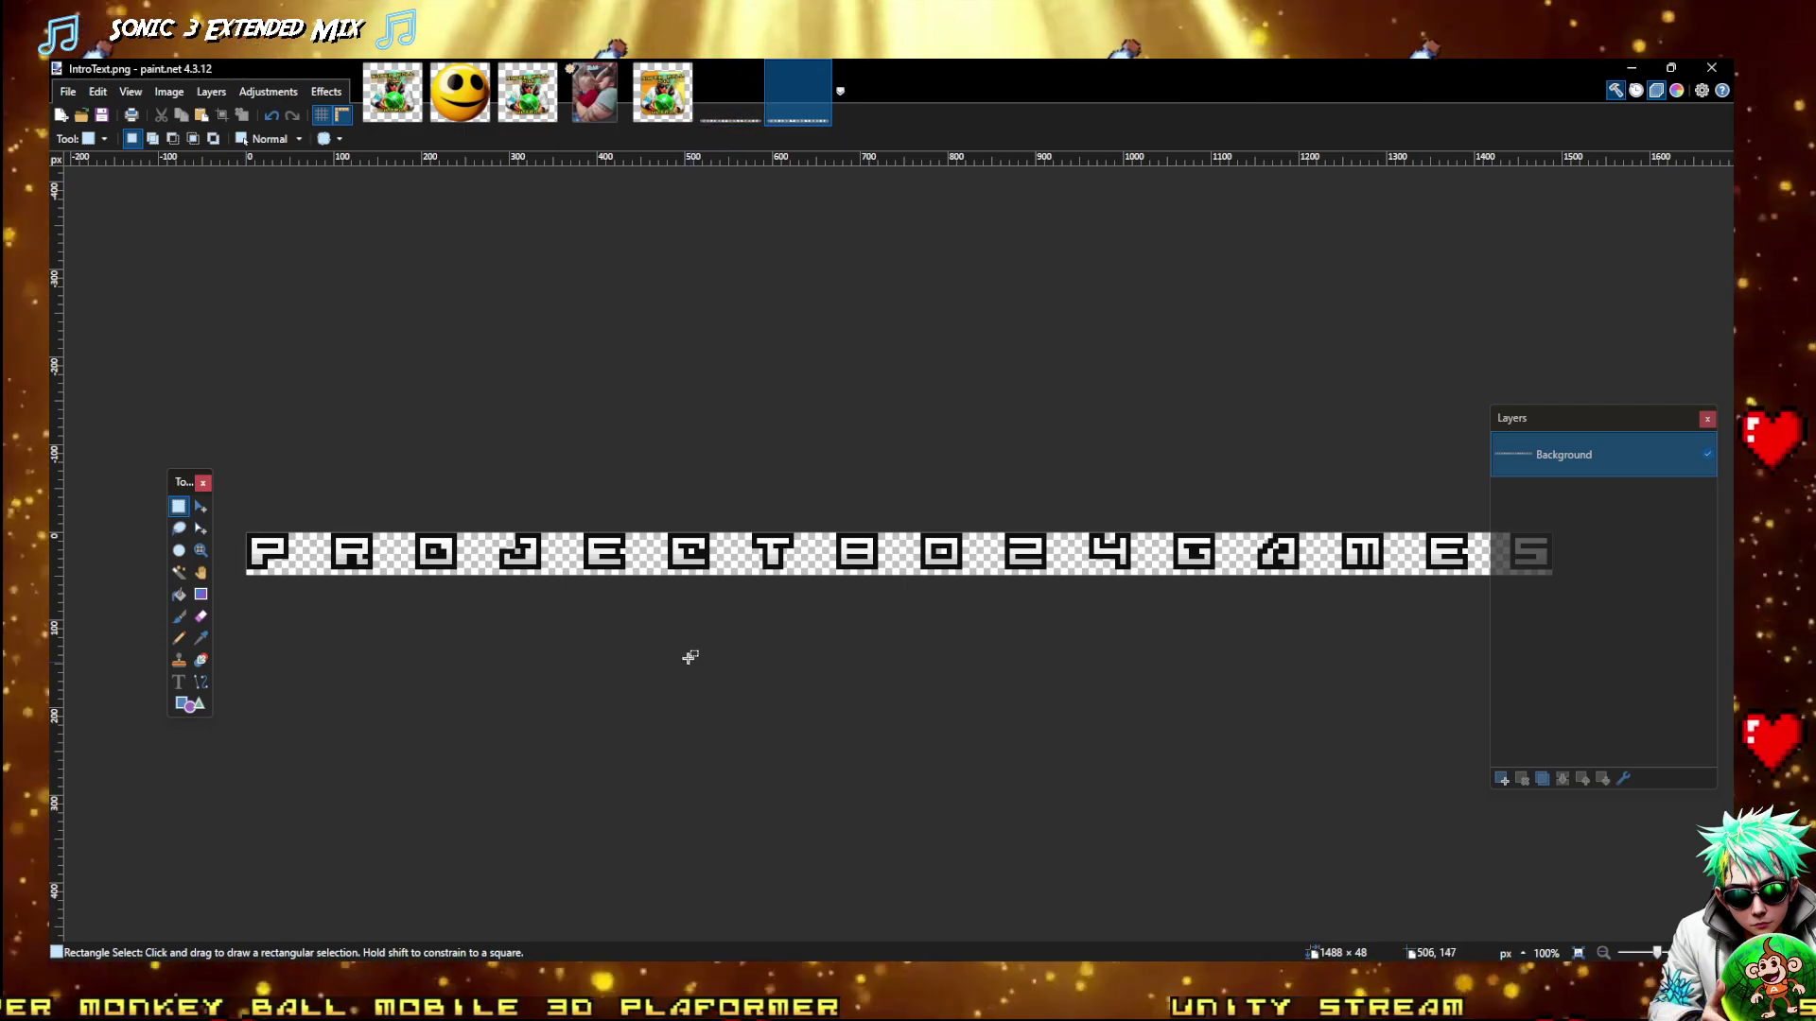
{"action": "left_click", "coordinate": [170, 92]}
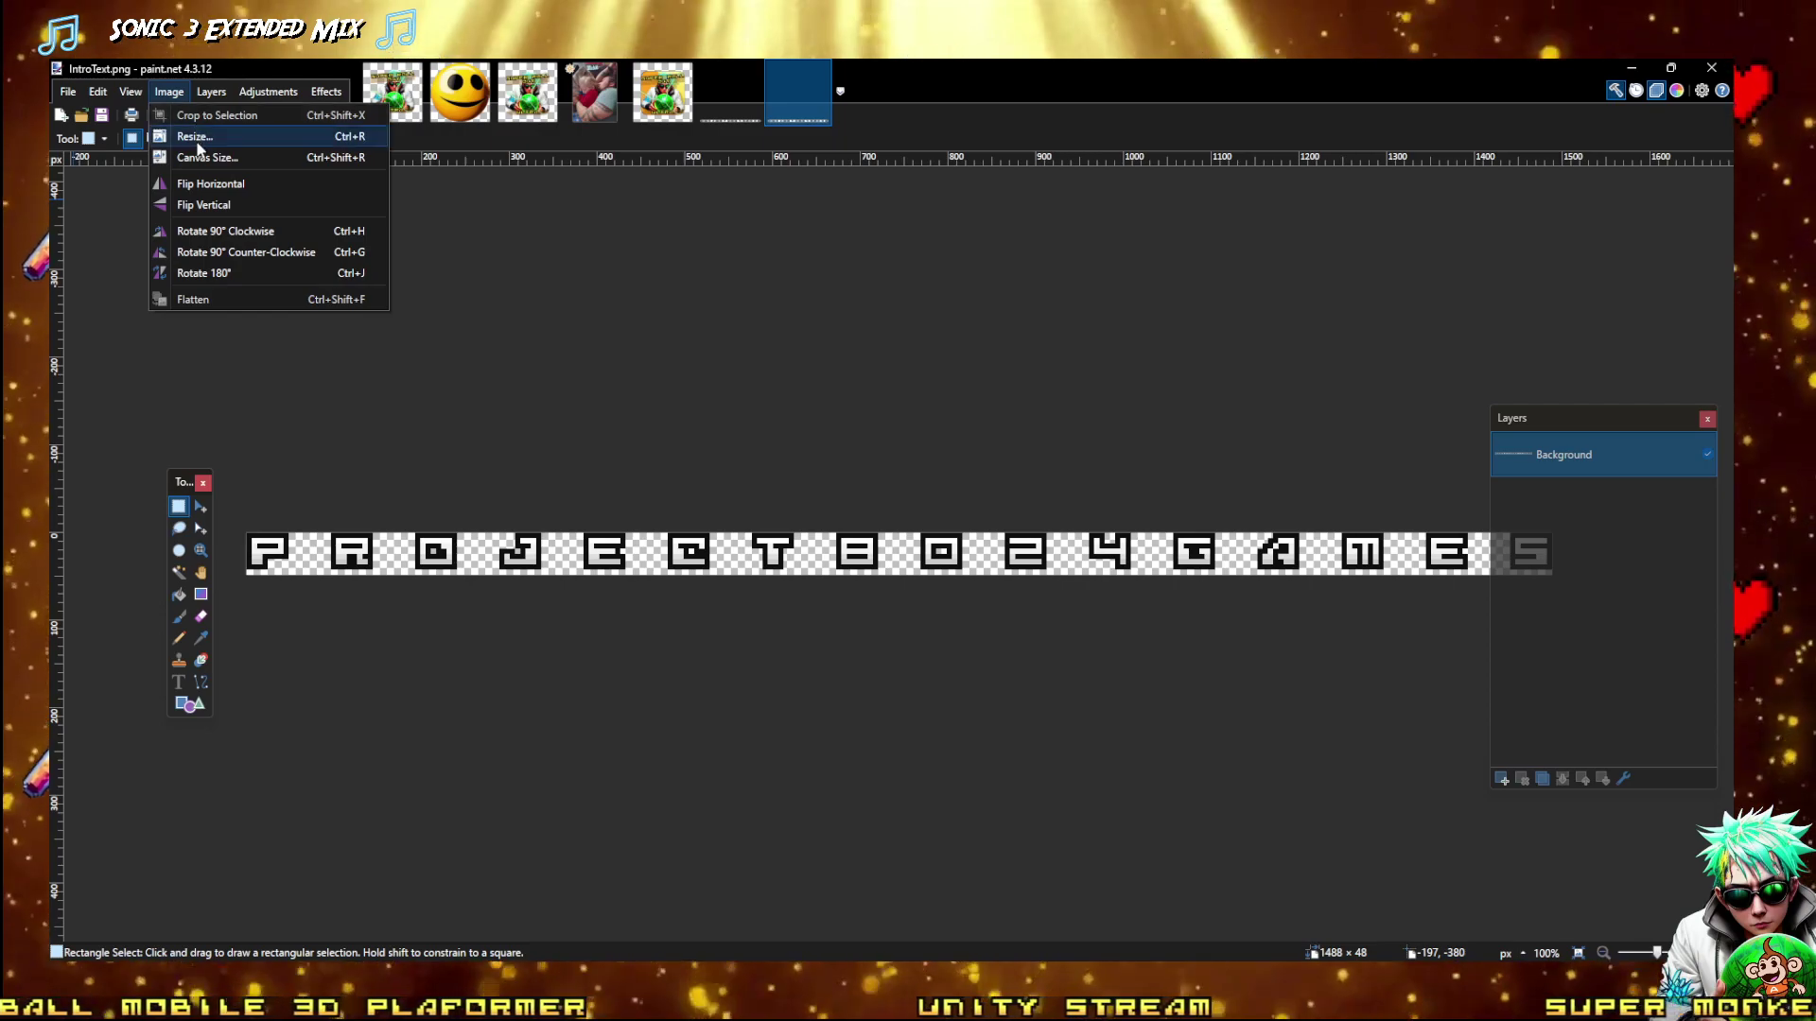
{"action": "left_click", "coordinate": [195, 138]}
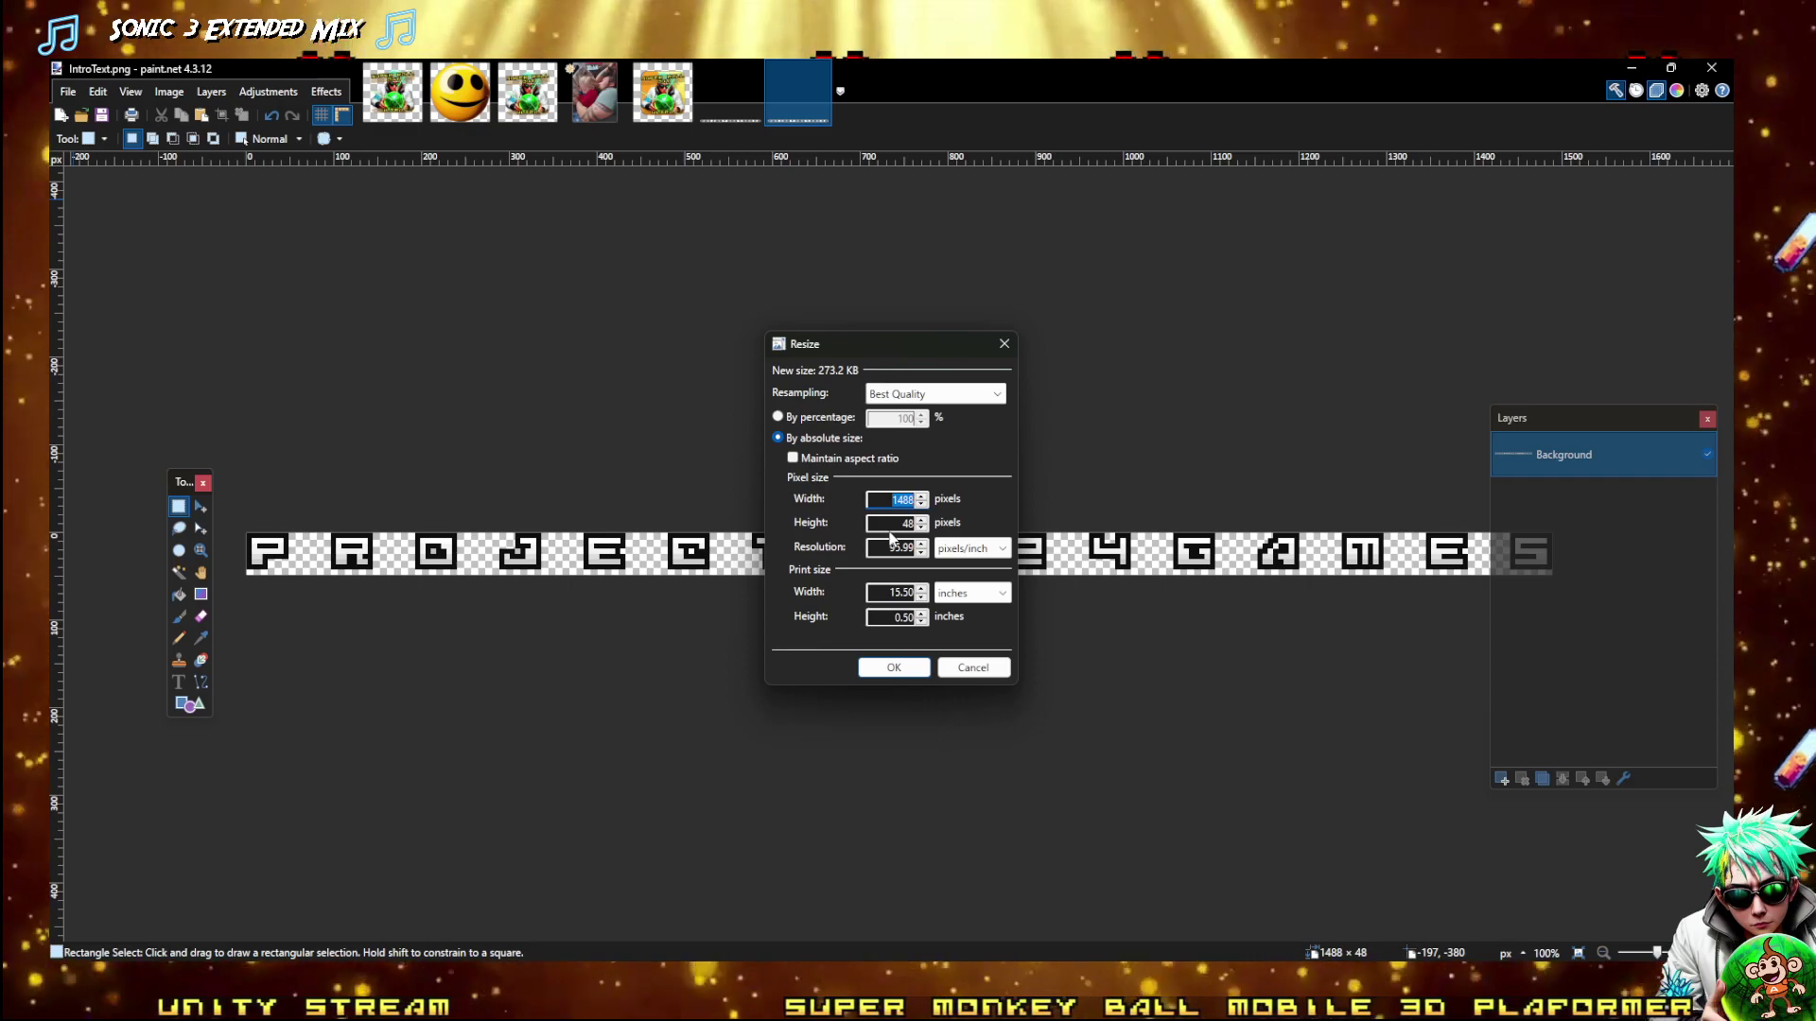
{"action": "type", "text": "744"}
{"action": "key", "text": "Tab"}
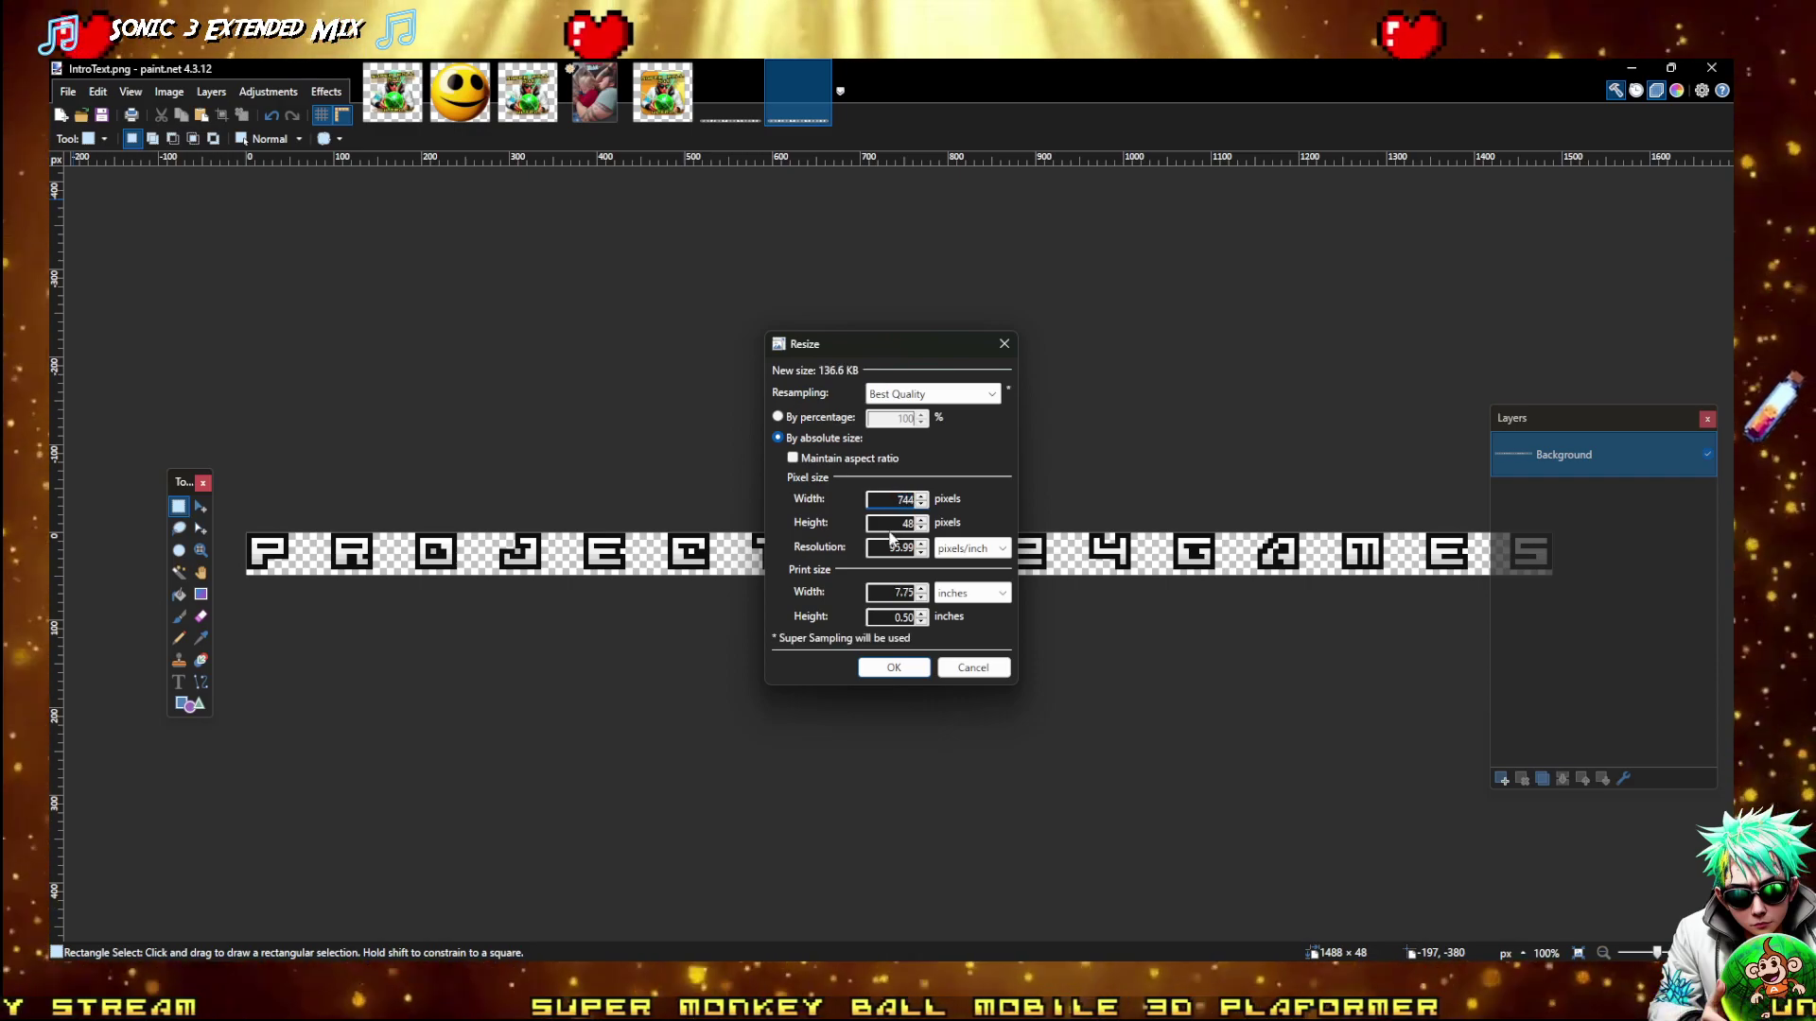
{"action": "type", "text": "24"}
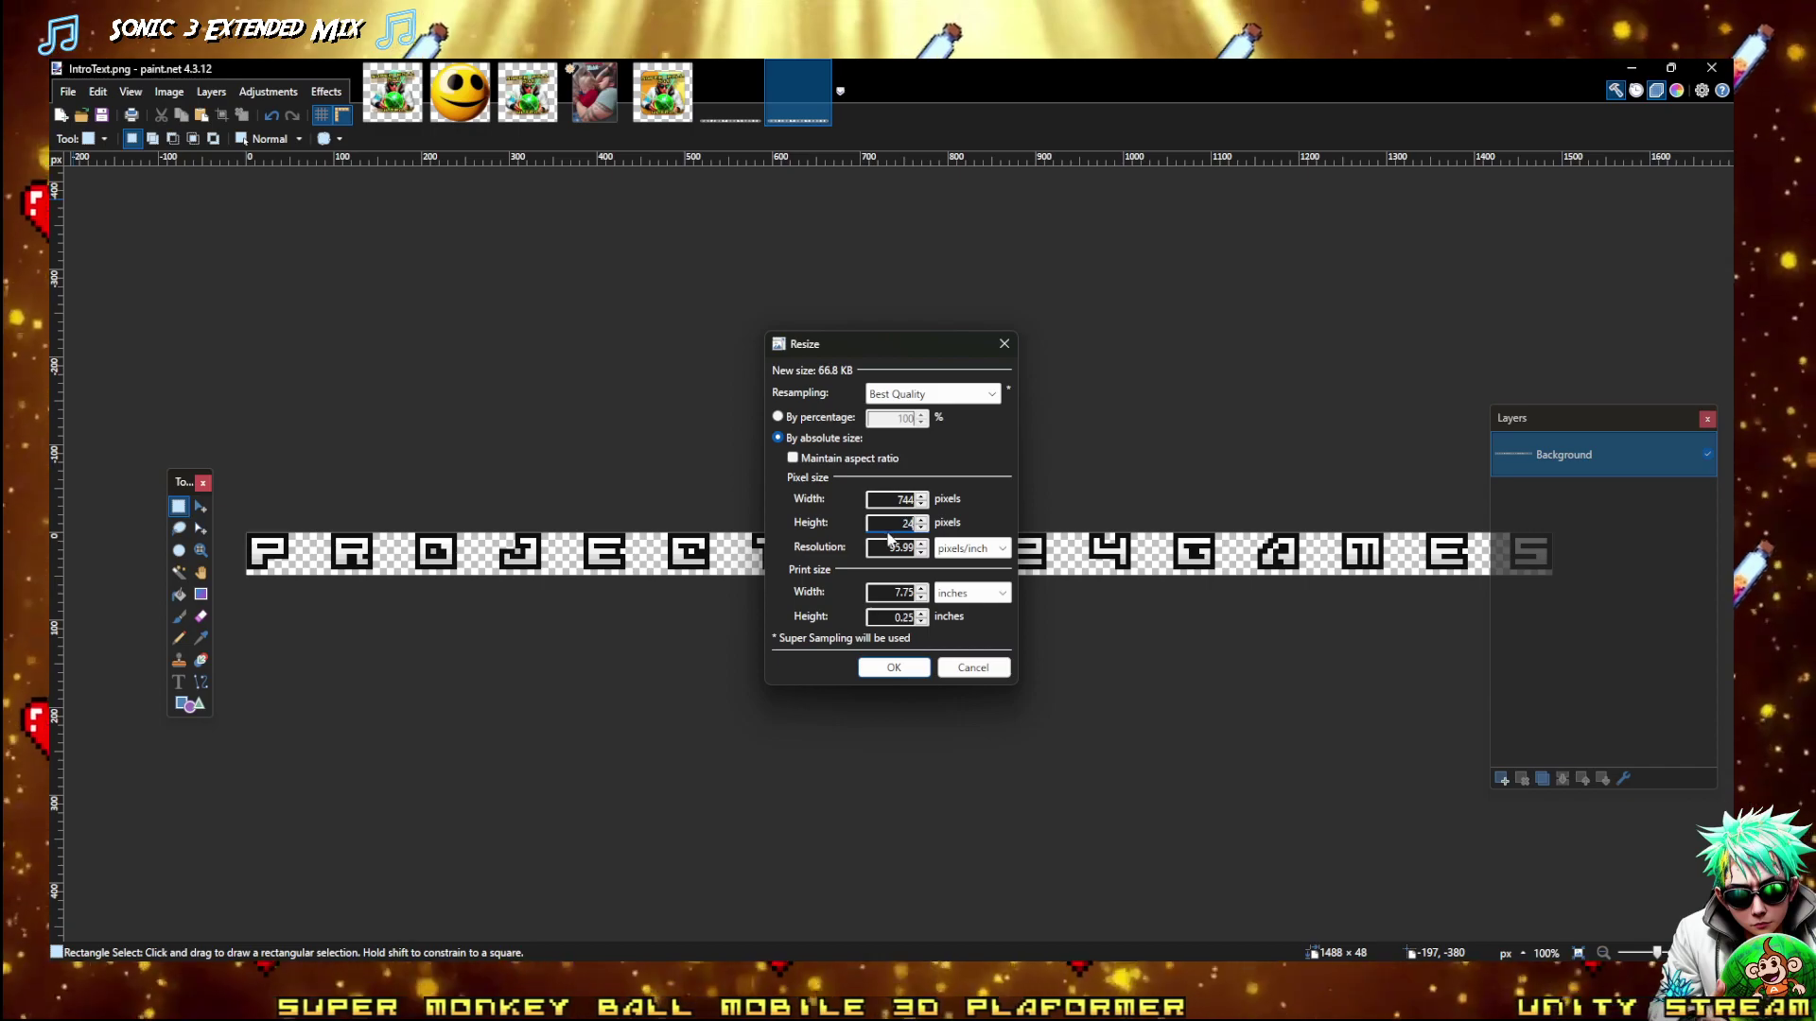
{"action": "left_click", "coordinate": [894, 667]}
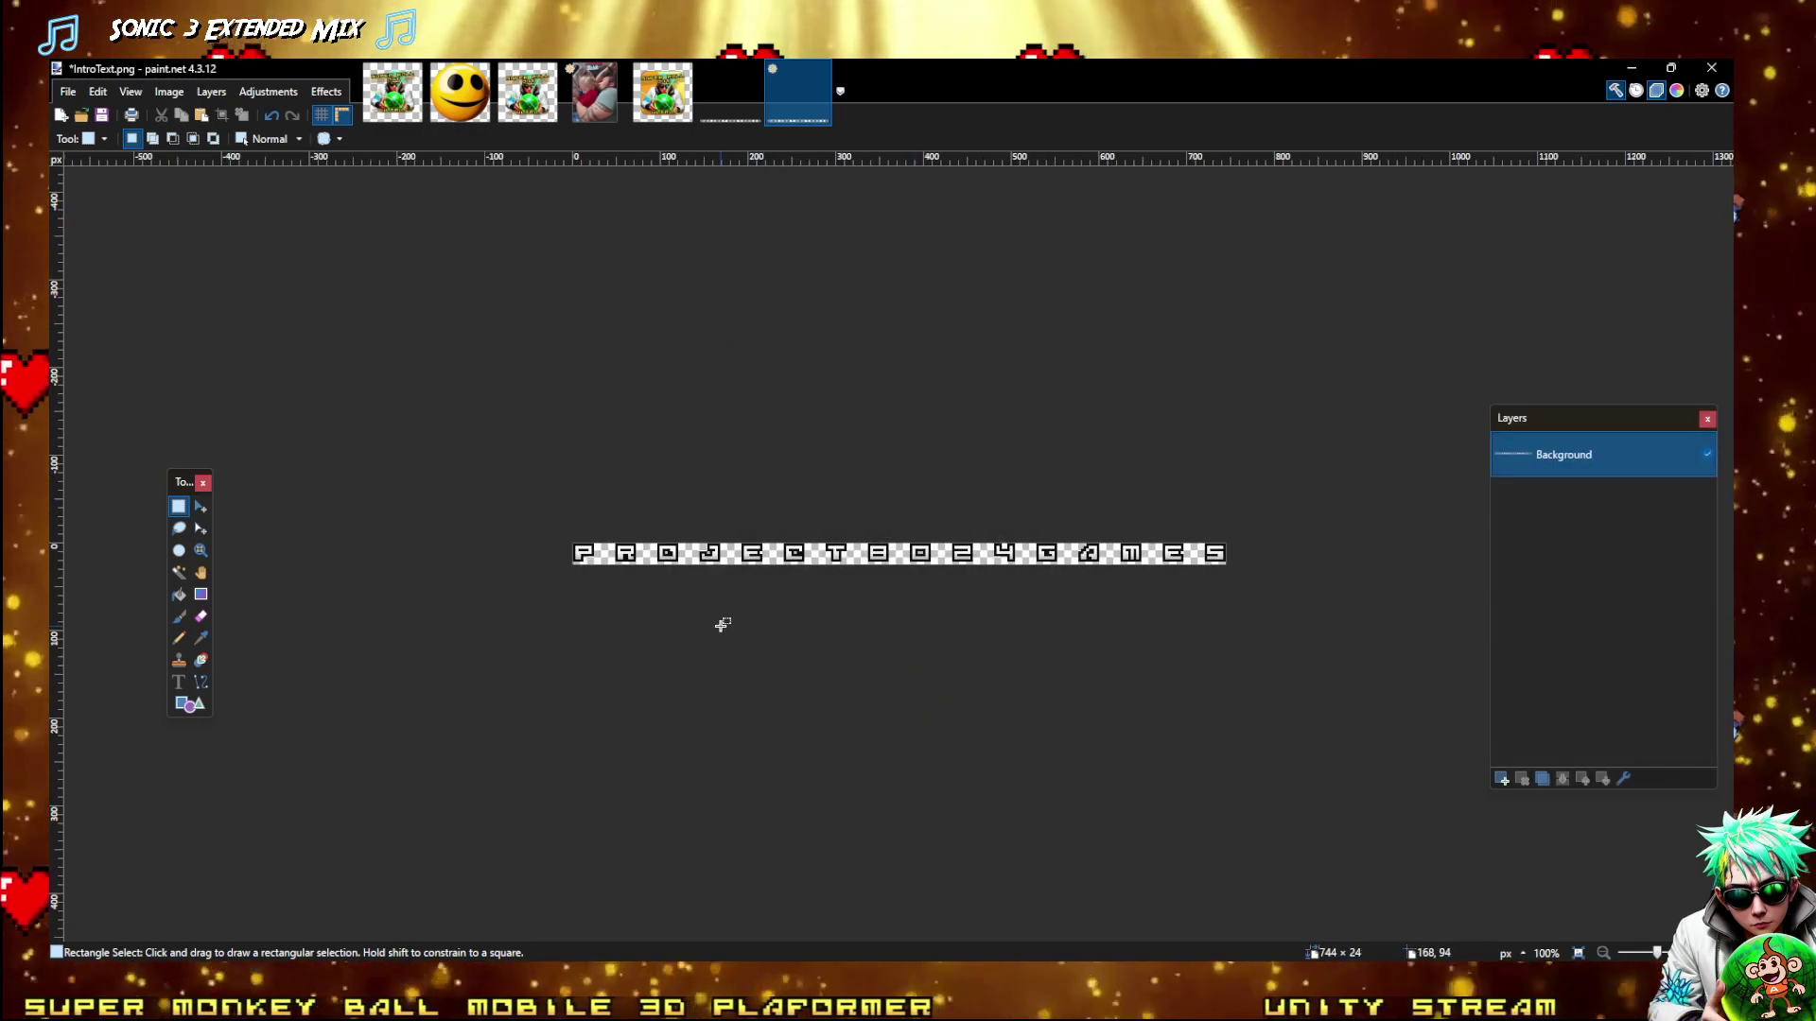
Save IntroText.png with the PNG settings and minimise Paint.NET
{"action": "key", "text": "ctrl+s"}
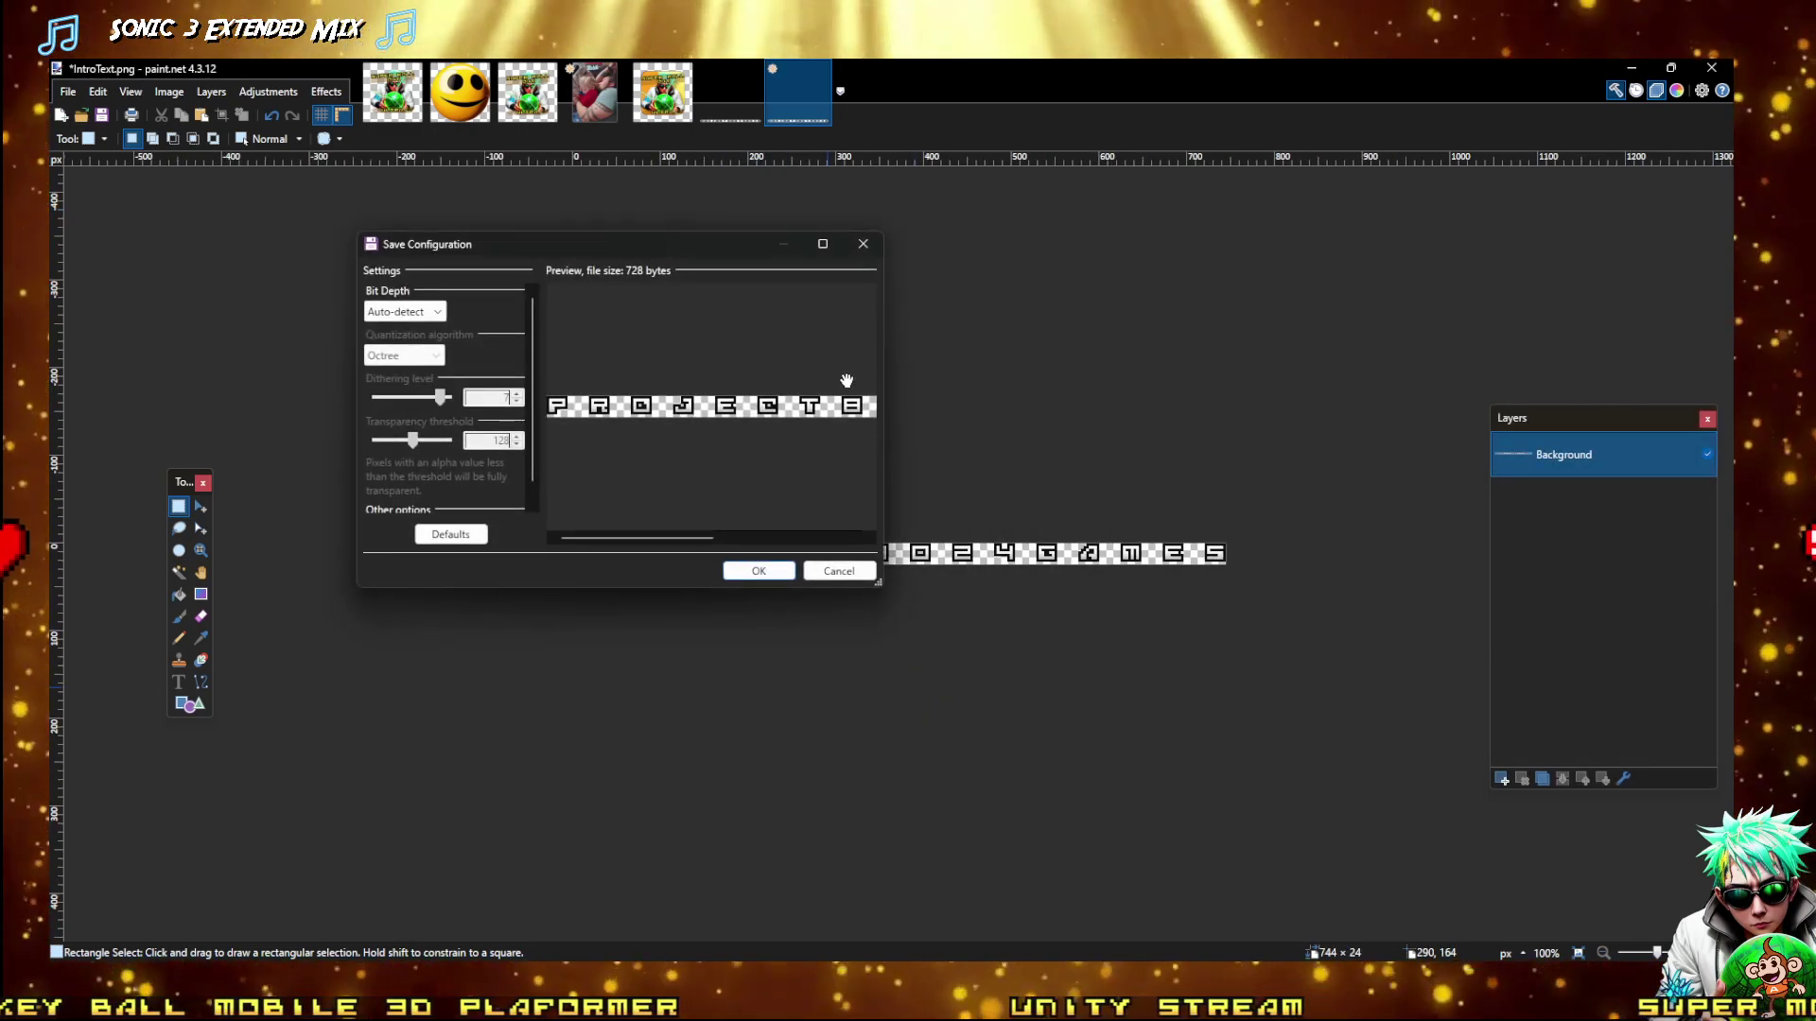
{"action": "left_click", "coordinate": [779, 573]}
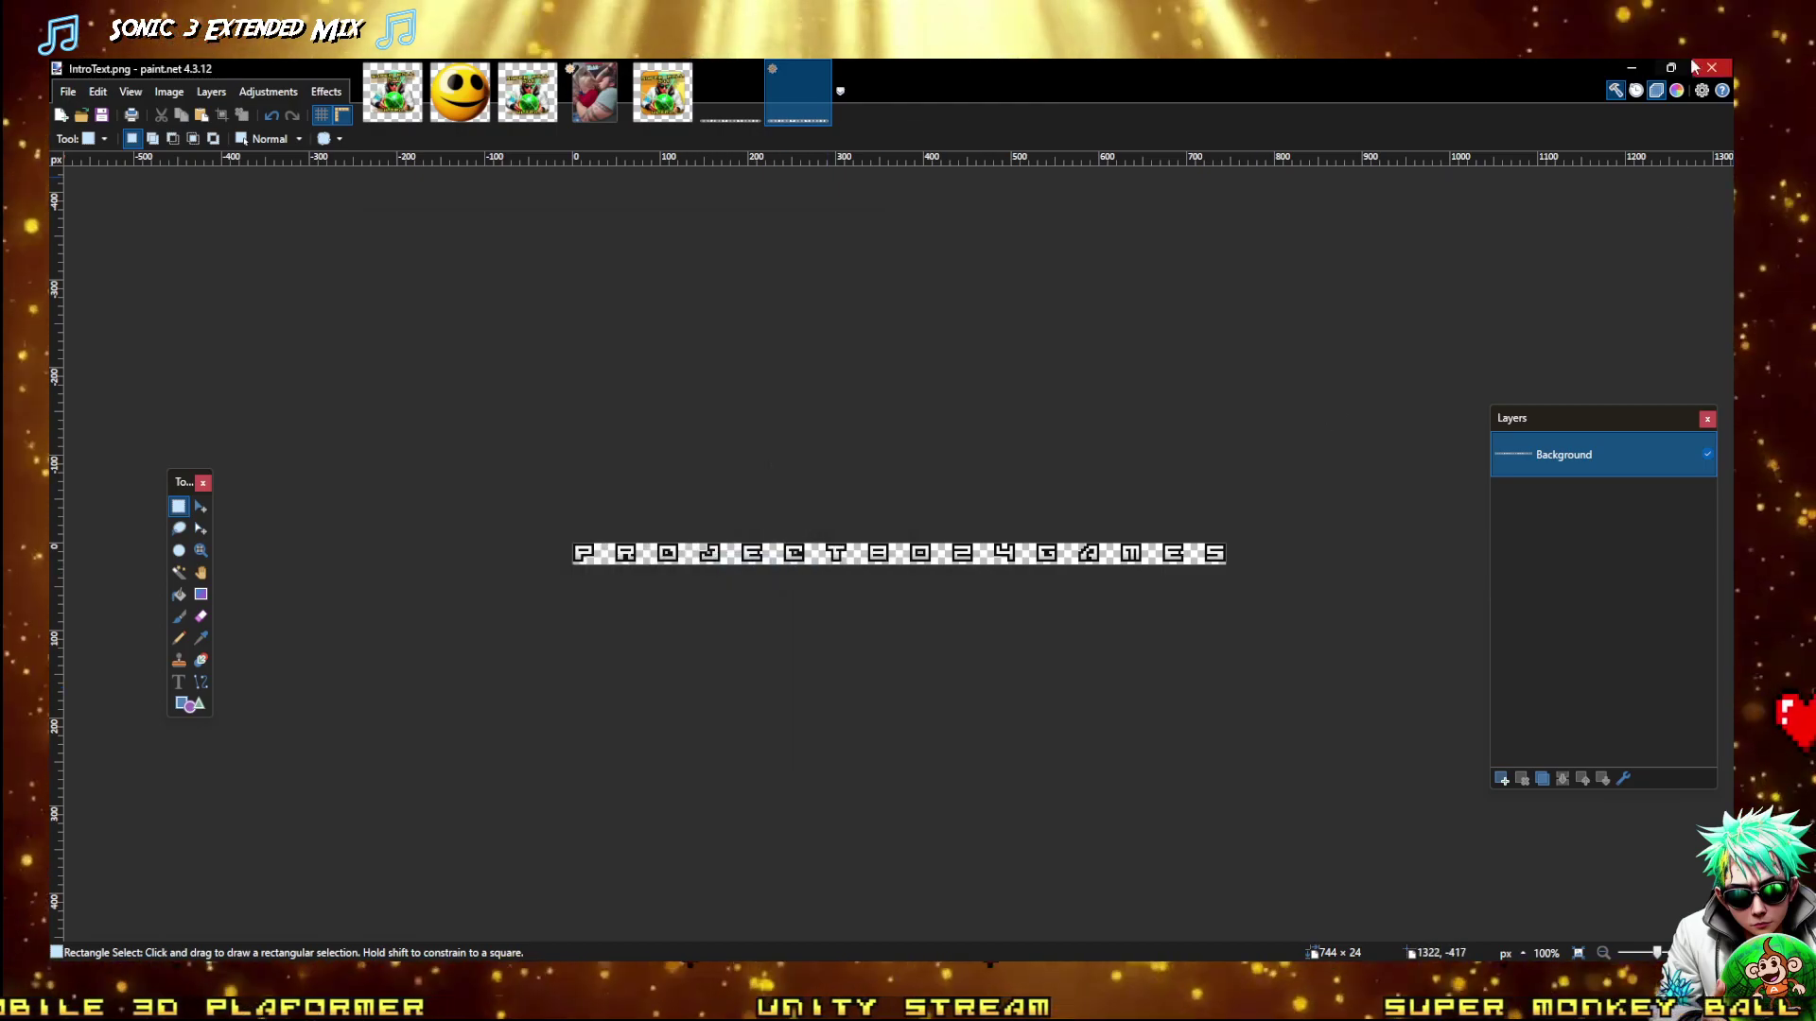
{"action": "left_click", "coordinate": [1626, 68]}
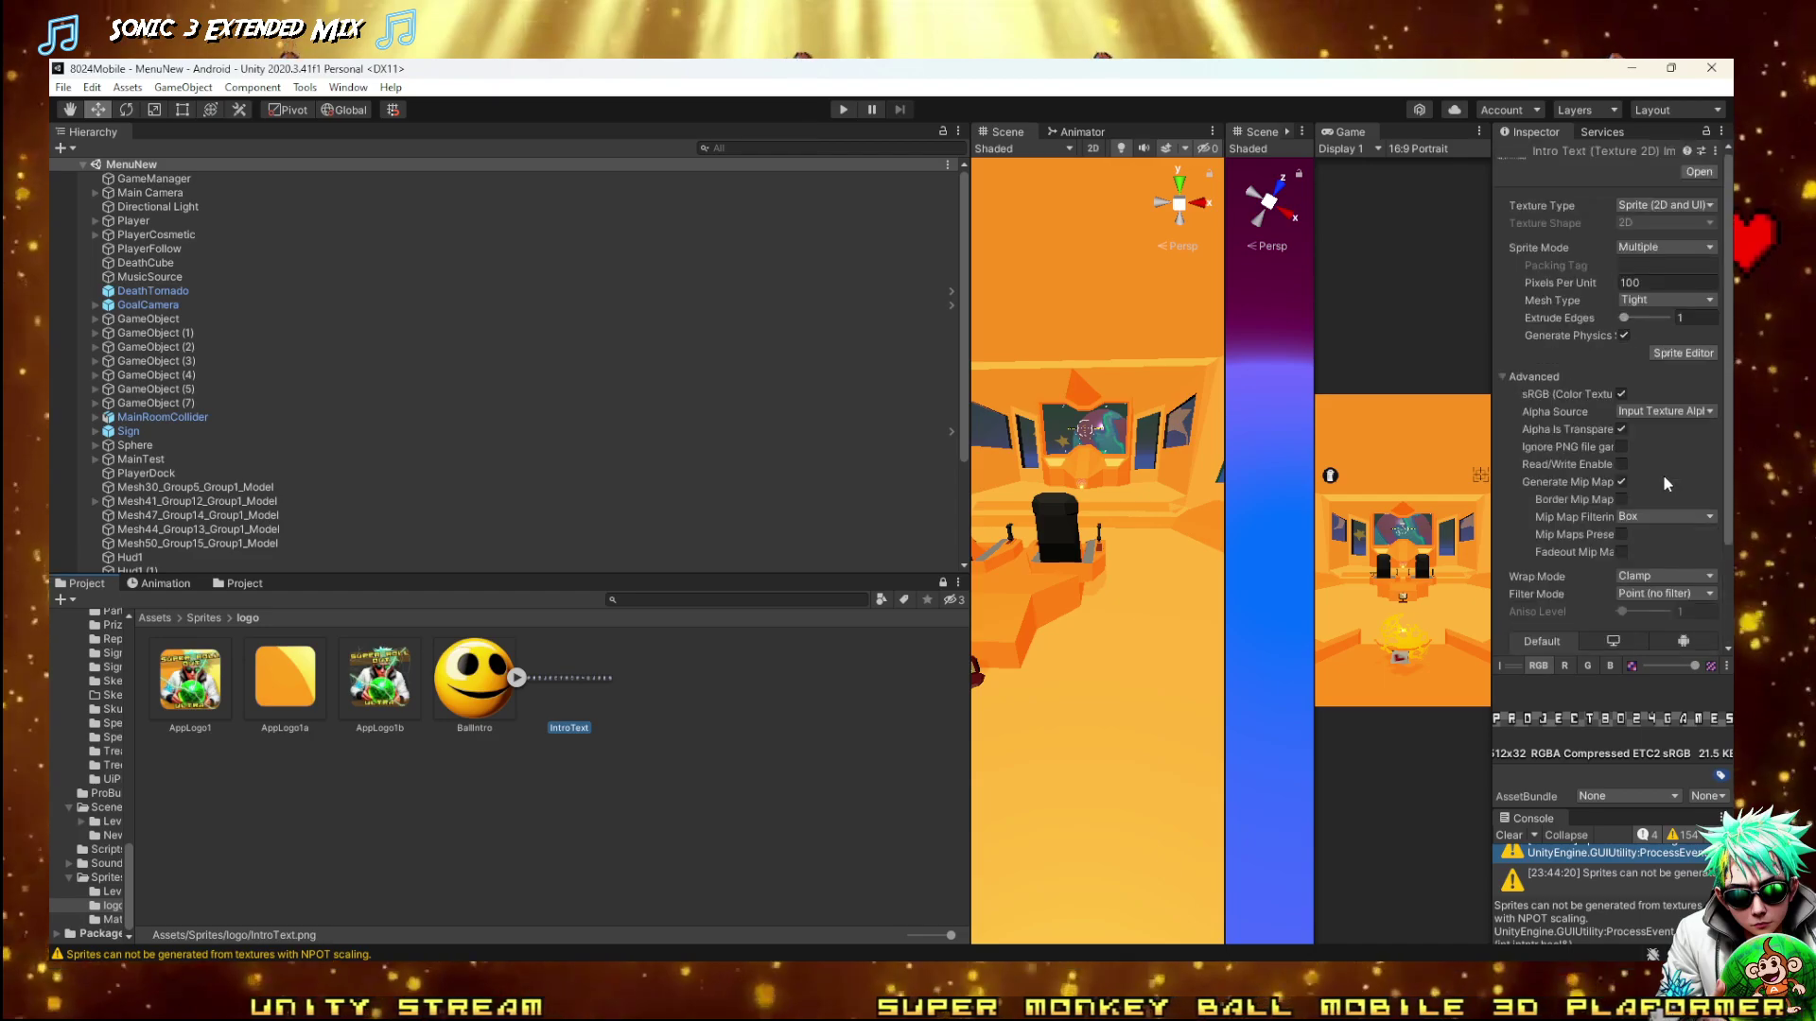
Automatically slice the resized banner into letter sprites and apply
{"action": "left_click", "coordinate": [1683, 353]}
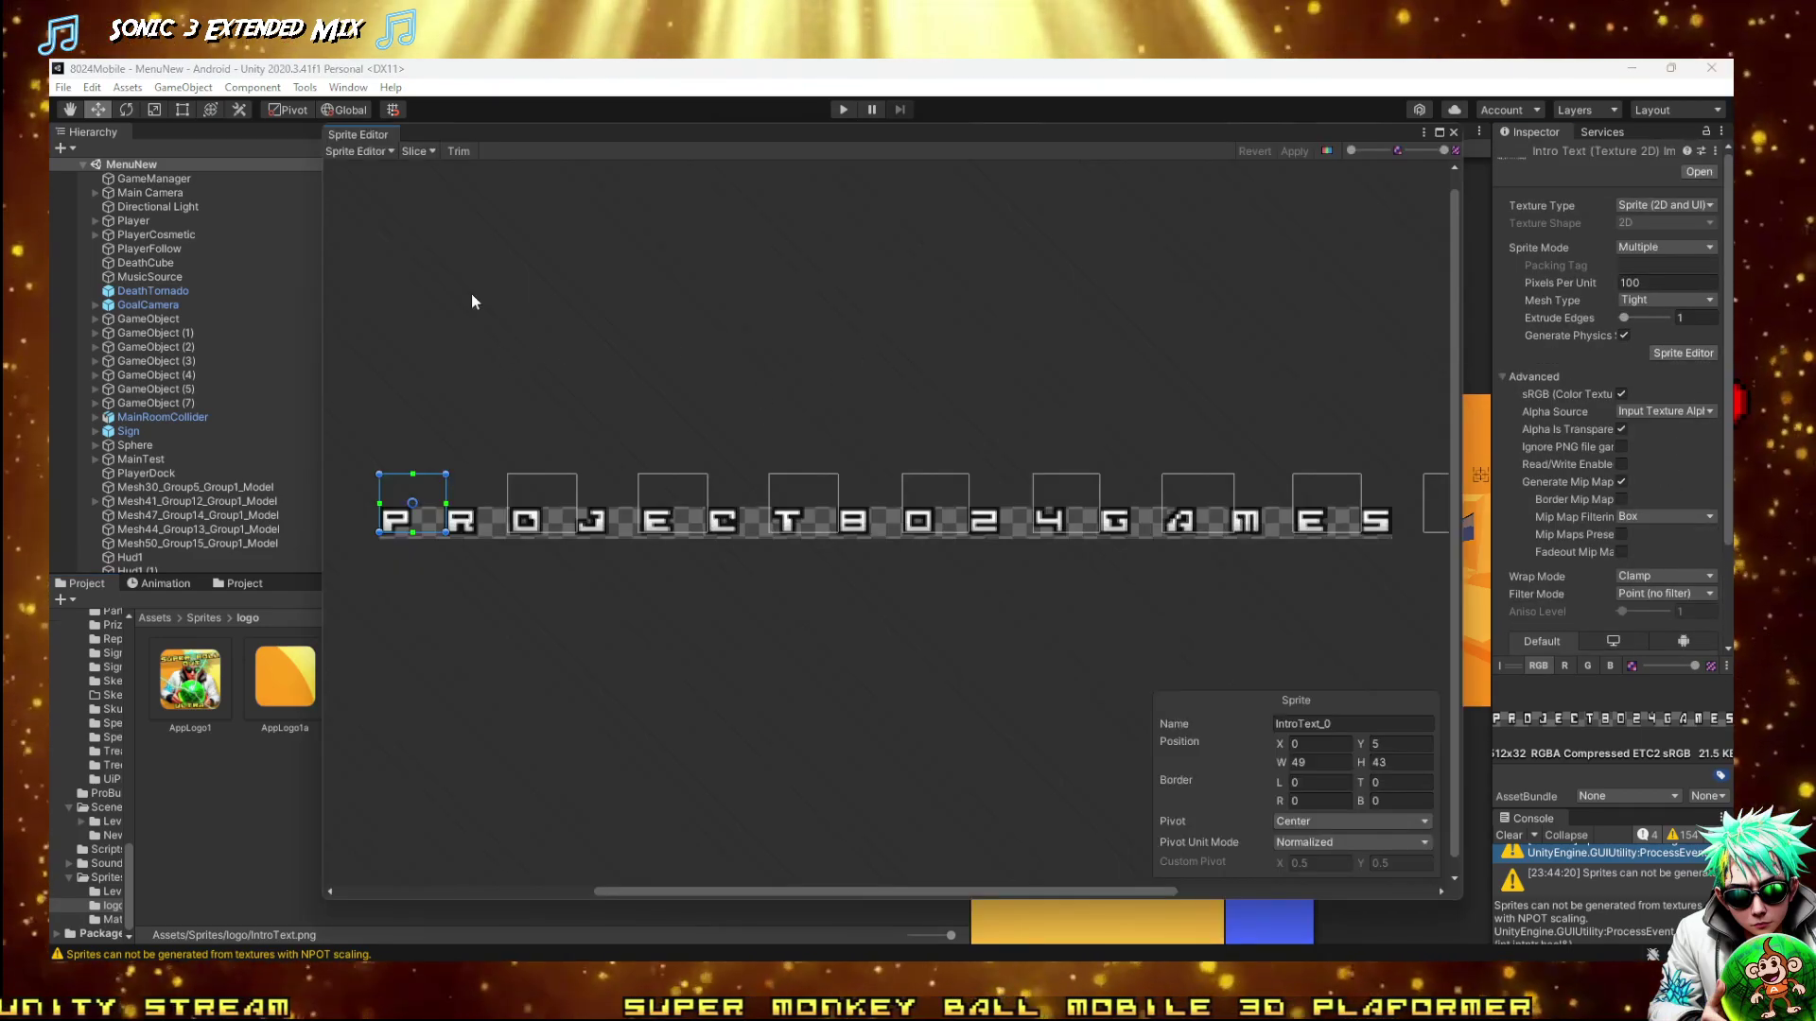
{"action": "left_click", "coordinate": [426, 153]}
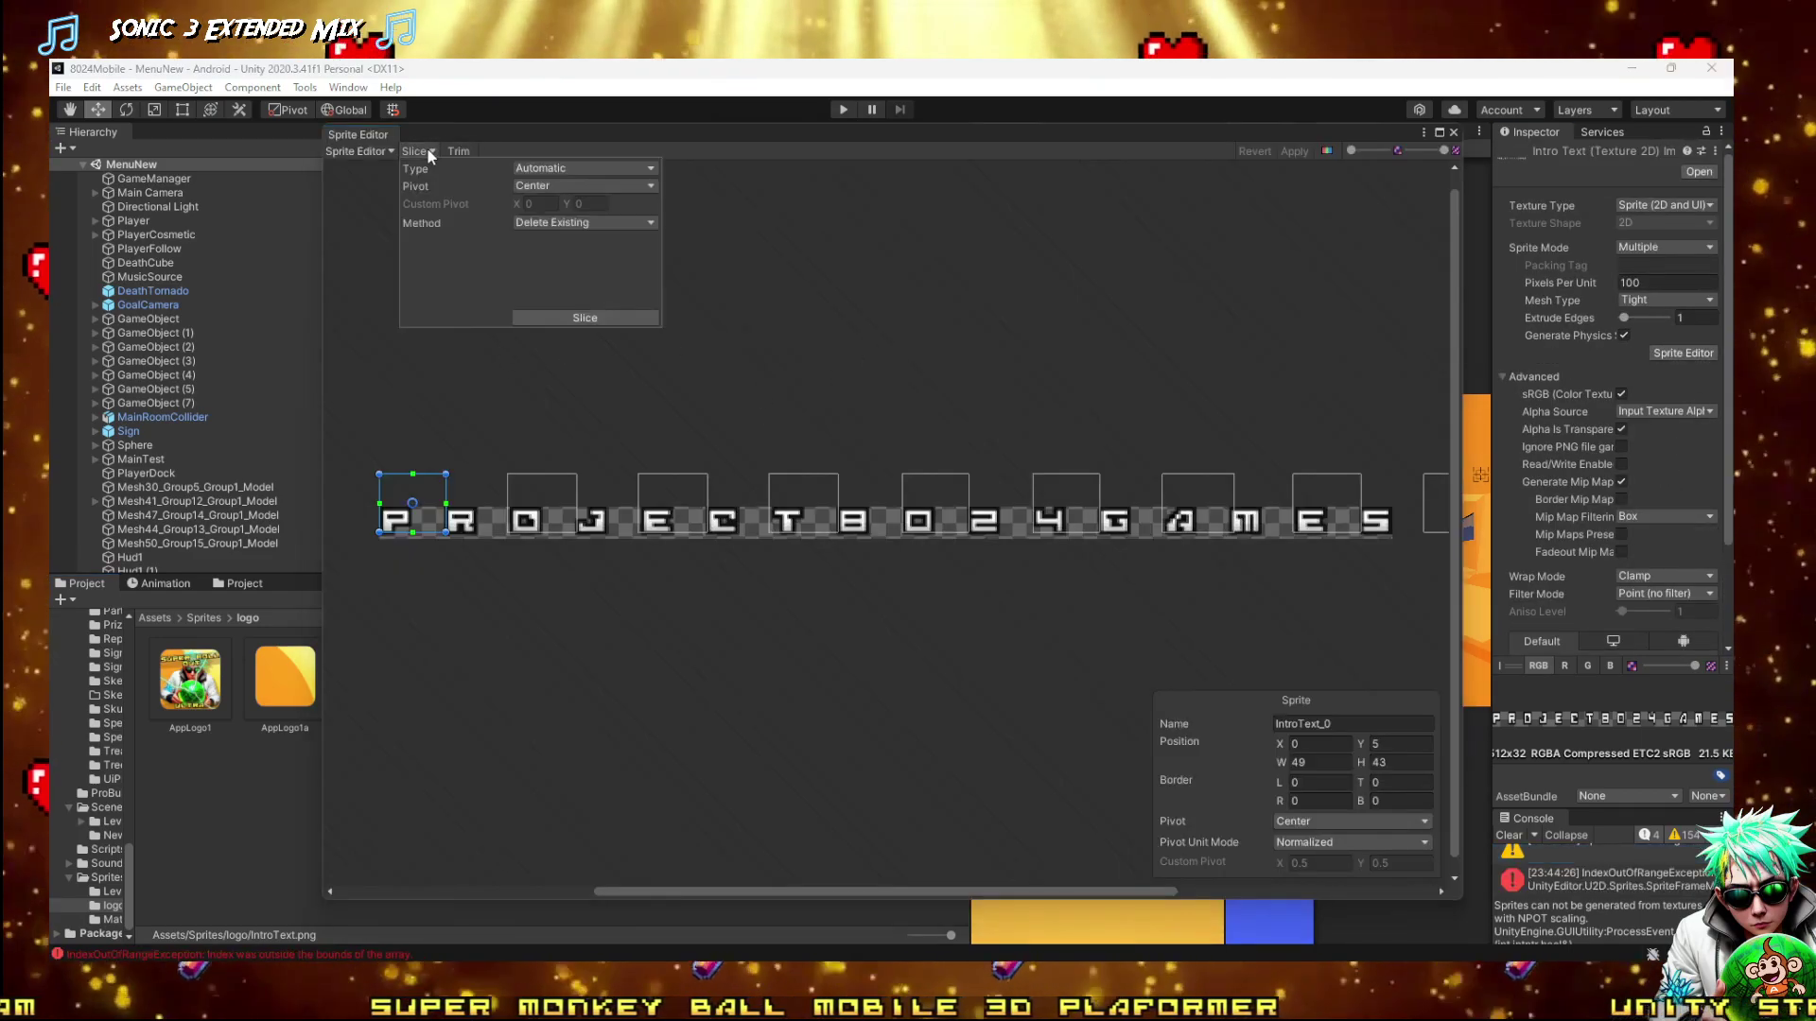
{"action": "left_click", "coordinate": [571, 319]}
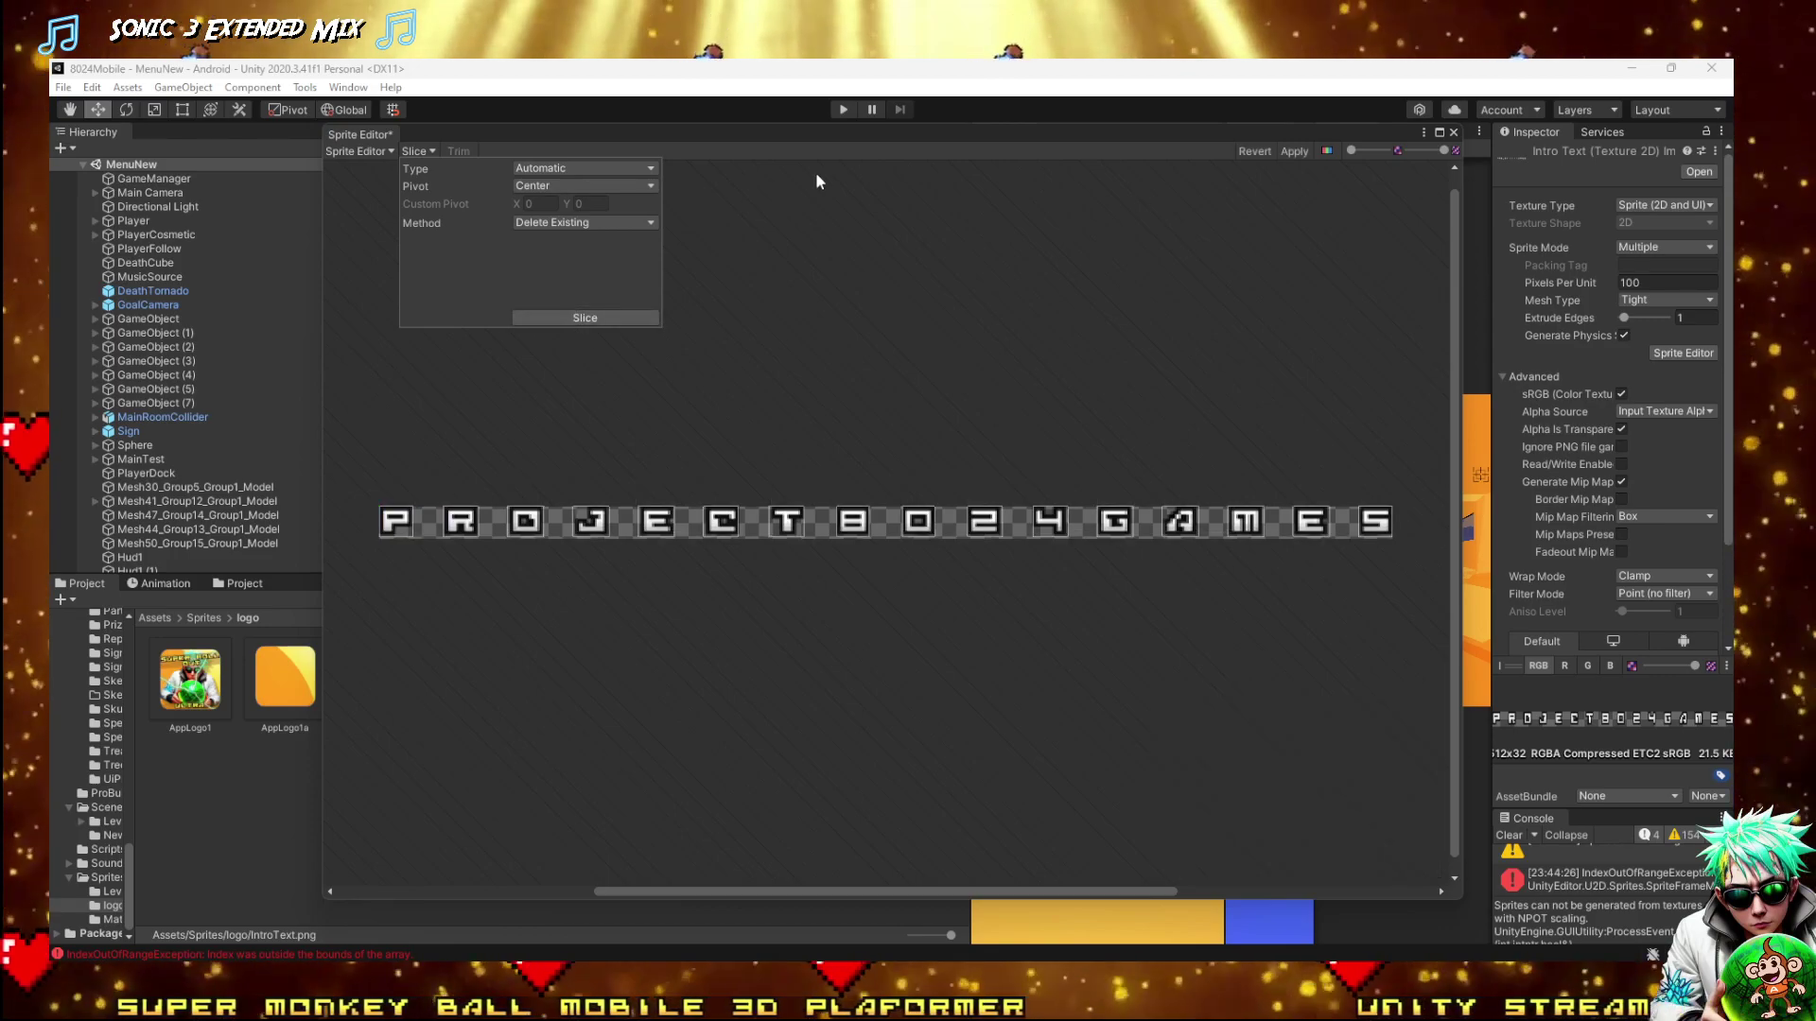
{"action": "left_click", "coordinate": [773, 252]}
{"action": "left_click", "coordinate": [1294, 151]}
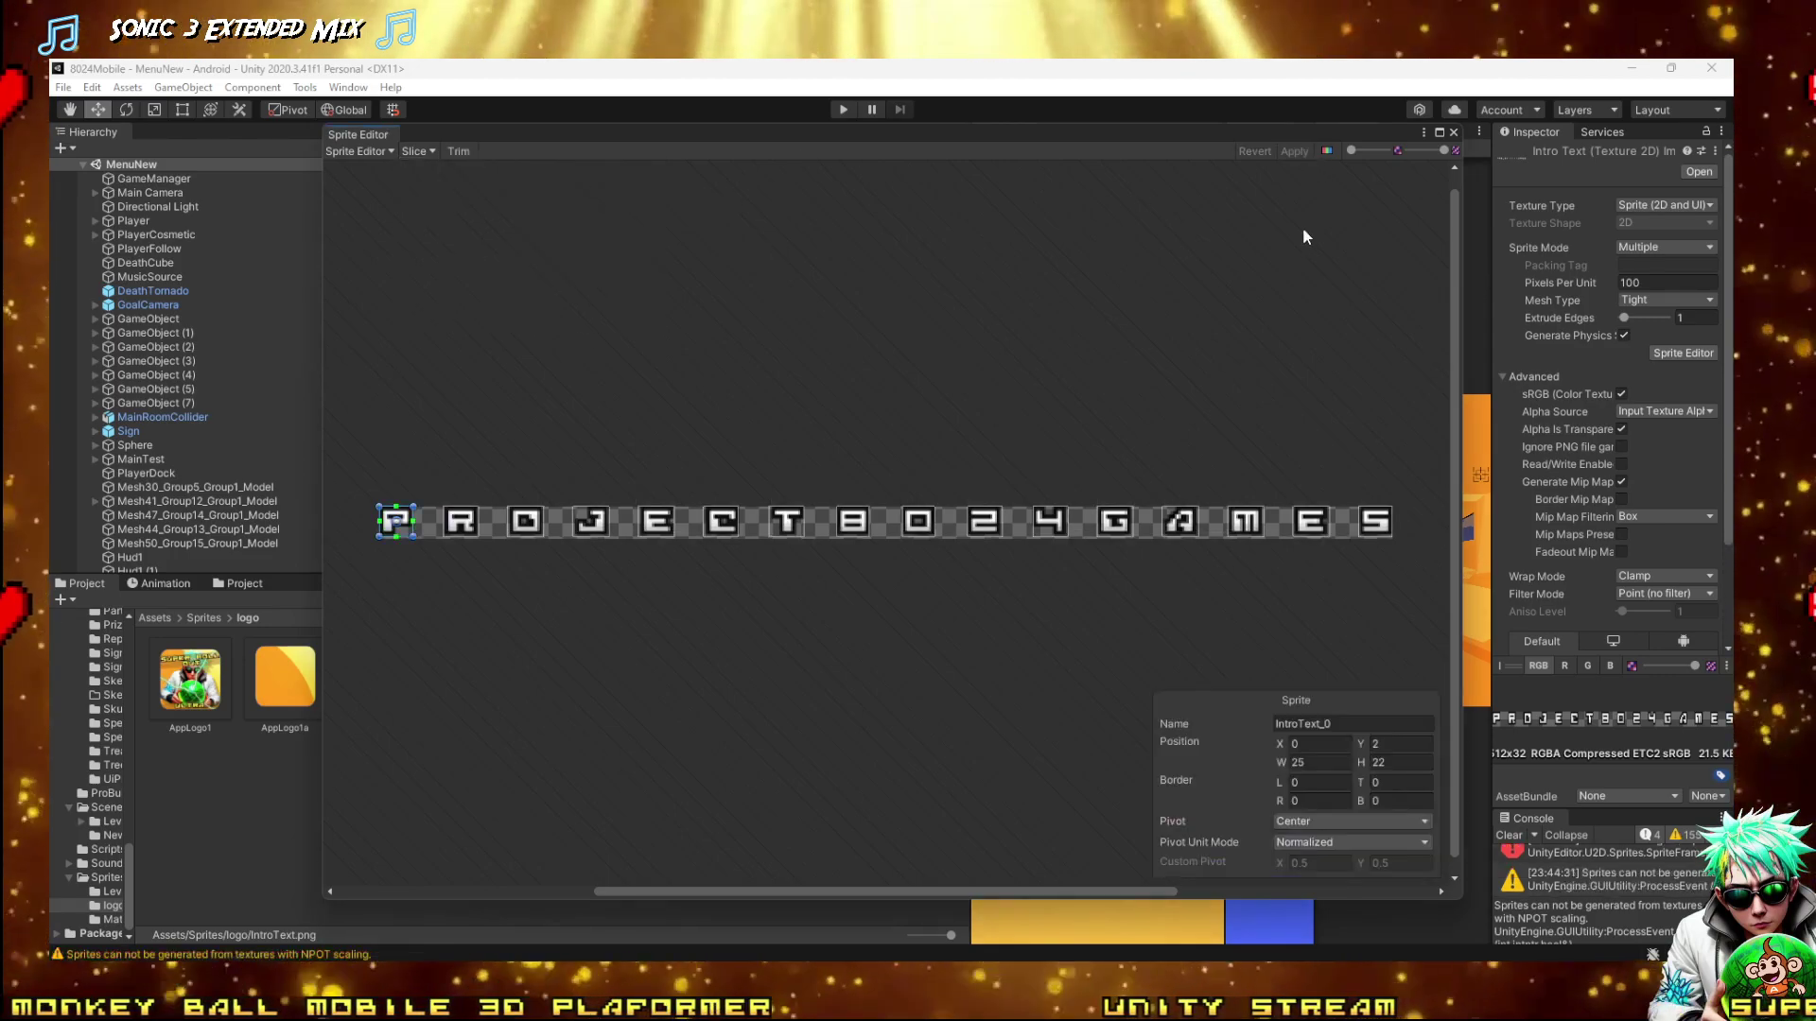
{"action": "left_click", "coordinate": [1454, 134]}
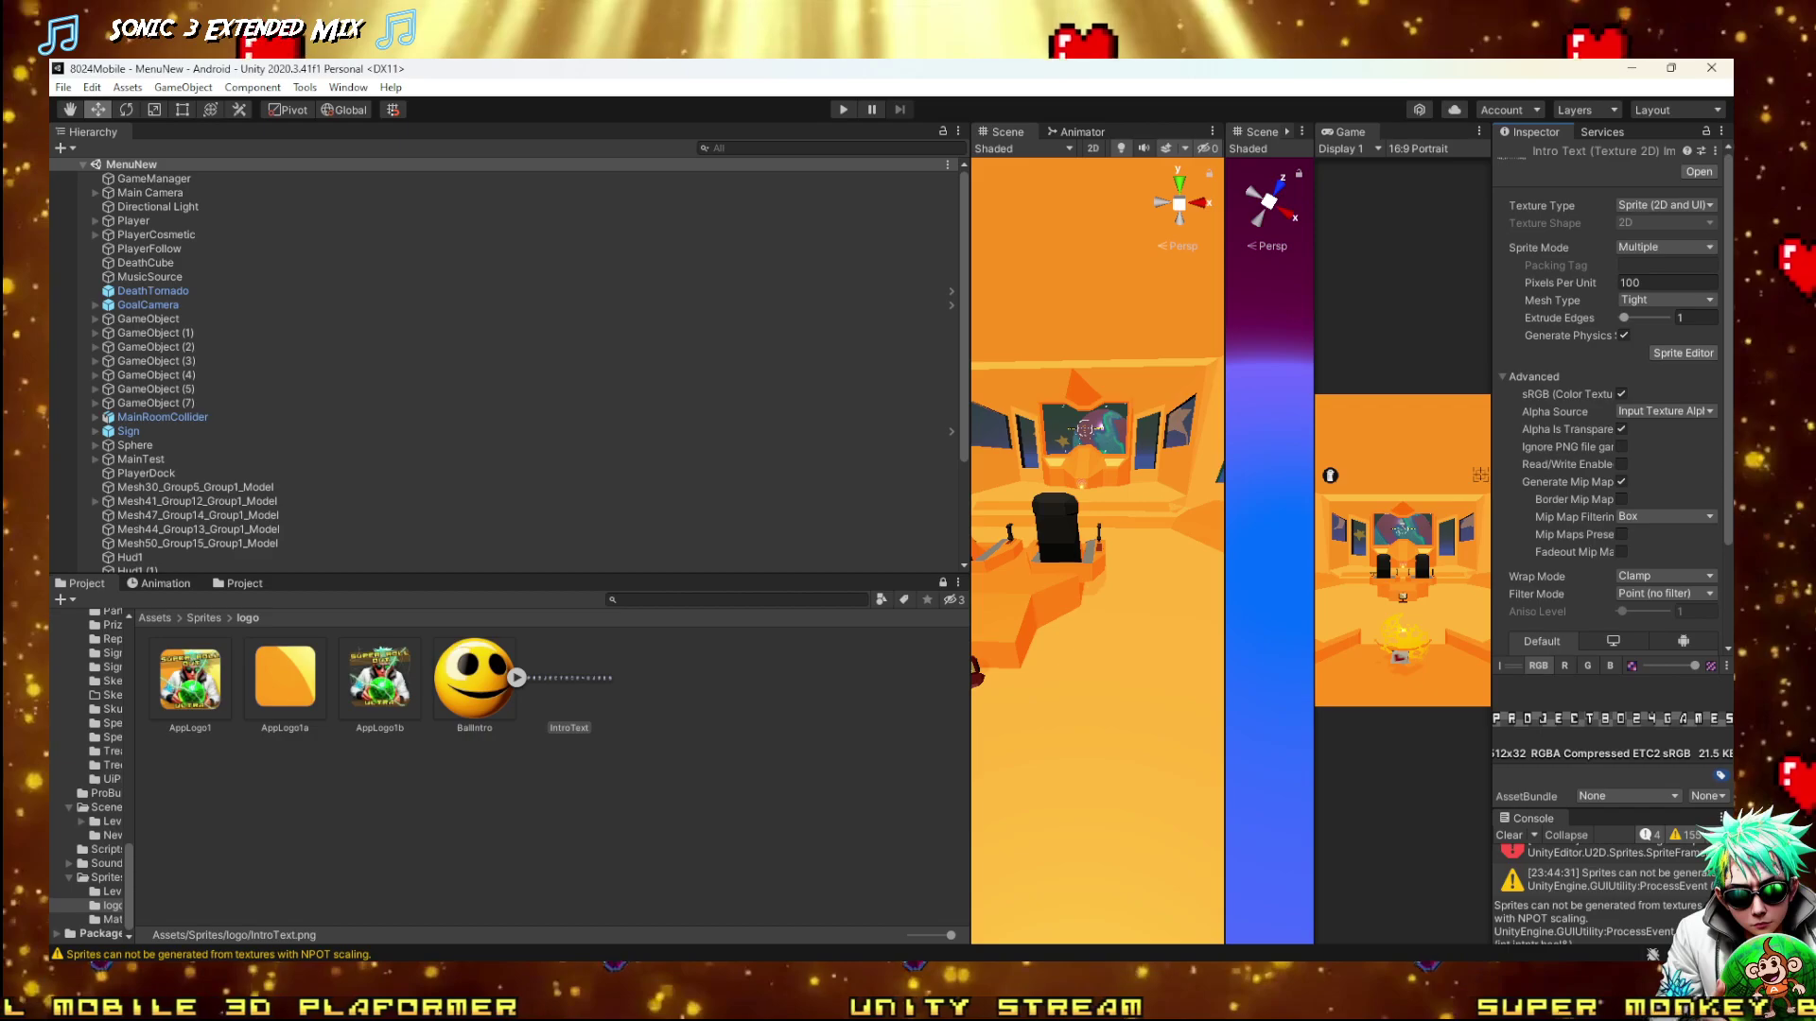
Confirm IntroText is Sprite (2D and UI), then delete the IntroText asset
{"action": "left_click", "coordinate": [585, 681]}
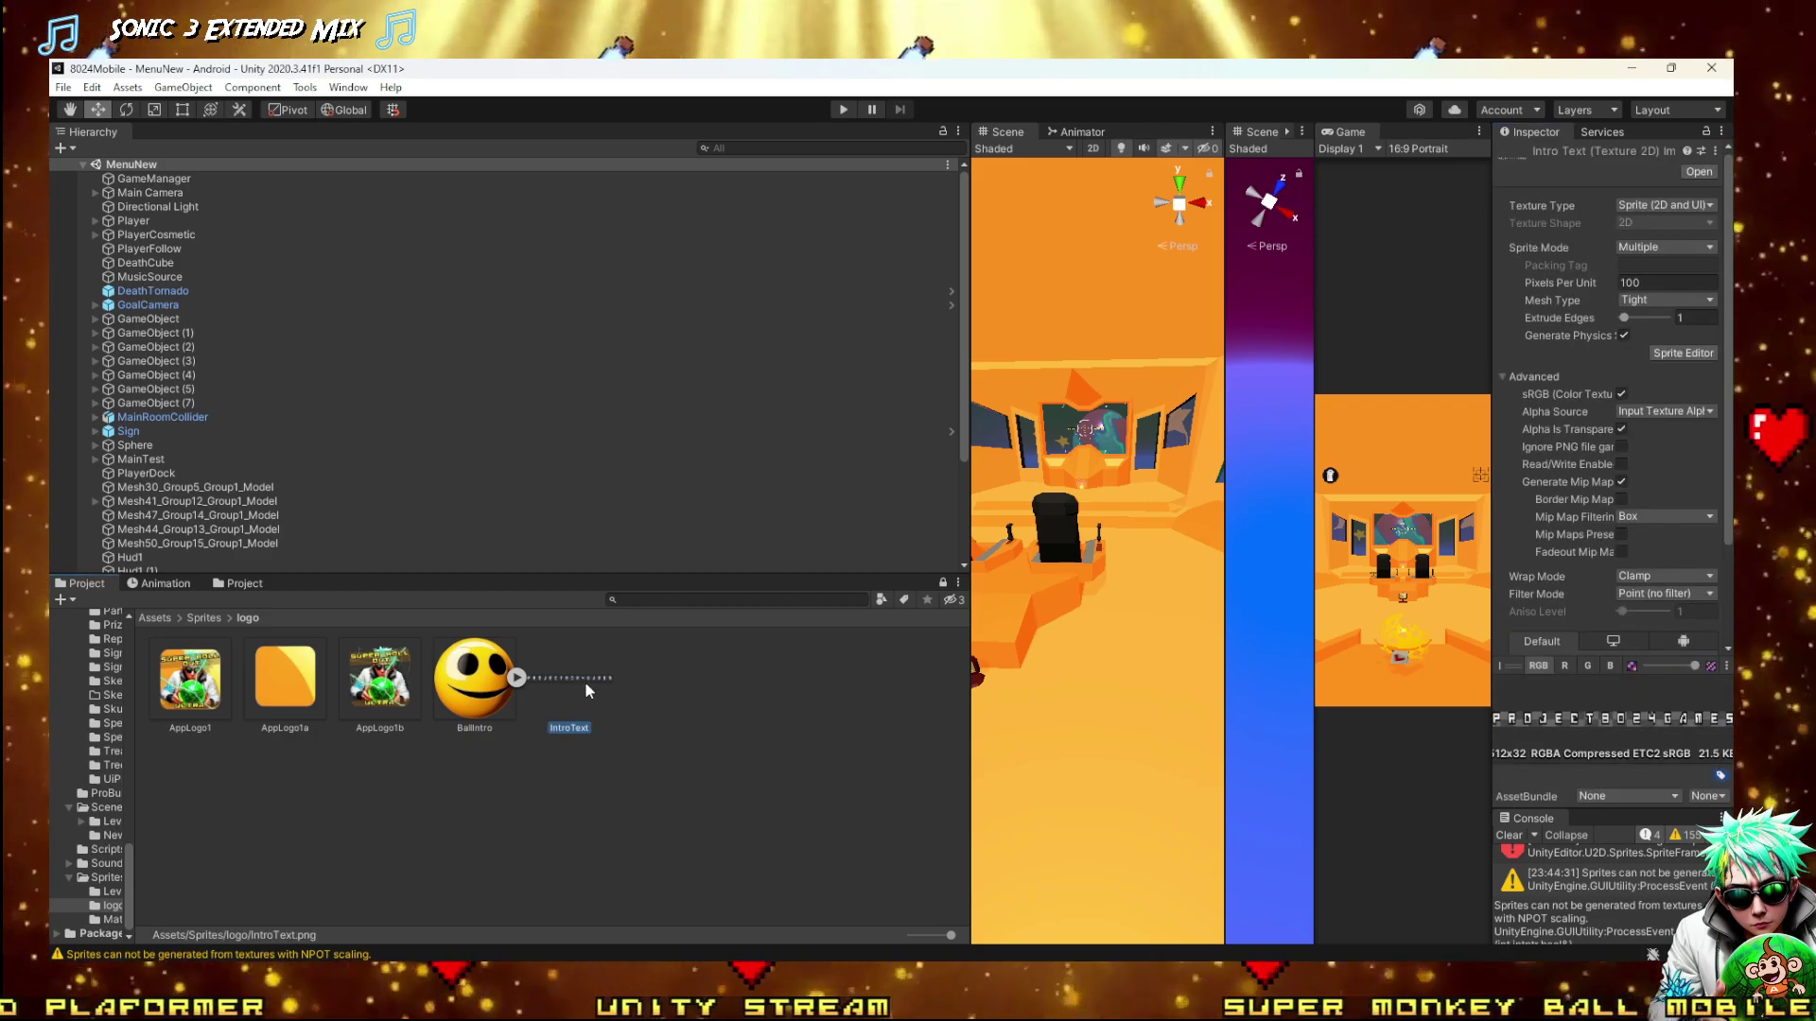
{"action": "left_click", "coordinate": [1653, 204]}
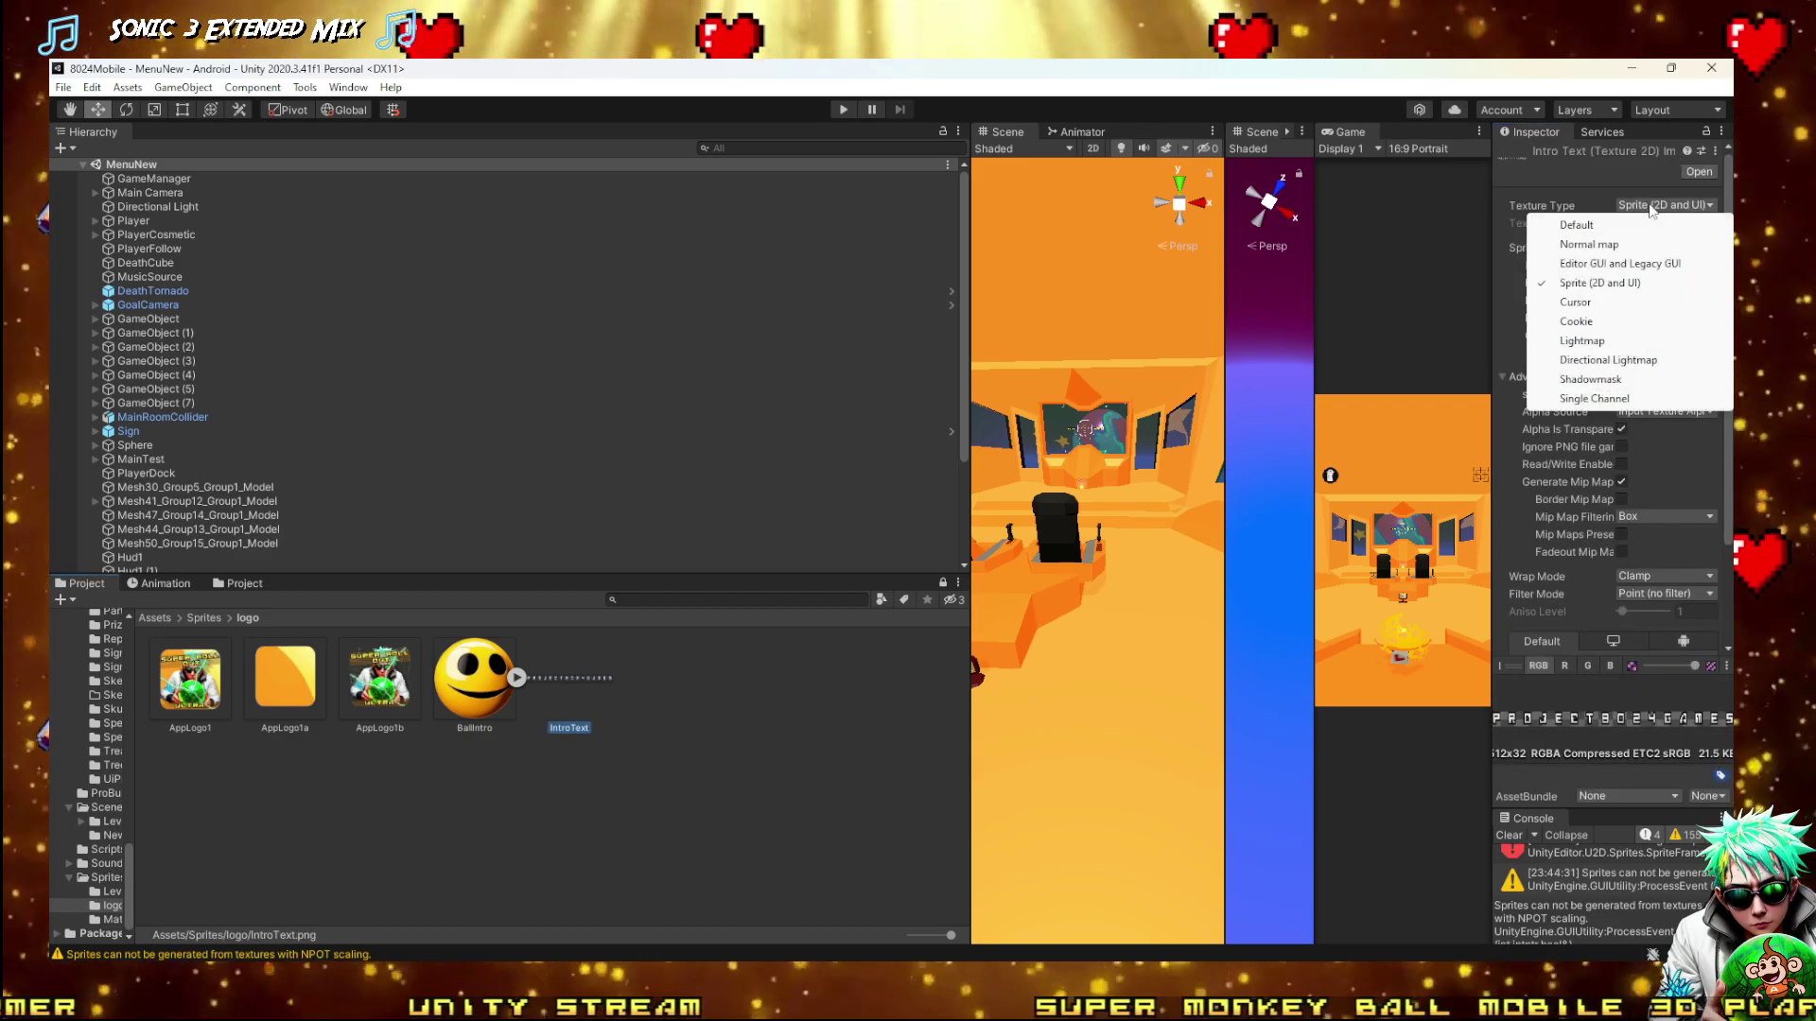
{"action": "left_click", "coordinate": [1593, 282]}
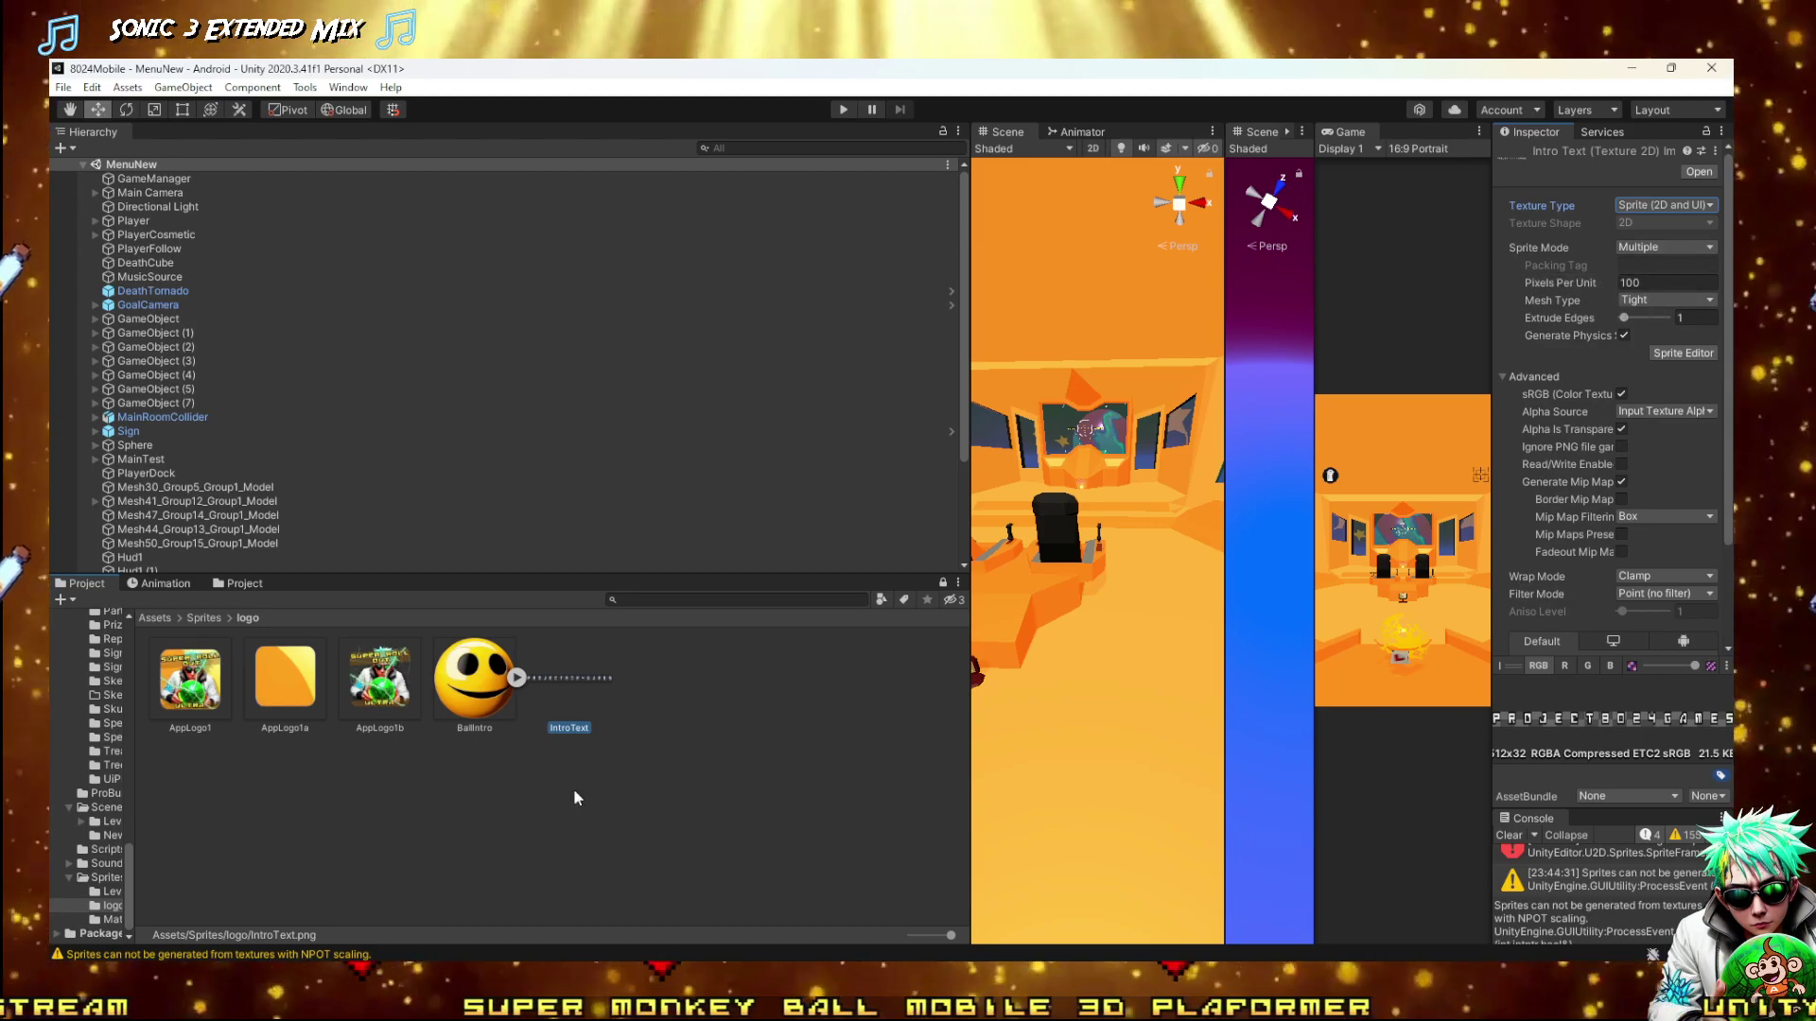
{"action": "left_click", "coordinate": [590, 685]}
{"action": "key", "text": "Delete"}
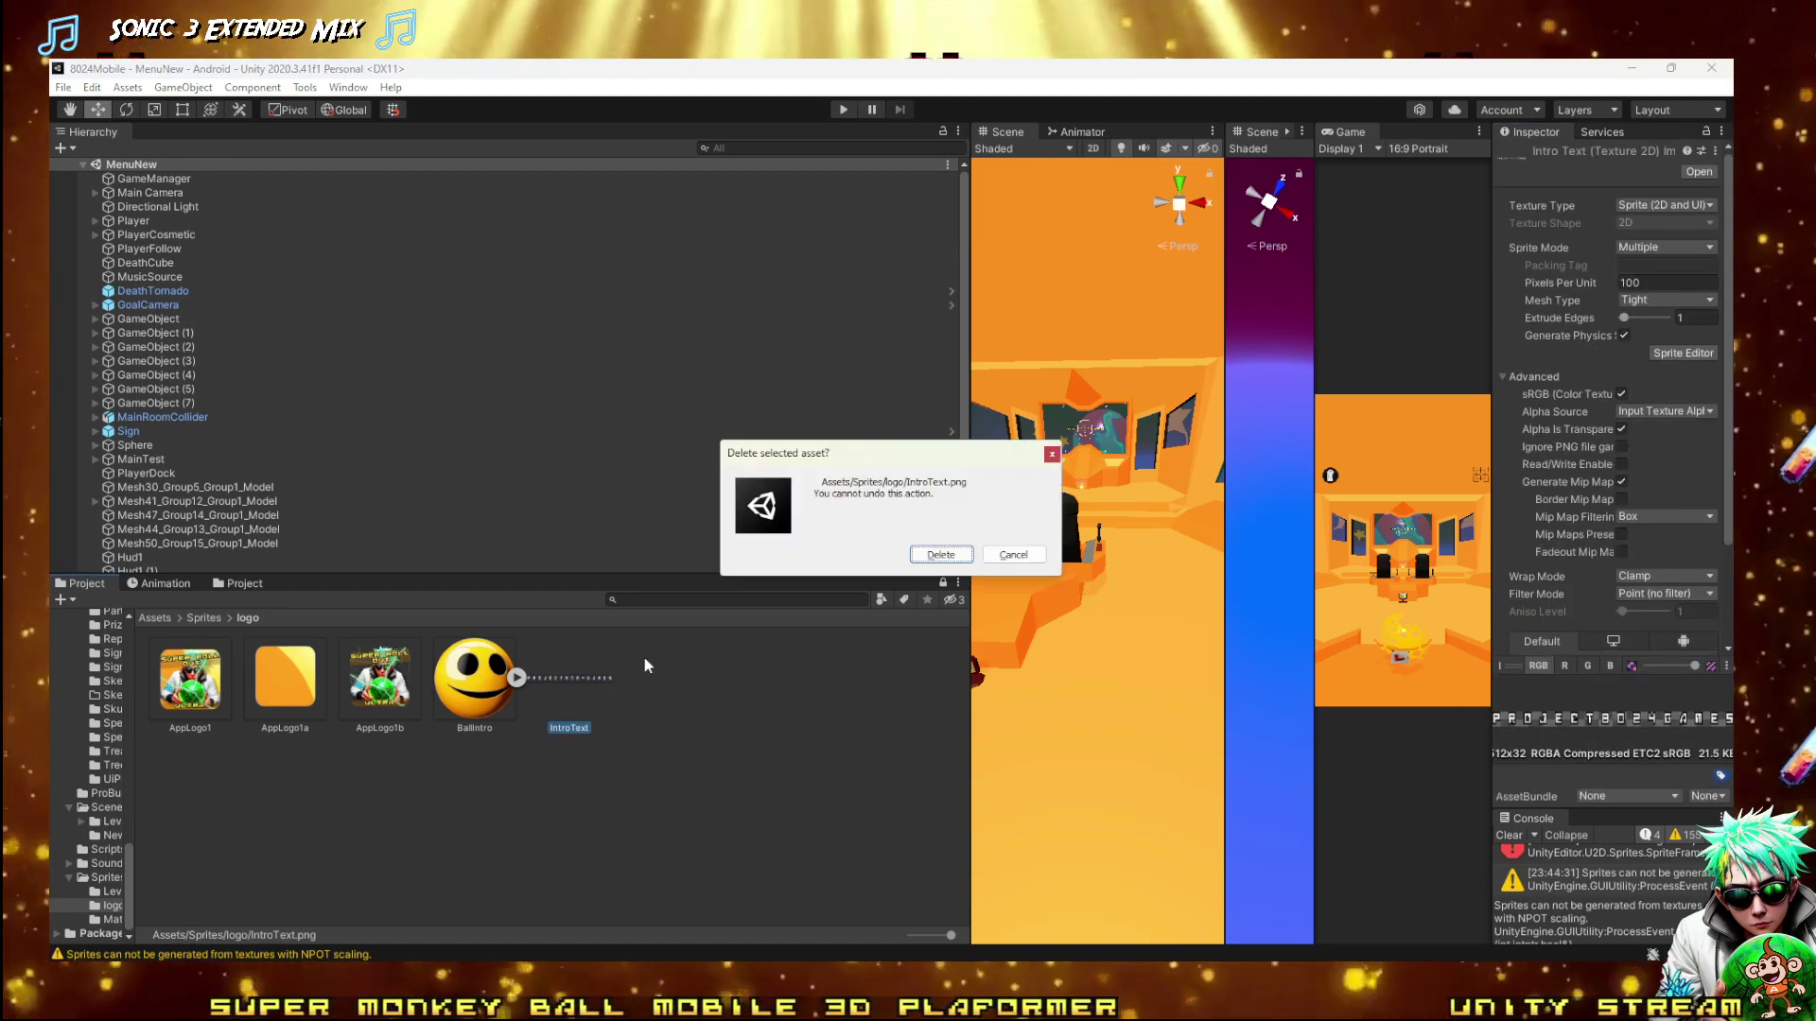
{"action": "key", "text": "Return"}
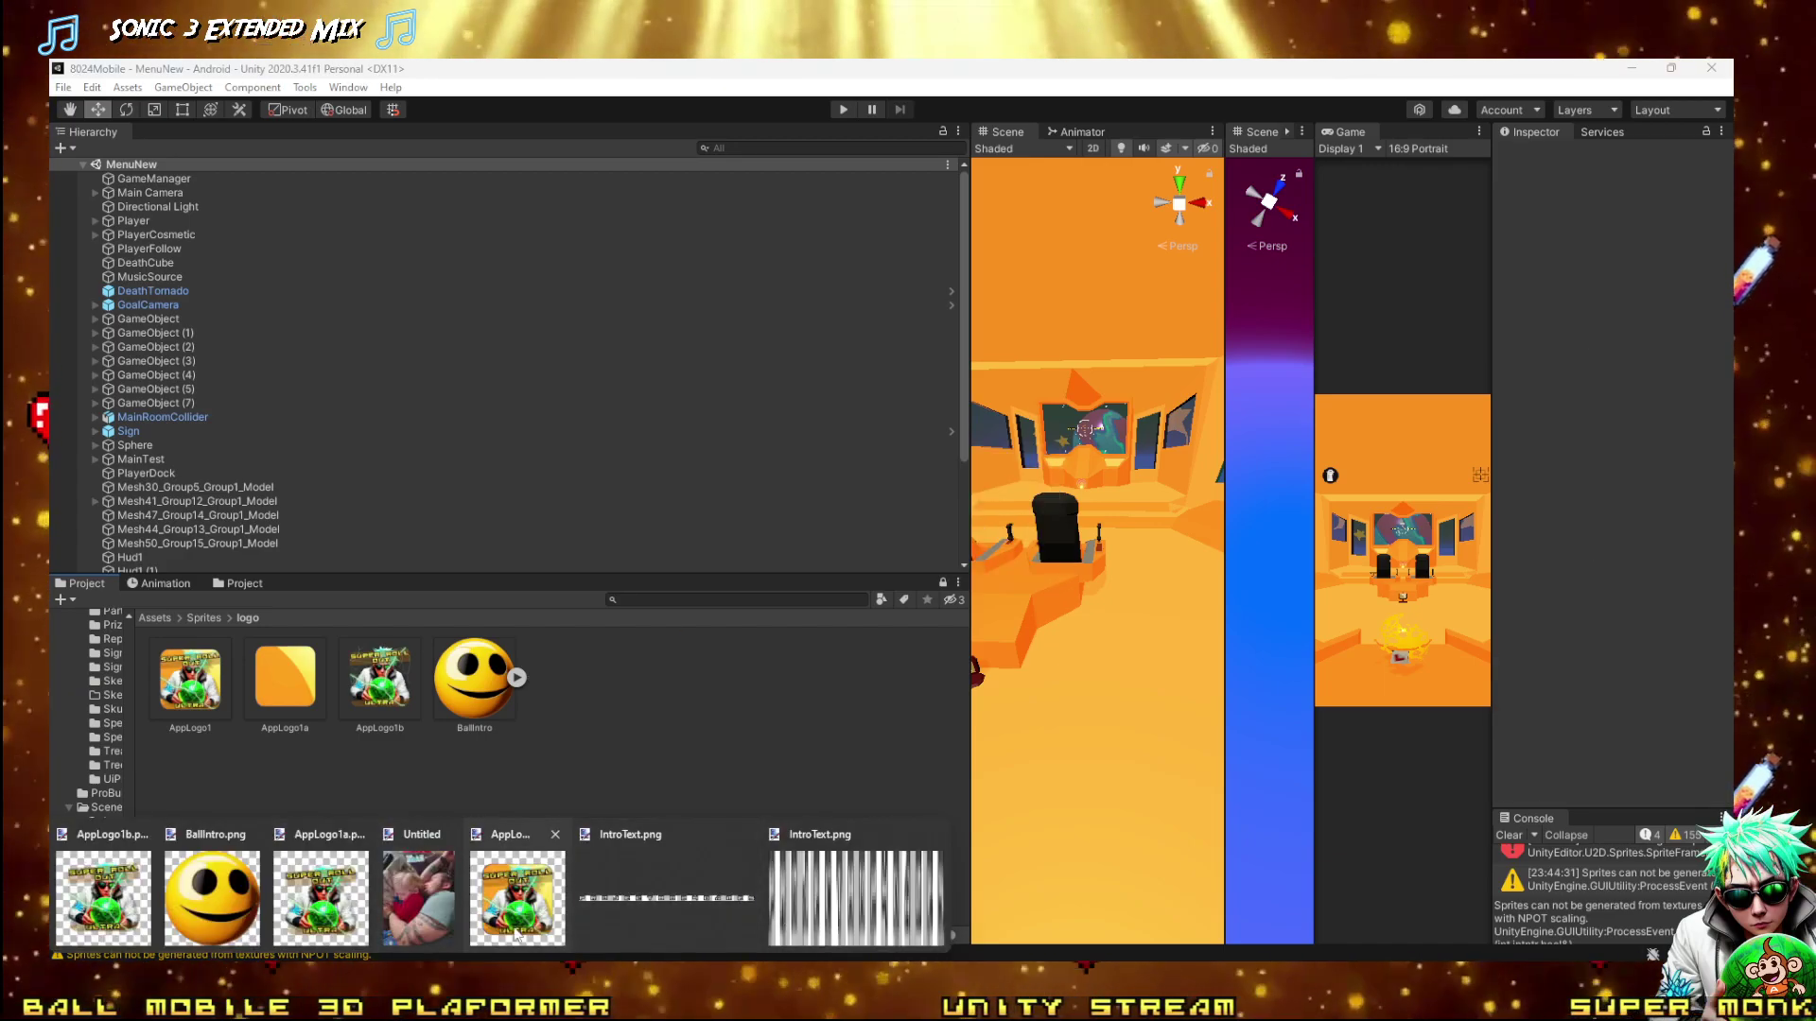
Copy the rendered PROJECT 8024 GAMES banner from Firefox, then select all of IntroText in Paint.NET
{"action": "key", "text": "alt+Tab"}
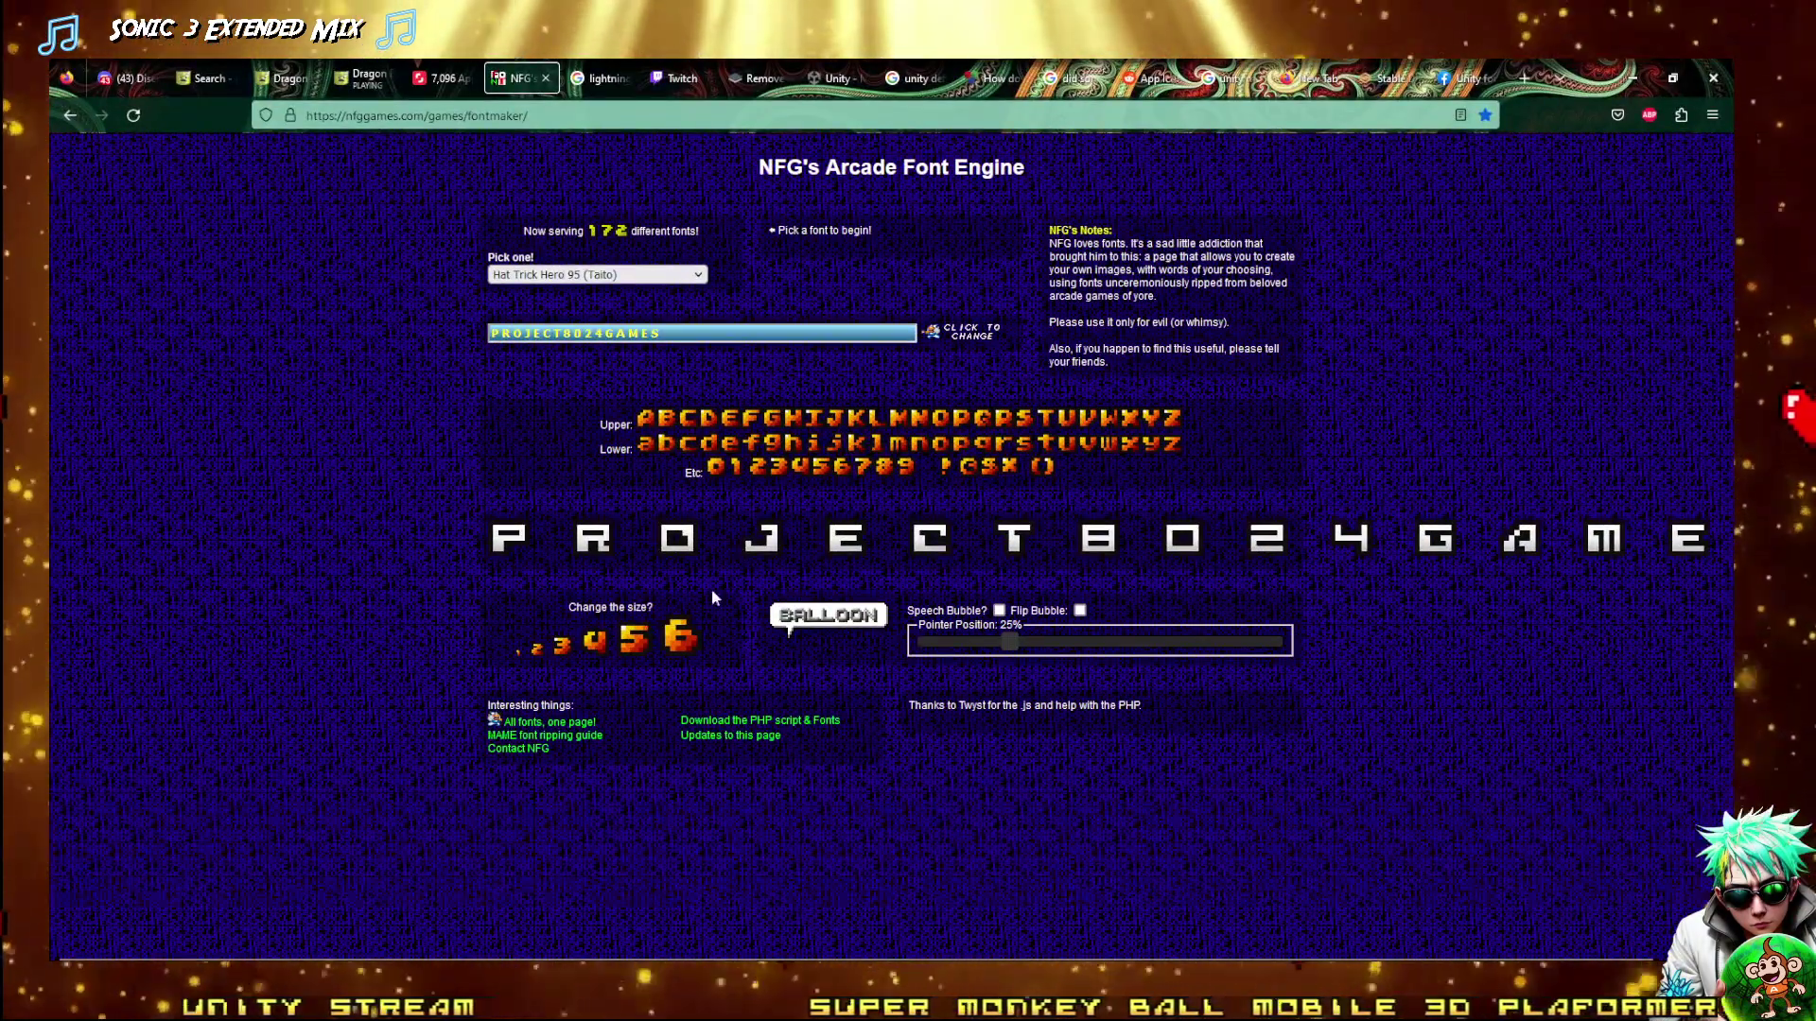
{"action": "right_click", "coordinate": [783, 544]}
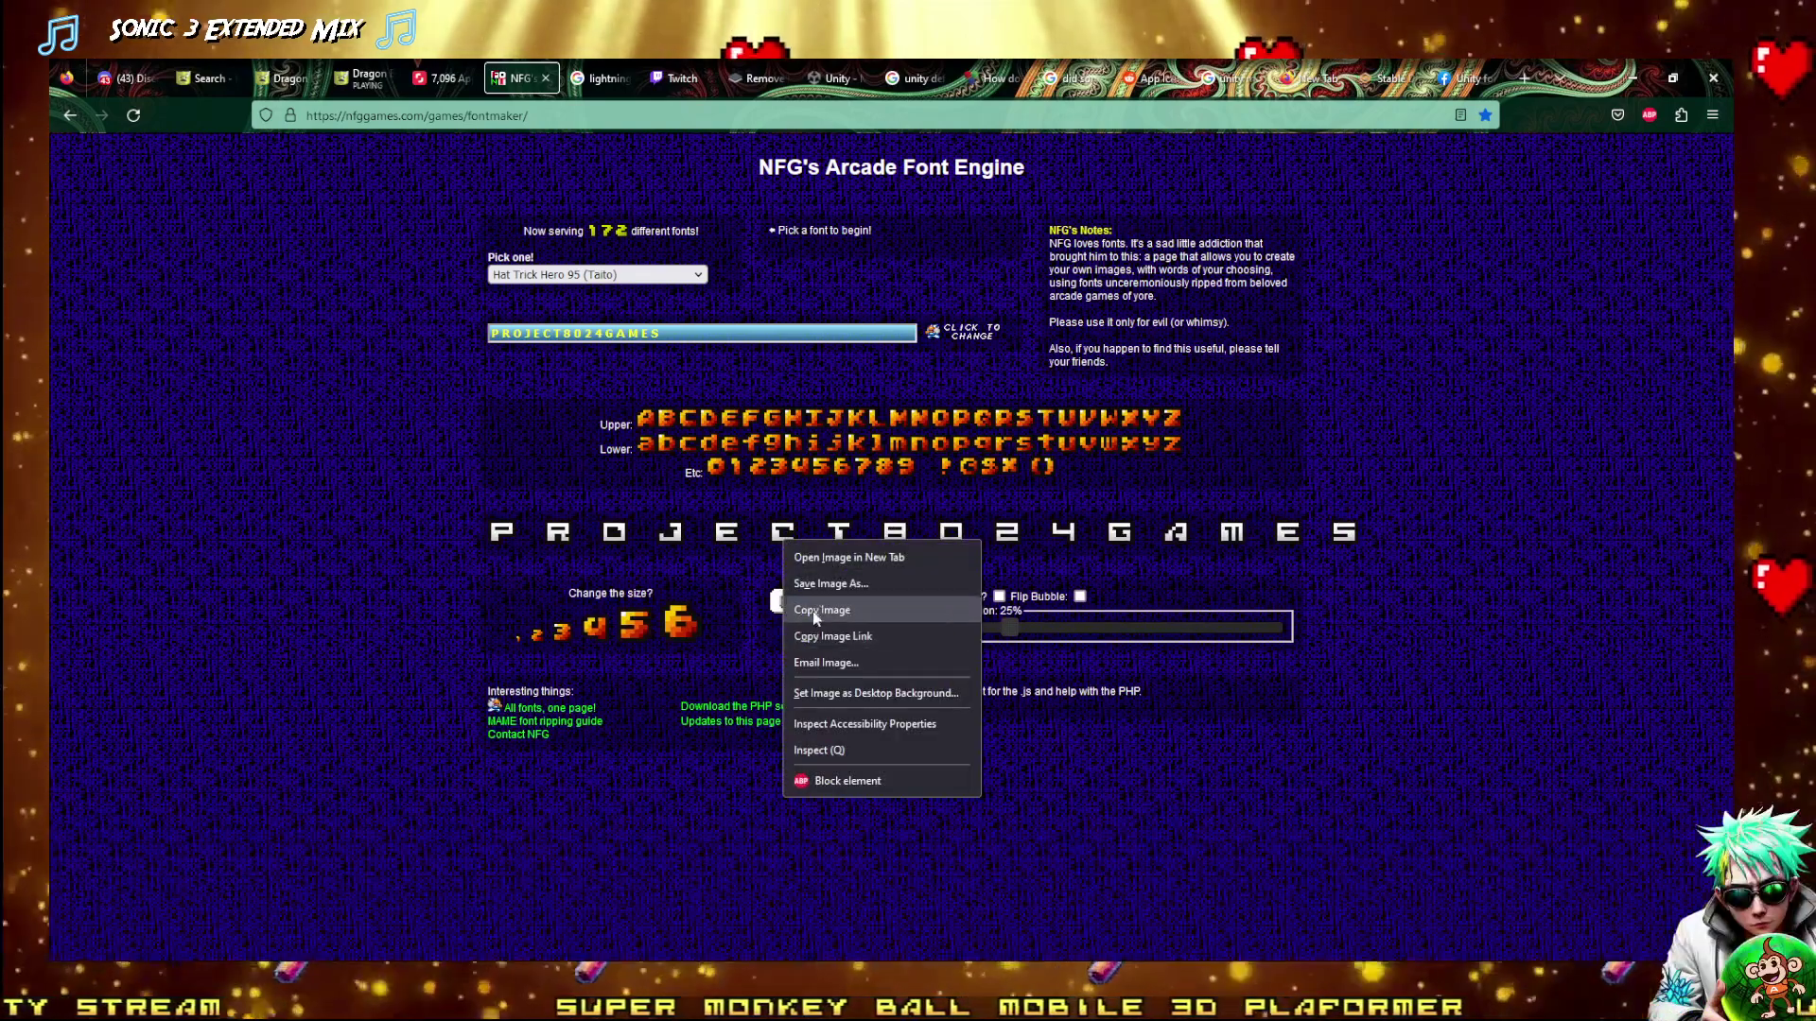
{"action": "left_click", "coordinate": [813, 611]}
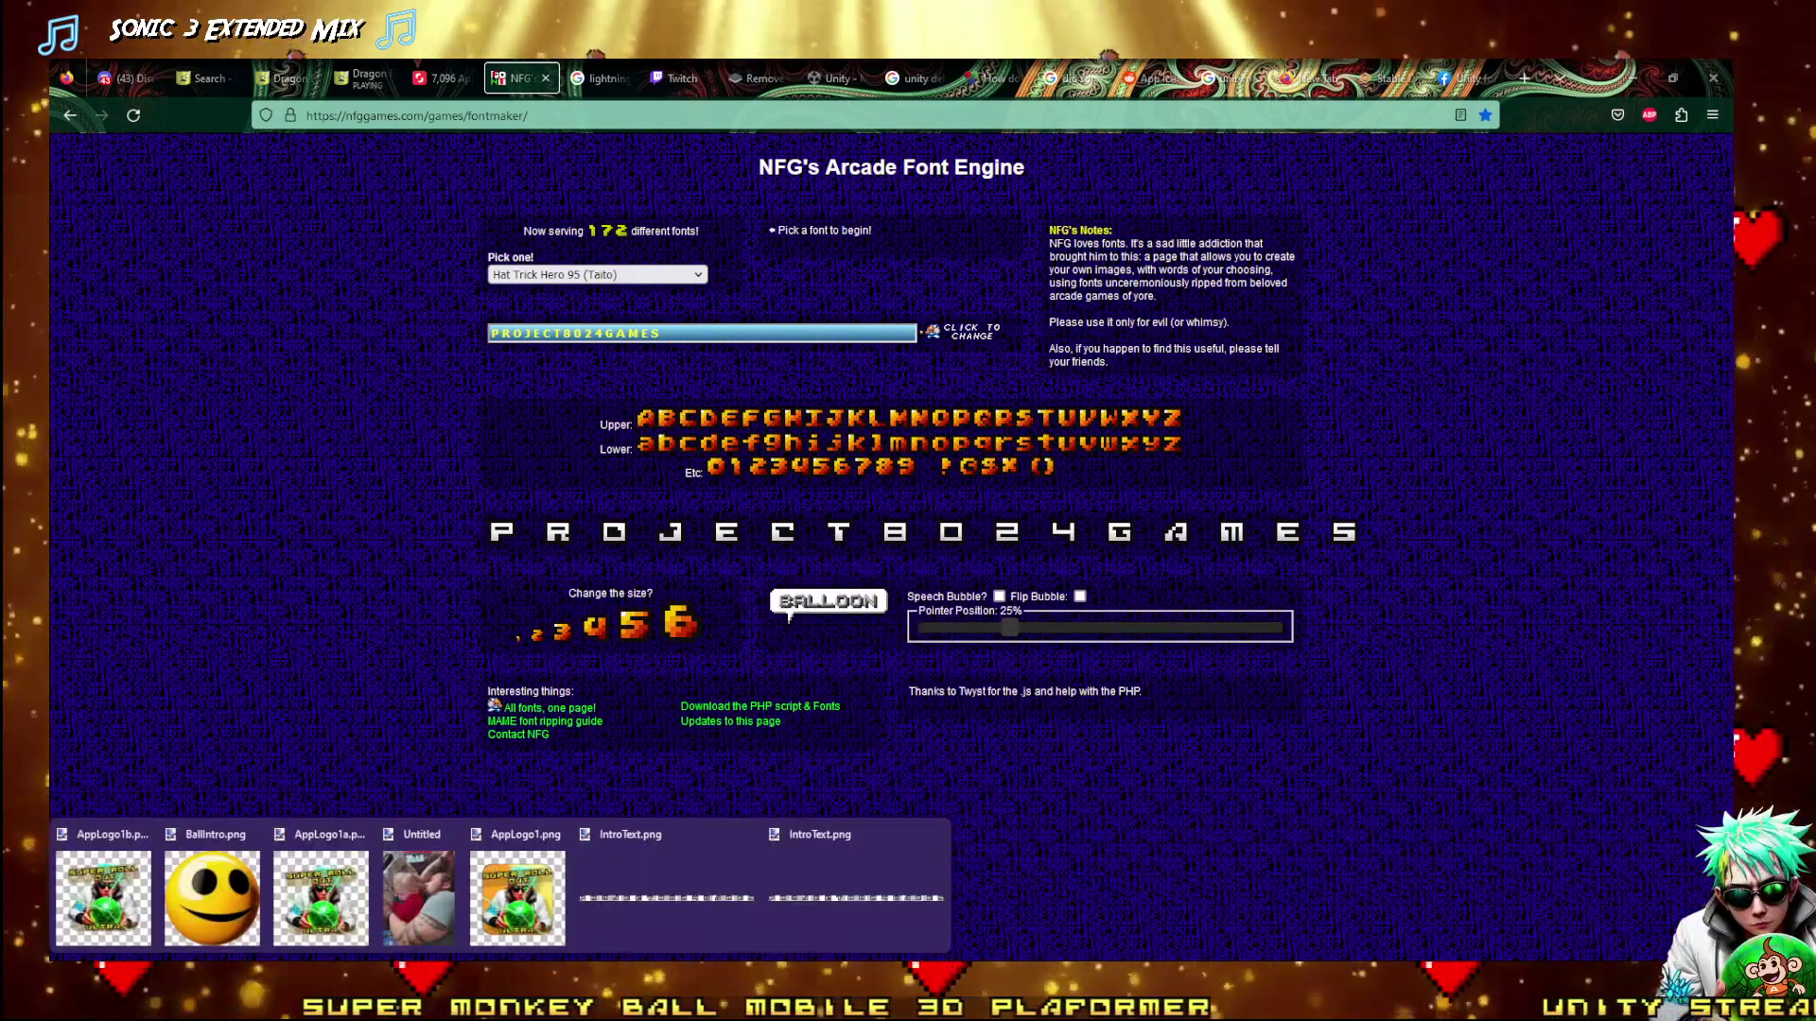
{"action": "left_click", "coordinate": [667, 856]}
{"action": "key", "text": "ctrl+a"}
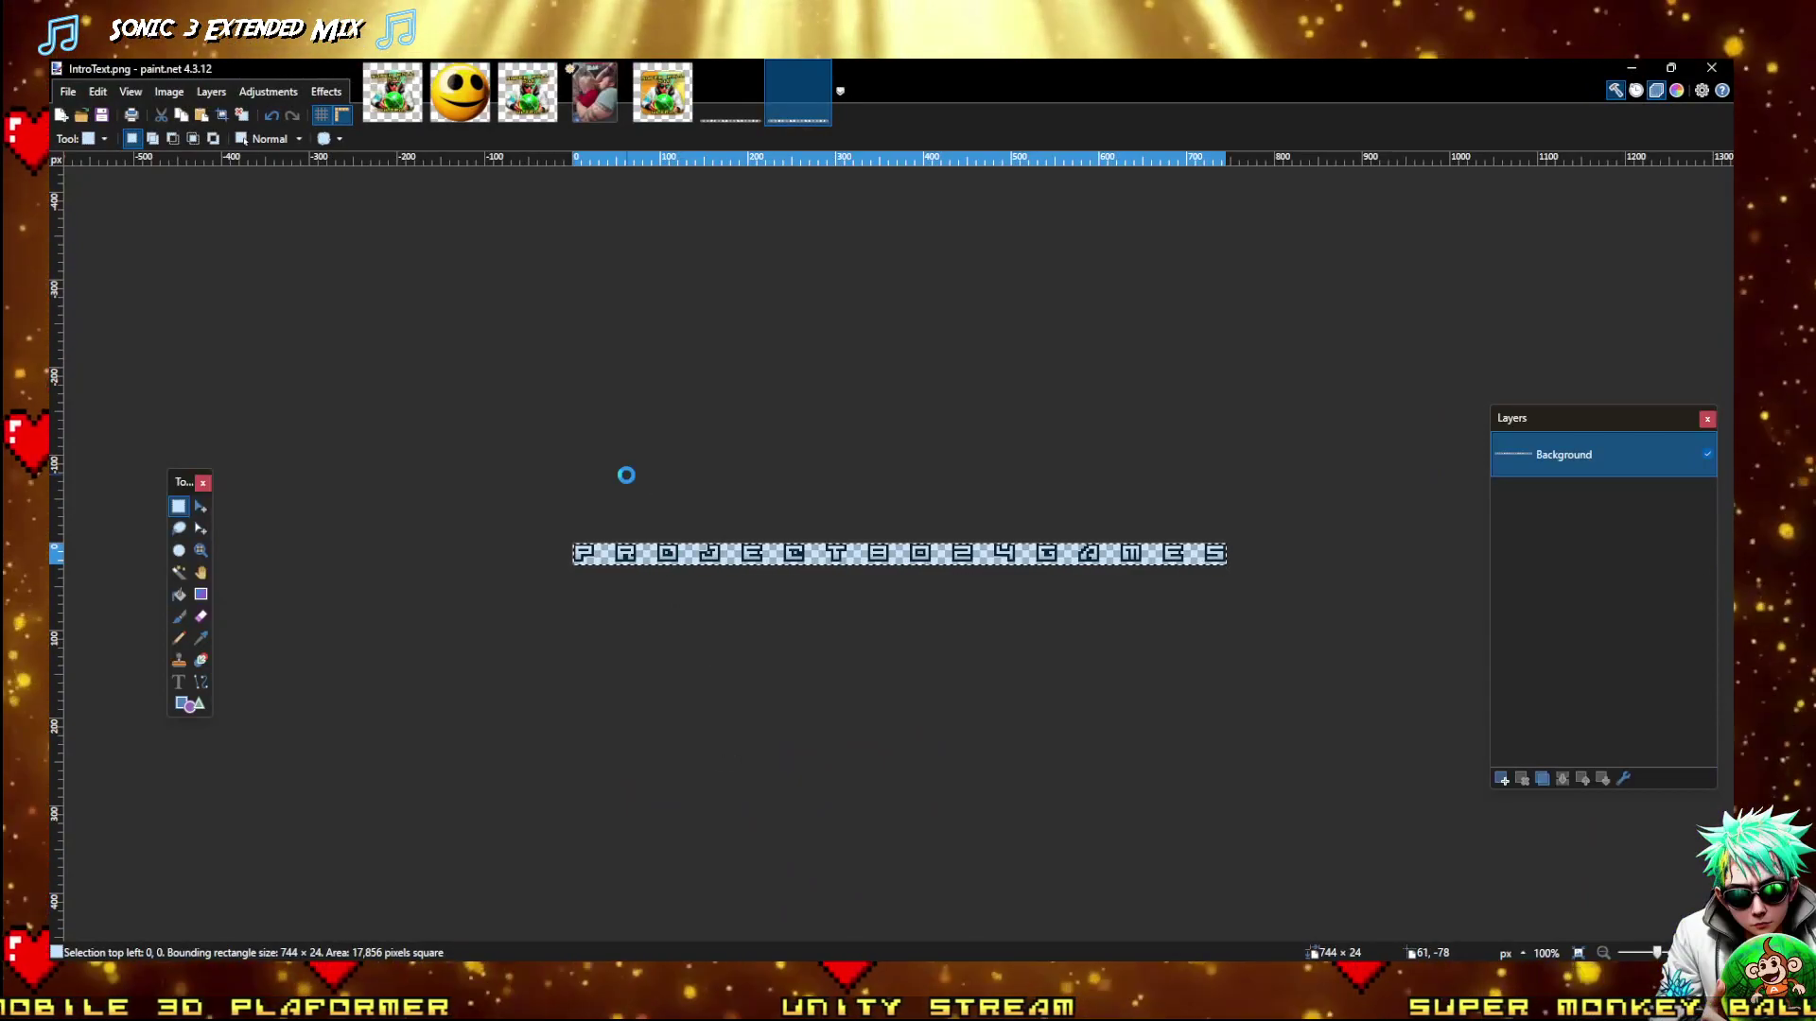
Create a new transparent 992 × 32 image and paste the copied banner into it
{"action": "key", "text": "ctrl+n"}
{"action": "key", "text": "Return"}
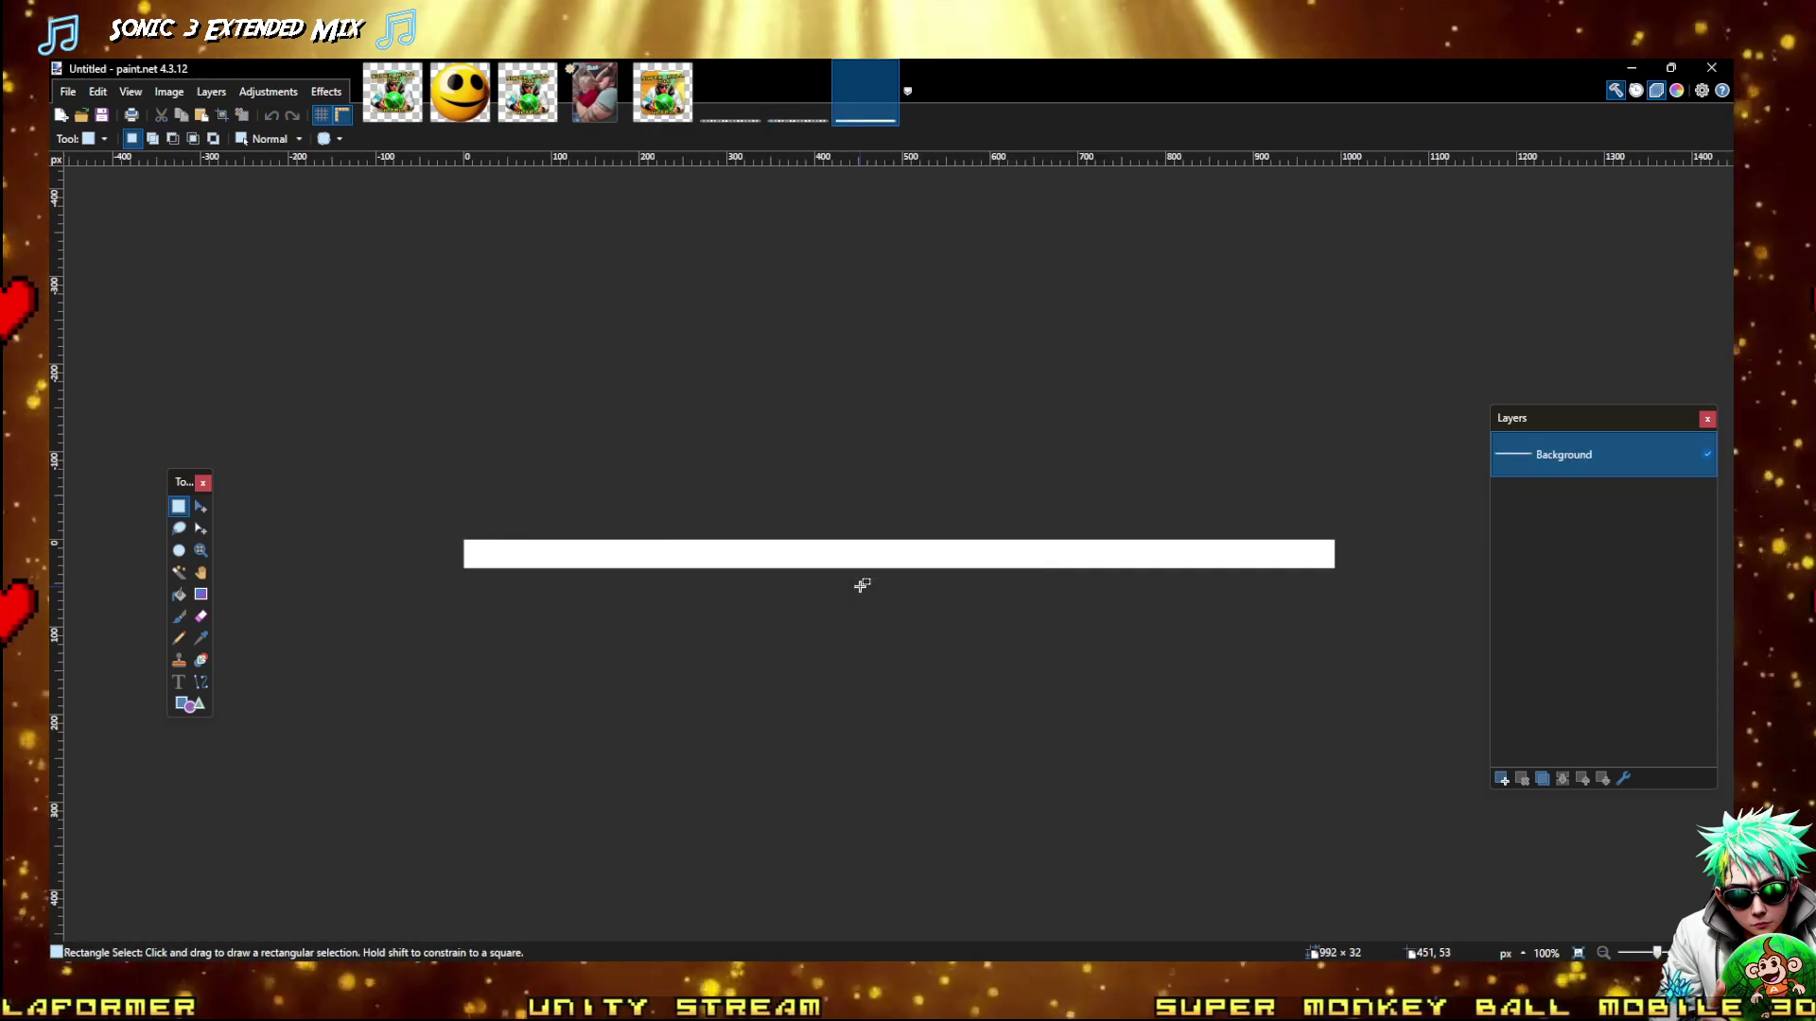
{"action": "key", "text": "ctrl+a"}
{"action": "key", "text": "Delete"}
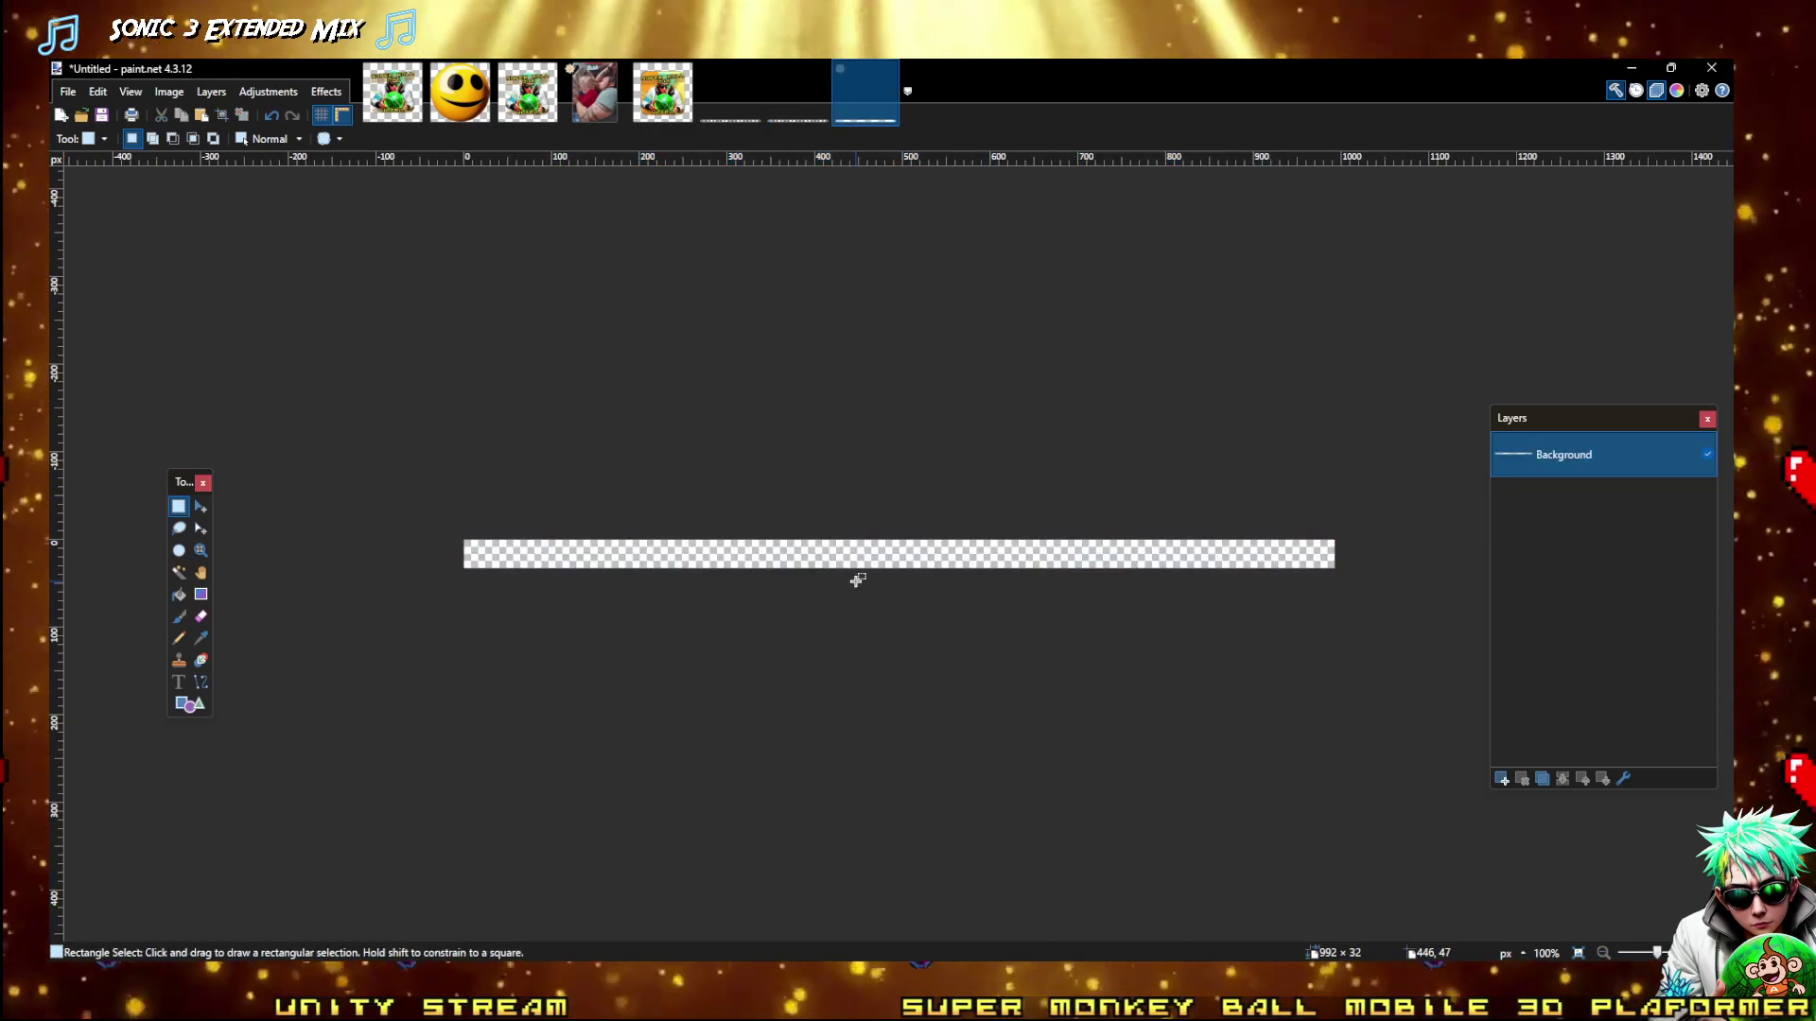
{"action": "key", "text": "ctrl+v"}
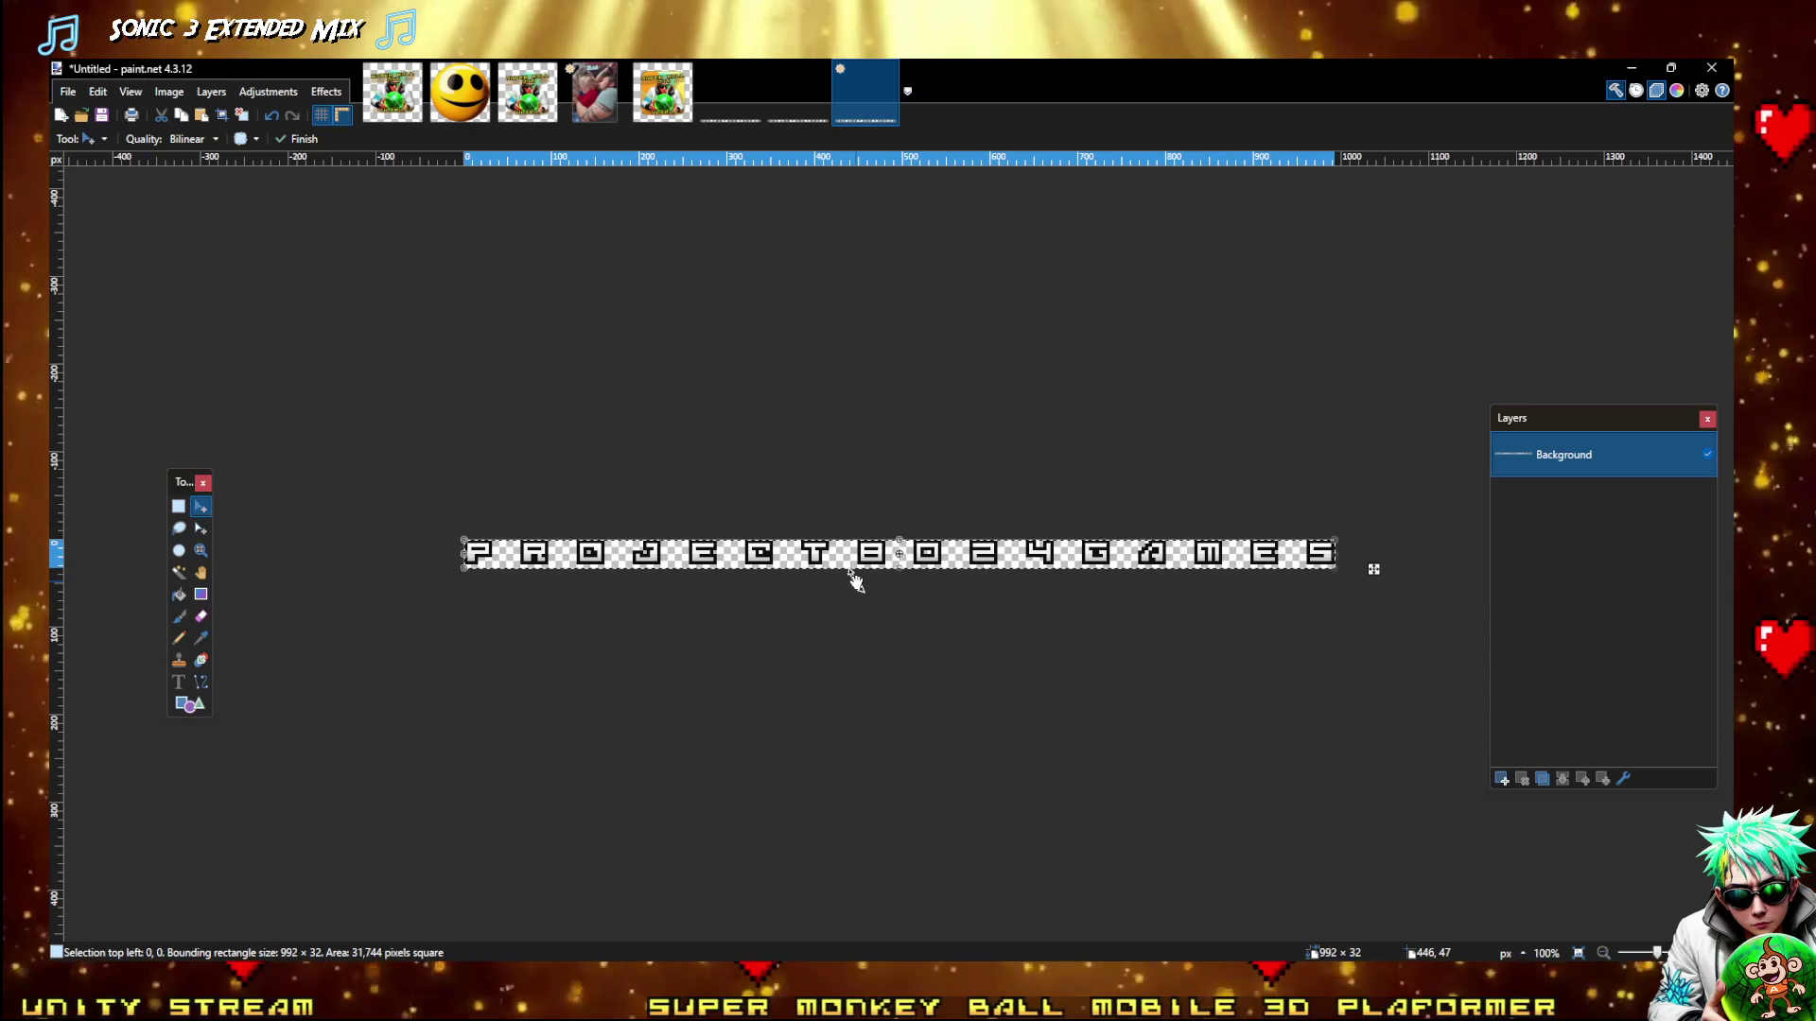
Save the new banner as IntroText.png, accepting the default PNG settings
{"action": "key", "text": "ctrl+s"}
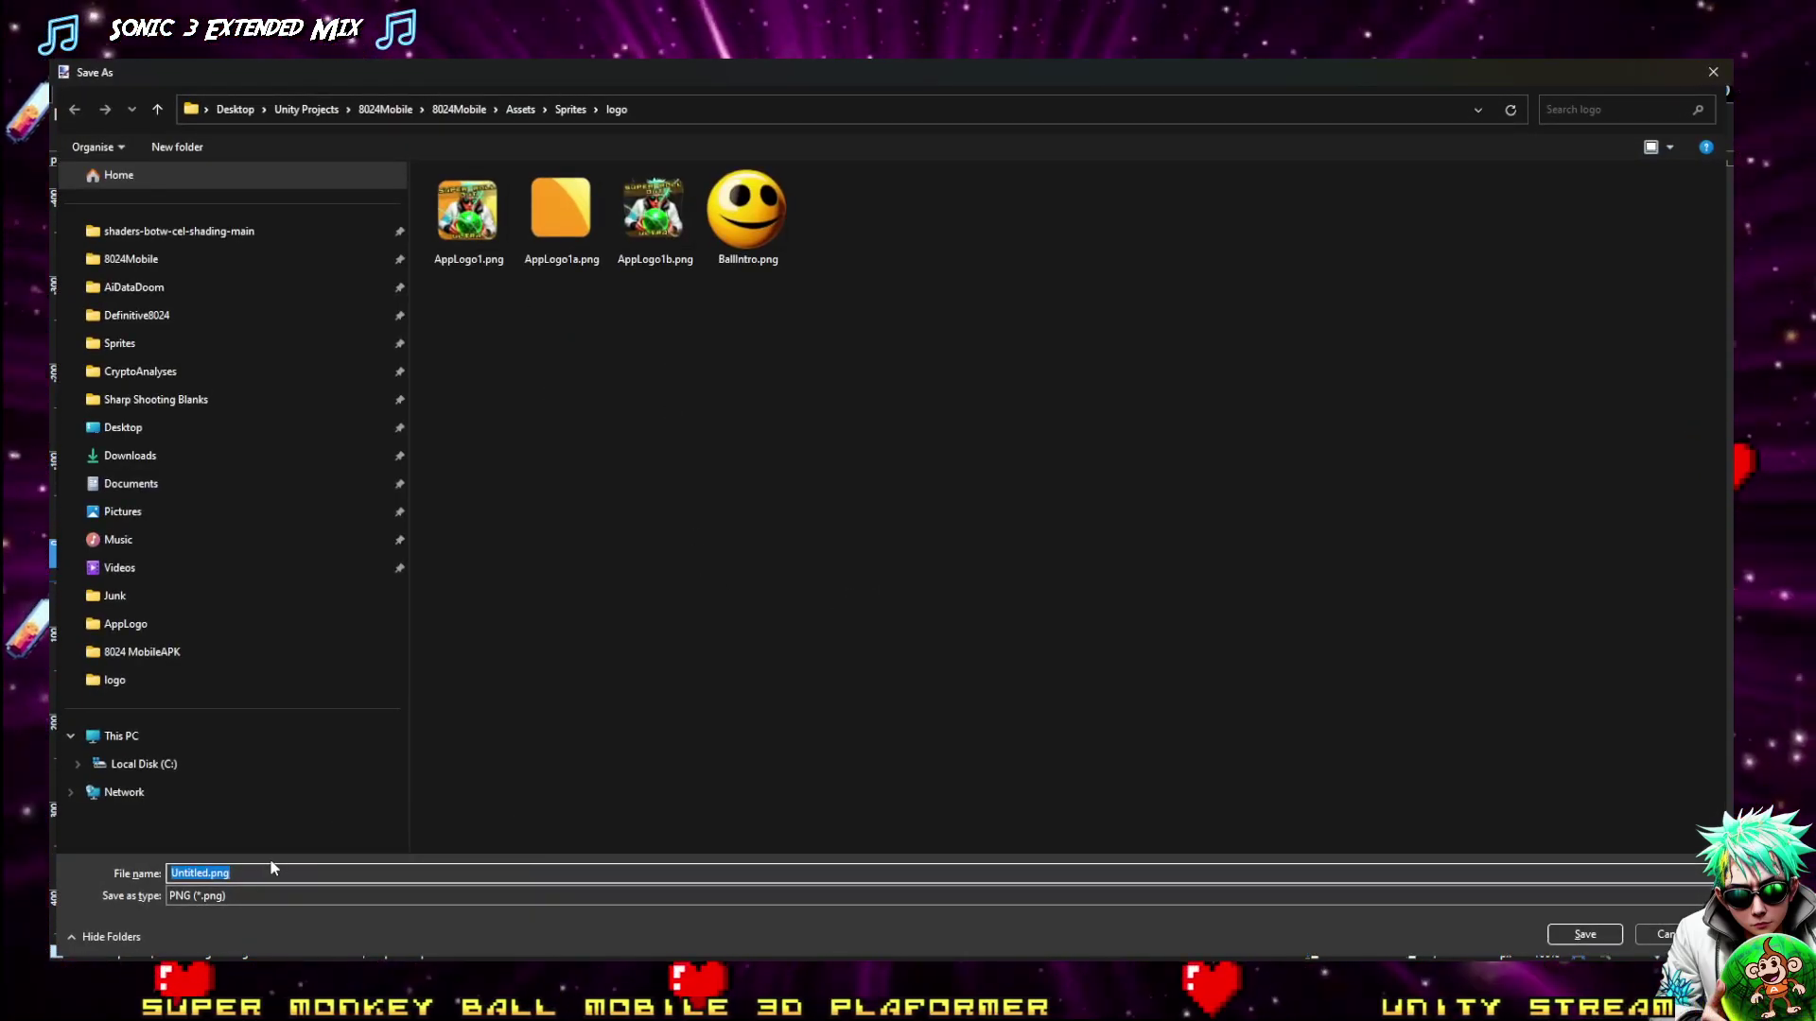
{"action": "type", "text": "tEXT"}
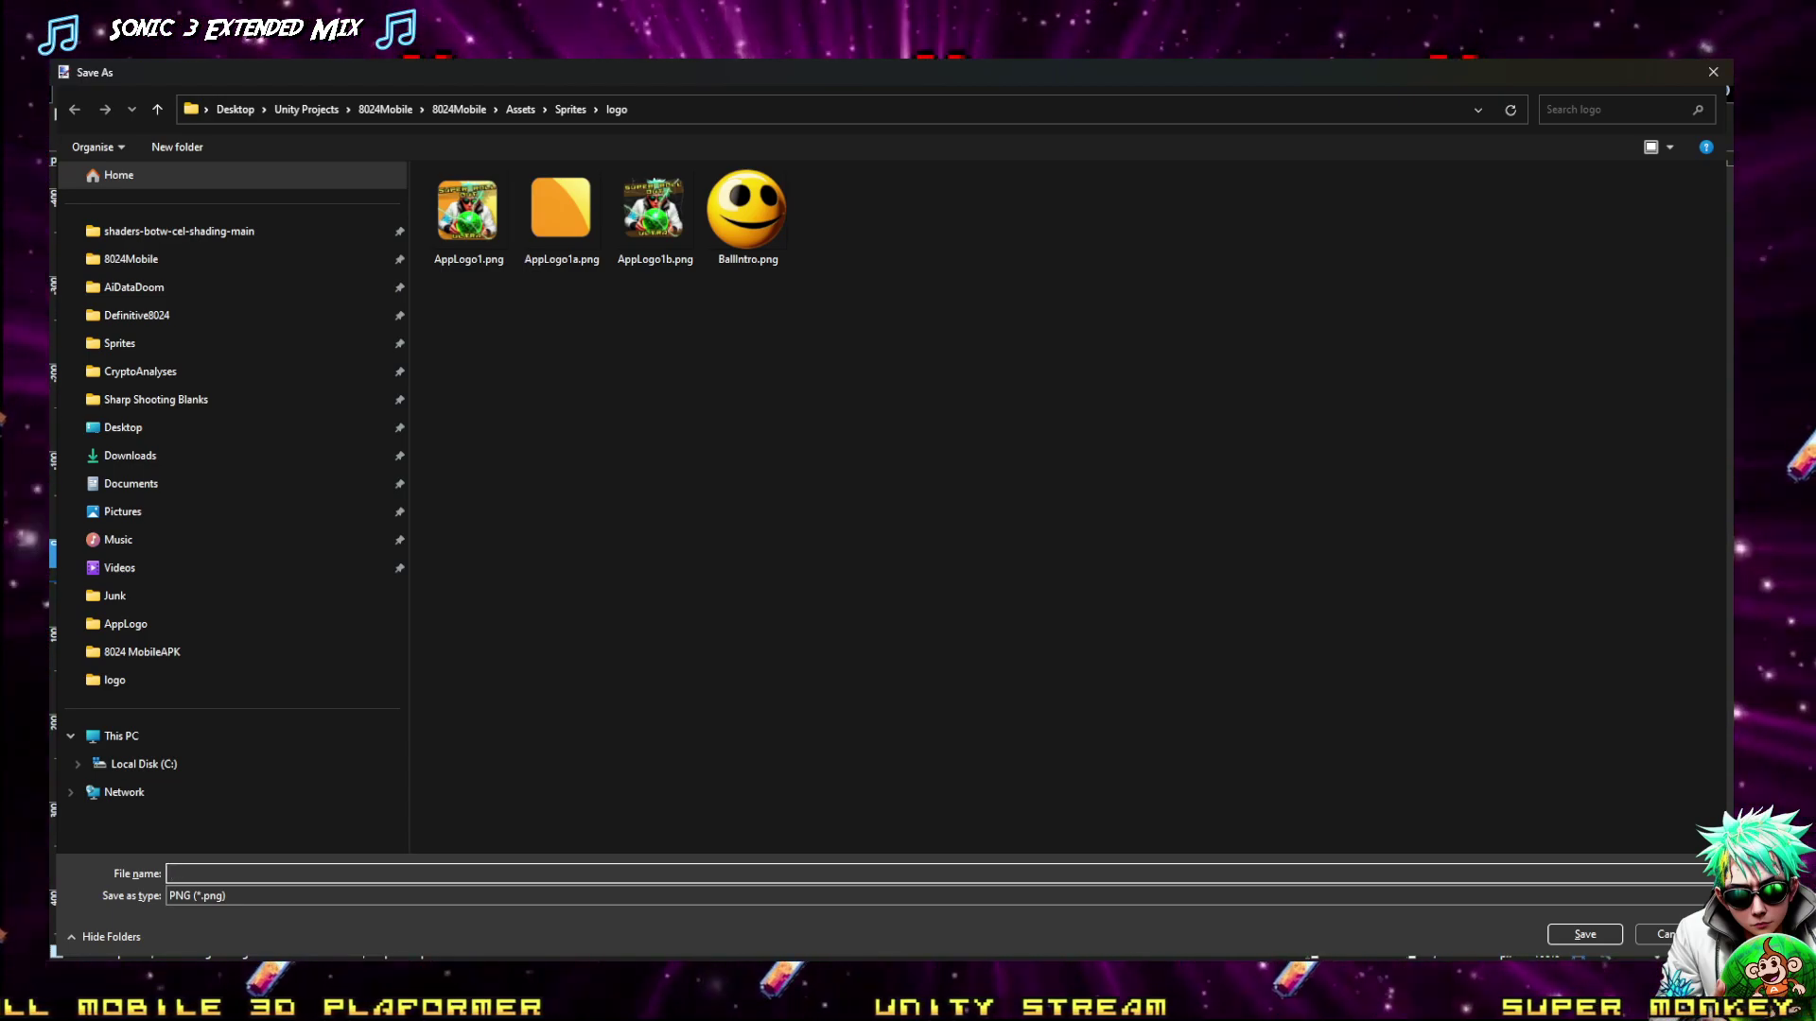
{"action": "type", "text": "I"}
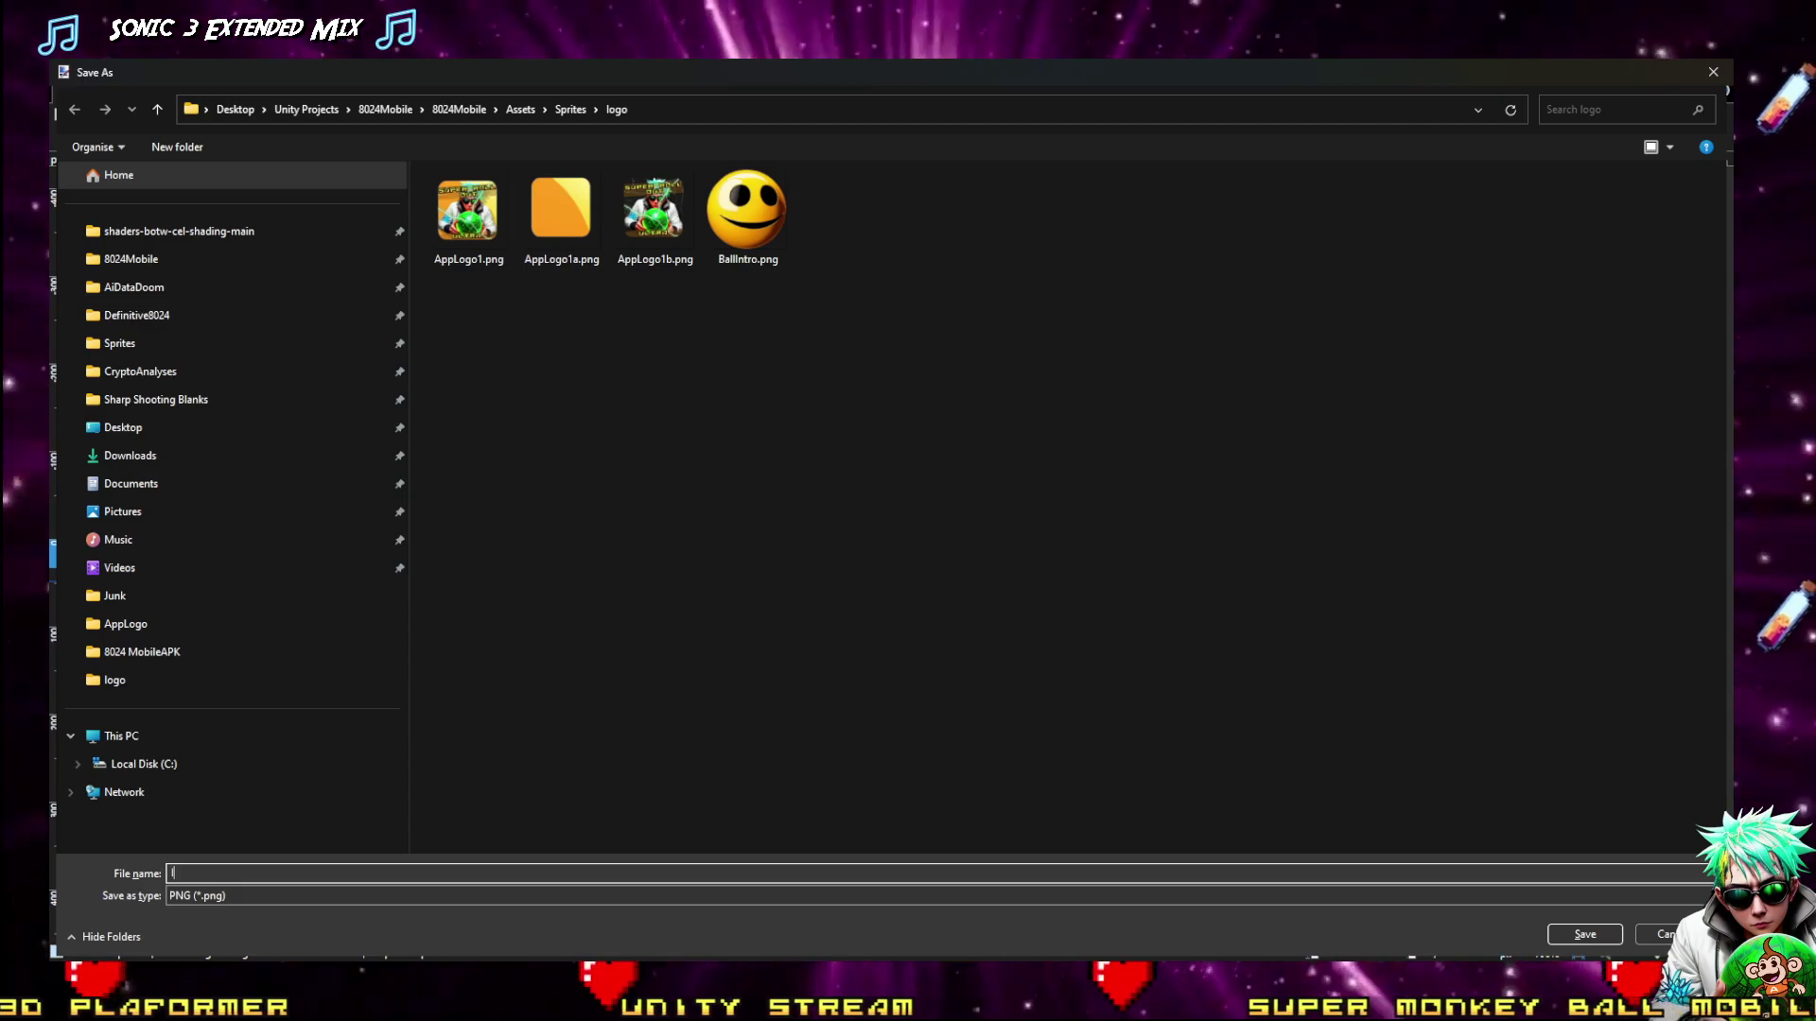
{"action": "type", "text": "ntroText"}
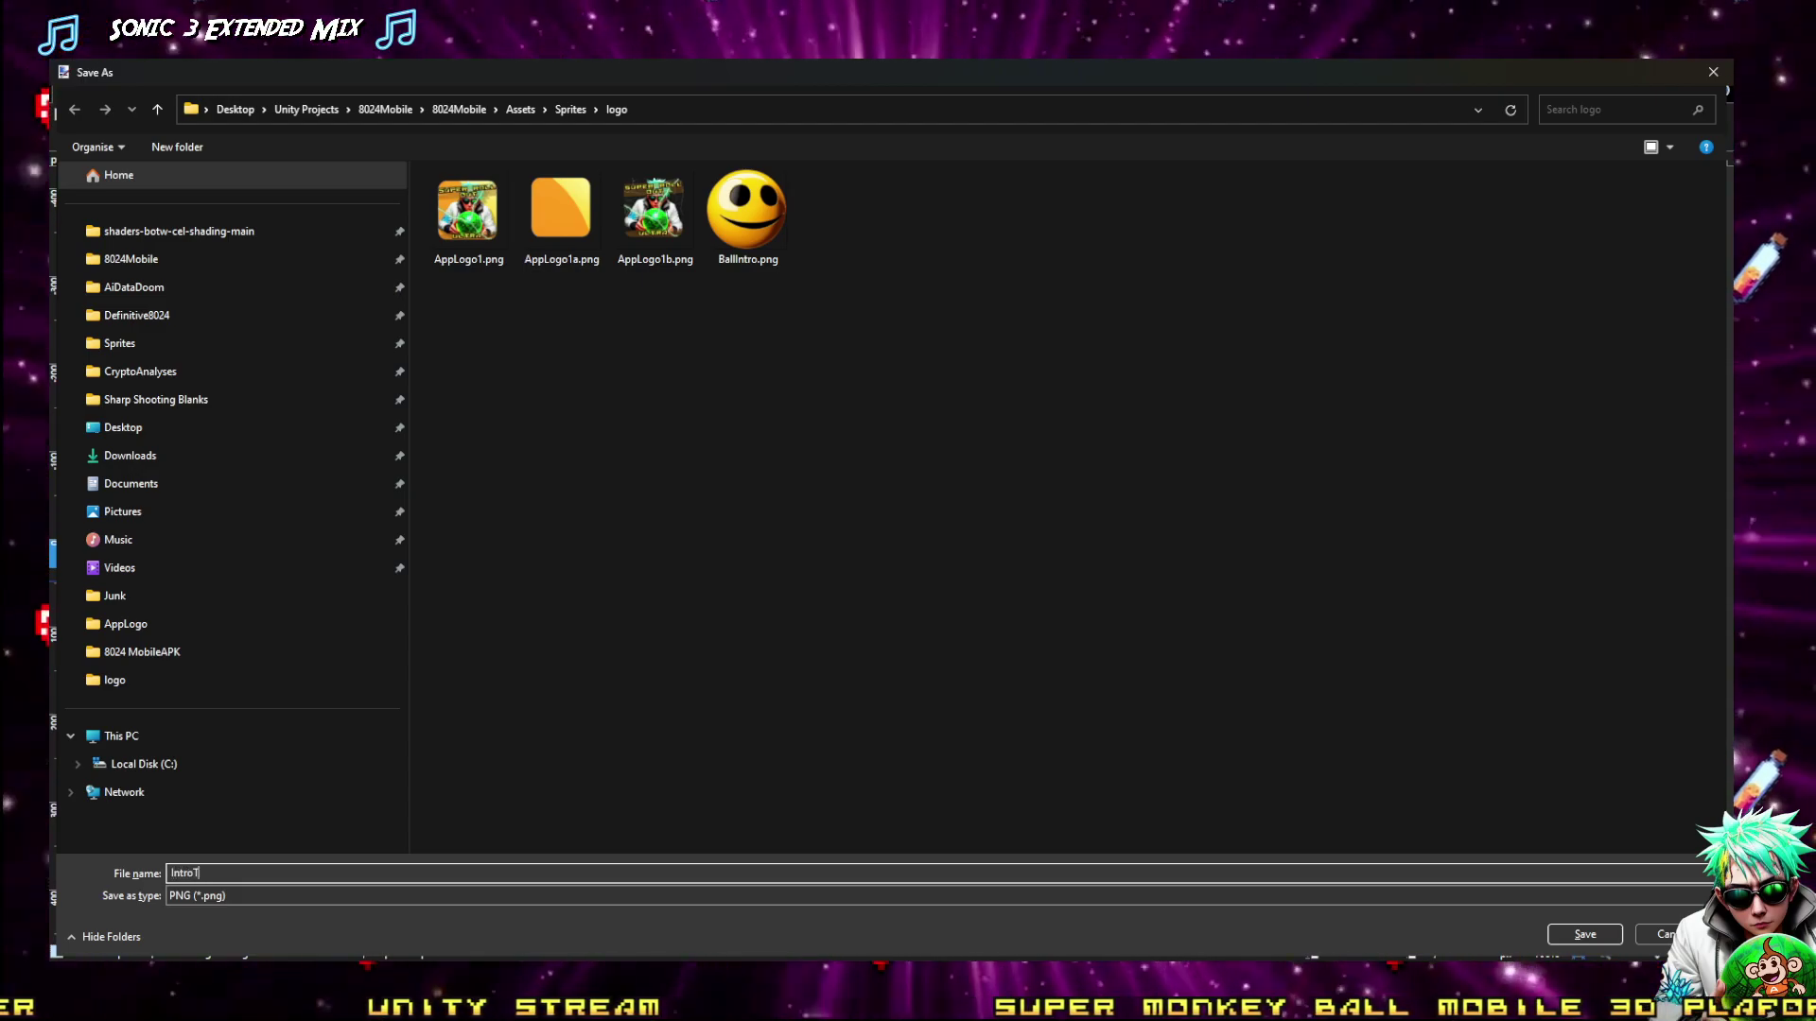
{"action": "left_click", "coordinate": [1619, 939]}
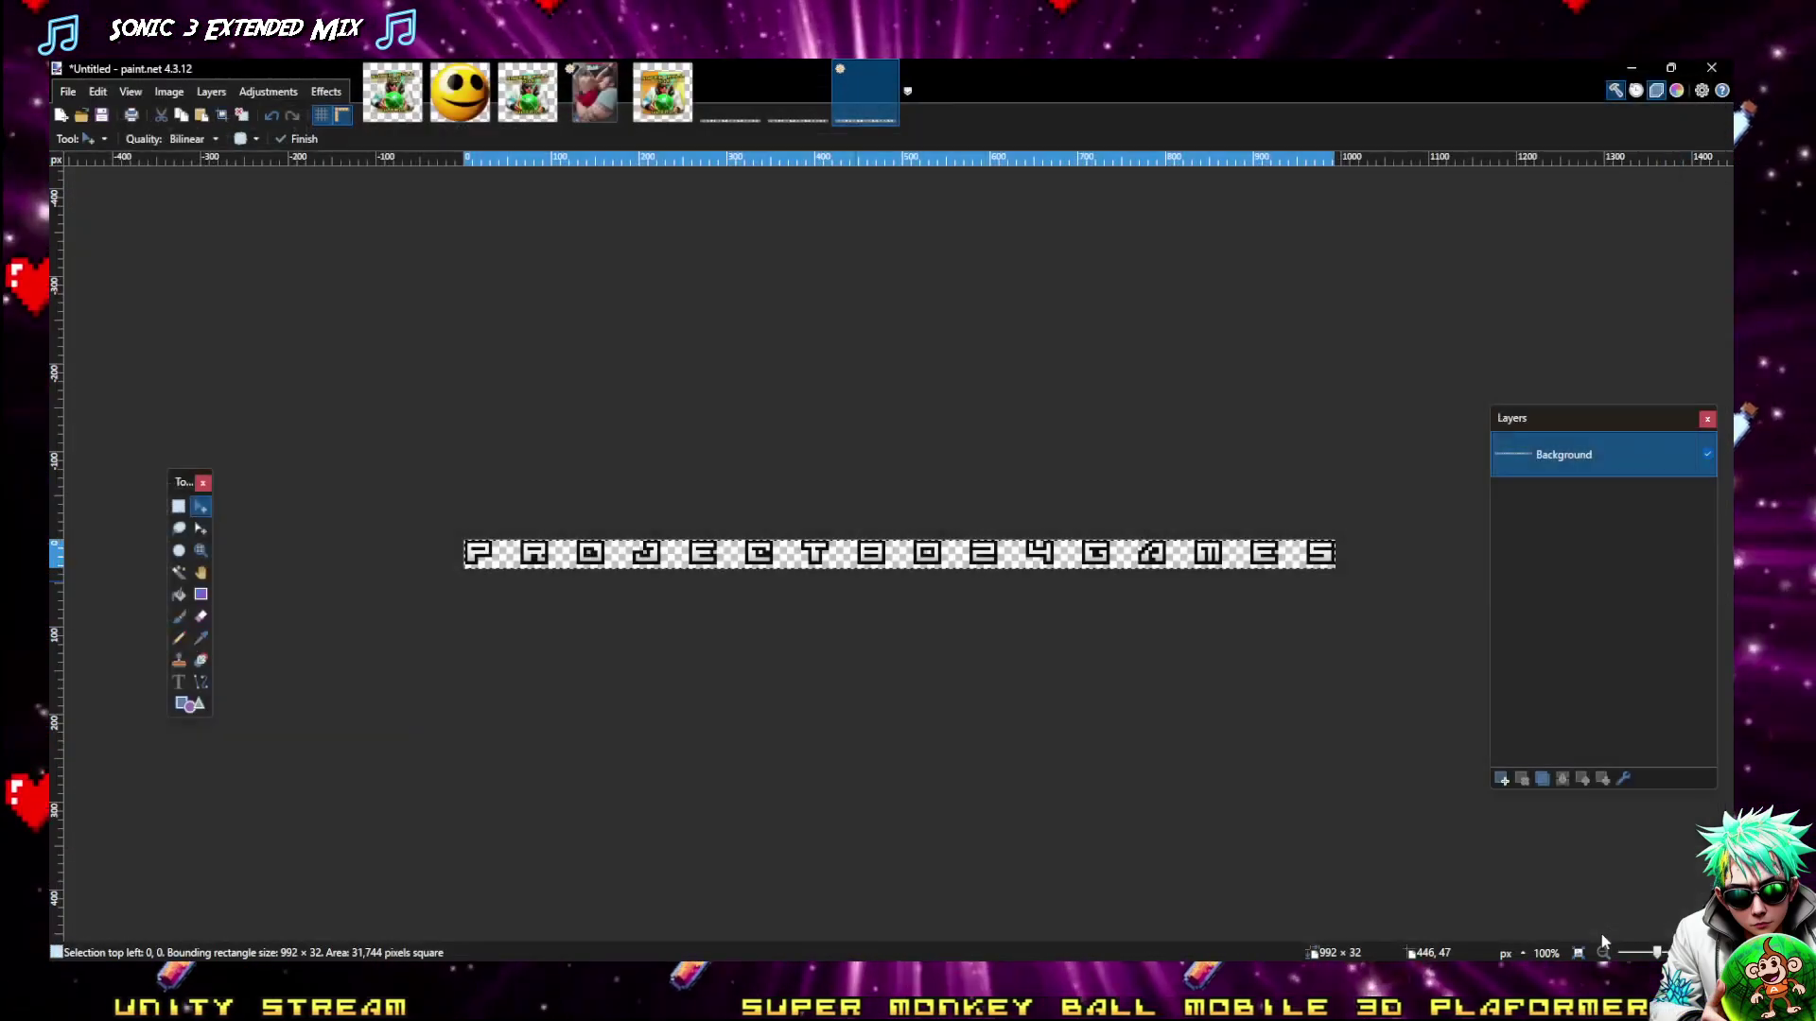
{"action": "left_click", "coordinate": [762, 572]}
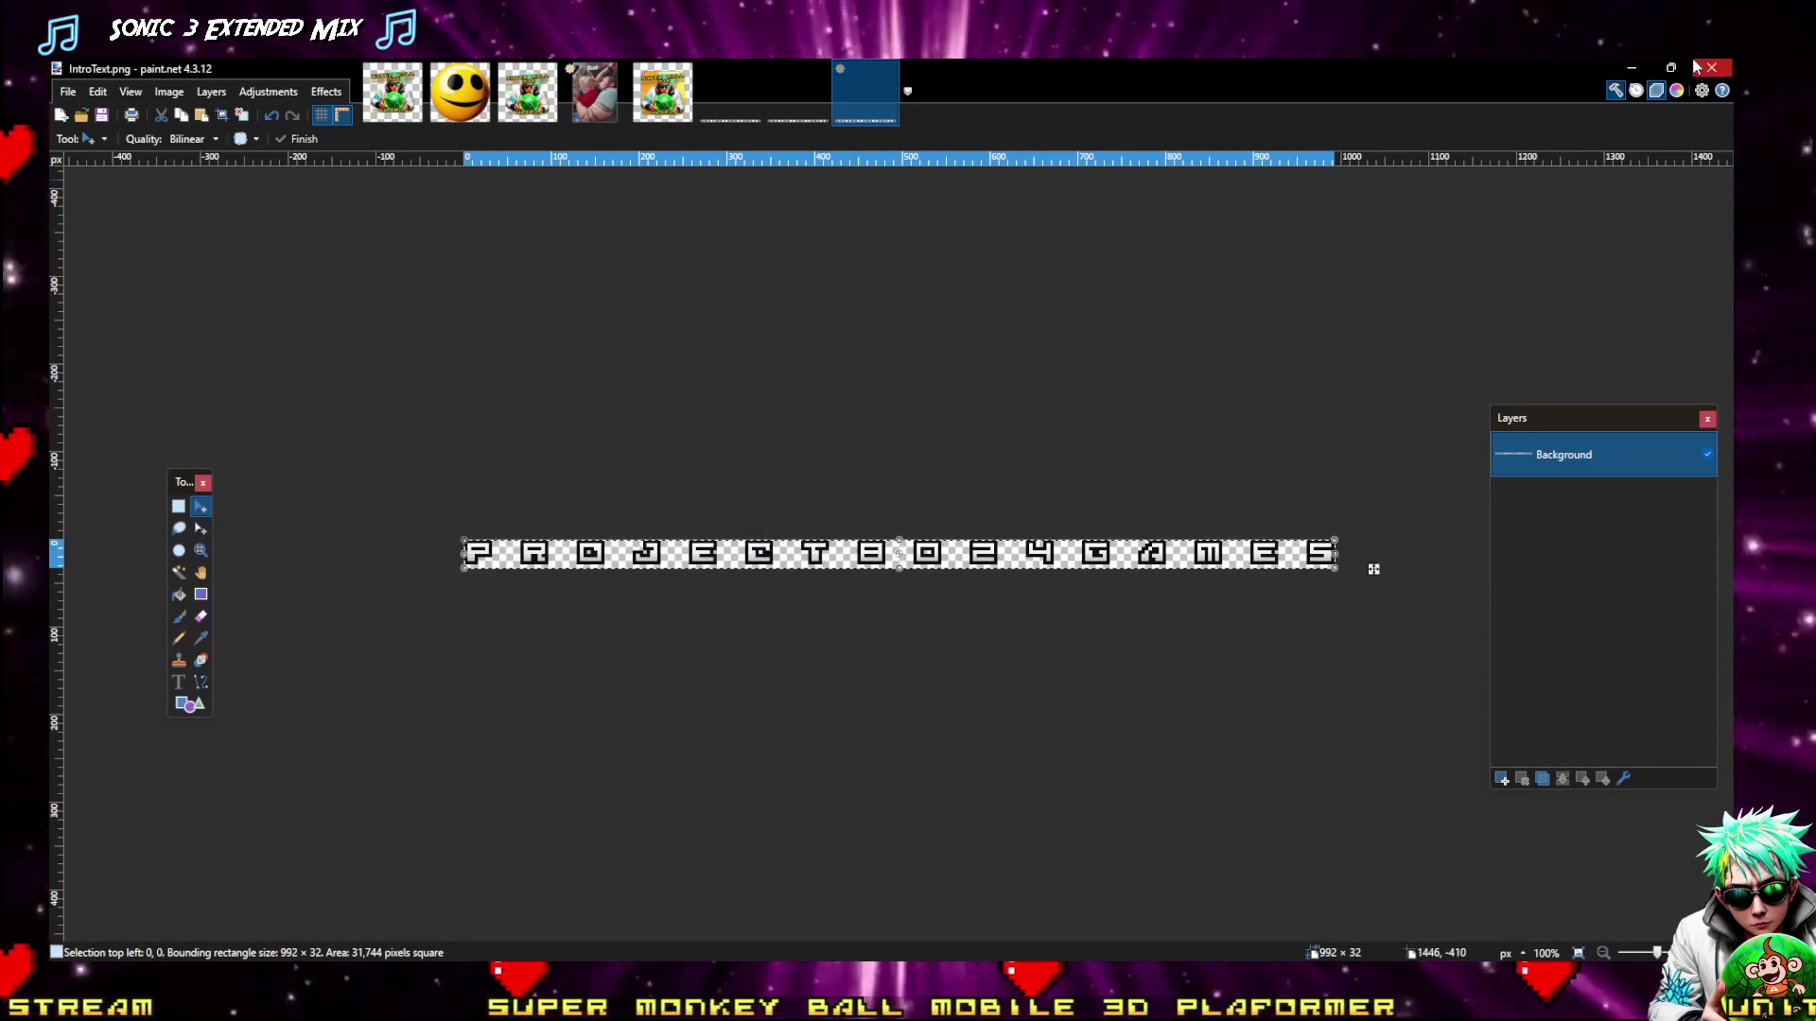
{"action": "key", "text": "alt+Tab"}
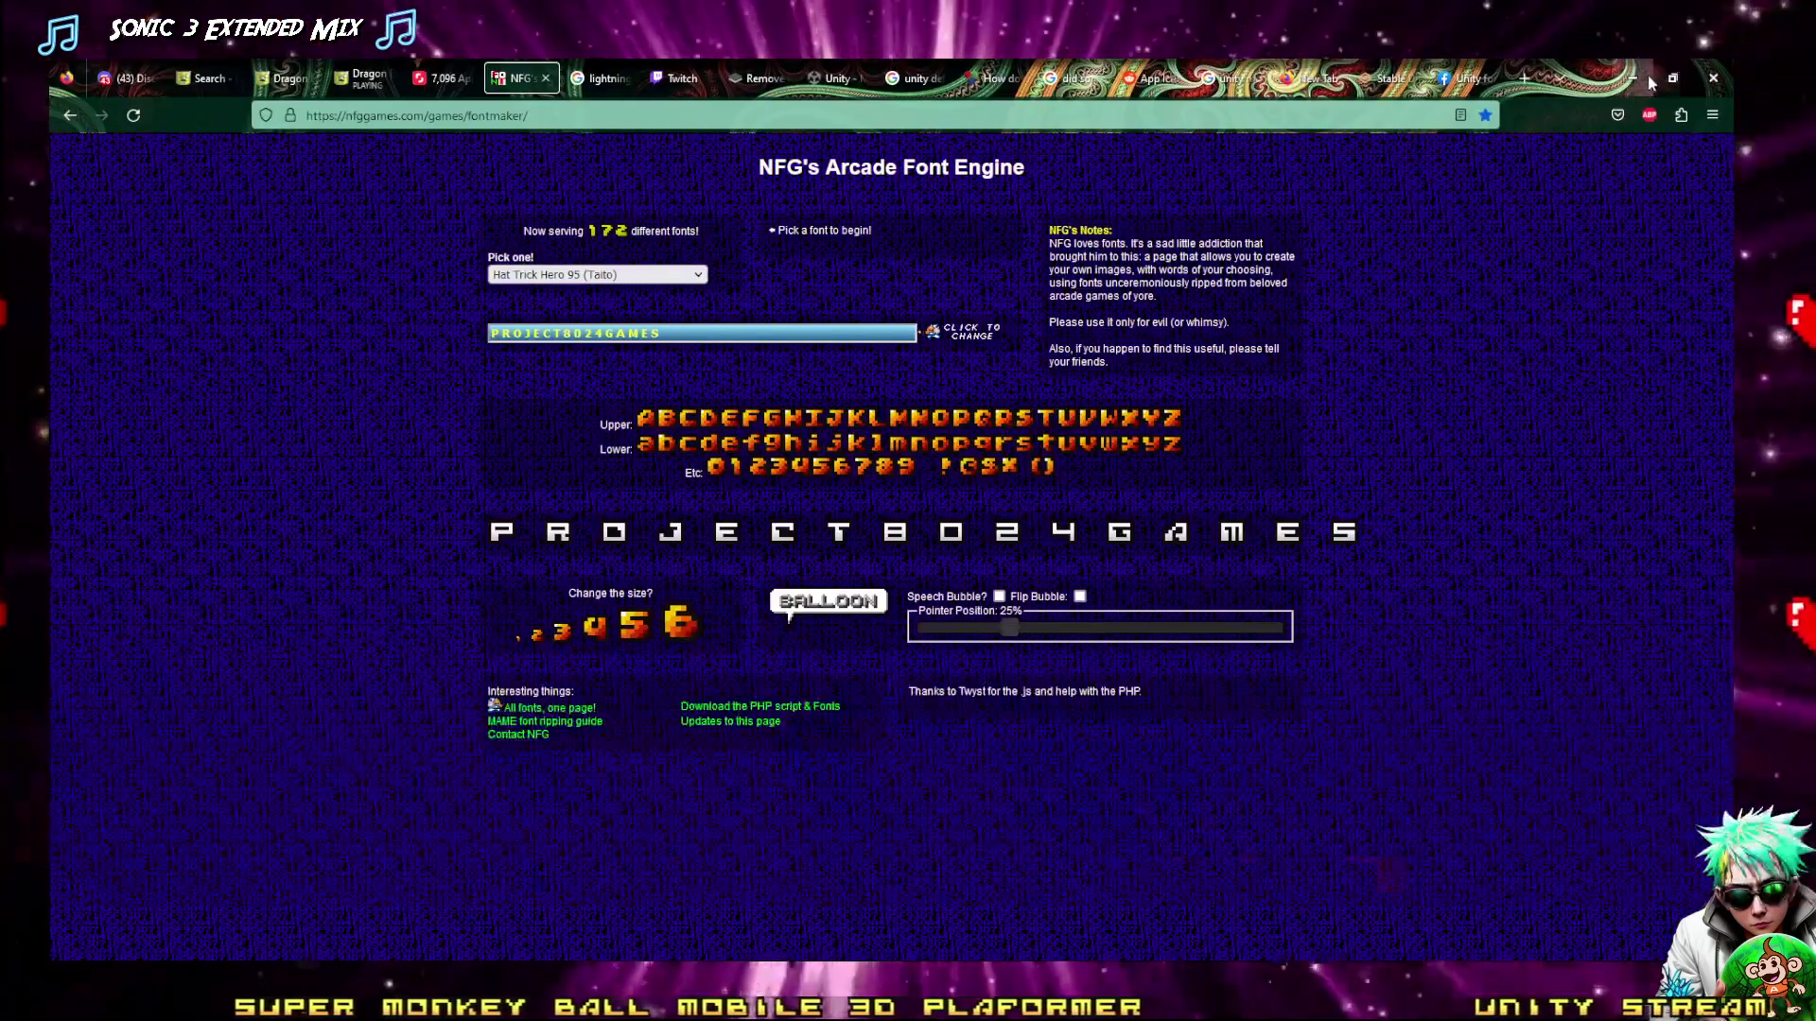
Set IntroText's import to Sprite (2D and UI), Alpha Is Transparency, Sprite Mode Multiple, then open the Sprite Editor
{"action": "key", "text": "alt+Tab"}
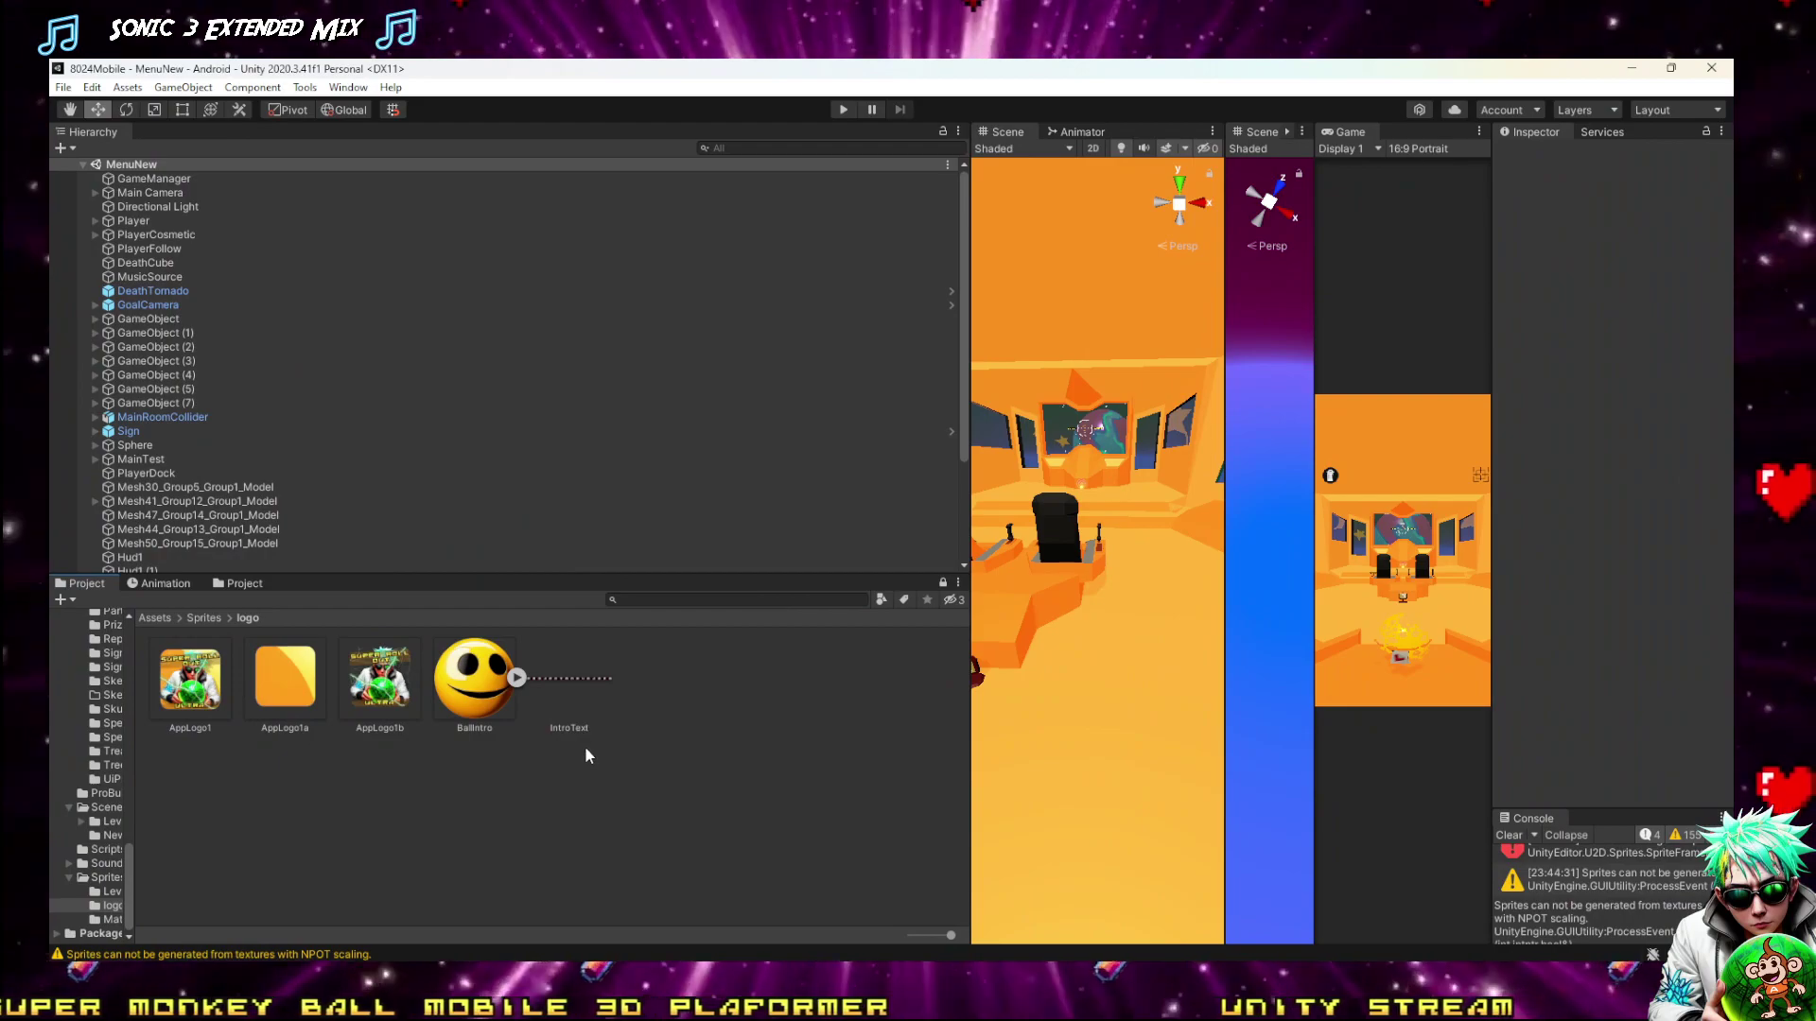
{"action": "left_click", "coordinate": [567, 690]}
{"action": "left_click", "coordinate": [1664, 205]}
{"action": "left_click", "coordinate": [1617, 298]}
{"action": "left_click", "coordinate": [1620, 322]}
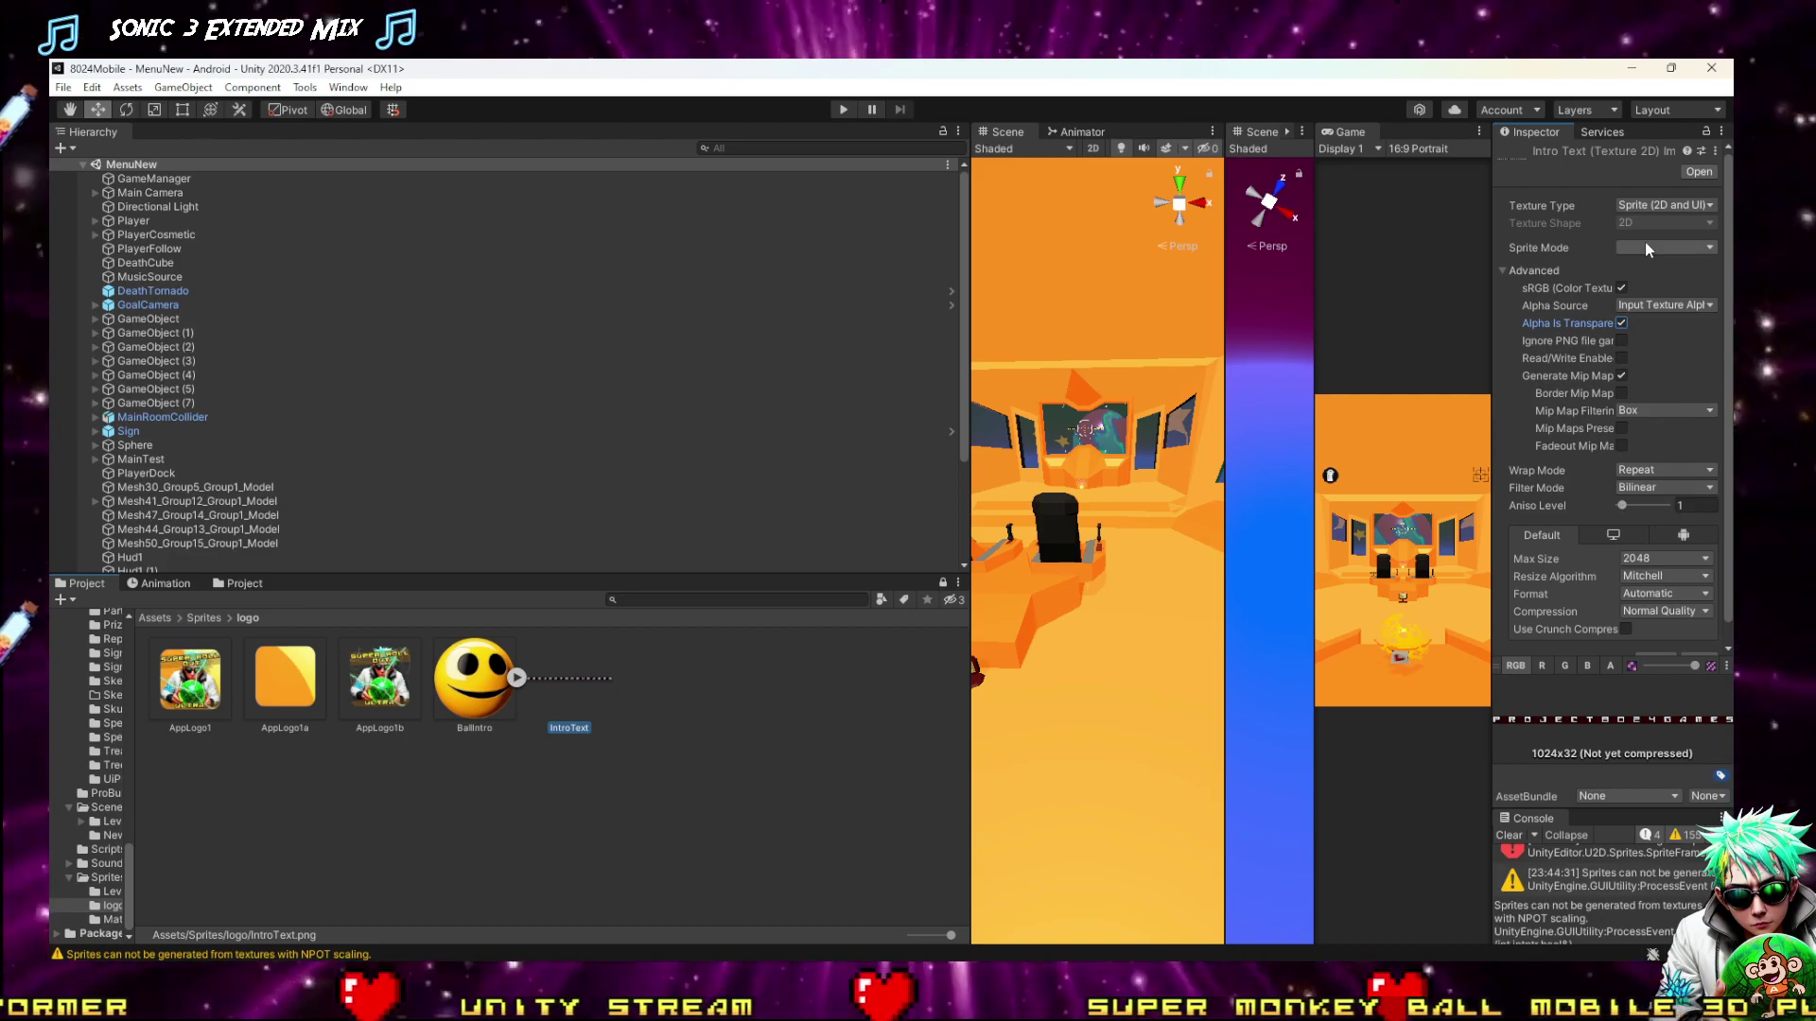
{"action": "left_click", "coordinate": [1645, 247]}
{"action": "left_click", "coordinate": [1650, 287]}
{"action": "left_click", "coordinate": [1676, 352]}
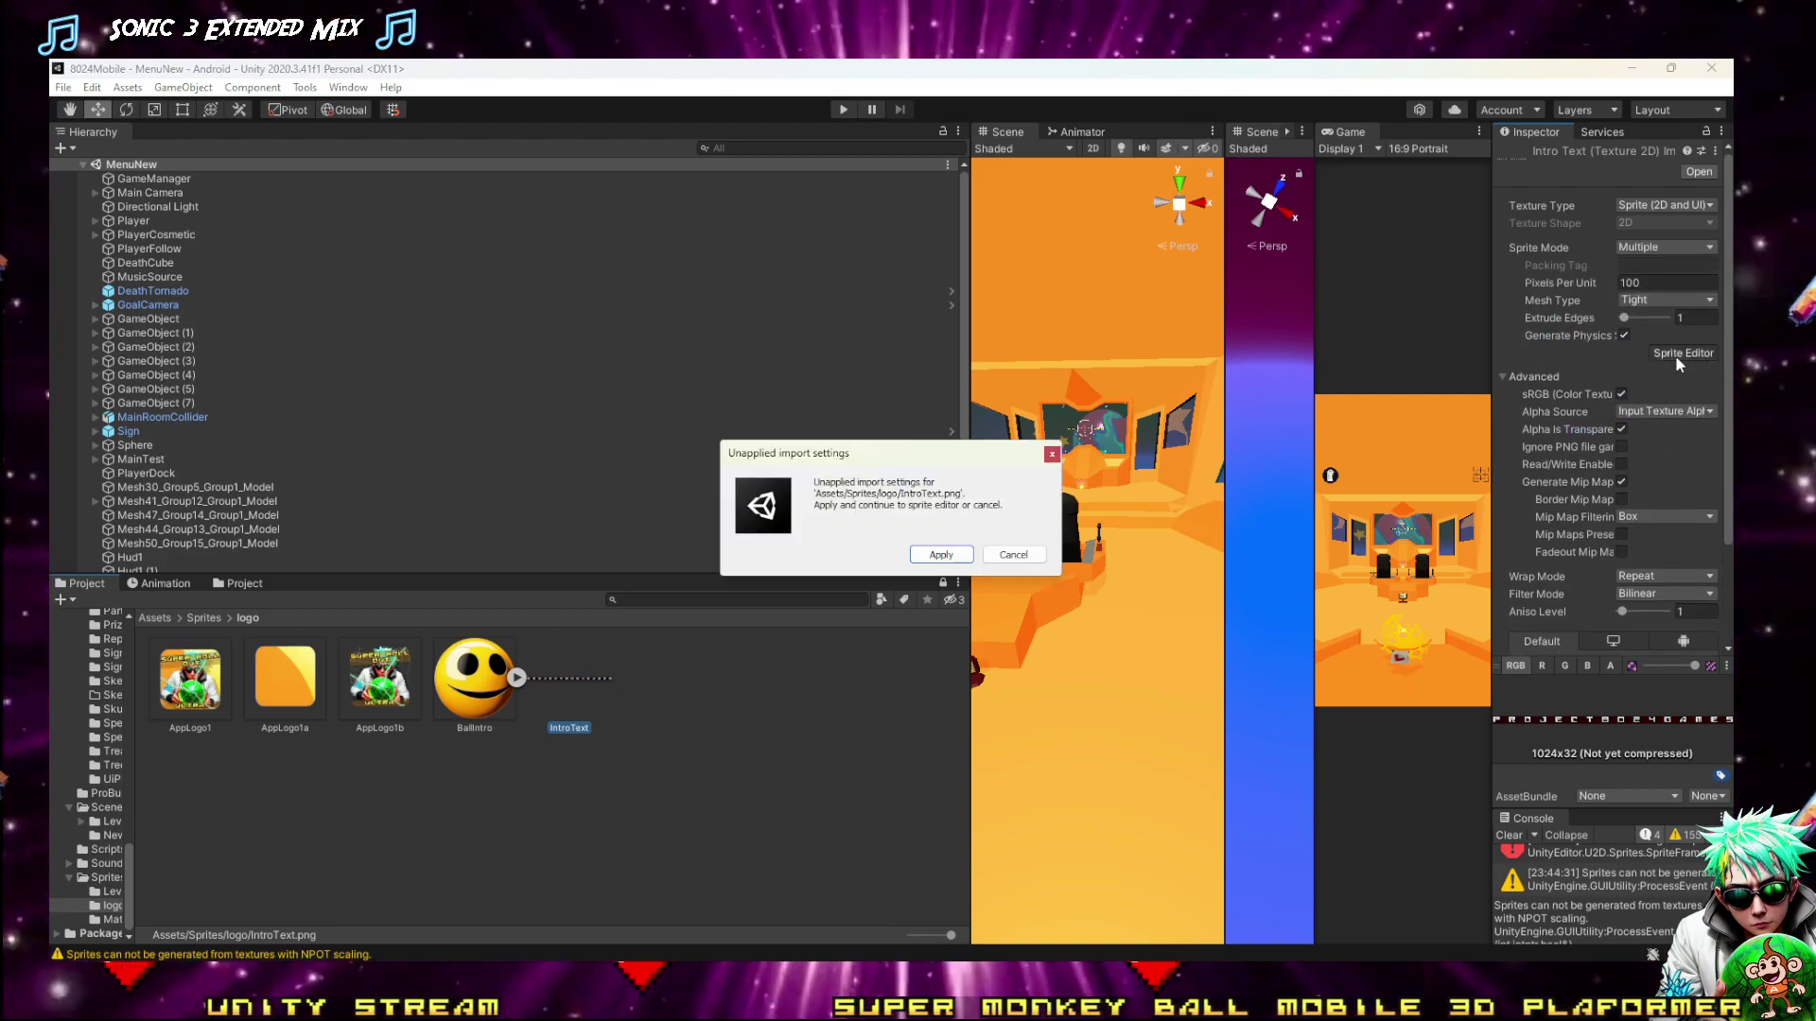
Apply the pending import settings and automatically slice the banner into letter sprites
{"action": "left_click", "coordinate": [939, 554]}
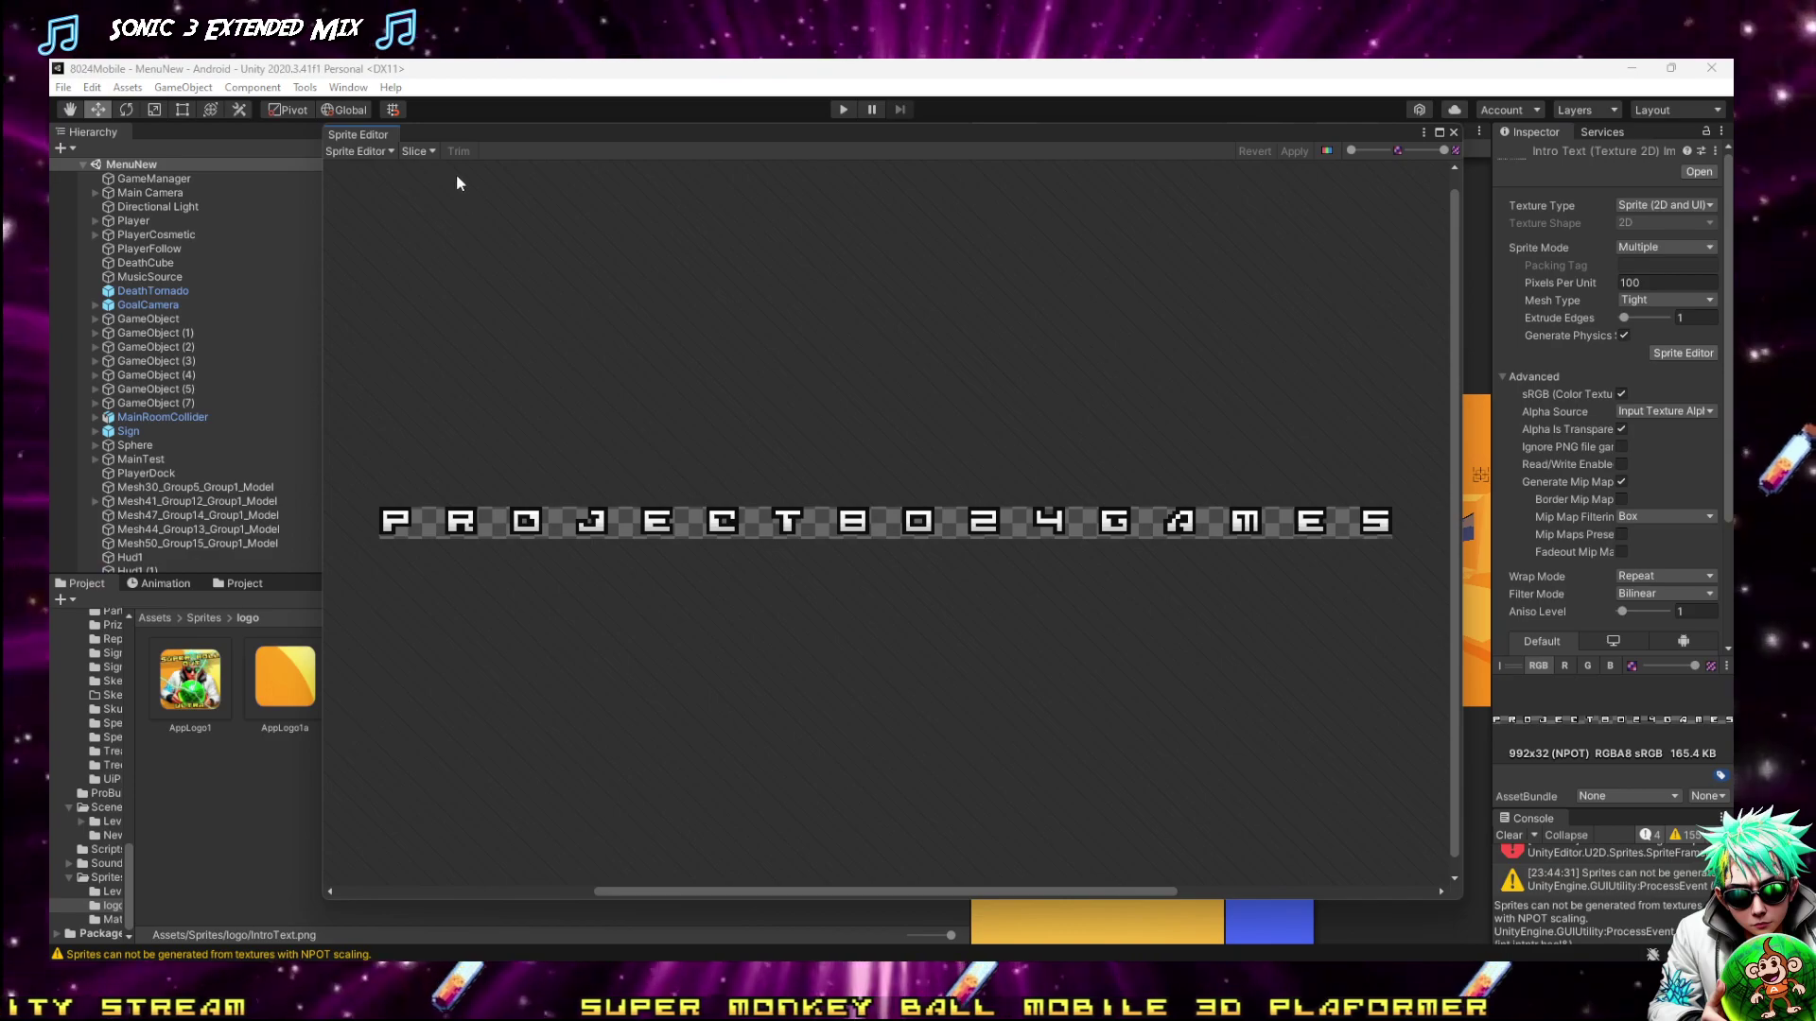
{"action": "left_click", "coordinate": [417, 152]}
{"action": "left_click", "coordinate": [585, 318]}
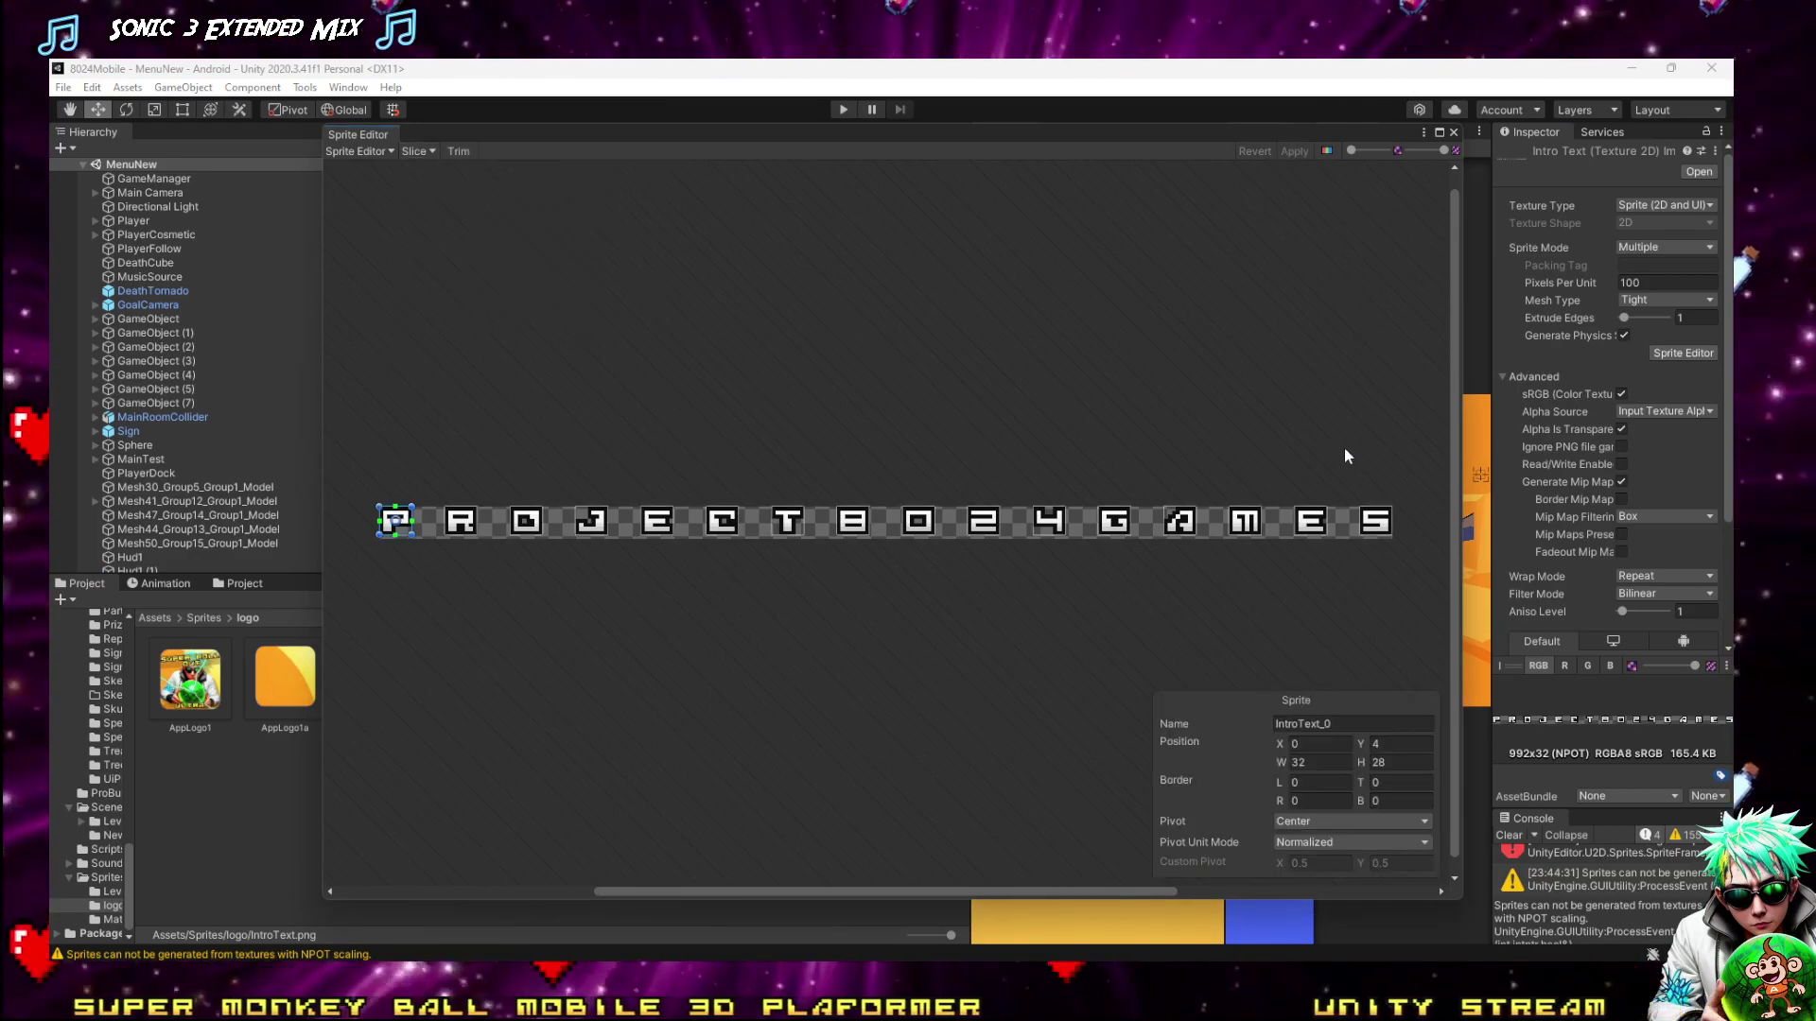
Recheck the slice options, keeping the Automatic slice pivot at Center
{"action": "left_click", "coordinate": [378, 151]}
{"action": "left_click", "coordinate": [418, 151]}
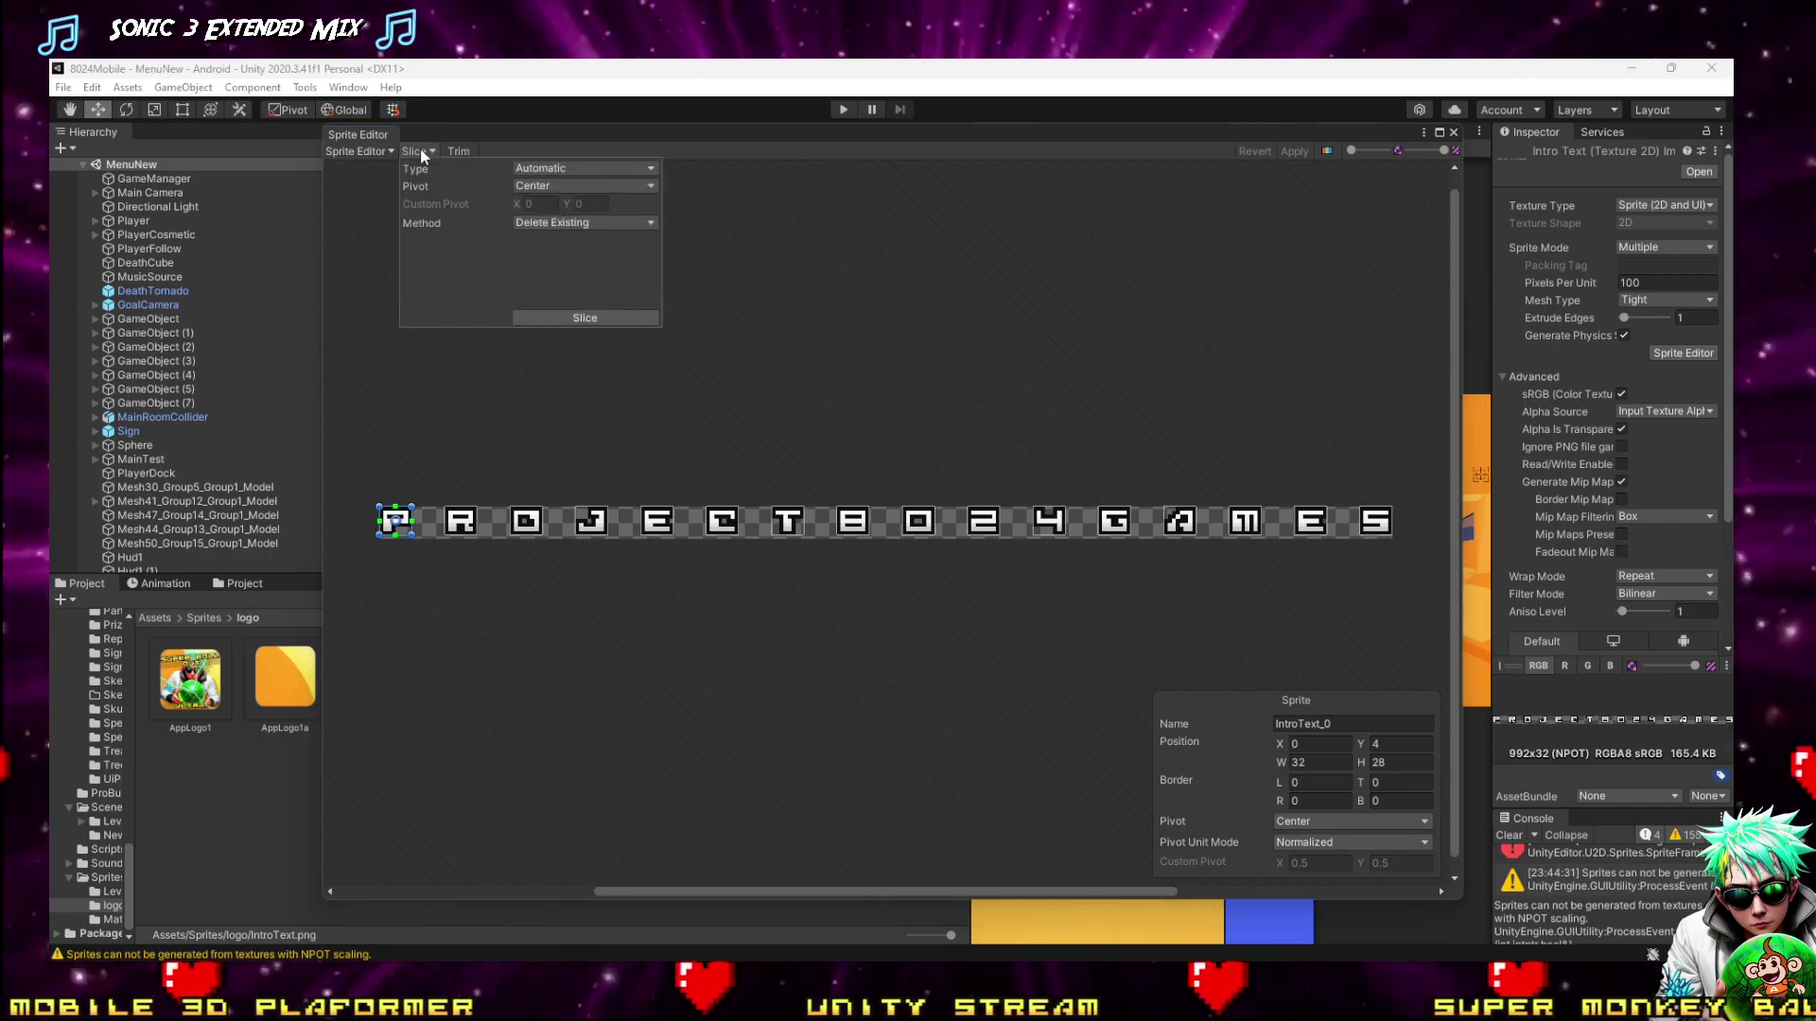
{"action": "left_click", "coordinate": [526, 188]}
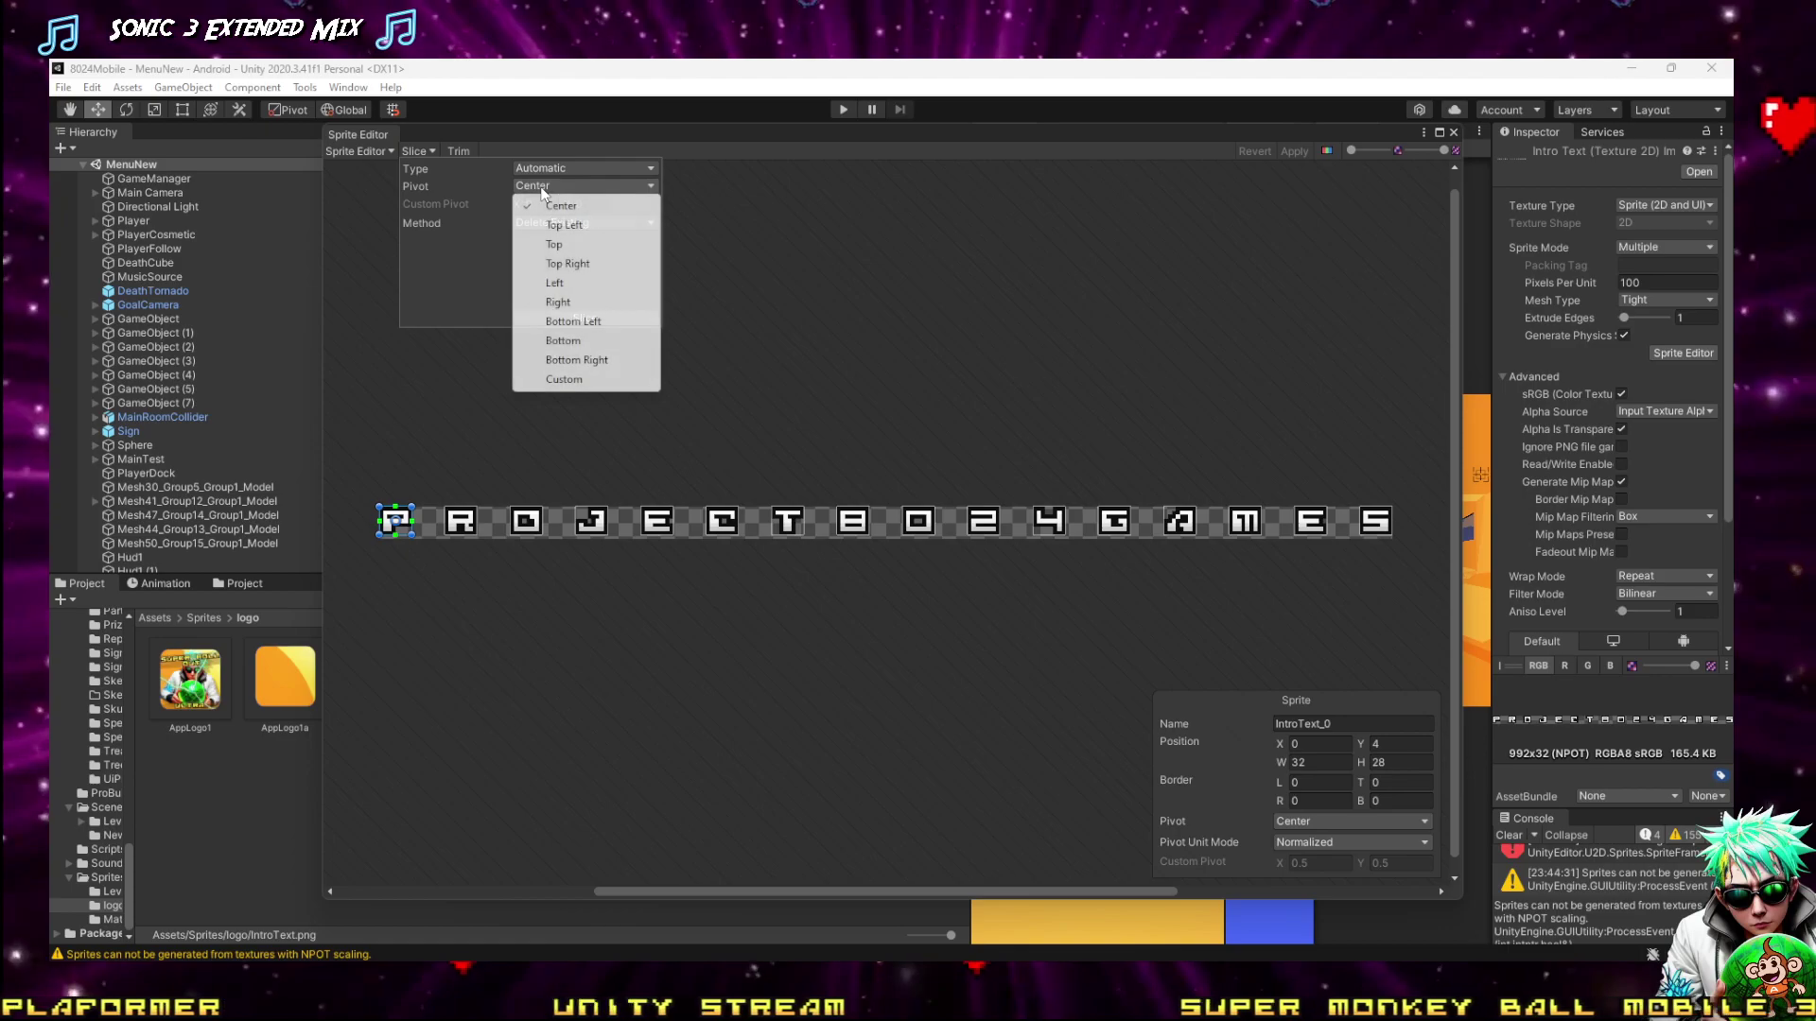
{"action": "left_click", "coordinate": [435, 155]}
{"action": "left_click", "coordinate": [418, 152]}
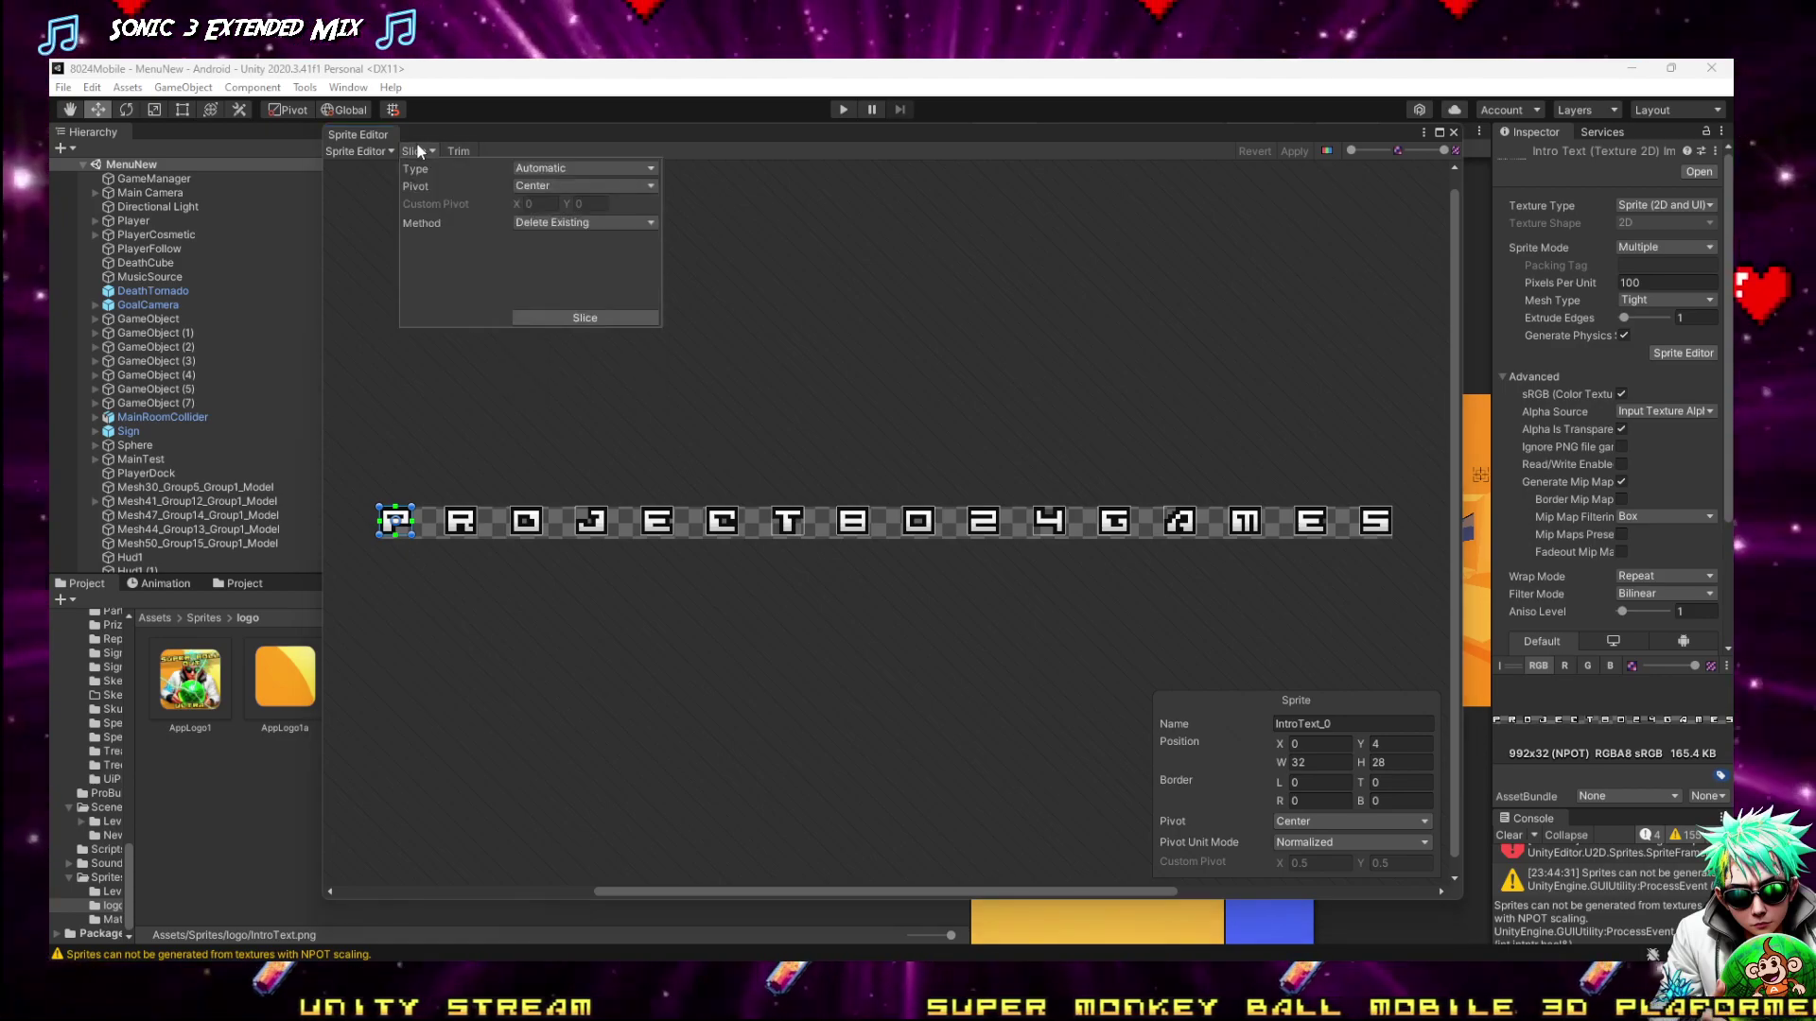
{"action": "left_click", "coordinate": [418, 679]}
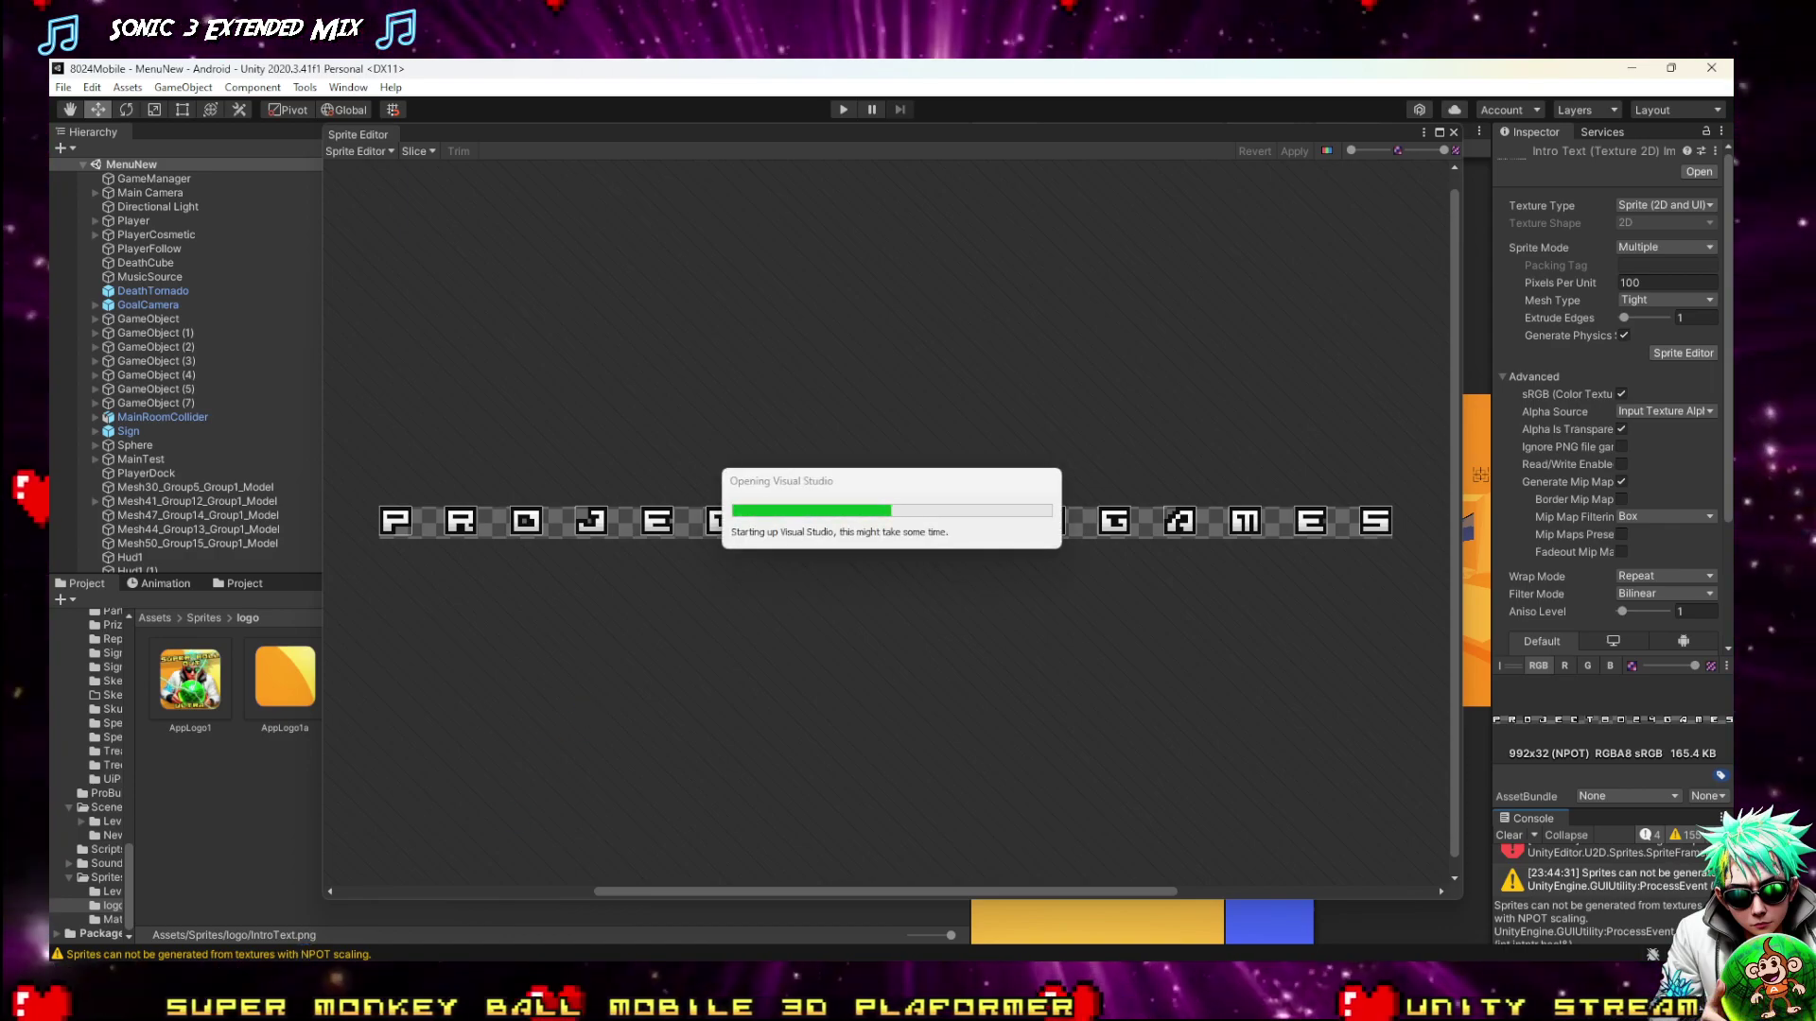
{"action": "key", "text": "alt+Tab"}
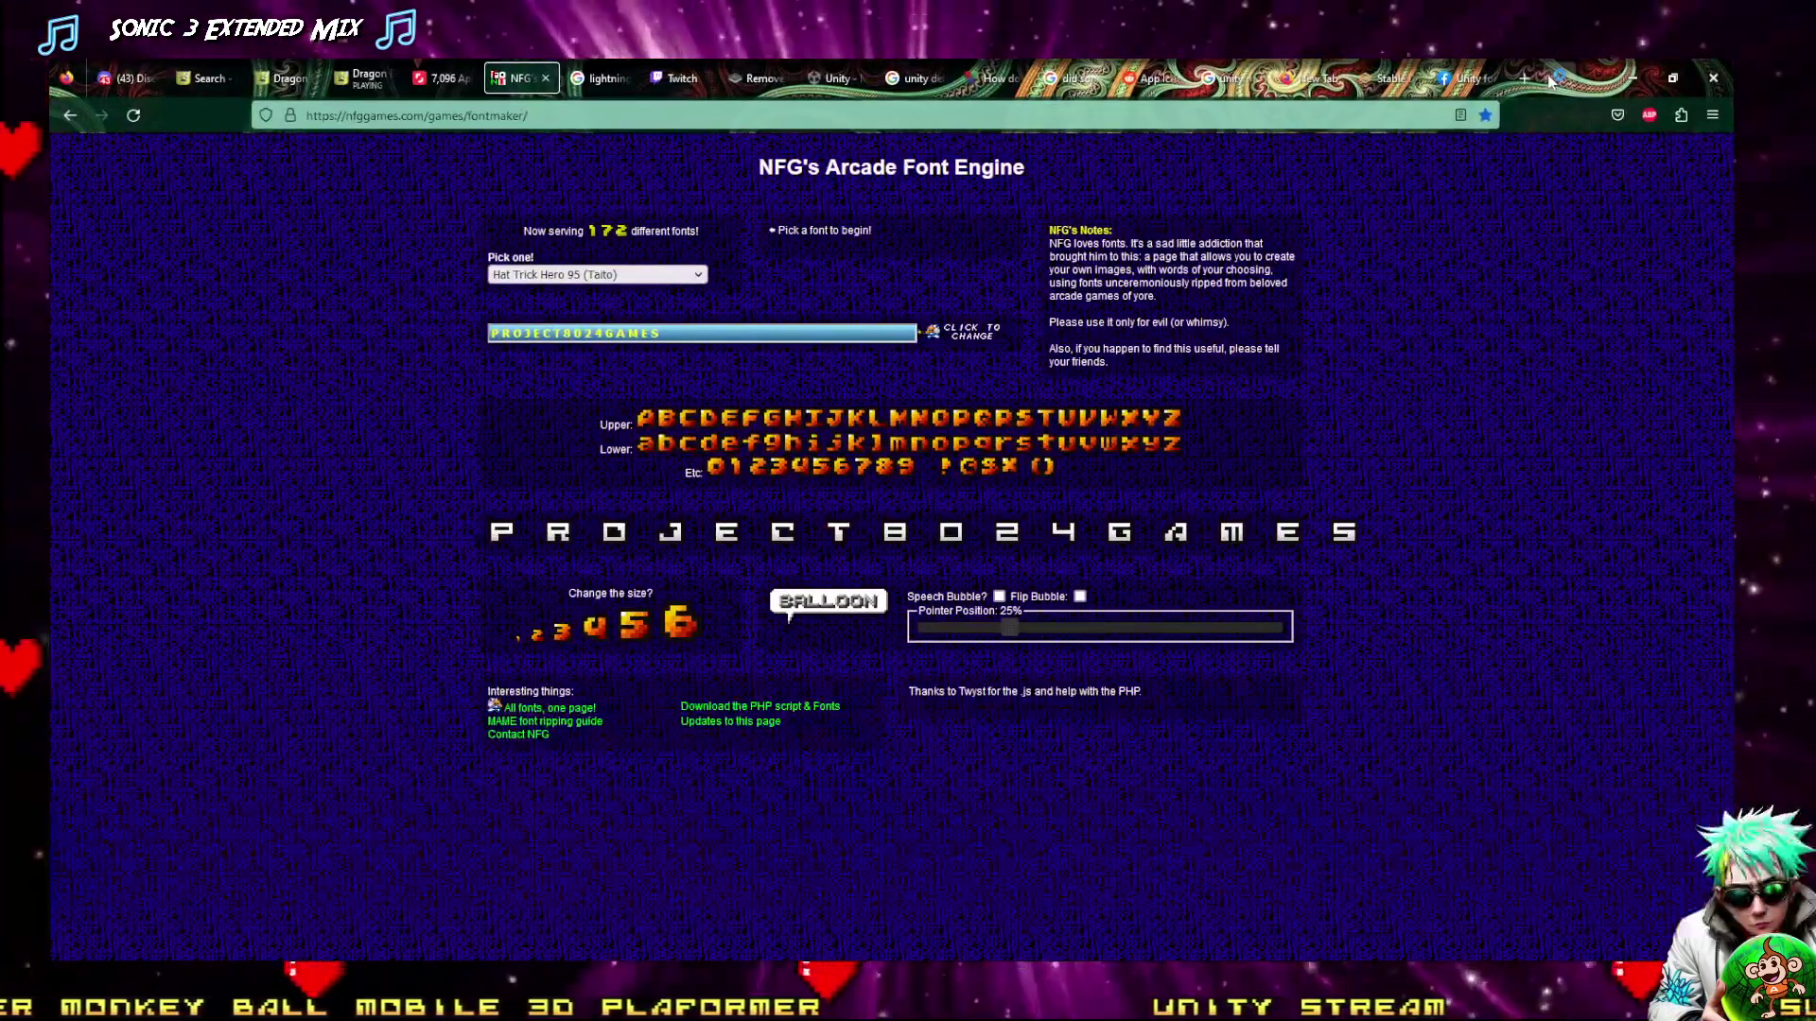
Search Google in a new tab for 'sprites cannot be scaled with npot scaling'
{"action": "left_click", "coordinate": [1524, 79]}
{"action": "type", "text": "sp"}
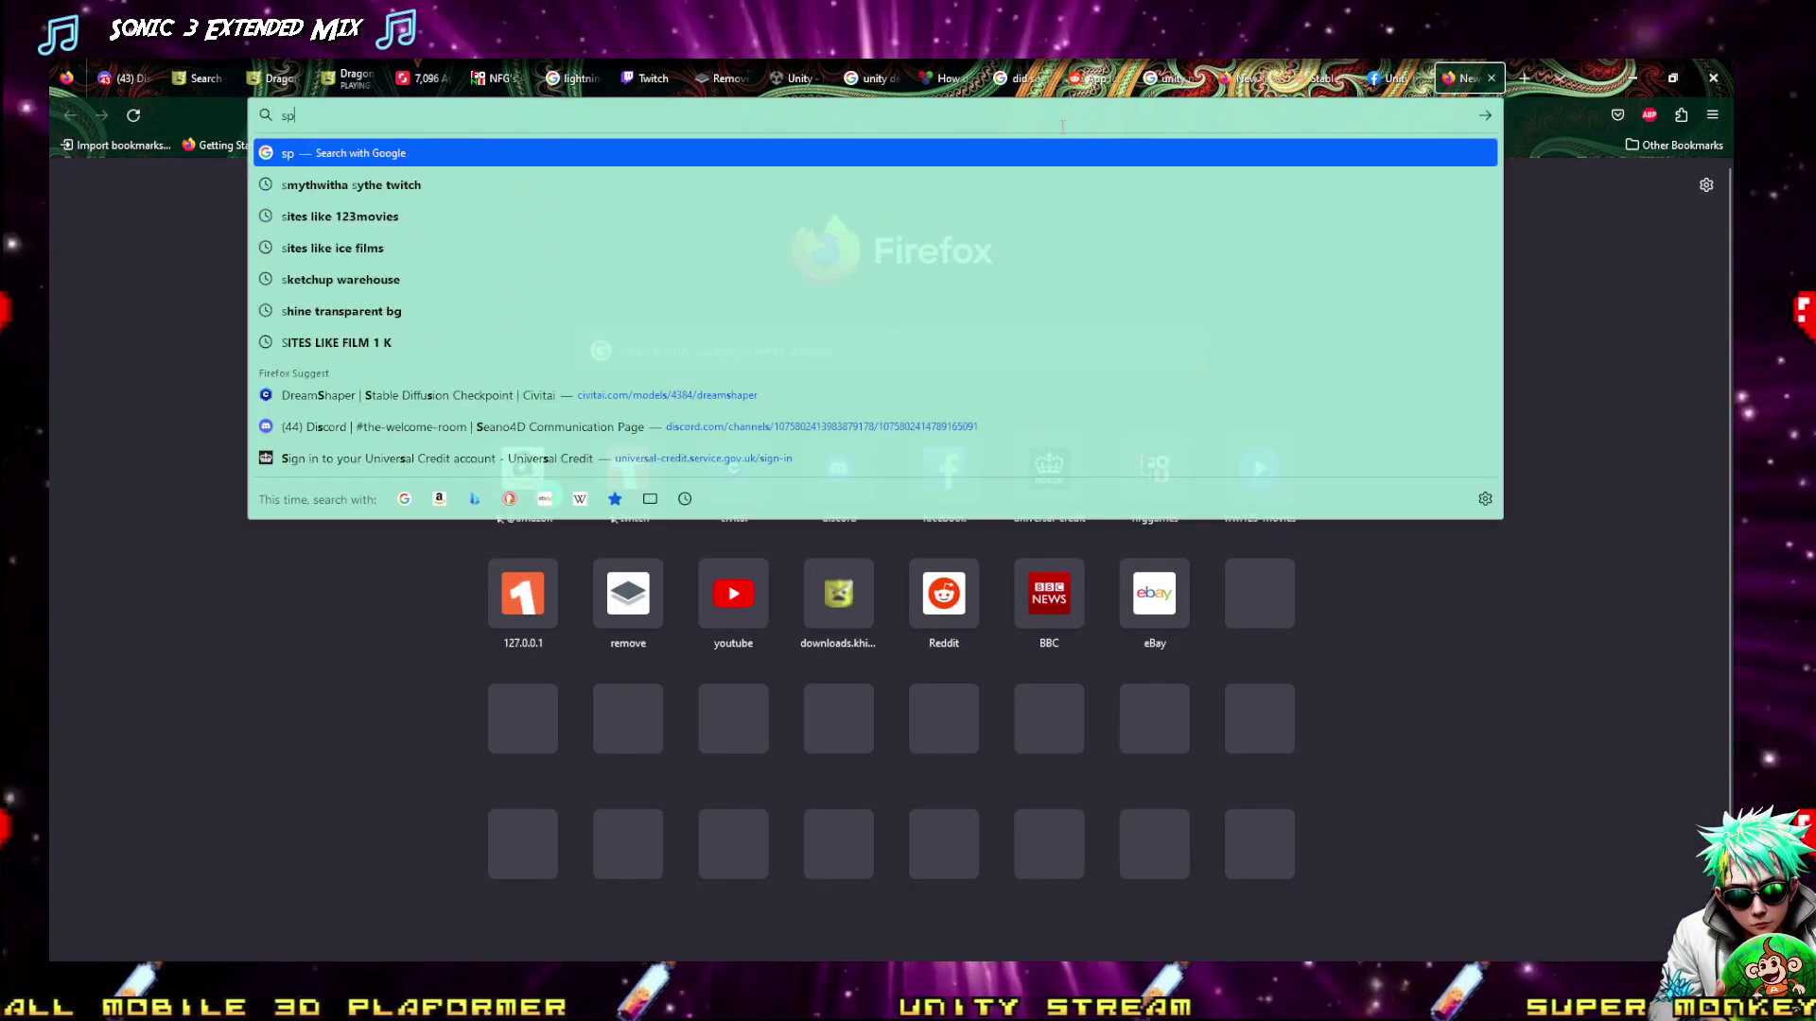
{"action": "type", "text": "rites can"}
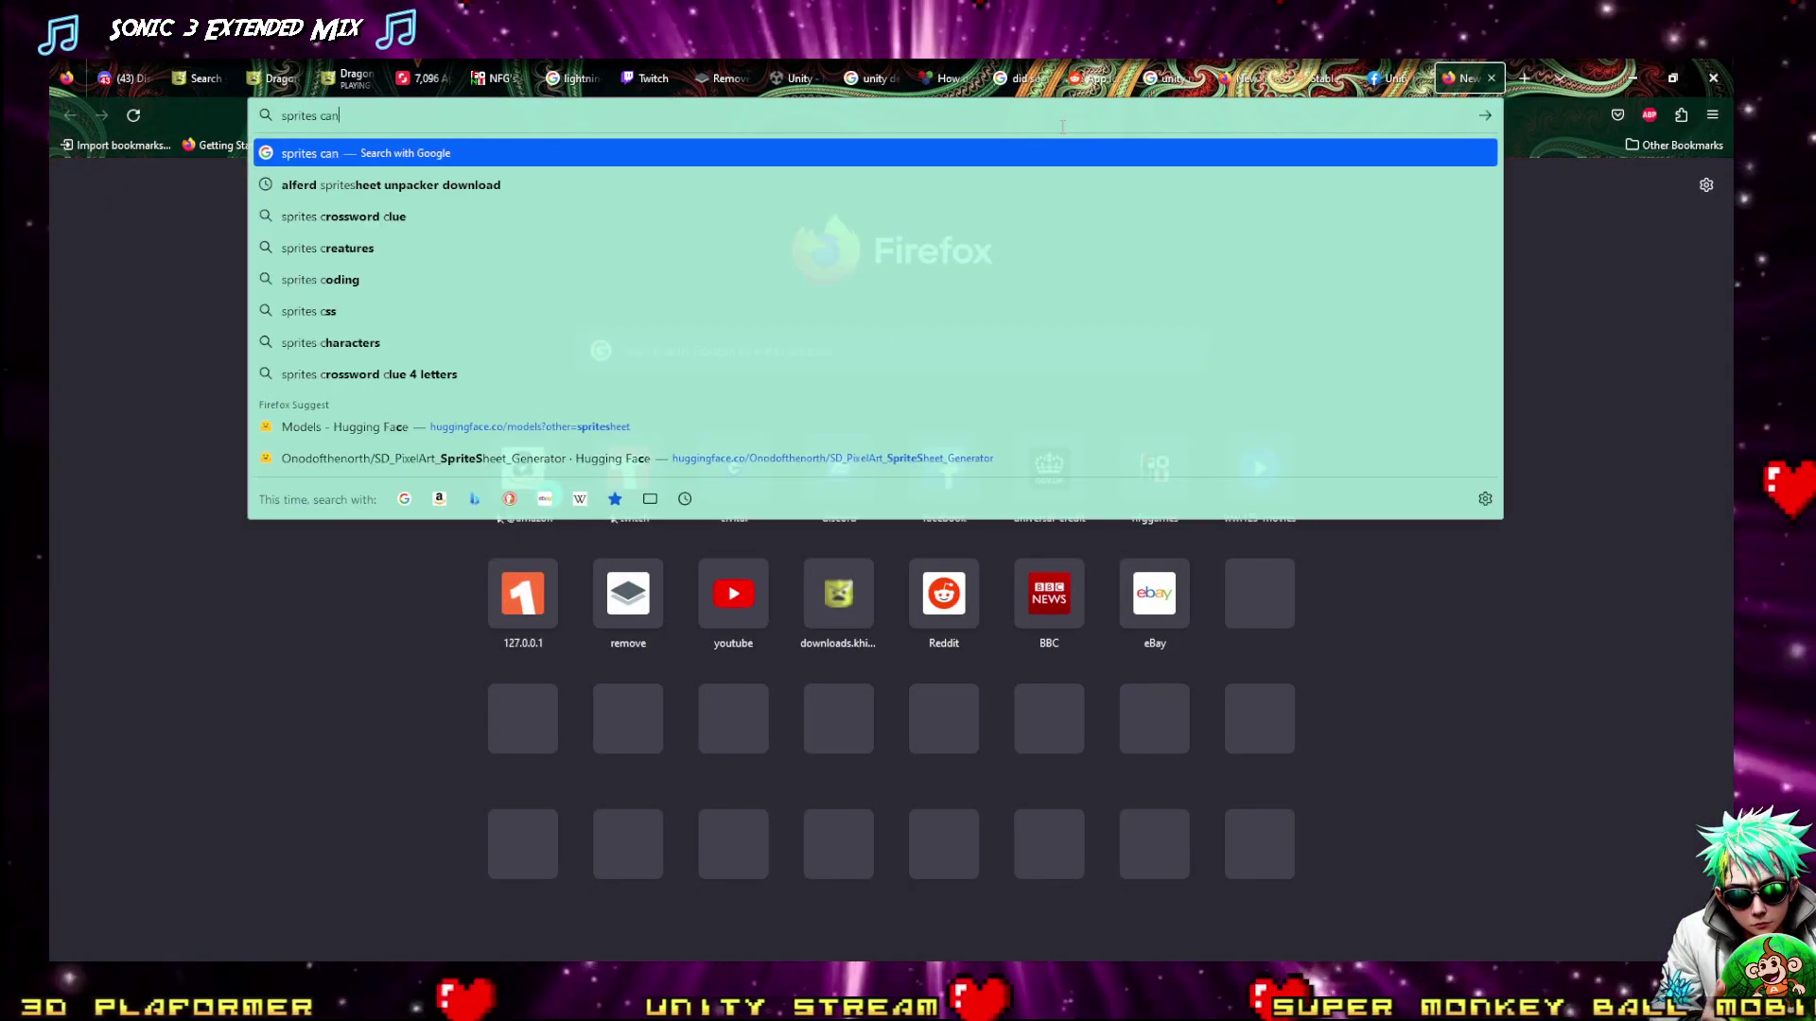
{"action": "type", "text": "nota"}
{"action": "type", "text": "s "}
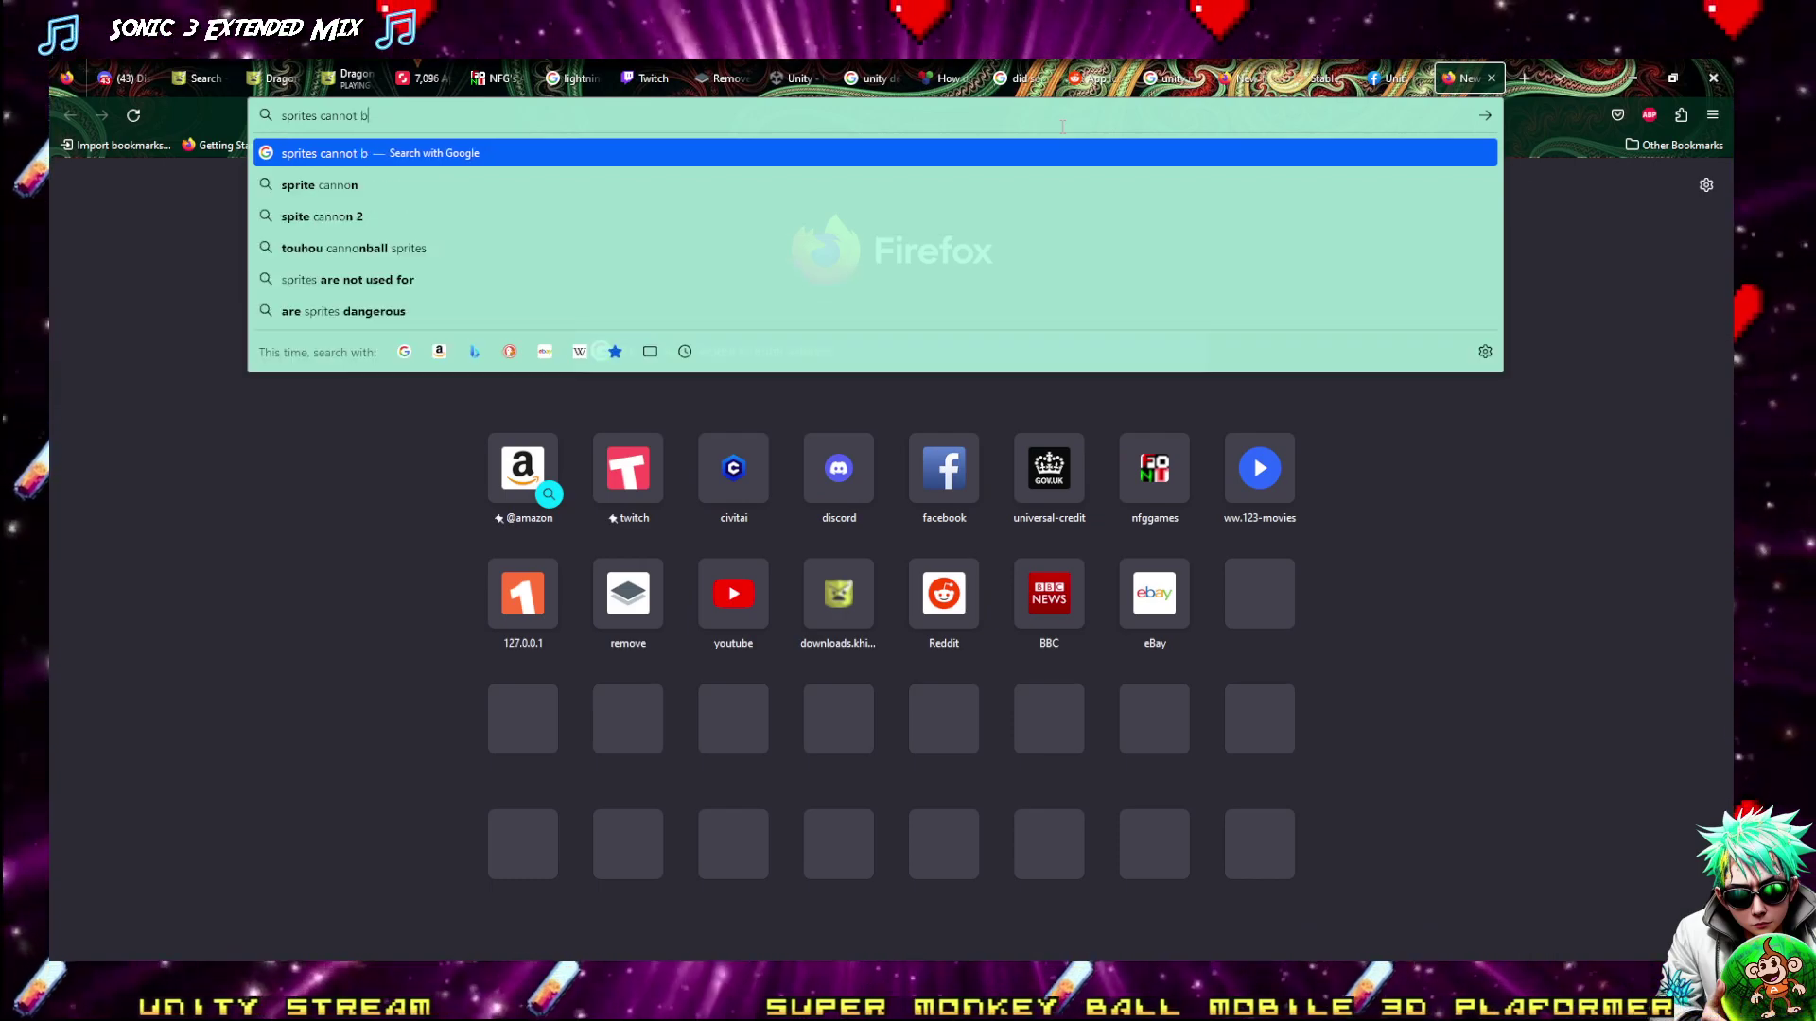
{"action": "type", "text": "e scaled "}
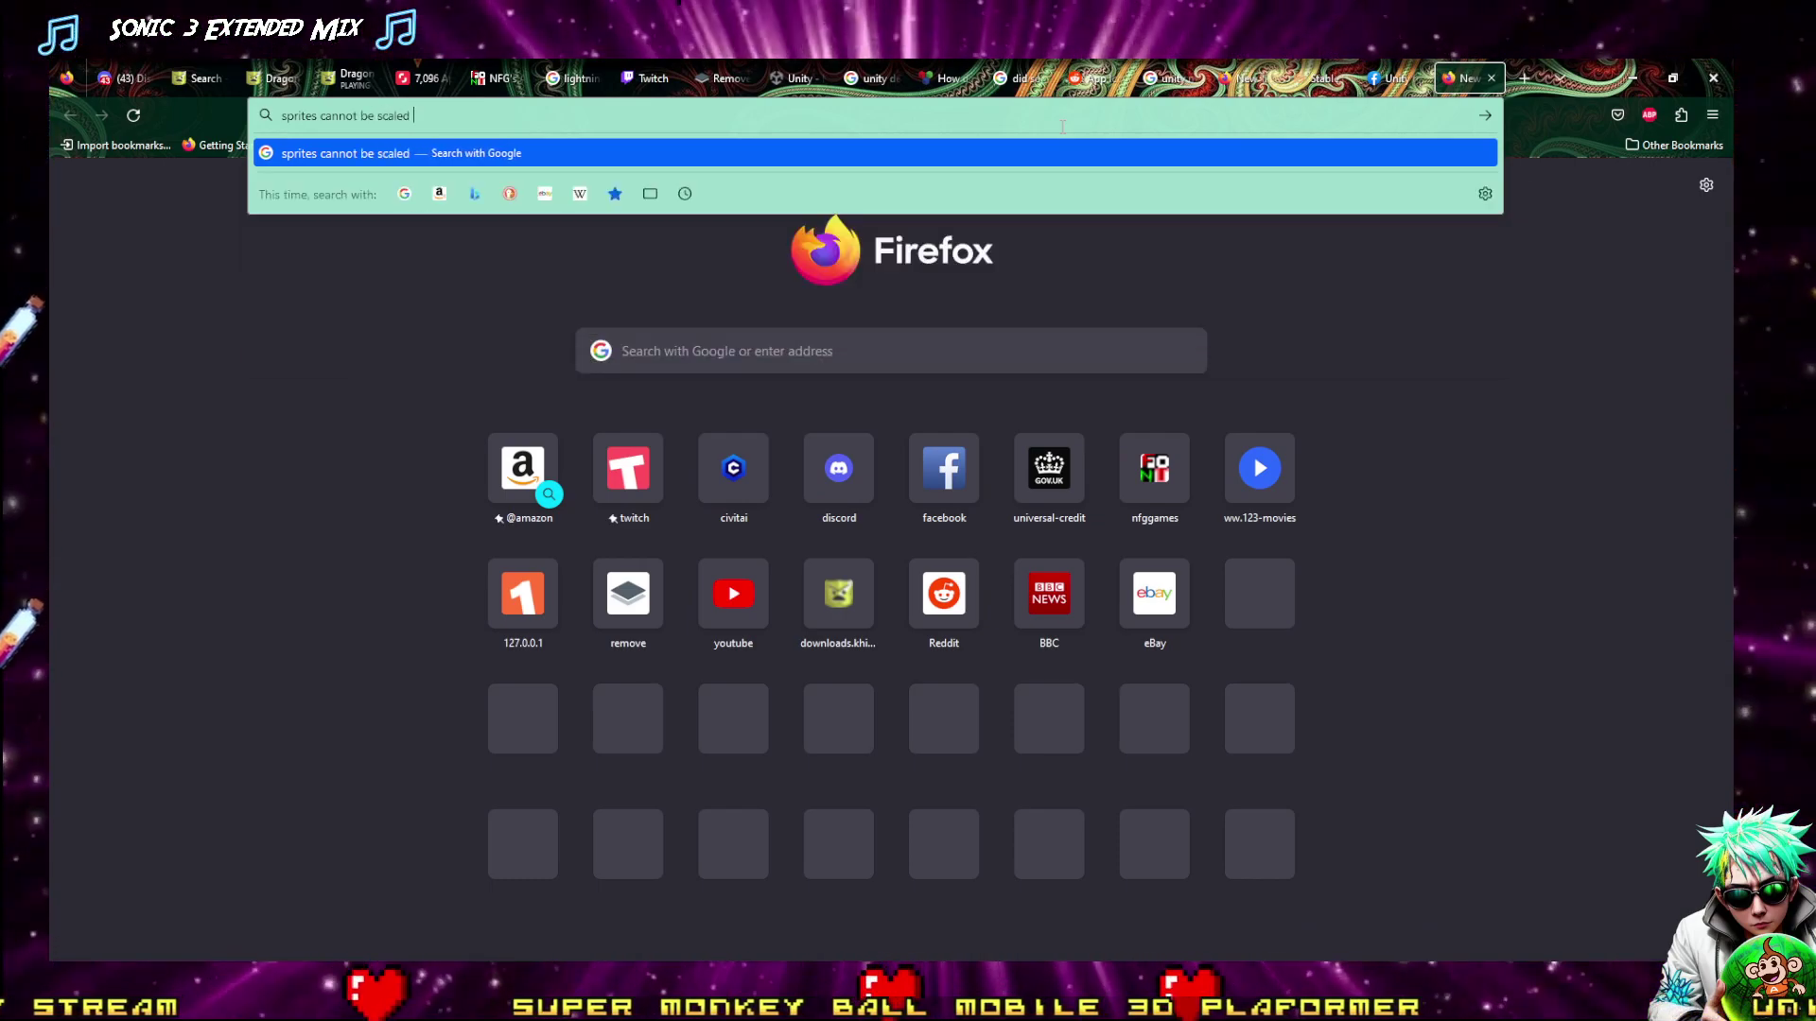
{"action": "type", "text": "with npos"}
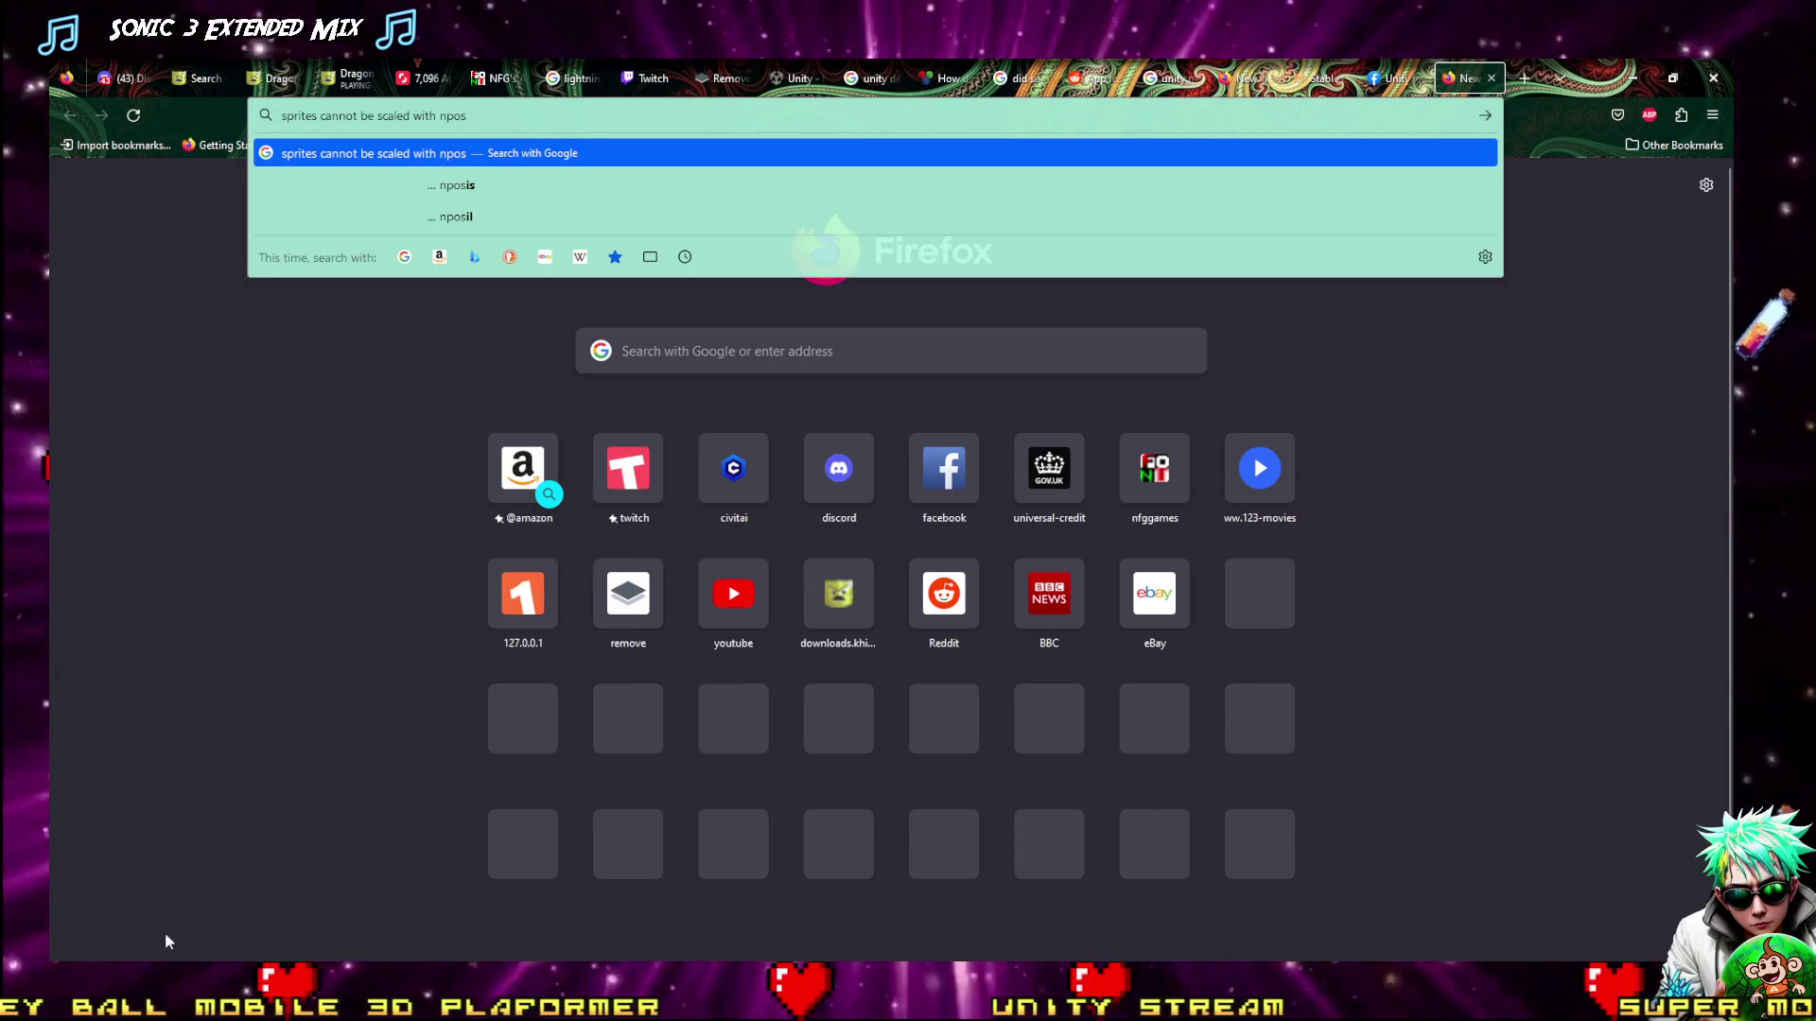
{"action": "key", "text": "alt+Tab"}
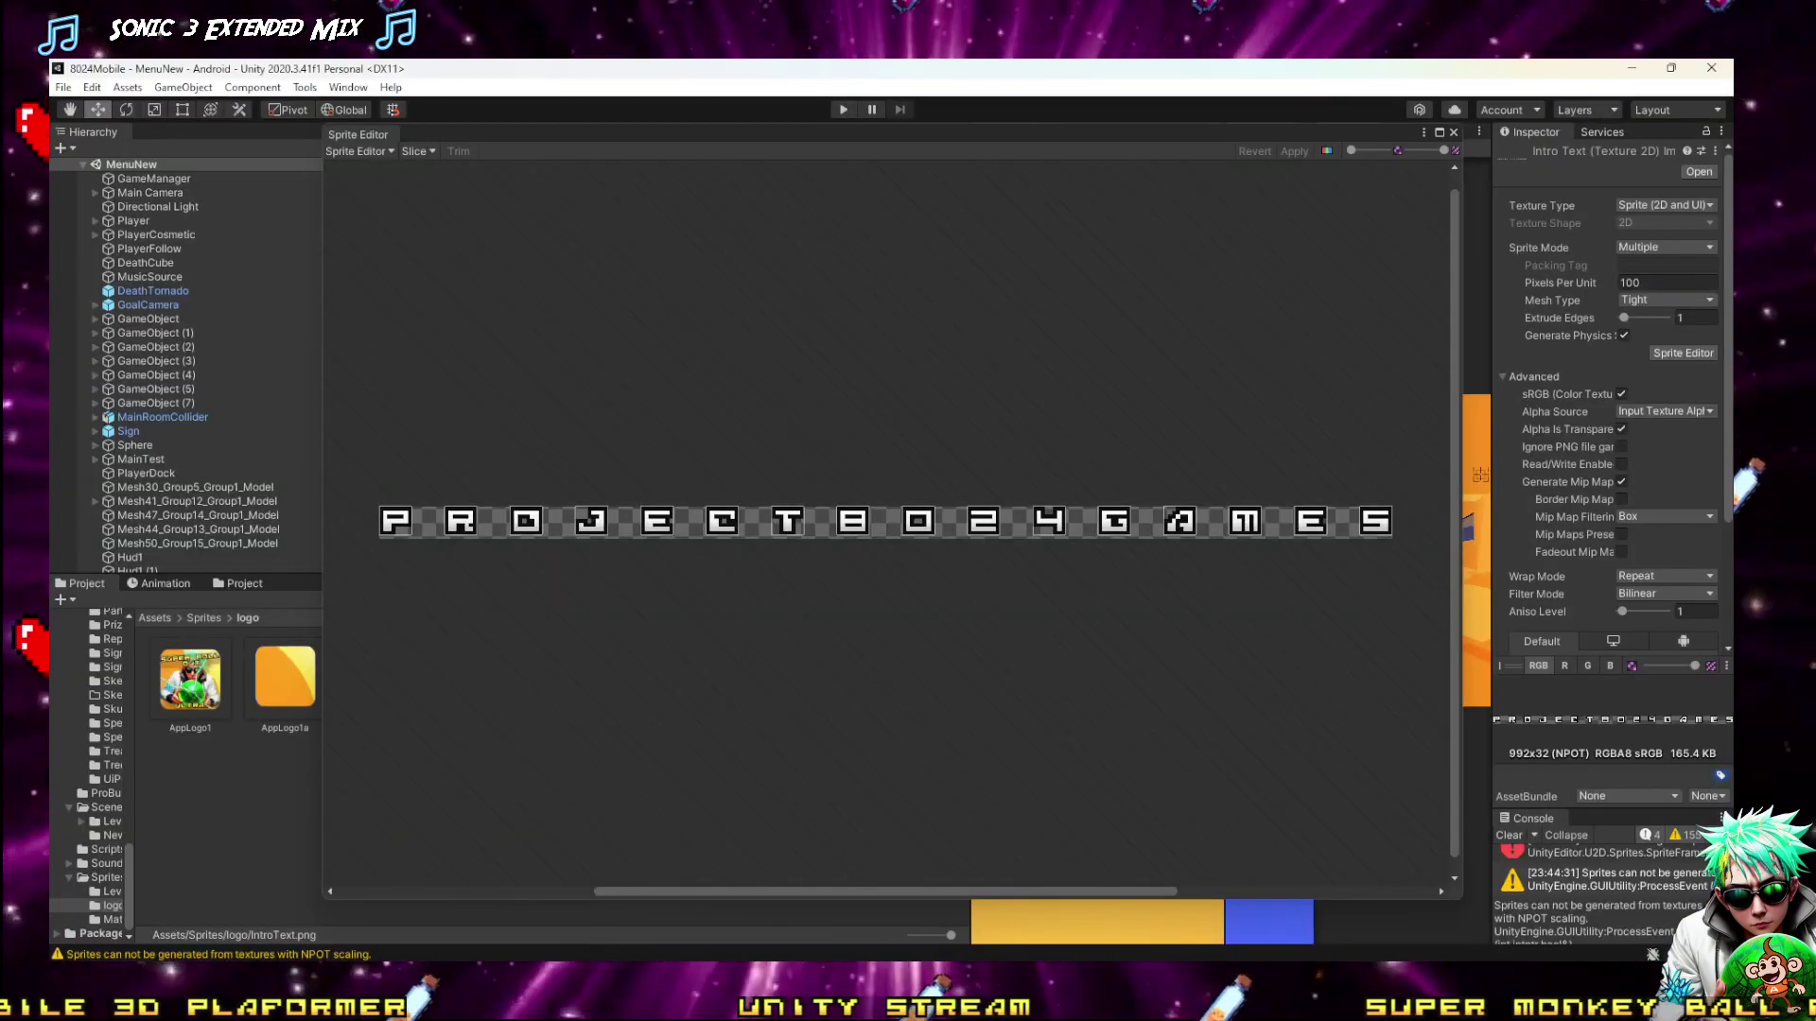
{"action": "key", "text": "alt+Tab"}
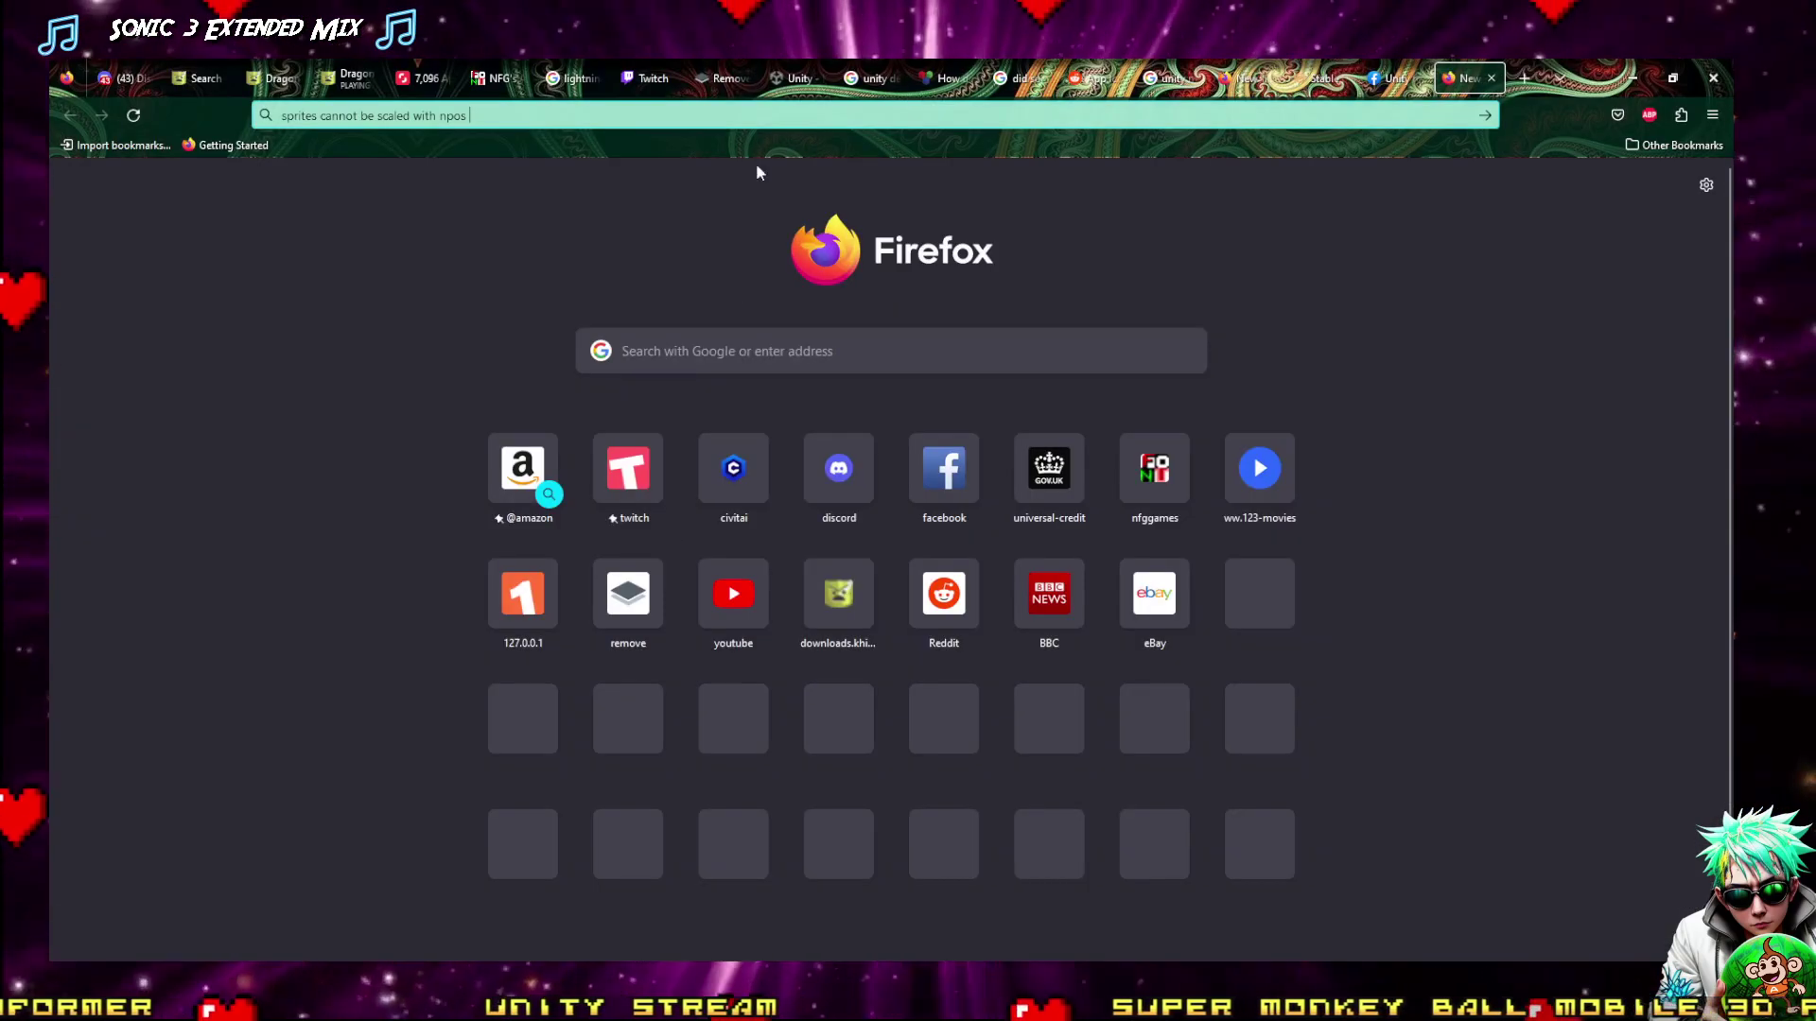
{"action": "key", "text": "BackSpace"}
{"action": "key", "text": "BackSpace"}
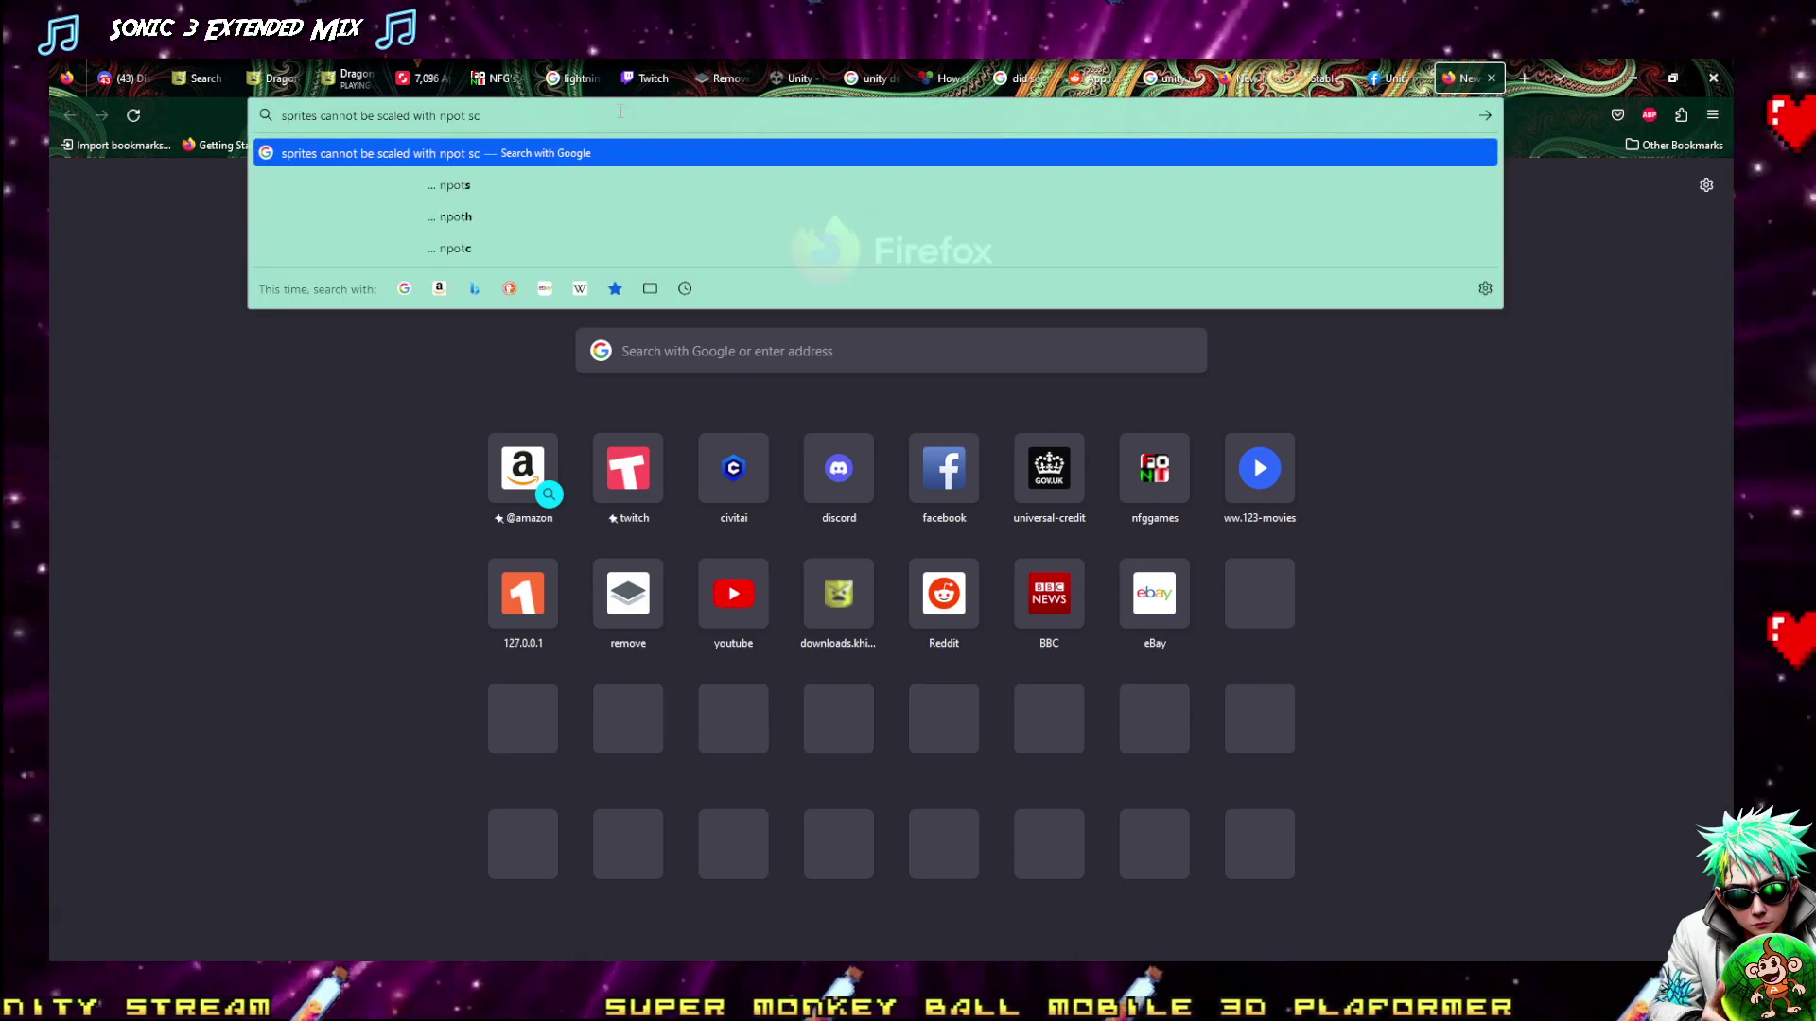
{"action": "type", "text": "t scalin"}
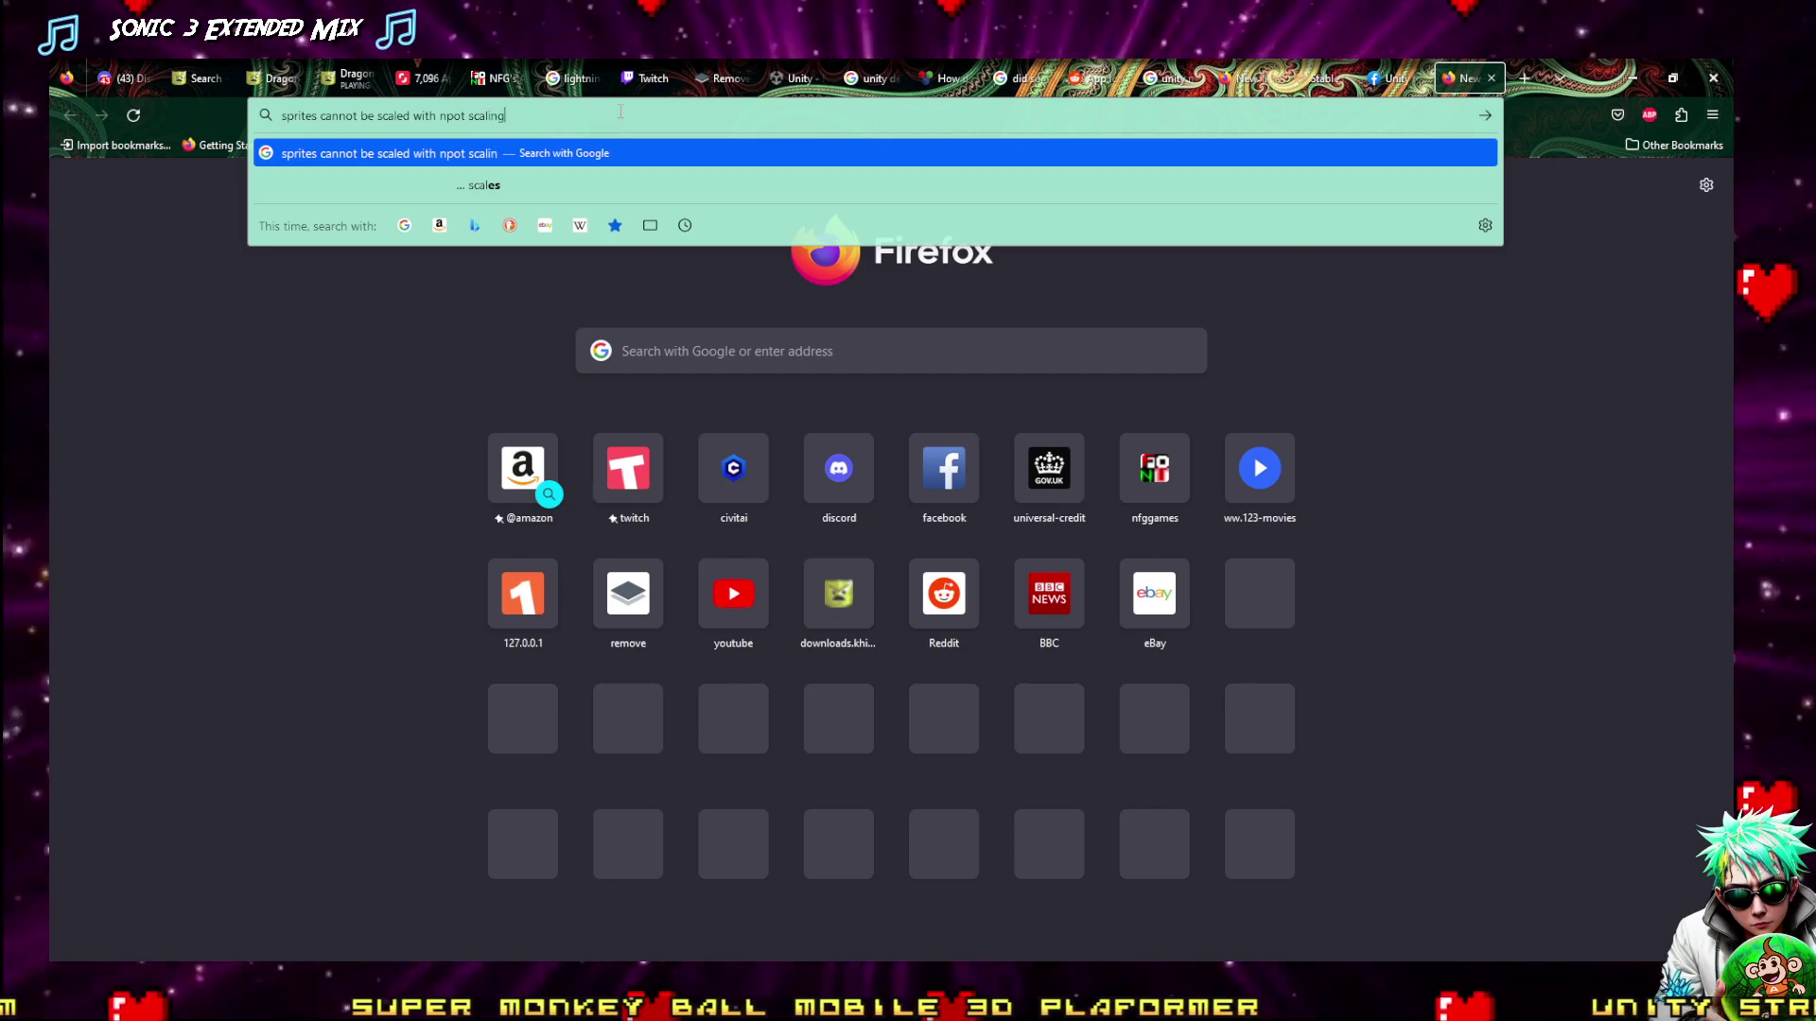
{"action": "type", "text": "g"}
{"action": "key", "text": "Return"}
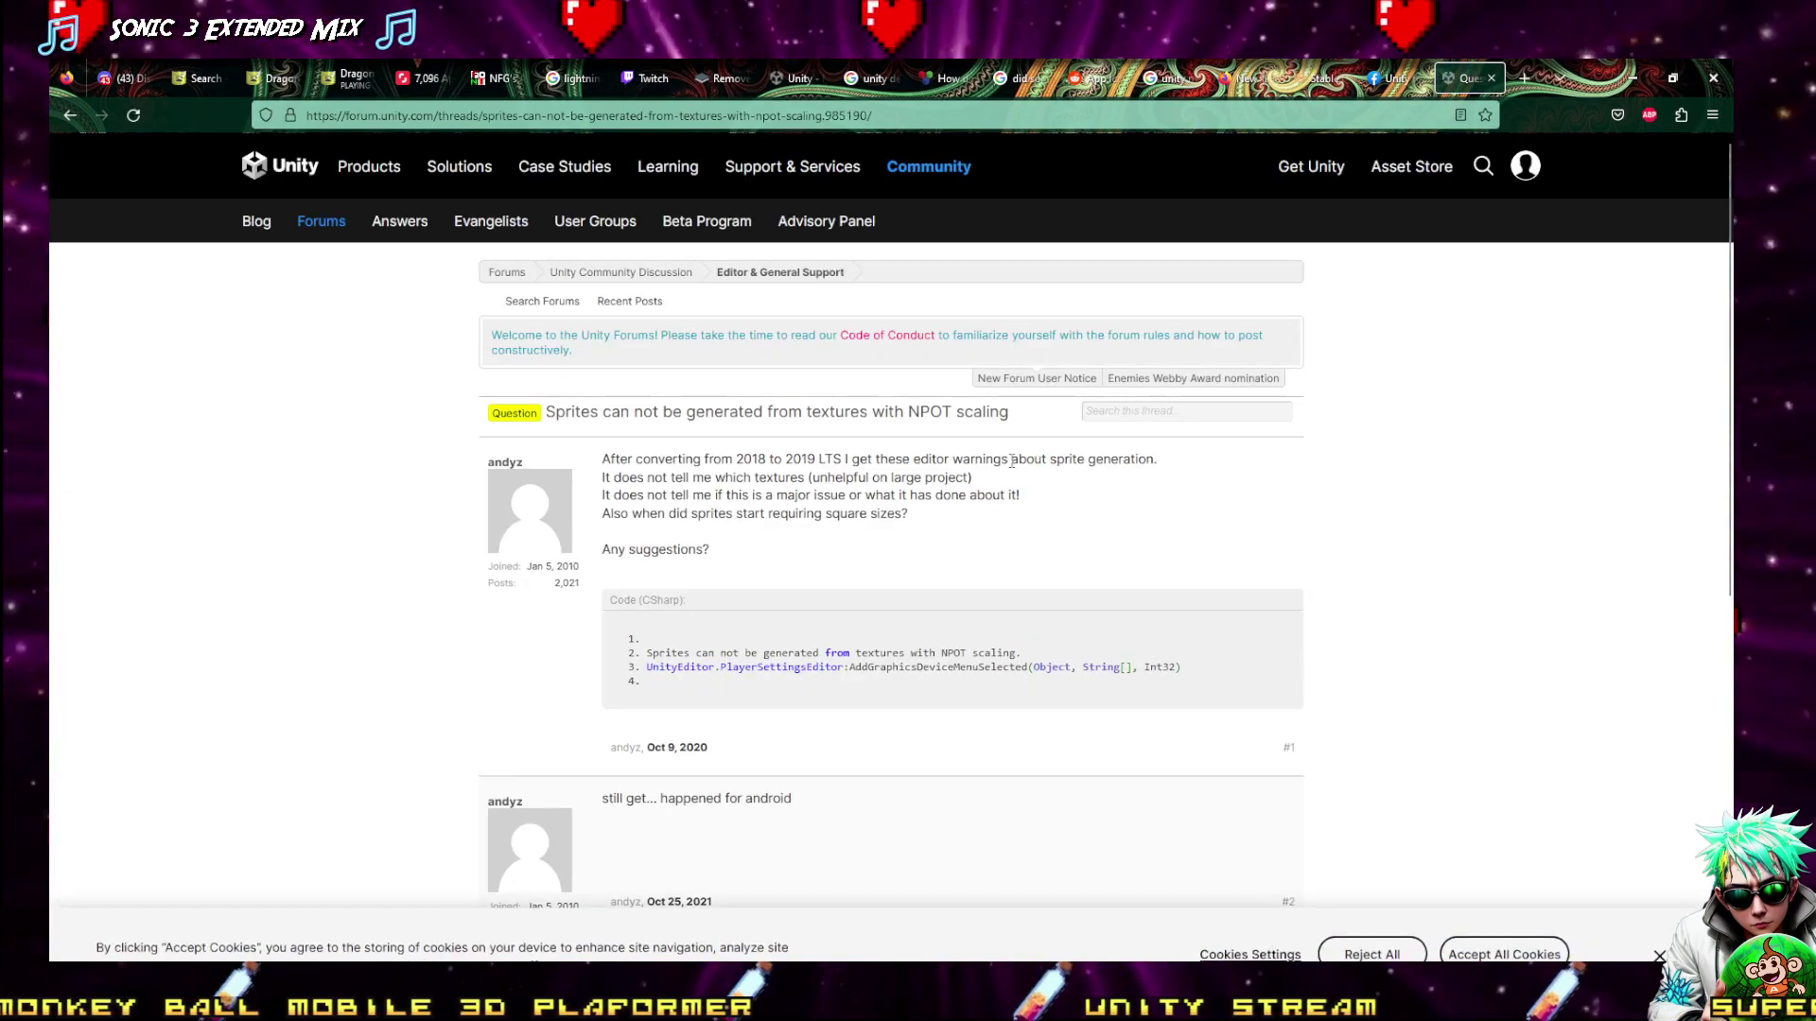
Read Issue Tracker bug 574610 and its search results about NPOT sprite warnings, then return to Unity
{"action": "scroll", "coordinate": [728, 551], "scroll_direction": "down", "scroll_amount": 1}
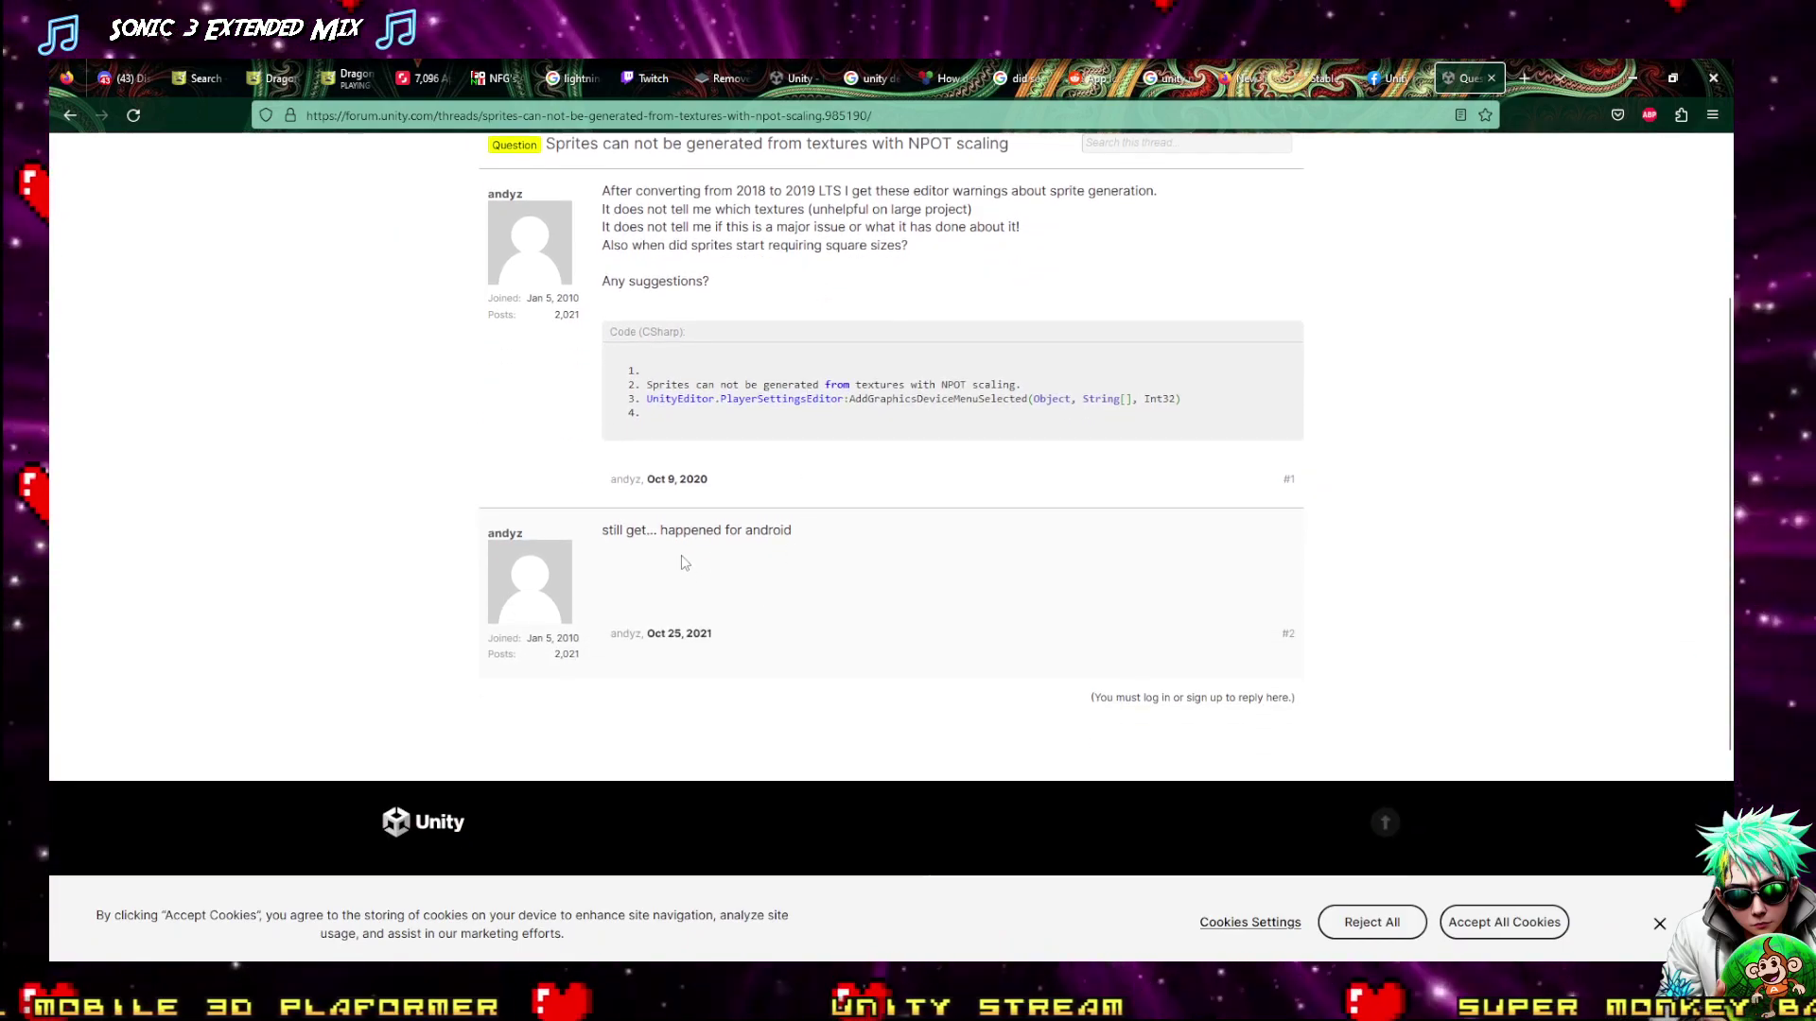
{"action": "left_click", "coordinate": [58, 114]}
{"action": "scroll", "coordinate": [410, 475], "scroll_direction": "down", "scroll_amount": 3}
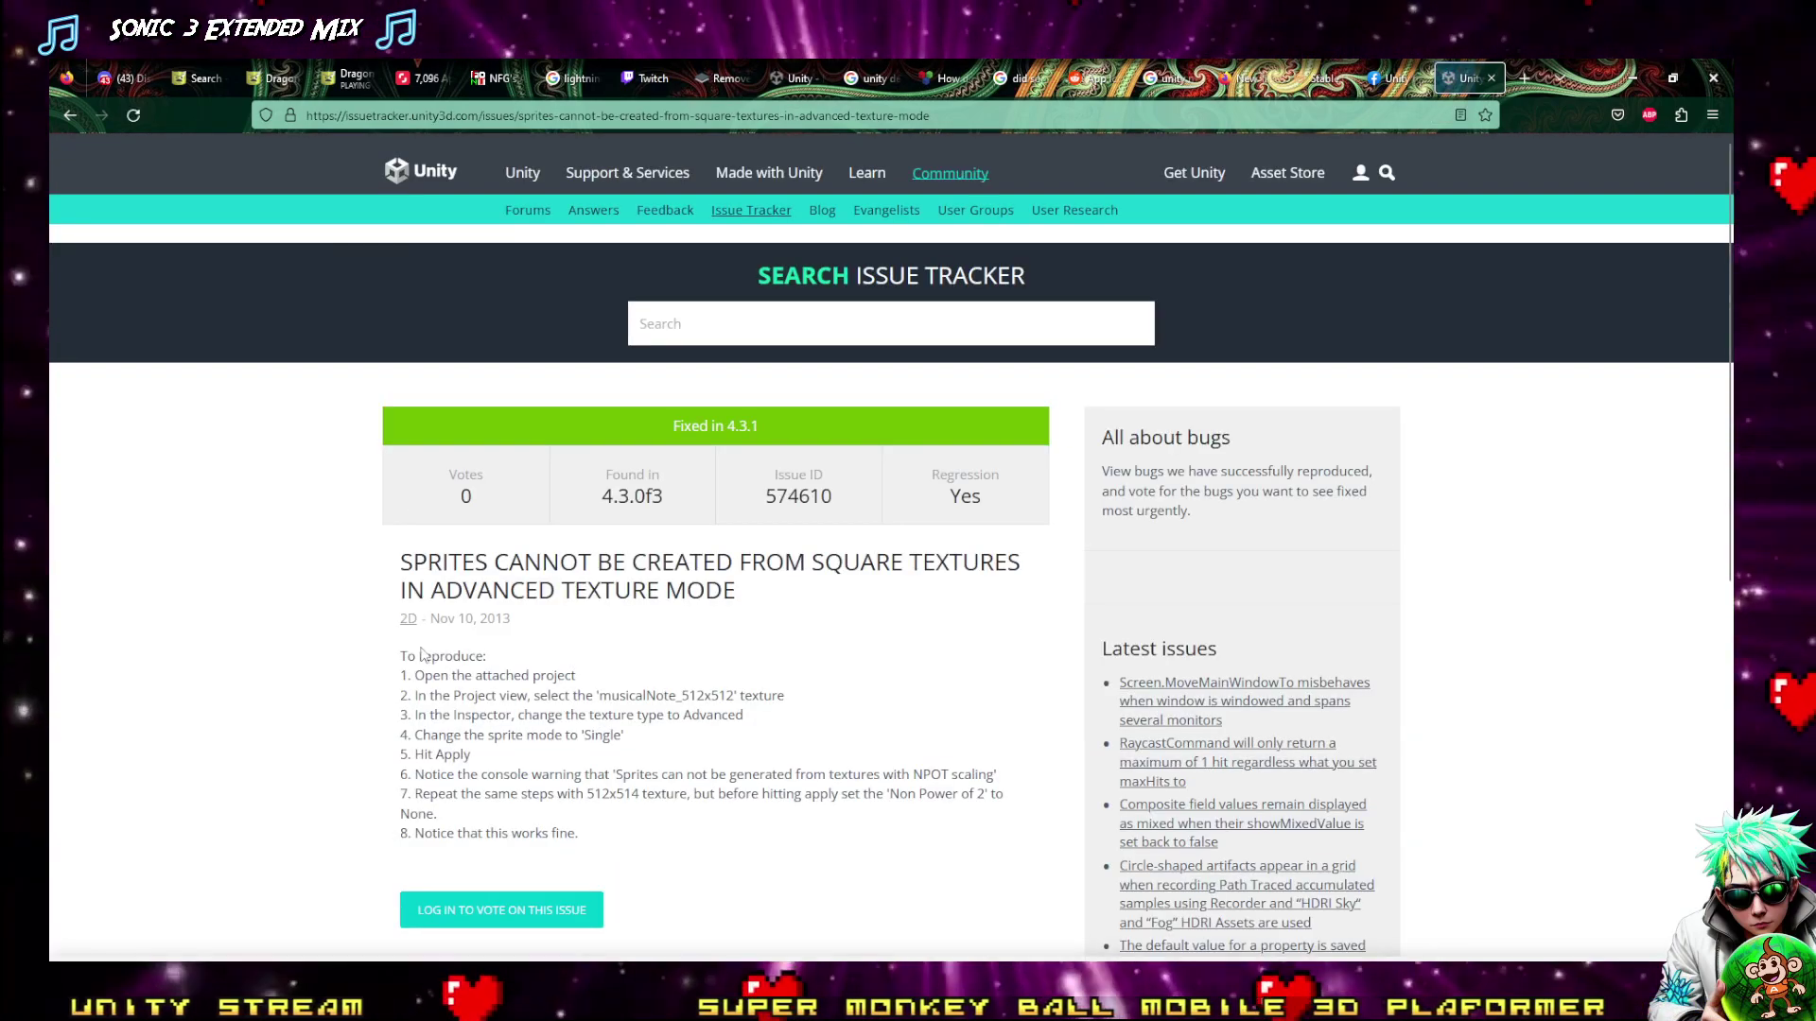
{"action": "scroll", "coordinate": [406, 567], "scroll_direction": "down", "scroll_amount": 5}
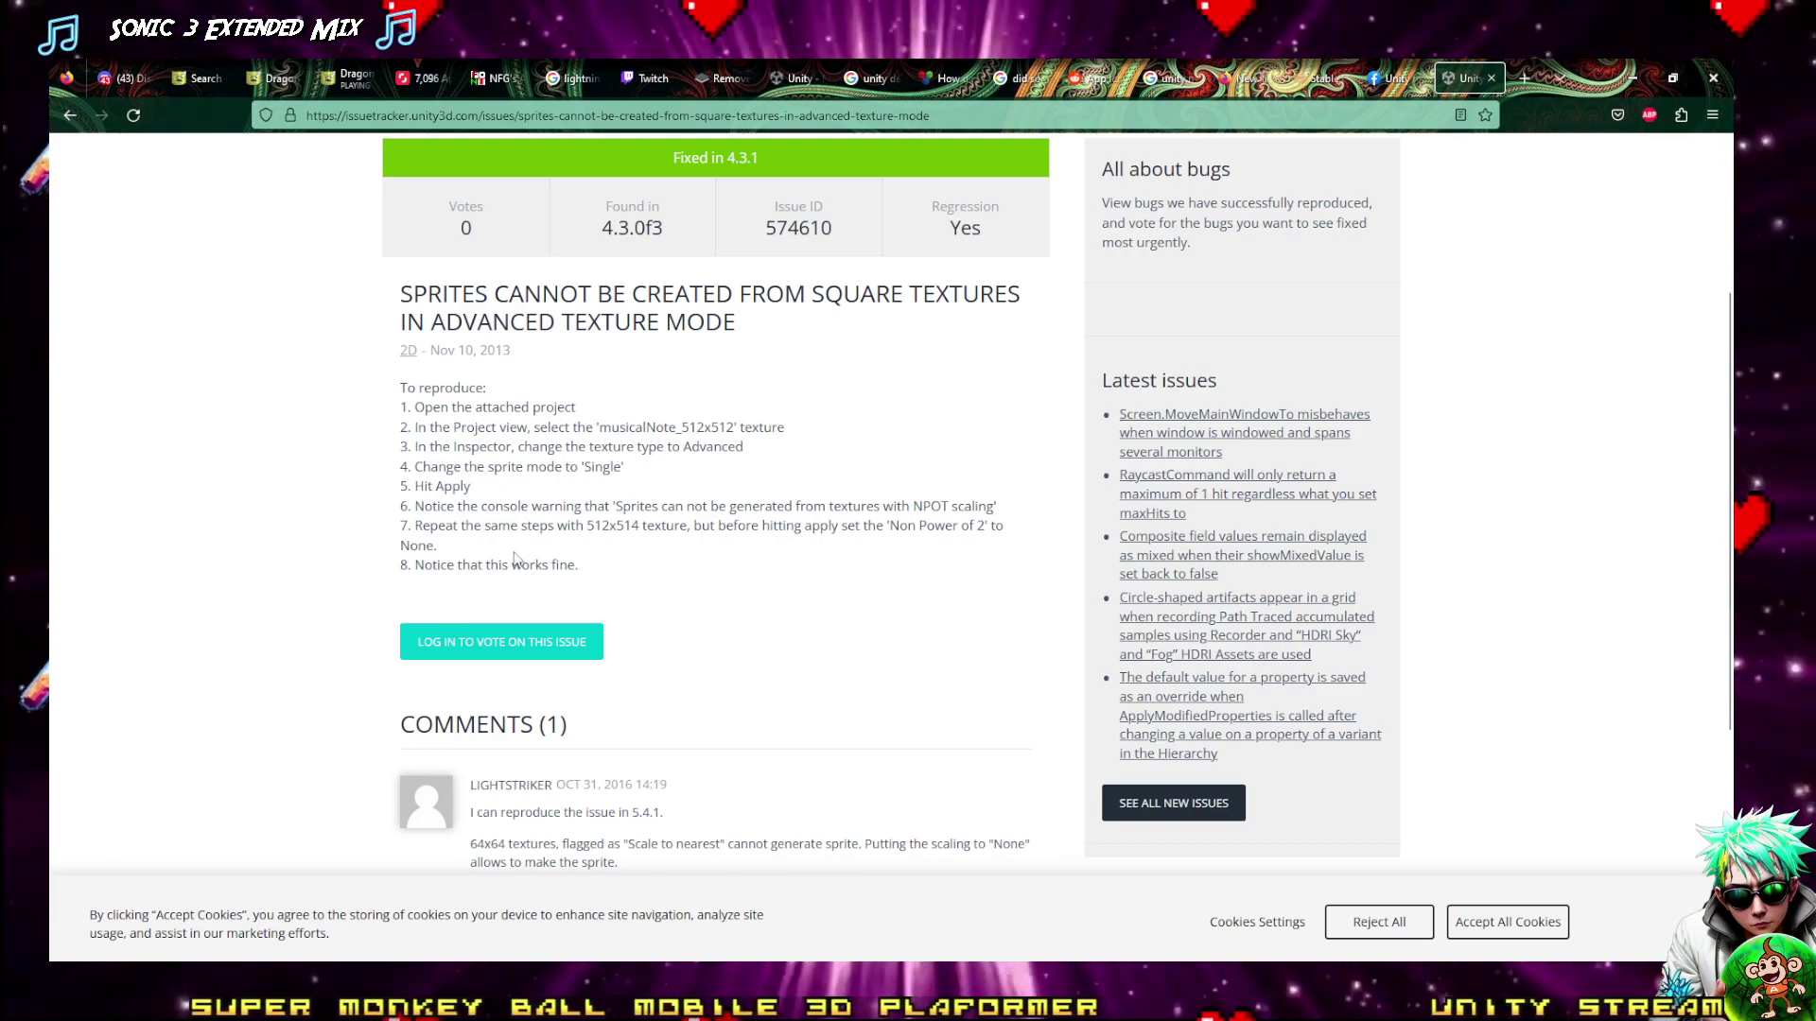
{"action": "key", "text": "alt+Tab"}
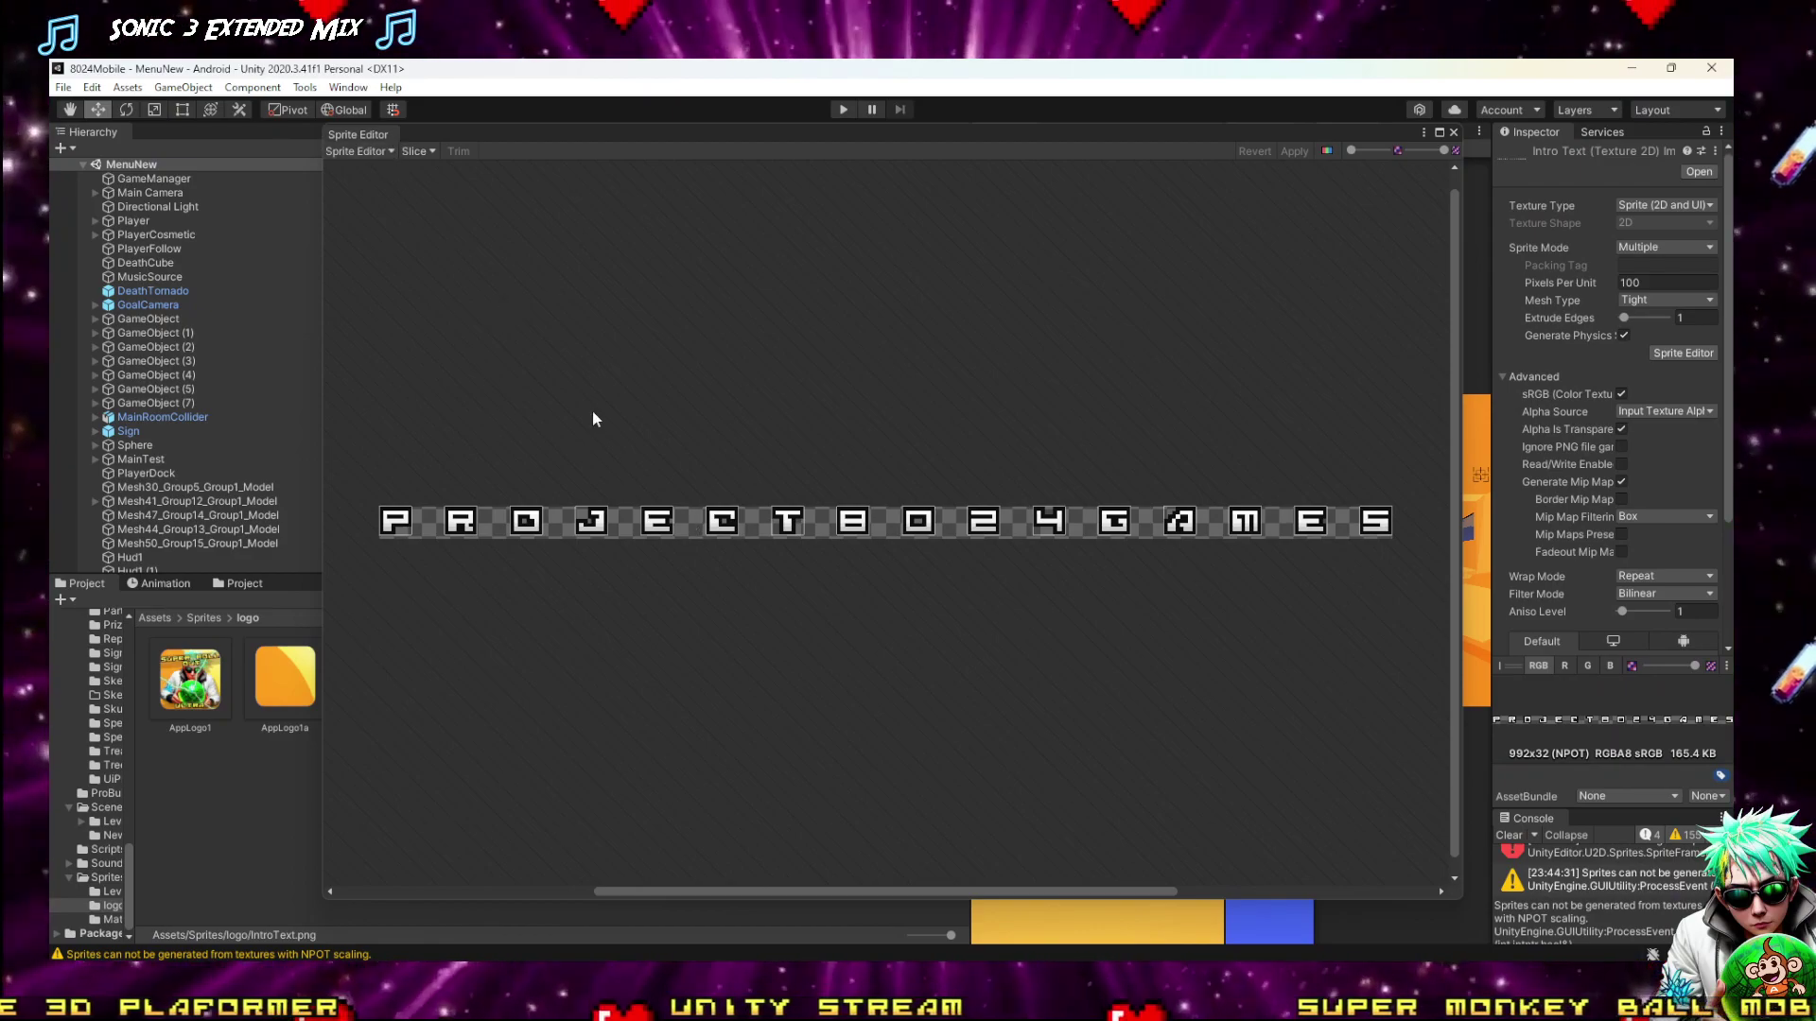
Close the Sprite Editor and expand IntroText to show its sliced letter sprites
{"action": "left_click", "coordinate": [421, 154]}
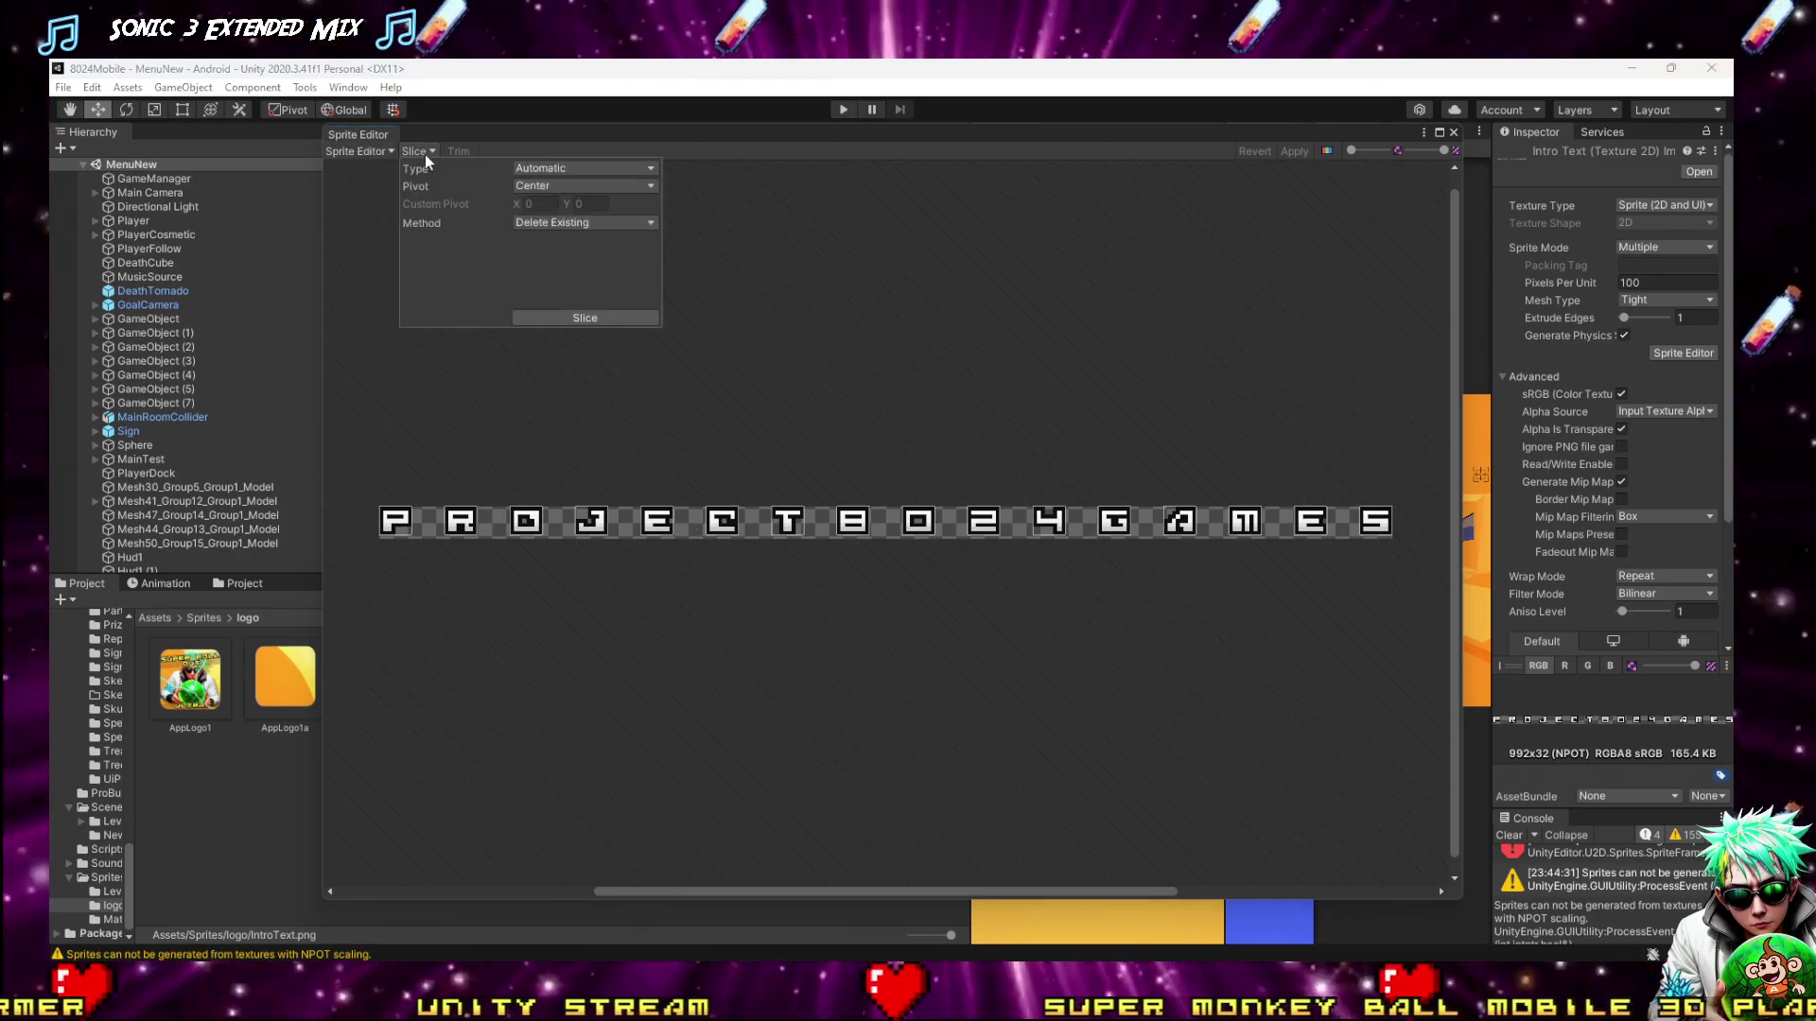
{"action": "left_click", "coordinate": [753, 253]}
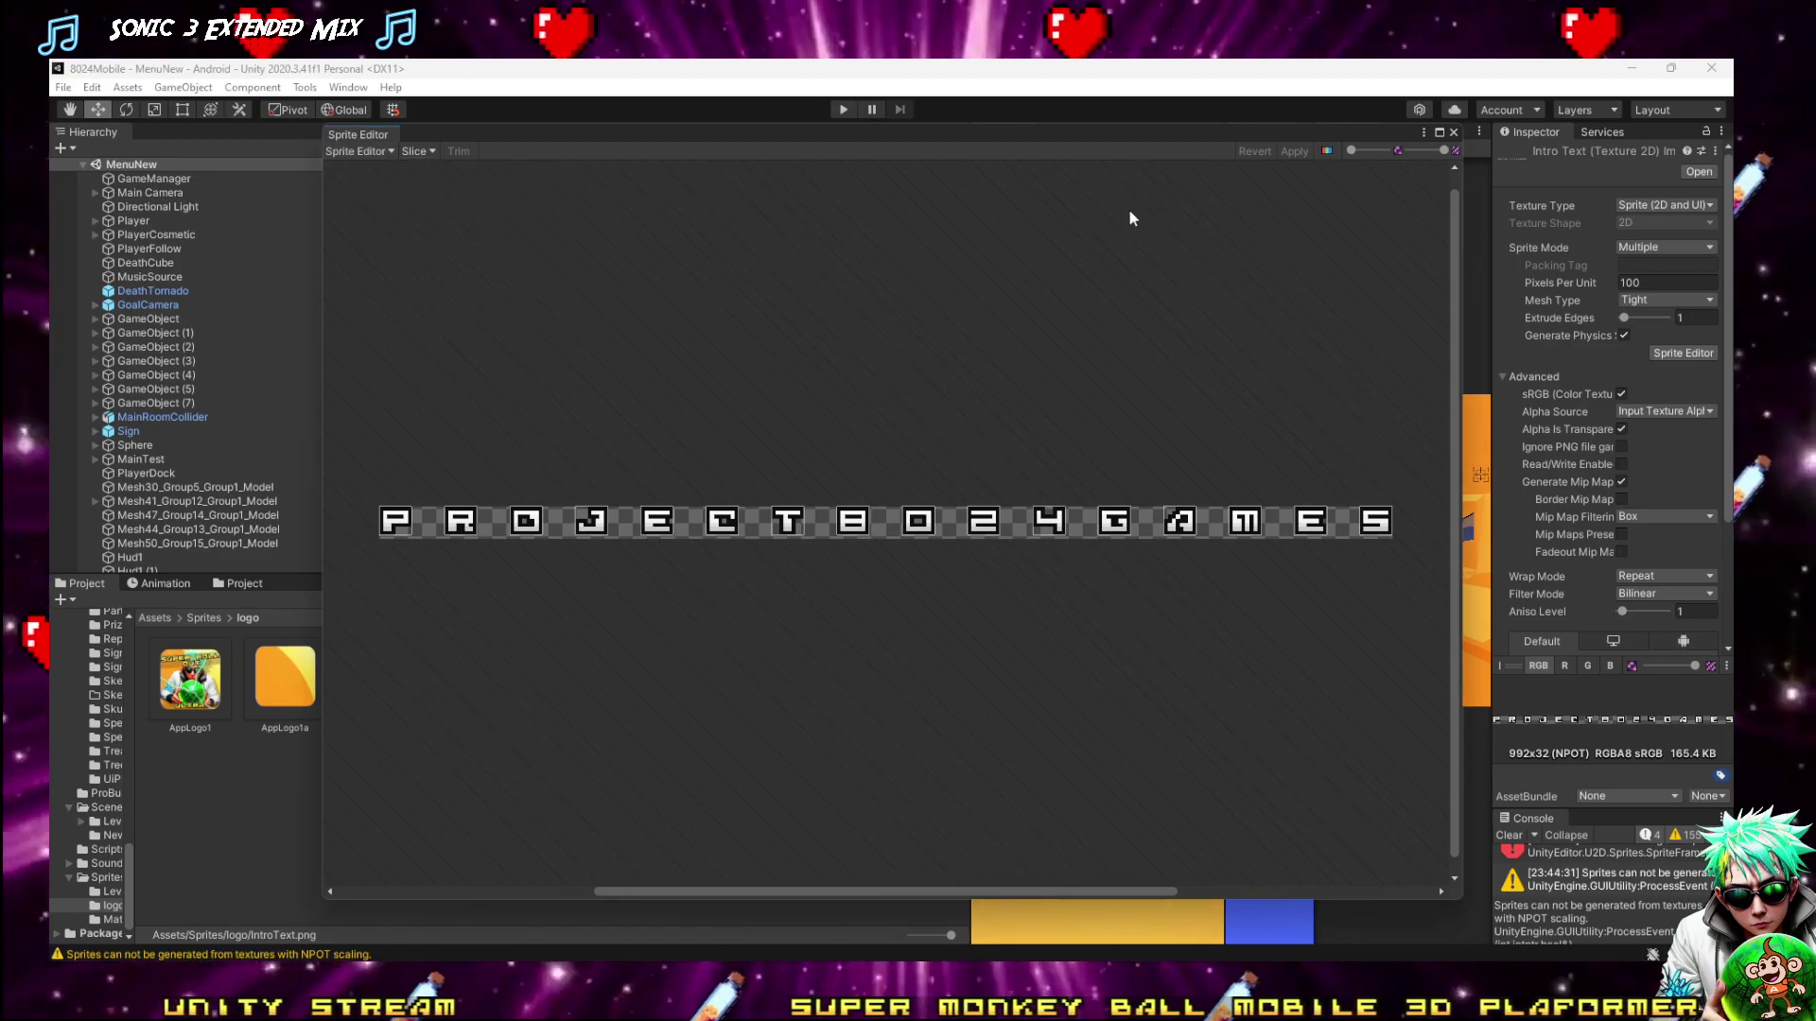
{"action": "left_click", "coordinate": [1453, 133]}
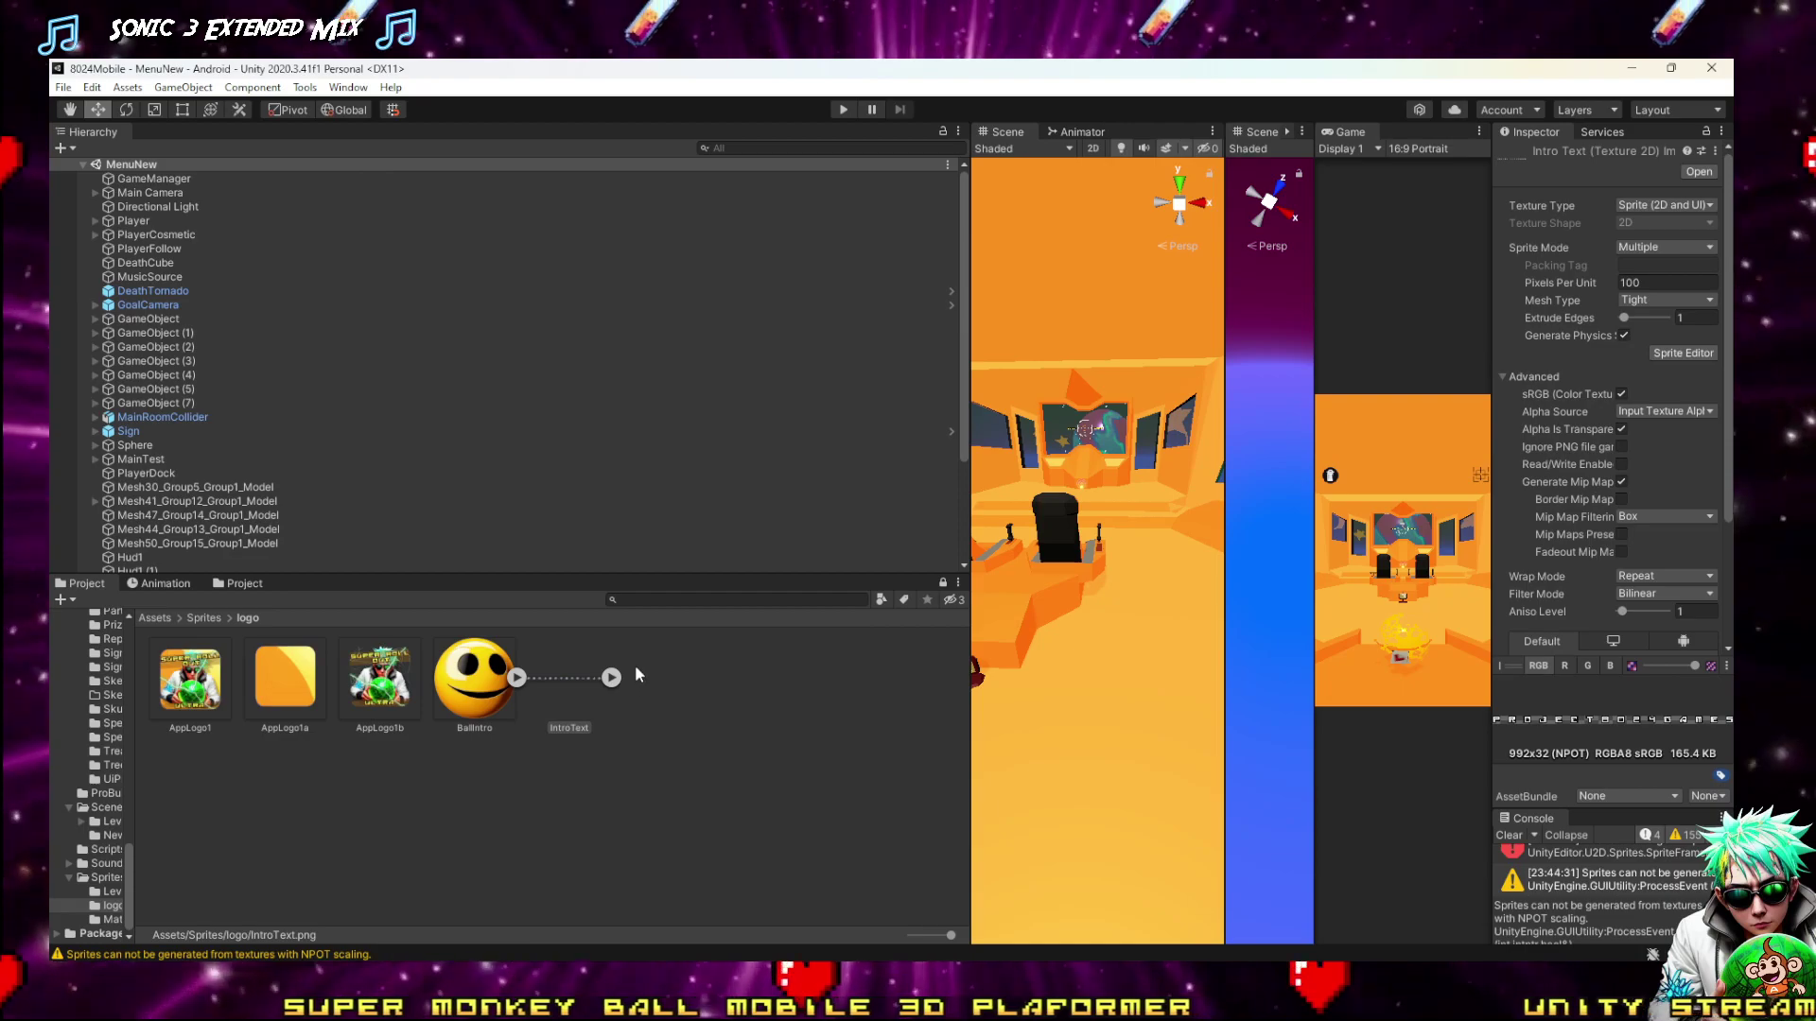
{"action": "left_click", "coordinate": [611, 677]}
{"action": "left_click", "coordinate": [633, 676]}
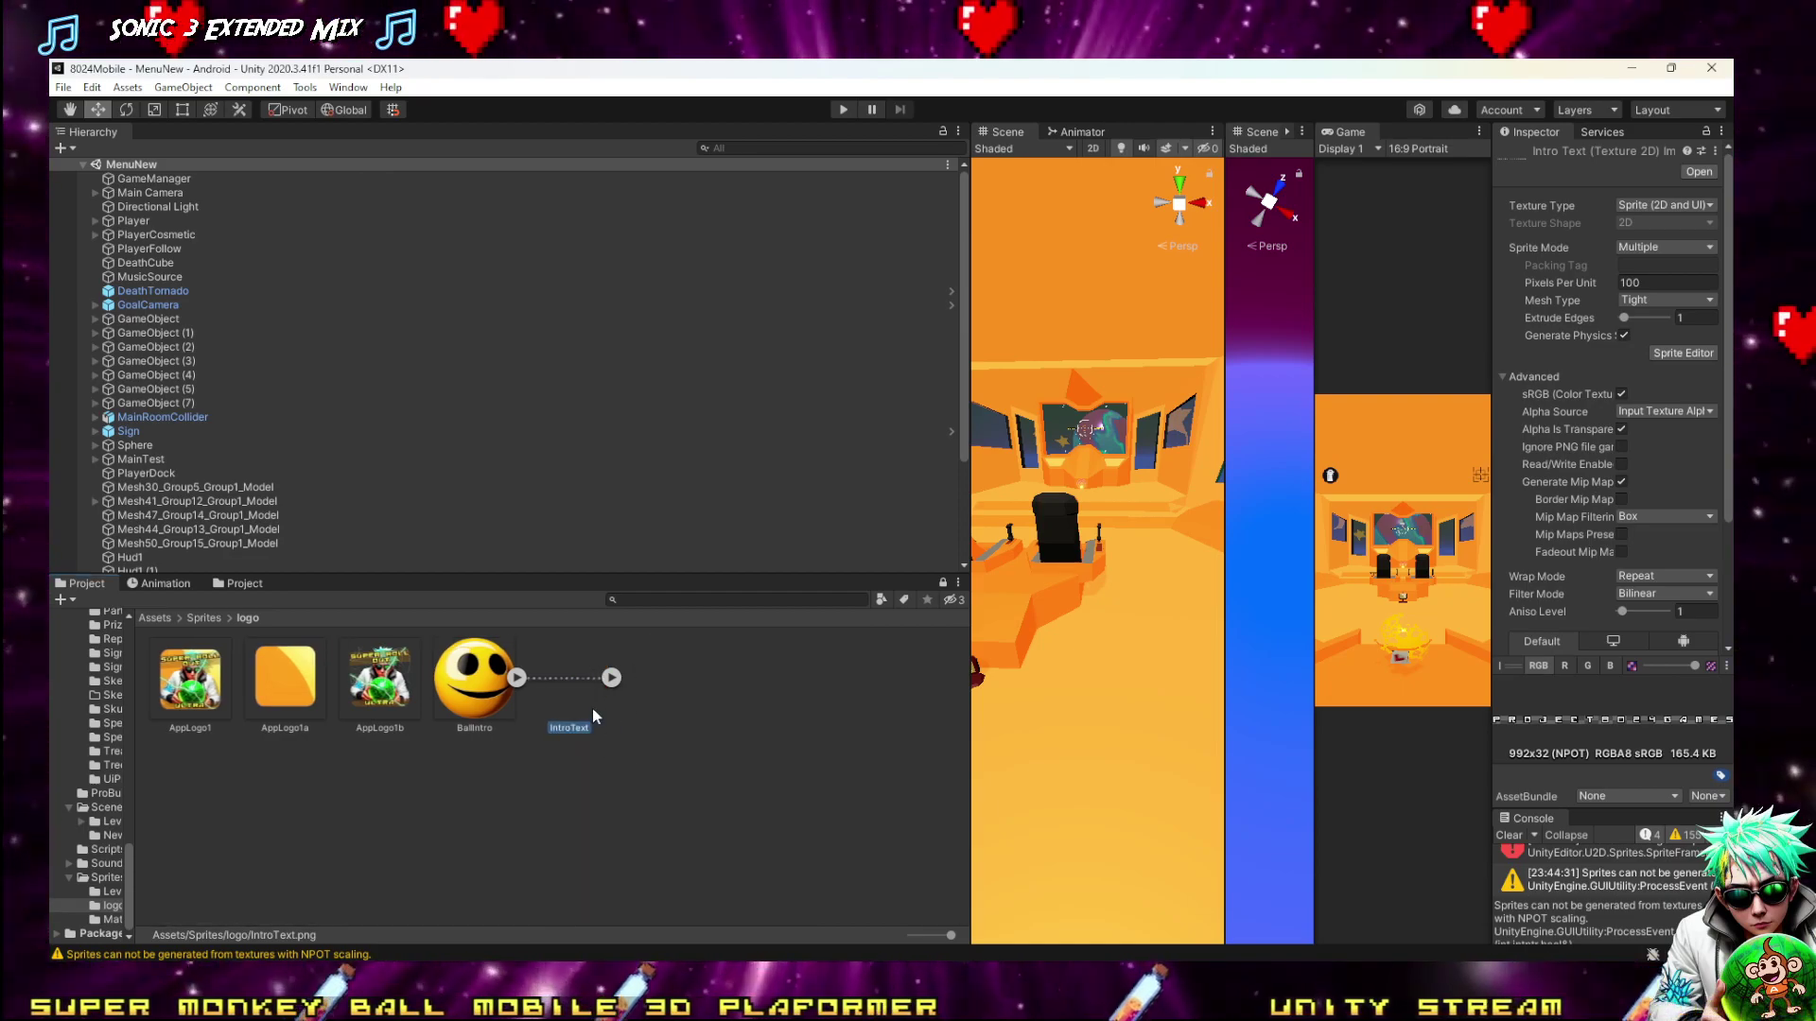
{"action": "left_click", "coordinate": [613, 673]}
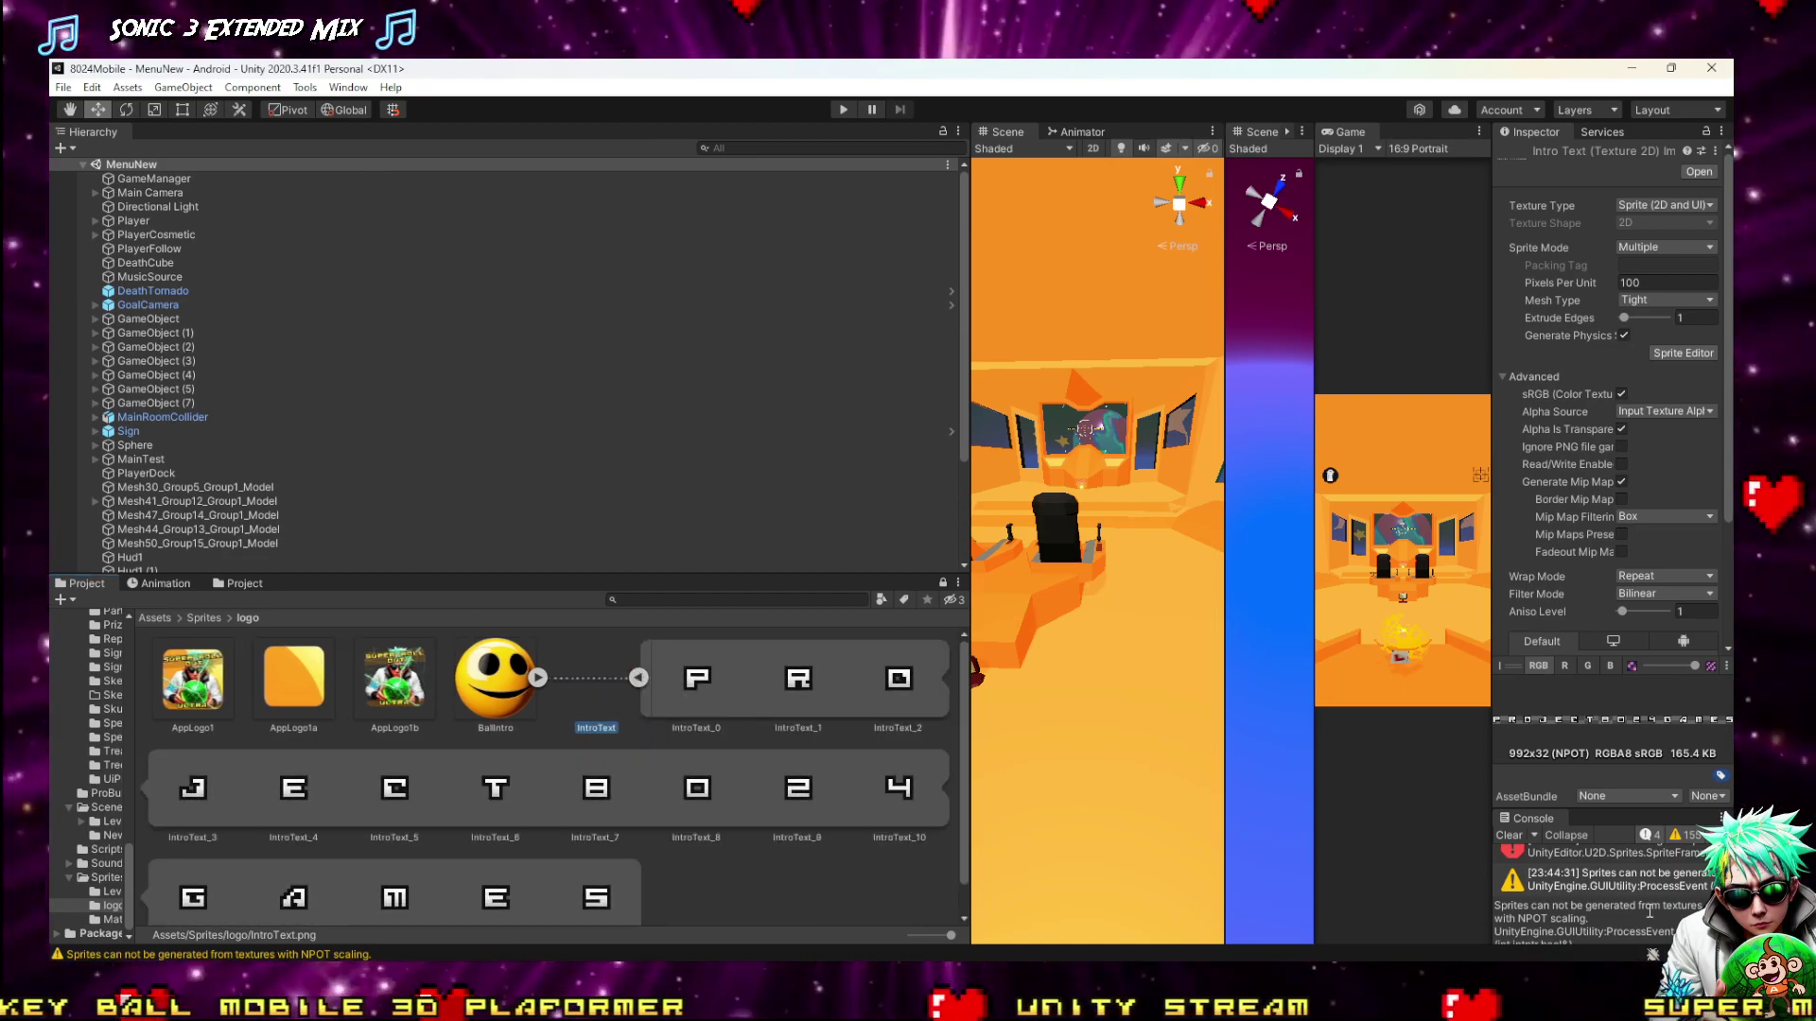
Clear the Console warnings and narrow the left panels to widen the Scene view
{"action": "left_click", "coordinate": [1507, 848]}
{"action": "left_click", "coordinate": [1508, 839]}
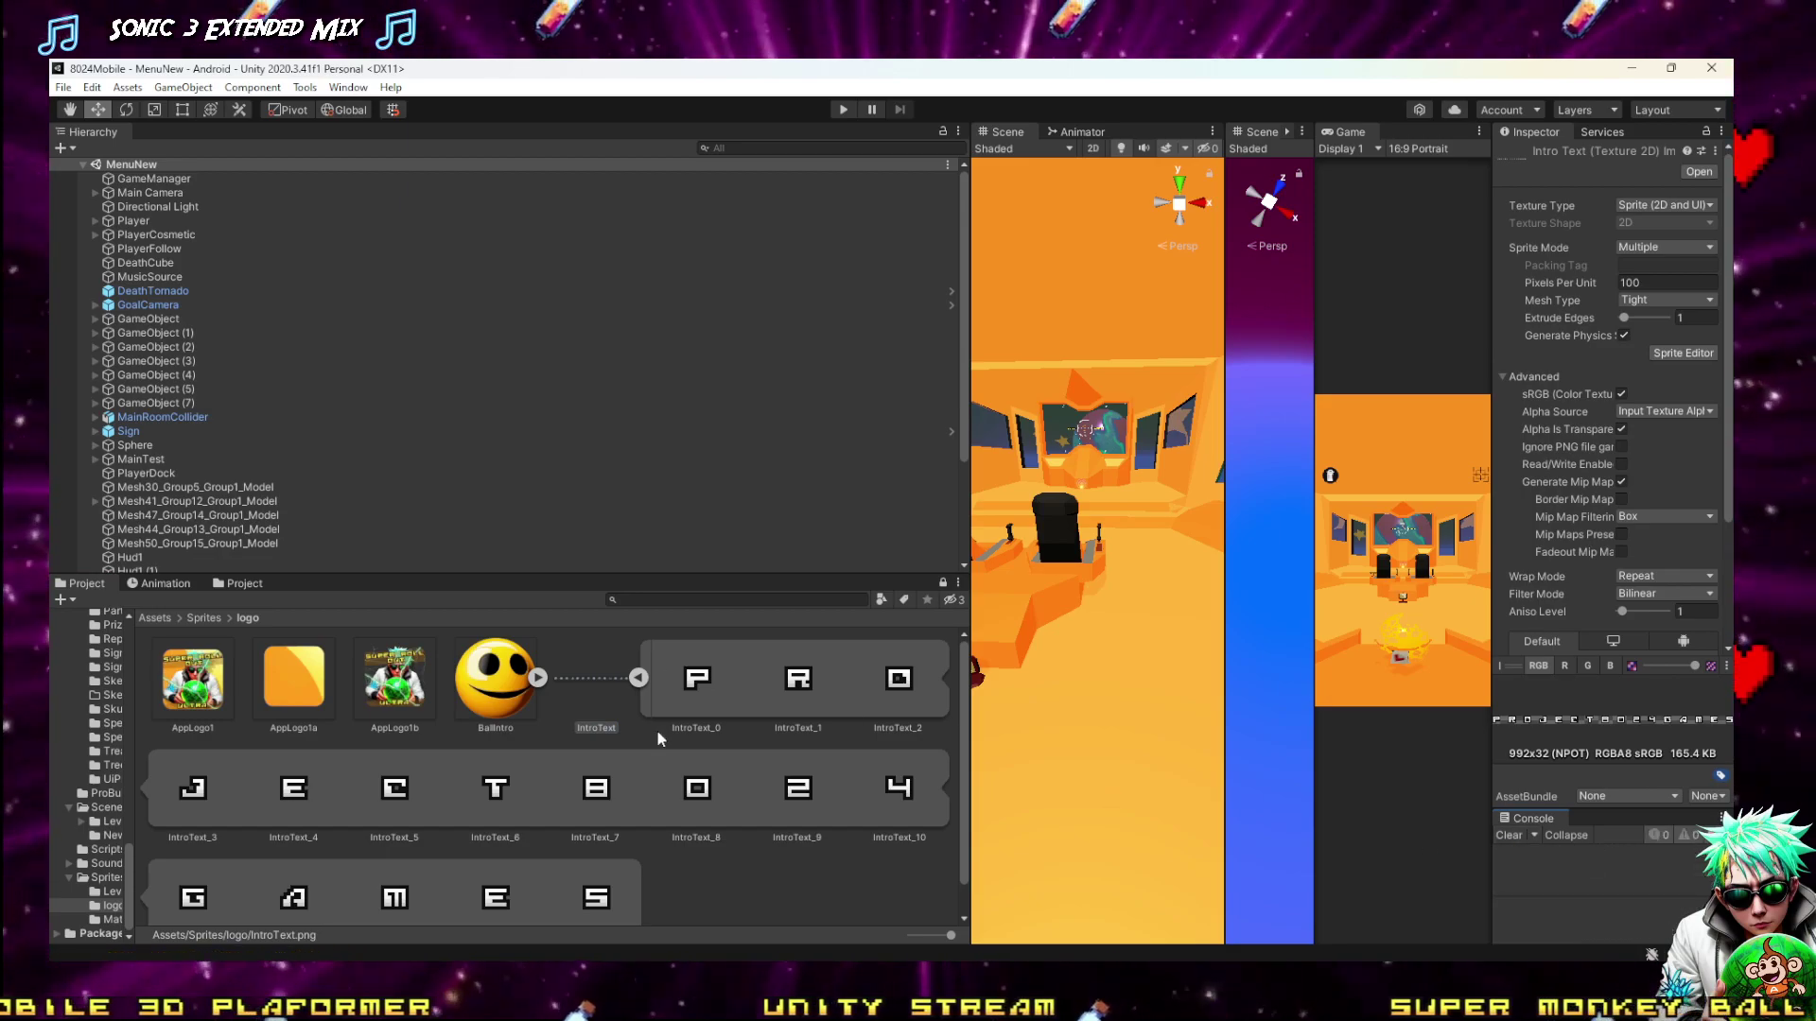
{"action": "left_click", "coordinate": [729, 900]}
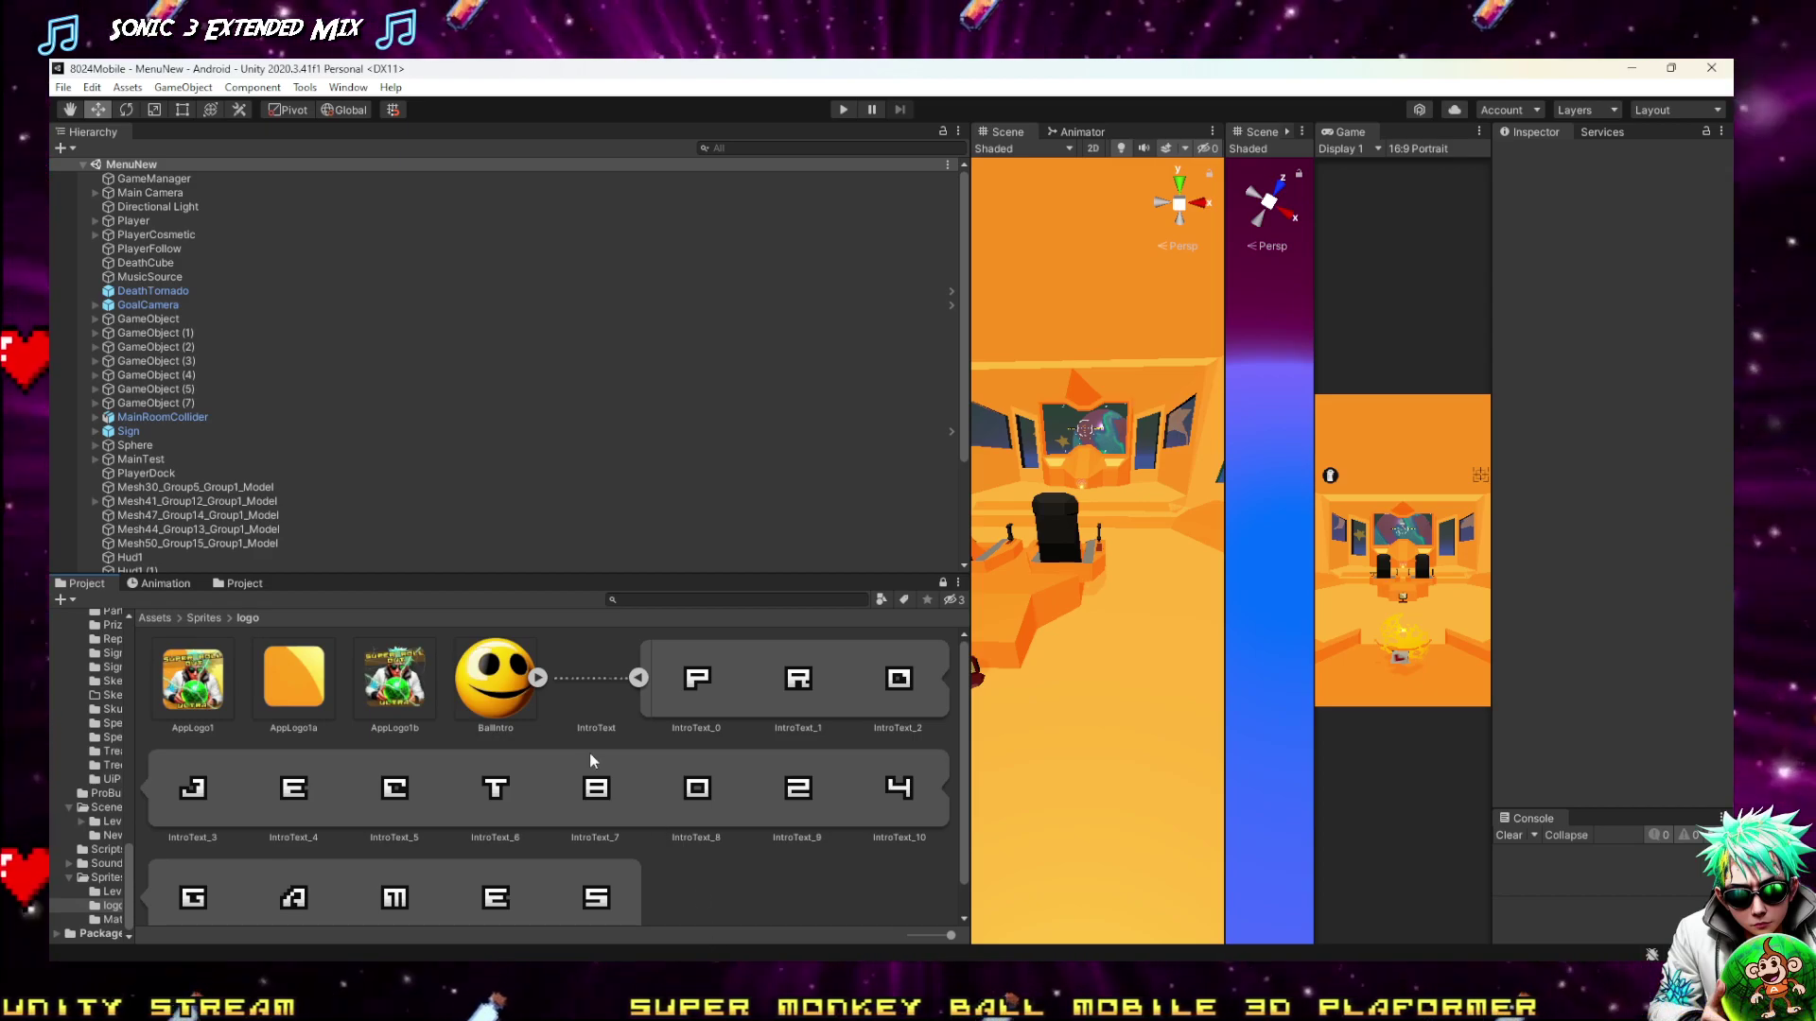
{"action": "left_click", "coordinate": [638, 677]}
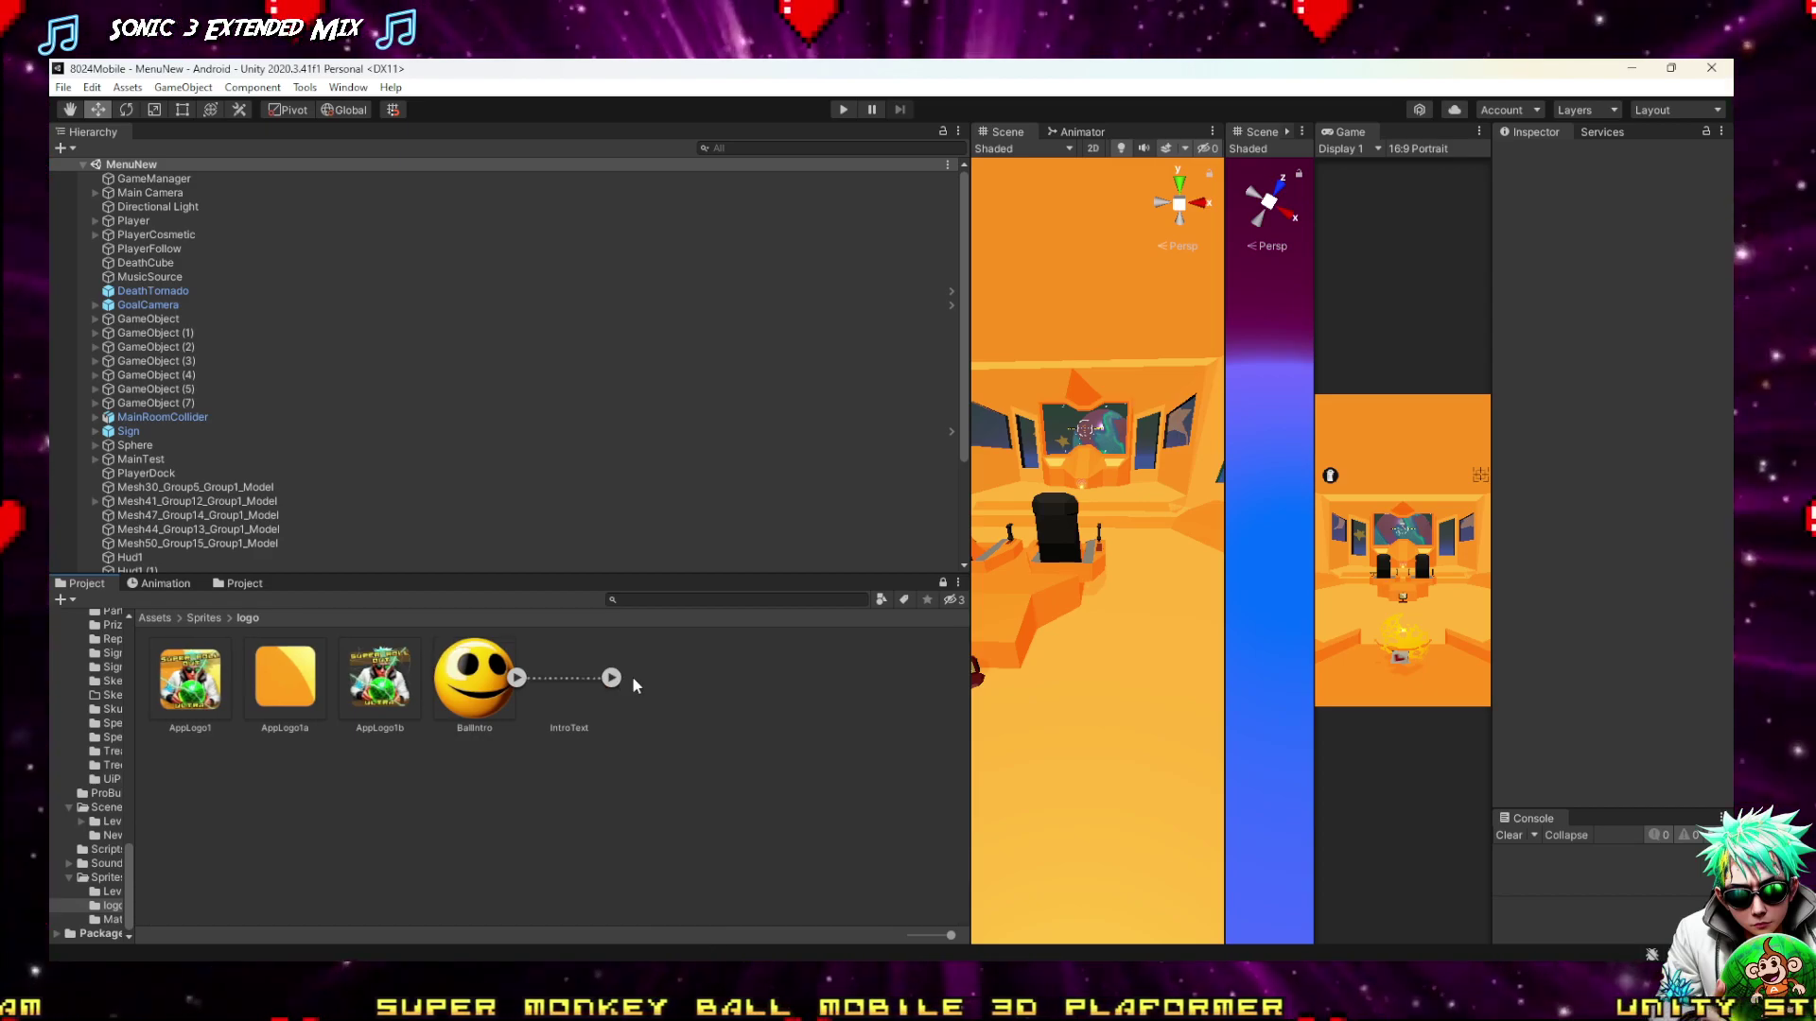
{"action": "left_click", "coordinate": [611, 677]}
{"action": "left_click_drag", "start_coordinate": [966, 523], "coordinate": [448, 545]}
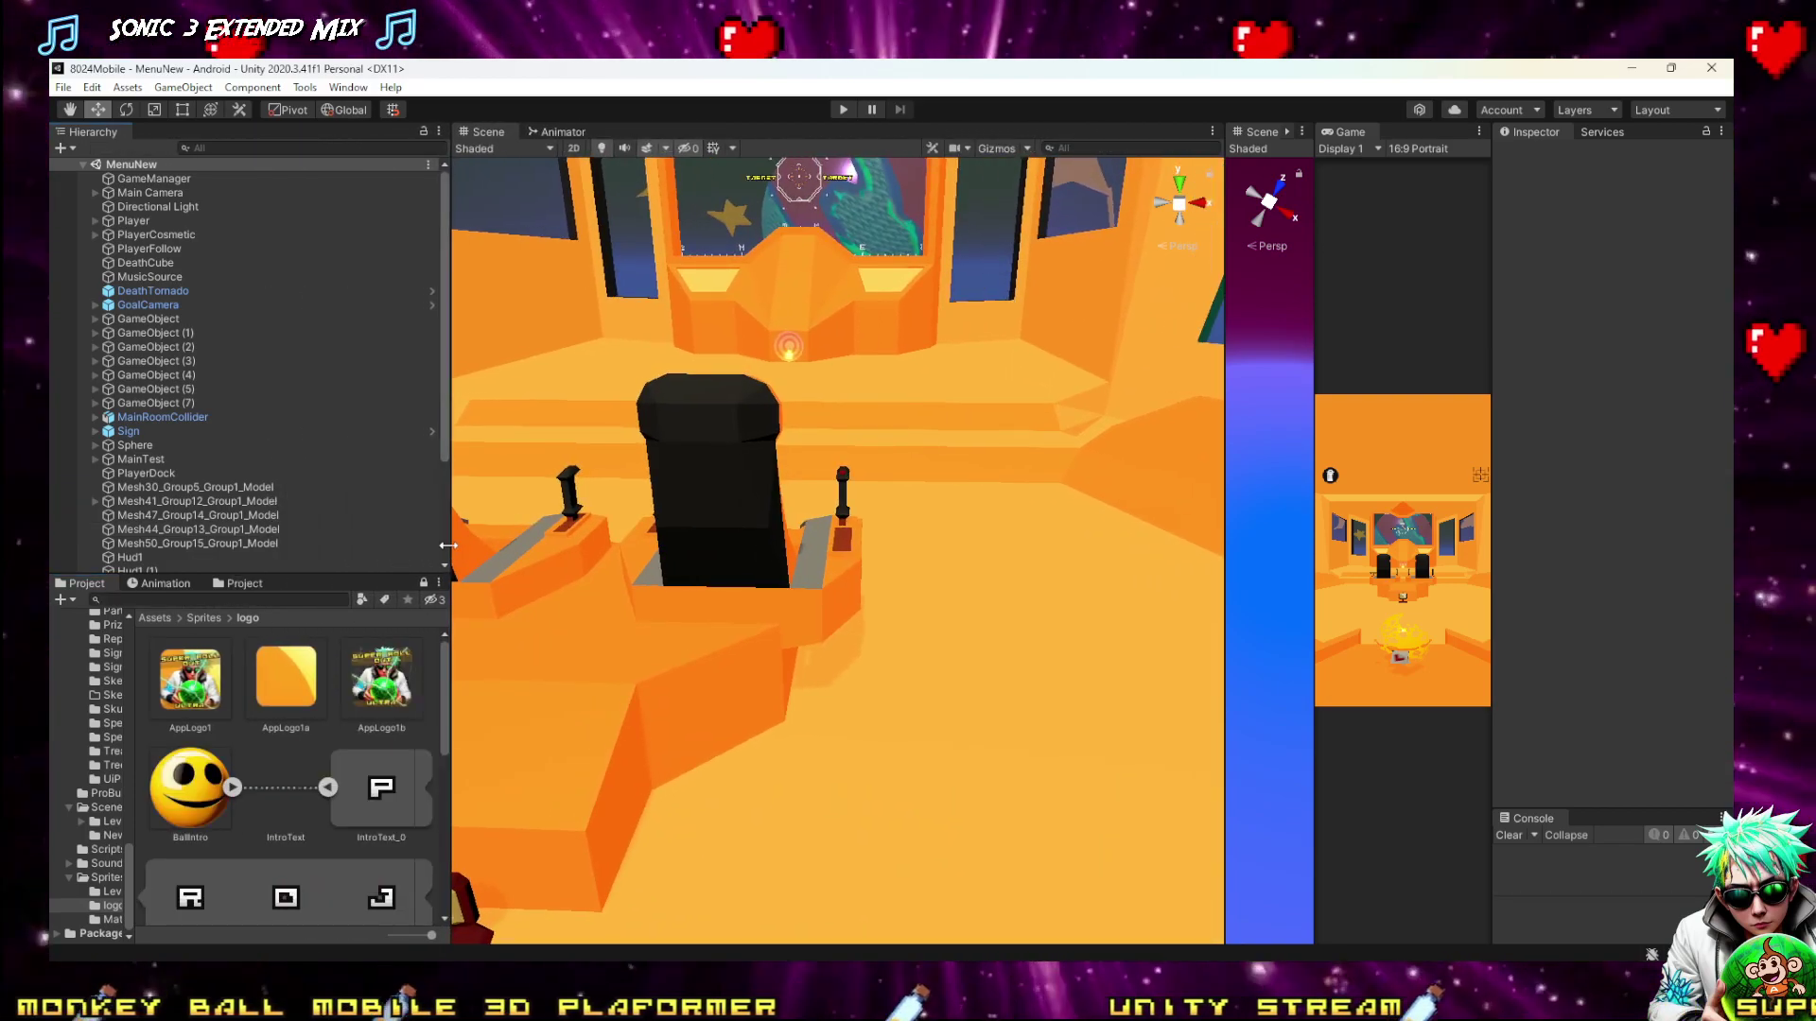
{"action": "left_click", "coordinate": [64, 88]}
Create an Empty scene, then add and delete a test empty GameObject
{"action": "left_click", "coordinate": [108, 108]}
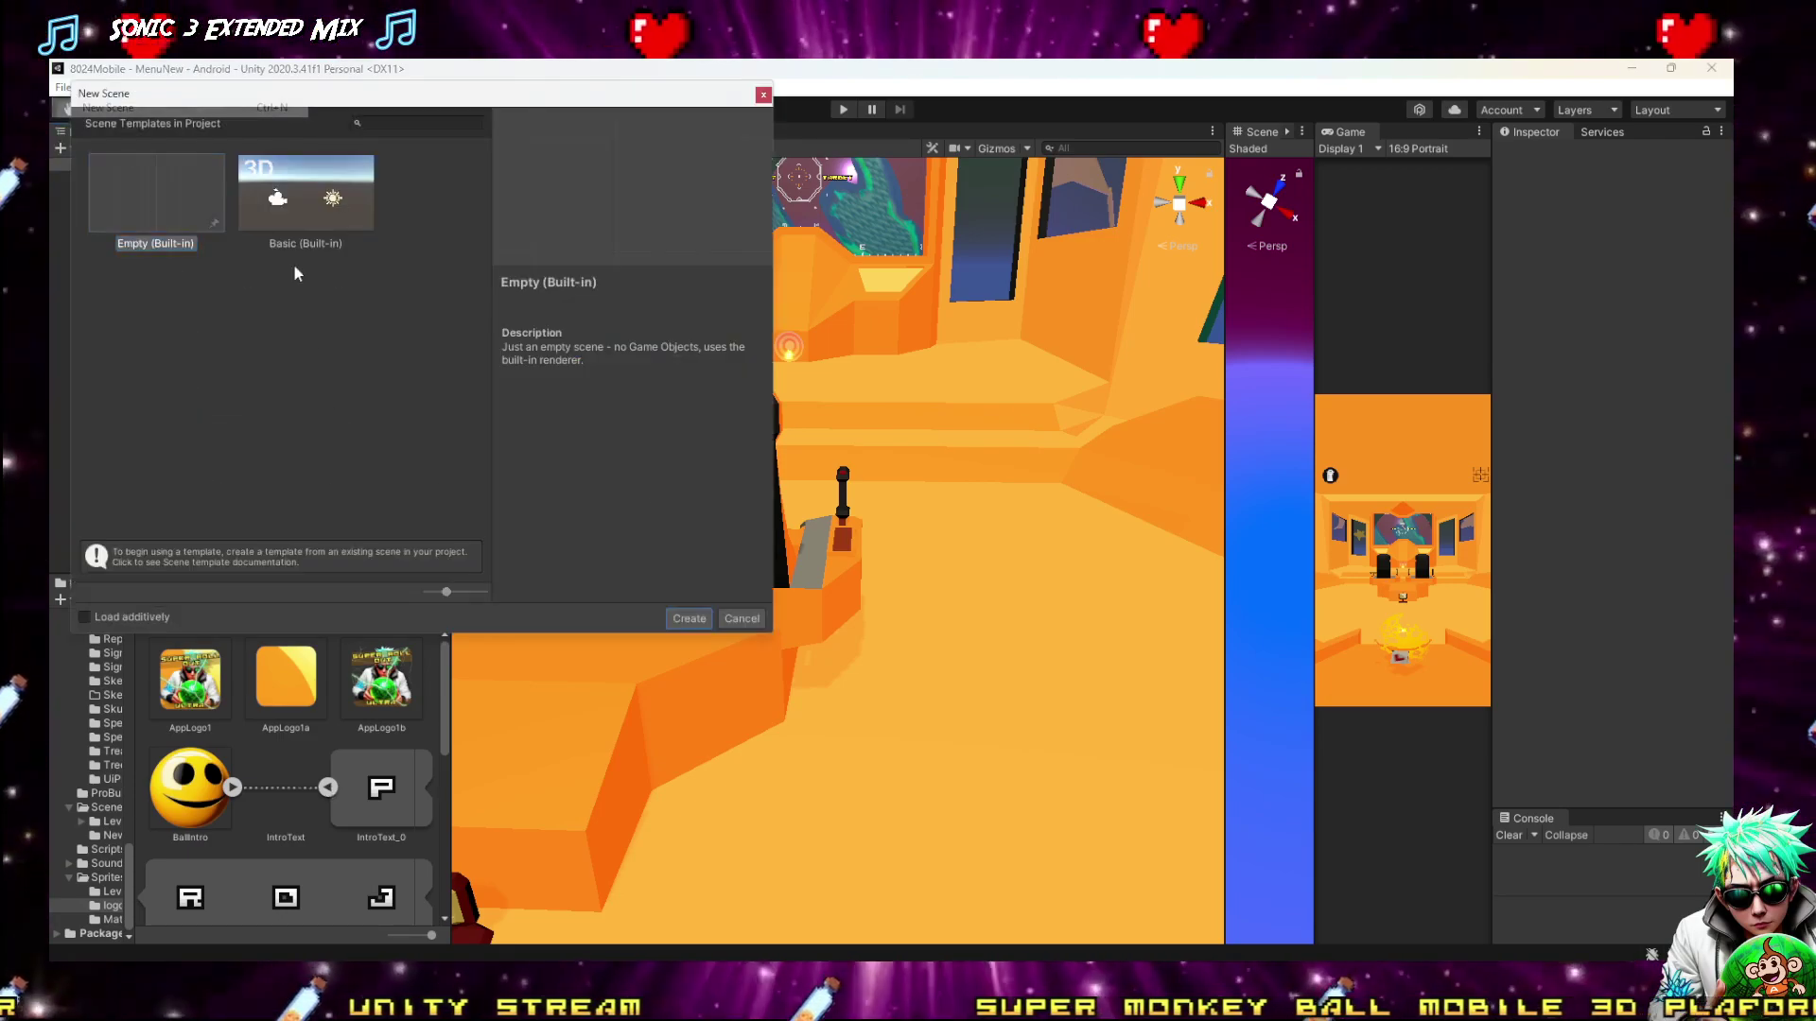
{"action": "left_click", "coordinate": [689, 624]}
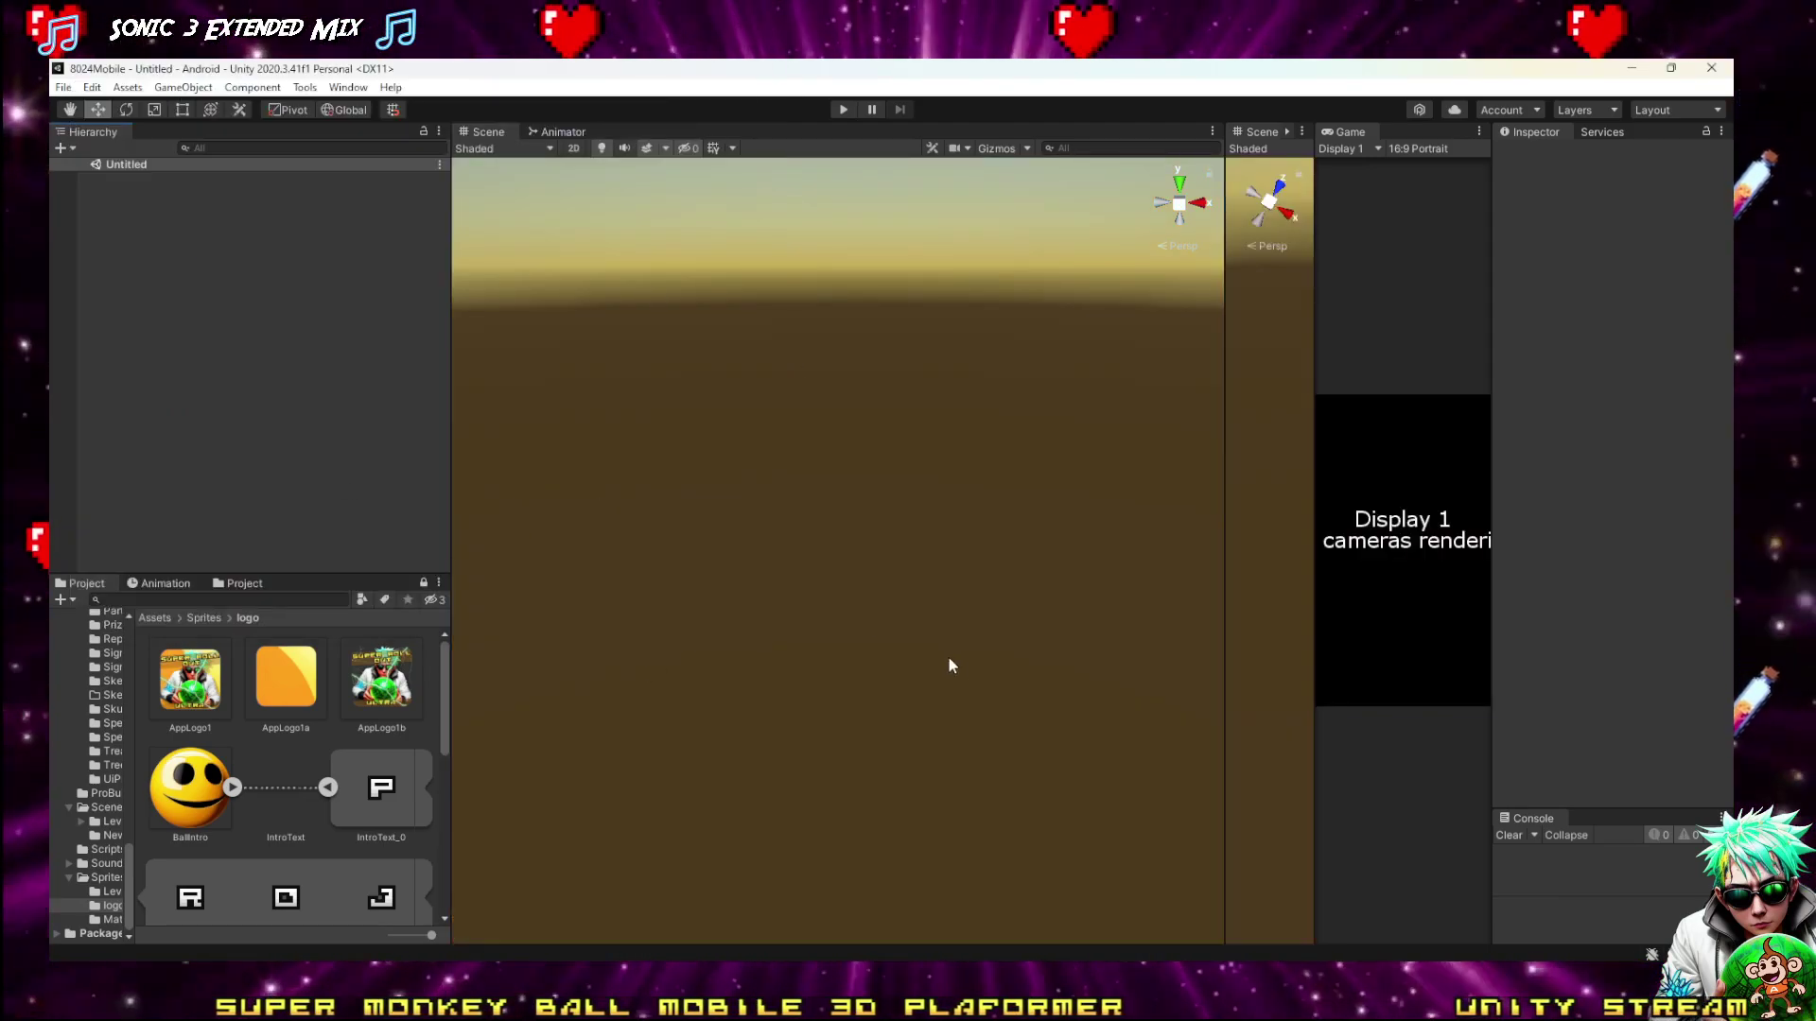
{"action": "left_click_drag", "start_coordinate": [1315, 450], "coordinate": [795, 491]}
{"action": "left_click", "coordinate": [62, 148]}
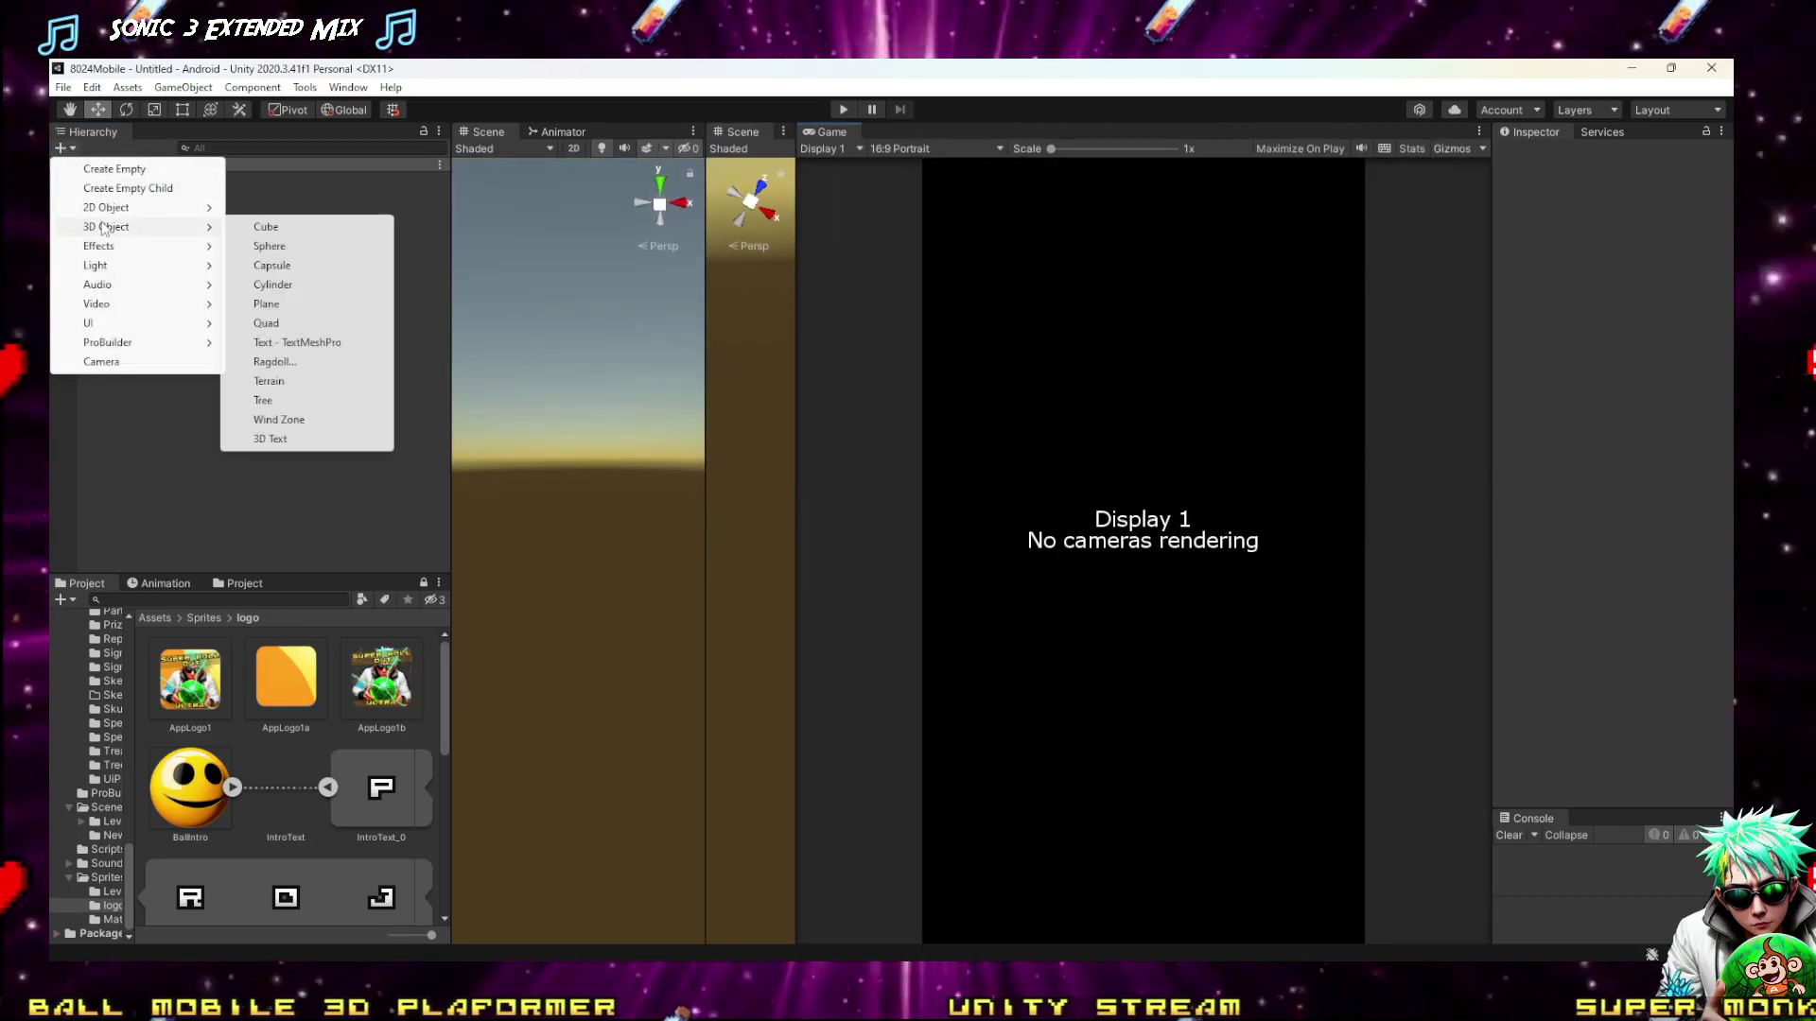
{"action": "left_click", "coordinate": [113, 170]}
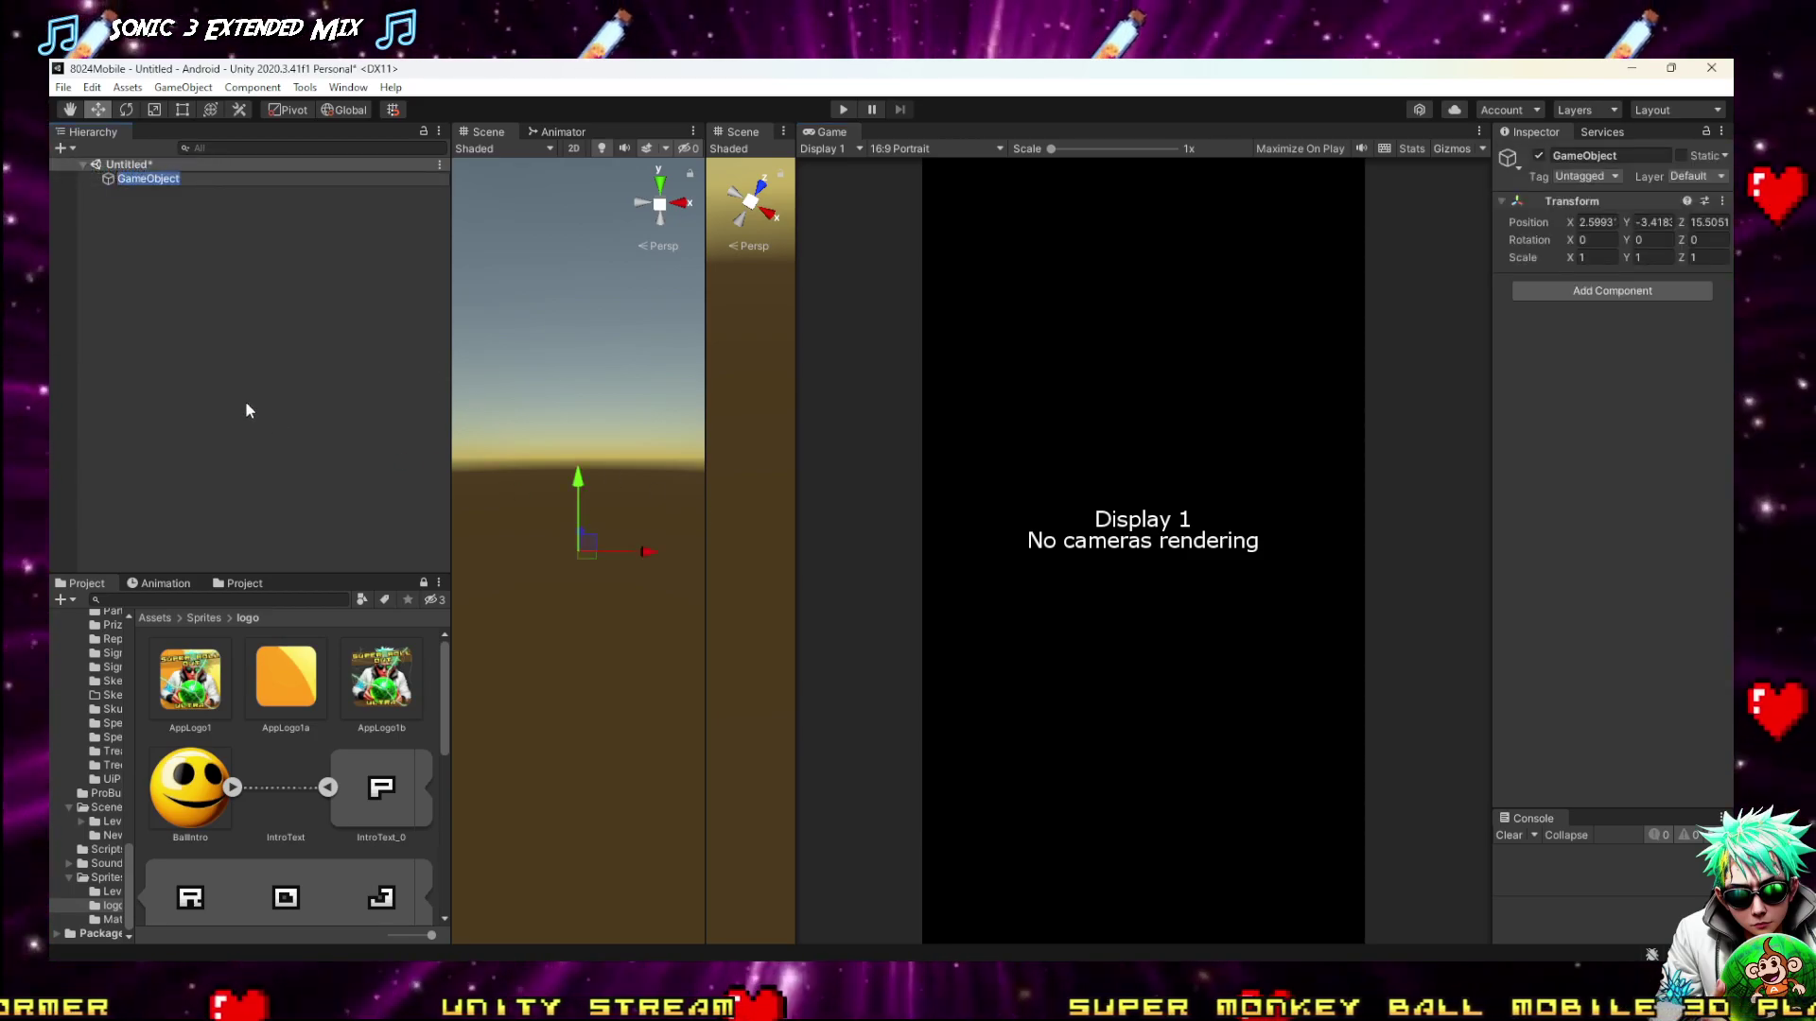
{"action": "left_click", "coordinate": [123, 189]}
{"action": "left_click", "coordinate": [123, 180]}
{"action": "key", "text": "Delete"}
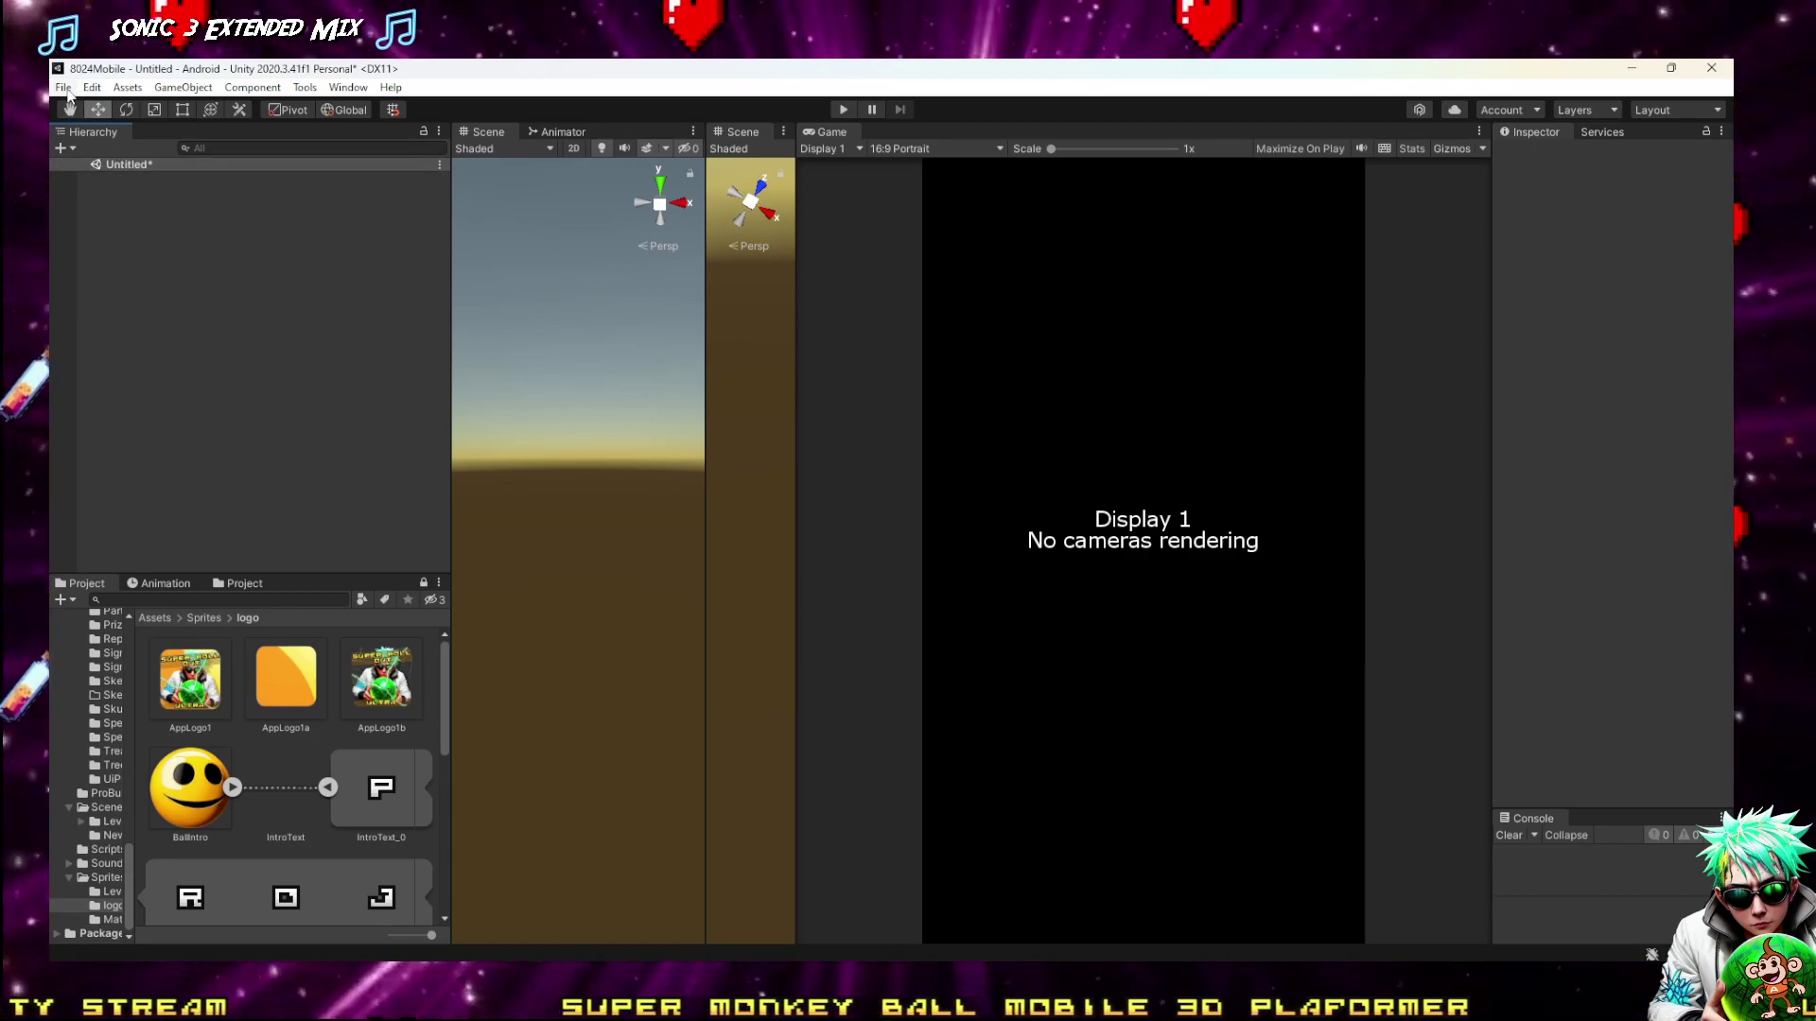
Create a new scene from the Basic (Built-in) template without saving the previous one
{"action": "left_click", "coordinate": [64, 87]}
{"action": "left_click", "coordinate": [85, 108]}
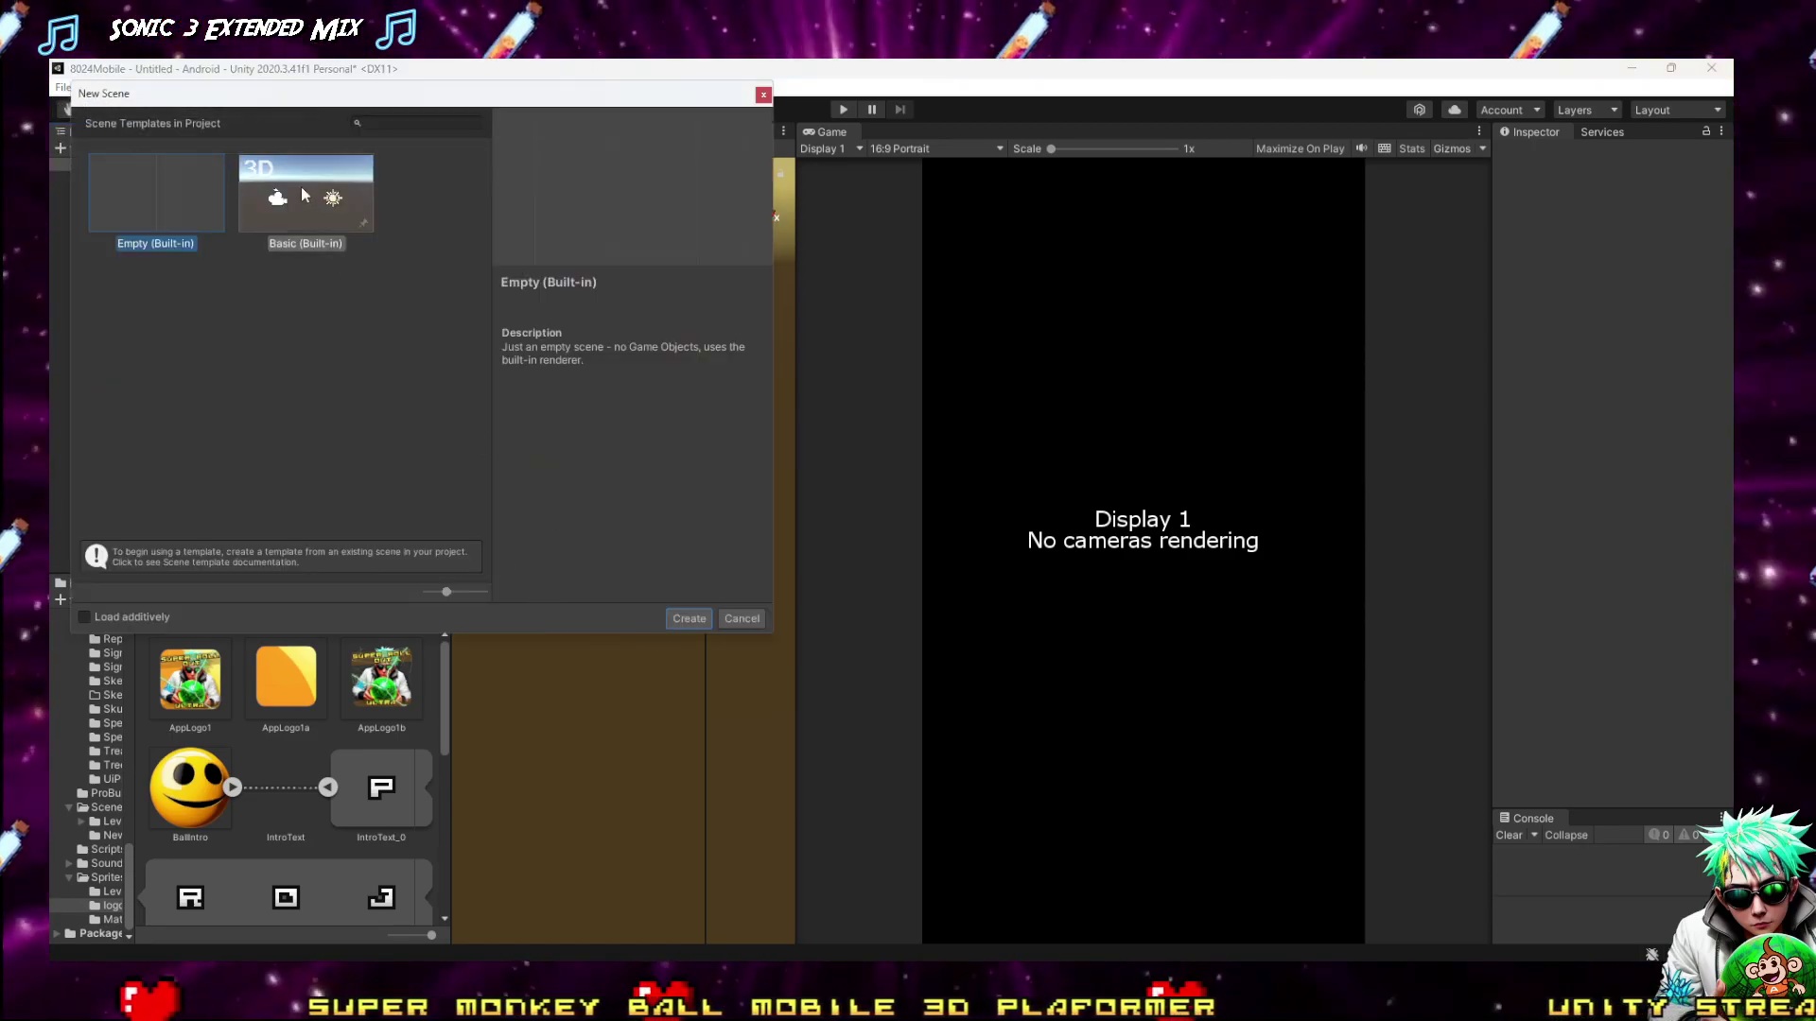
{"action": "left_click", "coordinate": [687, 619]}
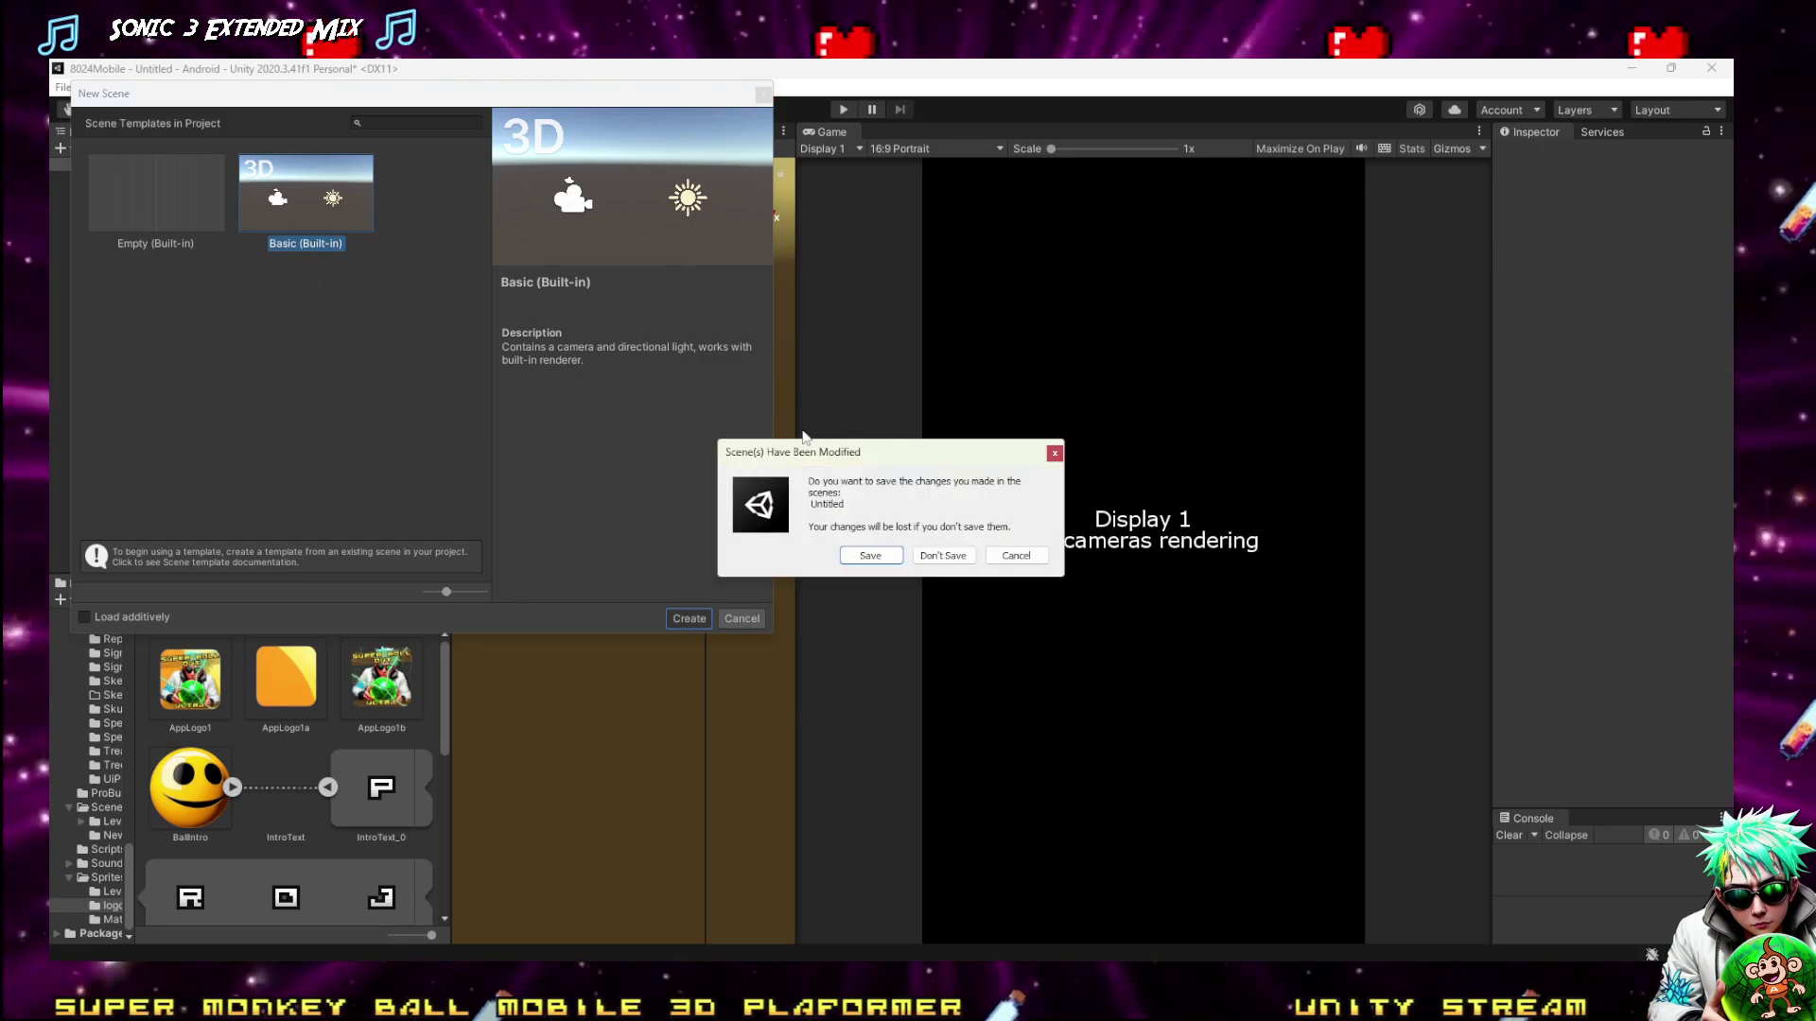
{"action": "left_click", "coordinate": [943, 555]}
{"action": "left_click", "coordinate": [142, 179]}
{"action": "left_click", "coordinate": [132, 167]}
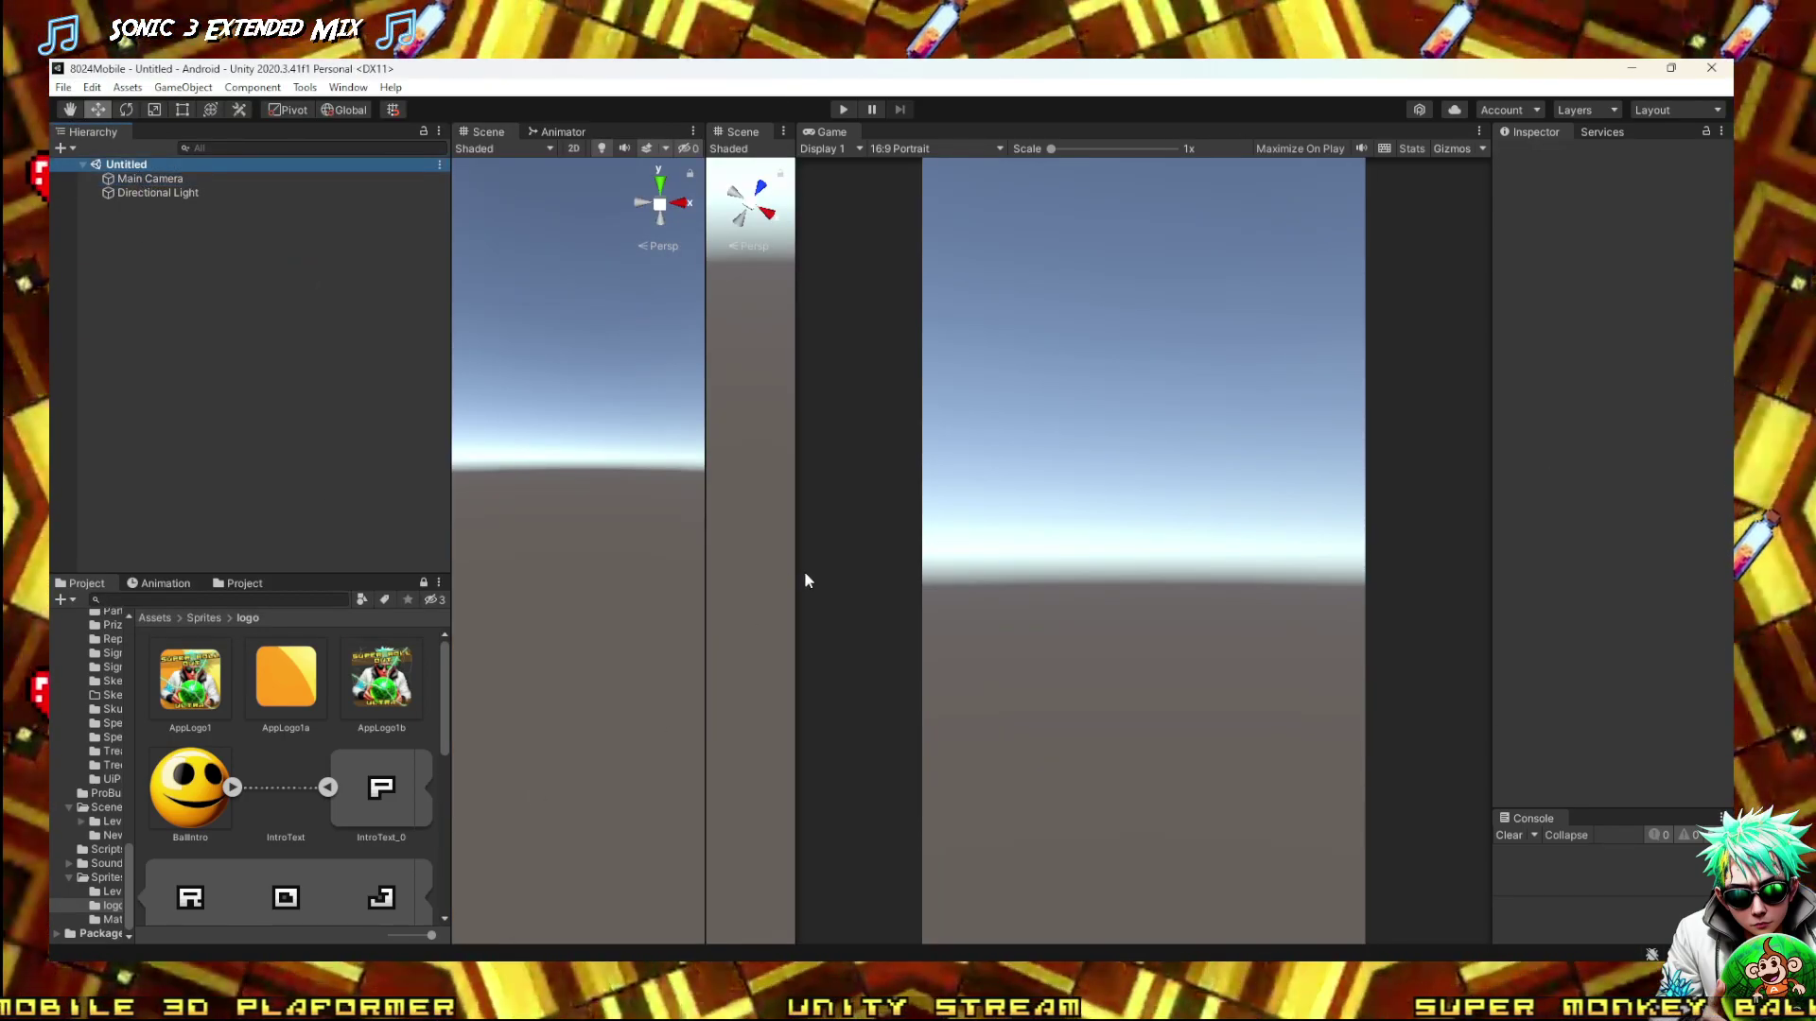
Open Window > Rendering > Lighting and browse materials to replace the Default-Skybox in Environment settings
{"action": "left_click_drag", "start_coordinate": [798, 571], "coordinate": [965, 579]}
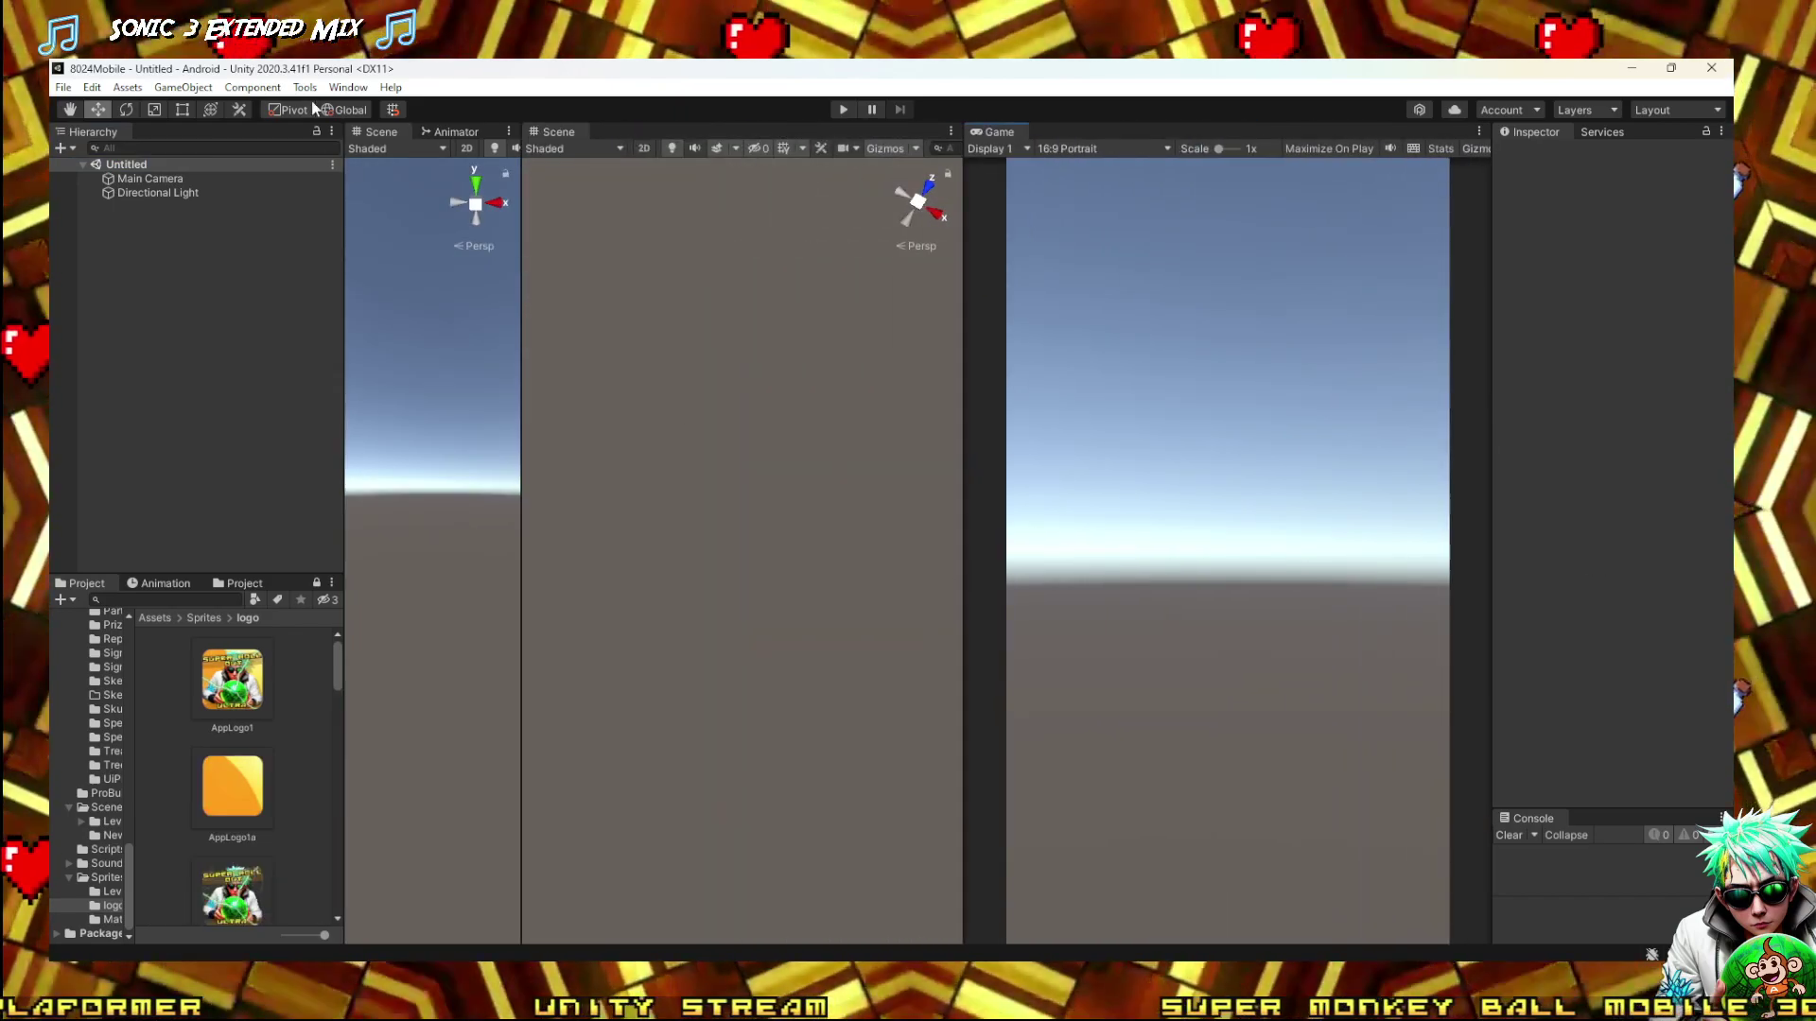
{"action": "left_click", "coordinate": [305, 87]}
{"action": "mouse_move", "coordinate": [348, 87]}
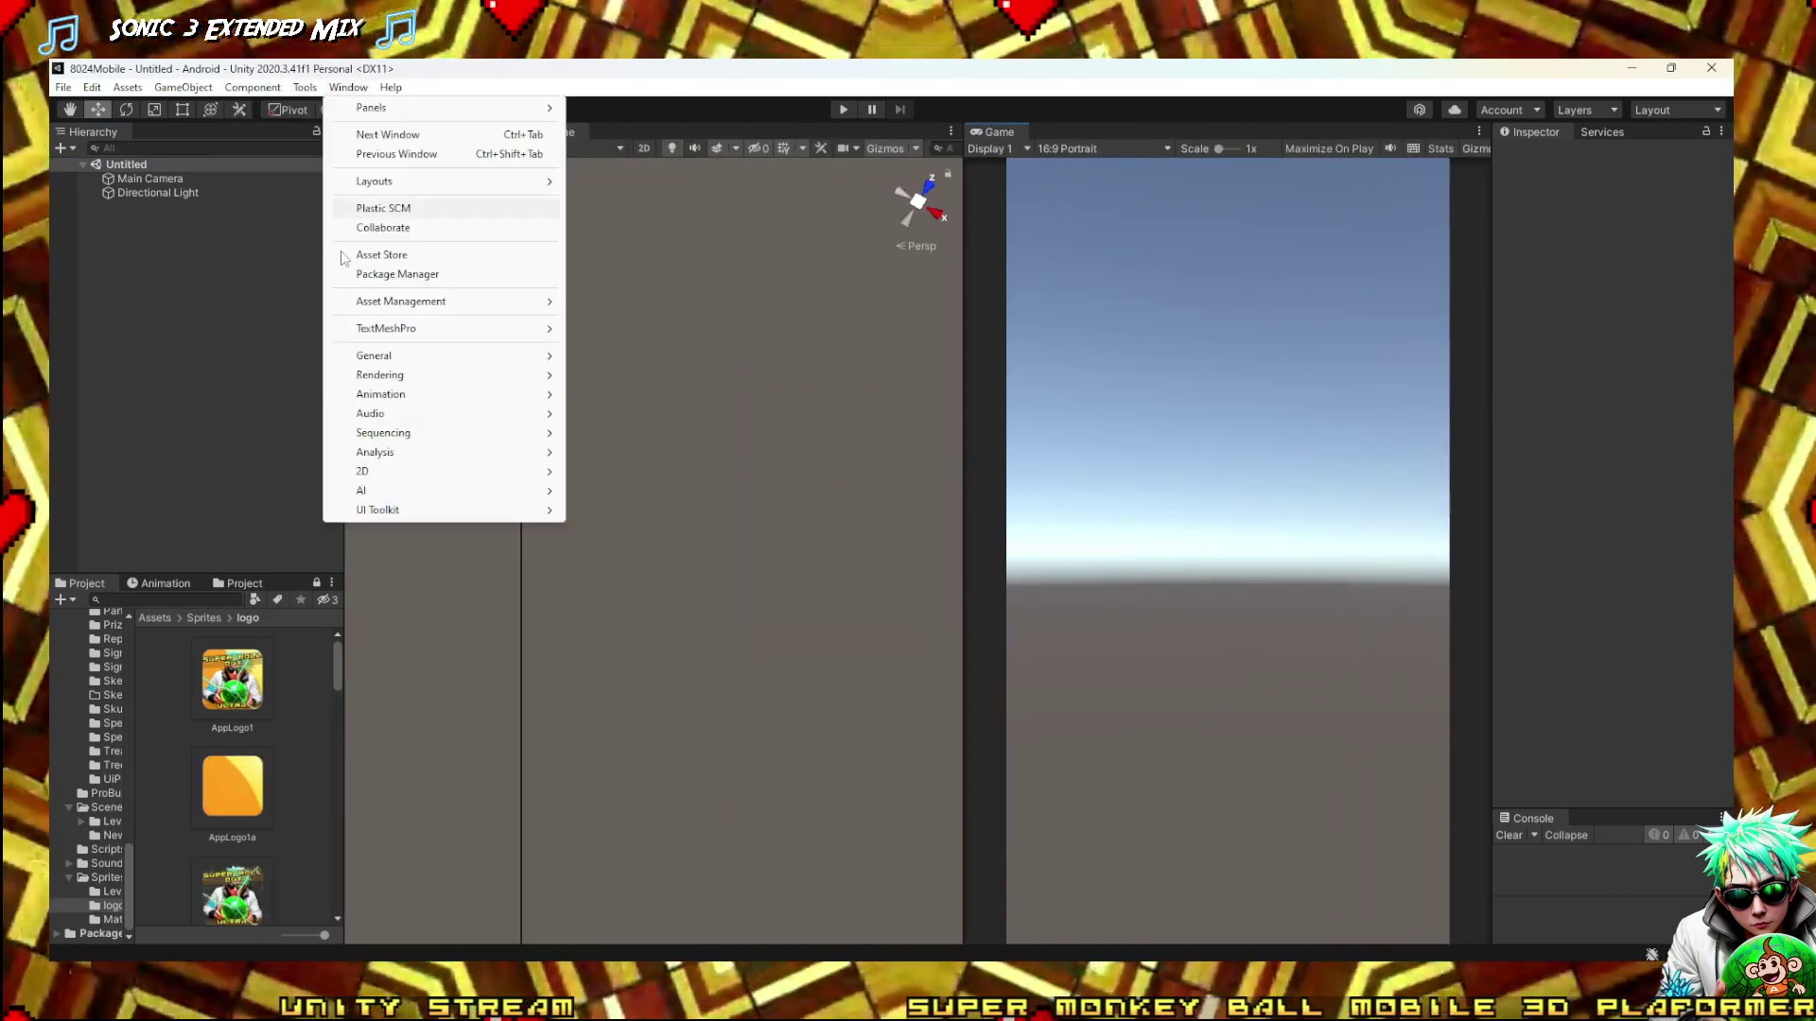
{"action": "mouse_move", "coordinate": [445, 375]}
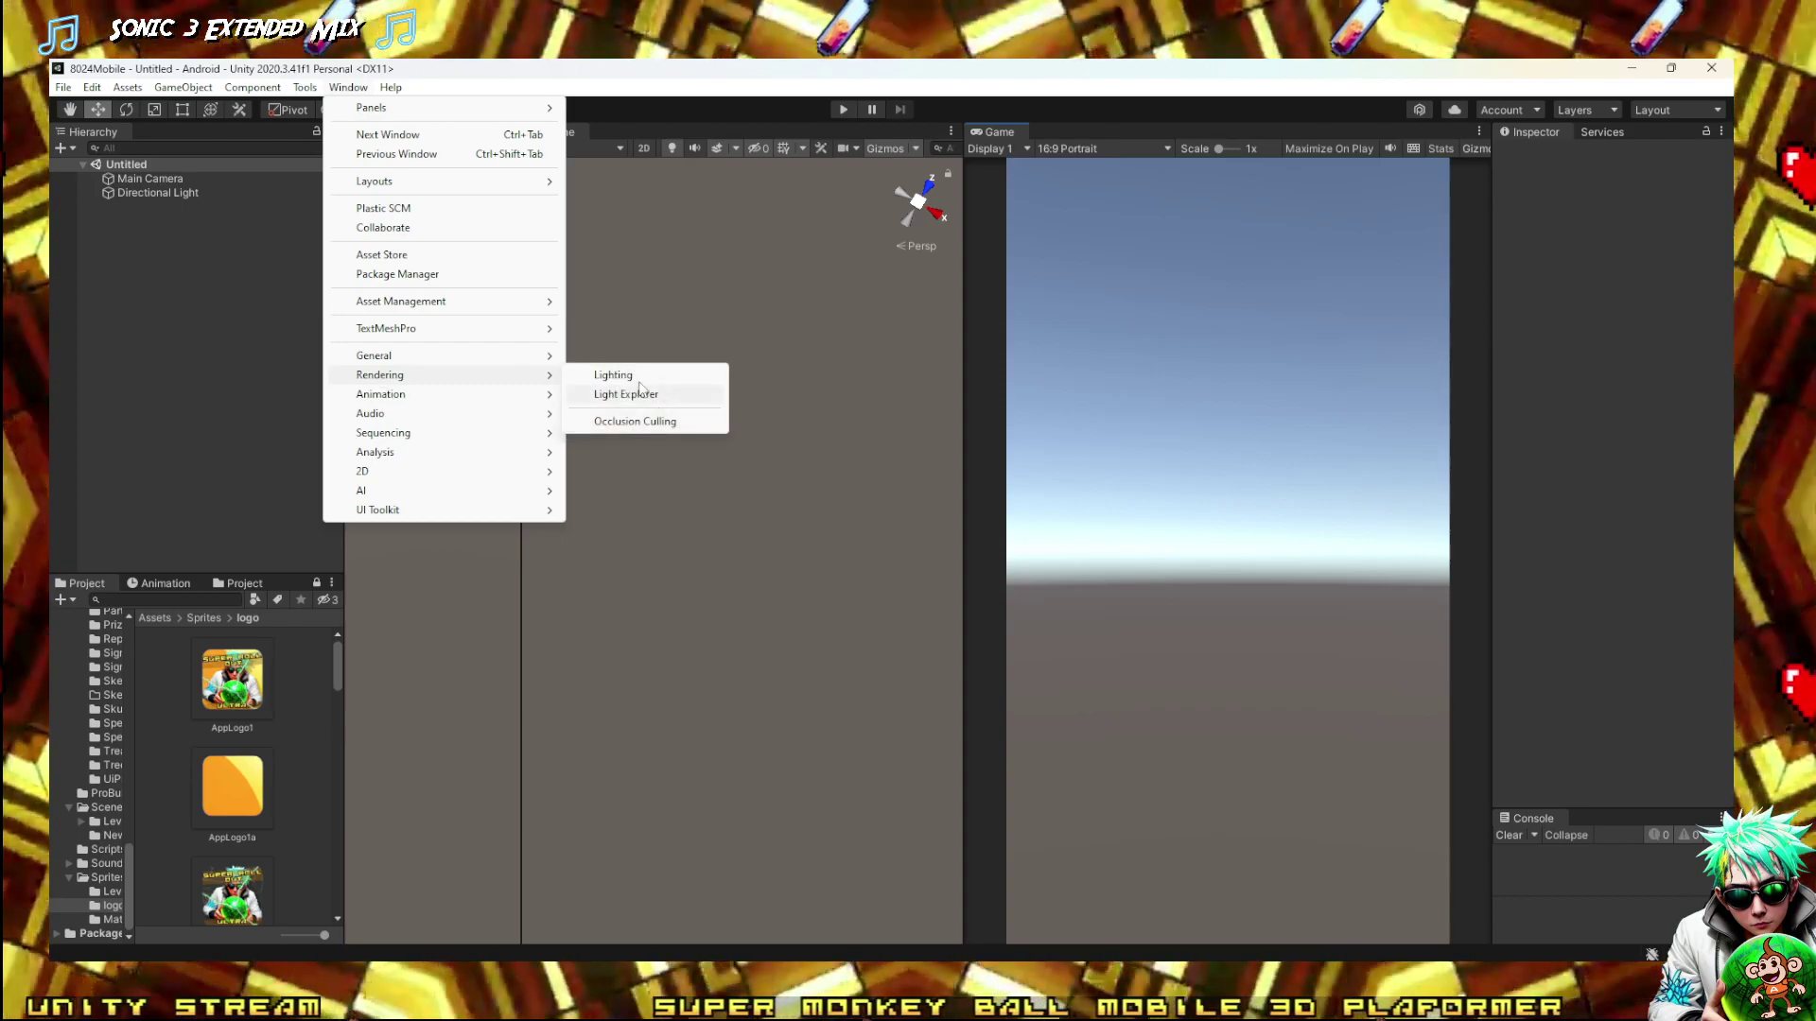
{"action": "left_click", "coordinate": [612, 374]}
{"action": "left_click", "coordinate": [763, 422]}
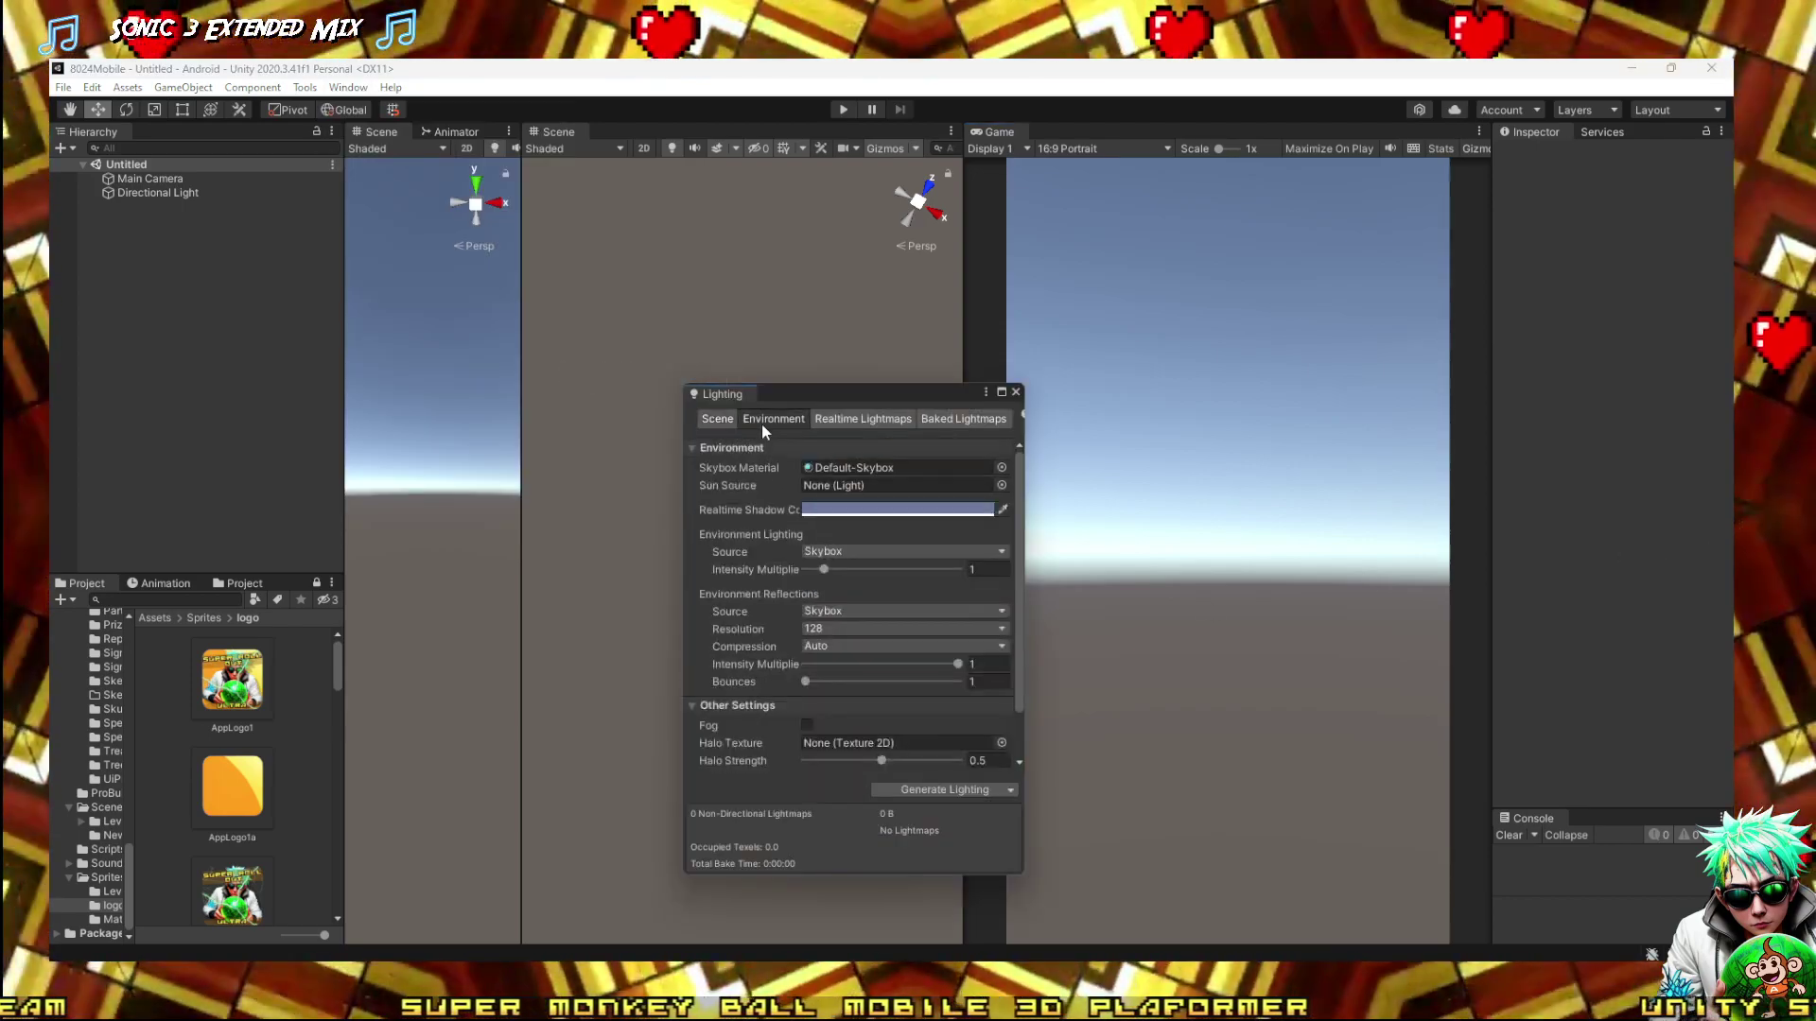
{"action": "left_click", "coordinate": [952, 467]}
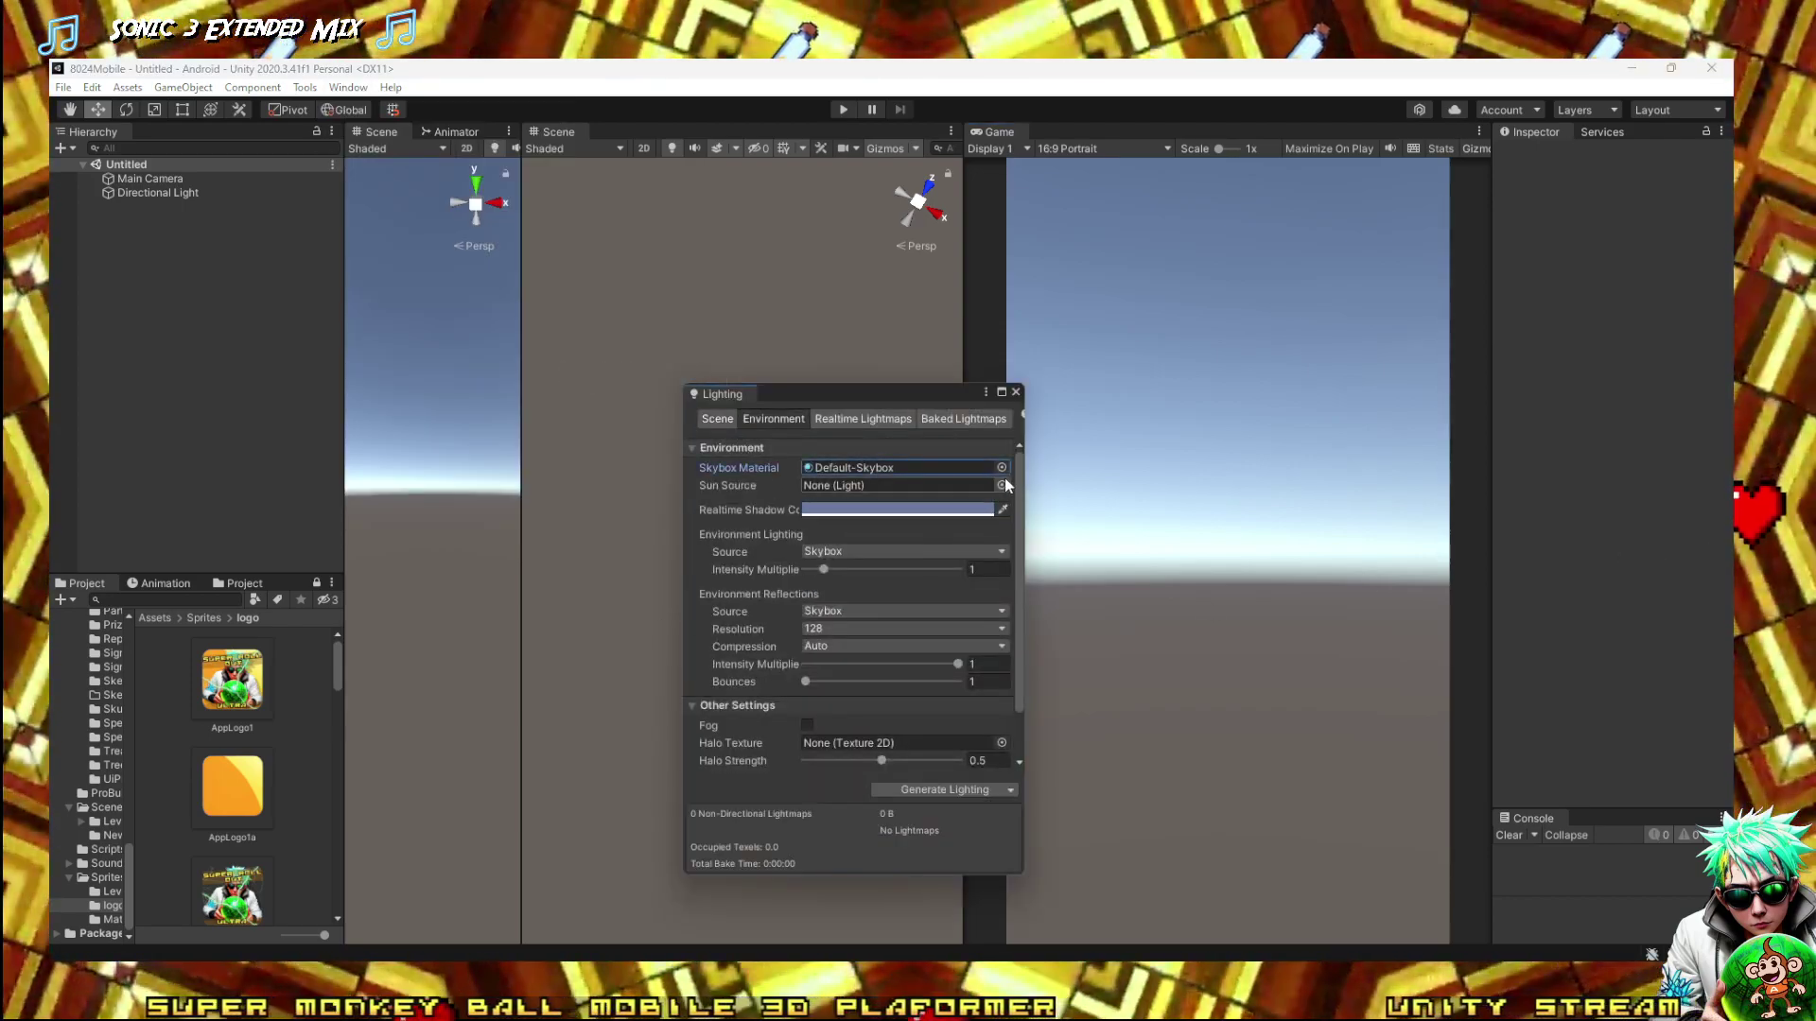
{"action": "left_click", "coordinate": [1001, 467]}
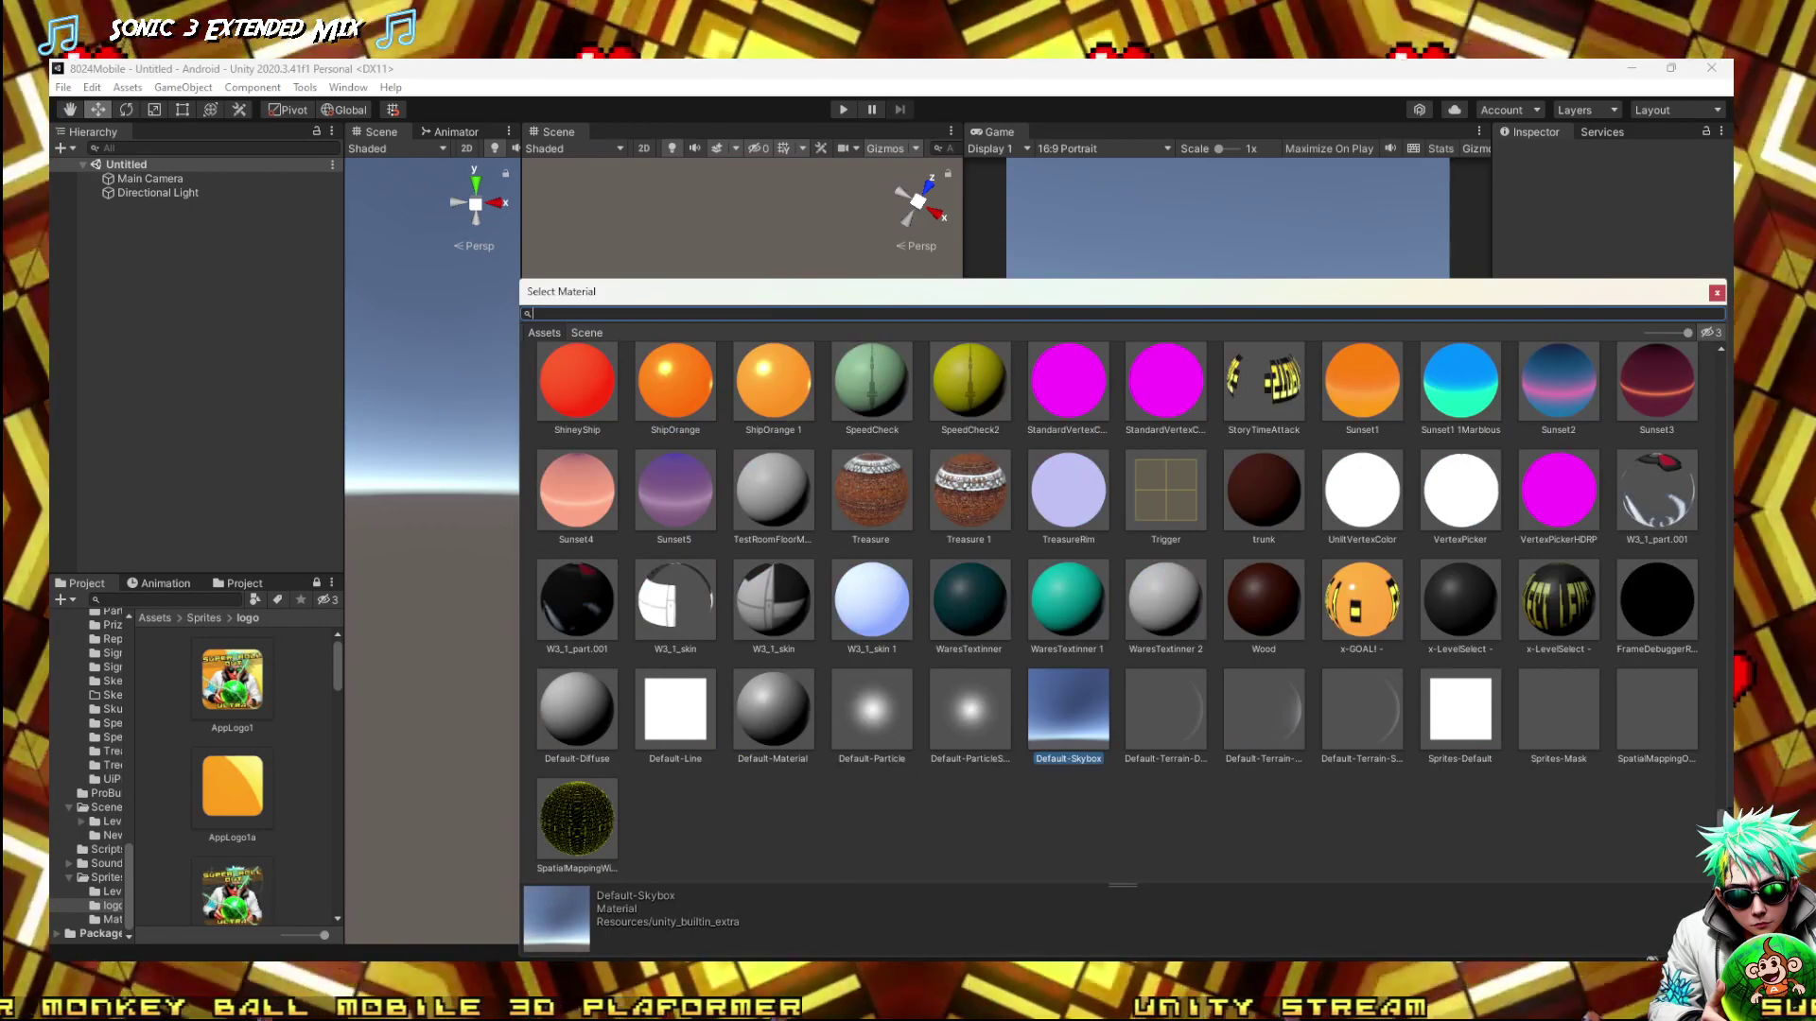
{"action": "scroll", "coordinate": [1258, 599], "scroll_direction": "up", "scroll_amount": 1}
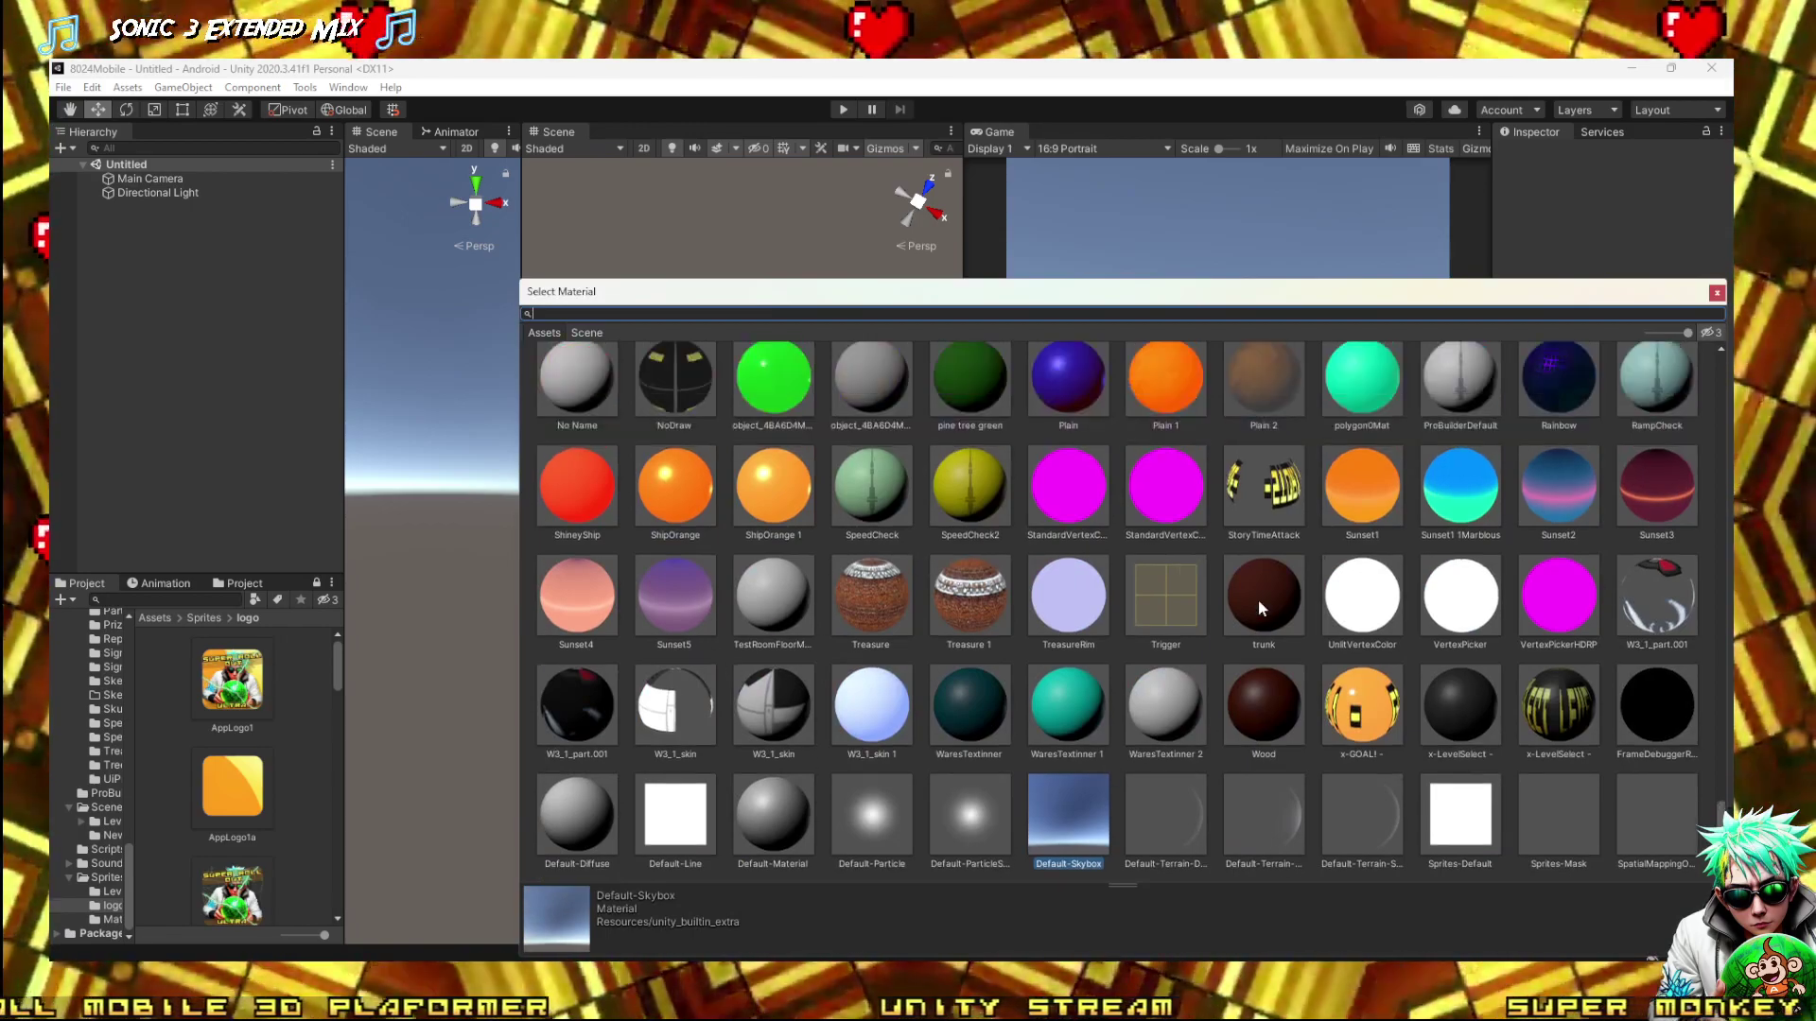
{"action": "scroll", "coordinate": [1252, 598], "scroll_direction": "up", "scroll_amount": 4}
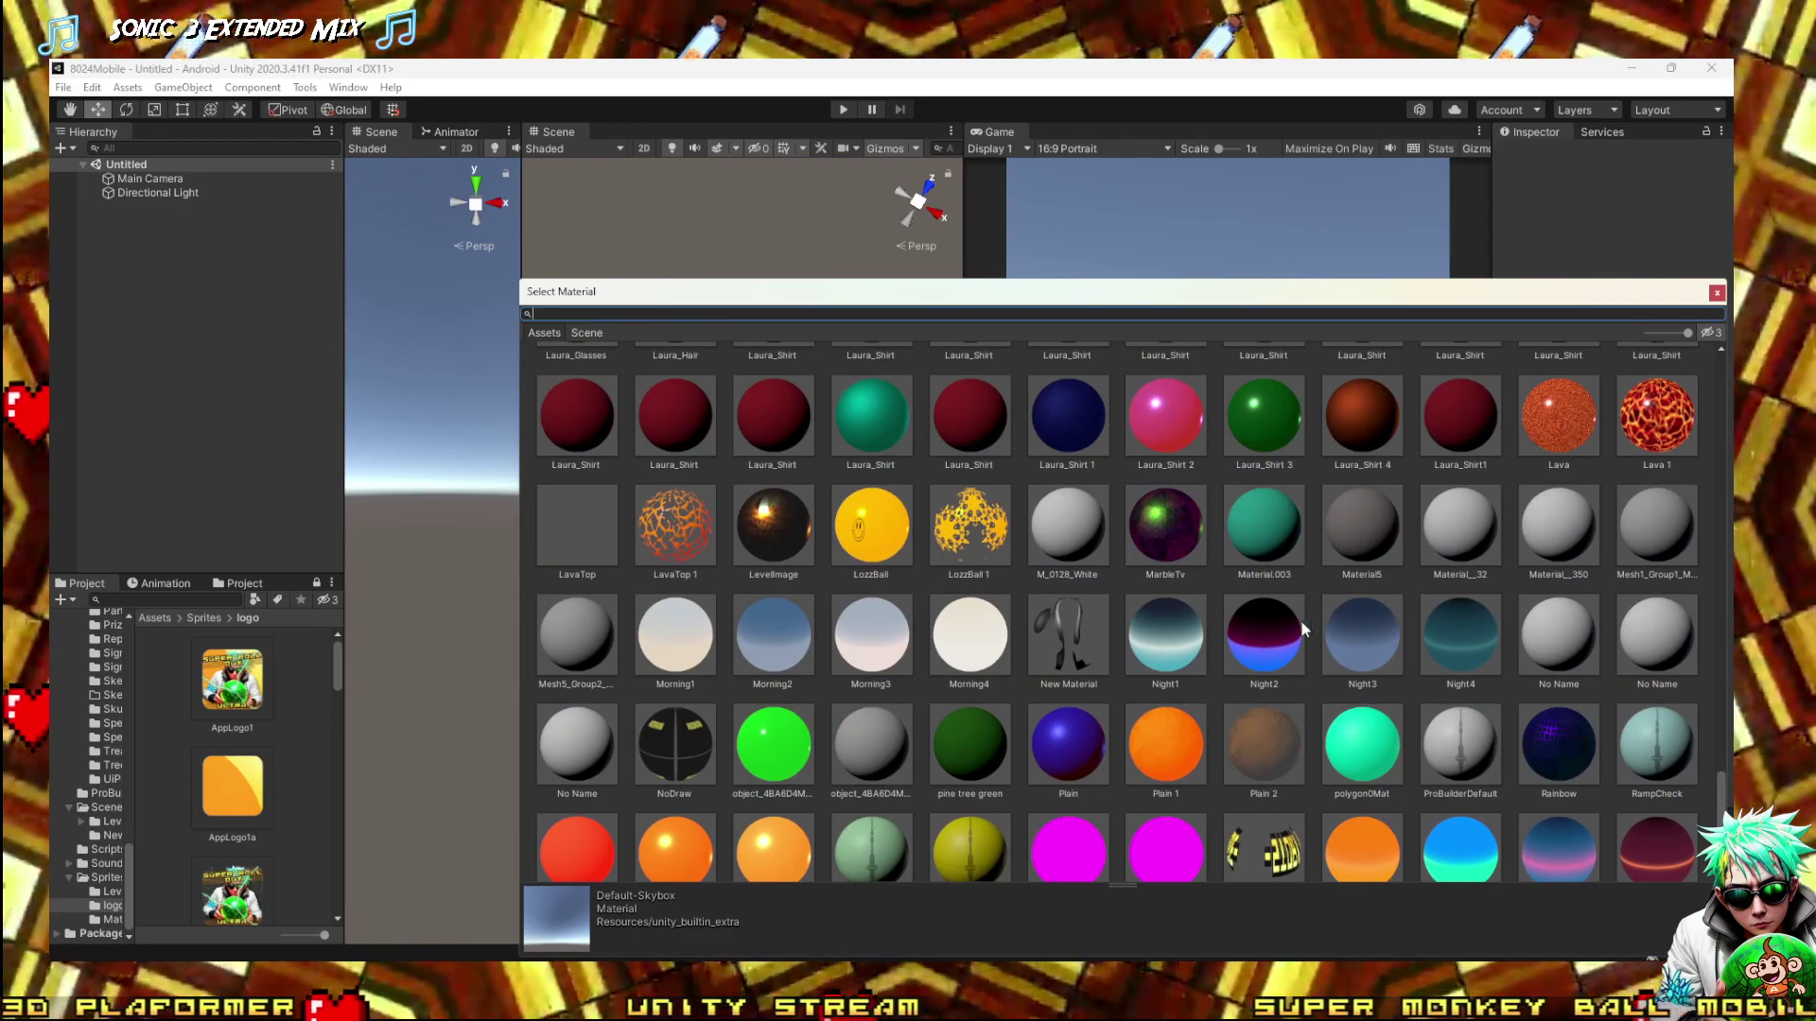
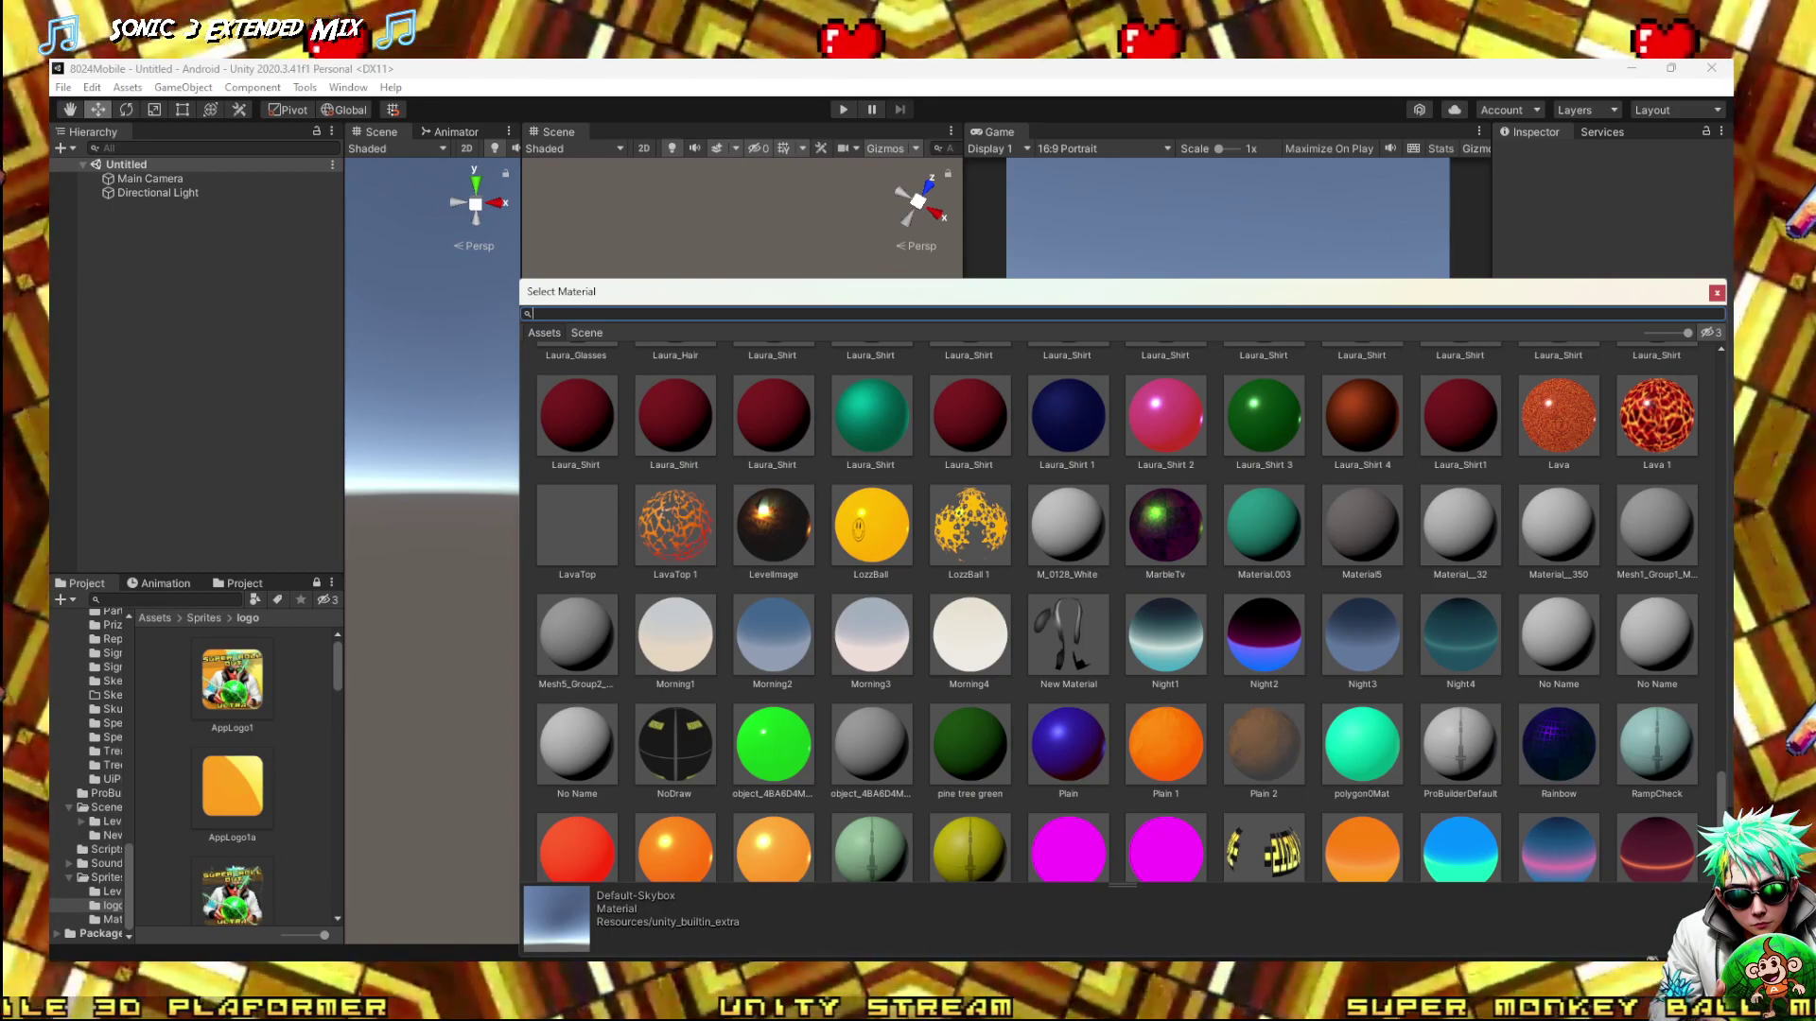
Pick Sunset1 as the Lighting window's Skybox Material, then widen the Scene view
{"action": "key", "text": "alt+Tab"}
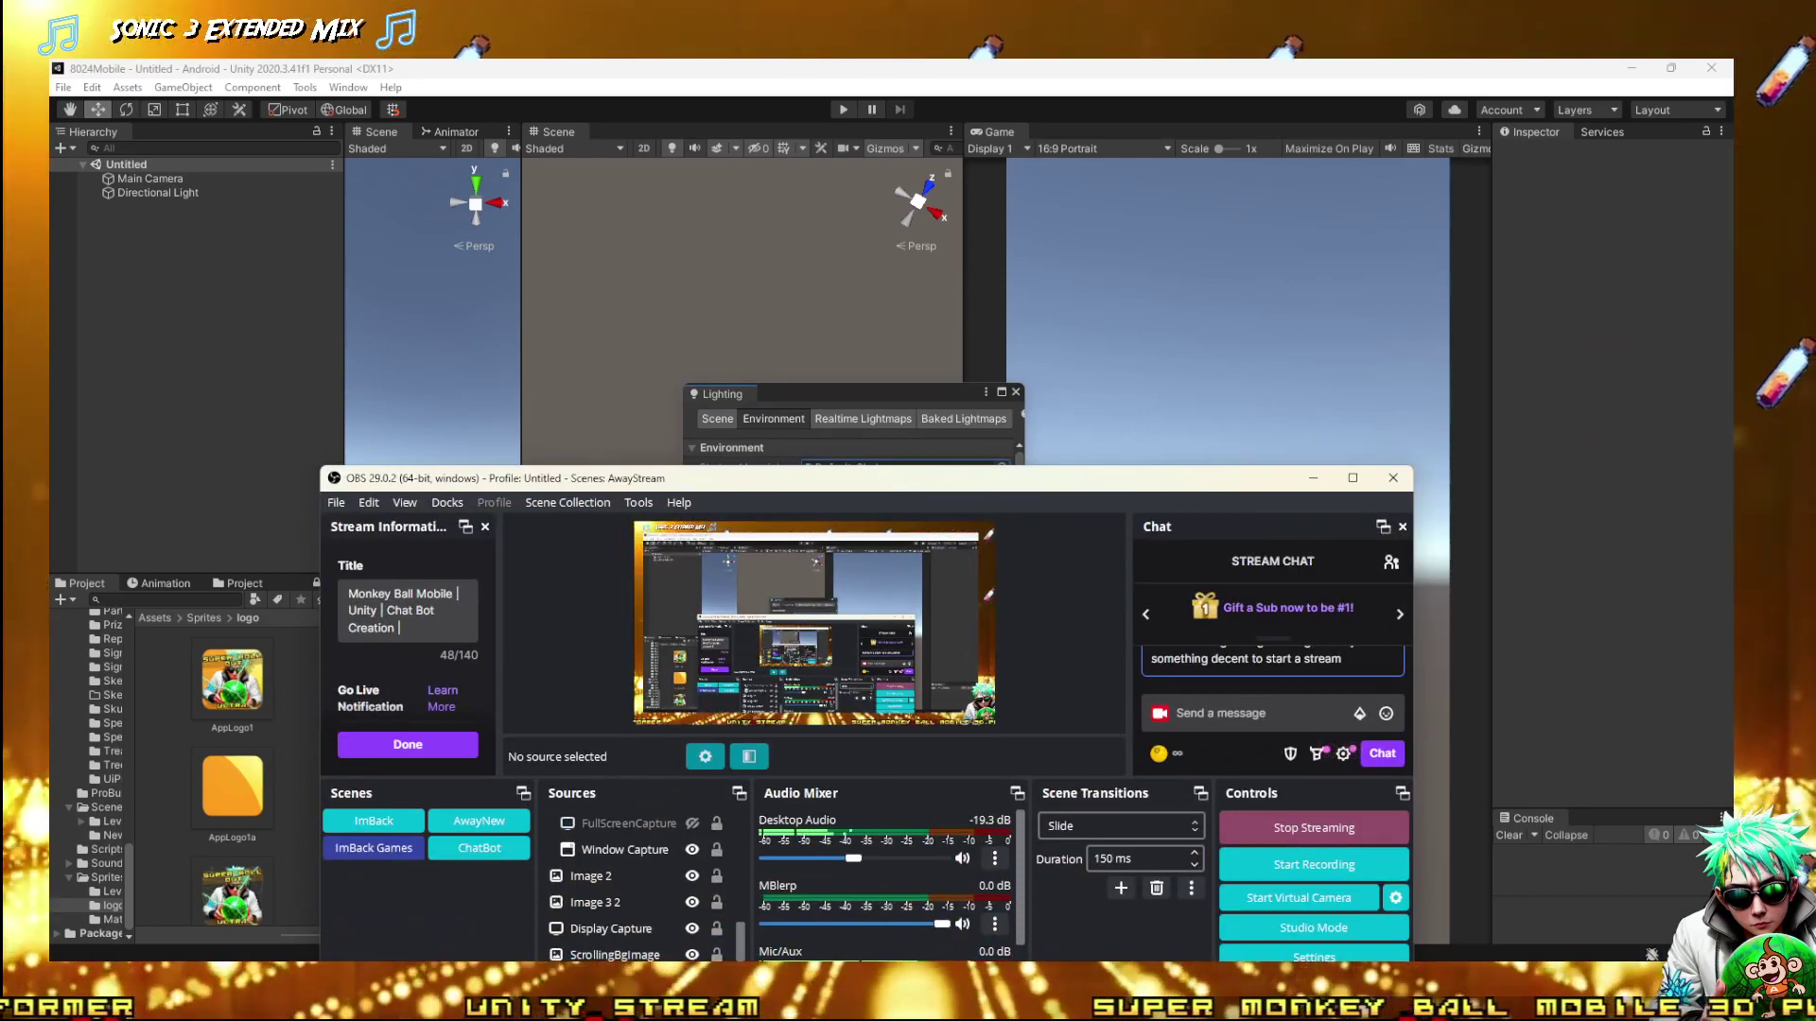
{"action": "key", "text": "alt+Tab"}
{"action": "left_click_drag", "start_coordinate": [904, 402], "coordinate": [865, 372]}
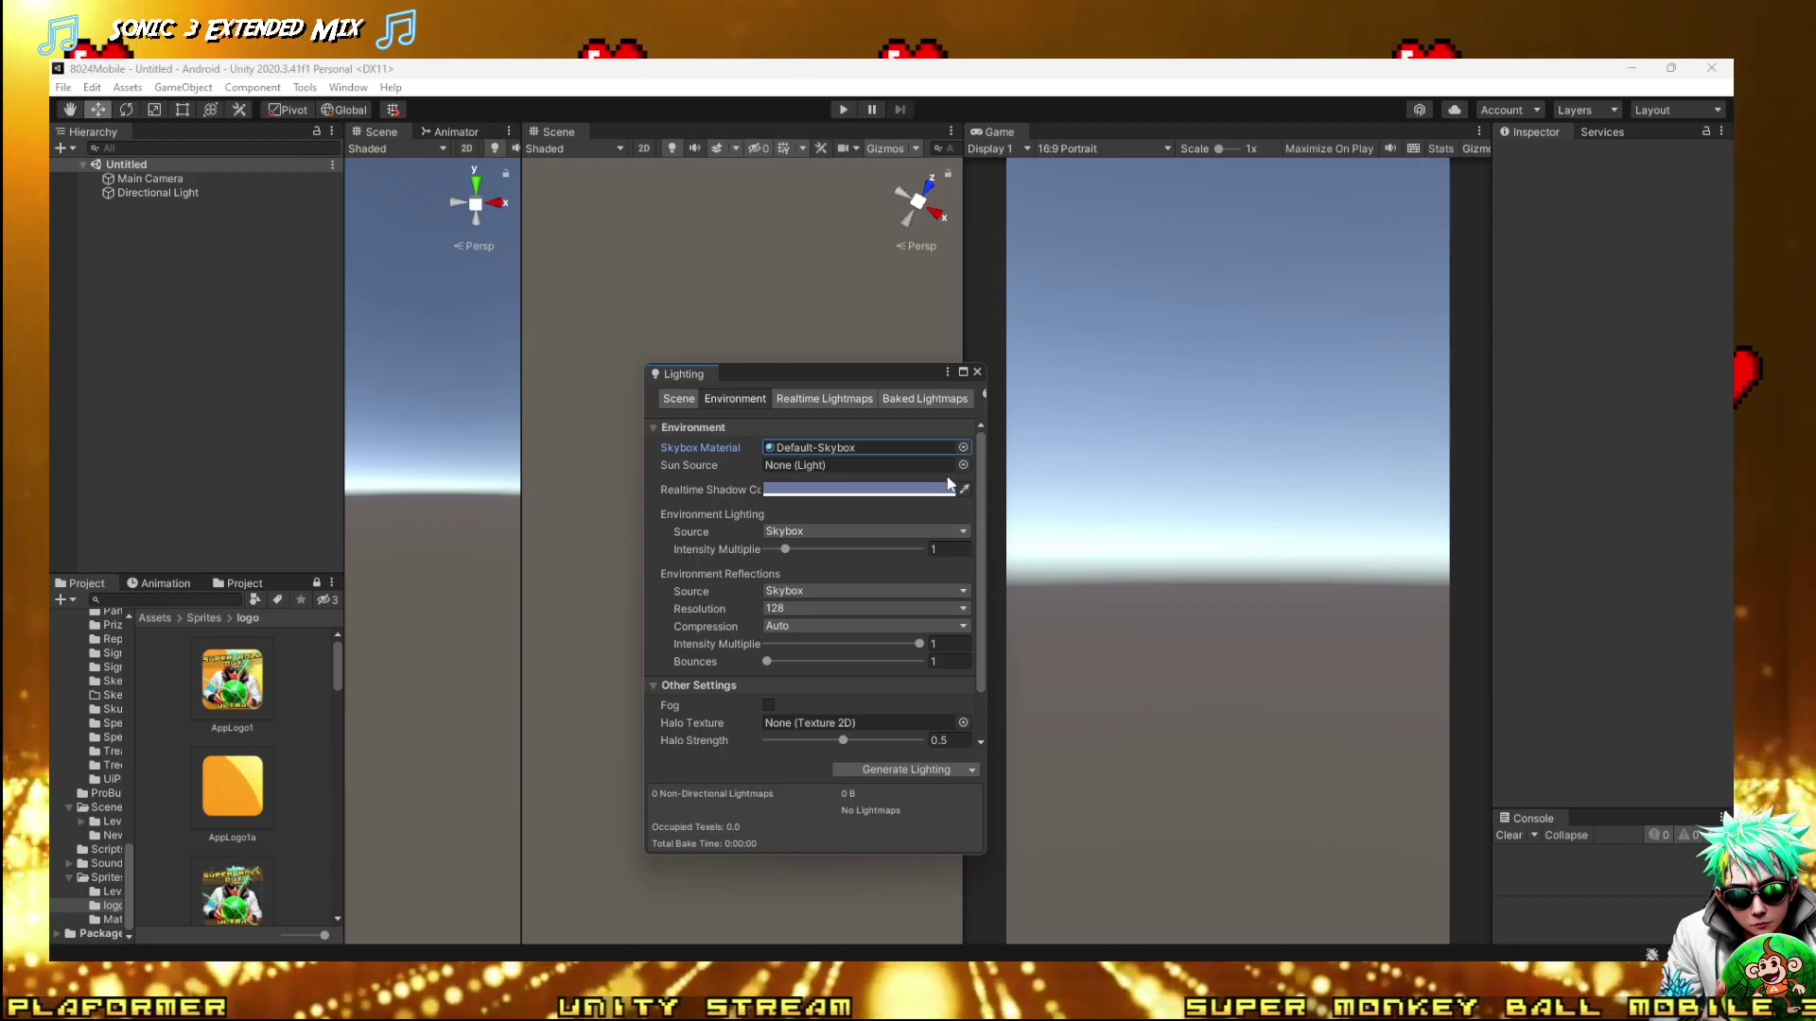
{"action": "left_click", "coordinate": [962, 448]}
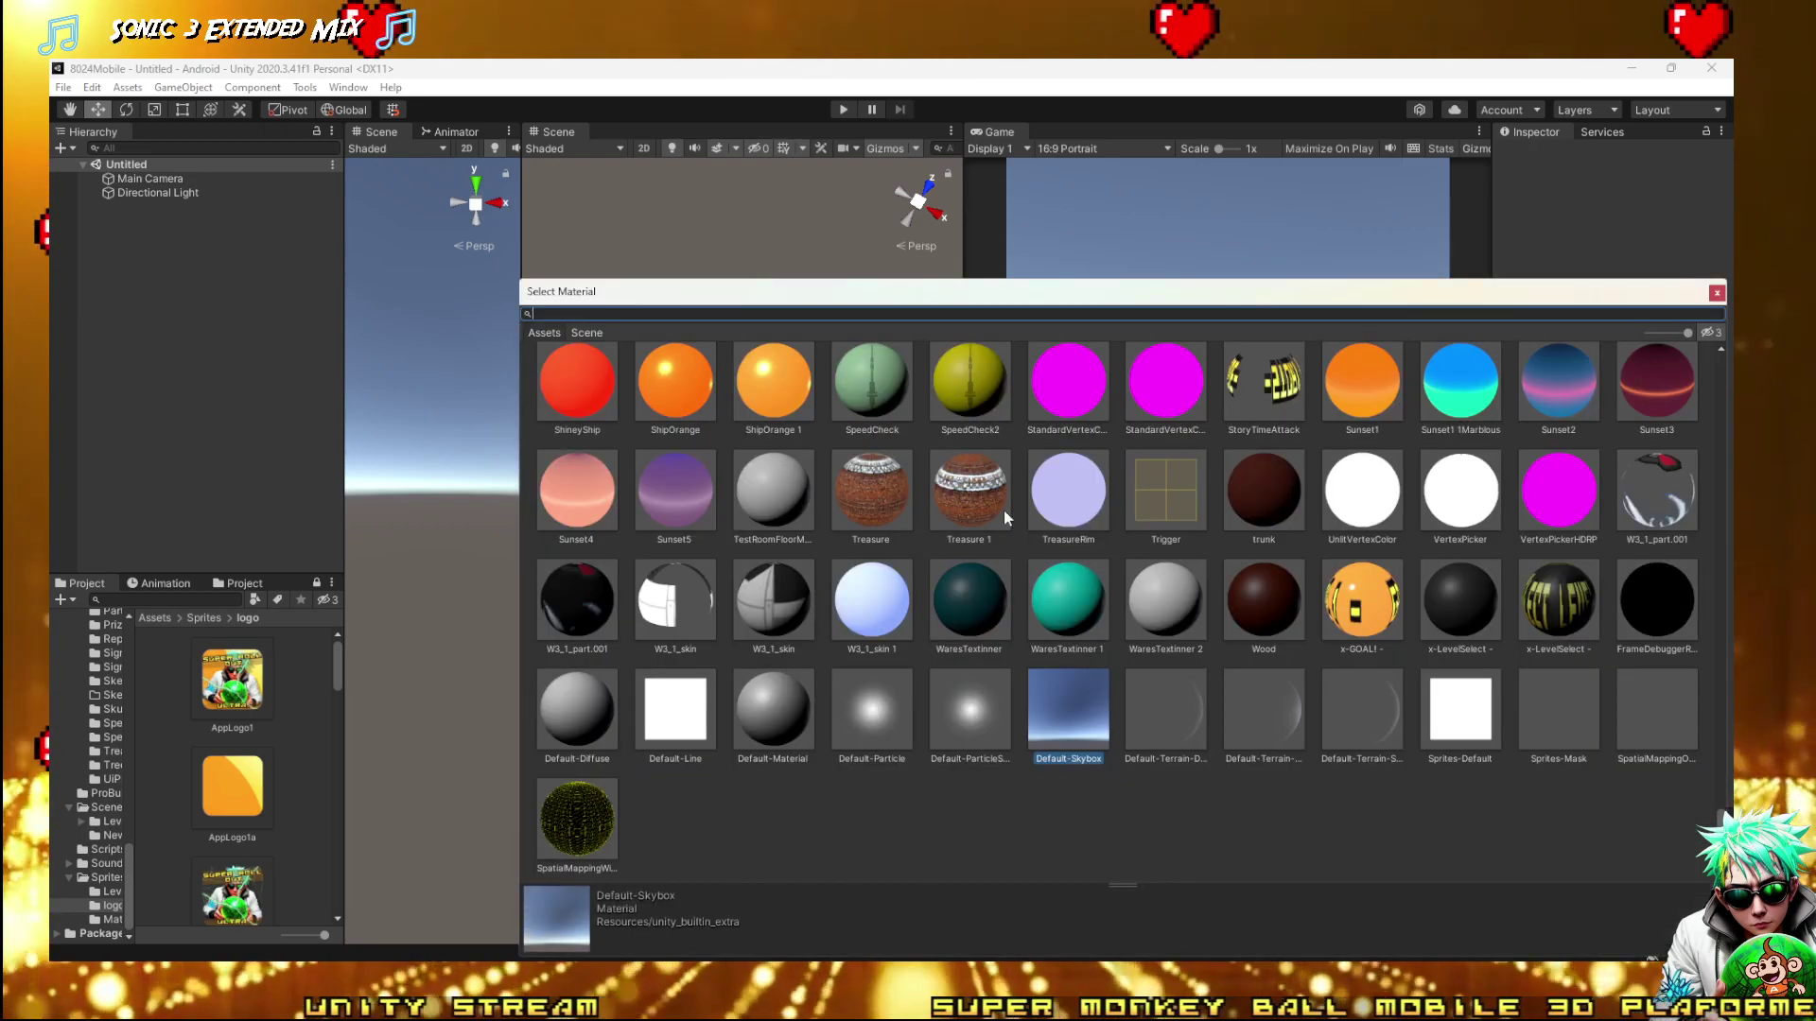
{"action": "scroll", "coordinate": [1633, 455], "scroll_direction": "up", "scroll_amount": 3}
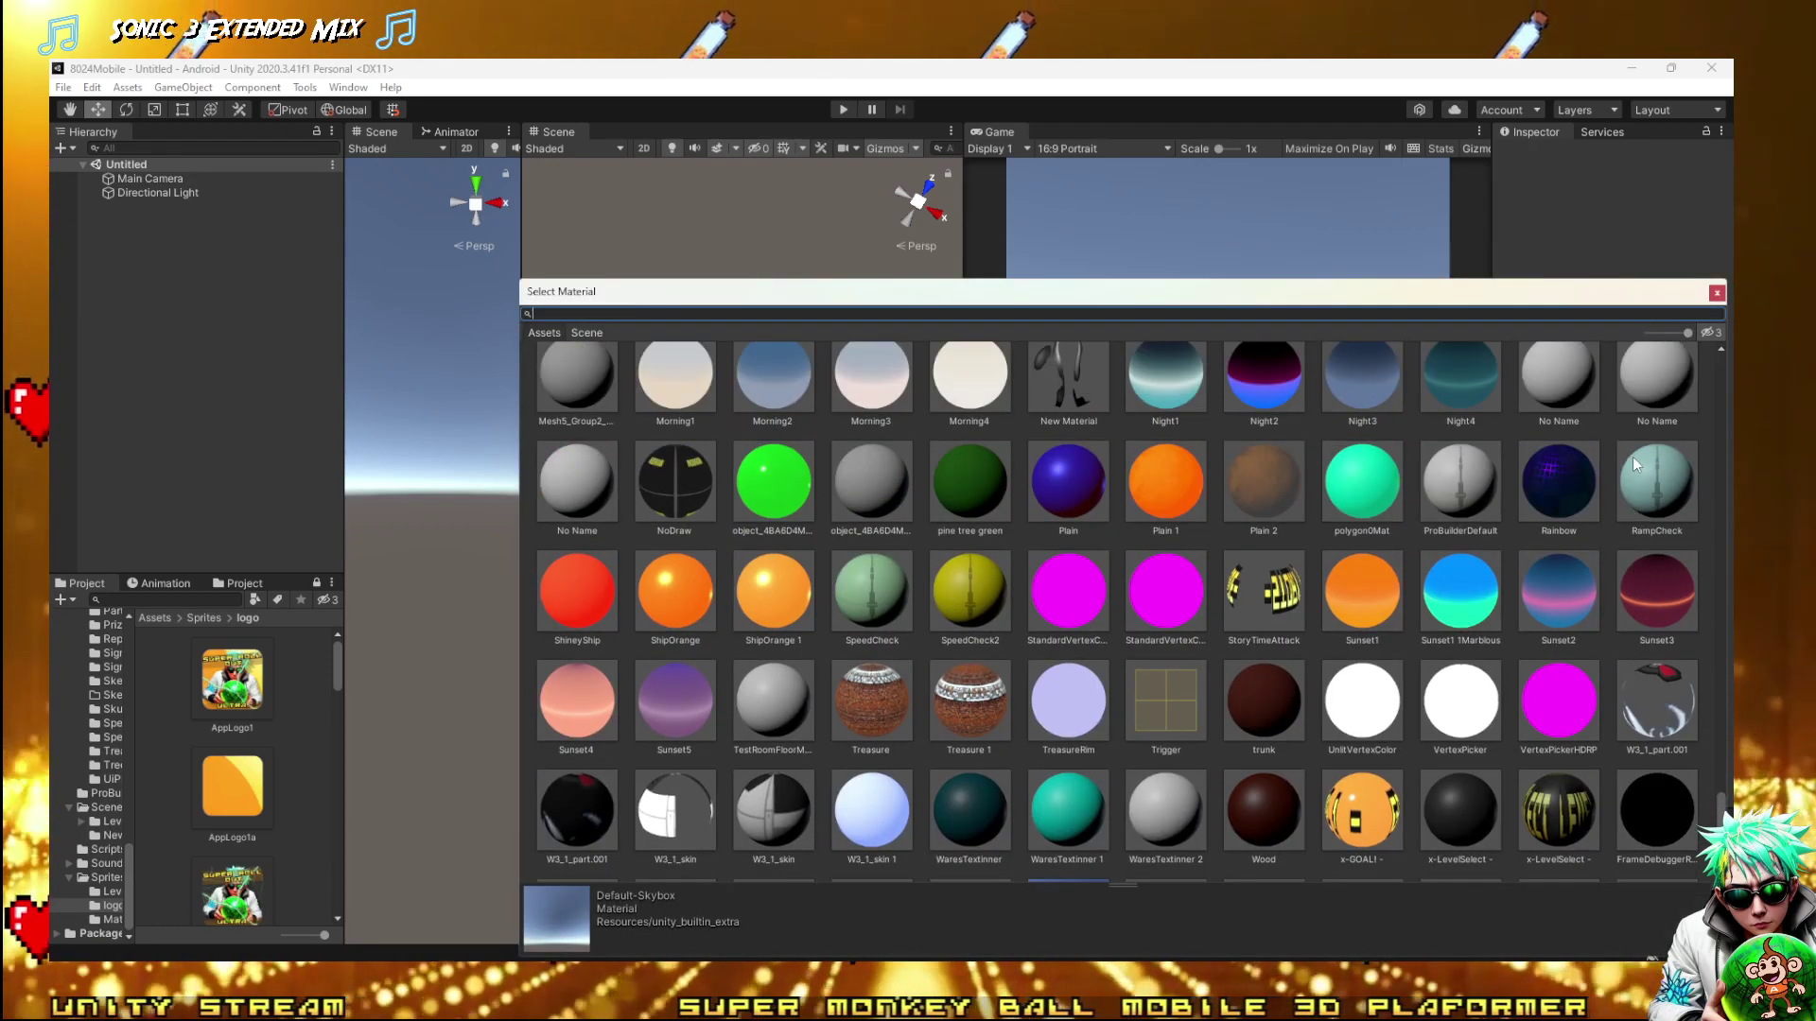
{"action": "scroll", "coordinate": [1416, 626], "scroll_direction": "down", "scroll_amount": 1}
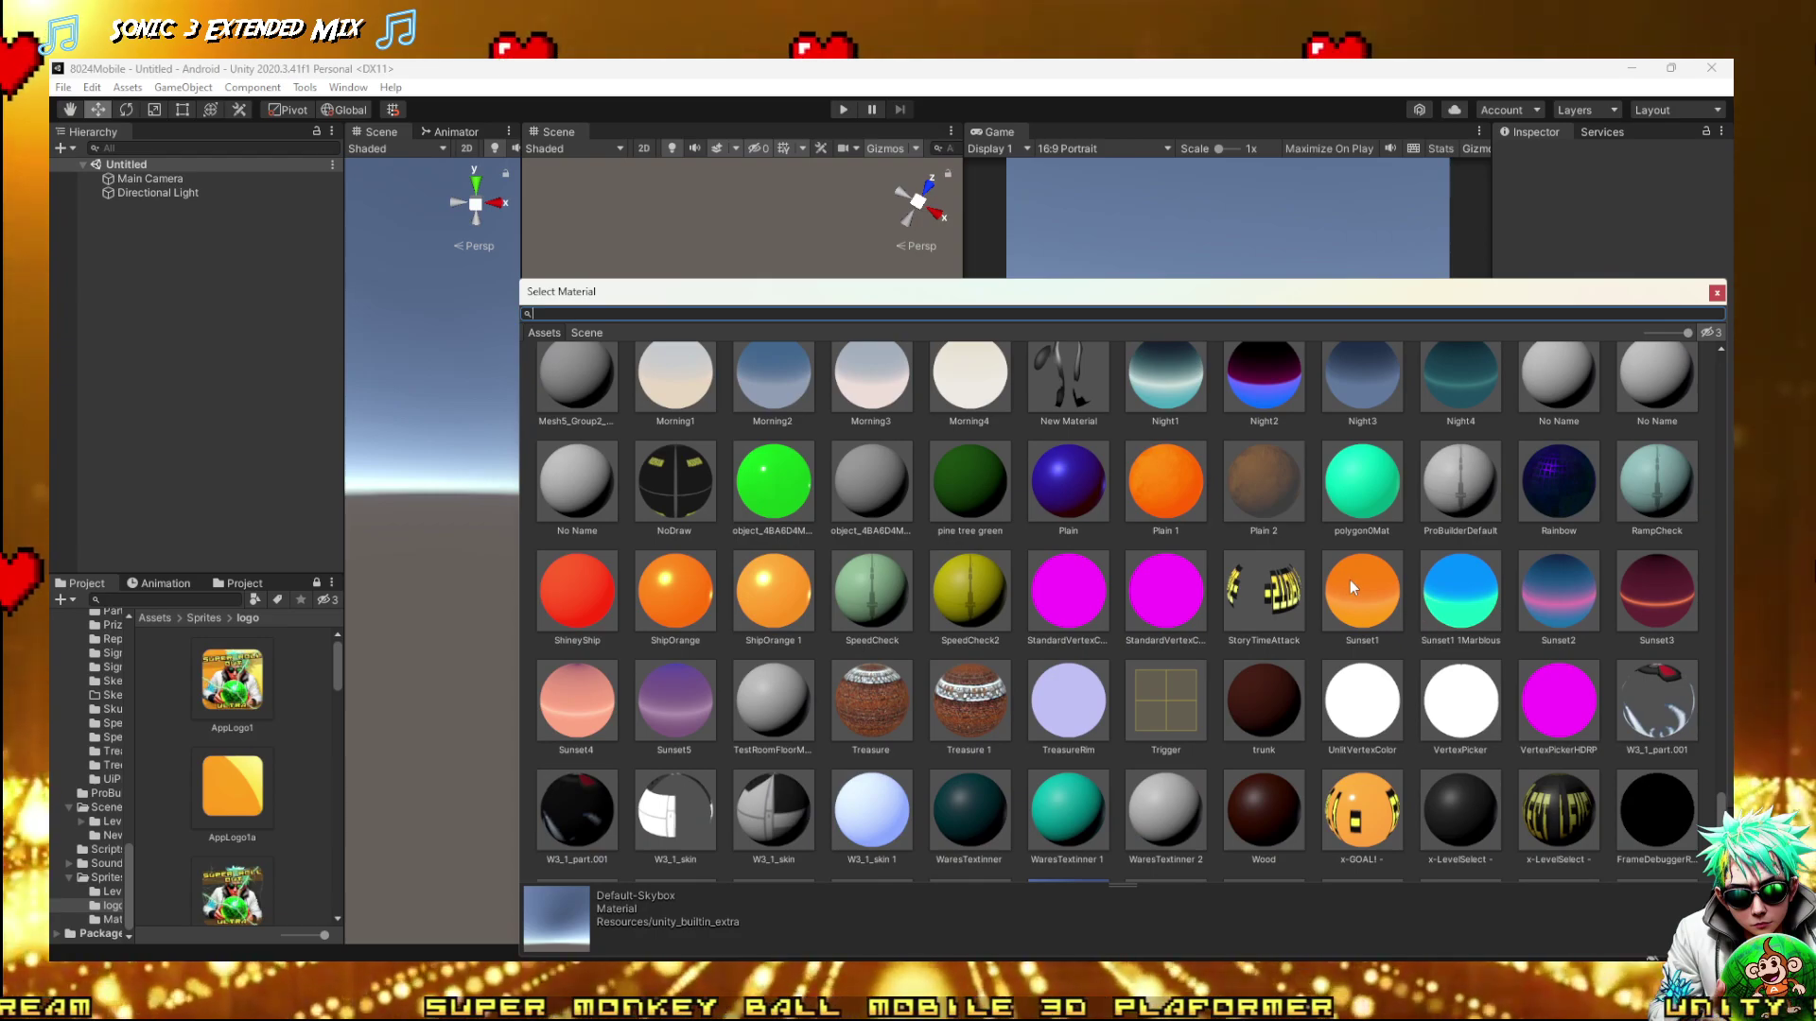
{"action": "double_click", "coordinate": [1347, 583]}
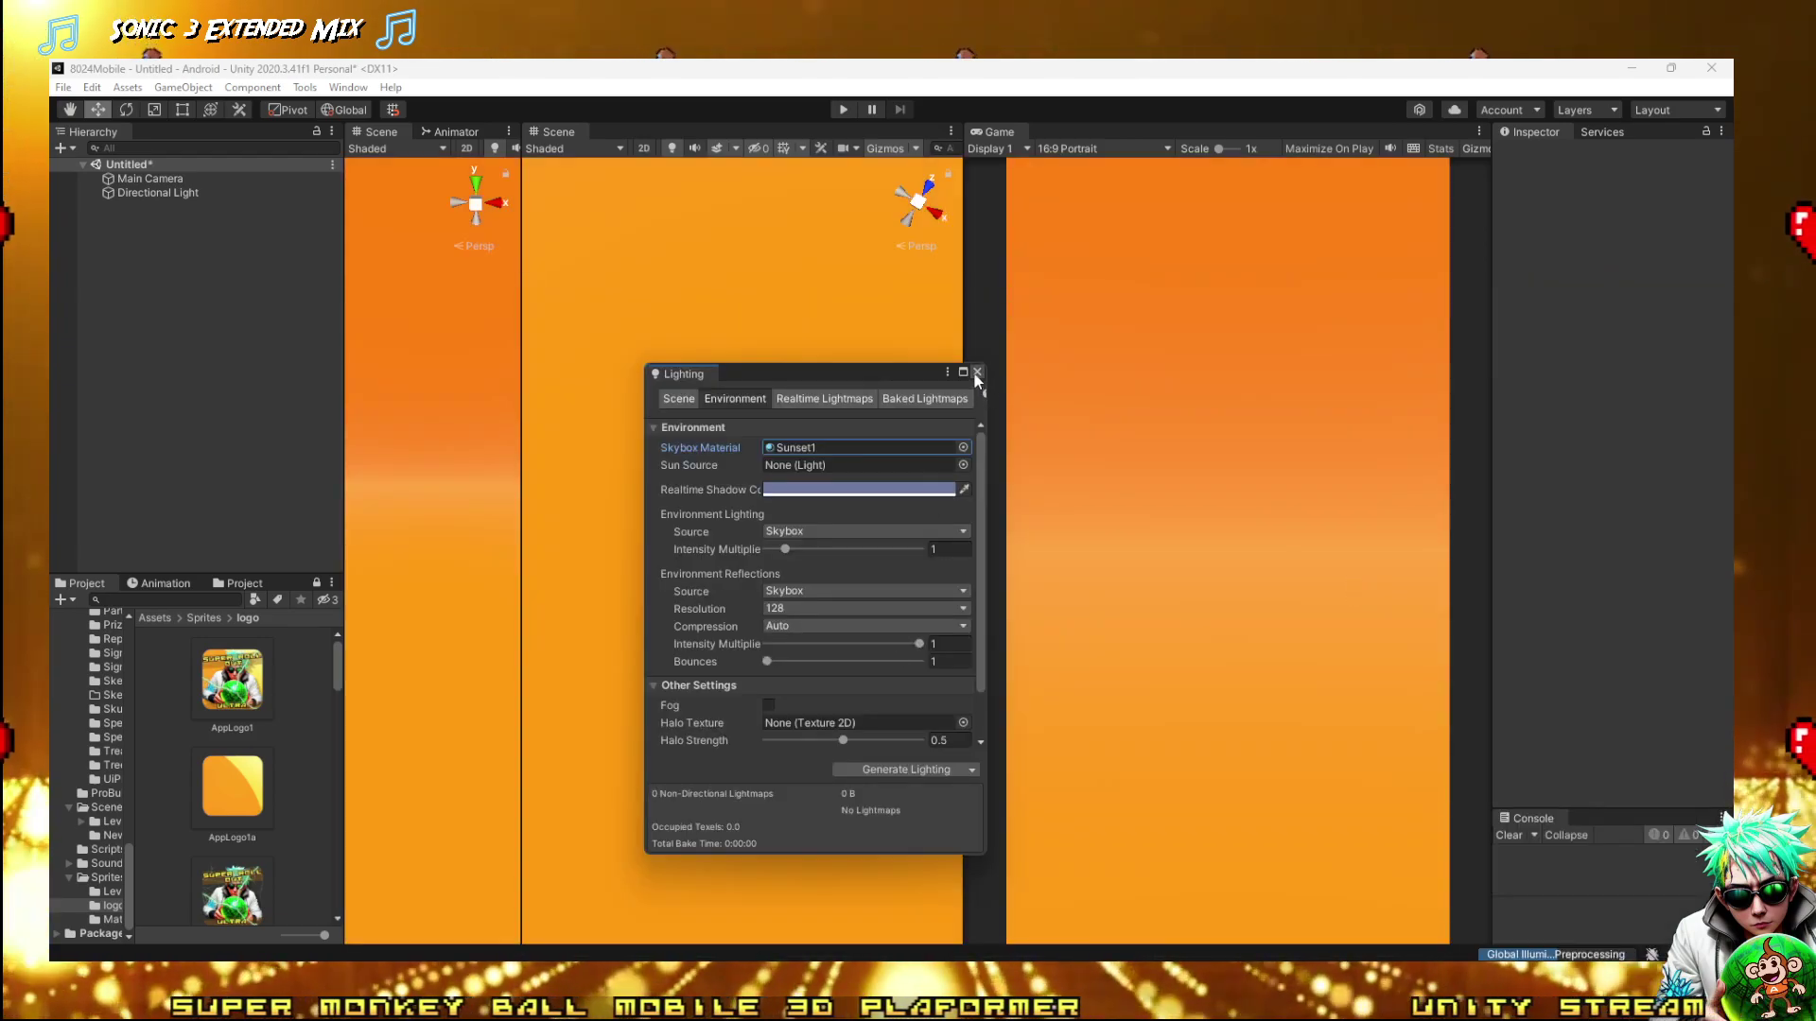
{"action": "left_click", "coordinate": [977, 373]}
{"action": "left_click_drag", "start_coordinate": [518, 519], "coordinate": [414, 633]}
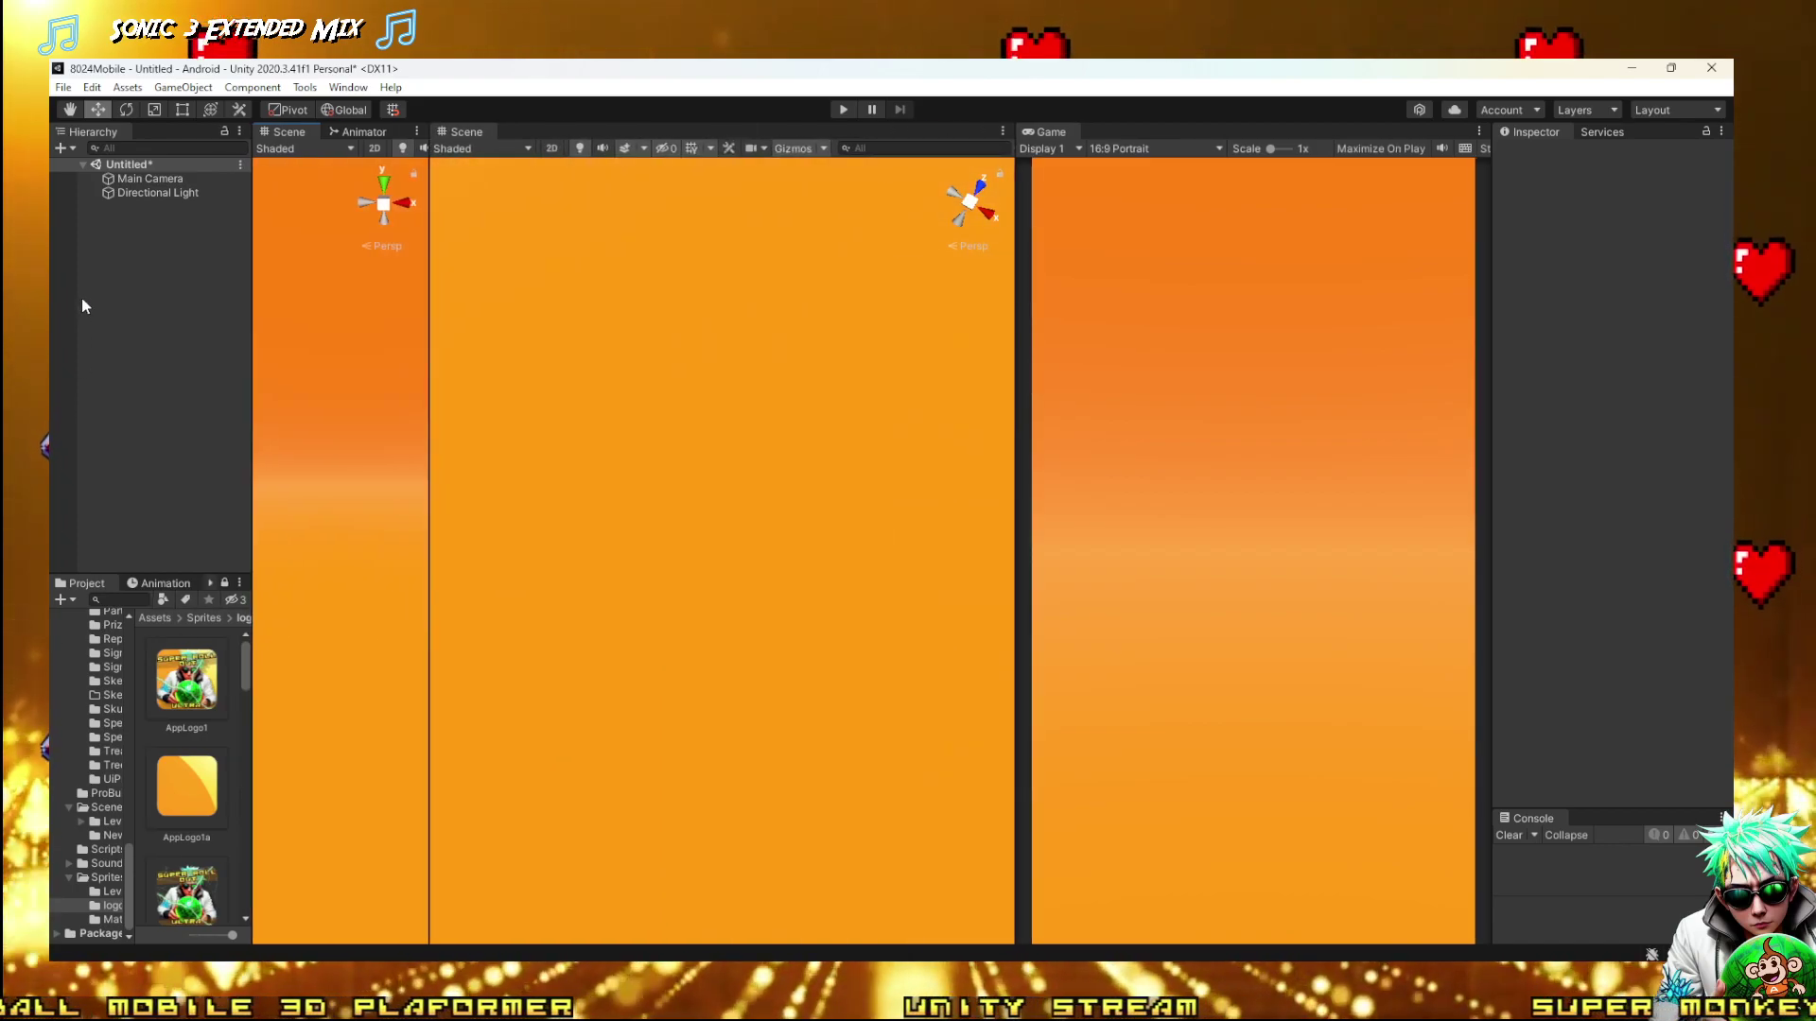
Open the Lighting window's Environment settings from the Window > Rendering menu
{"action": "left_click", "coordinate": [61, 149]}
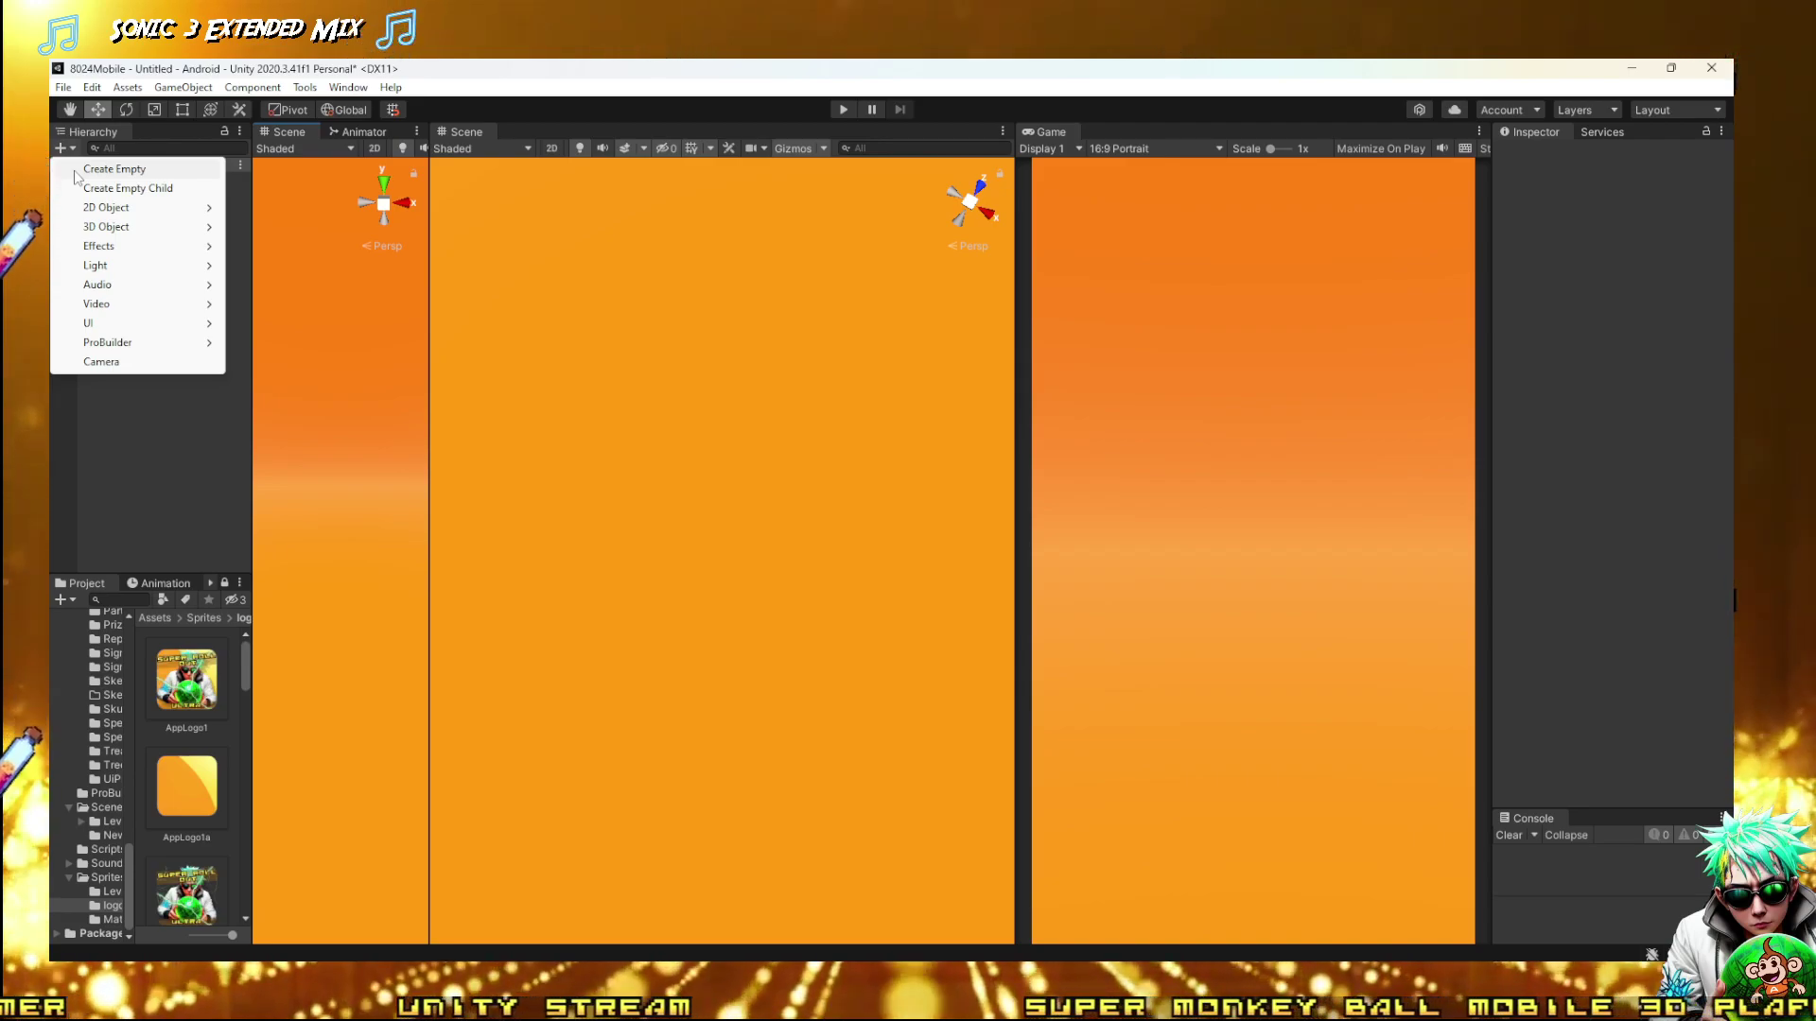
{"action": "mouse_move", "coordinate": [106, 234]}
{"action": "left_click", "coordinate": [166, 66]}
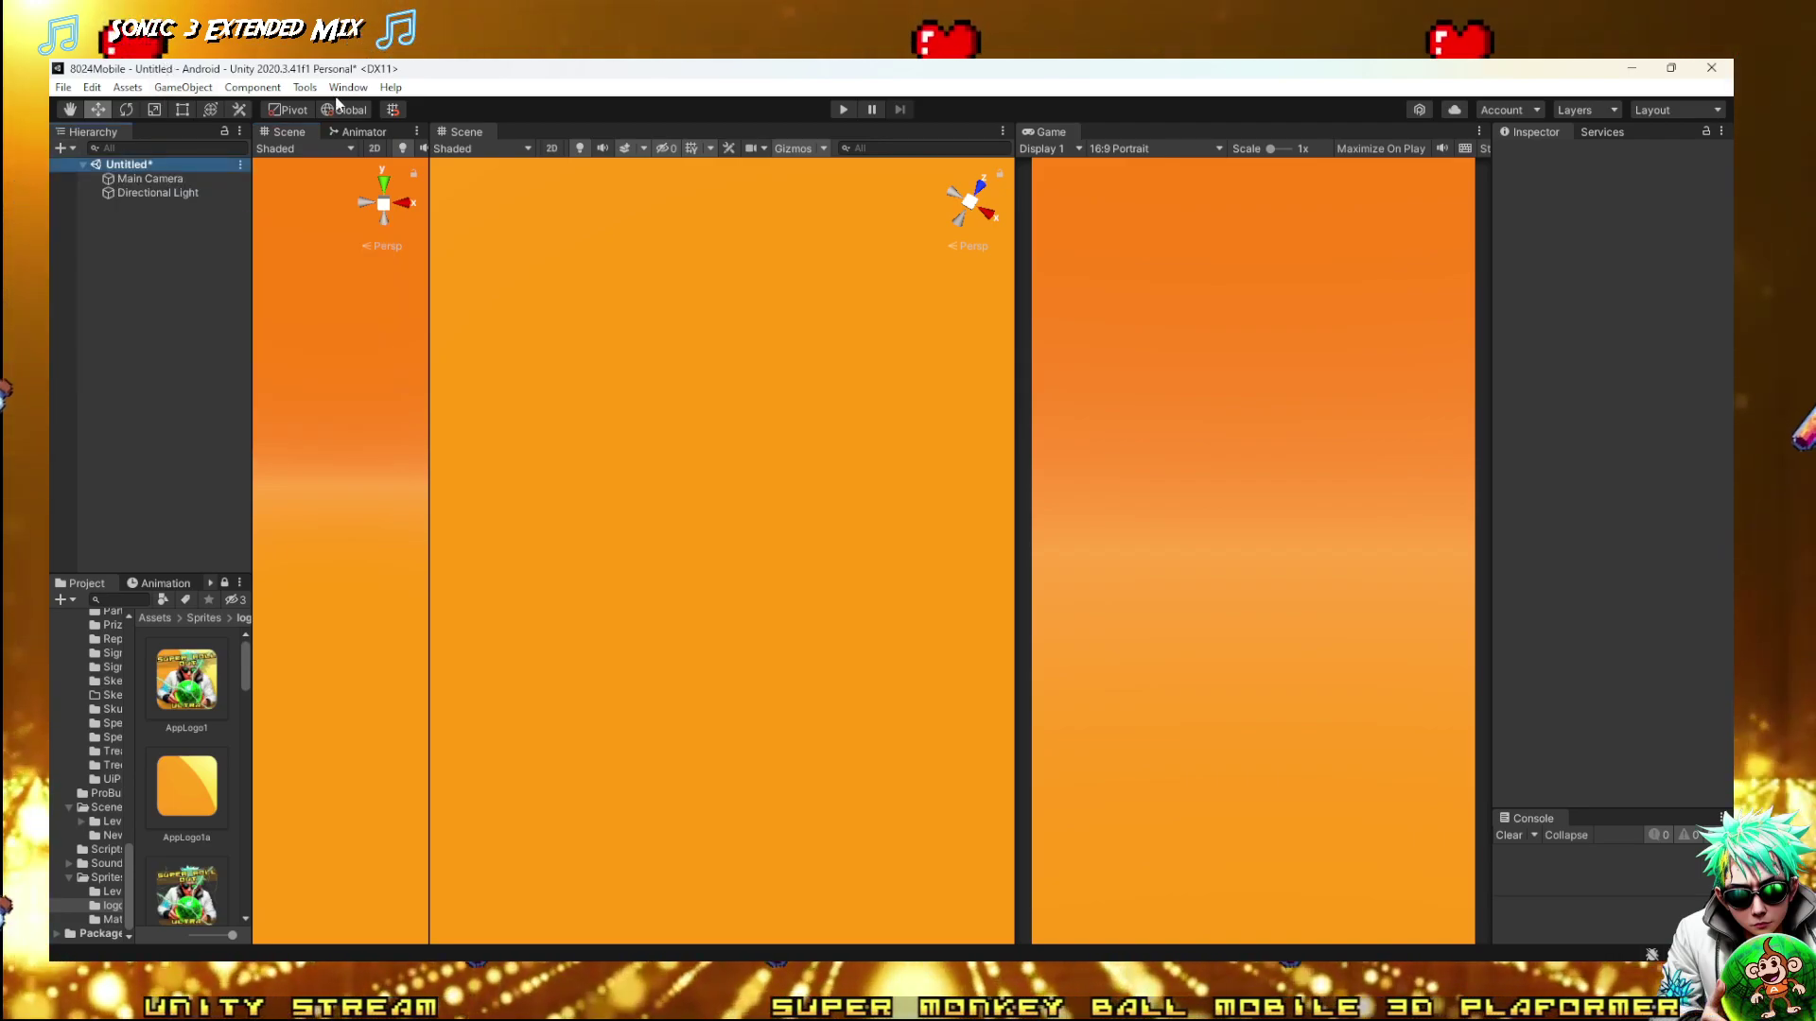
{"action": "left_click", "coordinate": [347, 87]}
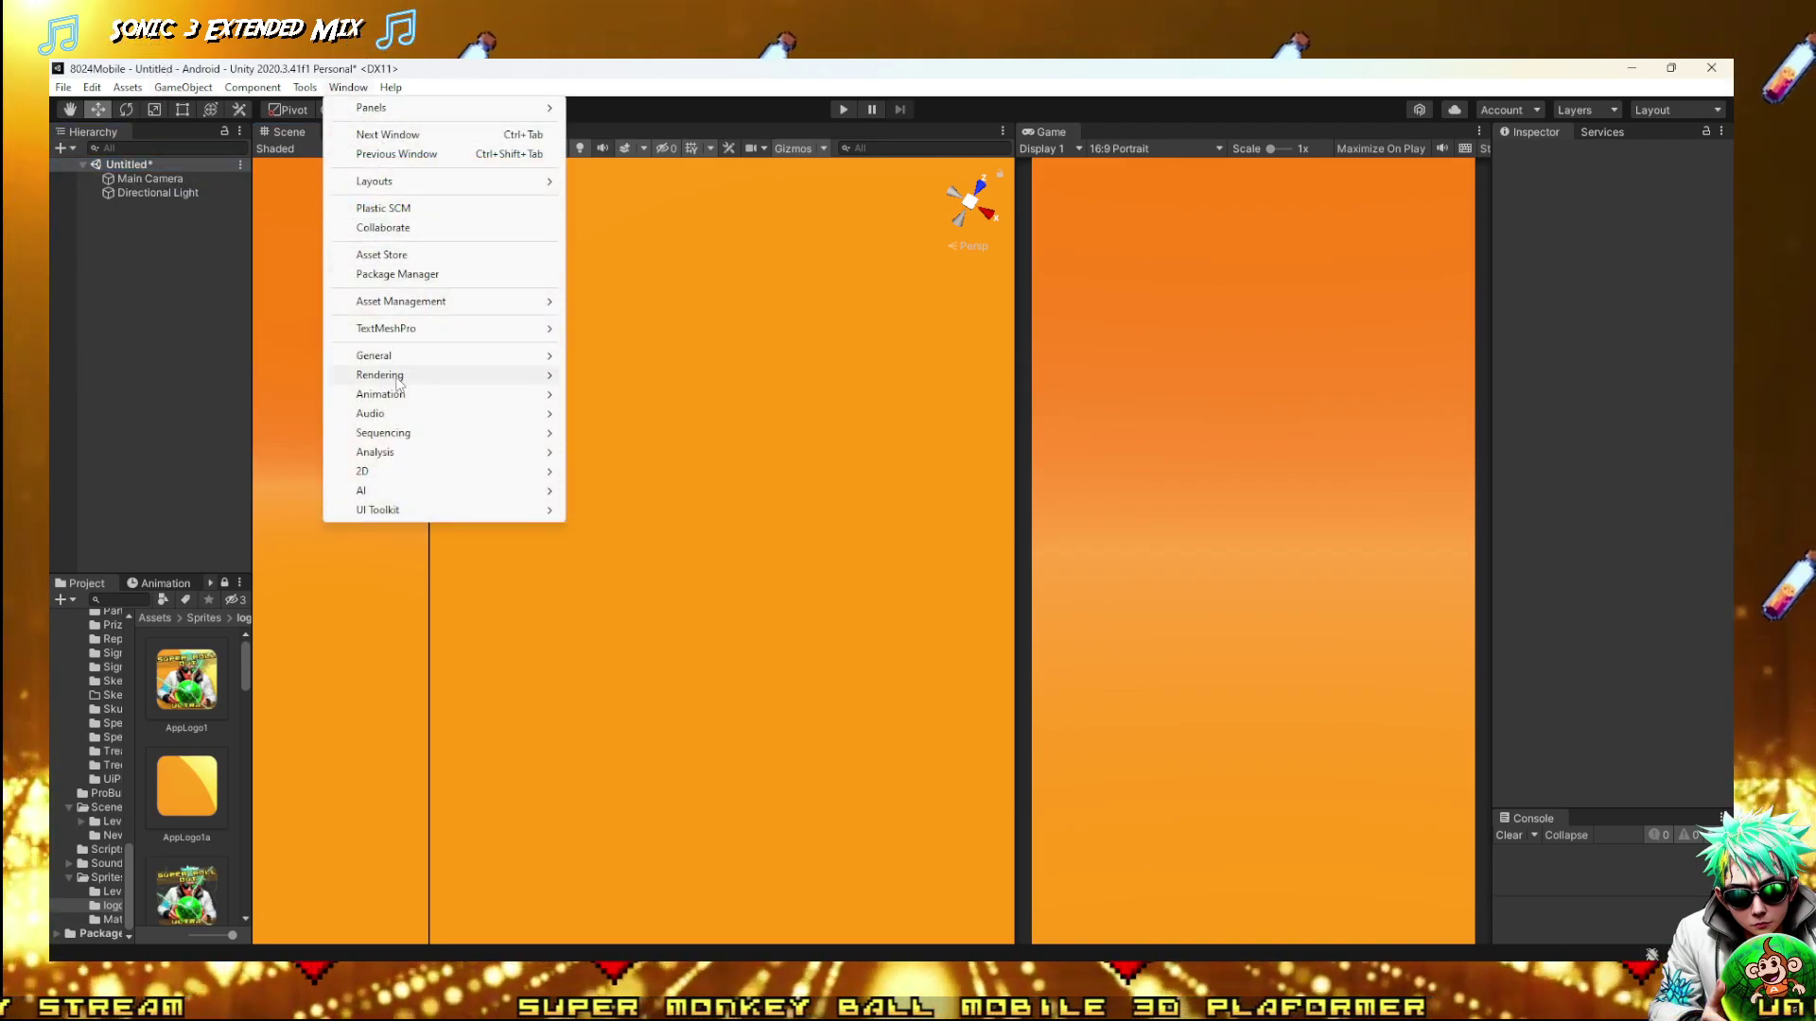
{"action": "mouse_move", "coordinate": [515, 376]}
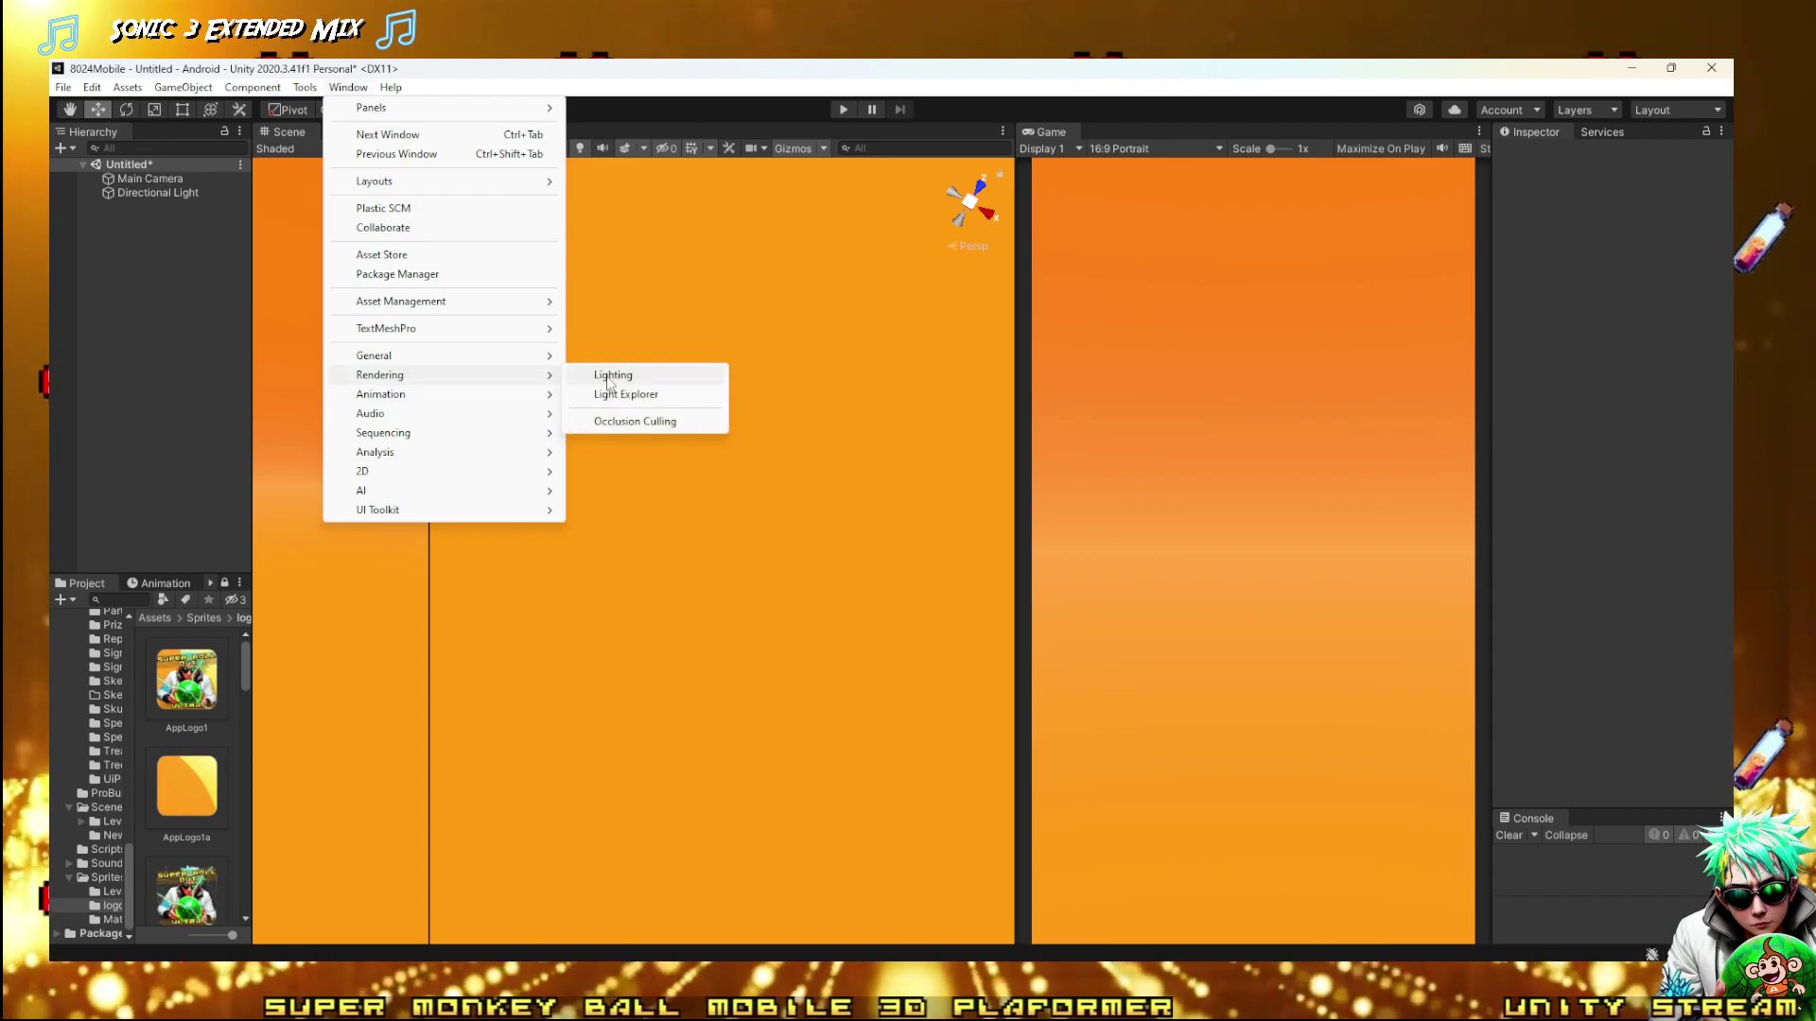
{"action": "left_click", "coordinate": [610, 375]}
{"action": "left_click", "coordinate": [752, 399]}
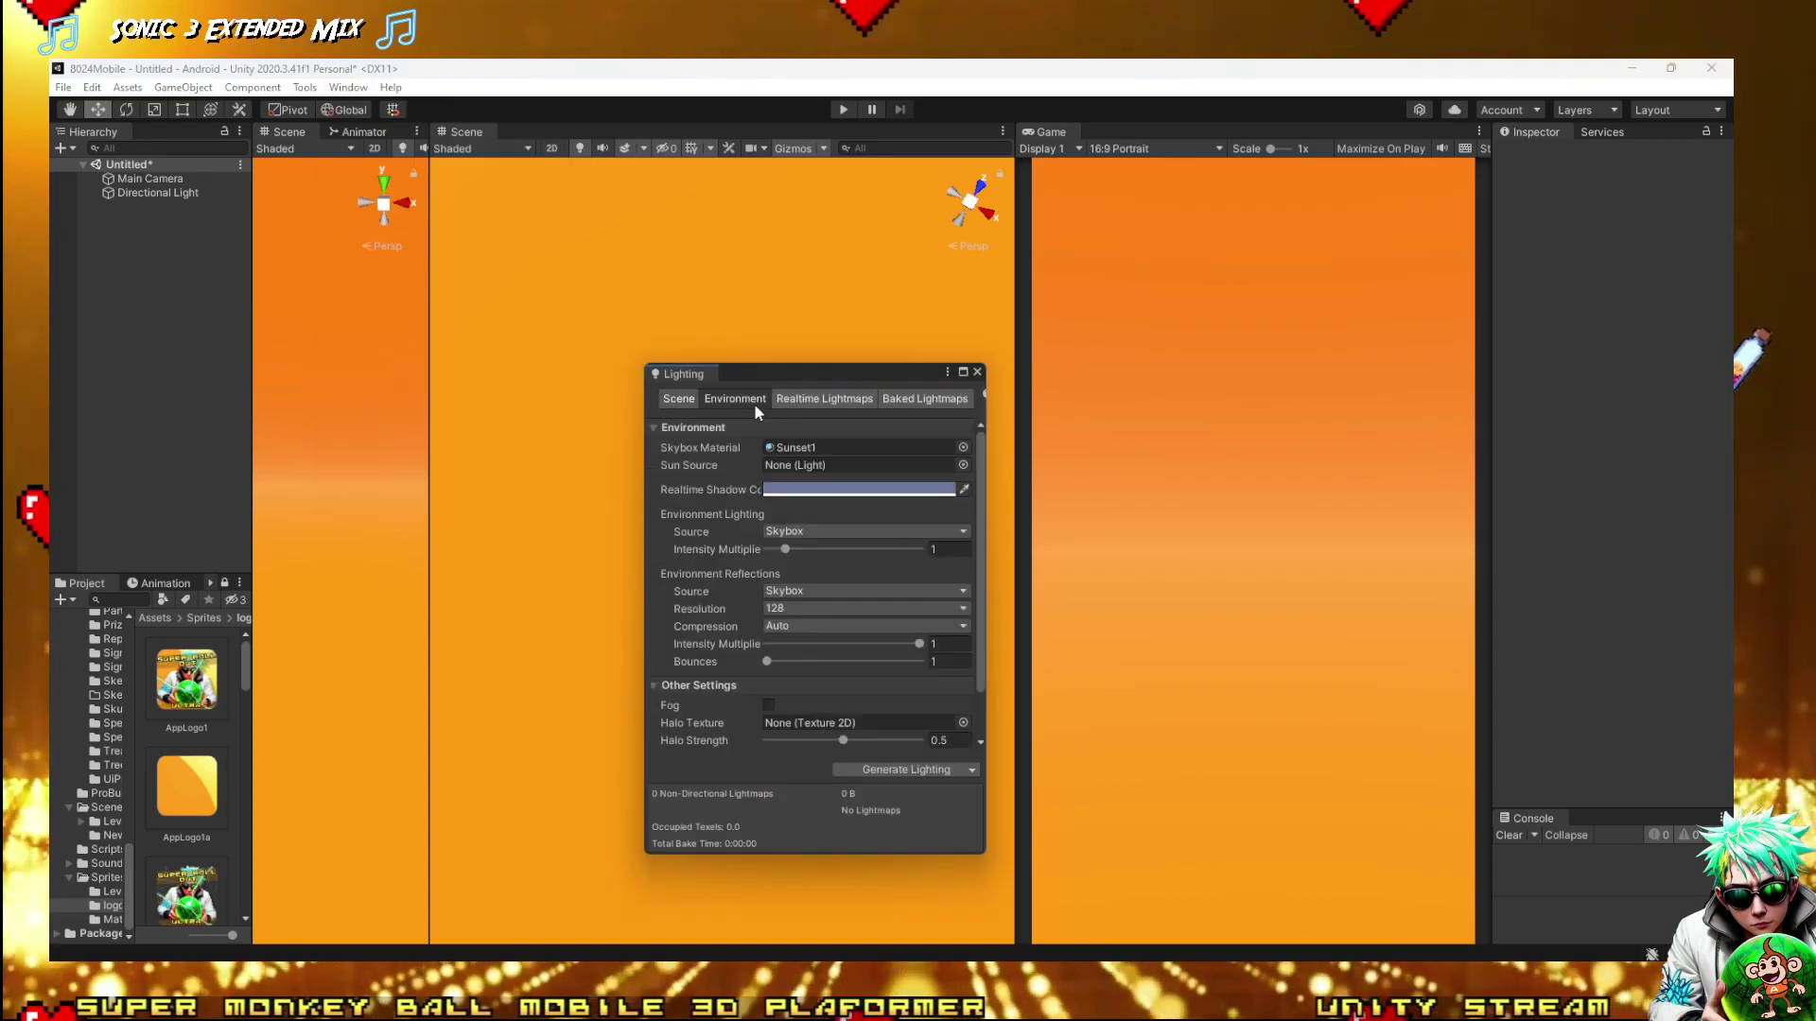
Try FrontColor 1 as the skybox, then apply Color_M09 instead and close Lighting
{"action": "left_click", "coordinate": [960, 461]}
{"action": "scroll", "coordinate": [640, 496], "scroll_direction": "up", "scroll_amount": 10}
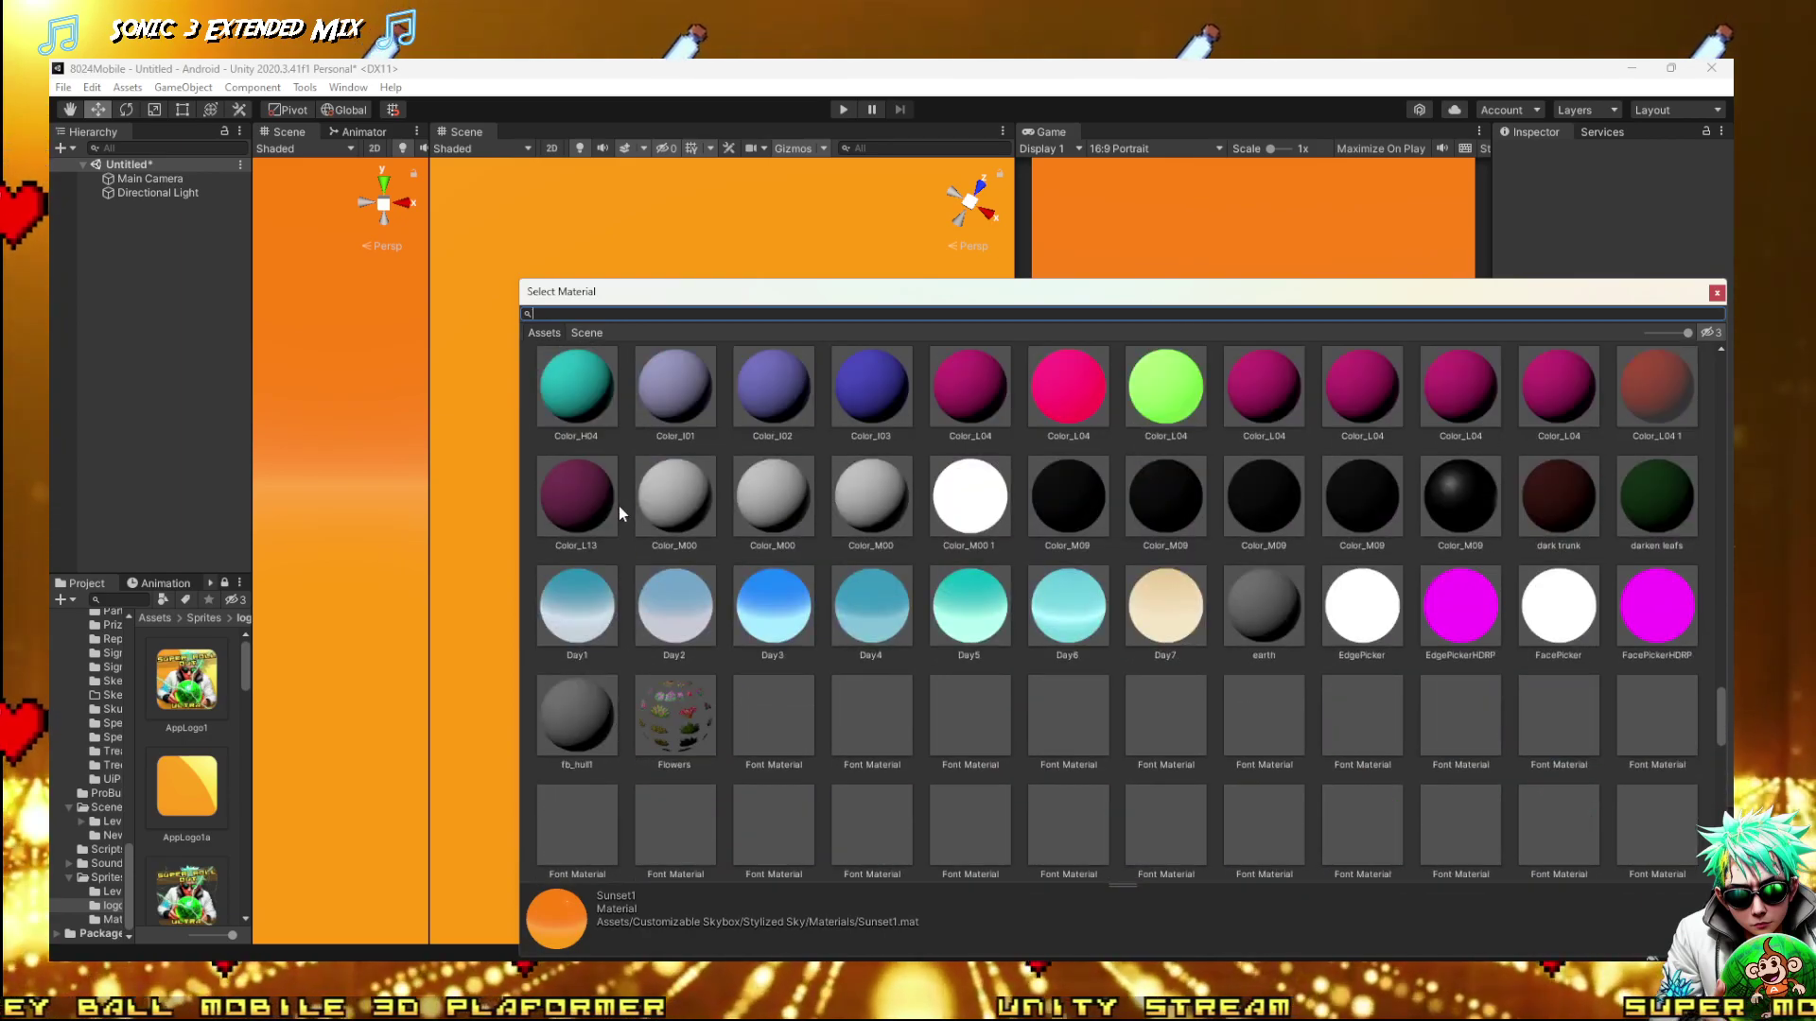
{"action": "double_click", "coordinate": [681, 786]}
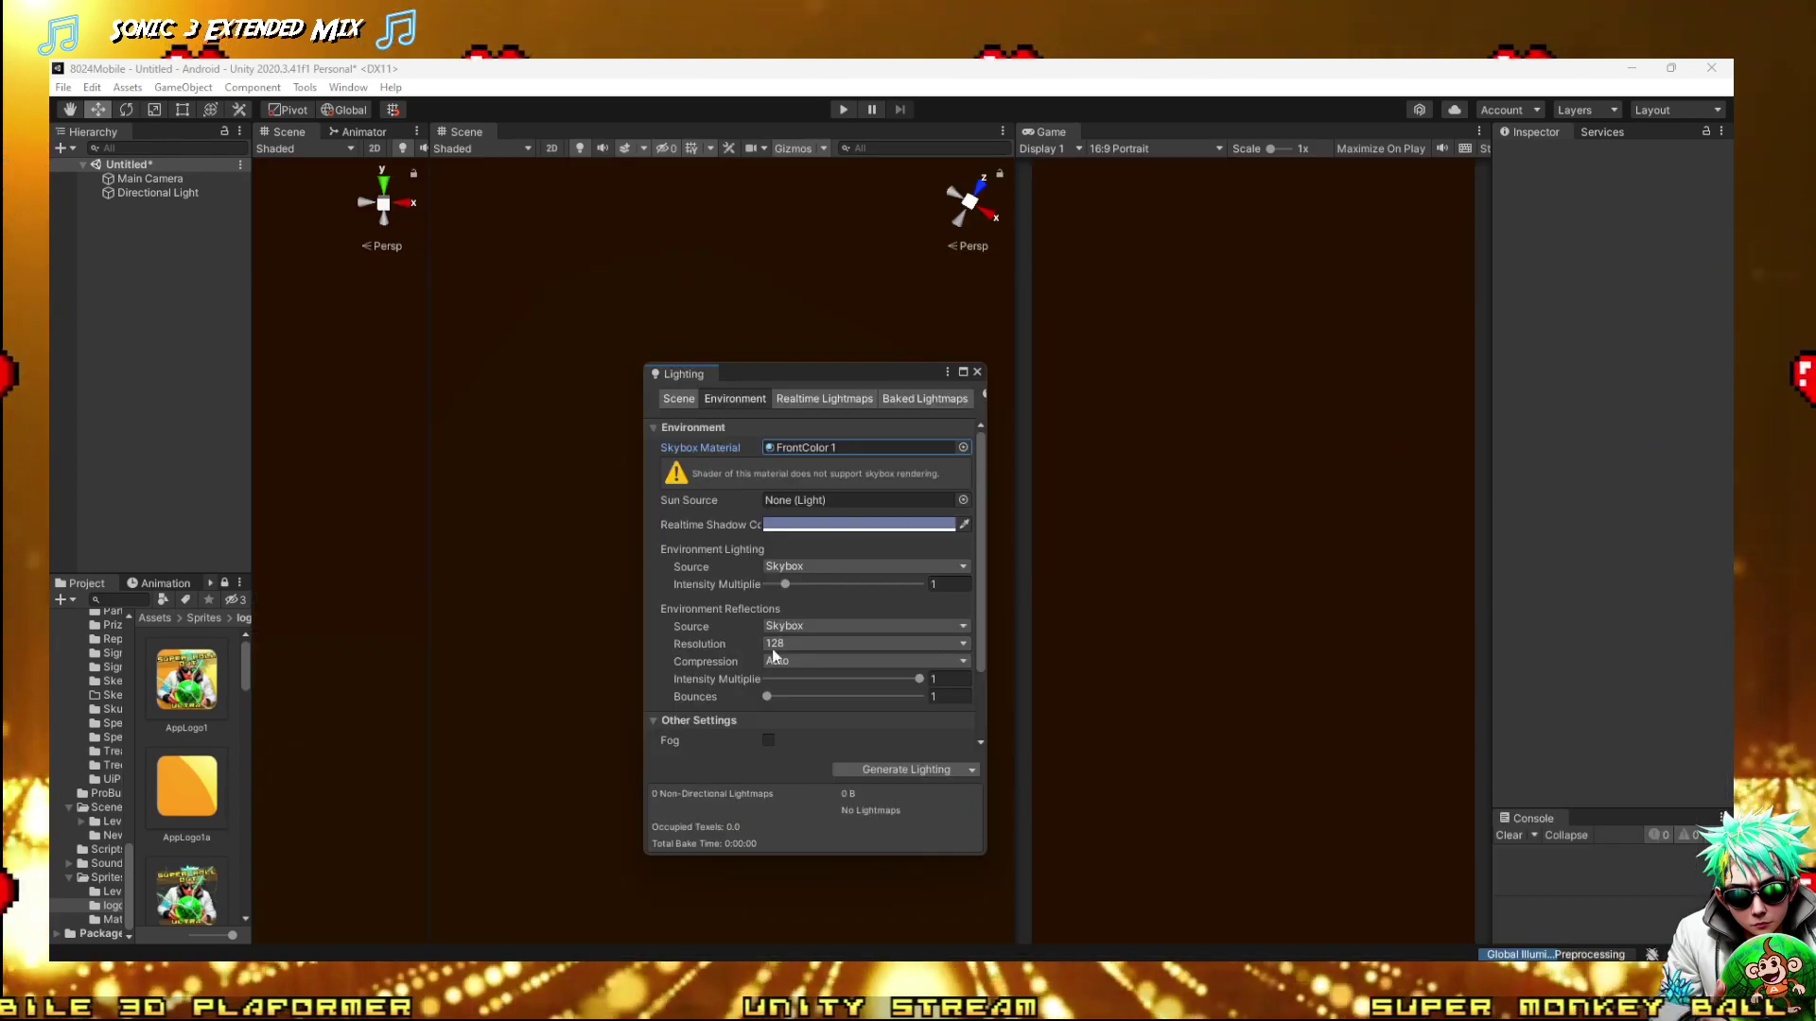
{"action": "left_click", "coordinate": [963, 448]}
{"action": "scroll", "coordinate": [690, 683], "scroll_direction": "up", "scroll_amount": 10}
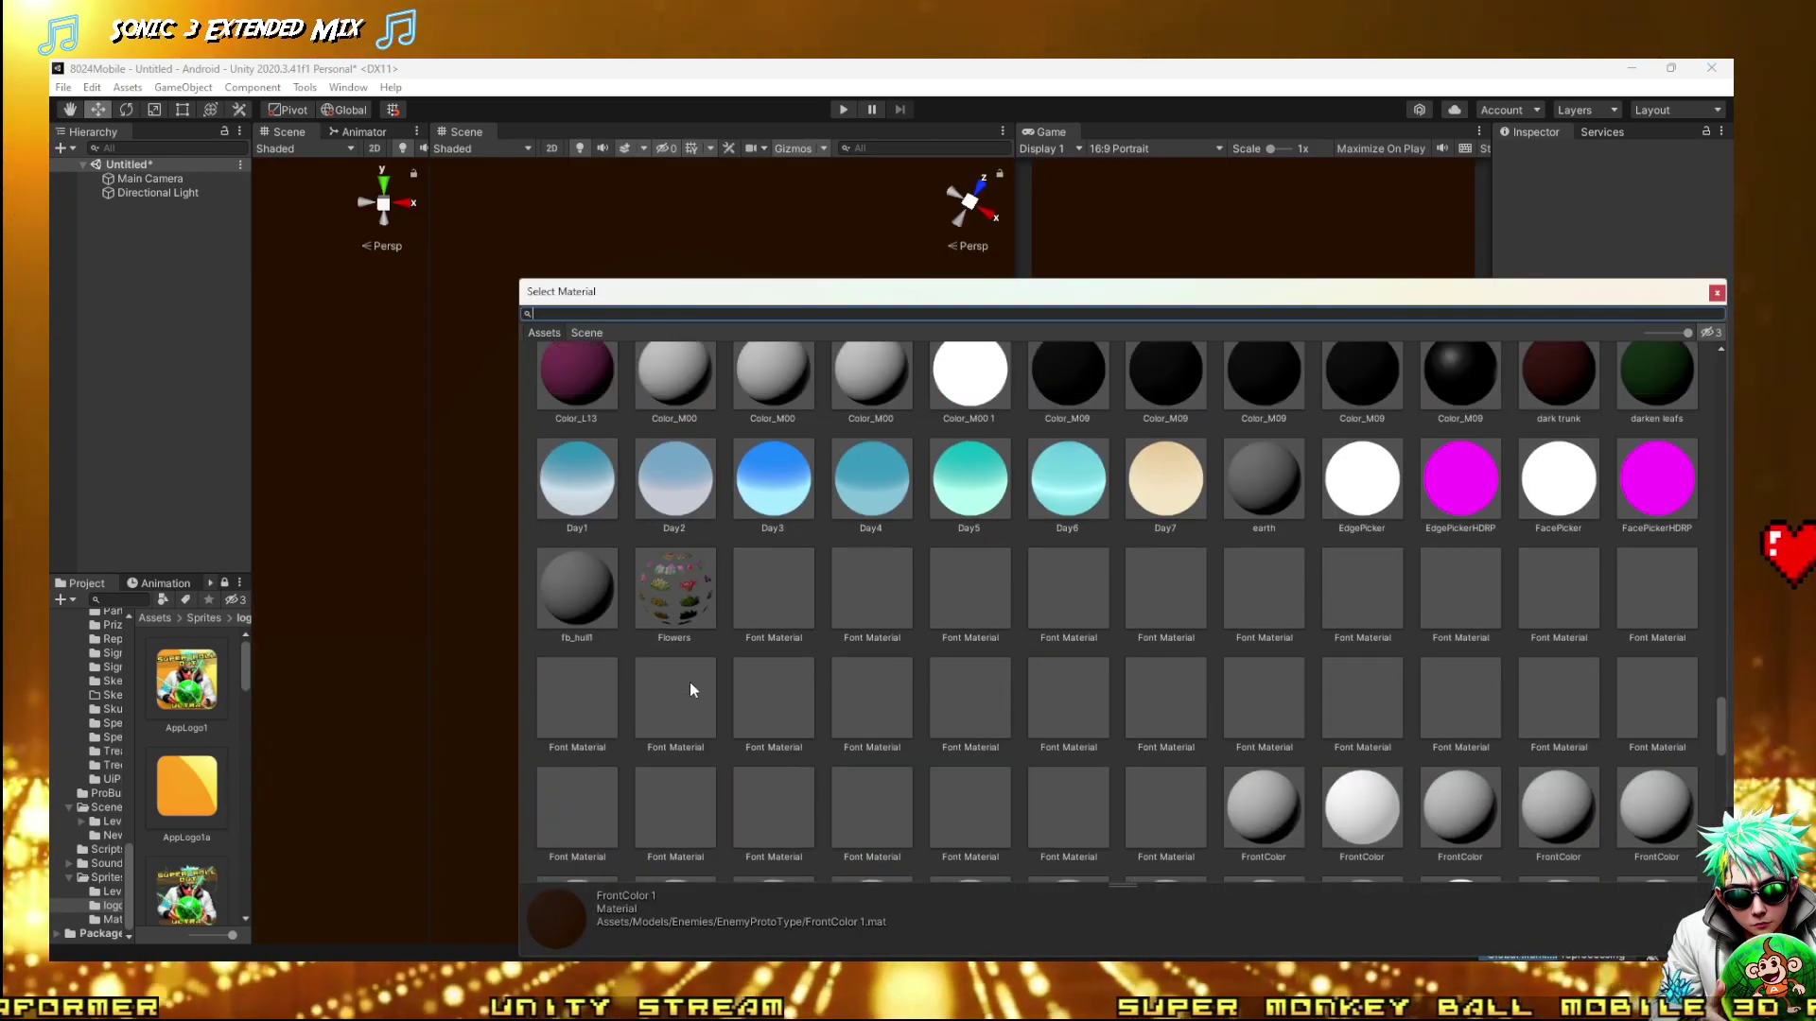
{"action": "left_click", "coordinate": [1065, 780]}
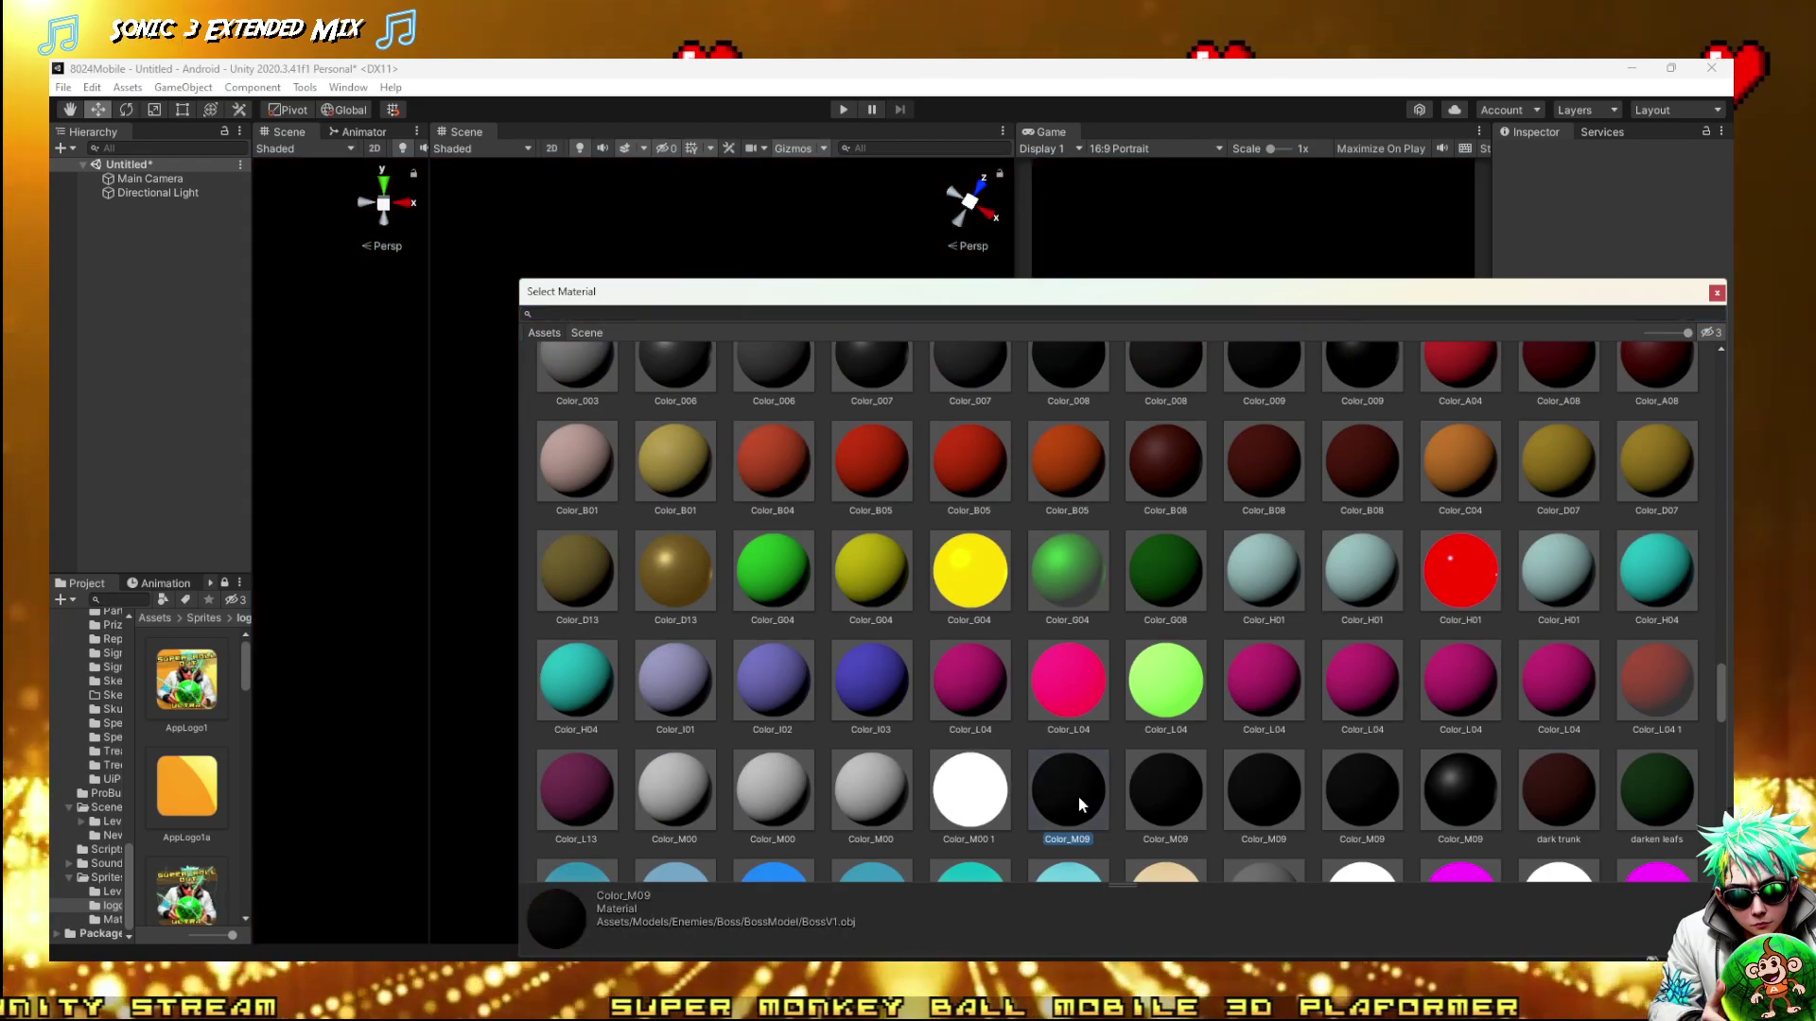
{"action": "double_click", "coordinate": [1081, 804]}
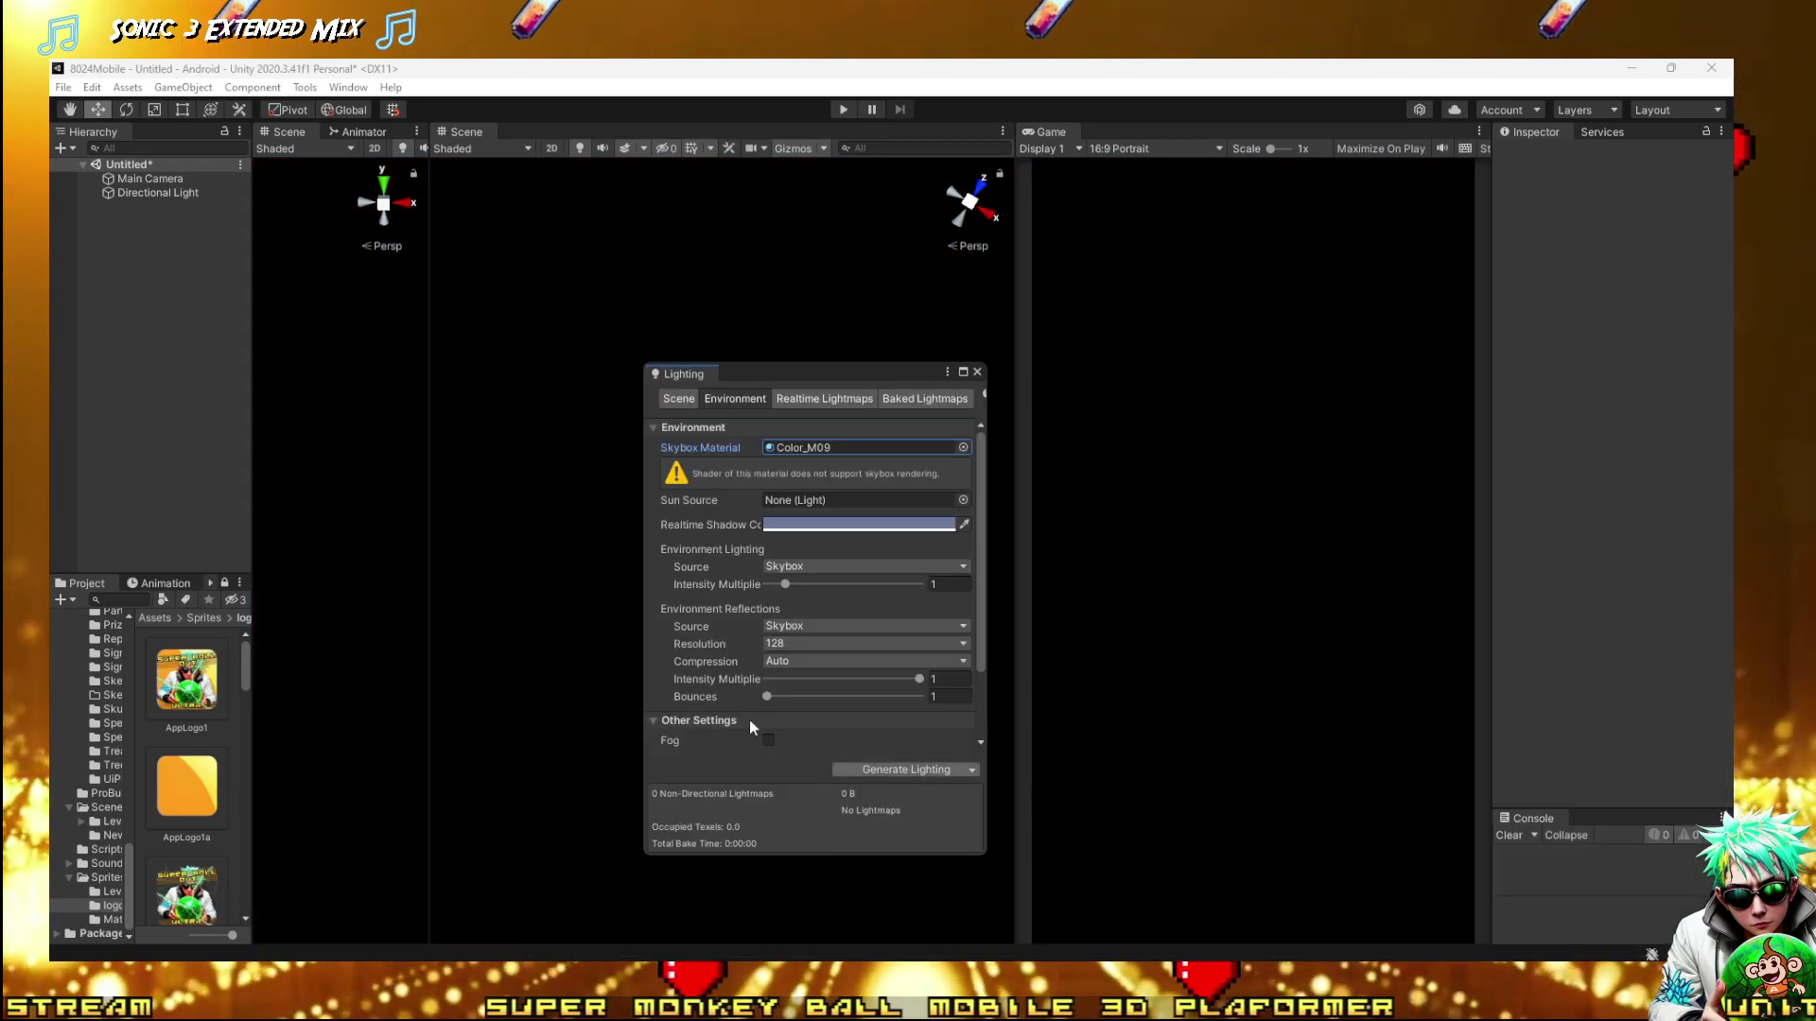
{"action": "left_click", "coordinate": [977, 373]}
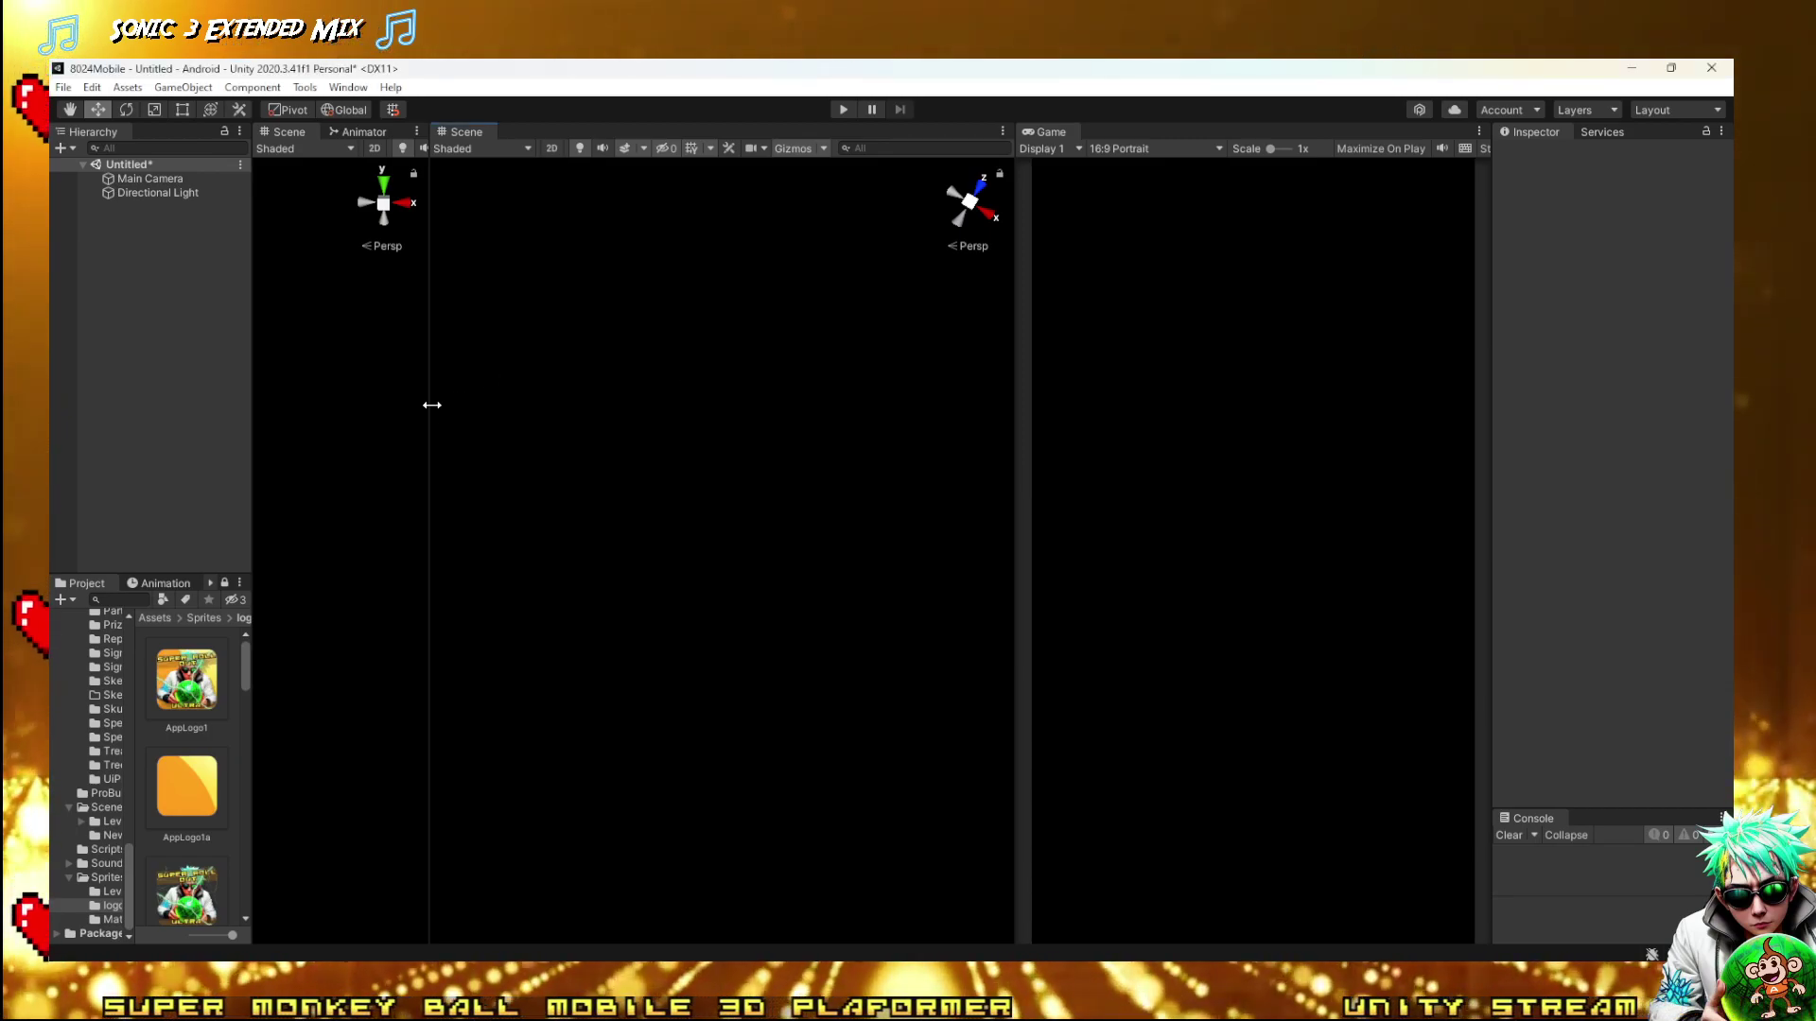
Create a 2D Sprites Square and reset its Transform to the origin
{"action": "left_click", "coordinate": [62, 149]}
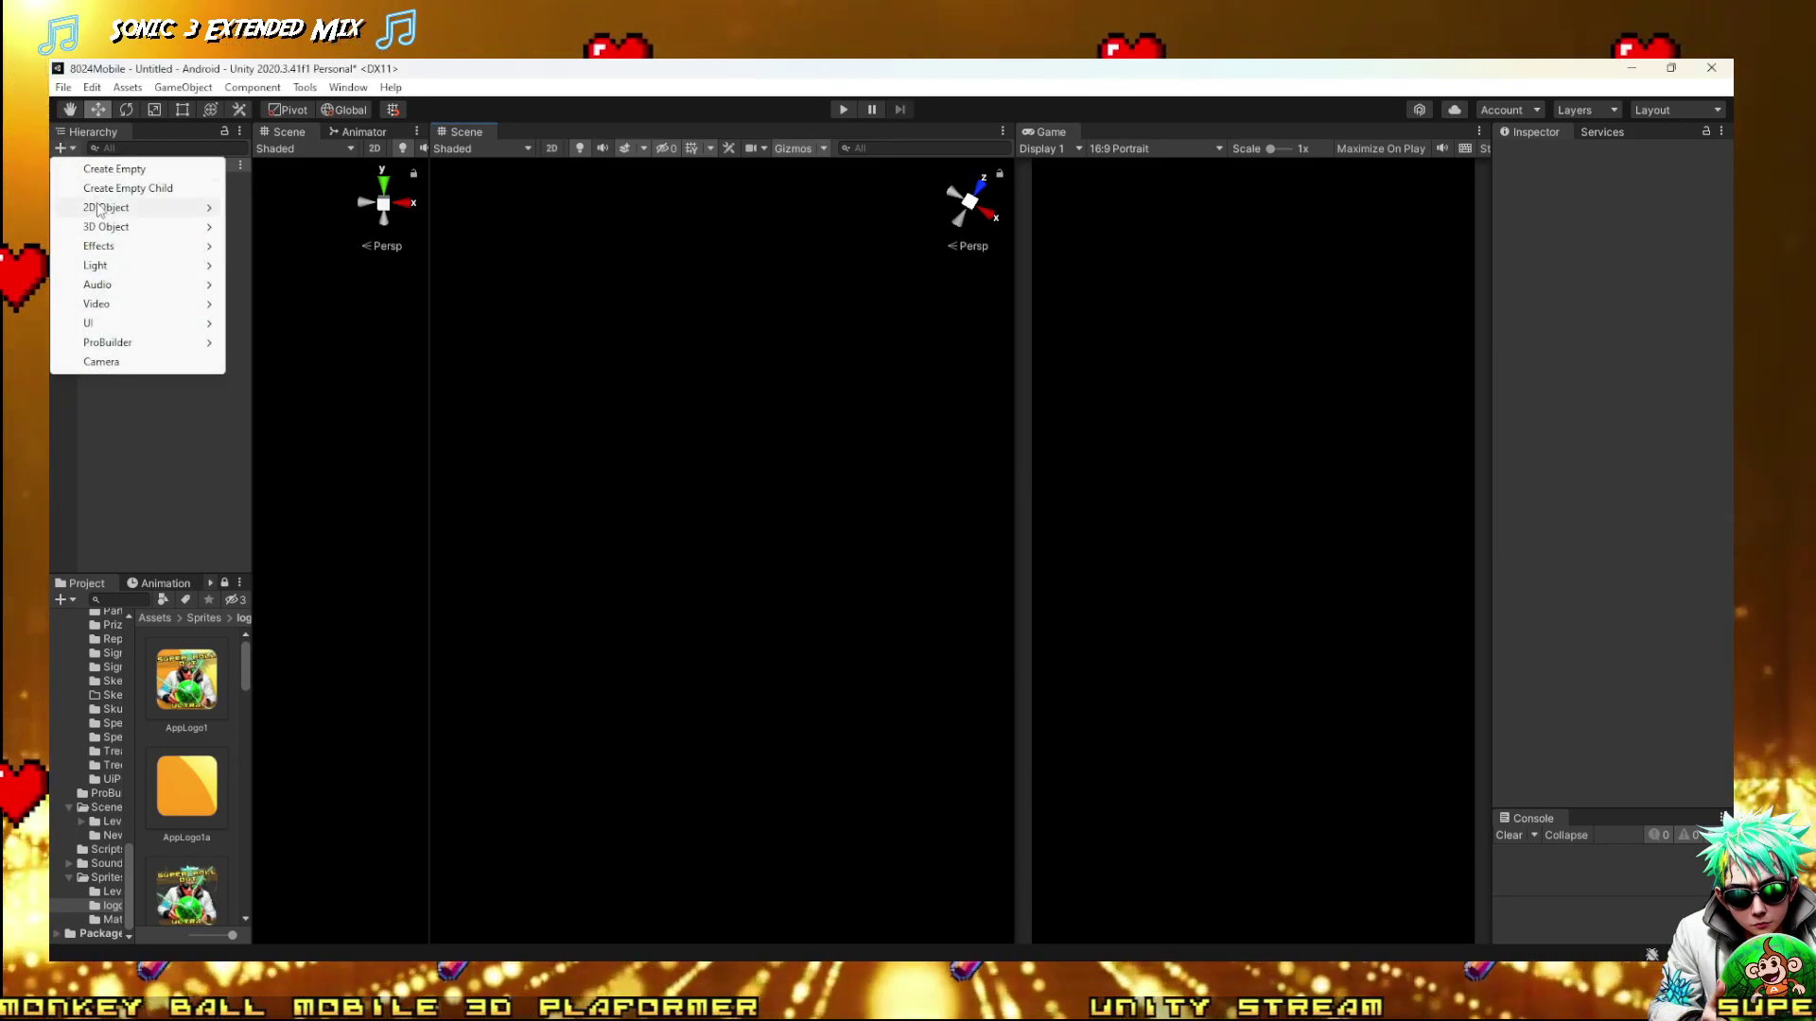
{"action": "mouse_move", "coordinate": [126, 210]}
{"action": "mouse_move", "coordinate": [299, 210]}
{"action": "left_click", "coordinate": [416, 207]}
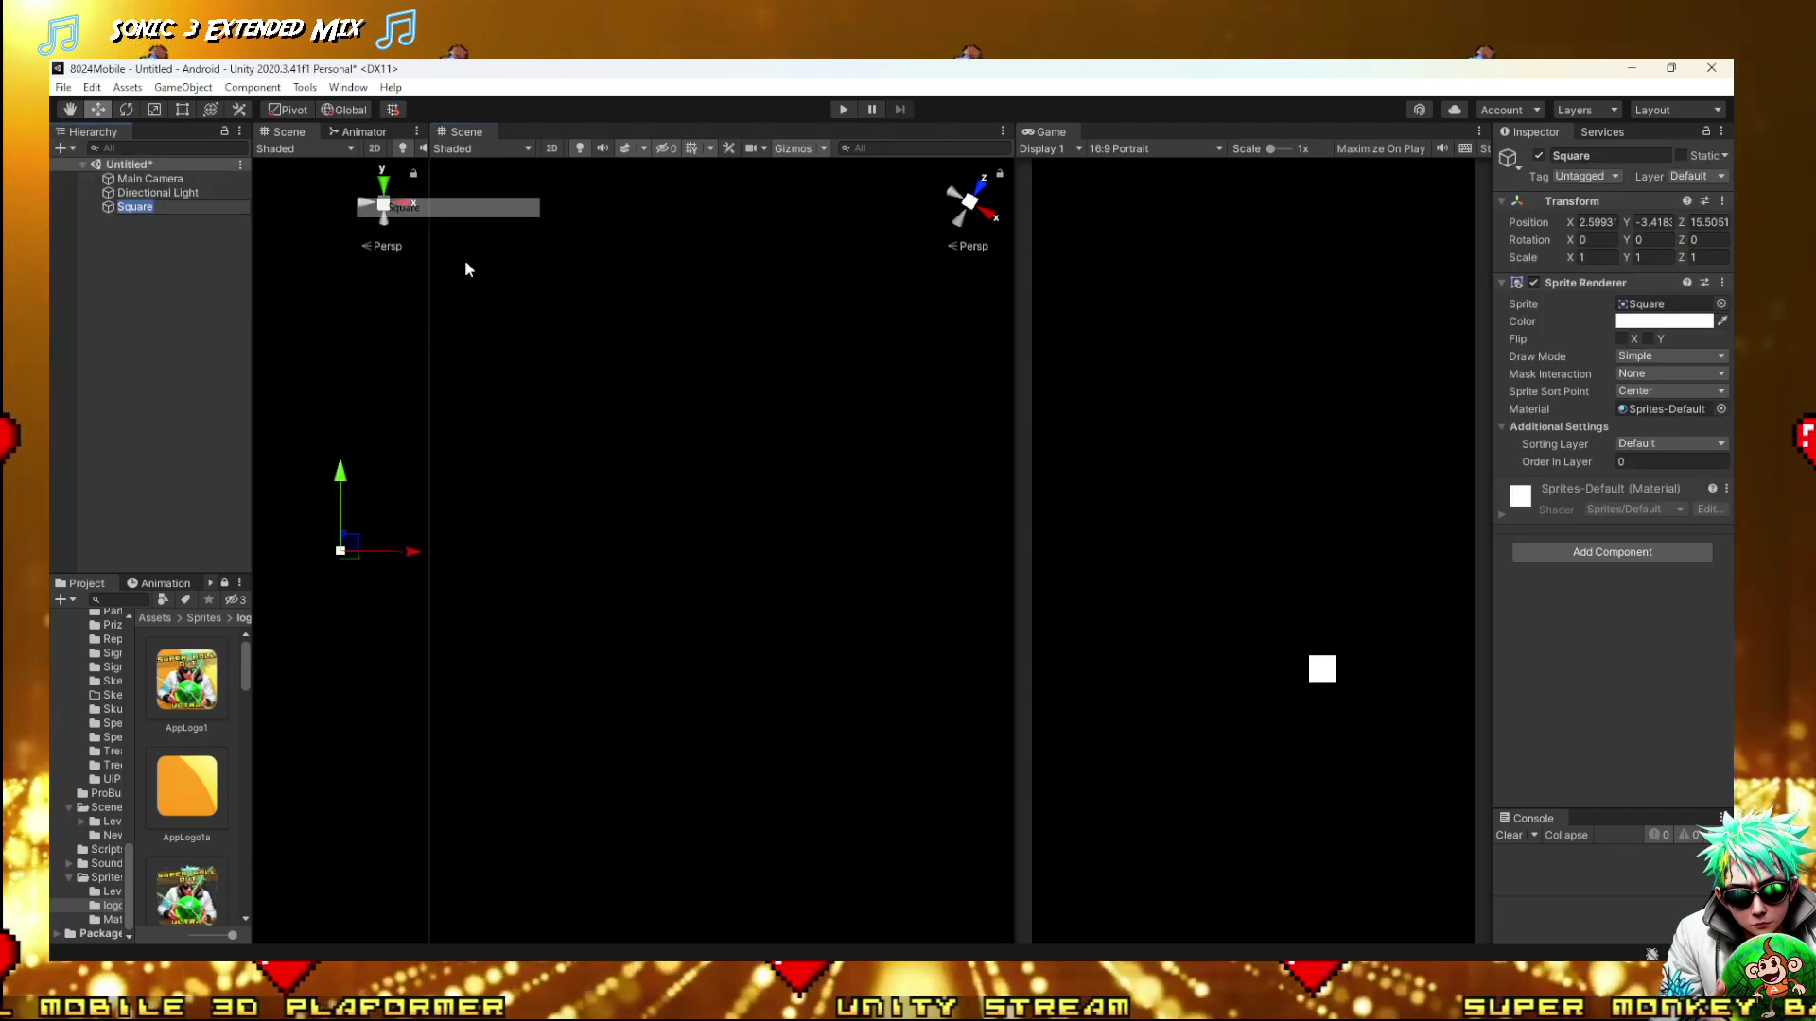
{"action": "left_click", "coordinate": [1721, 200]}
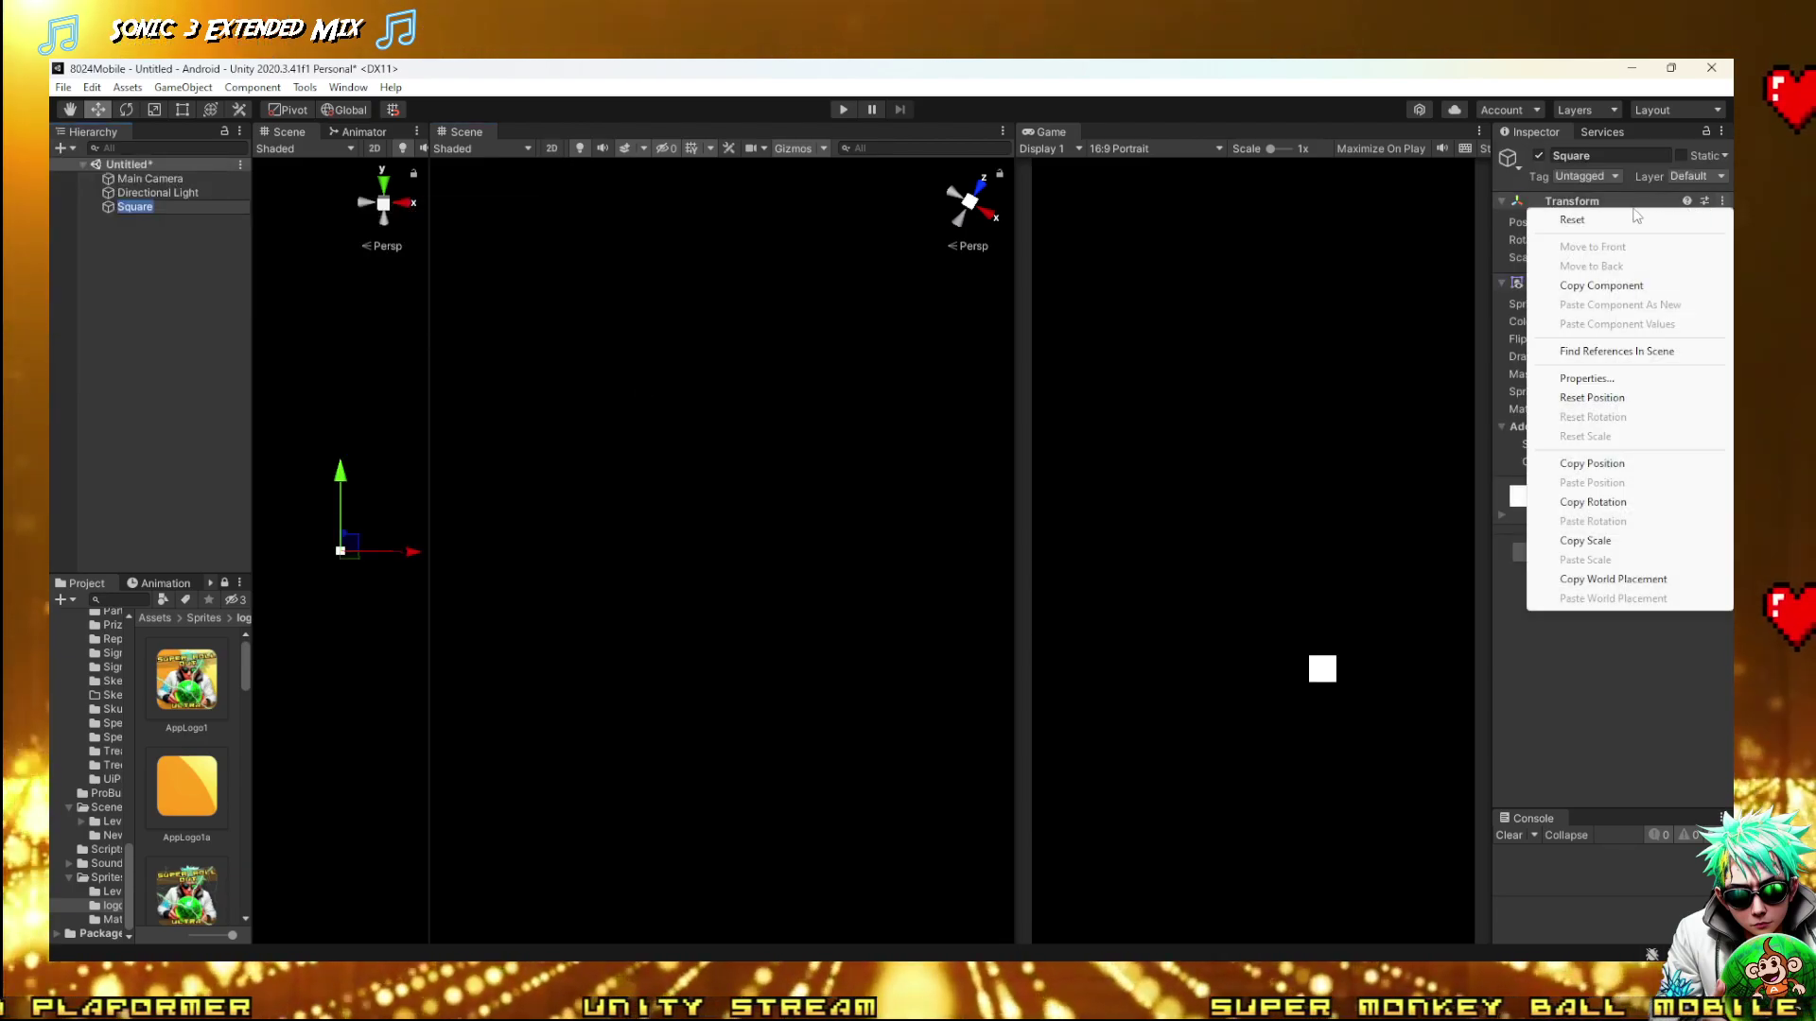
{"action": "left_click", "coordinate": [1570, 219]}
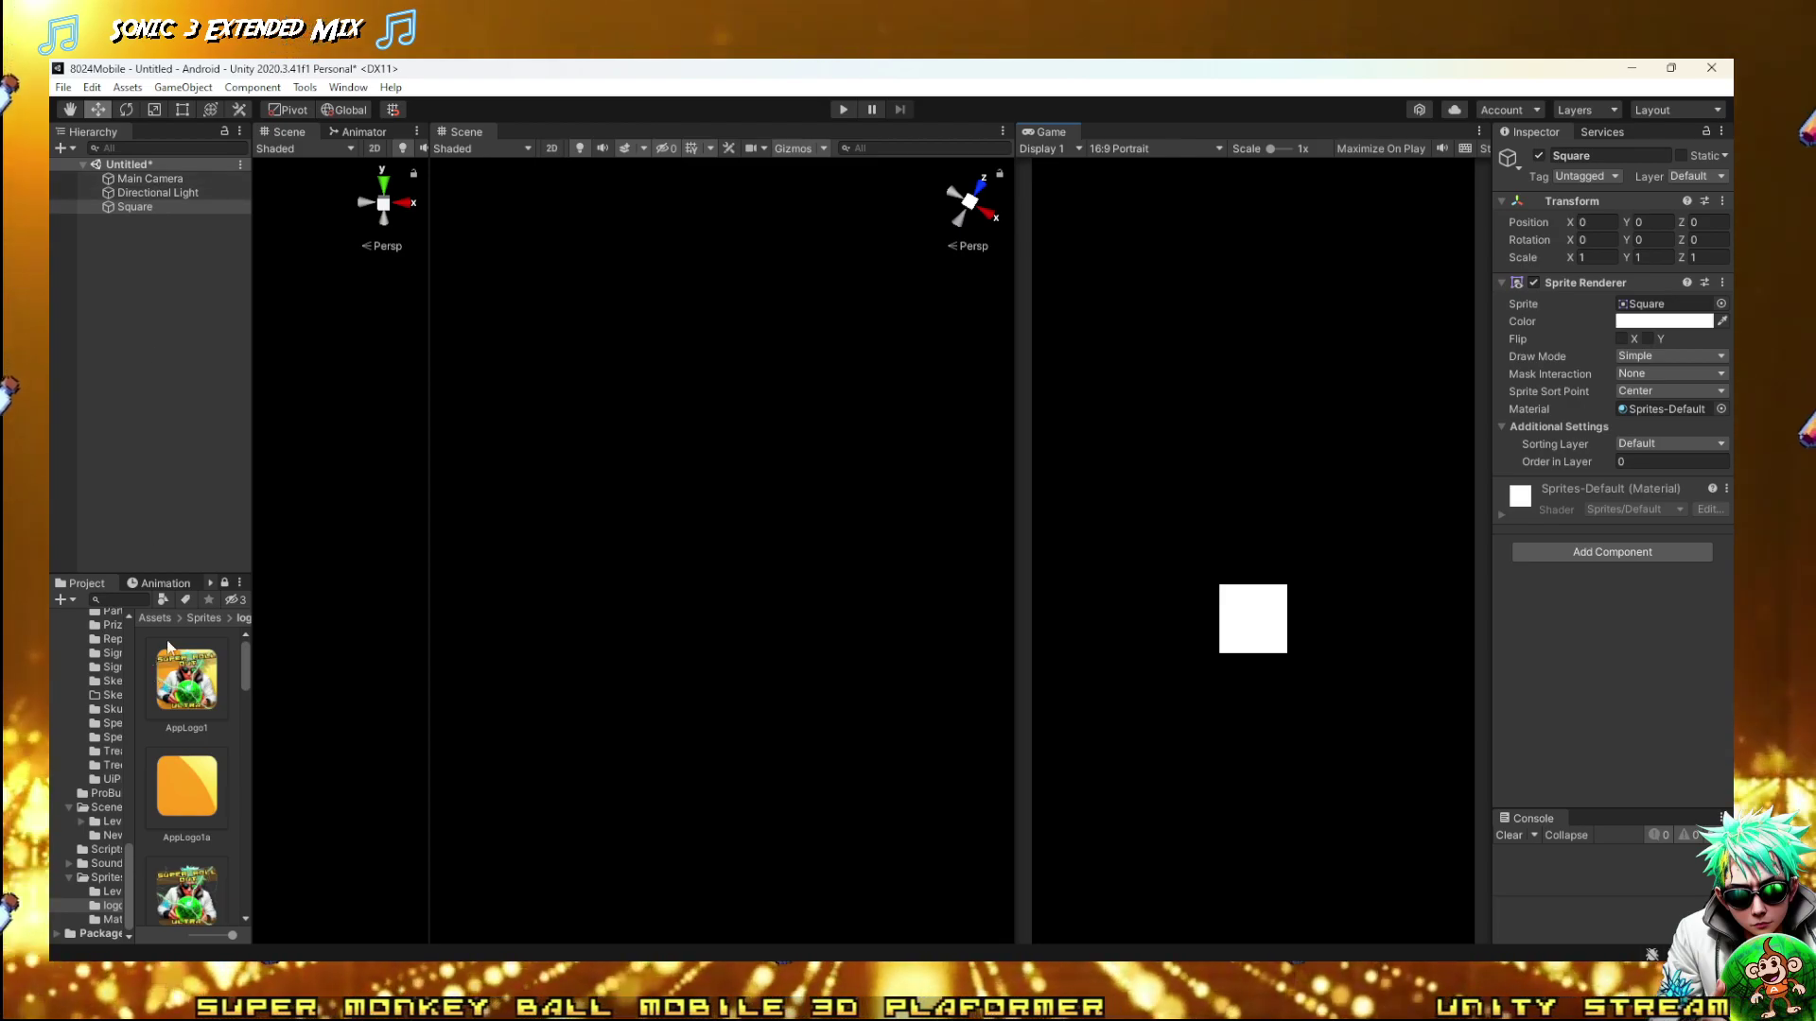
Select the Square, then Main Camera, and widen the Hierarchy and Project panels
{"action": "left_click", "coordinate": [168, 204]}
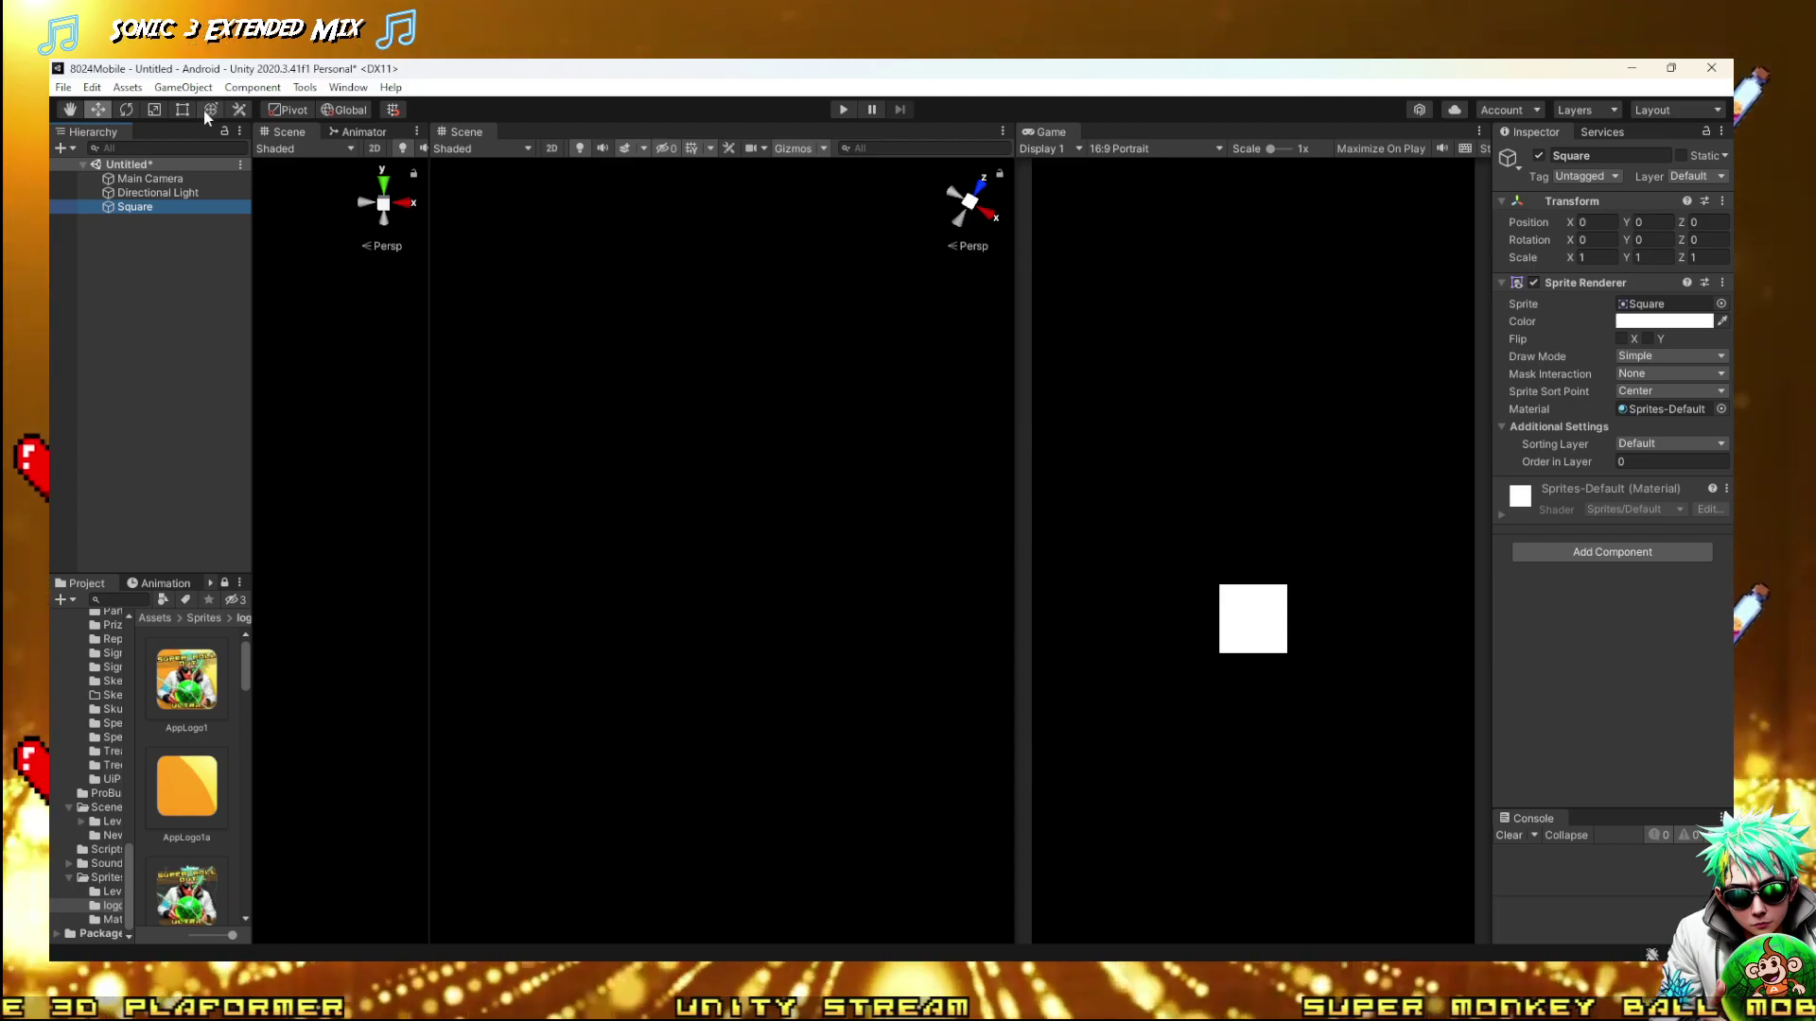
{"action": "left_click", "coordinate": [143, 180]}
{"action": "left_click_drag", "start_coordinate": [253, 497], "coordinate": [757, 558]}
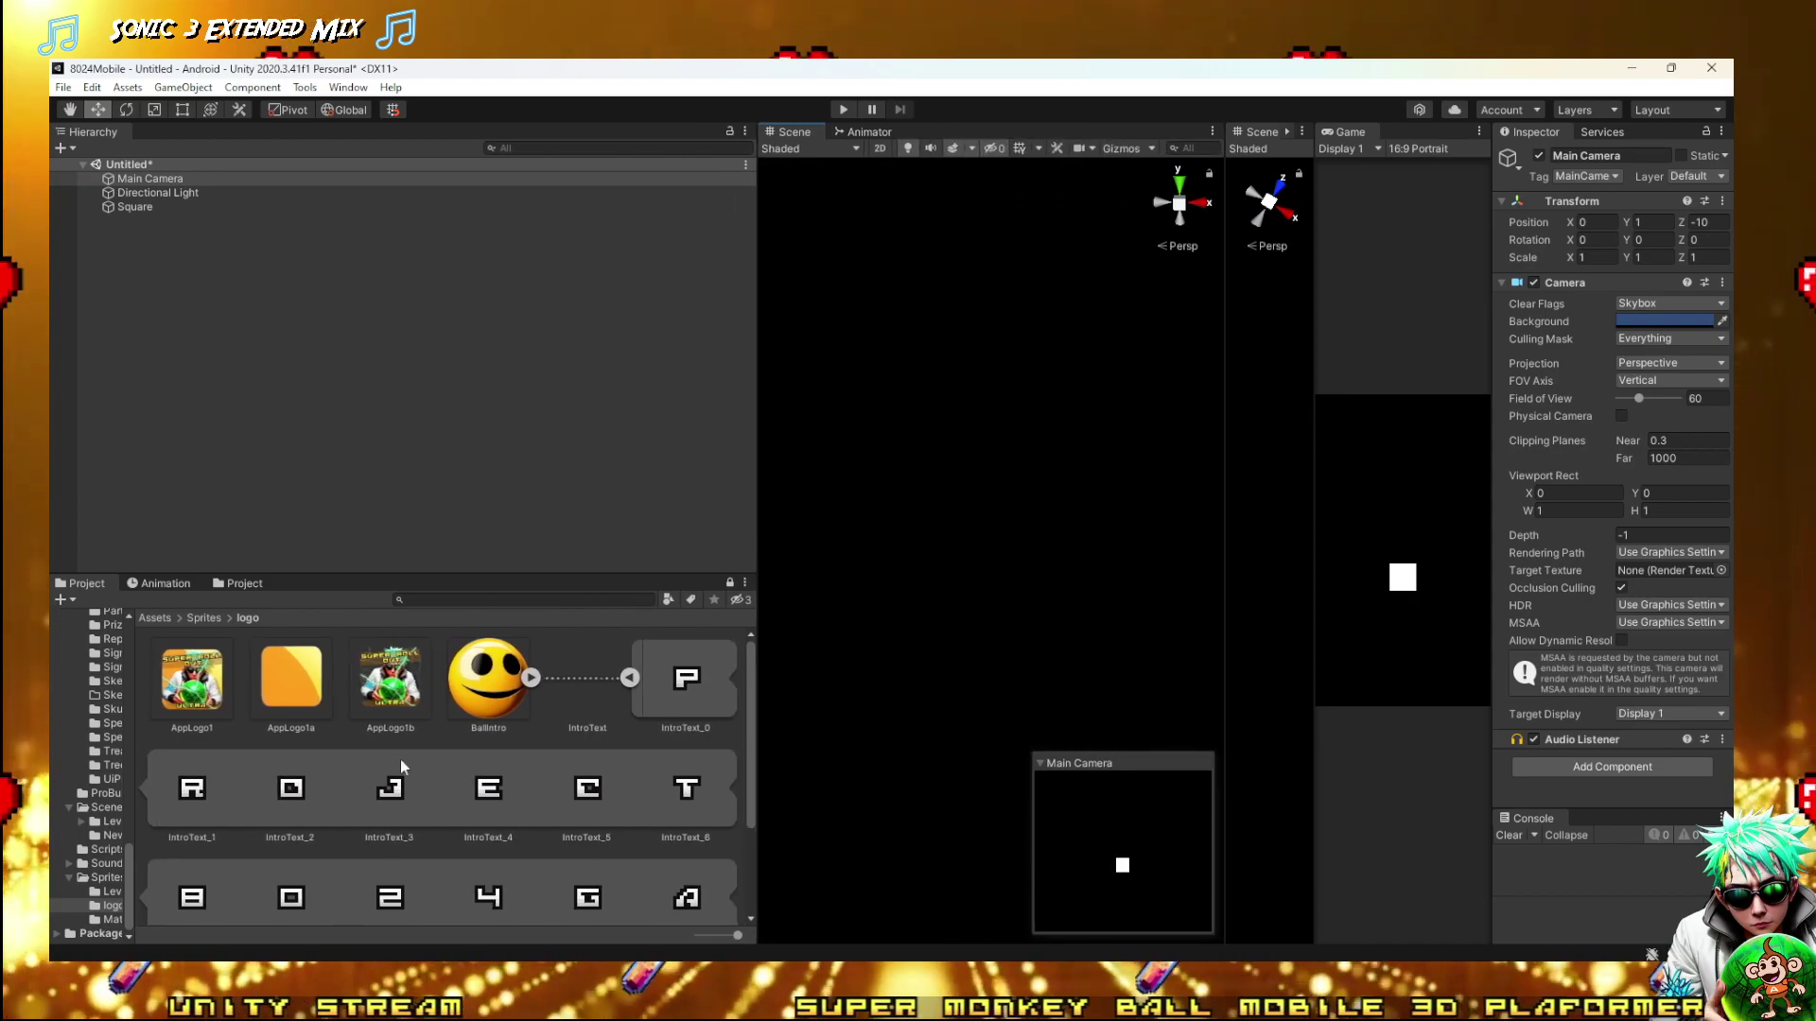
Search the Assets for '1new' and open the 1New scene, choosing Don't Save
{"action": "left_click", "coordinate": [148, 618]}
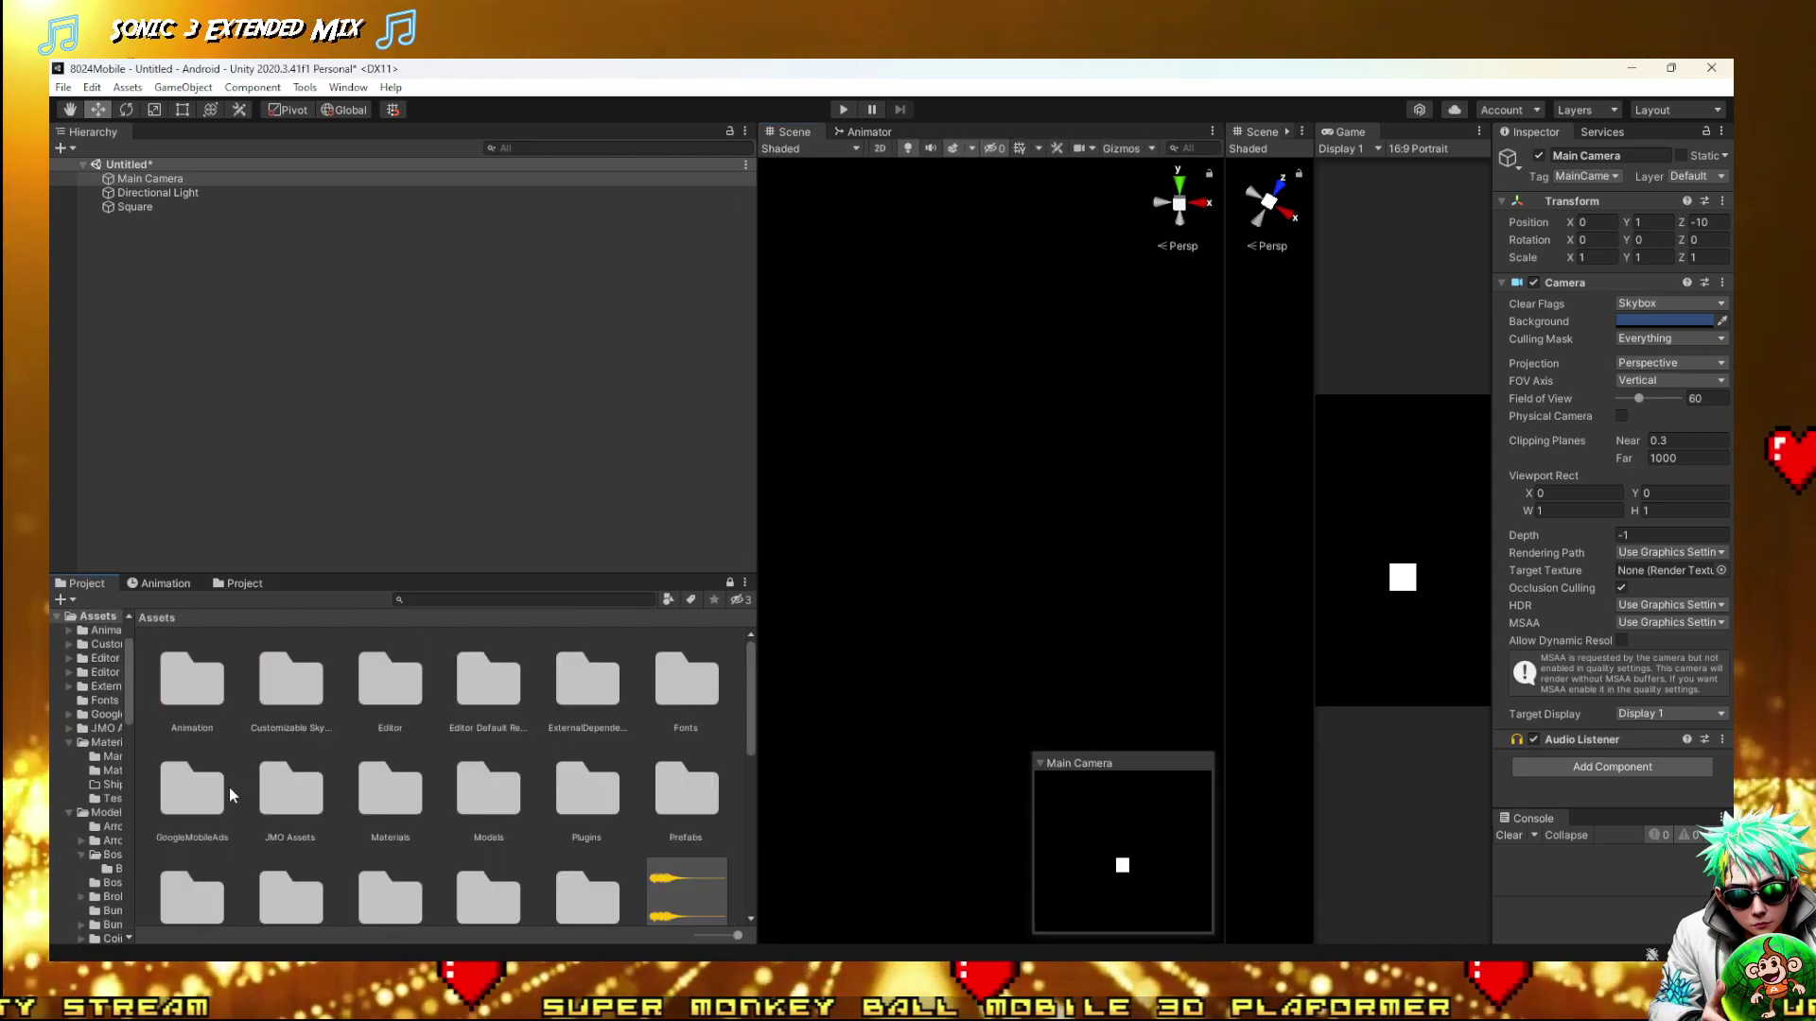
{"action": "scroll", "coordinate": [411, 788], "scroll_direction": "down", "scroll_amount": 5}
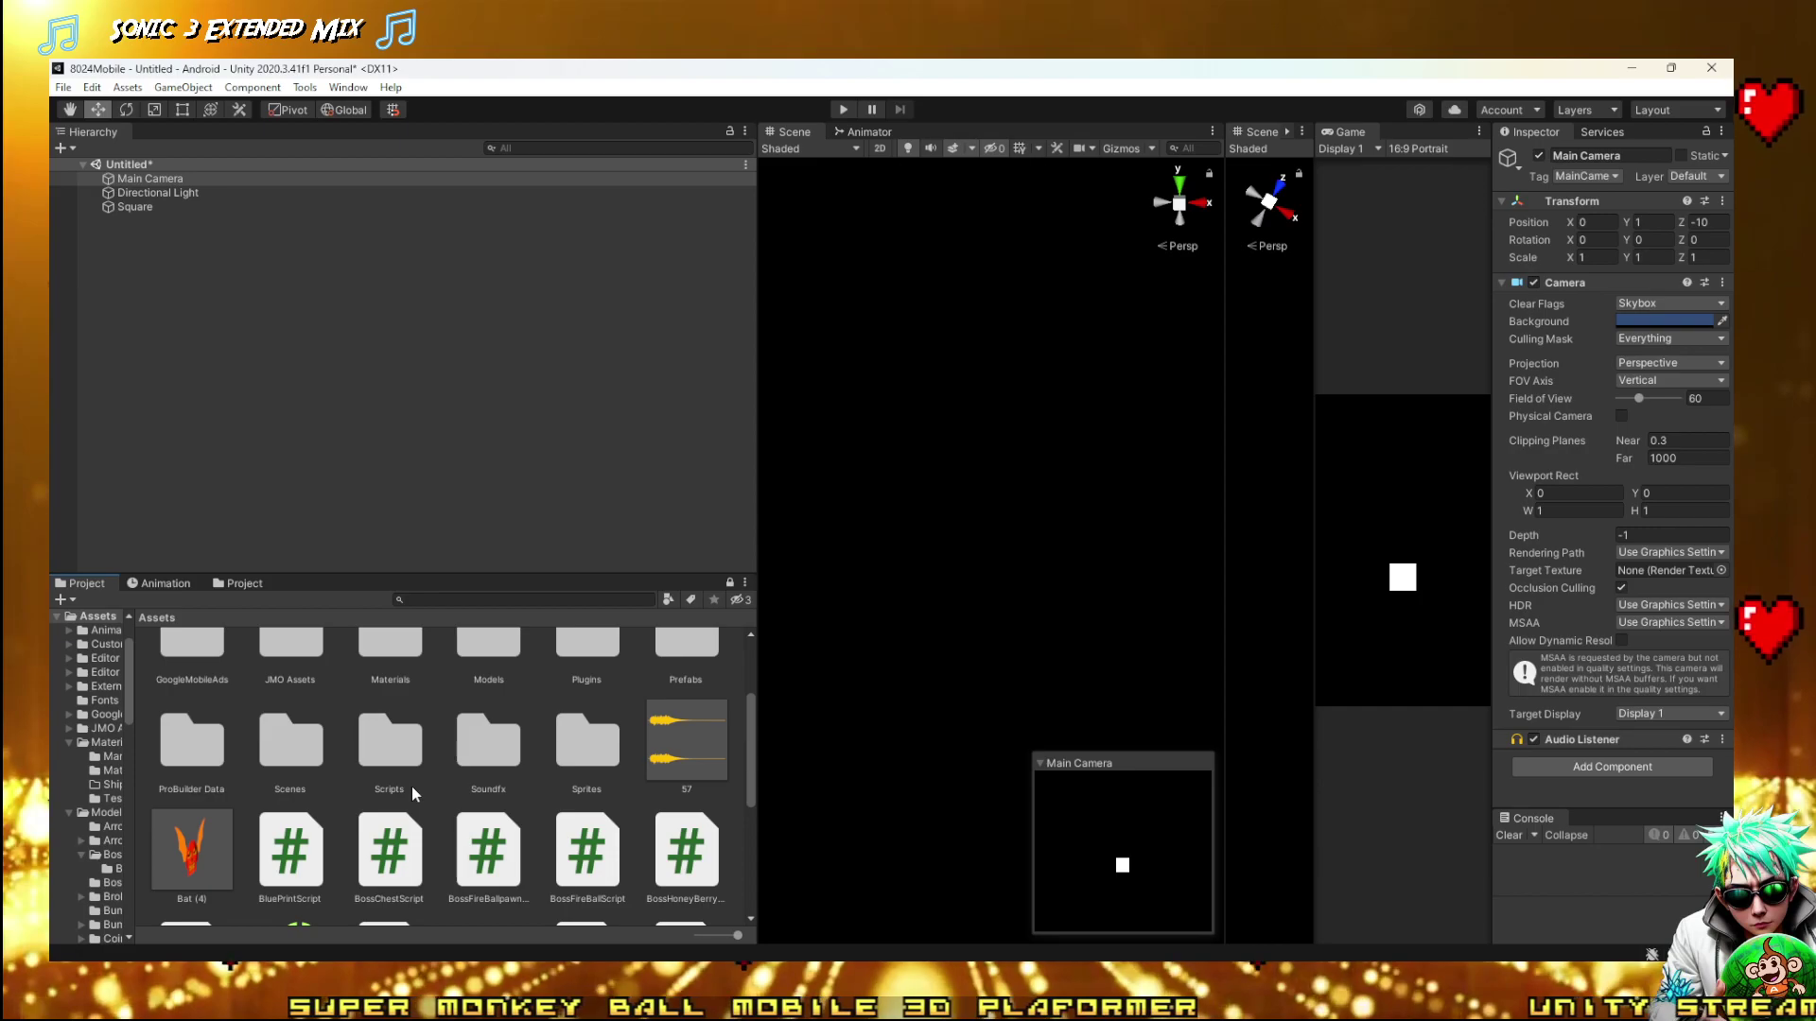
{"action": "scroll", "coordinate": [411, 823], "scroll_direction": "up", "scroll_amount": 3}
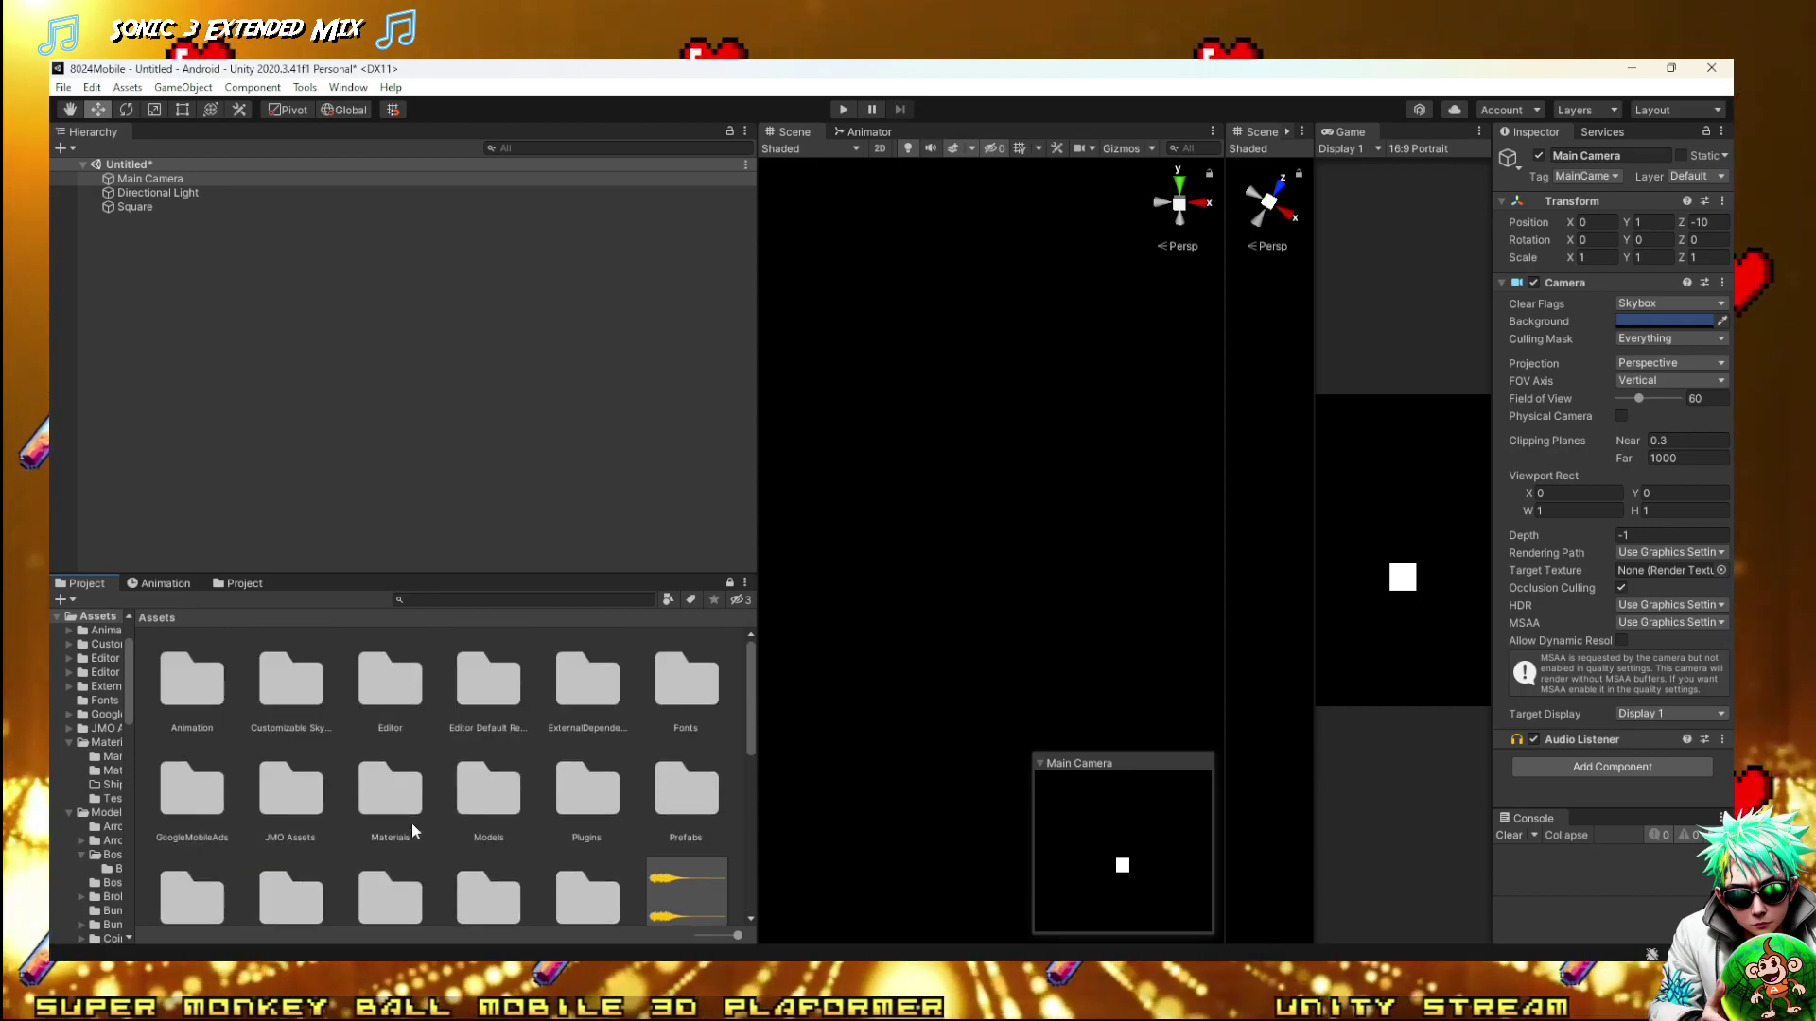
{"action": "scroll", "coordinate": [522, 783], "scroll_direction": "down", "scroll_amount": 4}
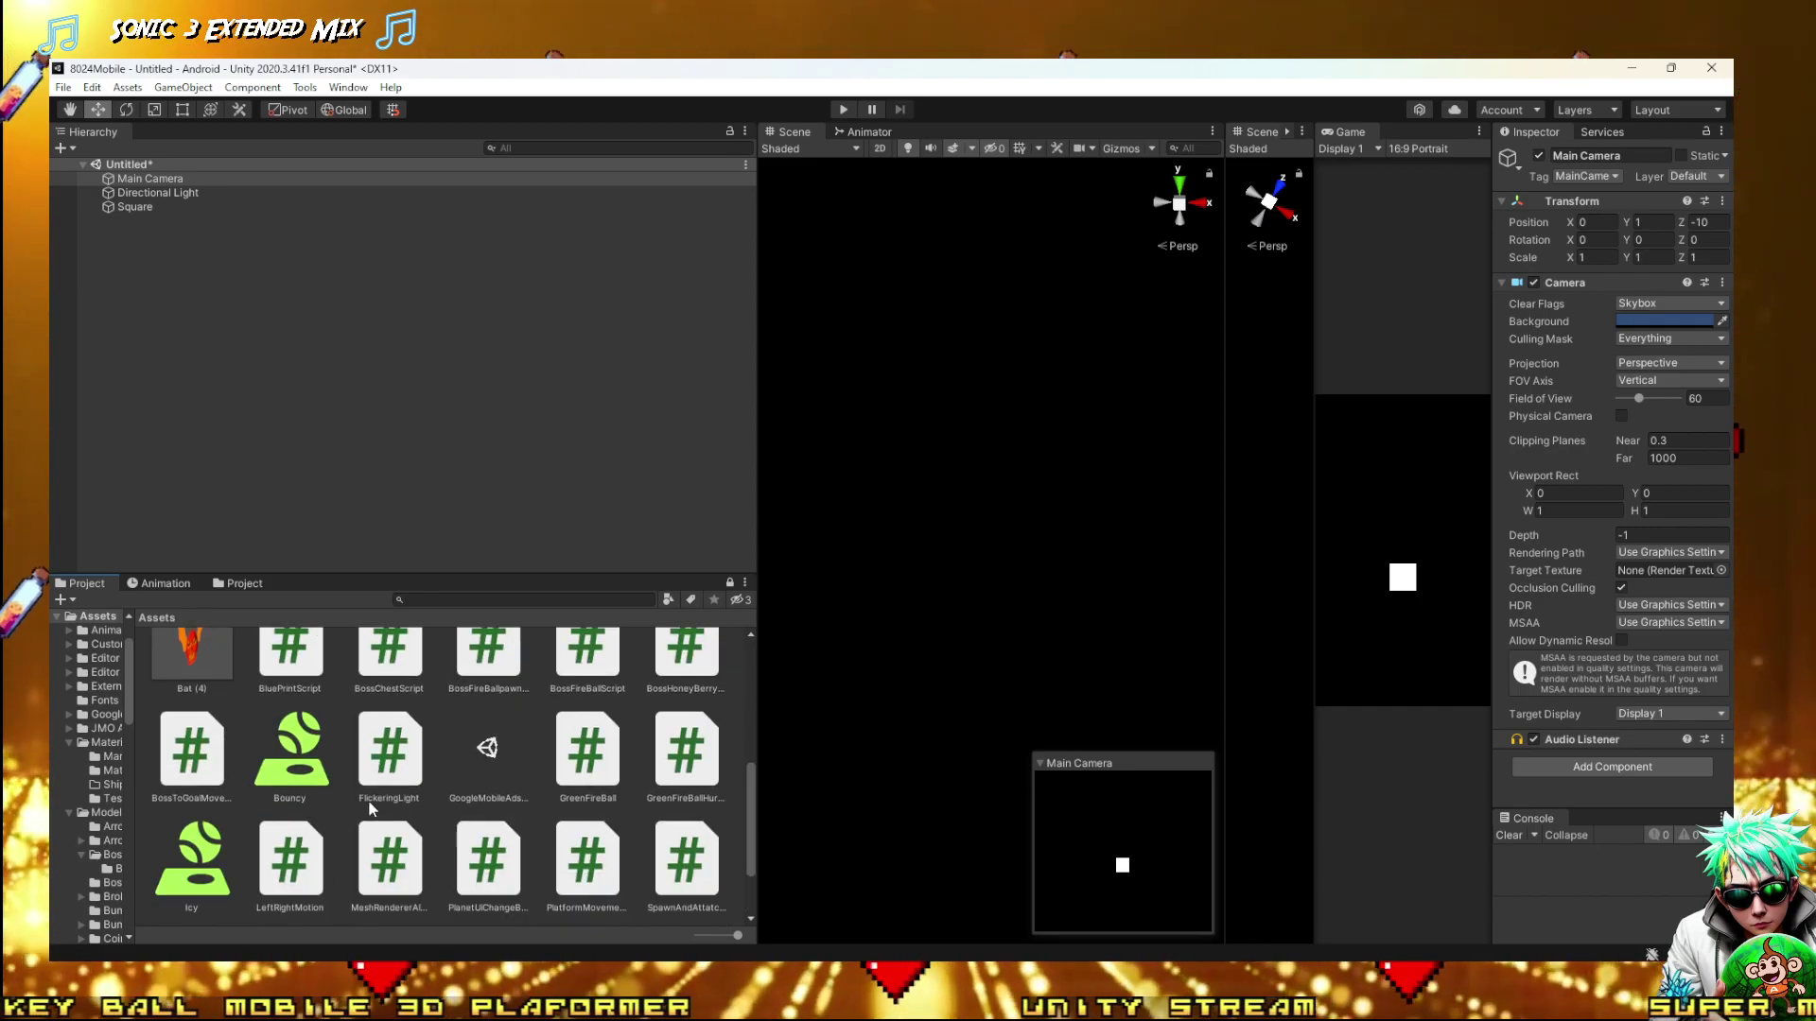
{"action": "scroll", "coordinate": [515, 718], "scroll_direction": "up", "scroll_amount": 3}
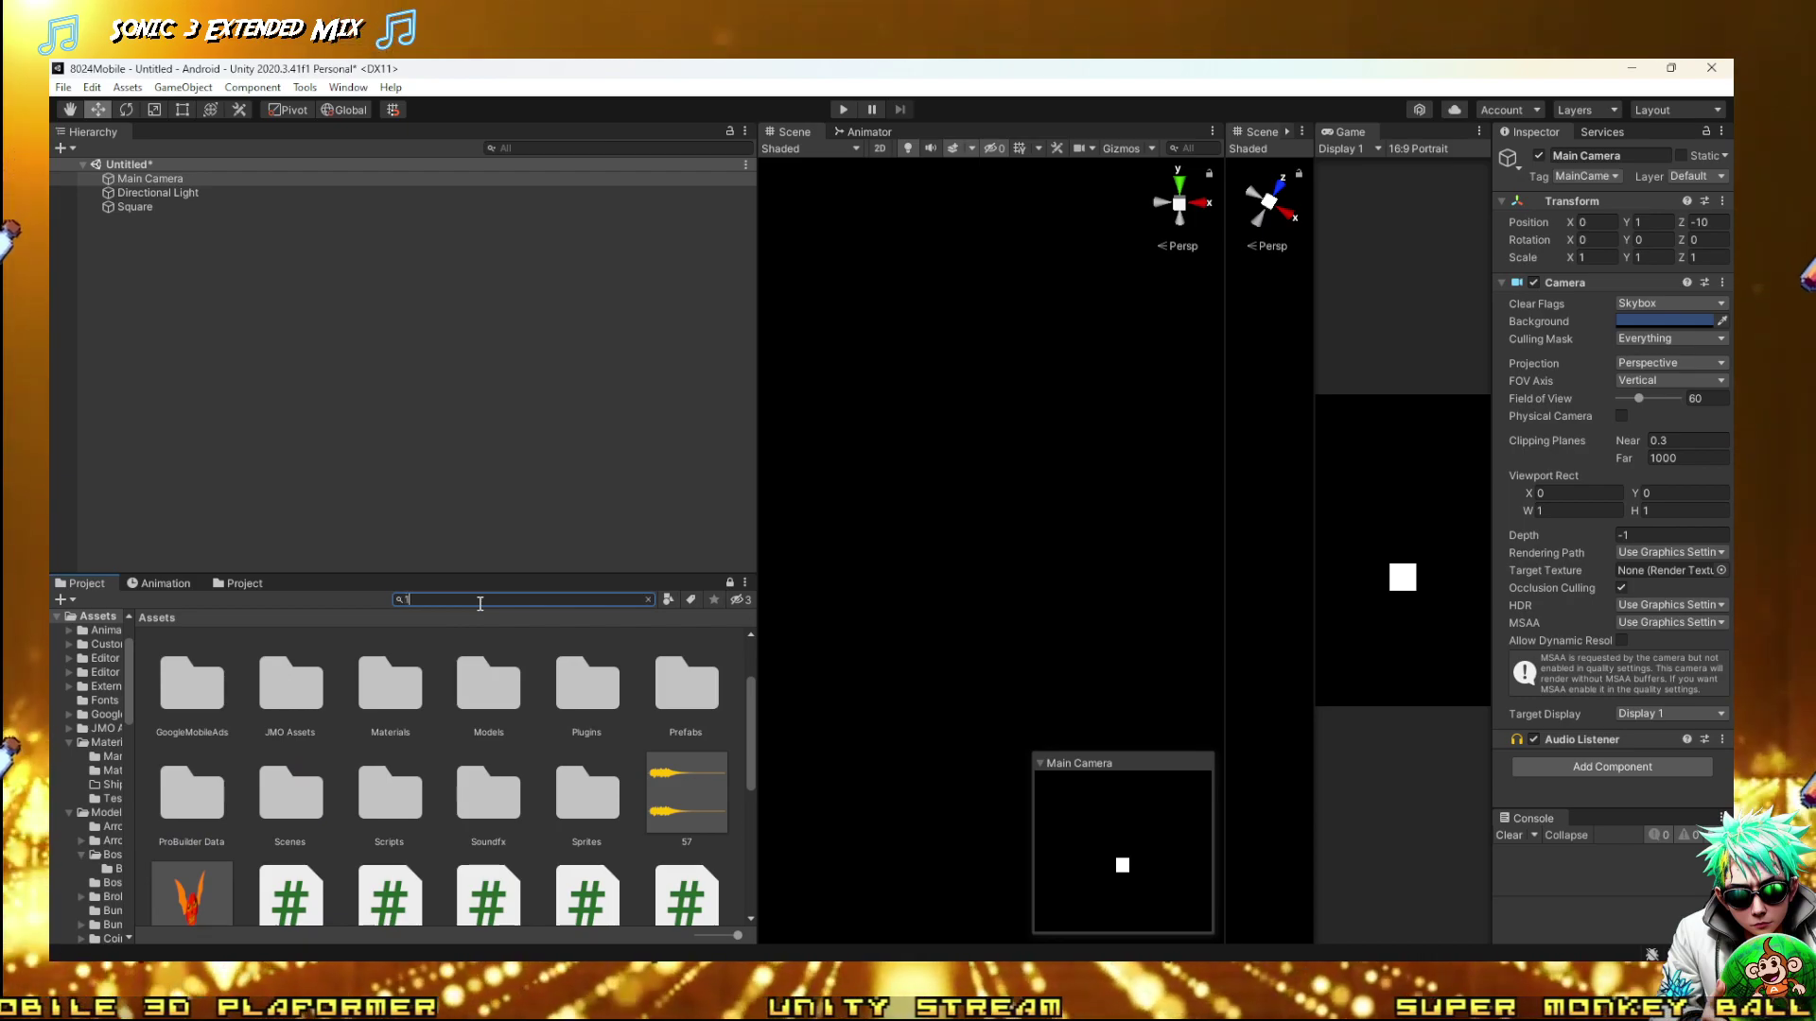
{"action": "type", "text": "1new"}
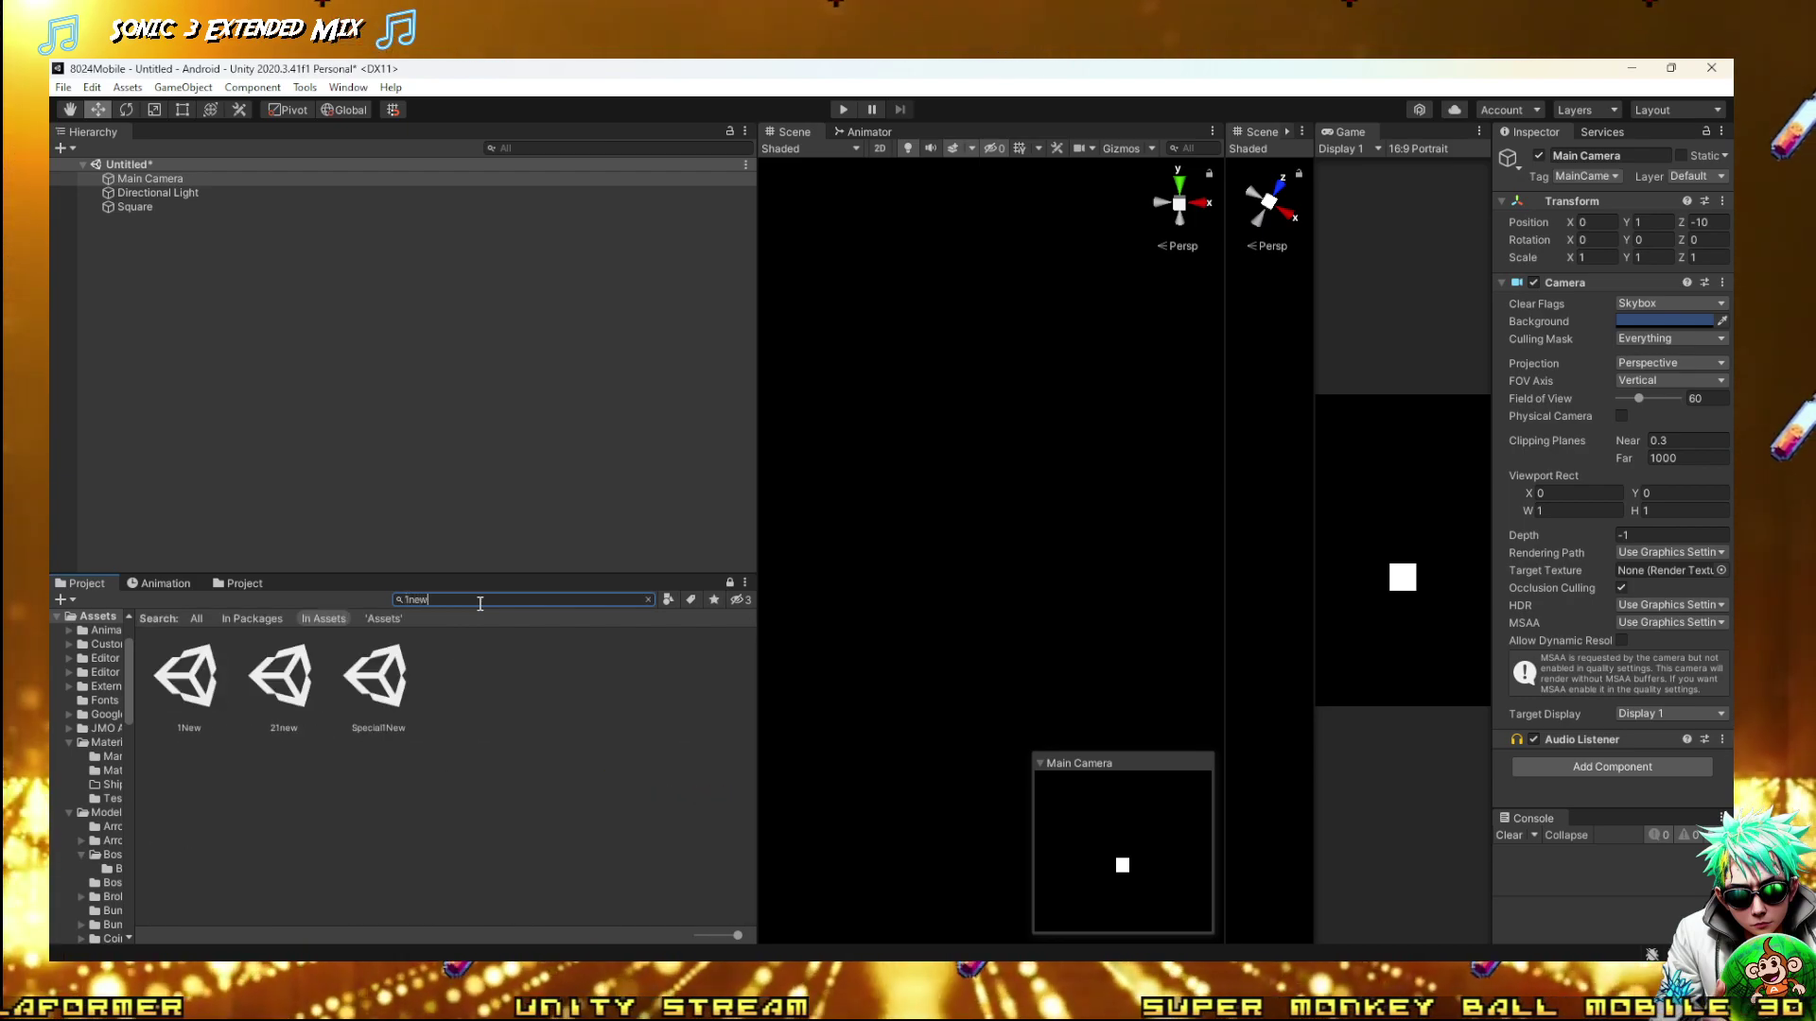
{"action": "double_click", "coordinate": [194, 677]}
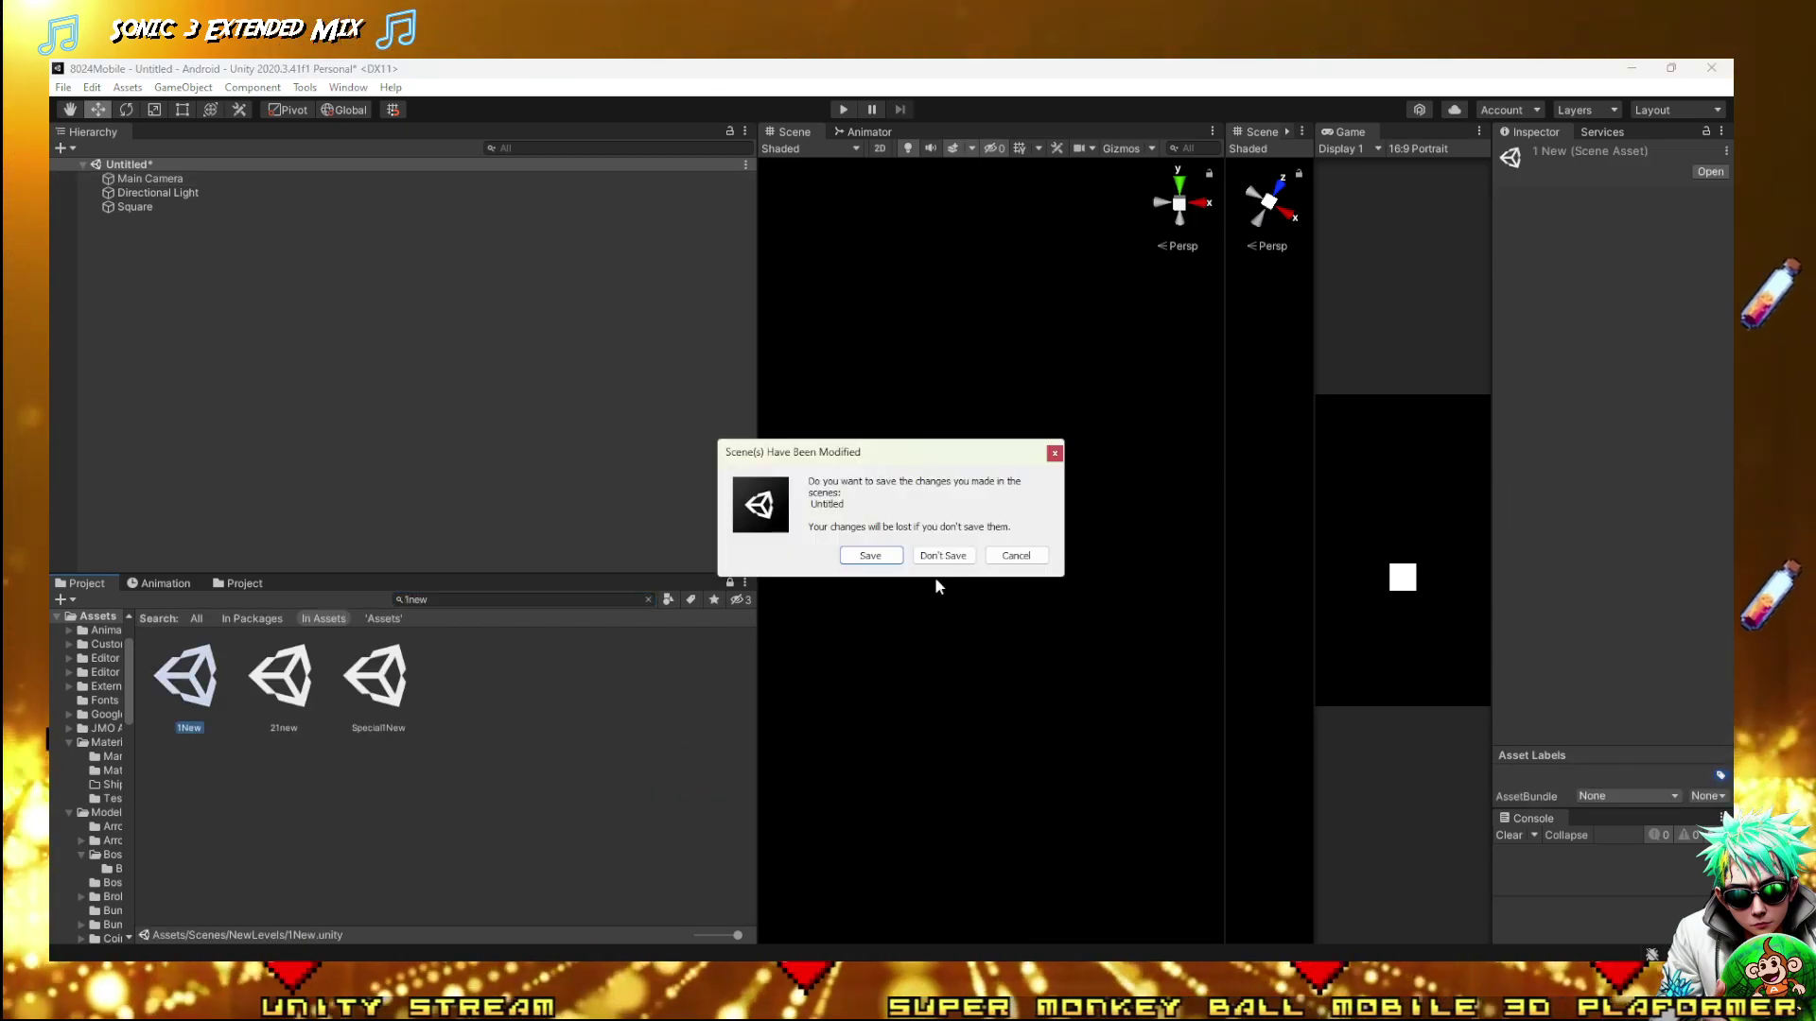
{"action": "left_click", "coordinate": [953, 558]}
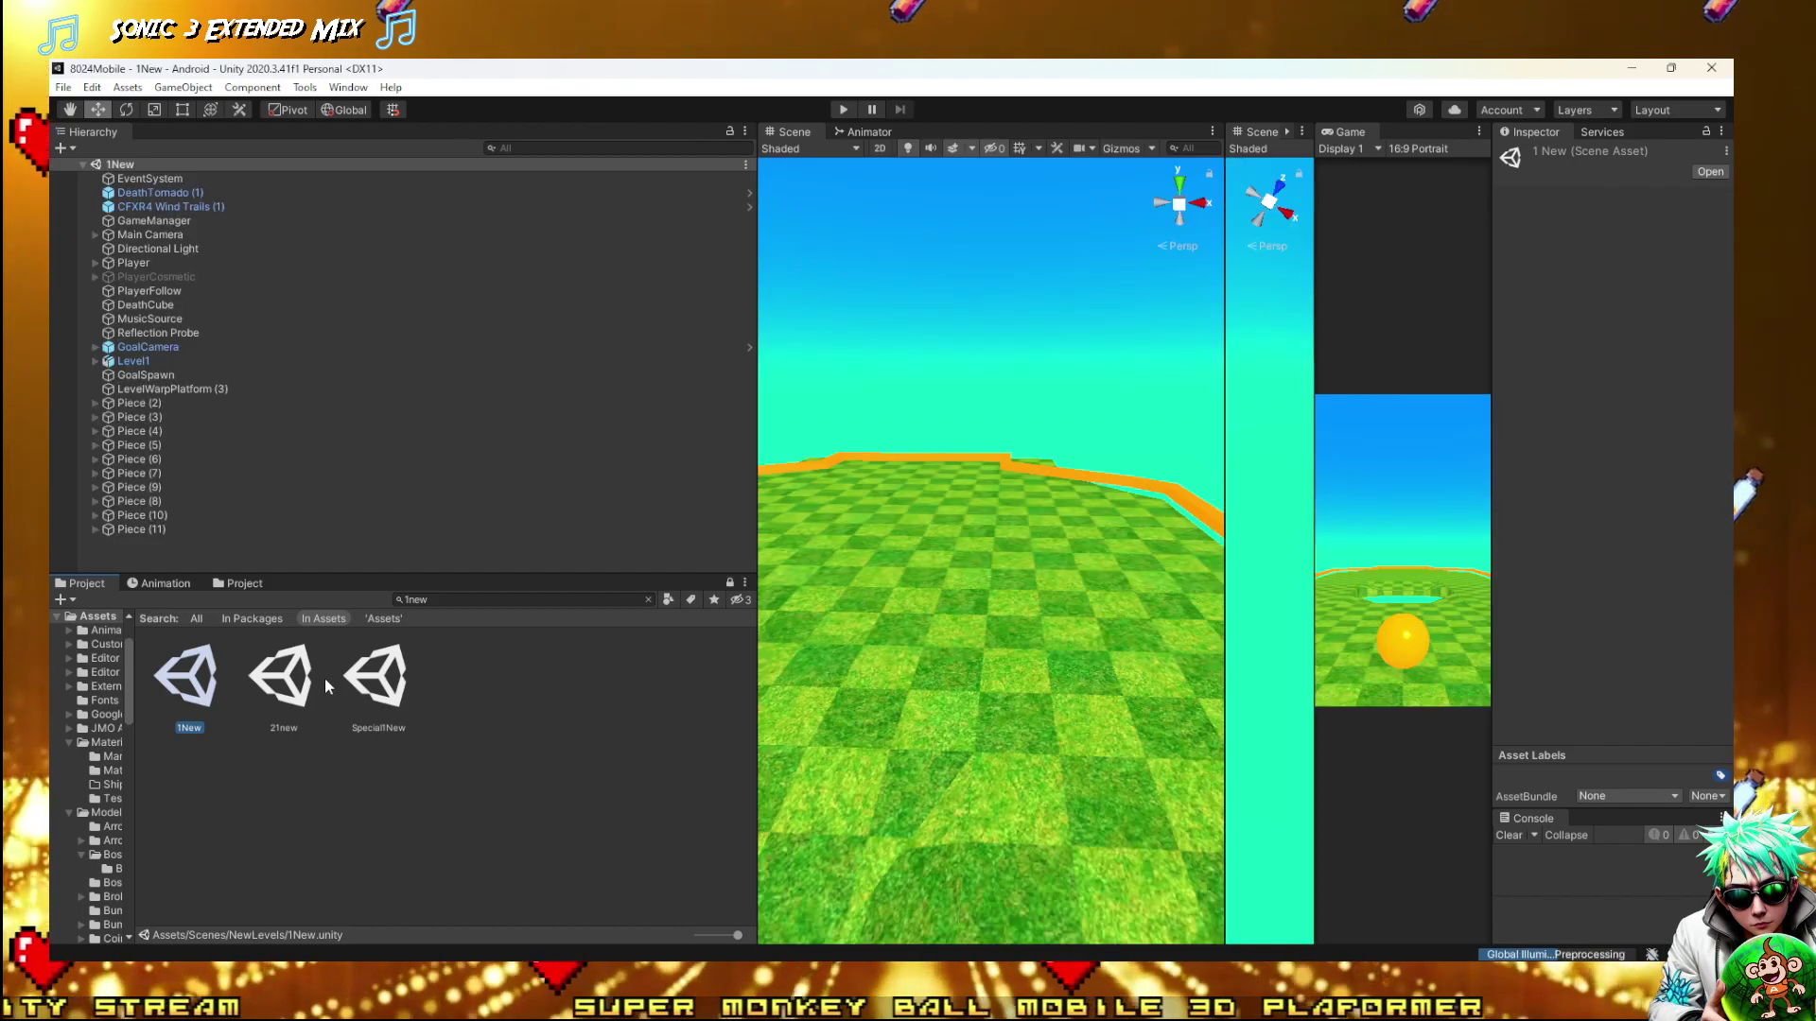
{"action": "left_click", "coordinate": [63, 87]}
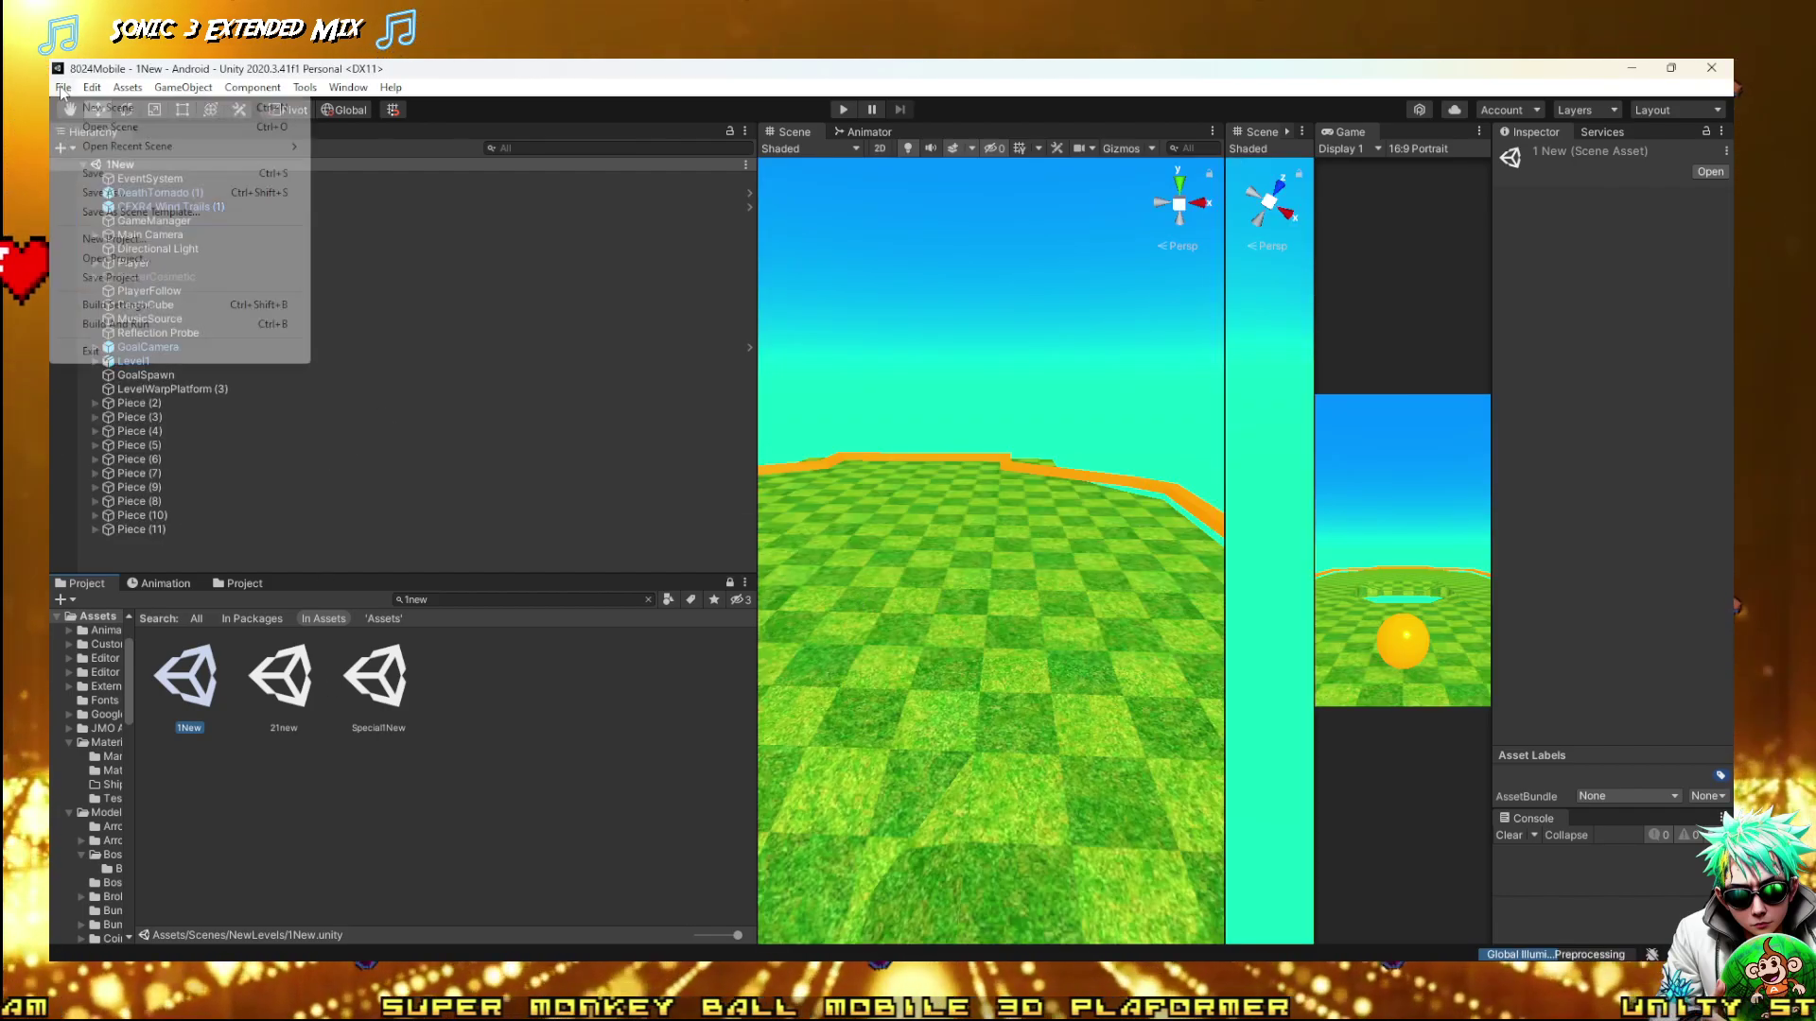
Save the scene as 0Intro1New in the Assets/Scenes/NewLevels folder
{"action": "left_click", "coordinate": [103, 191]}
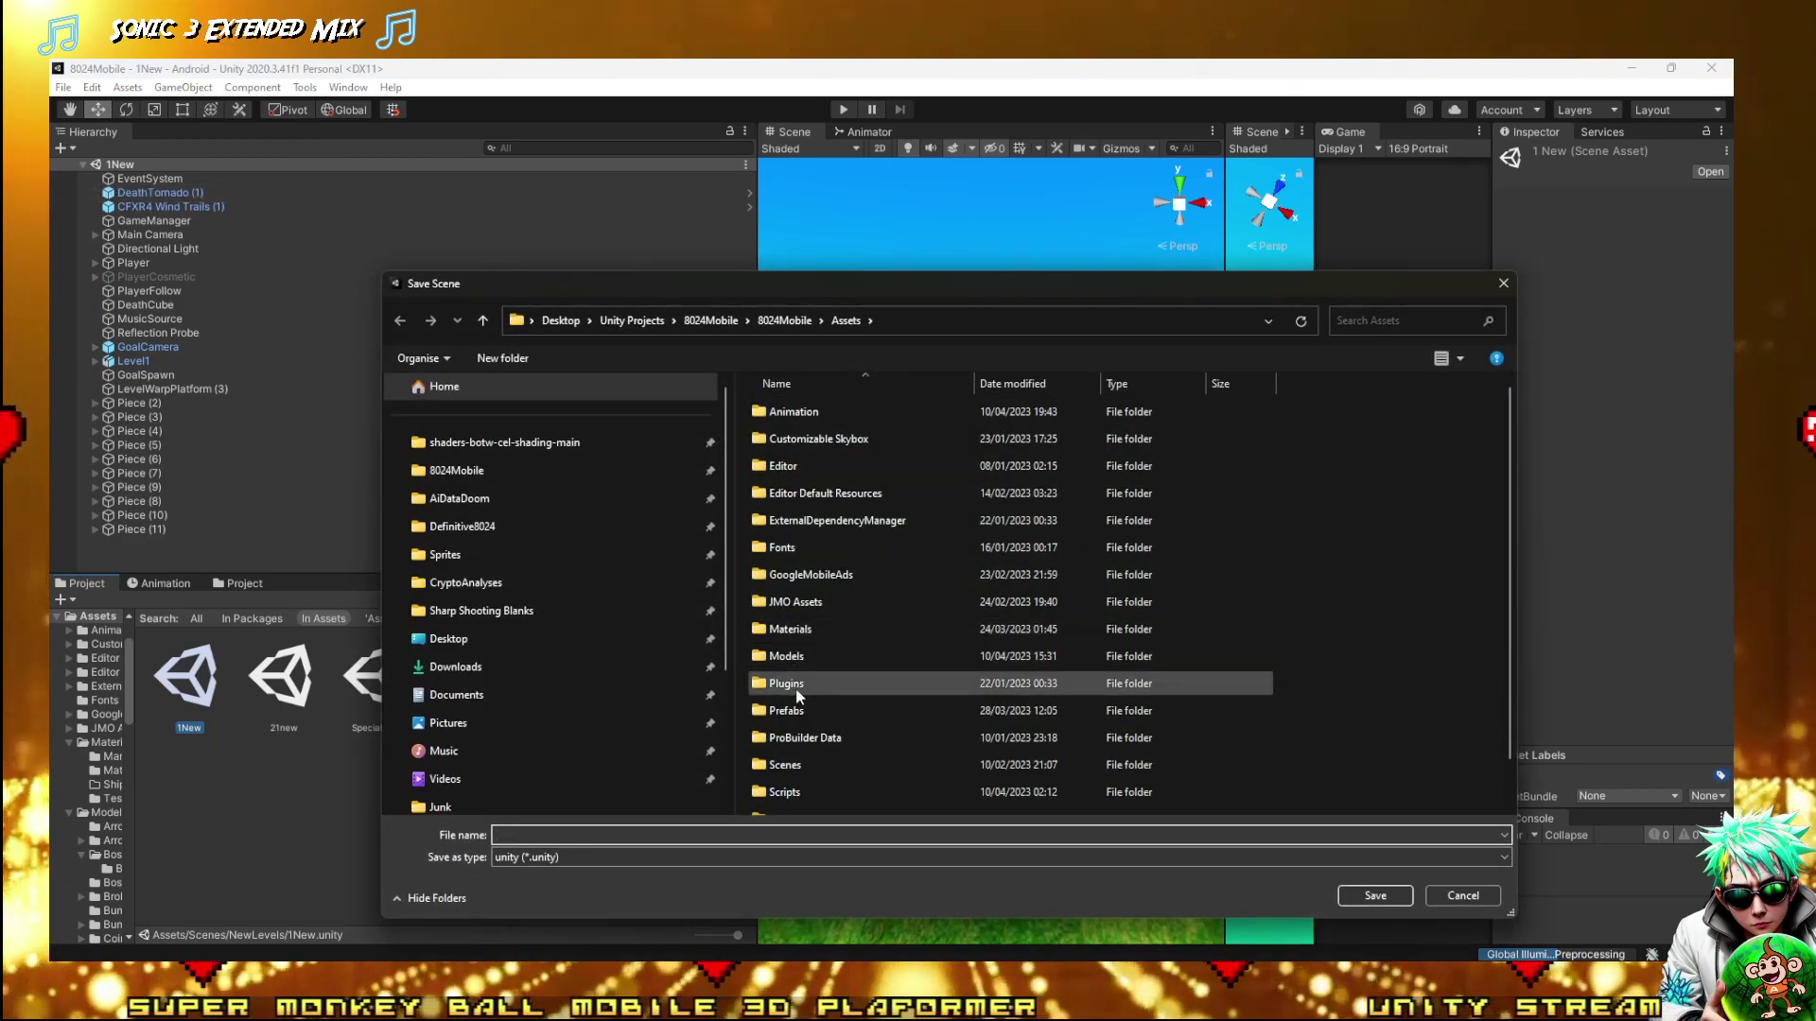
{"action": "double_click", "coordinate": [787, 721]}
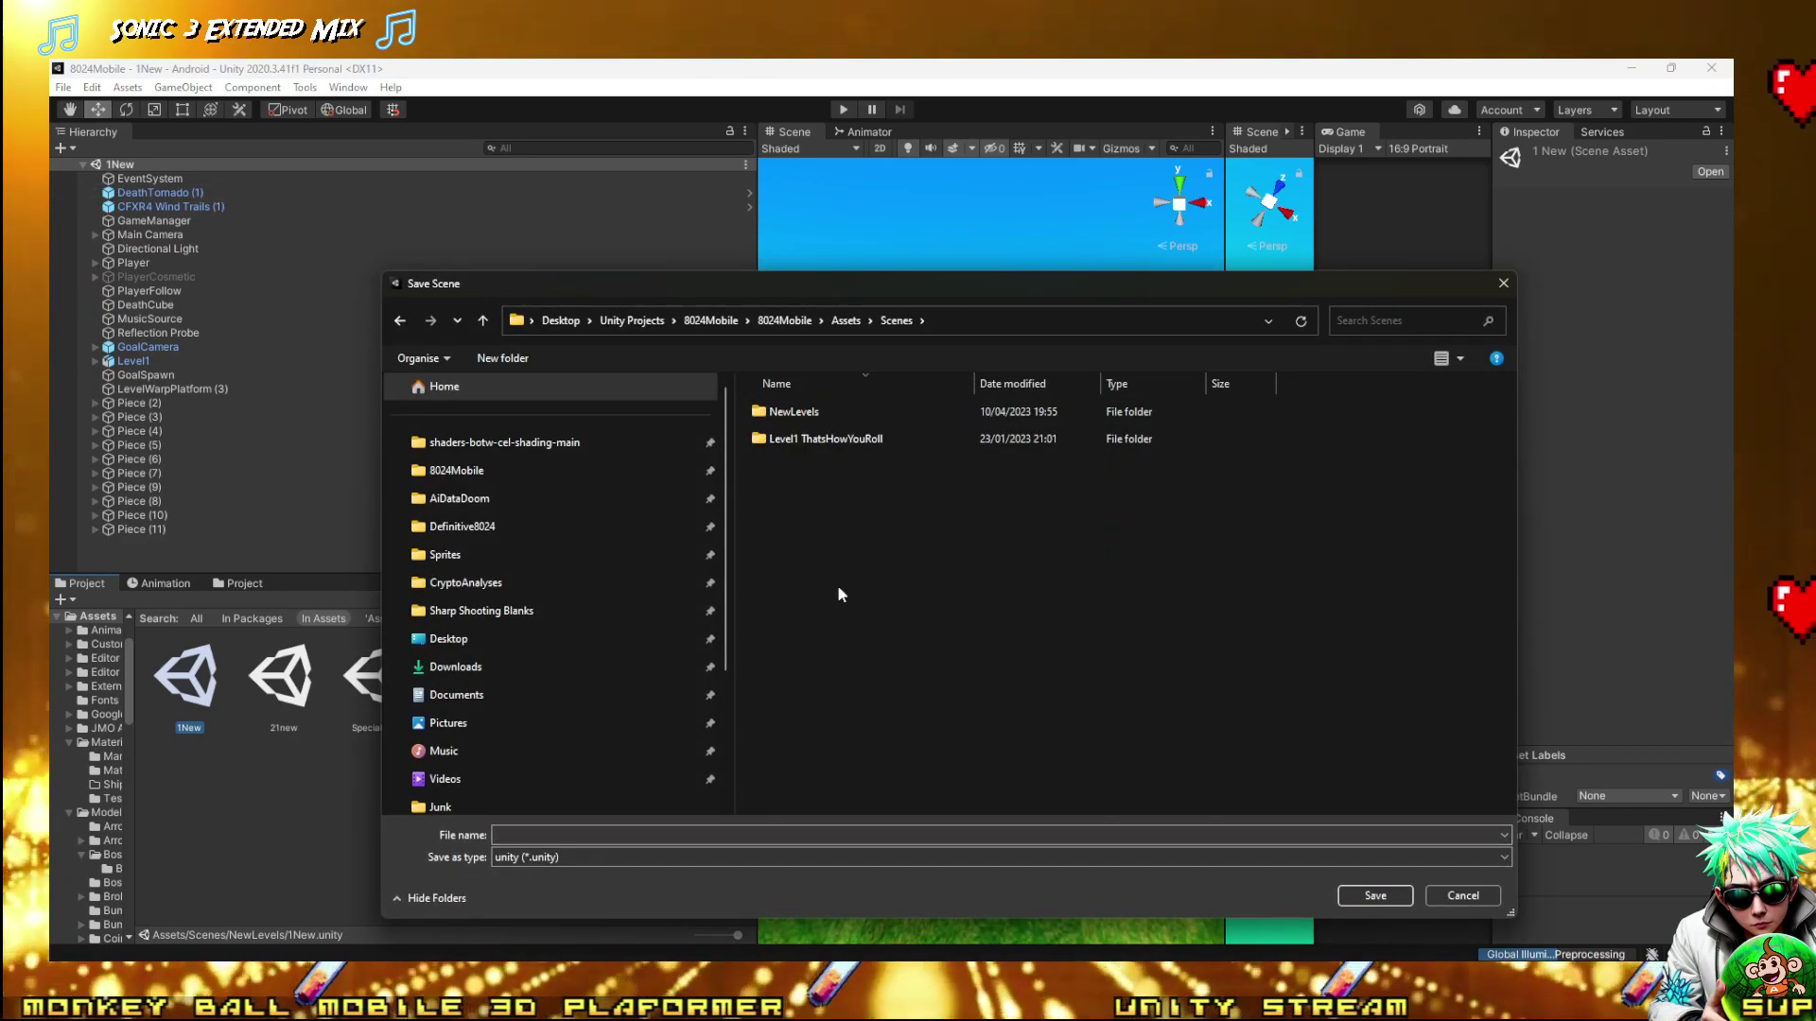
{"action": "double_click", "coordinate": [836, 440]}
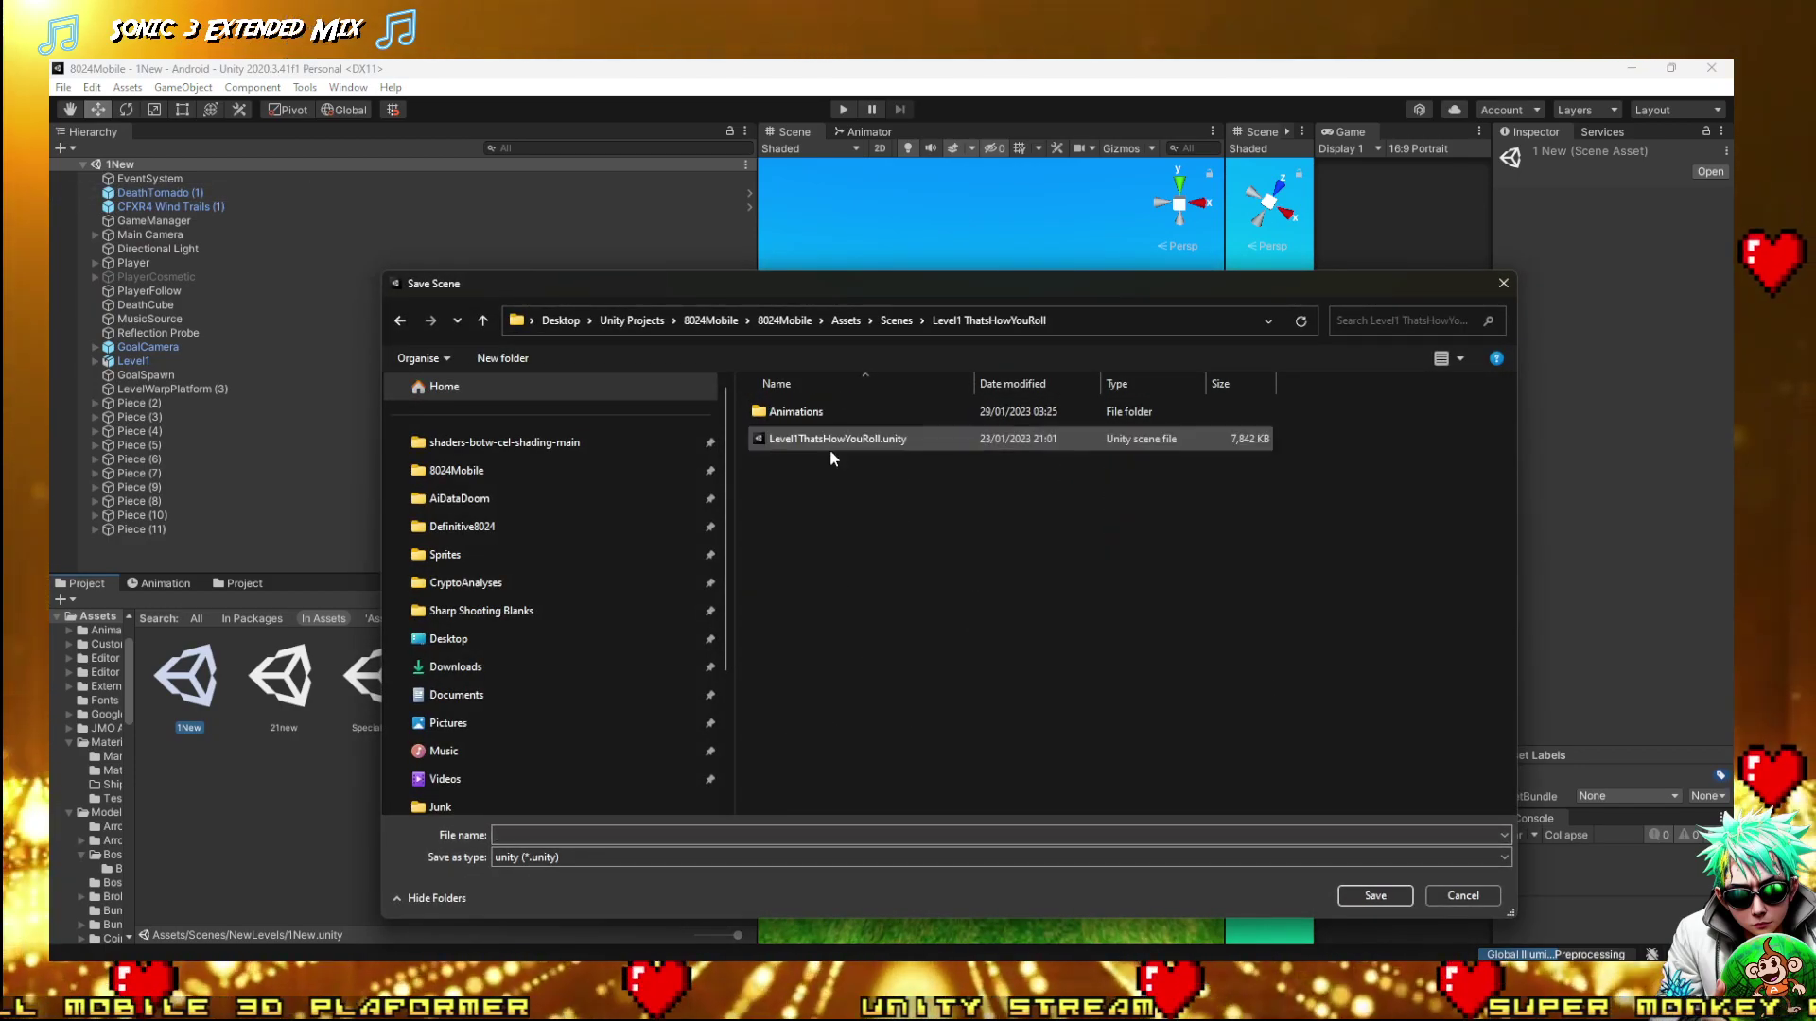
{"action": "left_click", "coordinate": [678, 832]}
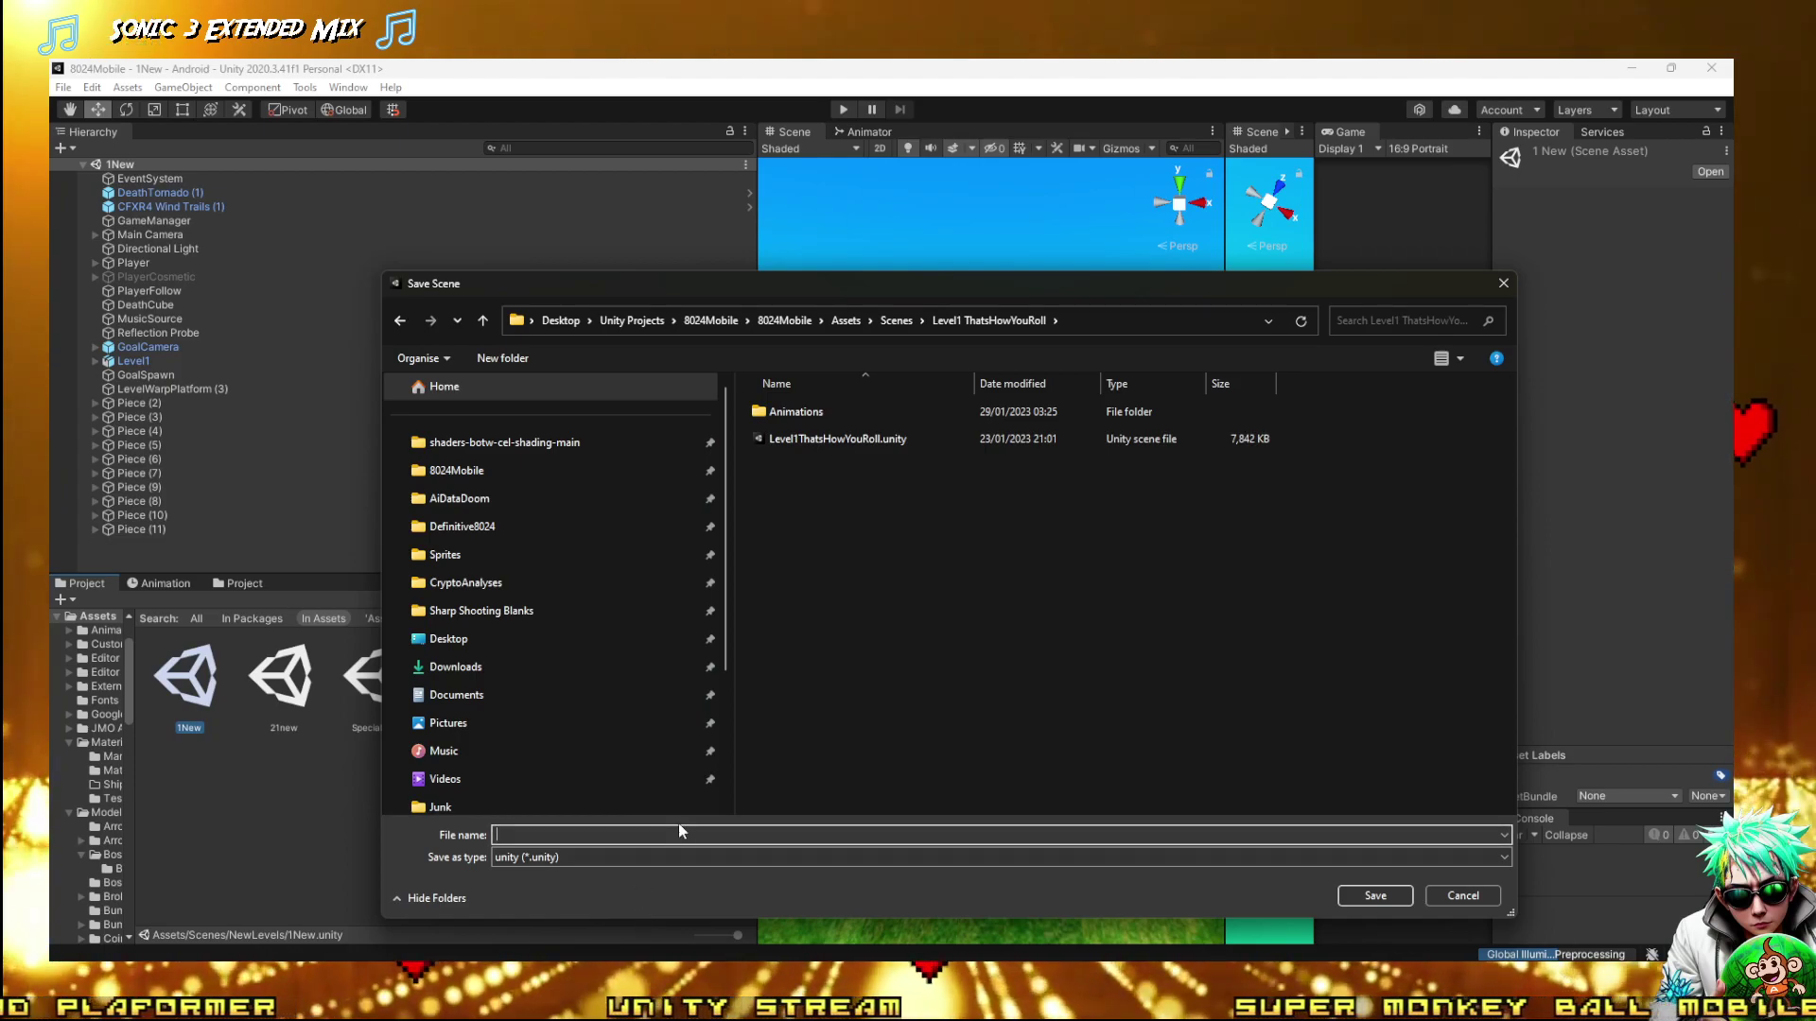
{"action": "type", "text": "Intro"}
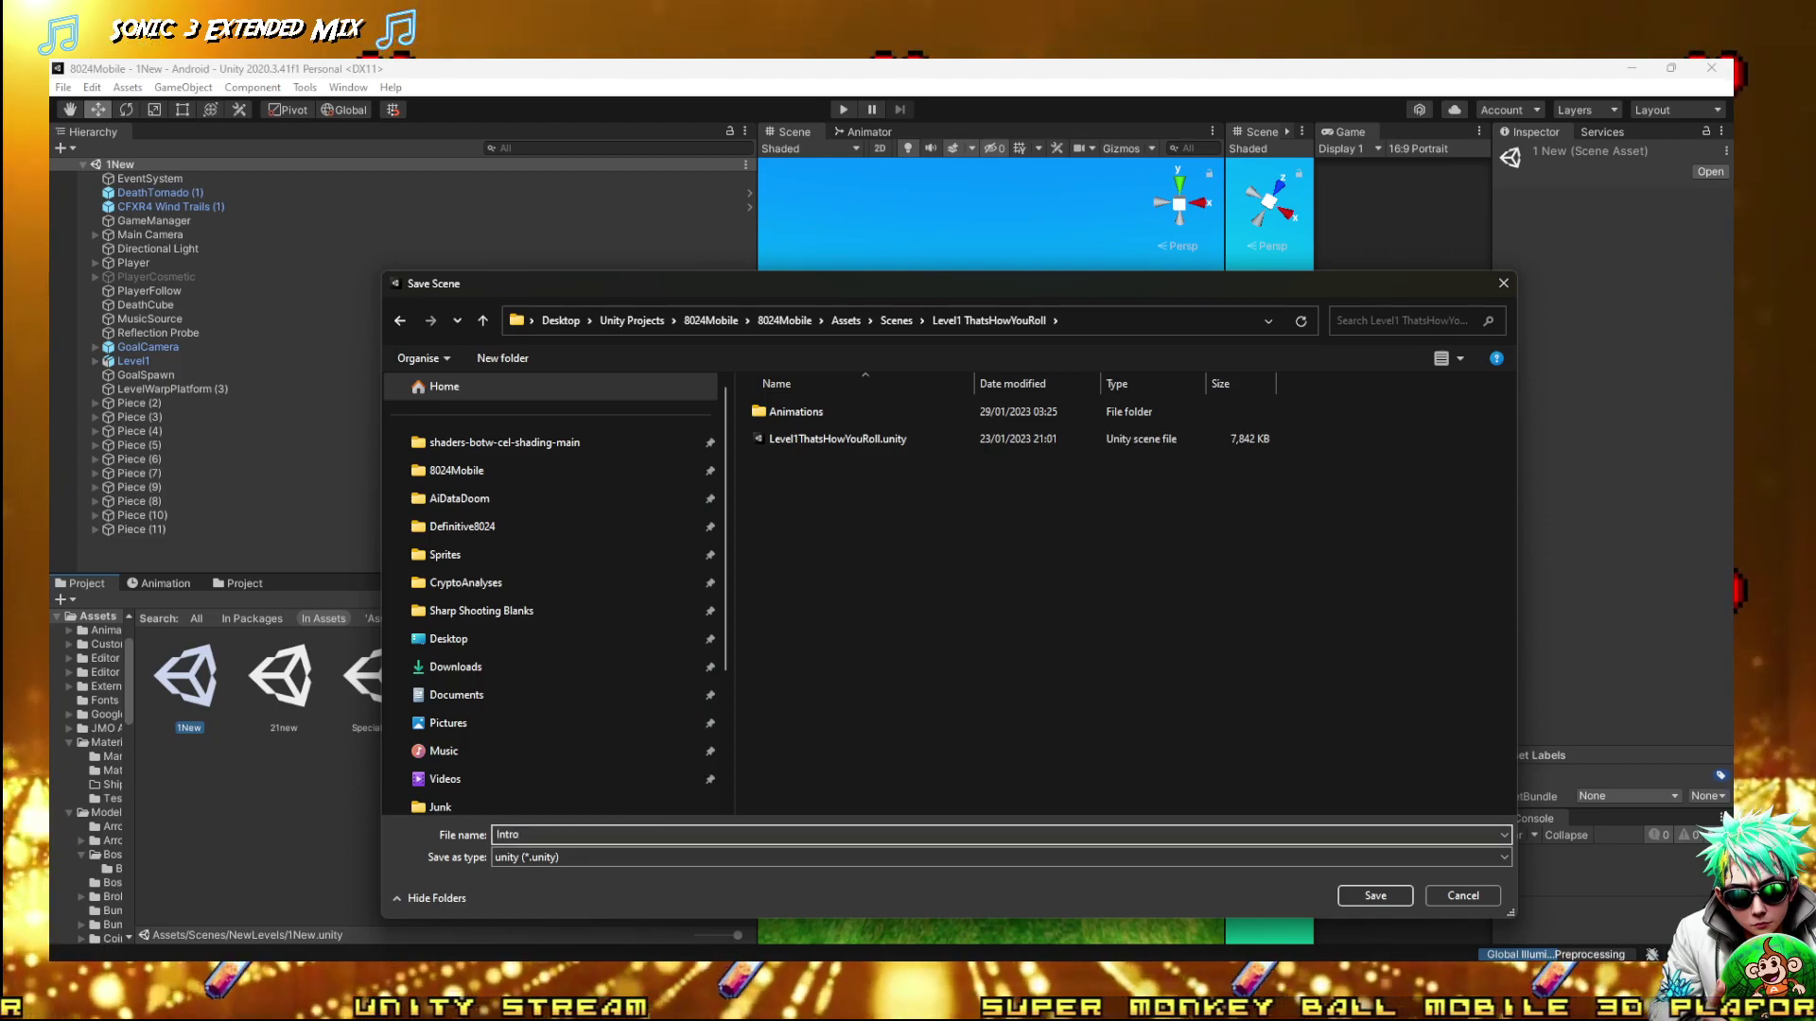
{"action": "type", "text": "1New"}
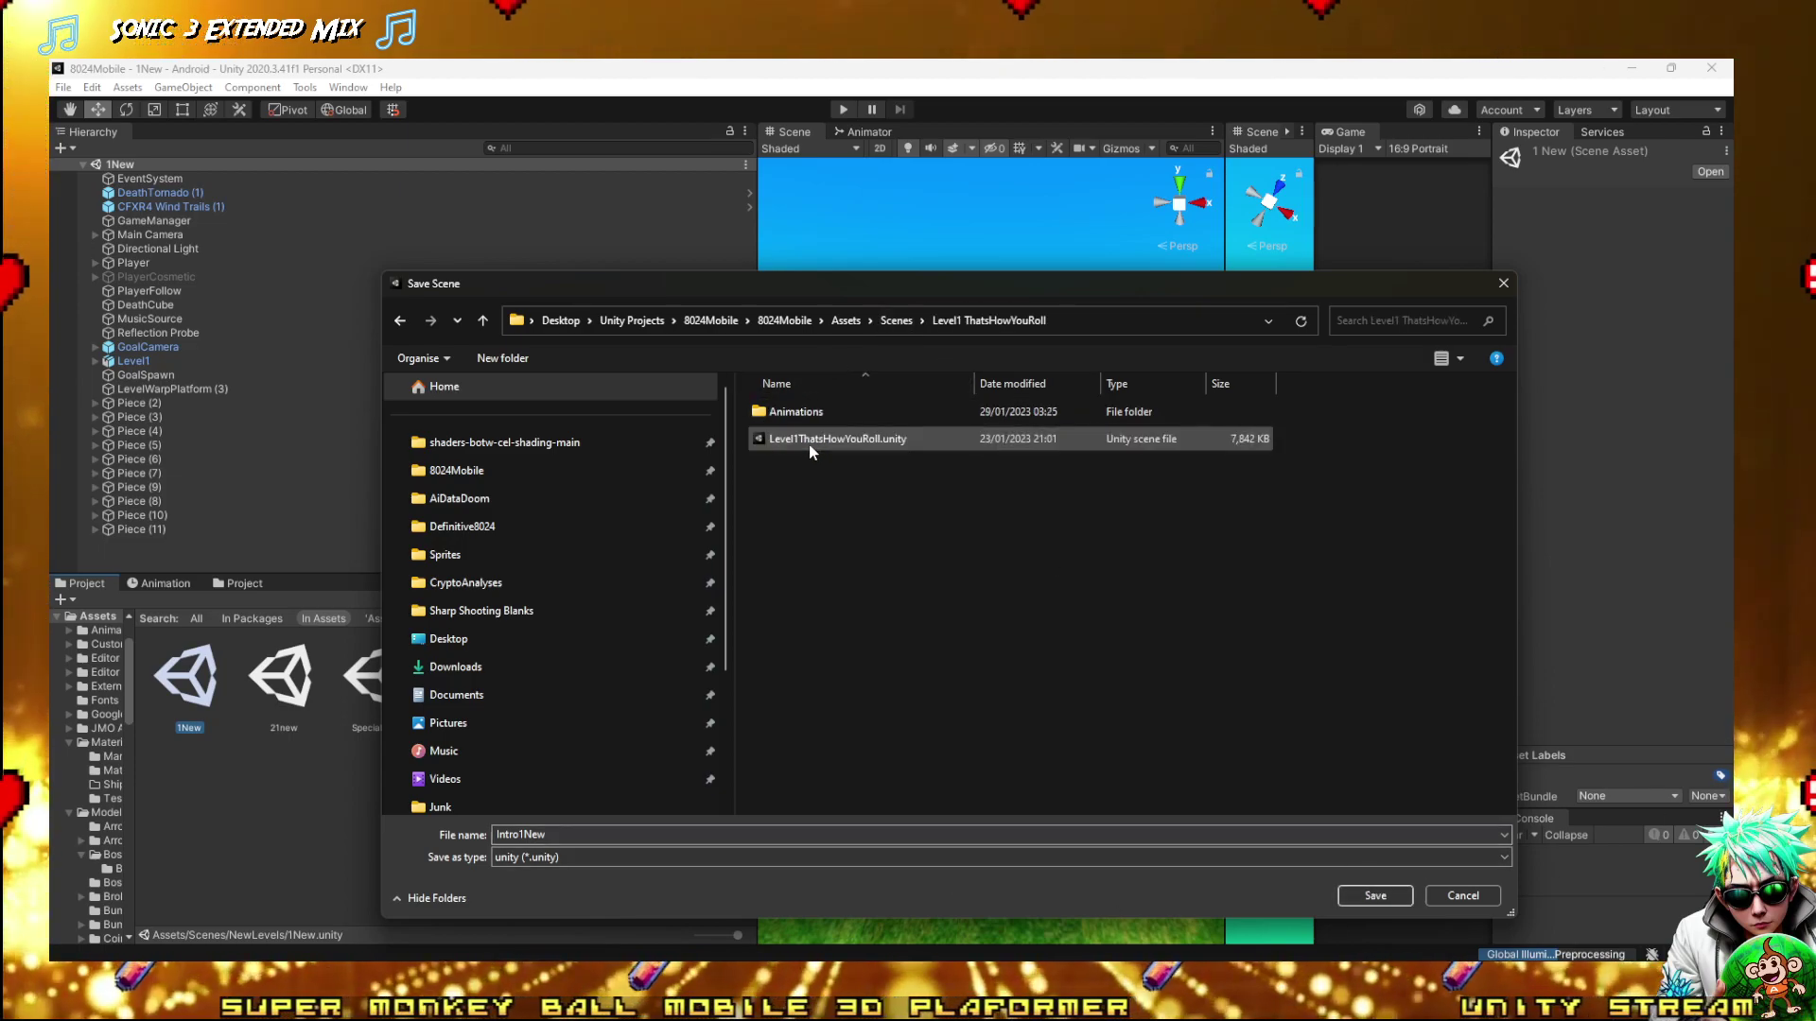
{"action": "left_click", "coordinate": [896, 321]}
{"action": "double_click", "coordinate": [813, 412]}
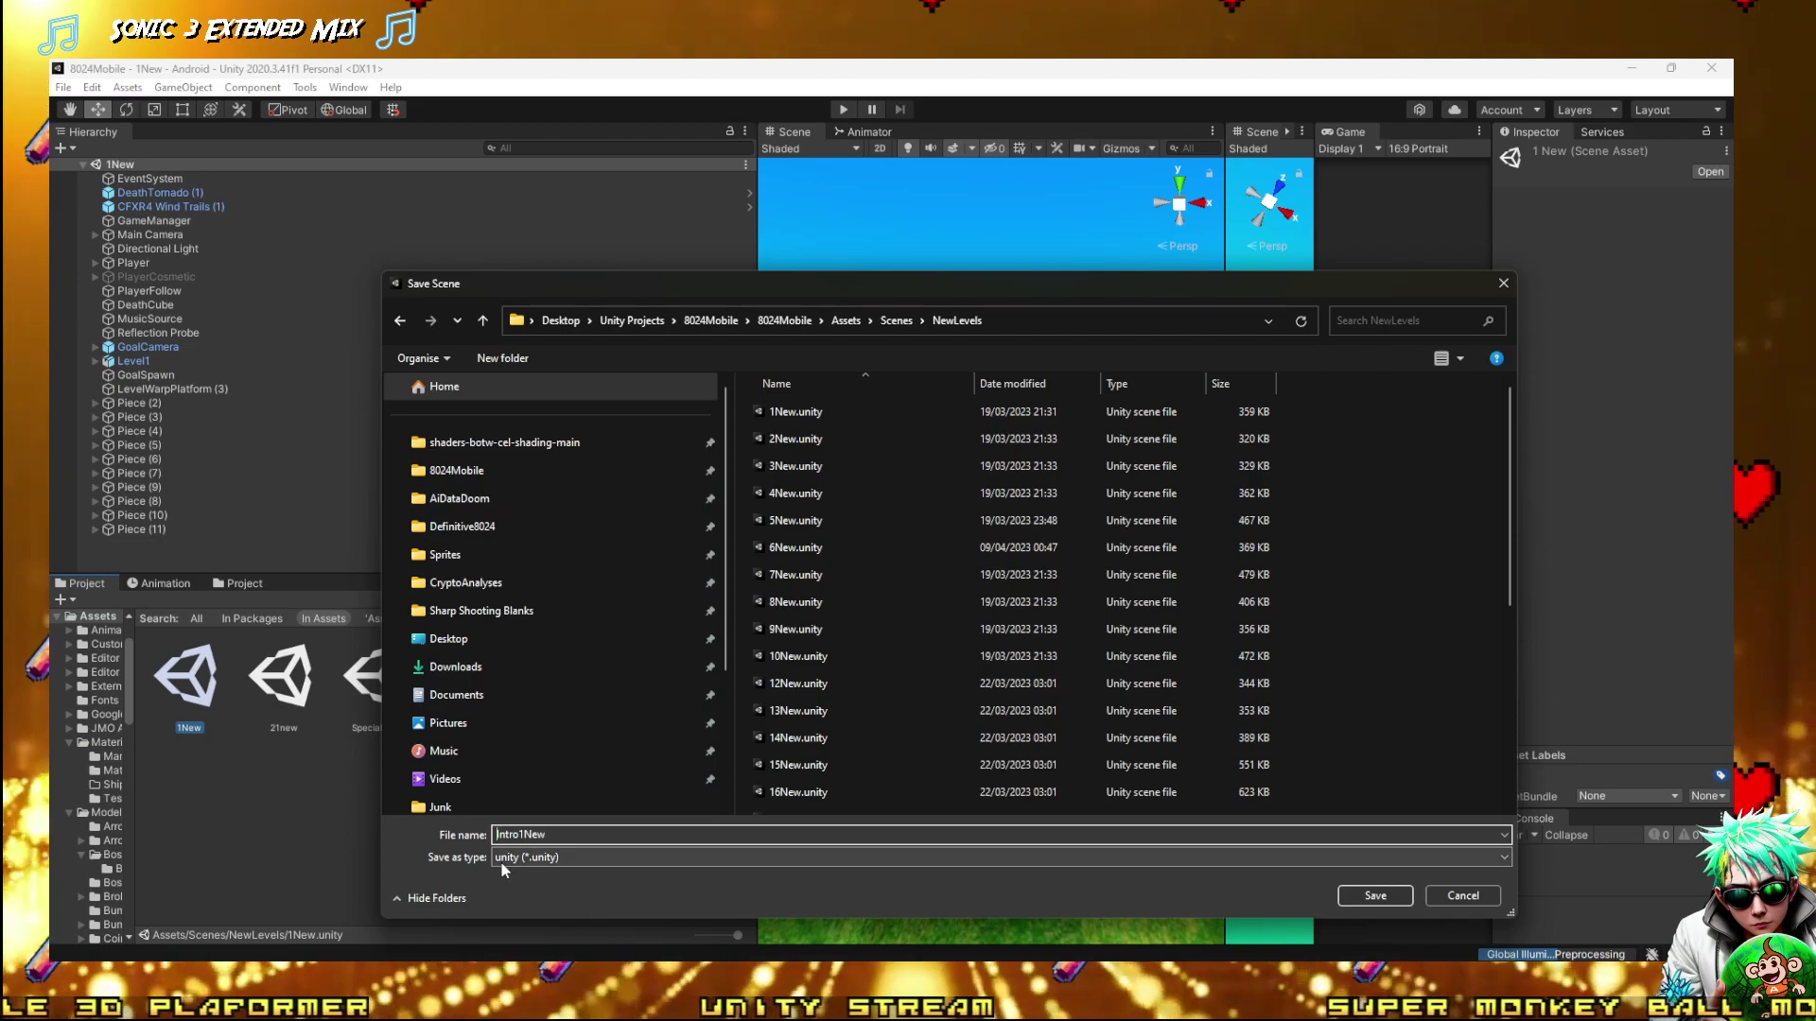
{"action": "type", "text": "0"}
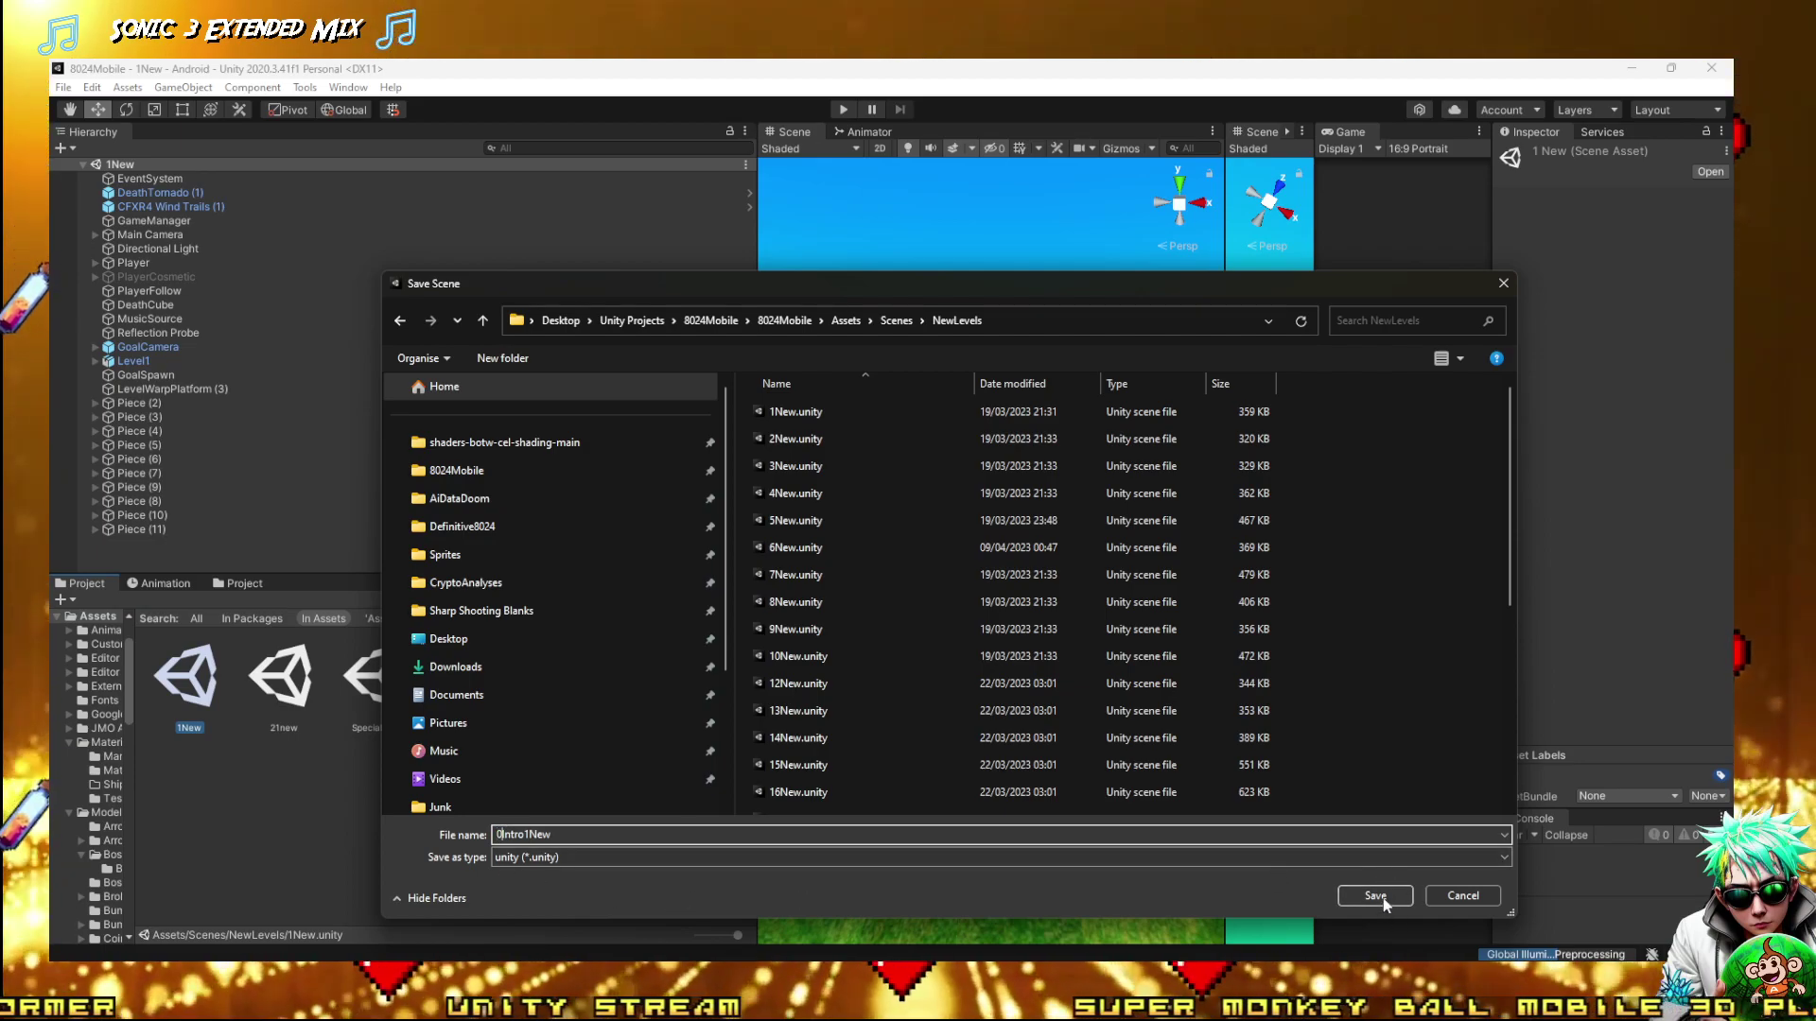
{"action": "left_click", "coordinate": [1375, 896]}
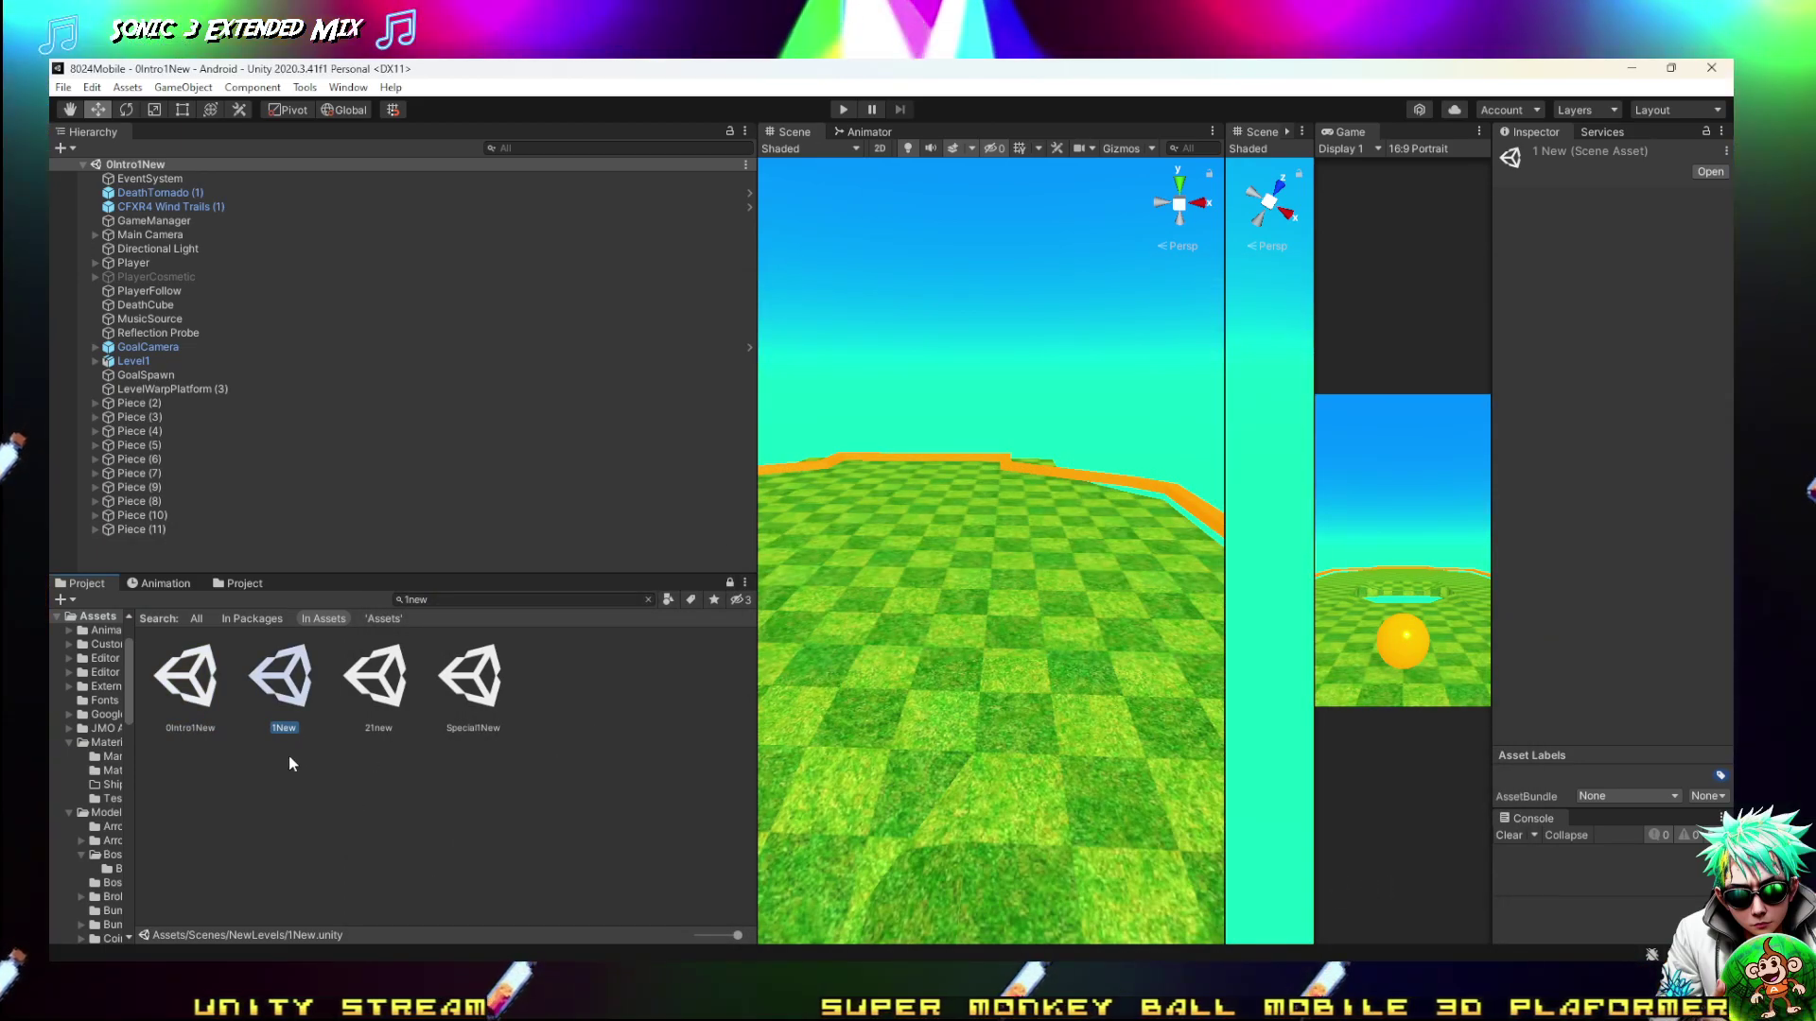
{"action": "left_click", "coordinate": [198, 730]}
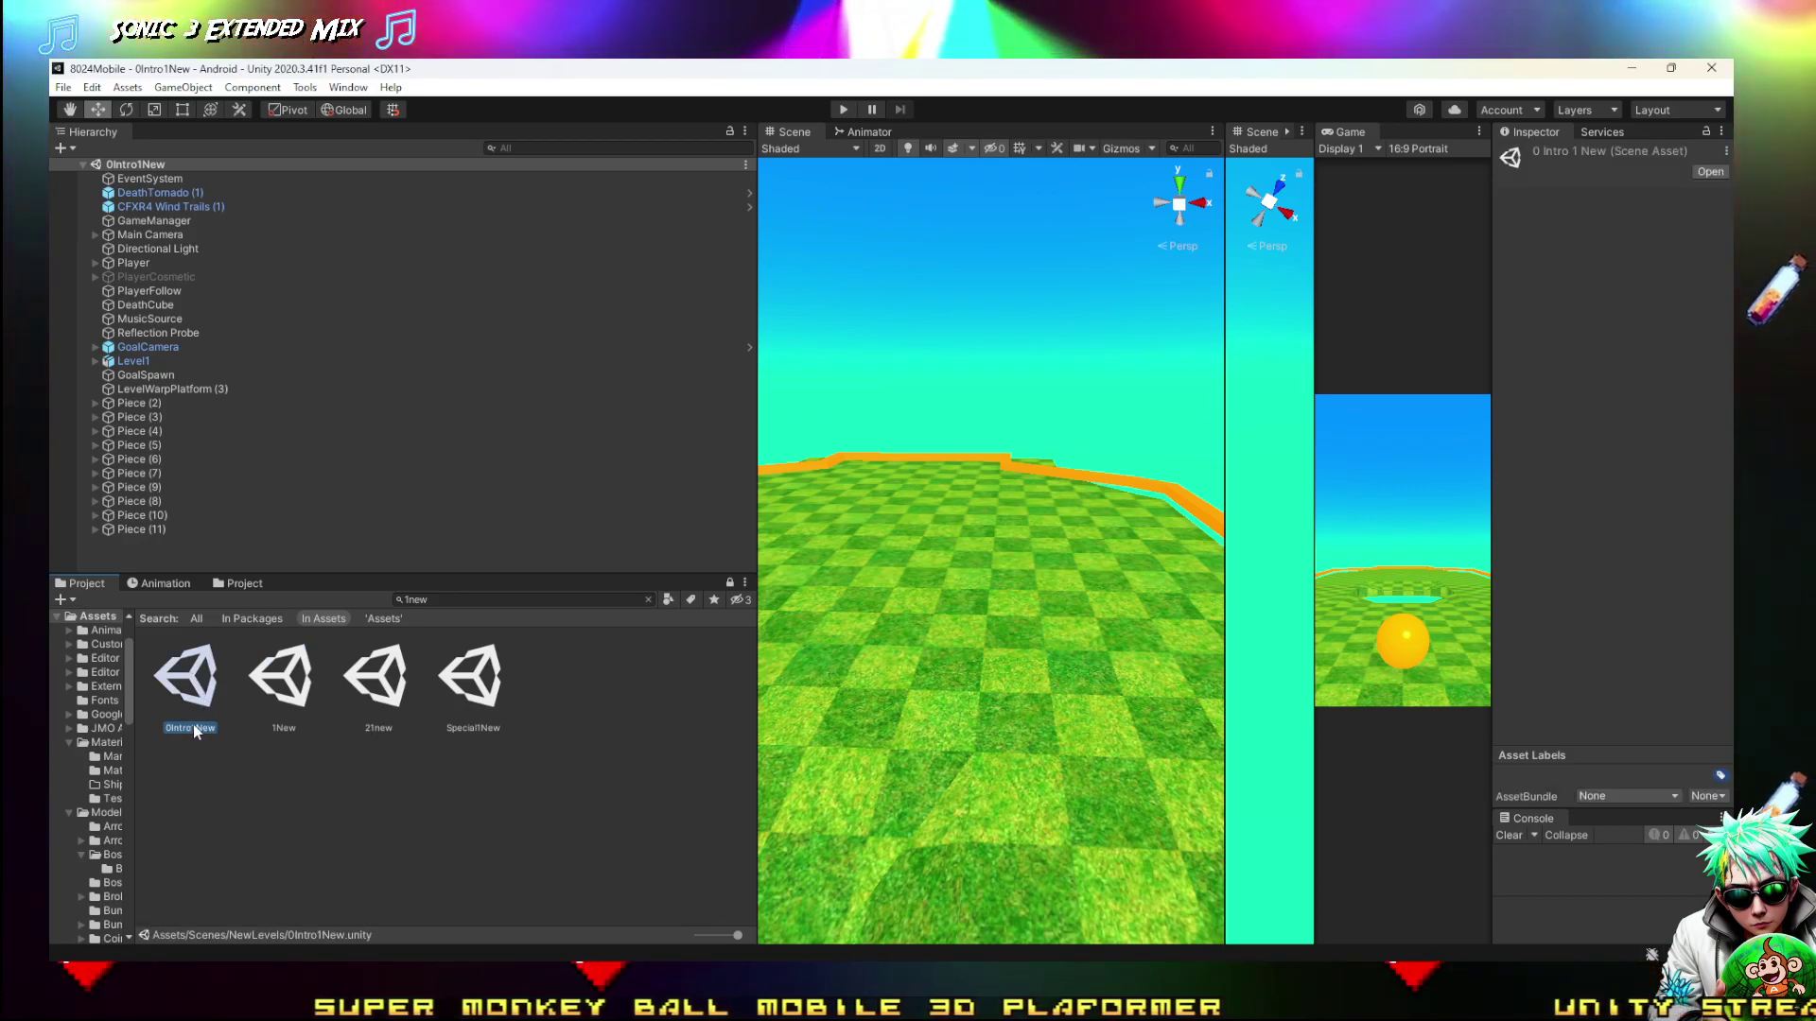
Rename the 0Intro1New scene asset to 0IntroNew and clear the Project search
{"action": "left_click", "coordinate": [189, 729]}
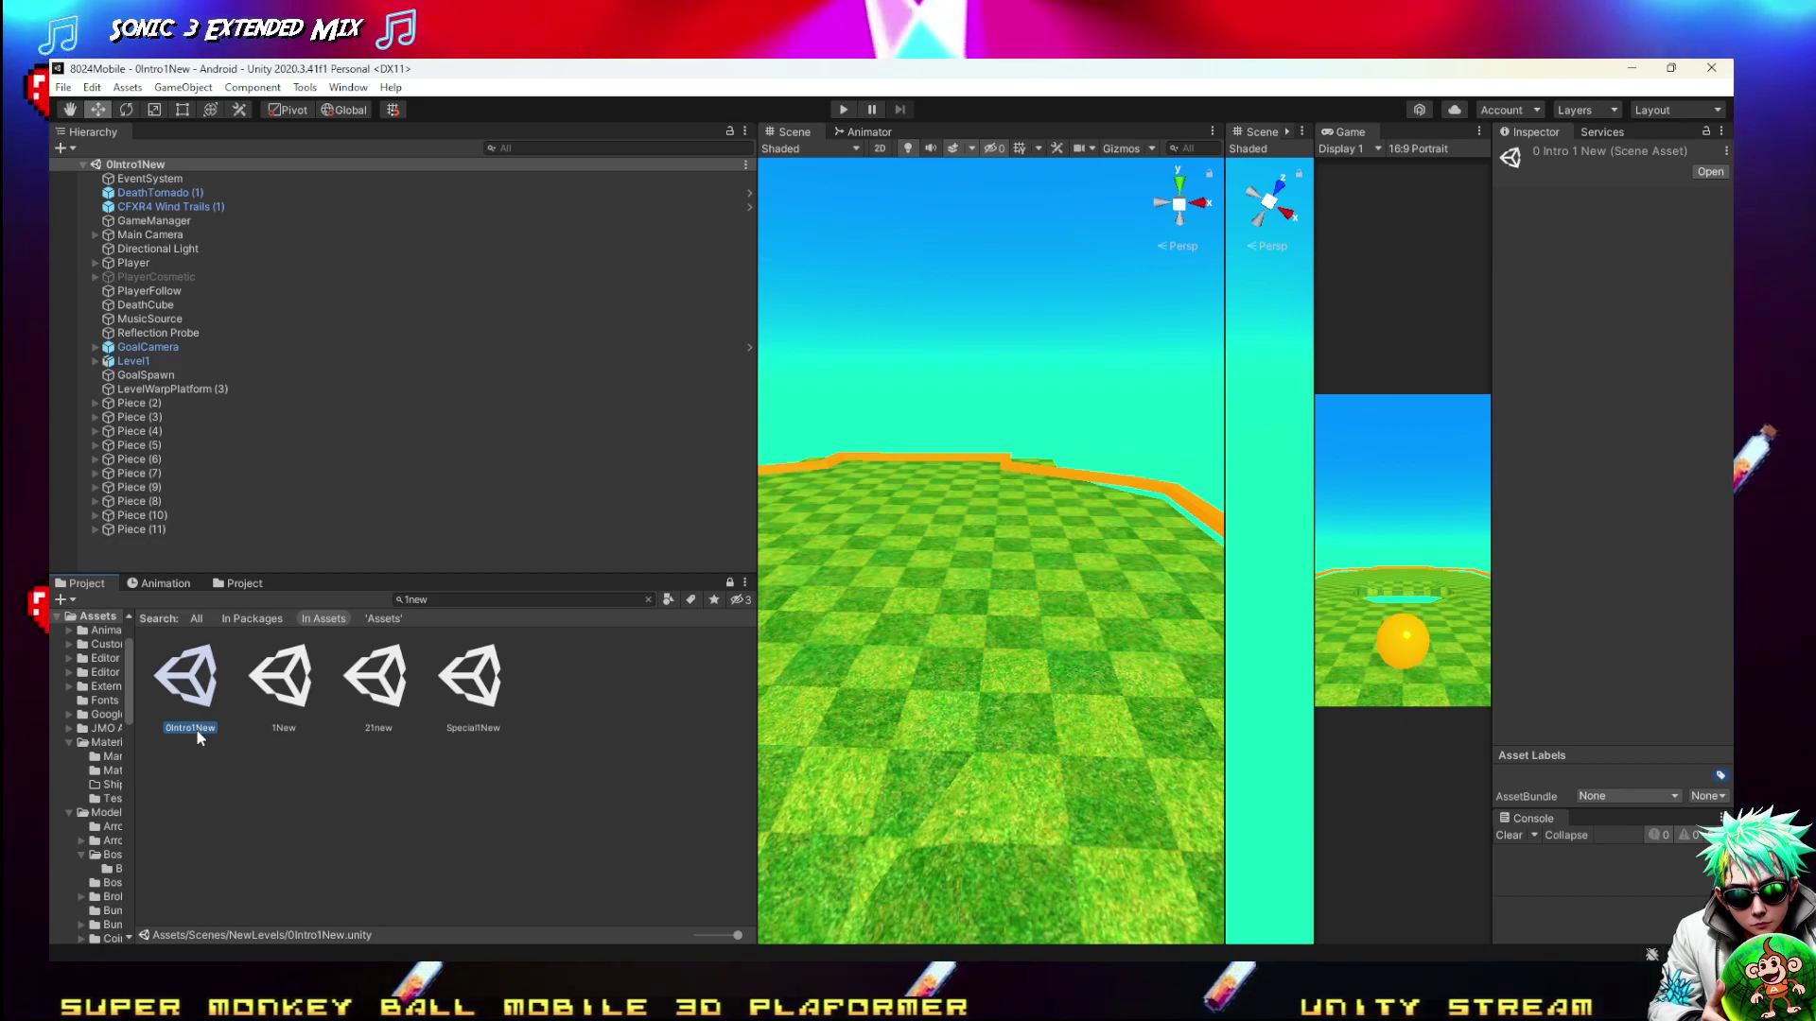
{"action": "left_click", "coordinate": [171, 729]}
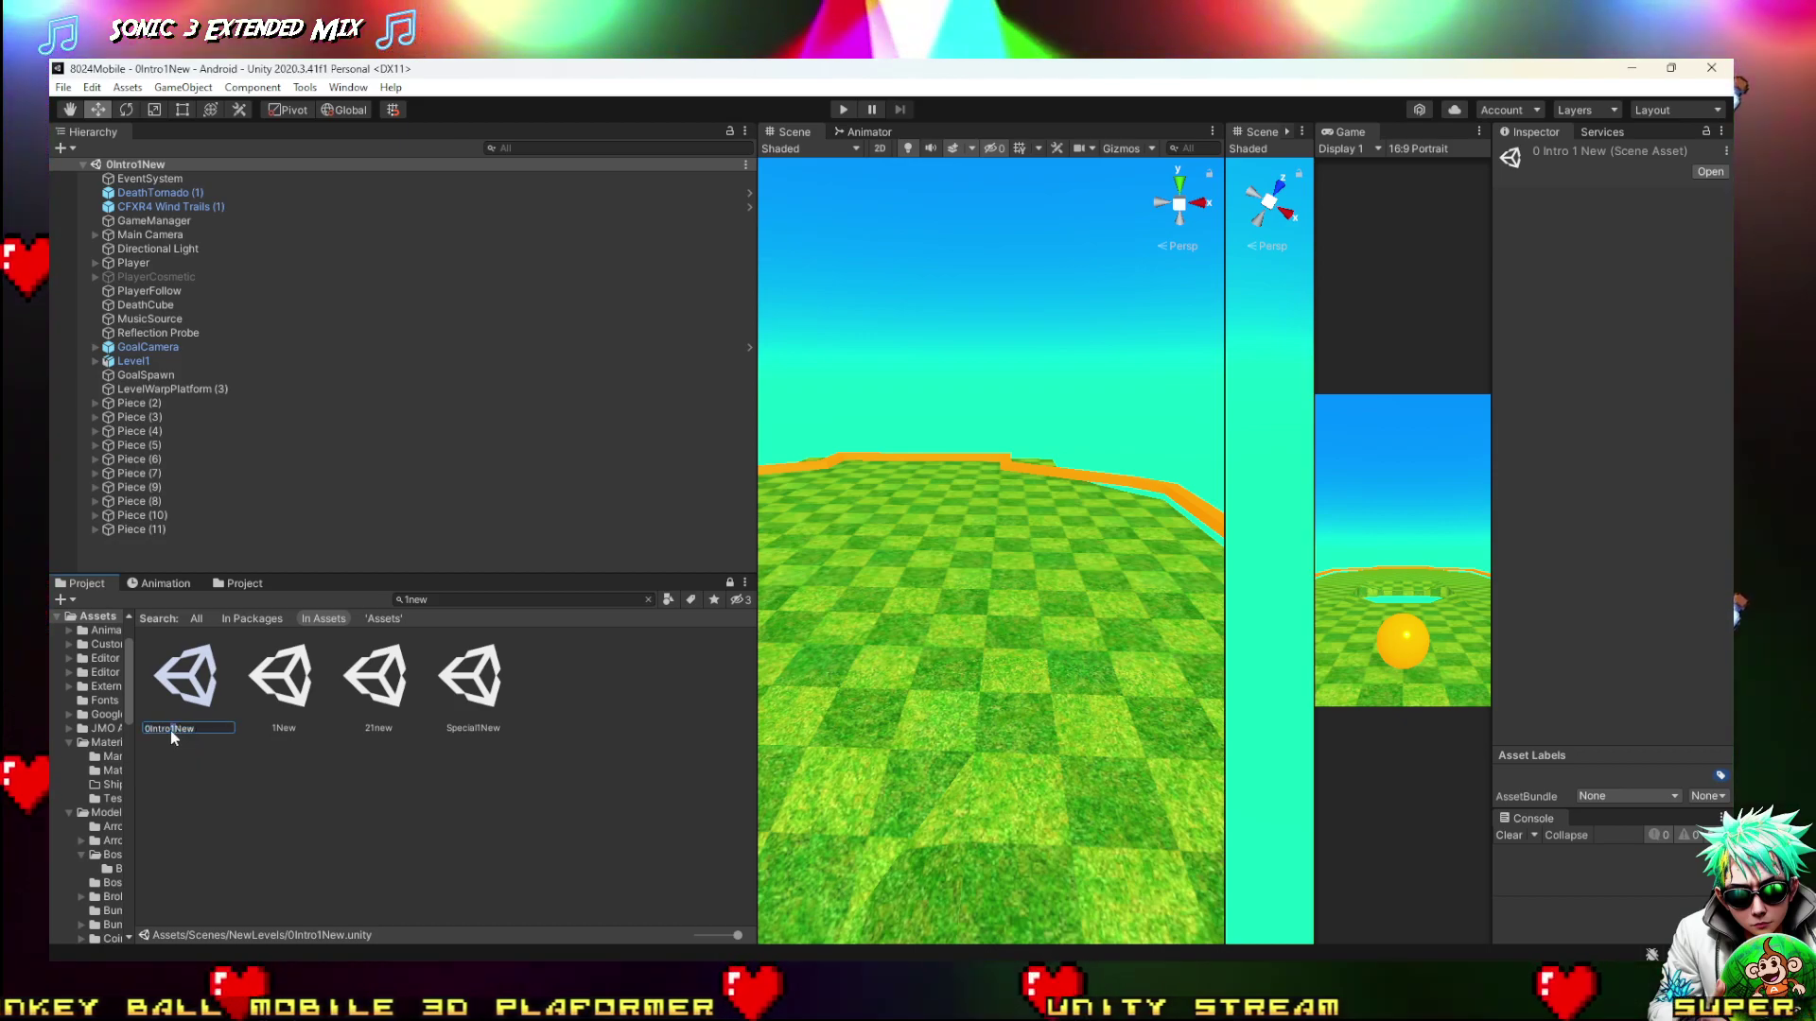
{"action": "key", "text": "Delete"}
{"action": "key", "text": "Return"}
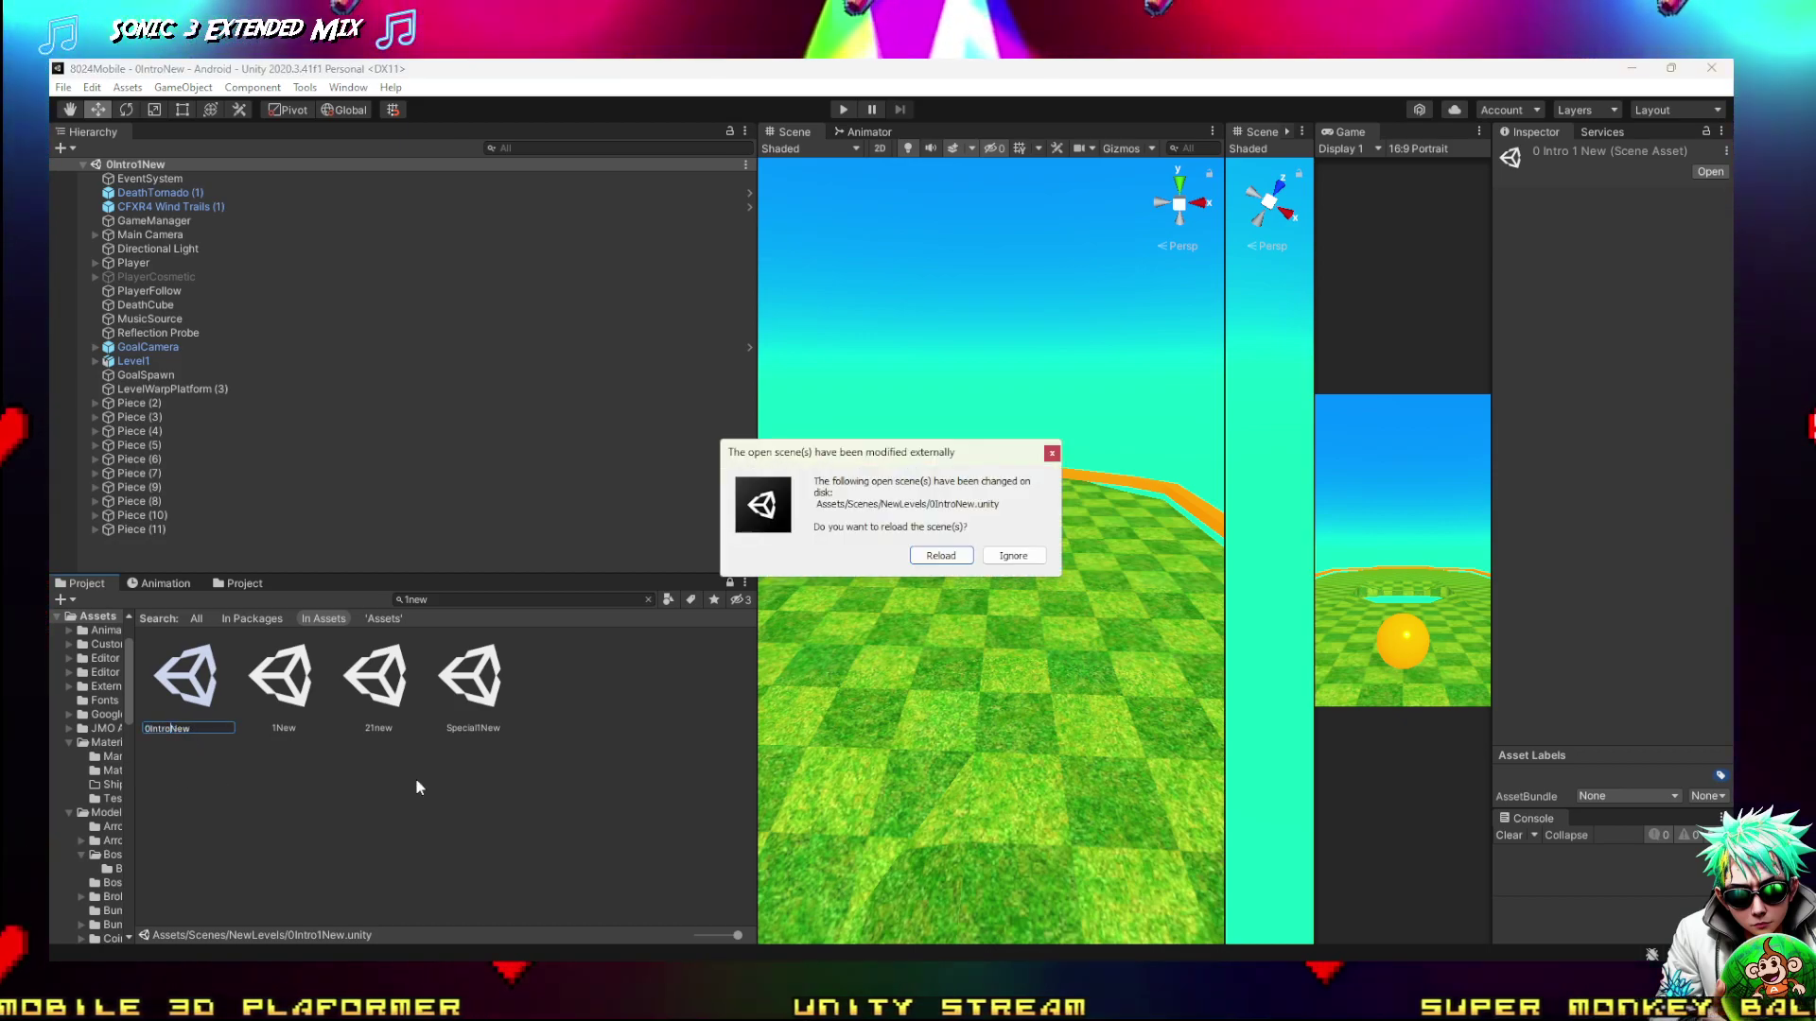
{"action": "left_click", "coordinate": [936, 555]}
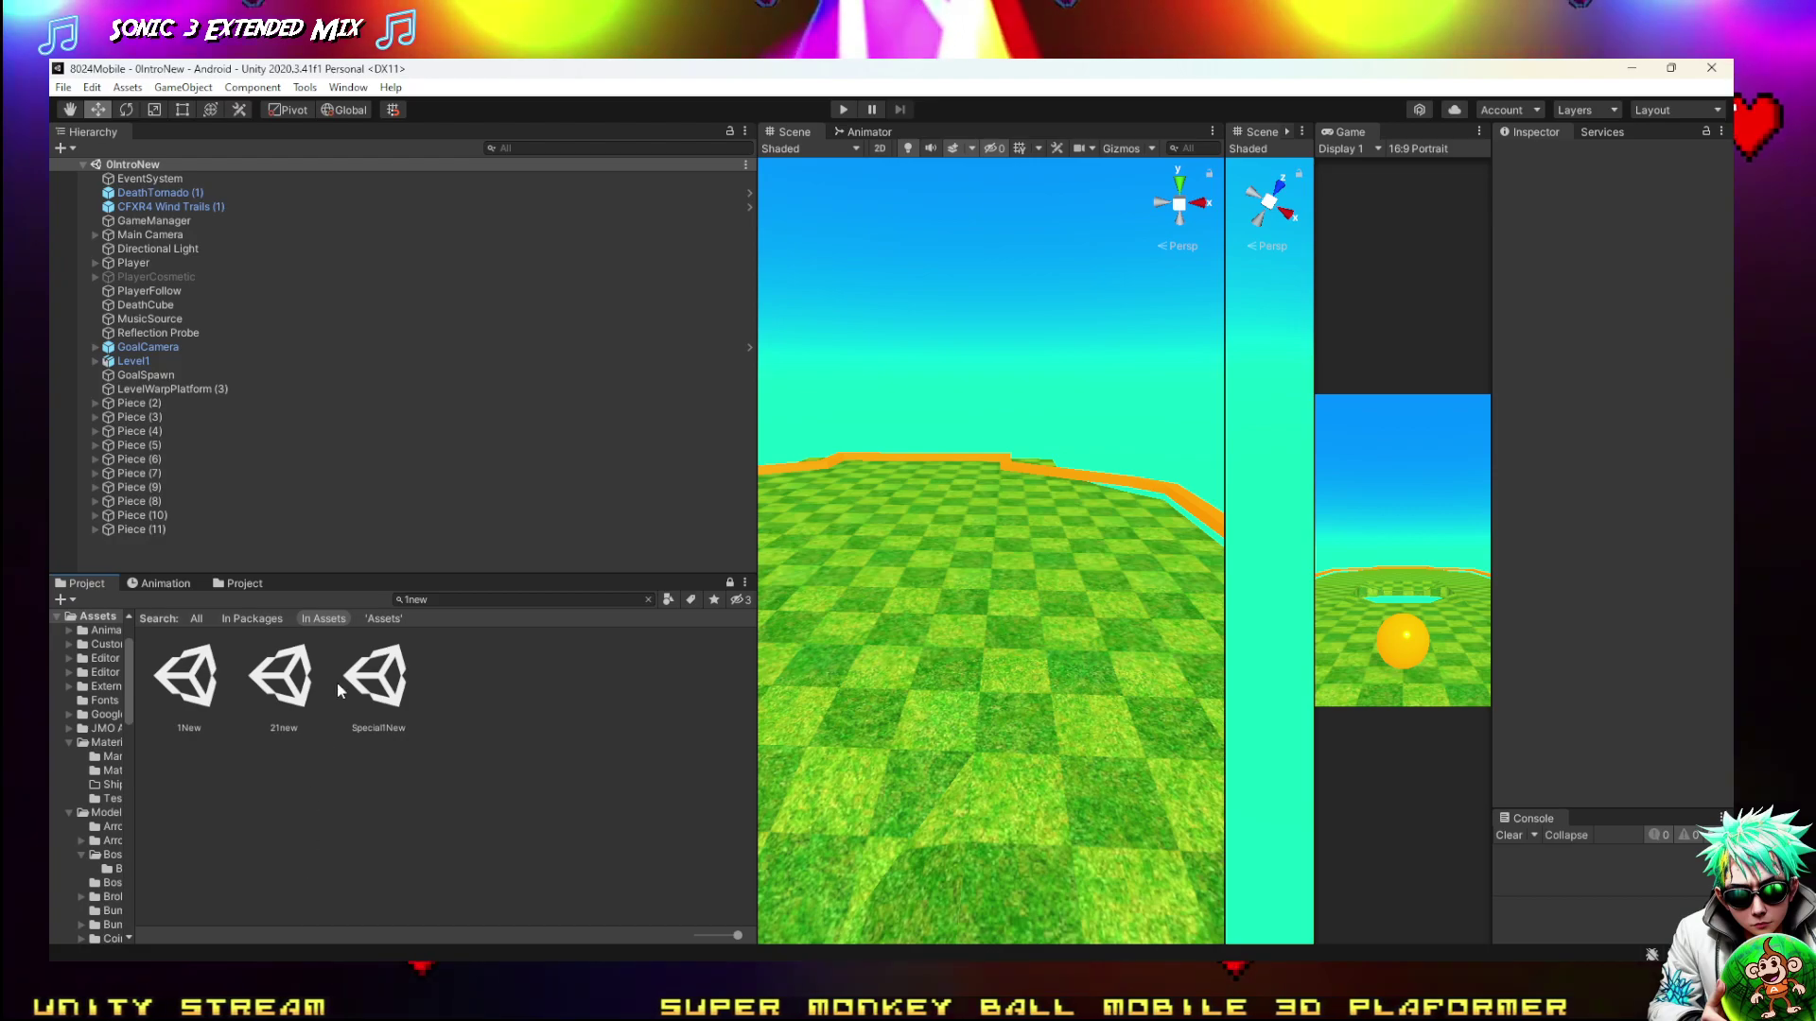
{"action": "left_click", "coordinate": [650, 600]}
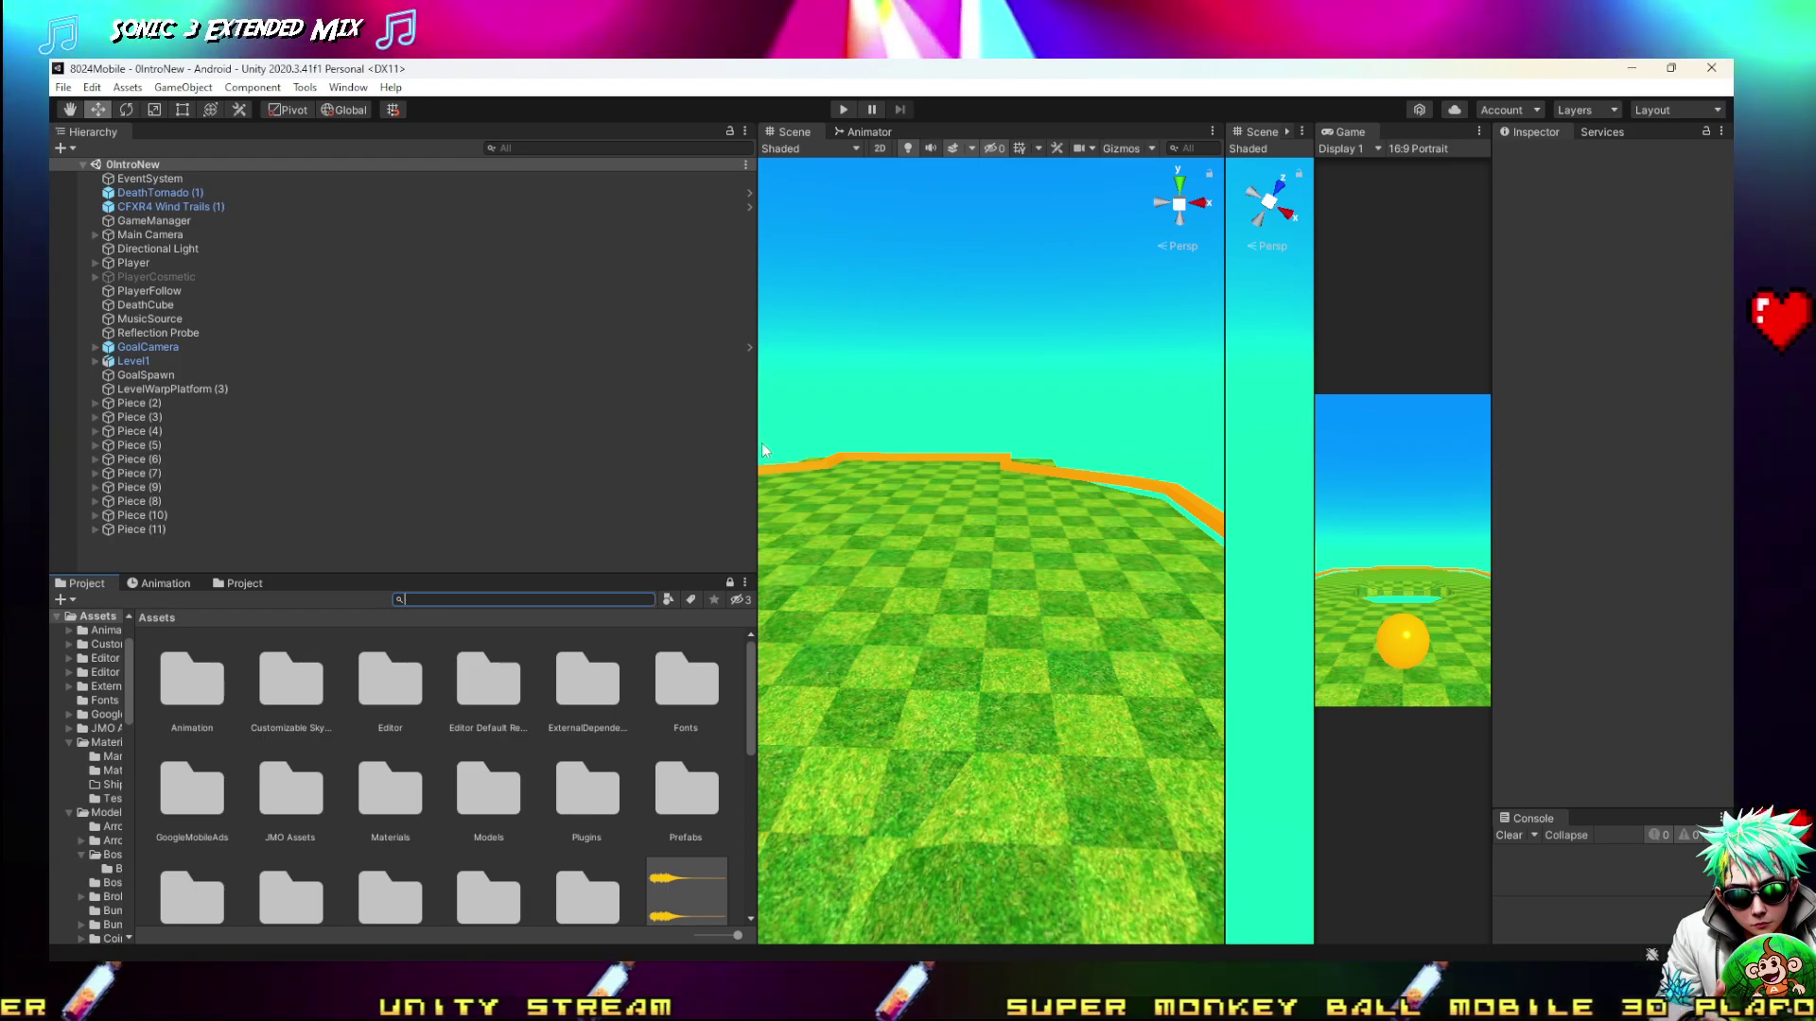
Remove the Camera Ball Controller component from the Main Camera
{"action": "left_click_drag", "start_coordinate": [762, 443], "coordinate": [690, 445]}
{"action": "scroll", "coordinate": [389, 726], "scroll_direction": "down", "scroll_amount": 5}
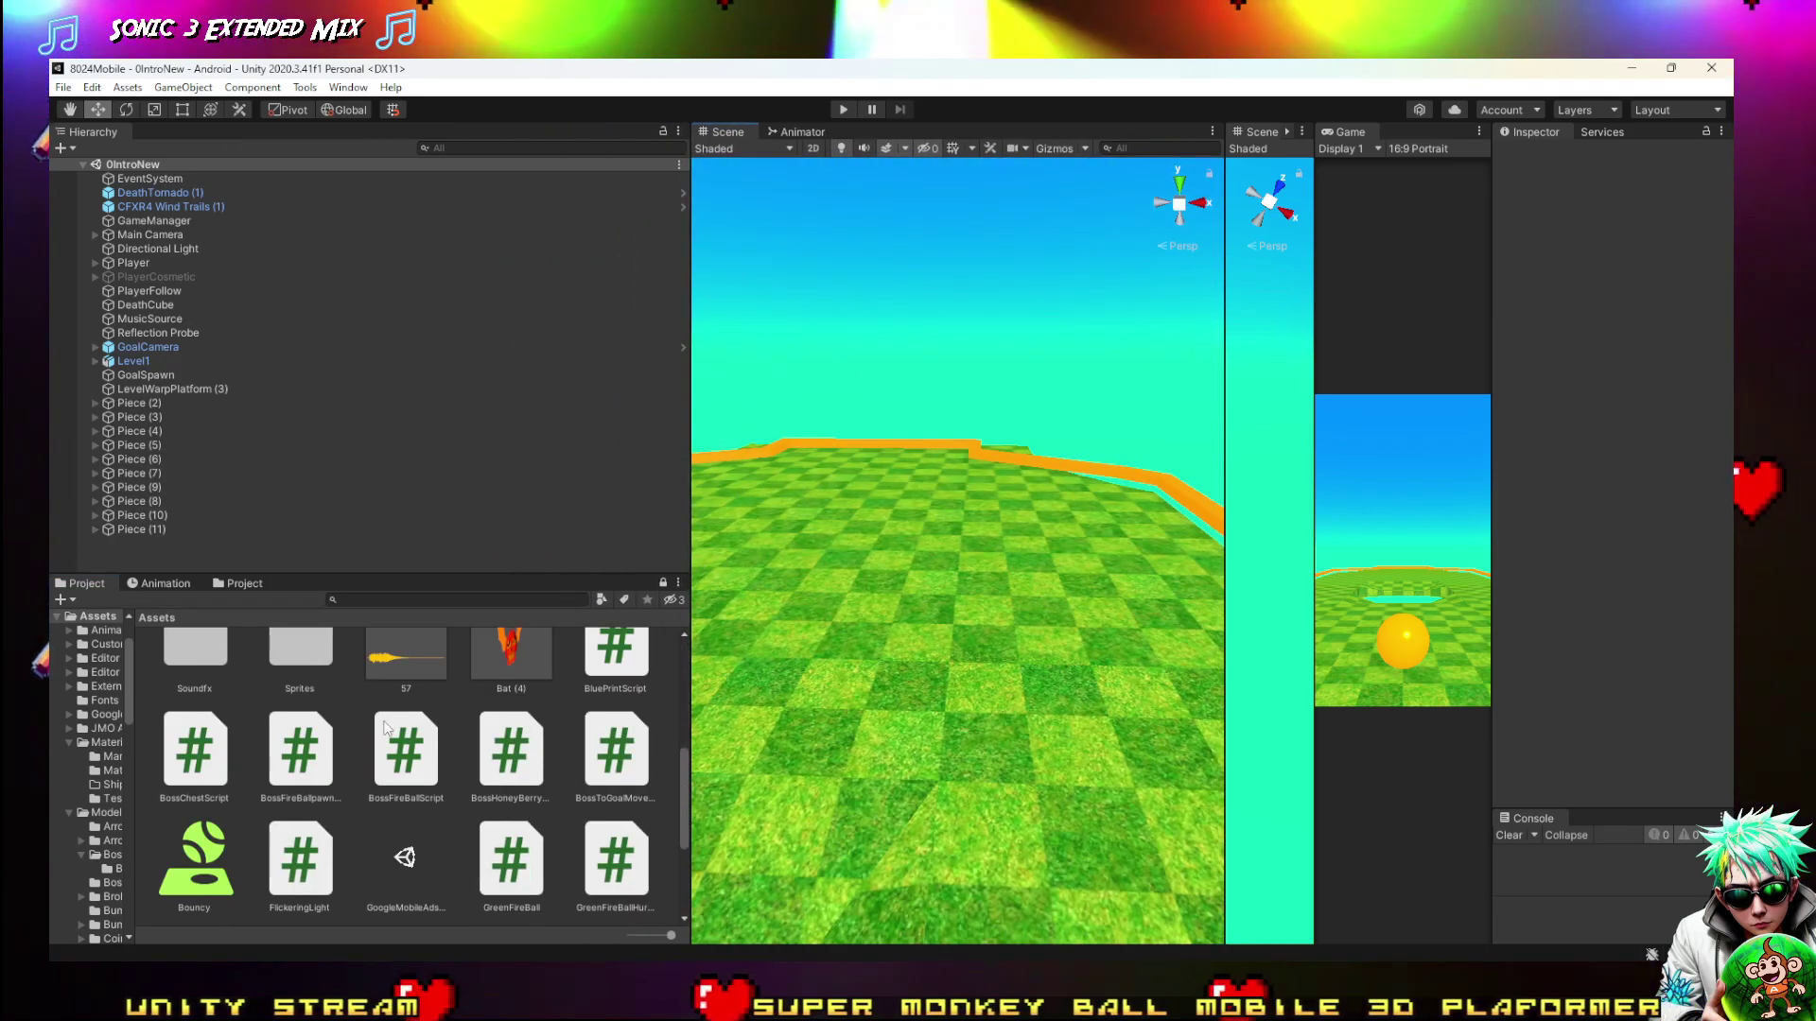
{"action": "scroll", "coordinate": [390, 726], "scroll_direction": "down", "scroll_amount": 3}
{"action": "scroll", "coordinate": [444, 879], "scroll_direction": "up", "scroll_amount": 3}
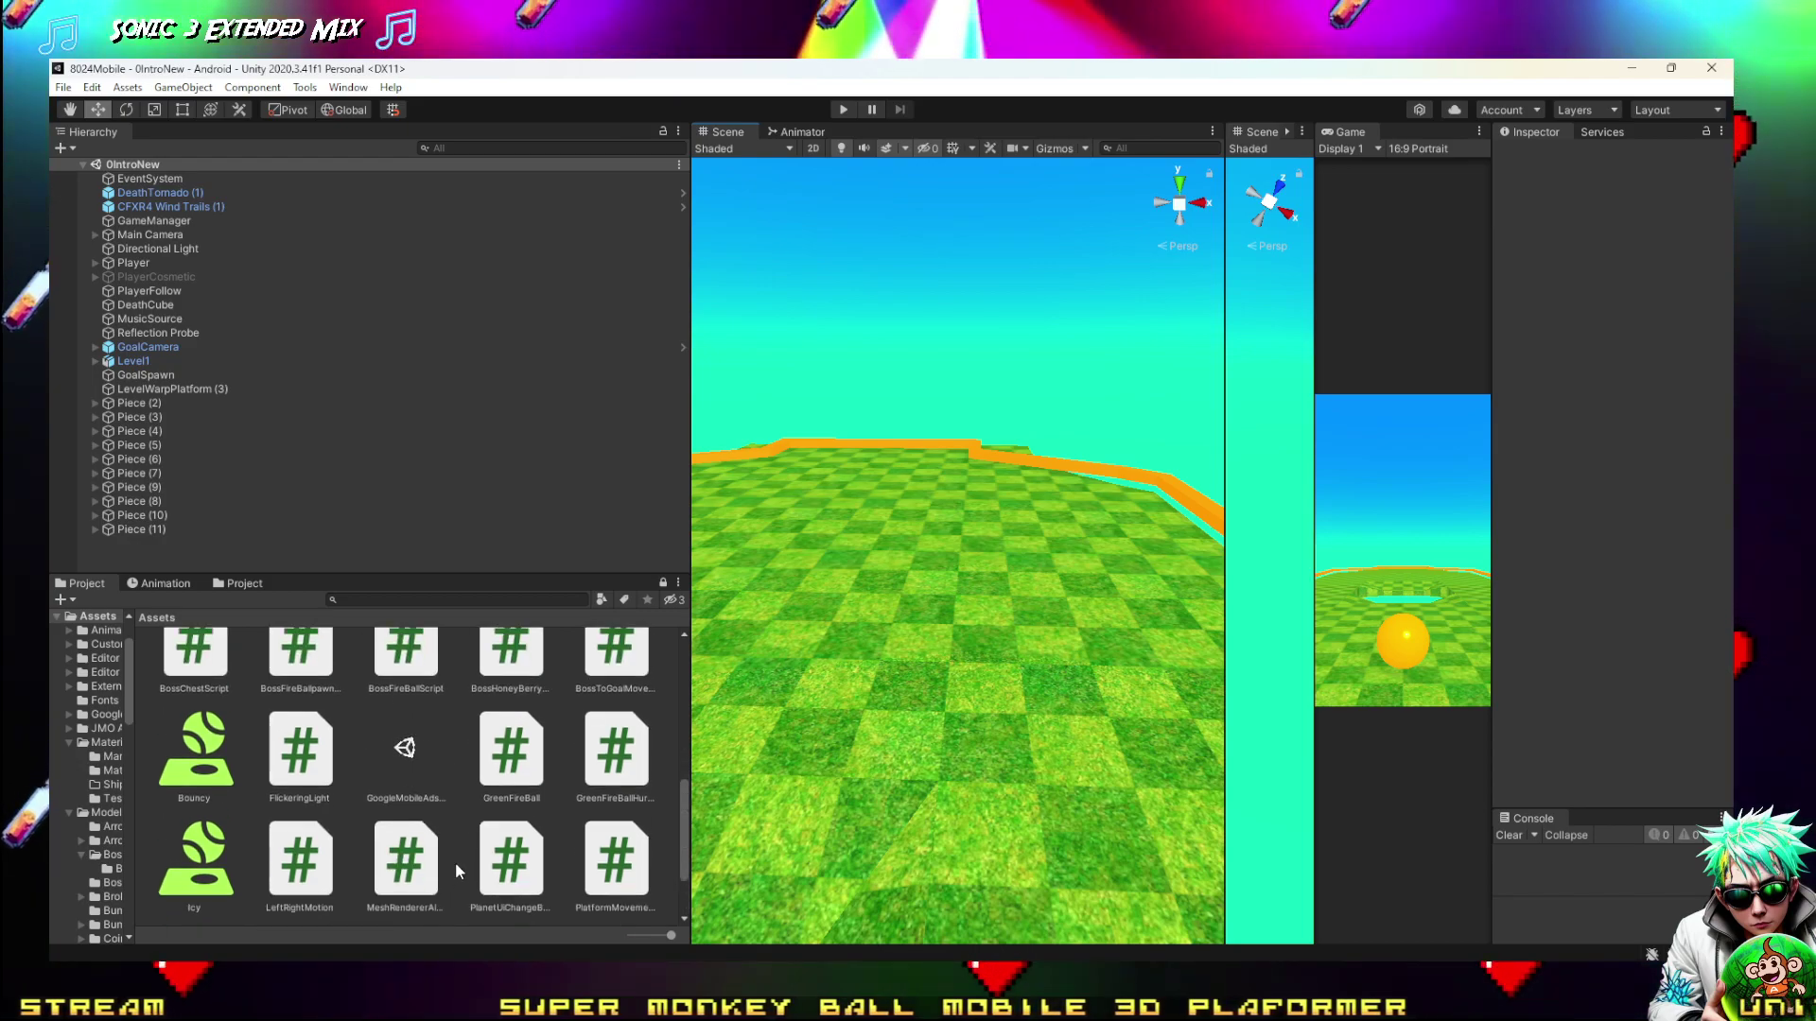
{"action": "scroll", "coordinate": [440, 832], "scroll_direction": "up", "scroll_amount": 2}
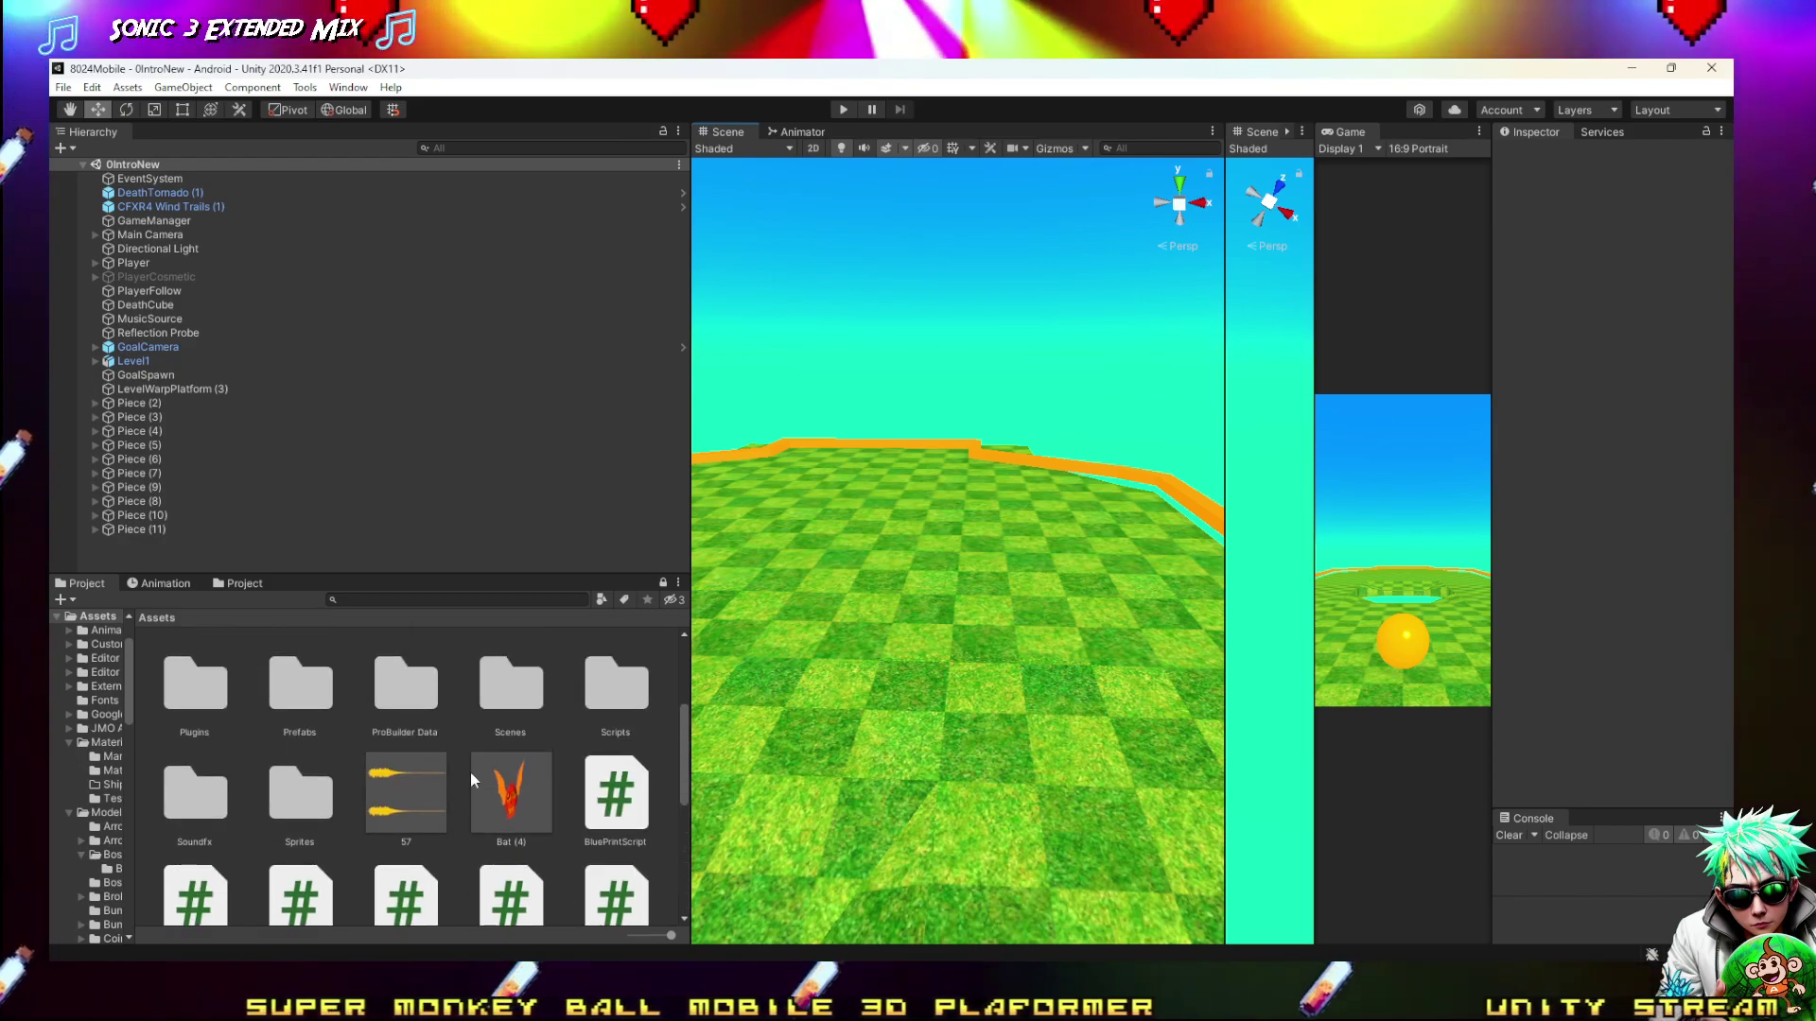
{"action": "scroll", "coordinate": [463, 772], "scroll_direction": "down", "scroll_amount": 3}
{"action": "scroll", "coordinate": [407, 842], "scroll_direction": "down", "scroll_amount": 1}
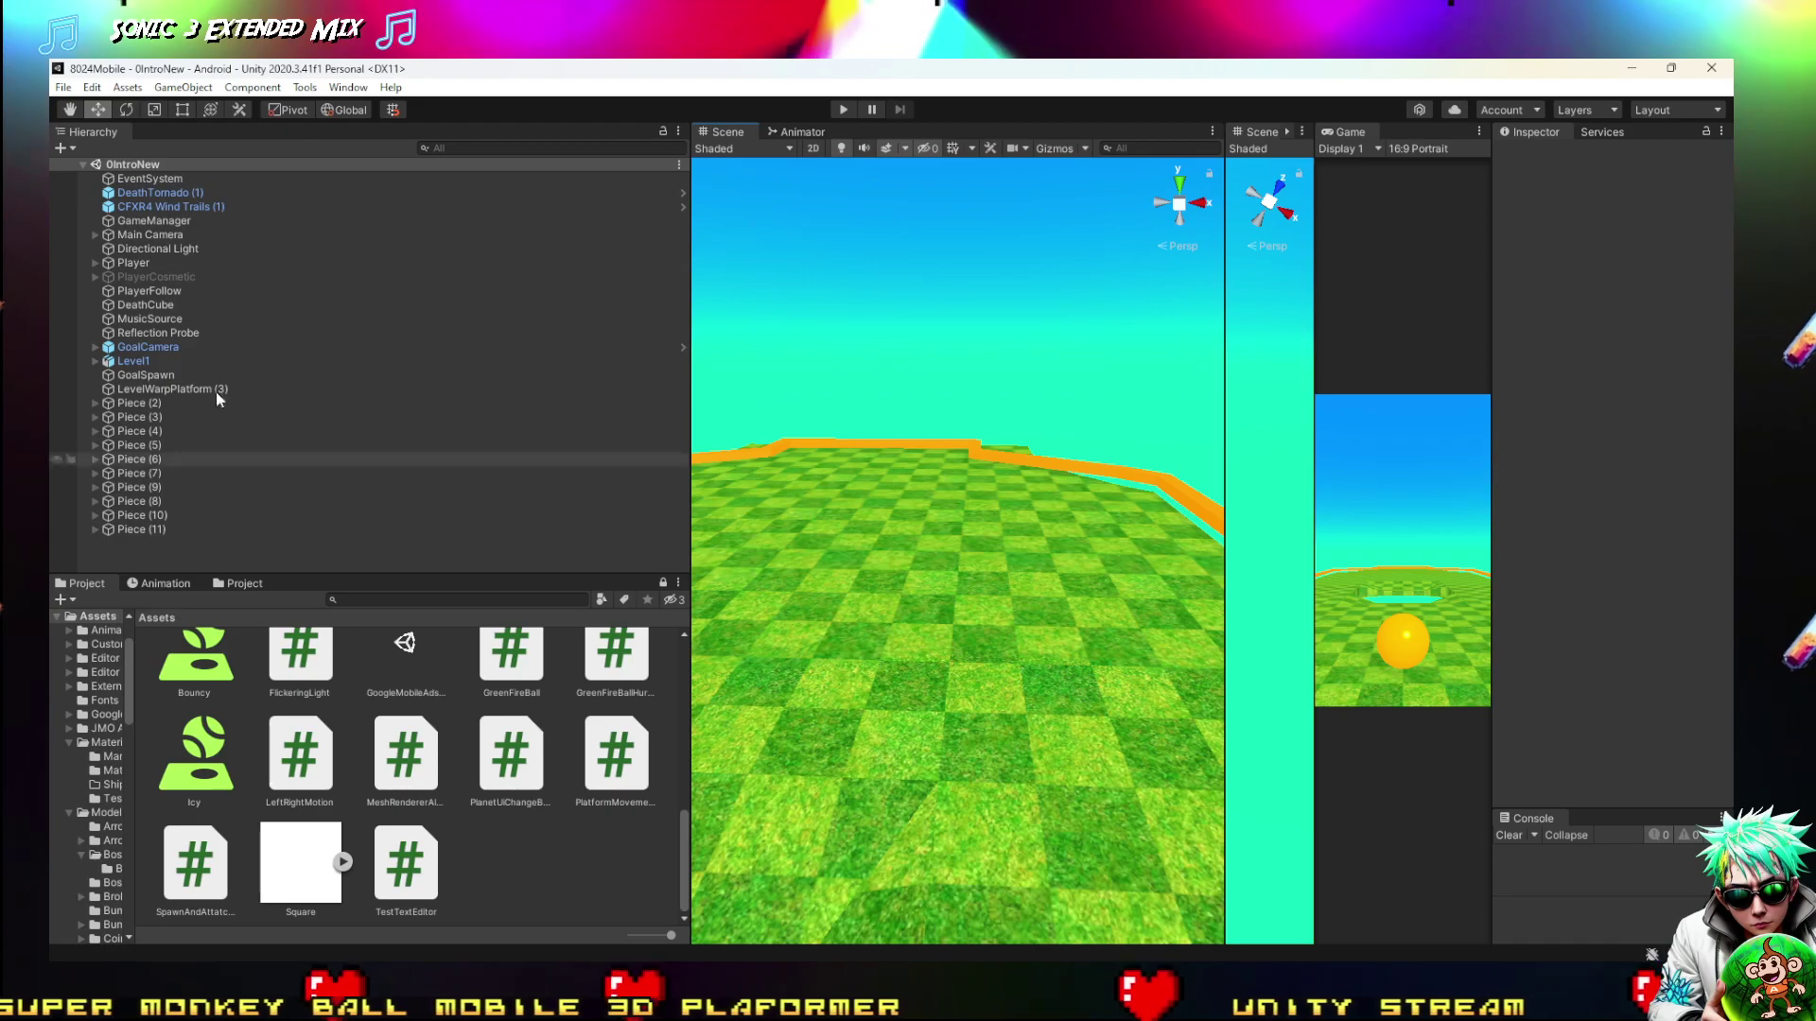
{"action": "left_click", "coordinate": [137, 529]}
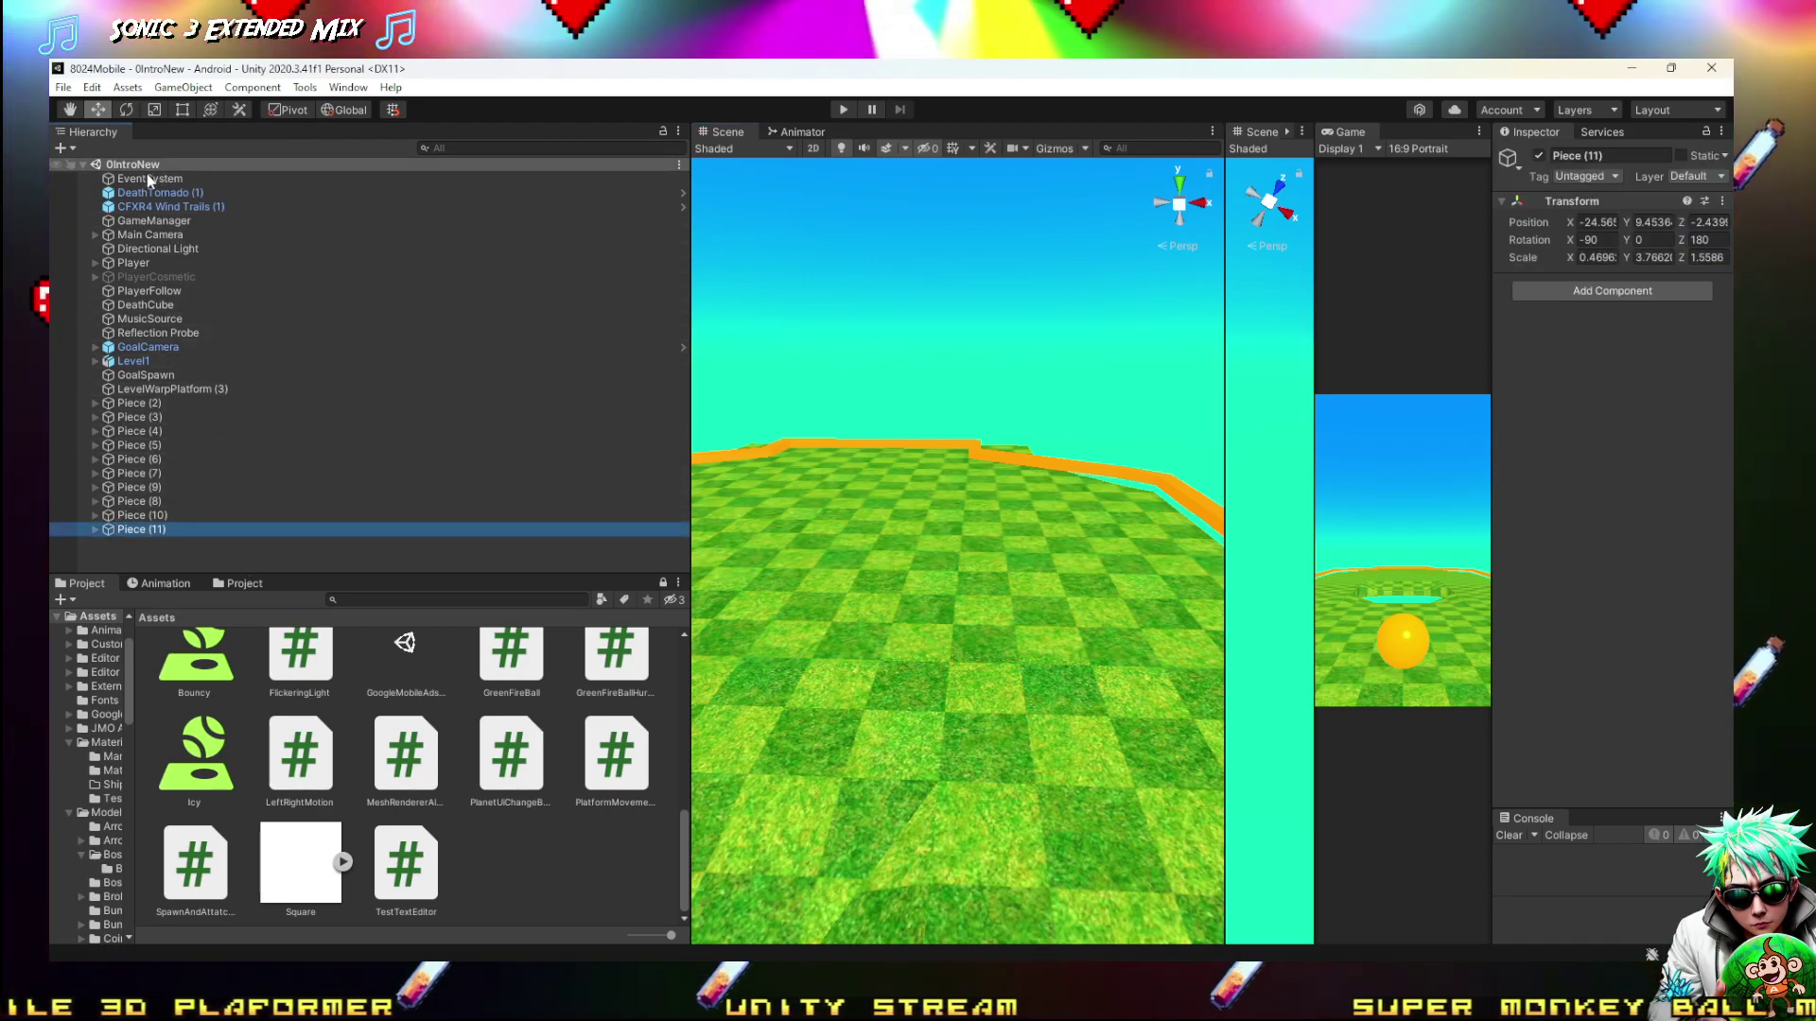
{"action": "left_click", "coordinate": [140, 235]}
{"action": "scroll", "coordinate": [1641, 569], "scroll_direction": "down", "scroll_amount": 4}
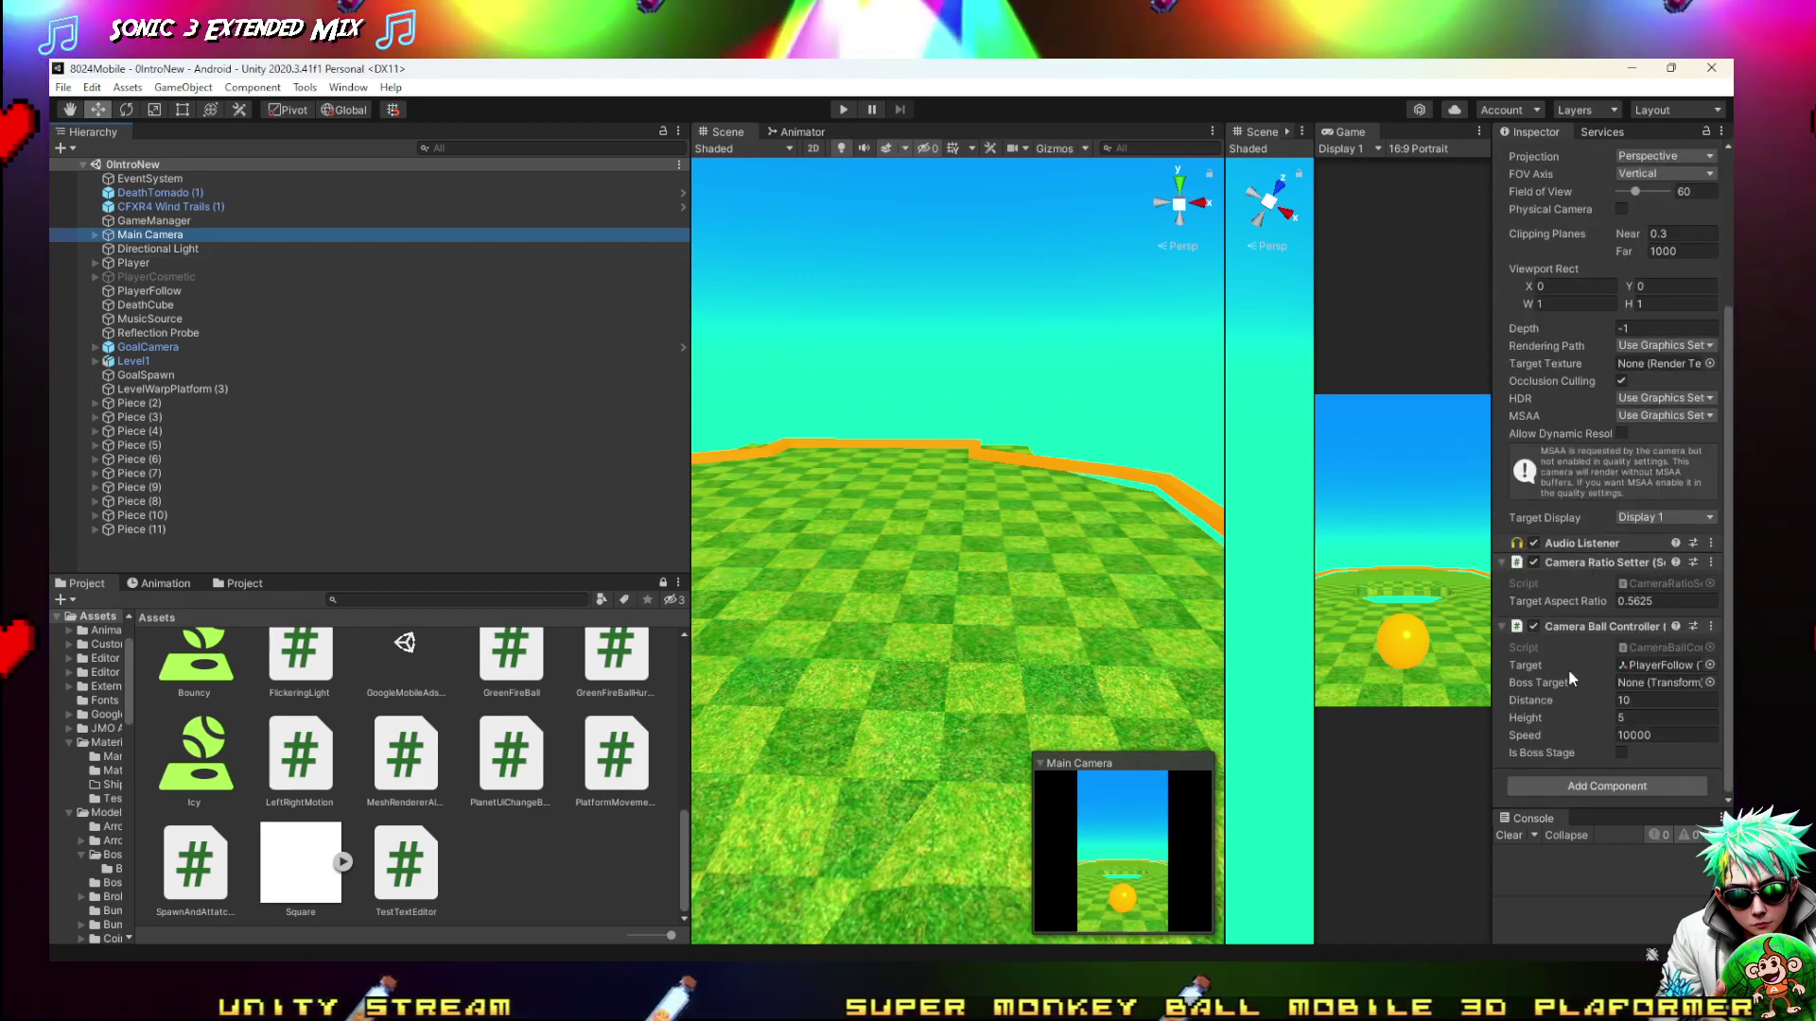
{"action": "left_click", "coordinate": [1712, 626]}
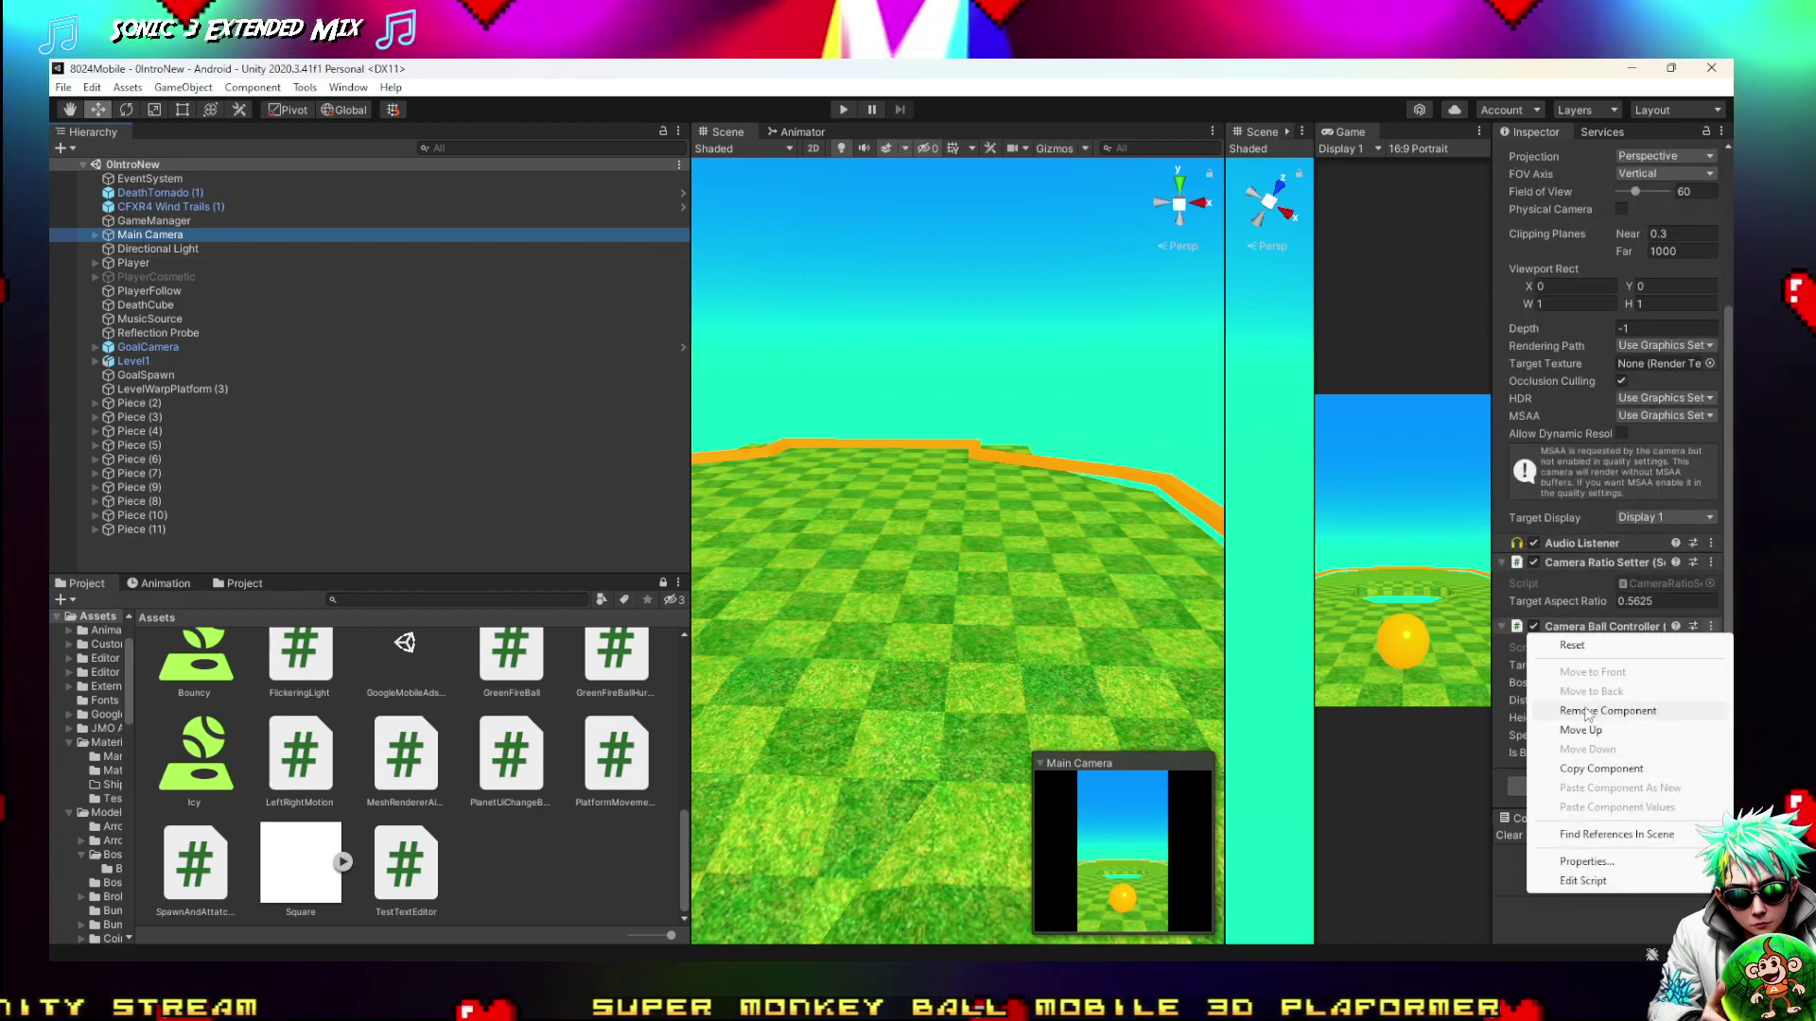
{"action": "left_click", "coordinate": [1588, 712]}
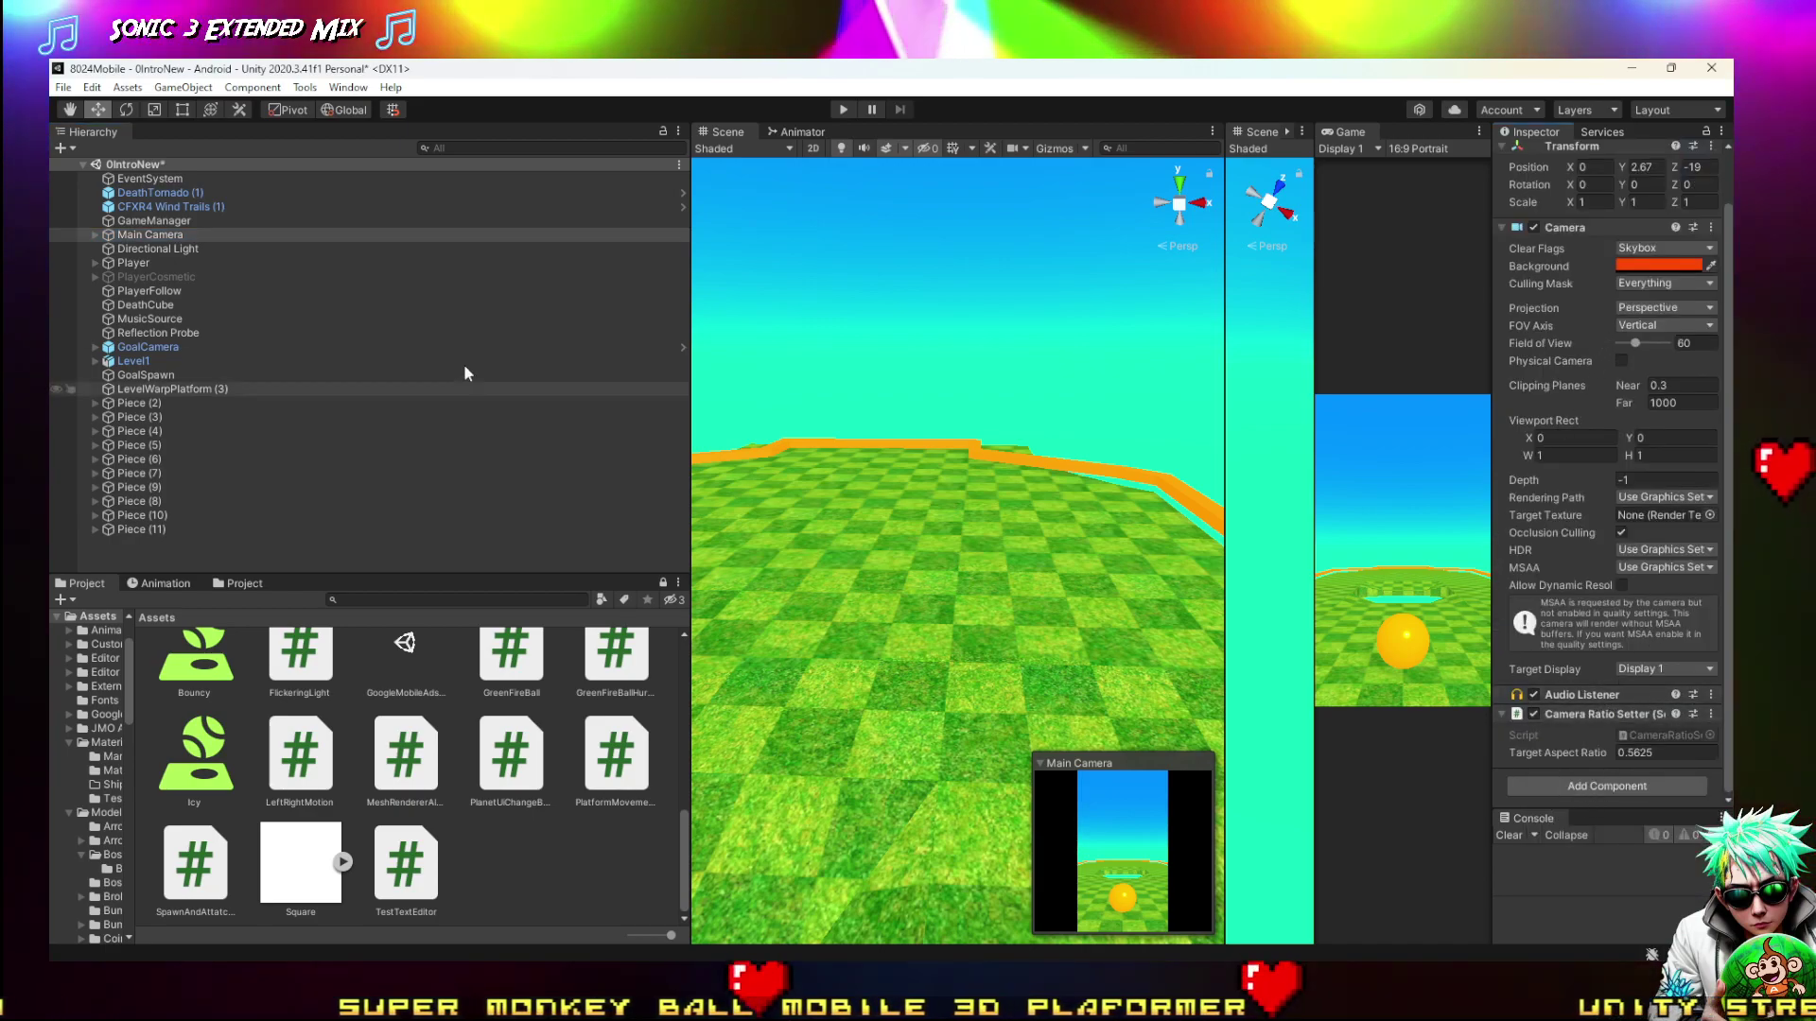
Shift-select every Hierarchy object from Player down to Piece (11)
{"action": "left_click", "coordinate": [112, 250]}
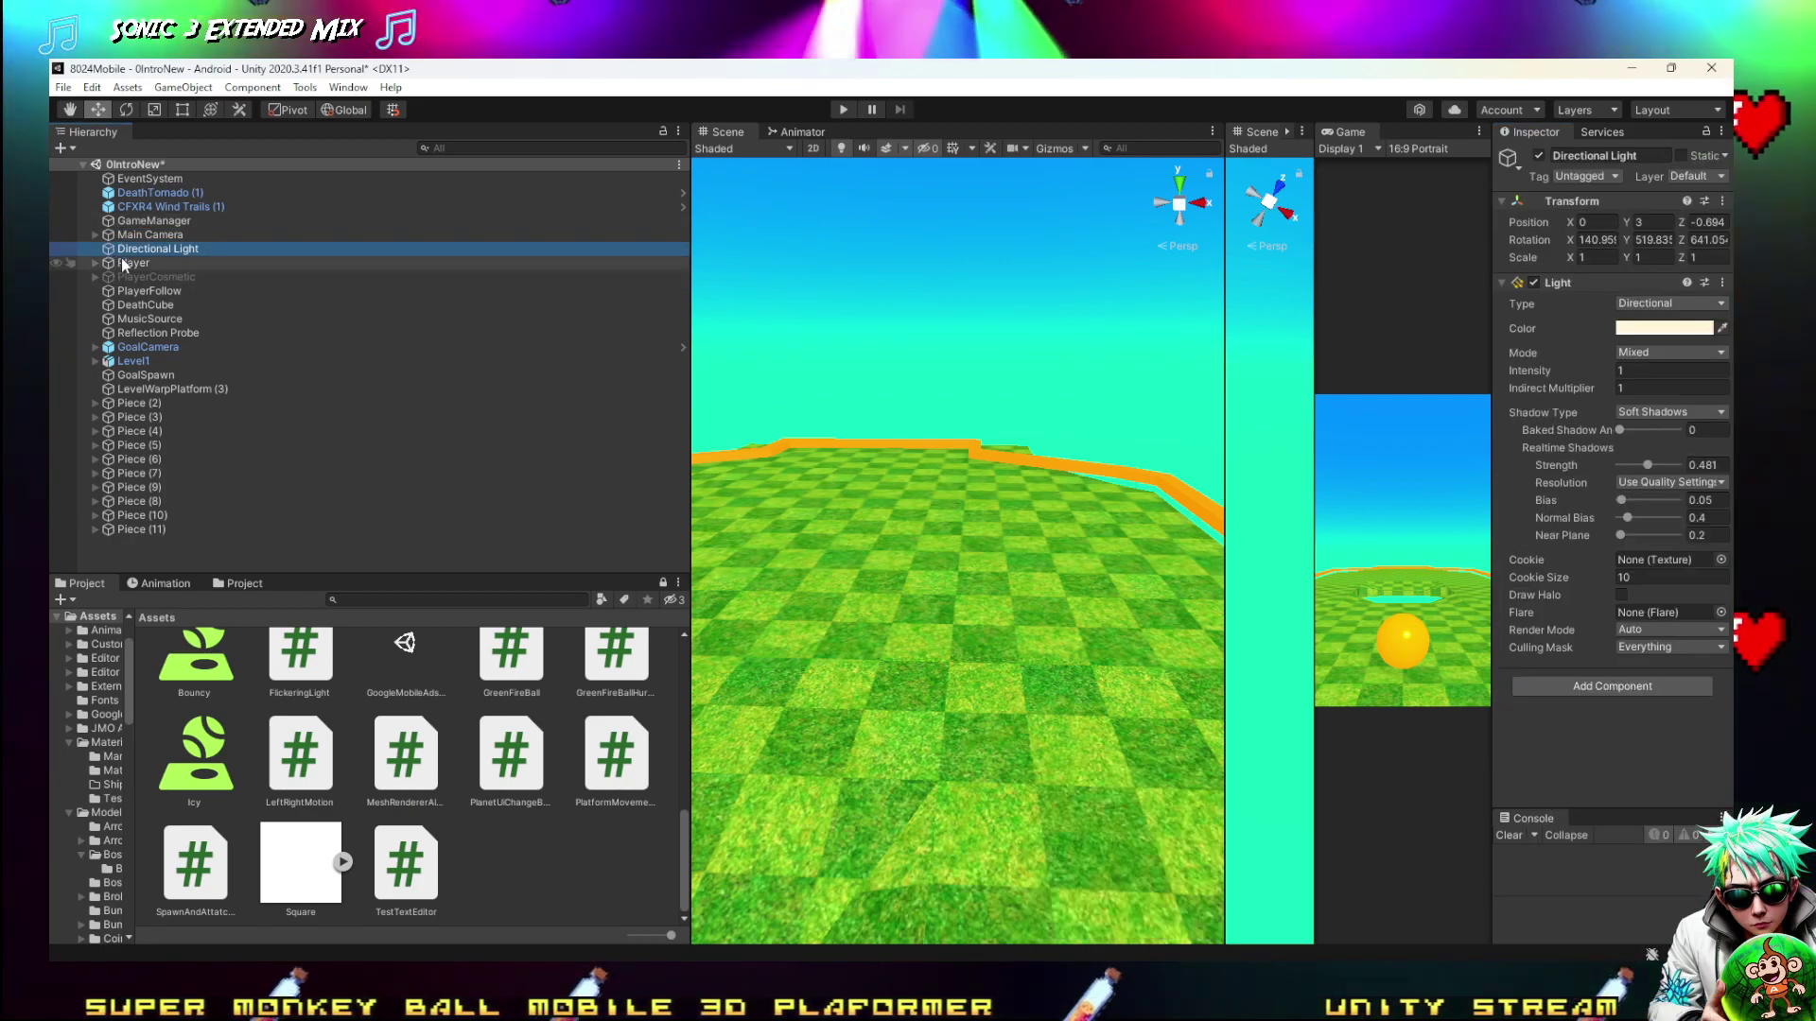
{"action": "left_click", "coordinate": [125, 263]}
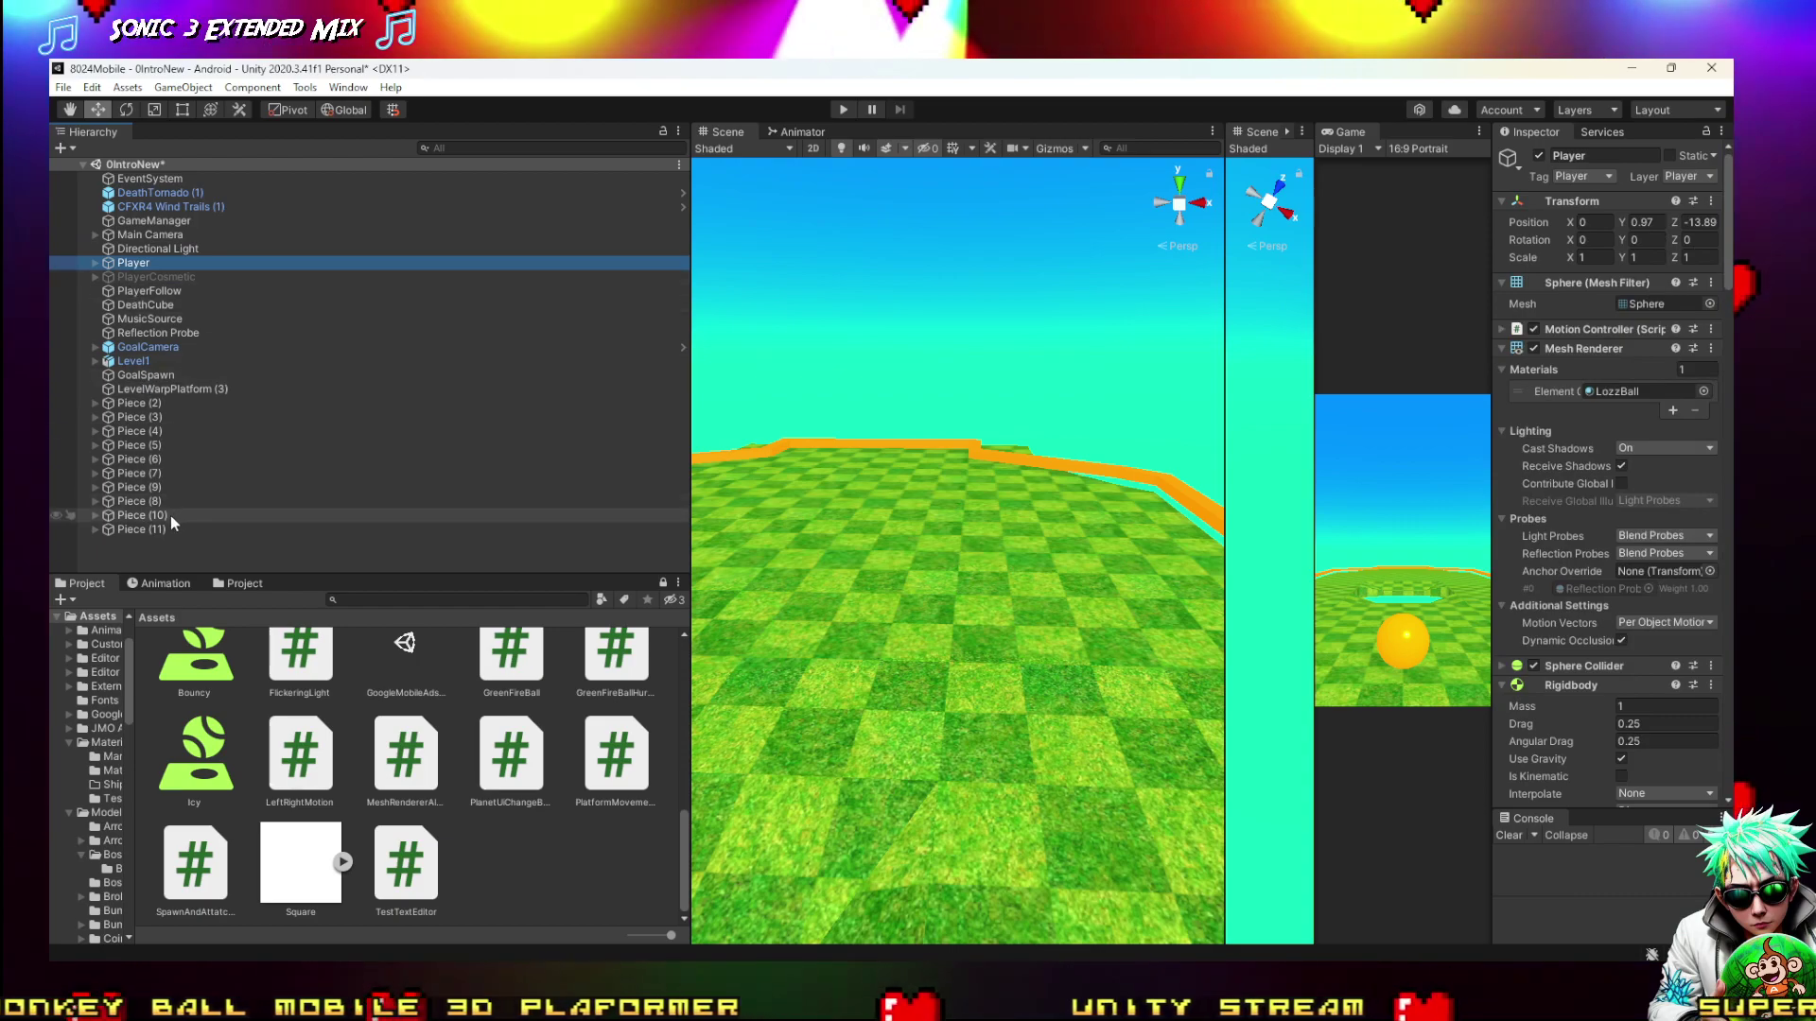
{"action": "left_click", "coordinate": [157, 531], "text": "shift"}
Delete the Player and level pieces, GameManager, Death Tornado (1) and EventSystem
{"action": "key", "text": "Delete"}
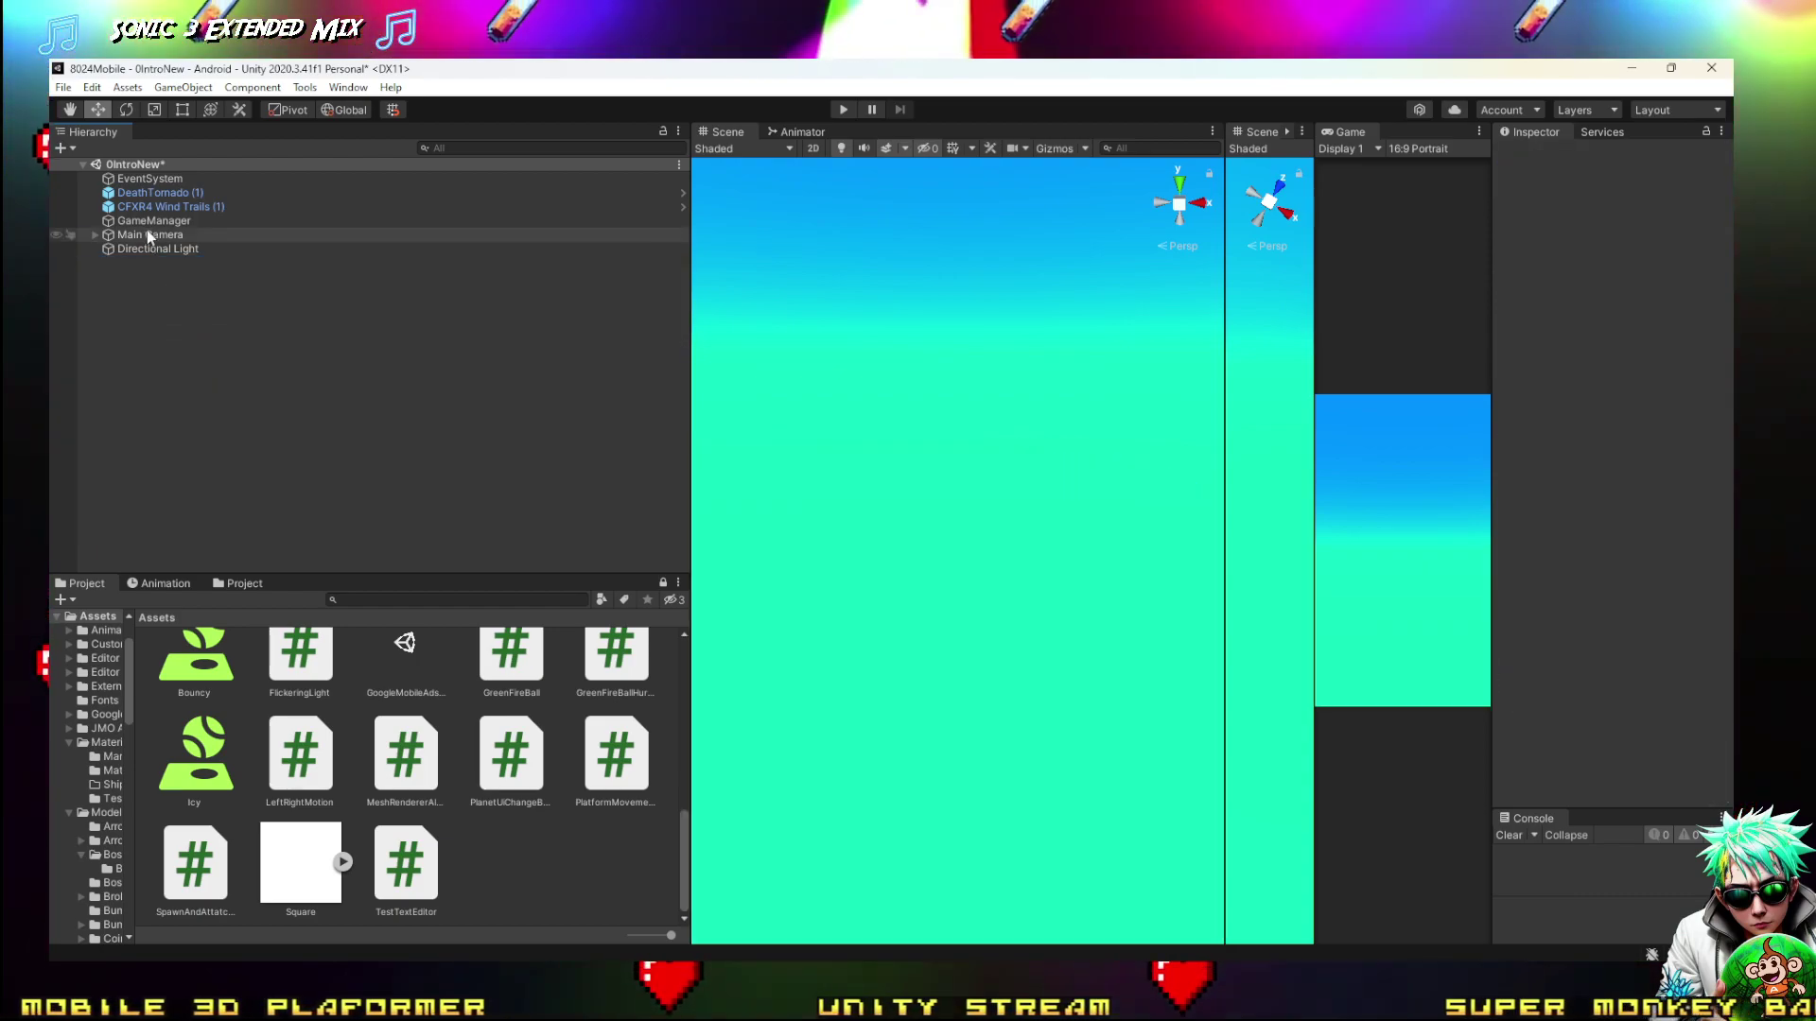
{"action": "left_click", "coordinate": [146, 220]}
{"action": "key", "text": "Delete"}
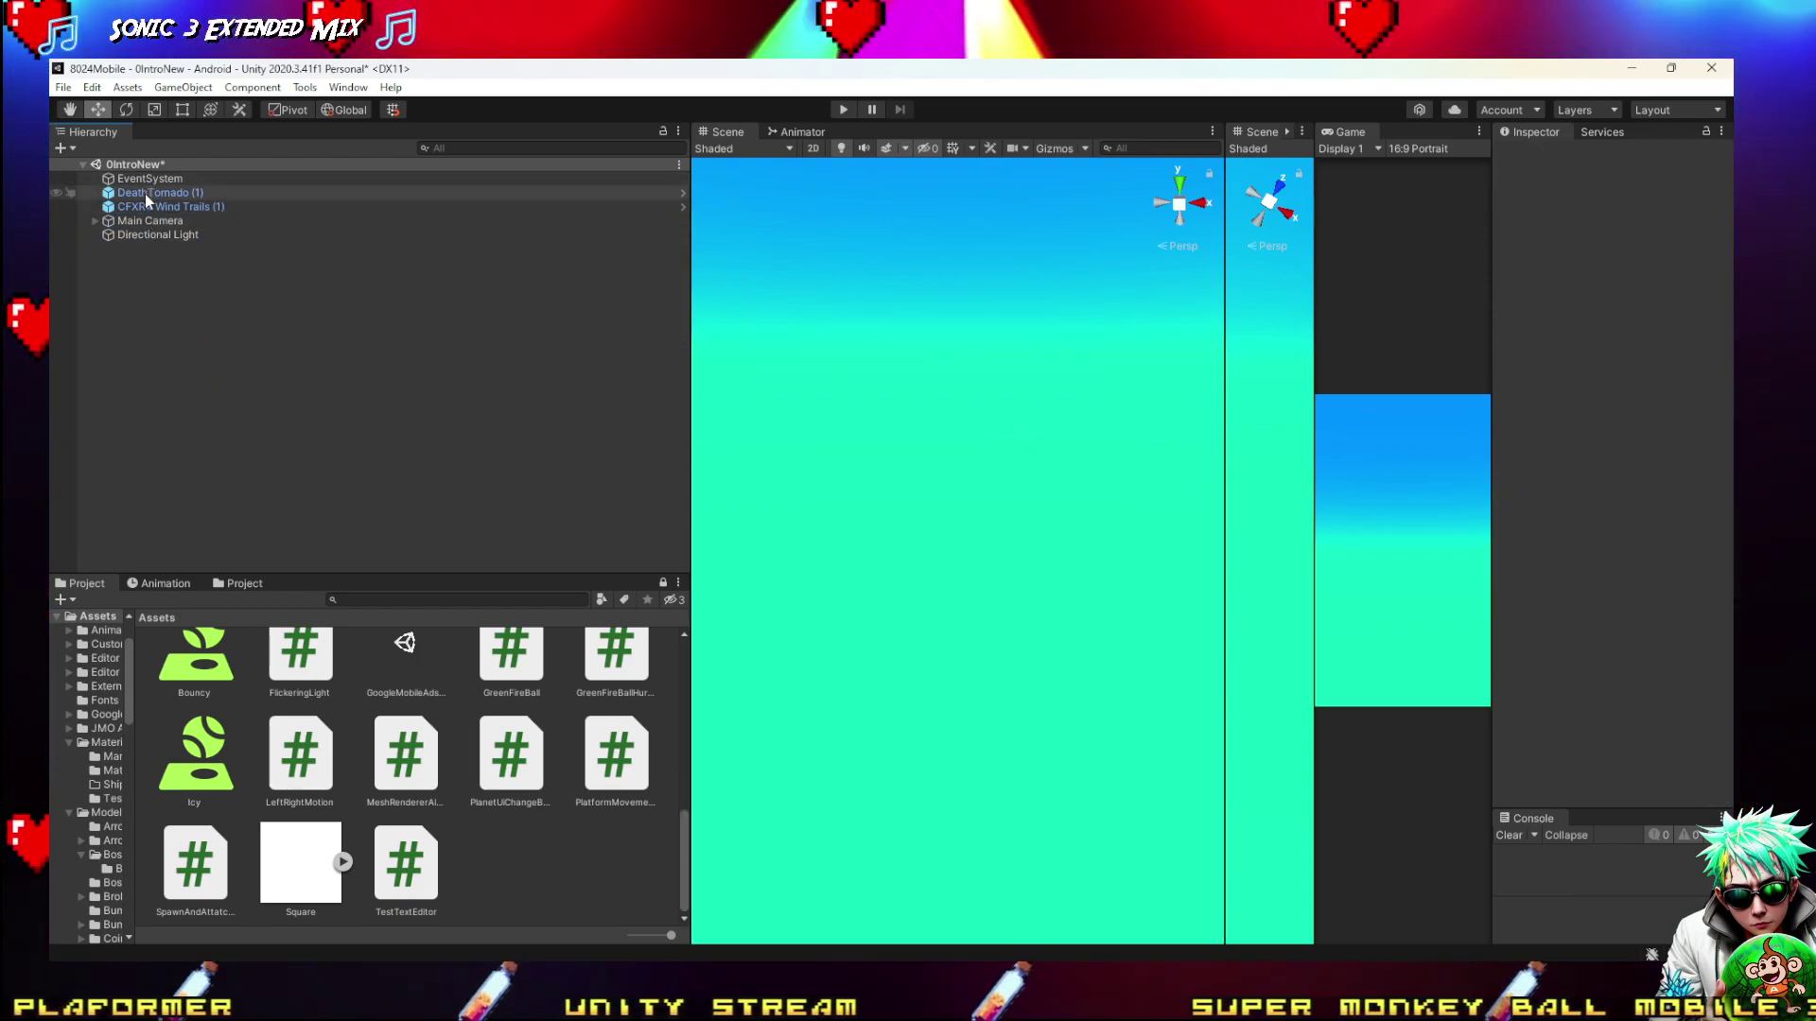
{"action": "left_click", "coordinate": [145, 195]}
{"action": "key", "text": "Delete"}
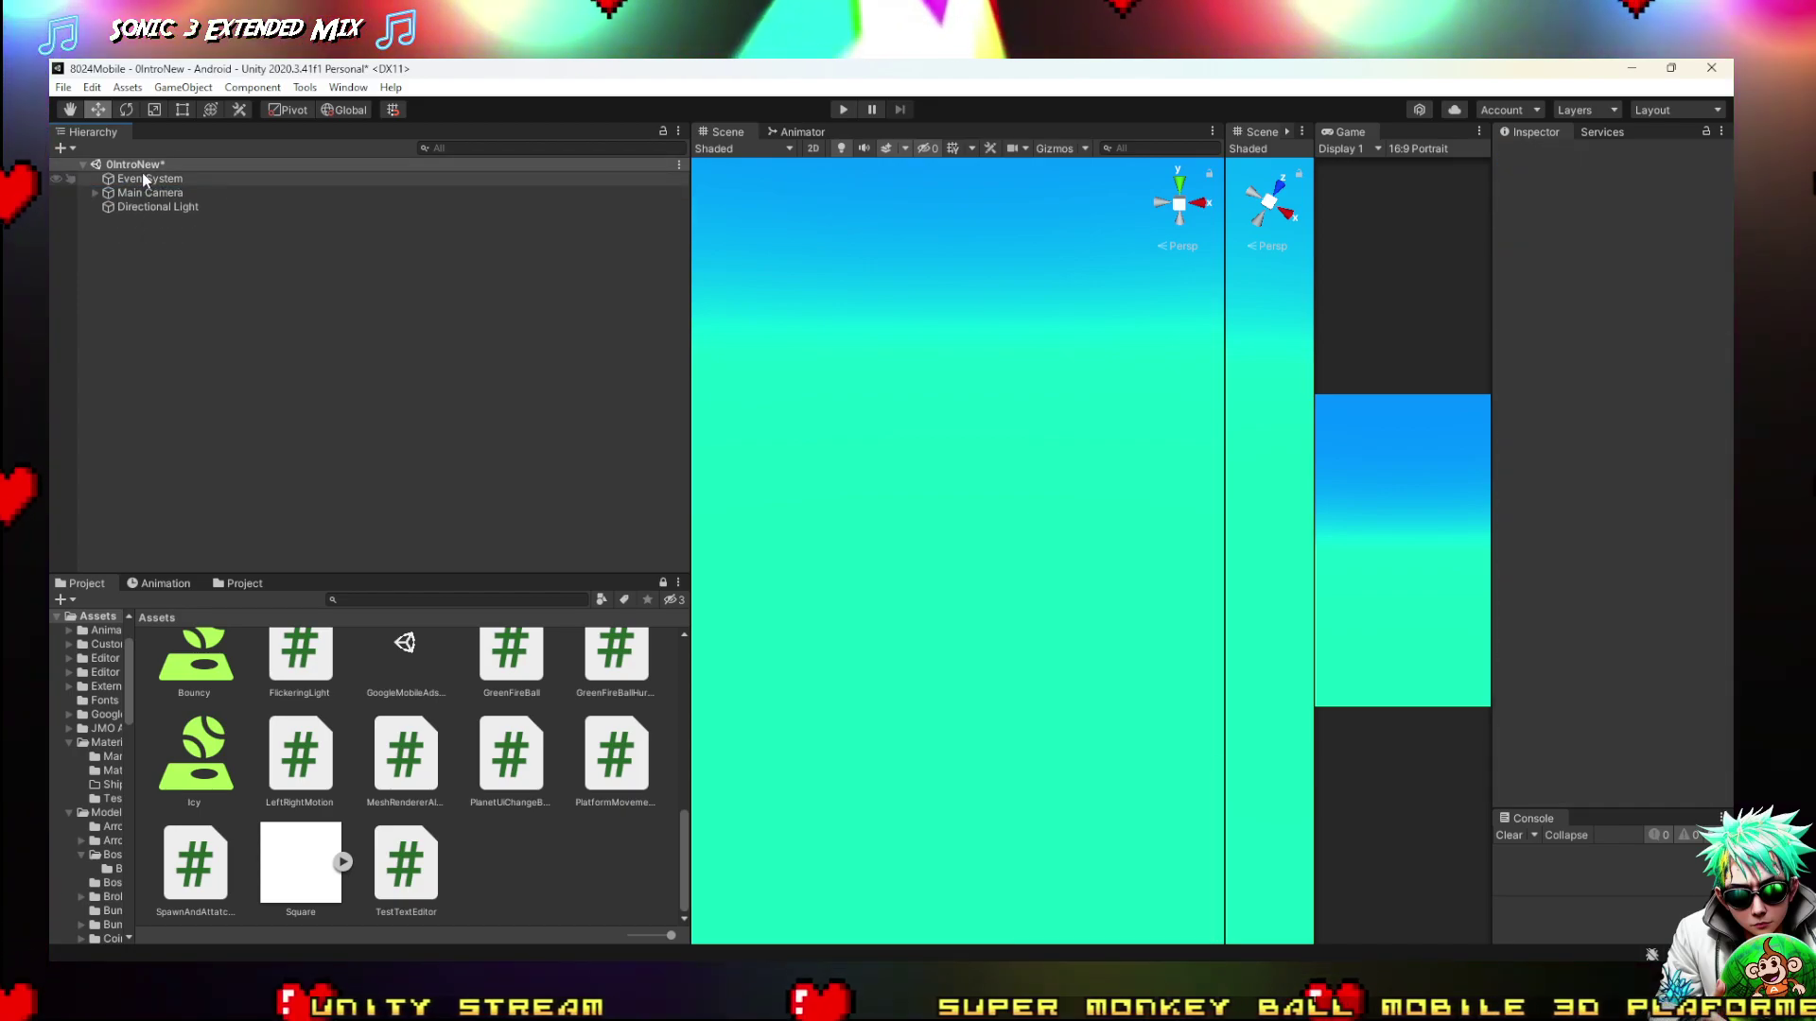
{"action": "left_click", "coordinate": [147, 178]}
{"action": "key", "text": "Delete"}
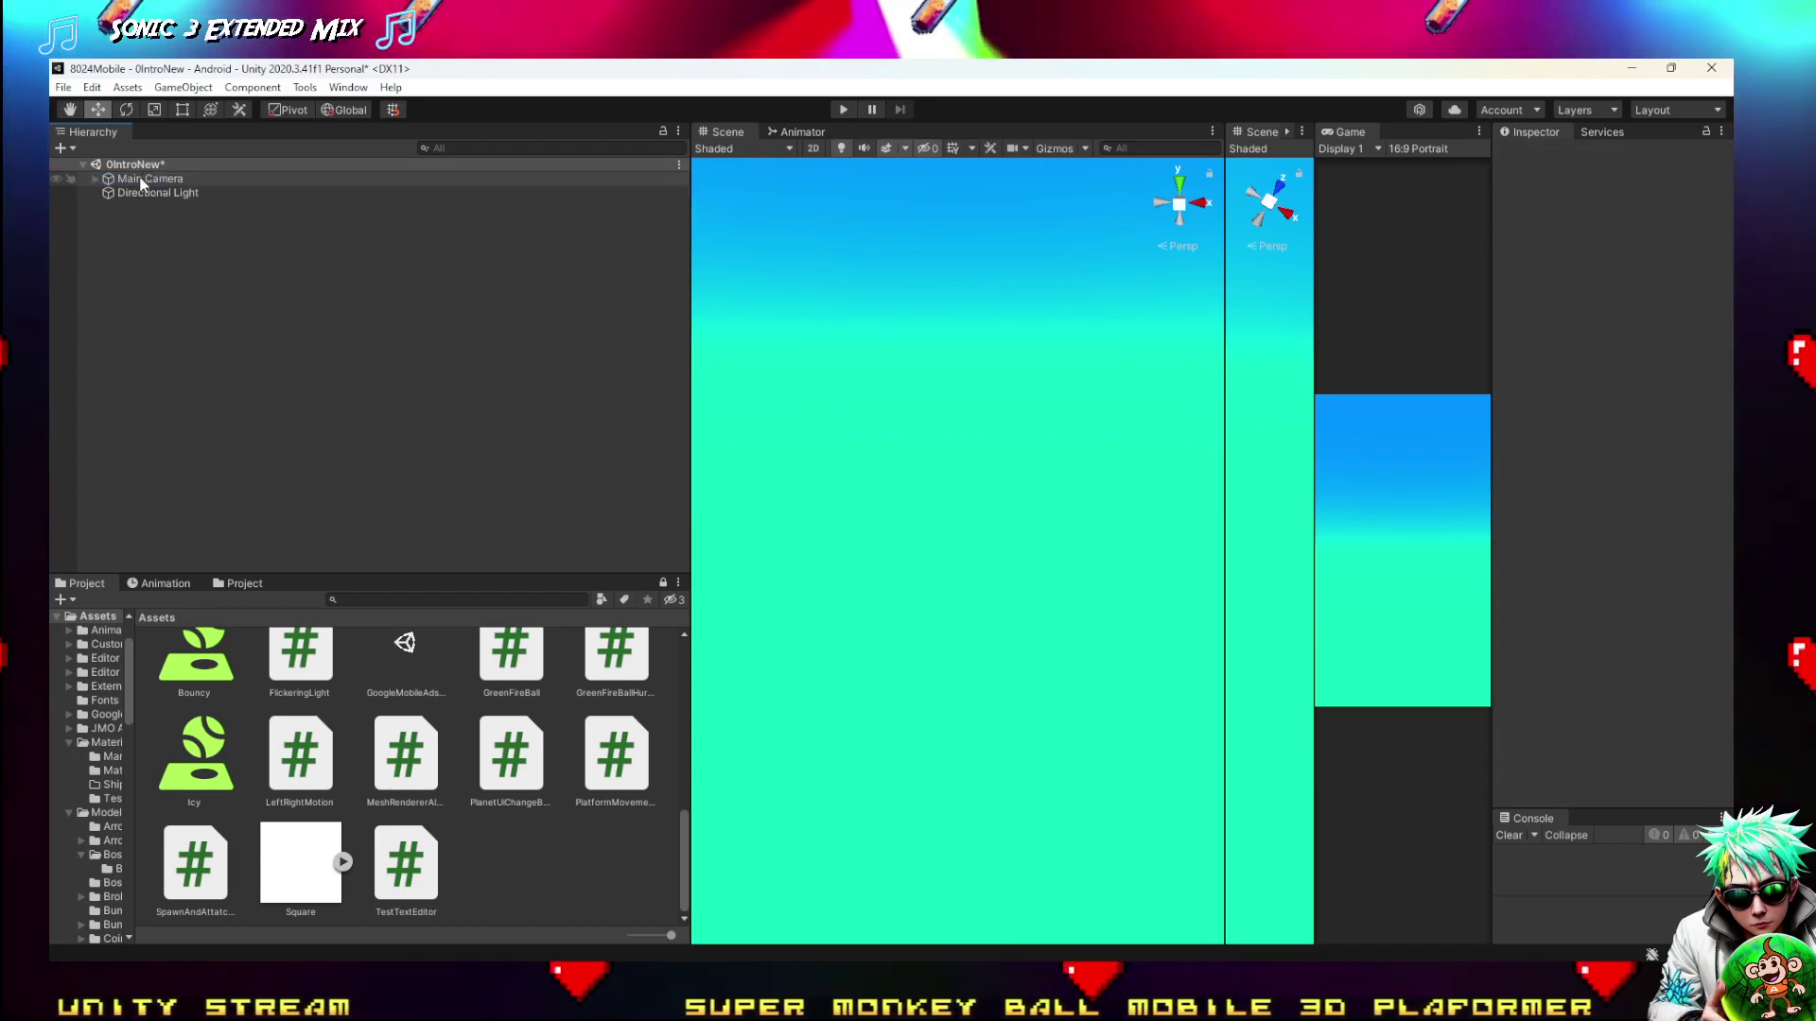
Expand Main Camera and delete its Canvas child, leaving Main Camera selected
{"action": "left_click", "coordinate": [144, 177]}
{"action": "left_click", "coordinate": [94, 178]}
{"action": "left_click", "coordinate": [147, 193]}
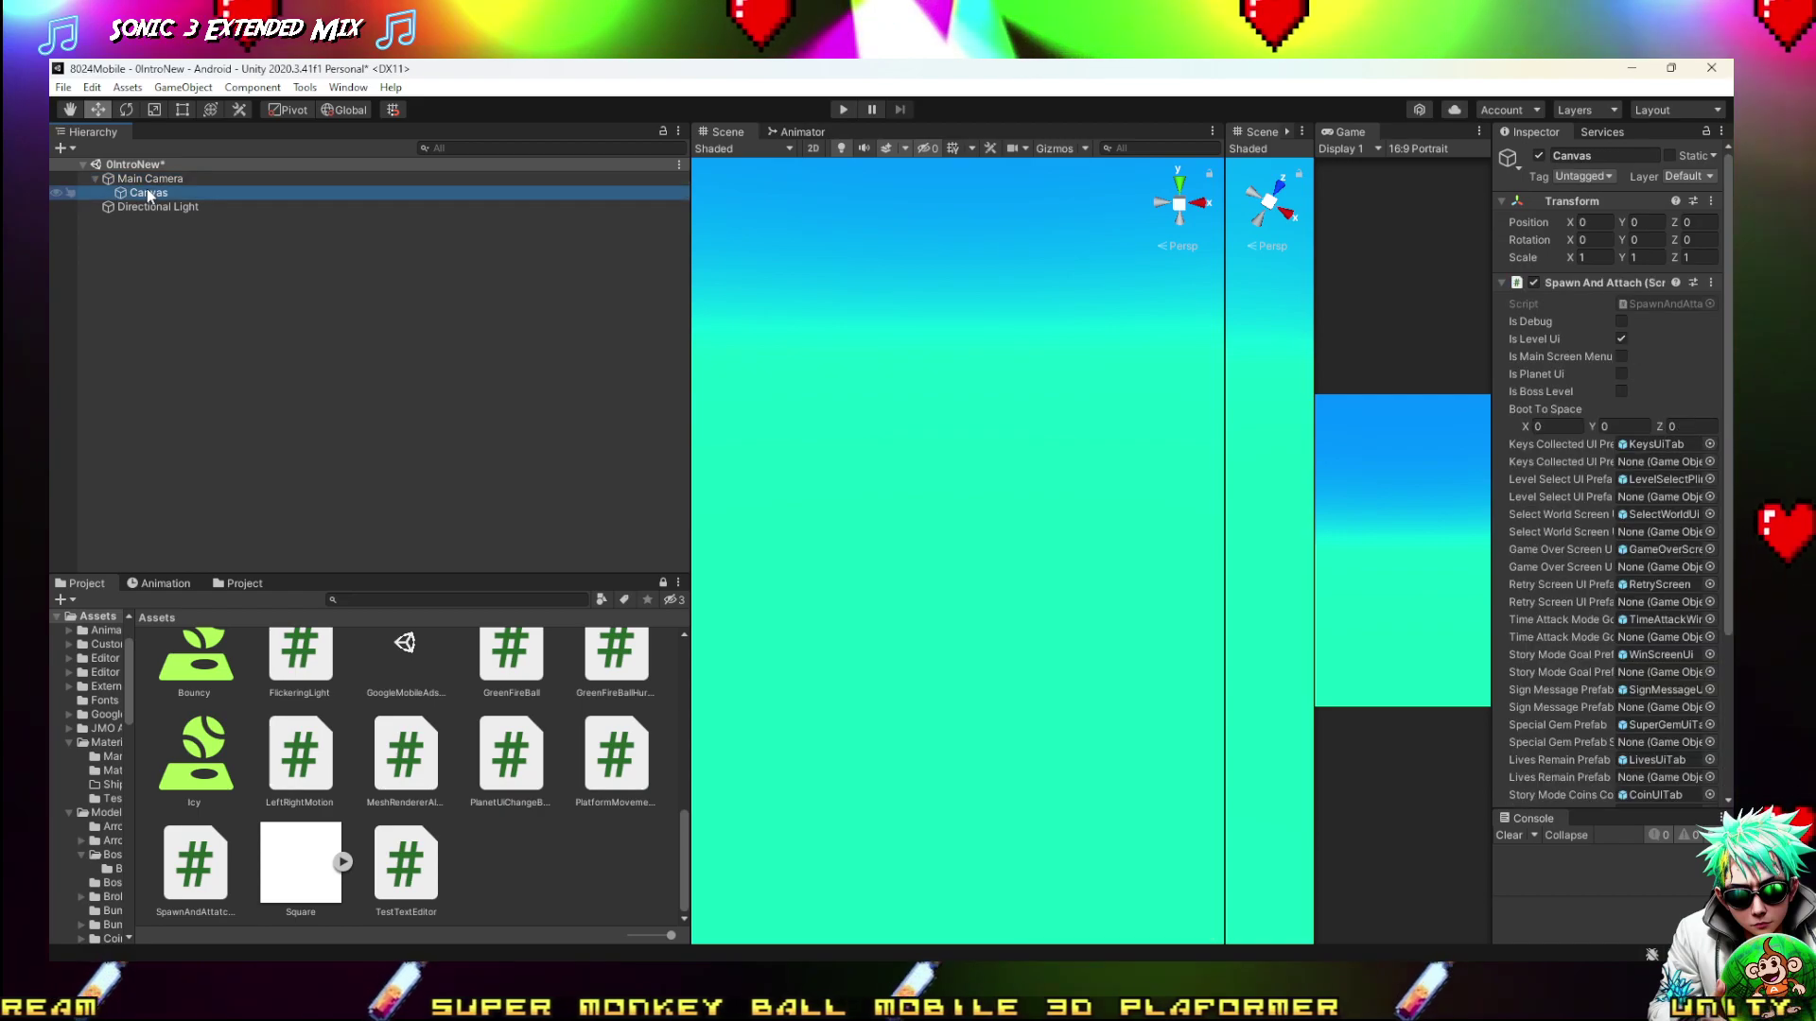
{"action": "key", "text": "Delete"}
{"action": "key", "text": "Up"}
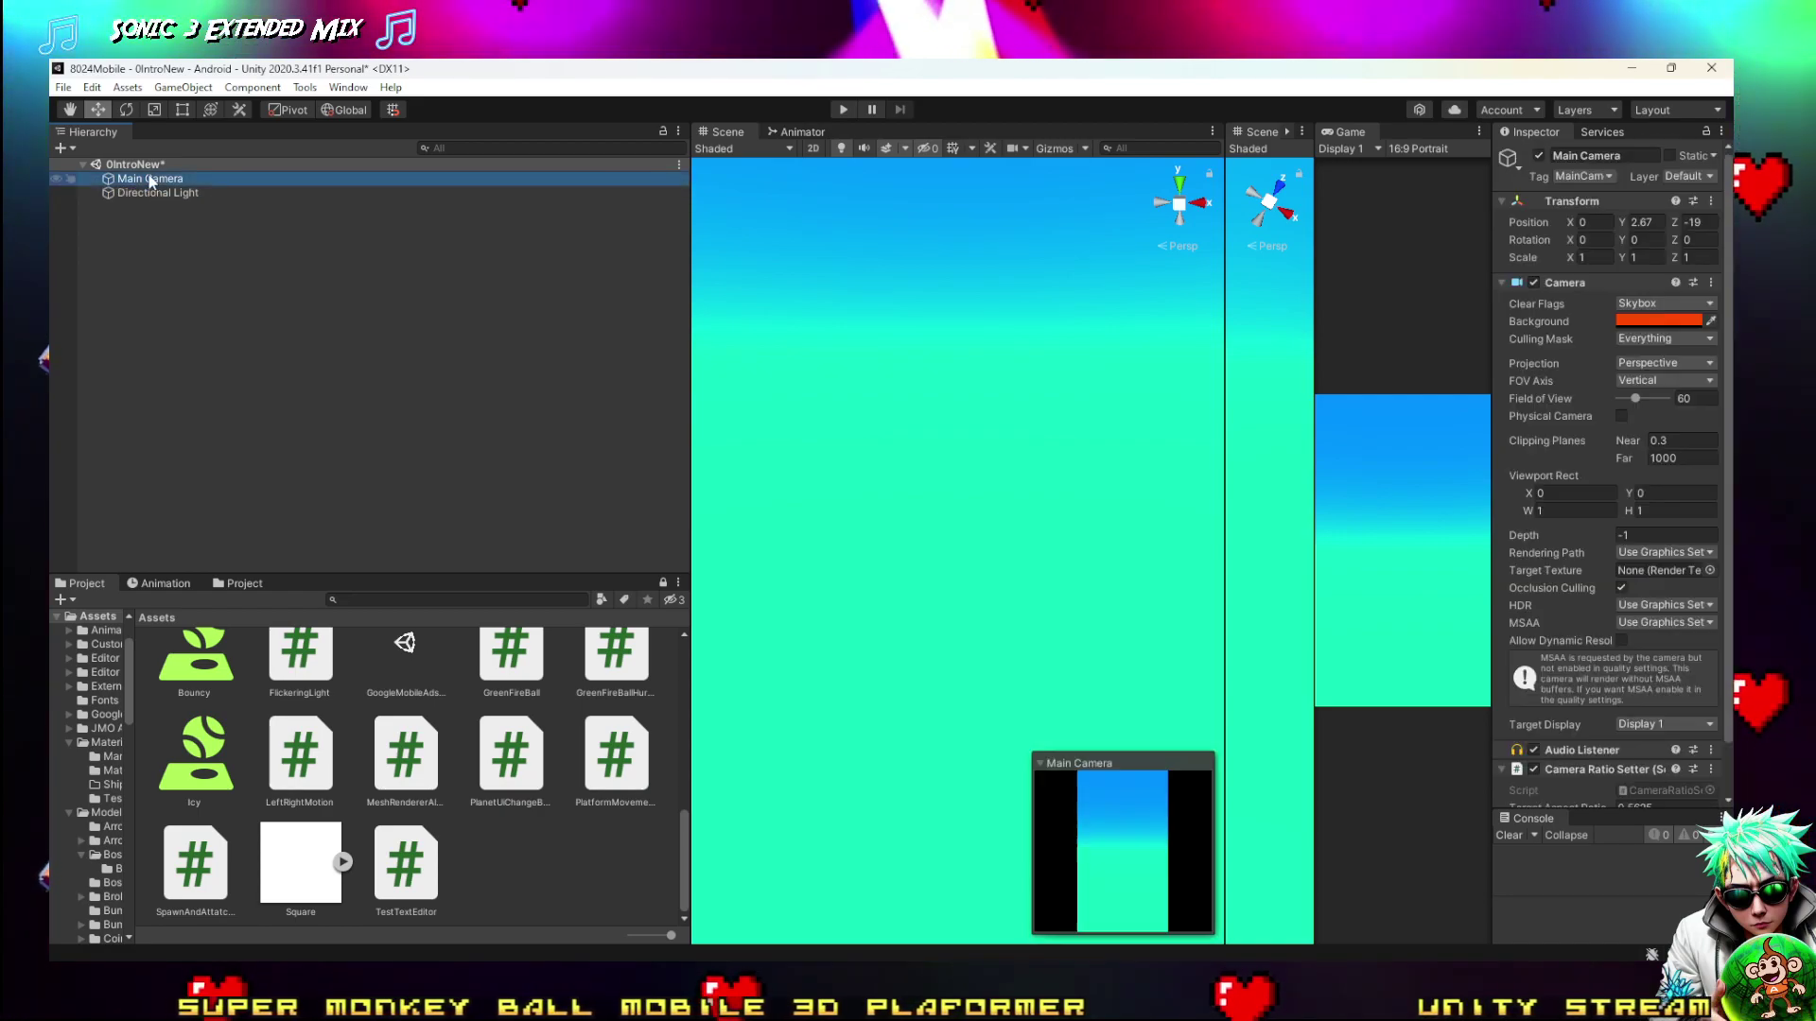
{"action": "key", "text": "Down"}
{"action": "key", "text": "Up"}
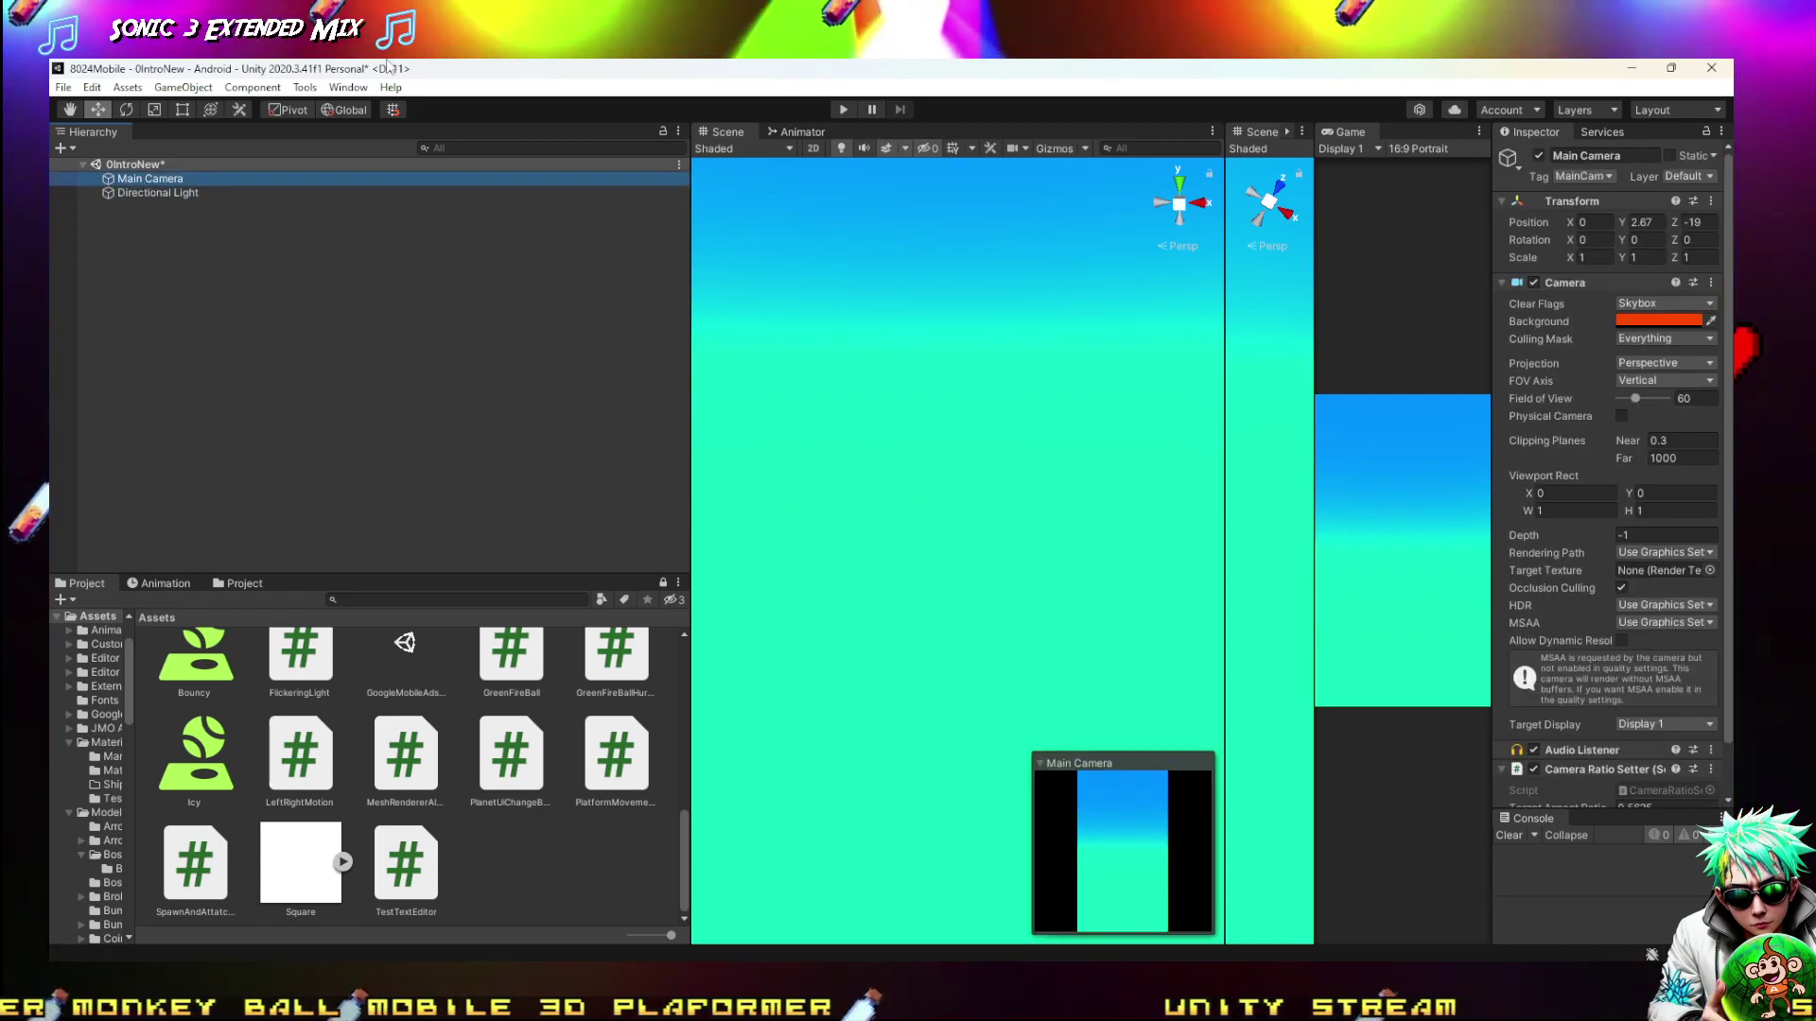
{"action": "left_click", "coordinate": [348, 87]}
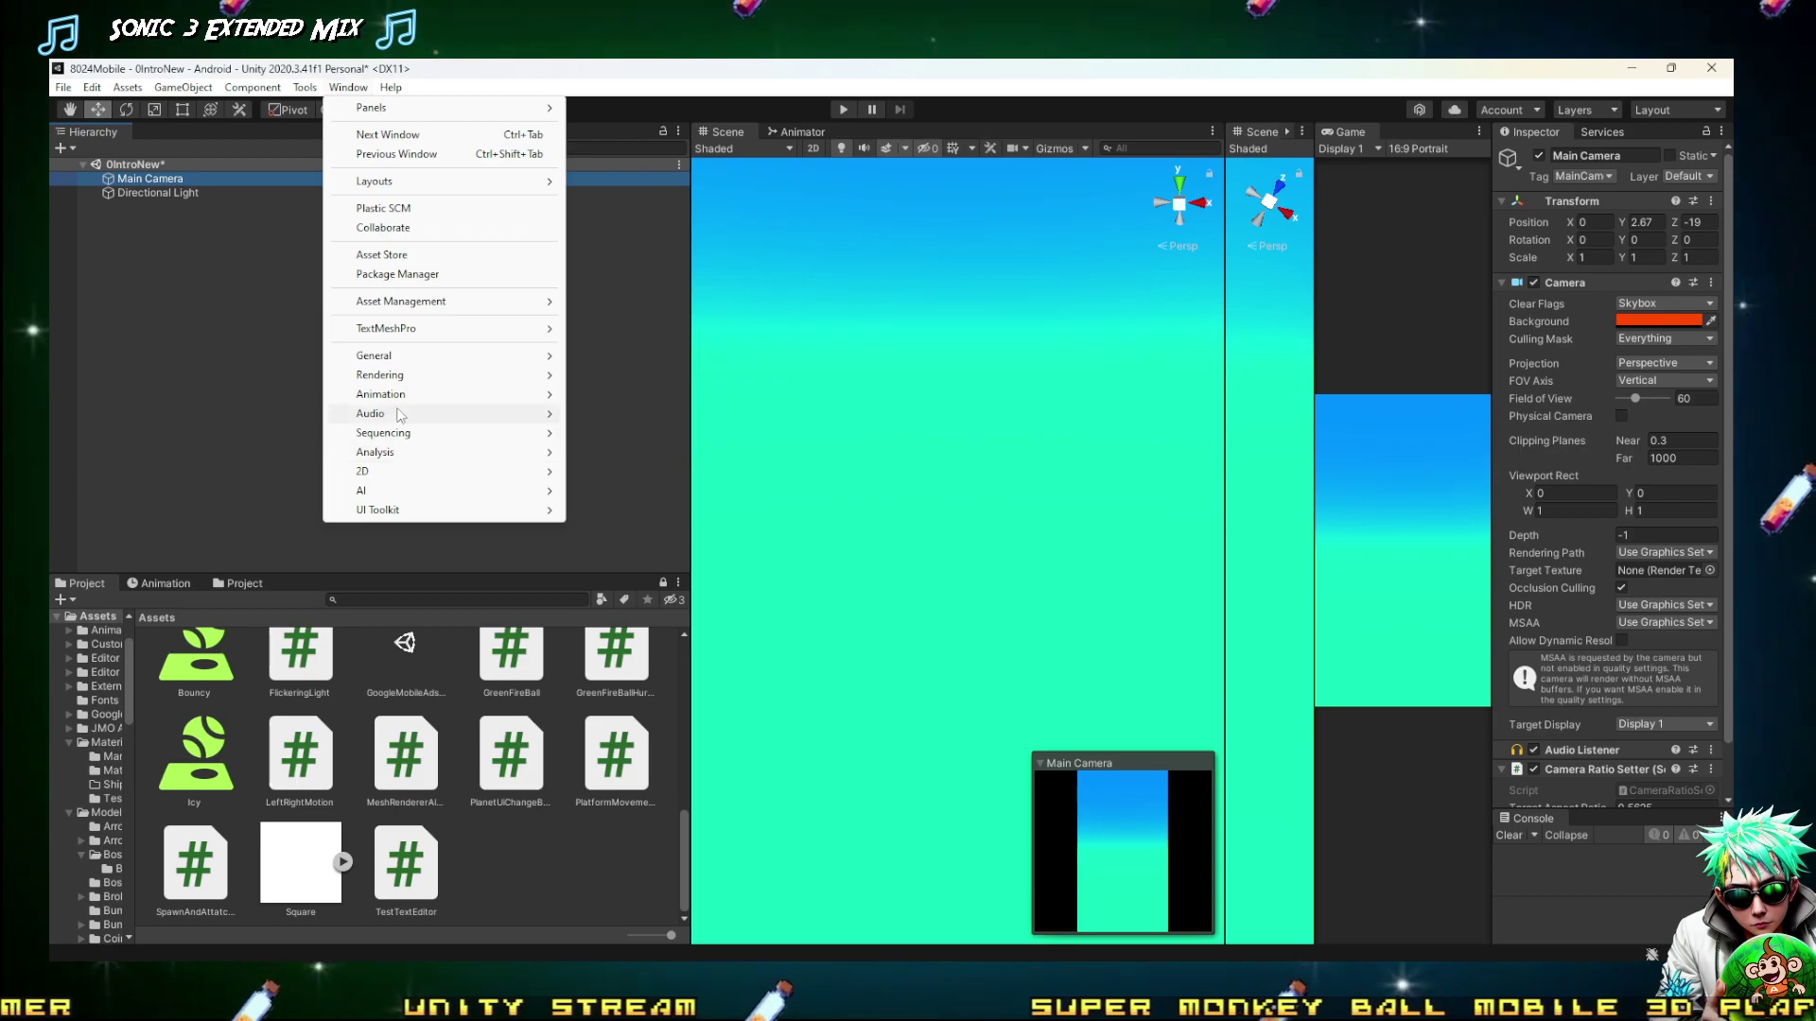
Open the Lighting window, leaving Lighting Settings as None, and show Environment
{"action": "mouse_move", "coordinate": [388, 374]}
{"action": "left_click", "coordinate": [606, 376]}
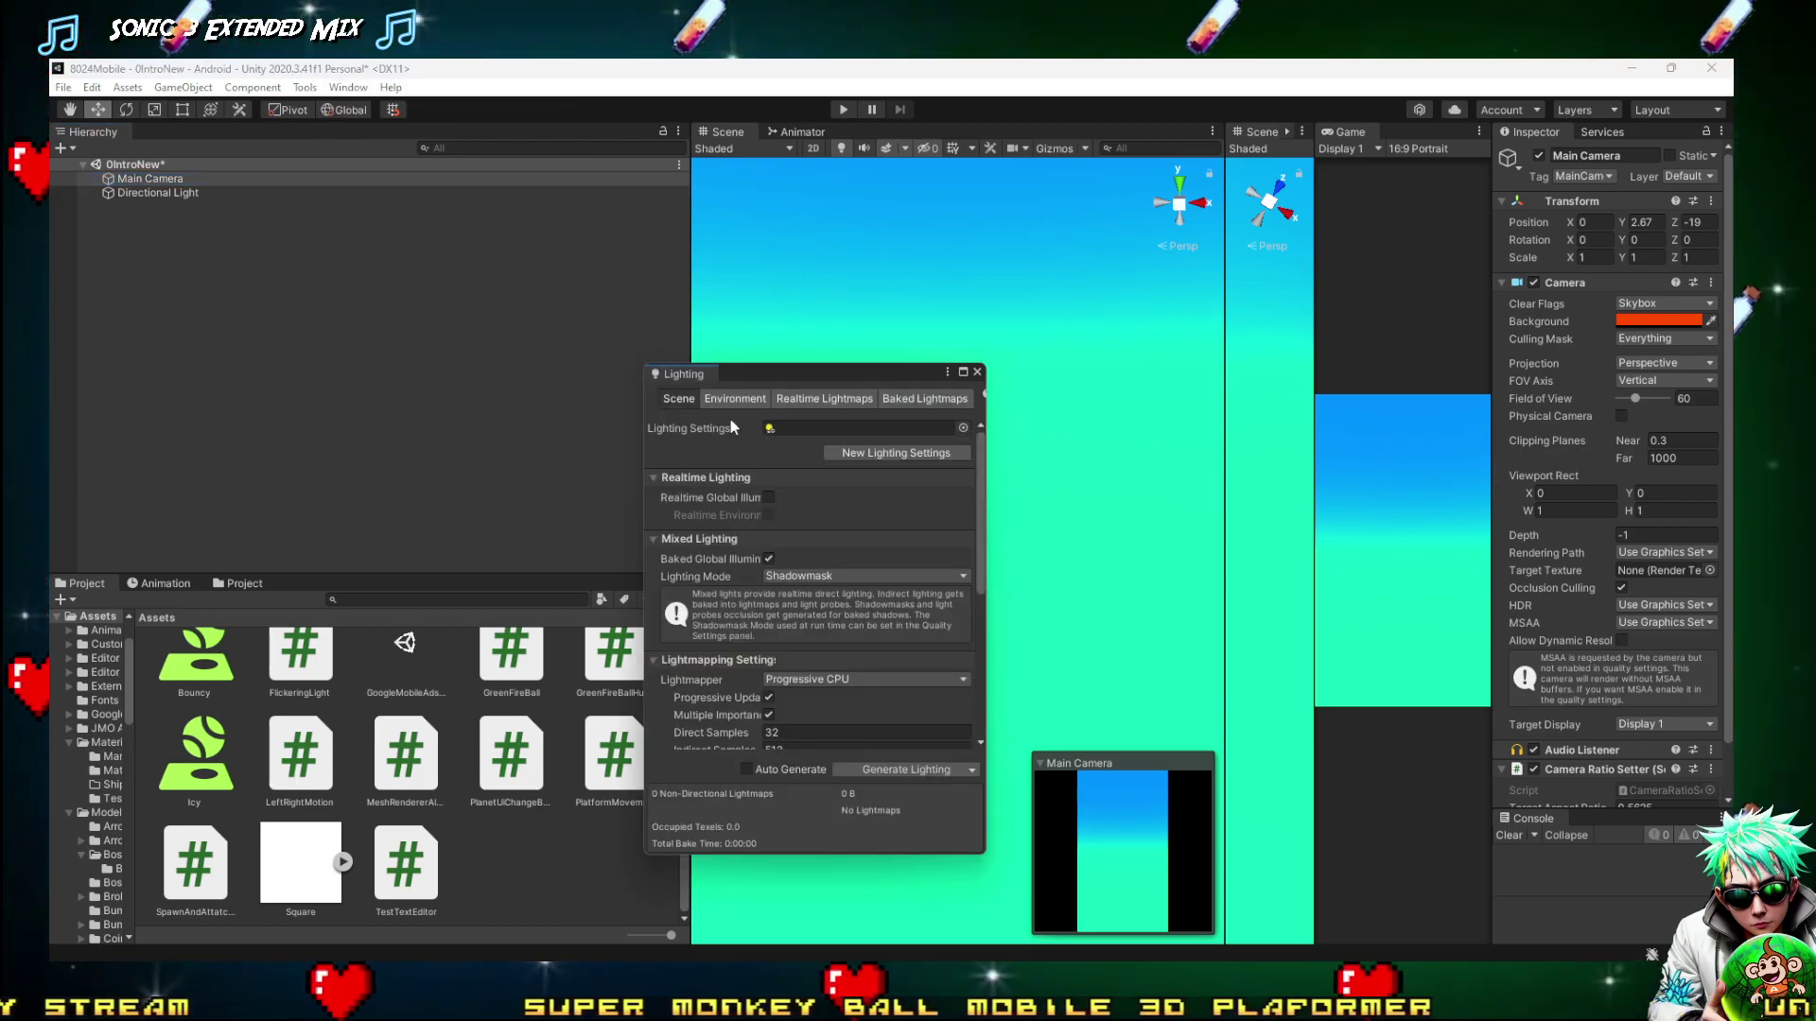
{"action": "left_click", "coordinate": [962, 428]}
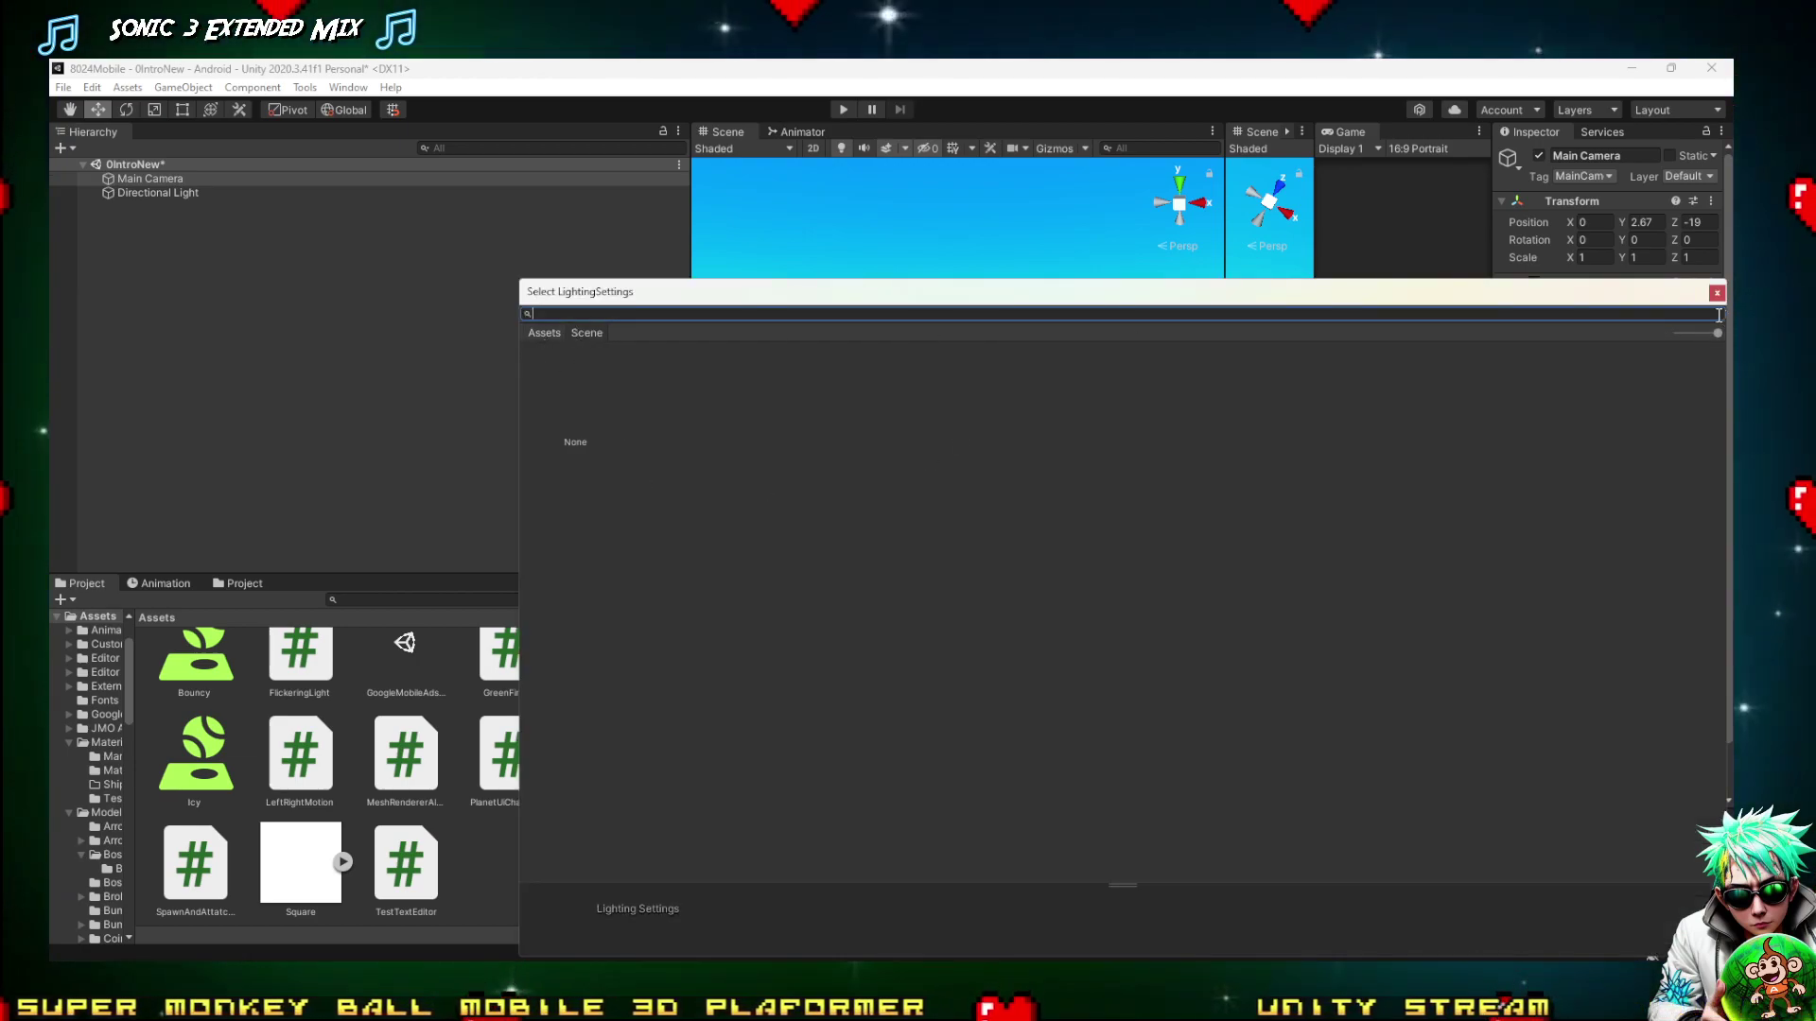
{"action": "double_click", "coordinate": [594, 442]}
{"action": "left_click", "coordinate": [753, 399]}
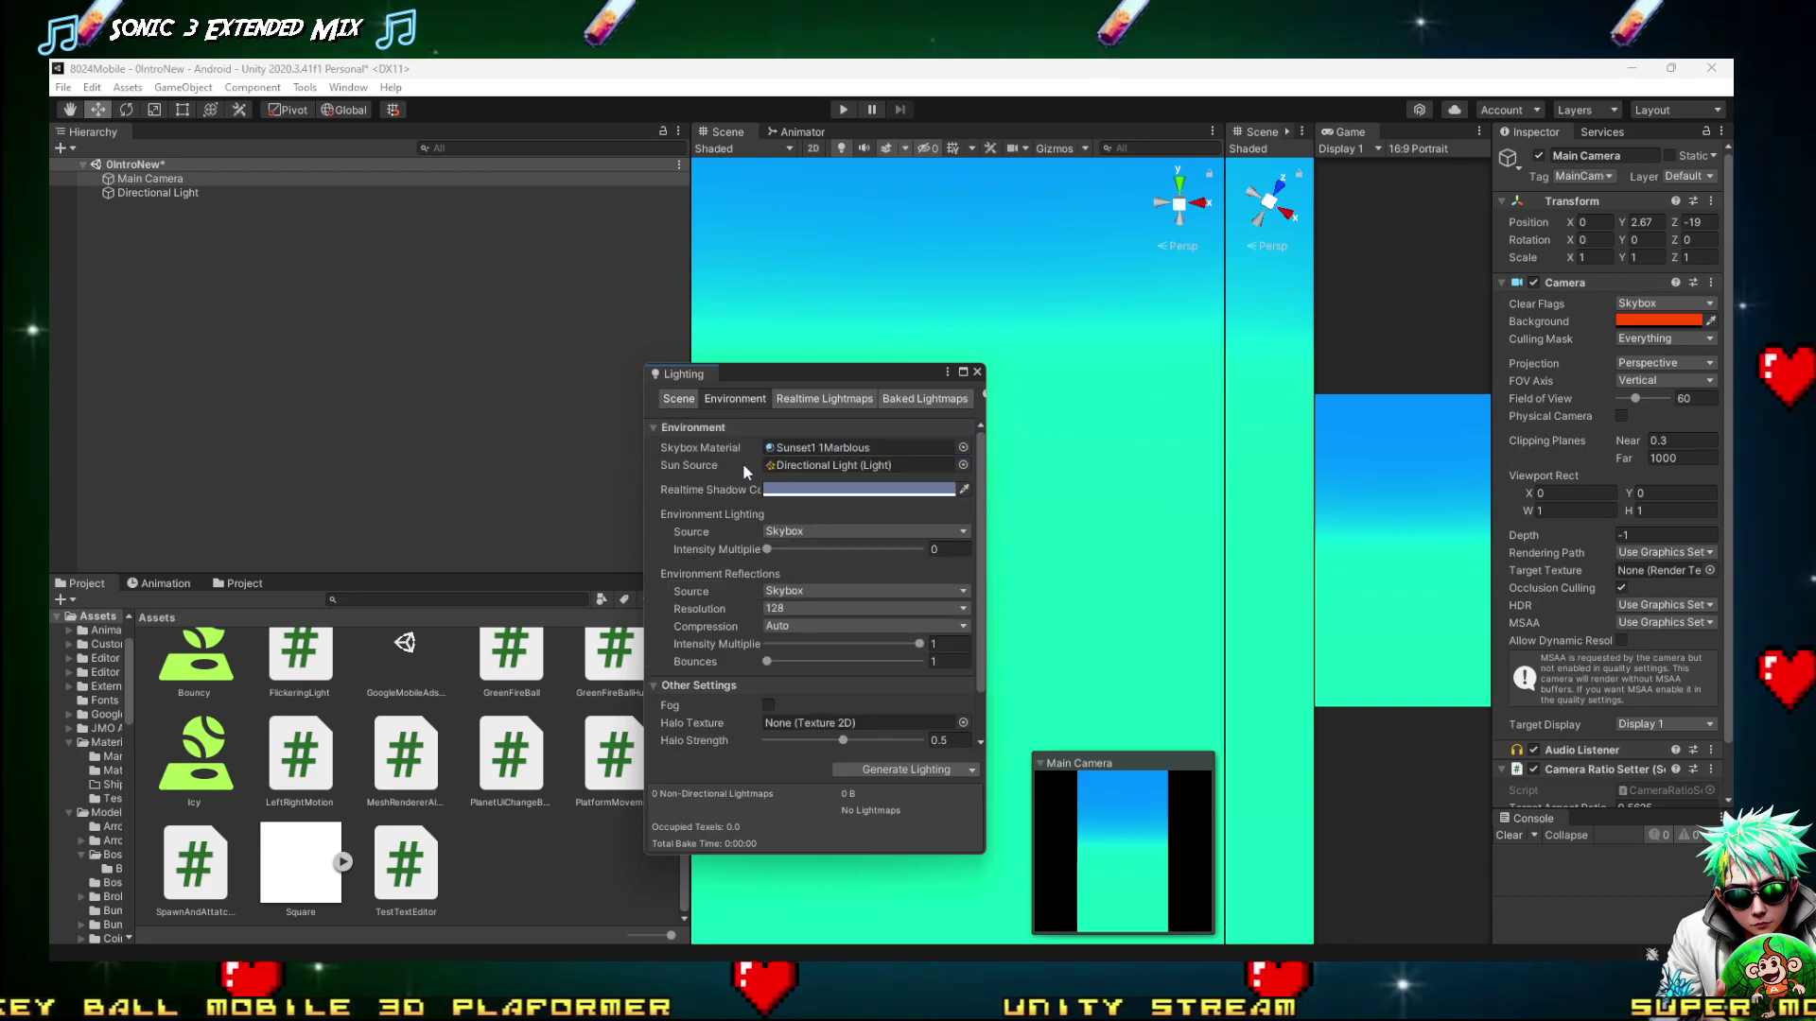
Apply Color_M09 as the skybox material and rearrange the Lighting and Scene panels
{"action": "left_click", "coordinate": [962, 448]}
{"action": "scroll", "coordinate": [798, 615], "scroll_direction": "down", "scroll_amount": 10}
{"action": "scroll", "coordinate": [911, 632], "scroll_direction": "up", "scroll_amount": 2}
{"action": "scroll", "coordinate": [1155, 512], "scroll_direction": "up", "scroll_amount": 3}
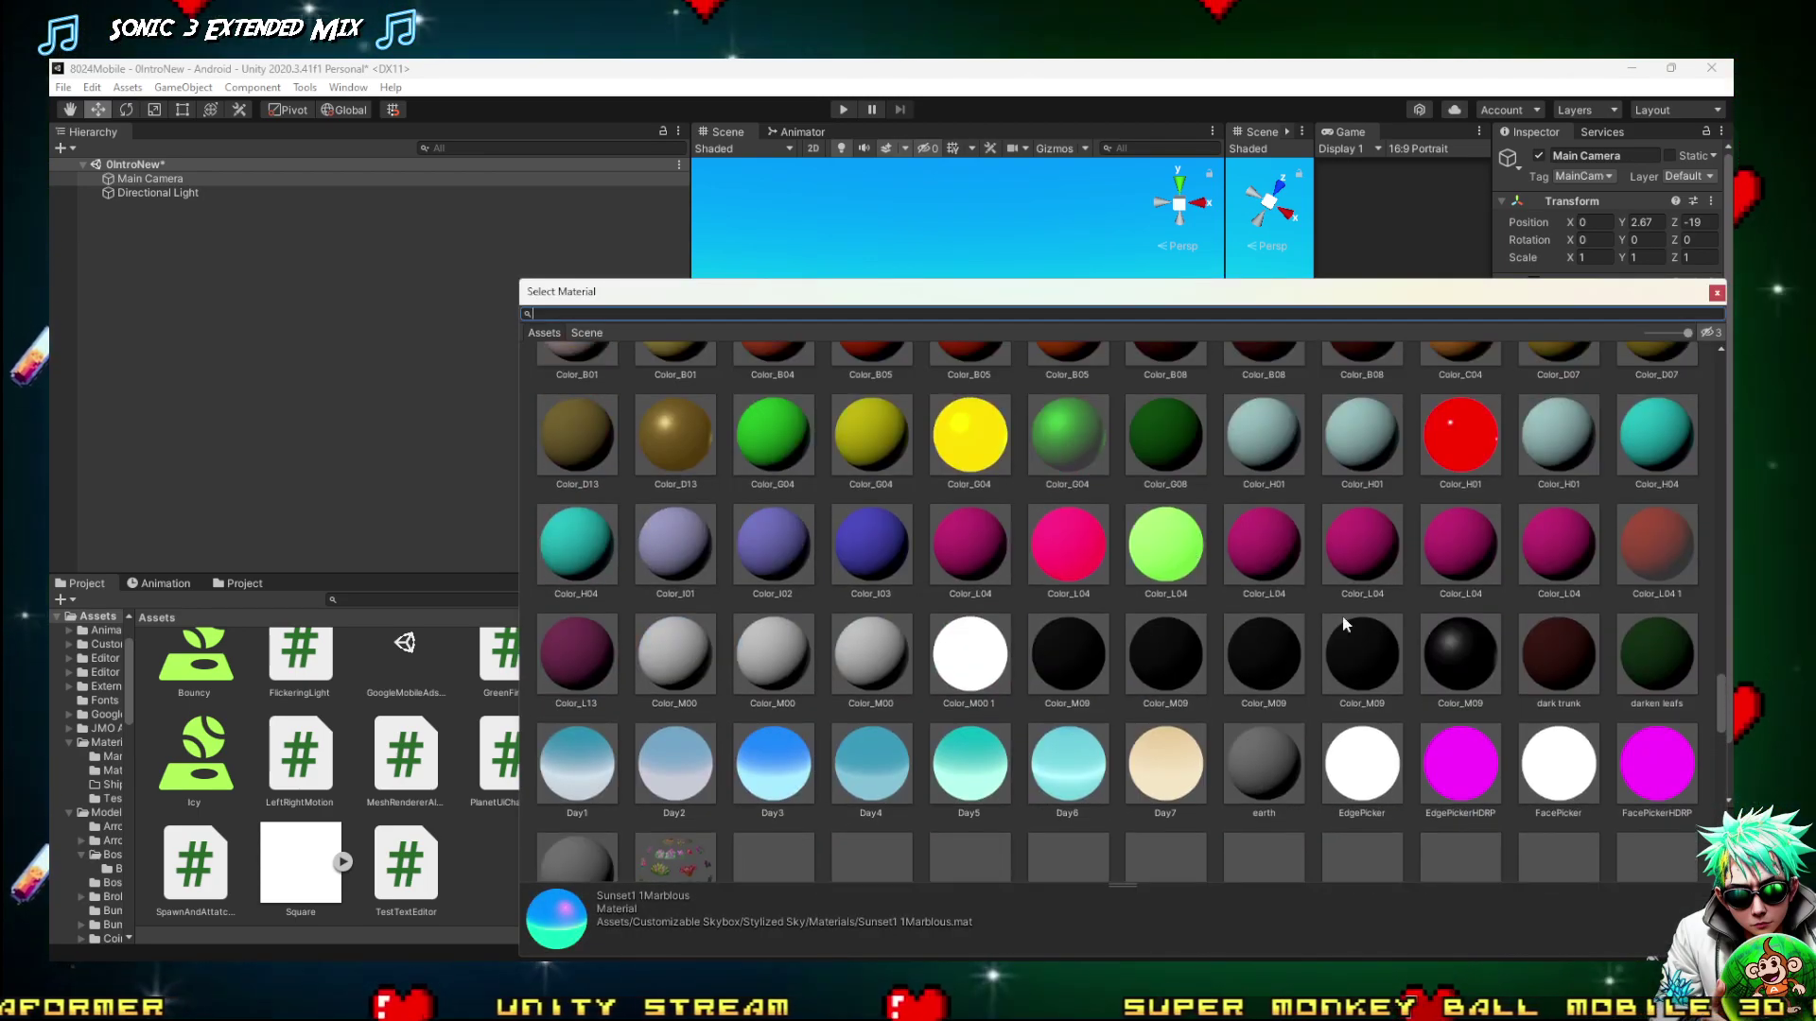
{"action": "left_click", "coordinate": [1140, 654]}
{"action": "left_click", "coordinate": [1099, 663]}
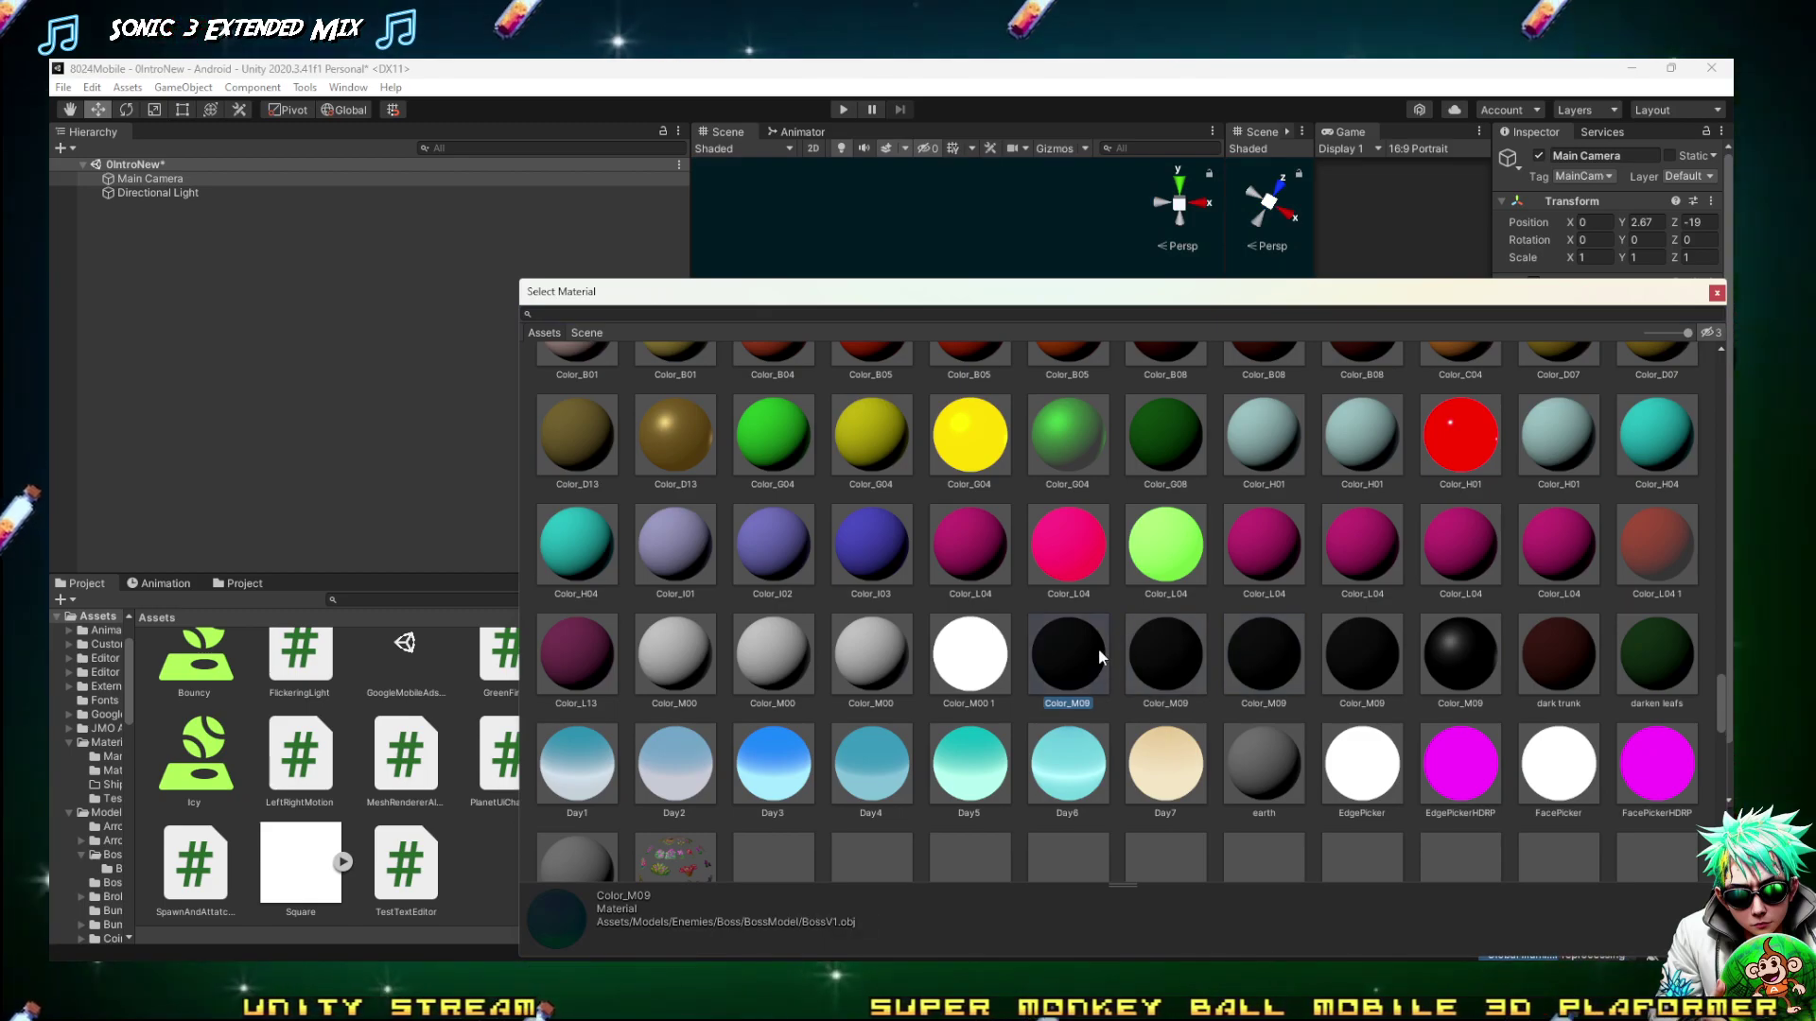
{"action": "double_click", "coordinate": [1168, 655]}
{"action": "left_click_drag", "start_coordinate": [878, 373], "coordinate": [344, 560]}
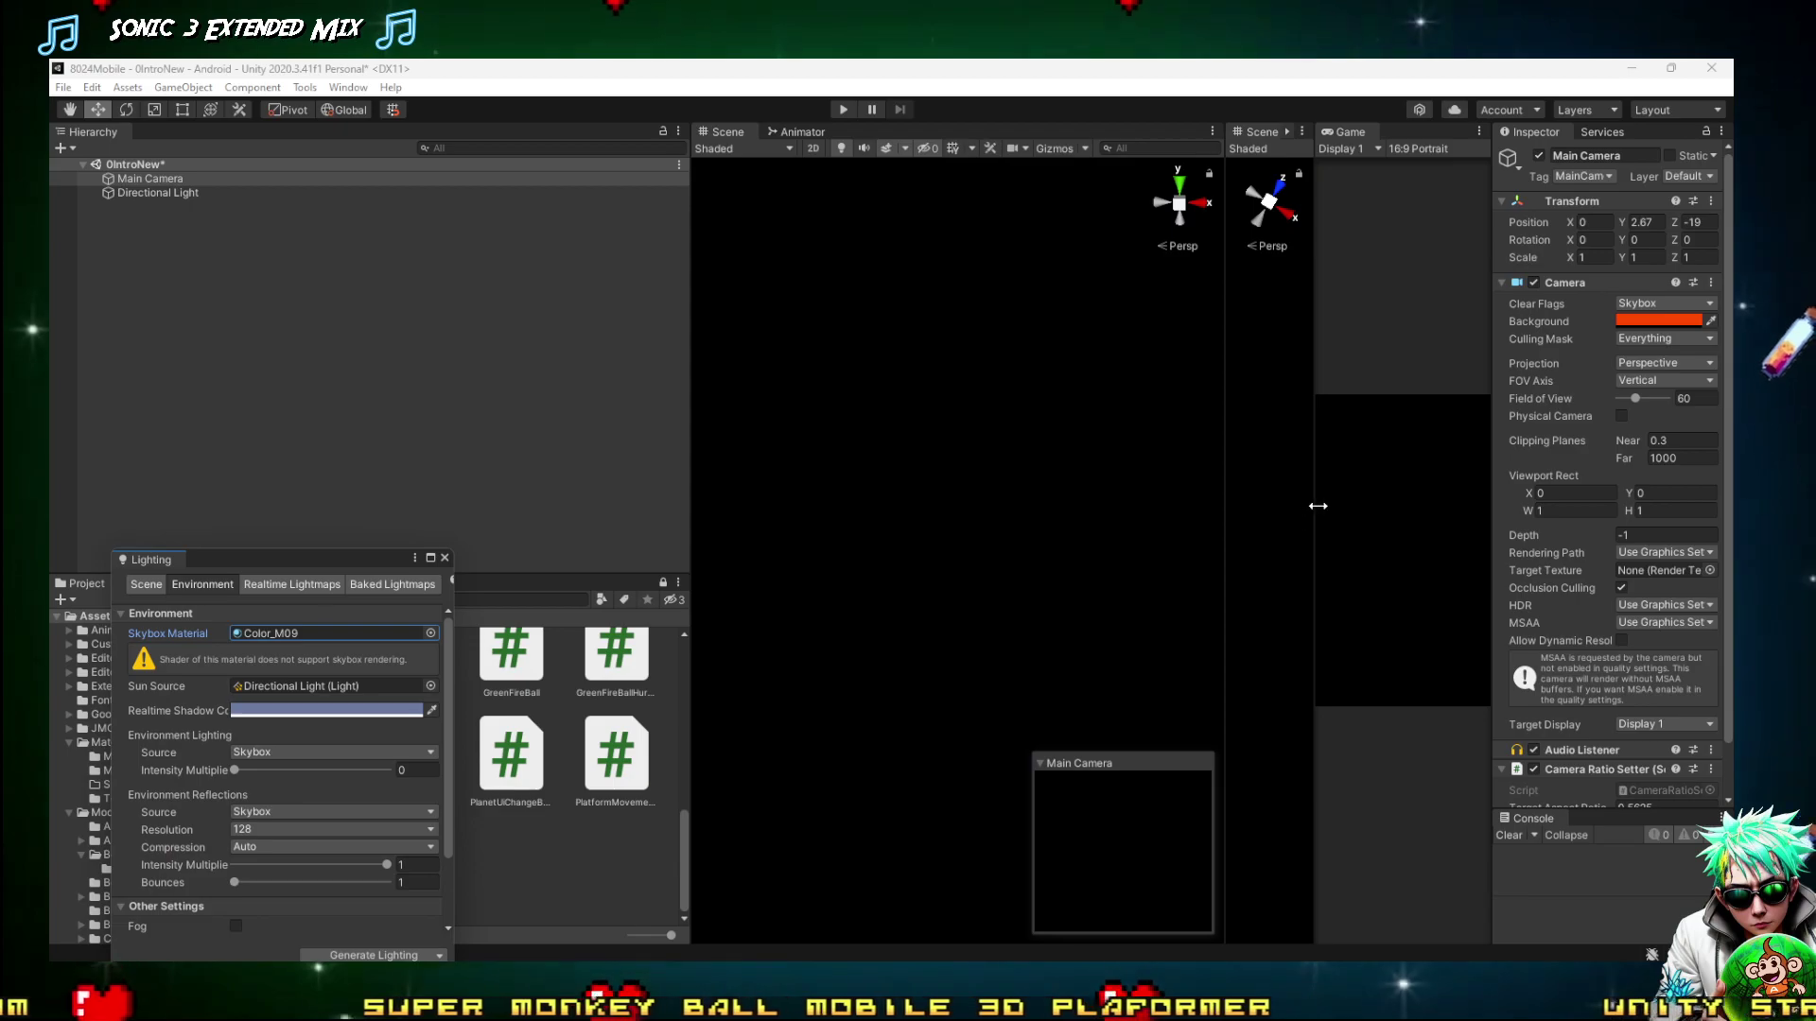
{"action": "left_click_drag", "start_coordinate": [1222, 505], "coordinate": [578, 567]}
{"action": "left_click_drag", "start_coordinate": [376, 564], "coordinate": [662, 463]}
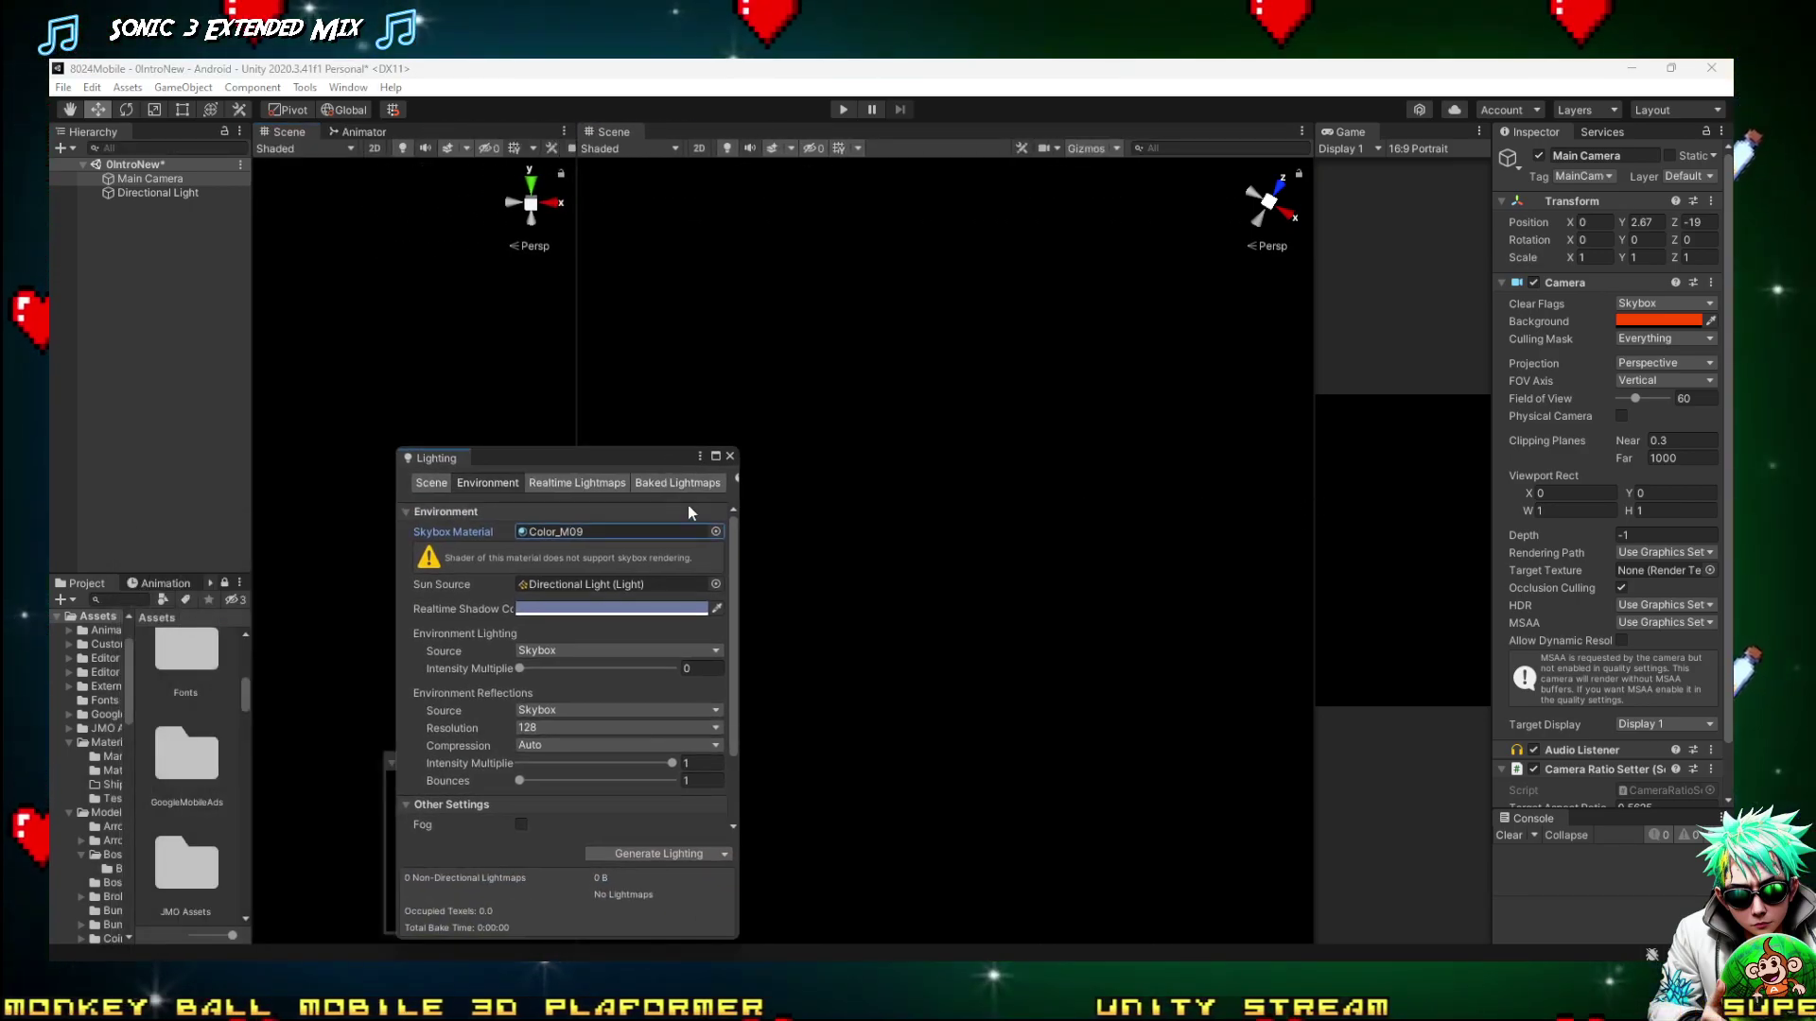
Browse the skybox material picker, moving it down to uncover the Lighting settings
{"action": "left_click", "coordinate": [716, 533]}
{"action": "scroll", "coordinate": [1010, 507], "scroll_direction": "down", "scroll_amount": 5}
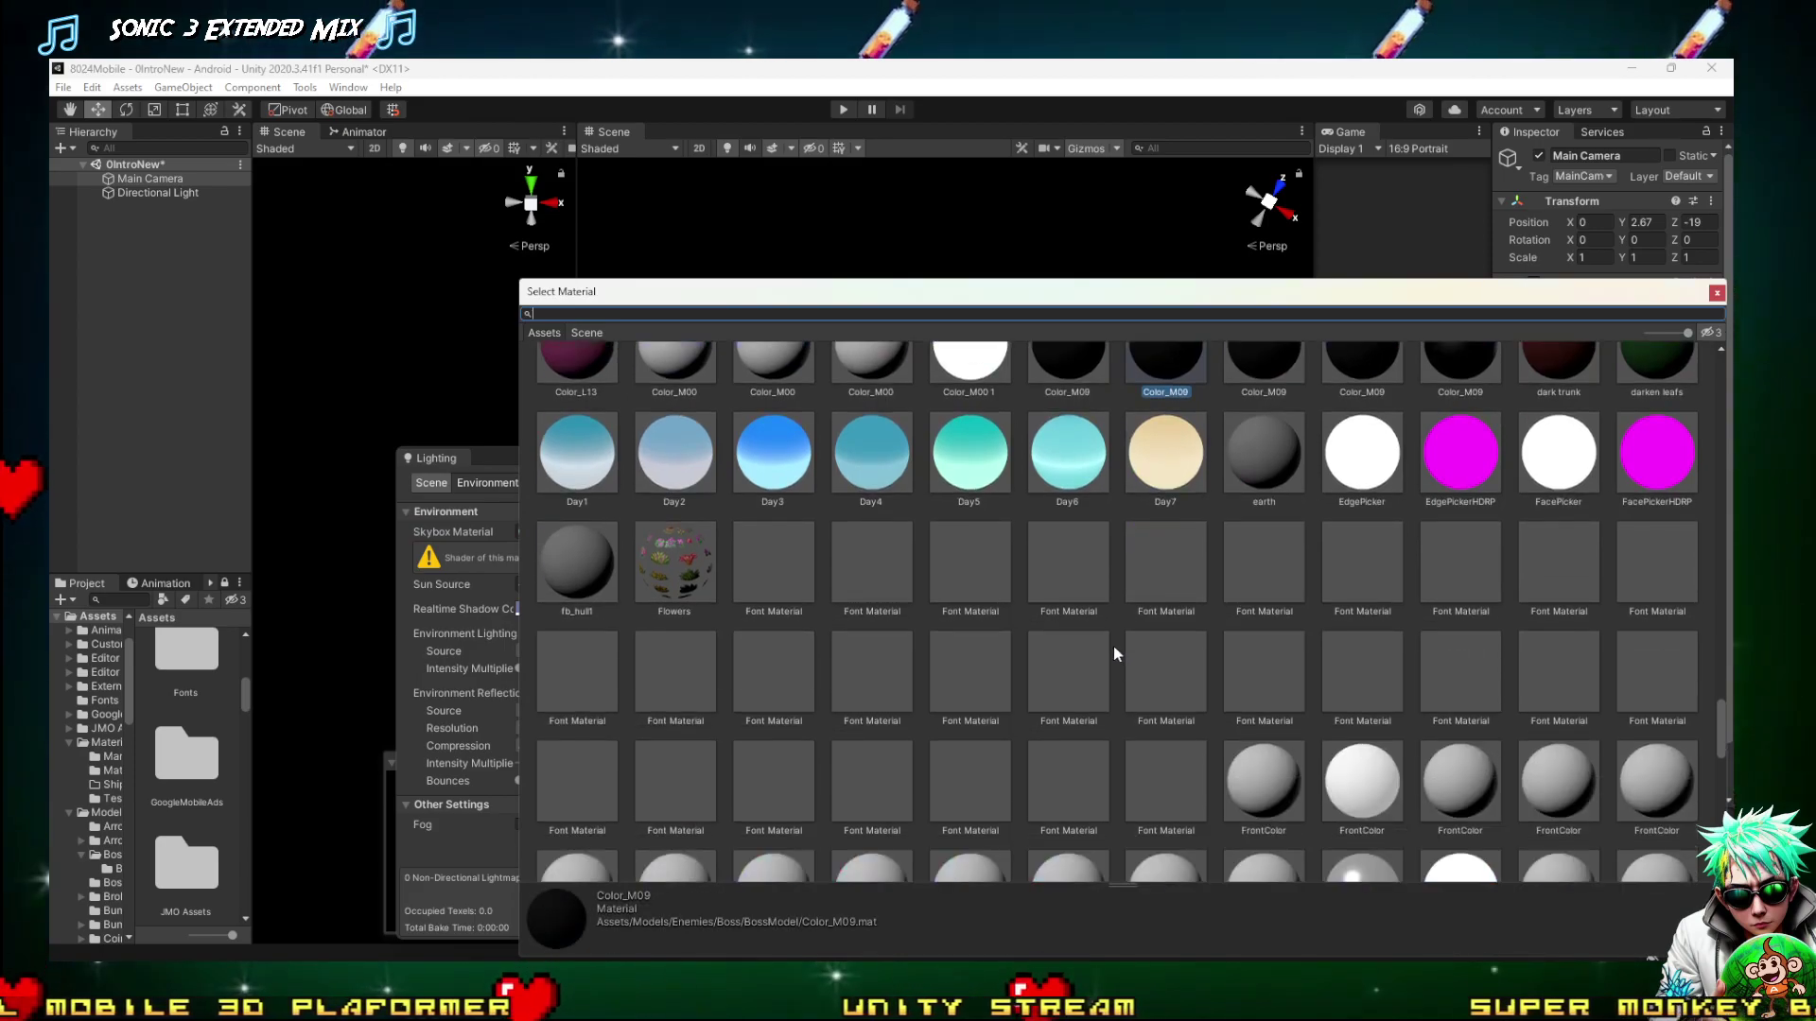
{"action": "scroll", "coordinate": [939, 696], "scroll_direction": "up", "scroll_amount": 4}
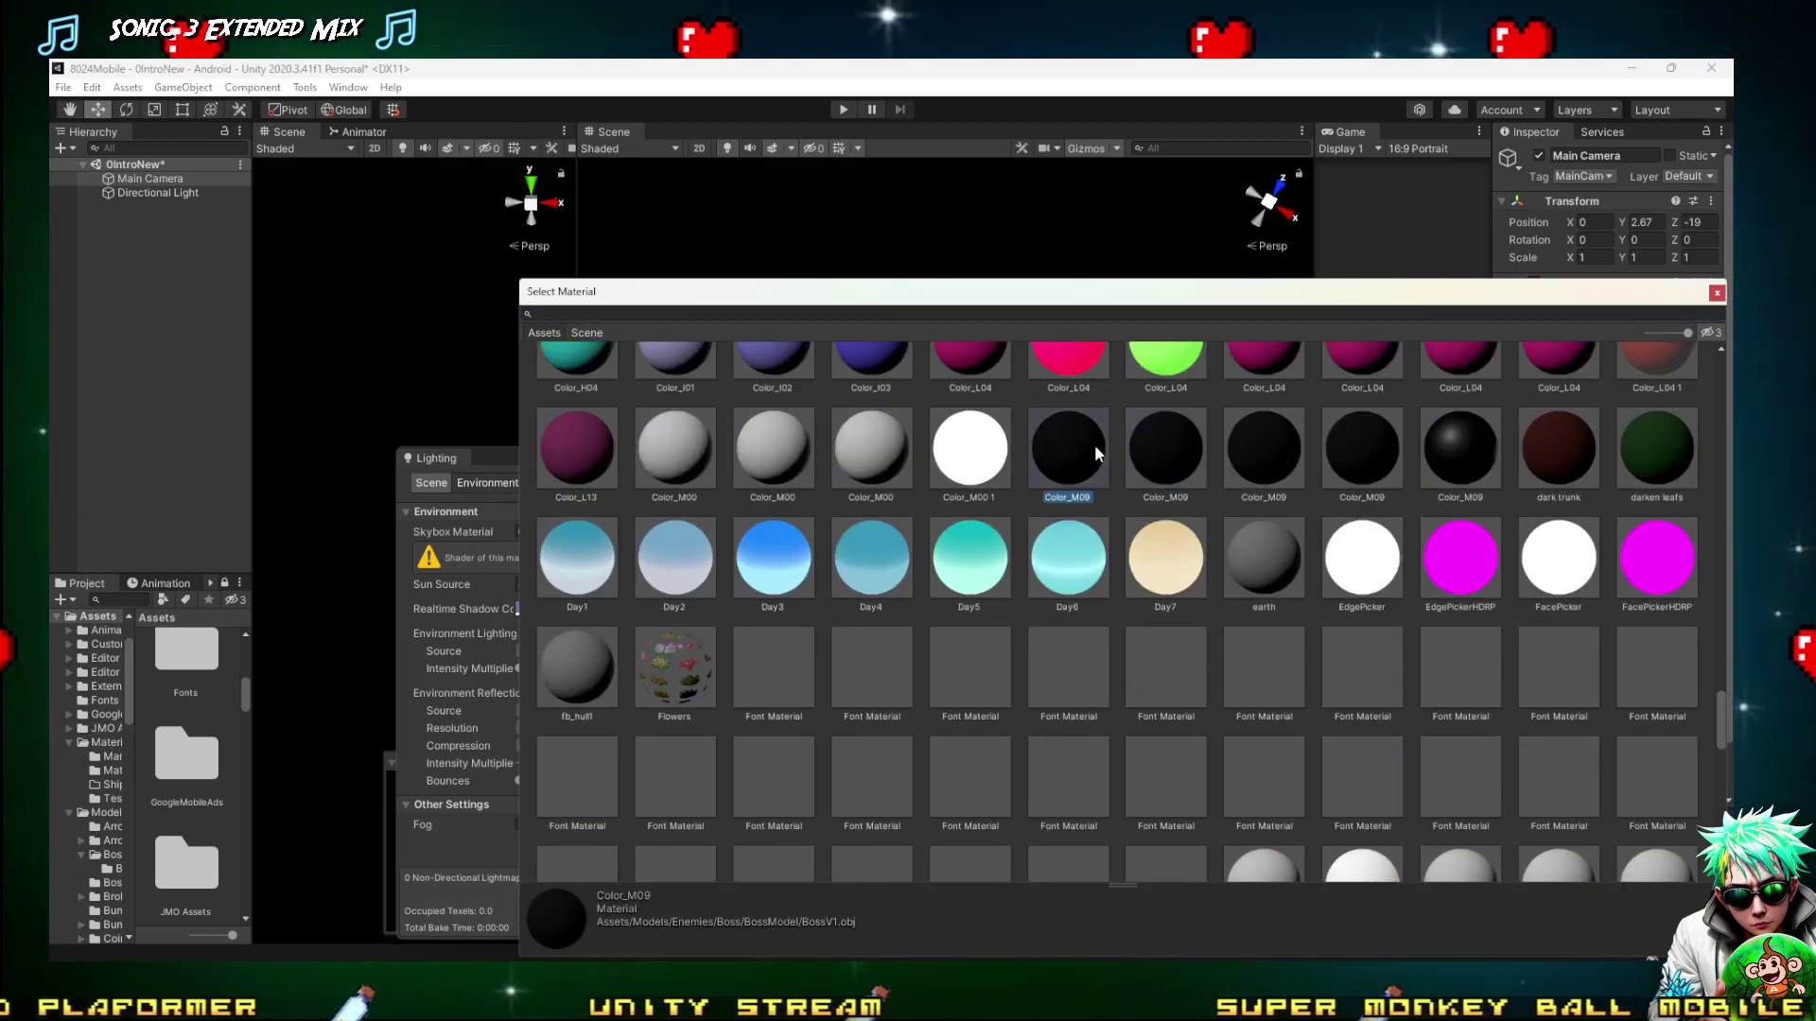
{"action": "left_click_drag", "start_coordinate": [1114, 298], "coordinate": [908, 544]}
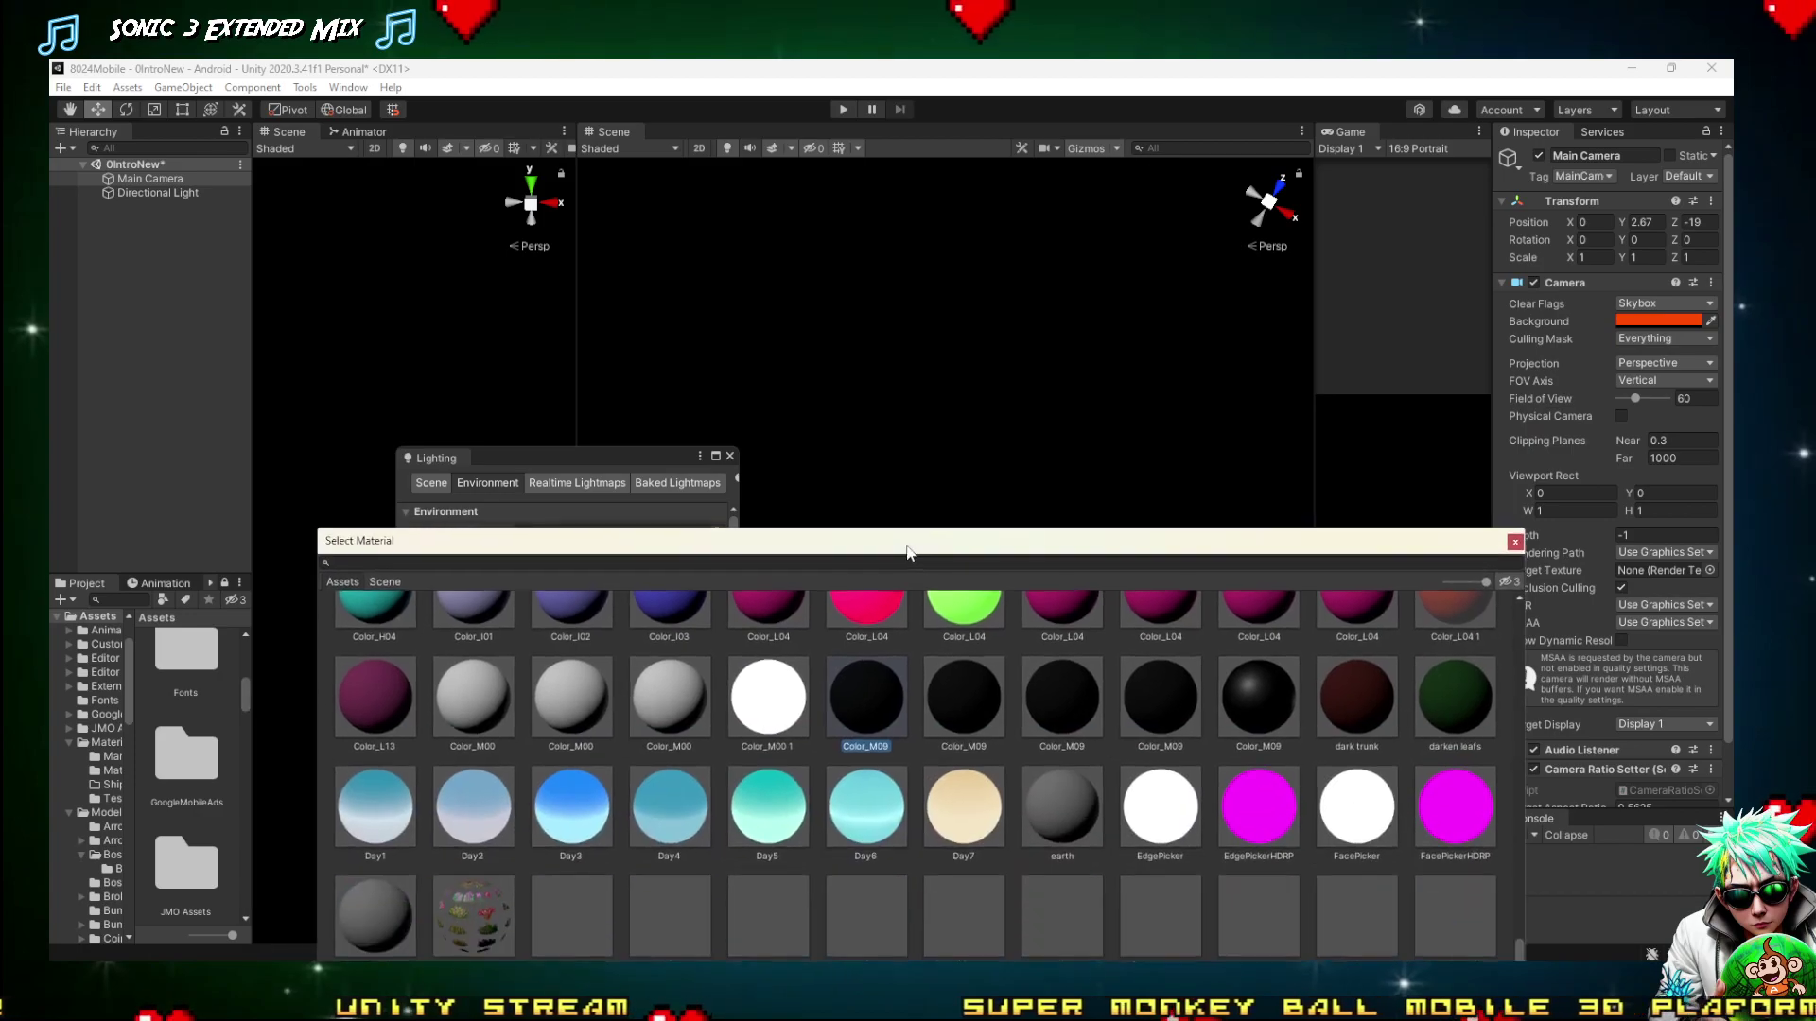
{"action": "scroll", "coordinate": [959, 707], "scroll_direction": "down", "scroll_amount": 6}
{"action": "scroll", "coordinate": [532, 712], "scroll_direction": "down", "scroll_amount": 3}
{"action": "scroll", "coordinate": [679, 767], "scroll_direction": "up", "scroll_amount": 2}
{"action": "scroll", "coordinate": [1244, 741], "scroll_direction": "down", "scroll_amount": 8}
{"action": "scroll", "coordinate": [847, 793], "scroll_direction": "down", "scroll_amount": 10}
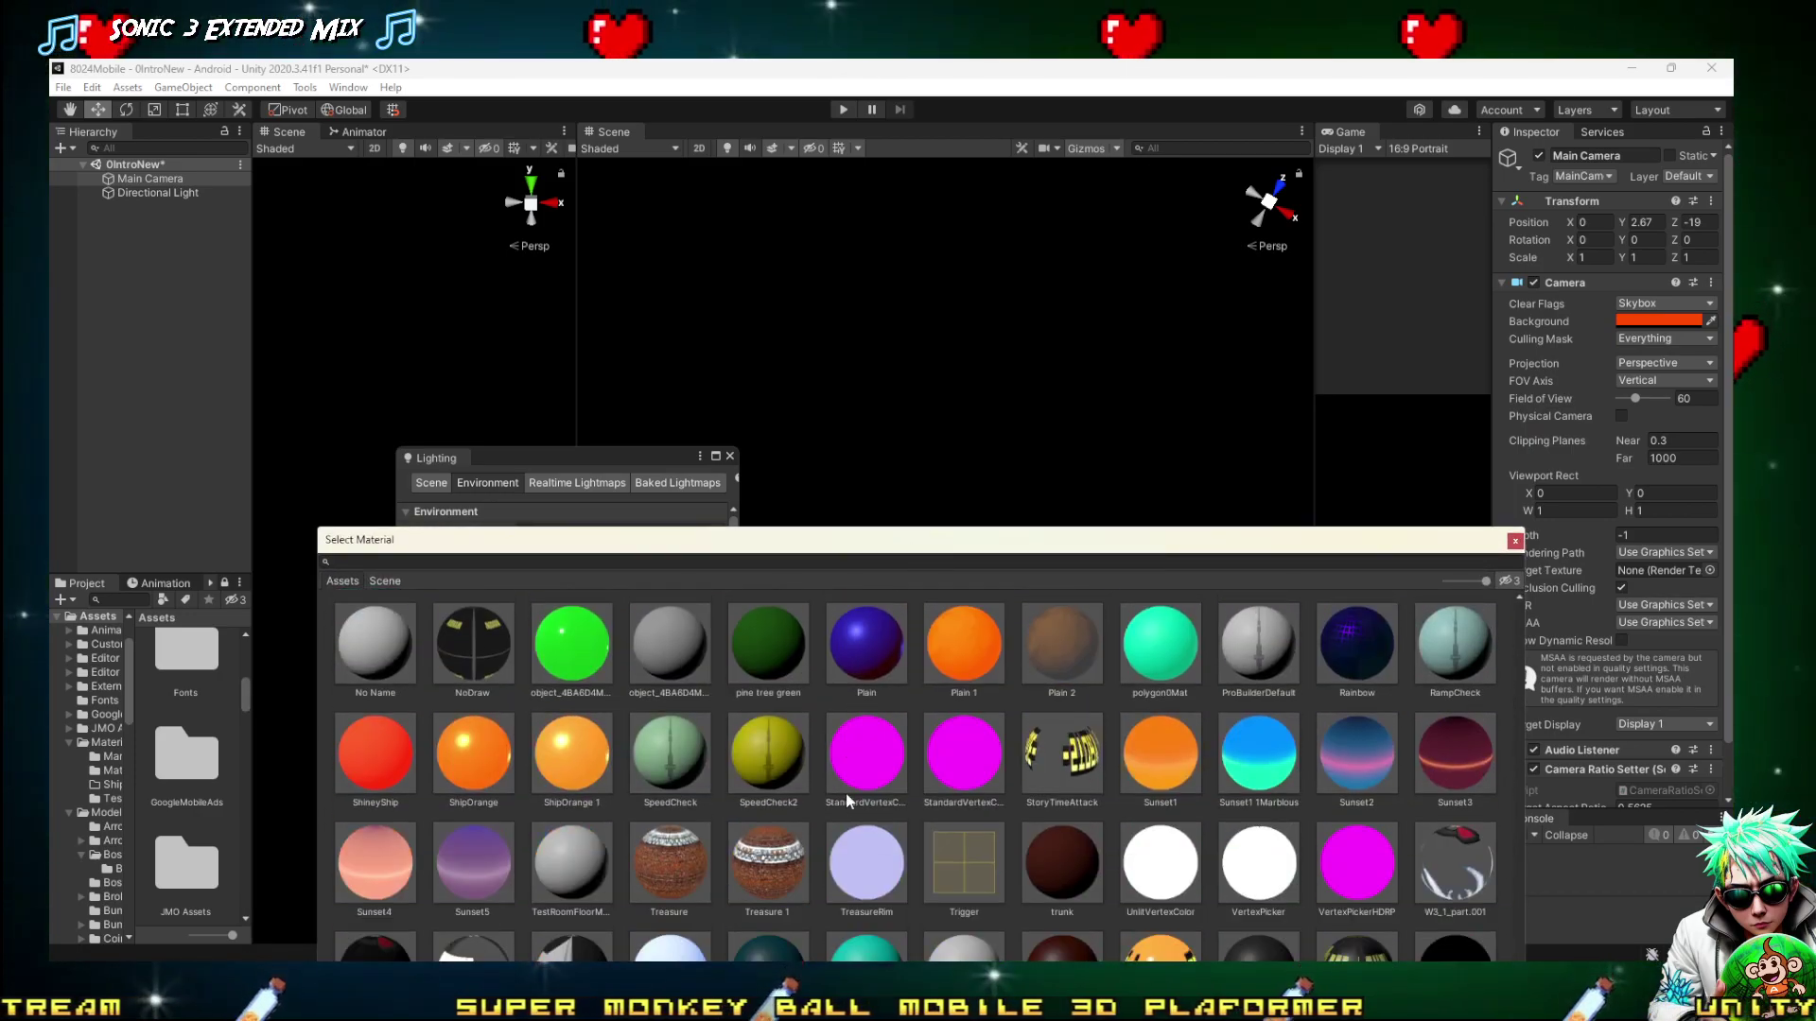
{"action": "scroll", "coordinate": [851, 771], "scroll_direction": "up", "scroll_amount": 5}
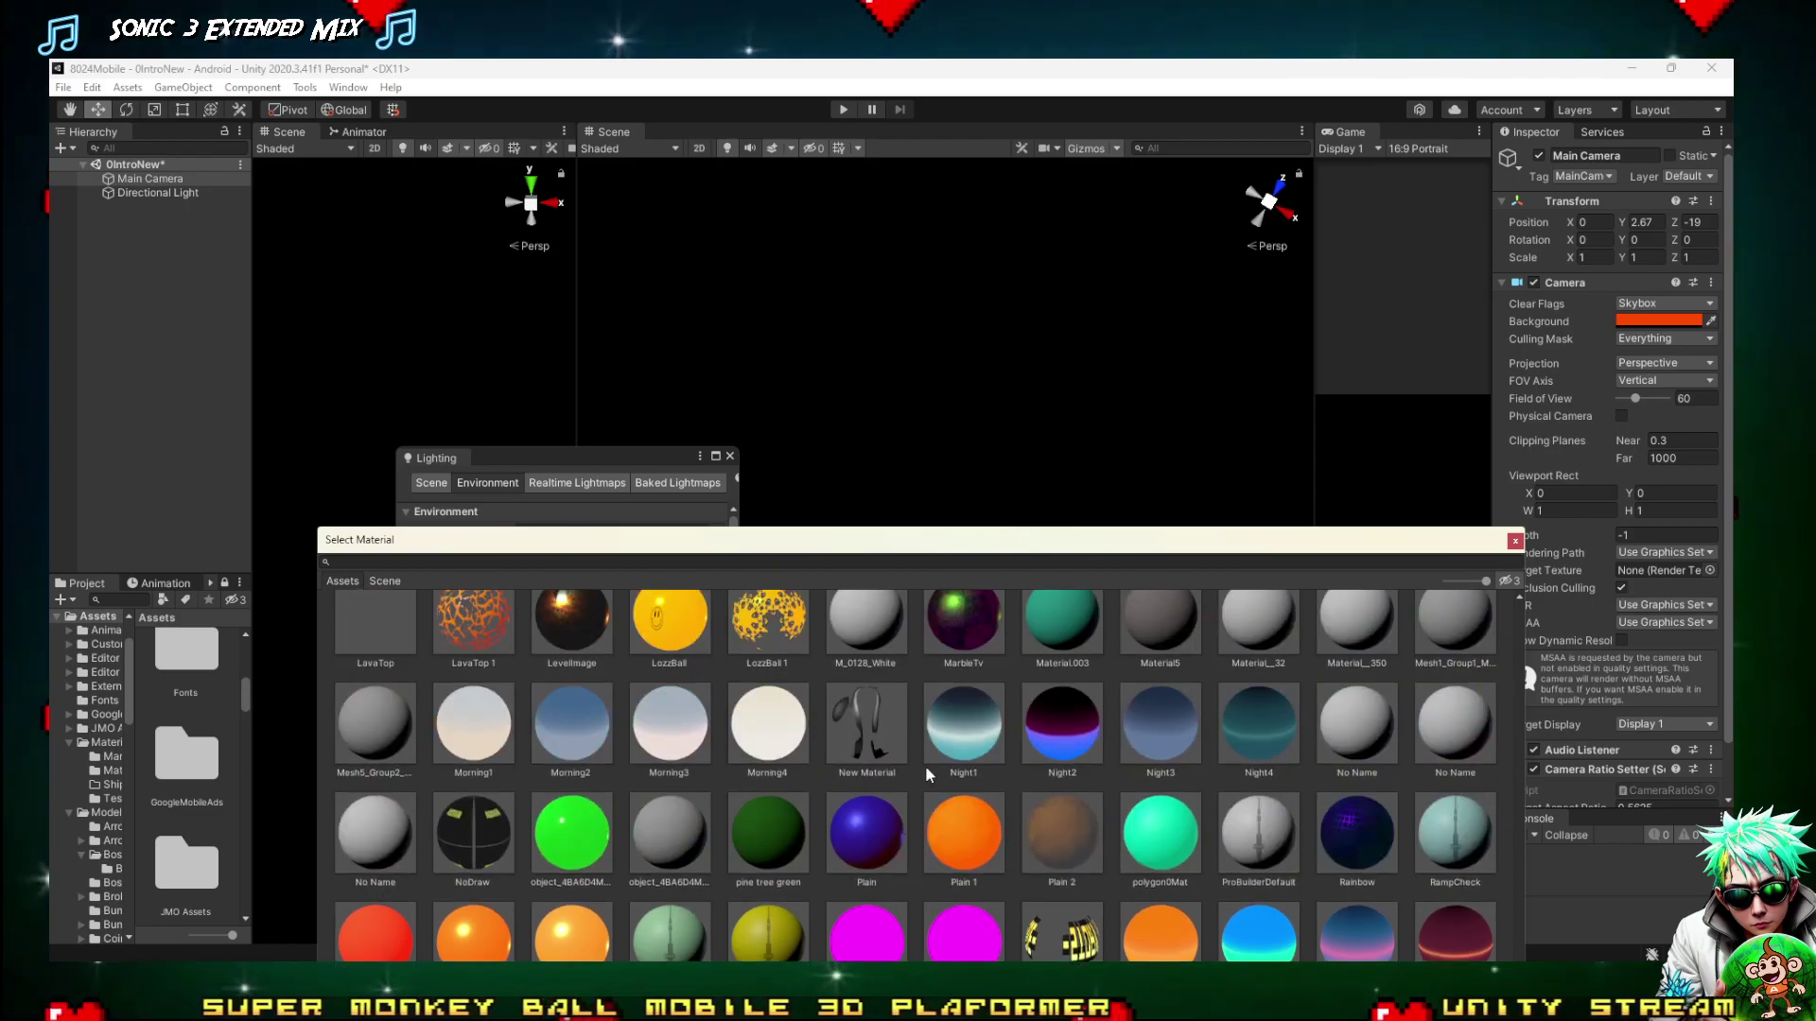
{"action": "scroll", "coordinate": [1074, 776], "scroll_direction": "up", "scroll_amount": 8}
{"action": "scroll", "coordinate": [842, 752], "scroll_direction": "down", "scroll_amount": 3}
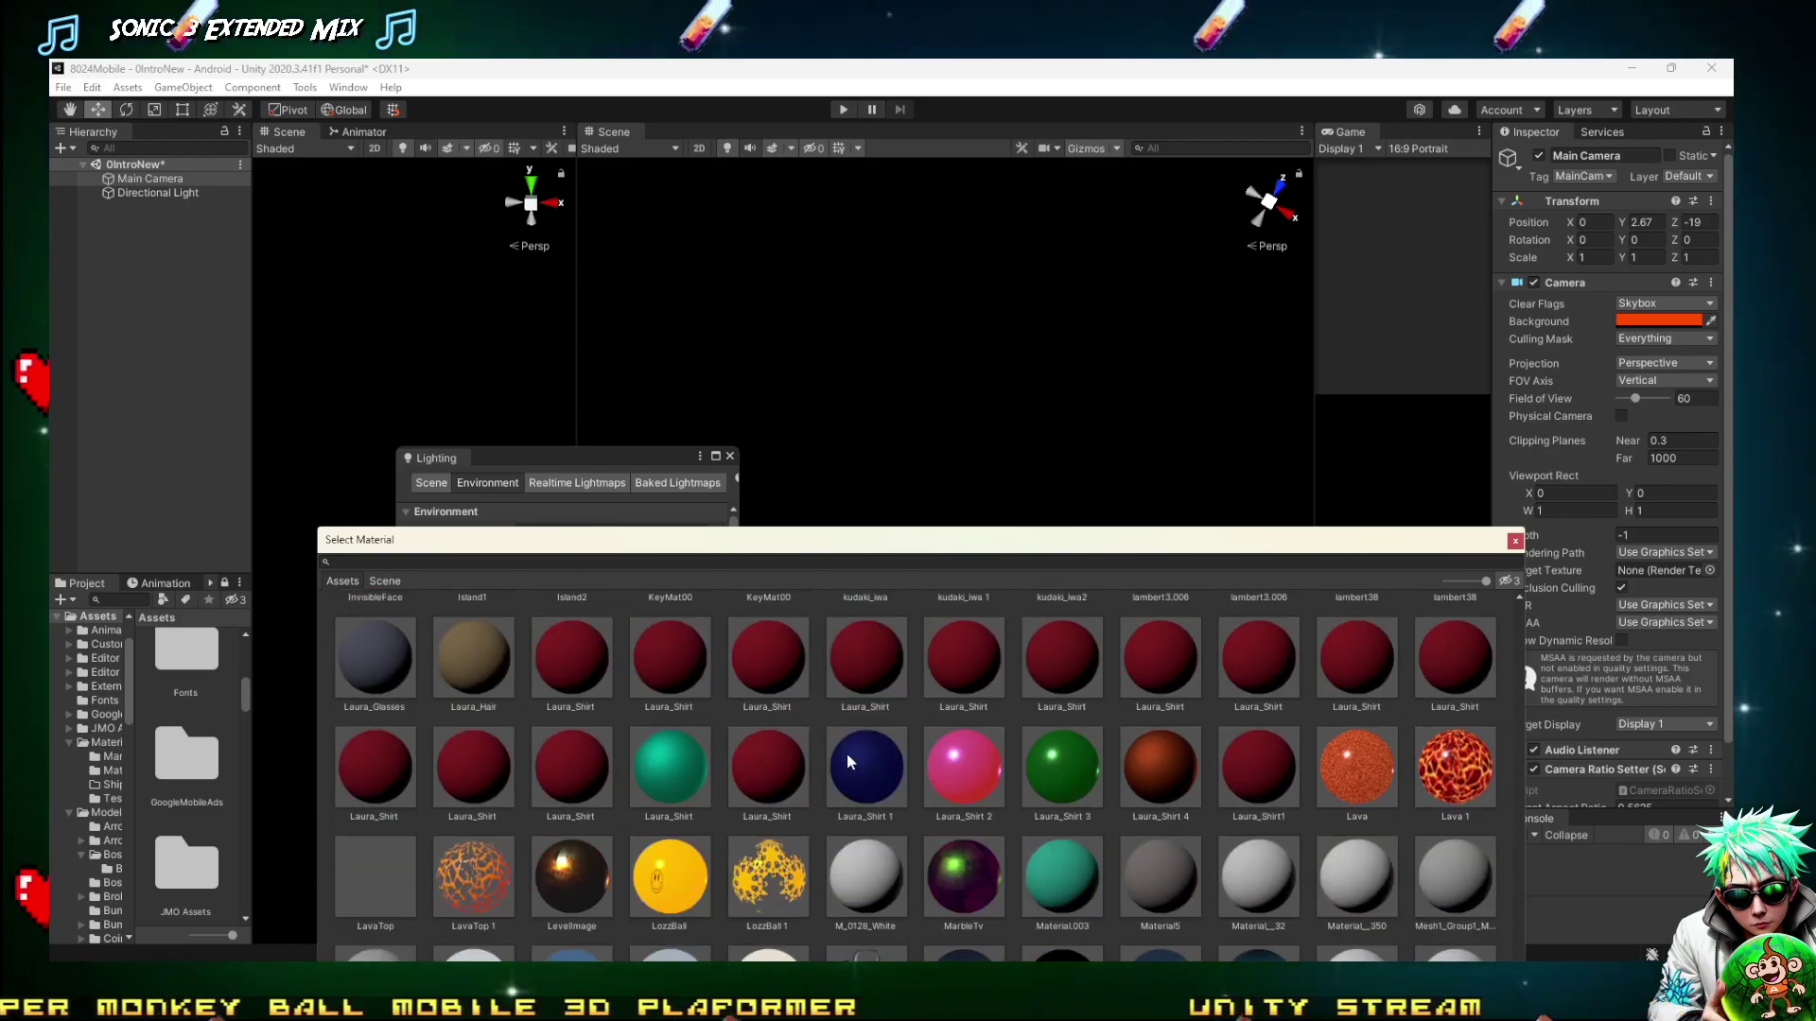
{"action": "scroll", "coordinate": [1116, 756], "scroll_direction": "up", "scroll_amount": 5}
Try lambert3.006 and Color_M09, applying the shiny Color_M09 as the skybox
{"action": "left_click", "coordinate": [1280, 813]}
{"action": "scroll", "coordinate": [823, 790], "scroll_direction": "up", "scroll_amount": 10}
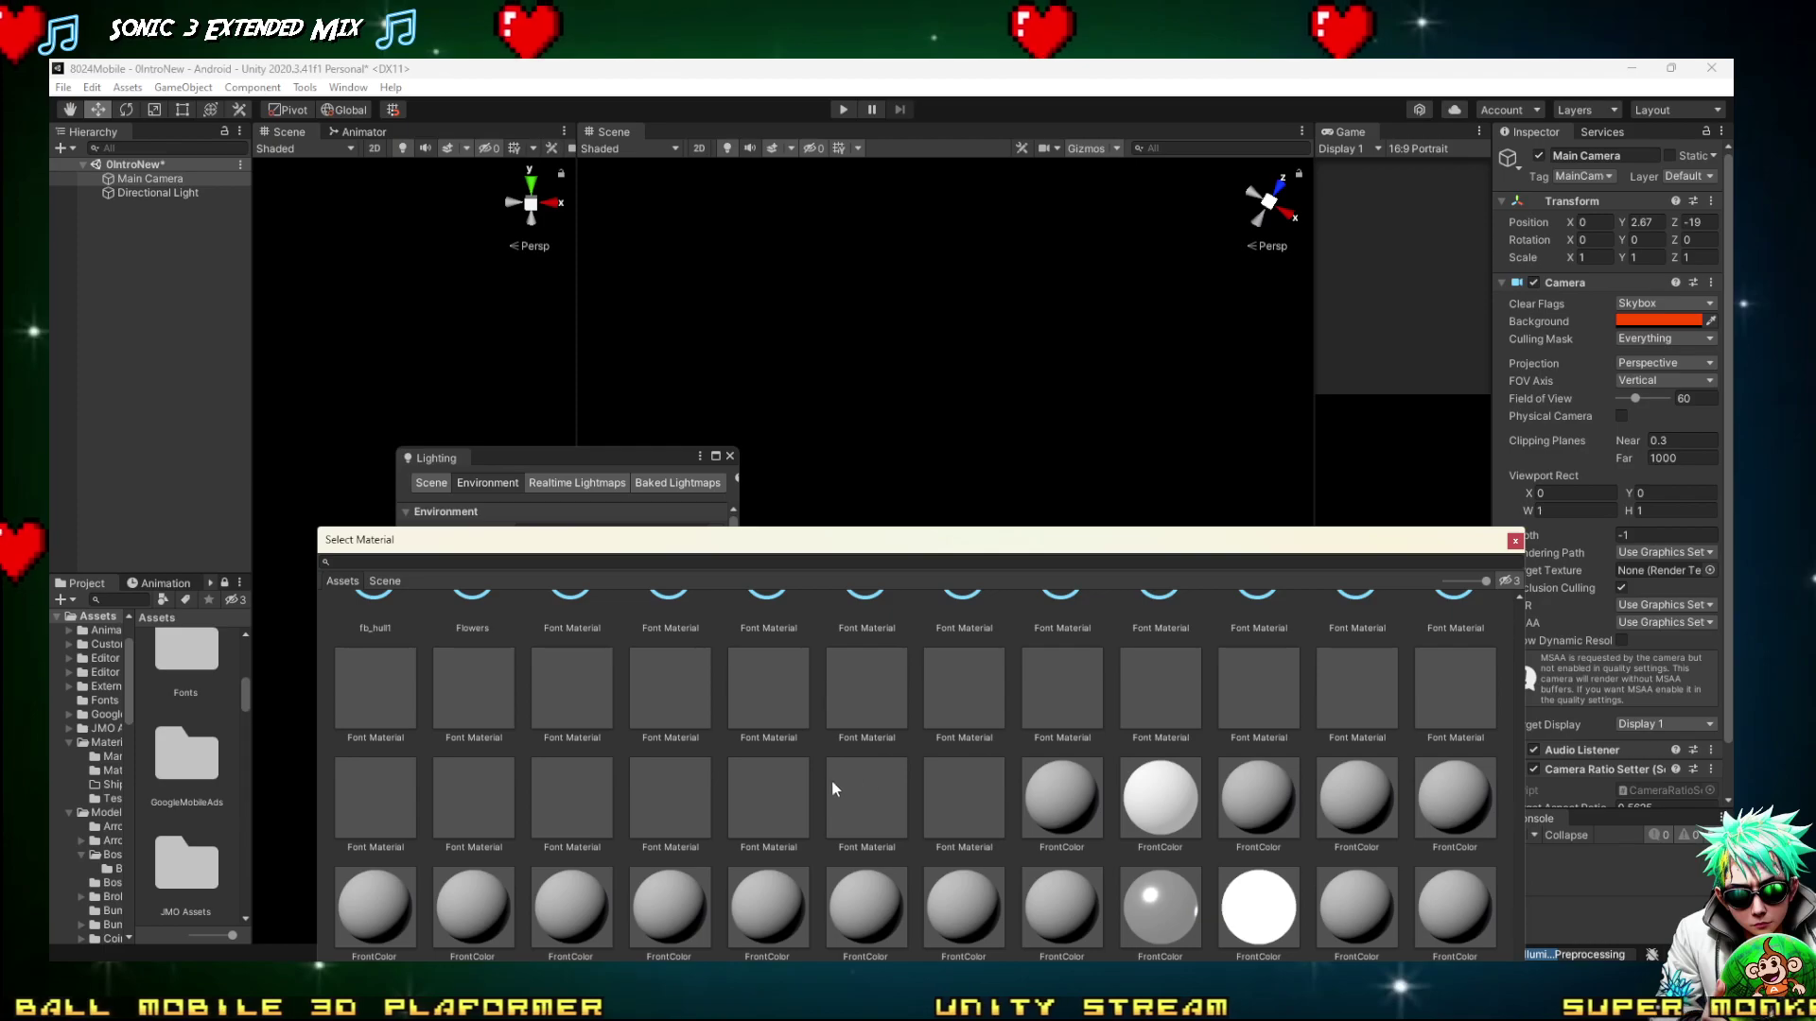
{"action": "left_click", "coordinate": [1088, 793]}
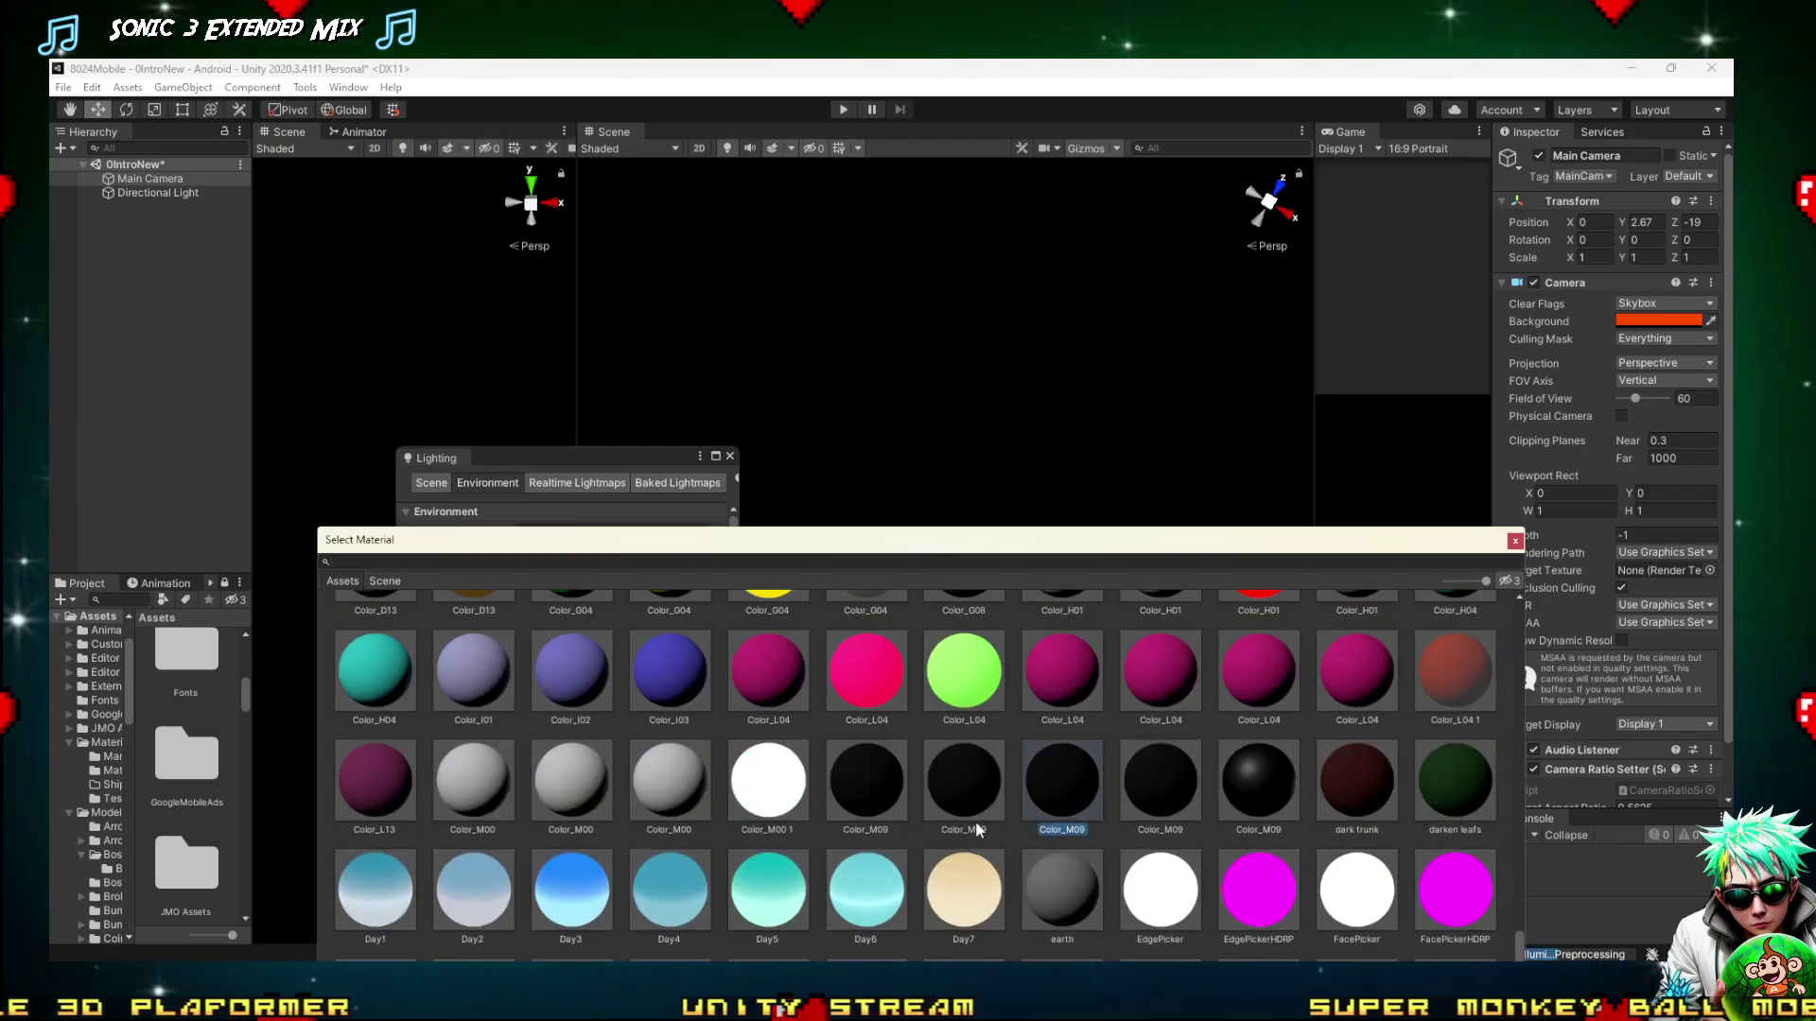
{"action": "scroll", "coordinate": [1070, 810], "scroll_direction": "up", "scroll_amount": 5}
{"action": "scroll", "coordinate": [1104, 808], "scroll_direction": "down", "scroll_amount": 8}
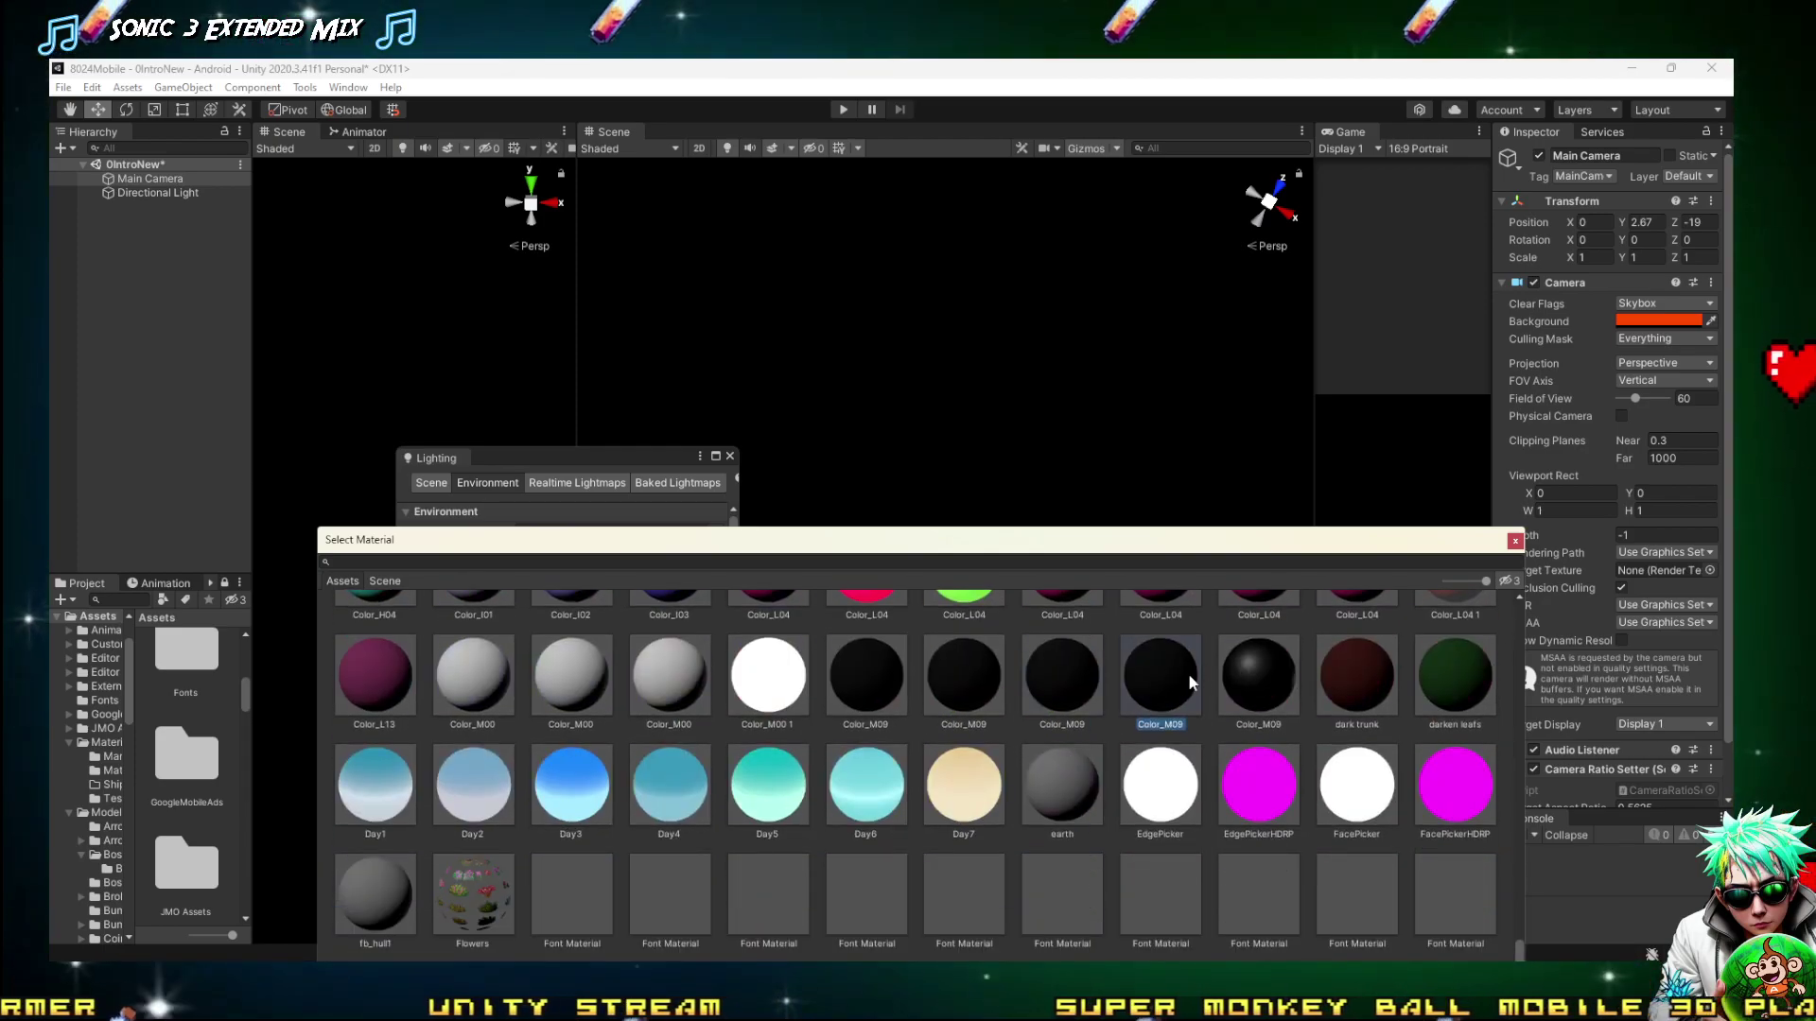
{"action": "left_click", "coordinate": [1256, 665]}
{"action": "left_click_drag", "start_coordinate": [1072, 545], "coordinate": [1111, 375]}
{"action": "double_click", "coordinate": [1297, 515]}
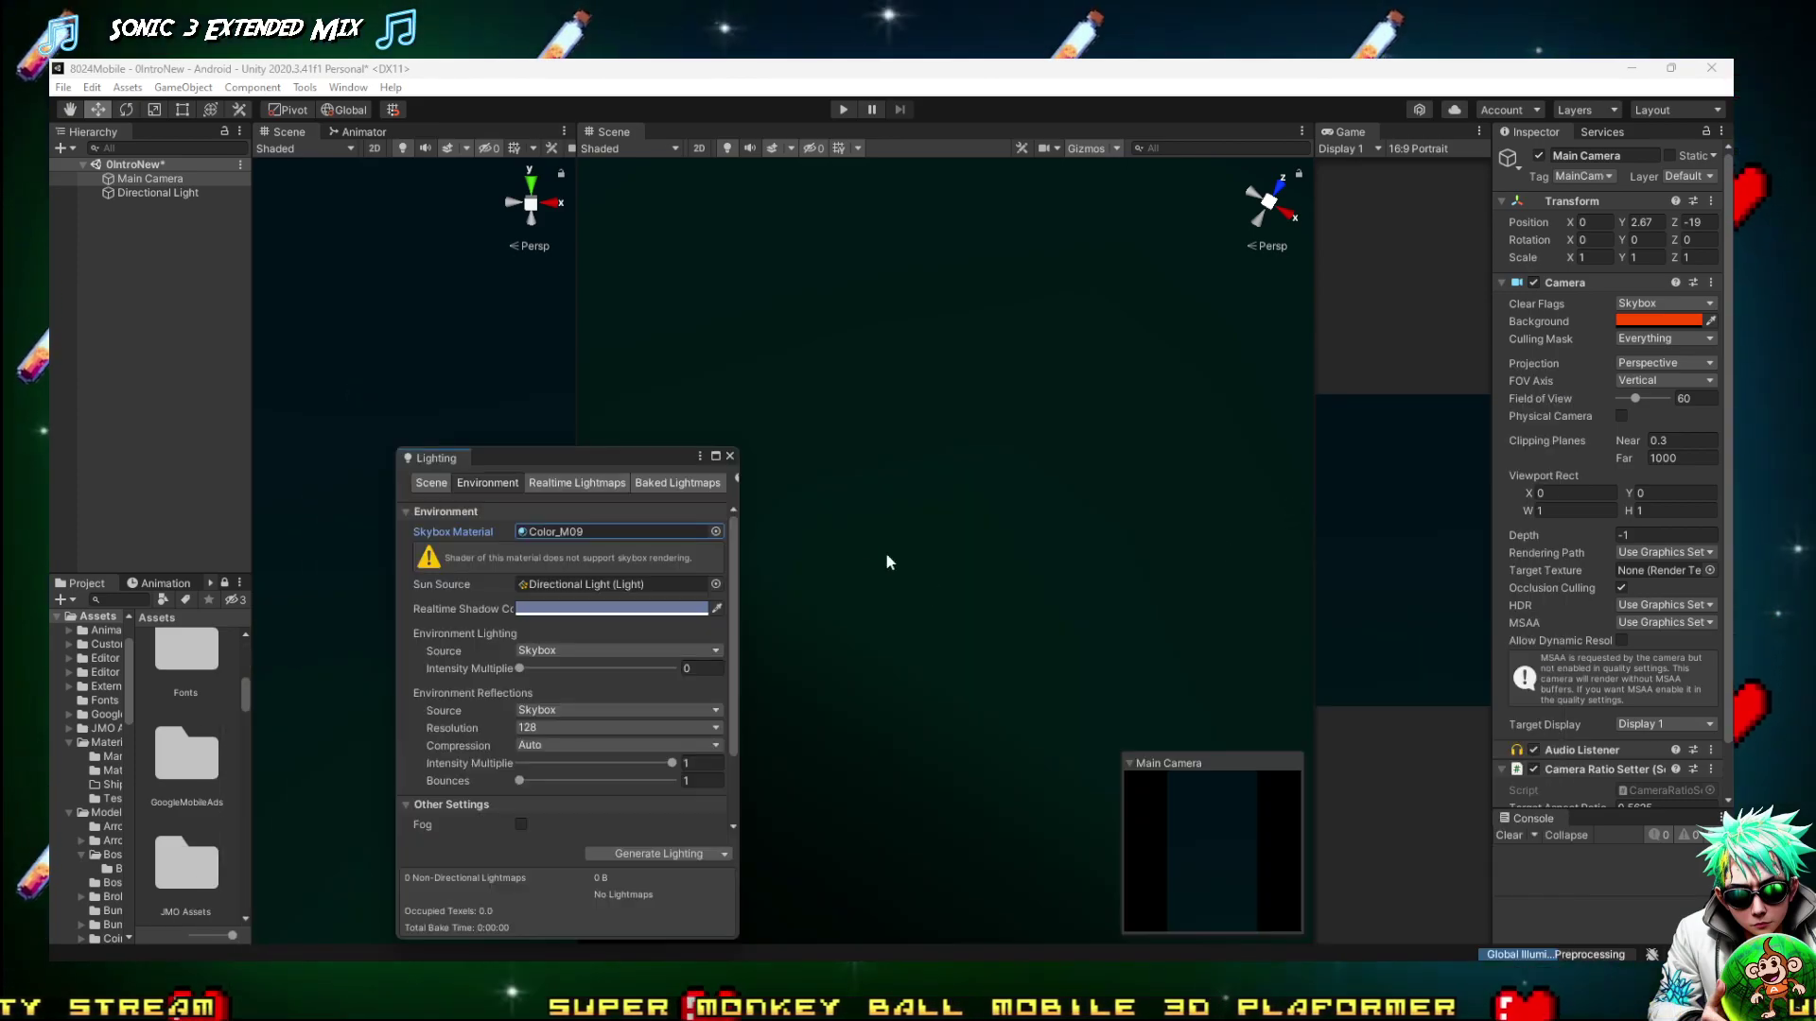
Set the Skybox Material to None so the camera's orange background shows
{"action": "left_click", "coordinate": [716, 530]}
{"action": "double_click", "coordinate": [1346, 581]}
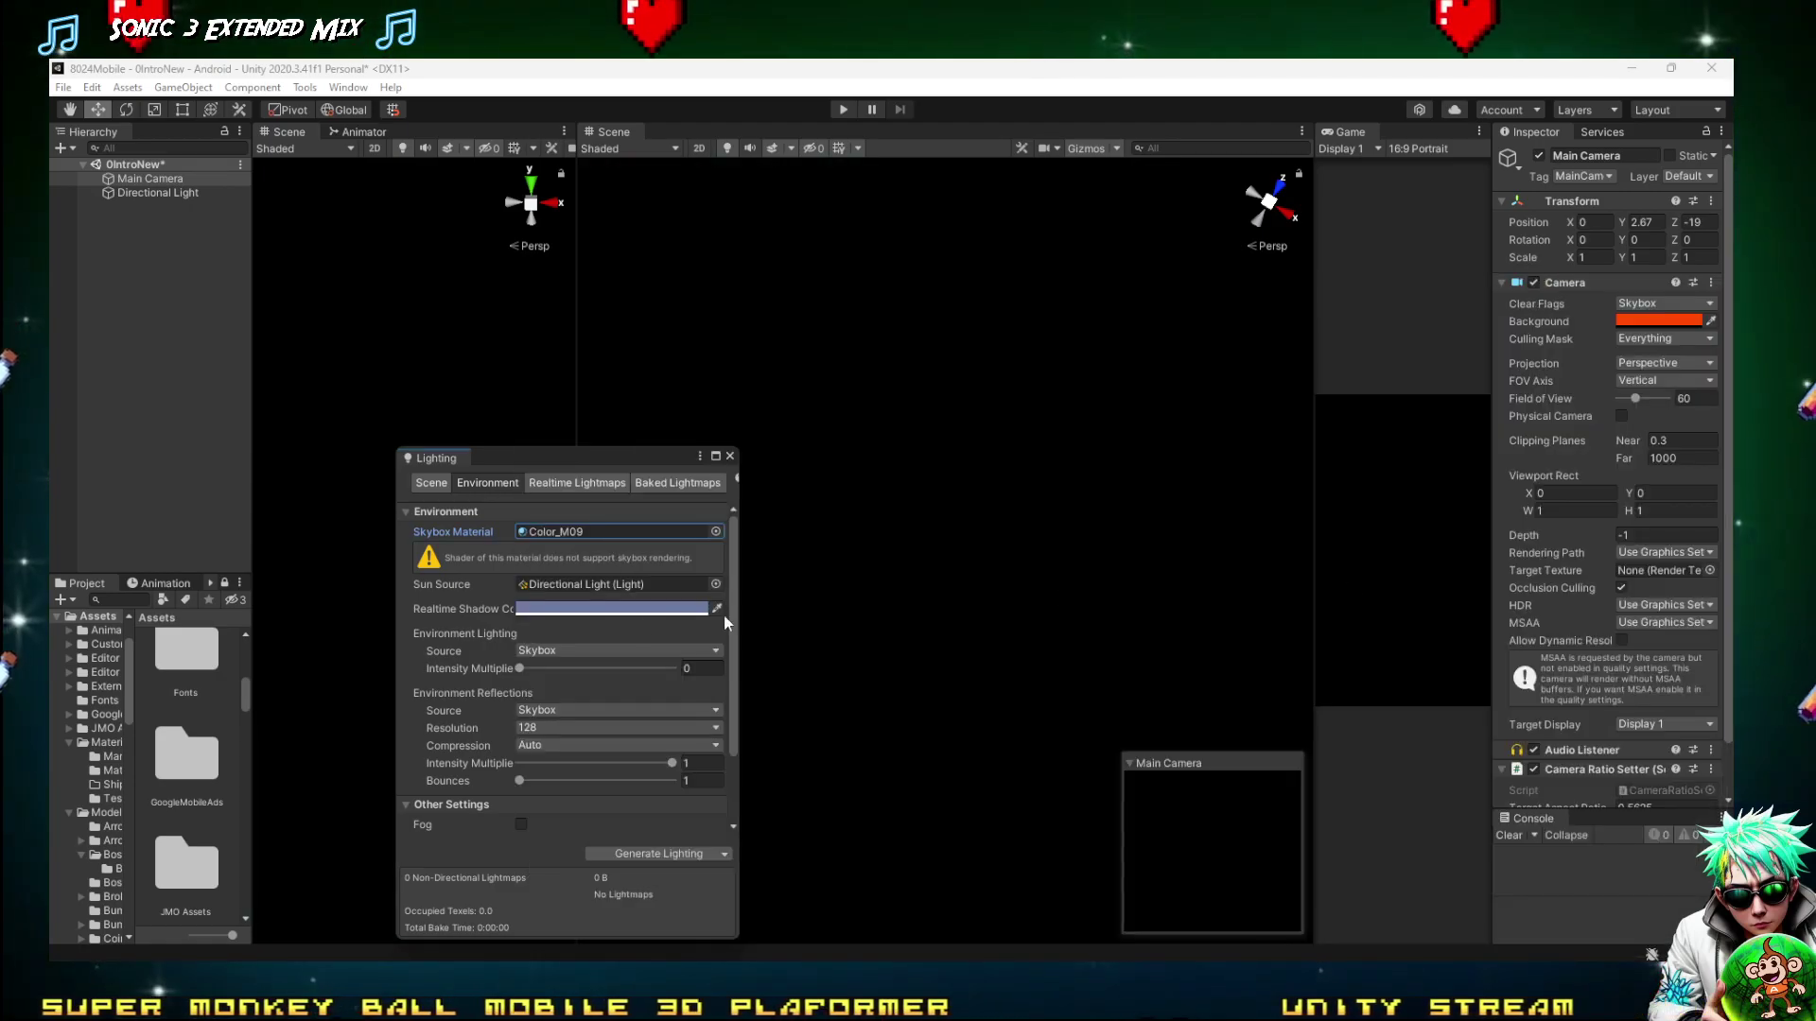
{"action": "left_click", "coordinate": [715, 530]}
{"action": "scroll", "coordinate": [1222, 629], "scroll_direction": "up", "scroll_amount": 10}
{"action": "scroll", "coordinate": [1091, 584], "scroll_direction": "up", "scroll_amount": 15}
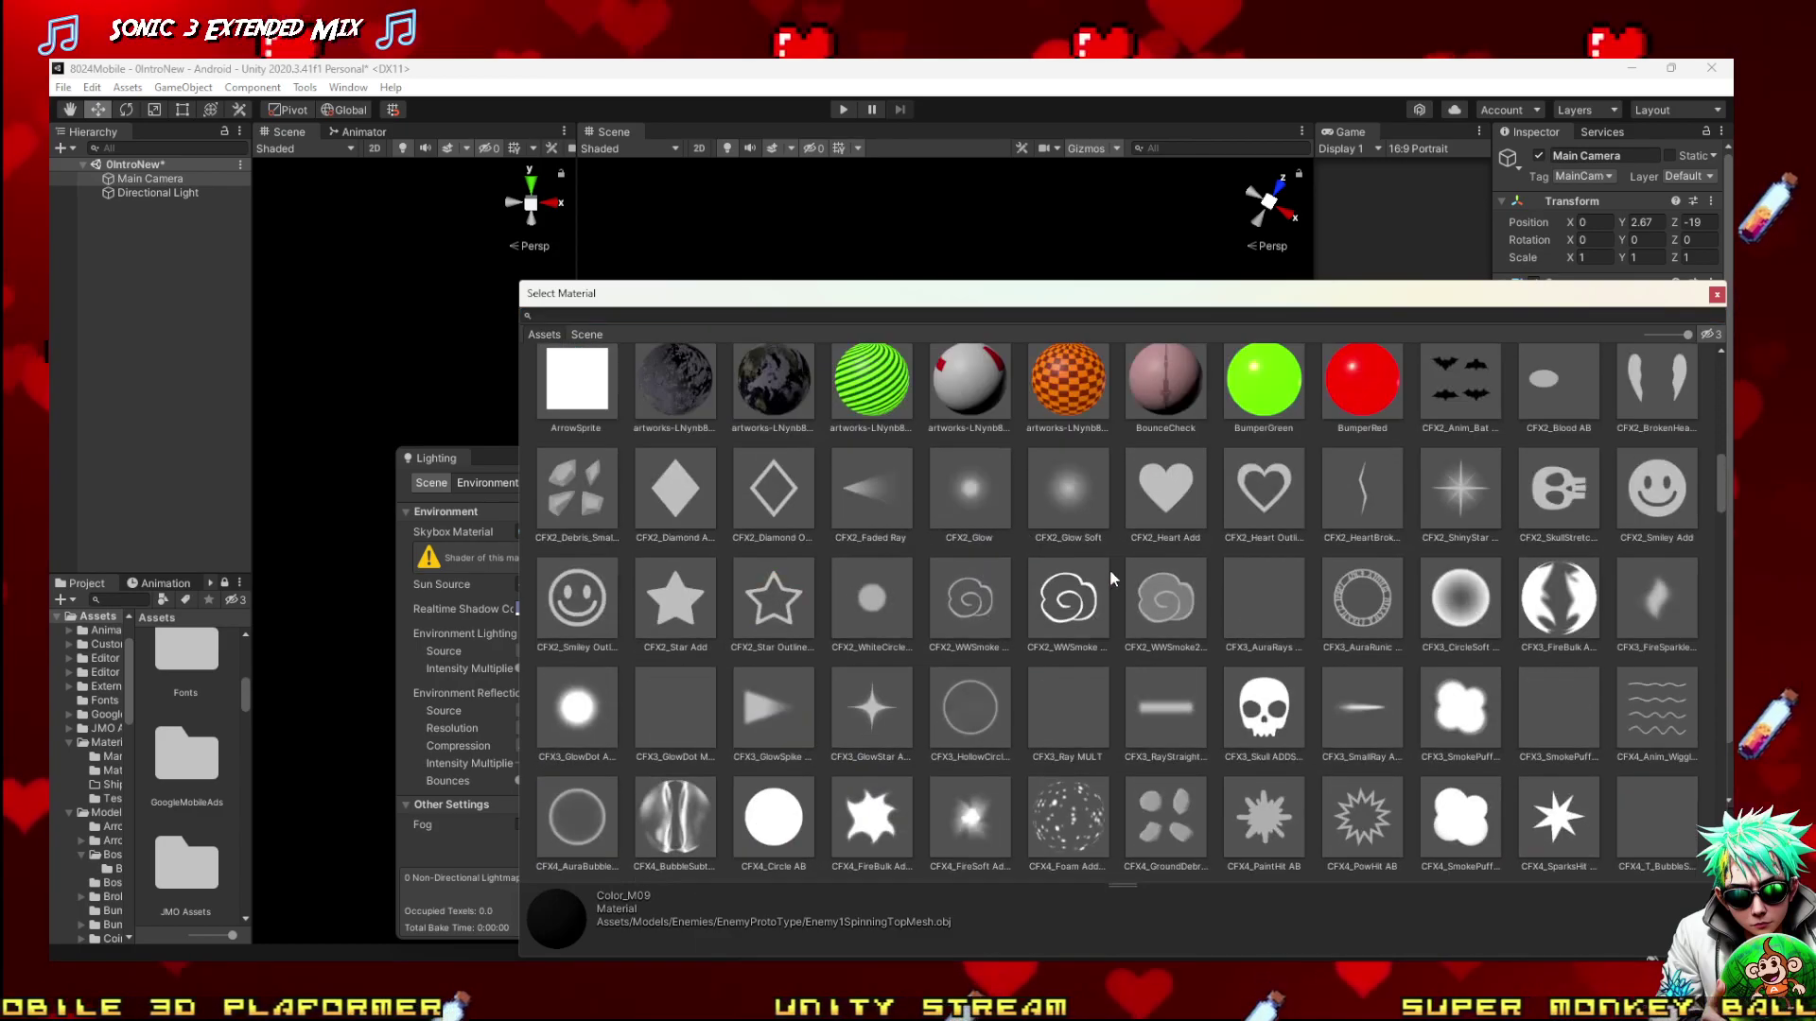
{"action": "scroll", "coordinate": [993, 548], "scroll_direction": "down", "scroll_amount": 5}
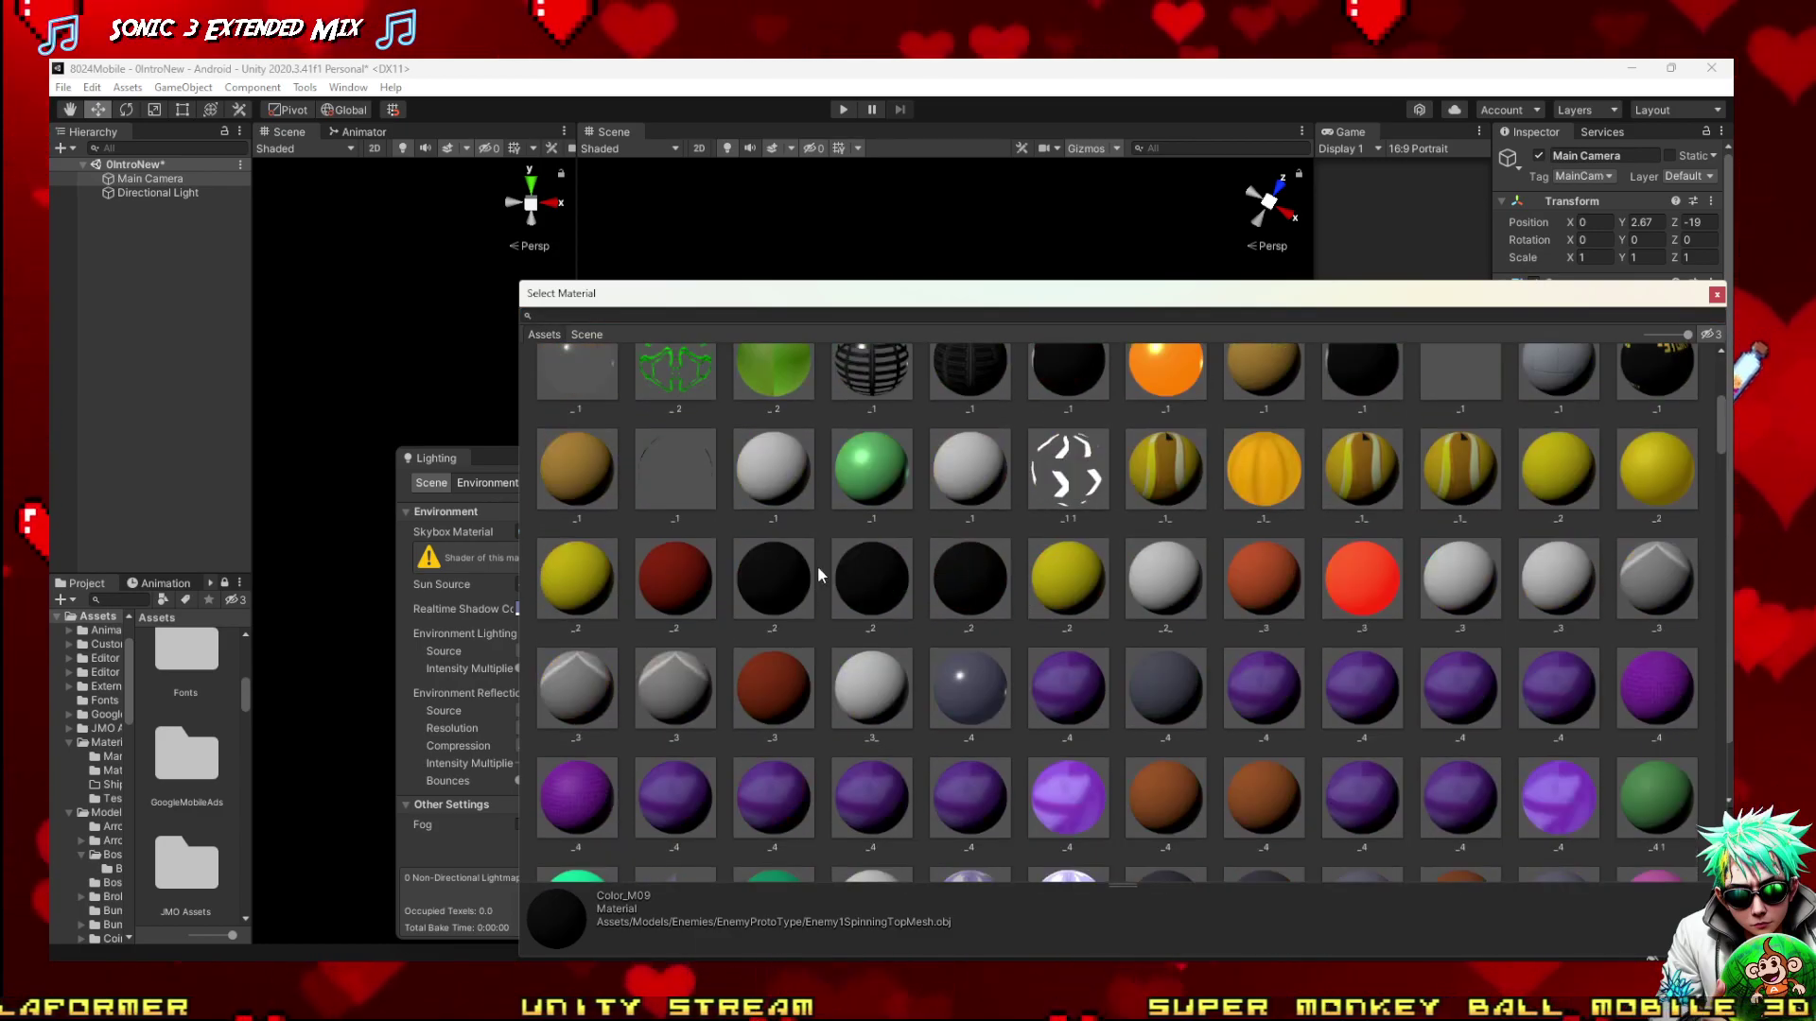
{"action": "scroll", "coordinate": [775, 544], "scroll_direction": "up", "scroll_amount": 5}
{"action": "double_click", "coordinate": [573, 387]}
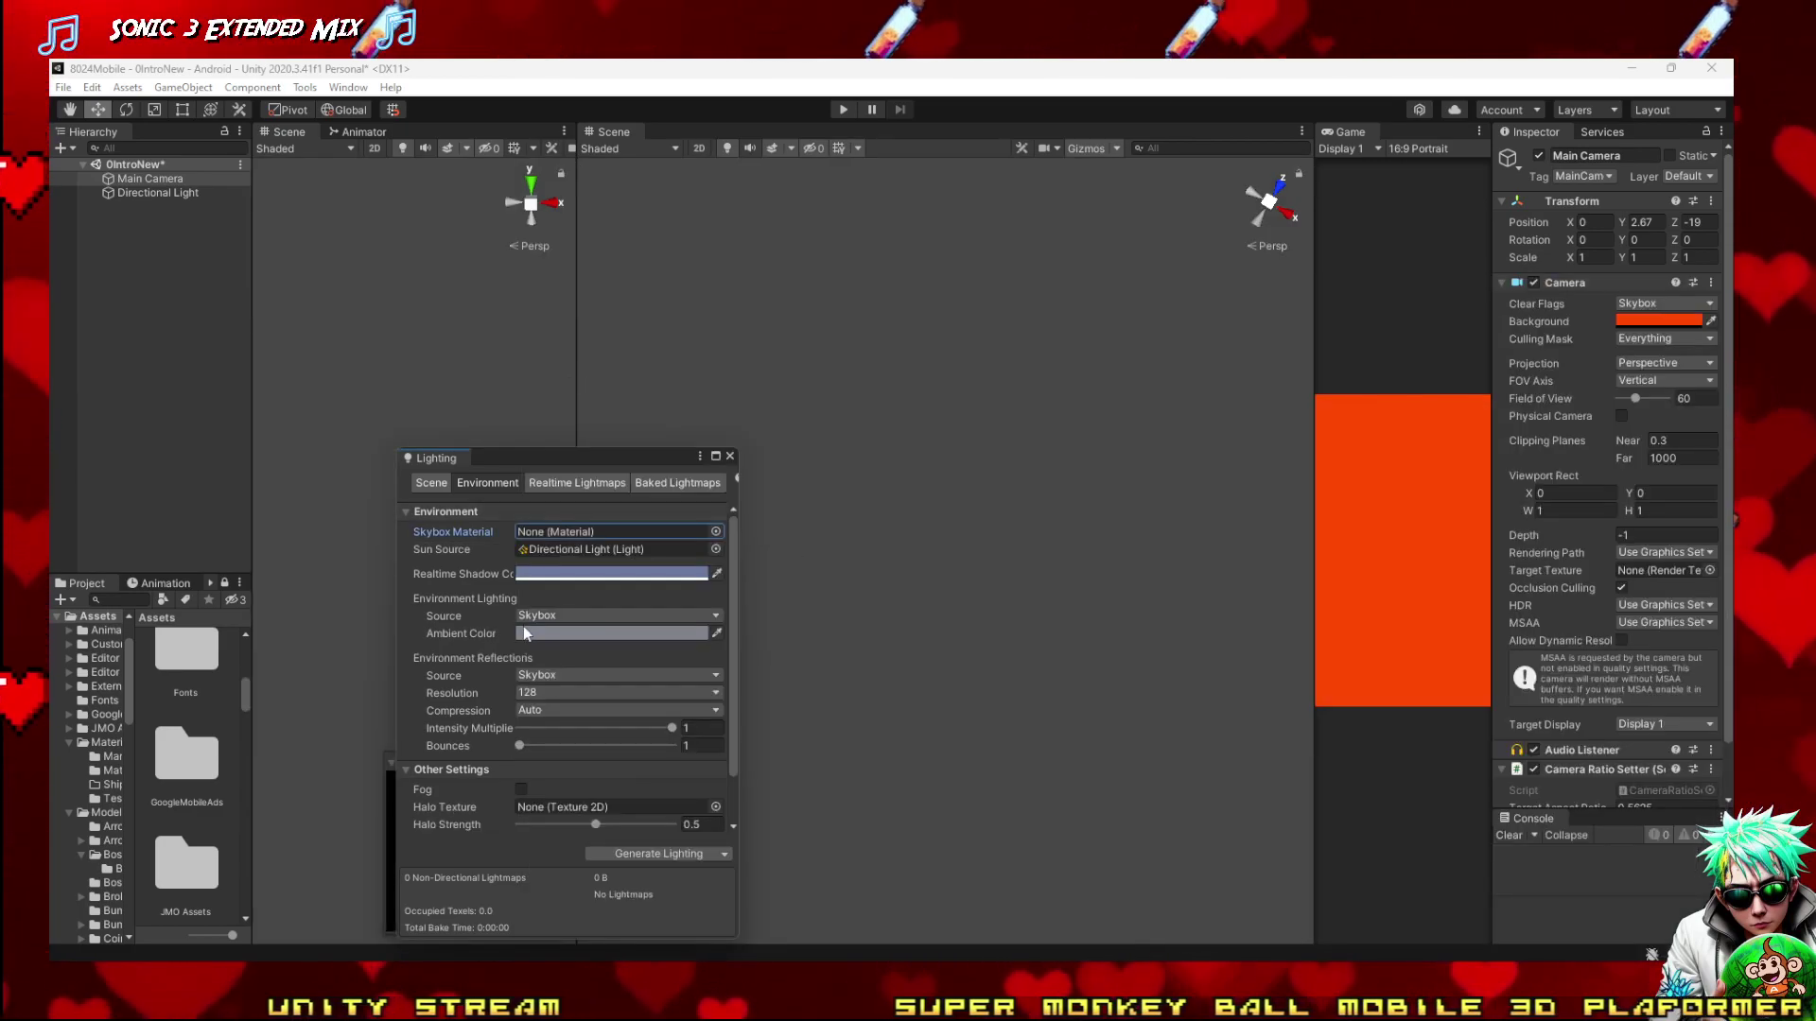
Leave the realtime shadow colour unchanged and close the Lighting window
{"action": "left_click", "coordinate": [558, 574]}
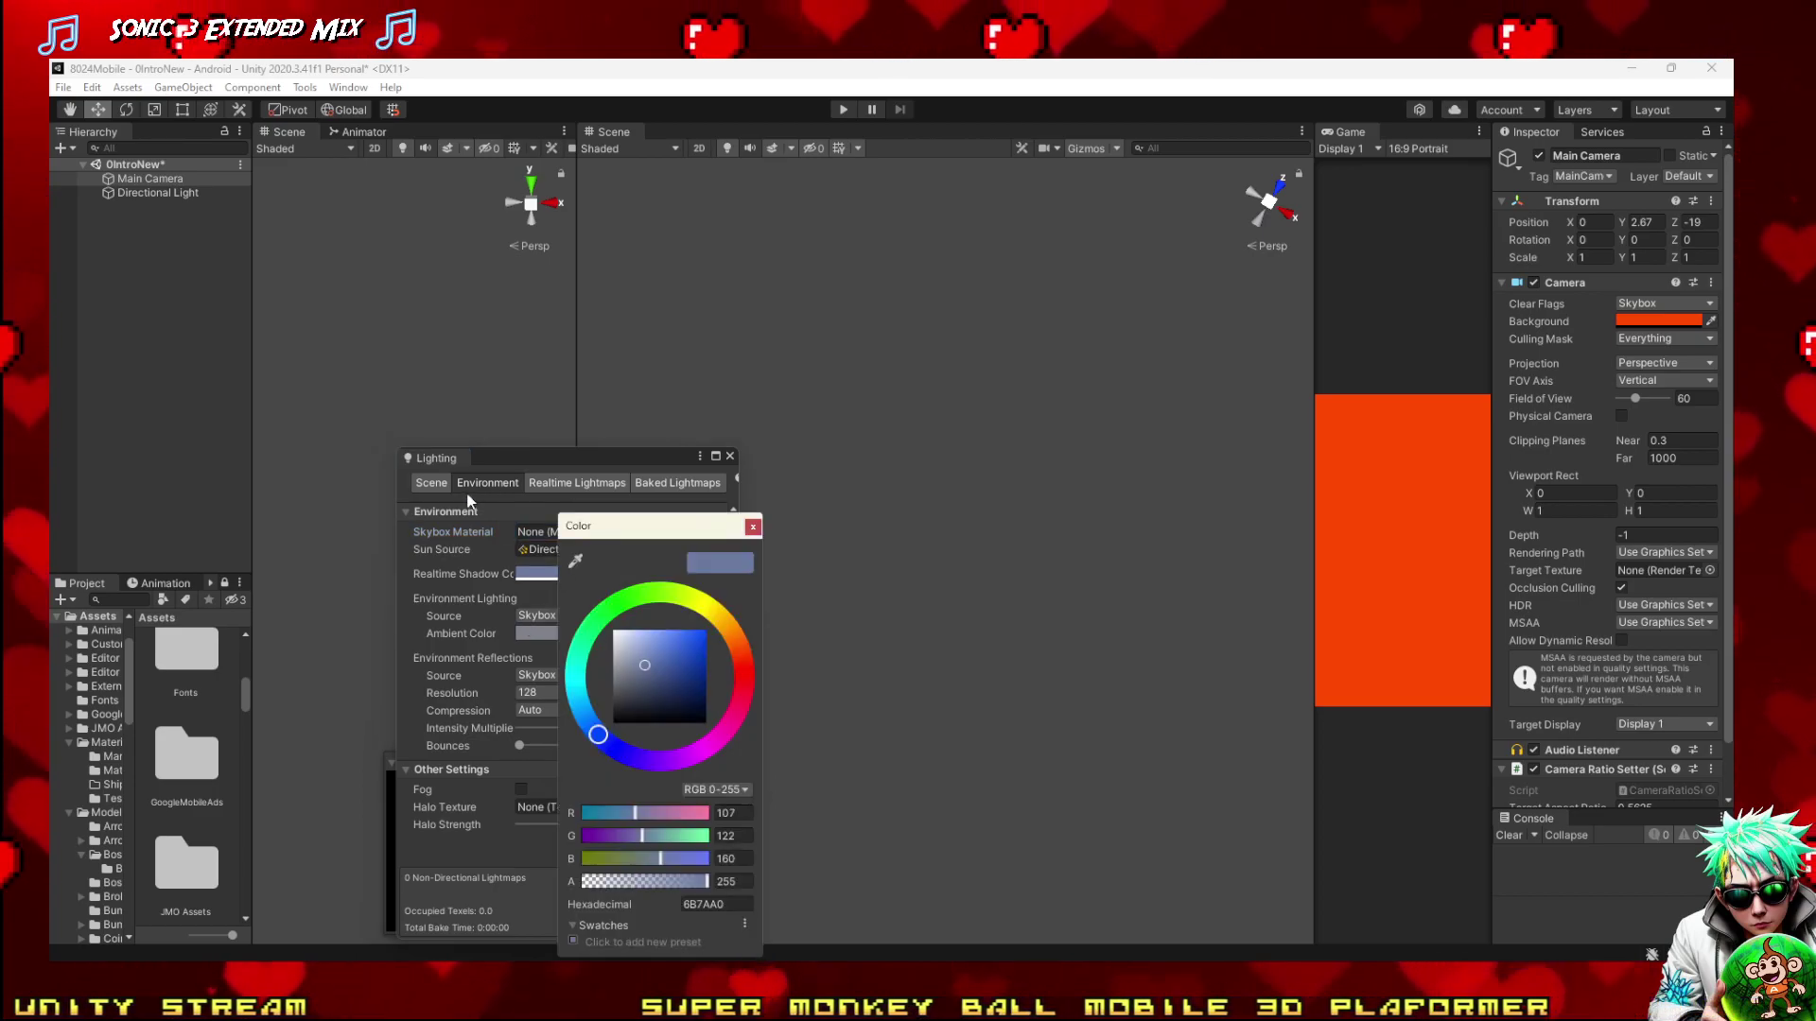
{"action": "left_click", "coordinate": [444, 464]}
{"action": "left_click", "coordinate": [431, 482]}
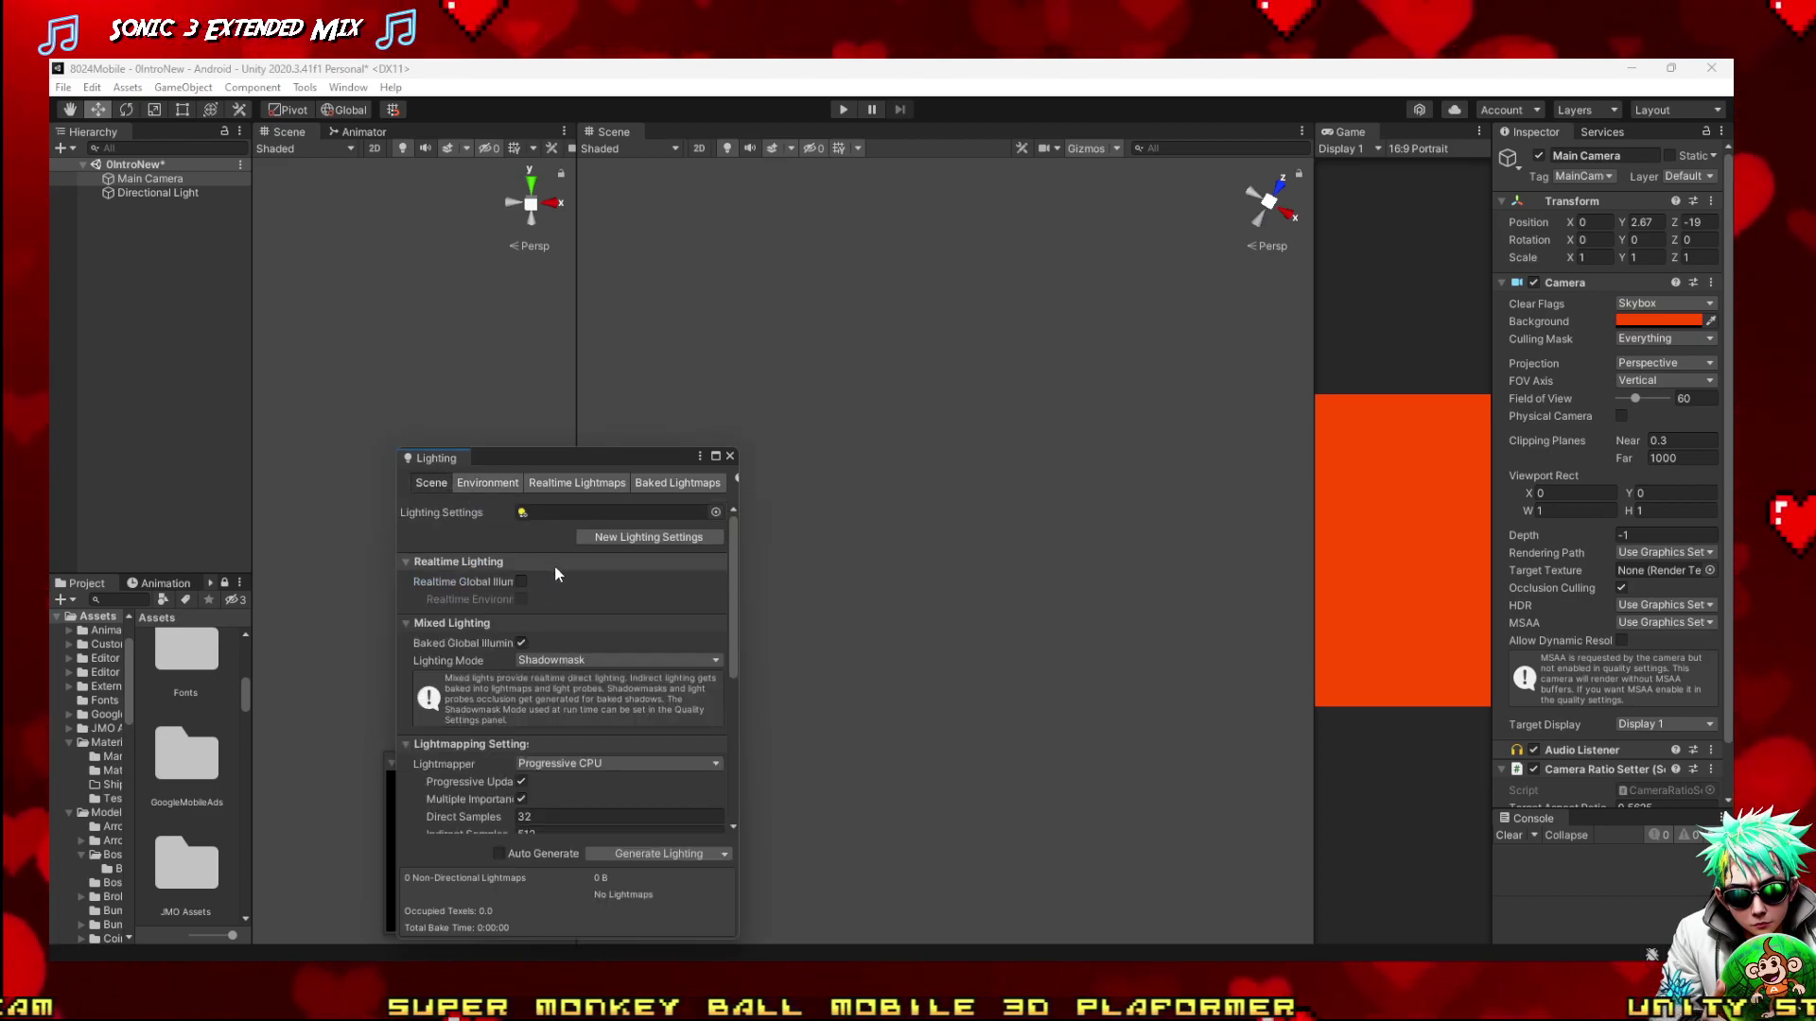
{"action": "left_click", "coordinate": [730, 457]}
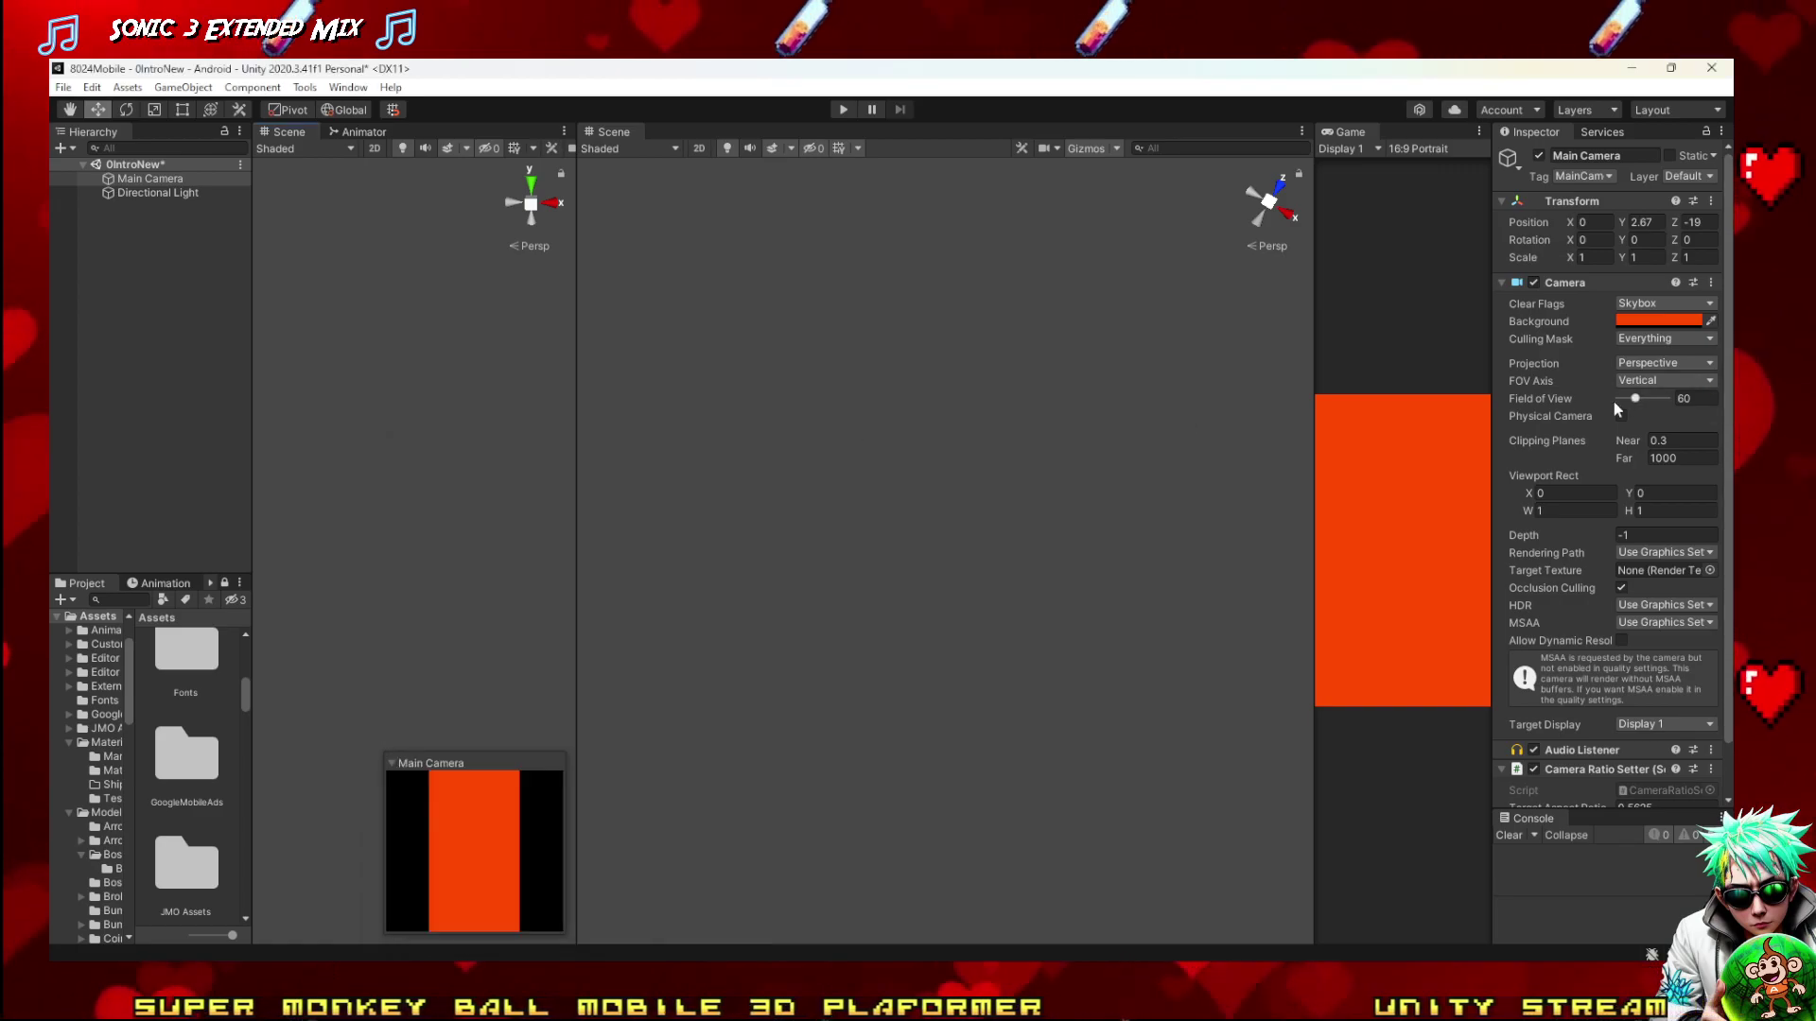
Darken the orange camera background colour to E74400
{"action": "left_click_drag", "start_coordinate": [1311, 386], "coordinate": [280, 553]}
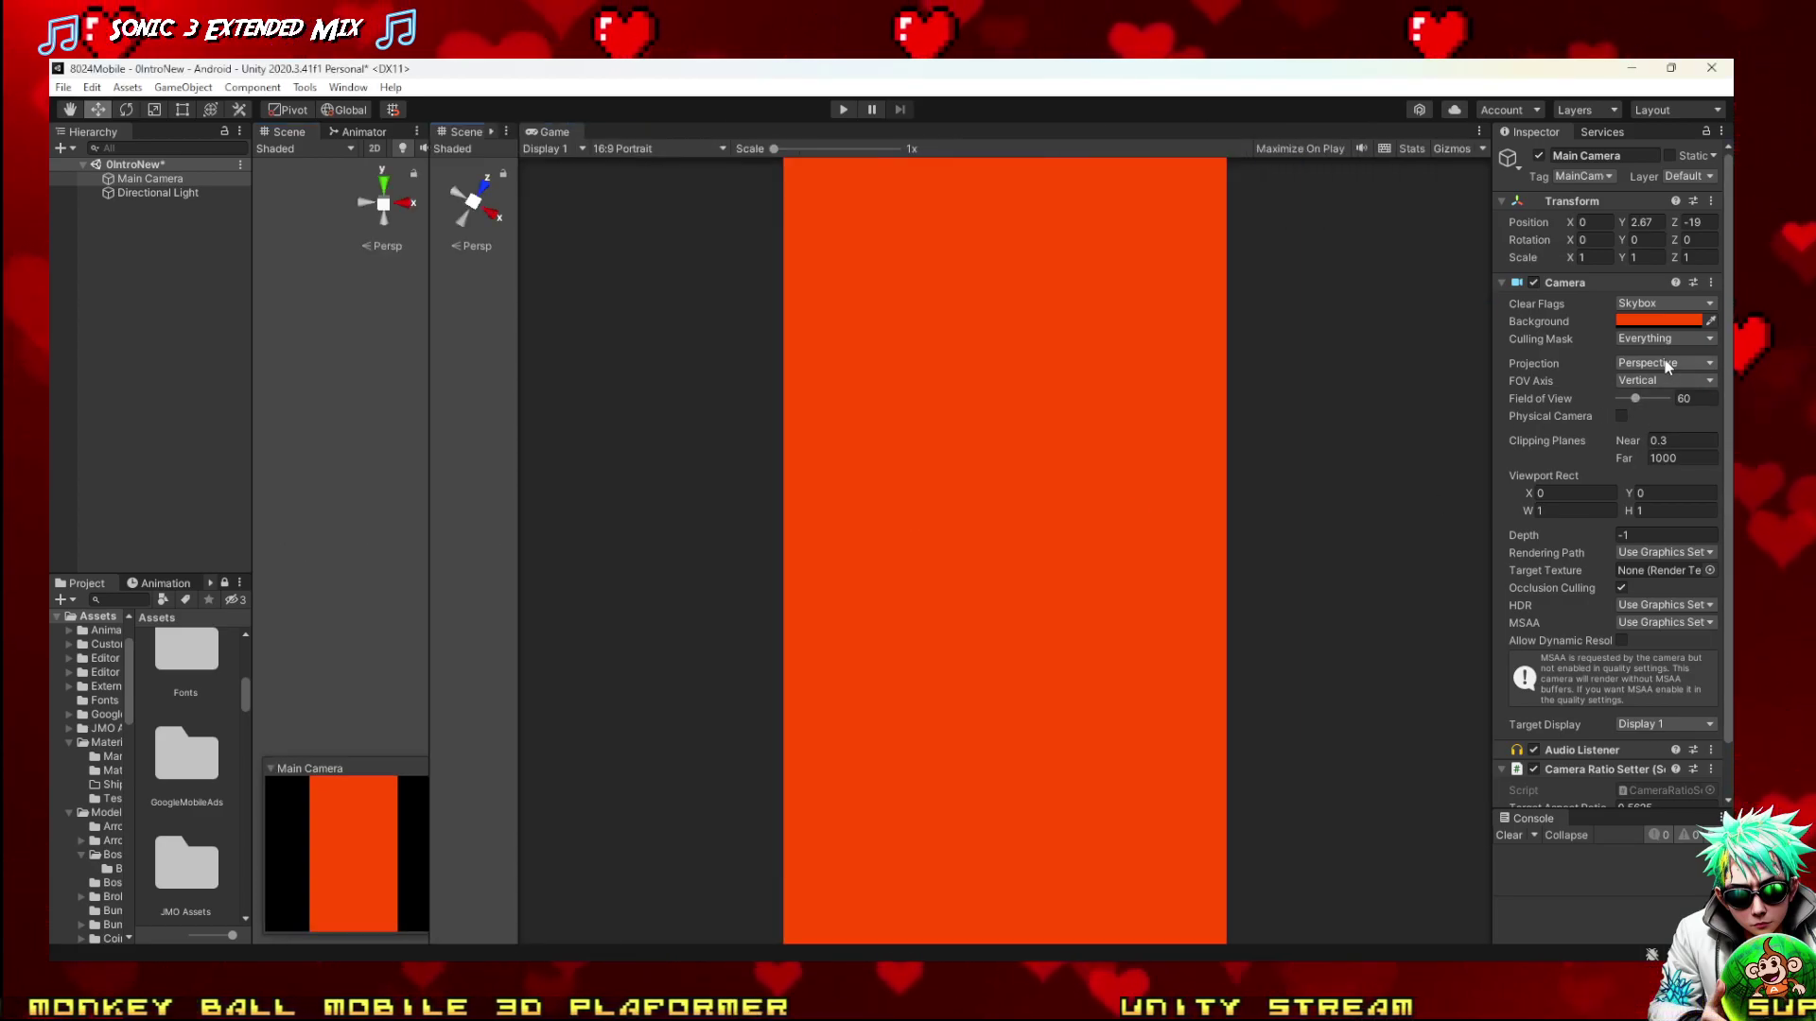
{"action": "left_click", "coordinate": [1639, 322]}
{"action": "left_click_drag", "start_coordinate": [1640, 430], "coordinate": [1731, 412]}
{"action": "left_click", "coordinate": [1716, 312]}
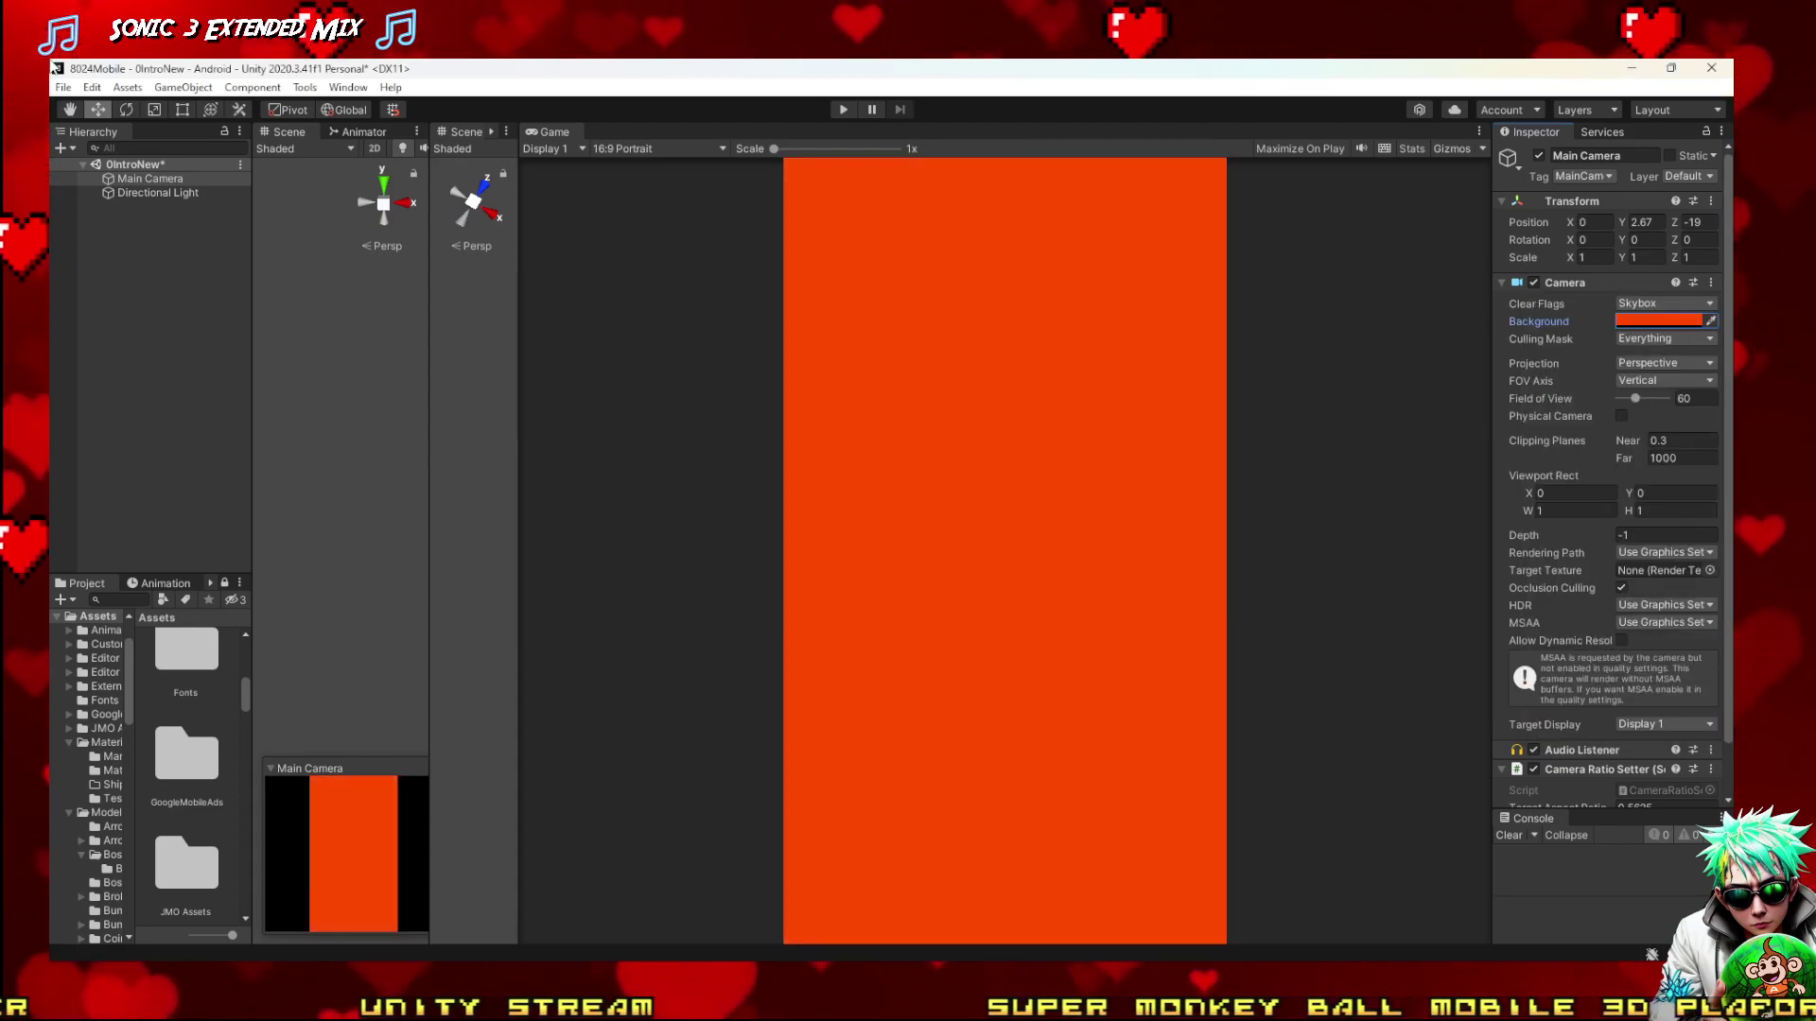
Add a 2D Sprites Square, reset its Transform and frame it in the Scene view
{"action": "left_click", "coordinate": [61, 149]}
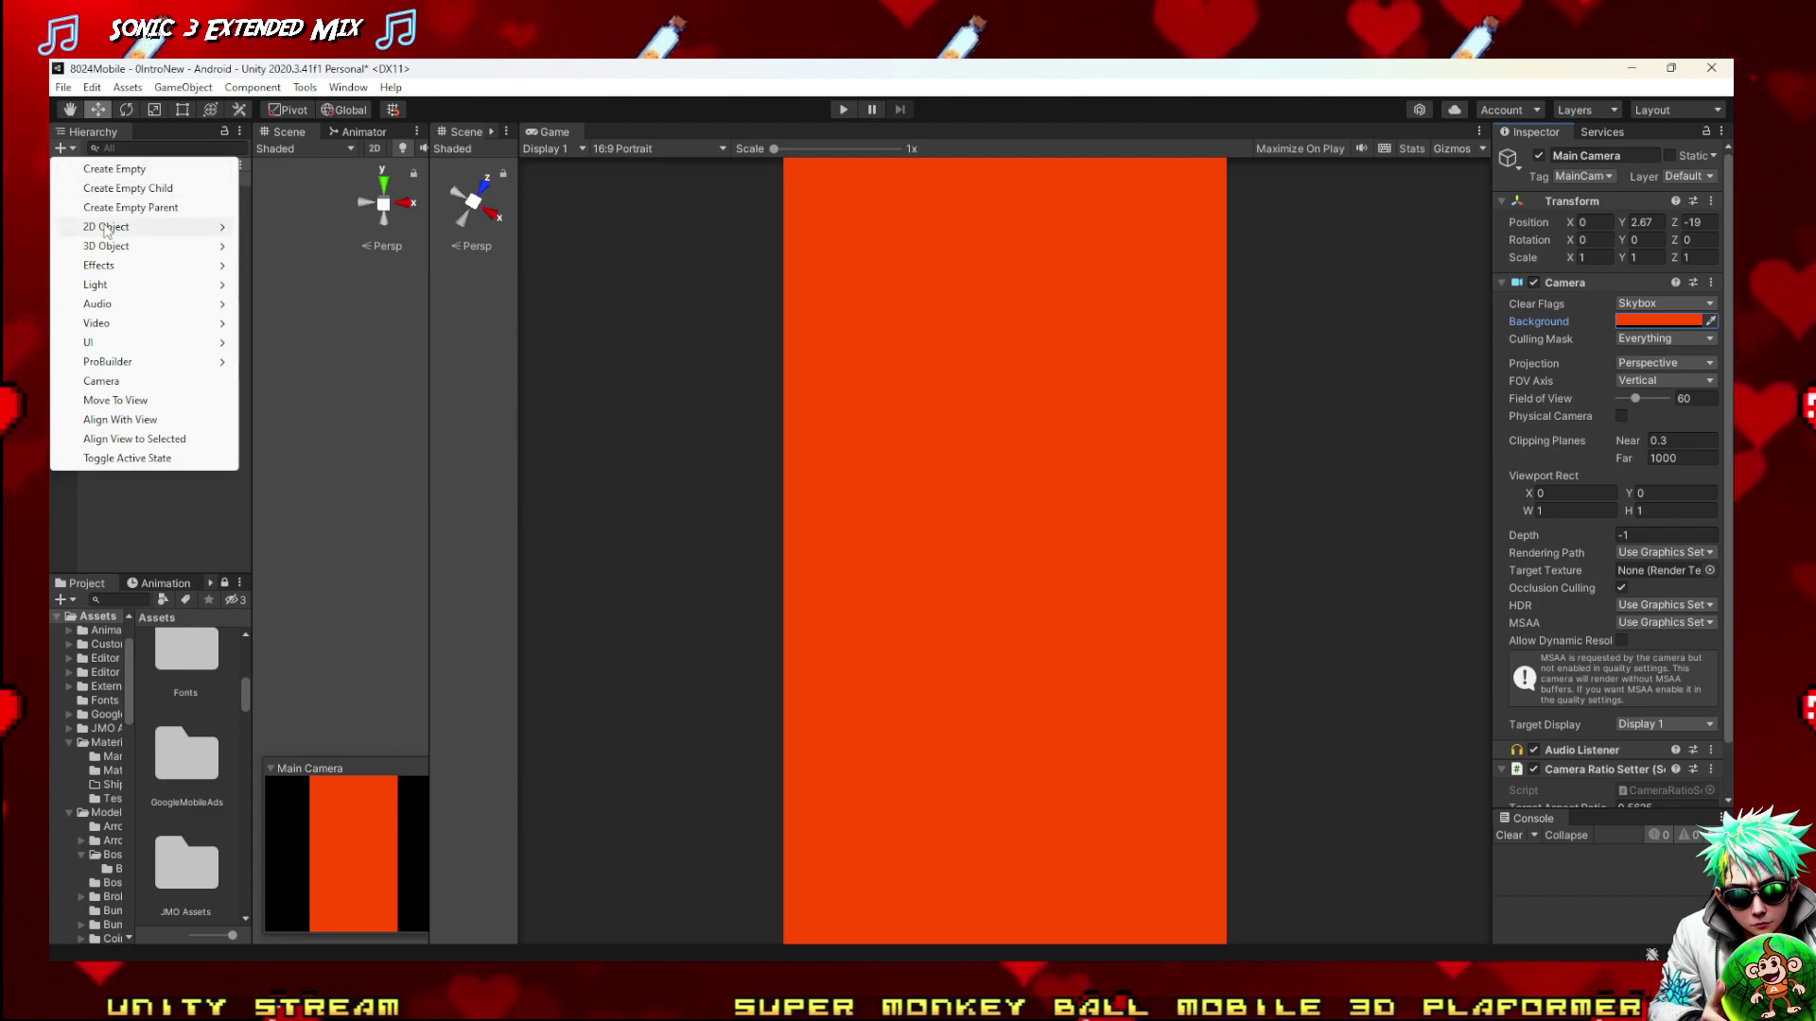
{"action": "mouse_move", "coordinate": [106, 230]}
{"action": "mouse_move", "coordinate": [283, 227]}
{"action": "left_click", "coordinate": [460, 230]}
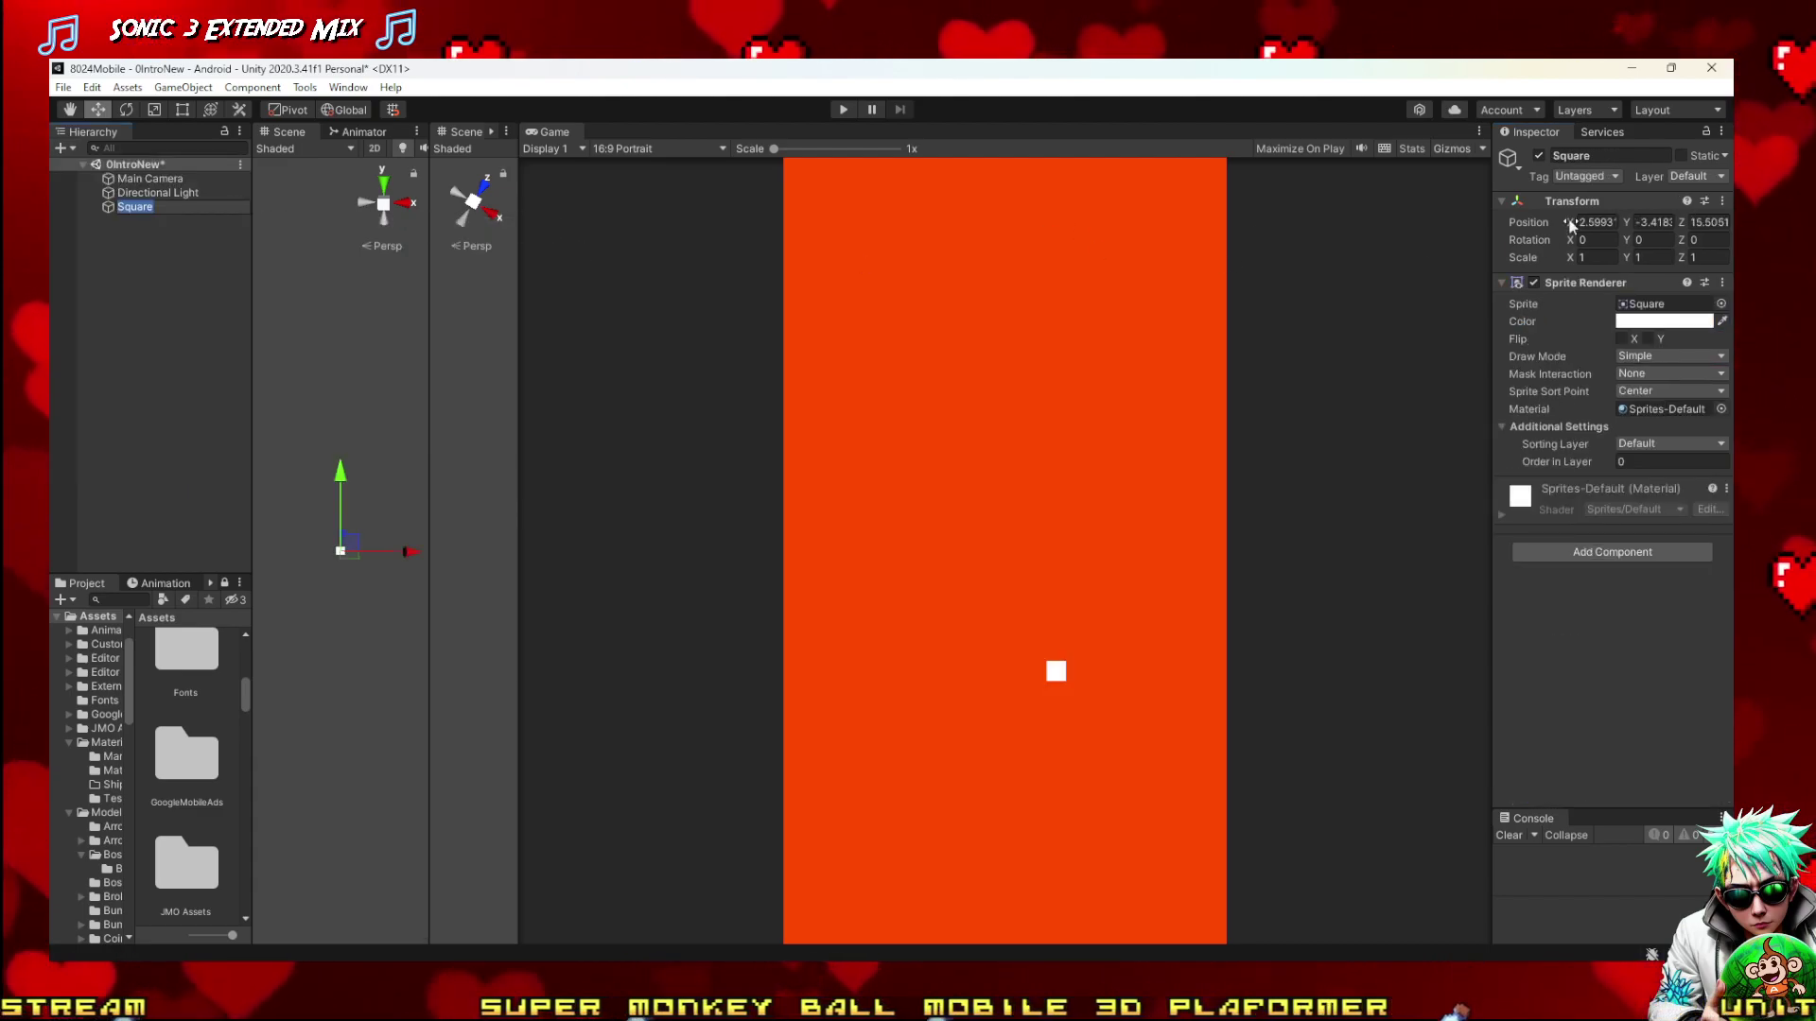
{"action": "left_click", "coordinate": [1720, 203]}
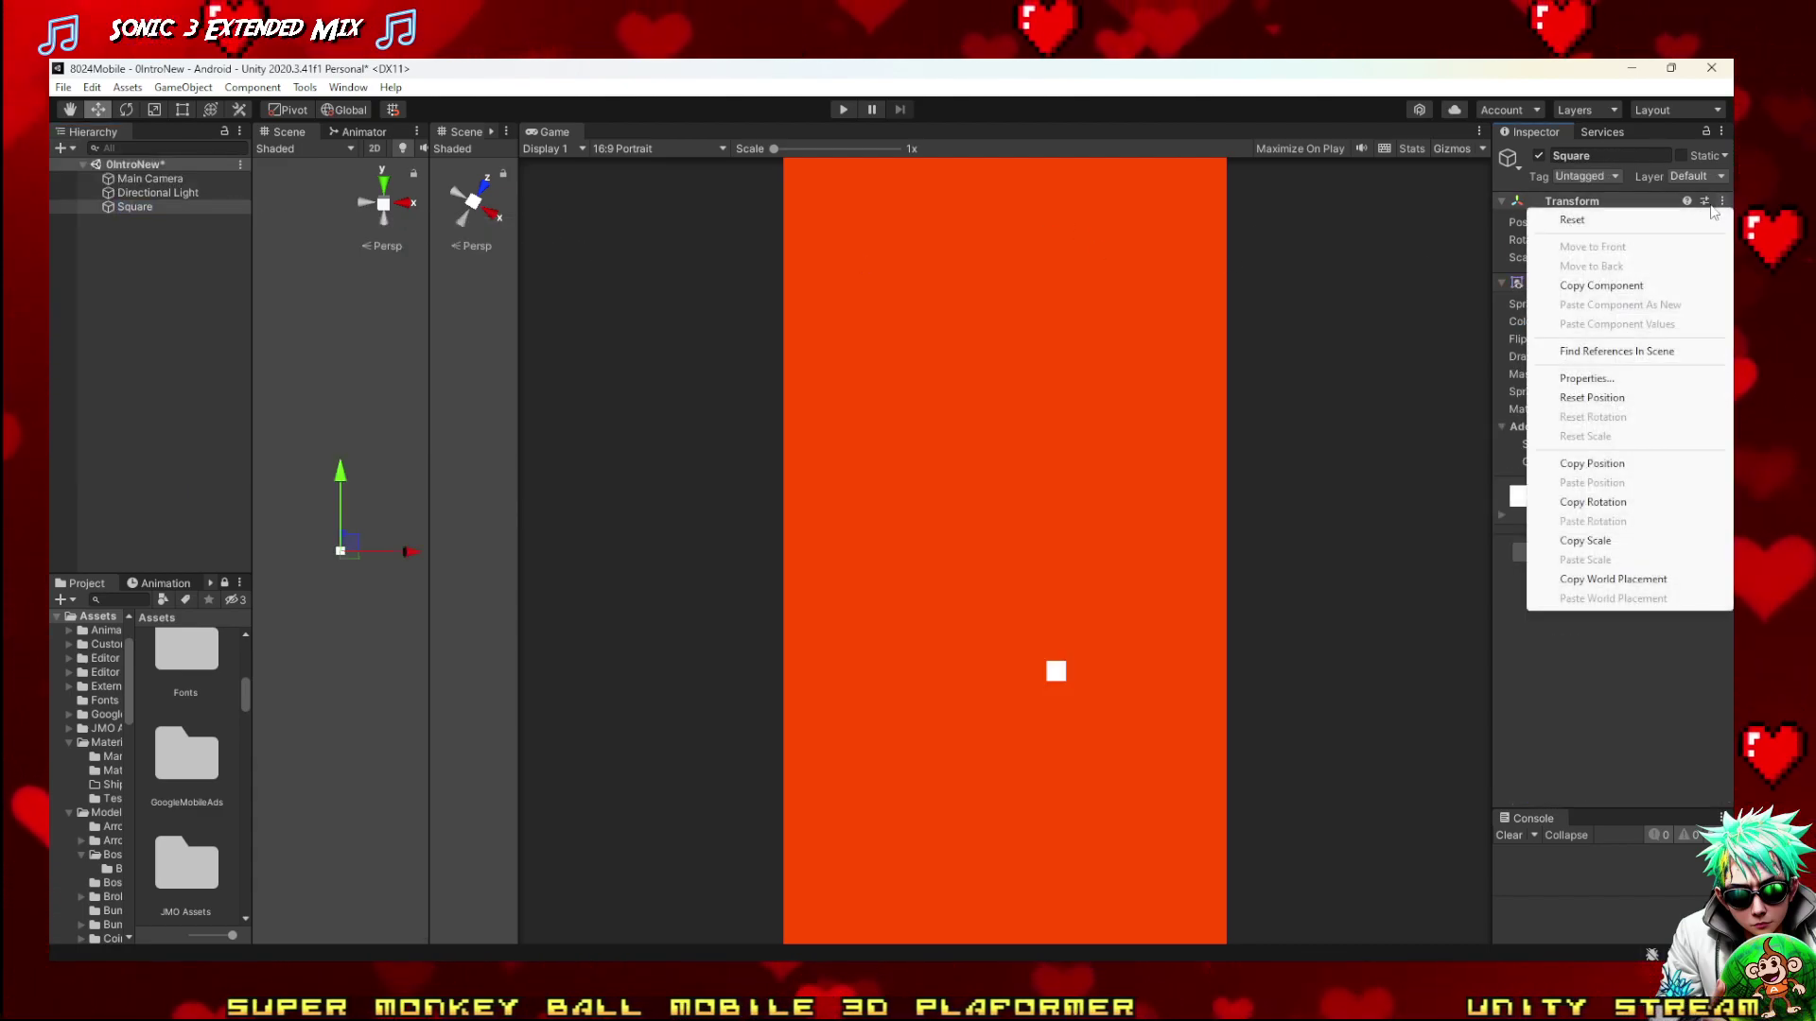
{"action": "left_click", "coordinate": [1624, 227]}
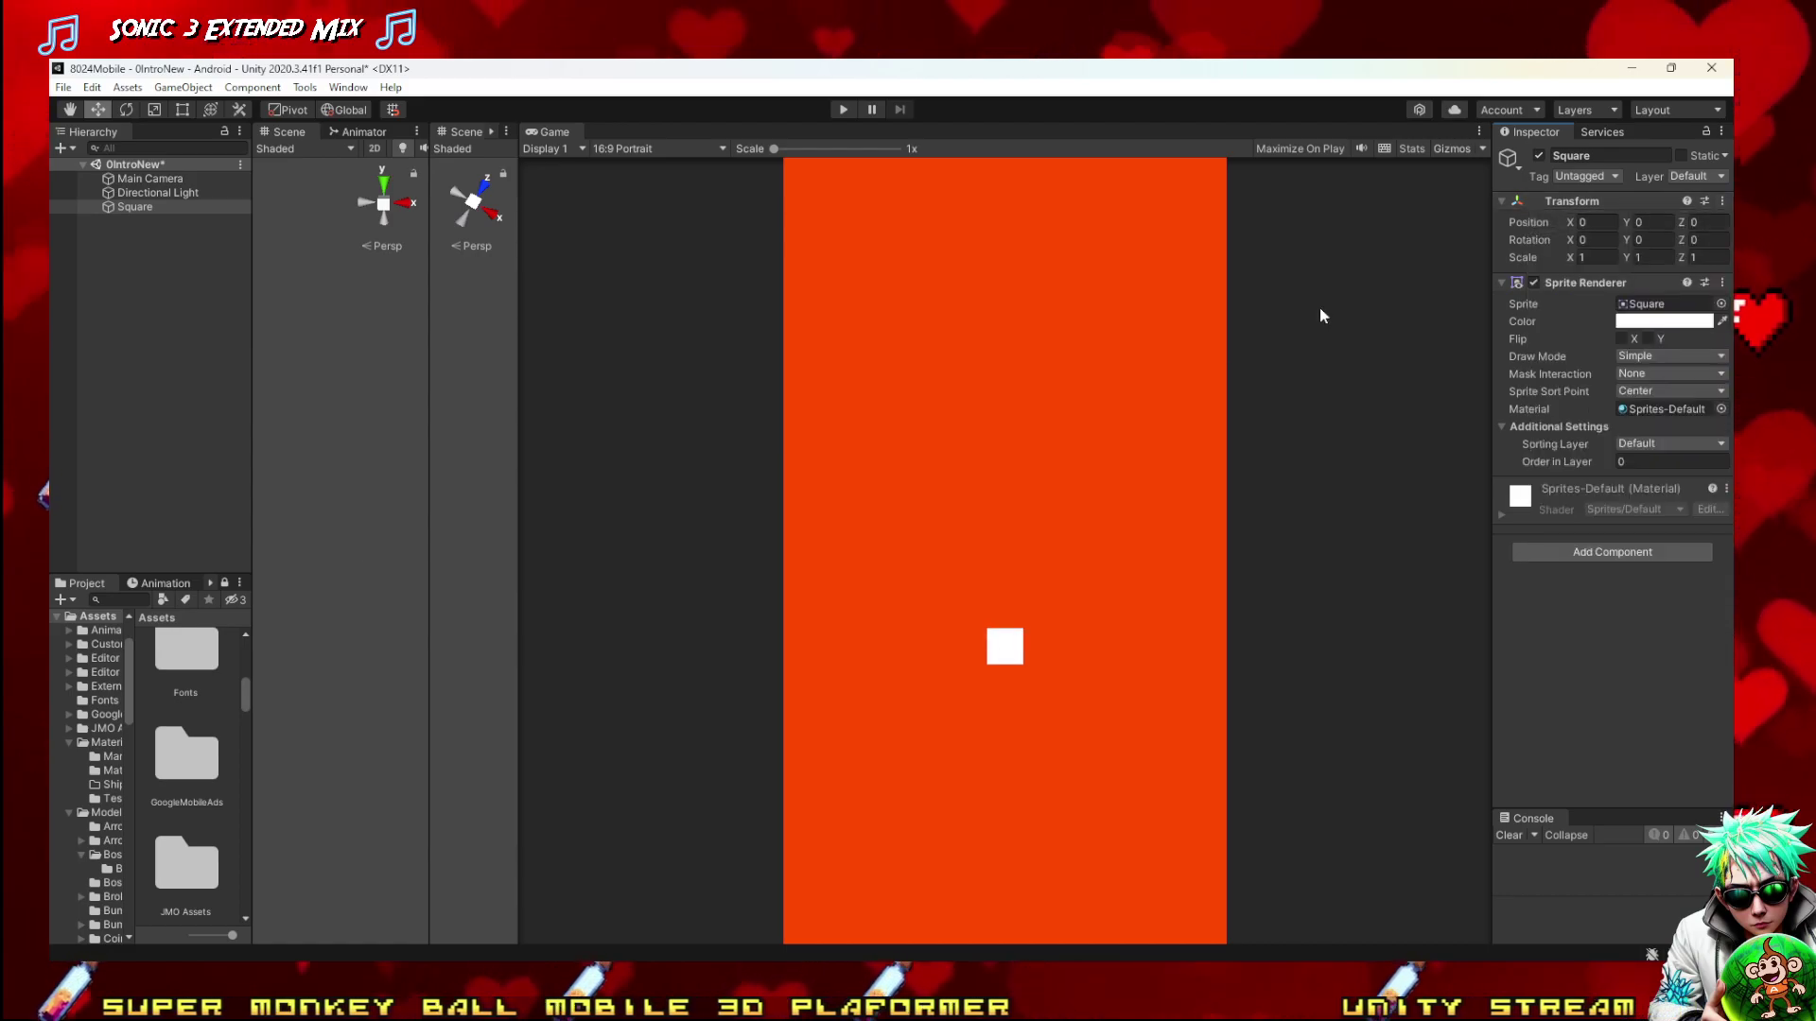
{"action": "double_click", "coordinate": [143, 206]}
In 2D view, scale the Square to about 12.36 × 6.6 as a wide horizontal band
{"action": "left_click_drag", "start_coordinate": [431, 470], "coordinate": [601, 476]}
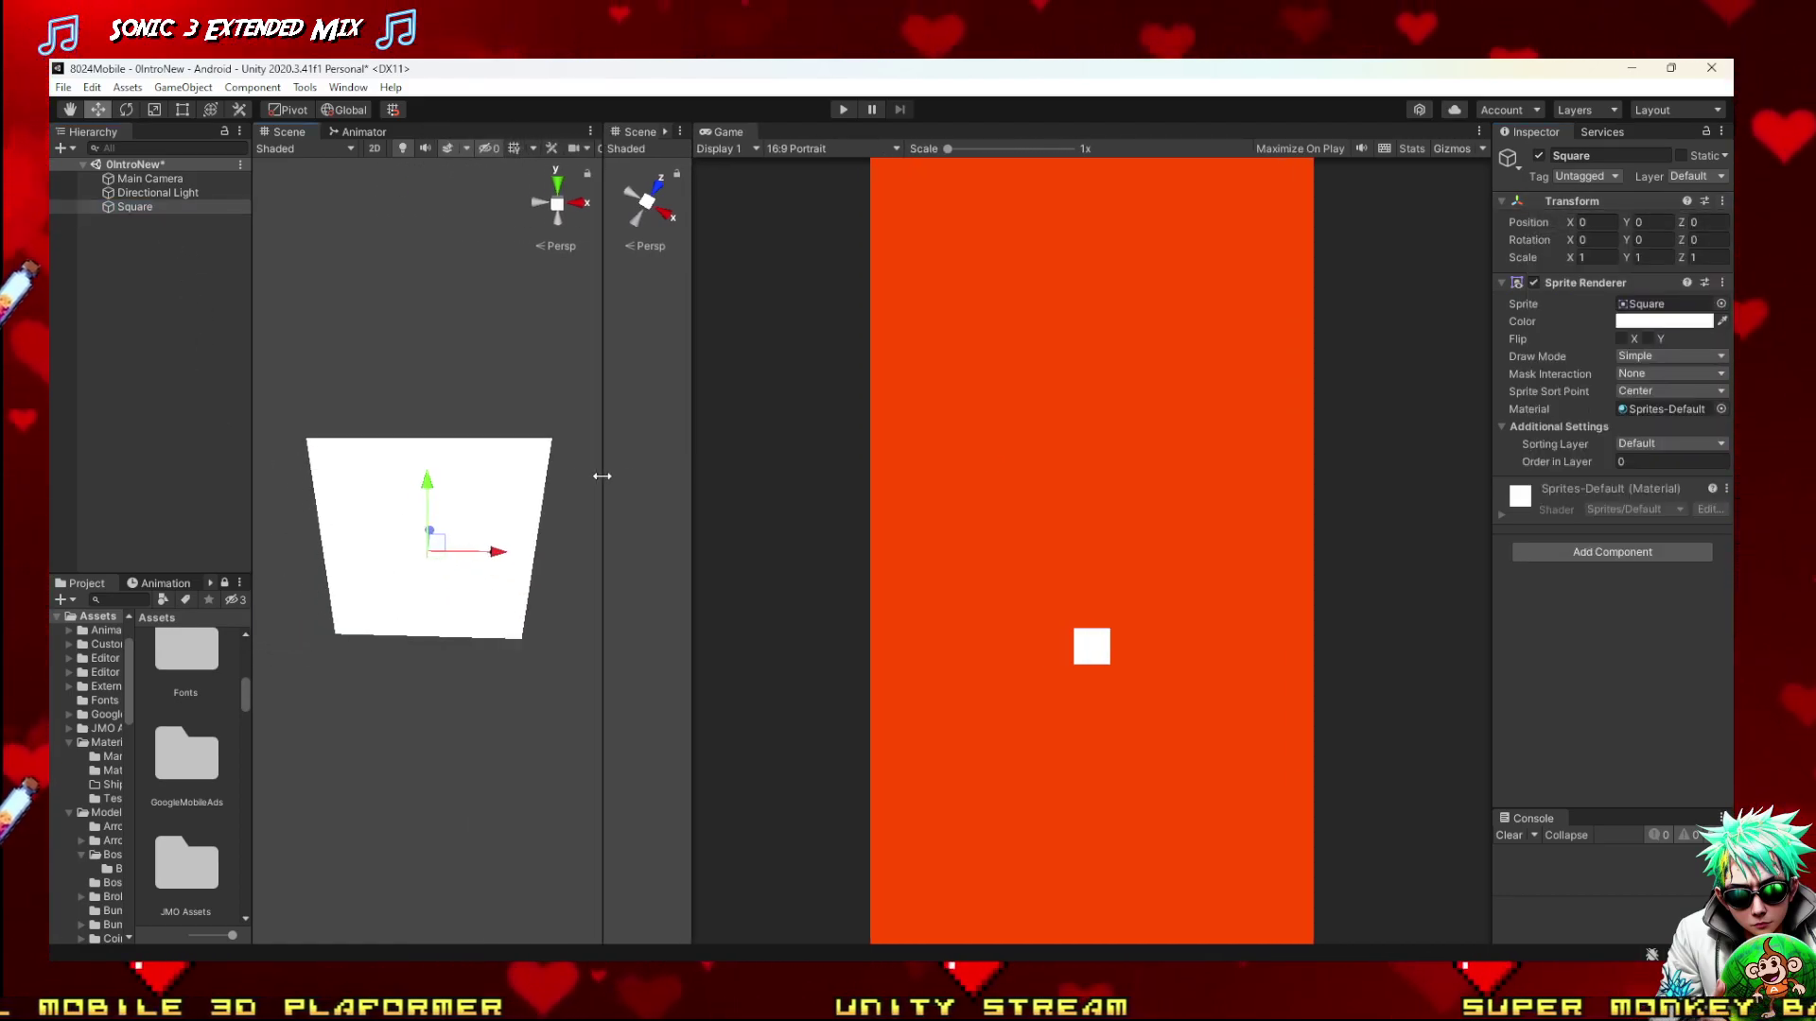
{"action": "left_click", "coordinate": [375, 149]}
{"action": "key", "text": "t"}
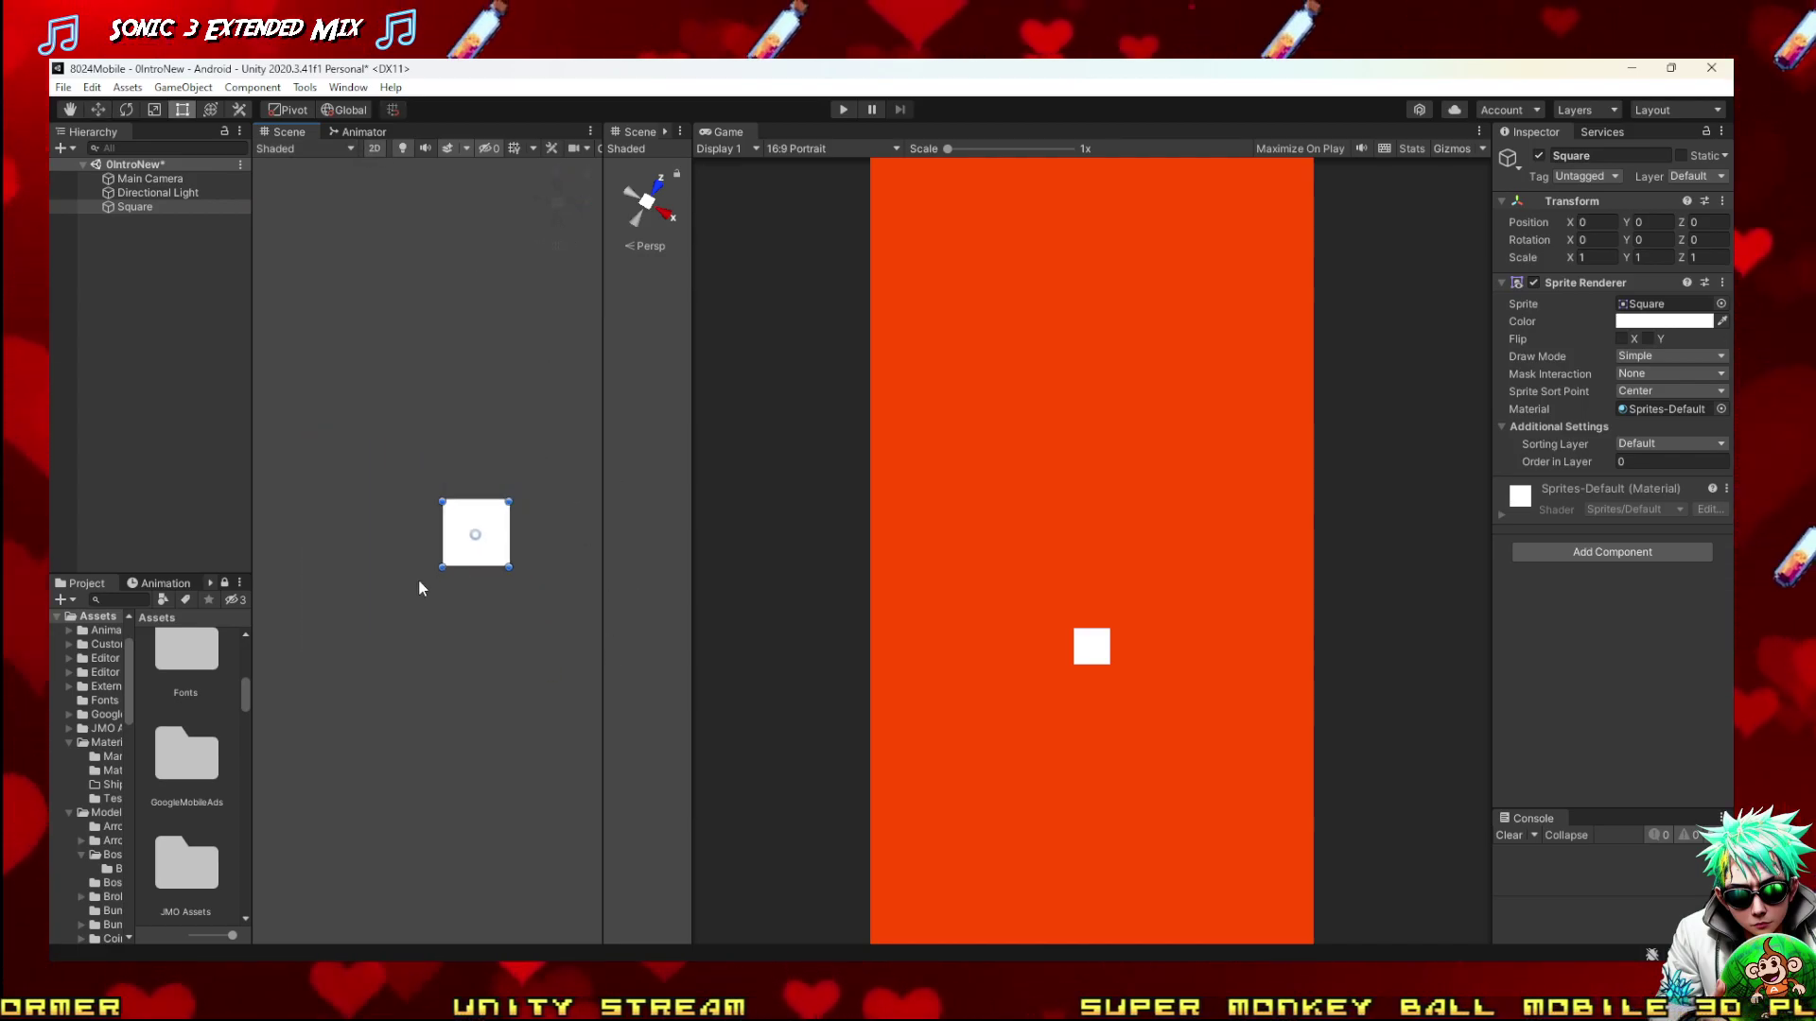
{"action": "scroll", "coordinate": [445, 615], "scroll_direction": "down", "scroll_amount": 3}
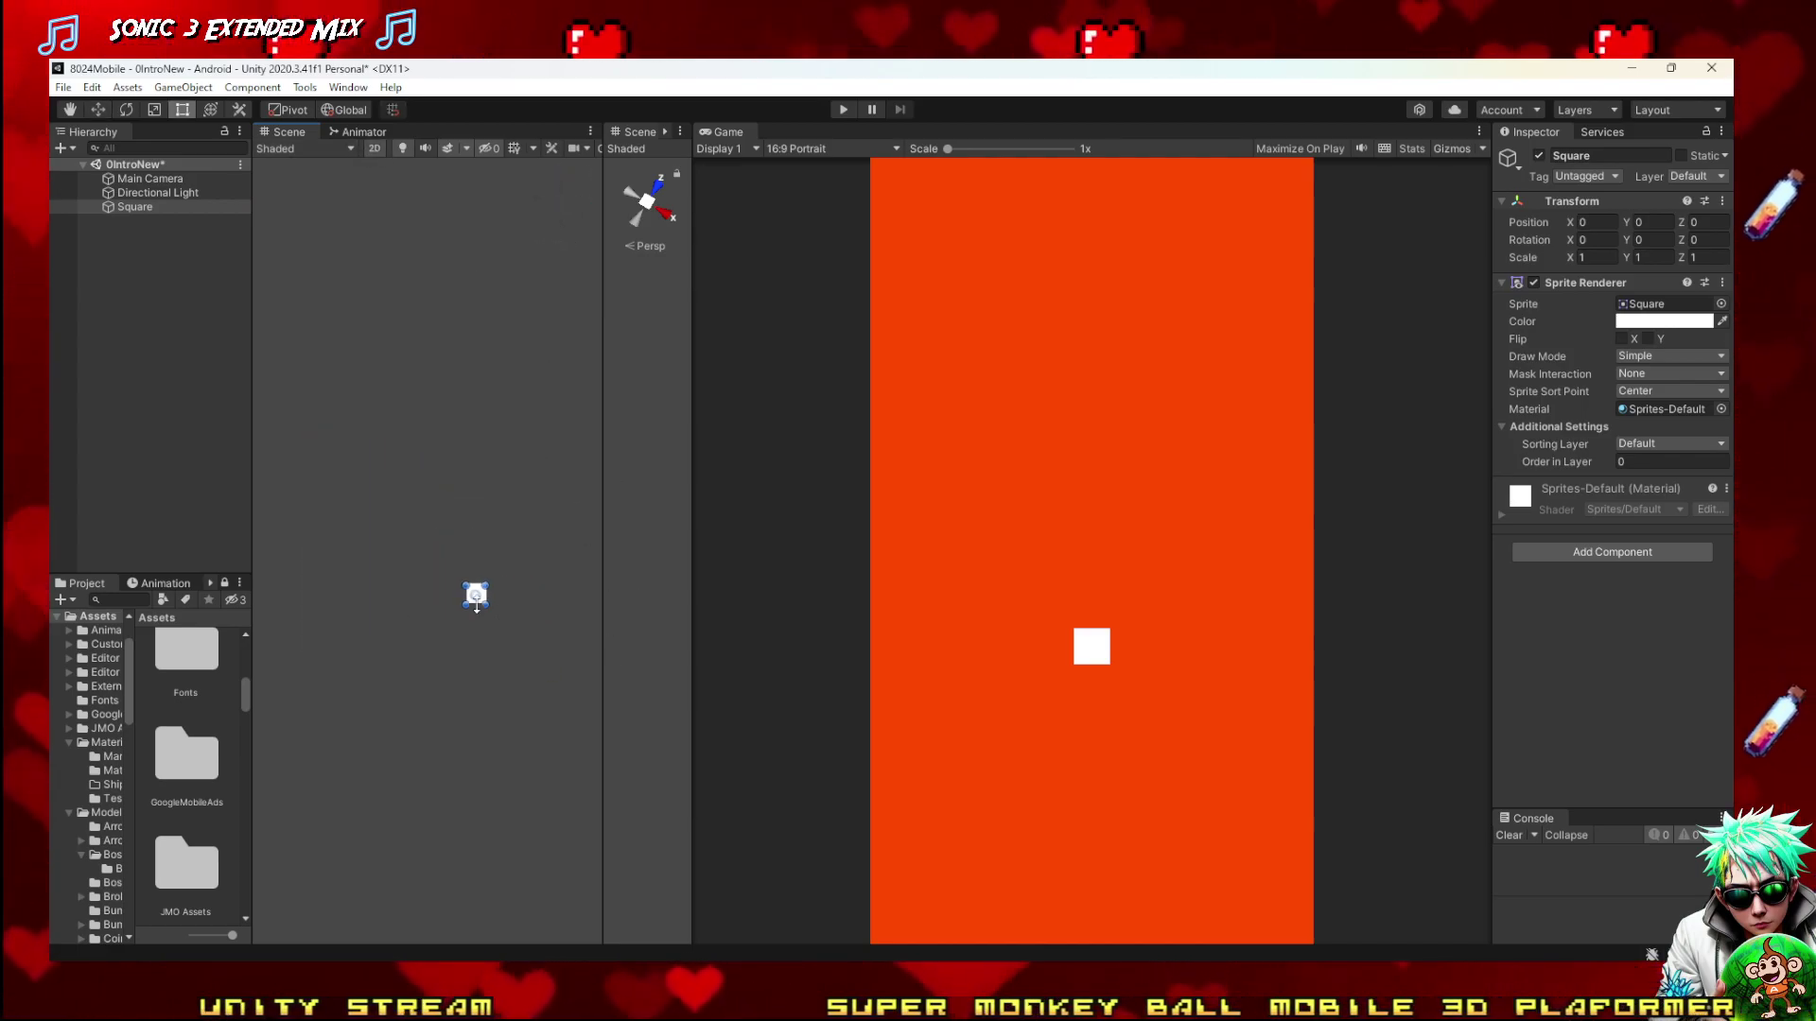
{"action": "key", "text": "r"}
{"action": "left_click_drag", "start_coordinate": [478, 594], "coordinate": [1302, 96]}
{"action": "scroll", "coordinate": [455, 498], "scroll_direction": "down", "scroll_amount": 3}
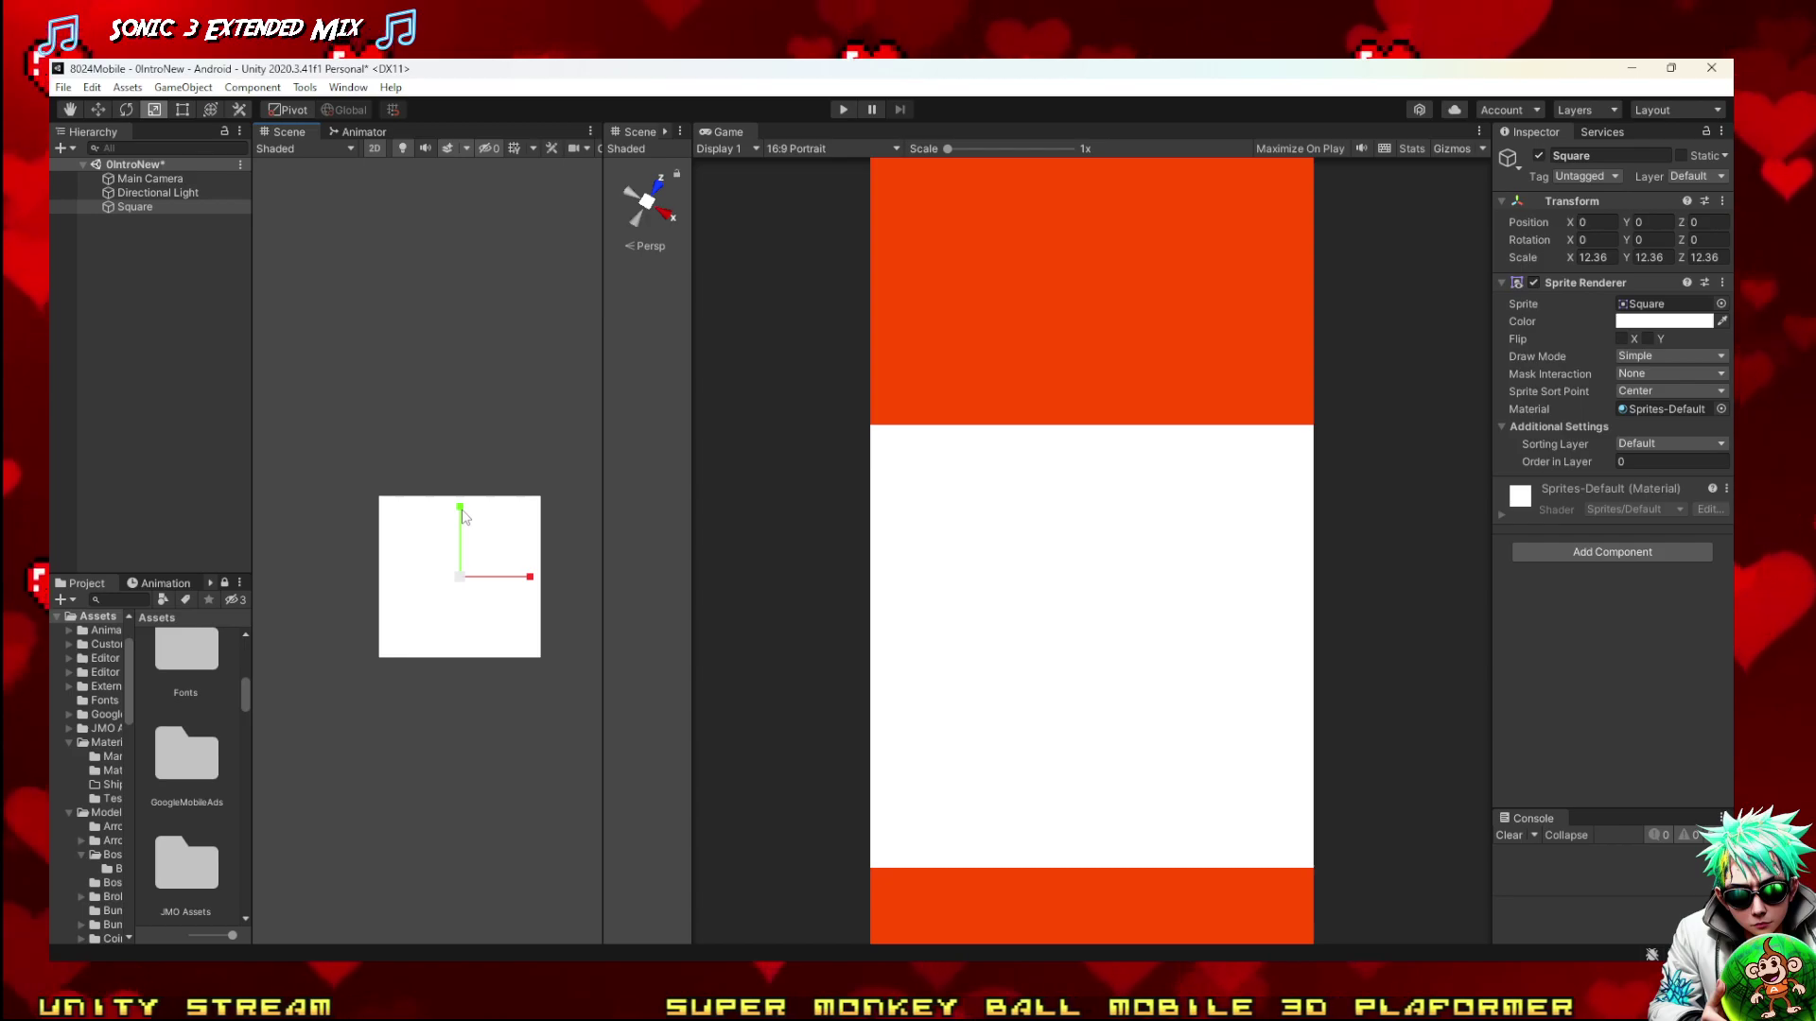
{"action": "mouse_move", "coordinate": [463, 517]}
{"action": "left_mouse_down"}
{"action": "mouse_move", "coordinate": [469, 572]}
{"action": "mouse_move", "coordinate": [462, 459]}
{"action": "mouse_move", "coordinate": [441, 501]}
{"action": "left_mouse_up"}
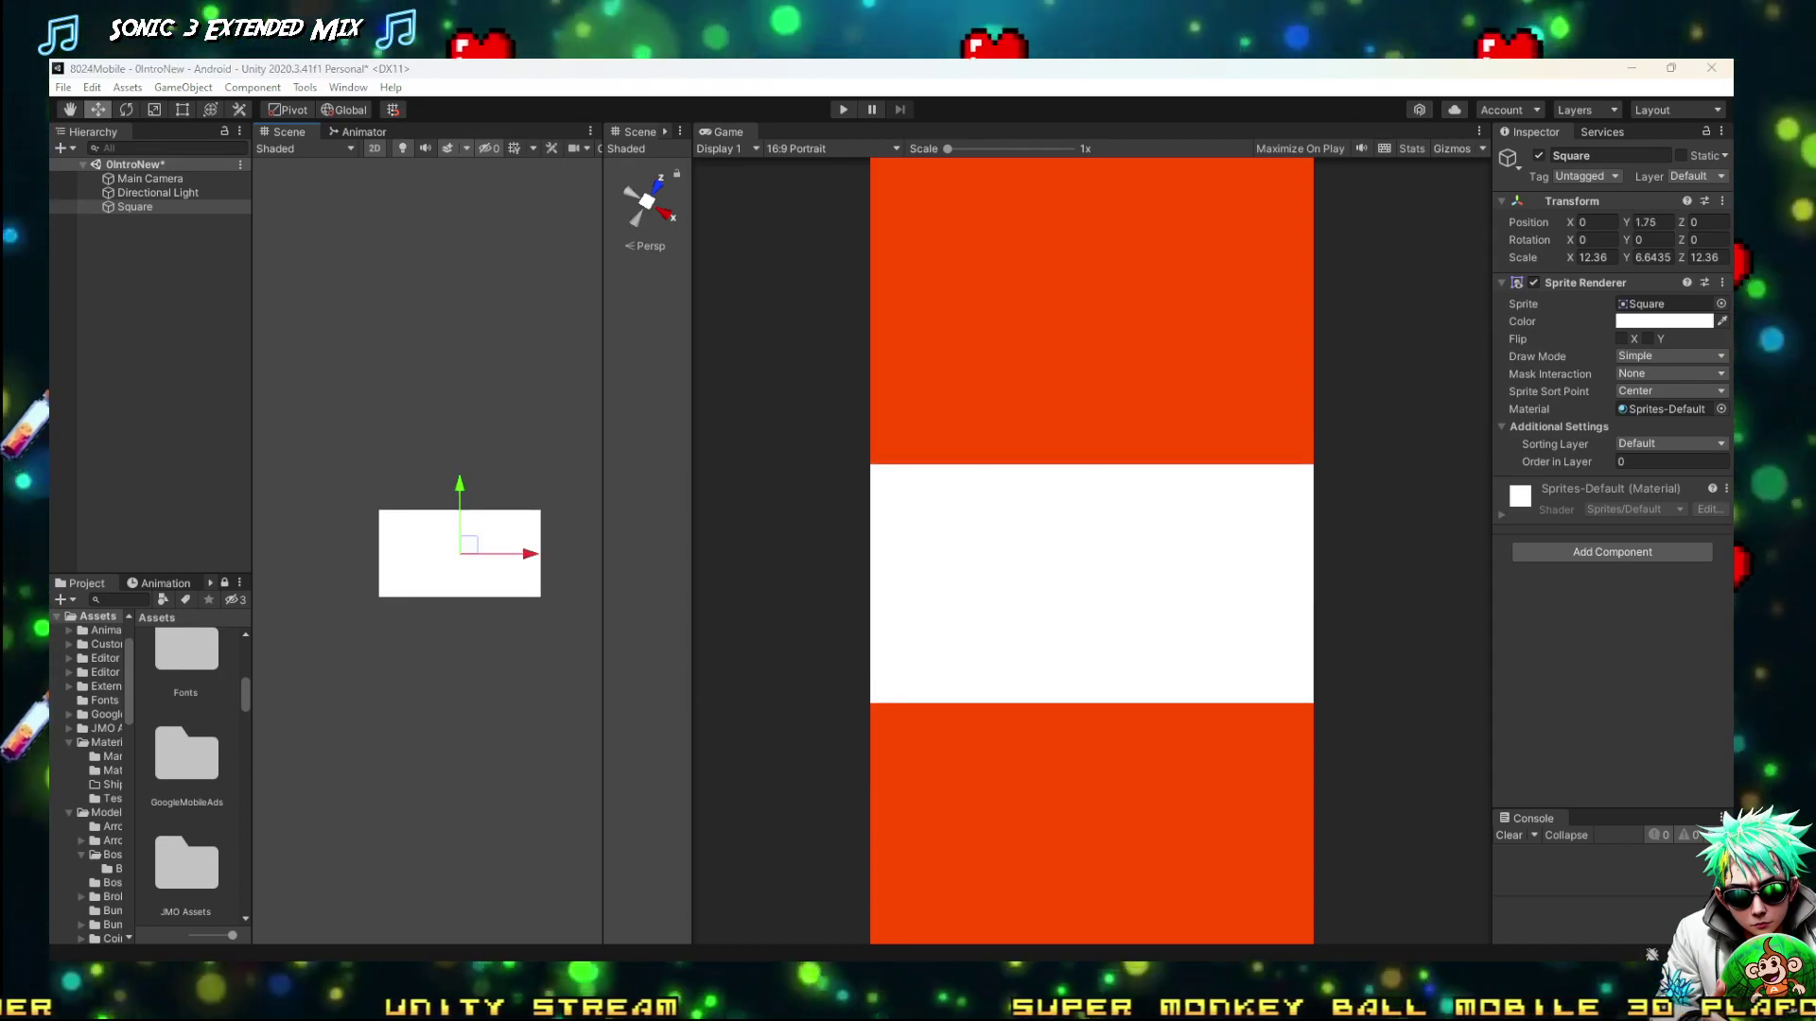
{"action": "key", "text": "alt+Tab"}
Search Google in a new Firefox tab for 'portrait guideline template'
{"action": "left_click", "coordinate": [1523, 77]}
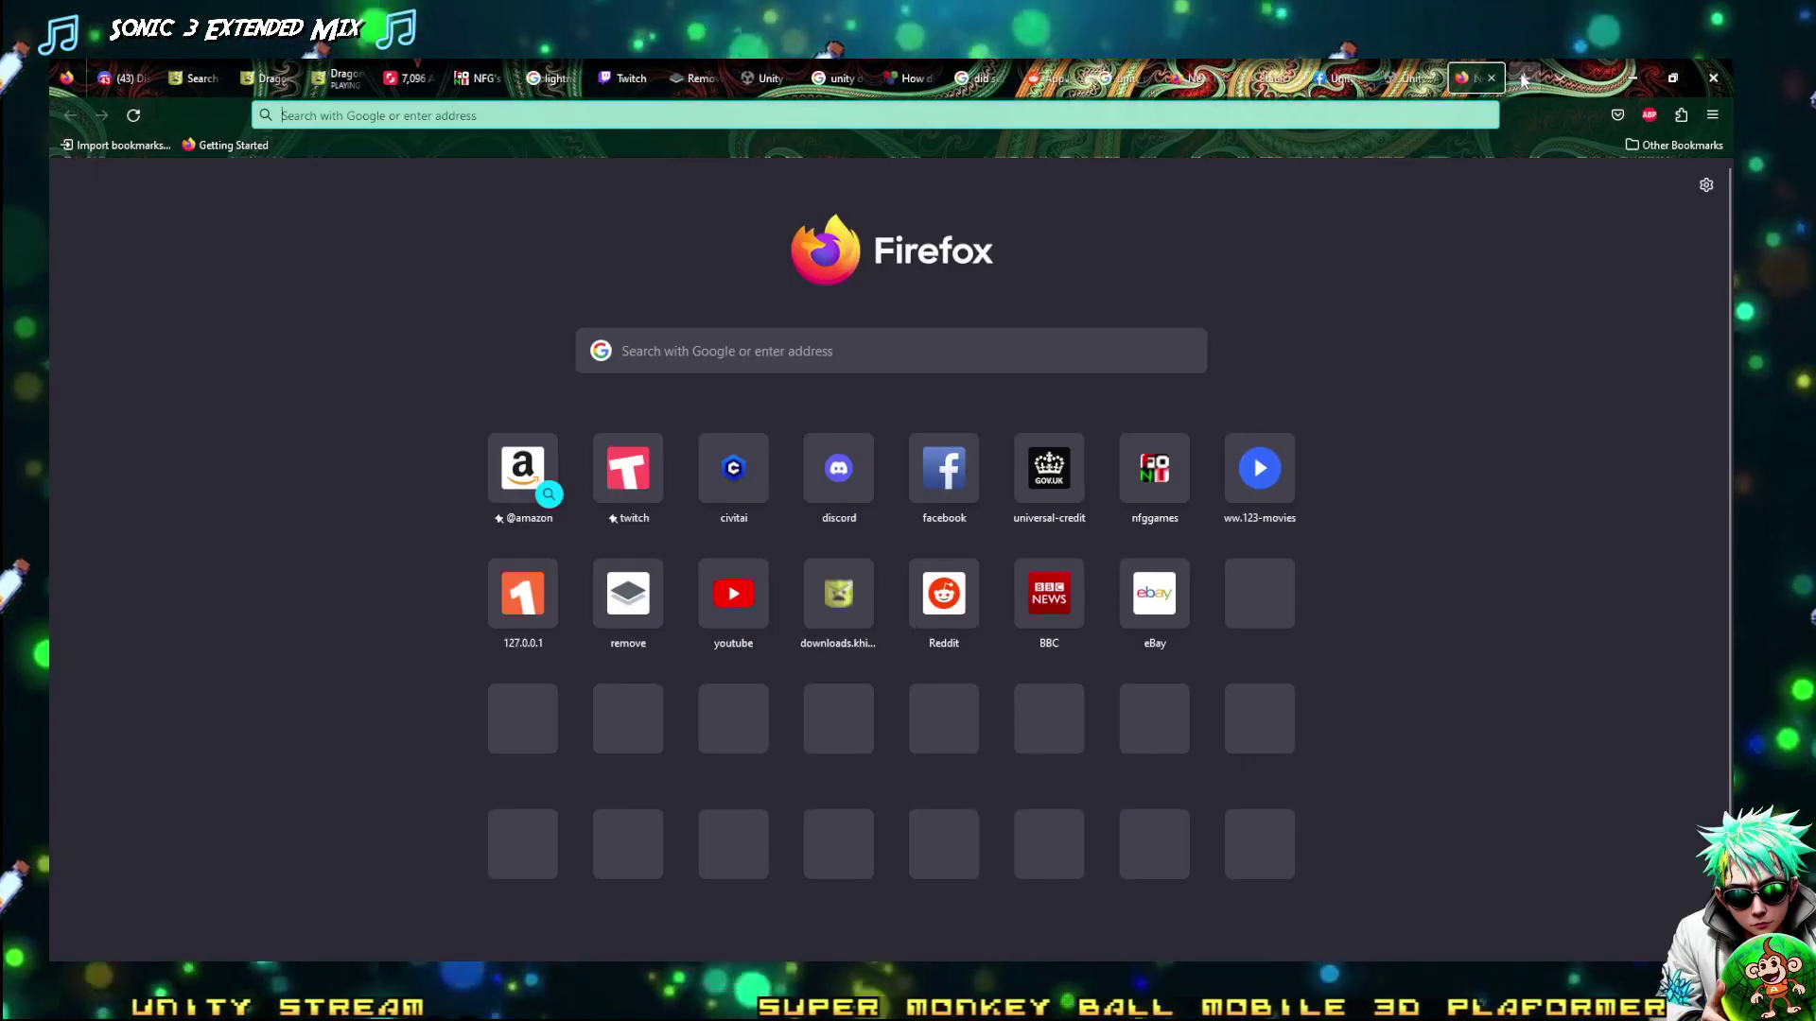
{"action": "type", "text": "portr"}
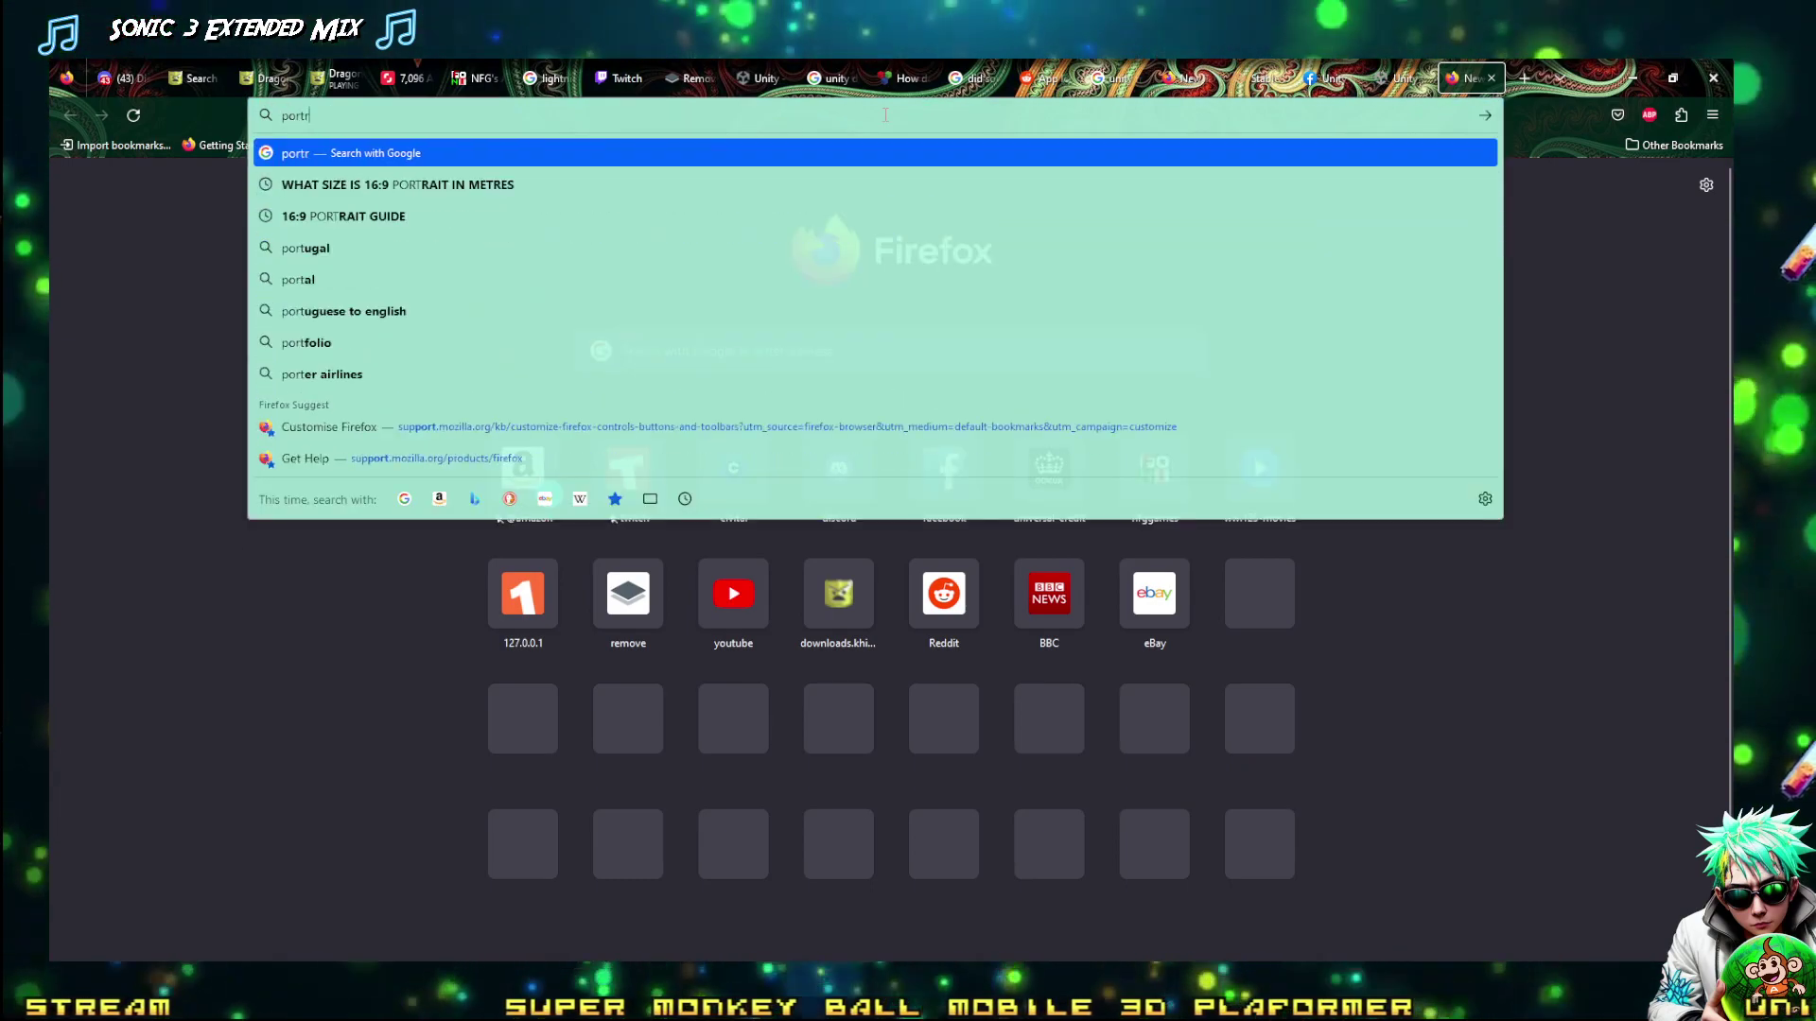
{"action": "type", "text": "ait gri"}
{"action": "key", "text": "BackSpace"}
{"action": "key", "text": "BackSpace"}
{"action": "key", "text": "BackSpace"}
{"action": "key", "text": "BackSpace"}
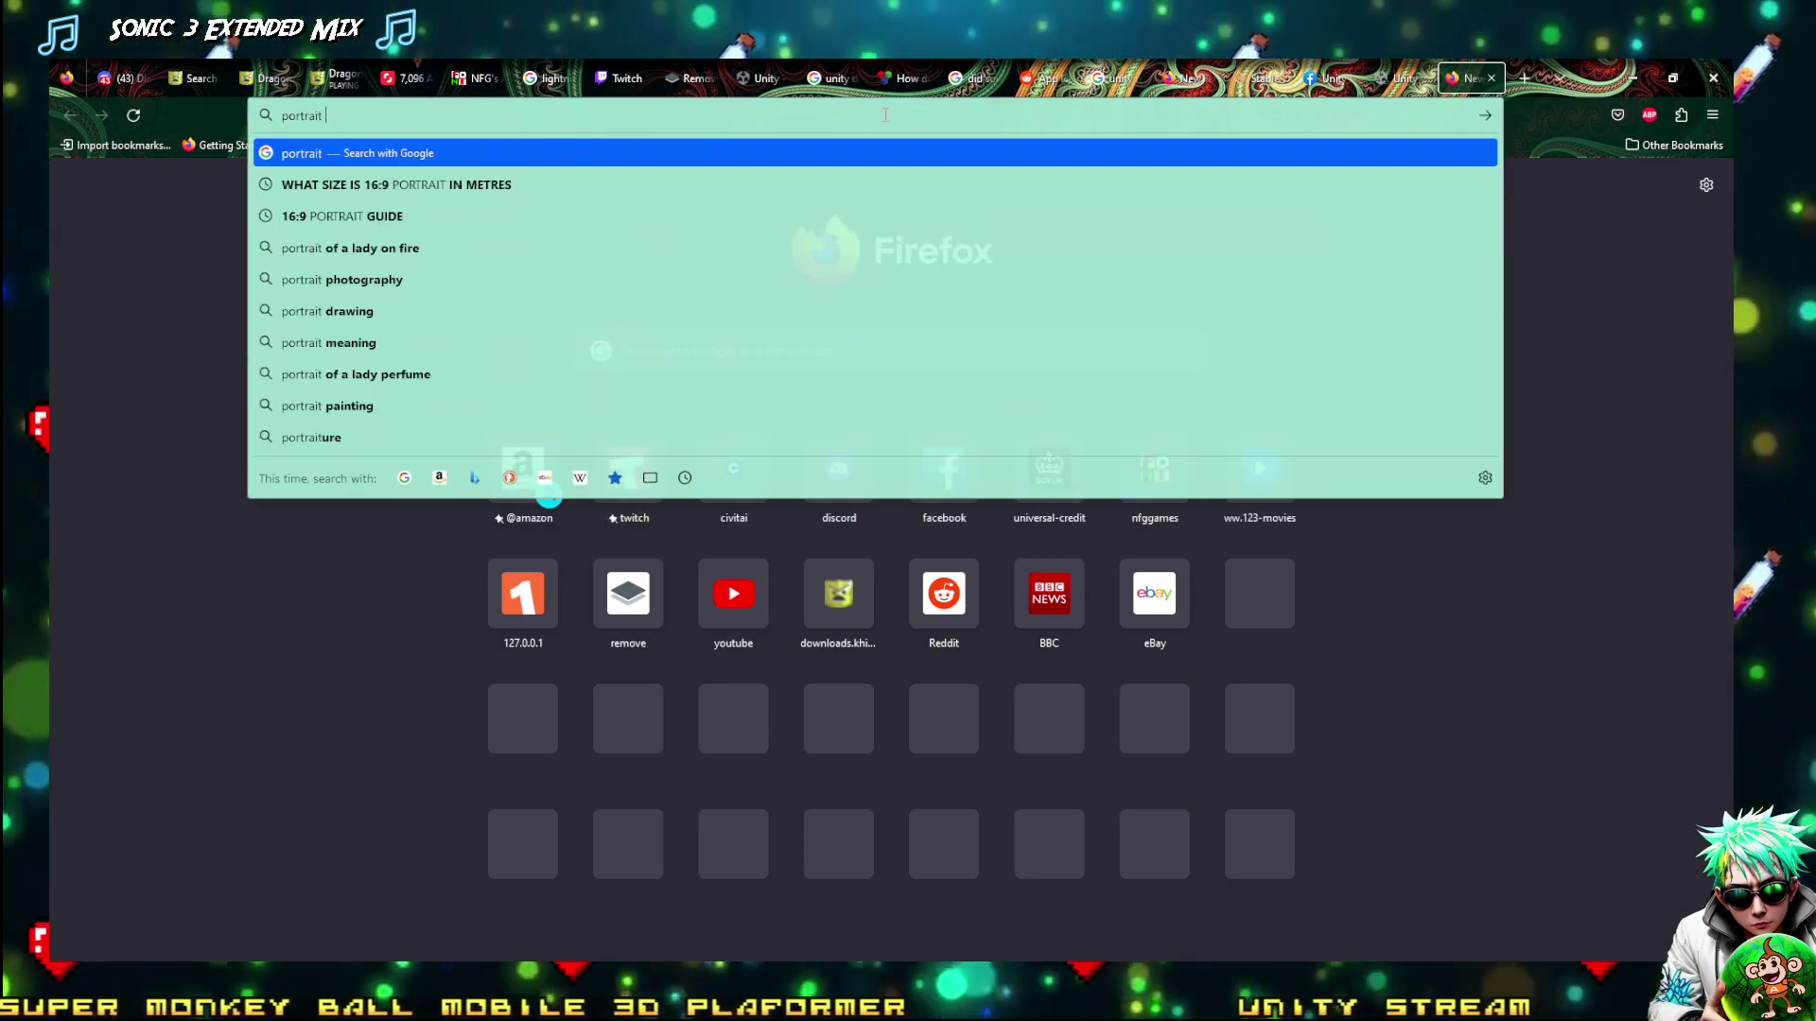
{"action": "type", "text": "gu"}
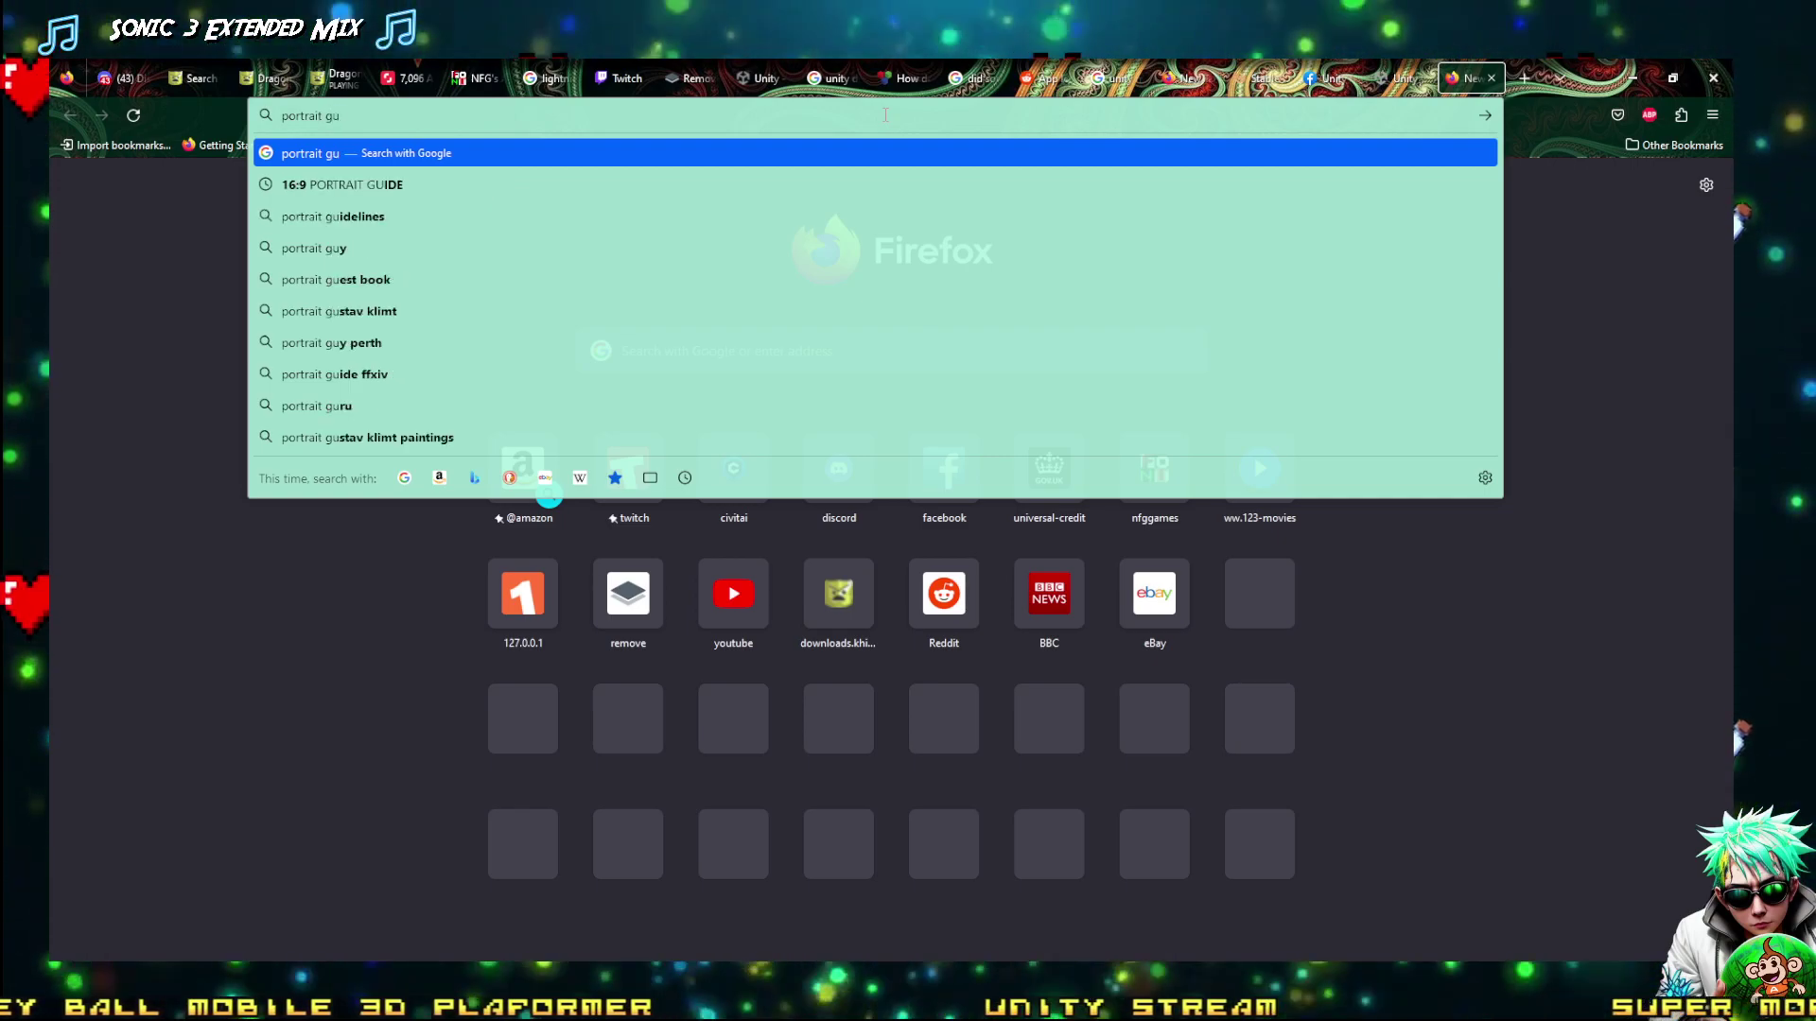
{"action": "type", "text": "id"}
{"action": "key", "text": "BackSpace"}
{"action": "type", "text": "e"}
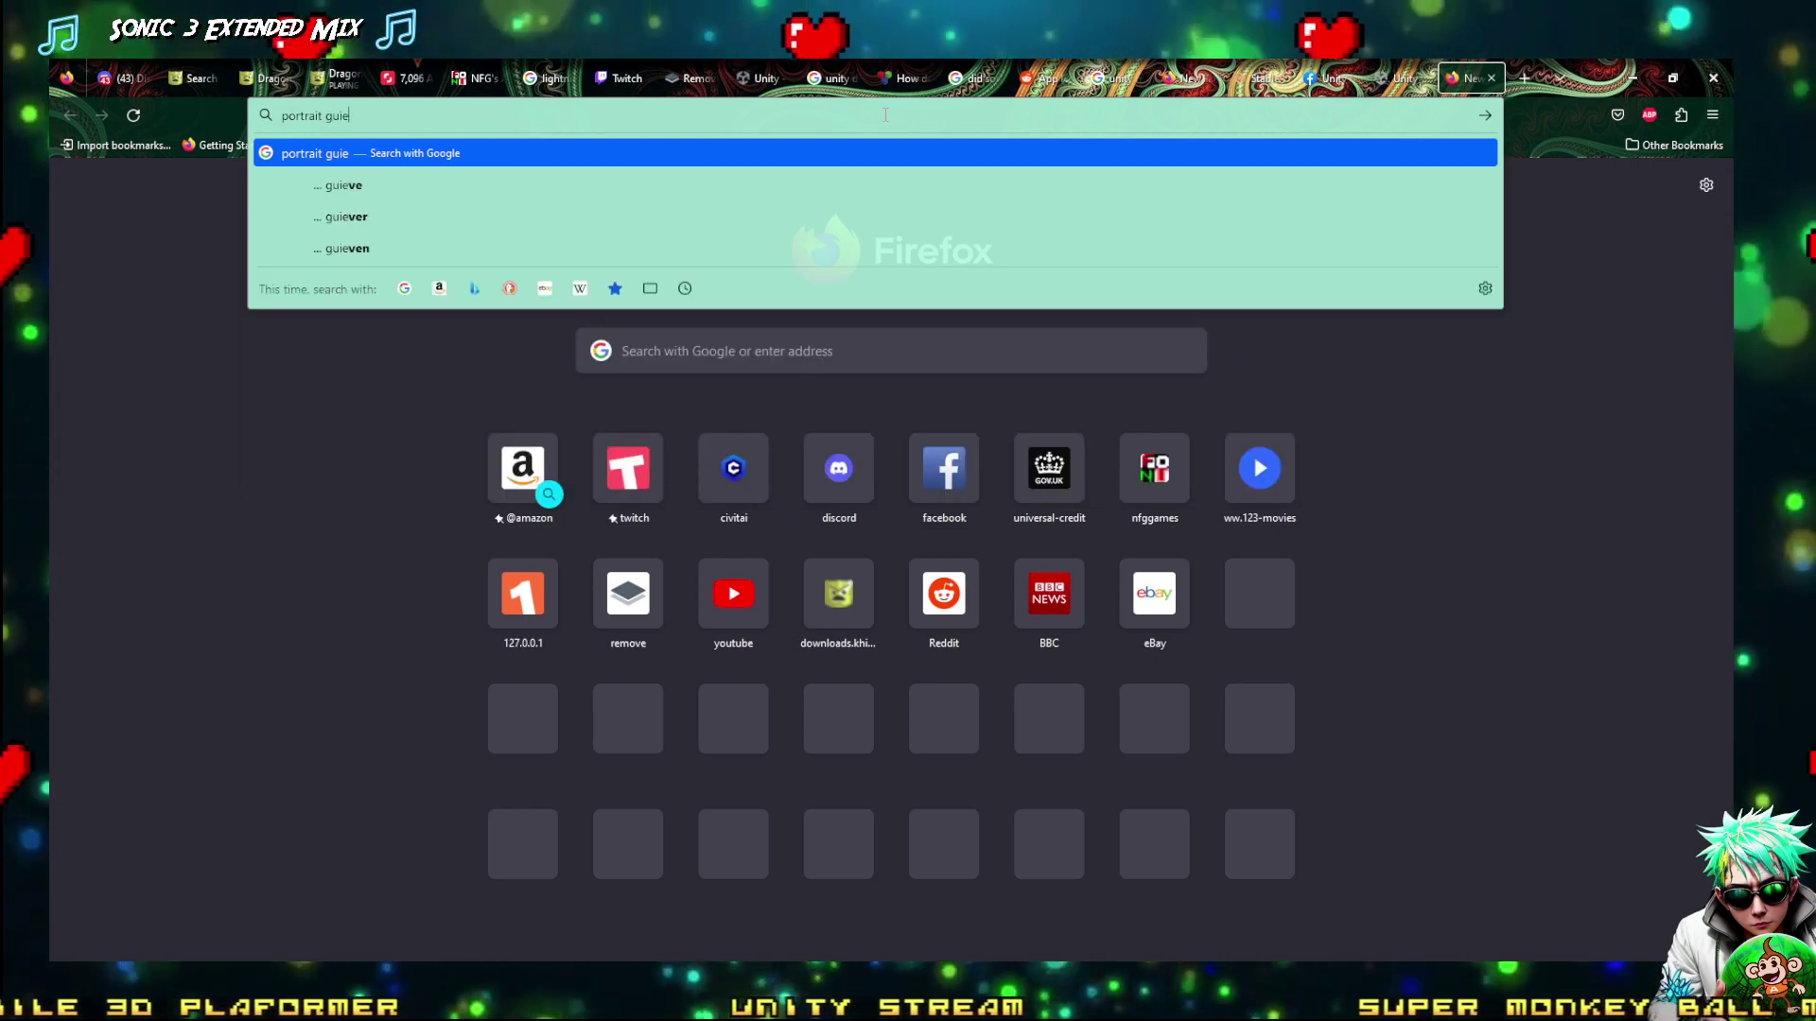
{"action": "key", "text": "BackSpace"}
{"action": "type", "text": "deline "}
{"action": "type", "text": "template"}
{"action": "key", "text": "Return"}
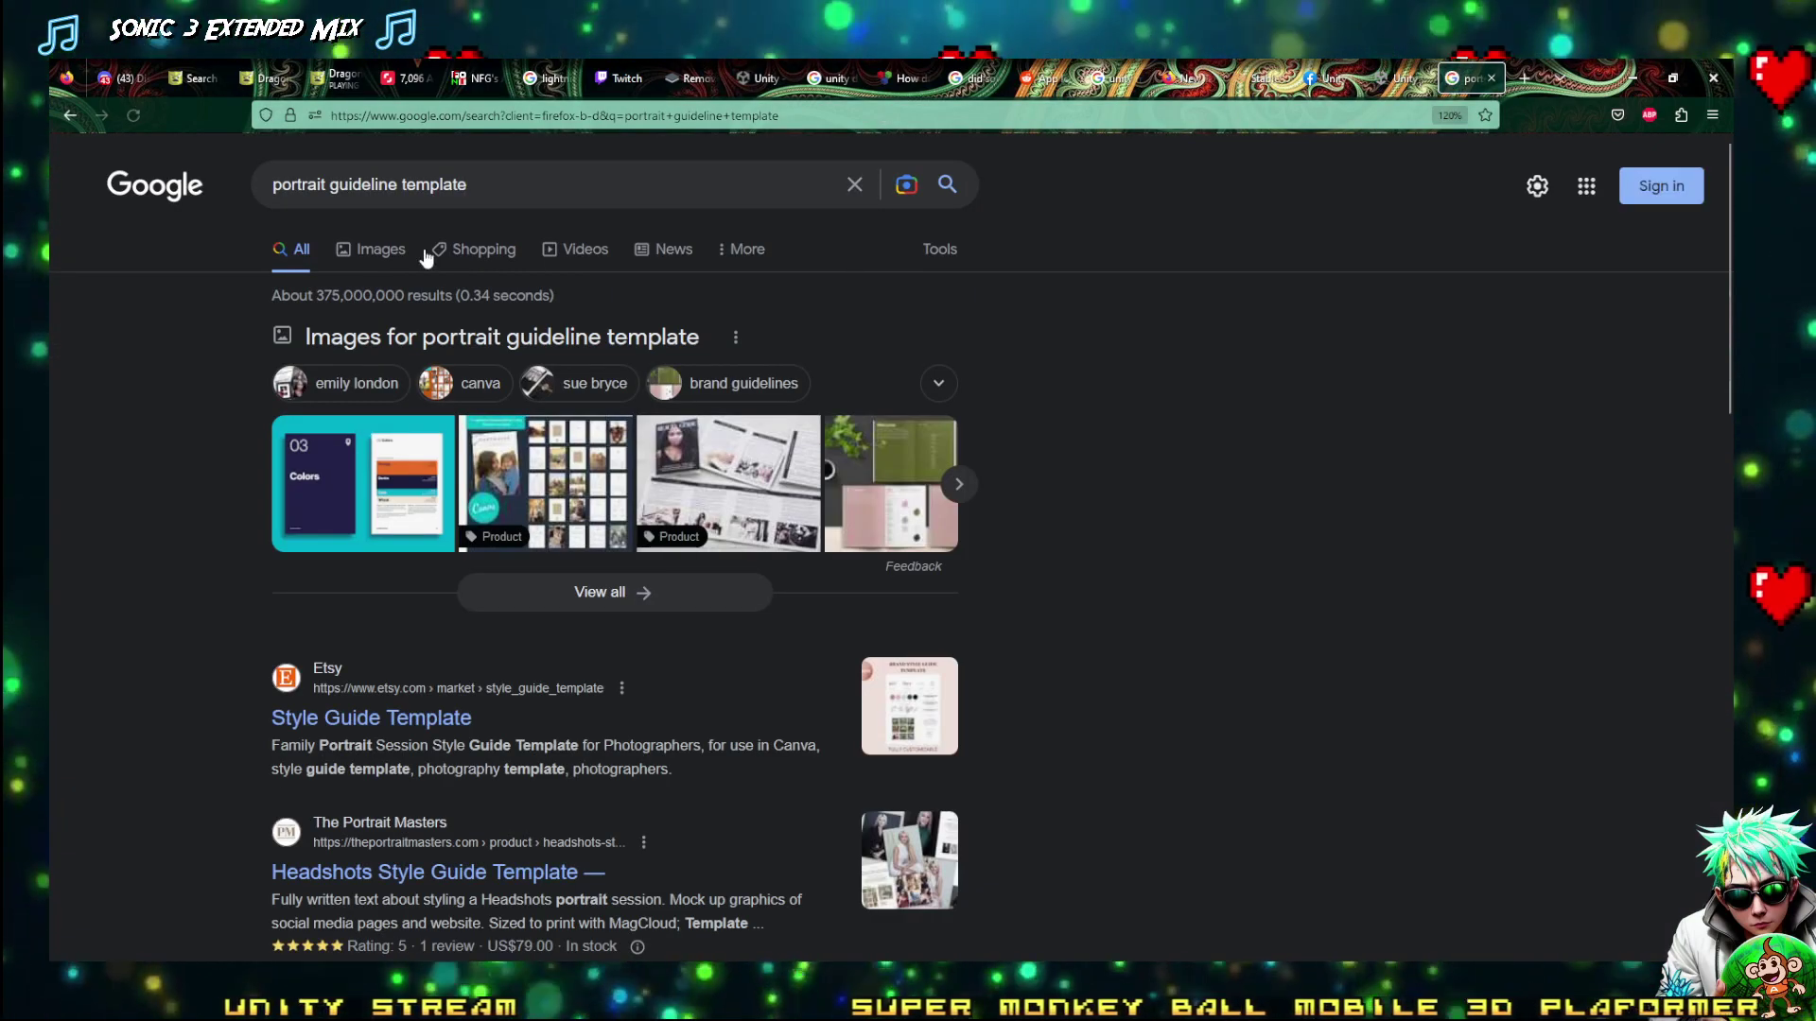
Show image results and refine the query to 'portrait guideline template measurements phone'
{"action": "left_click", "coordinate": [381, 251]}
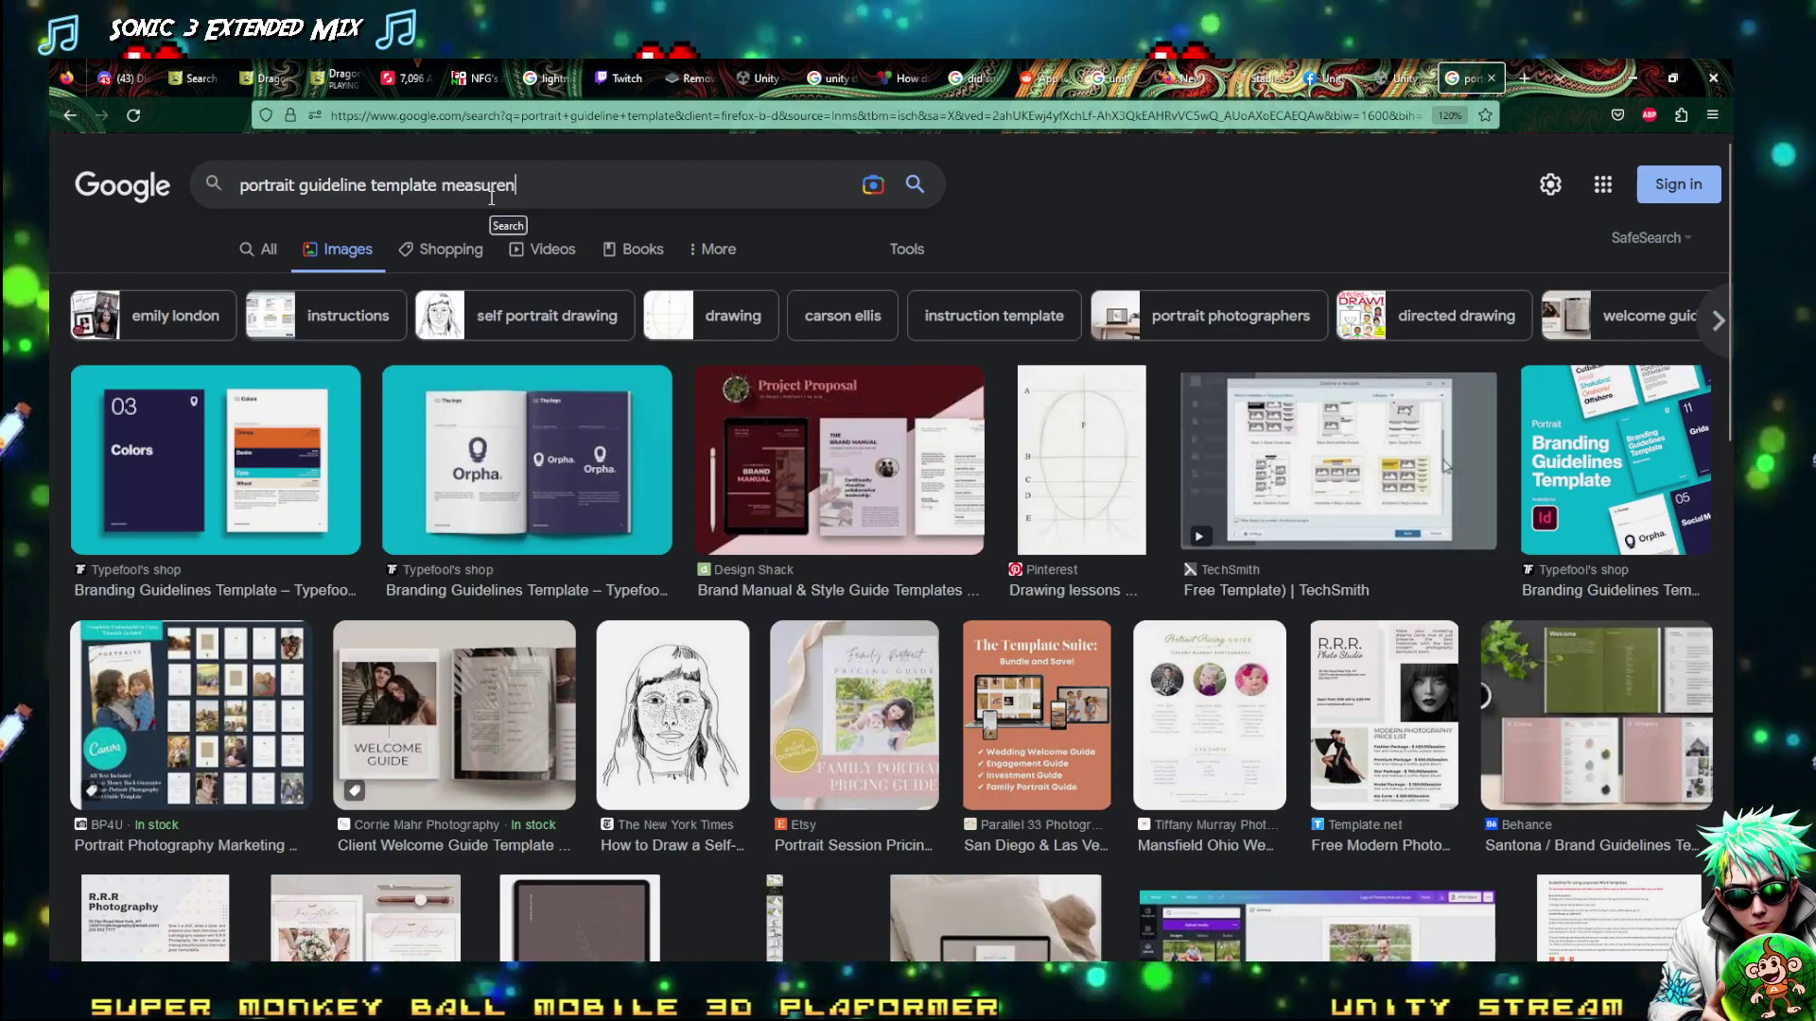
{"action": "key", "text": "Return"}
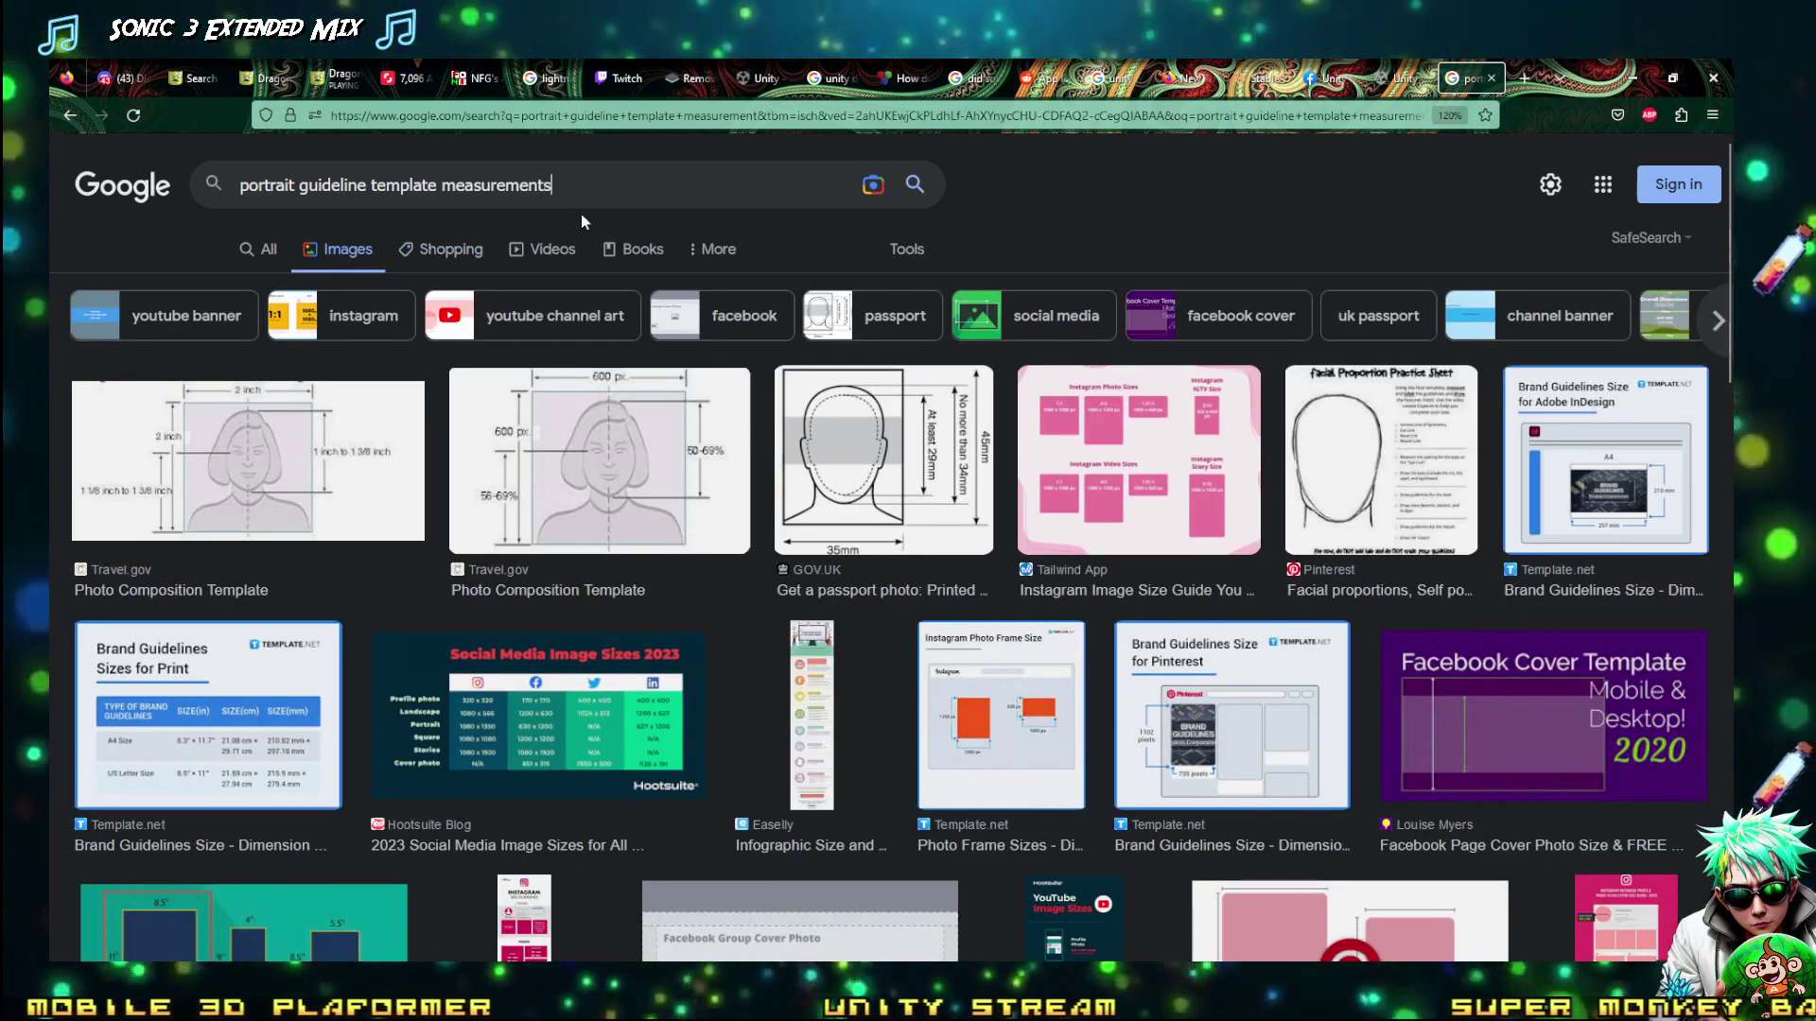
{"action": "key", "text": "Return"}
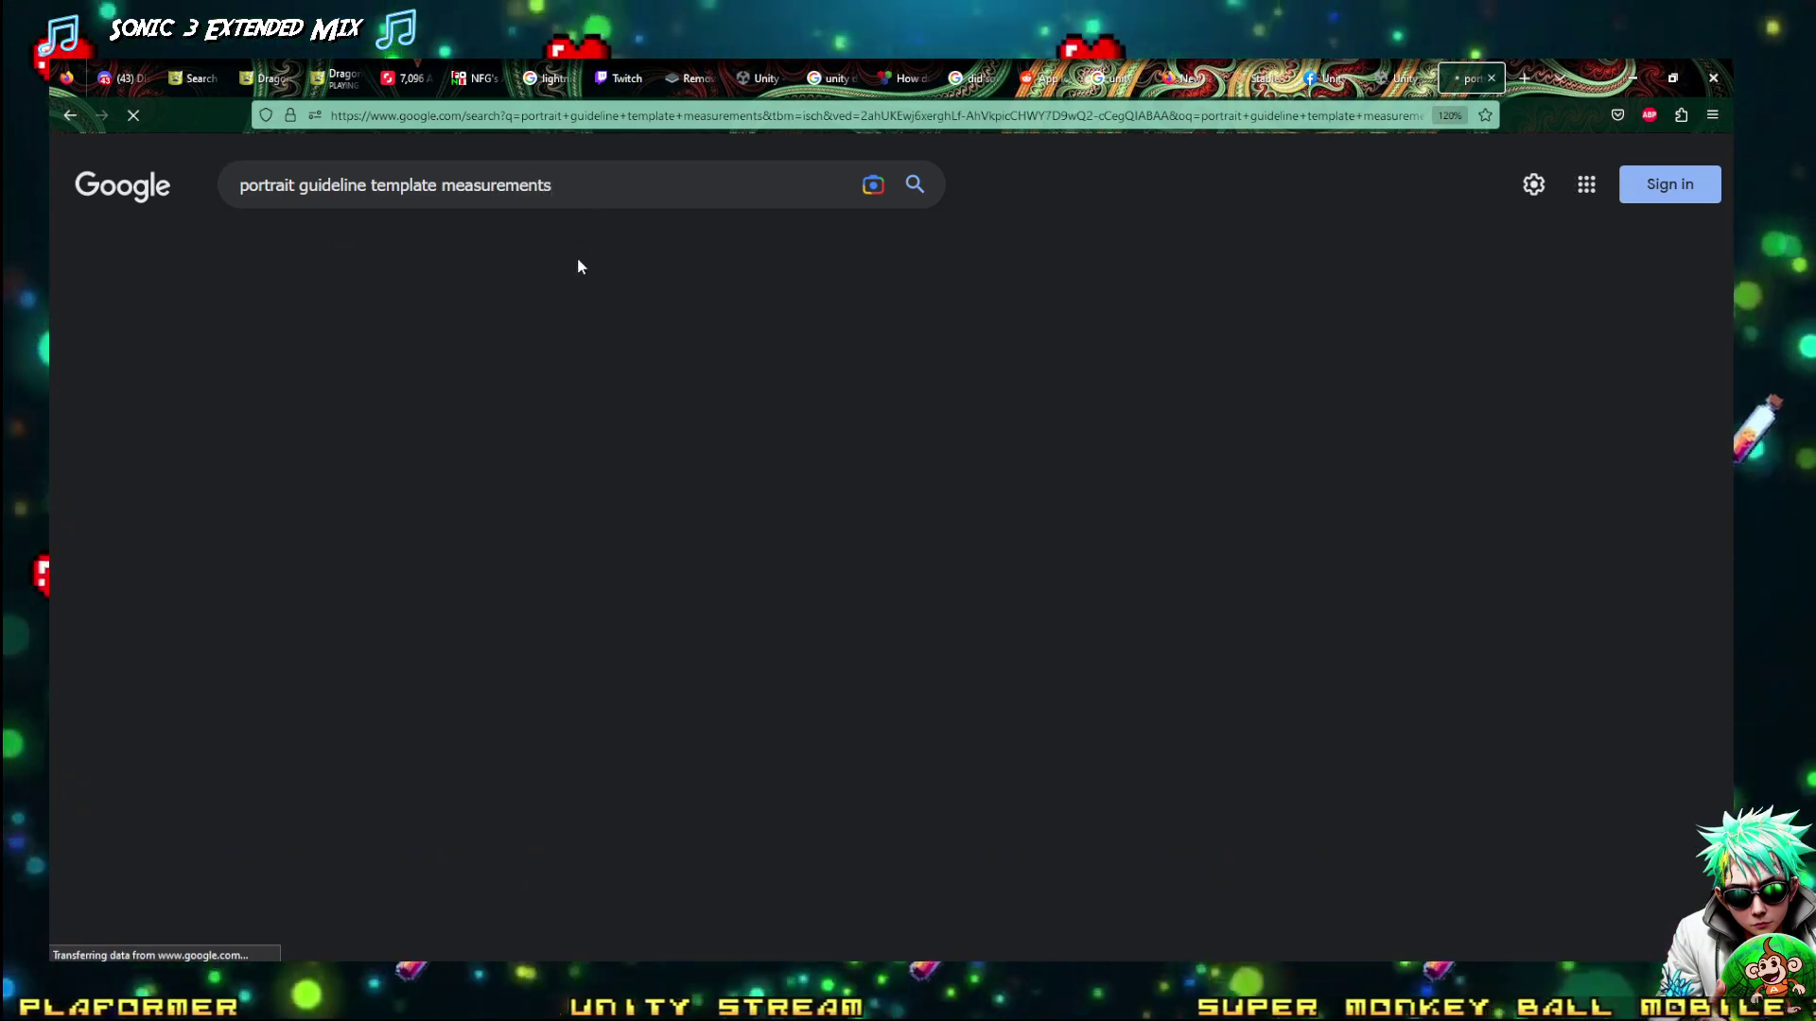
{"action": "scroll", "coordinate": [469, 466], "scroll_direction": "down", "scroll_amount": 10}
{"action": "scroll", "coordinate": [470, 466], "scroll_direction": "up", "scroll_amount": 10}
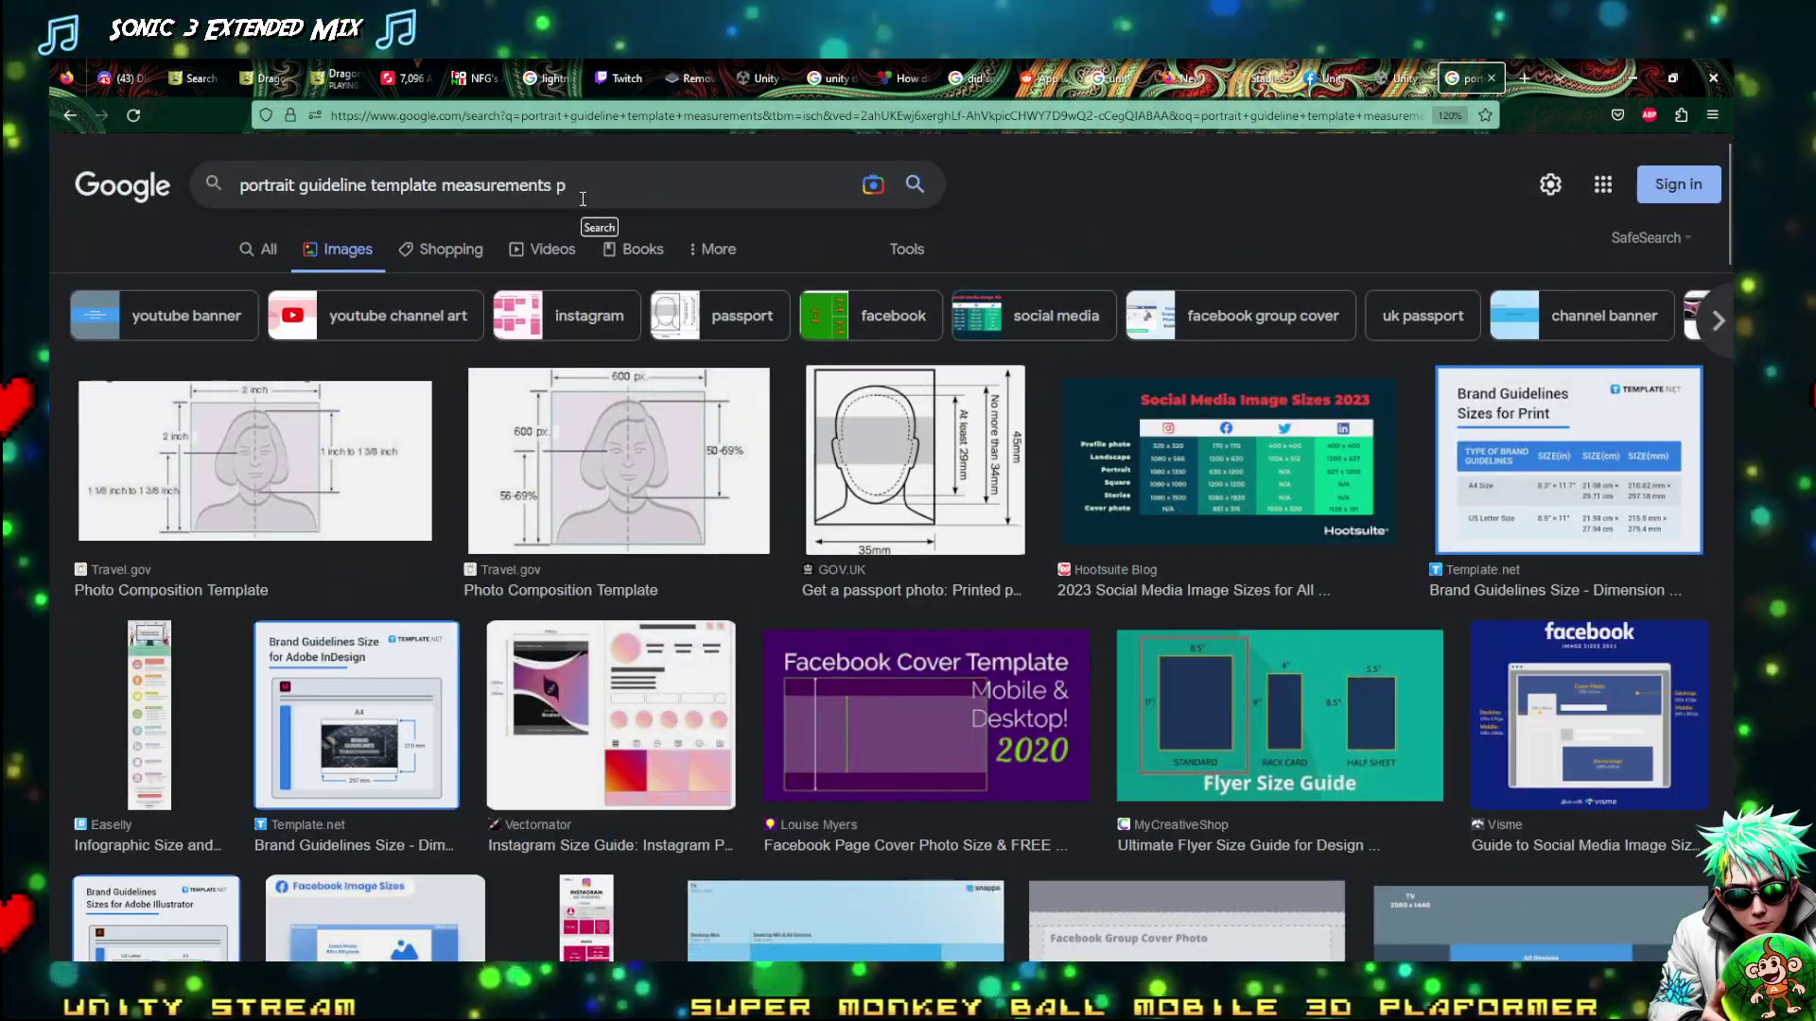
{"action": "type", "text": "phone"}
{"action": "key", "text": "Return"}
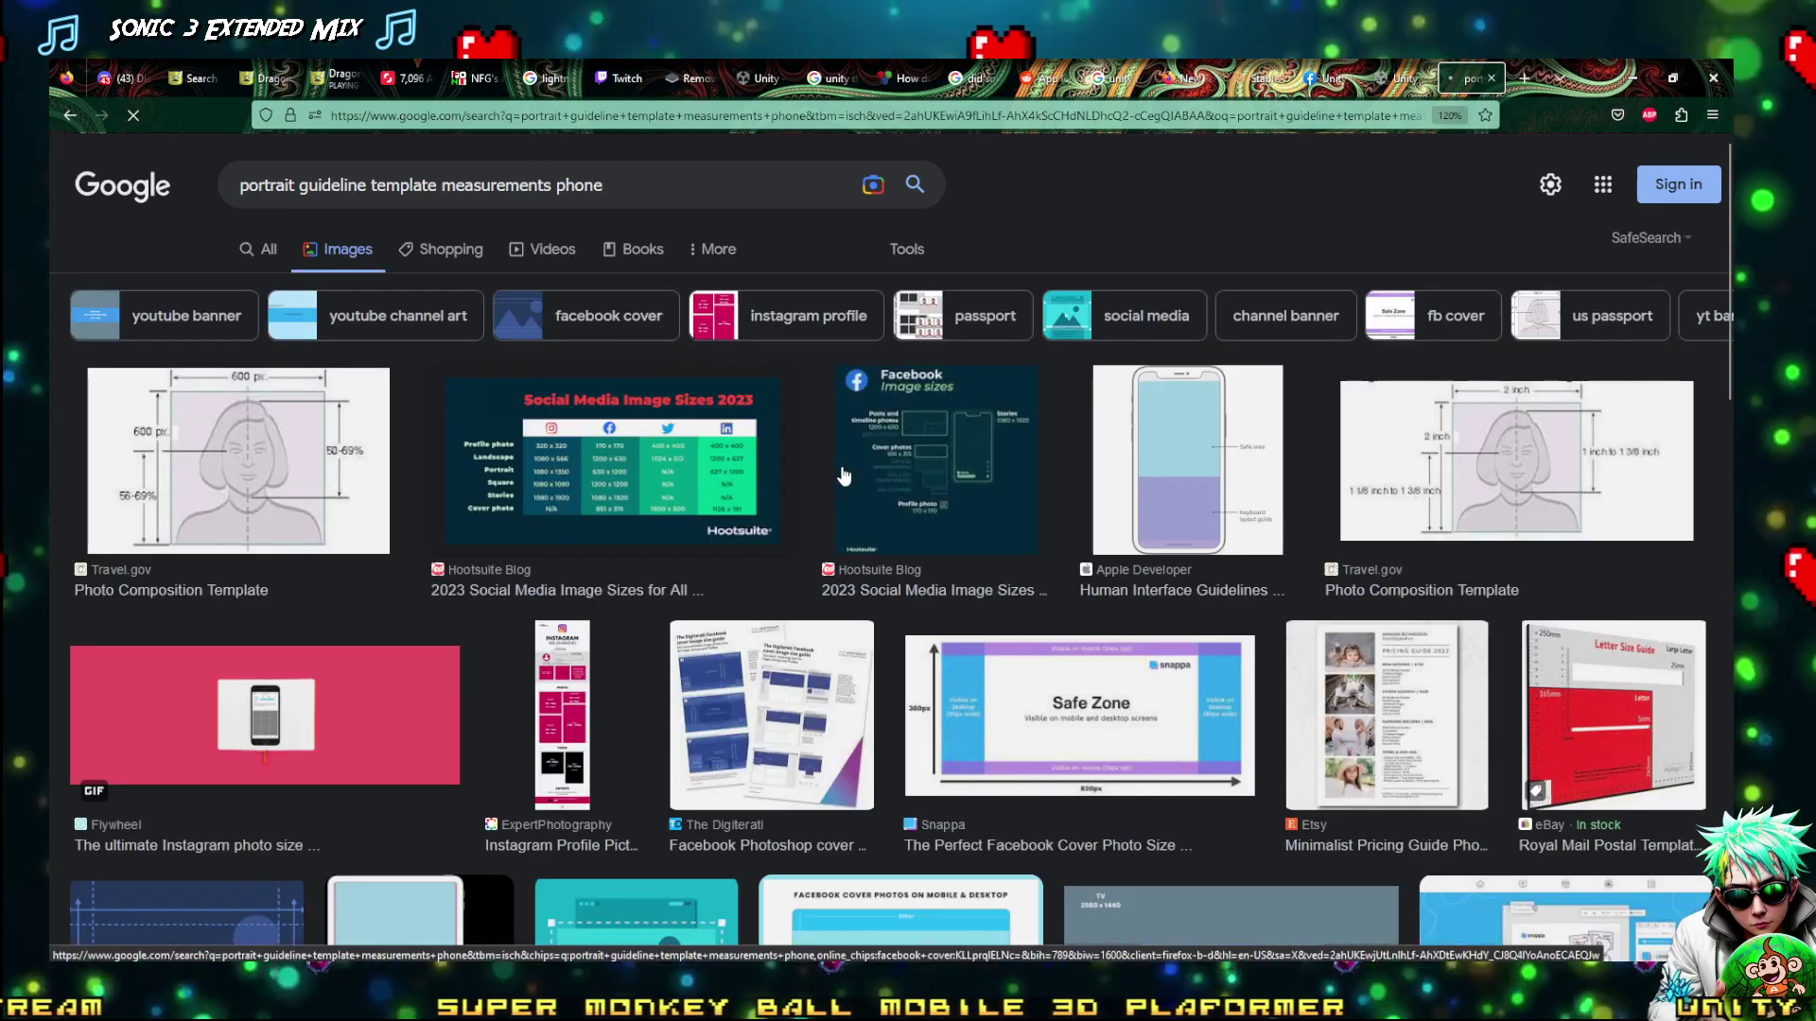
{"action": "scroll", "coordinate": [958, 509], "scroll_direction": "down", "scroll_amount": 20}
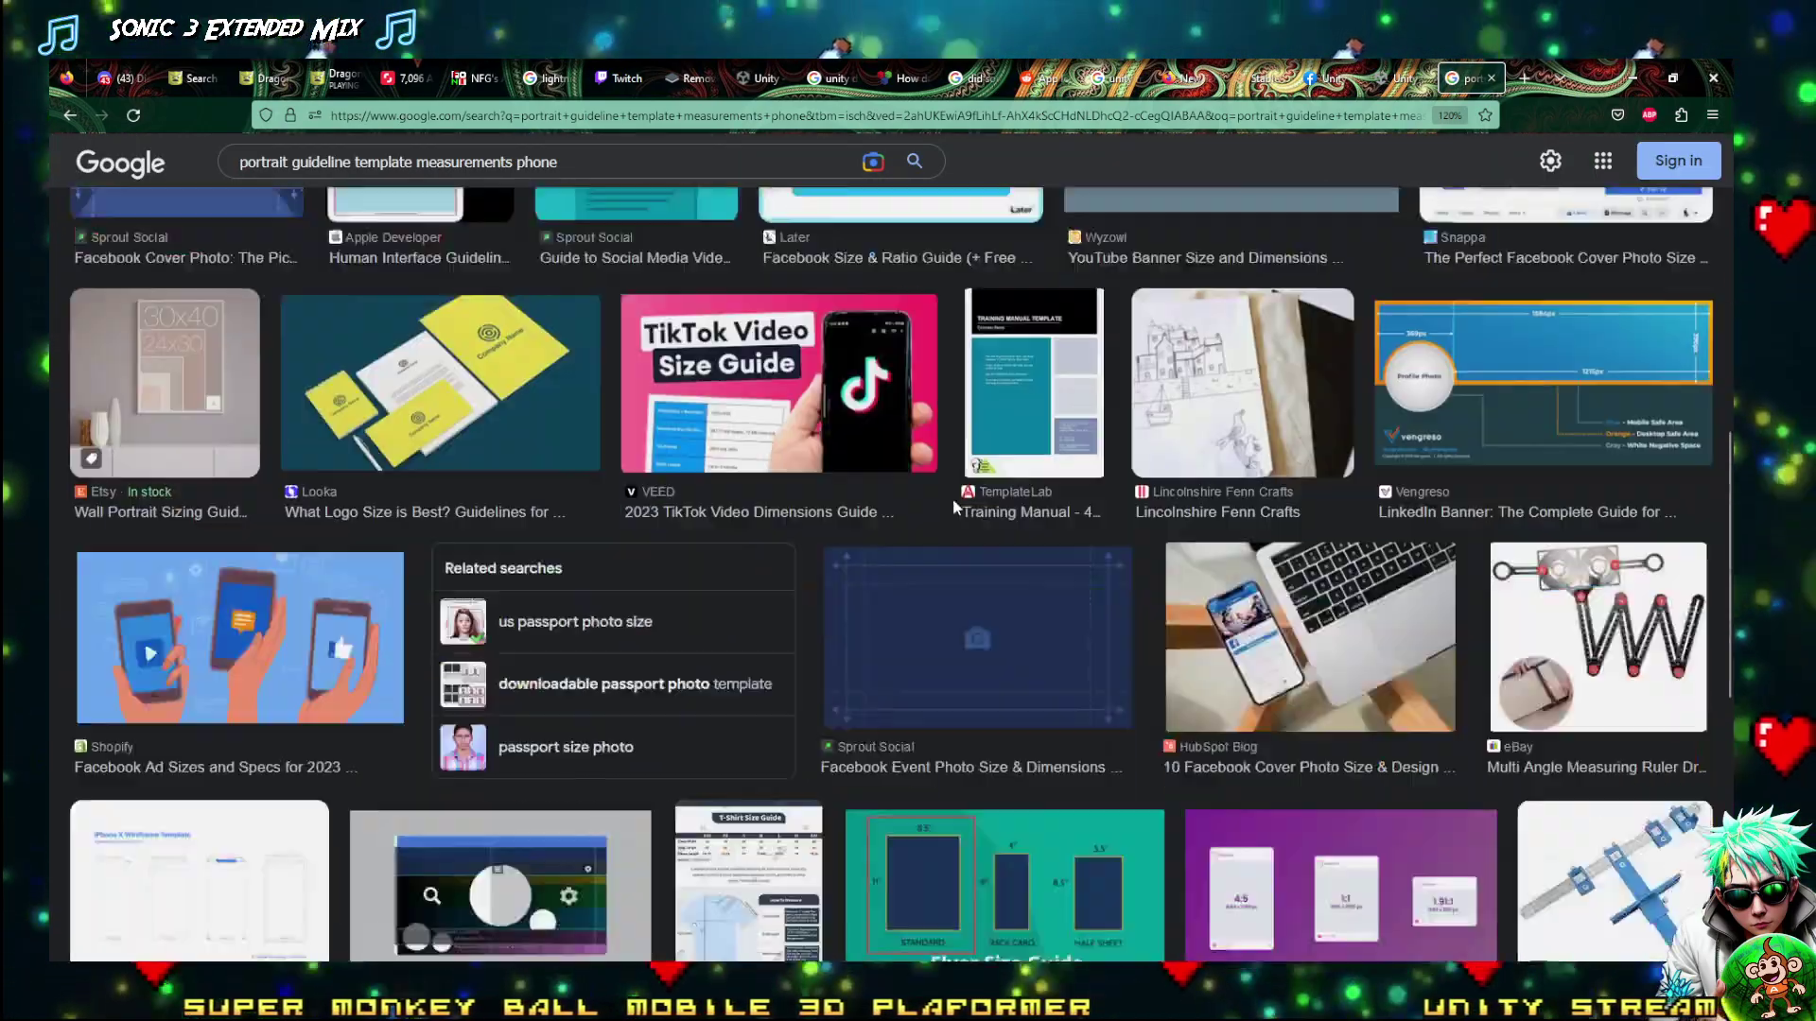
{"action": "scroll", "coordinate": [952, 508], "scroll_direction": "down", "scroll_amount": 15}
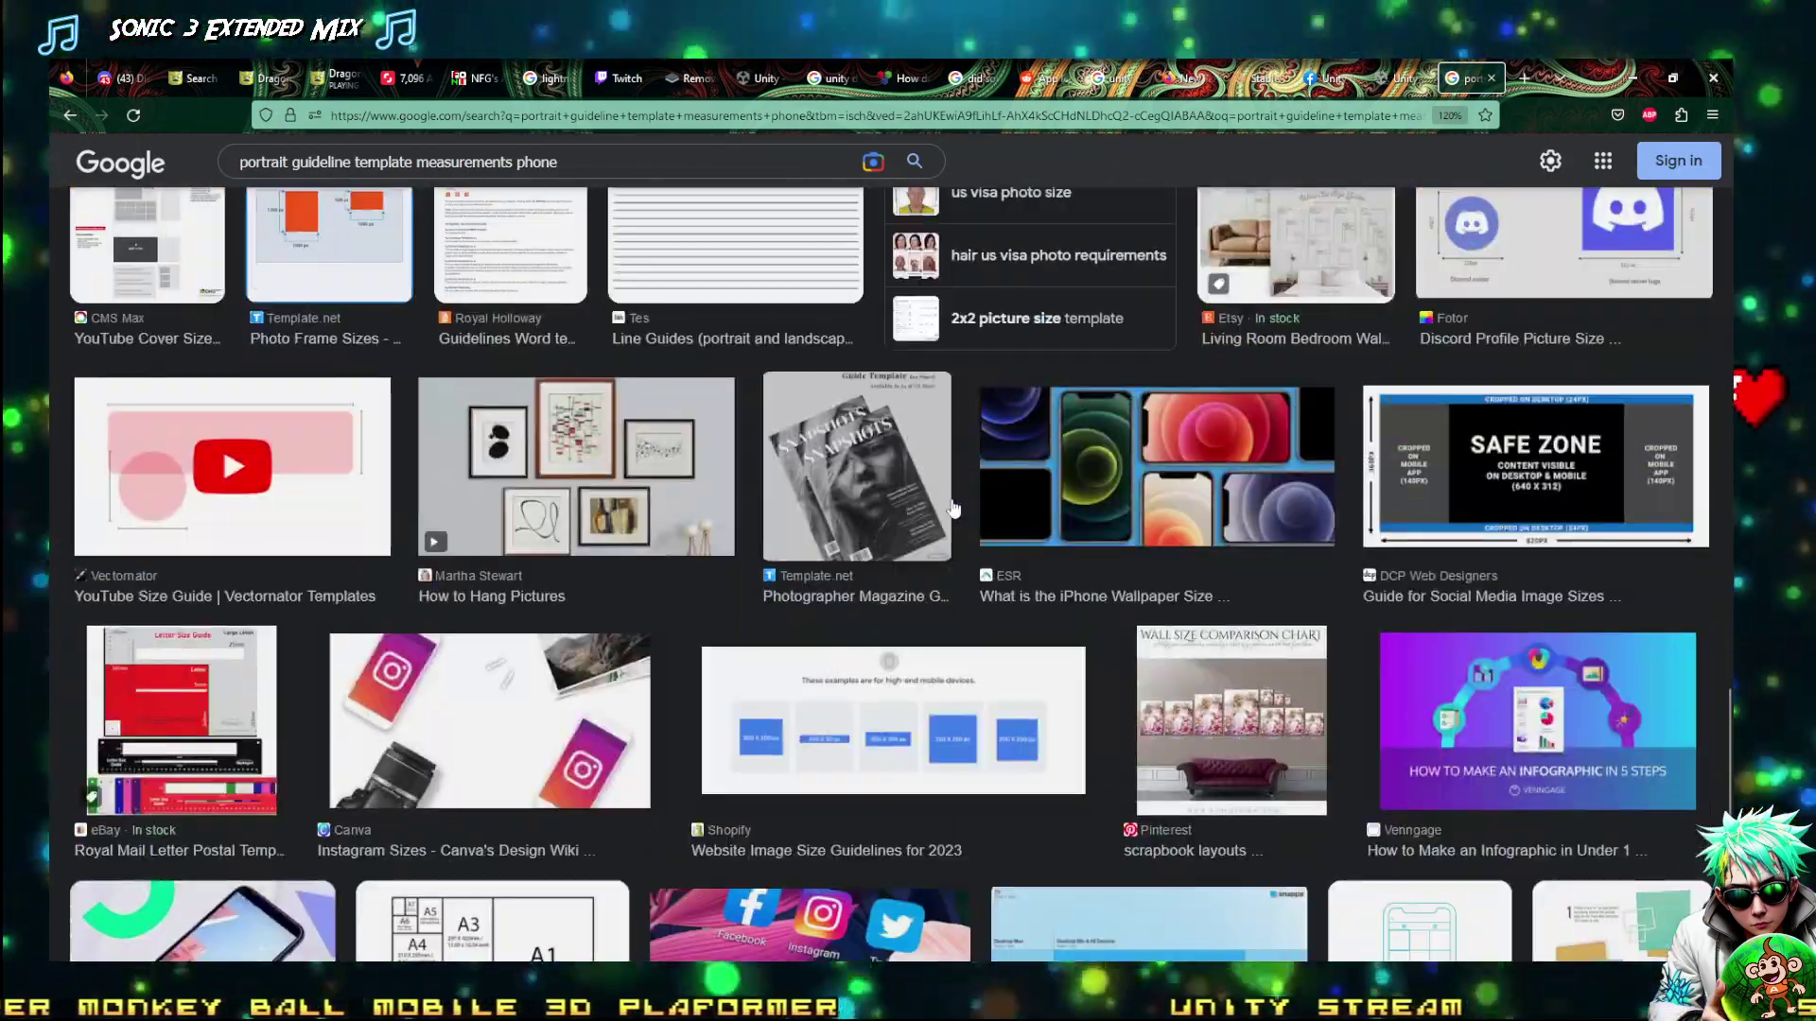
{"action": "scroll", "coordinate": [1164, 574], "scroll_direction": "up", "scroll_amount": 20}
{"action": "scroll", "coordinate": [1163, 574], "scroll_direction": "up", "scroll_amount": 8}
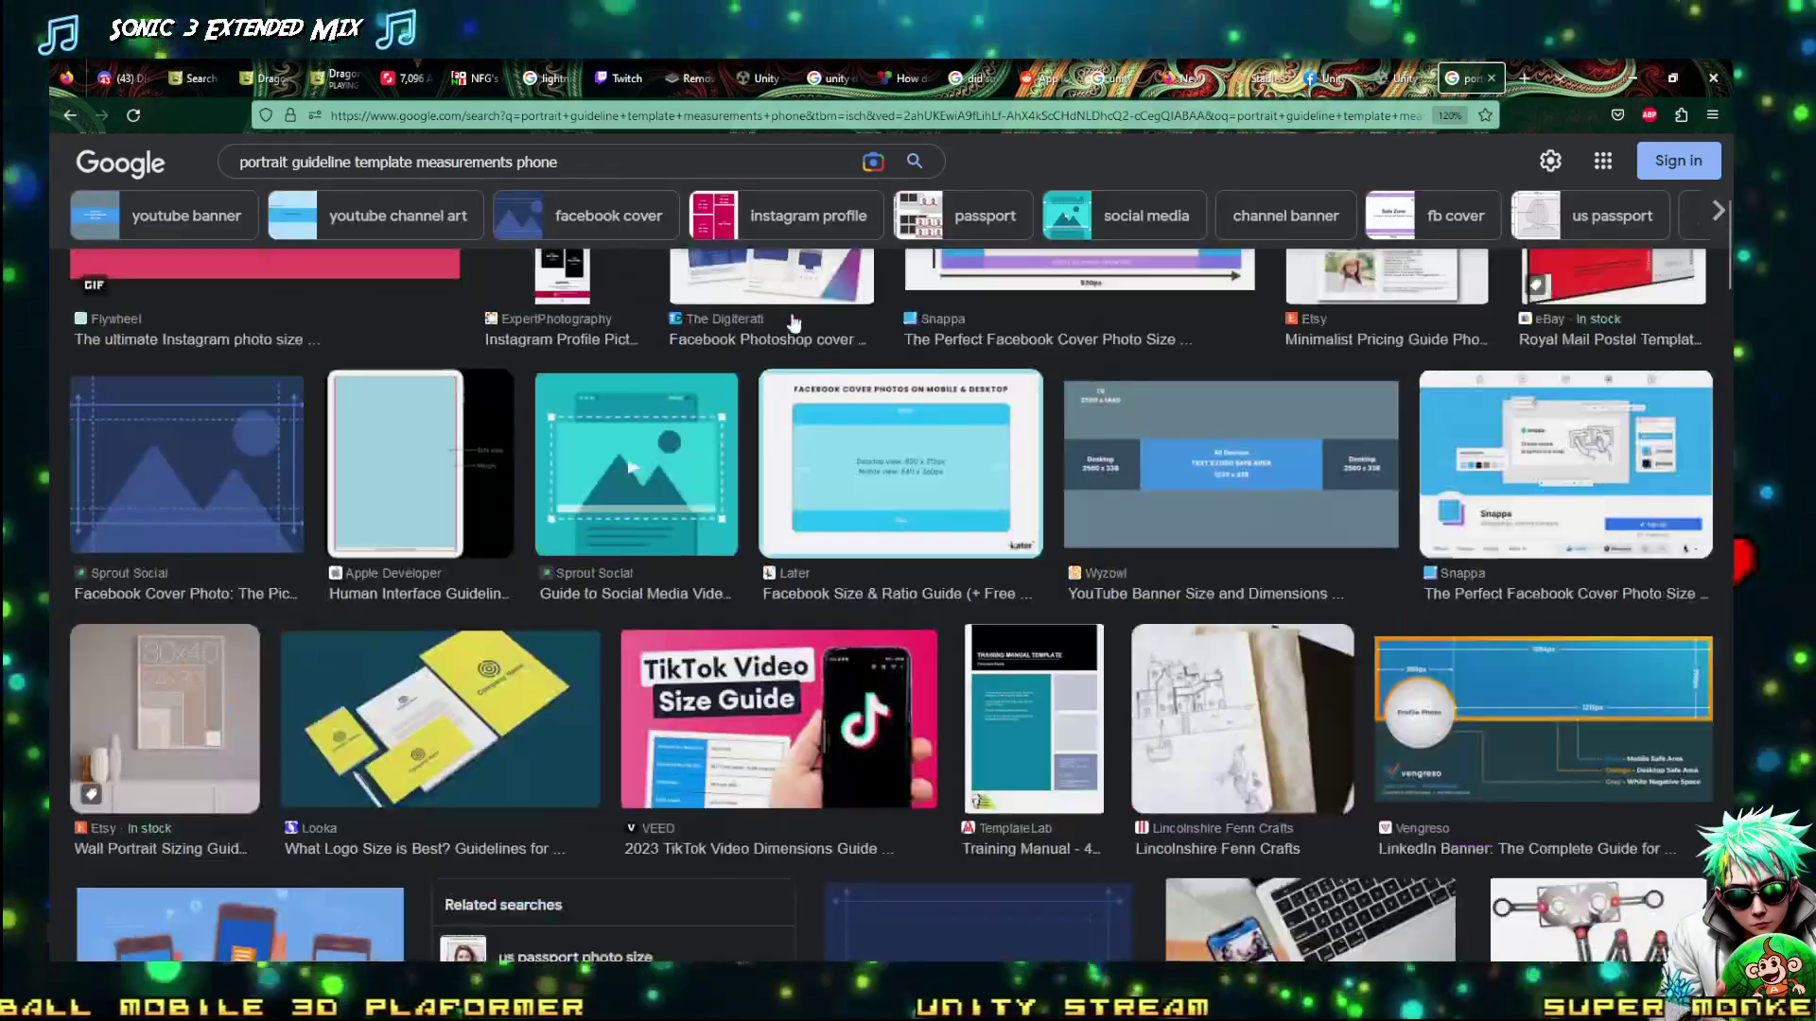
{"action": "triple_click", "coordinate": [660, 175]}
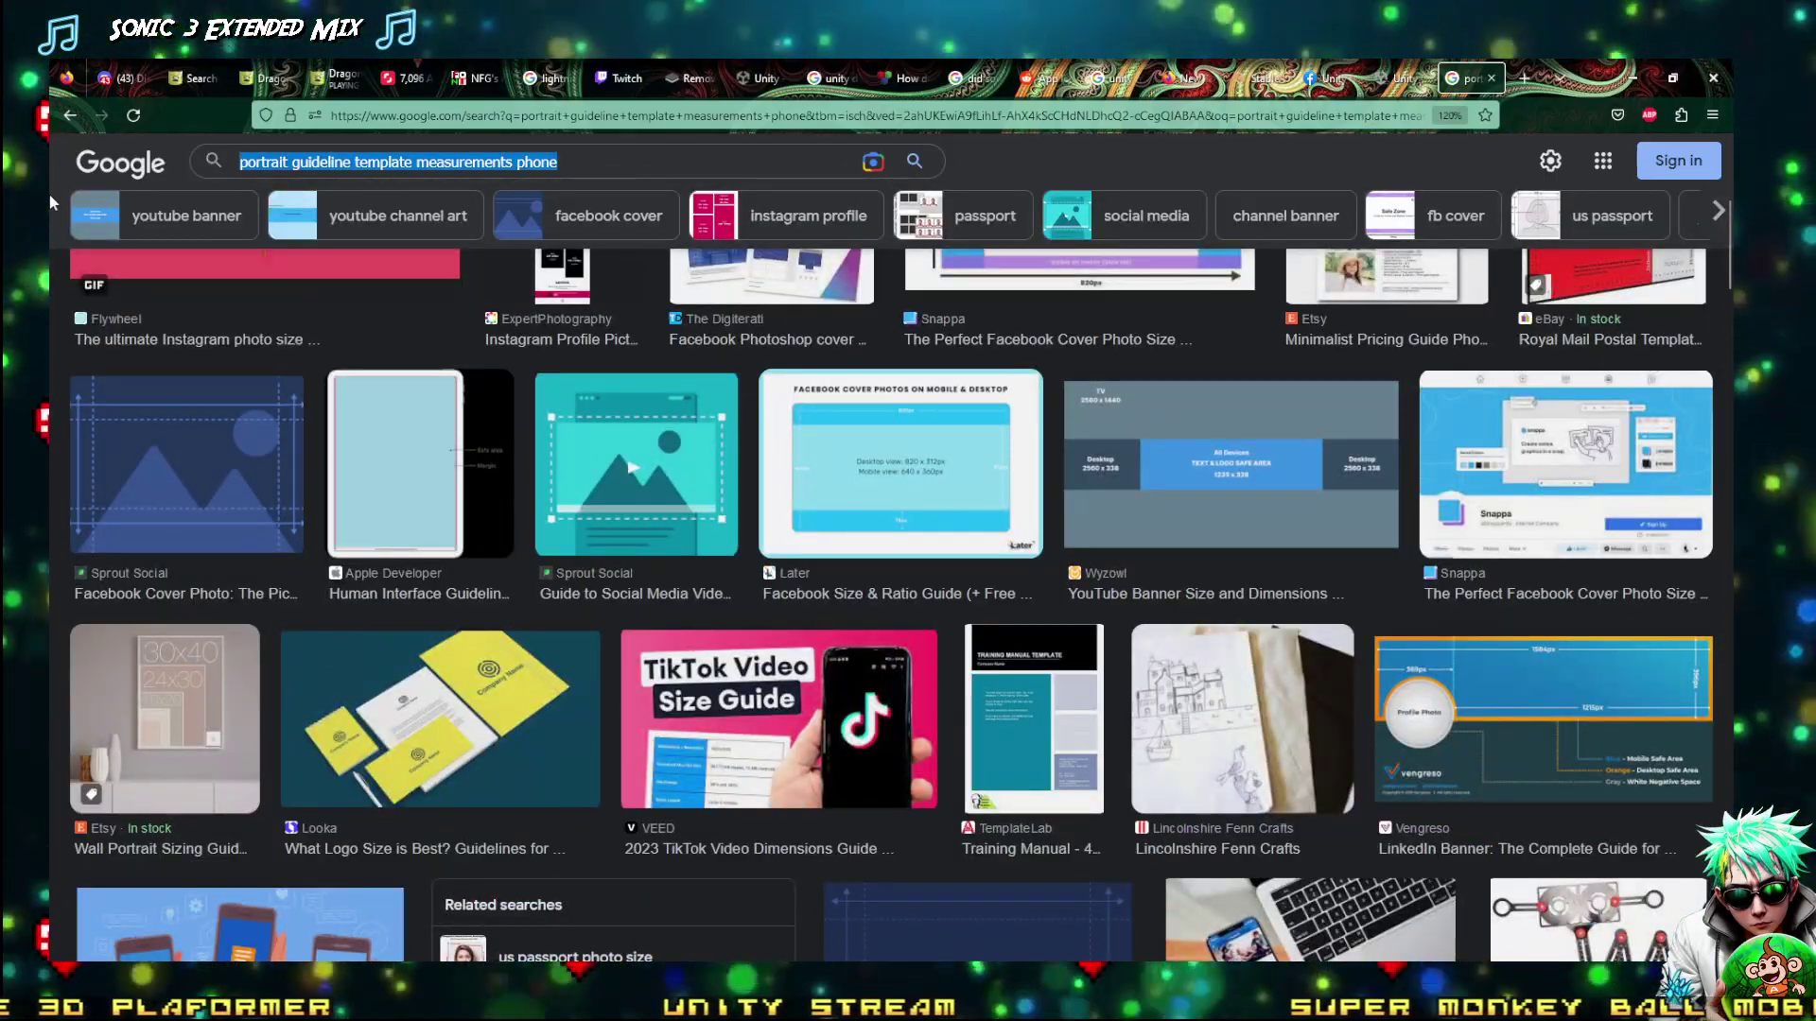
Search Google Images for 'portrait grid template'
{"action": "type", "text": "portrait grid "}
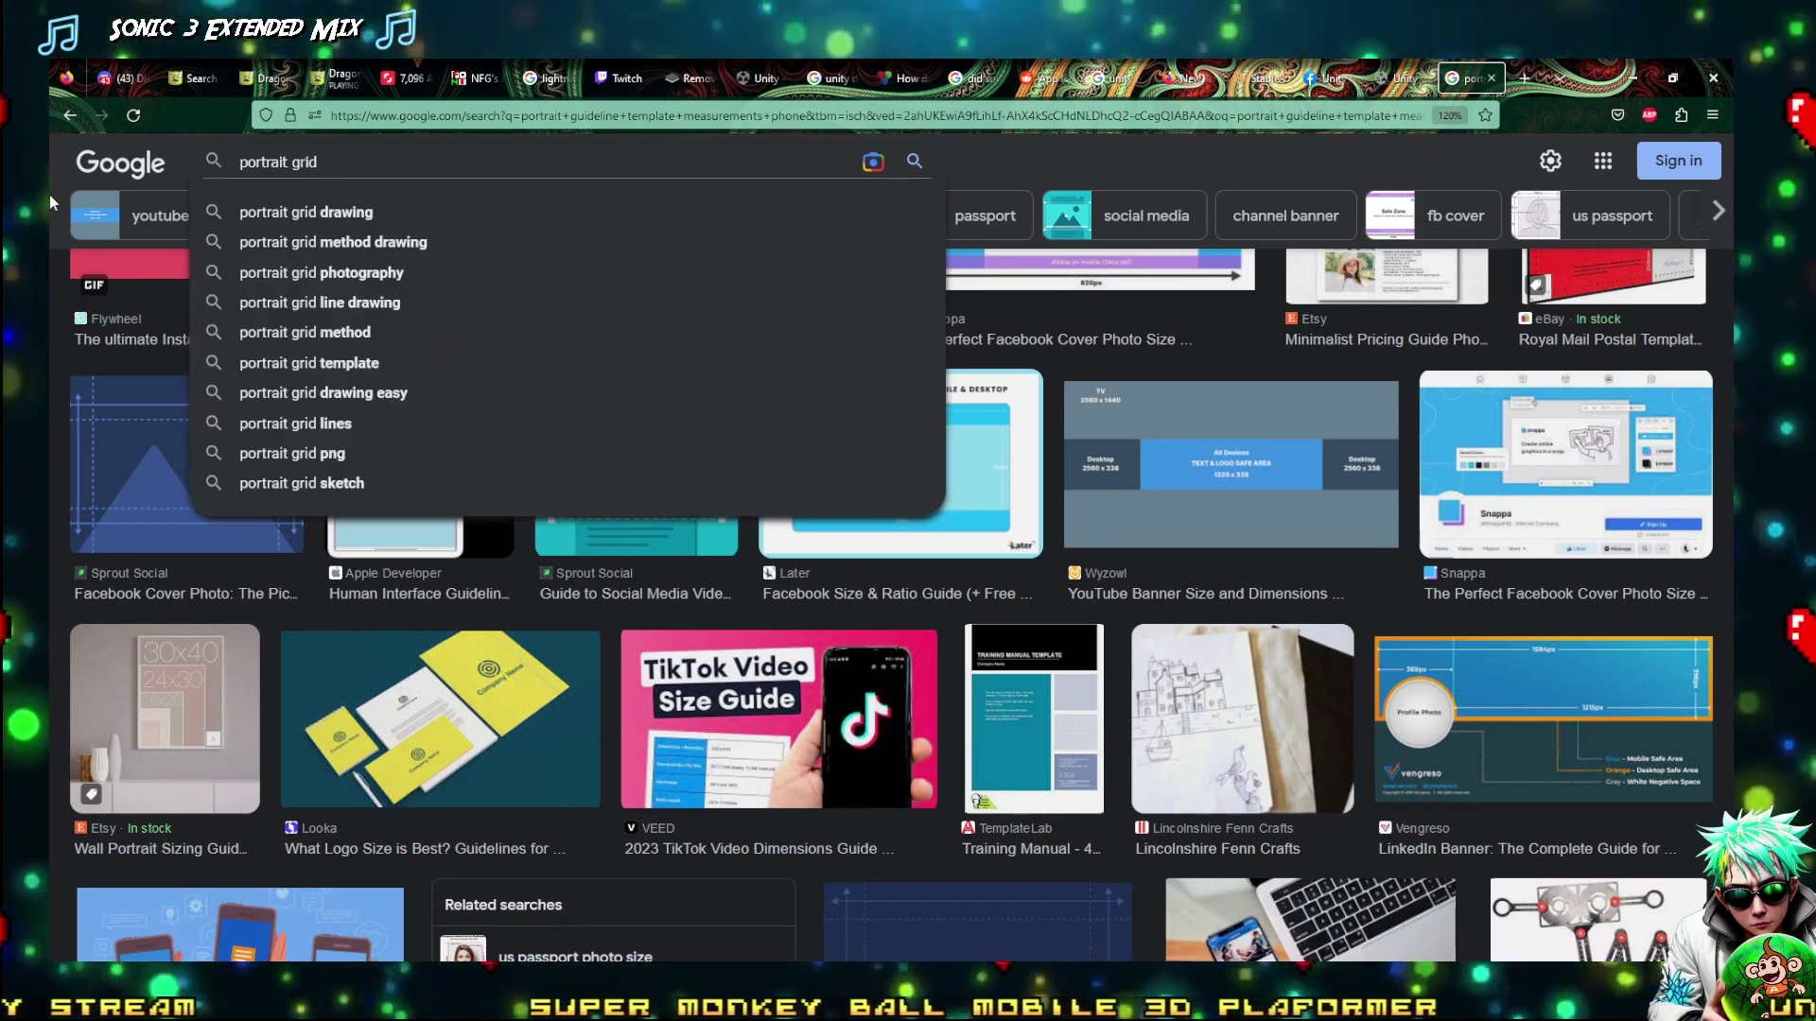
{"action": "type", "text": "template"}
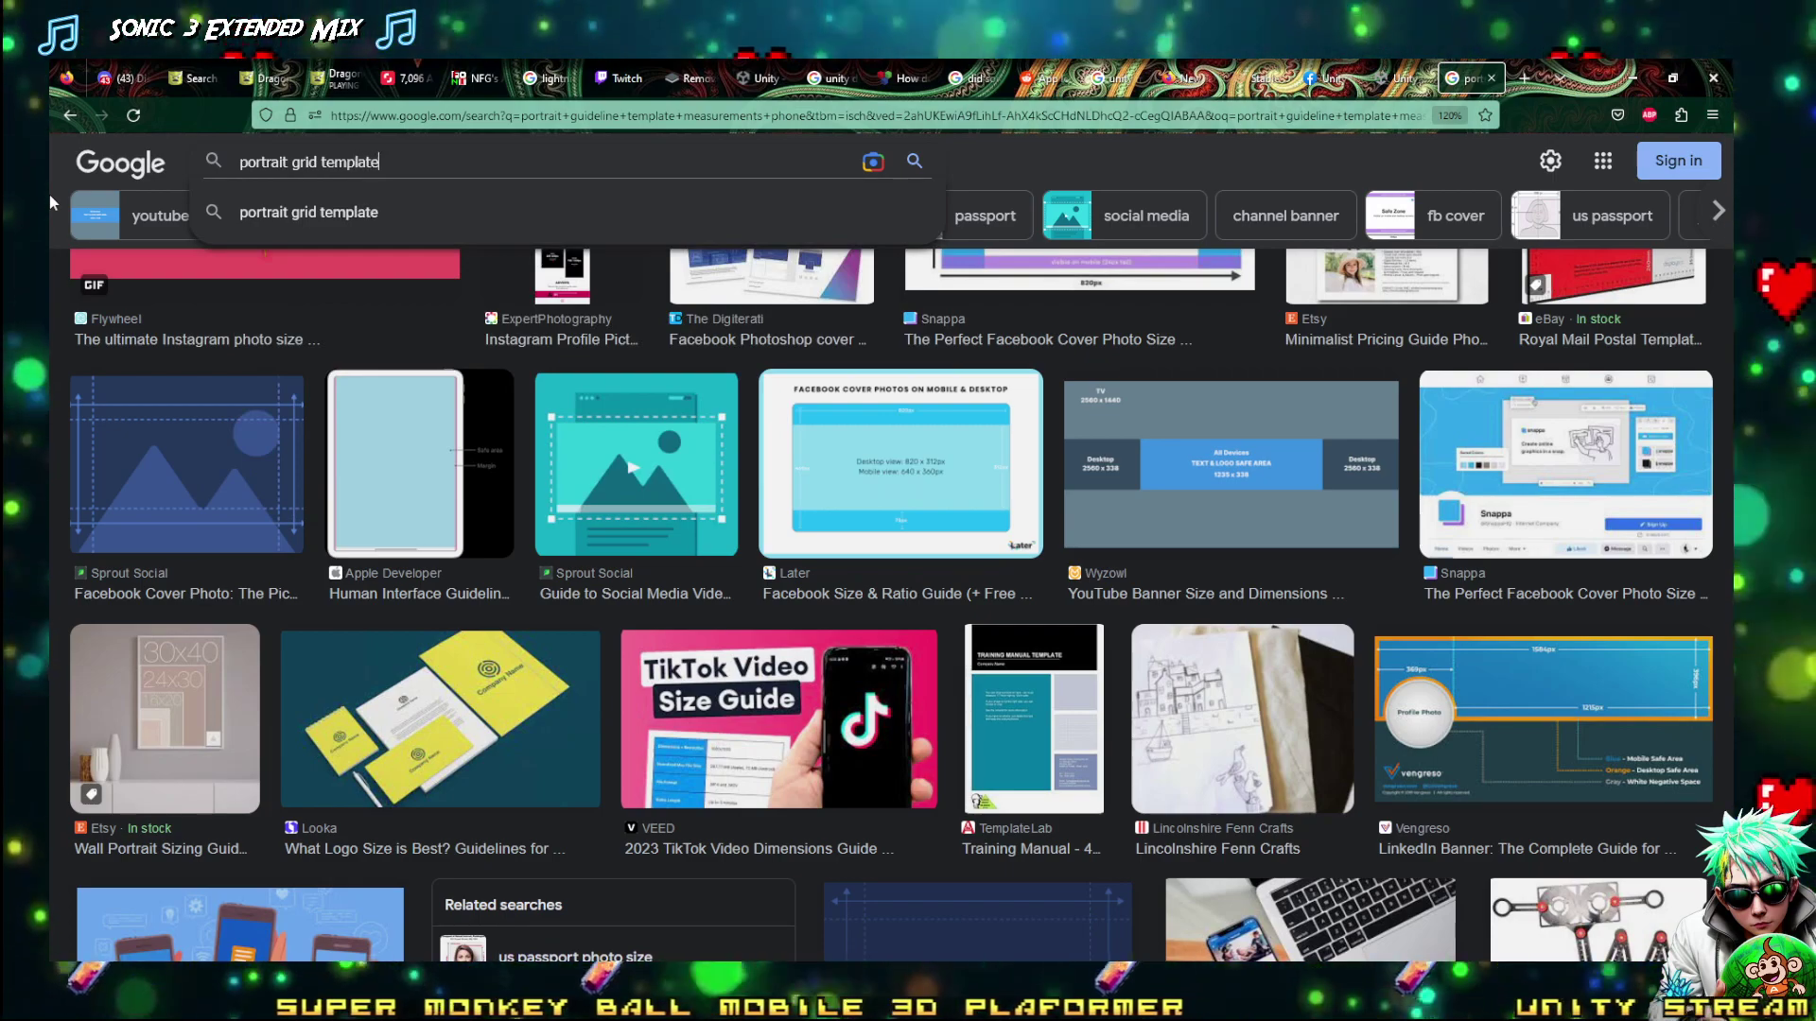
{"action": "key", "text": "Return"}
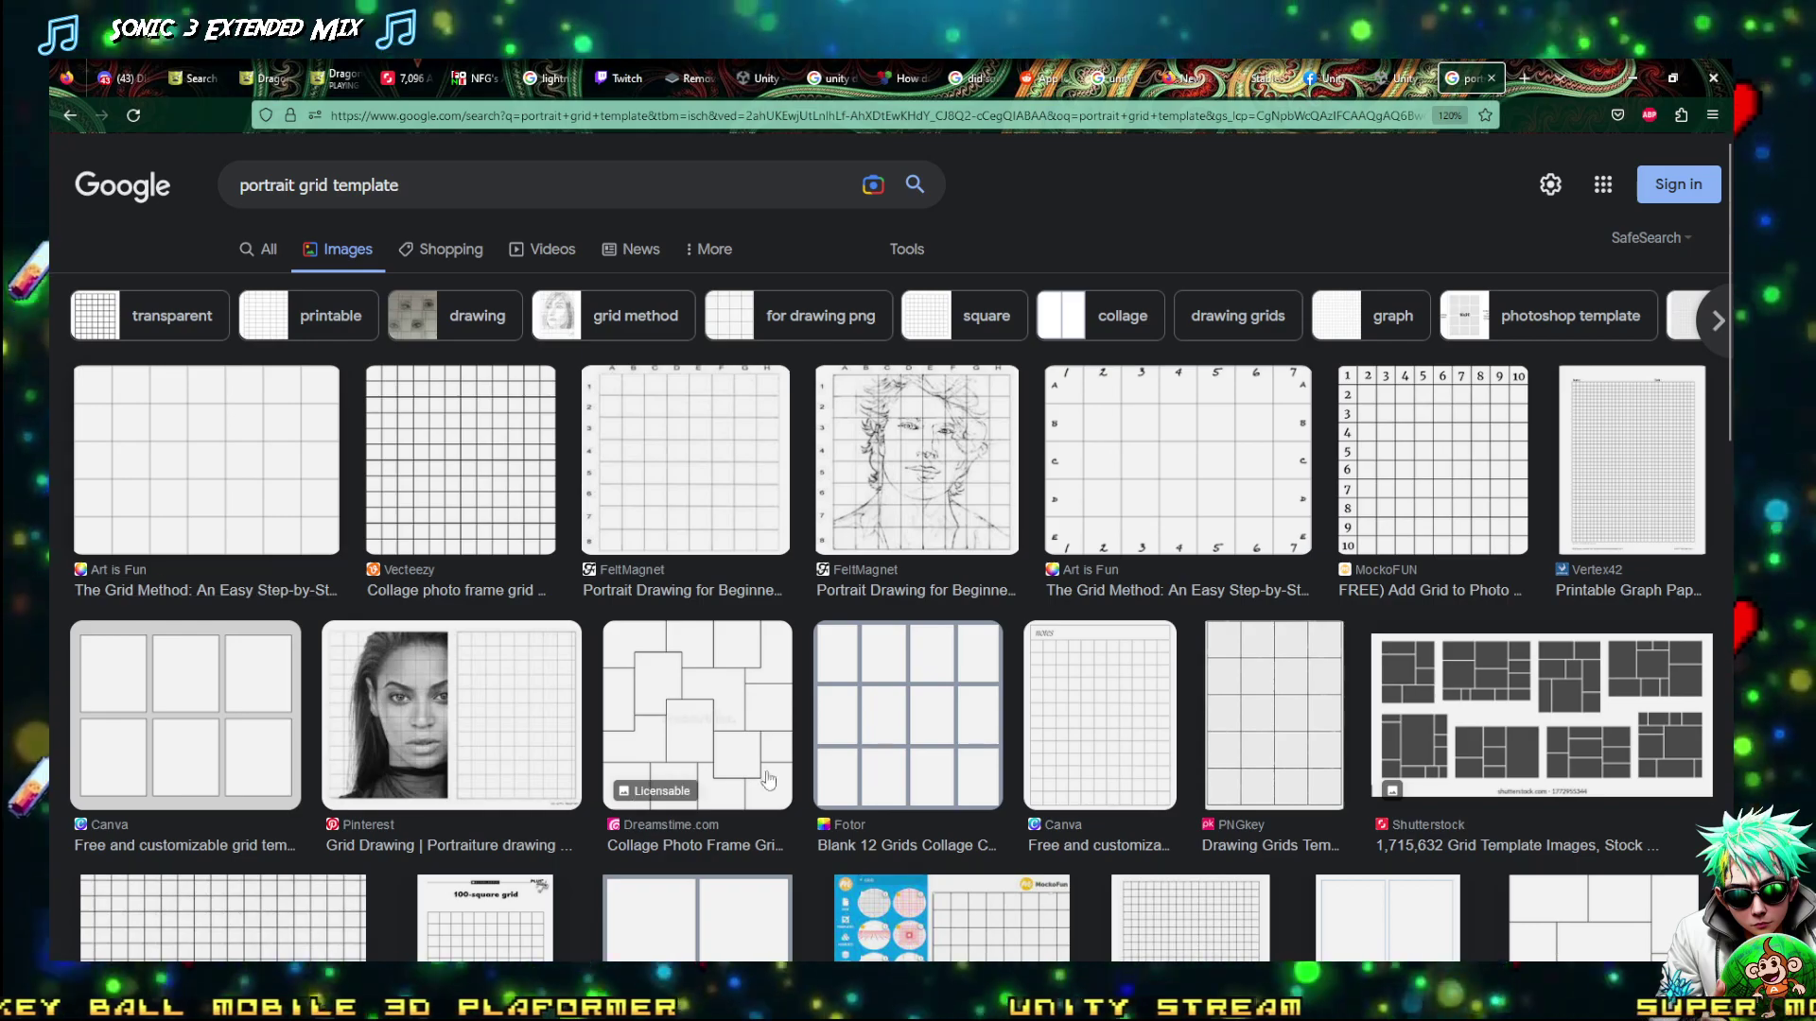
{"action": "scroll", "coordinate": [581, 829], "scroll_direction": "down", "scroll_amount": 5}
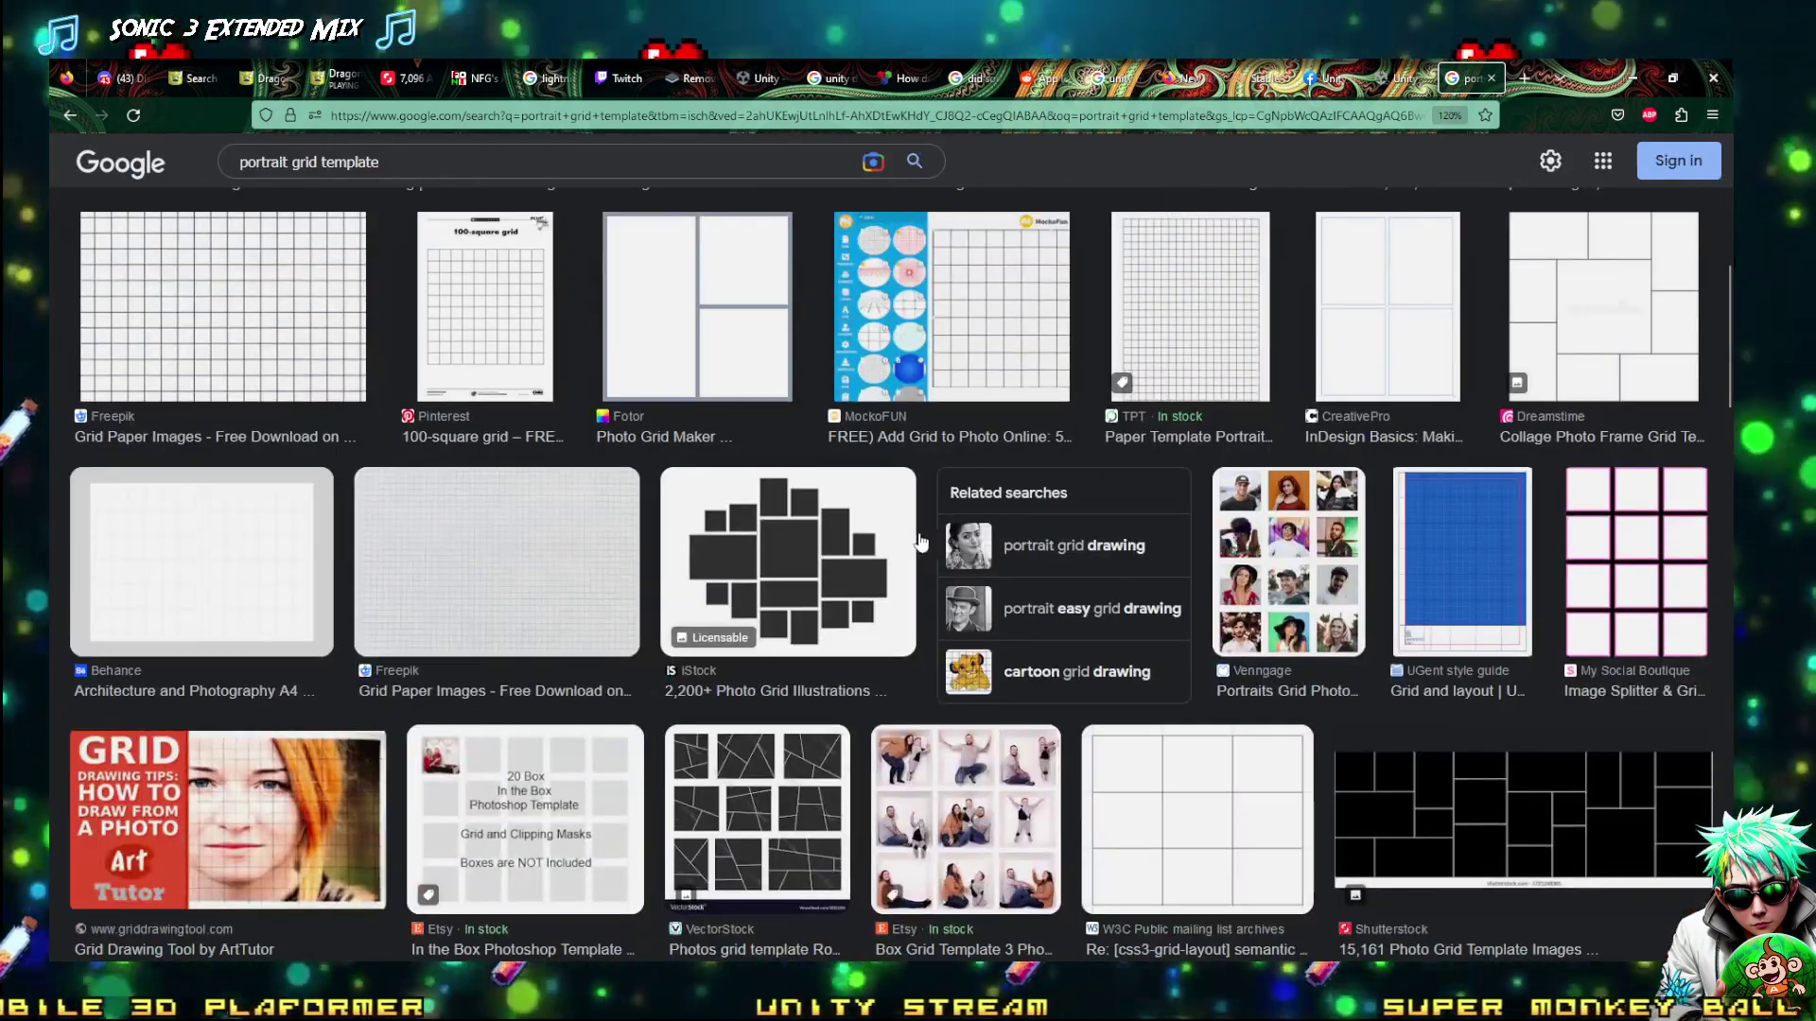
{"action": "scroll", "coordinate": [1140, 526], "scroll_direction": "up", "scroll_amount": 2}
Copy the PNGkey 'Drawing Grids Template - 4 X 4 Matrix' image and return to Unity
{"action": "left_click", "coordinate": [1299, 408]}
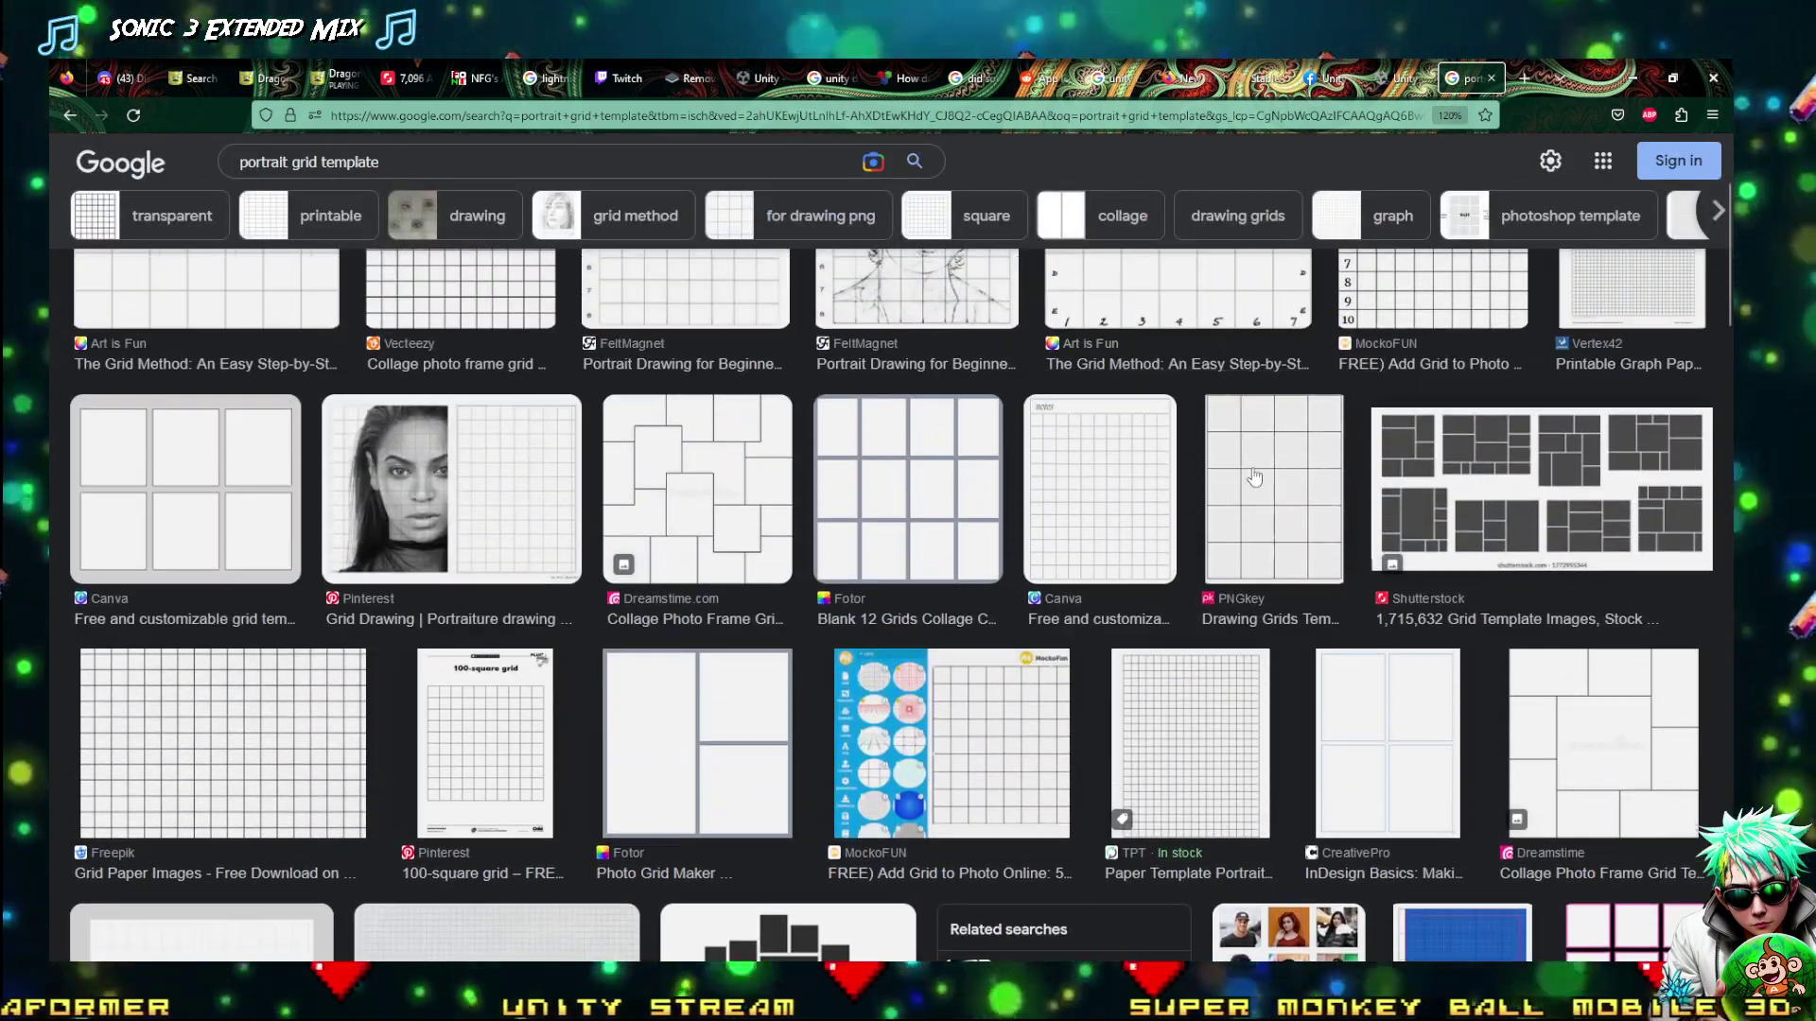
{"action": "right_click", "coordinate": [1338, 412]}
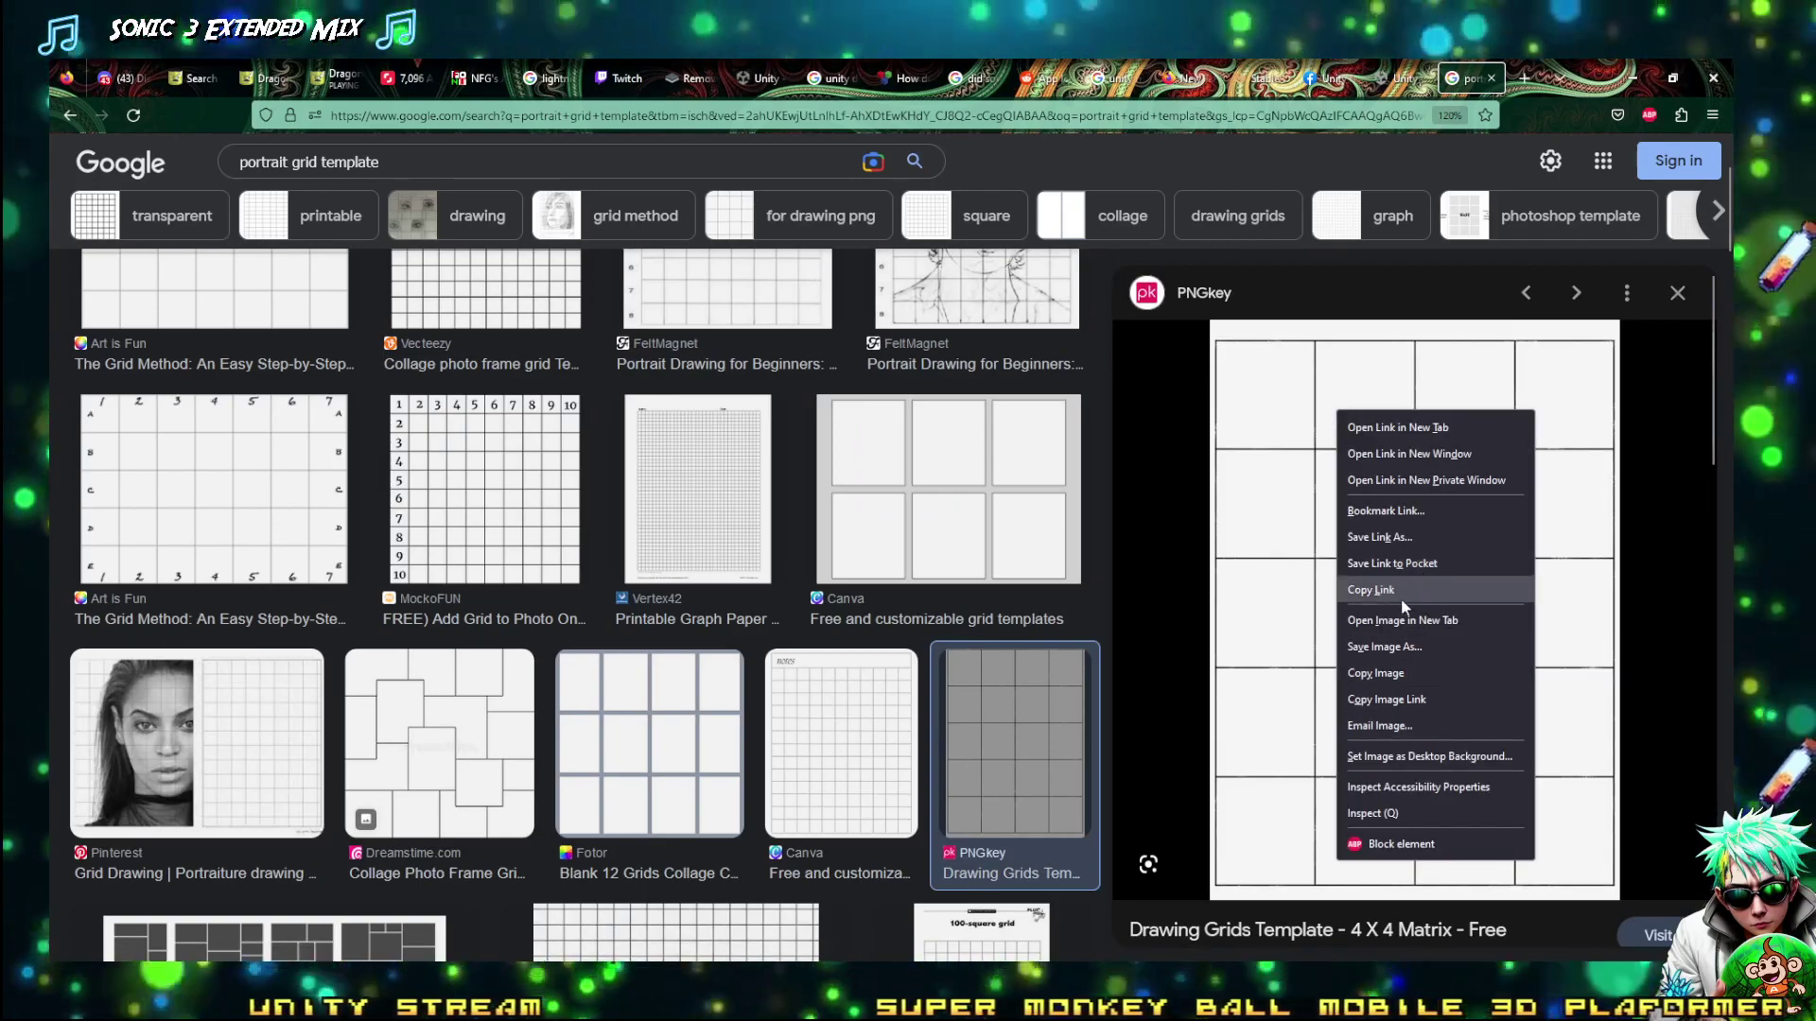
{"action": "left_click", "coordinate": [1396, 675]}
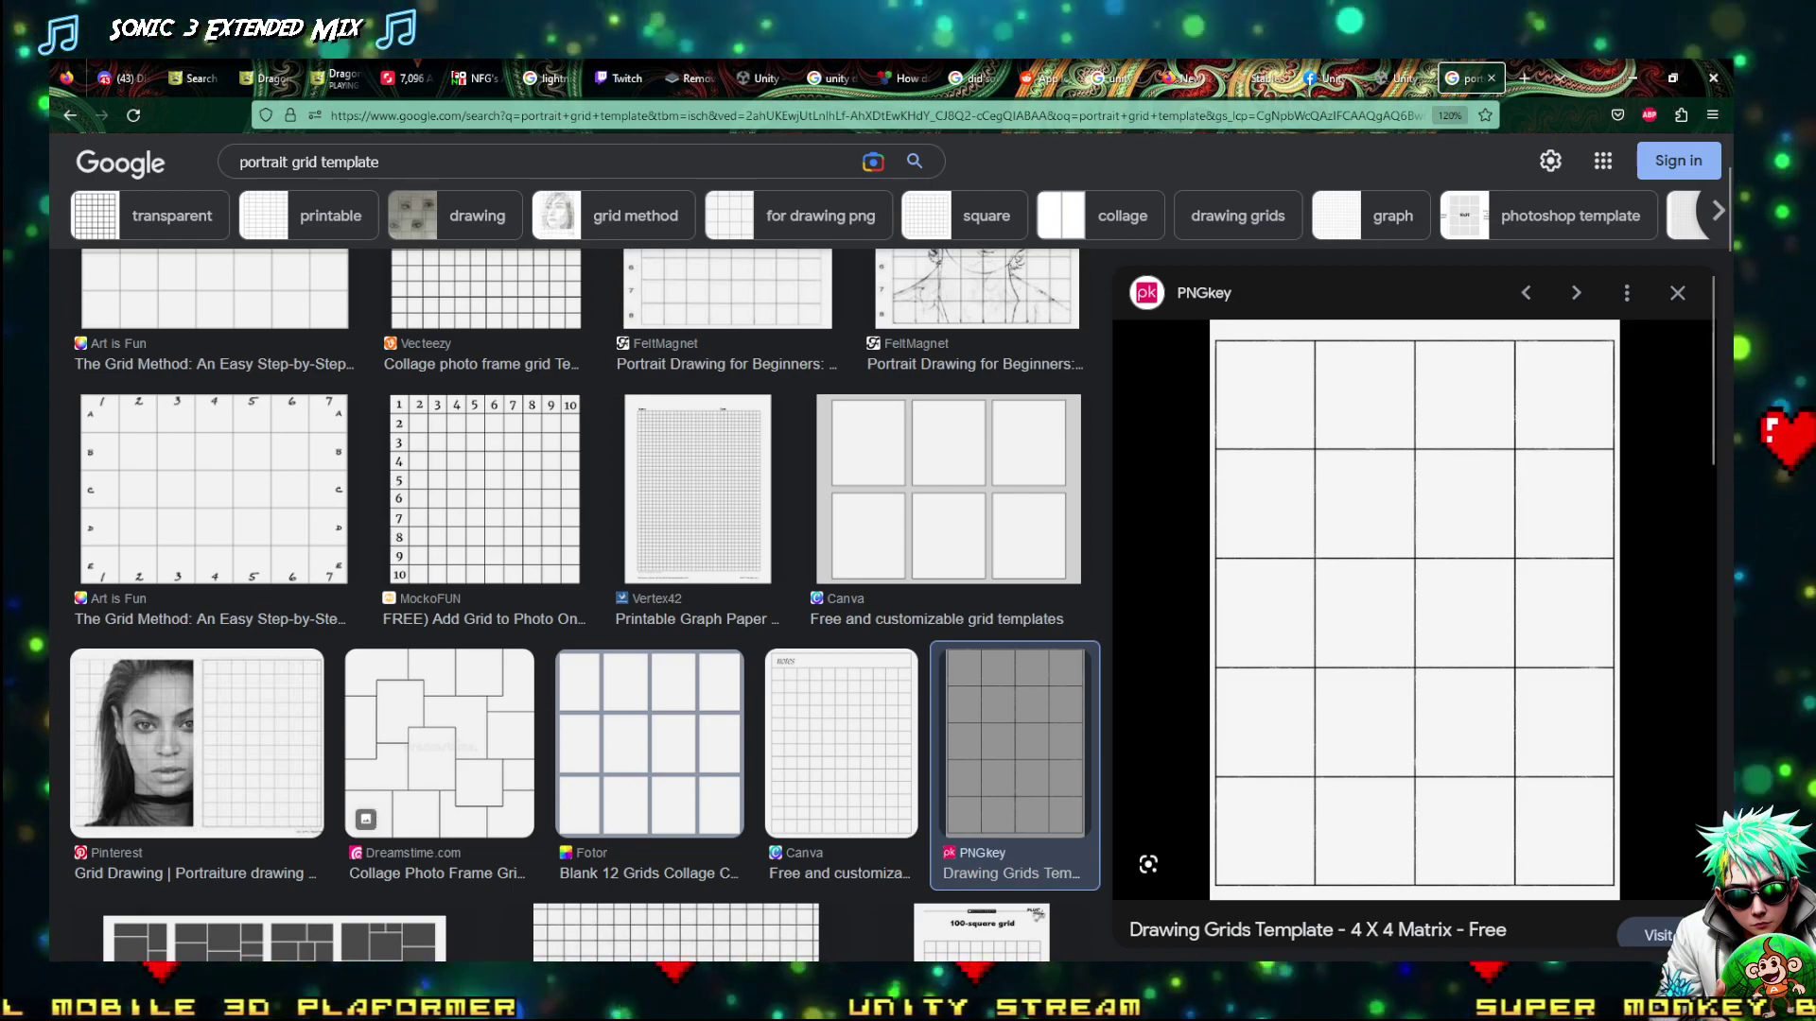
{"action": "mouse_move", "coordinate": [241, 983]}
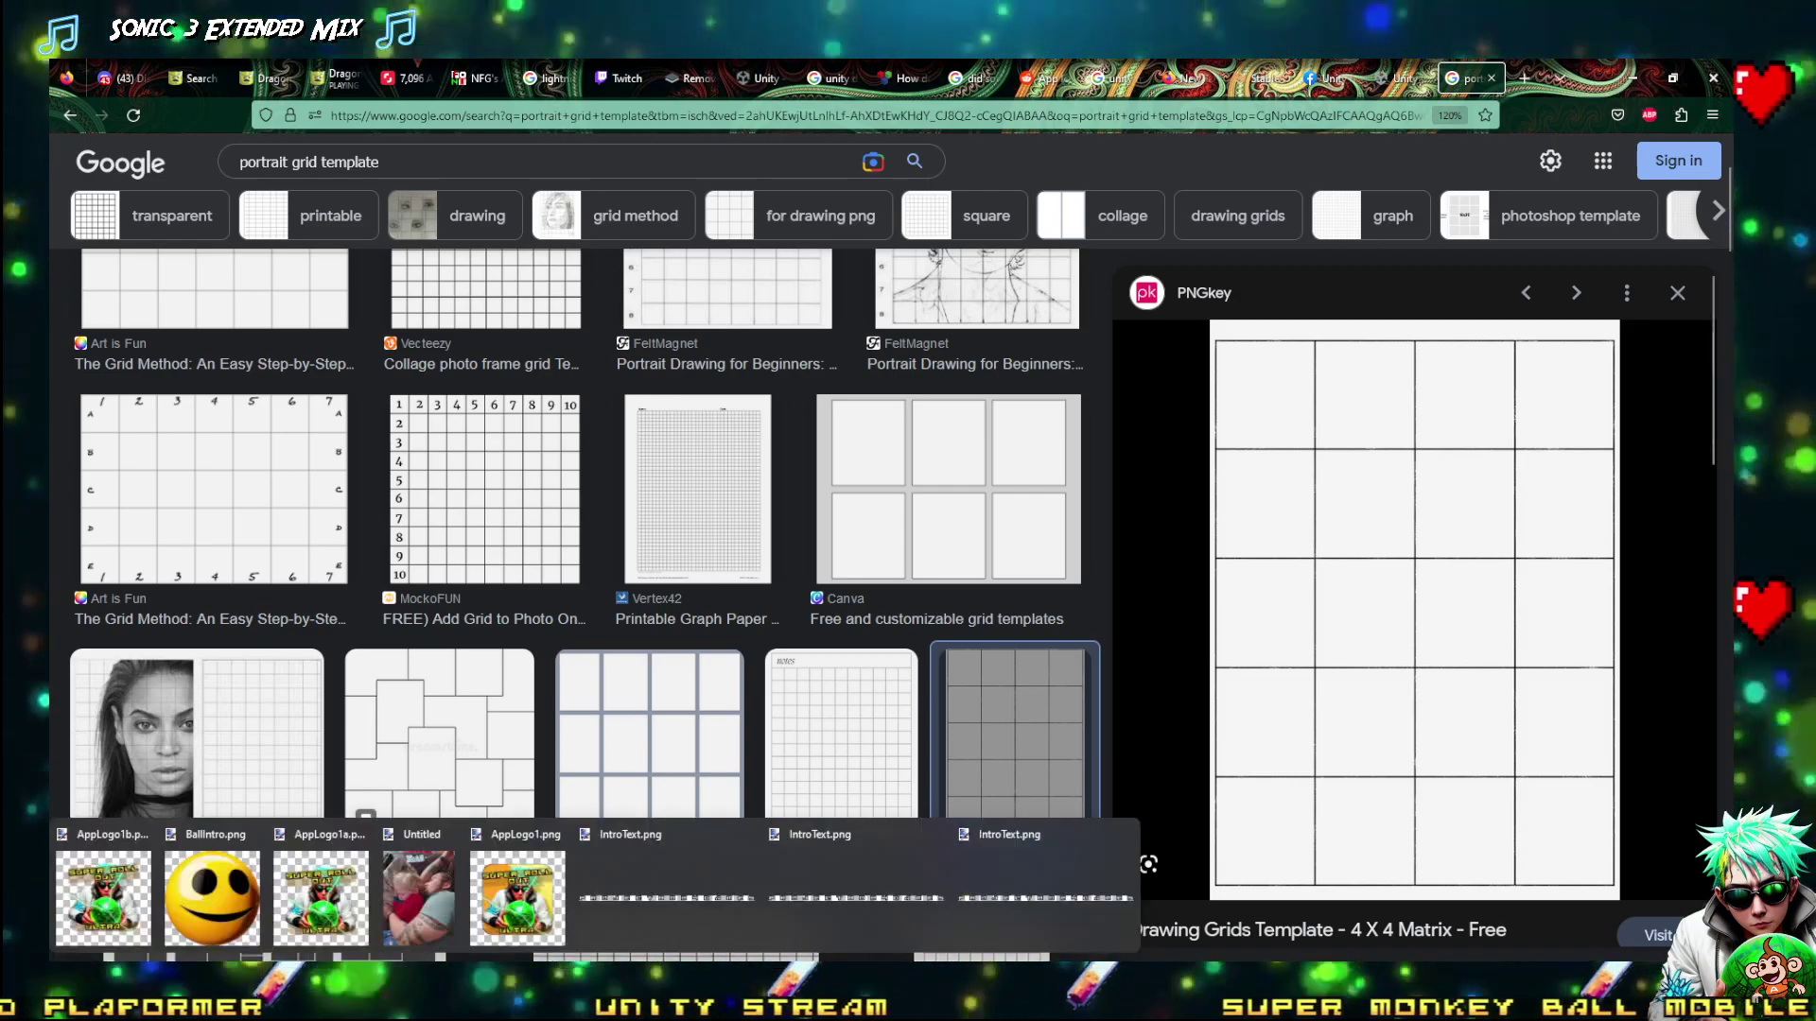
{"action": "key", "text": "alt+Tab"}
Drag the Project panel splitter right so the Assets grid spans most of the editor
{"action": "left_click_drag", "start_coordinate": [253, 684], "coordinate": [1048, 686]}
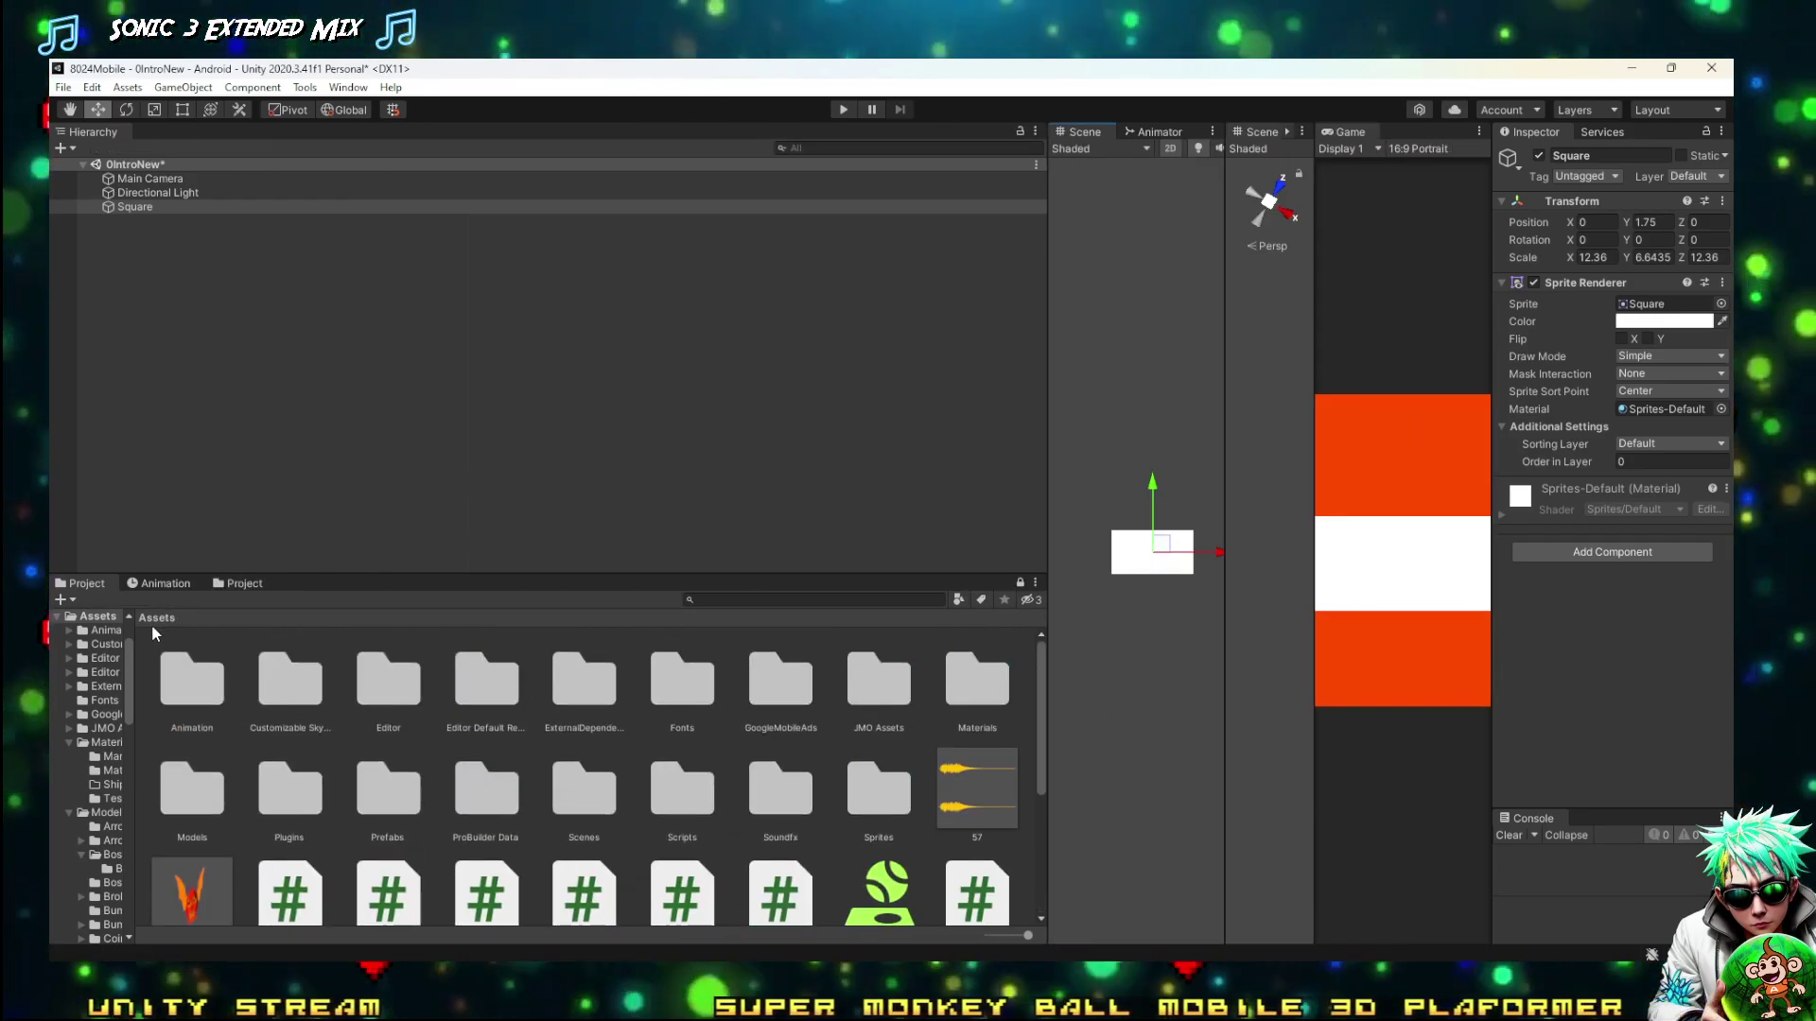
{"action": "scroll", "coordinate": [378, 803], "scroll_direction": "down", "scroll_amount": 3}
{"action": "right_click", "coordinate": [418, 854]}
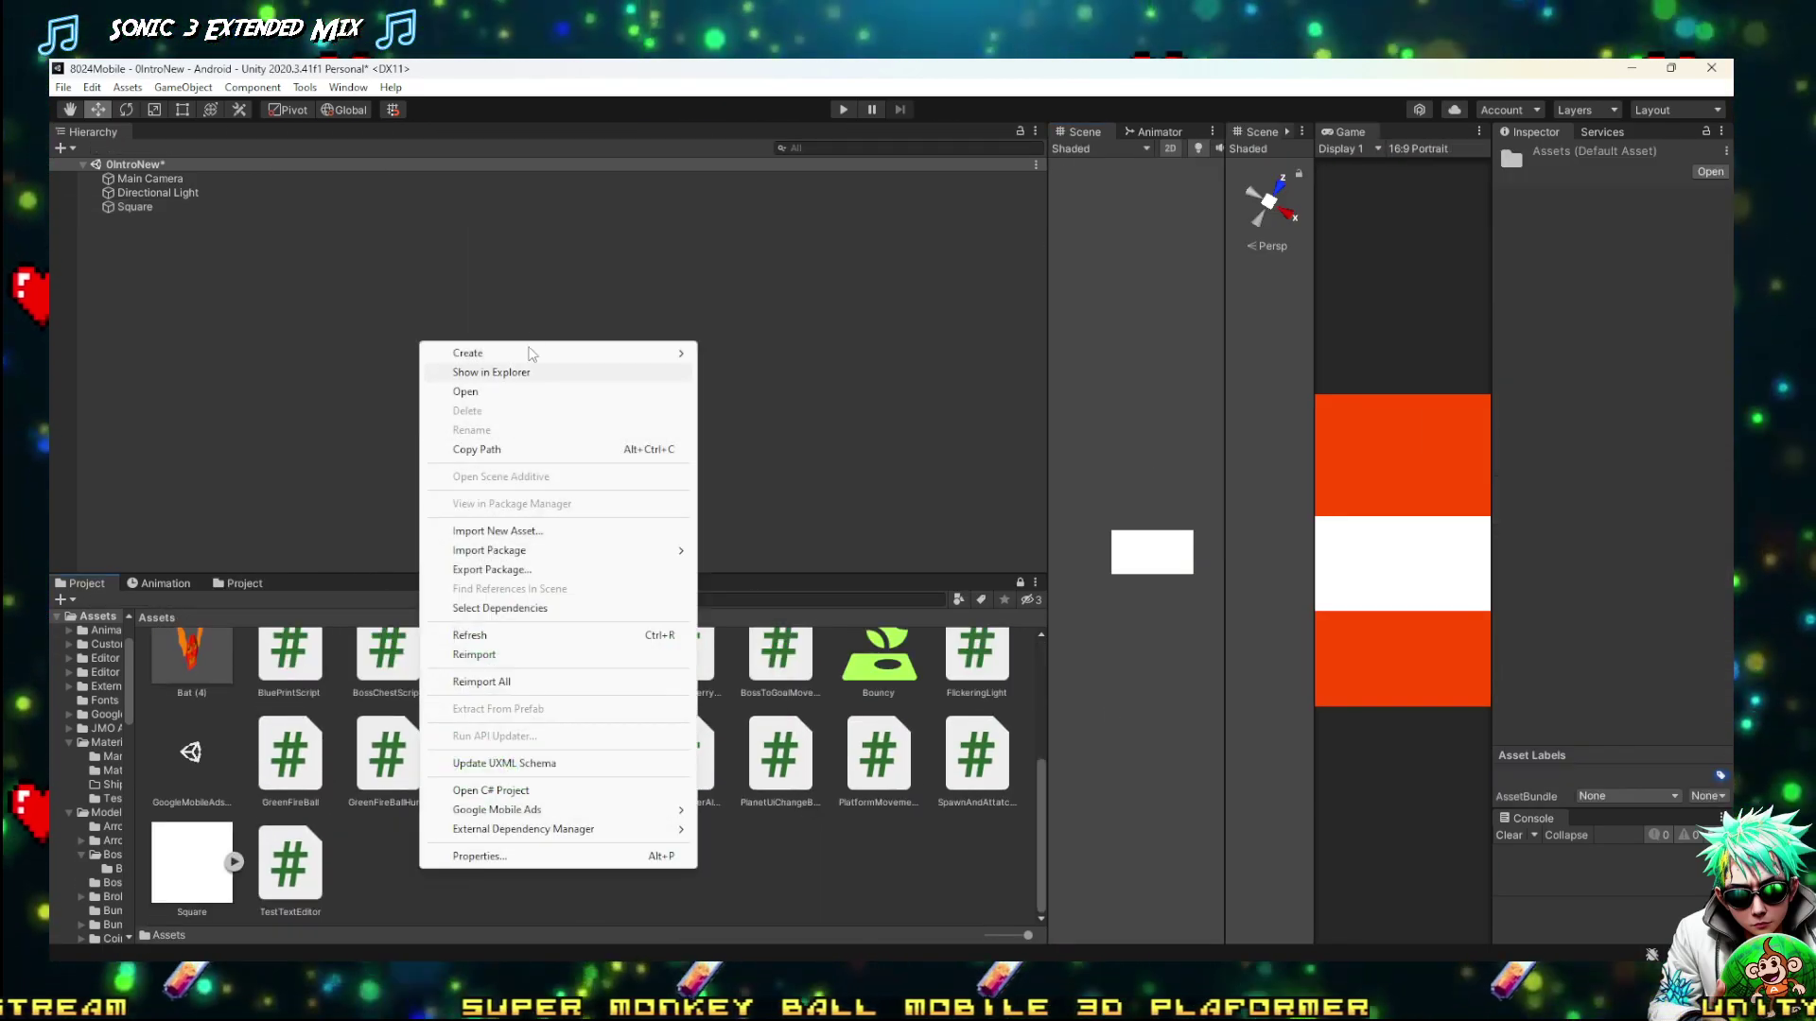
{"action": "mouse_move", "coordinate": [568, 354]}
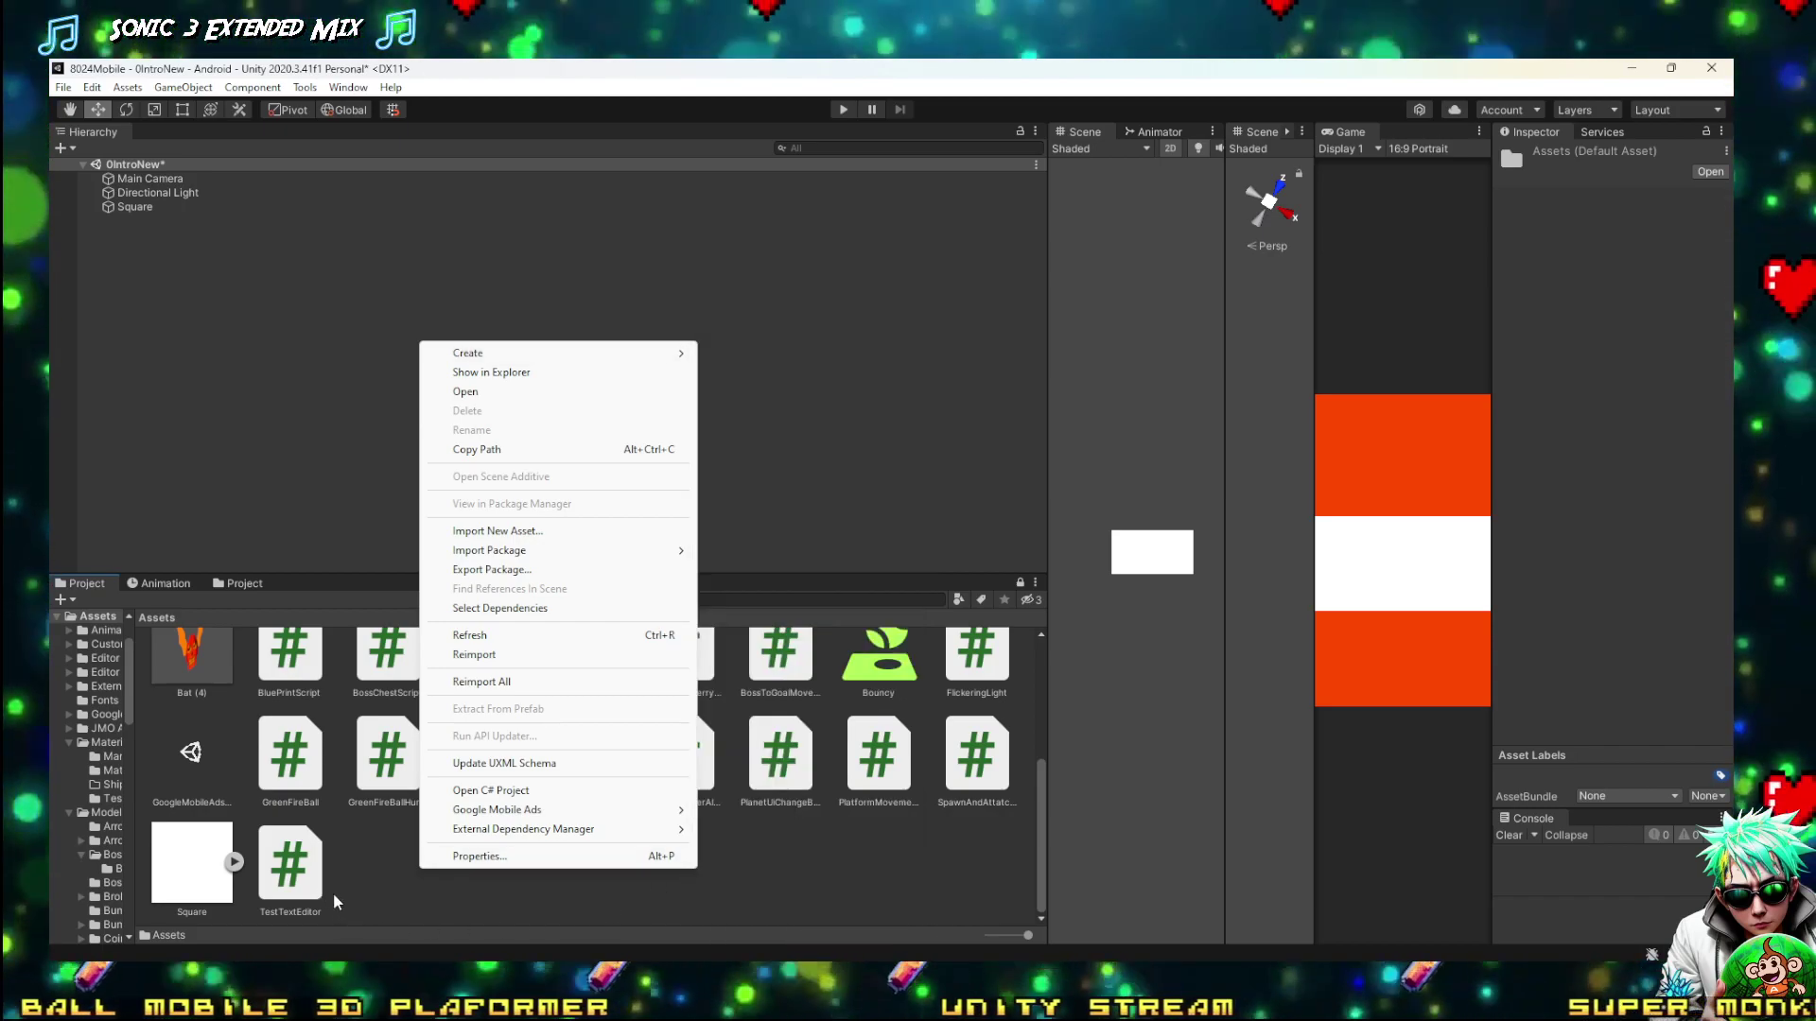
{"action": "left_click", "coordinate": [336, 893]}
In paint.net, create a new 189 × 267 image for the copied grid
{"action": "mouse_move", "coordinate": [596, 1012]}
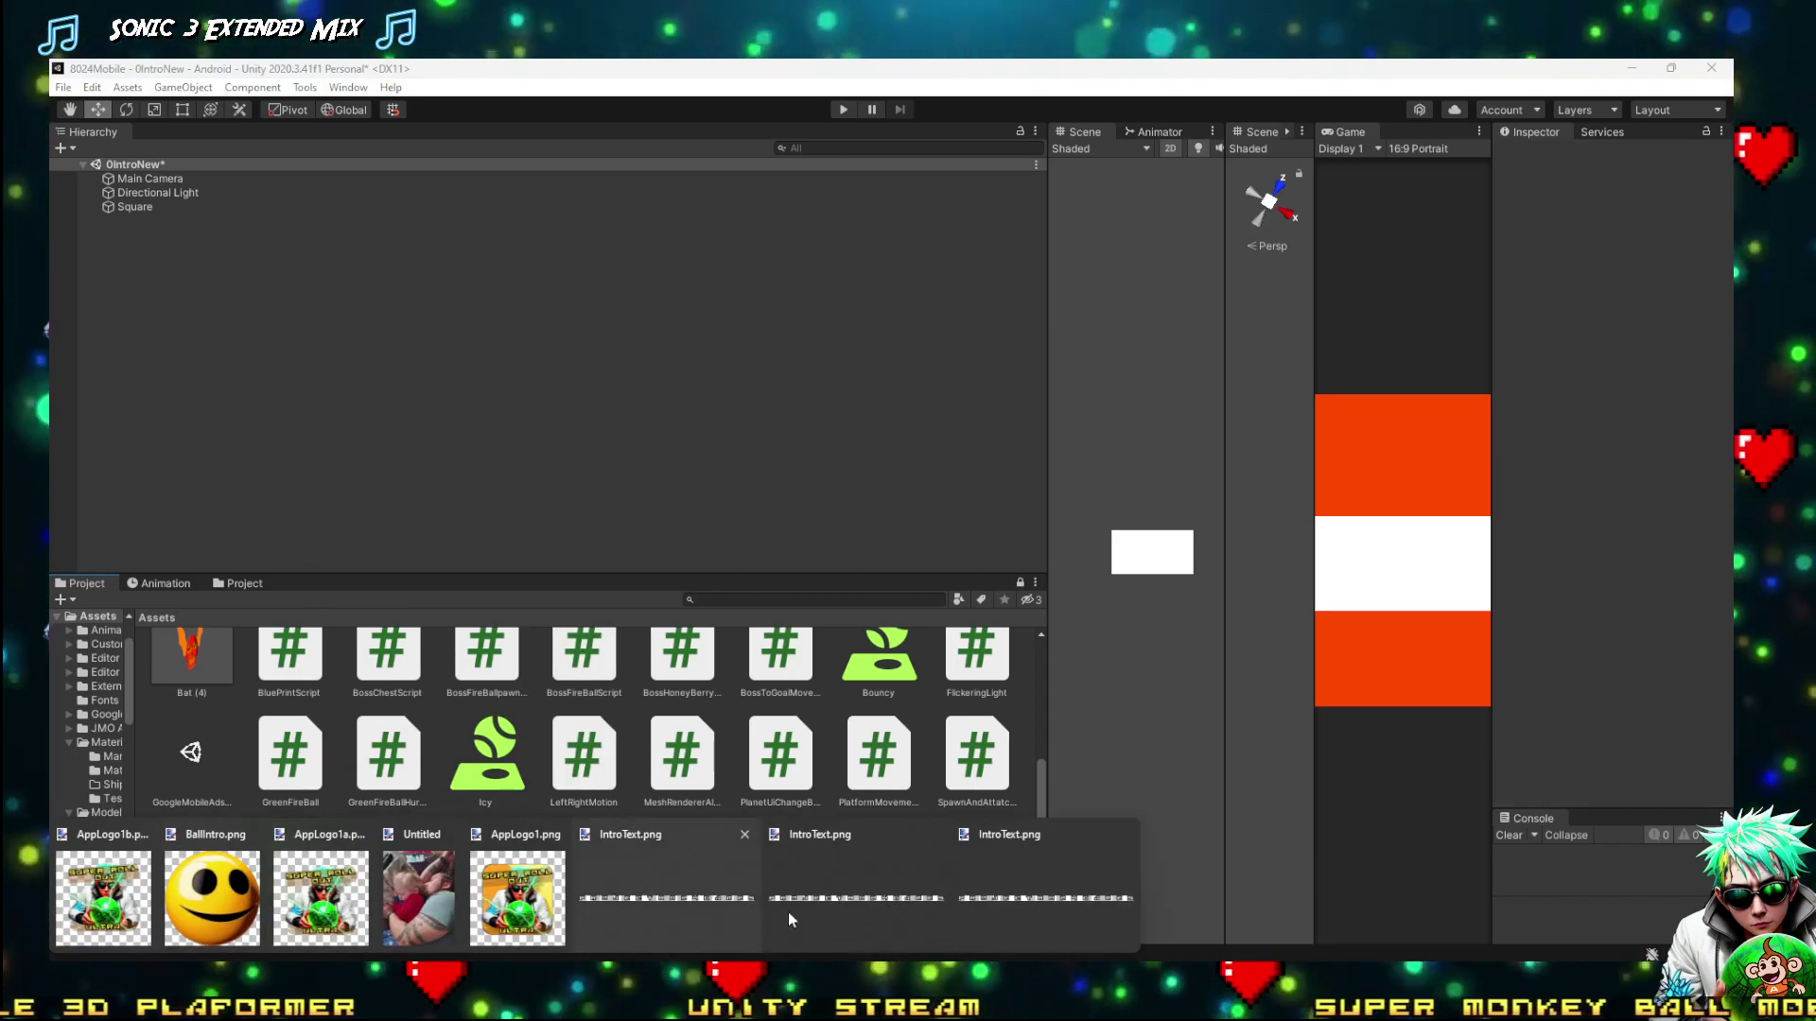
{"action": "left_click", "coordinate": [1046, 898]}
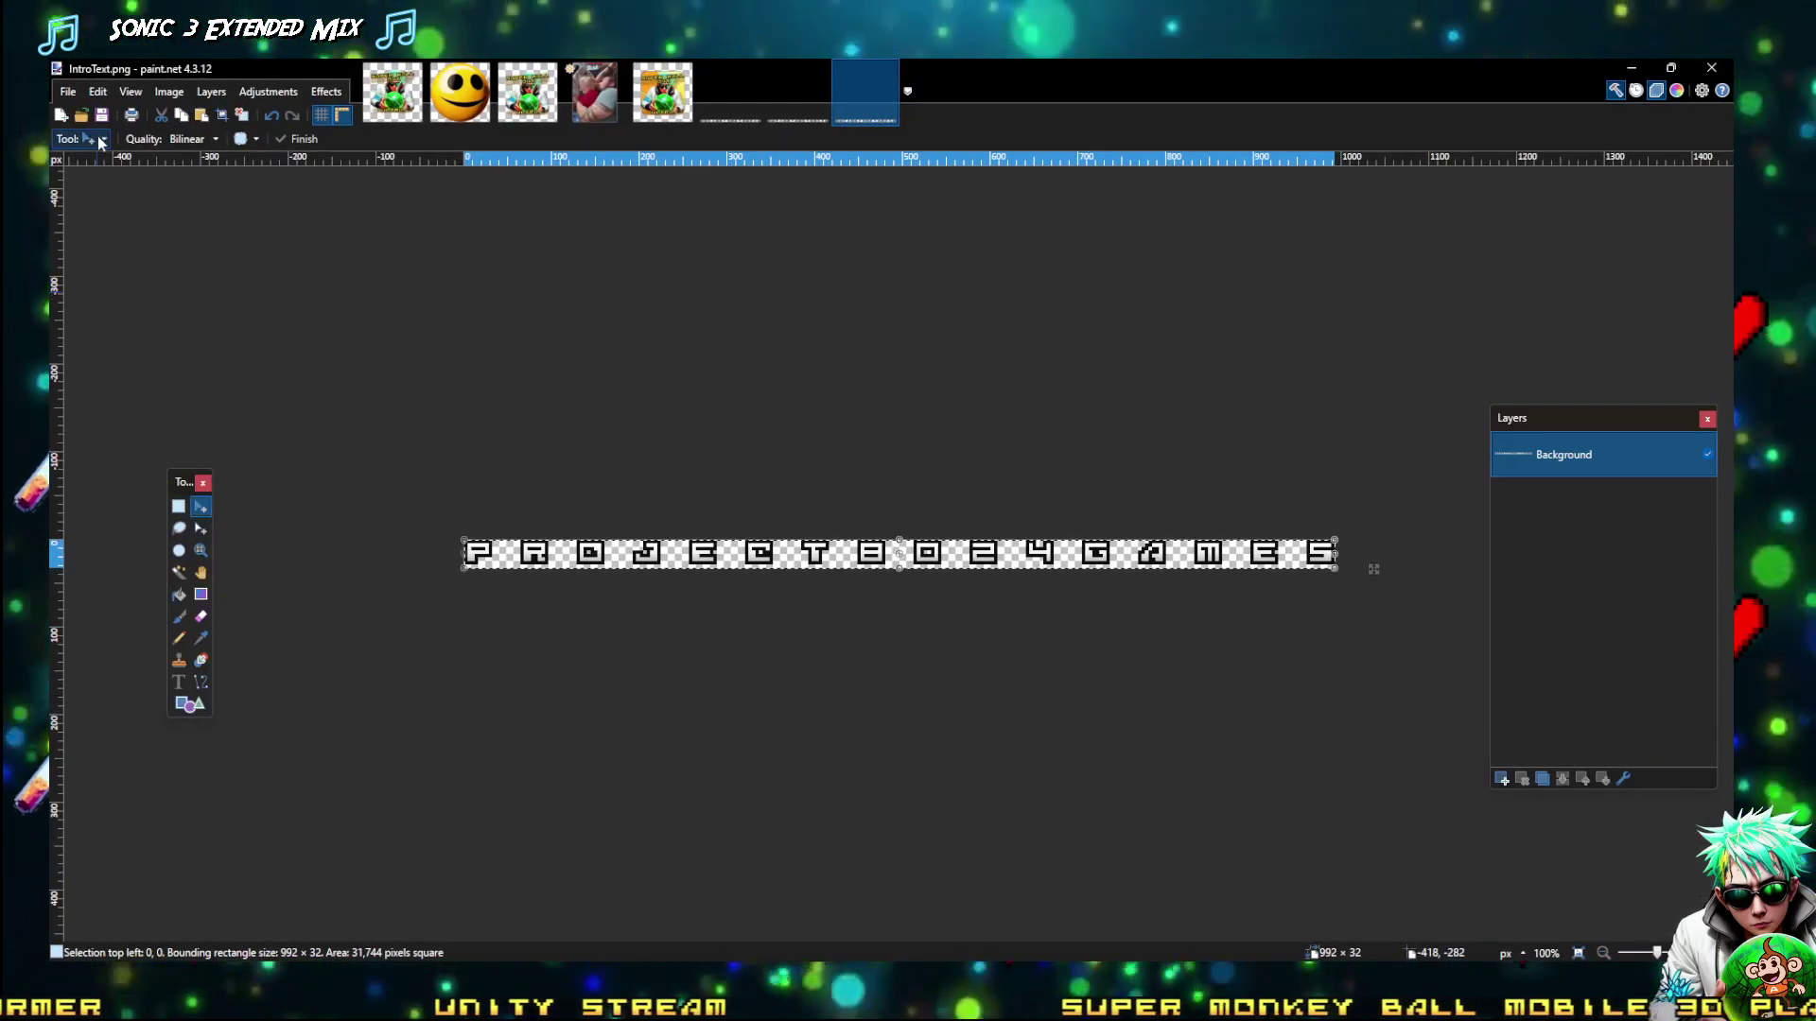
{"action": "key", "text": "ctrl+n"}
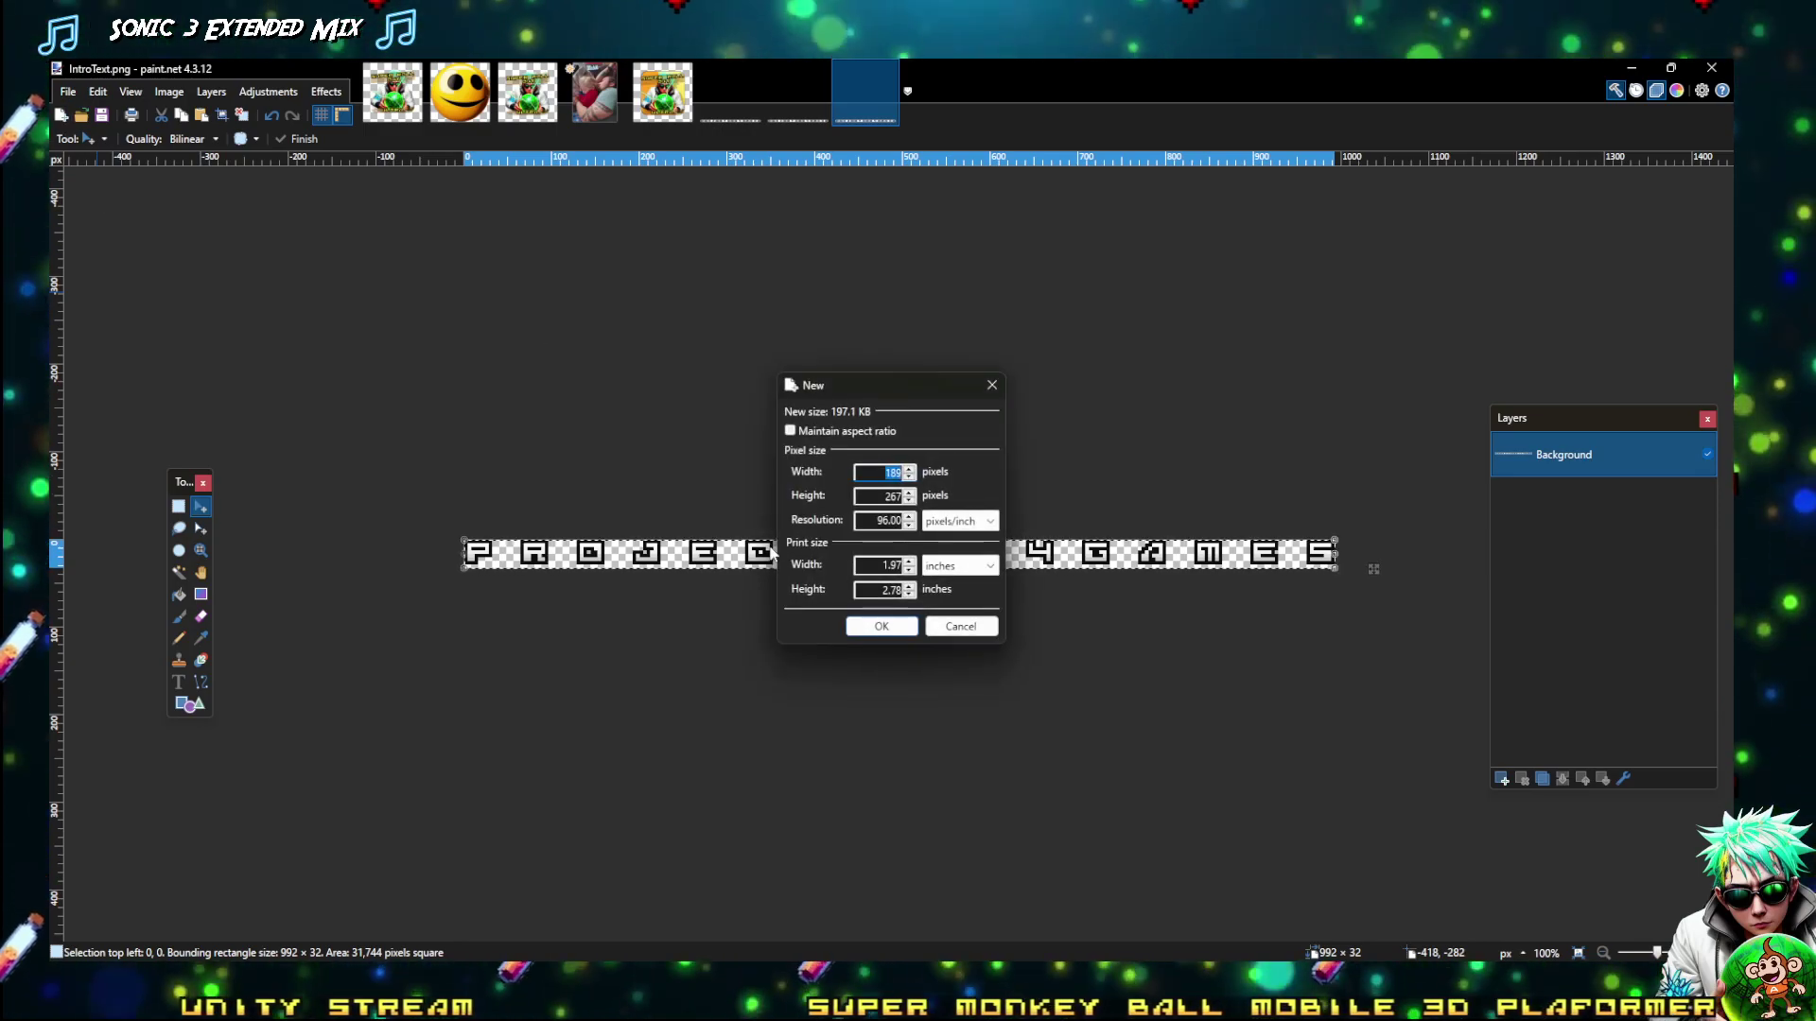
{"action": "left_click", "coordinate": [880, 626]}
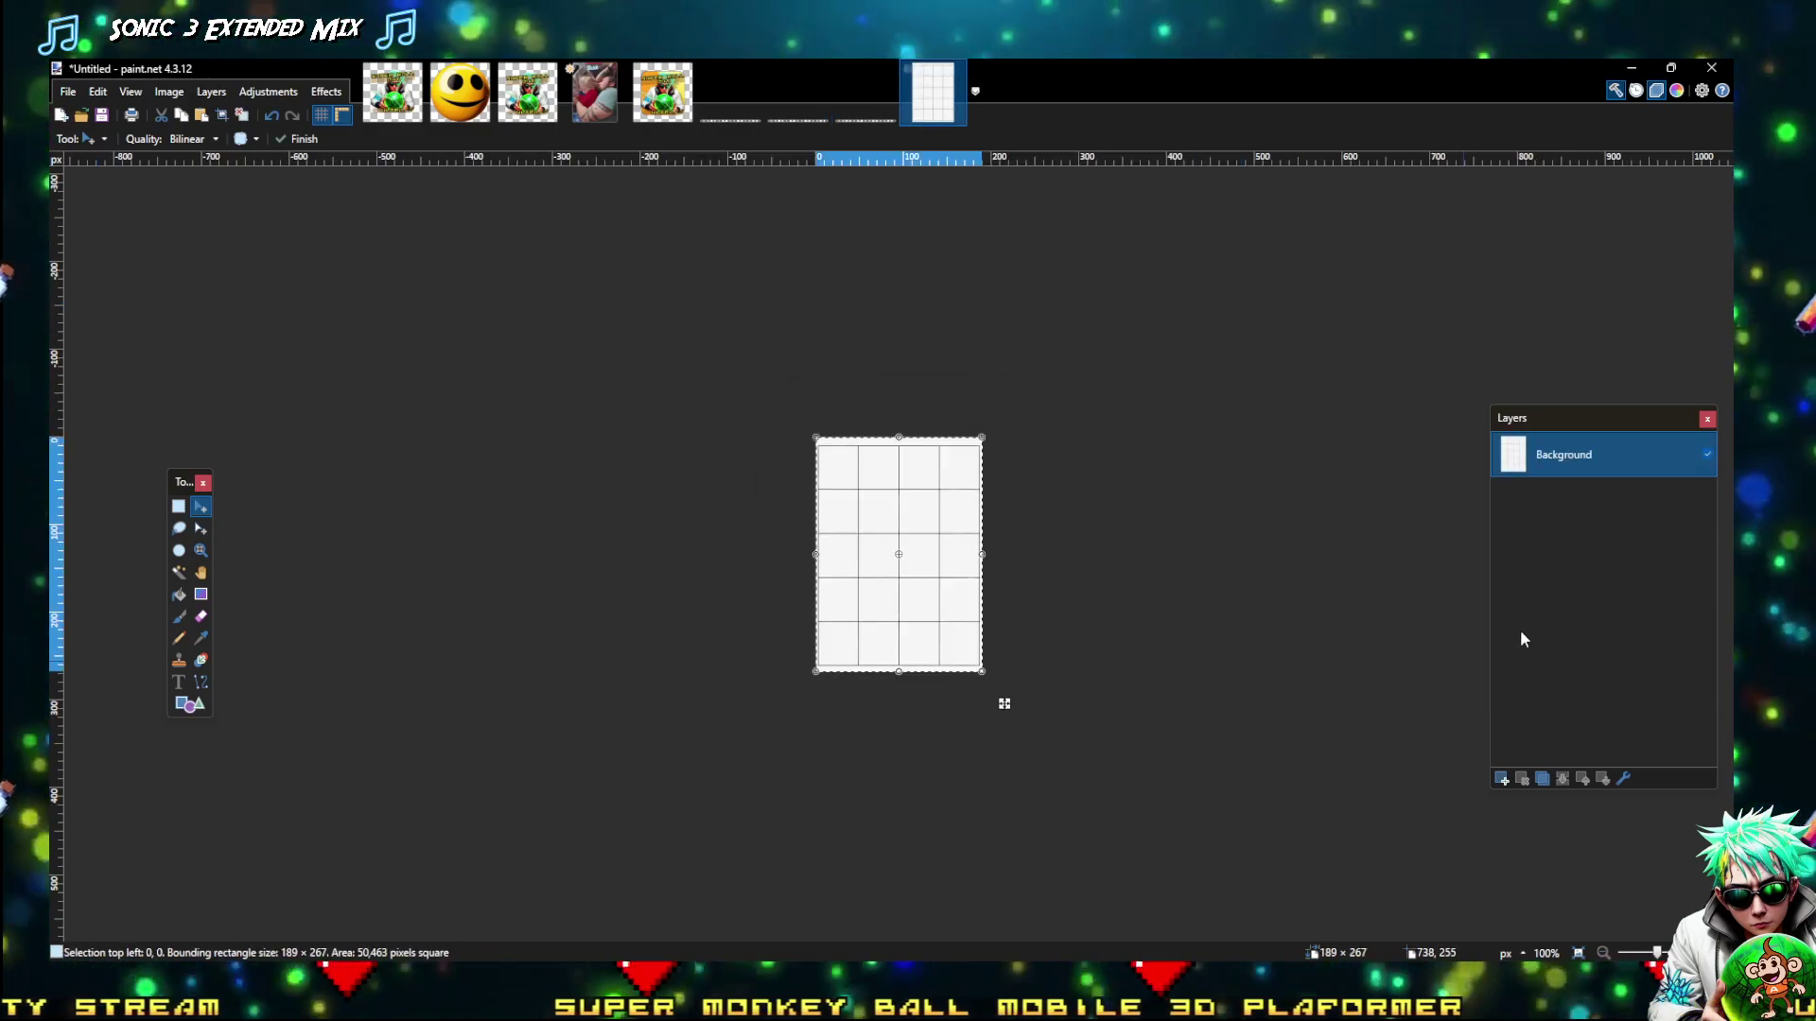
{"action": "key", "text": "ctrl+plus"}
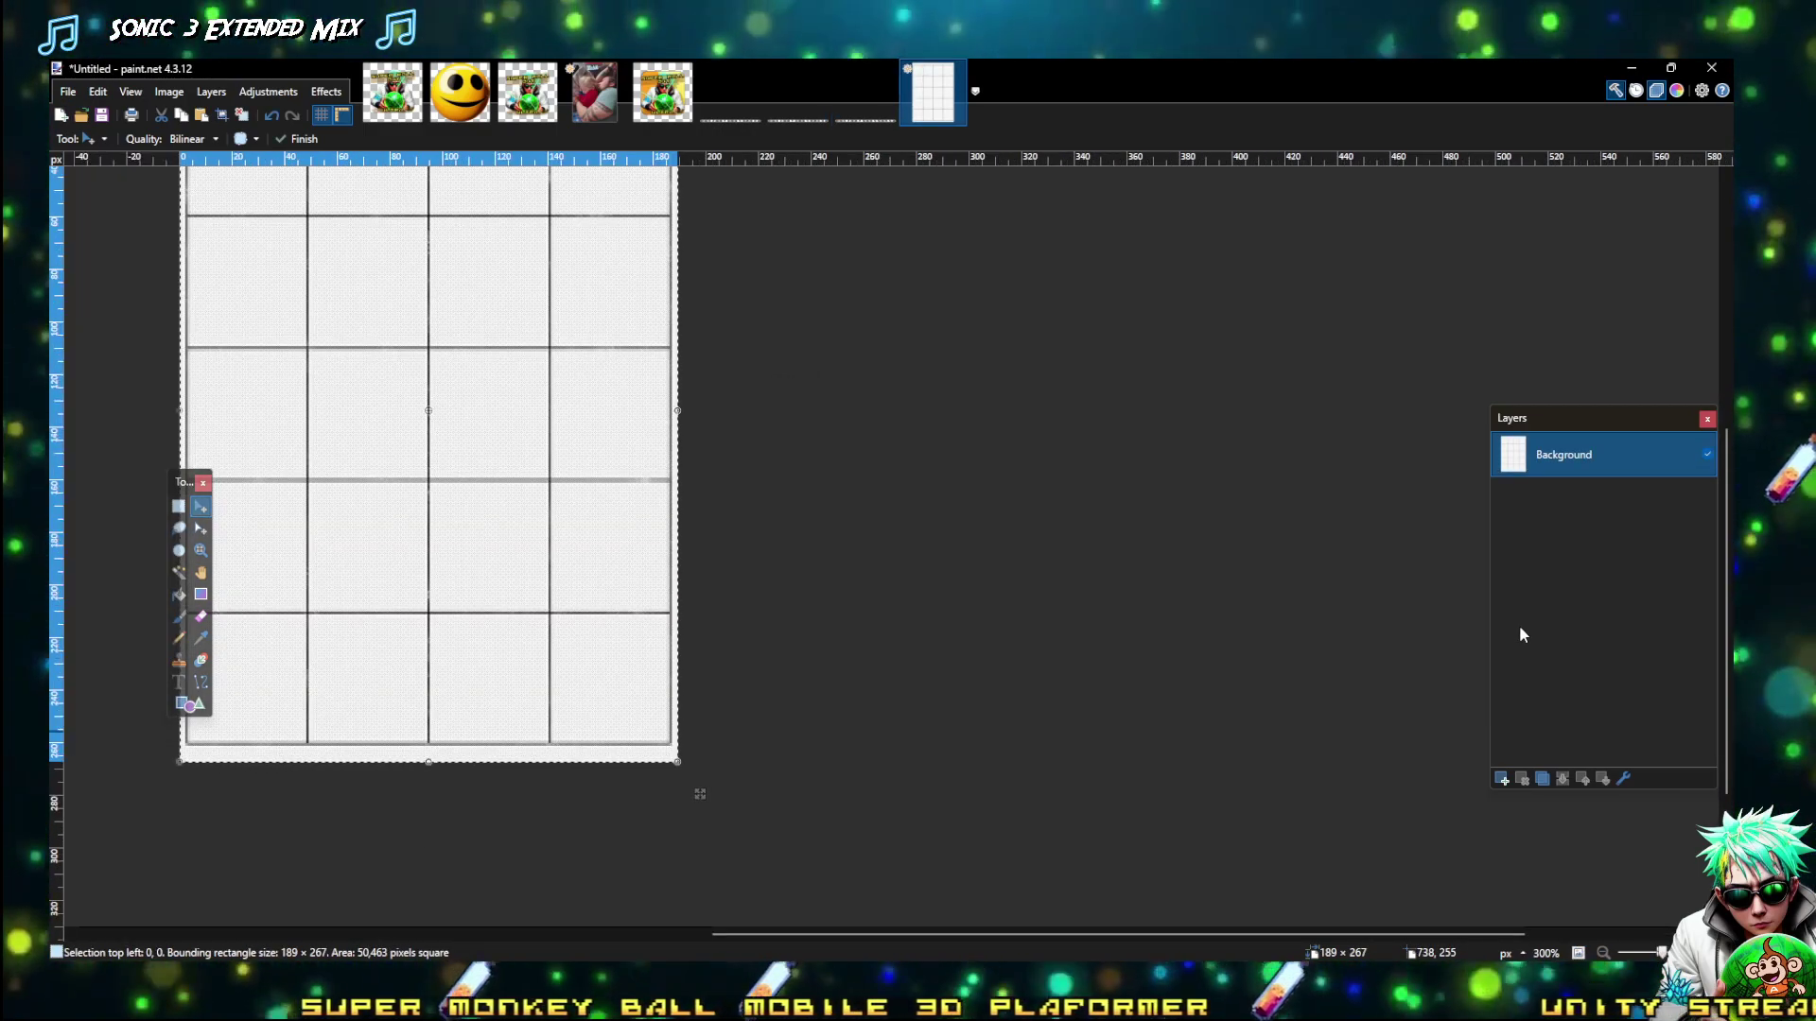
{"action": "key", "text": "ctrl+minus"}
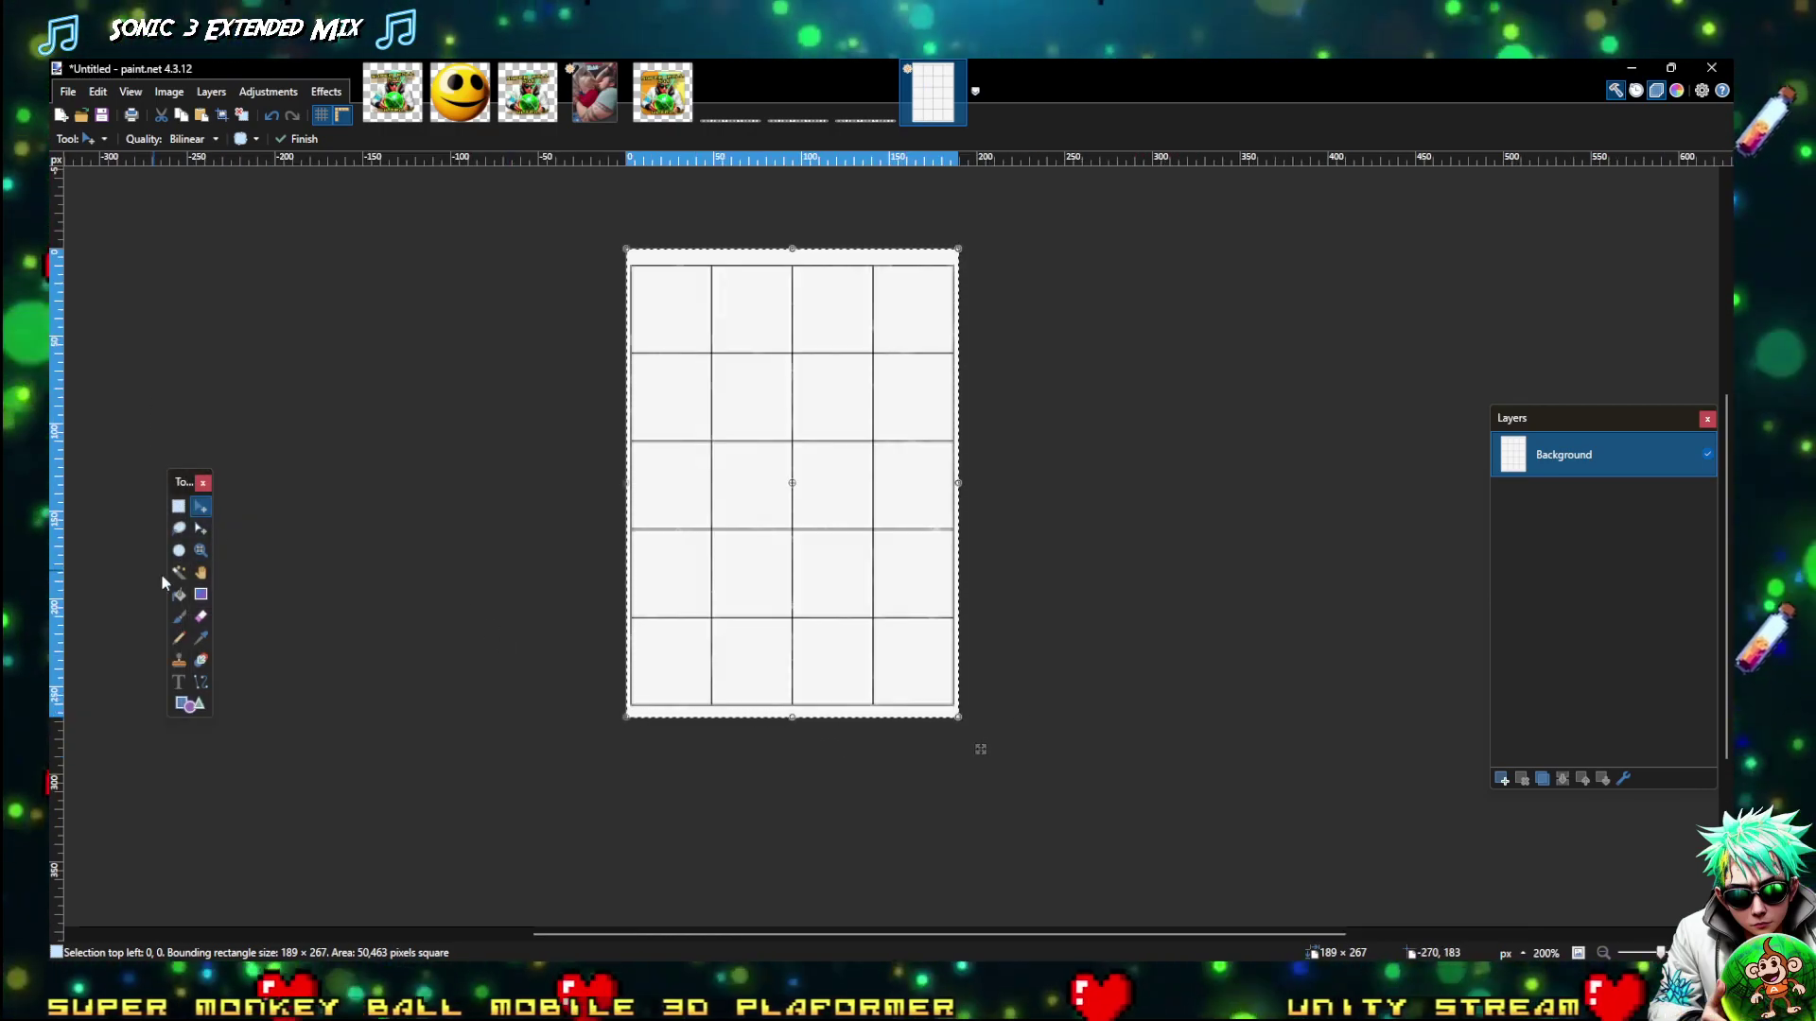
Erase the white margin with the Magic Wand and crop to the 185 × 252 grid
{"action": "left_click", "coordinate": [179, 571]}
{"action": "left_click", "coordinate": [688, 255]}
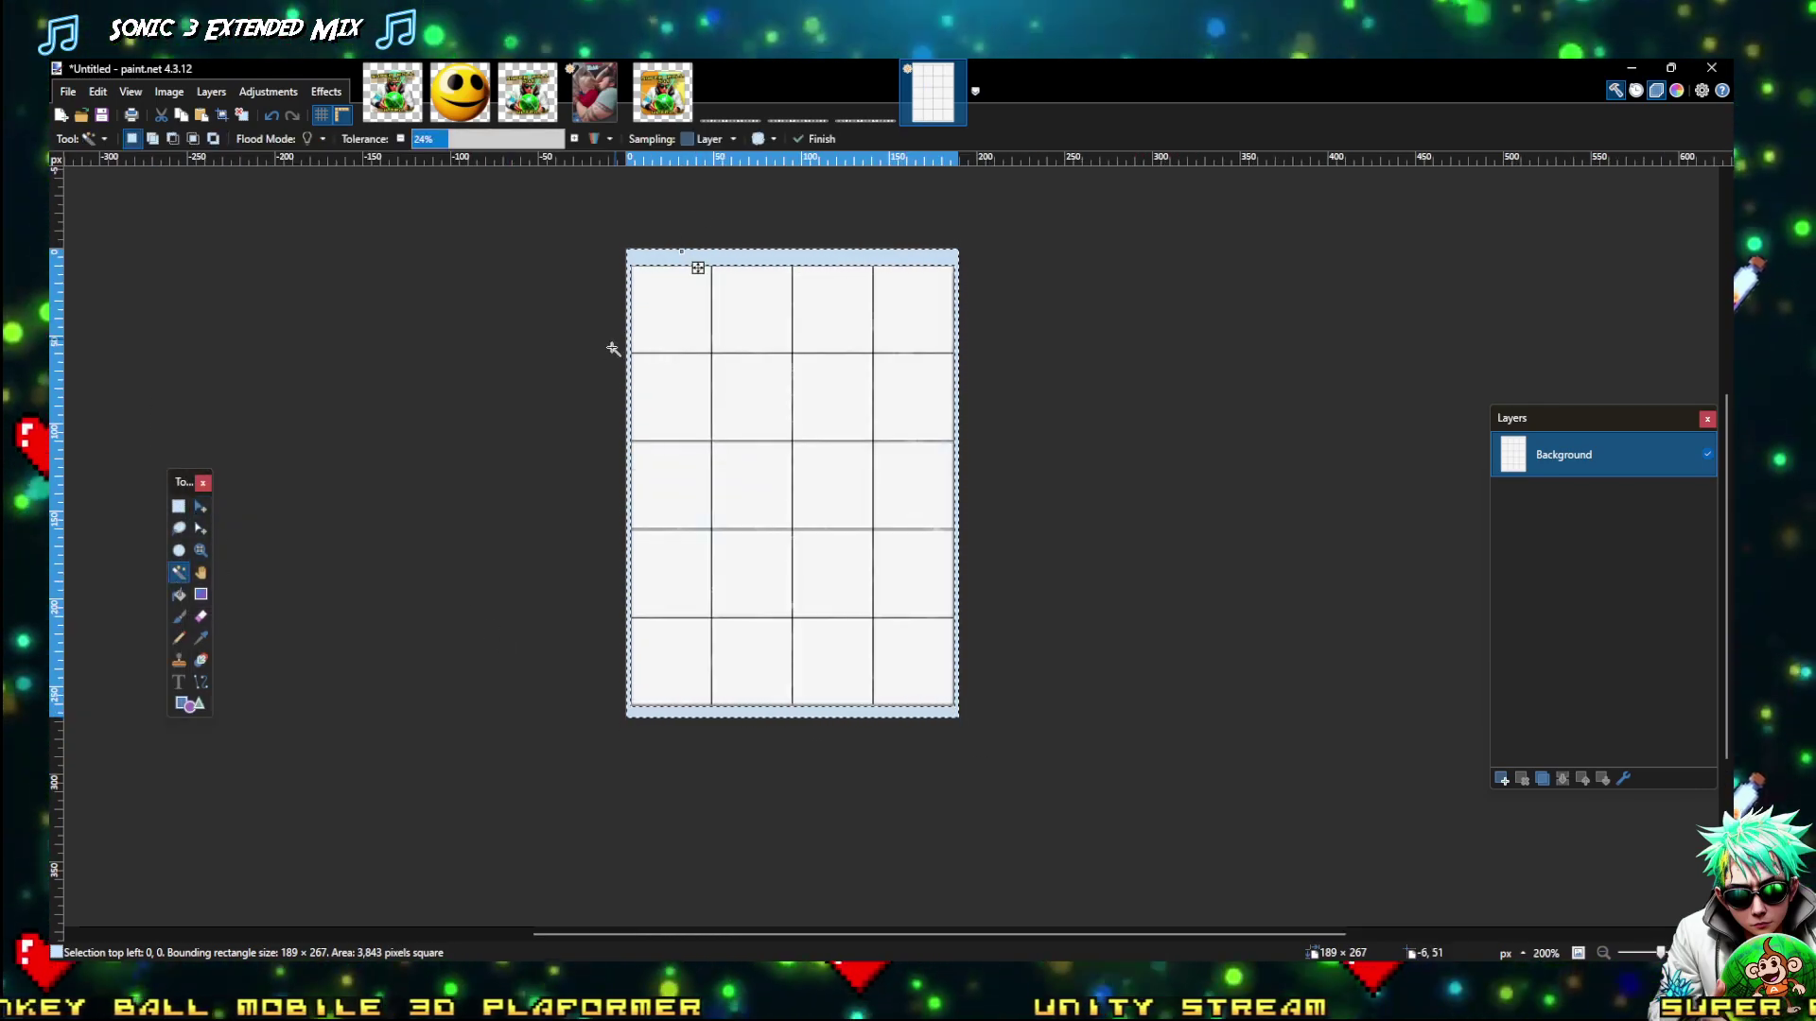
{"action": "key", "text": "Delete"}
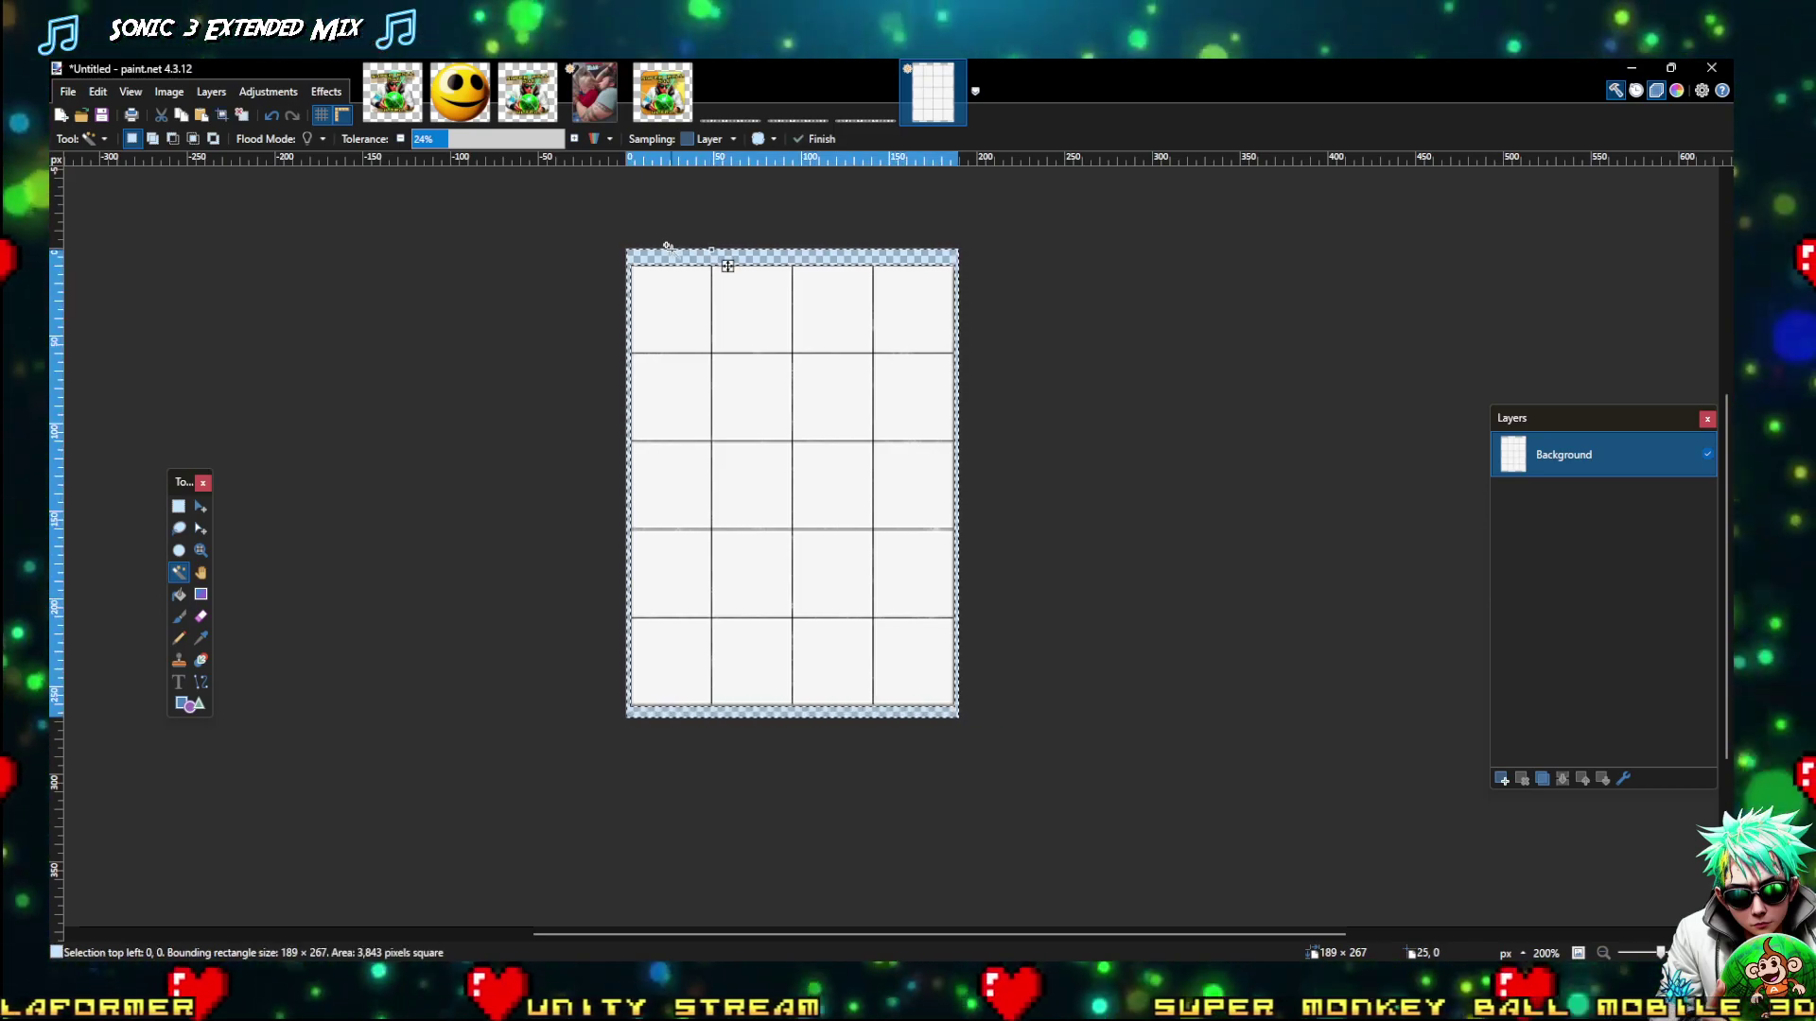
{"action": "key", "text": "ctrl+i"}
{"action": "key", "text": "ctrl+shift+x"}
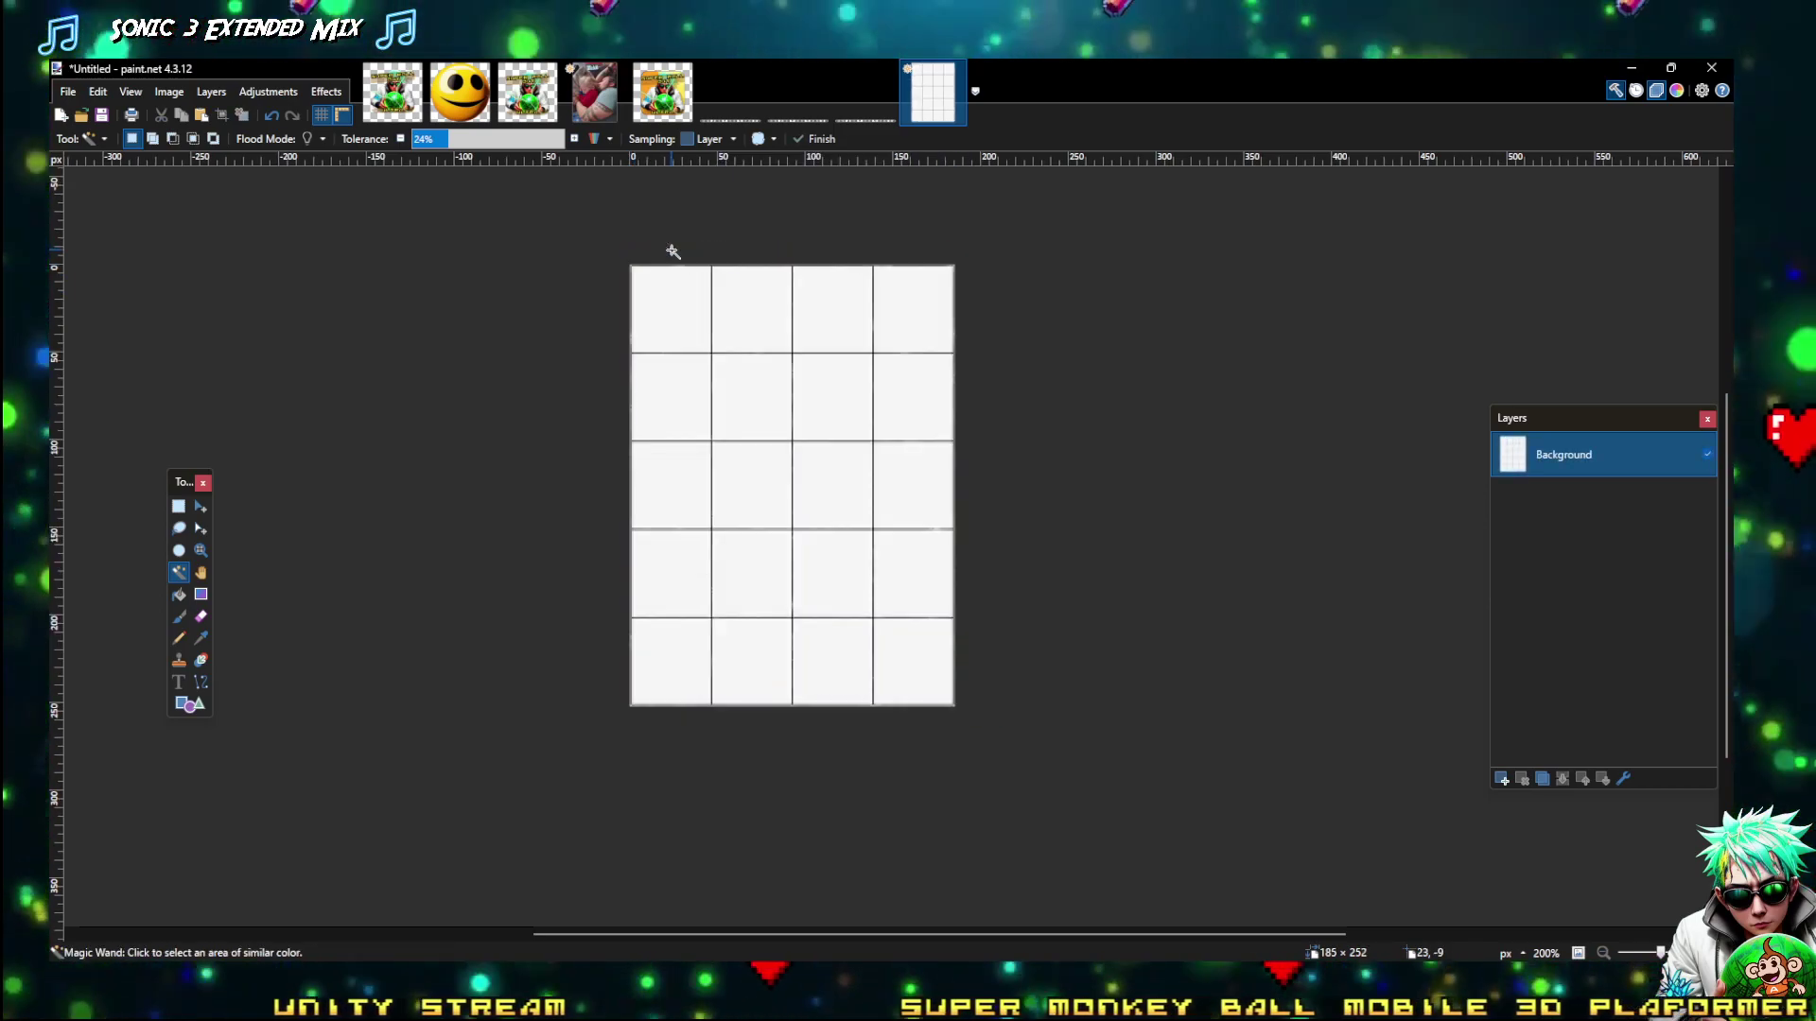
Save the image as GridShiiite.png in the Unity project's Assets folder
{"action": "key", "text": "ctrl+s"}
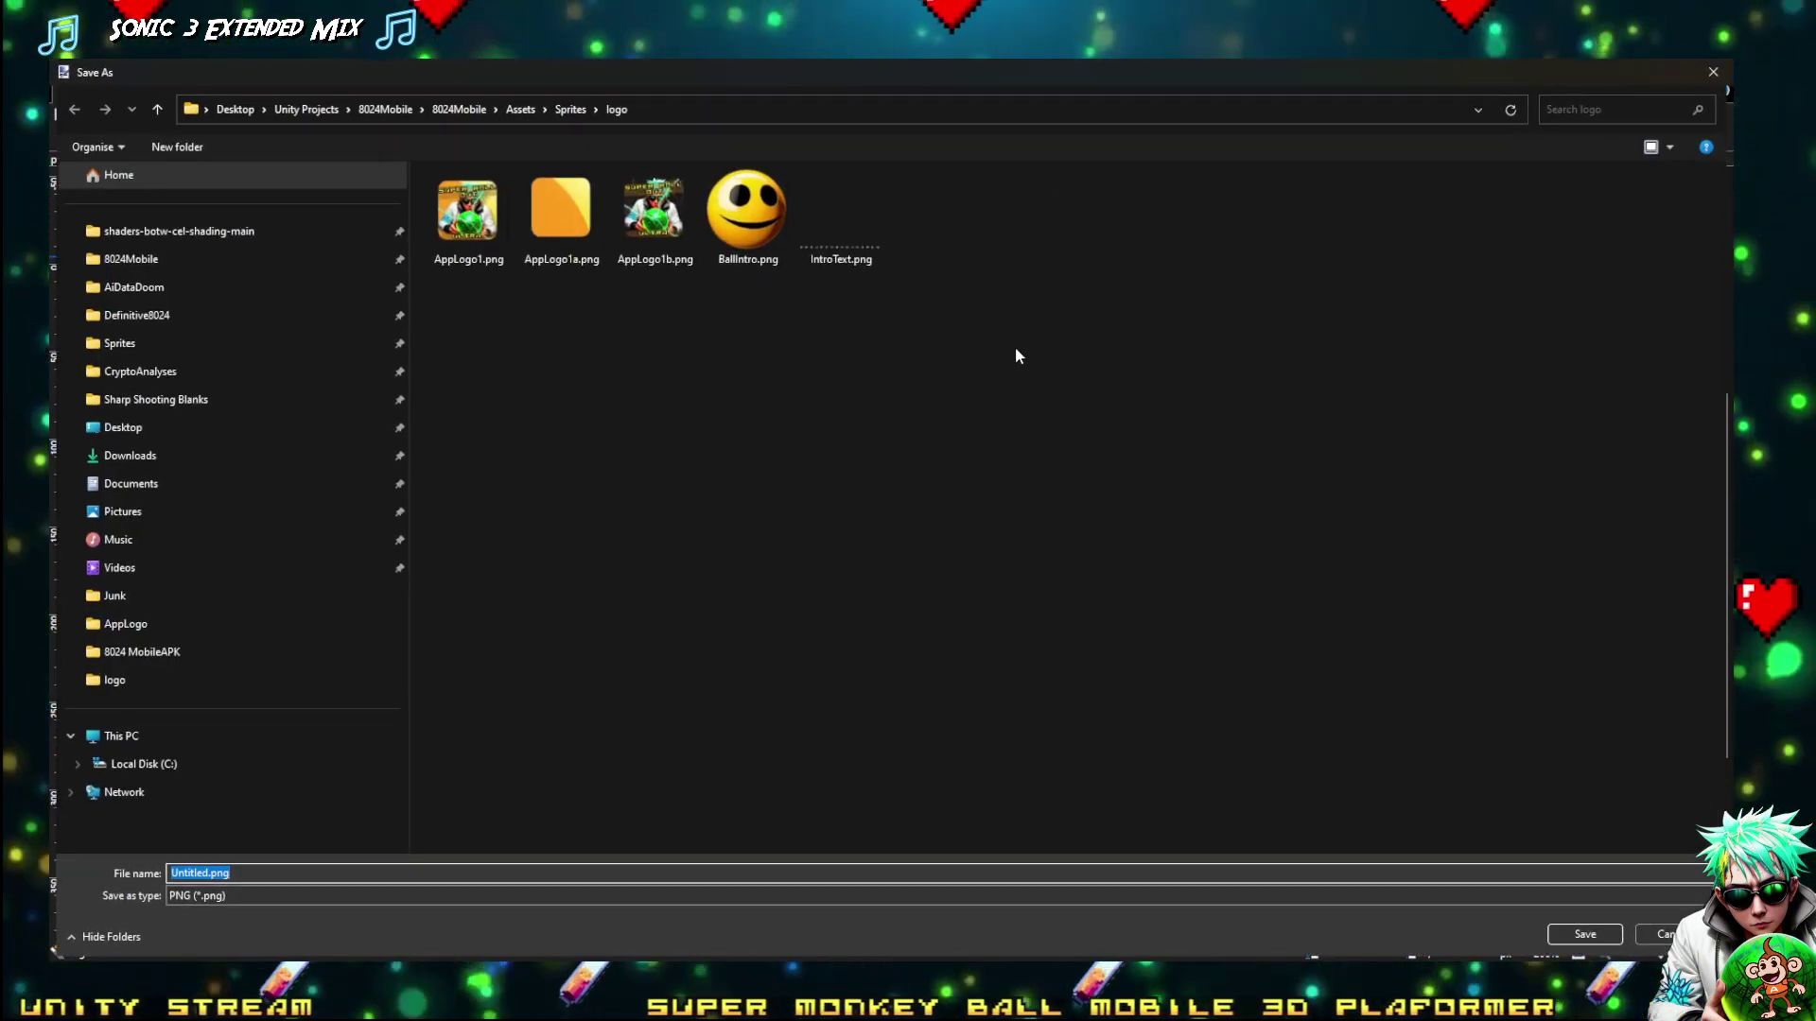
{"action": "left_click", "coordinate": [520, 110]}
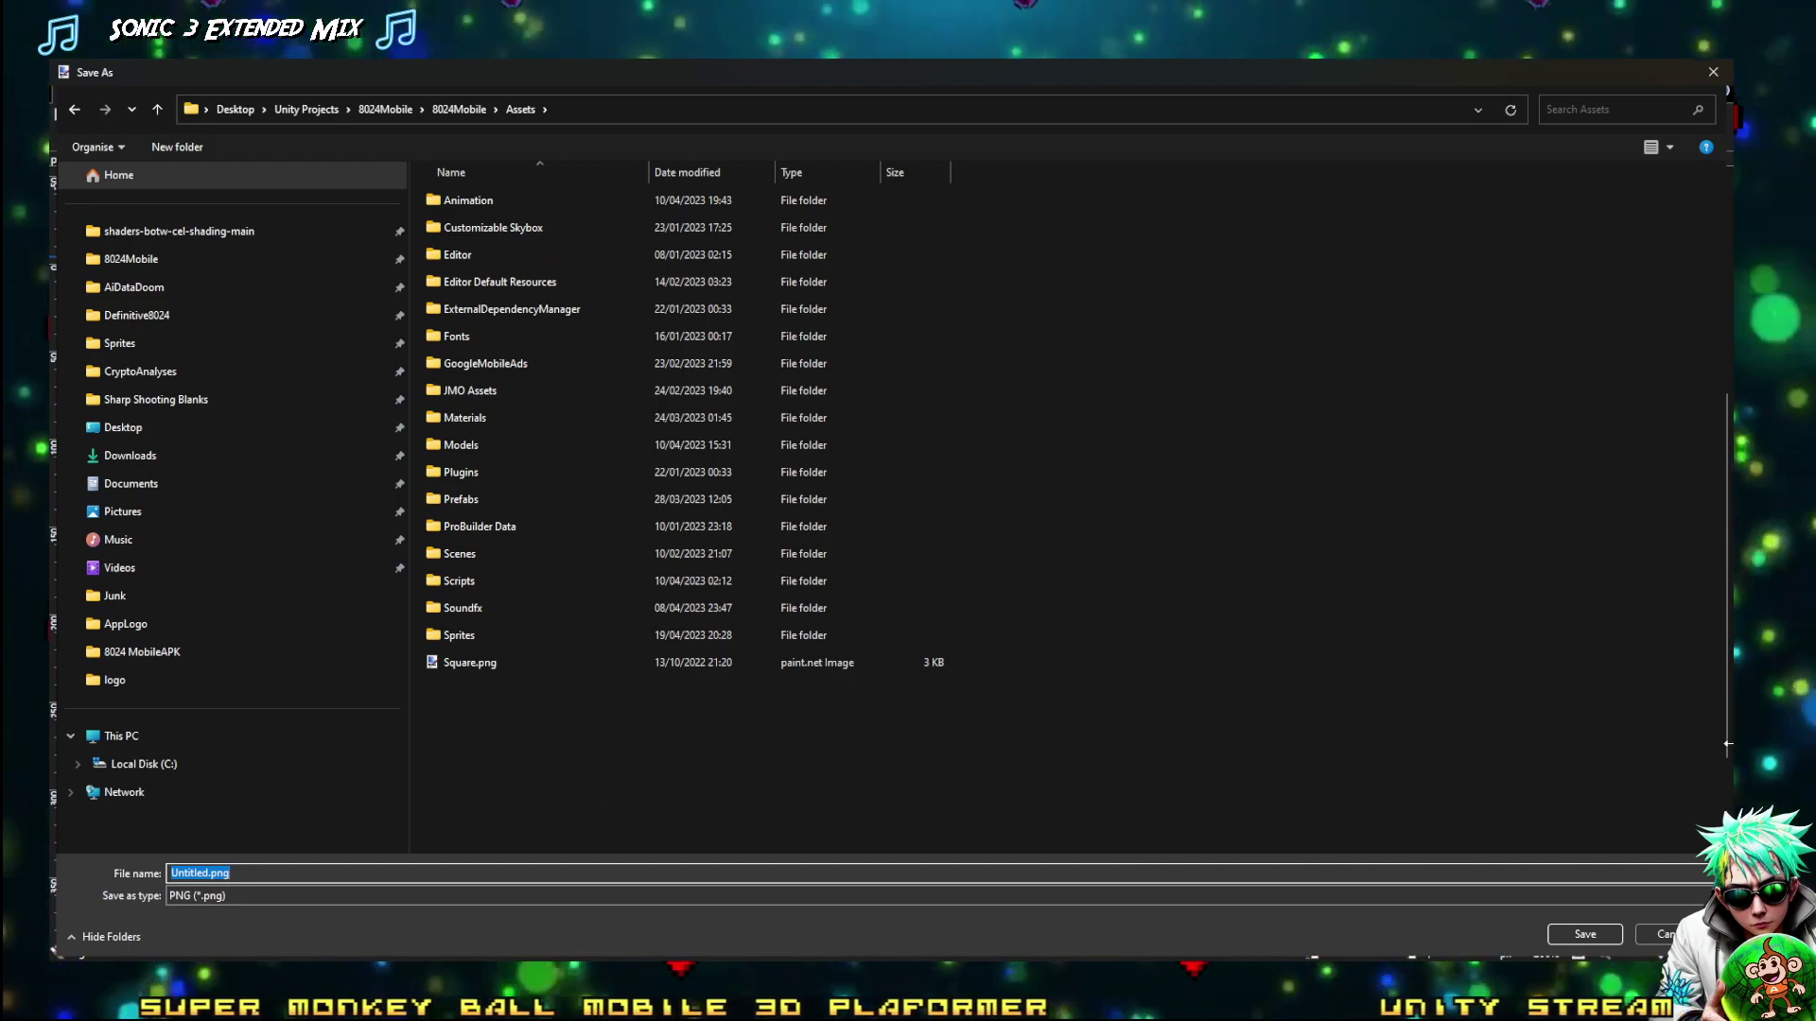
{"action": "type", "text": "GridShiiite"}
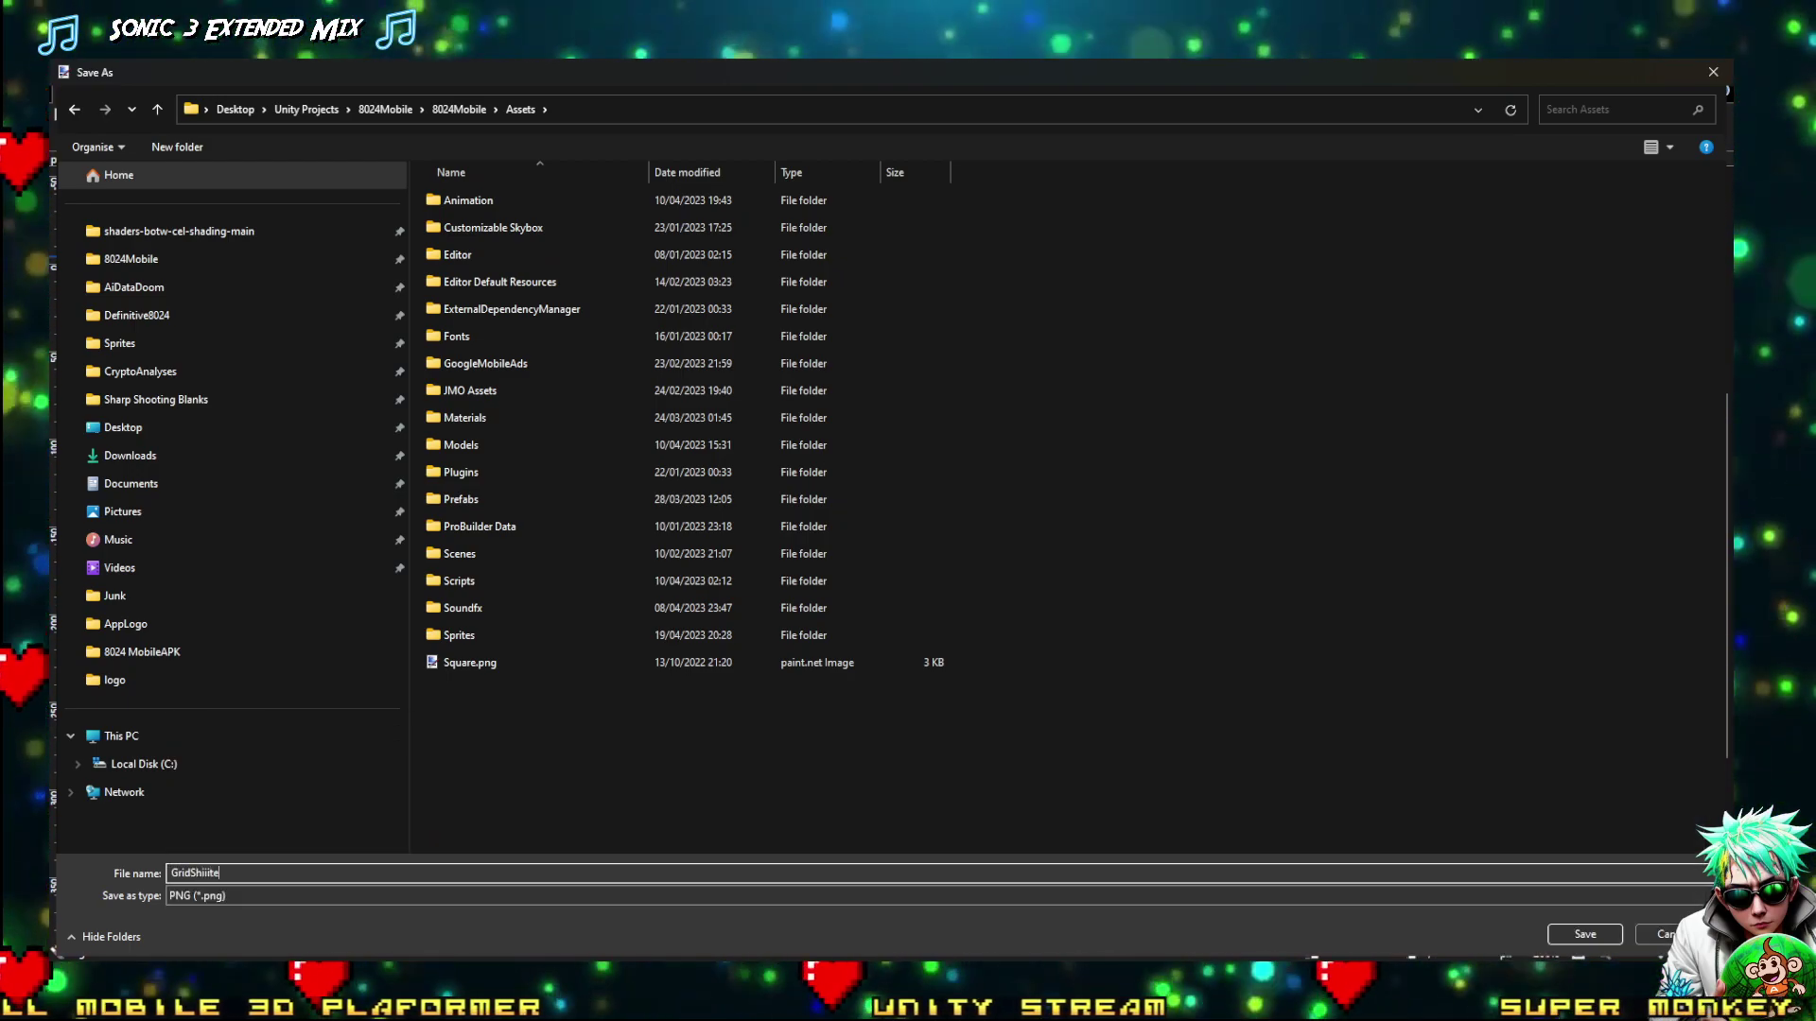
{"action": "left_click", "coordinate": [1609, 936]}
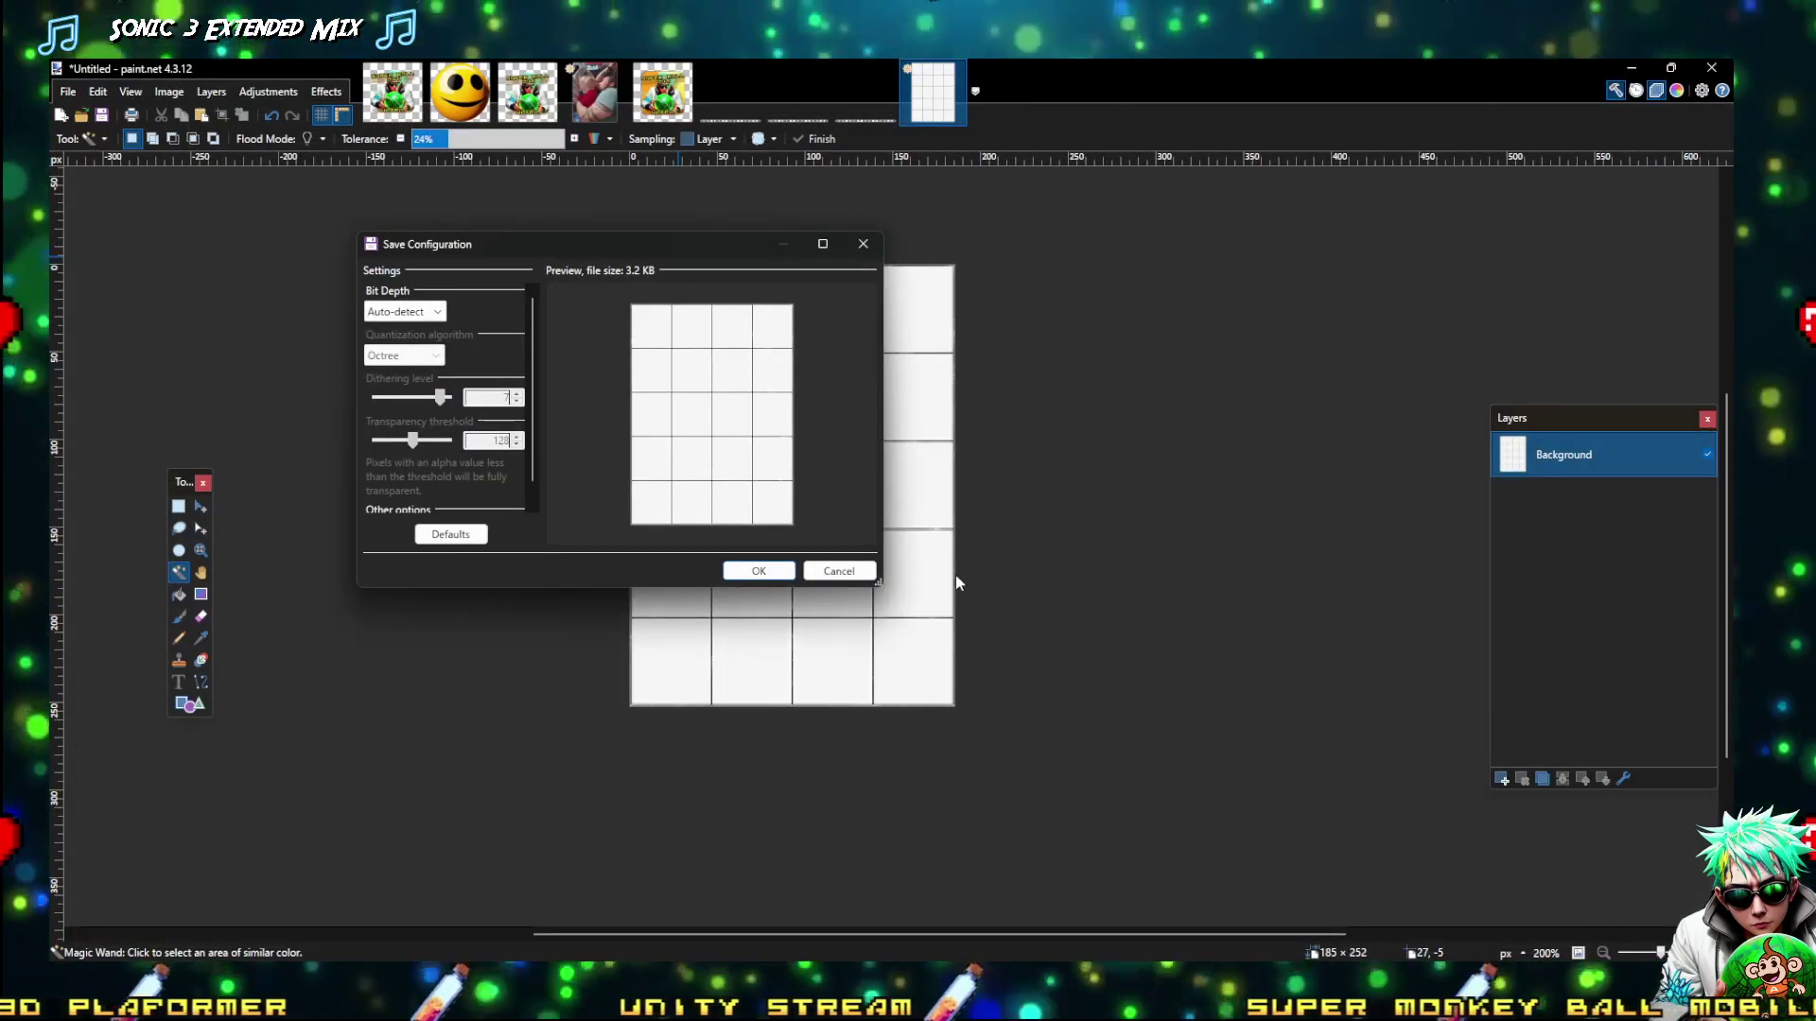
{"action": "left_click", "coordinate": [731, 570]}
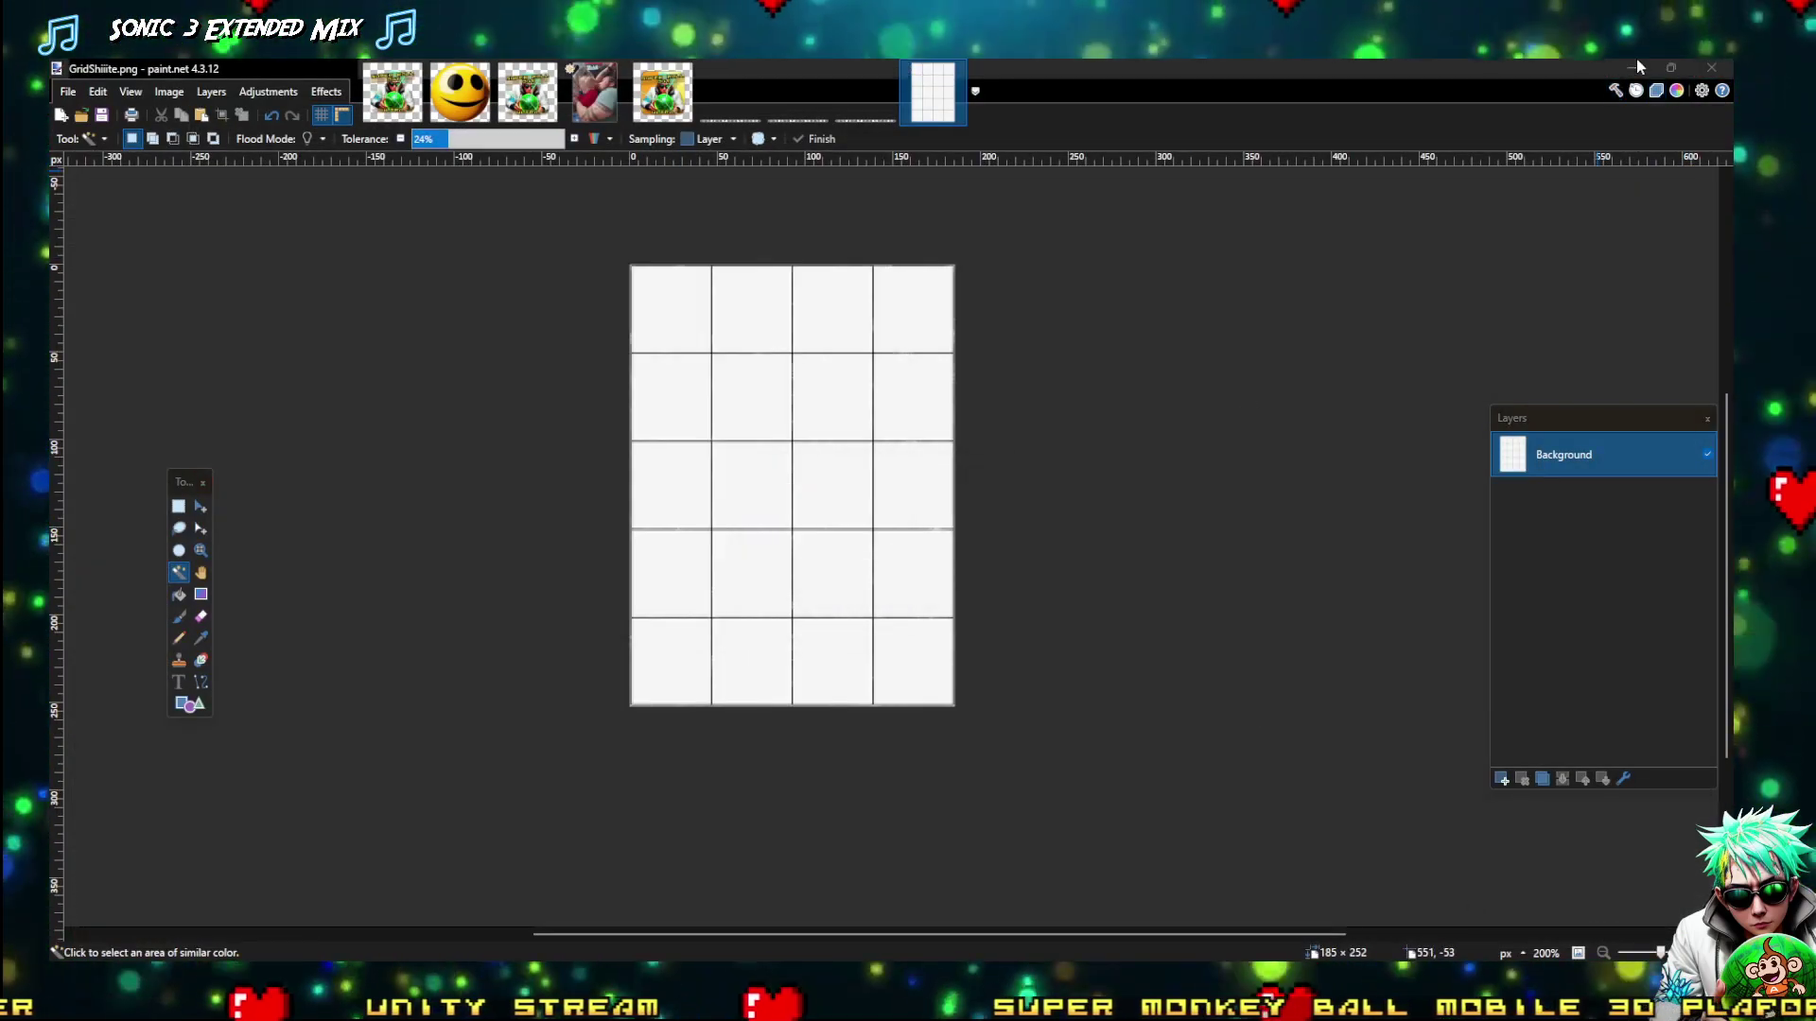
{"action": "left_click", "coordinate": [1633, 67]}
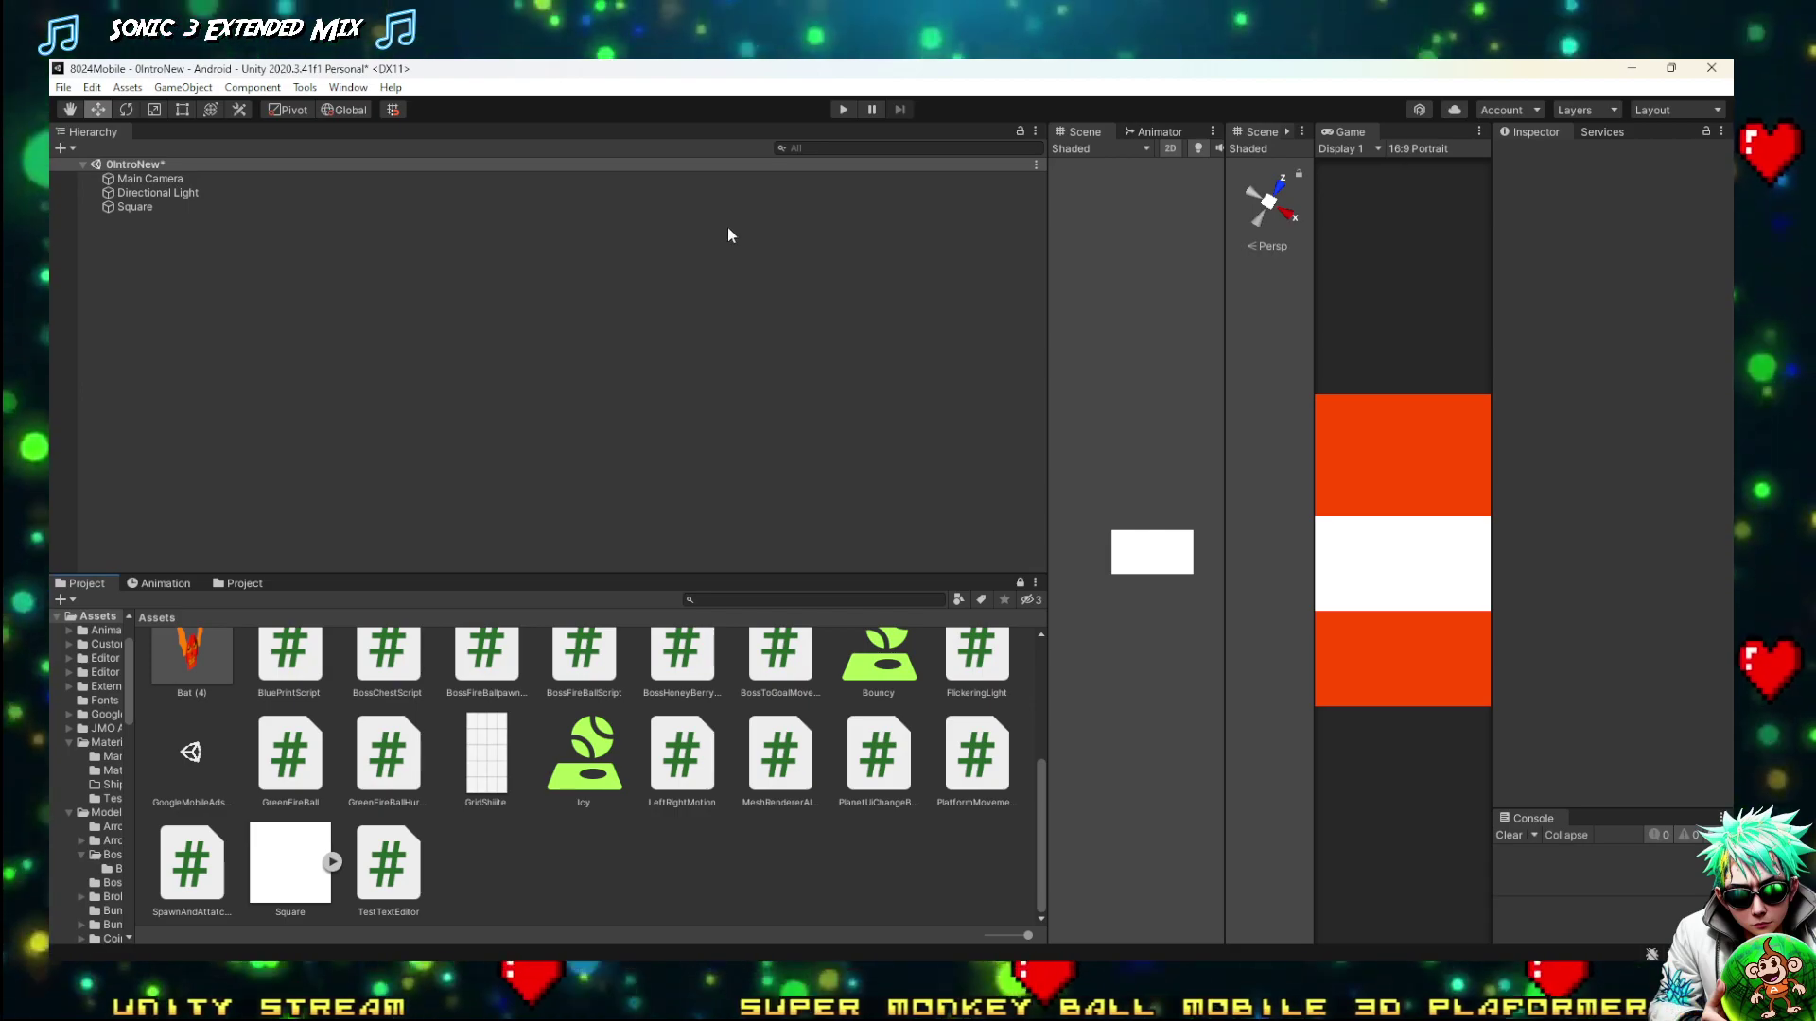
Widen the Scene and Game views, then stretch the white Square taller
{"action": "left_click_drag", "start_coordinate": [1048, 285], "coordinate": [491, 306]}
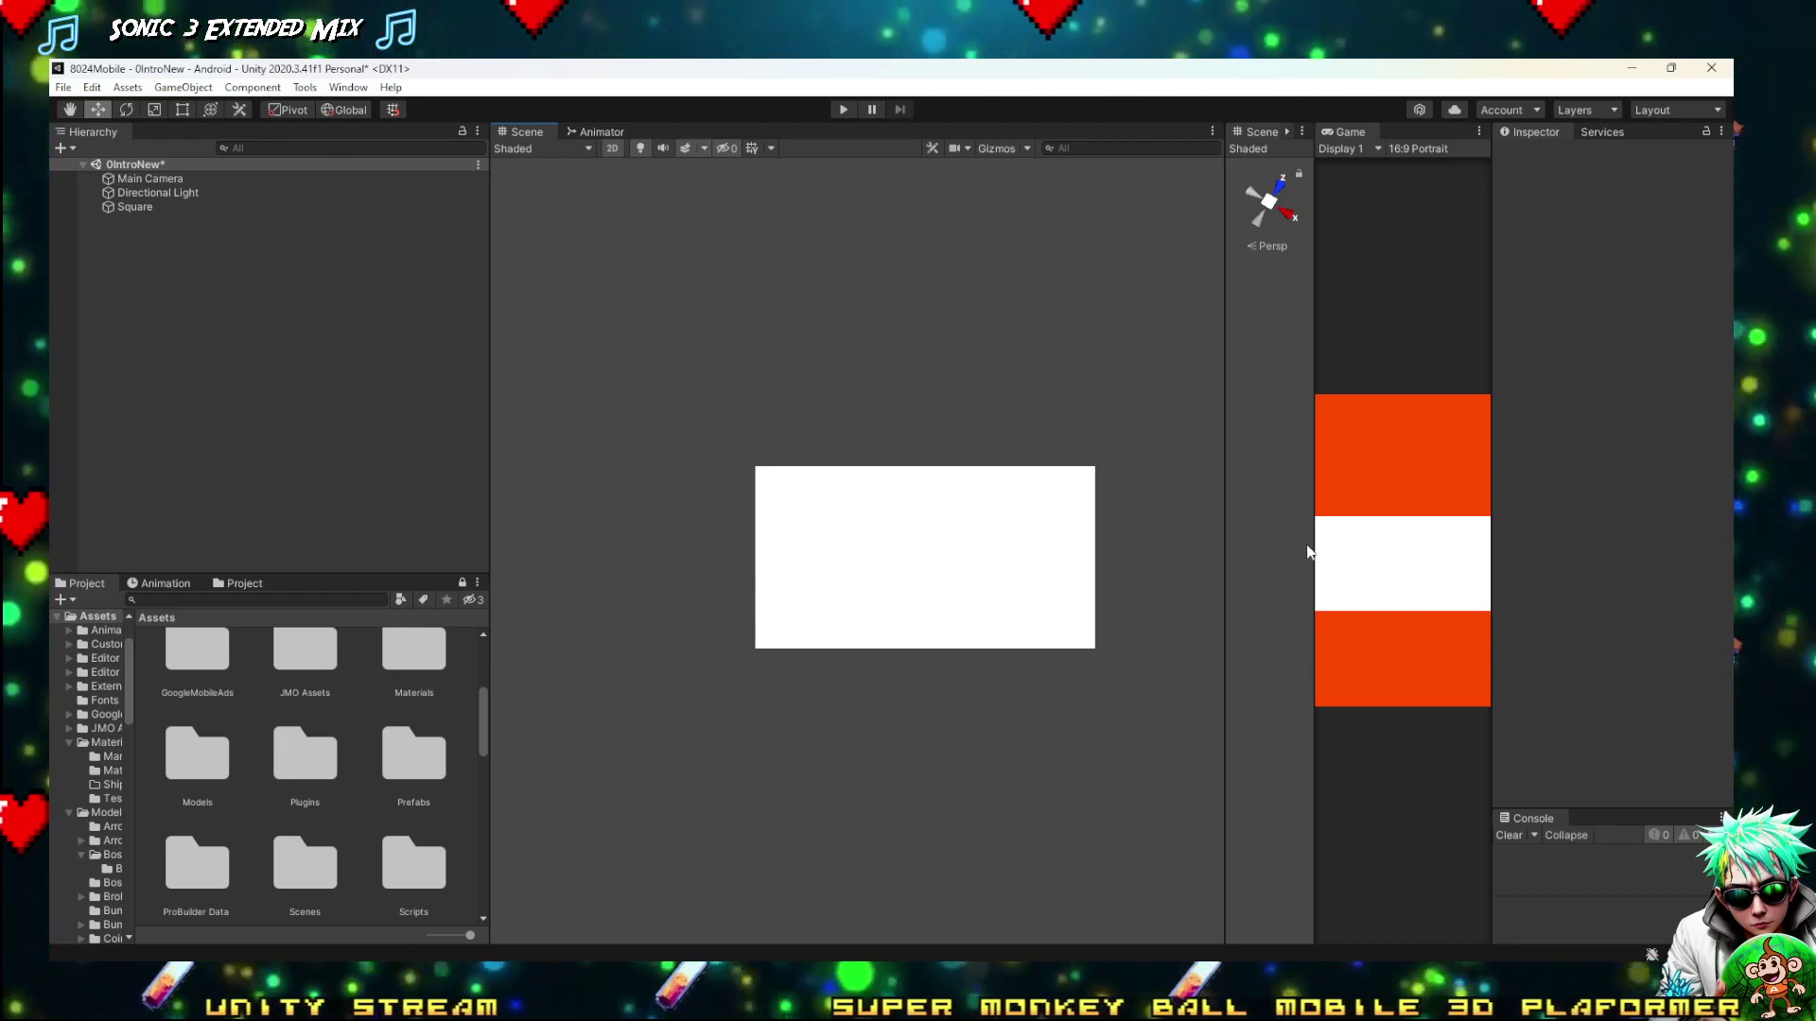
{"action": "left_click_drag", "start_coordinate": [1308, 544], "coordinate": [950, 563]}
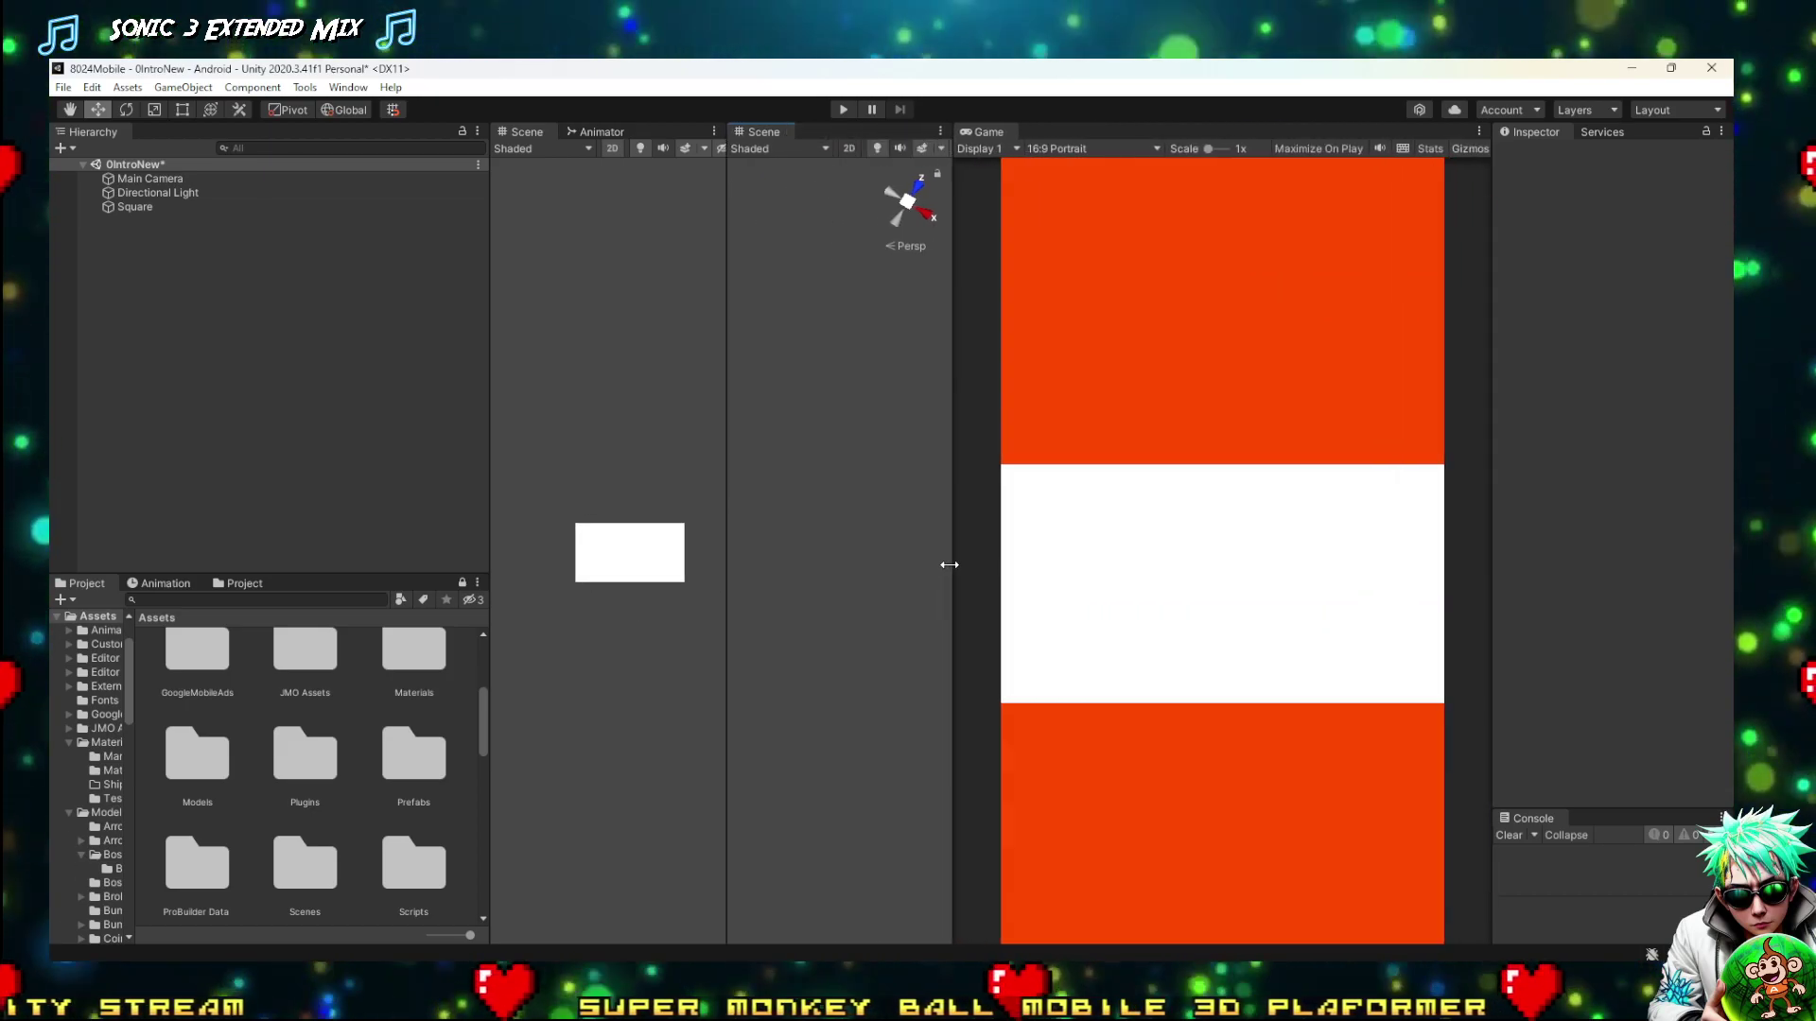
{"action": "left_click", "coordinate": [598, 555]}
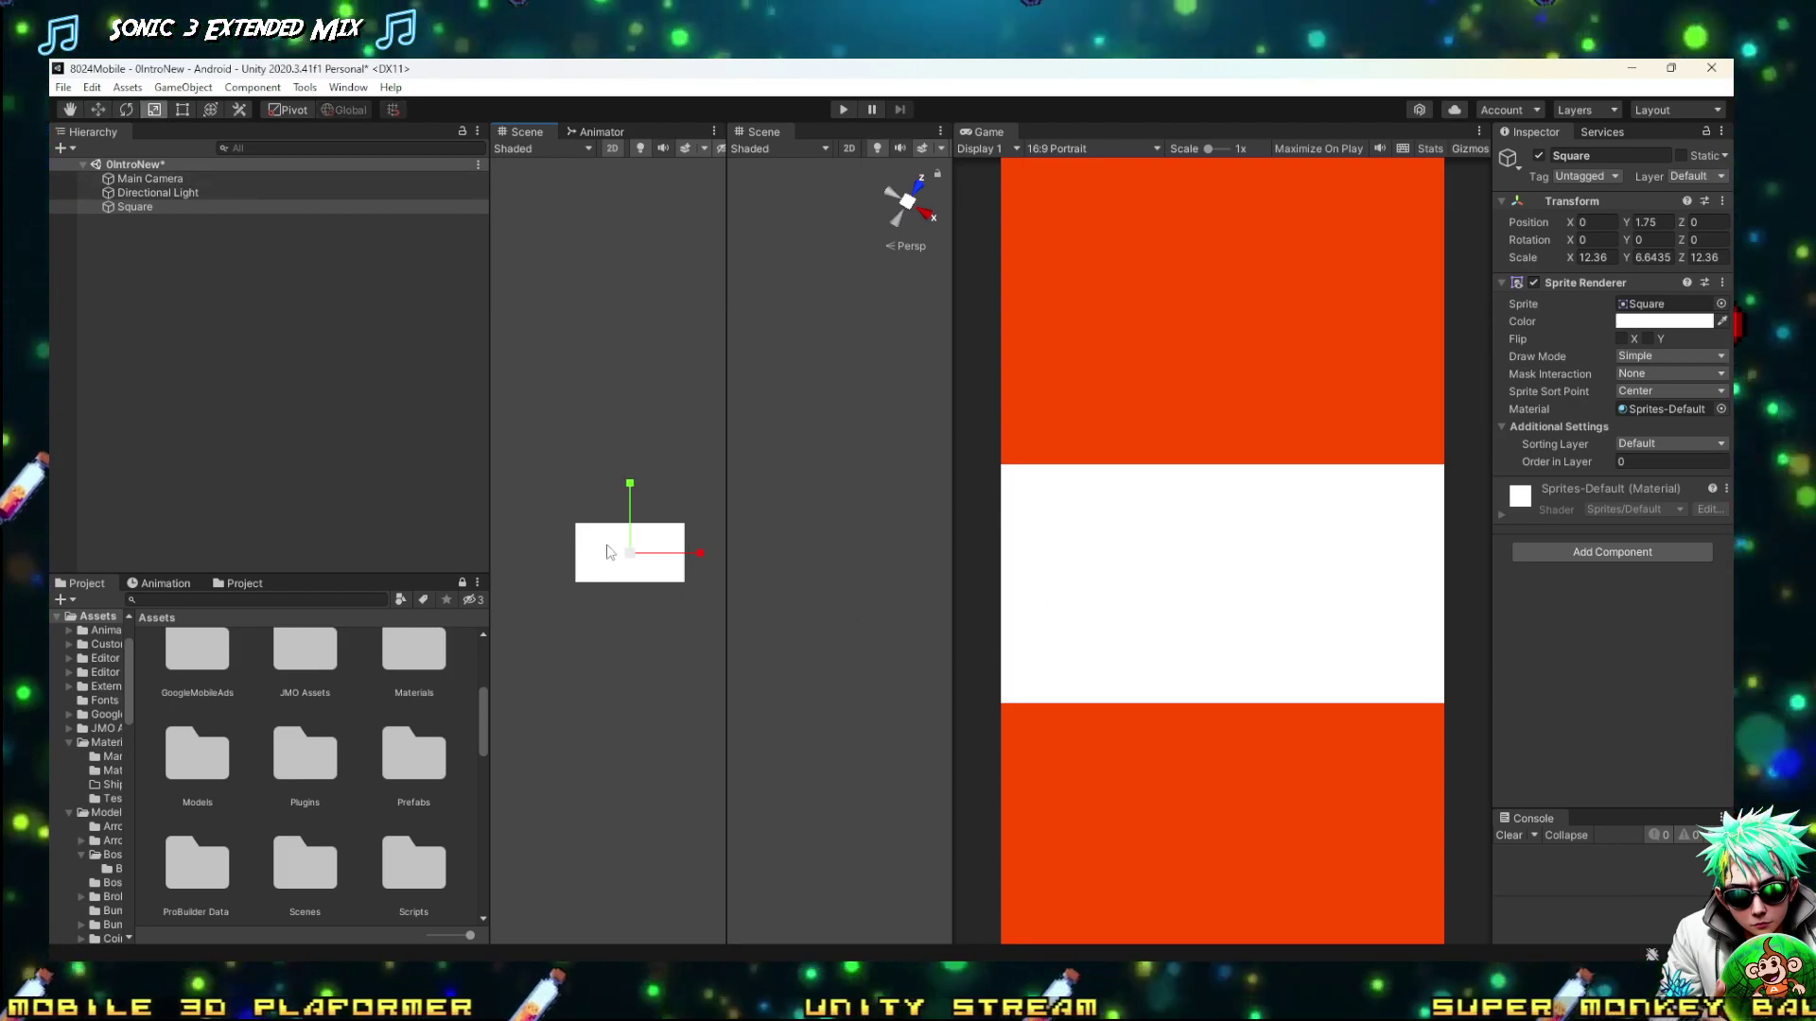
{"action": "left_click_drag", "start_coordinate": [633, 486], "coordinate": [635, 355]}
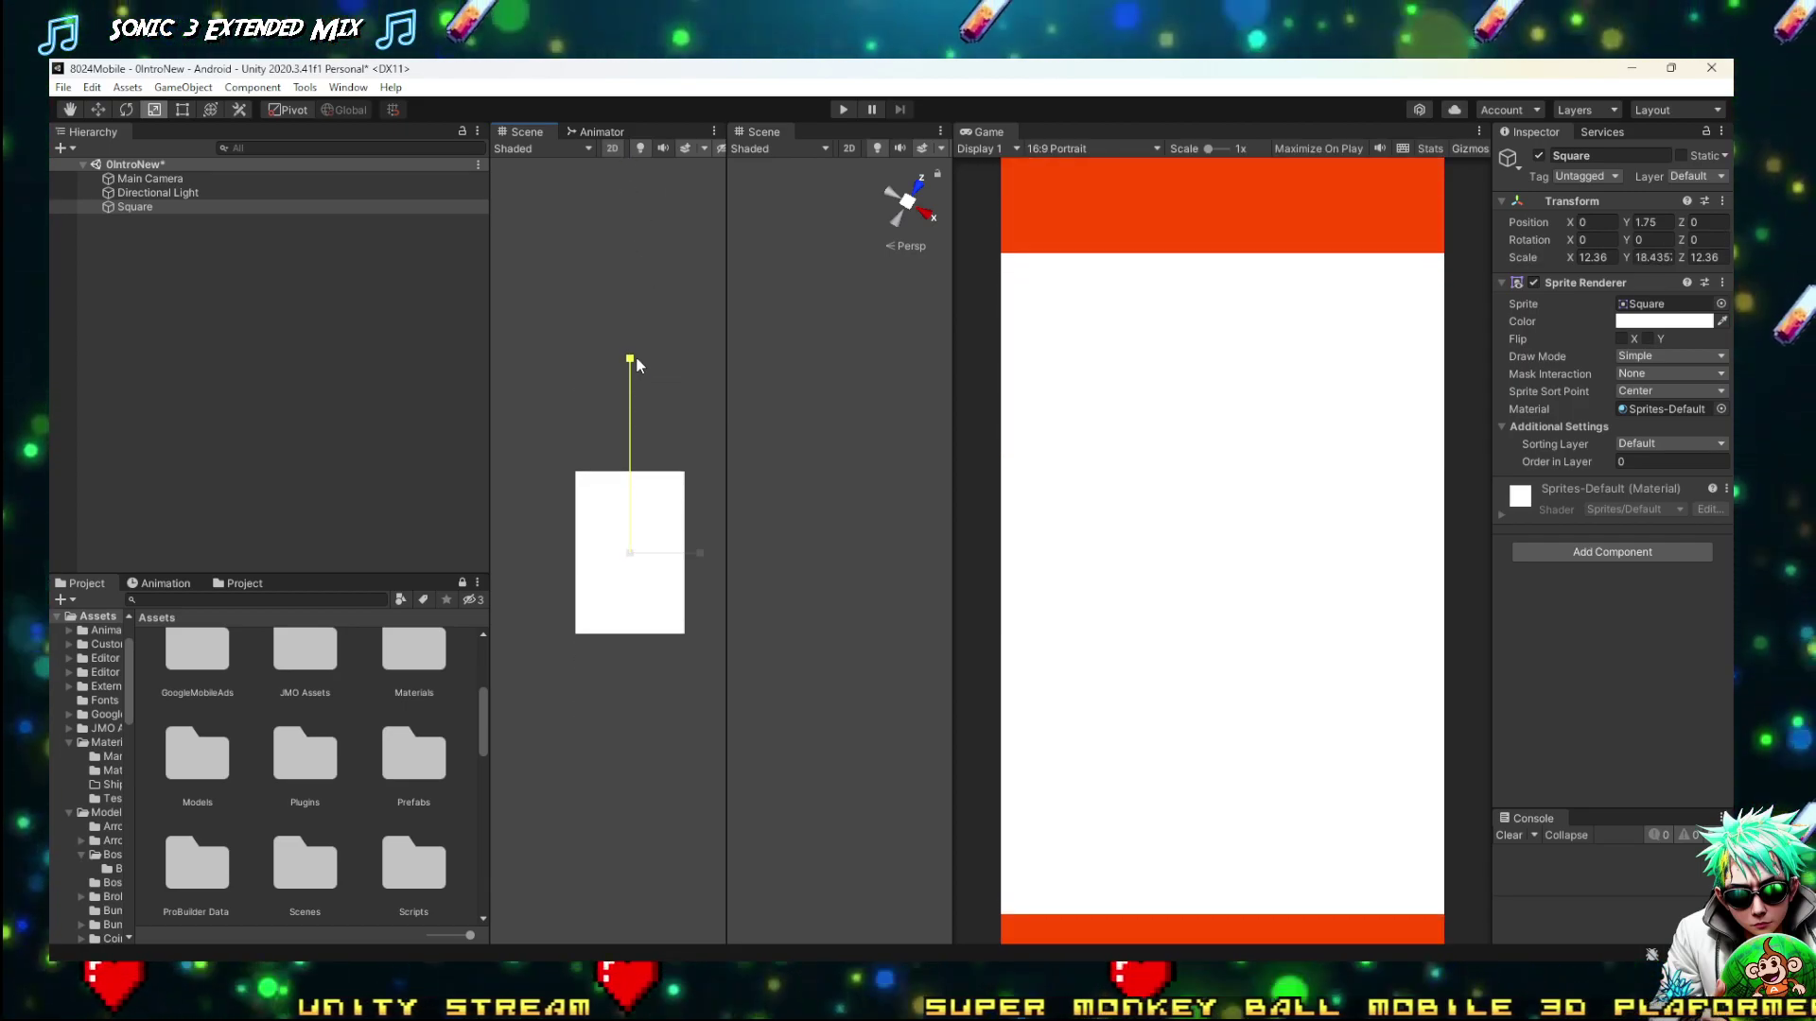
Raise the Square to Y 2.65 and scale it to 12.36 × 22.0181, filling the view
{"action": "key", "text": "w"}
{"action": "left_click_drag", "start_coordinate": [640, 494], "coordinate": [633, 478]}
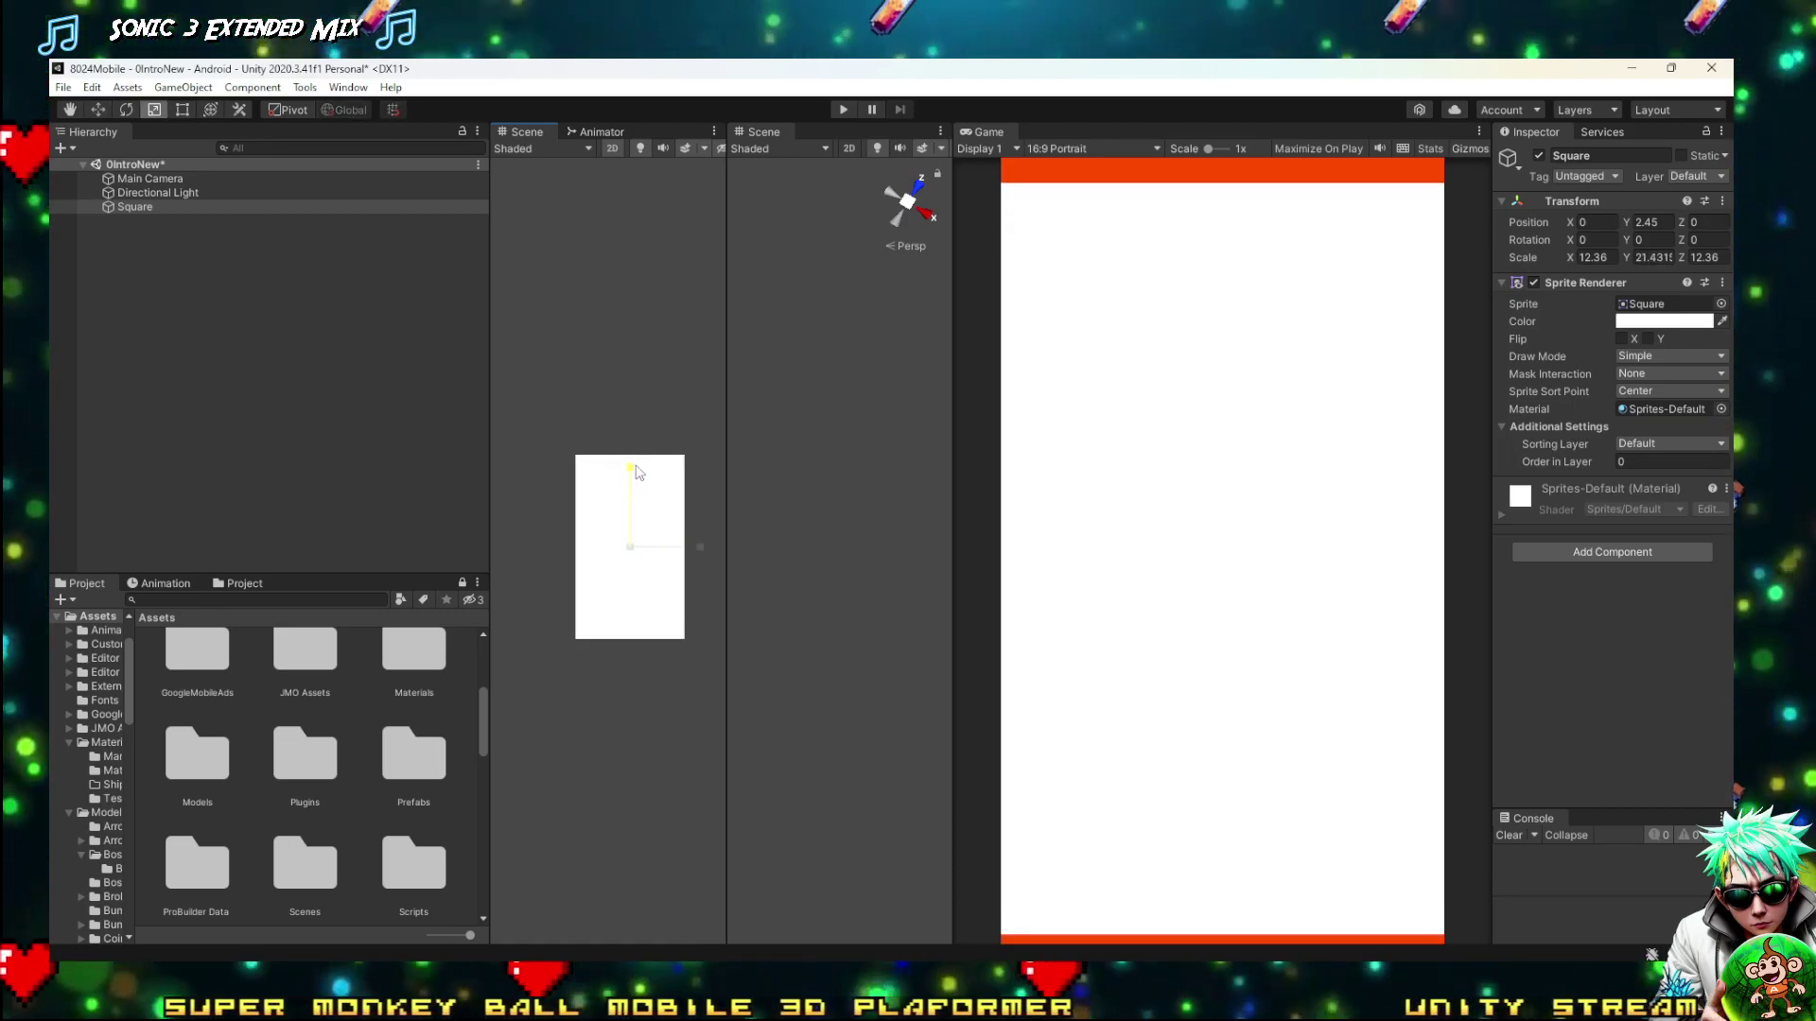
{"action": "key", "text": "w"}
{"action": "left_click_drag", "start_coordinate": [632, 482], "coordinate": [633, 480]}
{"action": "key", "text": "t"}
{"action": "key", "text": "e"}
{"action": "key", "text": "r"}
{"action": "left_click_drag", "start_coordinate": [632, 482], "coordinate": [633, 478]}
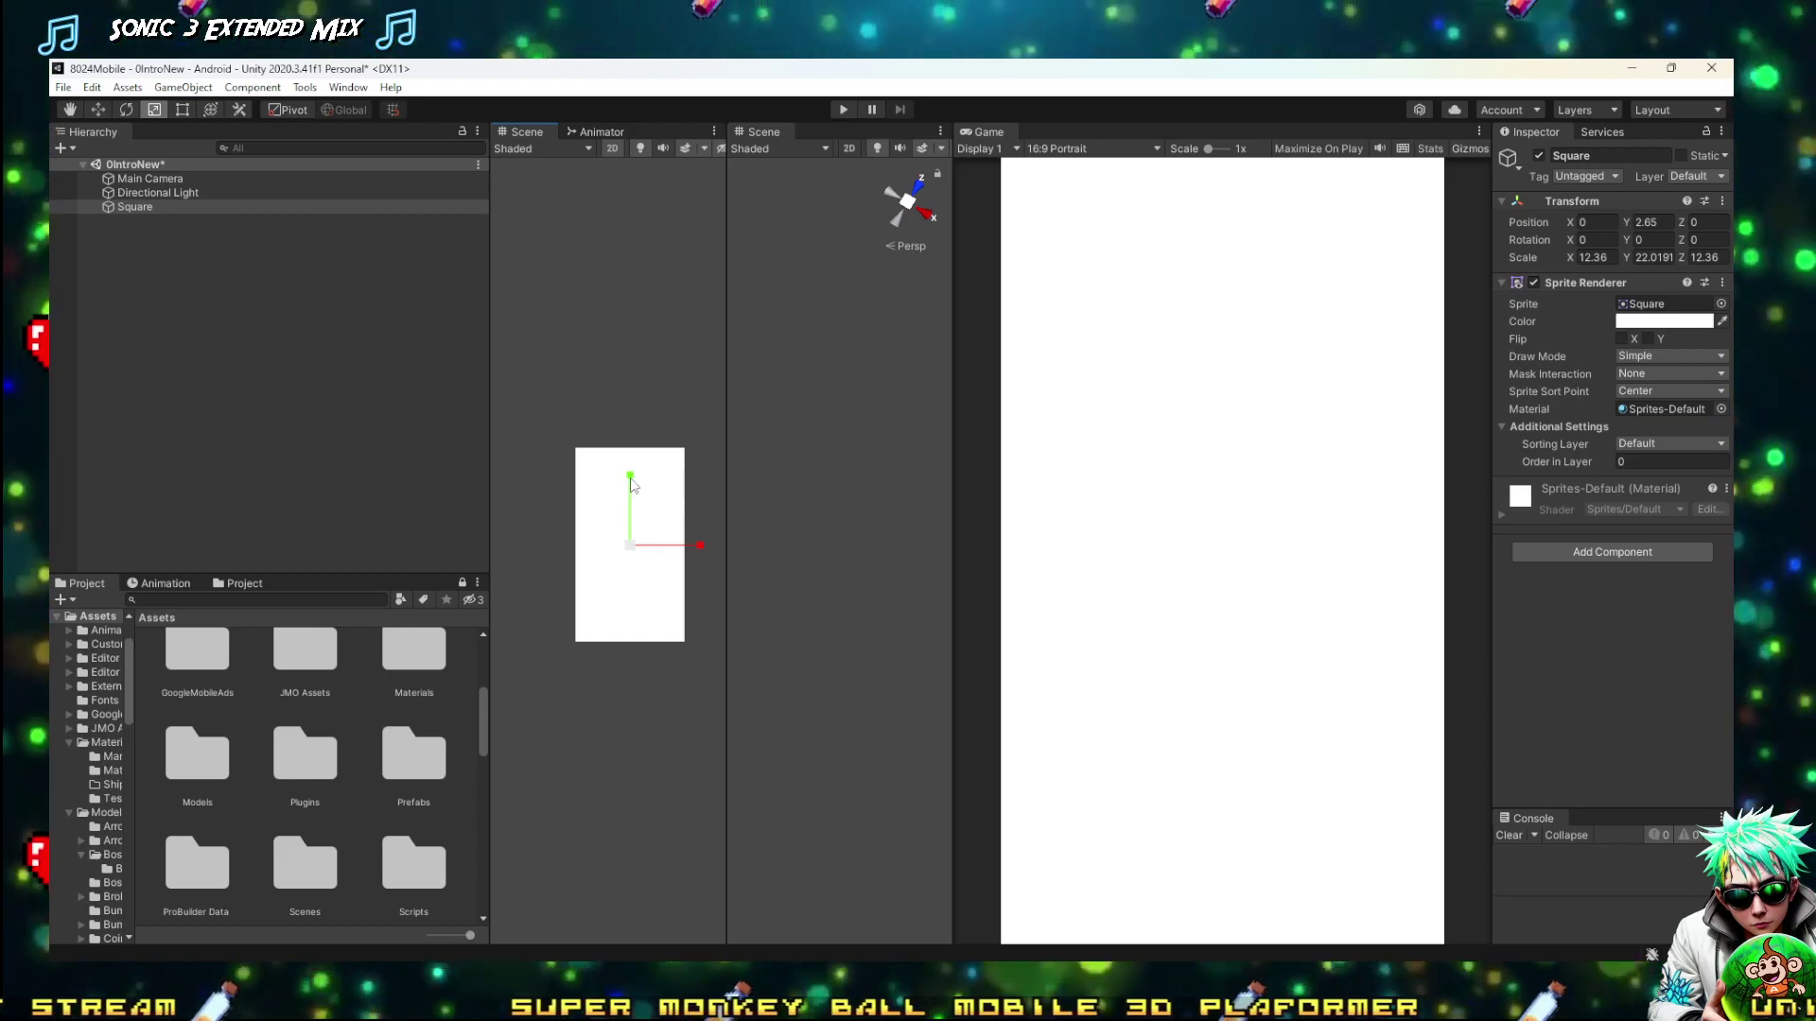
Duplicate the Square into Square (1) and Square (2), deleting the extra copy
{"action": "left_click", "coordinate": [132, 207]}
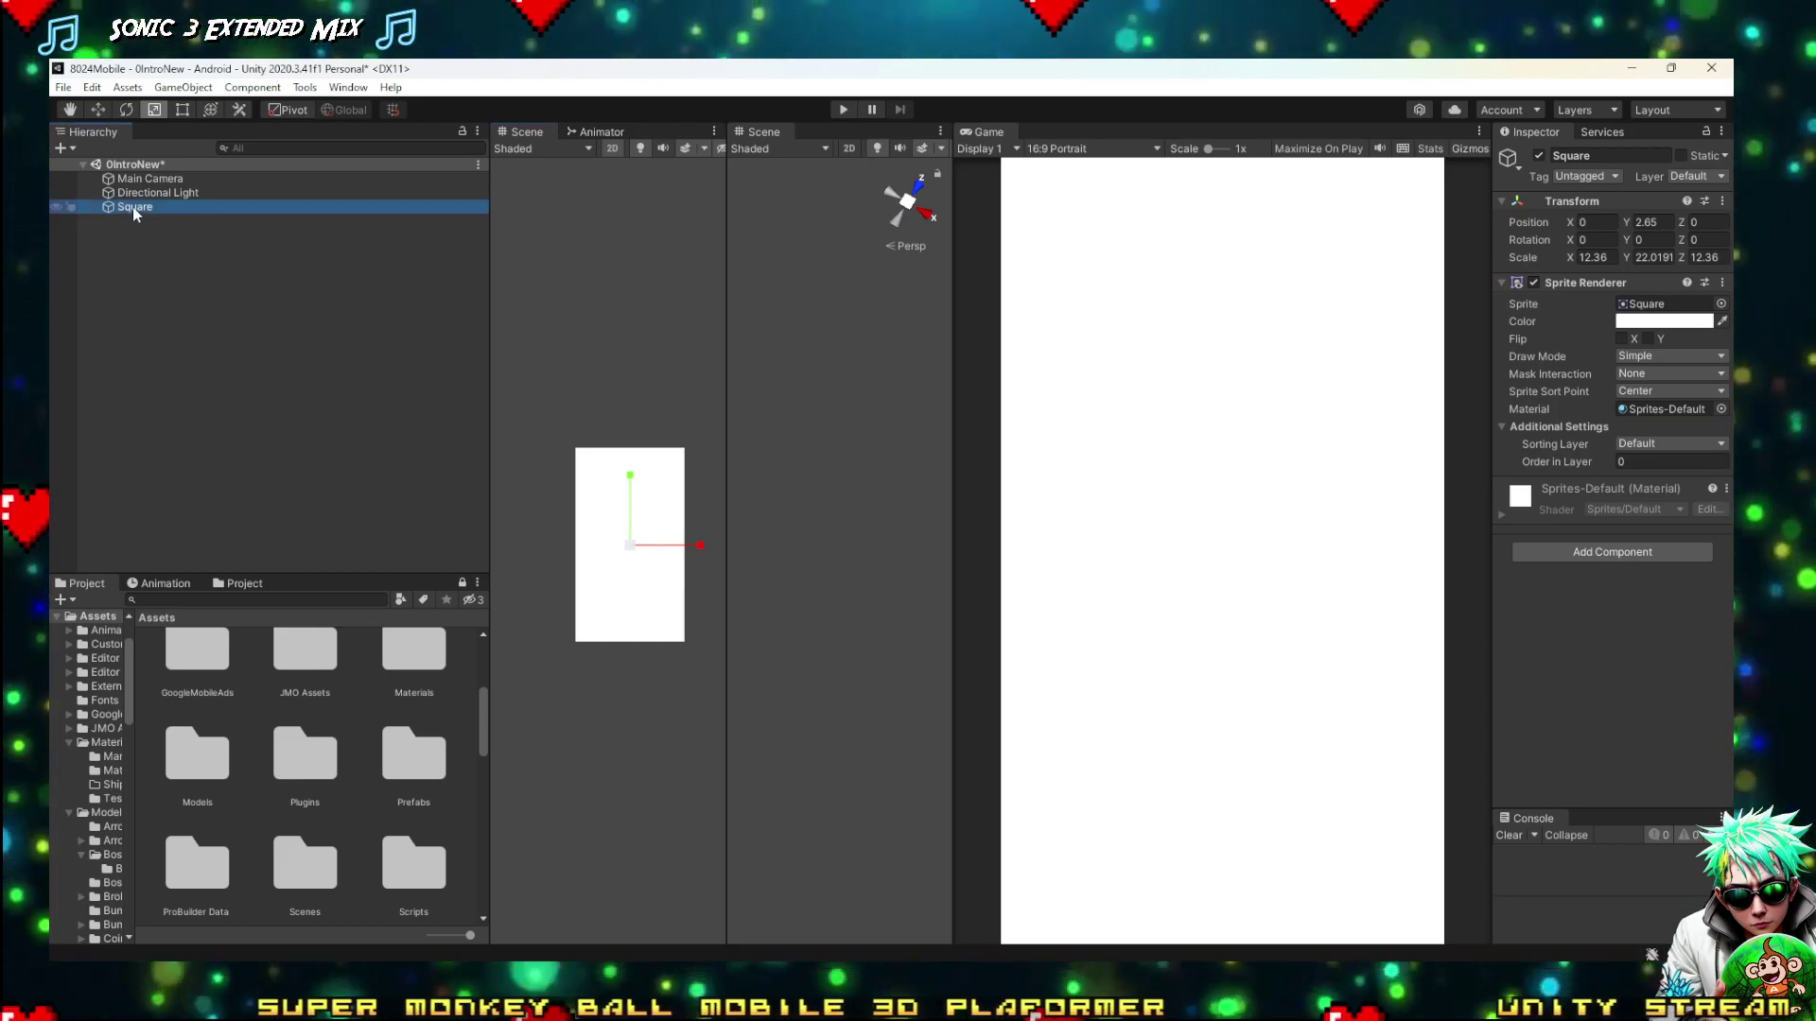
{"action": "left_click", "coordinate": [1633, 323]}
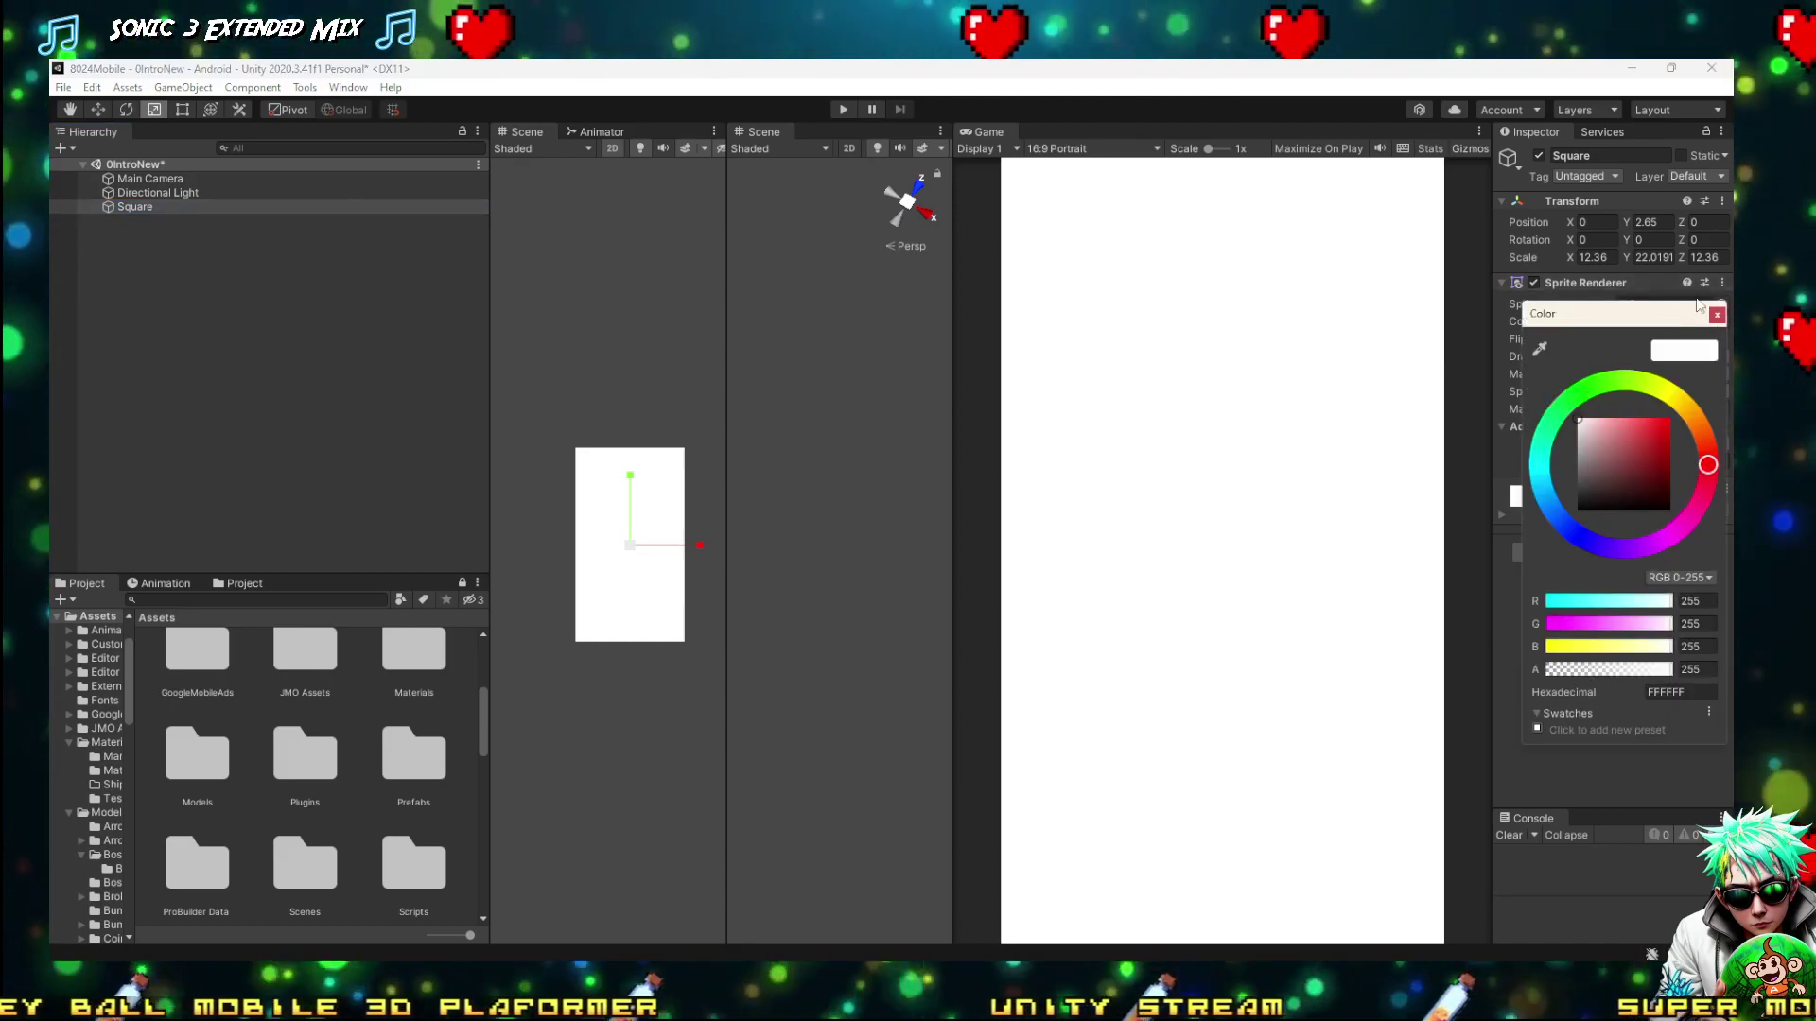
{"action": "key", "text": "Escape"}
{"action": "left_click", "coordinate": [156, 207]}
{"action": "key", "text": "ctrl+d"}
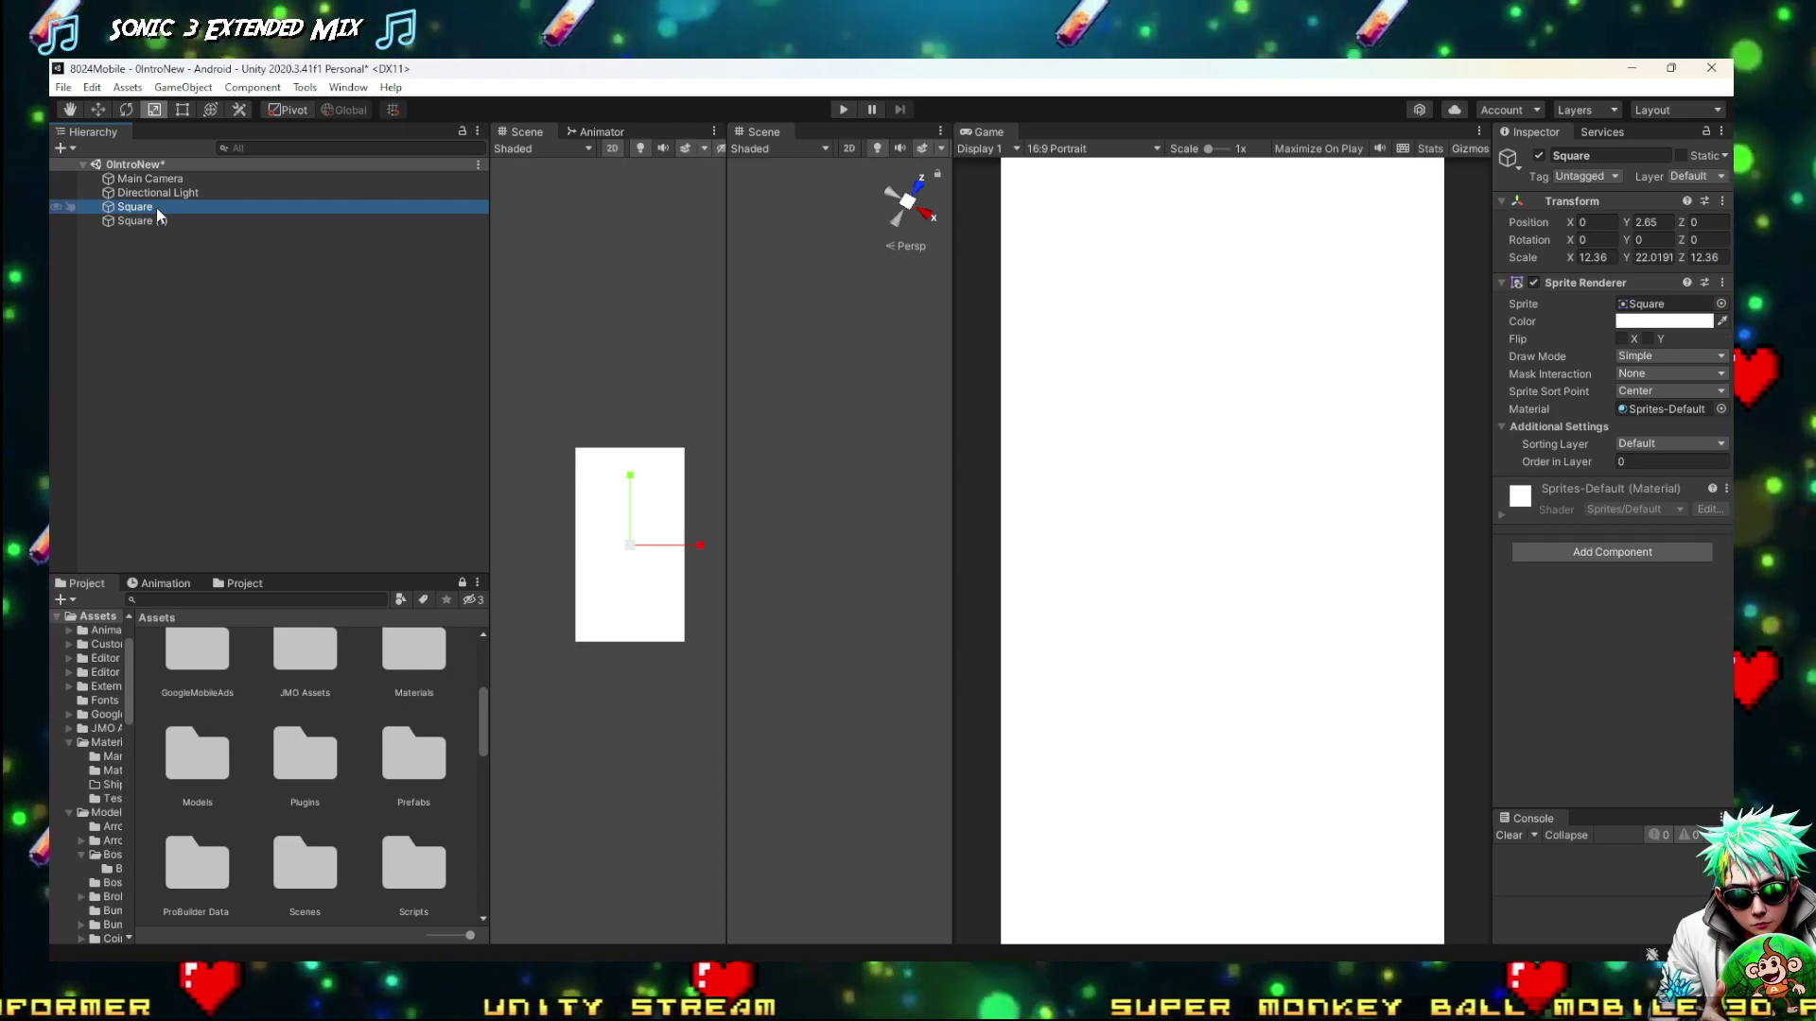
{"action": "key", "text": "Delete"}
{"action": "left_click", "coordinate": [154, 206]}
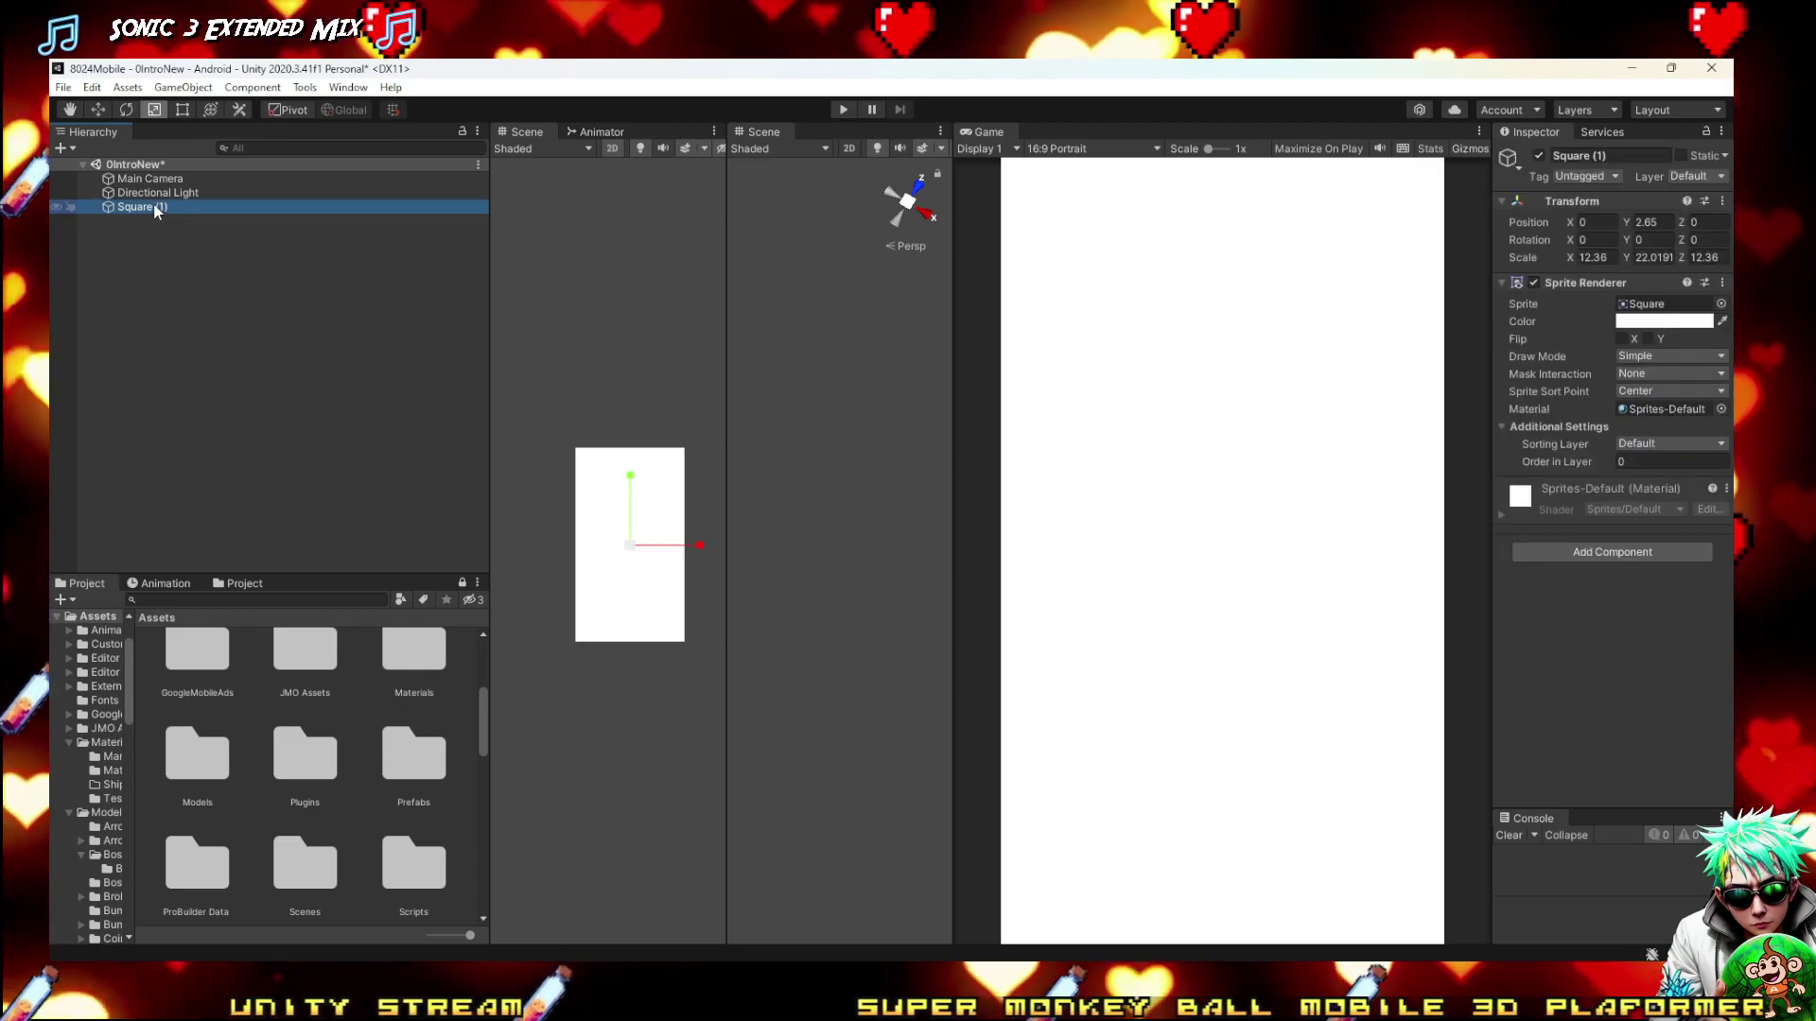
{"action": "key", "text": "ctrl+d"}
Tint Square (1)'s Sprite Renderer colour grey
{"action": "left_click", "coordinate": [159, 208]}
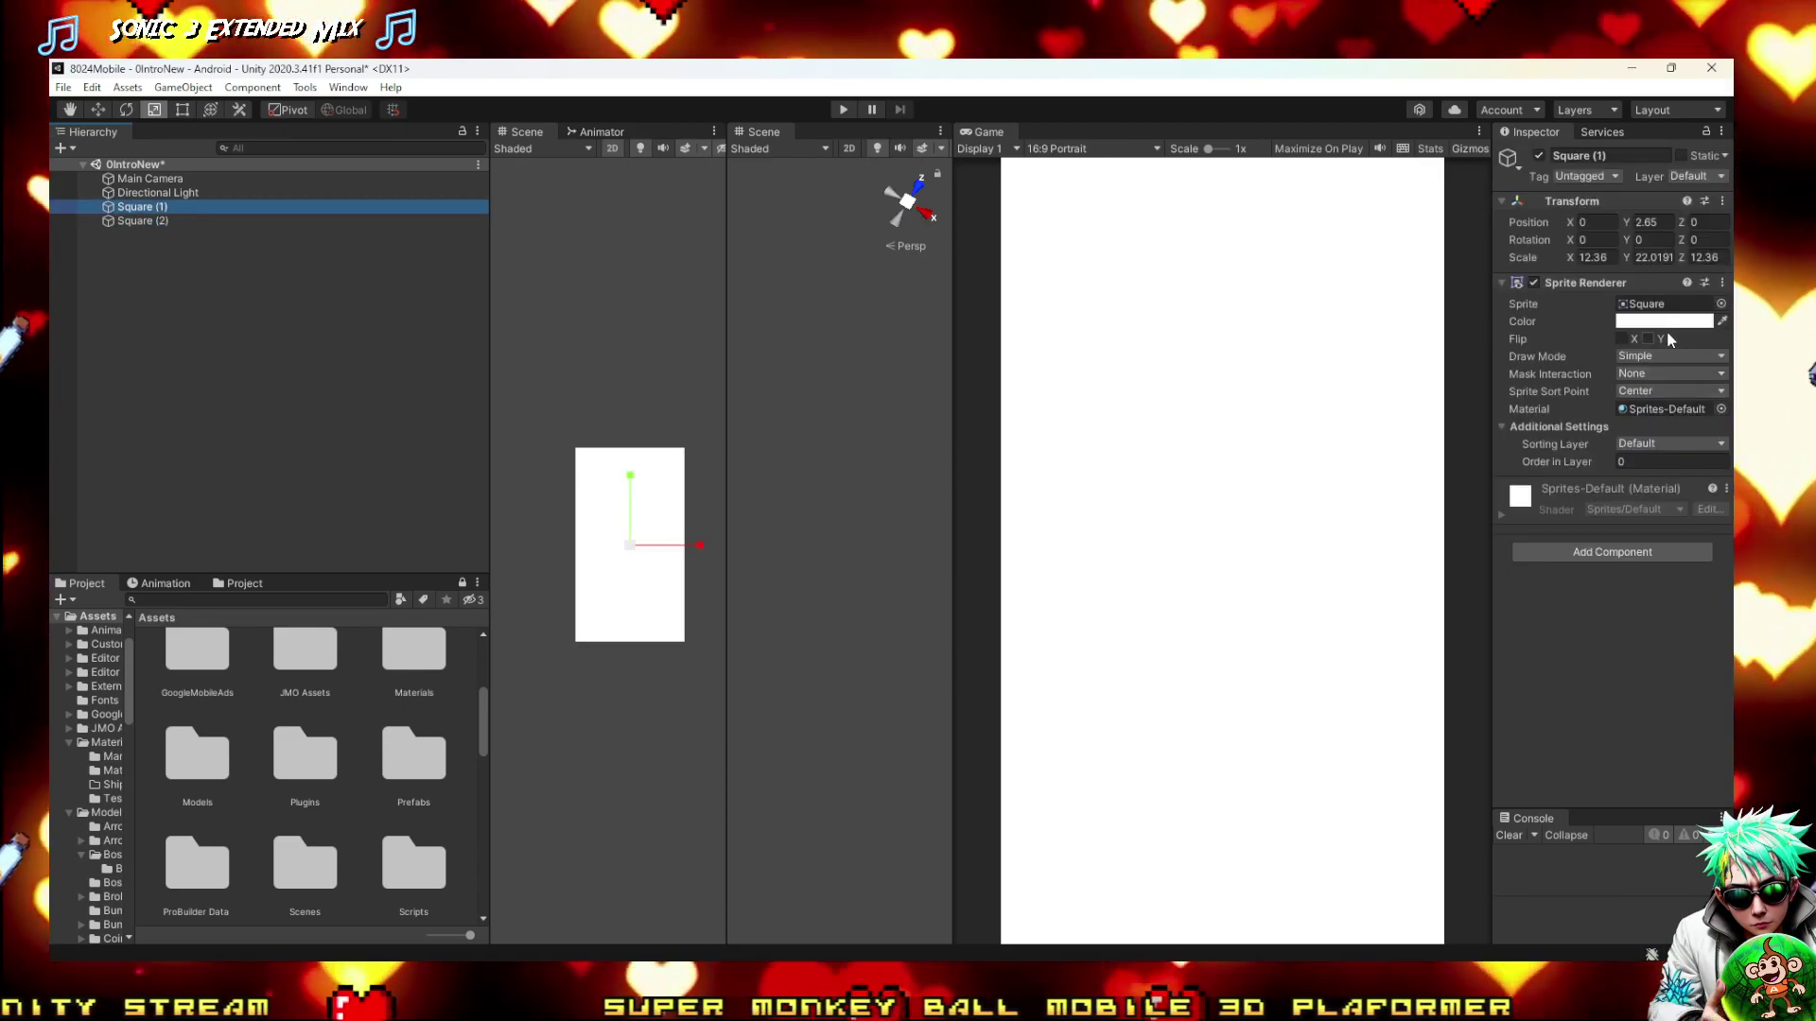
{"action": "left_click", "coordinate": [1664, 321]}
{"action": "left_click", "coordinate": [1575, 449]}
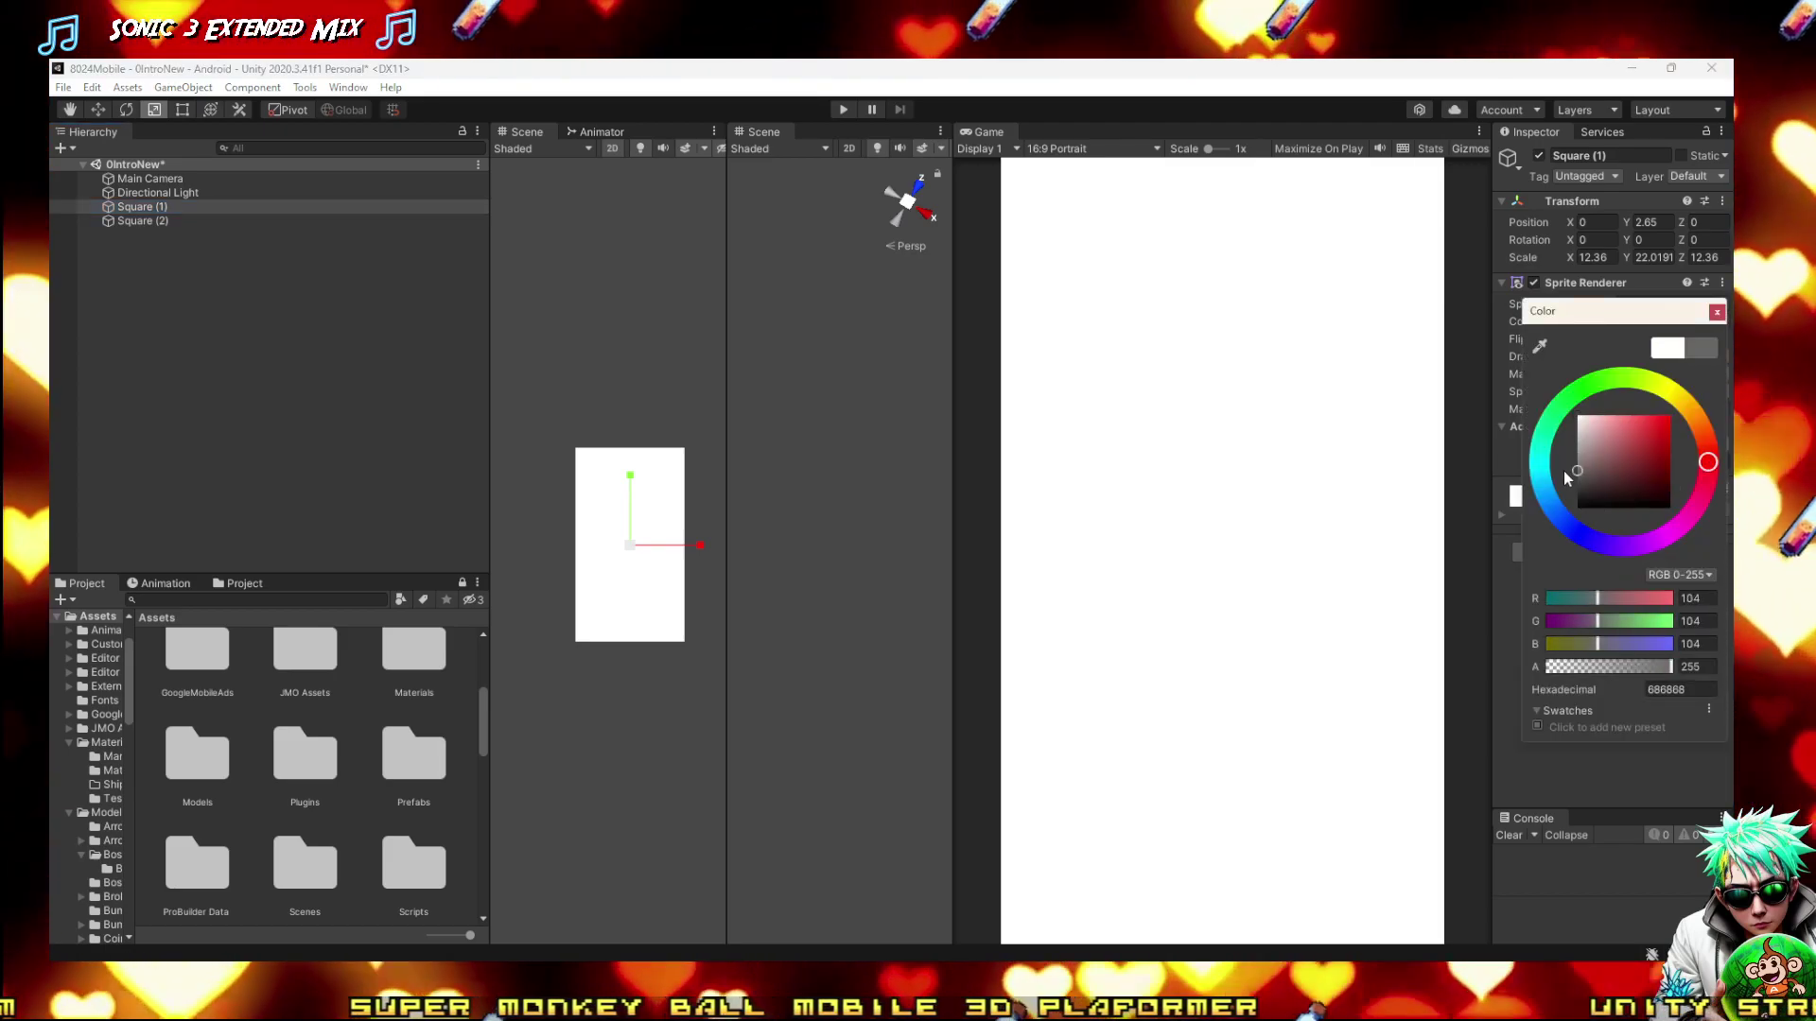
{"action": "left_click", "coordinate": [1717, 312]}
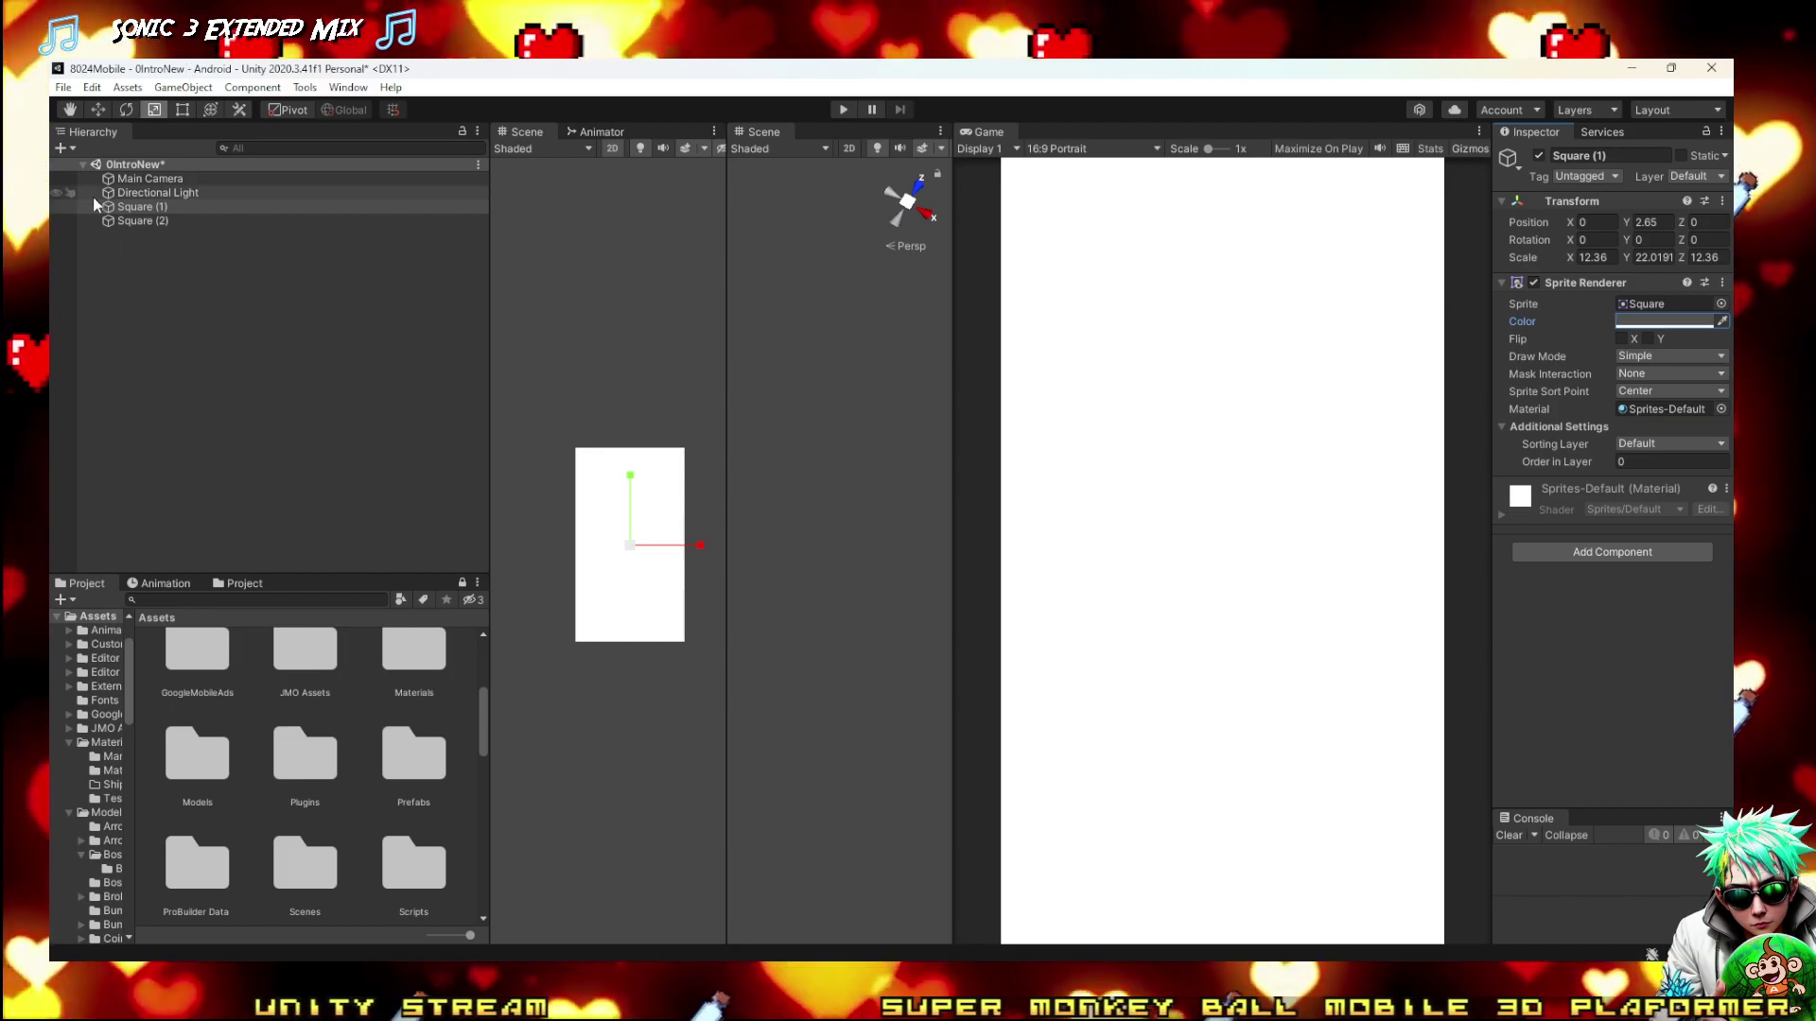
Set Square (2)'s Order in Layer to 1 and squash it into a thin white band
{"action": "left_click", "coordinate": [138, 225]}
{"action": "left_click", "coordinate": [142, 222]}
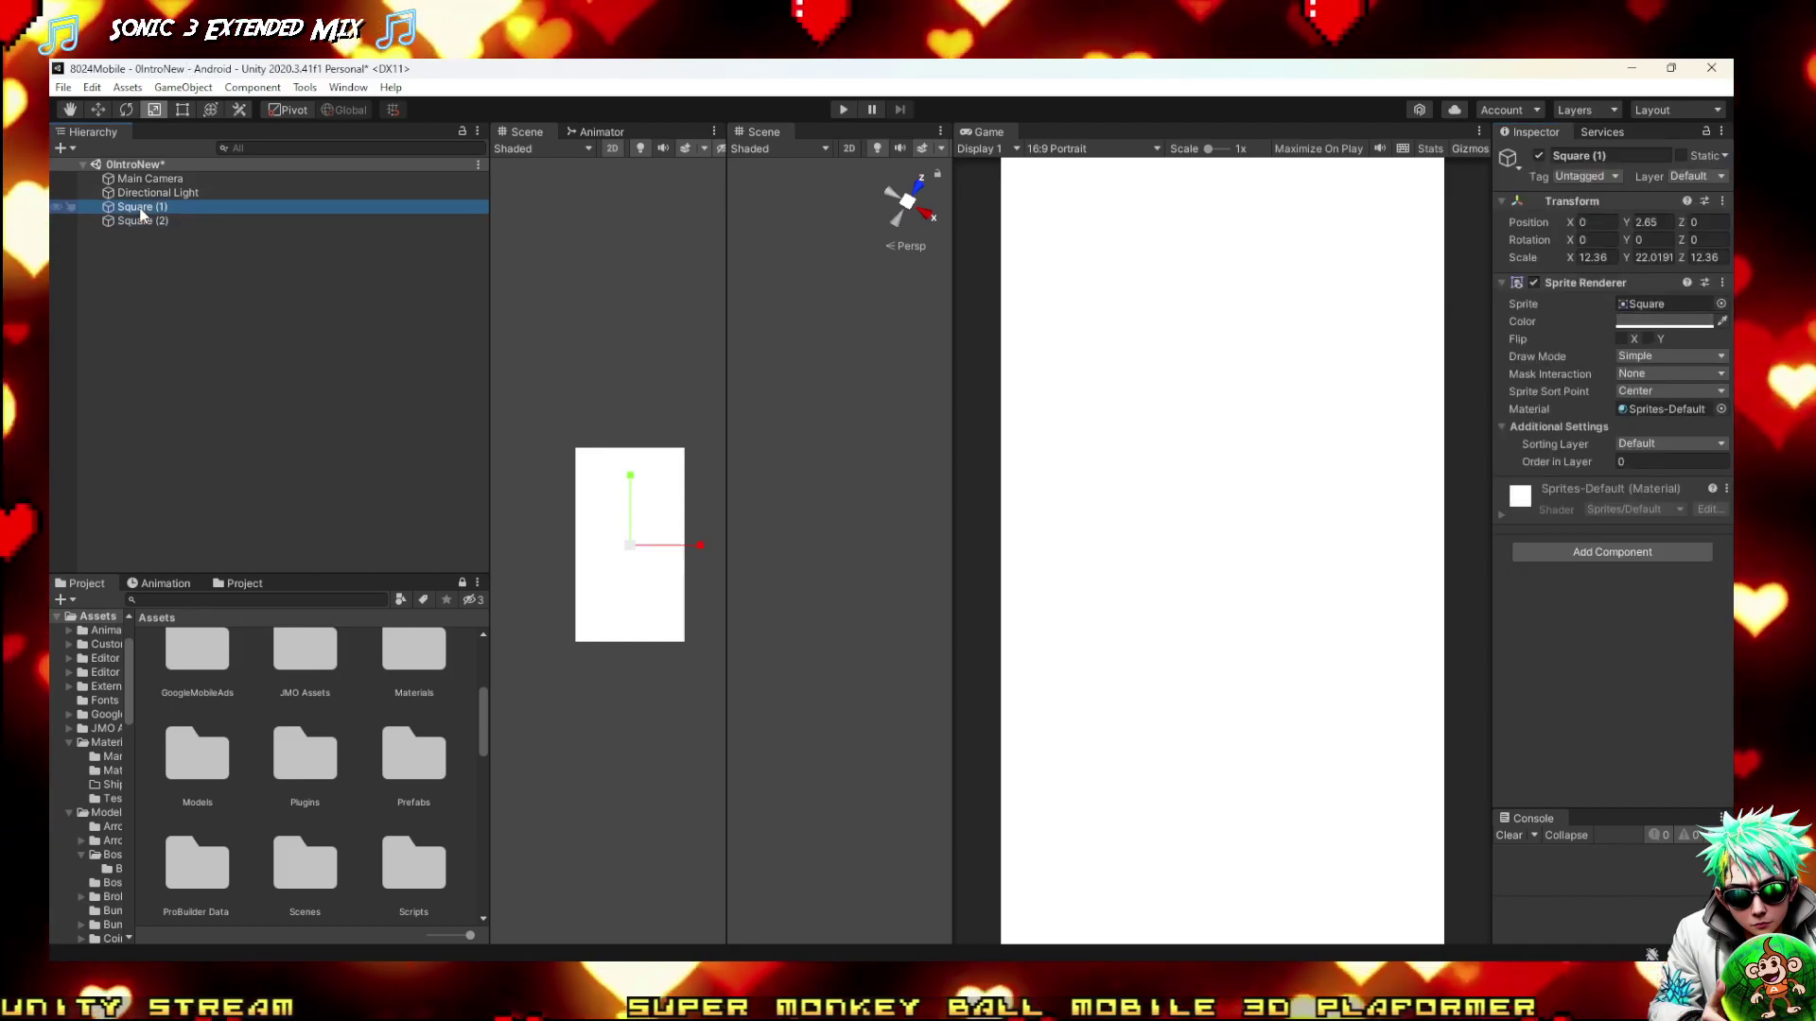
{"action": "left_click", "coordinate": [1645, 461]}
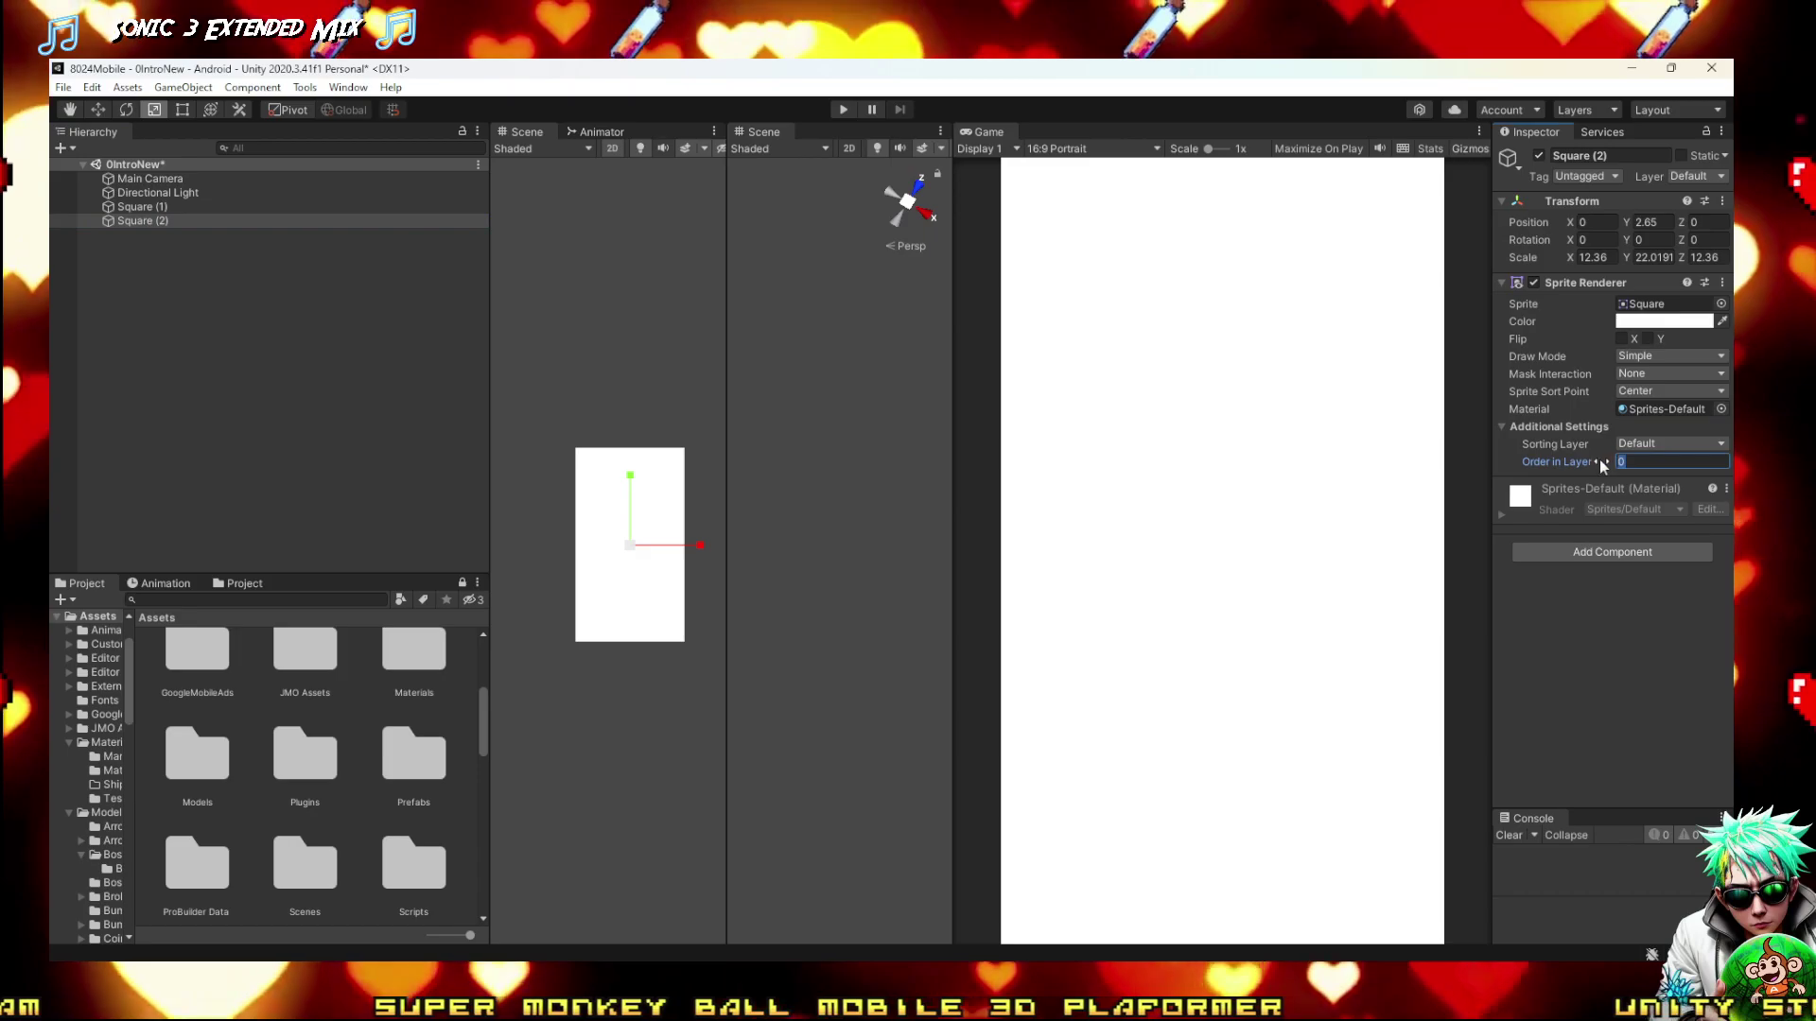
{"action": "type", "text": "1"}
{"action": "left_click_drag", "start_coordinate": [629, 474], "coordinate": [637, 538]}
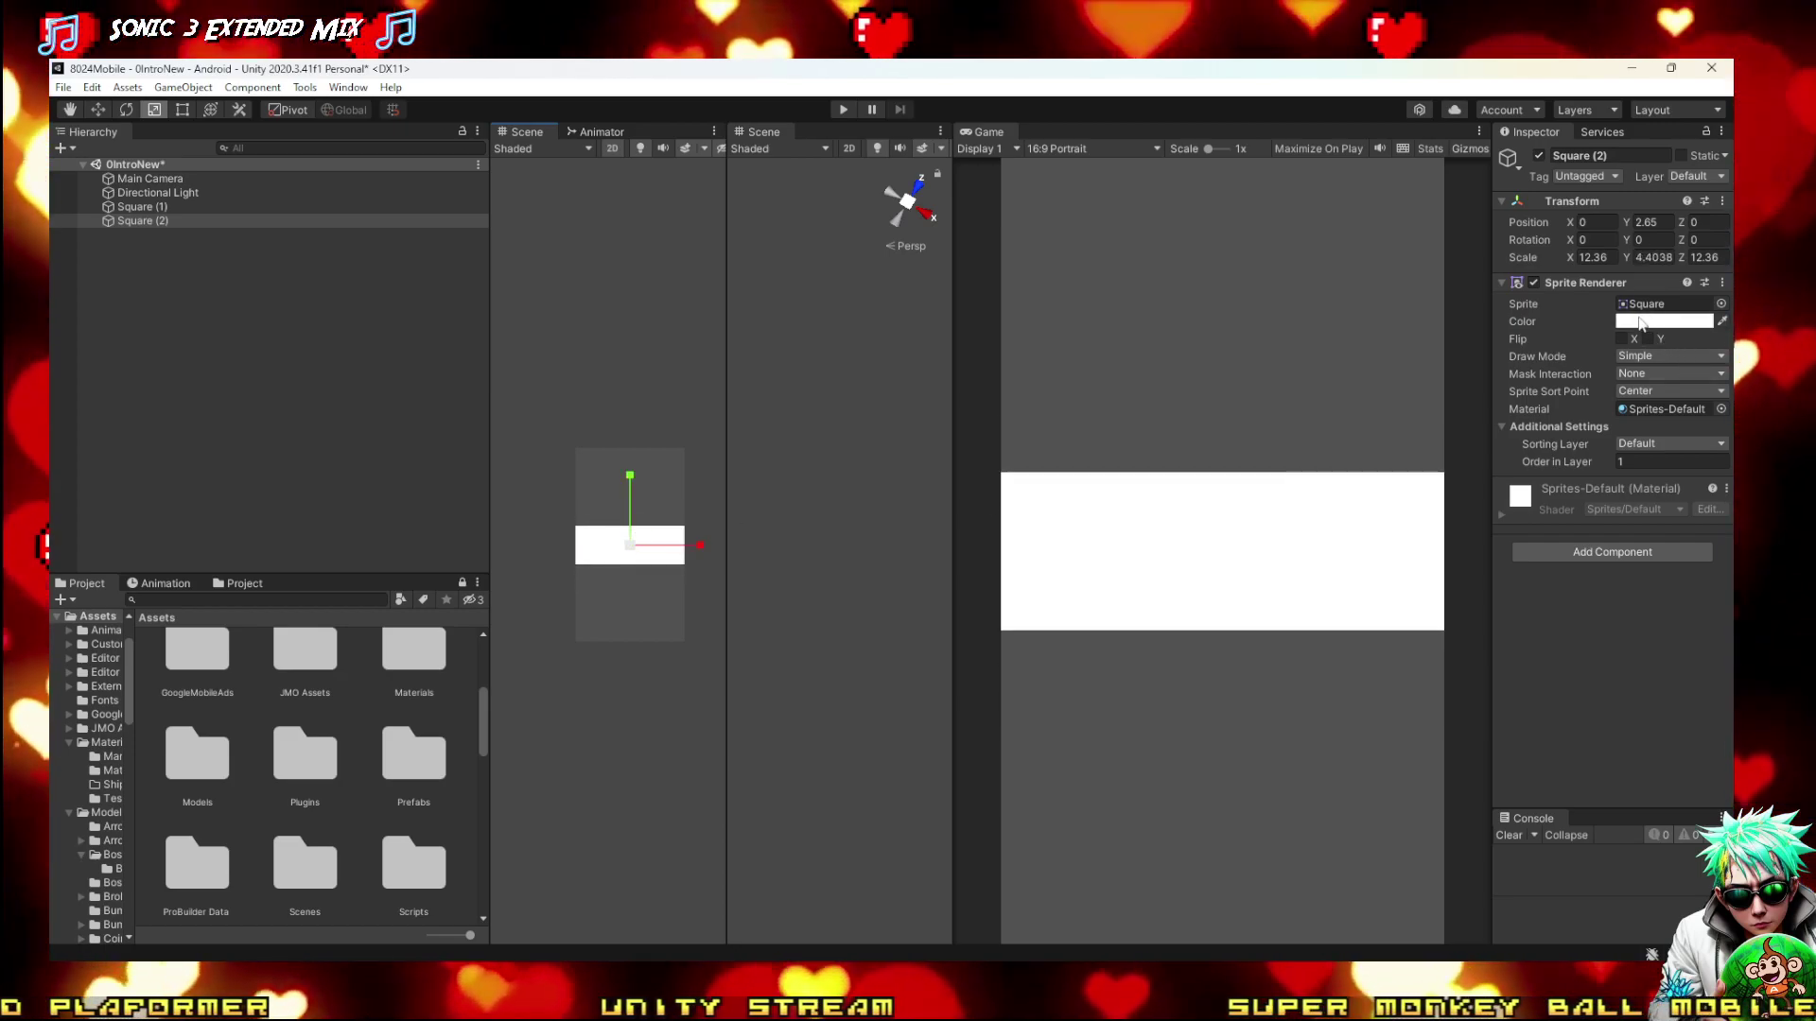
Colour Square (1) dusky maroon 7B5252 and nudge its height slightly
{"action": "left_click", "coordinate": [671, 457]}
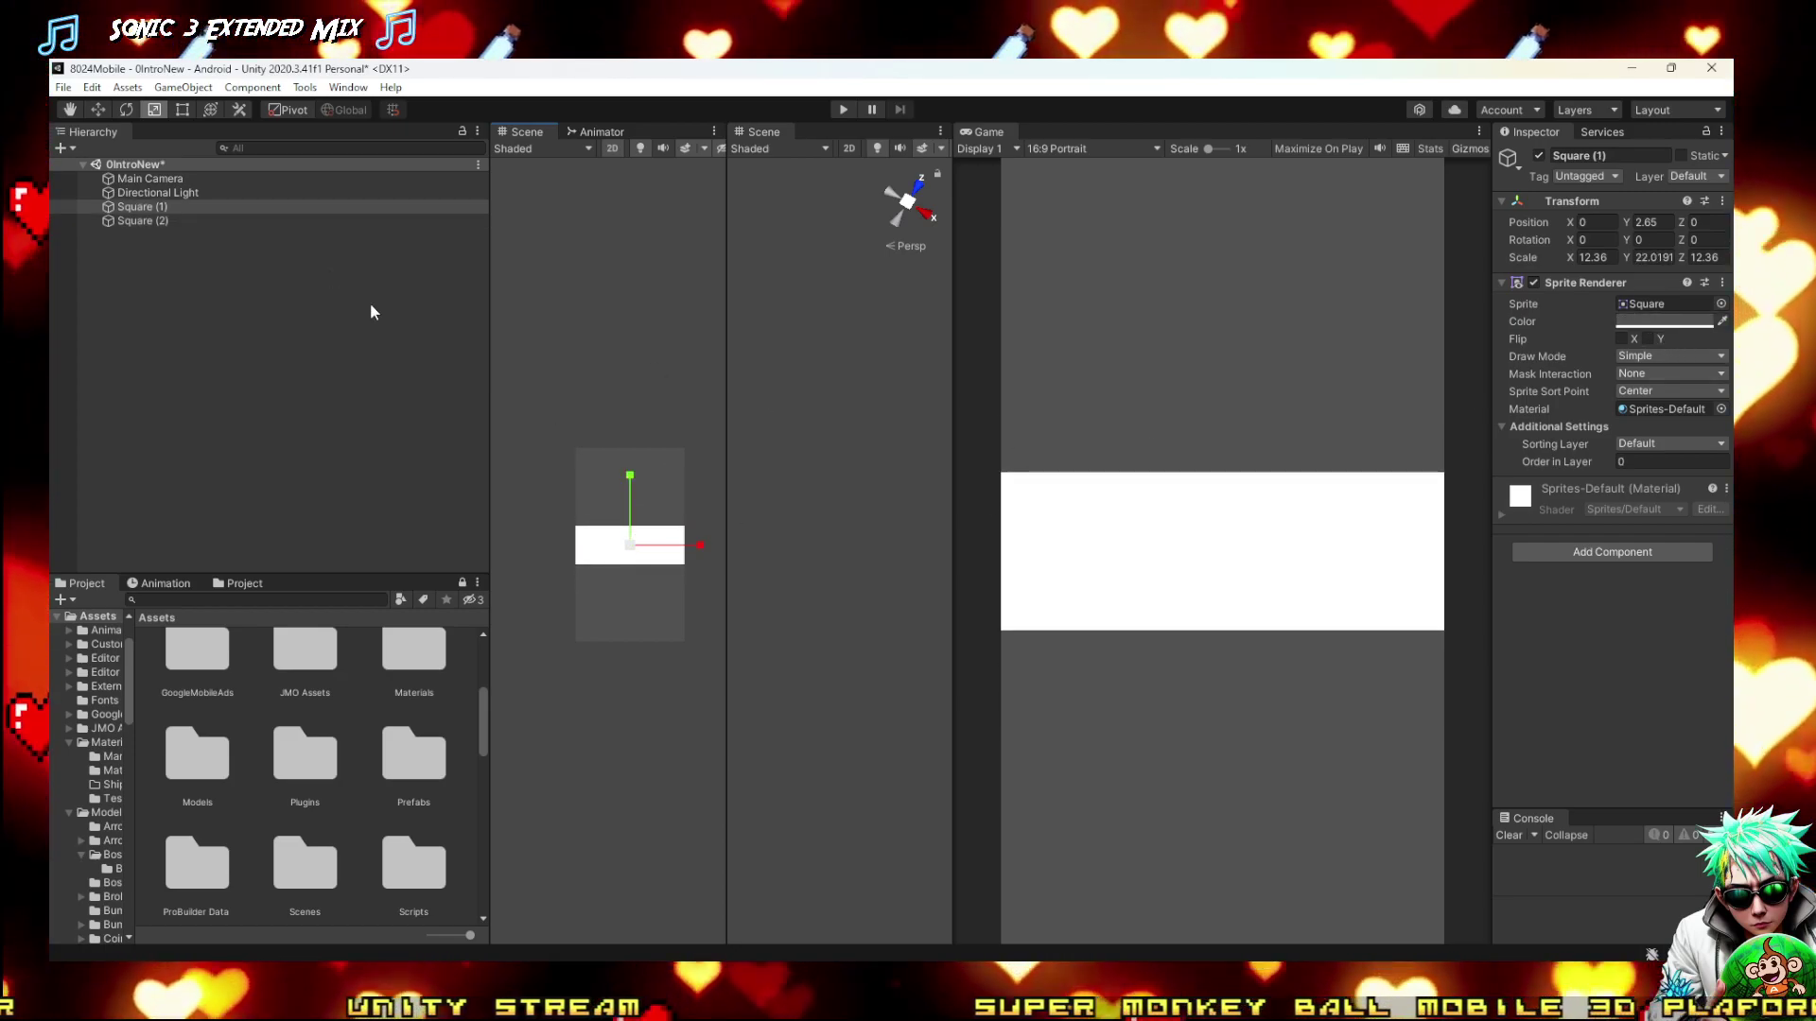
{"action": "left_click", "coordinate": [1664, 323]}
{"action": "mouse_move", "coordinate": [1598, 440]}
{"action": "left_mouse_down"}
{"action": "mouse_move", "coordinate": [1589, 469]}
{"action": "mouse_move", "coordinate": [1608, 461]}
{"action": "left_mouse_up"}
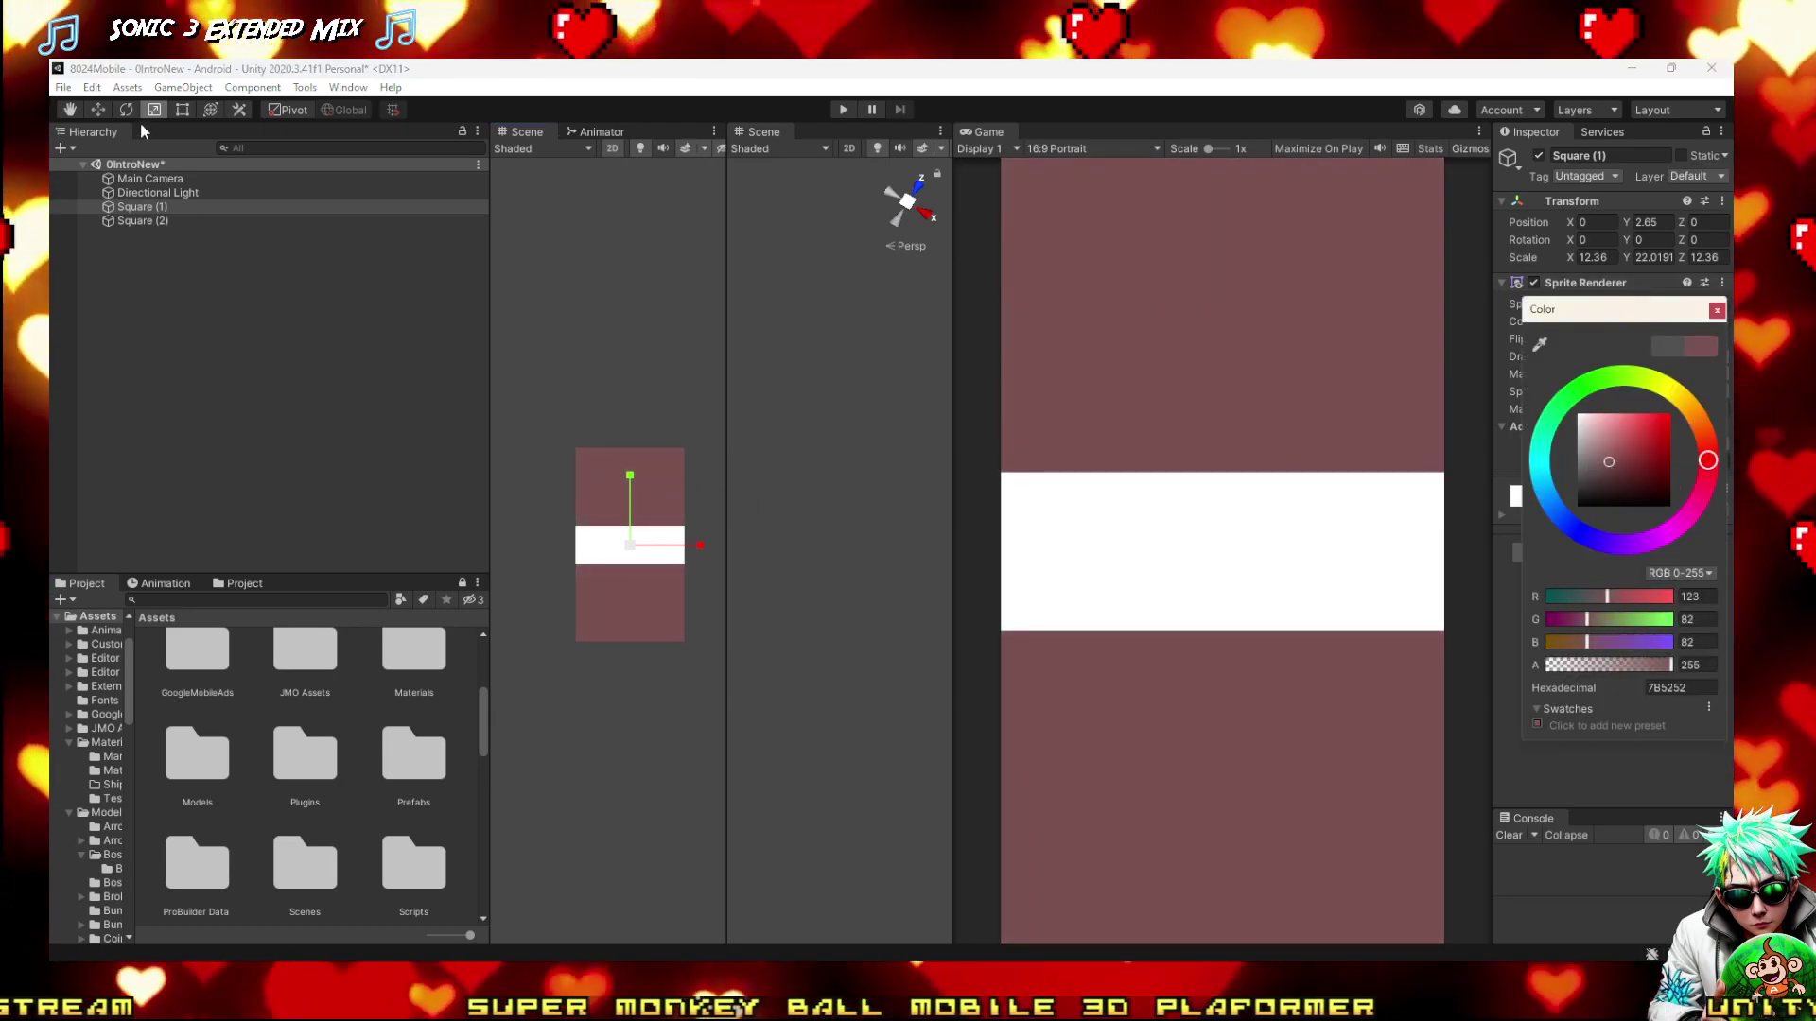
{"action": "left_click", "coordinate": [125, 218]}
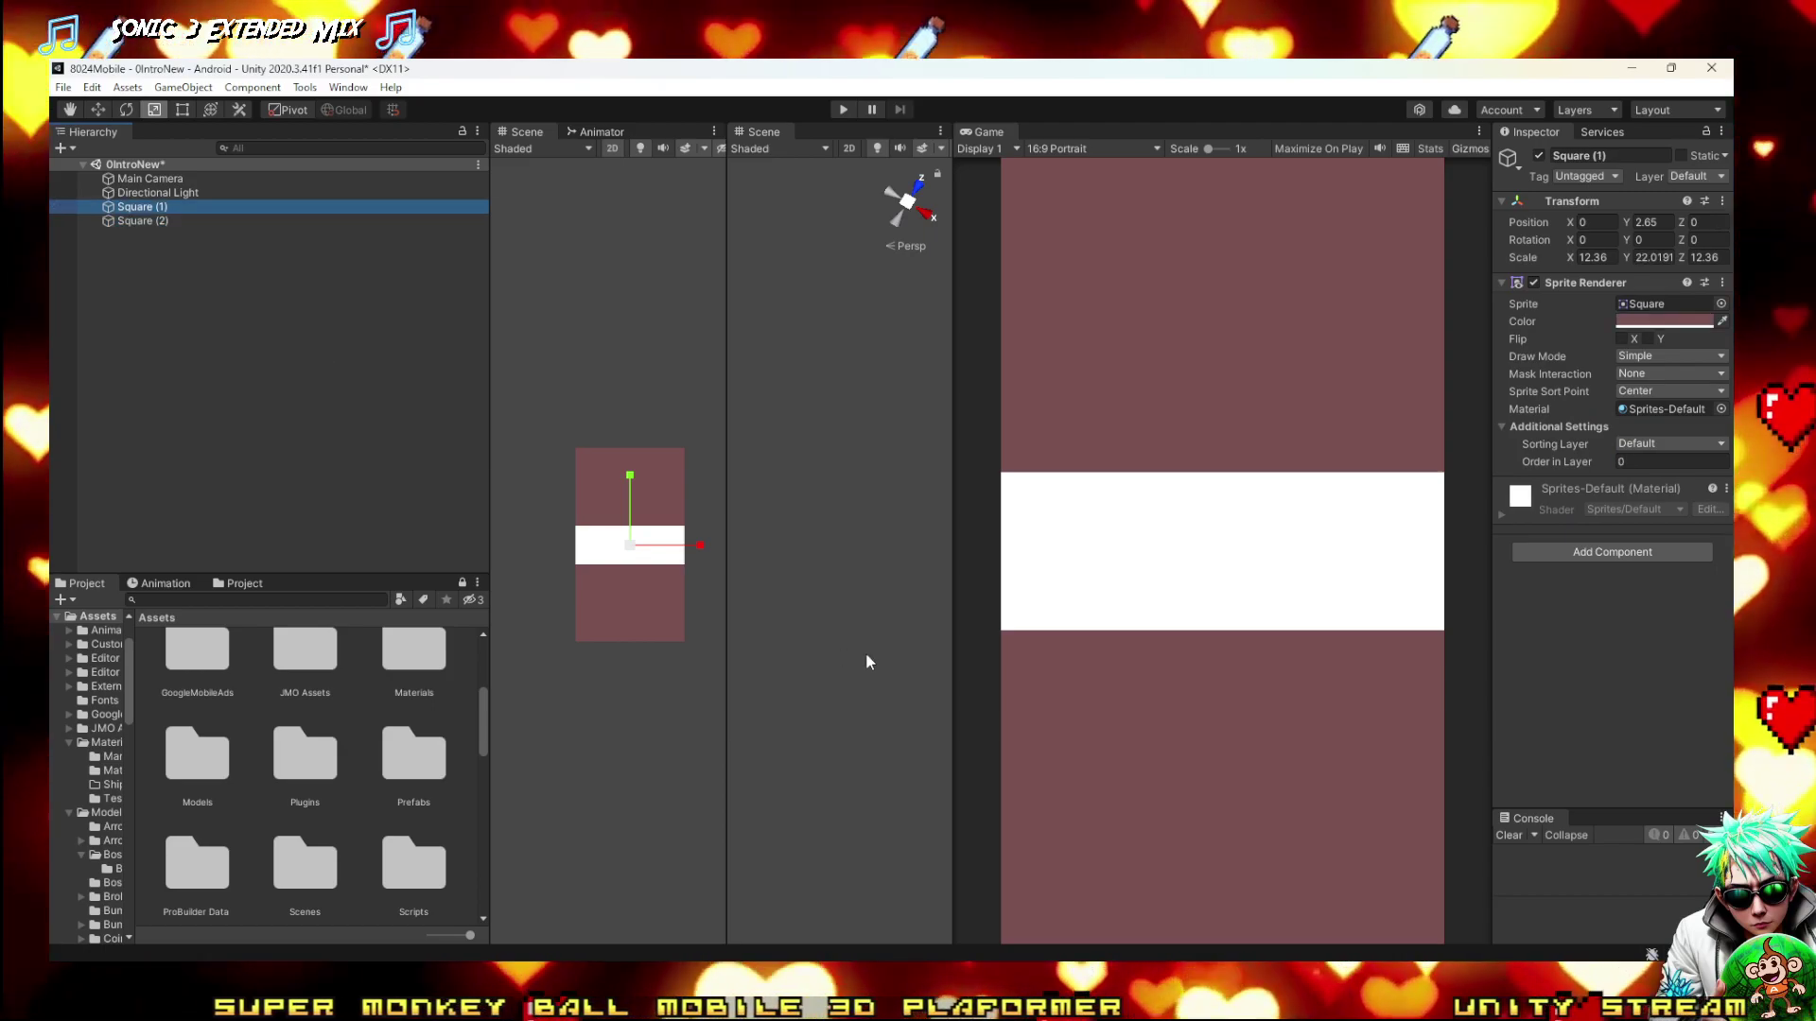
{"action": "left_click_drag", "start_coordinate": [631, 473], "coordinate": [632, 477]}
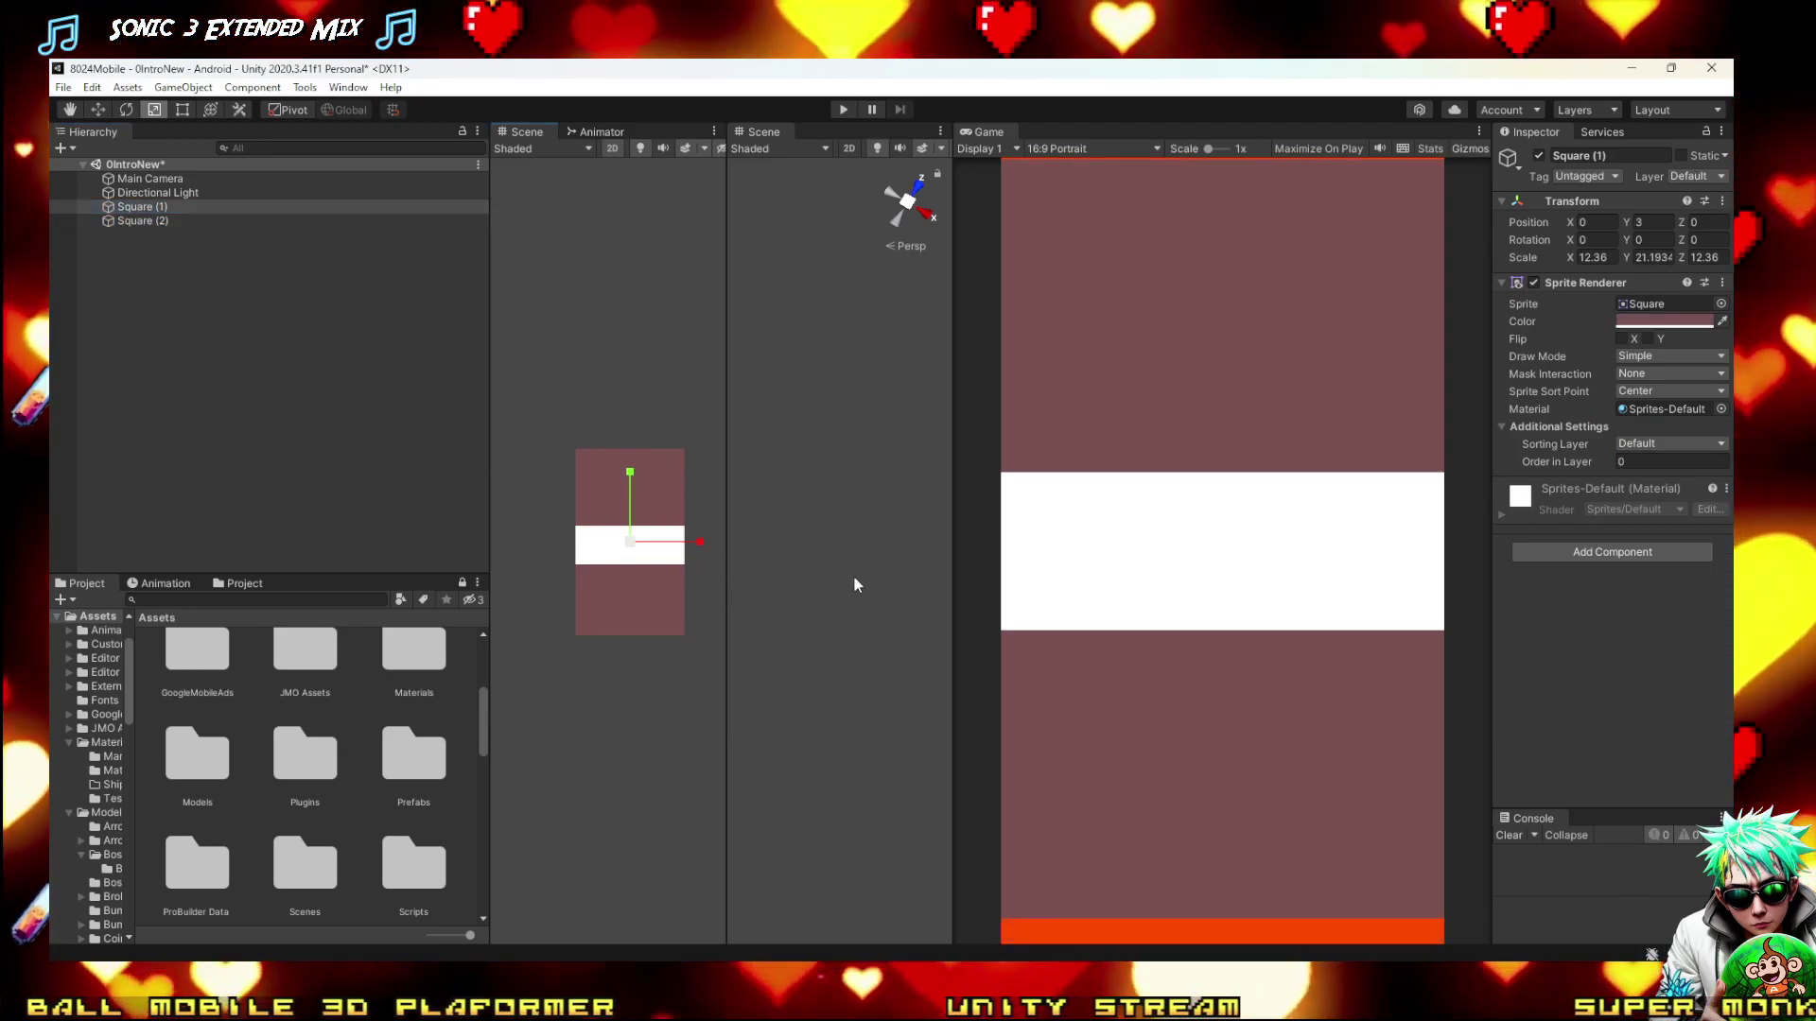
Undo the backdrop square's resize and widen the left Scene view
{"action": "key", "text": "ctrl+z"}
{"action": "key", "text": "ctrl+z"}
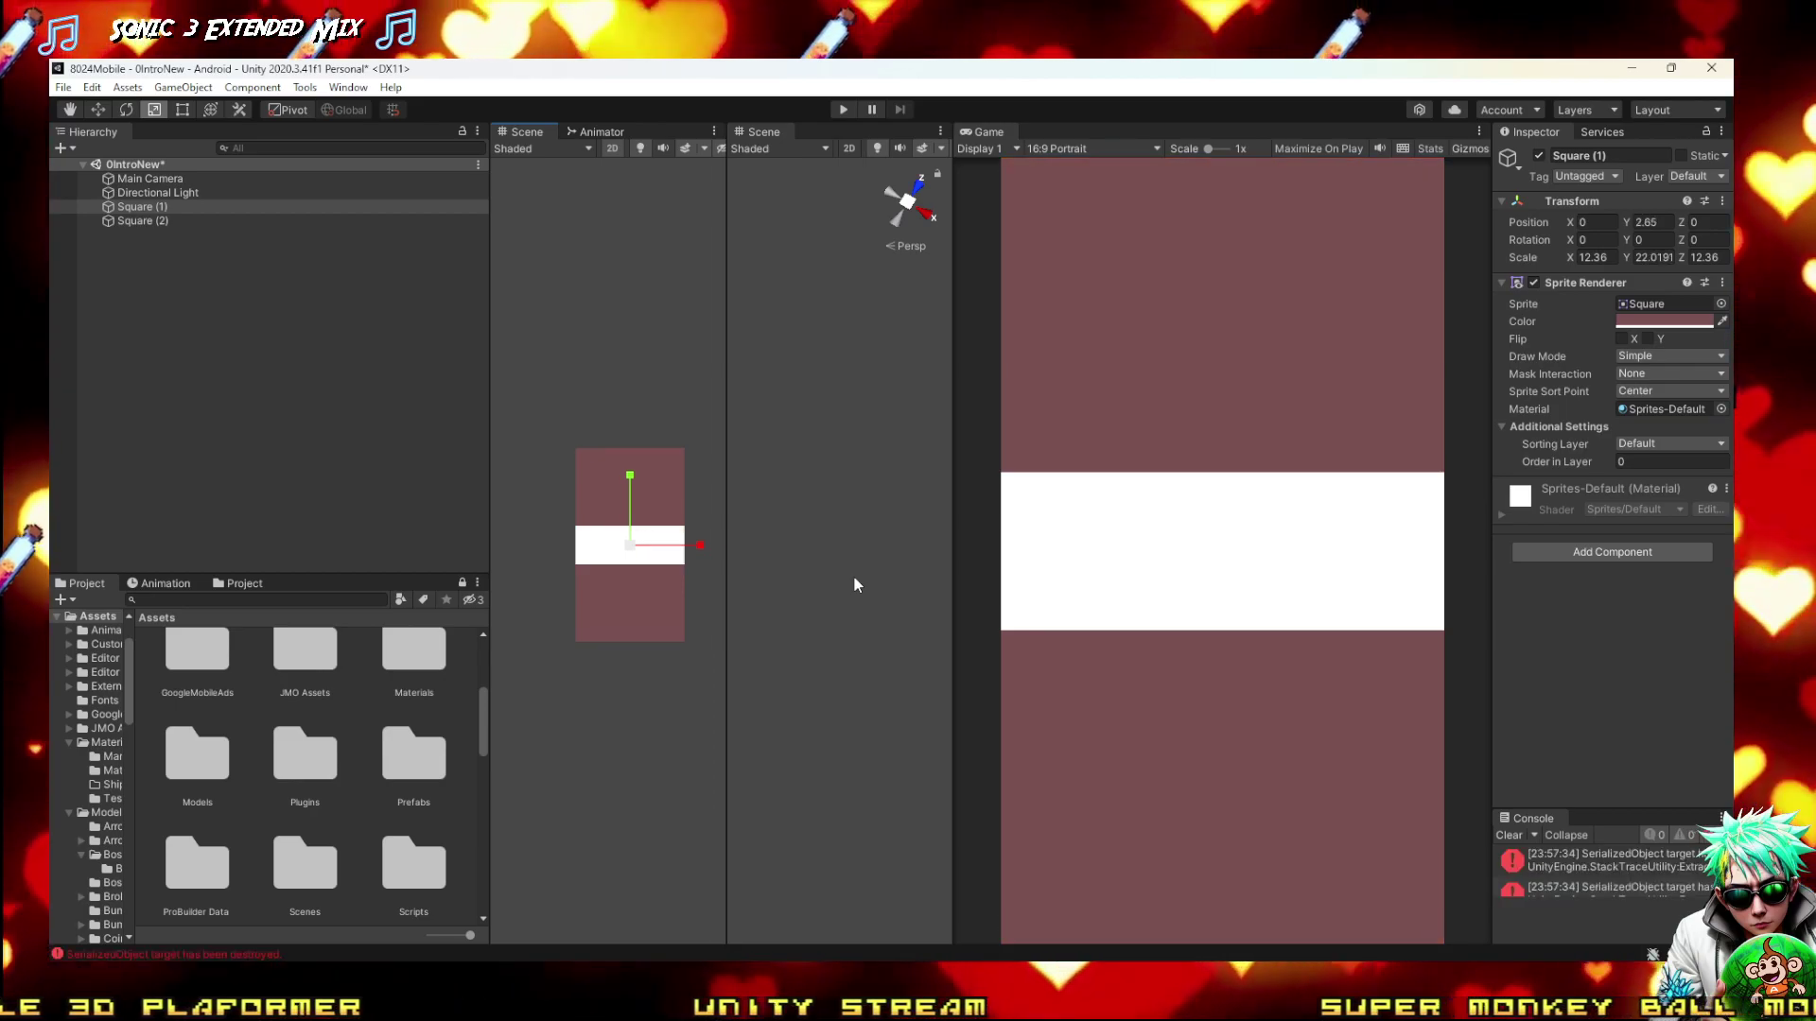
{"action": "scroll", "coordinate": [684, 567], "scroll_direction": "up", "scroll_amount": 2}
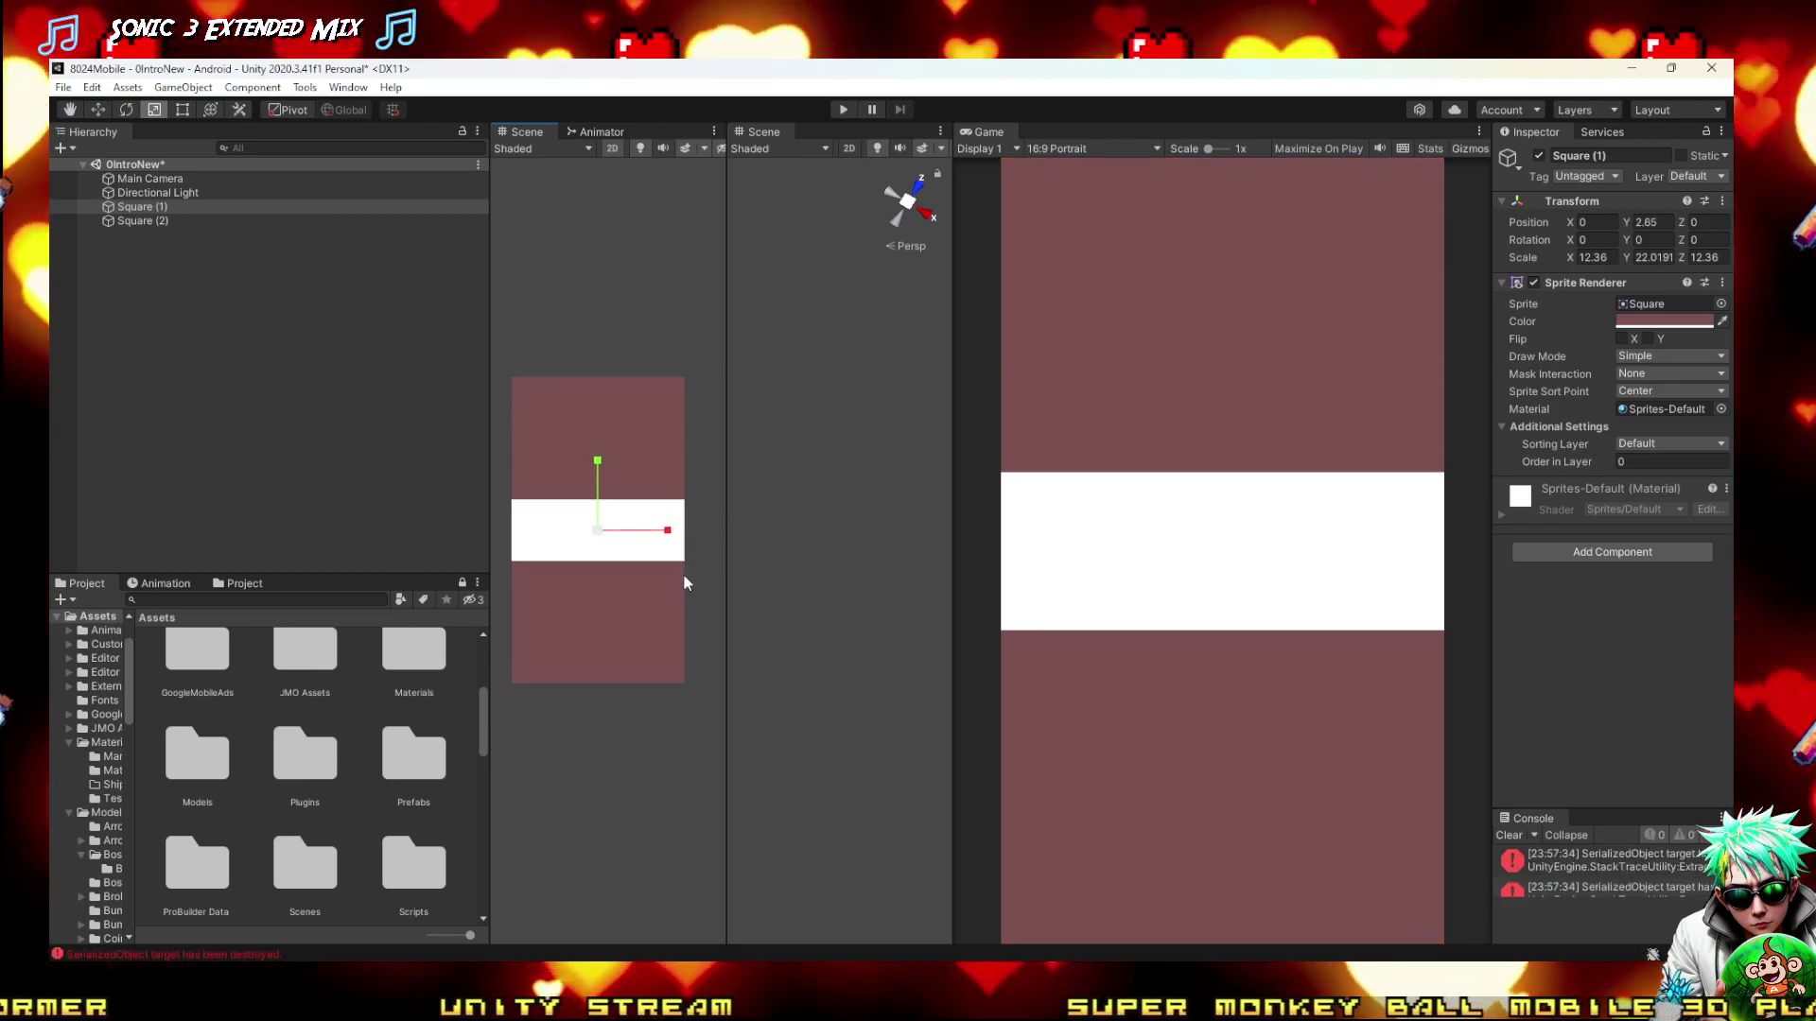
{"action": "left_click_drag", "start_coordinate": [729, 532], "coordinate": [811, 532]}
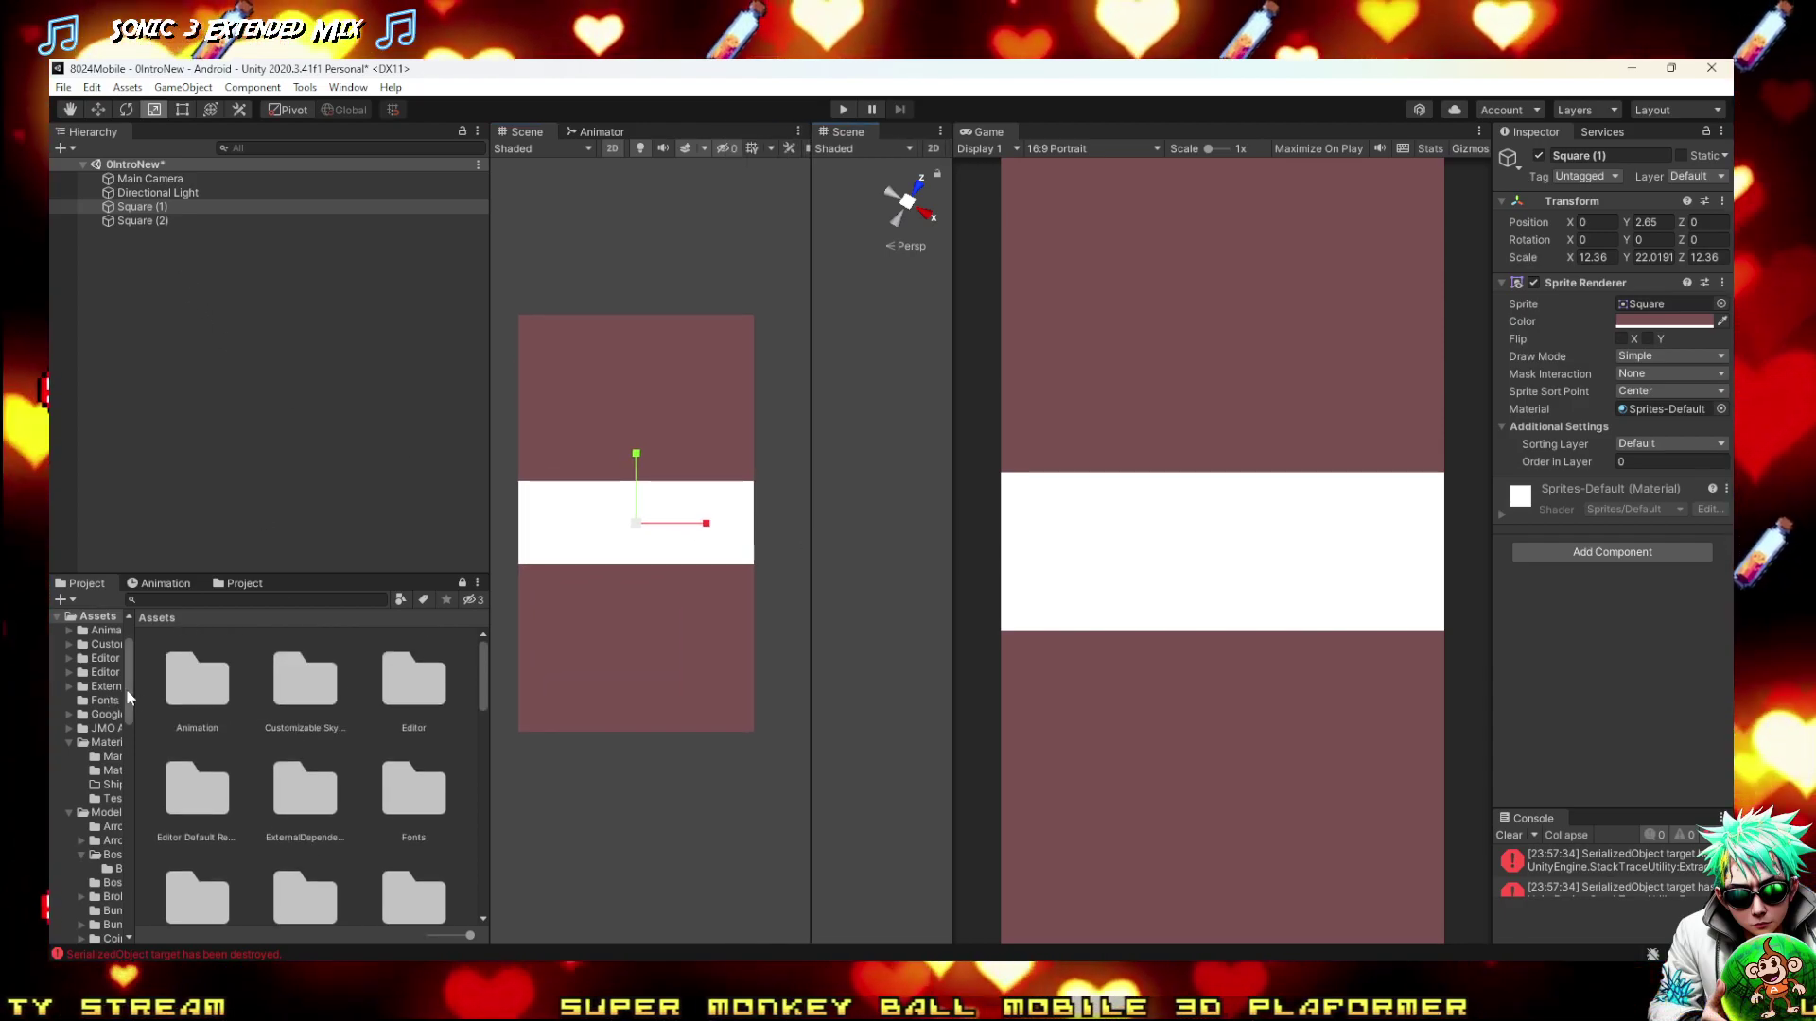
{"action": "scroll", "coordinate": [170, 671], "scroll_direction": "up", "scroll_amount": 2}
Search the Project for 'logo', open the logo sprites folder, and select Square (2)
{"action": "left_click", "coordinate": [170, 600]}
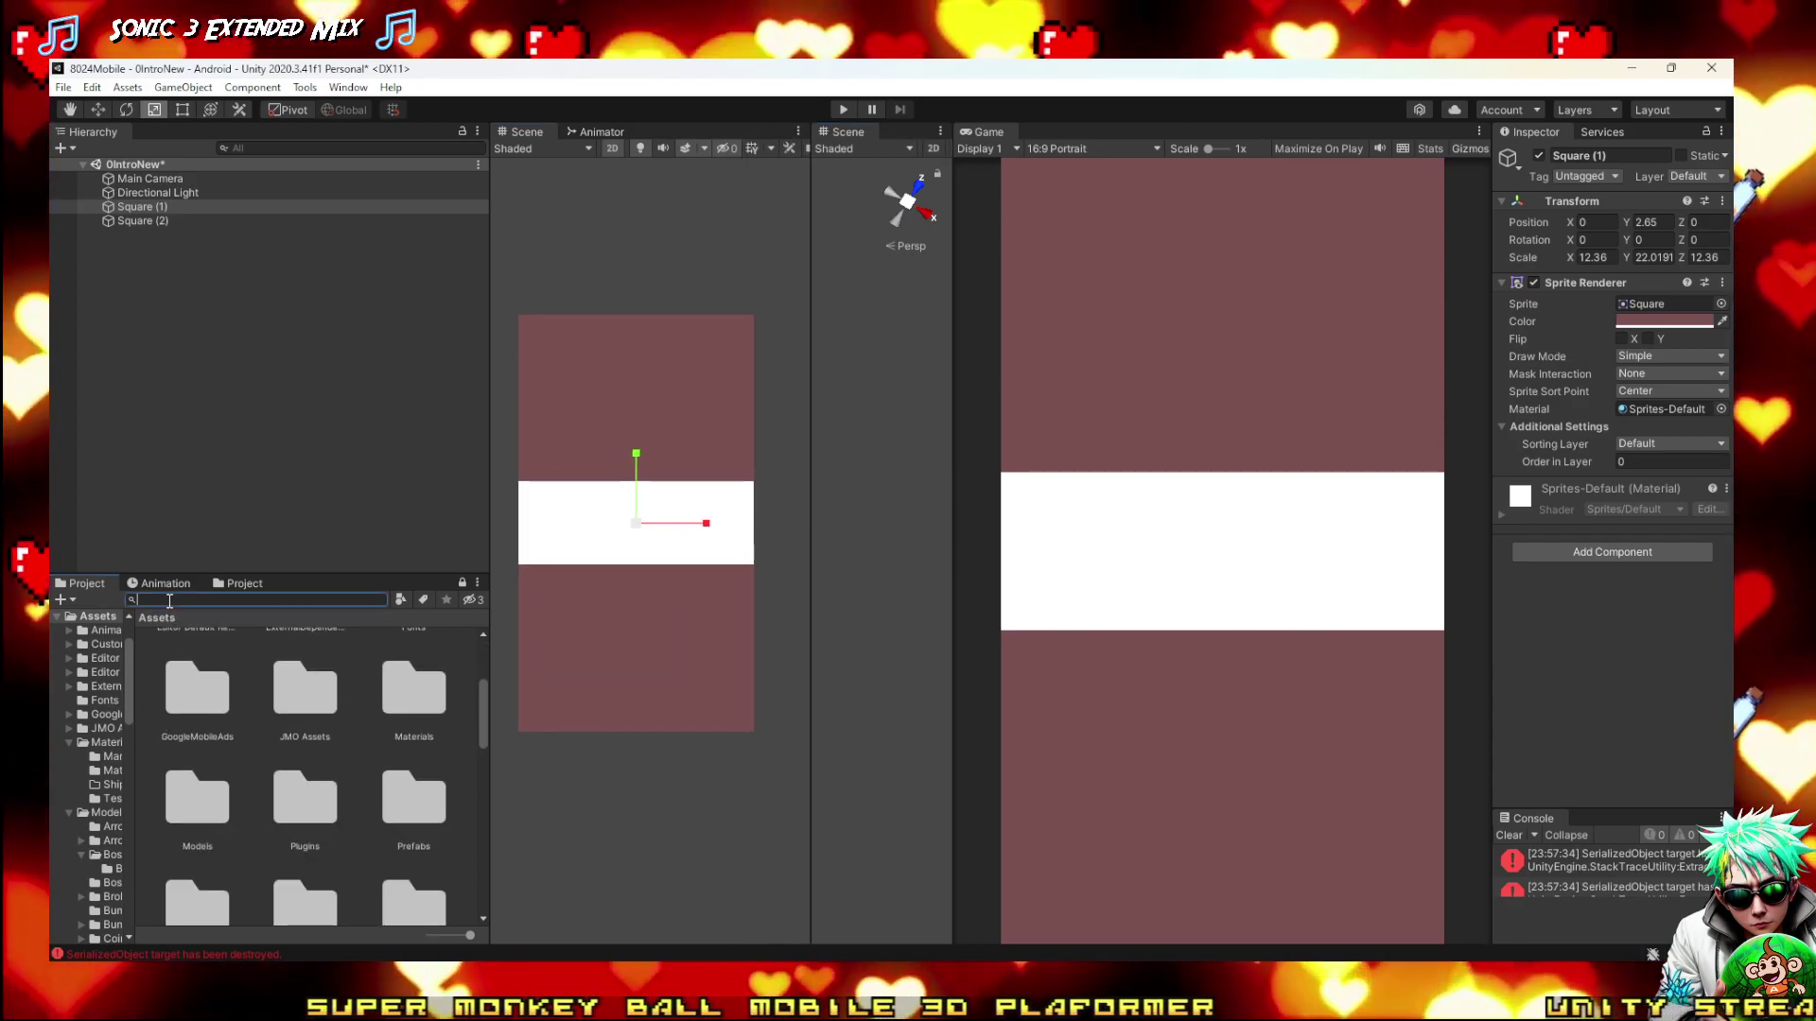
{"action": "type", "text": "logo"}
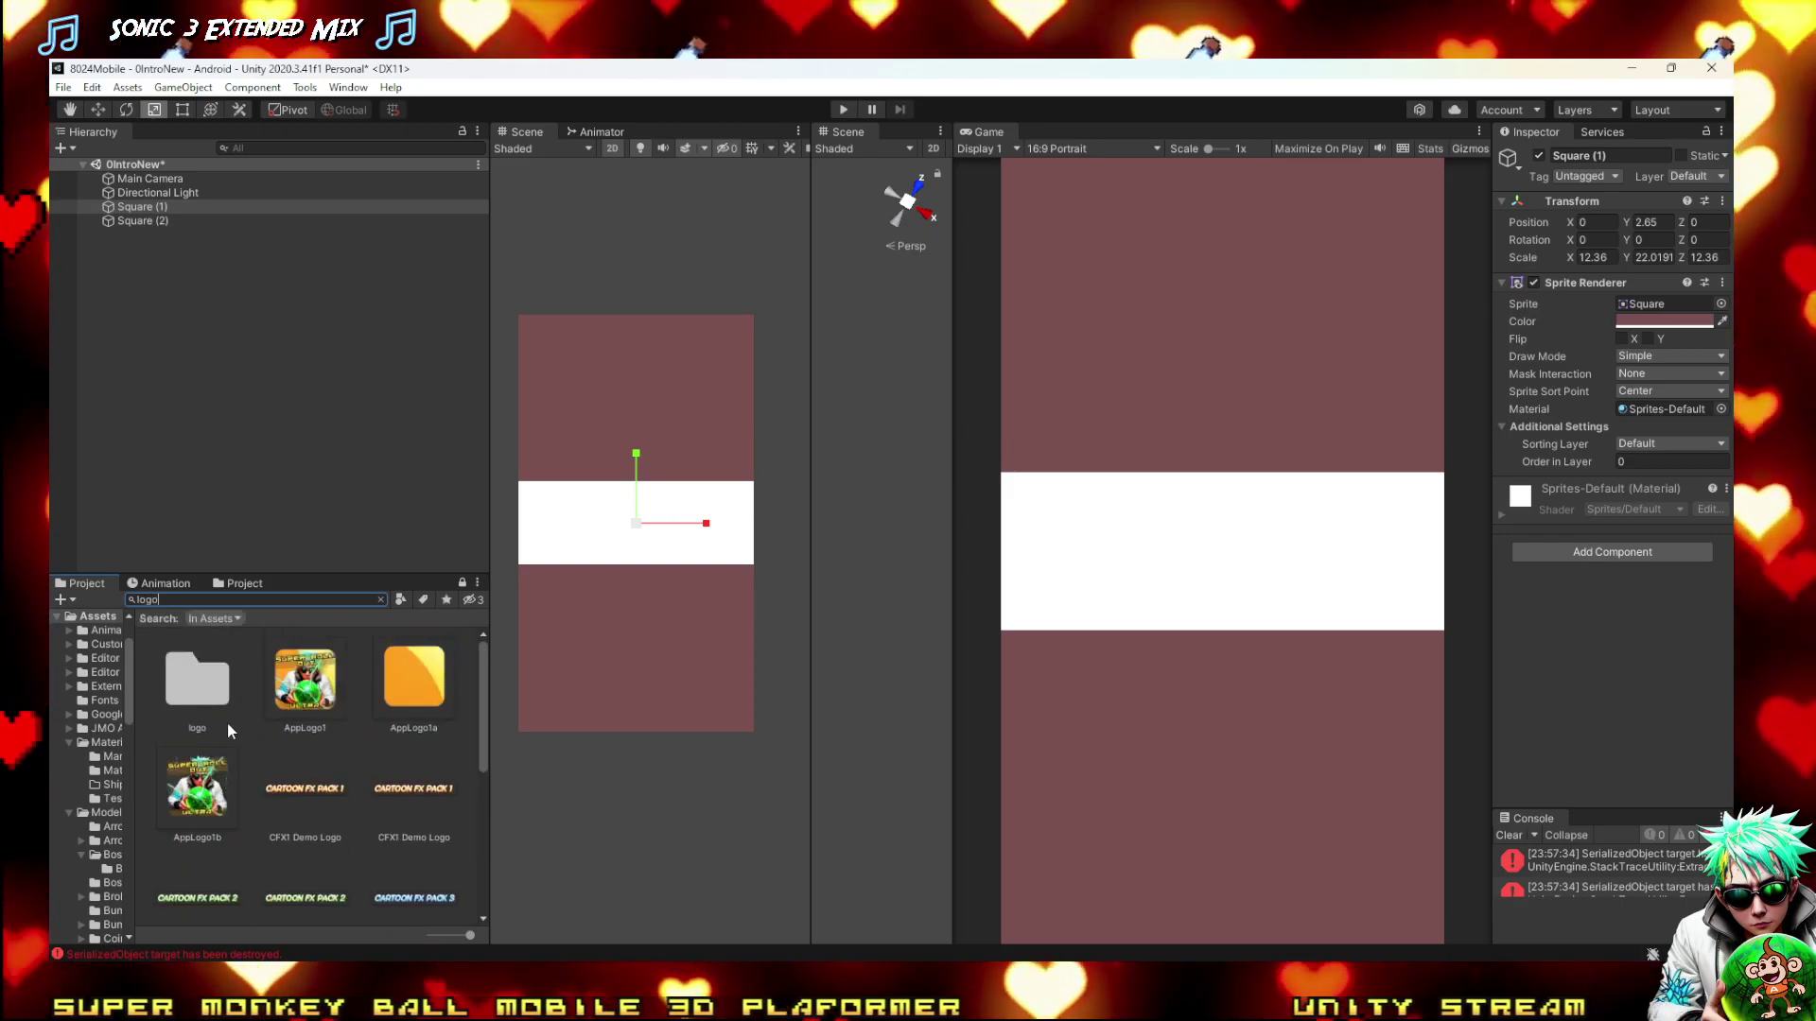
{"action": "scroll", "coordinate": [231, 752], "scroll_direction": "down", "scroll_amount": 2}
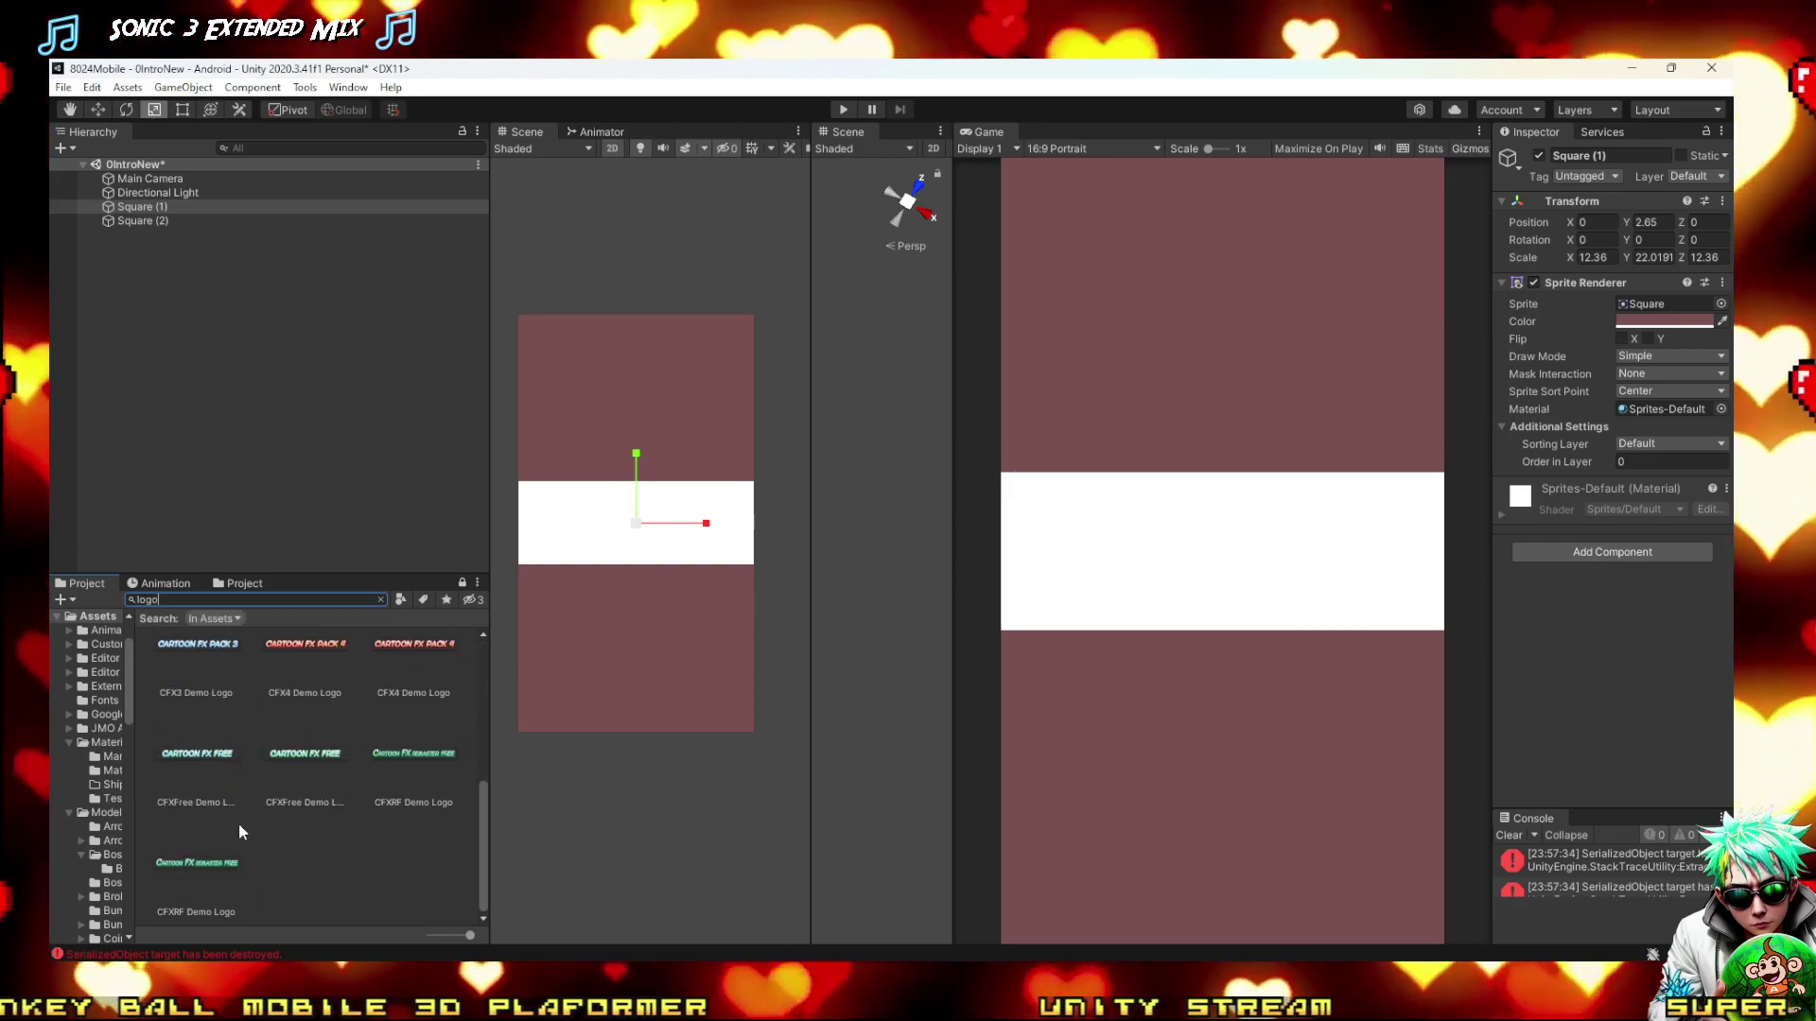
{"action": "scroll", "coordinate": [203, 699], "scroll_direction": "up", "scroll_amount": 2}
{"action": "double_click", "coordinate": [198, 677]}
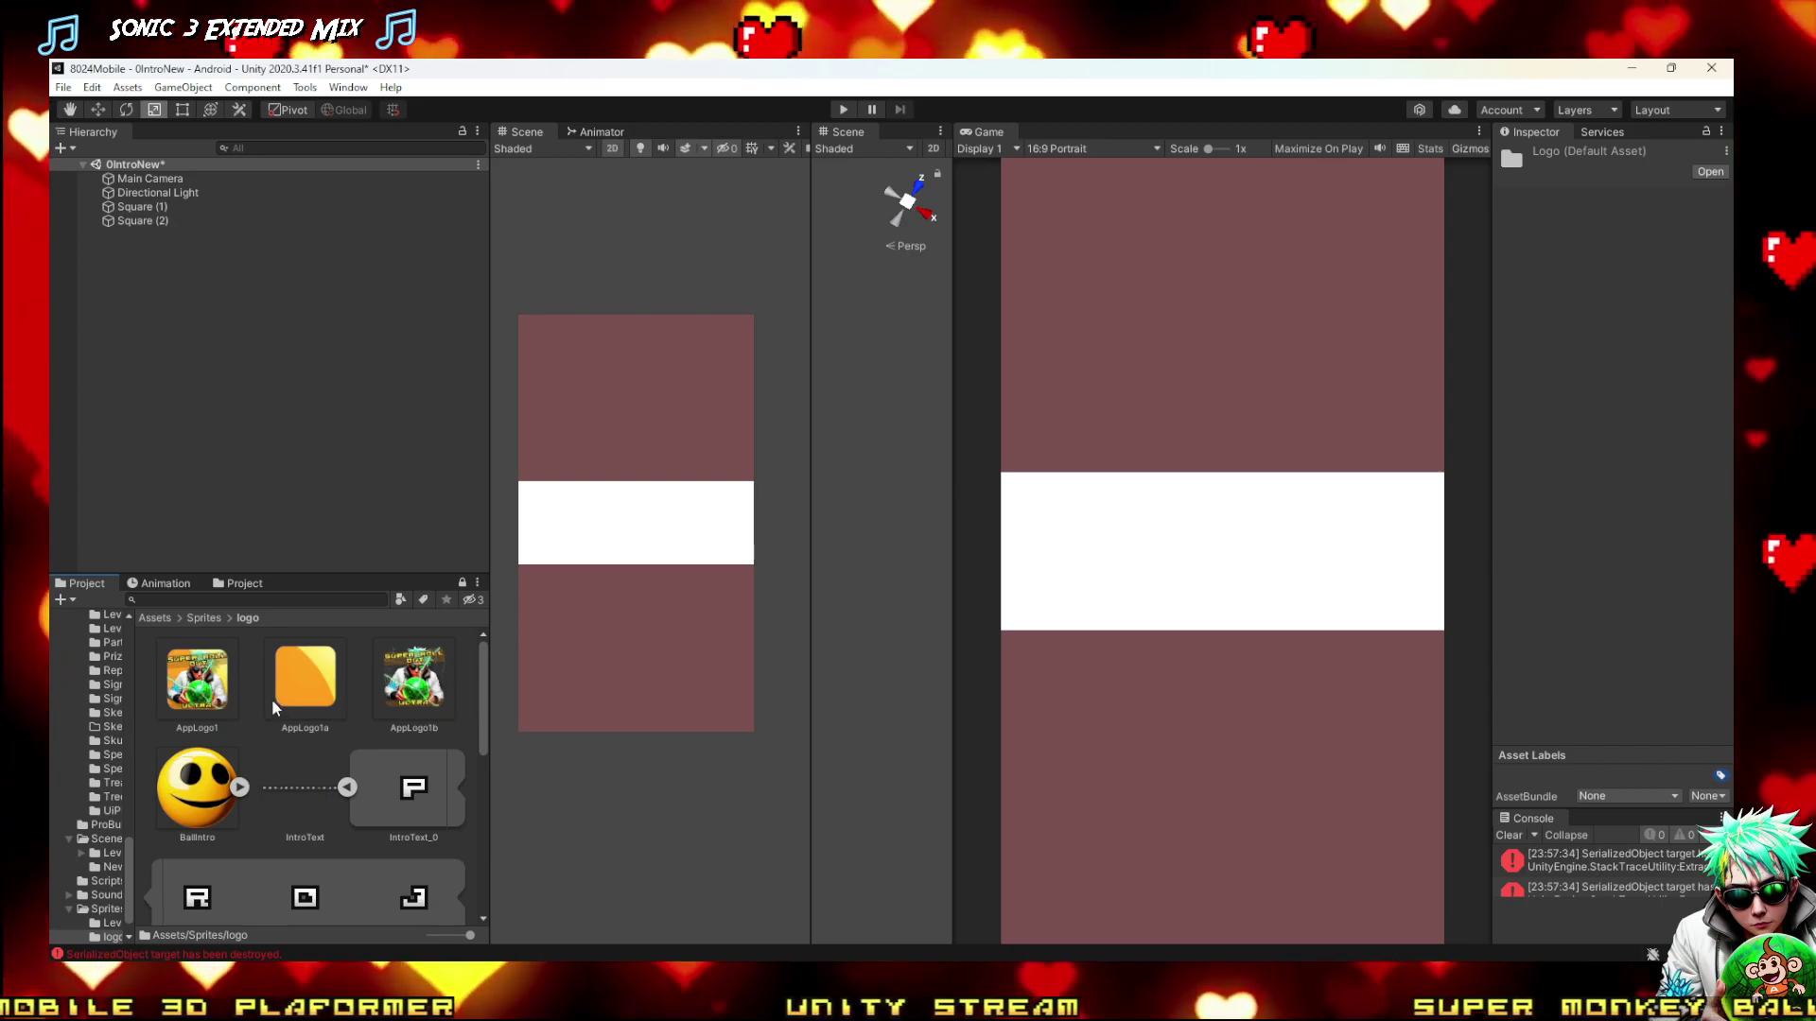
{"action": "scroll", "coordinate": [270, 700], "scroll_direction": "down", "scroll_amount": 3}
{"action": "scroll", "coordinate": [267, 690], "scroll_direction": "up", "scroll_amount": 2}
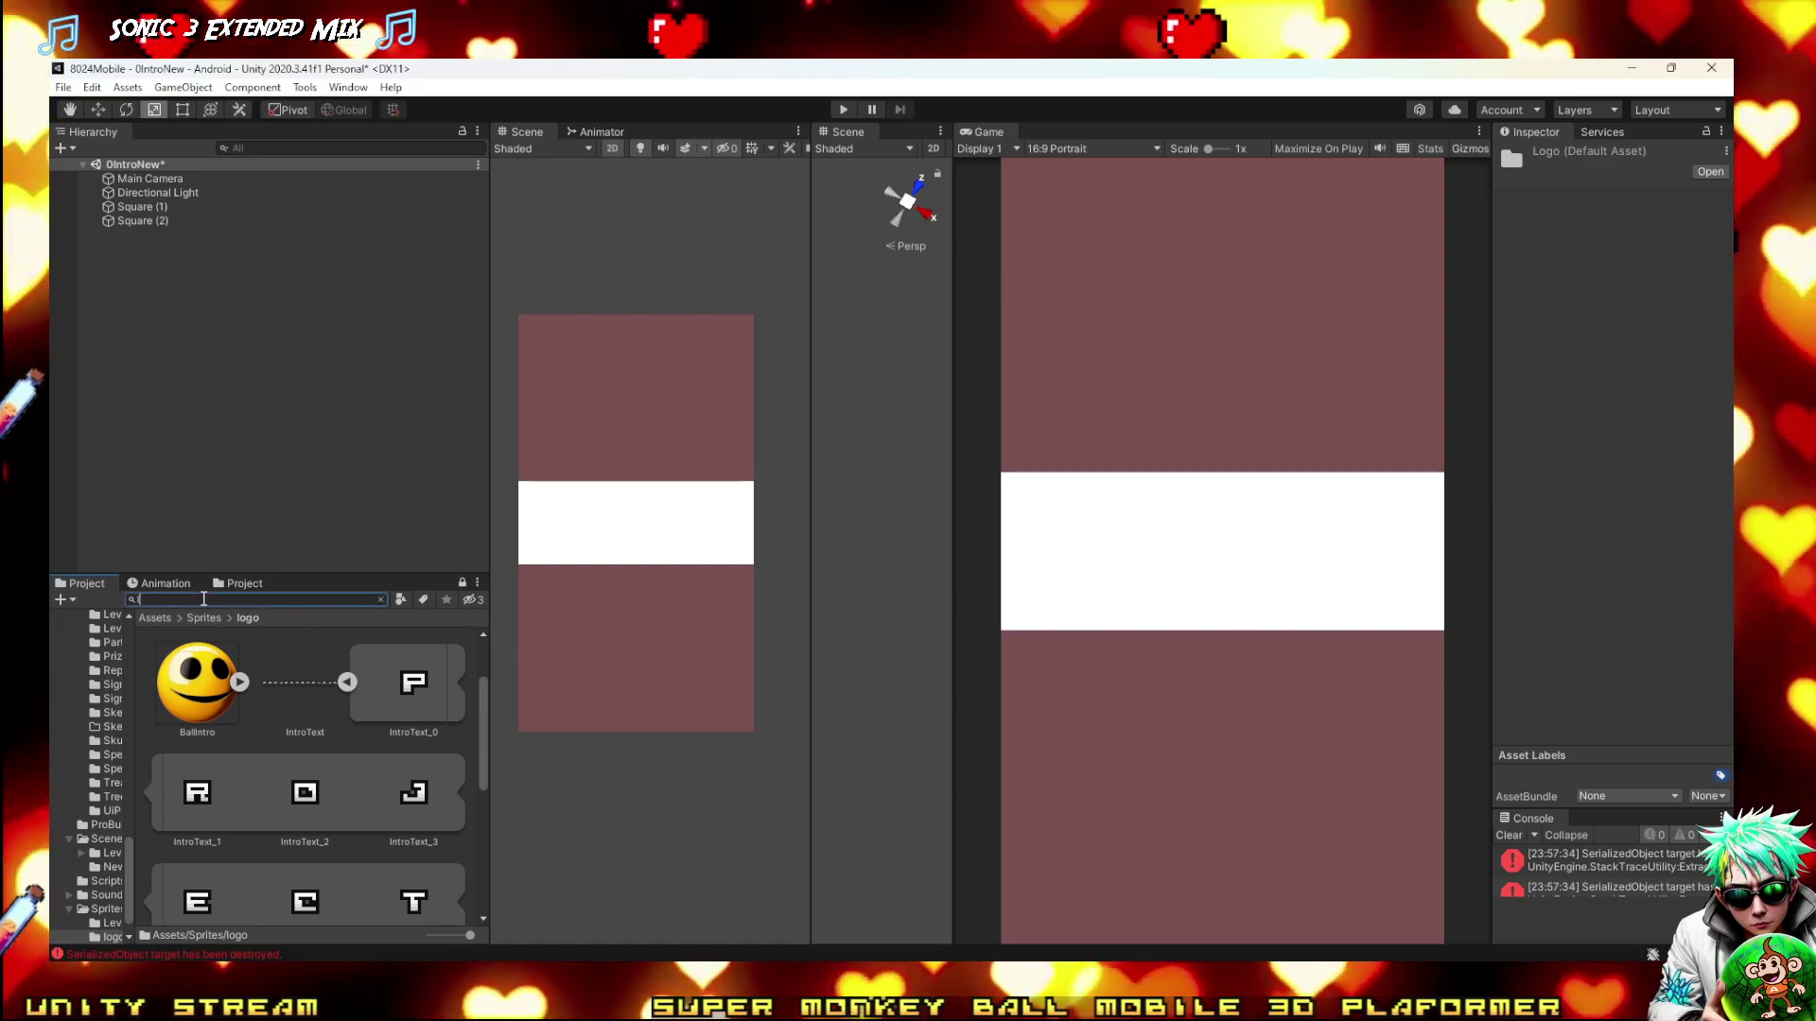
{"action": "left_click", "coordinate": [203, 599]}
{"action": "type", "text": "logo"}
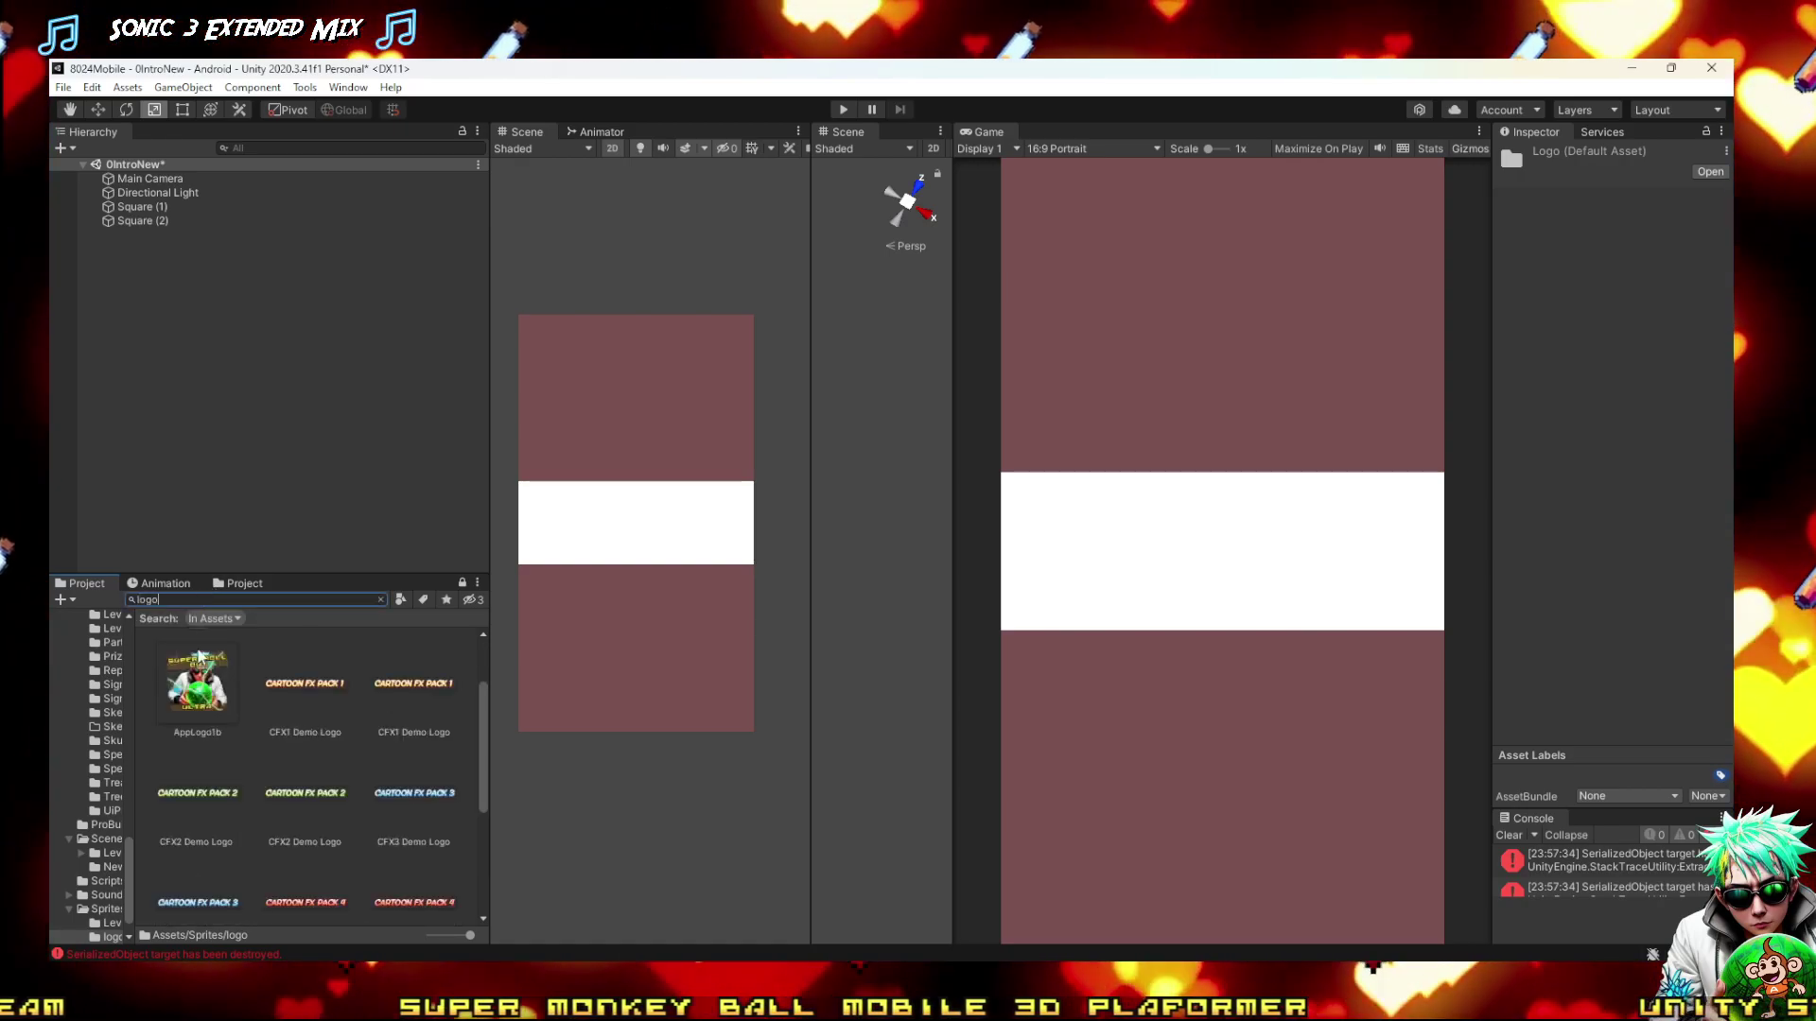
{"action": "scroll", "coordinate": [261, 700], "scroll_direction": "down", "scroll_amount": 5}
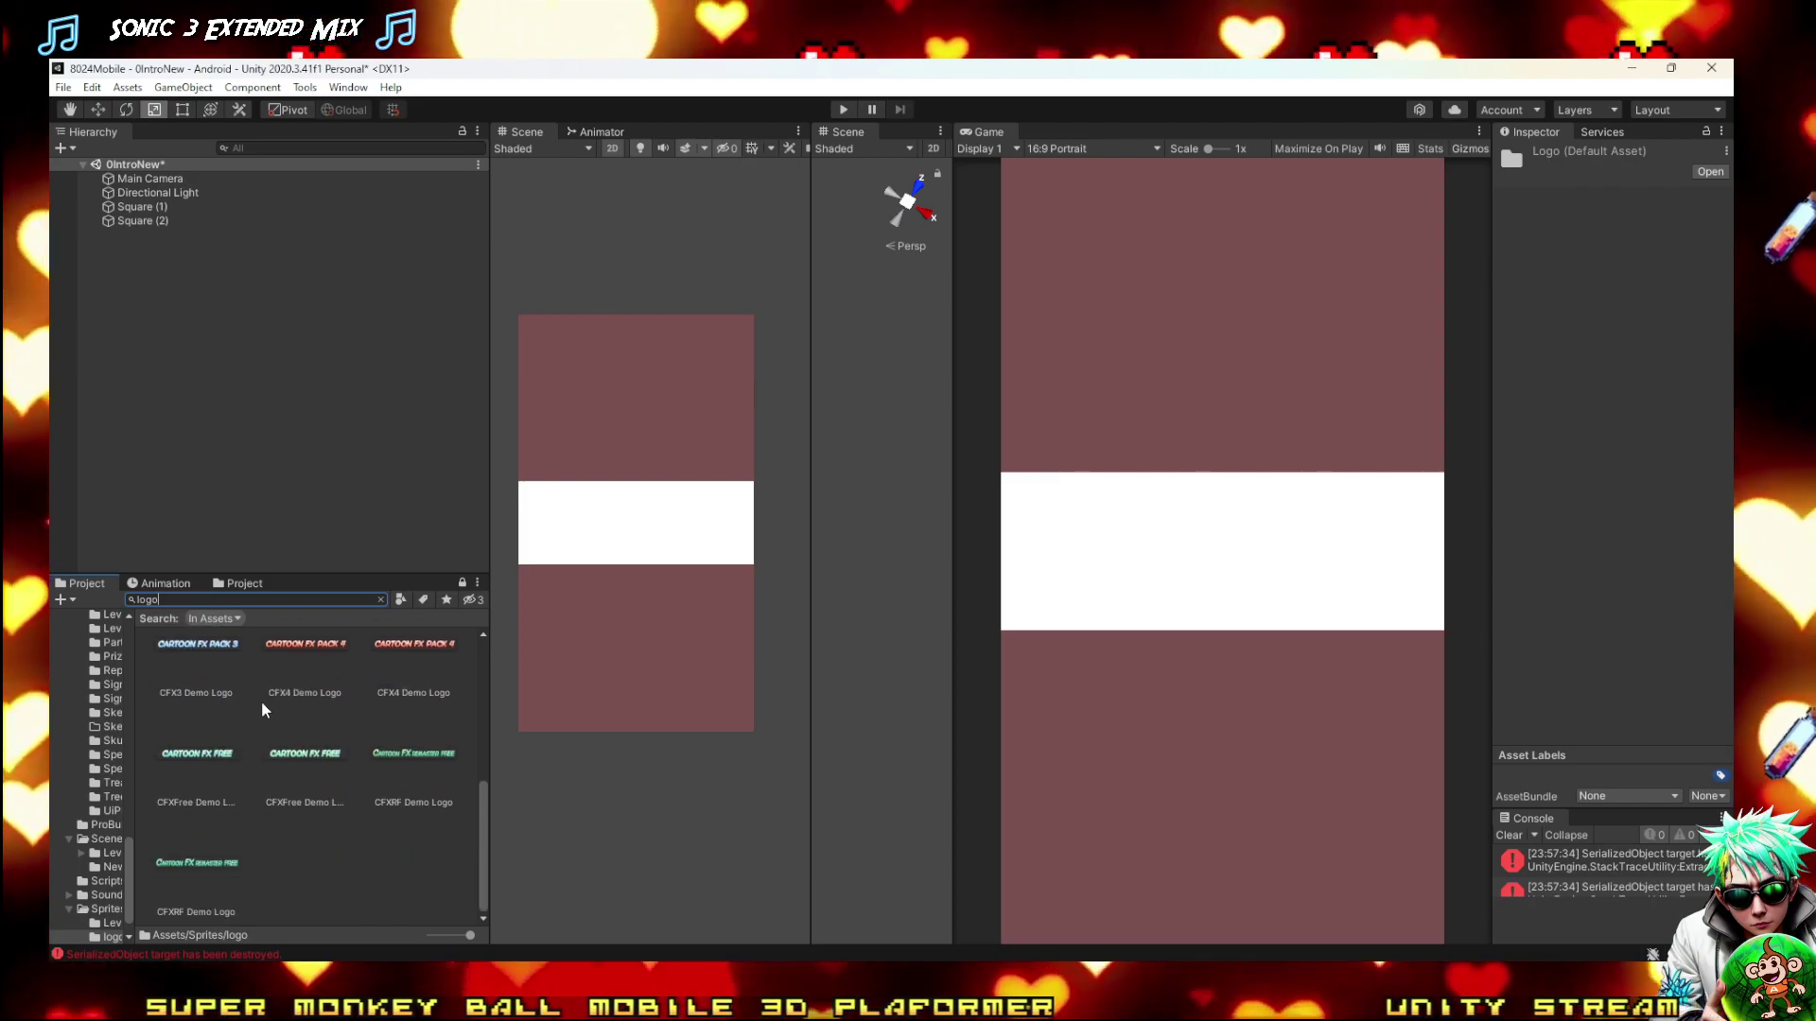
{"action": "scroll", "coordinate": [261, 695], "scroll_direction": "up", "scroll_amount": 8}
{"action": "scroll", "coordinate": [258, 638], "scroll_direction": "up", "scroll_amount": 2}
{"action": "double_click", "coordinate": [193, 670]}
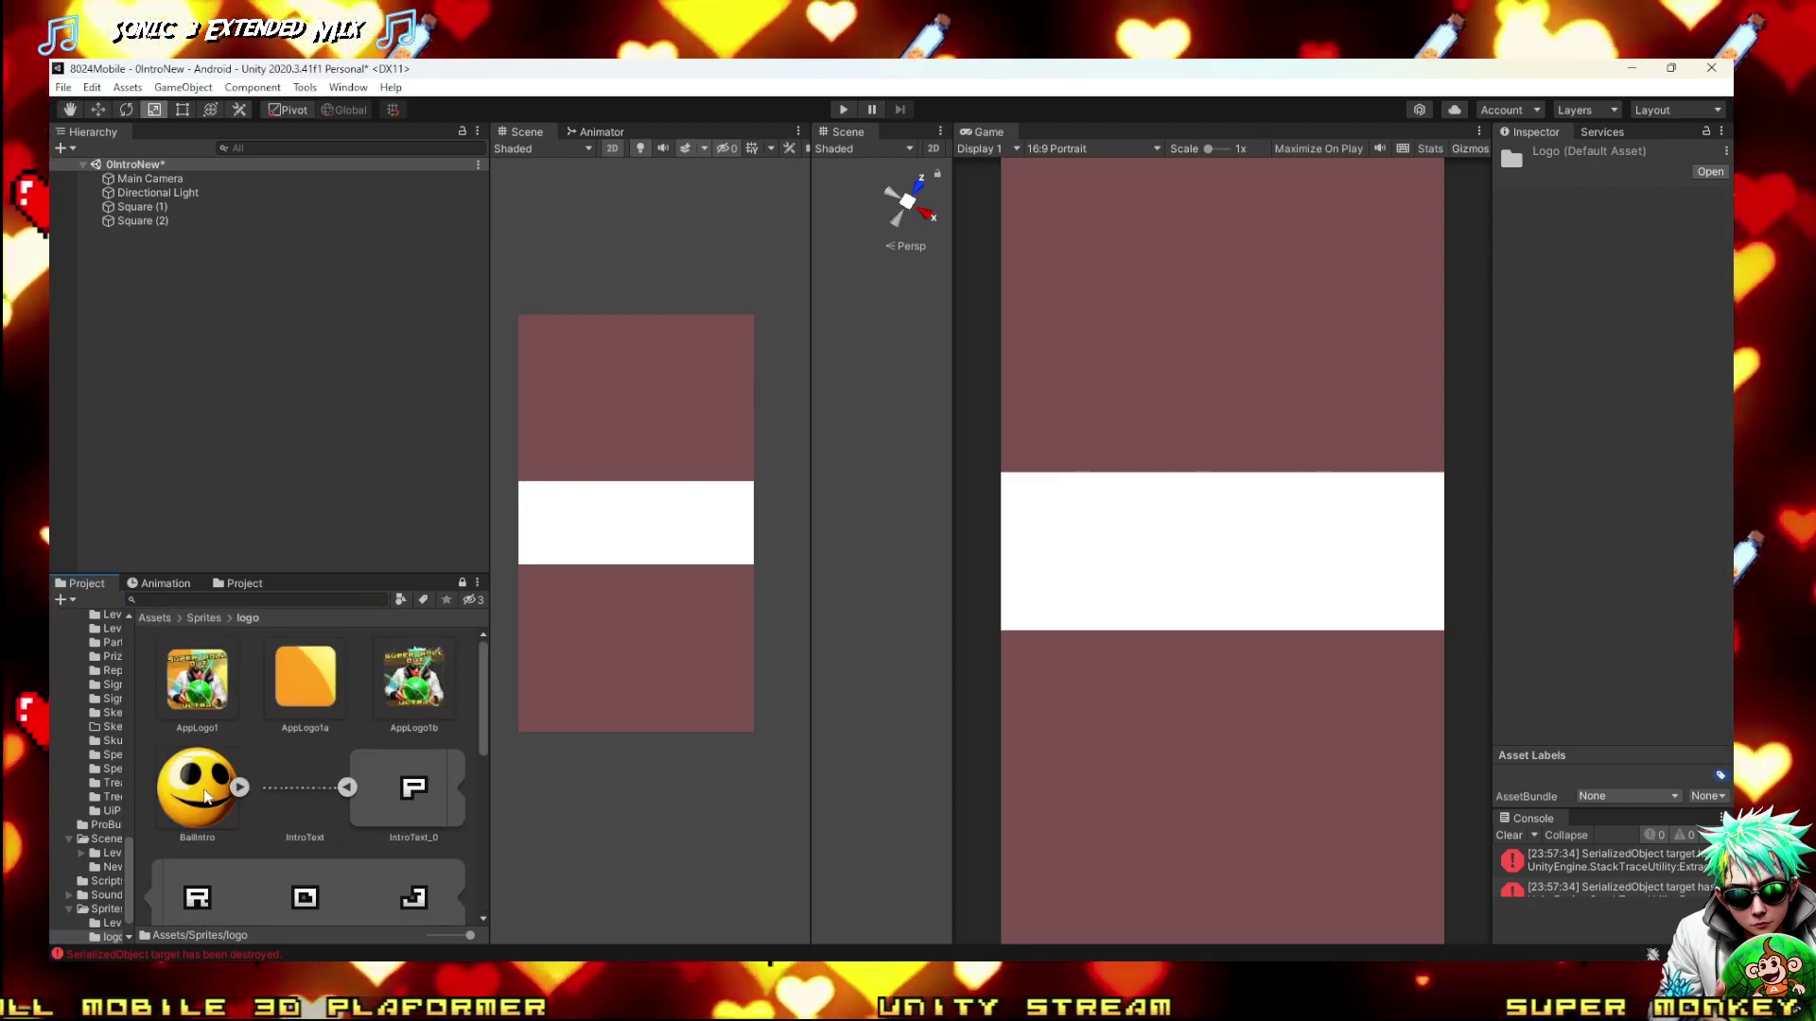
{"action": "left_click", "coordinate": [157, 219]}
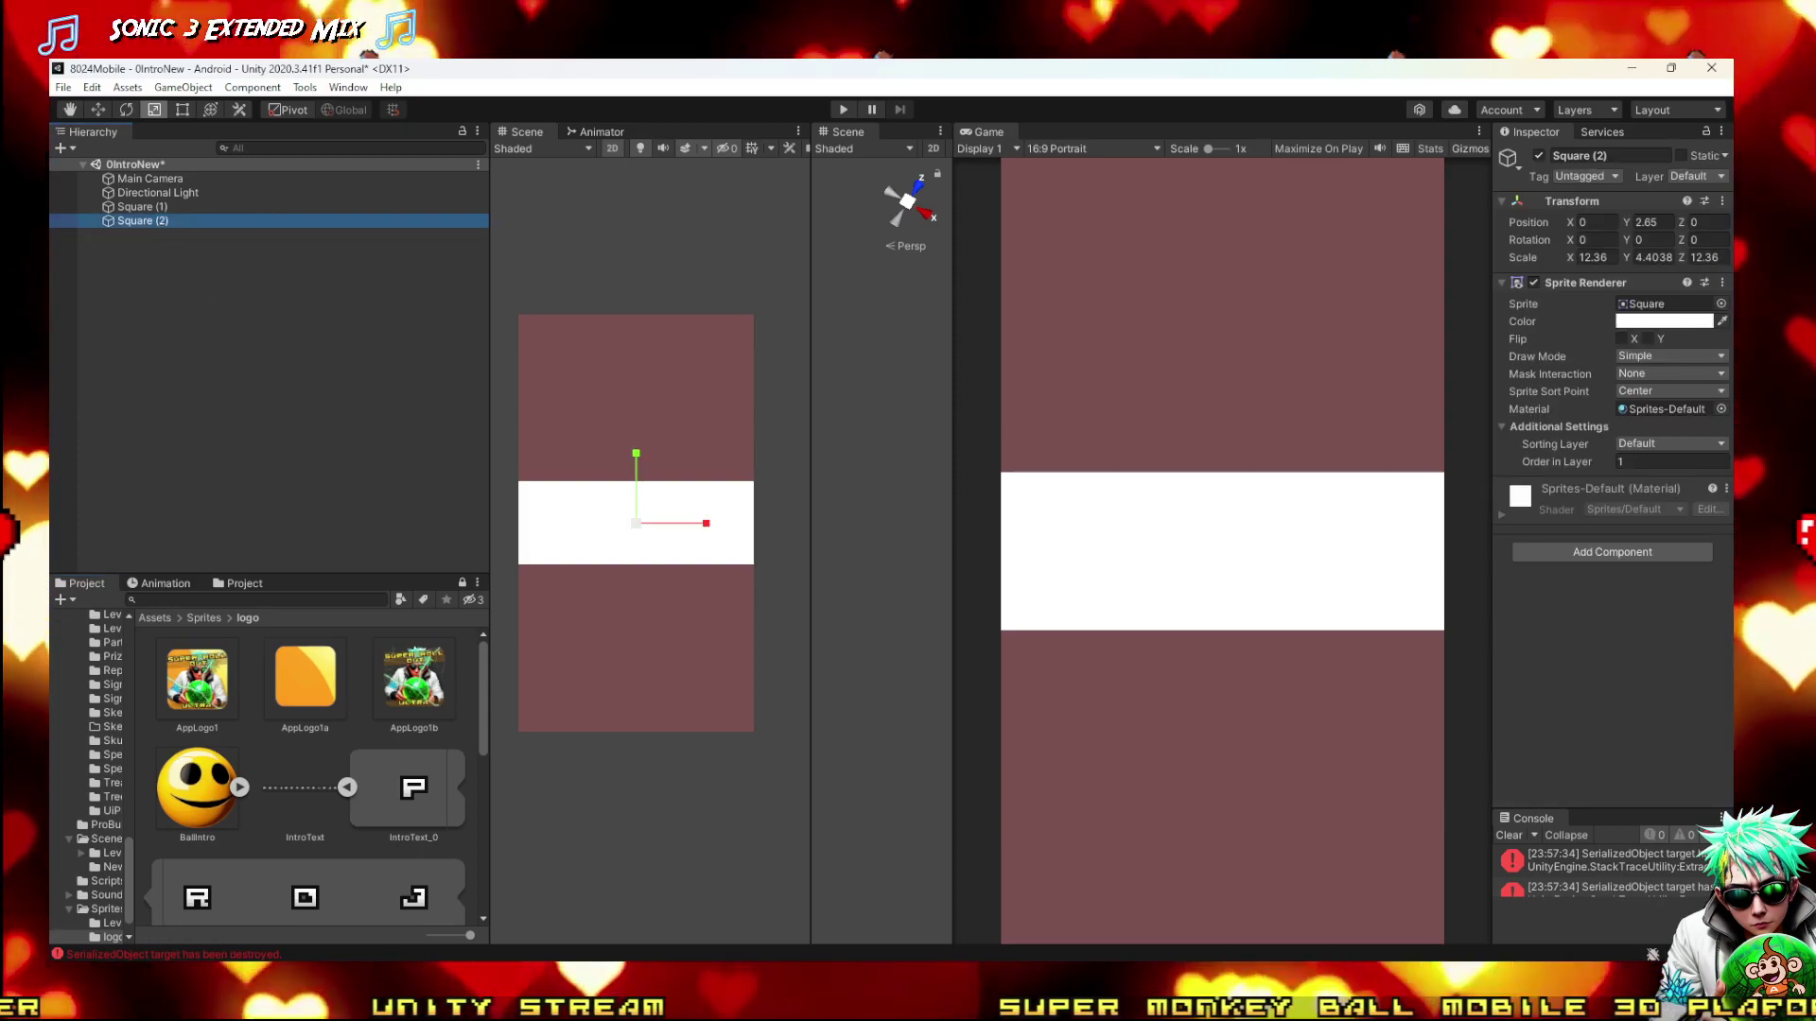
{"action": "left_click_drag", "start_coordinate": [201, 783], "coordinate": [1681, 305]}
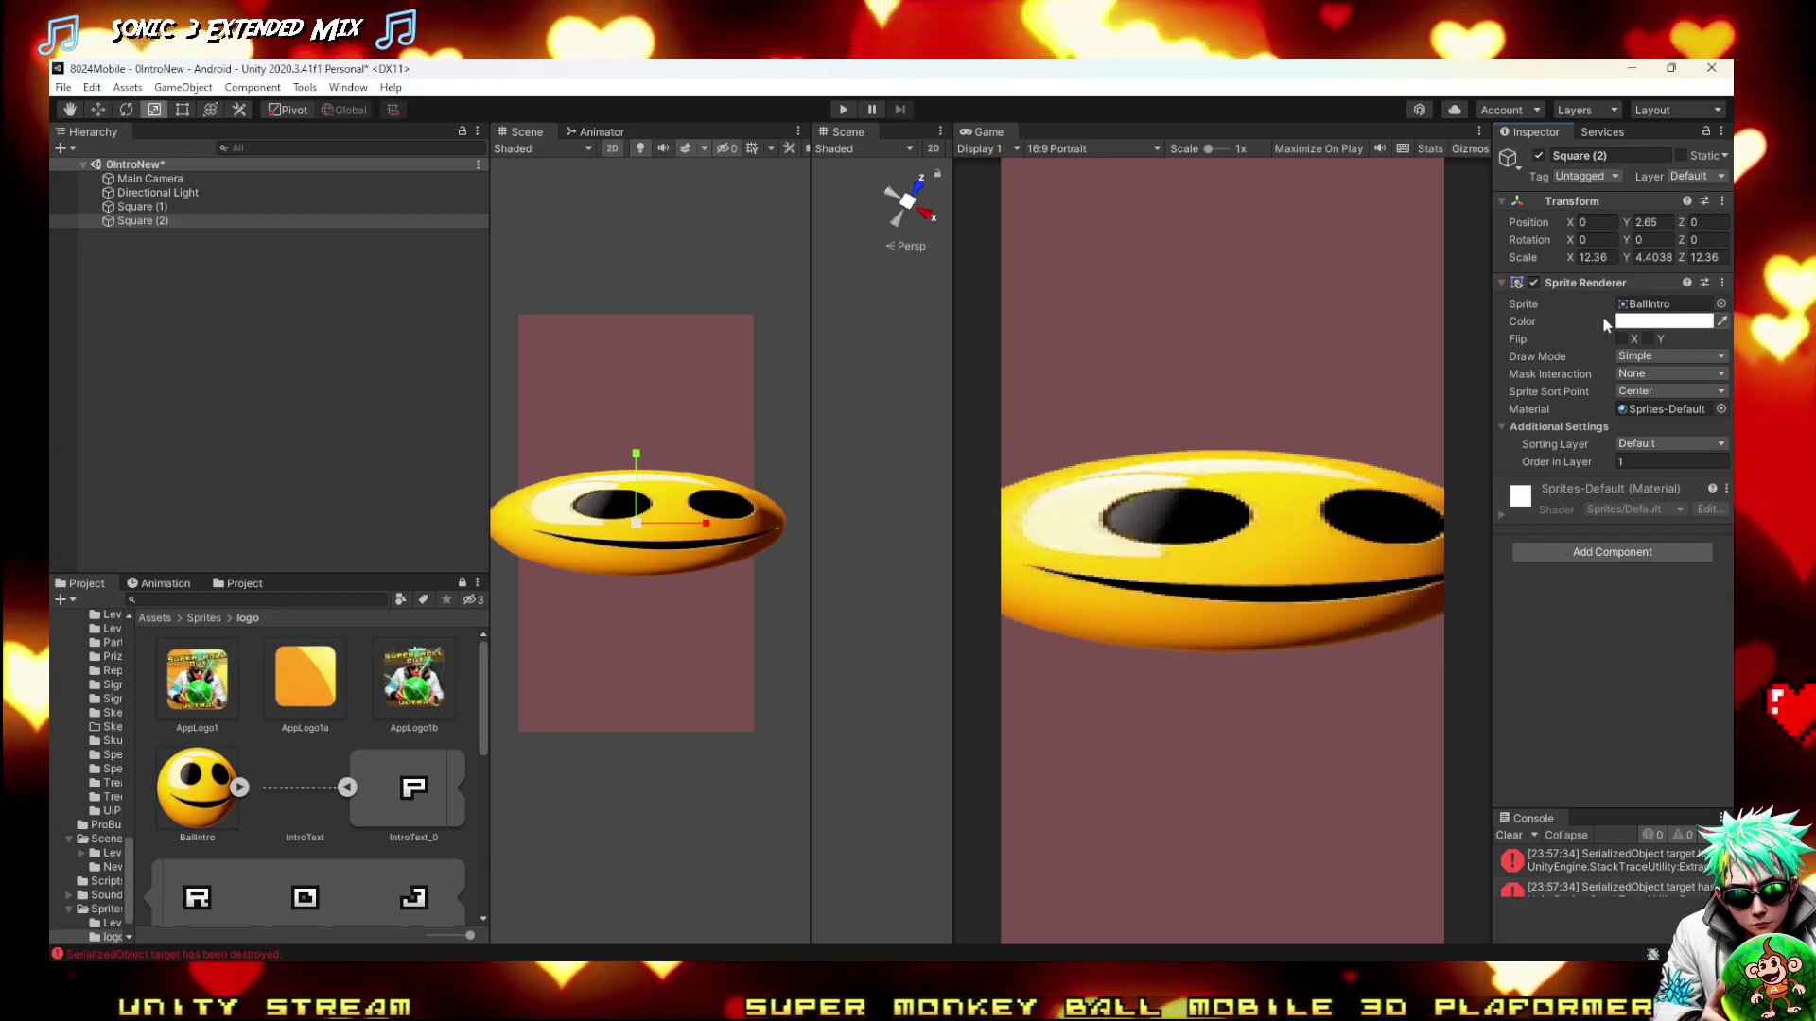
{"action": "type", "text": "1"}
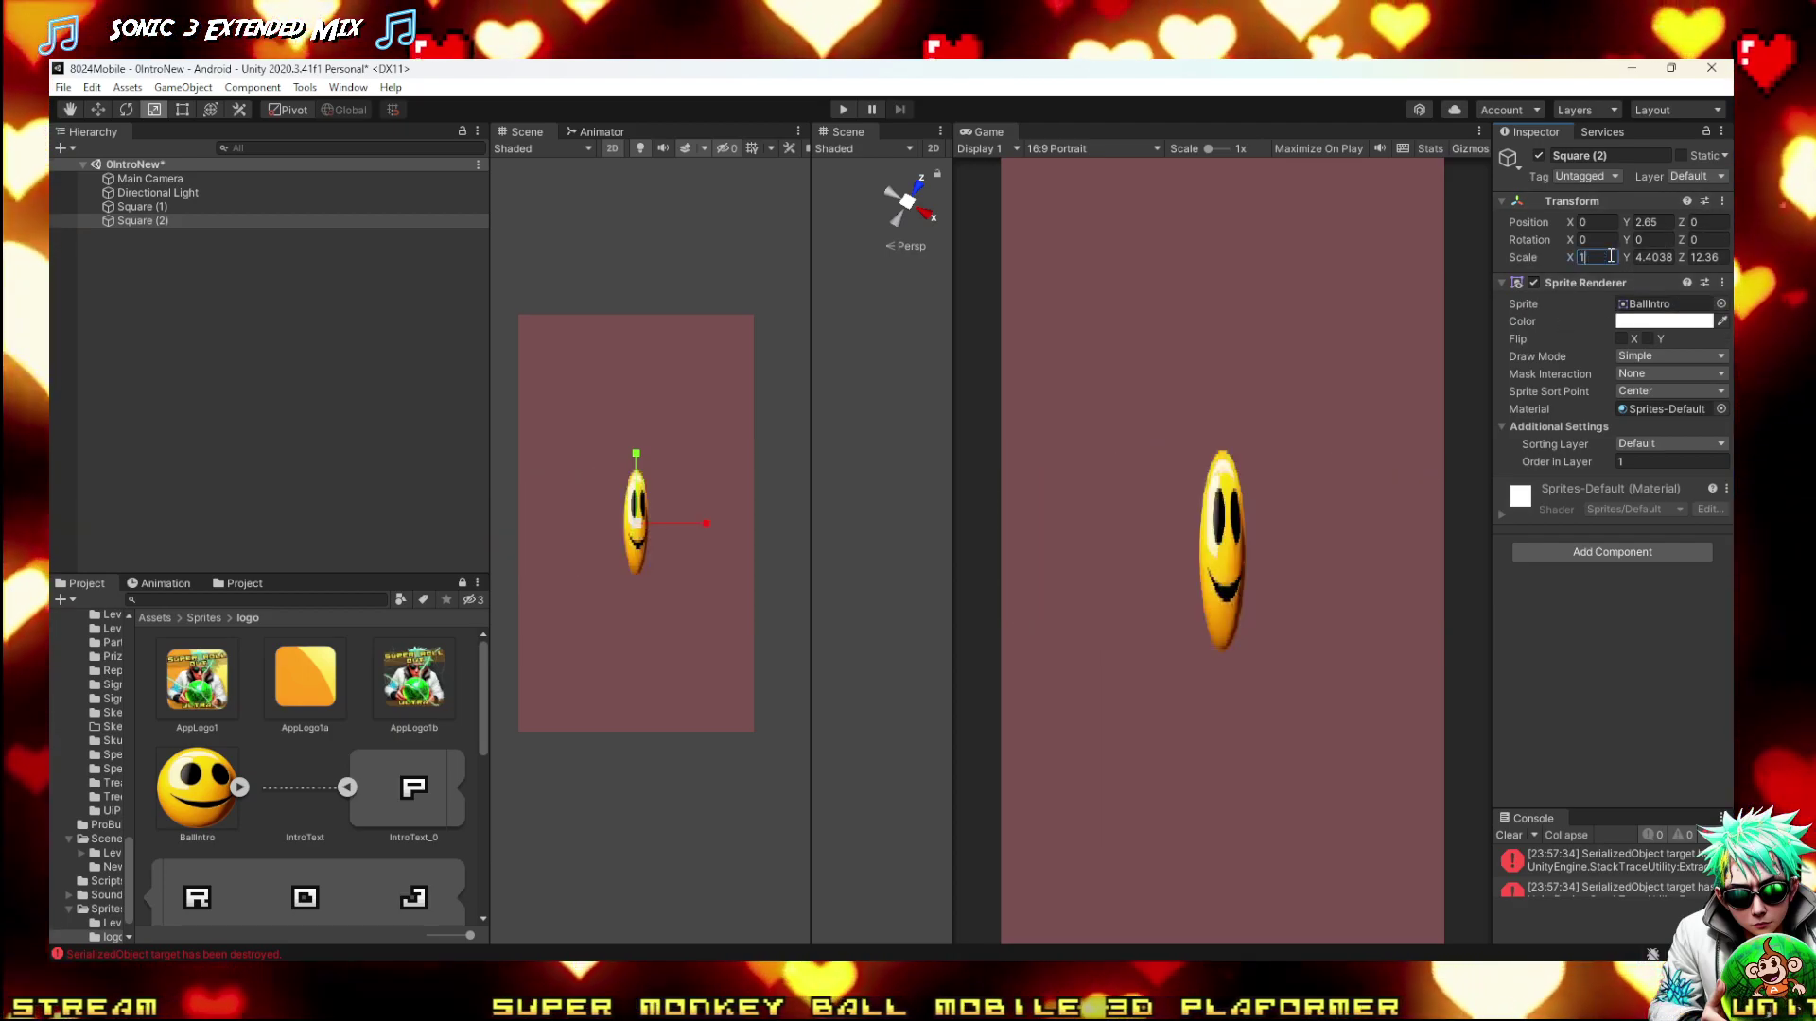
{"action": "key", "text": "Tab"}
{"action": "type", "text": "1"}
{"action": "key", "text": "Tab"}
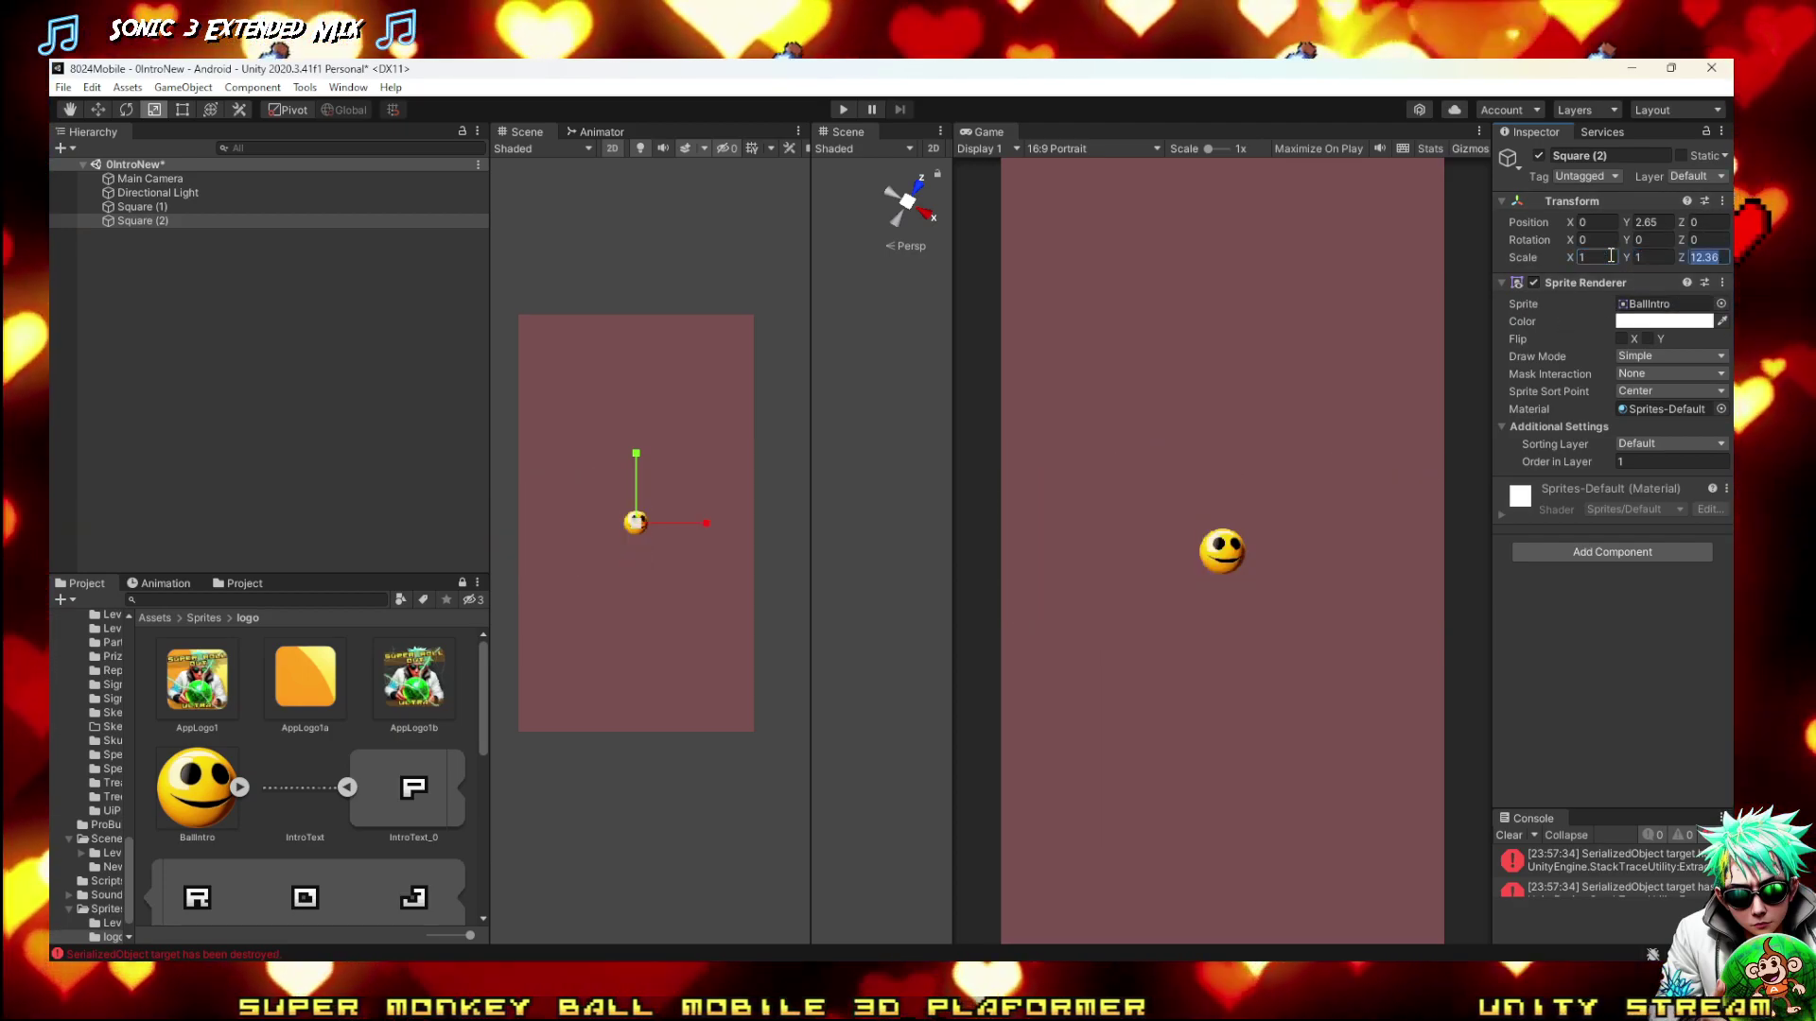
{"action": "key", "text": "shift+Tab"}
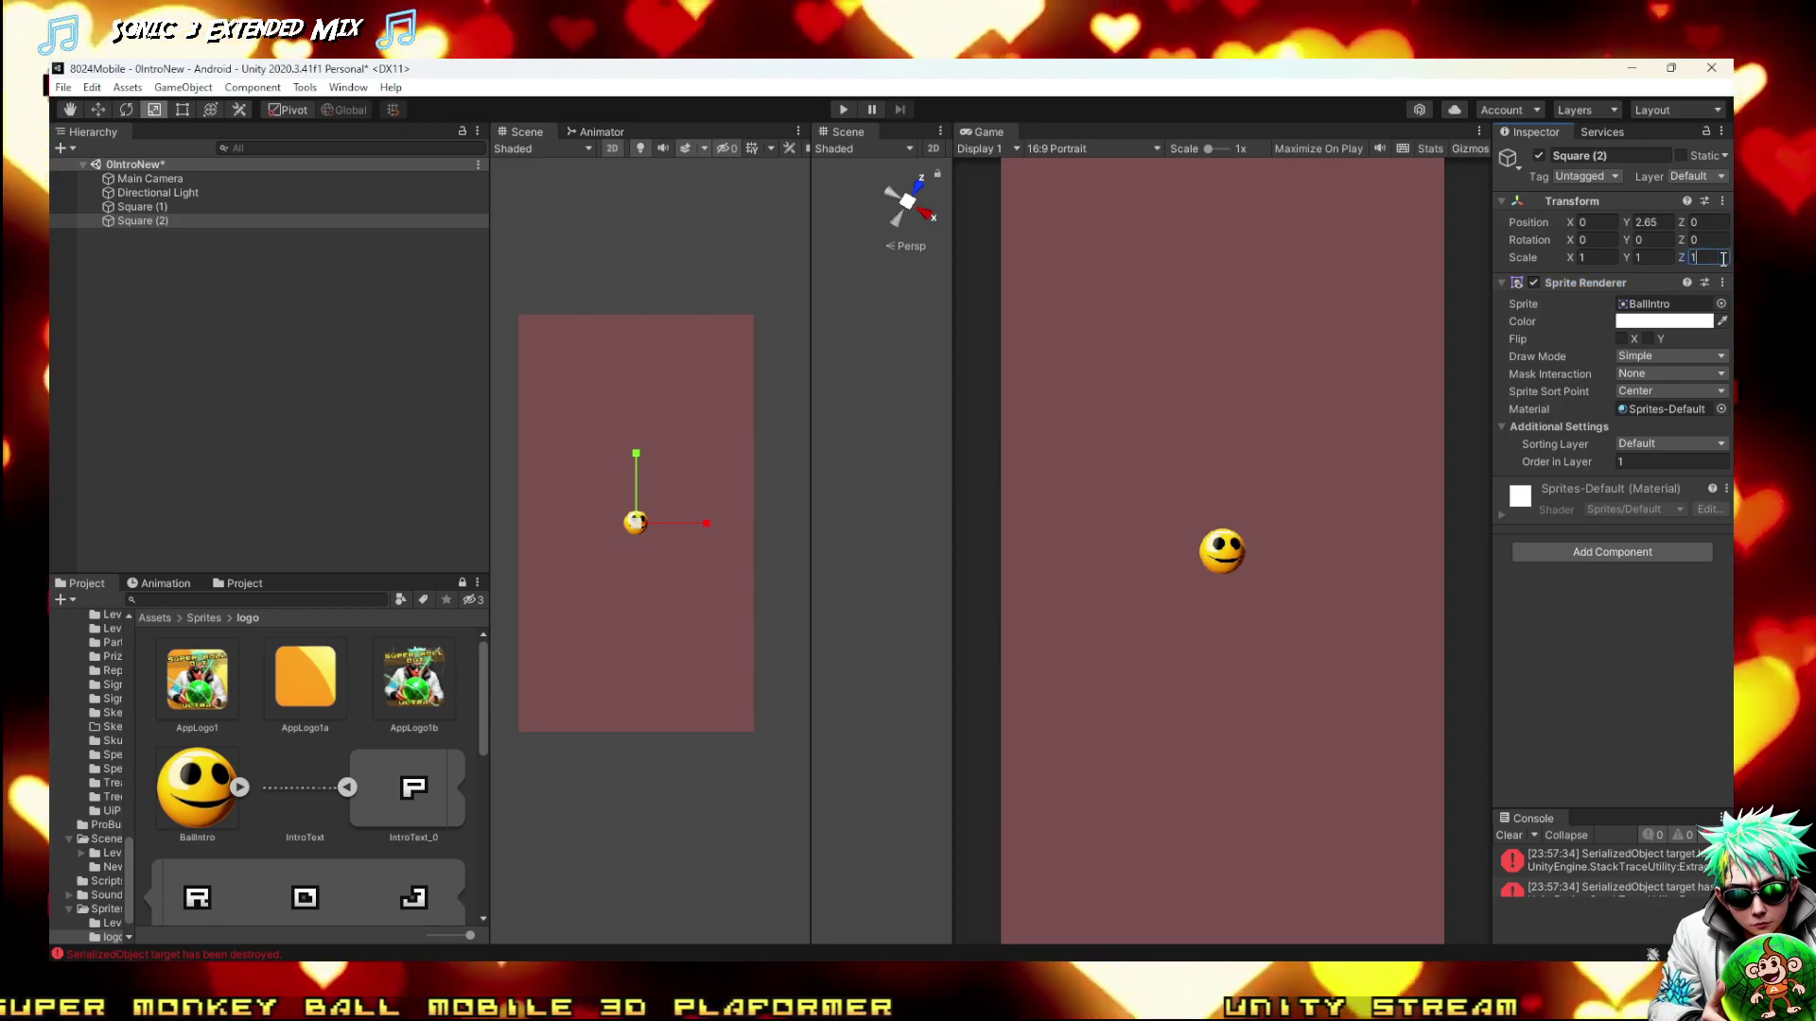
{"action": "left_click", "coordinate": [638, 527]}
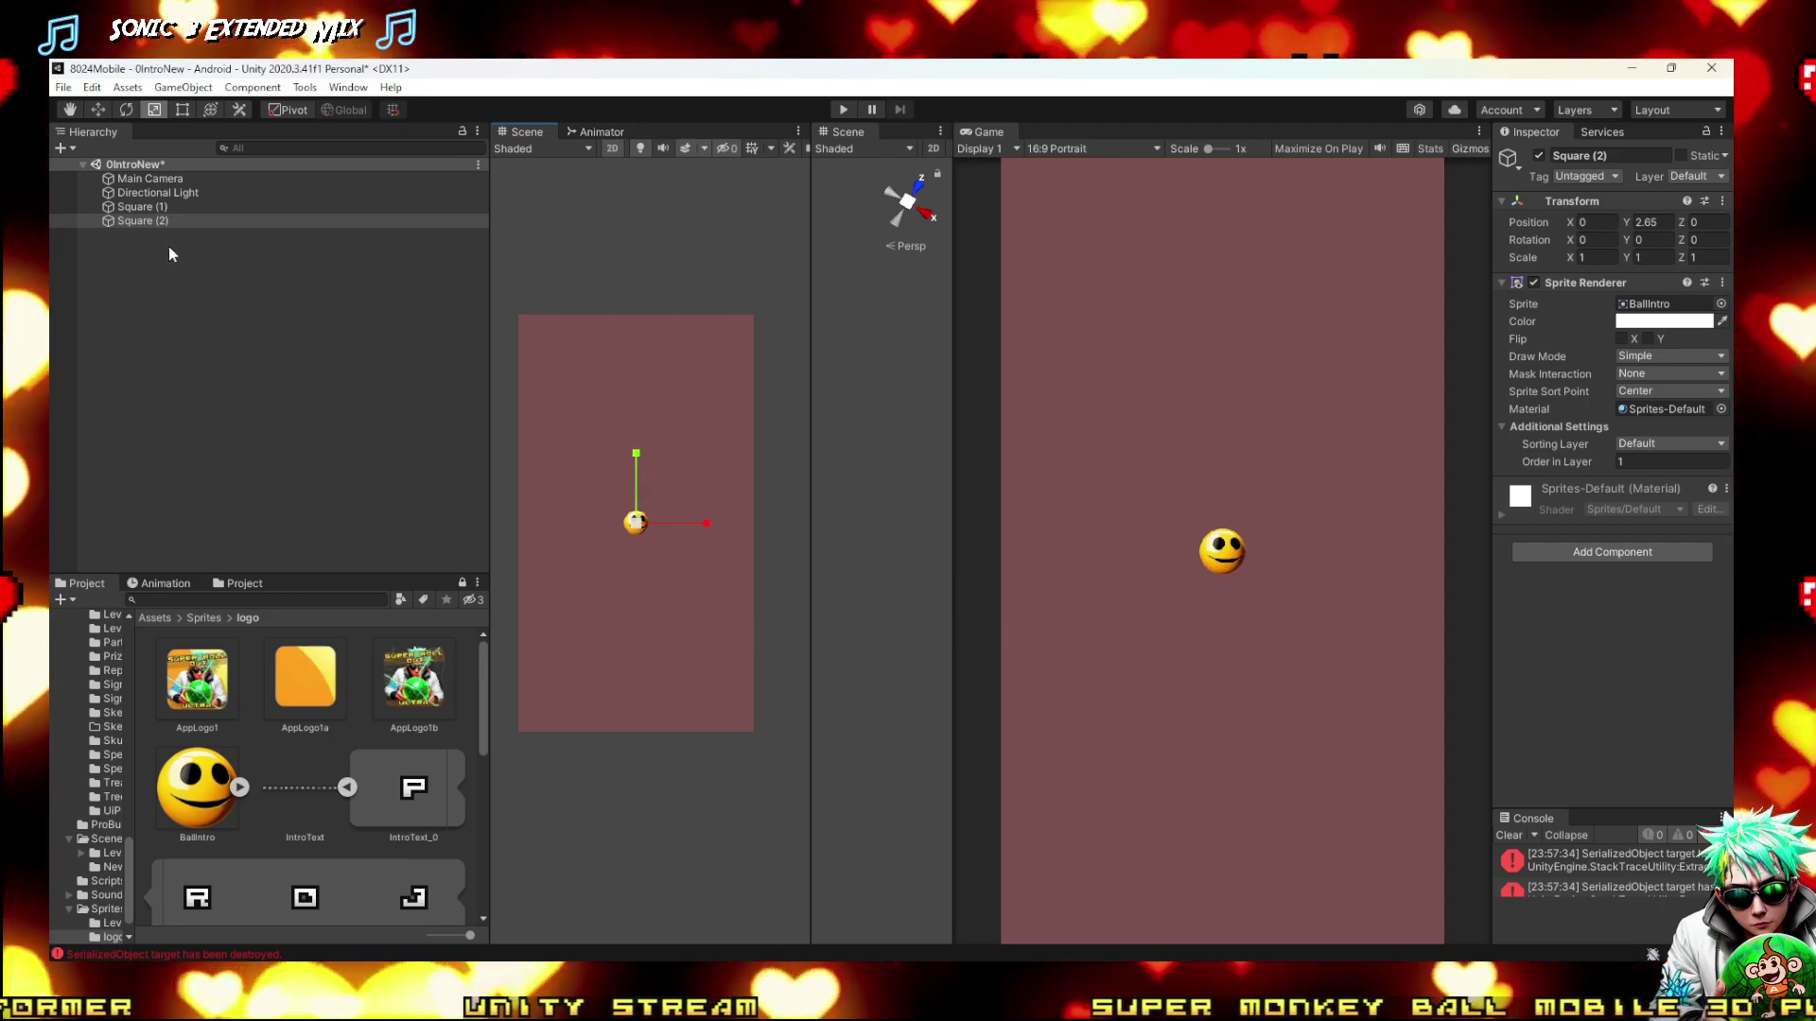
{"action": "left_click", "coordinate": [1507, 836]}
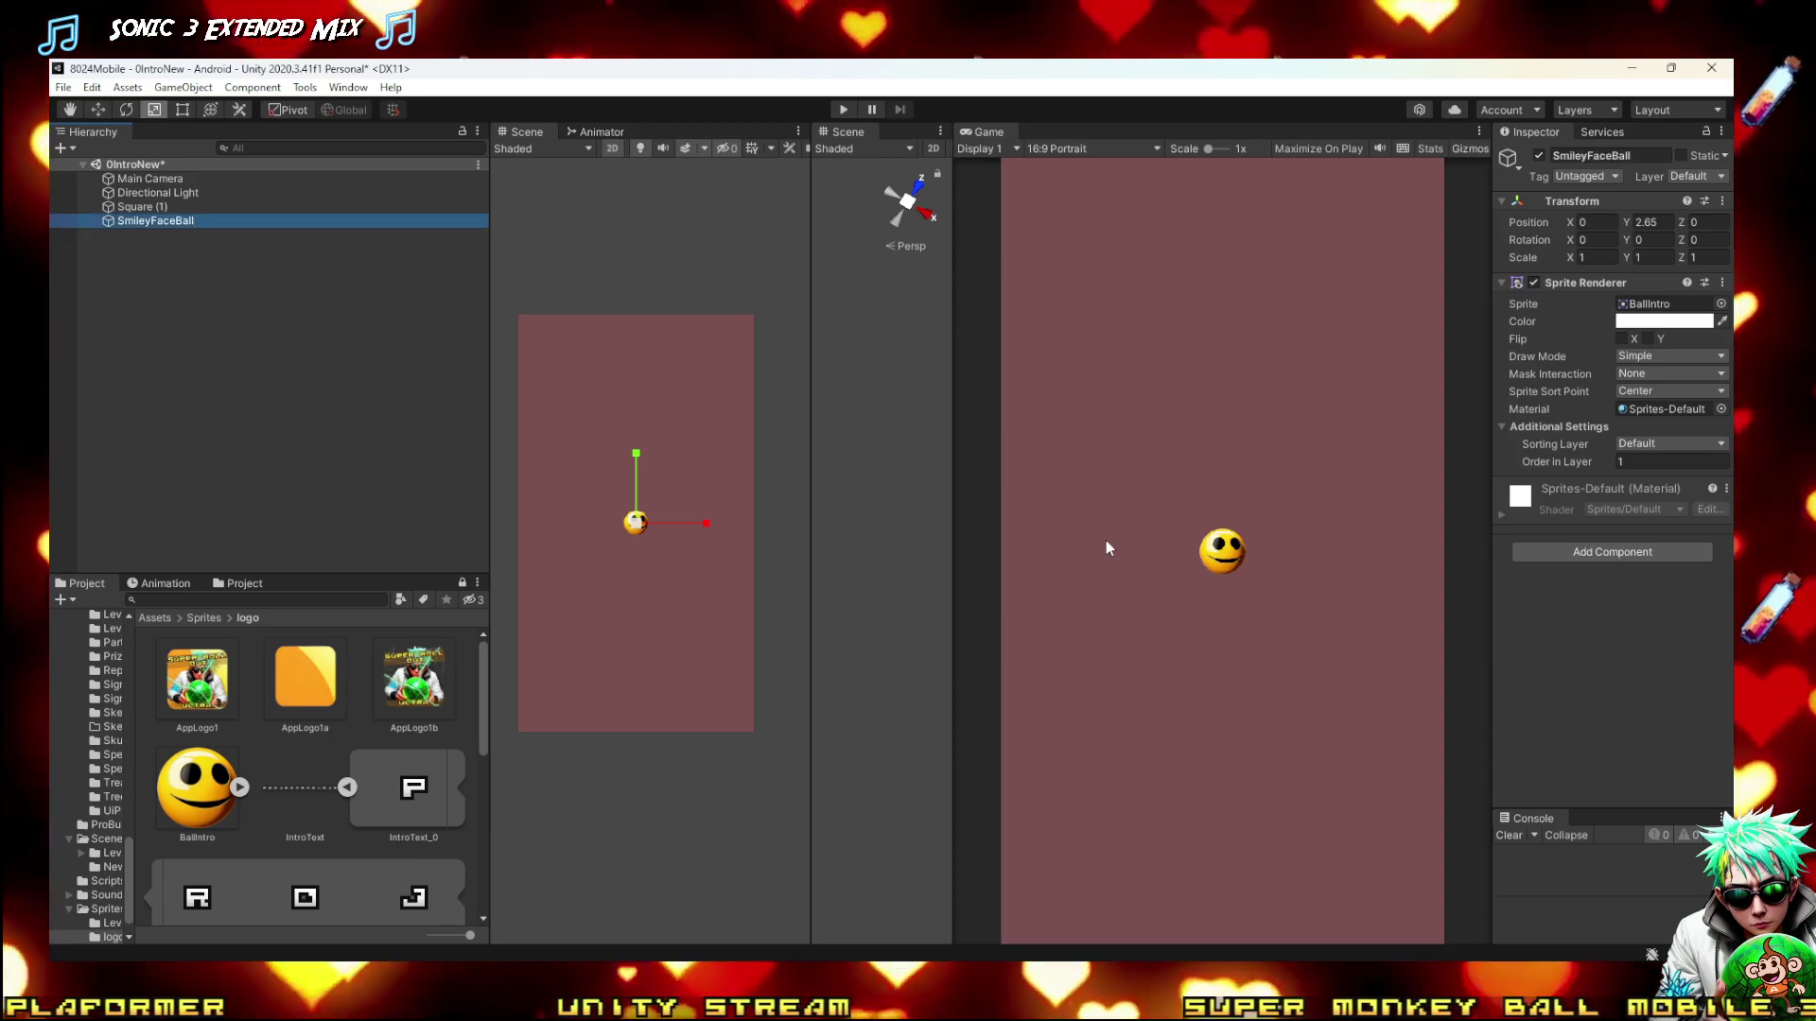
{"action": "left_click", "coordinate": [179, 261]}
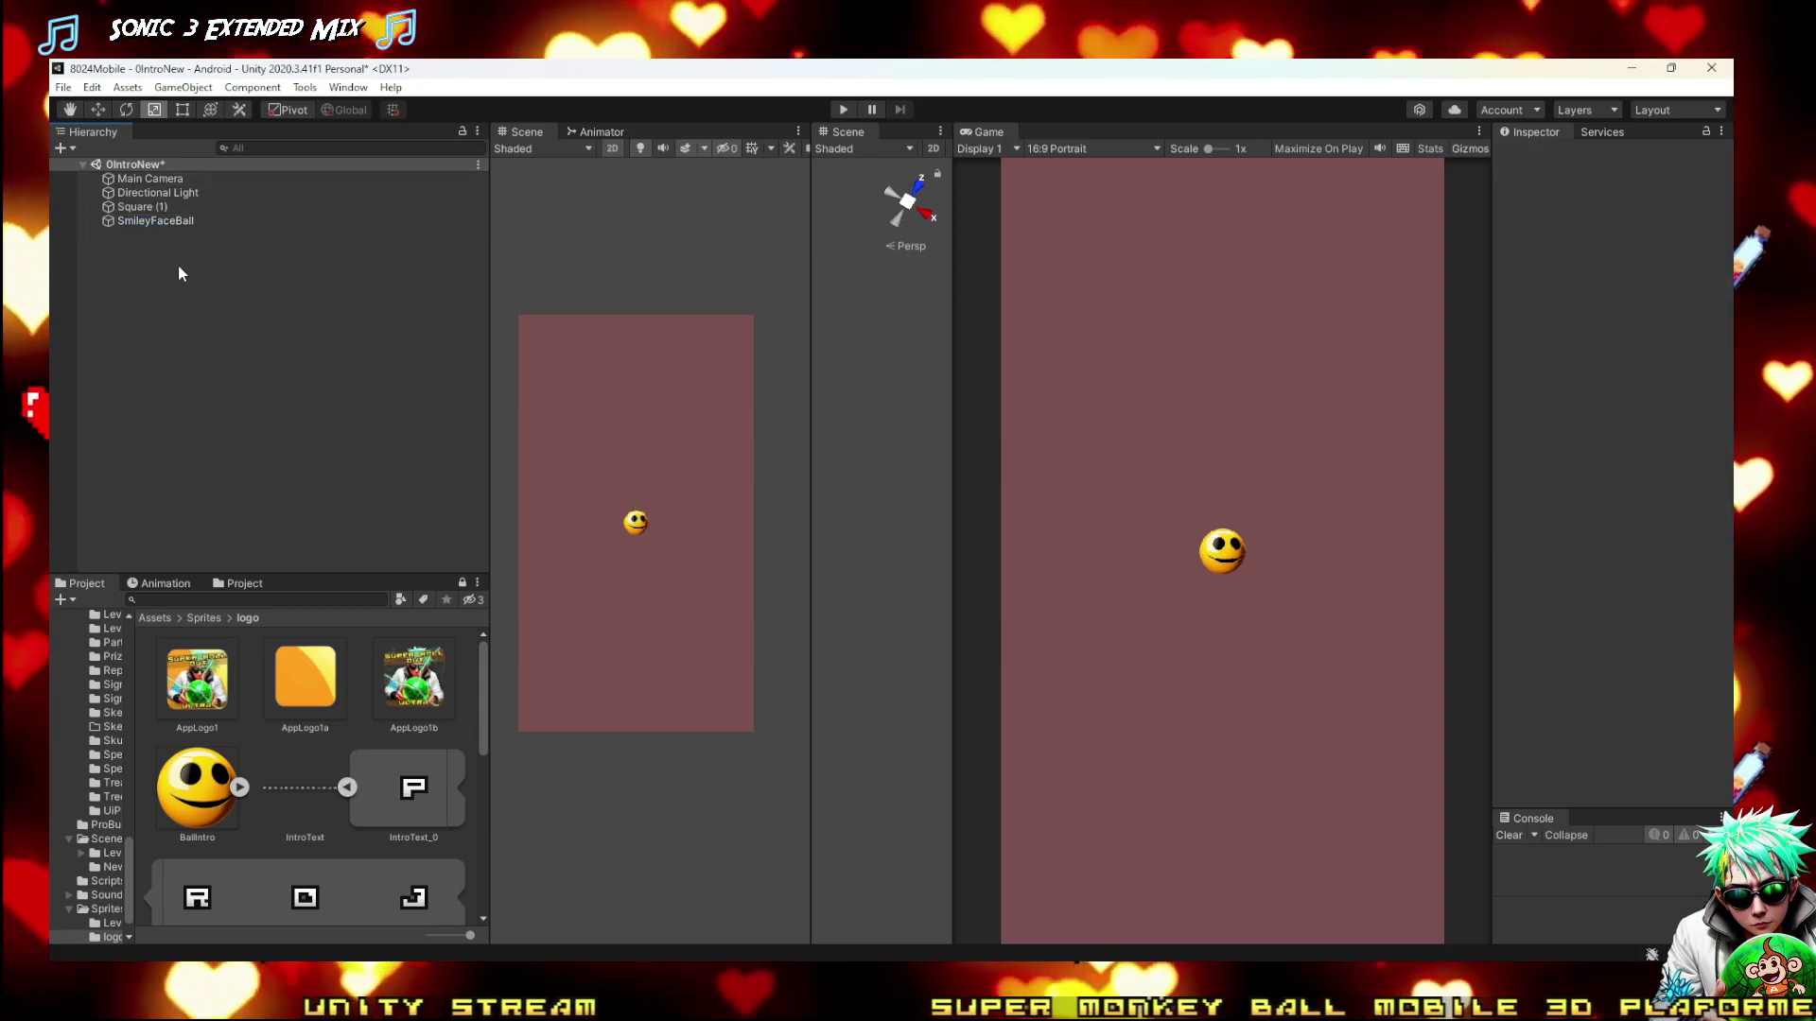
{"action": "left_click", "coordinate": [171, 222]}
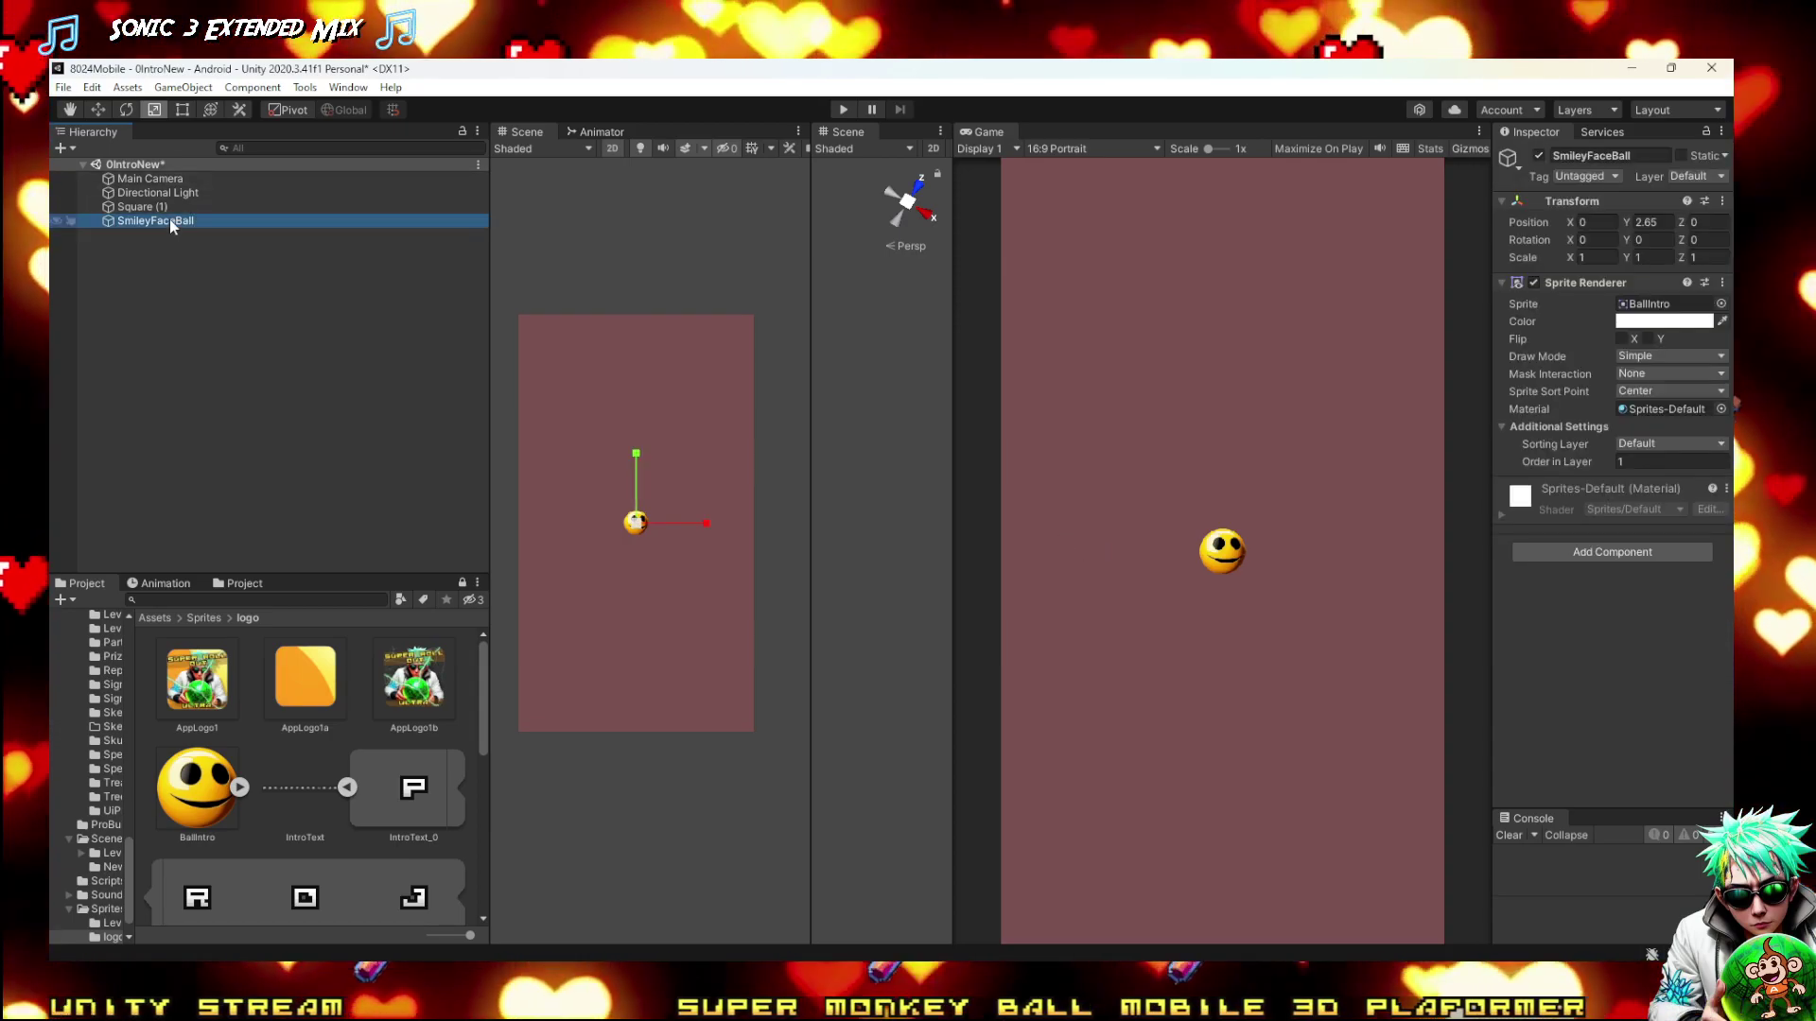
Duplicate SmileyFaceBall, give it the IntroText_0 P sprite, and scale it to 4.163
{"action": "key", "text": "ctrl+d"}
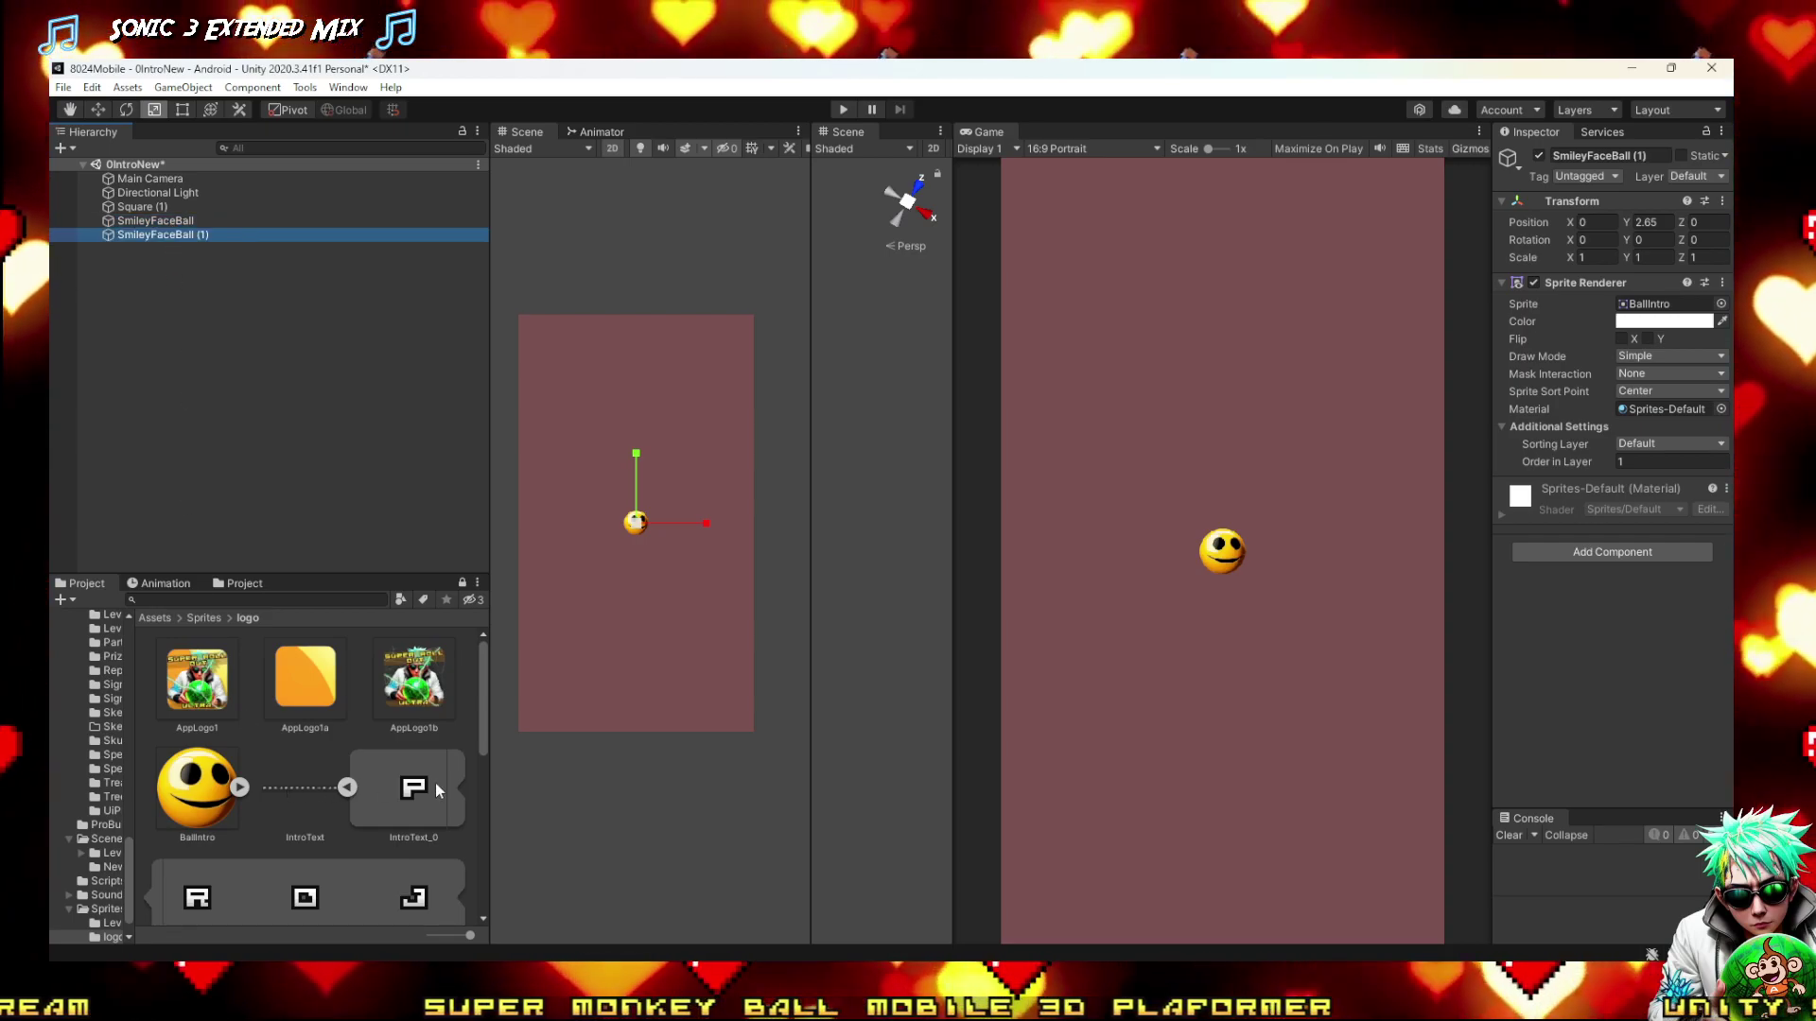
{"action": "left_click", "coordinate": [391, 802]}
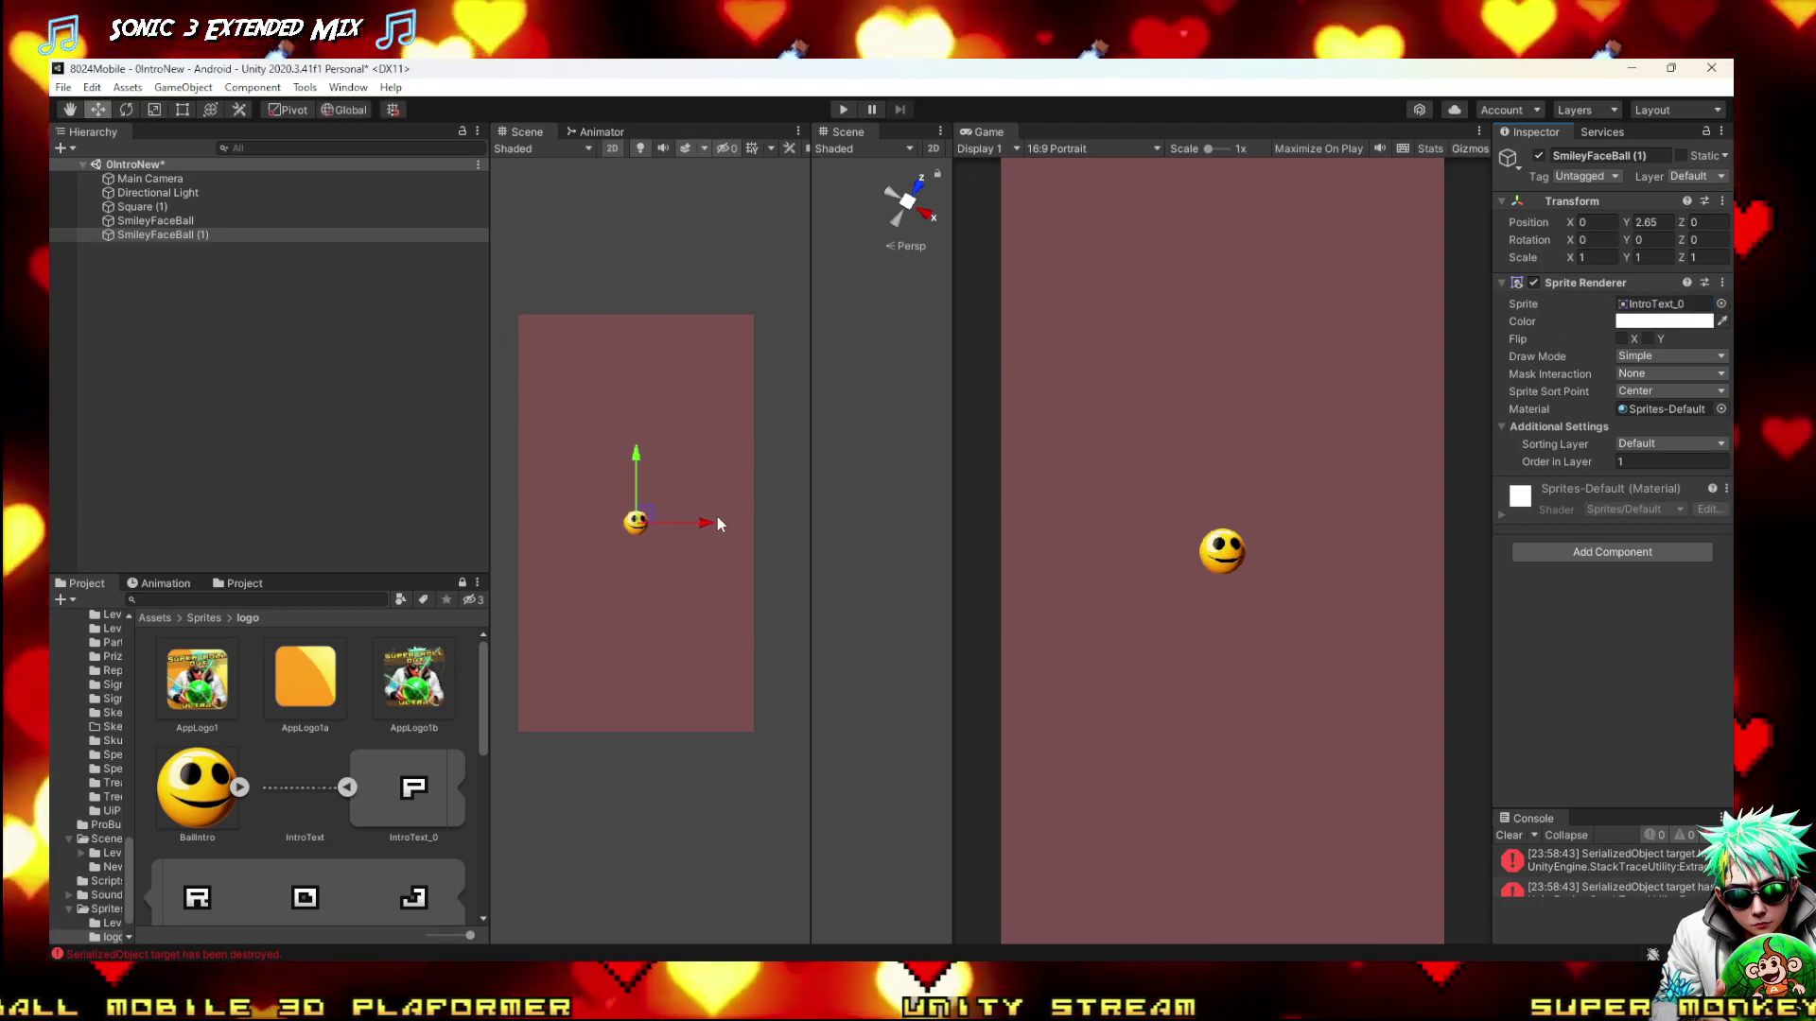
{"action": "left_click_drag", "start_coordinate": [598, 531], "coordinate": [803, 329]}
{"action": "key", "text": "t"}
{"action": "key", "text": "r"}
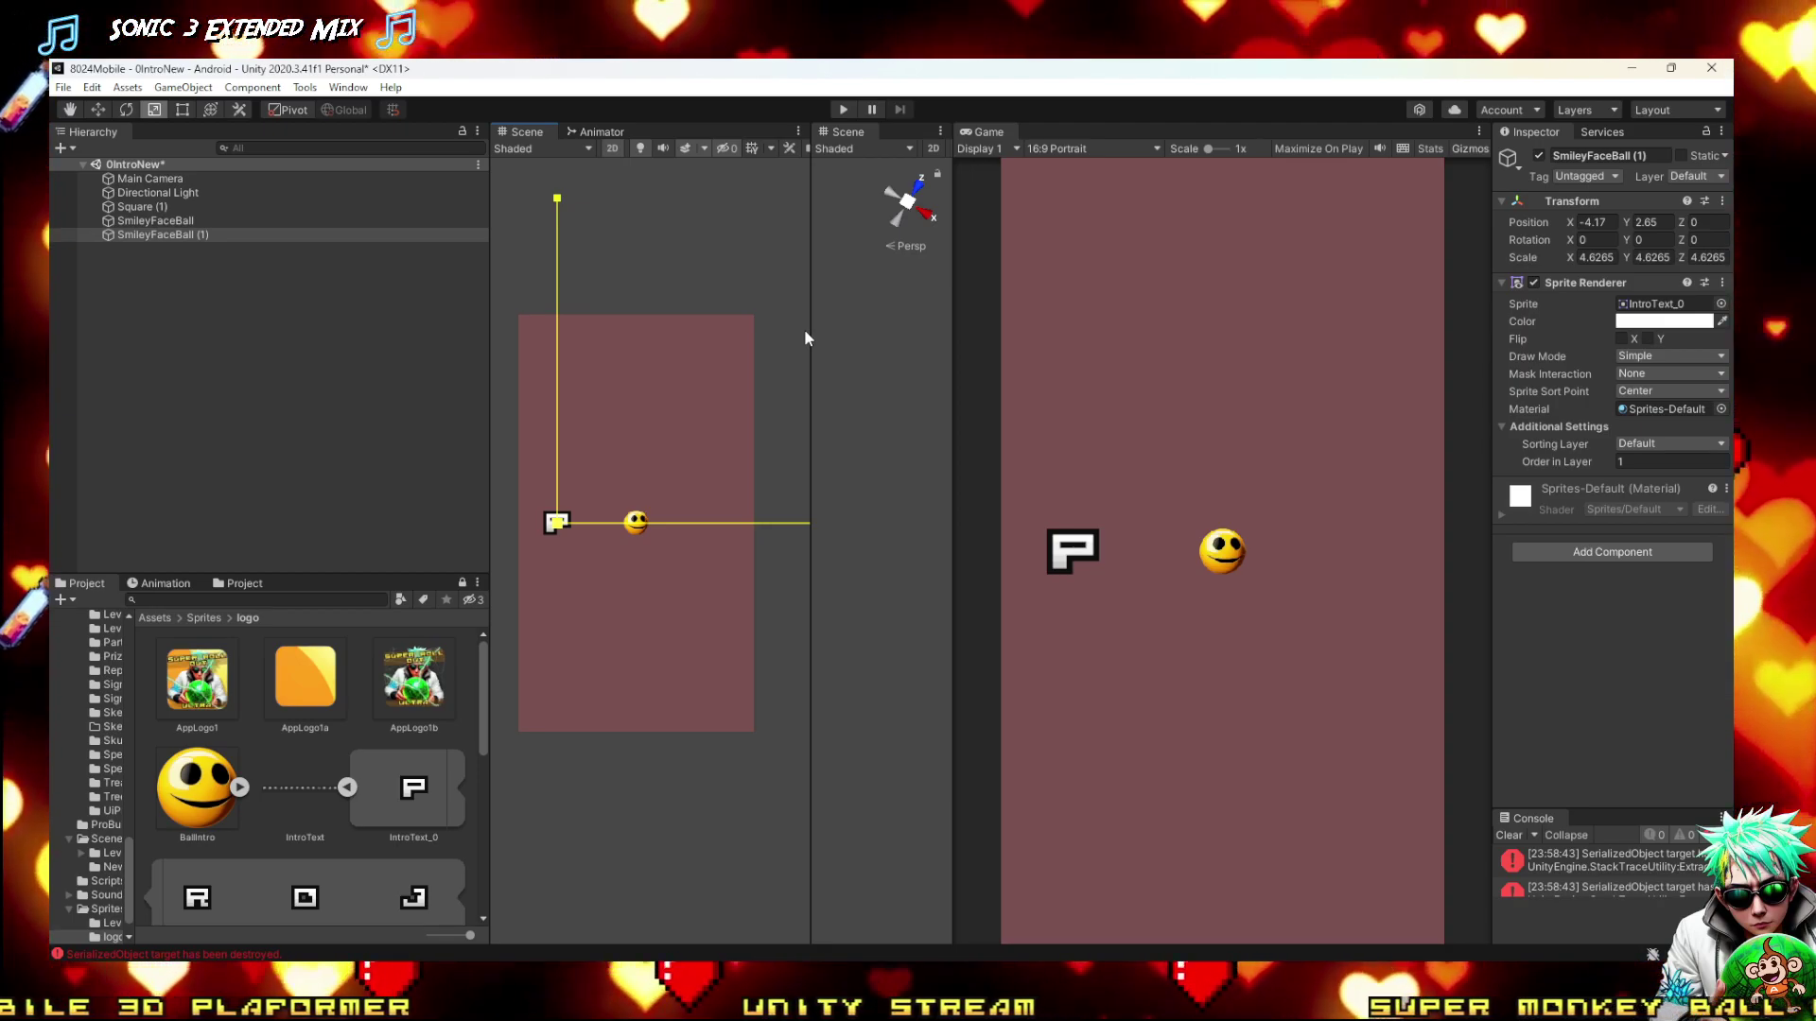
{"action": "left_click_drag", "start_coordinate": [803, 331], "coordinate": [809, 368]}
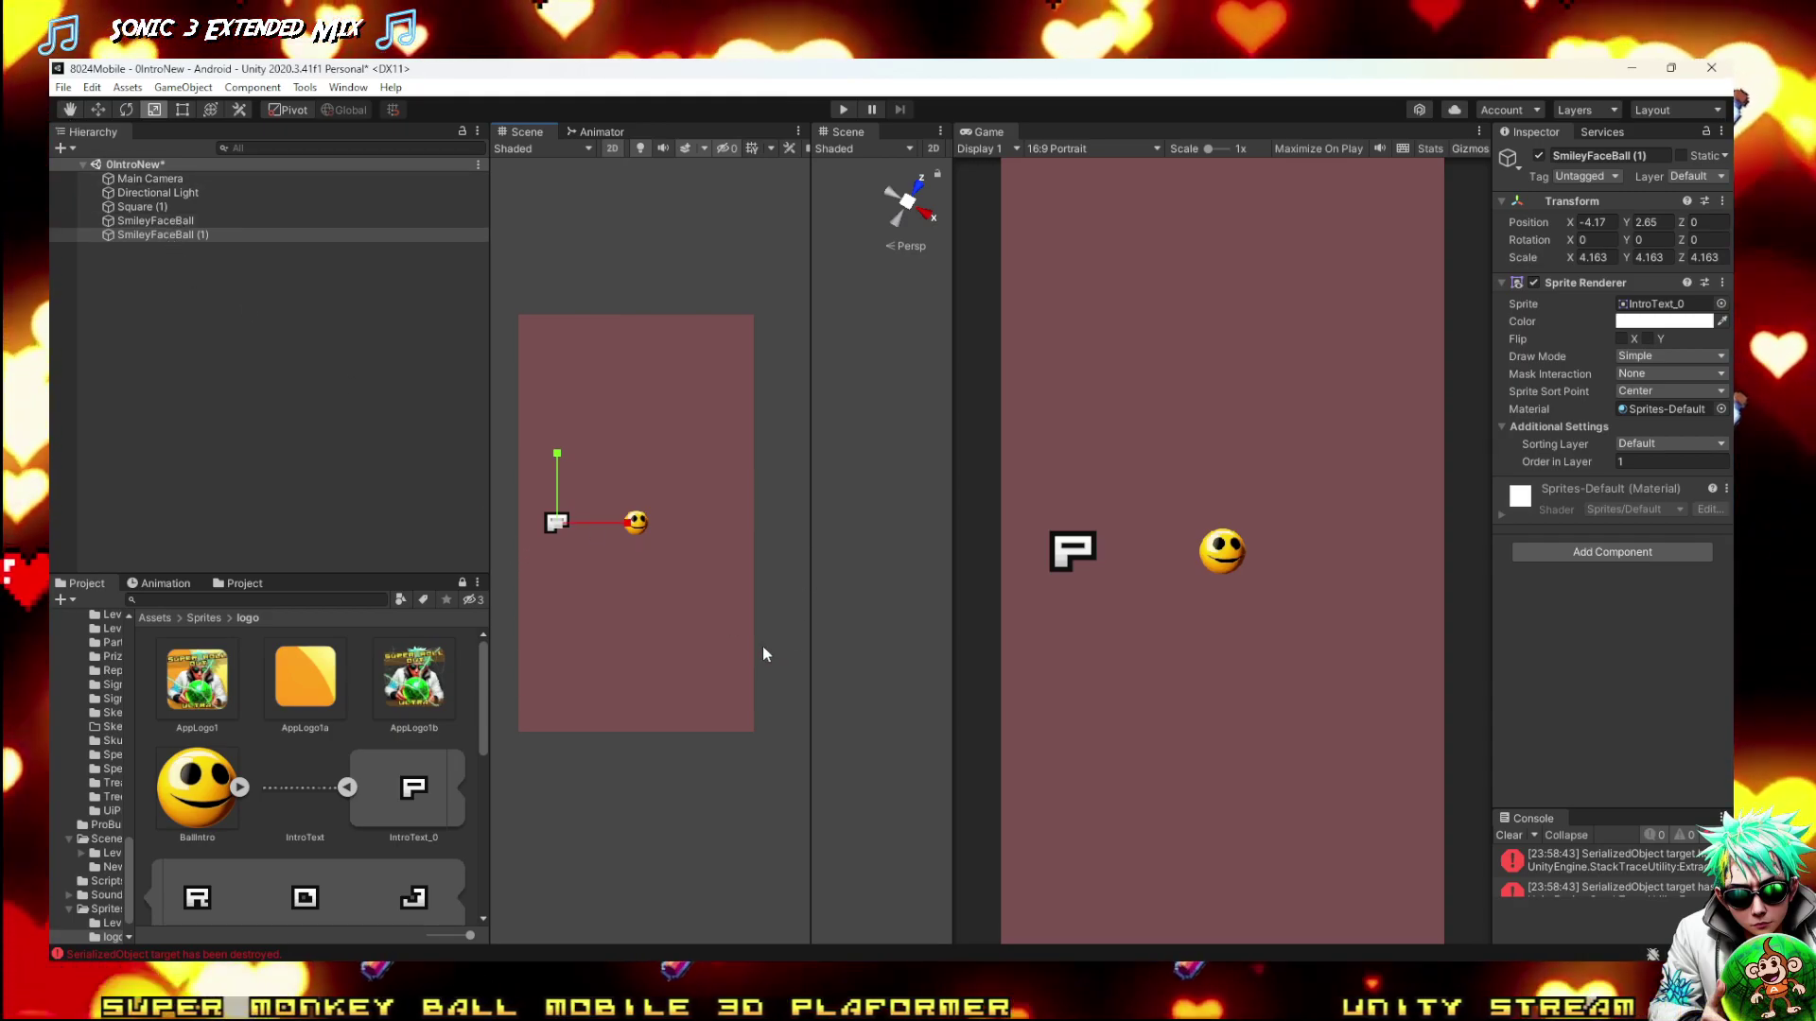
{"action": "key", "text": "w"}
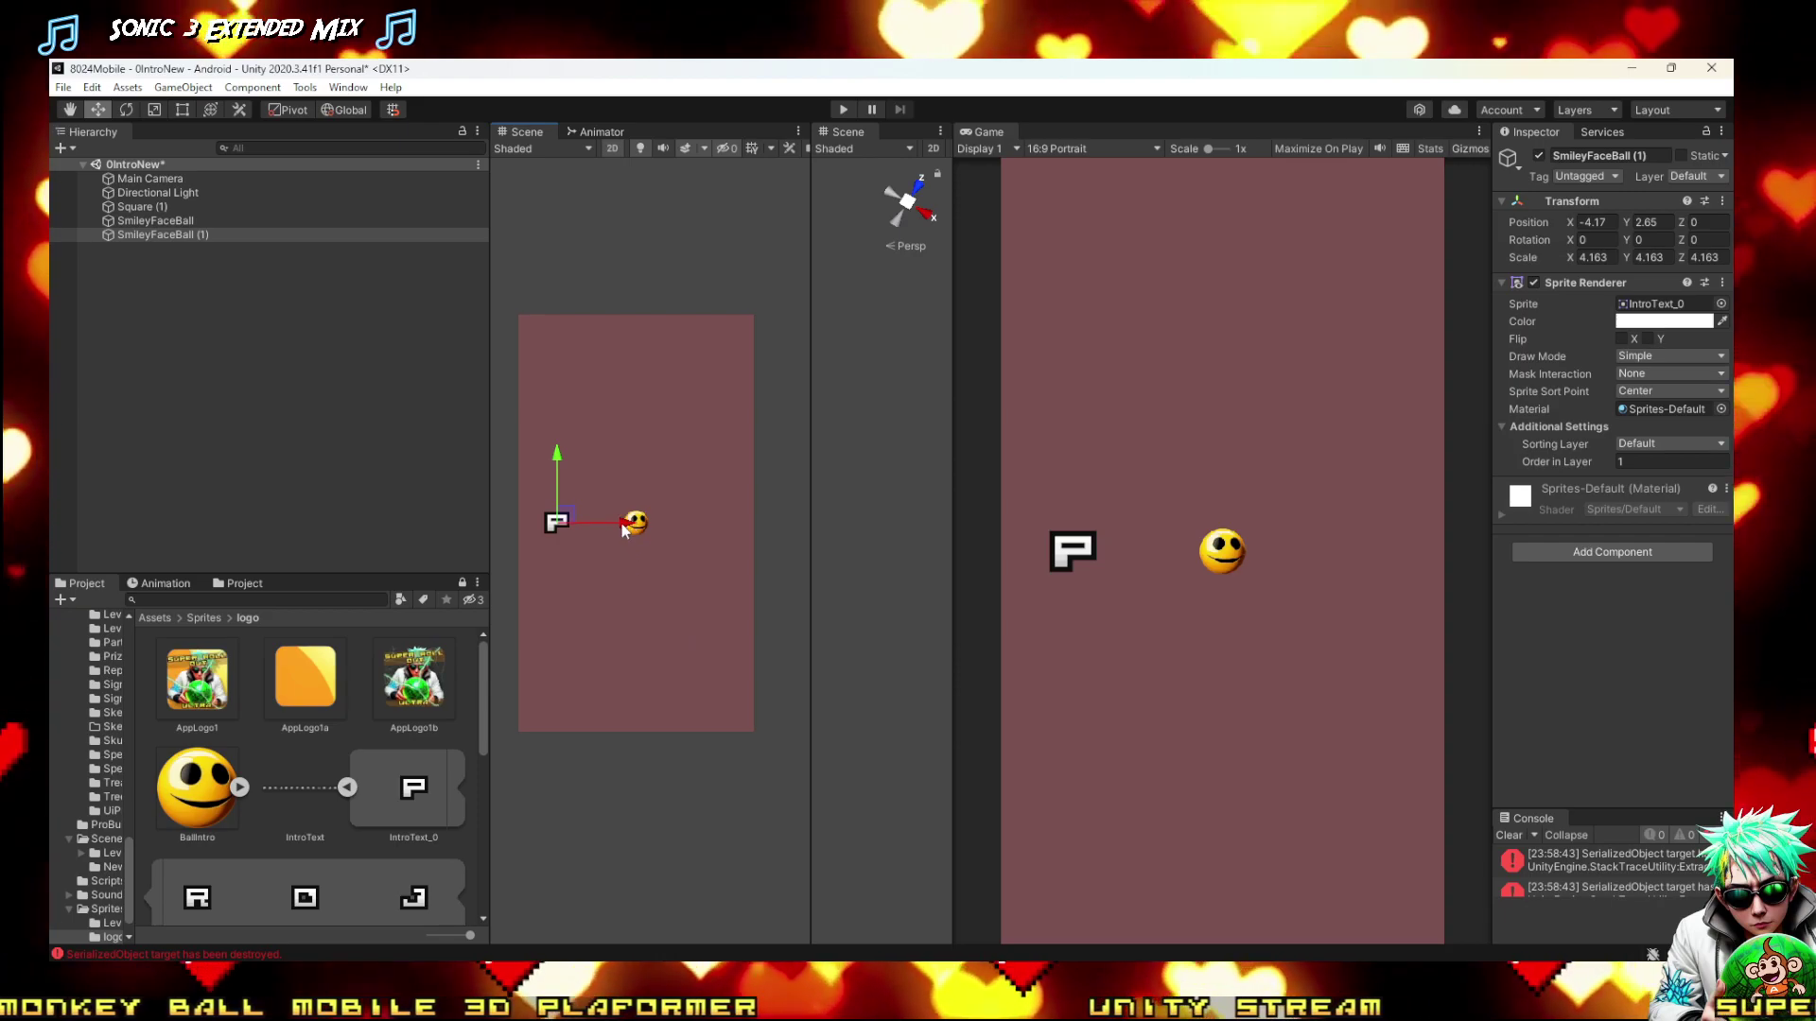
Duplicate the P letter and slide the copies right along X to form the row
{"action": "key", "text": "ctrl+d"}
{"action": "key", "text": "ctrl+d"}
{"action": "left_click_drag", "start_coordinate": [624, 526], "coordinate": [778, 520]}
{"action": "key", "text": "ctrl+d"}
{"action": "key", "text": "ctrl+d"}
{"action": "key", "text": "ctrl+d"}
{"action": "key", "text": "ctrl+d"}
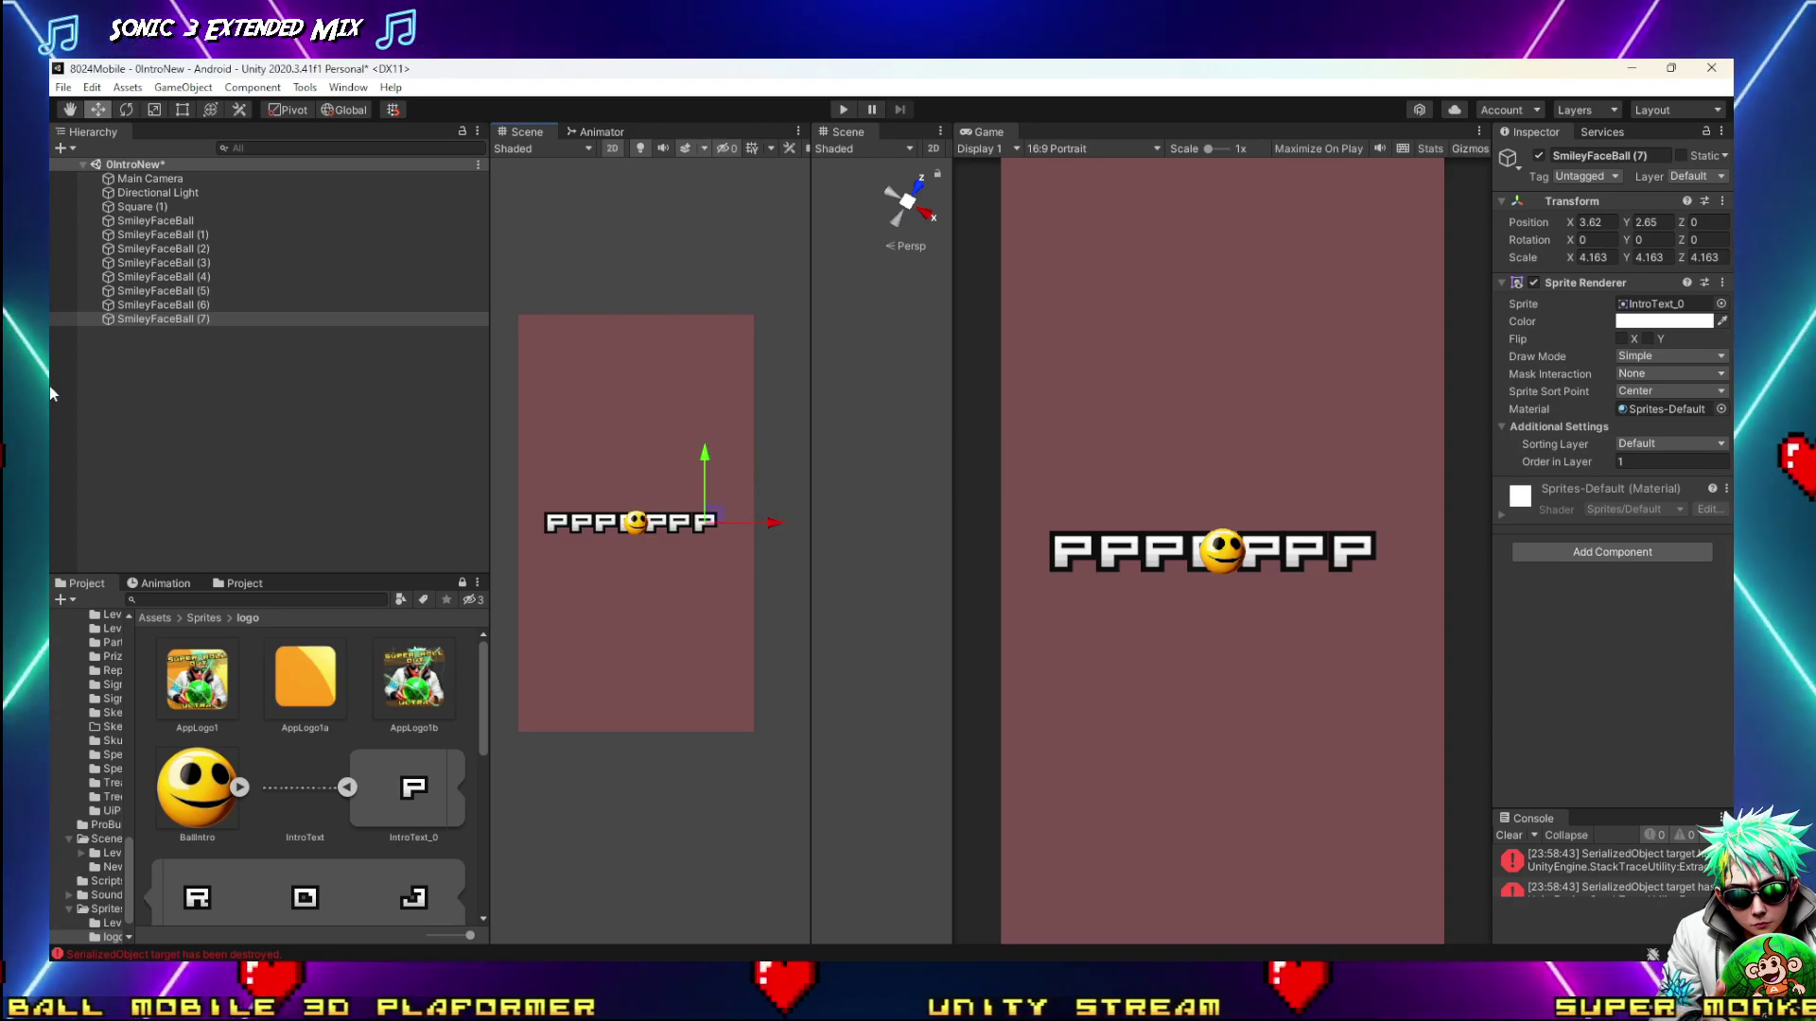
Assign the IntroText_2 and IntroText_3 sprites to SmileyFaceBall (3) and (4)
{"action": "left_click", "coordinate": [179, 235]}
{"action": "left_click", "coordinate": [182, 250]}
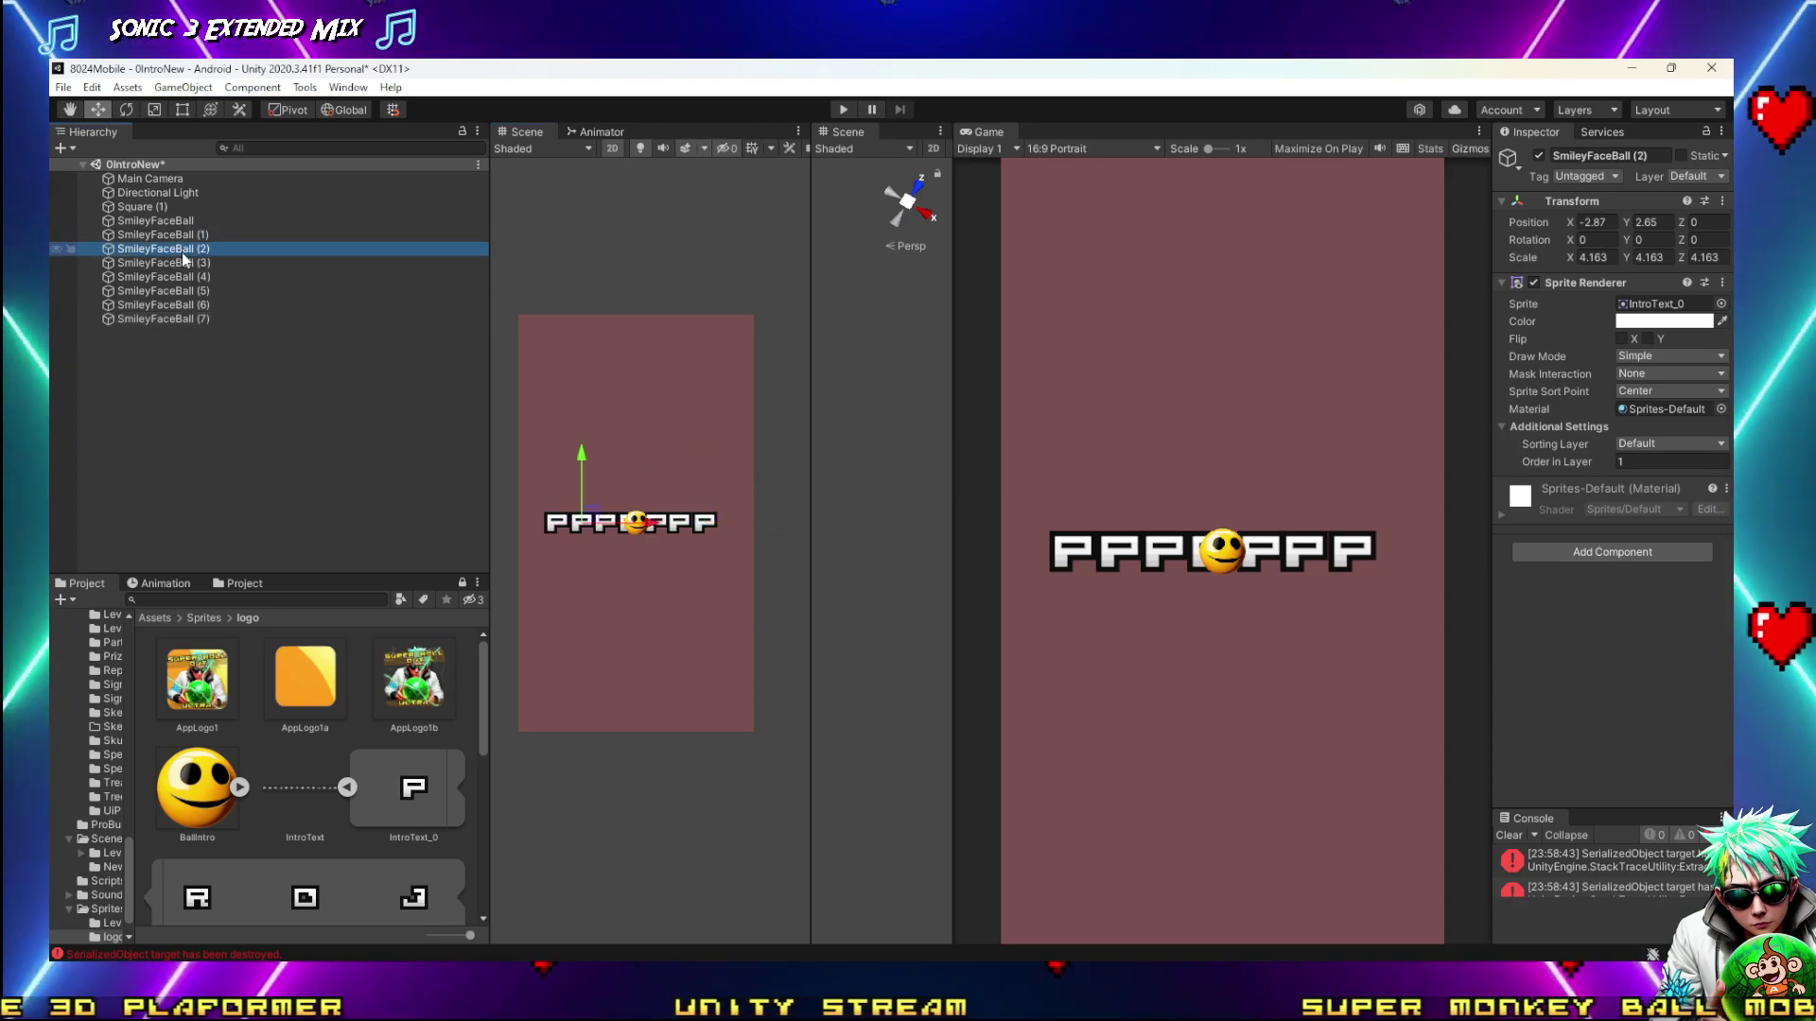
{"action": "scroll", "coordinate": [303, 775], "scroll_direction": "down", "scroll_amount": 1}
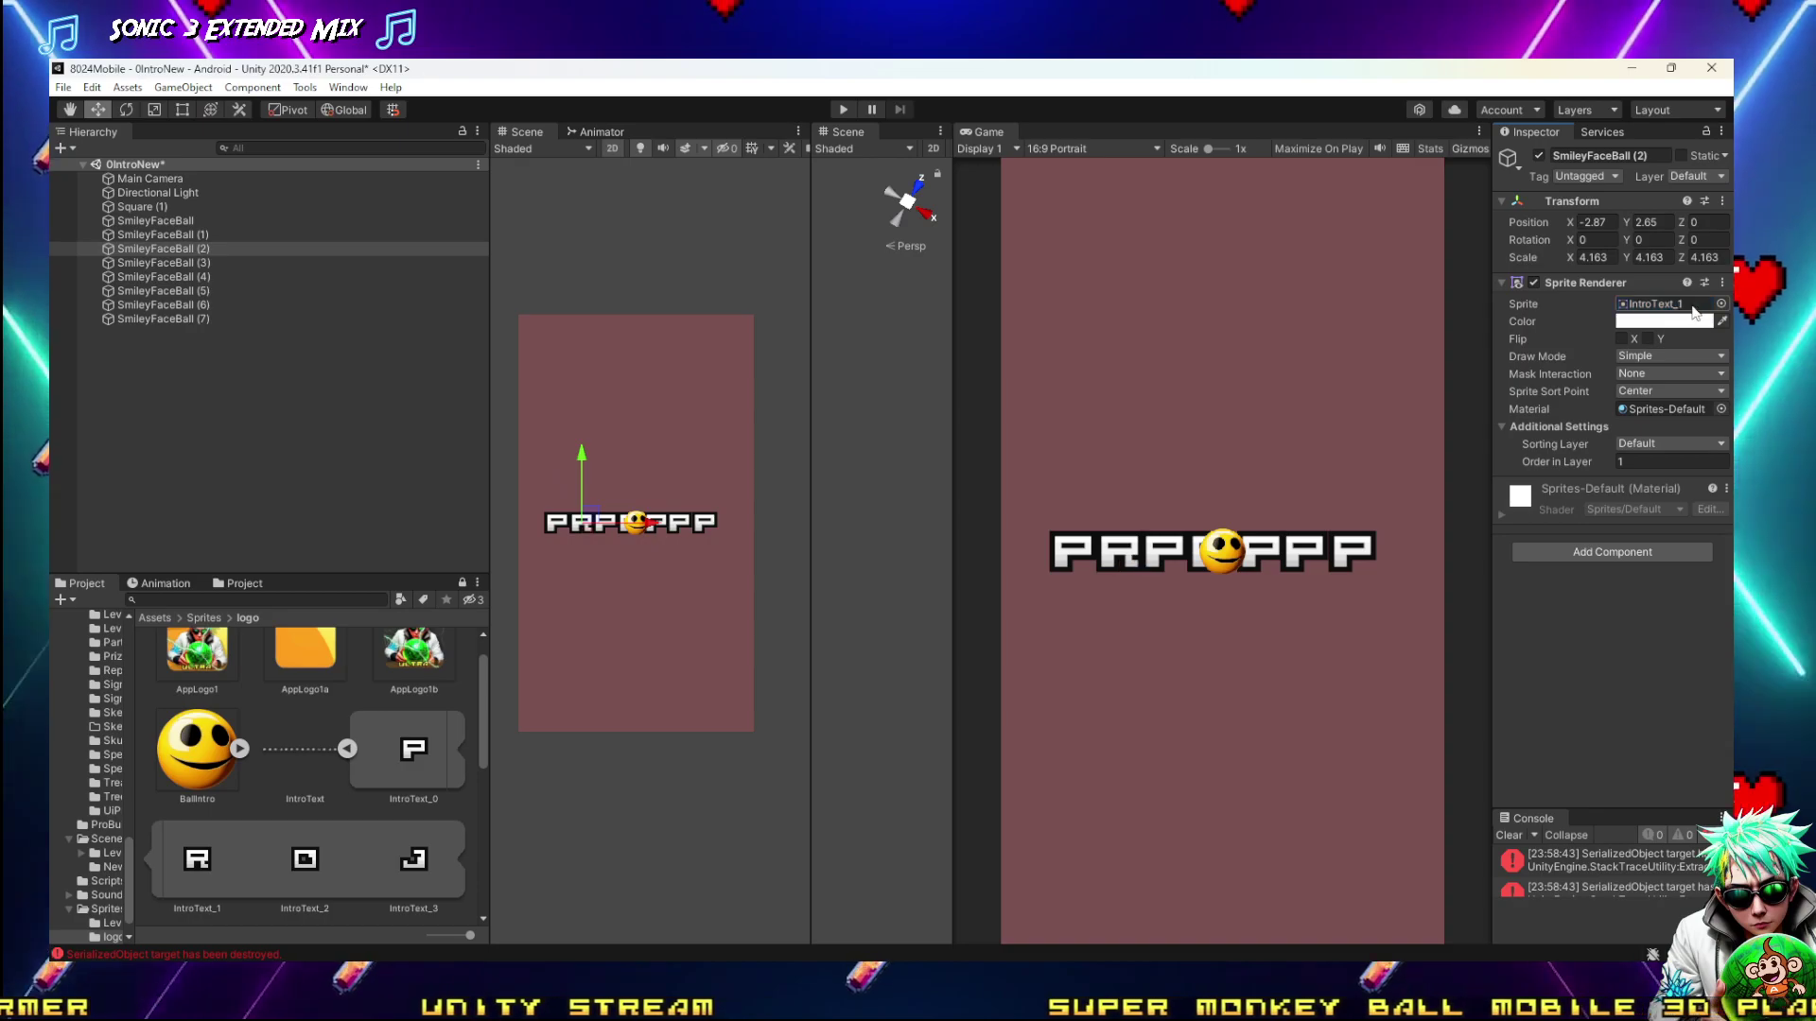
{"action": "left_click", "coordinate": [133, 264]}
{"action": "left_click_drag", "start_coordinate": [305, 859], "coordinate": [1652, 311]}
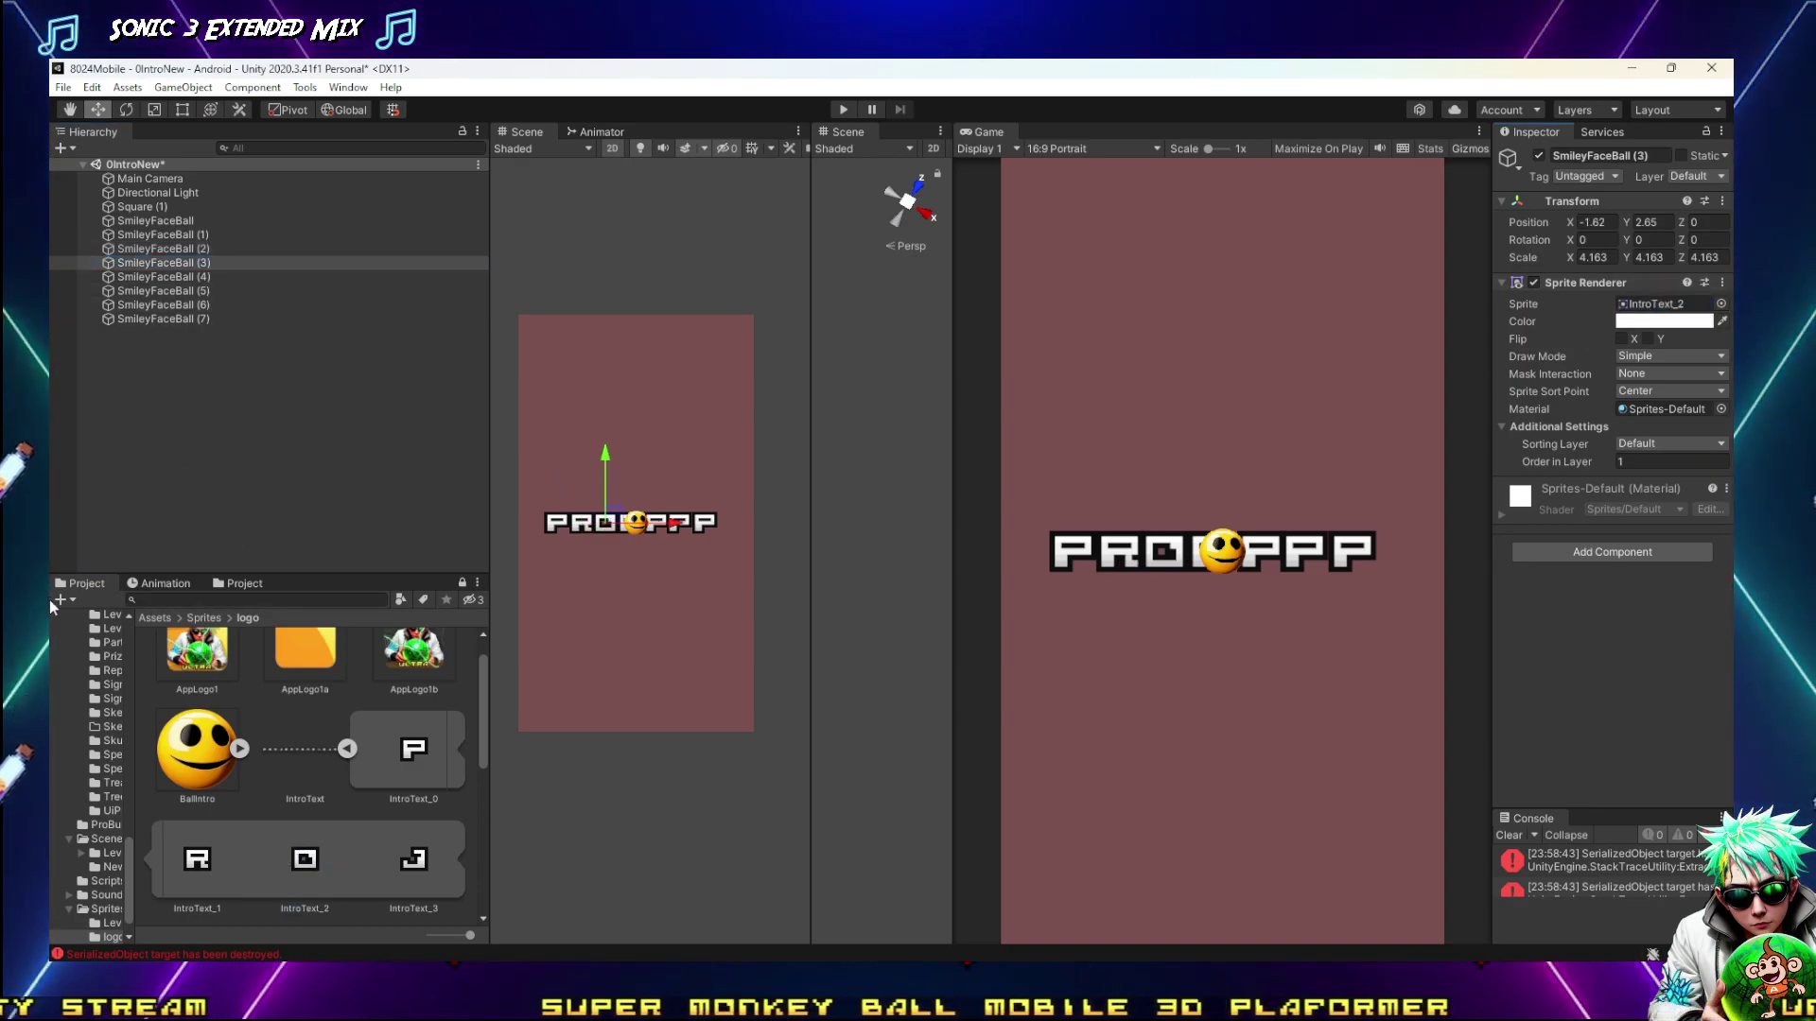
{"action": "left_click", "coordinate": [161, 277]}
{"action": "left_click_drag", "start_coordinate": [418, 876], "coordinate": [1650, 304]}
Delete letter copies SmileyFaceBall (2)–(7) and duplicate the P letter, SmileyFaceBall (1)
{"action": "left_click", "coordinate": [161, 248]}
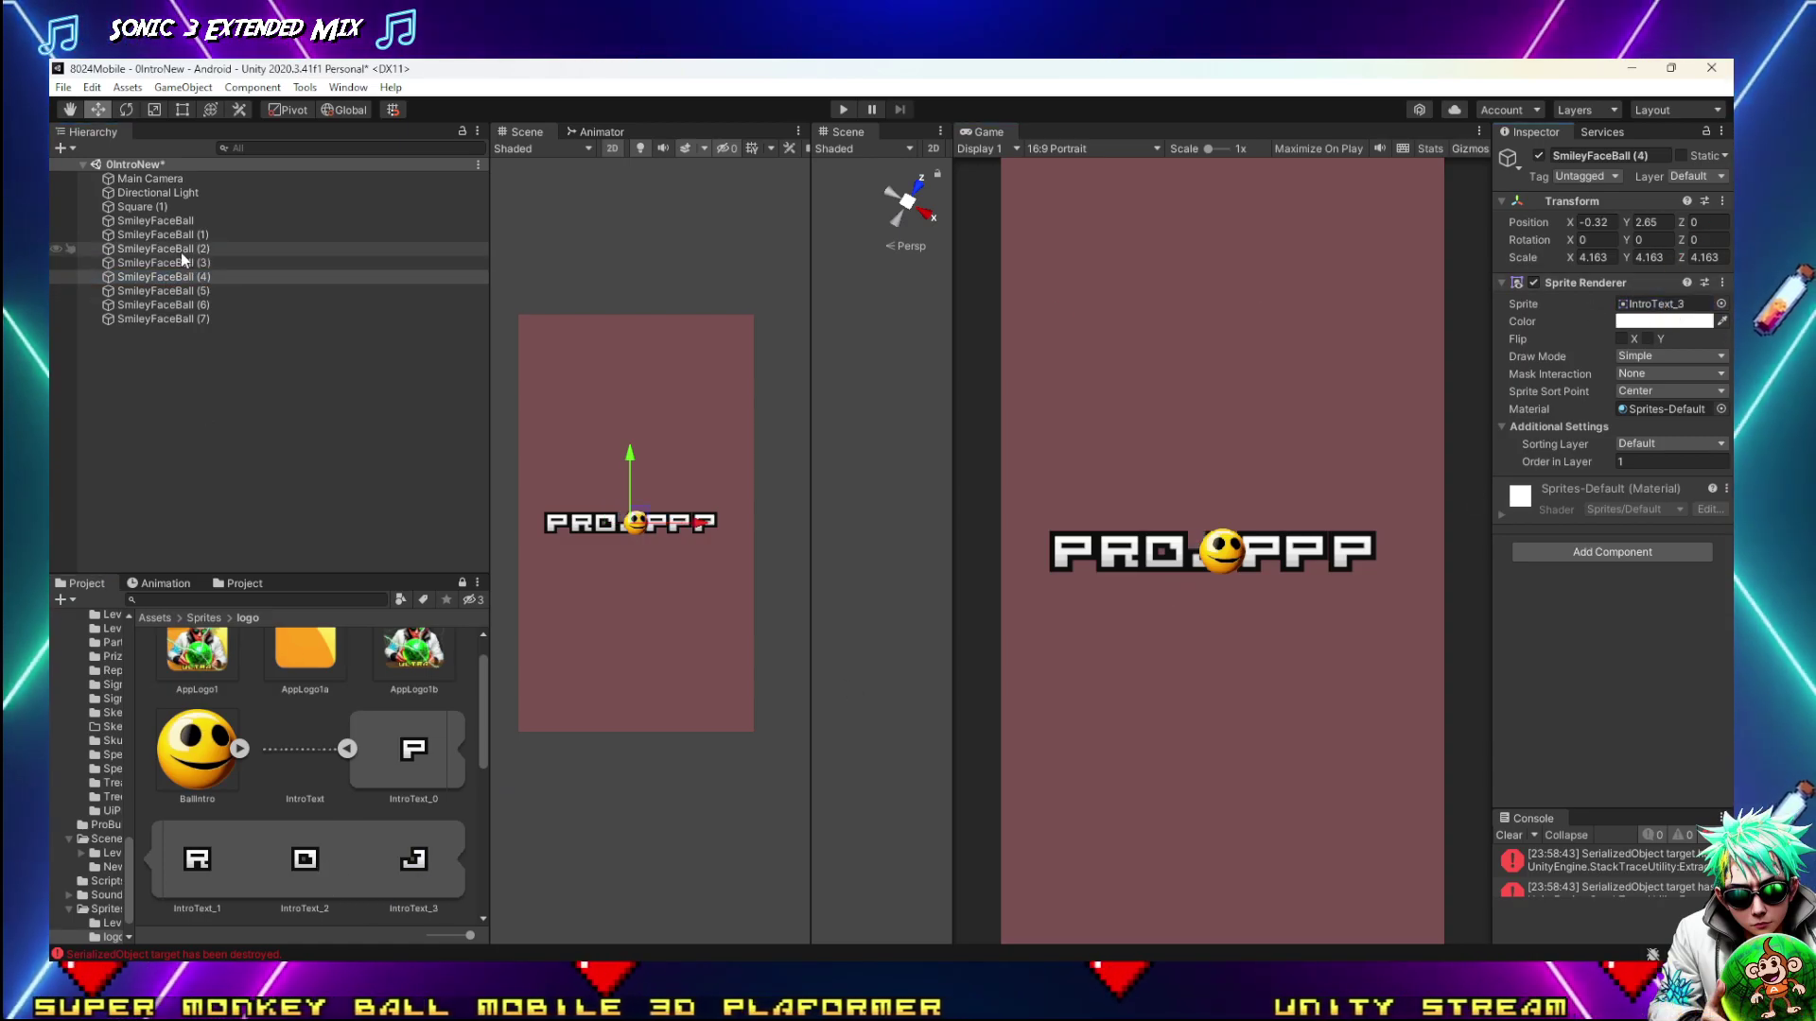
{"action": "left_click", "coordinate": [188, 320], "text": "shift"}
{"action": "key", "text": "Delete"}
{"action": "left_click", "coordinate": [157, 221]}
{"action": "left_click", "coordinate": [157, 232]}
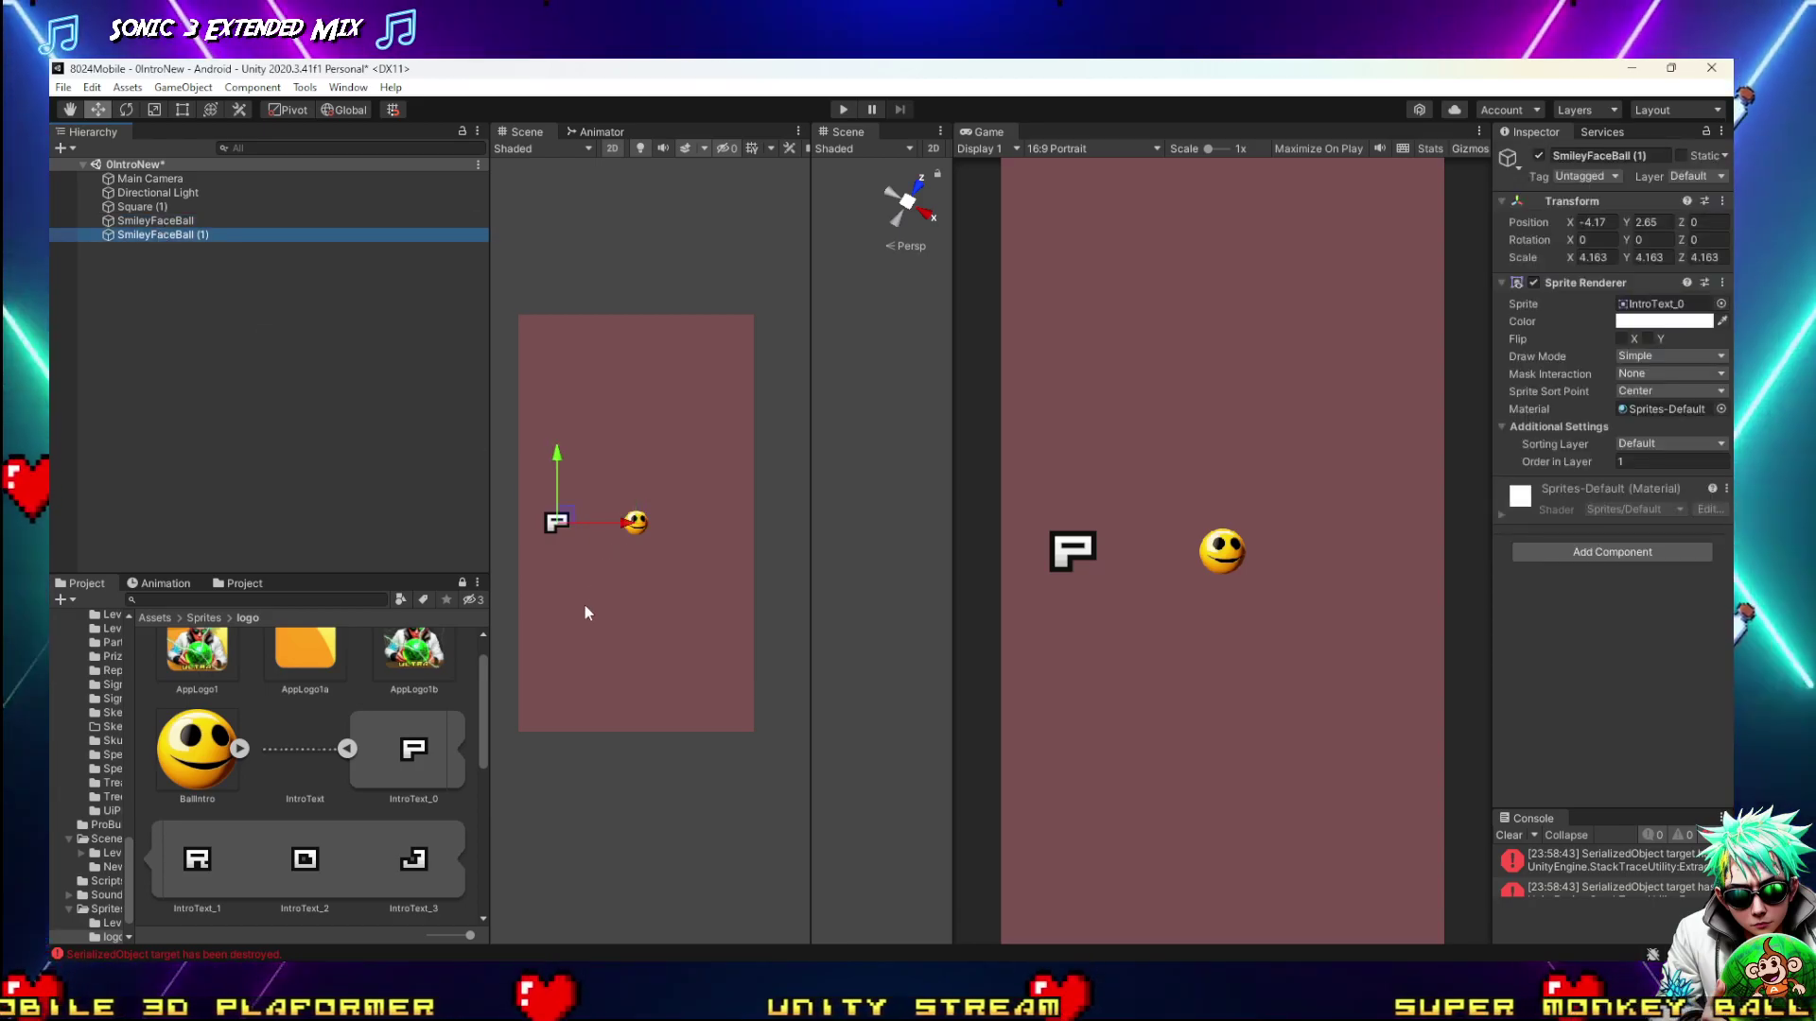
{"action": "key", "text": "ctrl+d"}
{"action": "key", "text": "ctrl+d"}
{"action": "key", "text": "ctrl+d"}
{"action": "key", "text": "ctrl+d"}
{"action": "key", "text": "ctrl+d"}
{"action": "key", "text": "ctrl+d"}
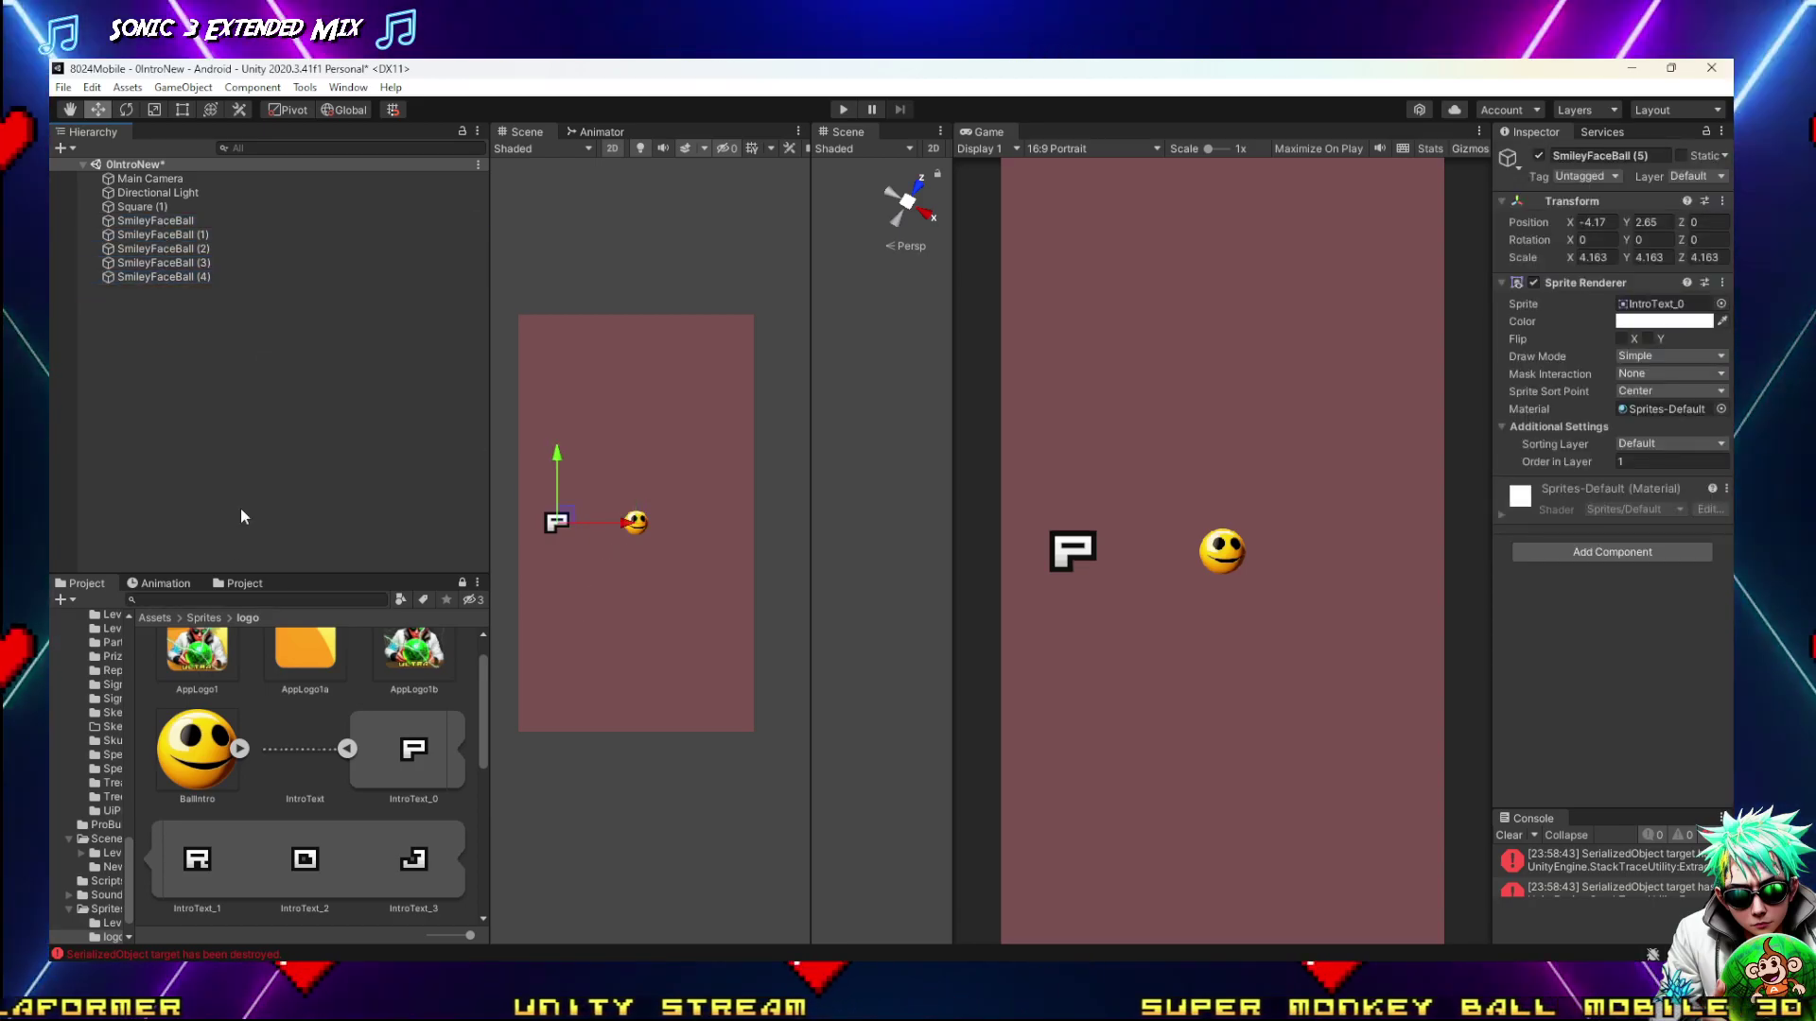
Give SmileyFaceBall (2), (3) and (4) the sprites IntroText_1, IntroText_2 and IntroText_3
{"action": "left_click", "coordinate": [199, 249]}
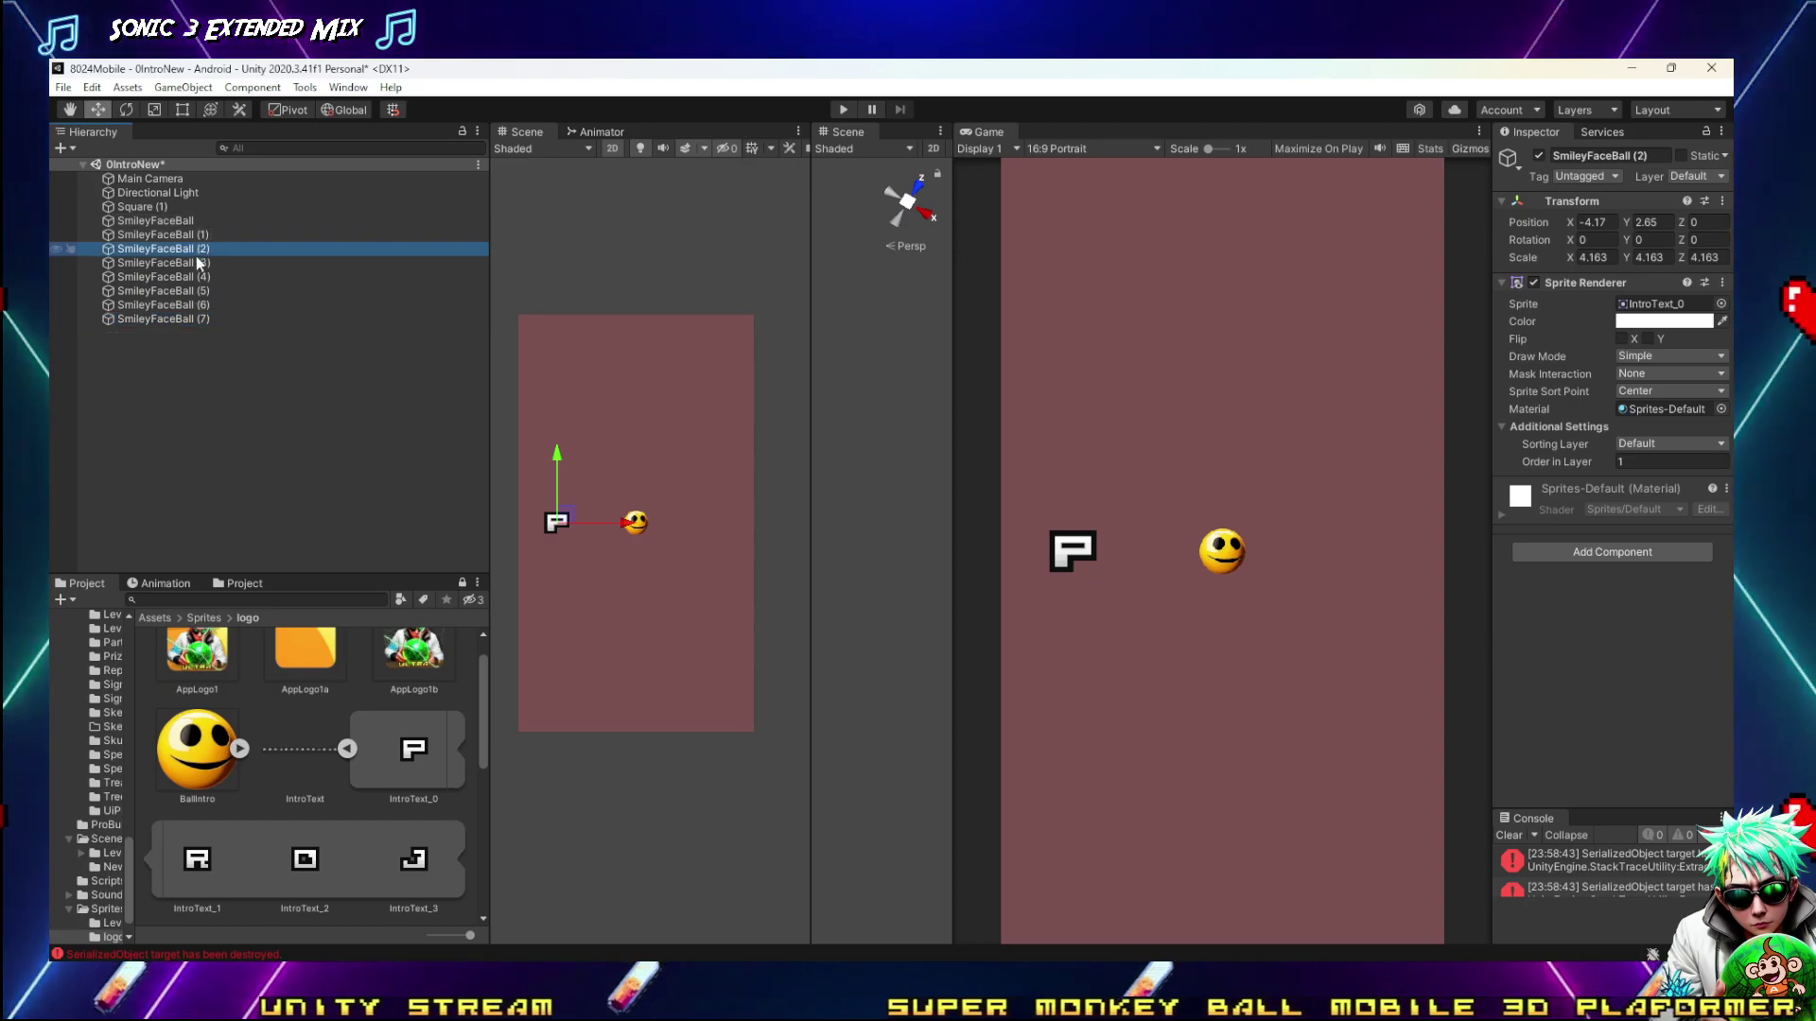
{"action": "left_click_drag", "start_coordinate": [1656, 305], "coordinate": [1656, 305]}
{"action": "left_click", "coordinate": [186, 264]}
{"action": "left_click_drag", "start_coordinate": [305, 856], "coordinate": [1656, 304]}
{"action": "left_click", "coordinate": [142, 277]}
{"action": "left_click_drag", "start_coordinate": [425, 866], "coordinate": [1656, 304]}
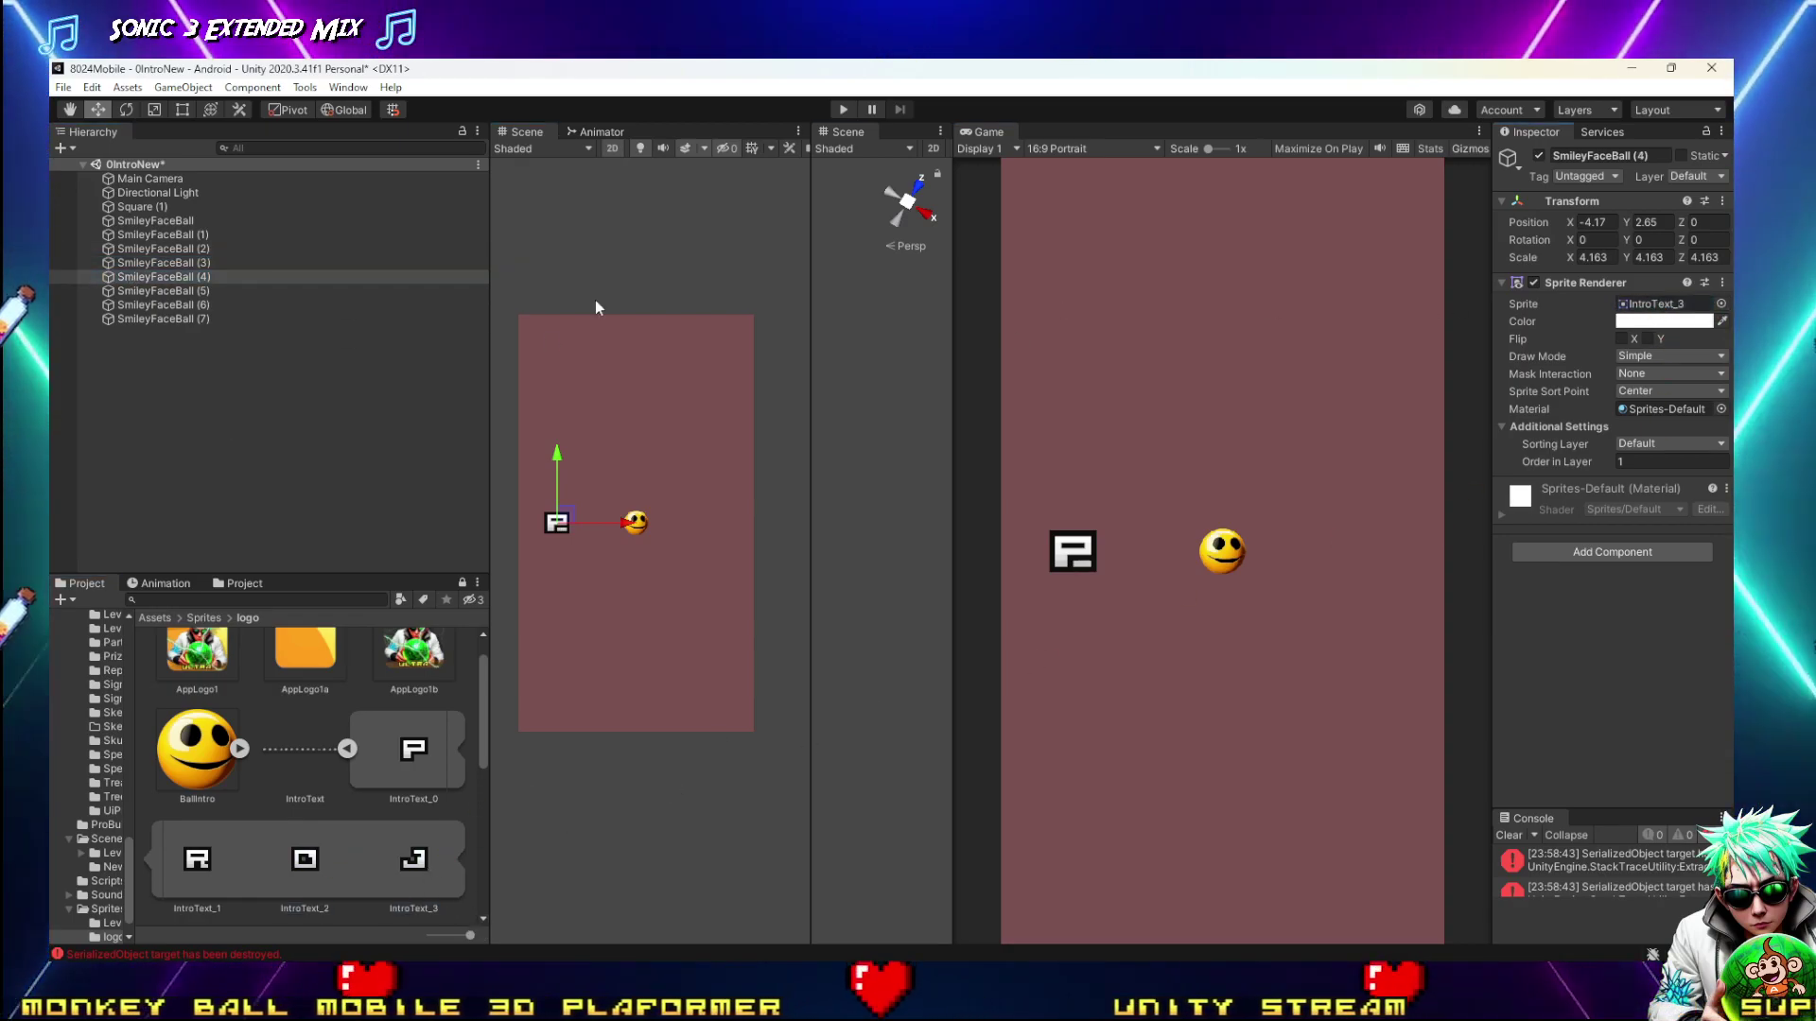
Give SmileyFaceBall (5), (6) and (7) the sprites IntroText_4, IntroText_5 and IntroText_6
{"action": "left_click", "coordinate": [204, 290]}
{"action": "scroll", "coordinate": [284, 832], "scroll_direction": "down", "scroll_amount": 1}
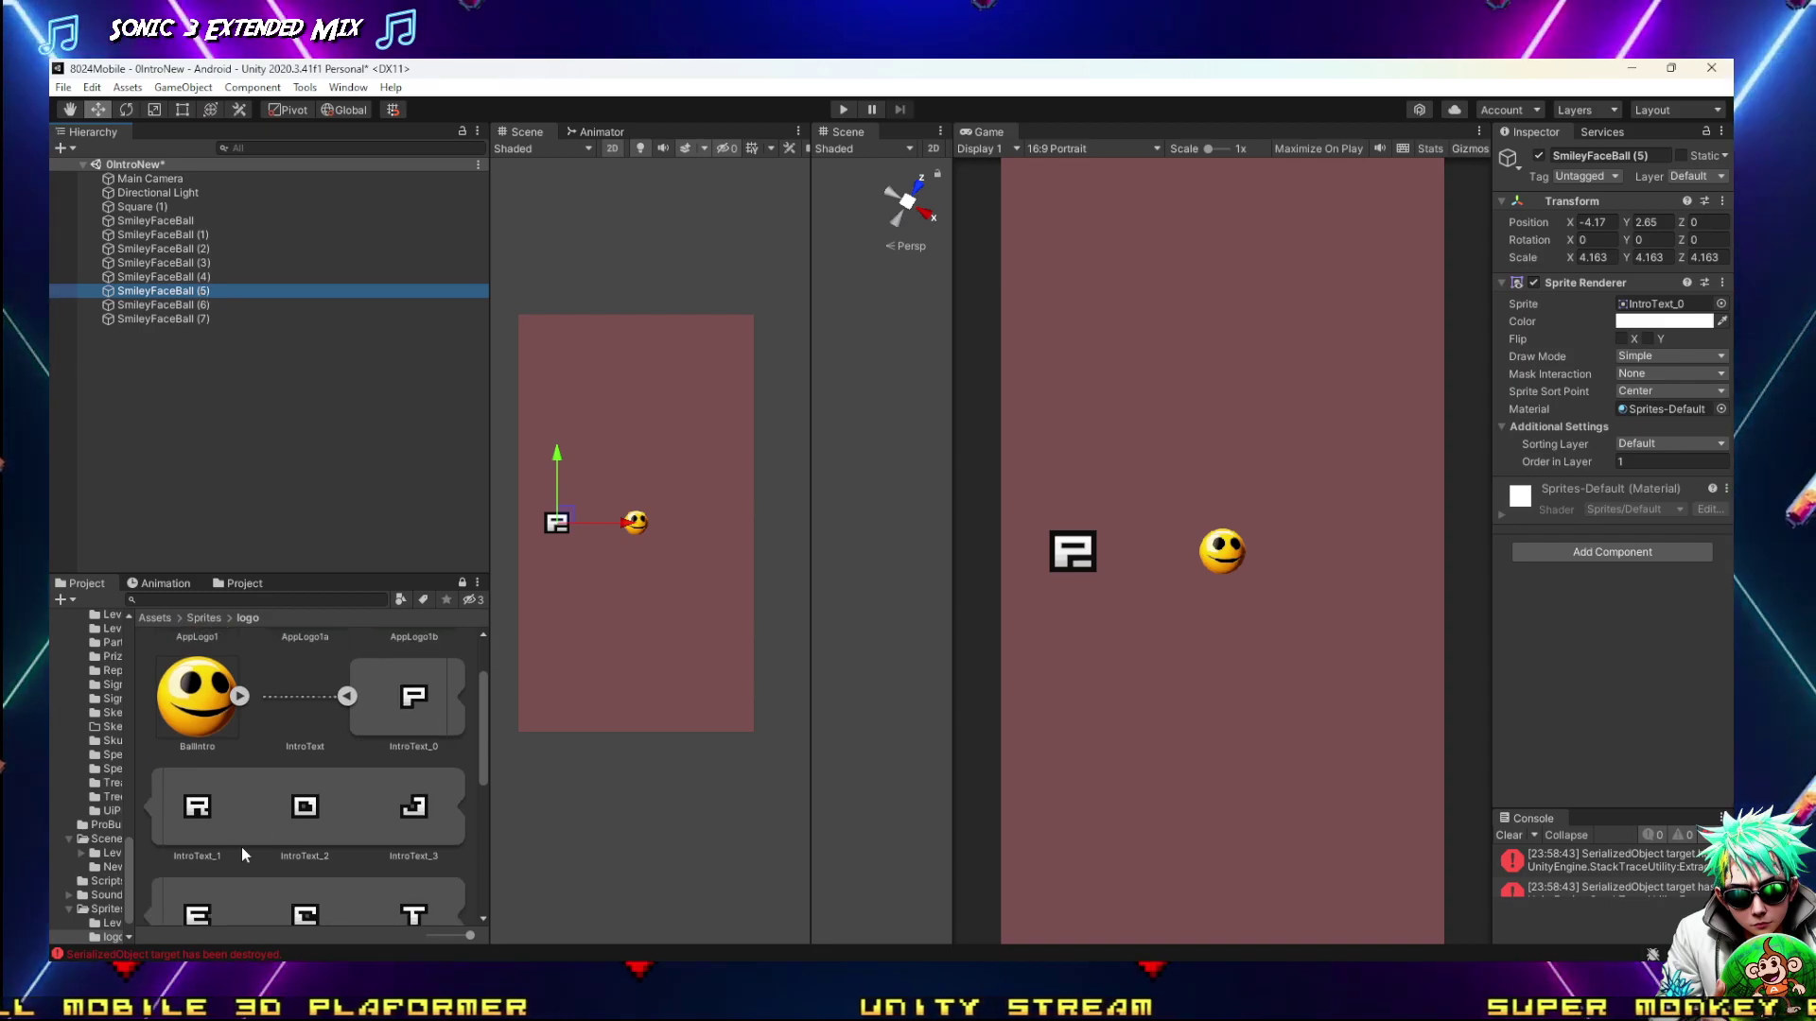
{"action": "scroll", "coordinate": [255, 836], "scroll_direction": "down", "scroll_amount": 1}
{"action": "left_click_drag", "start_coordinate": [225, 826], "coordinate": [1729, 360]}
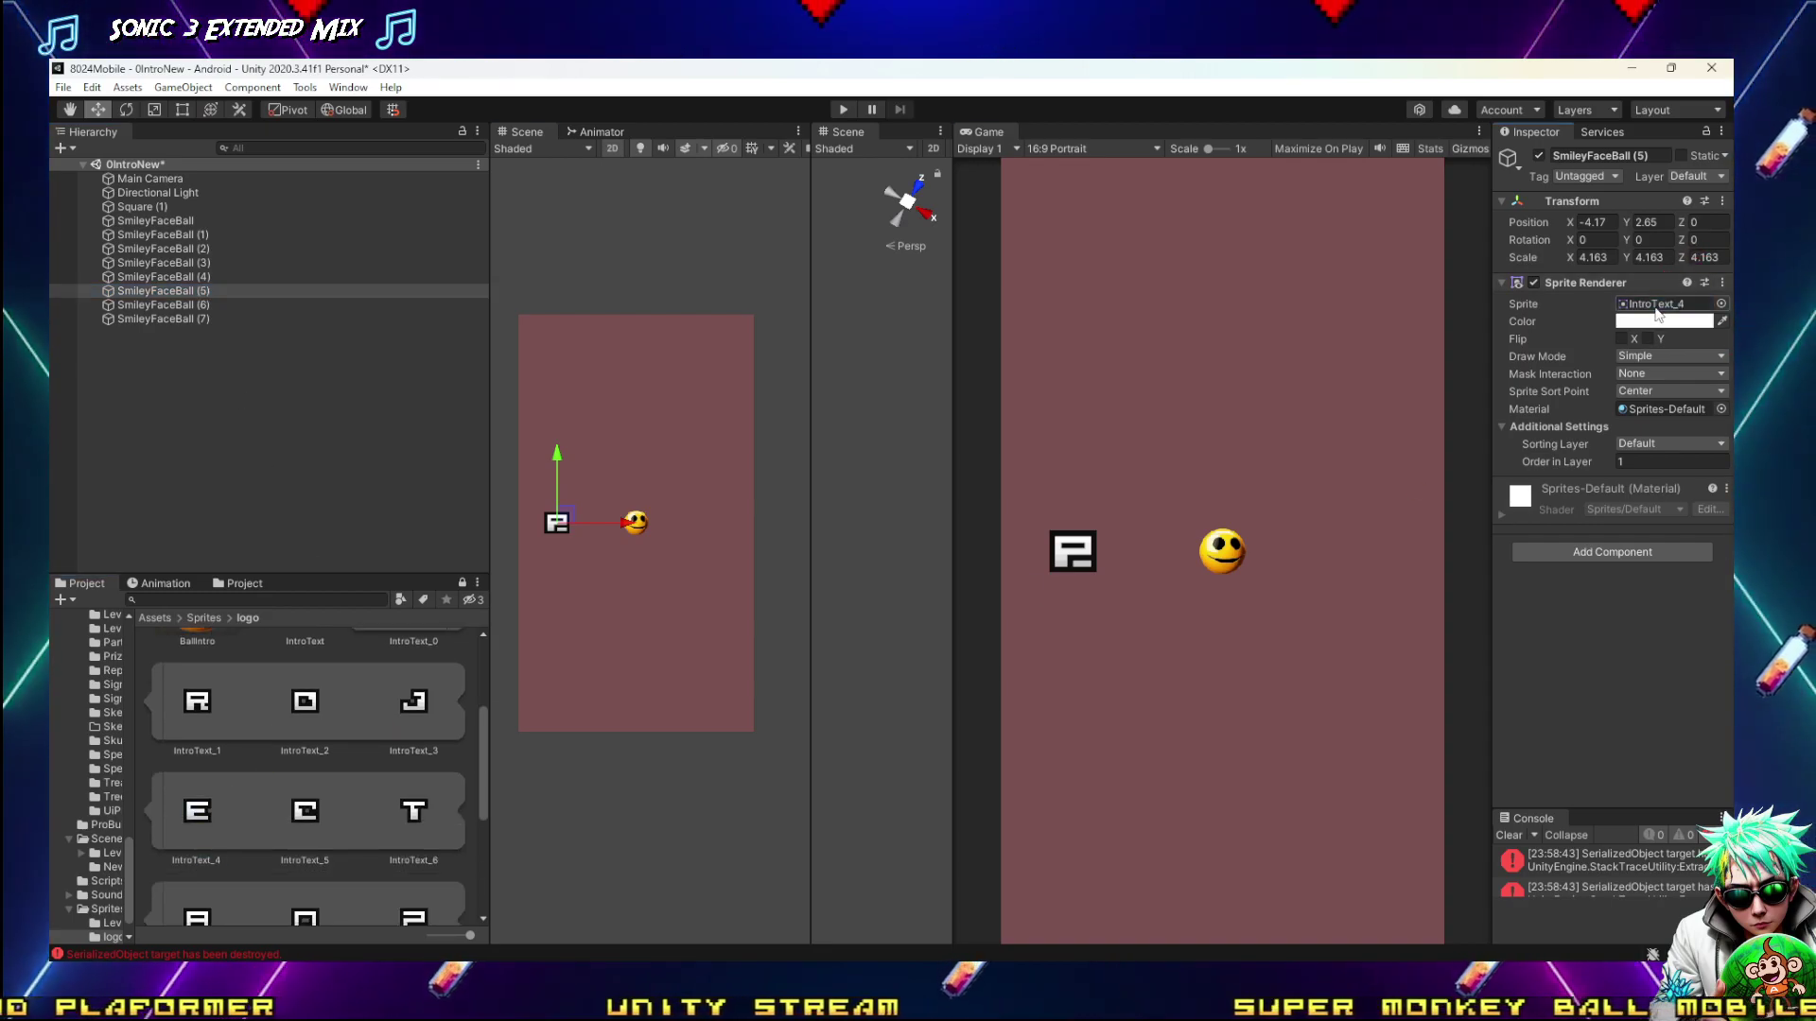
{"action": "left_click", "coordinate": [182, 305]}
{"action": "left_click_drag", "start_coordinate": [314, 814], "coordinate": [1674, 312]}
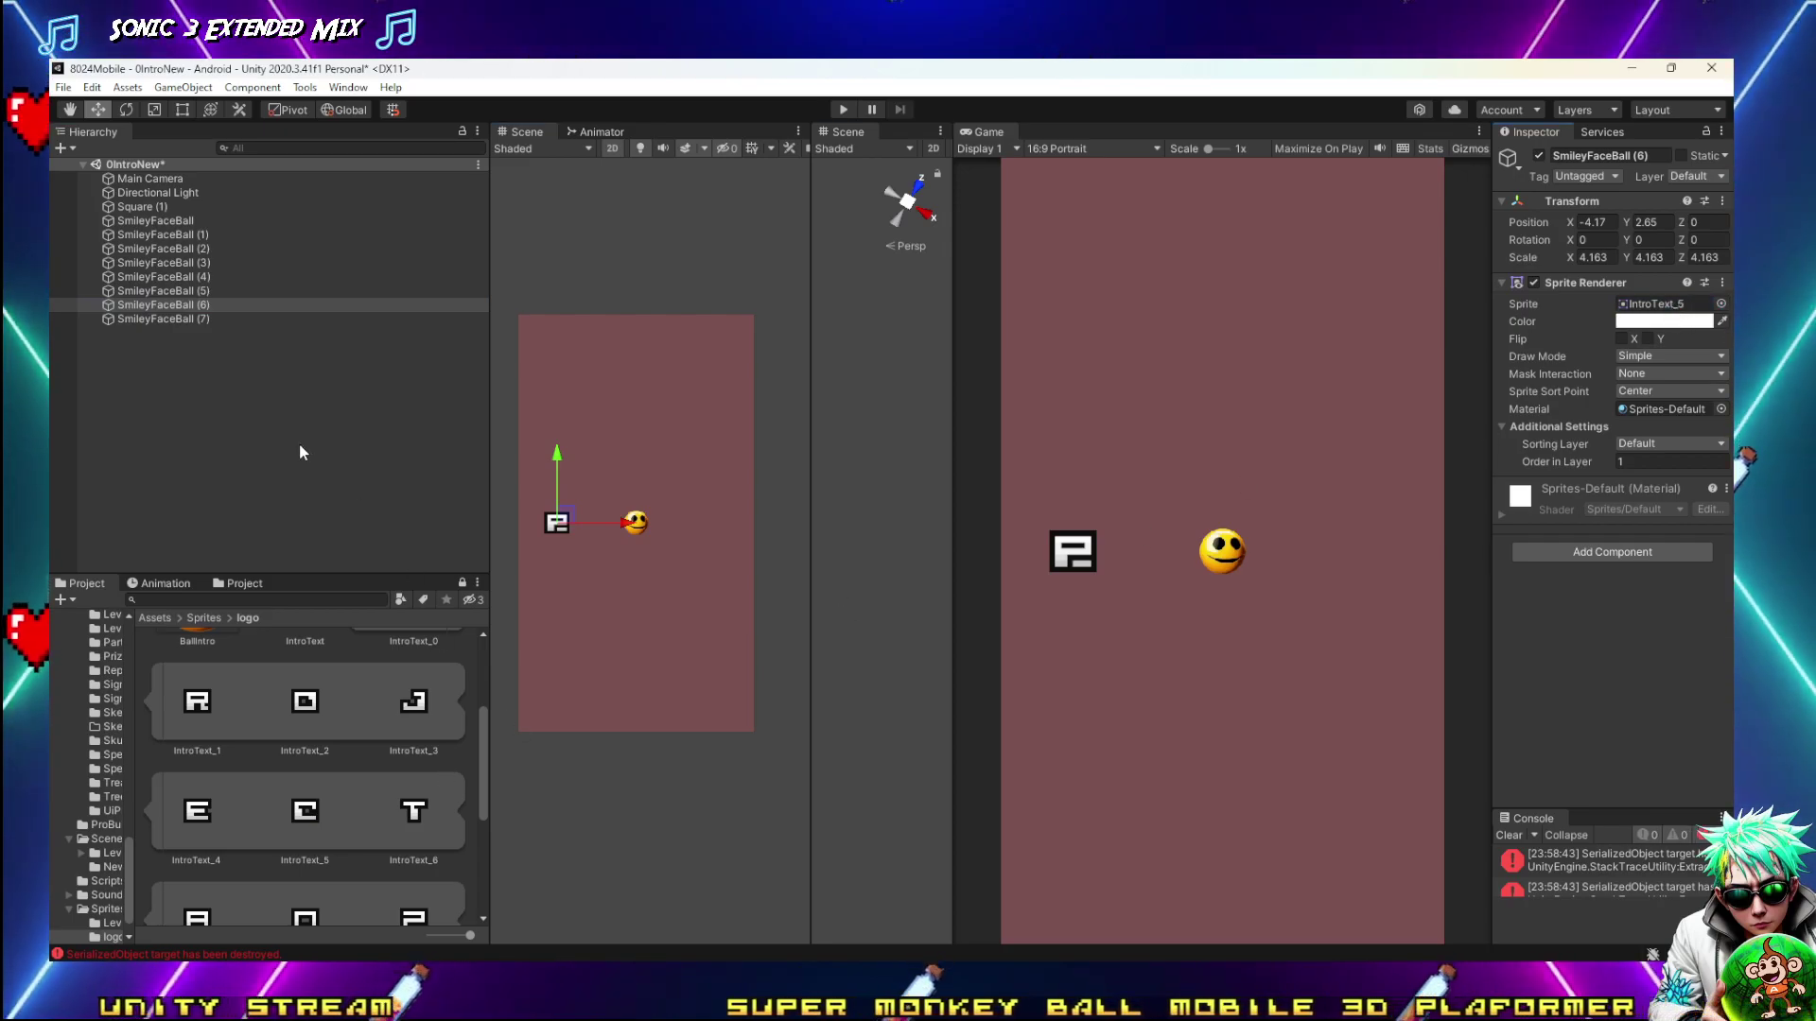
{"action": "left_click", "coordinate": [189, 319]}
{"action": "left_click", "coordinate": [419, 802]}
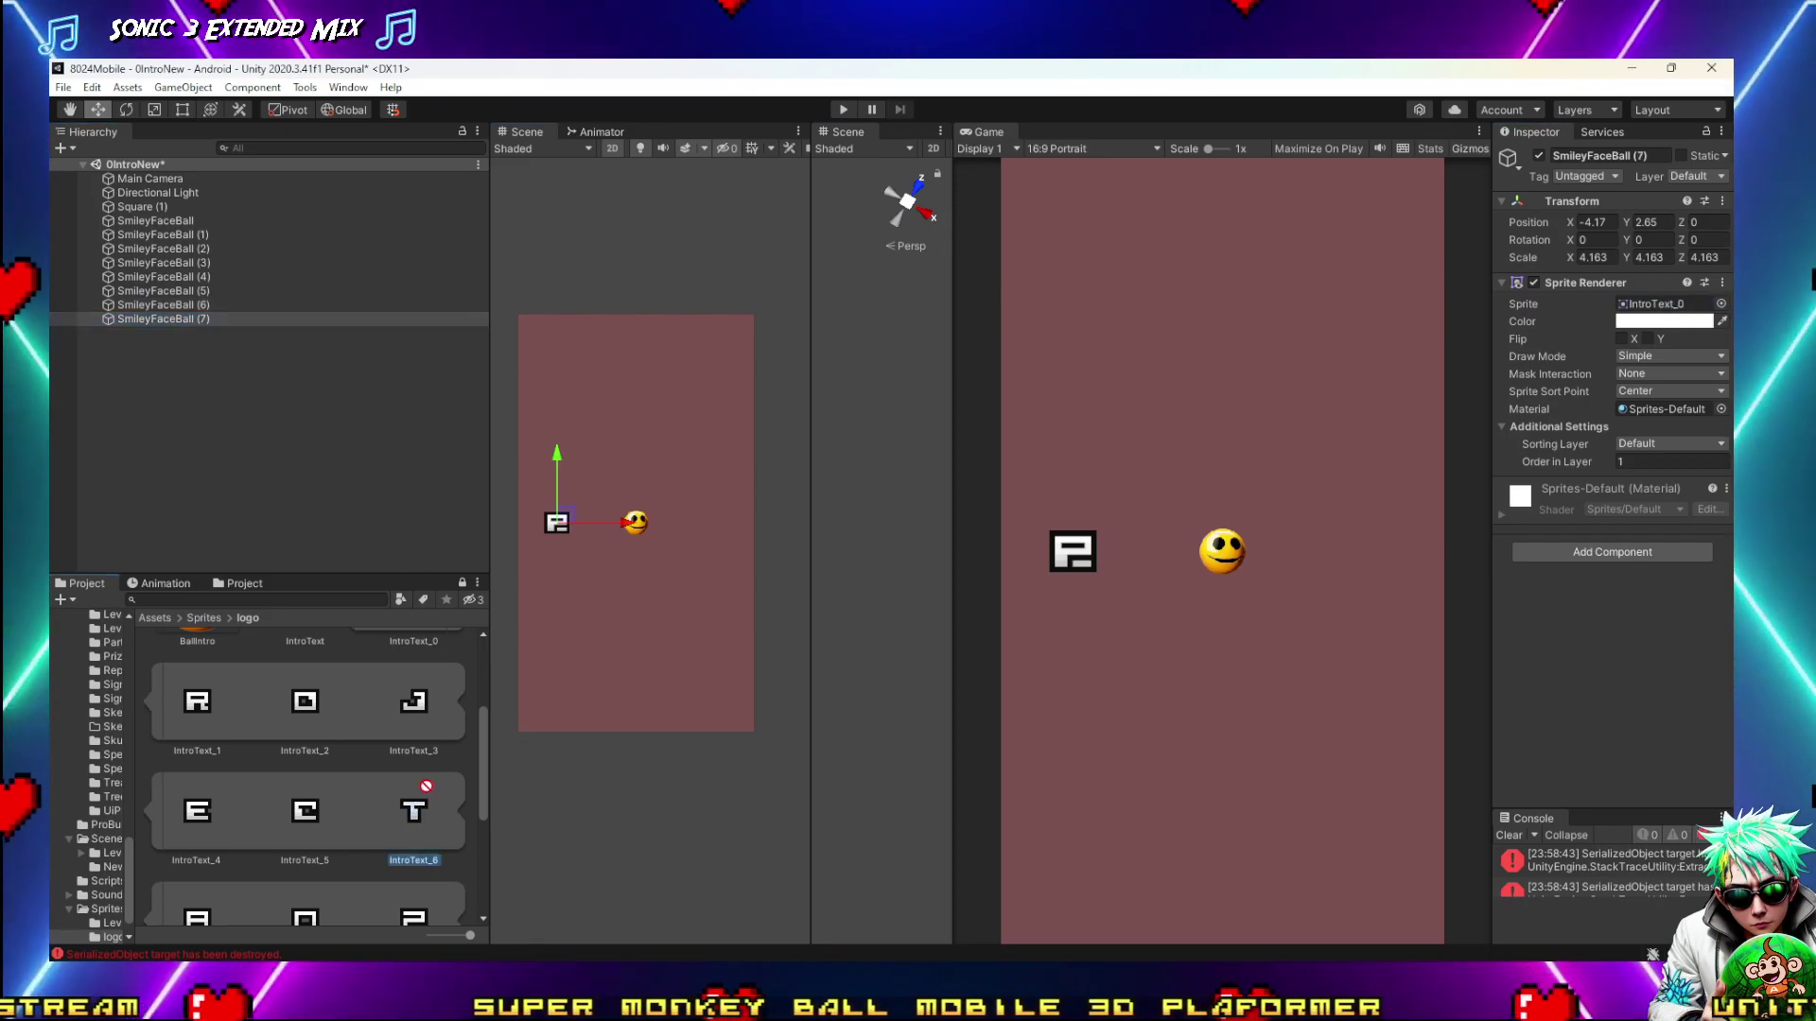
{"action": "left_click_drag", "start_coordinate": [1714, 335], "coordinate": [1664, 303]}
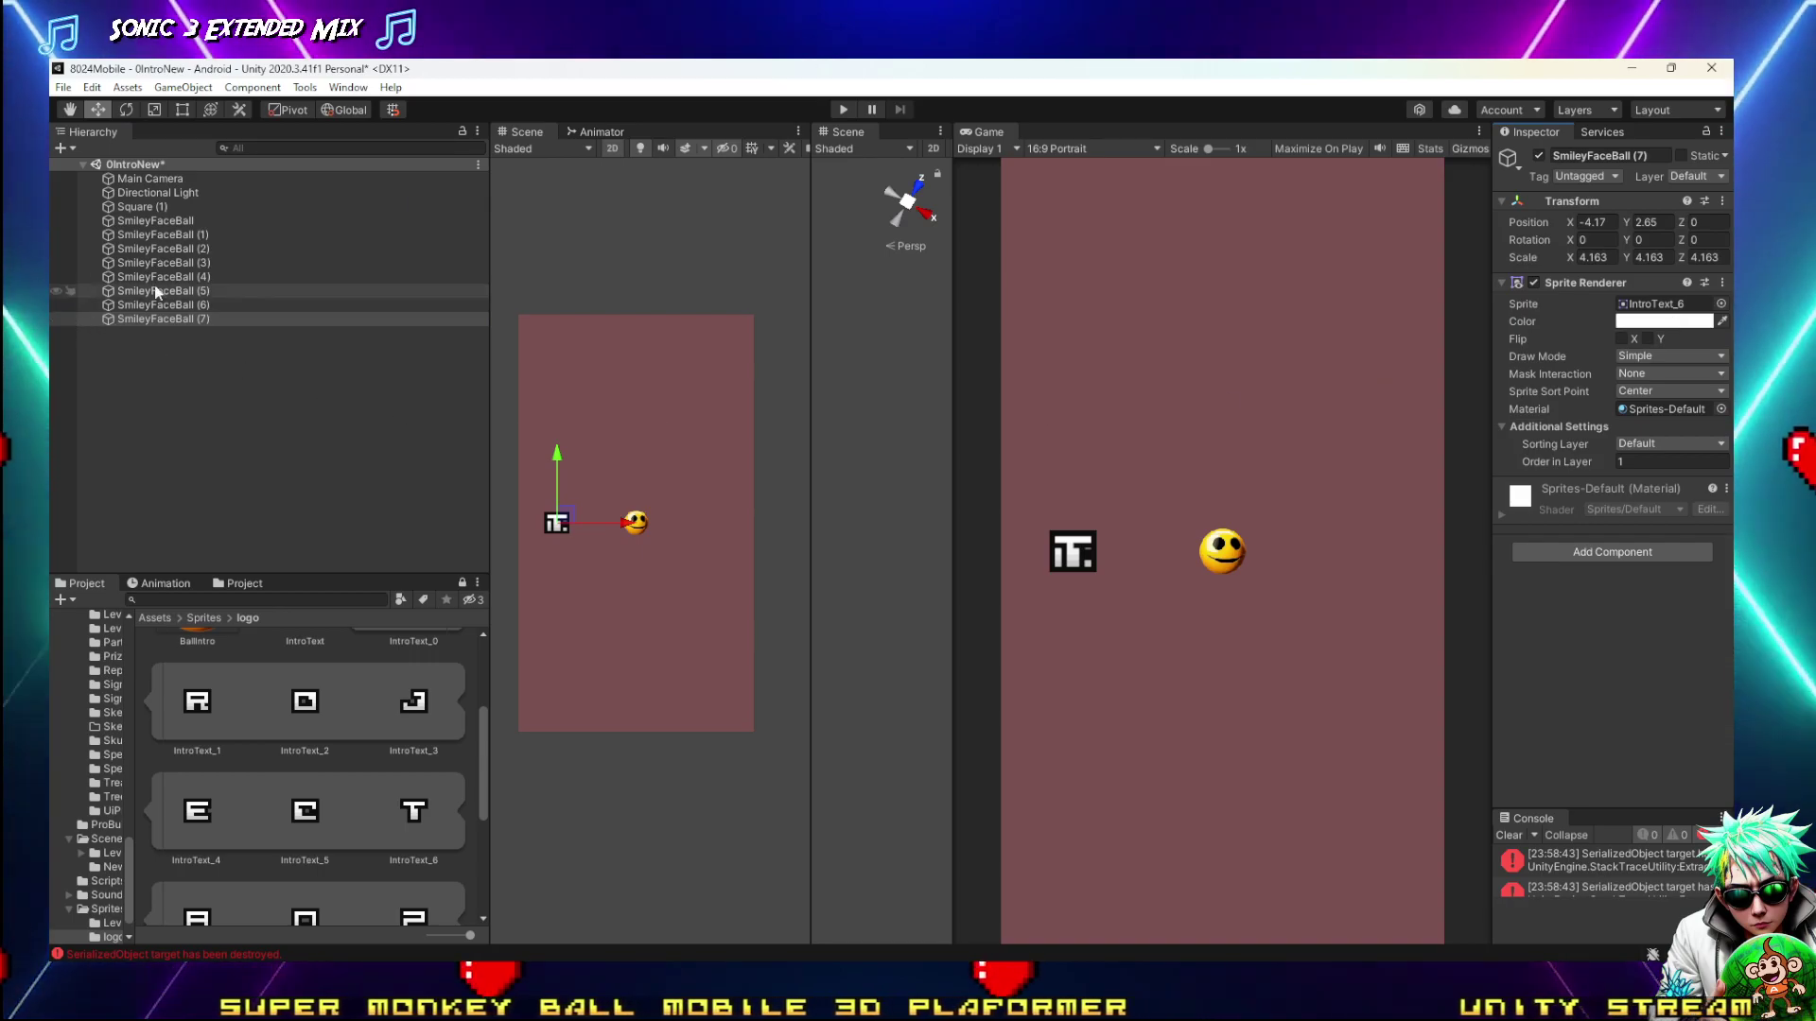
{"action": "left_click", "coordinate": [173, 234], "text": "shift"}
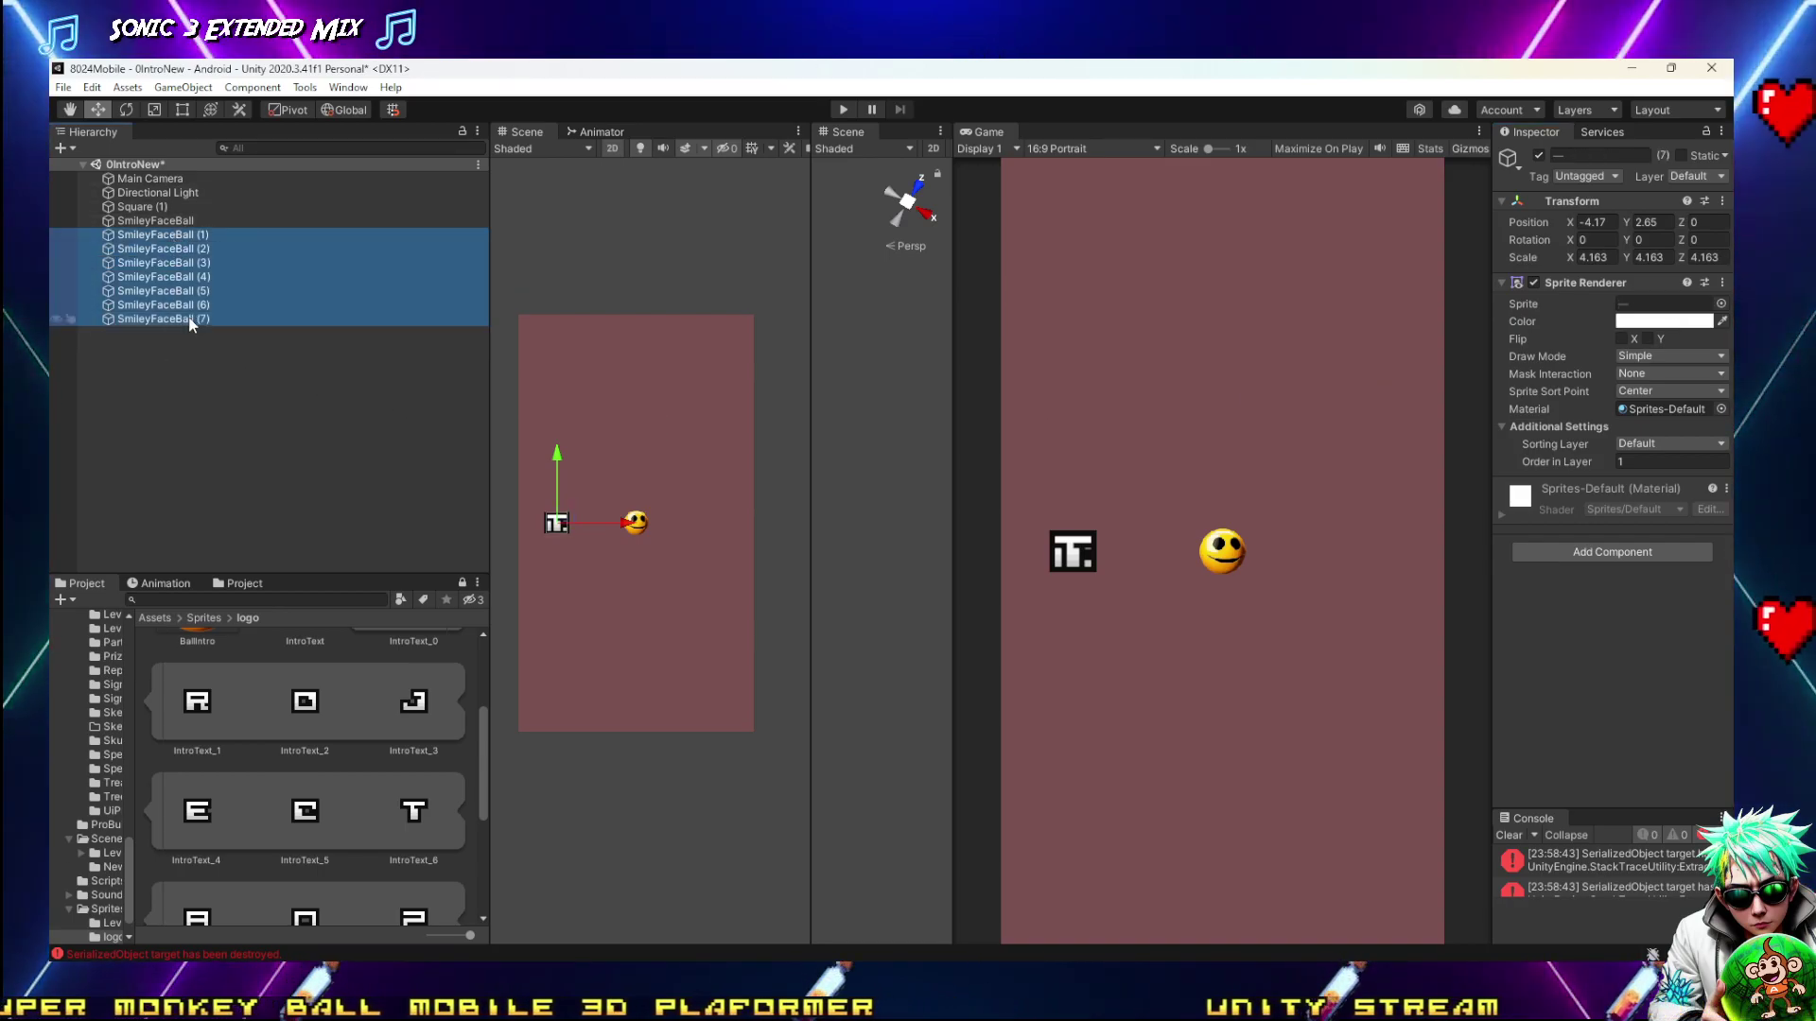
Space the letters apart by sliding all letters after P, then after R, then after O, rightward along X
{"action": "left_click", "coordinate": [197, 234], "text": "ctrl"}
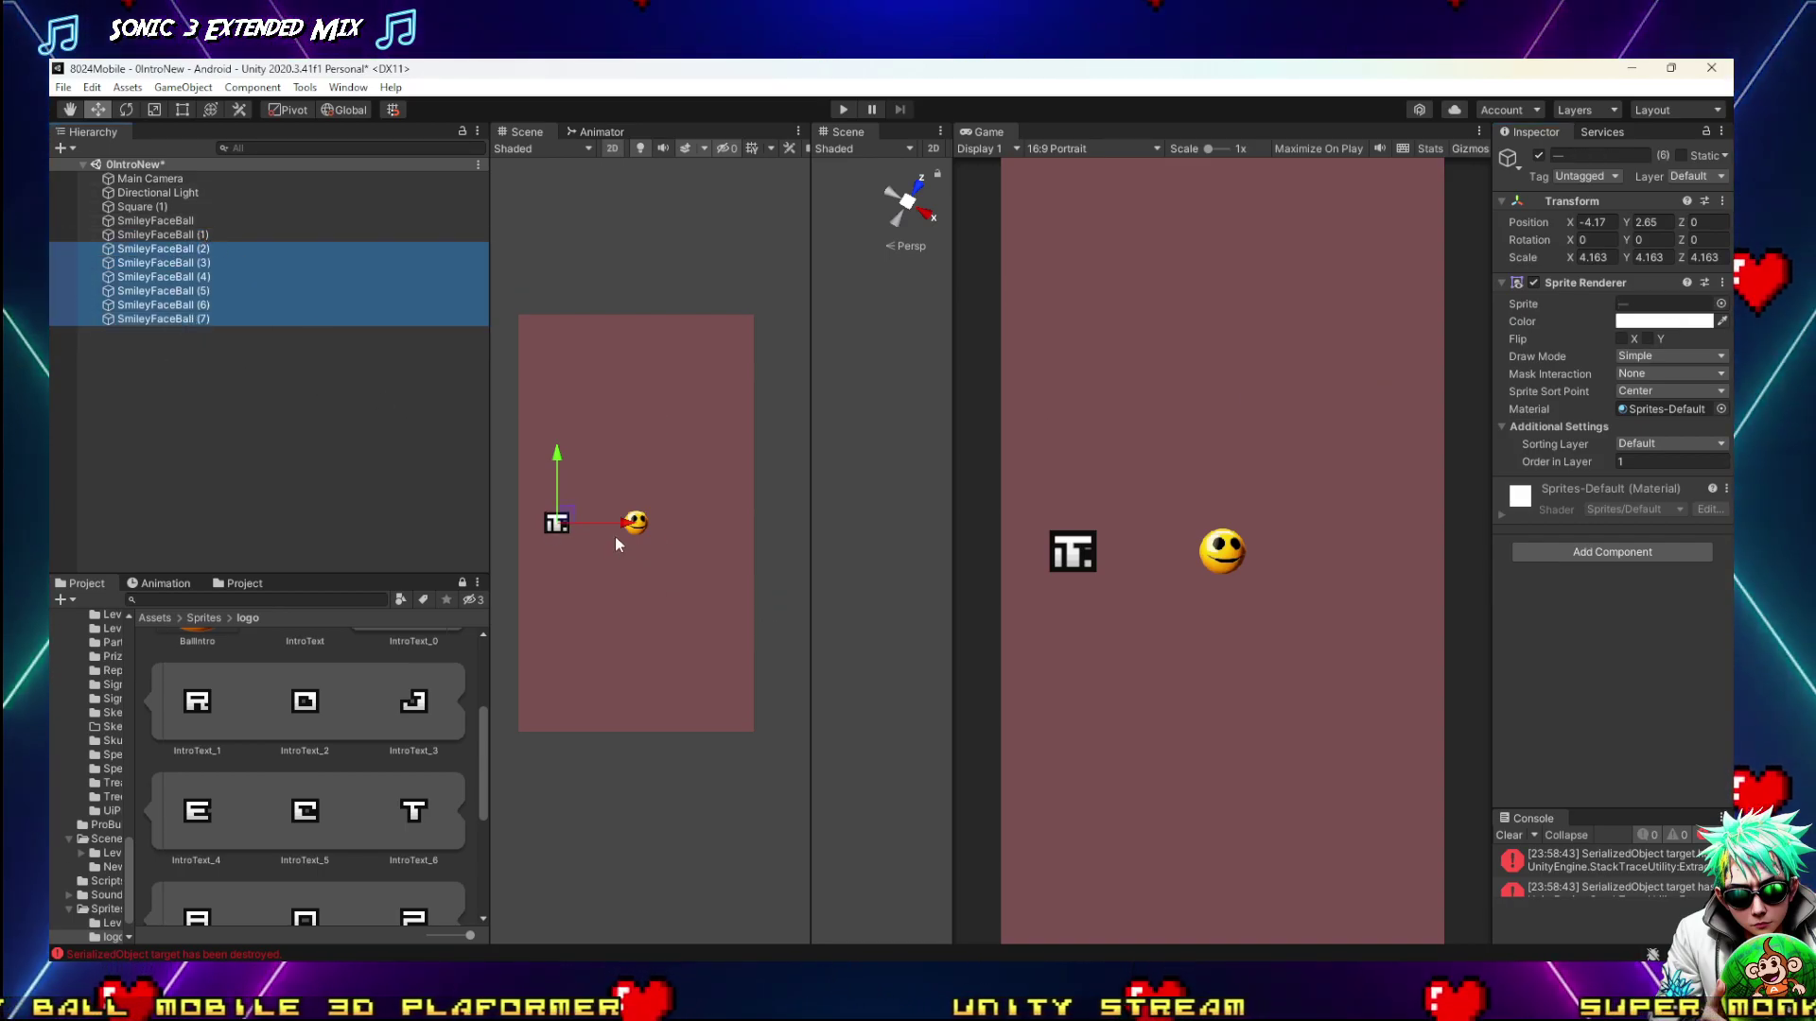
{"action": "left_click_drag", "start_coordinate": [626, 524], "coordinate": [646, 526]}
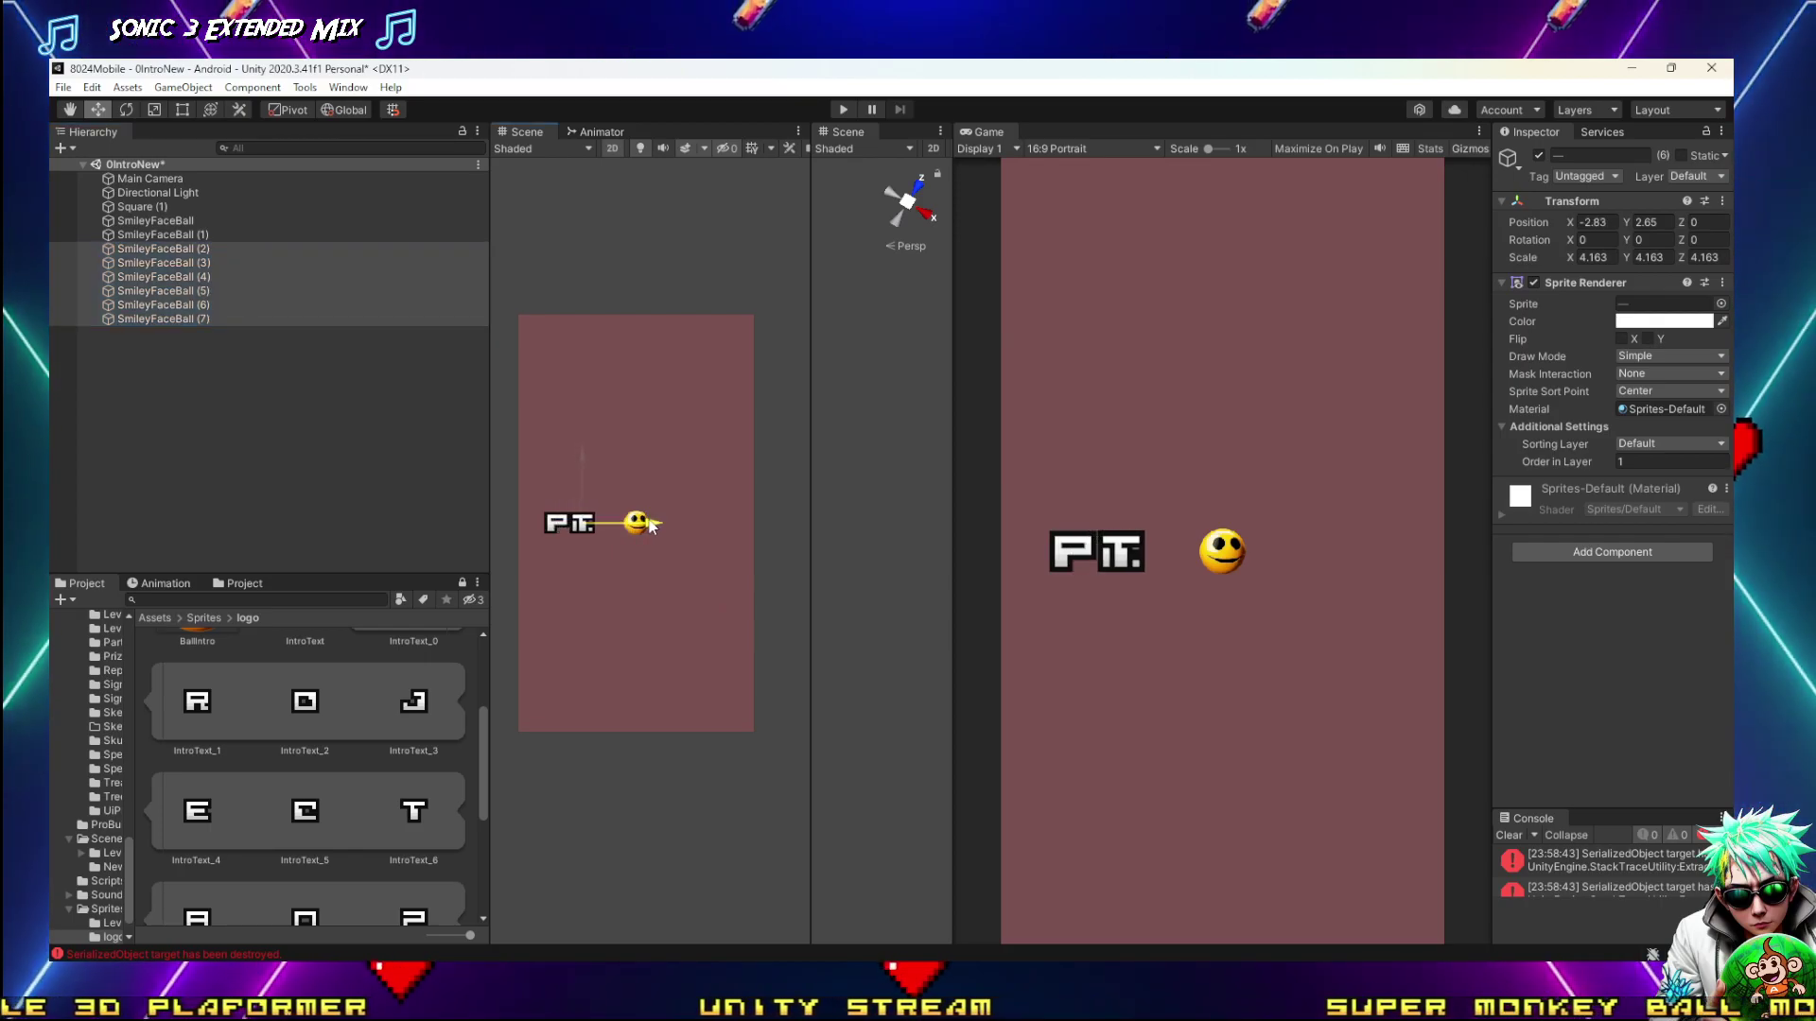
{"action": "left_click", "coordinate": [195, 249], "text": "ctrl"}
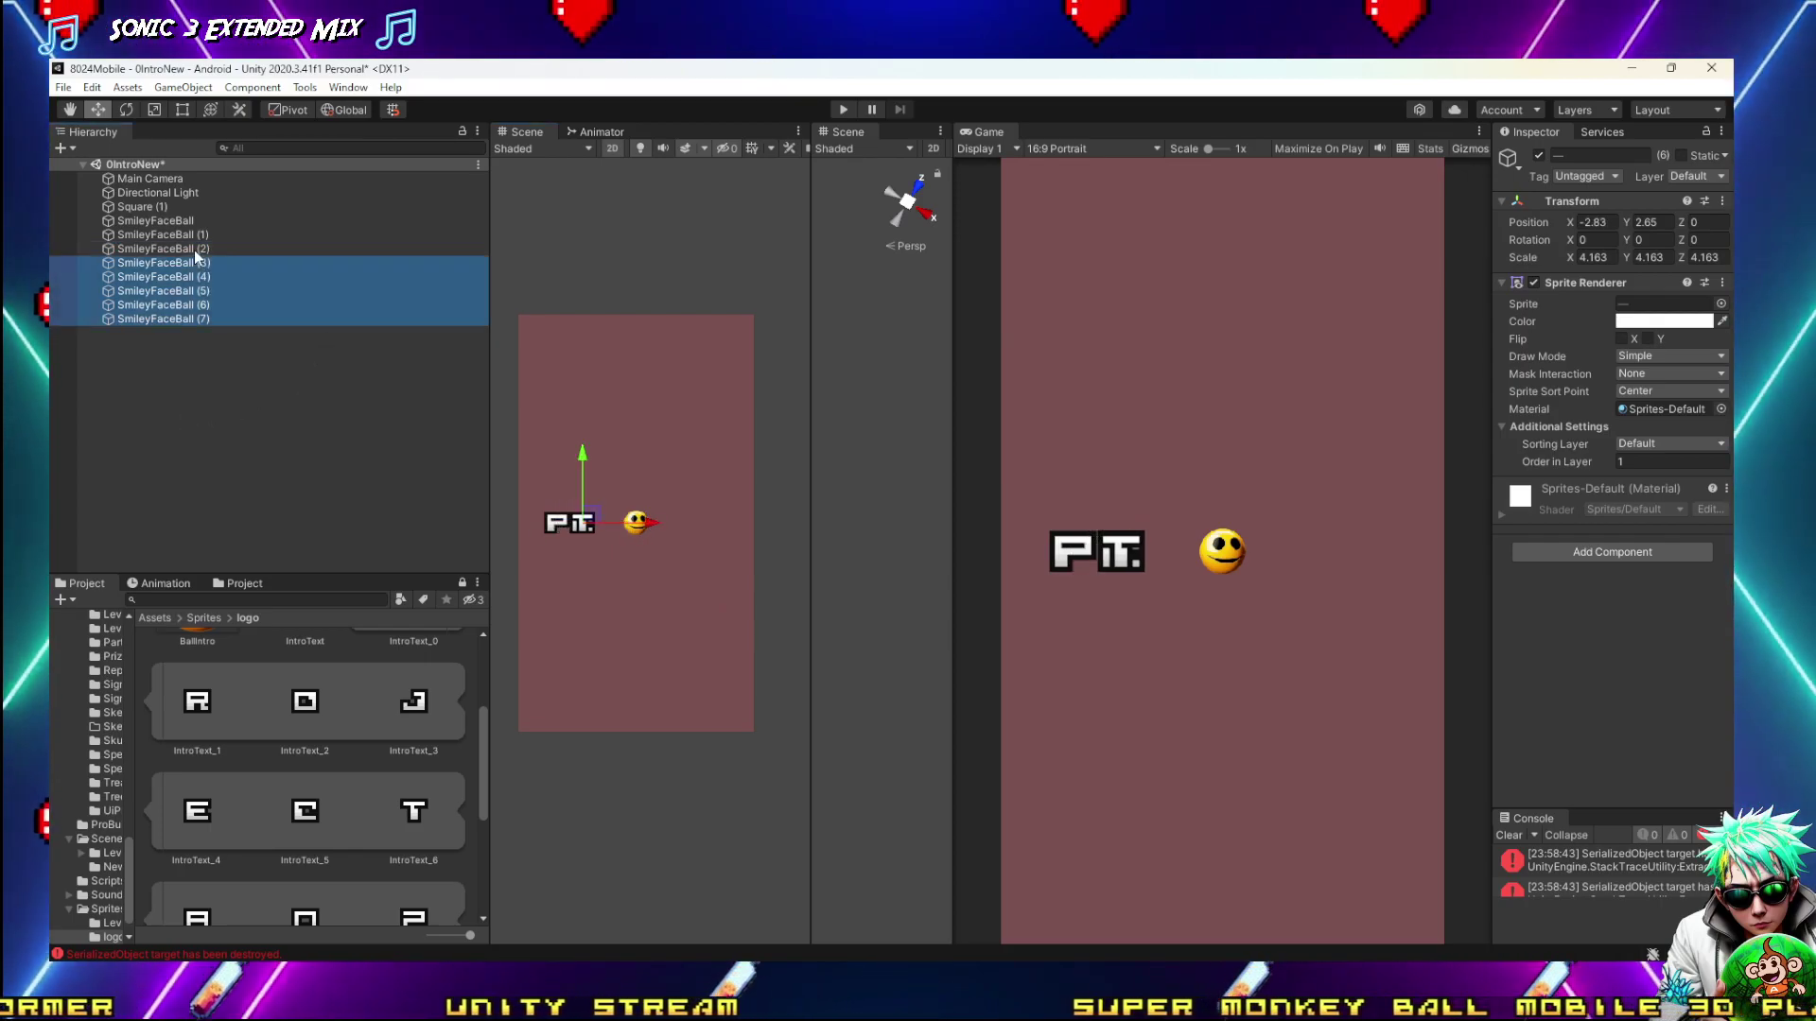
{"action": "mouse_move", "coordinate": [649, 527]}
{"action": "left_mouse_down"}
{"action": "mouse_move", "coordinate": [679, 522]}
{"action": "mouse_move", "coordinate": [671, 509]}
{"action": "left_mouse_up"}
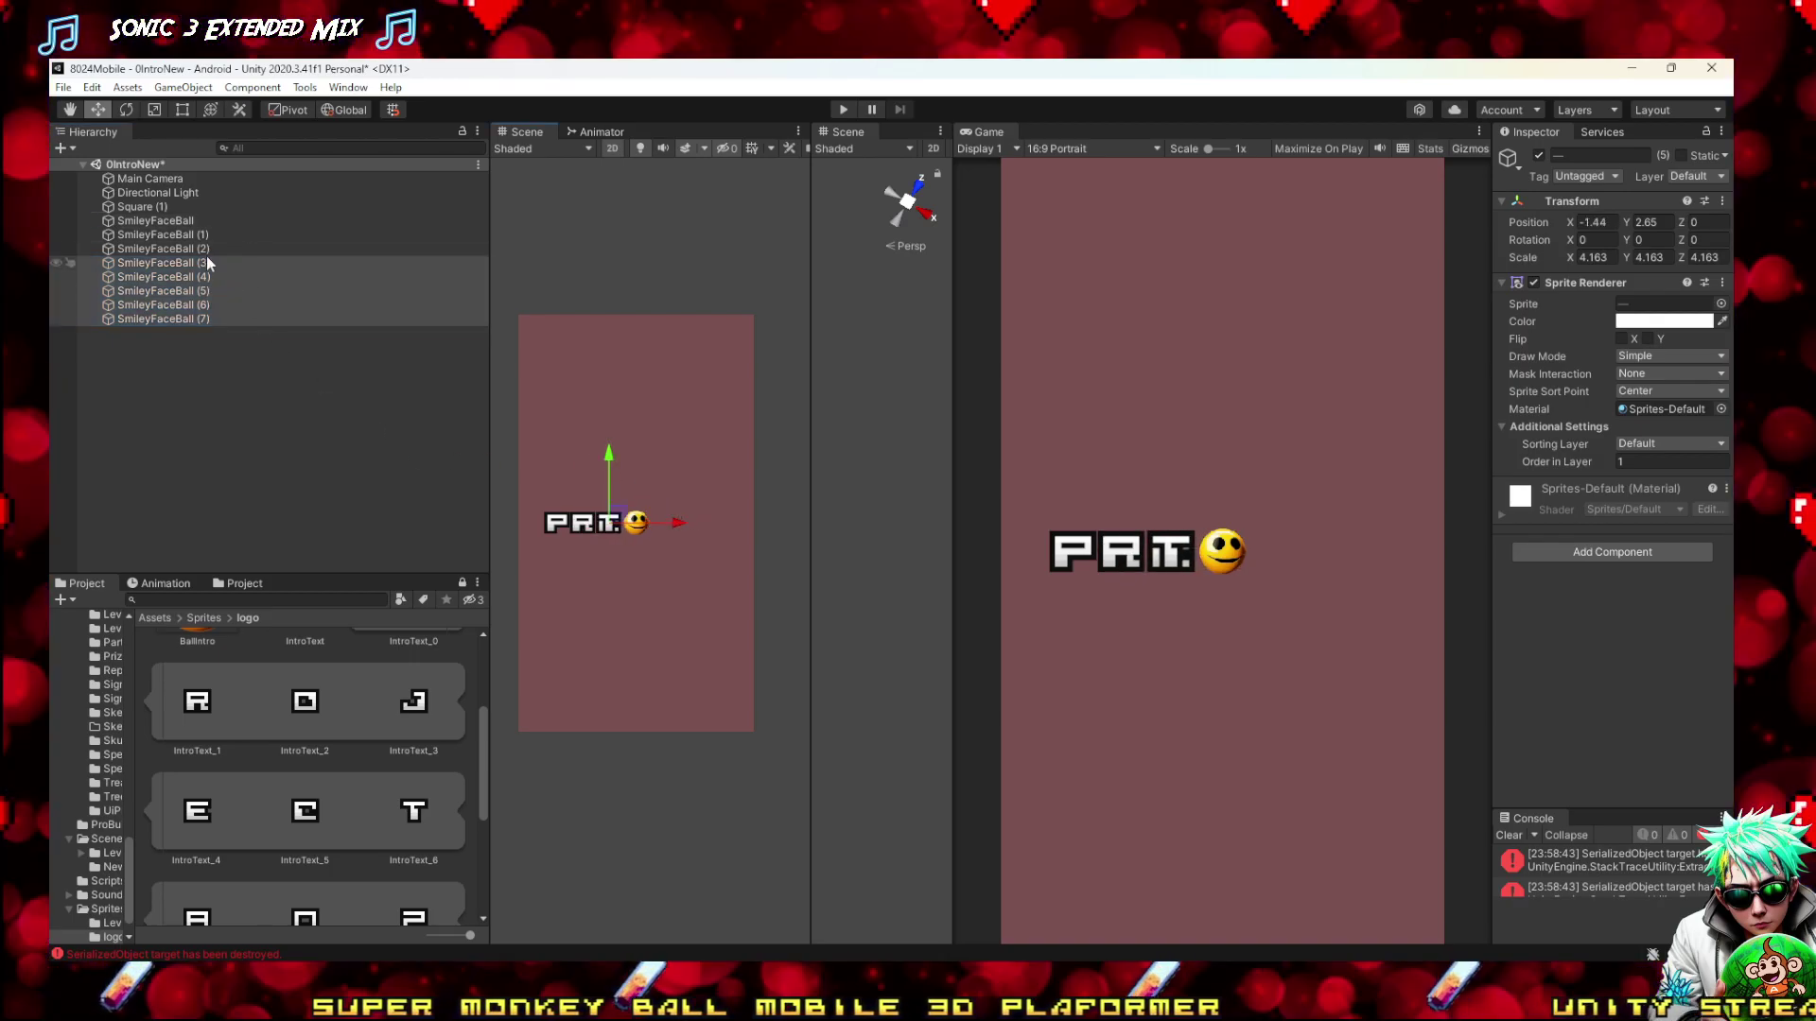
{"action": "left_click", "coordinate": [202, 262], "text": "ctrl"}
{"action": "left_click_drag", "start_coordinate": [677, 526], "coordinate": [684, 526]}
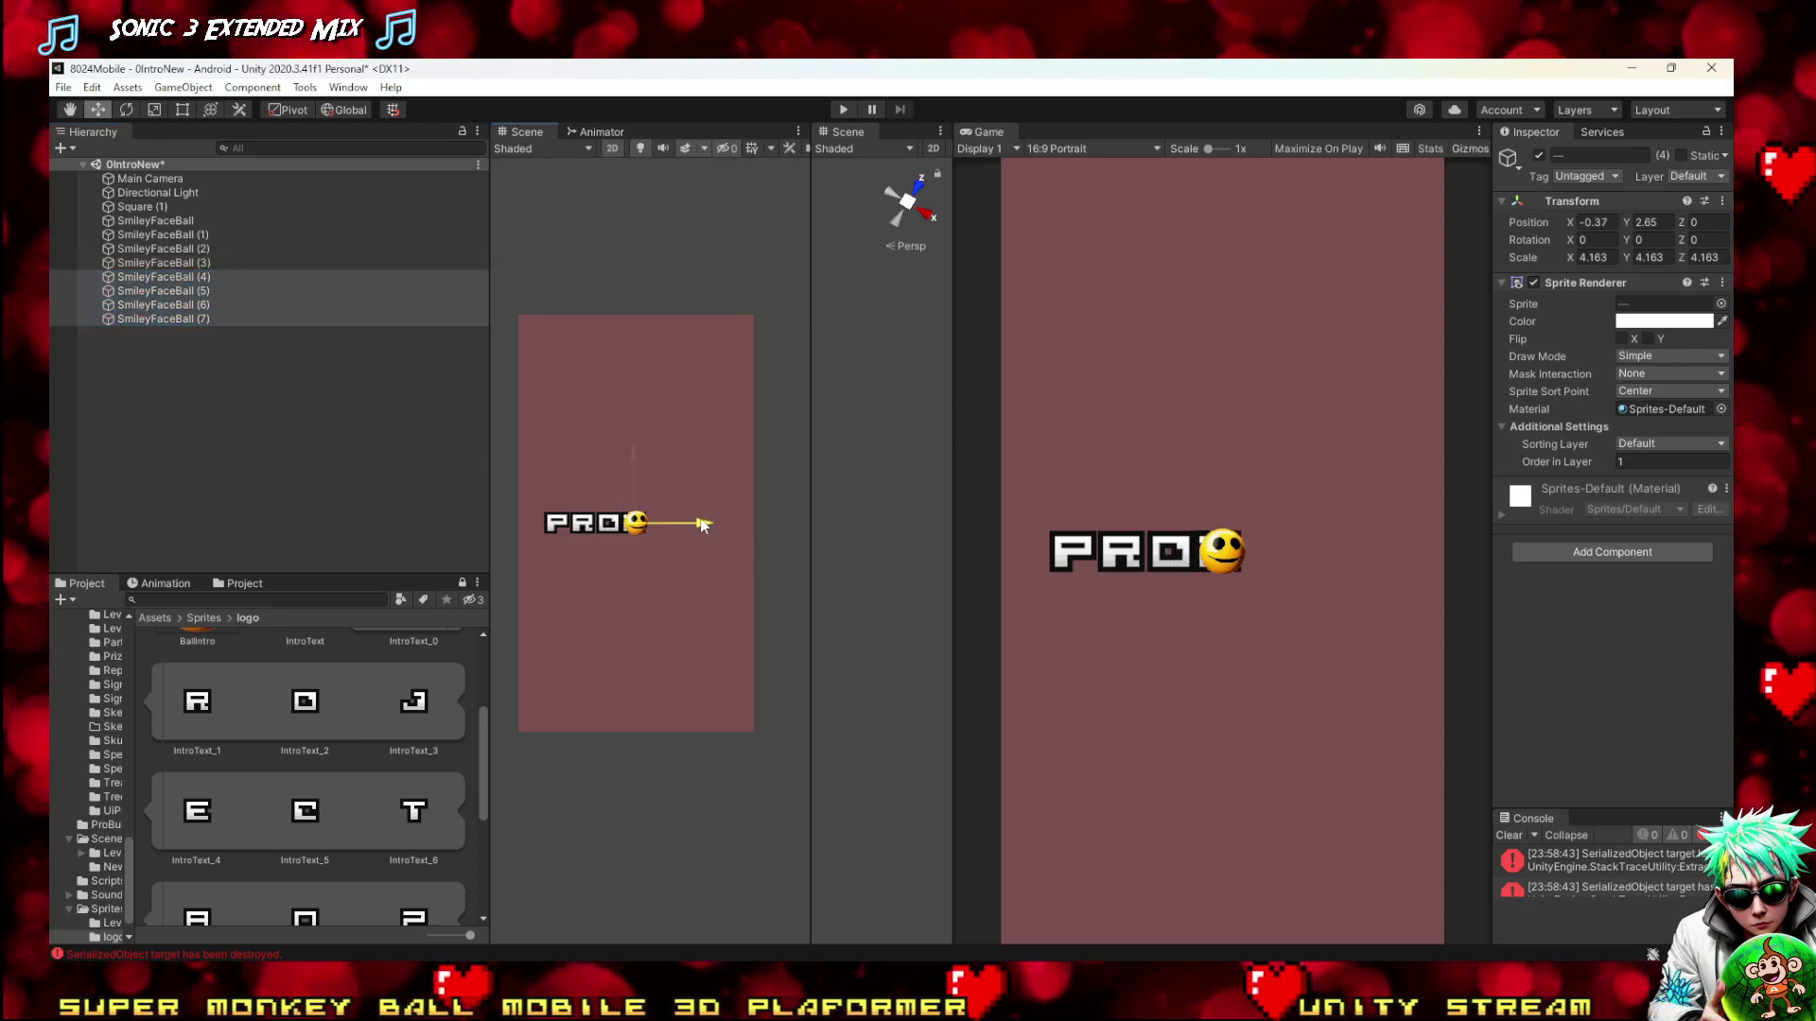
{"action": "left_click_drag", "start_coordinate": [701, 518], "coordinate": [700, 518]}
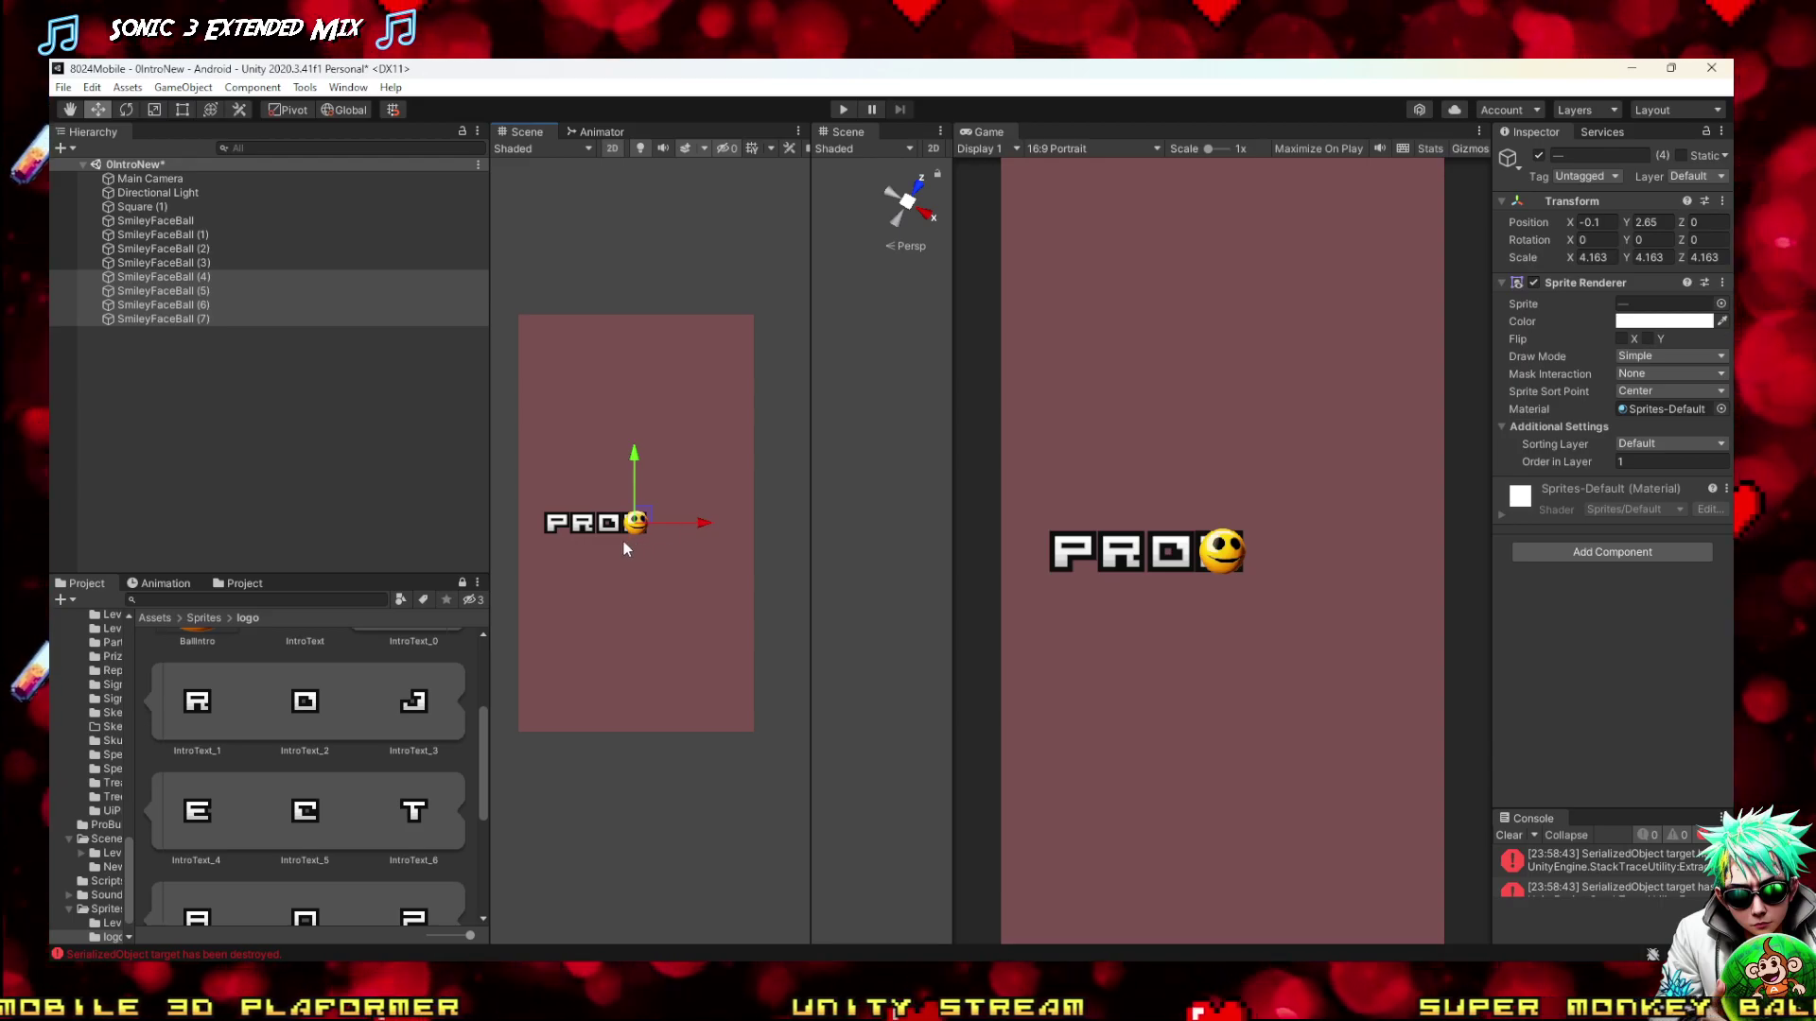
{"action": "scroll", "coordinate": [621, 541], "scroll_direction": "up", "scroll_amount": 10}
{"action": "left_click_drag", "start_coordinate": [739, 508], "coordinate": [743, 510]}
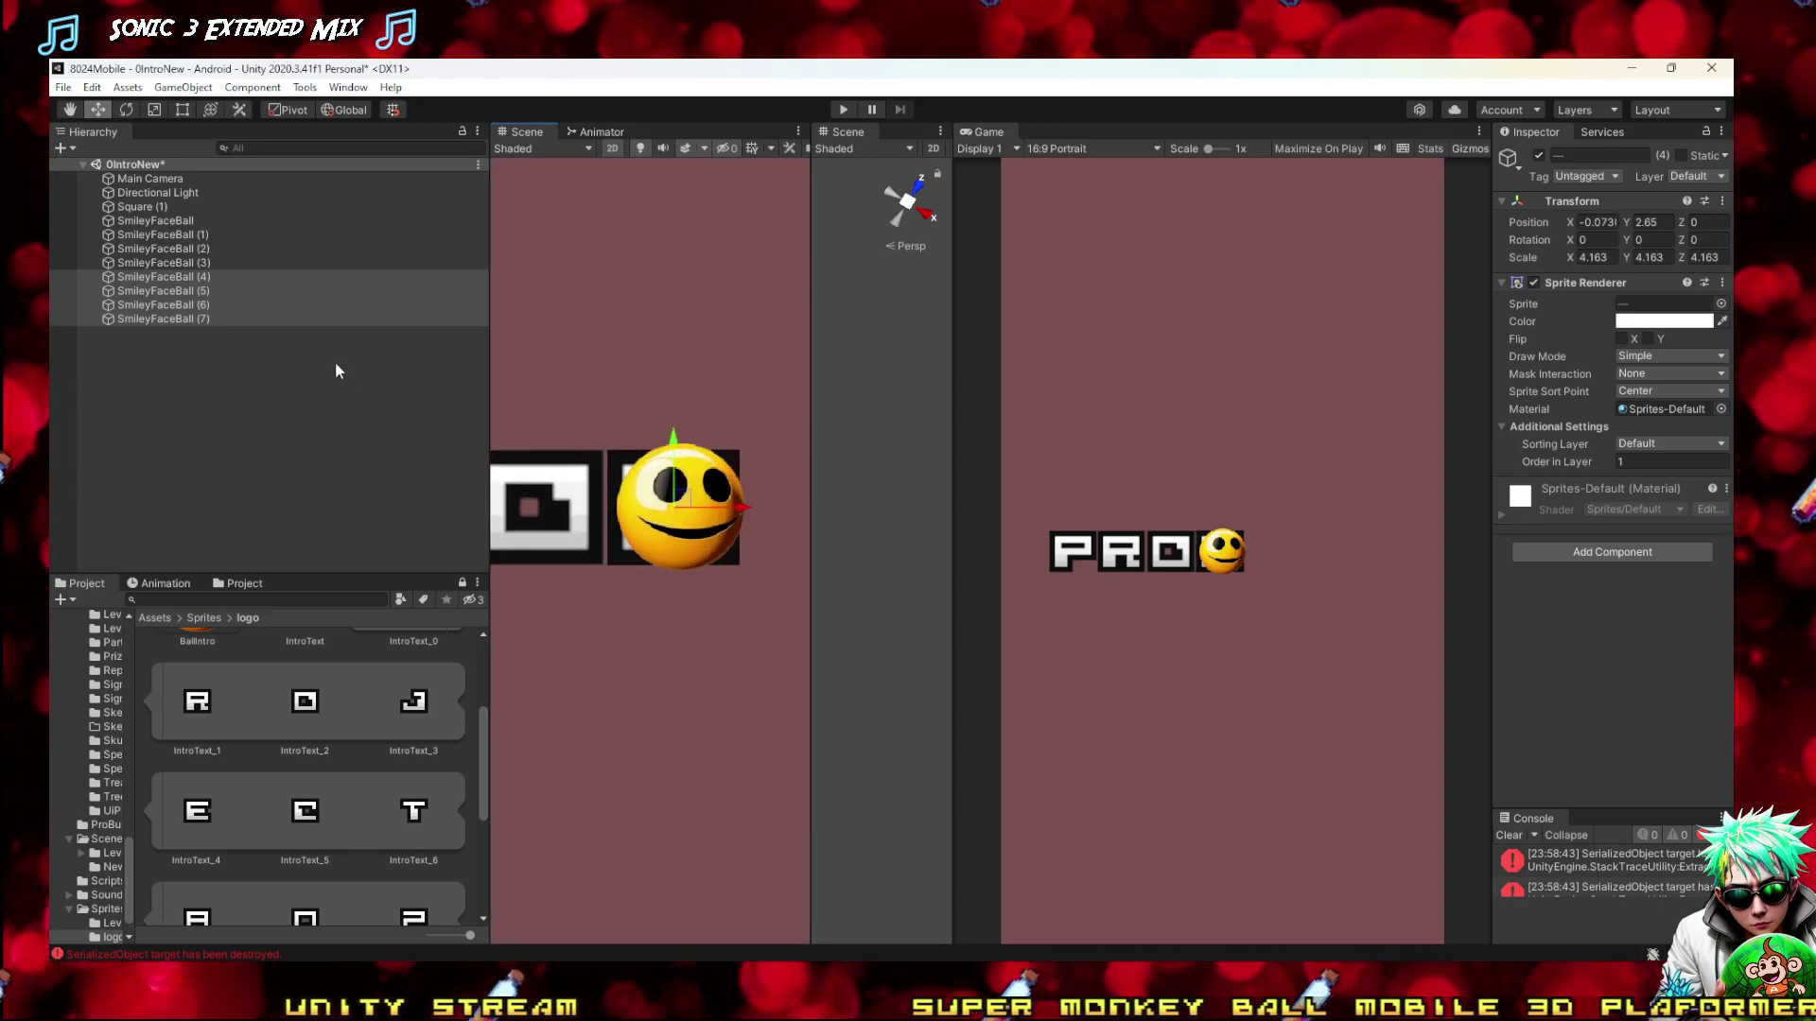
Shift the trailing E, C and T letters further right to space them out
{"action": "left_click", "coordinate": [182, 277], "text": "ctrl"}
{"action": "left_click_drag", "start_coordinate": [735, 514], "coordinate": [870, 514]}
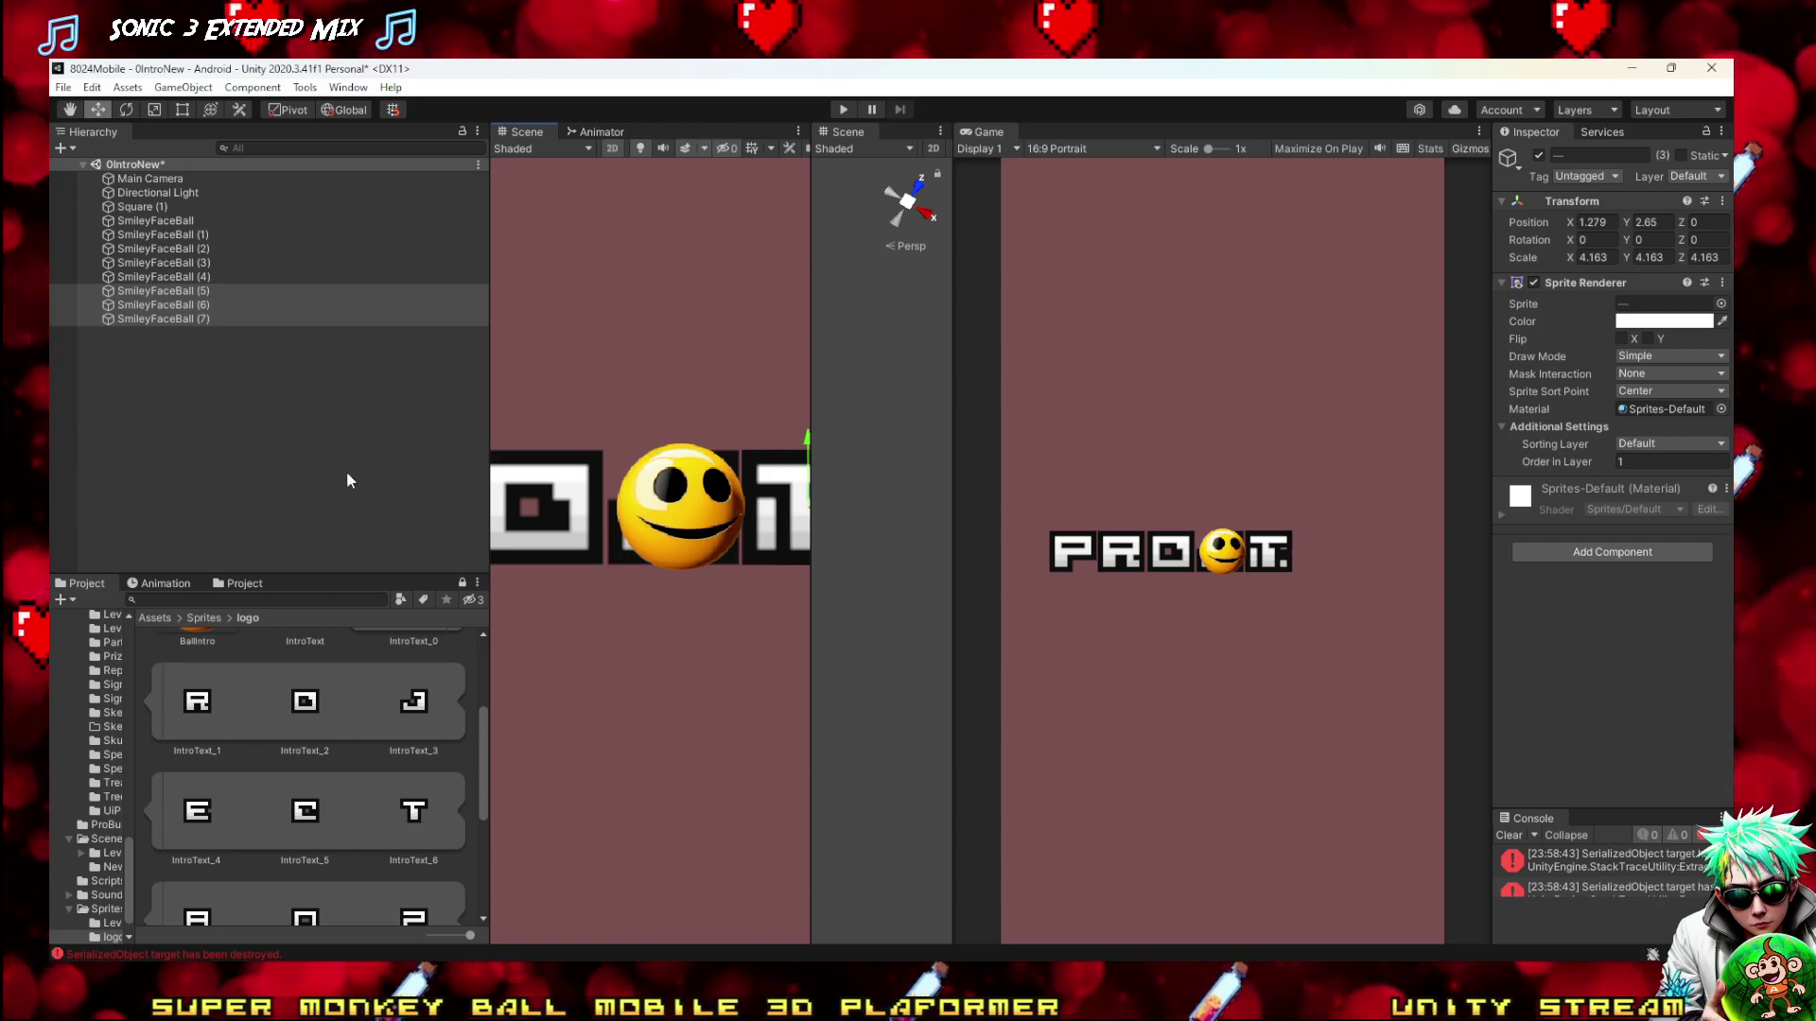
{"action": "left_click", "coordinate": [187, 292], "text": "ctrl"}
{"action": "scroll", "coordinate": [611, 554], "scroll_direction": "down", "scroll_amount": 5}
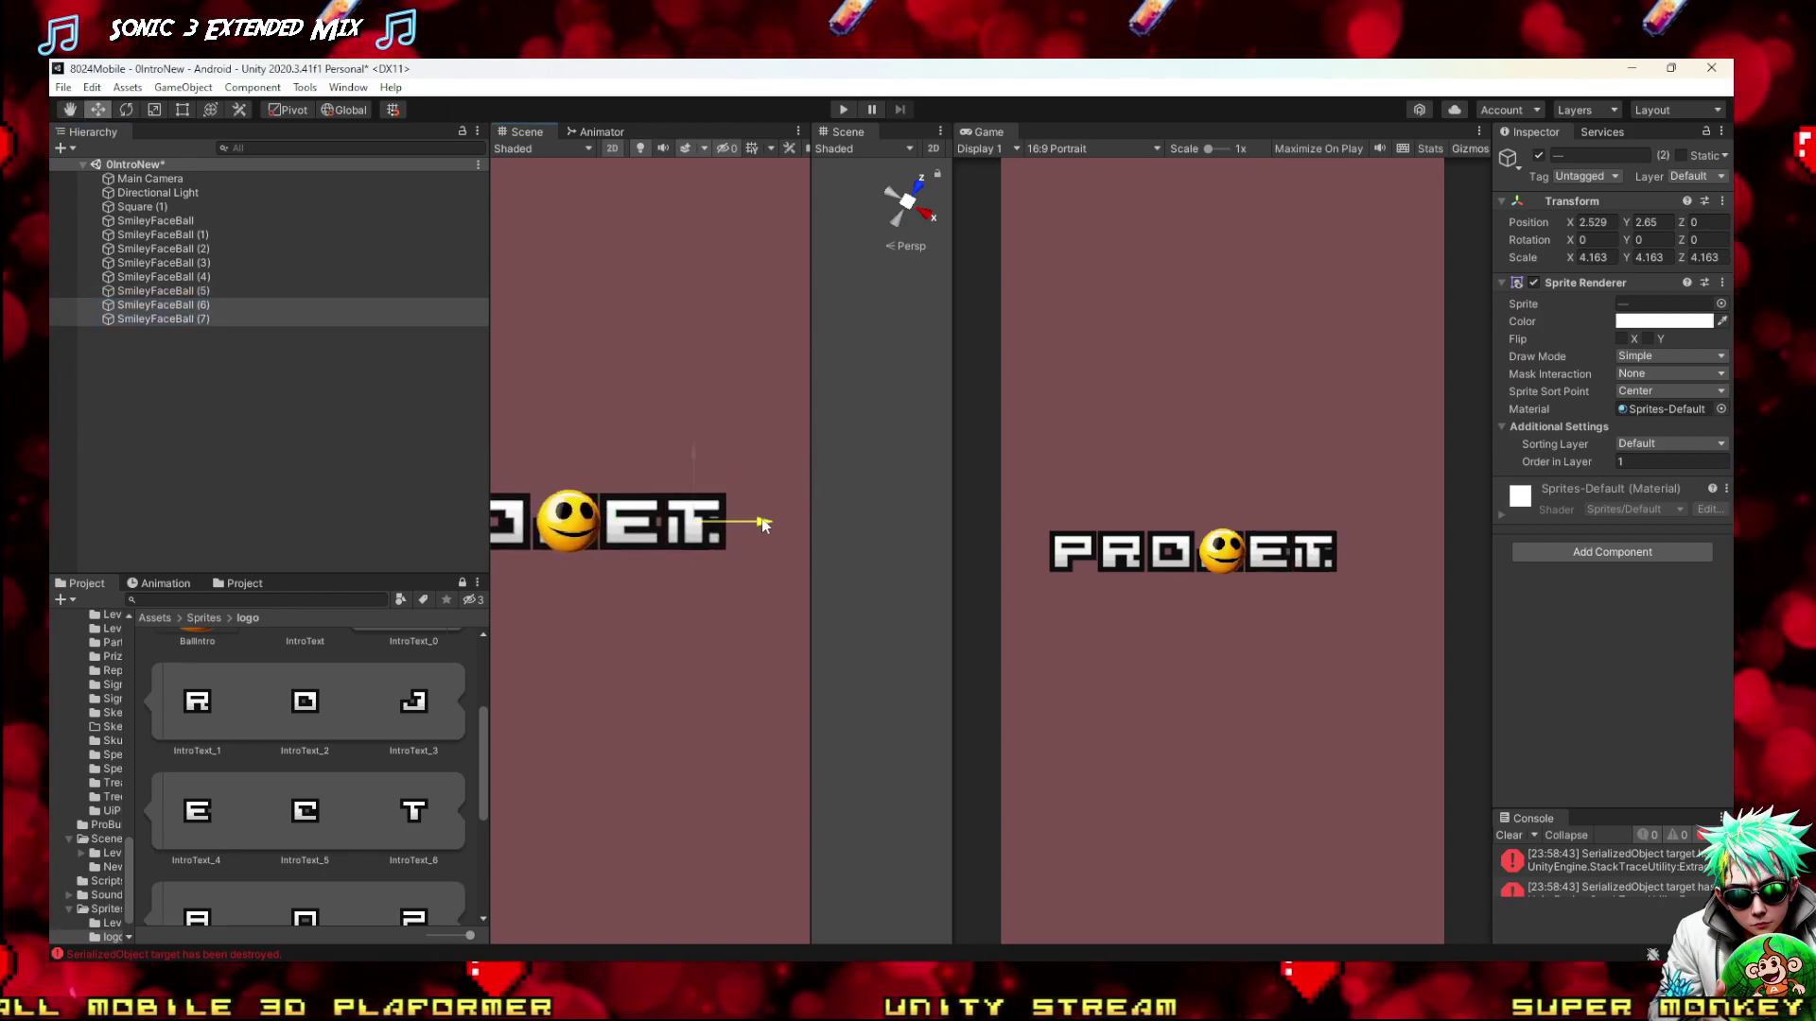
{"action": "left_click_drag", "start_coordinate": [768, 522], "coordinate": [840, 521]}
Select all seven letters, frame them in the Scene view, and set the pivot toggle to Center
{"action": "left_click", "coordinate": [156, 319]}
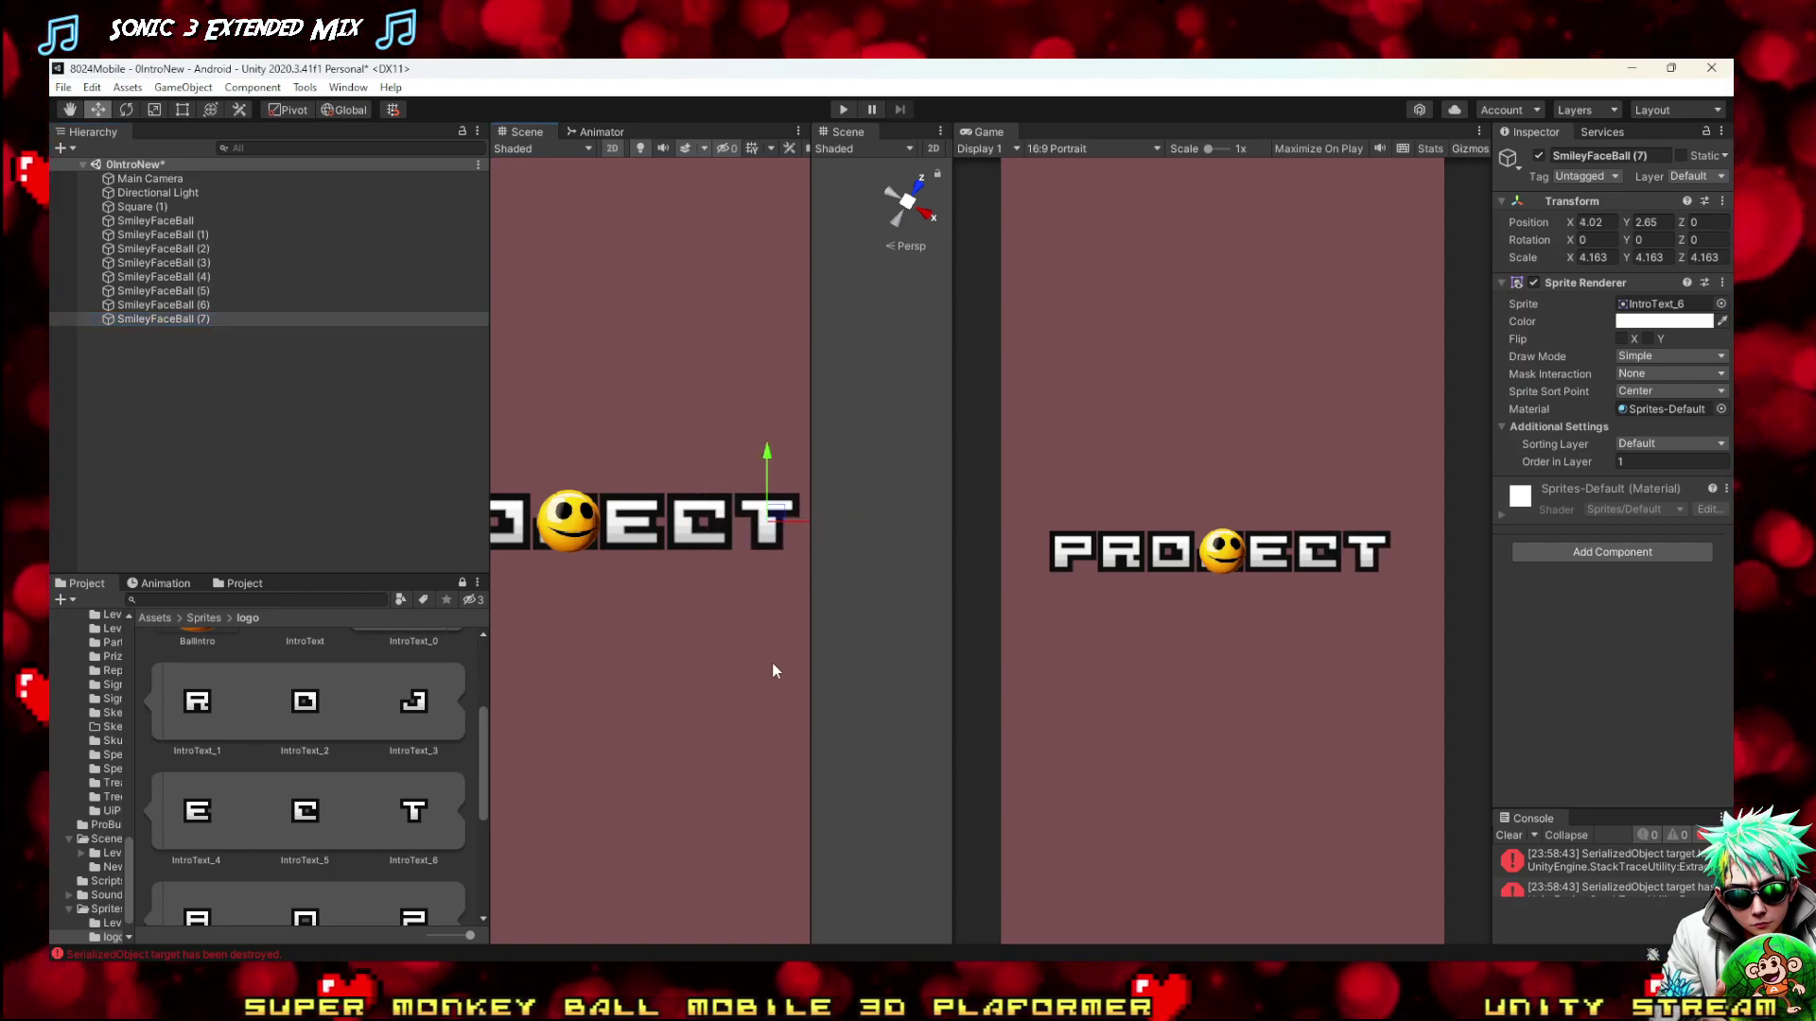
{"action": "left_click", "coordinate": [164, 237], "text": "shift"}
{"action": "key", "text": "f"}
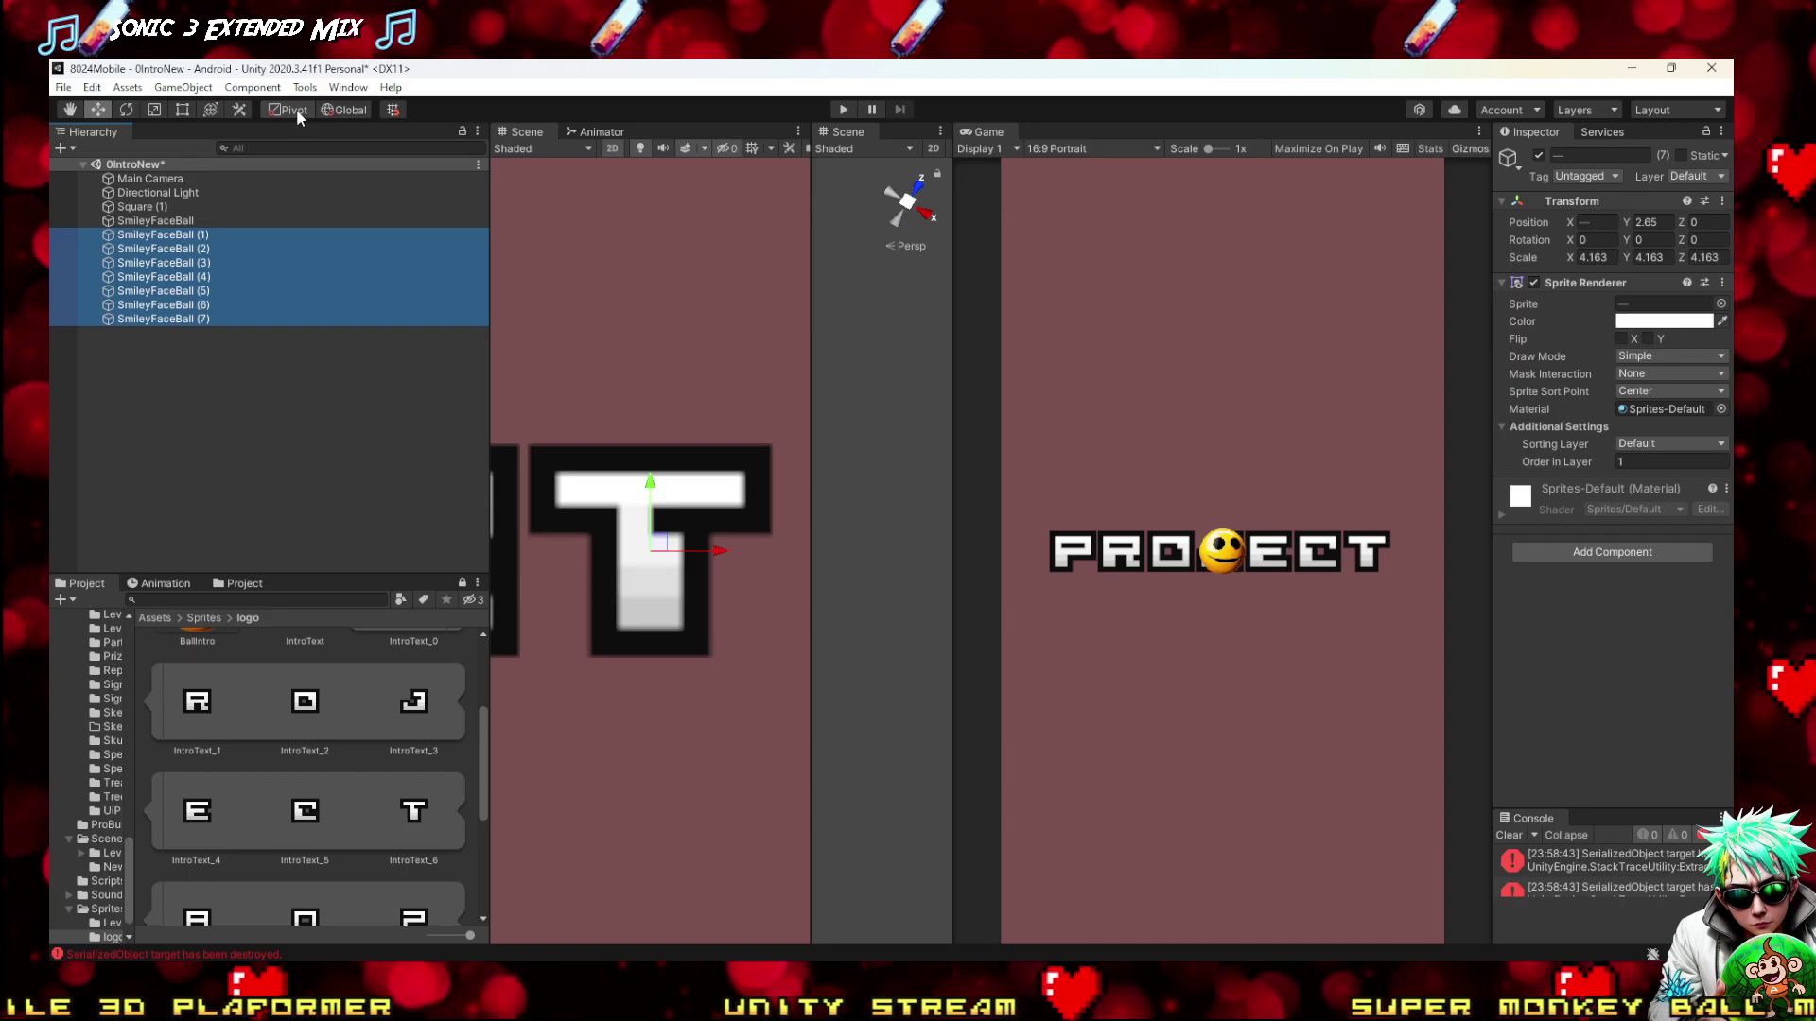
{"action": "left_click", "coordinate": [291, 109]}
{"action": "scroll", "coordinate": [656, 621], "scroll_direction": "down", "scroll_amount": 5}
{"action": "scroll", "coordinate": [657, 620], "scroll_direction": "up", "scroll_amount": 5}
{"action": "scroll", "coordinate": [656, 620], "scroll_direction": "down", "scroll_amount": 5}
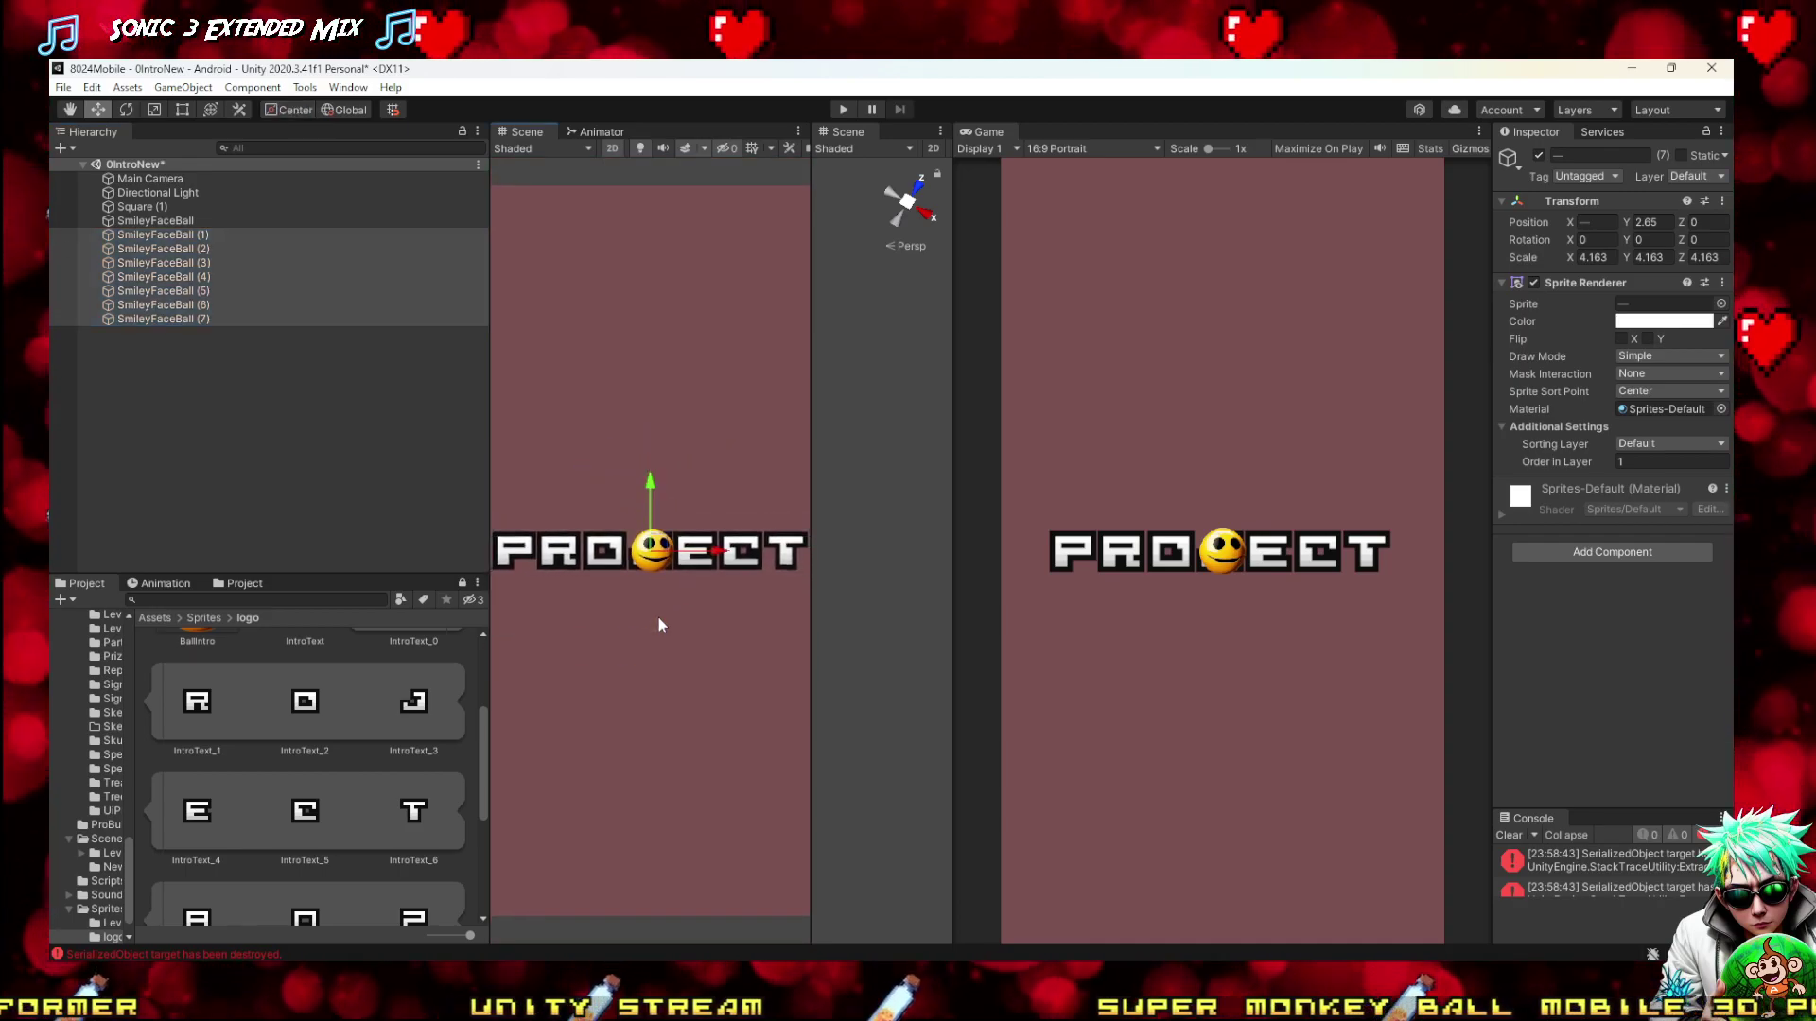
{"action": "scroll", "coordinate": [658, 618], "scroll_direction": "up", "scroll_amount": 5}
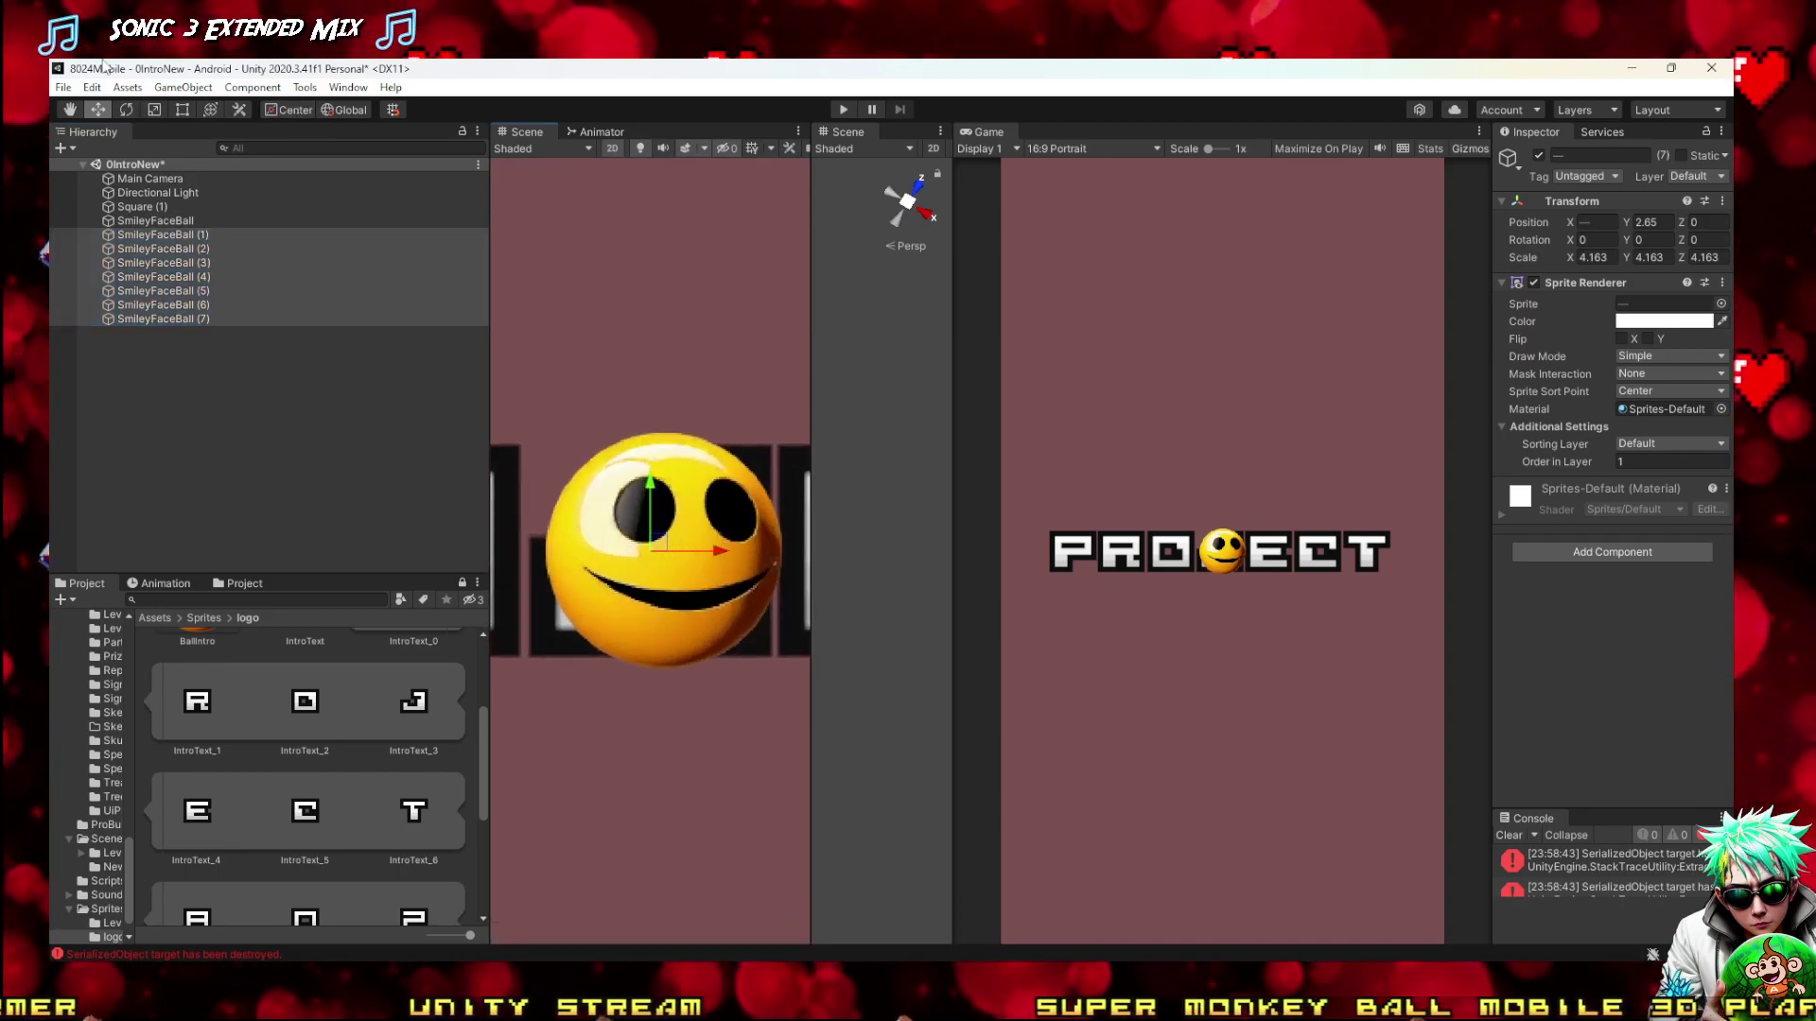
Create an empty GameObject named ProjectLetters in the Hierarchy
{"action": "left_click", "coordinate": [64, 148]}
{"action": "left_click", "coordinate": [95, 166]}
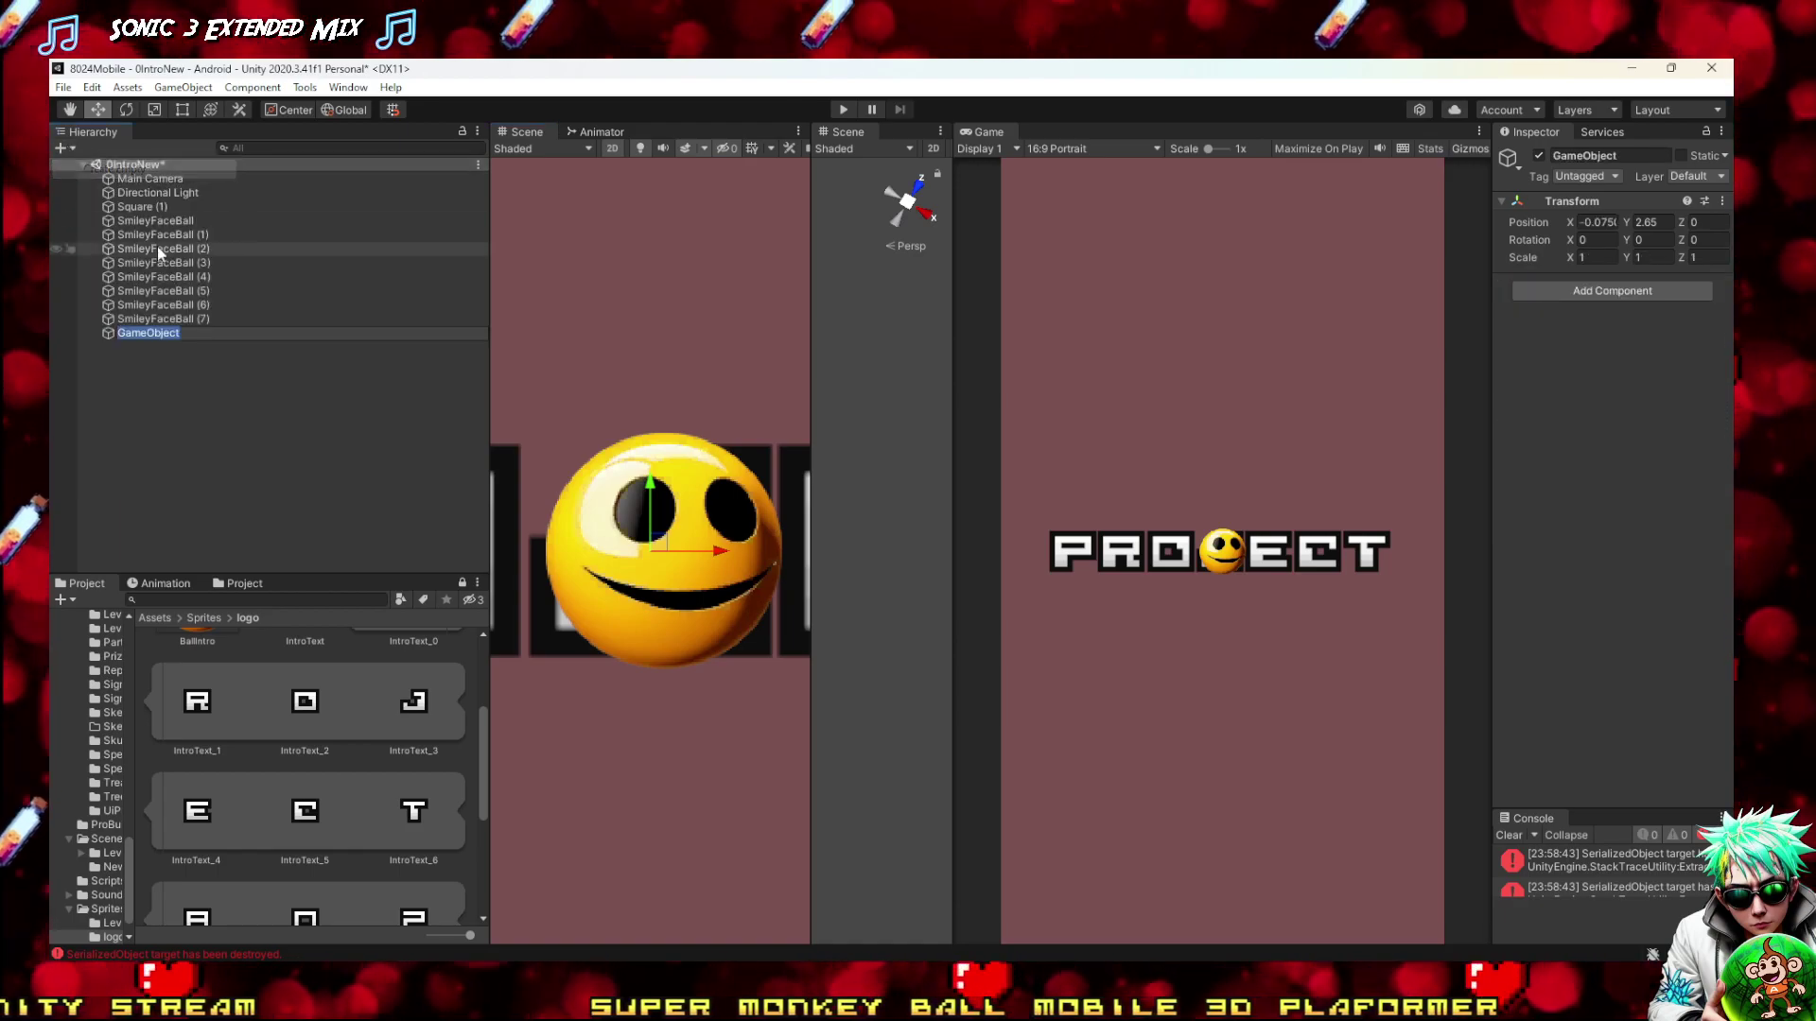
{"action": "type", "text": "Pr"}
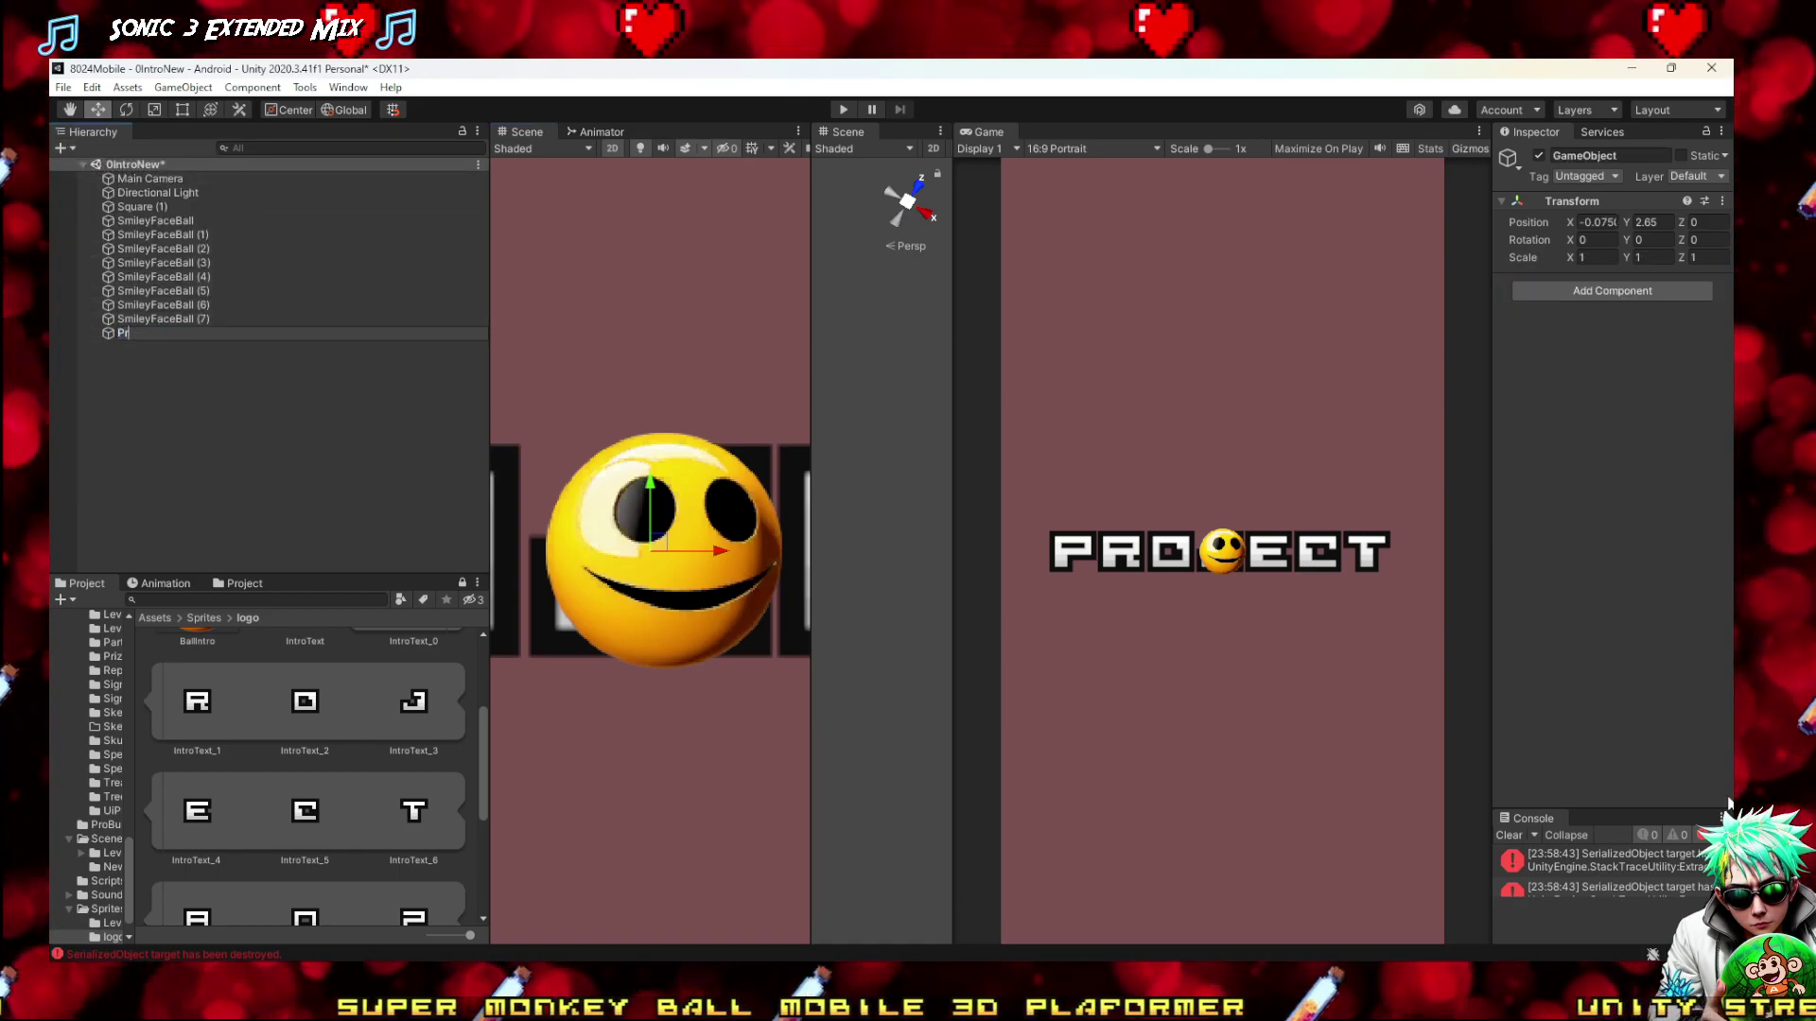
{"action": "type", "text": "oject"}
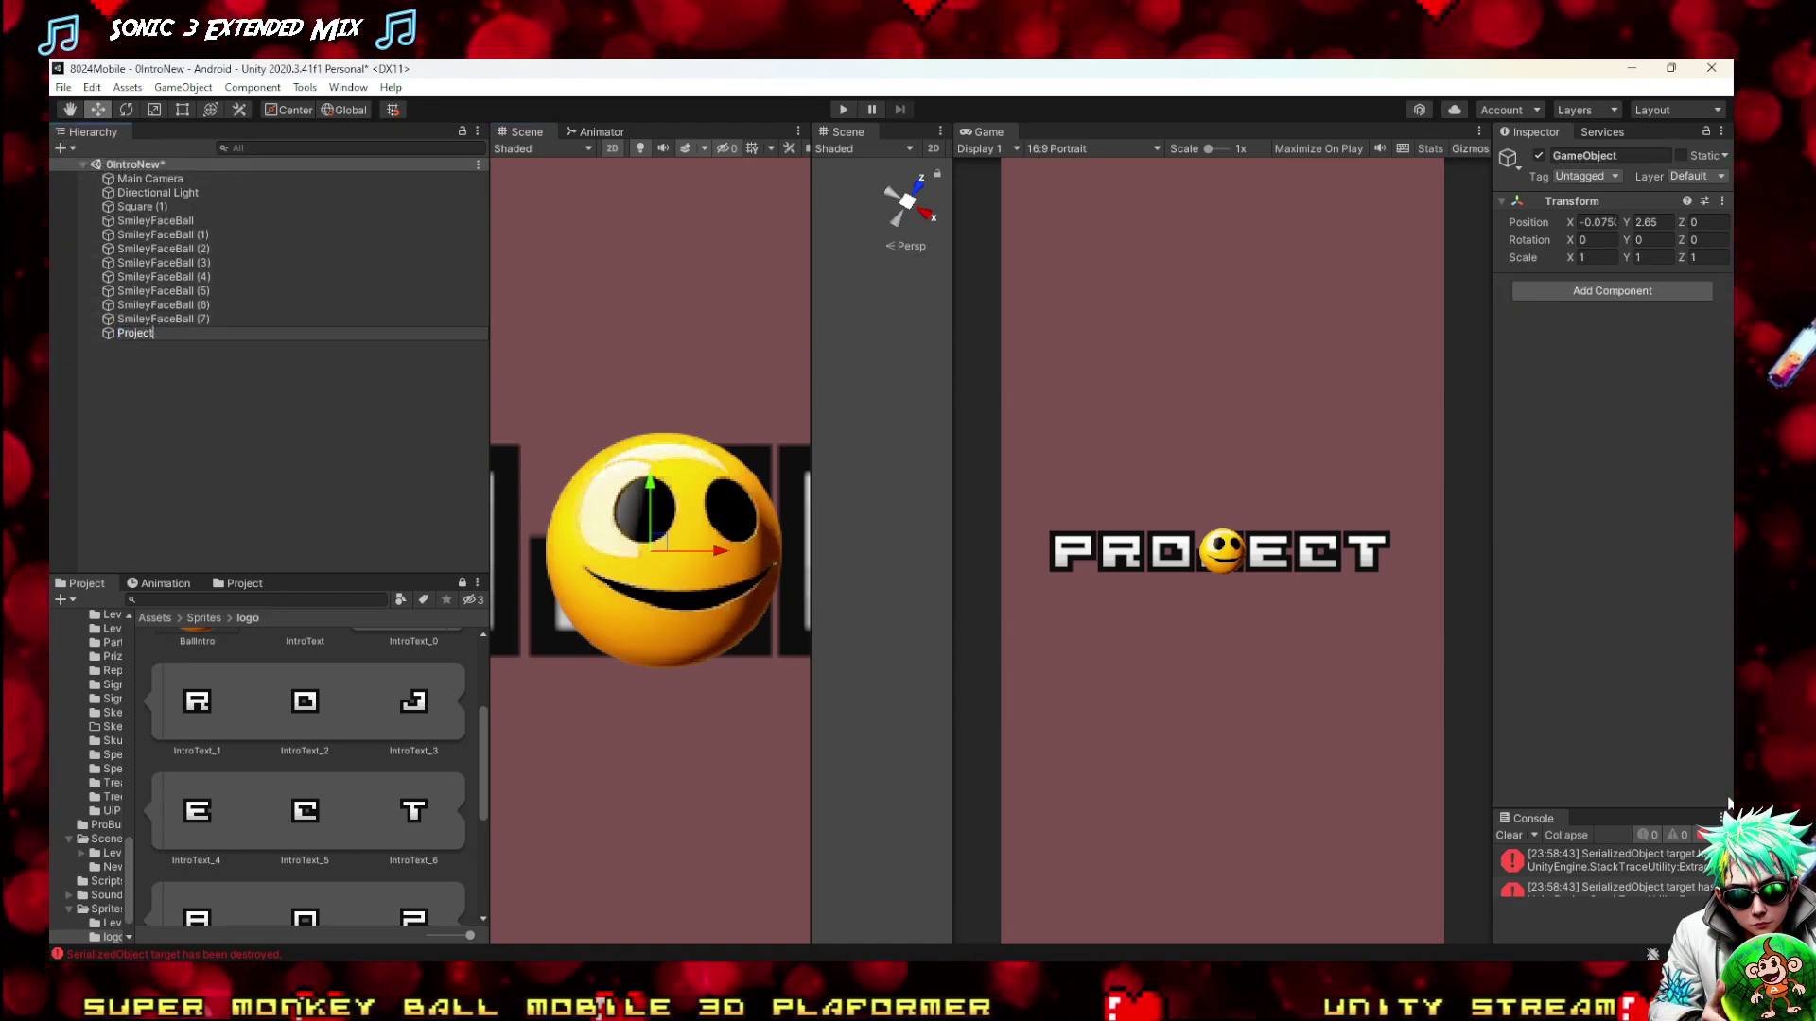
{"action": "type", "text": "Letters"}
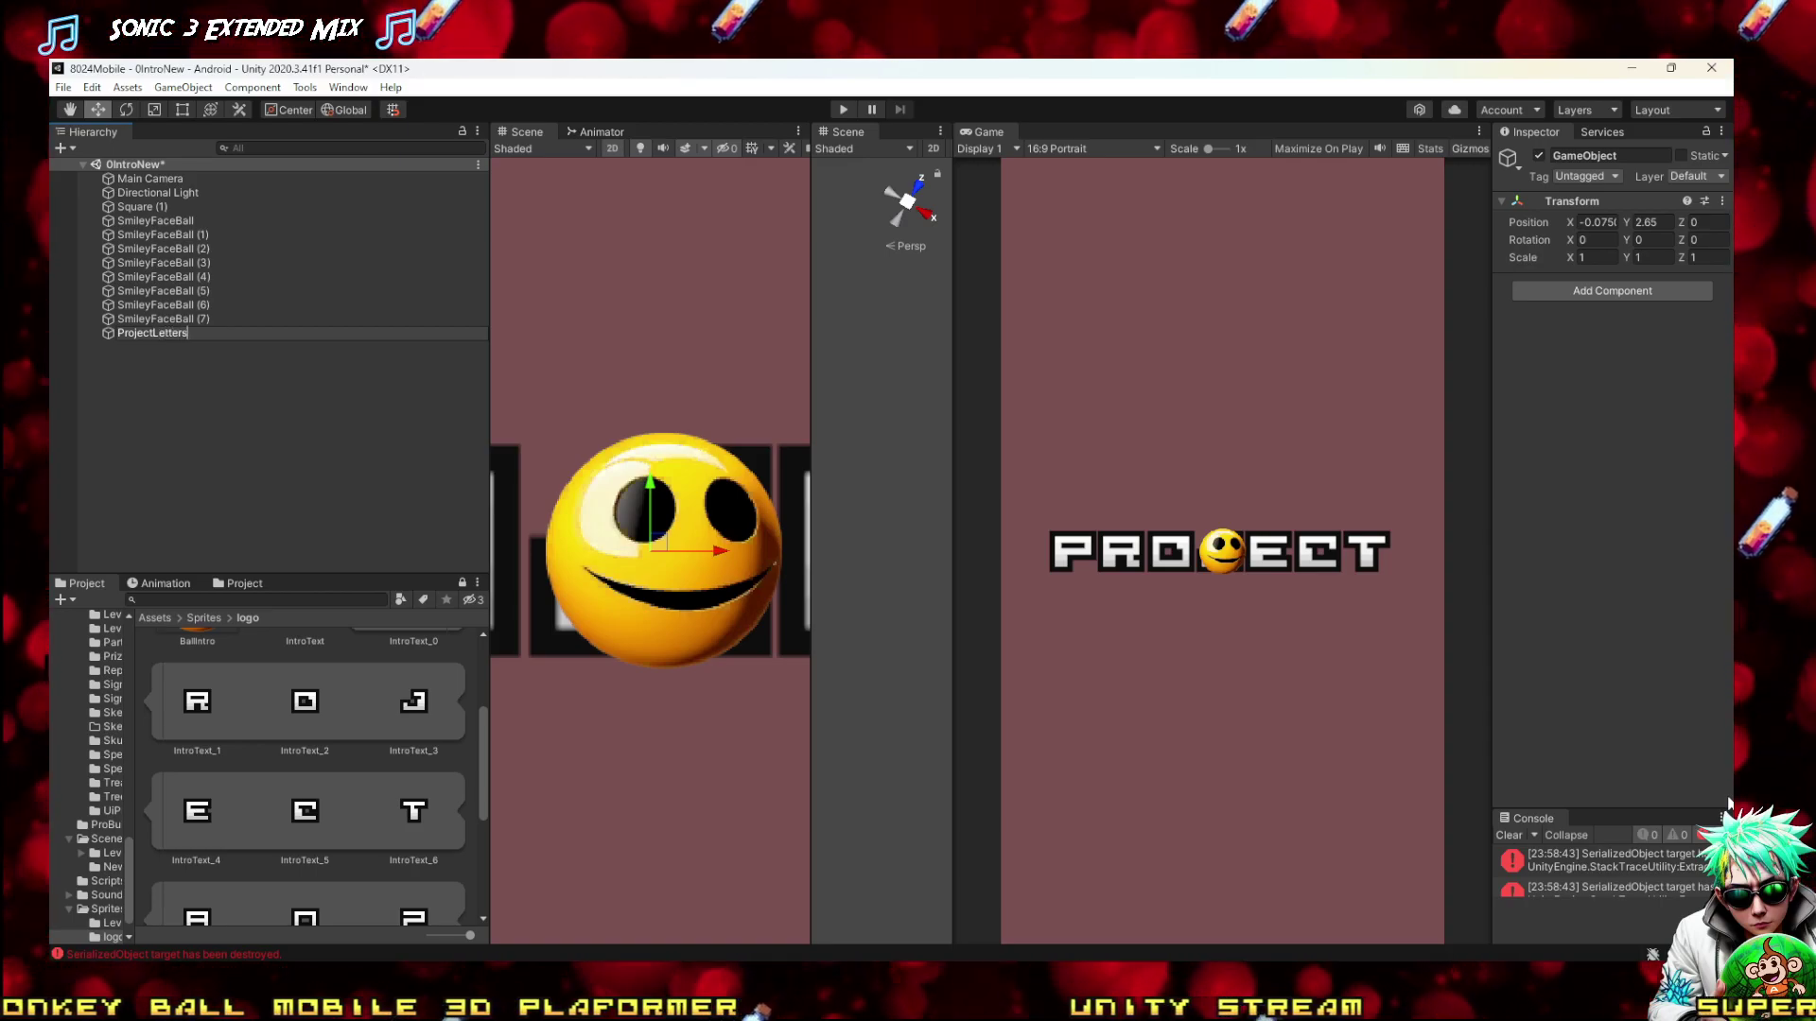
{"action": "key", "text": "Return"}
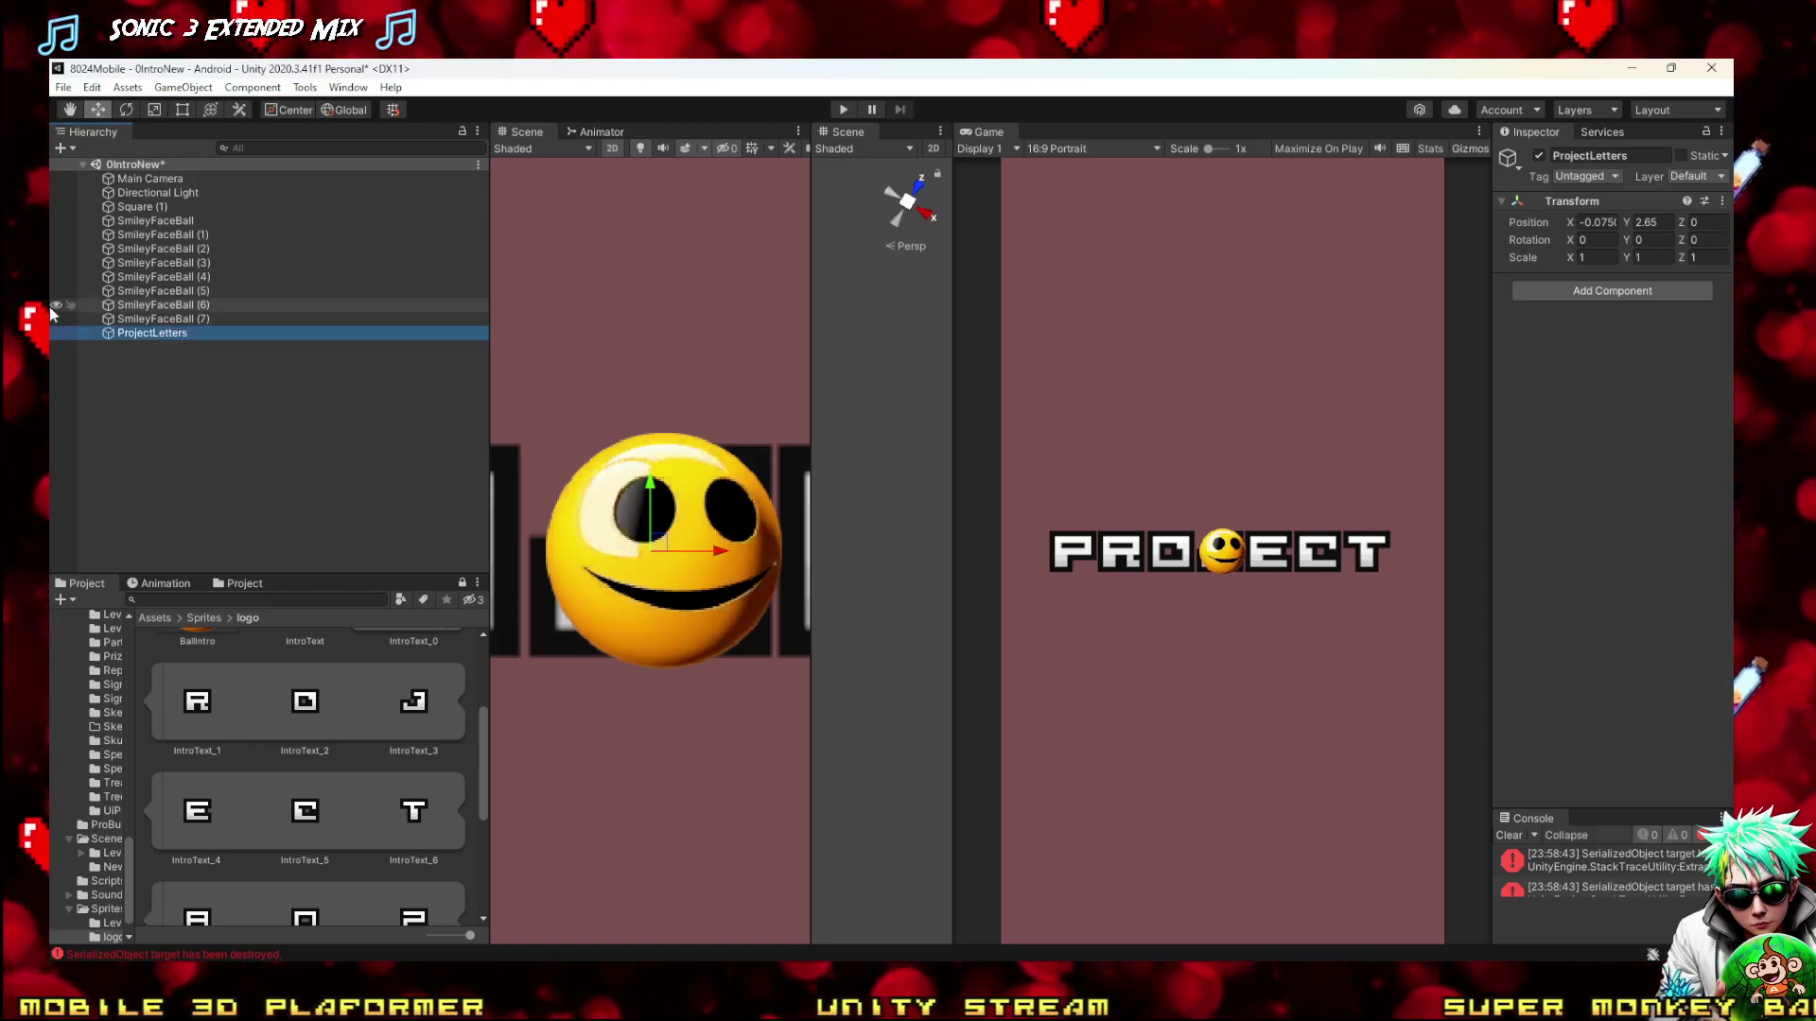
{"action": "left_click", "coordinate": [136, 344]}
{"action": "left_click", "coordinate": [142, 333]}
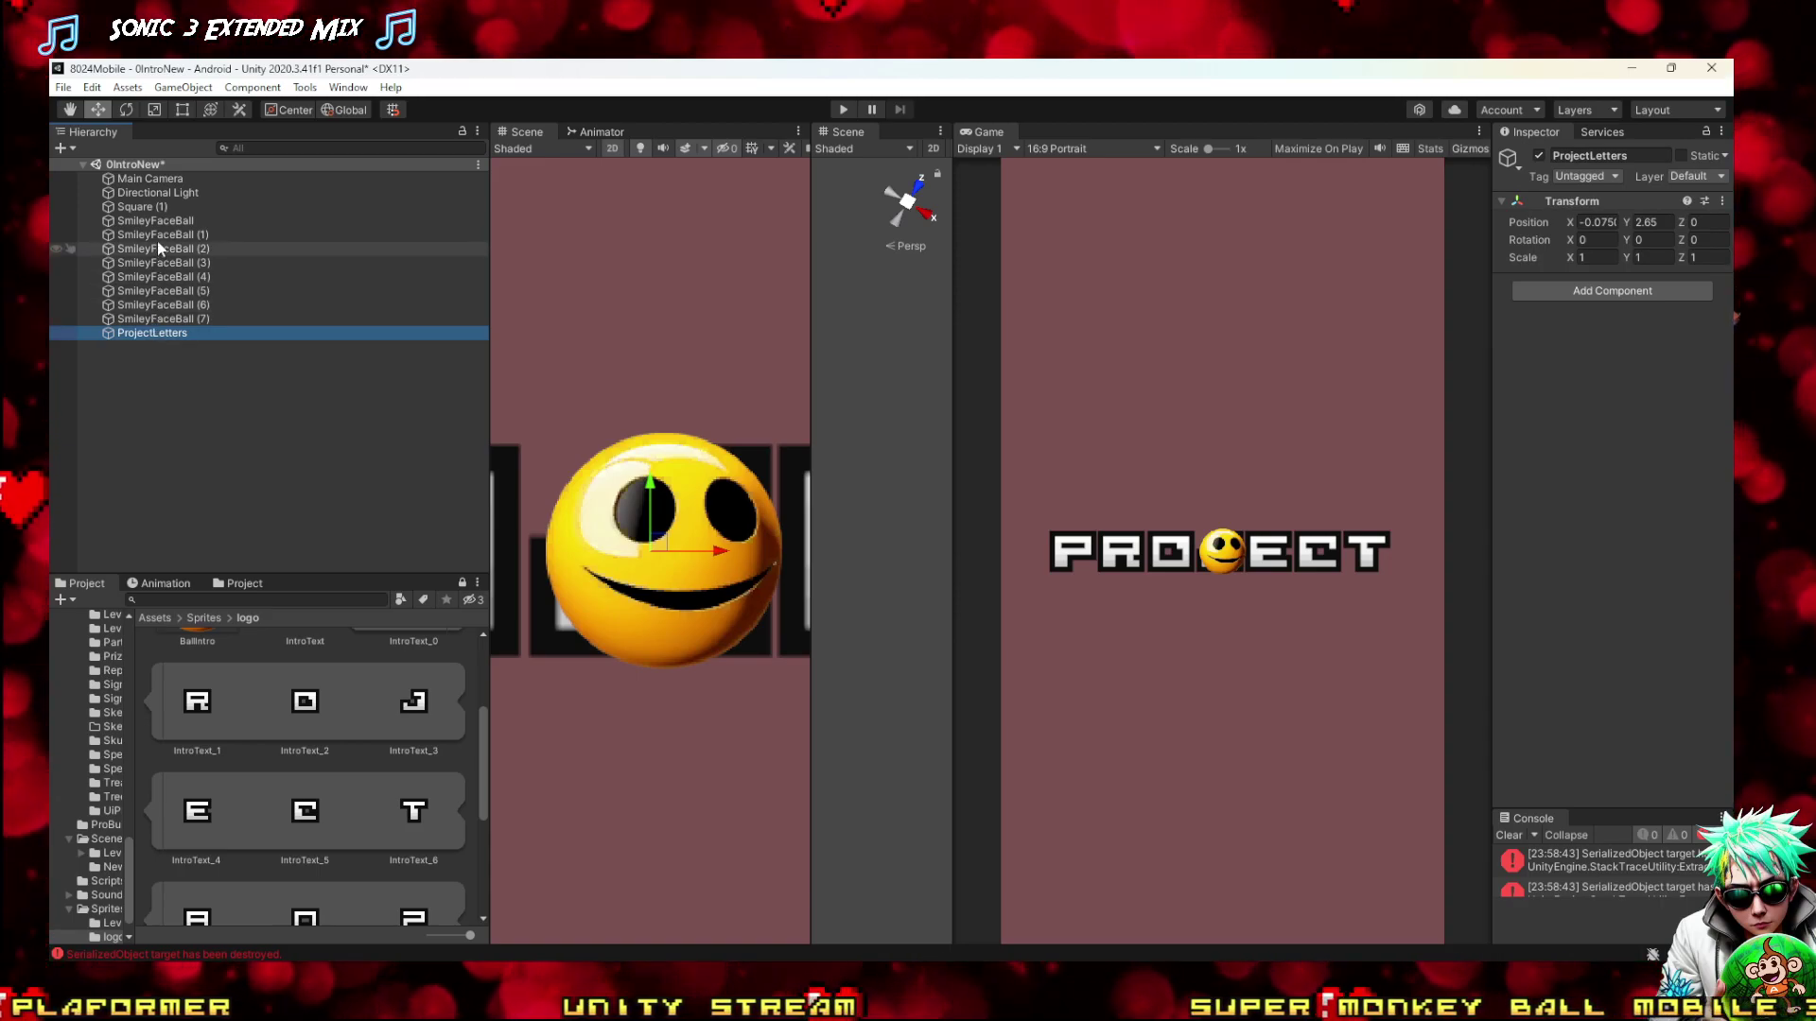
Remove the accidental duplicate letters SmileyFaceBall (8)–(14)
{"action": "left_click", "coordinate": [156, 234]}
{"action": "left_click", "coordinate": [154, 319], "text": "shift"}
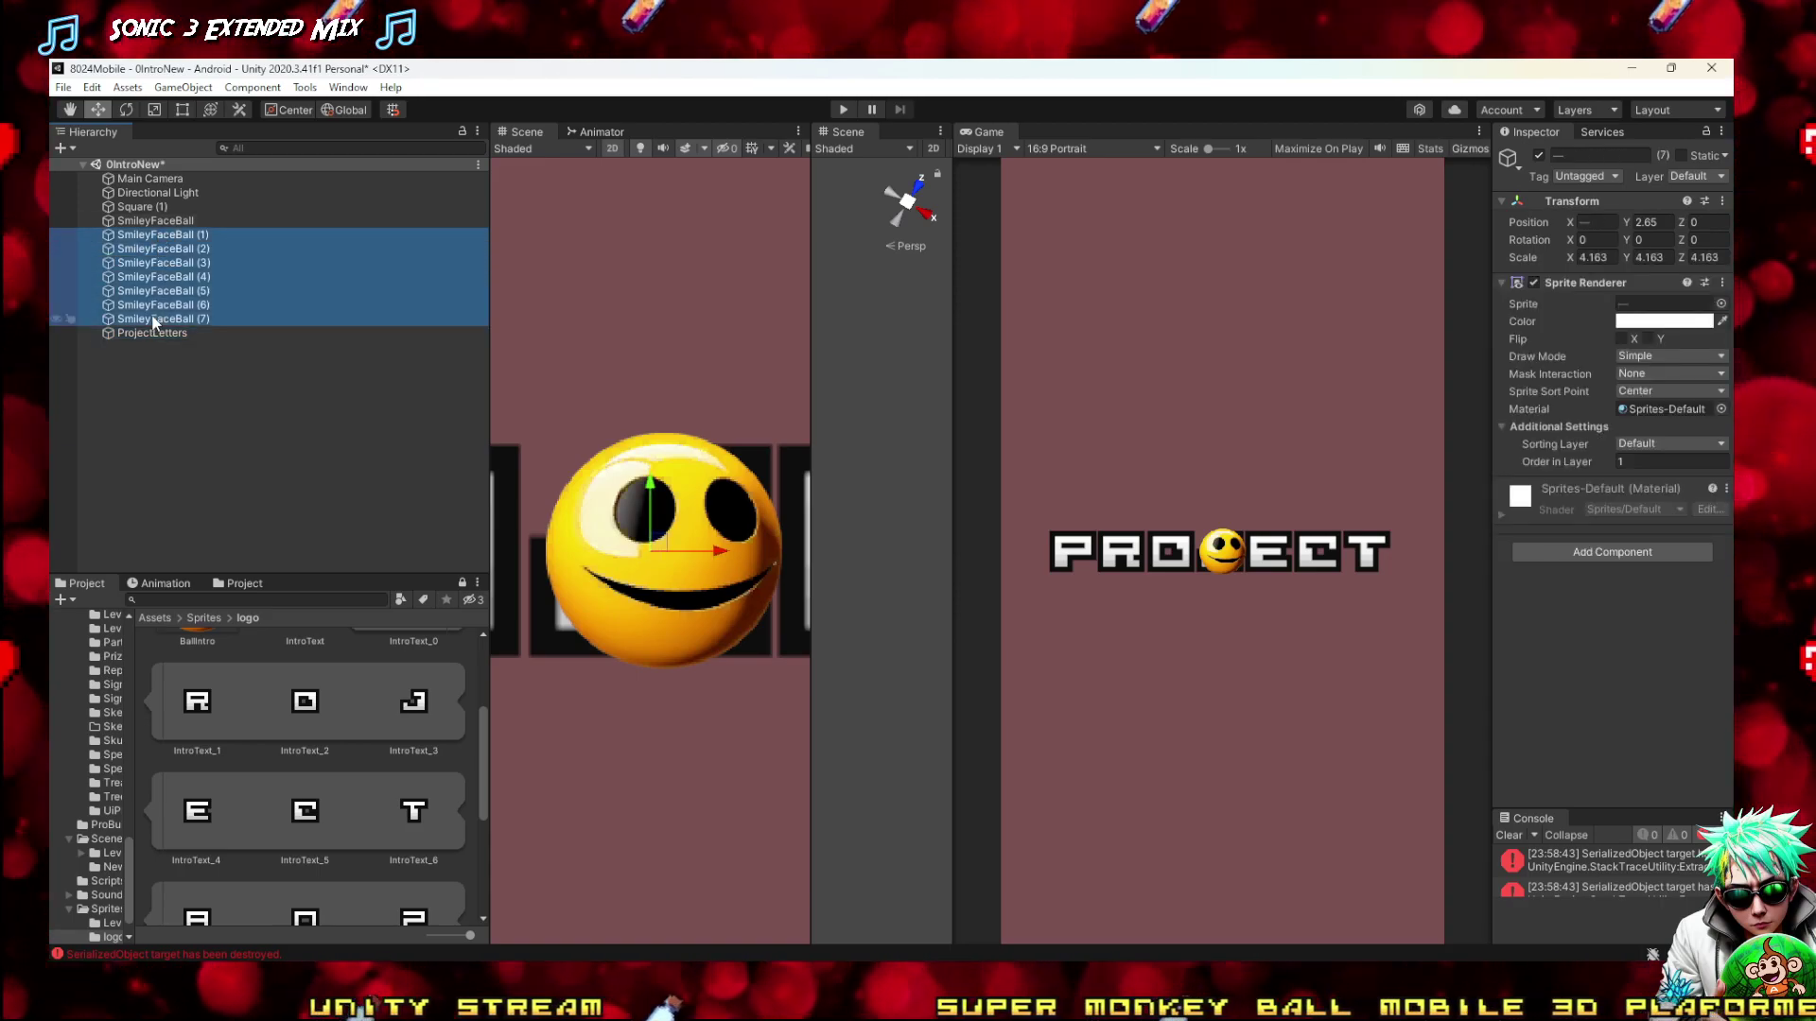
{"action": "key", "text": "ctrl+d"}
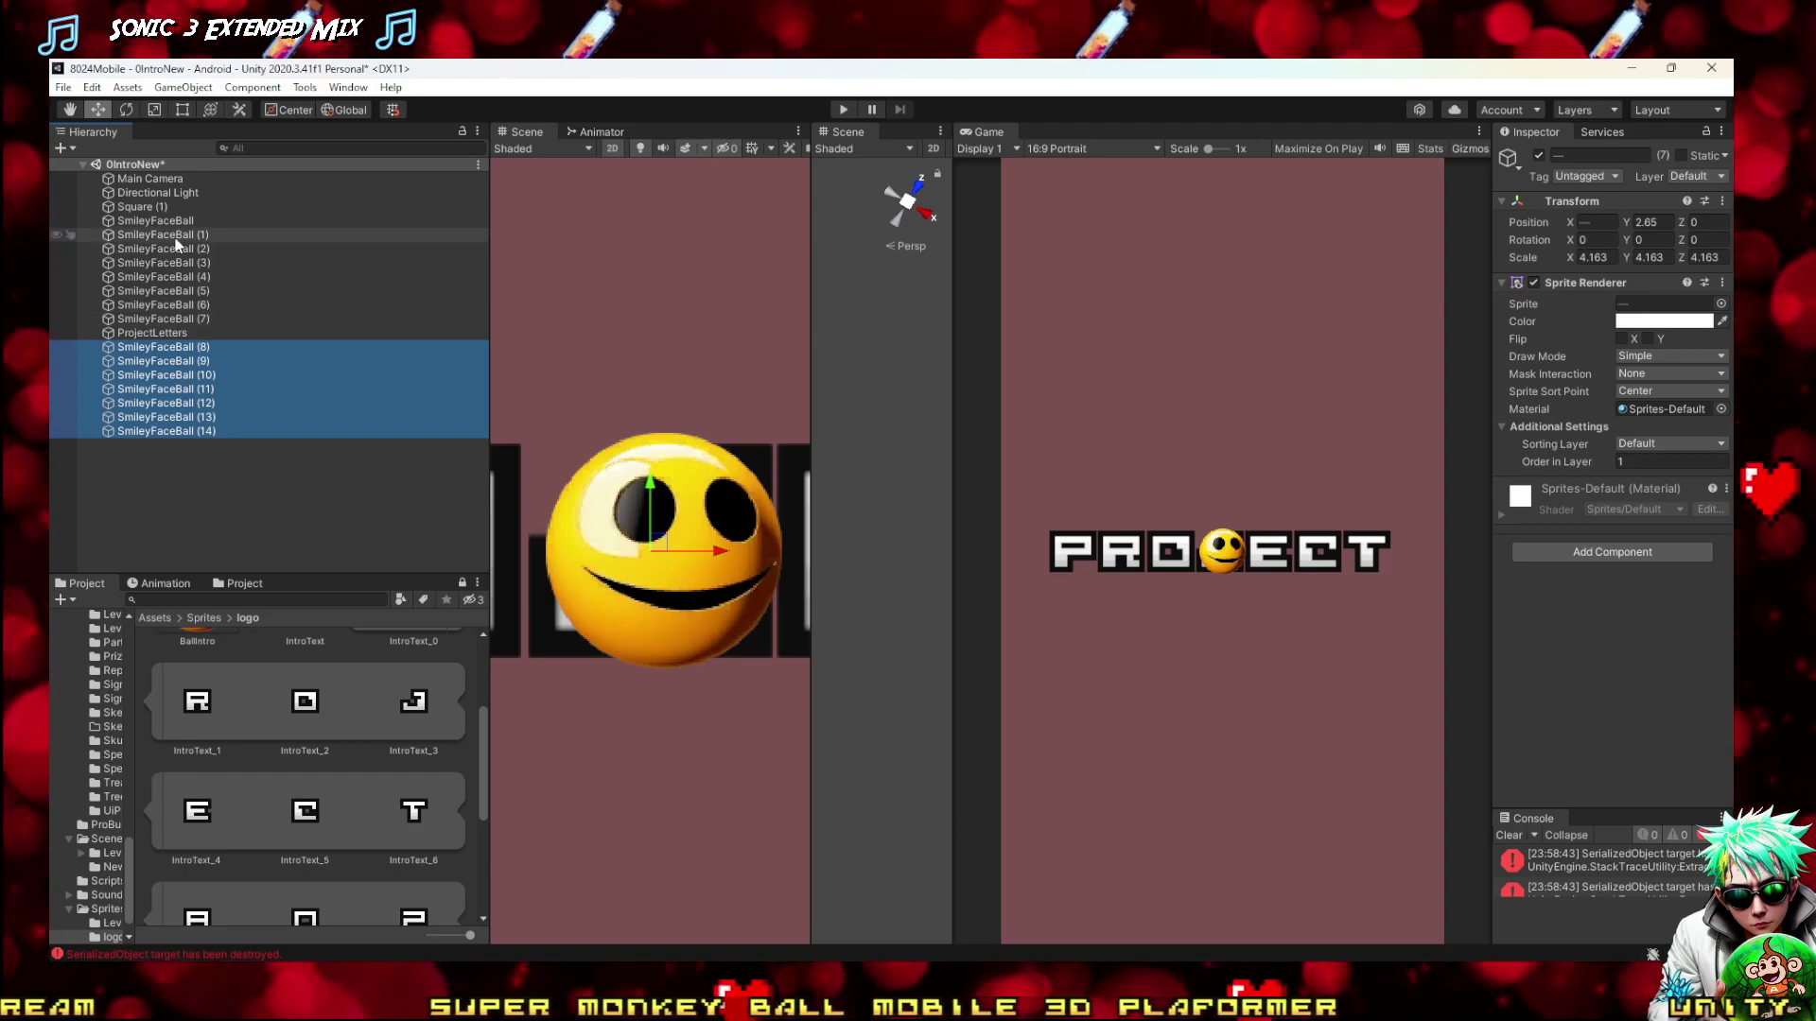
{"action": "left_click", "coordinate": [166, 235]}
{"action": "left_click", "coordinate": [192, 321], "text": "shift"}
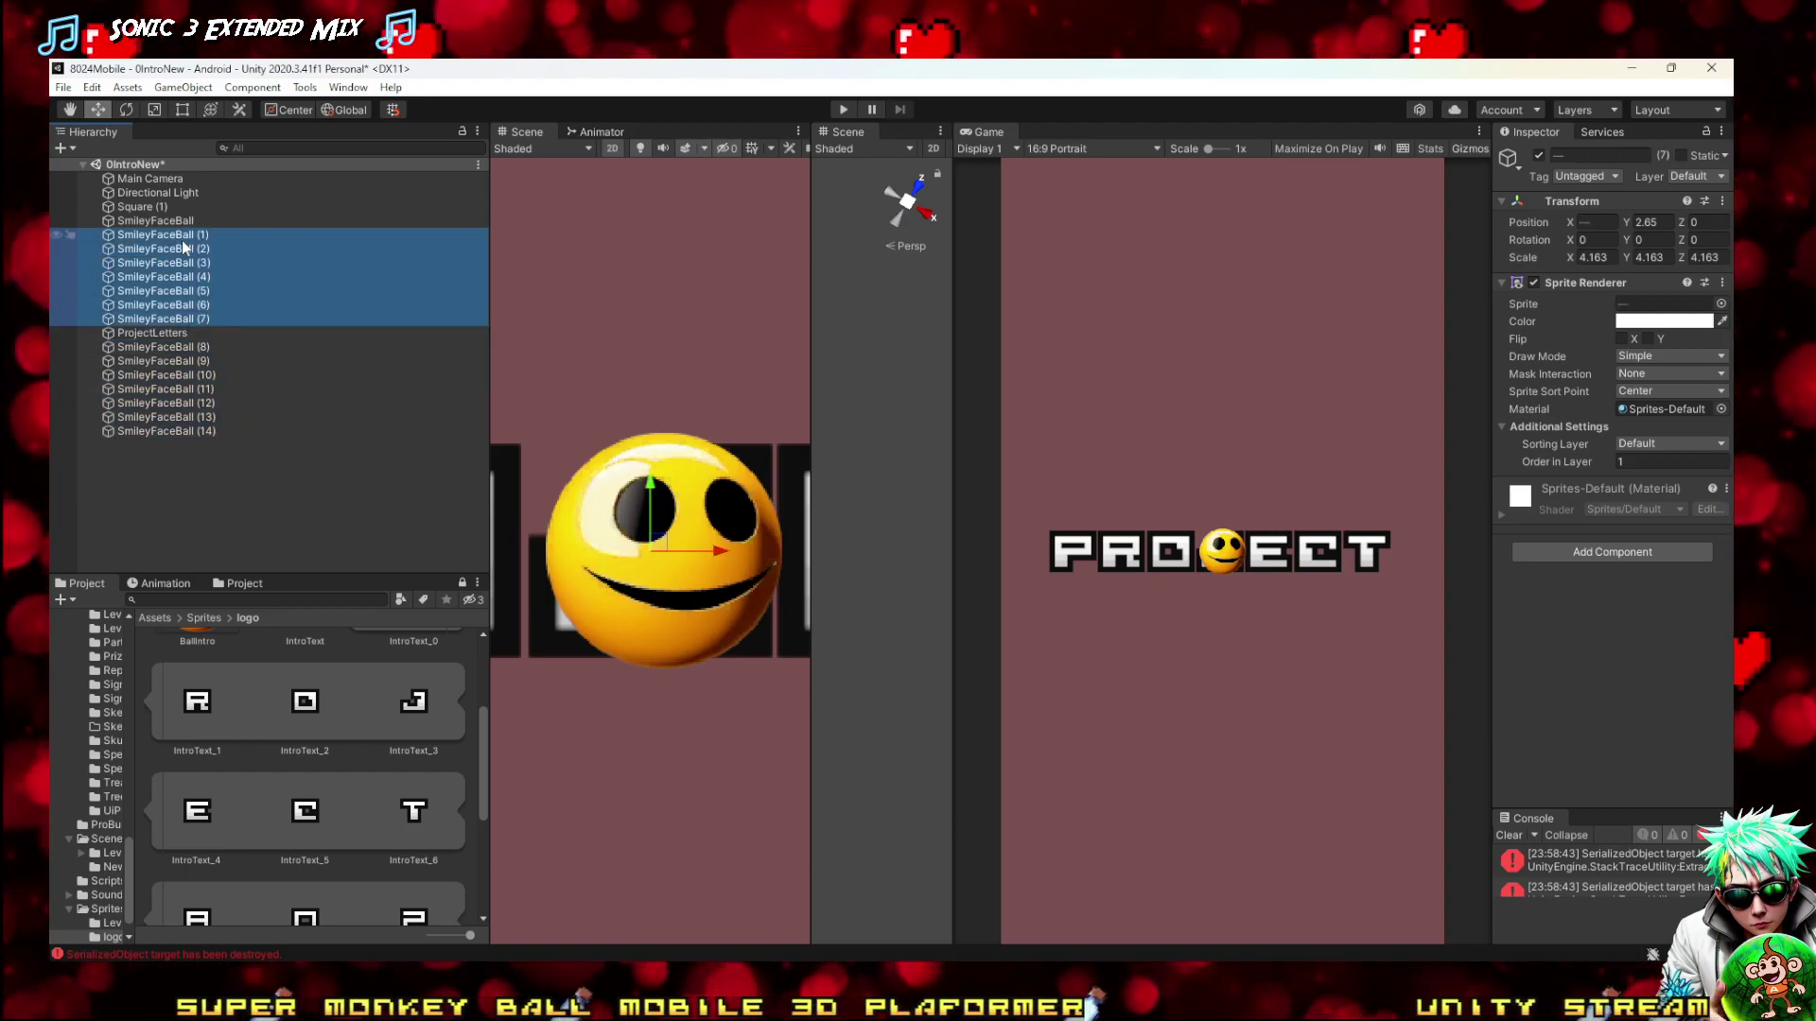
{"action": "left_click", "coordinate": [159, 347]}
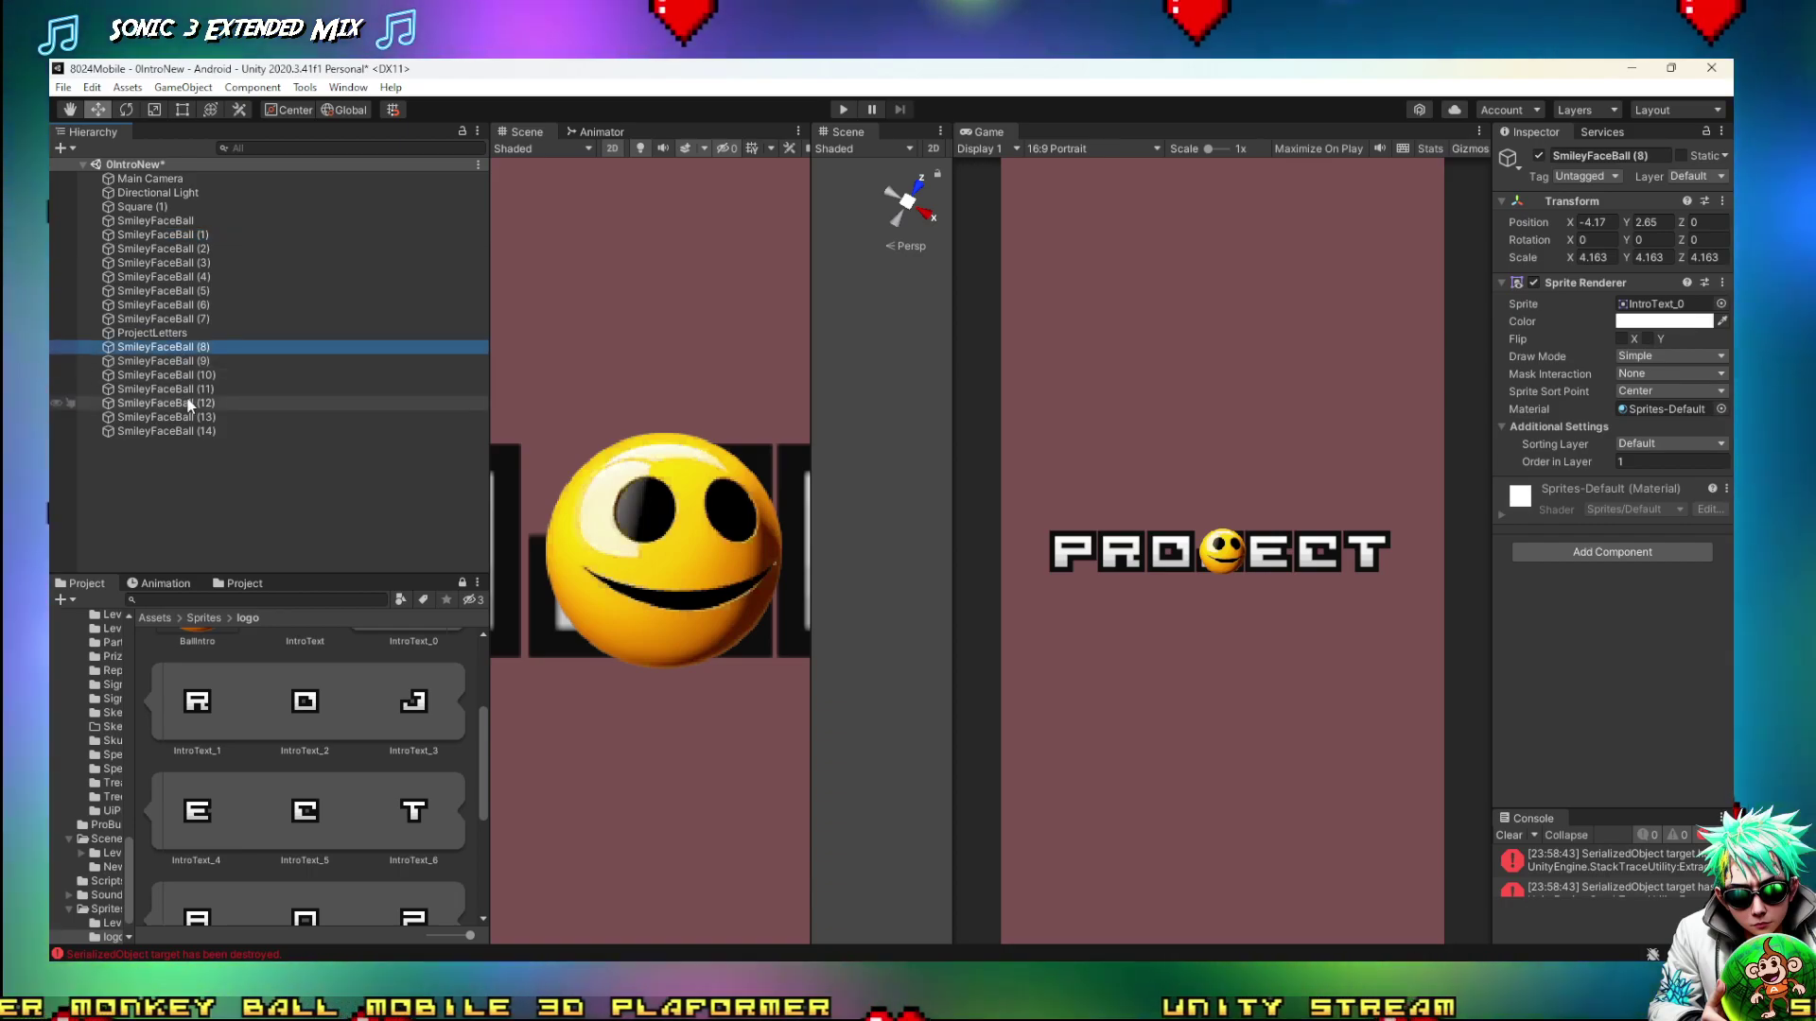
{"action": "left_click", "coordinate": [189, 431], "text": "shift"}
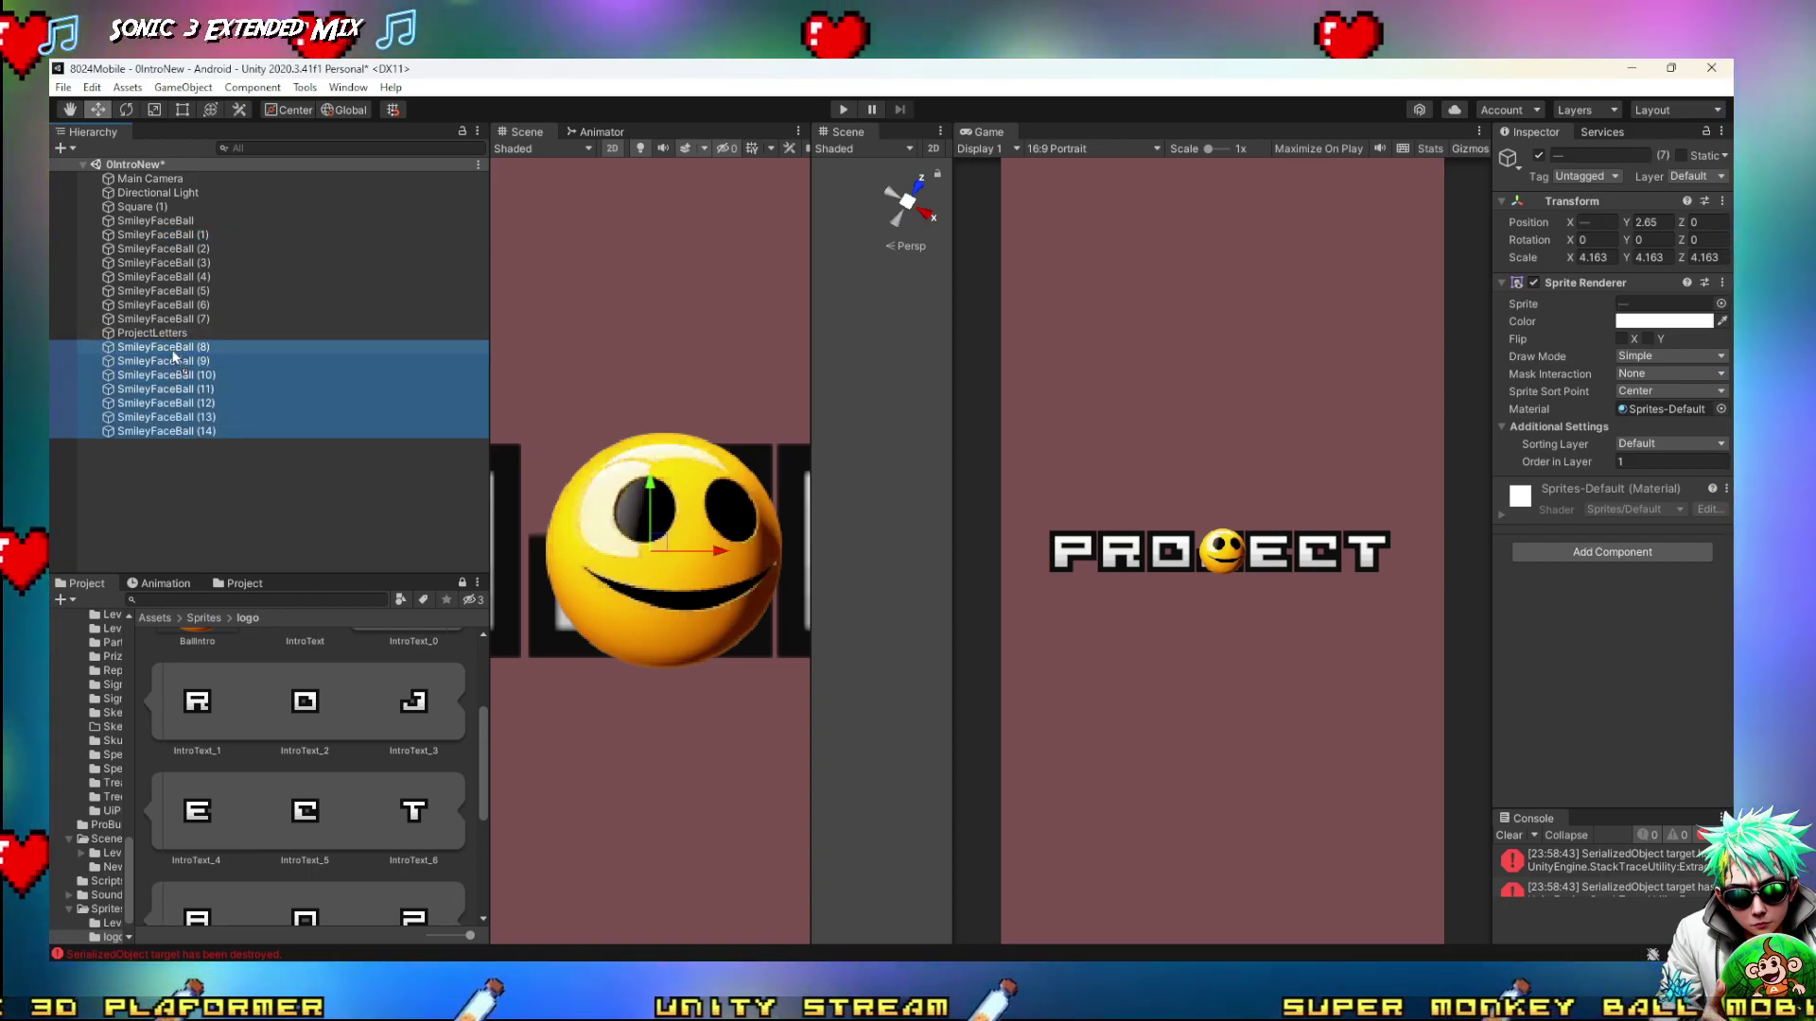
{"action": "left_click_drag", "start_coordinate": [173, 355], "coordinate": [172, 348]}
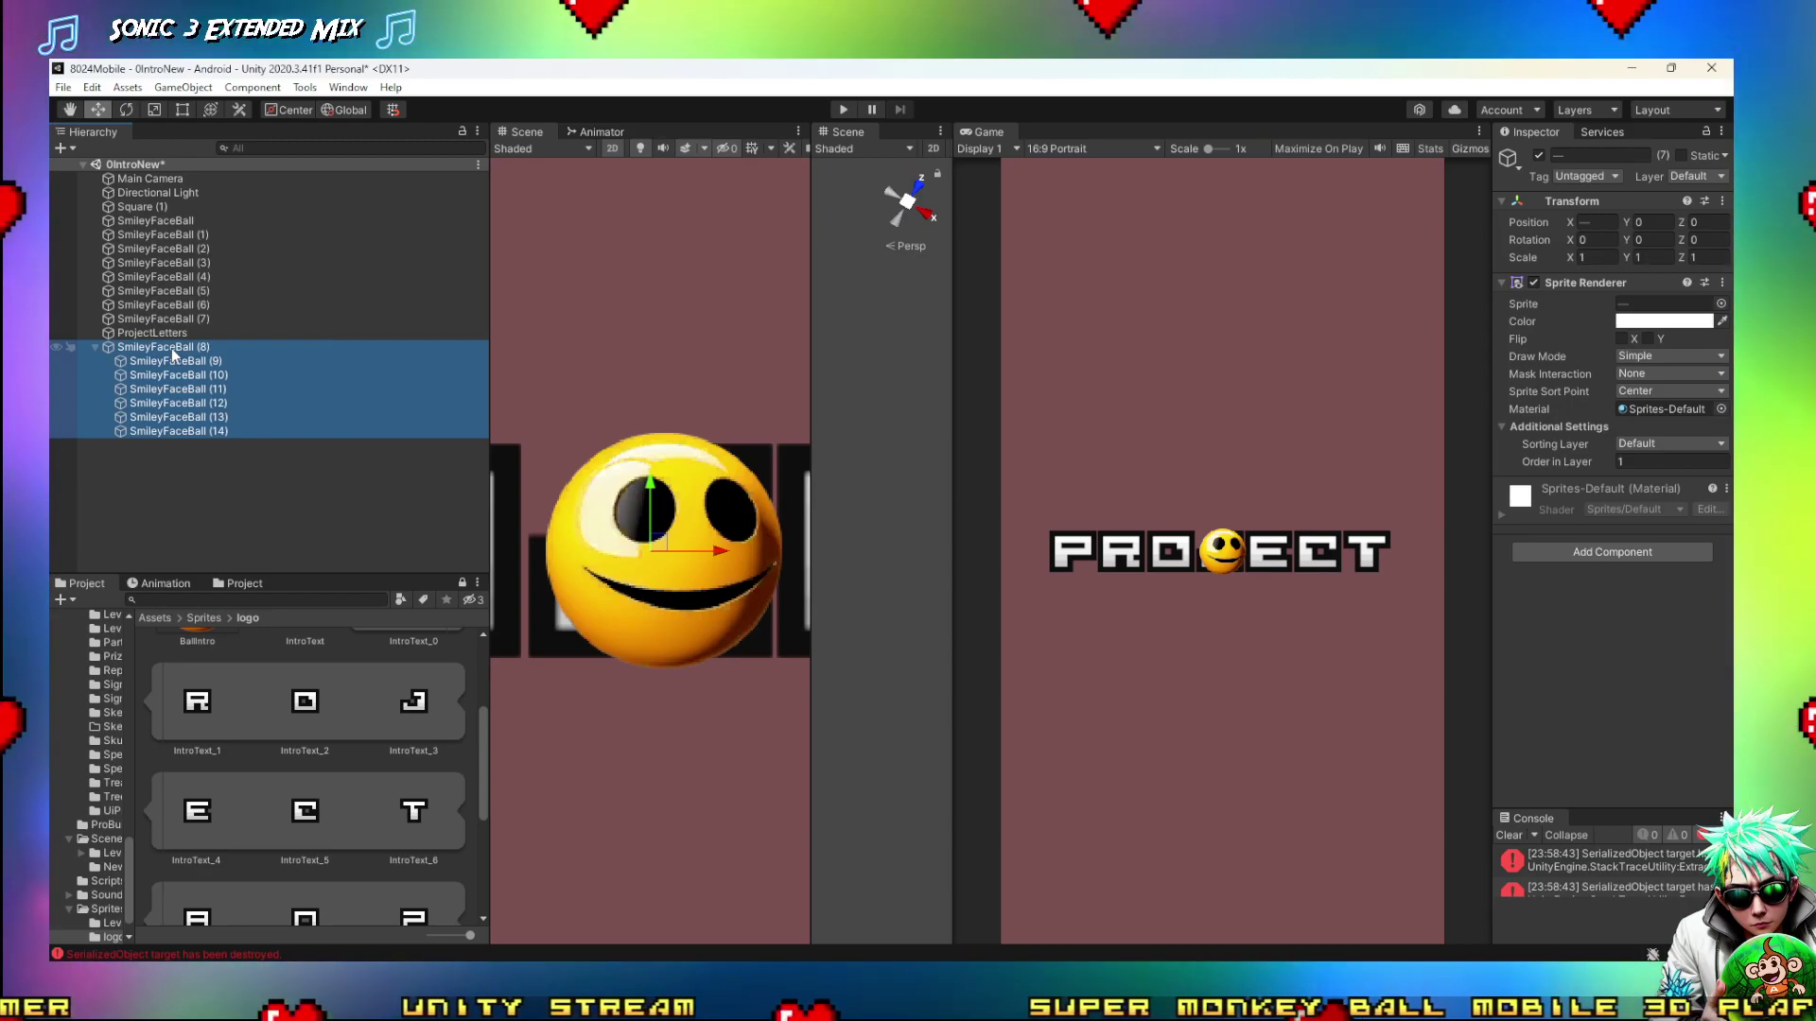
{"action": "key", "text": "Delete"}
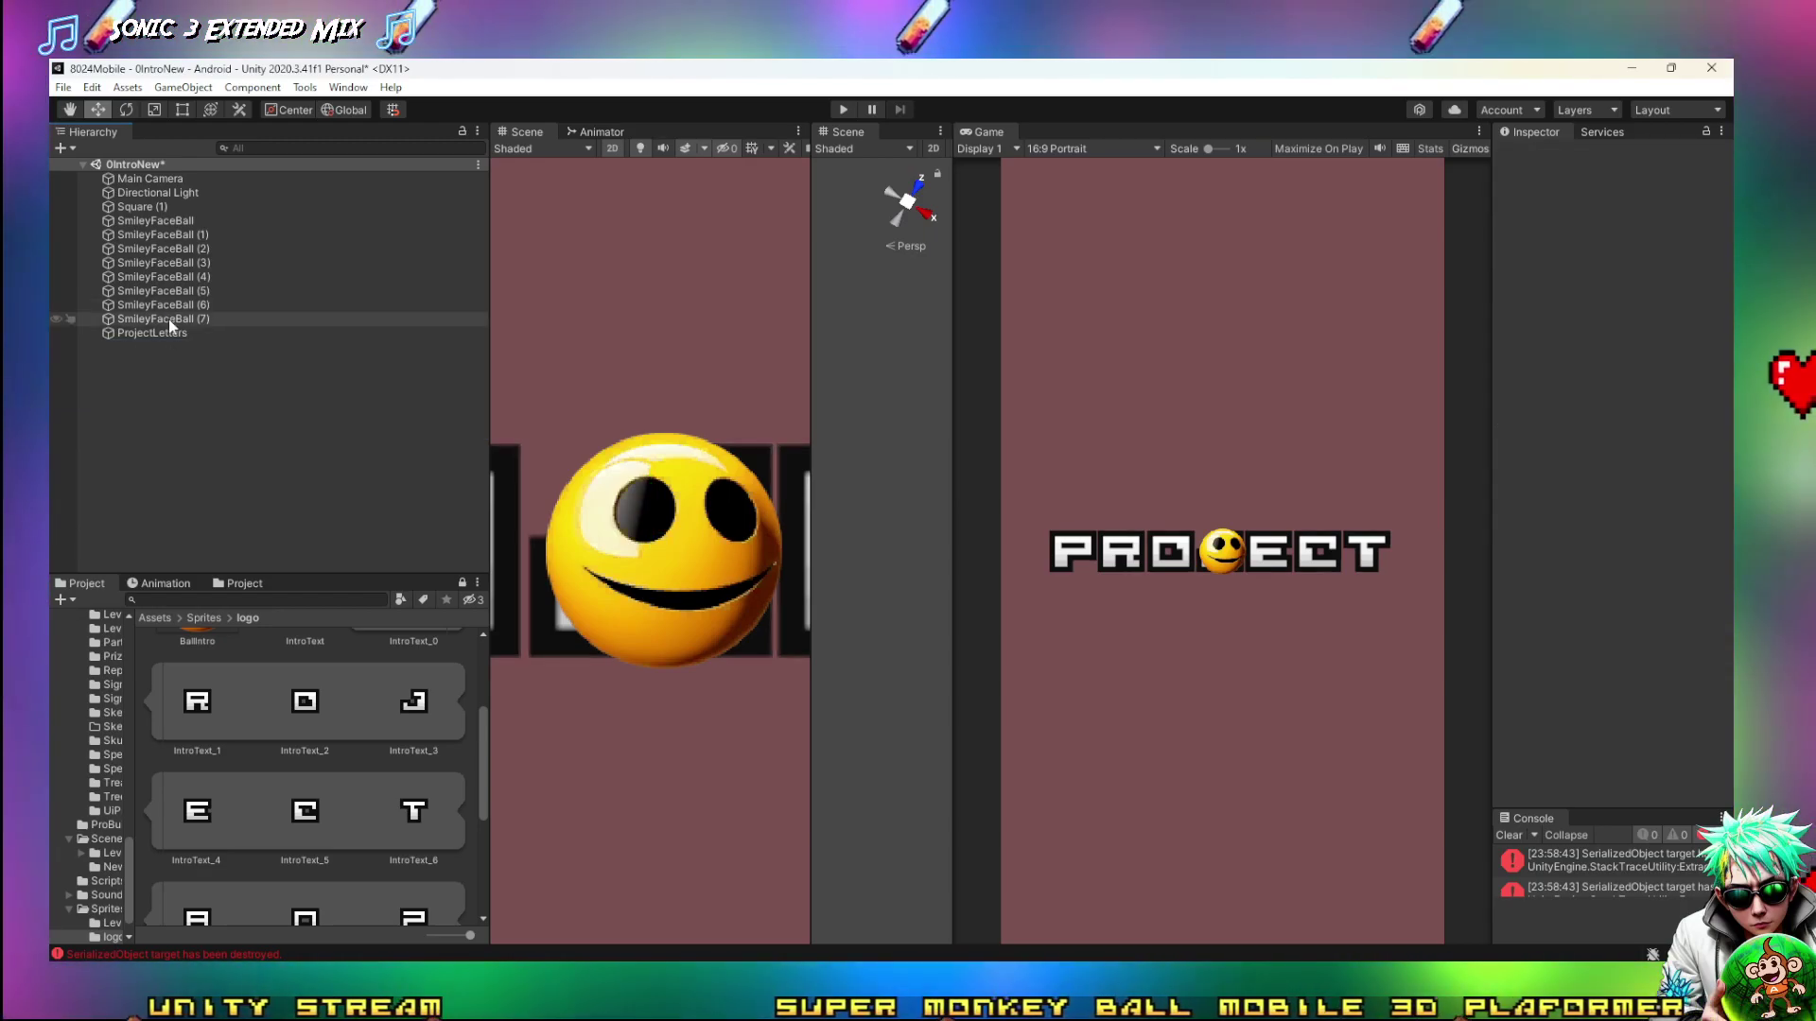
Parent SmileyFaceBall (1)–(7) under ProjectLetters
{"action": "left_click", "coordinate": [169, 319]}
{"action": "left_click", "coordinate": [180, 233], "text": "shift"}
{"action": "left_click_drag", "start_coordinate": [180, 233], "coordinate": [153, 333]}
{"action": "left_click", "coordinate": [95, 234]}
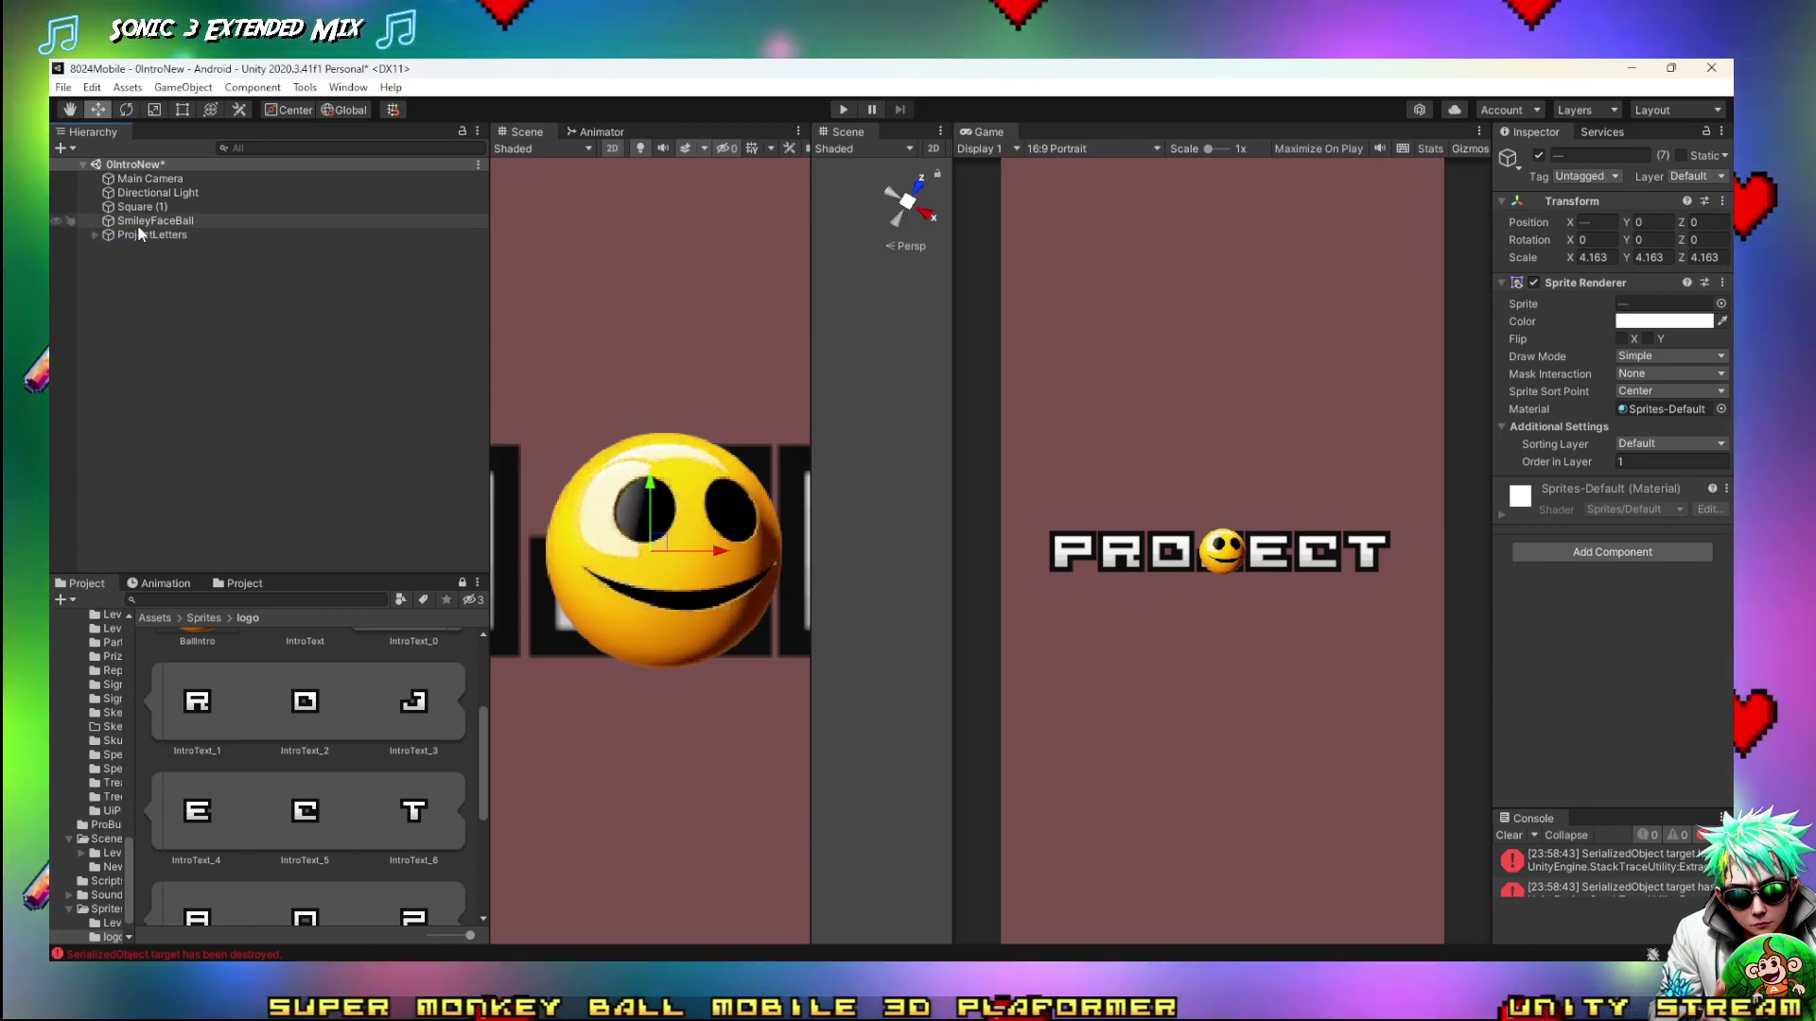
{"action": "left_click", "coordinate": [137, 236]}
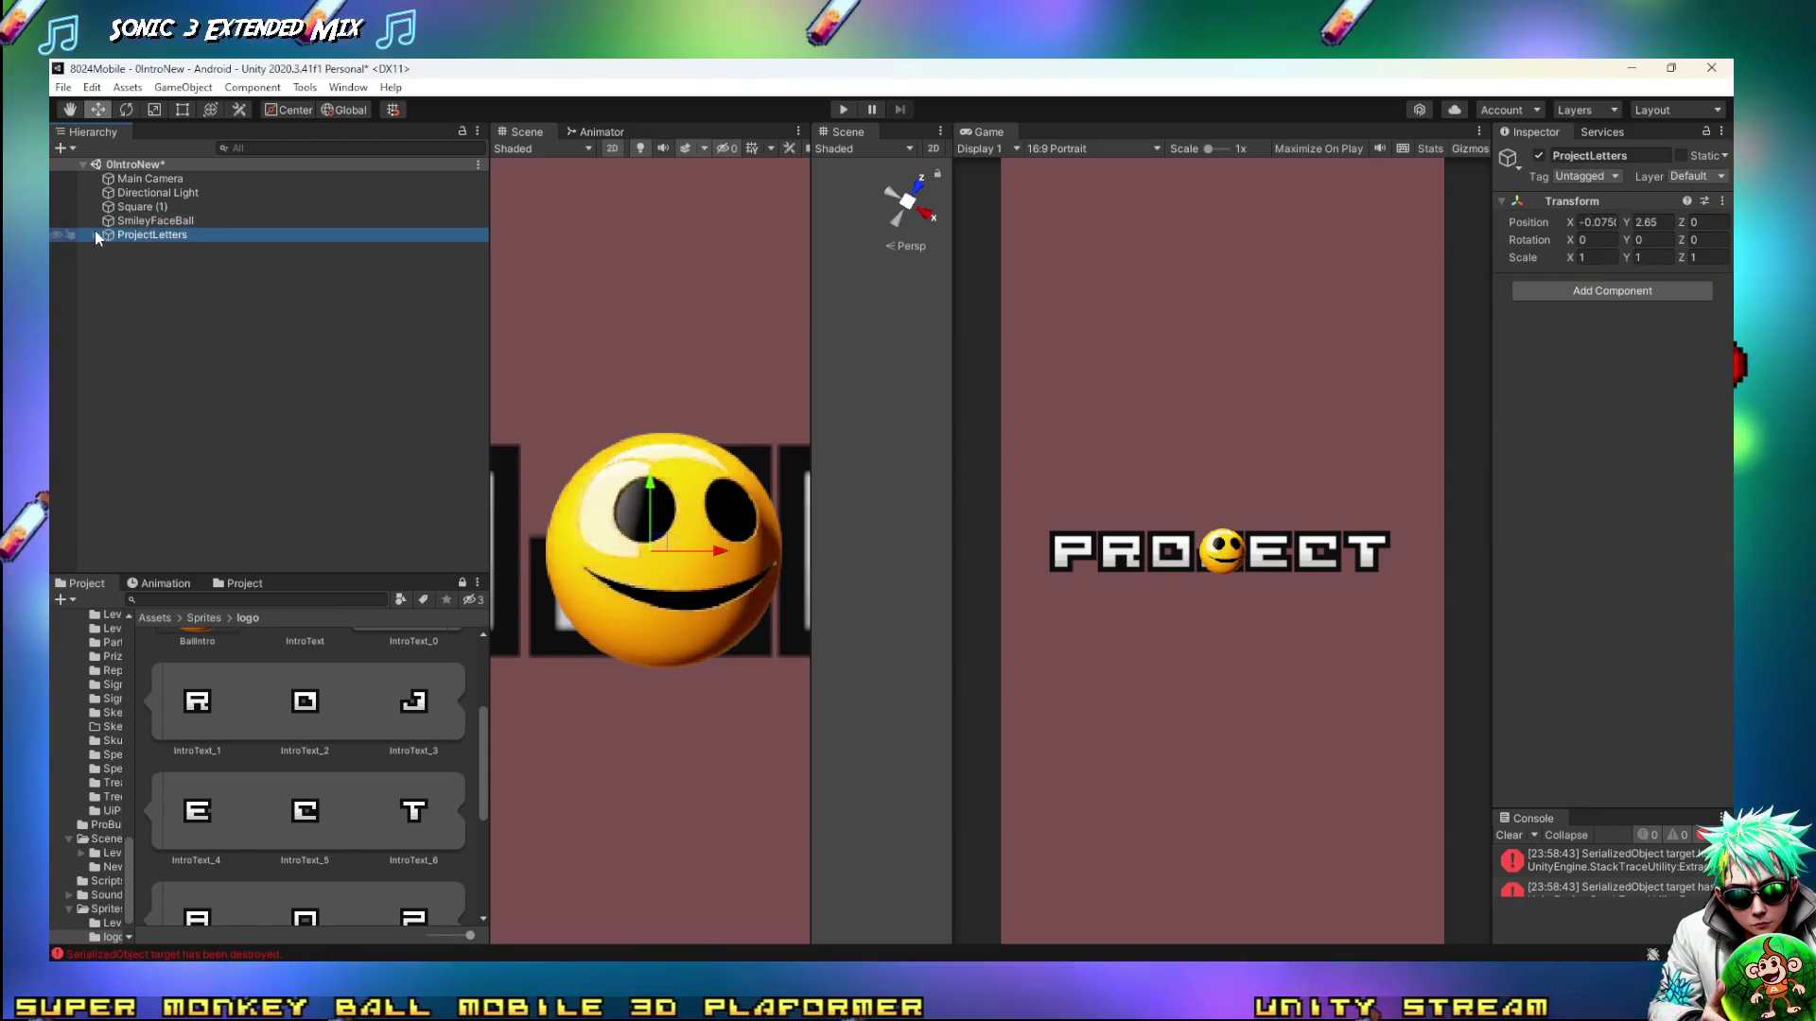
{"action": "left_click", "coordinate": [94, 234]}
{"action": "left_click", "coordinate": [189, 250]}
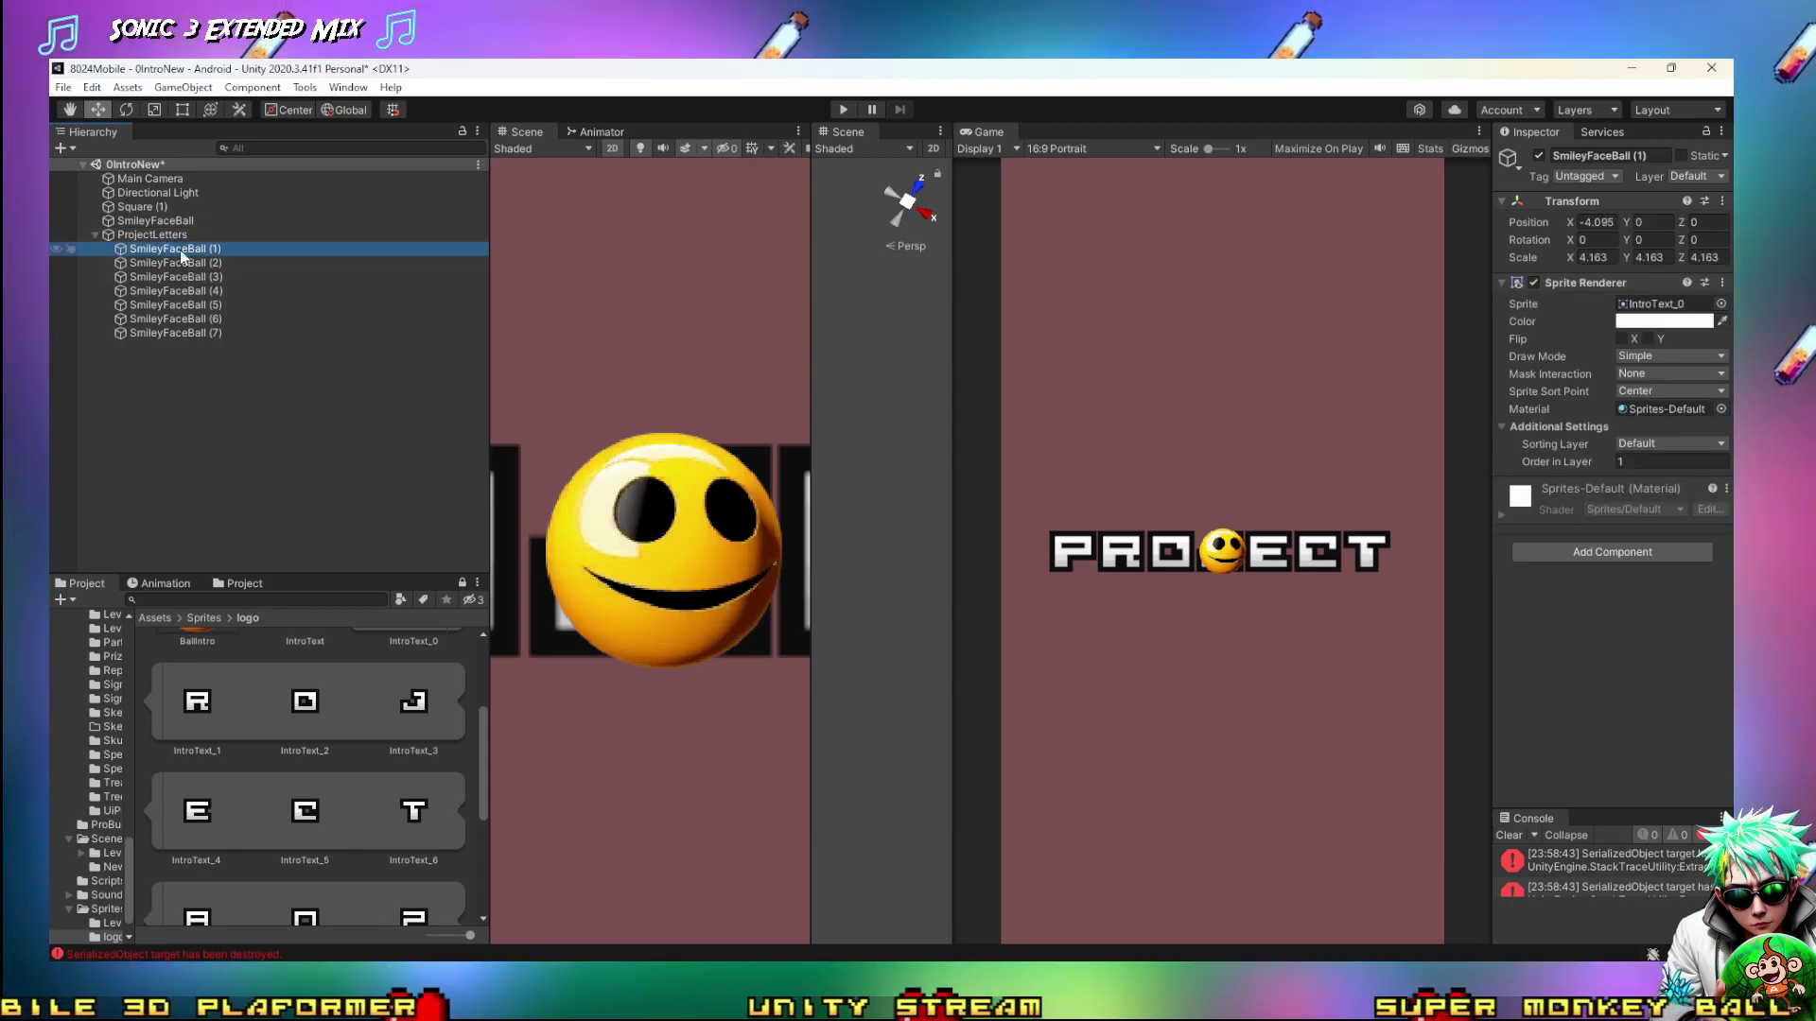
Rename the first four letter objects to ProjectLetter (1) through ProjectLetter (4)
{"action": "left_click", "coordinate": [209, 250]}
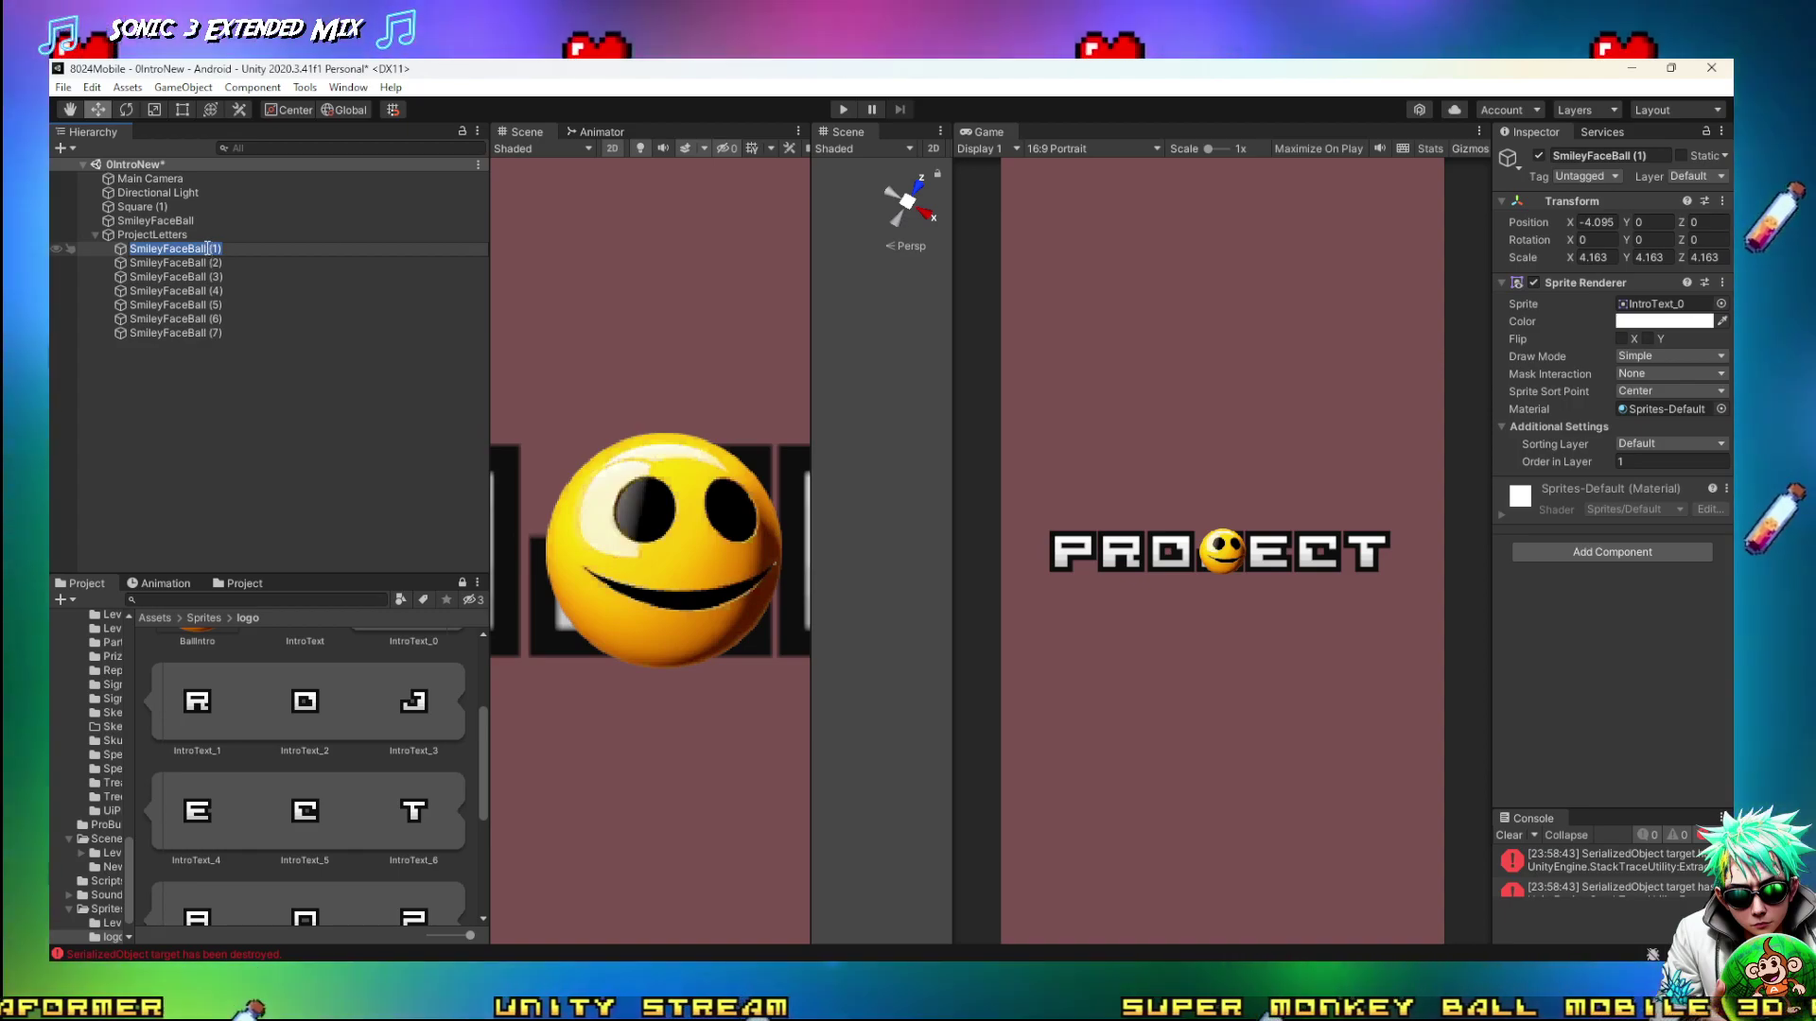
{"action": "type", "text": "P"}
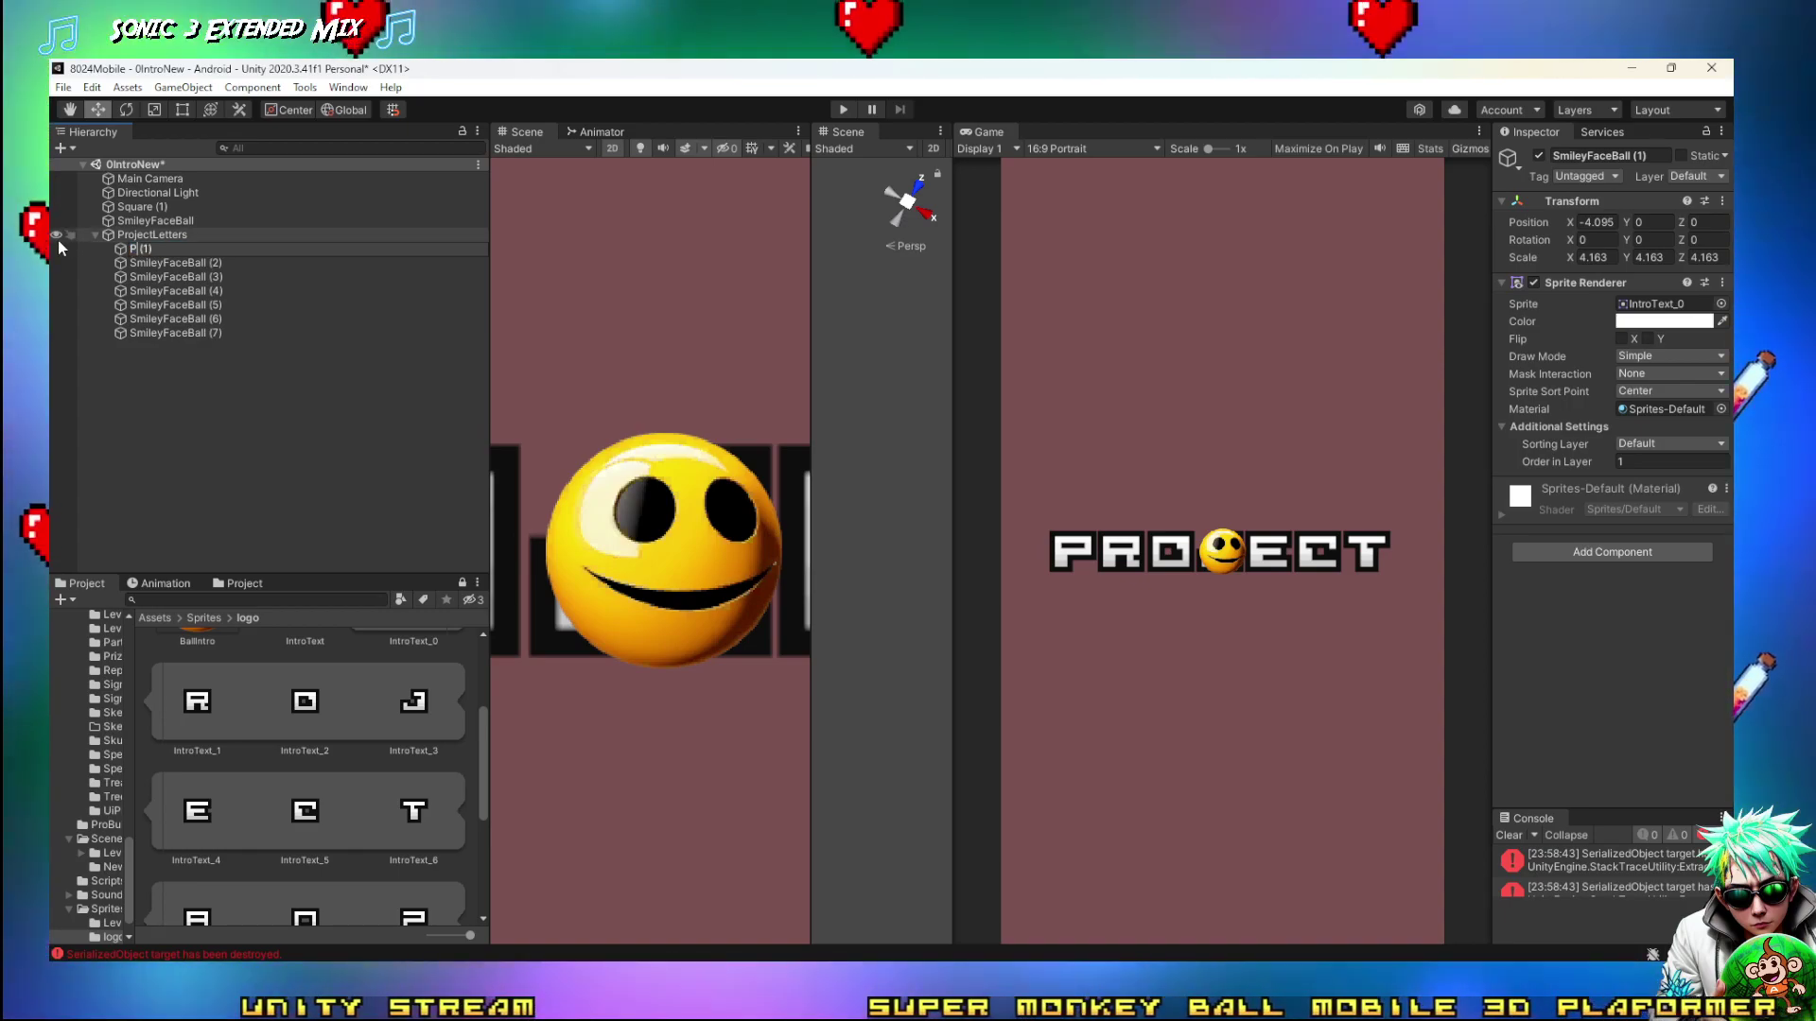
{"action": "type", "text": "rojectLe"}
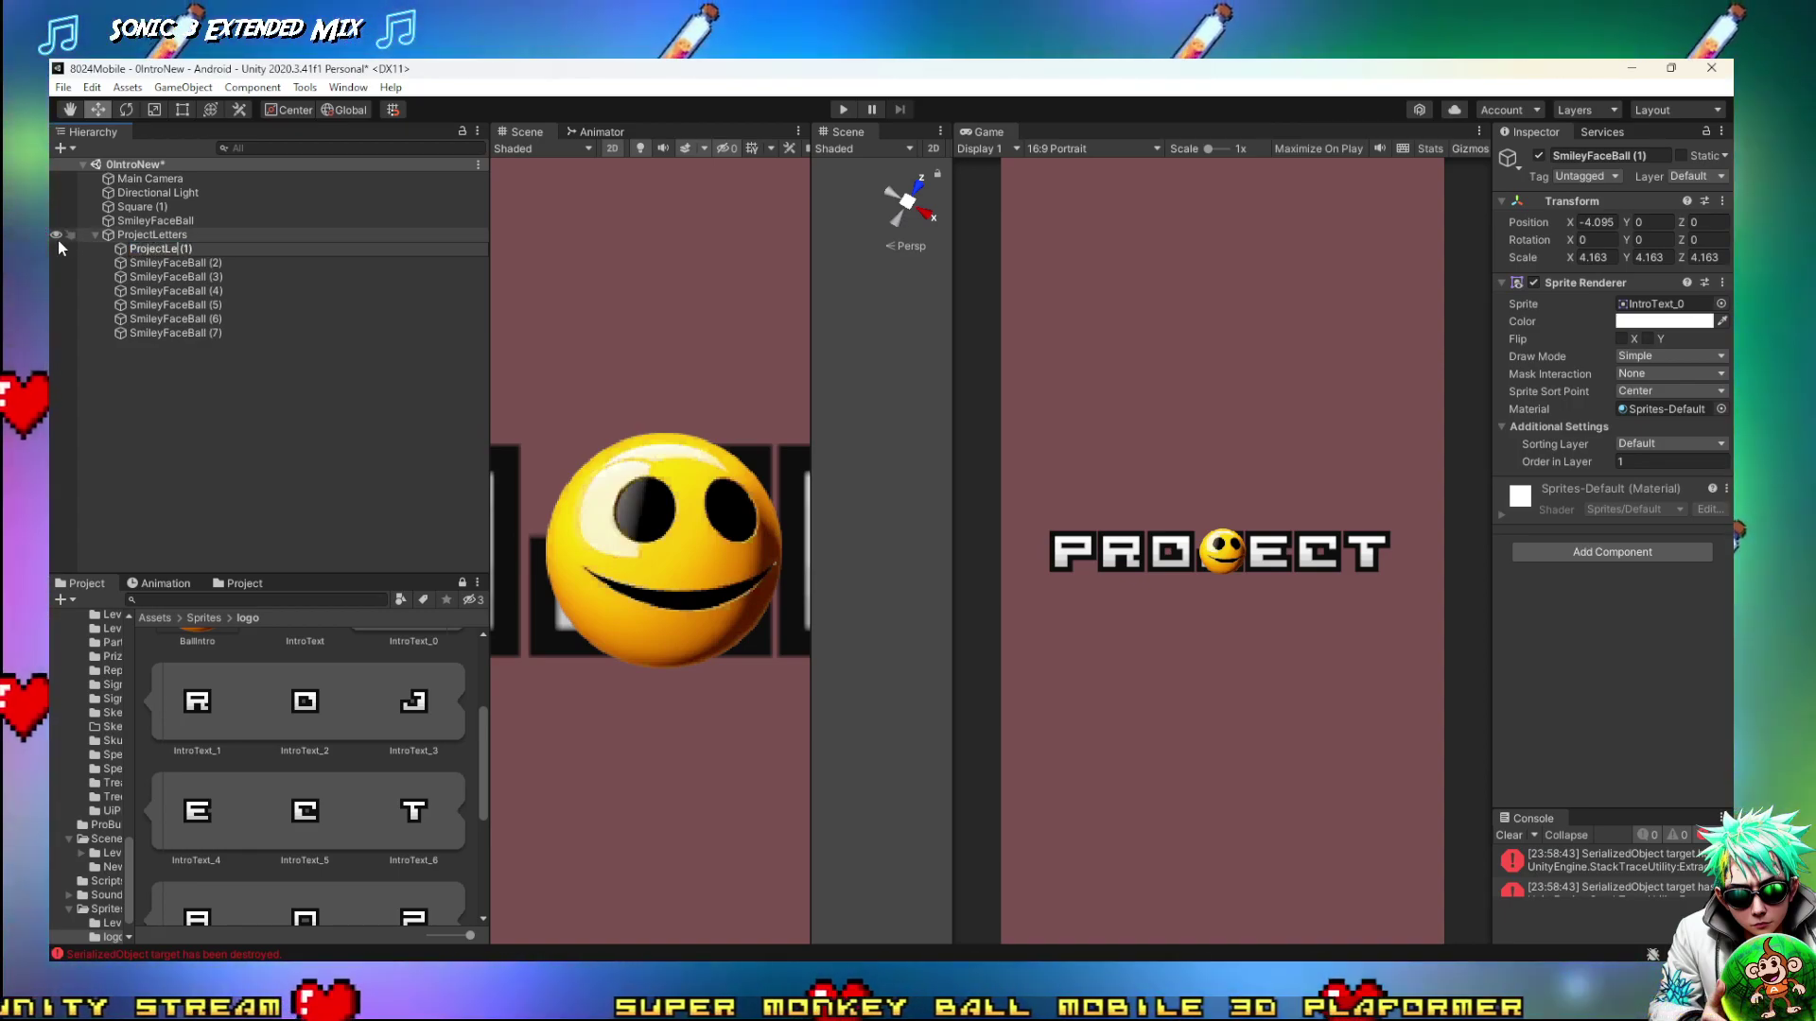
{"action": "type", "text": "tter"}
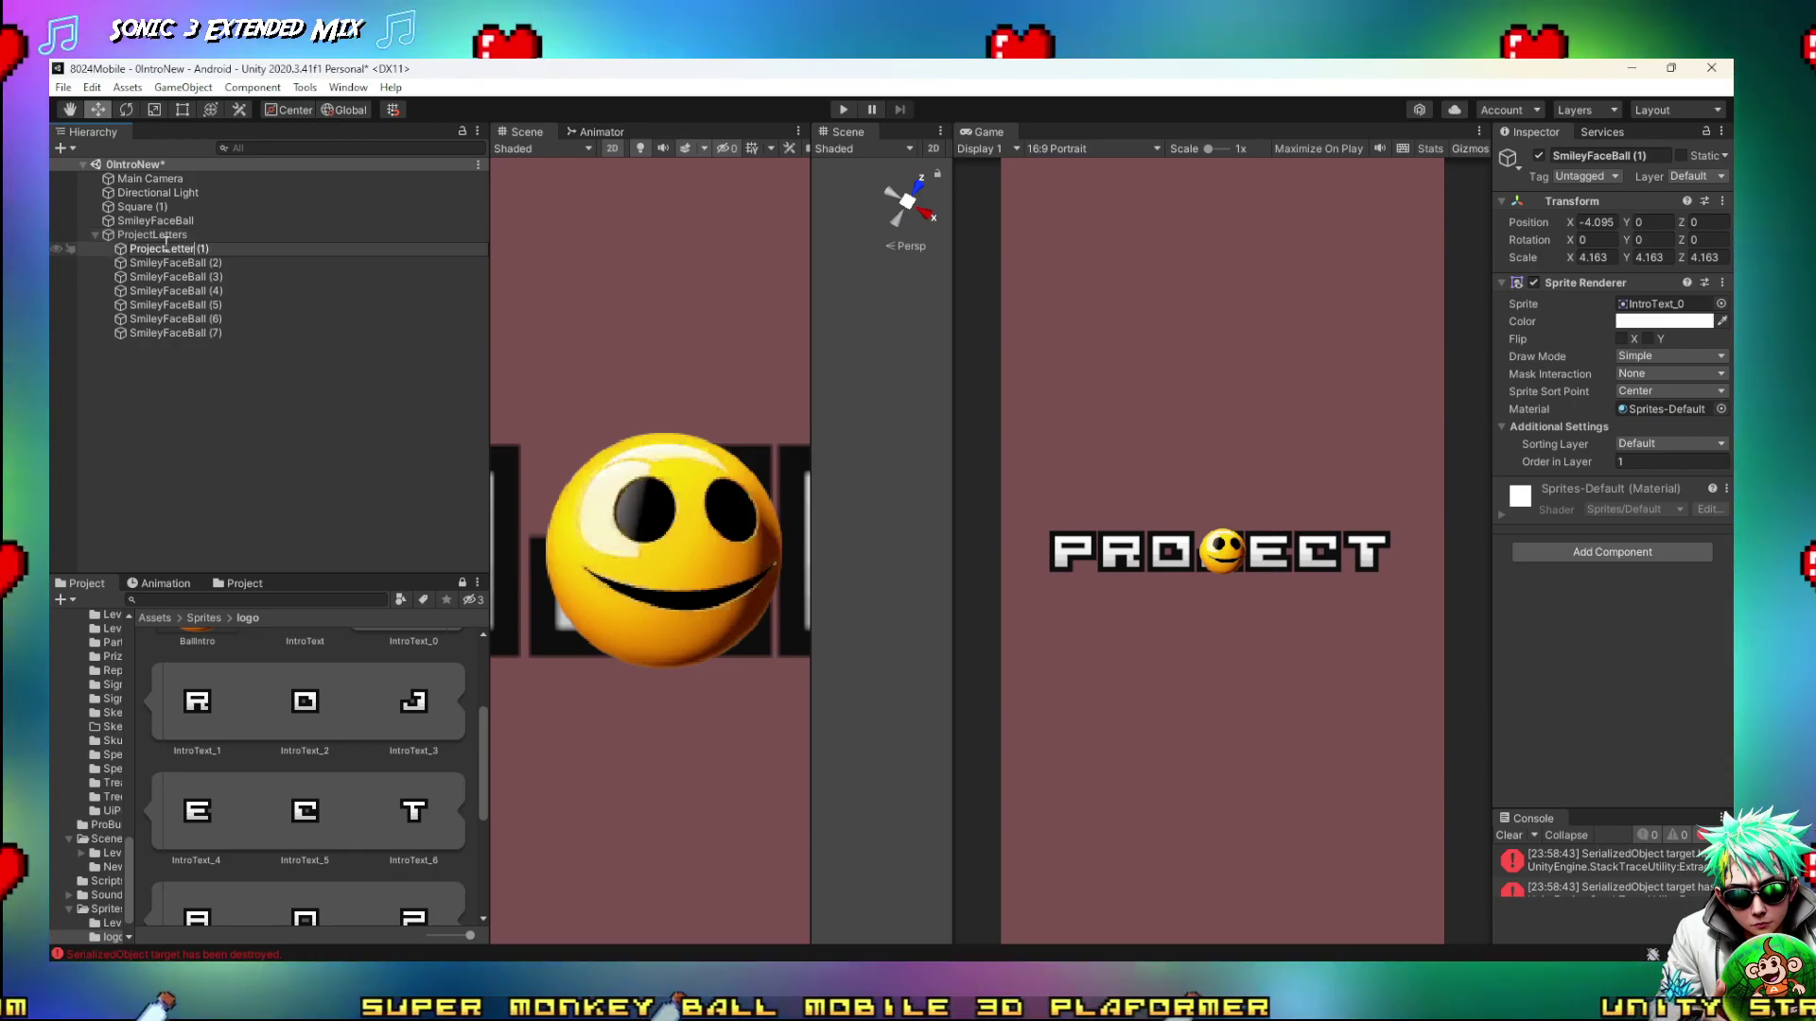
{"action": "double_click", "coordinate": [166, 249]}
{"action": "key", "text": "ctrl+c"}
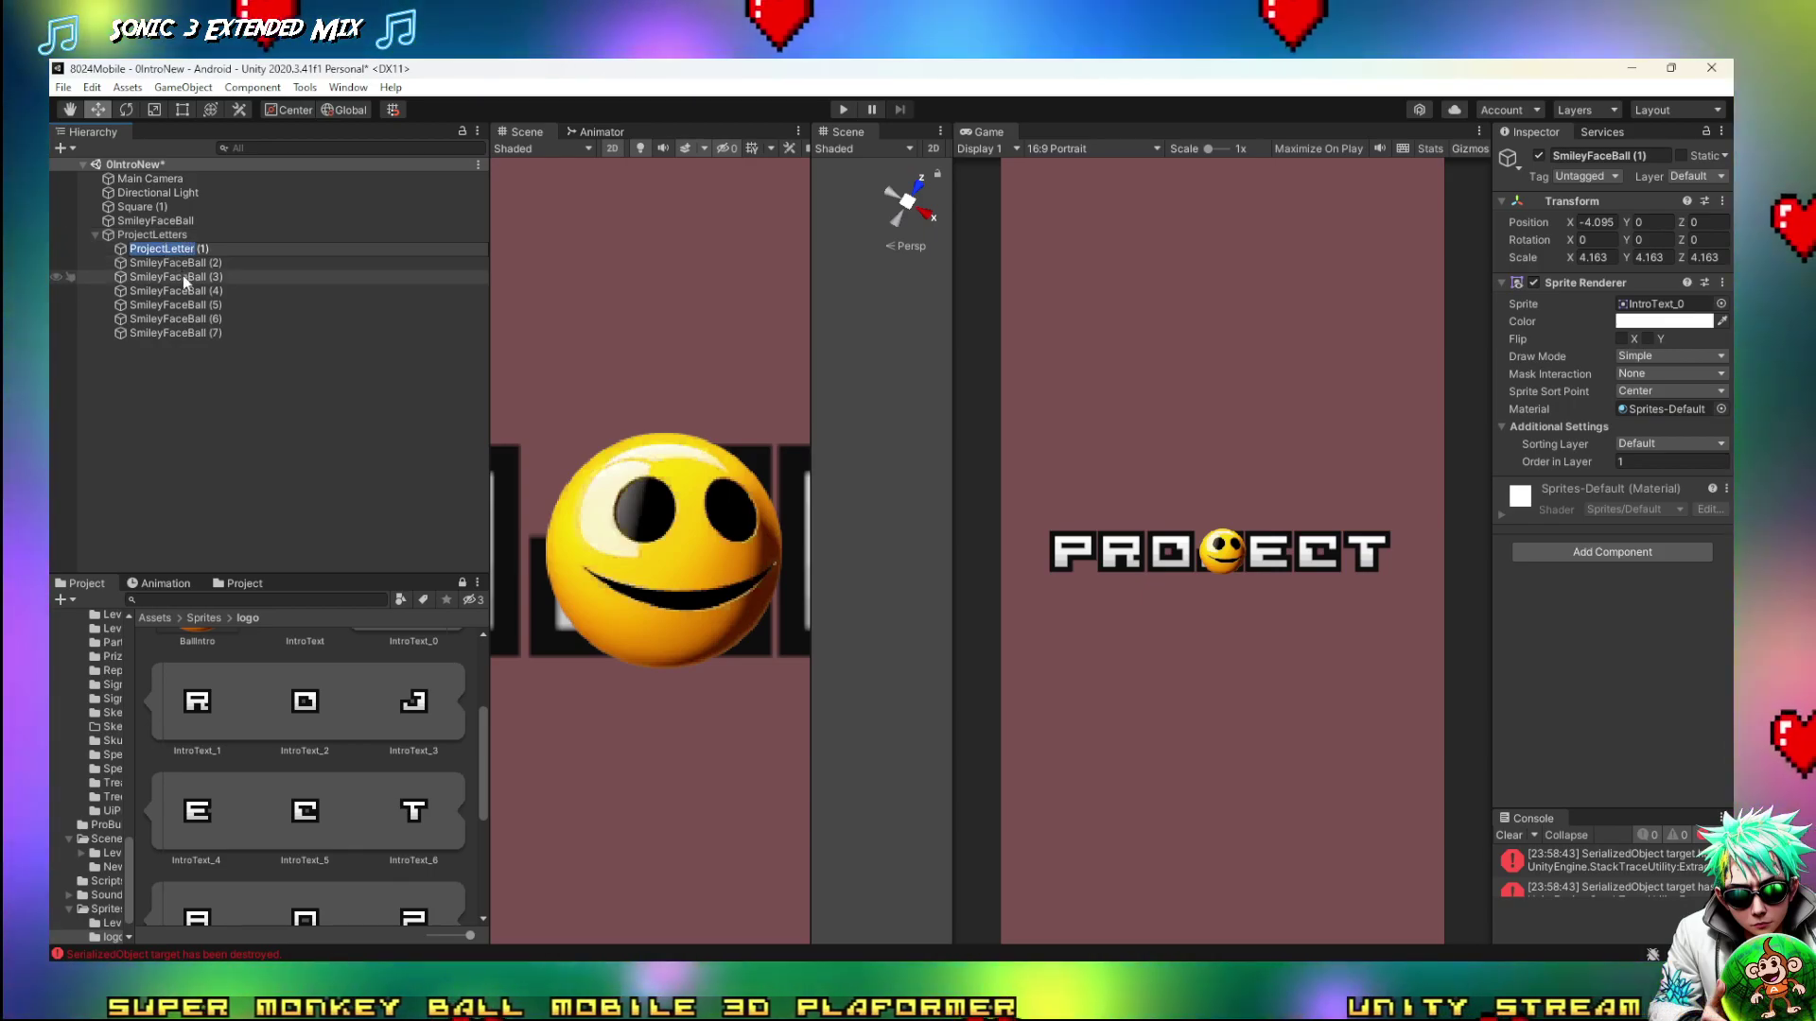
{"action": "left_click", "coordinate": [175, 265]}
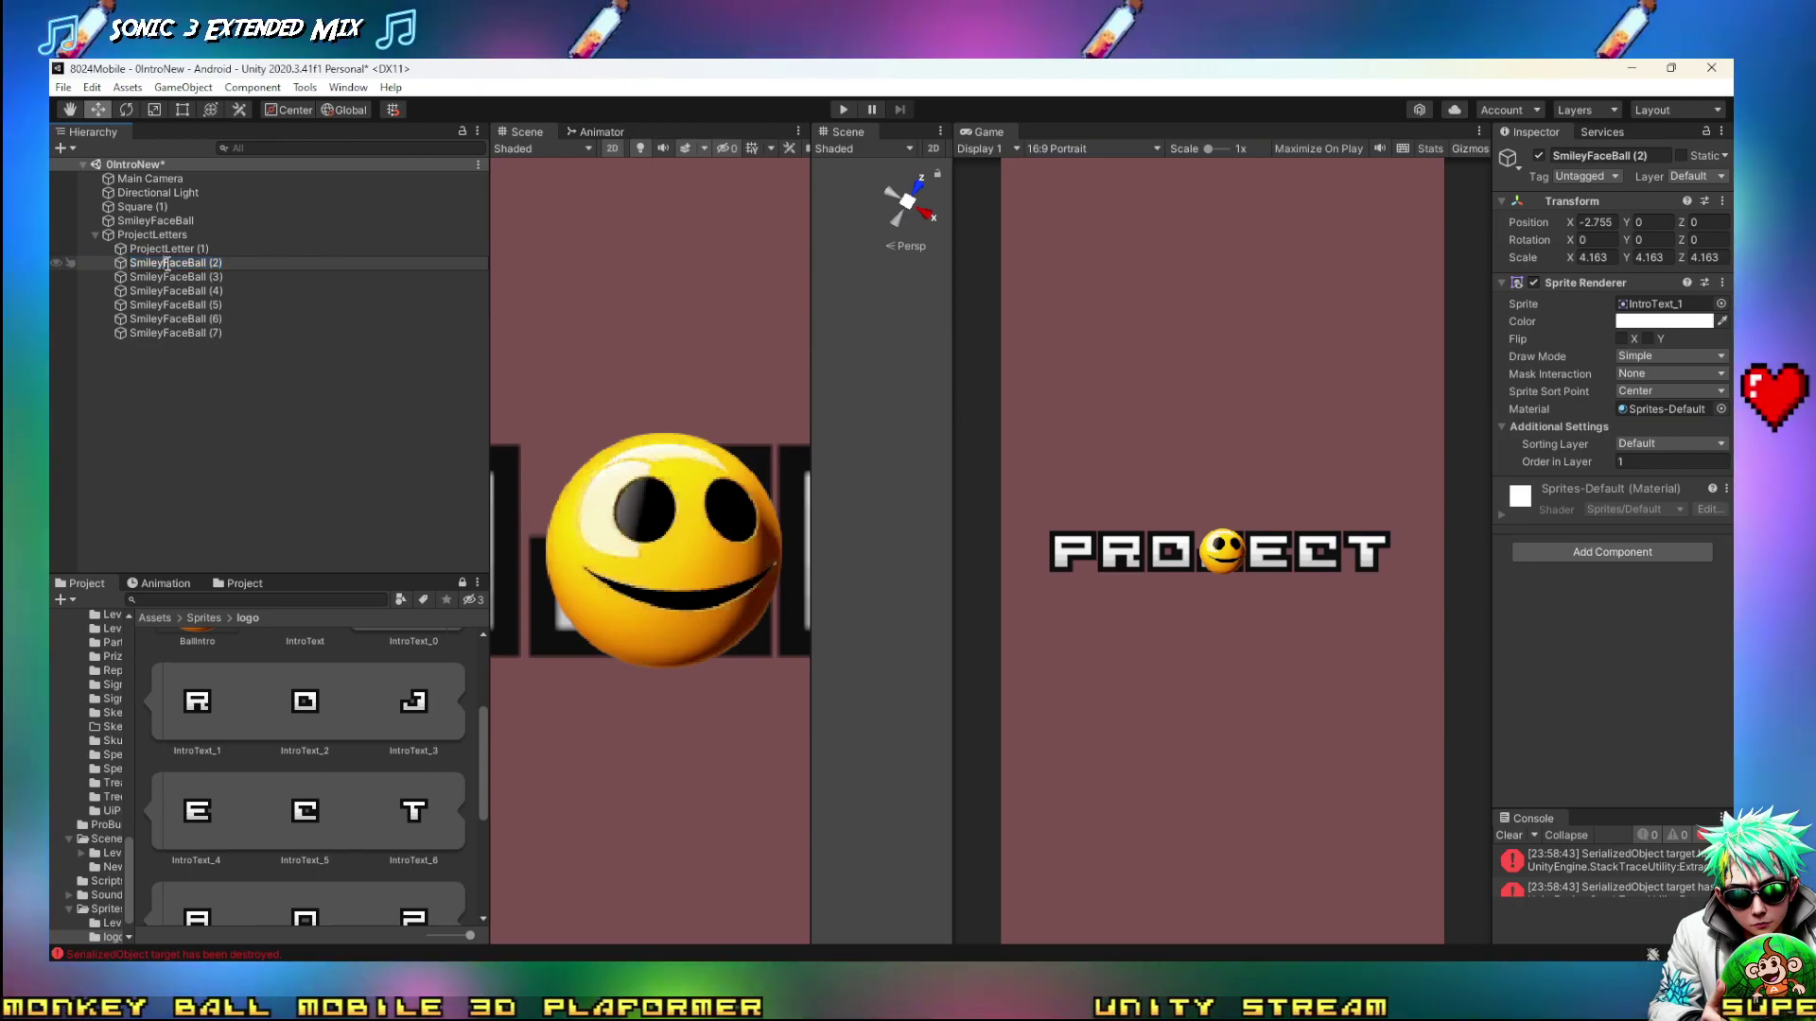
{"action": "type", "text": "ProjectLetter (2)"}
{"action": "key", "text": "Return"}
{"action": "double_click", "coordinate": [160, 277]}
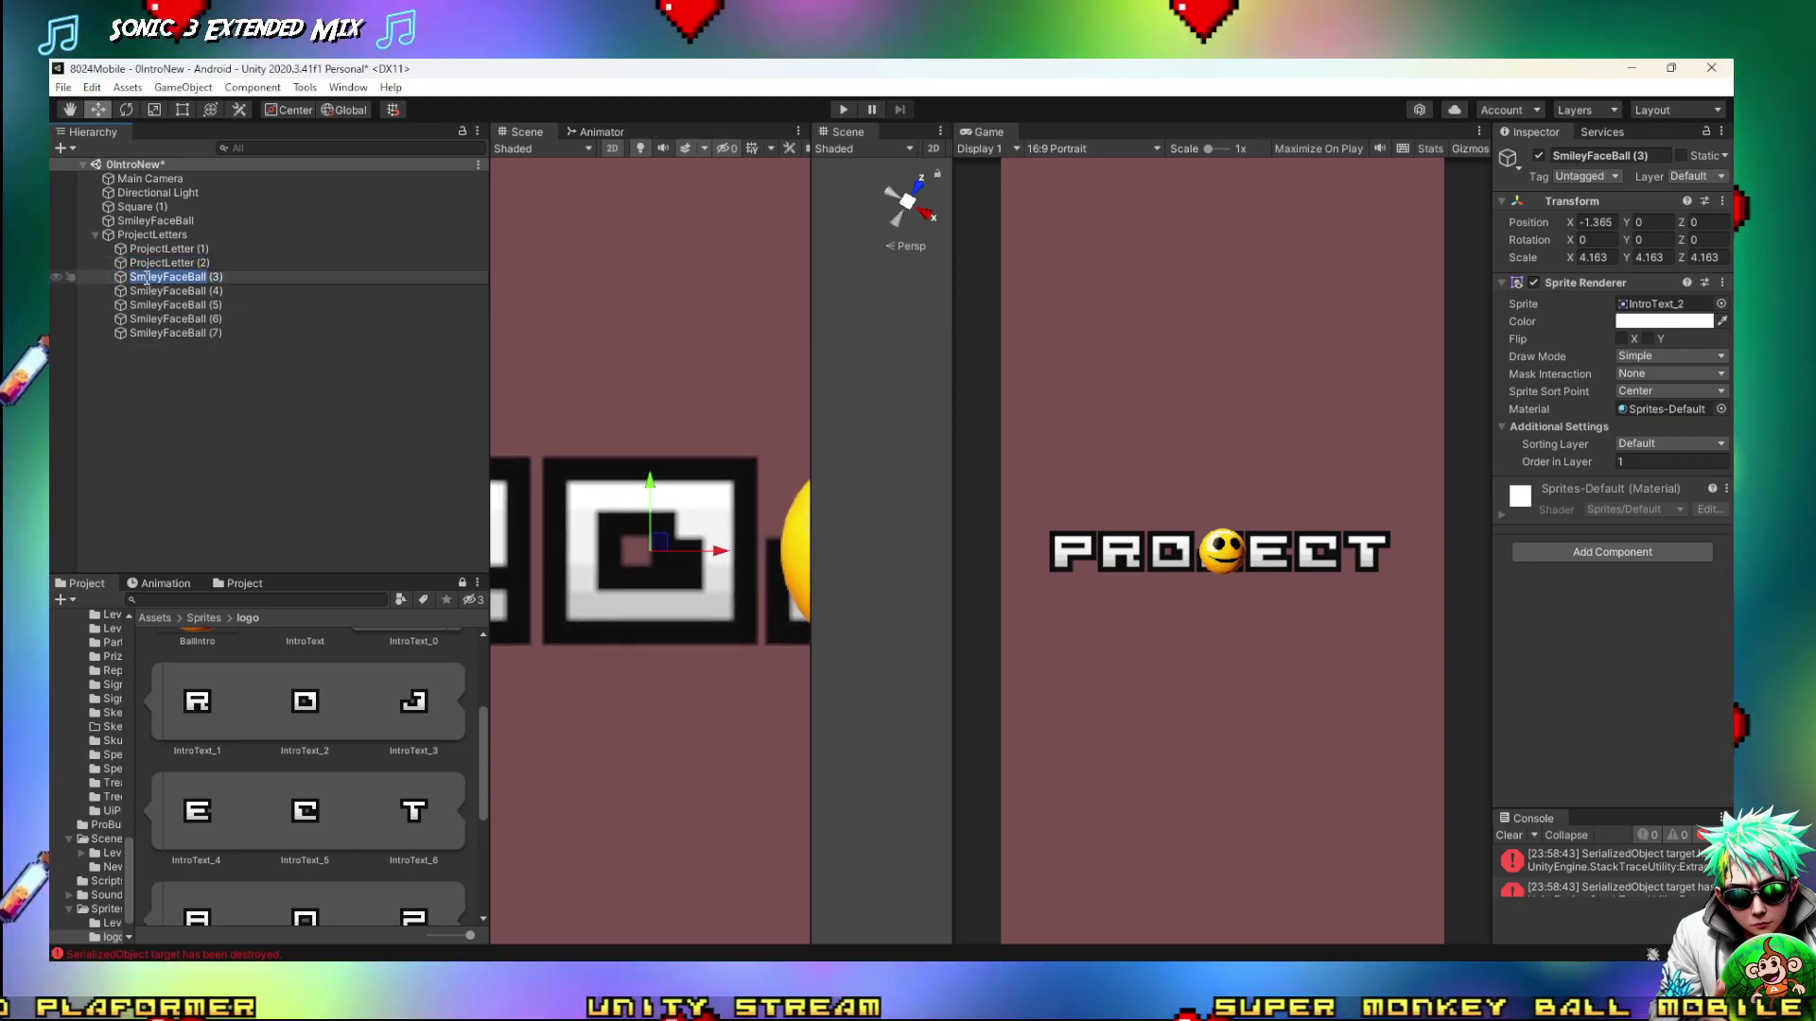
{"action": "key", "text": "ctrl+v"}
{"action": "key", "text": "Return"}
{"action": "left_click", "coordinate": [153, 293]}
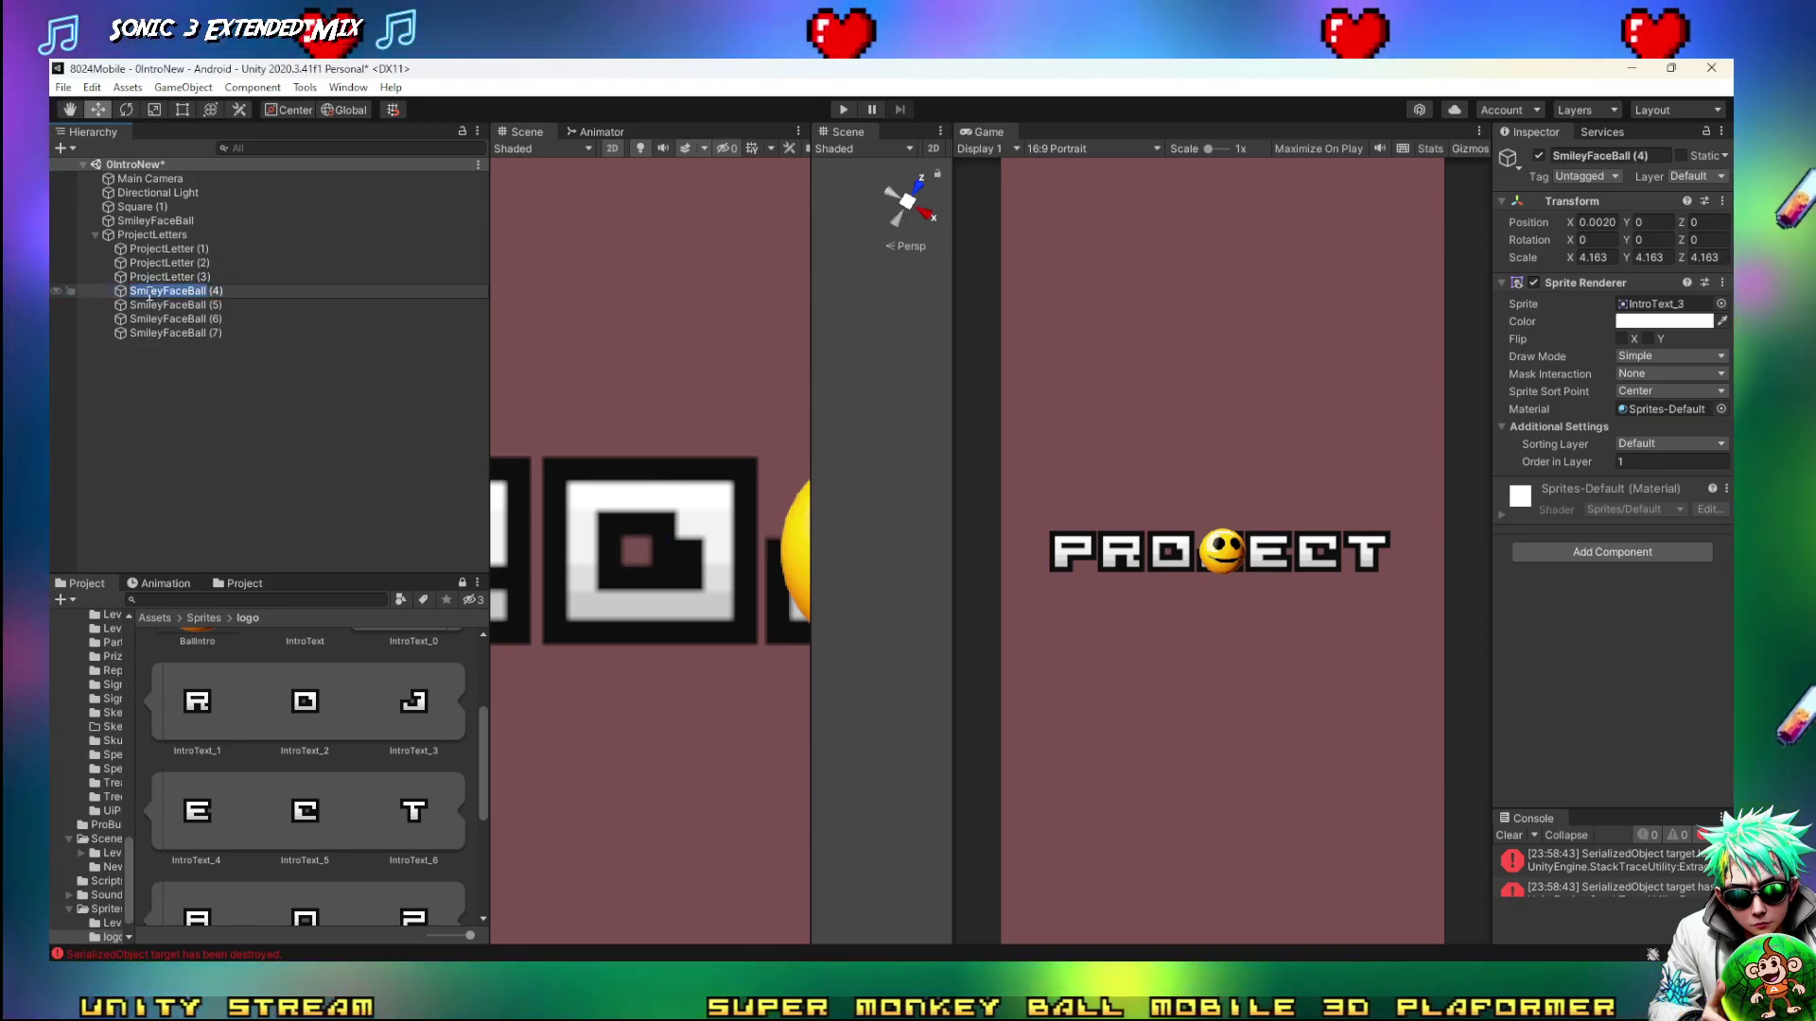
{"action": "key", "text": "ctrl+v"}
{"action": "key", "text": "Return"}
Rename the fifth to seventh letters ProjectLetter (5)–(7), then select the ProjectLetters parent
{"action": "left_click", "coordinate": [156, 305]}
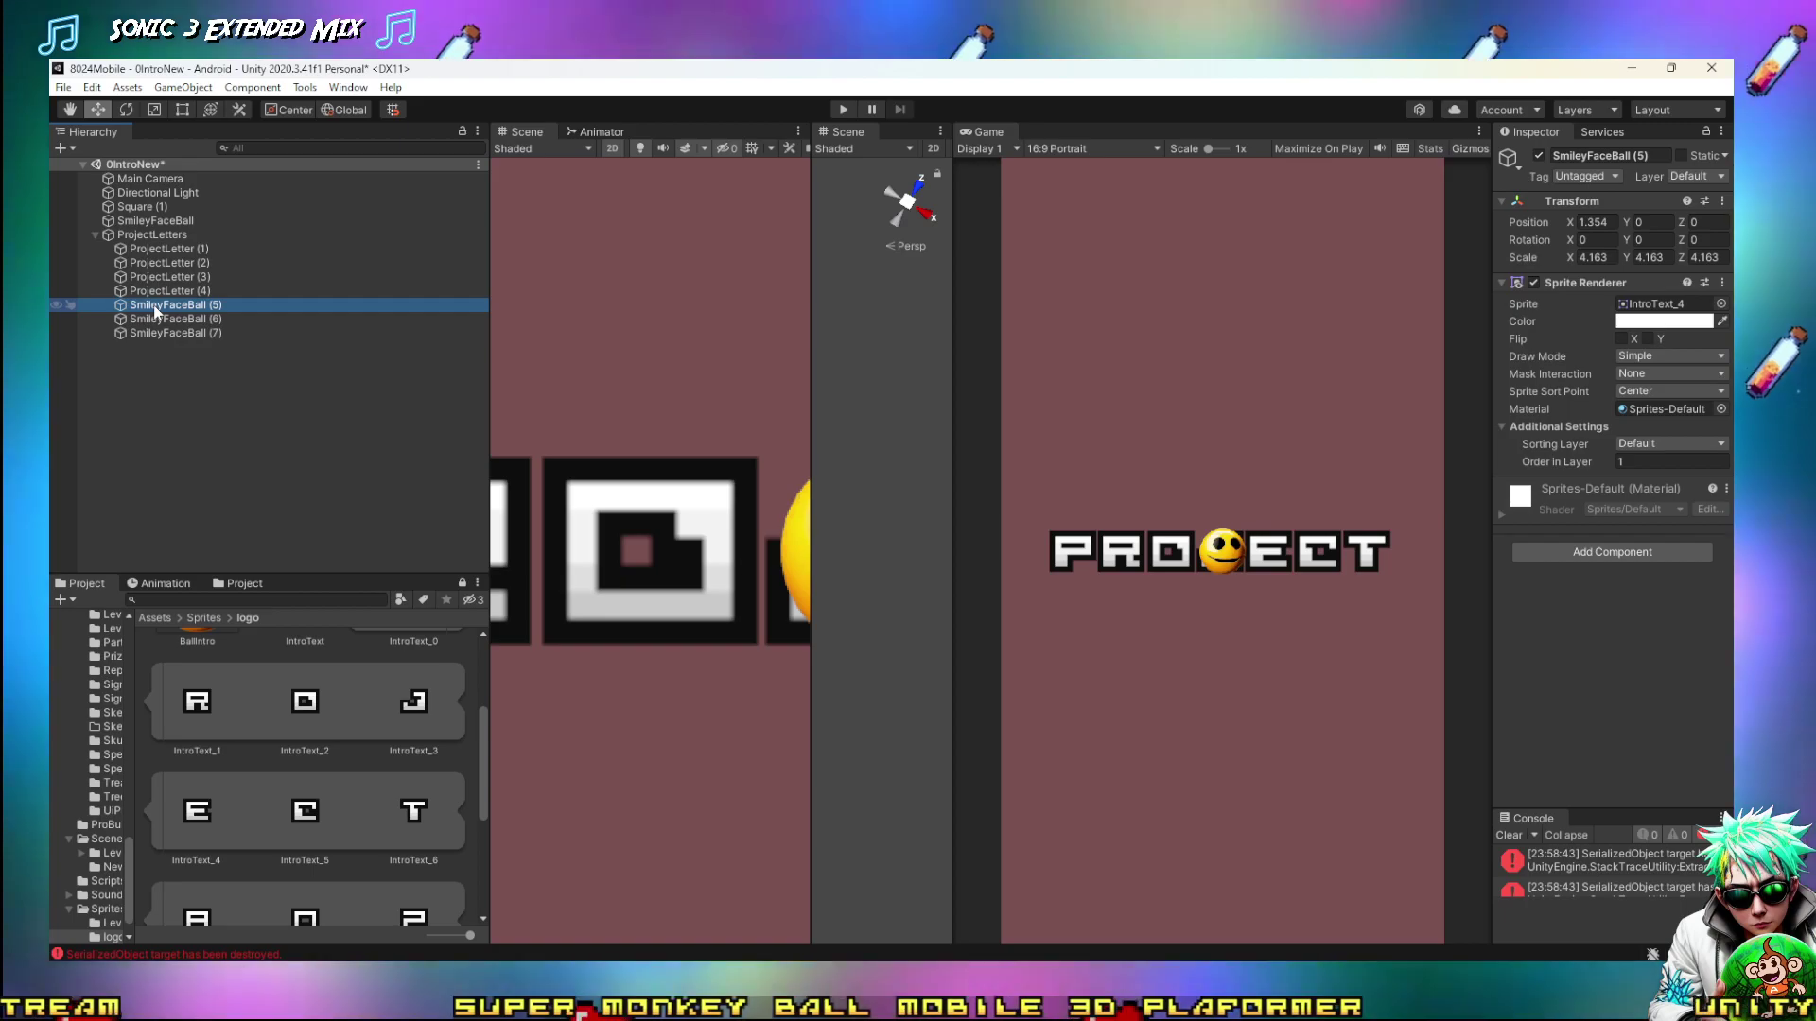
{"action": "left_click", "coordinate": [156, 305]}
{"action": "key", "text": "ctrl+v"}
{"action": "key", "text": "Return"}
{"action": "left_click", "coordinate": [152, 321]}
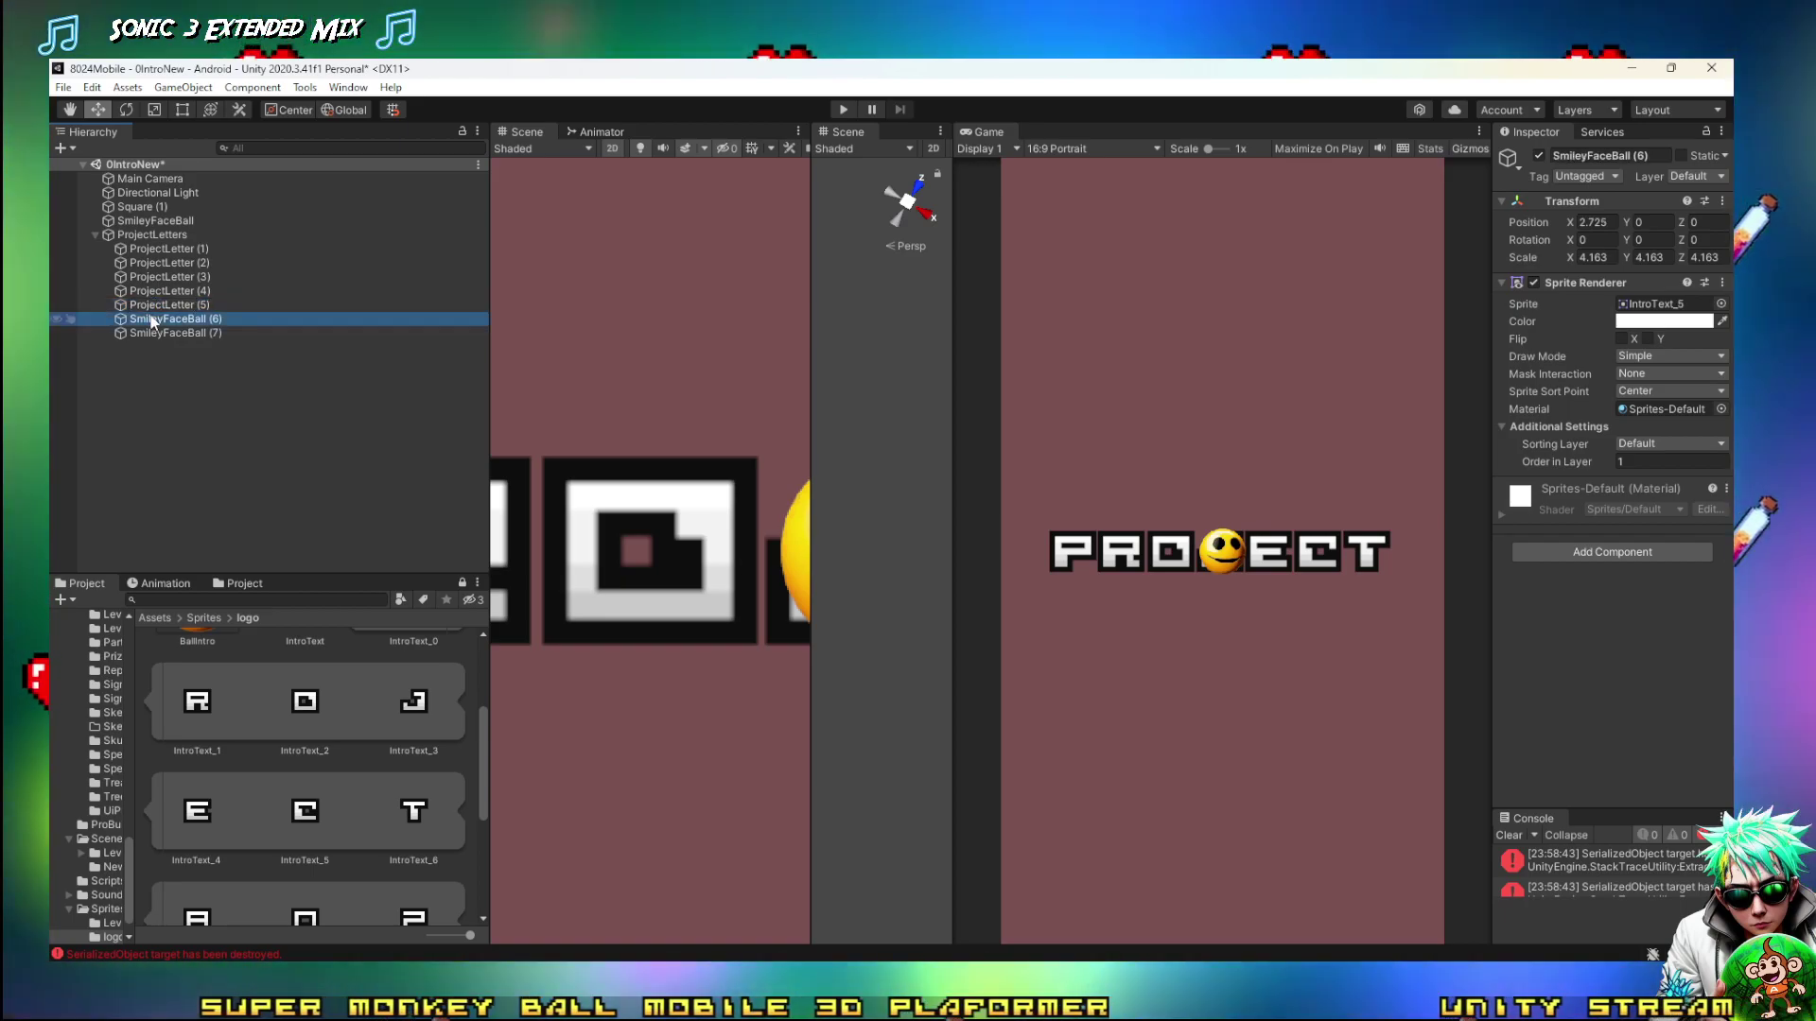
{"action": "left_click", "coordinate": [152, 320]}
{"action": "key", "text": "ctrl+v"}
{"action": "key", "text": "Return"}
{"action": "left_click", "coordinate": [152, 334]}
{"action": "key", "text": "f"}
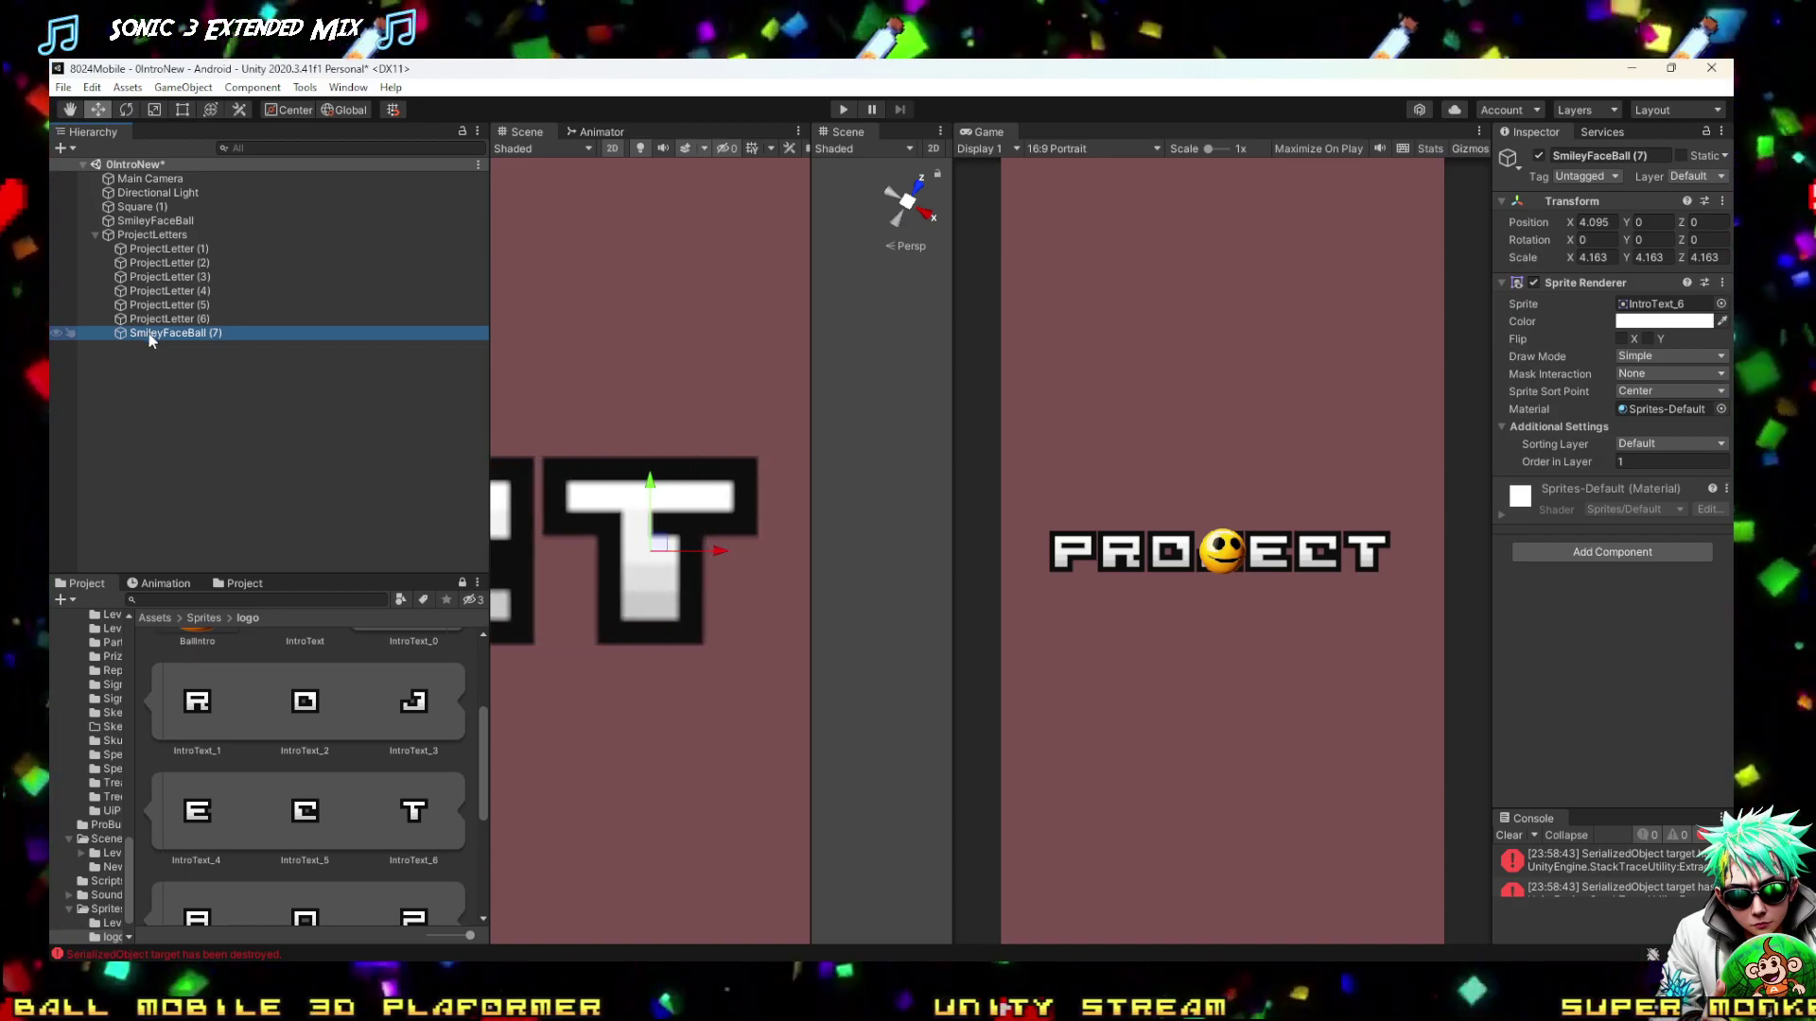
{"action": "left_click", "coordinate": [147, 333]}
{"action": "key", "text": "ctrl+v"}
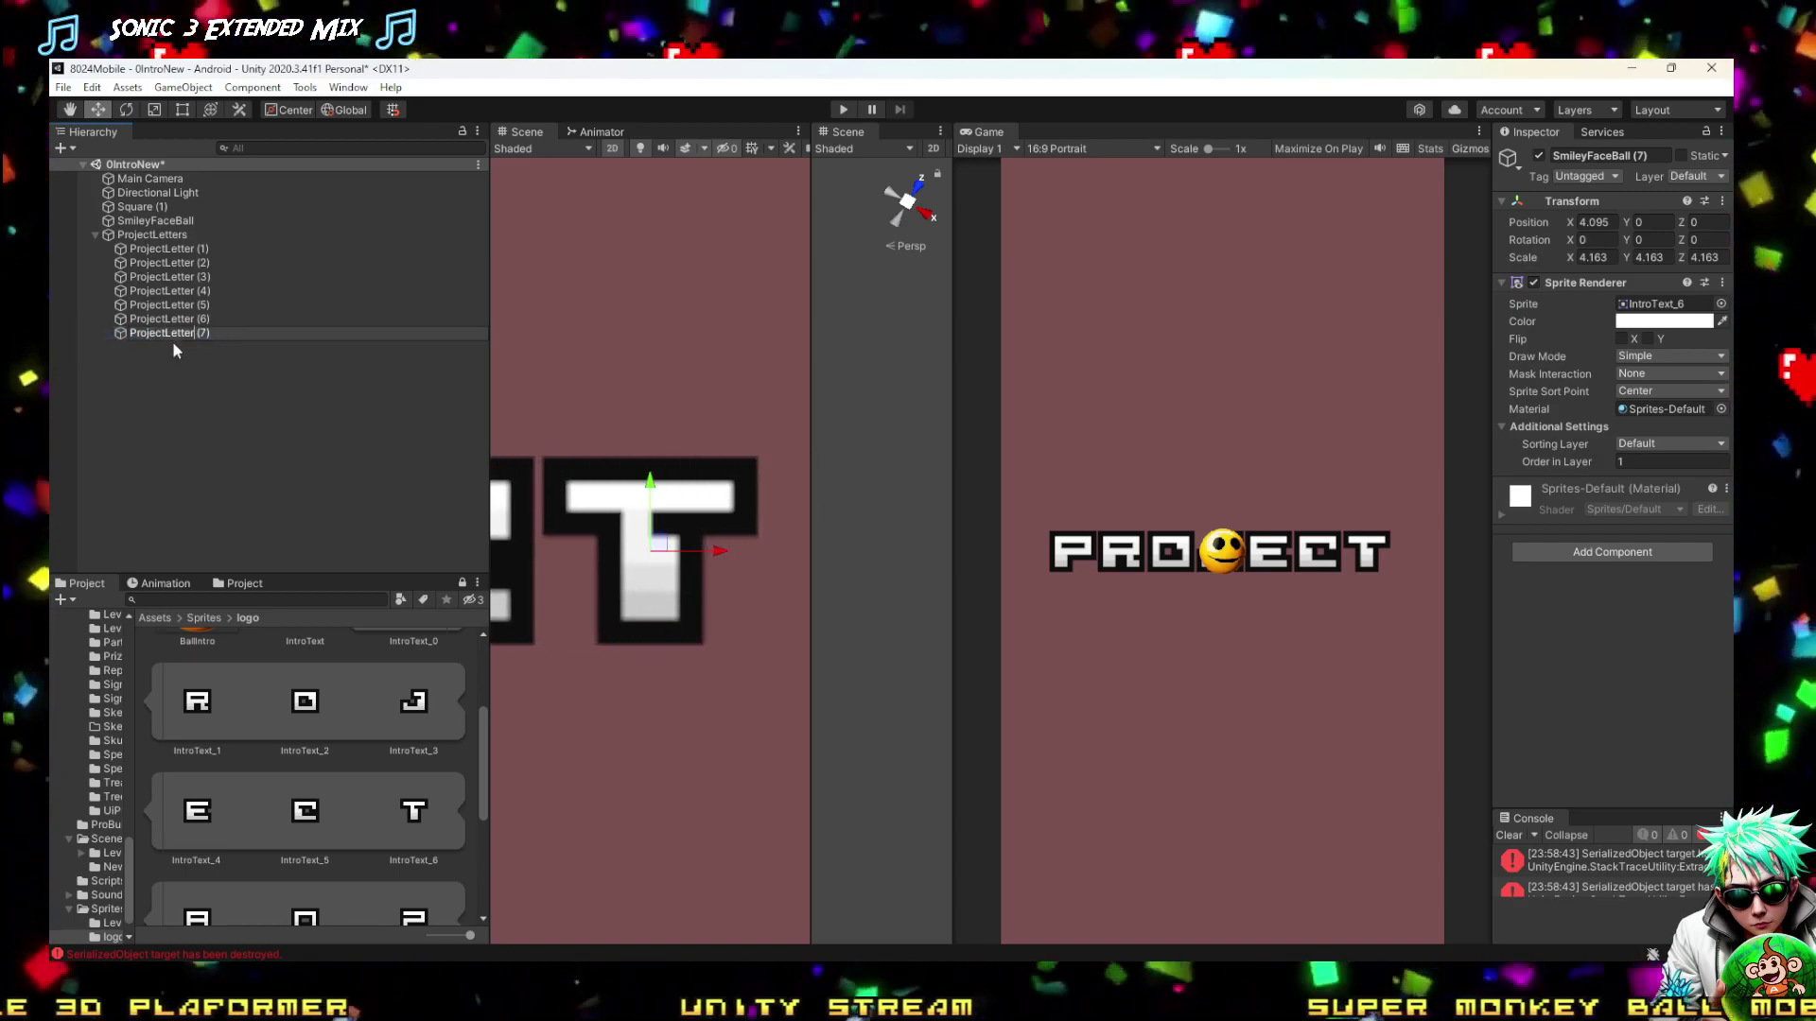
{"action": "key", "text": "Return"}
{"action": "left_click", "coordinate": [152, 234]}
Frame the PROJECT word and select all seven of its letters
{"action": "key", "text": "f"}
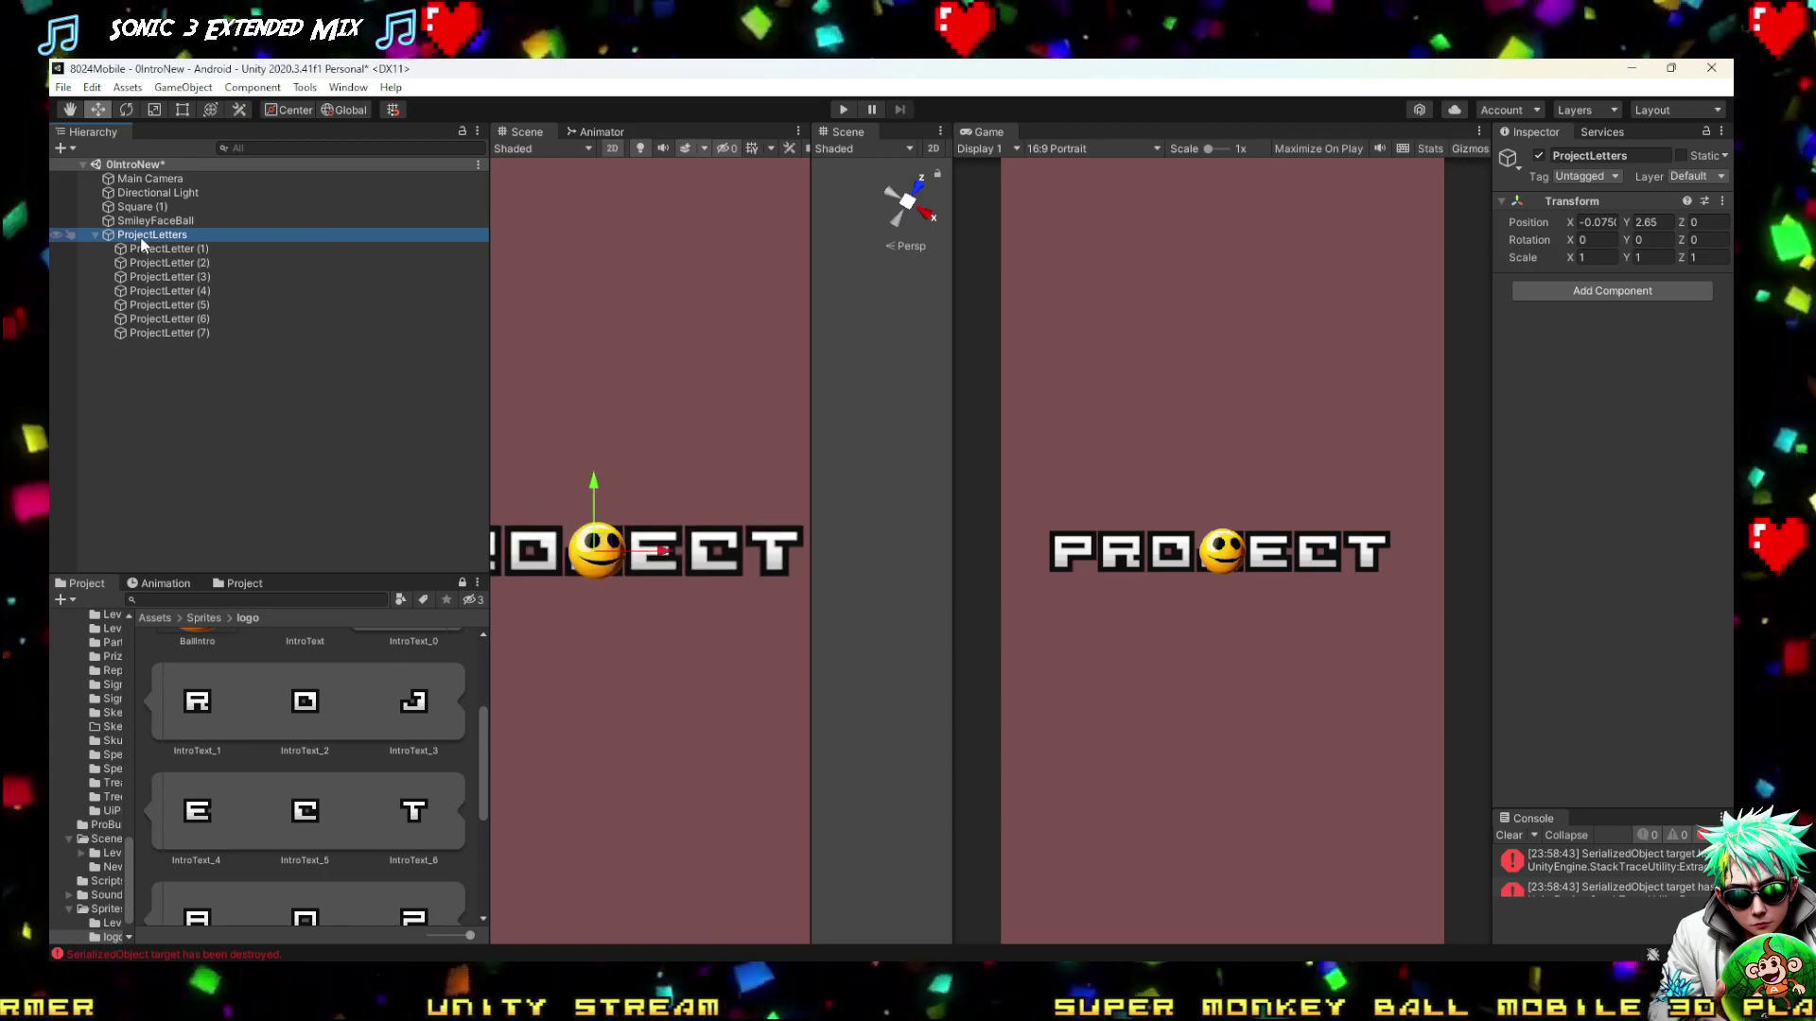
{"action": "scroll", "coordinate": [652, 553], "scroll_direction": "down", "scroll_amount": 5}
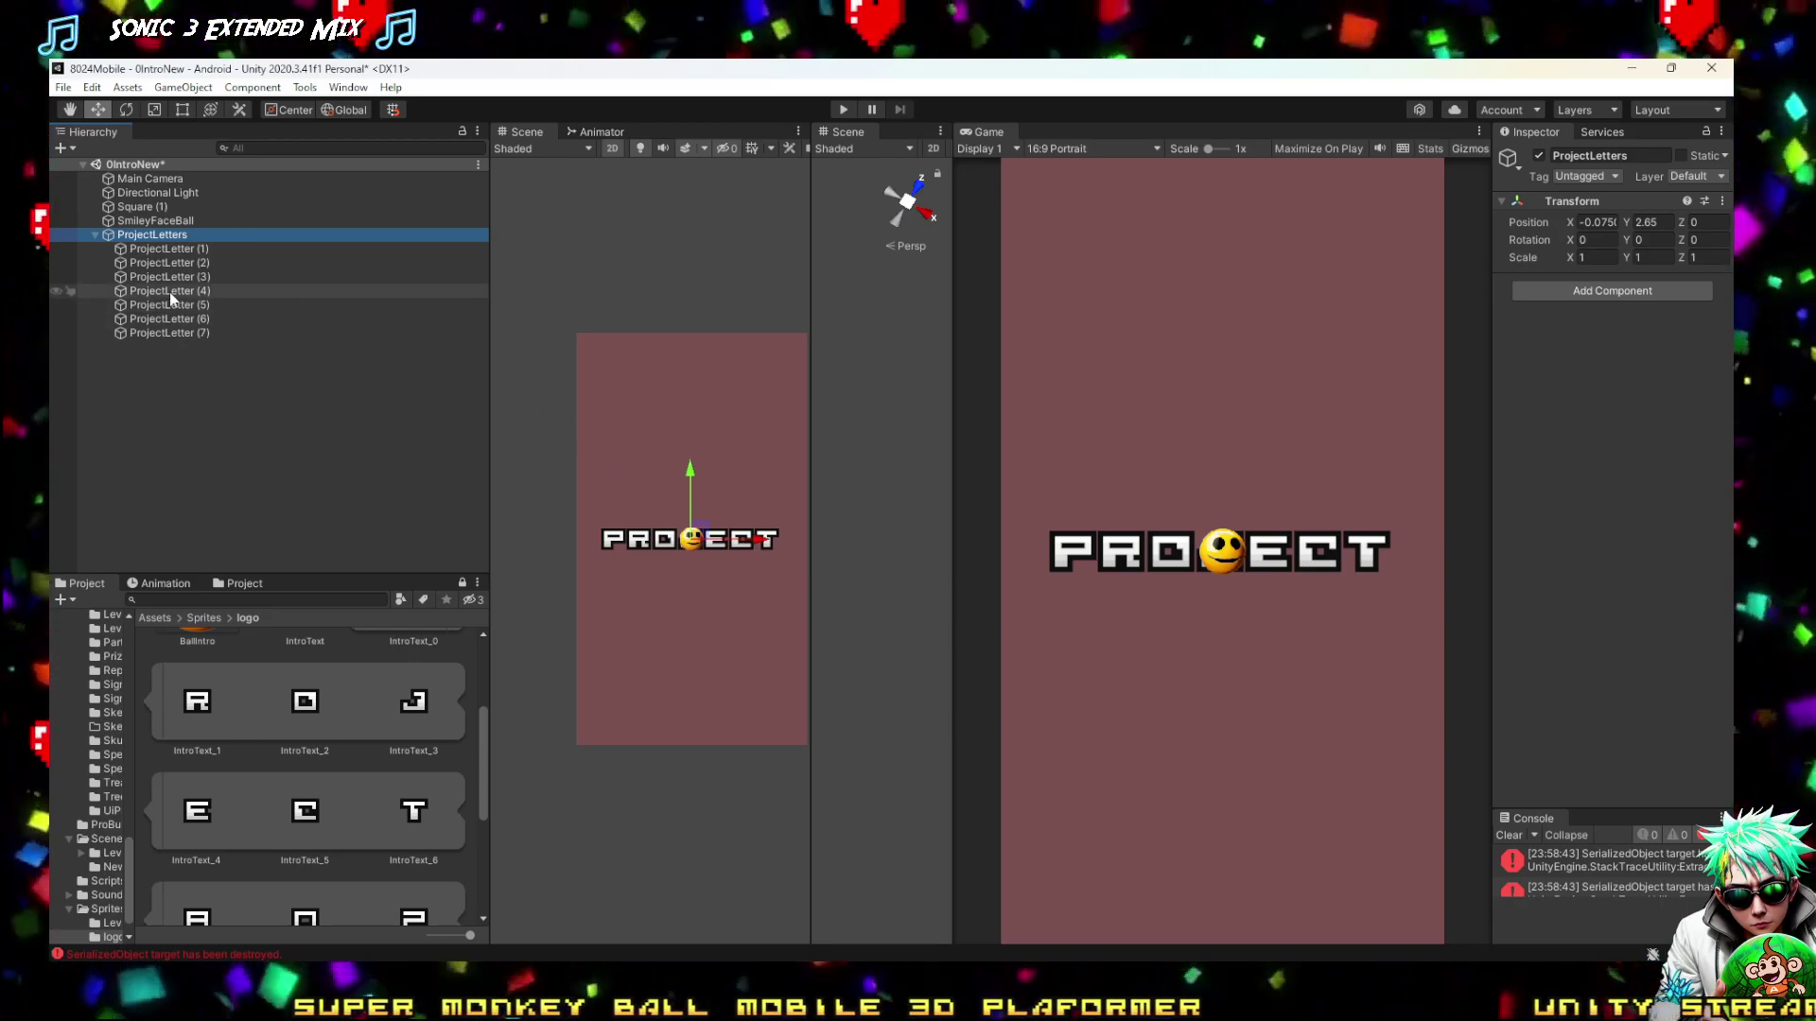
{"action": "left_click", "coordinate": [165, 248]}
{"action": "left_click", "coordinate": [166, 333], "text": "shift"}
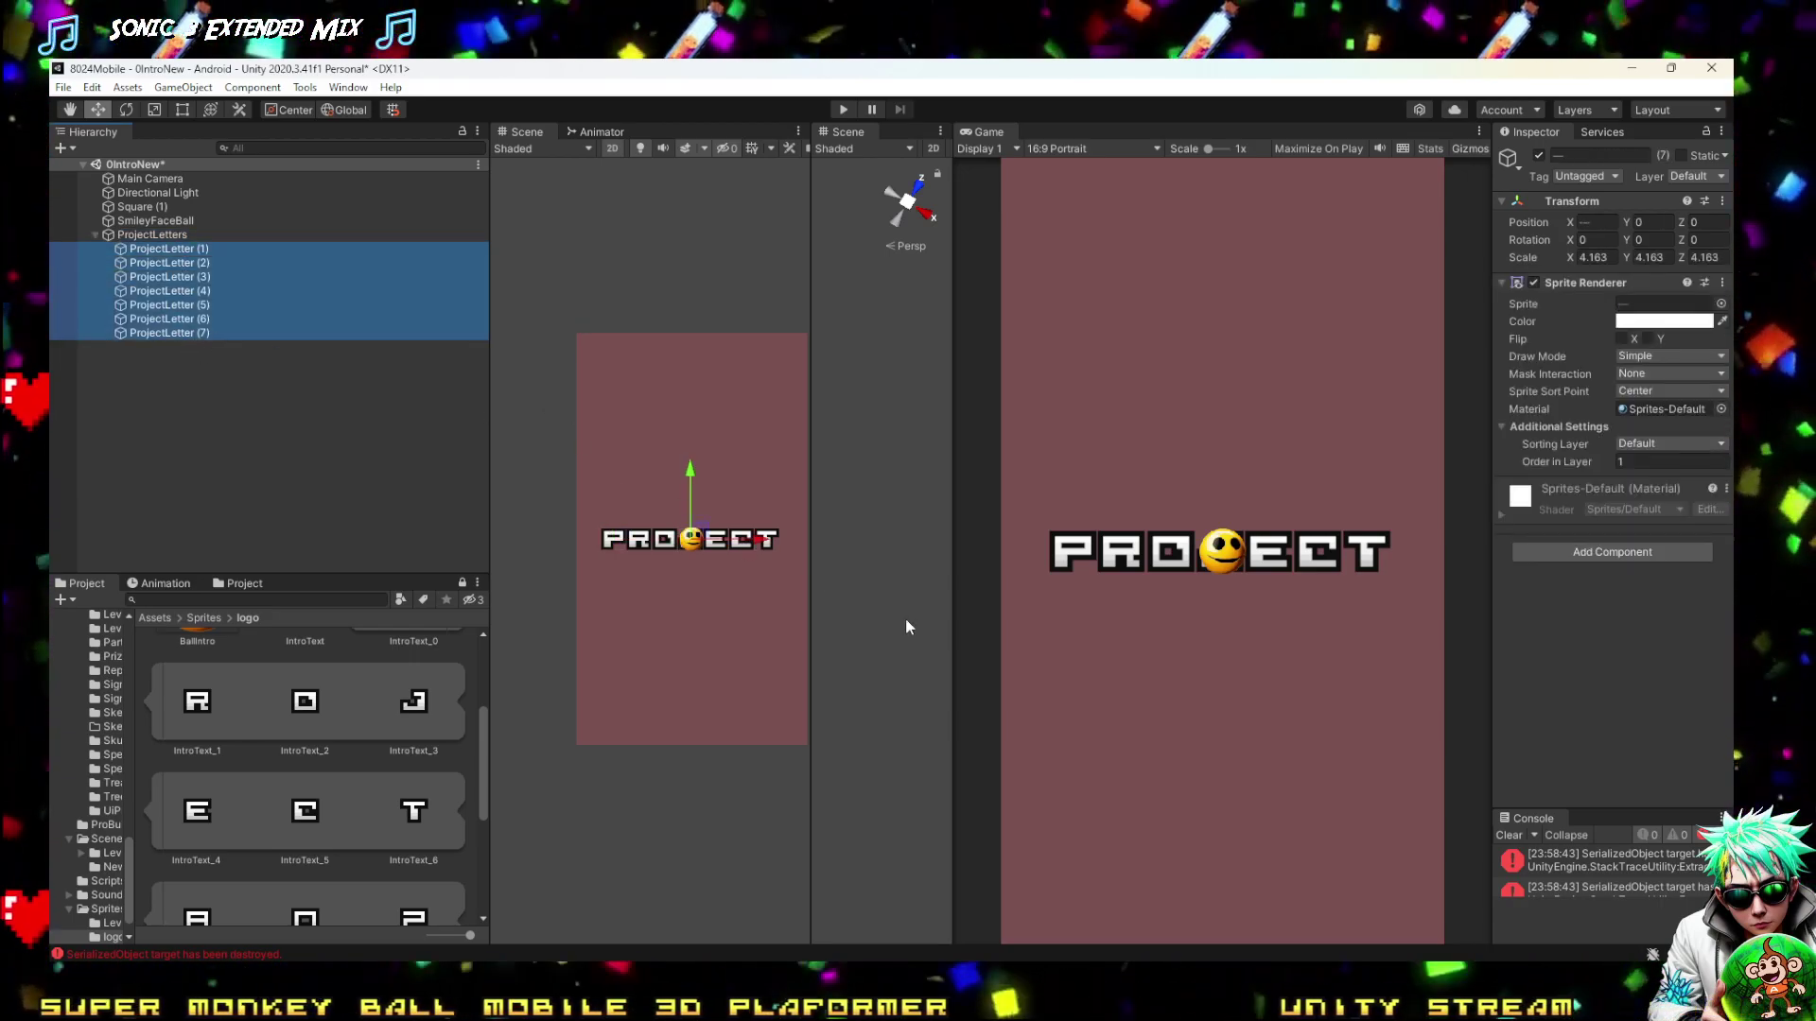
{"action": "left_click_drag", "start_coordinate": [764, 551], "coordinate": [759, 547]}
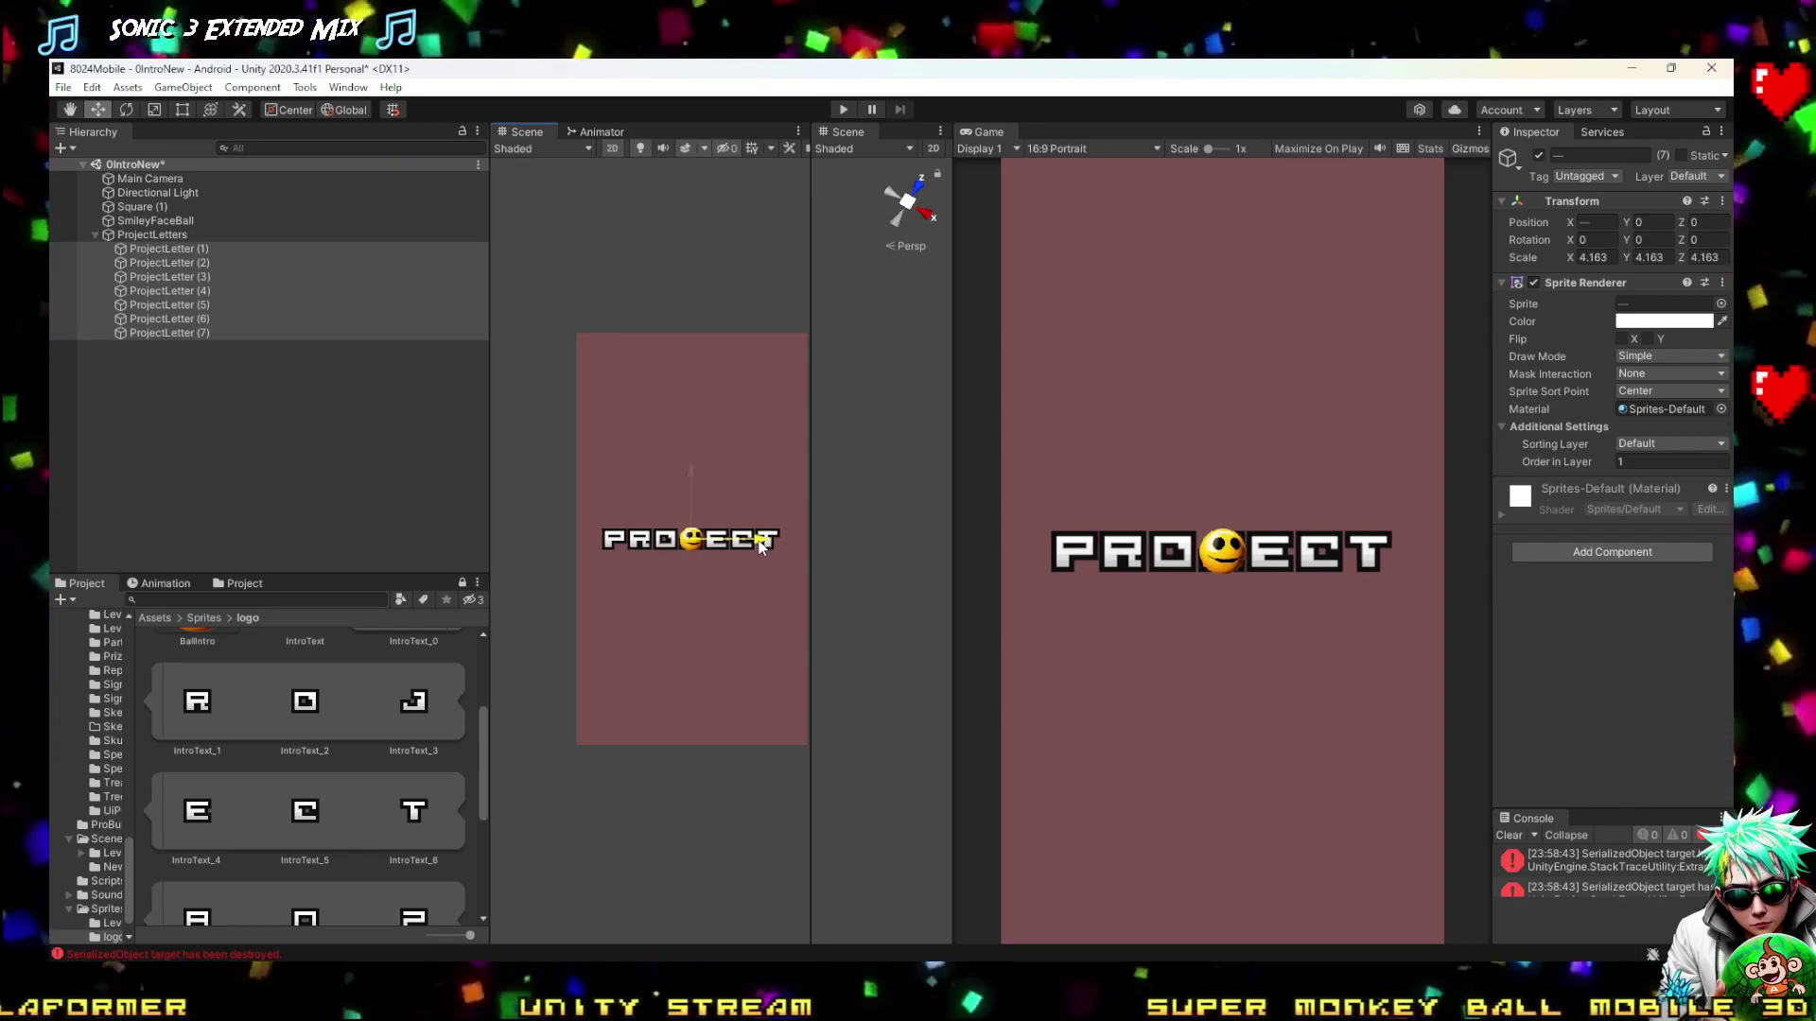
Duplicate the P letter, move the copy to the Hierarchy root, and name it 8024Letter (1)
{"action": "left_click", "coordinate": [156, 234]}
{"action": "left_click", "coordinate": [162, 249]}
{"action": "key", "text": "ctrl+d"}
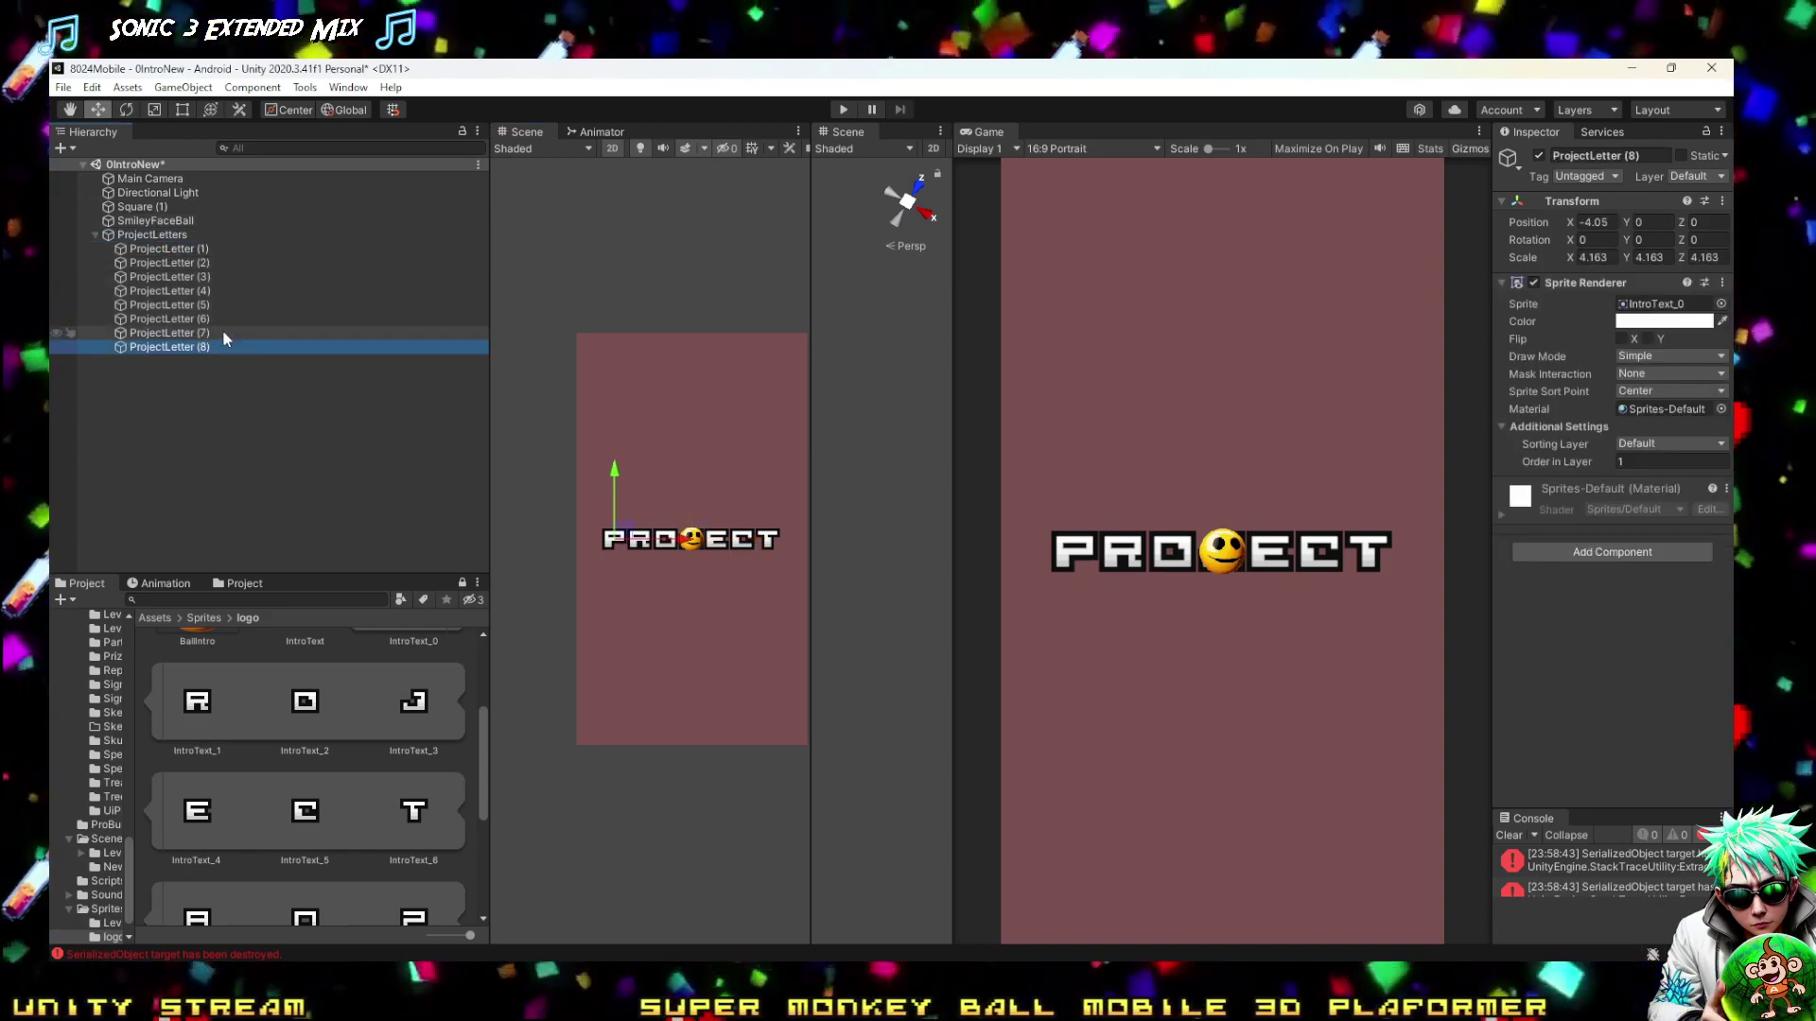
{"action": "left_click_drag", "start_coordinate": [186, 352], "coordinate": [180, 395]}
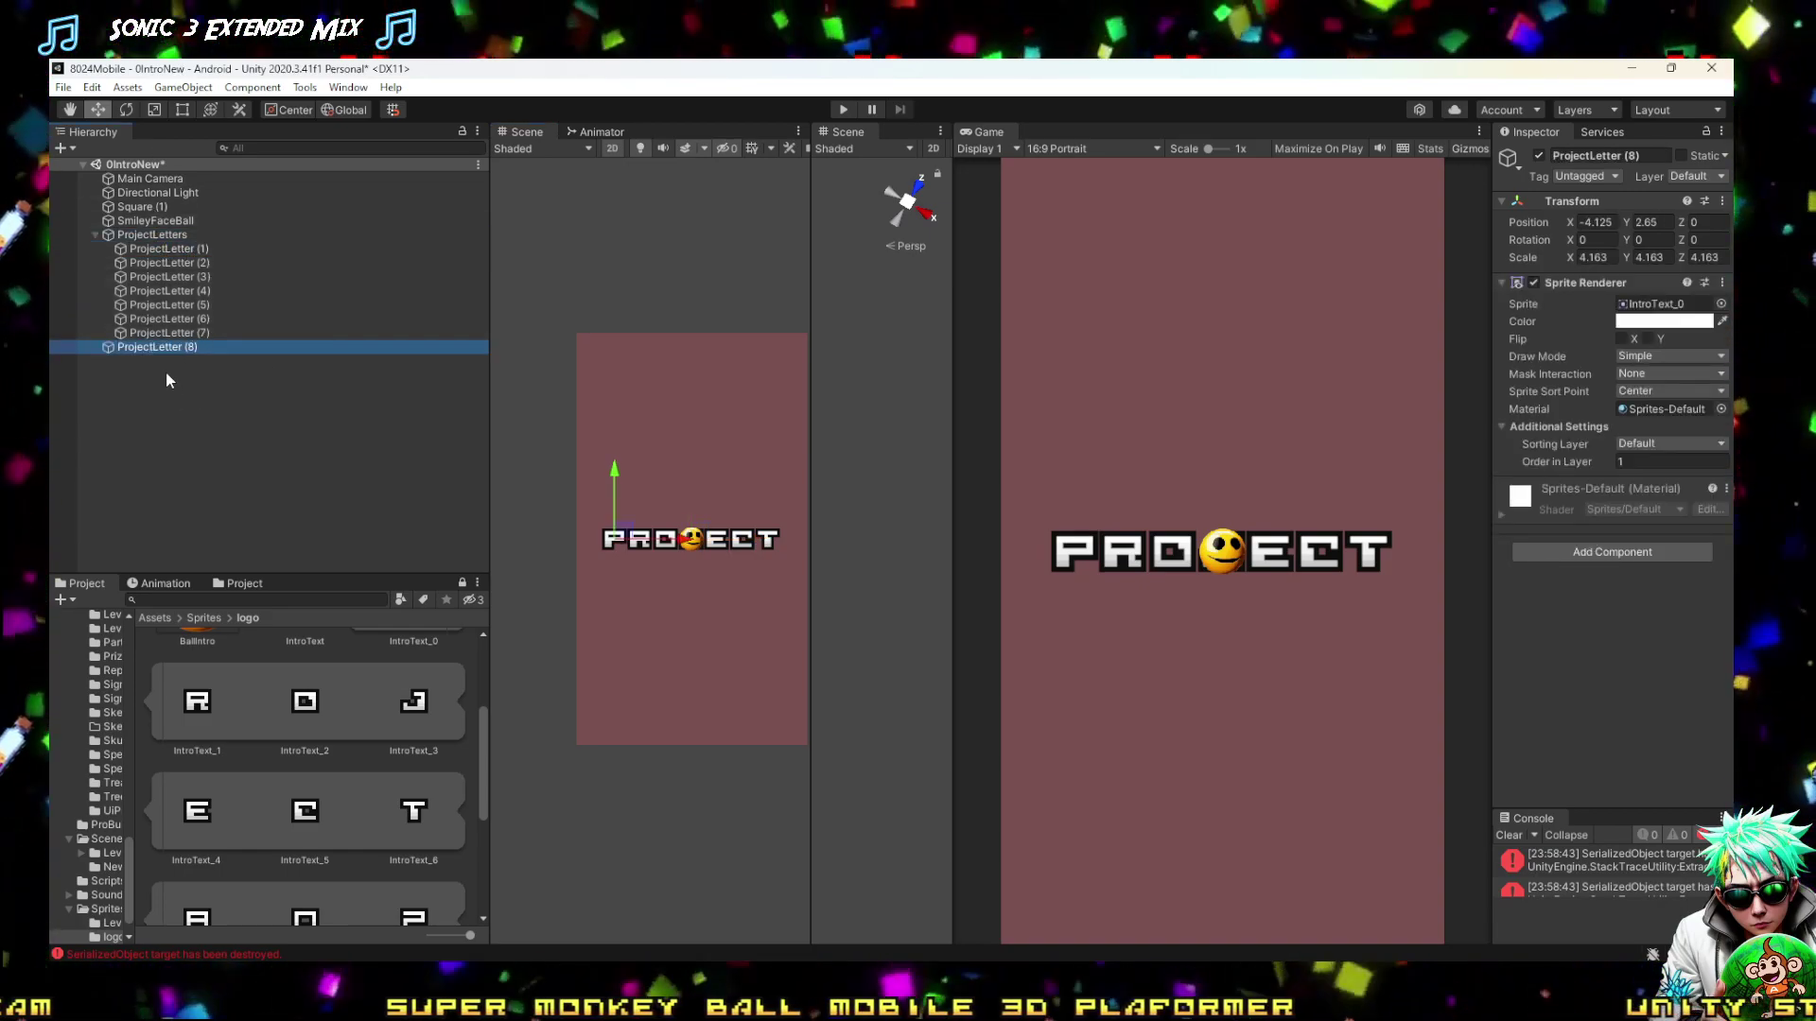
{"action": "left_click", "coordinate": [156, 347]}
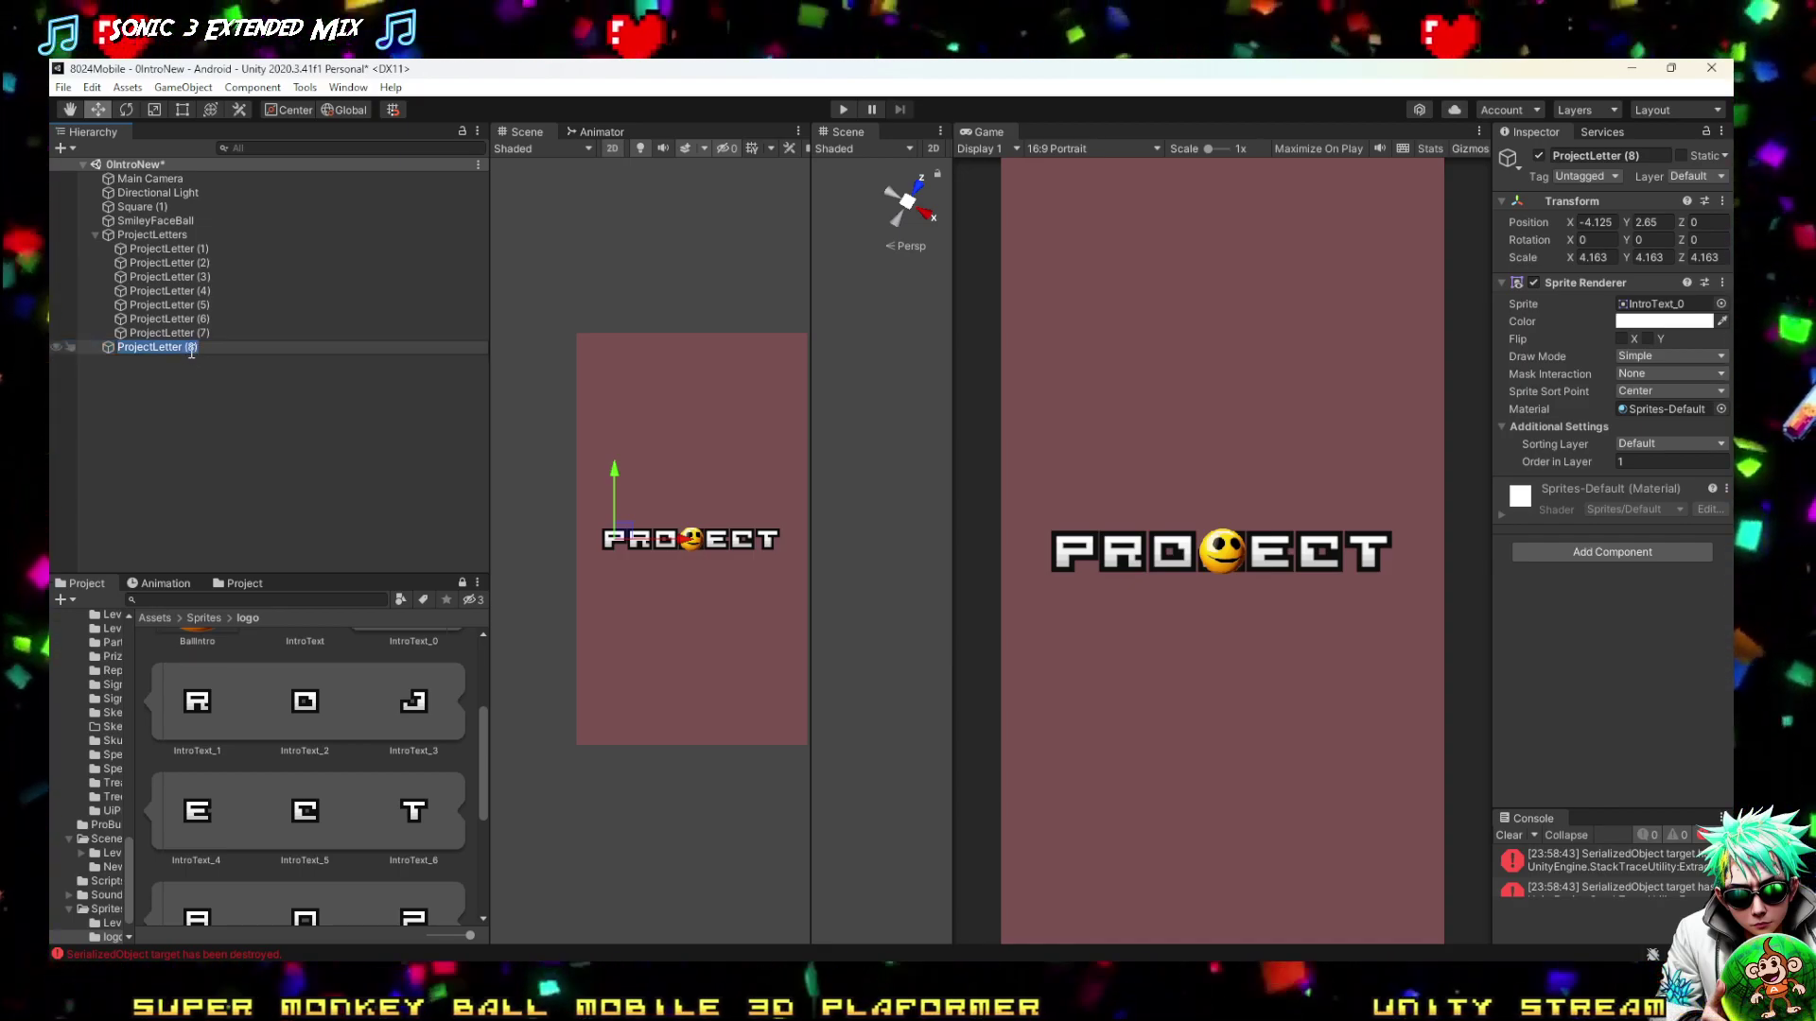
{"action": "type", "text": "8024"}
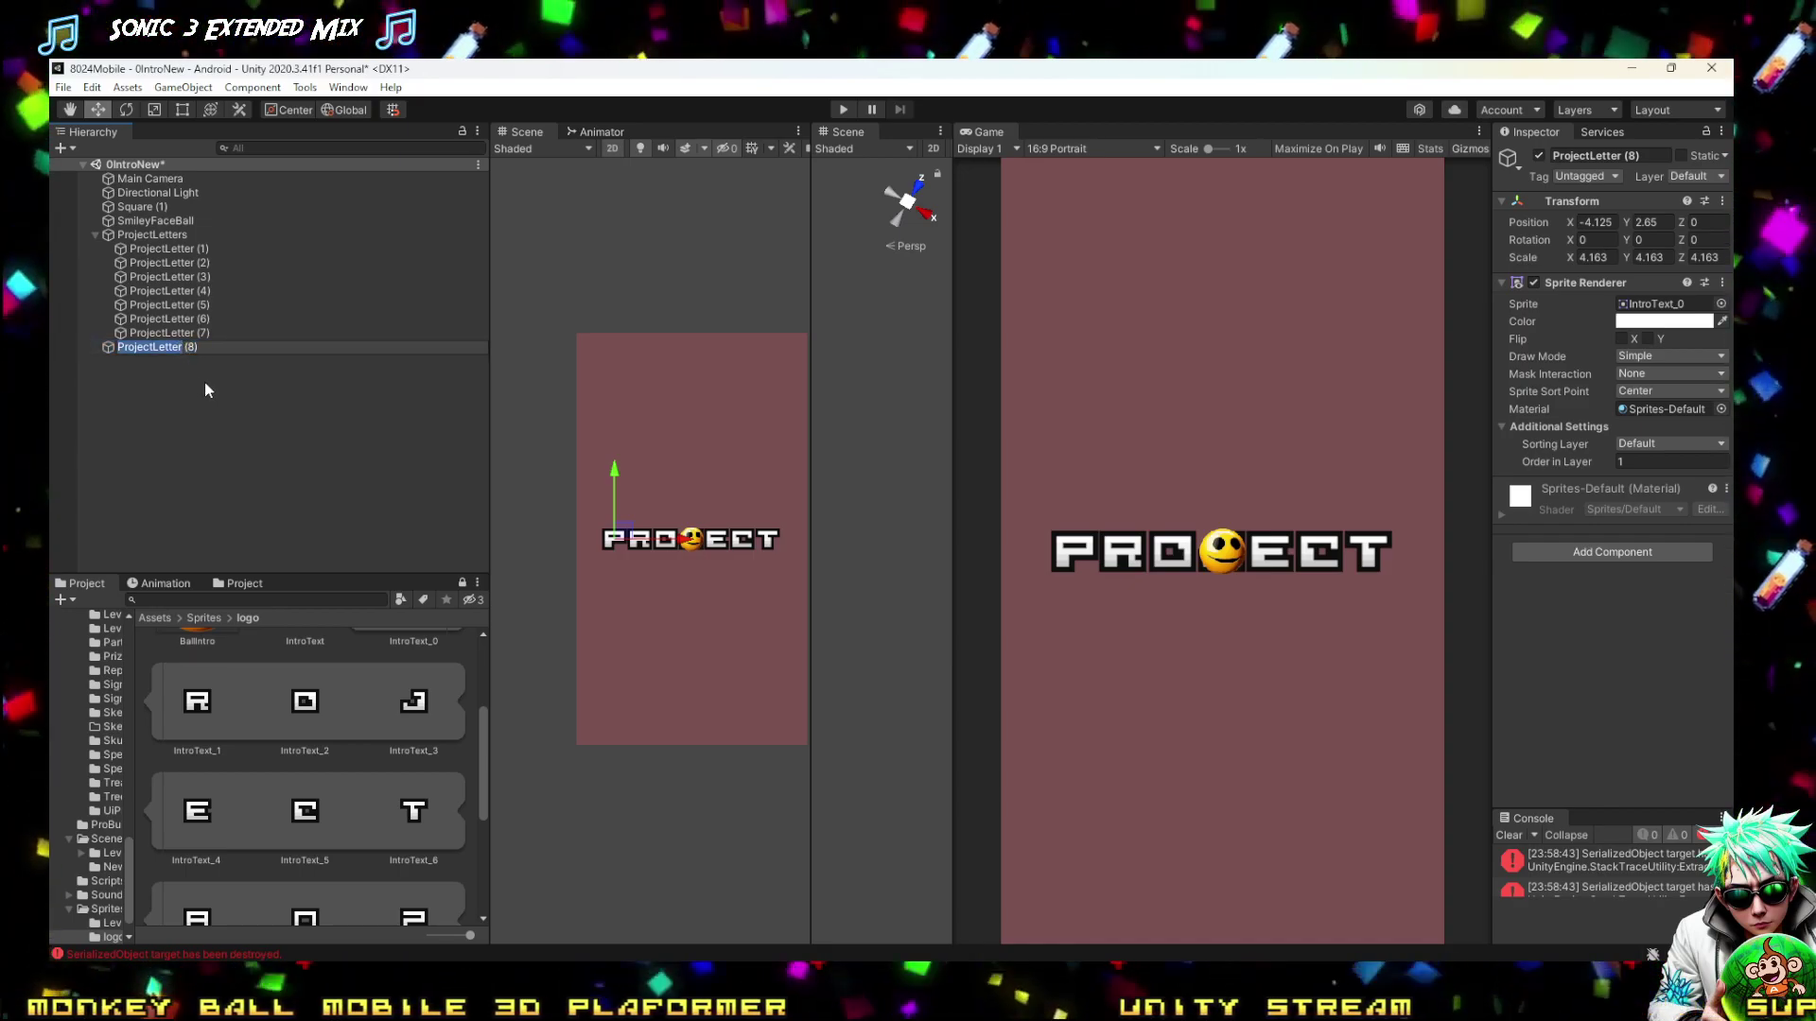
{"action": "type", "text": "Letter"}
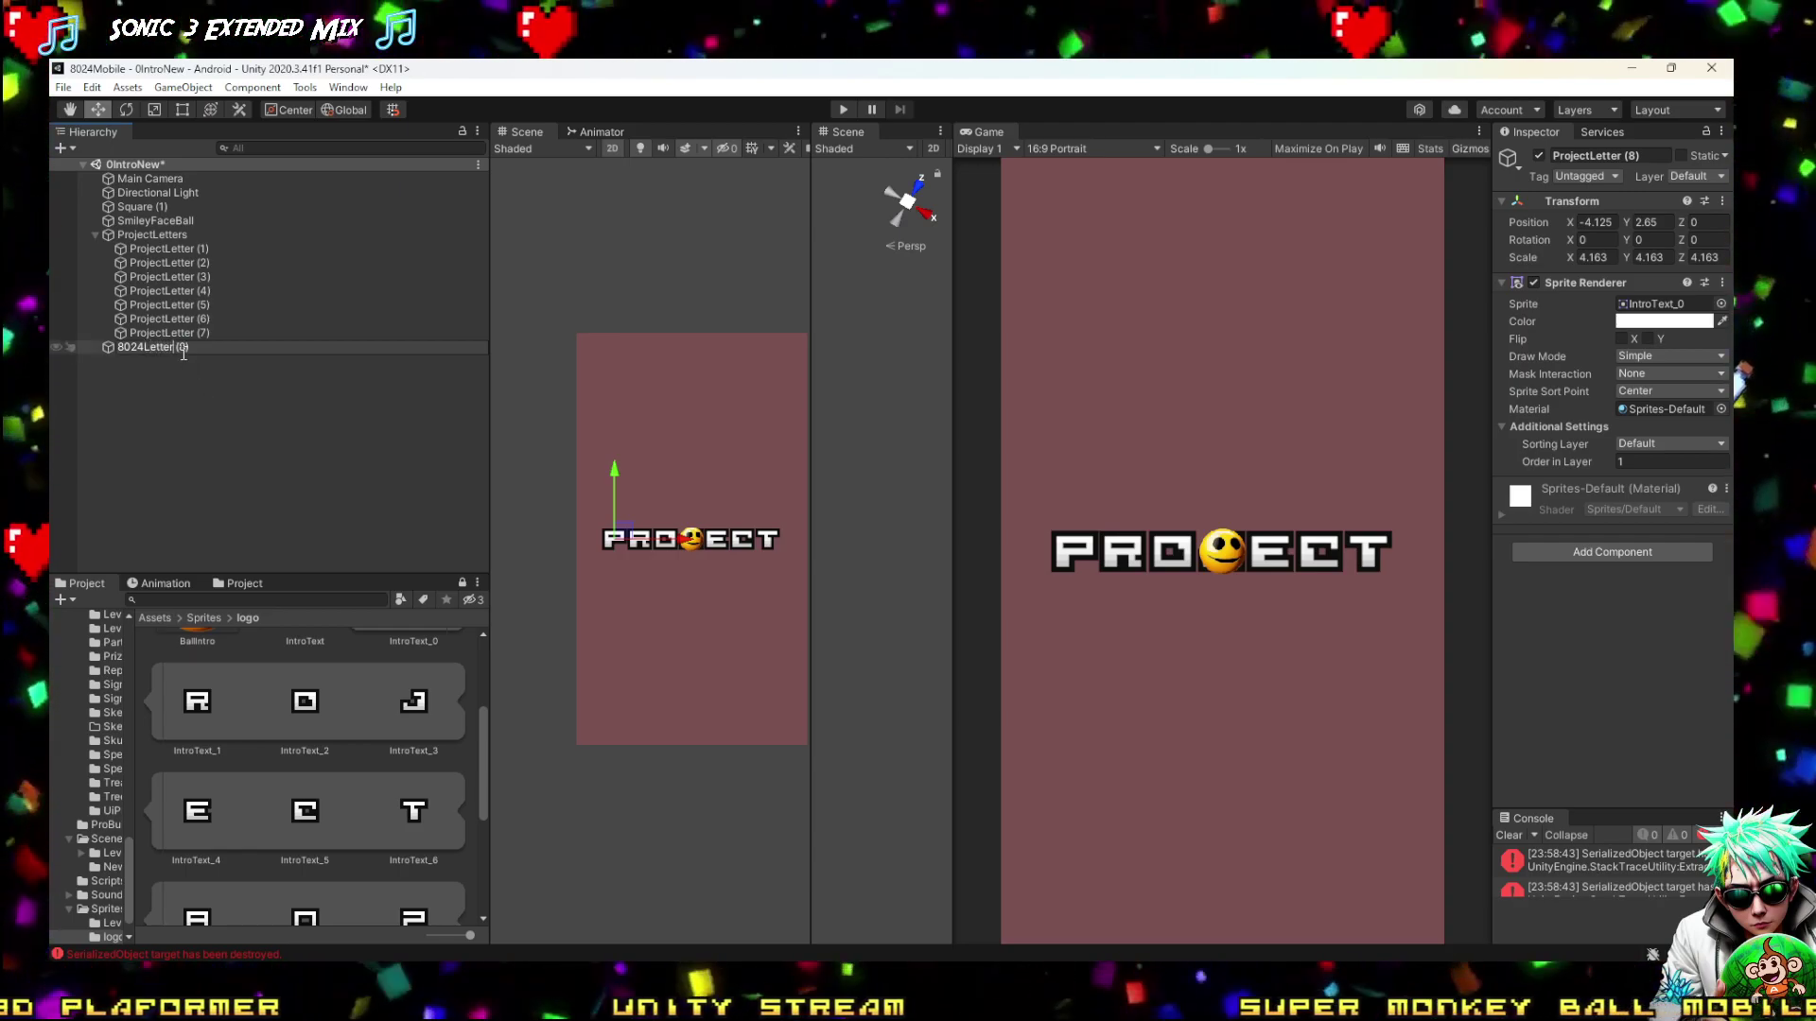
{"action": "double_click", "coordinate": [180, 347]}
{"action": "type", "text": "1"}
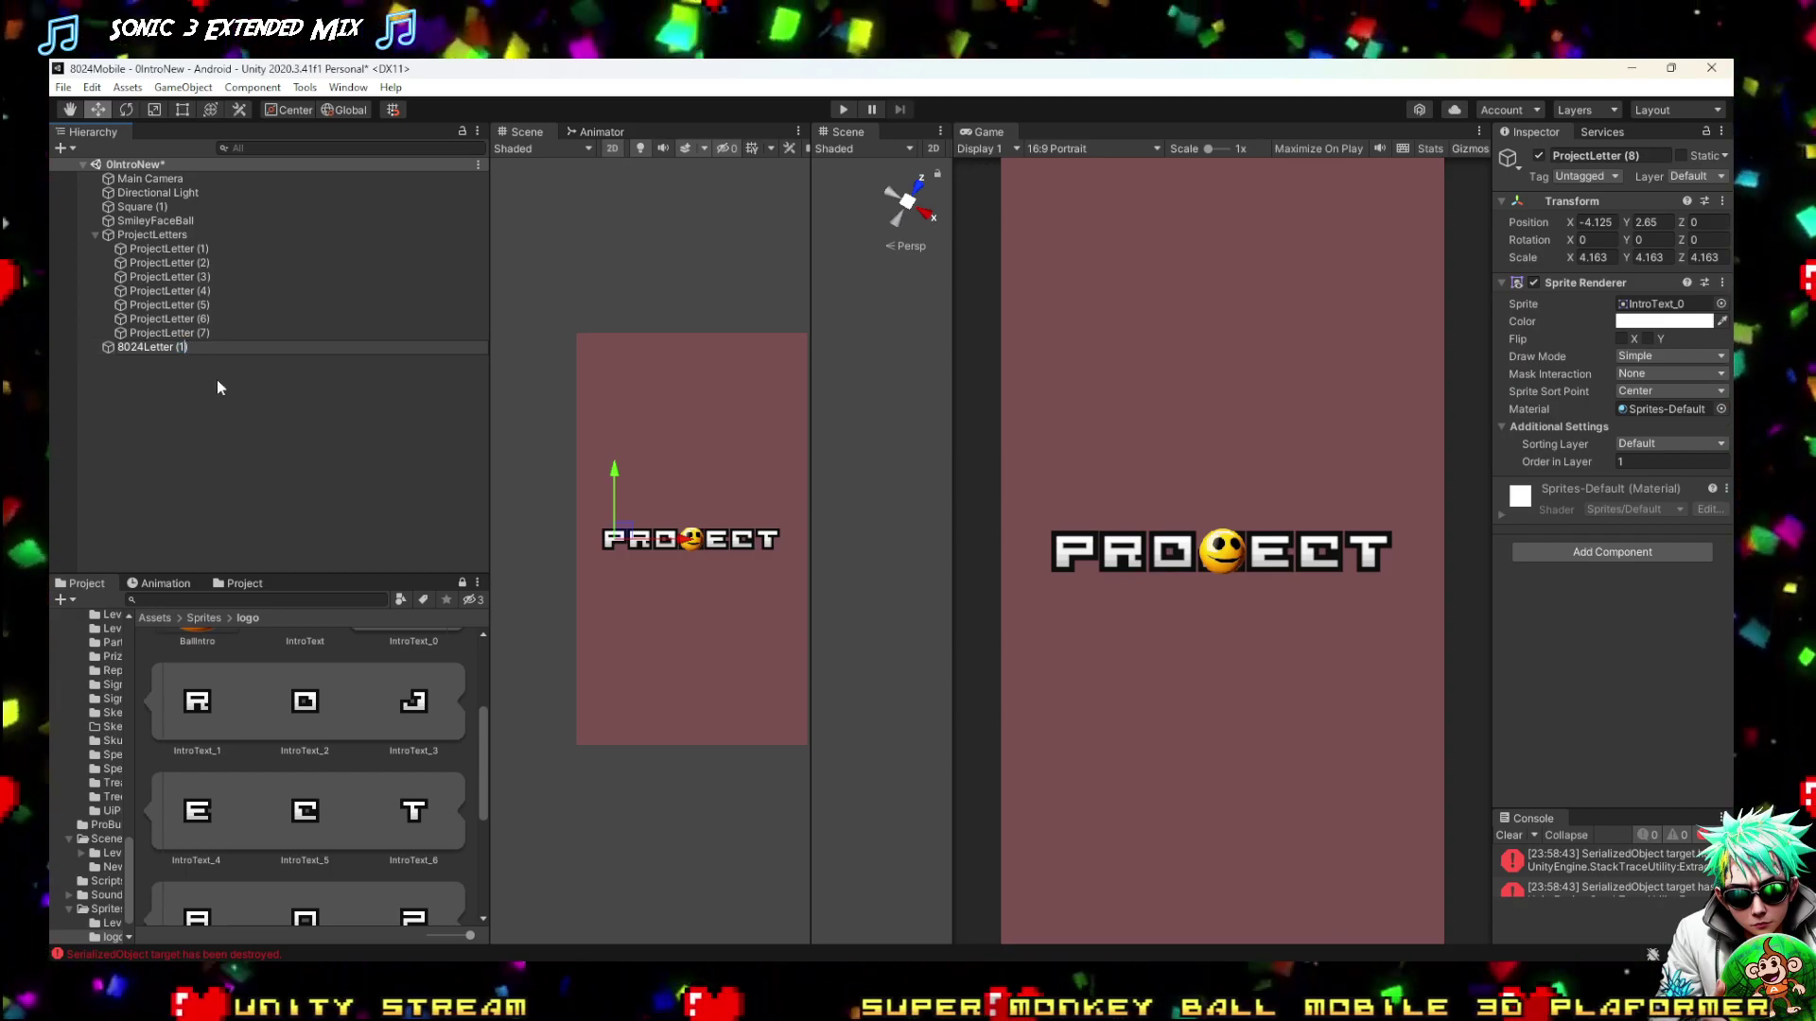
{"action": "key", "text": "Return"}
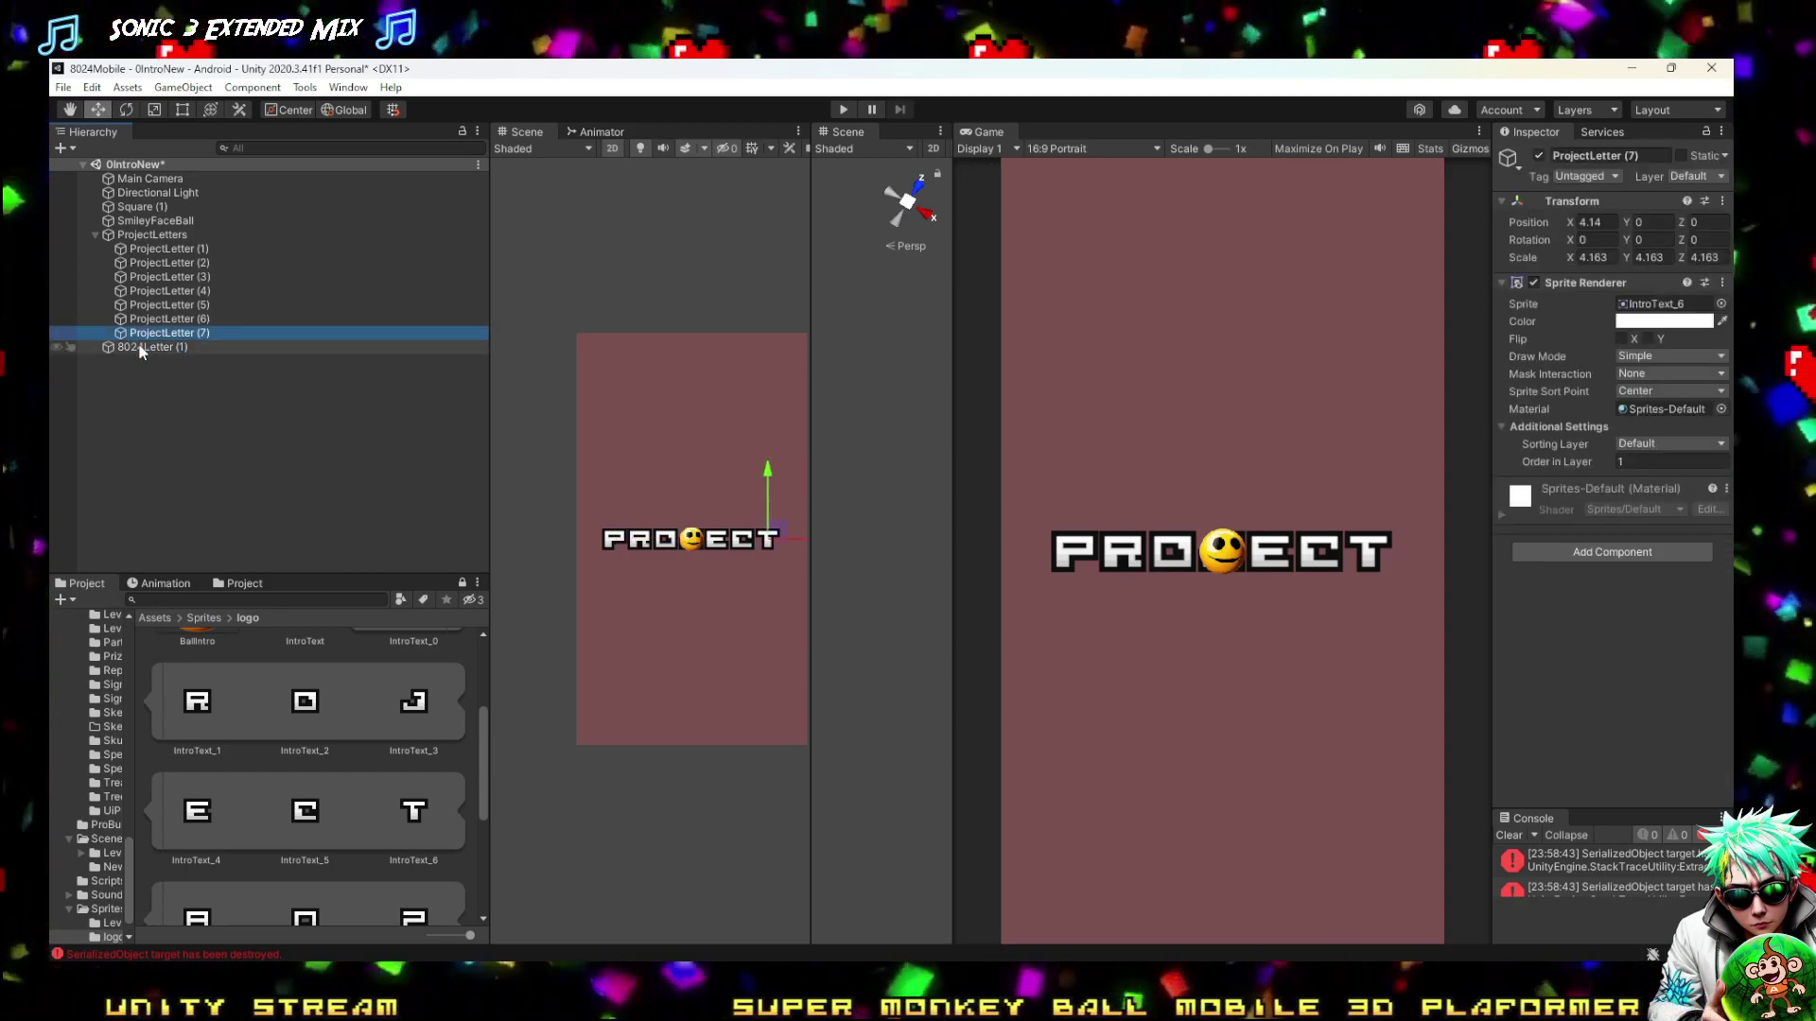
Move 8024Letter (1) below PROJECT, duplicate it into four copies, and slide them toward the centre
{"action": "left_click_drag", "start_coordinate": [613, 470], "coordinate": [615, 484]}
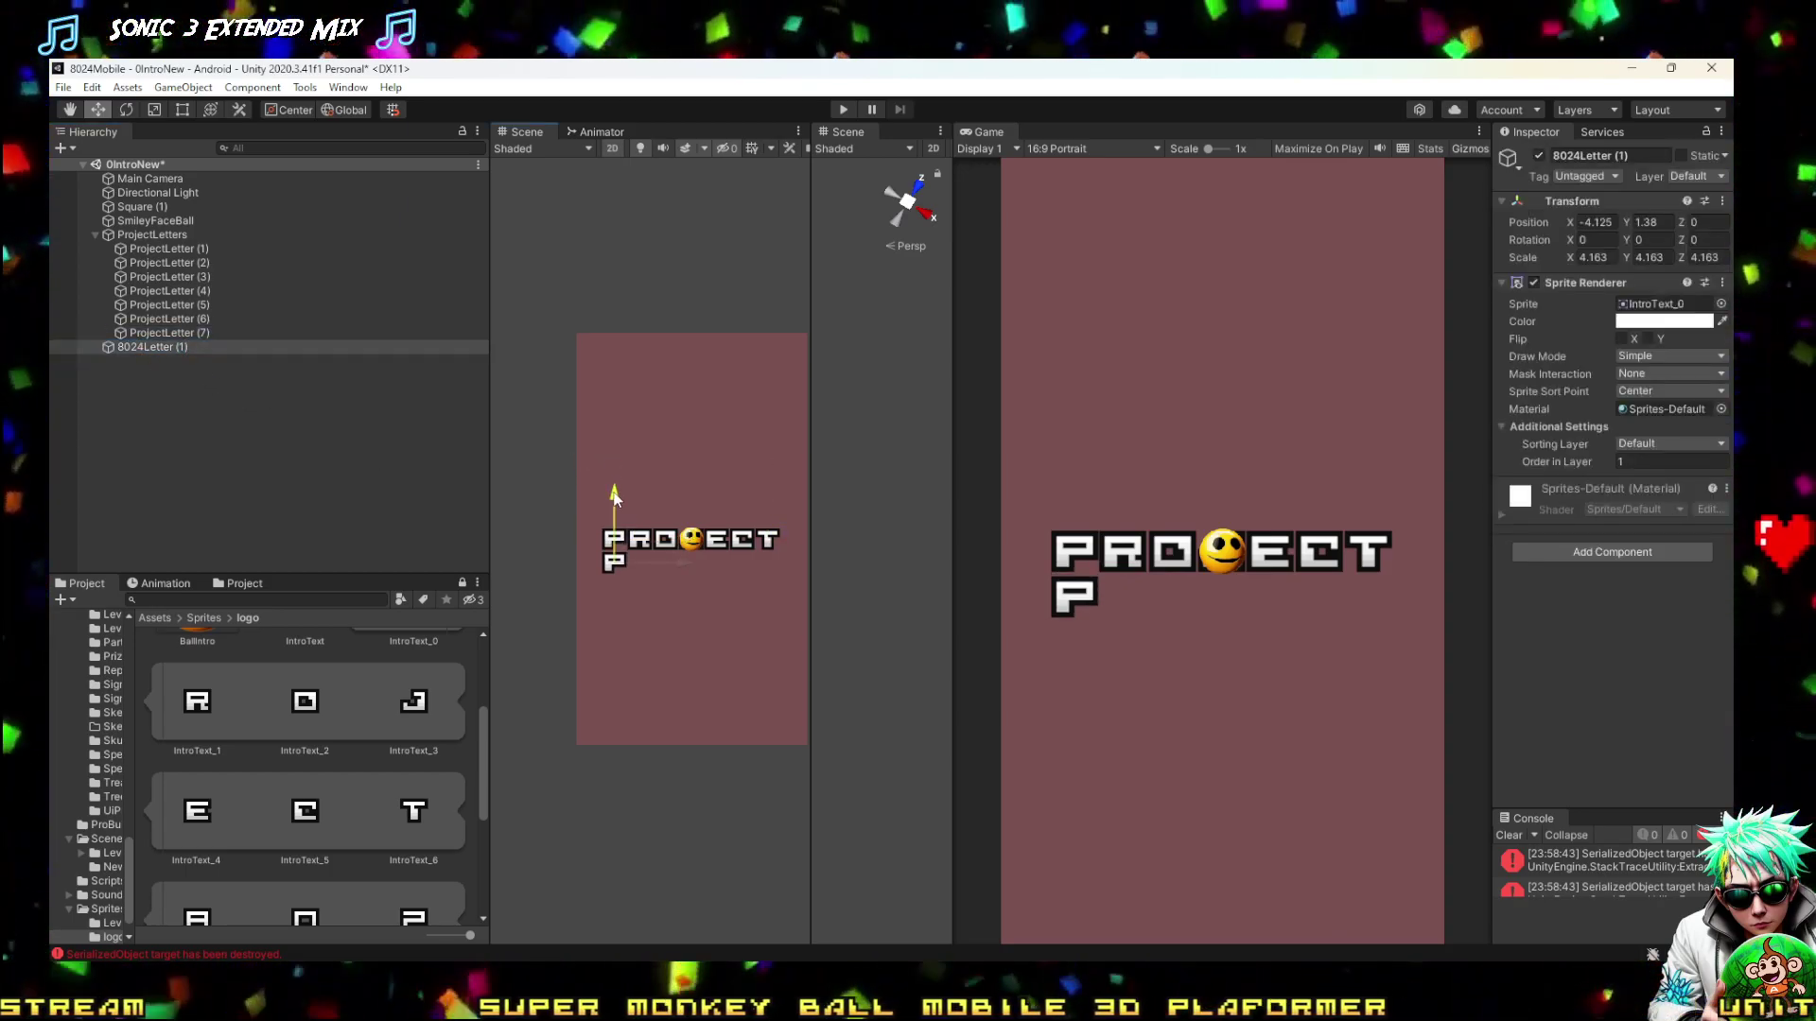
{"action": "left_click", "coordinate": [170, 349]}
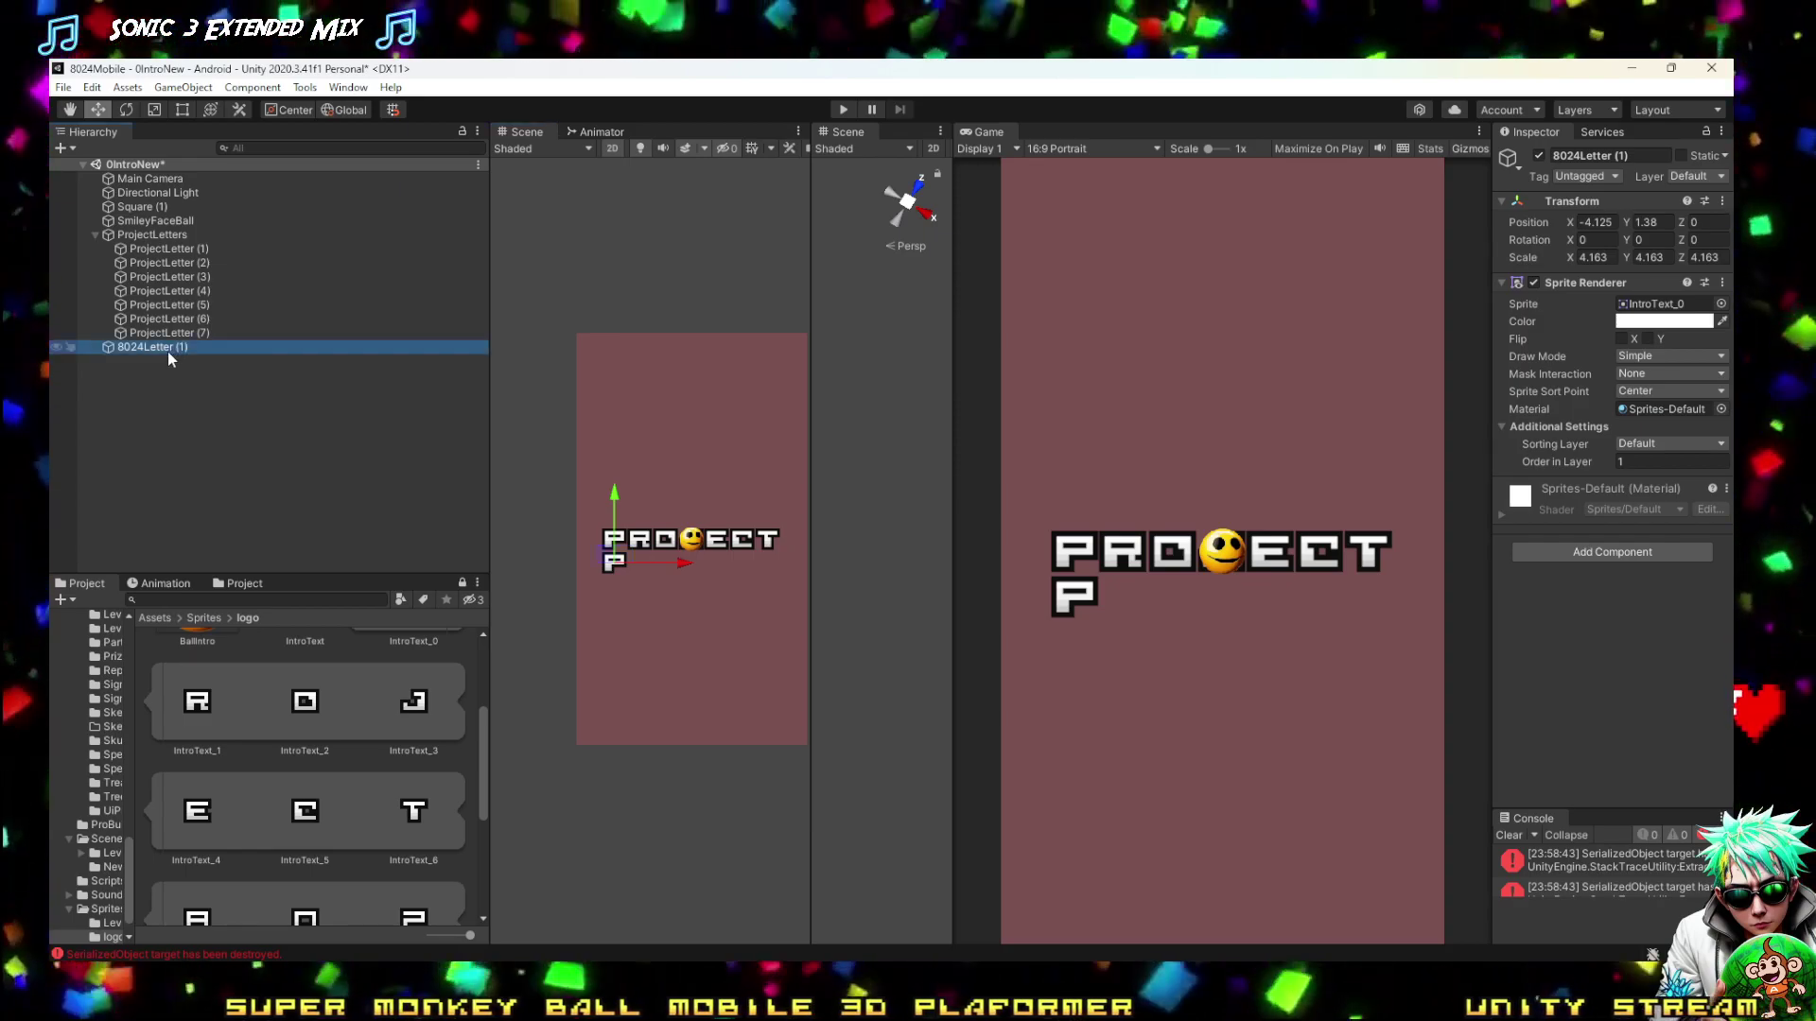
{"action": "key", "text": "ctrl+d"}
{"action": "key", "text": "ctrl+d"}
{"action": "key", "text": "ctrl+d"}
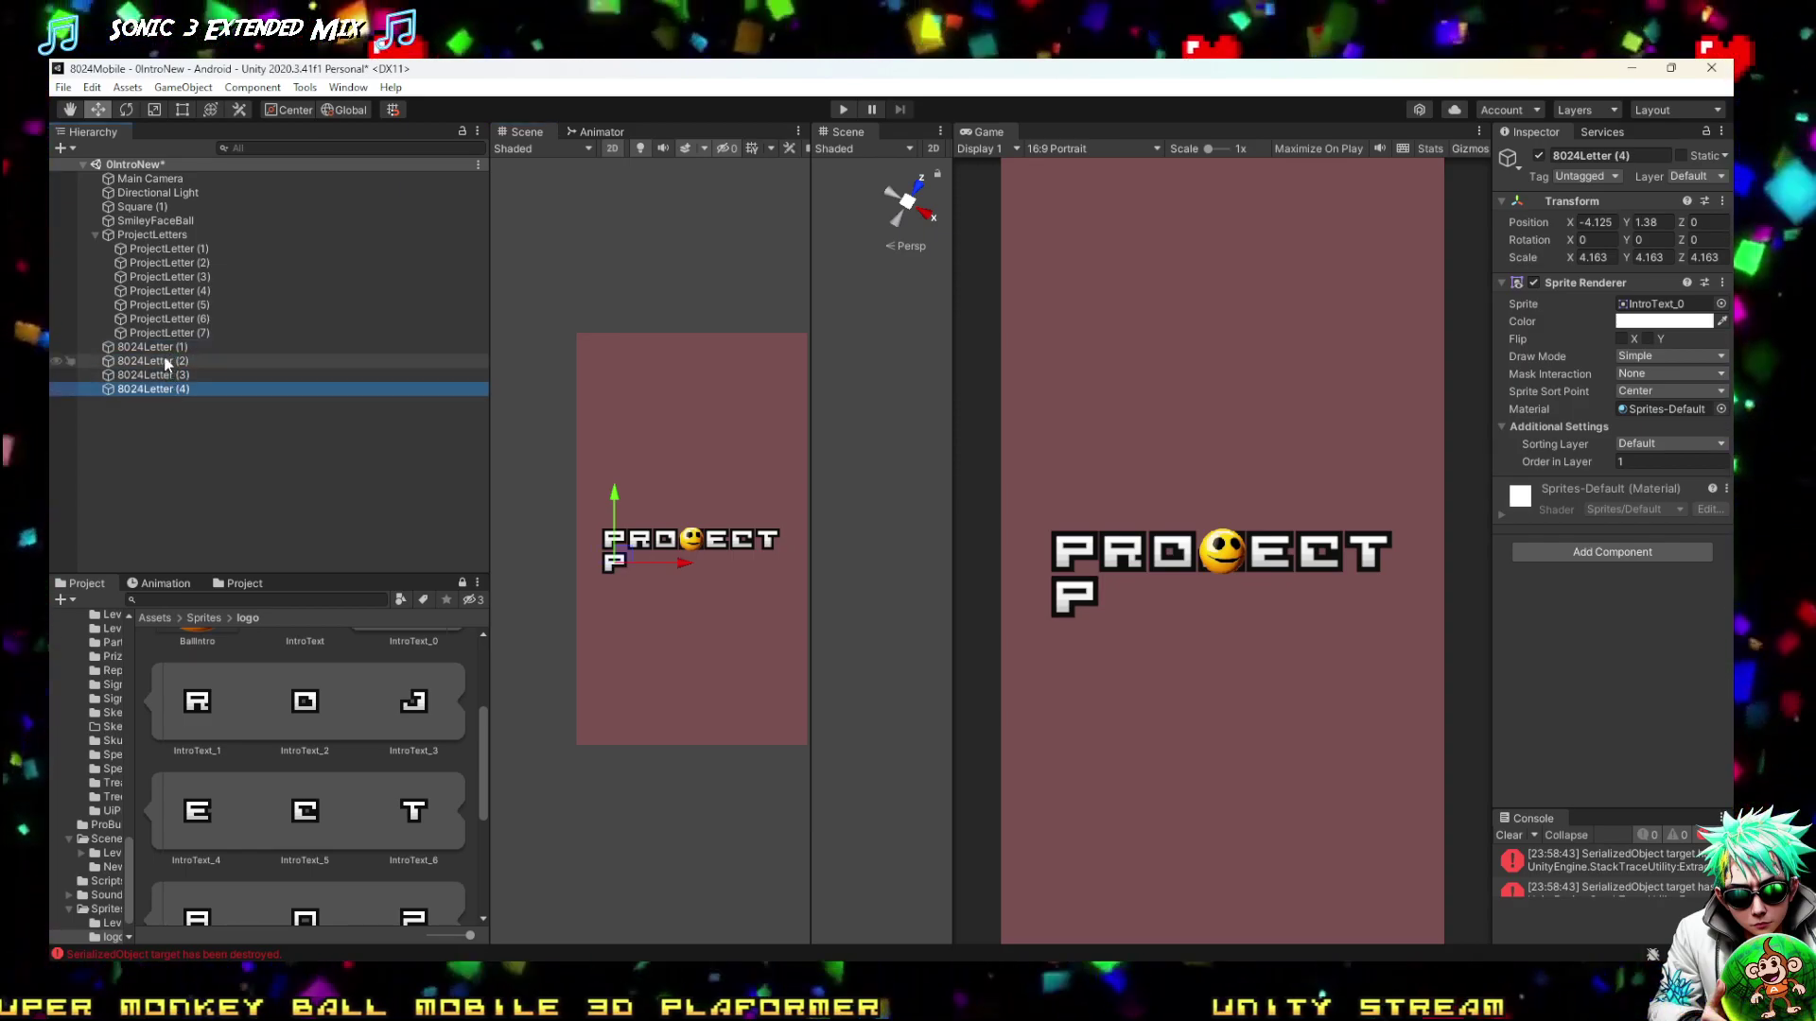
{"action": "left_click", "coordinate": [163, 352], "text": "shift"}
{"action": "left_click_drag", "start_coordinate": [678, 565], "coordinate": [768, 564]}
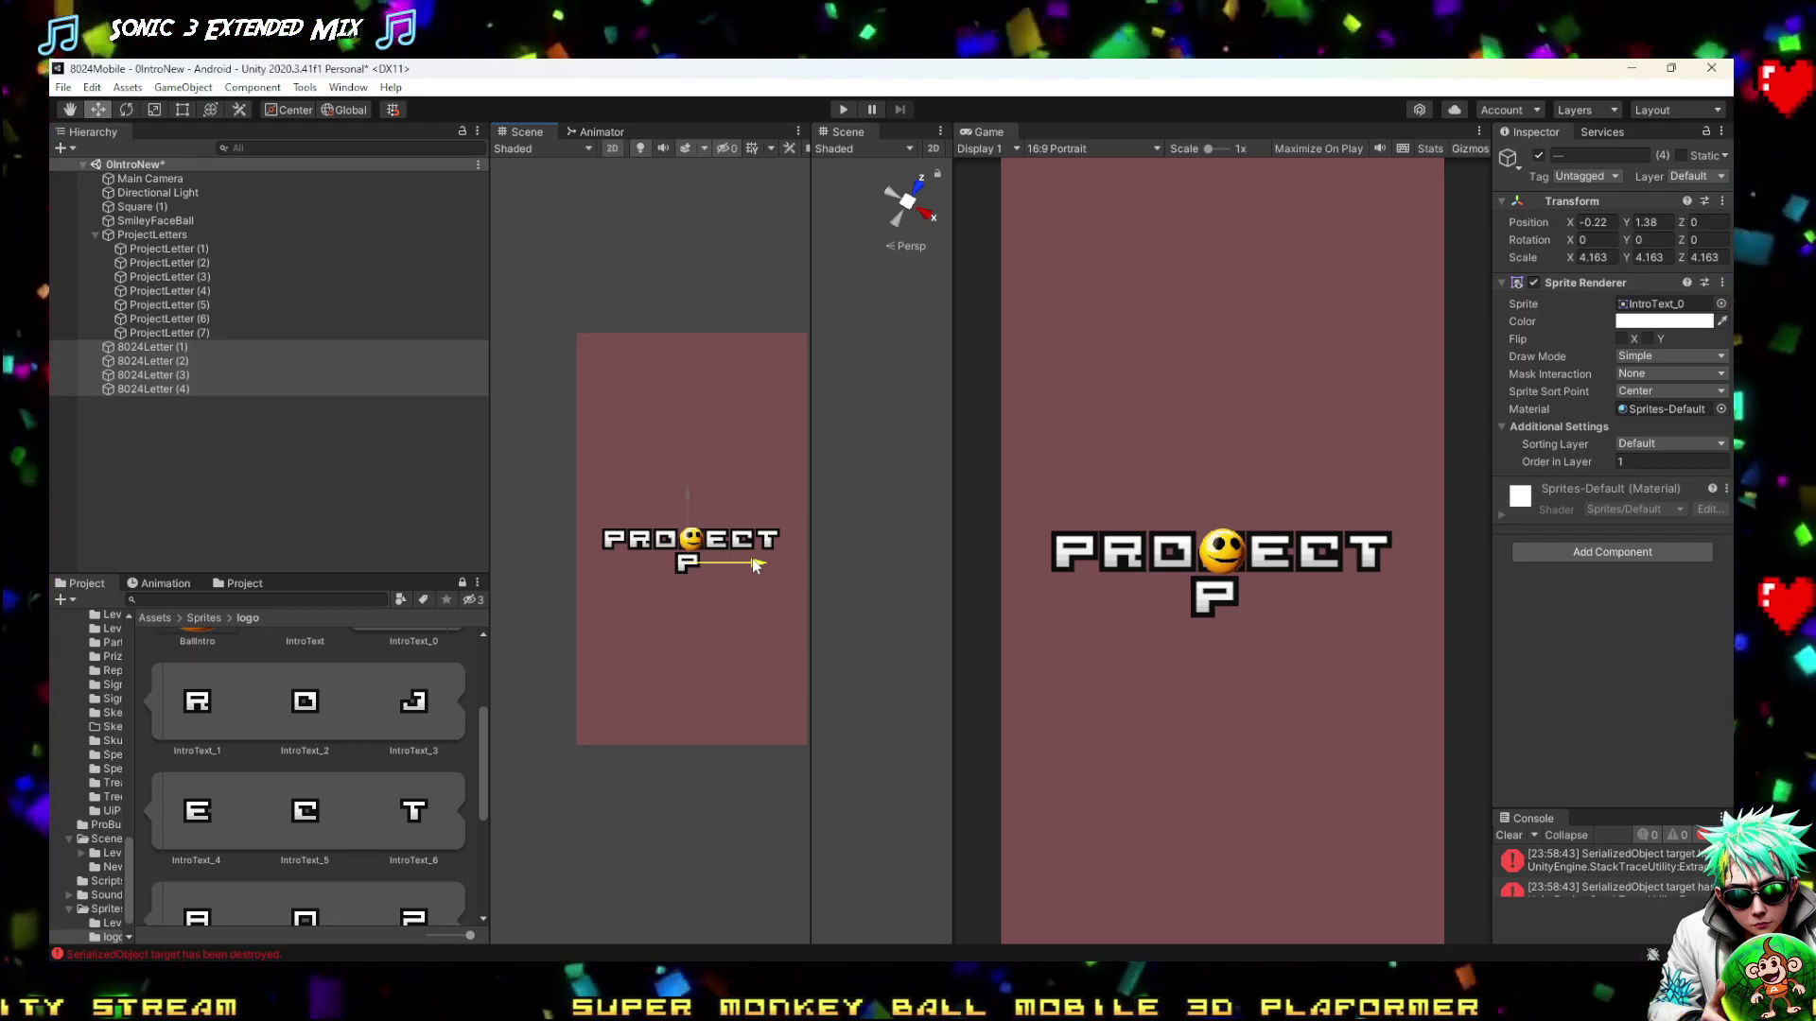
Give the 8024 letters their digit sprites, making them show 8, 0 and 4
{"action": "left_click_drag", "start_coordinate": [756, 565], "coordinate": [743, 565]}
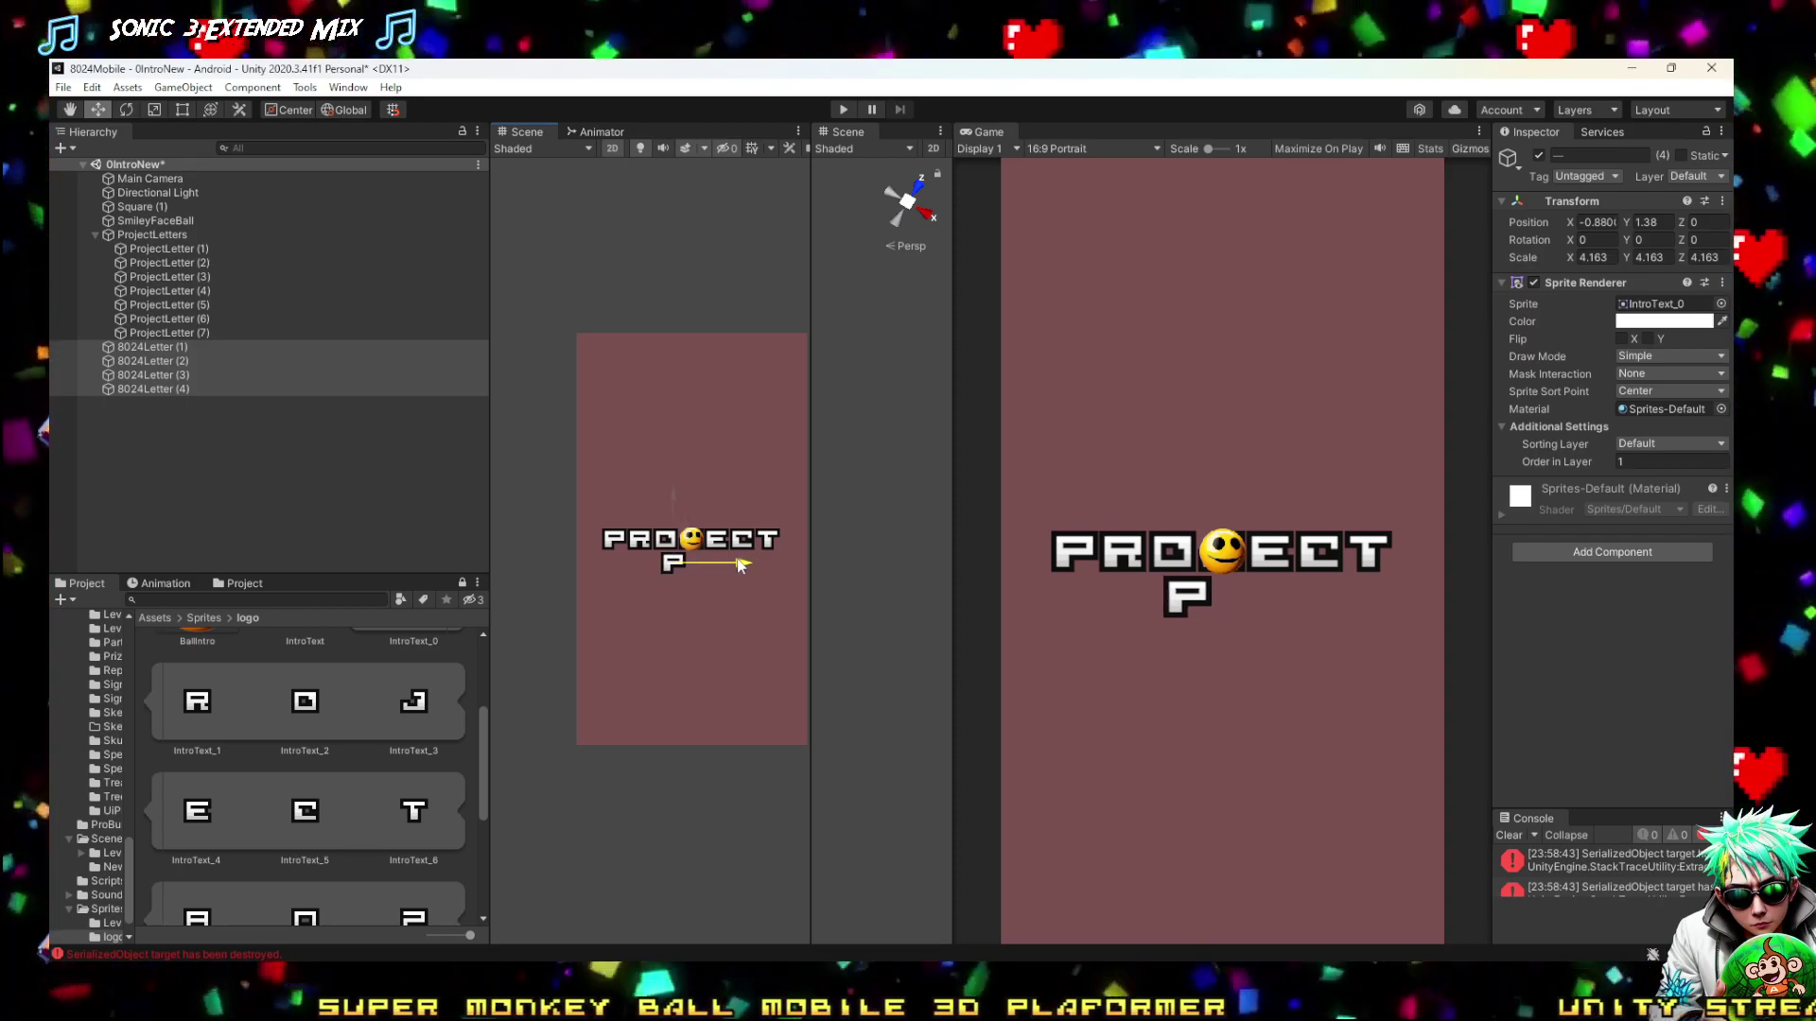
{"action": "left_click", "coordinate": [170, 347]}
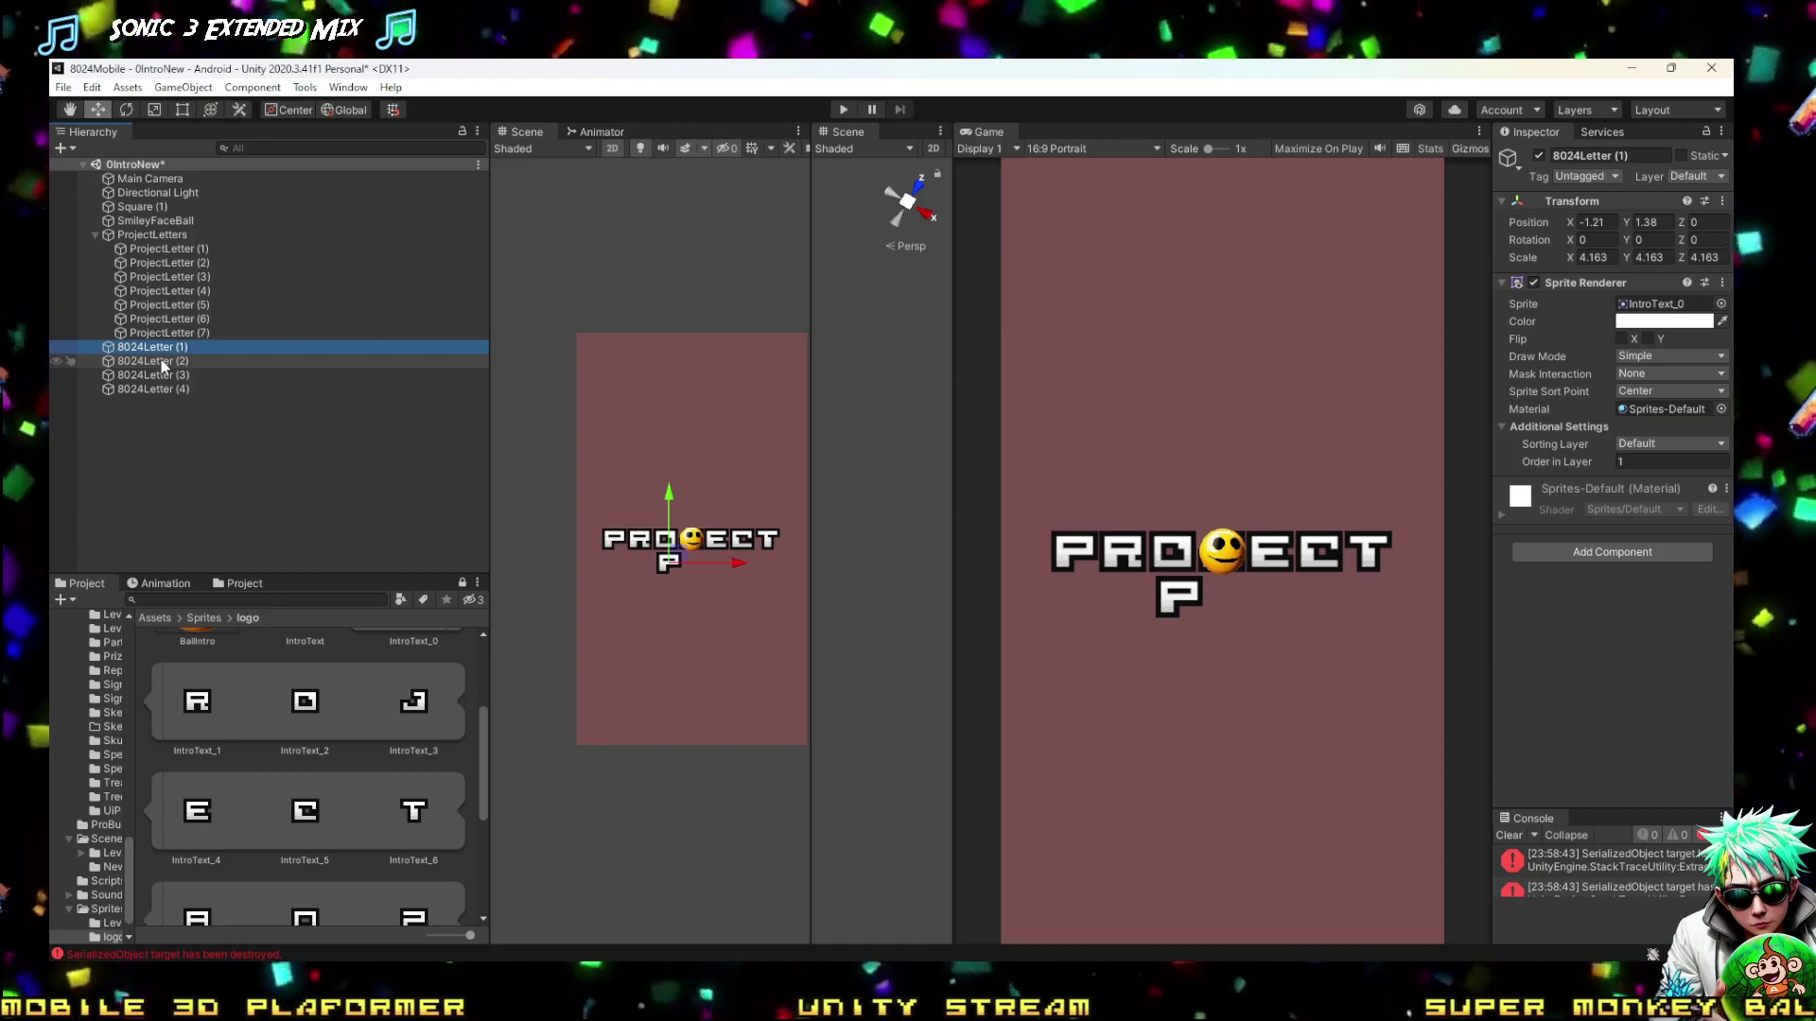
{"action": "scroll", "coordinate": [254, 770], "scroll_direction": "down", "scroll_amount": 3}
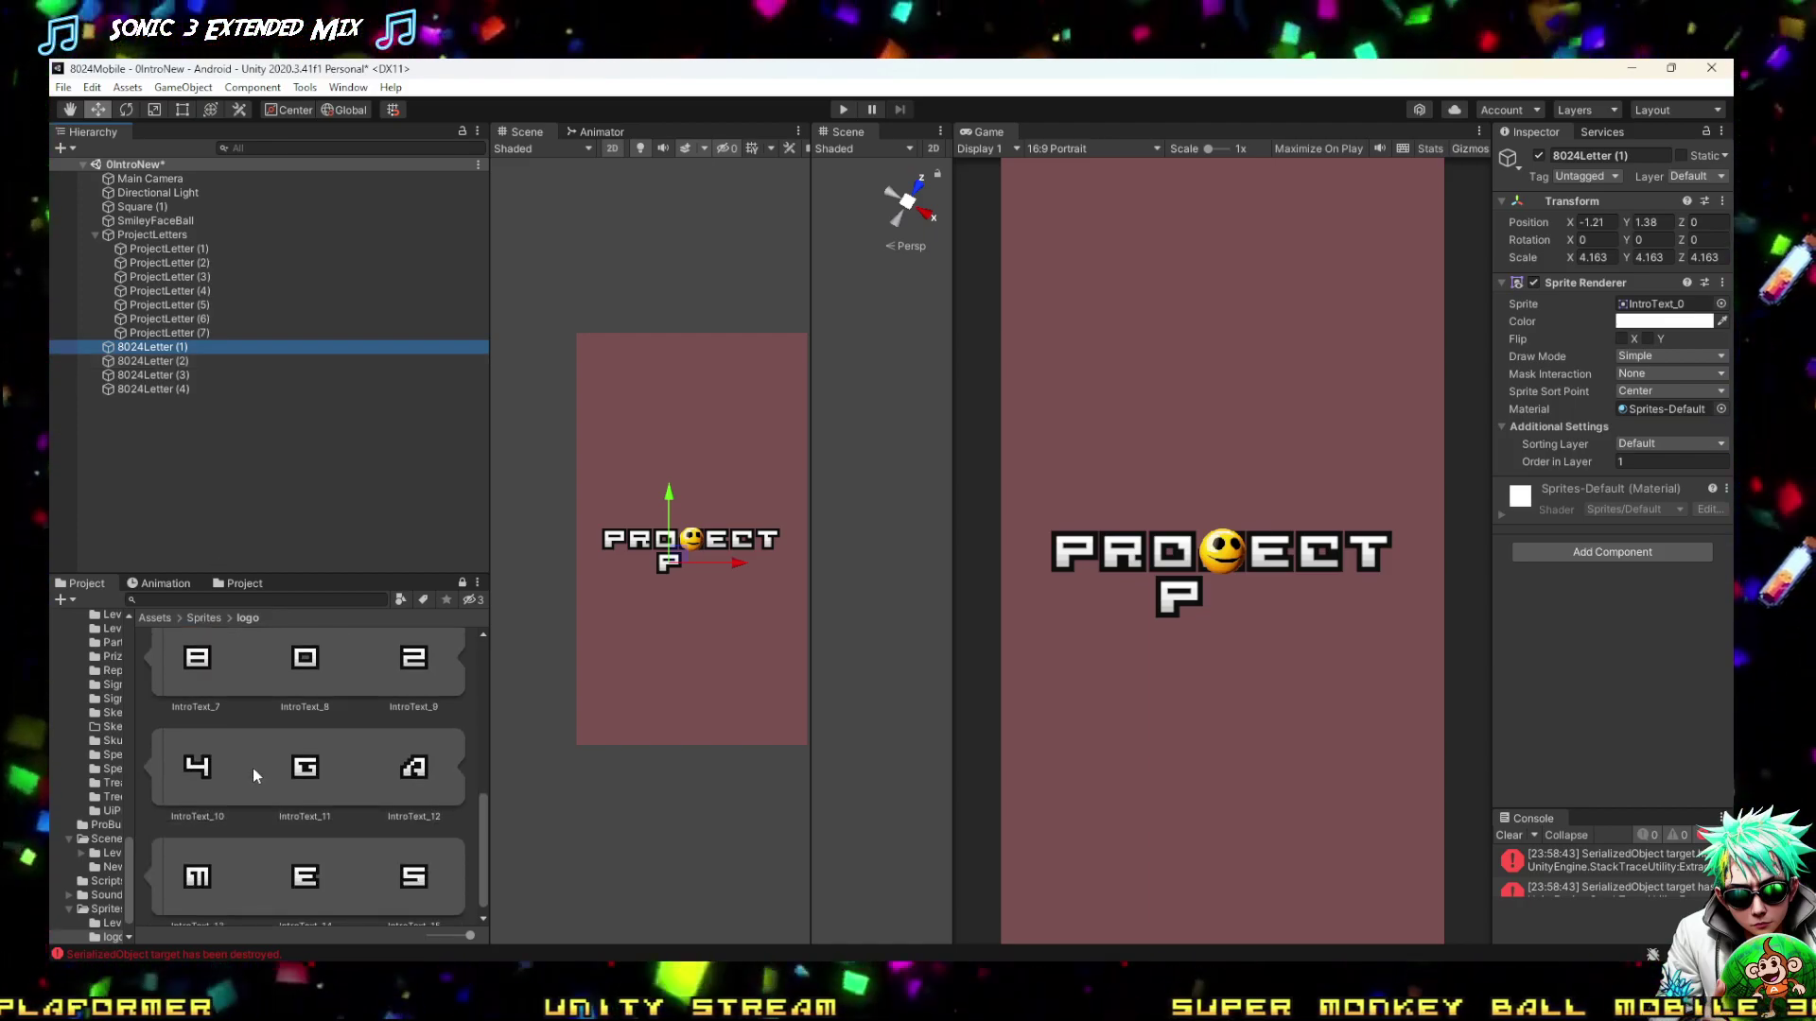
{"action": "left_click_drag", "start_coordinate": [196, 709], "coordinate": [1674, 316]}
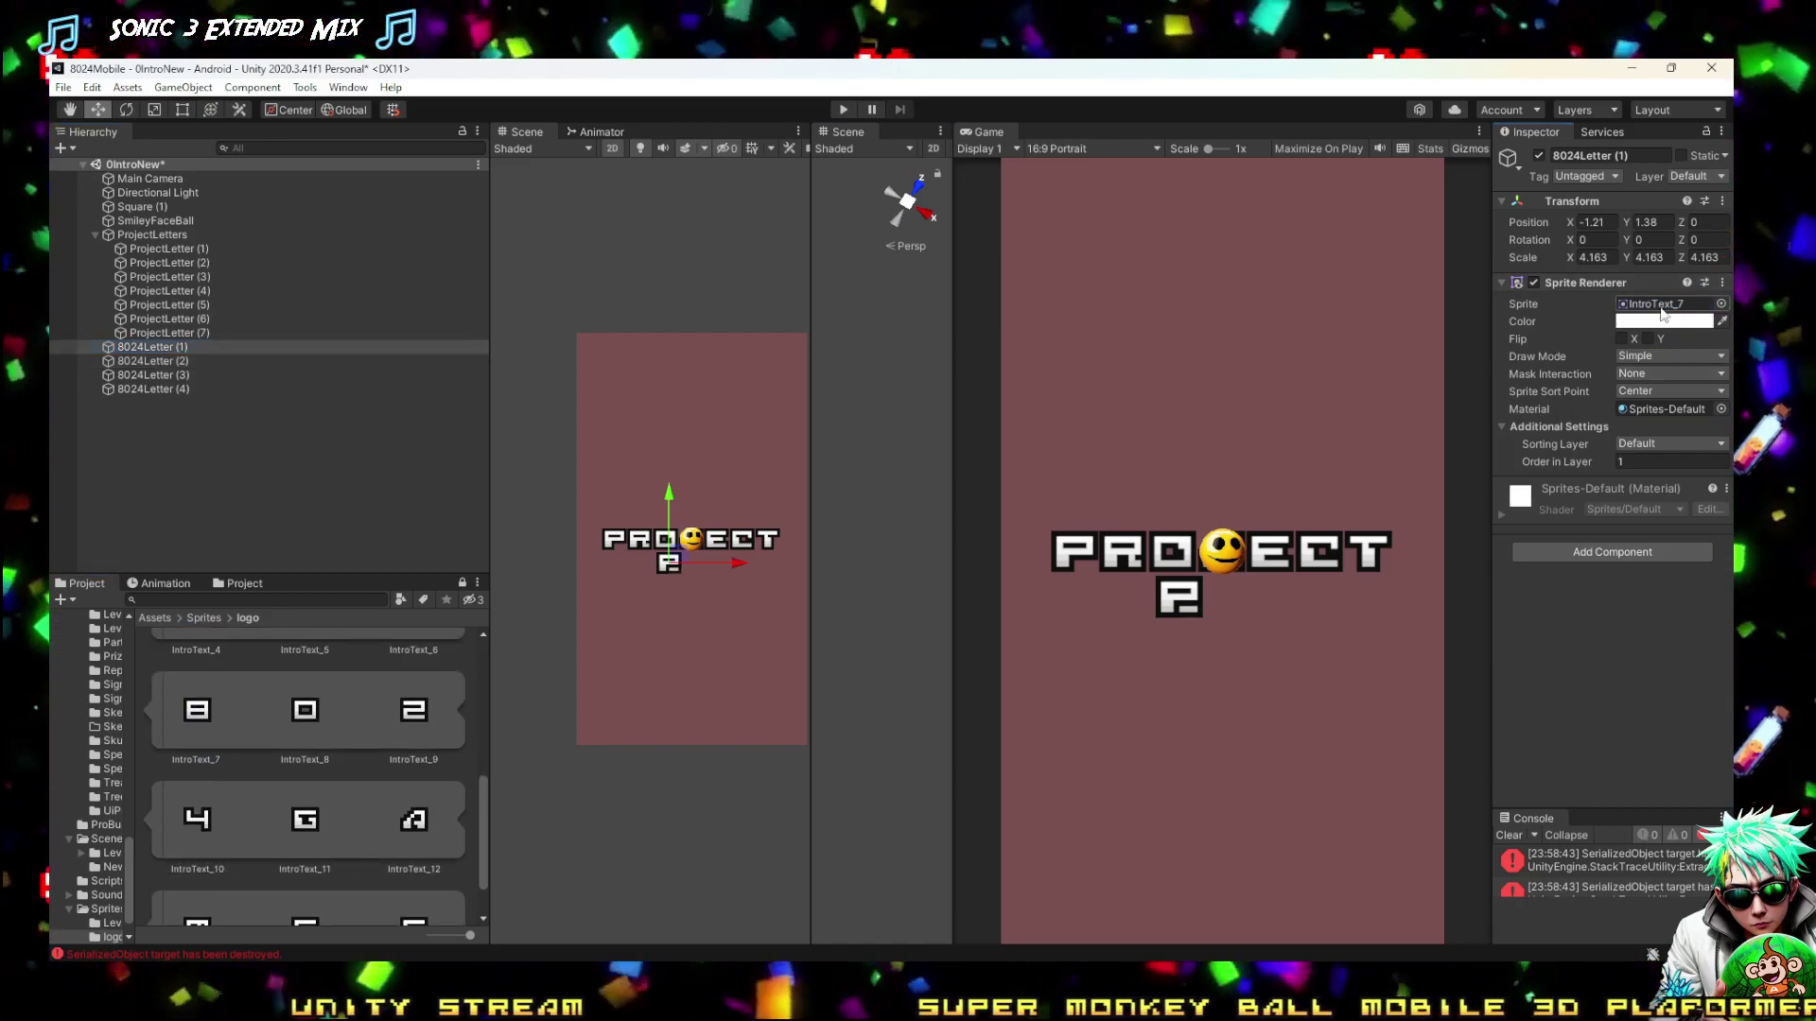
{"action": "left_click", "coordinate": [166, 360]}
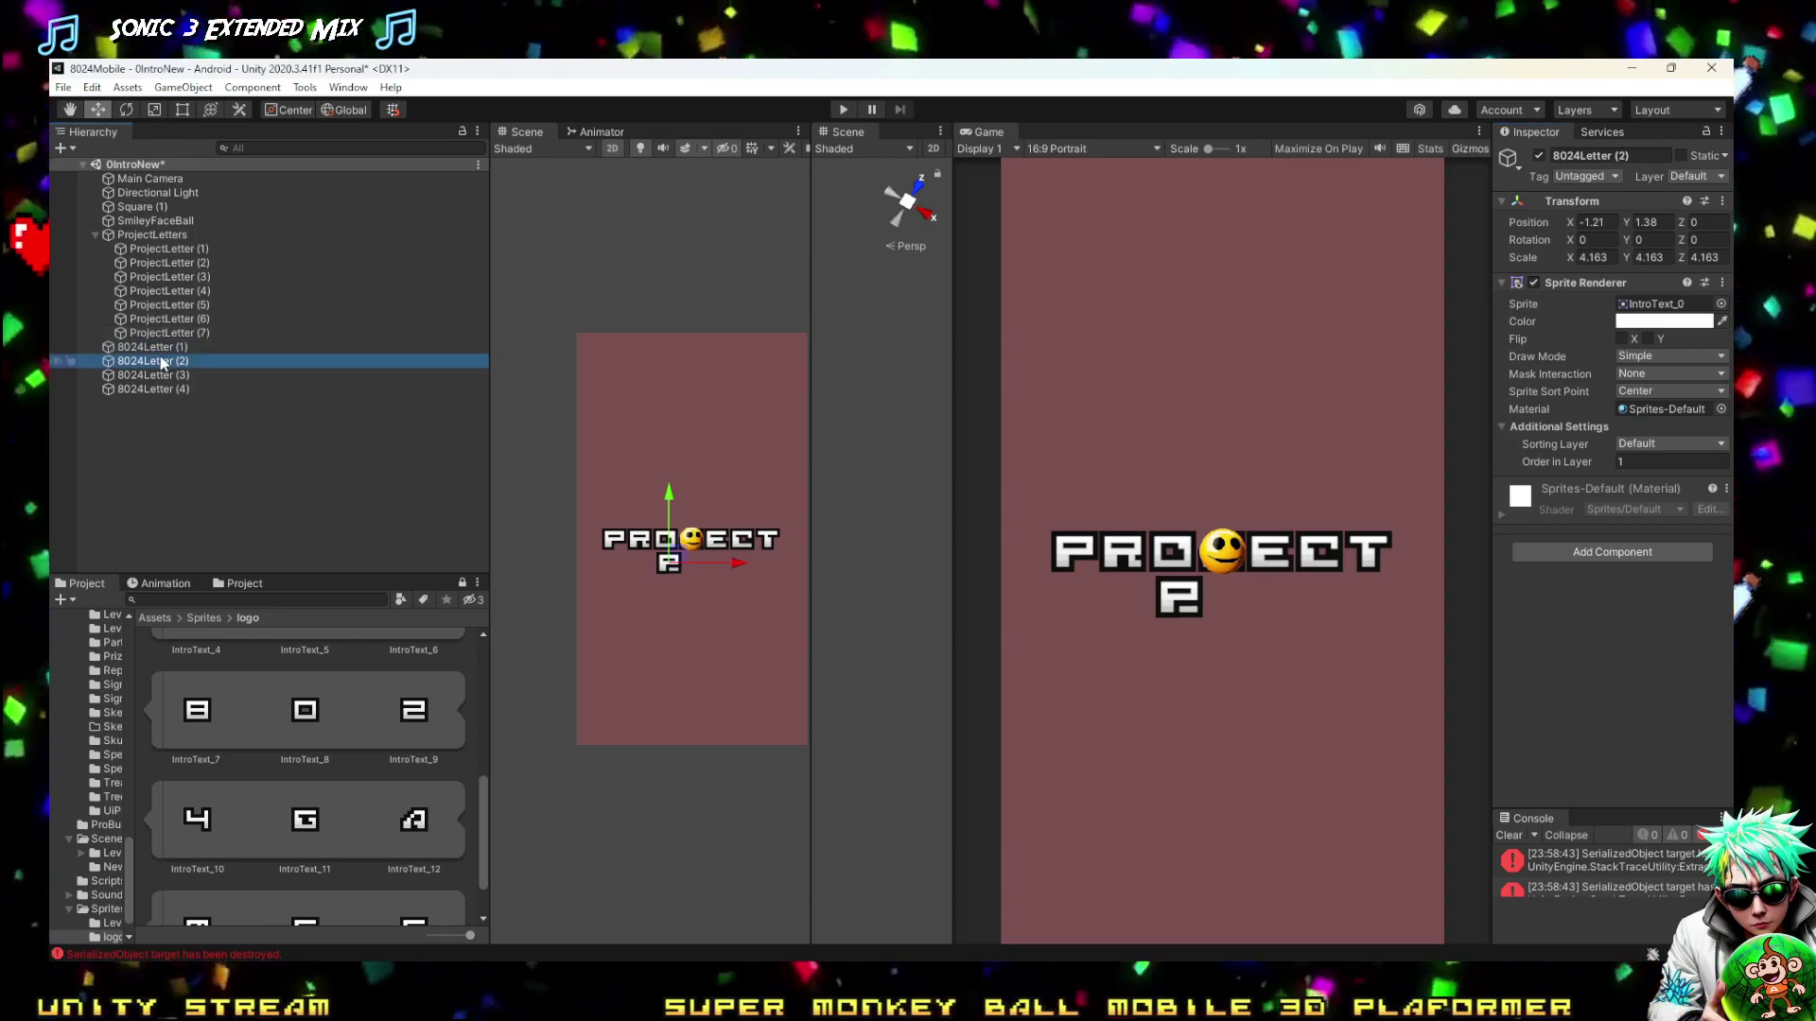
{"action": "left_click_drag", "start_coordinate": [312, 745], "coordinate": [1665, 304]}
{"action": "left_click", "coordinate": [62, 375]}
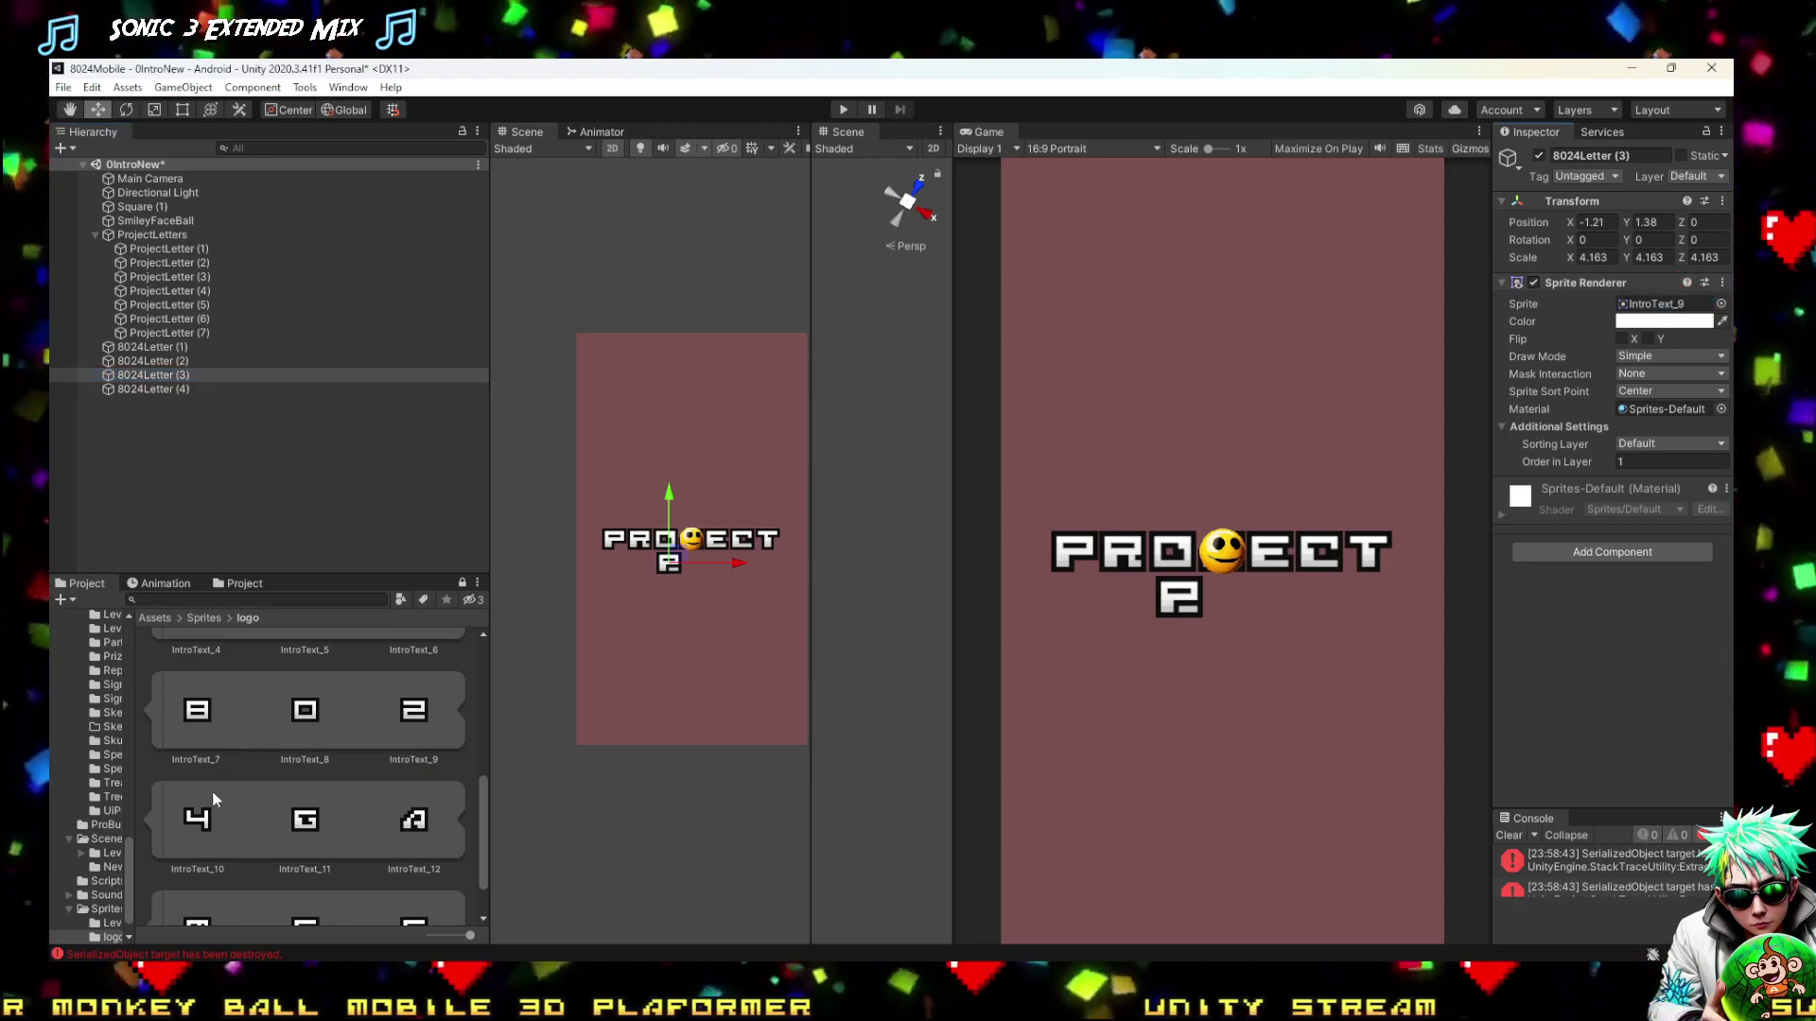
{"action": "left_click", "coordinate": [151, 389]}
{"action": "left_click_drag", "start_coordinate": [196, 819], "coordinate": [498, 716]}
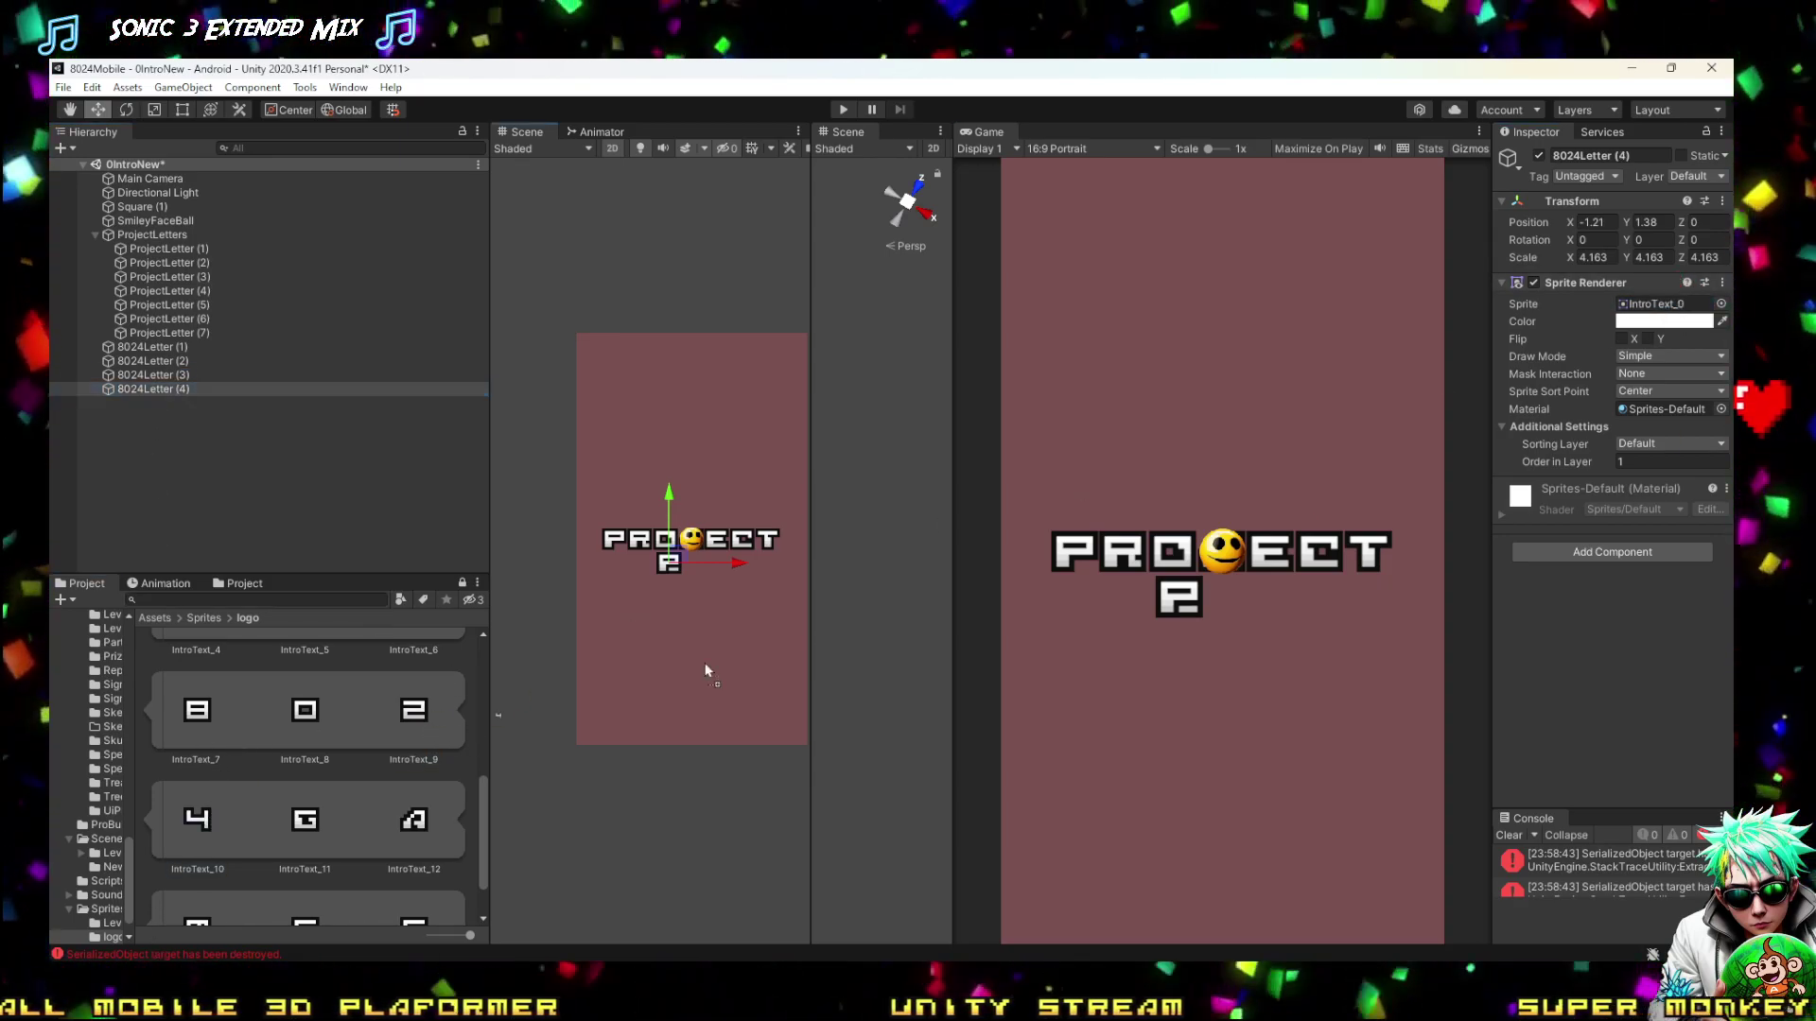
{"action": "left_click_drag", "start_coordinate": [1681, 305], "coordinate": [1681, 305]}
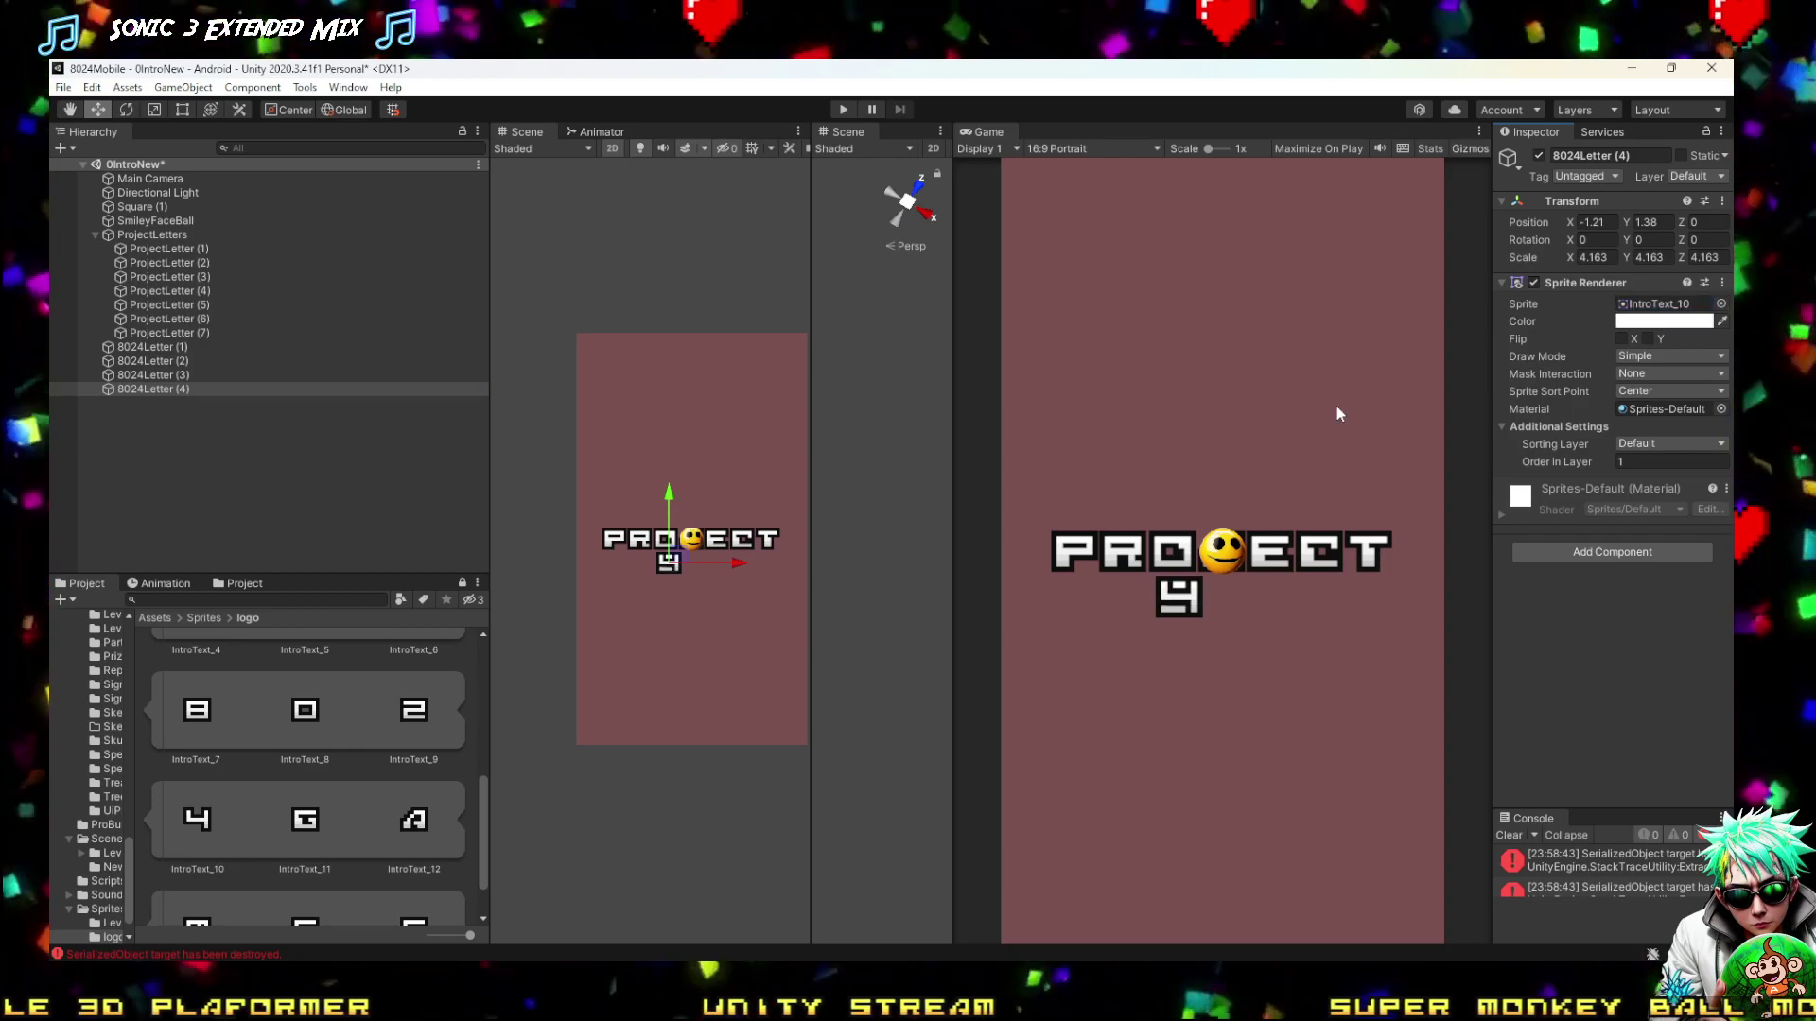
Spread the four 8024 letters apart so each digit is visible in a row
{"action": "left_click", "coordinate": [159, 350], "text": "shift"}
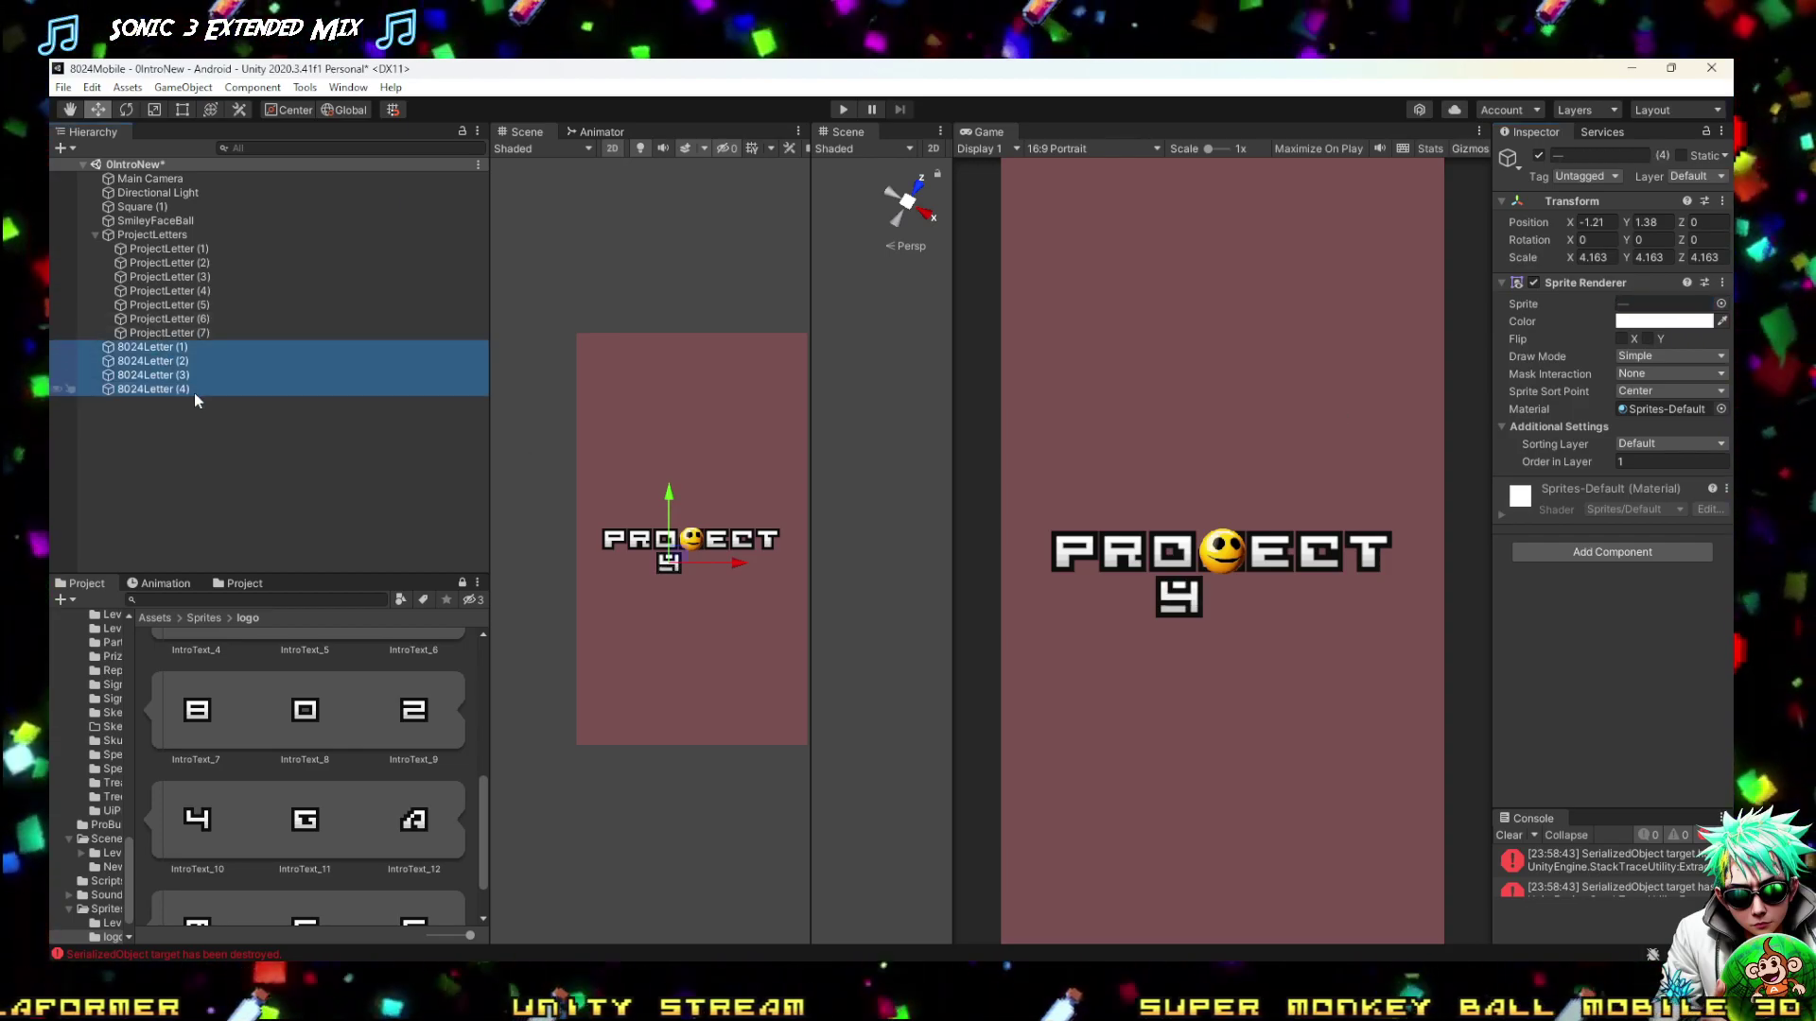
{"action": "left_click", "coordinate": [157, 352], "text": "ctrl"}
{"action": "left_click_drag", "start_coordinate": [726, 564], "coordinate": [763, 560]}
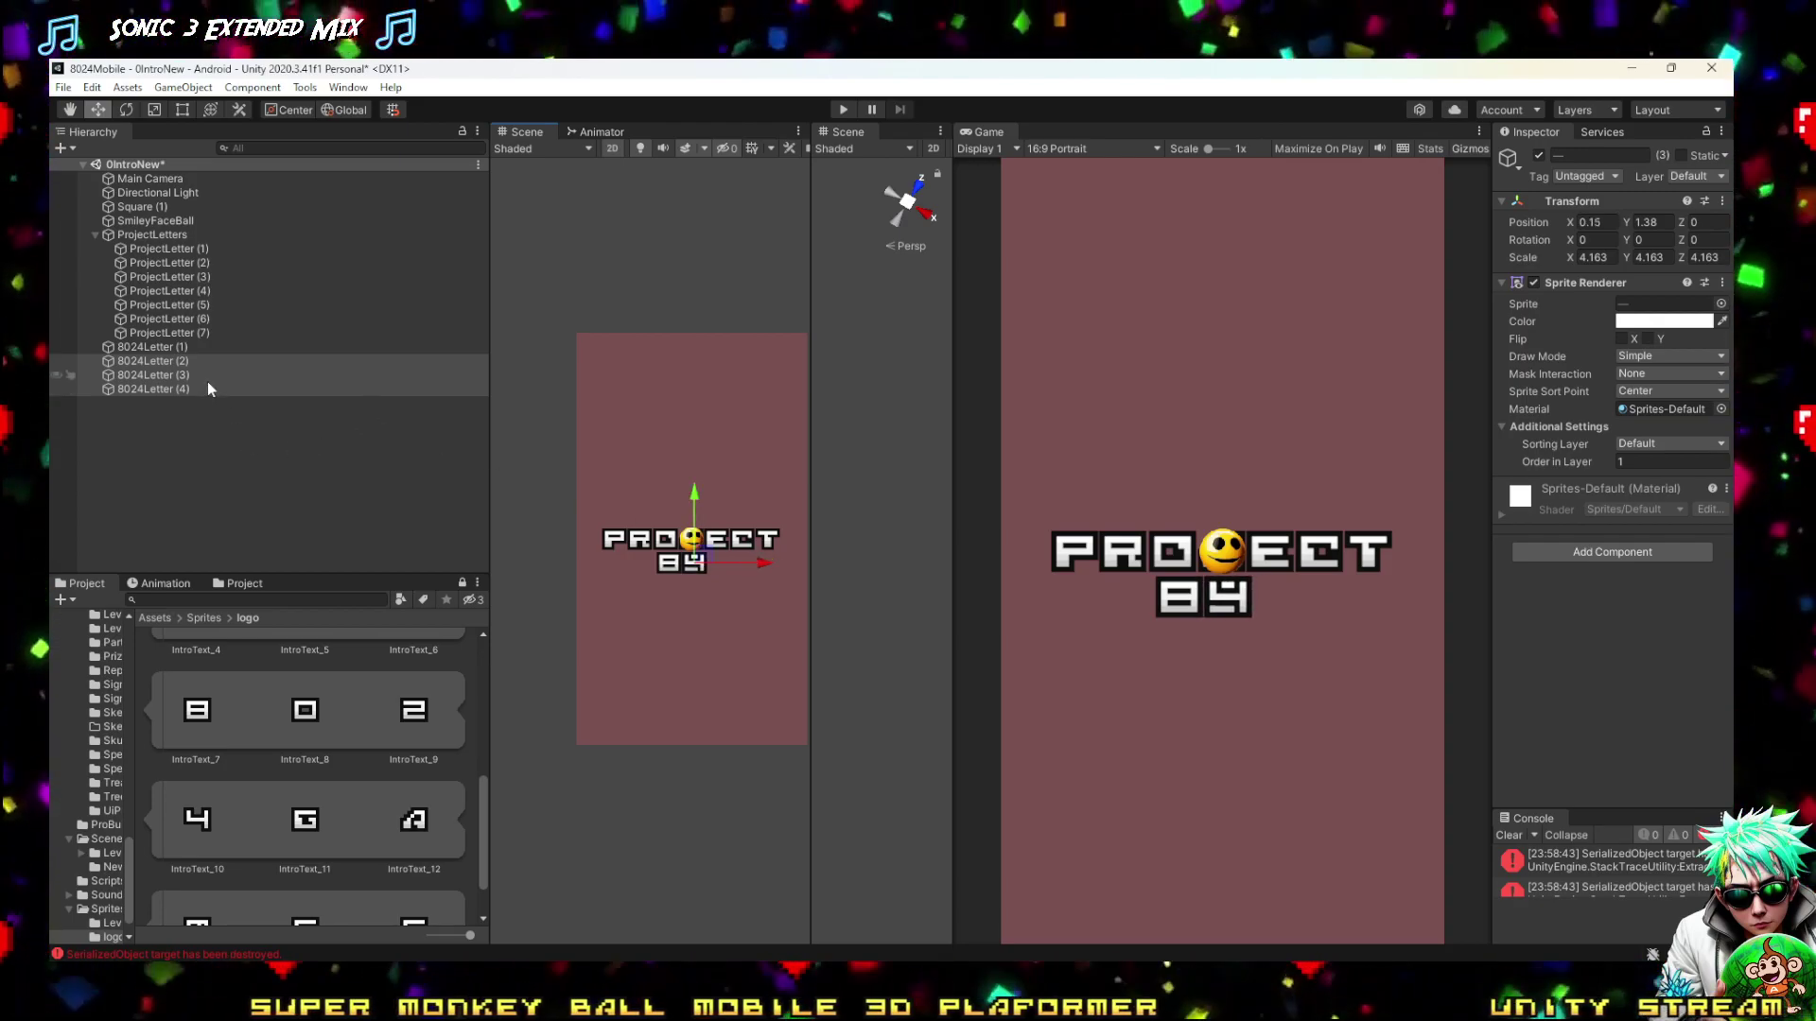
{"action": "left_click", "coordinate": [181, 364], "text": "ctrl"}
{"action": "mouse_move", "coordinate": [758, 563]}
{"action": "left_mouse_down"}
{"action": "mouse_move", "coordinate": [810, 573]}
{"action": "mouse_move", "coordinate": [756, 565]}
{"action": "left_mouse_up"}
{"action": "left_click", "coordinate": [269, 391]}
Lower the whole 8024 row slightly beneath PROJECT and select all four letters
{"action": "left_click", "coordinate": [188, 347], "text": "shift"}
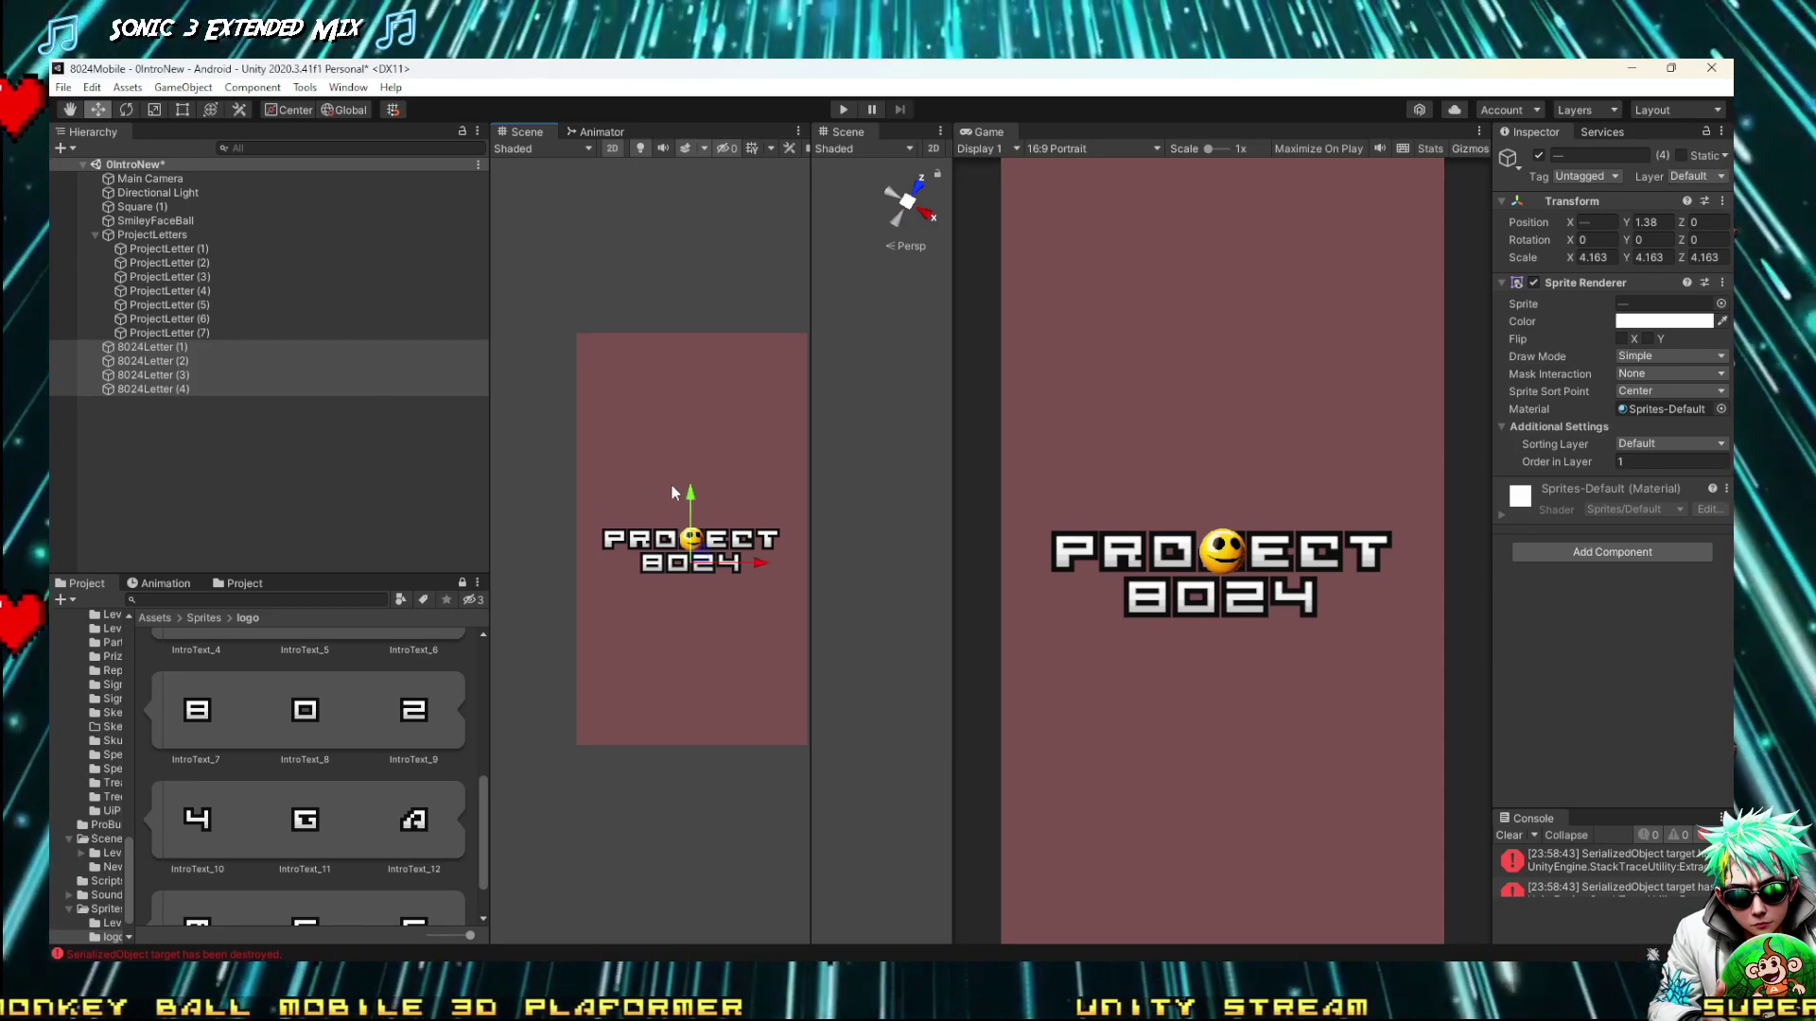
{"action": "left_click_drag", "start_coordinate": [690, 494], "coordinate": [691, 501]}
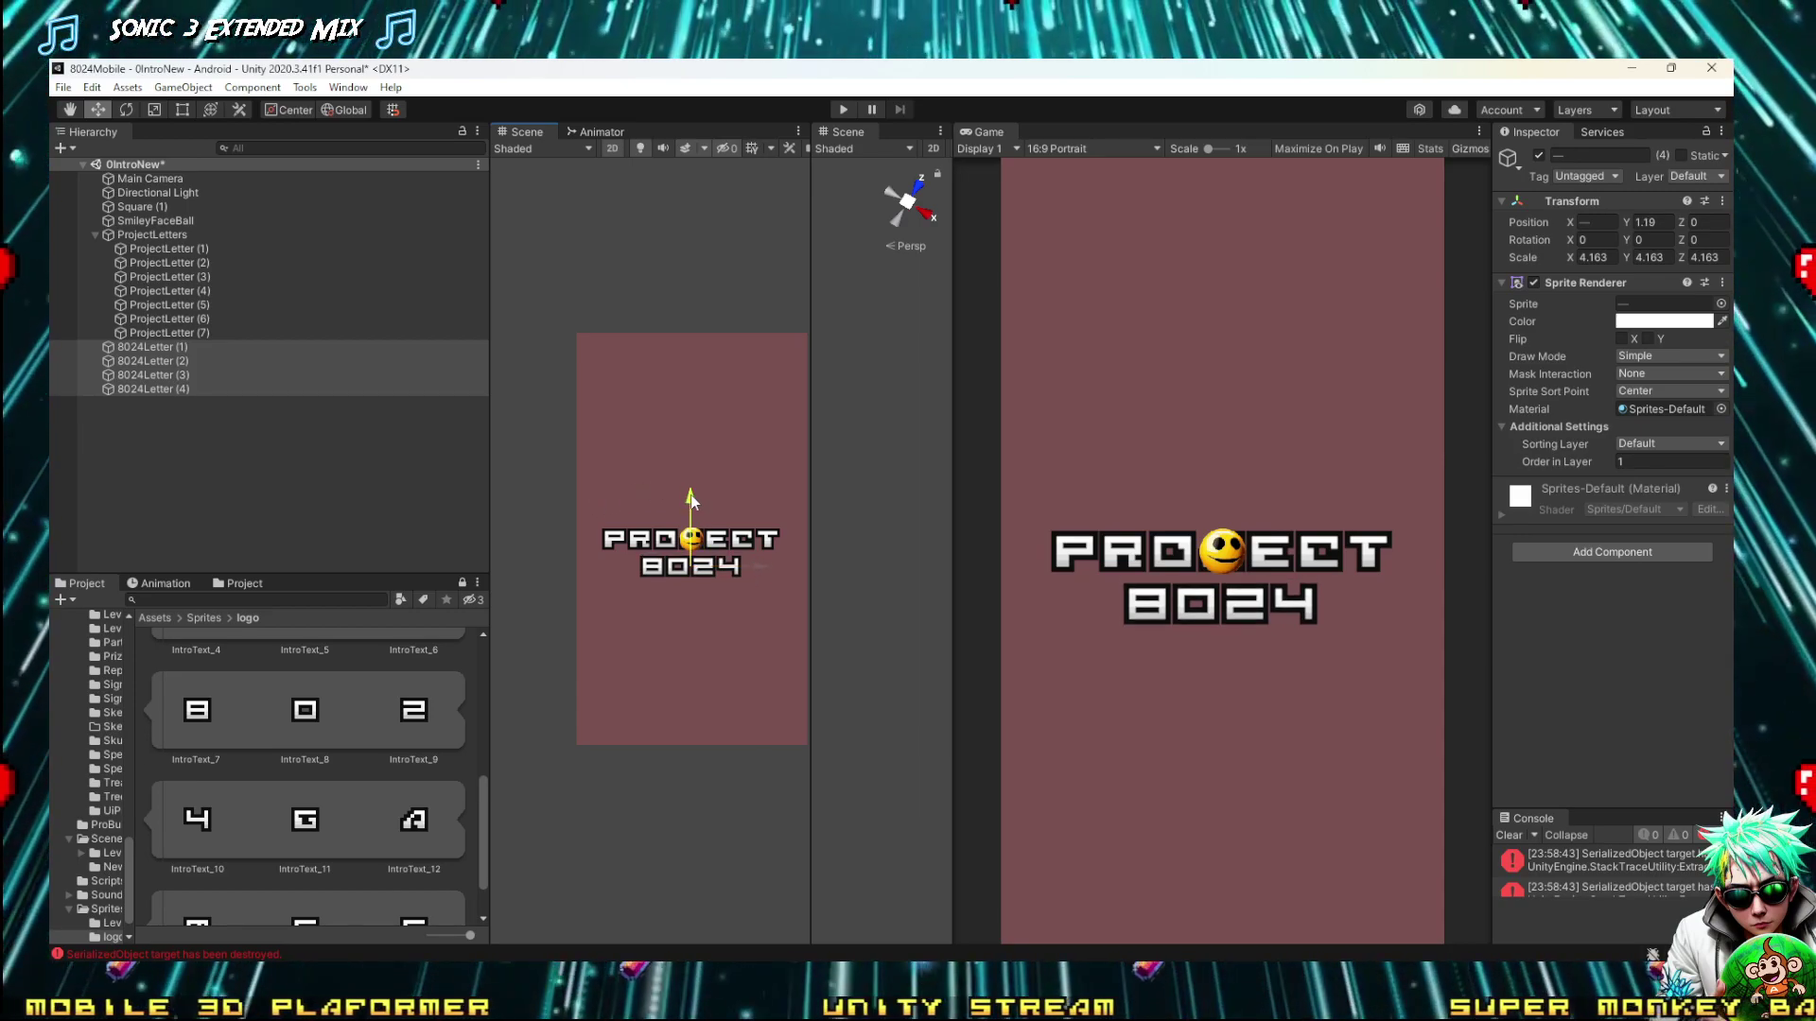
{"action": "left_click", "coordinate": [152, 347]}
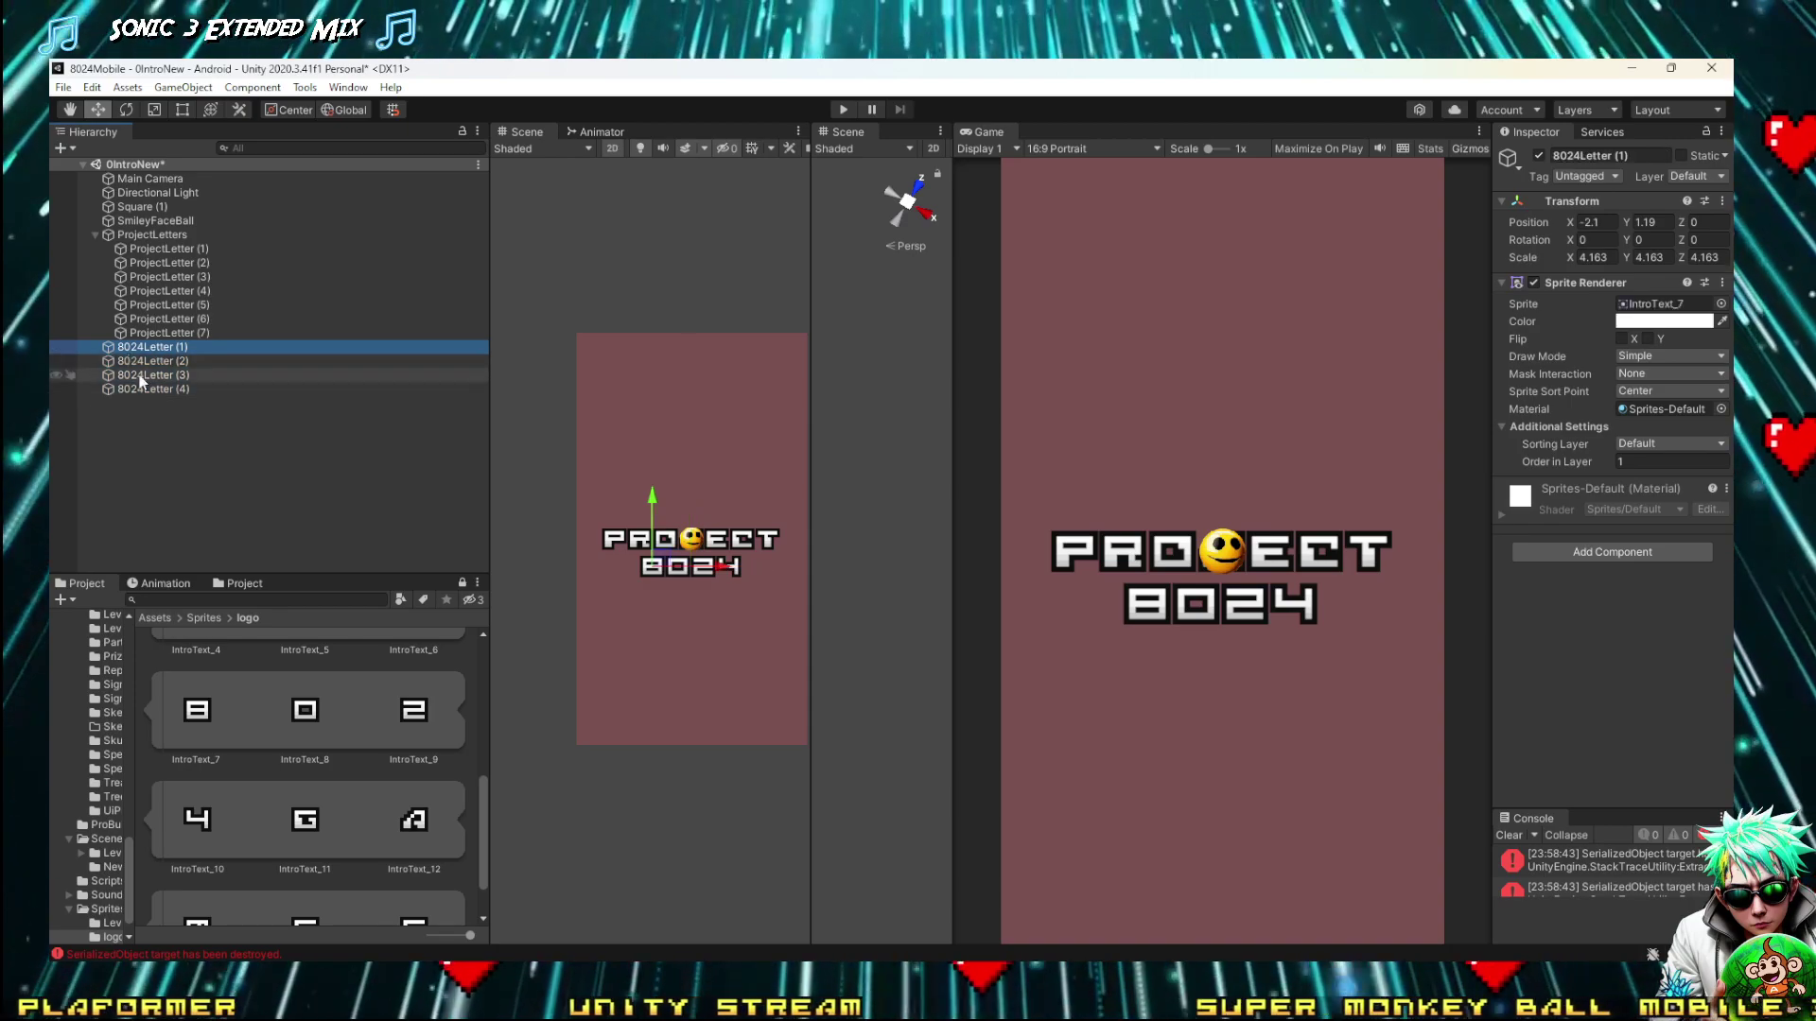
{"action": "left_click", "coordinate": [151, 389], "text": "shift"}
{"action": "scroll", "coordinate": [707, 583], "scroll_direction": "up", "scroll_amount": 6}
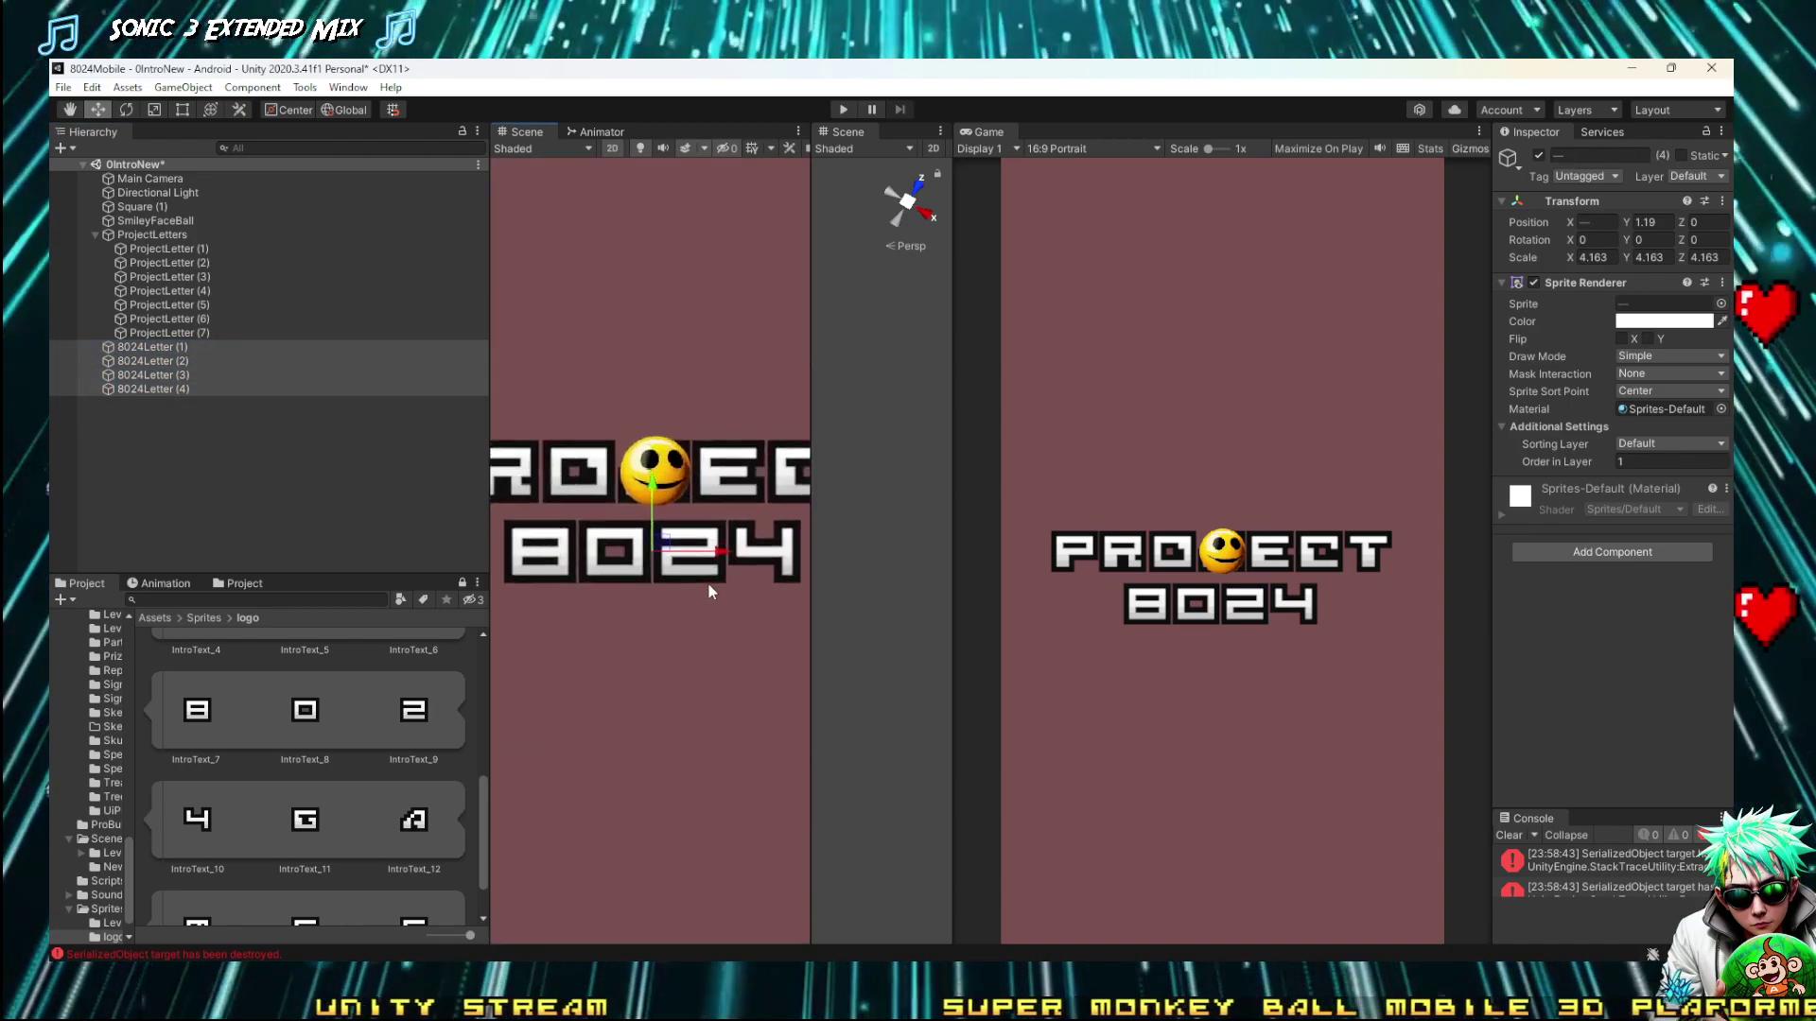
{"action": "scroll", "coordinate": [704, 583], "scroll_direction": "down", "scroll_amount": 3}
Create a new empty object named 8024Letters in the Hierarchy
{"action": "scroll", "coordinate": [702, 581], "scroll_direction": "up", "scroll_amount": 5}
{"action": "left_click", "coordinate": [60, 148]}
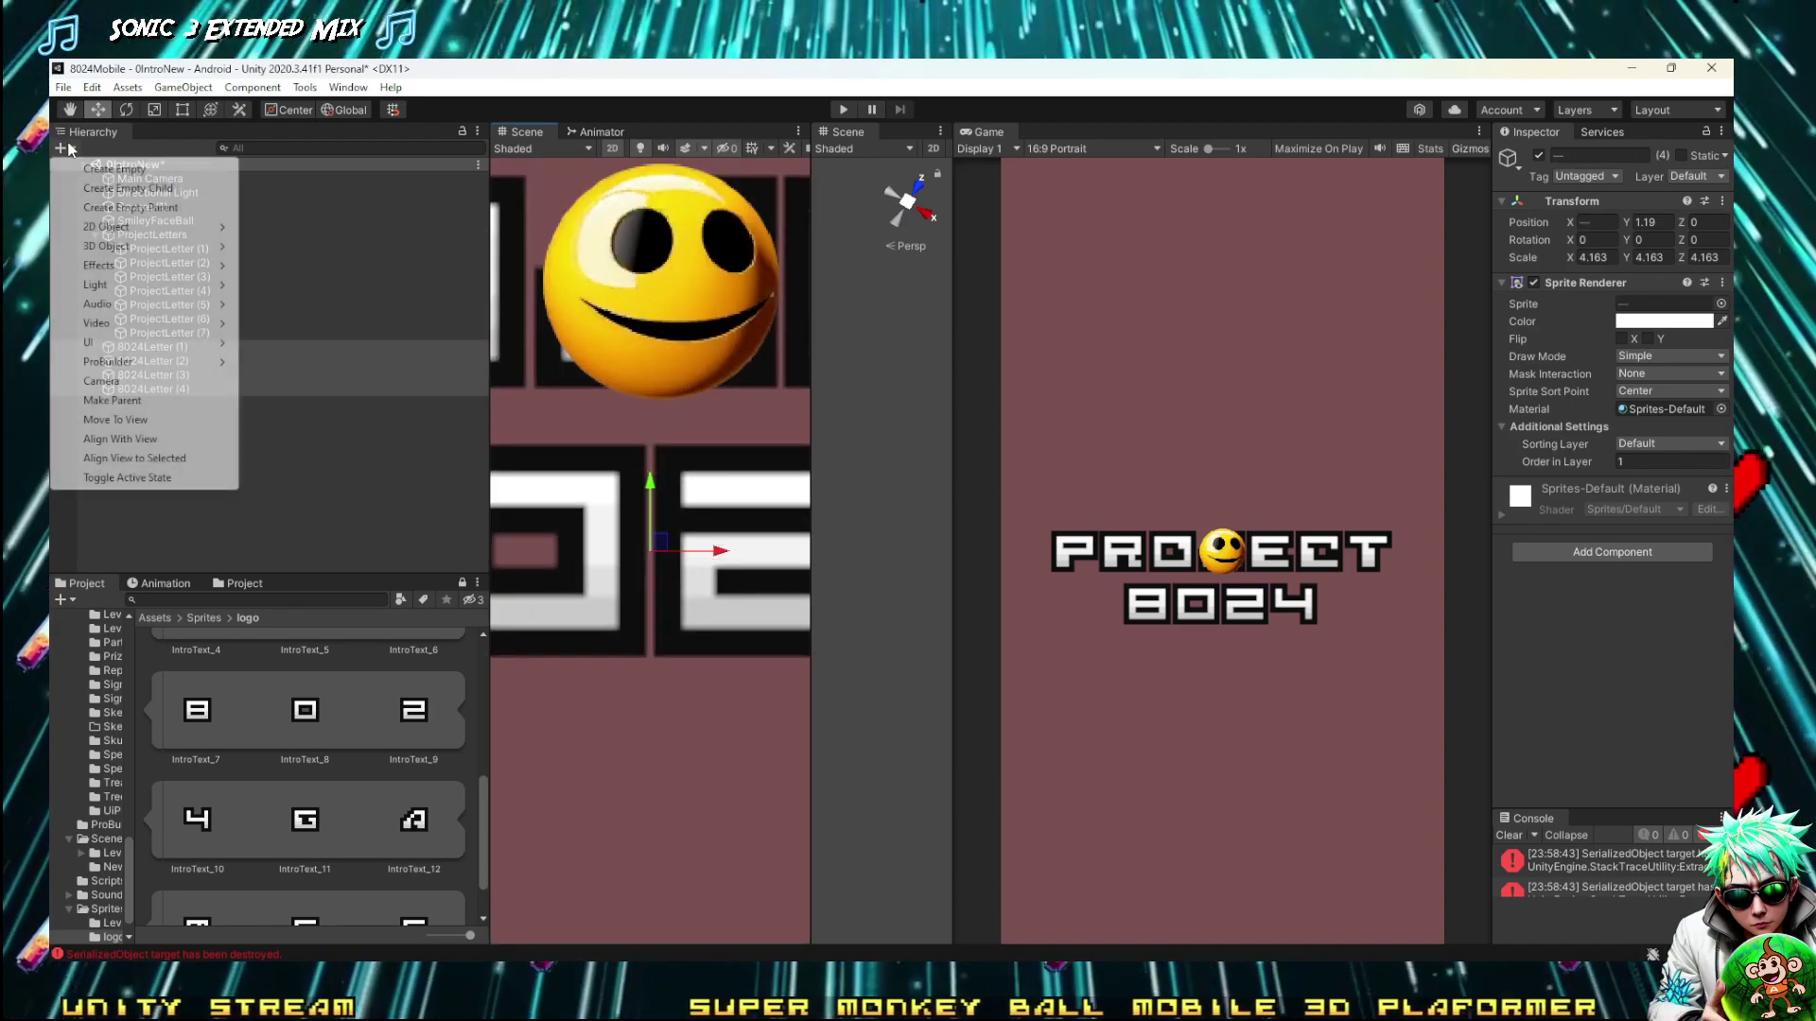
{"action": "left_click", "coordinate": [104, 166]}
{"action": "type", "text": "8024Letters"}
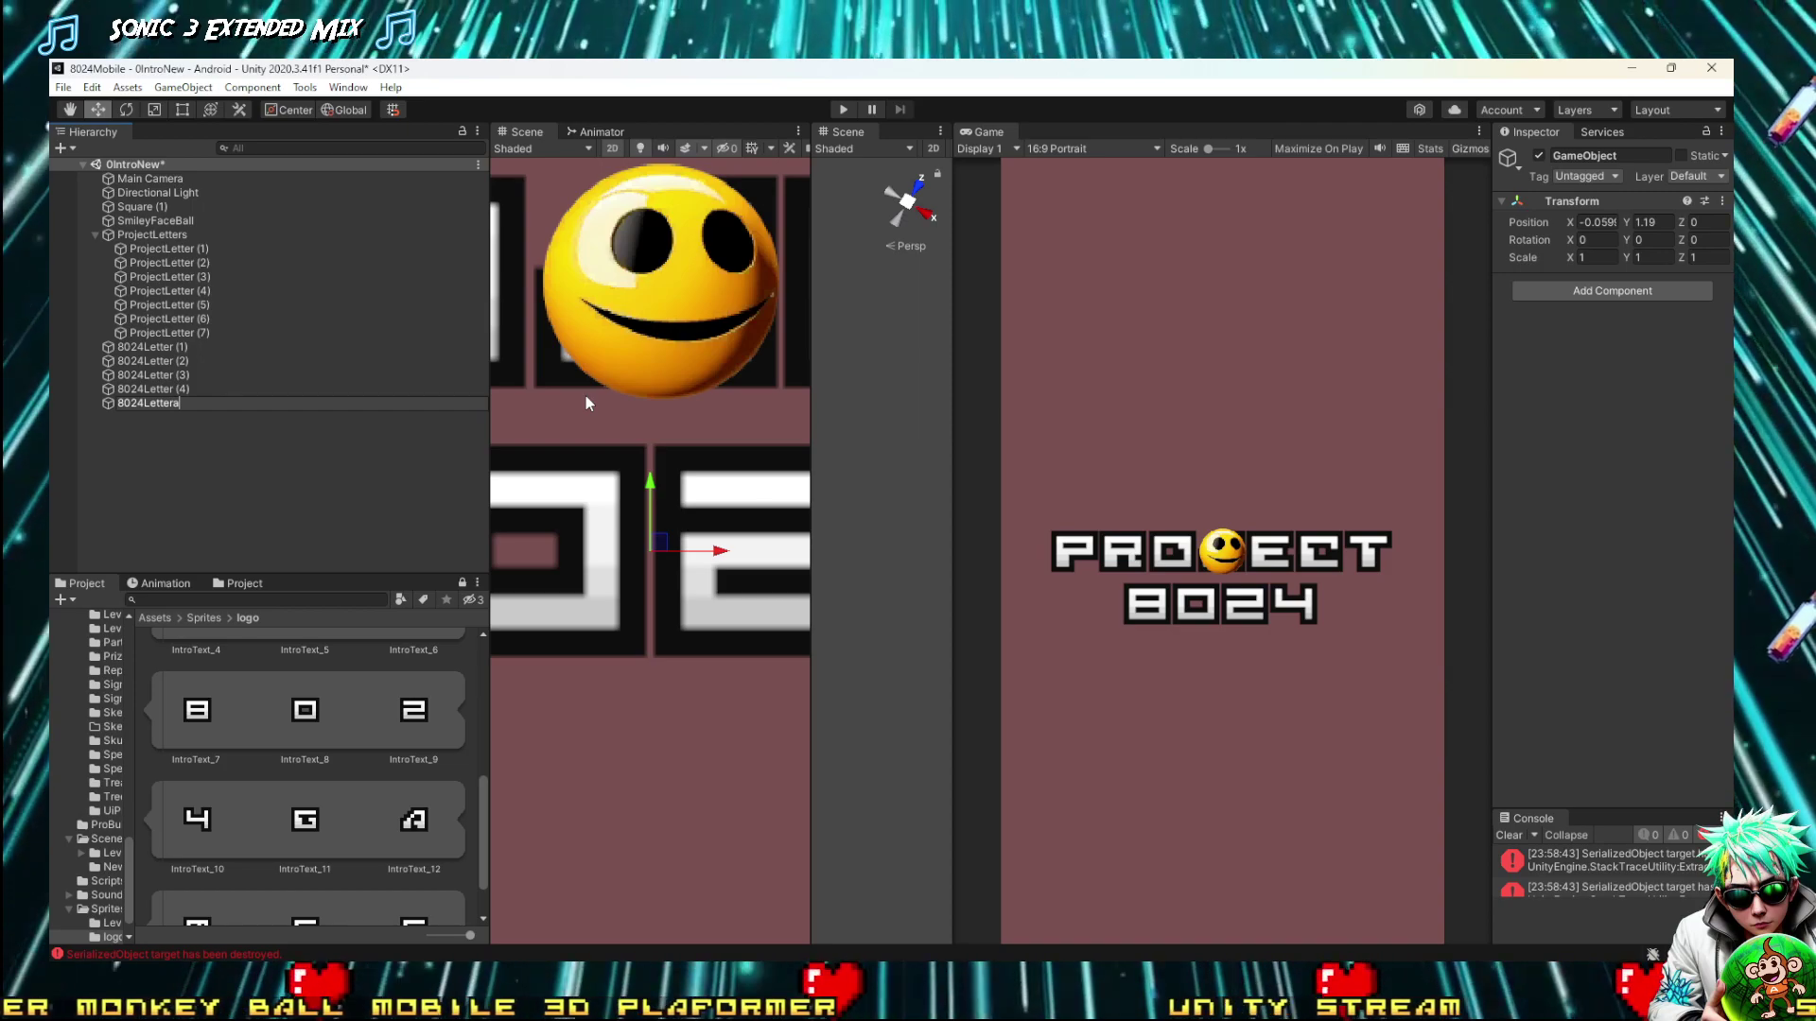
{"action": "key", "text": "Return"}
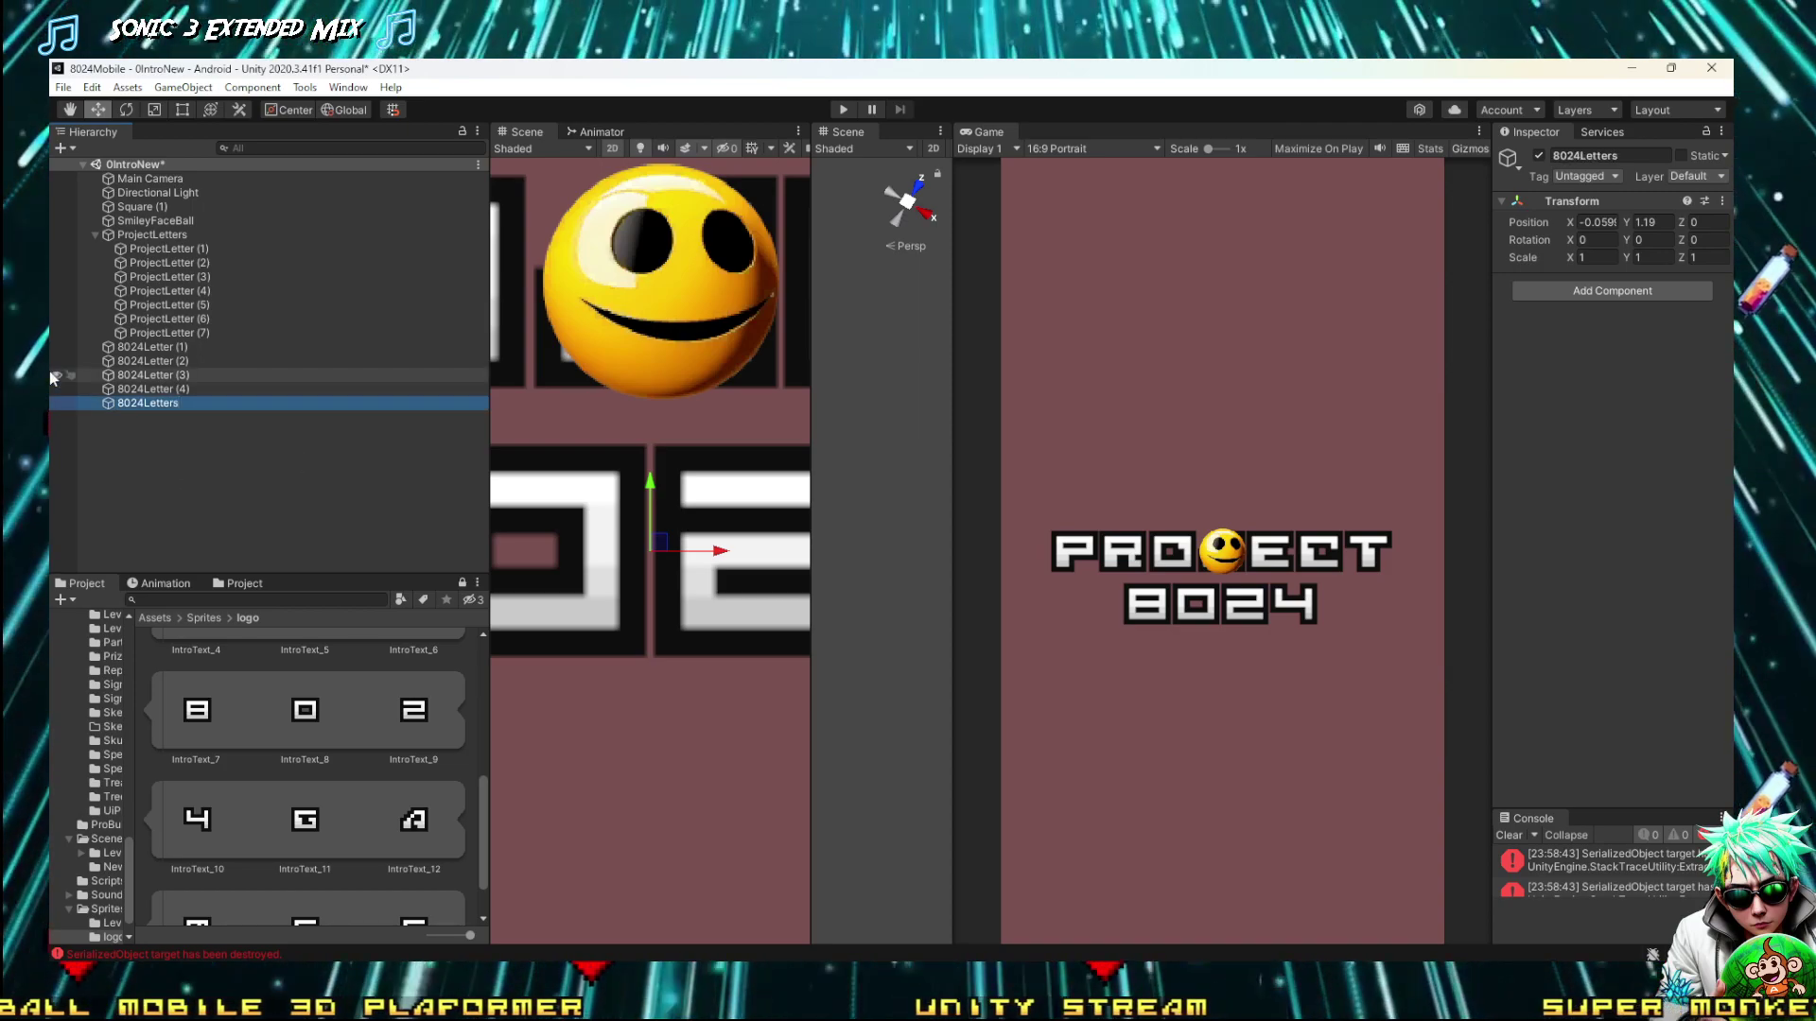
Duplicate one 8024 letter, then parent 8024Letter (1)-(4) under 8024Letters and collapse it
{"action": "left_click", "coordinate": [149, 387]}
{"action": "left_click", "coordinate": [148, 348], "text": "shift"}
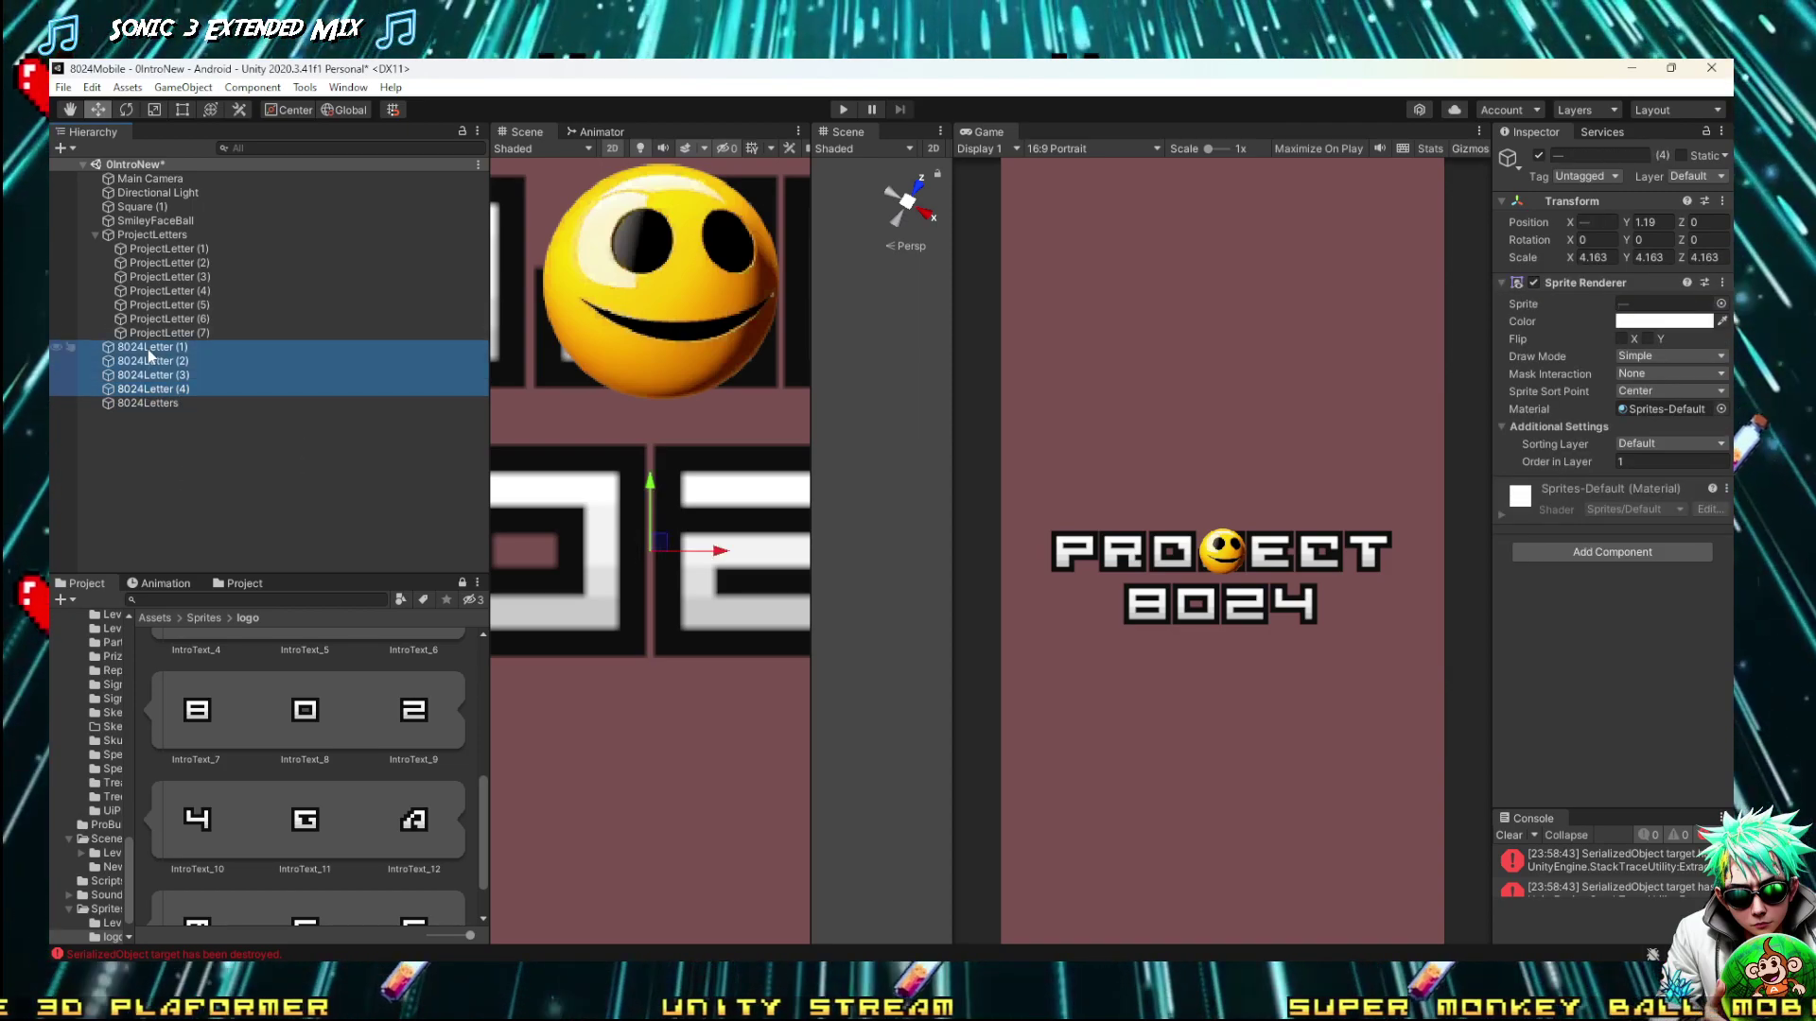
{"action": "left_click", "coordinate": [149, 349]}
{"action": "key", "text": "ctrl+d"}
{"action": "left_click", "coordinate": [149, 349]}
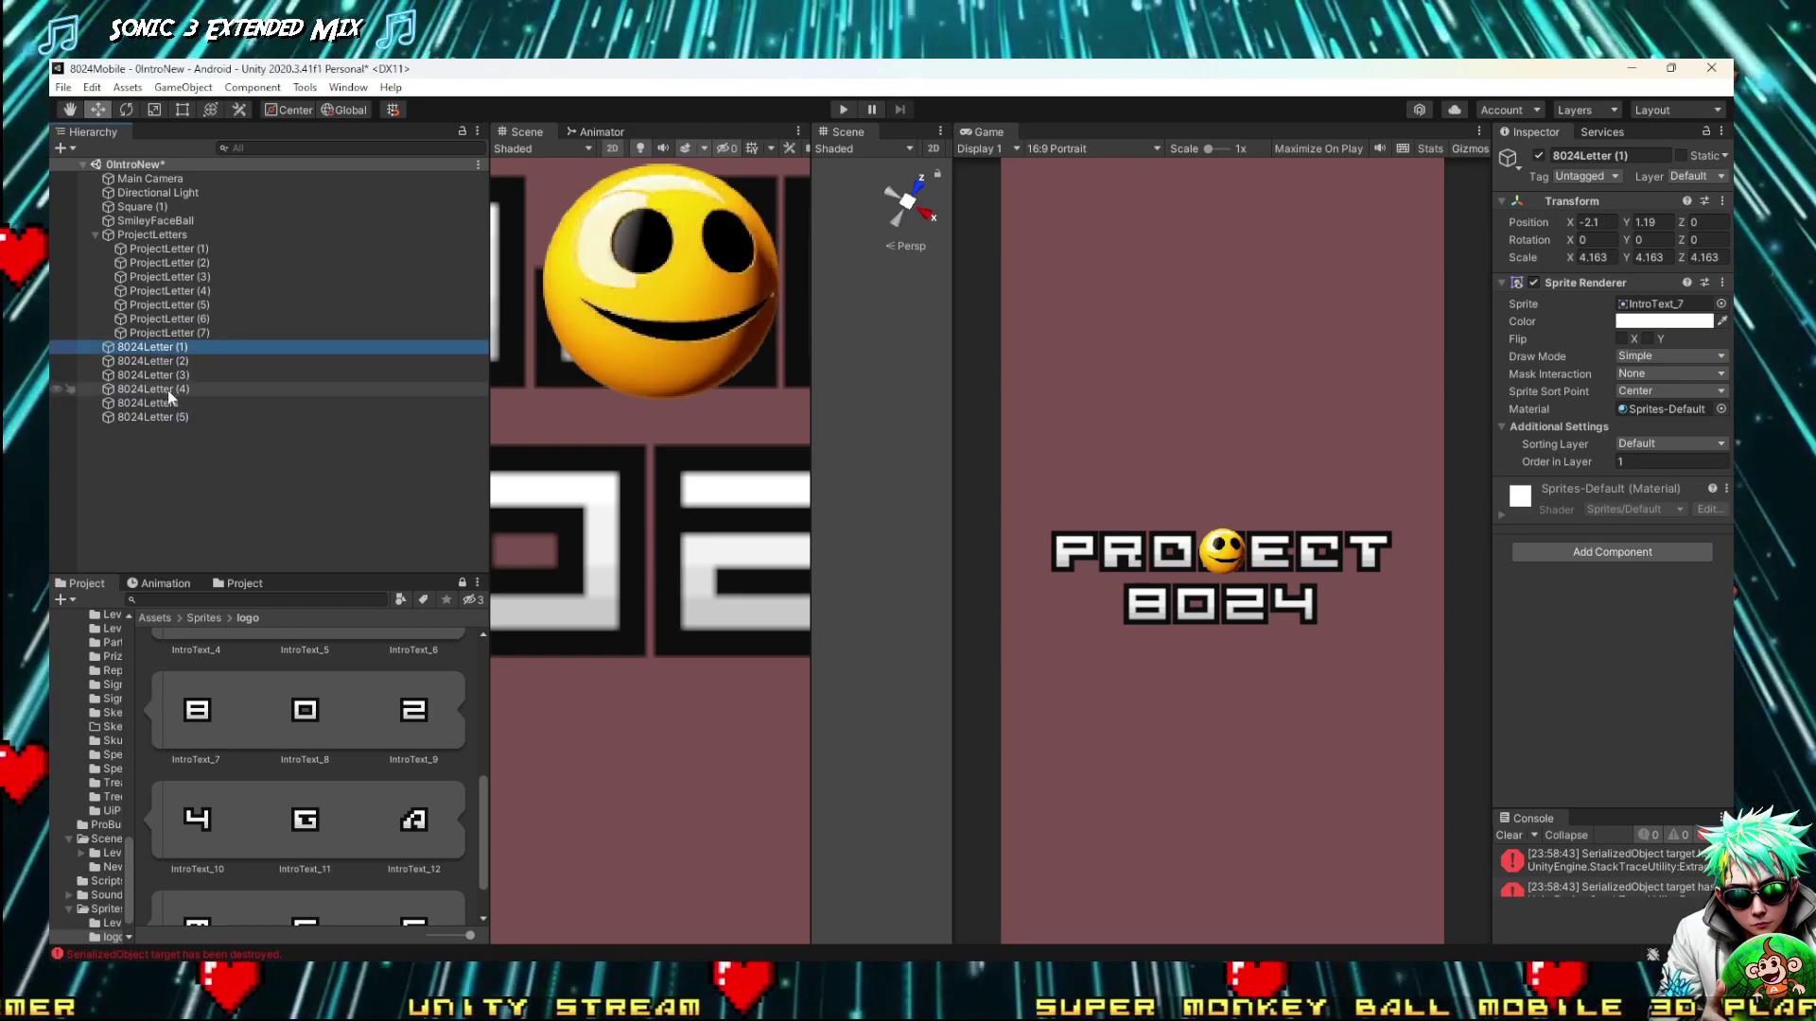
{"action": "left_click", "coordinate": [167, 390], "text": "shift"}
{"action": "left_click_drag", "start_coordinate": [149, 348], "coordinate": [144, 404]}
{"action": "left_click", "coordinate": [95, 347]}
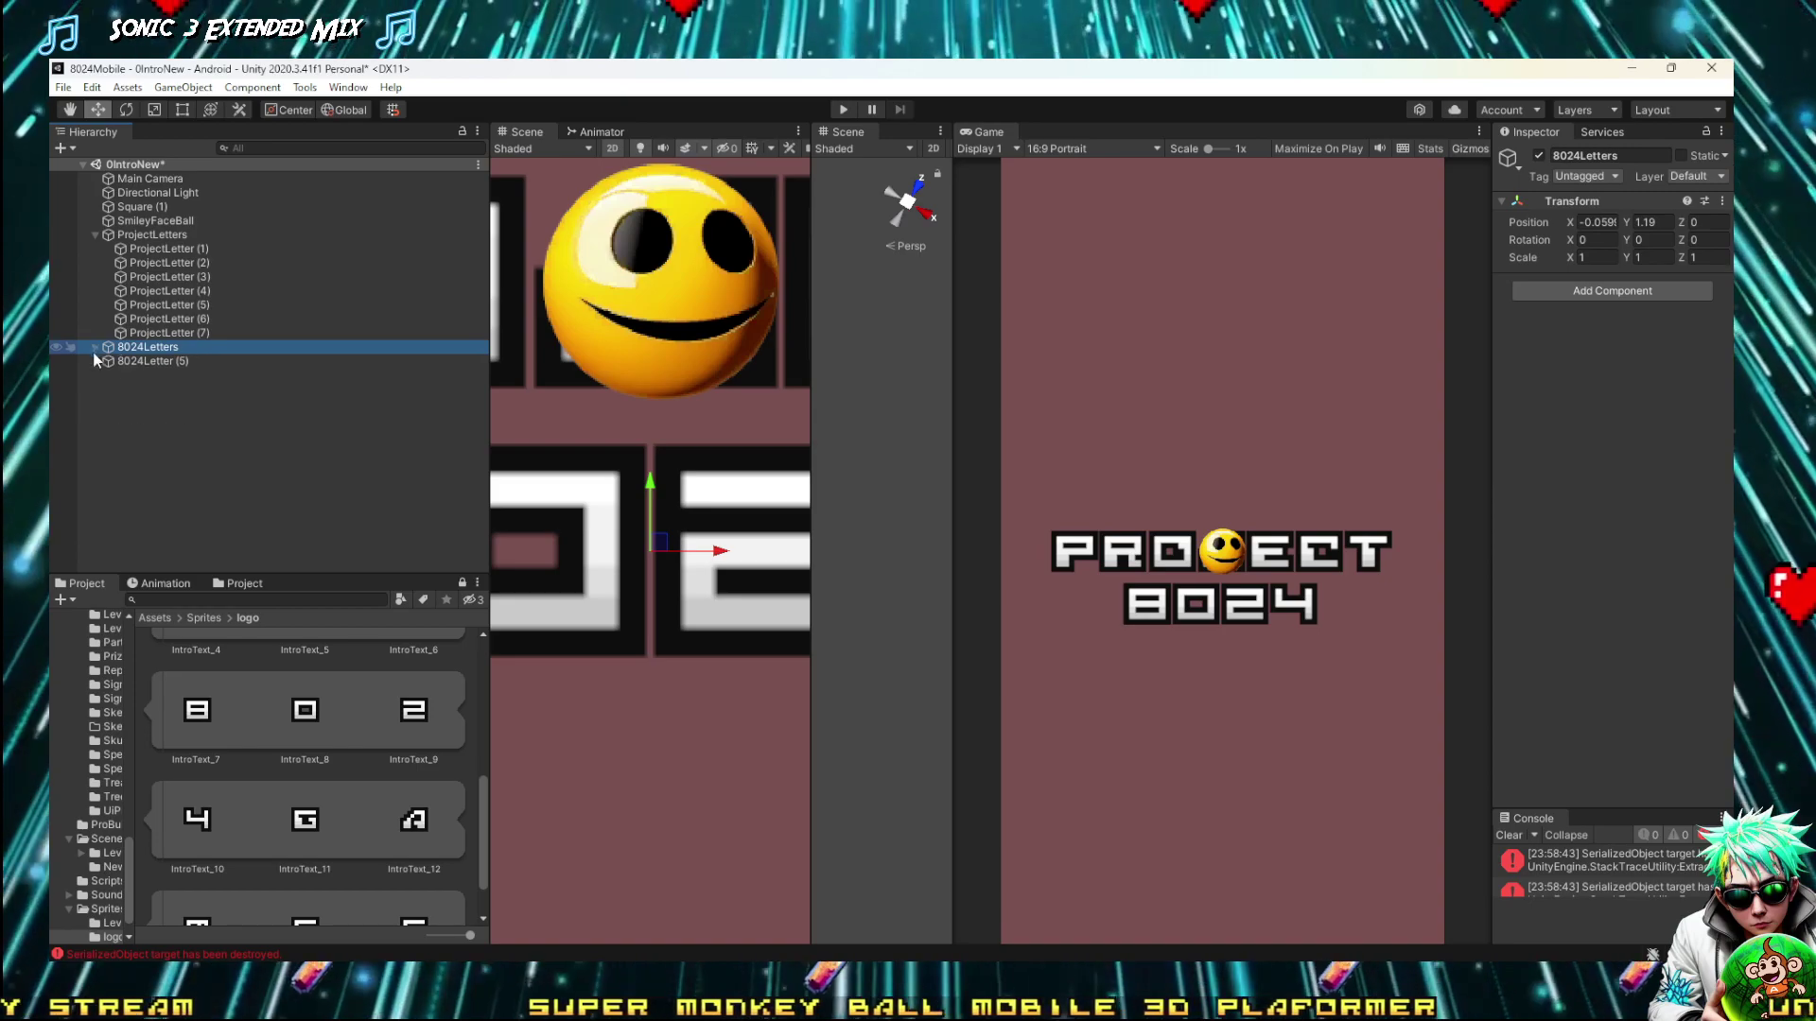
{"action": "left_click", "coordinate": [161, 361]}
{"action": "left_click", "coordinate": [185, 365]}
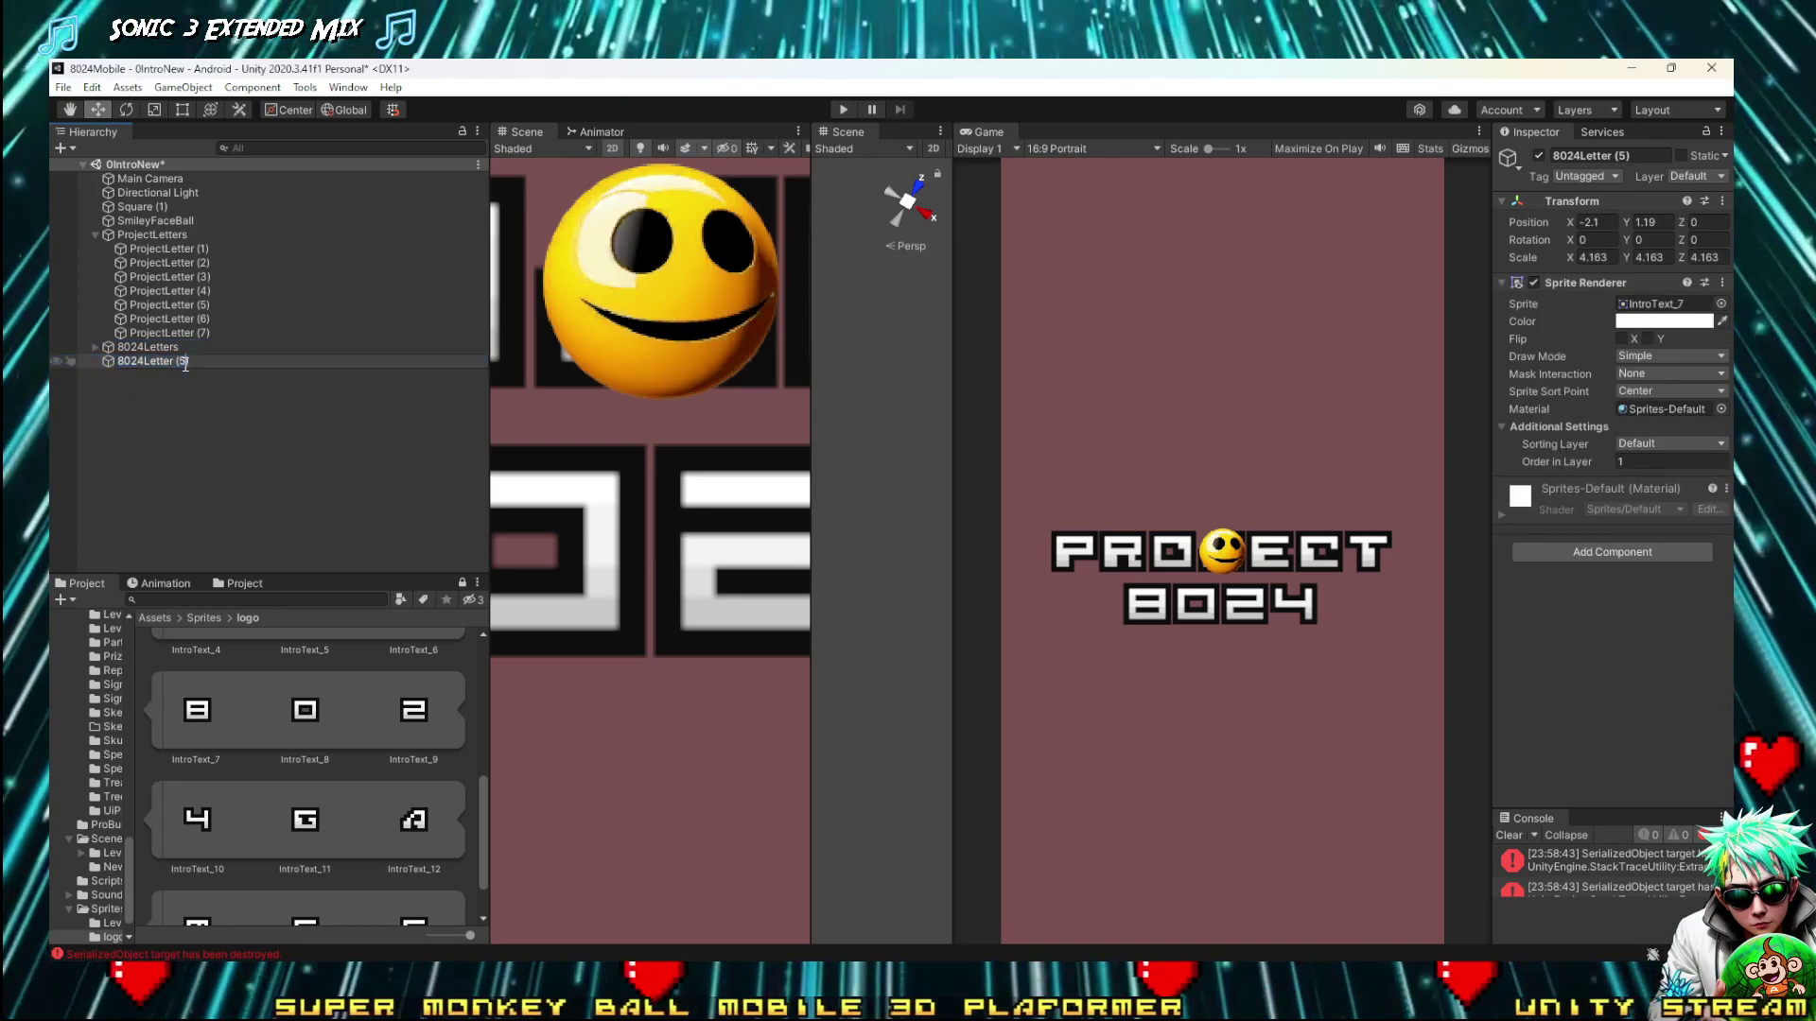
Rename the spare copy GamesLetter (1) and give it the G sprite, IntroText_11
{"action": "left_click_drag", "start_coordinate": [146, 365], "coordinate": [95, 365]}
{"action": "type", "text": "Games"}
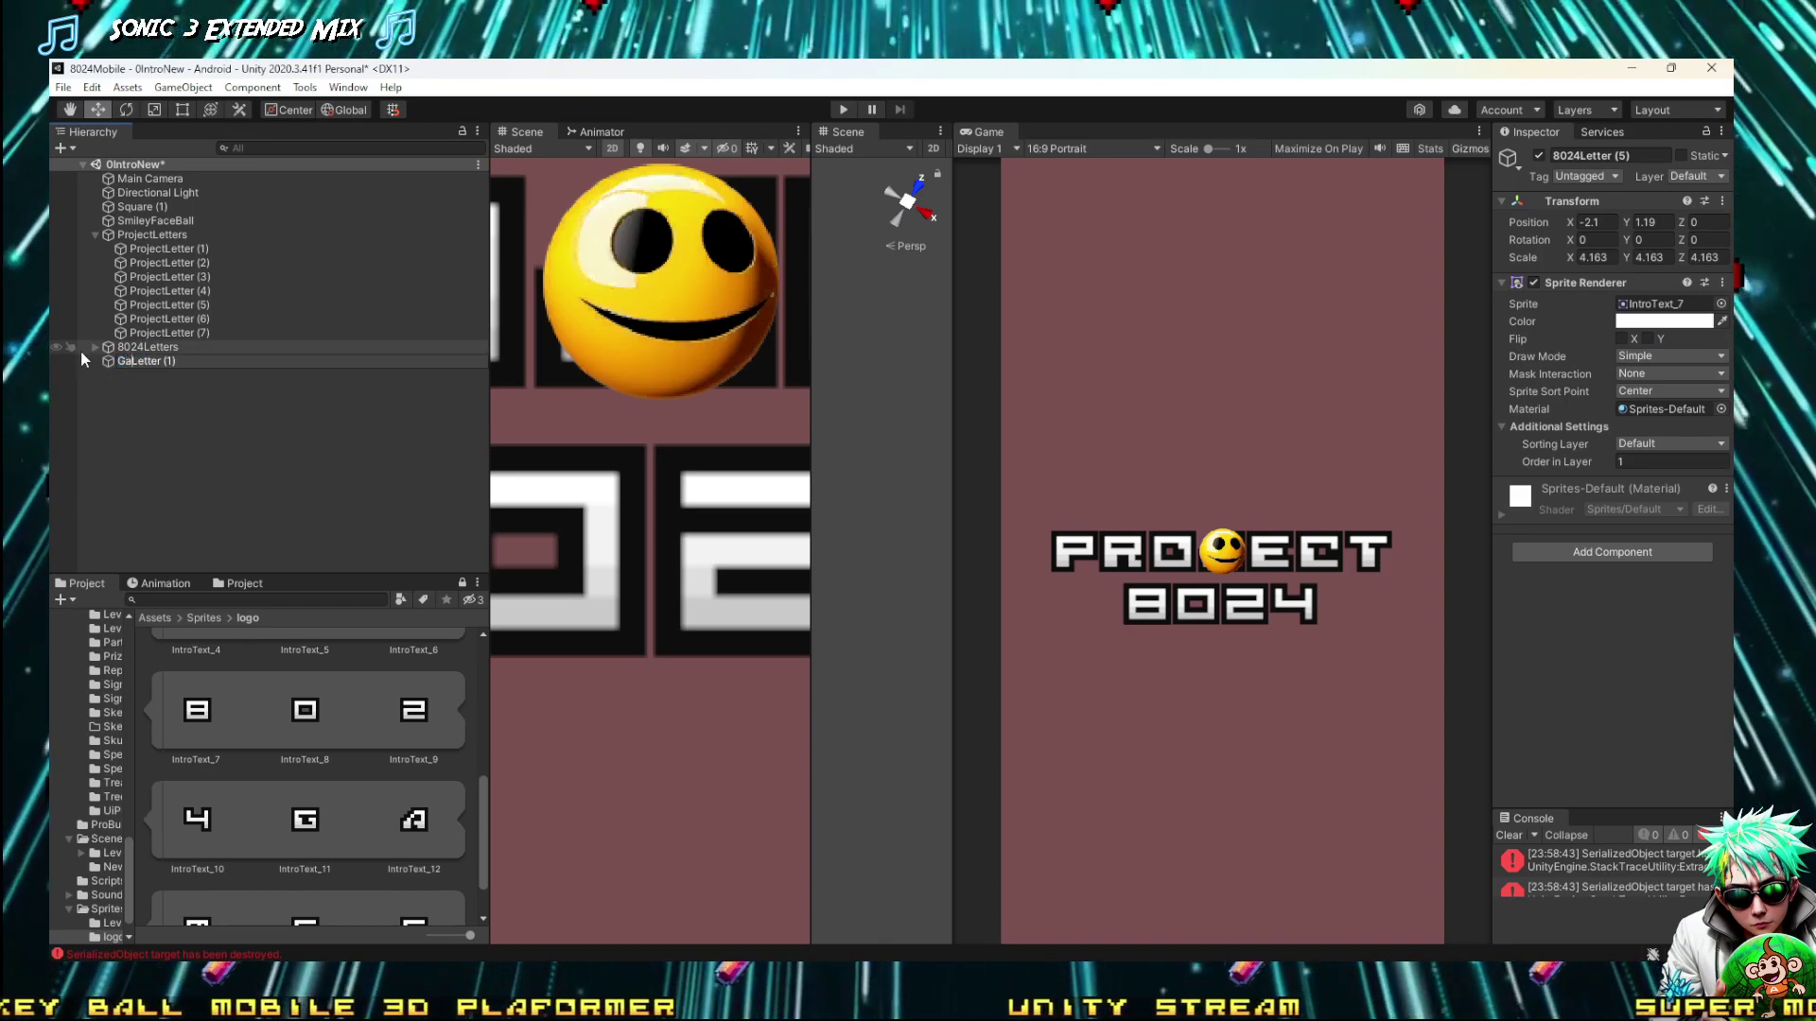
{"action": "key", "text": "Return"}
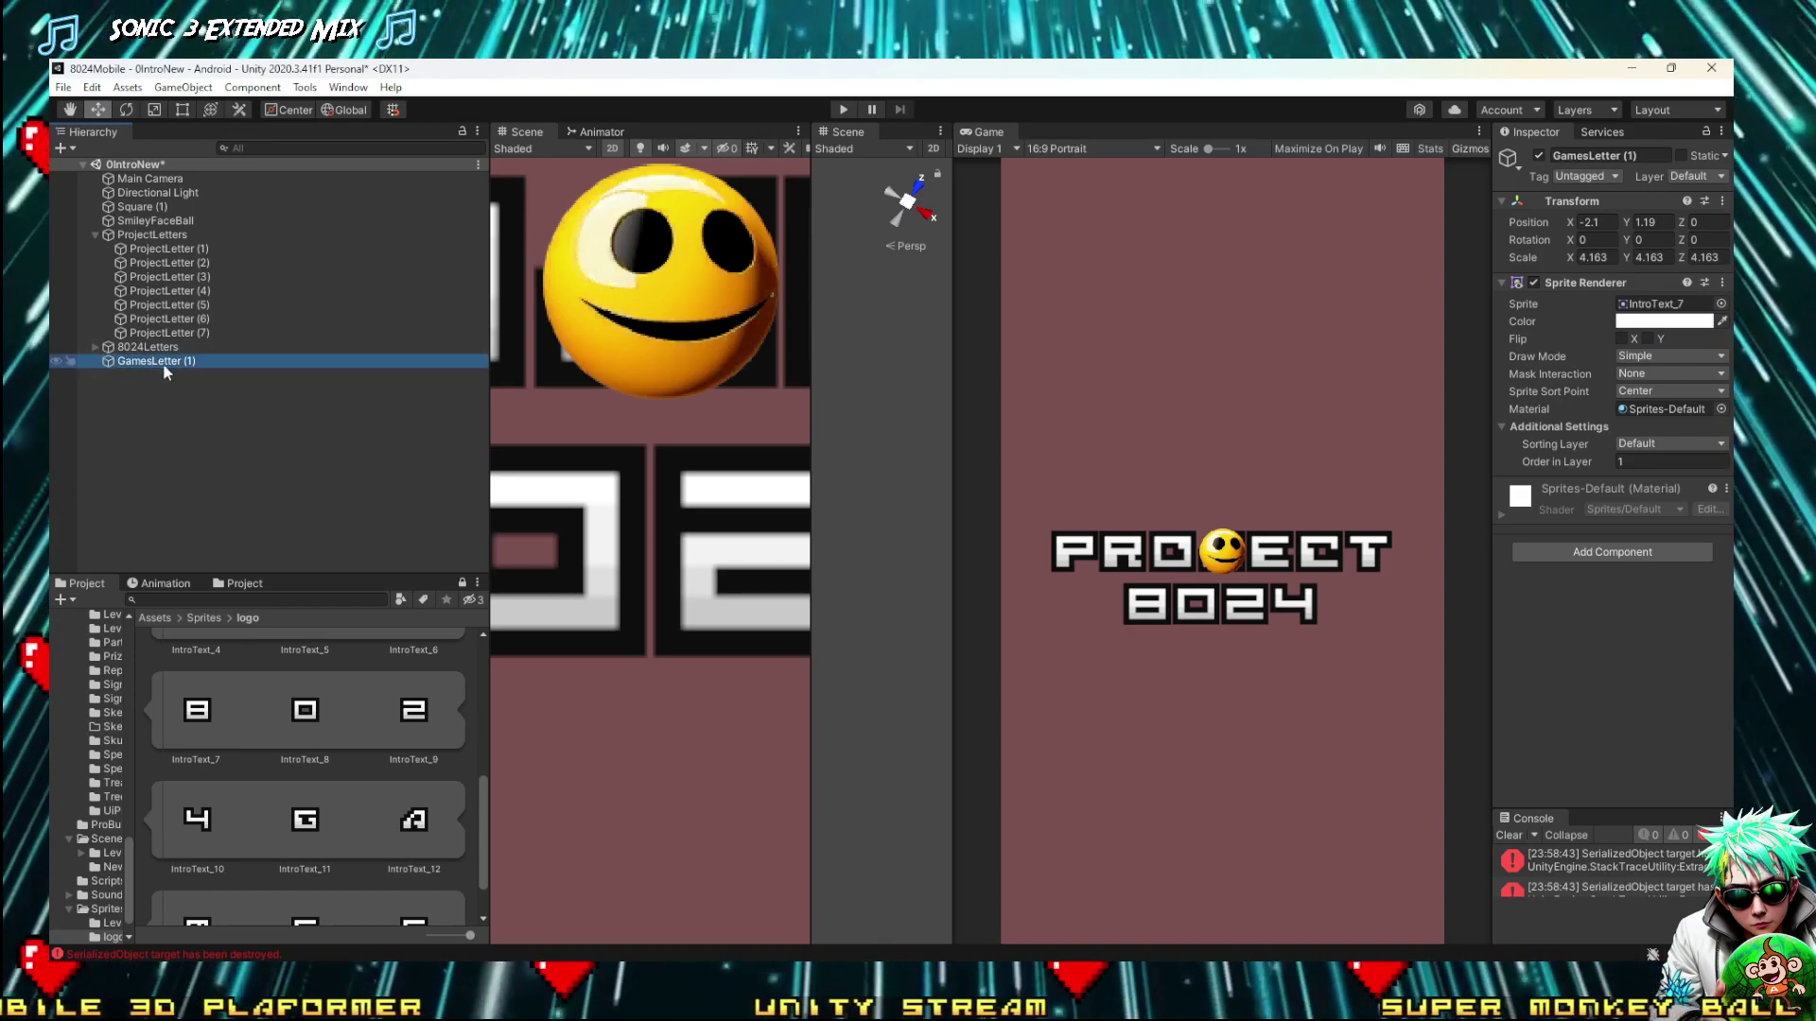
{"action": "scroll", "coordinate": [296, 754], "scroll_direction": "down", "scroll_amount": 2}
{"action": "left_click_drag", "start_coordinate": [295, 754], "coordinate": [1662, 303]}
Duplicate the G letter into four more copies and assign them the A, M, E and S sprites
{"action": "left_click", "coordinate": [110, 361]}
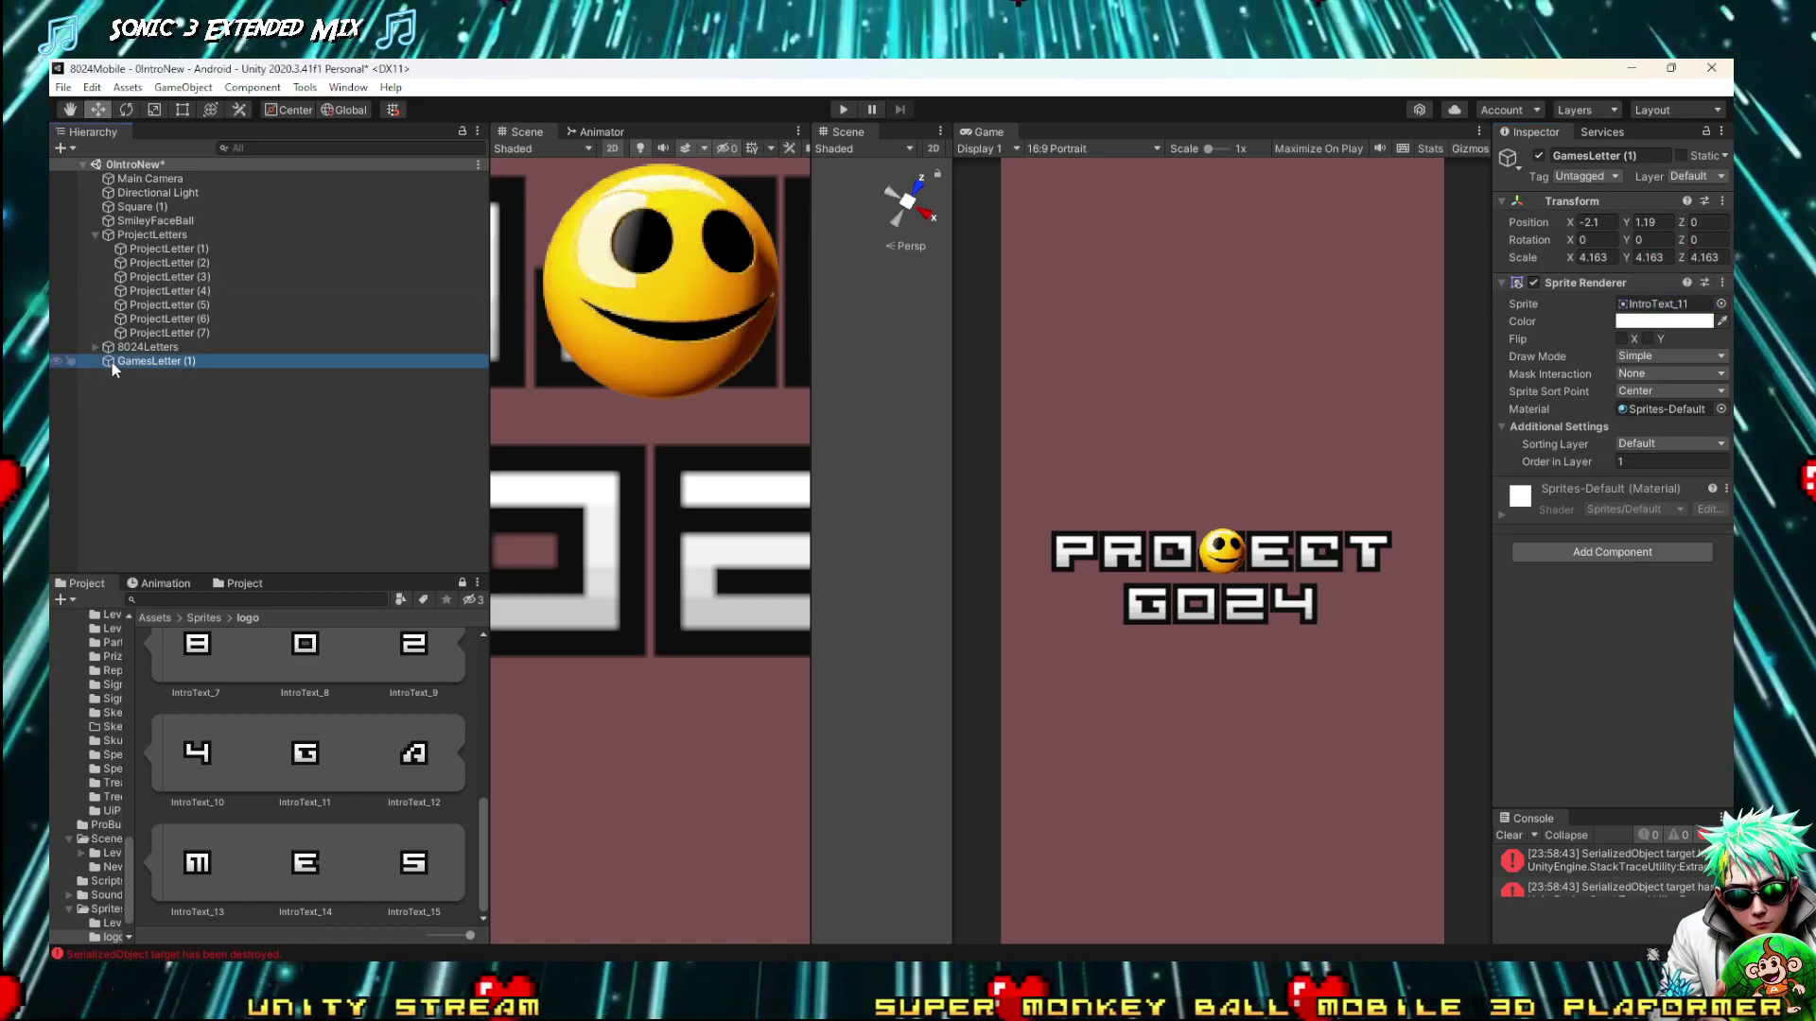
{"action": "key", "text": "ctrl+d"}
{"action": "key", "text": "ctrl+d"}
{"action": "key", "text": "ctrl+d"}
{"action": "key", "text": "ctrl+d"}
{"action": "left_click", "coordinate": [151, 375]}
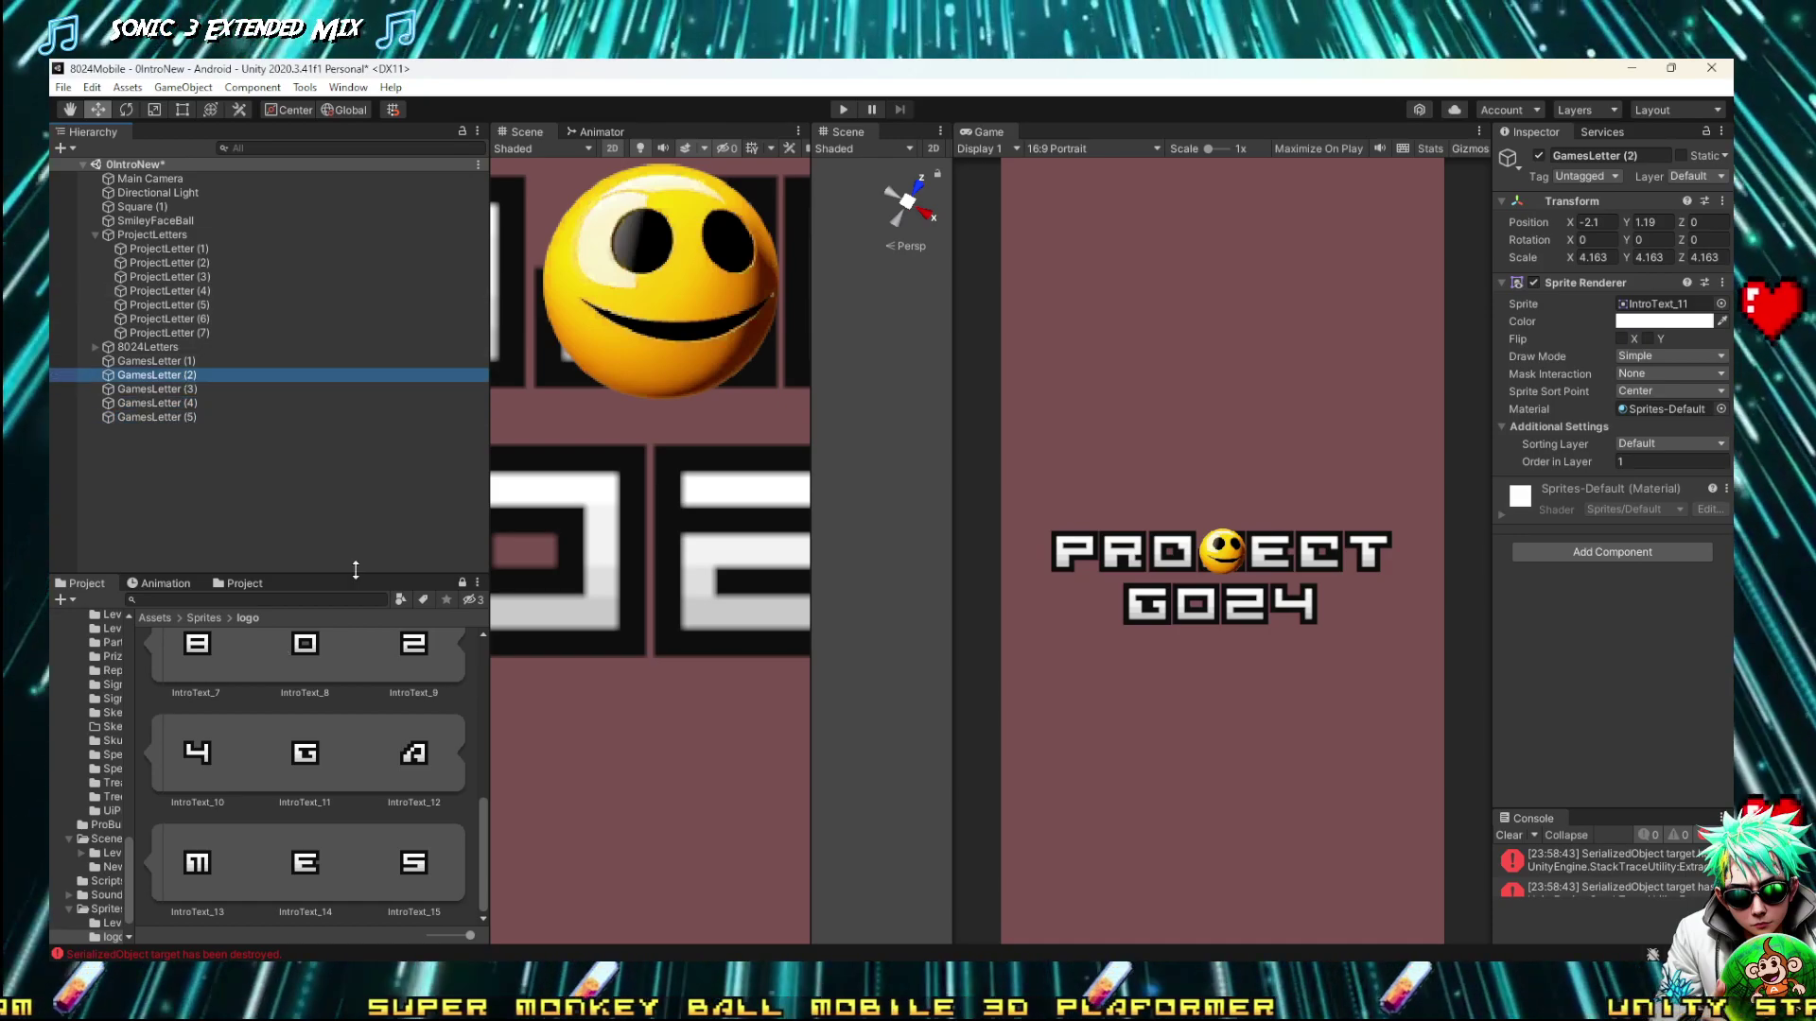
{"action": "left_click_drag", "start_coordinate": [1455, 295], "coordinate": [1665, 304]}
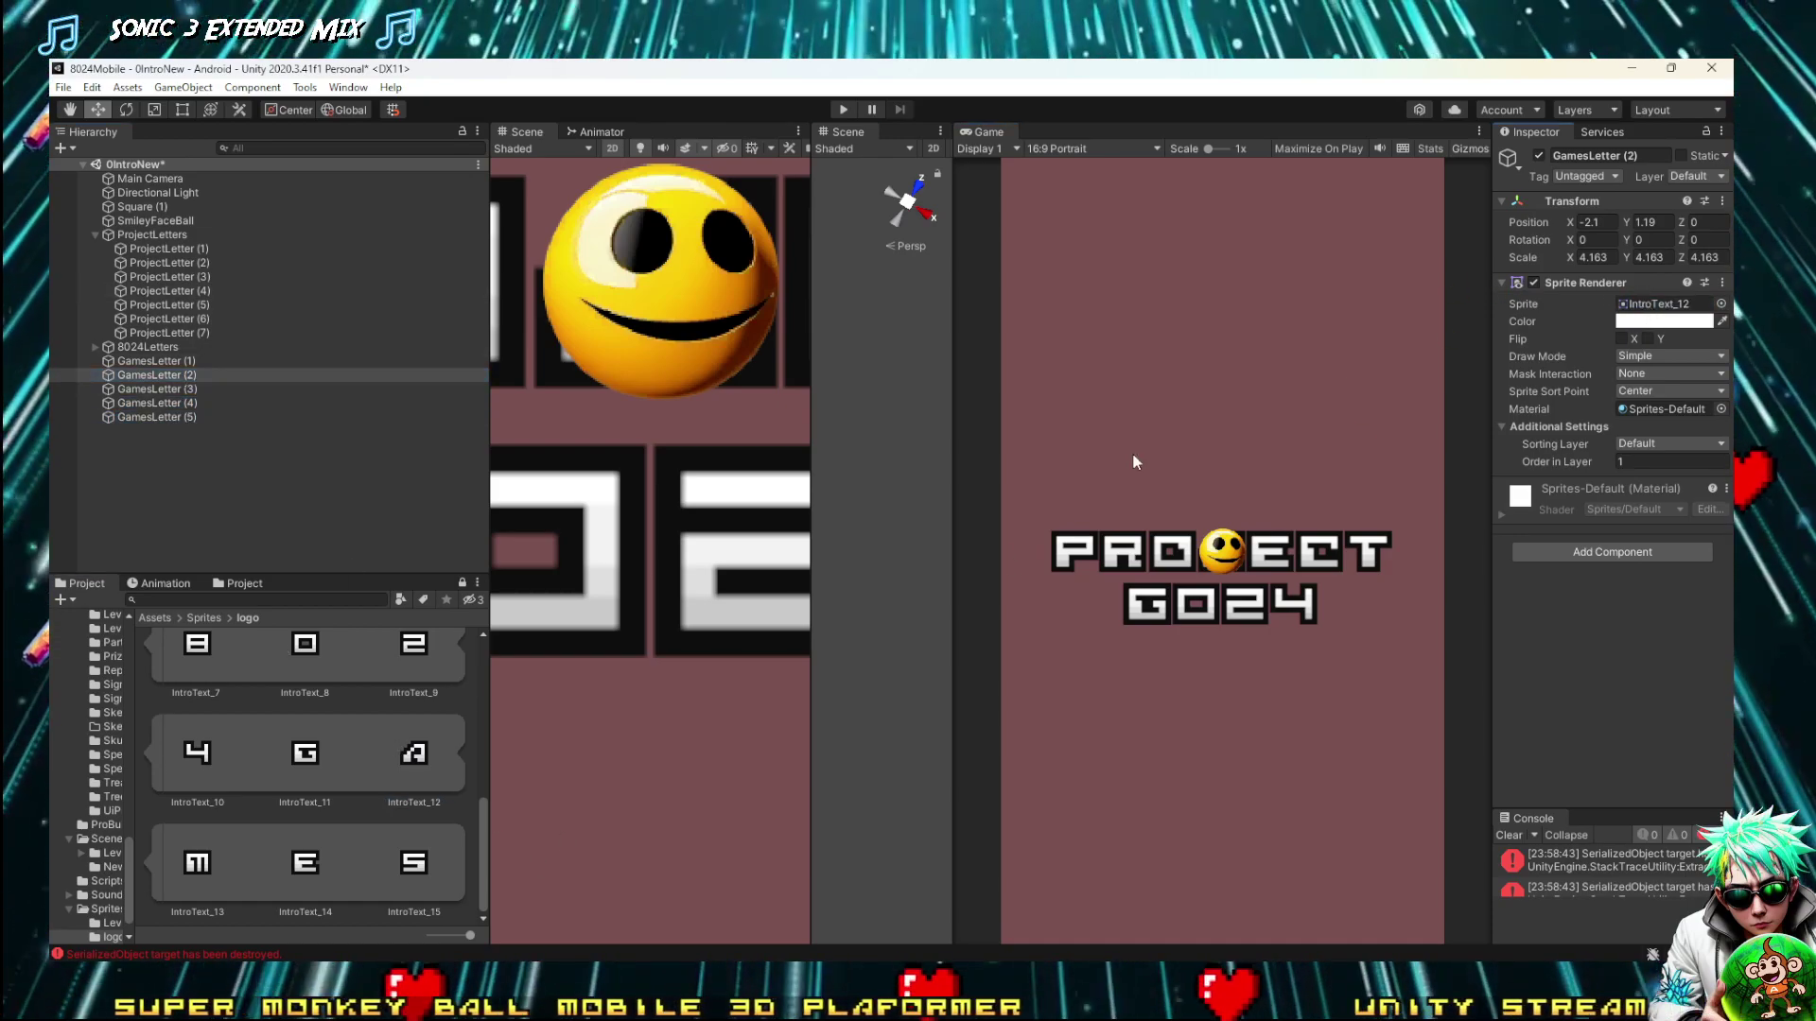
{"action": "left_click", "coordinate": [156, 389]}
{"action": "left_click_drag", "start_coordinate": [304, 752], "coordinate": [1672, 315]}
{"action": "left_click", "coordinate": [150, 404]}
{"action": "left_click_drag", "start_coordinate": [304, 863], "coordinate": [1664, 303]}
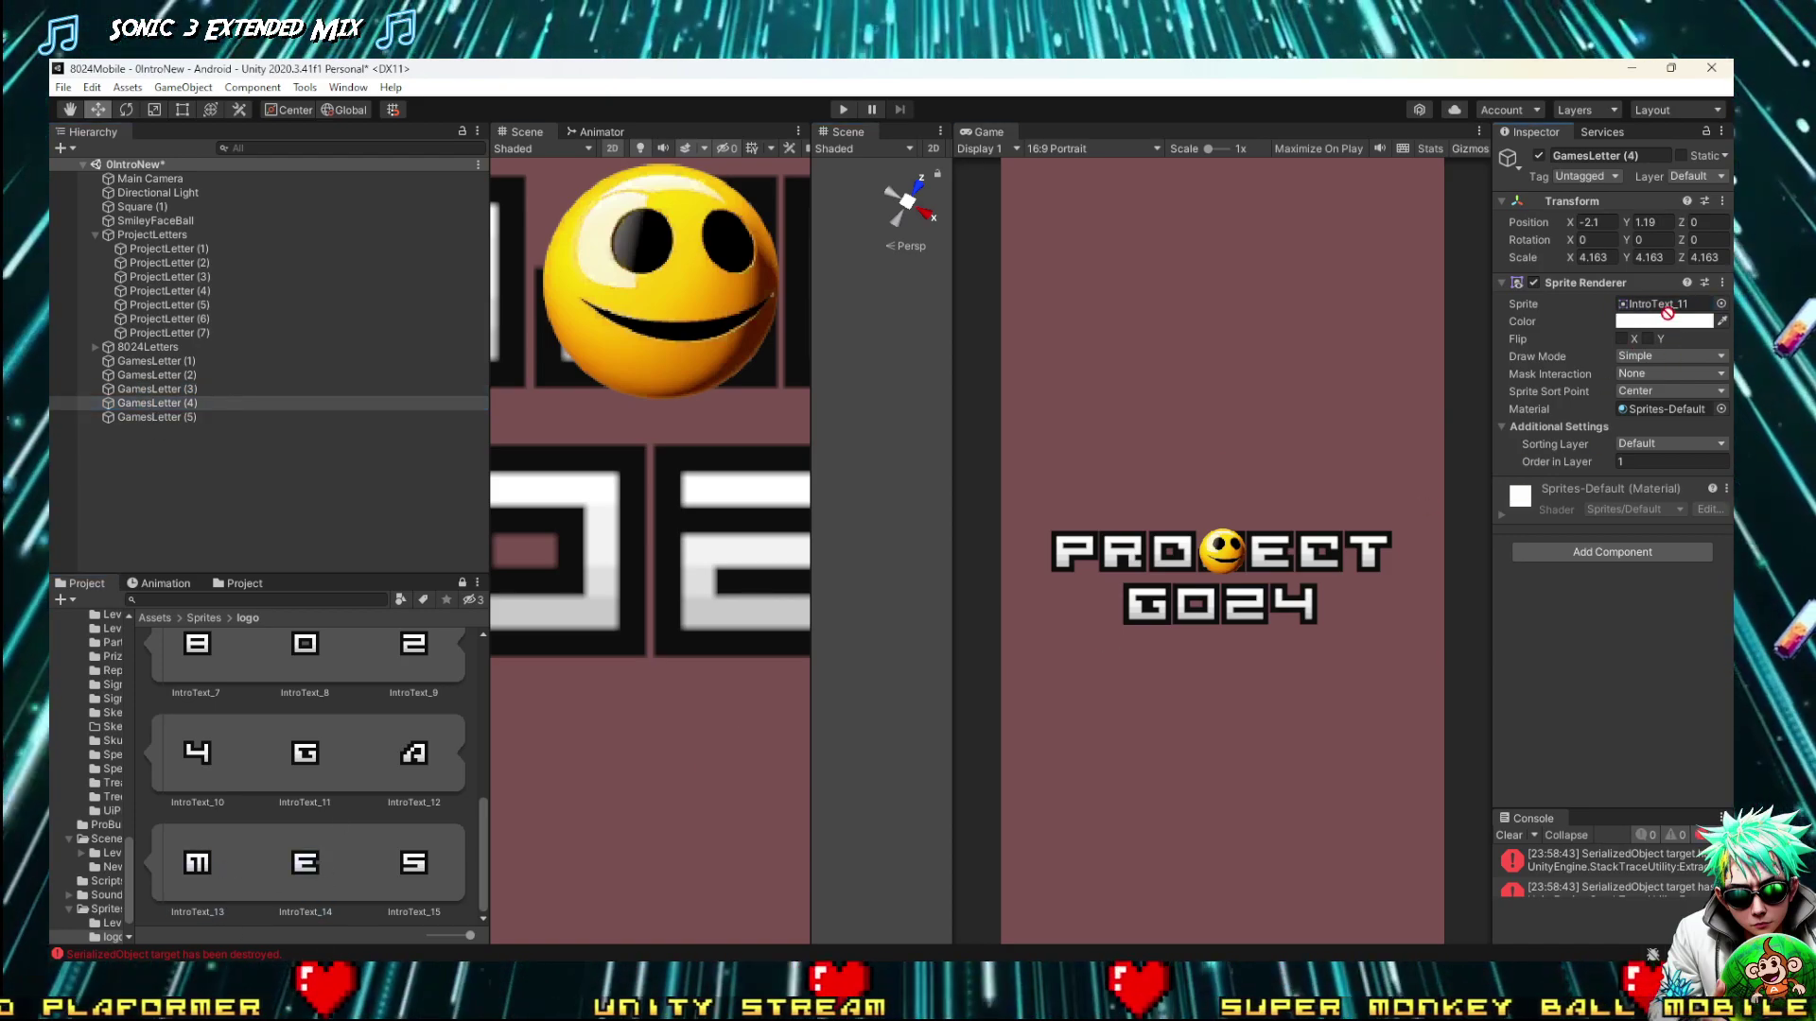
{"action": "left_click", "coordinate": [150, 417]}
{"action": "left_click_drag", "start_coordinate": [305, 753], "coordinate": [1669, 303]}
{"action": "left_click_drag", "start_coordinate": [413, 862], "coordinate": [1669, 304]}
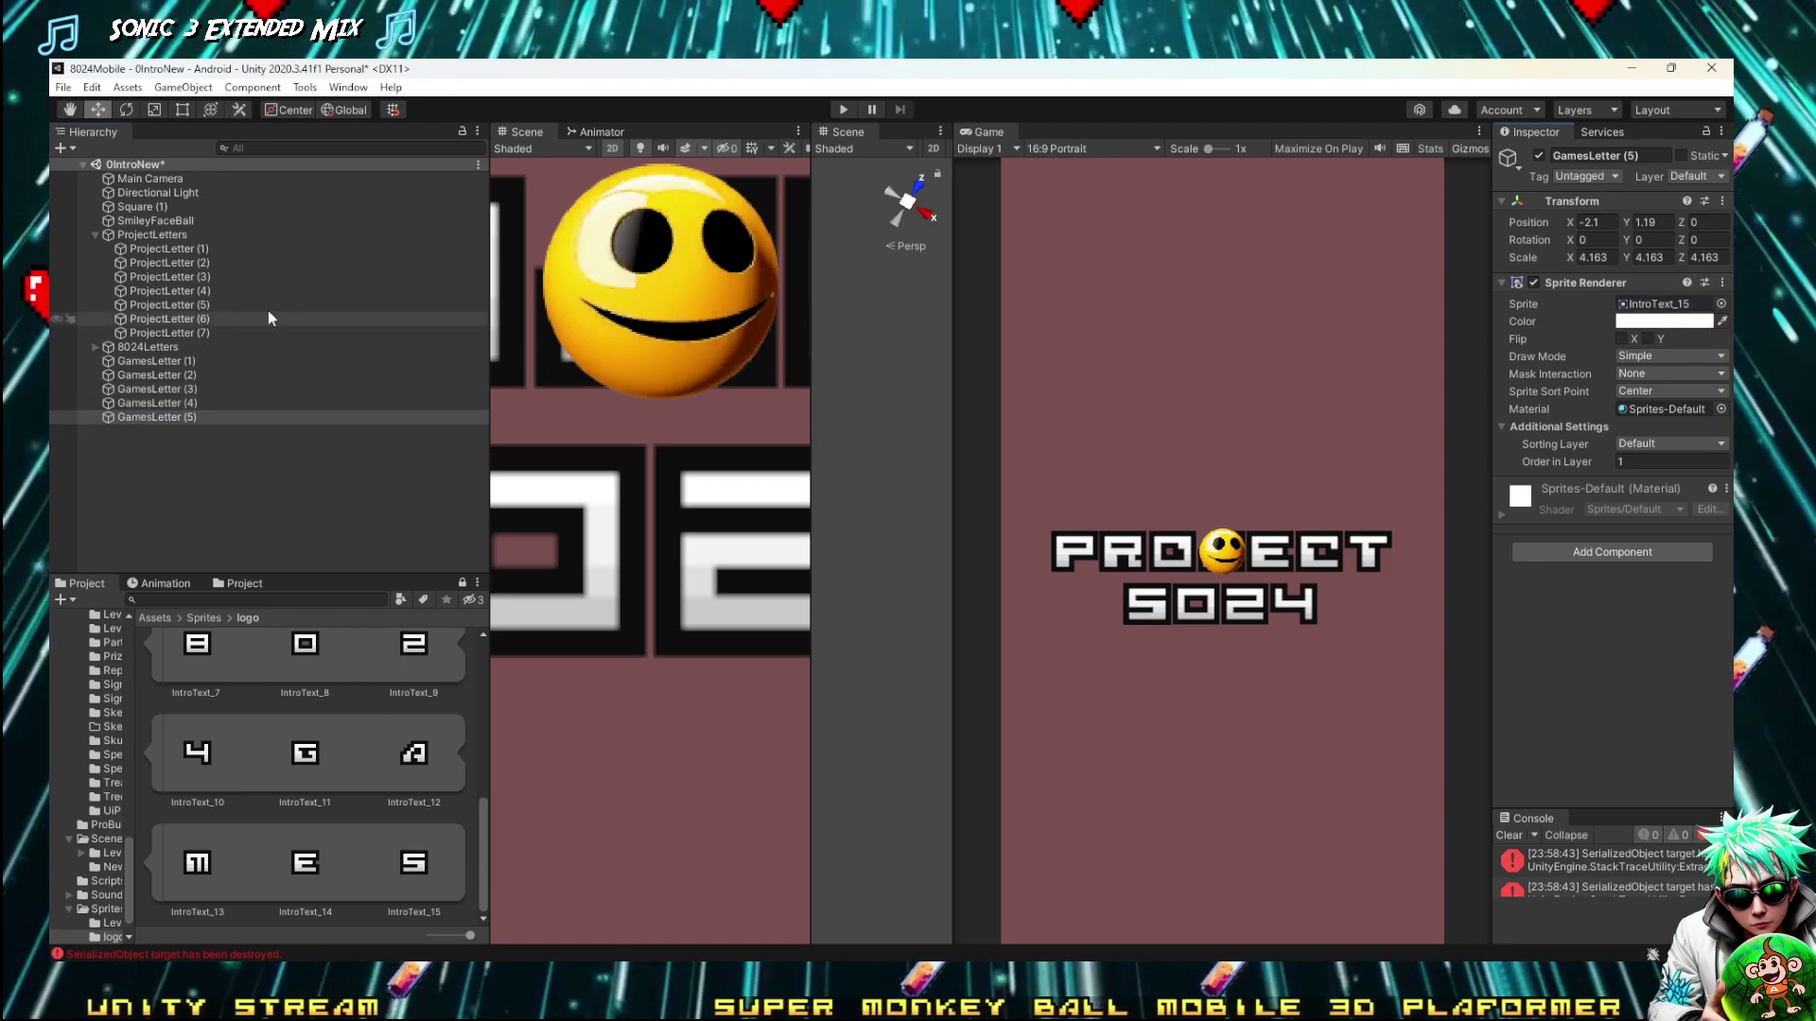
Select the five GAMES letters and frame them in the Scene view
{"action": "left_click", "coordinate": [149, 361], "text": "shift"}
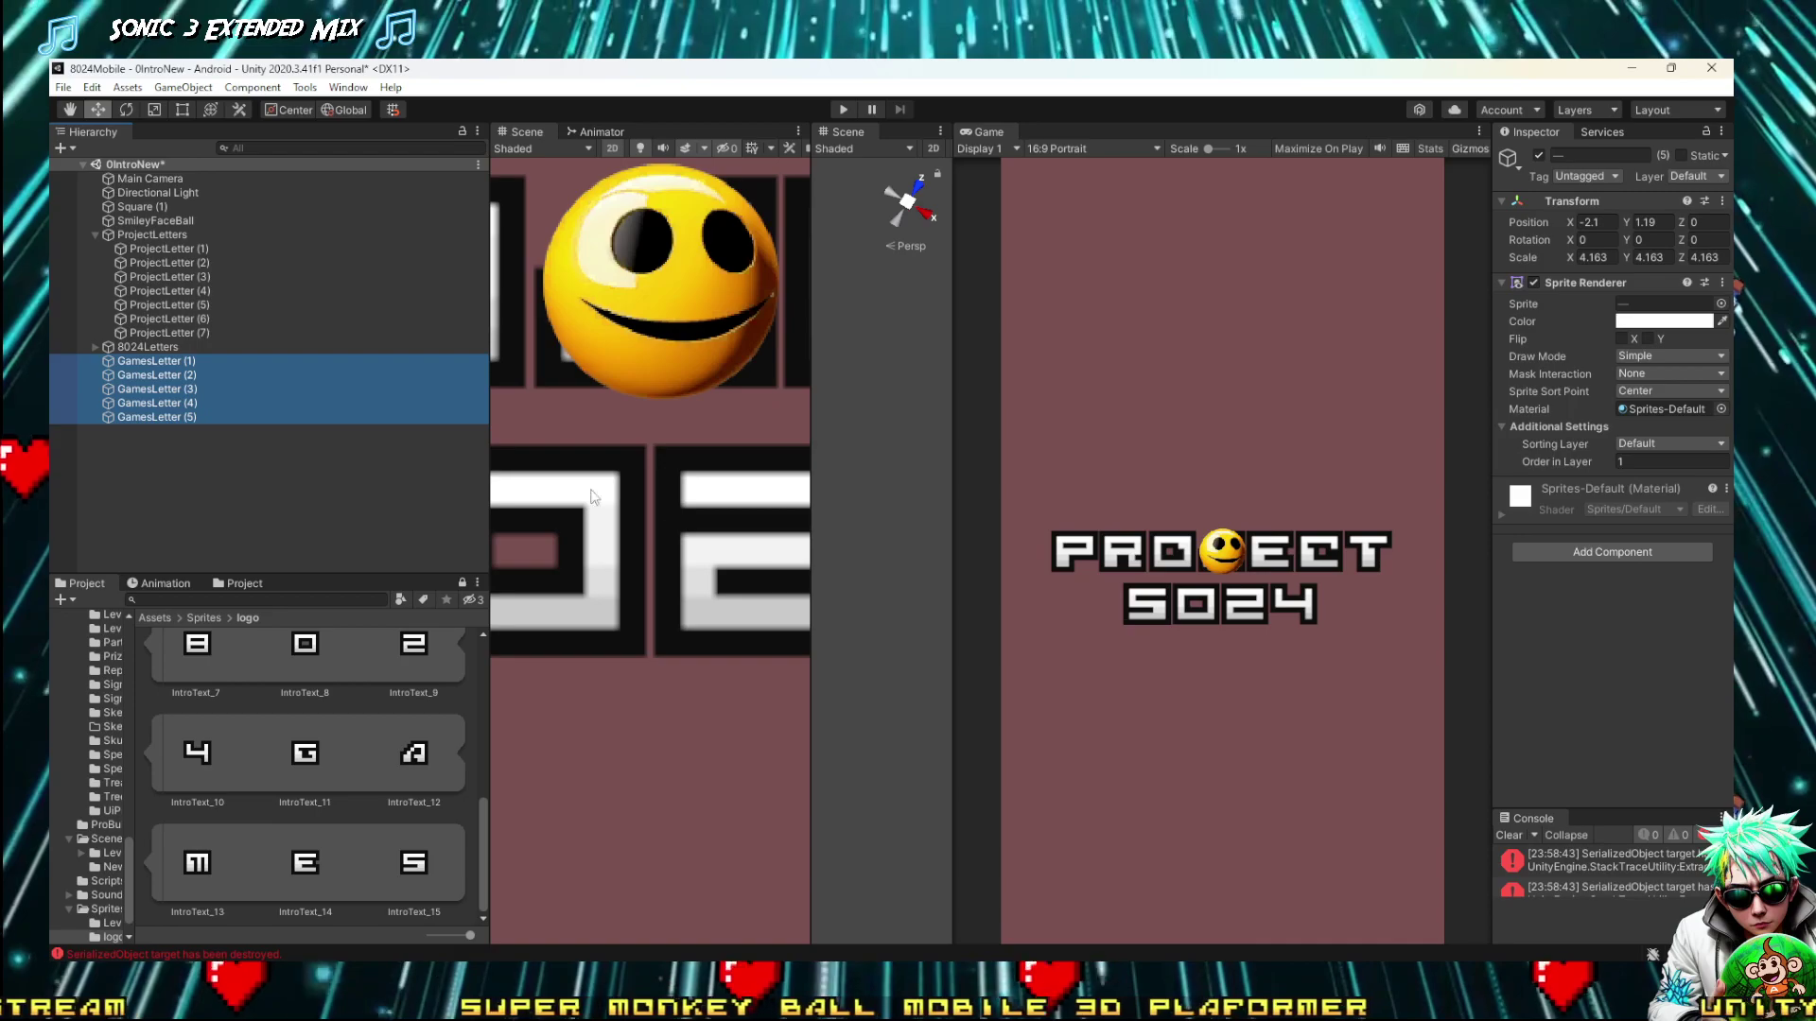
{"action": "key", "text": "f"}
{"action": "scroll", "coordinate": [674, 572], "scroll_direction": "down", "scroll_amount": 4}
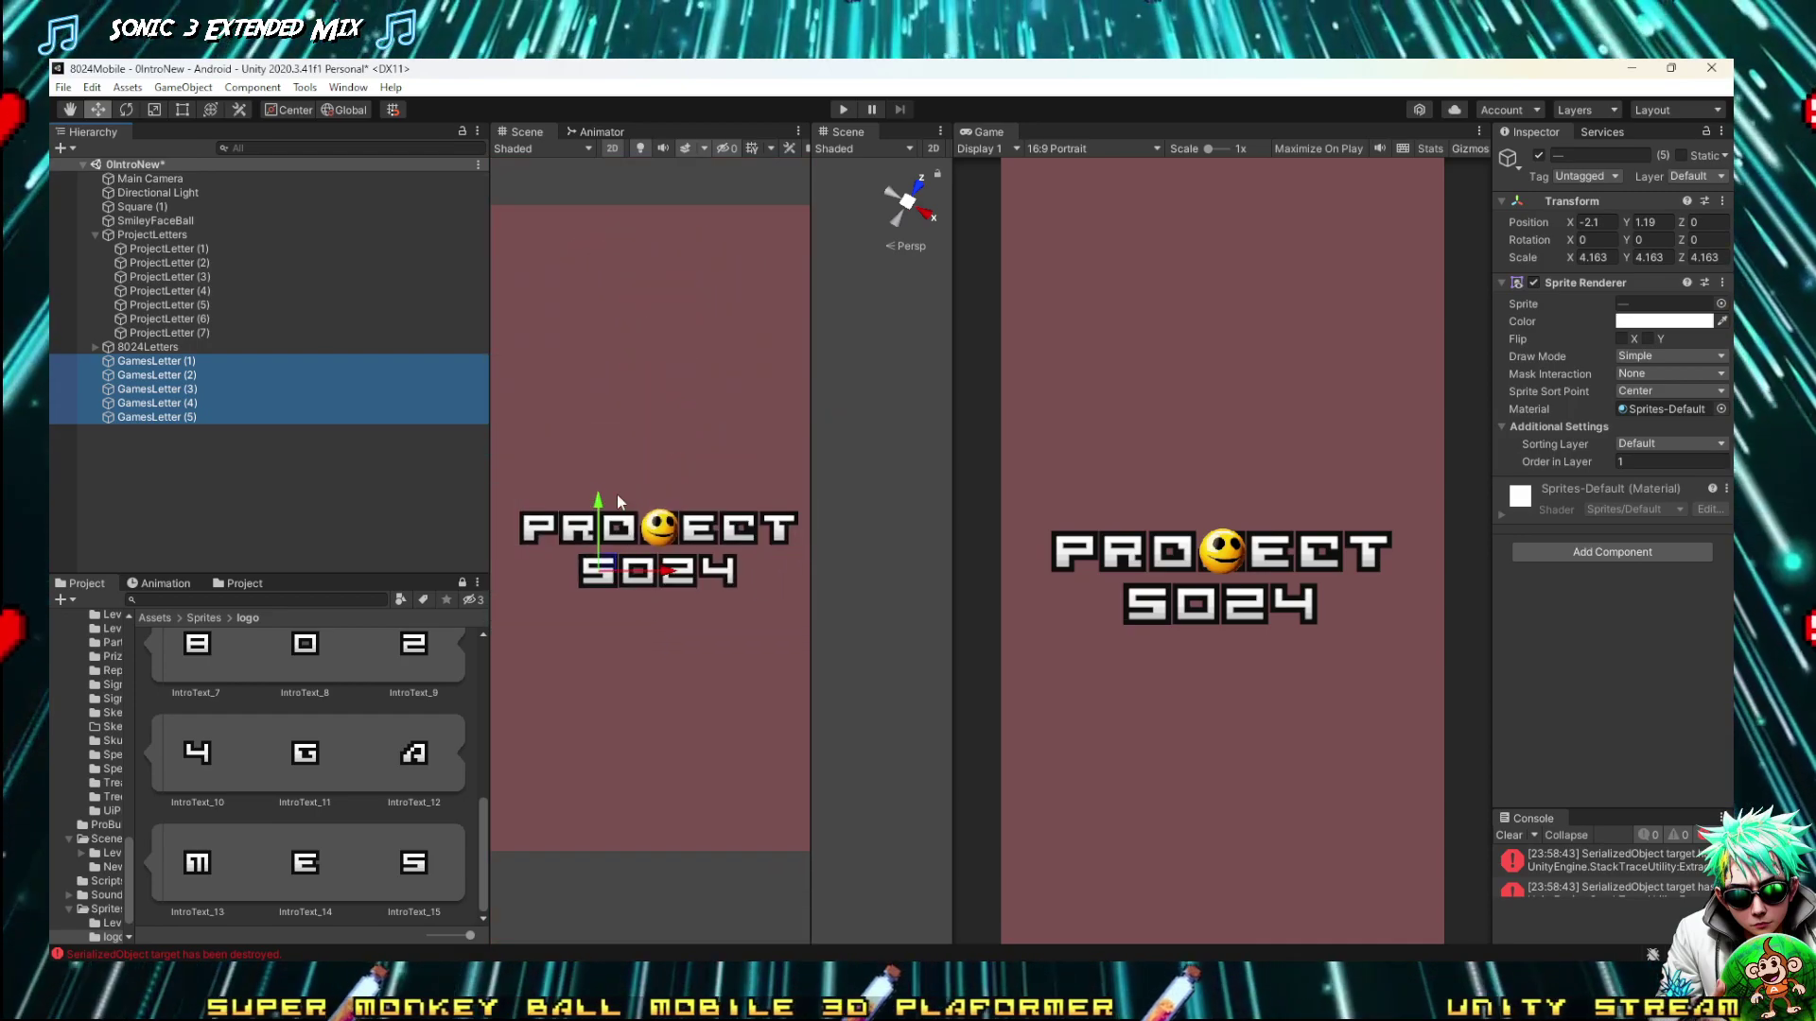
Move the GAMES letters below 8024 and slide A through S right to reveal G
{"action": "left_click_drag", "start_coordinate": [609, 496], "coordinate": [602, 542]}
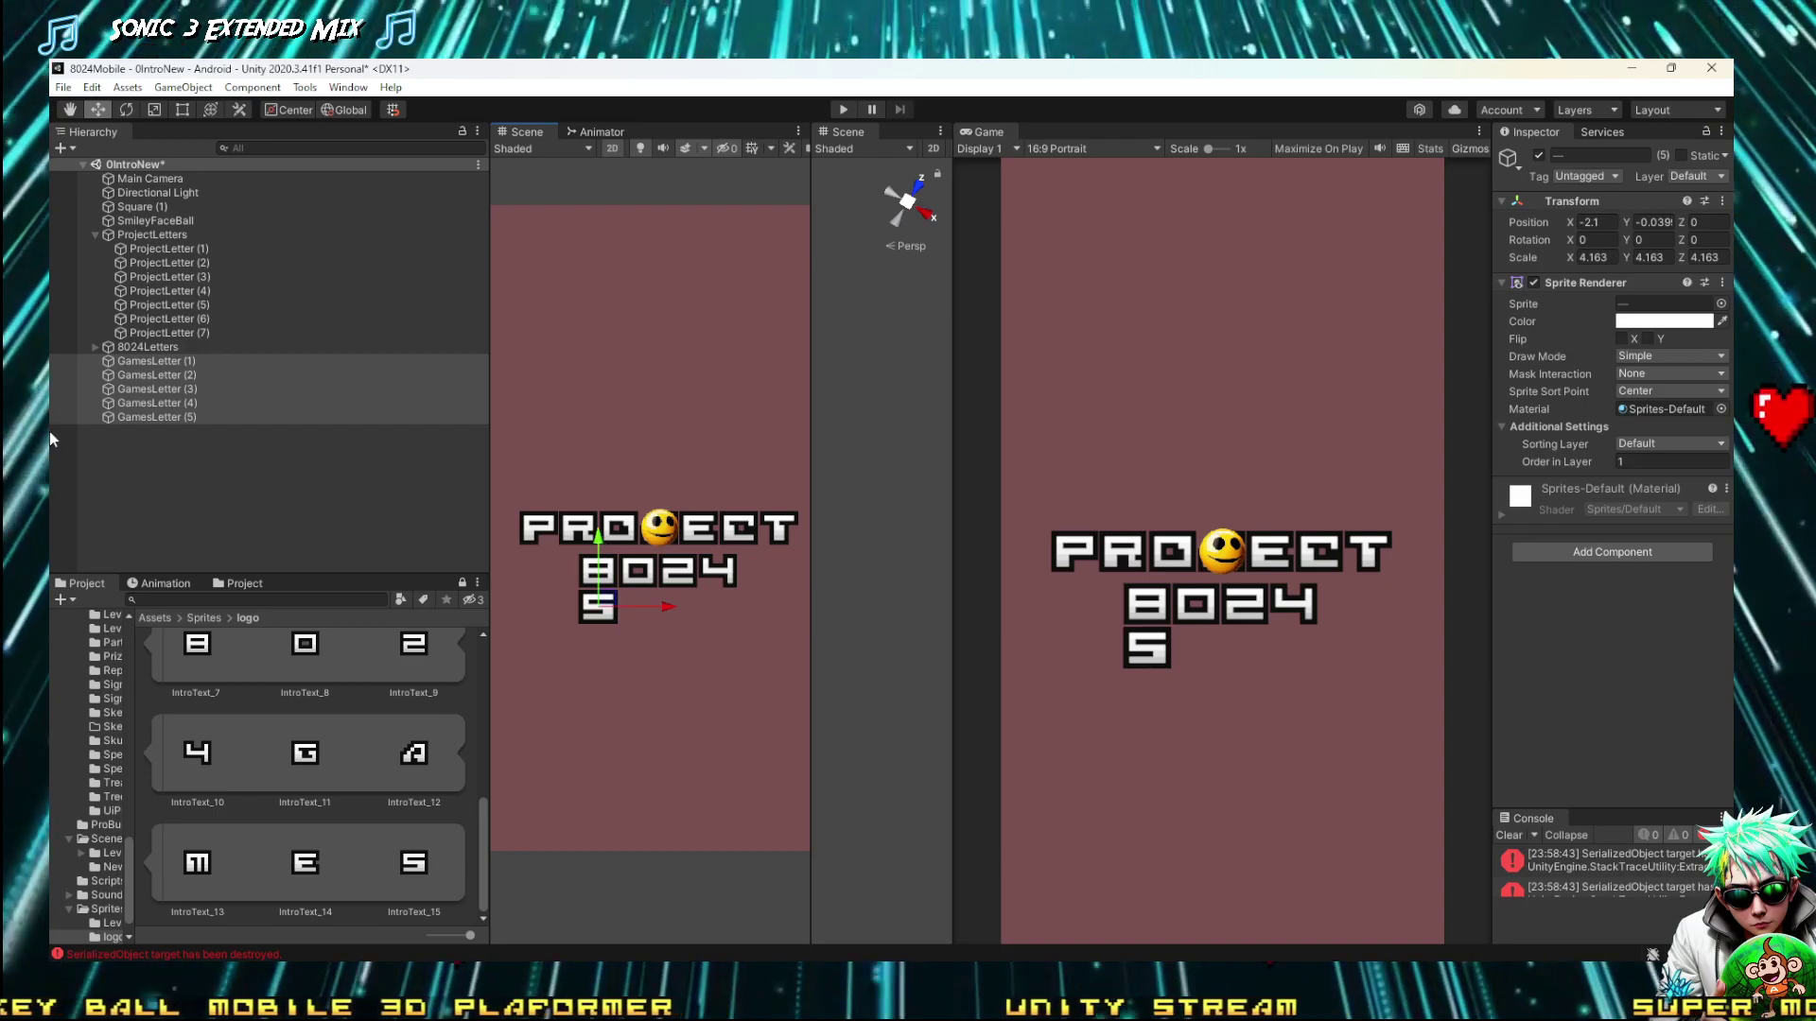
{"action": "left_click", "coordinate": [157, 375], "text": "ctrl"}
{"action": "left_click", "coordinate": [157, 376], "text": "ctrl"}
{"action": "left_click", "coordinate": [179, 364], "text": "ctrl"}
{"action": "left_click_drag", "start_coordinate": [655, 609], "coordinate": [703, 610]}
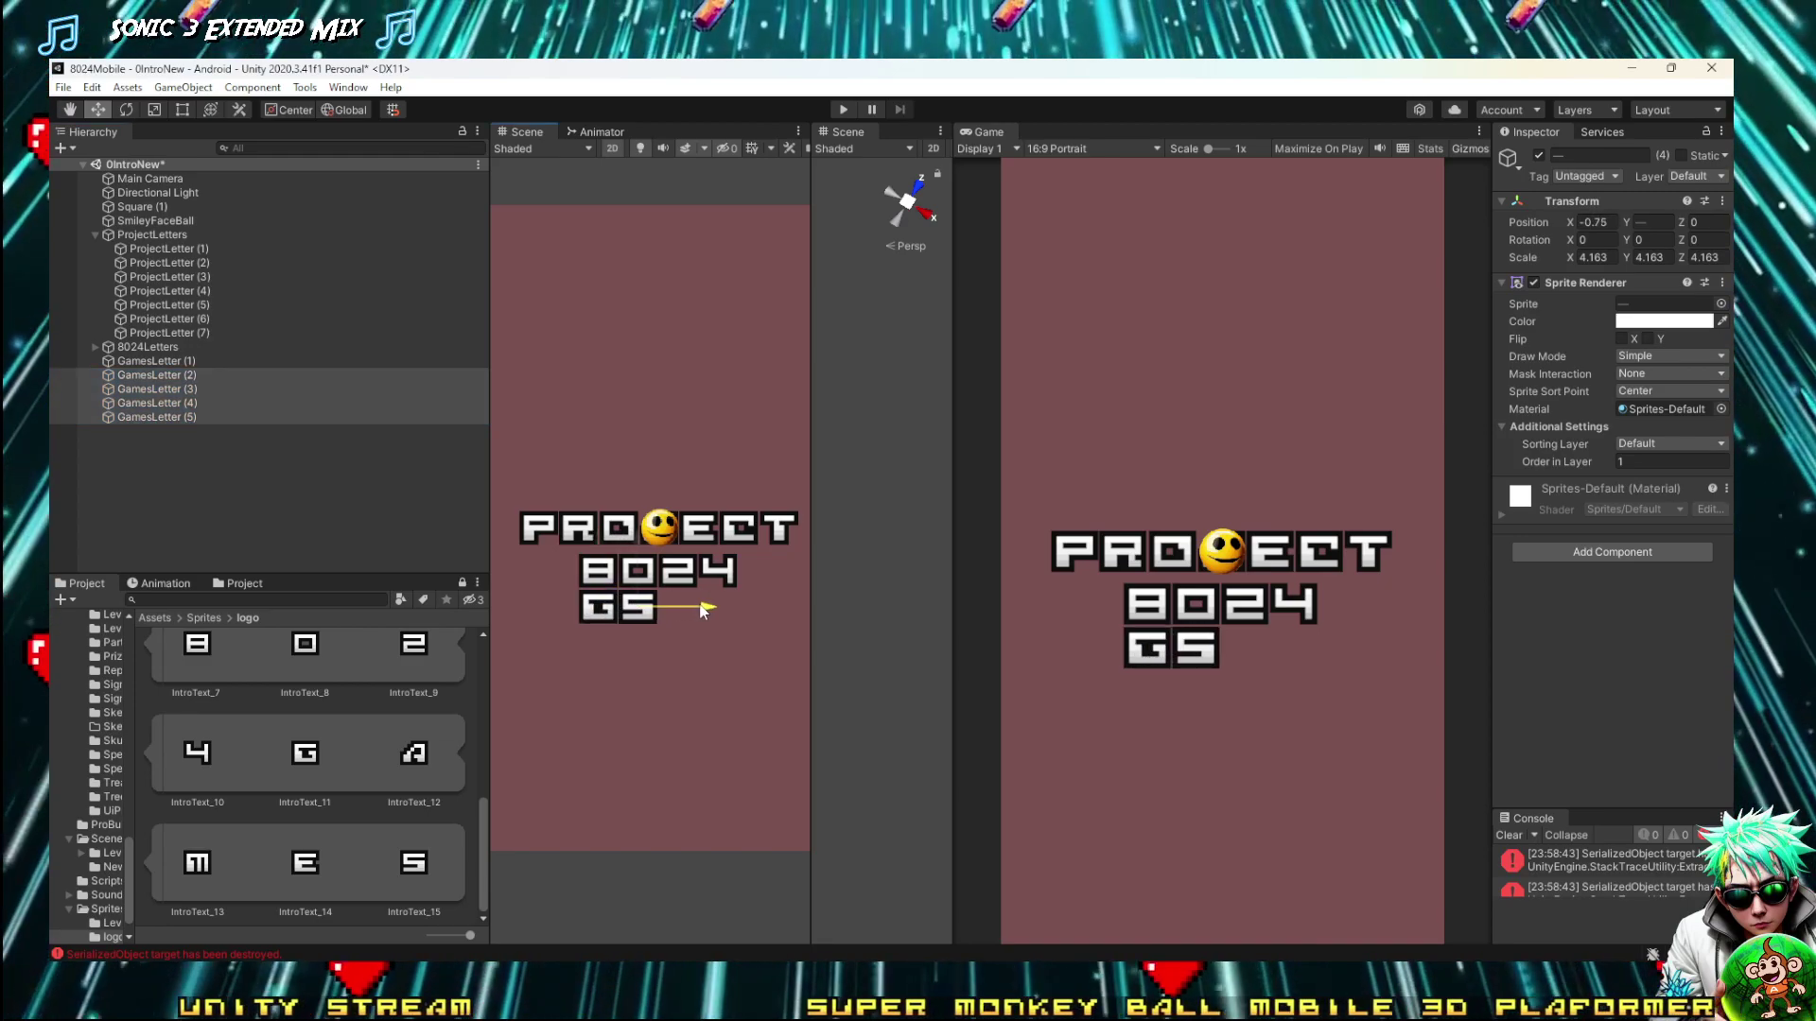
Fan out A, M, E and S along X so the row spells GAMES
{"action": "left_click", "coordinate": [152, 376], "text": "ctrl"}
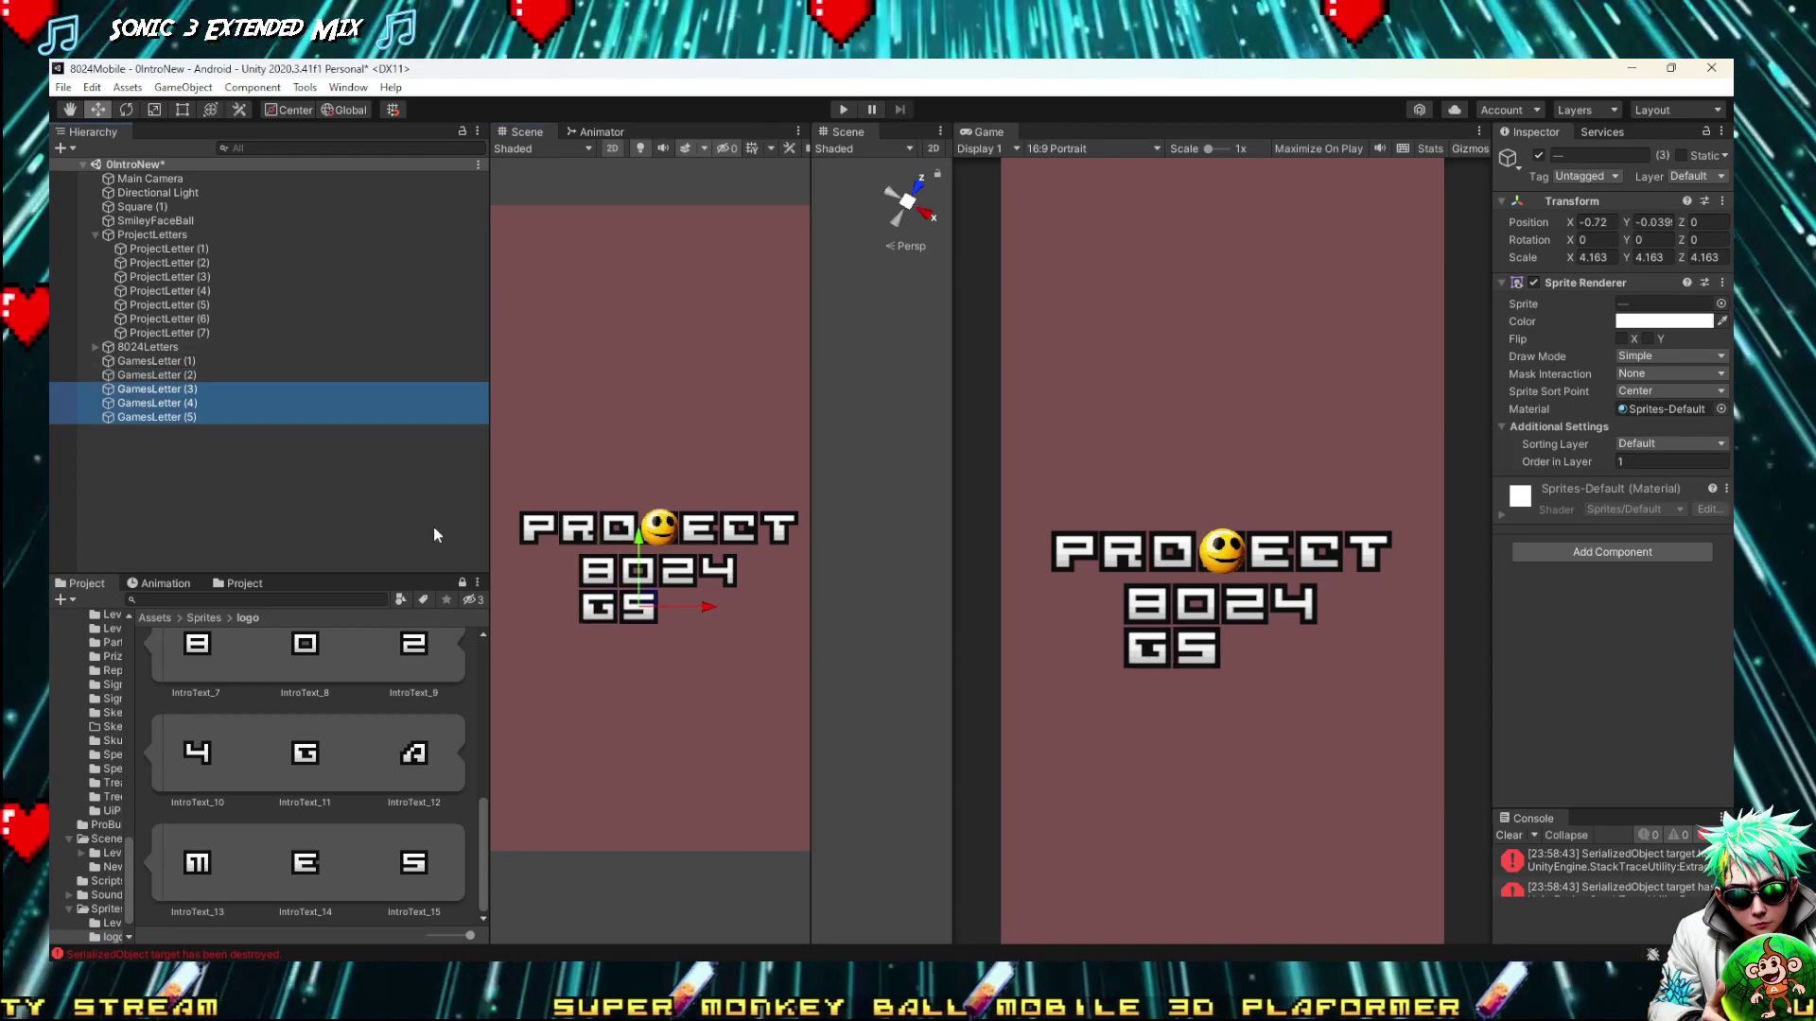
{"action": "left_click_drag", "start_coordinate": [709, 610], "coordinate": [747, 612]}
{"action": "left_click", "coordinate": [161, 389], "text": "ctrl"}
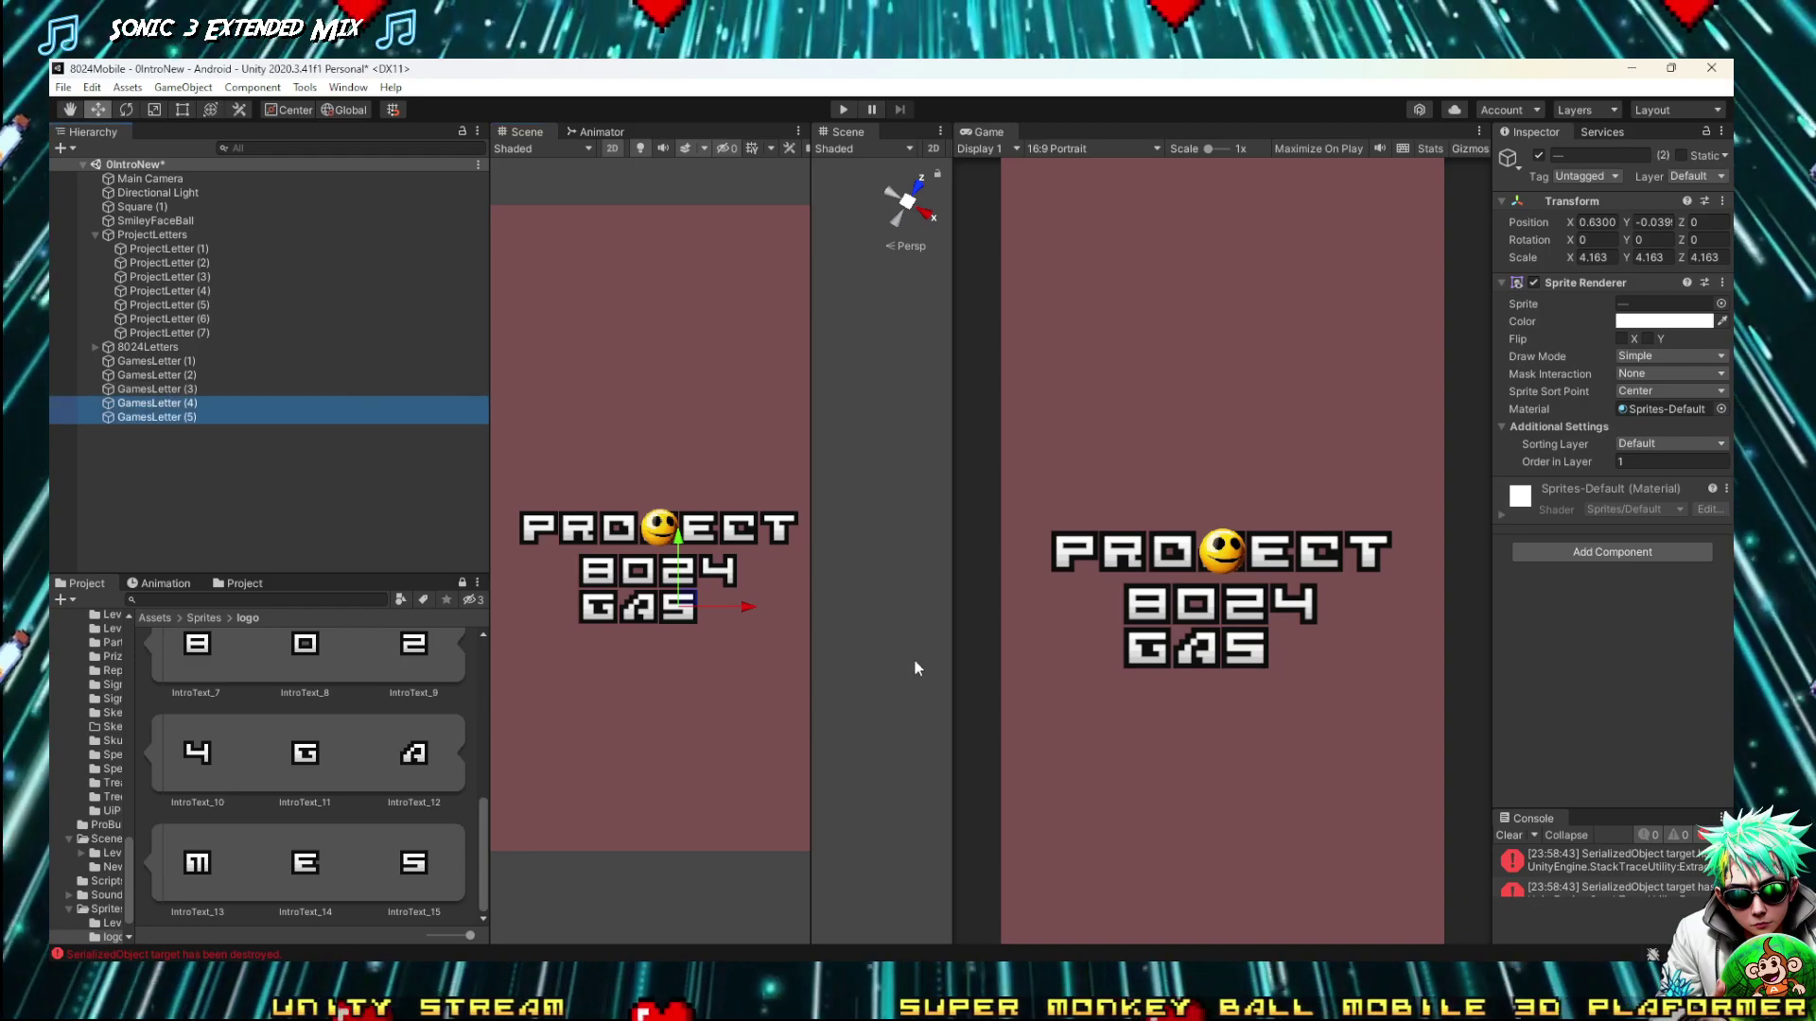
{"action": "left_click_drag", "start_coordinate": [751, 605], "coordinate": [789, 603]}
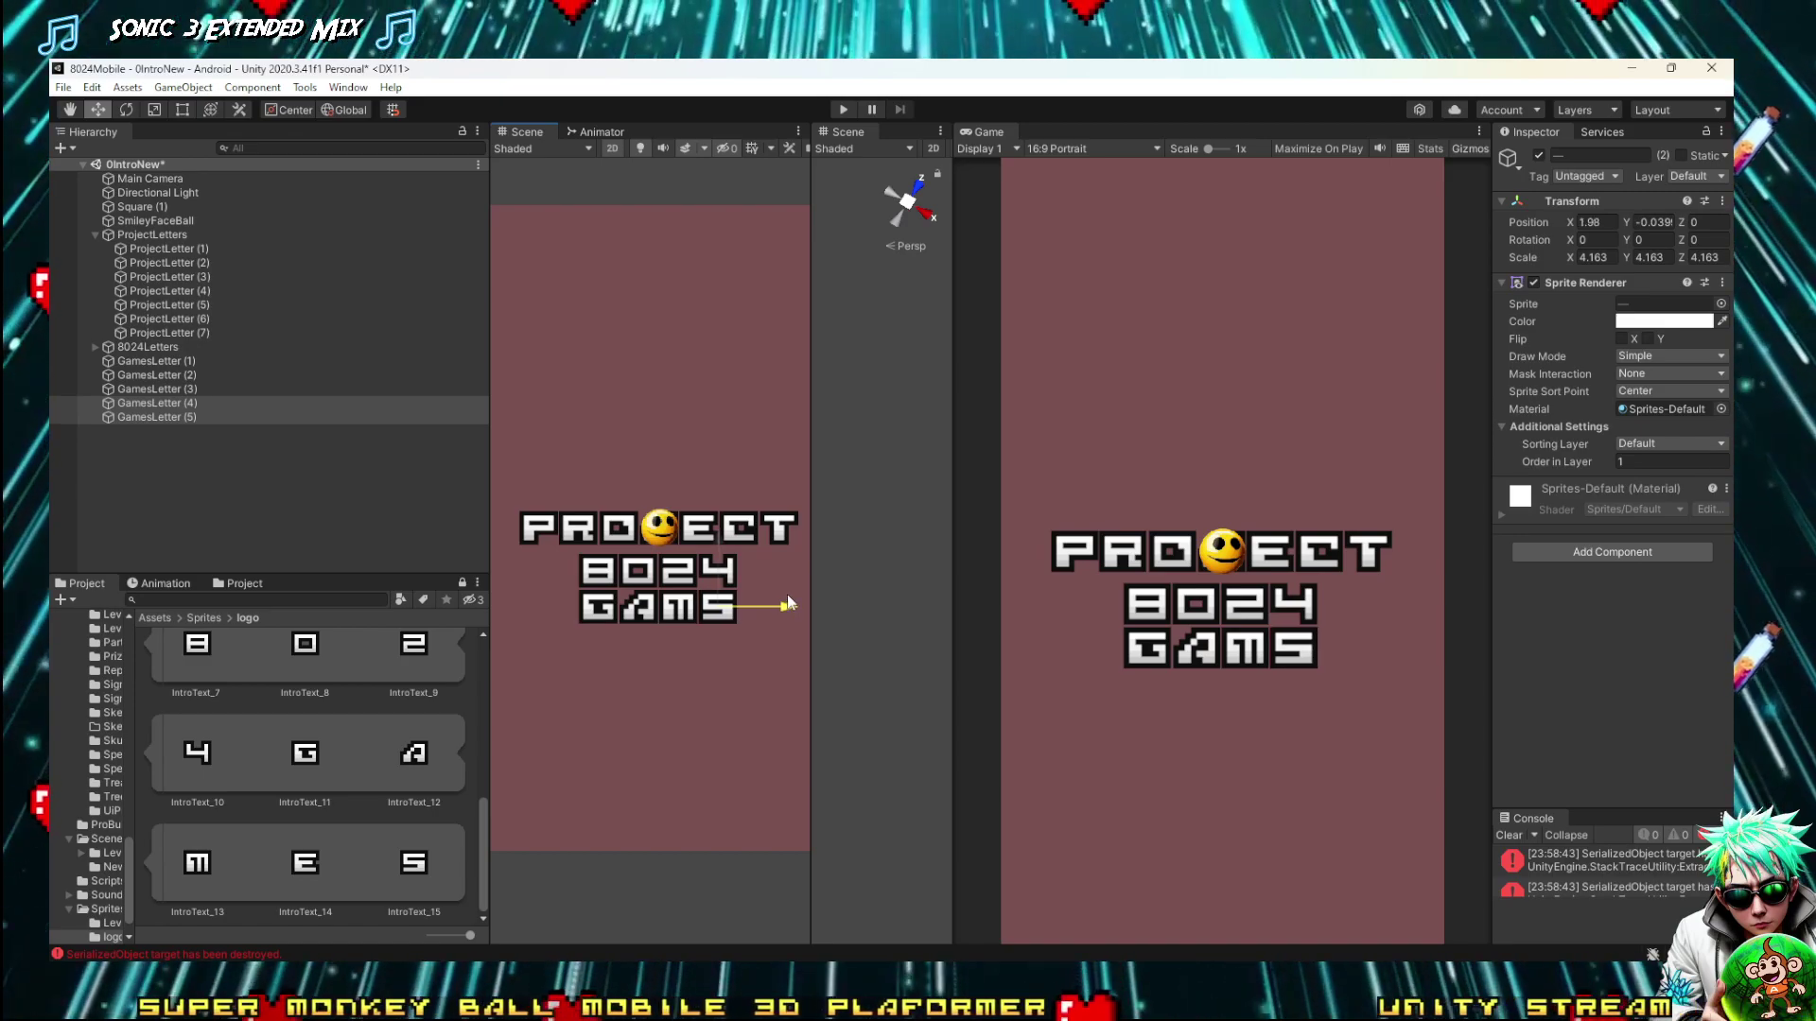
{"action": "left_click", "coordinate": [142, 417]}
{"action": "left_click_drag", "start_coordinate": [785, 601], "coordinate": [825, 622]}
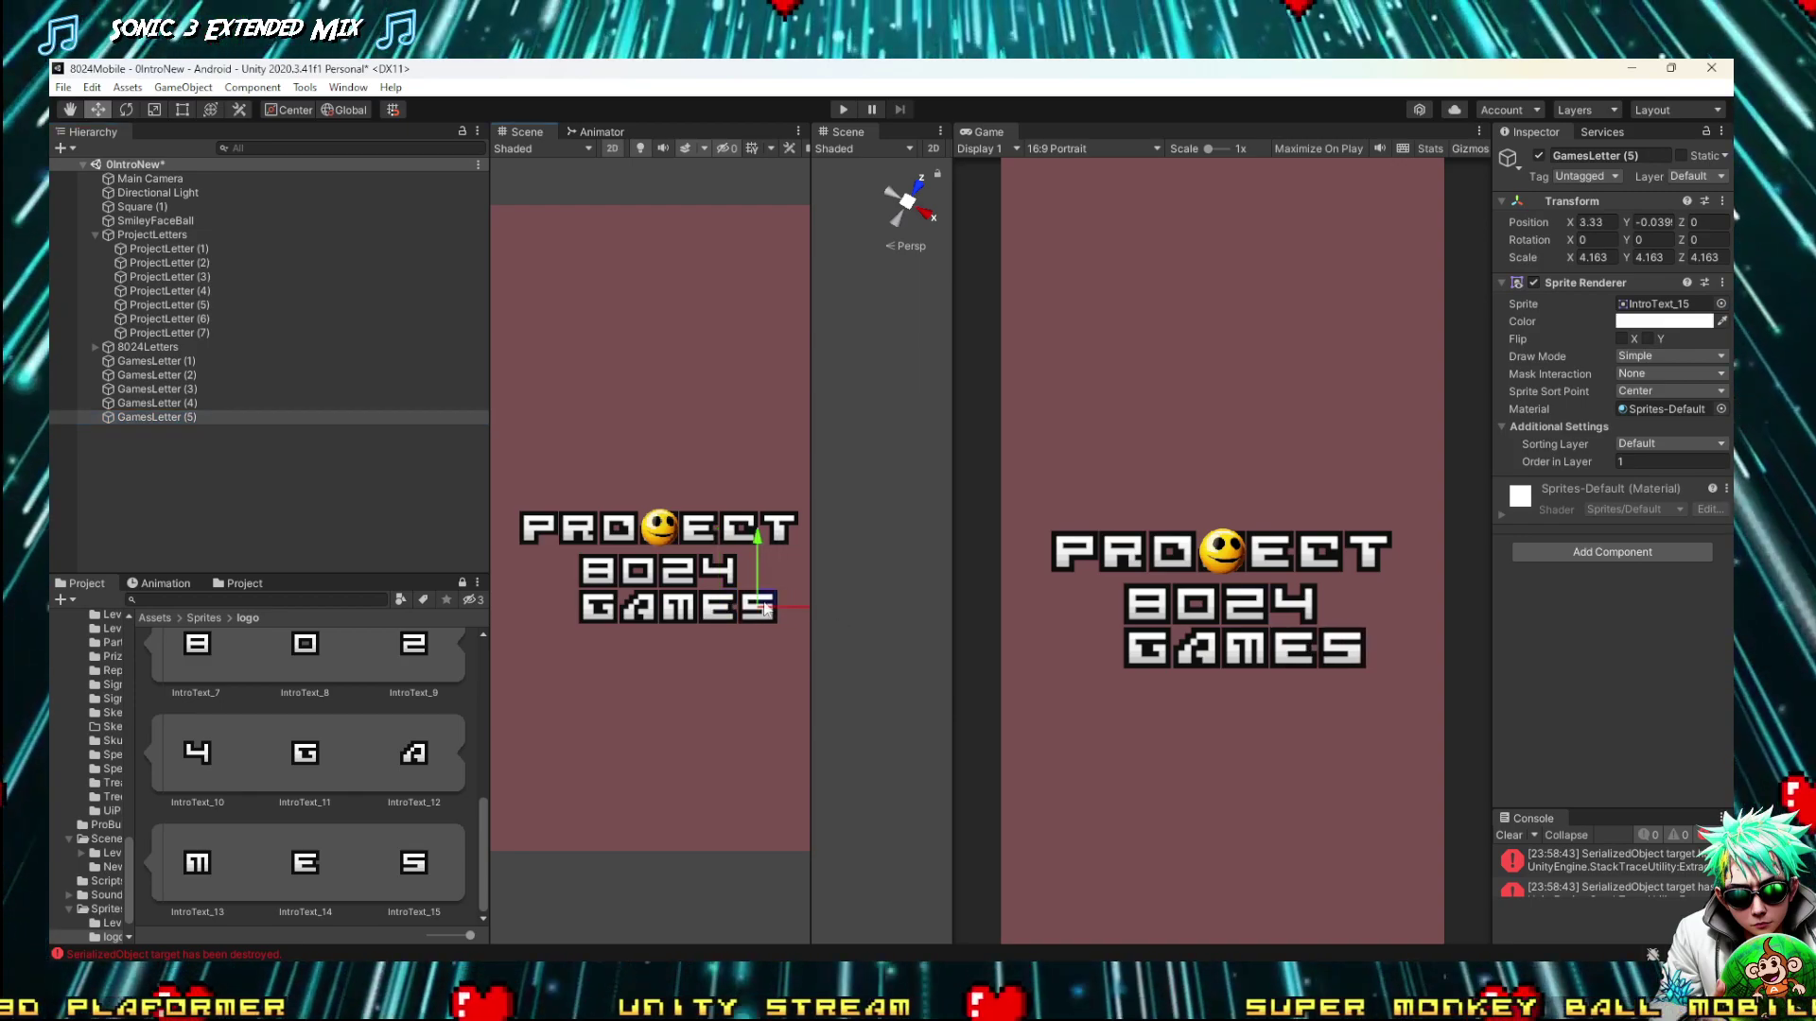
Centre the GAMES row horizontally and fine-tune its height beneath 8024
{"action": "left_click", "coordinate": [166, 363], "text": "shift"}
{"action": "left_click_drag", "start_coordinate": [744, 614], "coordinate": [722, 621]}
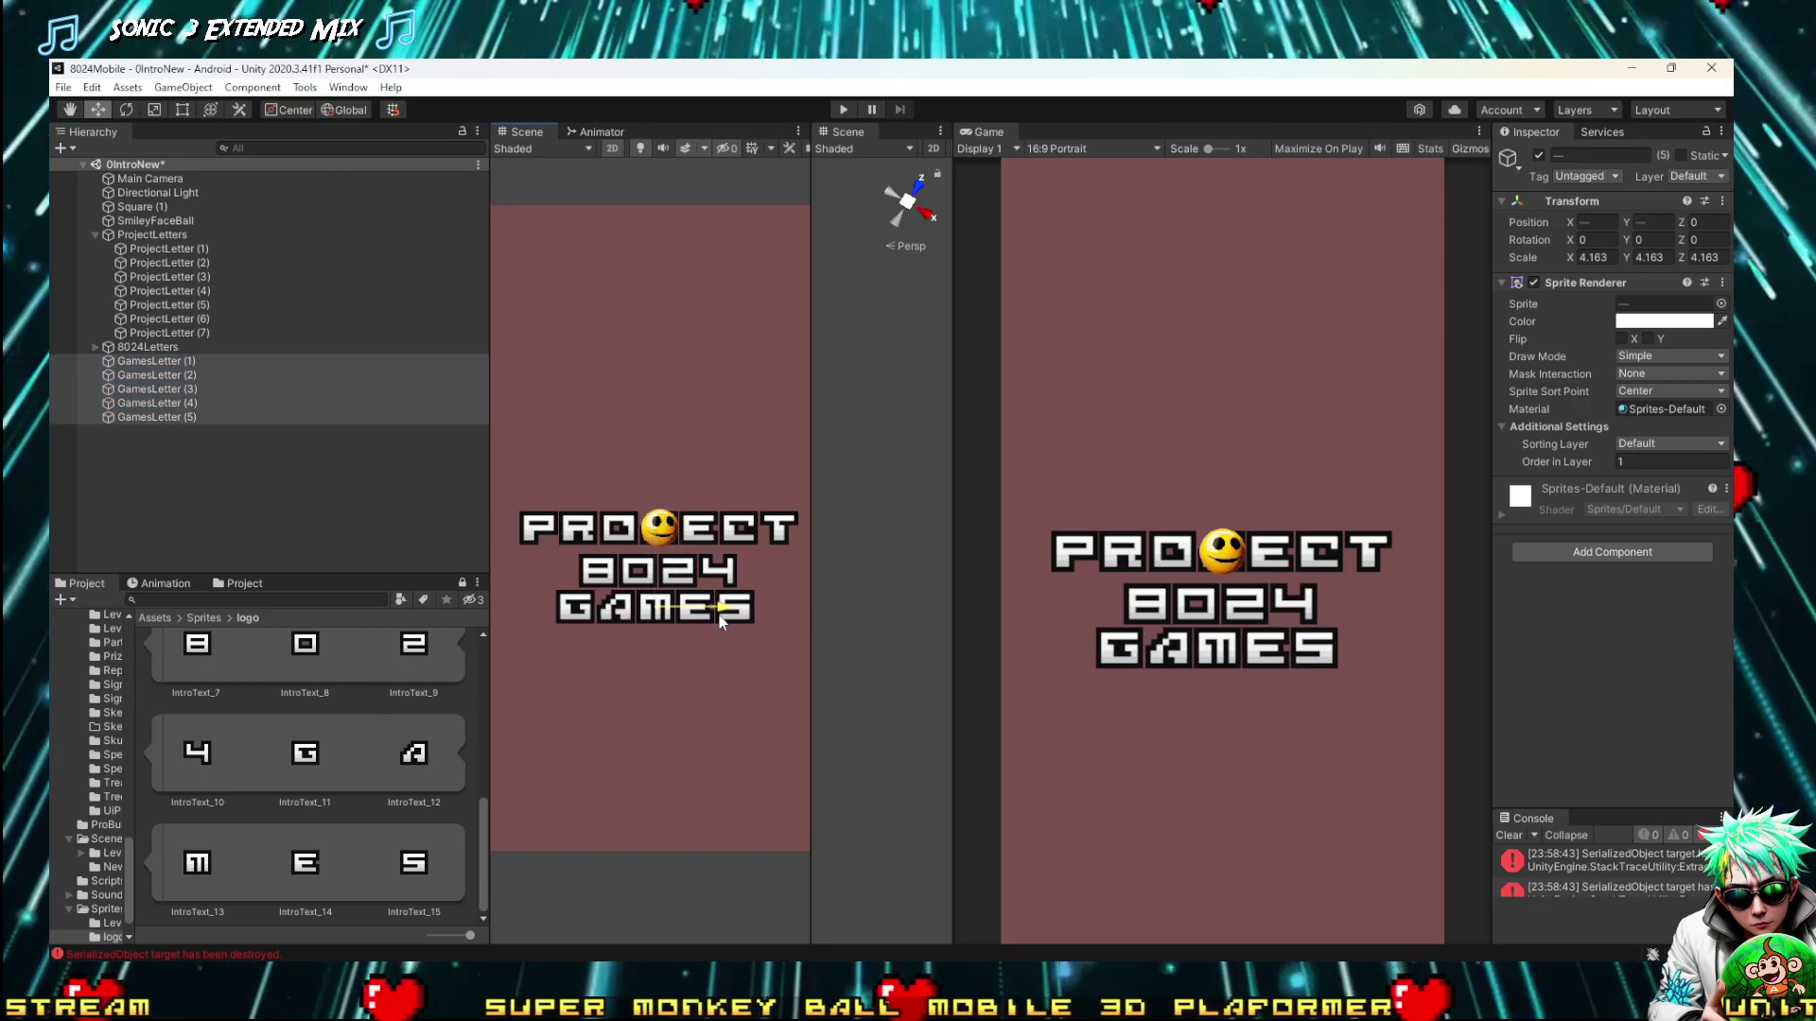
{"action": "left_click_drag", "start_coordinate": [658, 547], "coordinate": [662, 553]}
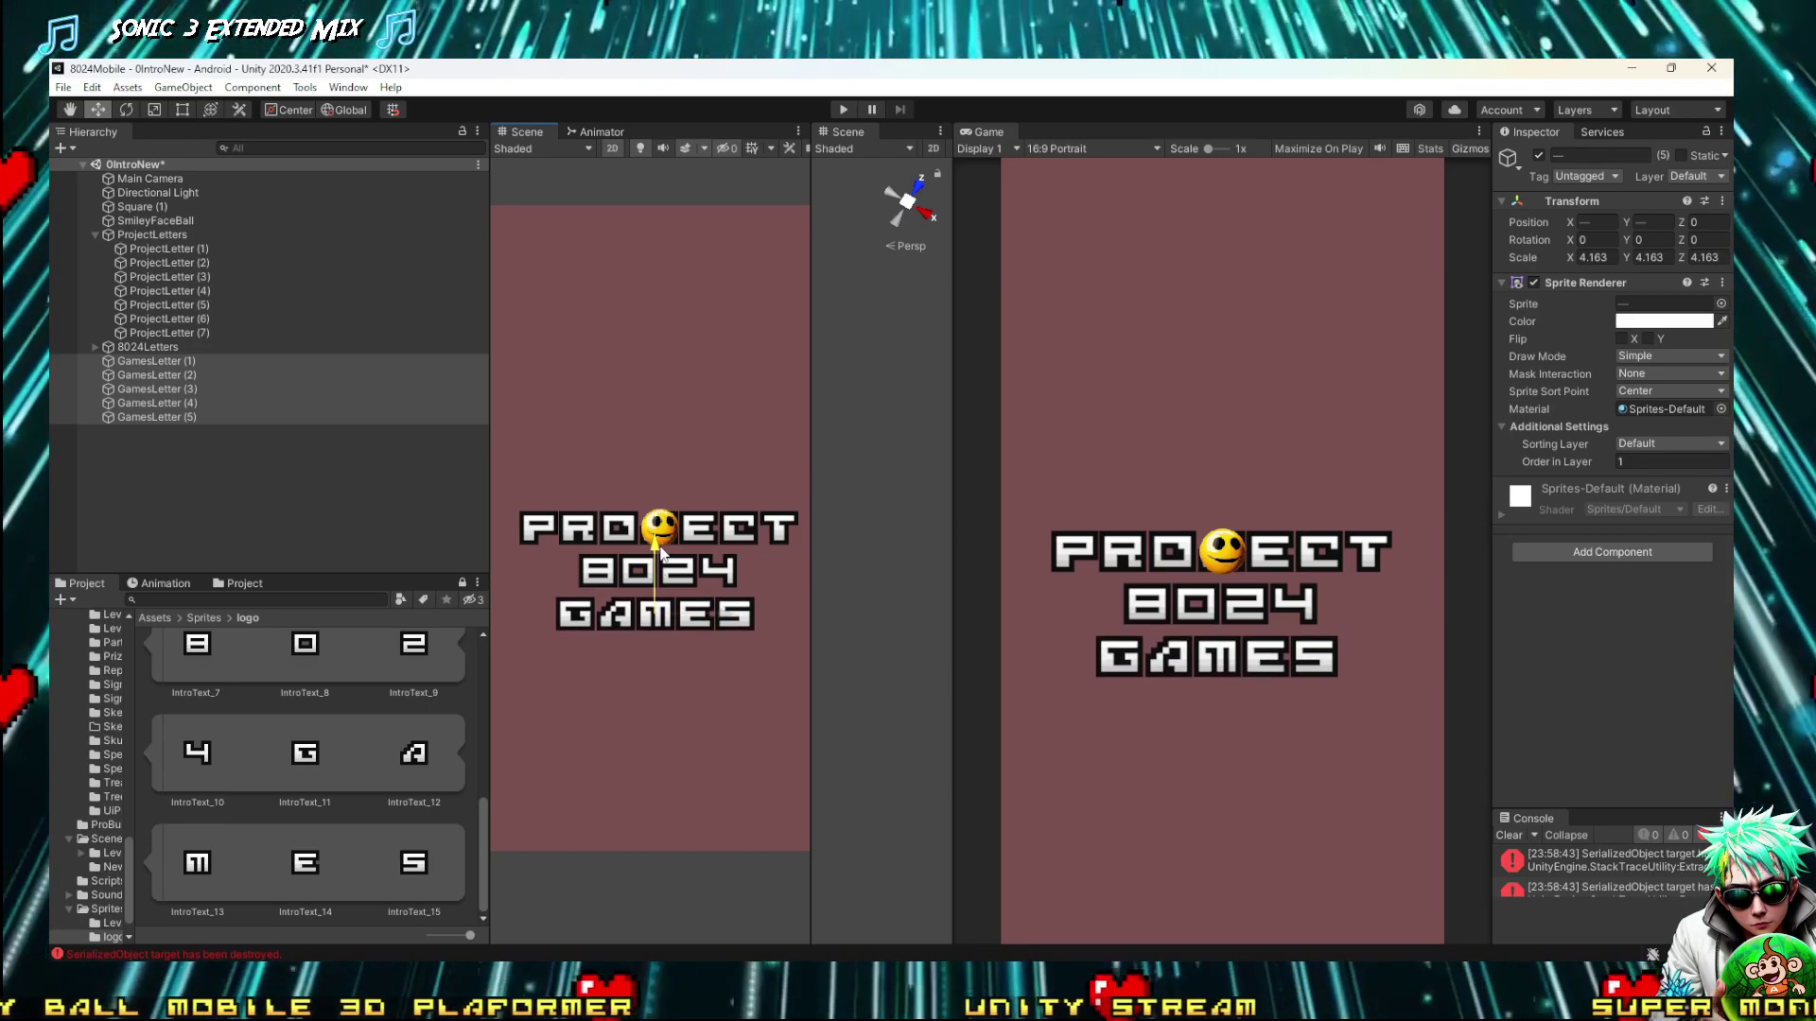
{"action": "left_click_drag", "start_coordinate": [660, 552], "coordinate": [661, 555]}
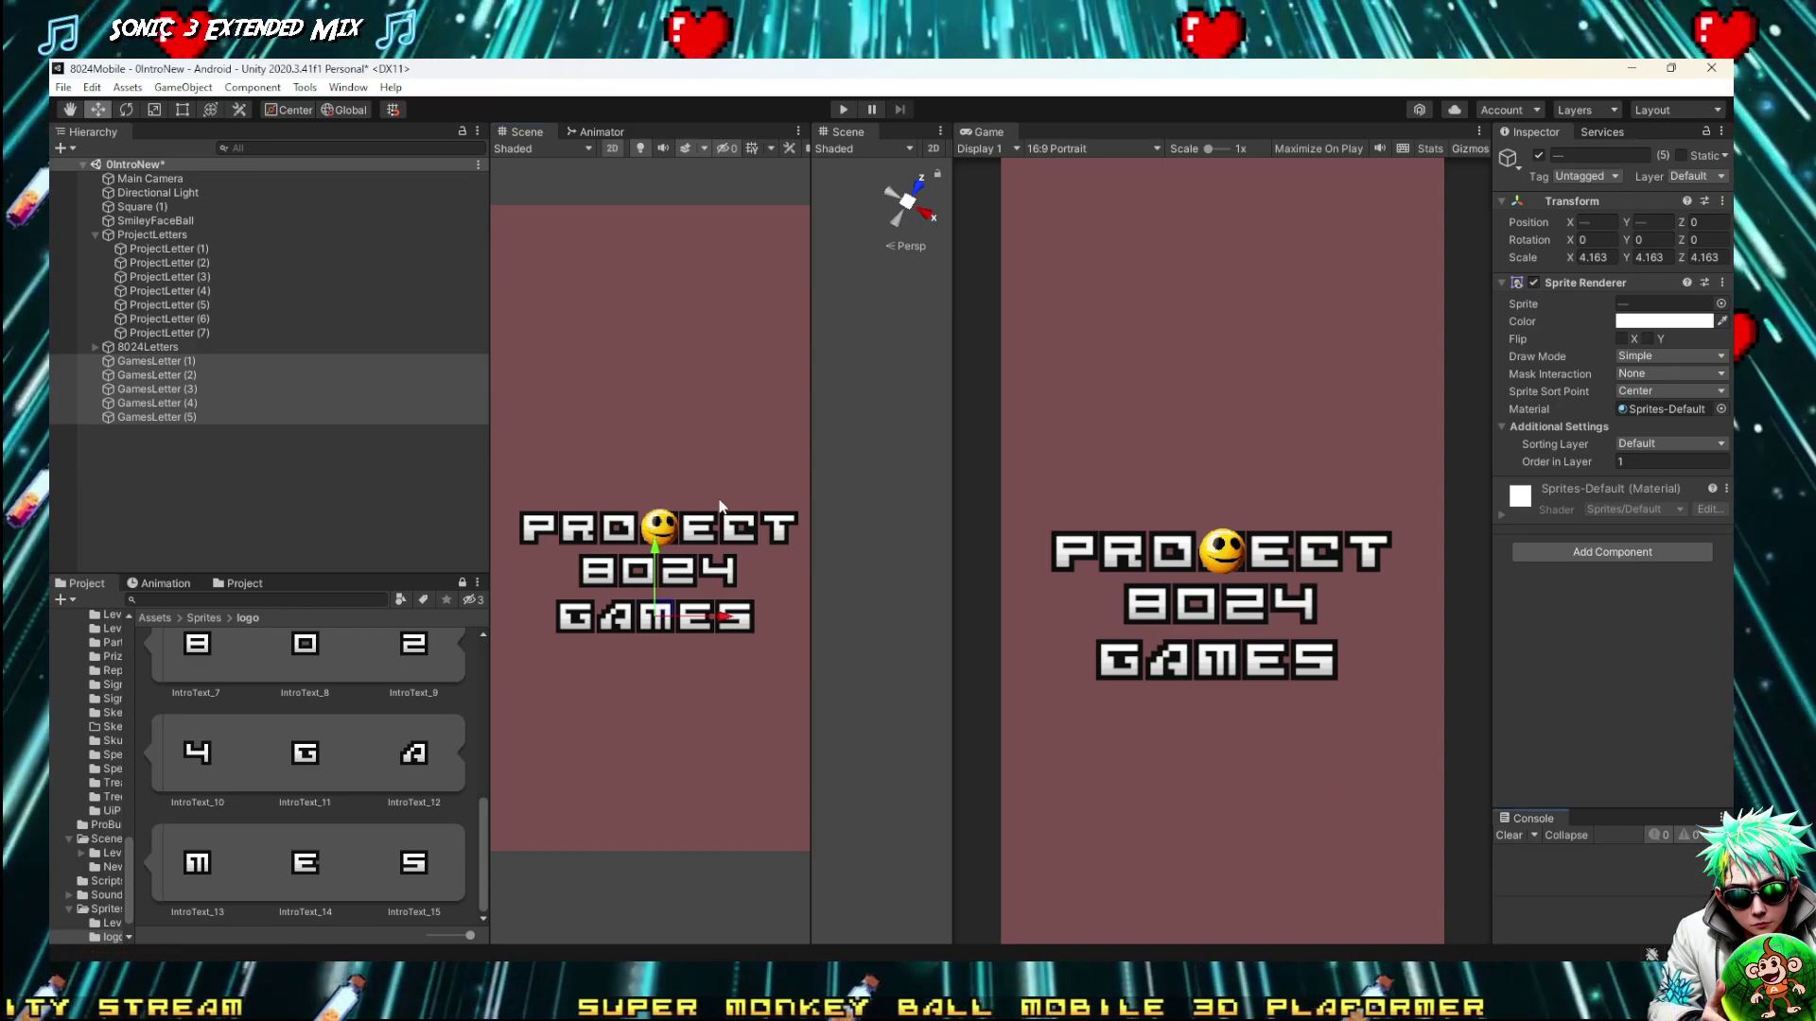
{"action": "left_click_drag", "start_coordinate": [660, 560], "coordinate": [659, 557]}
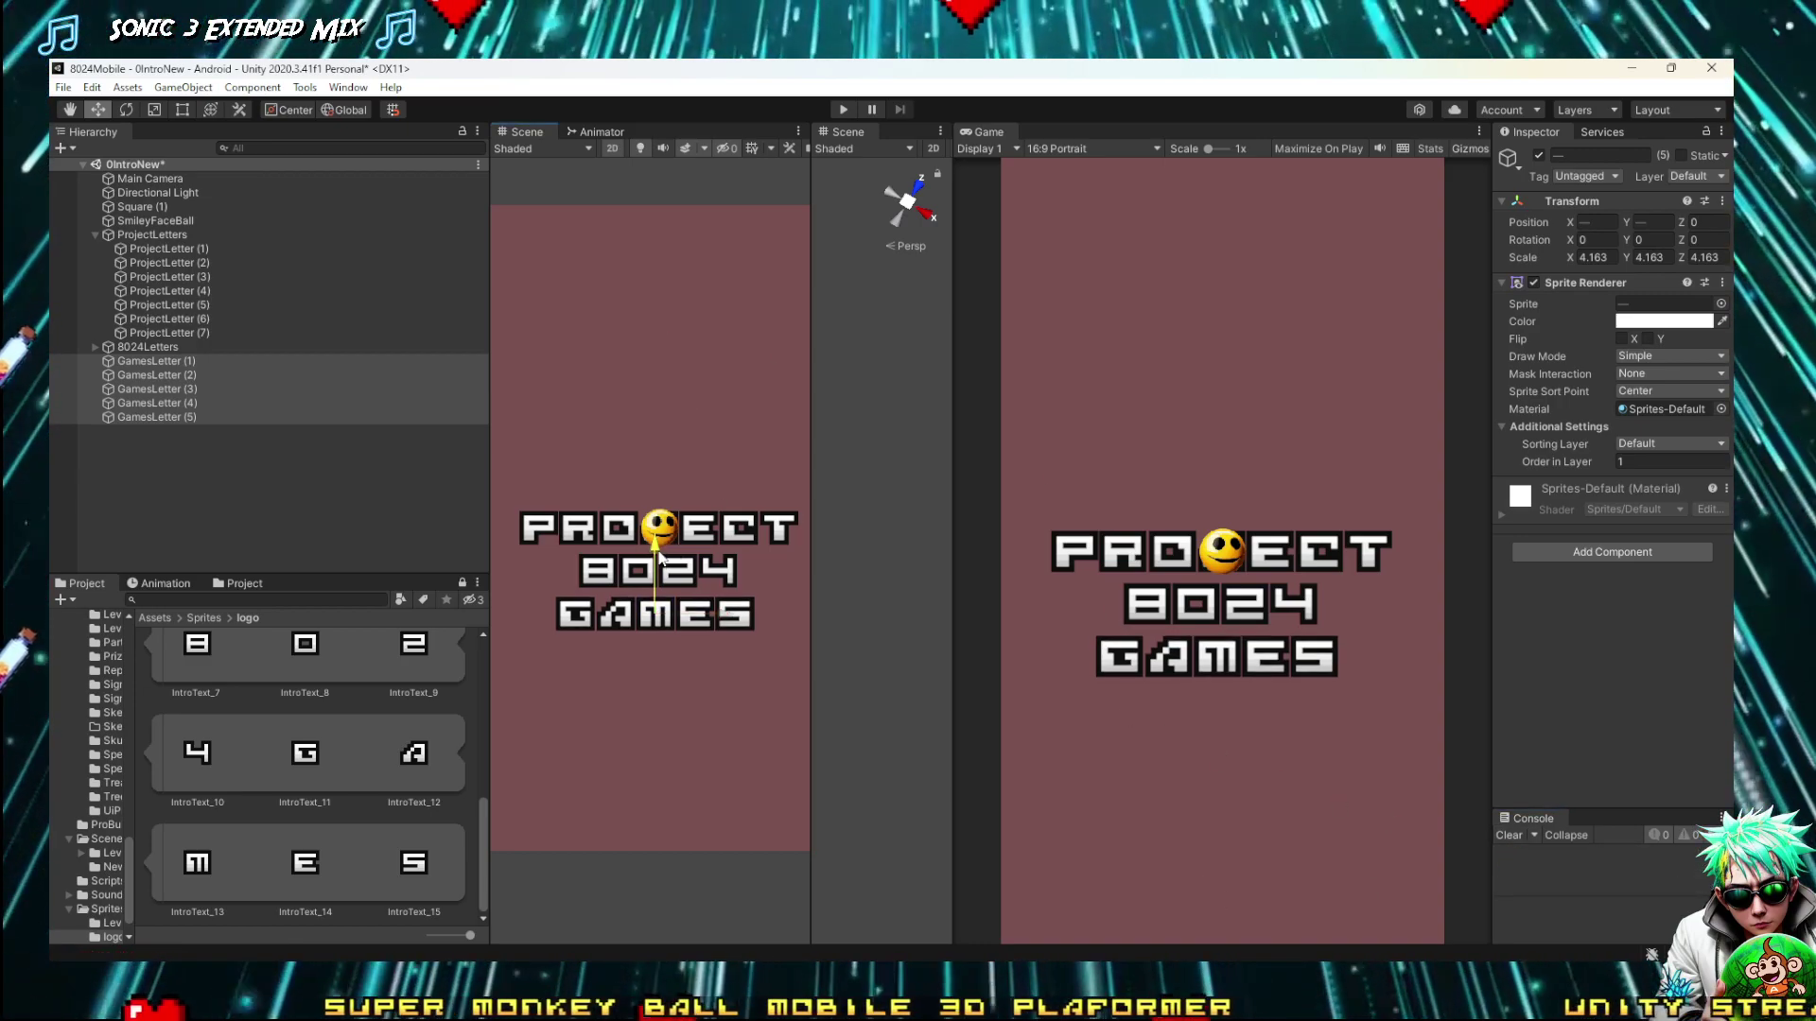
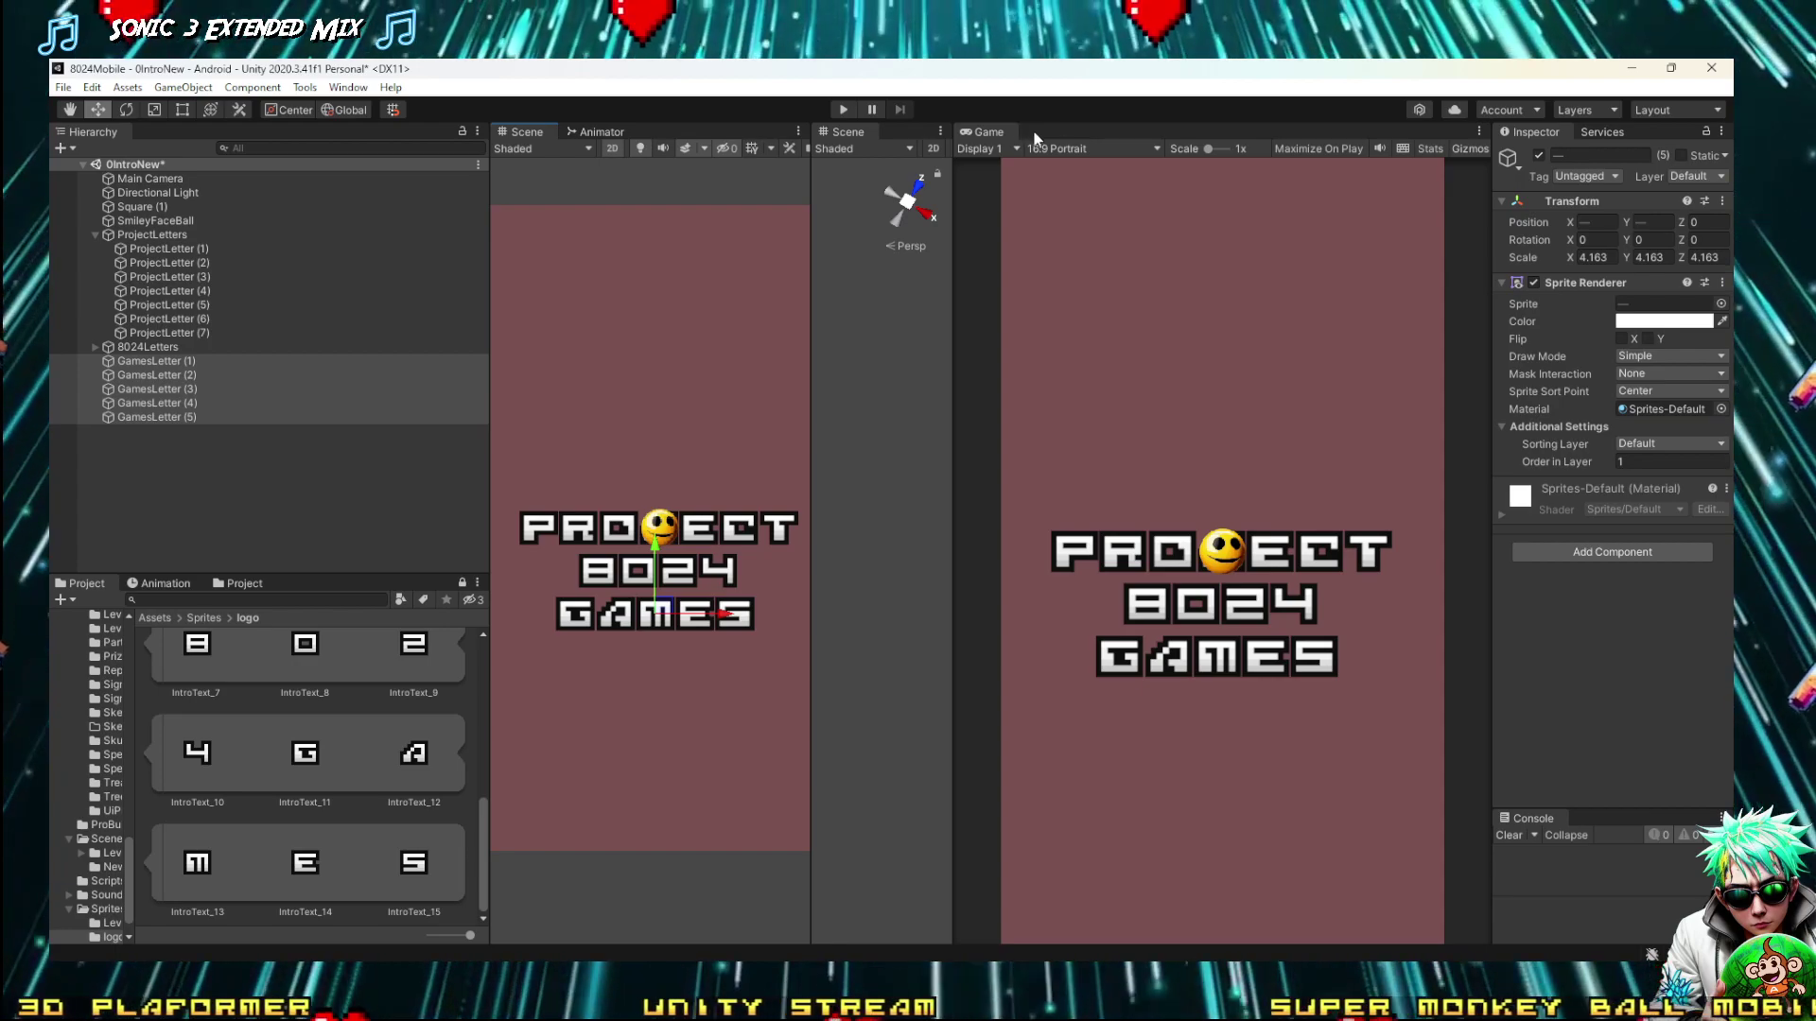
Select the five GAMES letters and frame them in the scene view
{"action": "left_click", "coordinate": [201, 476]}
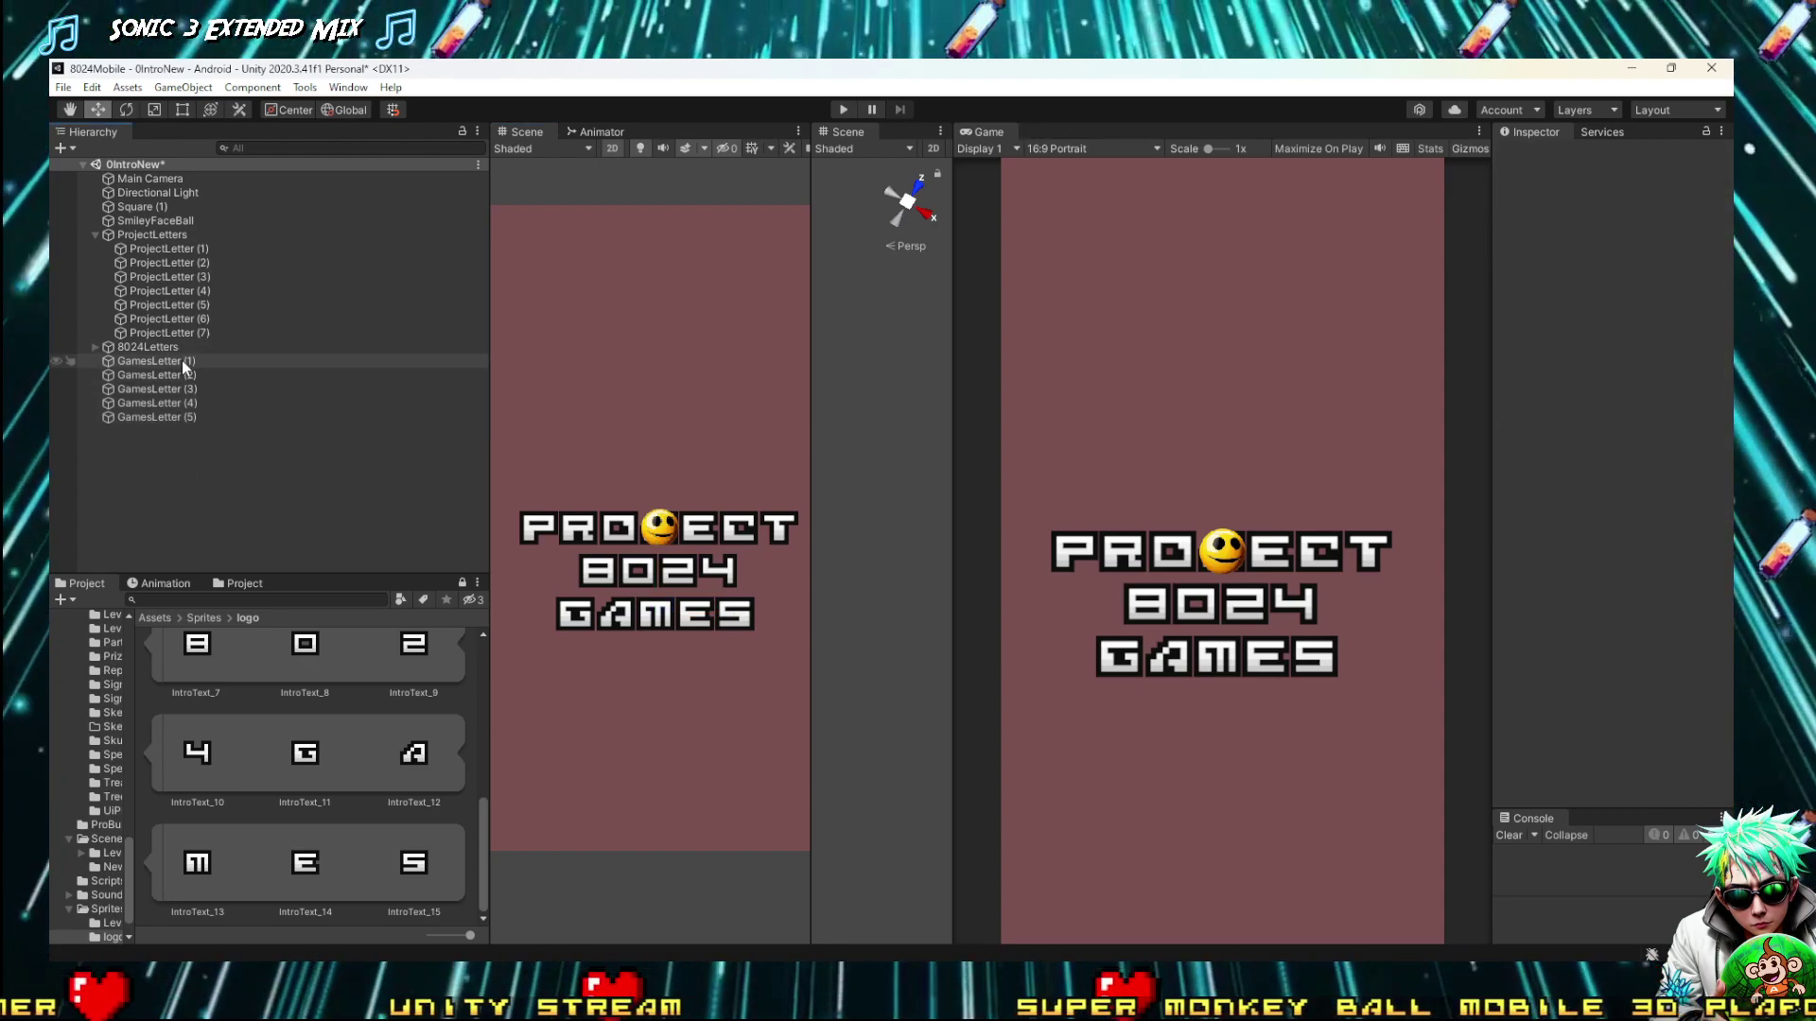
{"action": "left_click", "coordinate": [182, 361]}
{"action": "left_click", "coordinate": [179, 418], "text": "shift"}
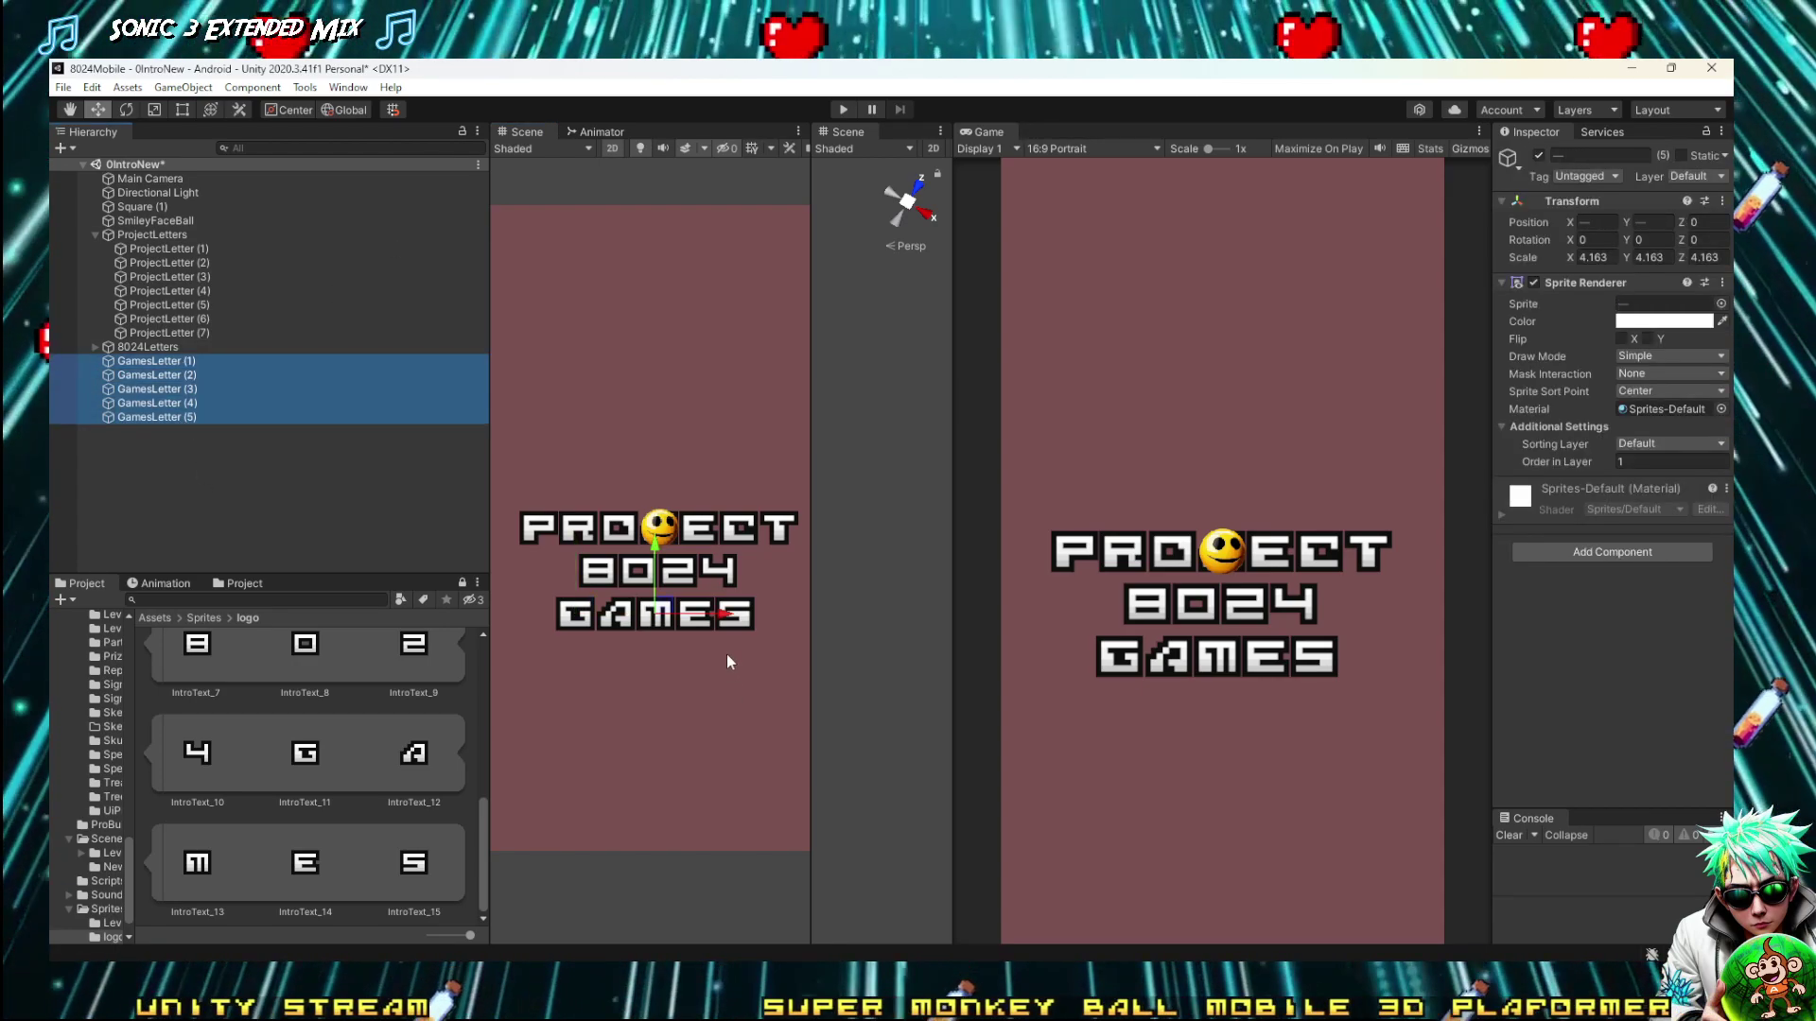
{"action": "key", "text": "f"}
{"action": "scroll", "coordinate": [723, 649], "scroll_direction": "down", "scroll_amount": 5}
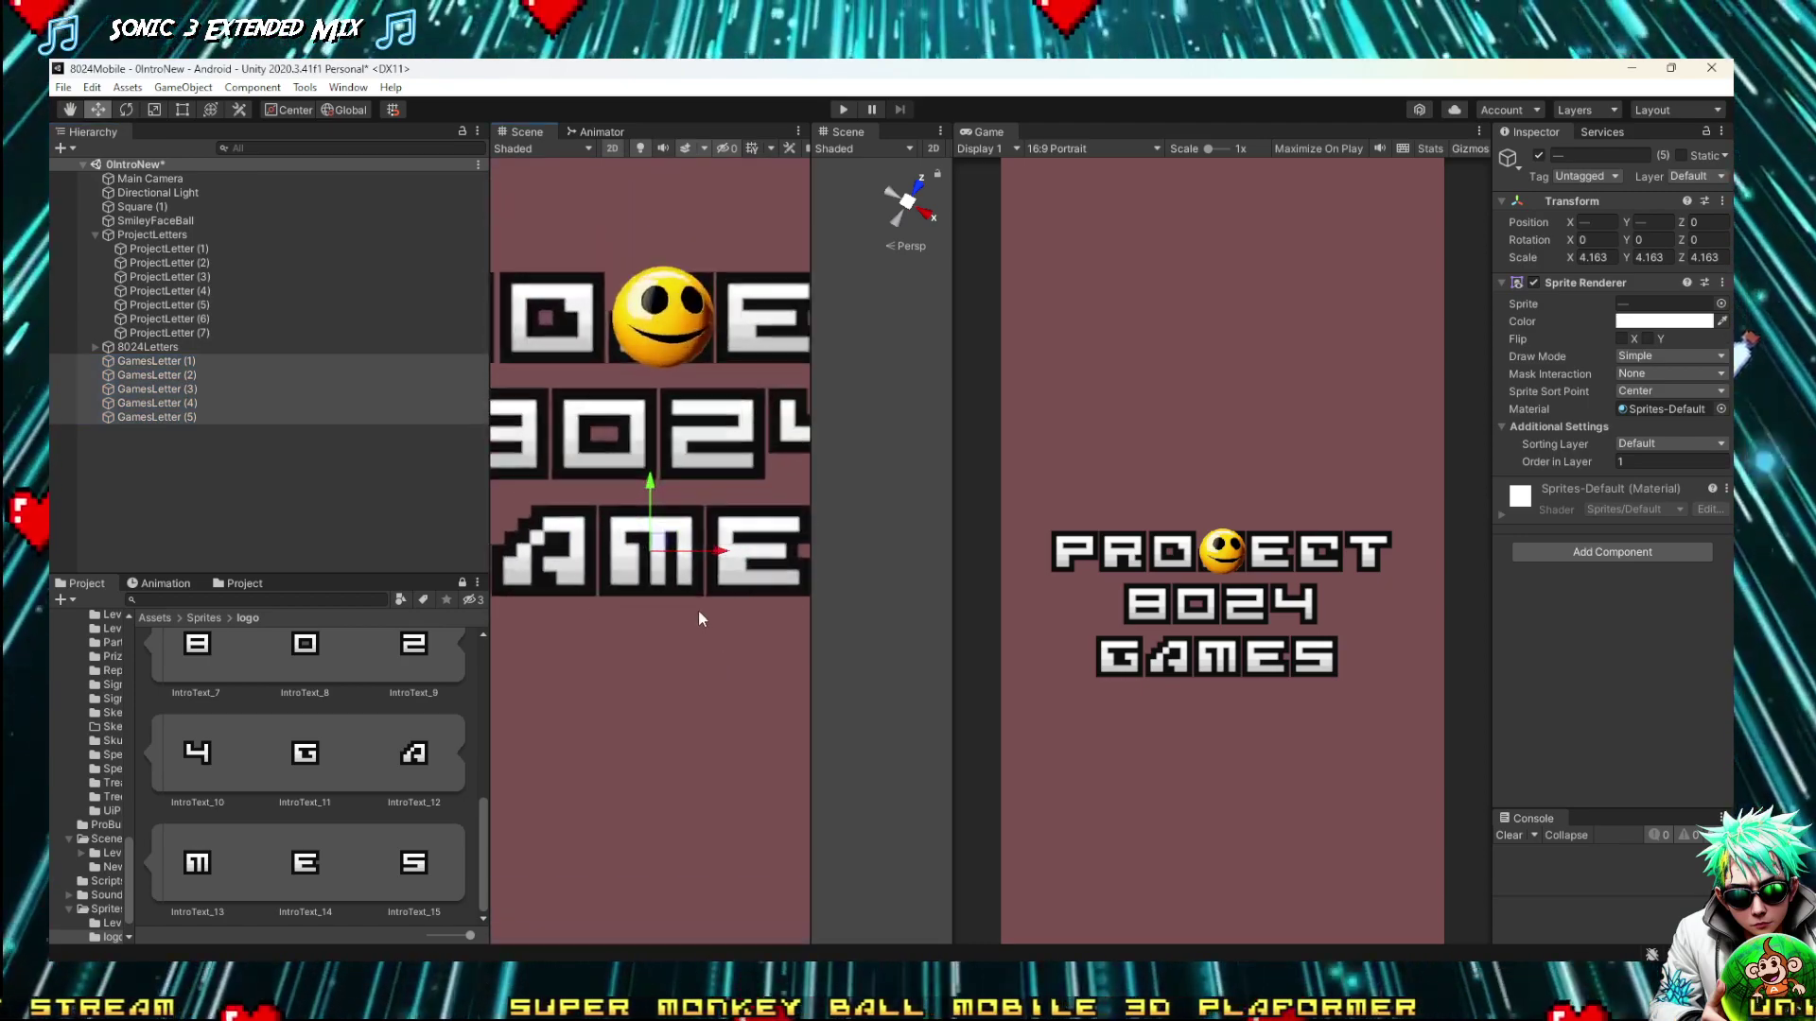
Look through the File menu and close it without choosing a command
{"action": "left_click", "coordinate": [59, 86]}
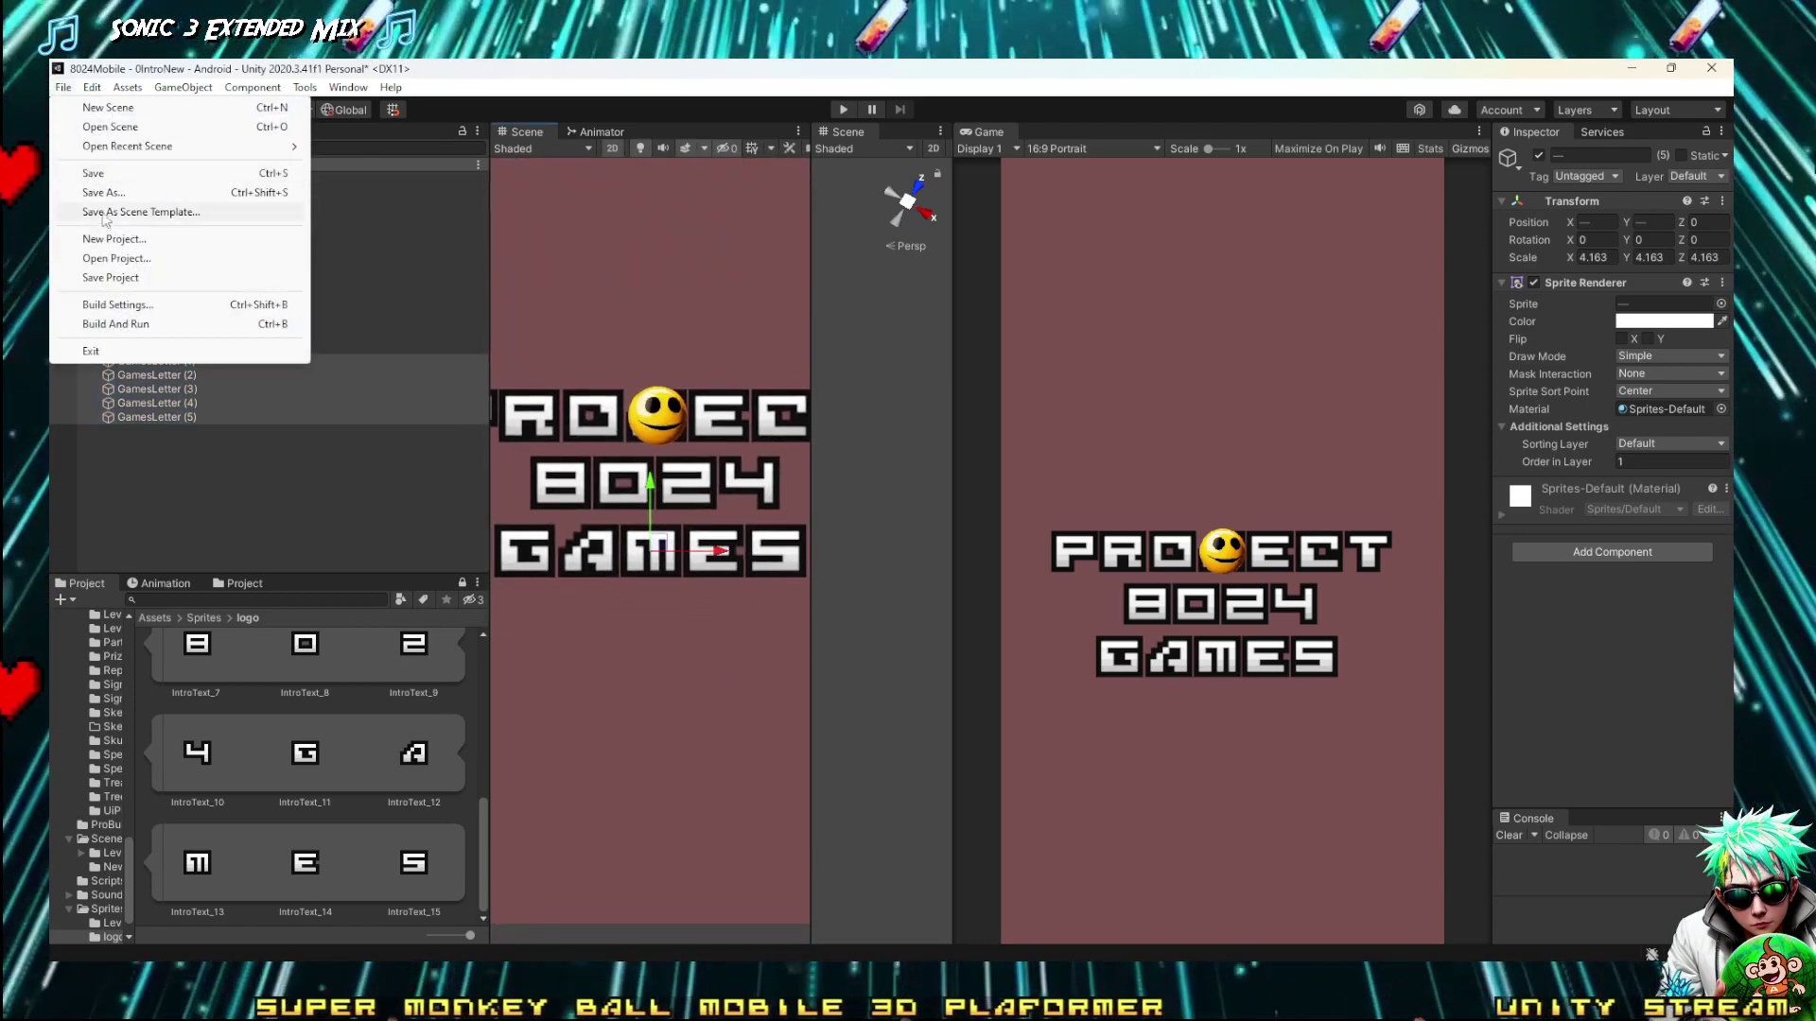
{"action": "left_click", "coordinate": [182, 86]}
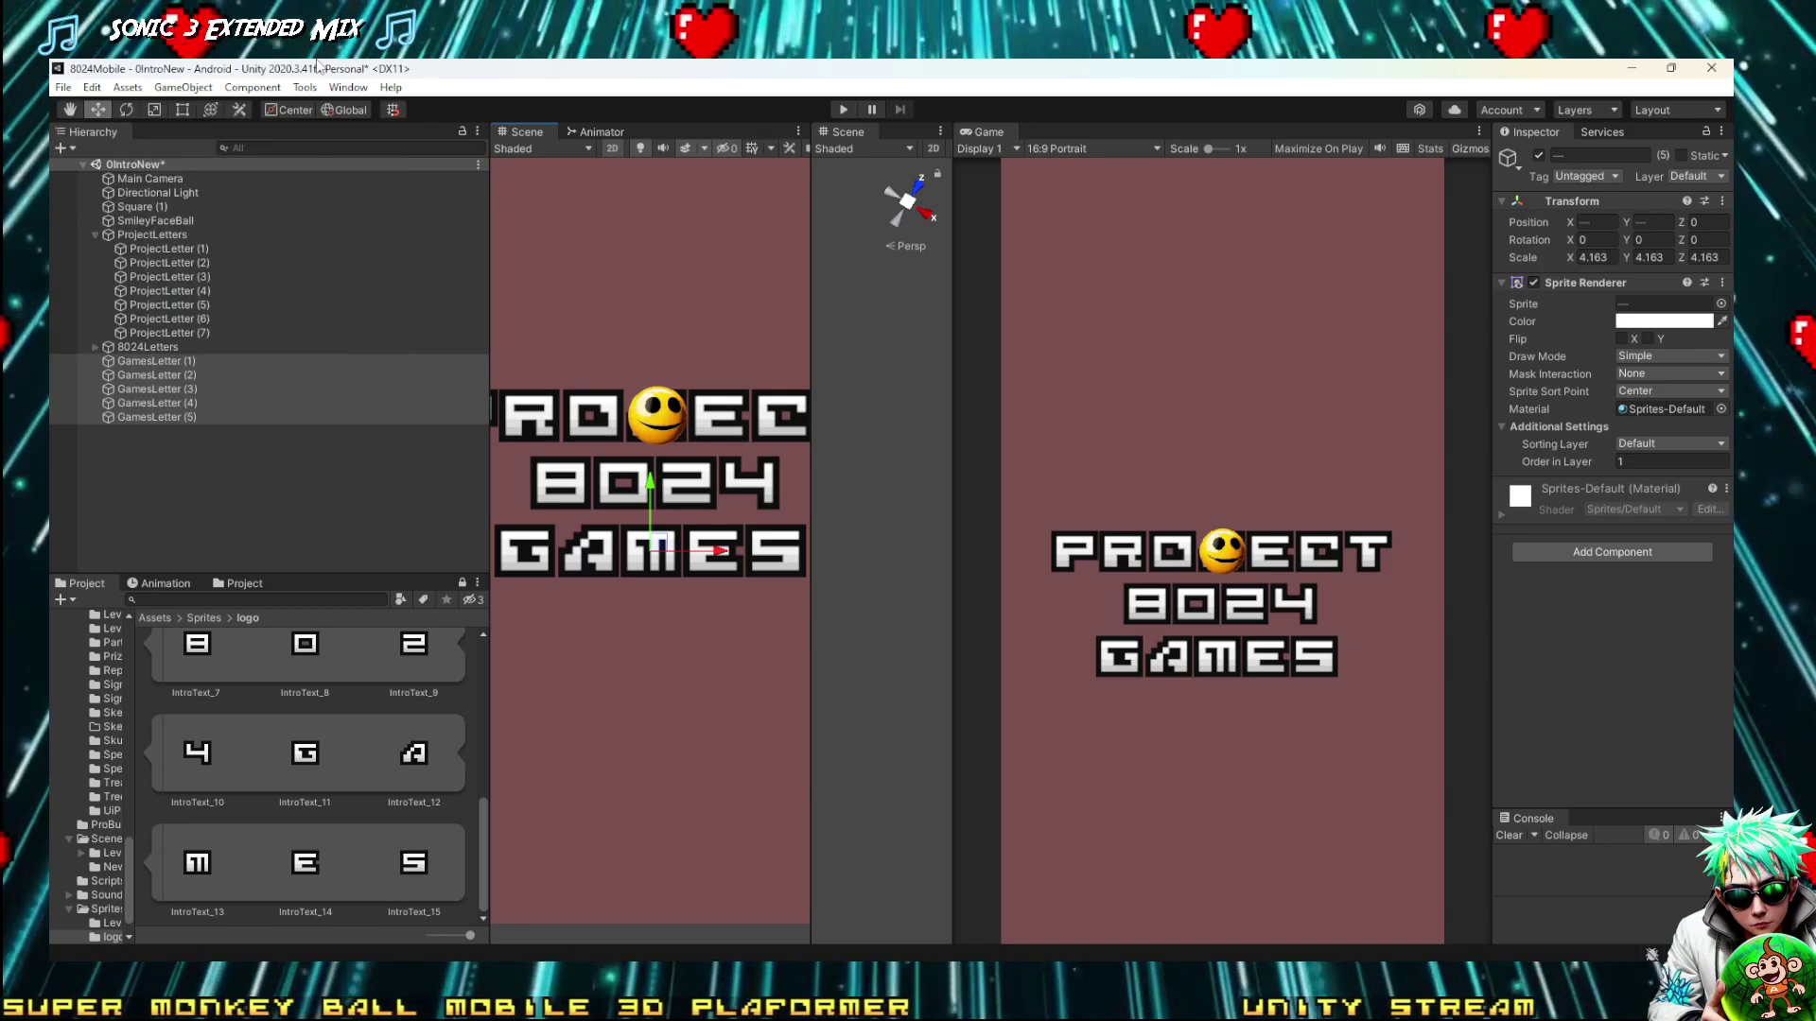
{"action": "left_click", "coordinate": [62, 87]}
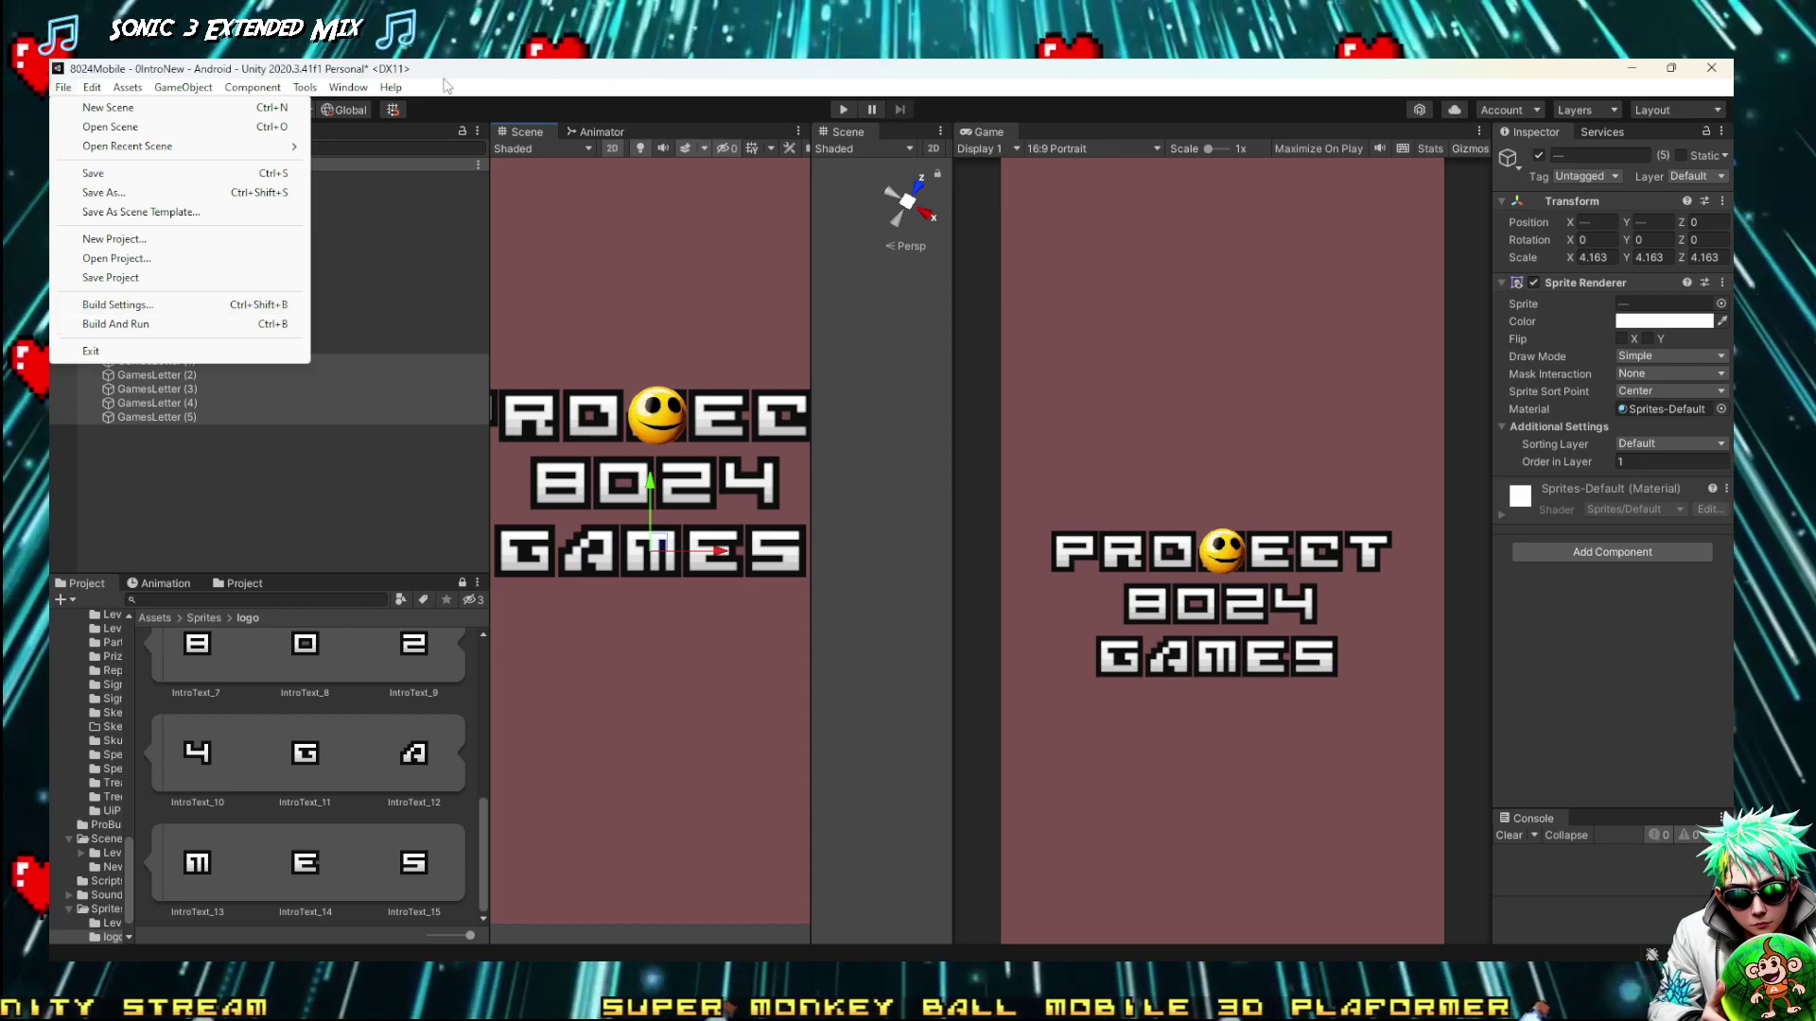
{"action": "left_click", "coordinate": [610, 67]}
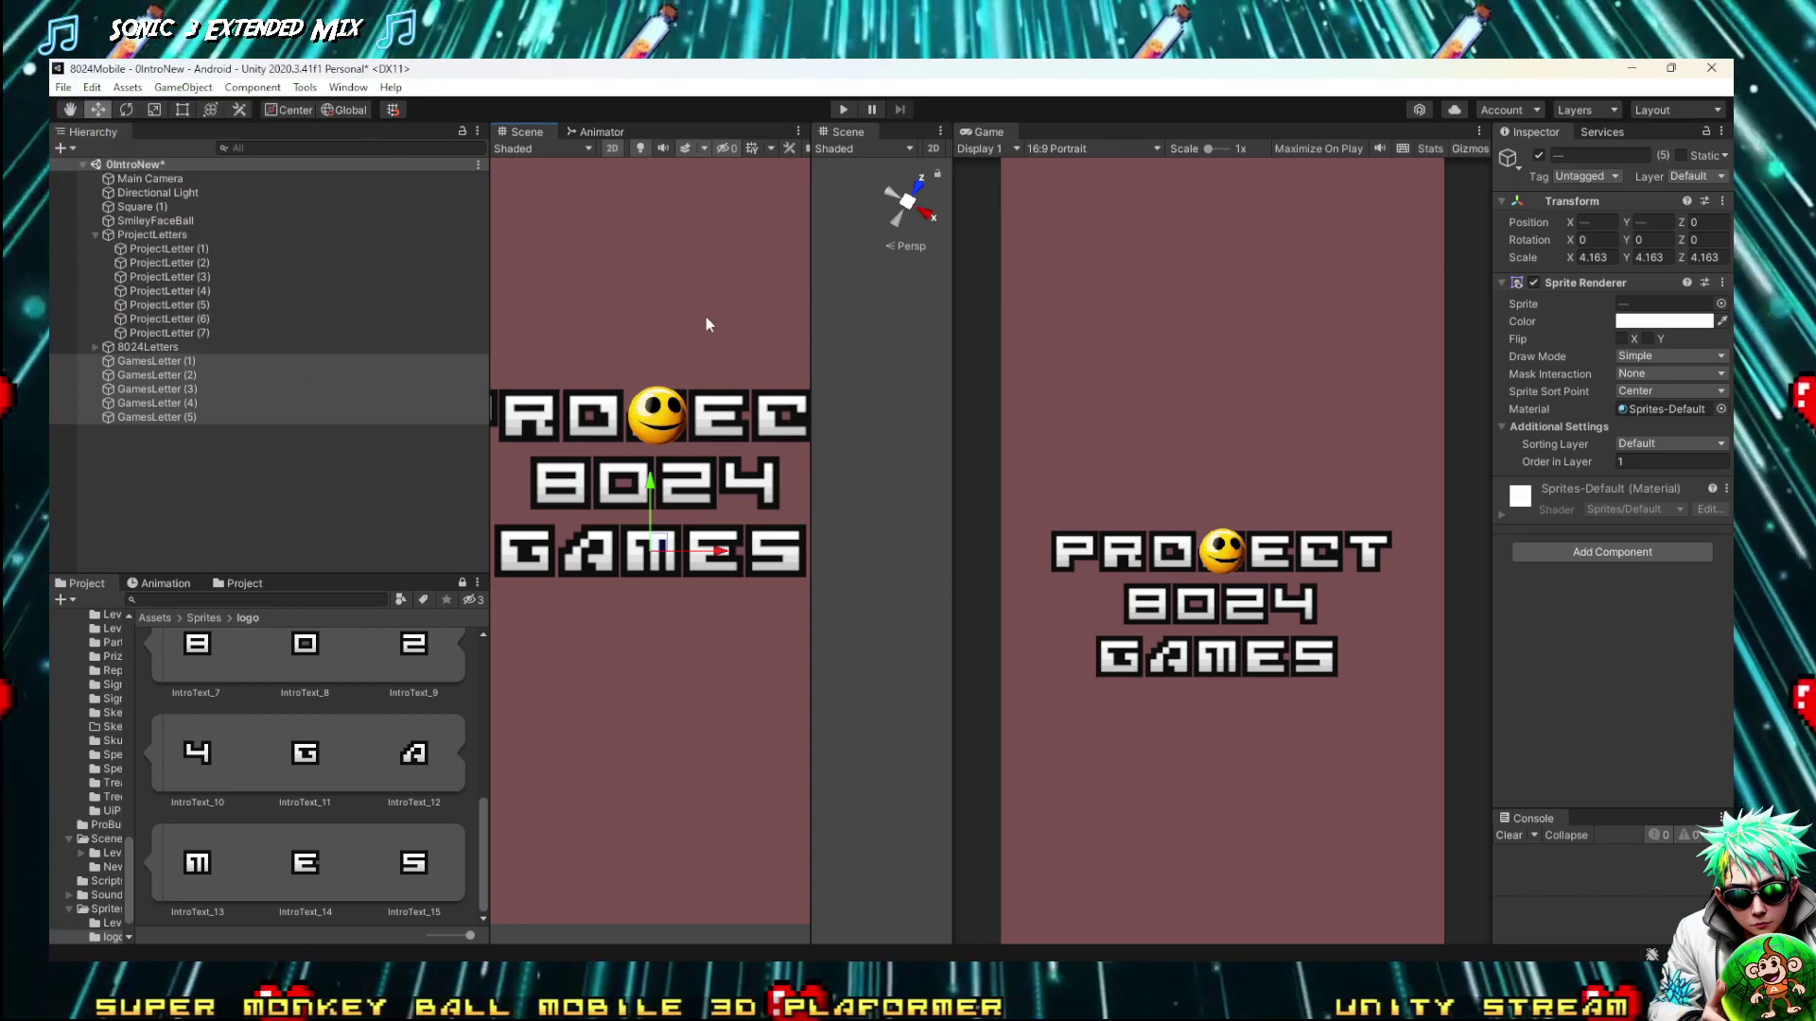
Widen the scene view and recentre the logo in it
{"action": "left_click_drag", "start_coordinate": [811, 567], "coordinate": [1027, 603]}
{"action": "scroll", "coordinate": [709, 575], "scroll_direction": "down", "scroll_amount": 4}
{"action": "middle_click_drag", "start_coordinate": [709, 575], "coordinate": [735, 639]}
{"action": "scroll", "coordinate": [735, 633], "scroll_direction": "up", "scroll_amount": 2}
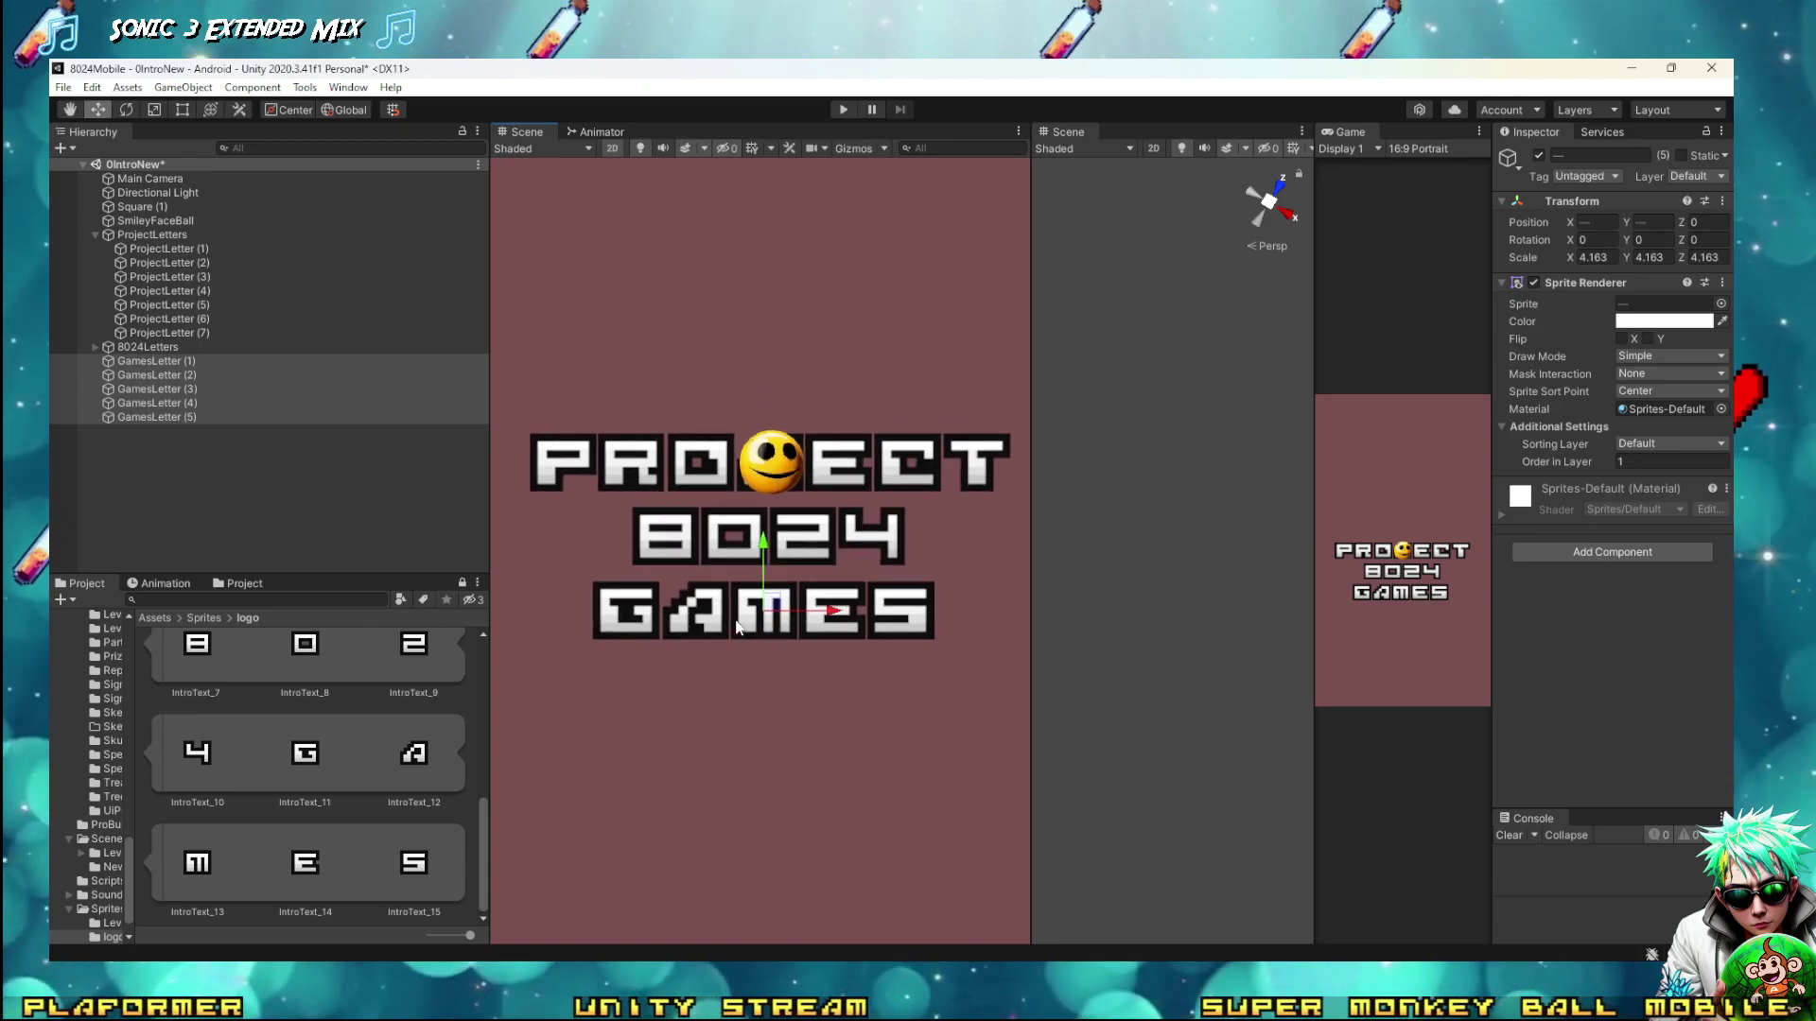
{"action": "scroll", "coordinate": [748, 574], "scroll_direction": "down", "scroll_amount": 2}
{"action": "middle_click_drag", "start_coordinate": [747, 574], "coordinate": [711, 602]}
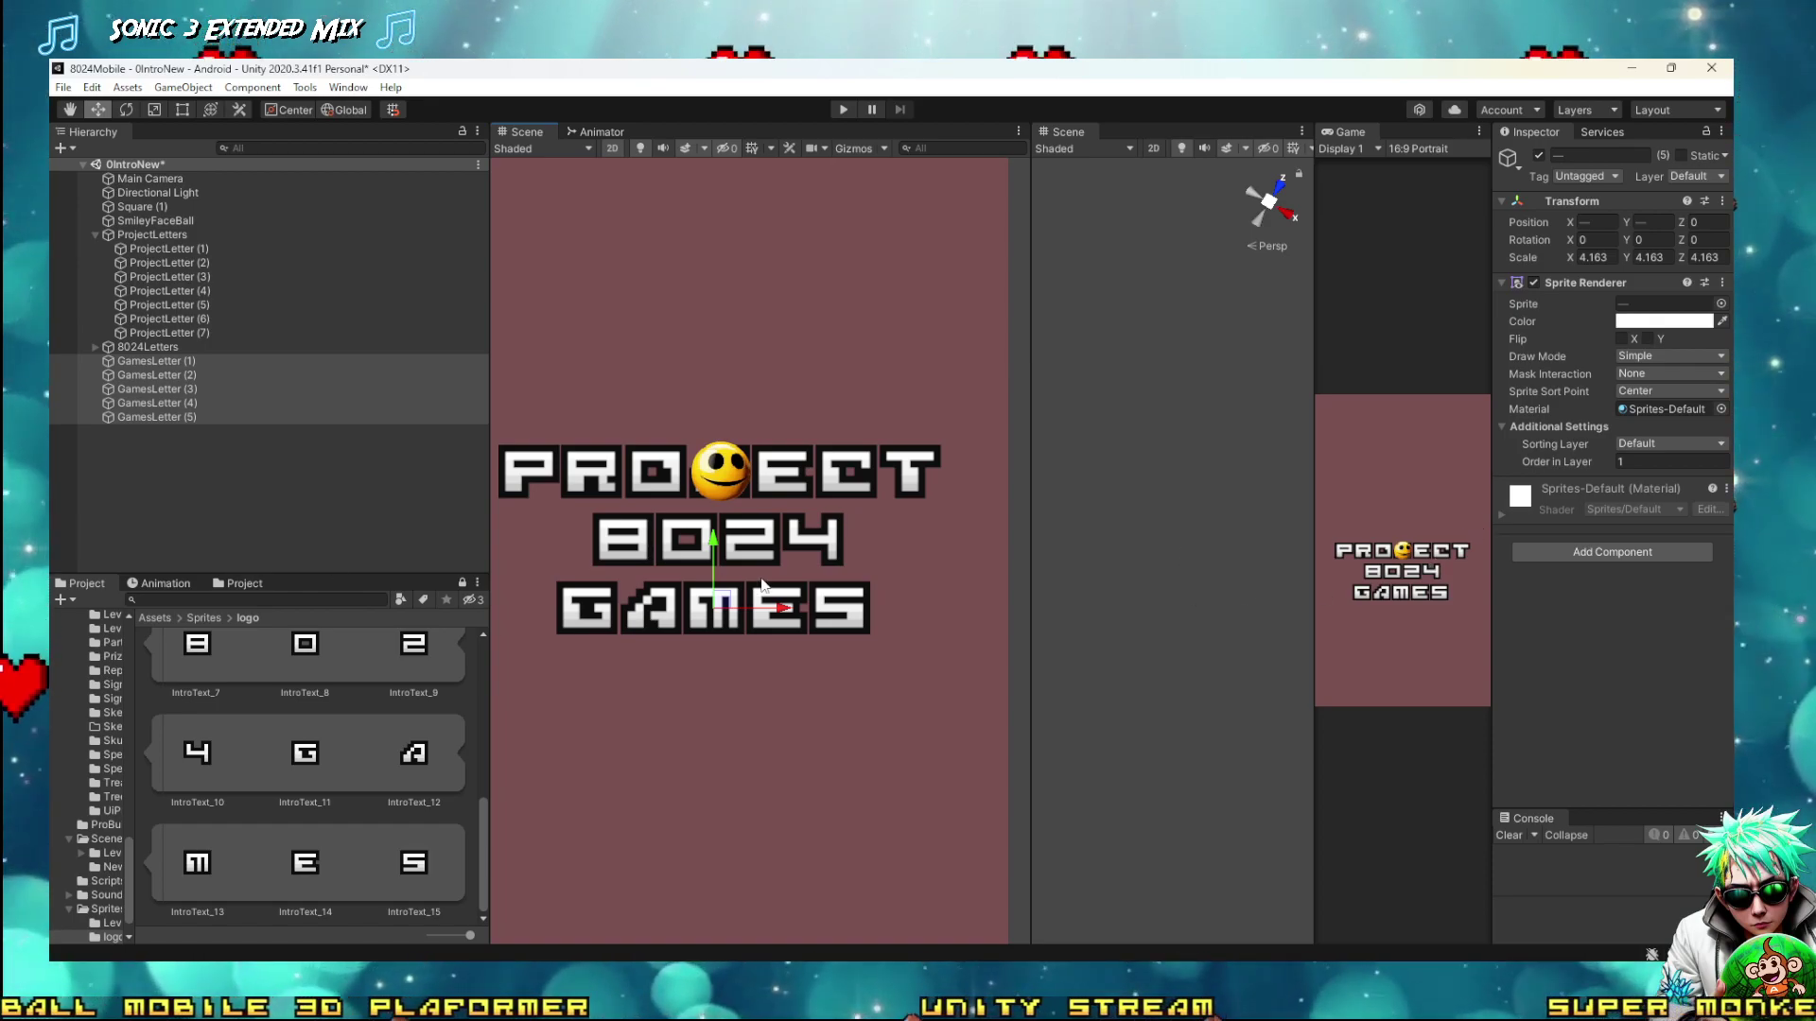
{"action": "scroll", "coordinate": [809, 634], "scroll_direction": "down", "scroll_amount": 3}
{"action": "scroll", "coordinate": [687, 537], "scroll_direction": "up", "scroll_amount": 2}
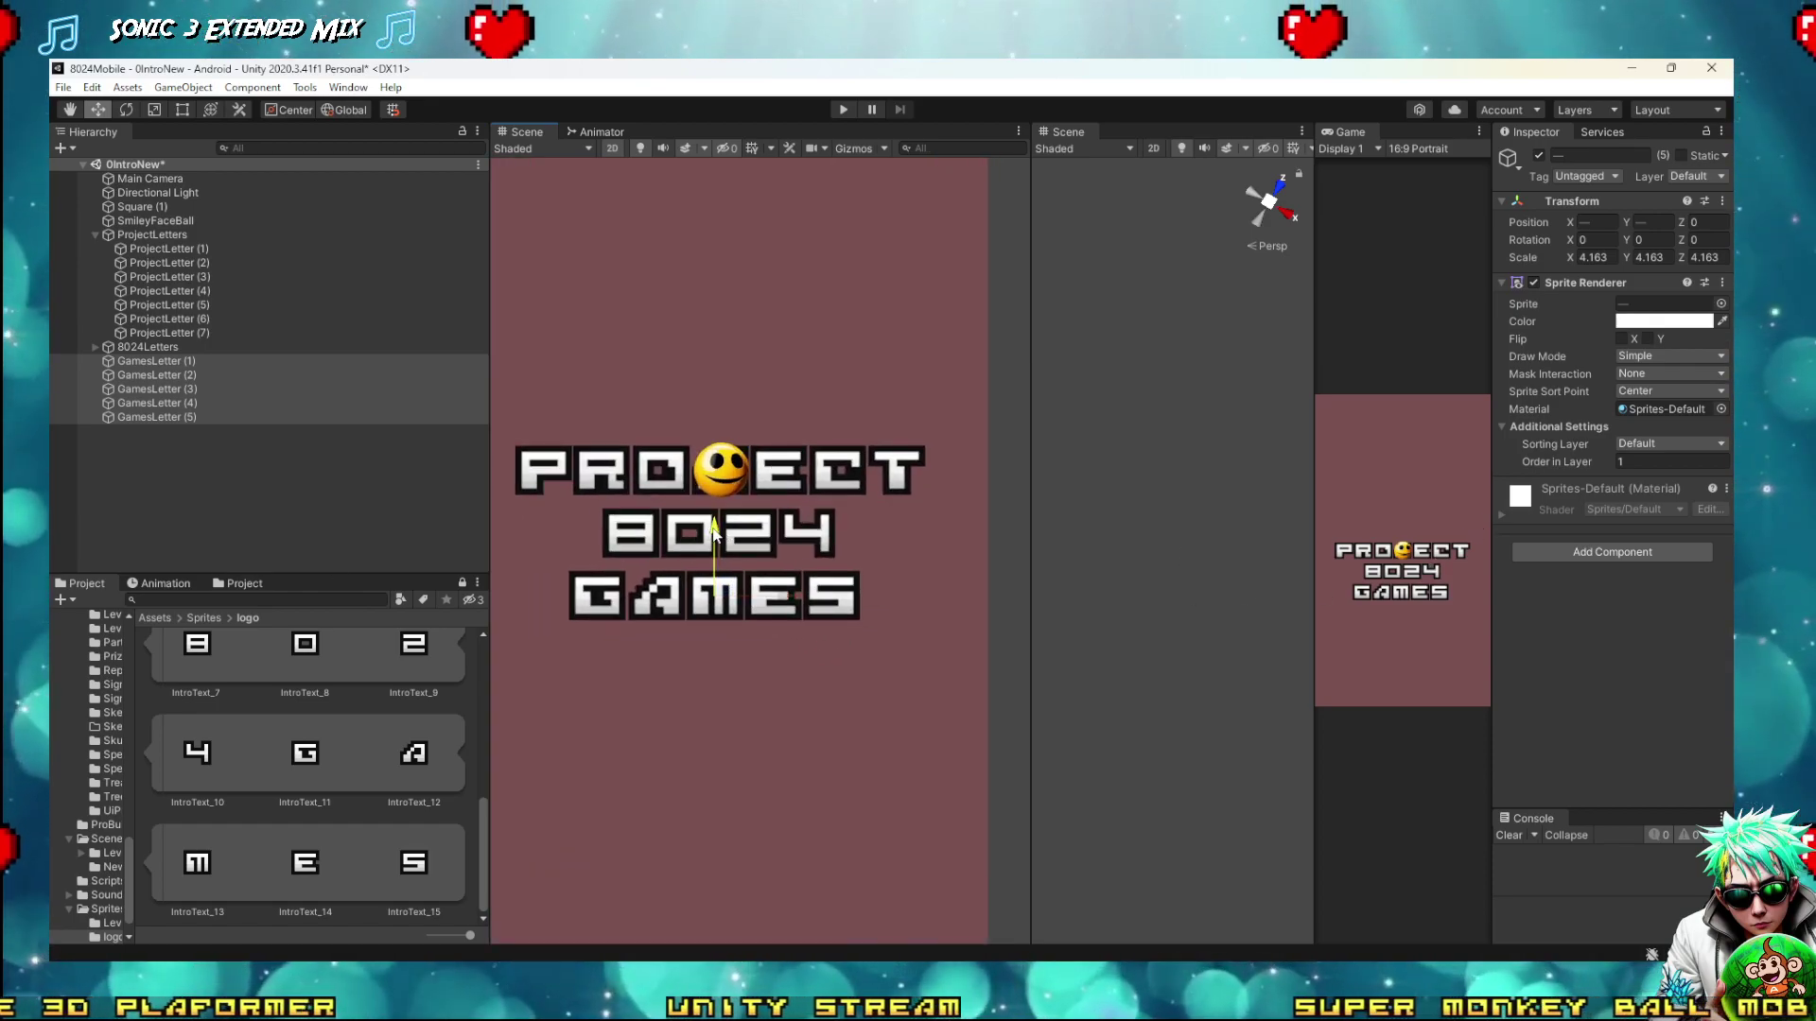
Move the smiley ball just above the P–R of PROJECT, then select the P letter
{"action": "left_click", "coordinate": [723, 478]}
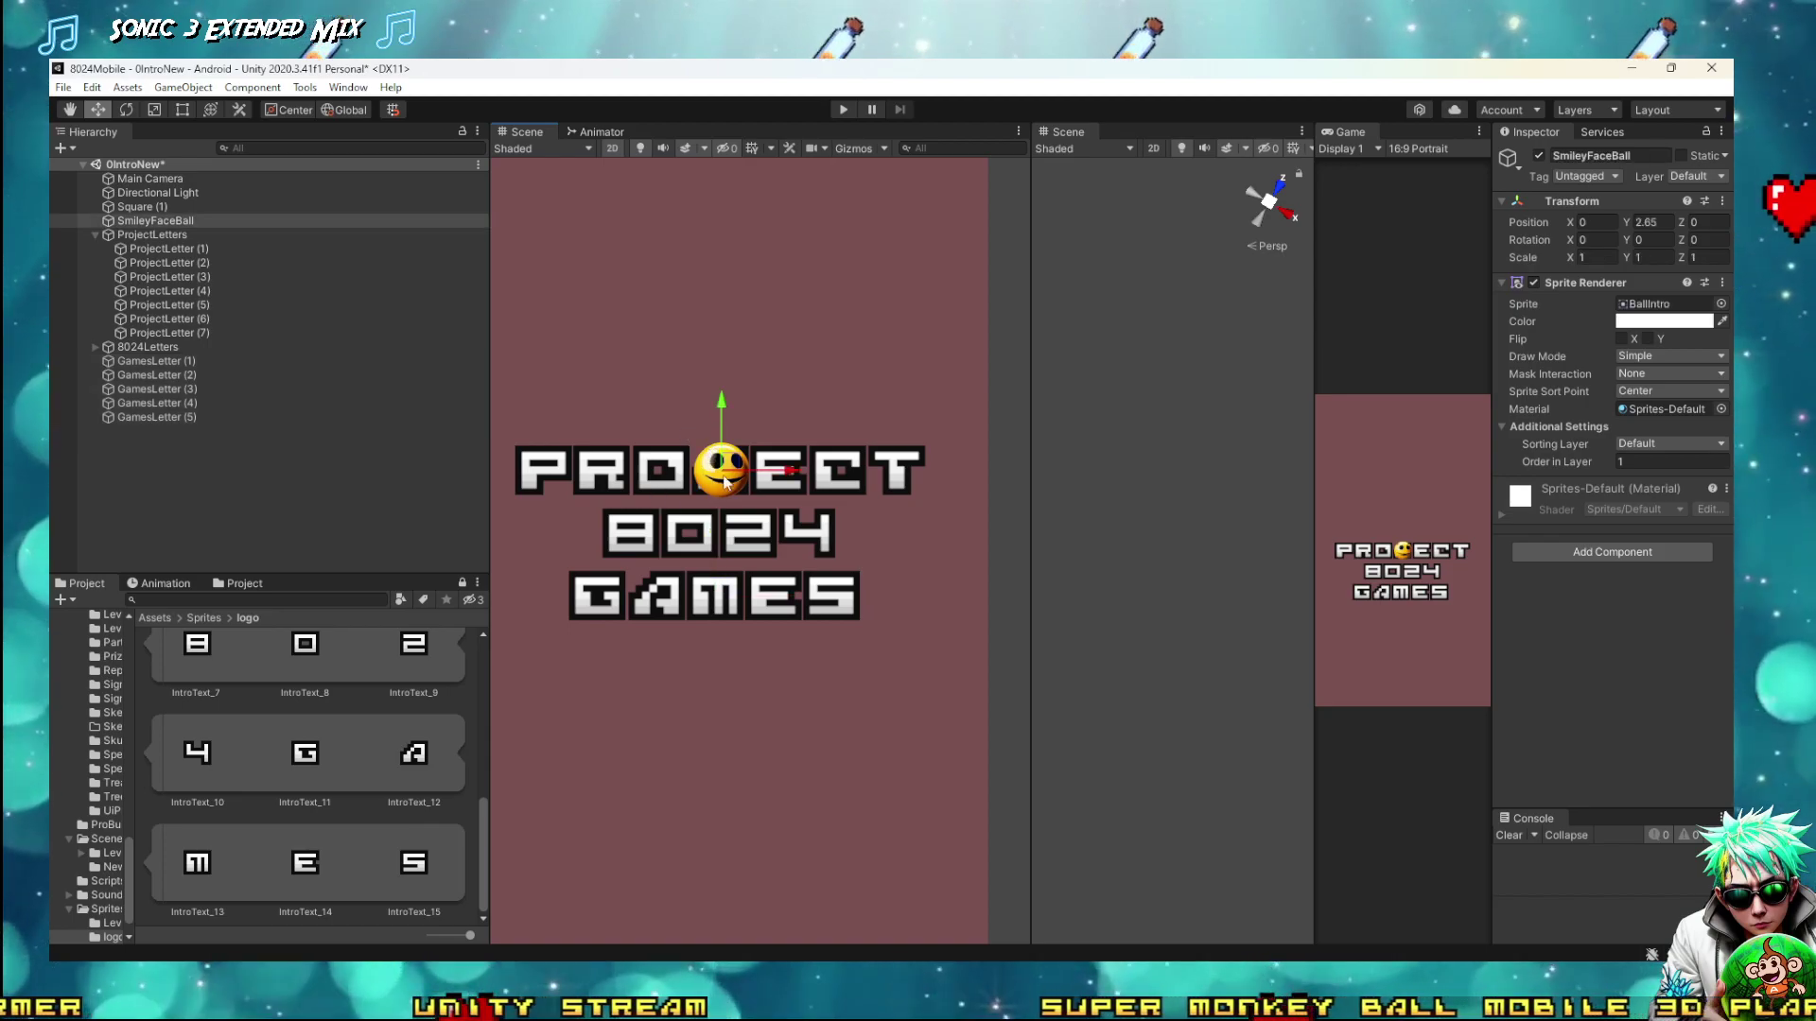
{"action": "left_click_drag", "start_coordinate": [728, 465], "coordinate": [558, 446]}
{"action": "left_click_drag", "start_coordinate": [562, 367], "coordinate": [621, 422]}
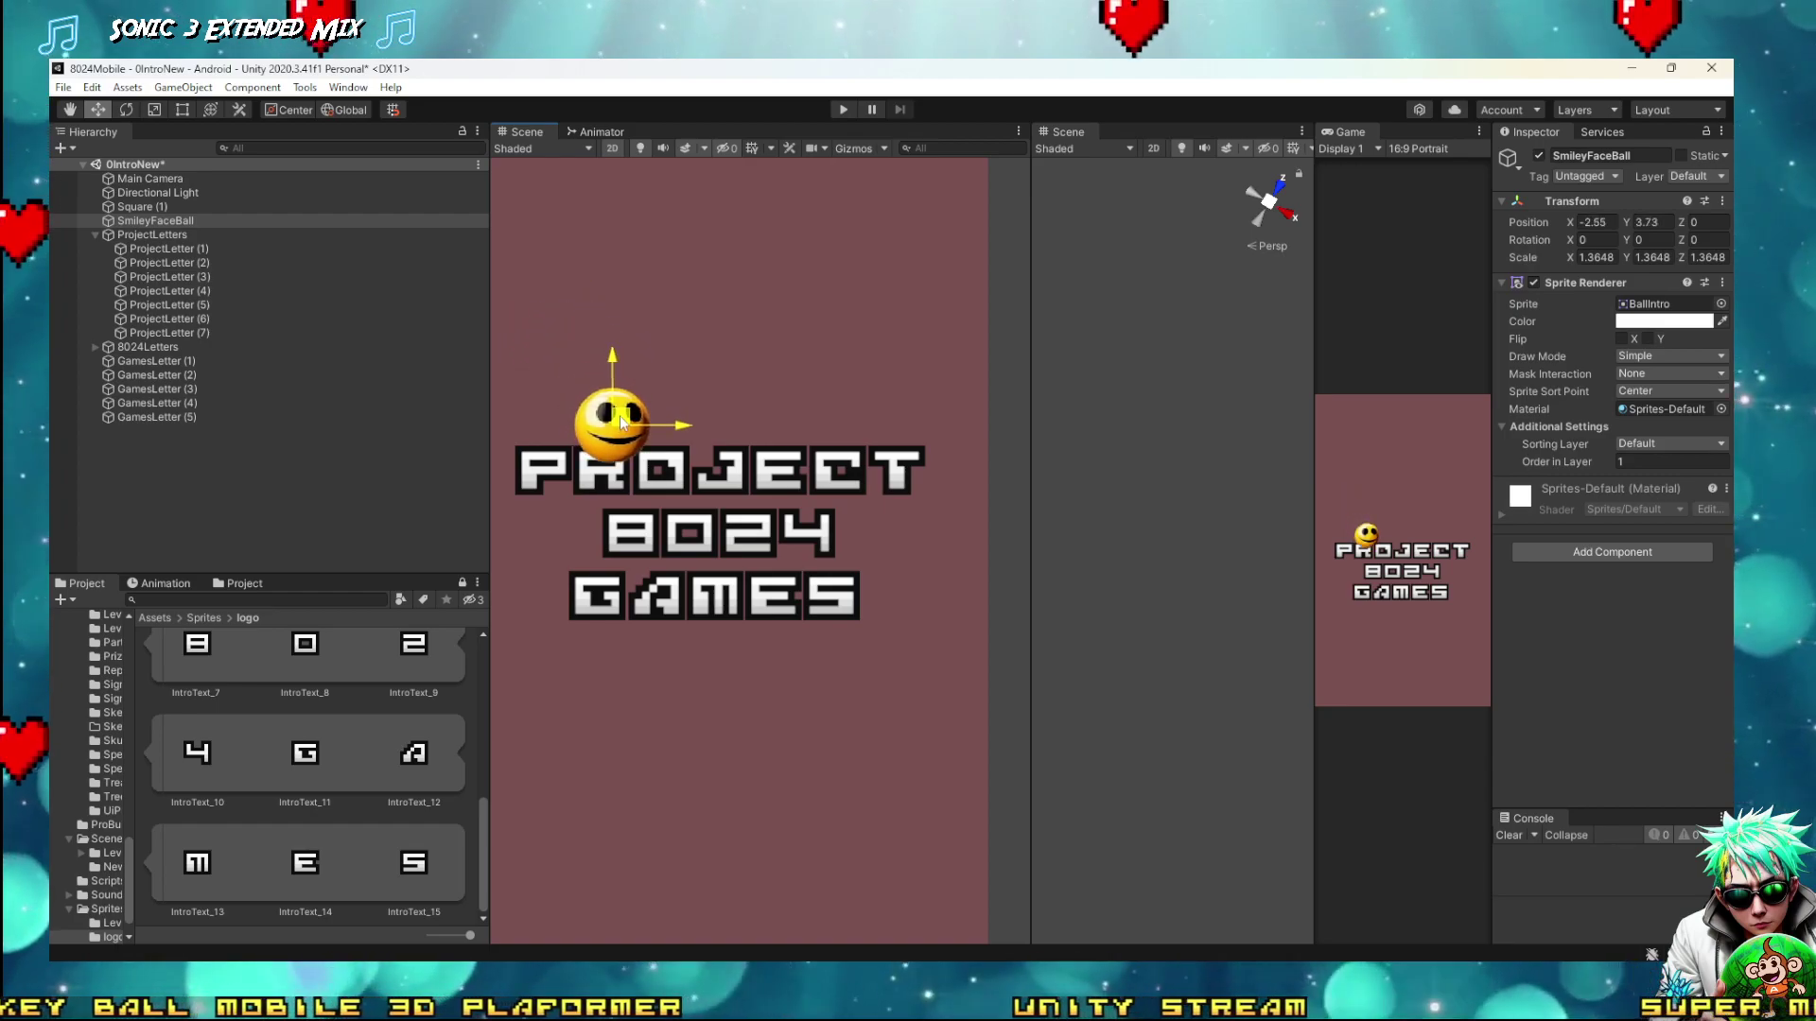
{"action": "left_click", "coordinate": [583, 473]}
{"action": "left_click", "coordinate": [539, 482]}
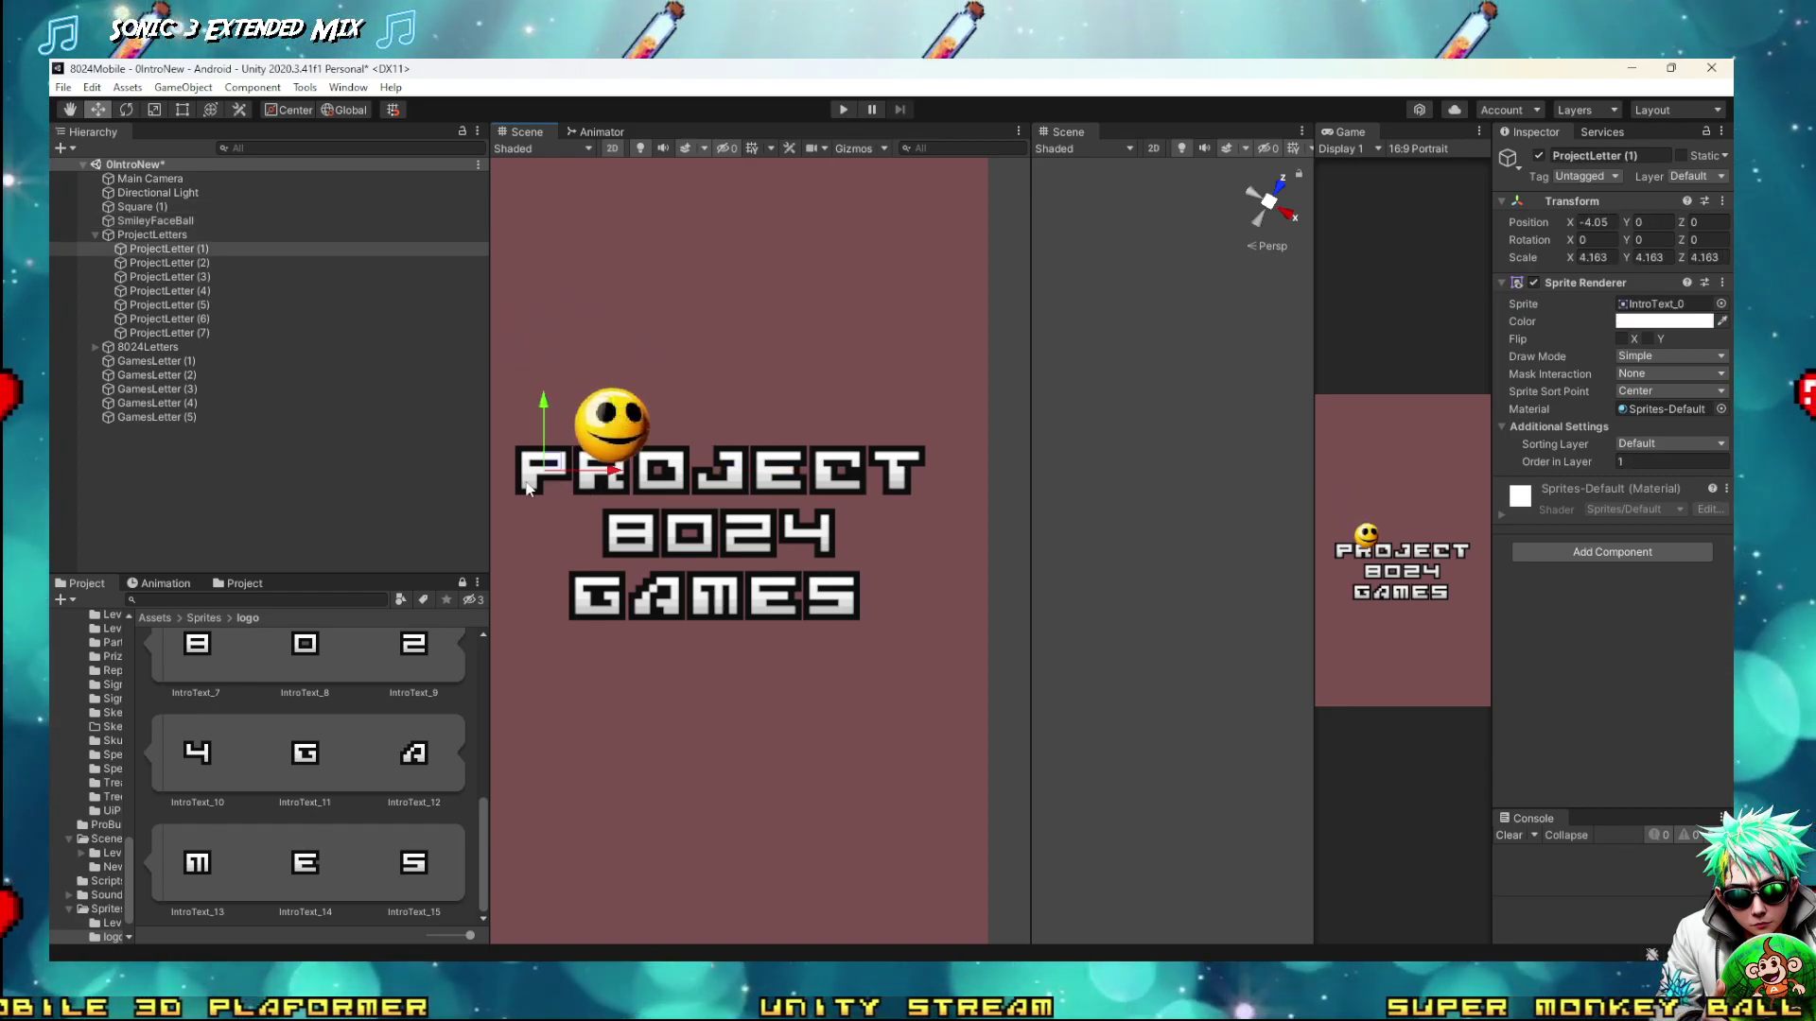
Add R and O to the selection, tilt the PRO letters about 15° and lower them
{"action": "left_click", "coordinate": [183, 276], "text": "shift"}
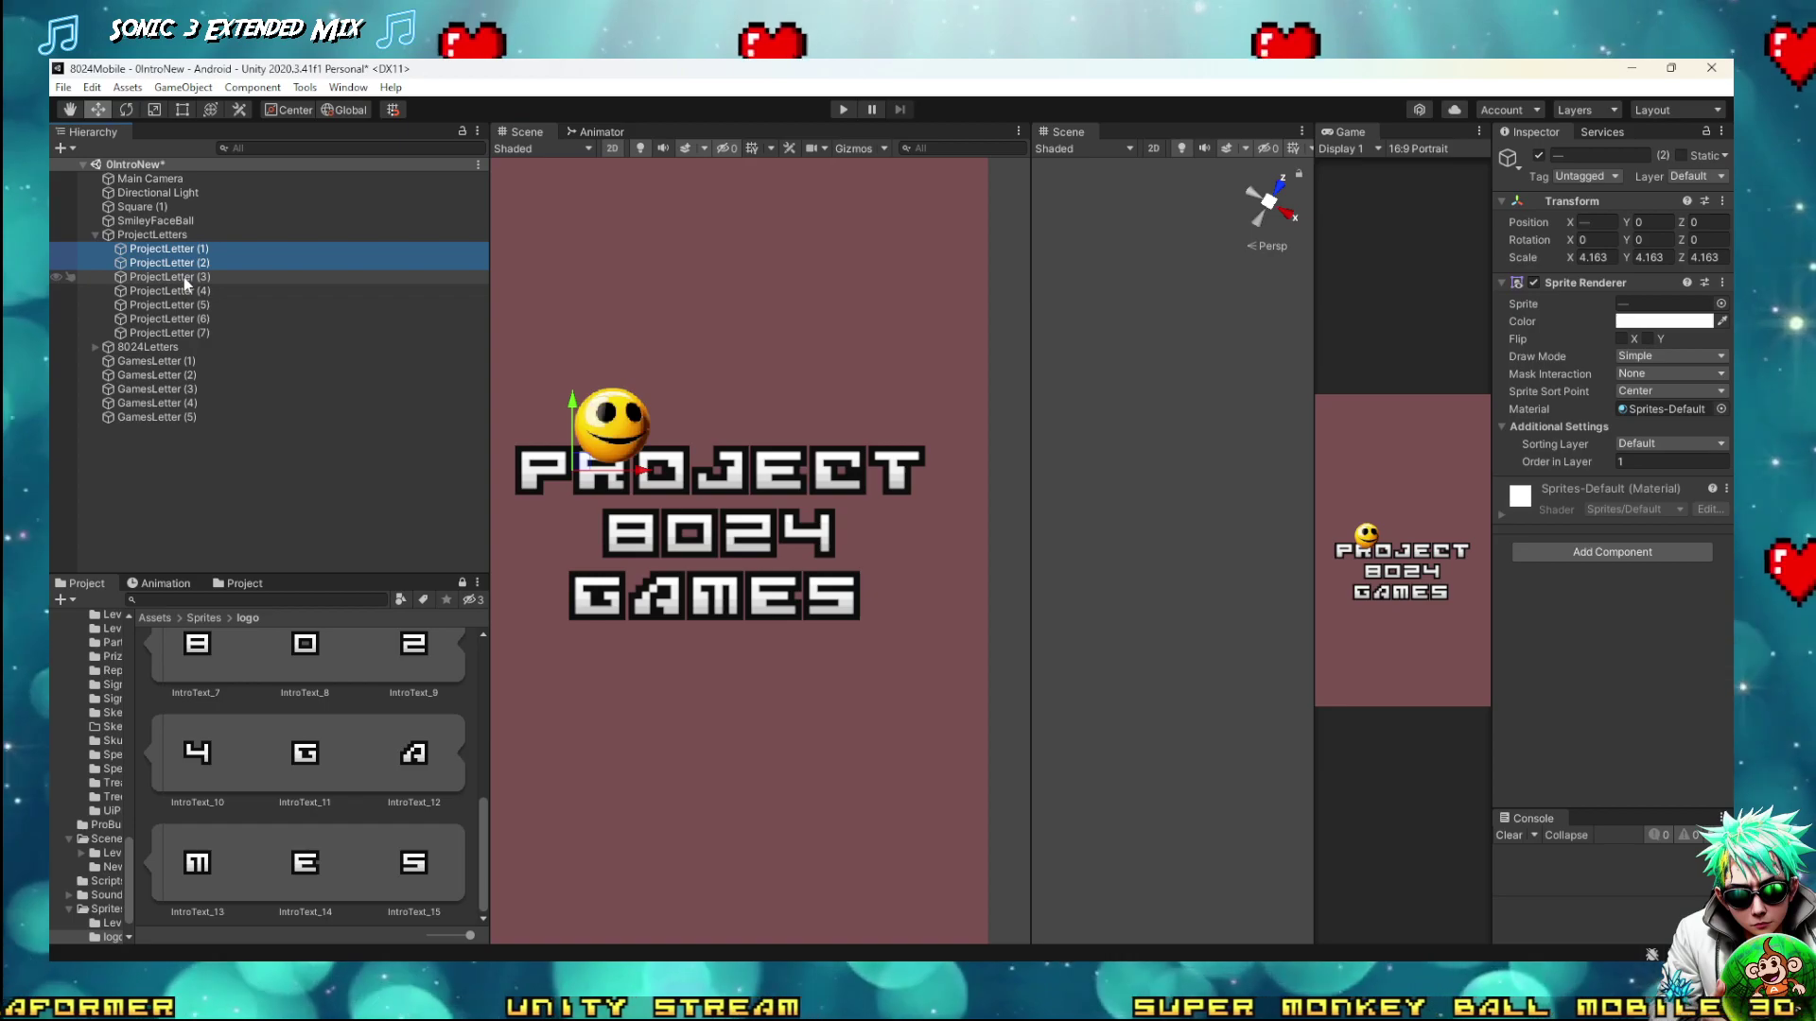
{"action": "left_click_drag", "start_coordinate": [566, 524], "coordinate": [596, 548]}
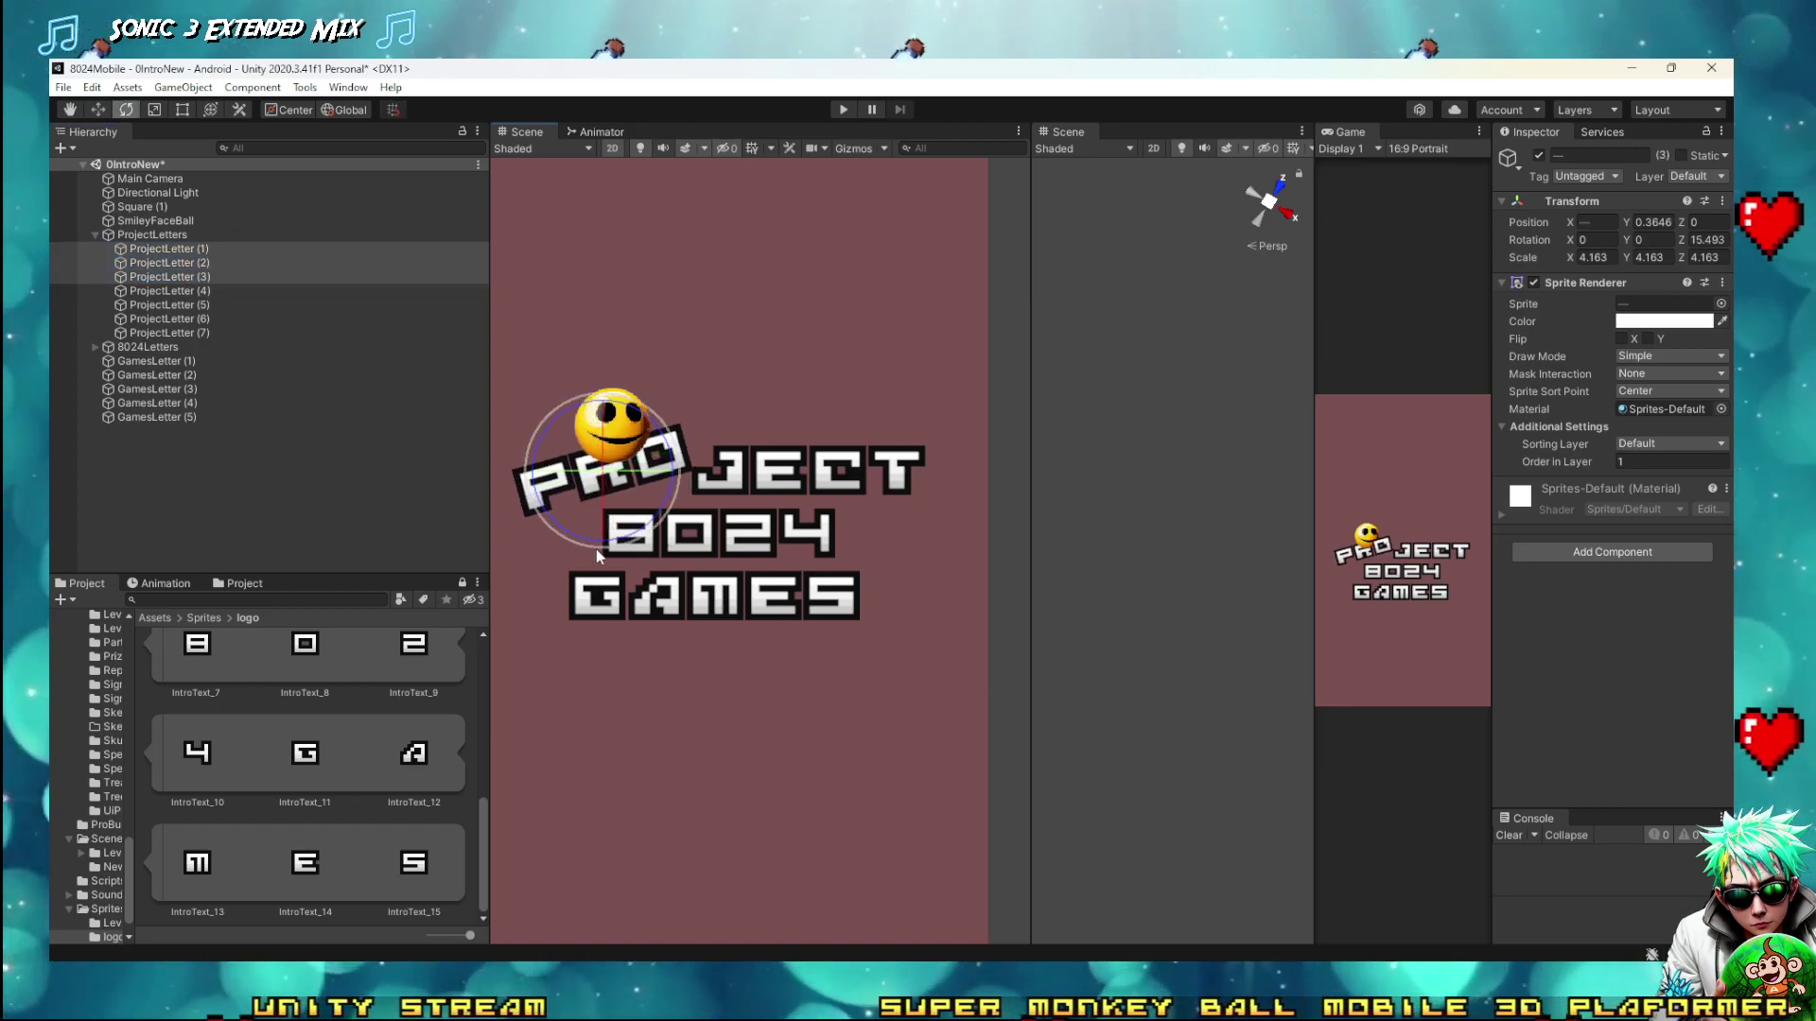
{"action": "key", "text": "w"}
{"action": "left_click_drag", "start_coordinate": [616, 473], "coordinate": [635, 522]}
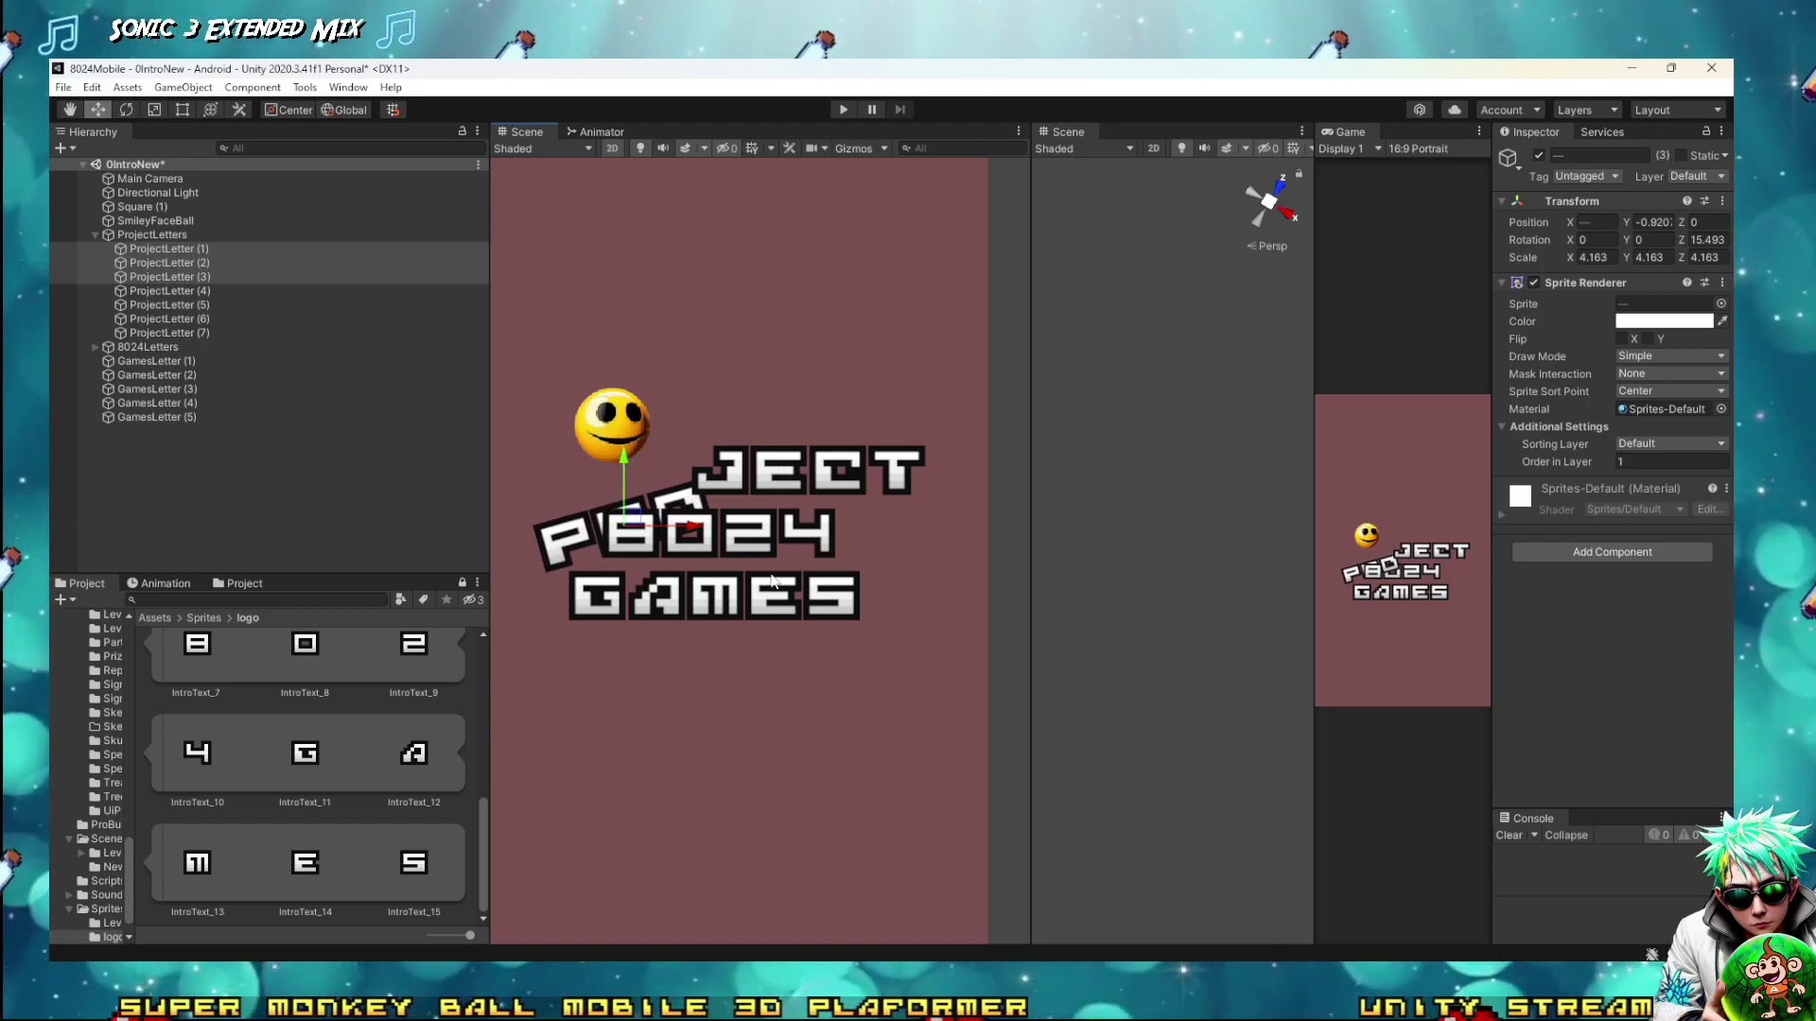
Put the PRO letters back to spell PROJECT and enlarge the game preview
{"action": "left_click", "coordinate": [662, 416]}
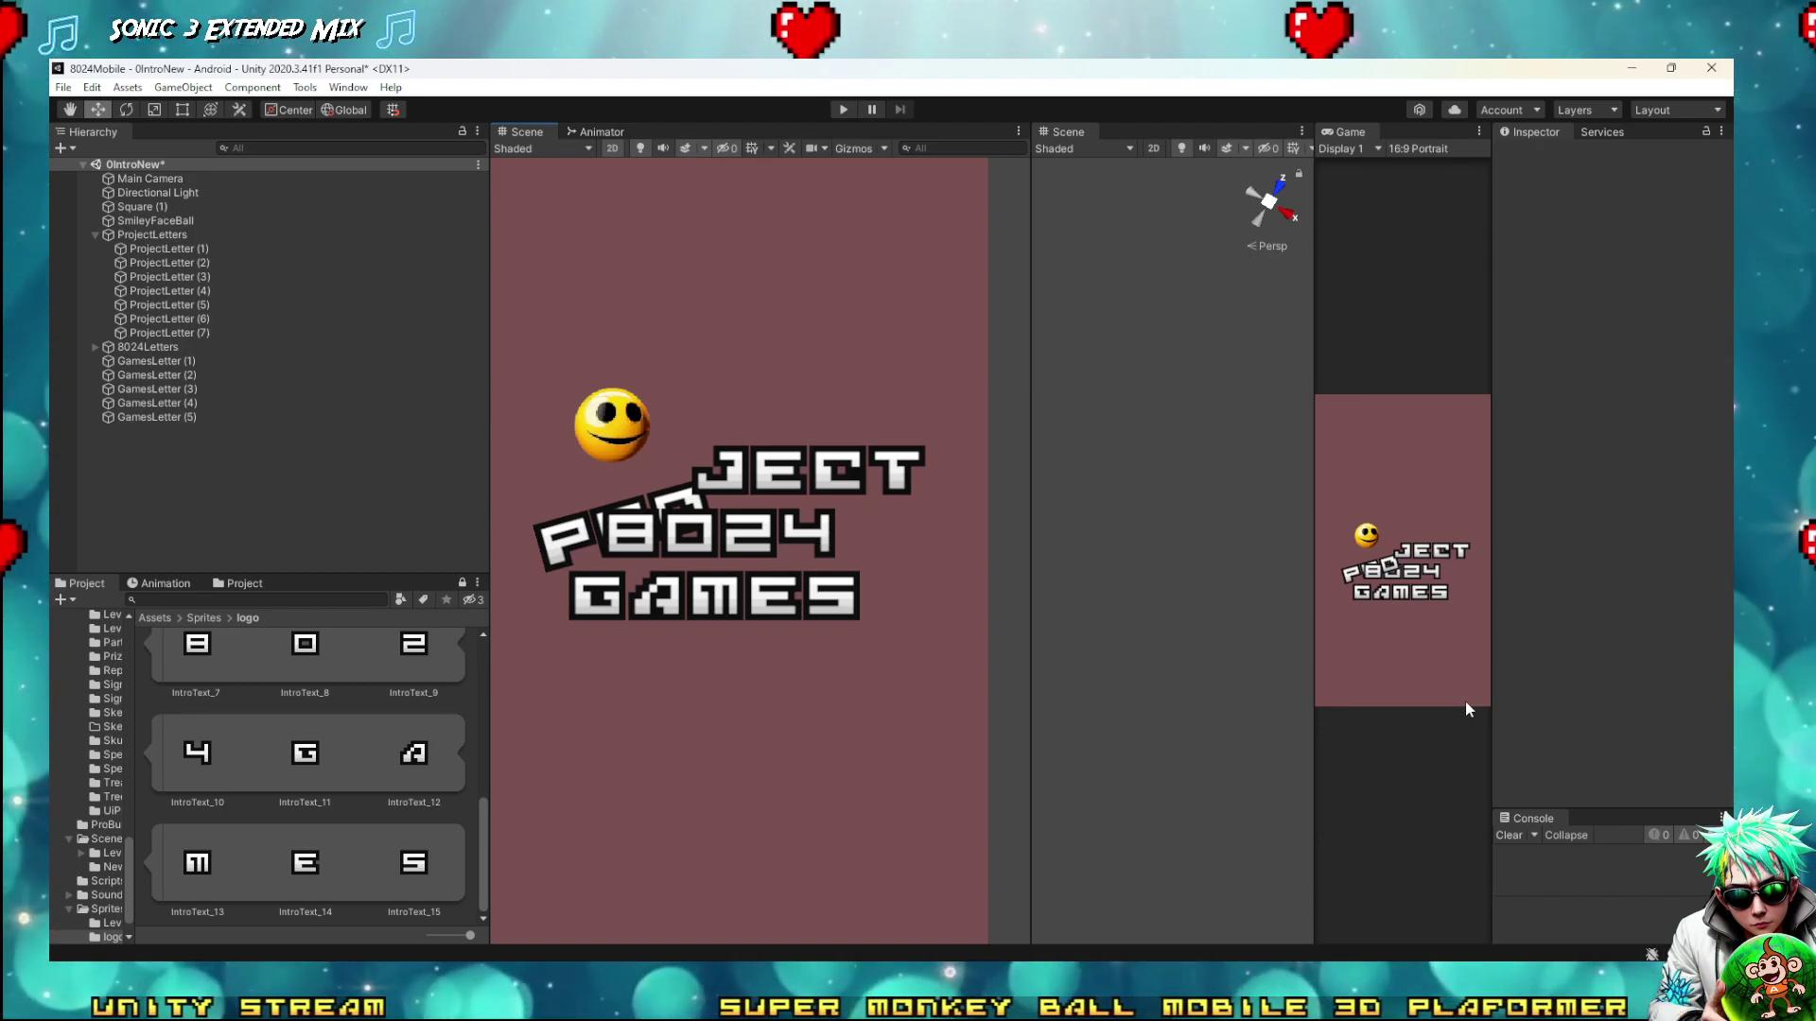
{"action": "left_click_drag", "start_coordinate": [728, 447], "coordinate": [558, 558]}
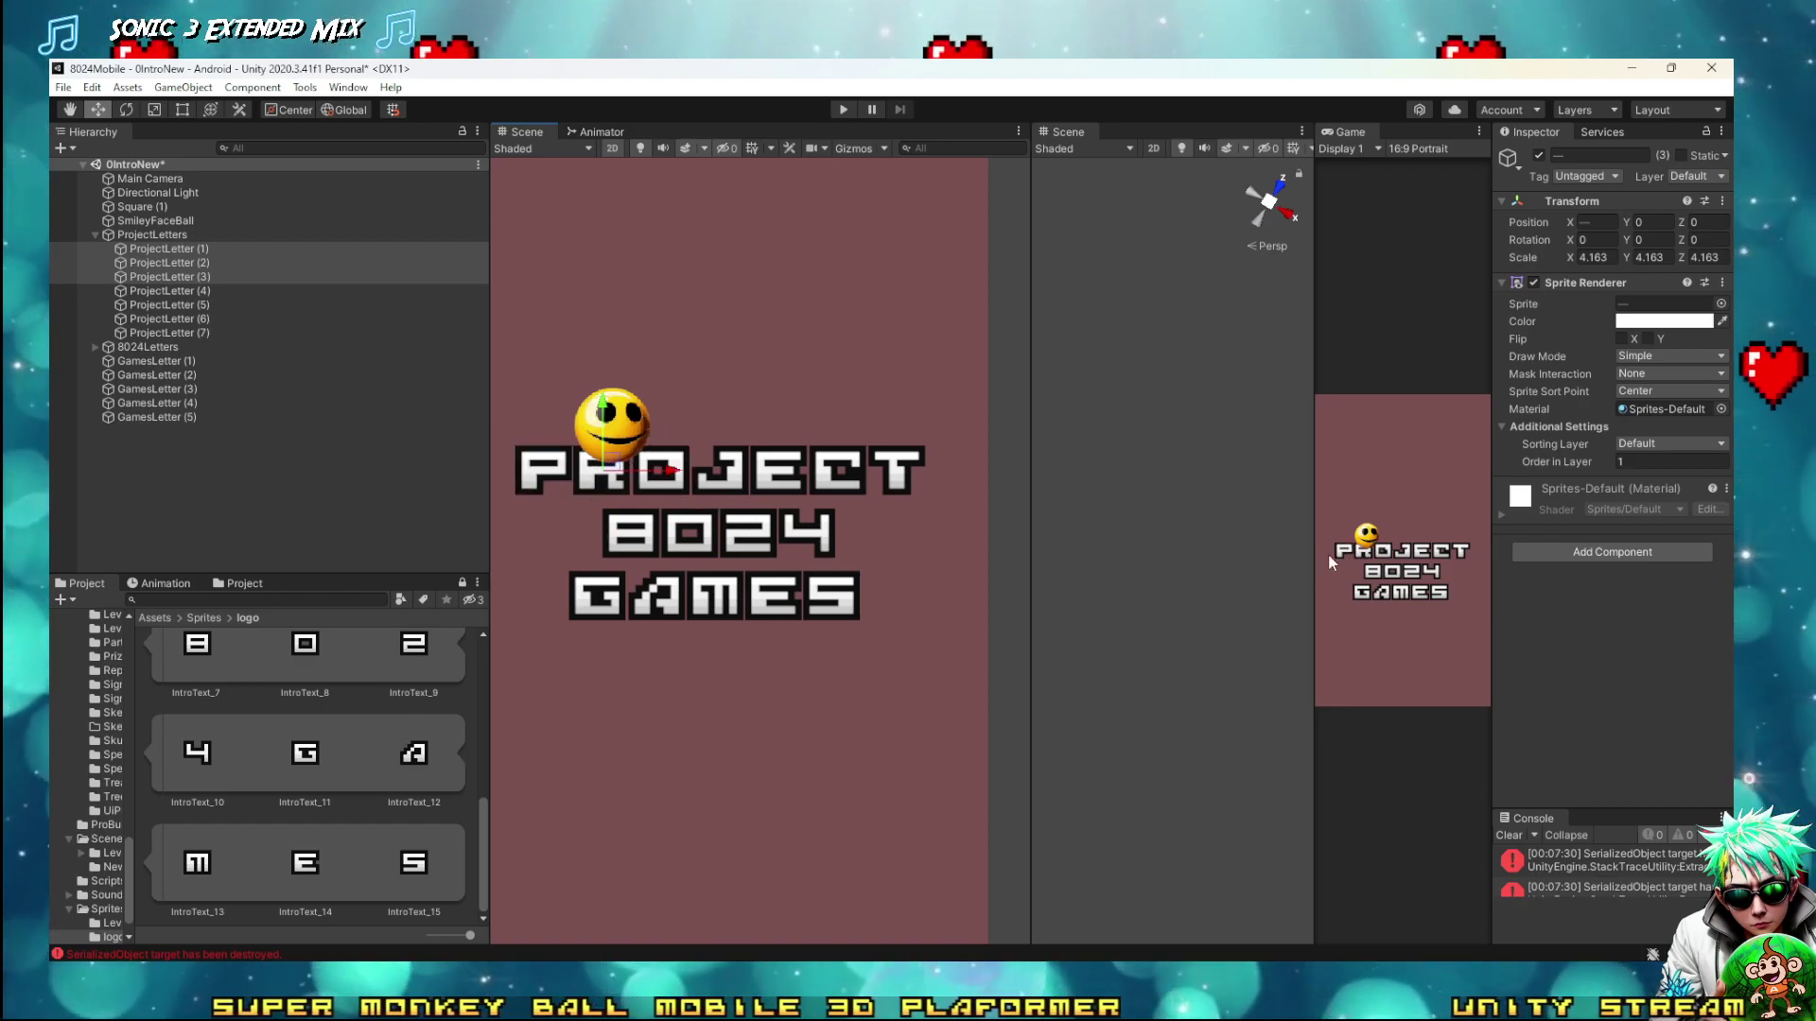
{"action": "left_click_drag", "start_coordinate": [1317, 521], "coordinate": [830, 564]}
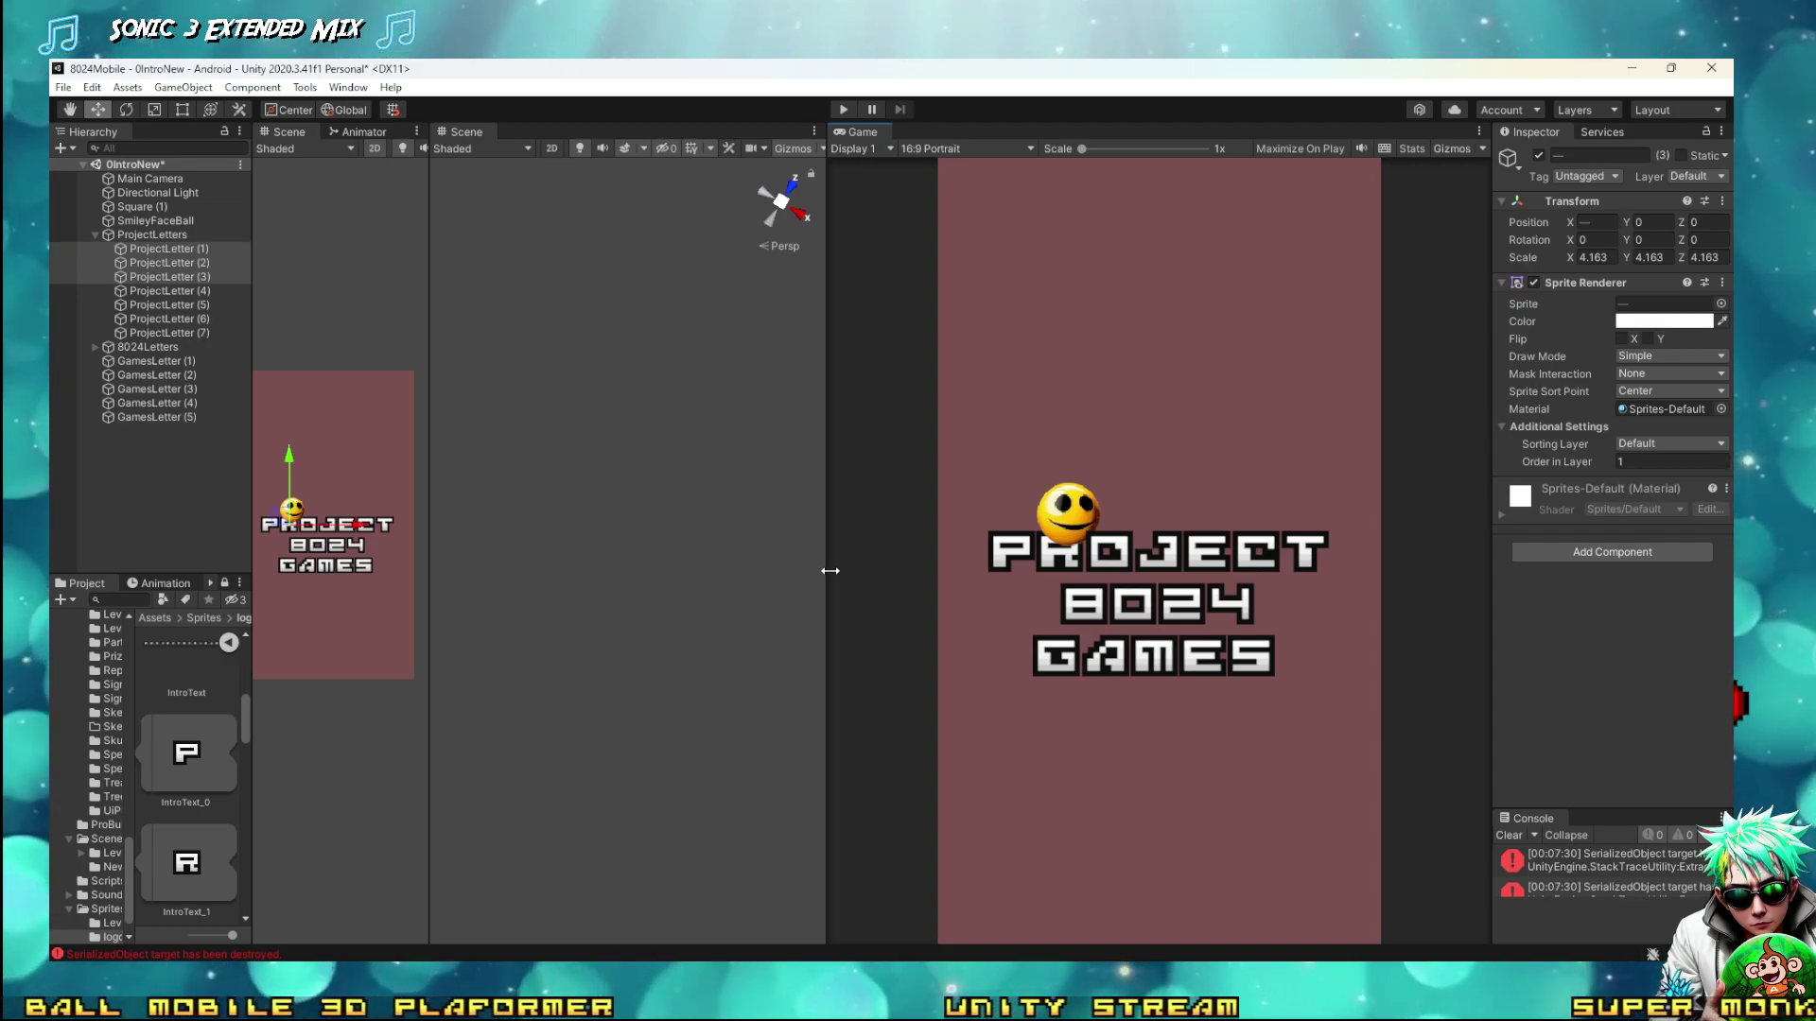
Widen the scene pane, select GamesLetter (1)–(5) and zoom the scene onto them
{"action": "left_click_drag", "start_coordinate": [829, 570], "coordinate": [802, 599]}
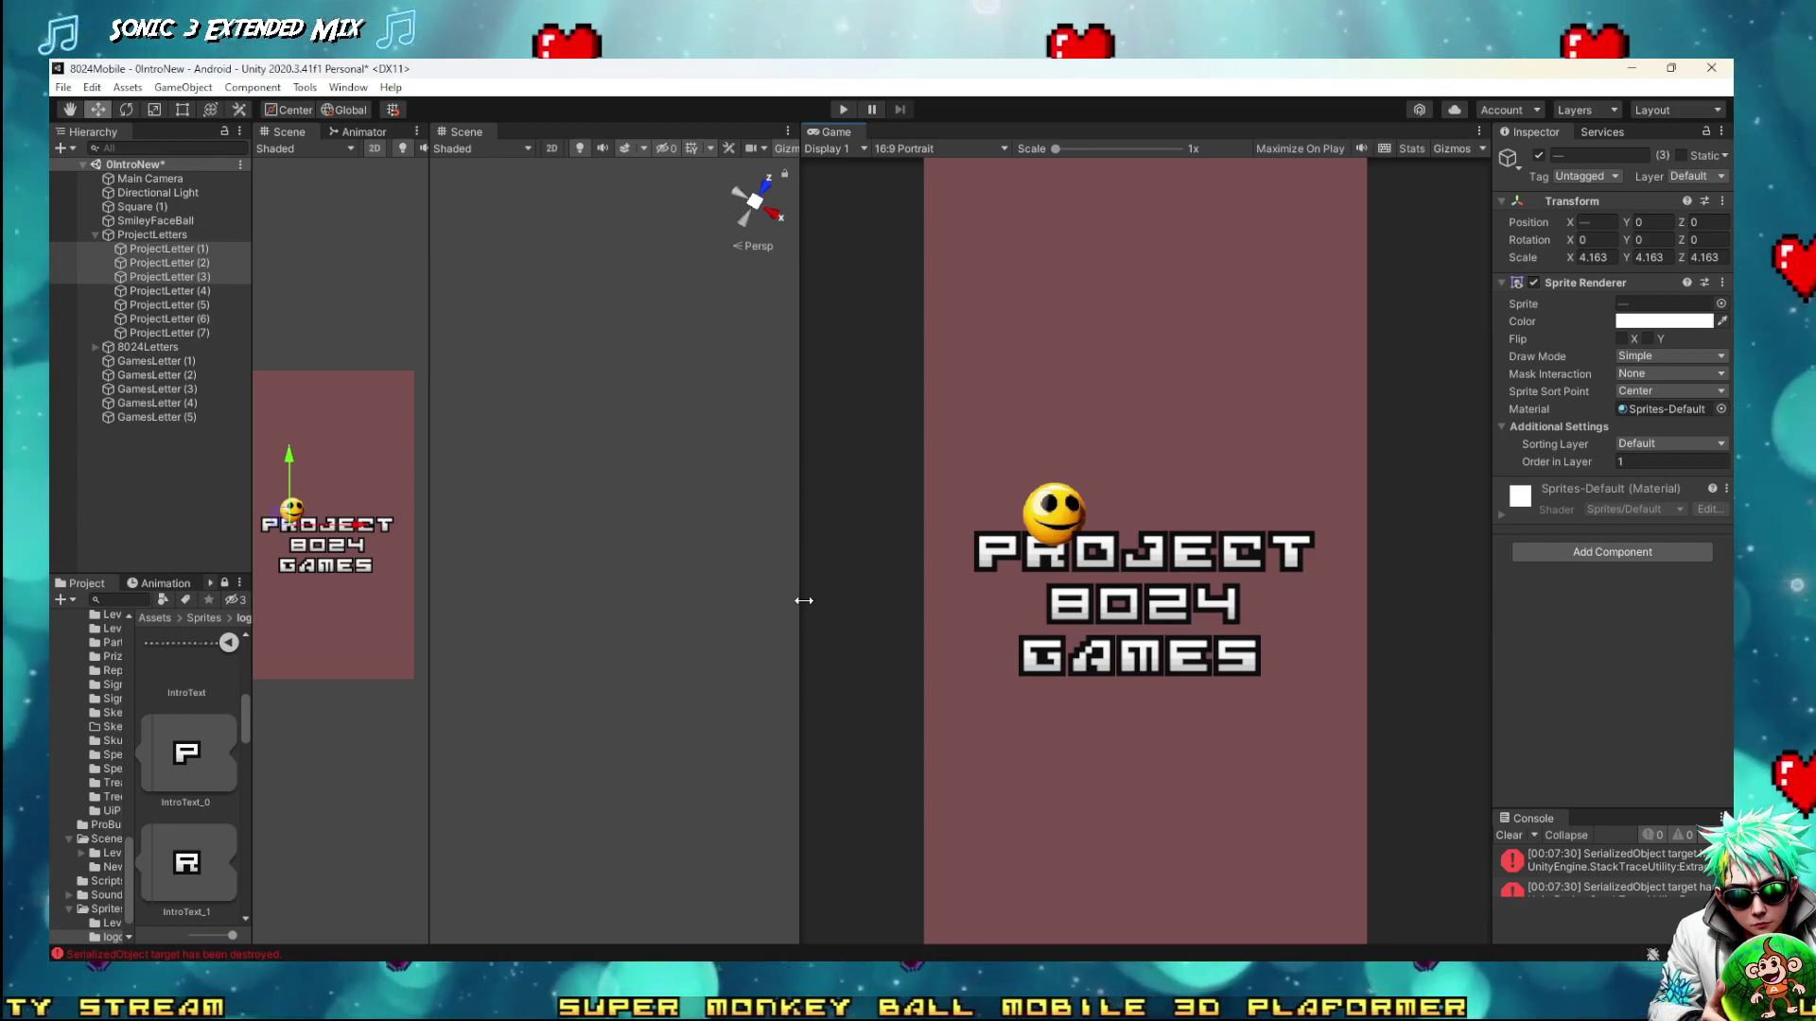
{"action": "left_click_drag", "start_coordinate": [803, 601], "coordinate": [862, 612]}
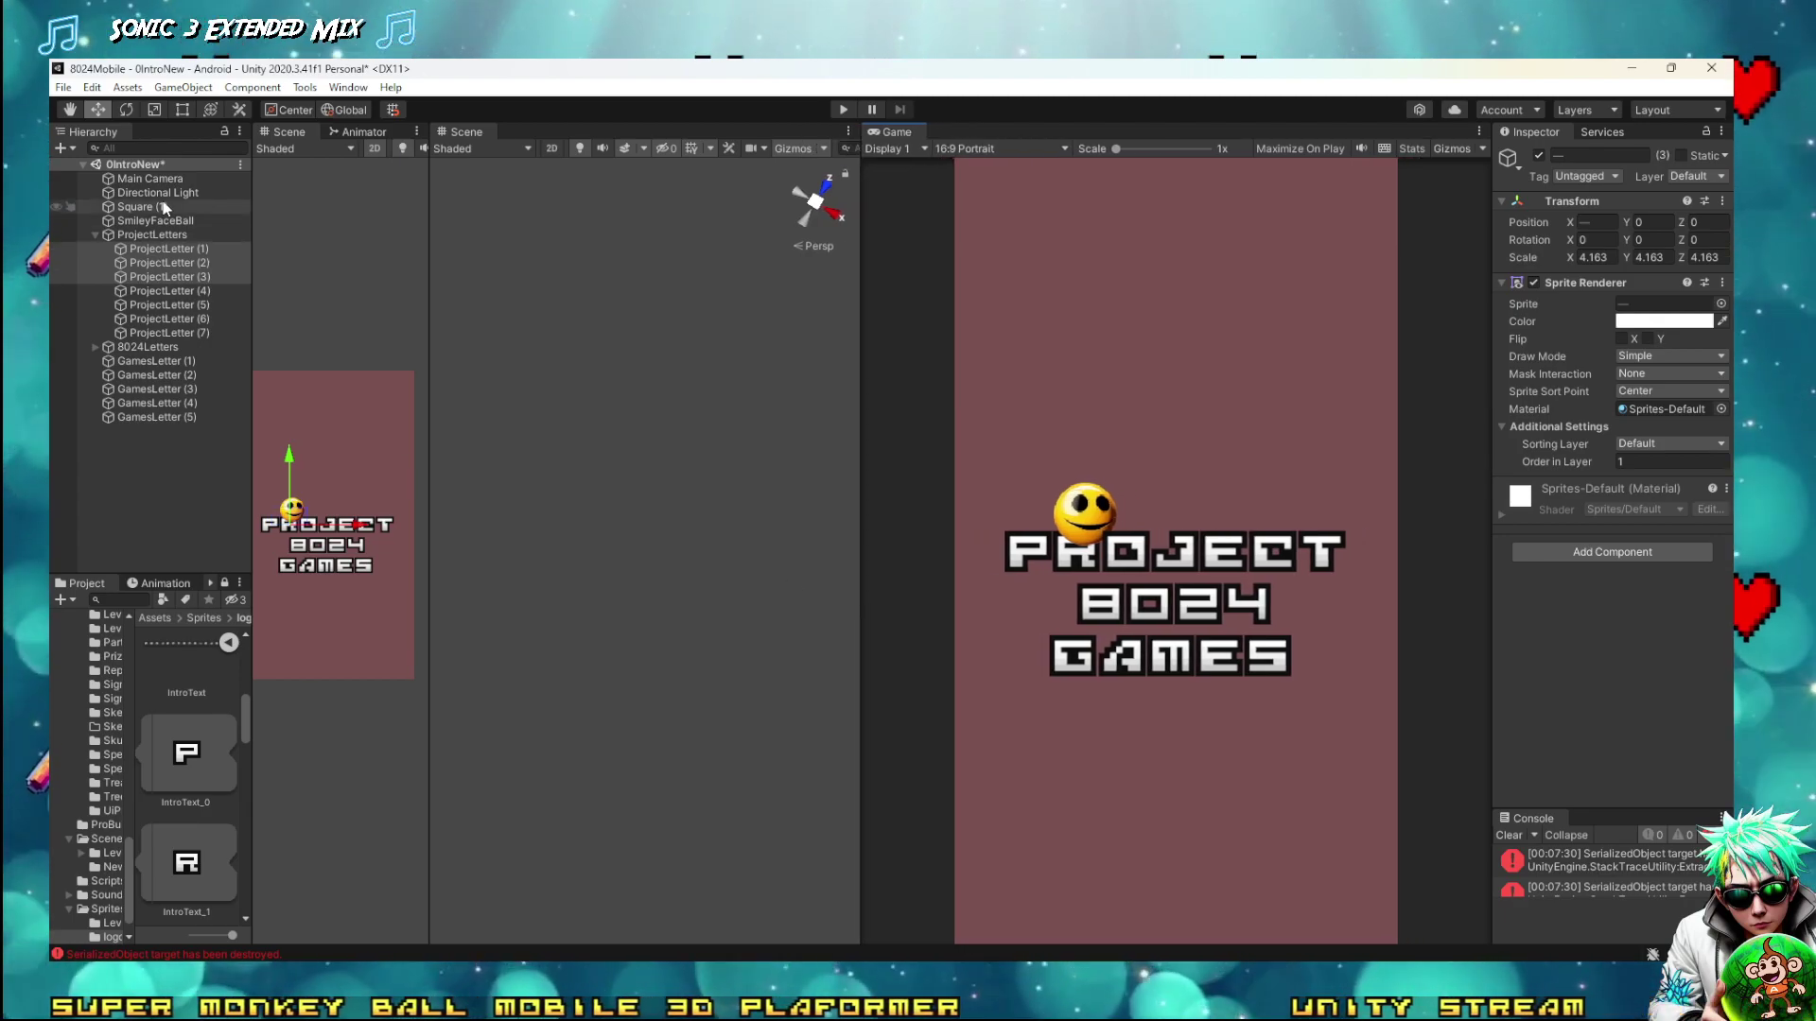
{"action": "left_click", "coordinate": [133, 361]}
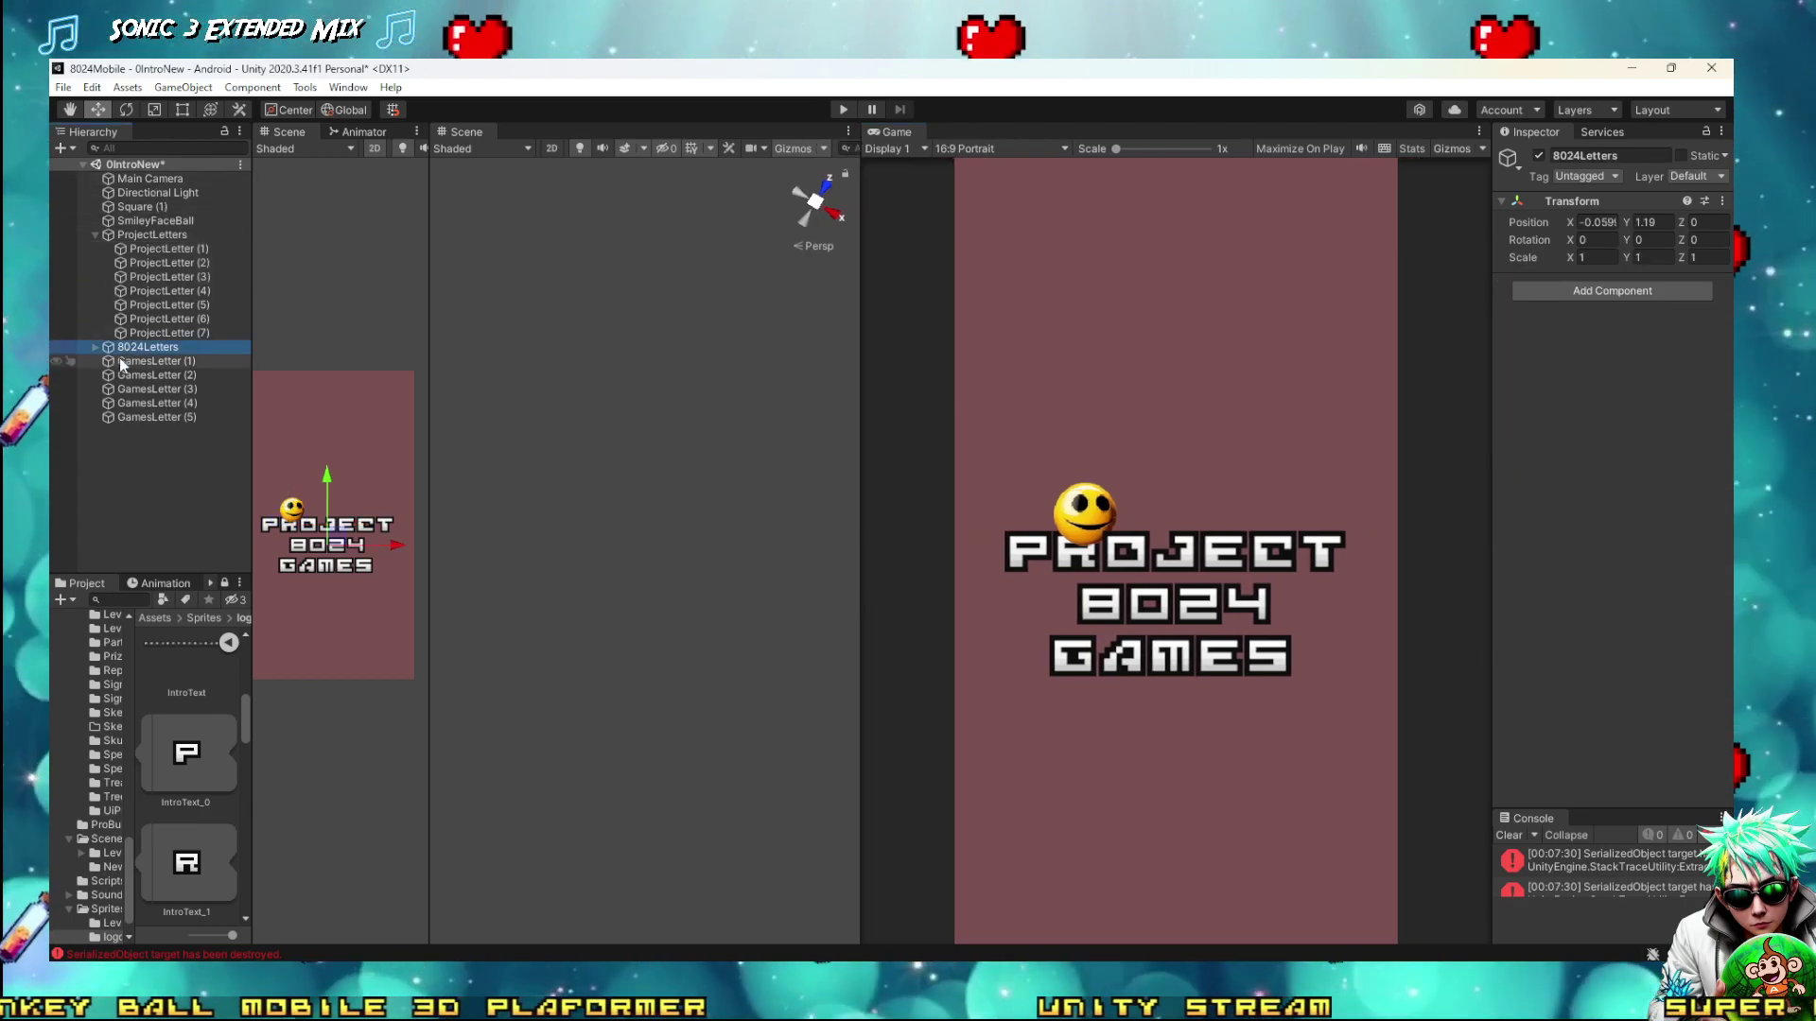
{"action": "left_click", "coordinate": [132, 389], "text": "shift"}
{"action": "left_click", "coordinate": [132, 403], "text": "shift"}
{"action": "left_click", "coordinate": [133, 414], "text": "shift"}
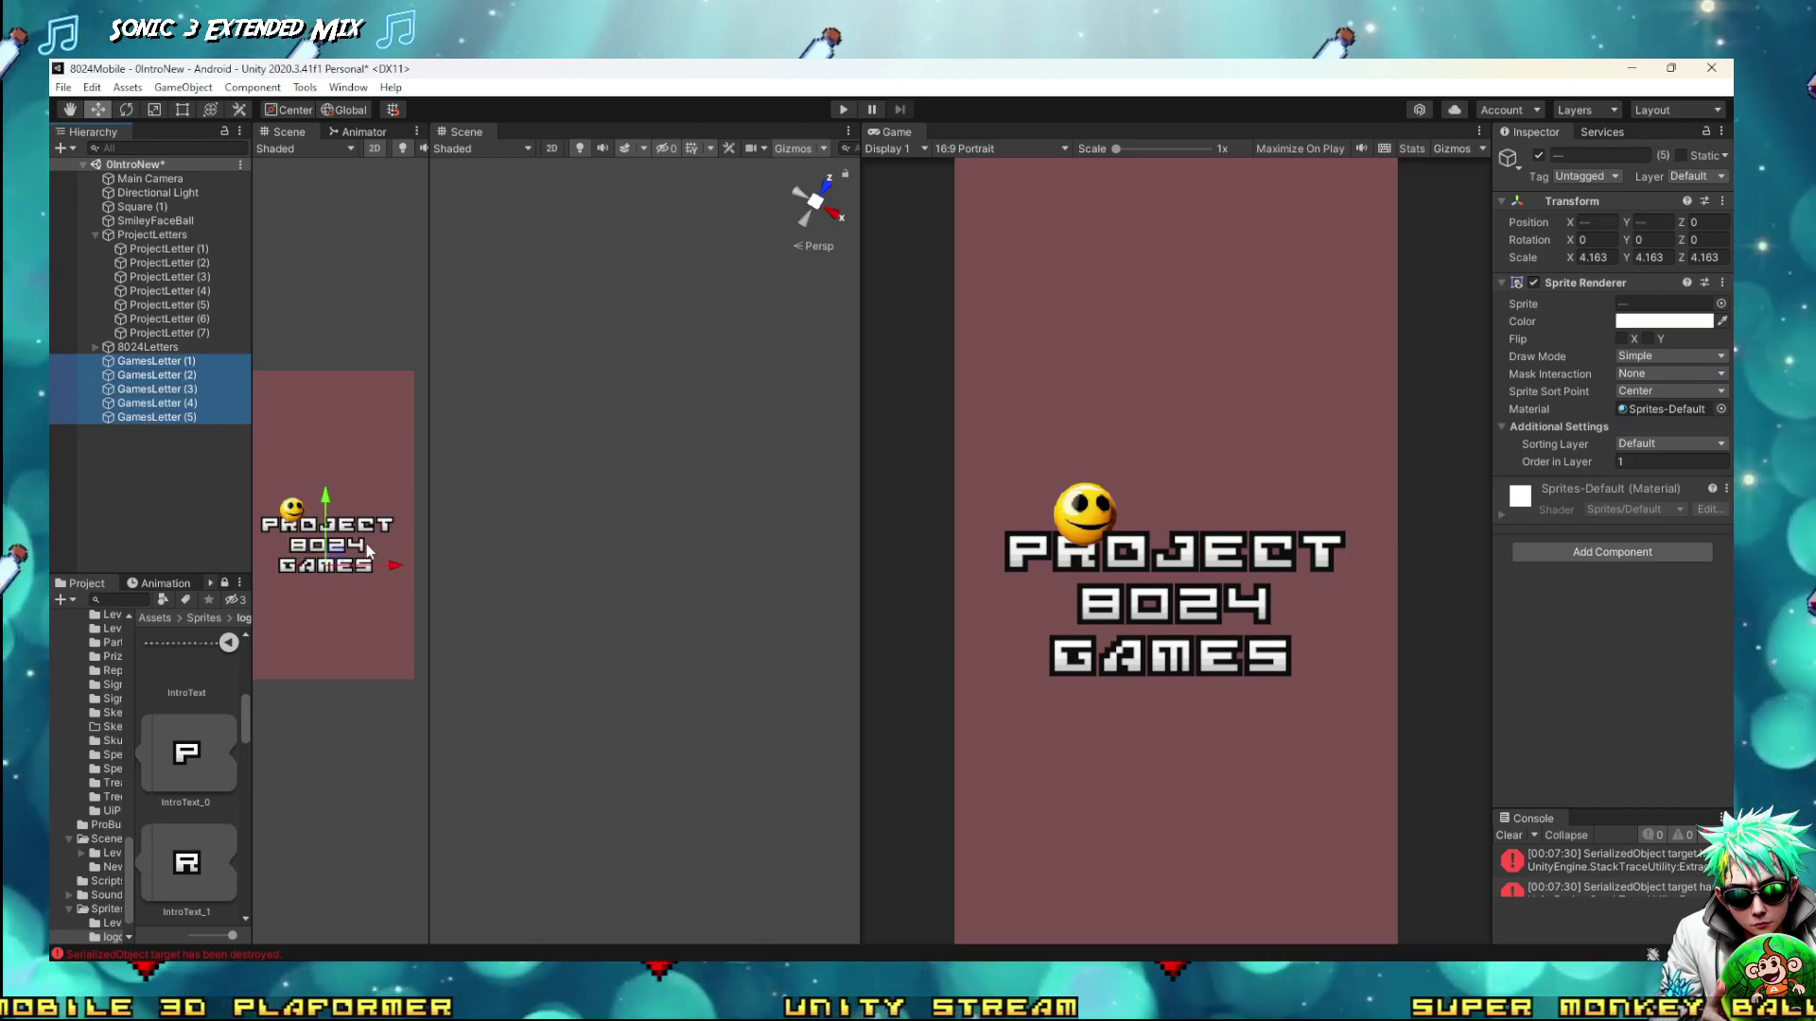
{"action": "scroll", "coordinate": [365, 569], "scroll_direction": "up", "scroll_amount": 8}
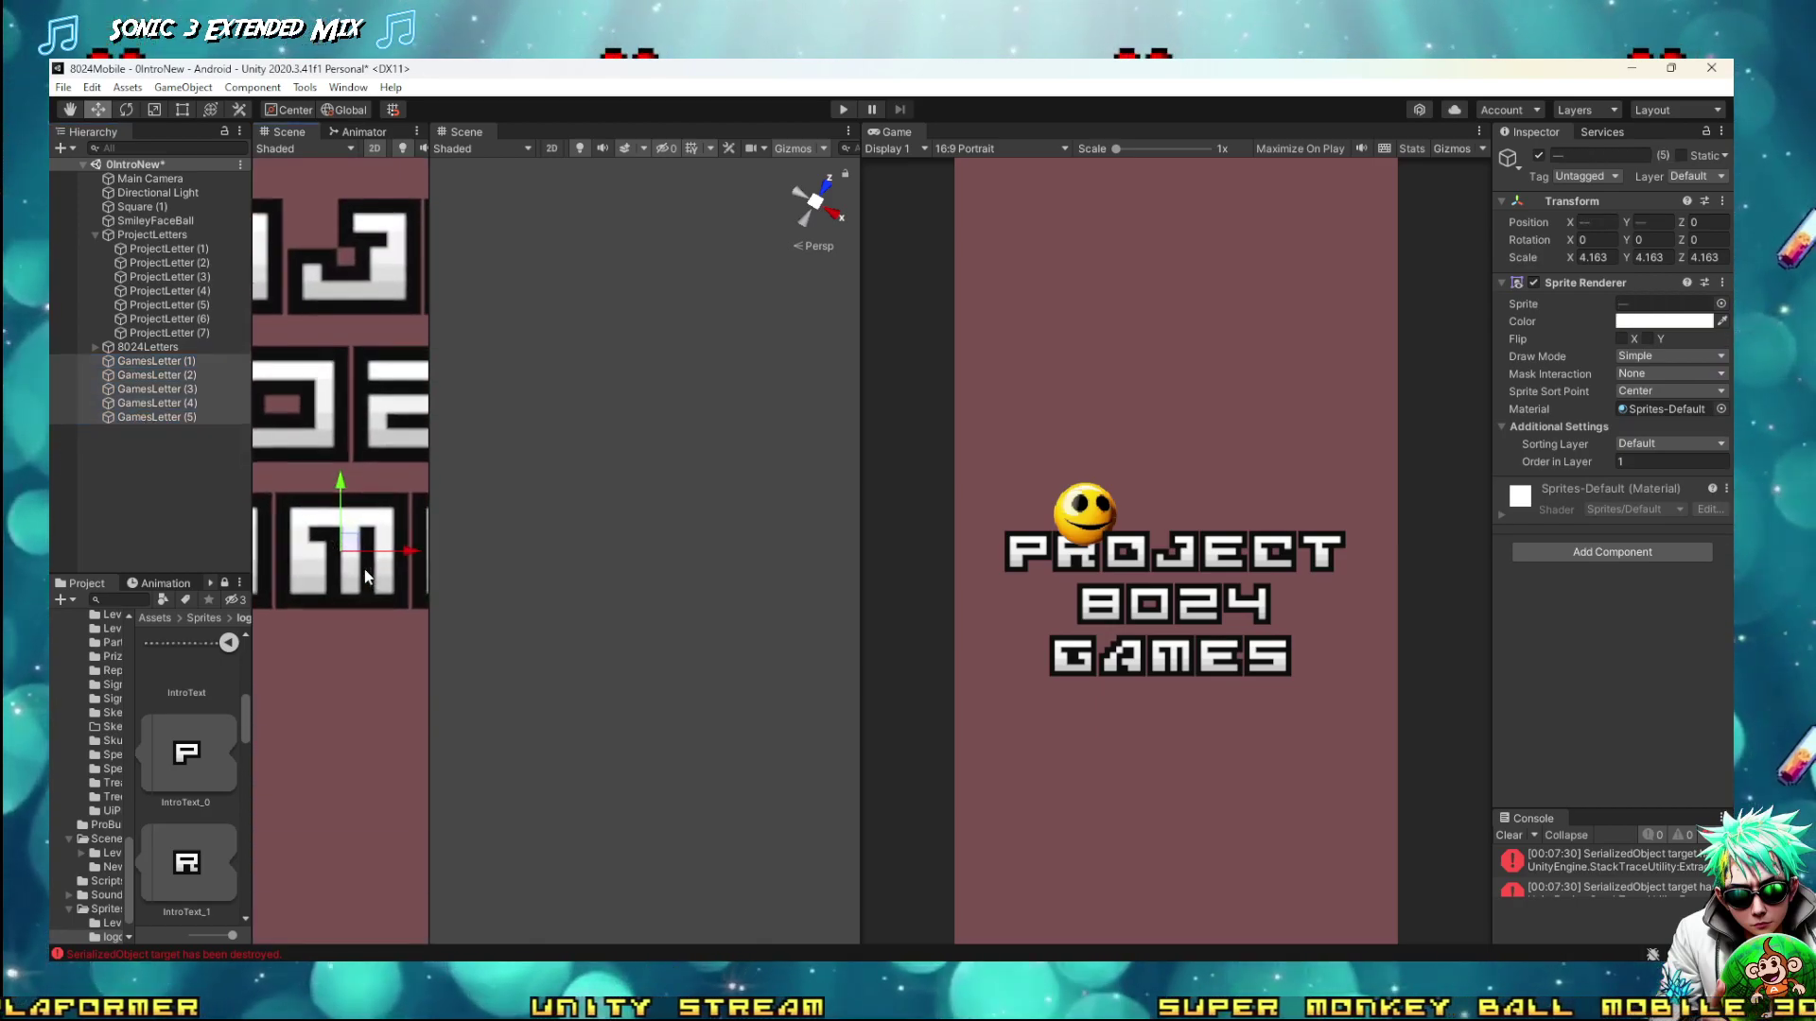
{"action": "scroll", "coordinate": [365, 569], "scroll_direction": "down", "scroll_amount": 4}
{"action": "scroll", "coordinate": [365, 569], "scroll_direction": "up", "scroll_amount": 4}
Create an empty object named GaesLetters and correct its name to GamesLetters
{"action": "left_click", "coordinate": [60, 148]}
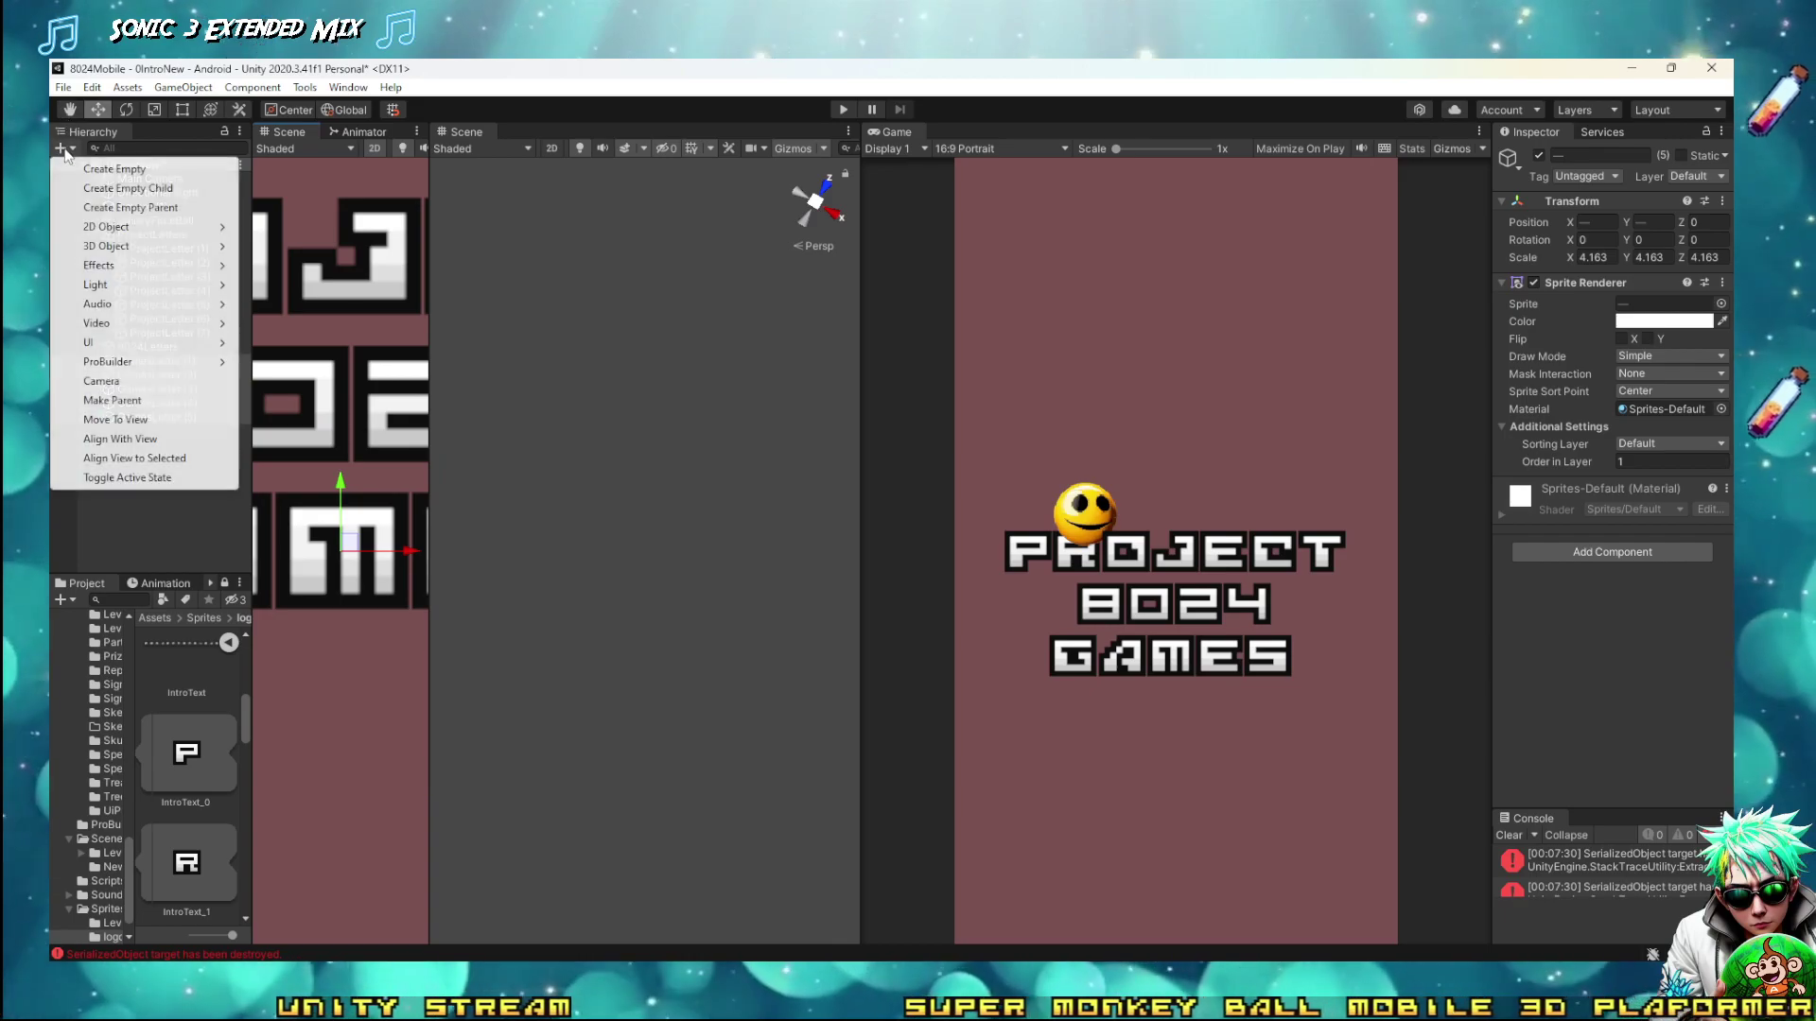
{"action": "left_click", "coordinate": [104, 166]}
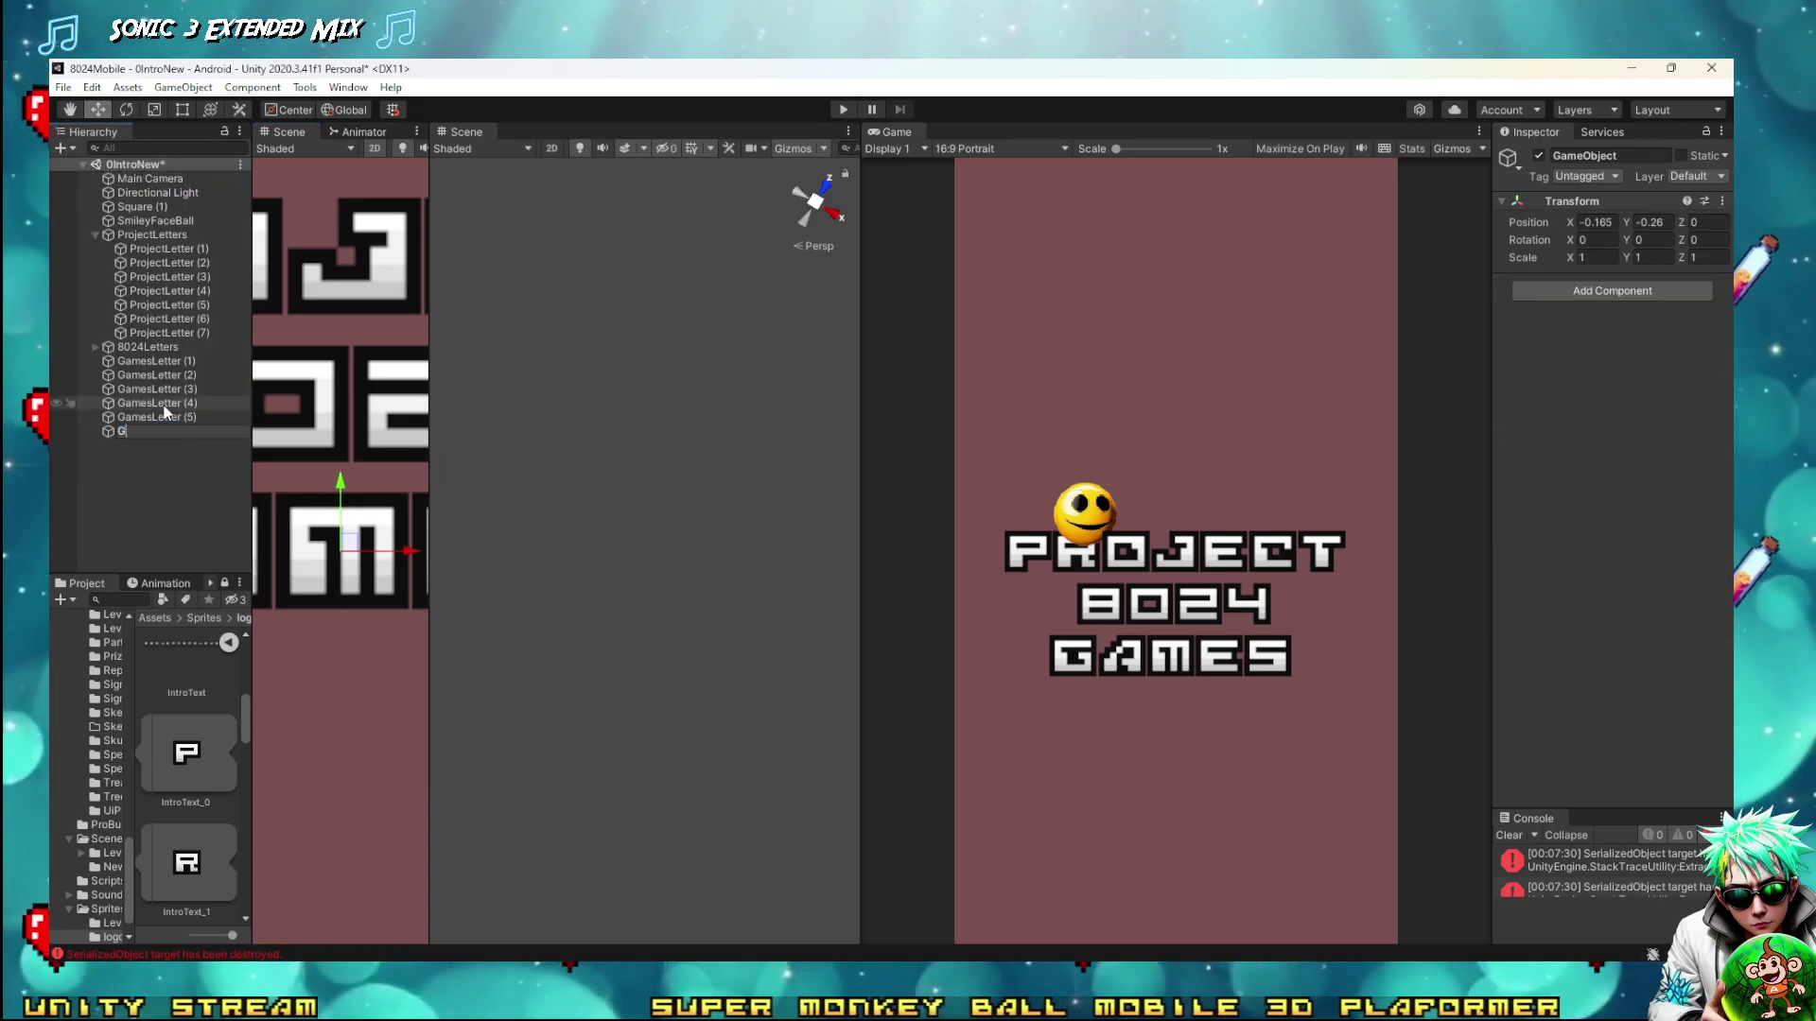
{"action": "type", "text": "GaesLette"}
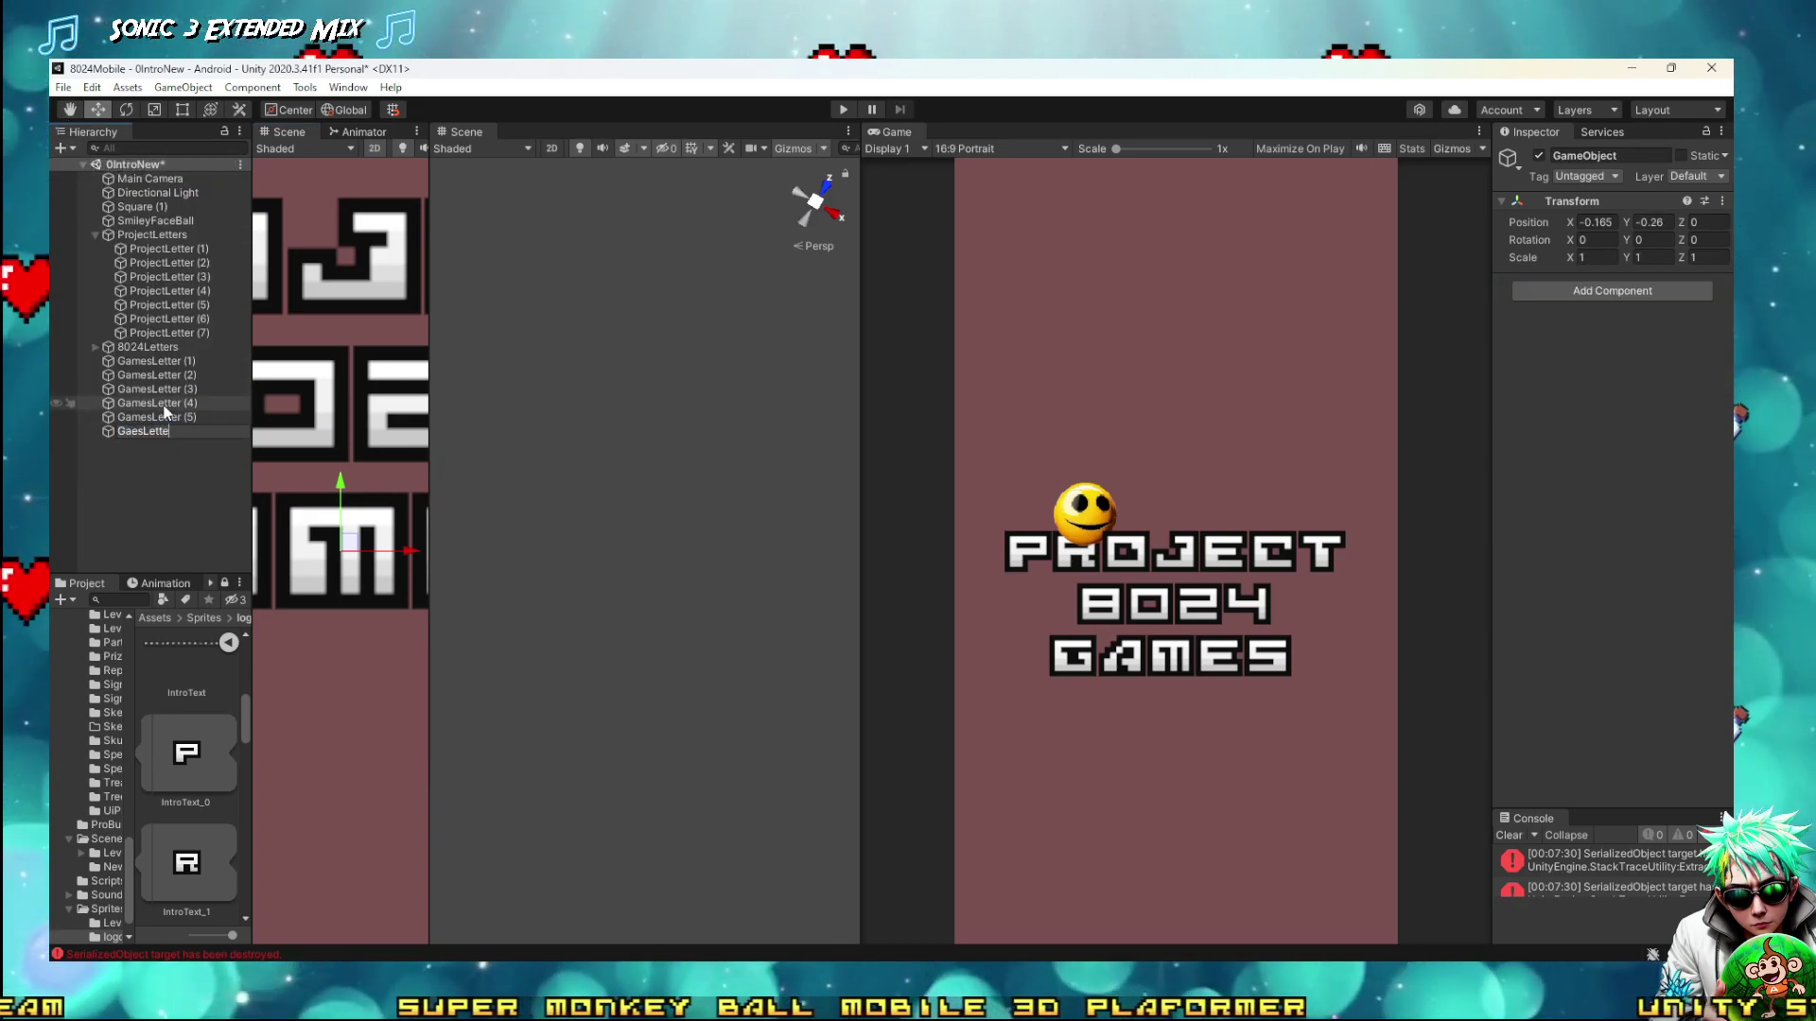
{"action": "type", "text": "rs"}
{"action": "key", "text": "Return"}
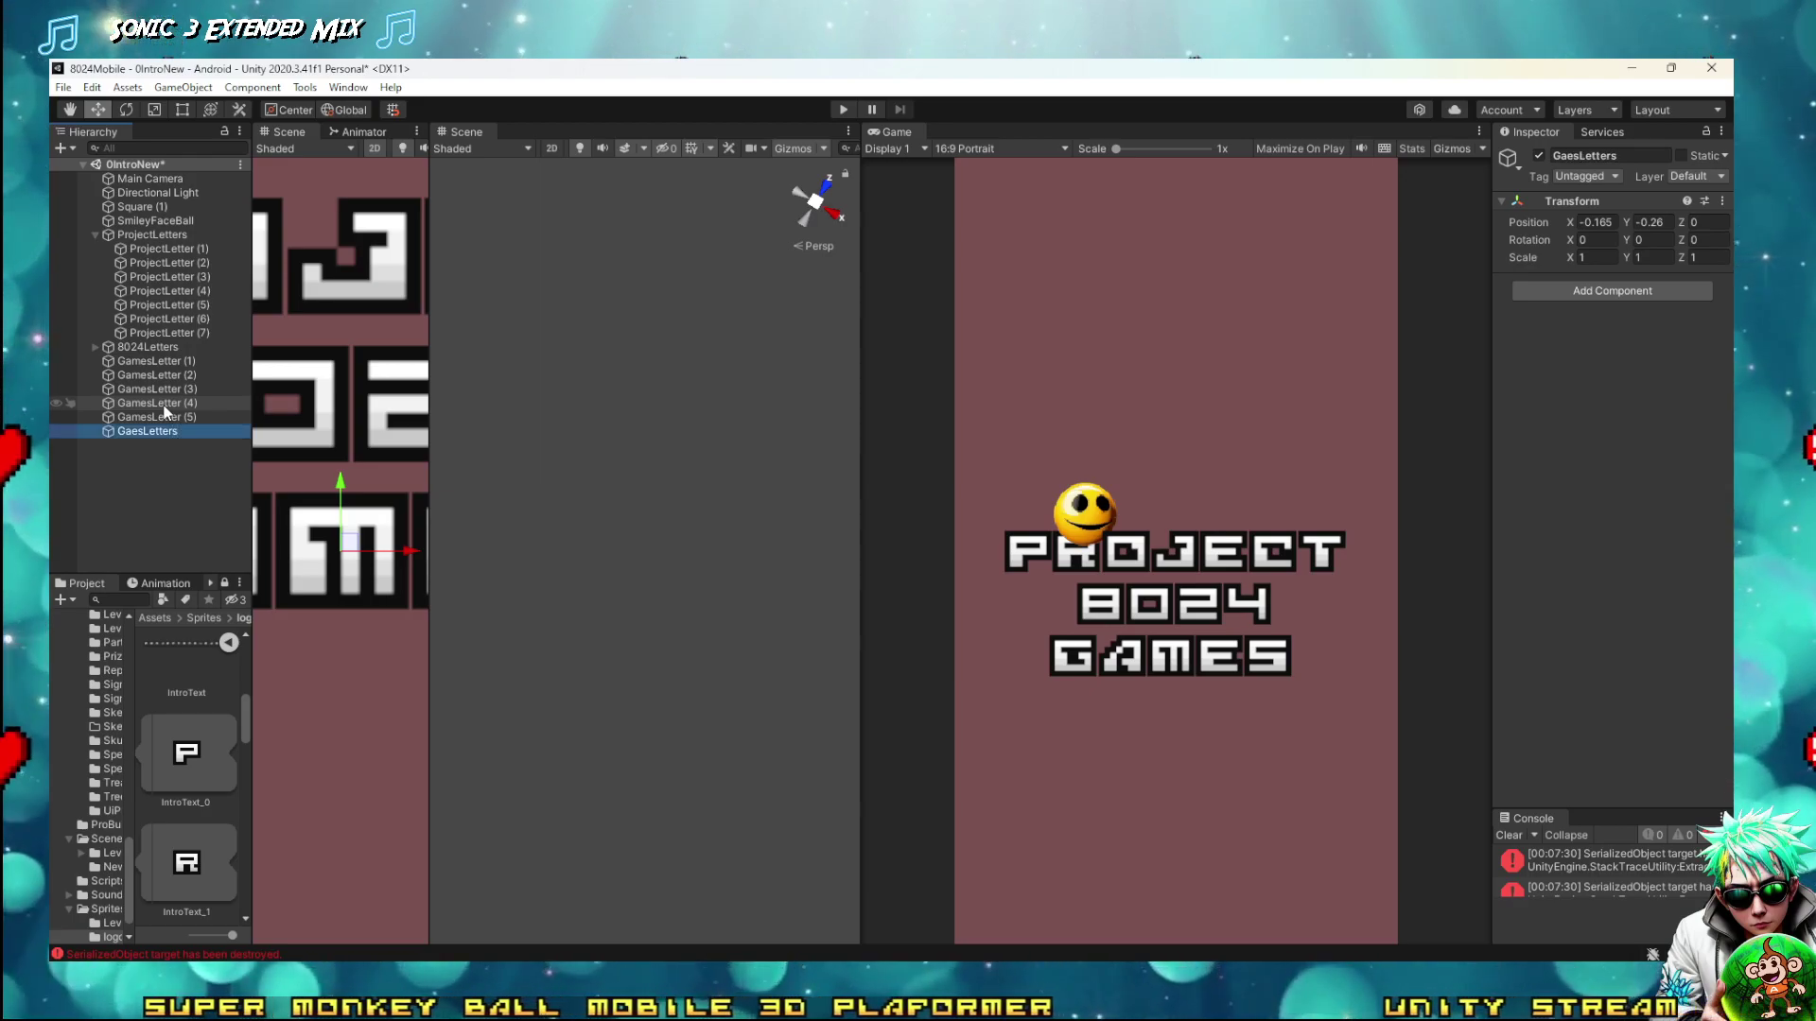
{"action": "left_click", "coordinate": [129, 432]}
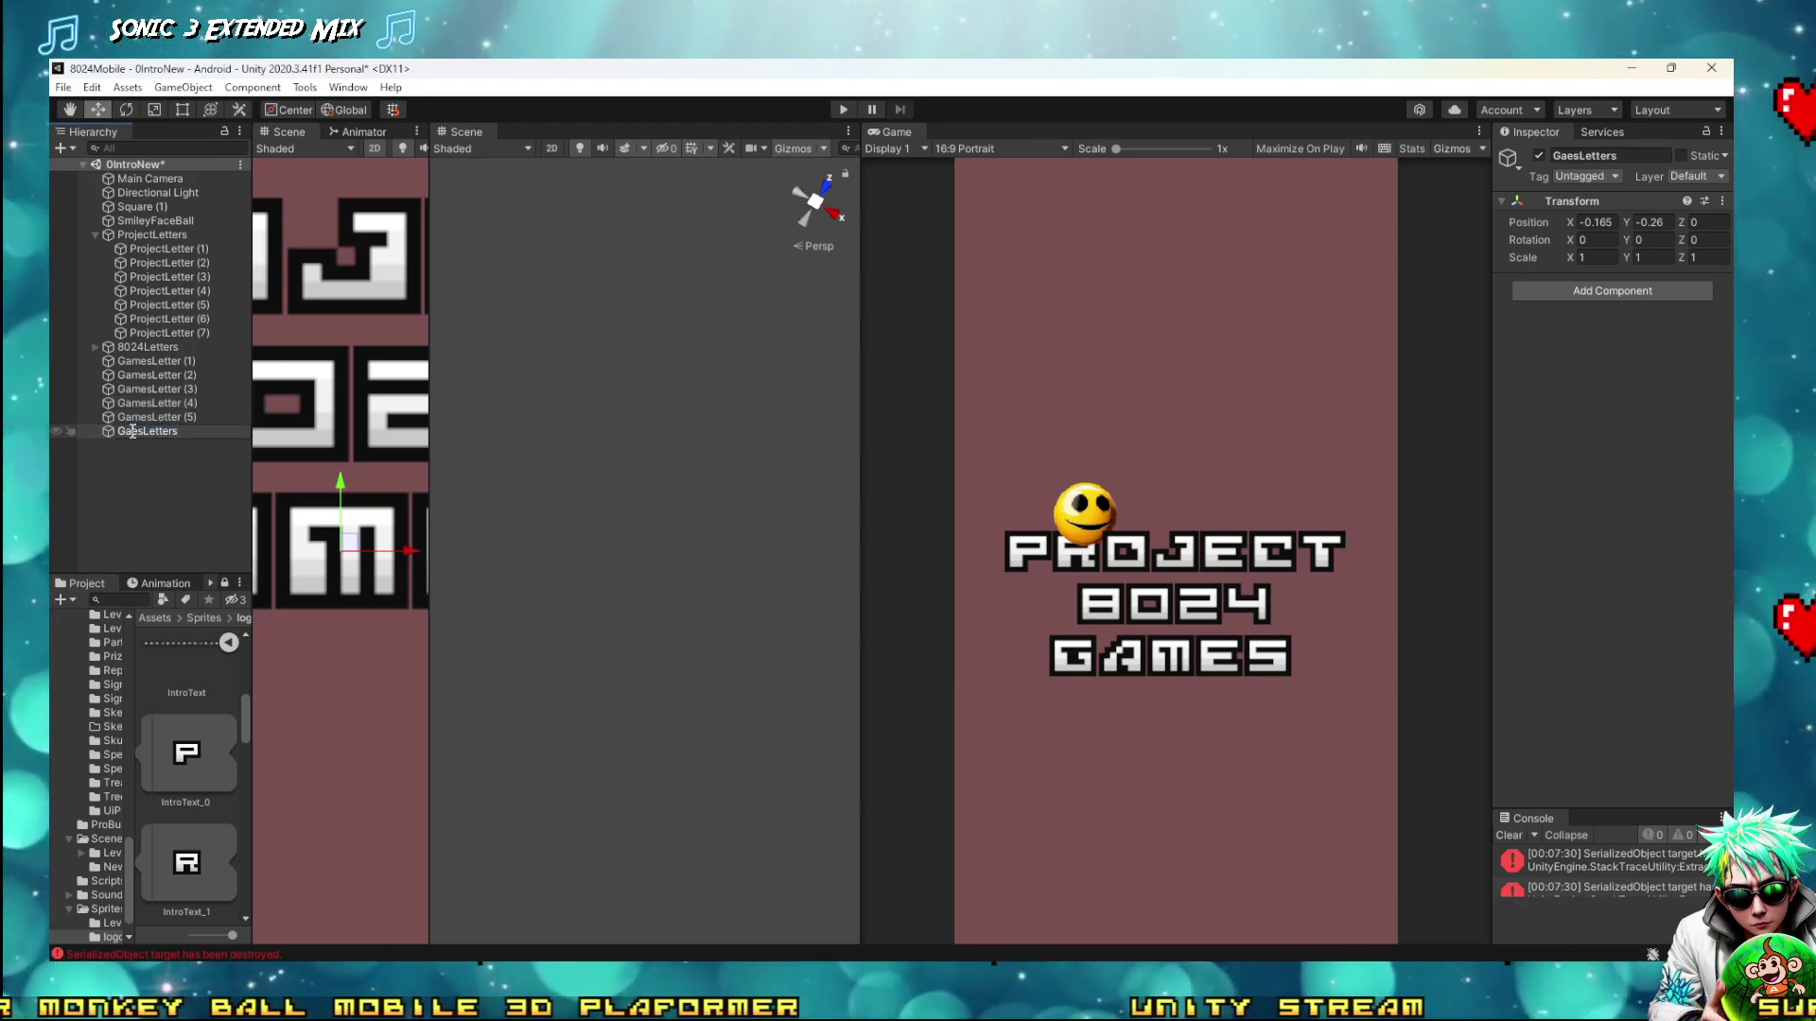
{"action": "type", "text": "m"}
{"action": "key", "text": "Return"}
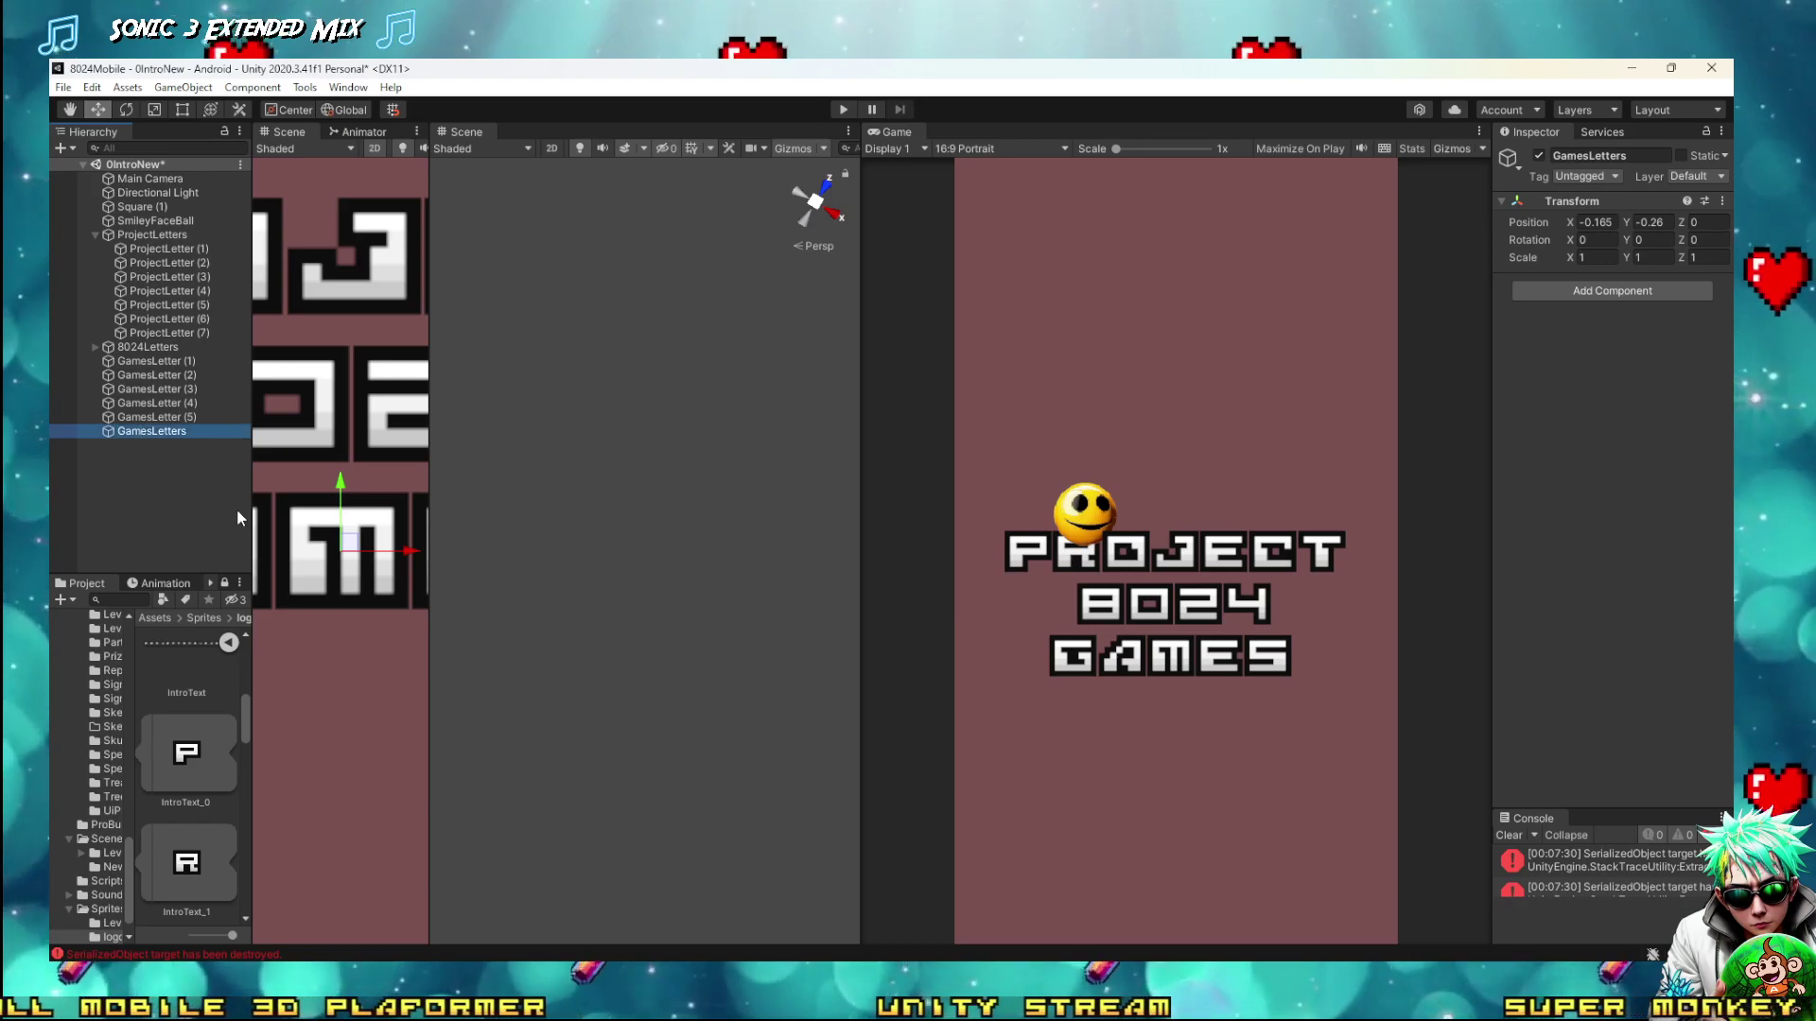
Nest GamesLetter (1)–(5) inside the GamesLetters object
{"action": "left_click", "coordinate": [191, 417]}
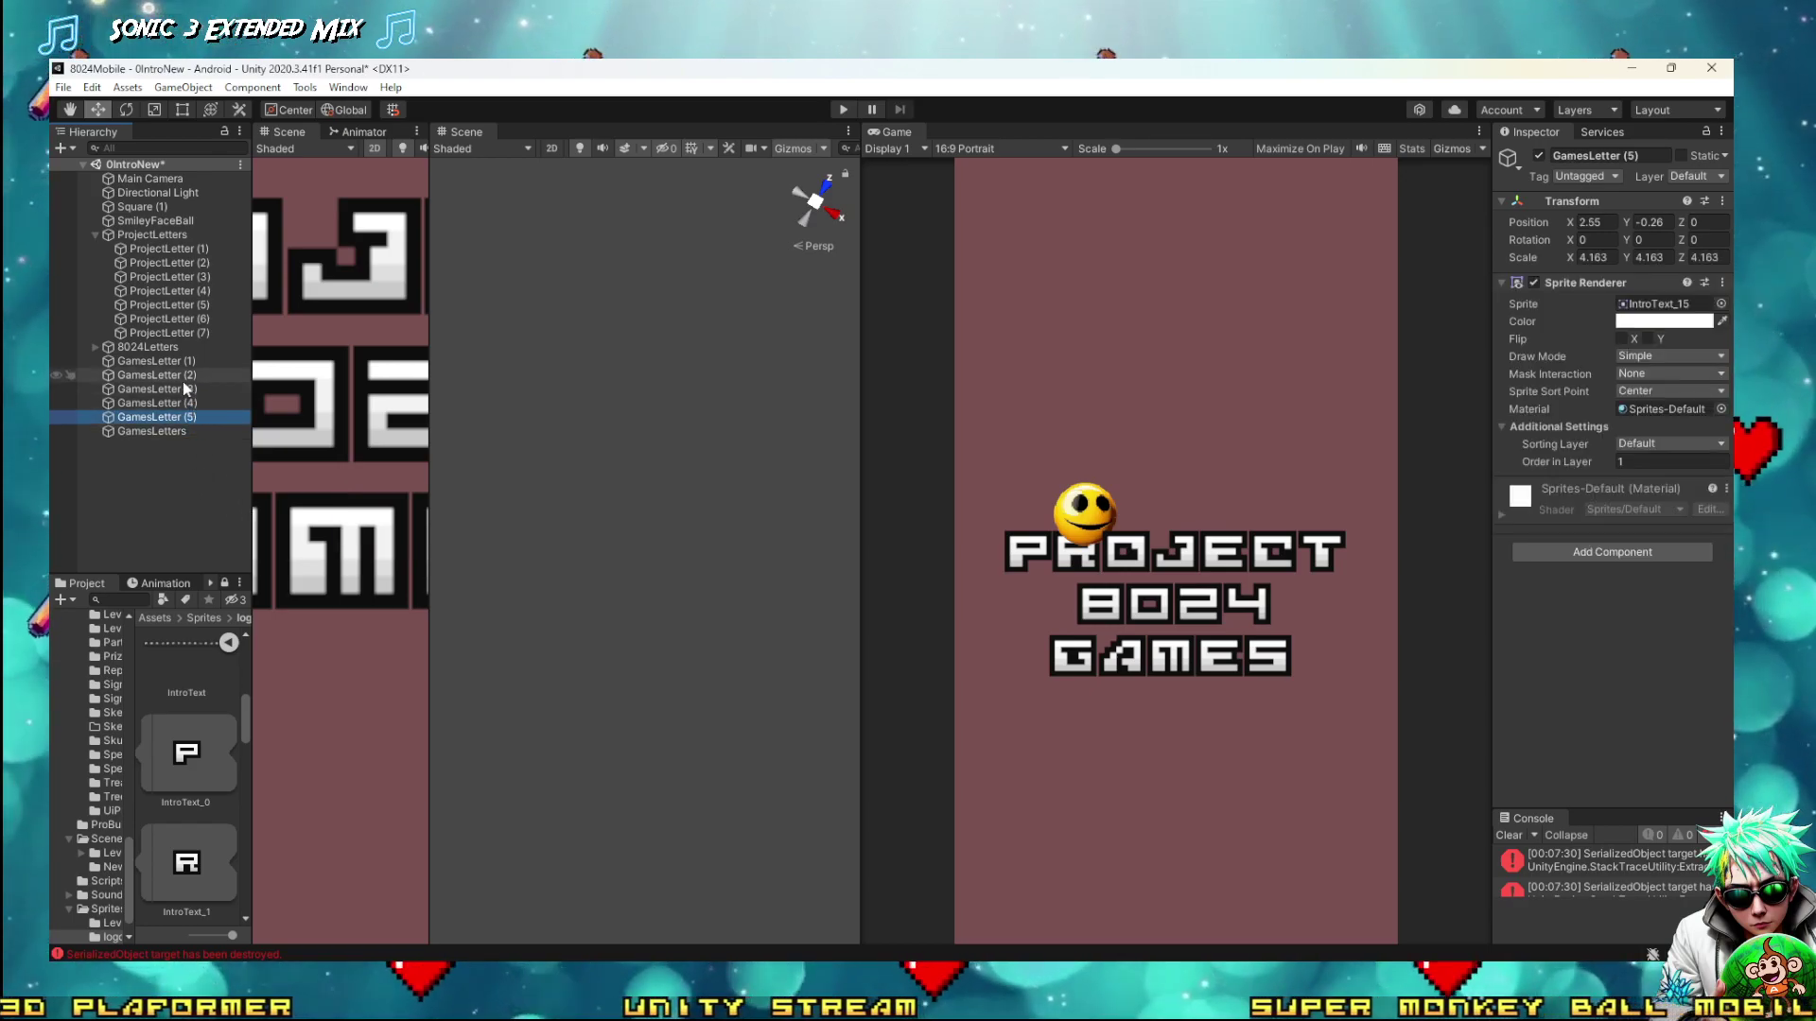
{"action": "left_click", "coordinate": [166, 361], "text": "shift"}
{"action": "left_click_drag", "start_coordinate": [155, 409], "coordinate": [153, 432]}
Collapse GamesLetters and ProjectLetters, select all three letter groups and widen the scene view
{"action": "left_click", "coordinate": [125, 362]}
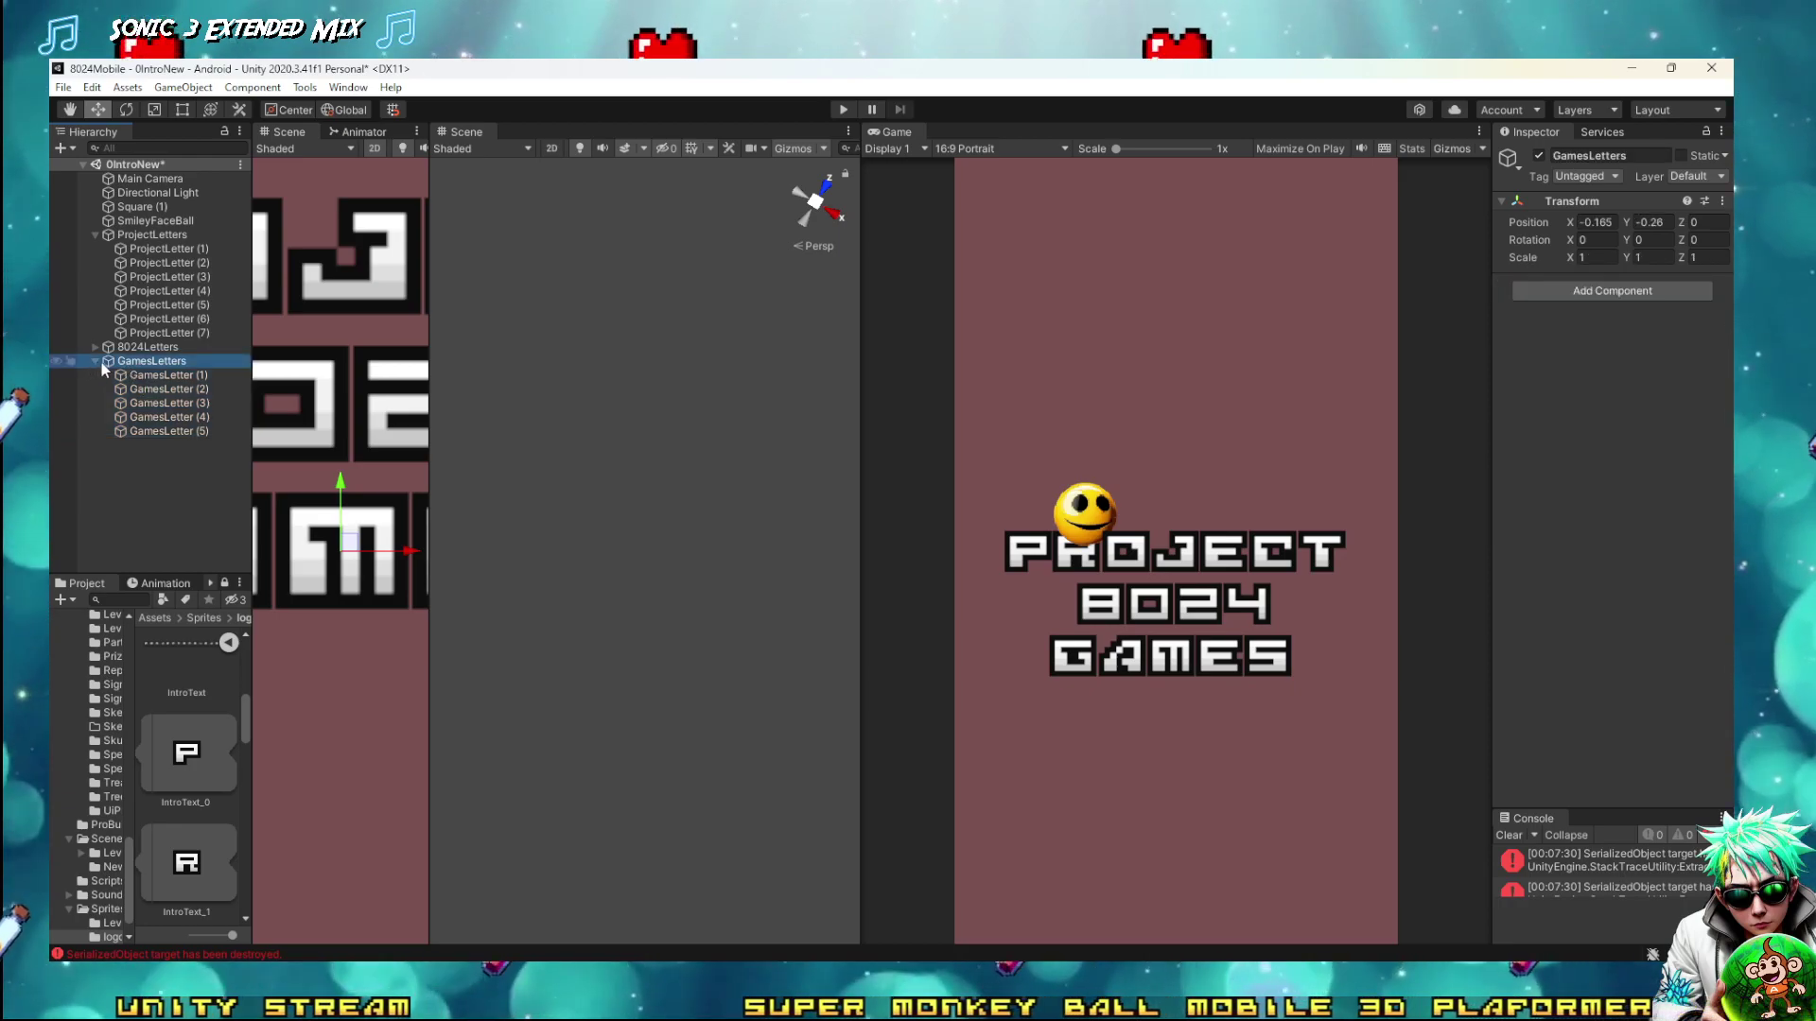
{"action": "left_click", "coordinate": [96, 360]}
{"action": "left_click", "coordinate": [95, 235]}
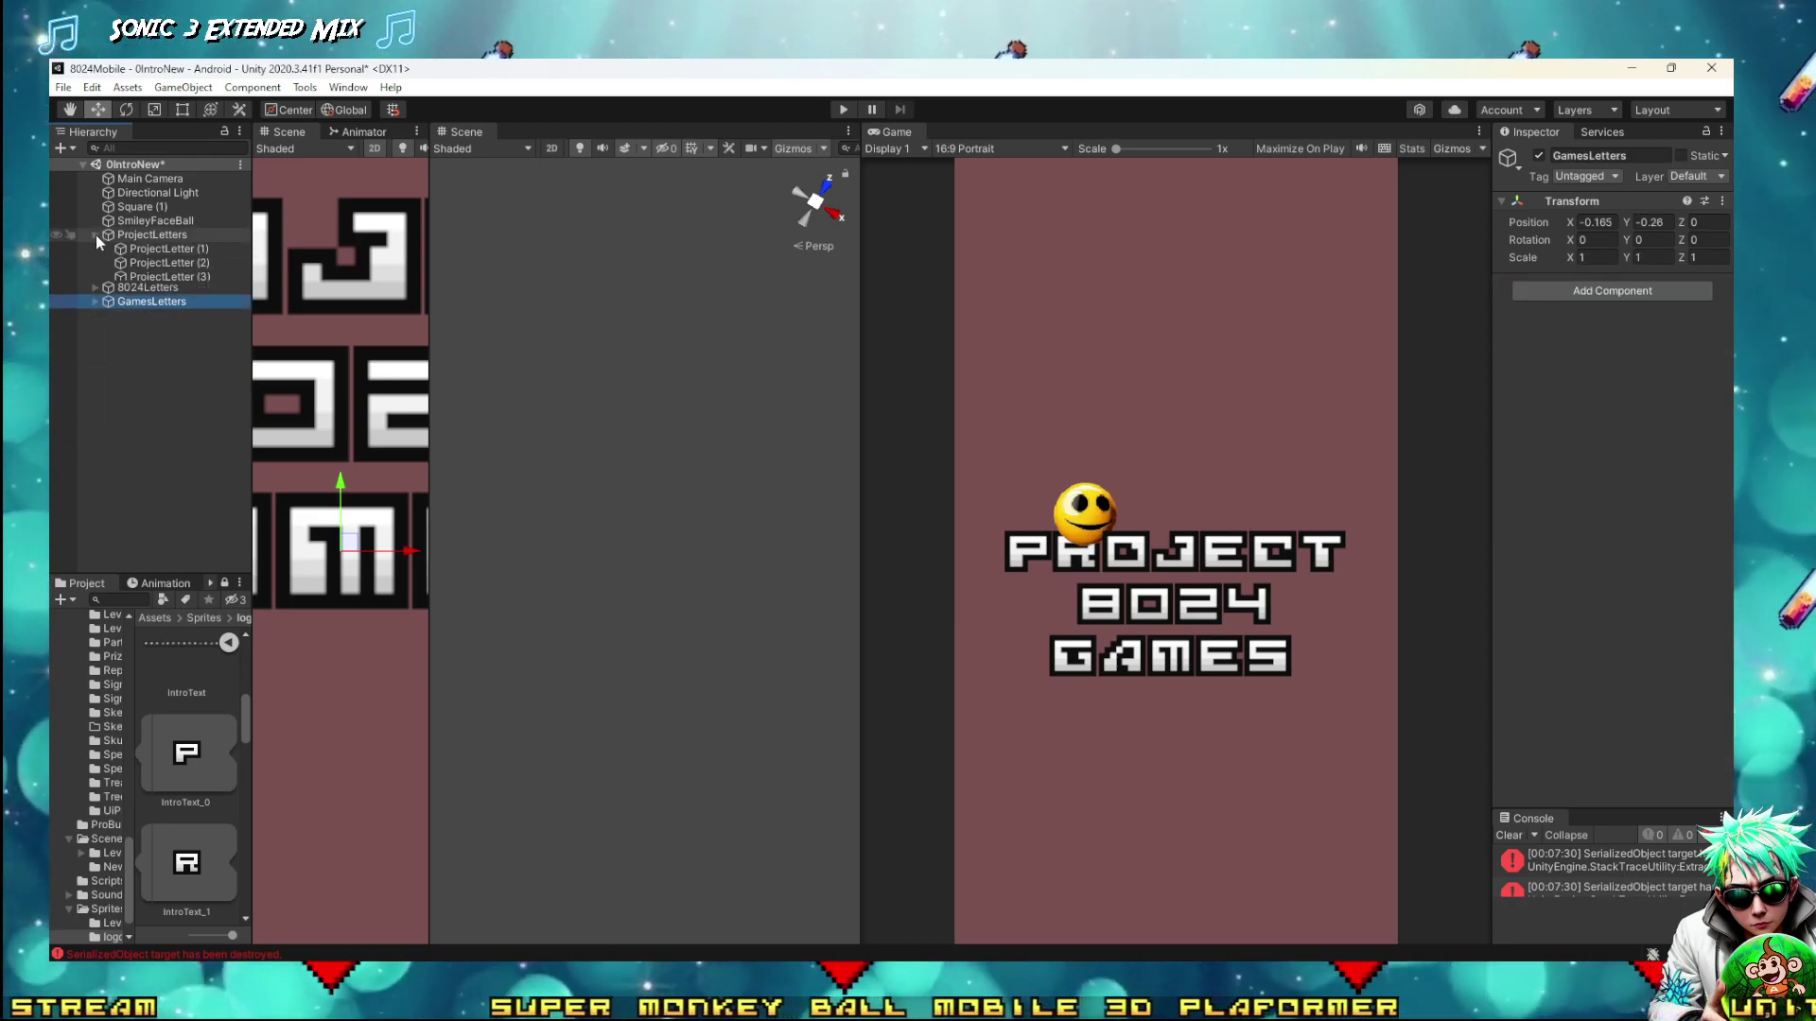
{"action": "left_click", "coordinate": [151, 235], "text": "shift"}
{"action": "left_click_drag", "start_coordinate": [429, 378], "coordinate": [1059, 382]}
Frame the selected letter groups and save the scene from the File menu
{"action": "key", "text": "f"}
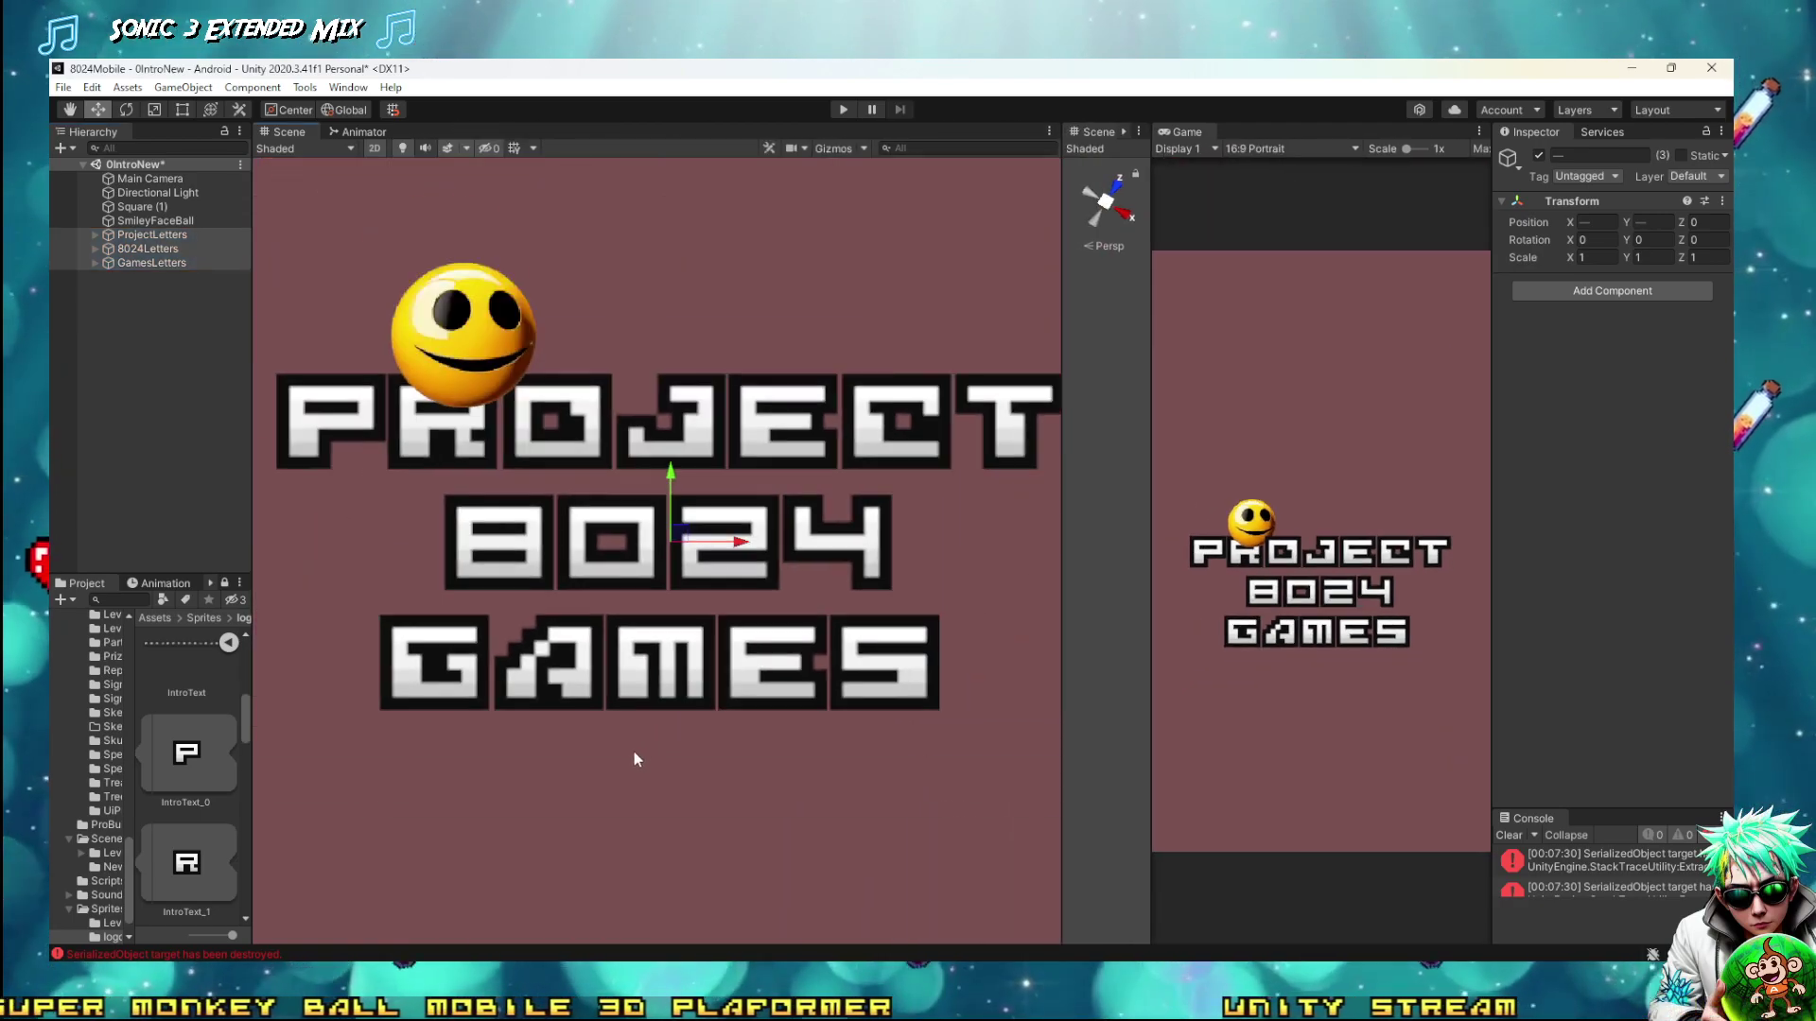
{"action": "scroll", "coordinate": [567, 605], "scroll_direction": "up", "scroll_amount": 2}
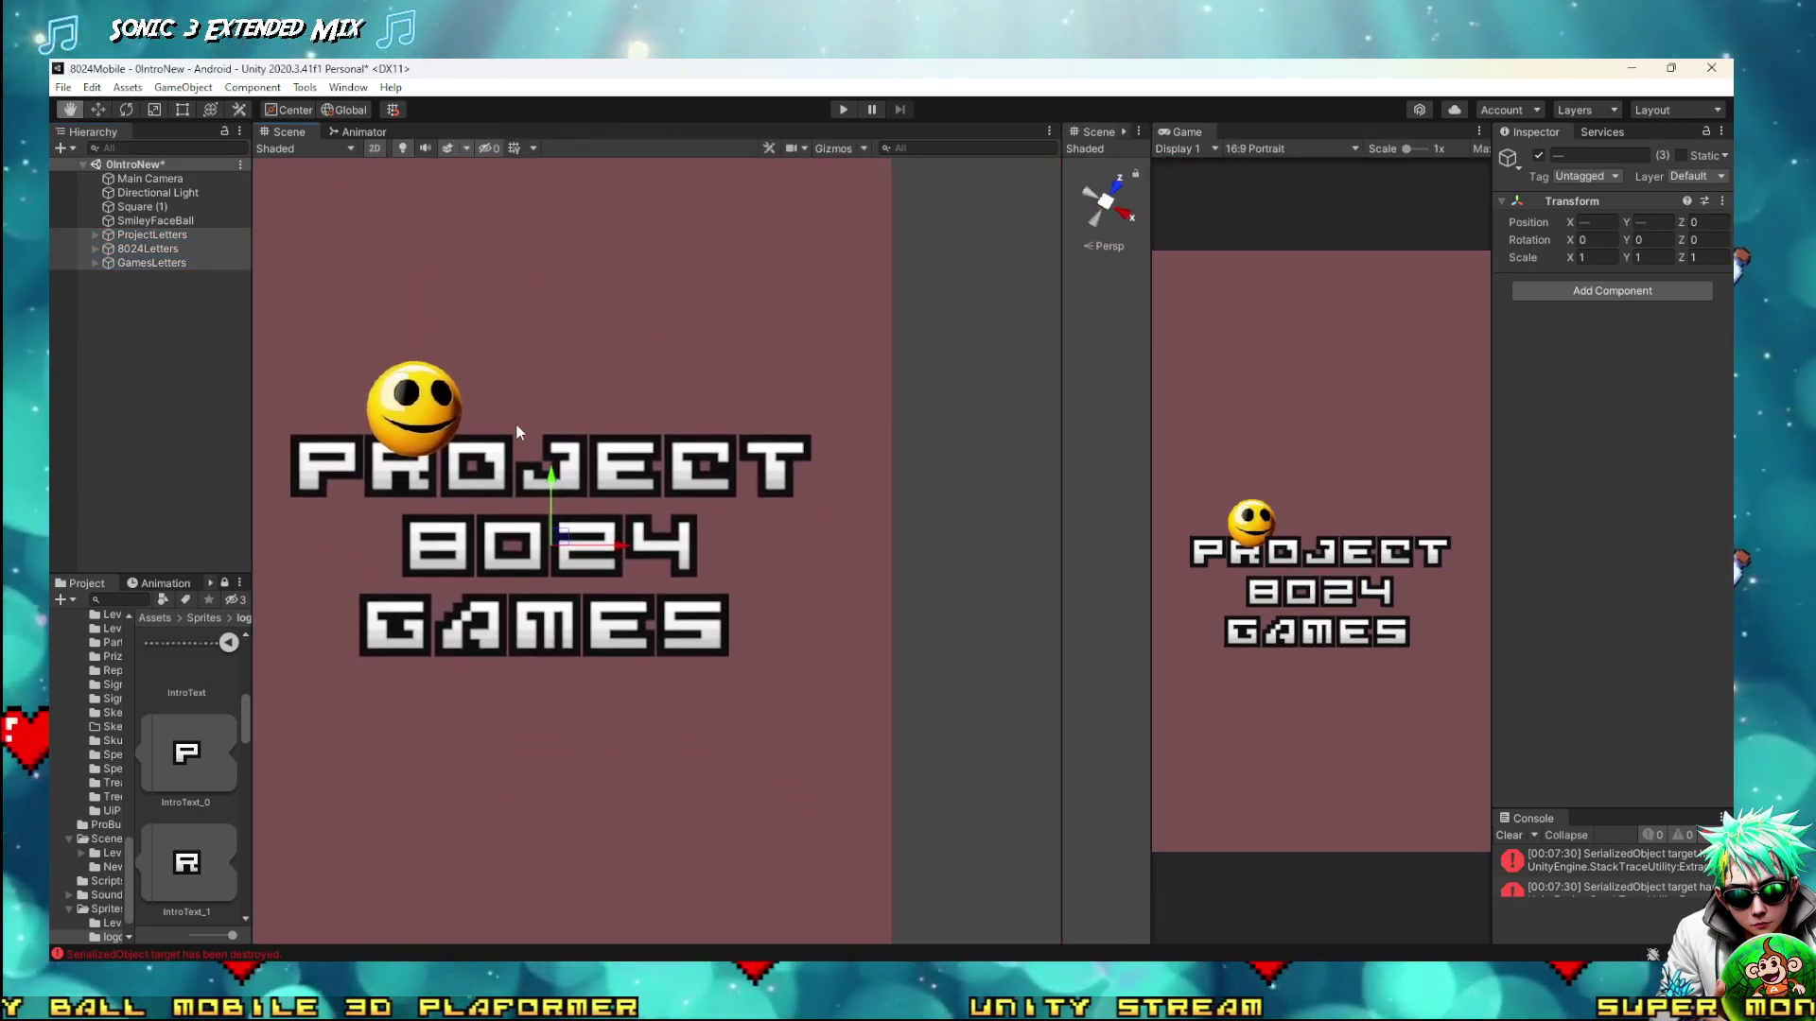
{"action": "left_click", "coordinate": [62, 88]}
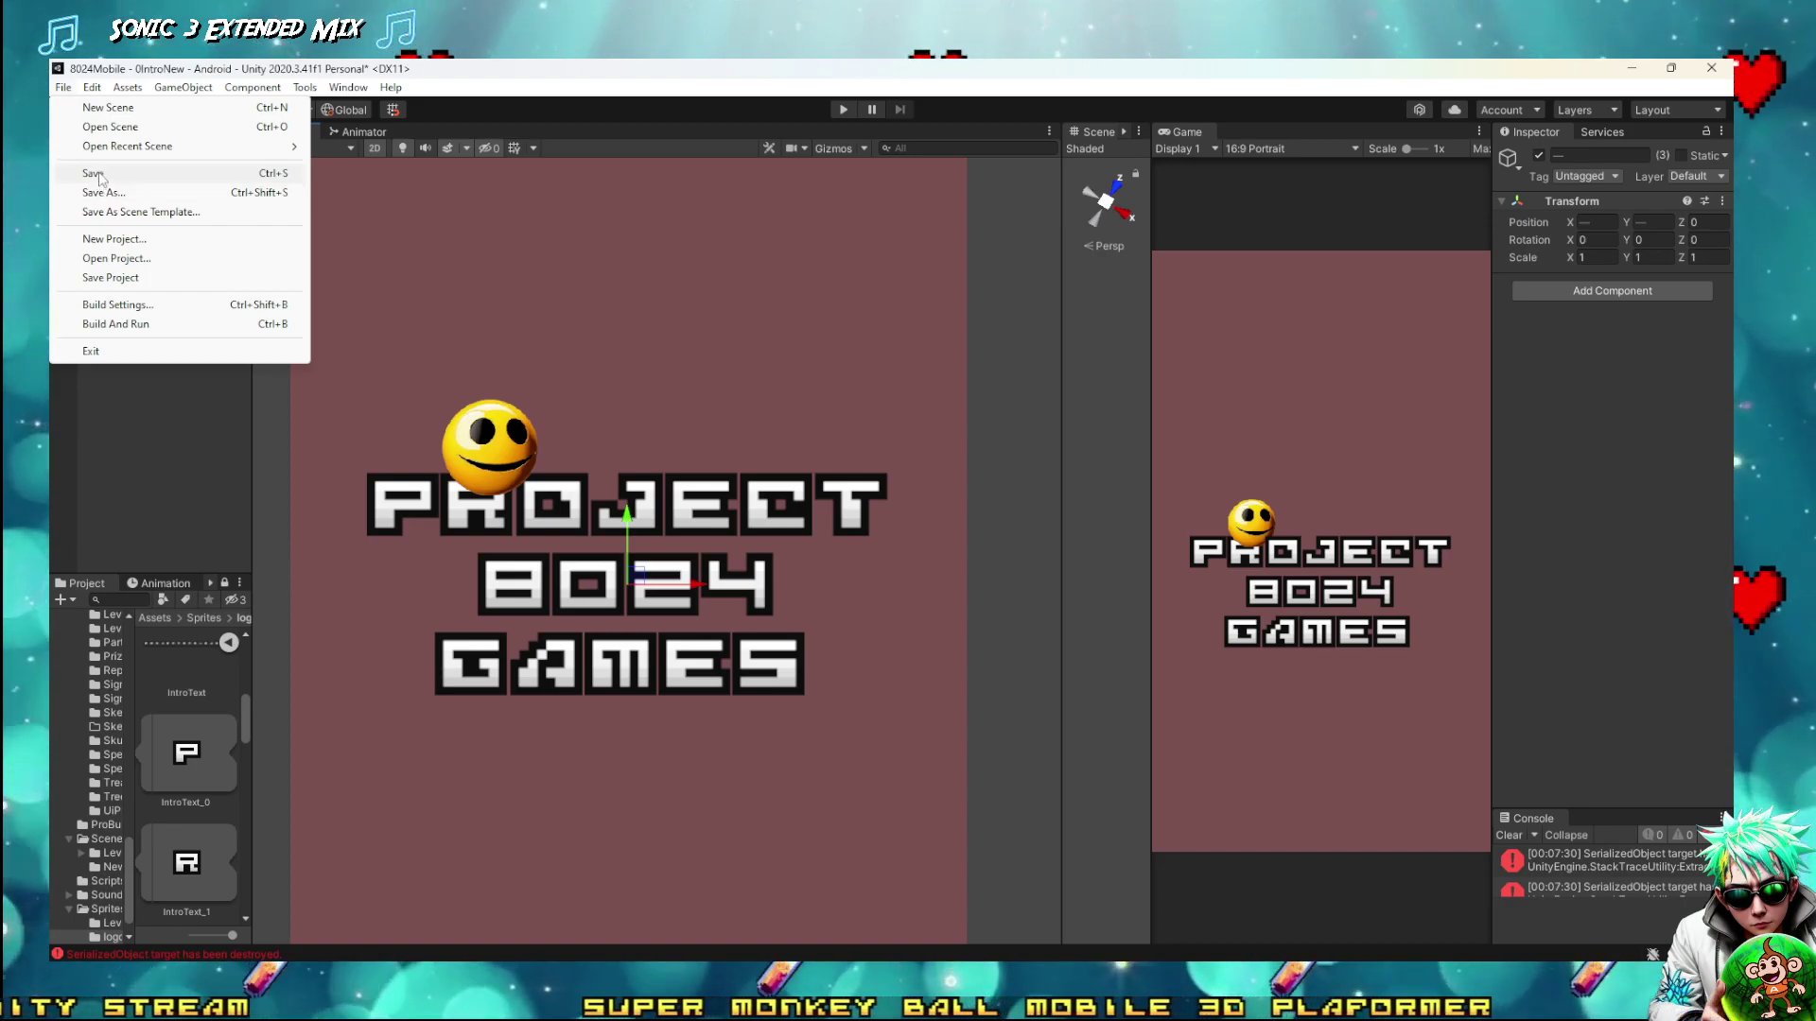
{"action": "left_click", "coordinate": [83, 175]}
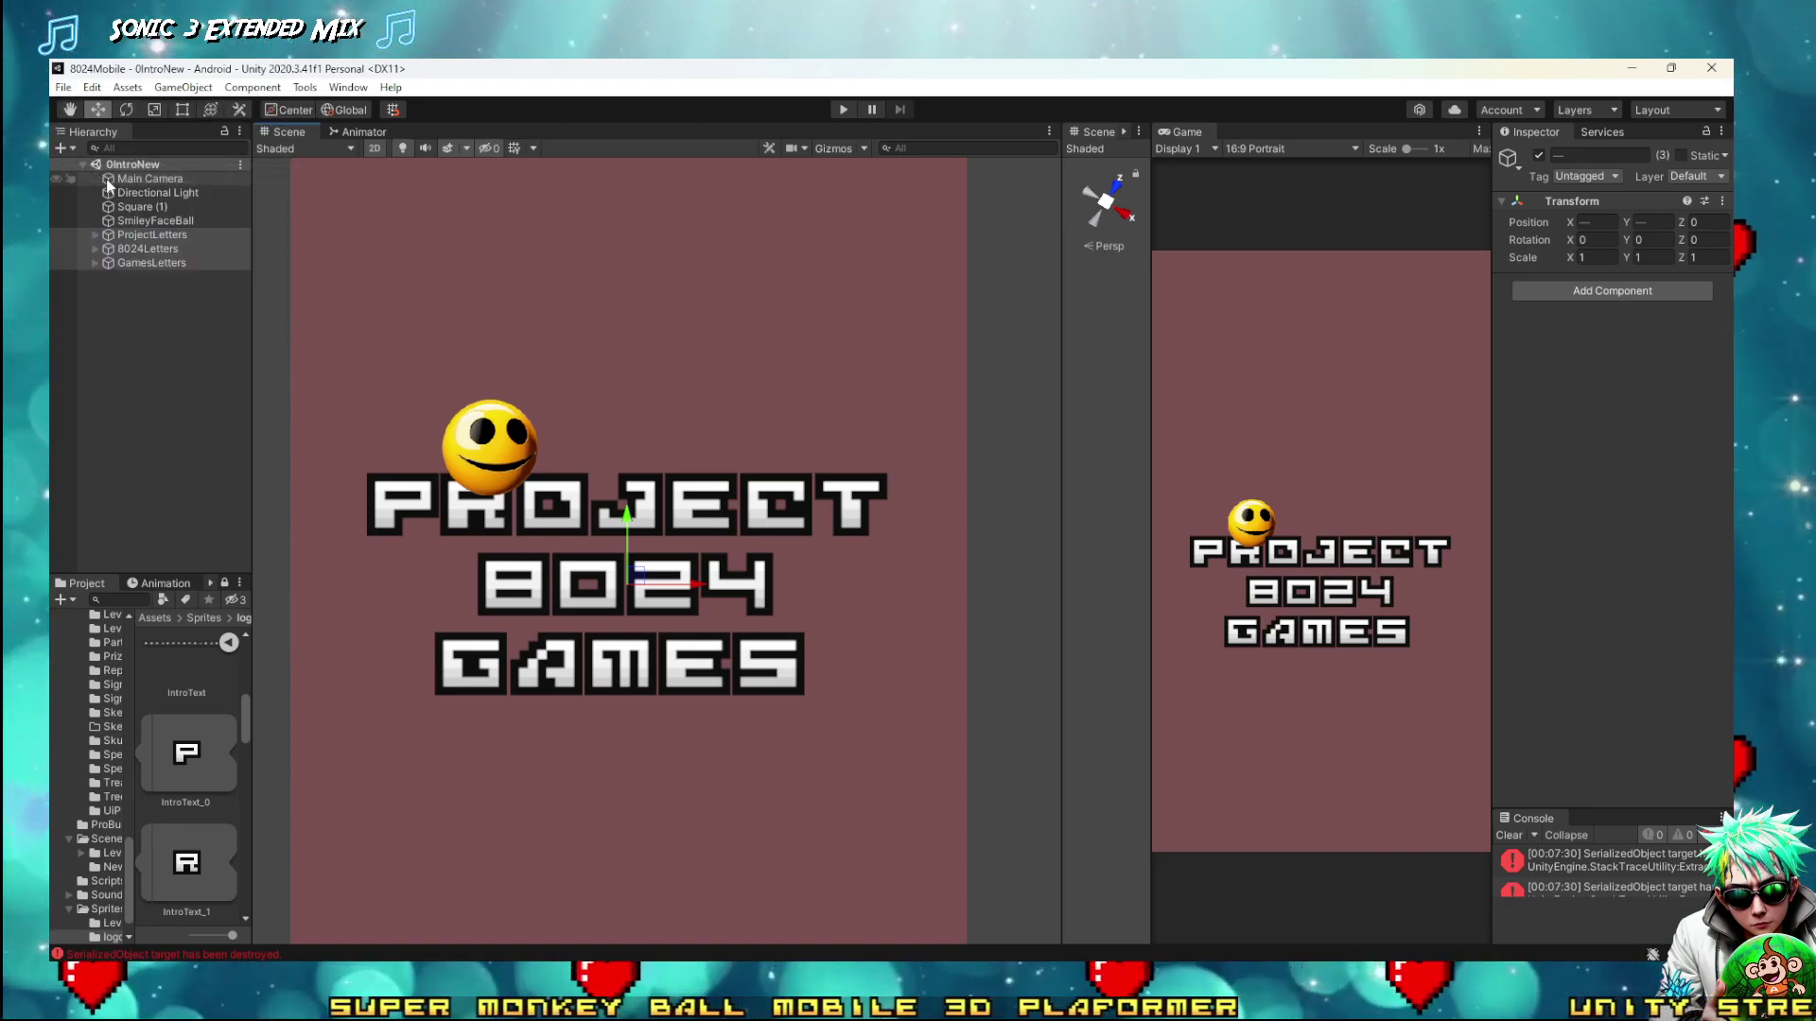
Widen the game view, enlarge the console area and clear the console errors
{"action": "right_click_drag", "start_coordinate": [921, 531], "coordinate": [858, 678]}
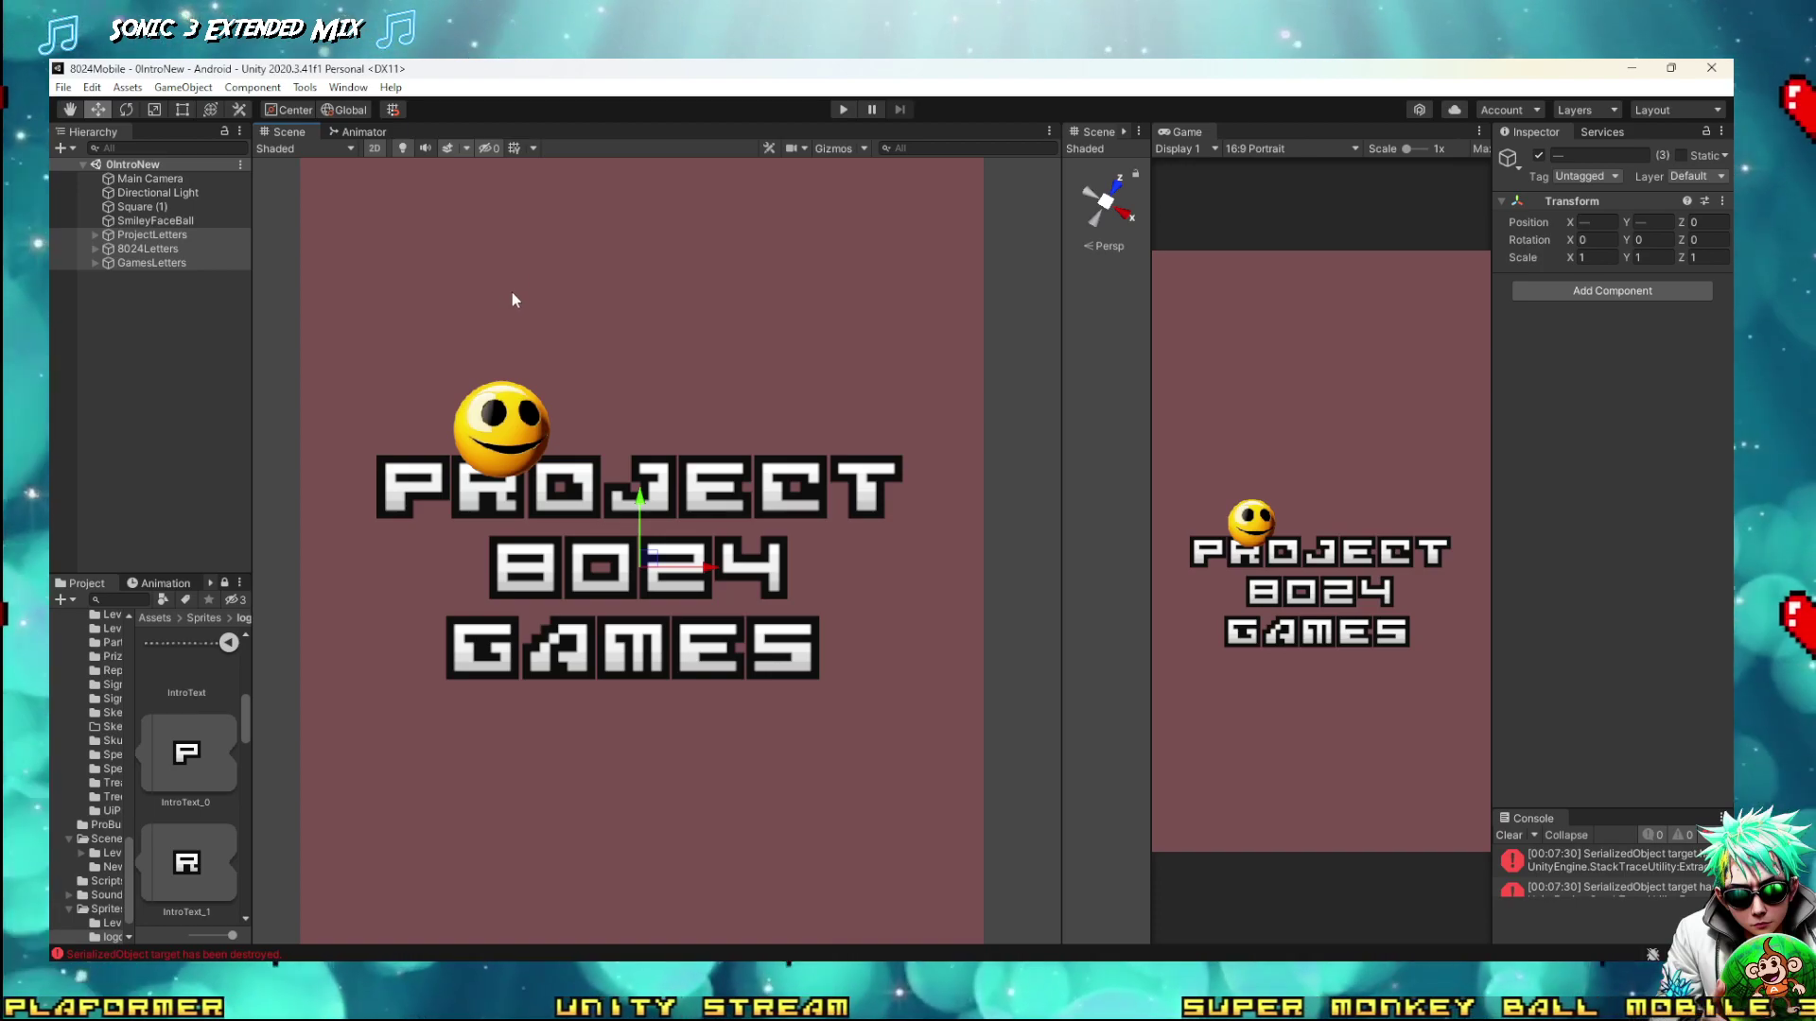
{"action": "left_click_drag", "start_coordinate": [1149, 555], "coordinate": [929, 555]}
{"action": "left_click_drag", "start_coordinate": [1581, 809], "coordinate": [1044, 652]}
{"action": "left_click", "coordinate": [1056, 584]}
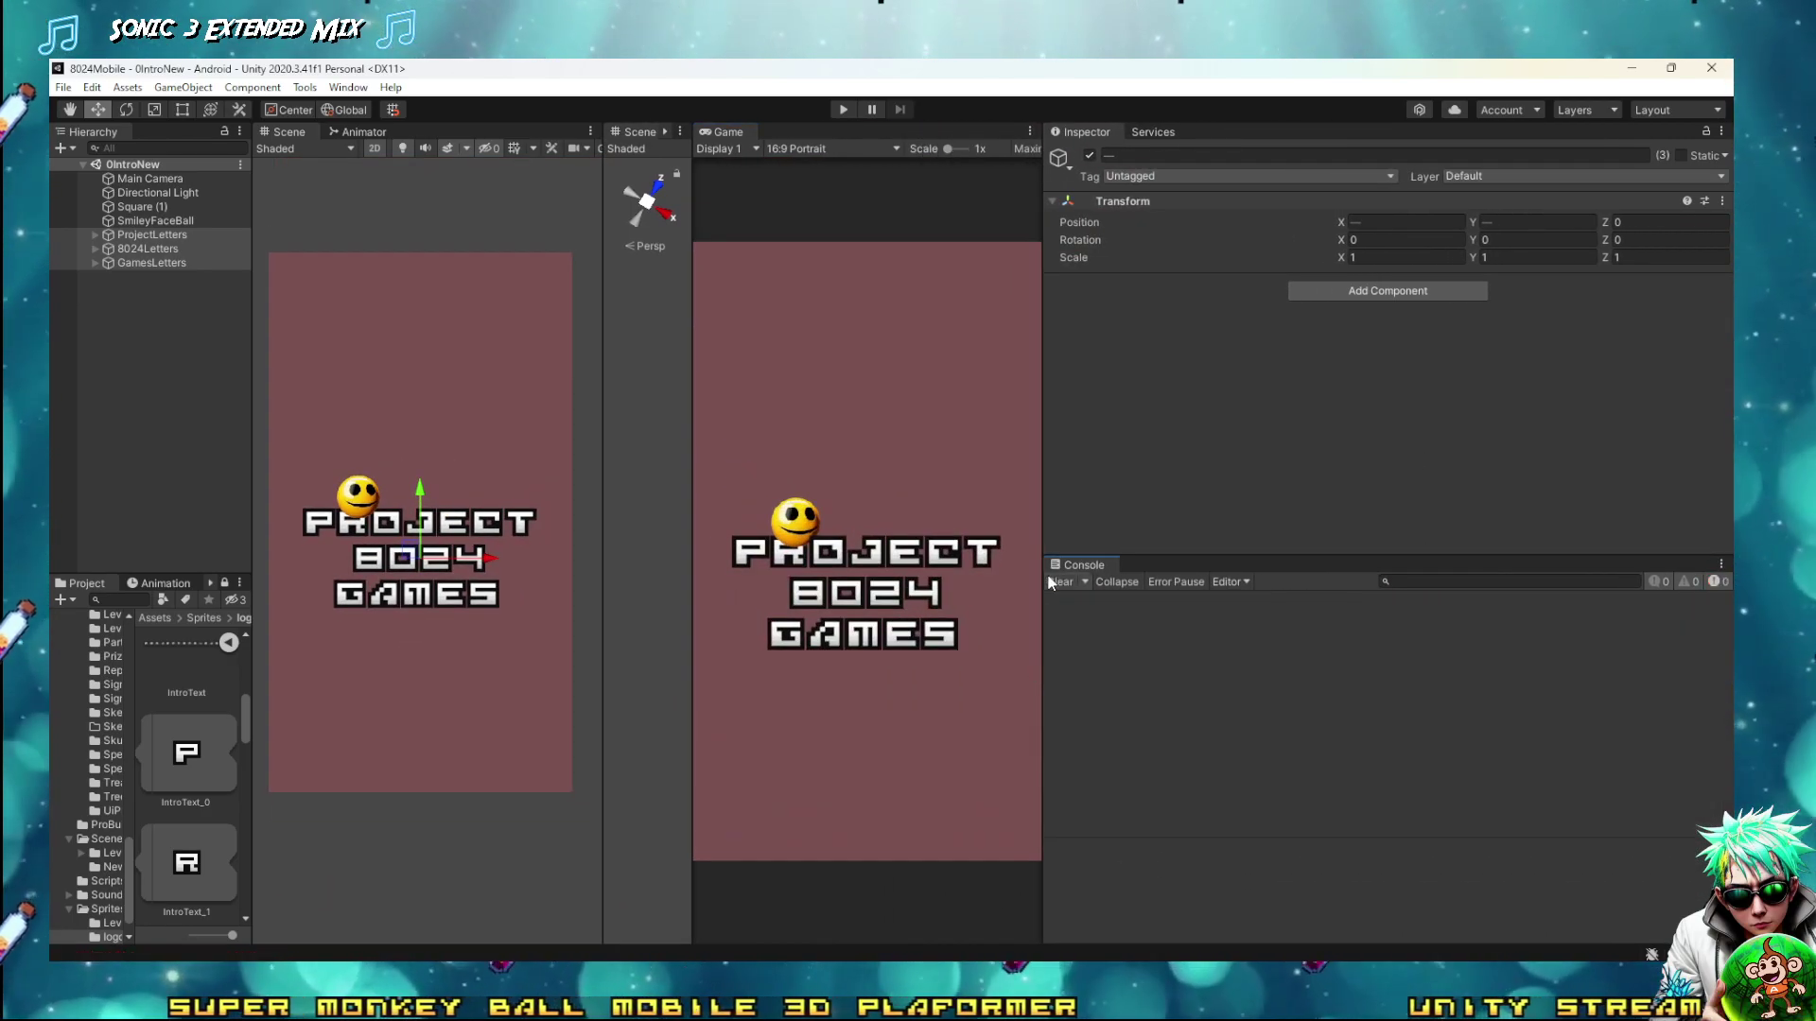
Play the scene to preview the animation, then widen the game and scene views
{"action": "left_click", "coordinate": [840, 110]}
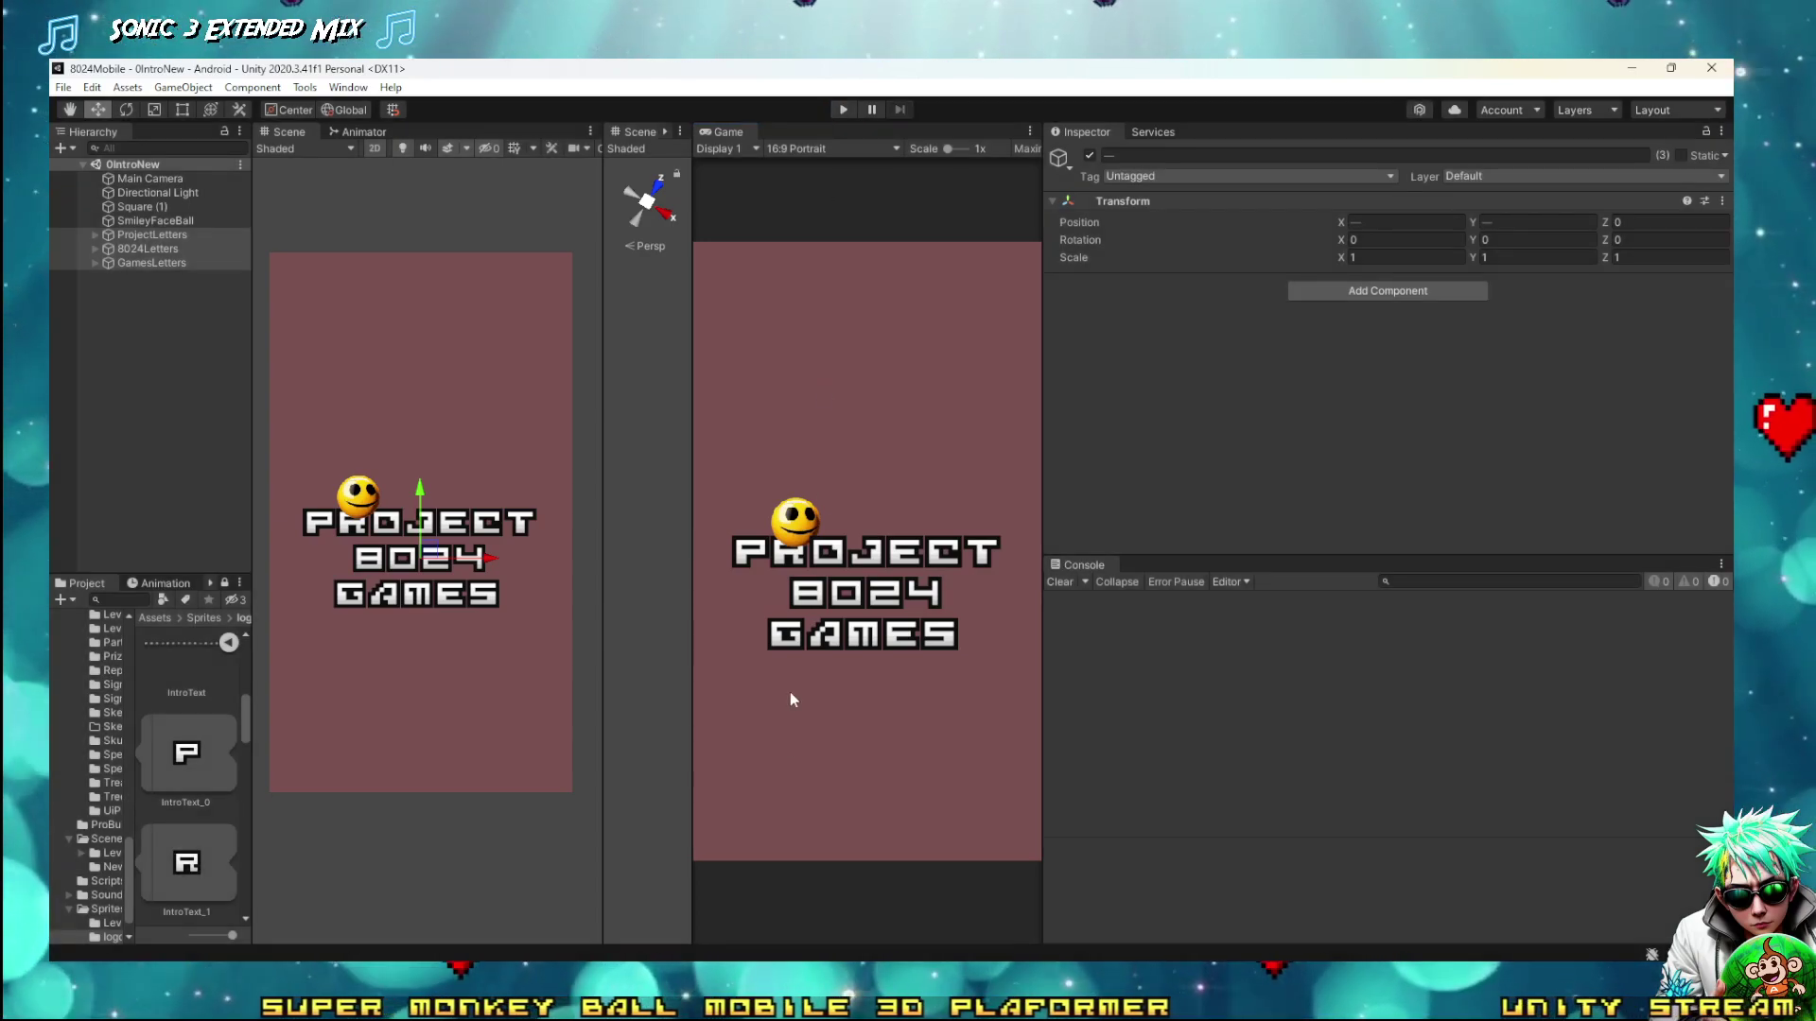
{"action": "left_click_drag", "start_coordinate": [1043, 459], "coordinate": [1727, 444]}
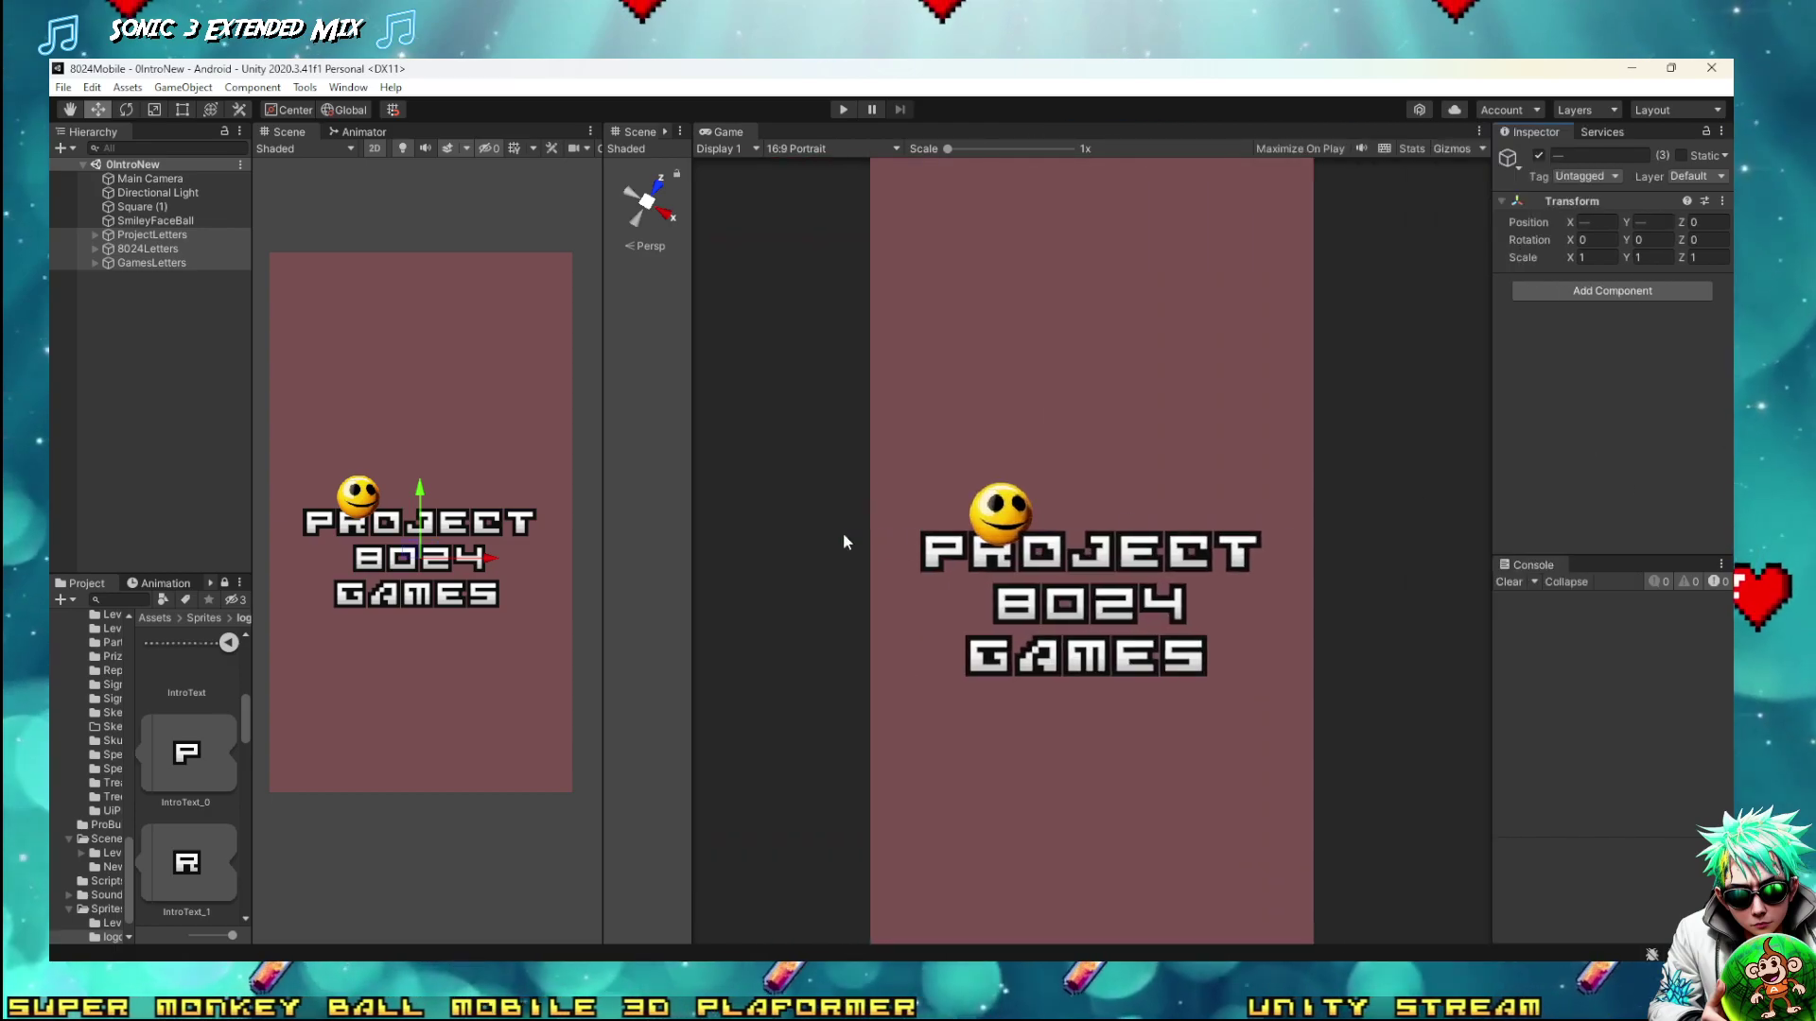
{"action": "left_click_drag", "start_coordinate": [690, 596], "coordinate": [916, 606]}
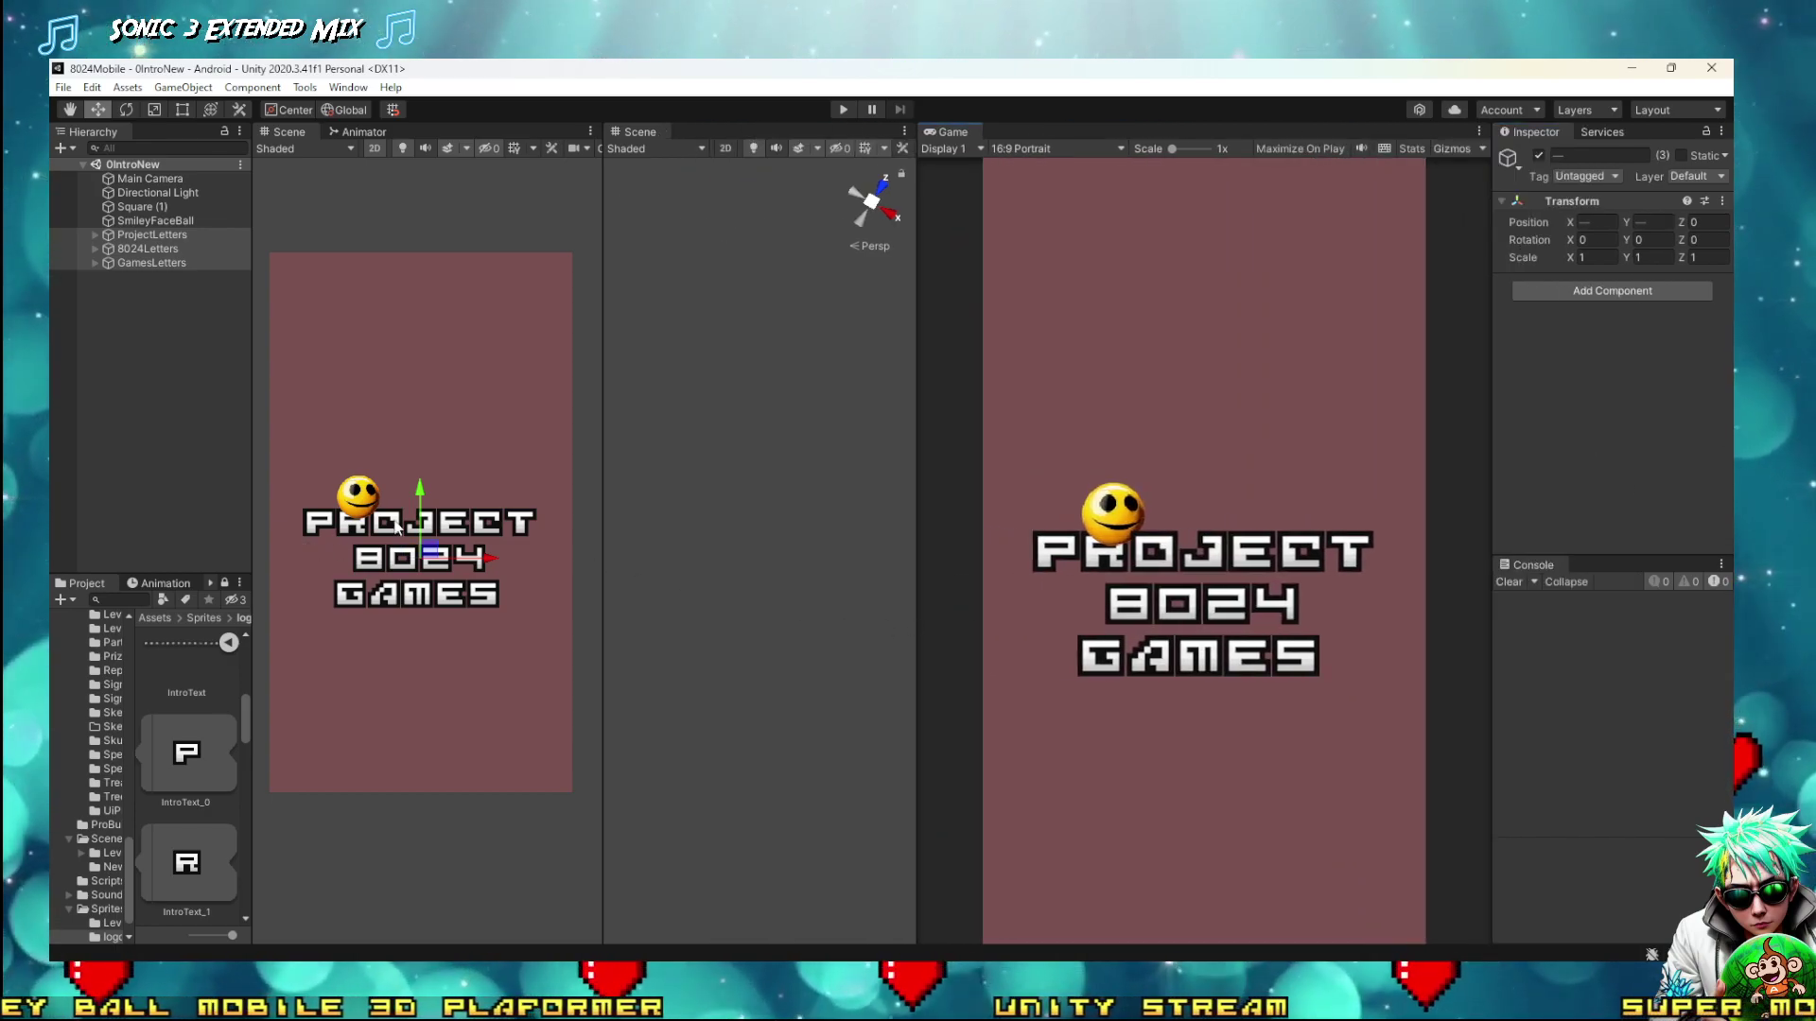
Frame the three letter groups and create an empty object named LogoCompleteScene
{"action": "left_click", "coordinate": [151, 235]}
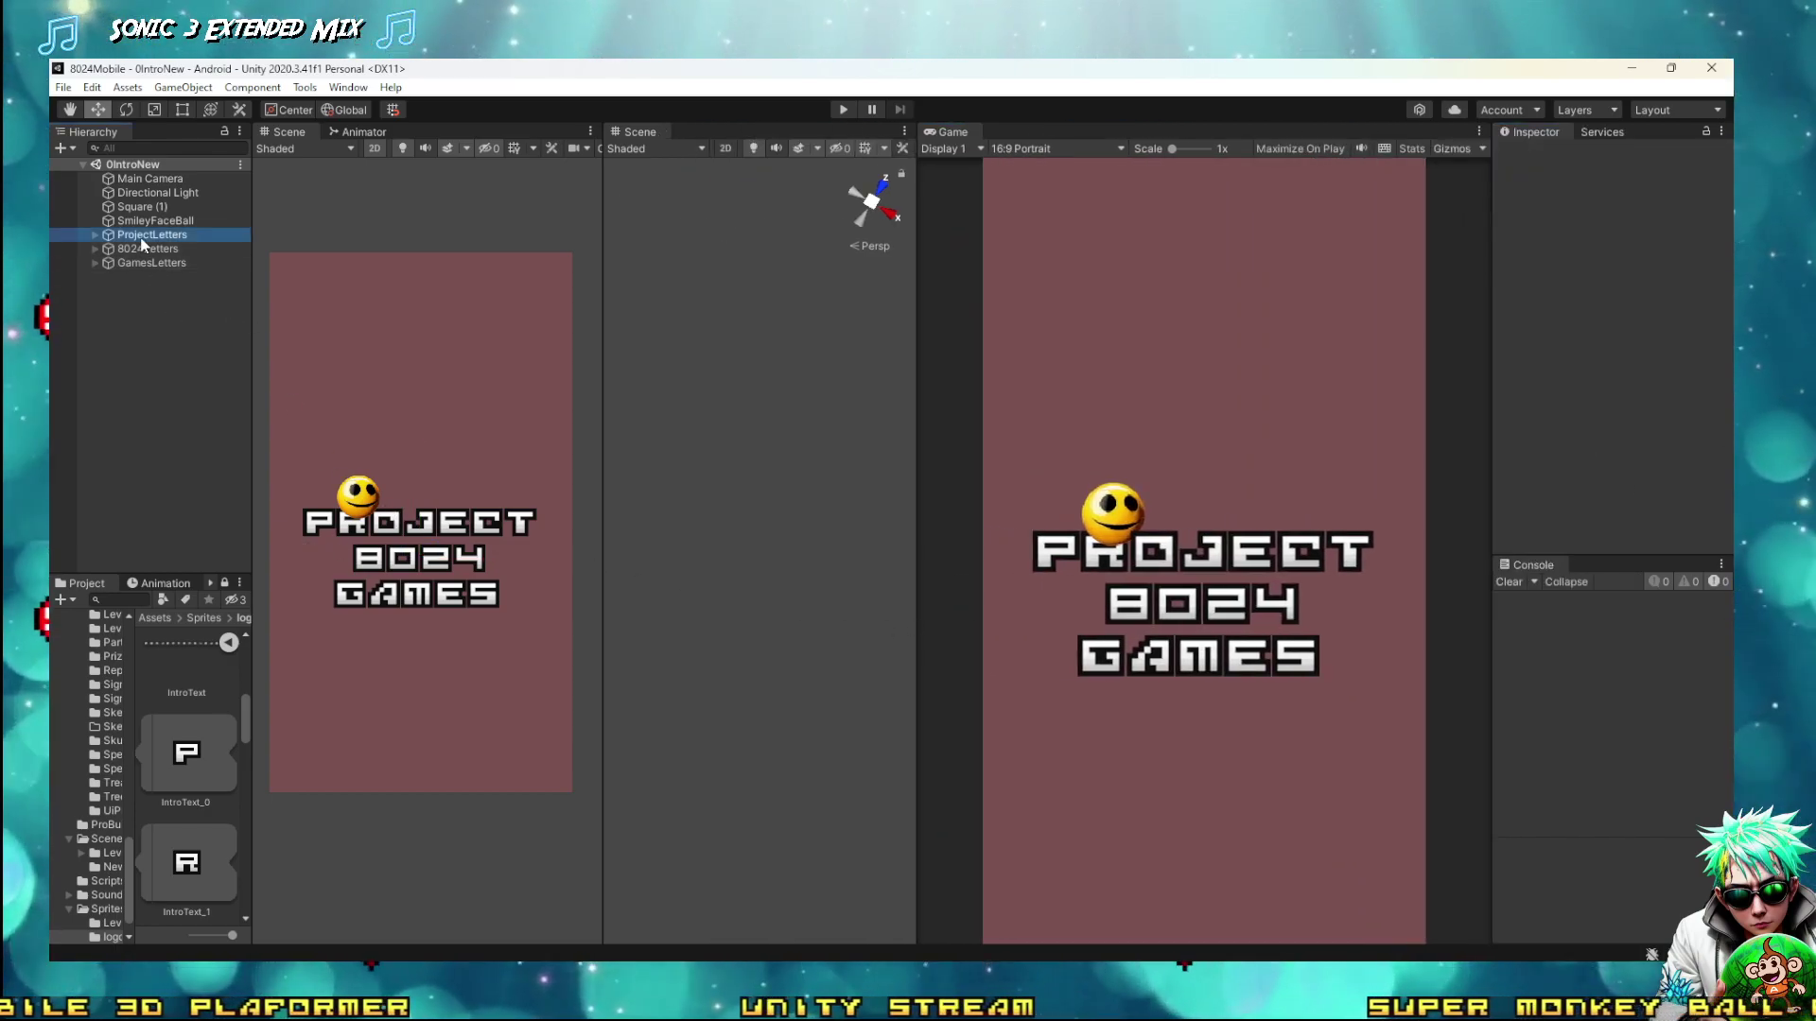
{"action": "left_click", "coordinate": [133, 263], "text": "shift"}
{"action": "key", "text": "f"}
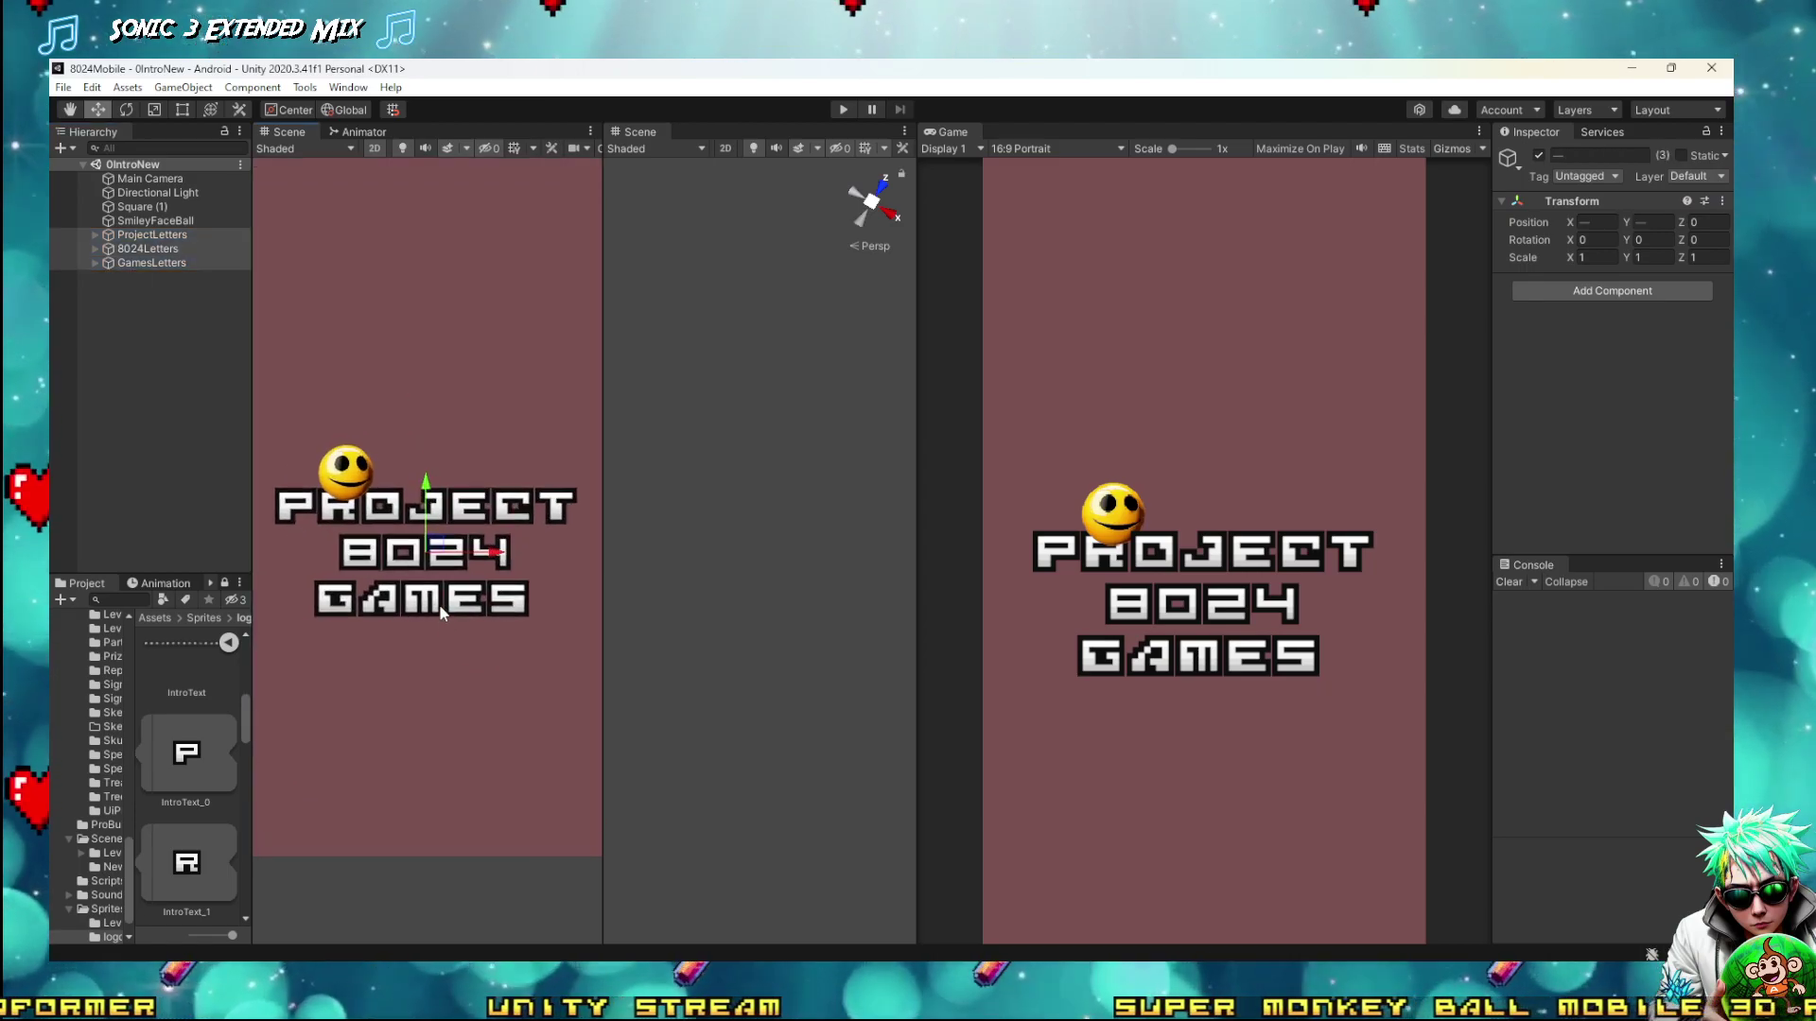
{"action": "left_click", "coordinate": [66, 150]}
{"action": "left_click", "coordinate": [109, 167]}
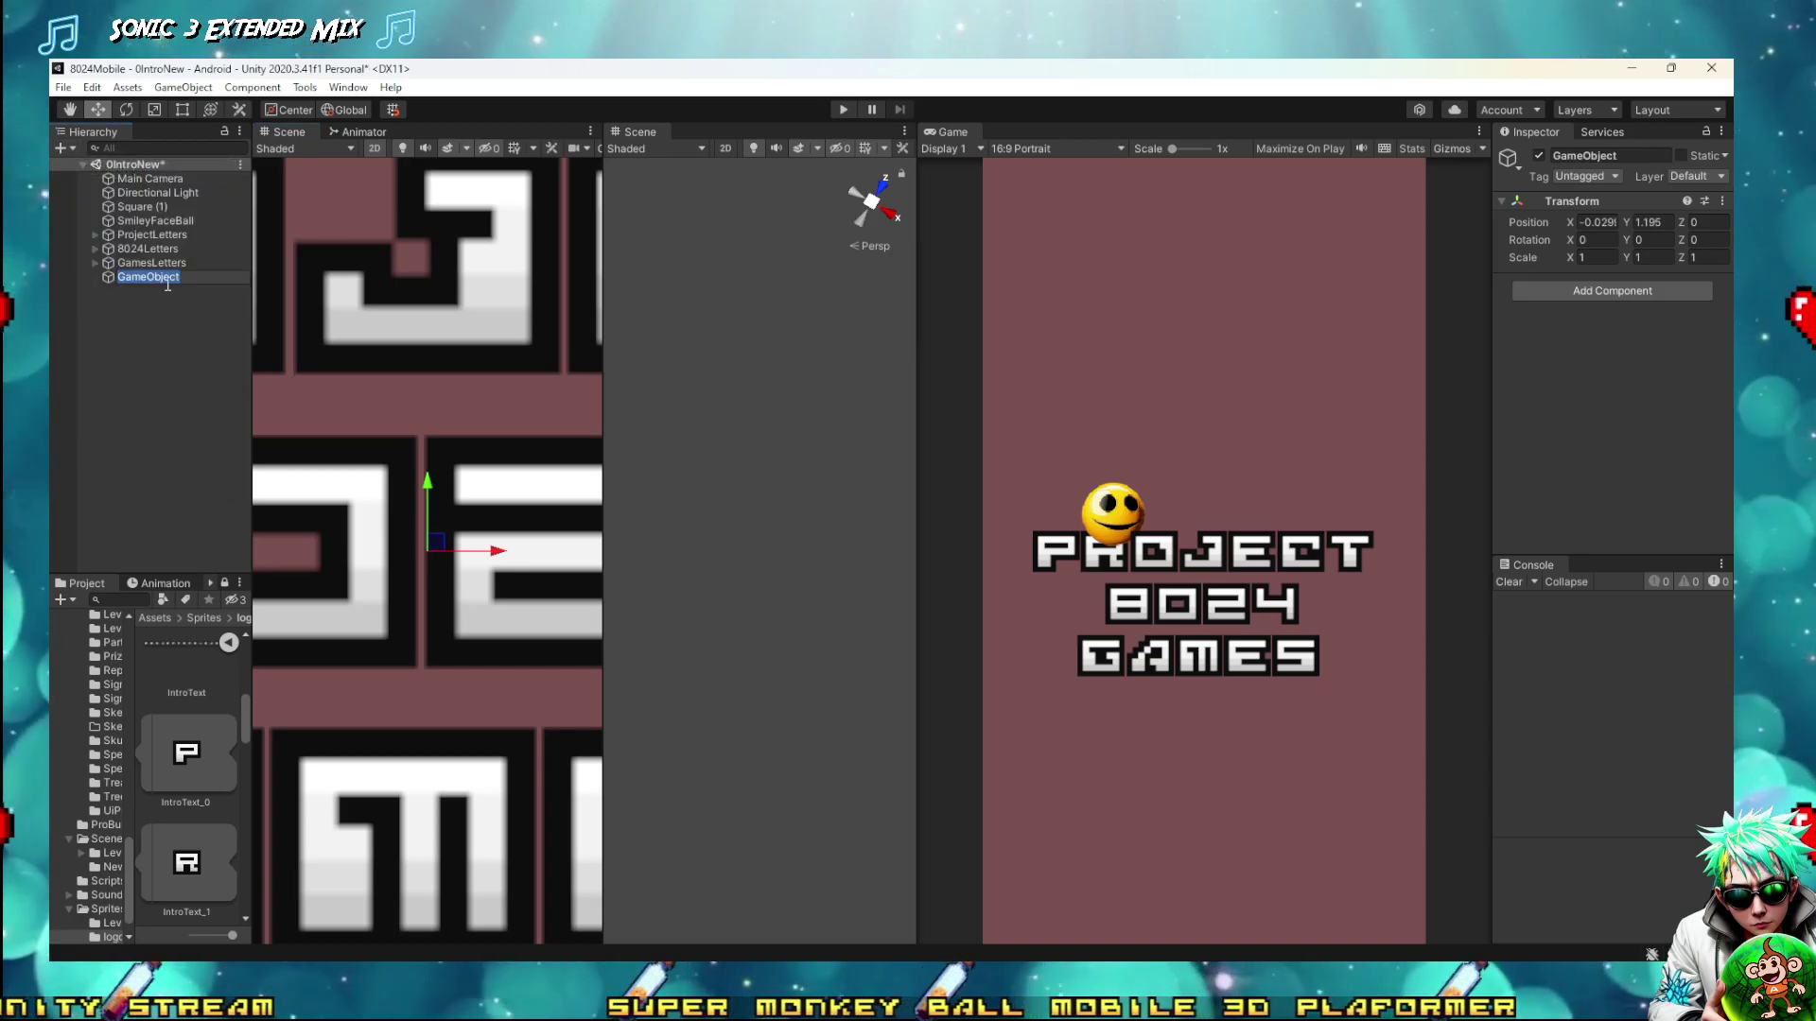
{"action": "left_click", "coordinate": [144, 279]}
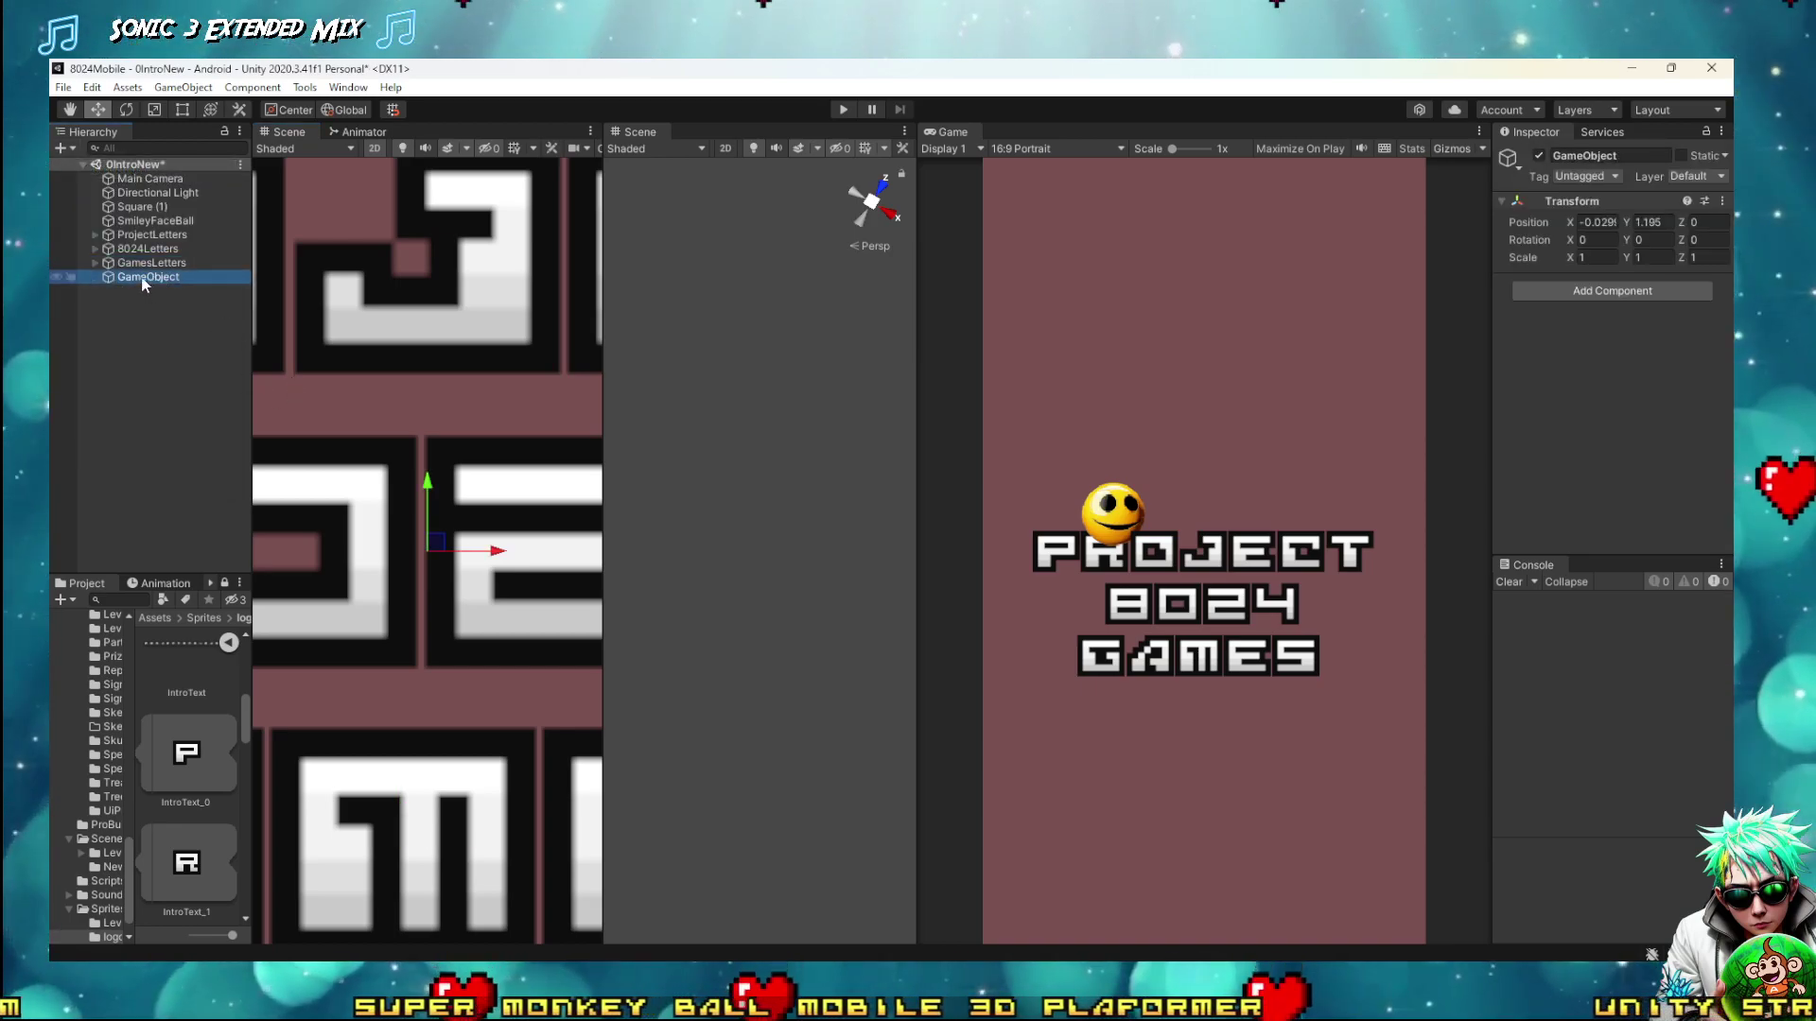
{"action": "key", "text": "F2"}
{"action": "type", "text": "Lo"}
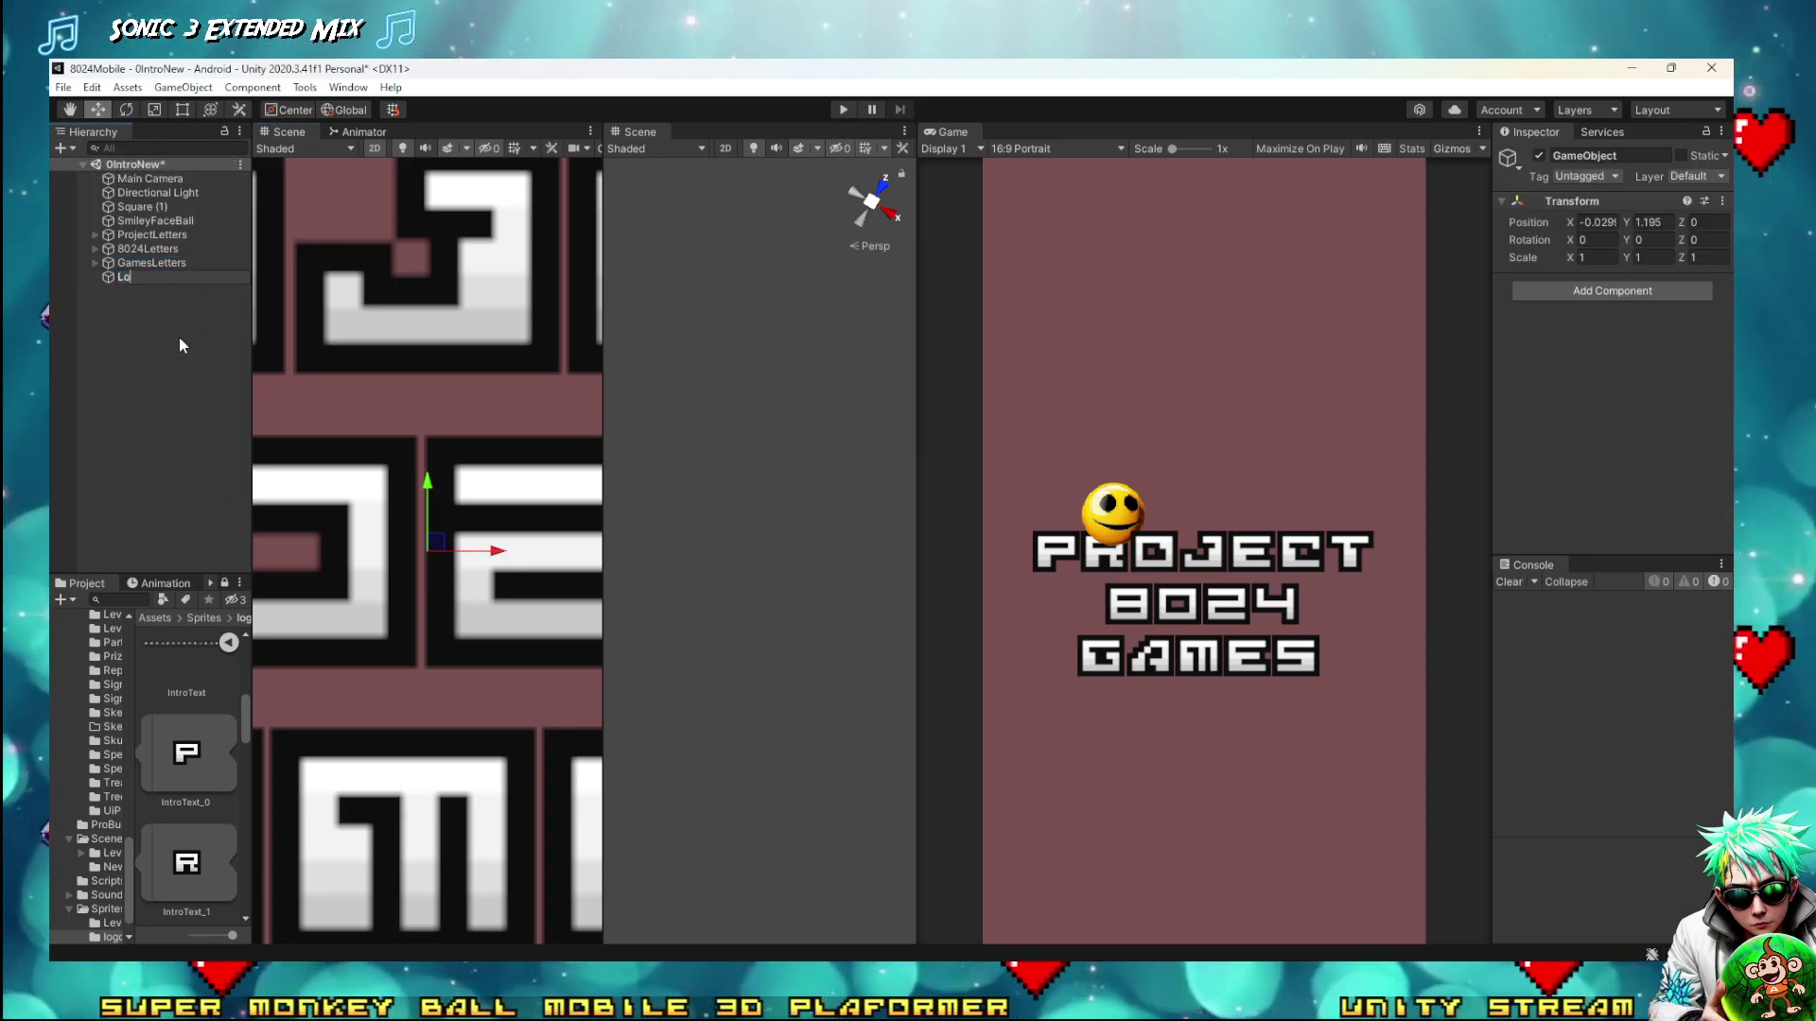
{"action": "type", "text": "goCom"}
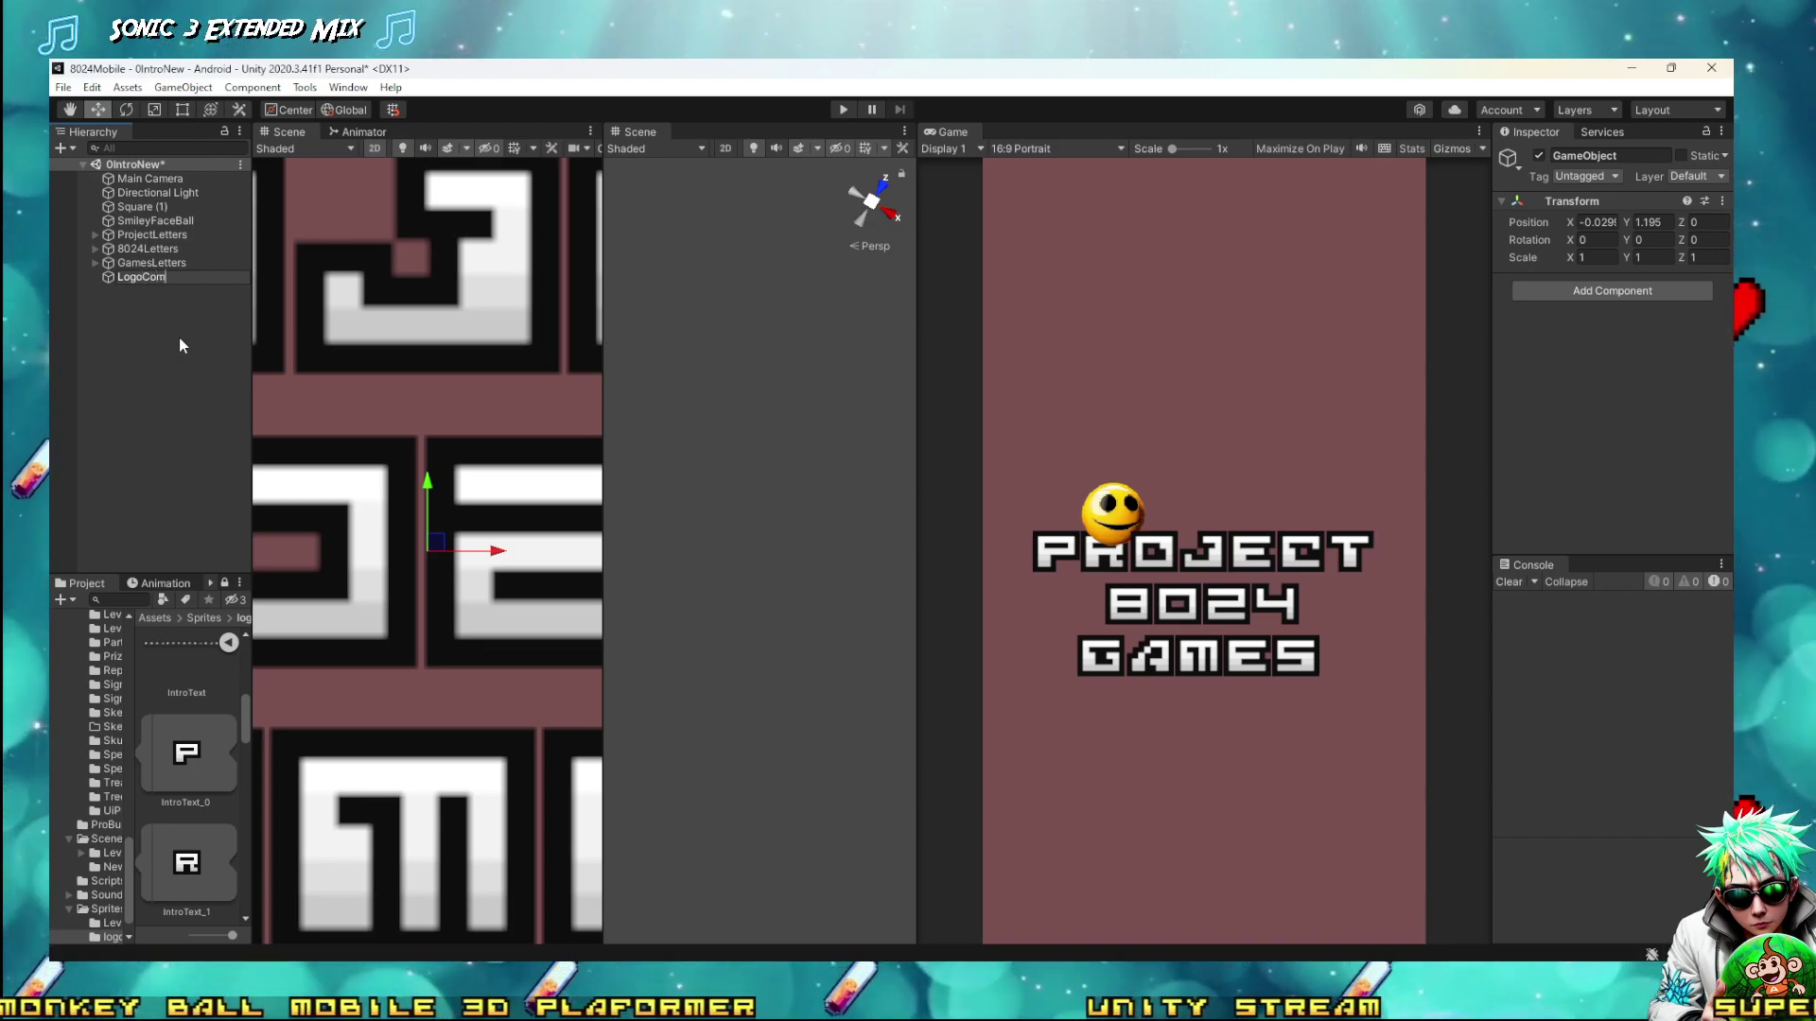
{"action": "type", "text": "plete"}
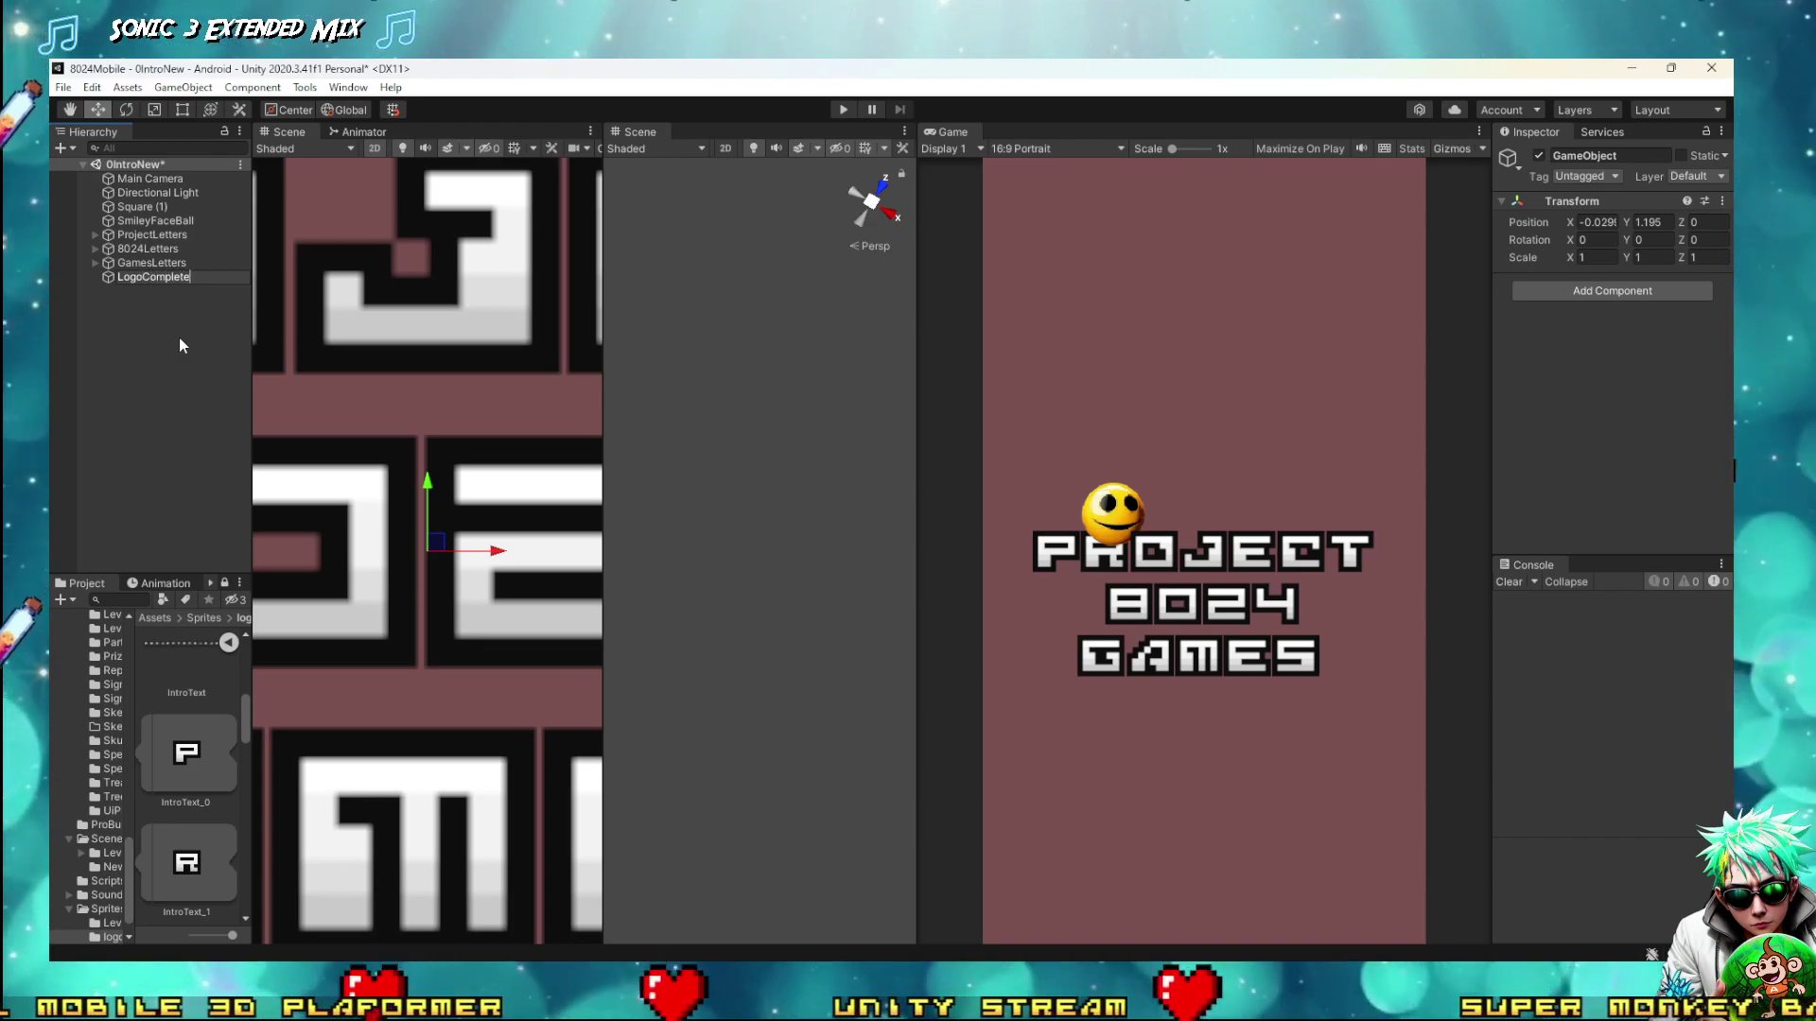
{"action": "type", "text": "Scene"}
{"action": "key", "text": "Return"}
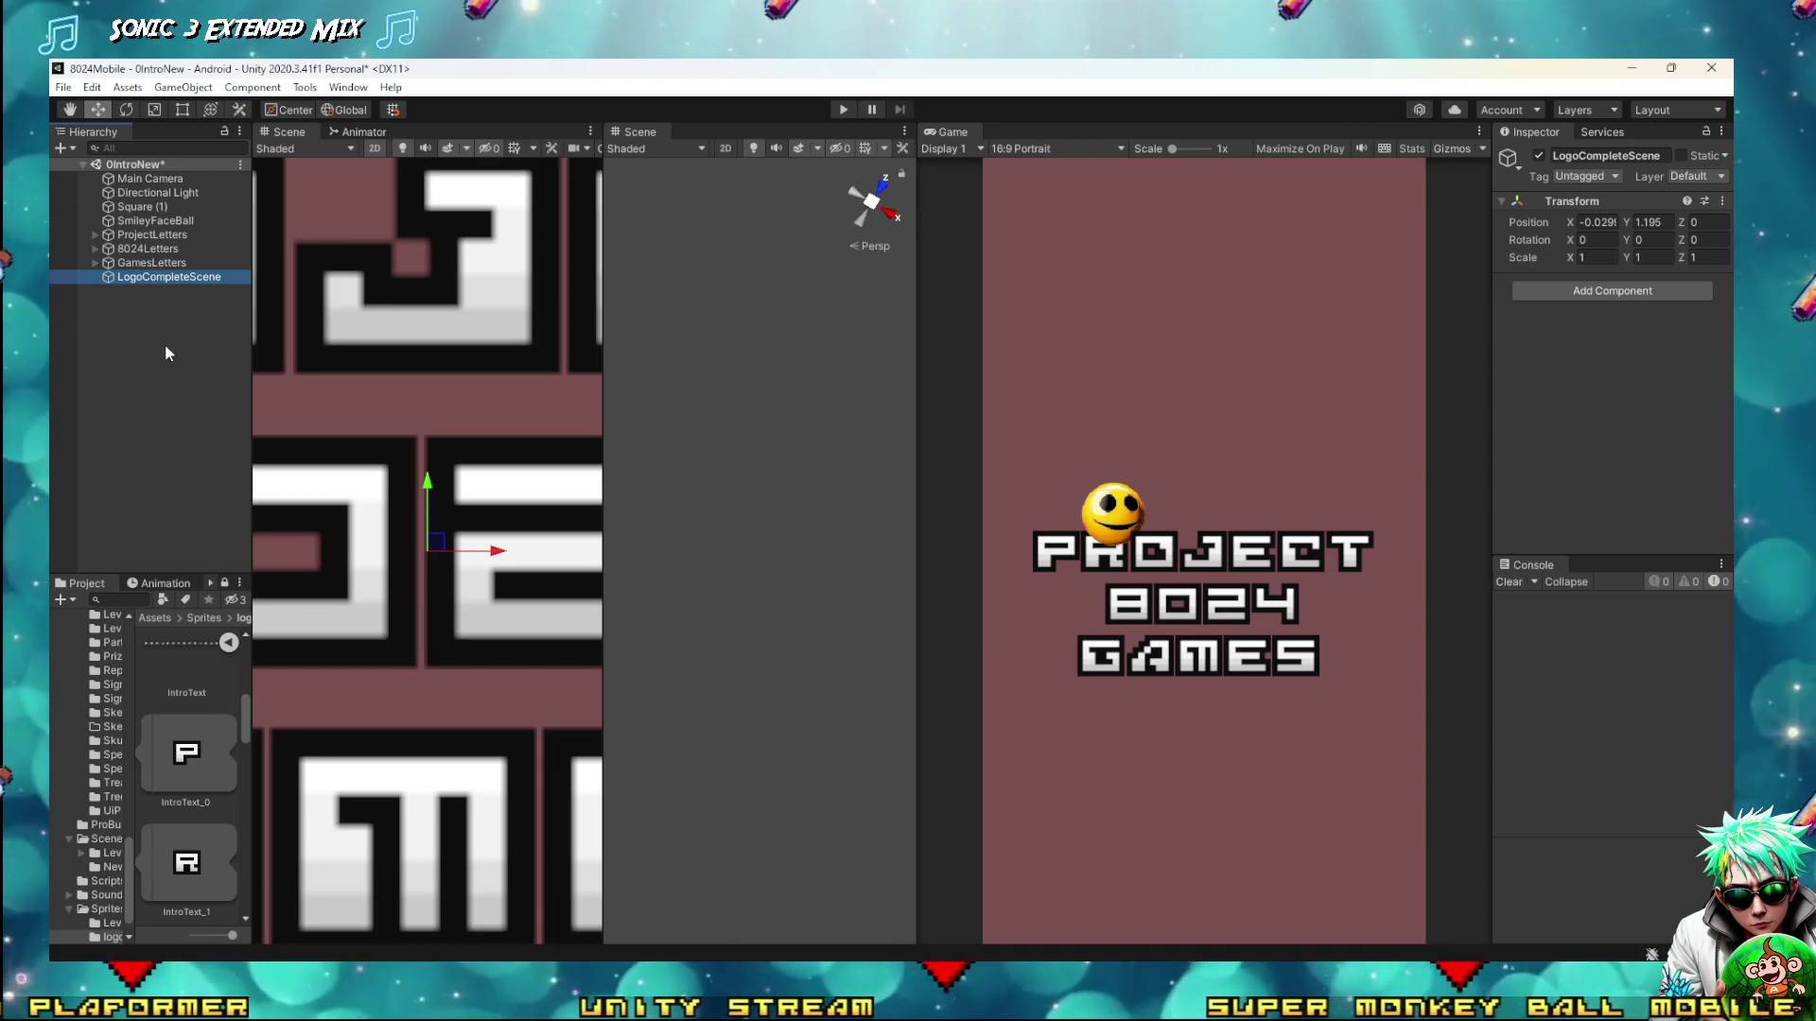
Nest SmileyFaceBall through GamesLetters inside LogoCompleteScene and select the parent
{"action": "left_click", "coordinate": [141, 223]}
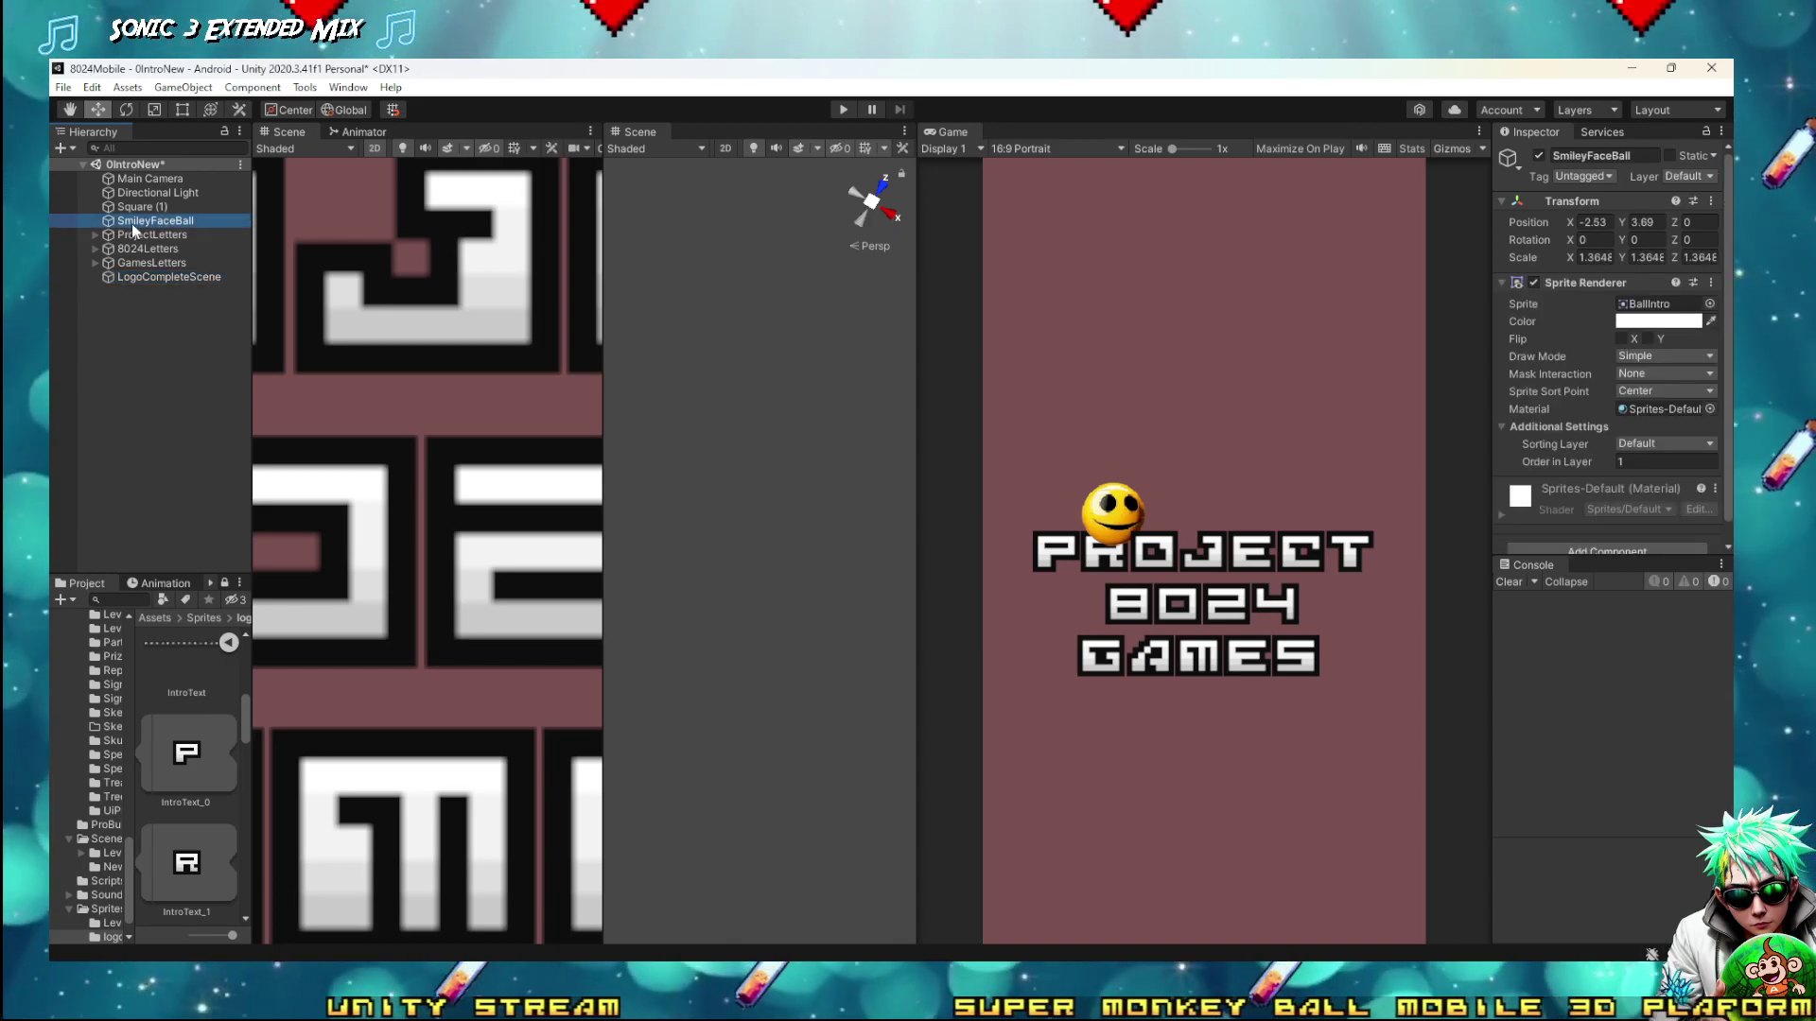
{"action": "double_click", "coordinate": [133, 224]}
{"action": "left_click", "coordinate": [143, 264], "text": "shift"}
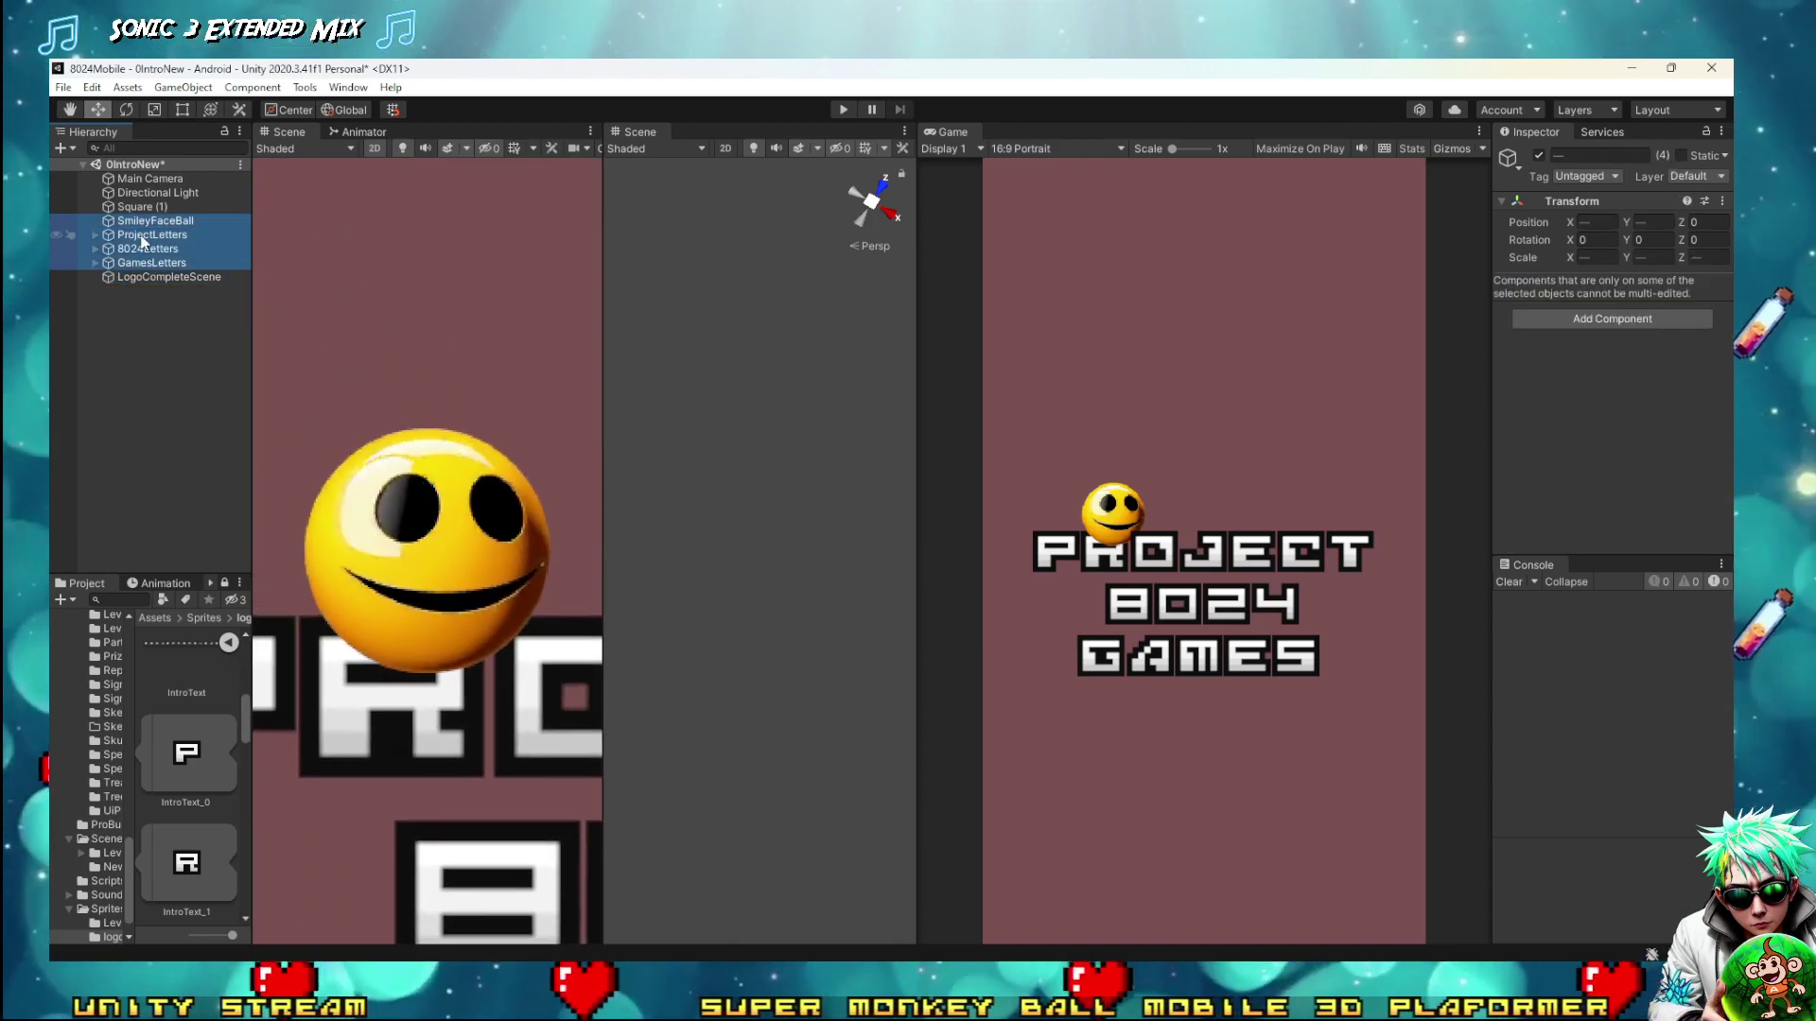
{"action": "left_click_drag", "start_coordinate": [144, 272], "coordinate": [146, 280]}
{"action": "left_click", "coordinate": [139, 223]}
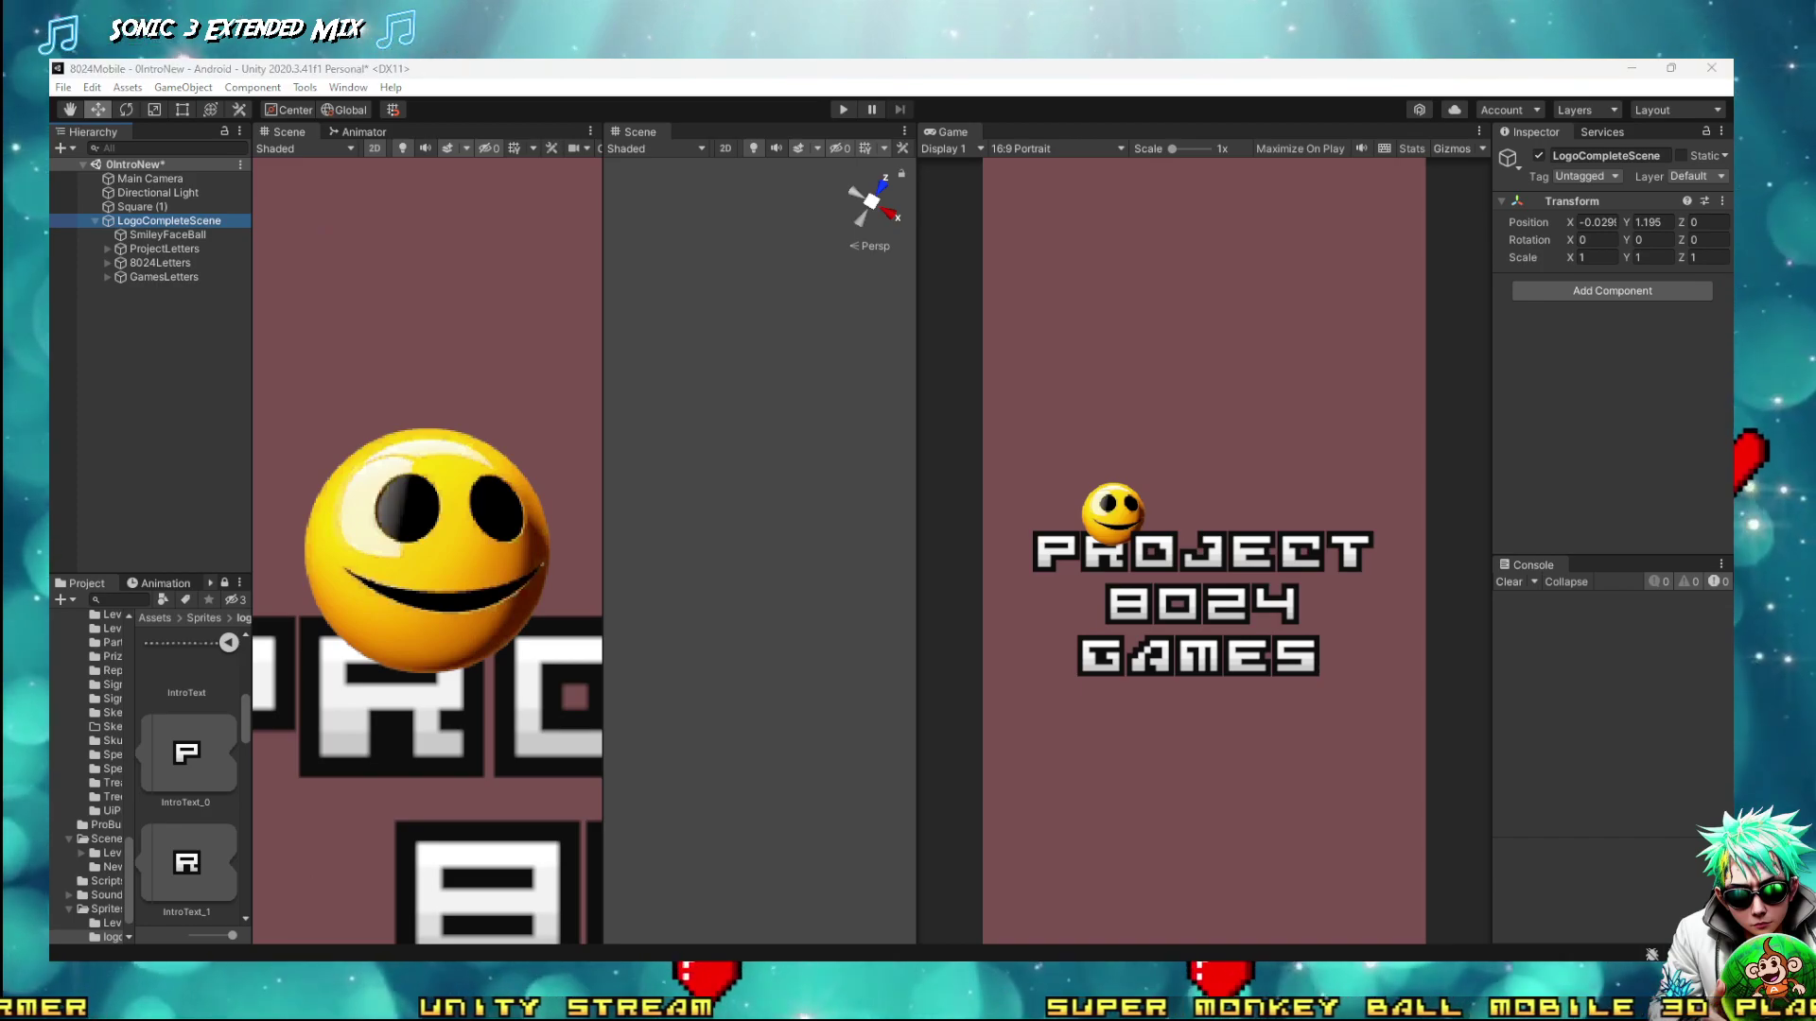
{"action": "left_click", "coordinate": [273, 874]}
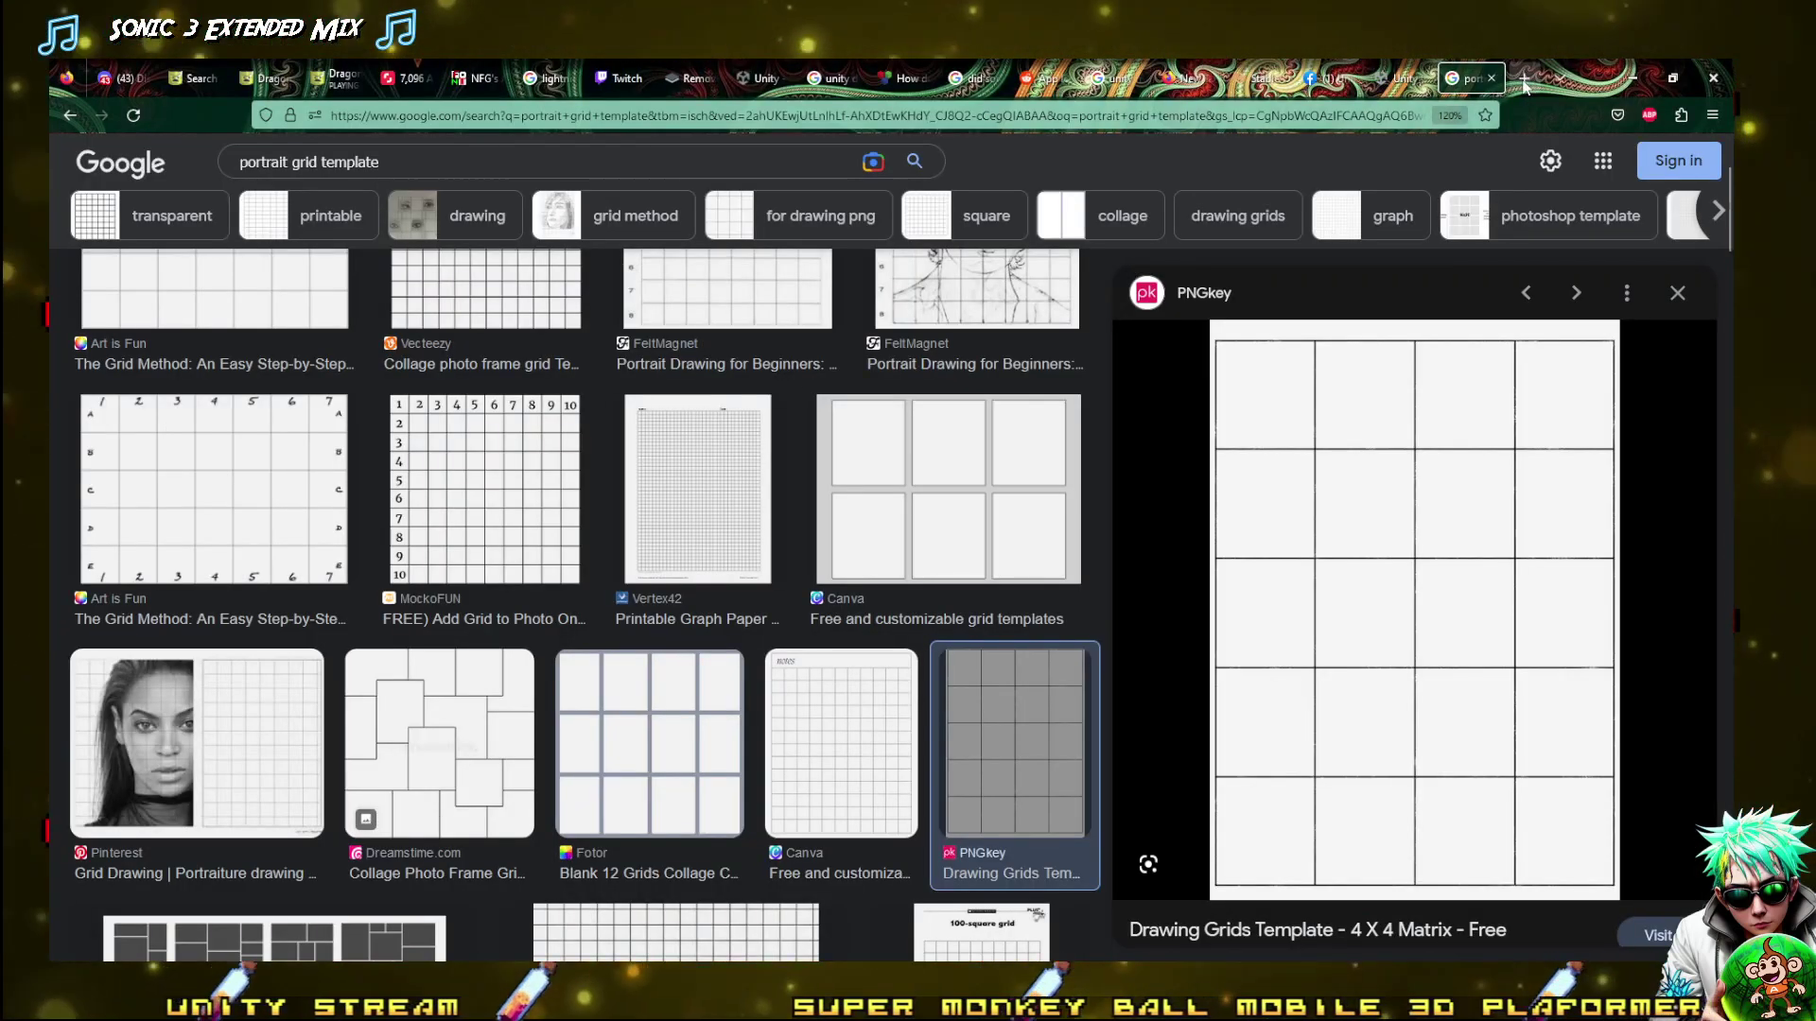
Search 'fanfare trumpet fail' in a new tab and check the Sad Trombone video
{"action": "left_click", "coordinate": [1522, 80]}
{"action": "type", "text": "fan"}
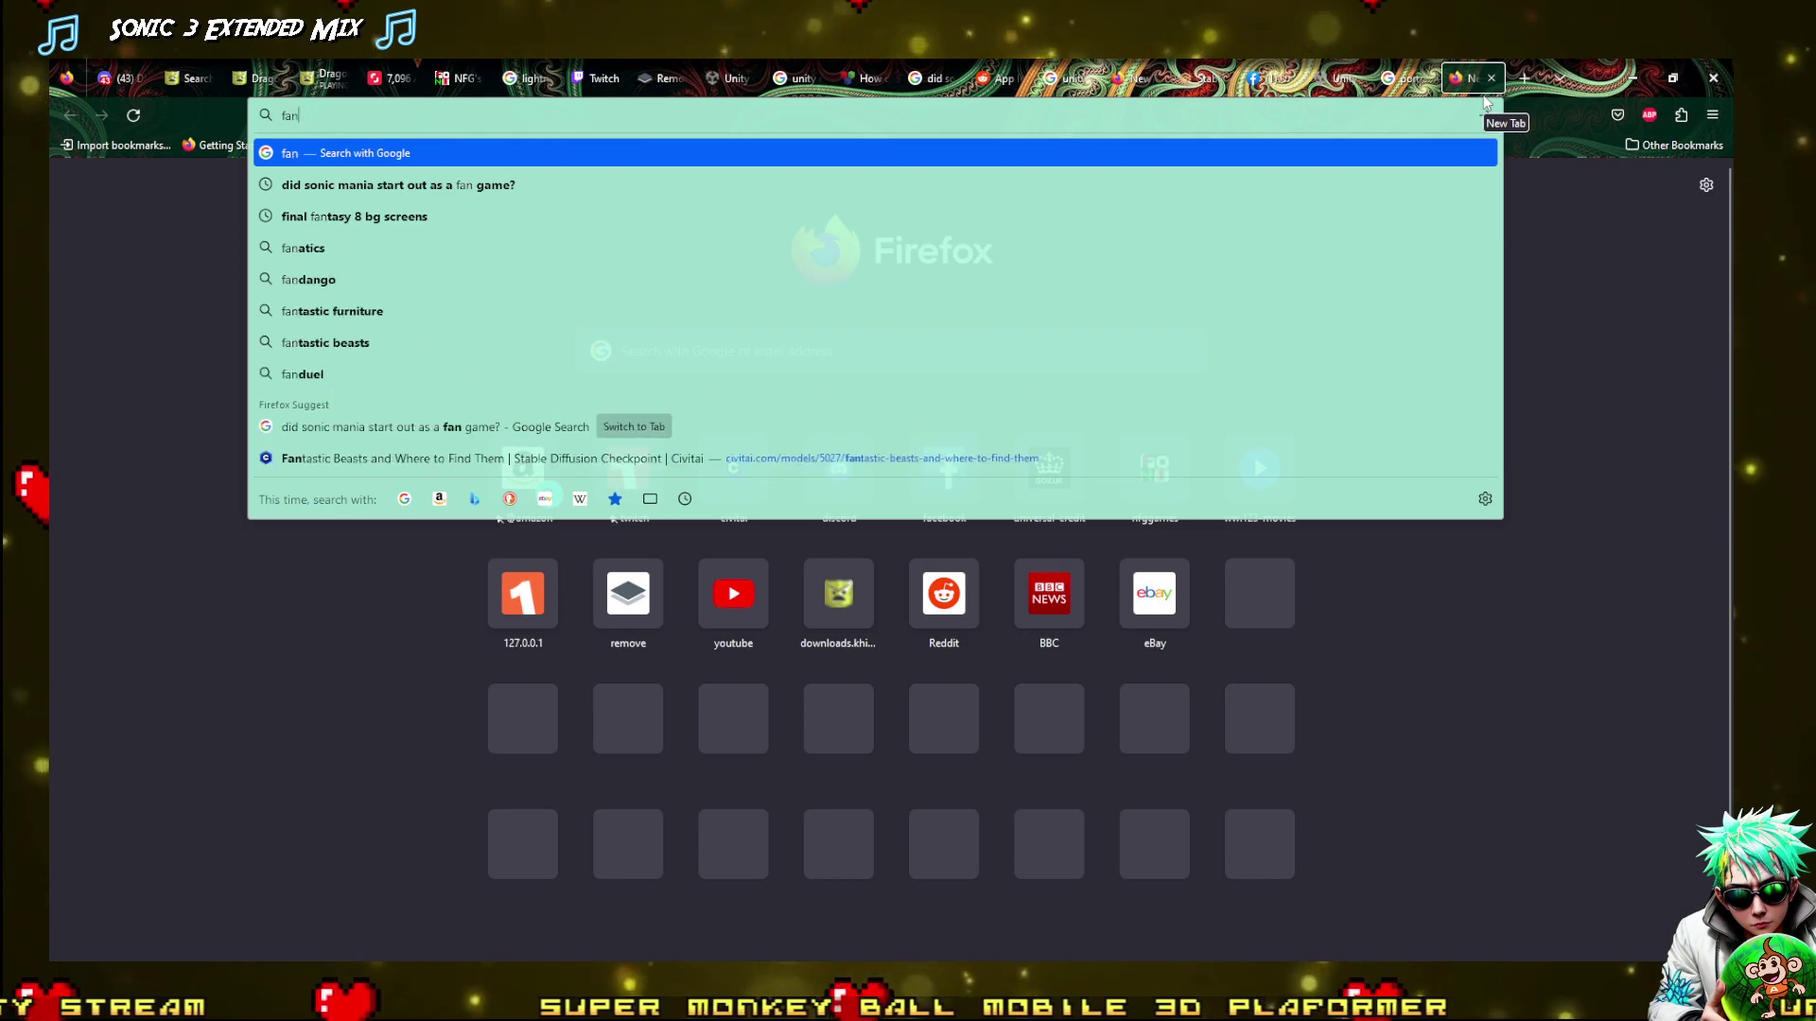
{"action": "type", "text": "fare trumpet fail noise"}
{"action": "key", "text": "Return"}
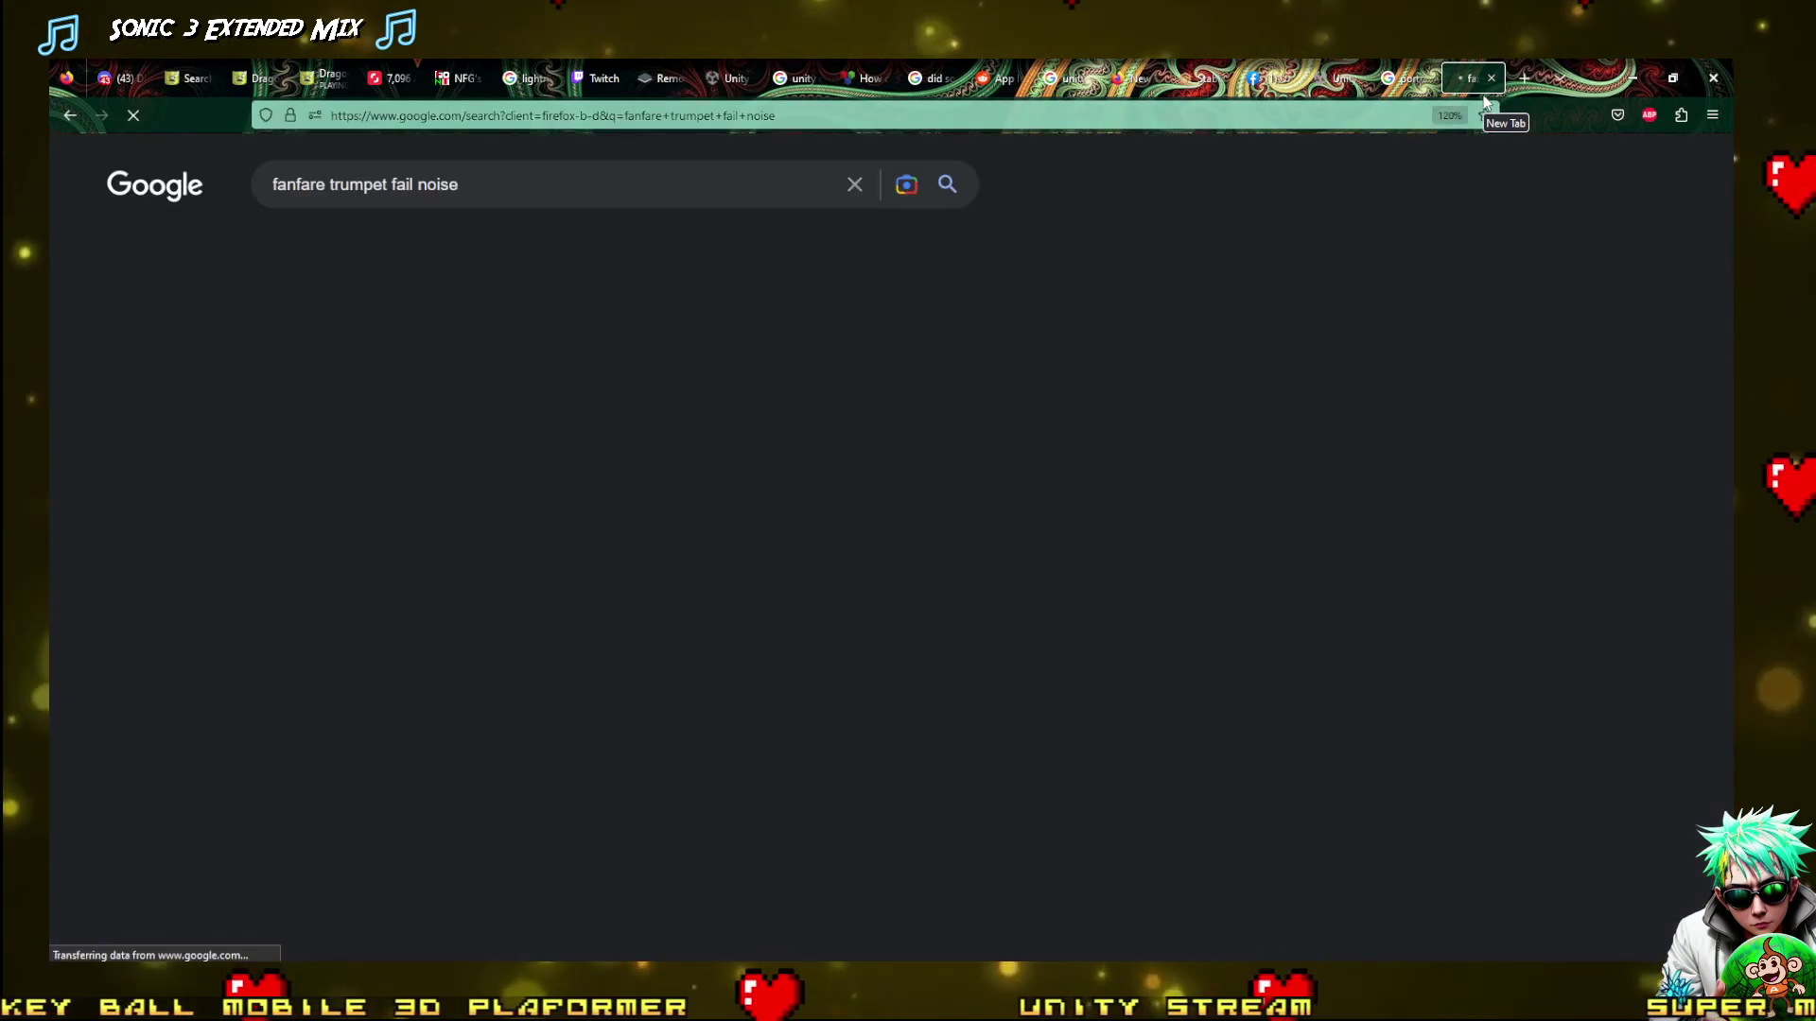
{"action": "left_click", "coordinate": [388, 425]}
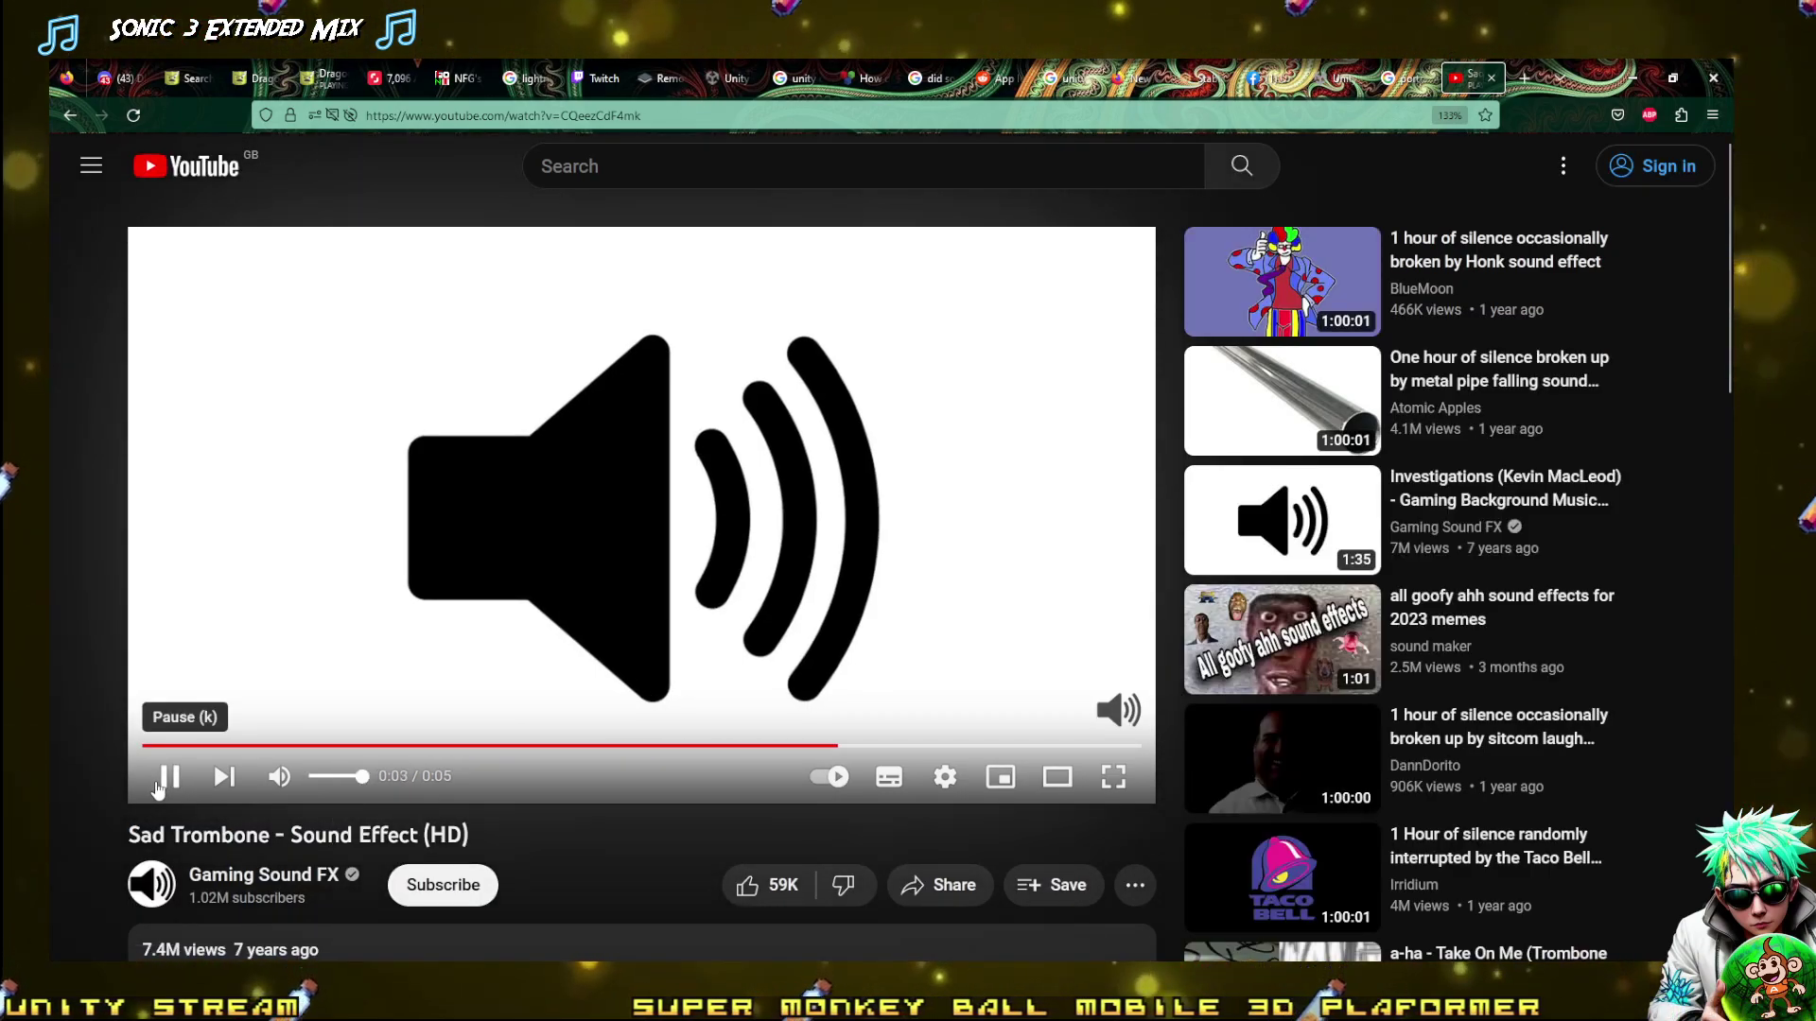
{"action": "left_click", "coordinate": [69, 117]}
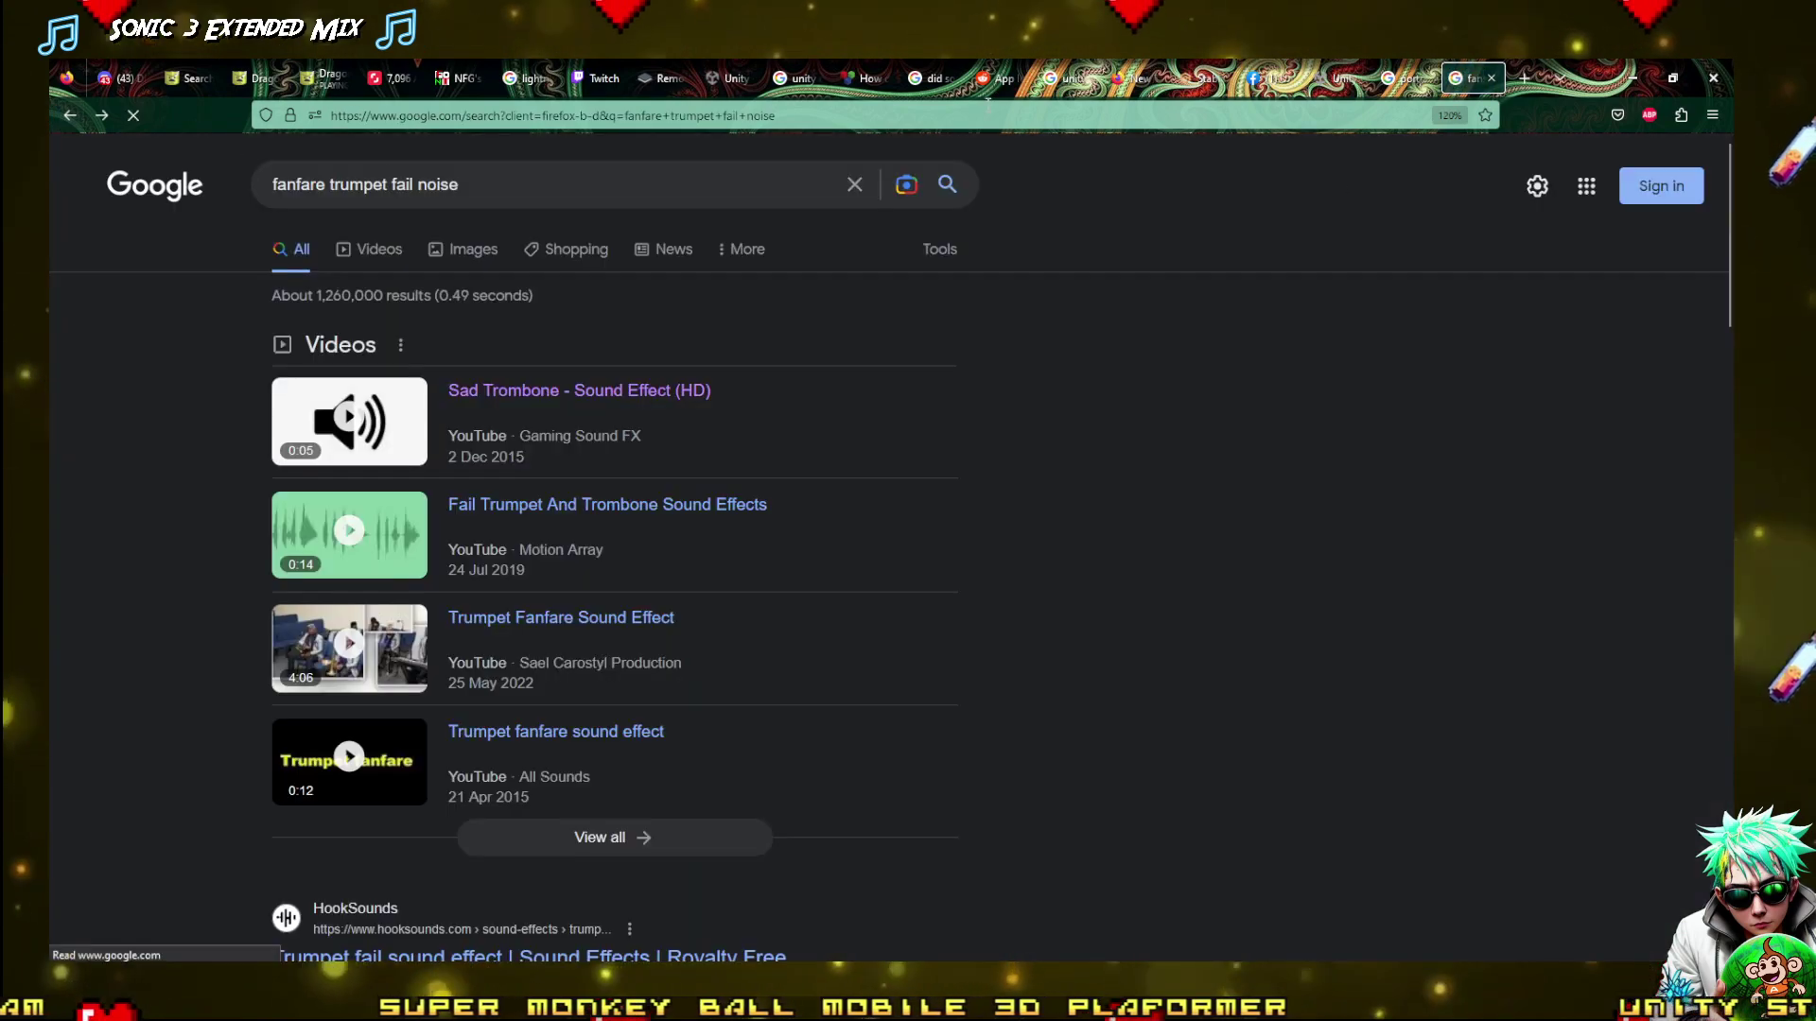
Play and pause the fail trumpet and trombone video, then return to the results
{"action": "left_click", "coordinate": [364, 552]}
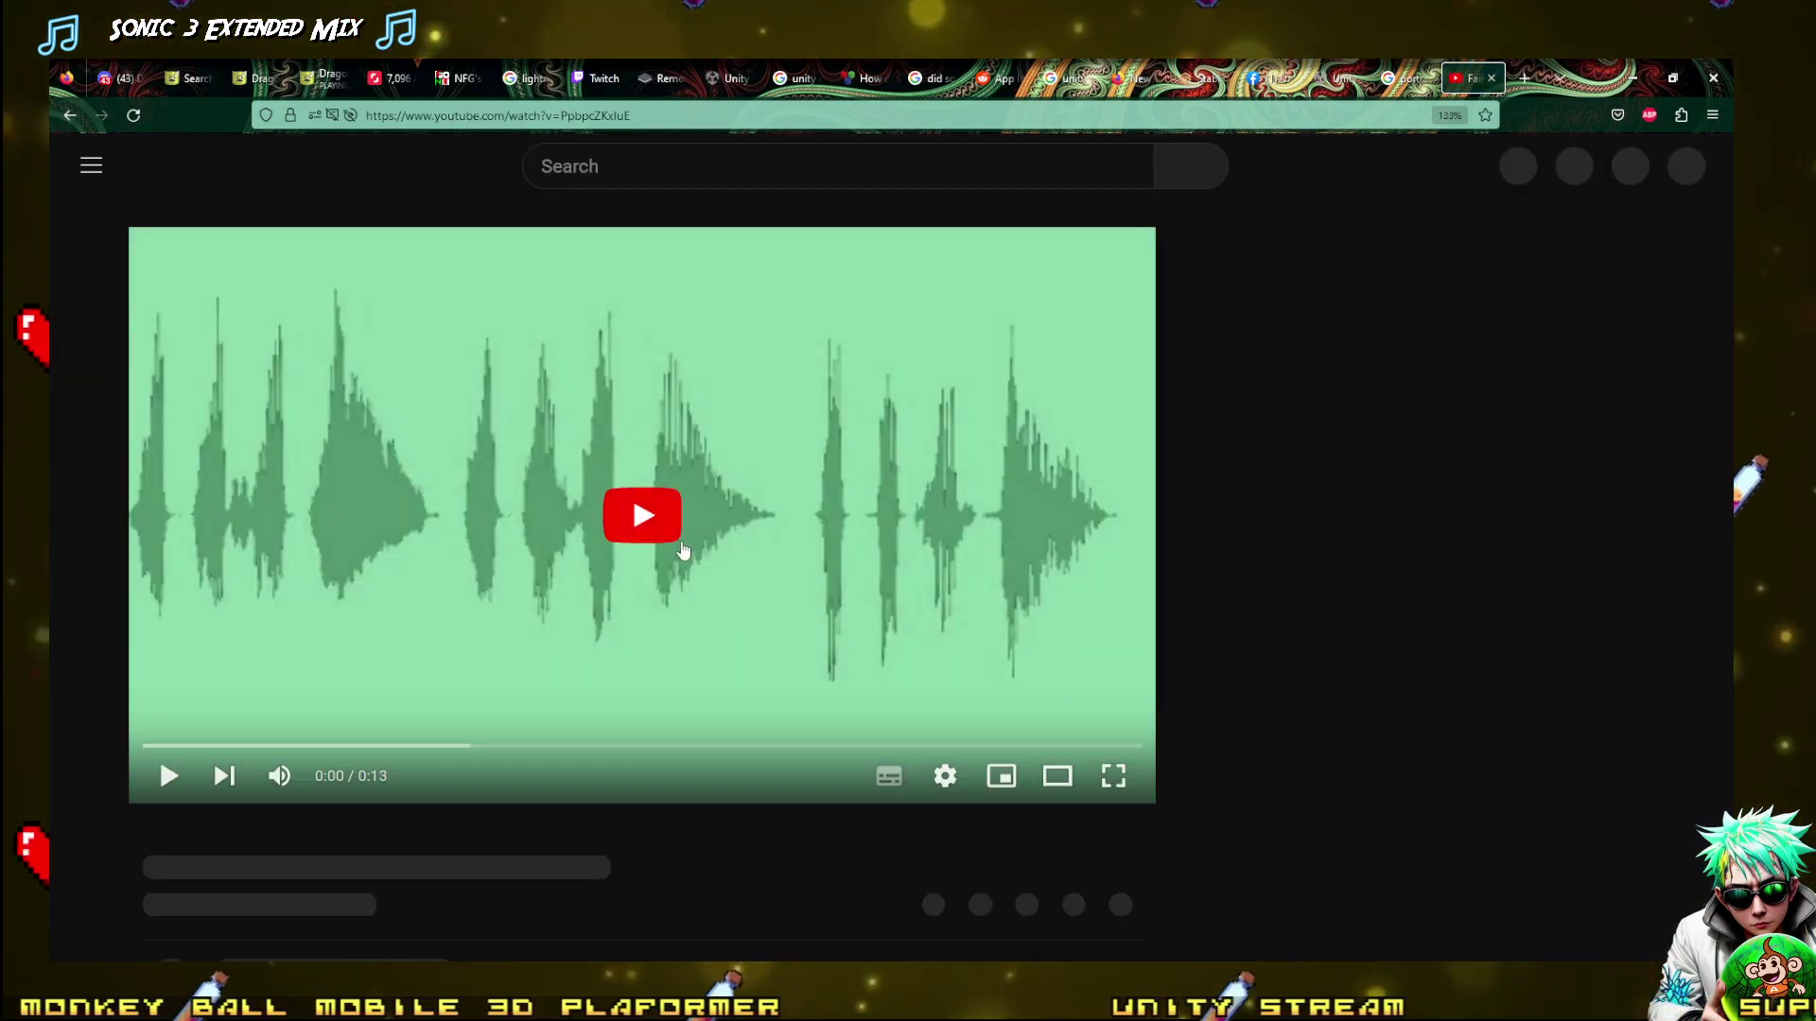
{"action": "left_click", "coordinate": [683, 550]}
{"action": "left_click", "coordinate": [516, 541]}
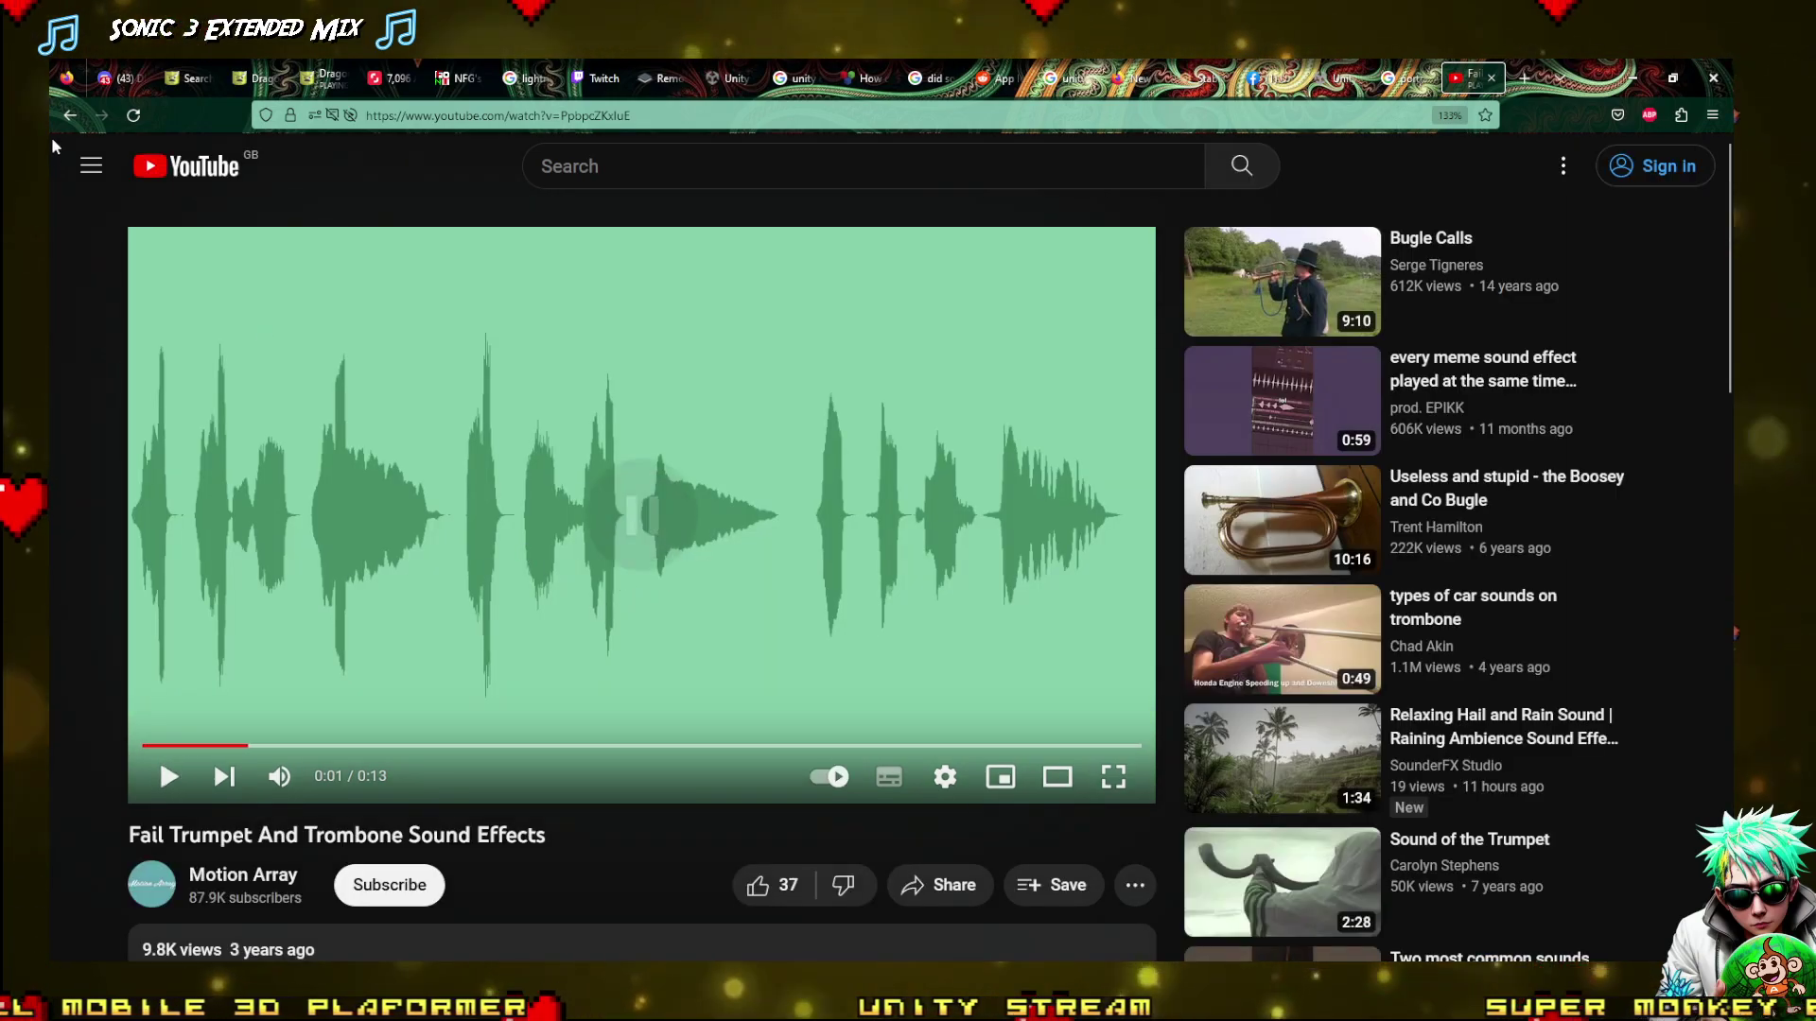
{"action": "key", "text": "alt+Left"}
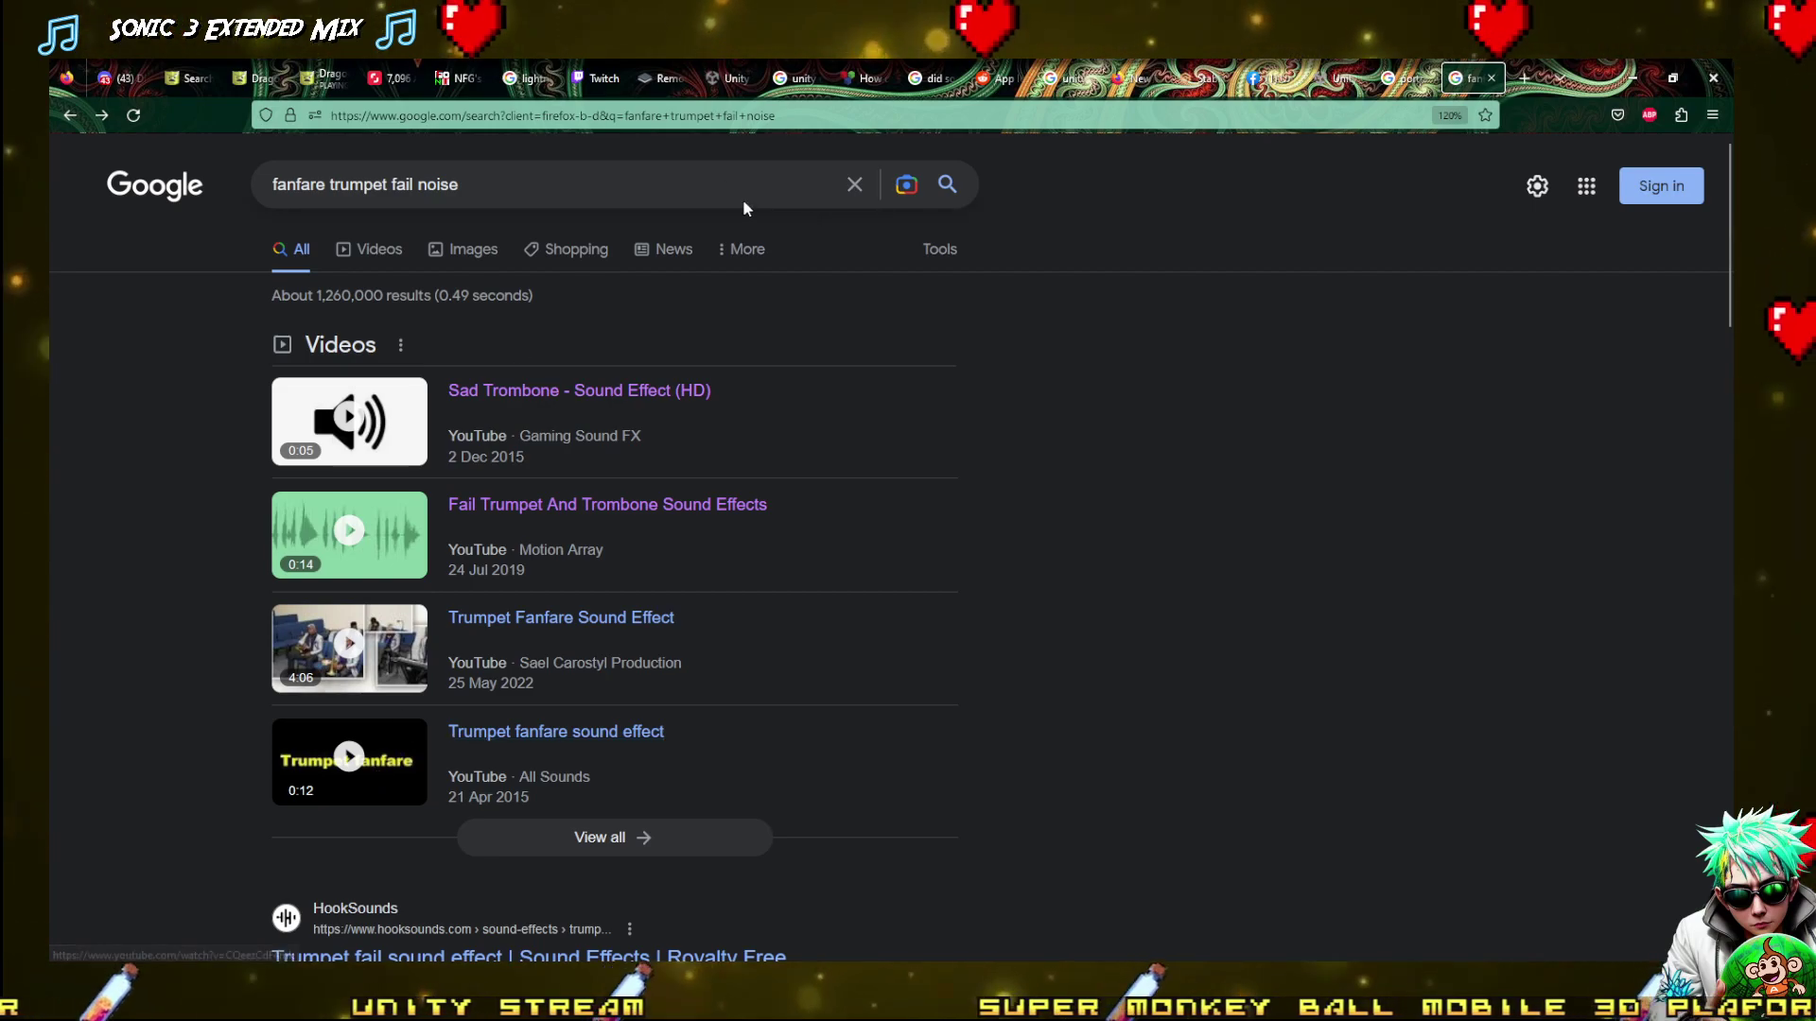
Preview the HookSounds trumpet fail sound, then open Pond5's trumpet fail sound effects
{"action": "scroll", "coordinate": [360, 577], "scroll_direction": "down", "scroll_amount": 4}
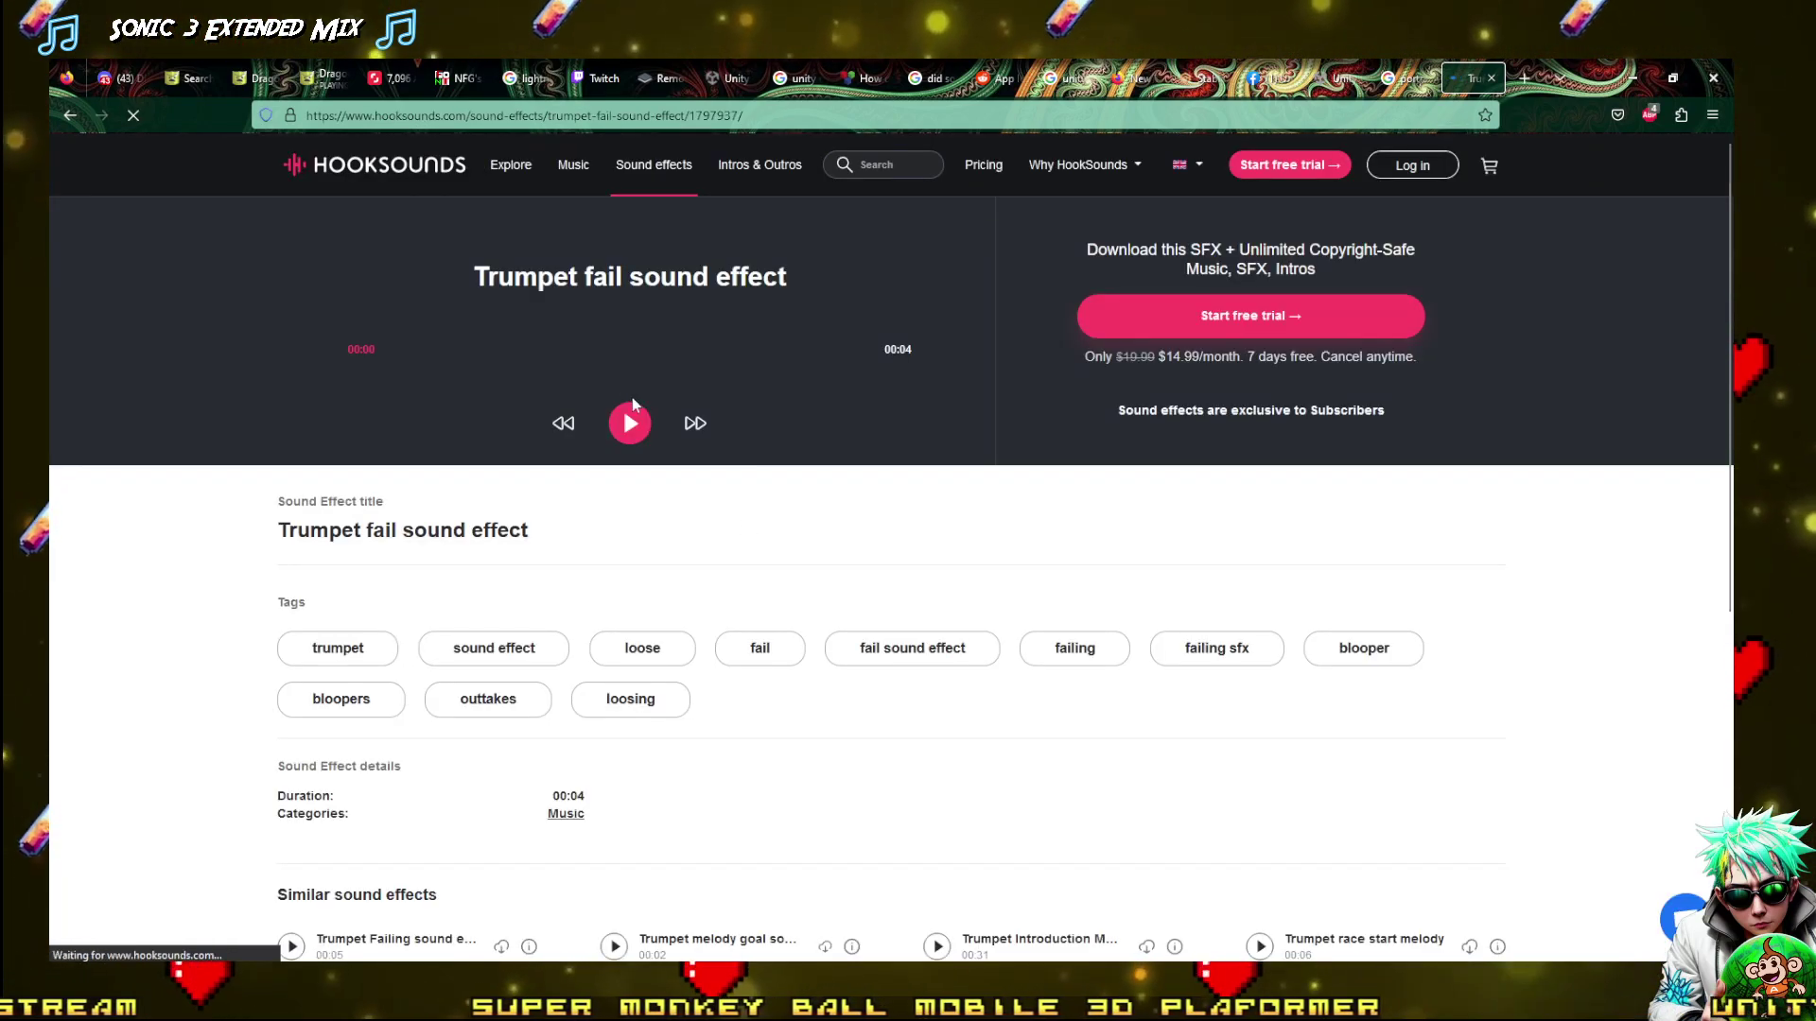
{"action": "left_click", "coordinate": [629, 466]}
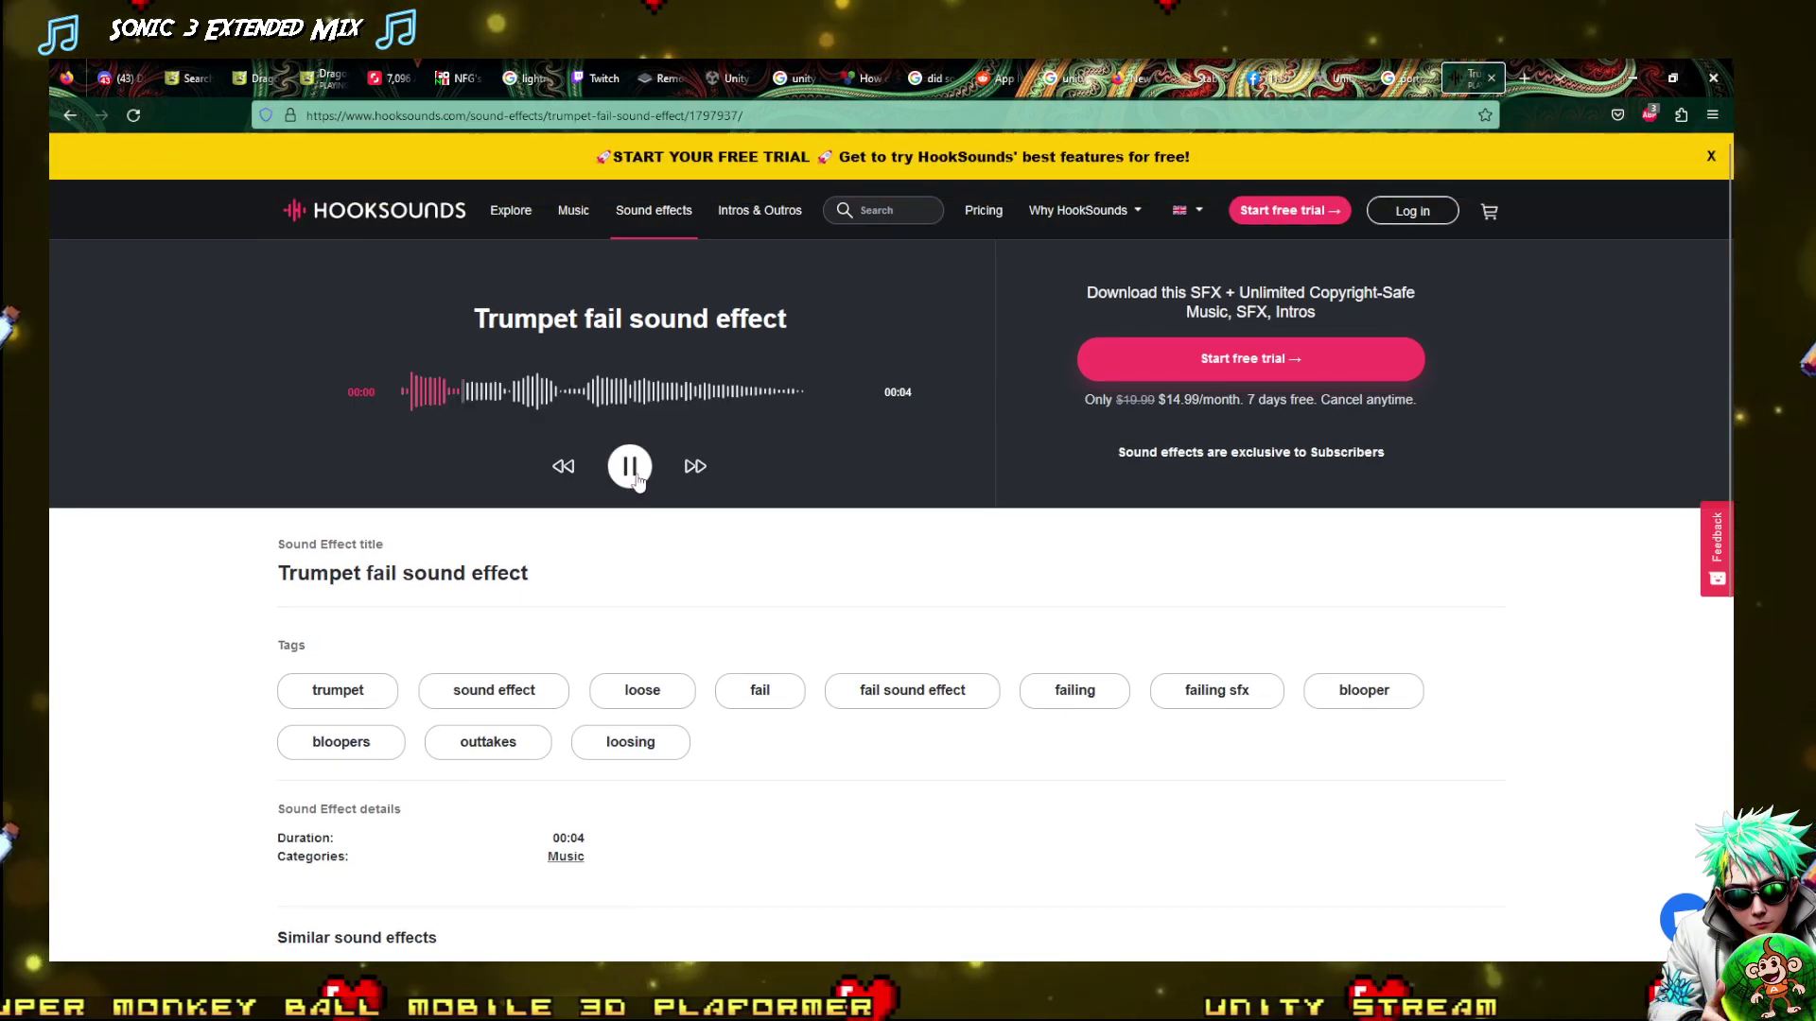
{"action": "left_click", "coordinate": [630, 470]}
{"action": "left_click", "coordinate": [70, 112]}
{"action": "scroll", "coordinate": [367, 521], "scroll_direction": "down", "scroll_amount": 4}
{"action": "left_click", "coordinate": [356, 397]}
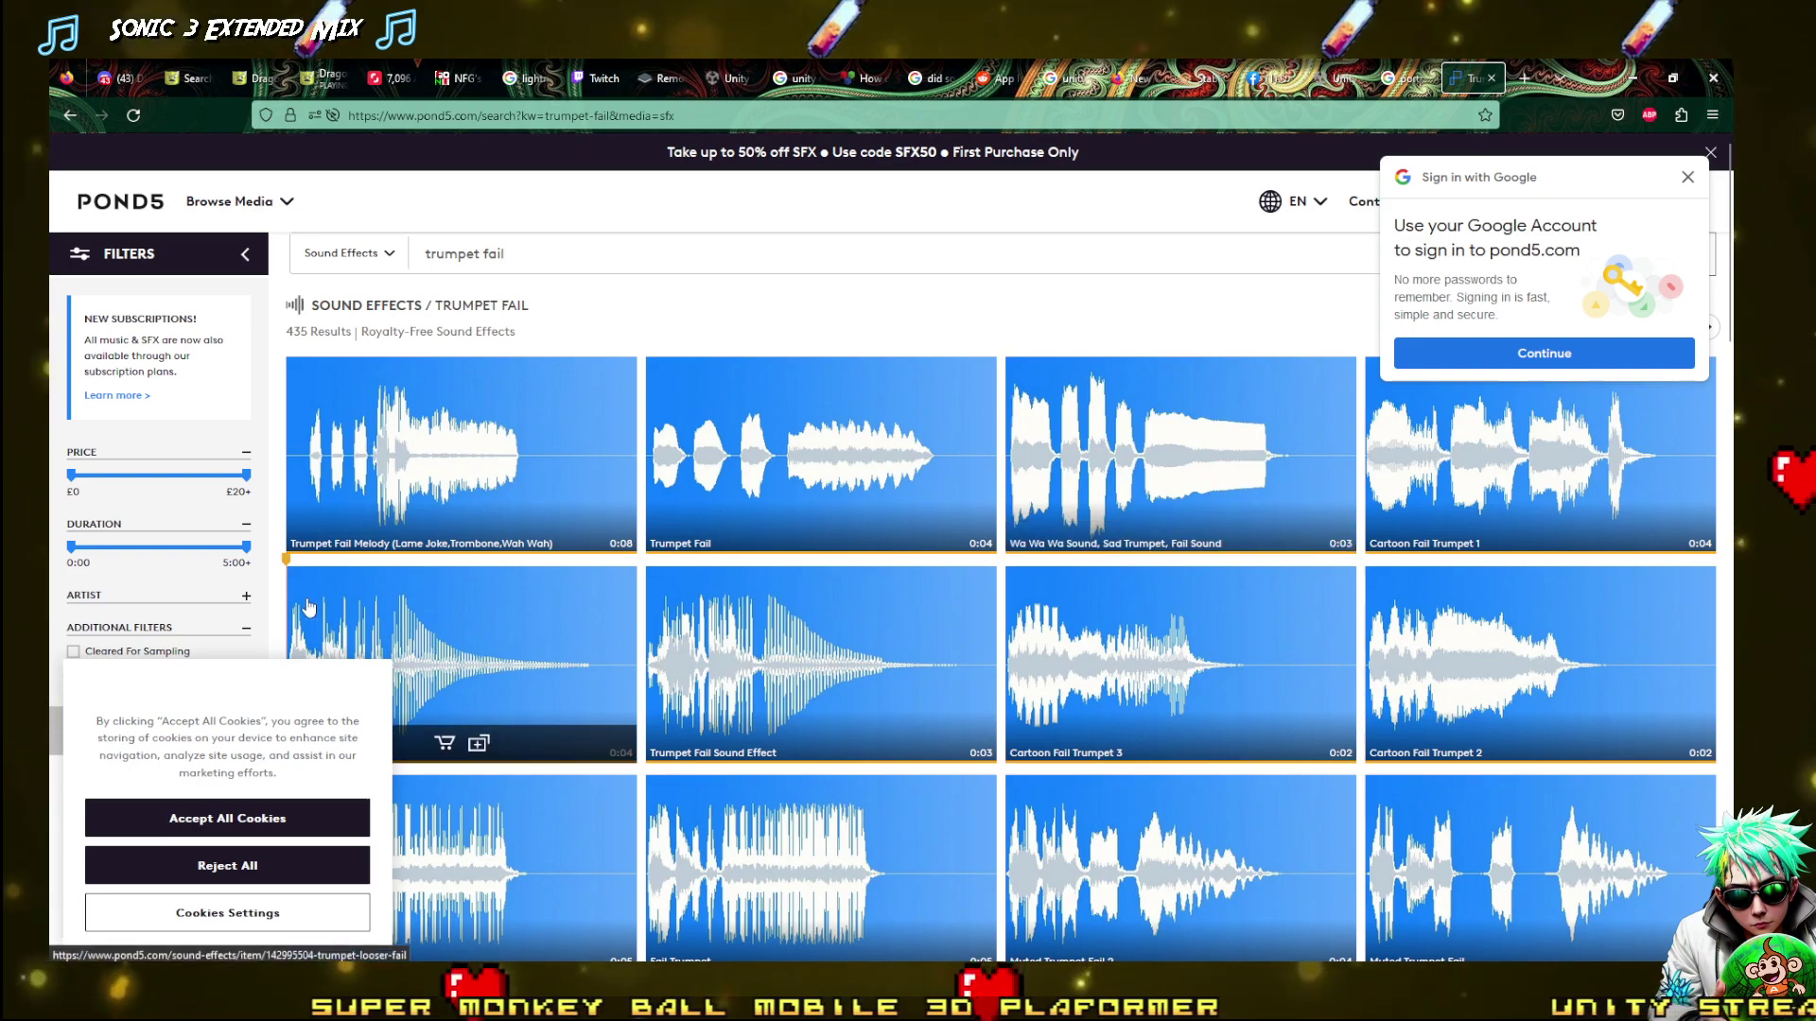
{"action": "mouse_move", "coordinate": [309, 607]}
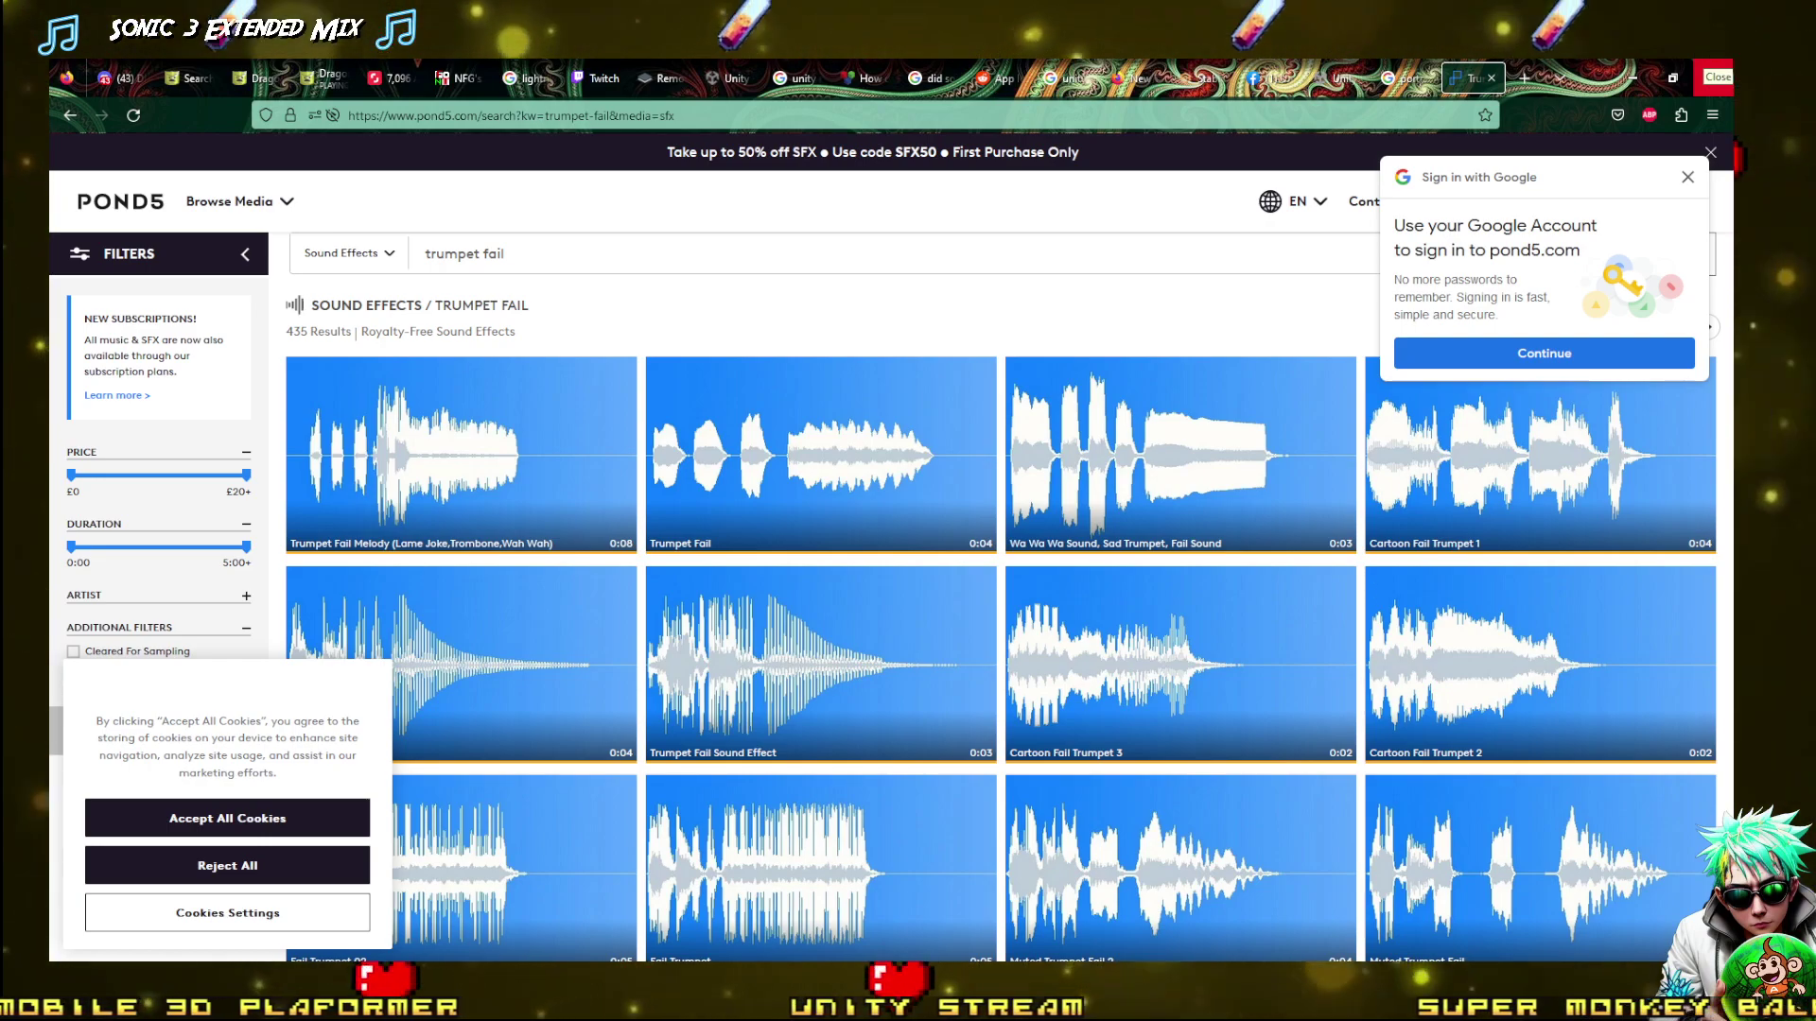
Close Firefox, widen and zoom the Scene view to the full logo, and select SmileyFaceBall
{"action": "left_click", "coordinate": [1719, 66]}
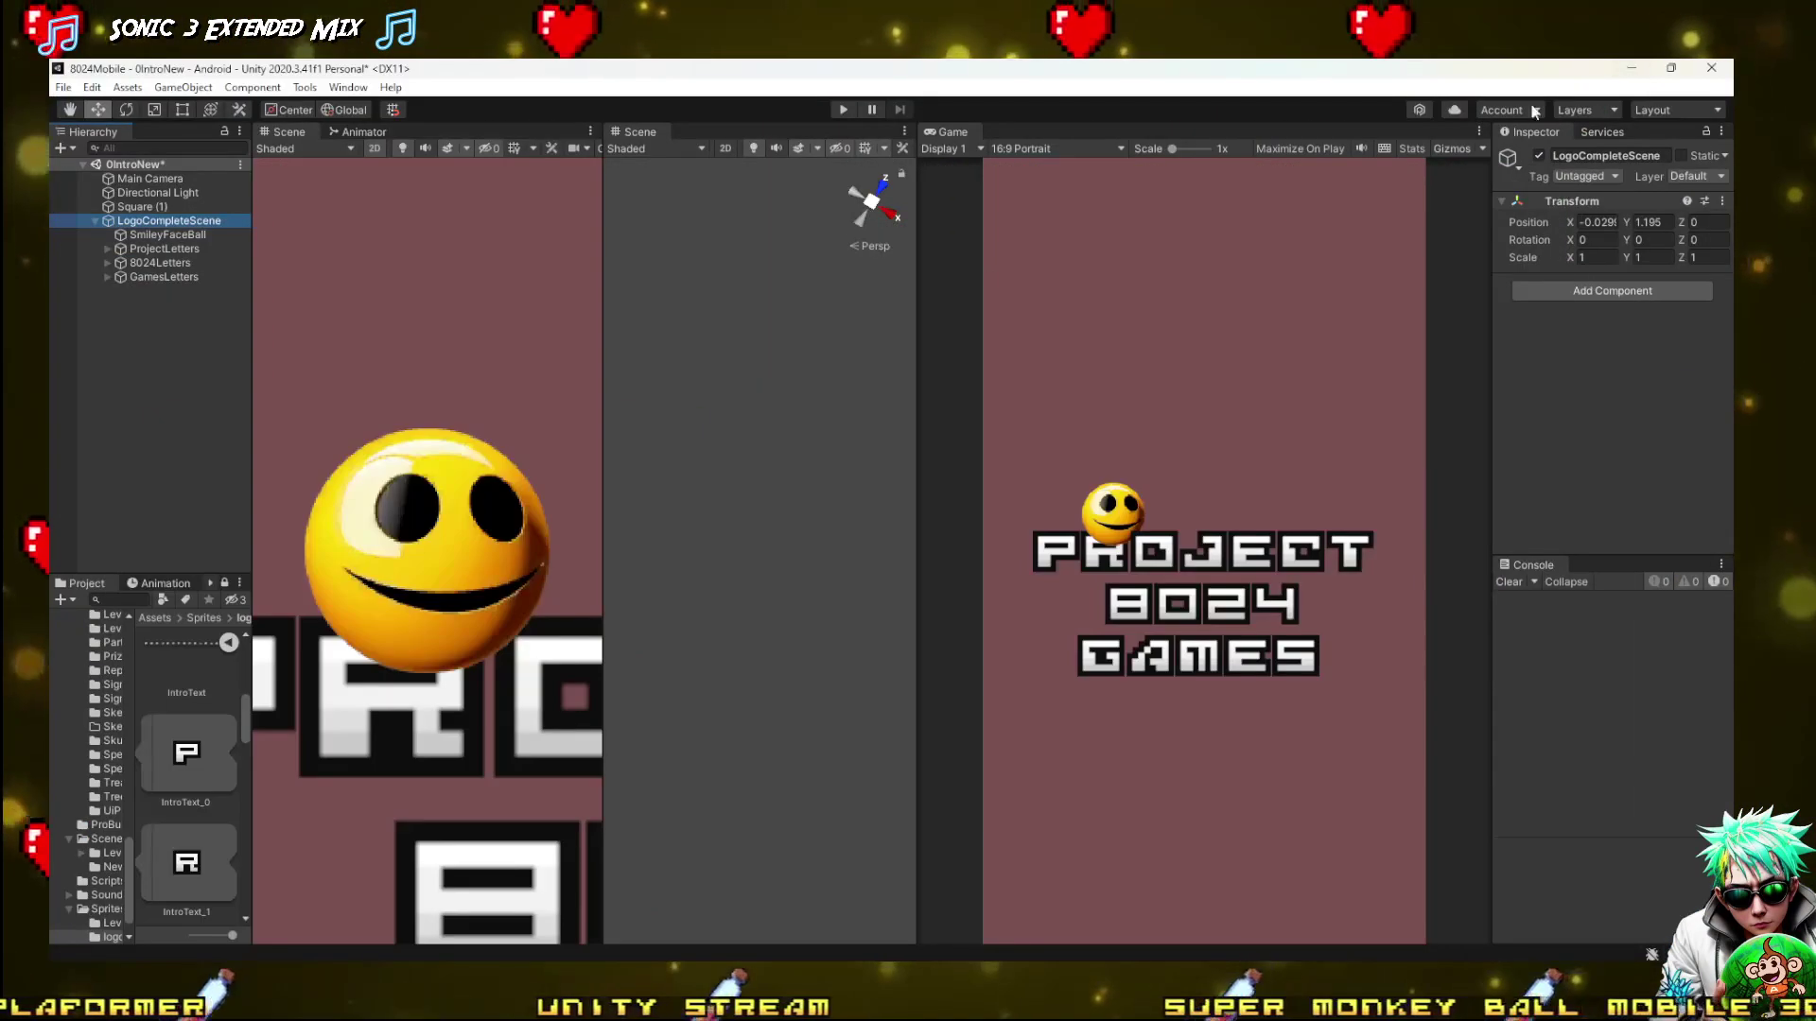
{"action": "left_click_drag", "start_coordinate": [602, 577], "coordinate": [1224, 563]}
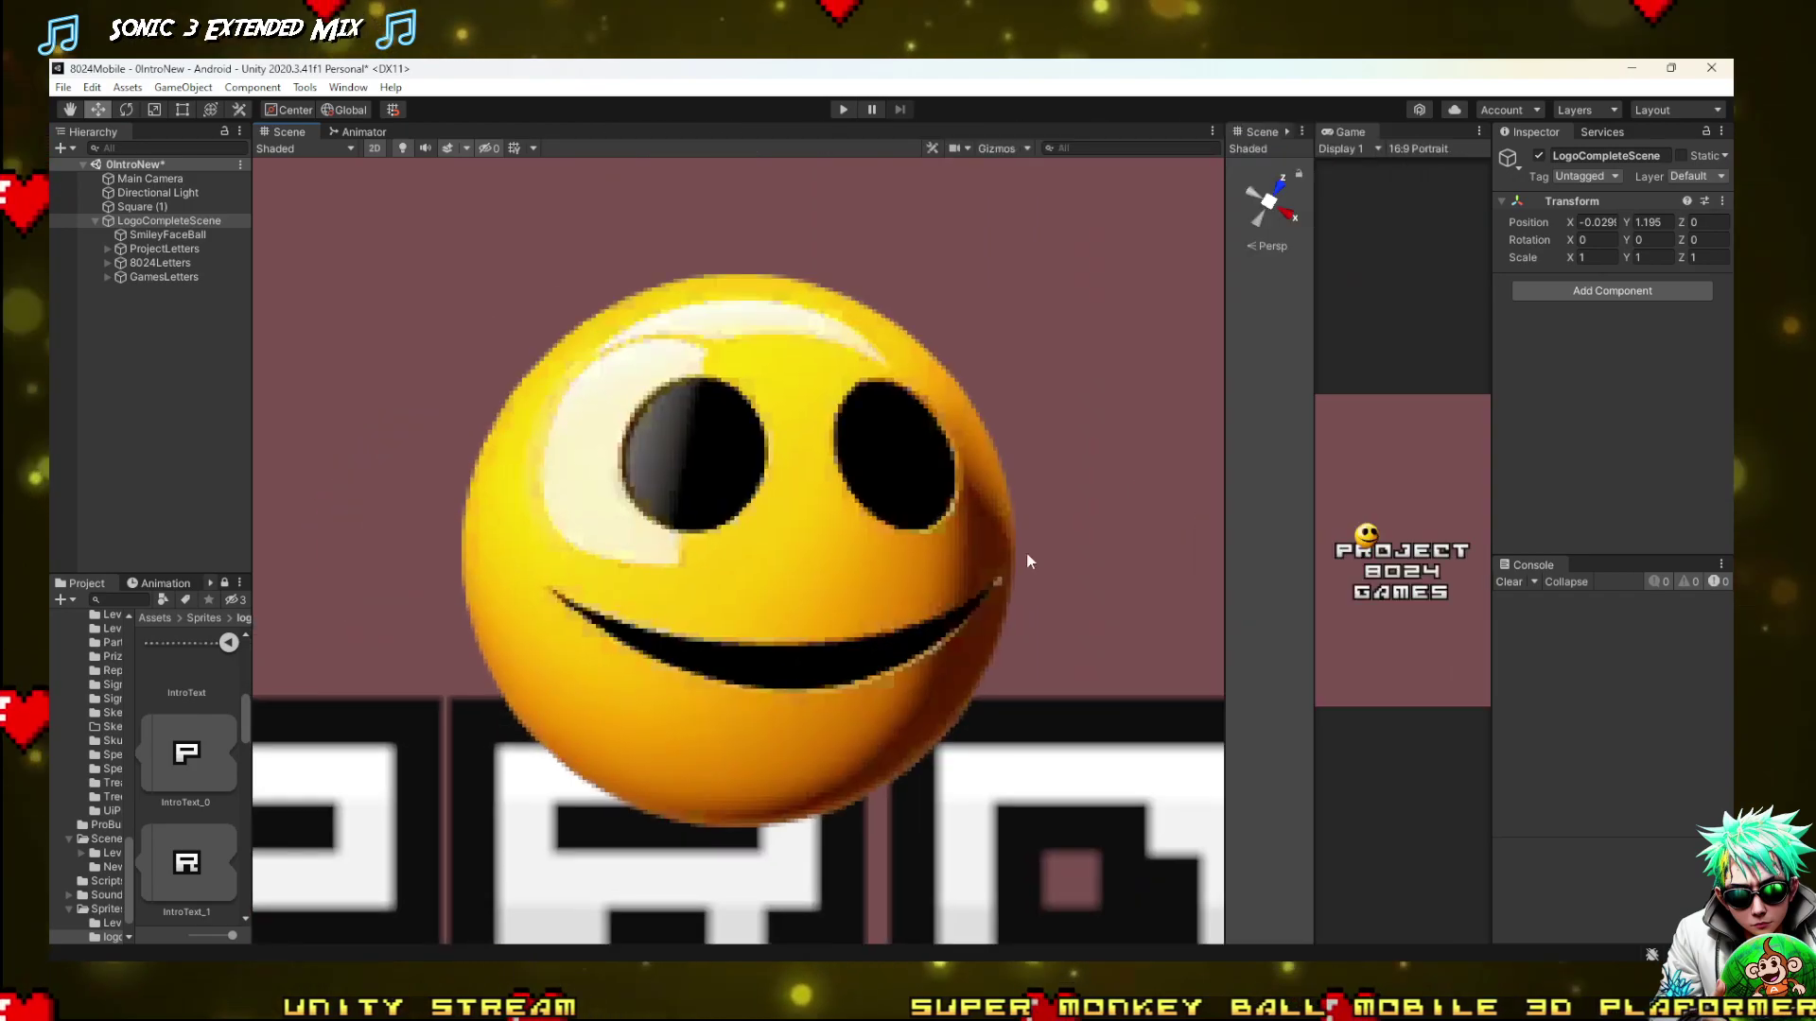
{"action": "scroll", "coordinate": [784, 526], "scroll_direction": "down", "scroll_amount": 5}
{"action": "scroll", "coordinate": [770, 537], "scroll_direction": "down", "scroll_amount": 6}
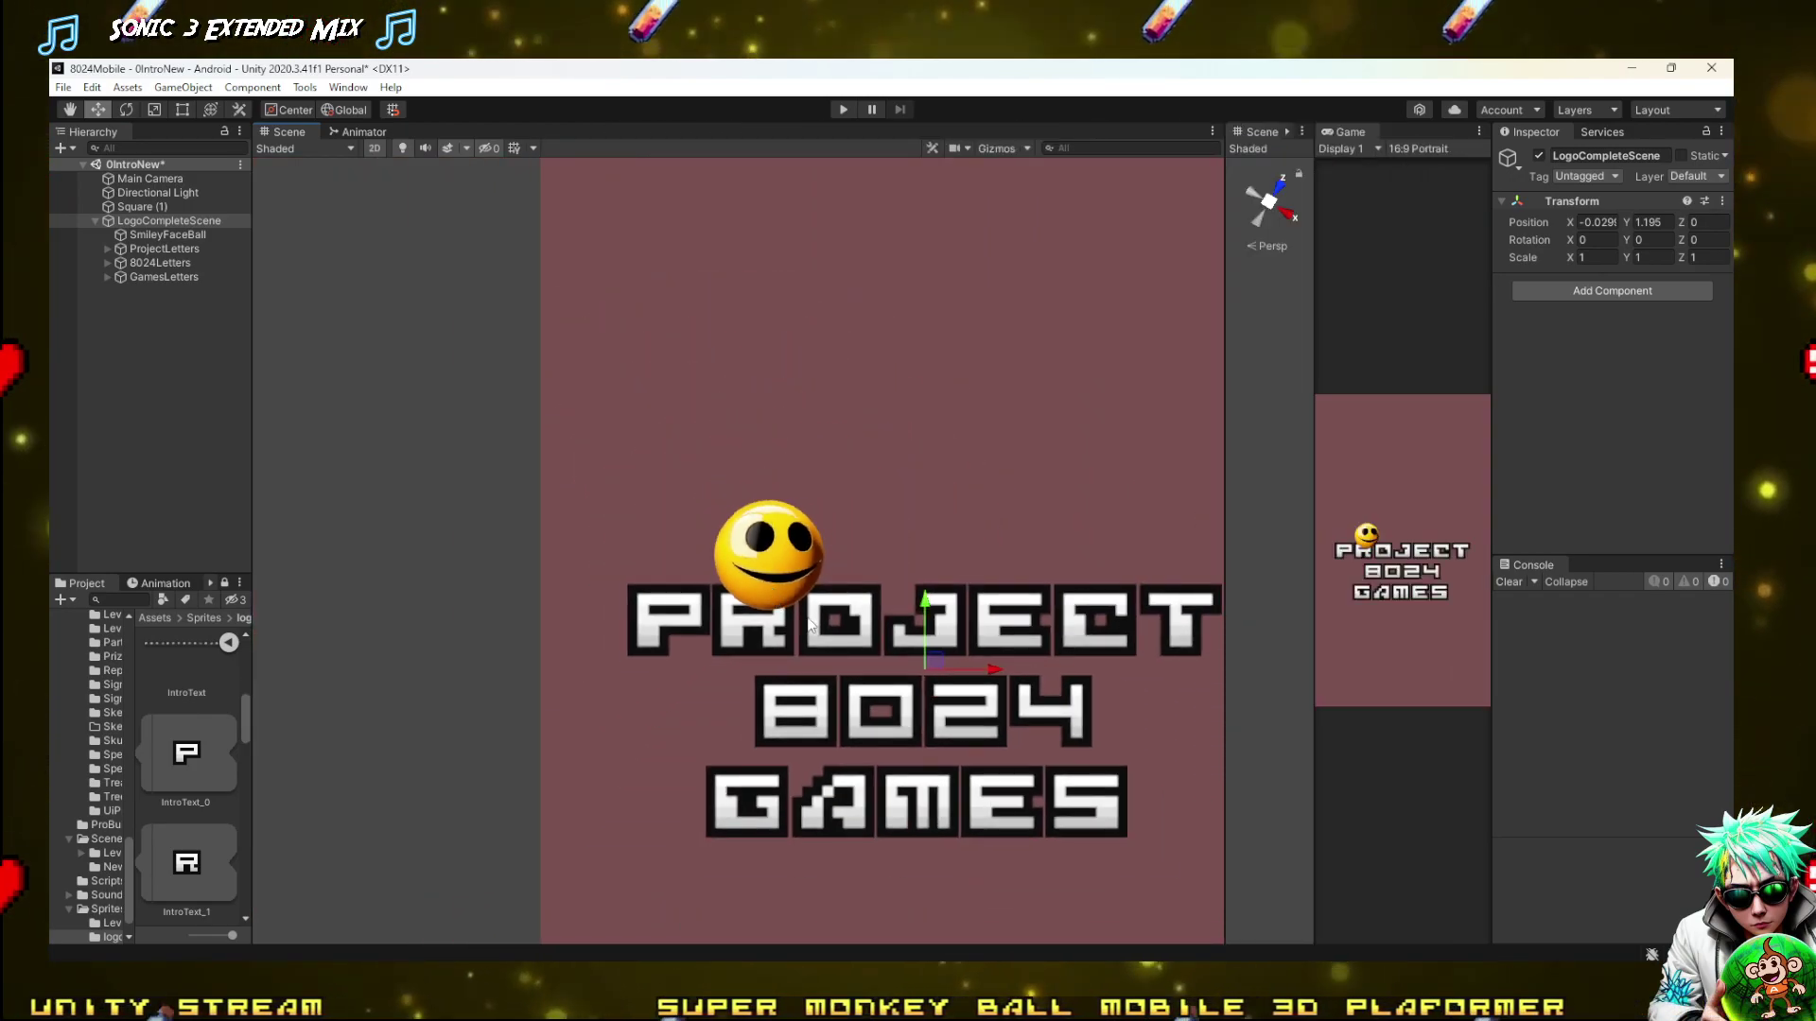
{"action": "scroll", "coordinate": [741, 565], "scroll_direction": "up", "scroll_amount": 3}
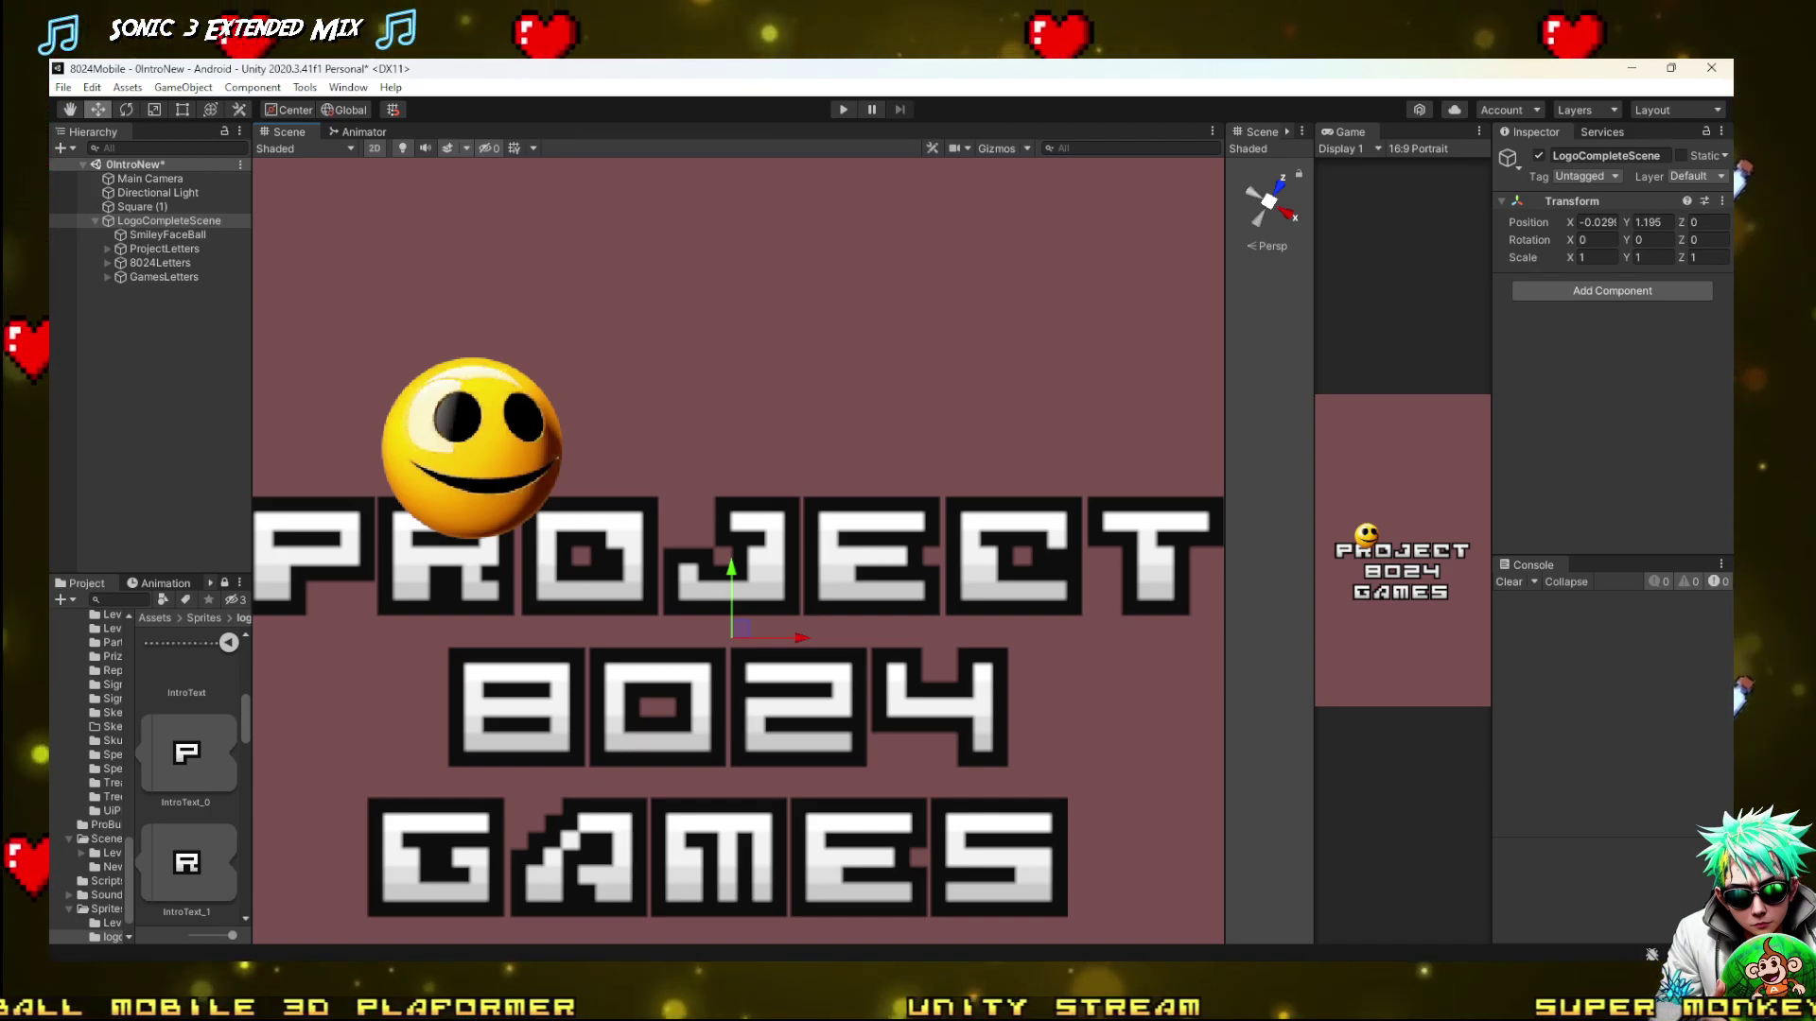
{"action": "scroll", "coordinate": [815, 508], "scroll_direction": "down", "scroll_amount": 4}
{"action": "scroll", "coordinate": [649, 428], "scroll_direction": "up", "scroll_amount": 1}
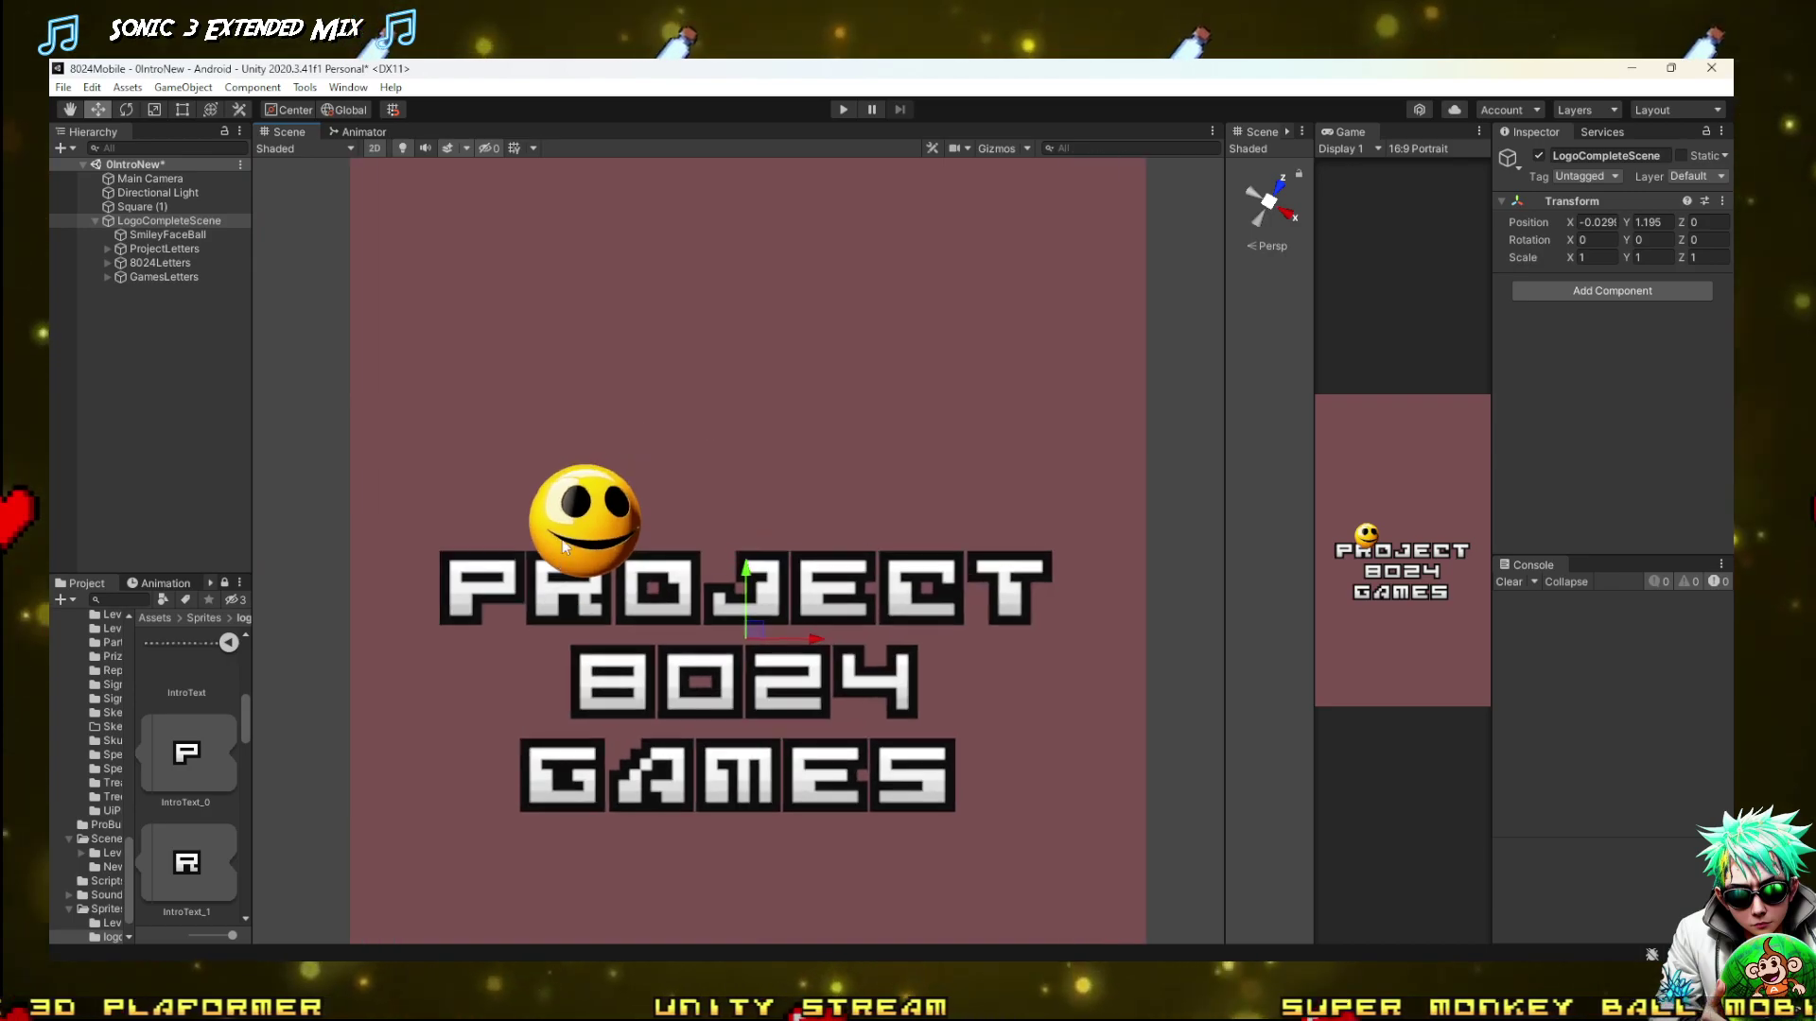
{"action": "left_click", "coordinate": [584, 474]}
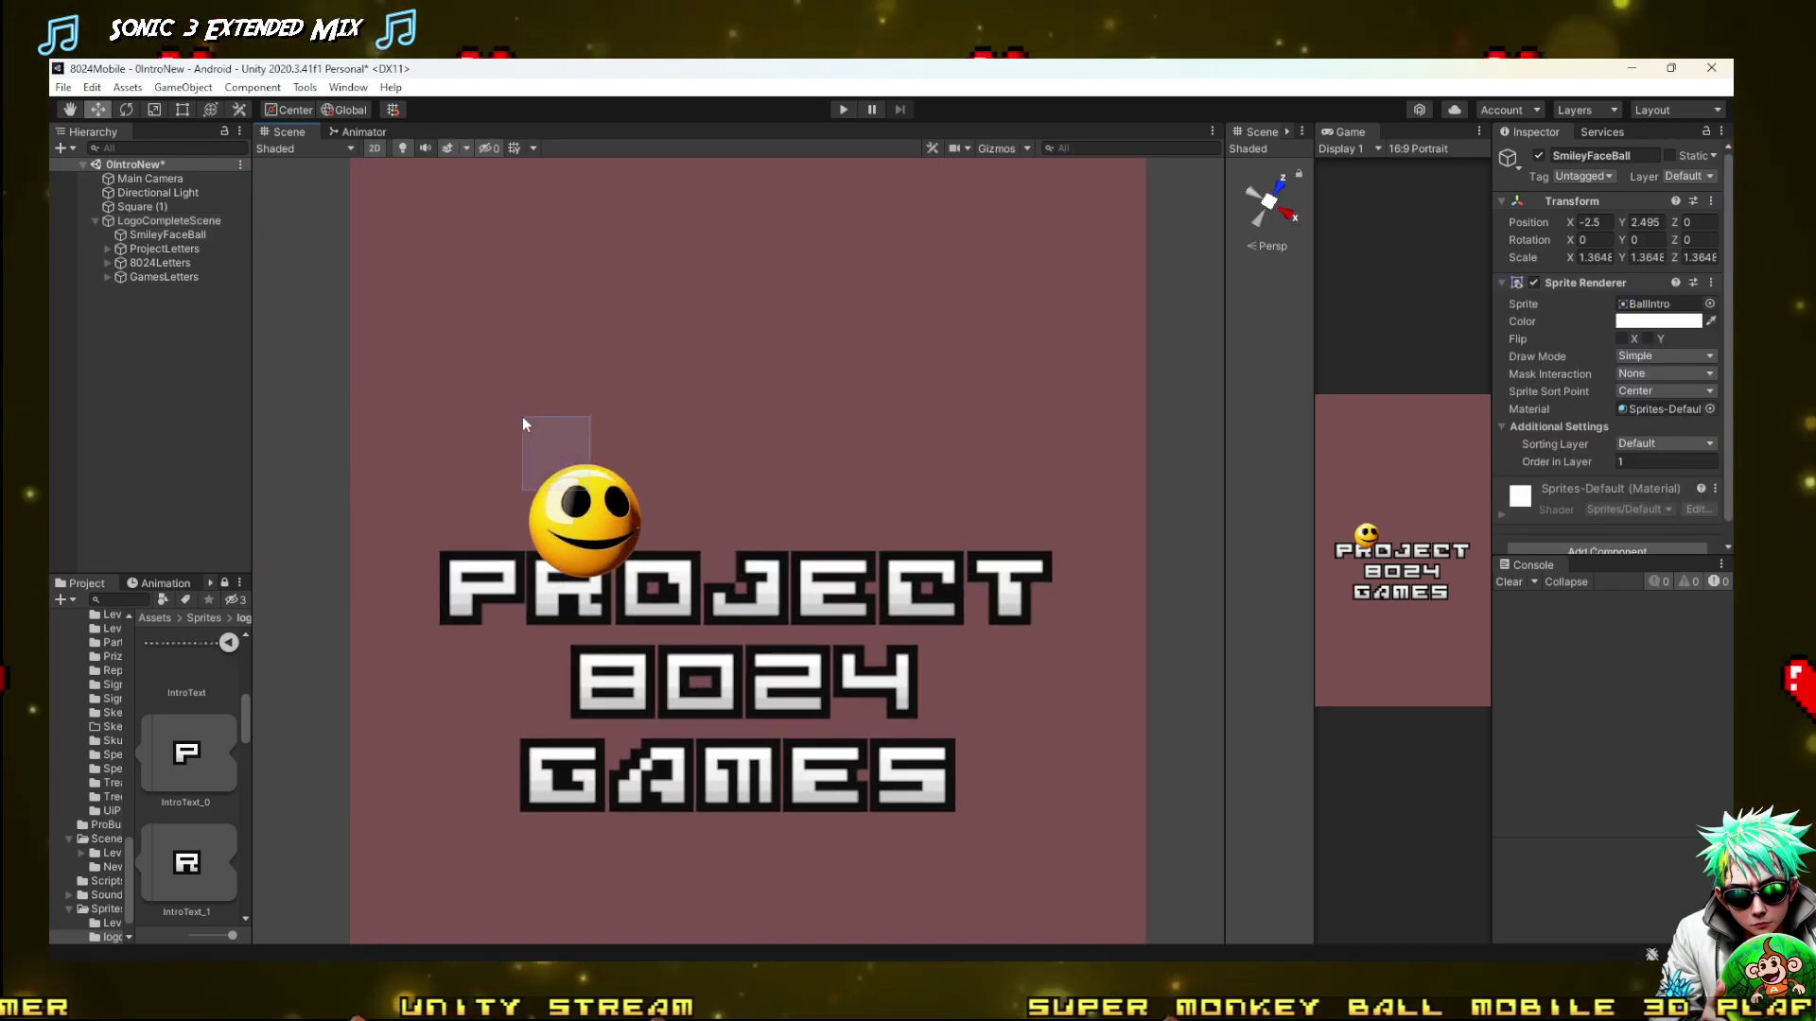
Move the smiley ball down onto the R of PROJECT and rescale it
{"action": "left_click", "coordinate": [582, 514]}
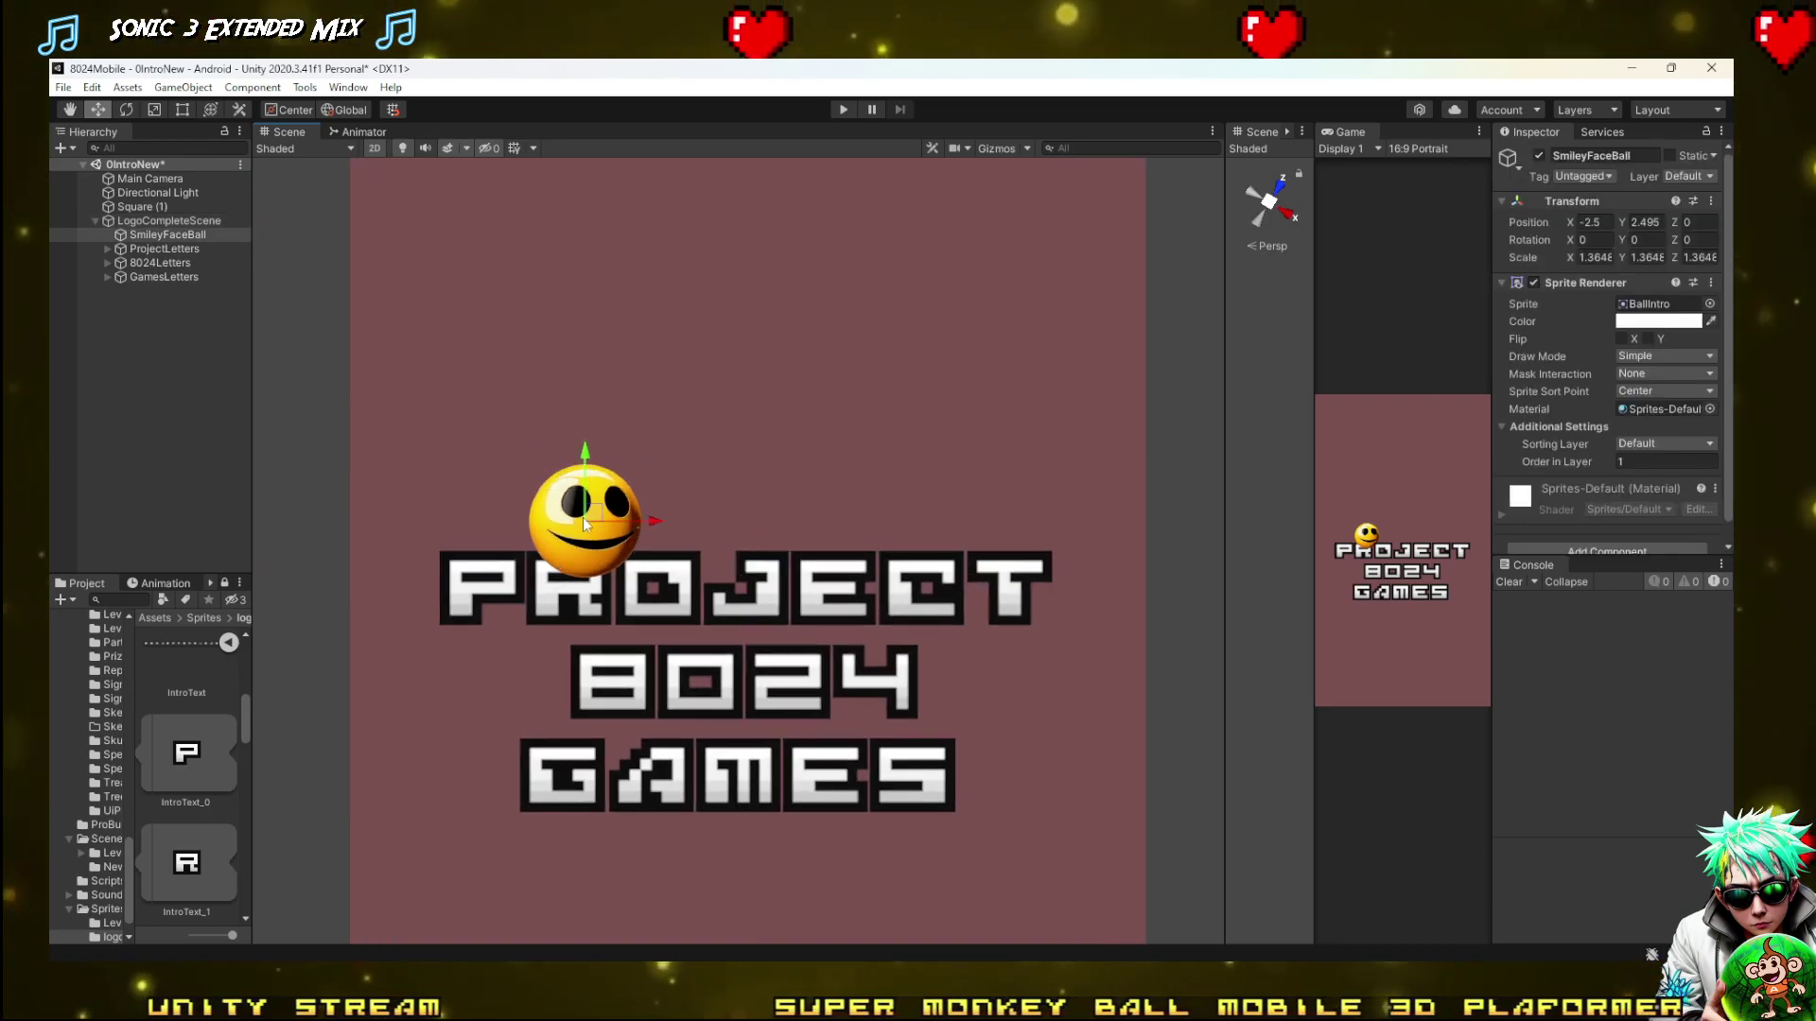
{"action": "left_click_drag", "start_coordinate": [596, 509], "coordinate": [595, 551]}
{"action": "key", "text": "r"}
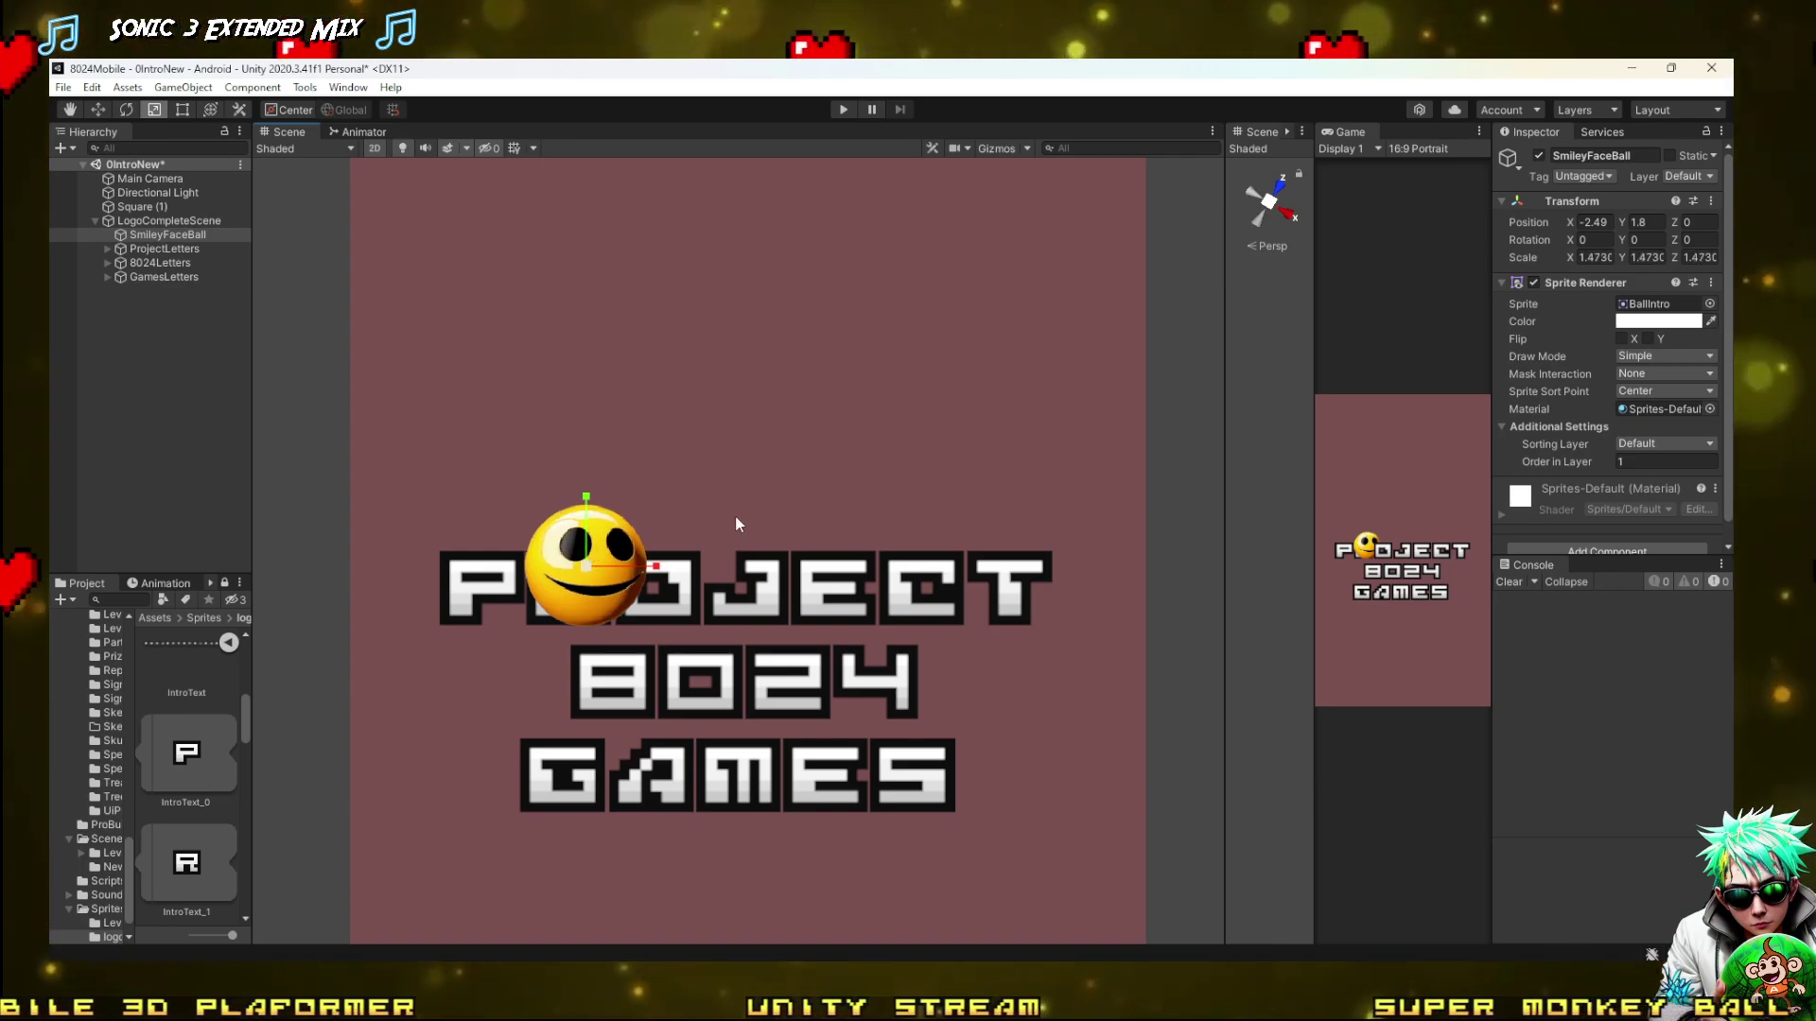
{"action": "scroll", "coordinate": [594, 529], "scroll_direction": "down", "scroll_amount": 4}
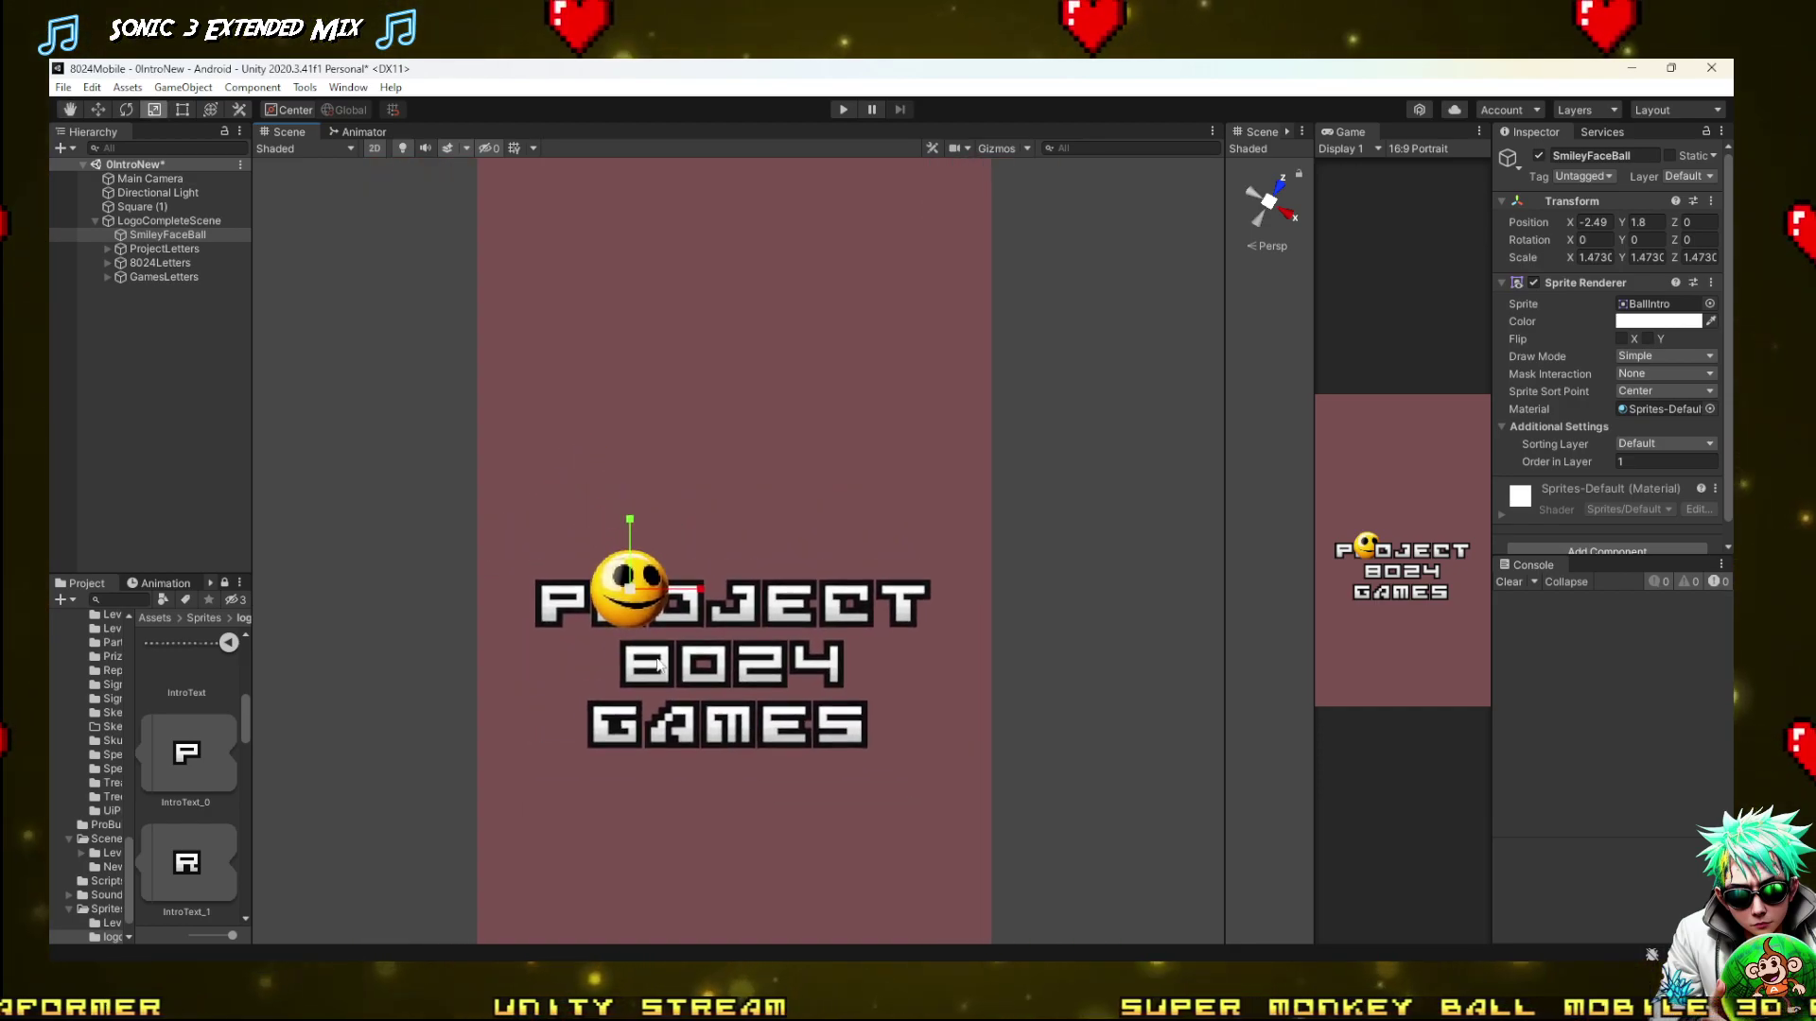
{"action": "scroll", "coordinate": [659, 662], "scroll_direction": "up", "scroll_amount": 3}
{"action": "left_click_drag", "start_coordinate": [620, 544], "coordinate": [615, 574]}
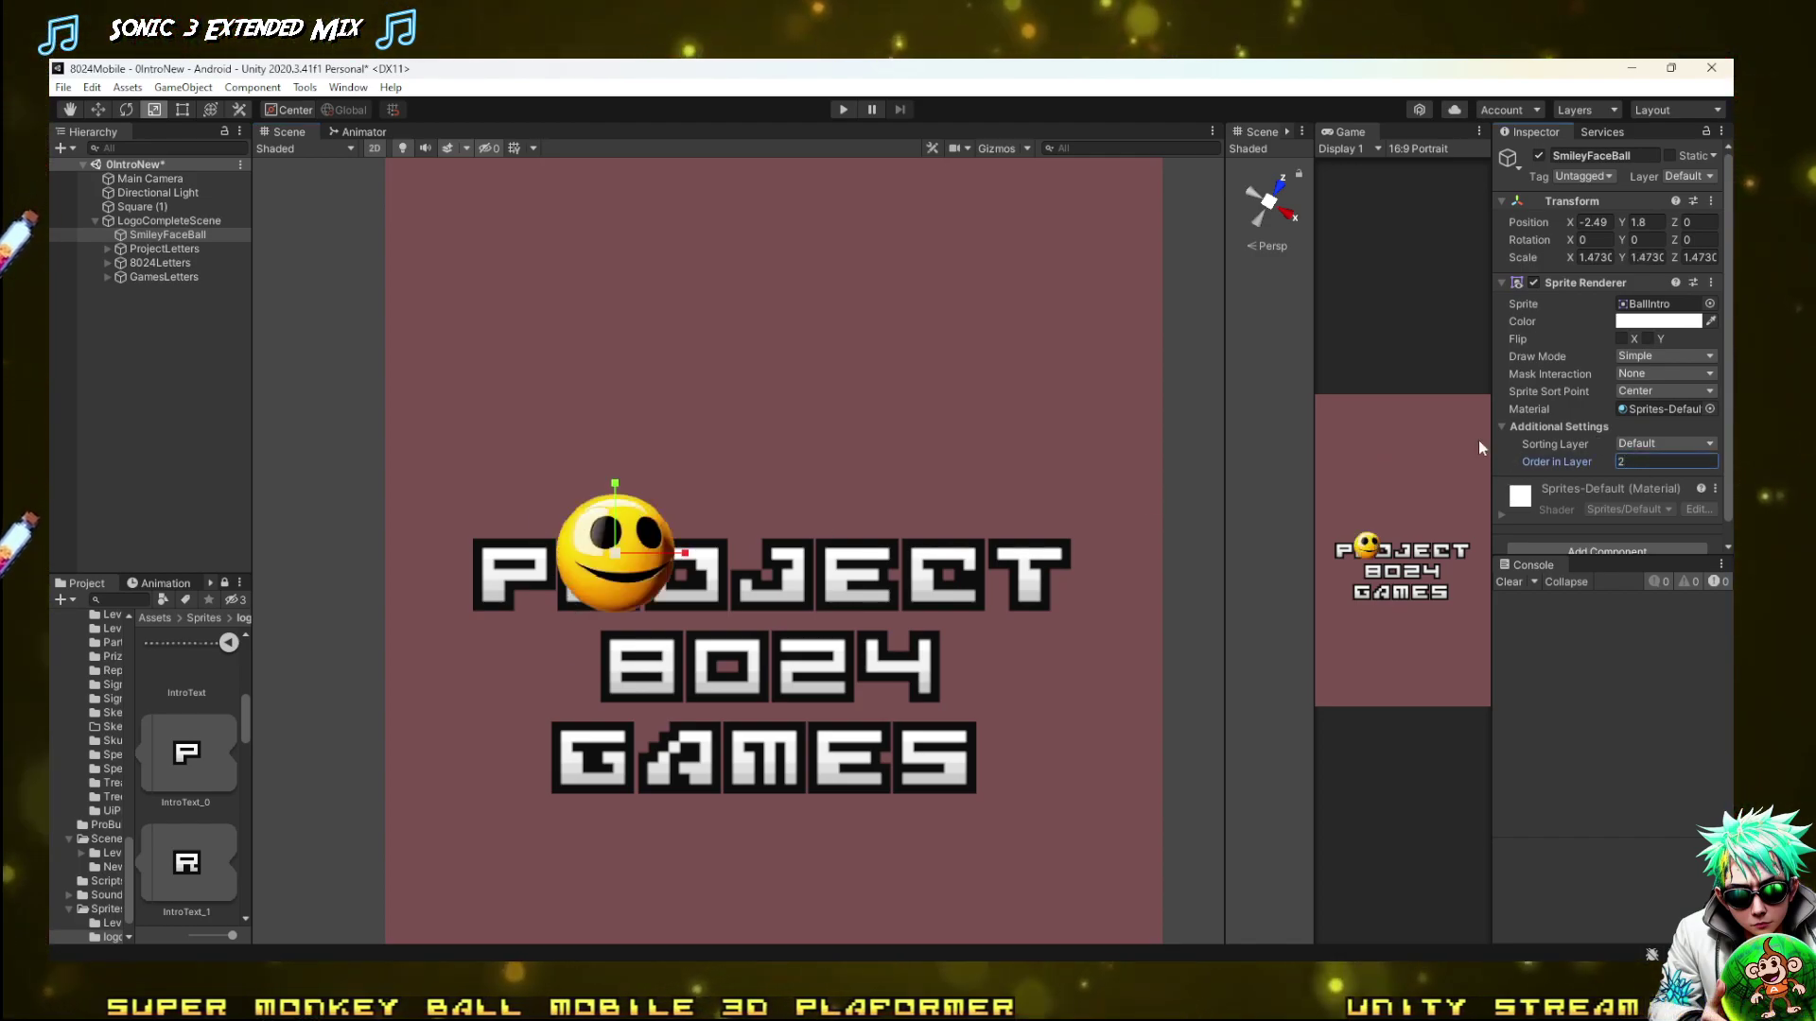
Select LogoCompleteScene, widen the hierarchy panels and show the Animation timeline
{"action": "left_click", "coordinate": [159, 250]}
{"action": "left_click", "coordinate": [146, 236]}
{"action": "left_click", "coordinate": [146, 223]}
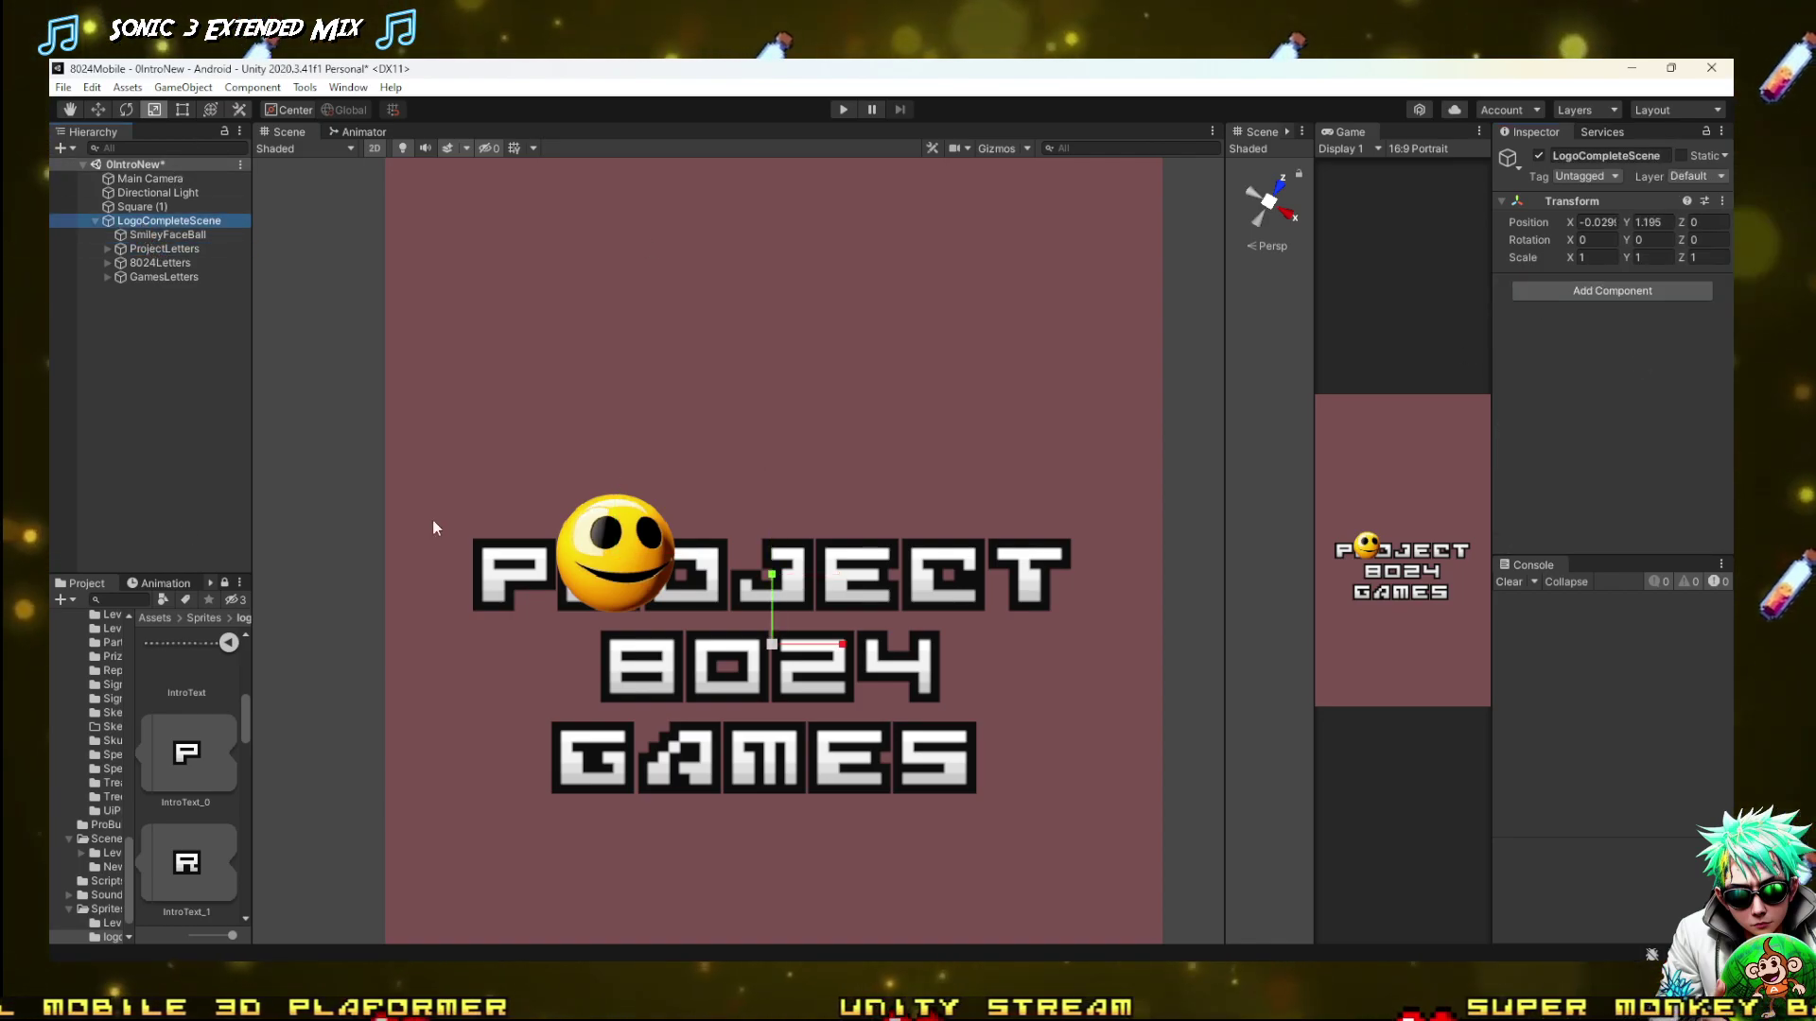
{"action": "left_click_drag", "start_coordinate": [254, 506], "coordinate": [621, 509]}
{"action": "left_click", "coordinate": [176, 584]}
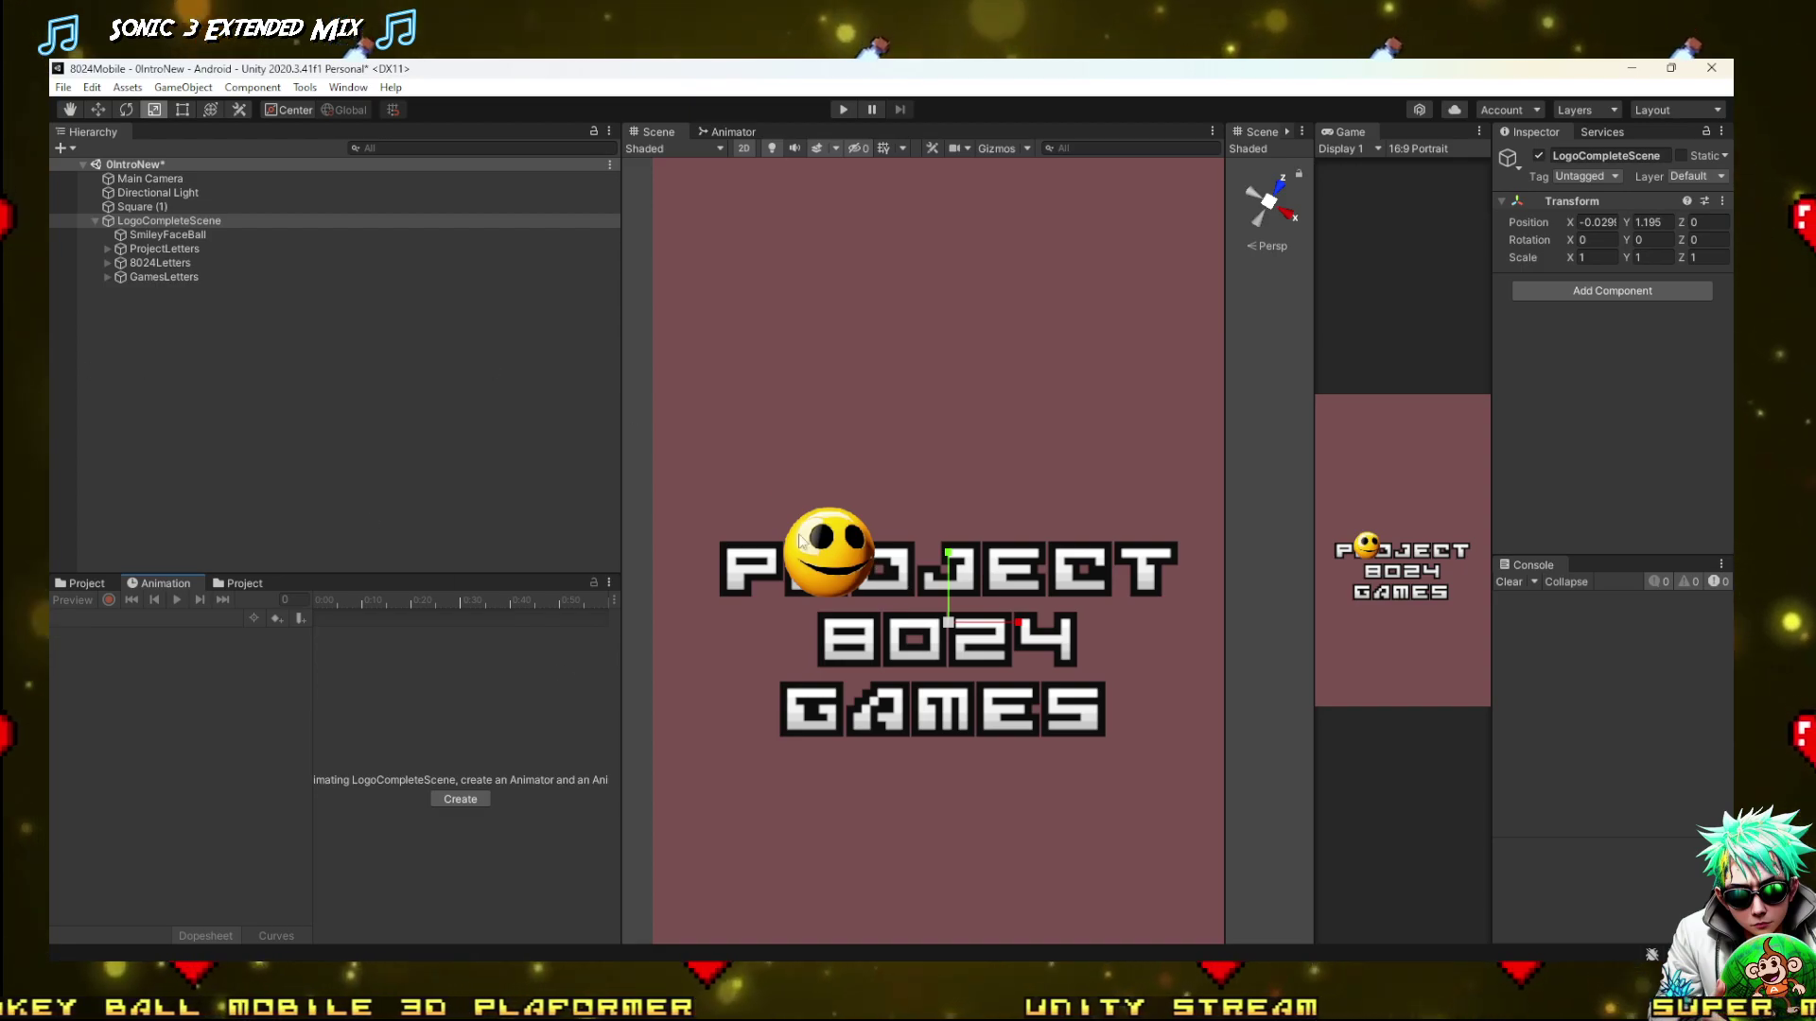
Select SmileyFaceBall and create a new animation clip, opening the save dialog in Assets/Sprites/logo
{"action": "left_click", "coordinate": [855, 558]}
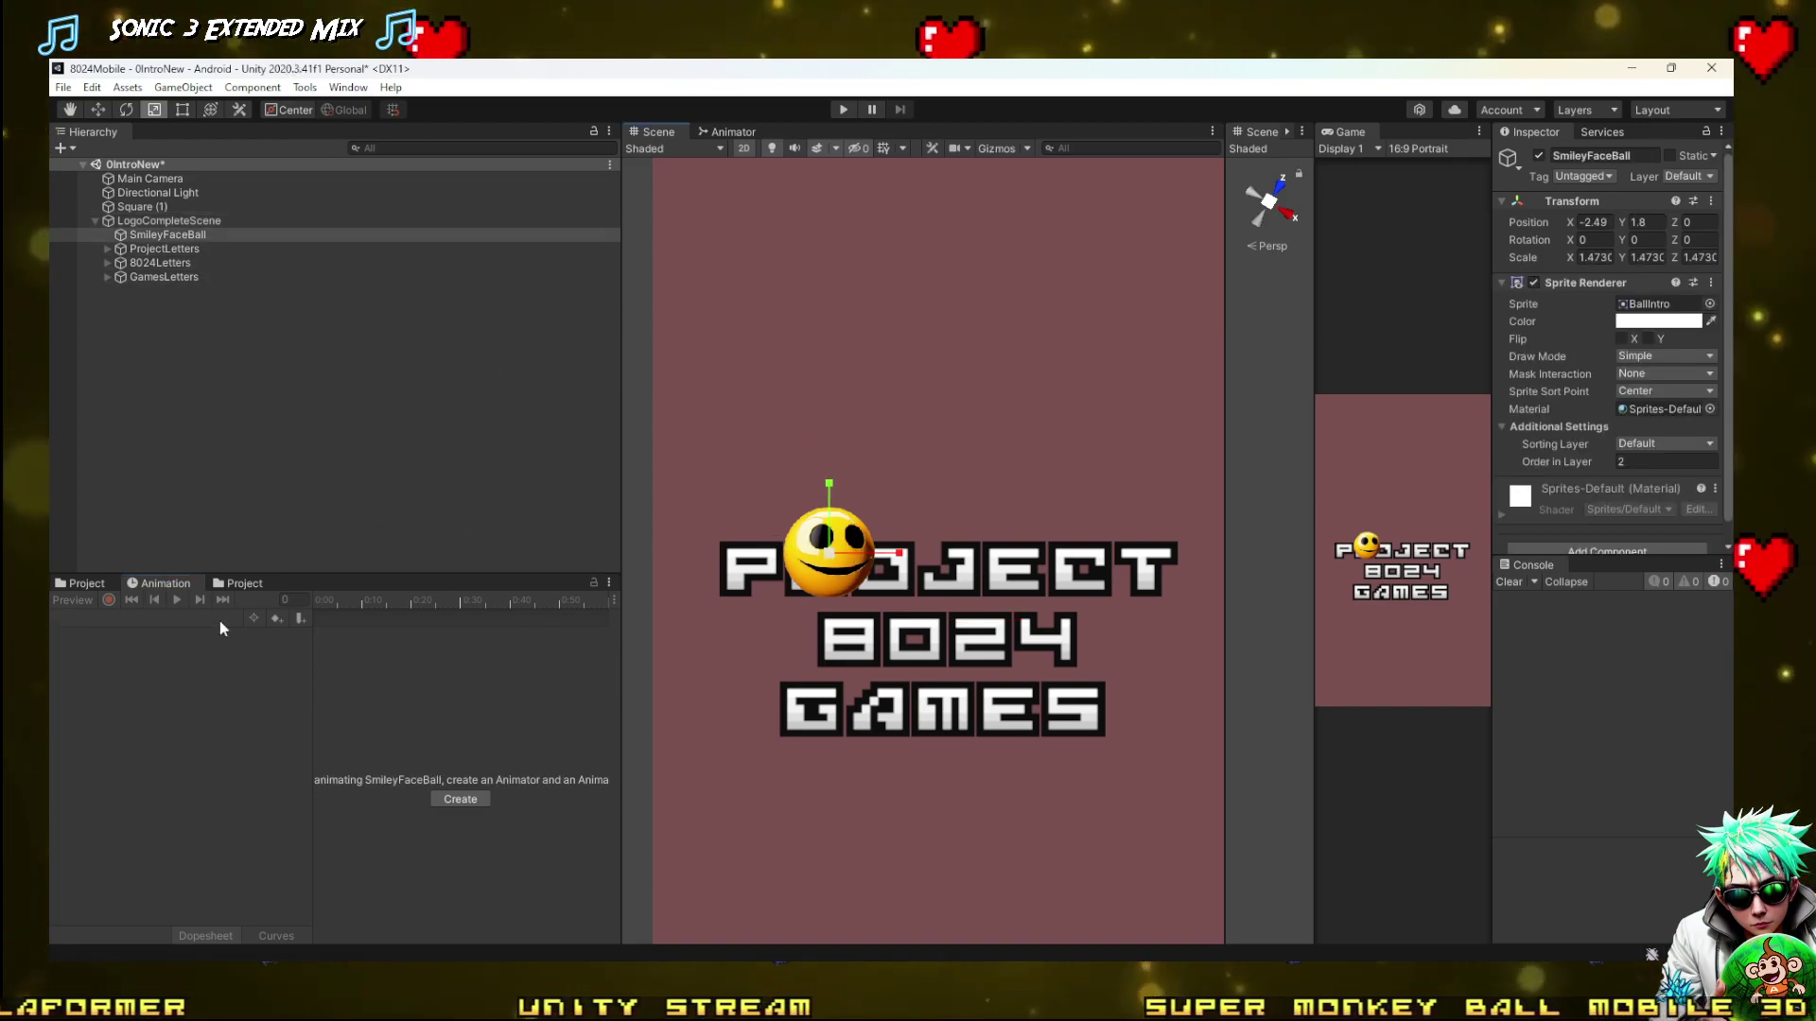
{"action": "left_click", "coordinate": [460, 800]}
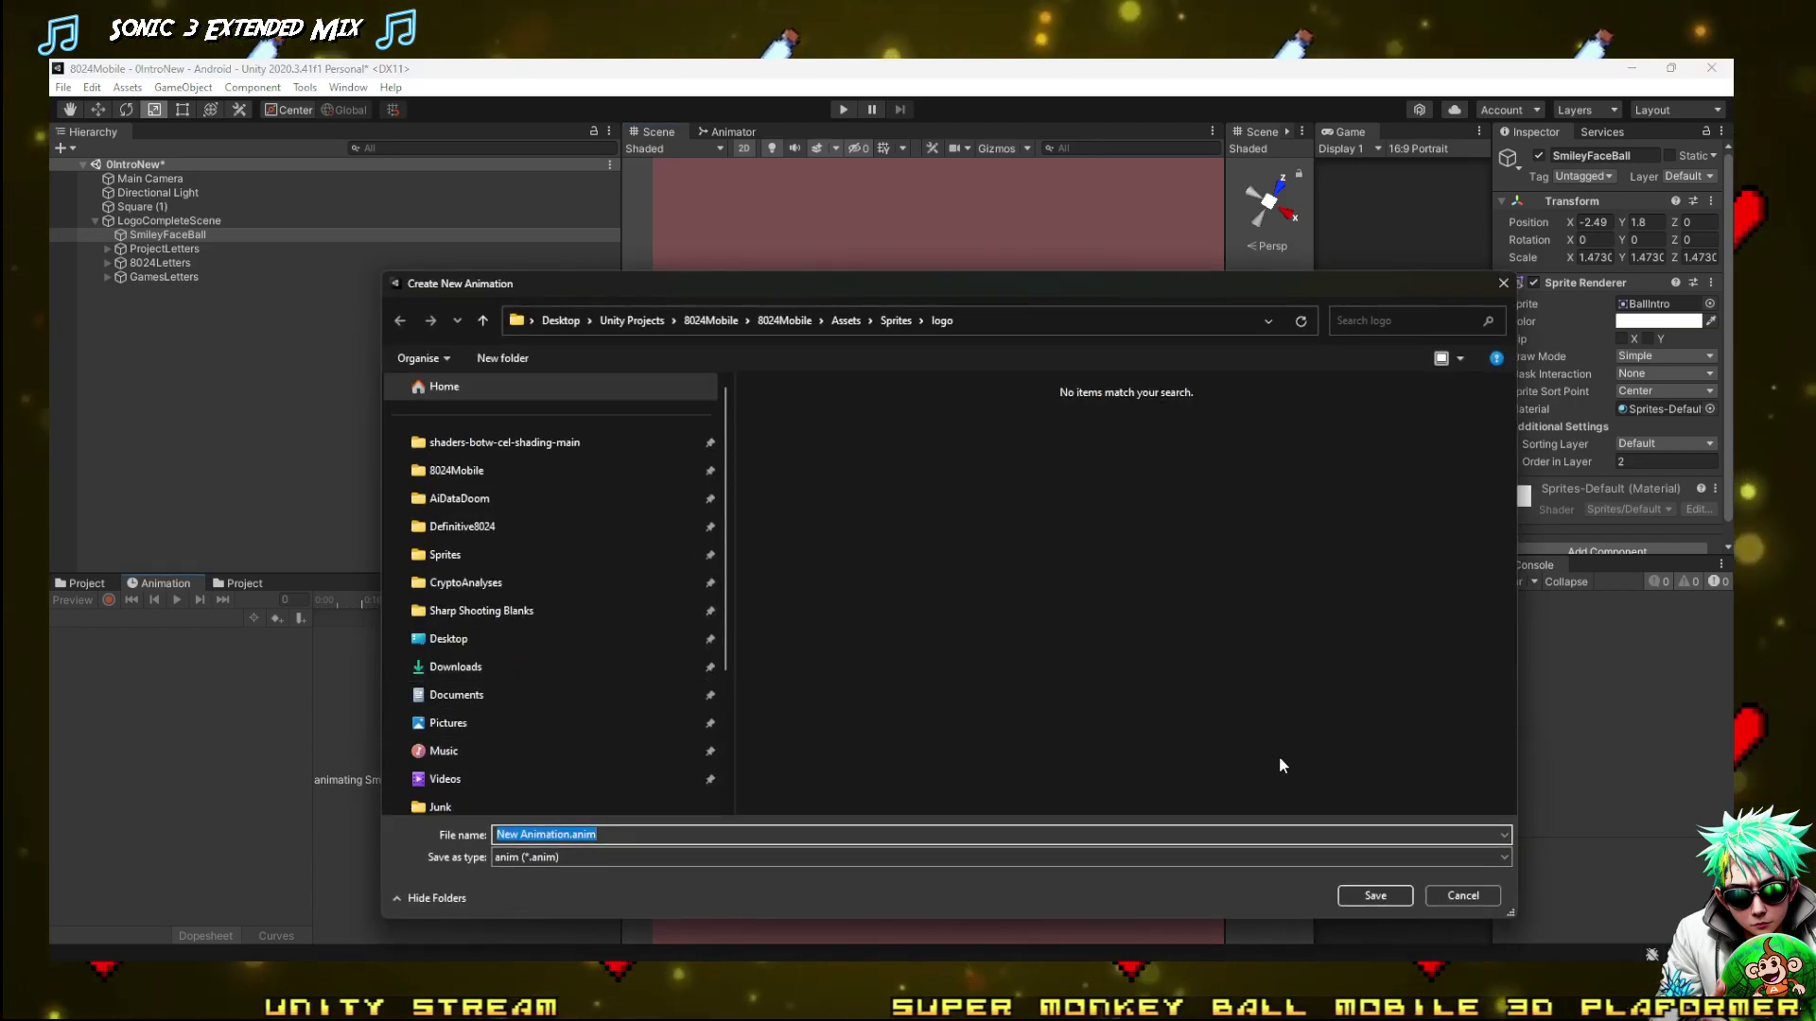
Create an IntroAppAnimation folder inside Assets/Animation and open it
{"action": "left_click", "coordinate": [847, 320]}
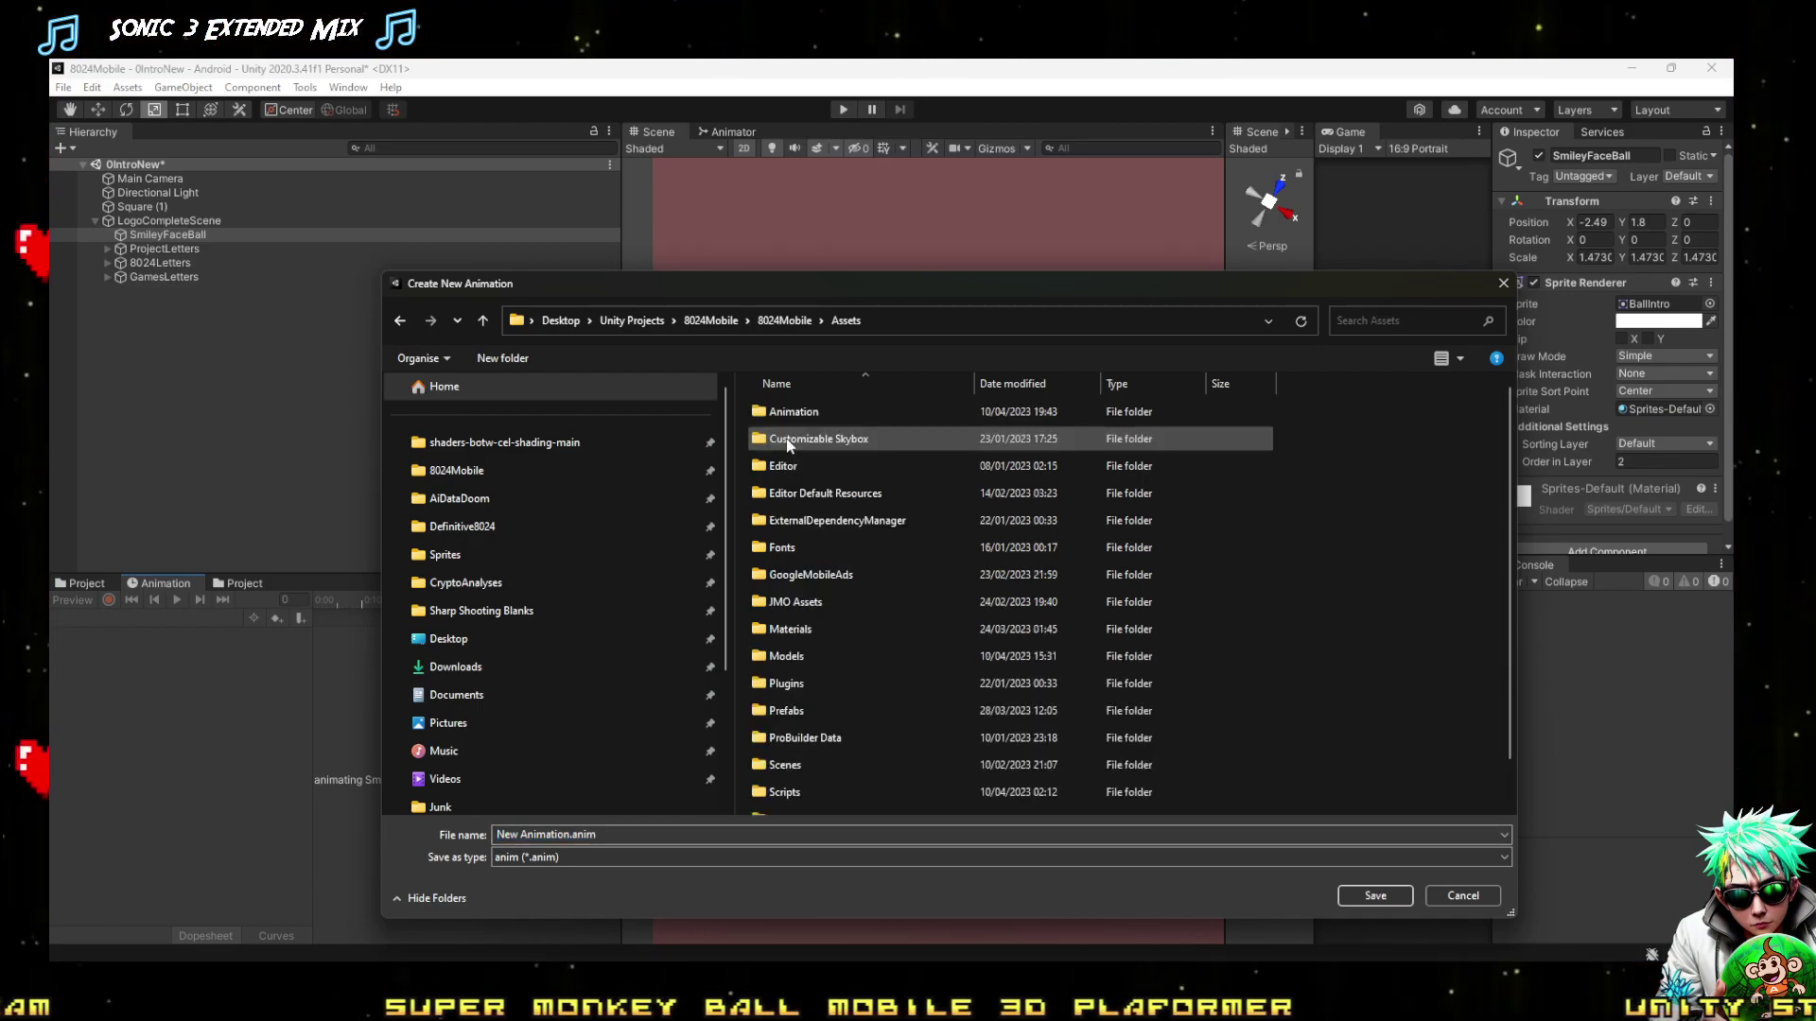
{"action": "double_click", "coordinate": [792, 412]}
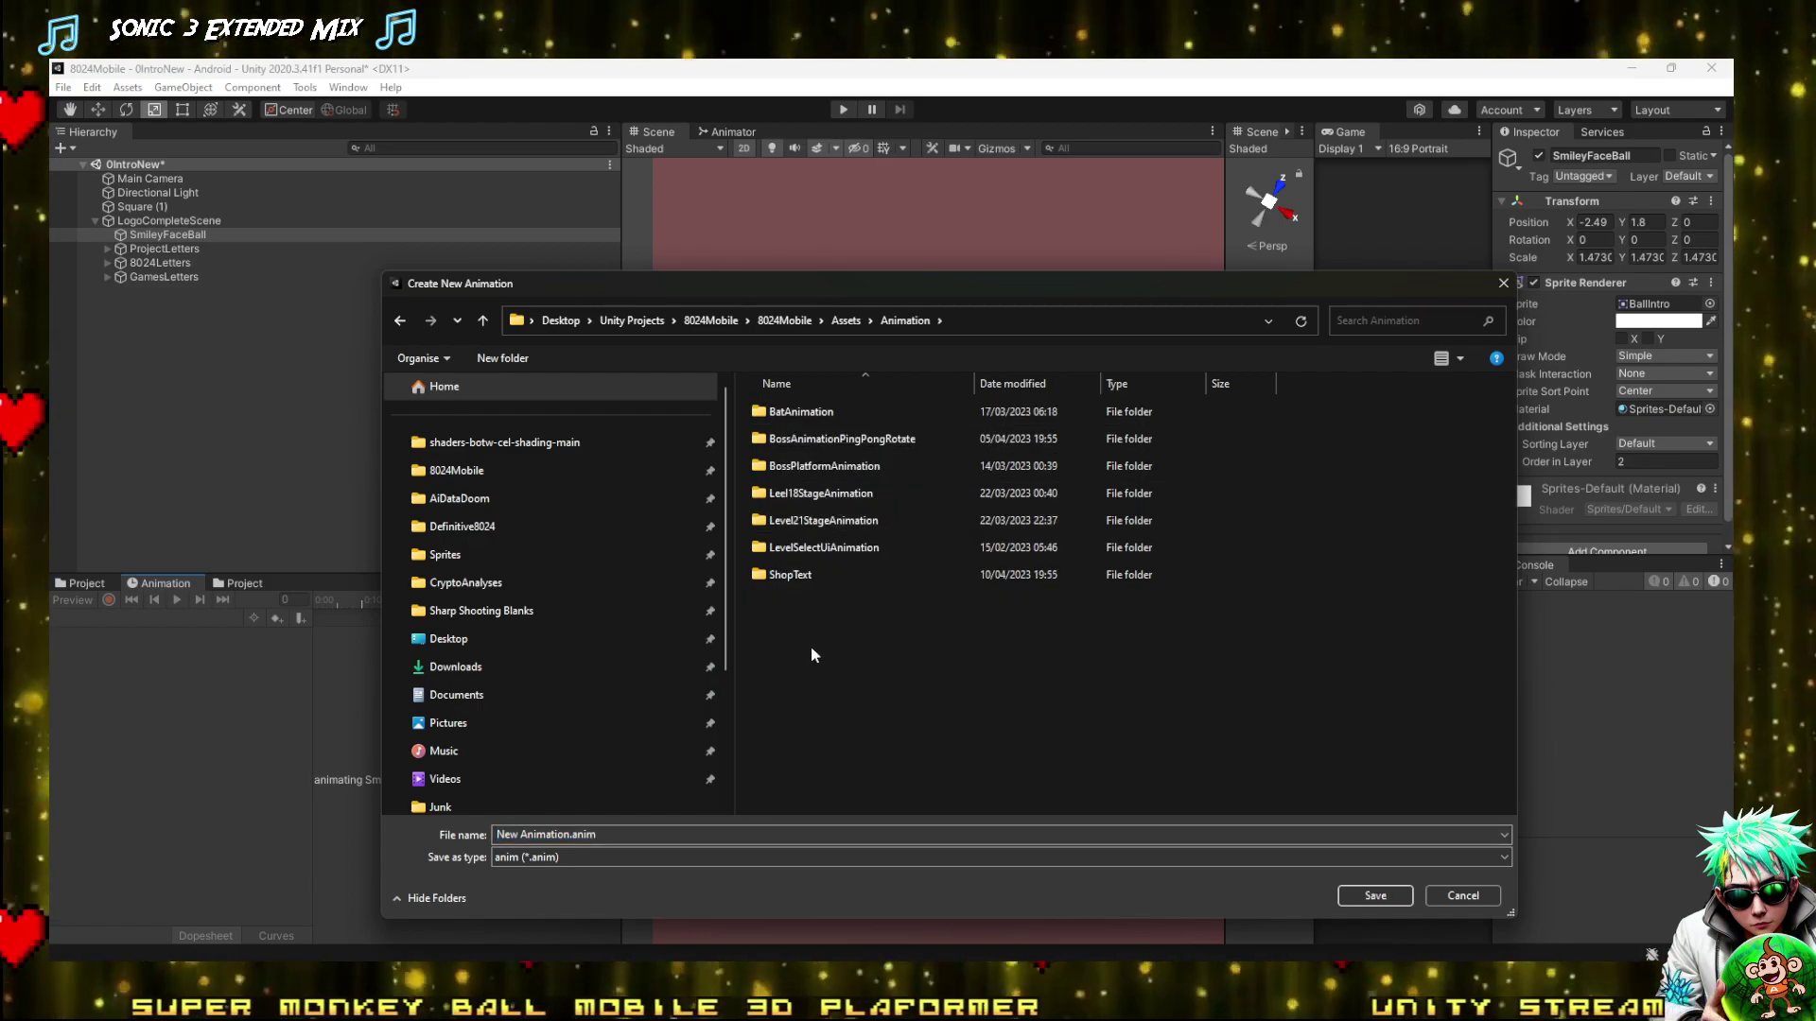
{"action": "right_click", "coordinate": [811, 655]}
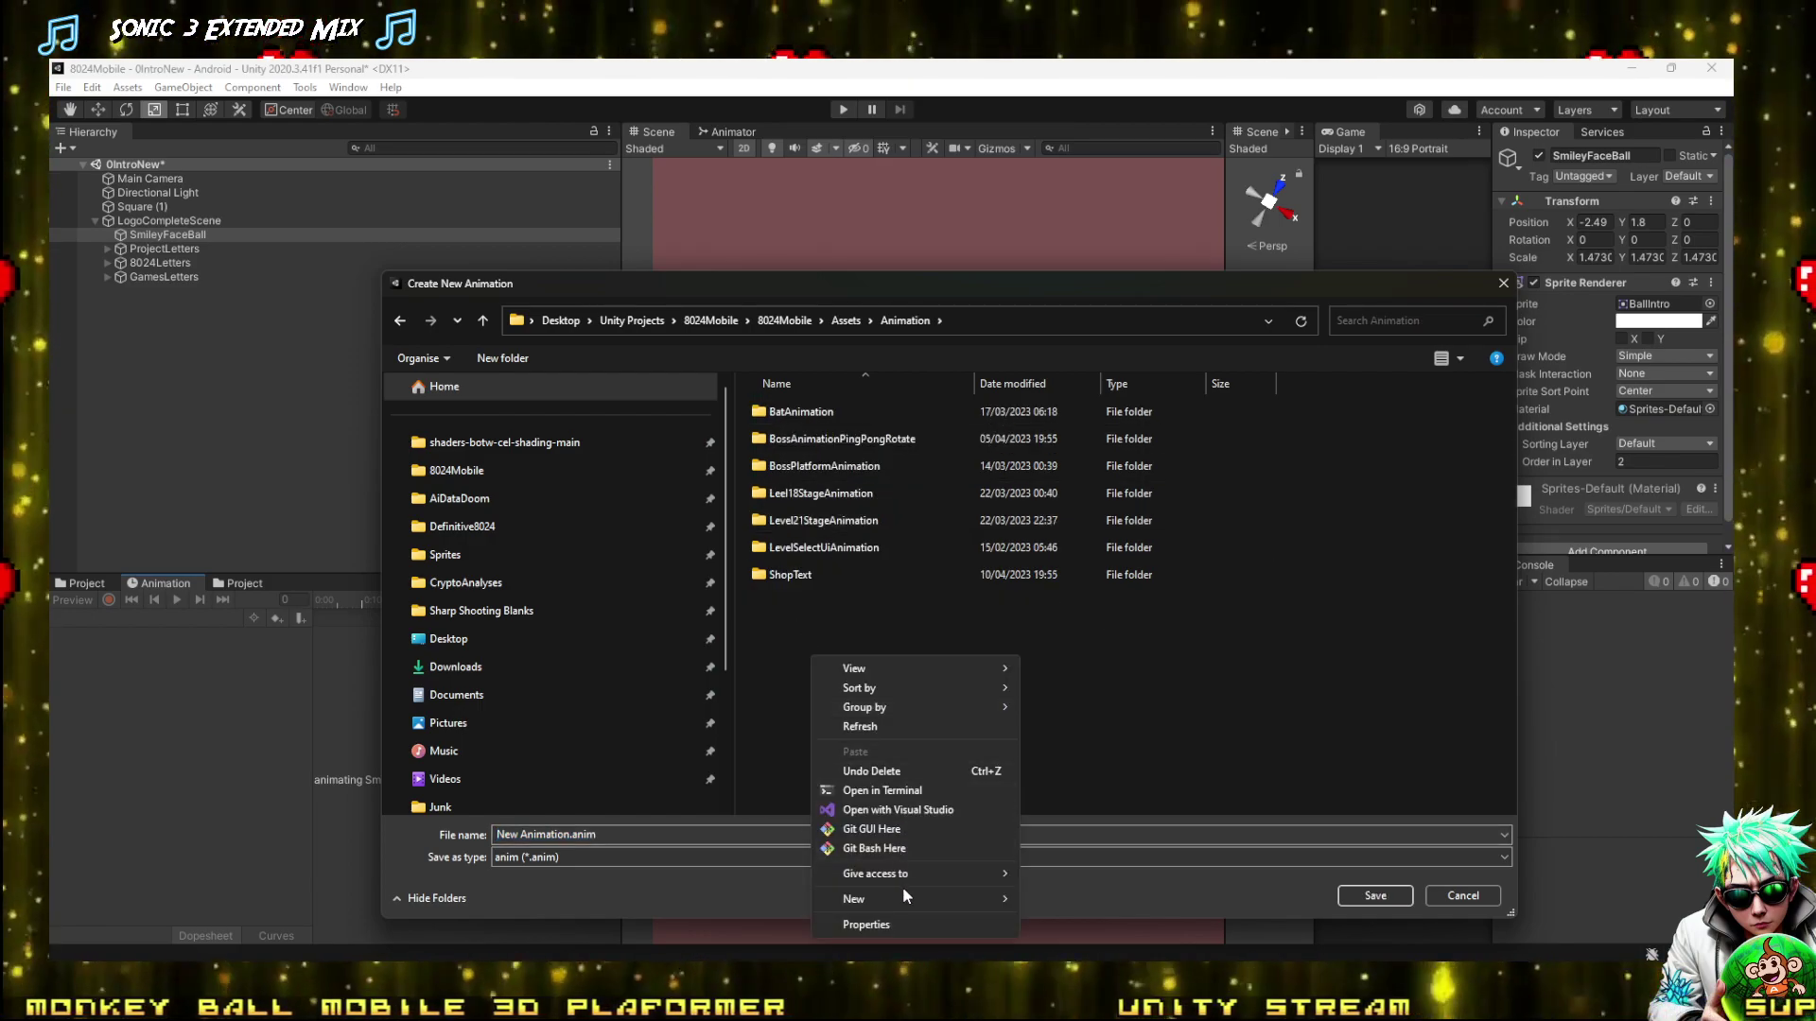
{"action": "mouse_move", "coordinate": [926, 896]}
{"action": "left_click", "coordinate": [1082, 790]}
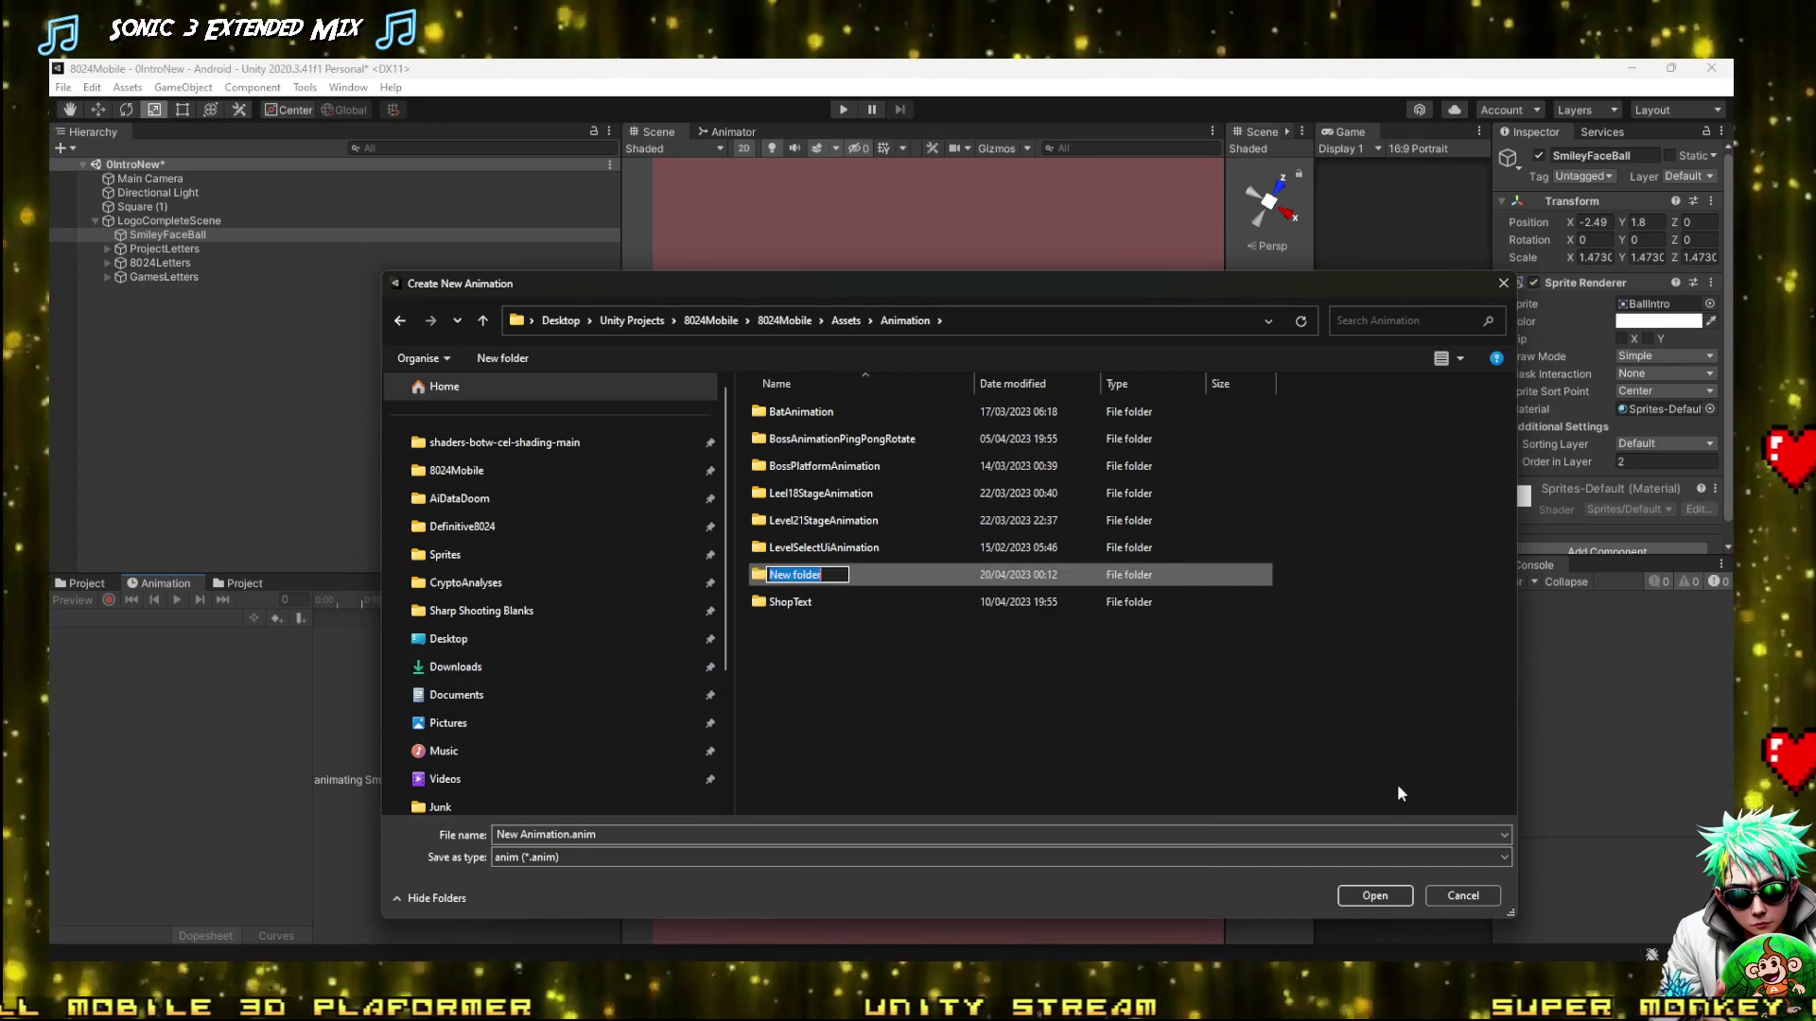
{"action": "type", "text": "Intro"}
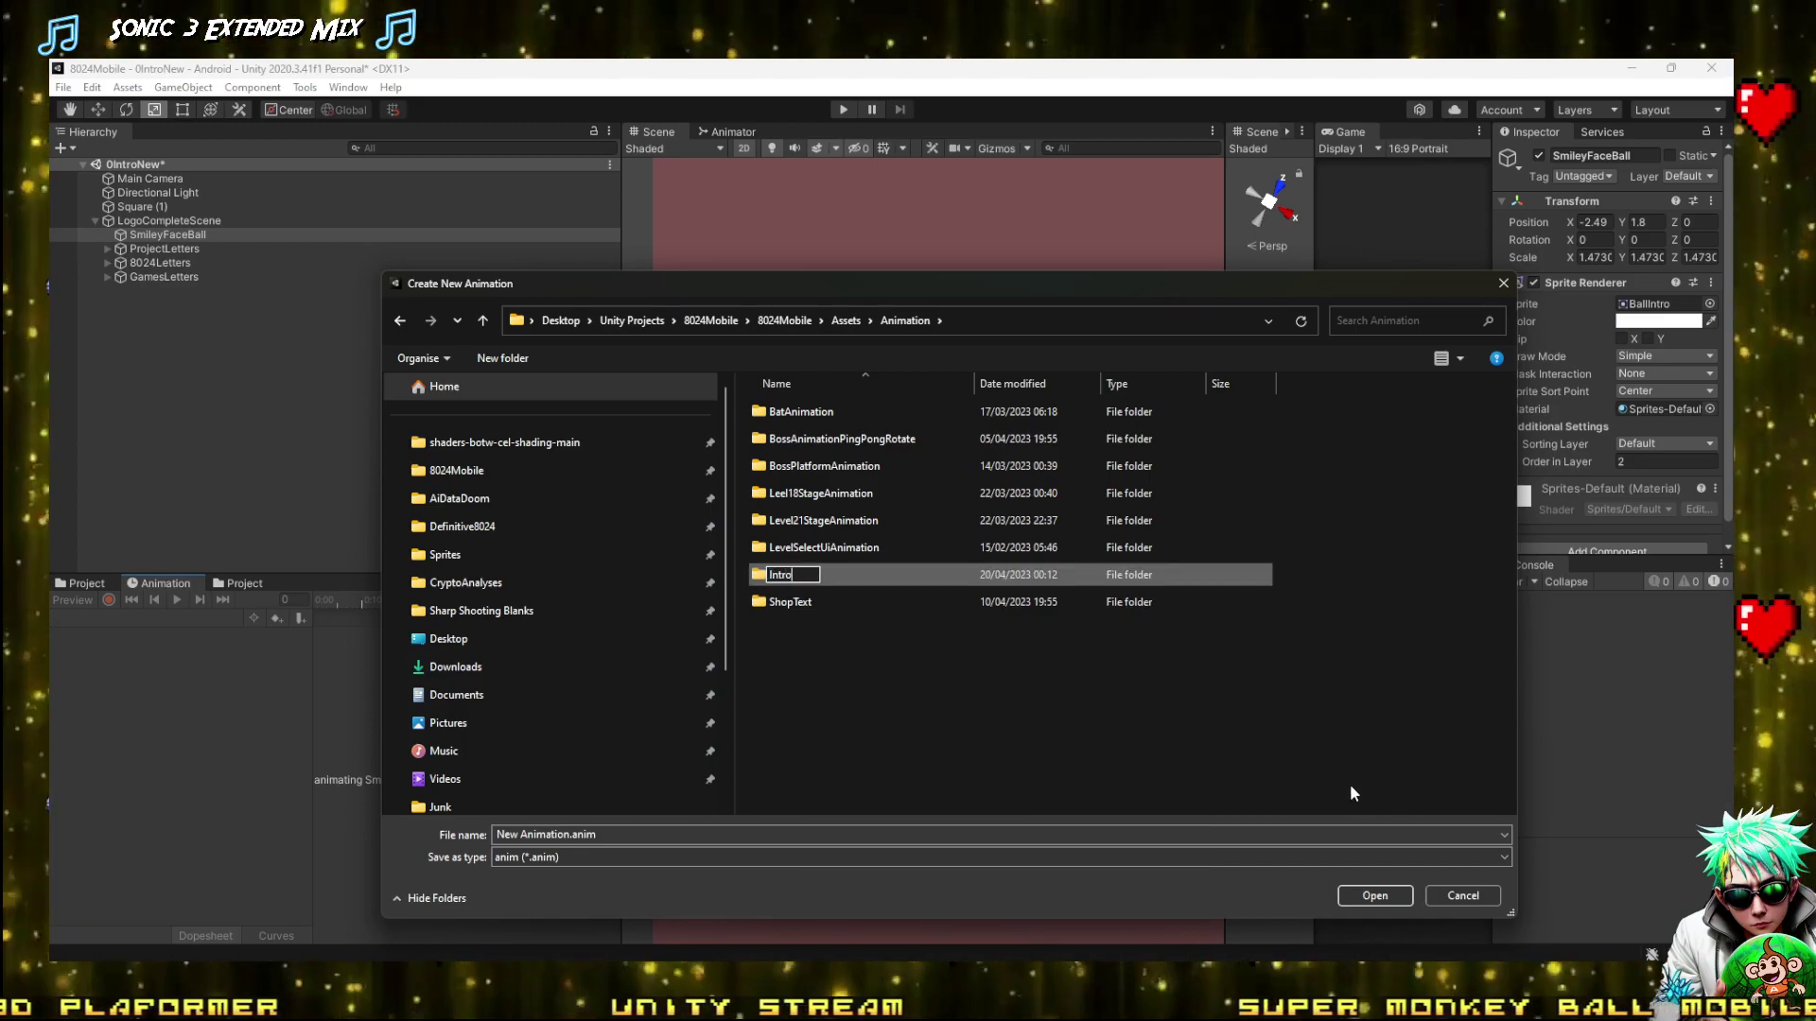
{"action": "type", "text": "Aoo"}
{"action": "key", "text": "BackSpace"}
{"action": "key", "text": "BackSpace"}
{"action": "type", "text": "ppAni"}
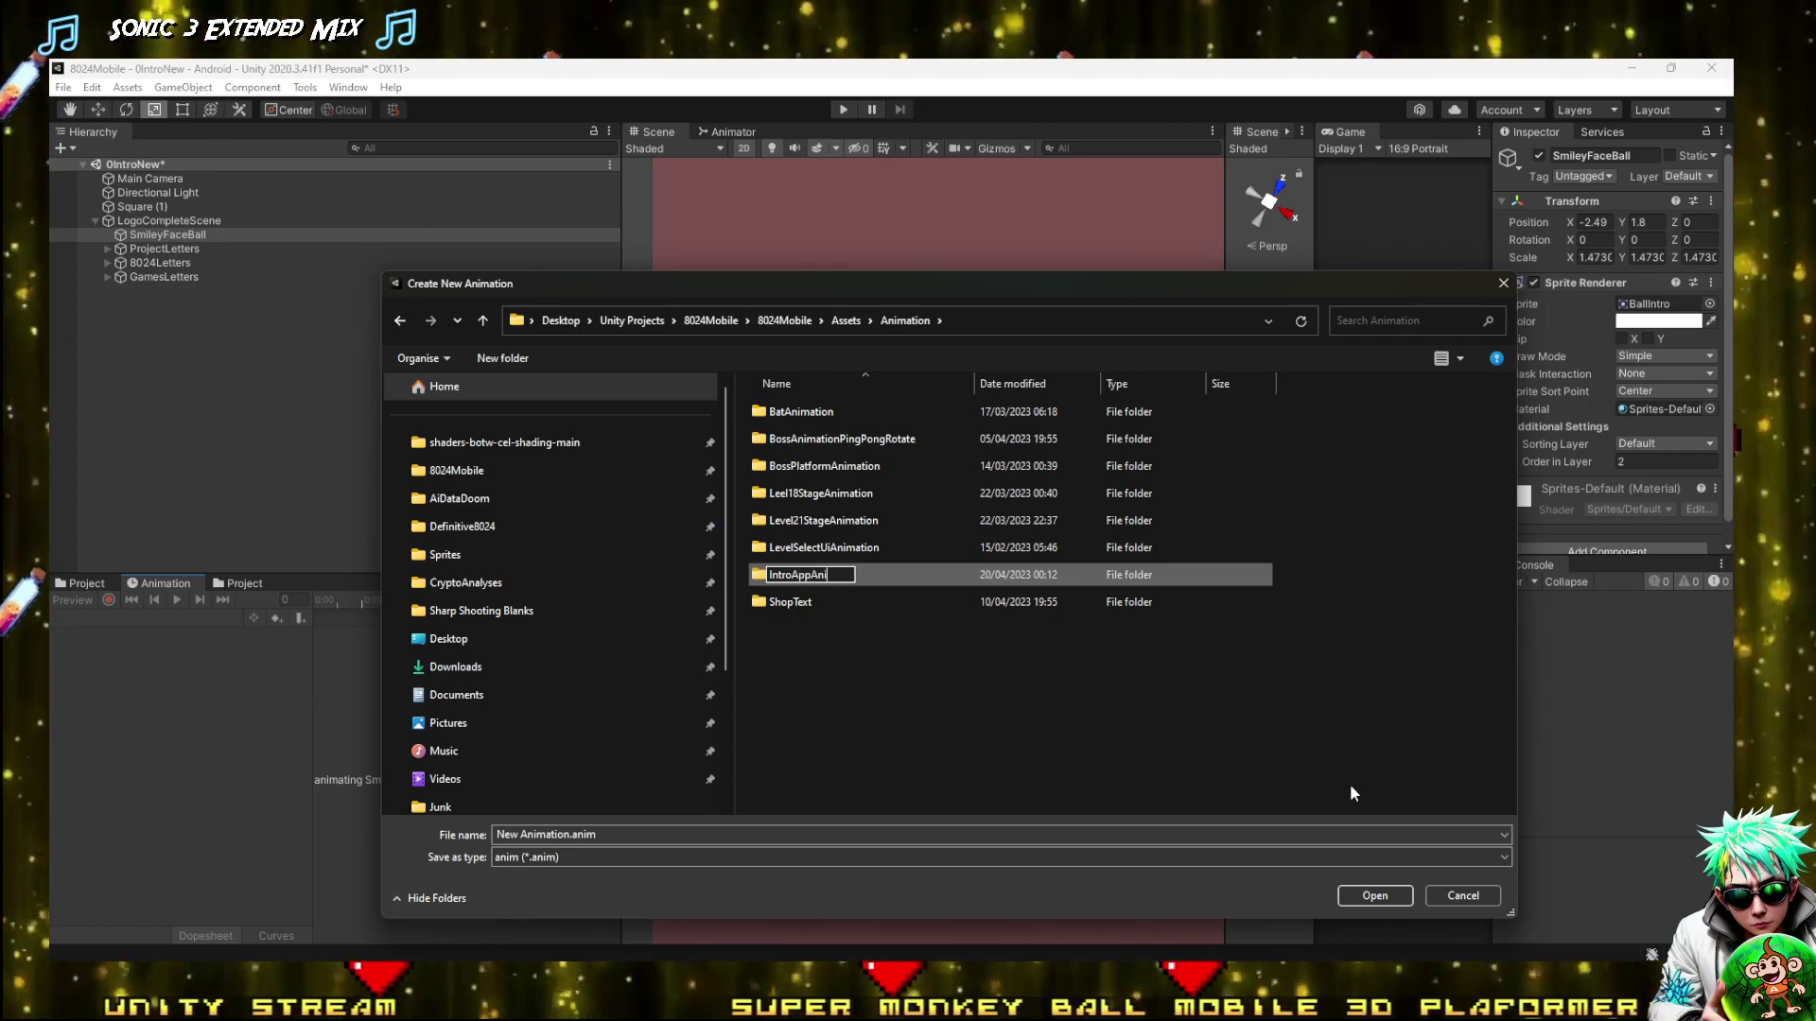
{"action": "type", "text": "mation"}
{"action": "key", "text": "Return"}
{"action": "key", "text": "Return"}
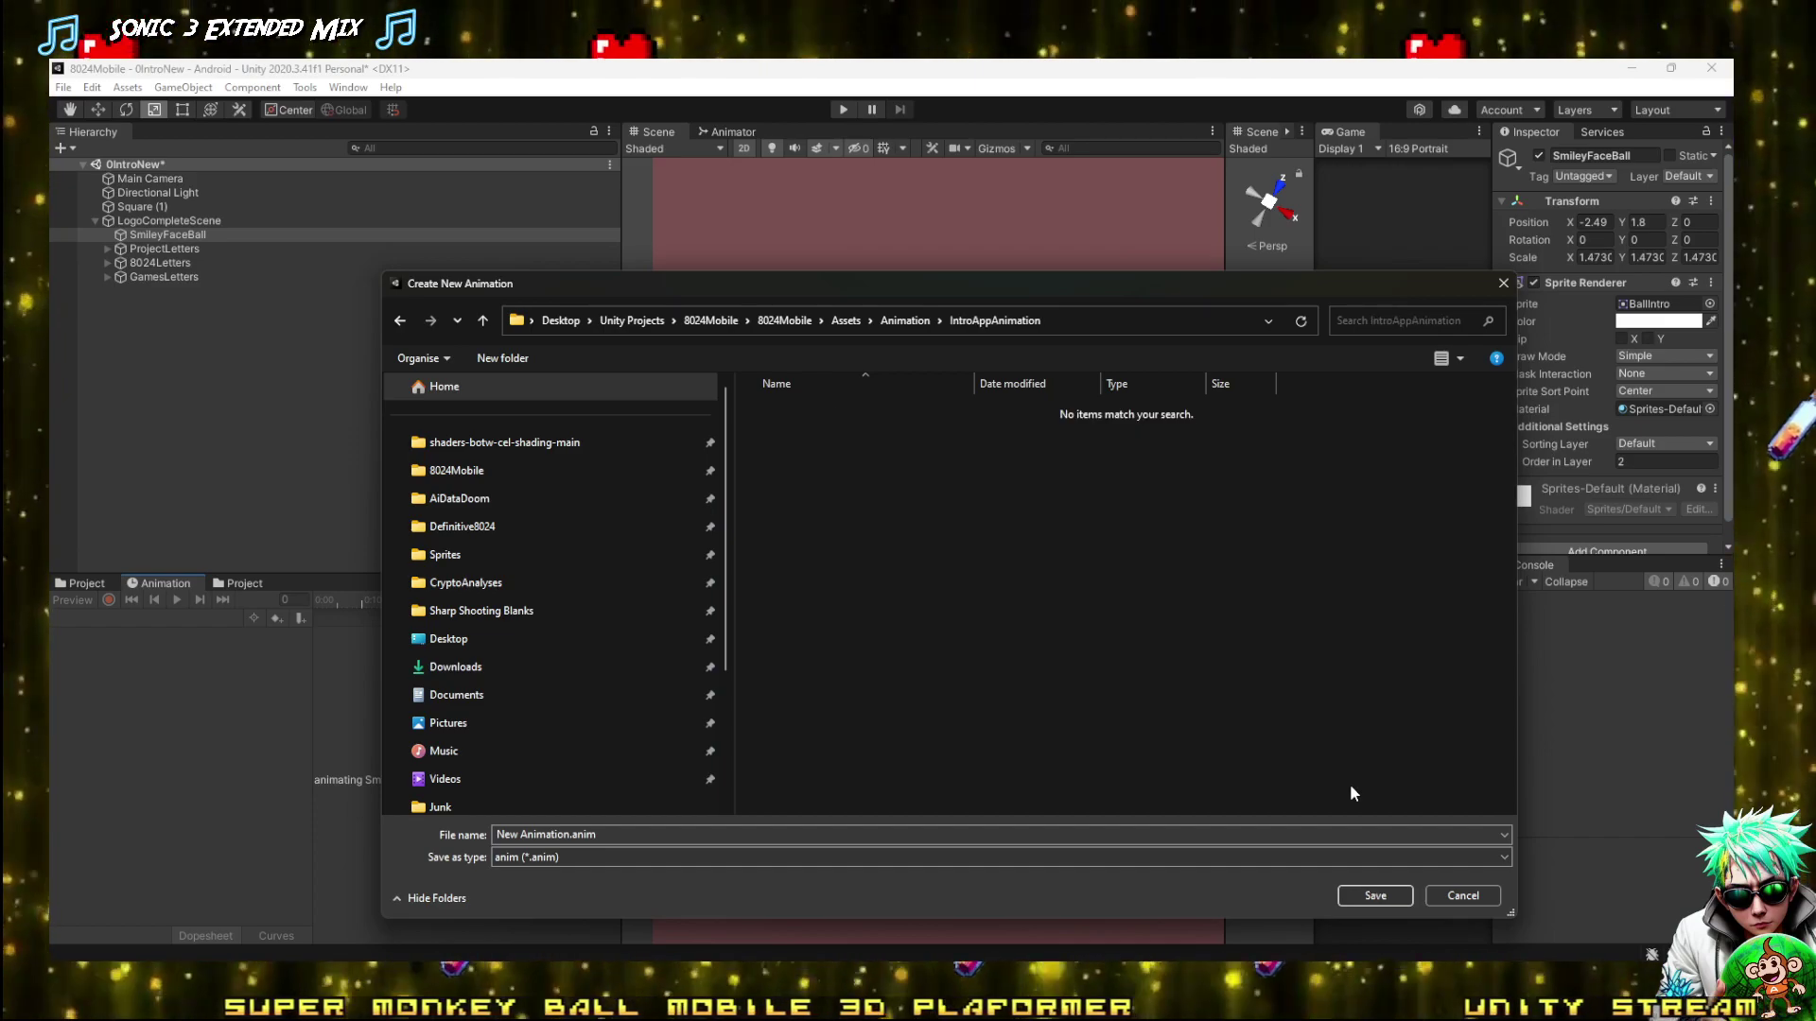
Name the new clip IntroAppAnimationScene and save it in that folder
{"action": "left_click", "coordinate": [667, 830]}
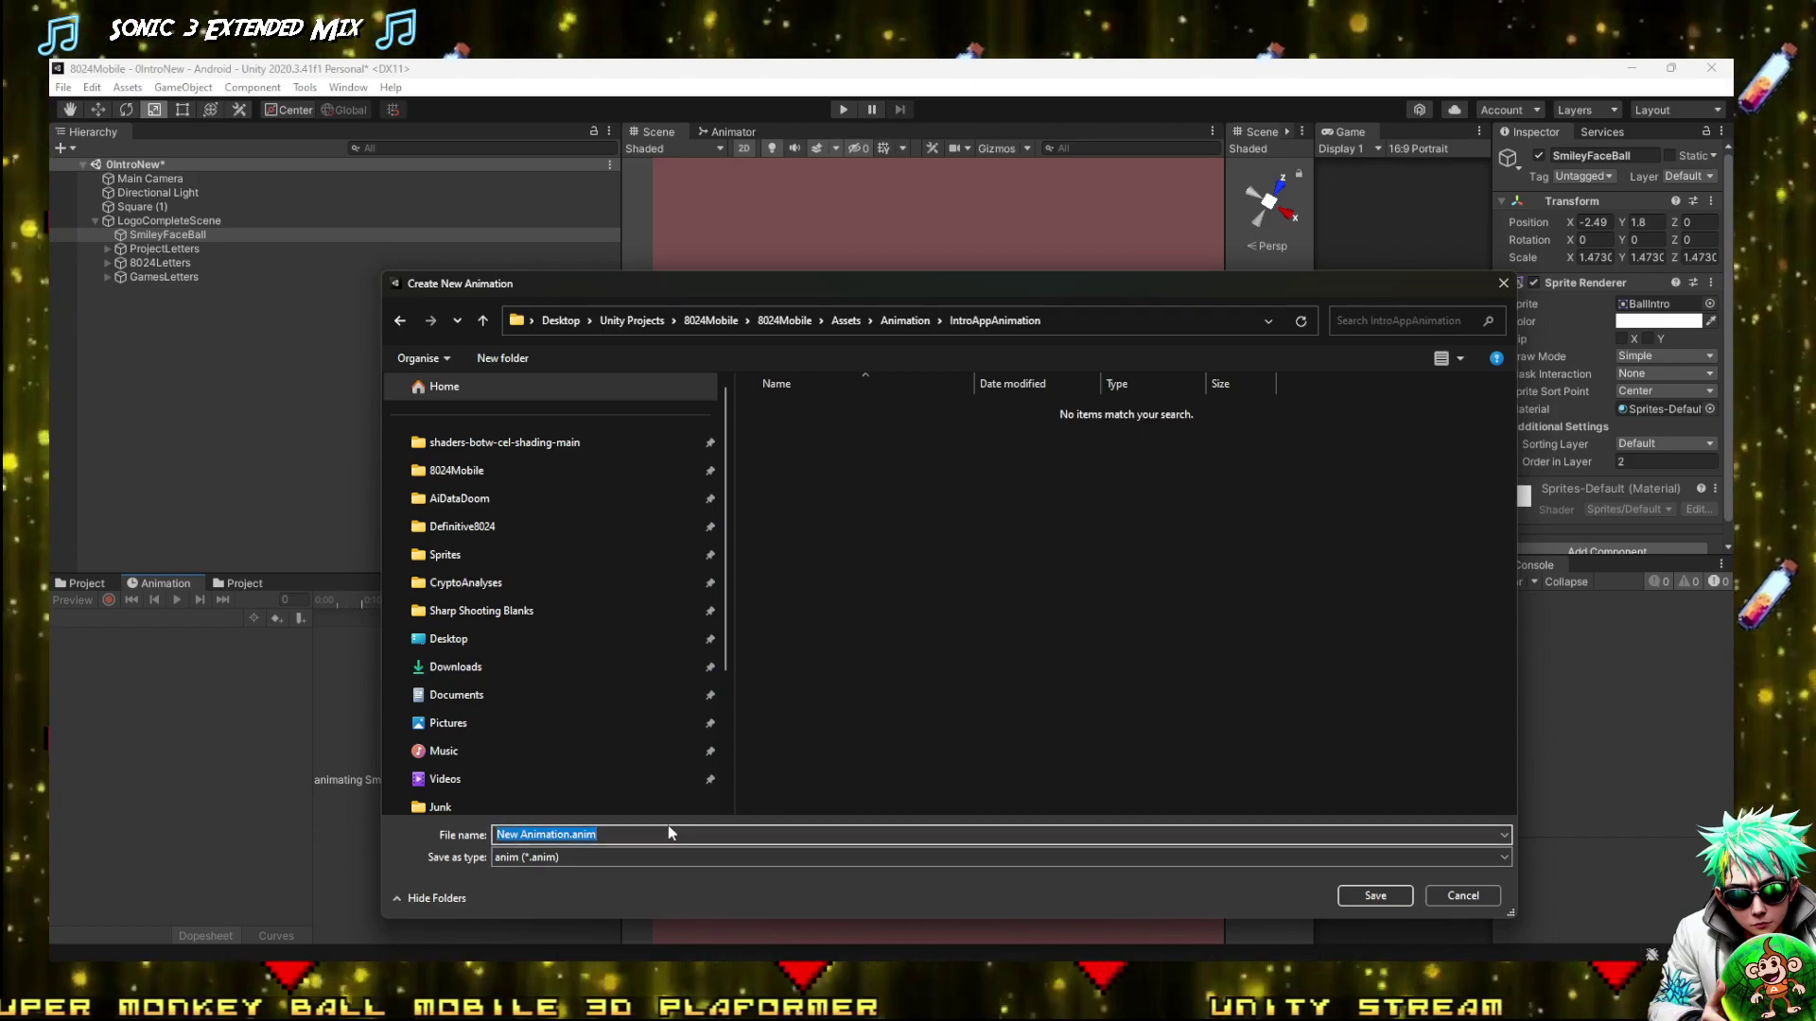
{"action": "type", "text": "IntroA"}
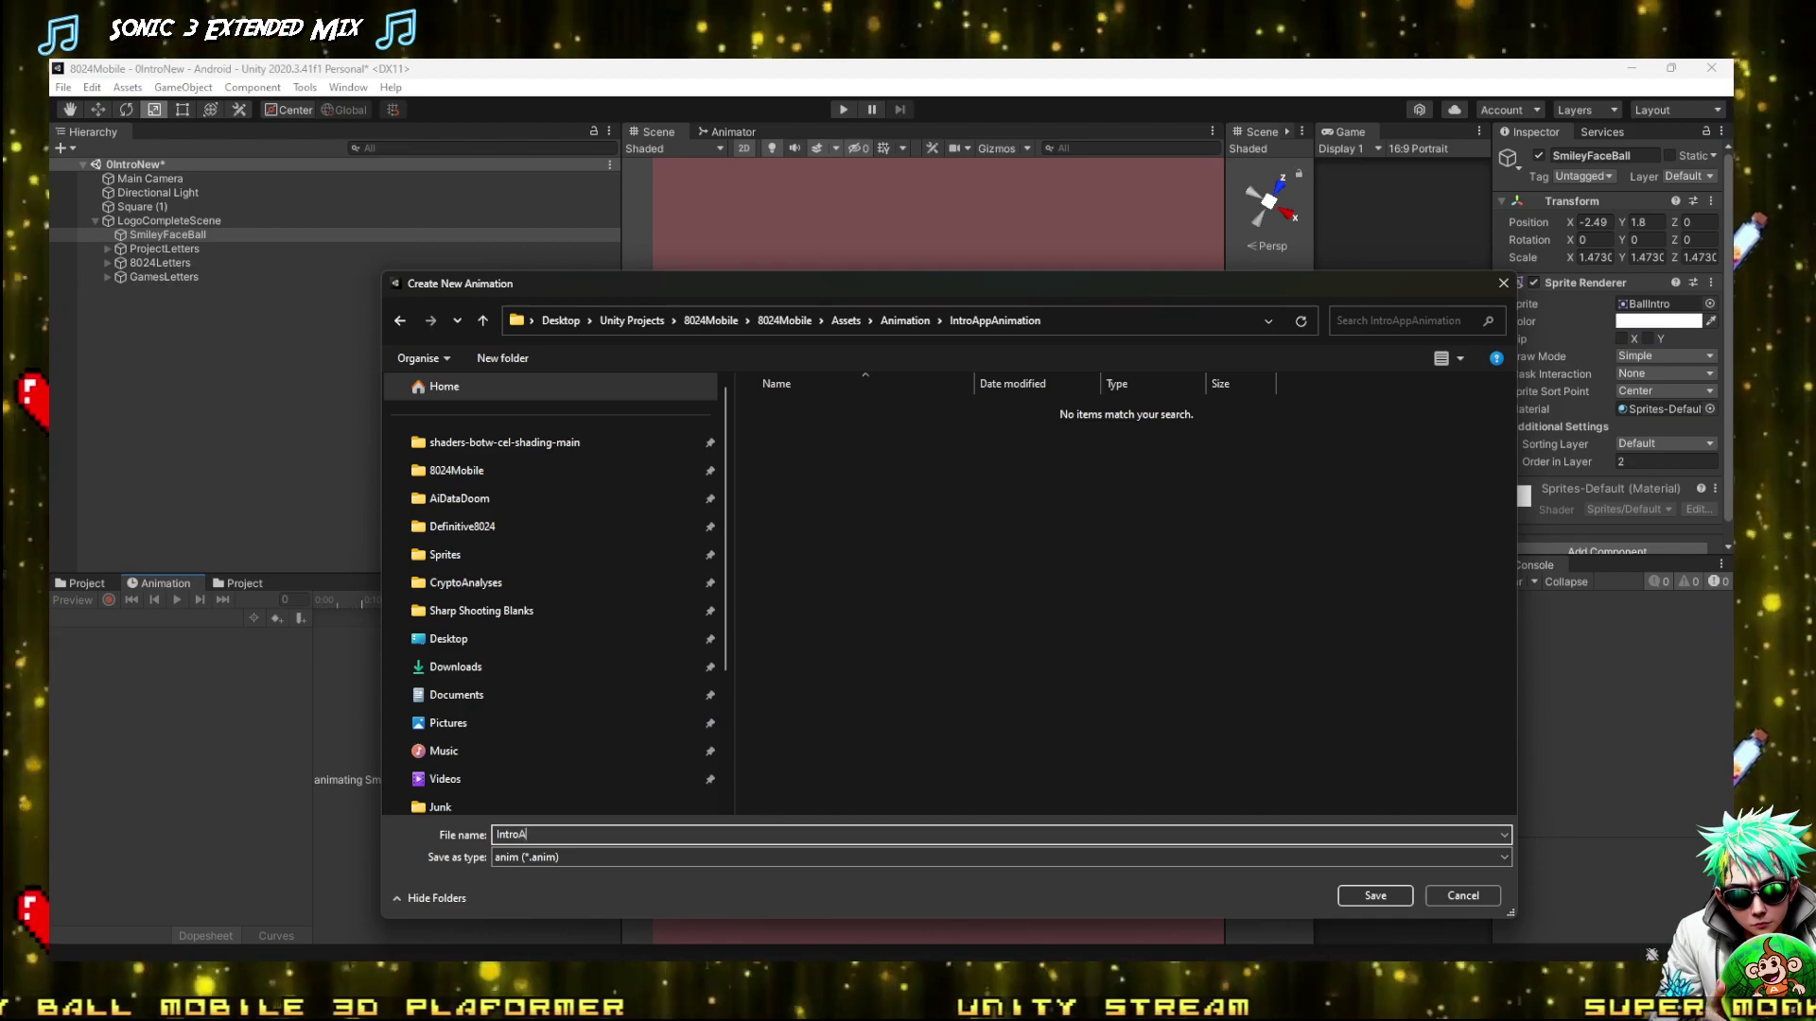
{"action": "type", "text": "ppAnimat"}
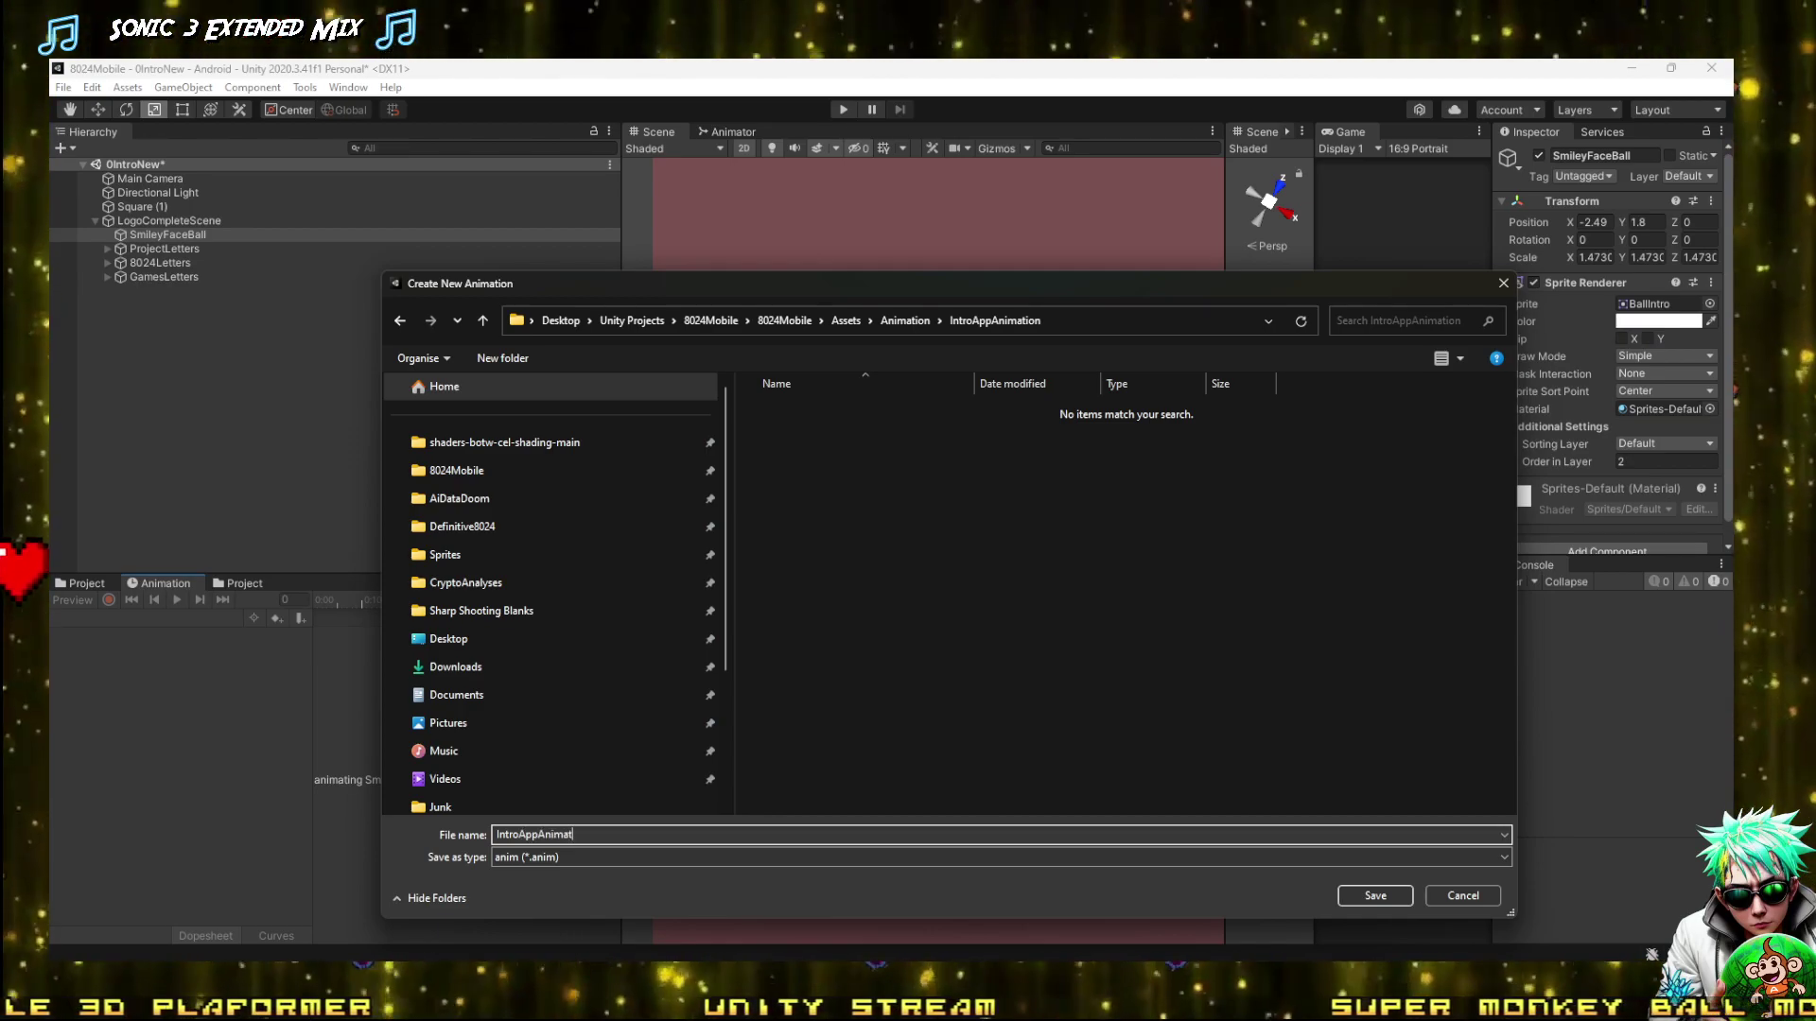
{"action": "type", "text": "ionScene"}
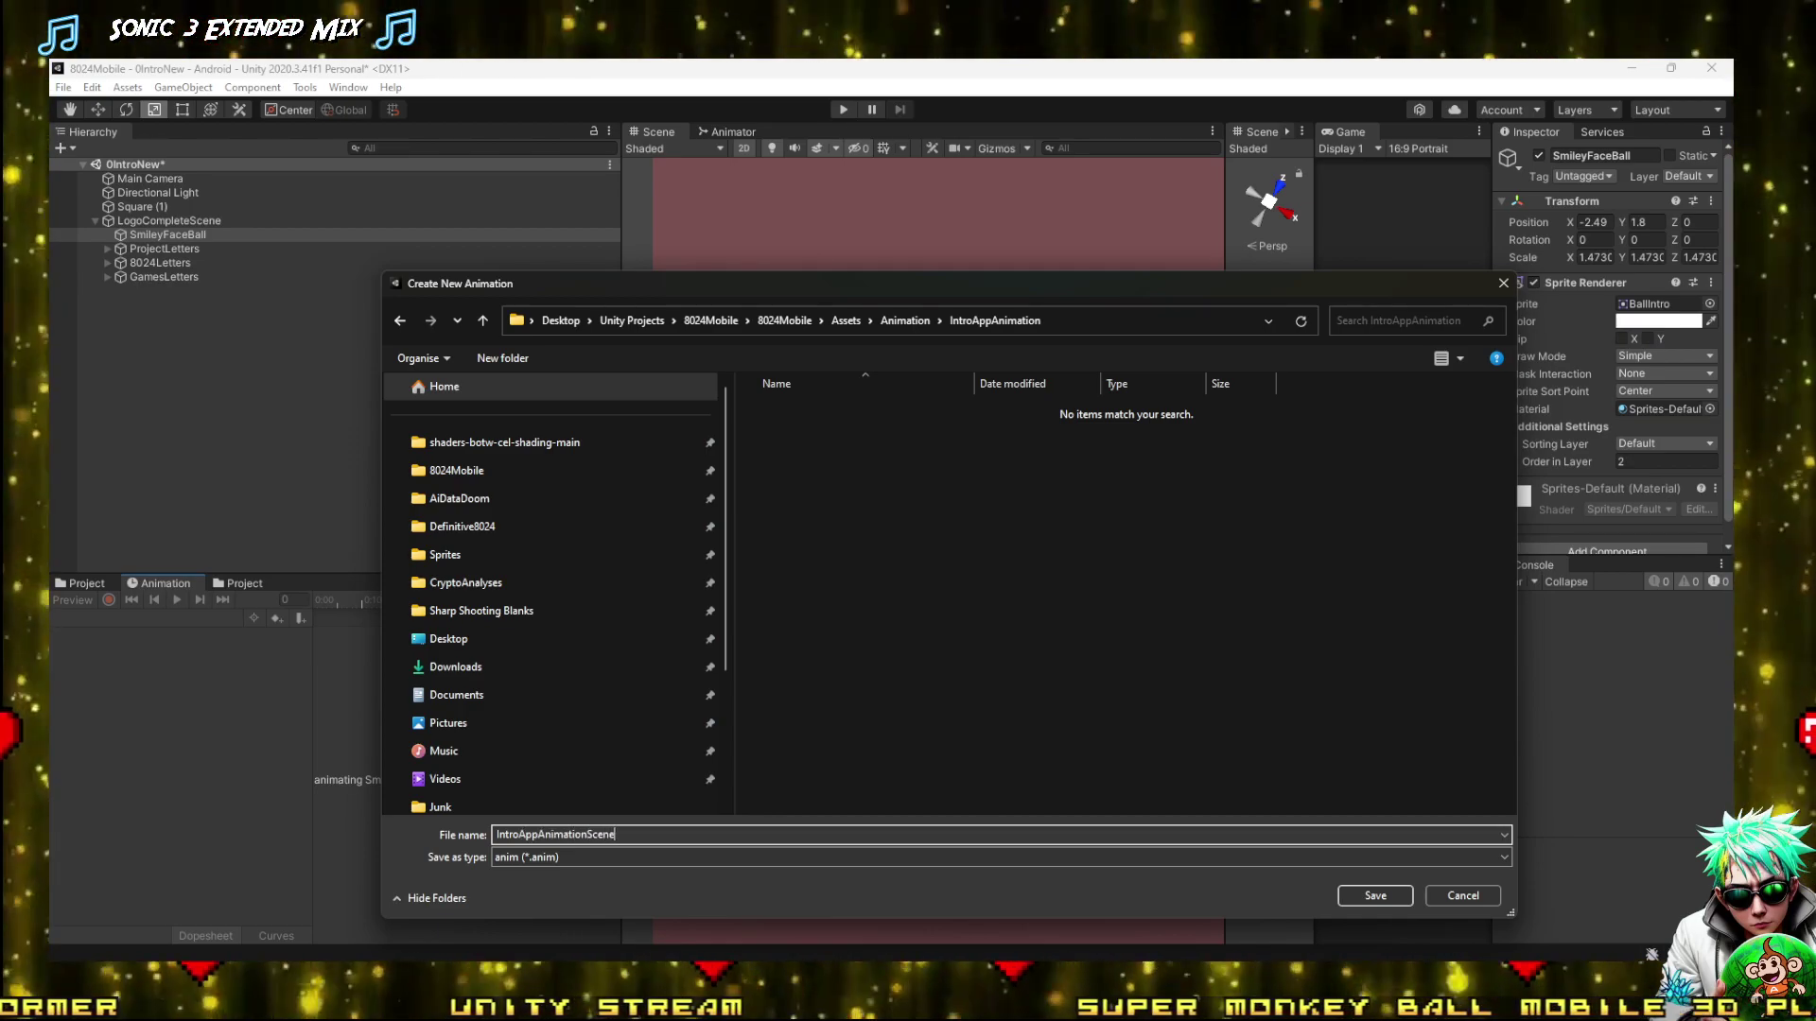
{"action": "left_click", "coordinate": [1379, 895]}
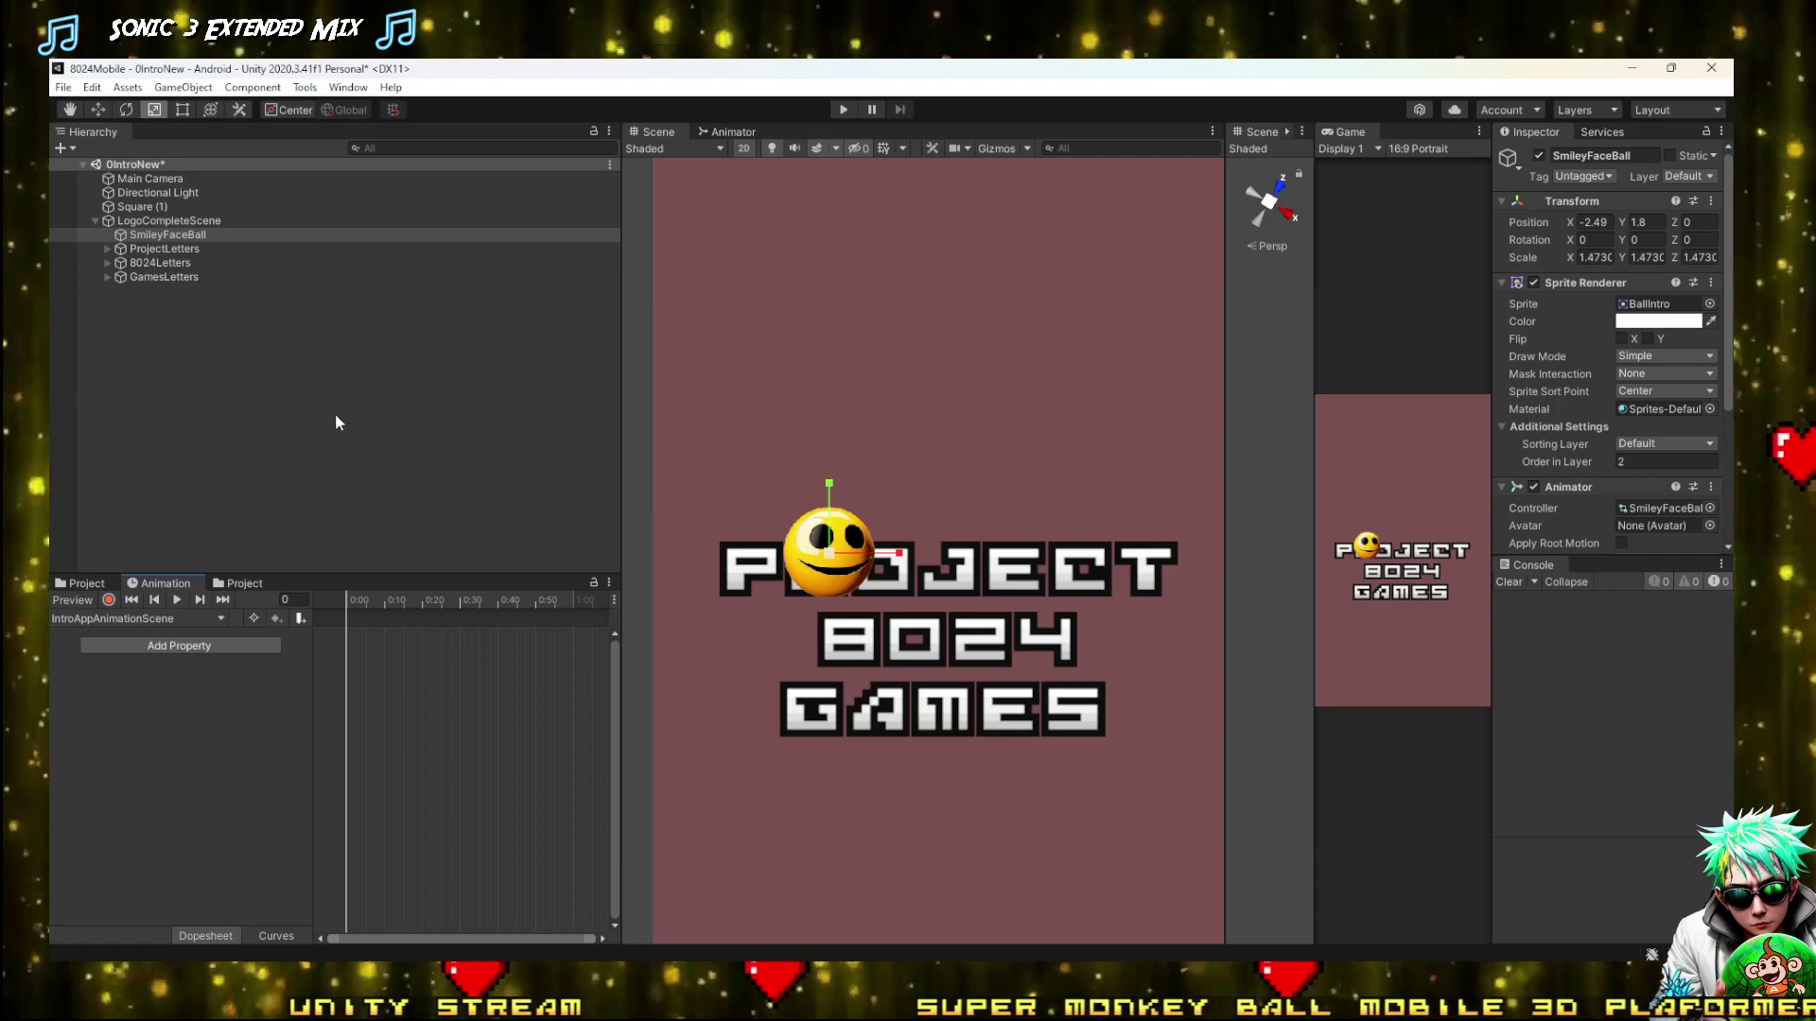
Change the background square's Sprite Renderer colour to dark navy 110E27
{"action": "left_click", "coordinate": [157, 223]}
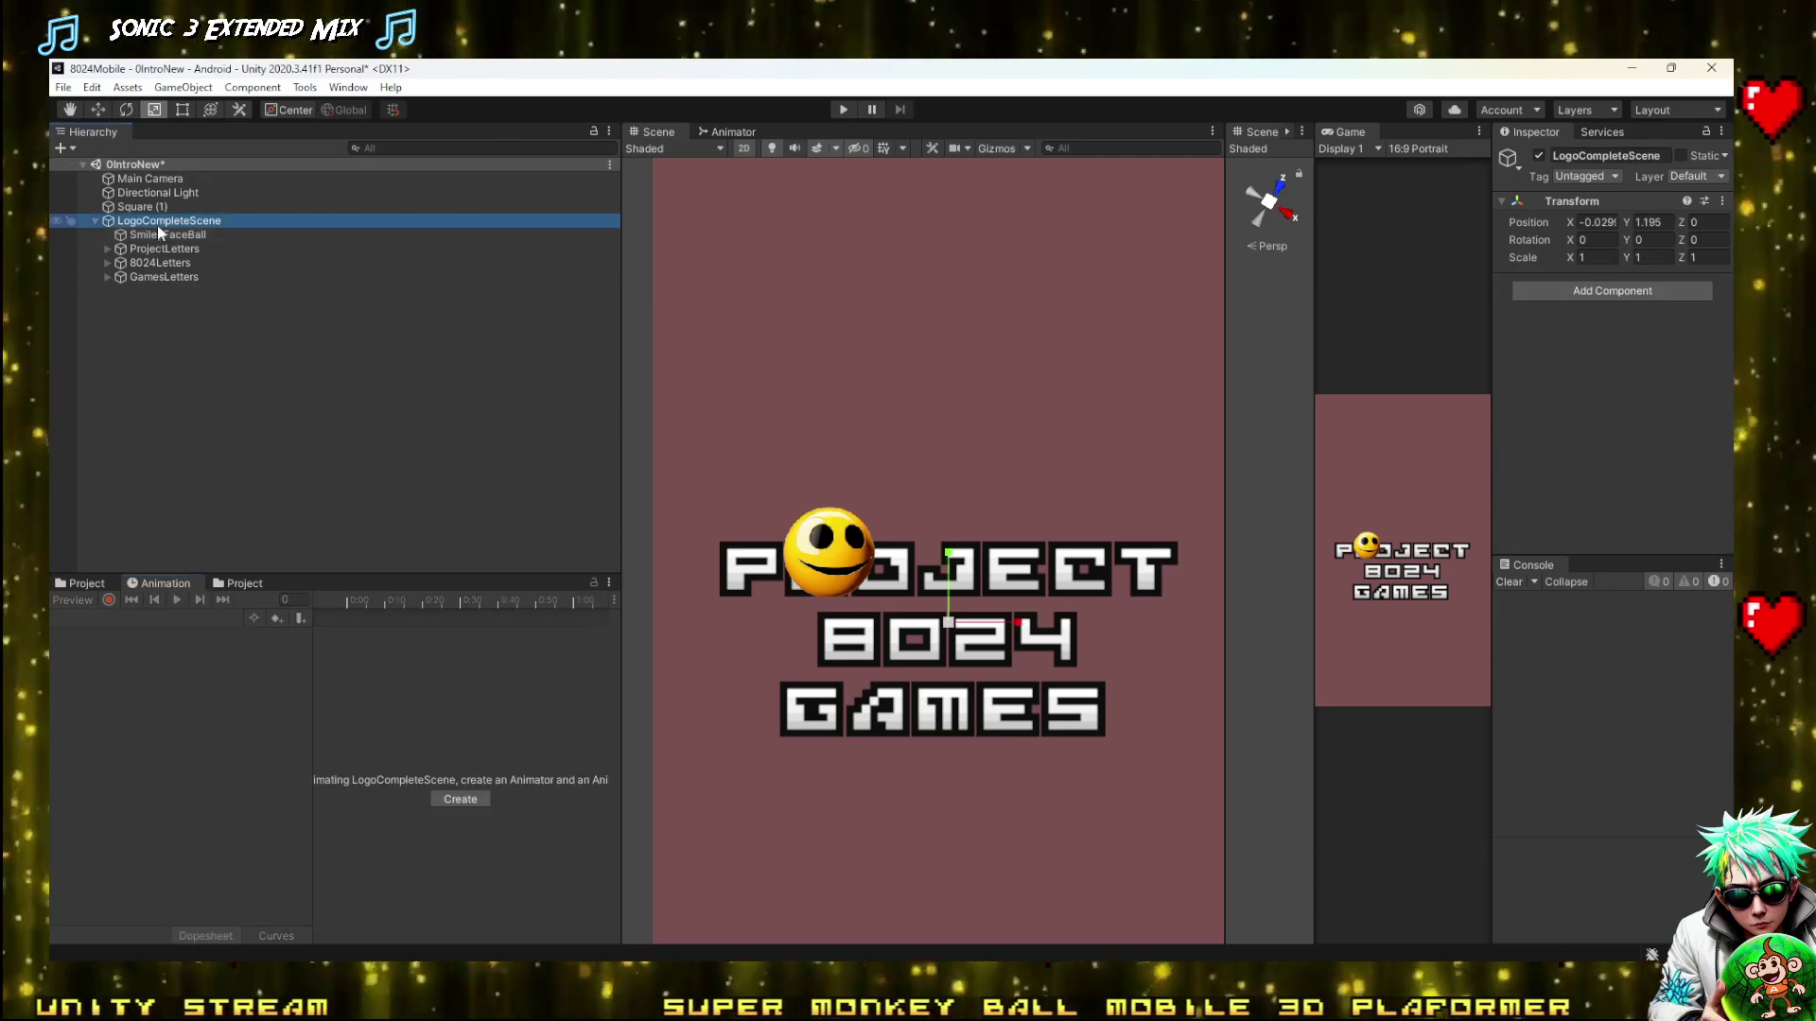
{"action": "scroll", "coordinate": [1012, 422], "scroll_direction": "down", "scroll_amount": 3}
{"action": "middle_click_drag", "start_coordinate": [1012, 422], "coordinate": [906, 613]}
{"action": "left_click", "coordinate": [157, 177]}
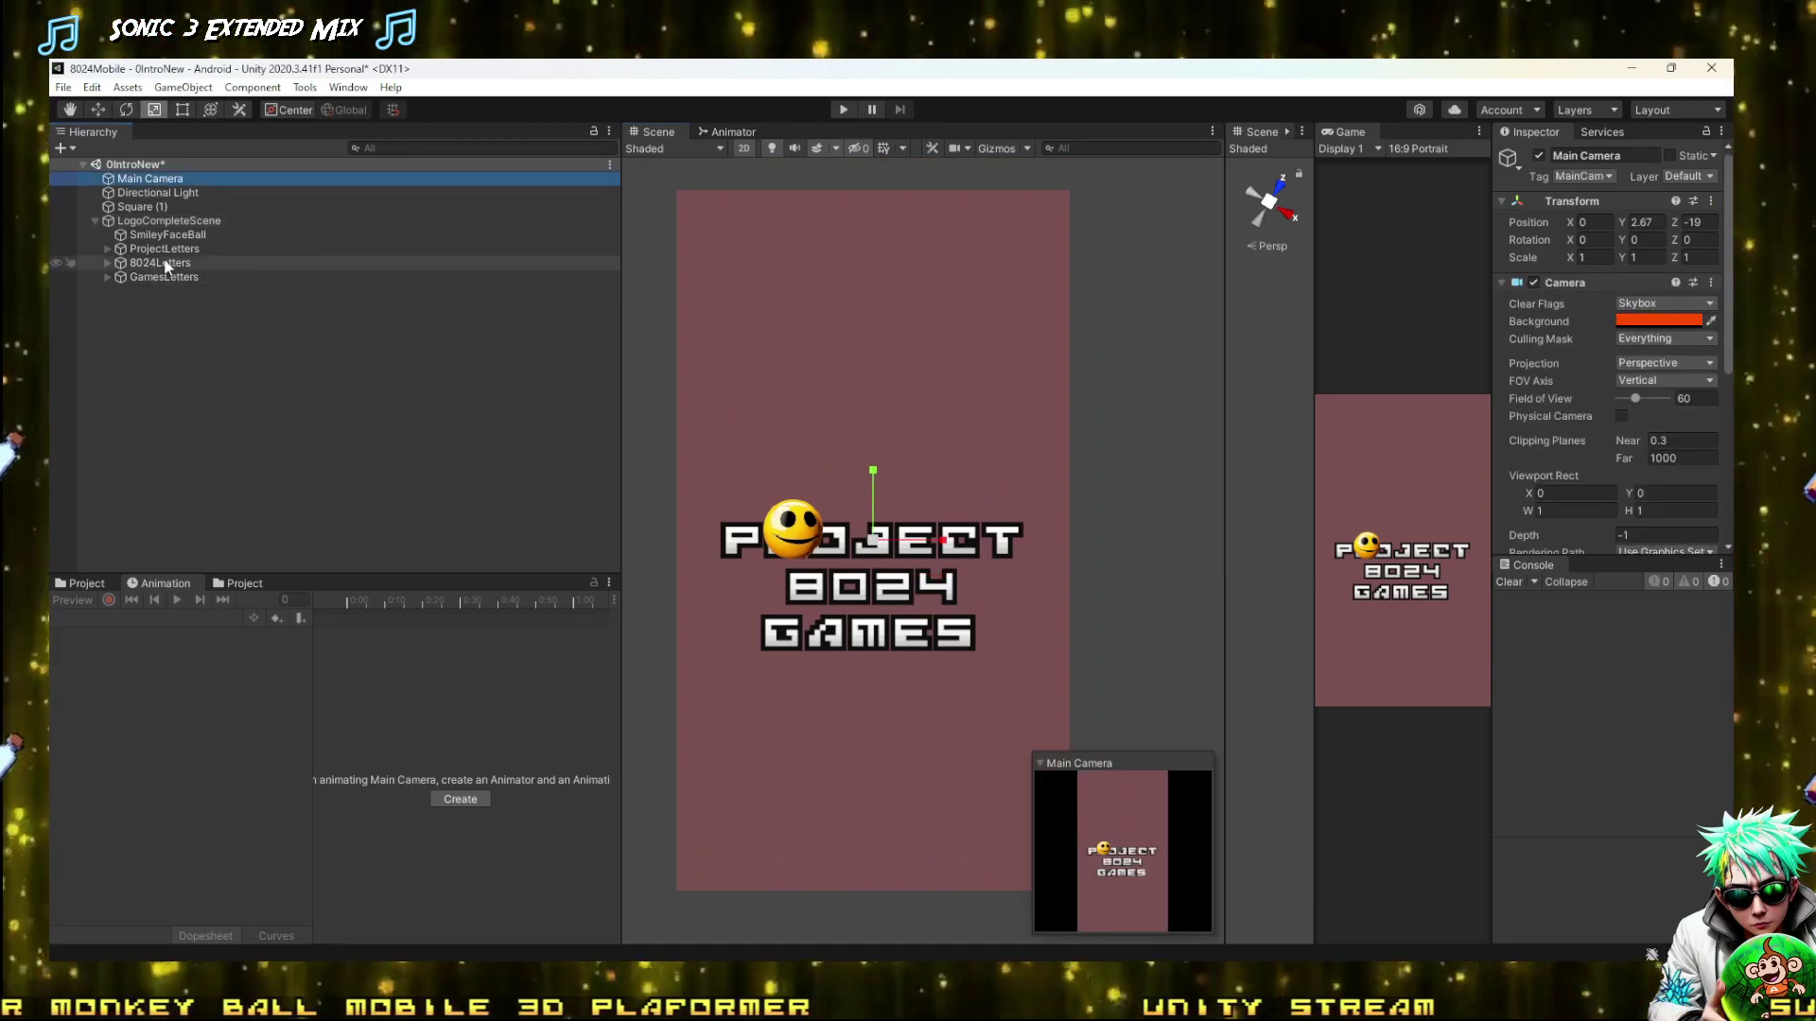
{"action": "left_click", "coordinate": [928, 313]}
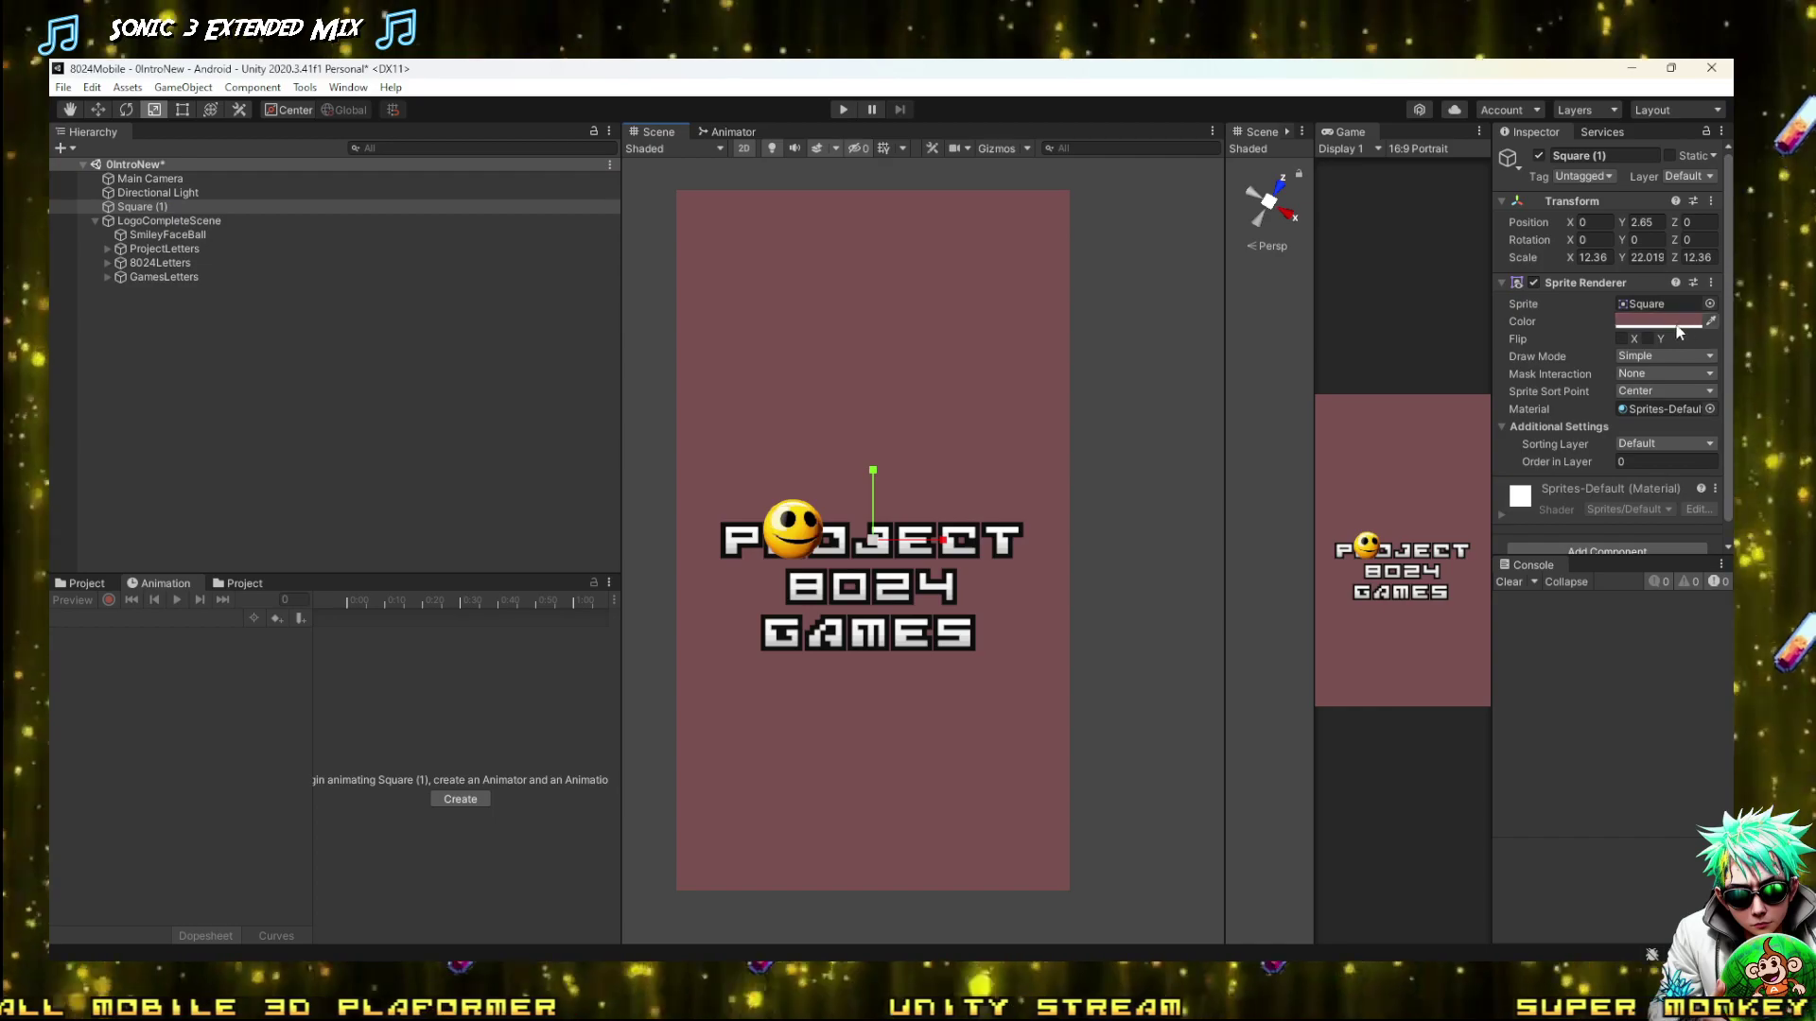
{"action": "left_click", "coordinate": [1665, 324]}
{"action": "left_click_drag", "start_coordinate": [1614, 441], "coordinate": [1647, 487]}
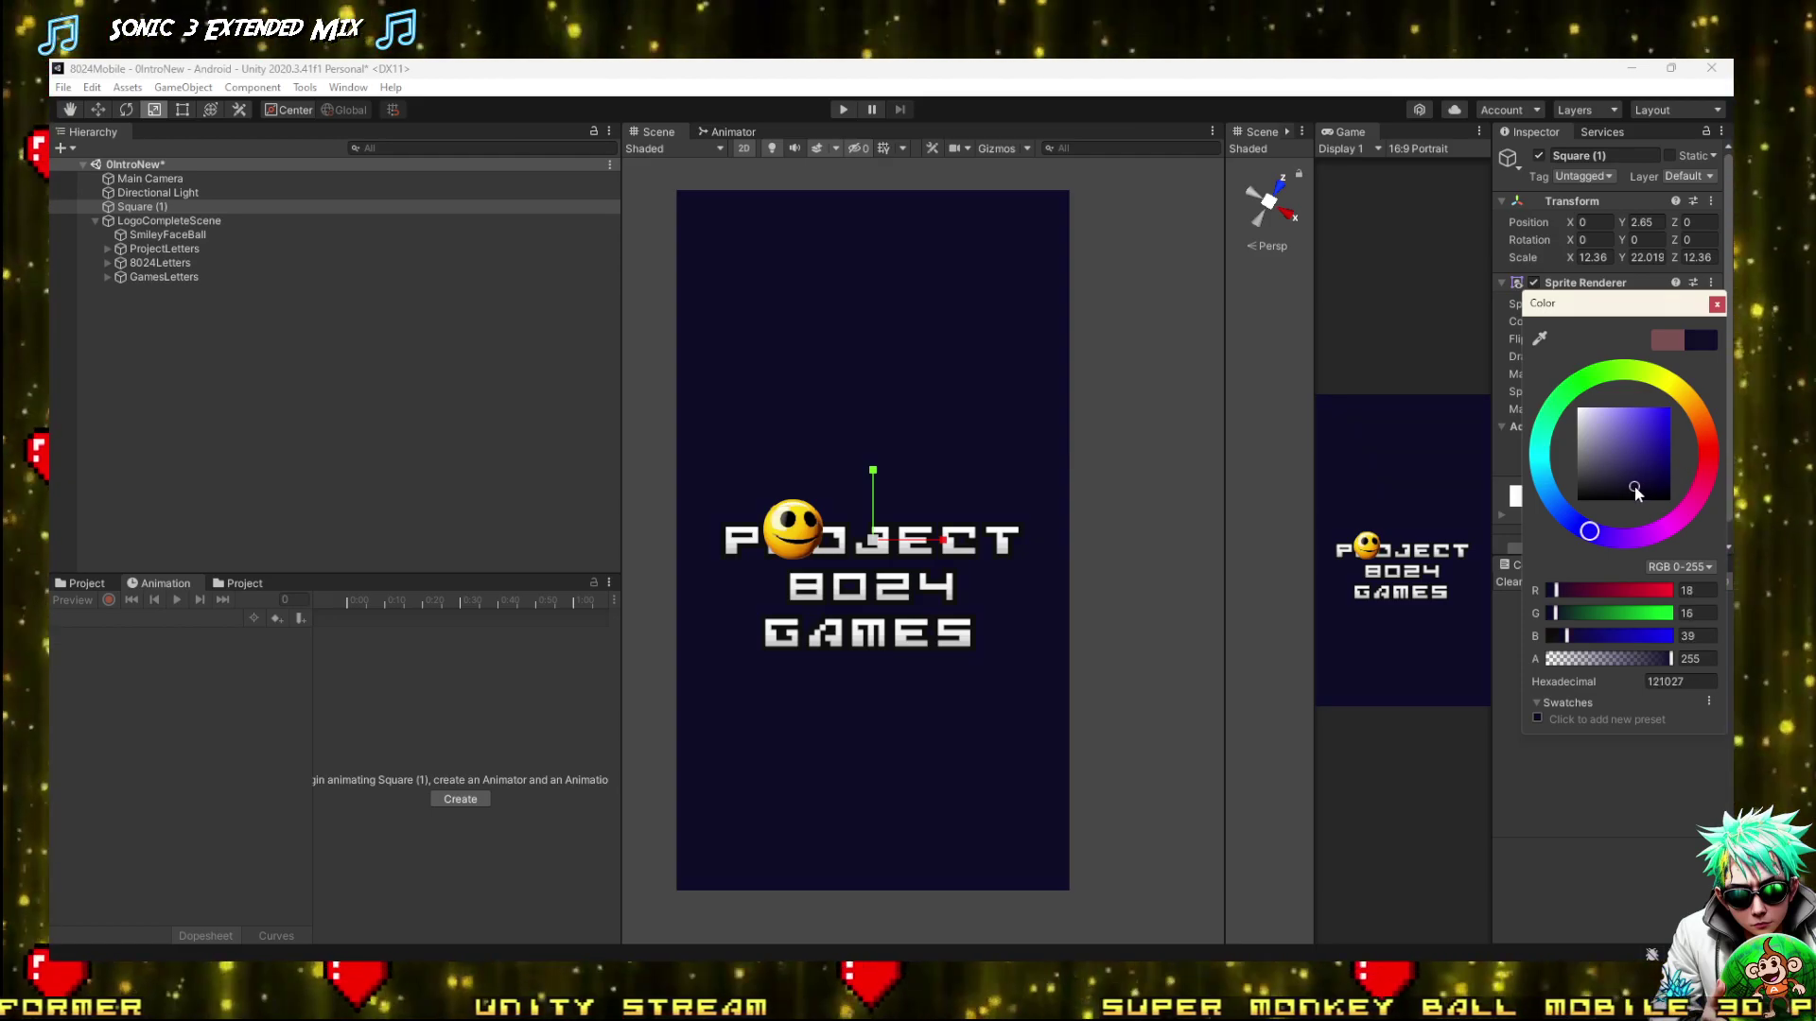
{"action": "left_click_drag", "start_coordinate": [1643, 488], "coordinate": [1638, 490]}
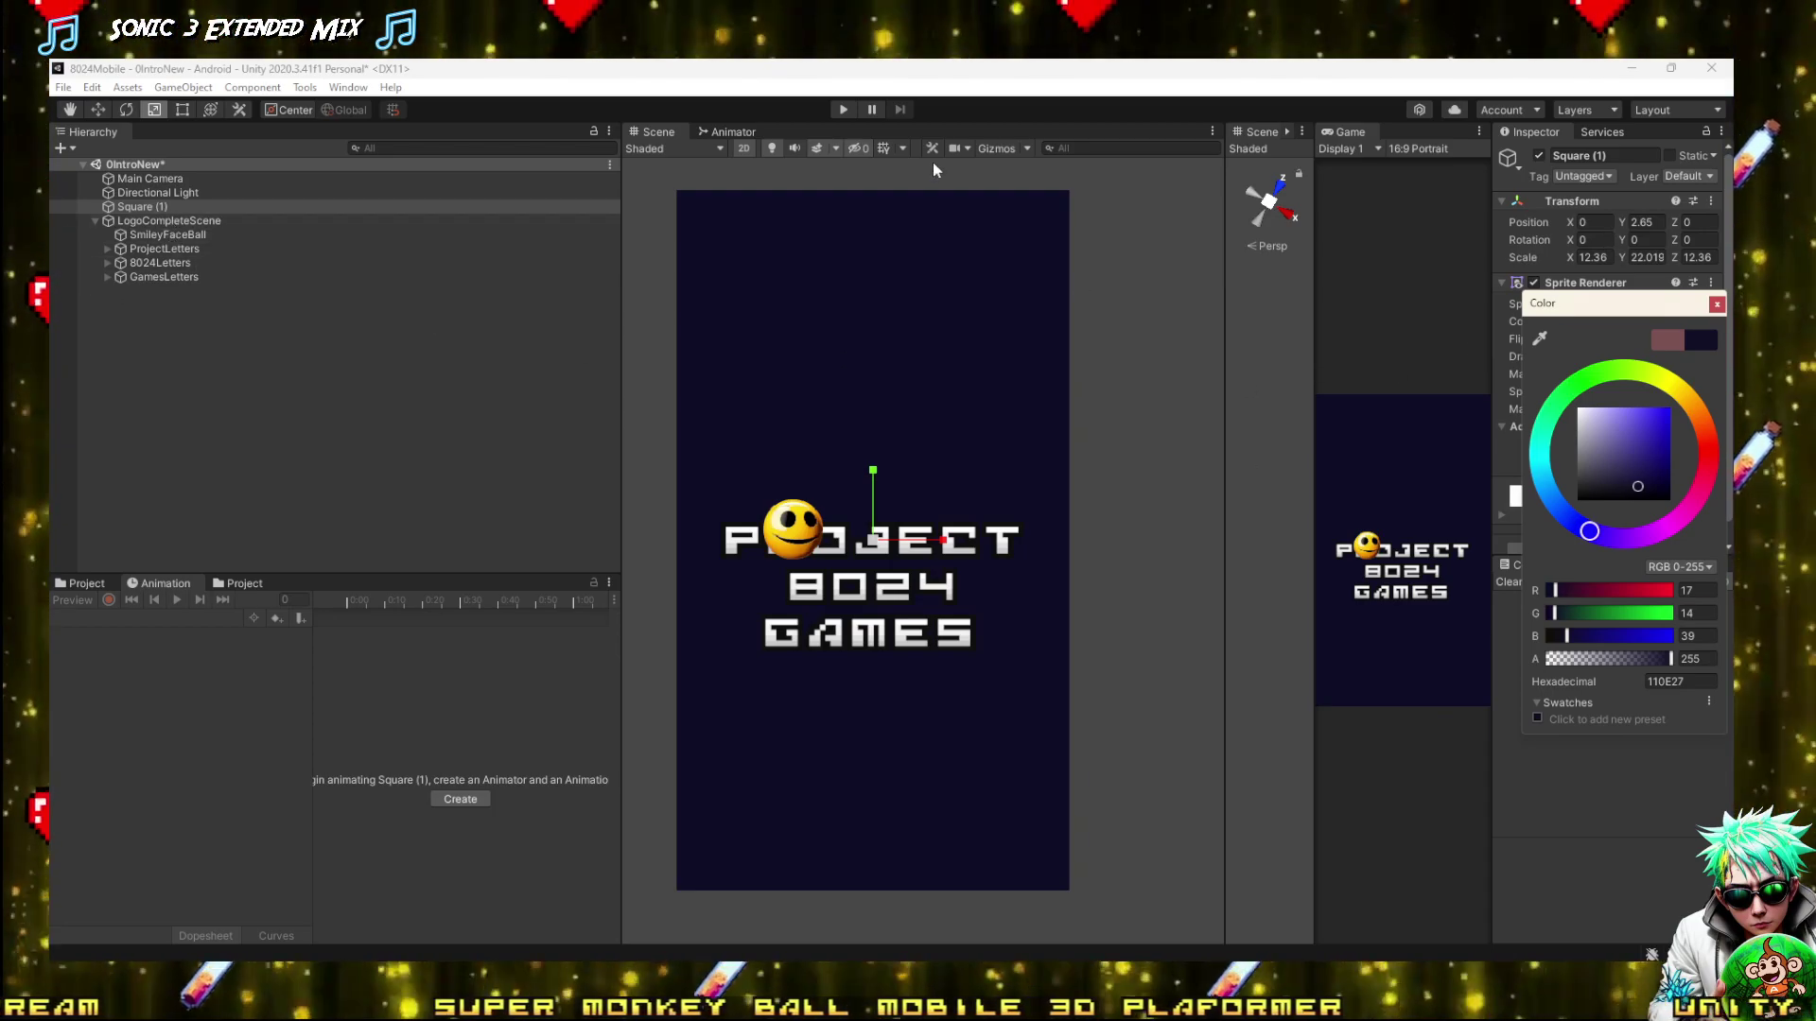
{"action": "left_click", "coordinate": [813, 528]}
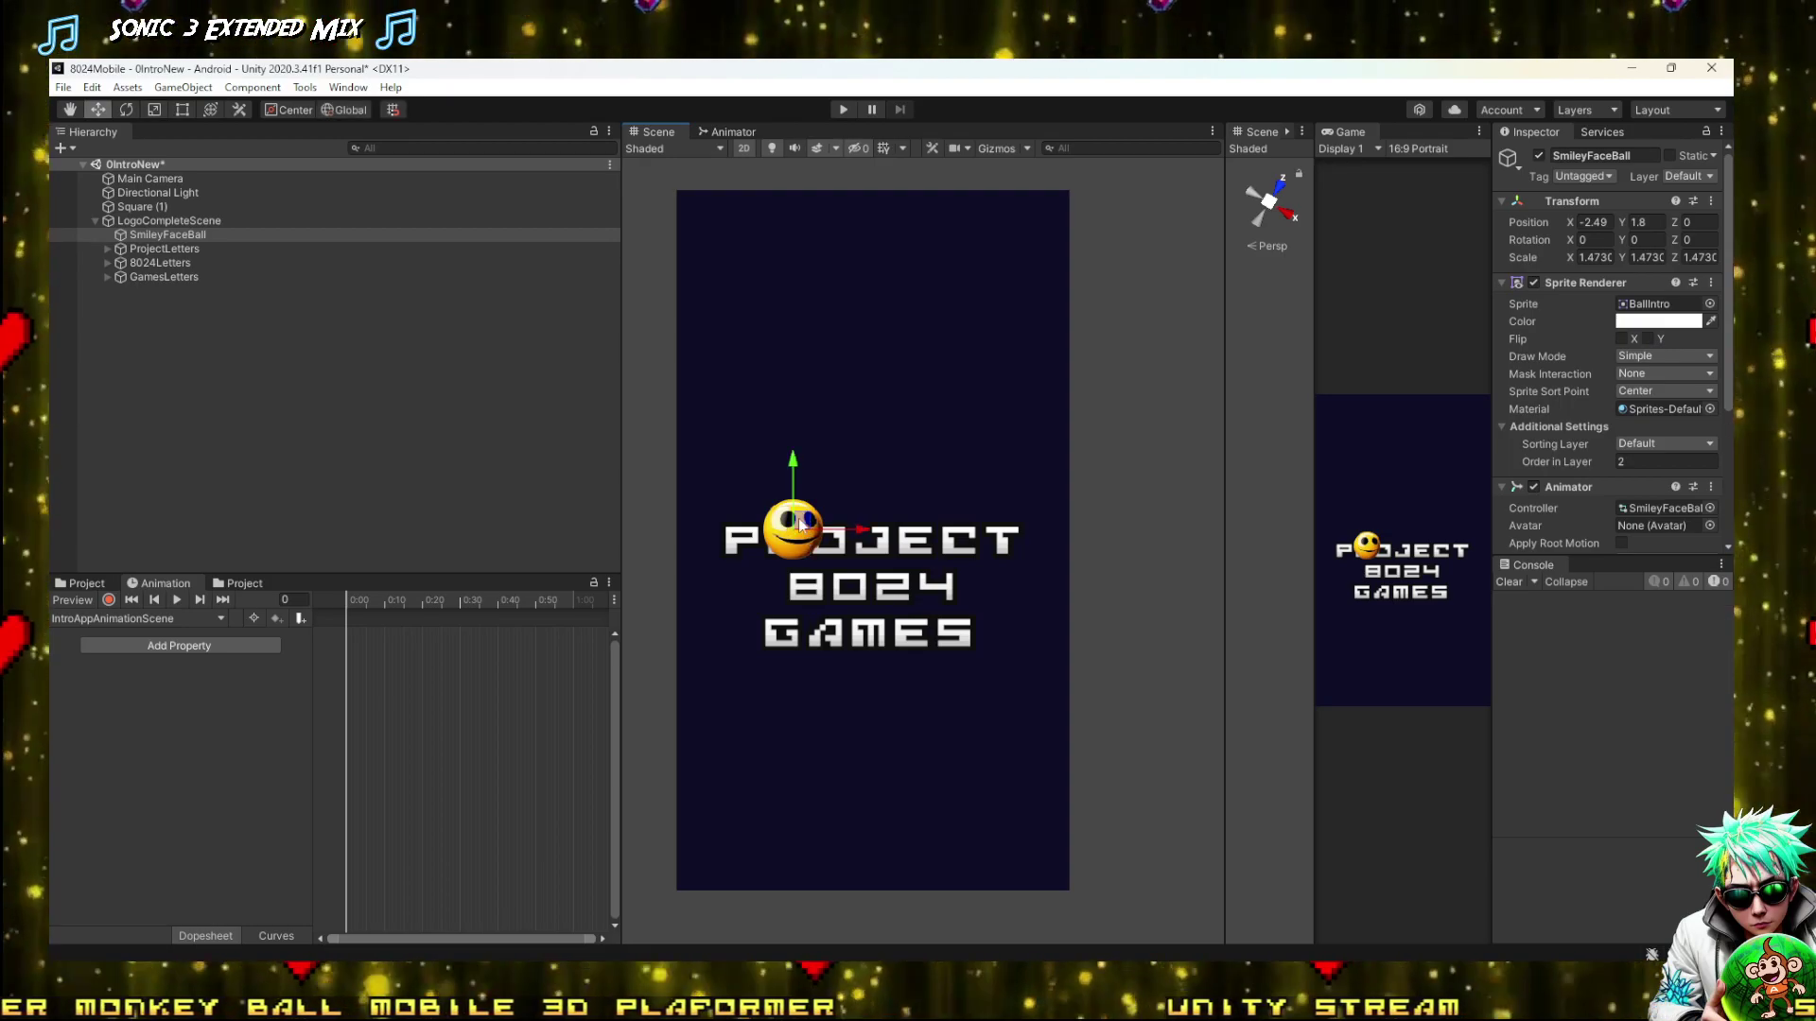
Duplicate SmileyFaceBall, move the copy above the logo and tint it translucent black
{"action": "left_click", "coordinate": [189, 222]}
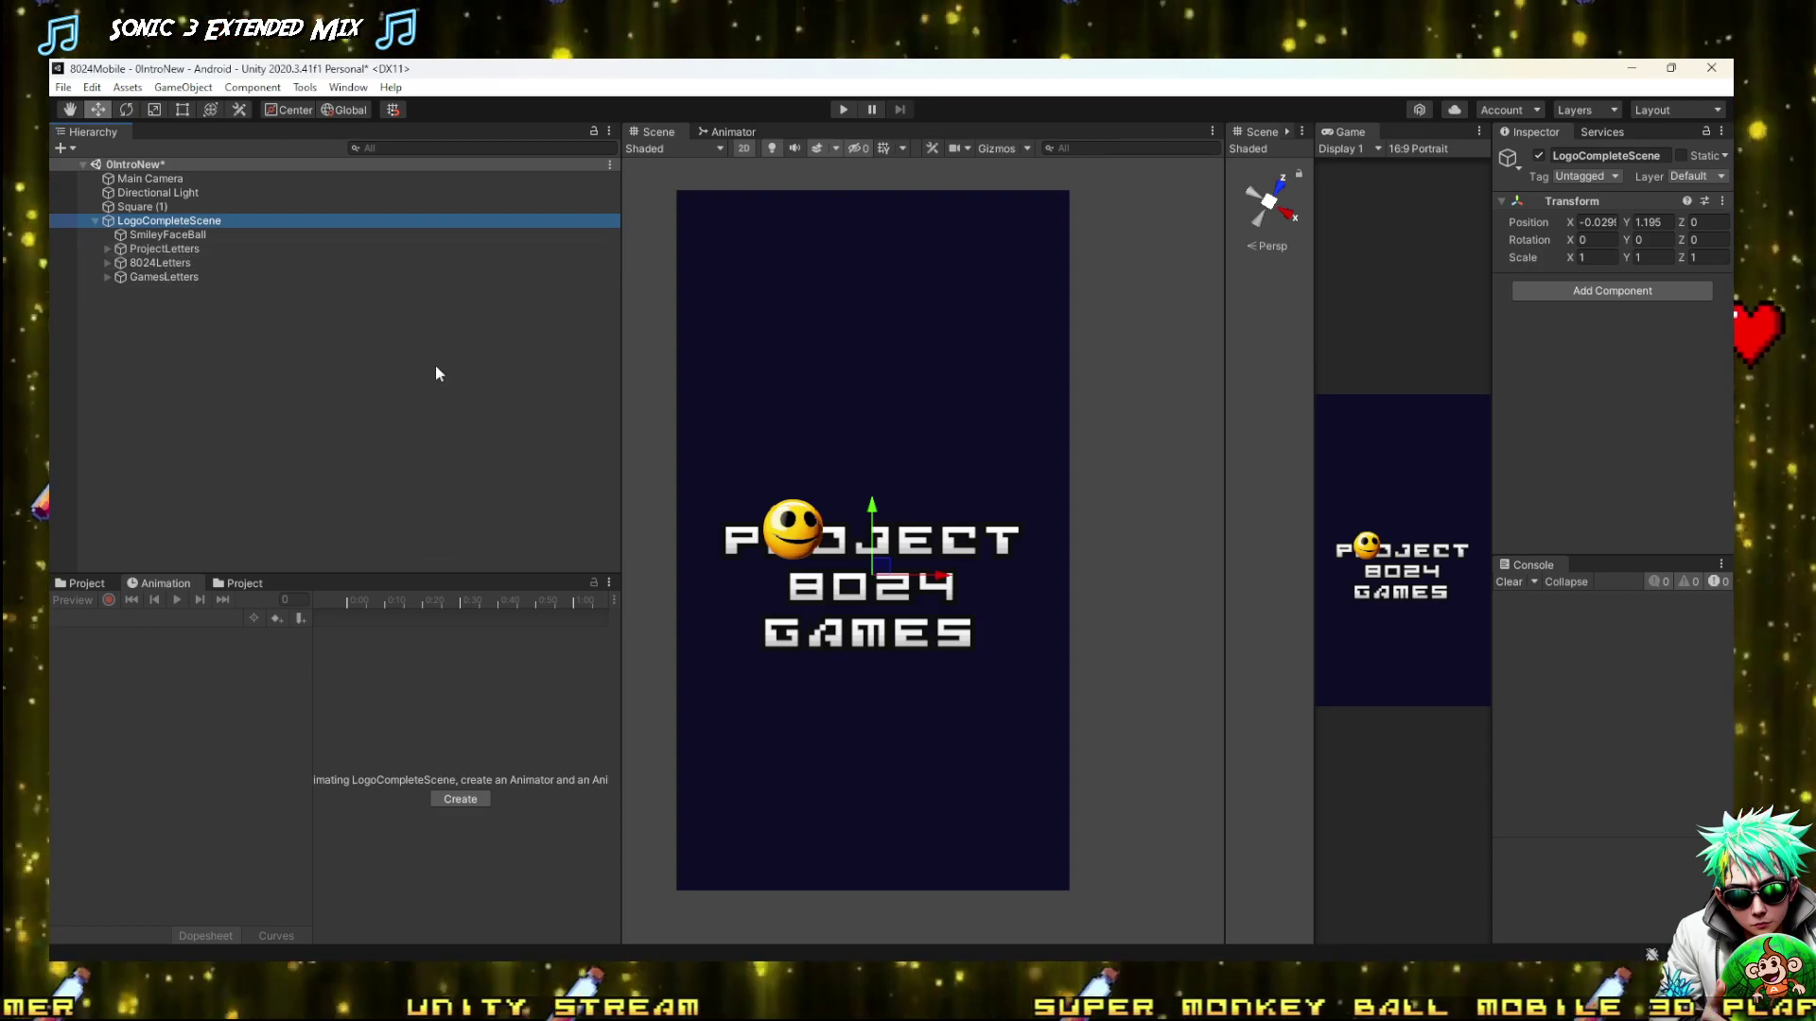
{"action": "left_click", "coordinate": [803, 532]}
{"action": "left_click_drag", "start_coordinate": [802, 531], "coordinate": [841, 434]}
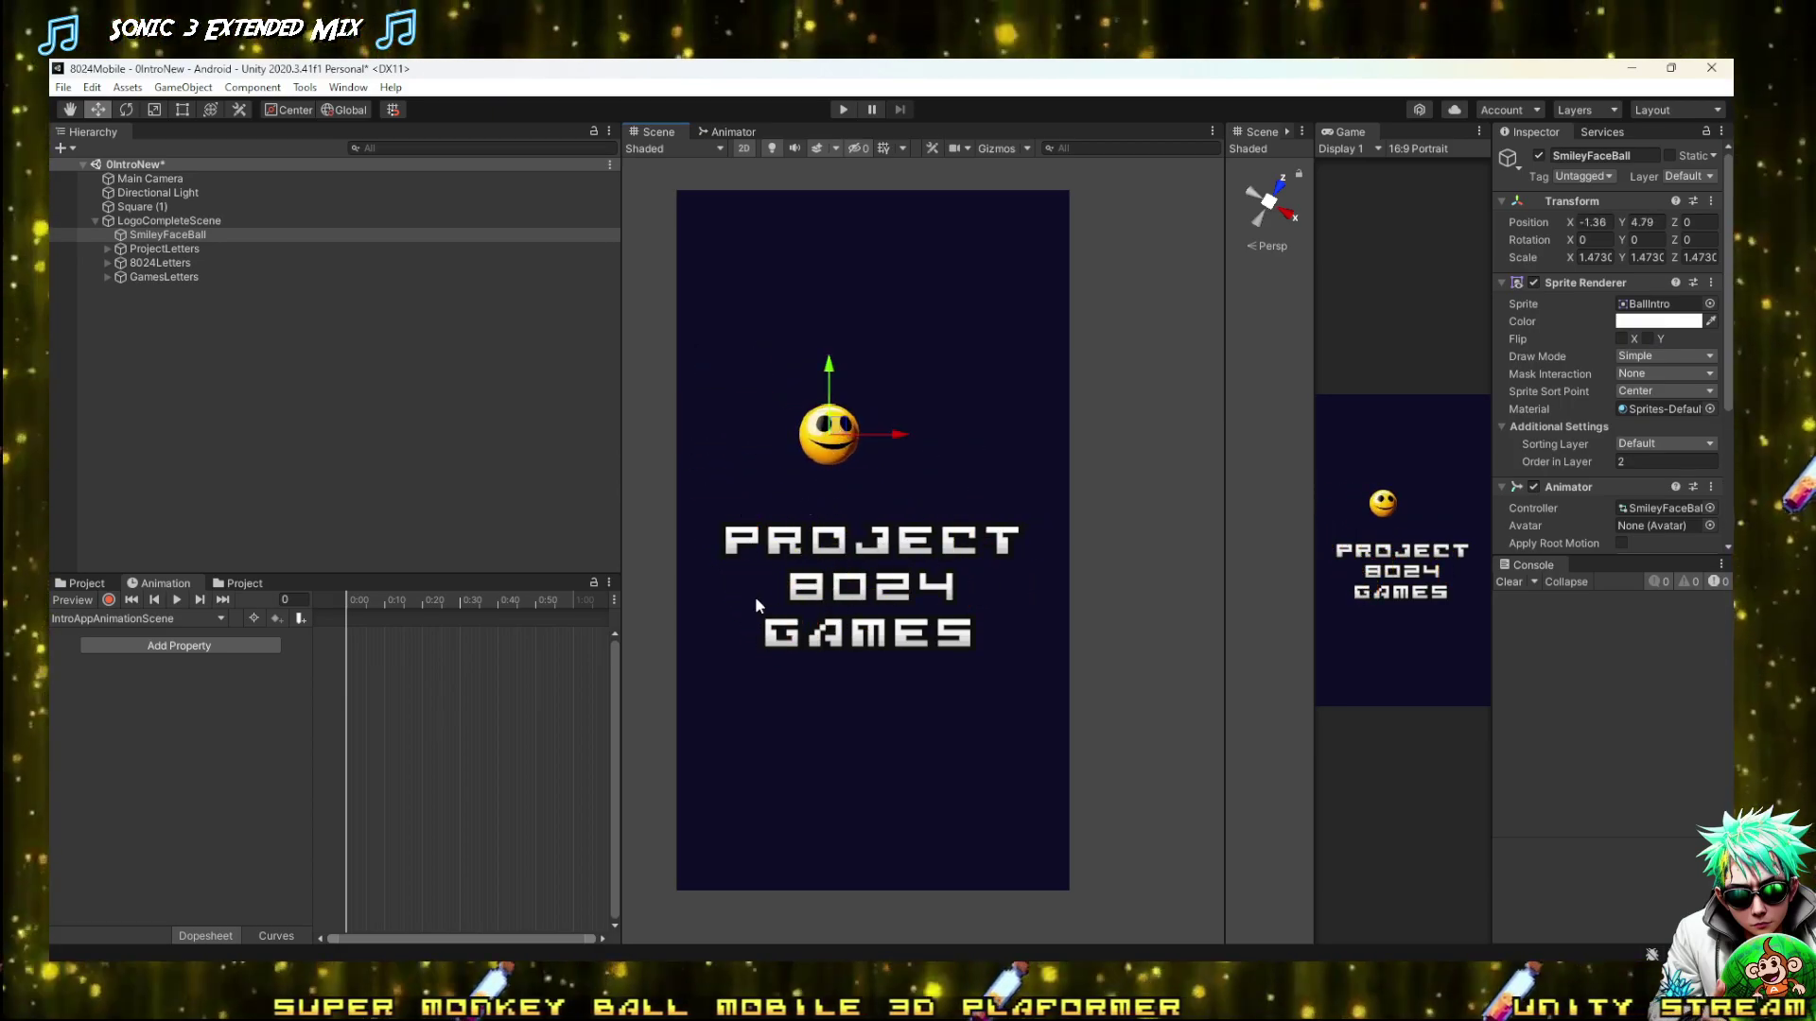
{"action": "left_click", "coordinate": [179, 237]}
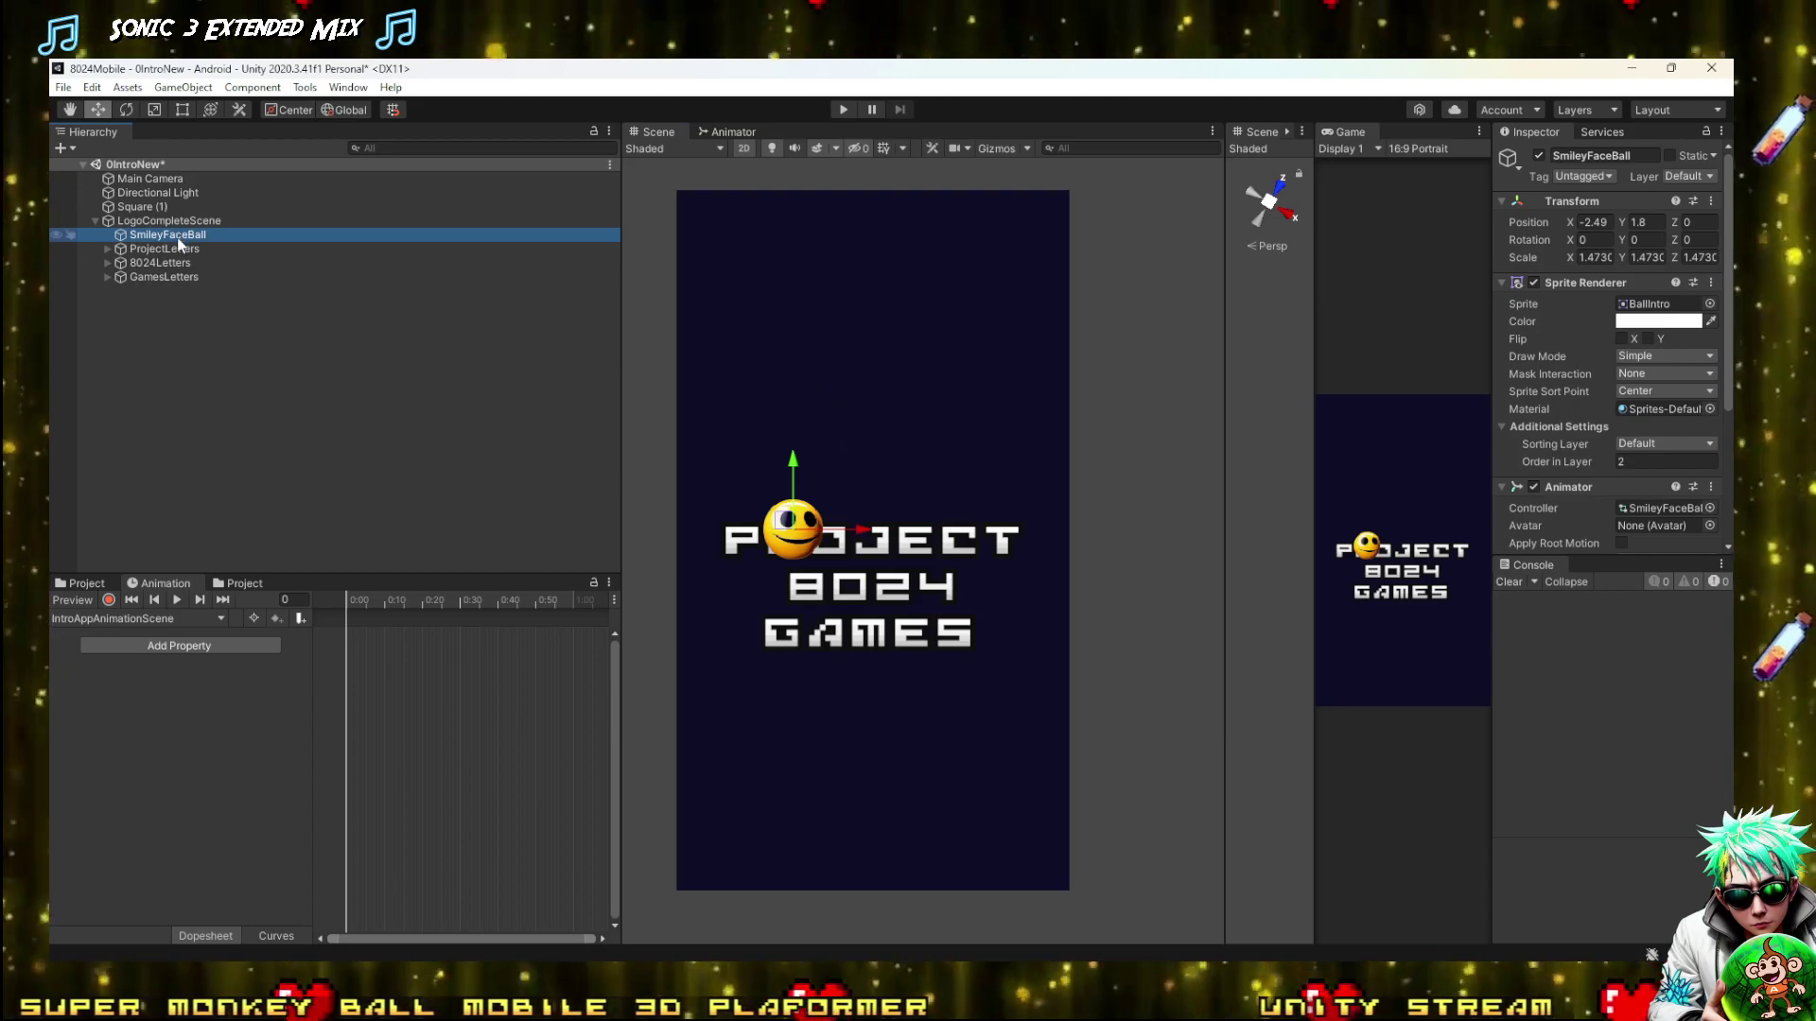
{"action": "key", "text": "ctrl+d"}
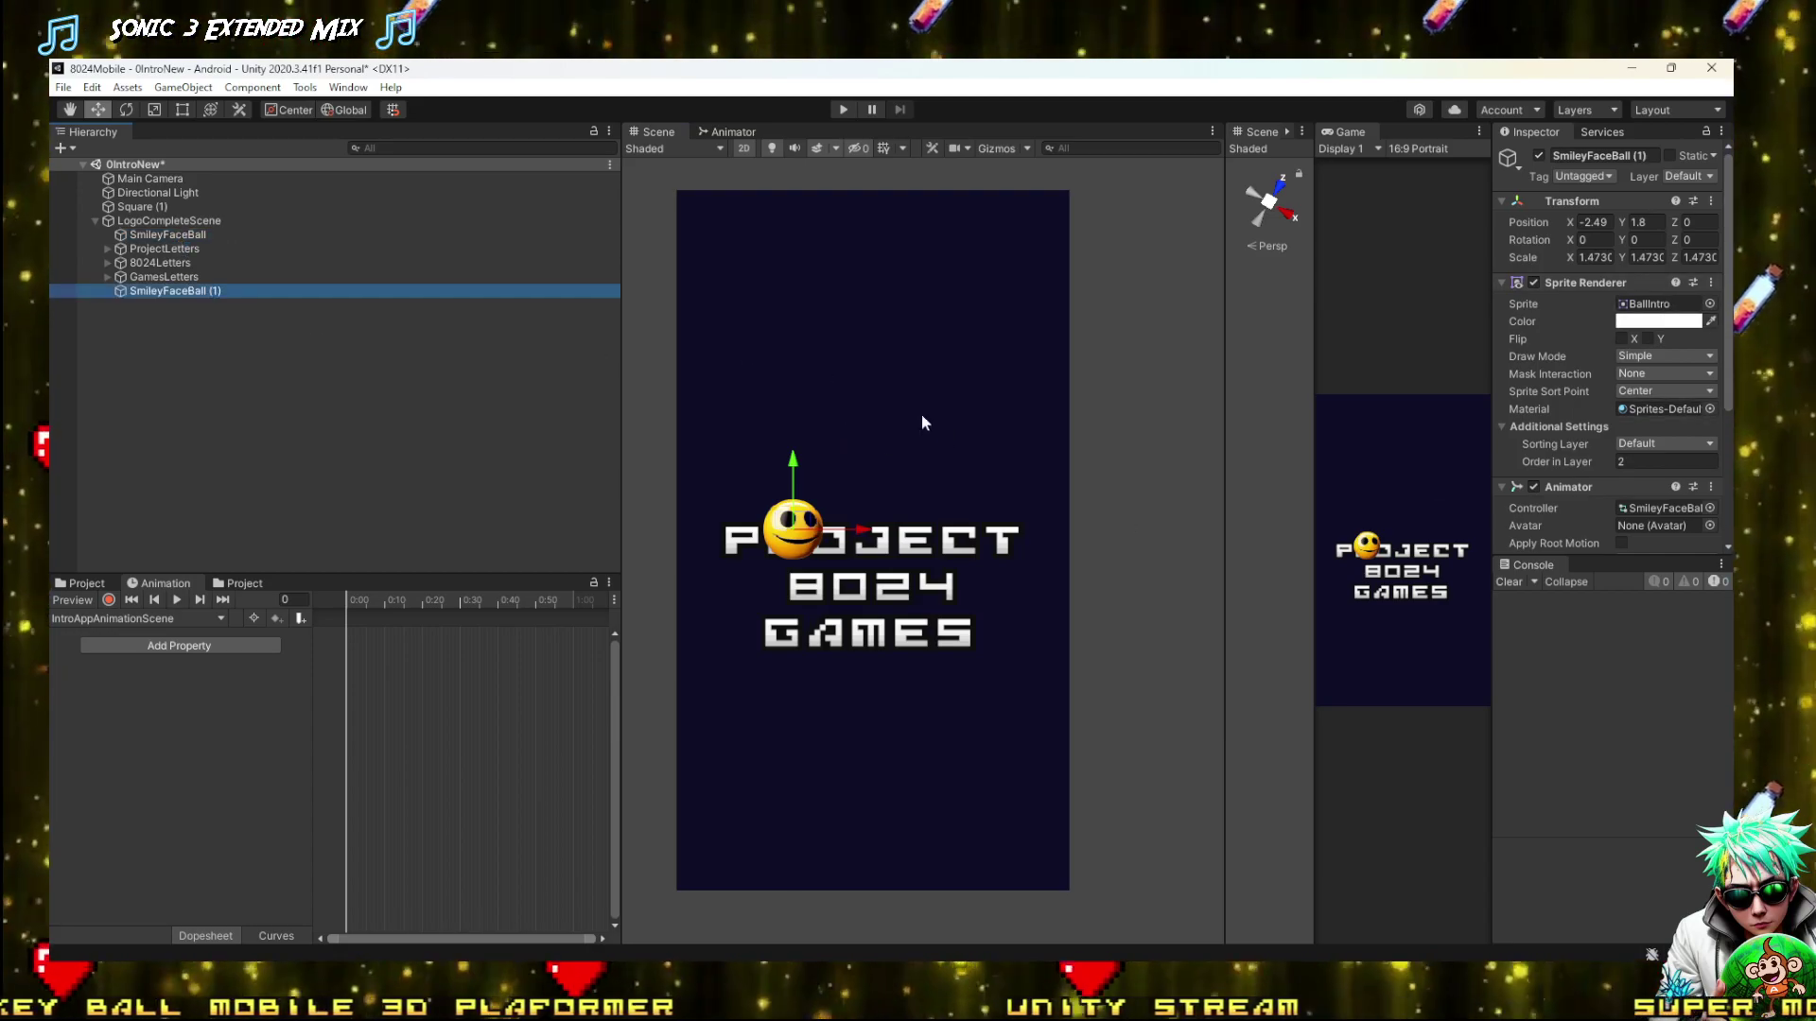
{"action": "left_click_drag", "start_coordinate": [793, 528], "coordinate": [917, 473]}
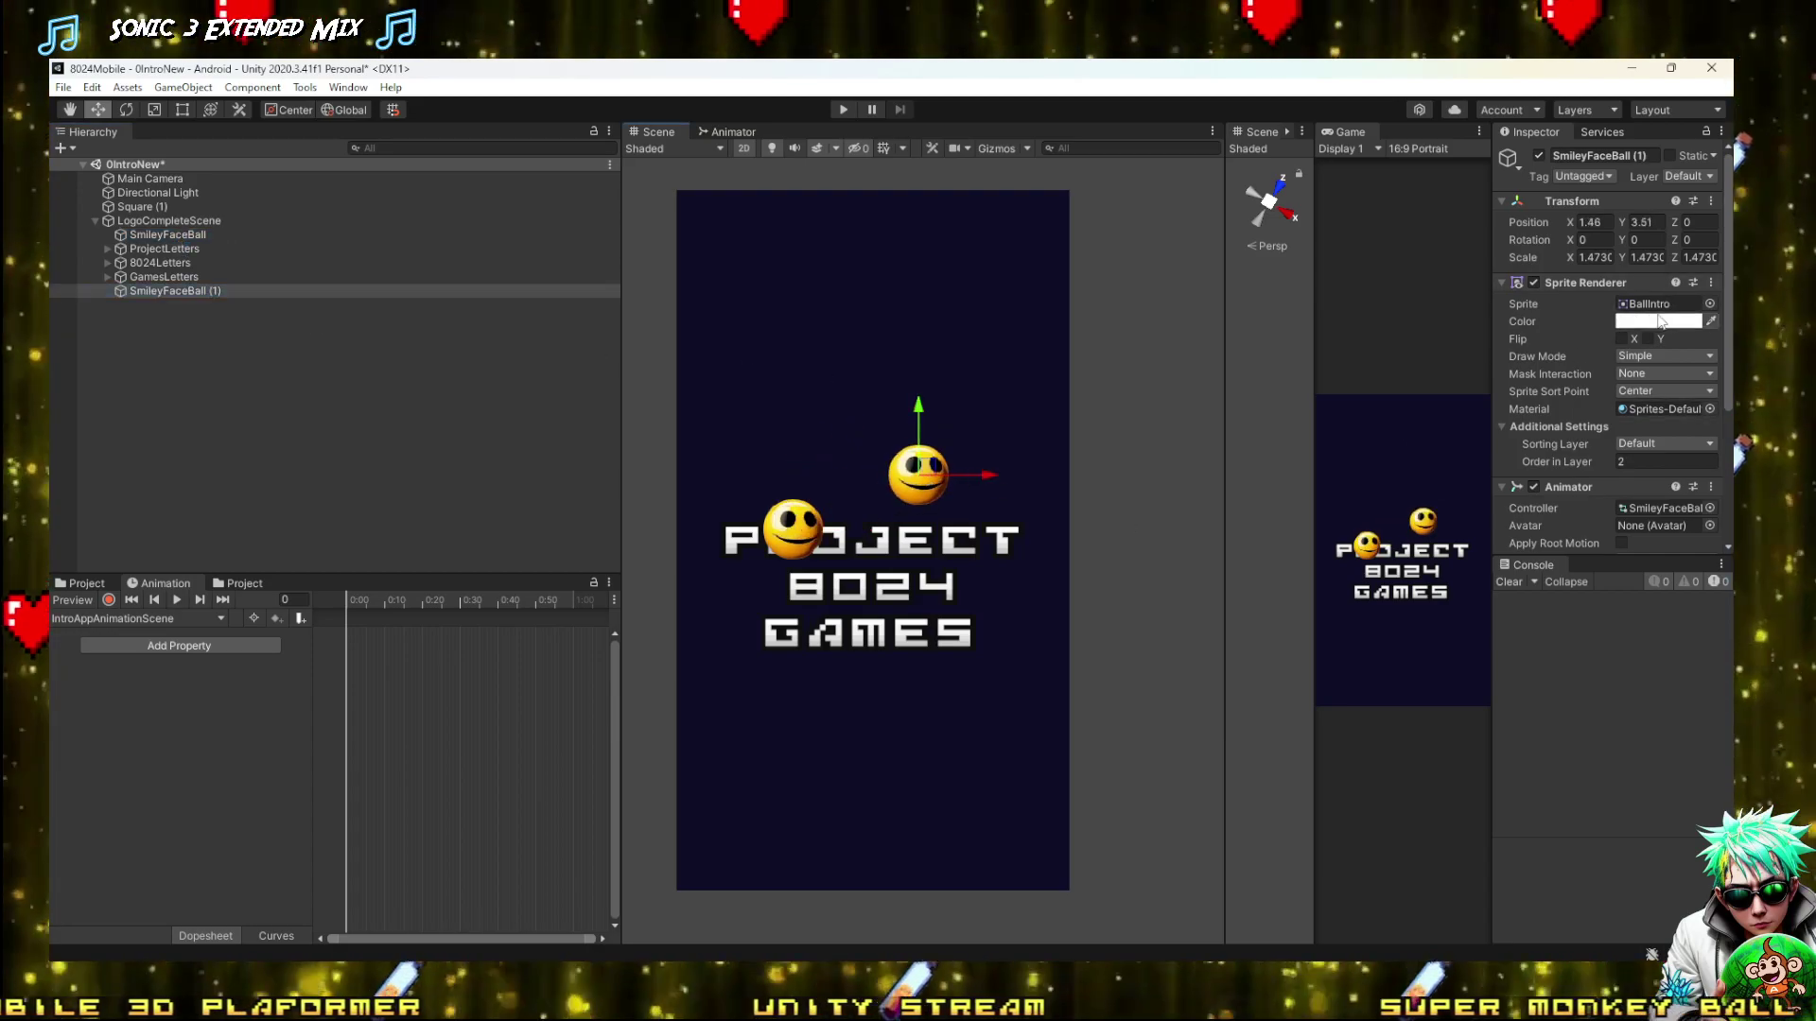
{"action": "left_click", "coordinate": [1661, 322]}
{"action": "left_click_drag", "start_coordinate": [1583, 447], "coordinate": [1454, 685]}
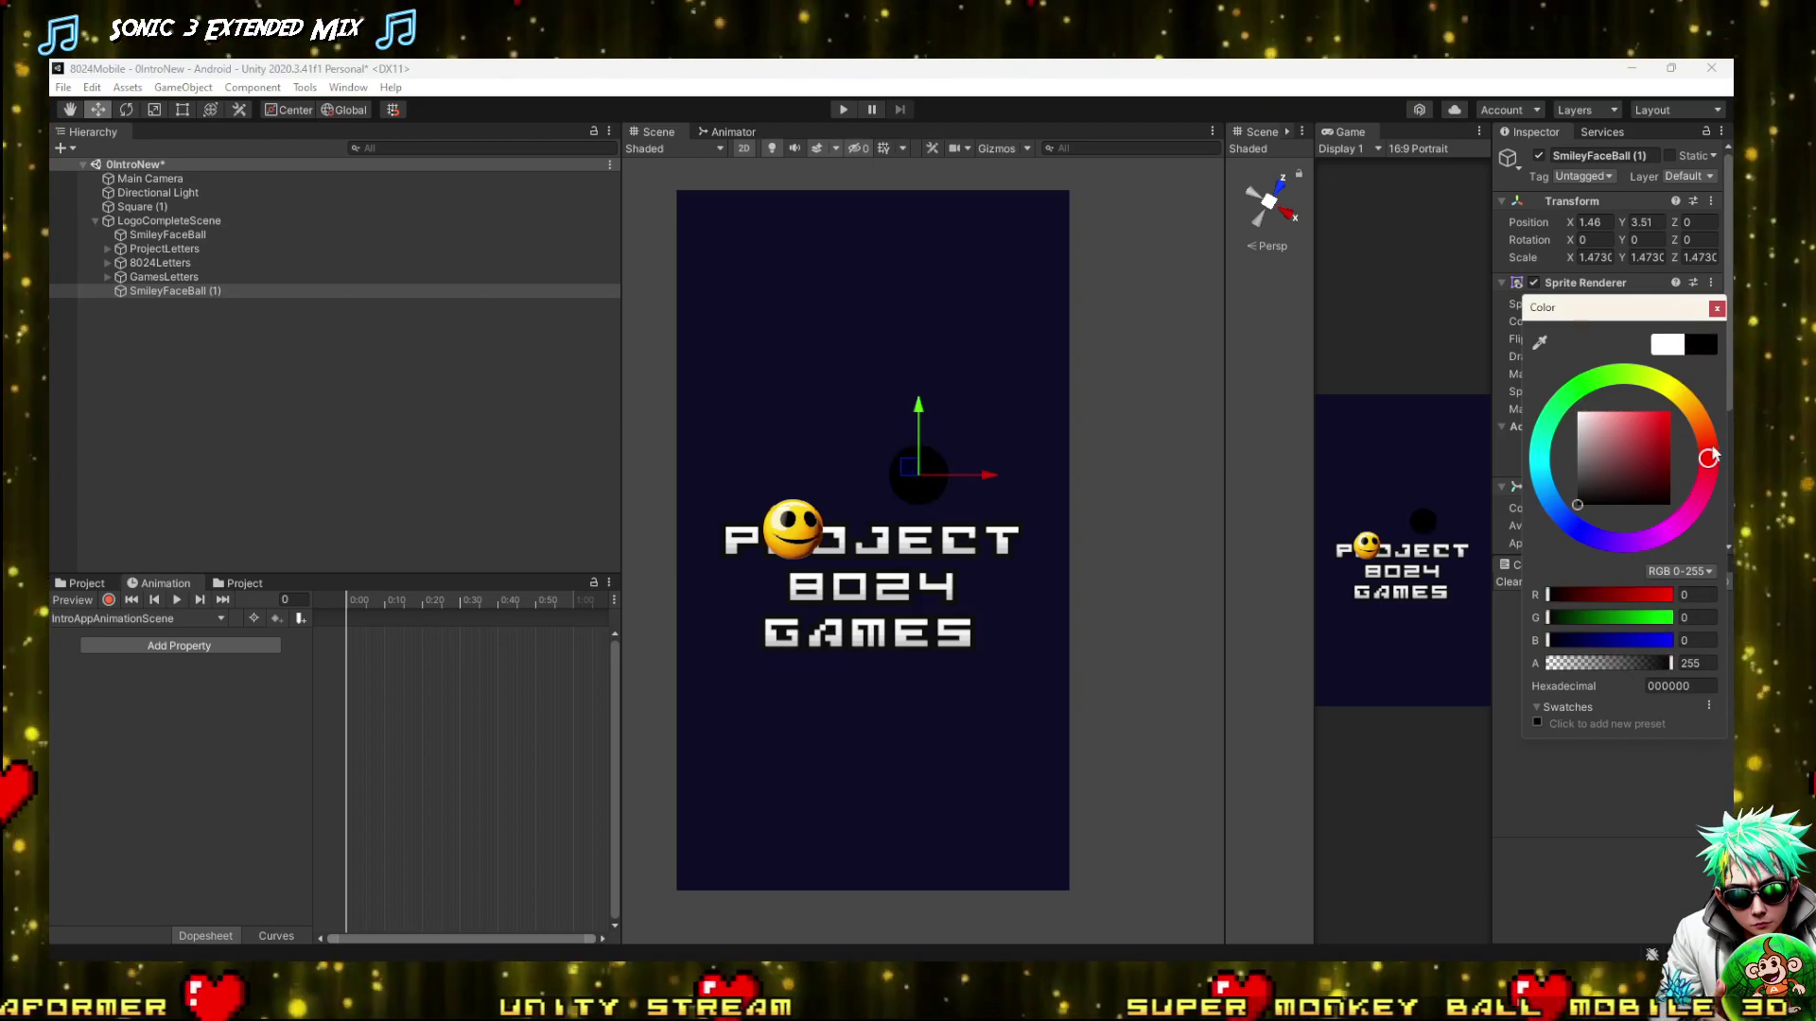
{"action": "left_click_drag", "start_coordinate": [1655, 663], "coordinate": [1585, 665]}
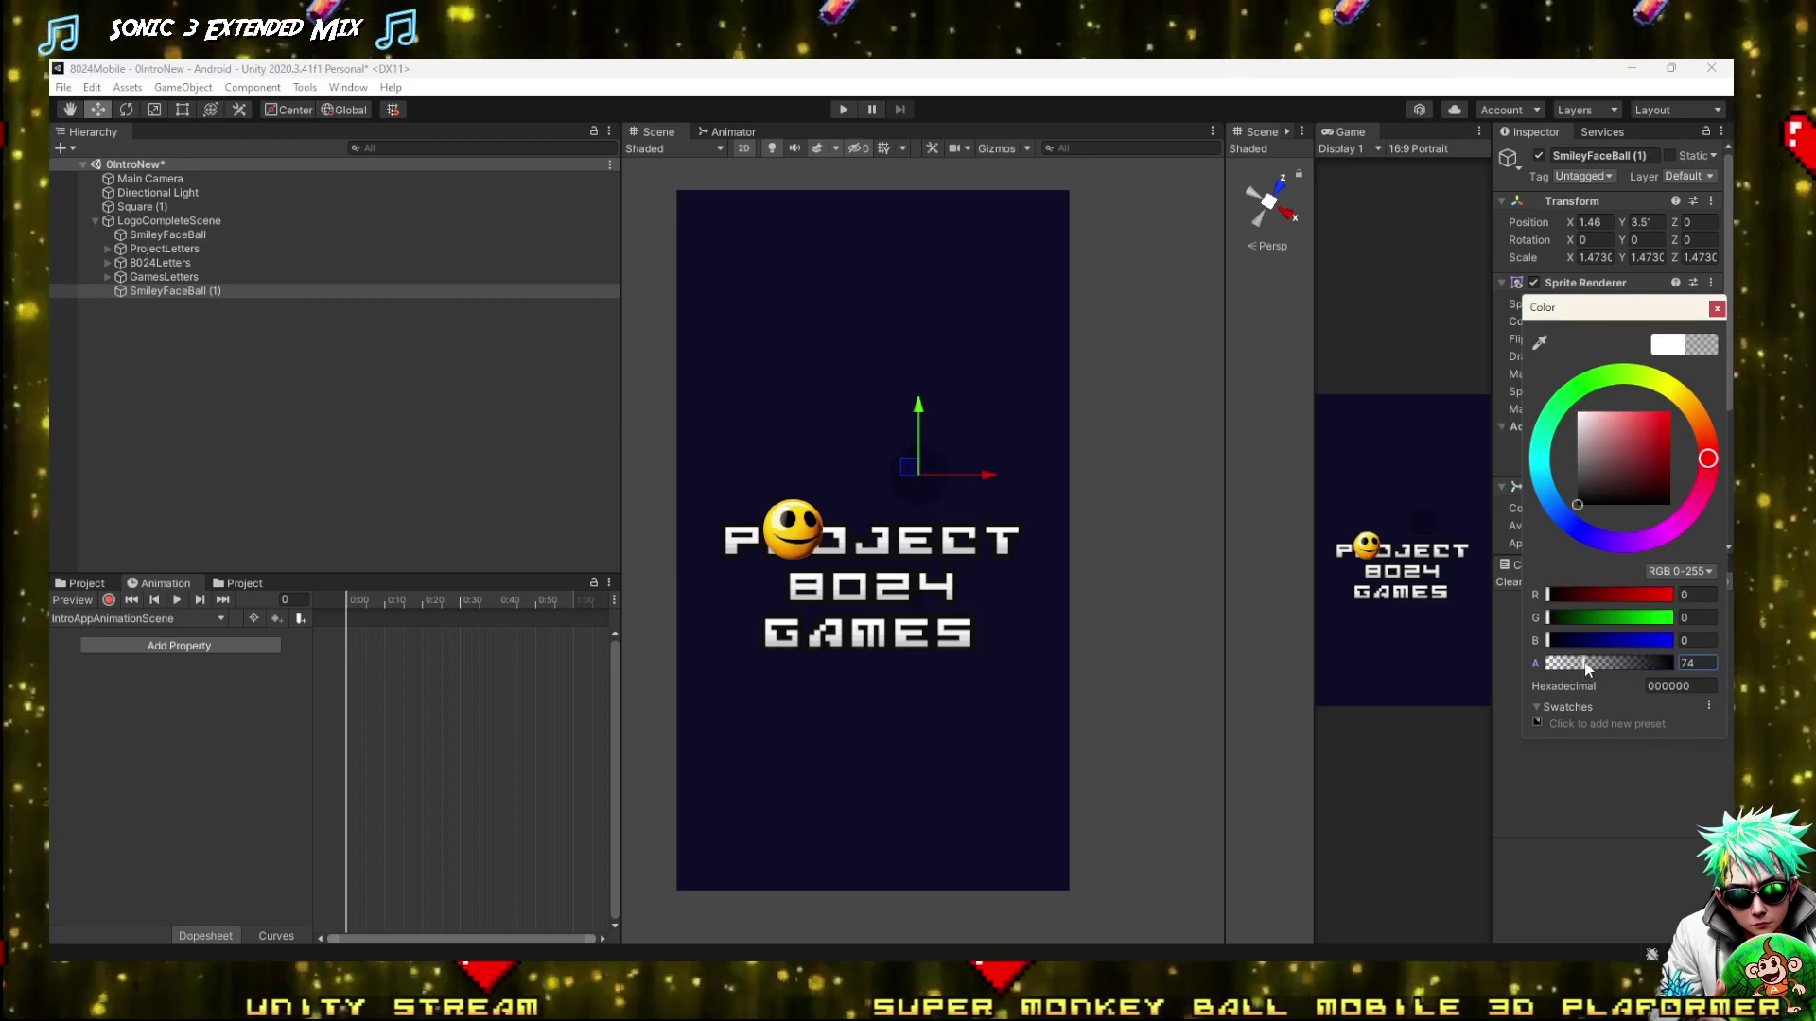
{"action": "left_click", "coordinate": [1714, 309]}
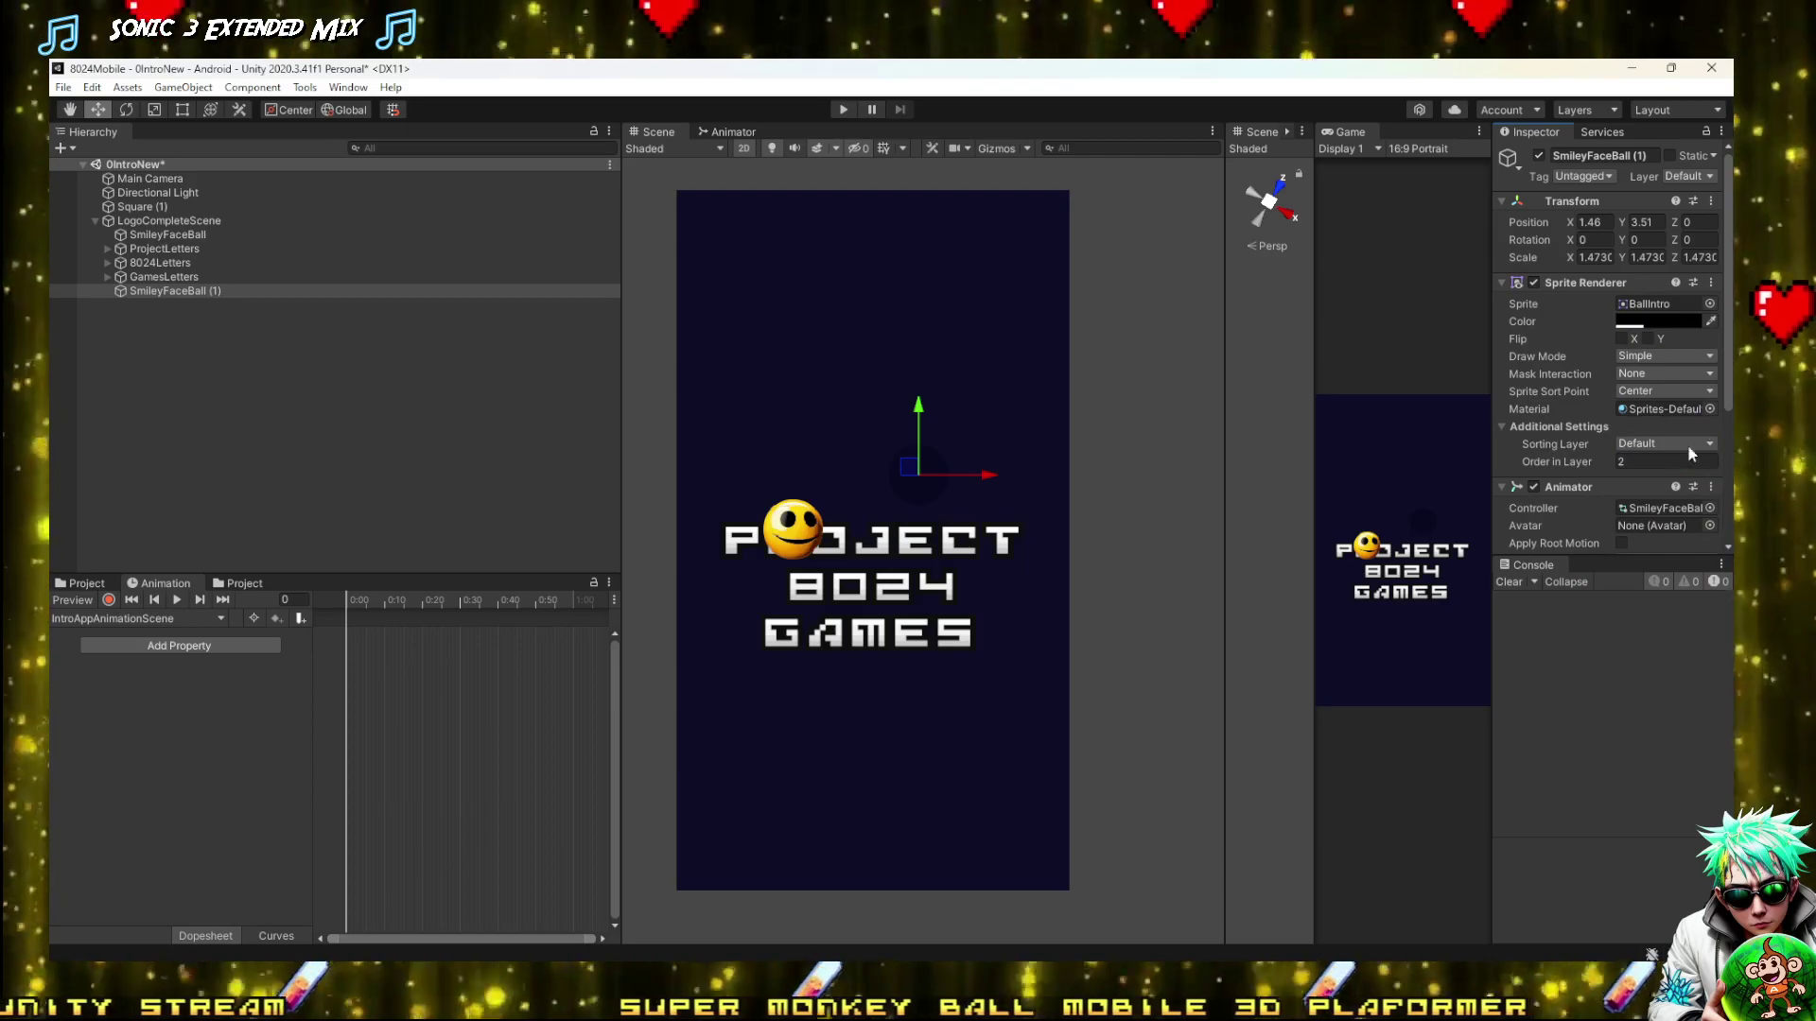
Set the yellow ball's Order in Layer to 3, then replace it with a repositioned duplicate
{"action": "left_click", "coordinate": [168, 235]}
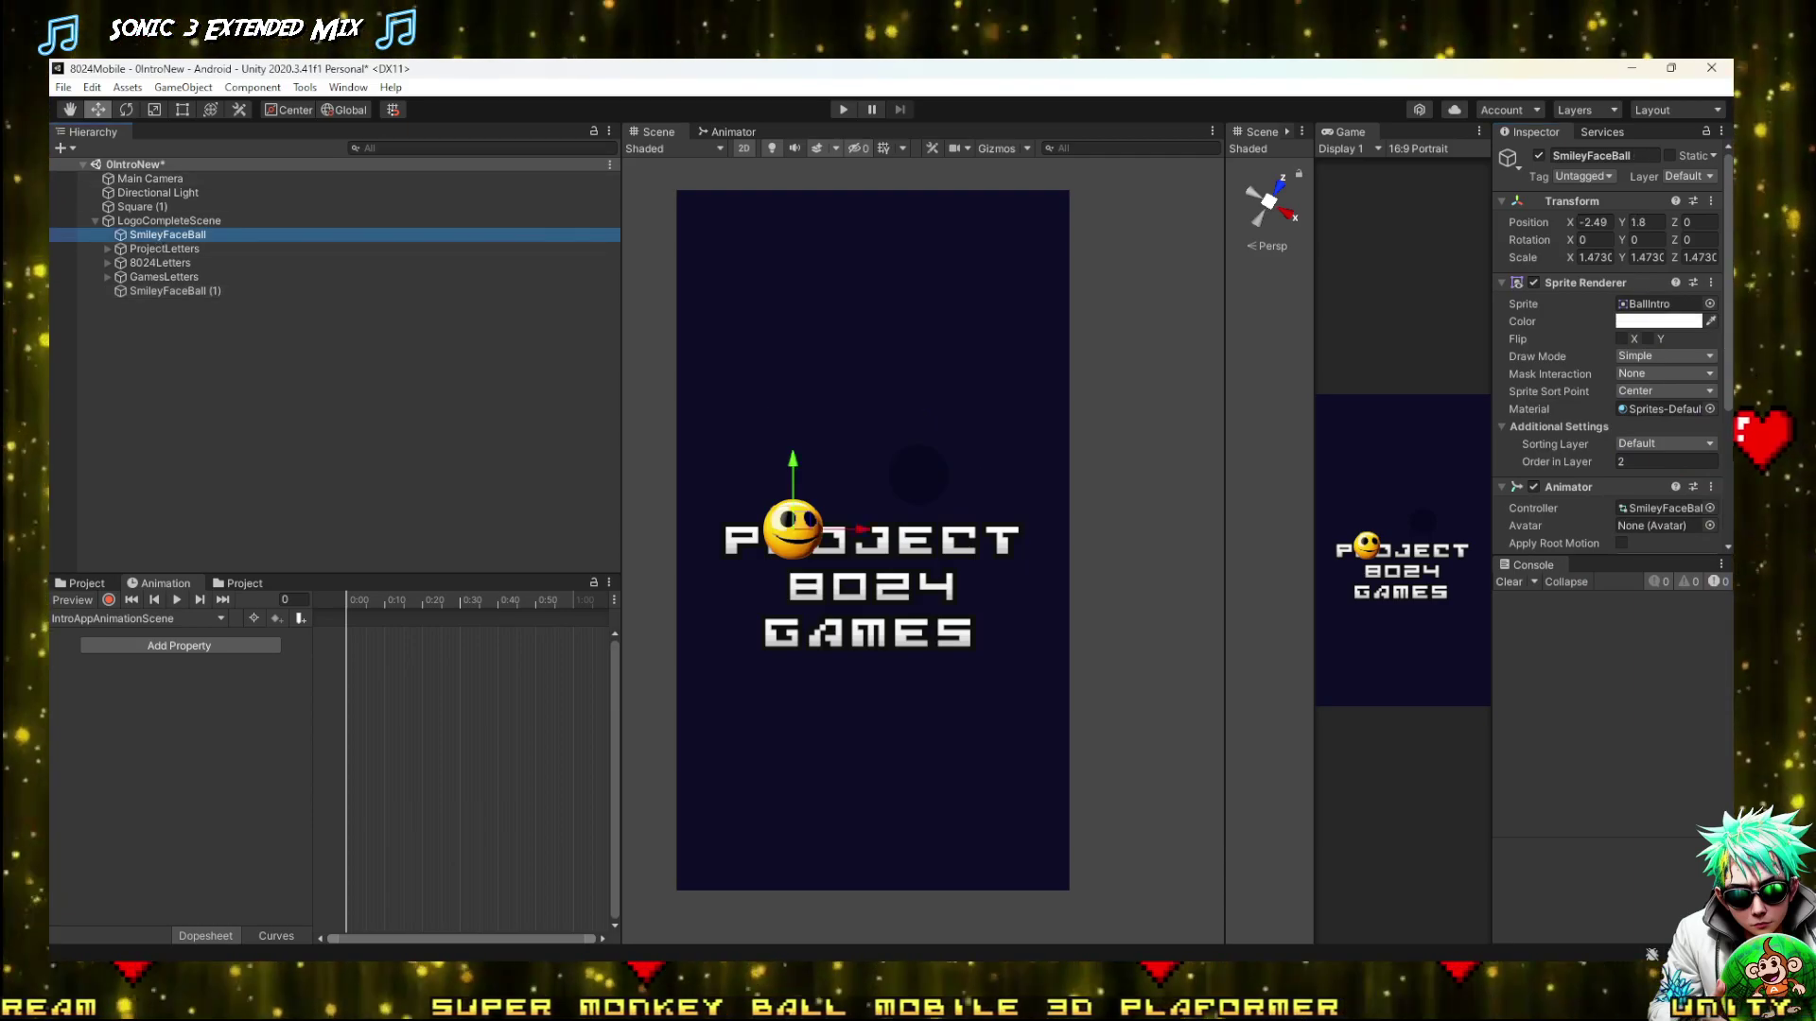
{"action": "left_click", "coordinate": [1623, 462]}
{"action": "type", "text": "3"}
{"action": "left_click_drag", "start_coordinate": [167, 235], "coordinate": [156, 282]}
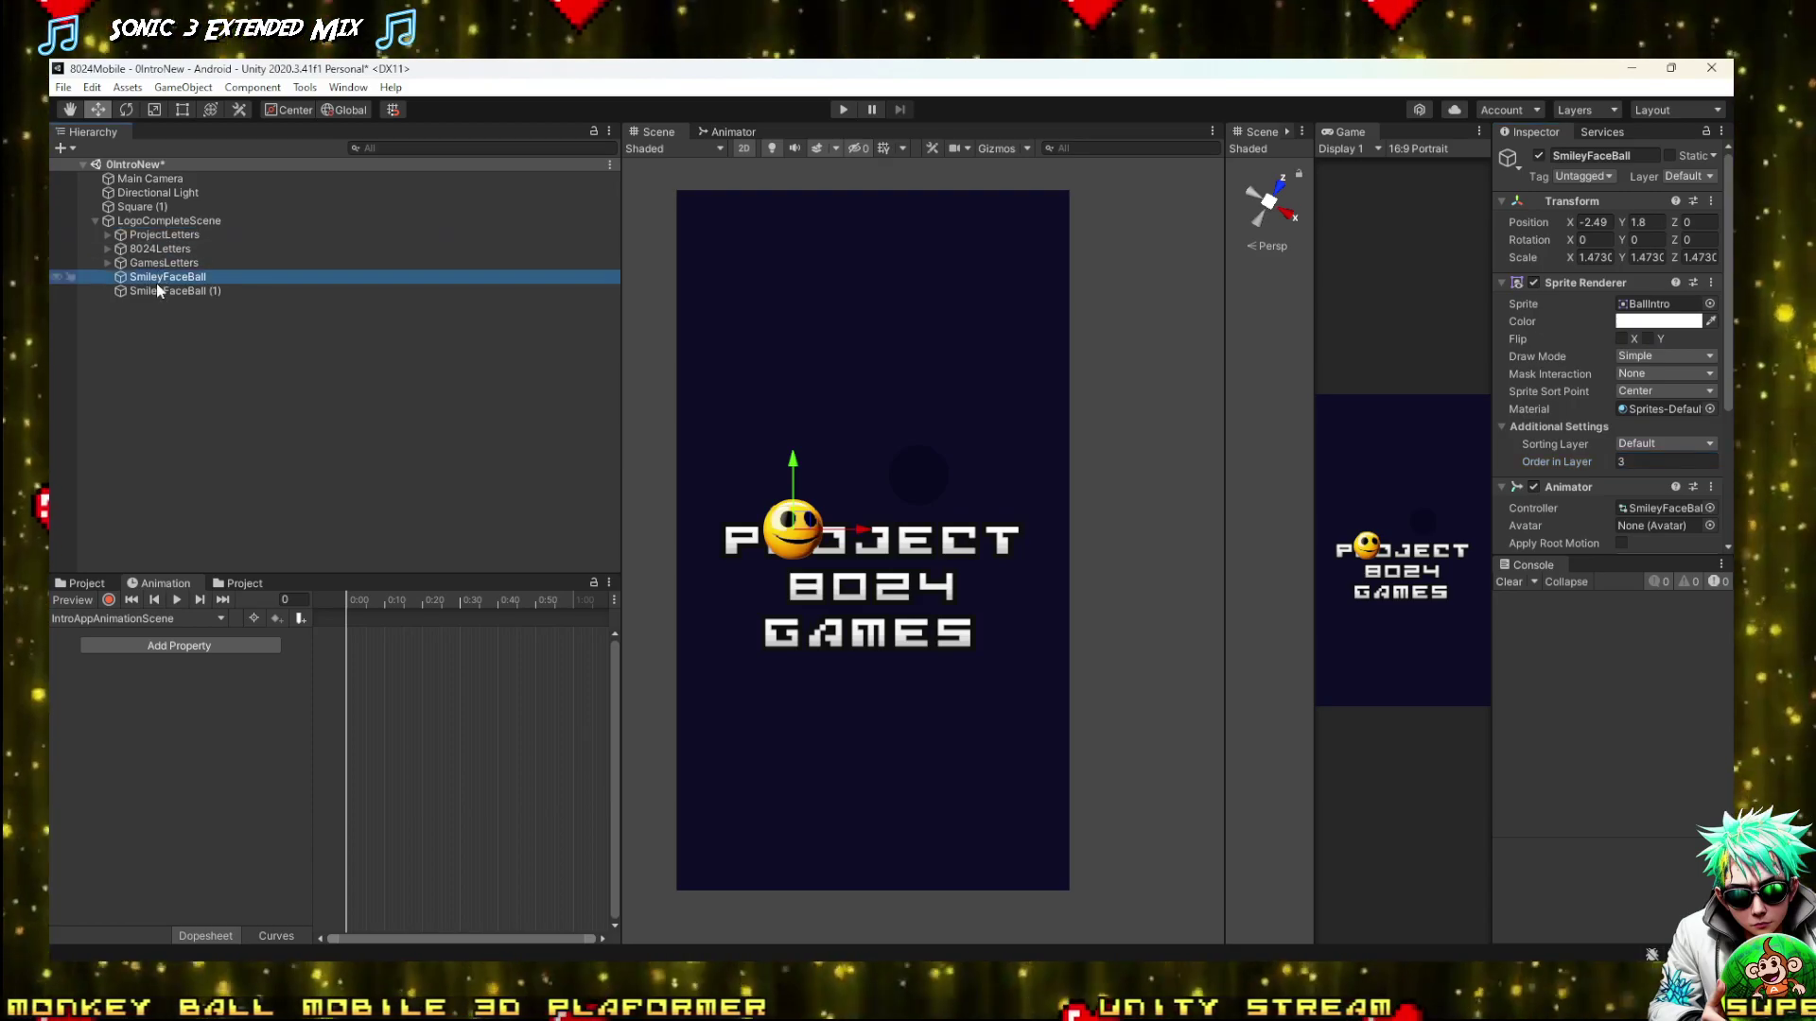
{"action": "key", "text": "ctrl+d"}
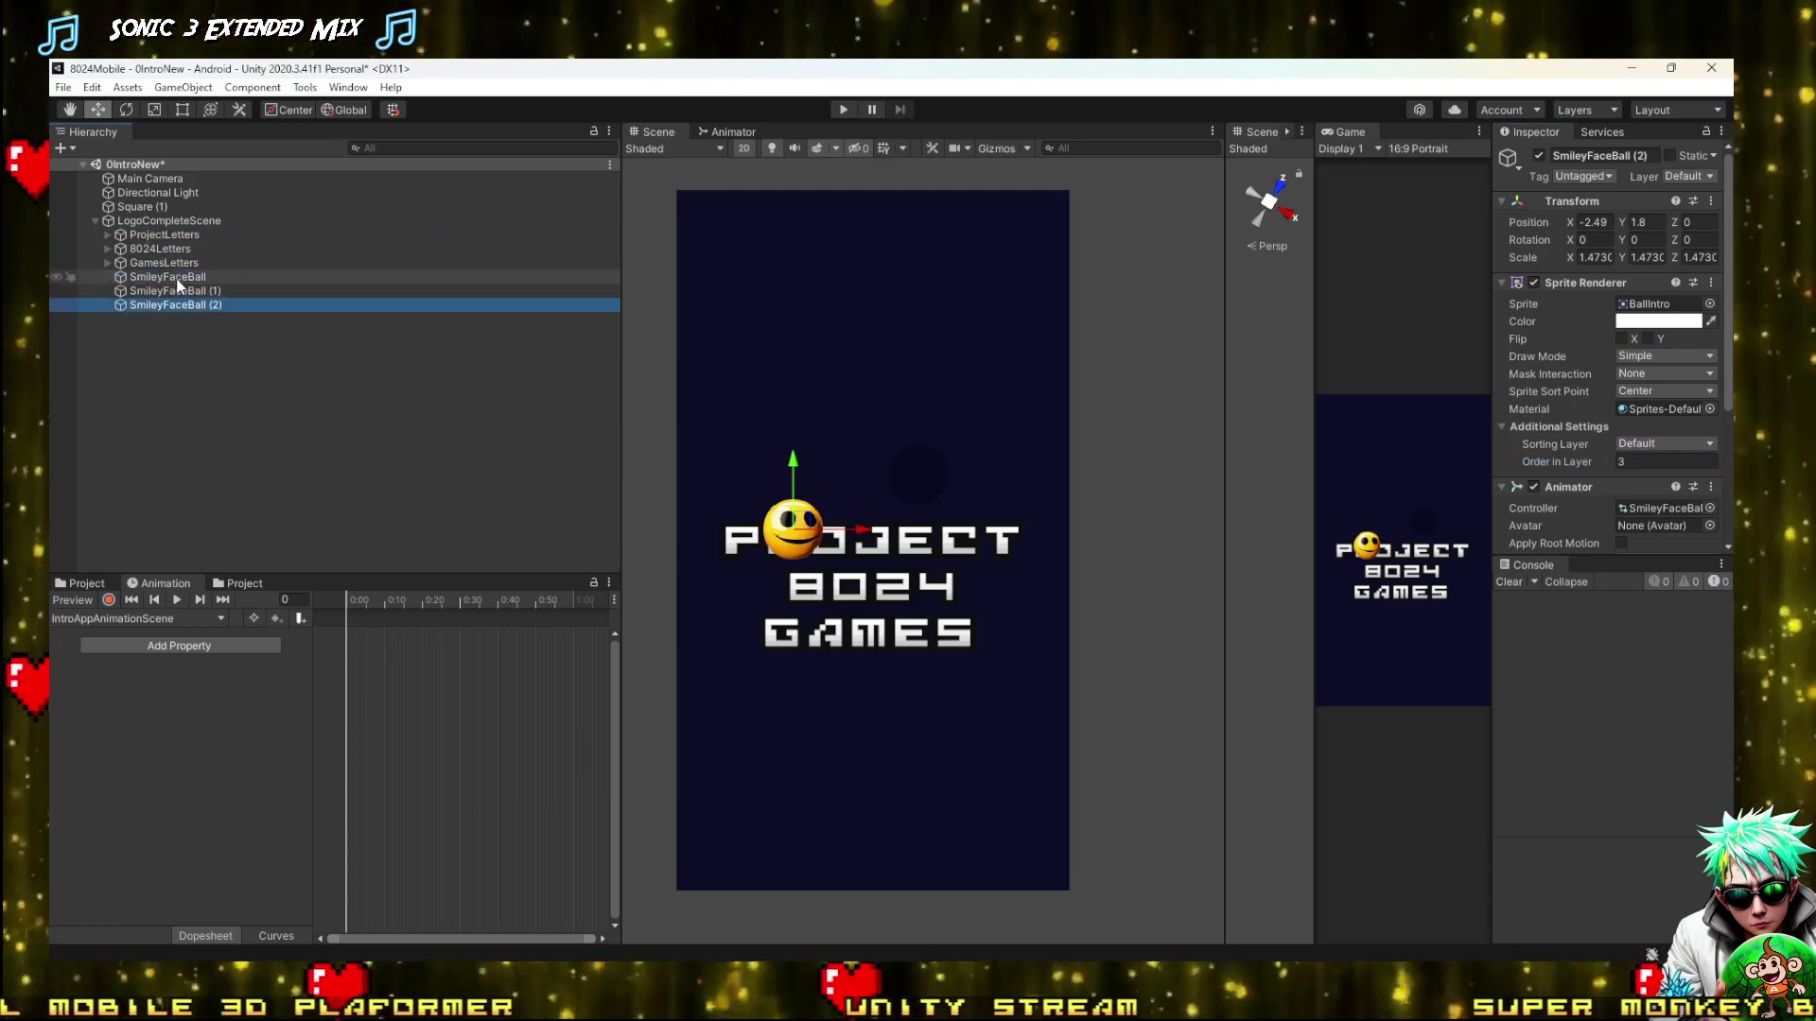
{"action": "left_click", "coordinate": [176, 279]}
{"action": "key", "text": "Delete"}
{"action": "left_click", "coordinate": [181, 288]}
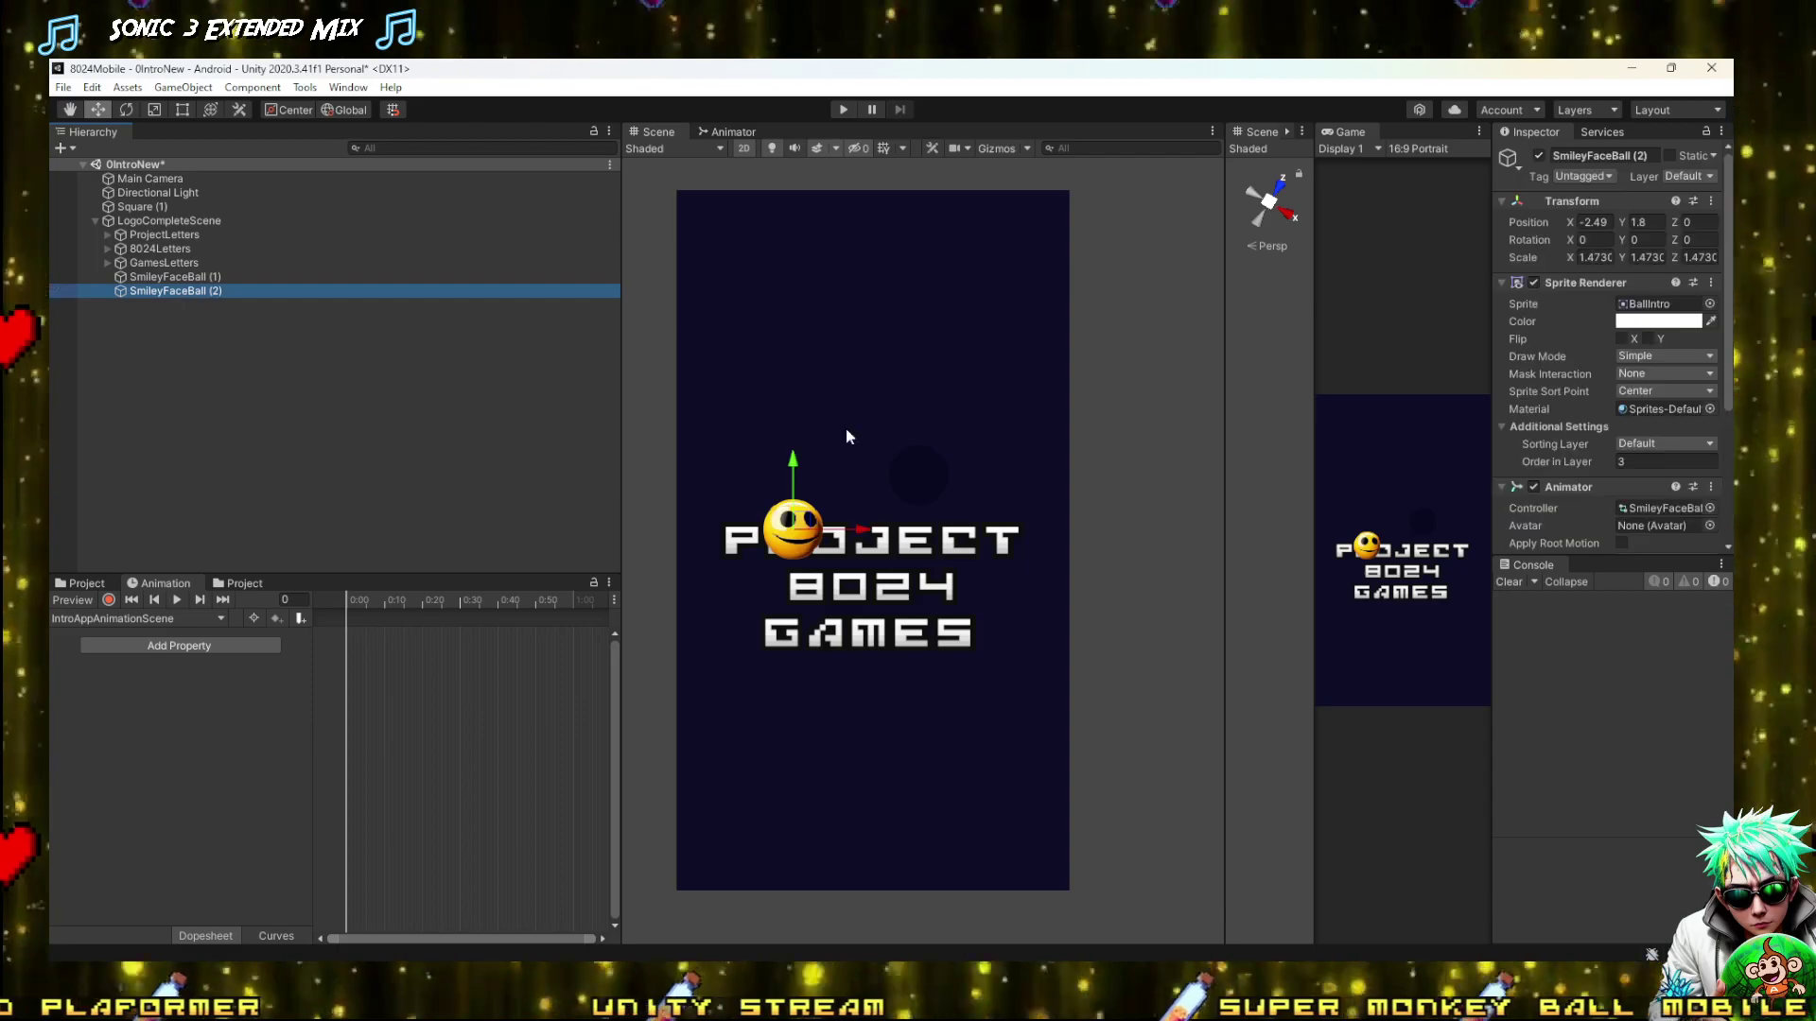
{"action": "left_click_drag", "start_coordinate": [809, 528], "coordinate": [920, 462]}
Make the black shadow ball more opaque, at alpha 107
{"action": "left_click", "coordinate": [217, 277]}
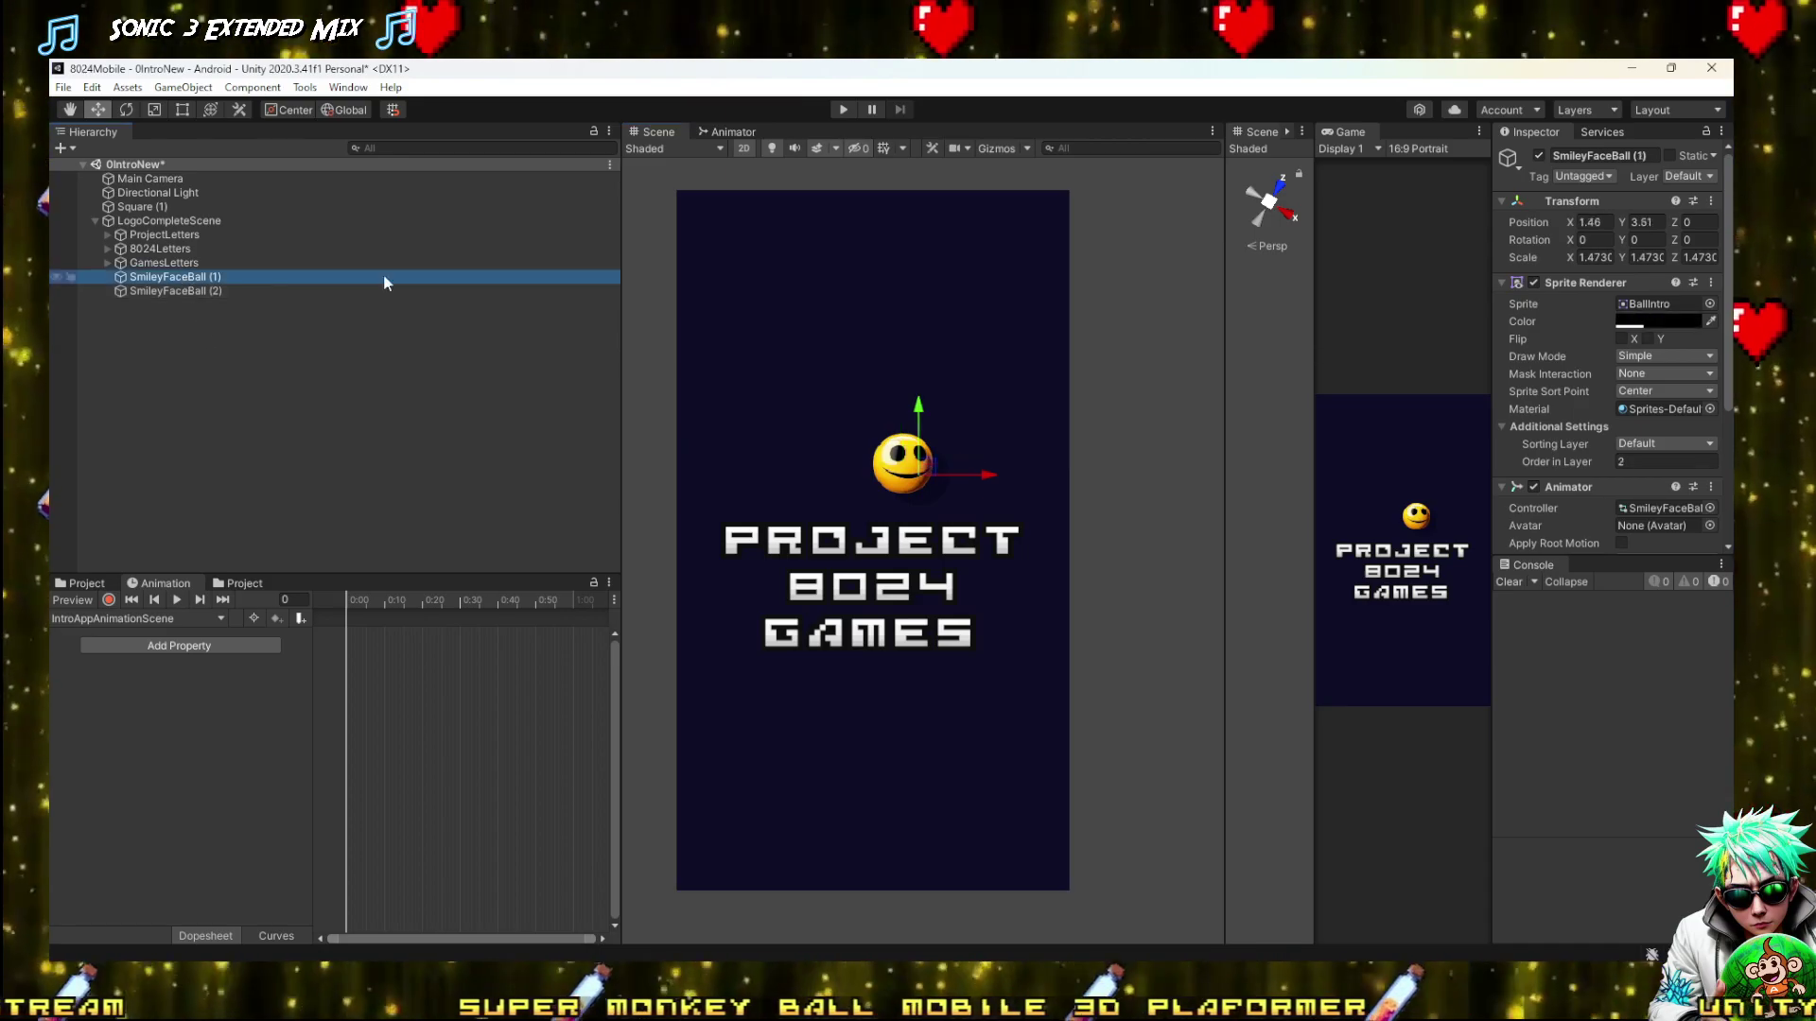
{"action": "left_click", "coordinate": [1653, 321]}
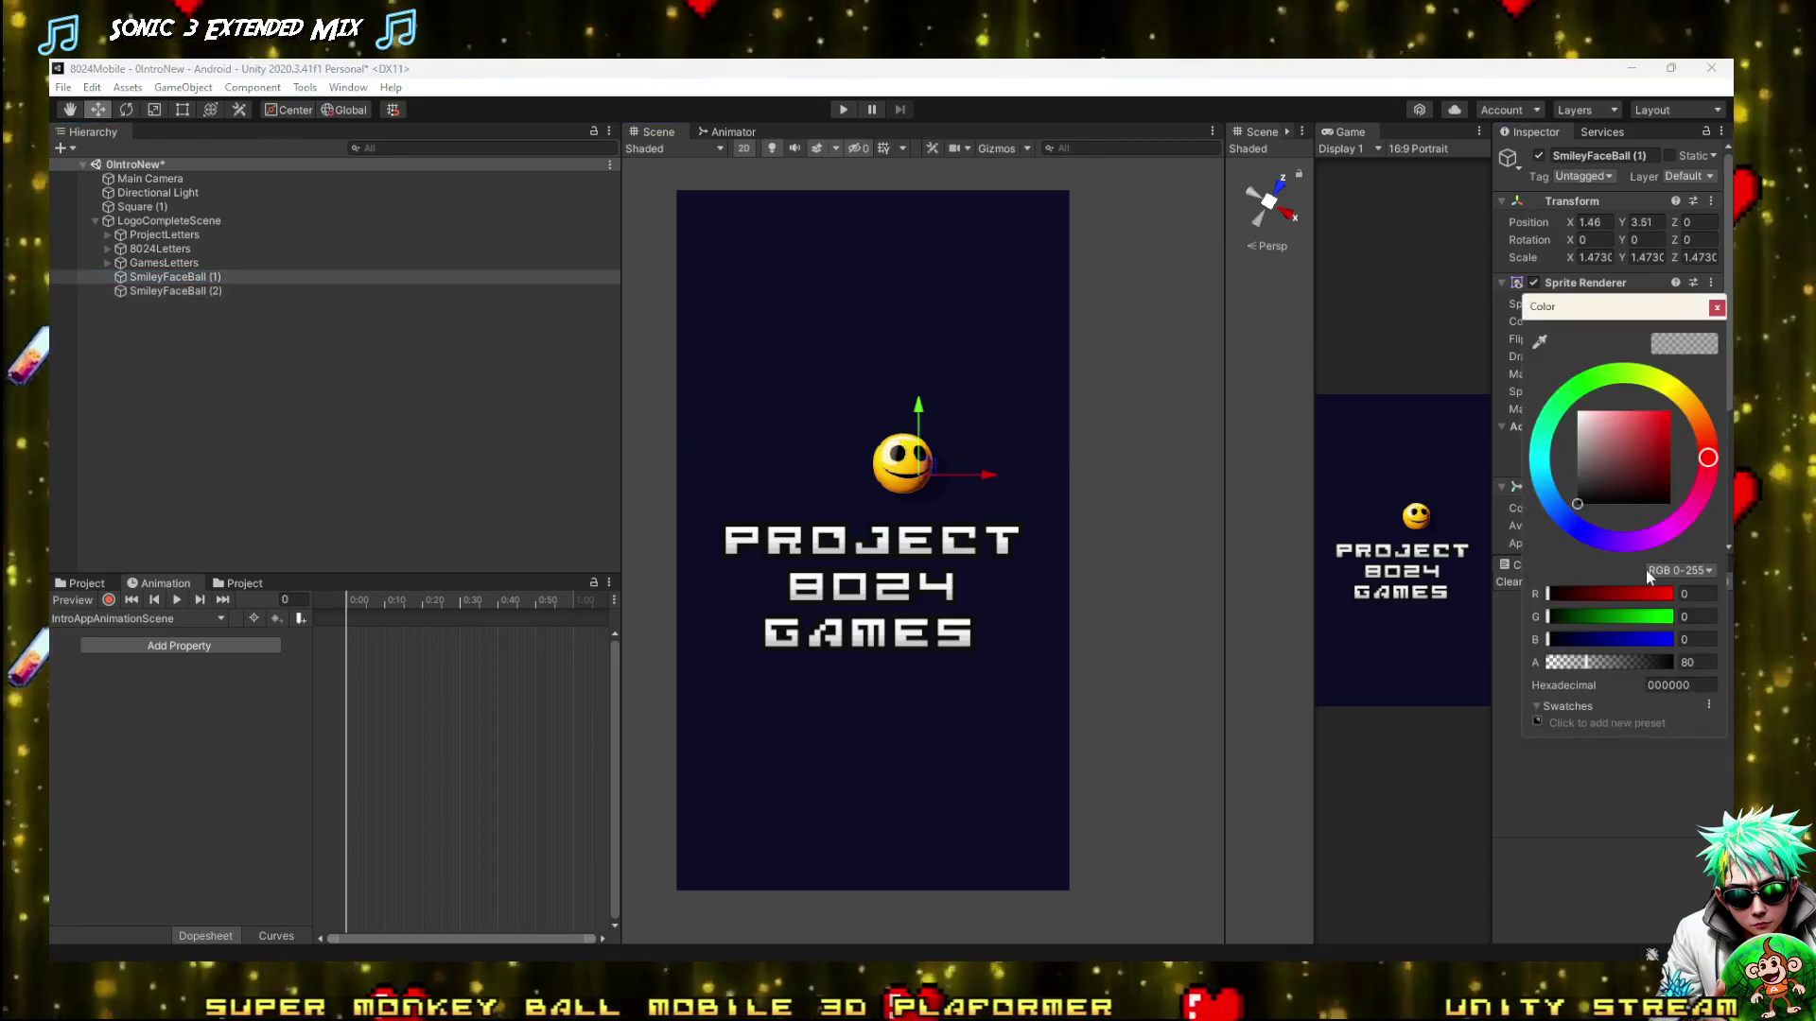
{"action": "mouse_move", "coordinate": [1601, 663]}
{"action": "left_mouse_down"}
{"action": "mouse_move", "coordinate": [1621, 662]}
{"action": "mouse_move", "coordinate": [1597, 663]}
{"action": "left_mouse_up"}
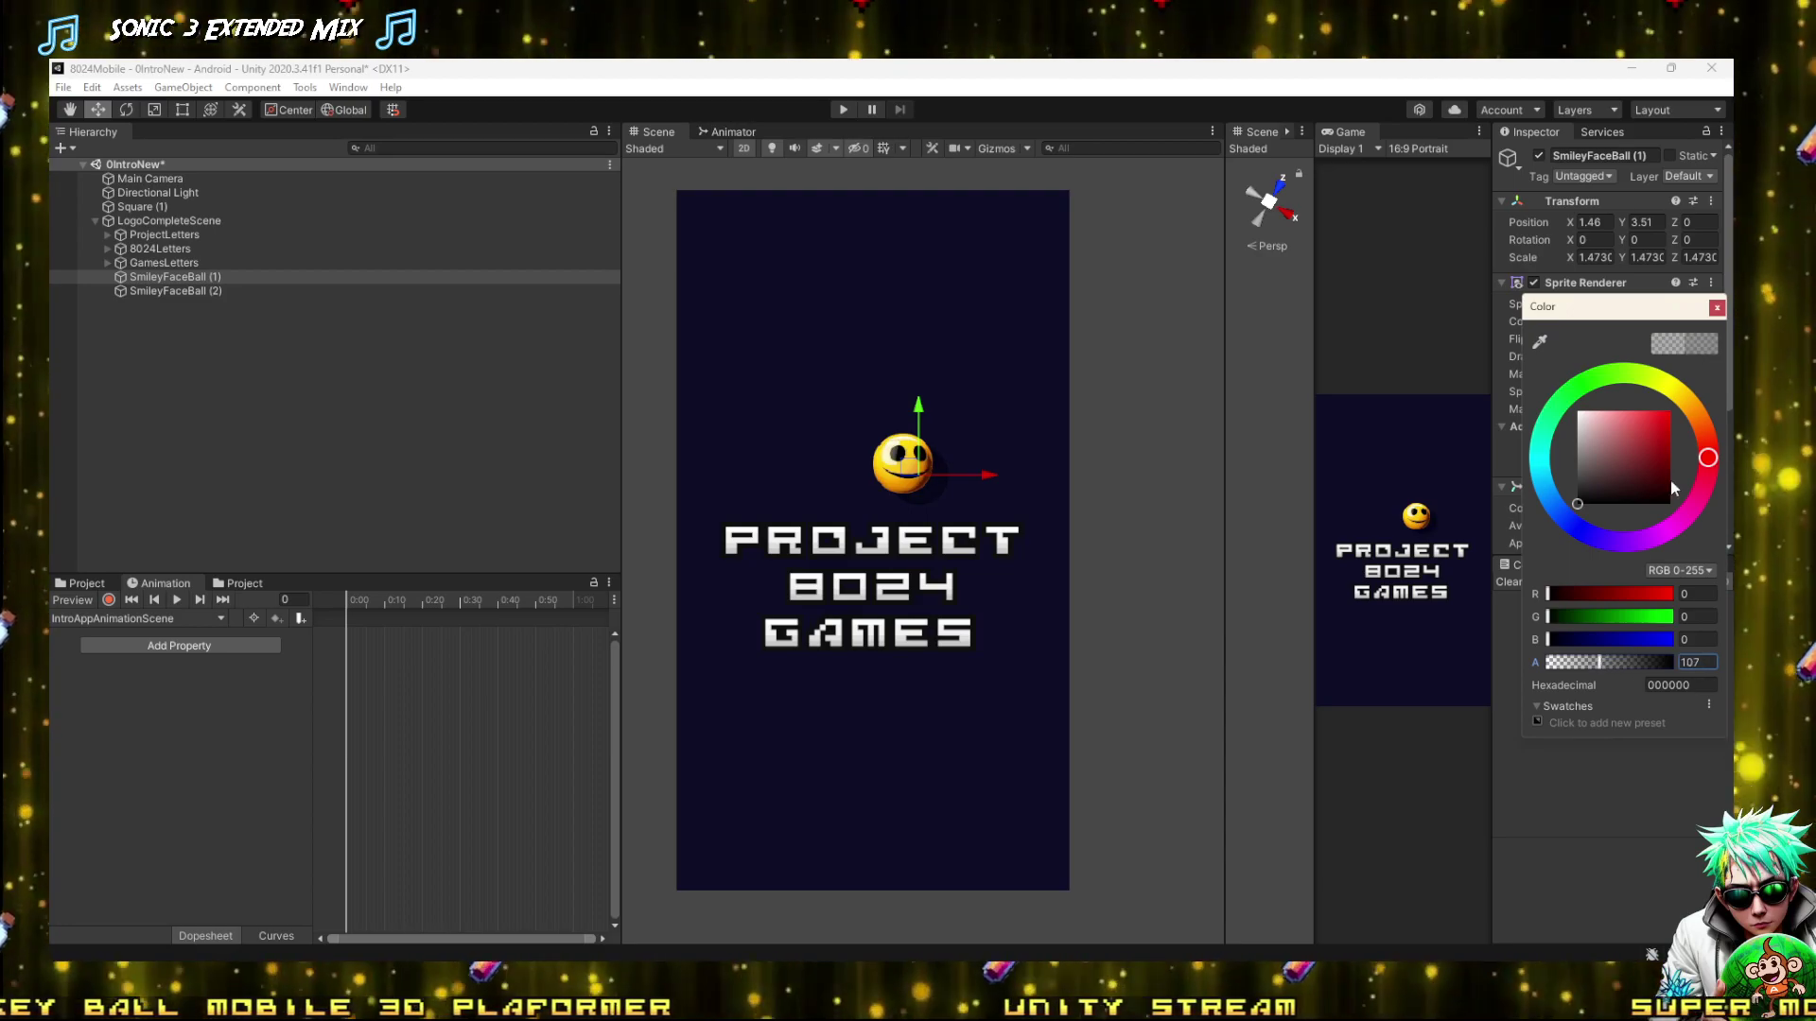
{"action": "left_click", "coordinate": [1716, 308]}
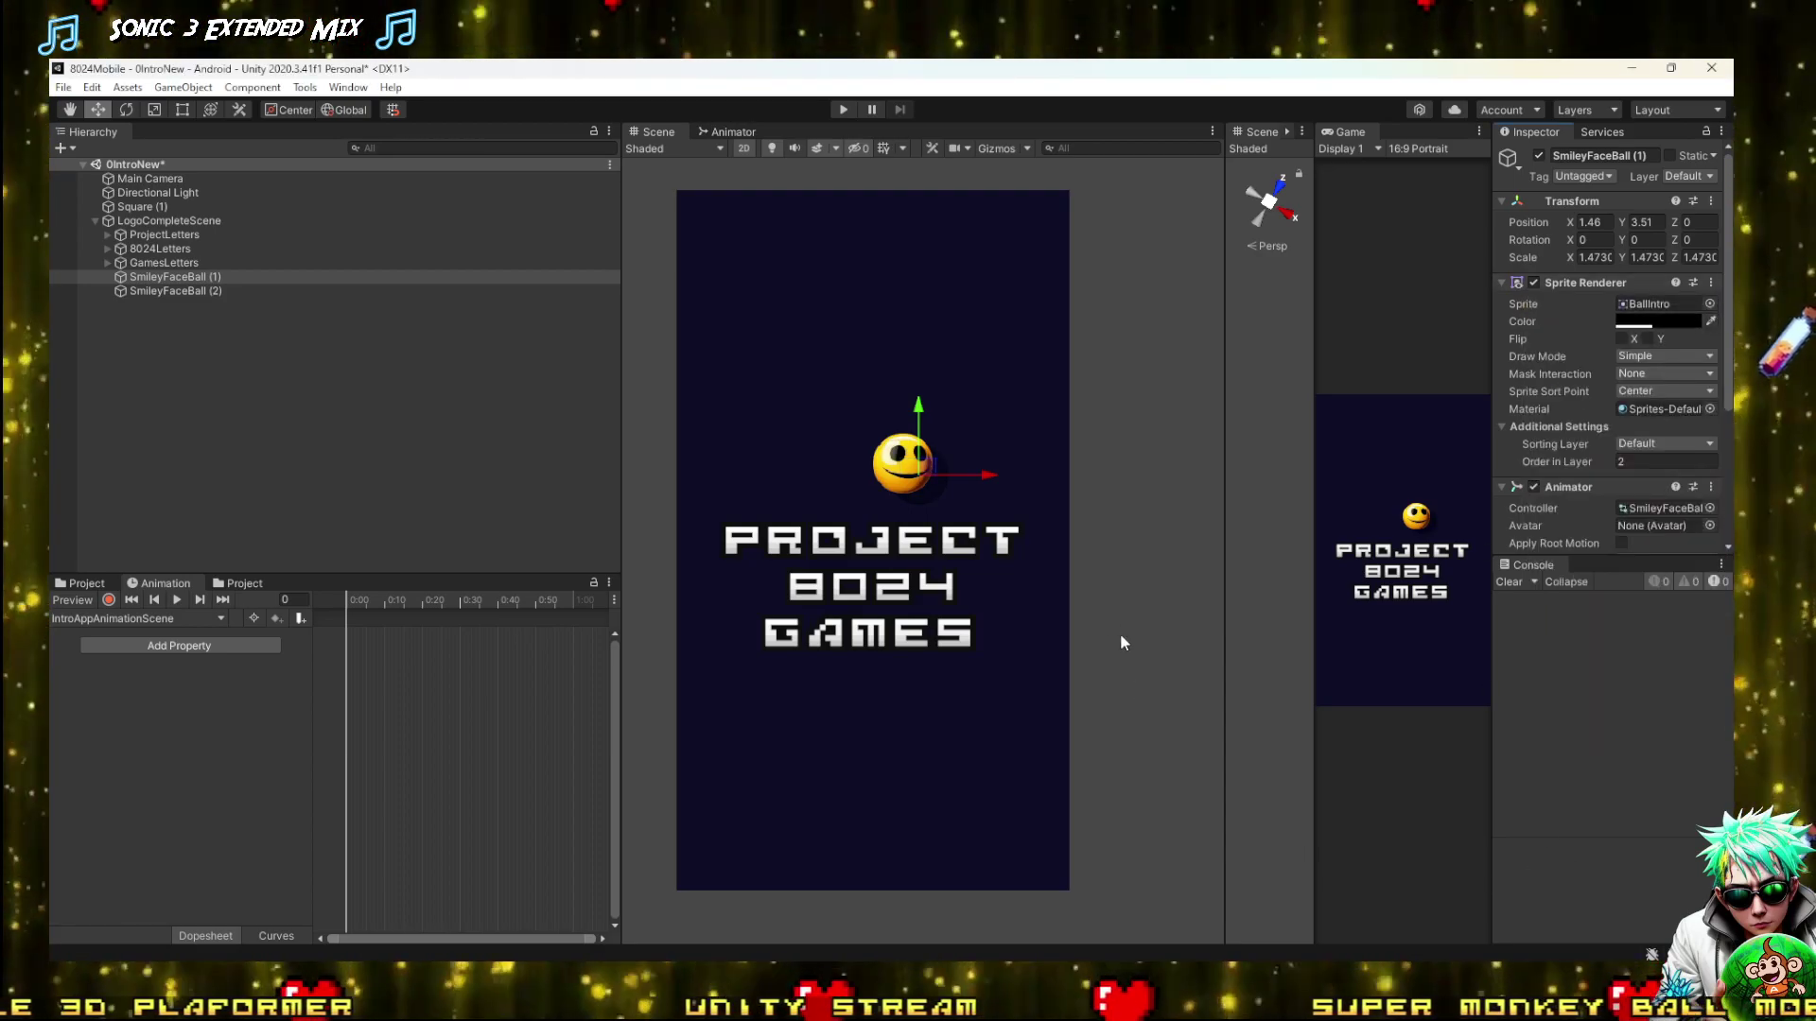
Resize the first smiley ball and centre the Scene view on the logo
{"action": "scroll", "coordinate": [1035, 463], "scroll_direction": "up", "scroll_amount": 3}
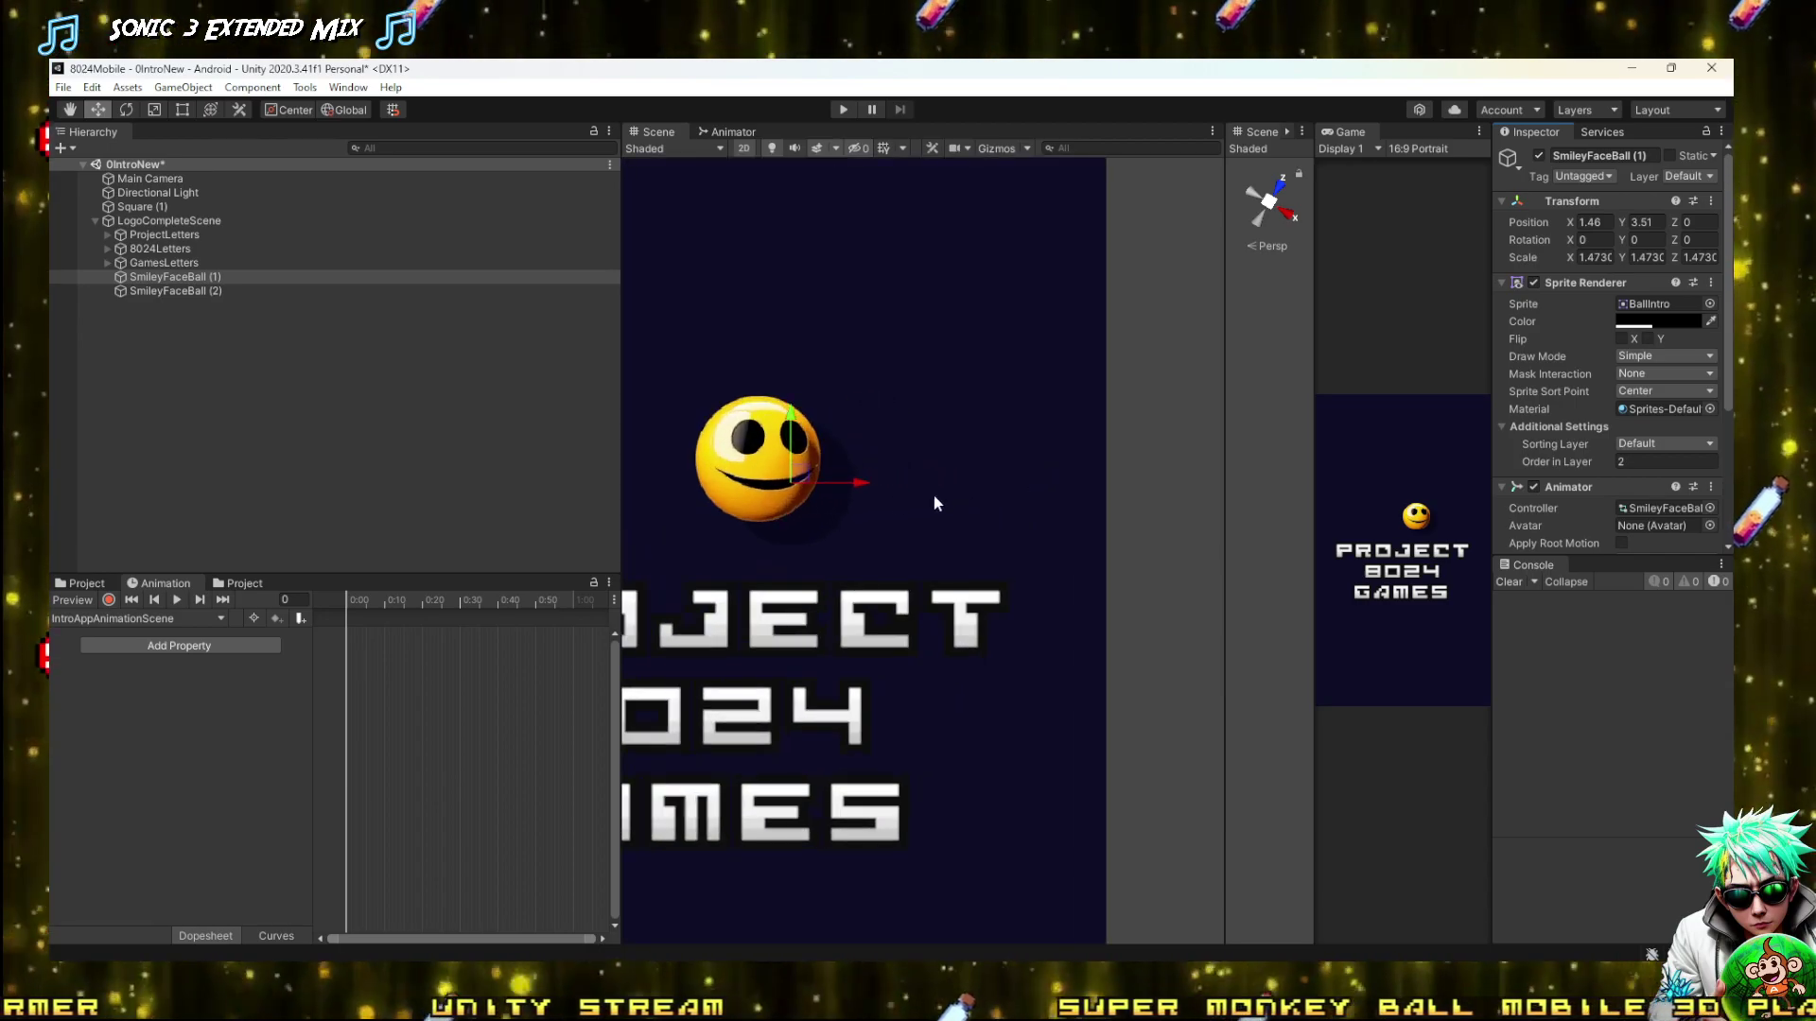
{"action": "scroll", "coordinate": [830, 480], "scroll_direction": "up", "scroll_amount": 2}
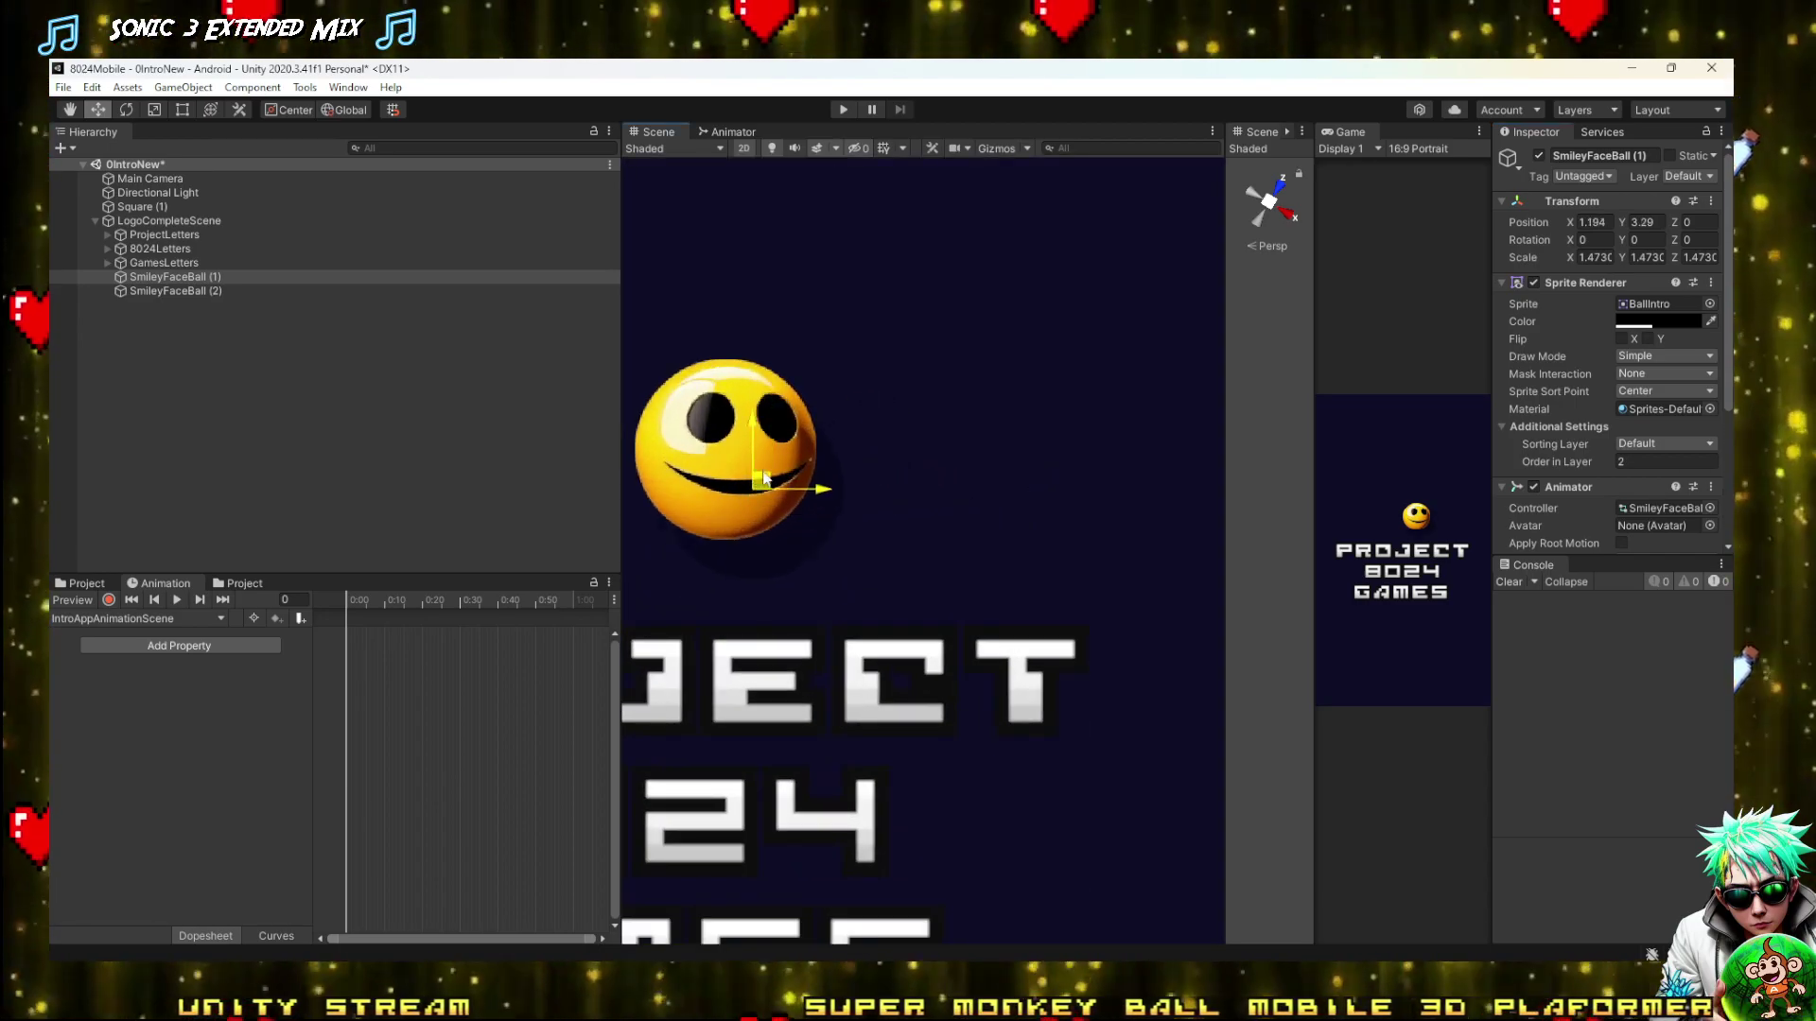
{"action": "left_click_drag", "start_coordinate": [764, 482], "coordinate": [787, 675]}
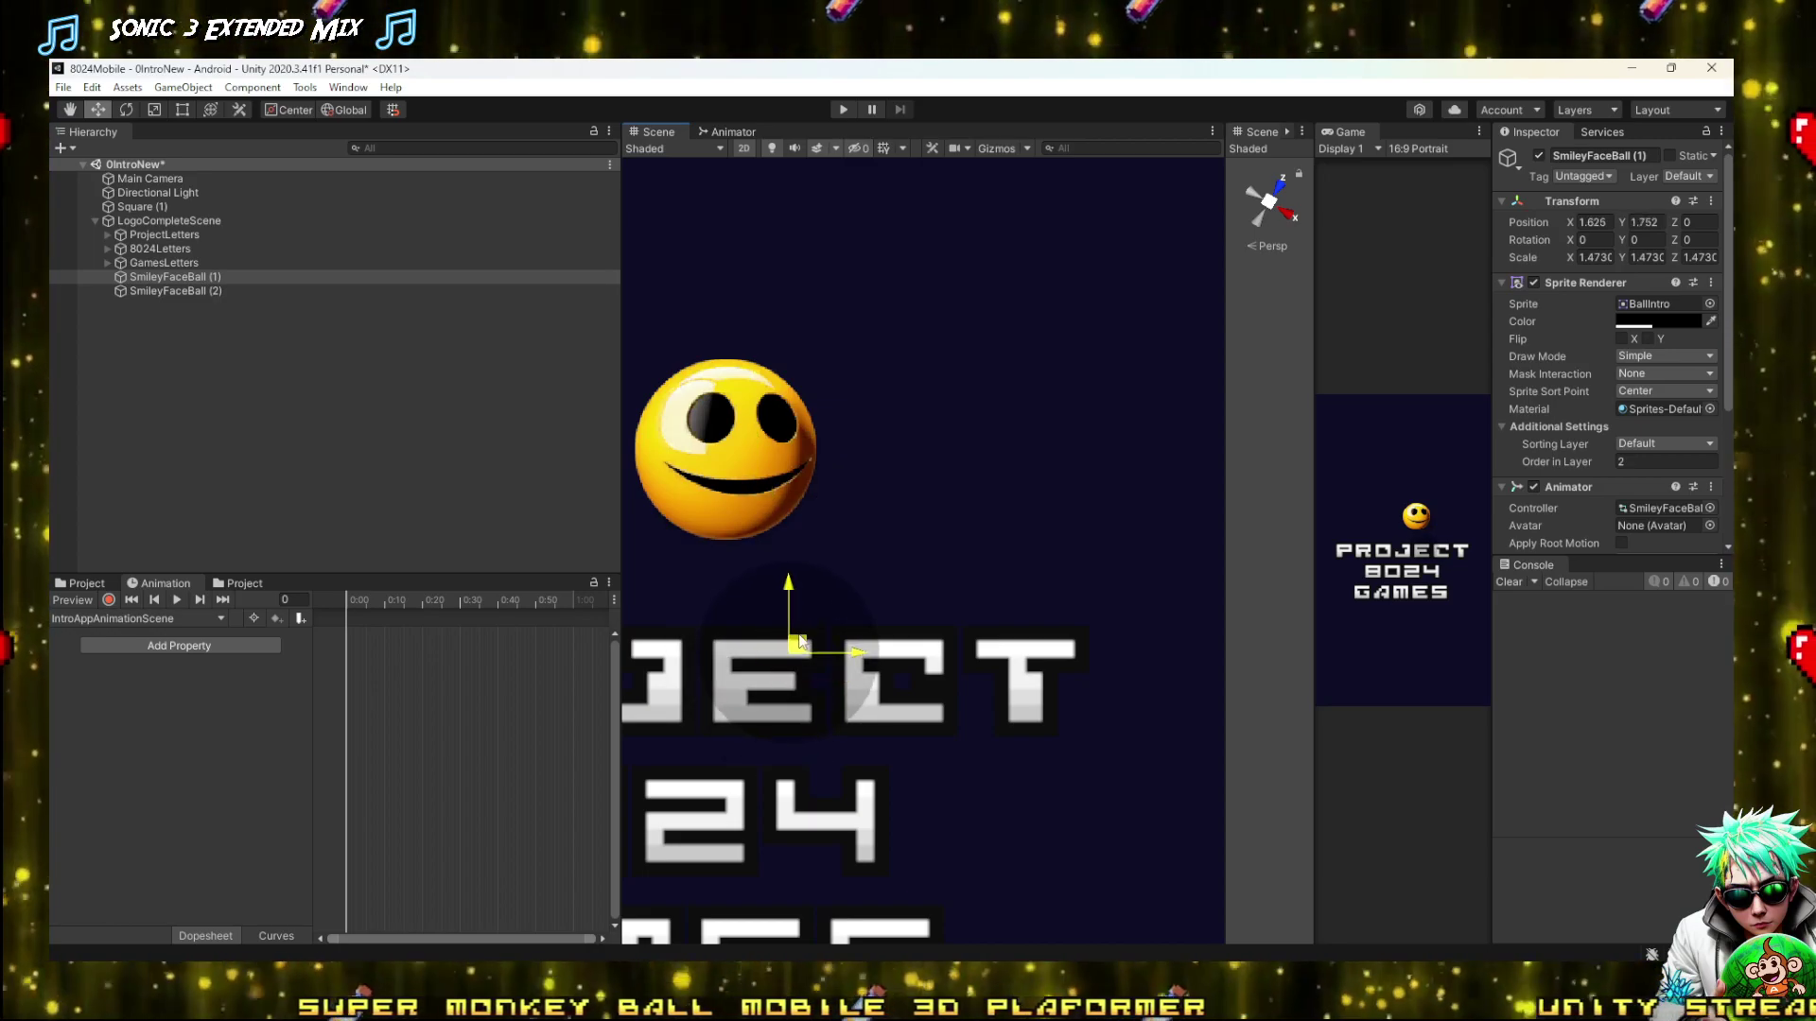
{"action": "left_click_drag", "start_coordinate": [822, 679], "coordinate": [981, 618]}
{"action": "left_click_drag", "start_coordinate": [936, 737], "coordinate": [895, 789]}
{"action": "key", "text": "w"}
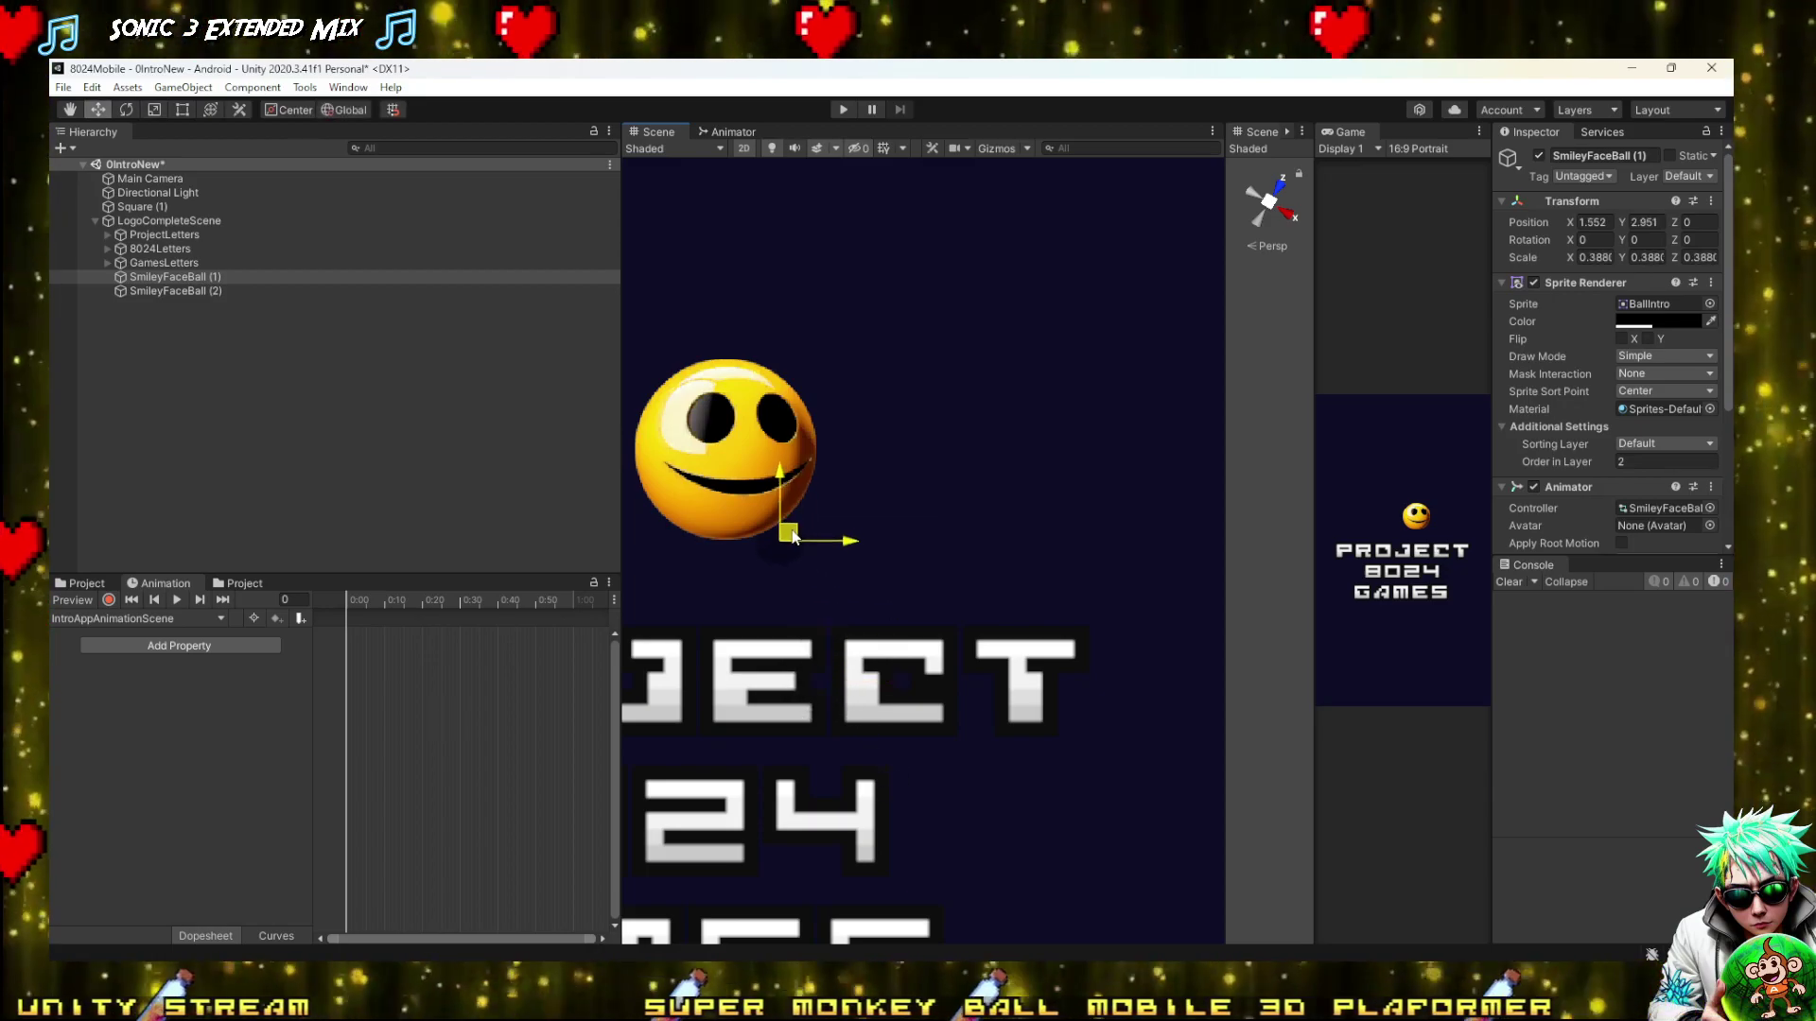
{"action": "left_click_drag", "start_coordinate": [781, 552], "coordinate": [784, 554]}
{"action": "scroll", "coordinate": [932, 600], "scroll_direction": "down", "scroll_amount": 5}
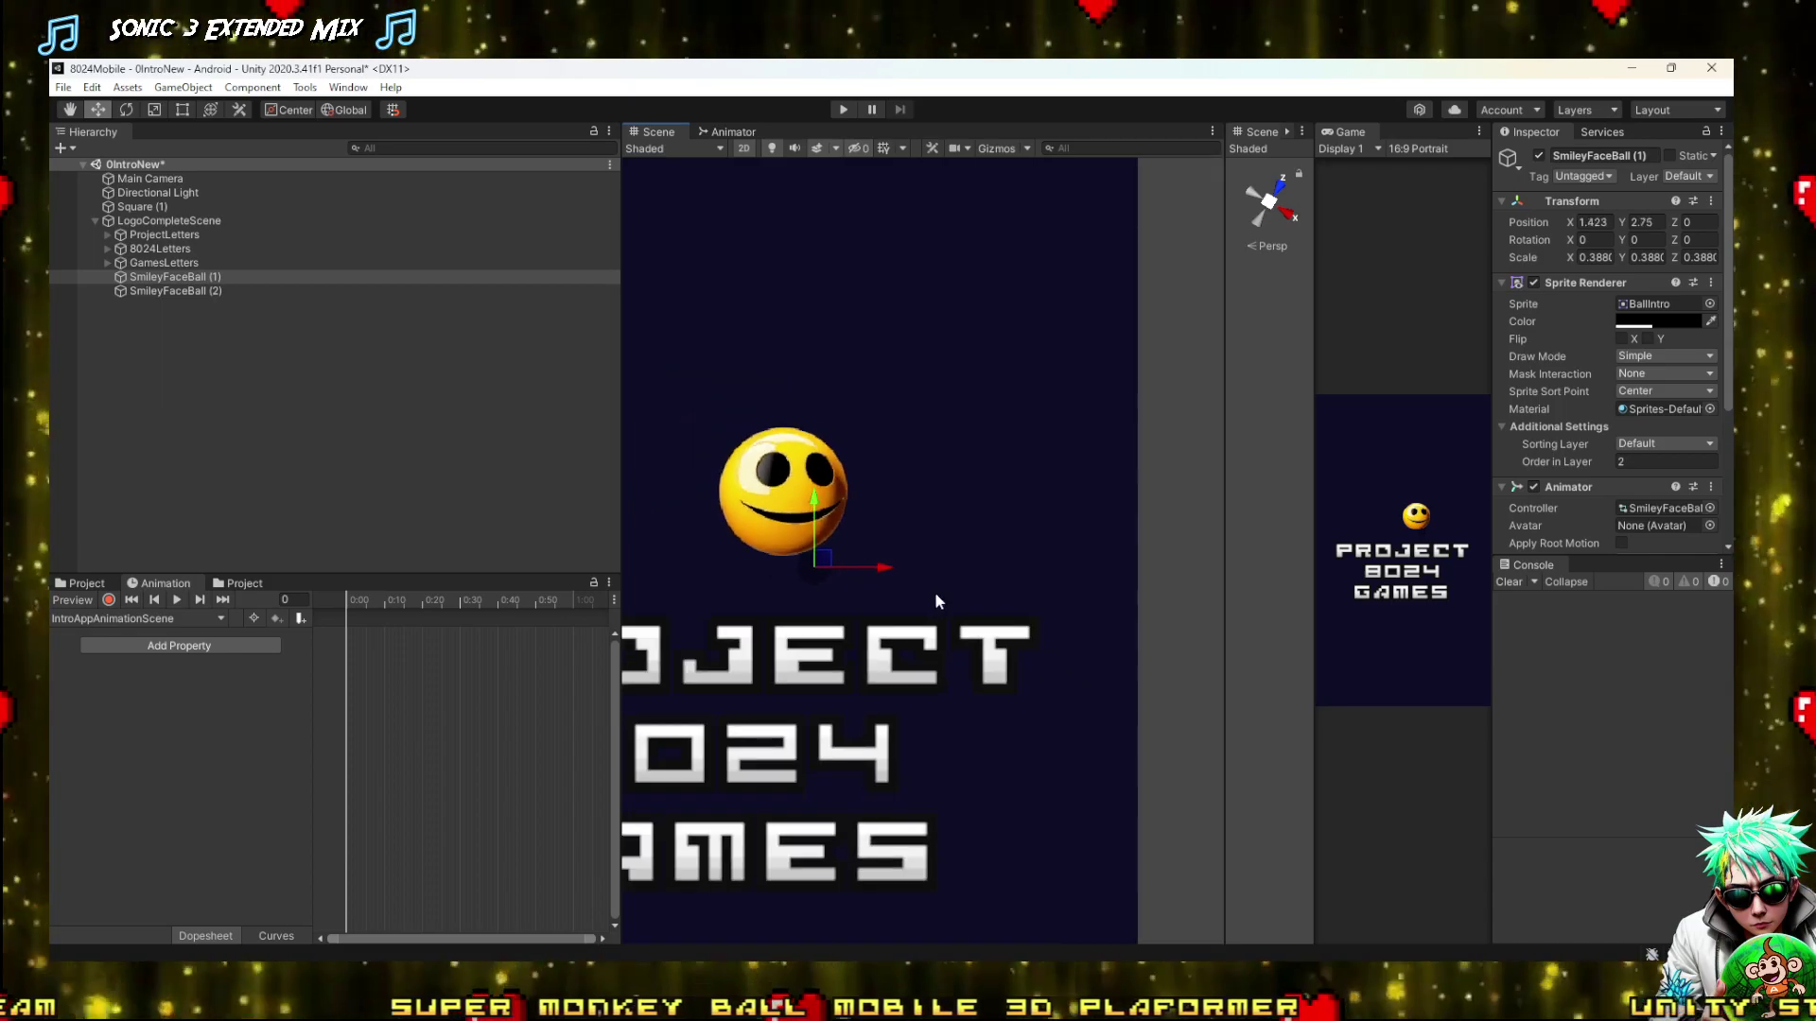
{"action": "middle_click_drag", "start_coordinate": [955, 638], "coordinate": [1040, 608]}
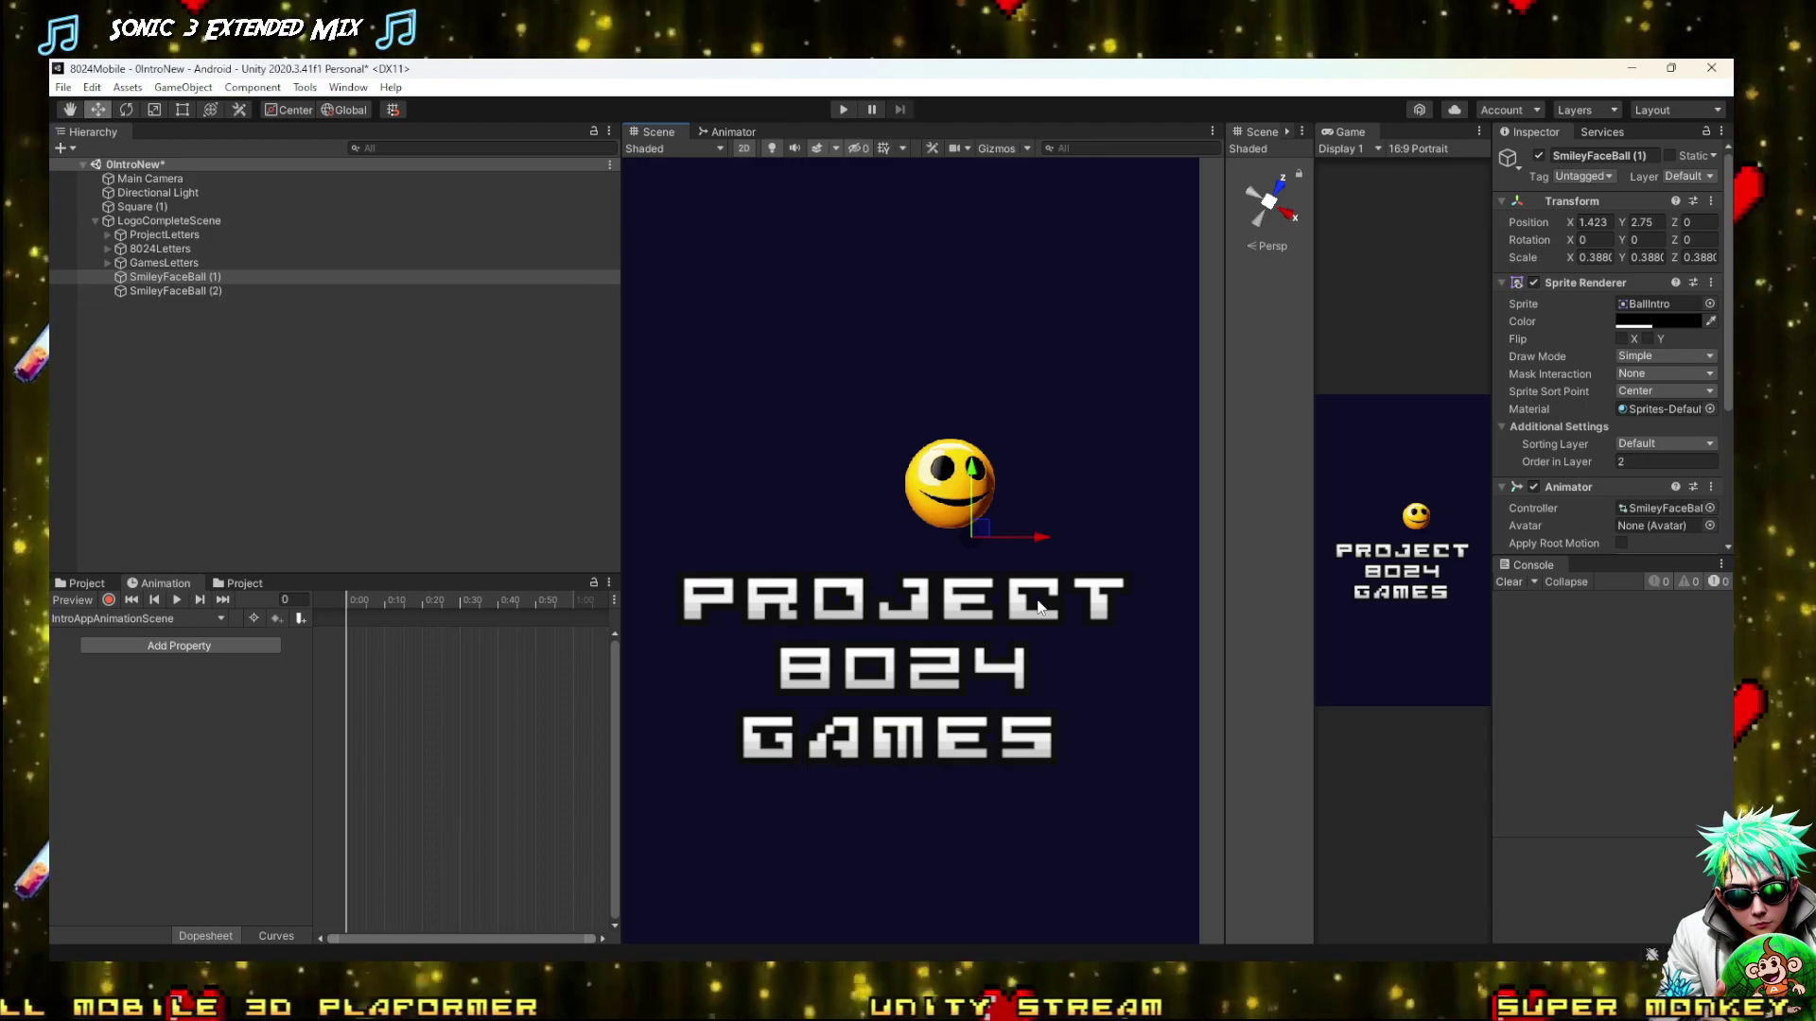
{"action": "scroll", "coordinate": [1038, 606], "scroll_direction": "down", "scroll_amount": 1}
{"action": "scroll", "coordinate": [677, 622], "scroll_direction": "up", "scroll_amount": 3}
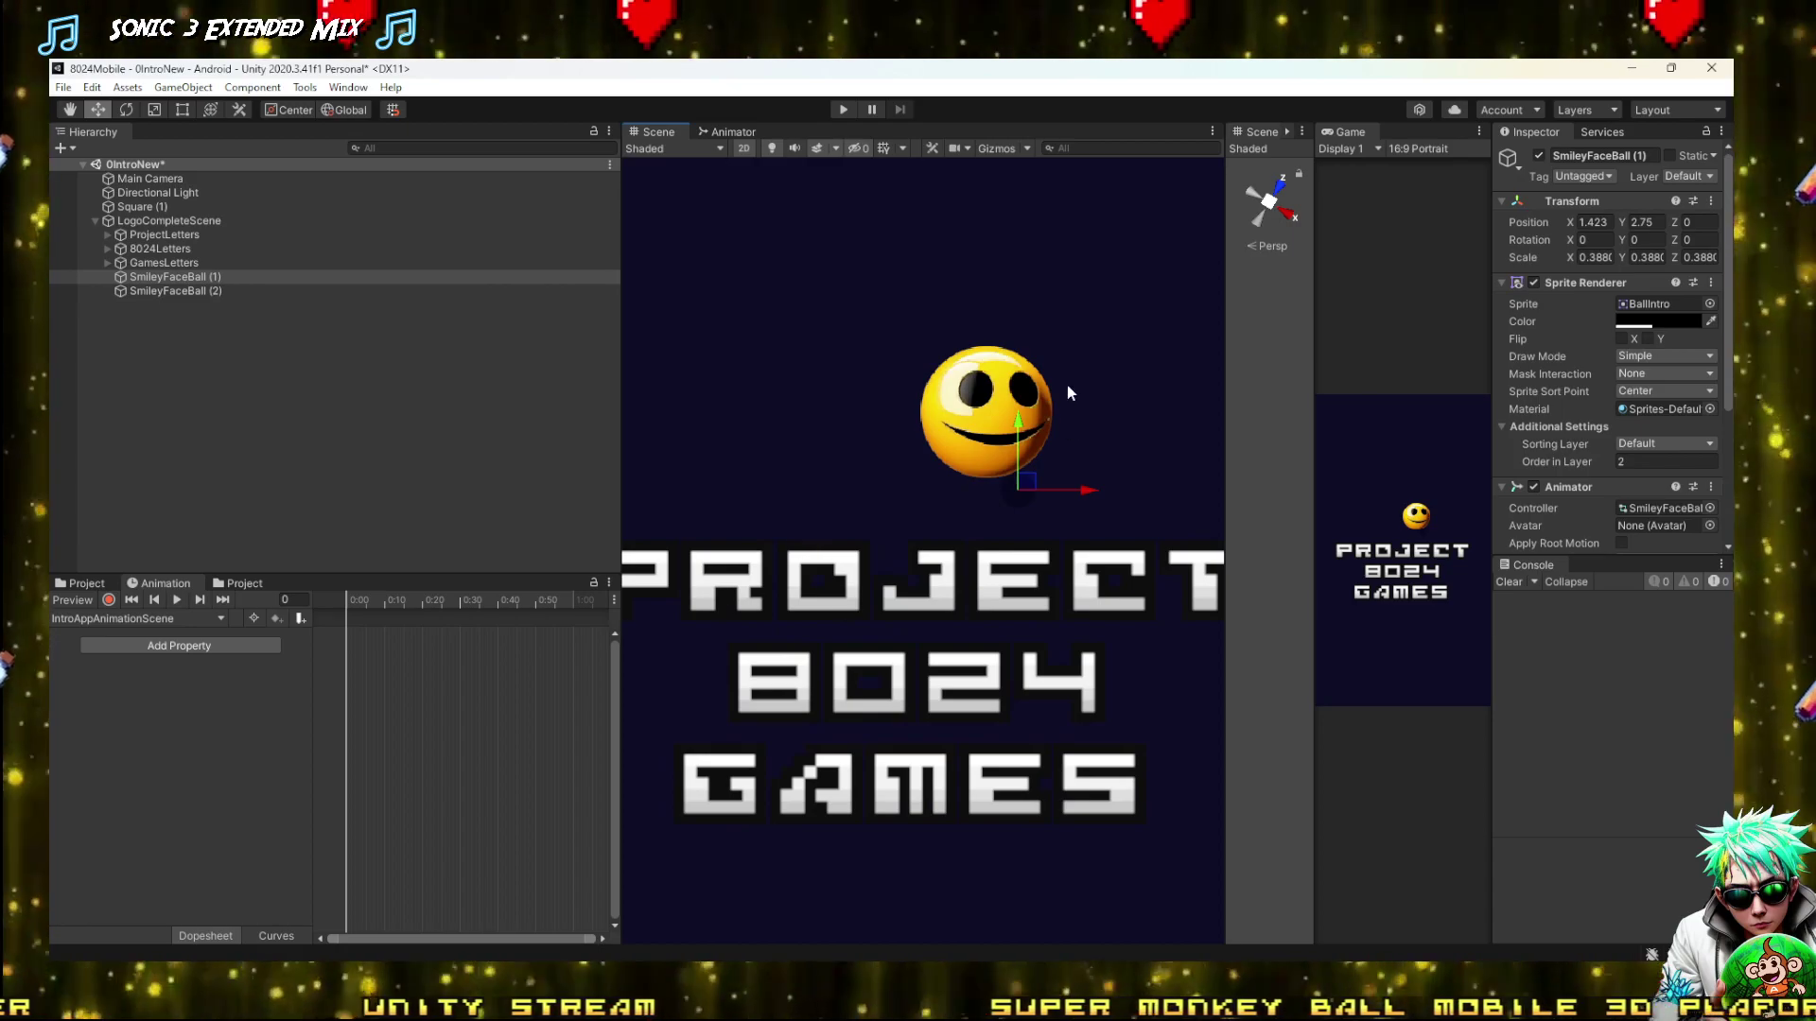
Move the balls to the logo's left edge and scale them to 2.42 and 1.304
{"action": "left_click", "coordinate": [966, 437]}
{"action": "left_click_drag", "start_coordinate": [994, 390], "coordinate": [646, 371]}
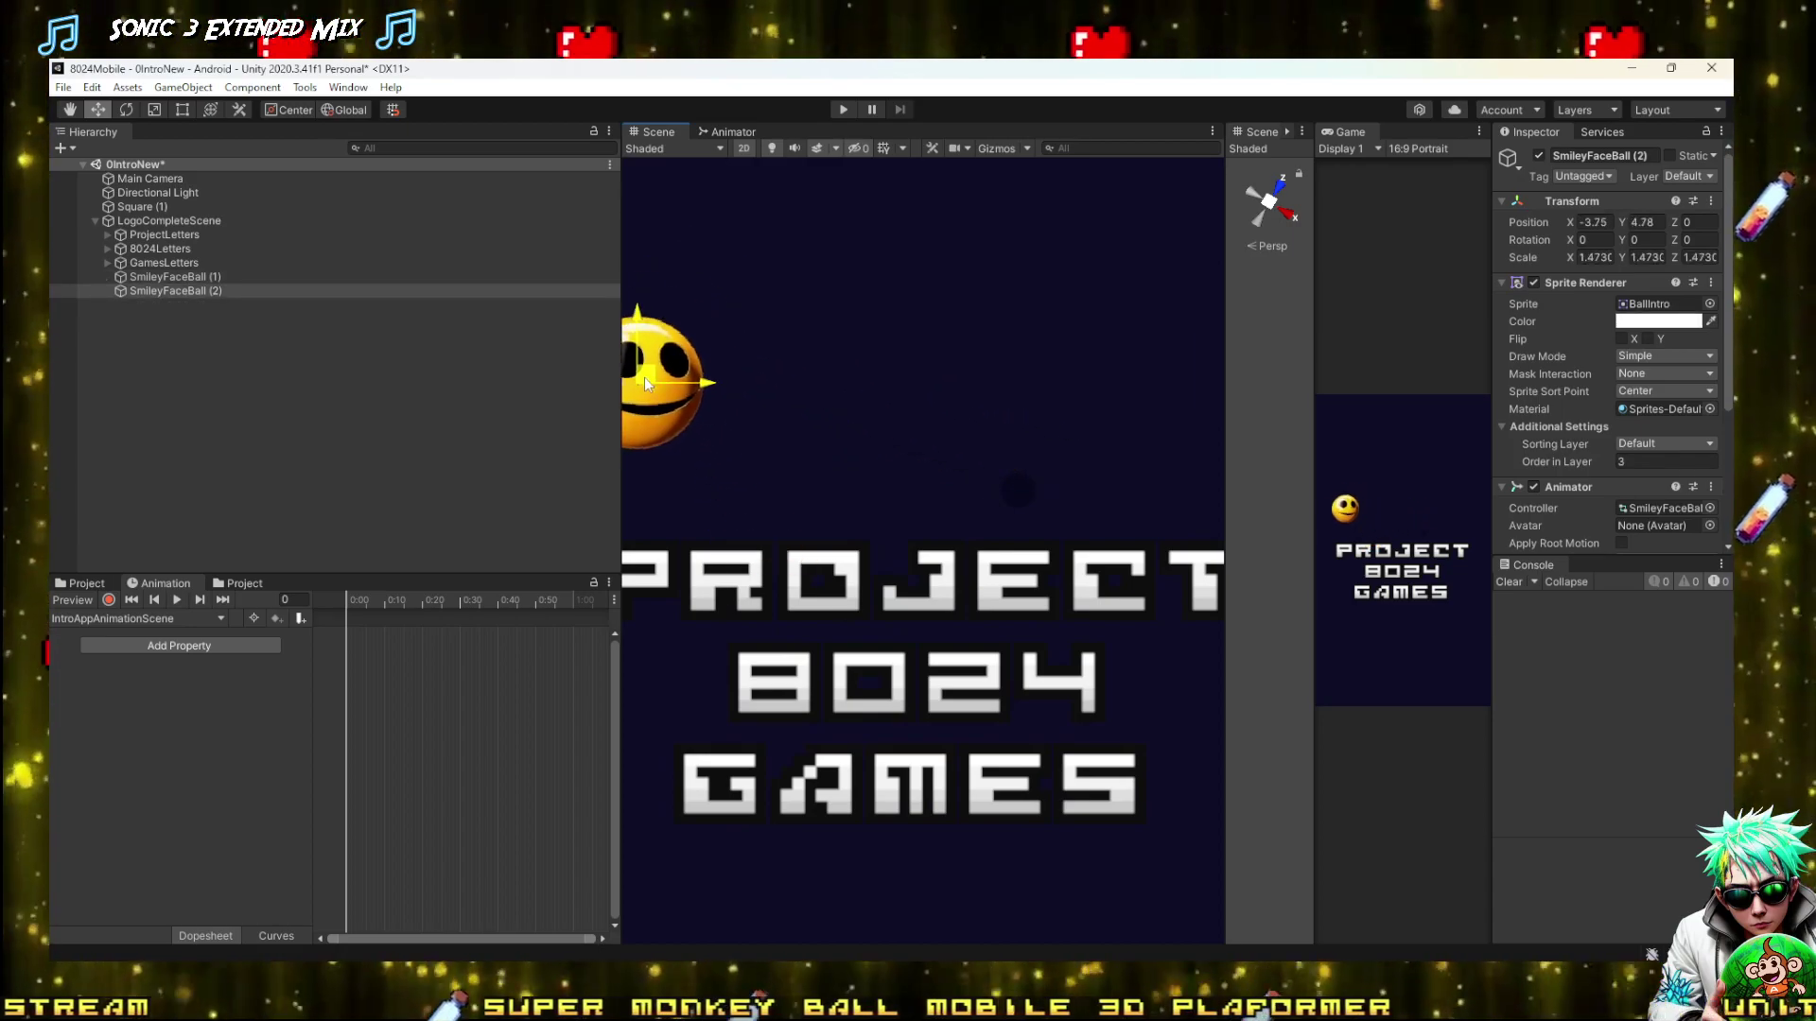
{"action": "scroll", "coordinate": [980, 397], "scroll_direction": "down", "scroll_amount": 4}
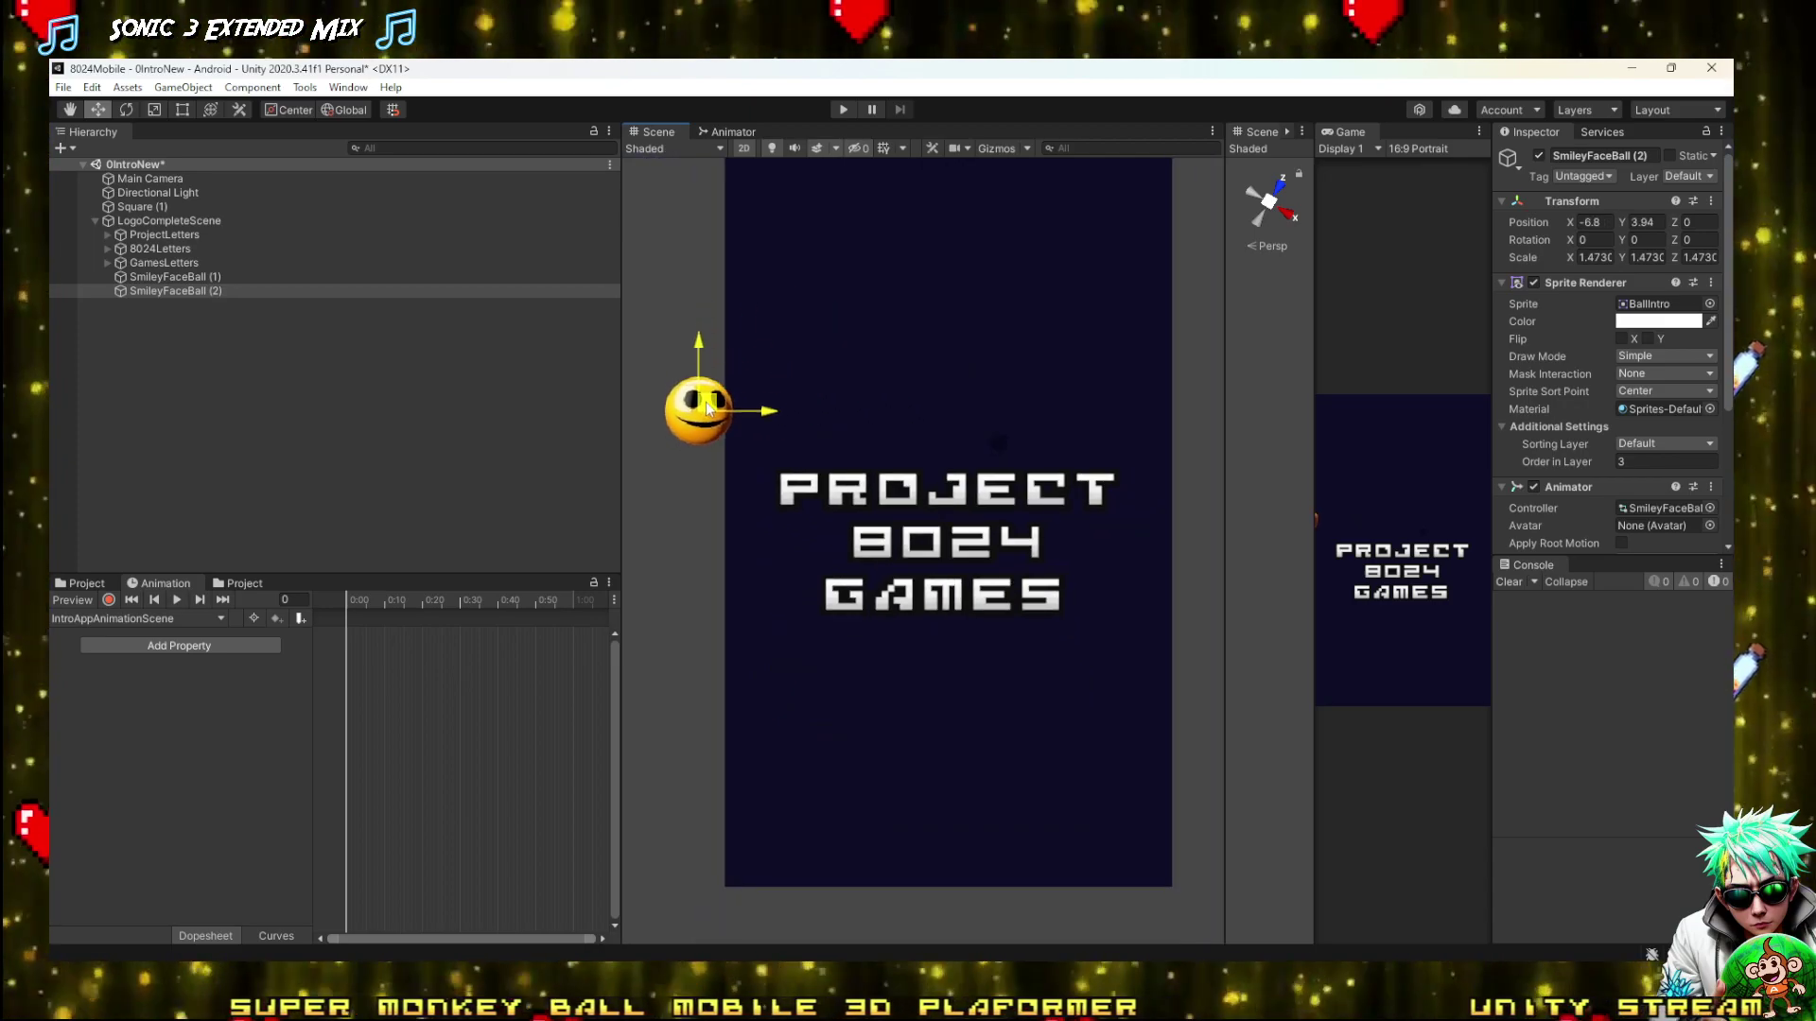
{"action": "left_click", "coordinate": [1005, 443]}
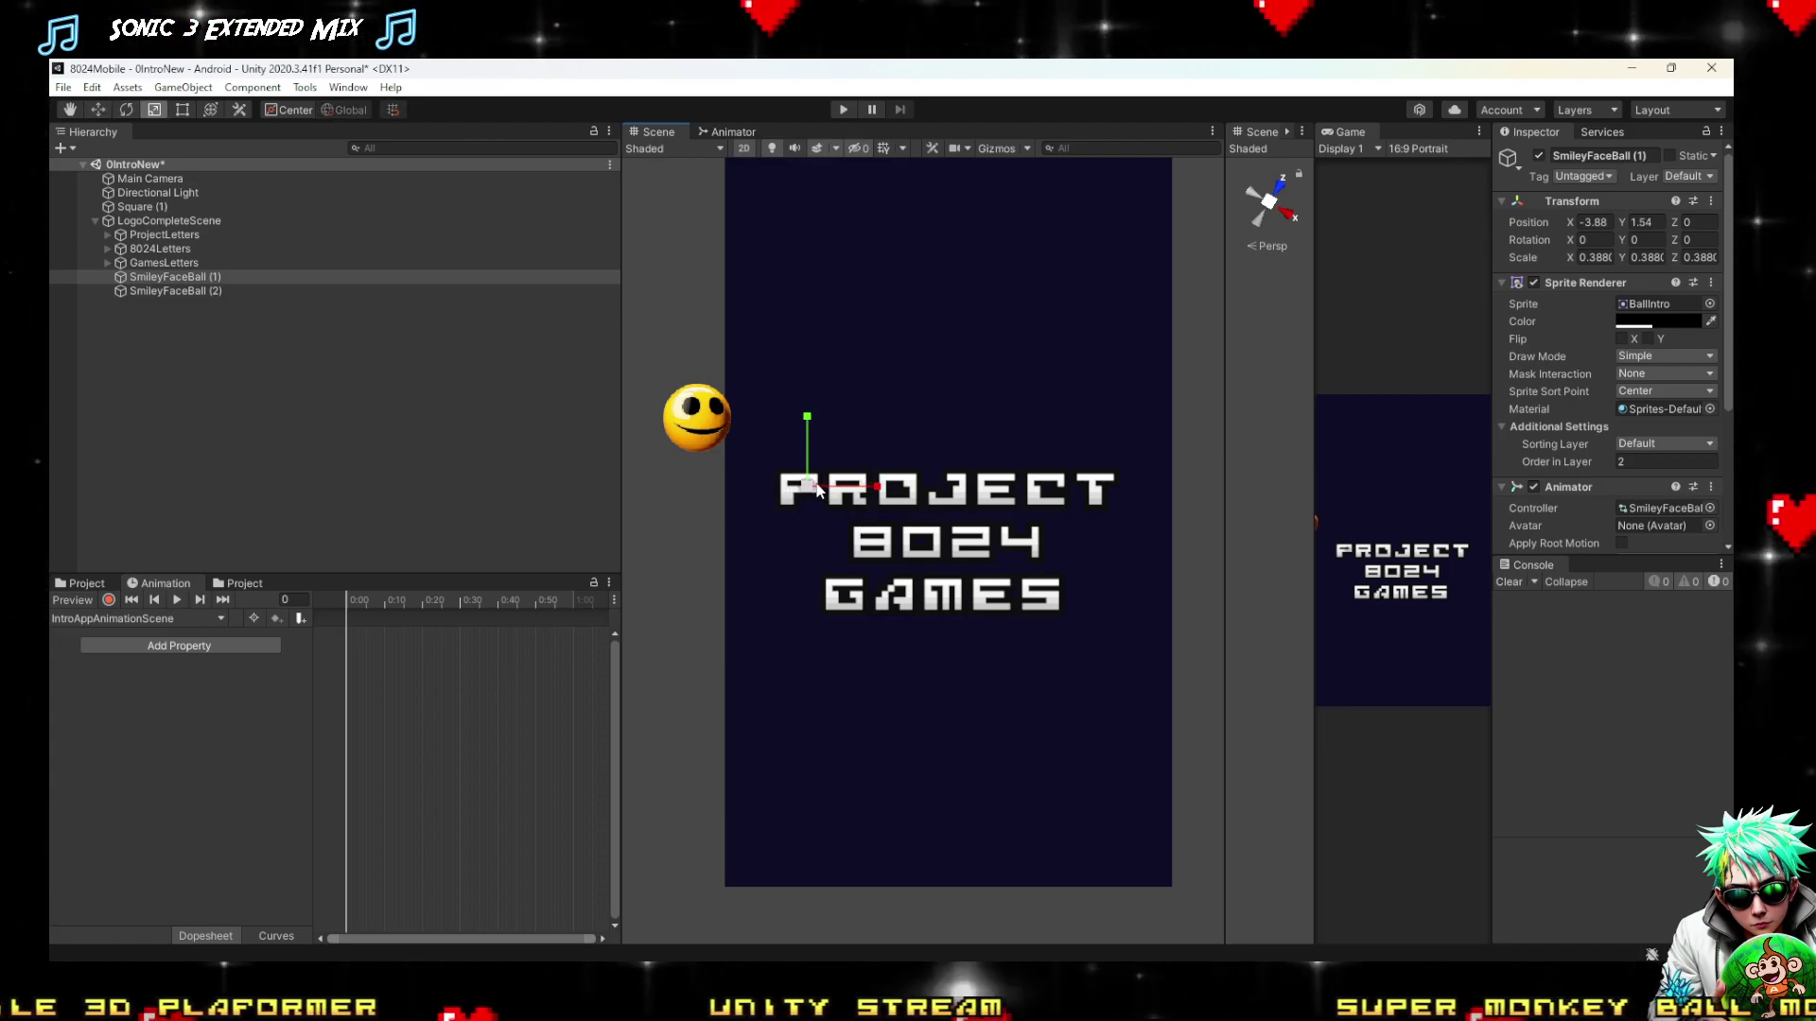
{"action": "left_click", "coordinate": [697, 410]}
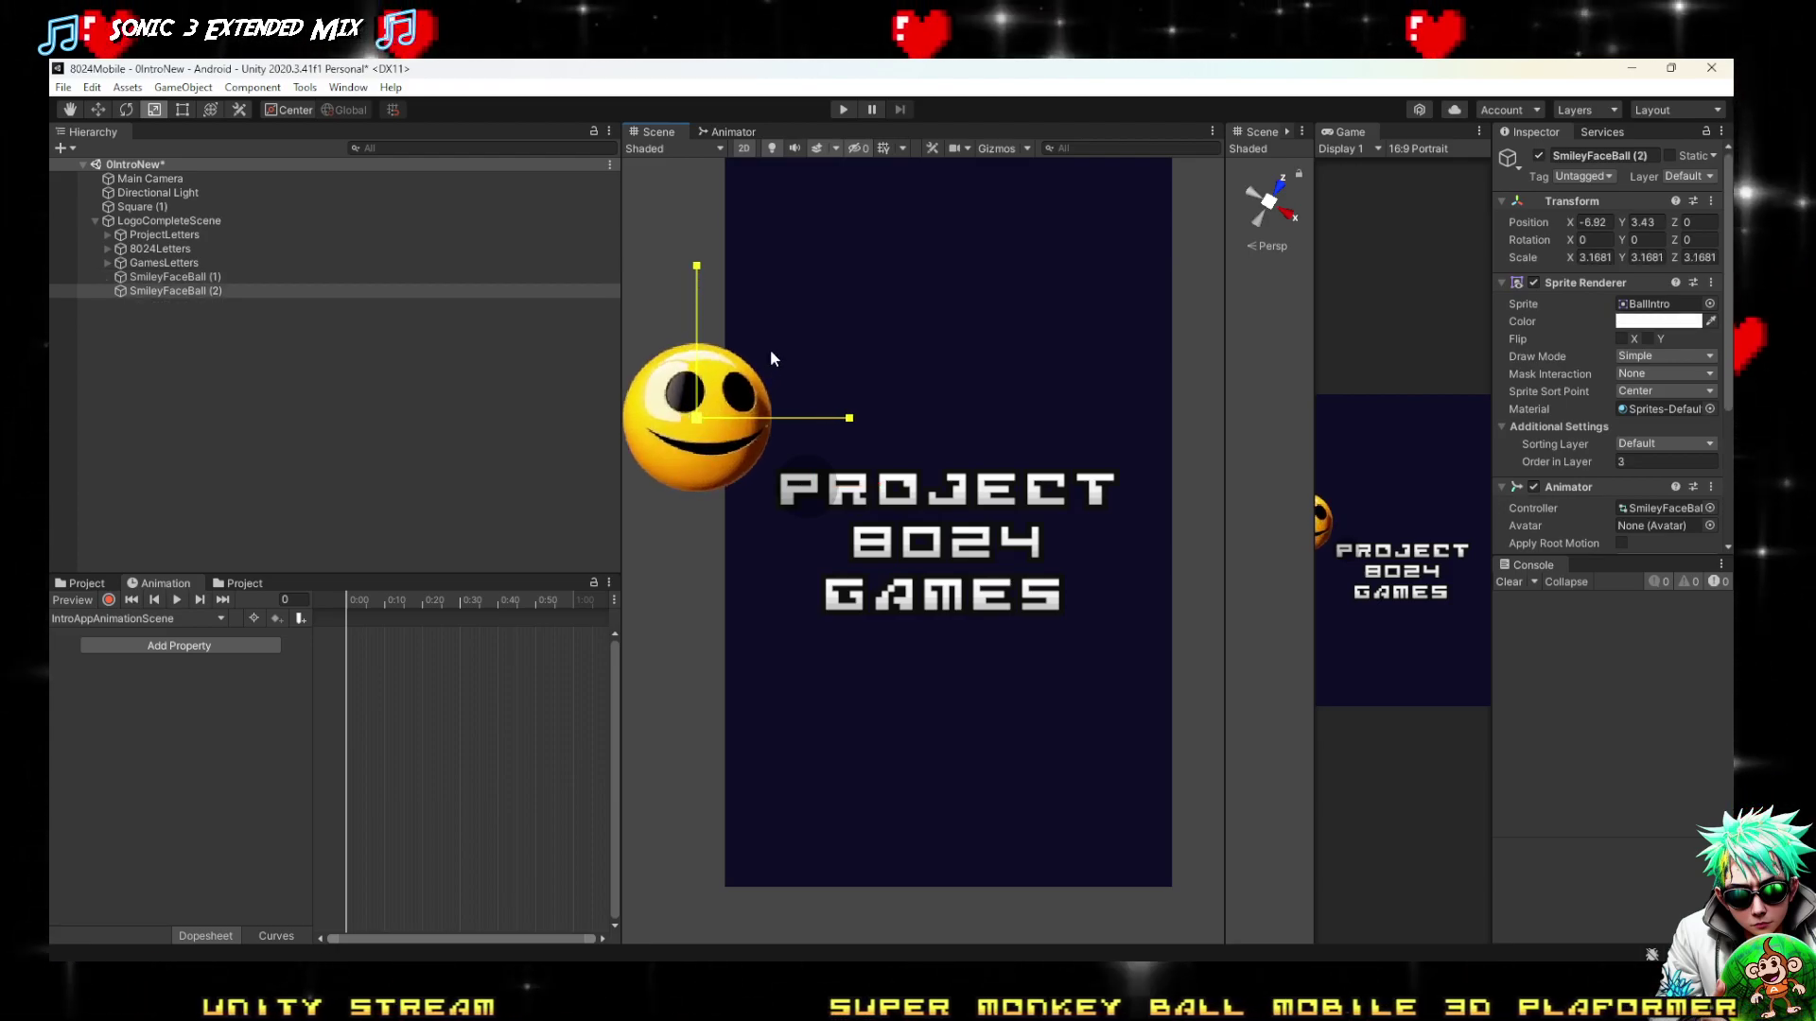
{"action": "left_click_drag", "start_coordinate": [774, 333], "coordinate": [753, 386]}
{"action": "key", "text": "w"}
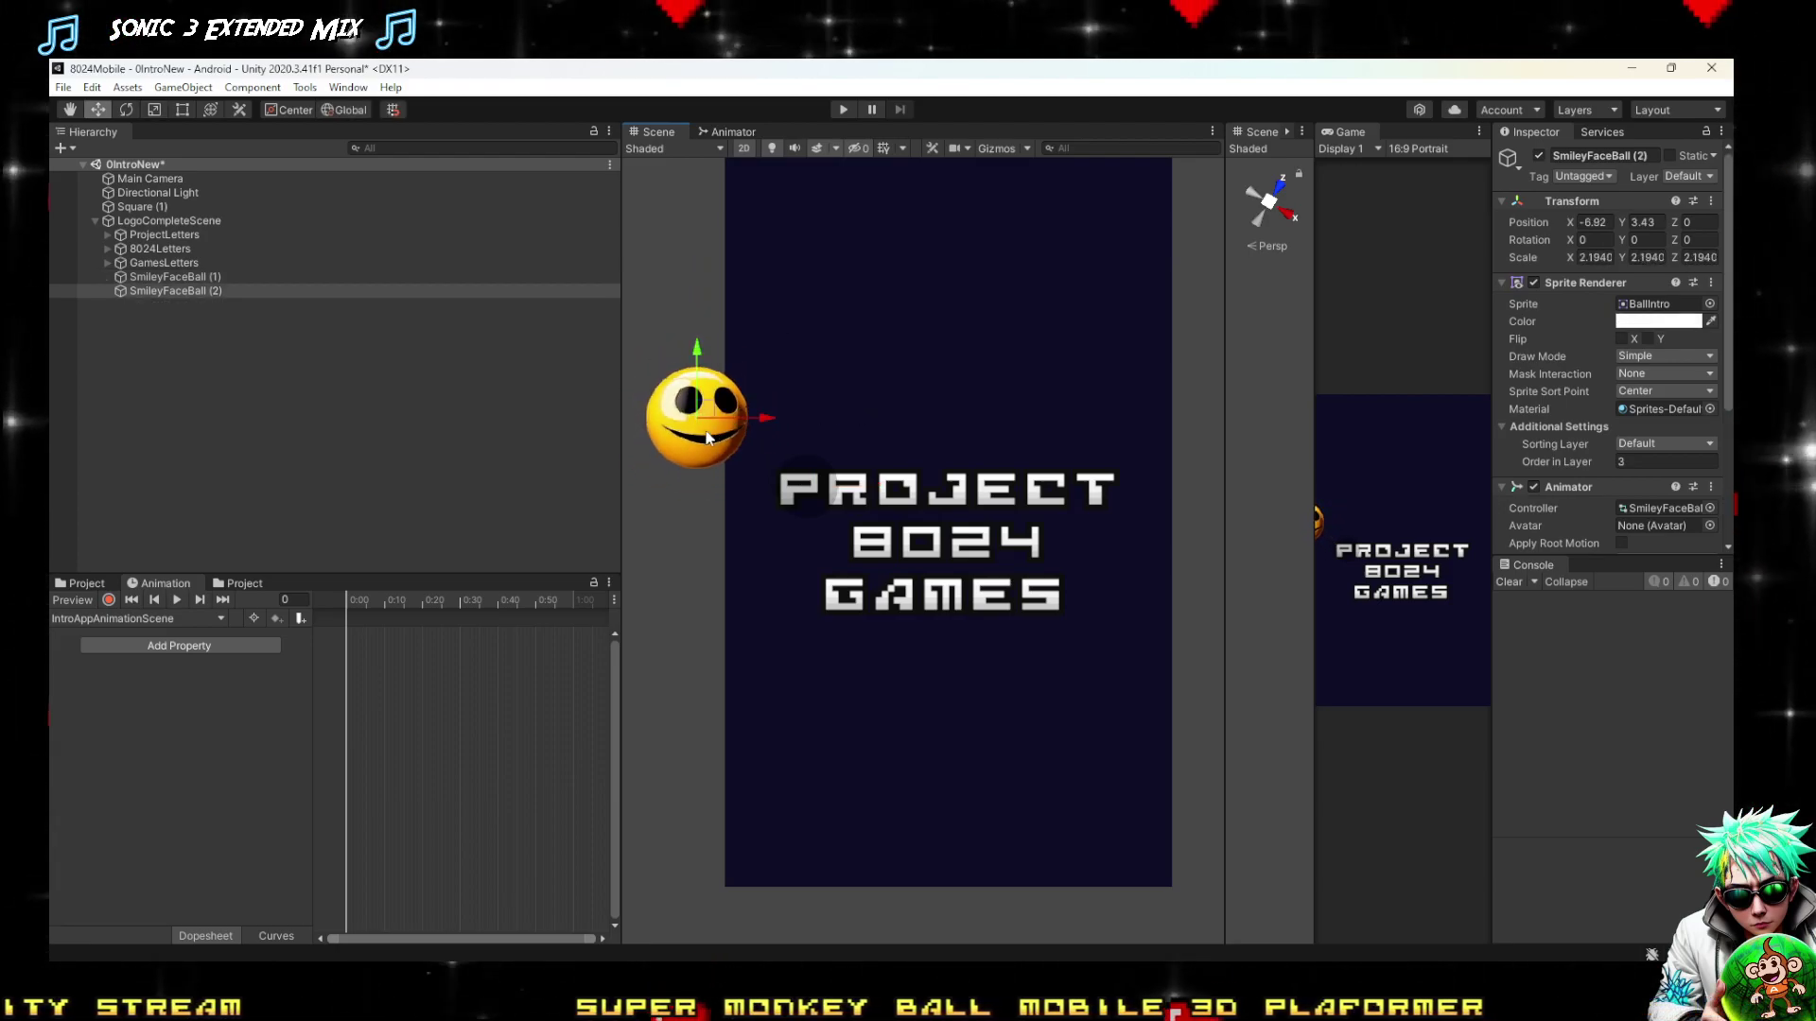
{"action": "key", "text": "r"}
{"action": "mouse_move", "coordinate": [768, 451]}
{"action": "left_mouse_down"}
{"action": "mouse_move", "coordinate": [760, 497]}
{"action": "mouse_move", "coordinate": [771, 458]}
{"action": "left_mouse_up"}
{"action": "left_click", "coordinate": [832, 499]}
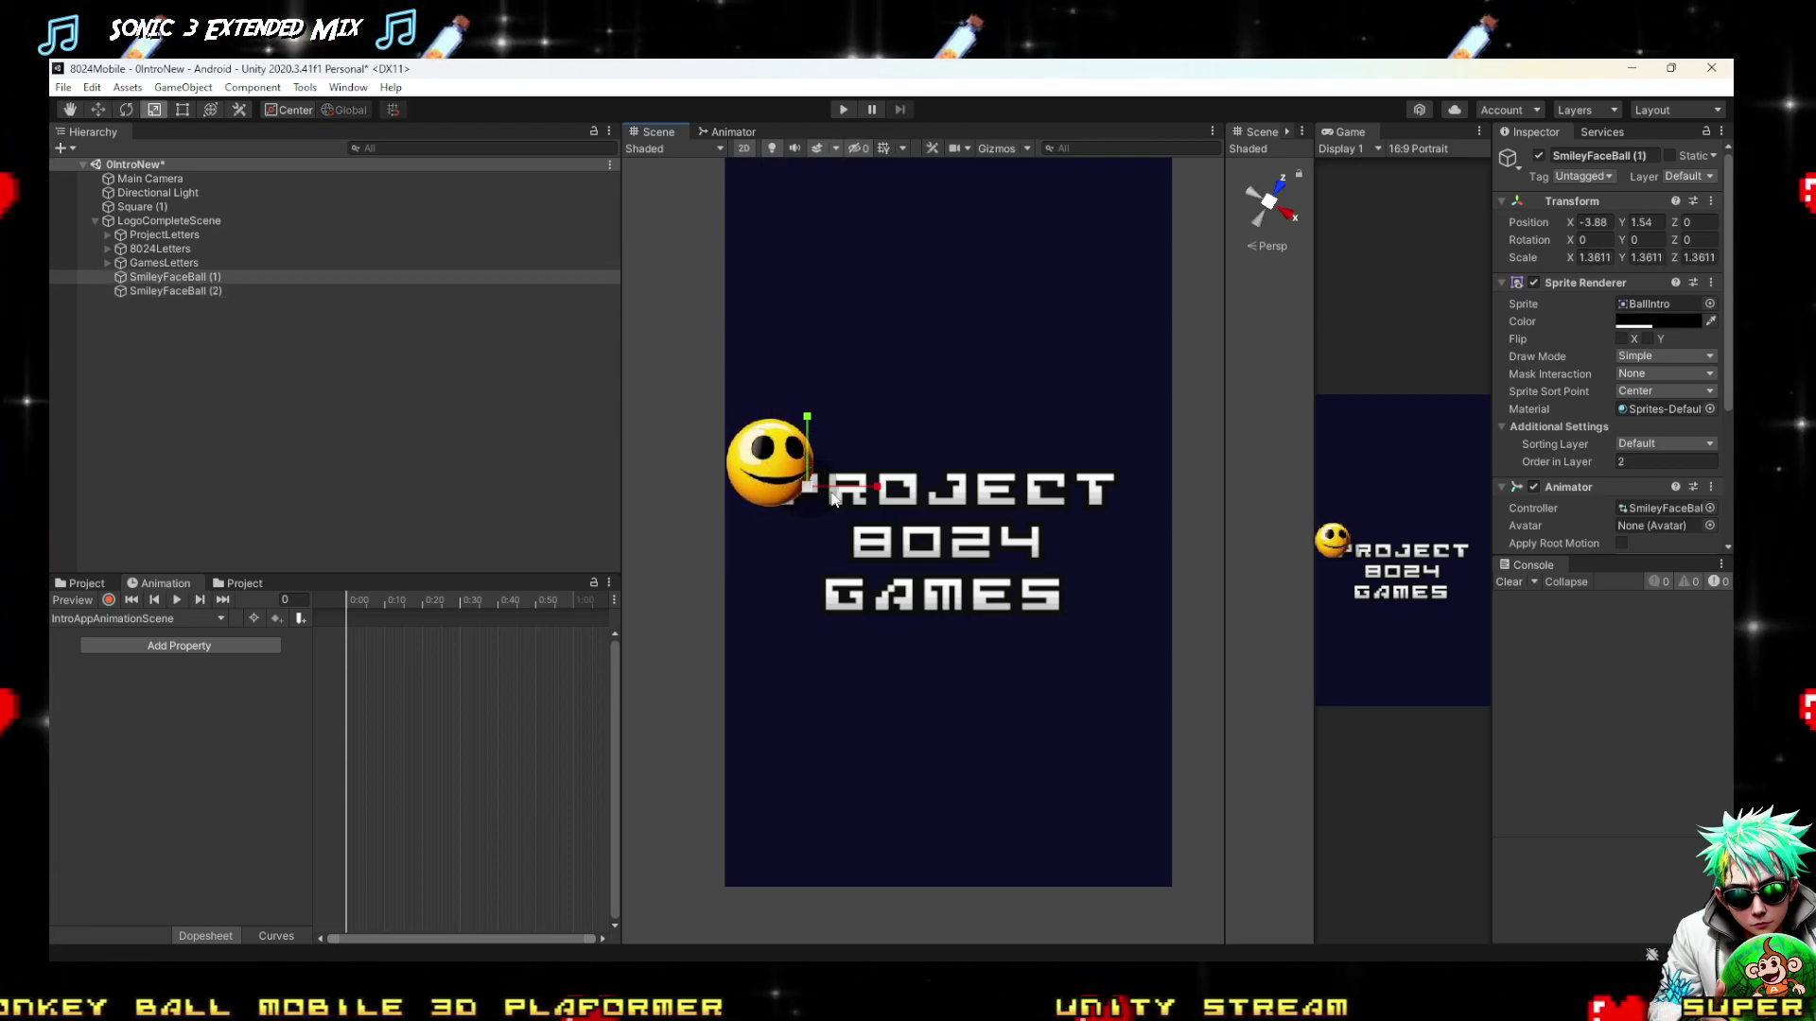
{"action": "left_click_drag", "start_coordinate": [813, 495], "coordinate": [816, 490]}
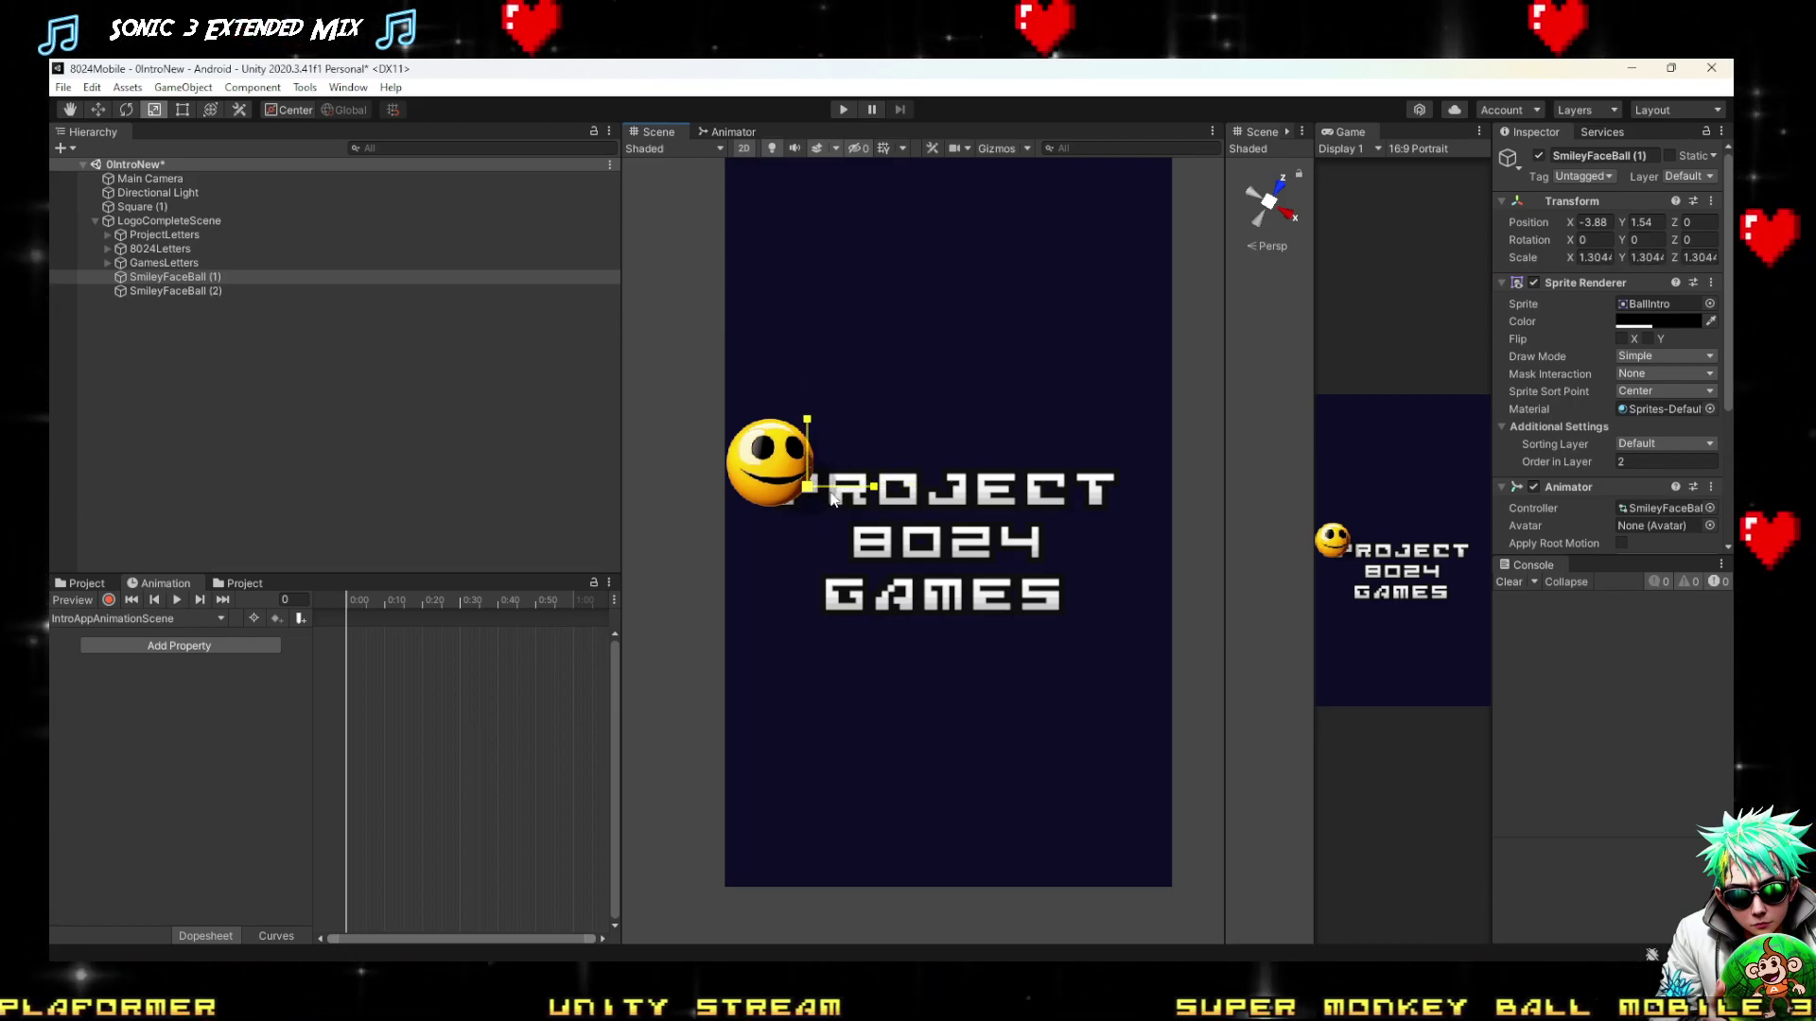
{"action": "left_click", "coordinate": [841, 499]}
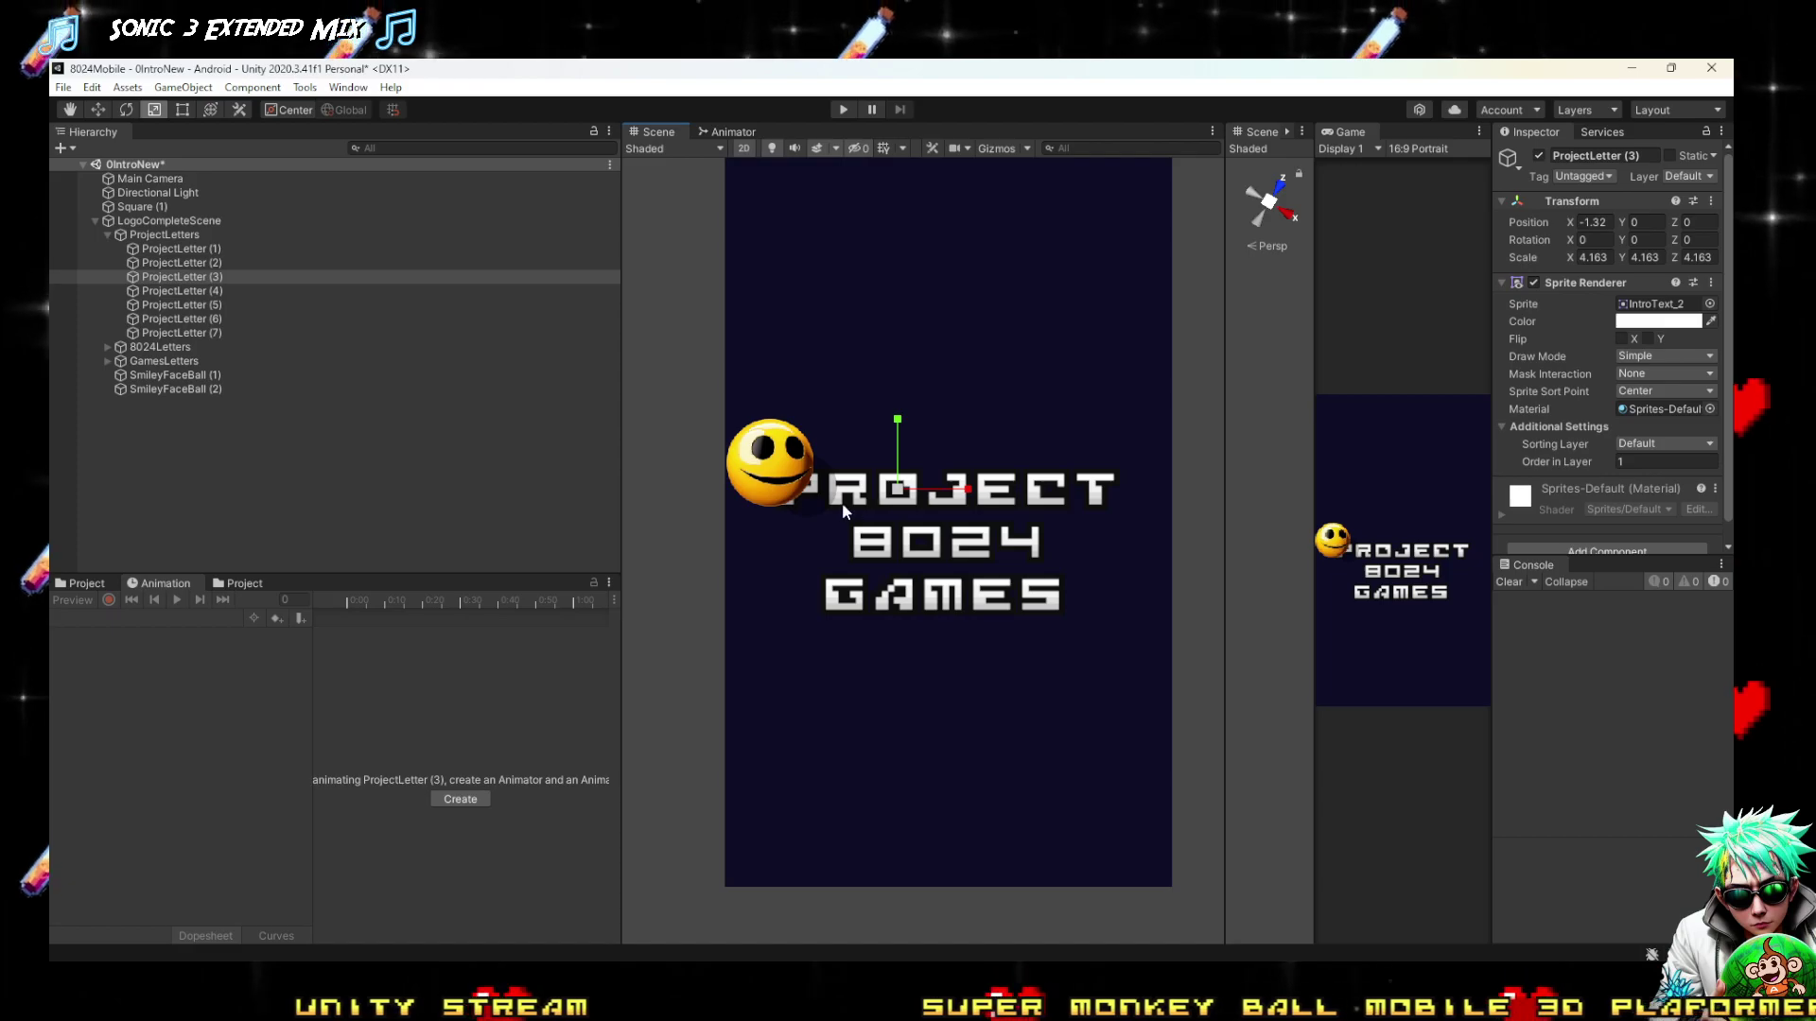
Tilt the P, R and O letters upward and shift them up and right
{"action": "left_click", "coordinate": [161, 249], "text": "shift"}
{"action": "key", "text": "e"}
{"action": "left_click_drag", "start_coordinate": [885, 501], "coordinate": [906, 445]}
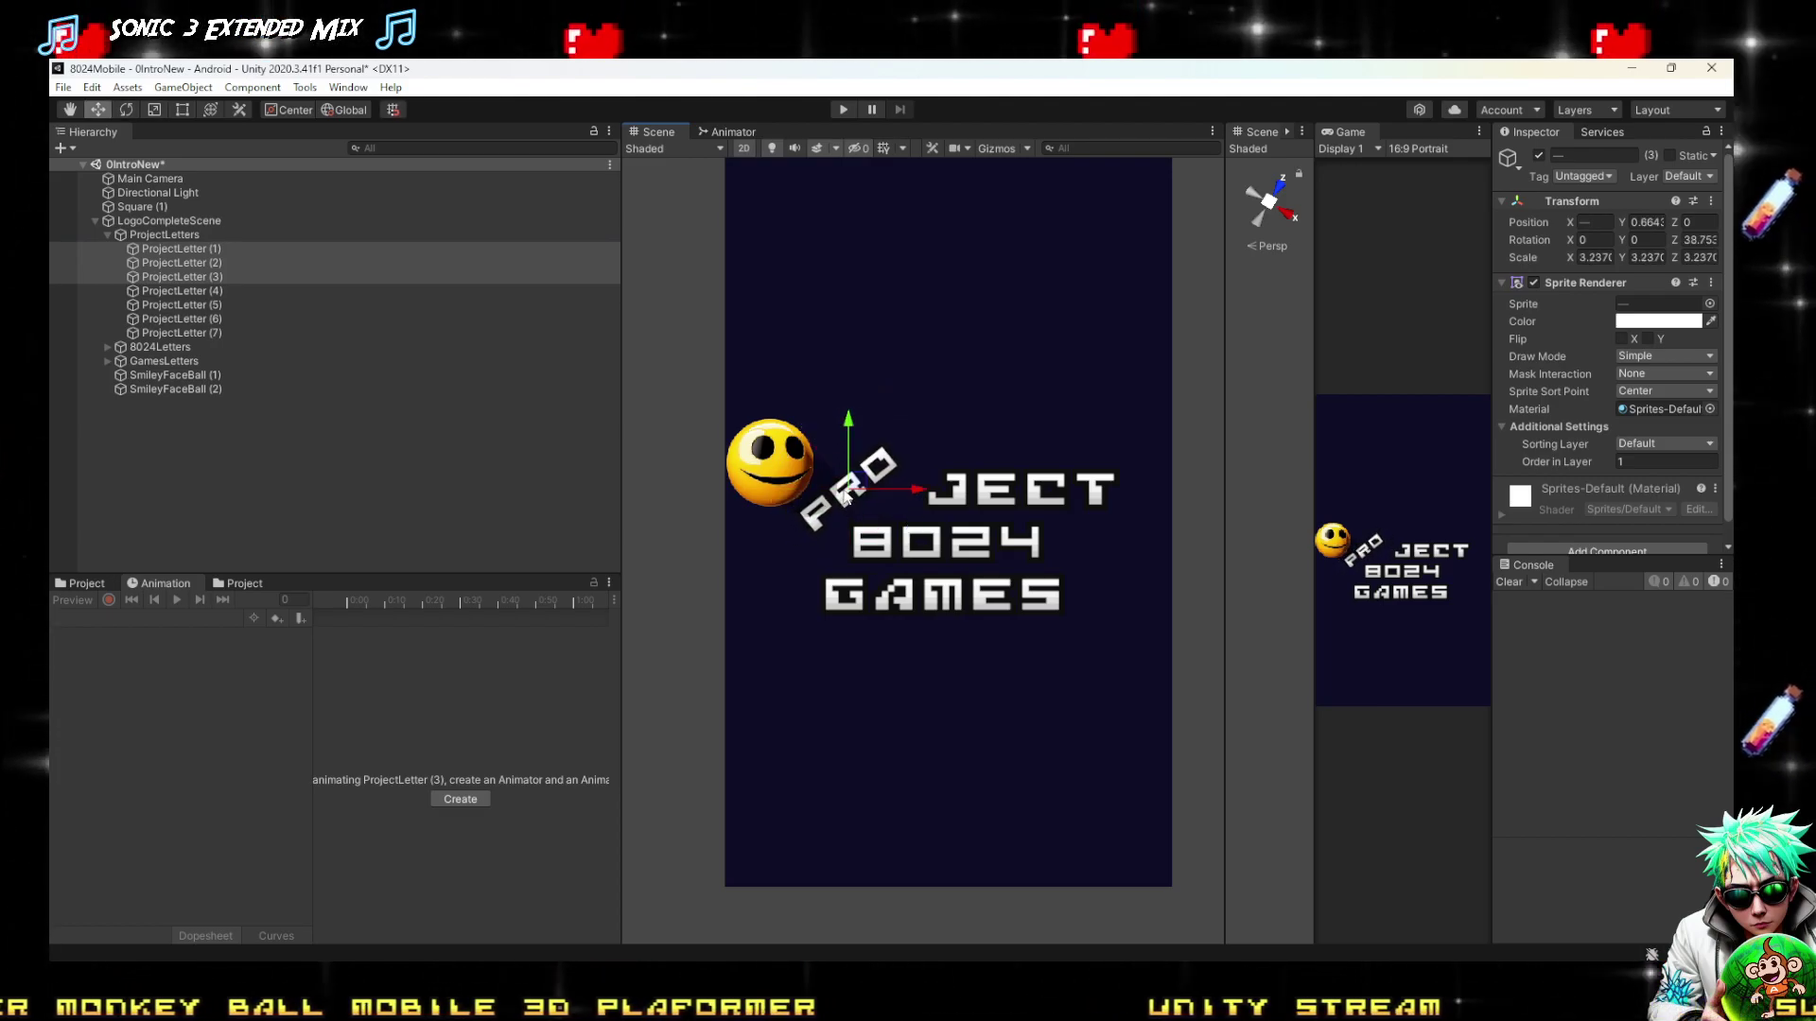
{"action": "left_click_drag", "start_coordinate": [844, 500], "coordinate": [899, 378]}
{"action": "key", "text": "r"}
{"action": "key", "text": "e"}
{"action": "key", "text": "w"}
{"action": "left_click_drag", "start_coordinate": [905, 458], "coordinate": [923, 443]}
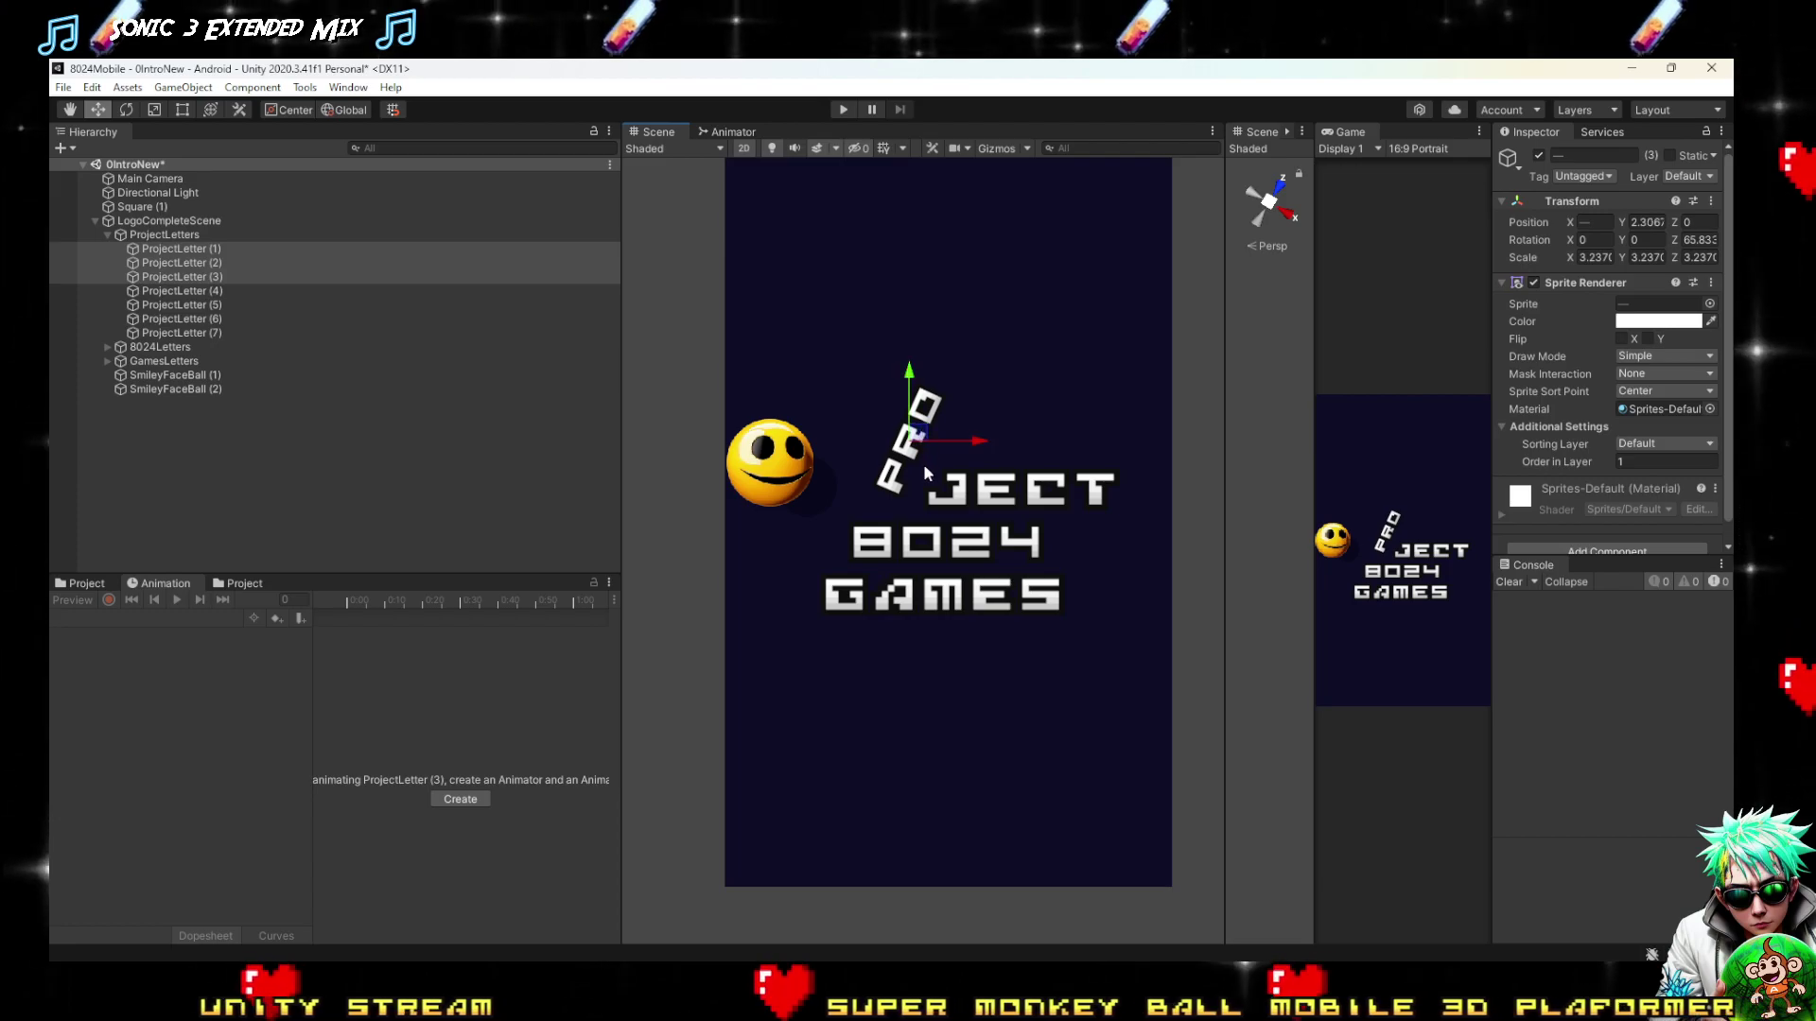
Try moving both smiley balls up and right, then undo the changes
{"action": "left_click", "coordinate": [783, 468]}
{"action": "left_click", "coordinate": [819, 503], "text": "shift"}
{"action": "left_click_drag", "start_coordinate": [800, 467], "coordinate": [929, 566]}
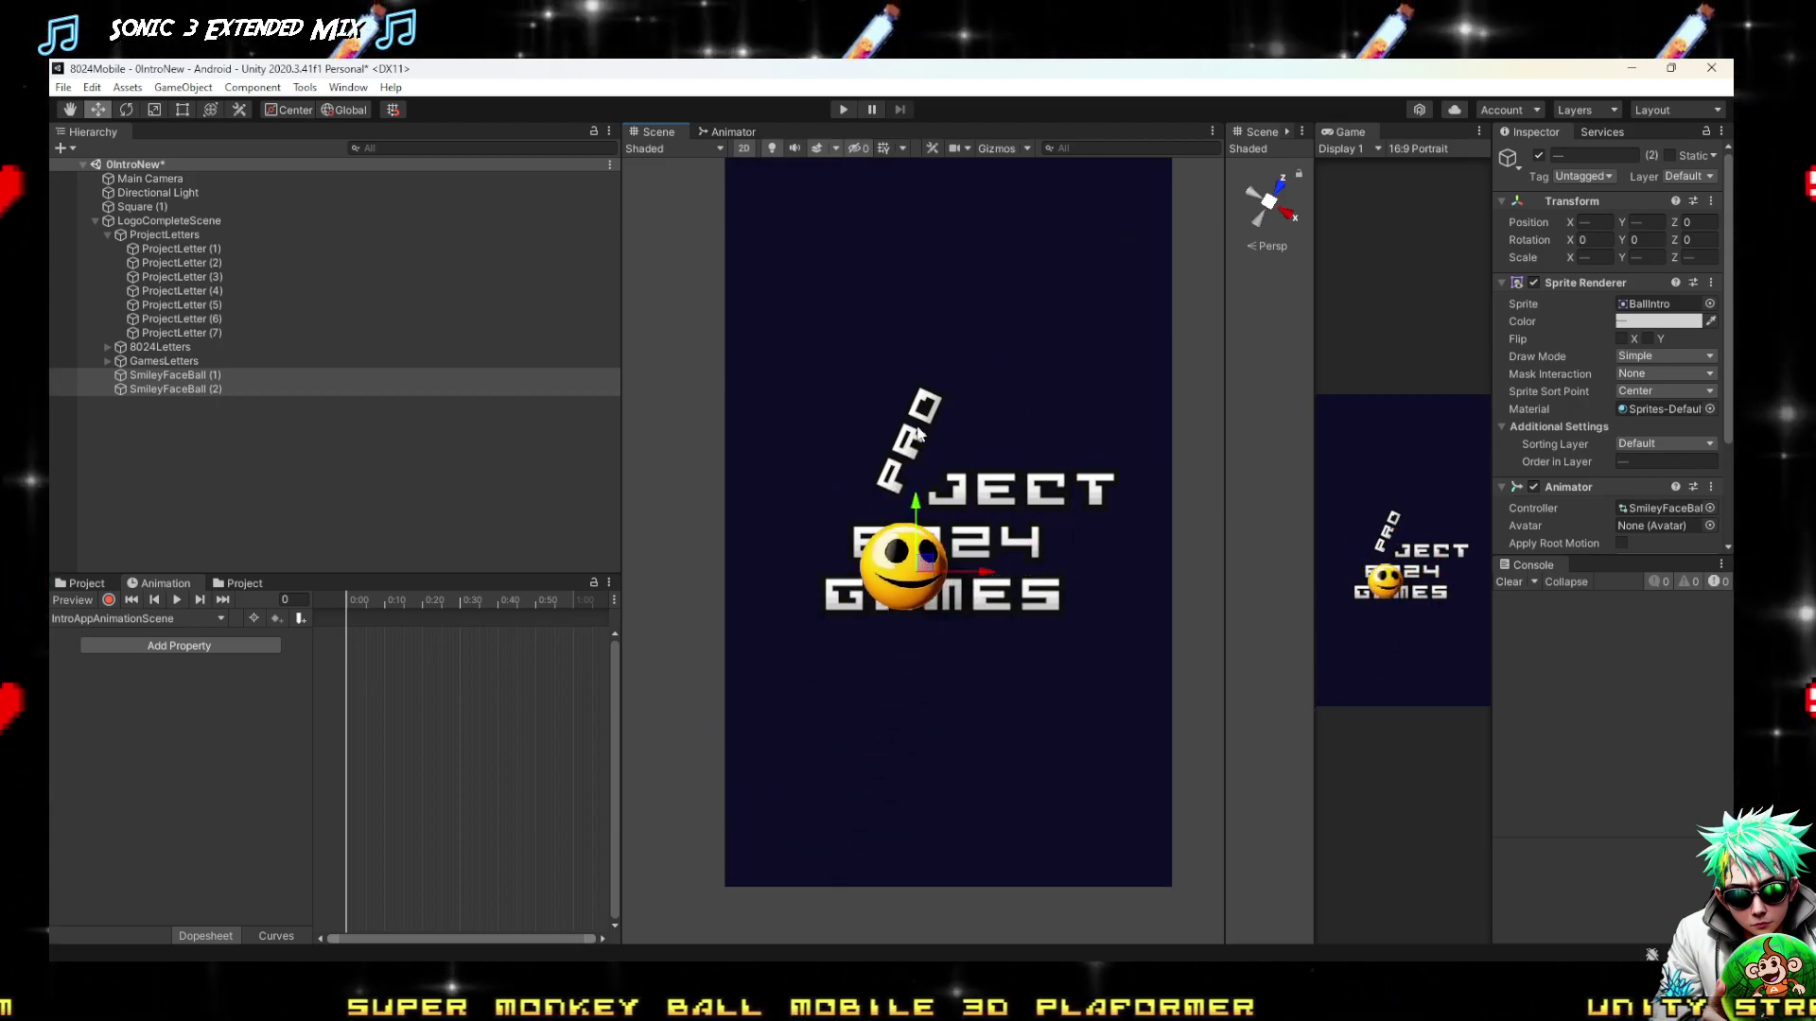
{"action": "key", "text": "ctrl+z"}
{"action": "key", "text": "ctrl+z"}
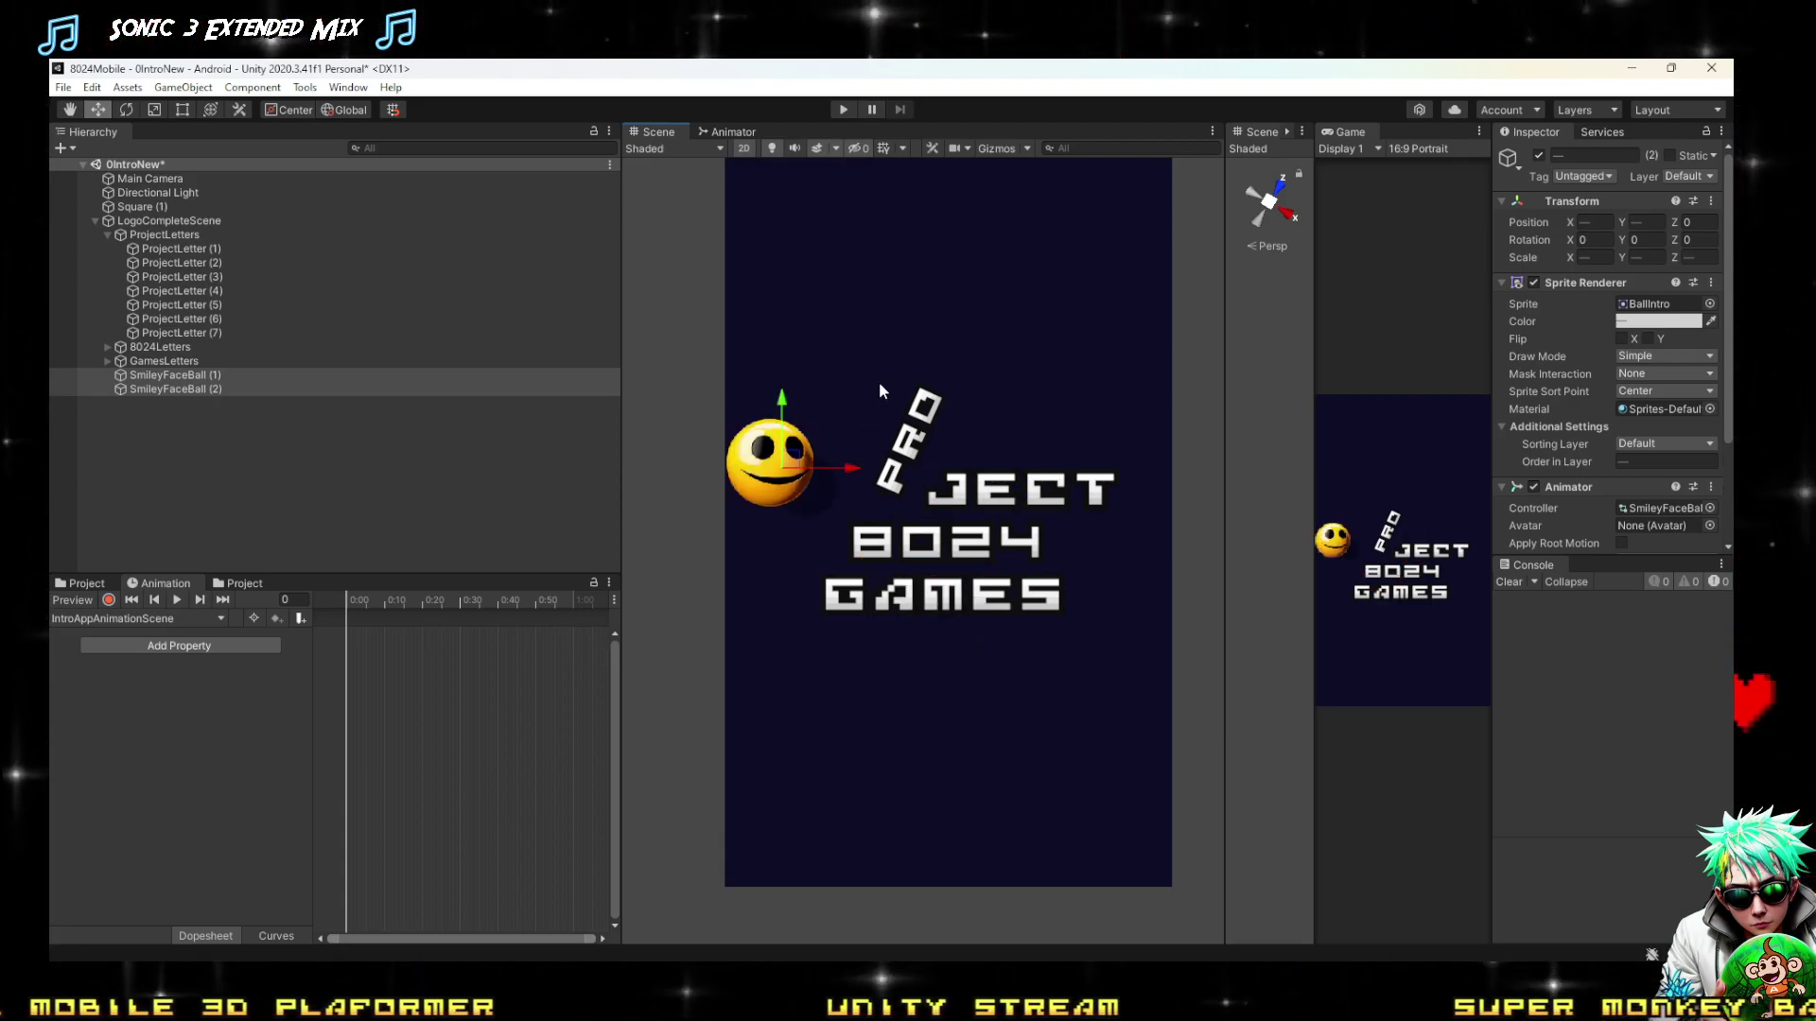
{"action": "key", "text": "ctrl+z"}
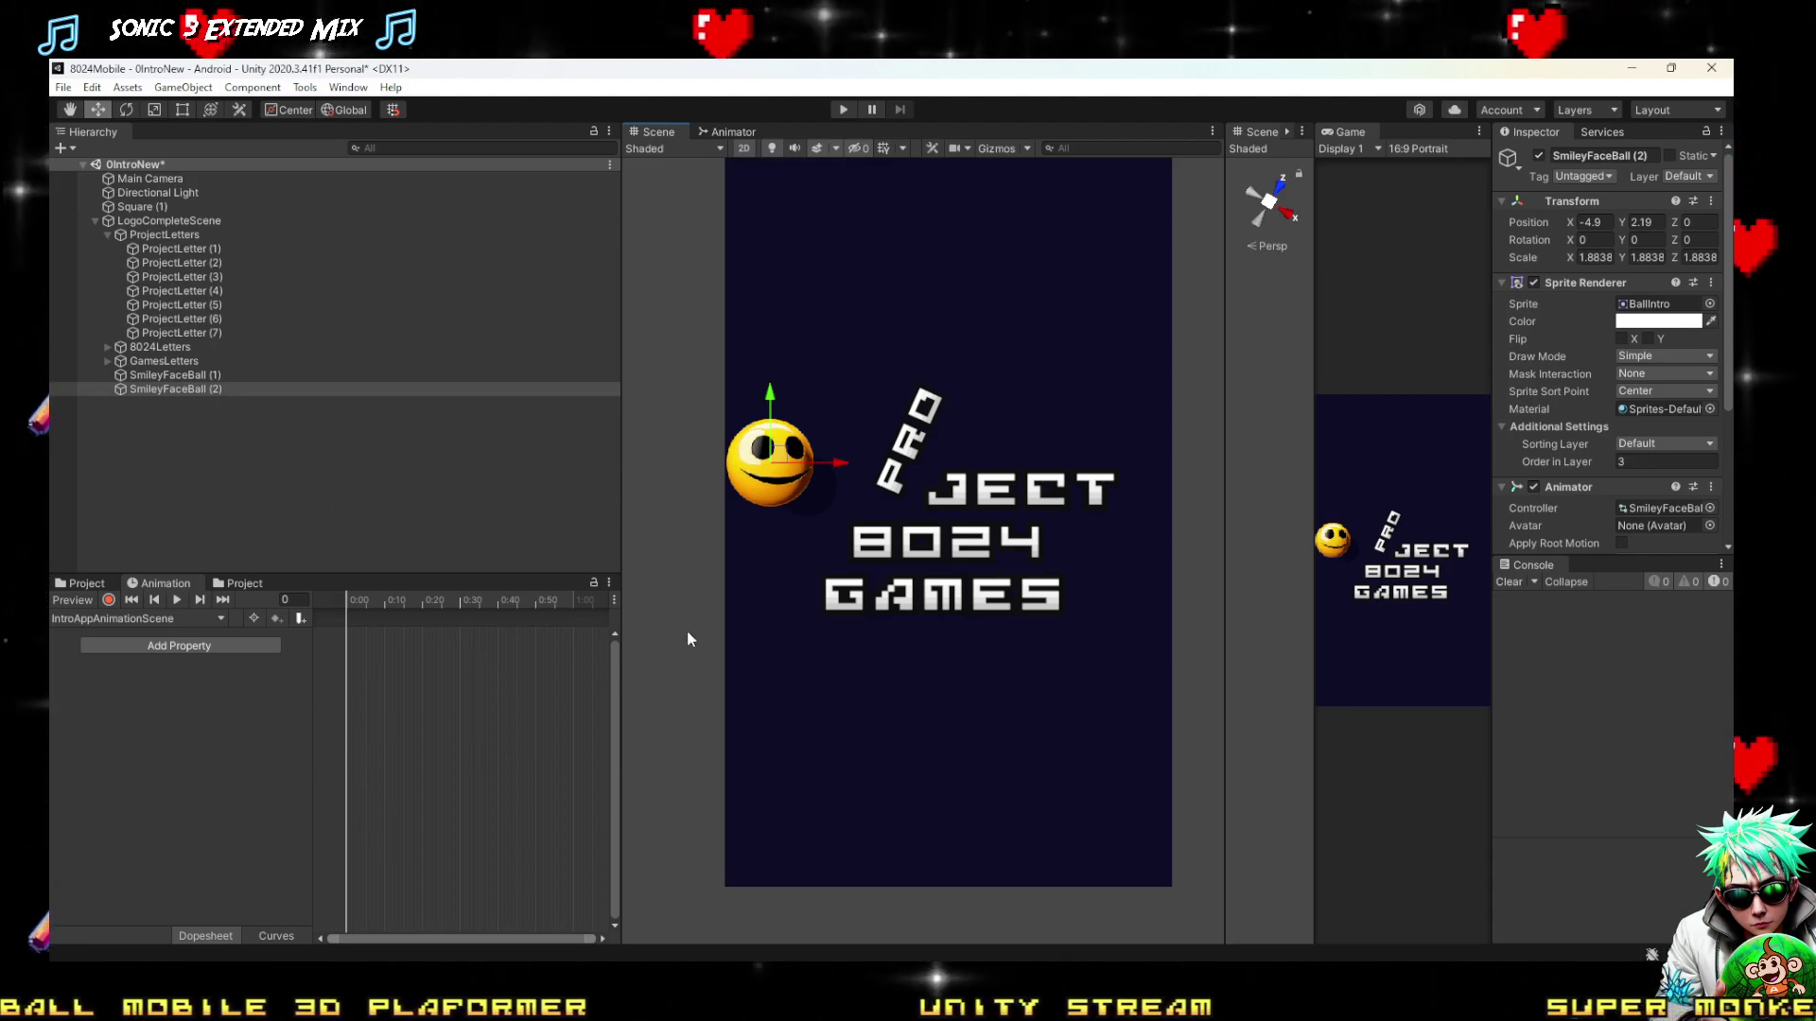
Place both smiley balls together just above PROJECT's P and R
{"action": "left_click_drag", "start_coordinate": [927, 499], "coordinate": [870, 383]}
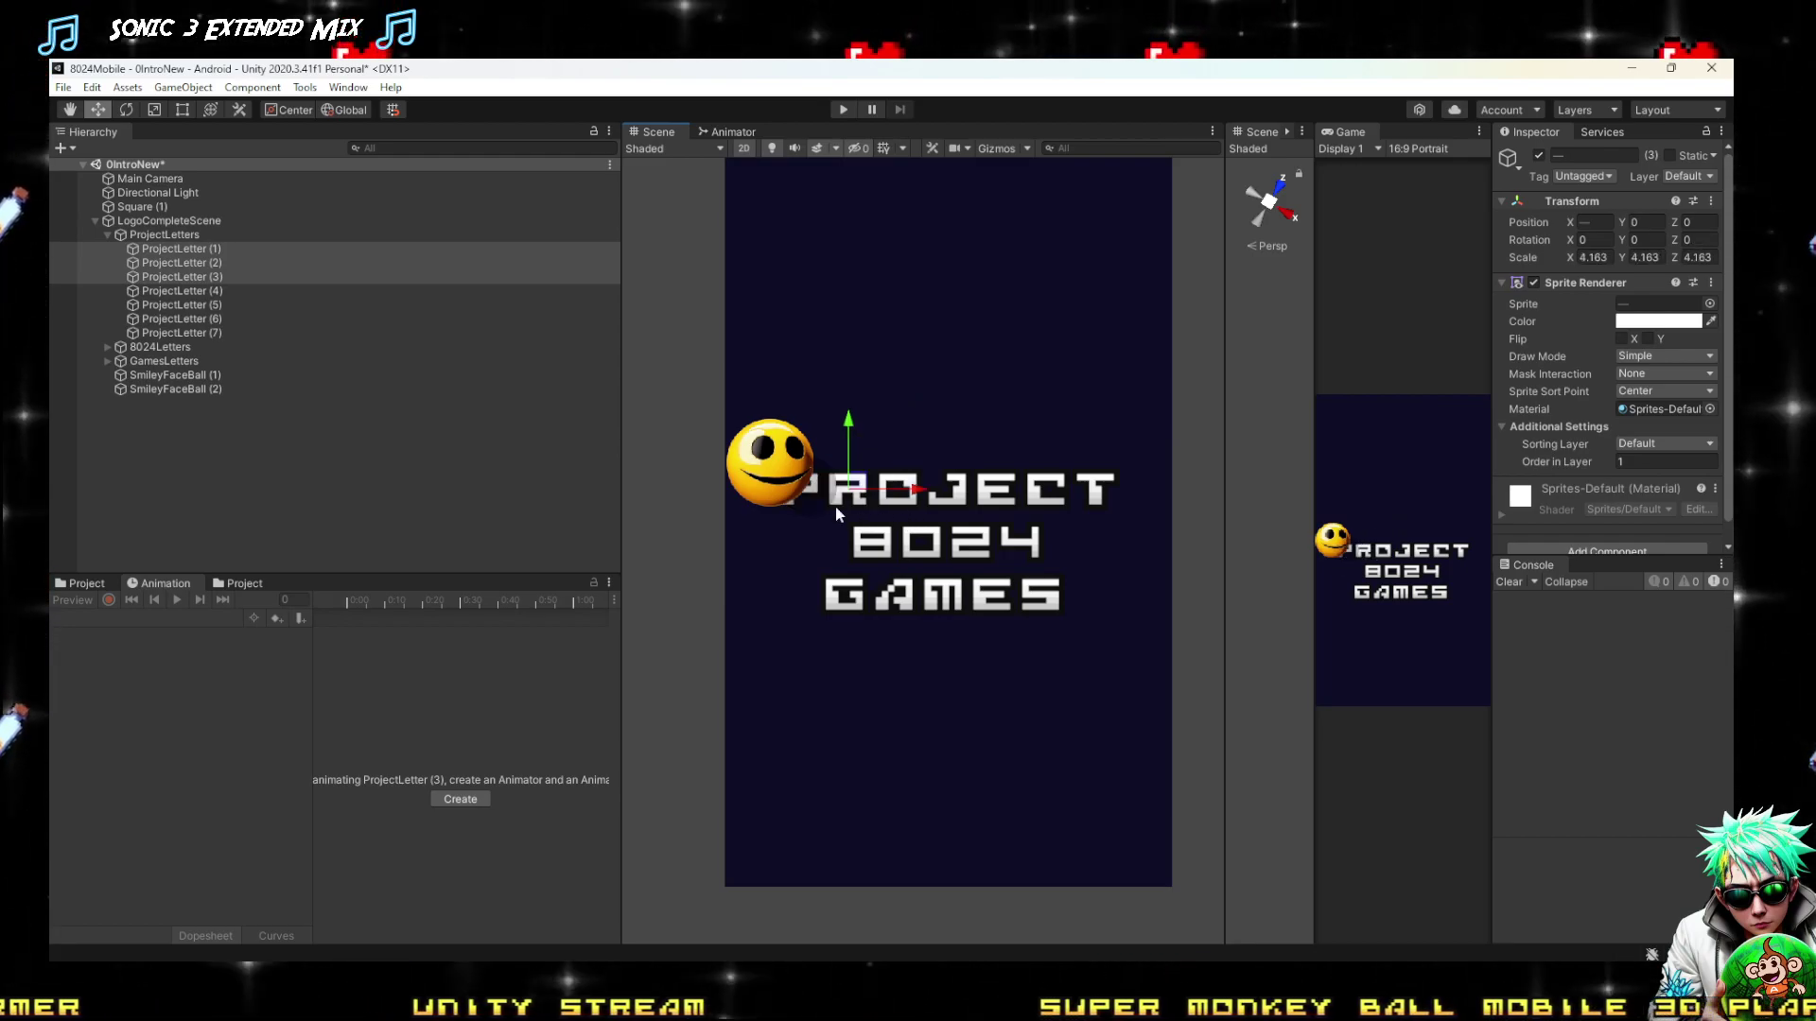
{"action": "left_click", "coordinate": [781, 455]}
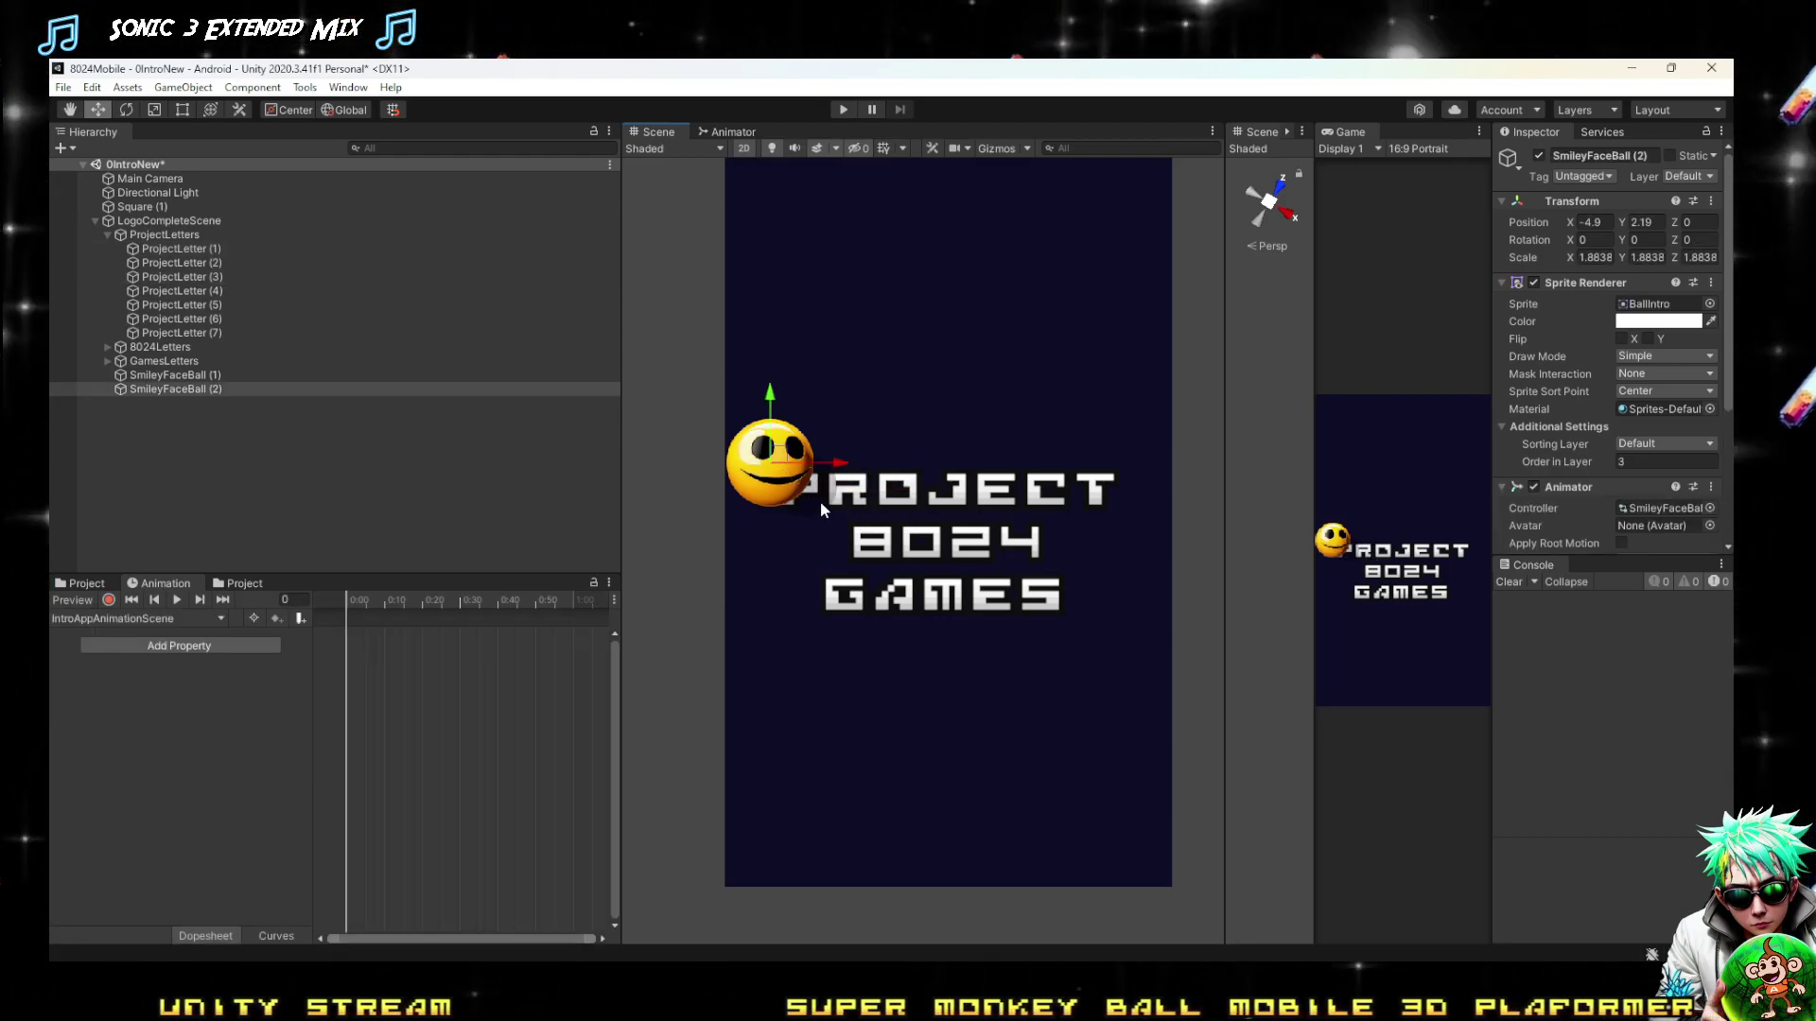
{"action": "left_click", "coordinate": [820, 501], "text": "shift"}
{"action": "left_click_drag", "start_coordinate": [808, 456], "coordinate": [862, 408]}
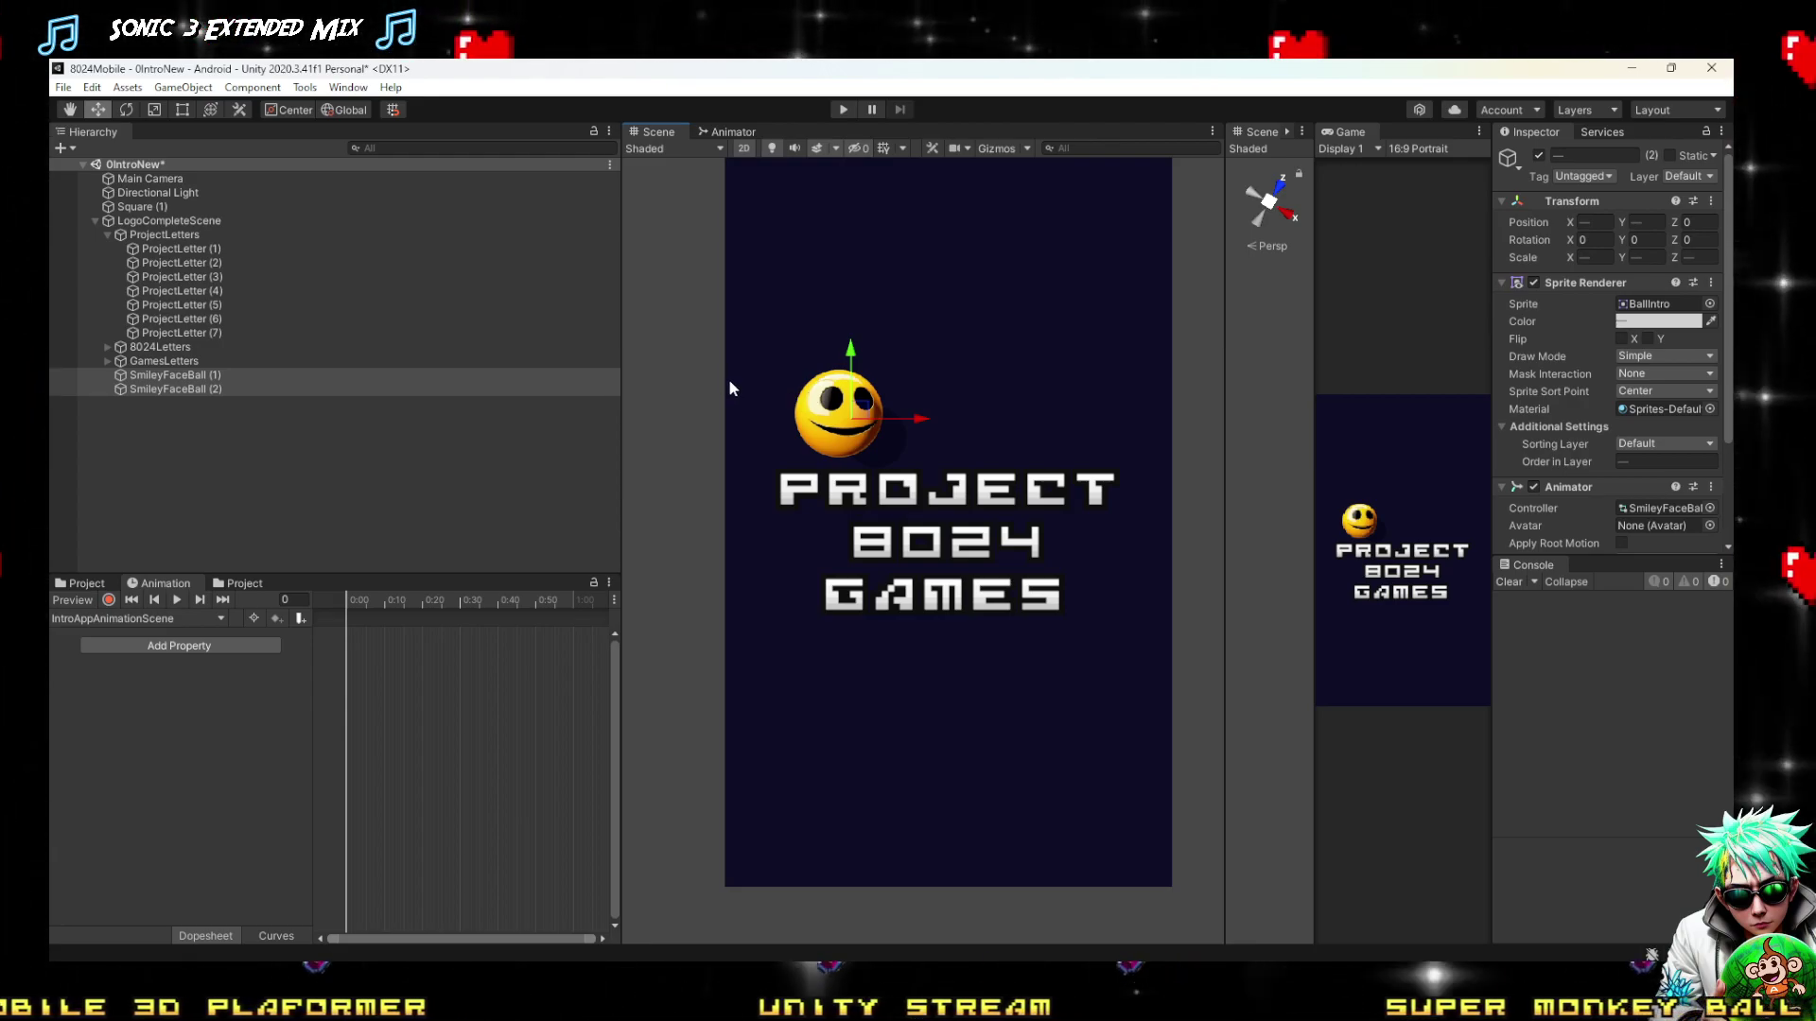
Parent both smiley balls under LogoCompleteScene
{"action": "left_click_drag", "start_coordinate": [869, 414], "coordinate": [771, 391]}
{"action": "left_click_drag", "start_coordinate": [170, 372], "coordinate": [168, 234]}
{"action": "left_click", "coordinate": [107, 262]}
Create a clip for LogoCompleteScene that overwrites IntroAppAnimationScene.anim
{"action": "left_click", "coordinate": [145, 222]}
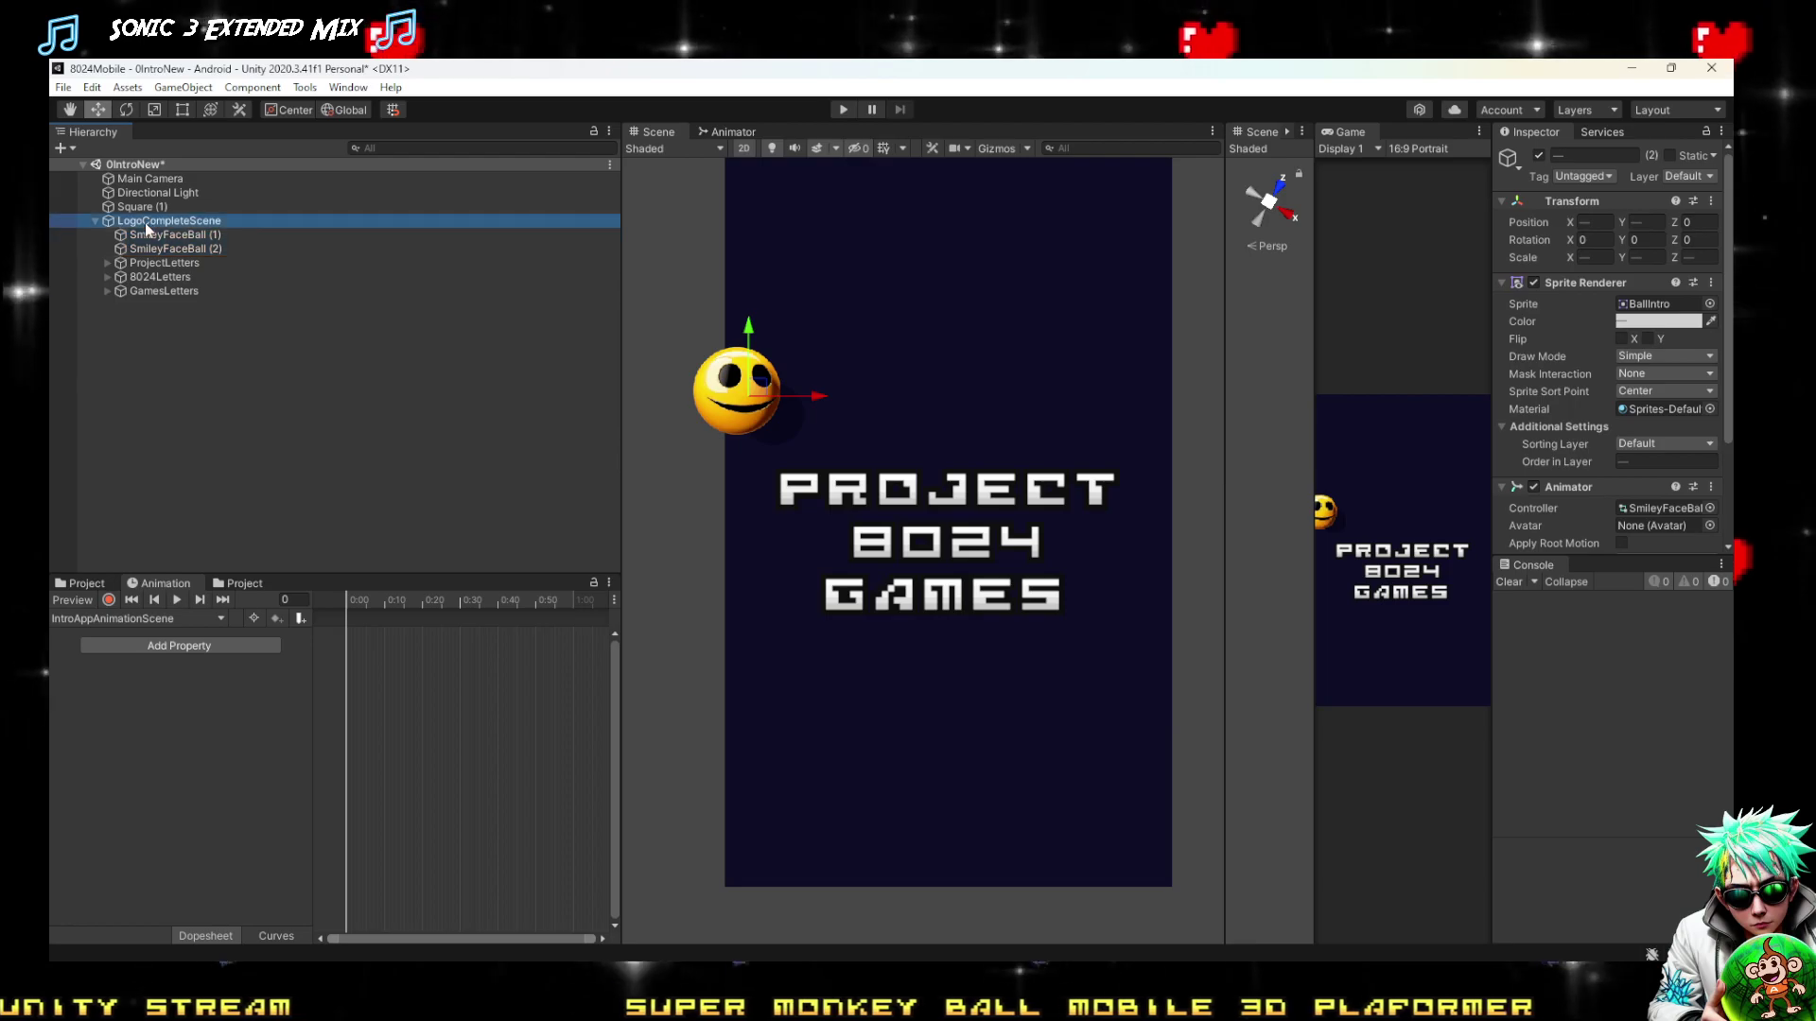
{"action": "left_click", "coordinate": [480, 799]}
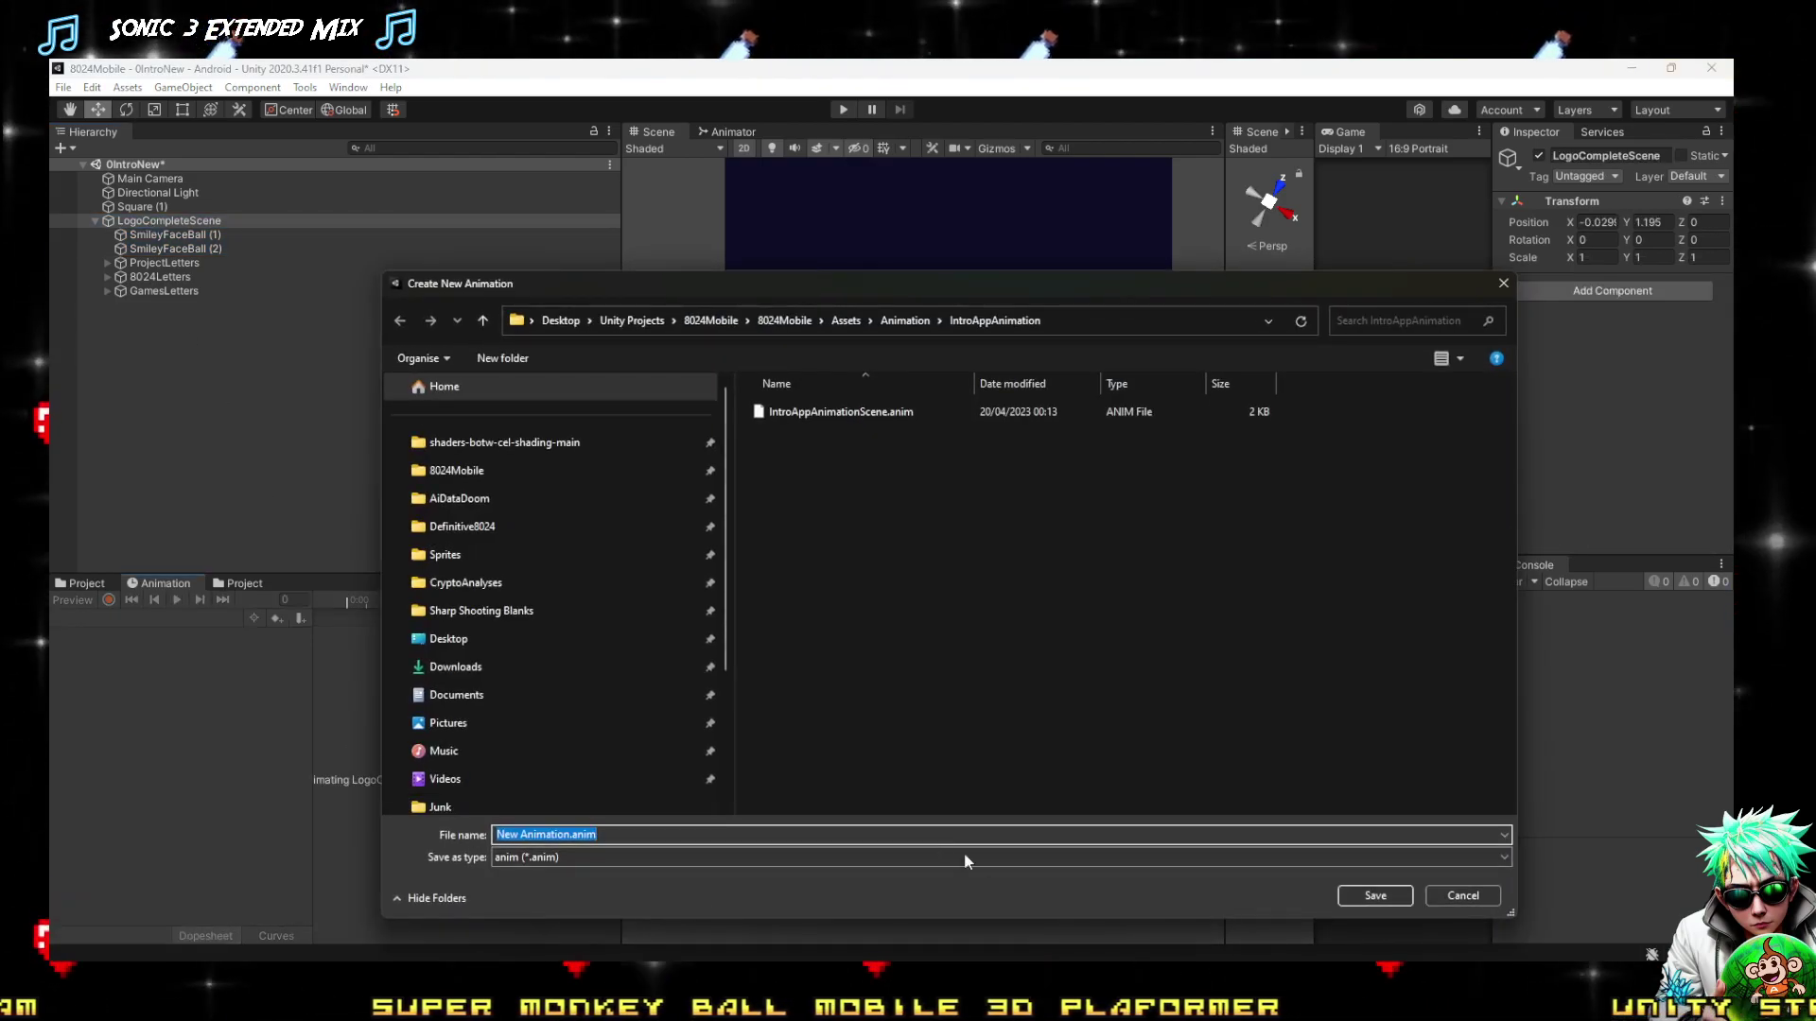
{"action": "left_click", "coordinate": [861, 409]}
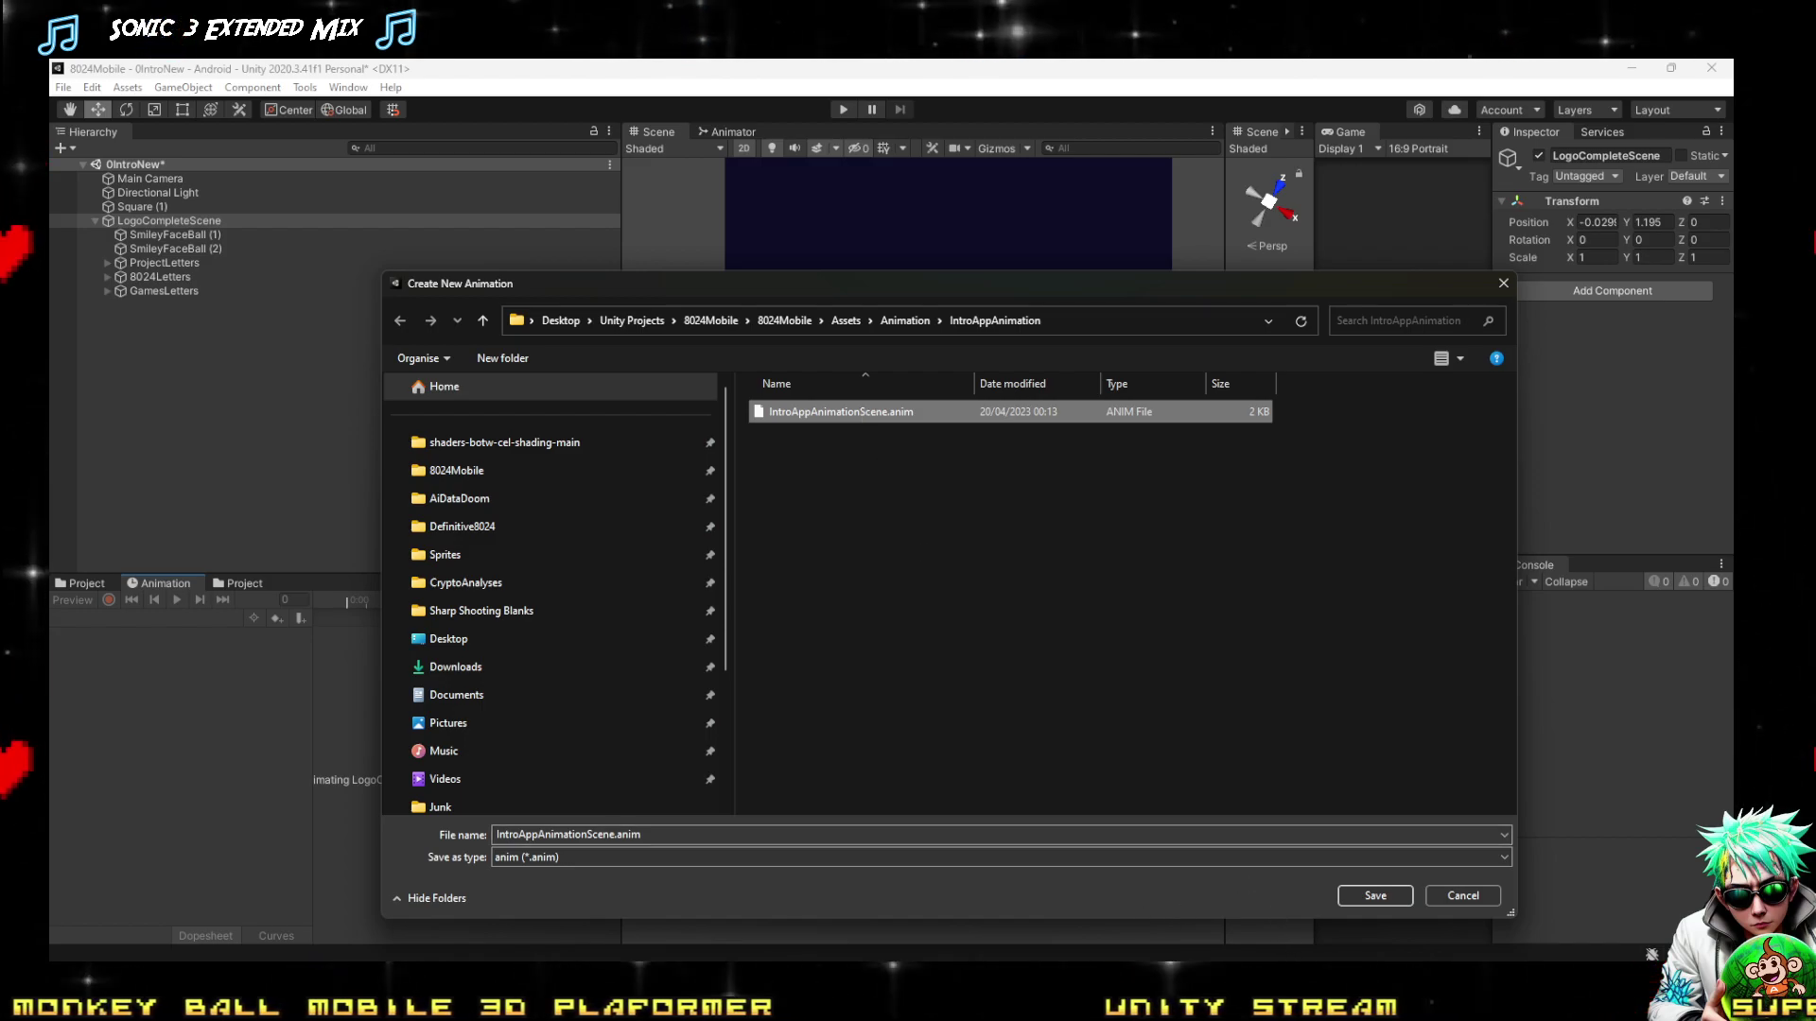
{"action": "left_click", "coordinate": [1399, 896]}
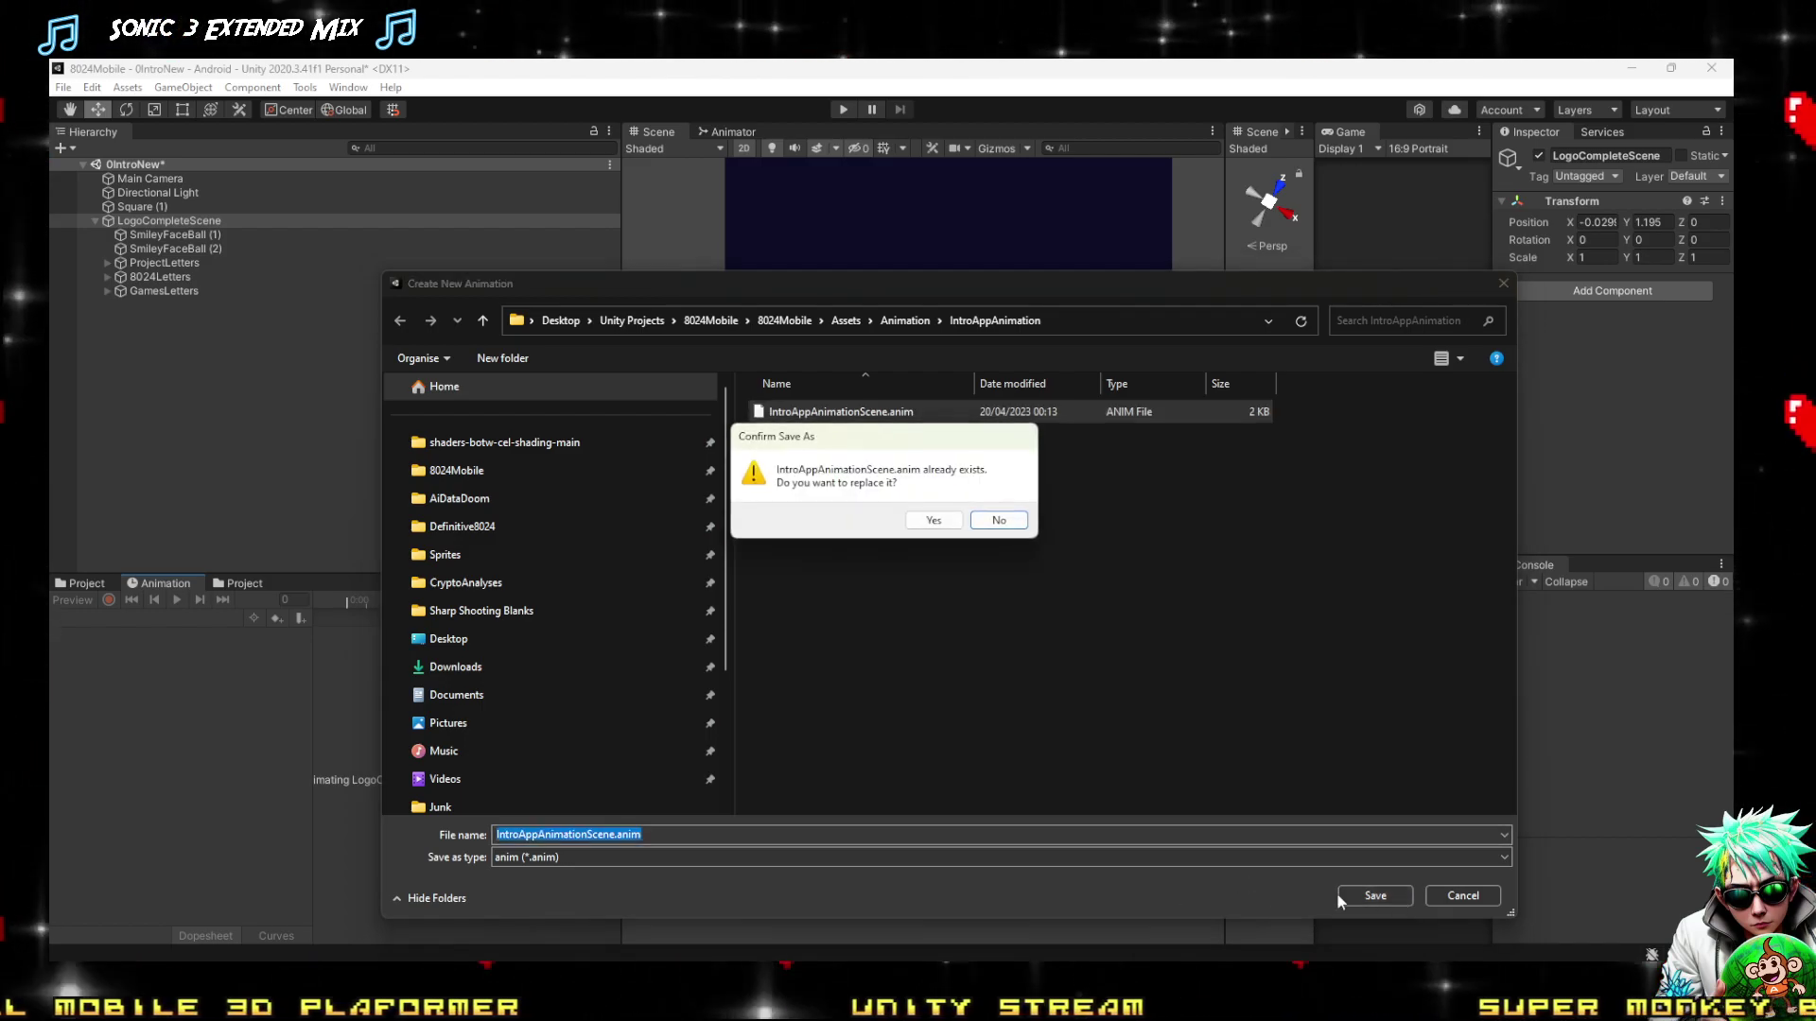
{"action": "left_click", "coordinate": [931, 521]}
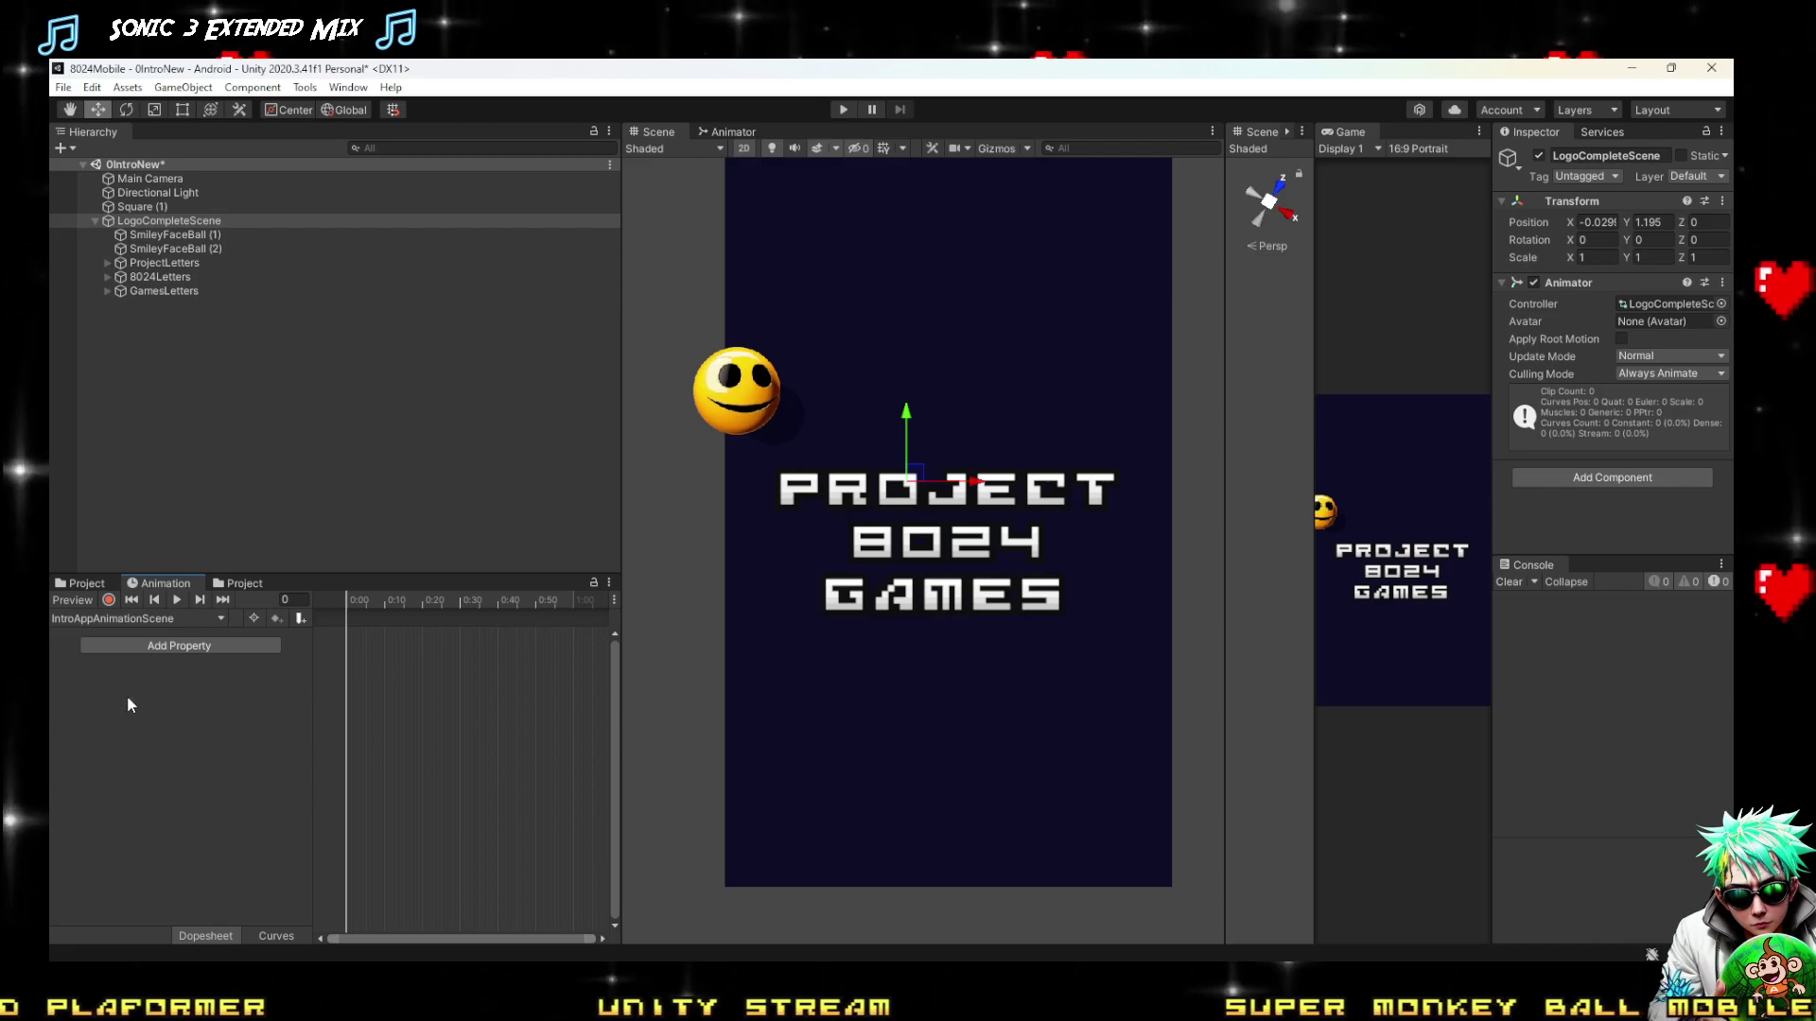
Set the balls' starting position left of the logo at frame 0, with recording on
{"action": "left_click_drag", "start_coordinate": [393, 618], "coordinate": [257, 633]}
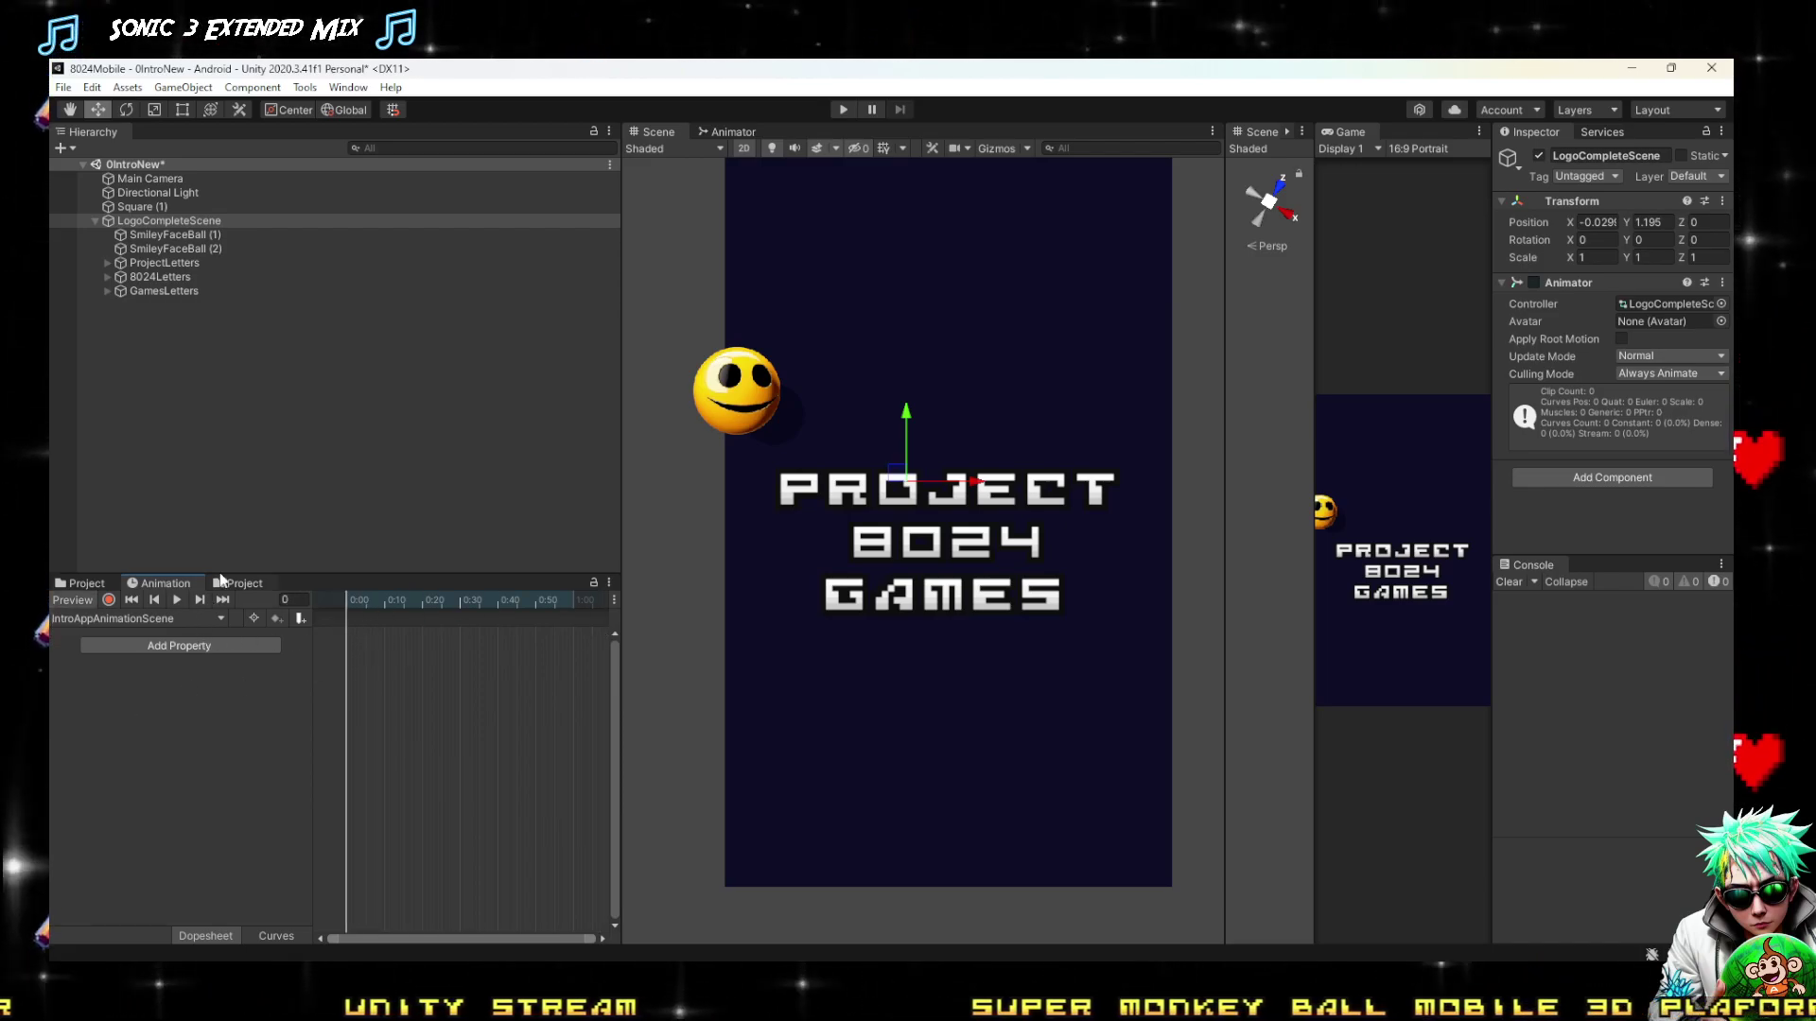
{"action": "left_click", "coordinate": [156, 234]}
{"action": "left_click", "coordinate": [156, 248], "text": "shift"}
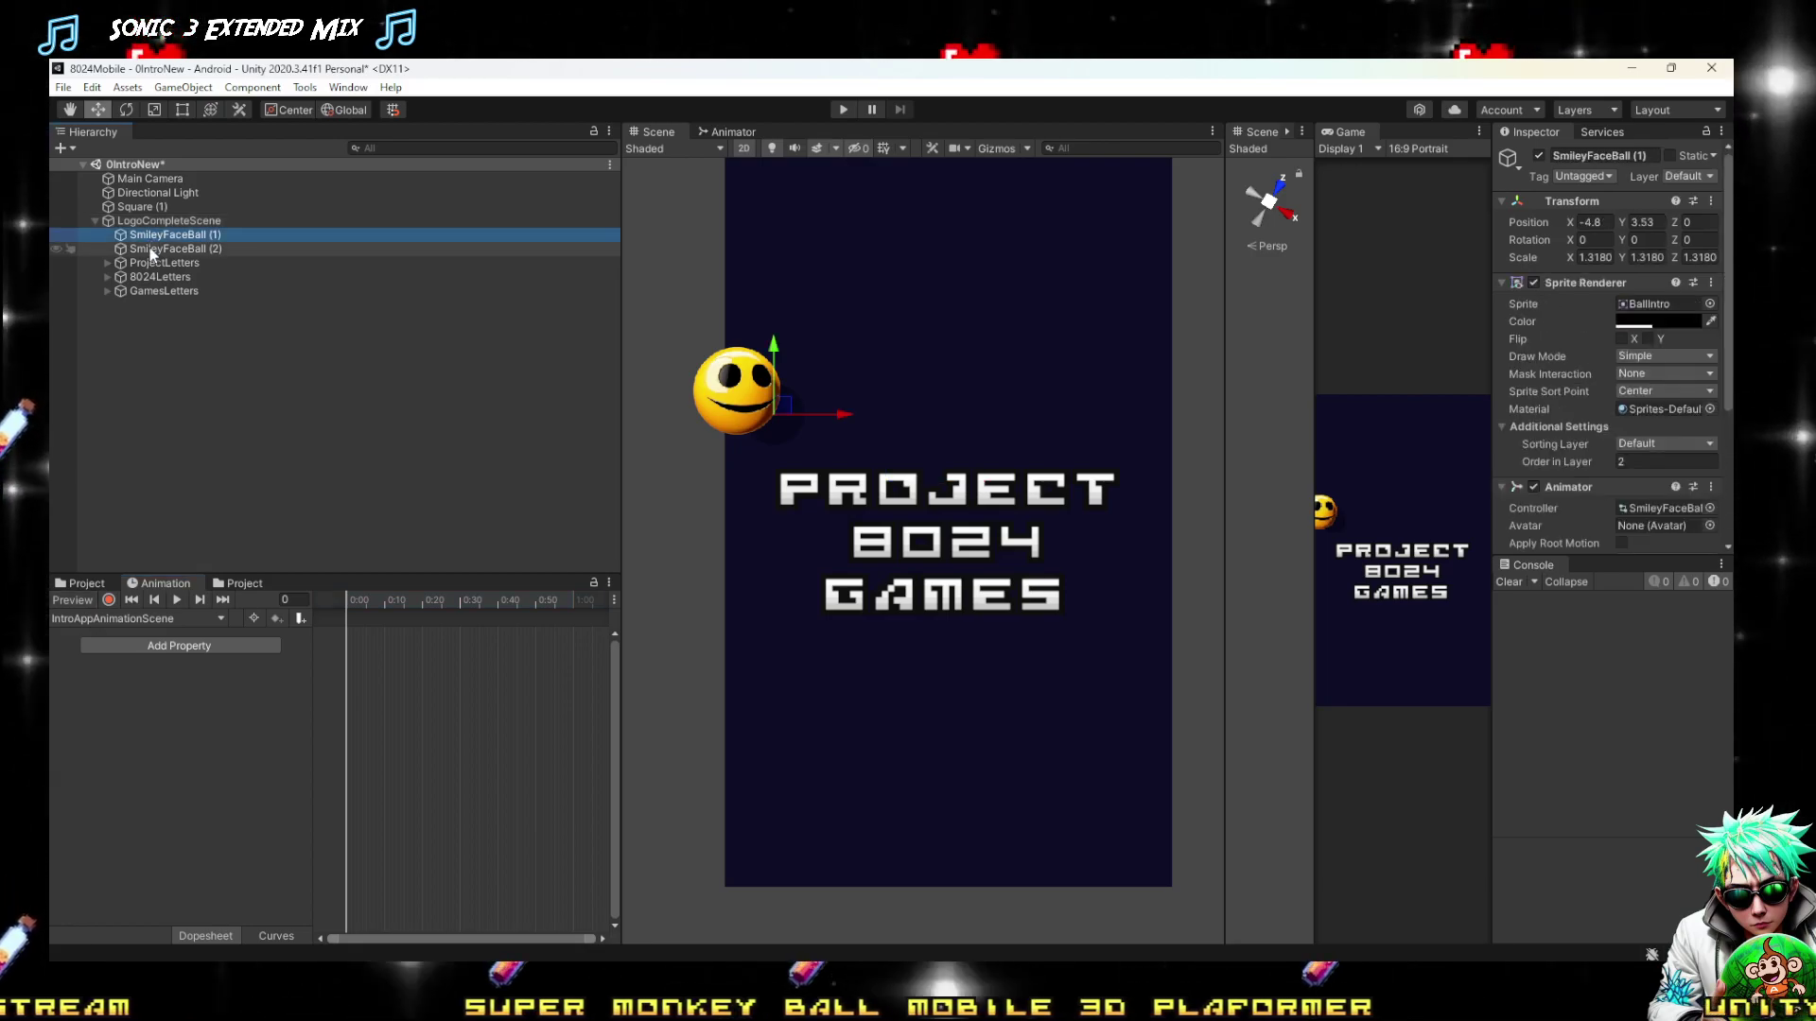
{"action": "left_click_drag", "start_coordinate": [770, 393], "coordinate": [724, 452]}
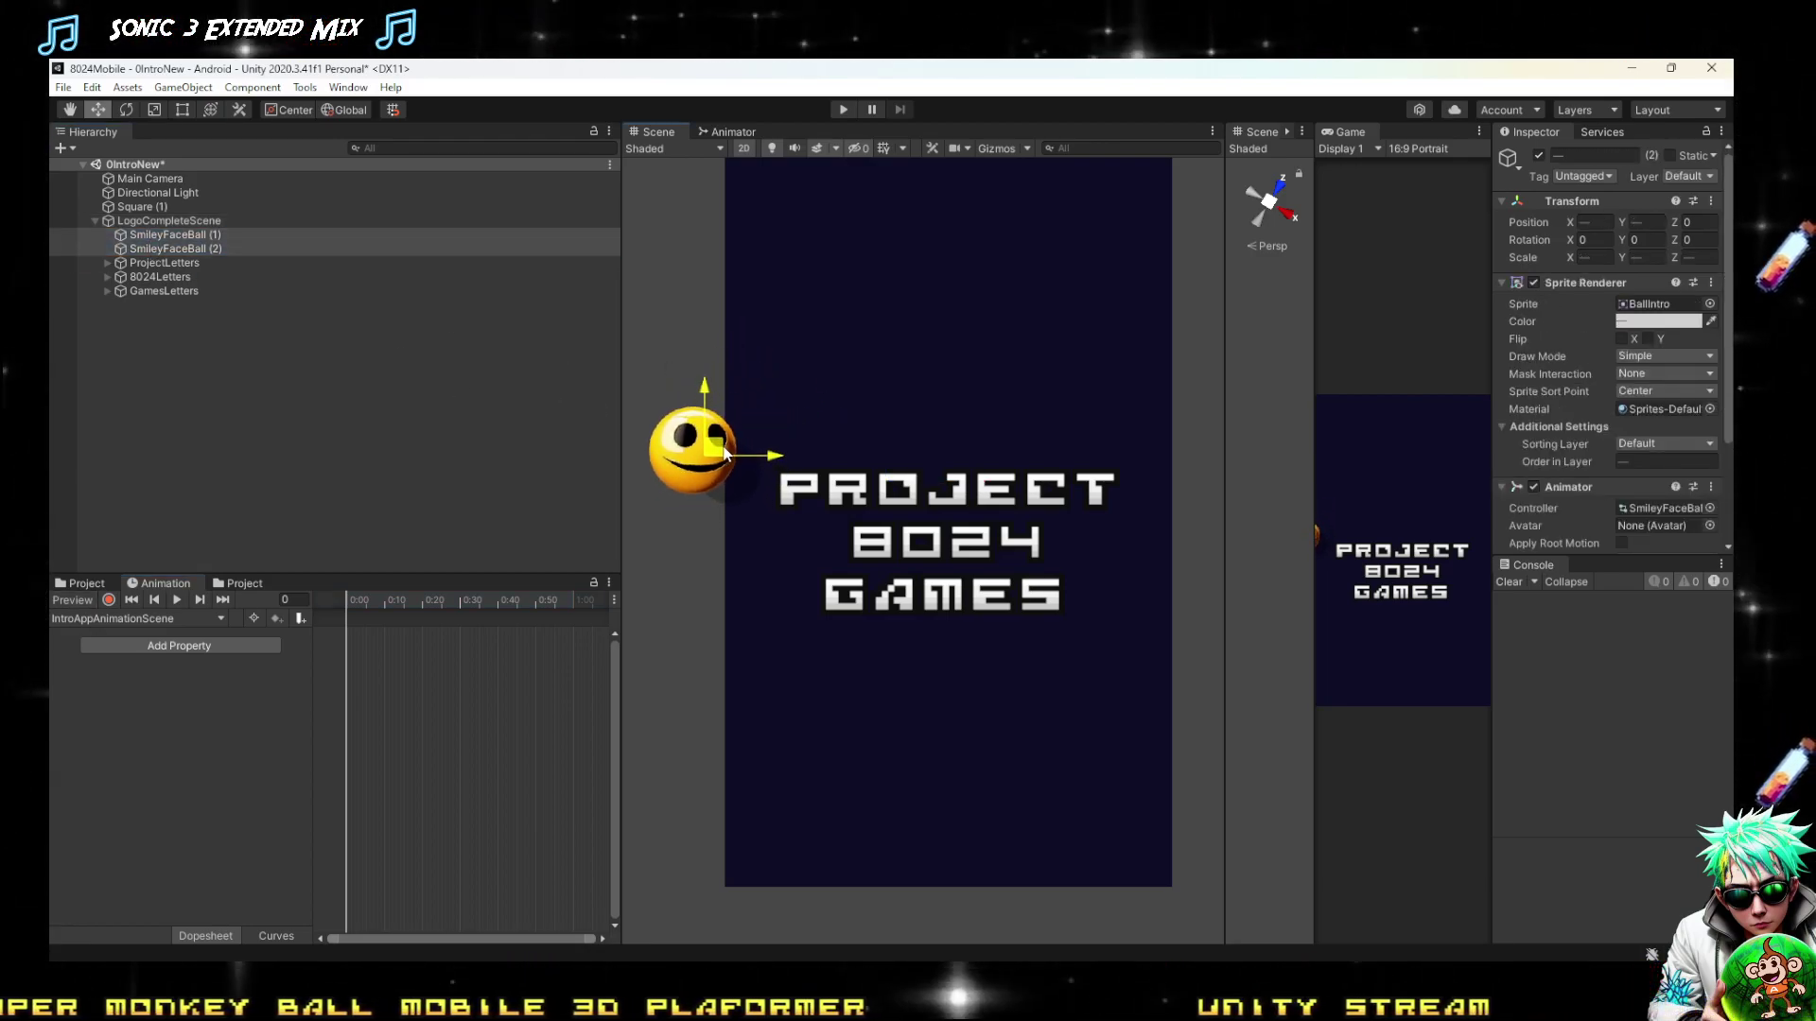
{"action": "left_click", "coordinate": [109, 600]}
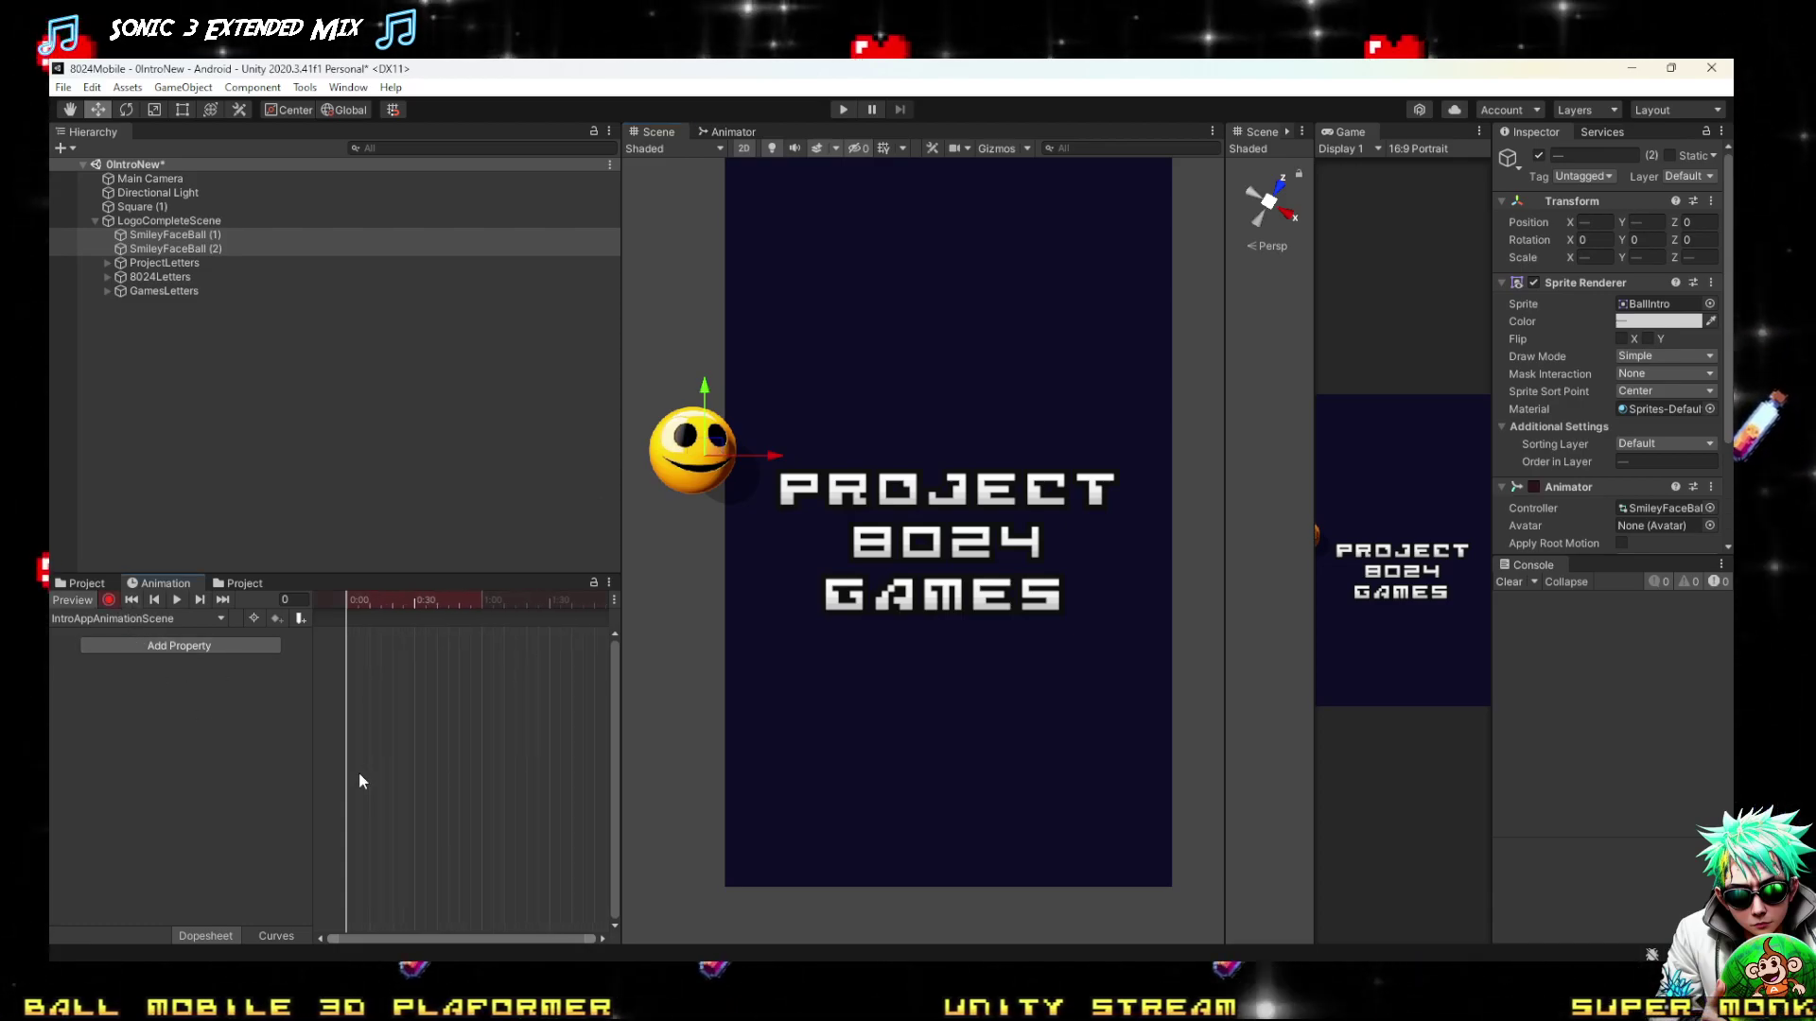
Key the ball at the logo centre at frame 241 and over PROJECT at frame 63
{"action": "left_click_drag", "start_coordinate": [414, 613], "coordinate": [531, 599]}
{"action": "scroll", "coordinate": [409, 726], "scroll_direction": "down", "scroll_amount": 2}
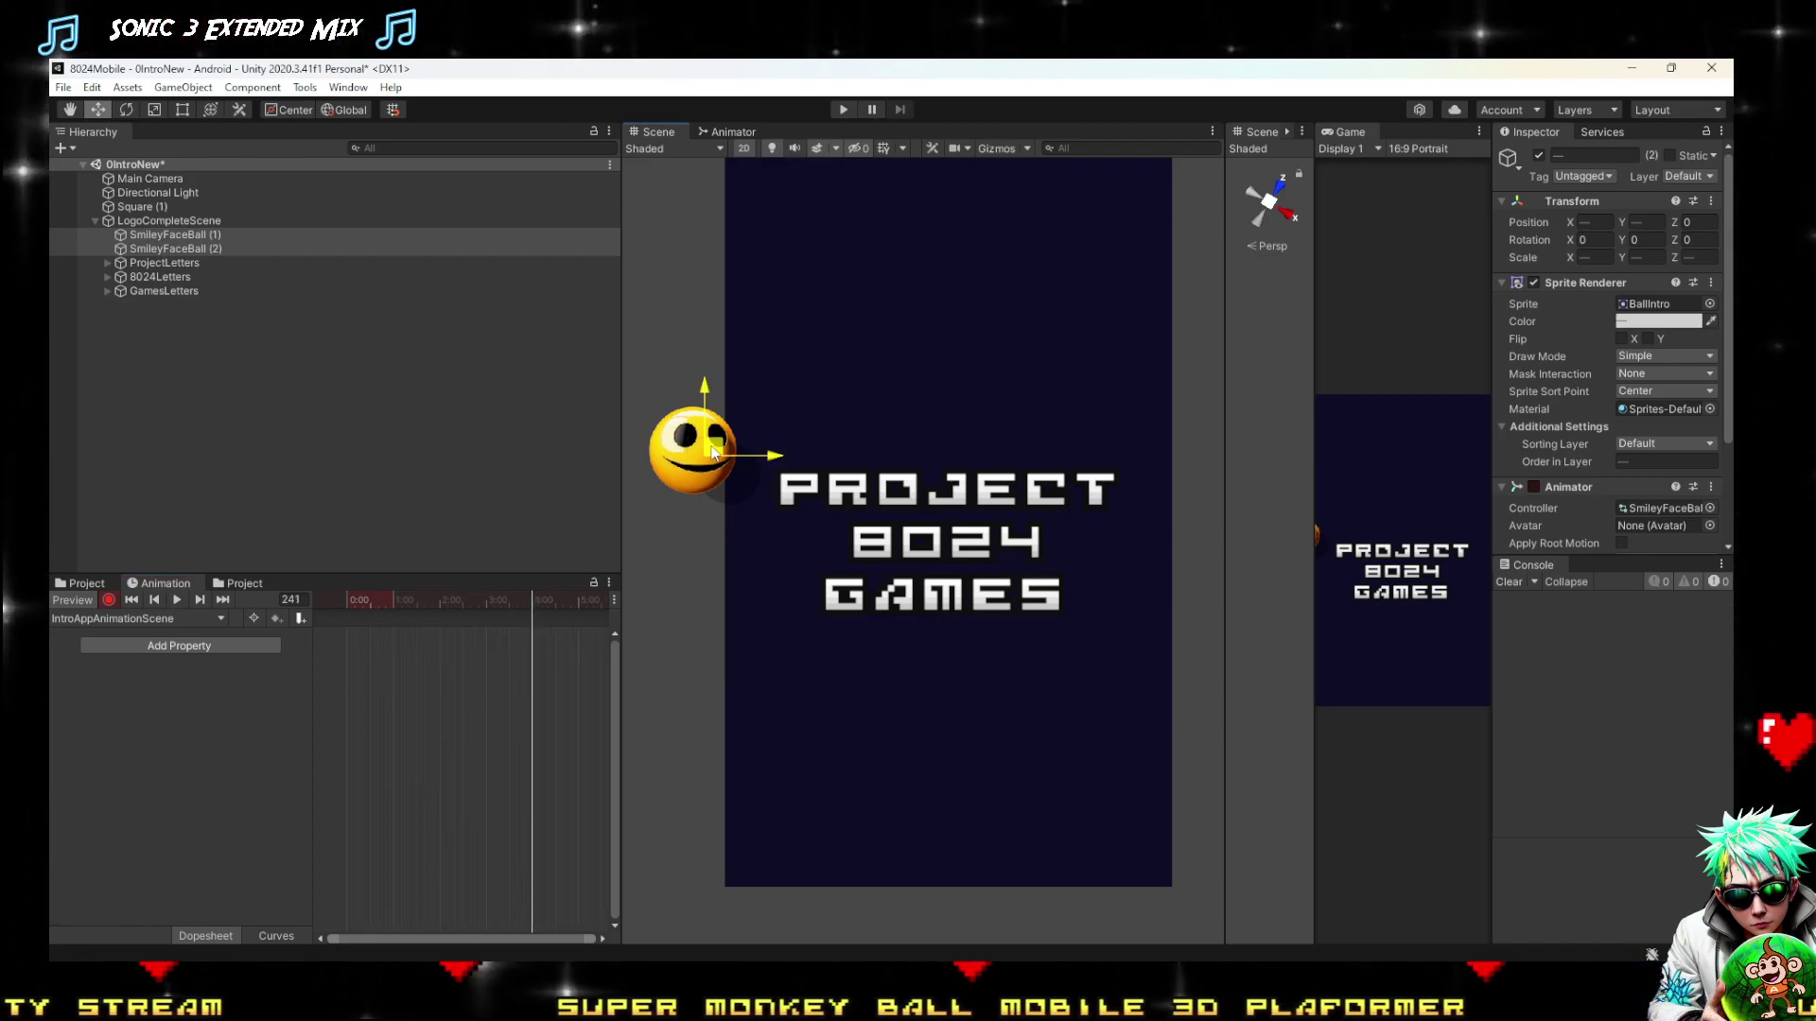
{"action": "left_click_drag", "start_coordinate": [711, 452], "coordinate": [964, 541]}
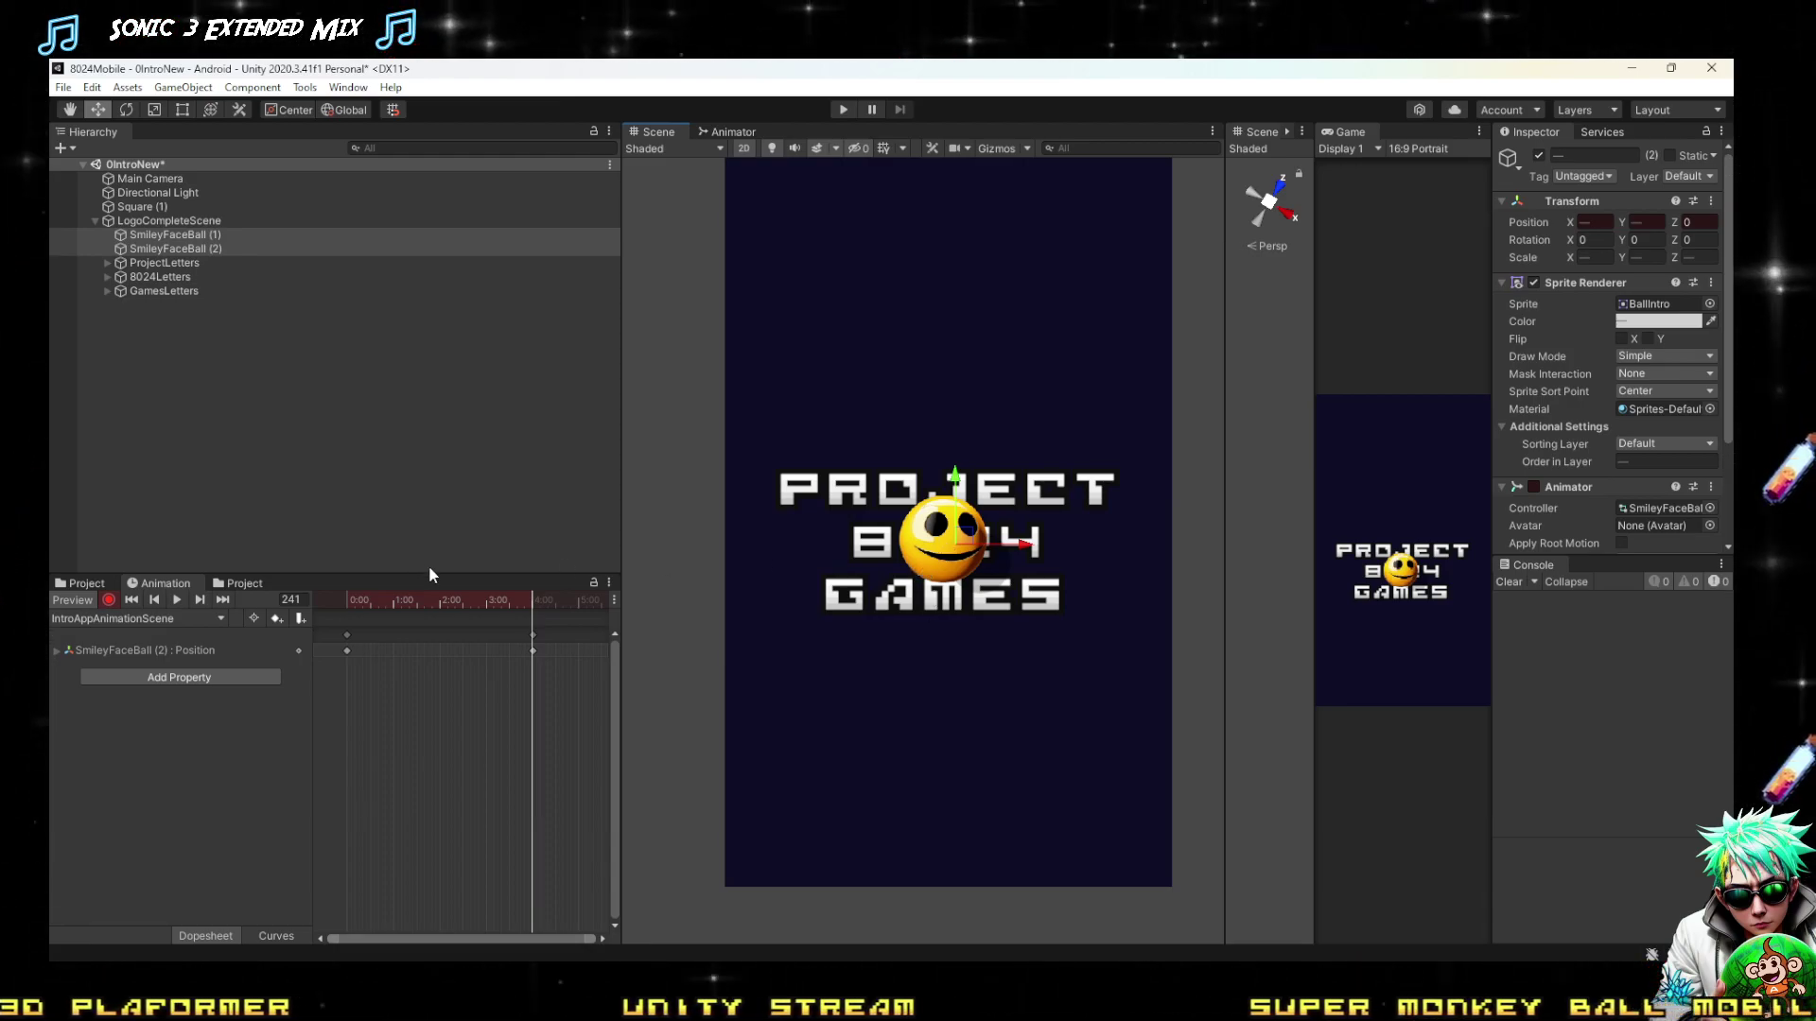
{"action": "left_click_drag", "start_coordinate": [536, 599], "coordinate": [397, 605]}
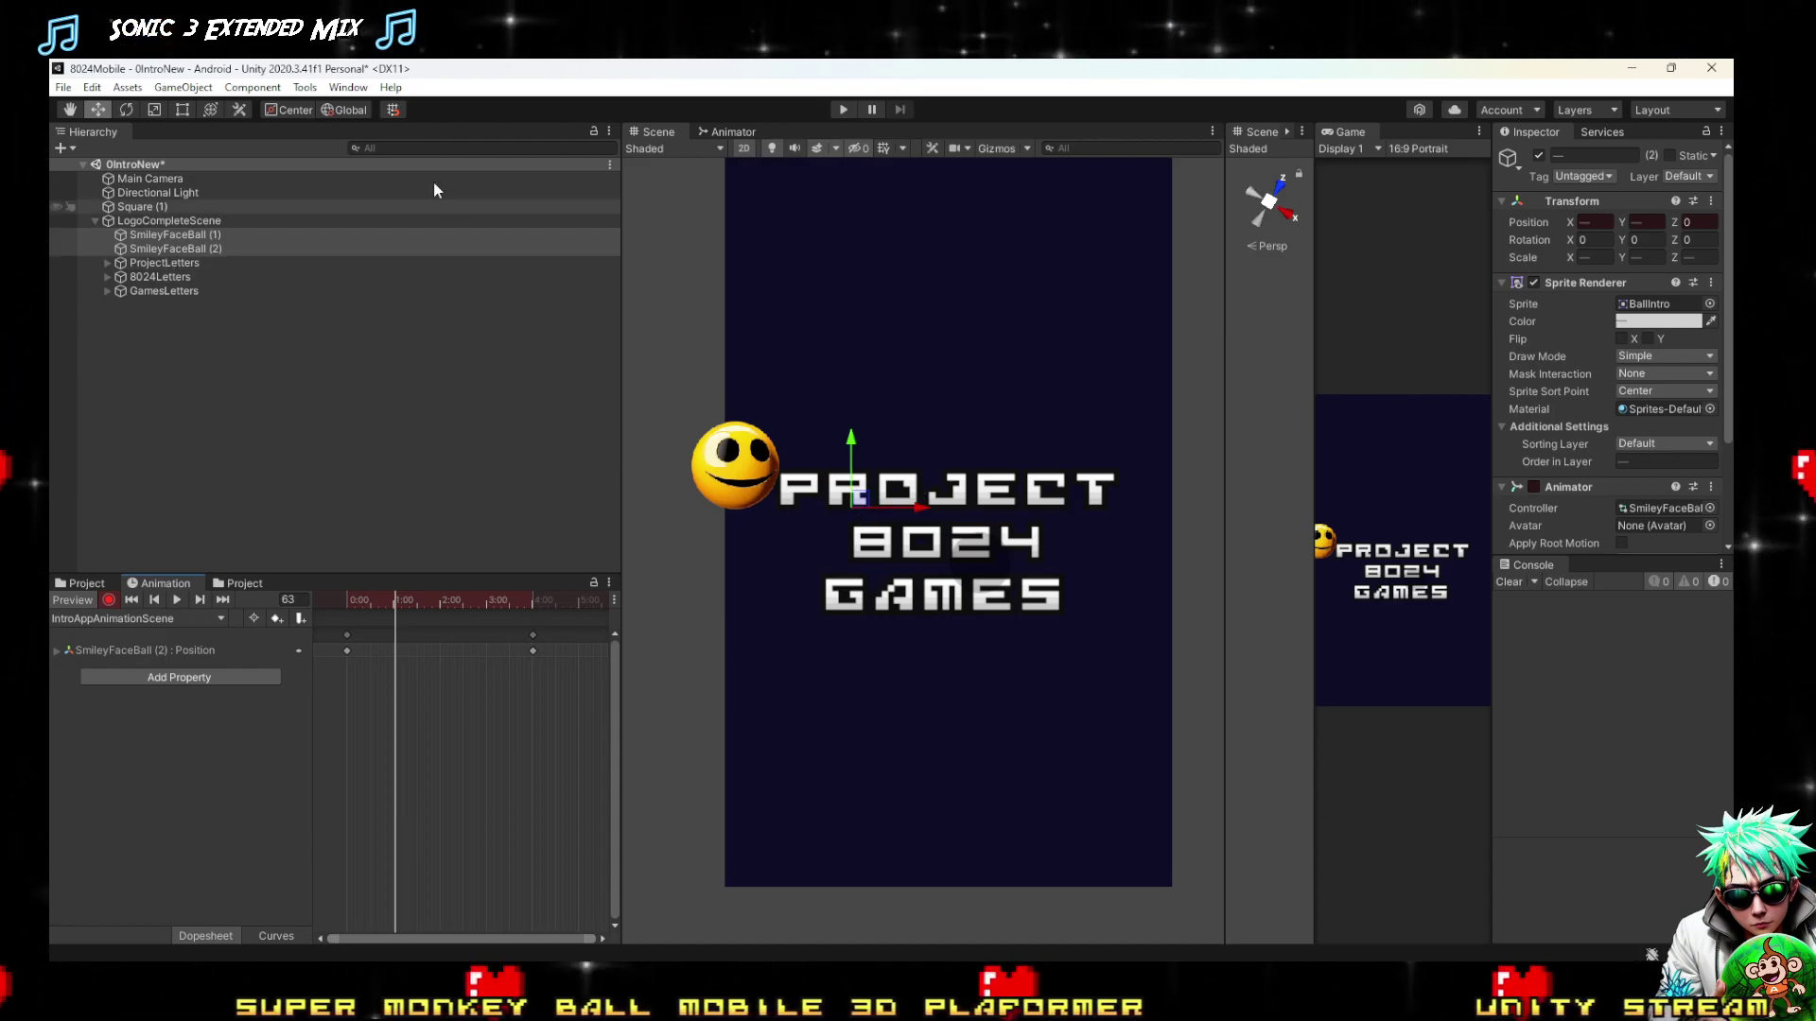
{"action": "left_click_drag", "start_coordinate": [743, 449], "coordinate": [865, 463]}
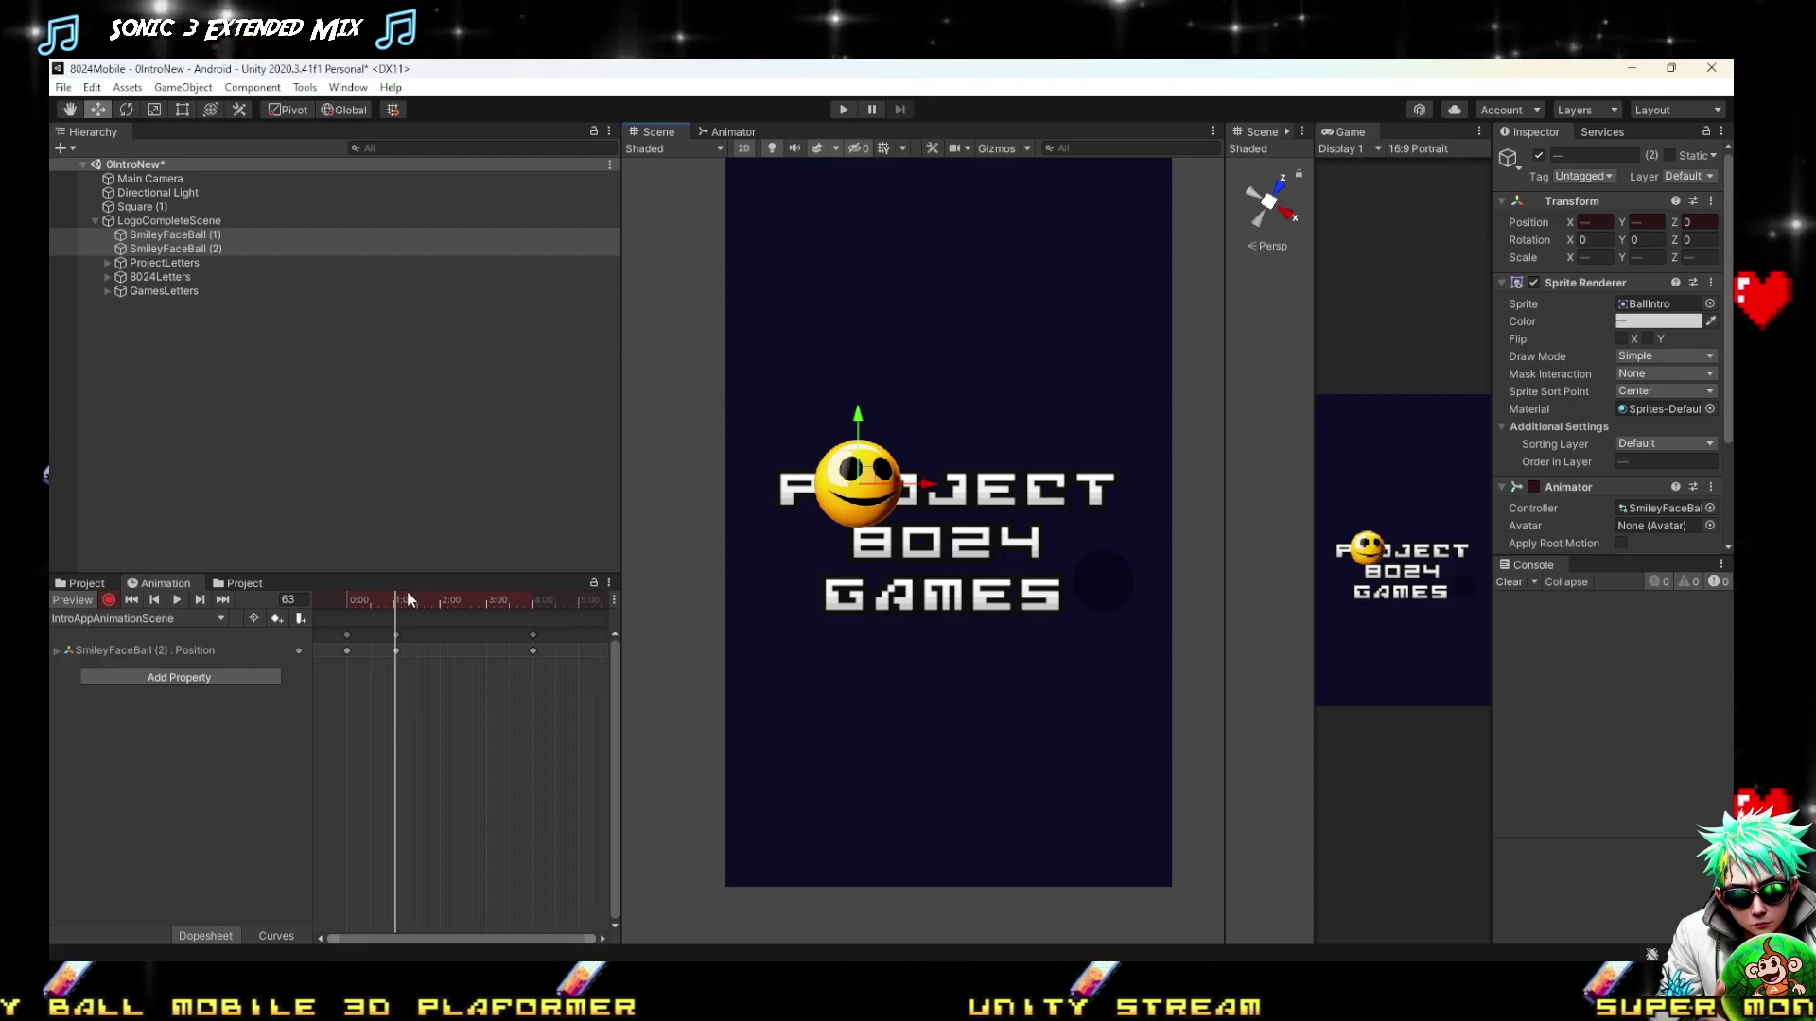
Shift SmileyFaceBall (1)'s keyframe from 1:03 to 1:00
{"action": "left_click", "coordinate": [178, 244]}
{"action": "left_click", "coordinate": [177, 237]}
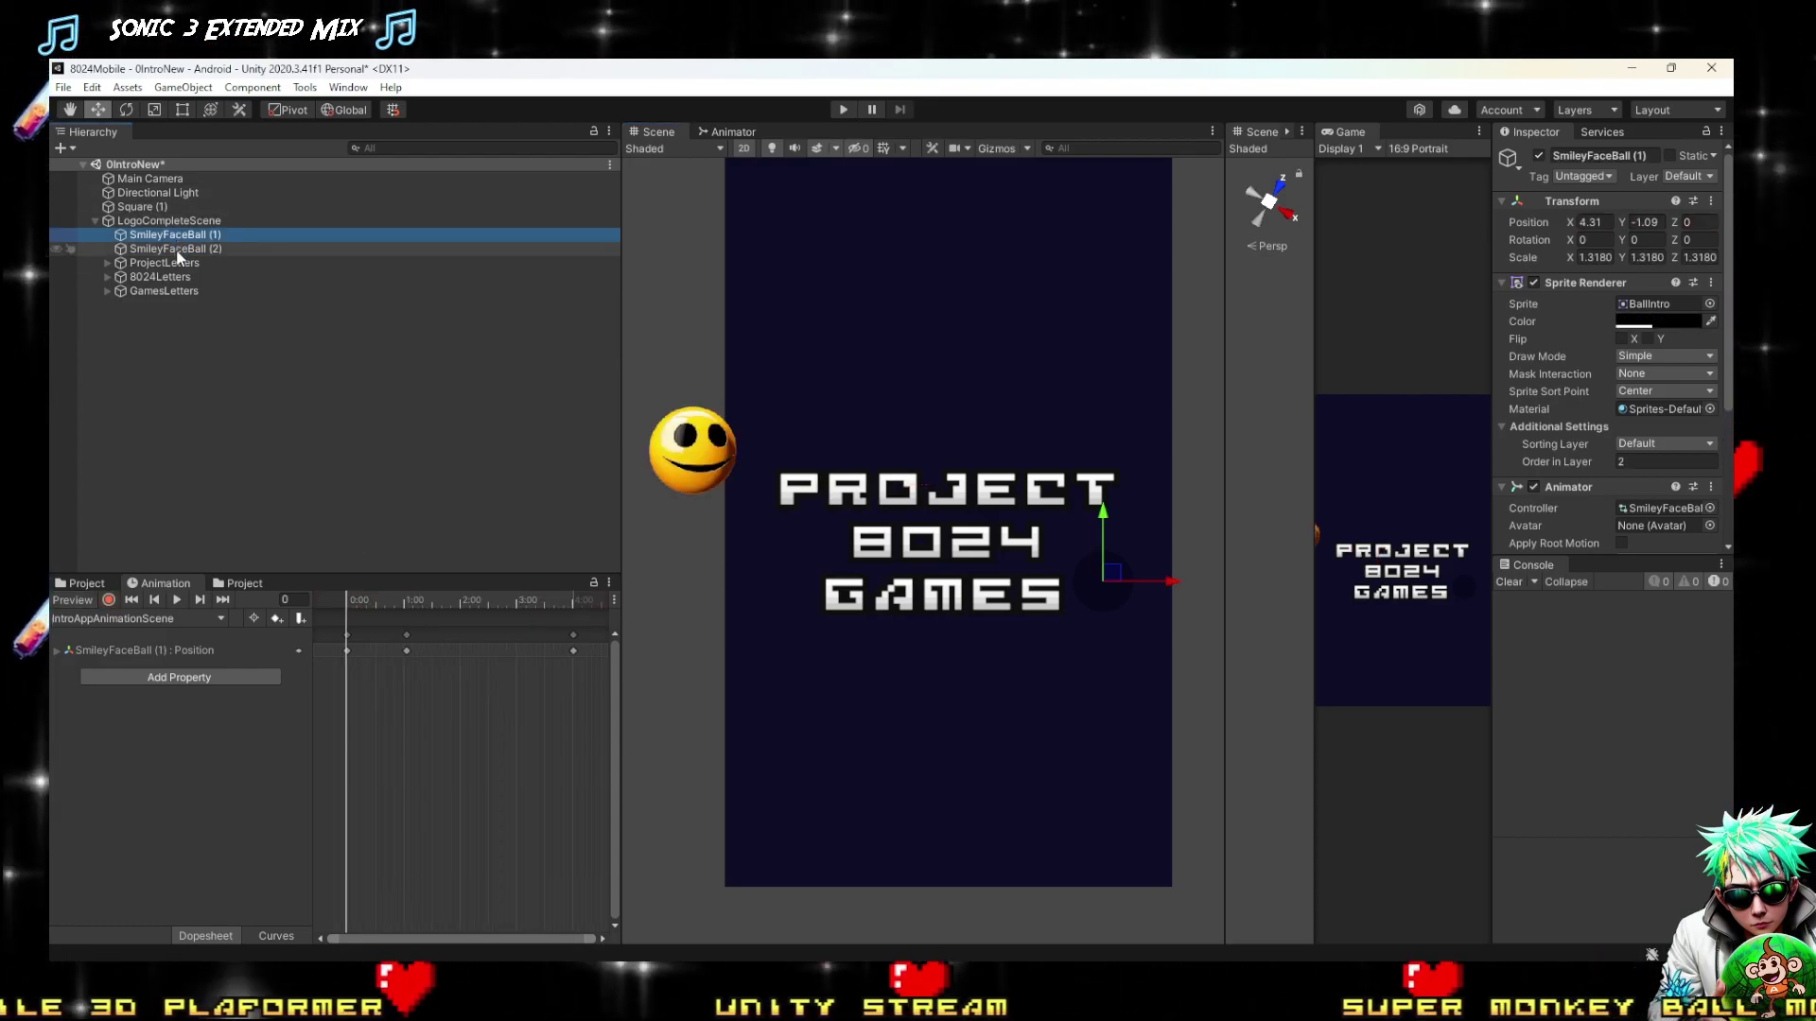
{"action": "left_click", "coordinate": [200, 600]}
{"action": "left_click", "coordinate": [109, 600]}
{"action": "left_click", "coordinate": [414, 601]}
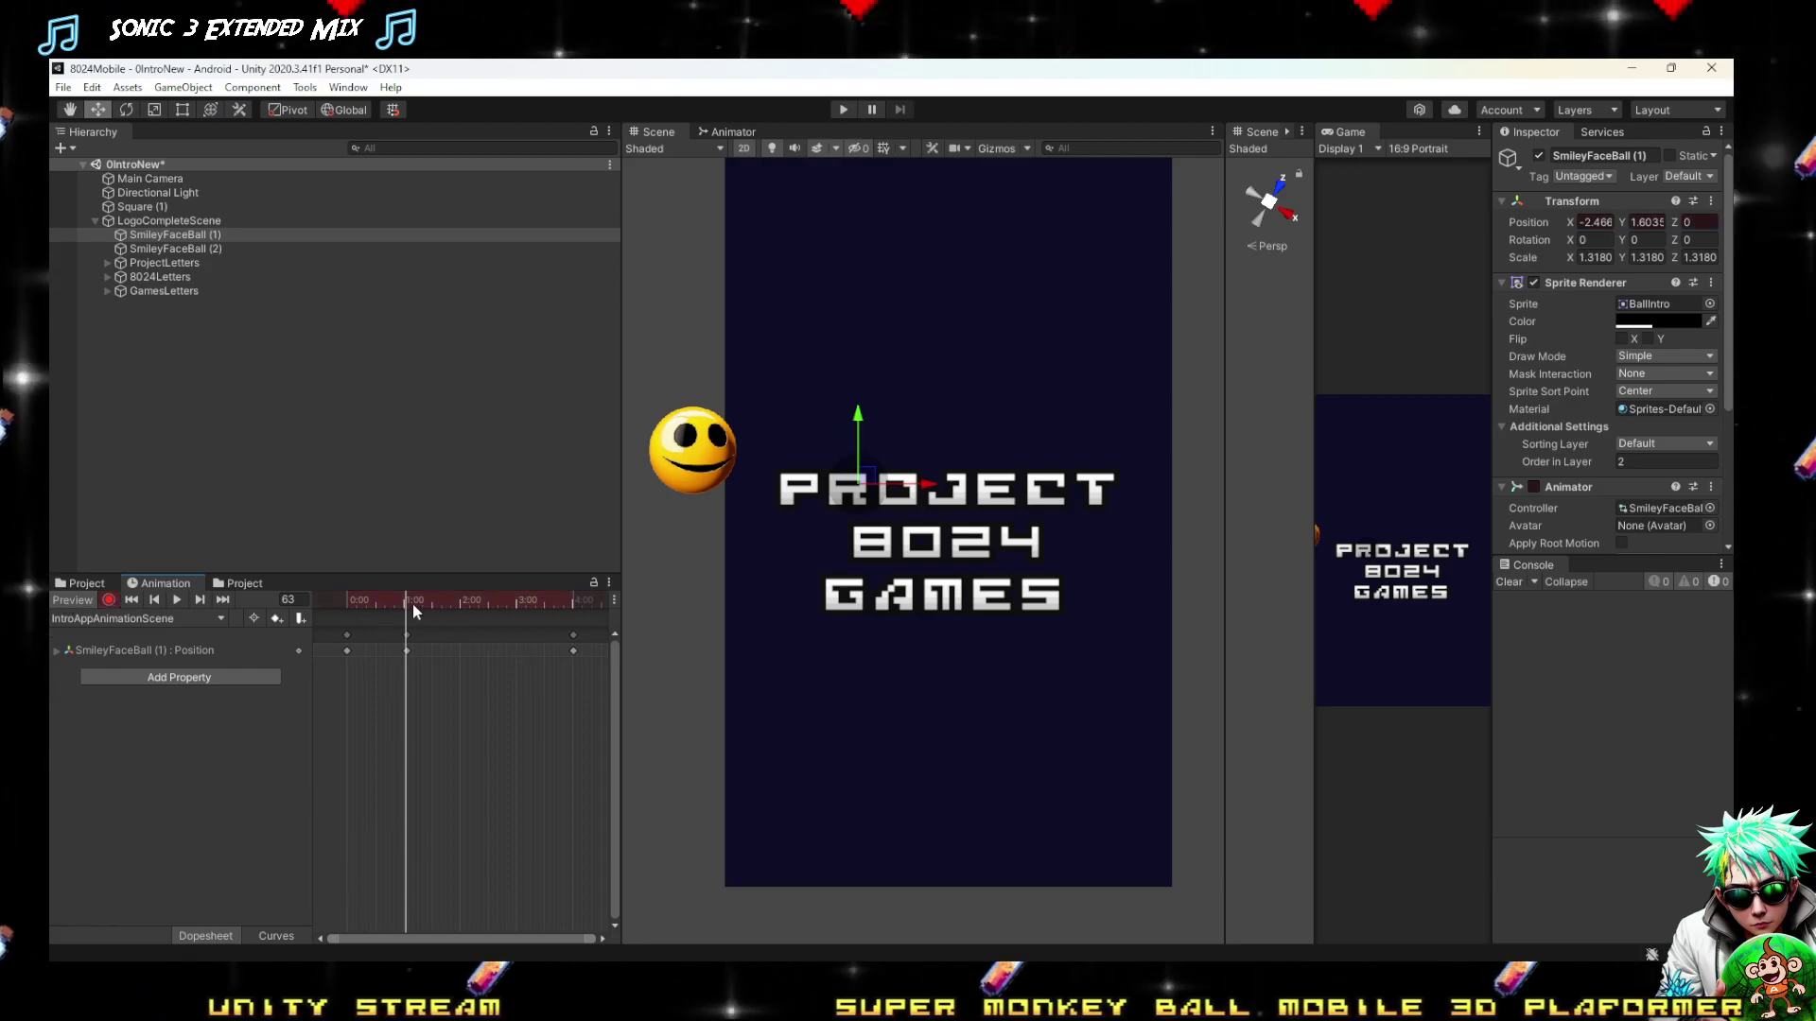
{"action": "scroll", "coordinate": [394, 611], "scroll_direction": "up", "scroll_amount": 4}
{"action": "scroll", "coordinate": [435, 662], "scroll_direction": "up", "scroll_amount": 6}
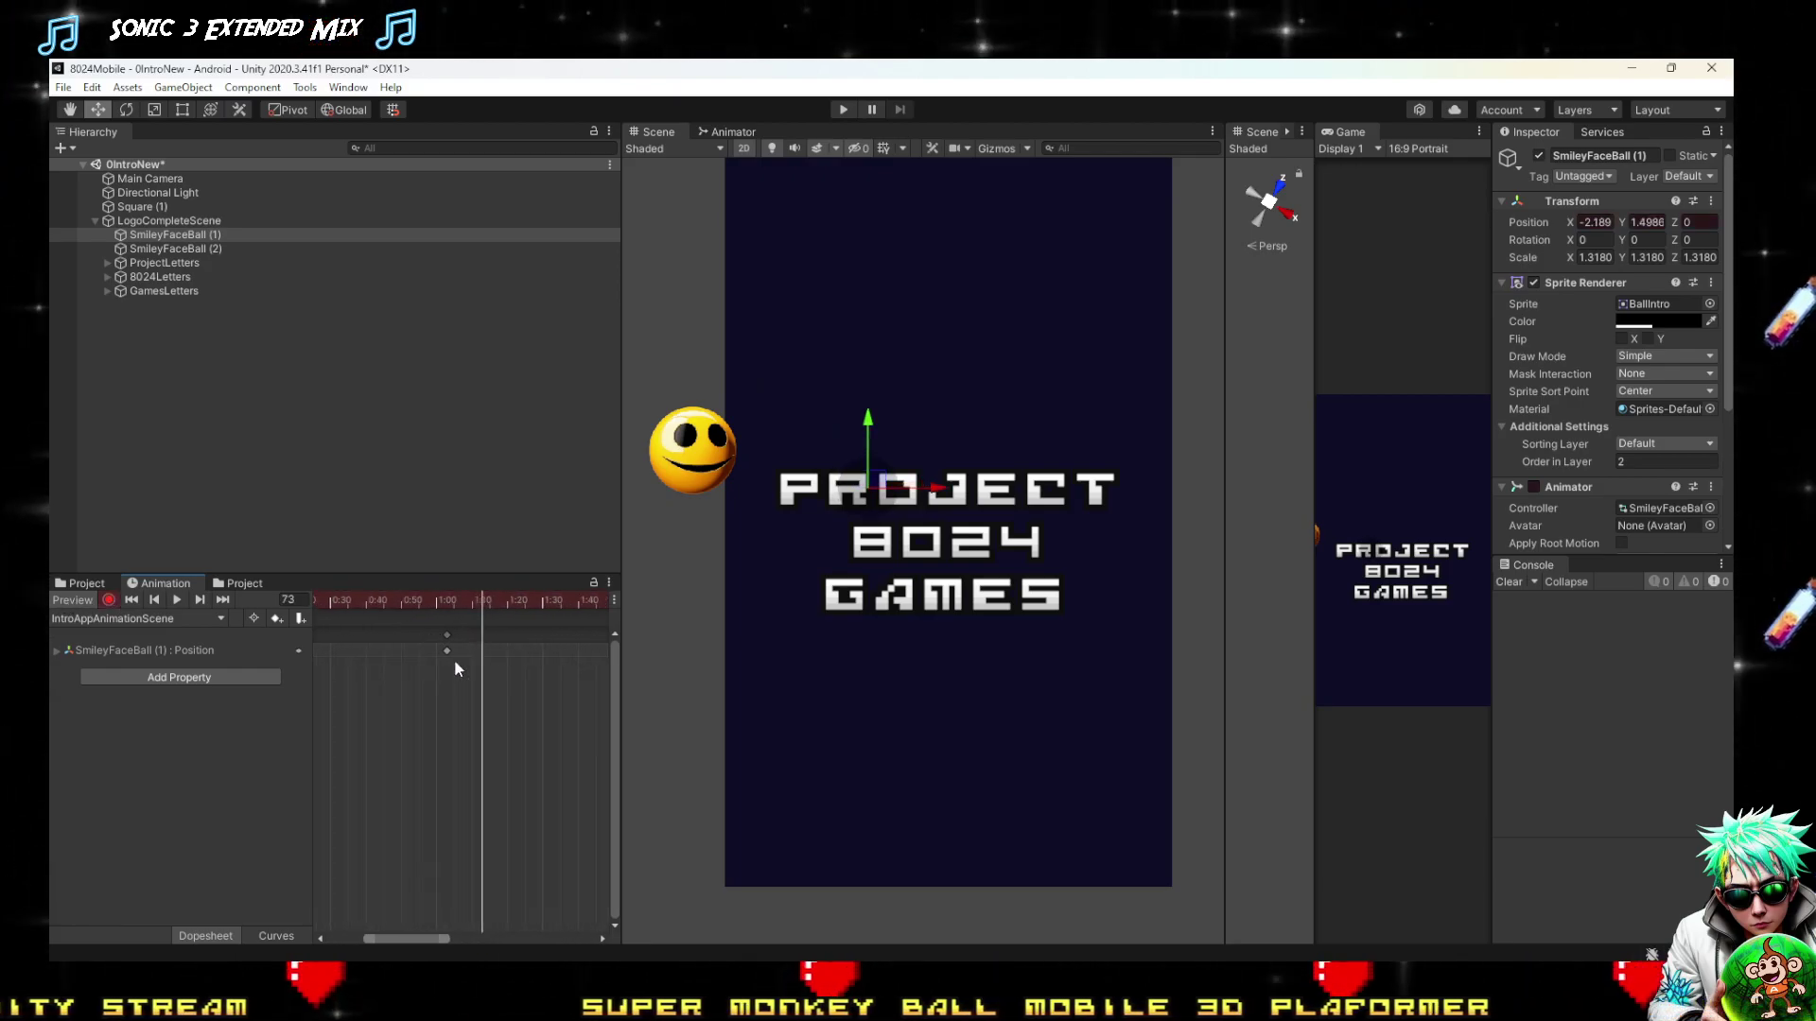
{"action": "left_click_drag", "start_coordinate": [447, 641], "coordinate": [420, 641]}
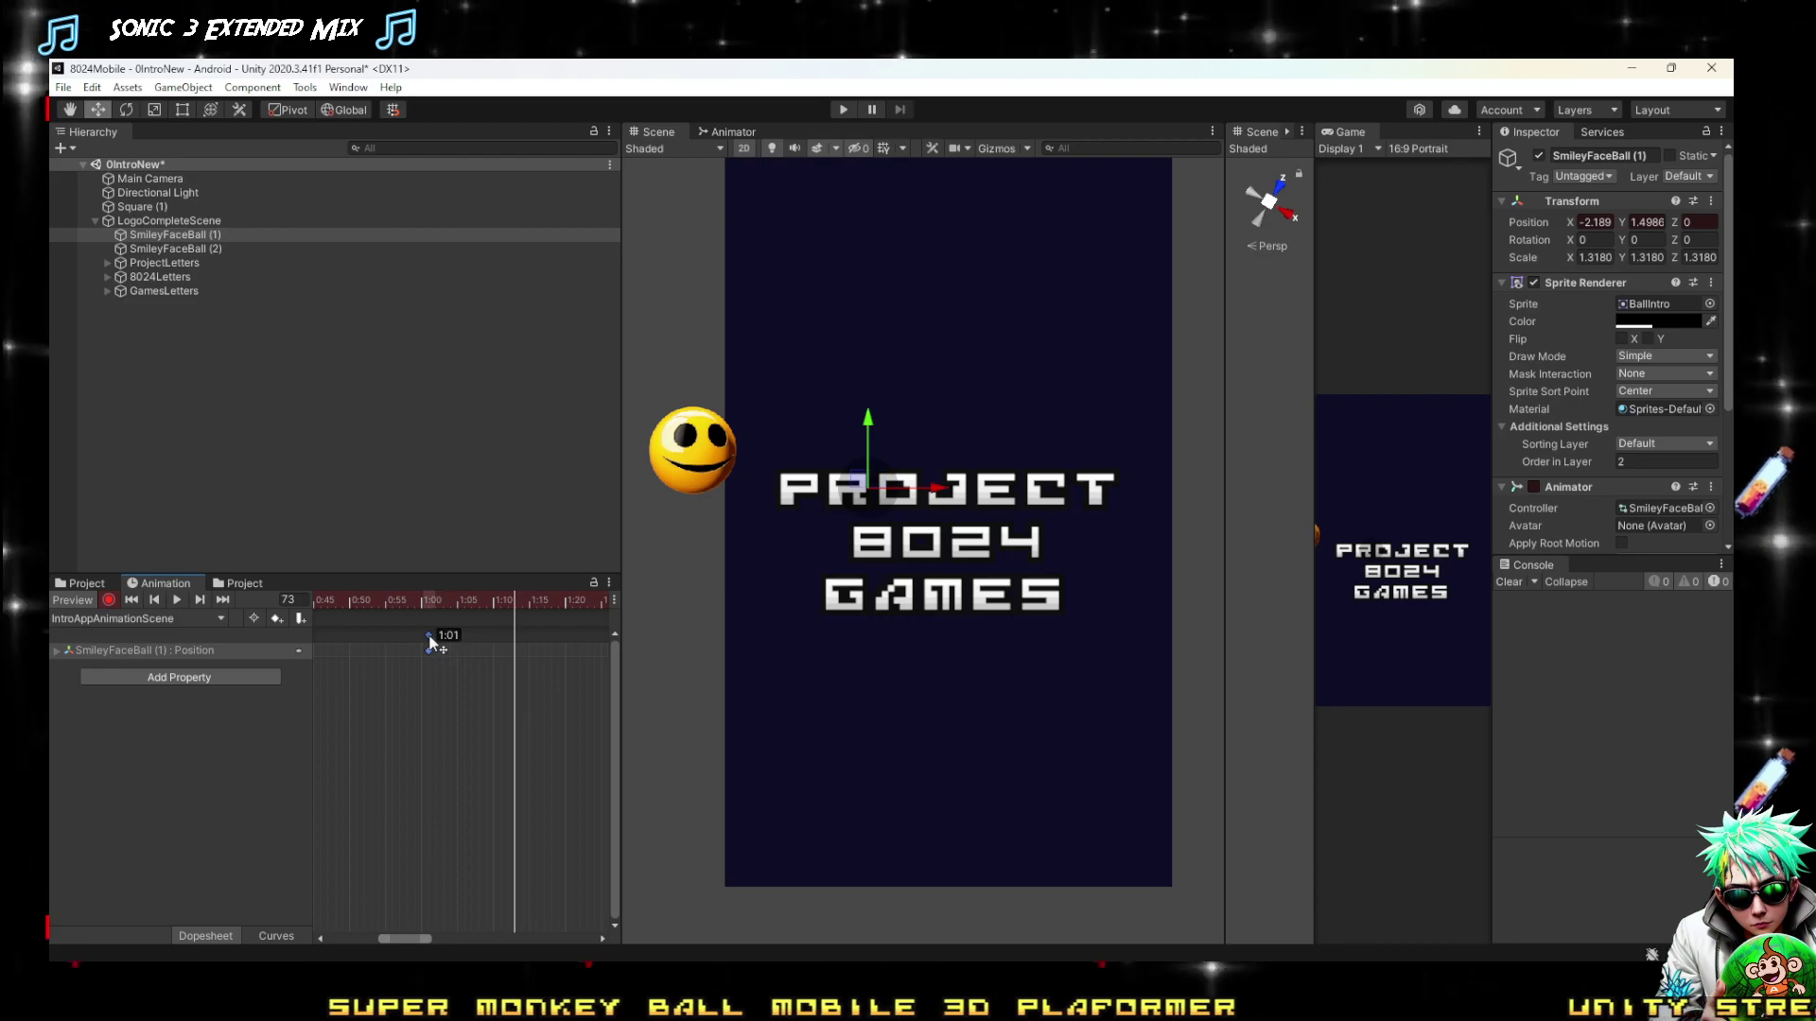
{"action": "scroll", "coordinate": [416, 672], "scroll_direction": "down", "scroll_amount": 2}
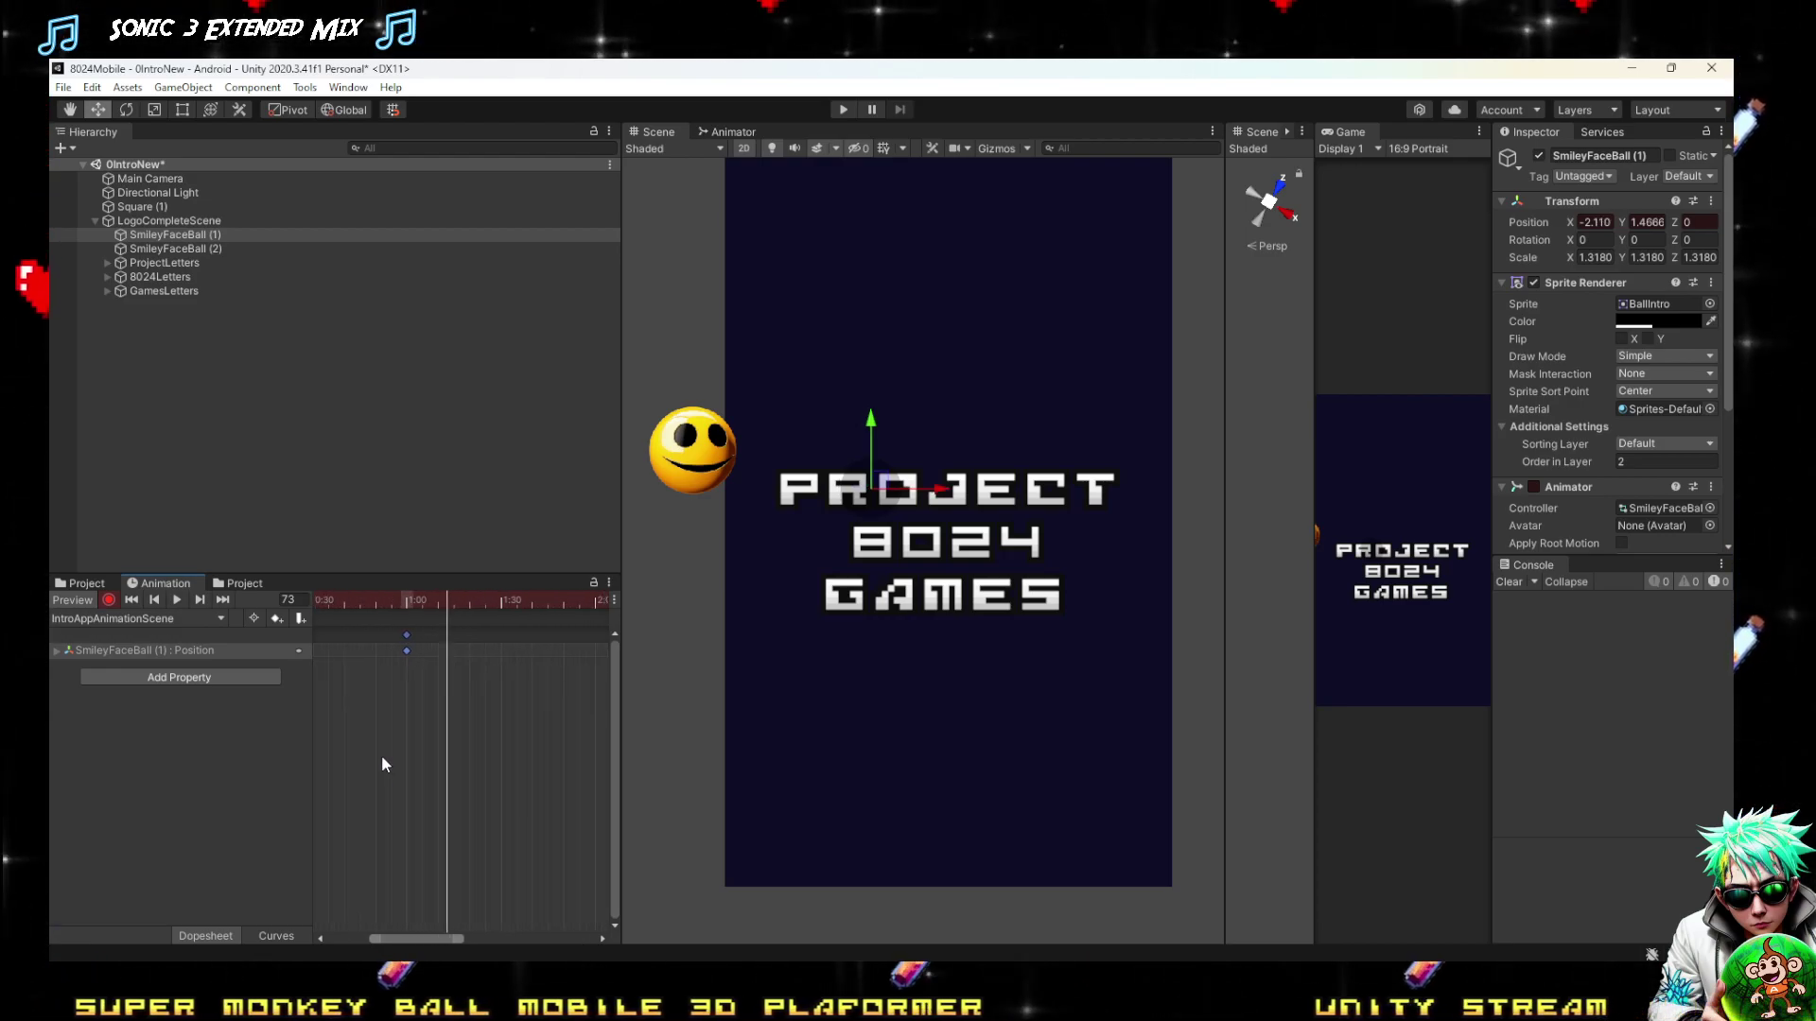
{"action": "scroll", "coordinate": [434, 780], "scroll_direction": "down", "scroll_amount": 5}
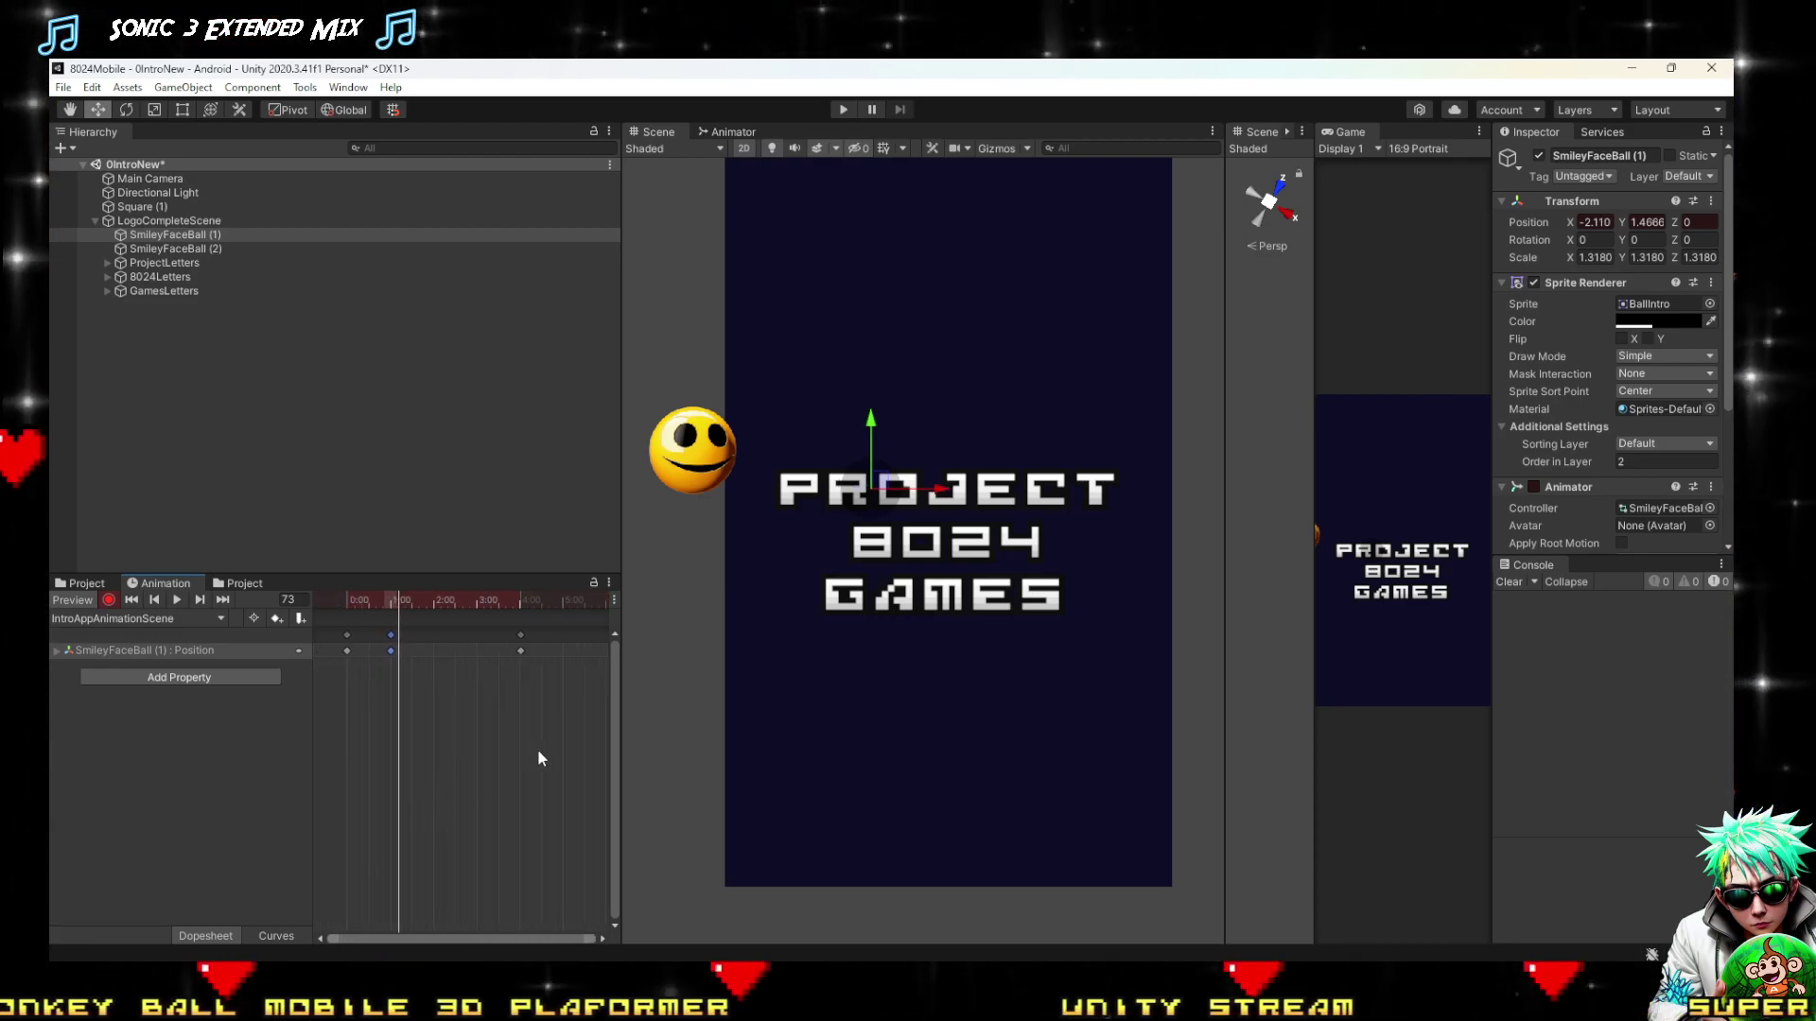
{"action": "scroll", "coordinate": [372, 640], "scroll_direction": "up", "scroll_amount": 2}
{"action": "scroll", "coordinate": [371, 648], "scroll_direction": "up", "scroll_amount": 3}
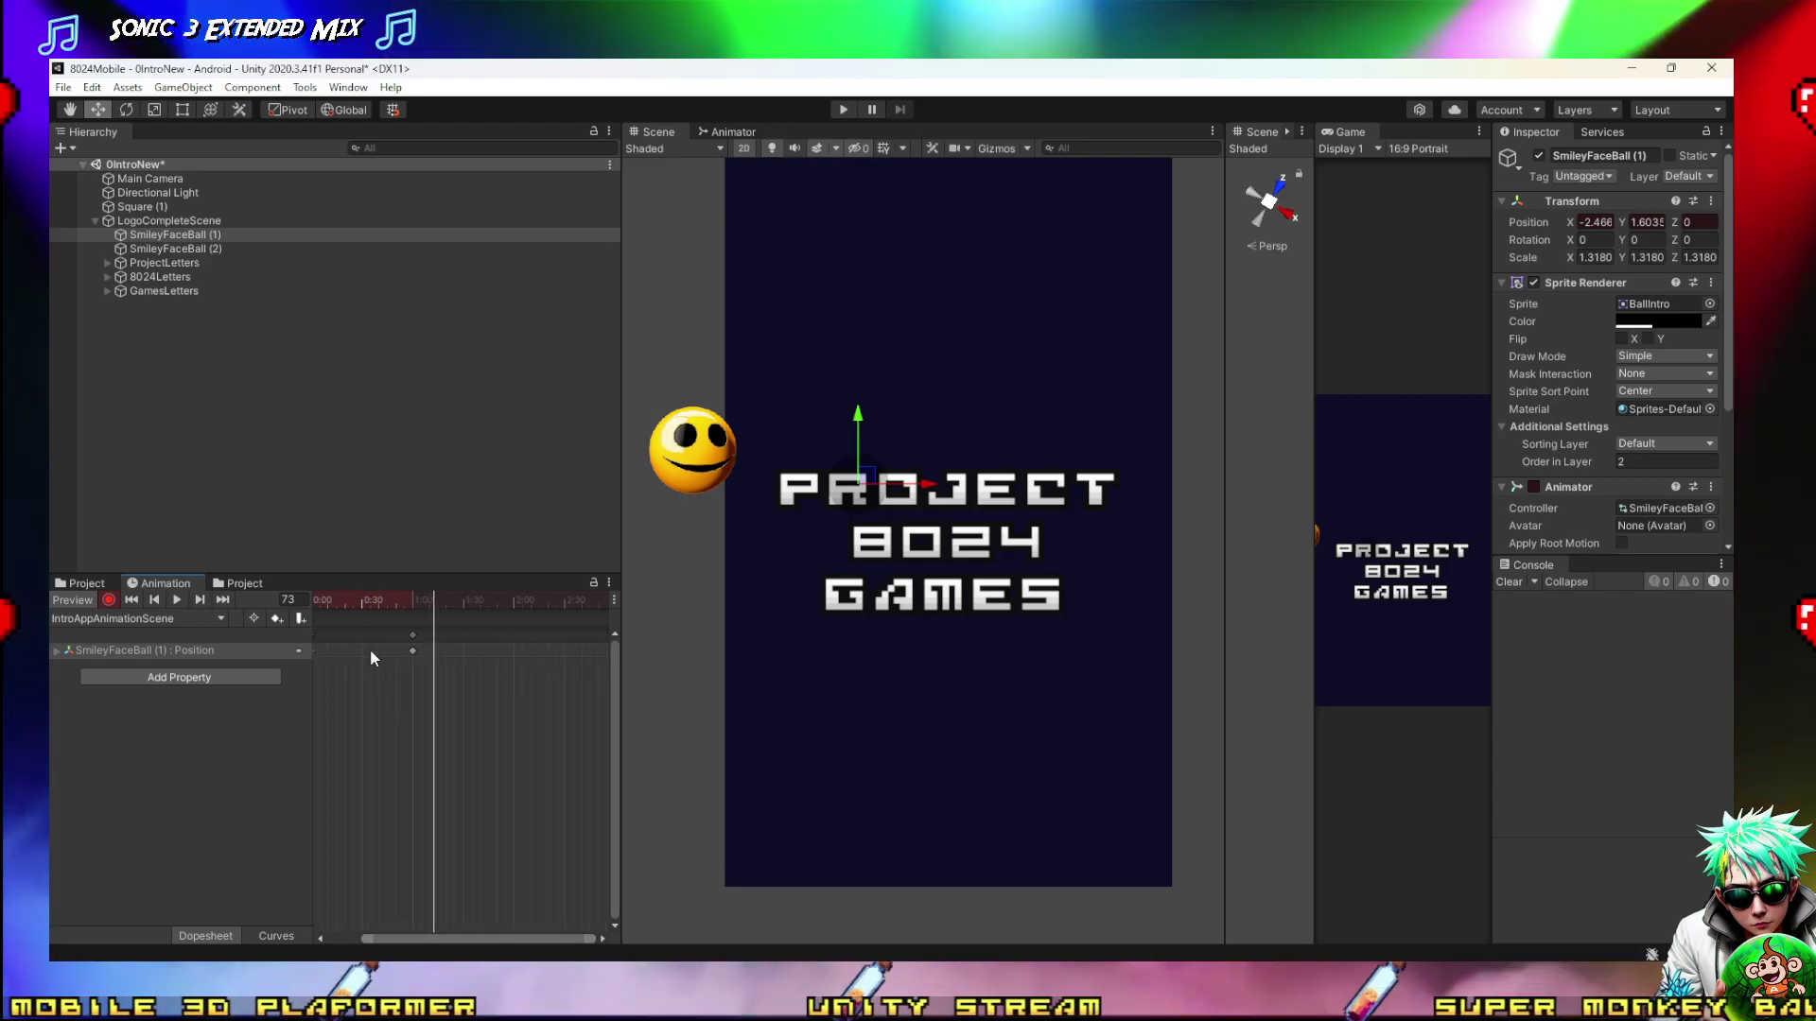
{"action": "left_click", "coordinate": [418, 600]}
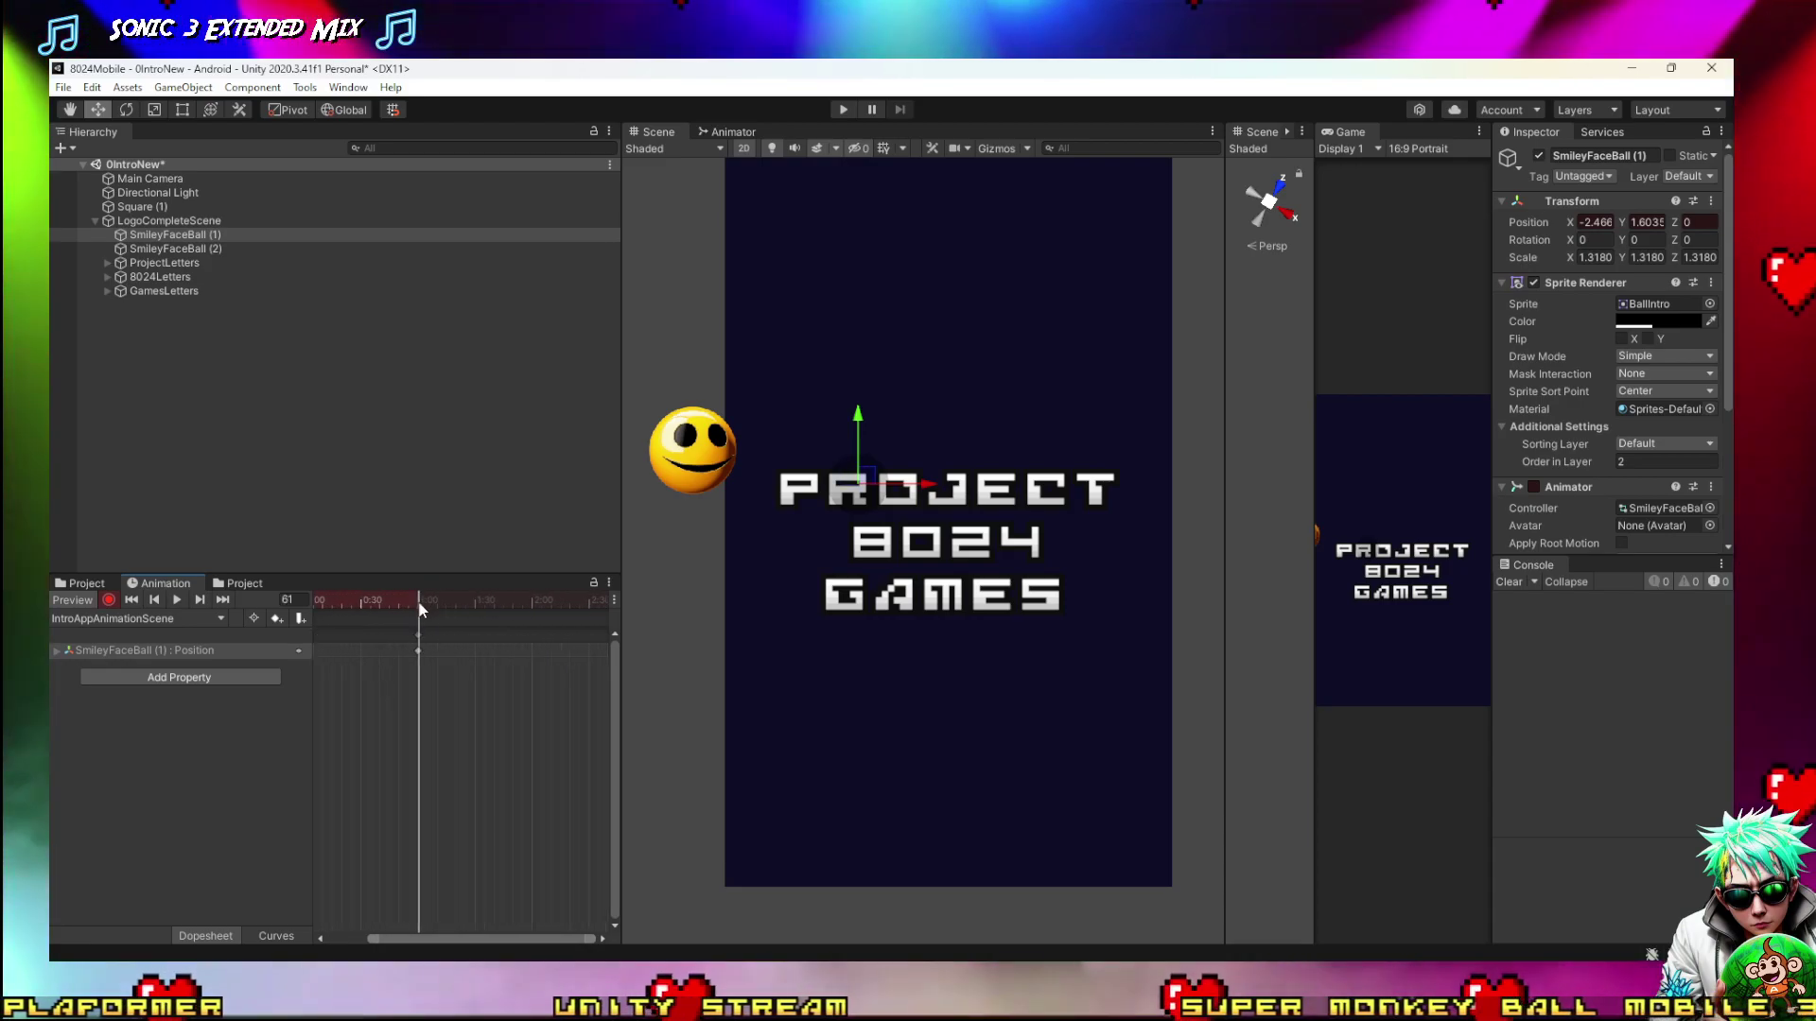
{"action": "scroll", "coordinate": [421, 647], "scroll_direction": "up", "scroll_amount": 2}
{"action": "left_click_drag", "start_coordinate": [418, 597], "coordinate": [411, 601]}
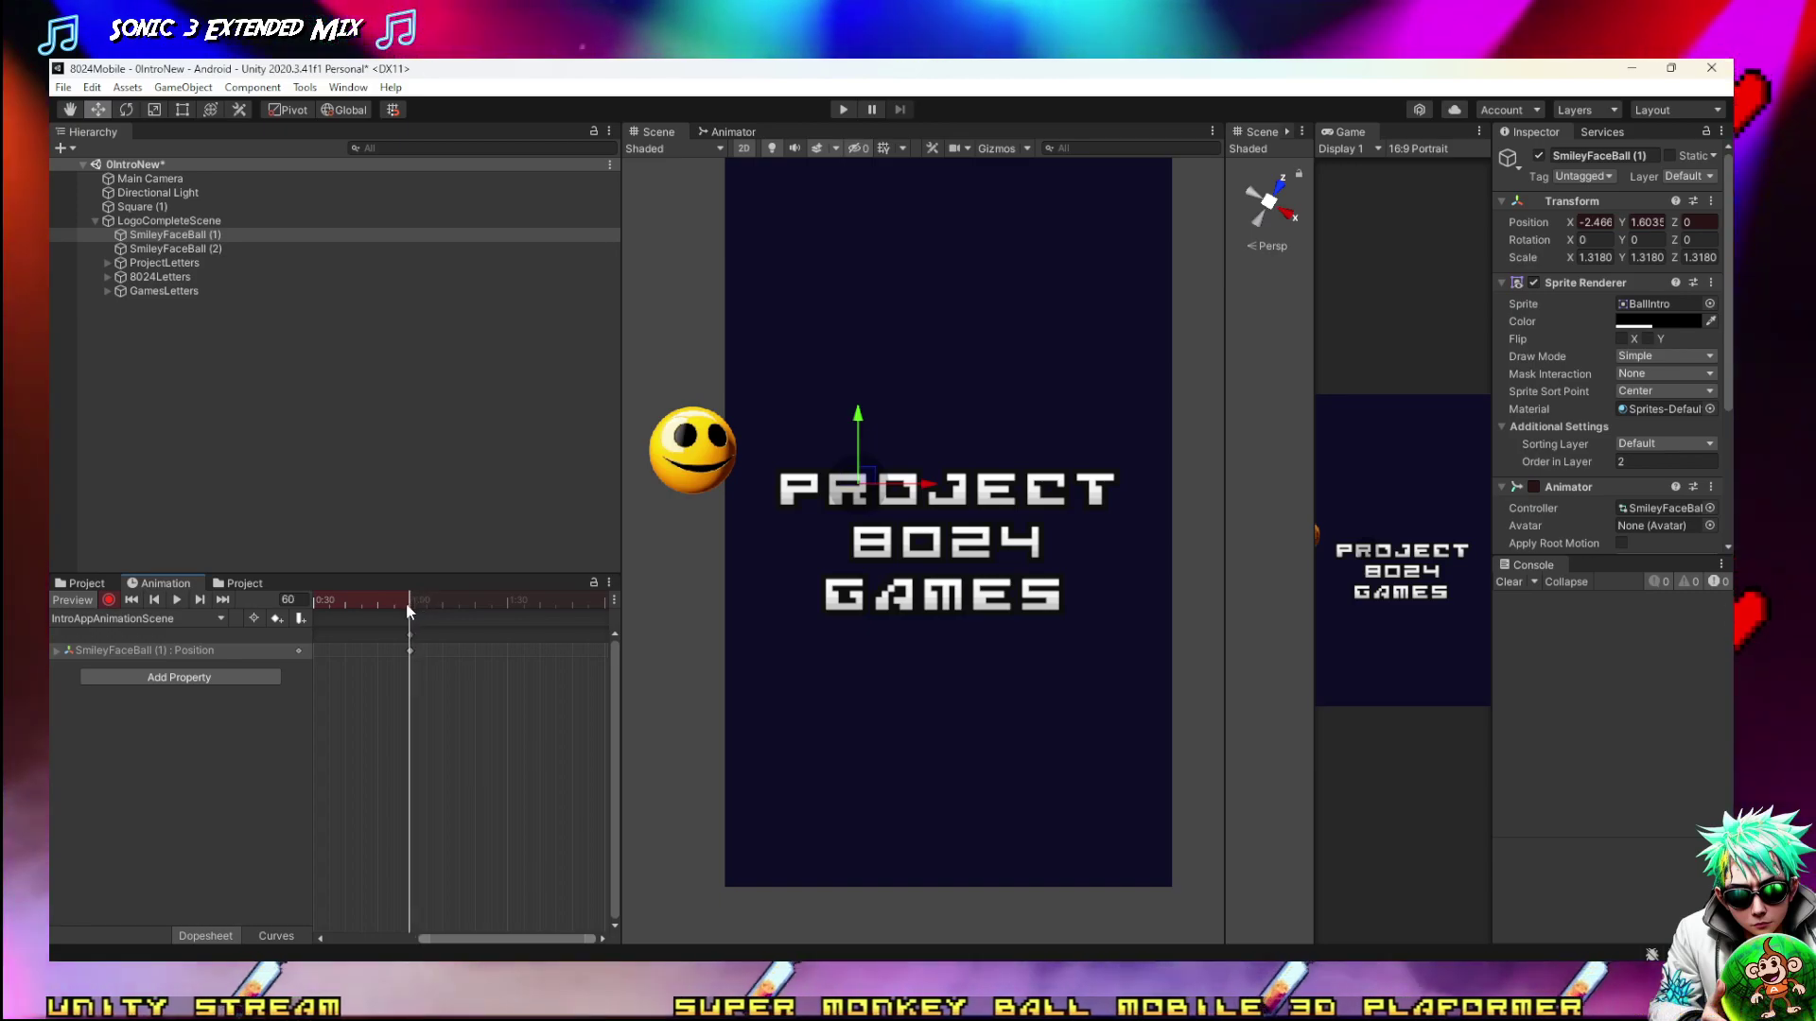
Remove the Animator component from SmileyFaceBall (2) and SmileyFaceBall (1)
{"action": "left_click", "coordinate": [180, 249], "text": "ctrl"}
{"action": "left_click", "coordinate": [180, 249]}
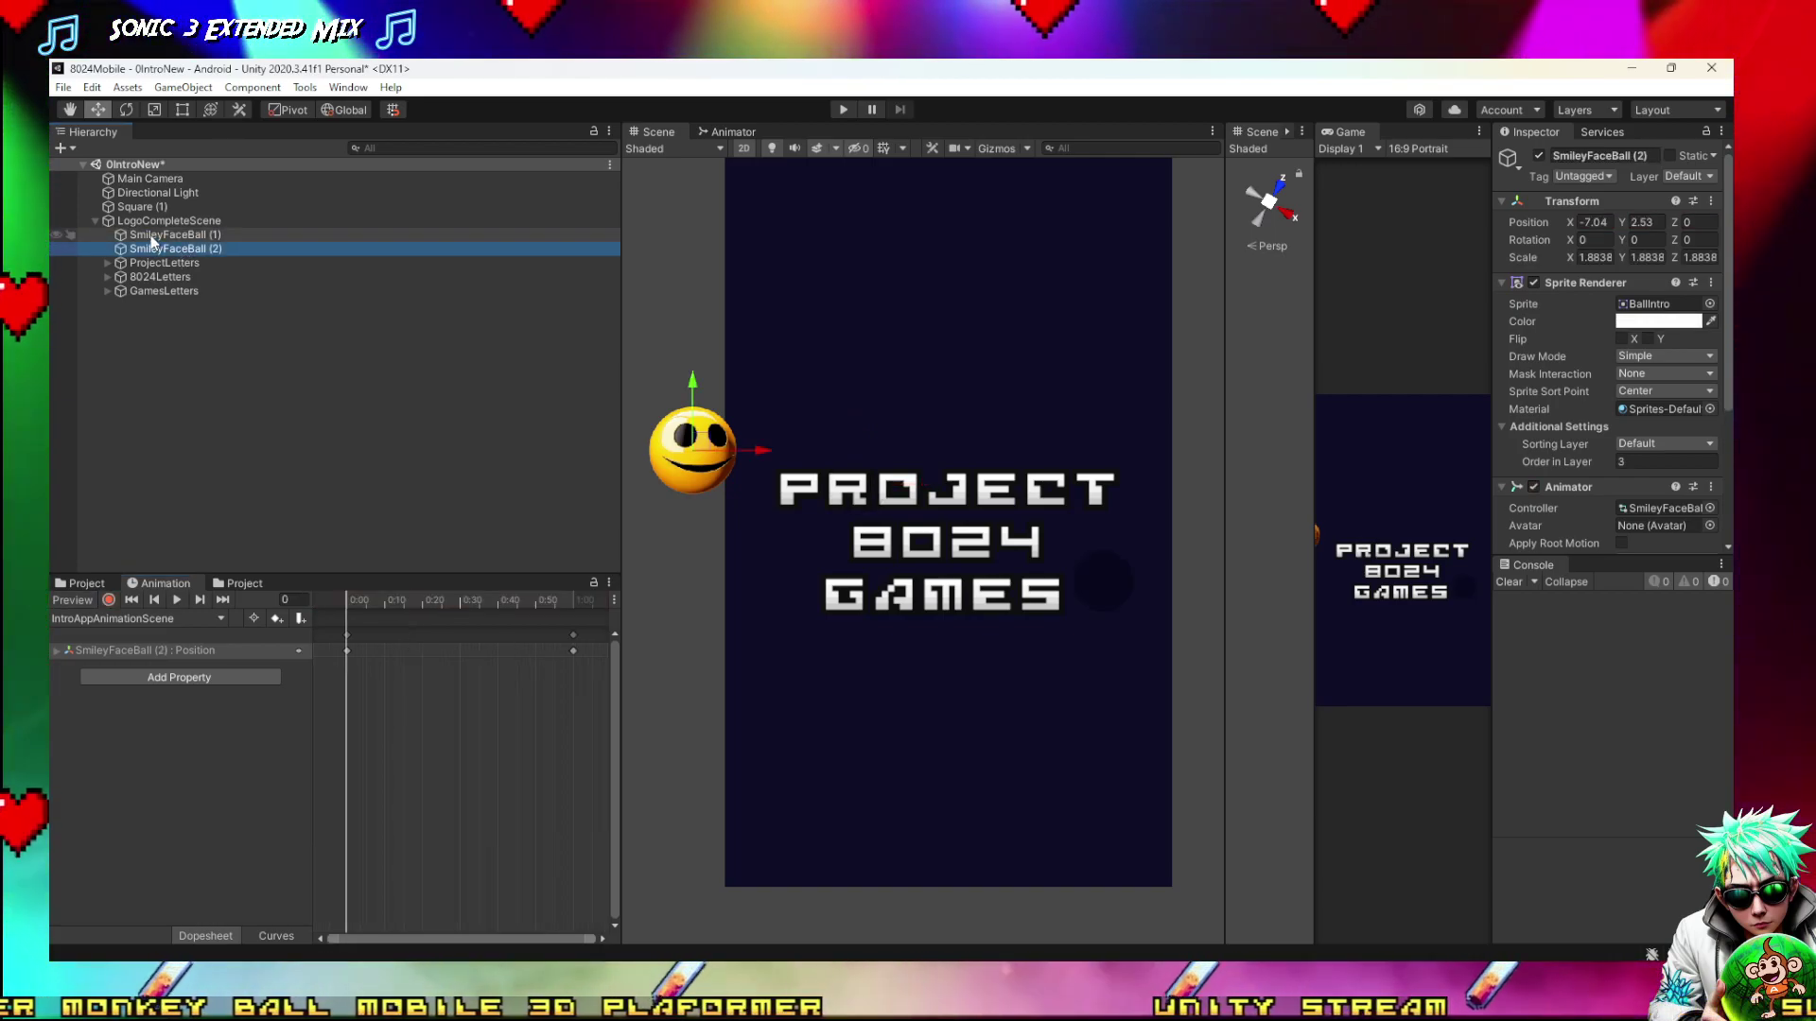
{"action": "left_click", "coordinate": [1712, 487]}
{"action": "left_click", "coordinate": [1583, 571]}
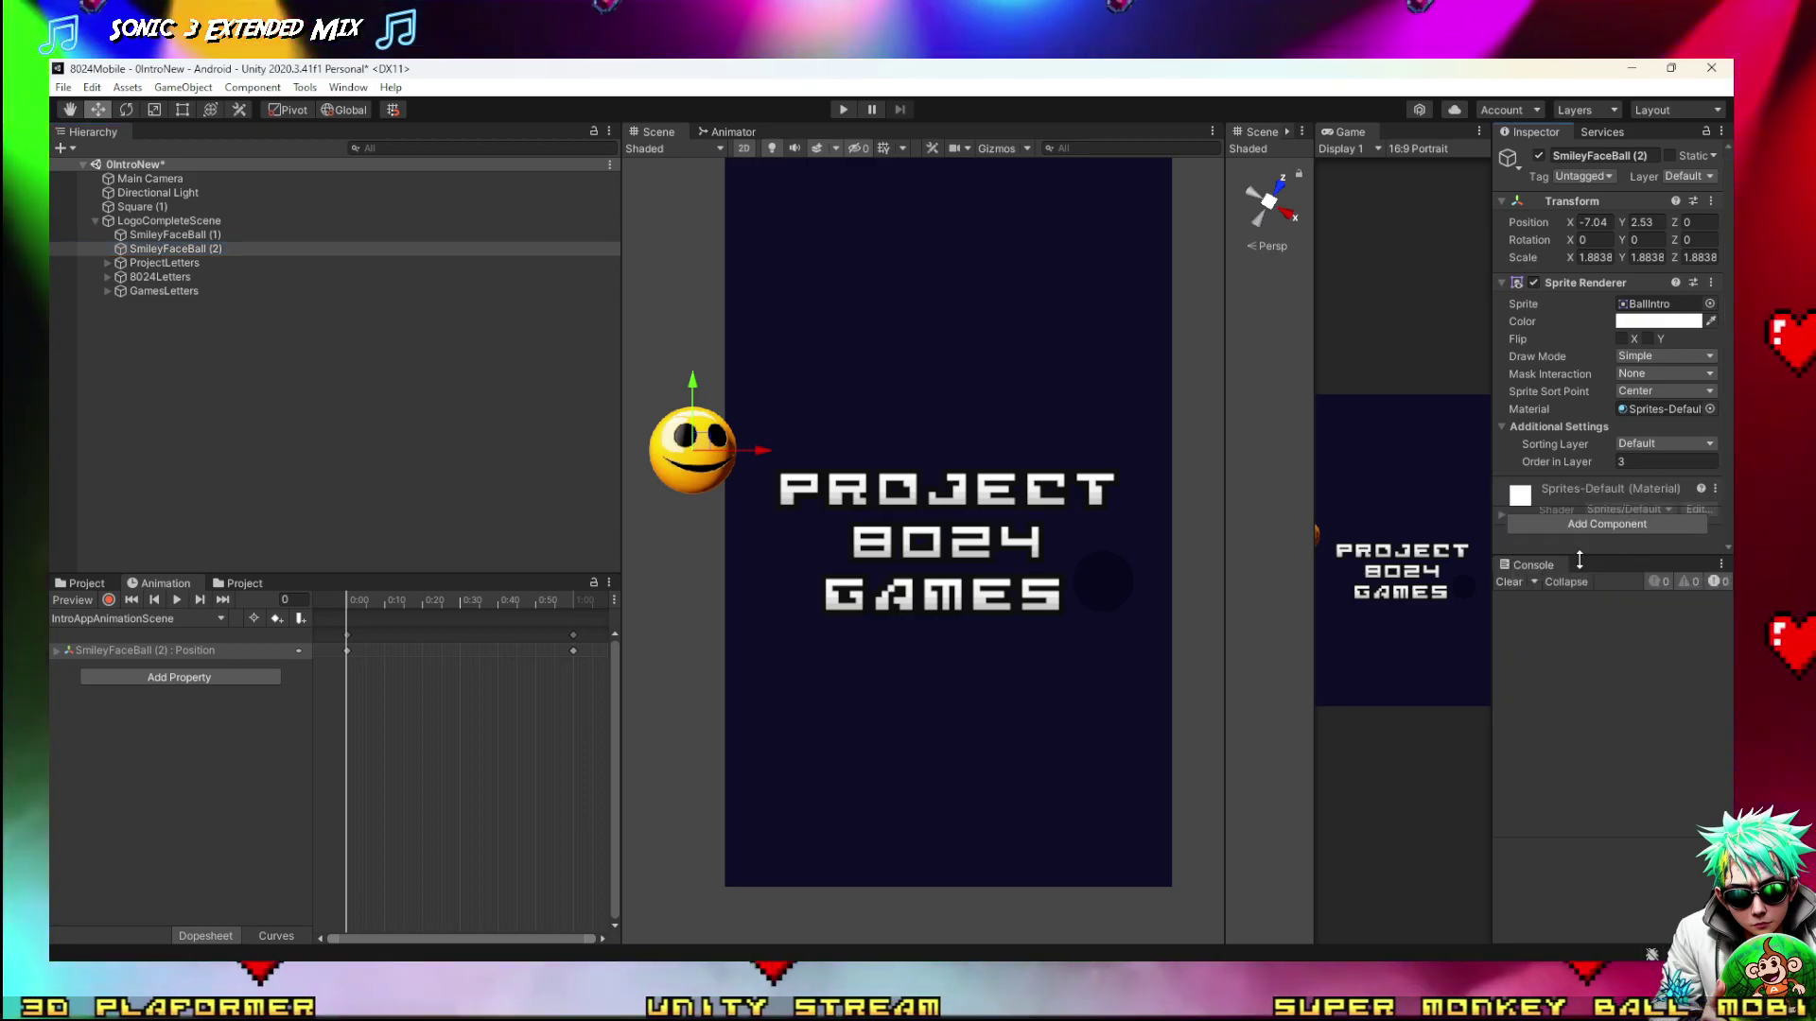
{"action": "left_click", "coordinate": [204, 236]}
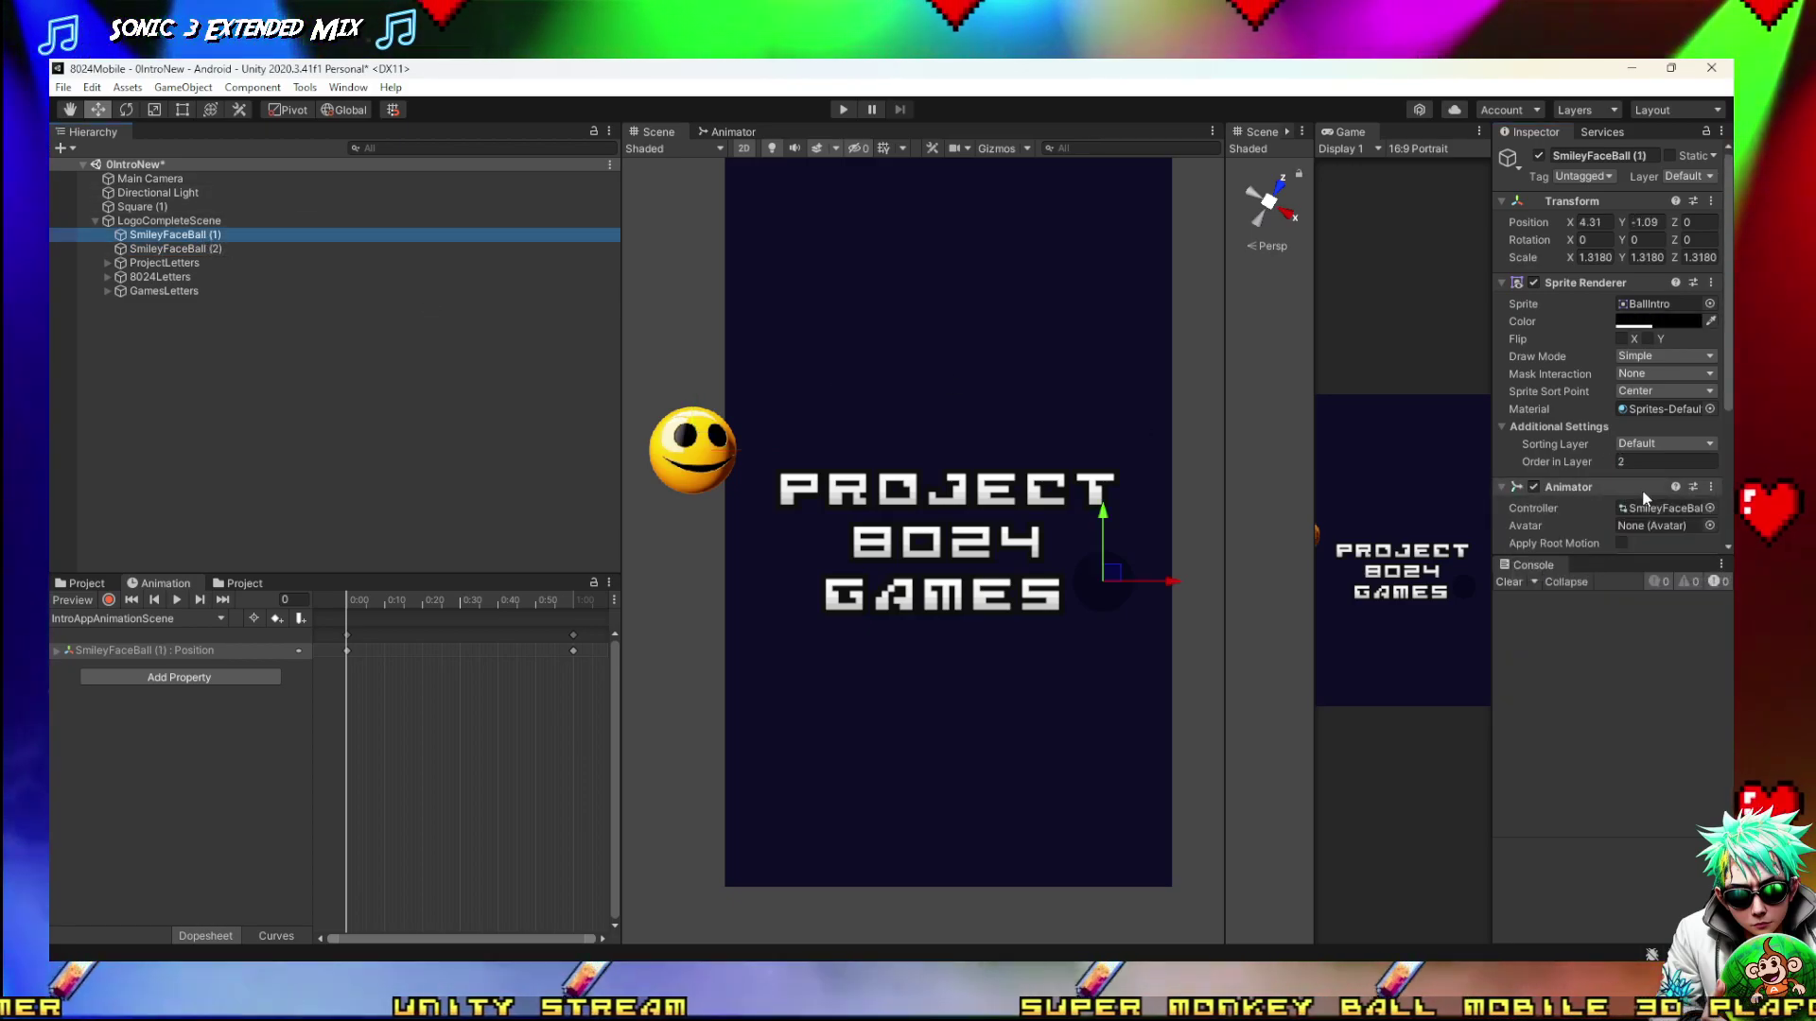
{"action": "left_click", "coordinate": [1711, 486]}
{"action": "left_click", "coordinate": [1572, 571]}
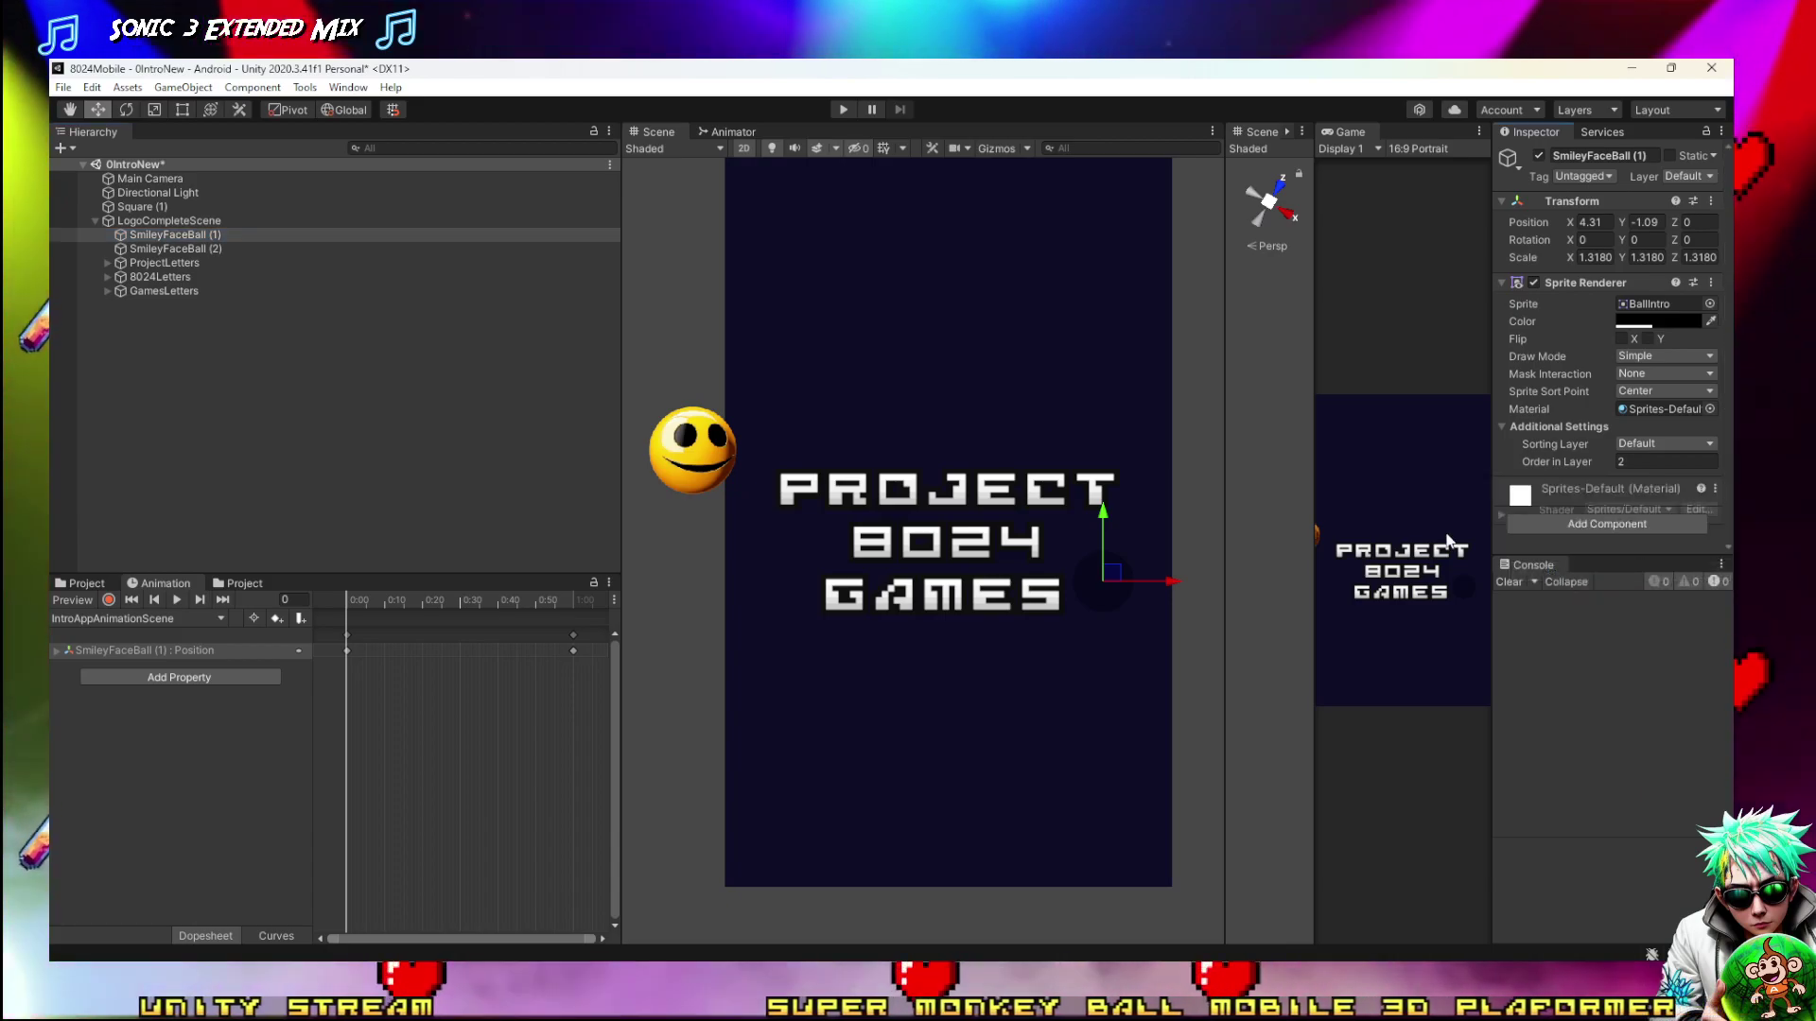
Delete LogoCompleteScene's Position track and return the playhead to frame 0
{"action": "left_click", "coordinate": [161, 263]}
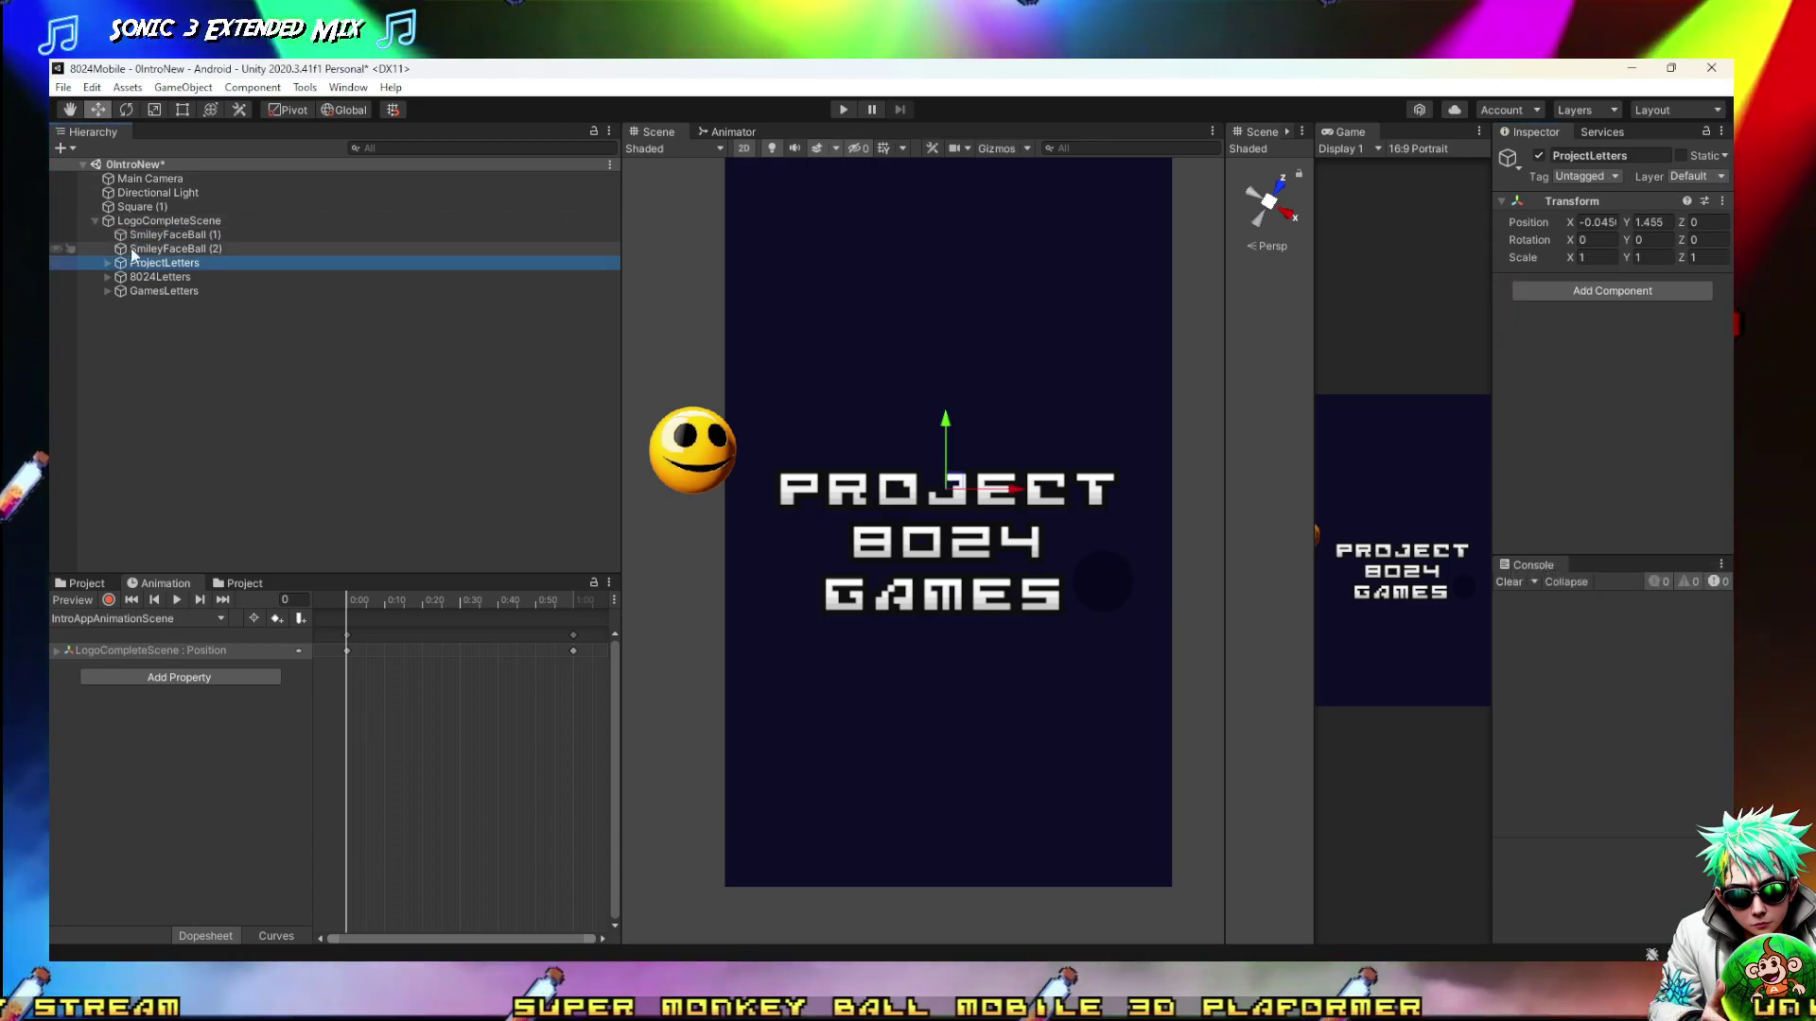
{"action": "left_click", "coordinate": [155, 220]}
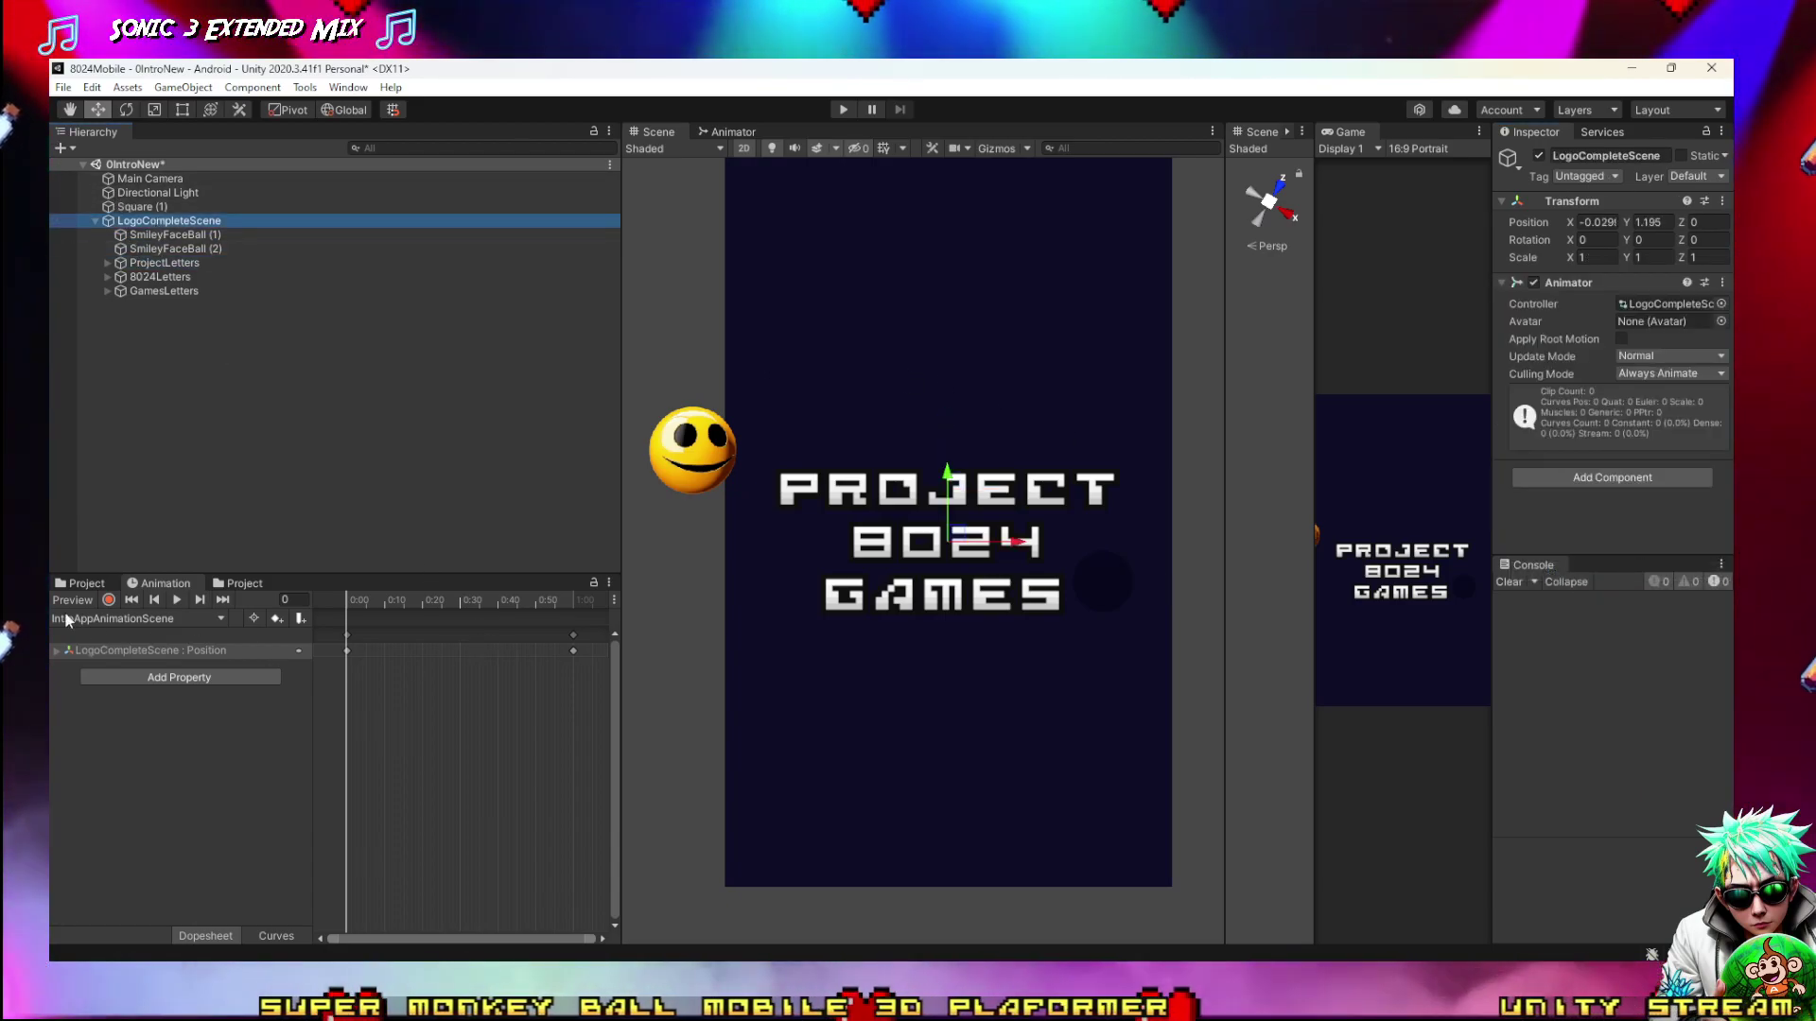
{"action": "left_click", "coordinate": [427, 598]}
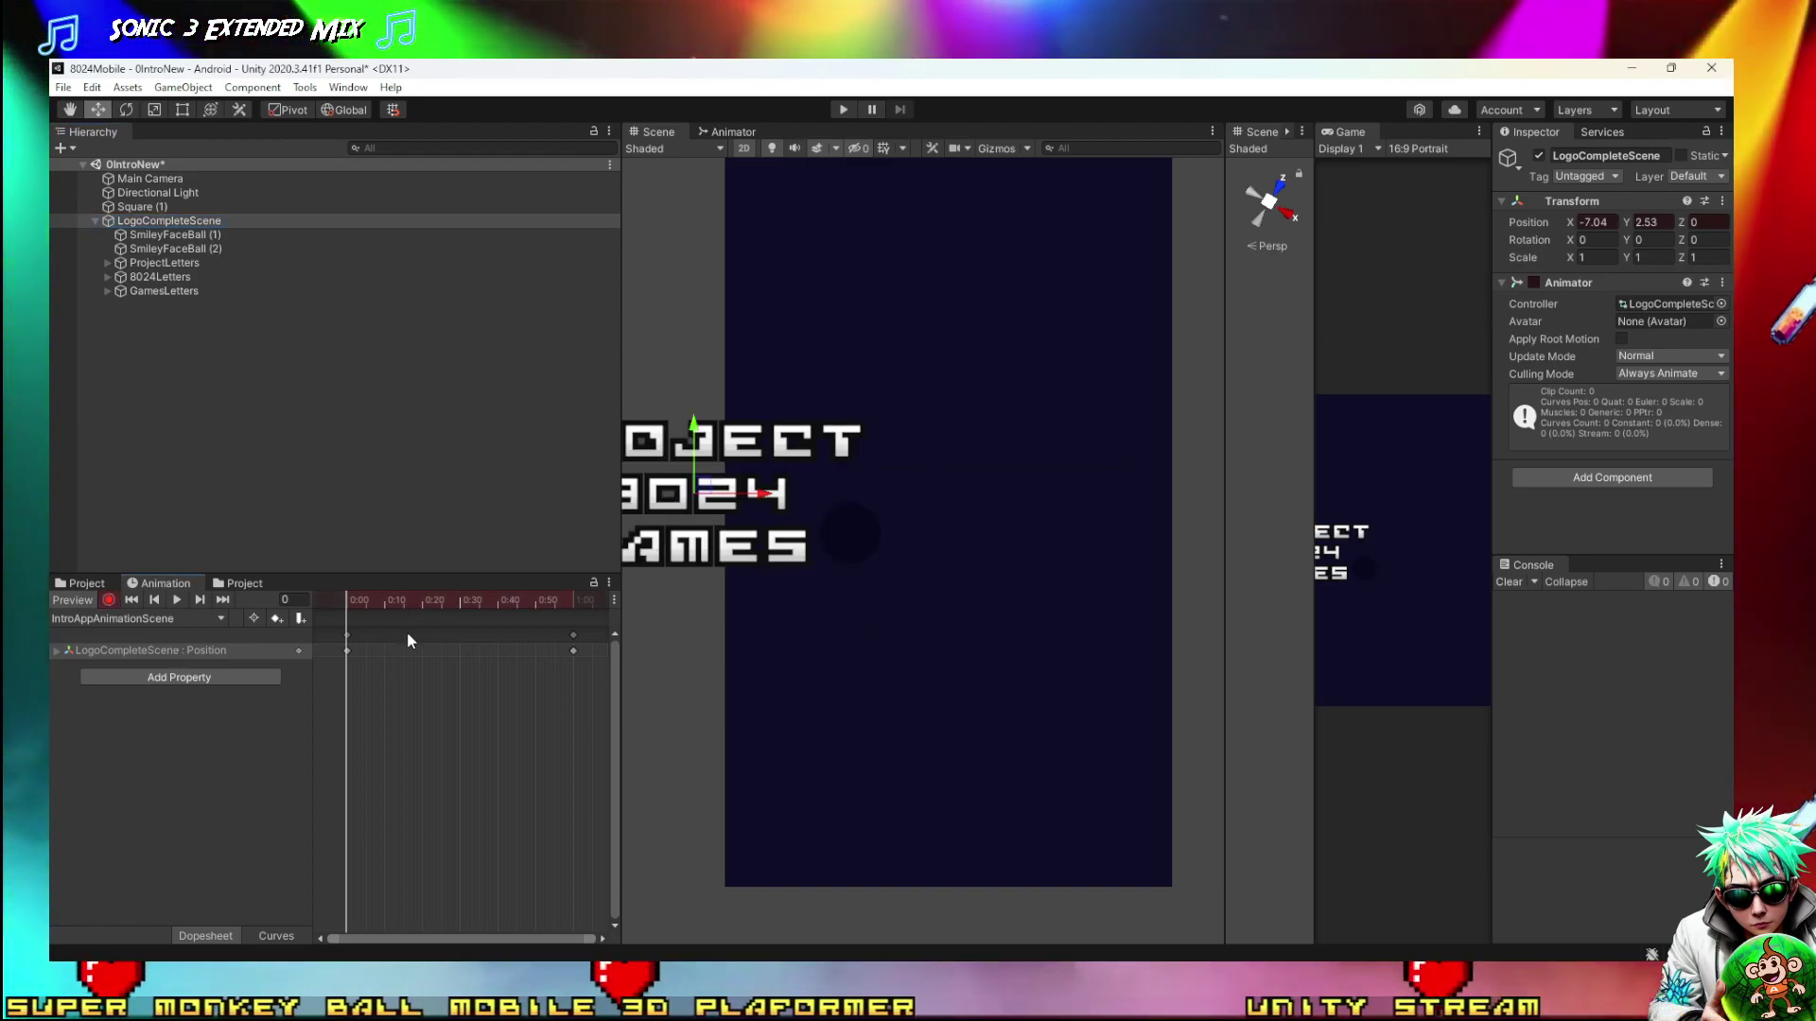
{"action": "scroll", "coordinate": [566, 715], "scroll_direction": "down", "scroll_amount": 3}
{"action": "left_click_drag", "start_coordinate": [425, 597], "coordinate": [593, 664]}
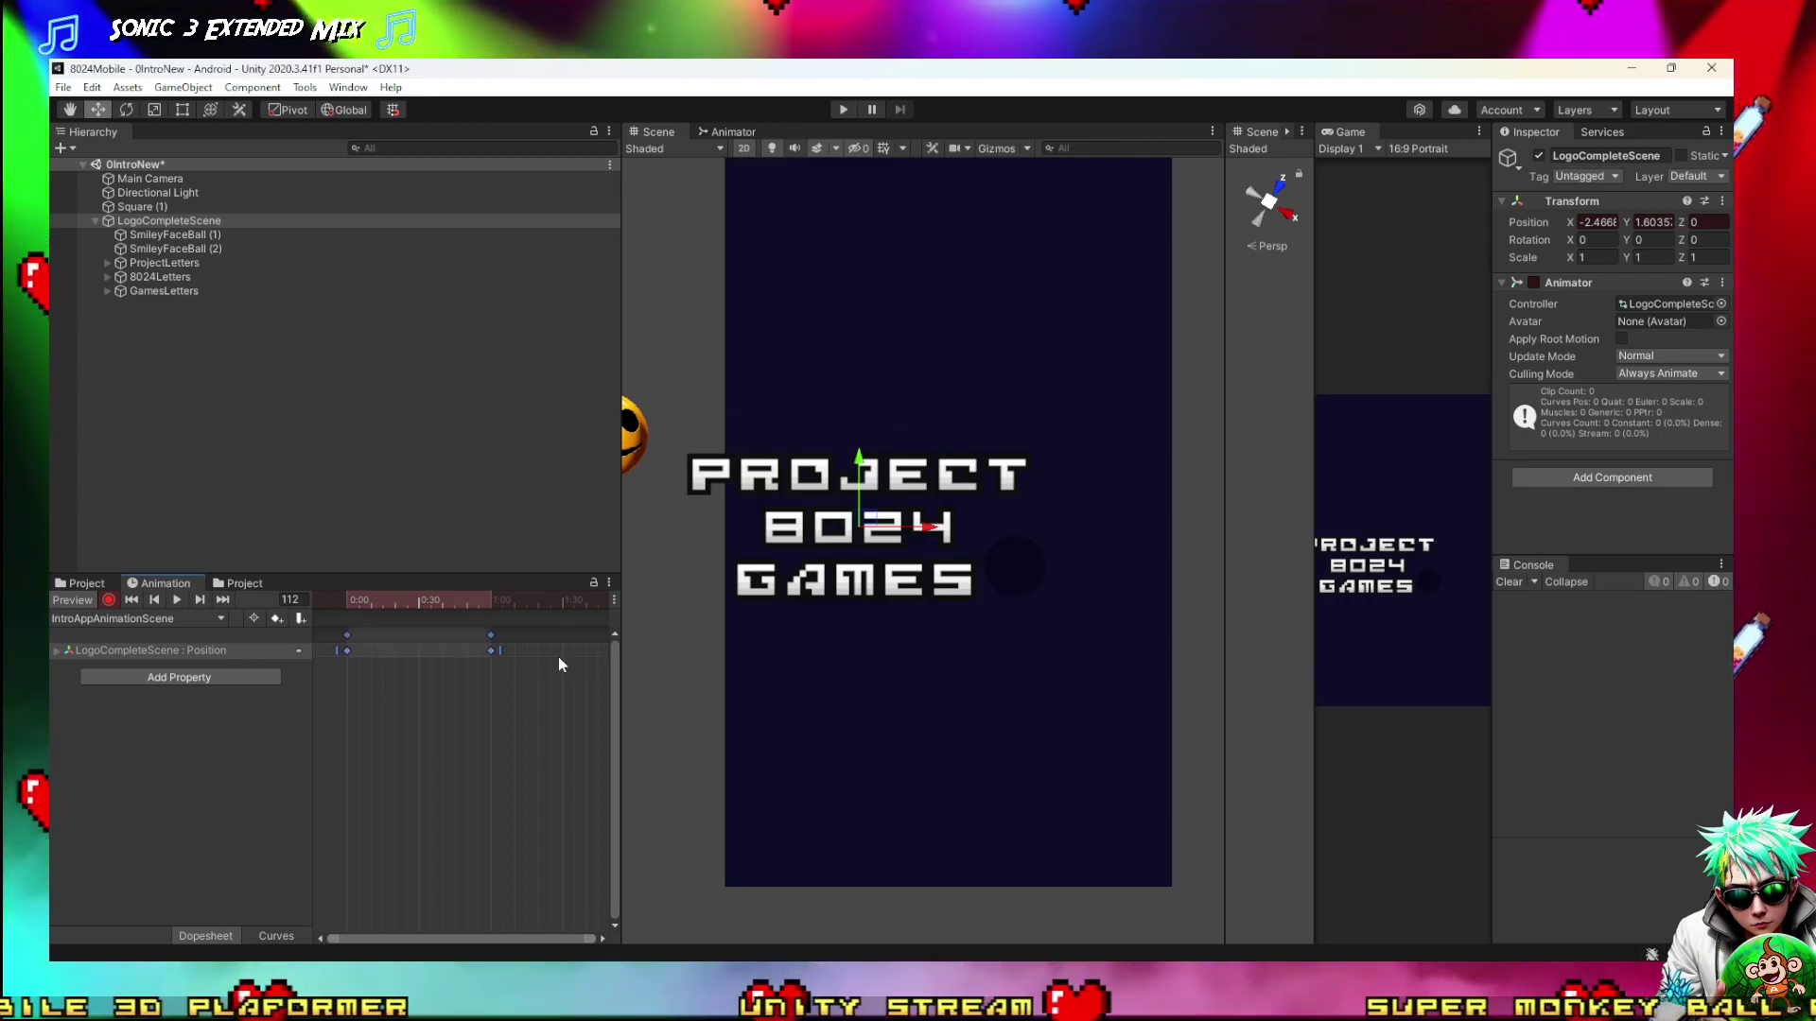
{"action": "key", "text": "ctrl+z"}
{"action": "left_click_drag", "start_coordinate": [357, 603], "coordinate": [267, 604]}
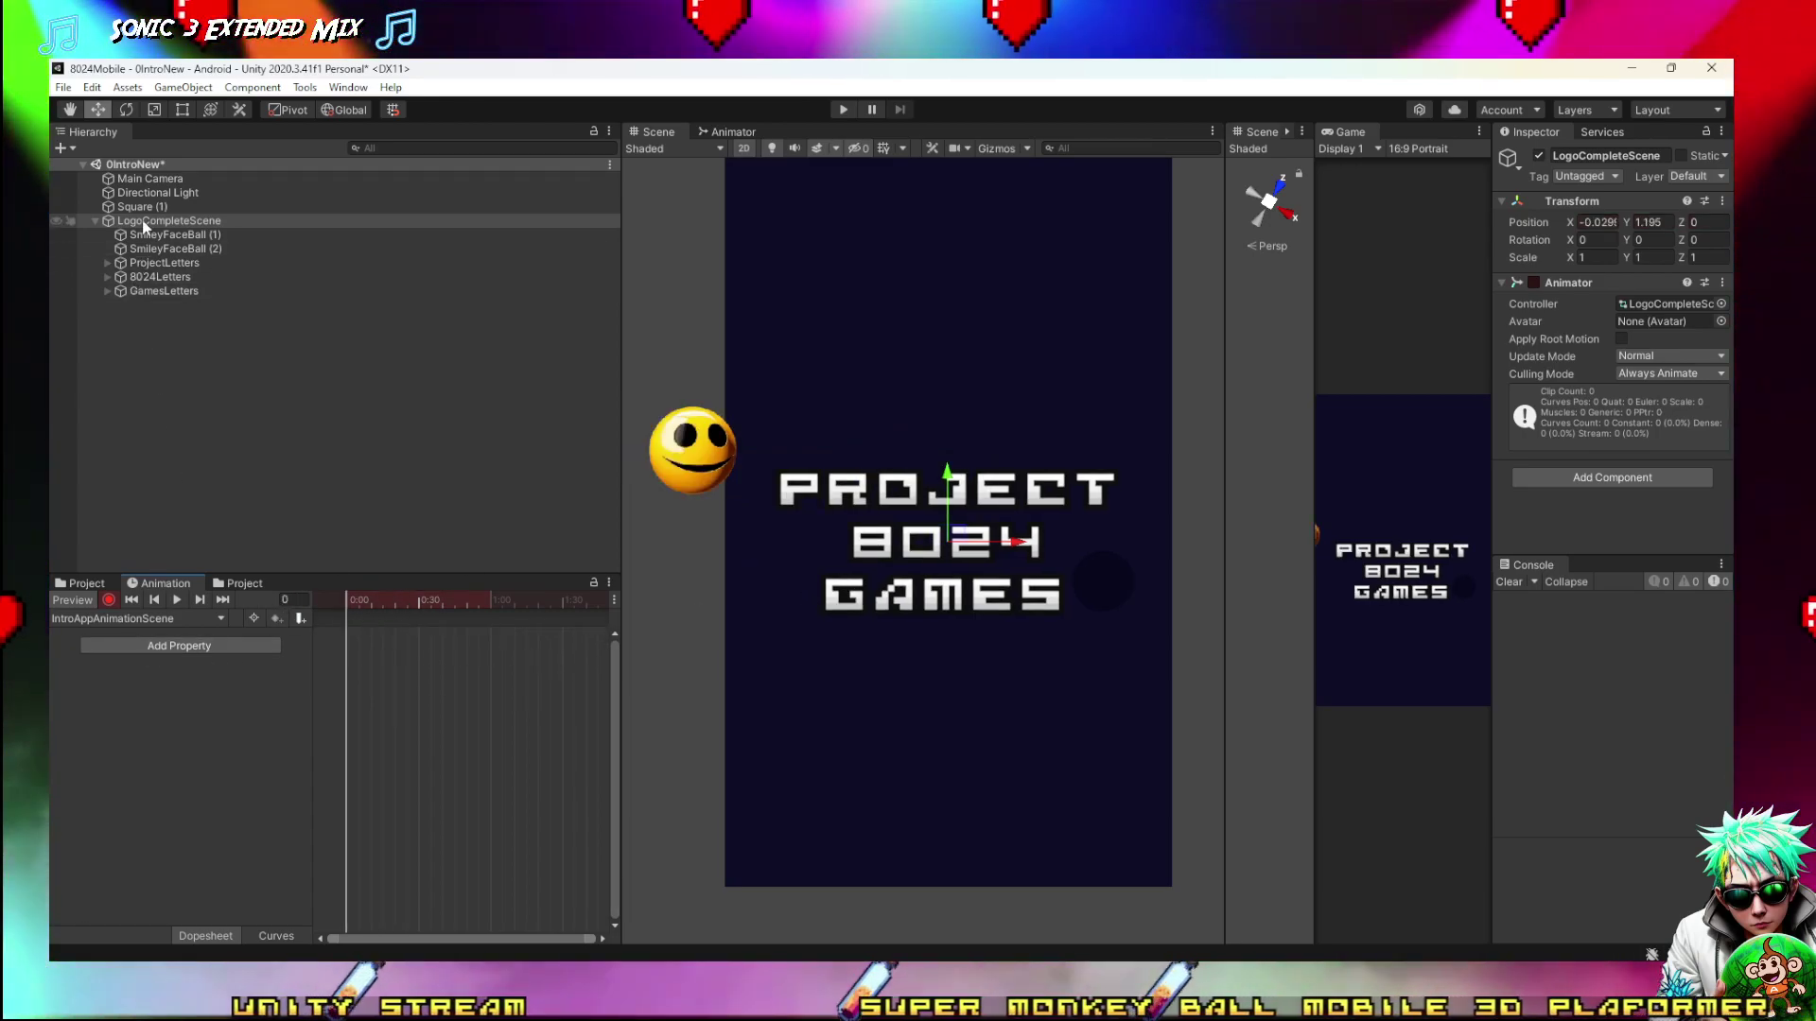
{"action": "left_click", "coordinate": [189, 220]}
{"action": "left_click", "coordinate": [353, 639]}
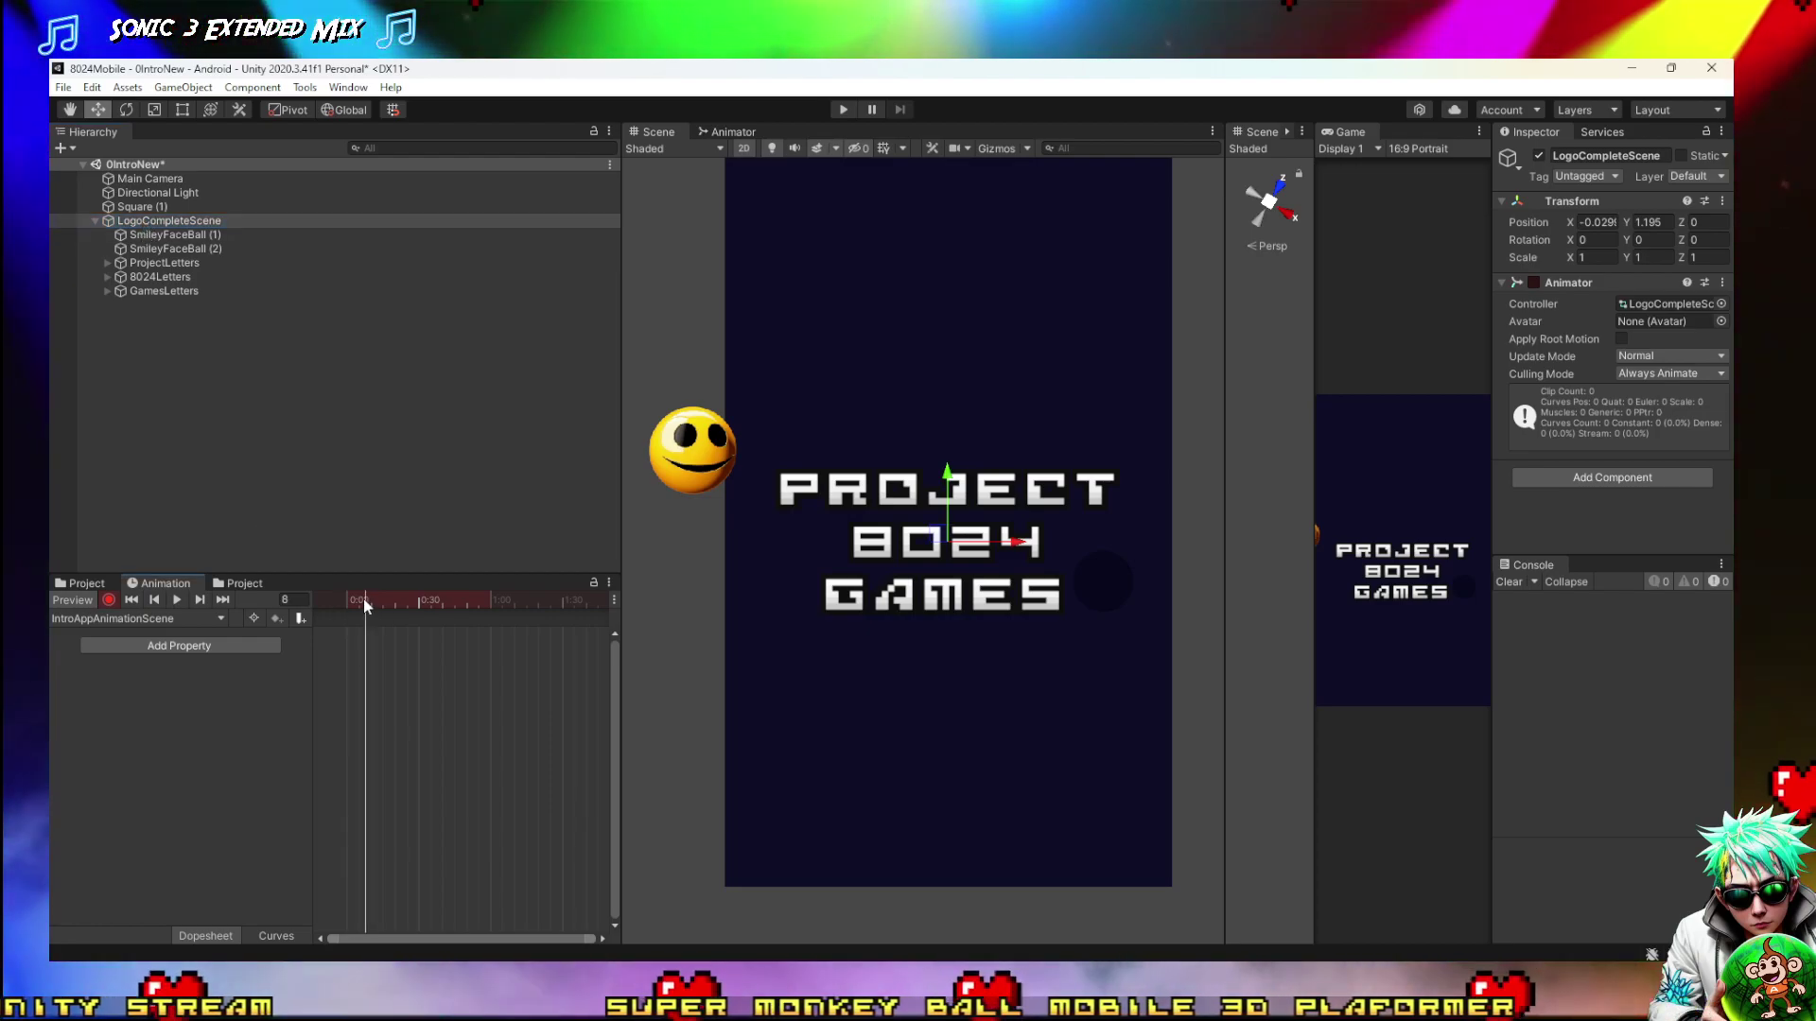
Select both smiley balls, set their X and Y position to 0, and move them to the scene's left edge
{"action": "left_click", "coordinate": [144, 235]}
{"action": "left_click", "coordinate": [157, 250], "text": "shift"}
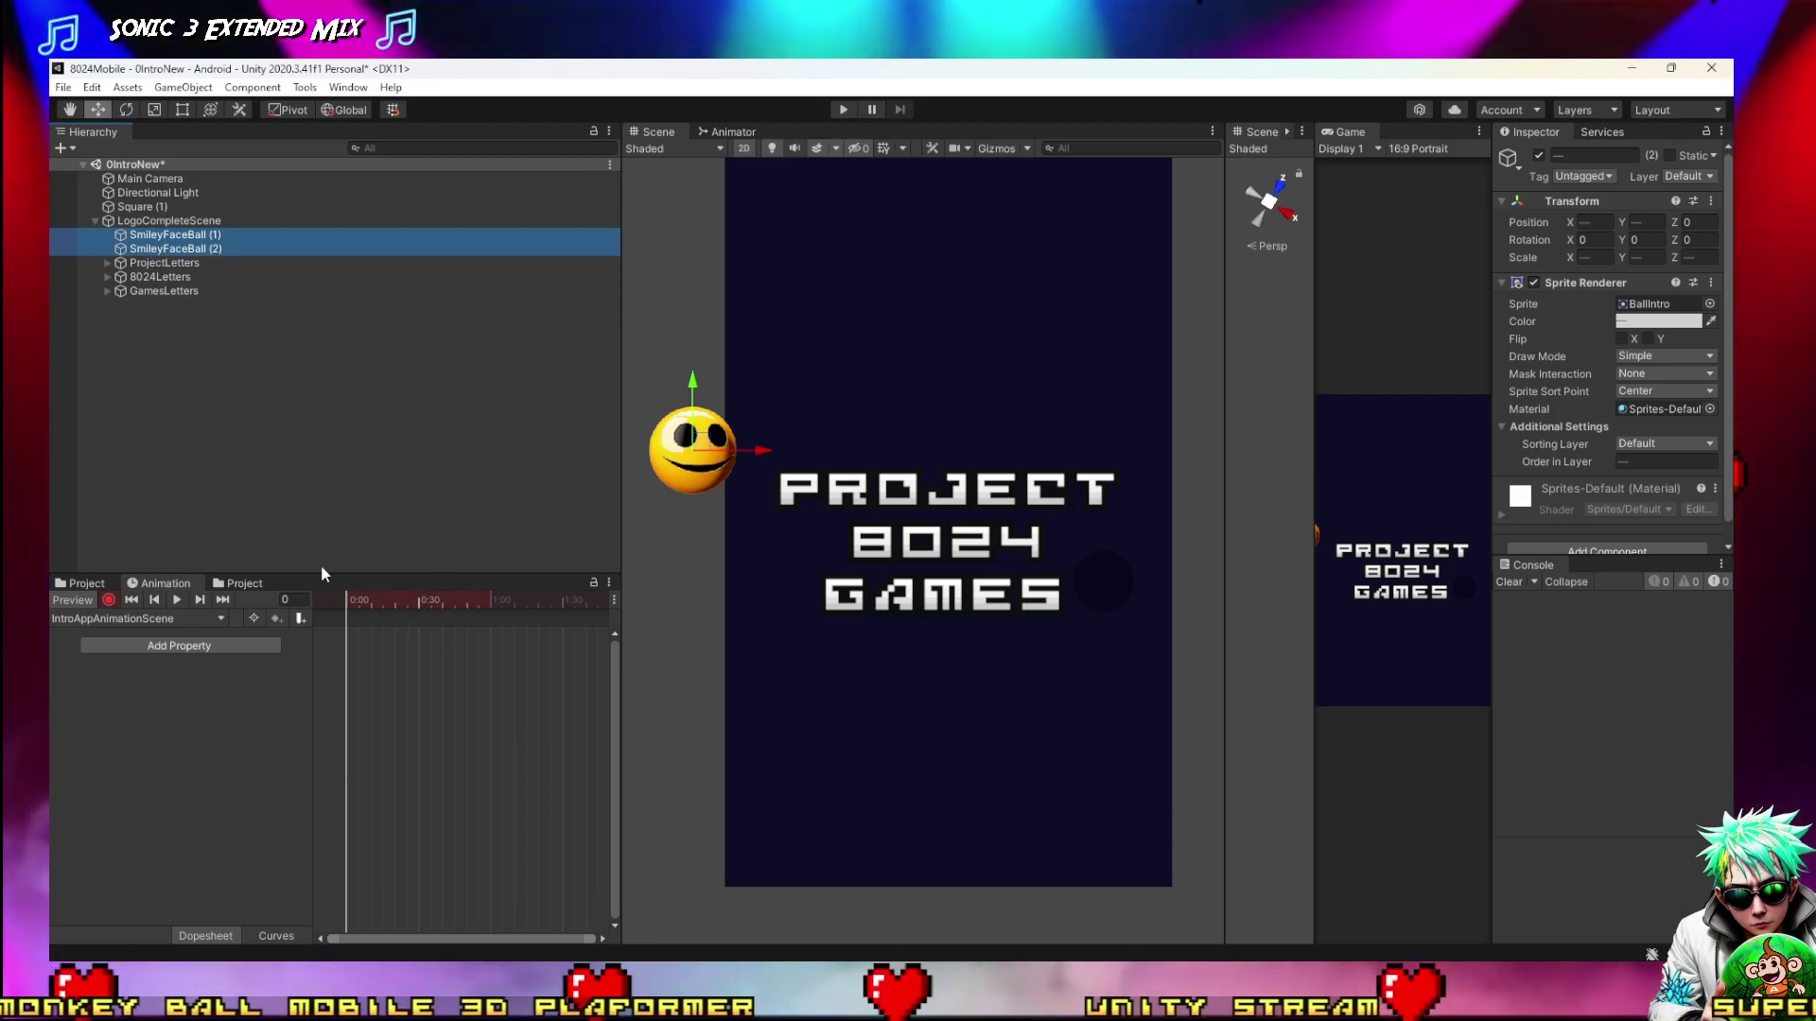
{"action": "left_click", "coordinate": [1596, 222]}
{"action": "type", "text": "0"}
{"action": "key", "text": "Tab"}
{"action": "type", "text": "0"}
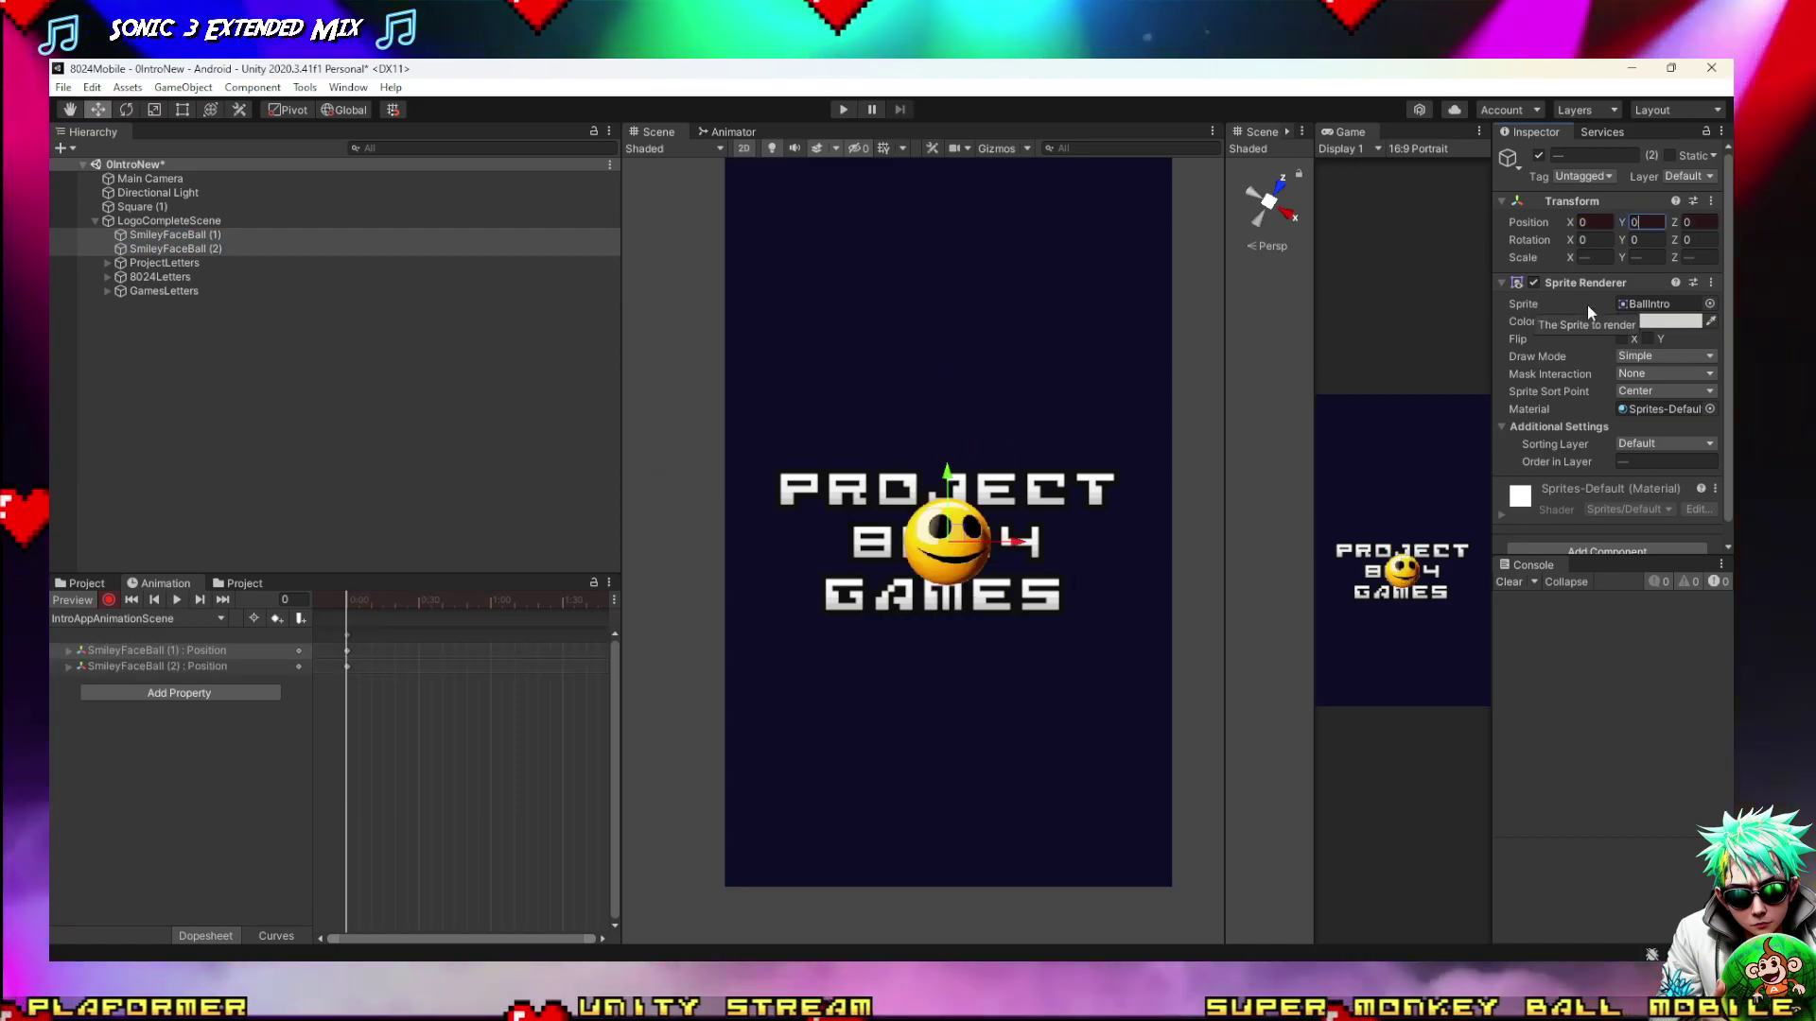
{"action": "key", "text": "Tab"}
{"action": "type", "text": "0"}
{"action": "left_click_drag", "start_coordinate": [960, 539], "coordinate": [687, 488]}
Key the balls on the P of PROJECT at frame 30 and further right at frame 60, then preview from frame 0
{"action": "left_click", "coordinate": [418, 602]}
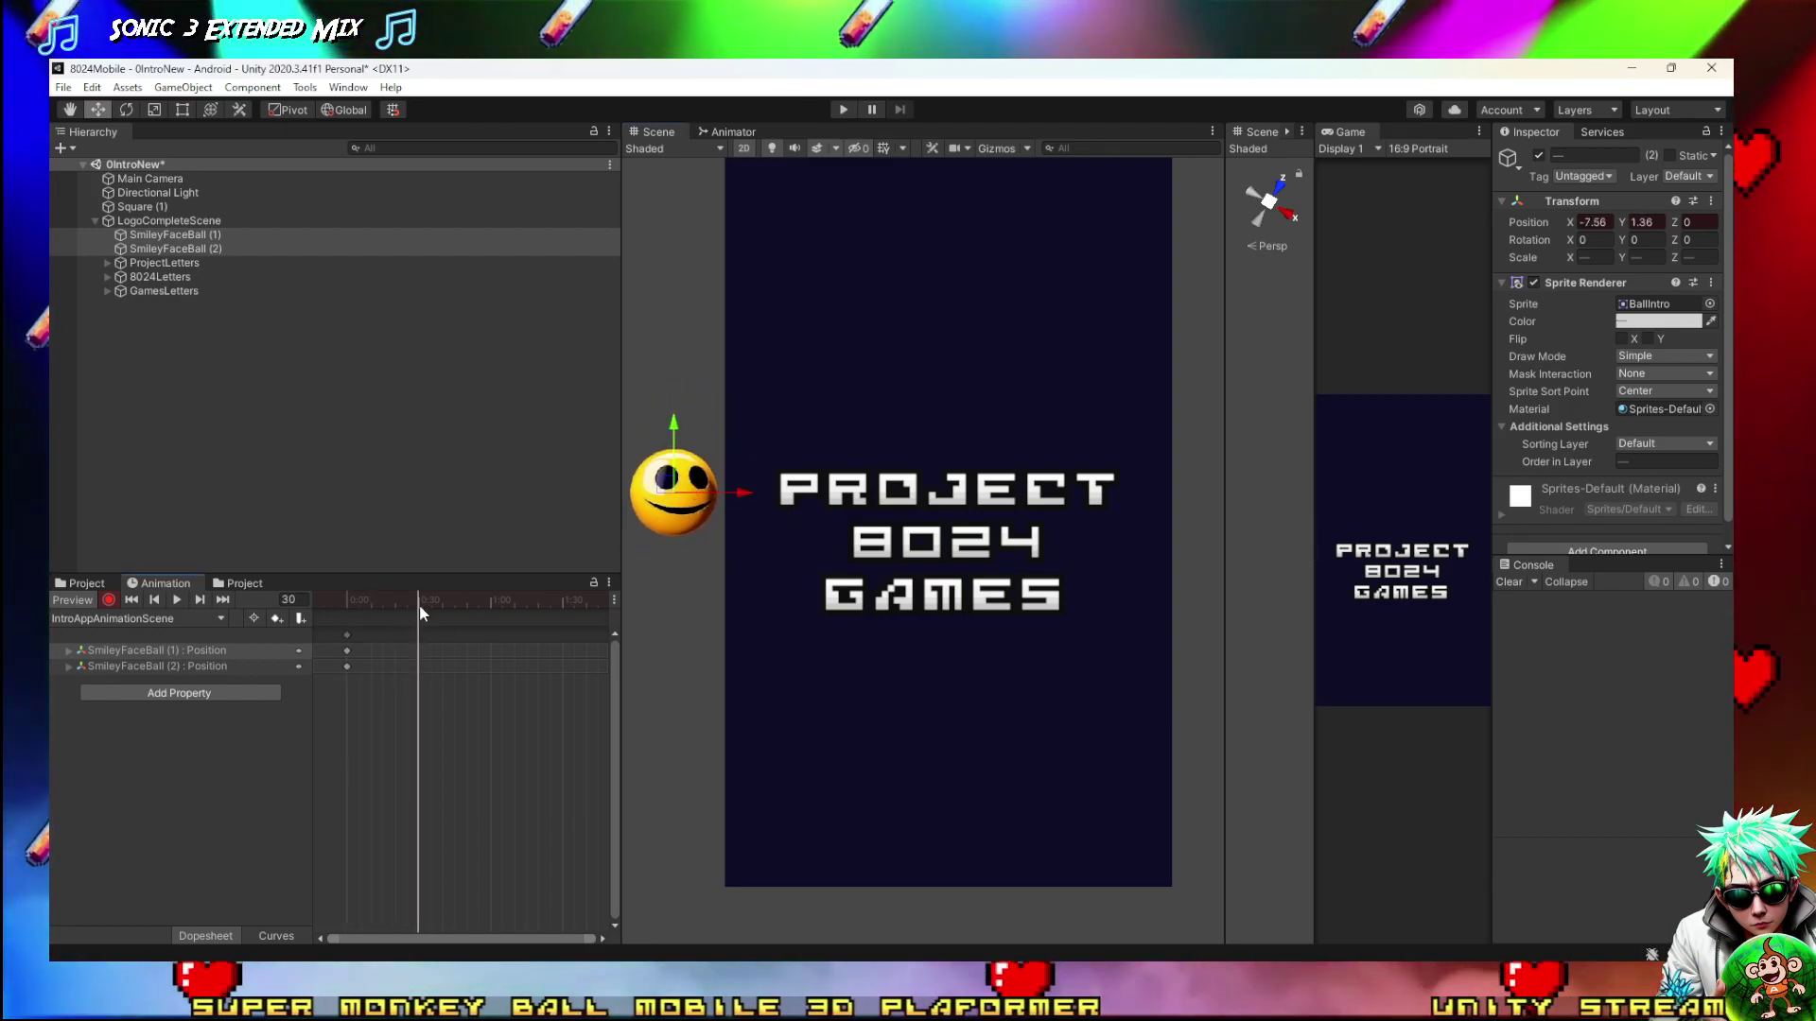
{"action": "left_click_drag", "start_coordinate": [679, 480], "coordinate": [853, 465]}
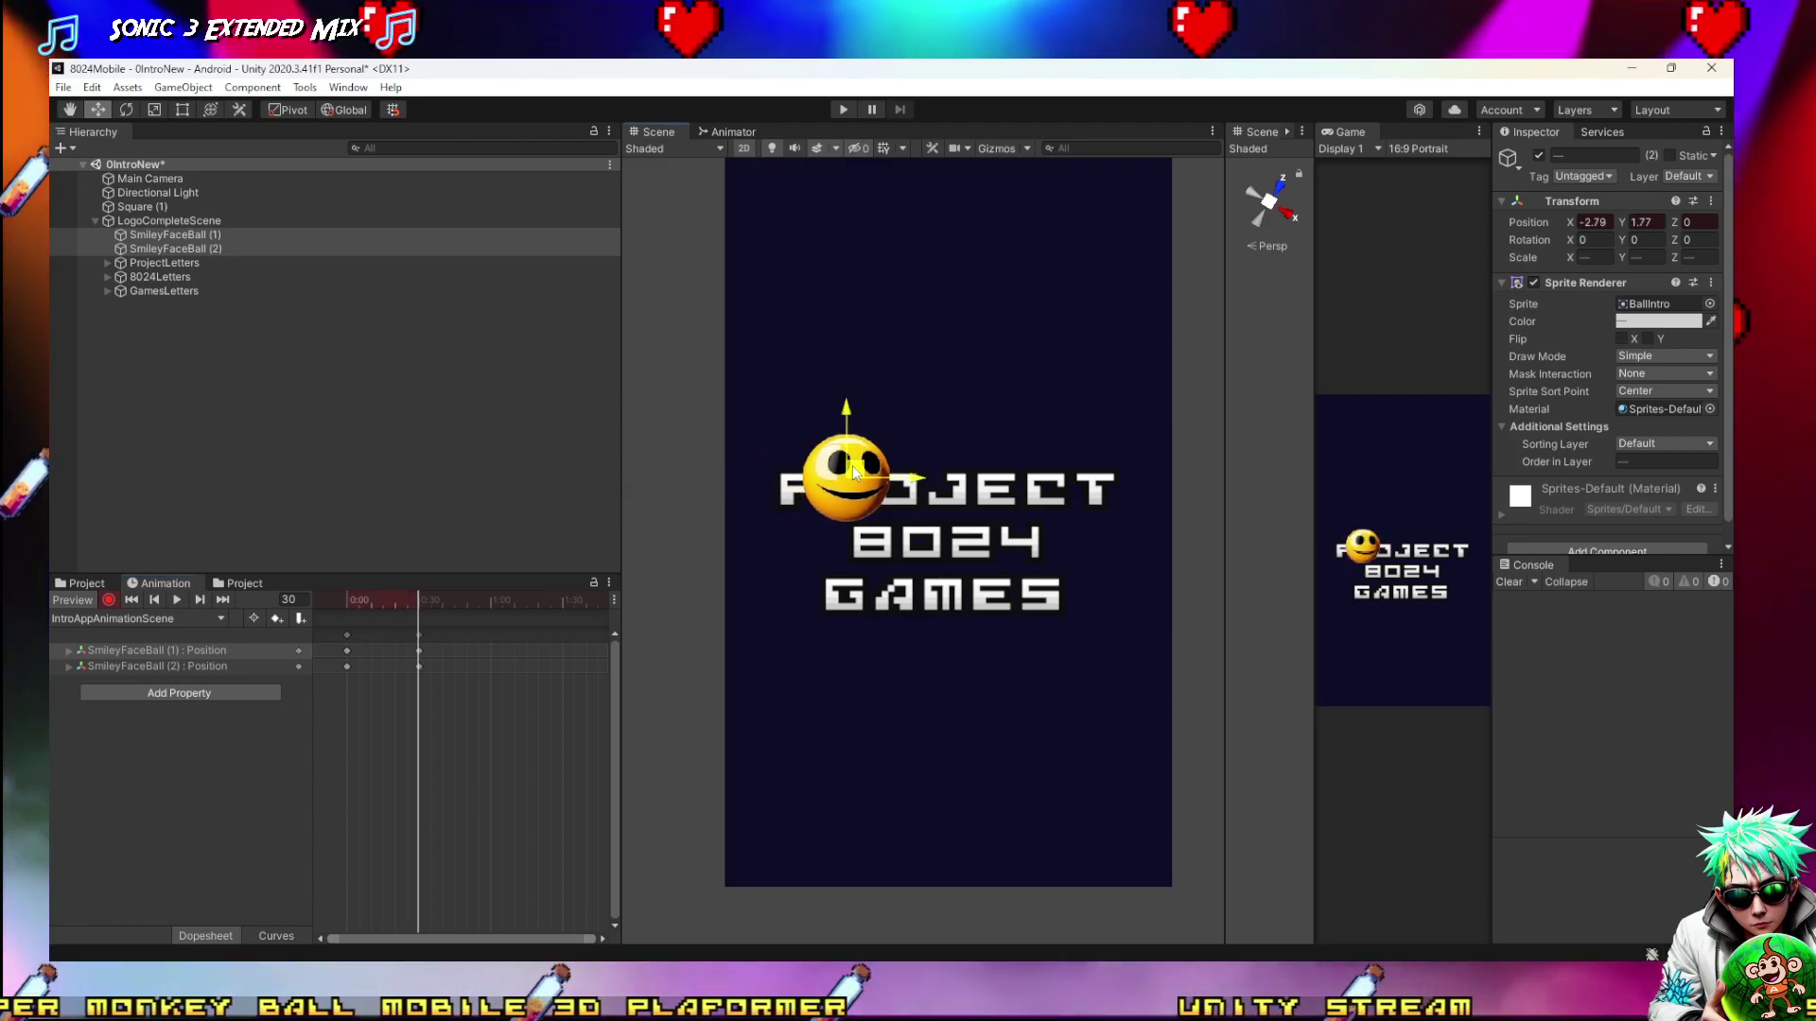
{"action": "left_click_drag", "start_coordinate": [482, 602], "coordinate": [491, 608]}
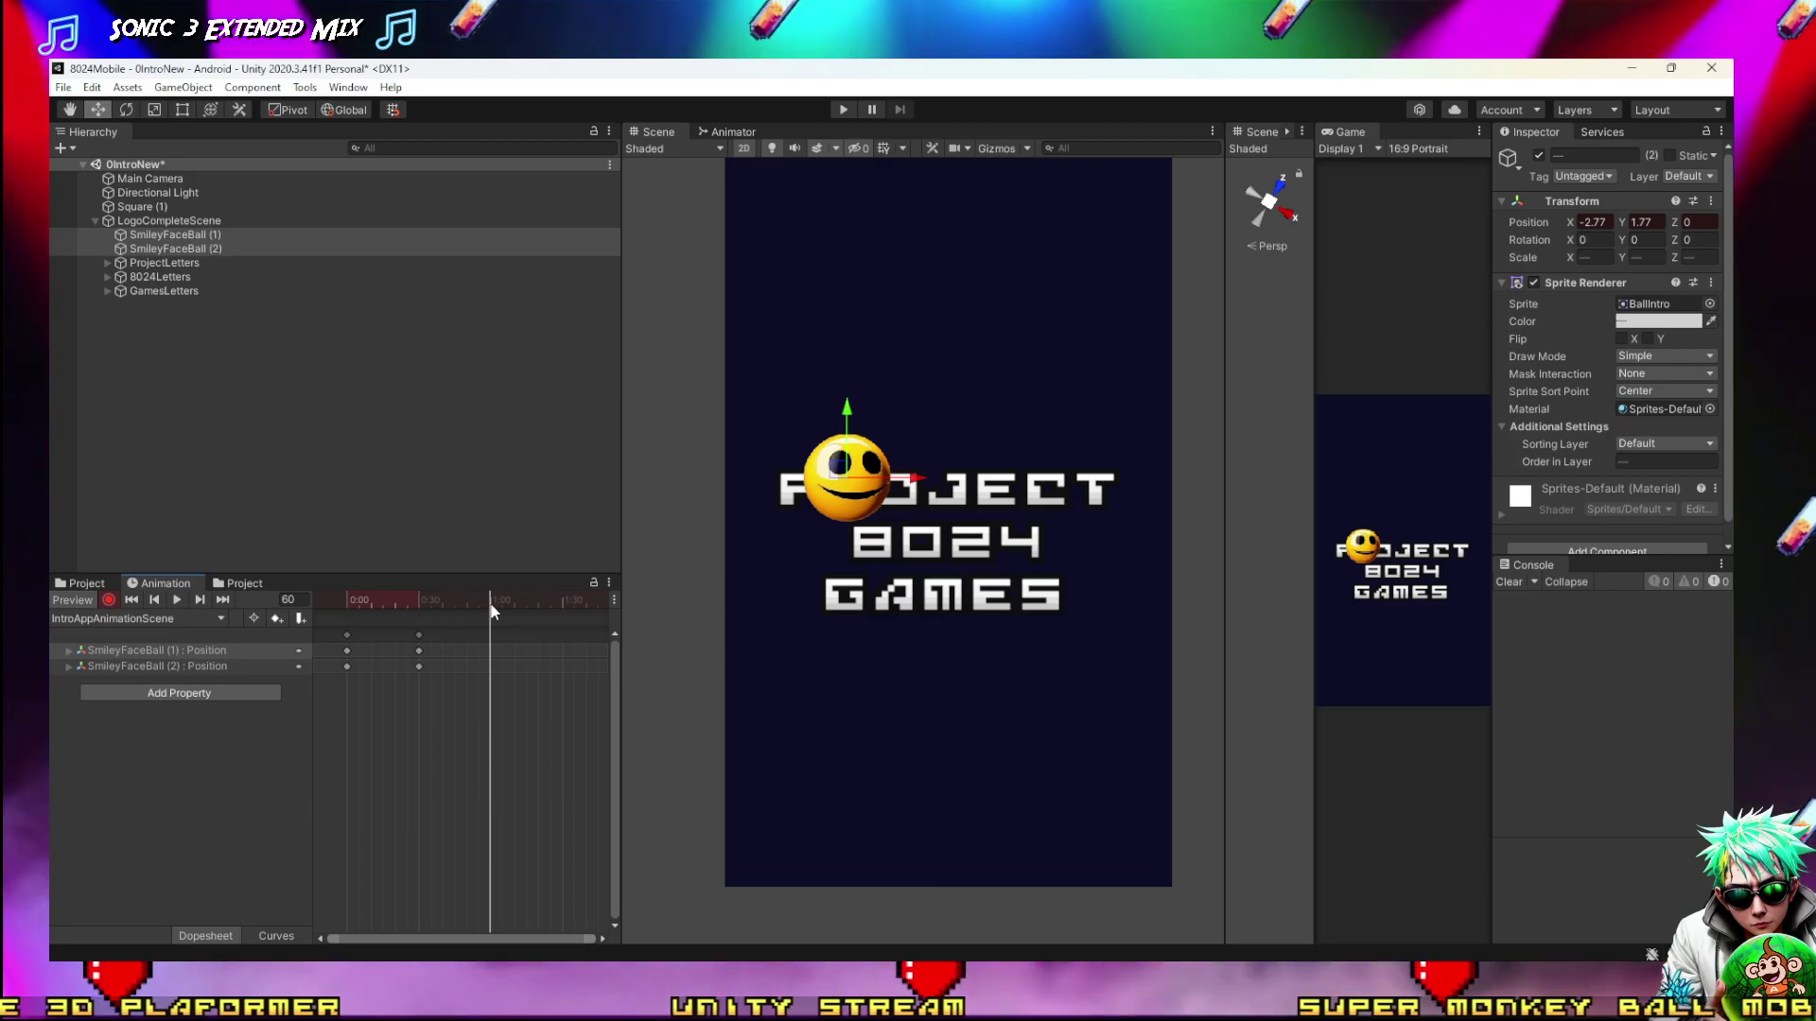
{"action": "scroll", "coordinate": [694, 461], "scroll_direction": "down", "scroll_amount": 3}
{"action": "scroll", "coordinate": [946, 501], "scroll_direction": "up", "scroll_amount": 2}
{"action": "scroll", "coordinate": [912, 505], "scroll_direction": "up", "scroll_amount": 2}
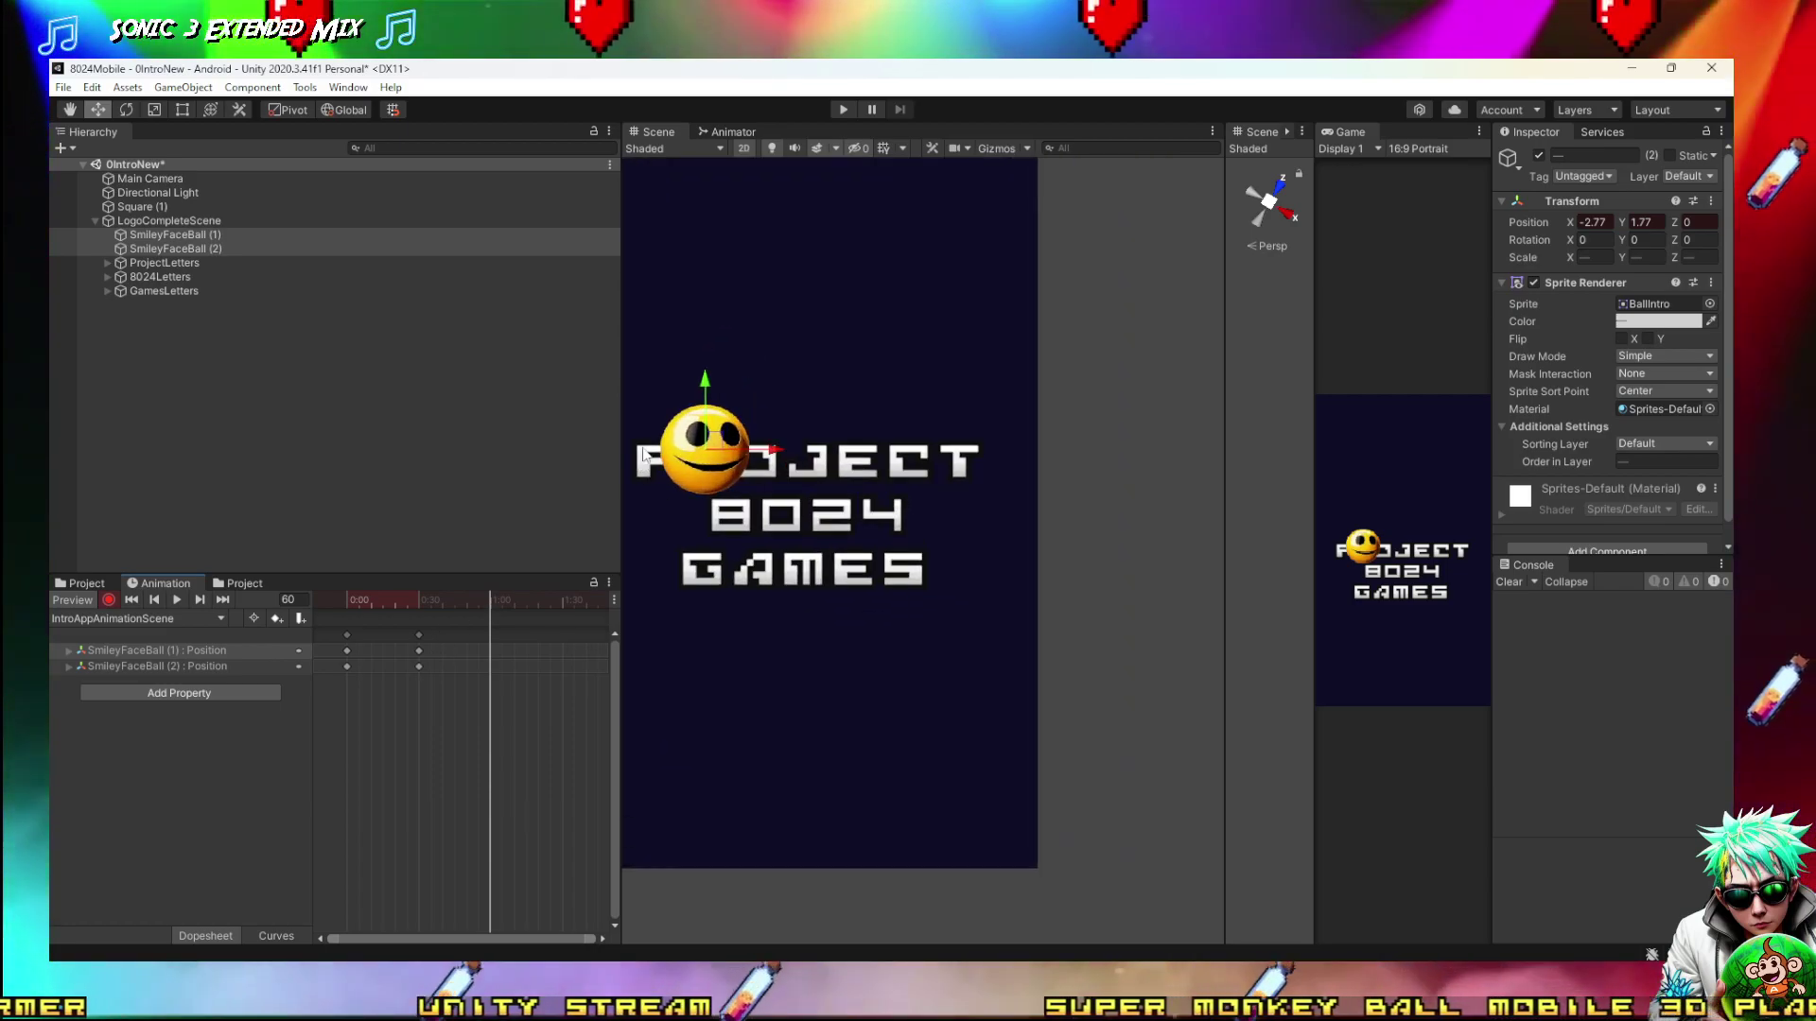
{"action": "left_click_drag", "start_coordinate": [720, 440], "coordinate": [893, 449]}
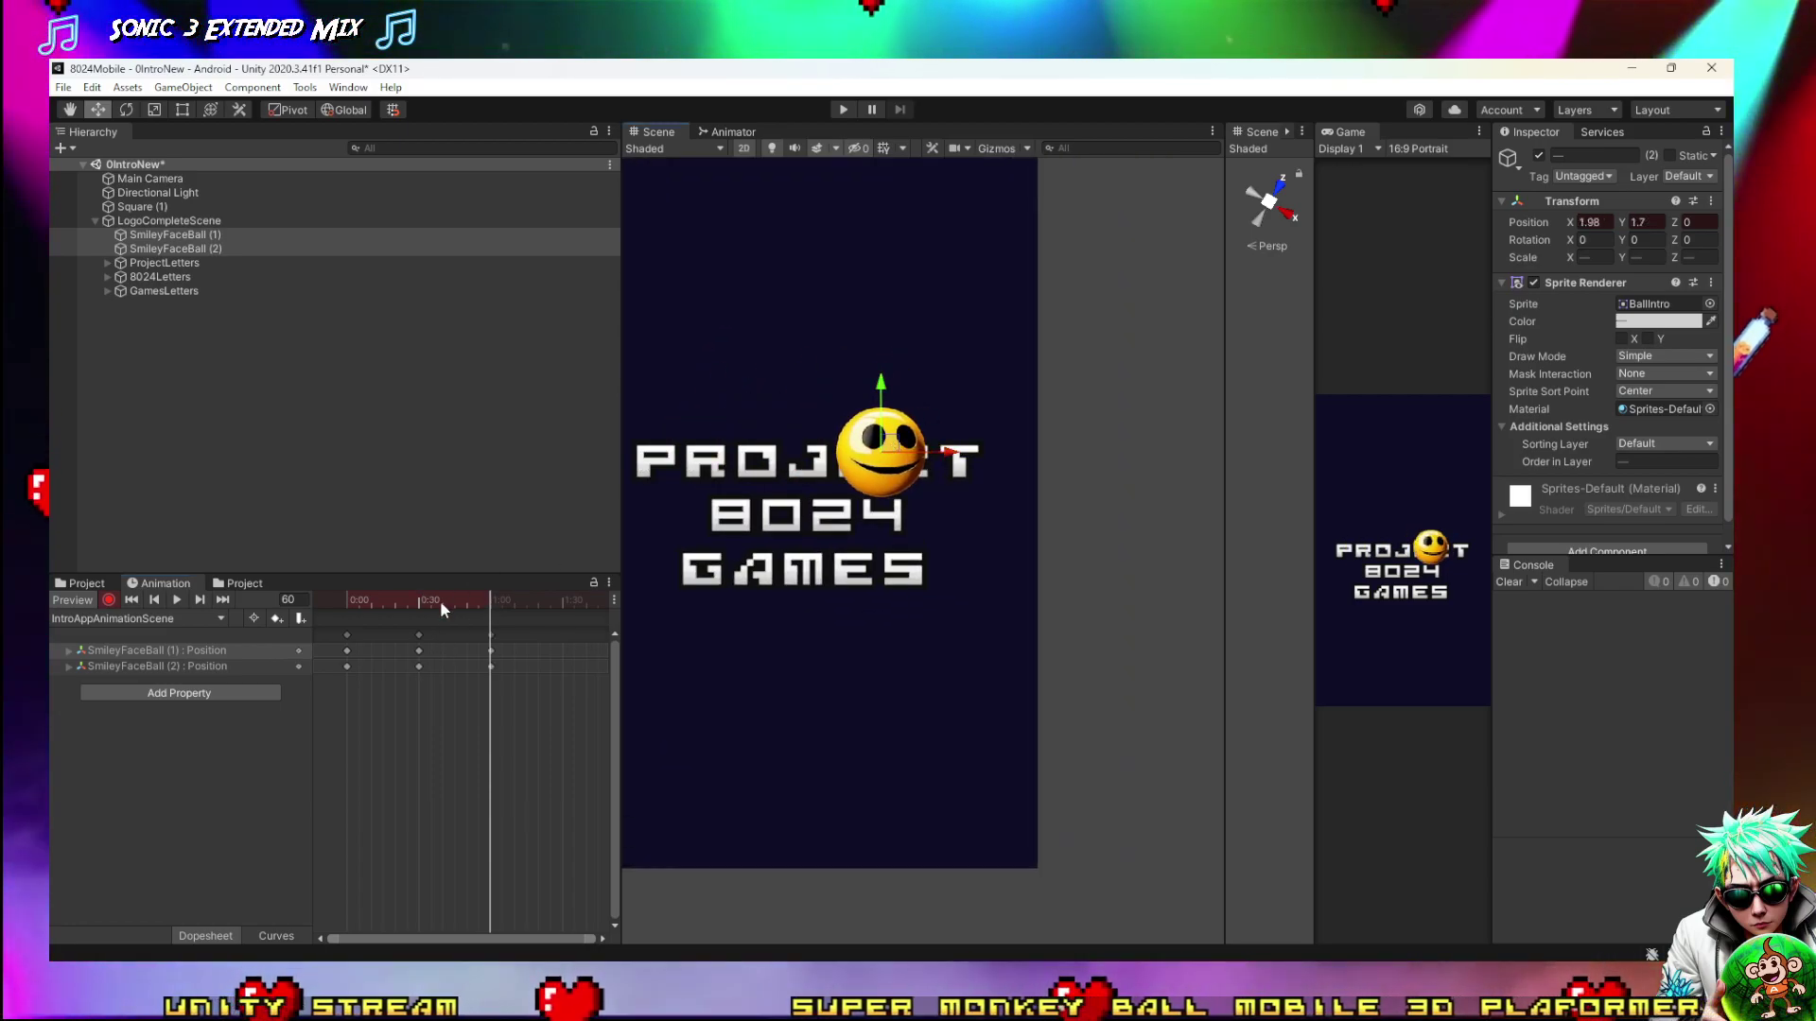
{"action": "left_click", "coordinate": [348, 600]}
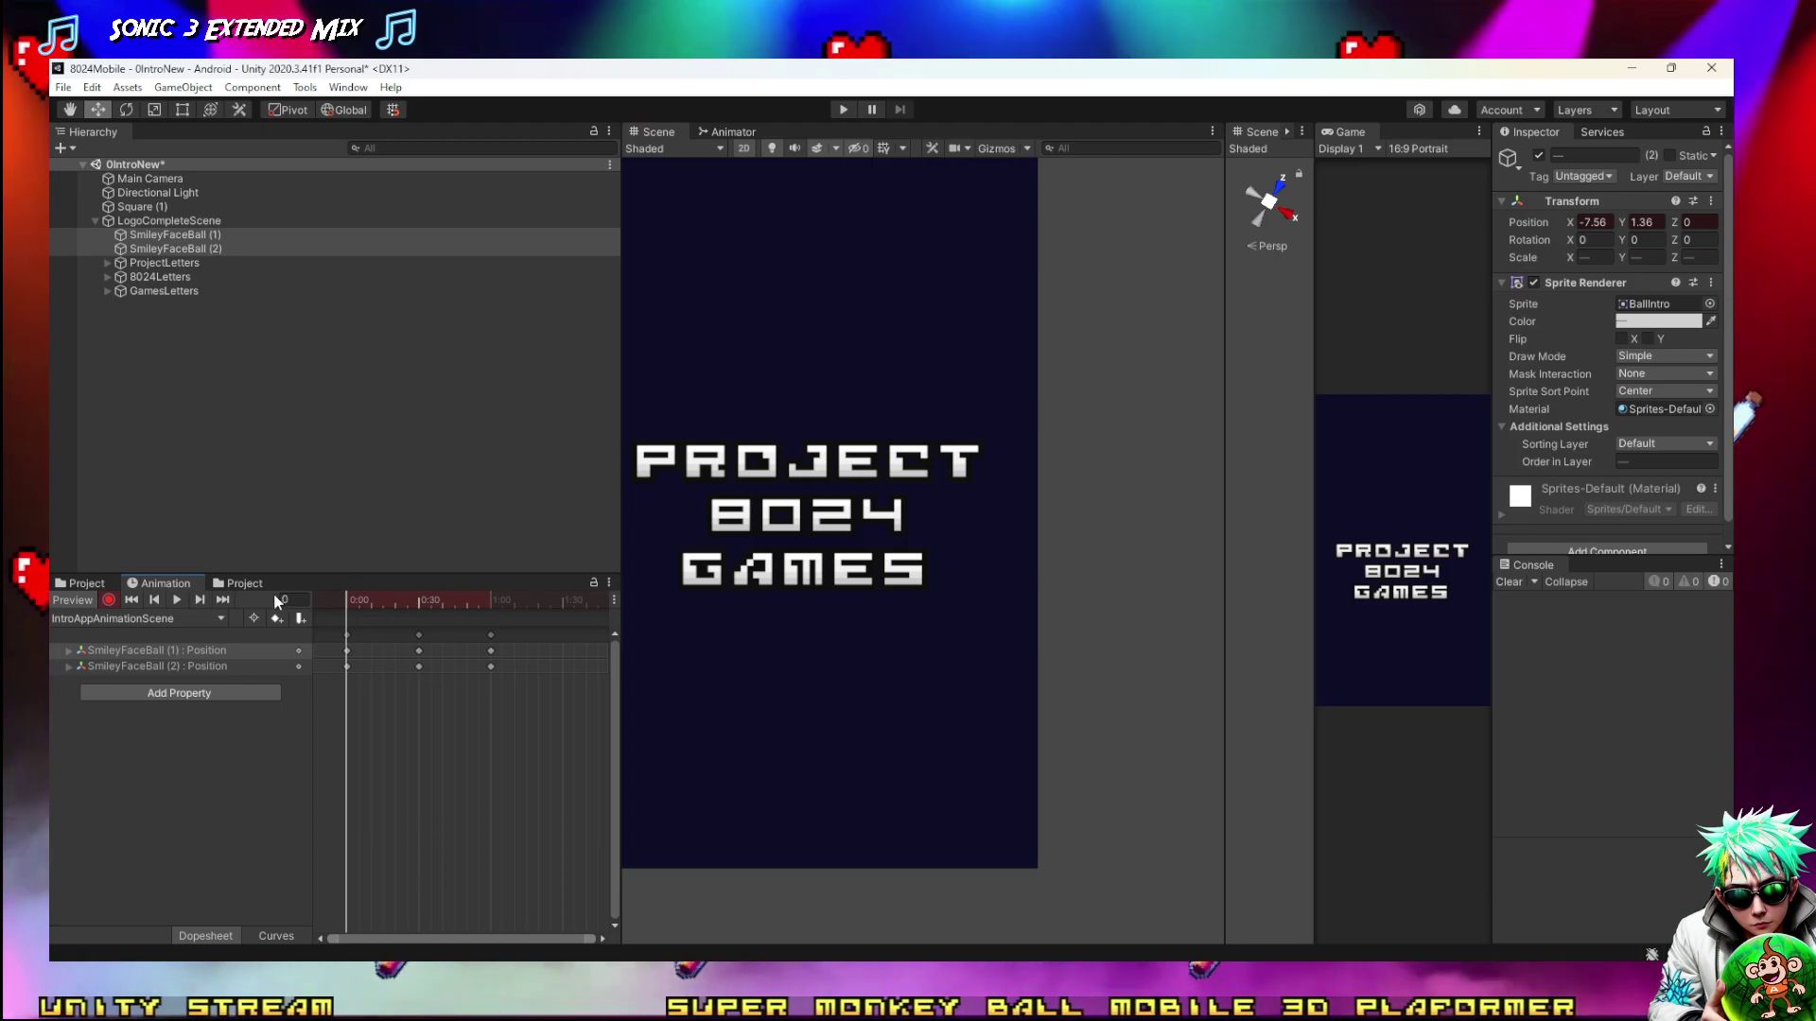
{"action": "left_click", "coordinate": [177, 600]}
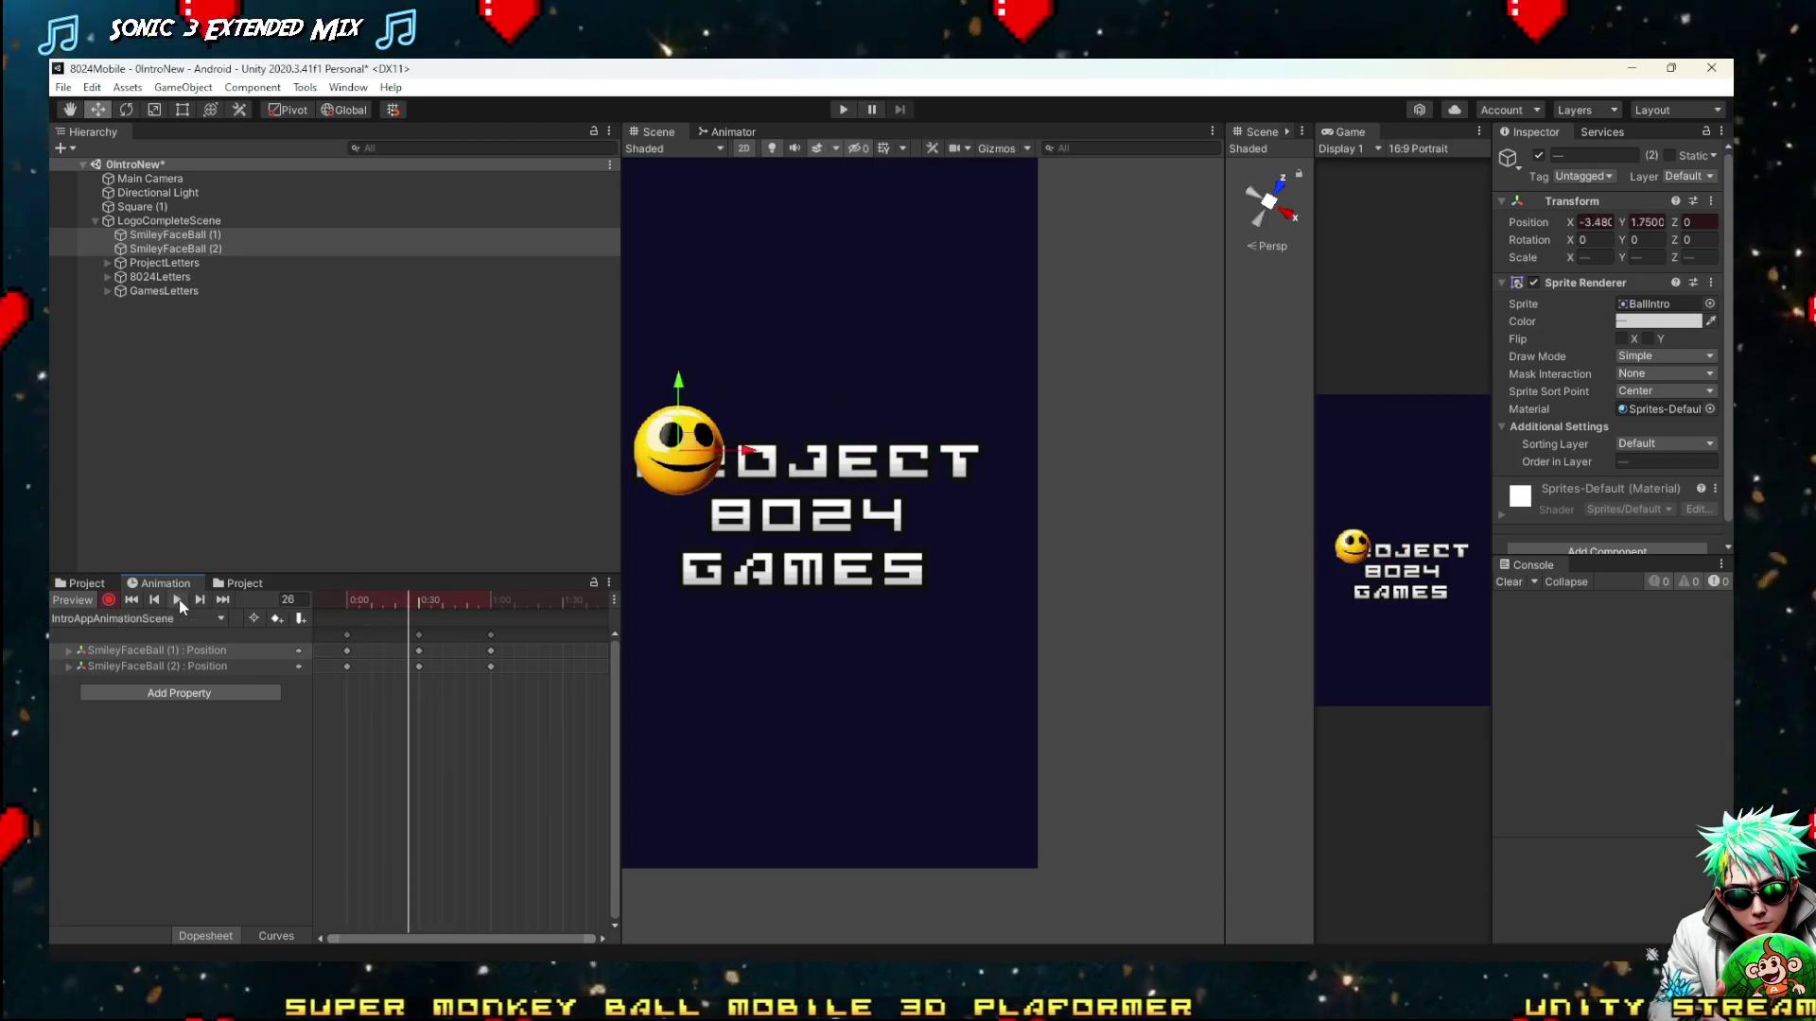
Spread the later position keyframes out in time, moving the last ones to 2:00
{"action": "left_click_drag", "start_coordinate": [398, 705], "coordinate": [570, 627]}
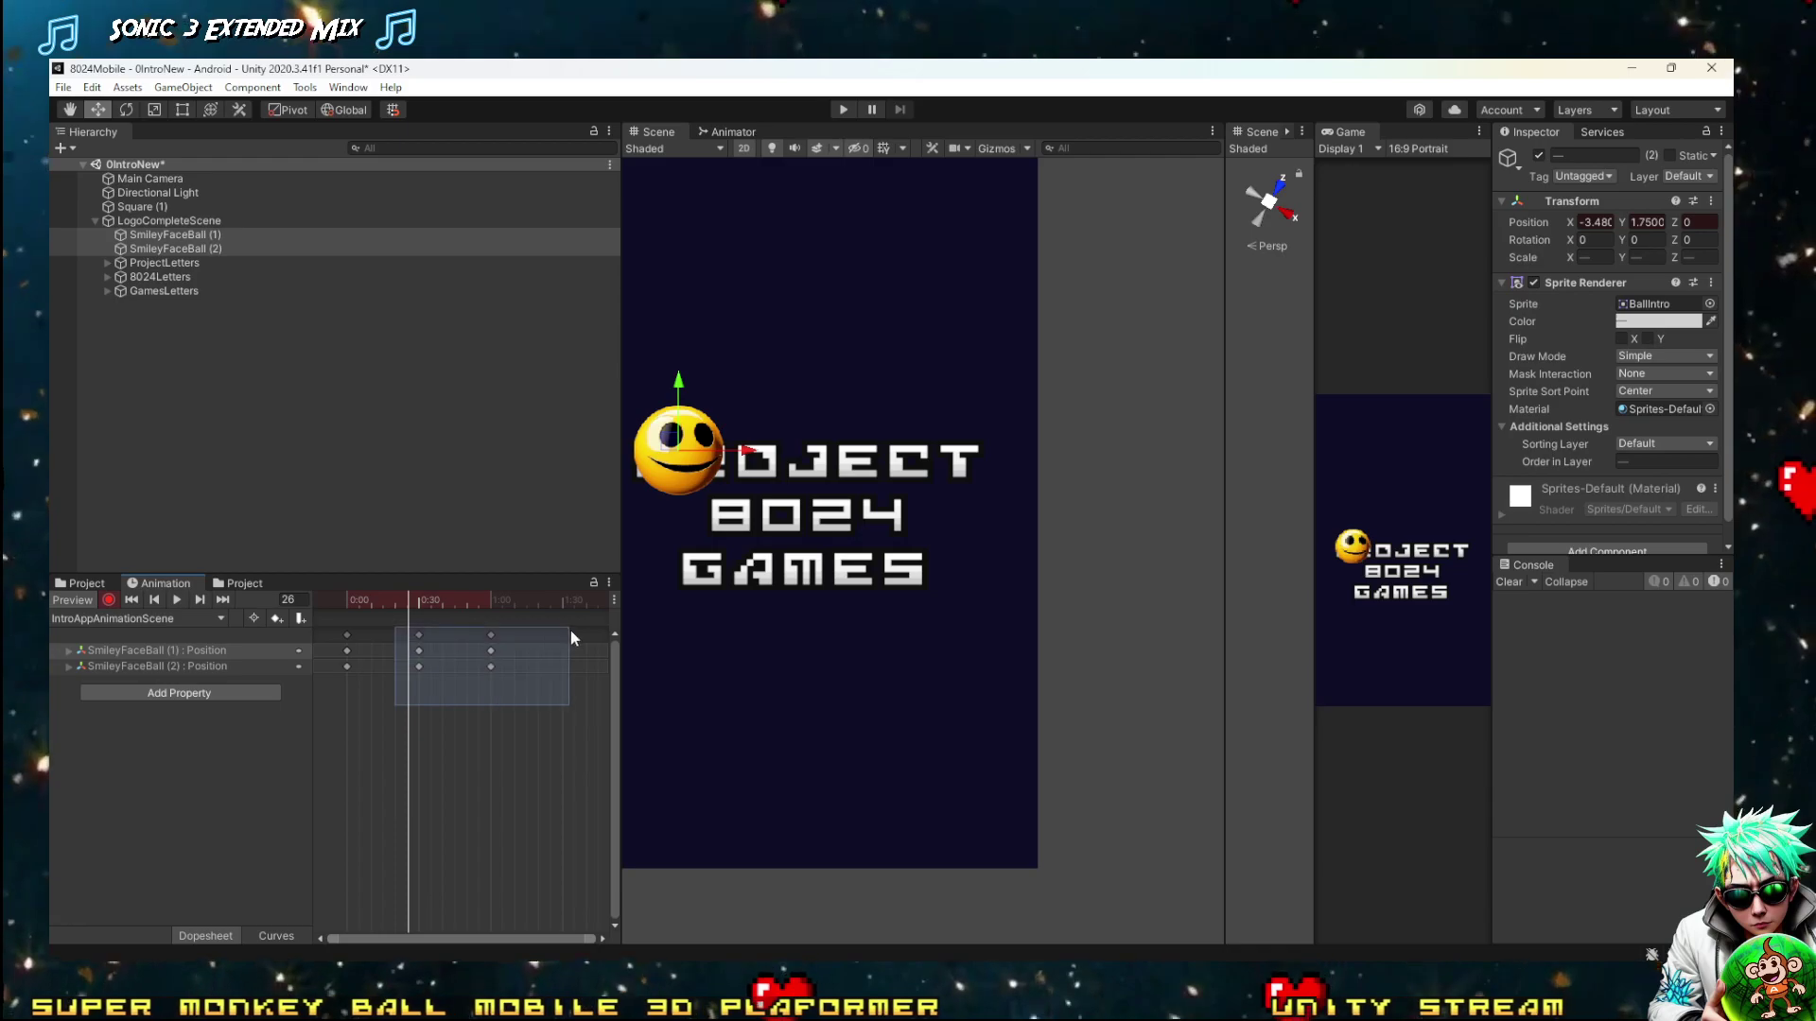
{"action": "left_click_drag", "start_coordinate": [454, 650], "coordinate": [524, 643]}
{"action": "scroll", "coordinate": [373, 712], "scroll_direction": "down", "scroll_amount": 3}
{"action": "scroll", "coordinate": [348, 735], "scroll_direction": "down", "scroll_amount": 2}
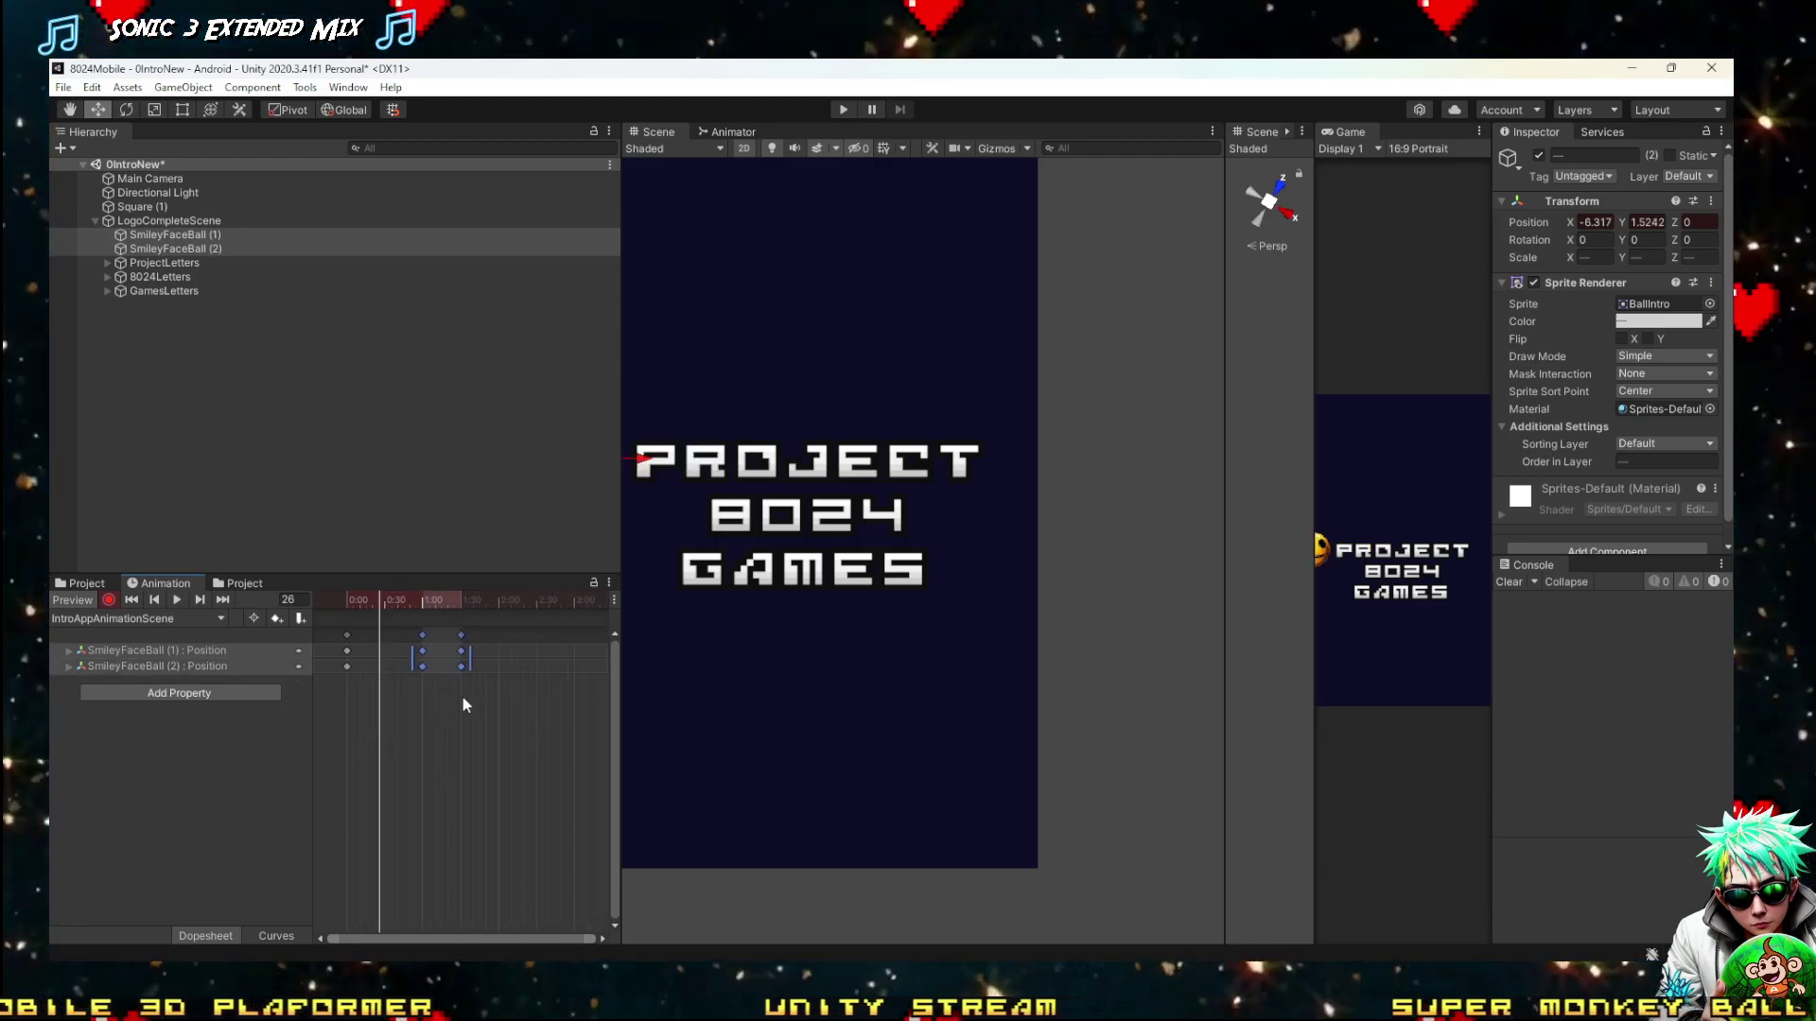
{"action": "left_click", "coordinate": [460, 651]}
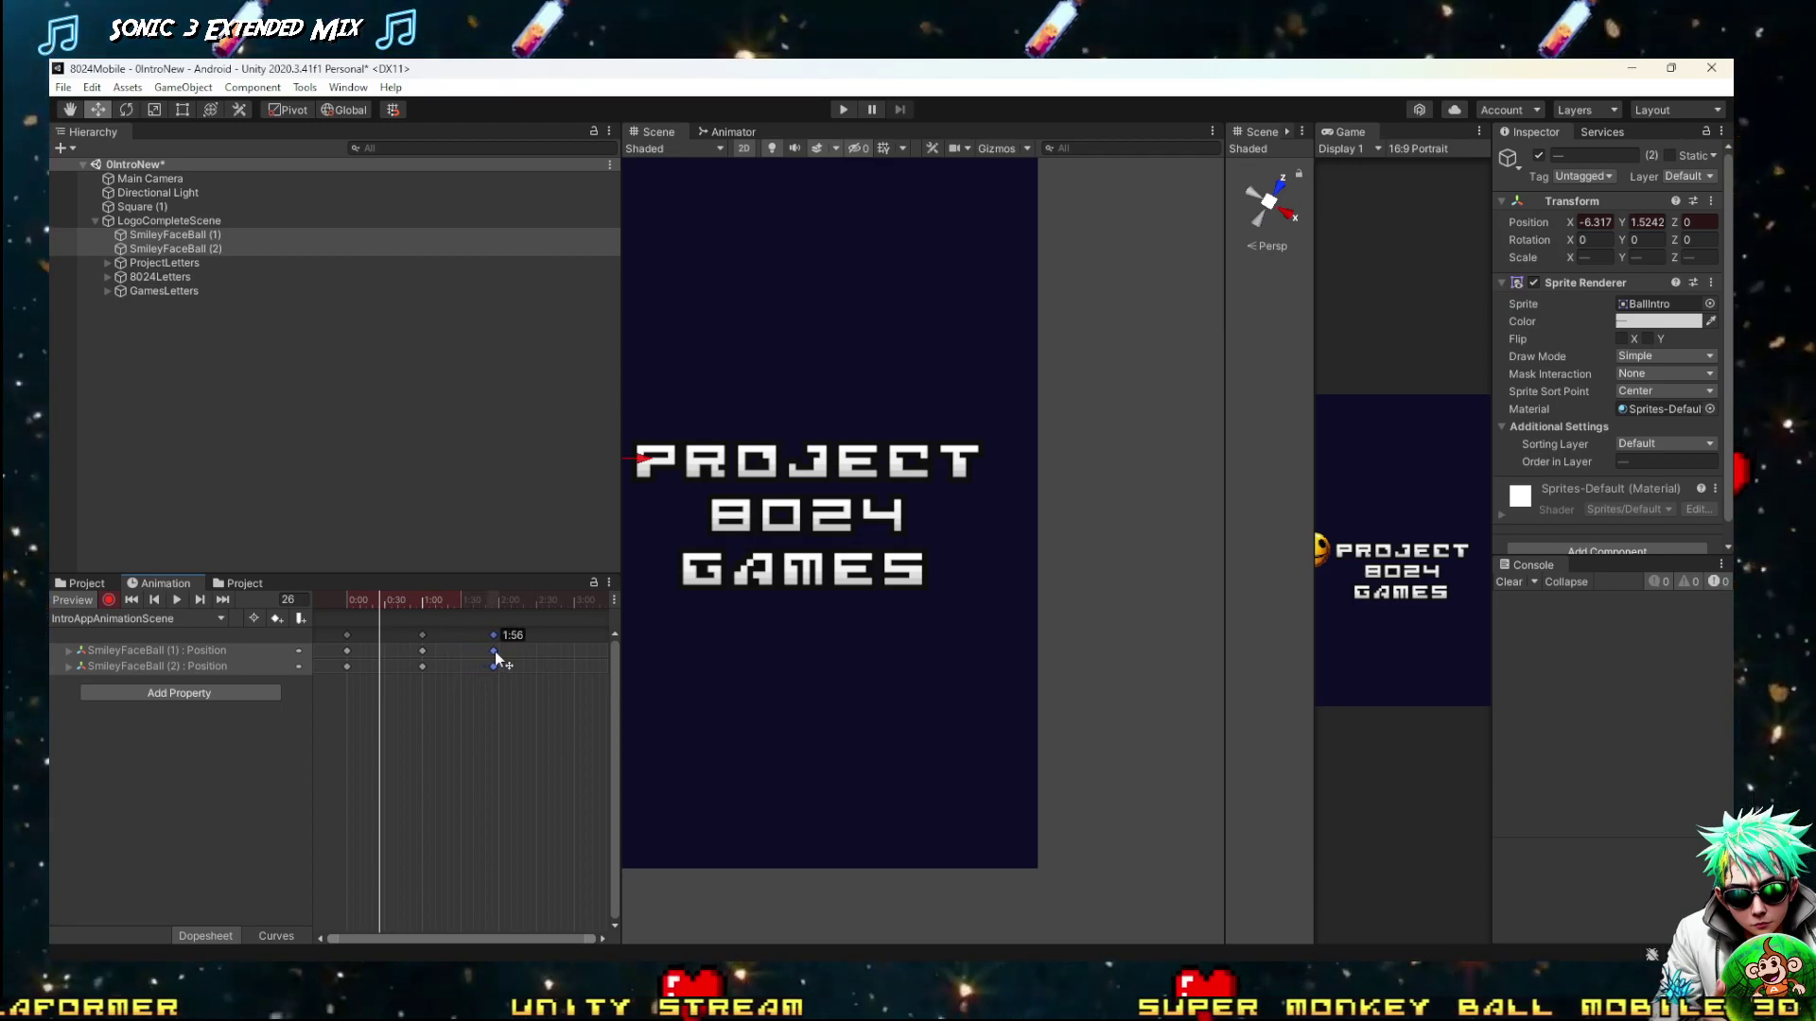
{"action": "left_click_drag", "start_coordinate": [498, 650], "coordinate": [500, 651]}
Preview the motion, then key the ball's position over GAMES at frame 180
{"action": "left_click", "coordinate": [434, 600]}
{"action": "key", "text": "space"}
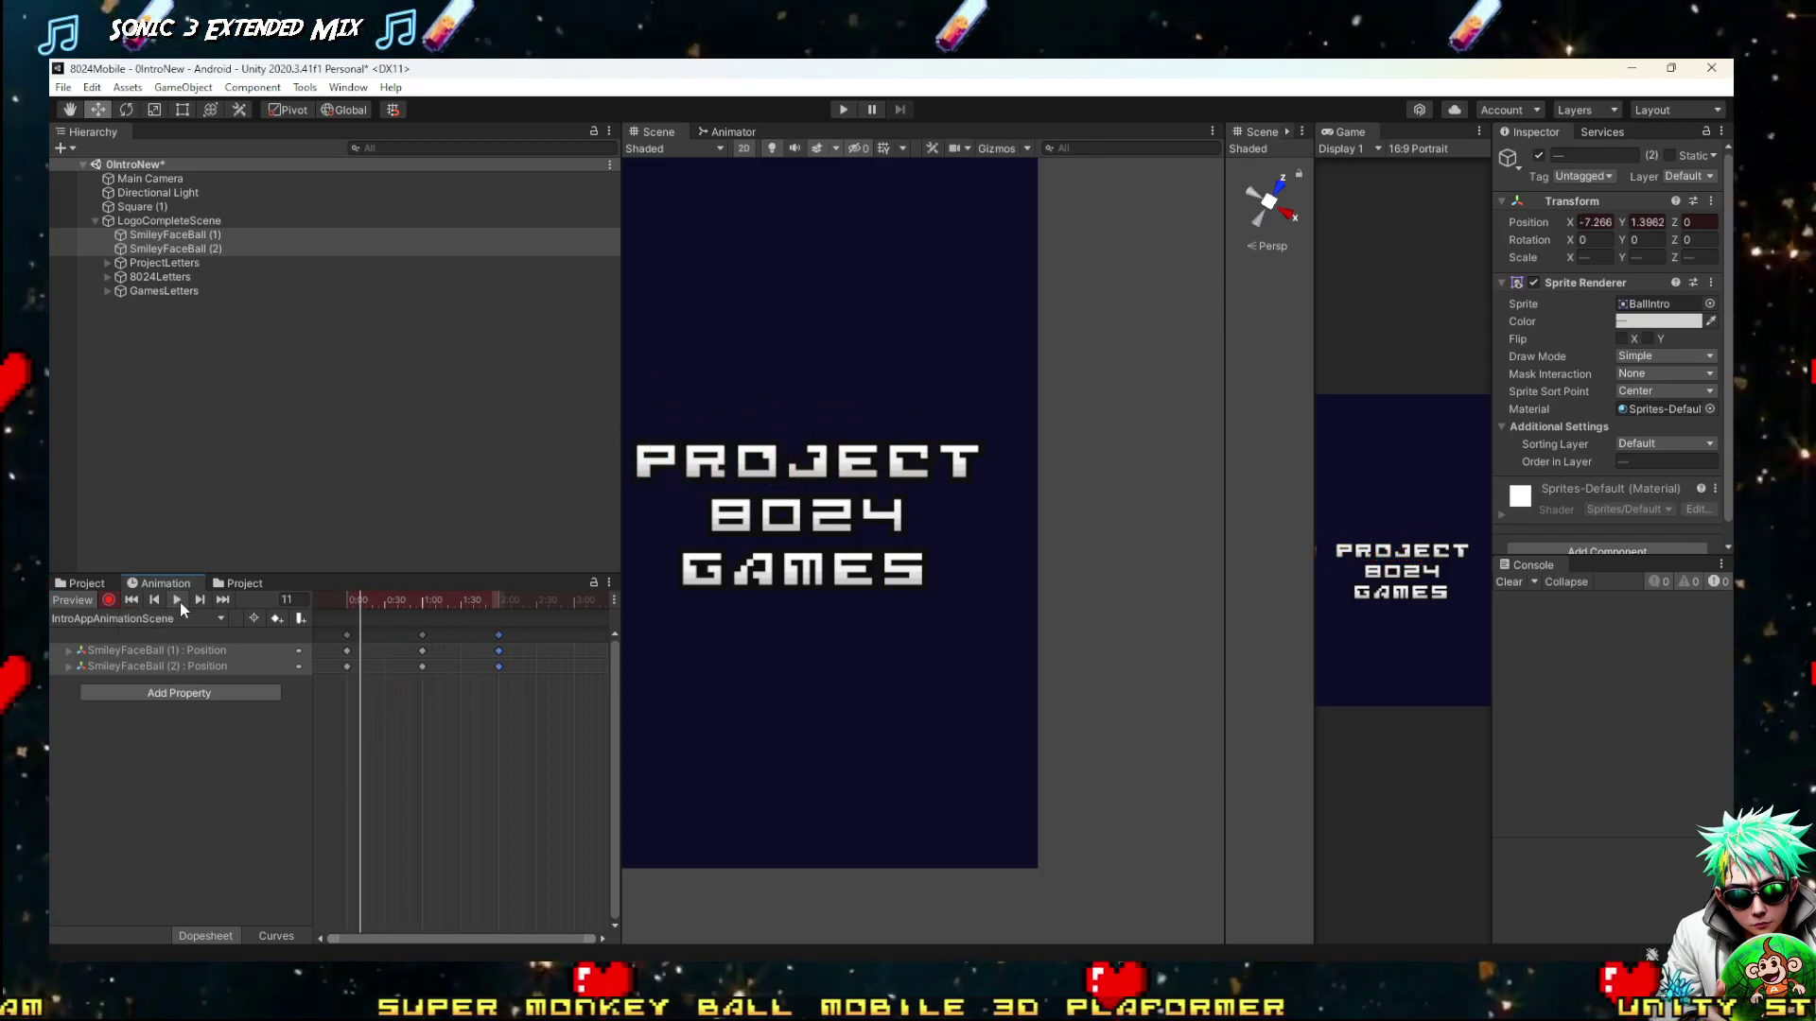
{"action": "scroll", "coordinate": [638, 698], "scroll_direction": "up", "scroll_amount": 3}
{"action": "scroll", "coordinate": [569, 671], "scroll_direction": "right", "scroll_amount": 3}
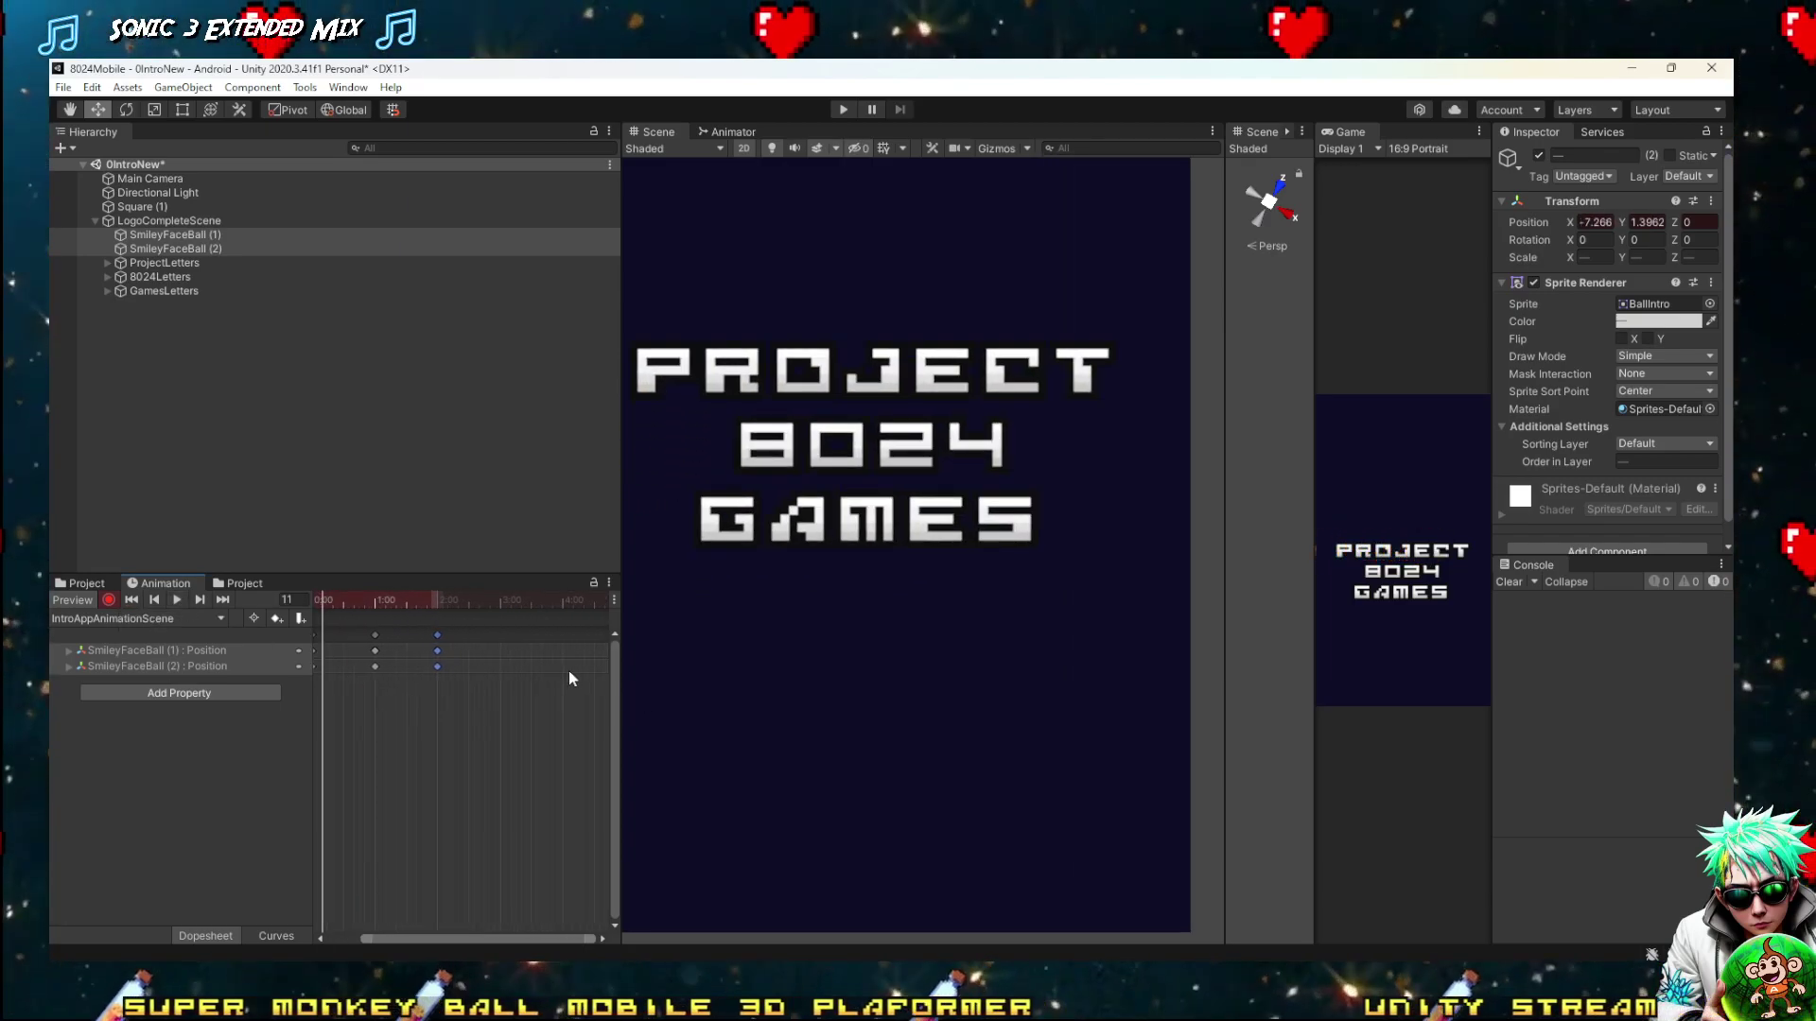
{"action": "left_click_drag", "start_coordinate": [473, 606], "coordinate": [492, 606]}
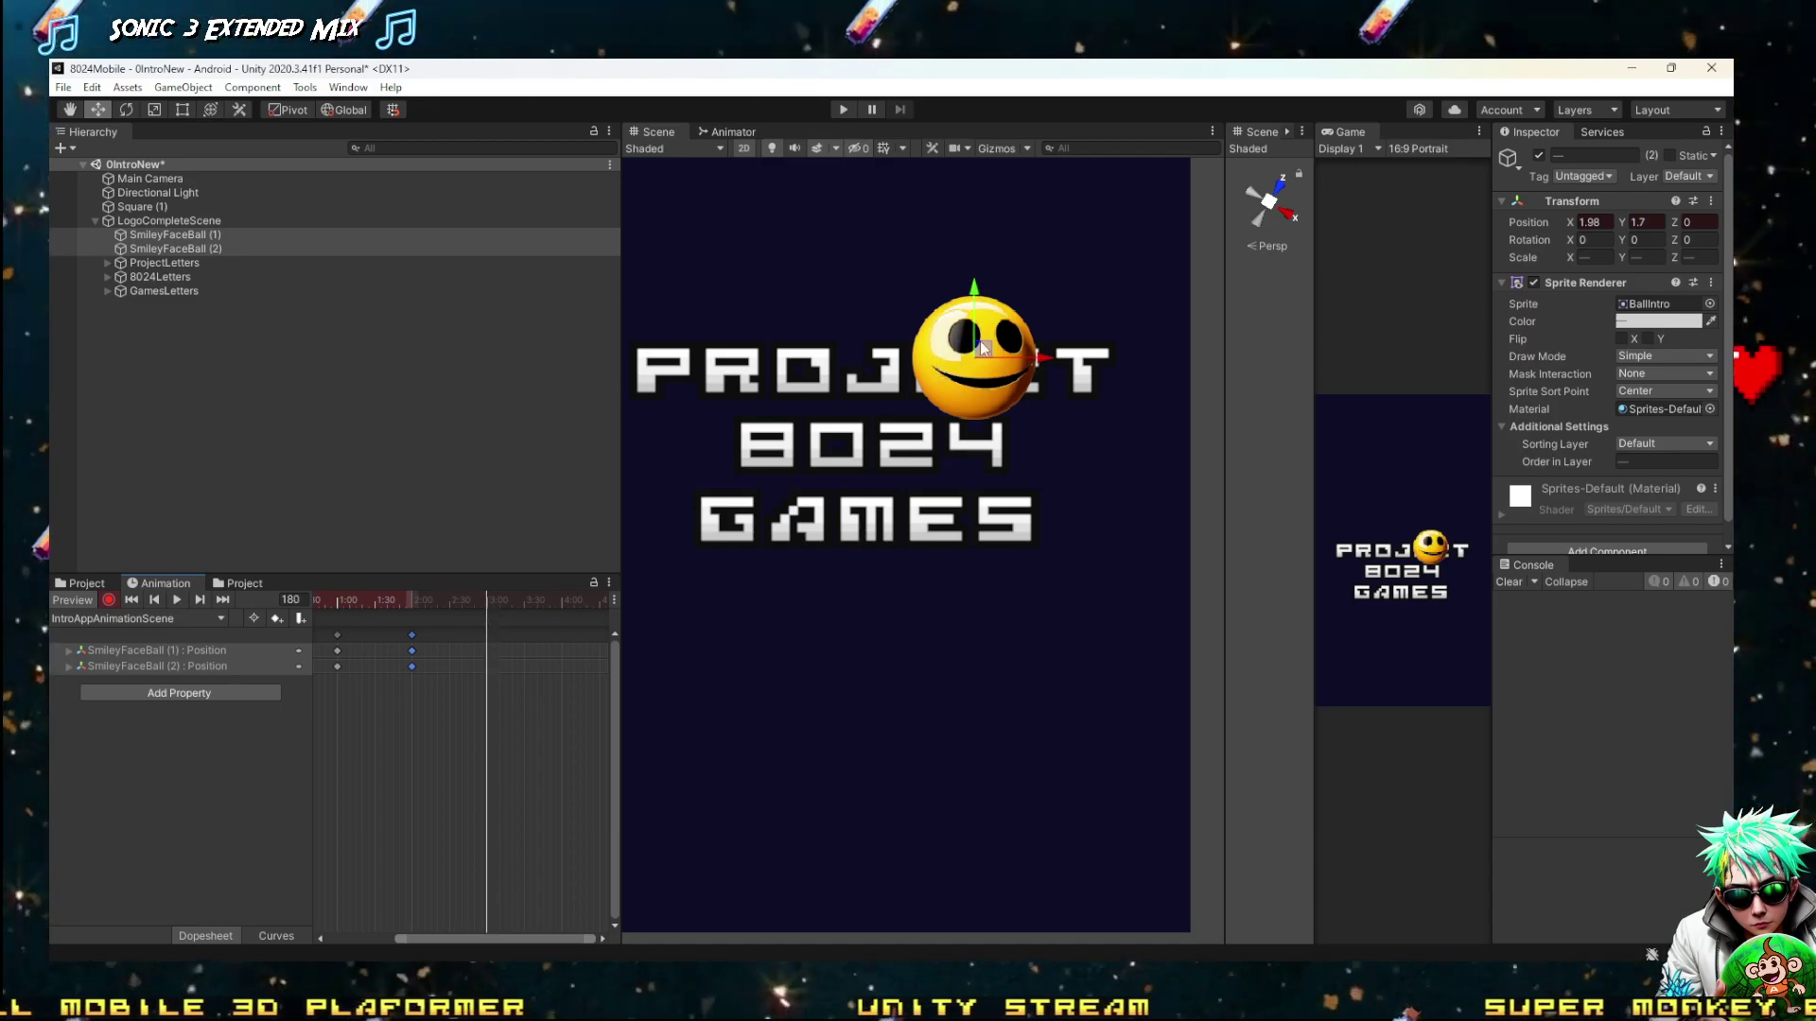
{"action": "left_click_drag", "start_coordinate": [989, 342], "coordinate": [879, 501]}
Key the ball raised over 8024 at frame 240 and preview the playback
{"action": "scroll", "coordinate": [370, 665], "scroll_direction": "down", "scroll_amount": 1}
{"action": "left_click_drag", "start_coordinate": [479, 597], "coordinate": [534, 600]}
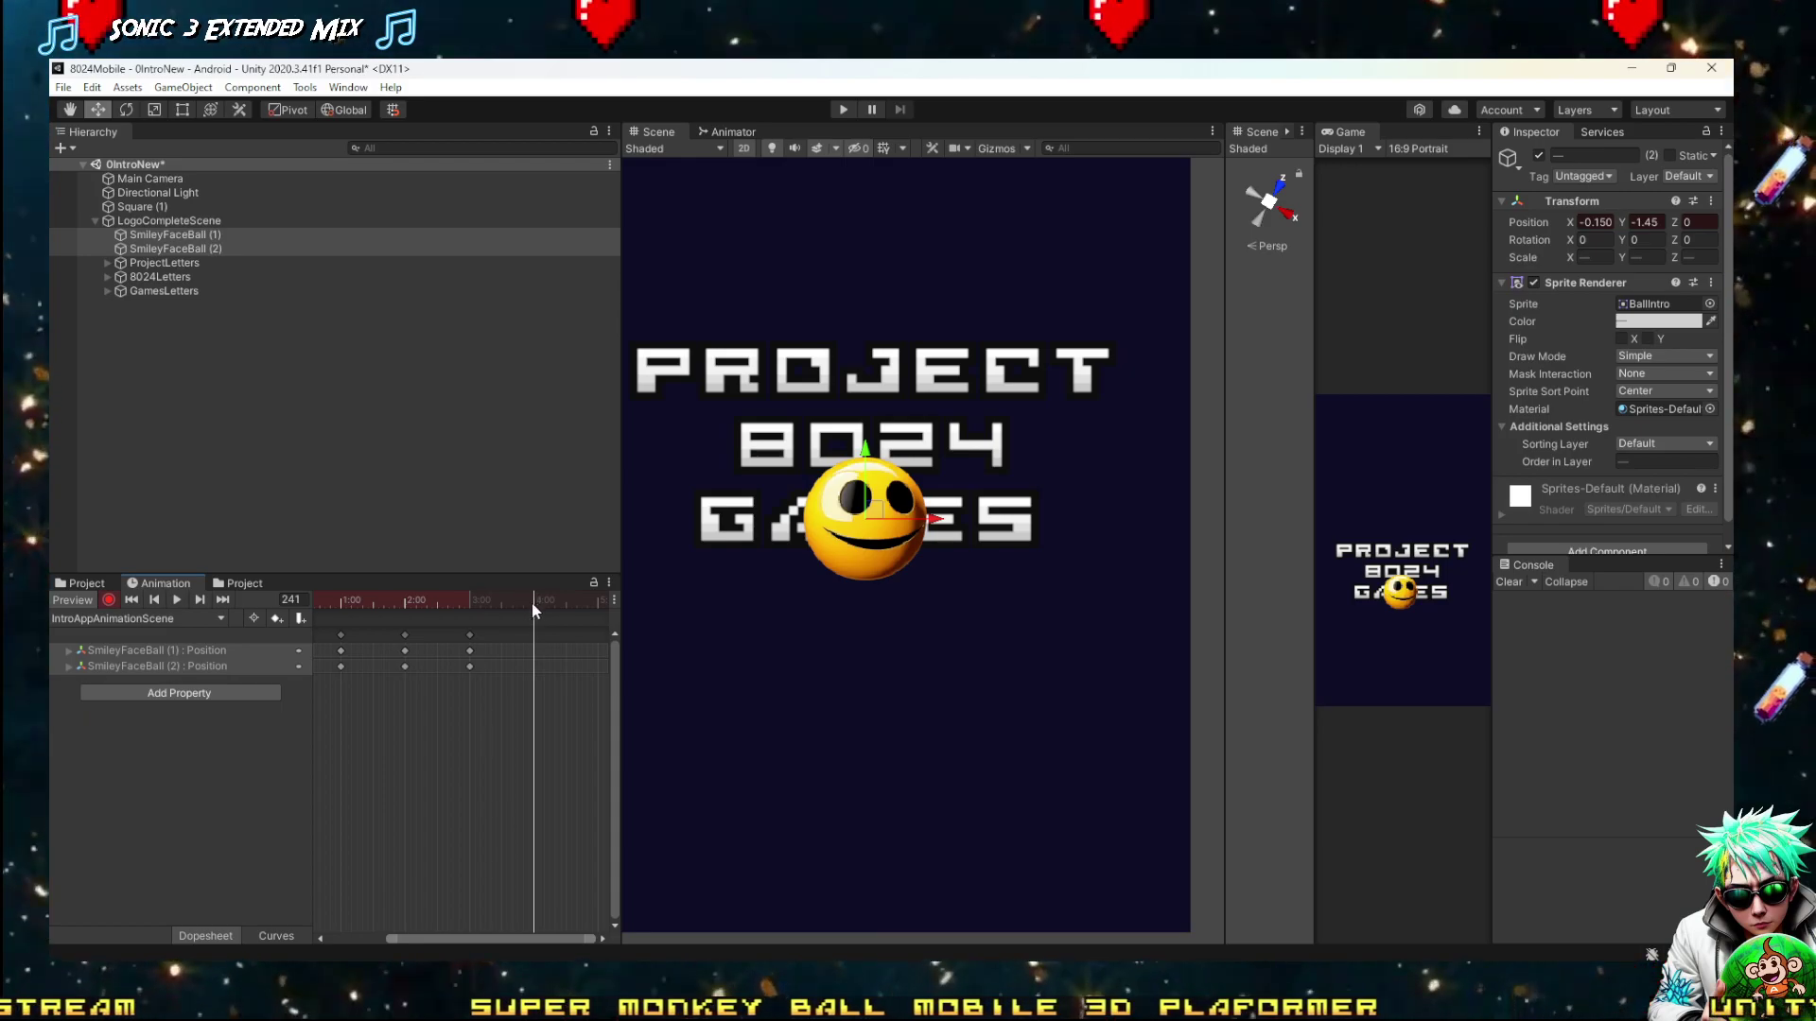
{"action": "left_click_drag", "start_coordinate": [543, 601], "coordinate": [533, 603]}
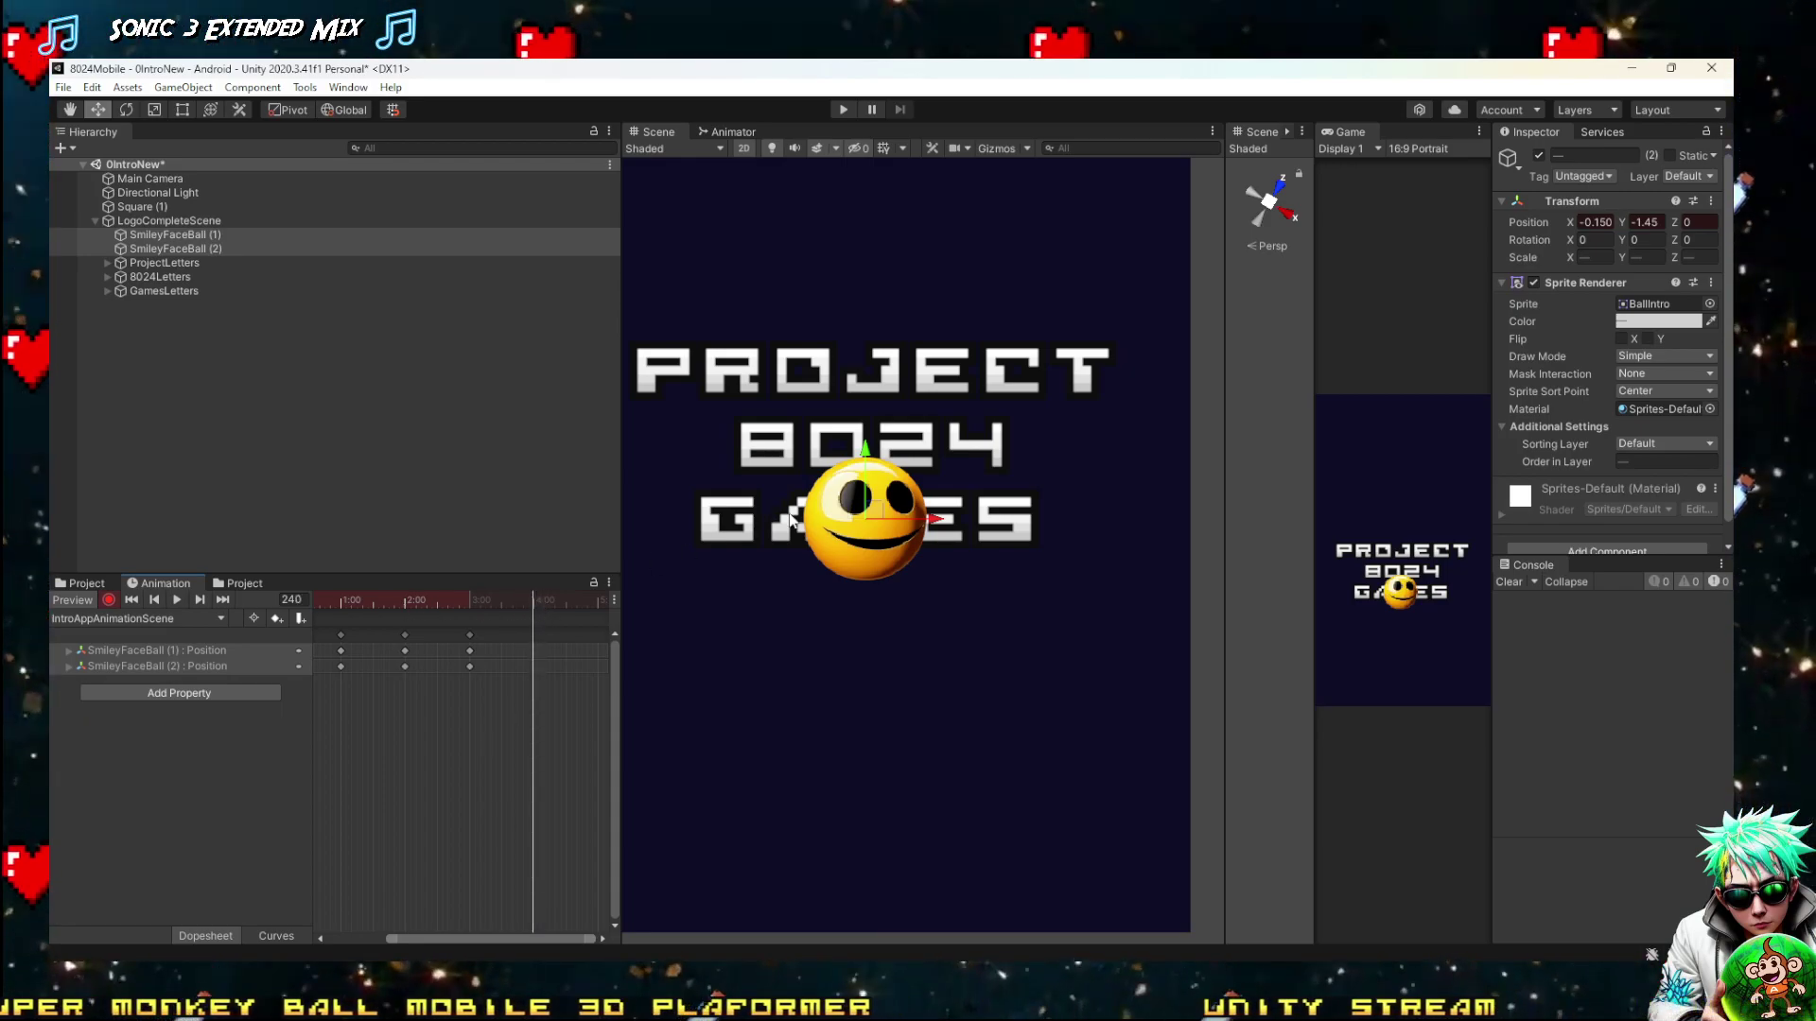
{"action": "left_click_drag", "start_coordinate": [872, 511], "coordinate": [870, 438]}
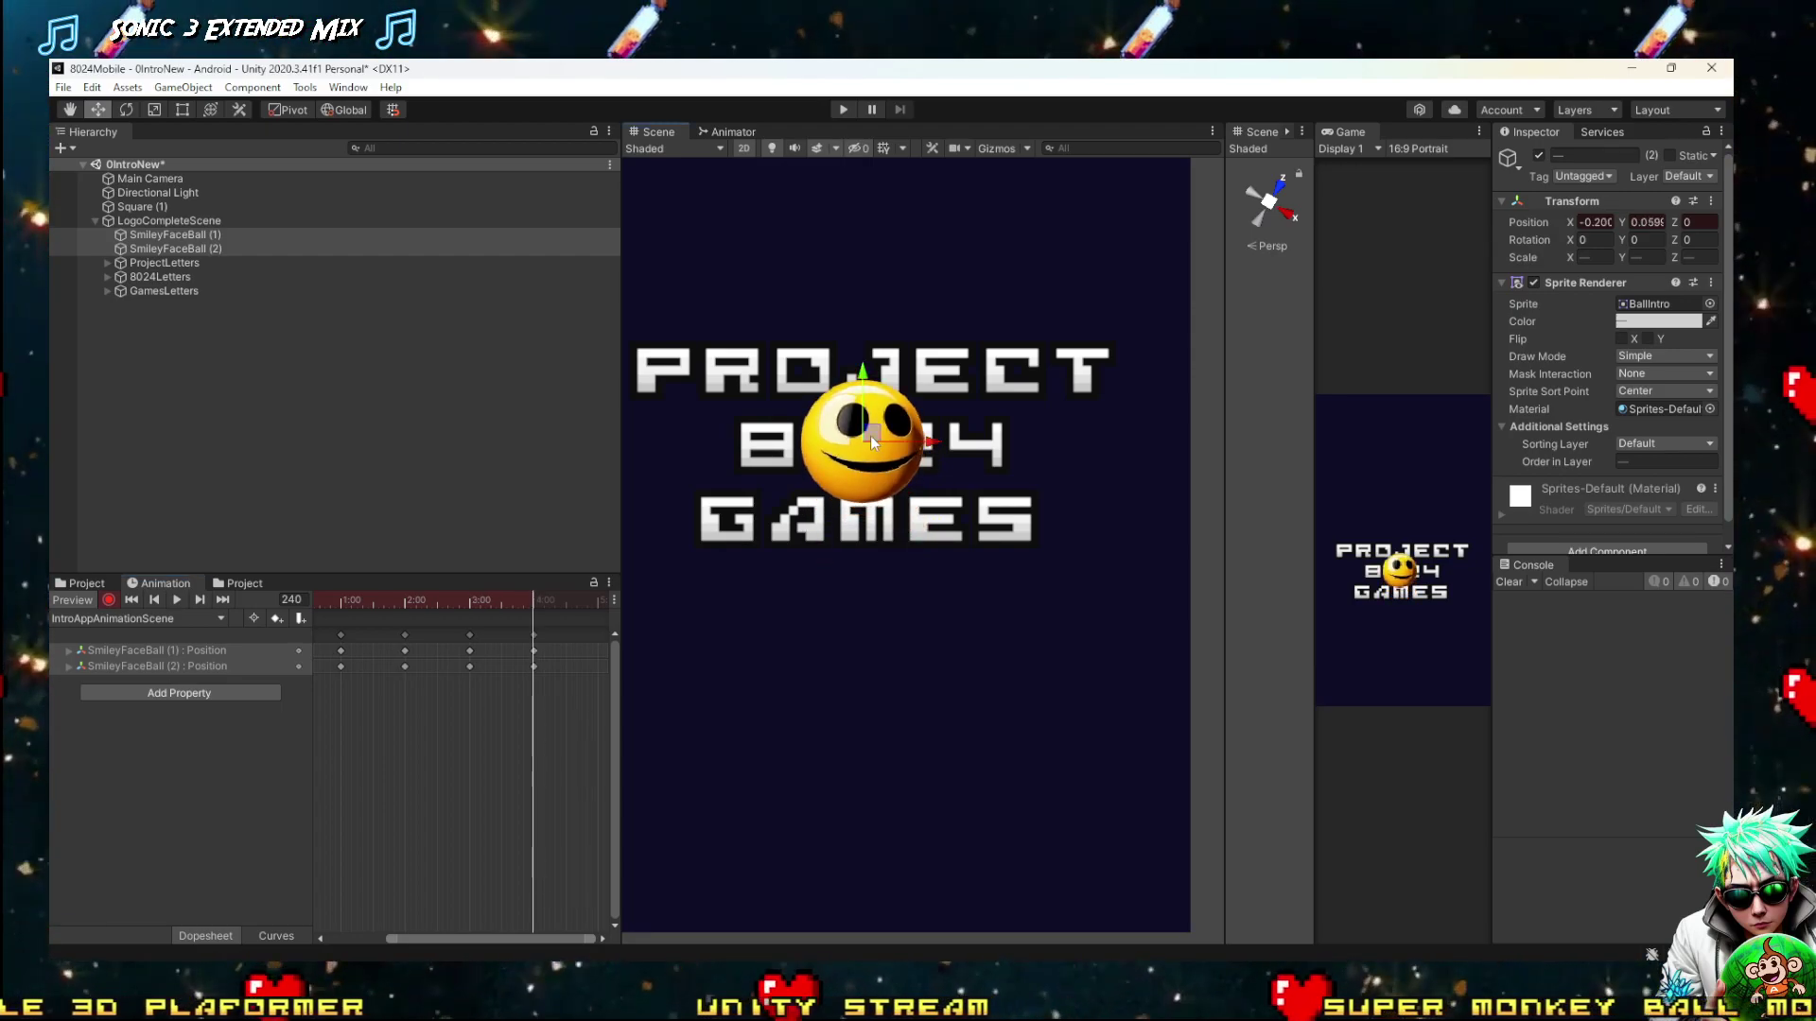
{"action": "left_click", "coordinate": [177, 600]}
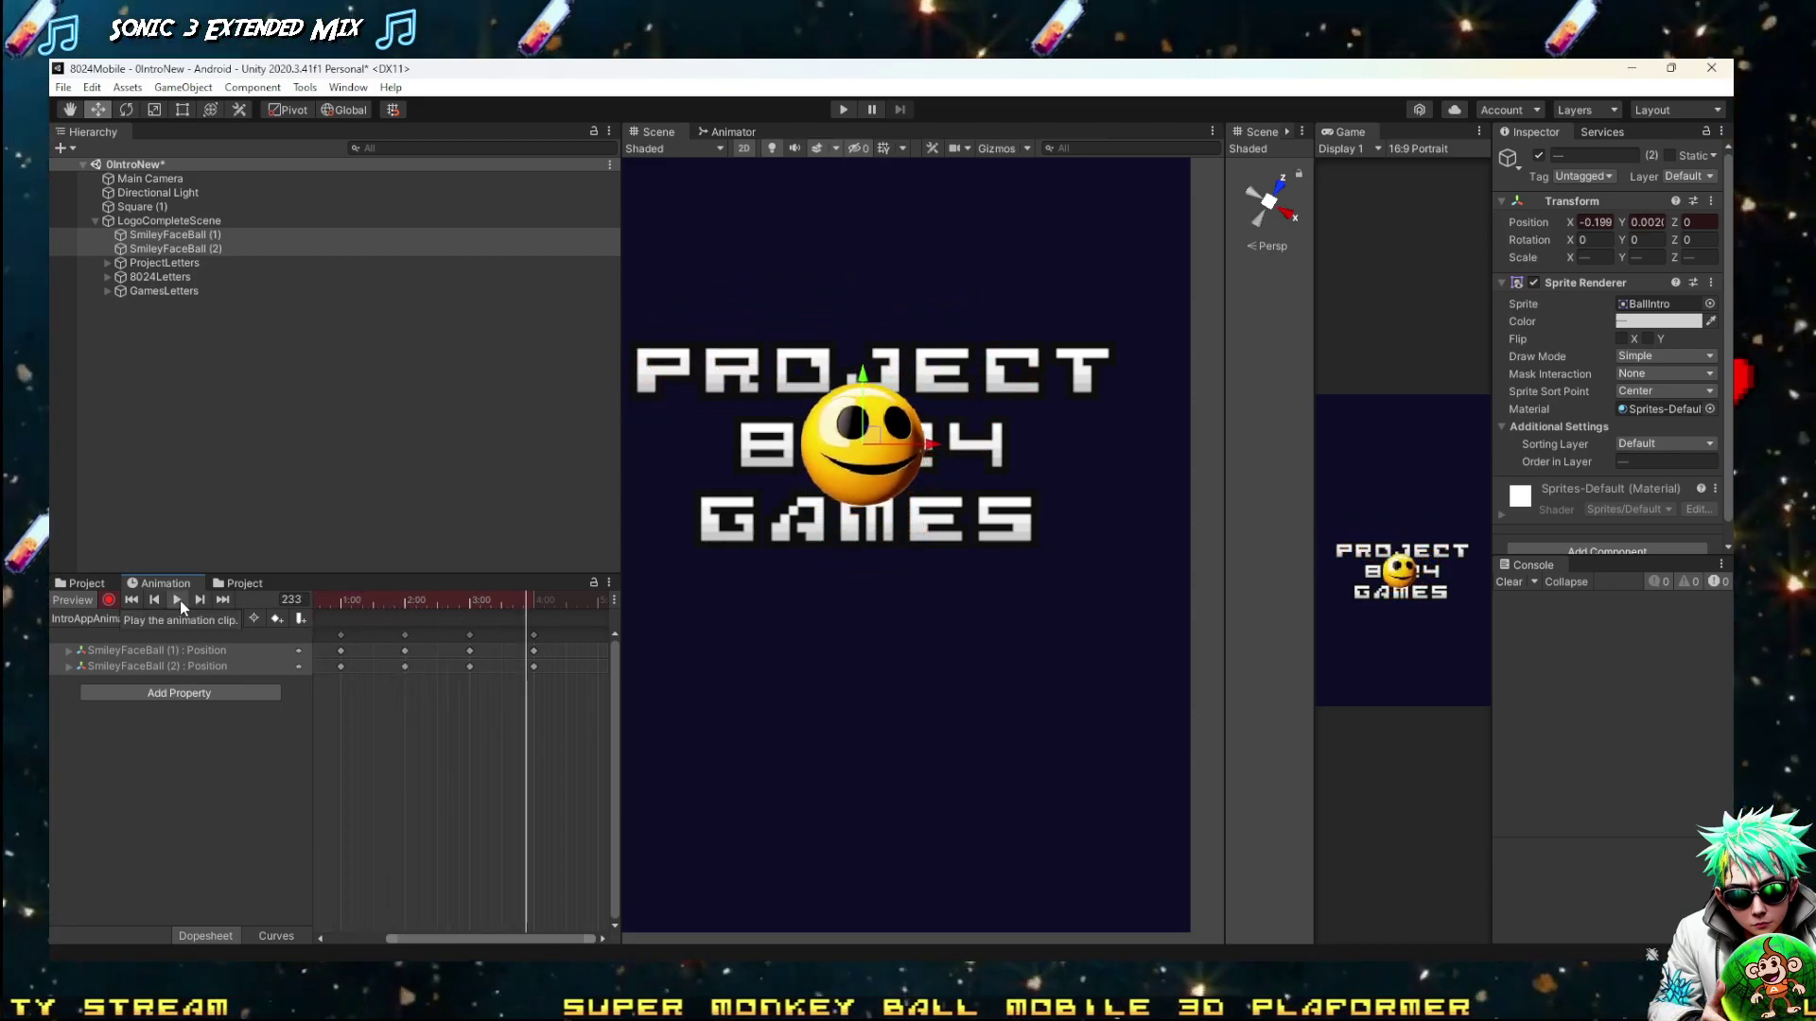
{"action": "left_click", "coordinate": [176, 599]}
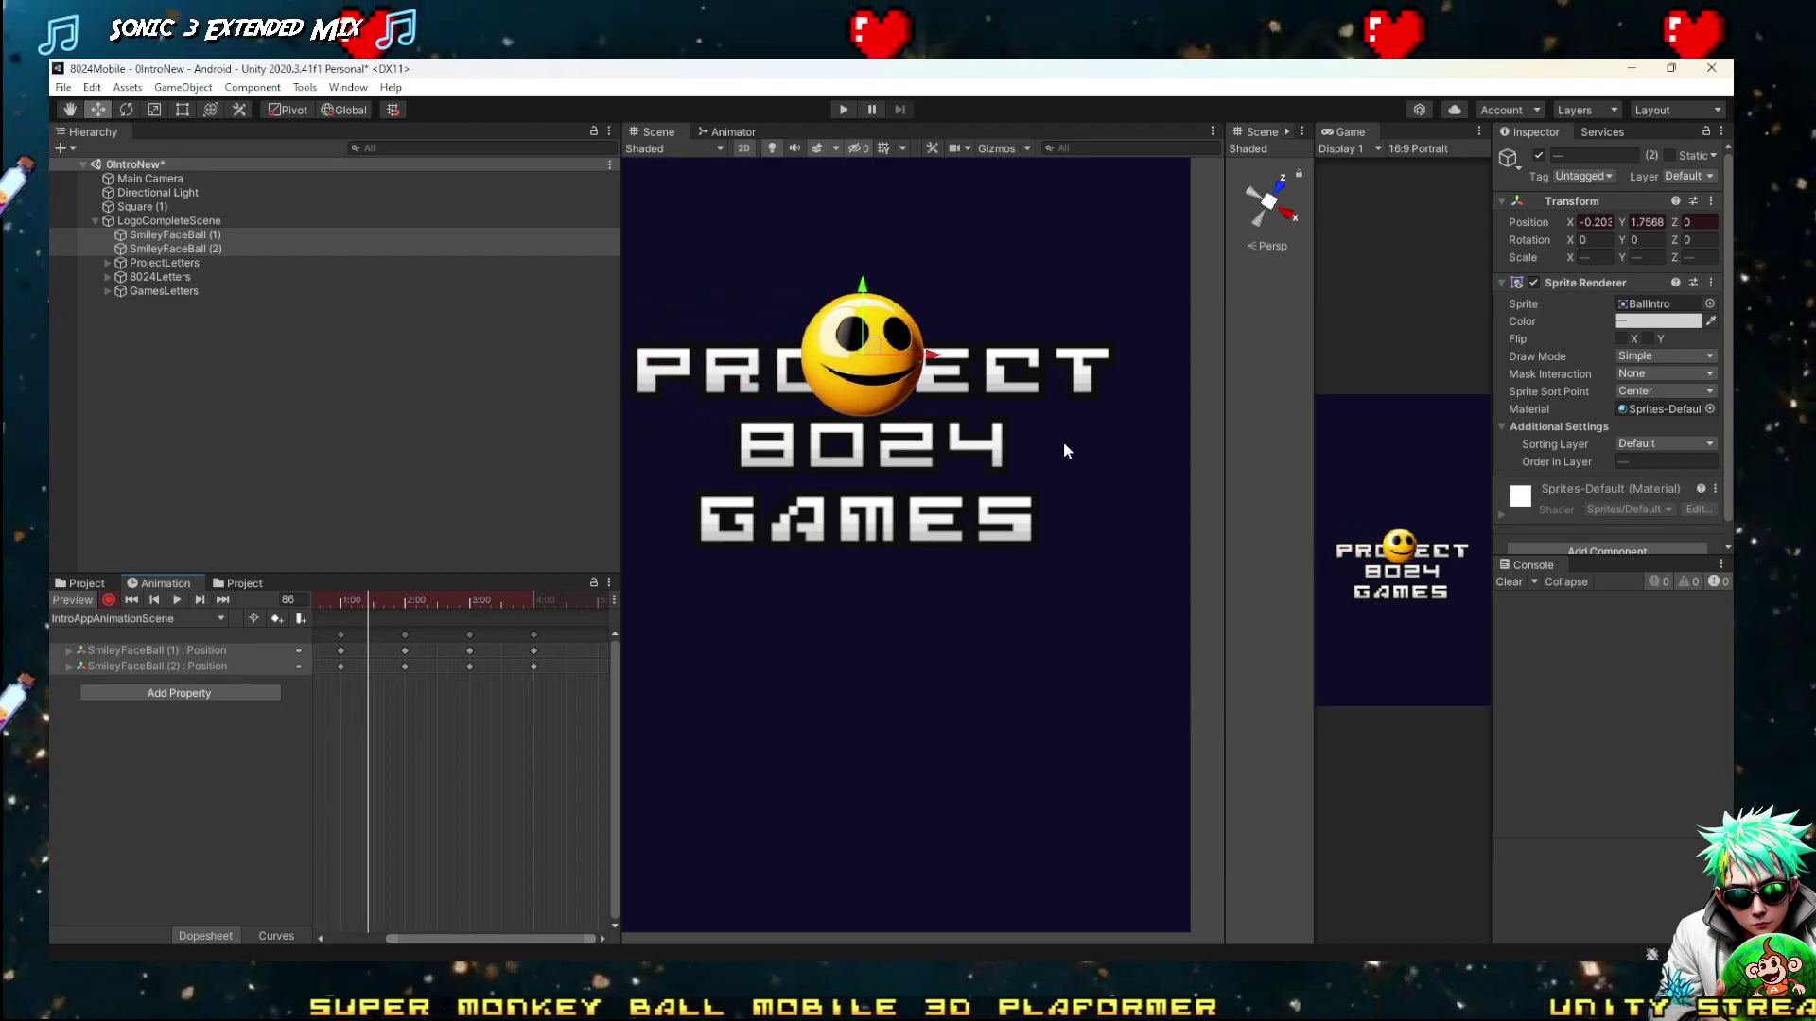
Scrub through the first second to check the motion and select SmileyFaceBall (1)
{"action": "left_click_drag", "start_coordinate": [371, 609], "coordinate": [299, 619]}
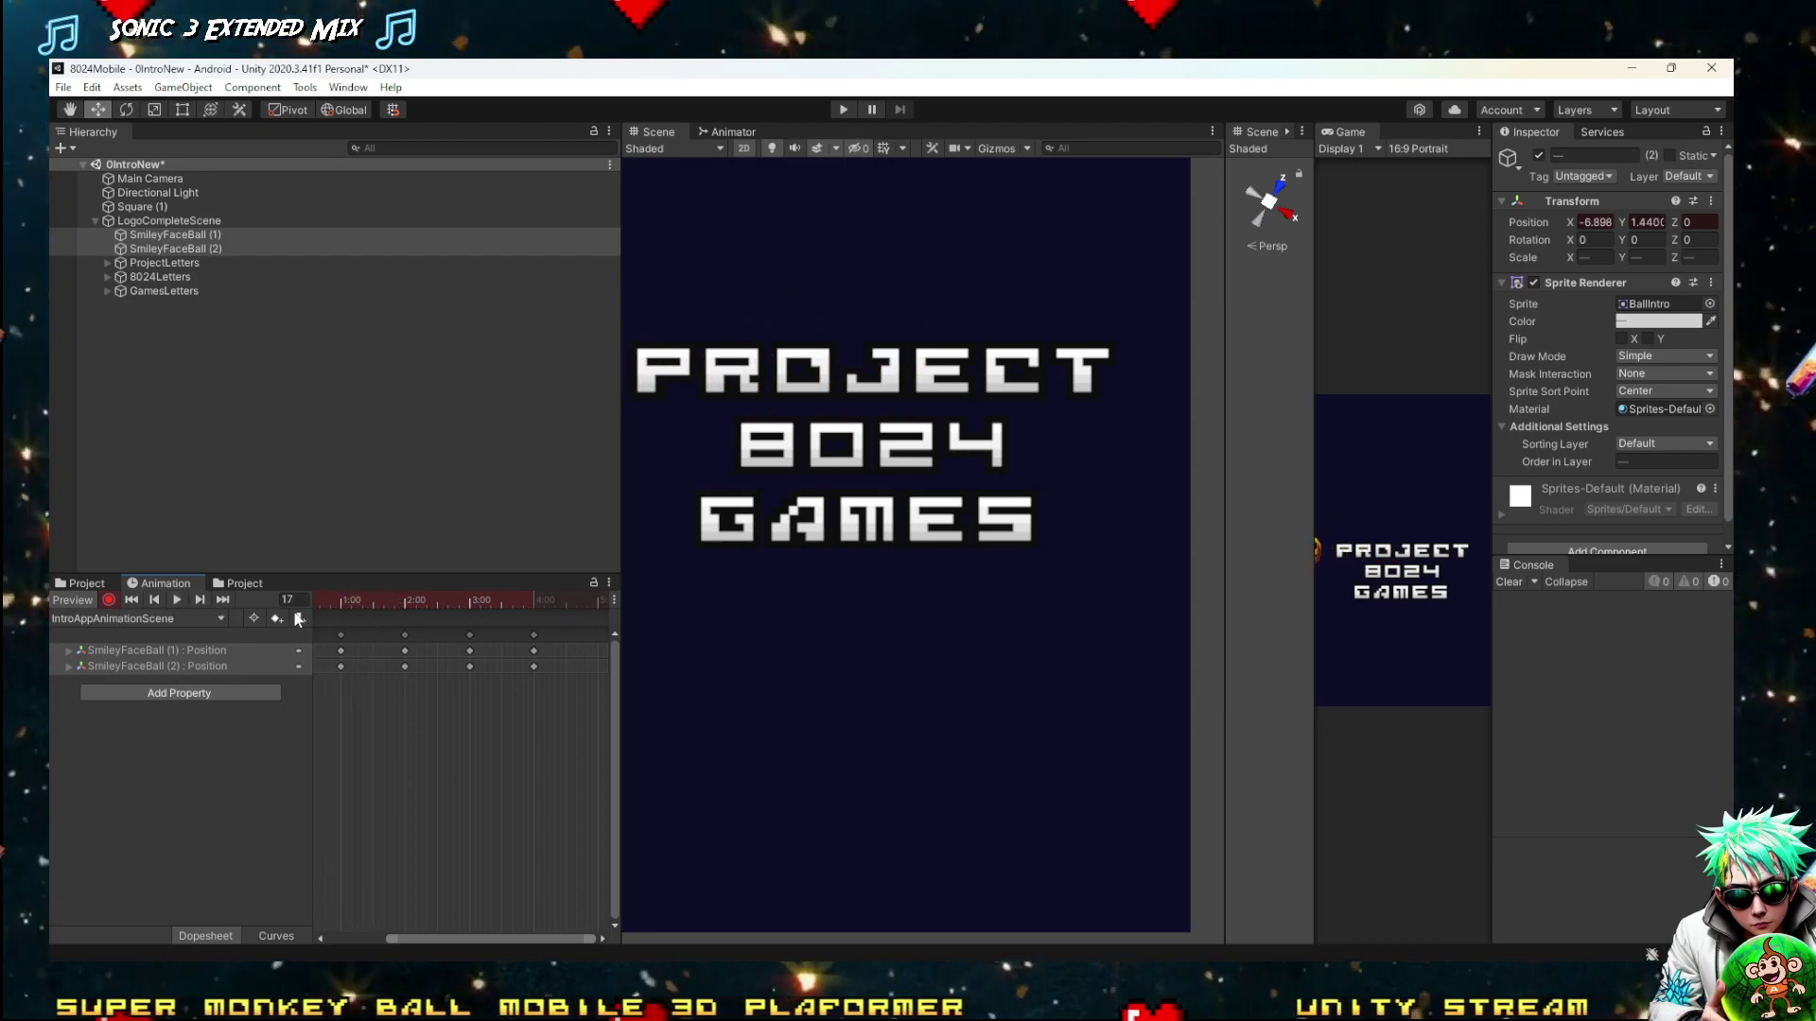
{"action": "scroll", "coordinate": [508, 661], "scroll_direction": "down", "scroll_amount": 2}
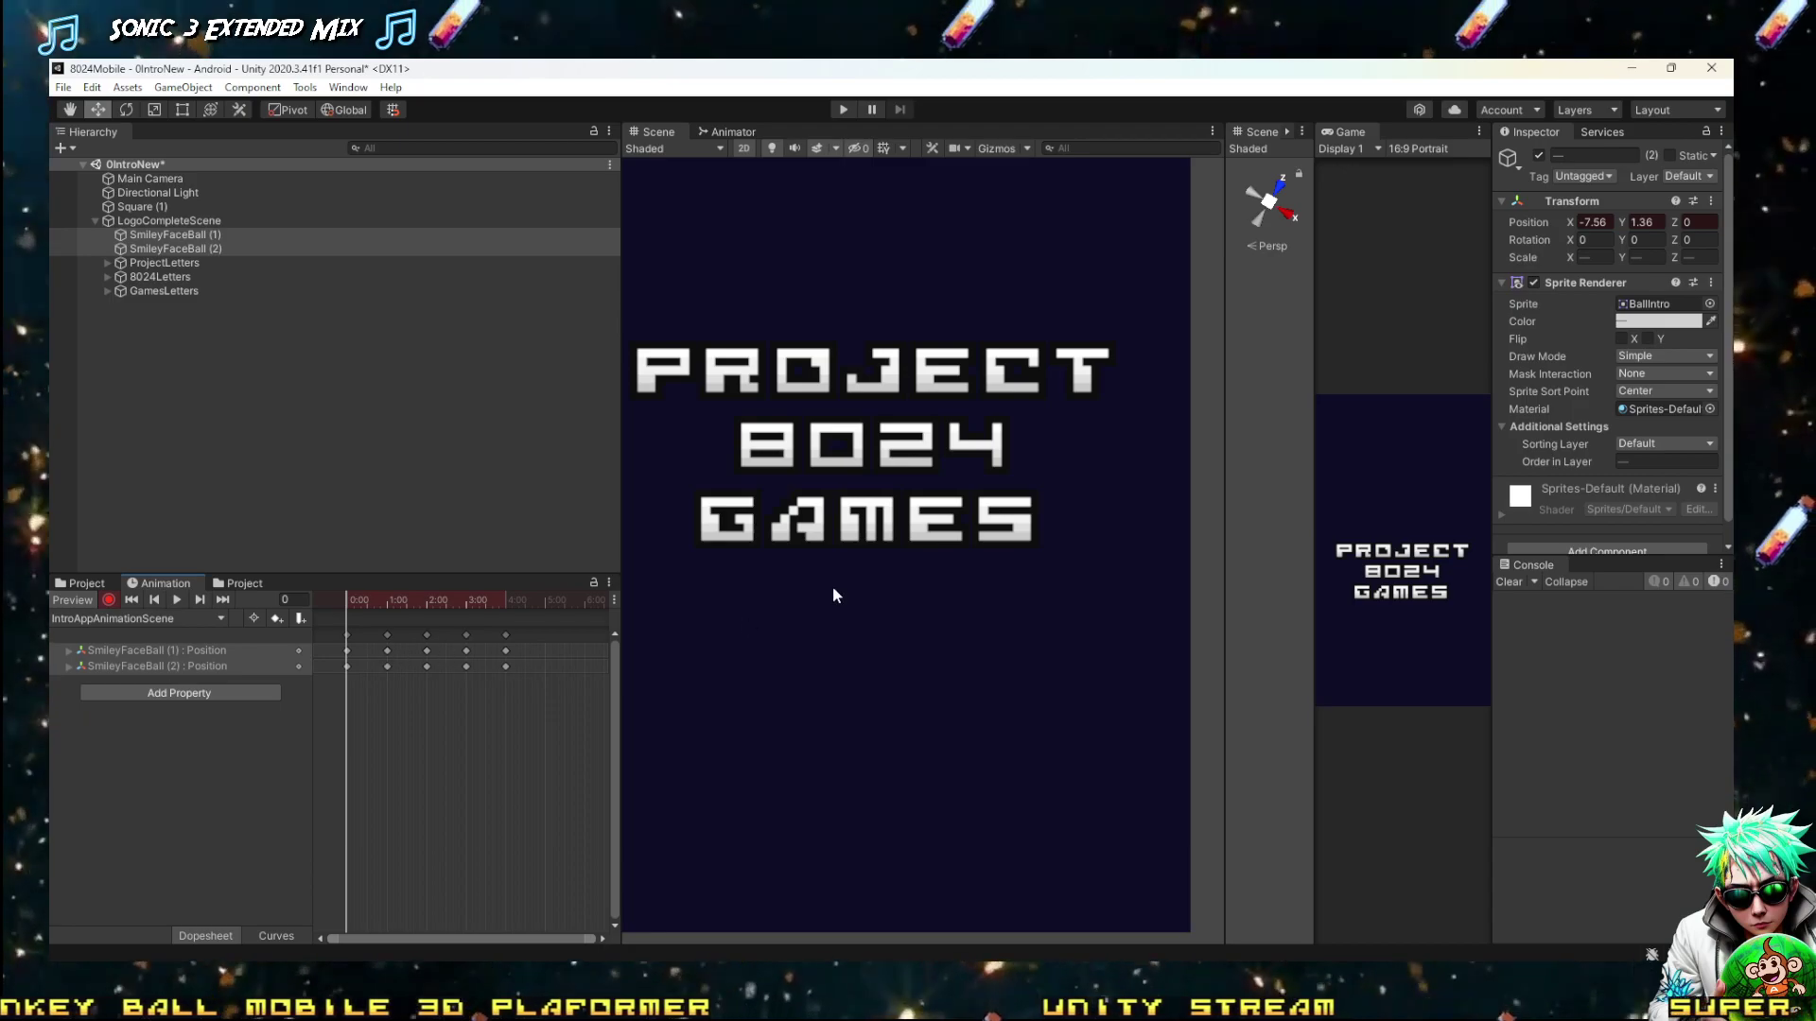
{"action": "scroll", "coordinate": [1026, 555], "scroll_direction": "down", "scroll_amount": 4}
{"action": "scroll", "coordinate": [851, 595], "scroll_direction": "up", "scroll_amount": 3}
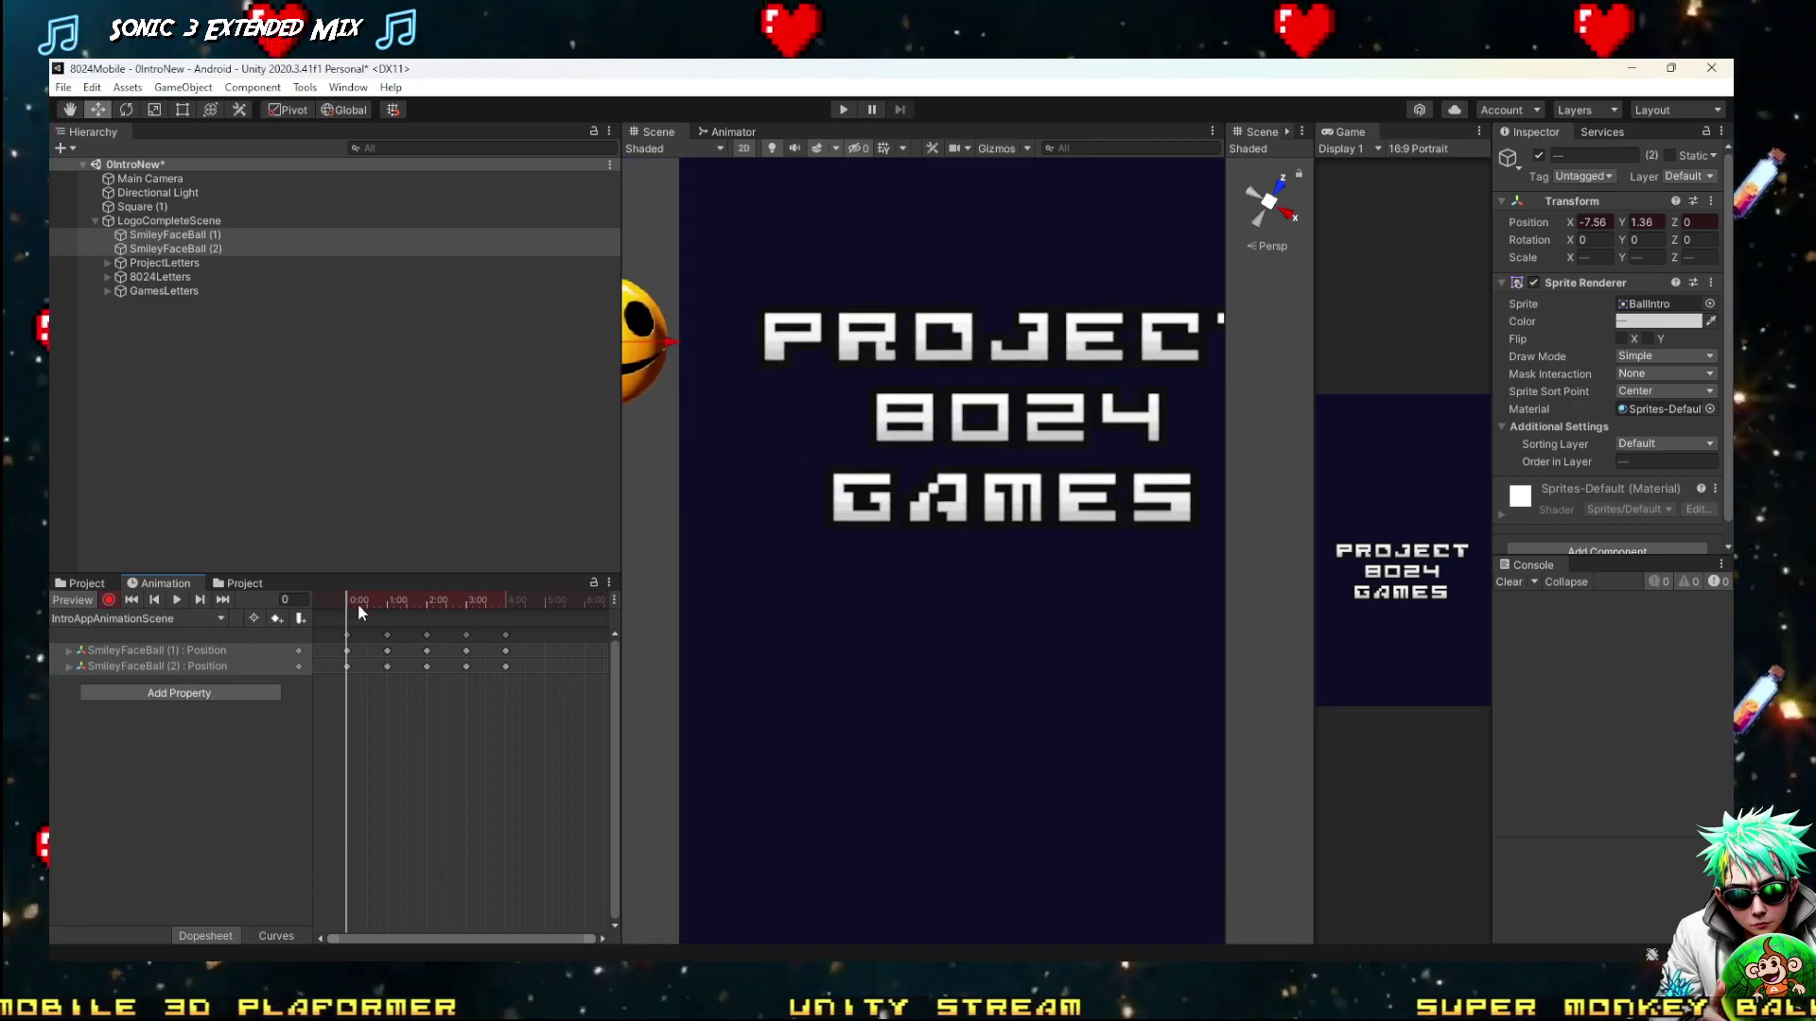
{"action": "mouse_move", "coordinate": [357, 610]}
{"action": "left_mouse_down"}
{"action": "mouse_move", "coordinate": [385, 610]}
{"action": "mouse_move", "coordinate": [369, 611]}
{"action": "left_mouse_up"}
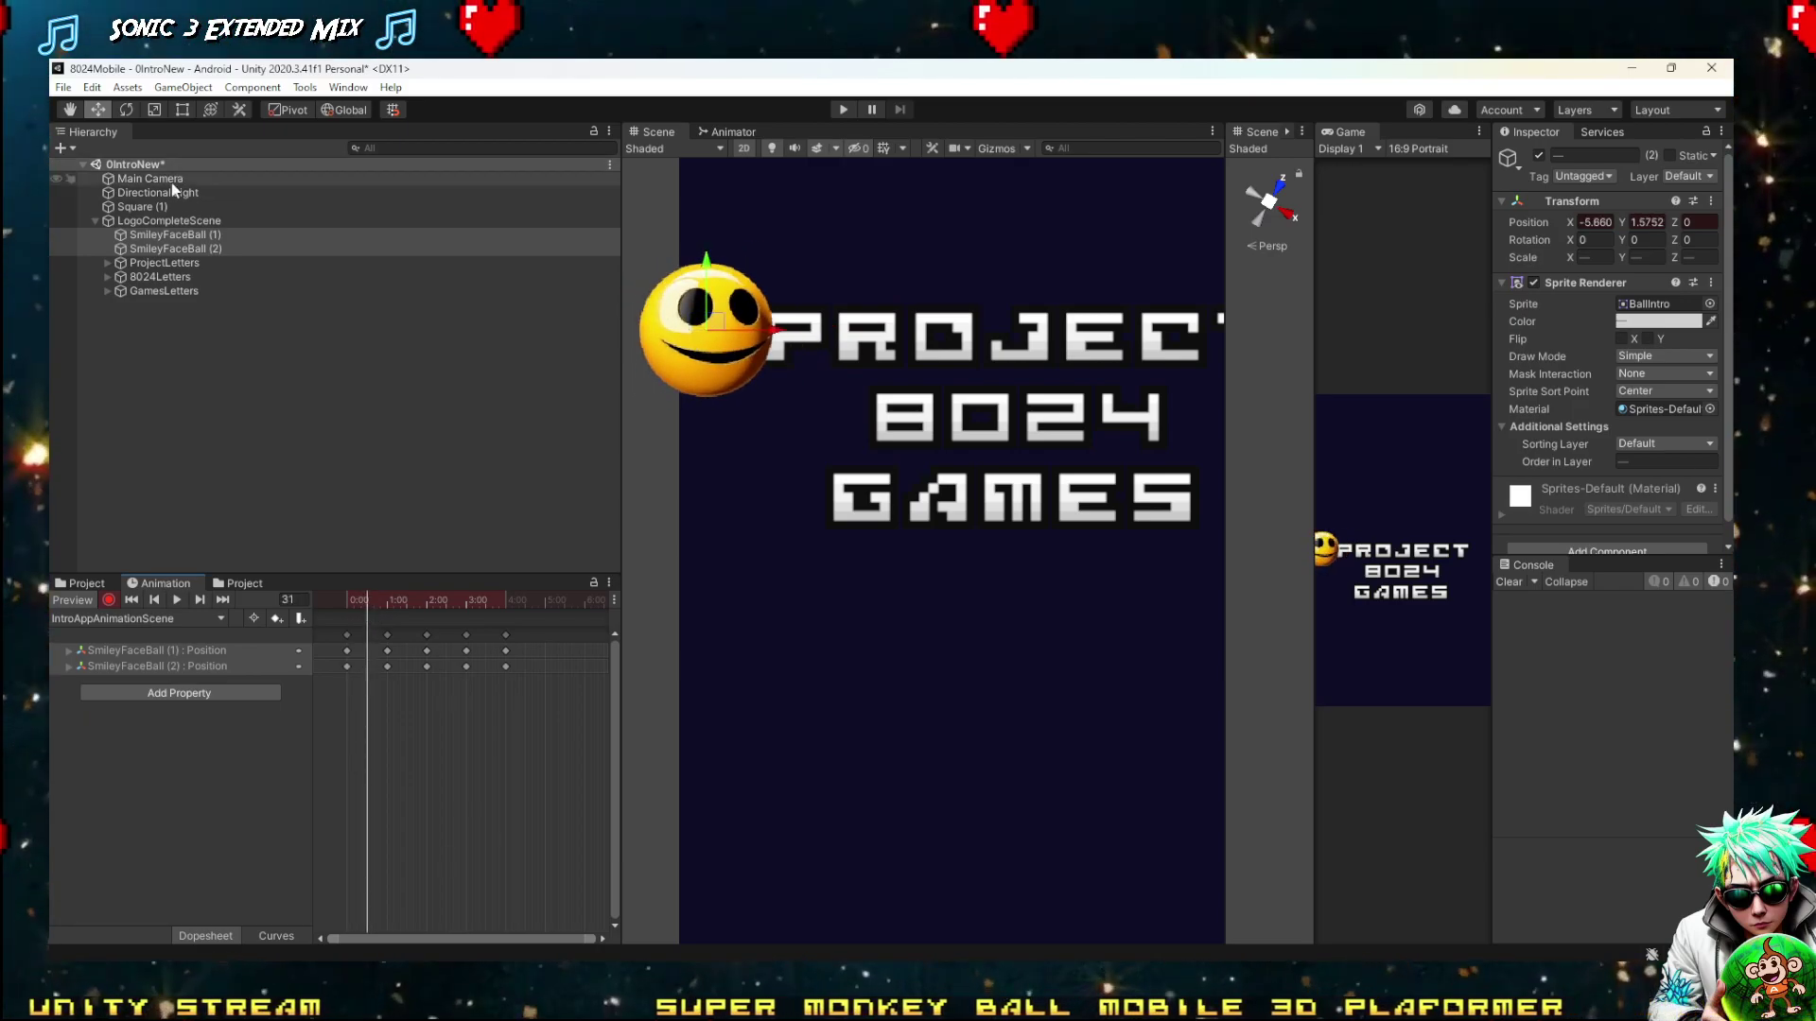
{"action": "left_click", "coordinate": [167, 235]}
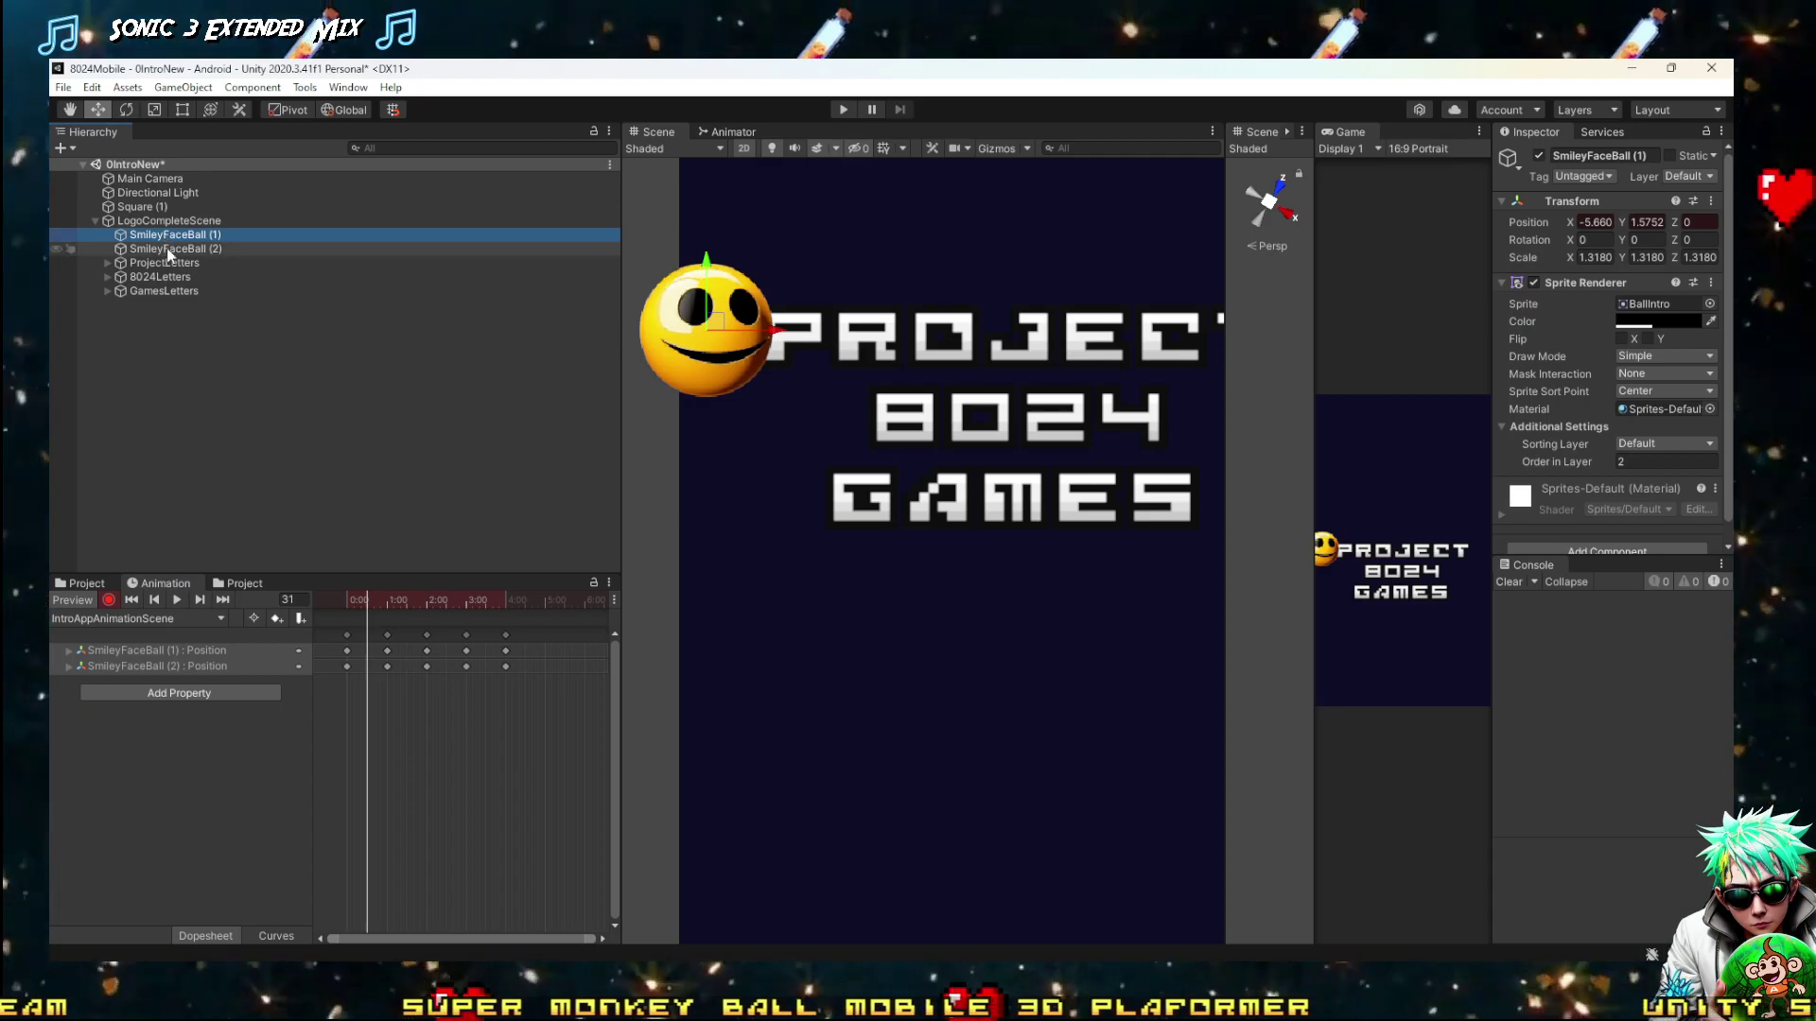
Try stretching SmileyFaceBall (2) taller, undo it, and return to the Move tool
{"action": "left_click", "coordinate": [166, 249]}
{"action": "left_click_drag", "start_coordinate": [706, 322], "coordinate": [739, 298]}
{"action": "key", "text": "ctrl+z"}
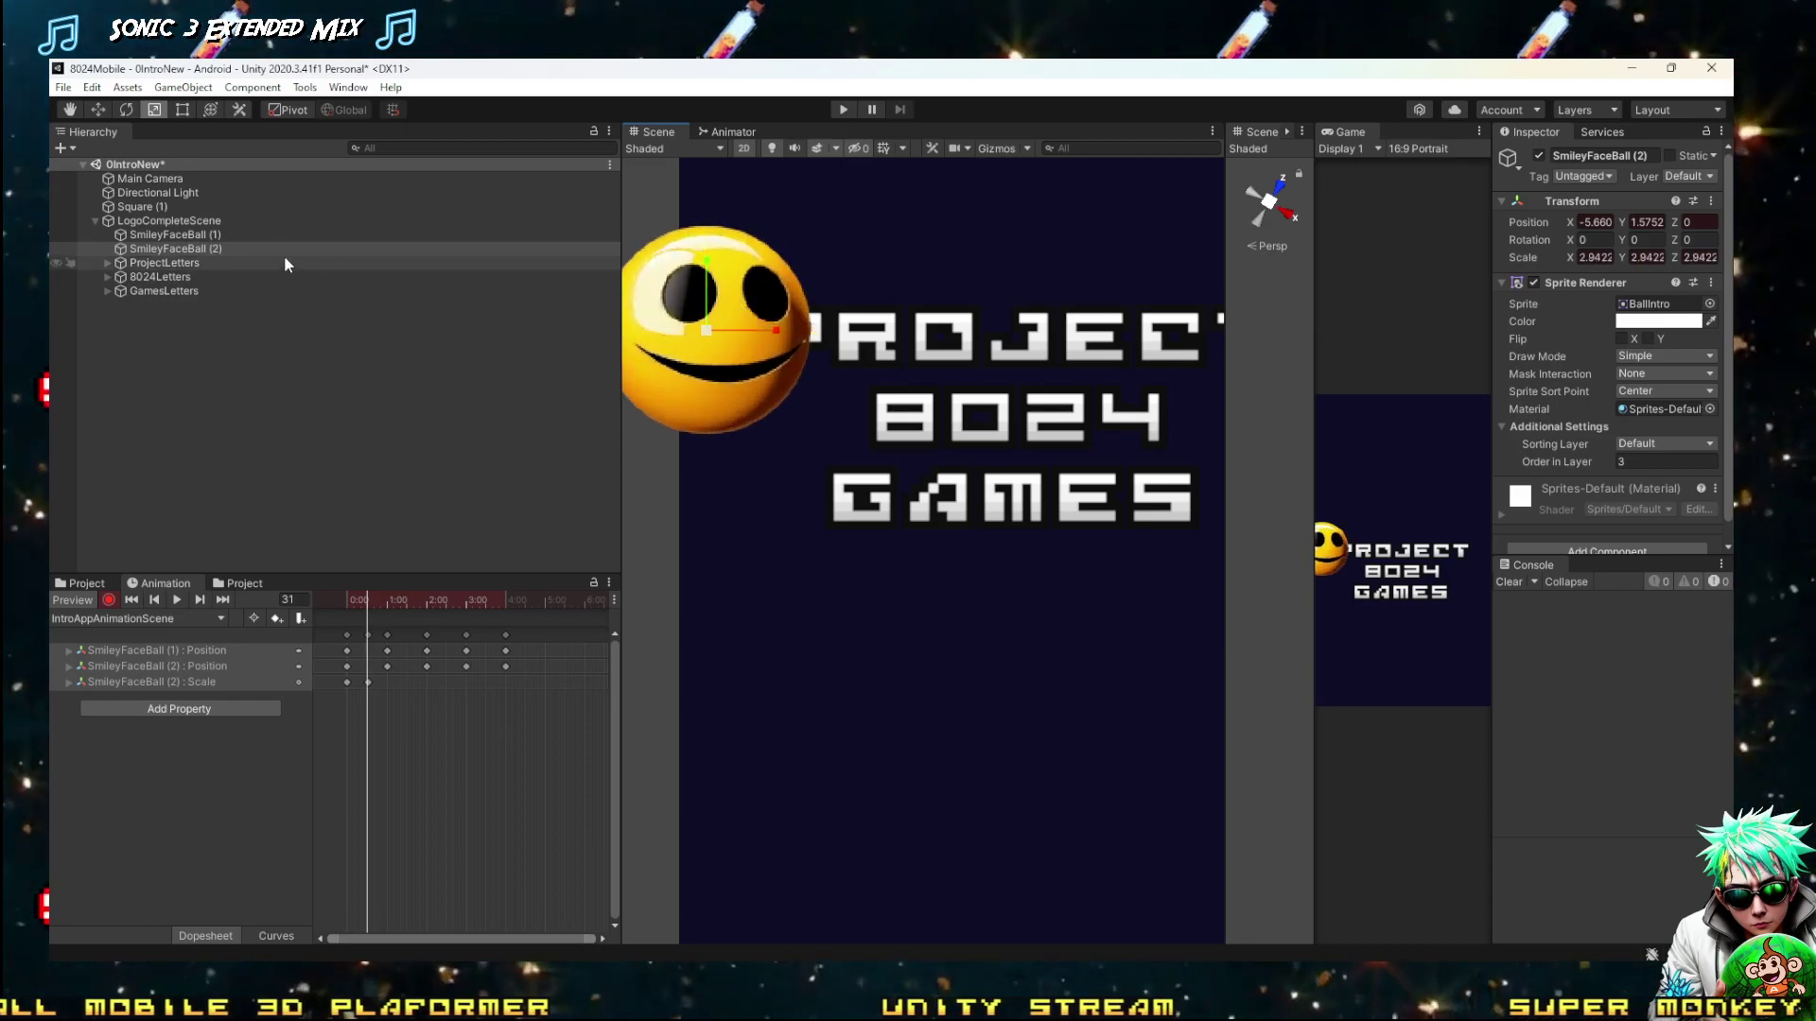
{"action": "left_click", "coordinate": [179, 222]}
{"action": "key", "text": "w"}
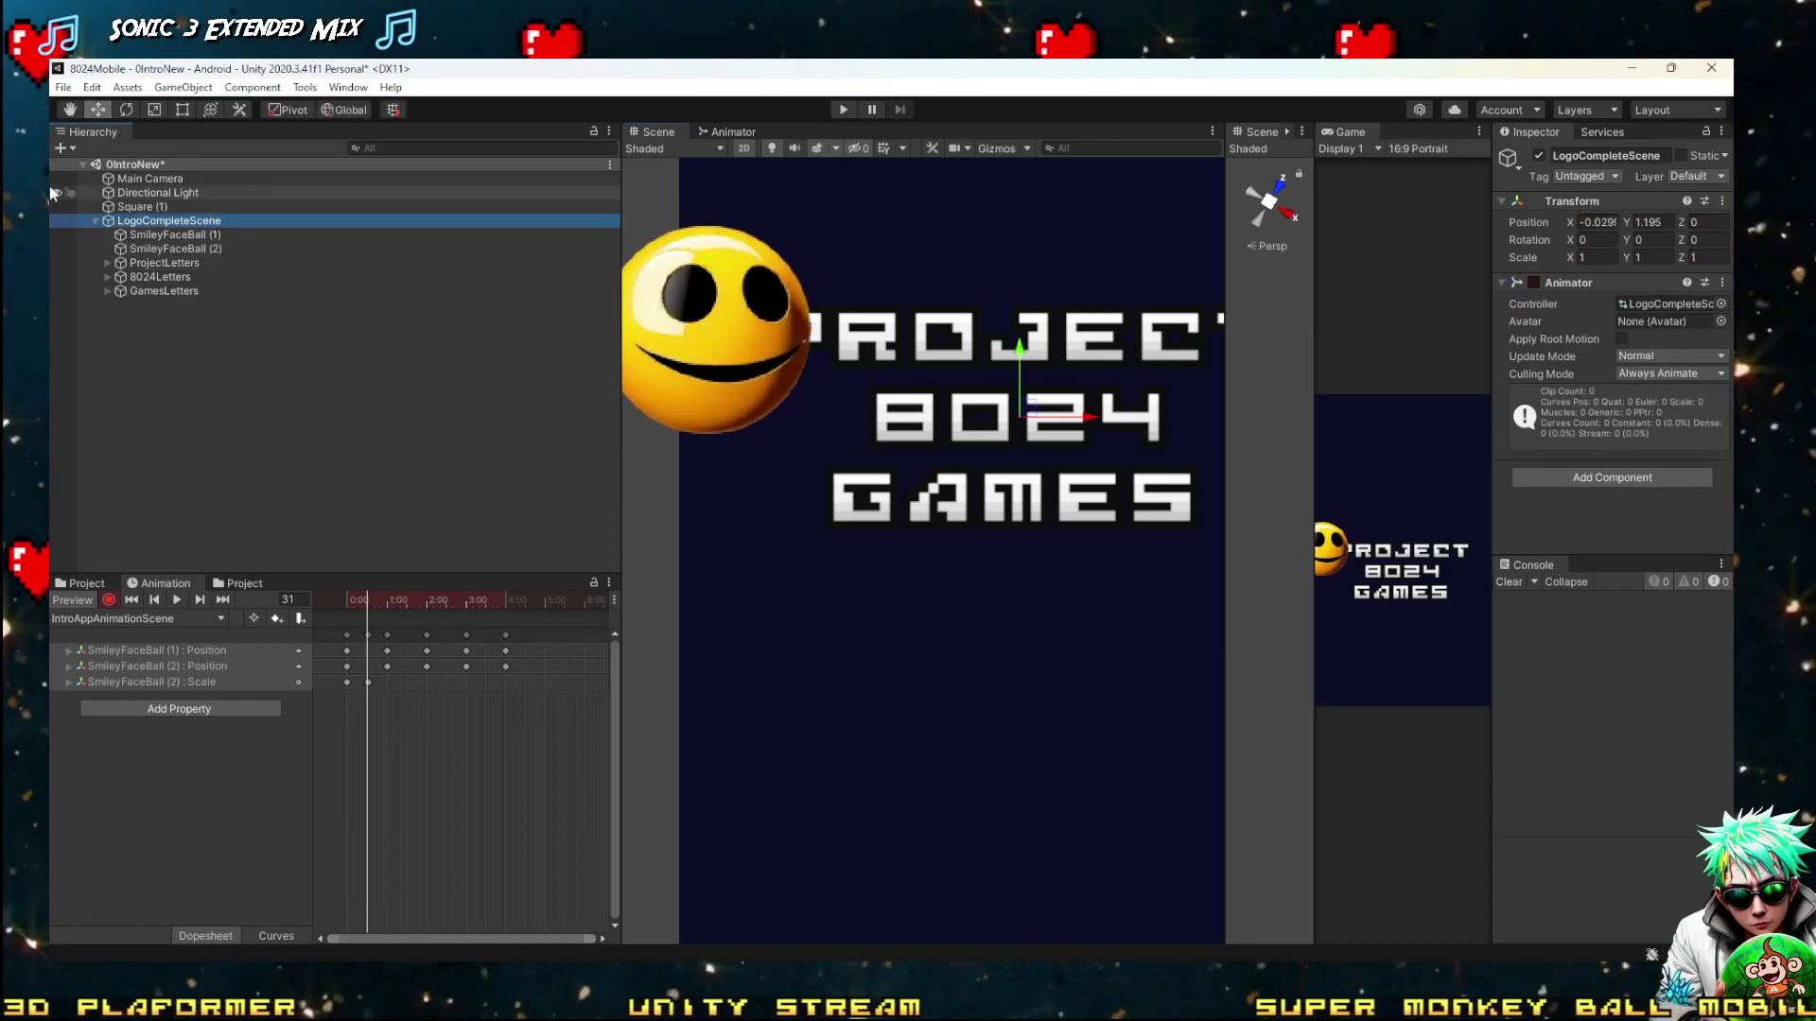
Add scale keys shrinking SmileyFaceBall (1), shrinking it further at frame 60
{"action": "left_click", "coordinate": [170, 235]}
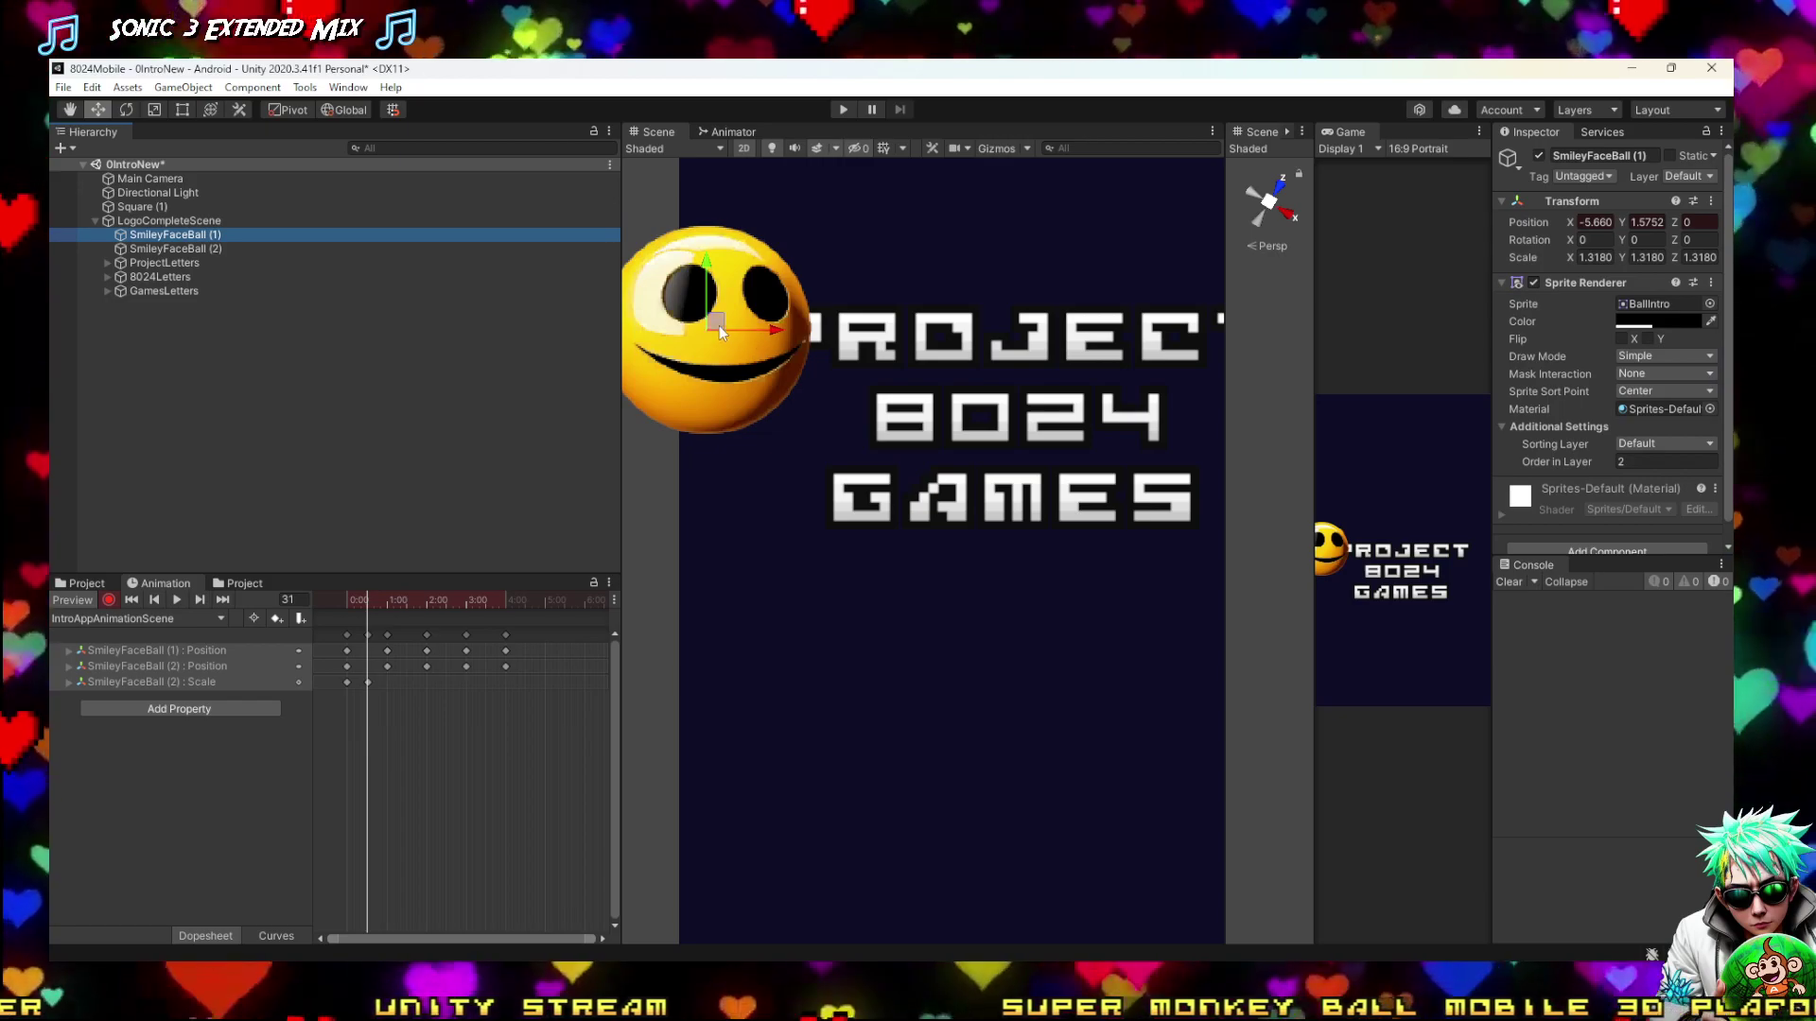
{"action": "left_click", "coordinate": [770, 326]}
{"action": "left_click", "coordinate": [191, 233]}
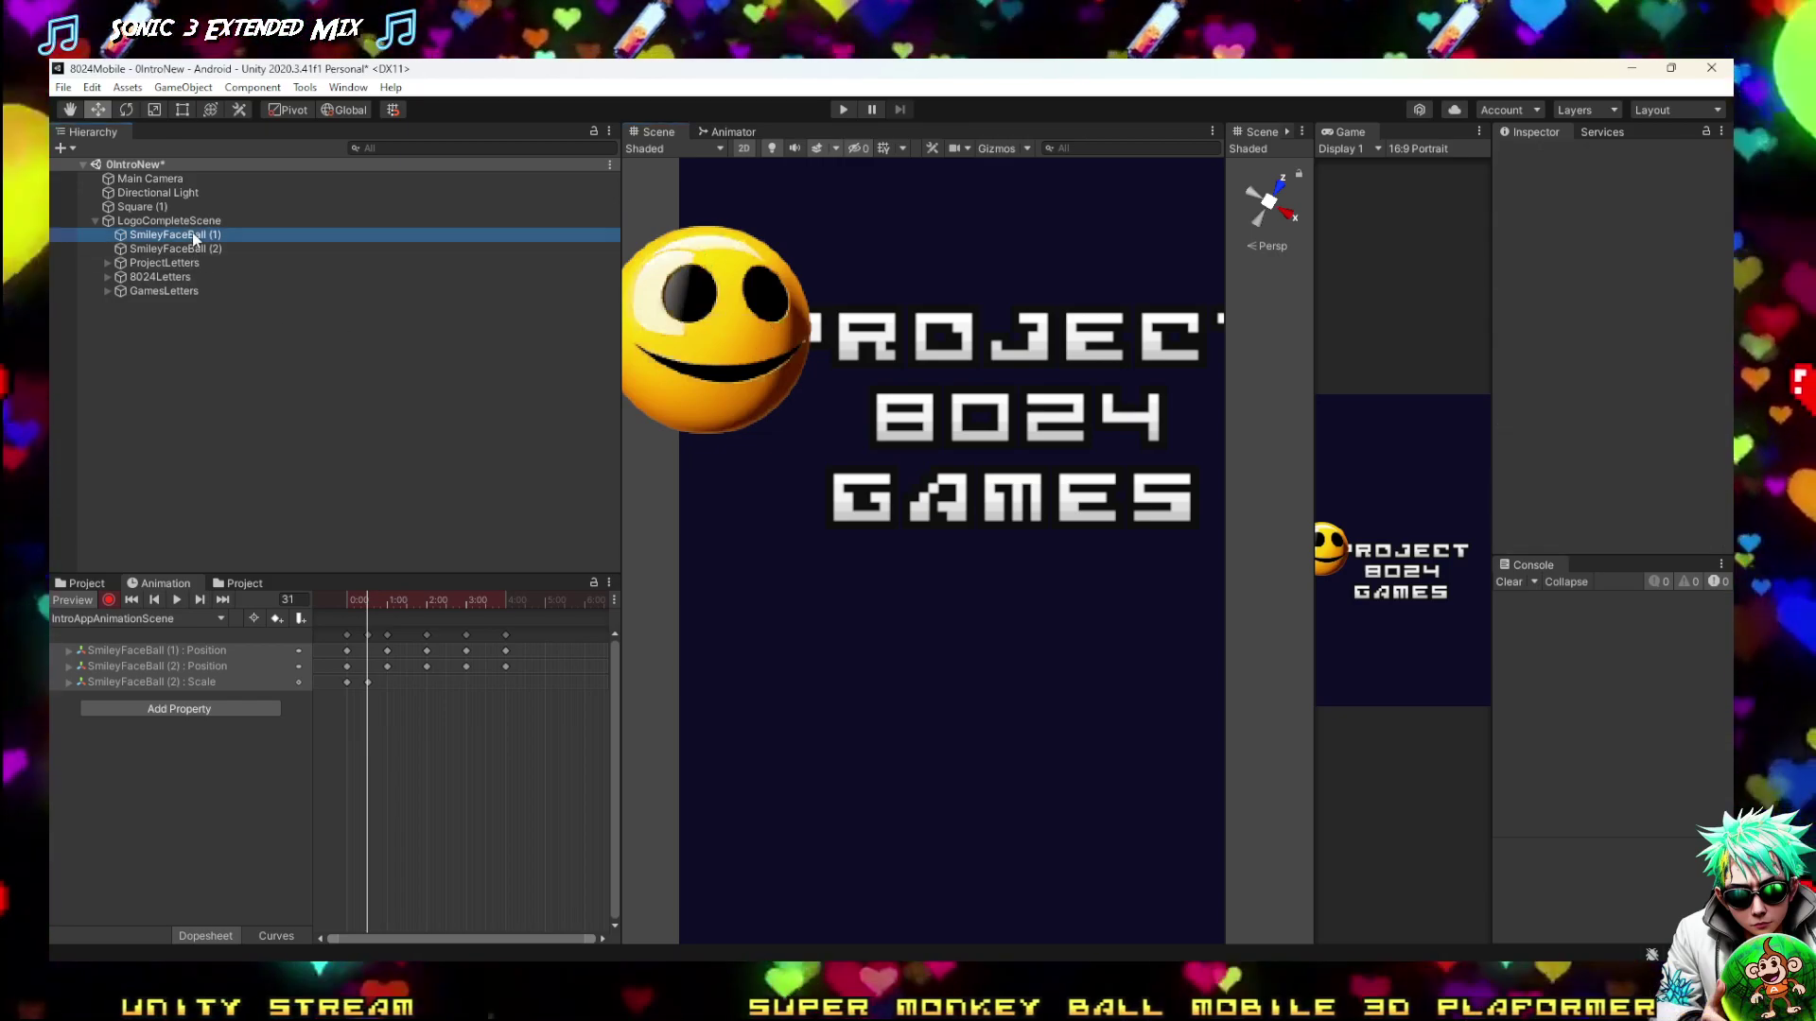
{"action": "left_click", "coordinate": [837, 338]}
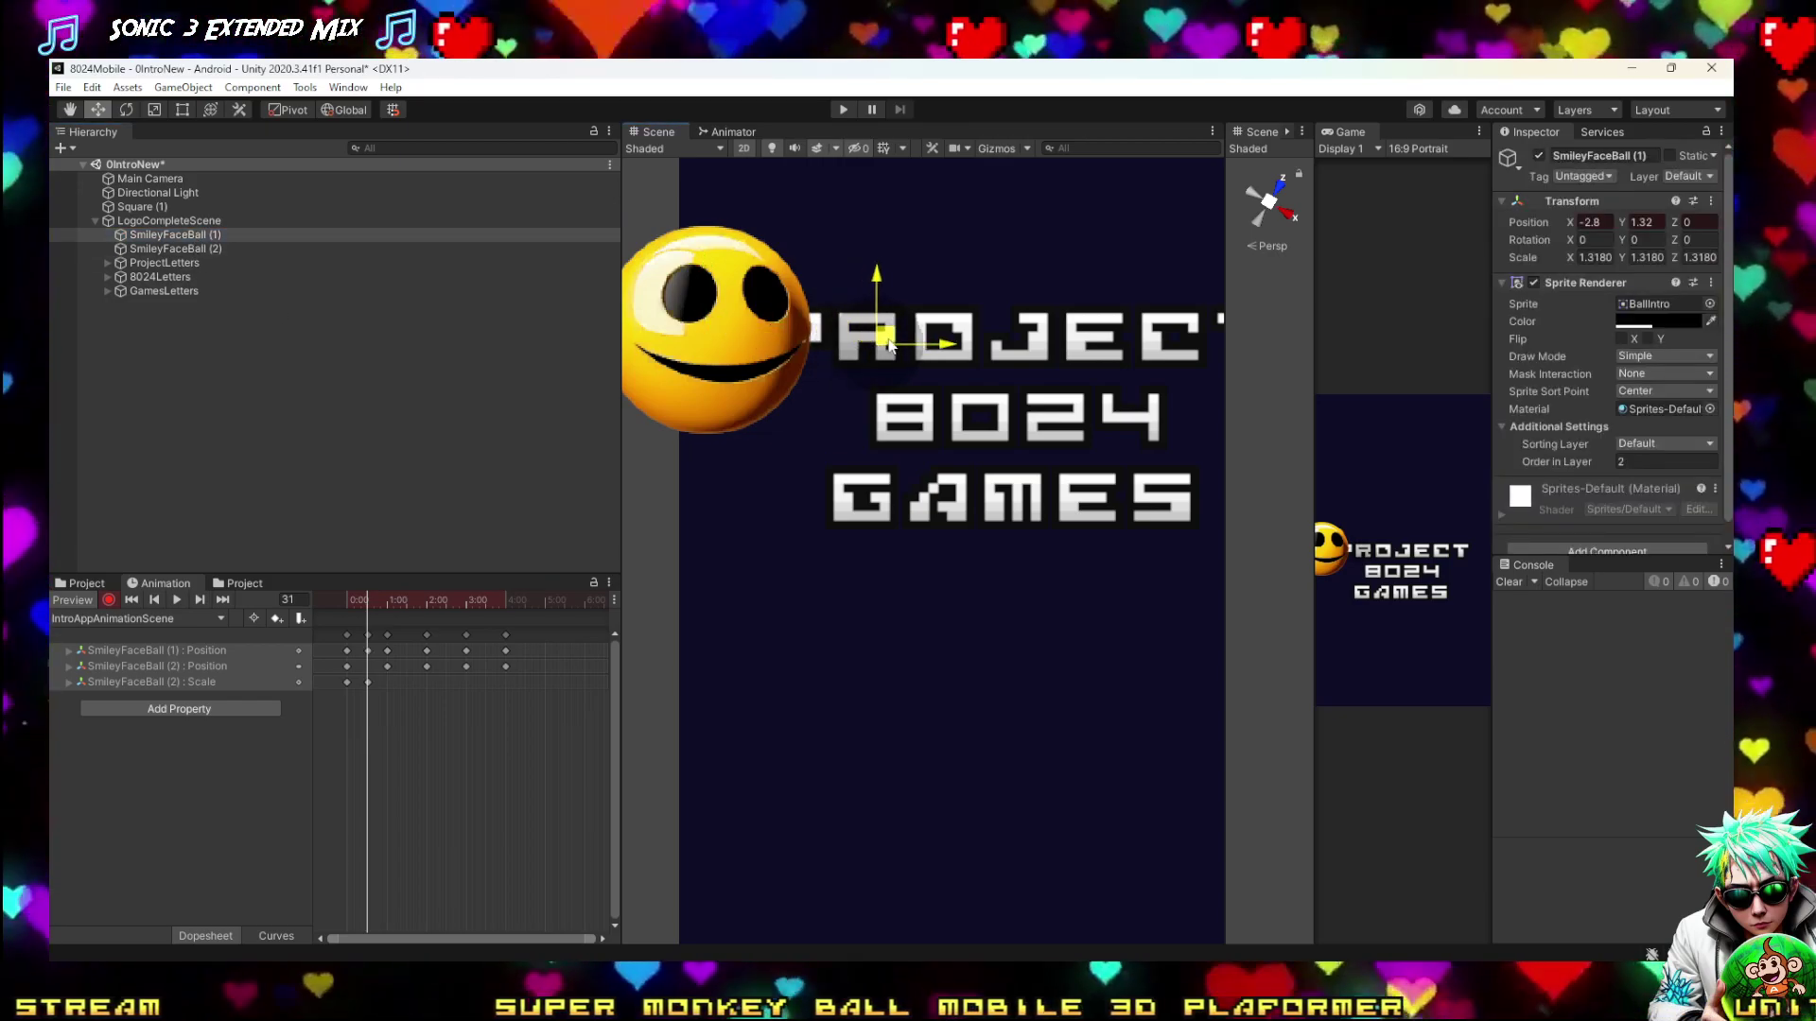
{"action": "left_click_drag", "start_coordinate": [867, 344], "coordinate": [861, 407]}
{"action": "key", "text": "w"}
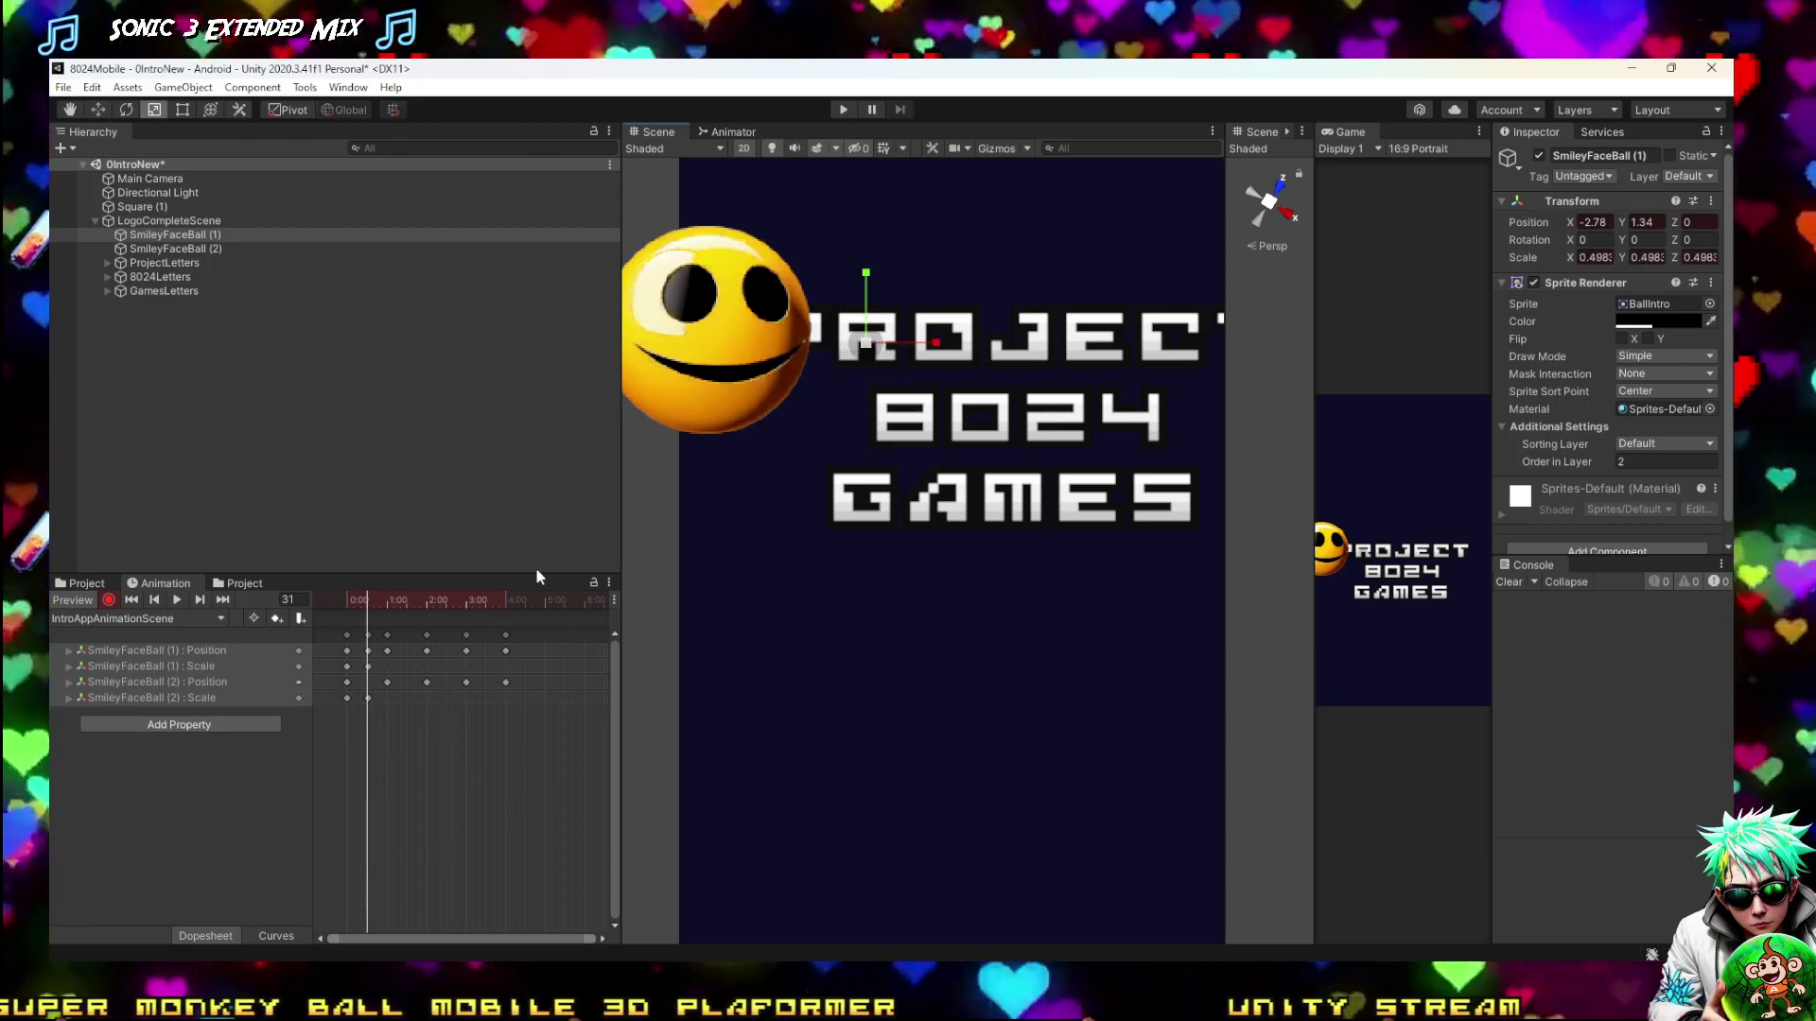
{"action": "mouse_move", "coordinate": [372, 599]}
{"action": "left_mouse_down"}
{"action": "mouse_move", "coordinate": [346, 599]}
{"action": "mouse_move", "coordinate": [387, 580]}
{"action": "mouse_move", "coordinate": [346, 585]}
{"action": "mouse_move", "coordinate": [400, 576]}
{"action": "mouse_move", "coordinate": [387, 591]}
{"action": "left_mouse_up"}
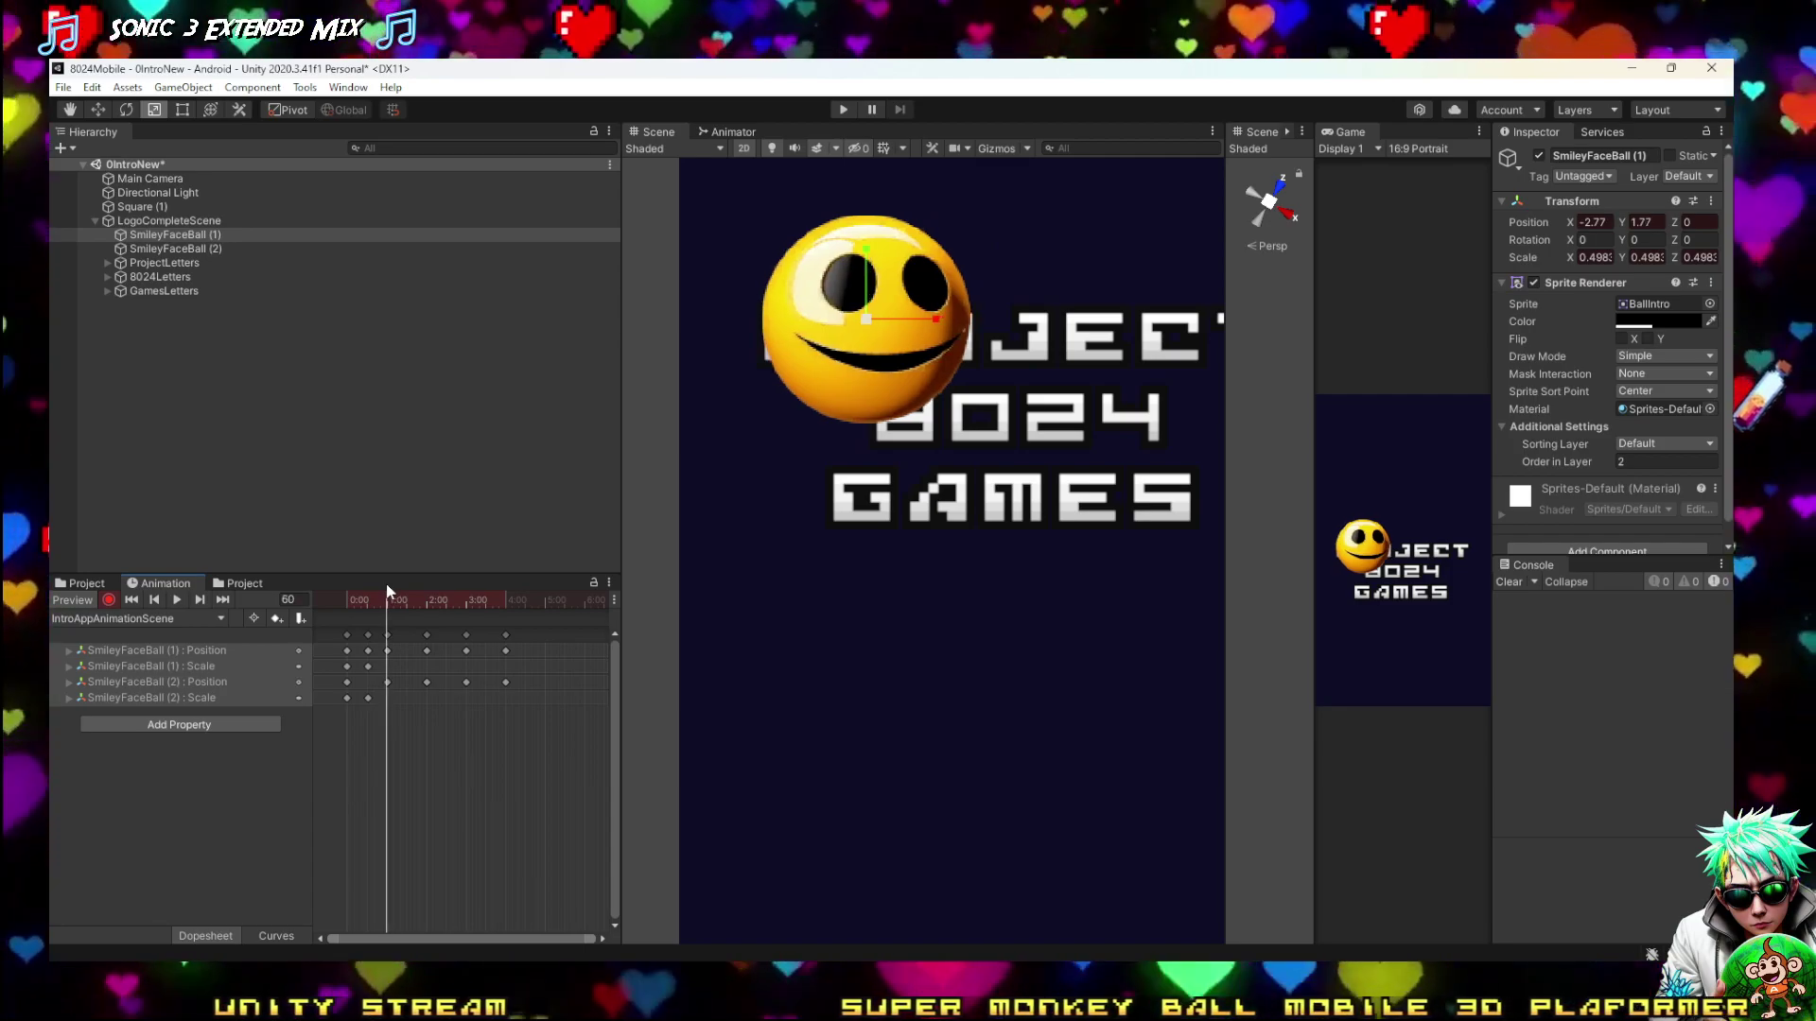
{"action": "left_click_drag", "start_coordinate": [866, 319], "coordinate": [860, 369]}
{"action": "left_click", "coordinate": [201, 250]}
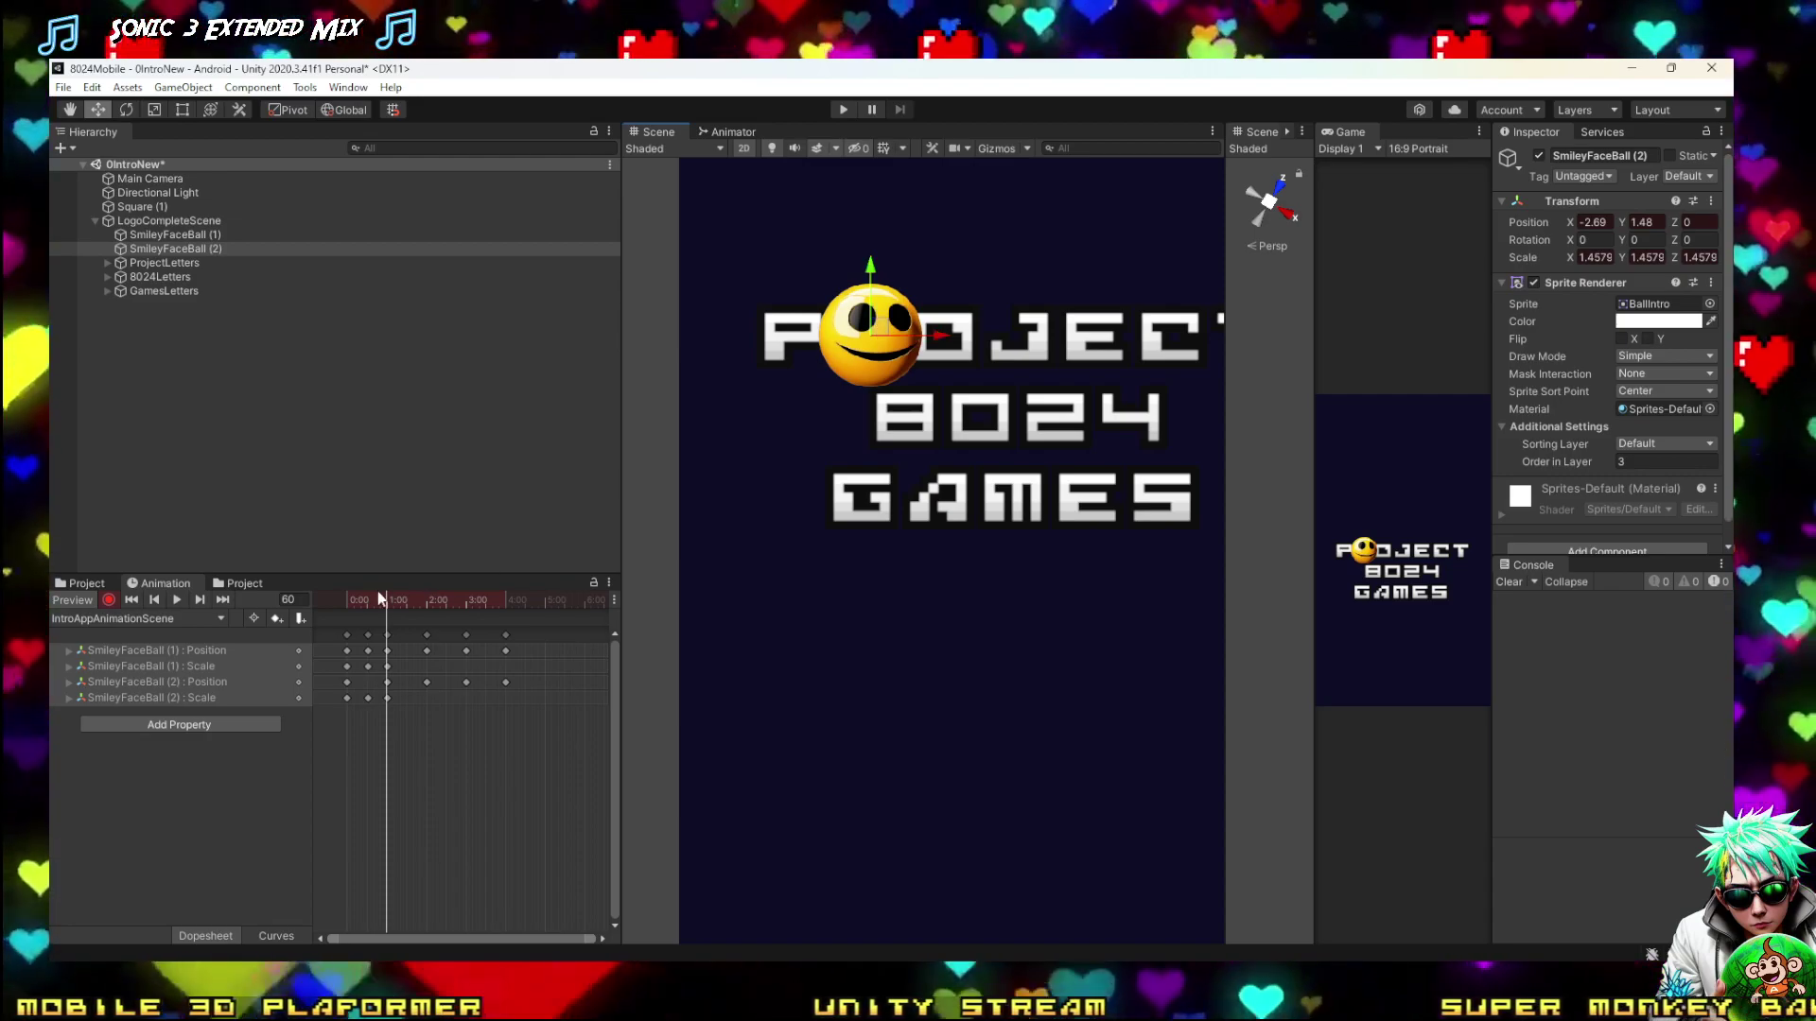
Preview the clip from frame 0, then enlarge SmileyFaceBall (2) to about 2.55 scale
{"action": "left_click_drag", "start_coordinate": [393, 612], "coordinate": [334, 604]}
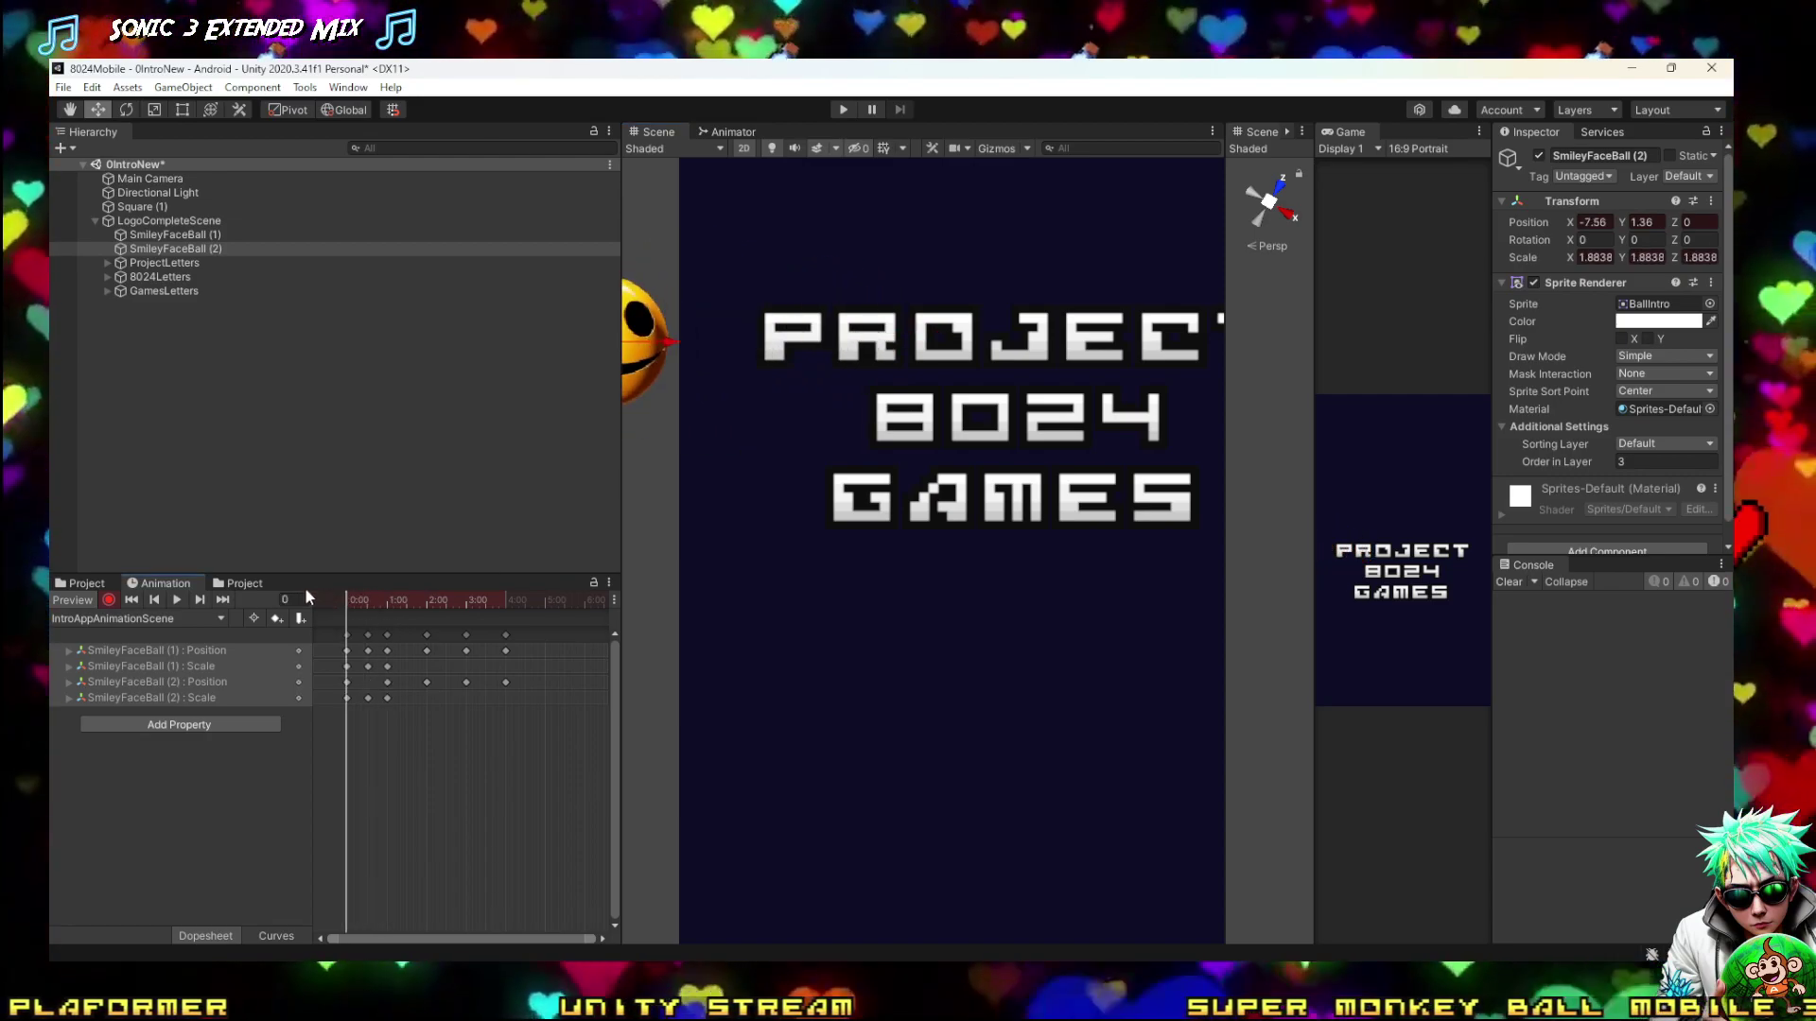
{"action": "left_click", "coordinate": [177, 600]}
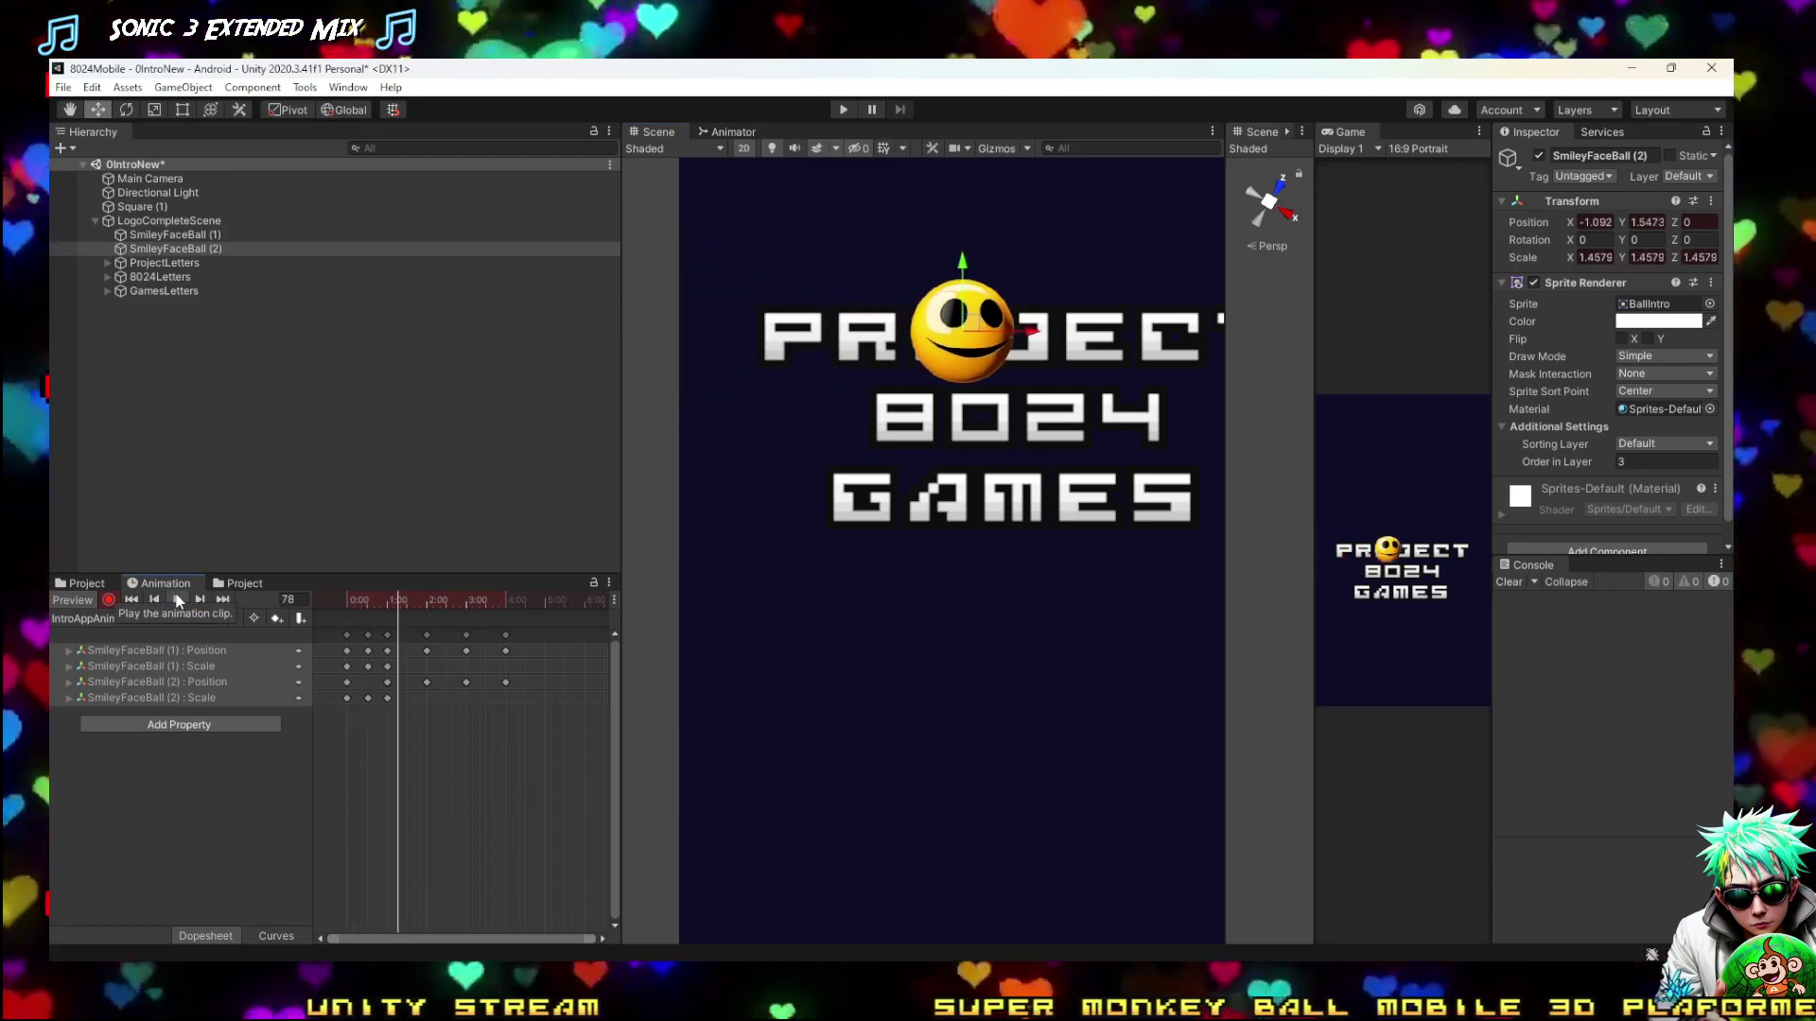
{"action": "left_click", "coordinate": [177, 599]}
{"action": "mouse_move", "coordinate": [386, 603]}
{"action": "left_mouse_down"}
{"action": "mouse_move", "coordinate": [265, 605]}
{"action": "mouse_move", "coordinate": [417, 571]}
{"action": "mouse_move", "coordinate": [408, 591]}
{"action": "left_mouse_up"}
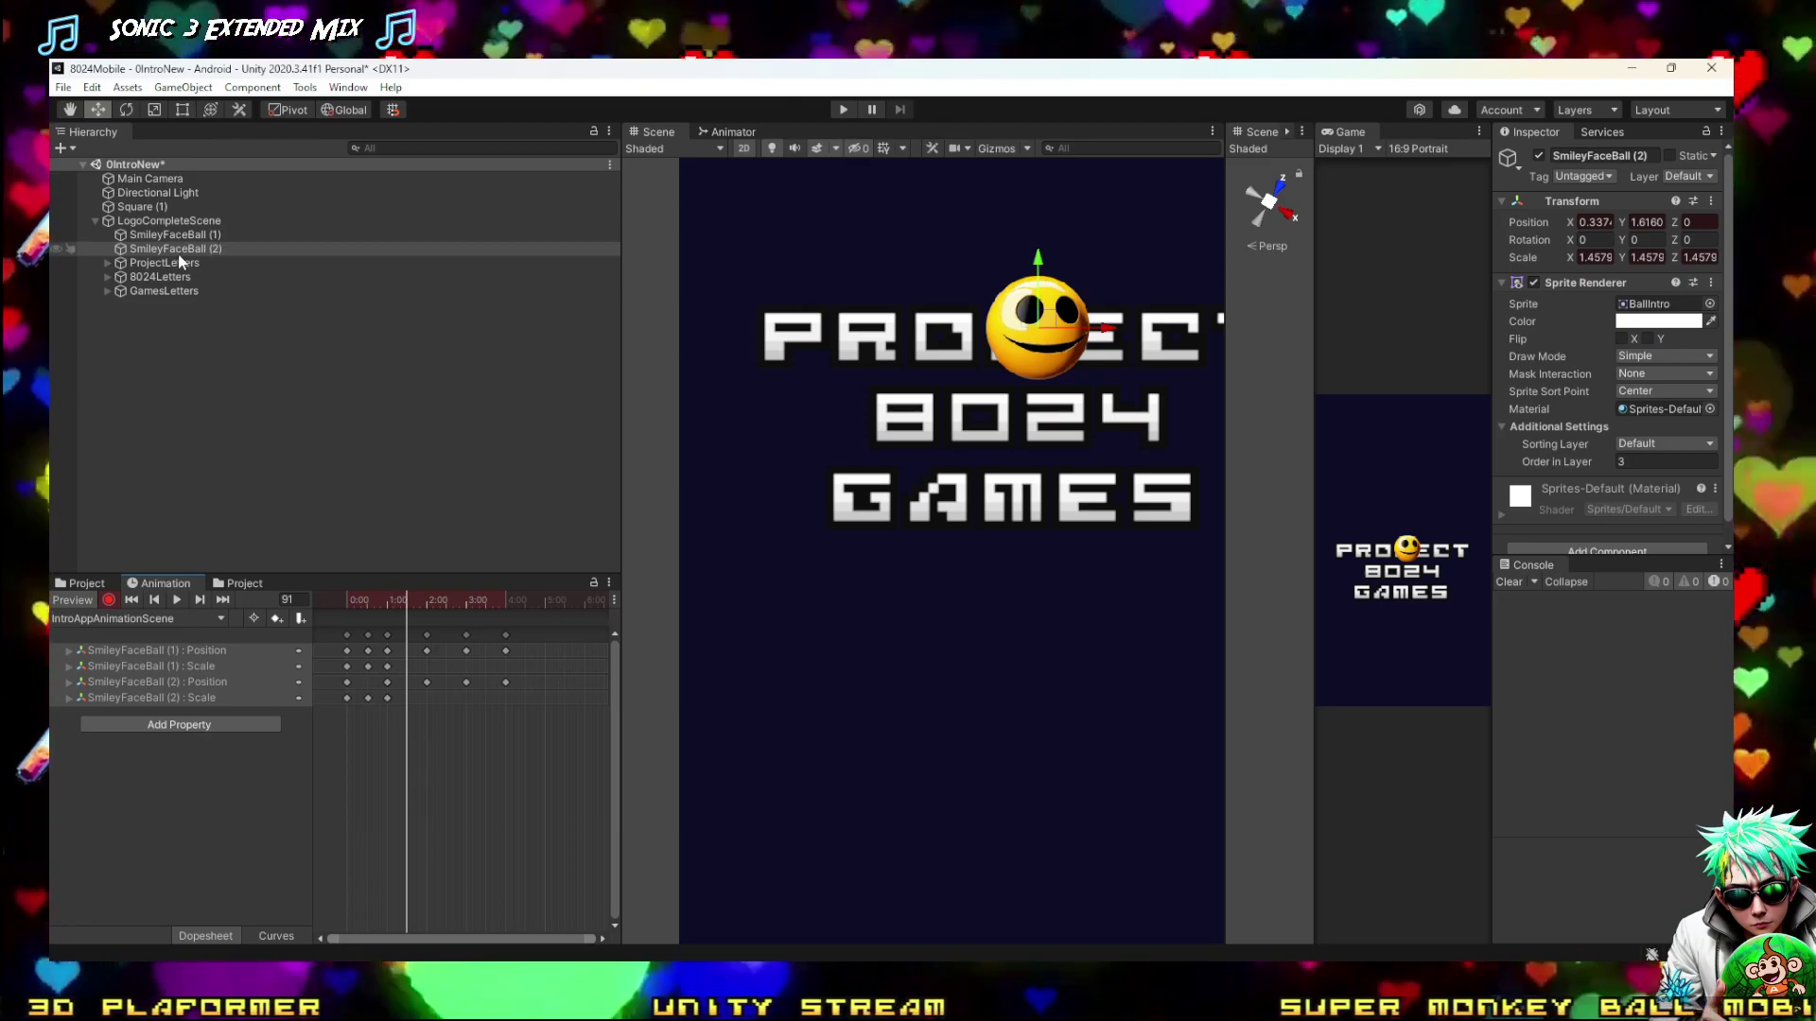
{"action": "left_click", "coordinate": [178, 254]}
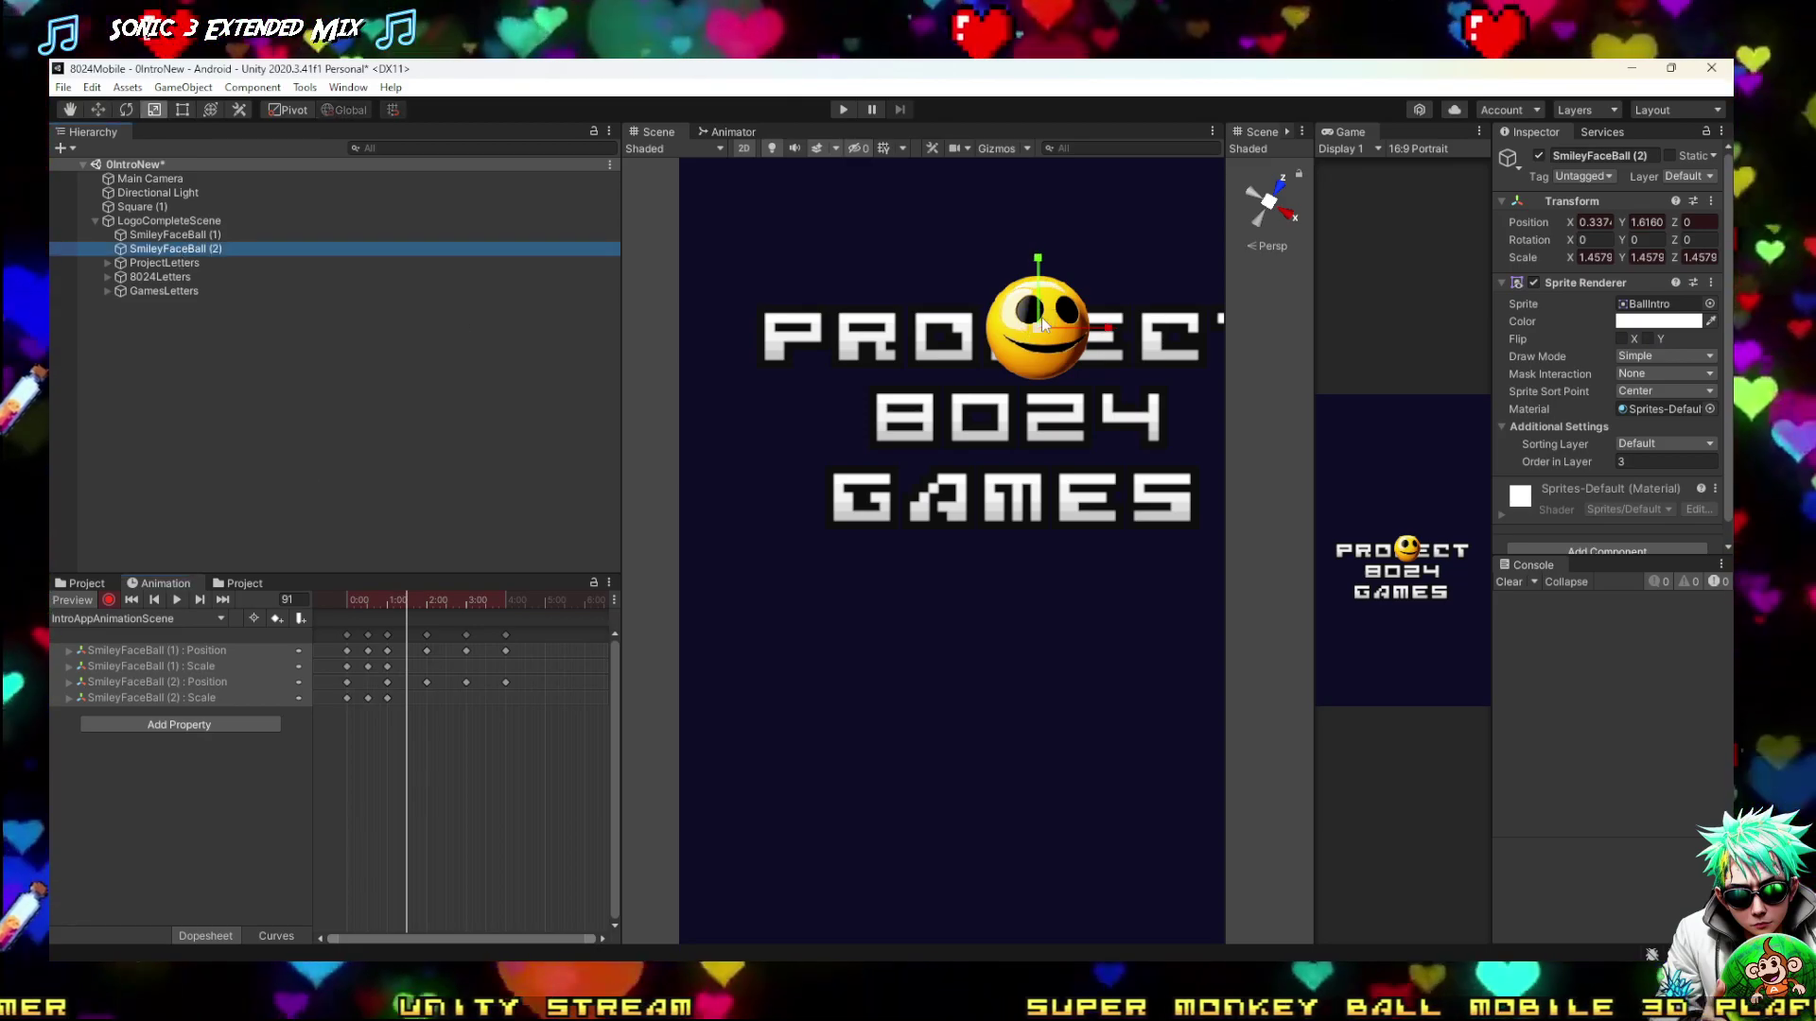
{"action": "left_click_drag", "start_coordinate": [1040, 323], "coordinate": [1073, 274]}
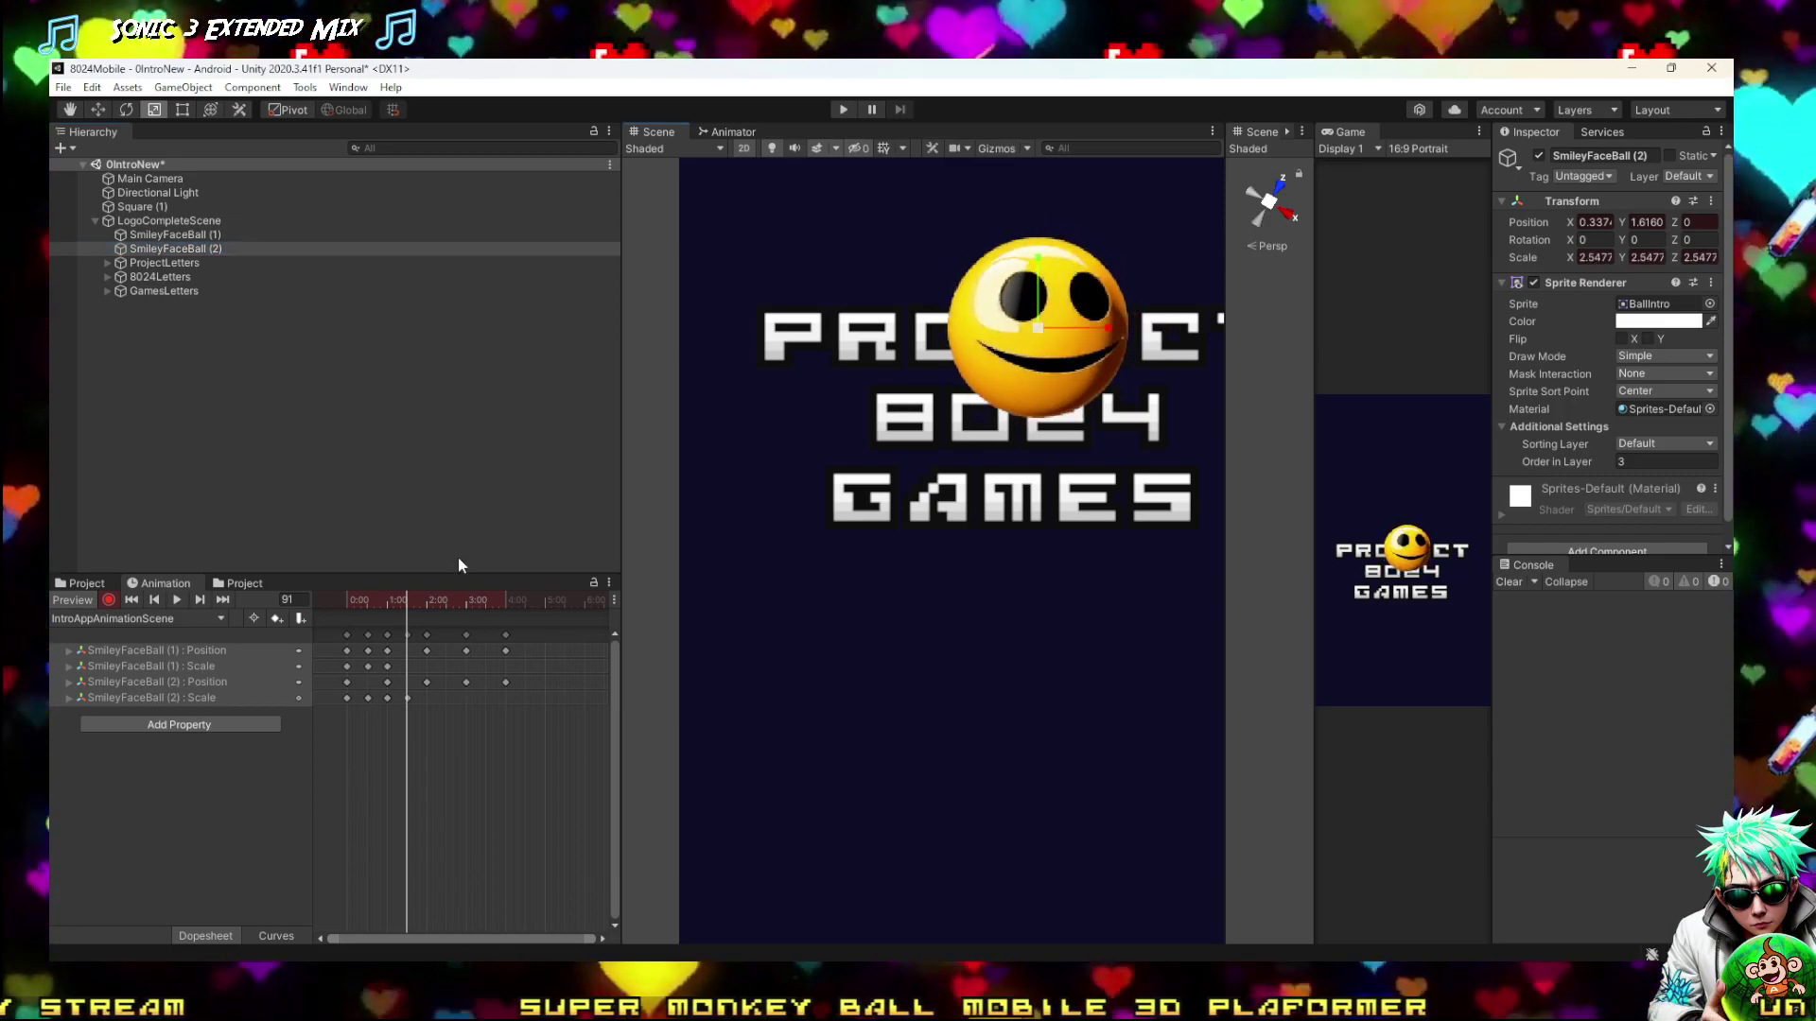
Key the ball shrinking at frame 60 and down to 0.965 scale at frame 120
{"action": "left_click_drag", "start_coordinate": [434, 603], "coordinate": [387, 587]}
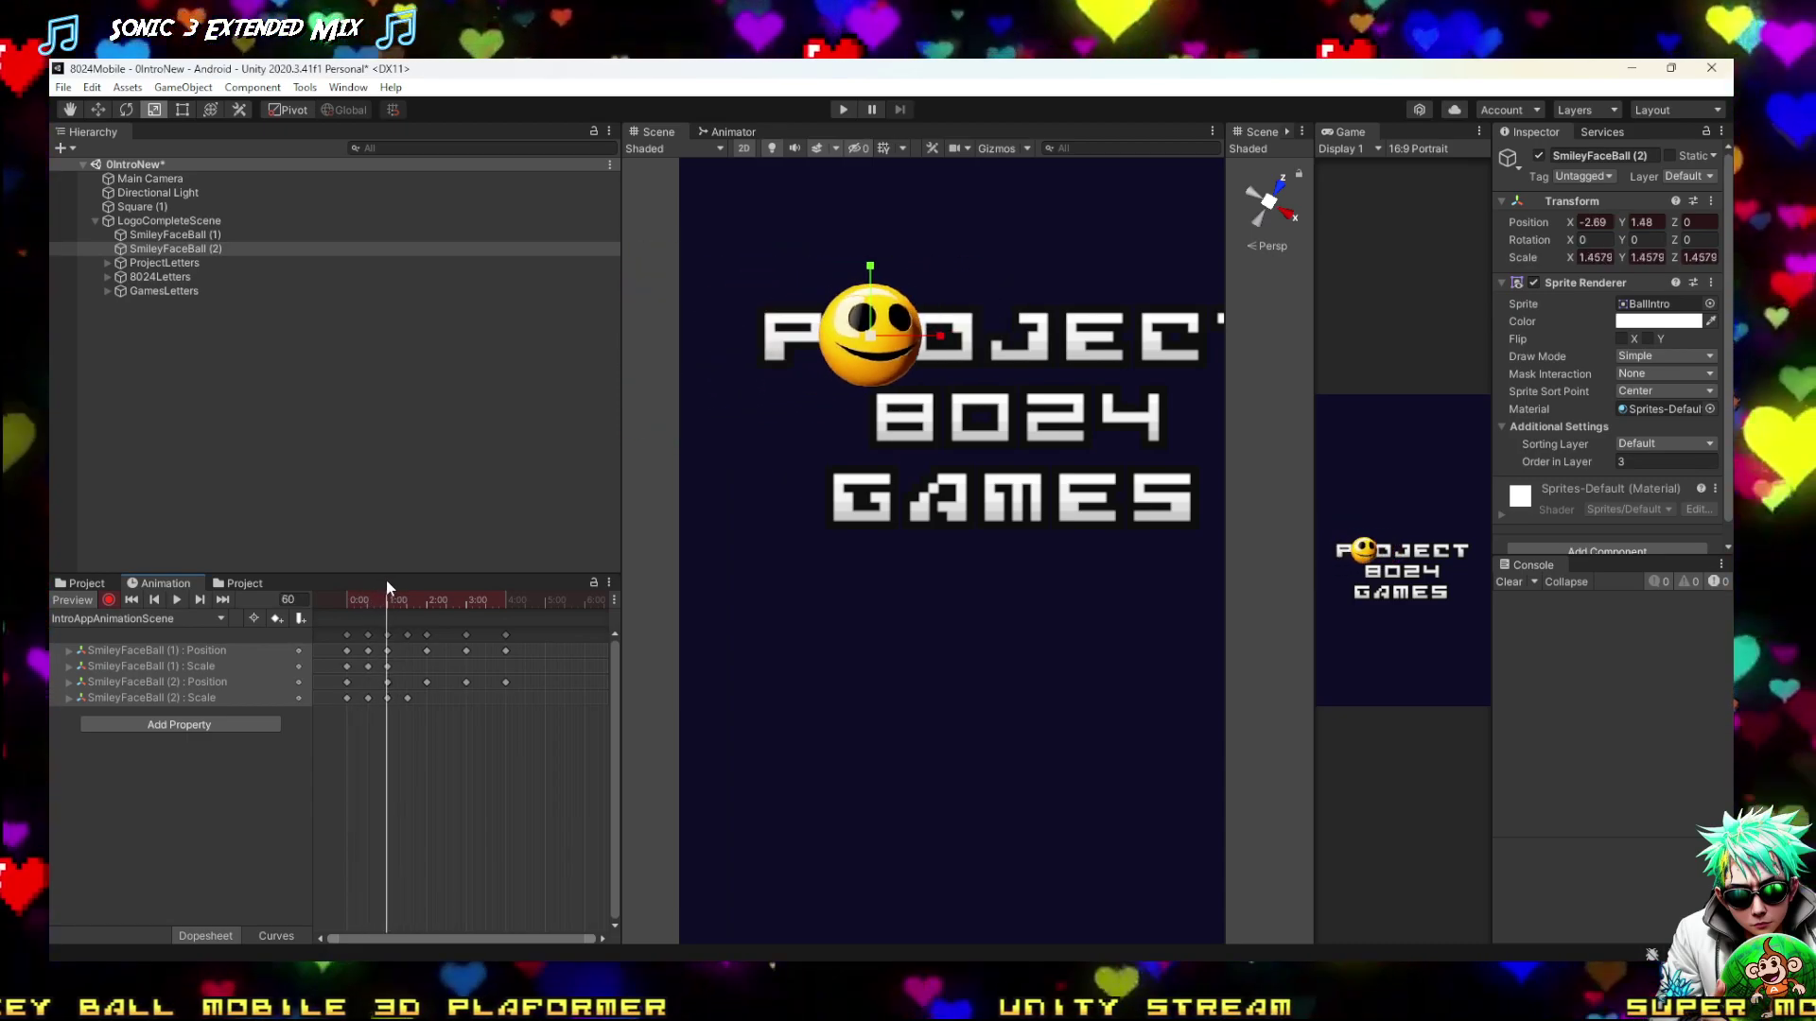
{"action": "left_click_drag", "start_coordinate": [870, 333], "coordinate": [867, 359]}
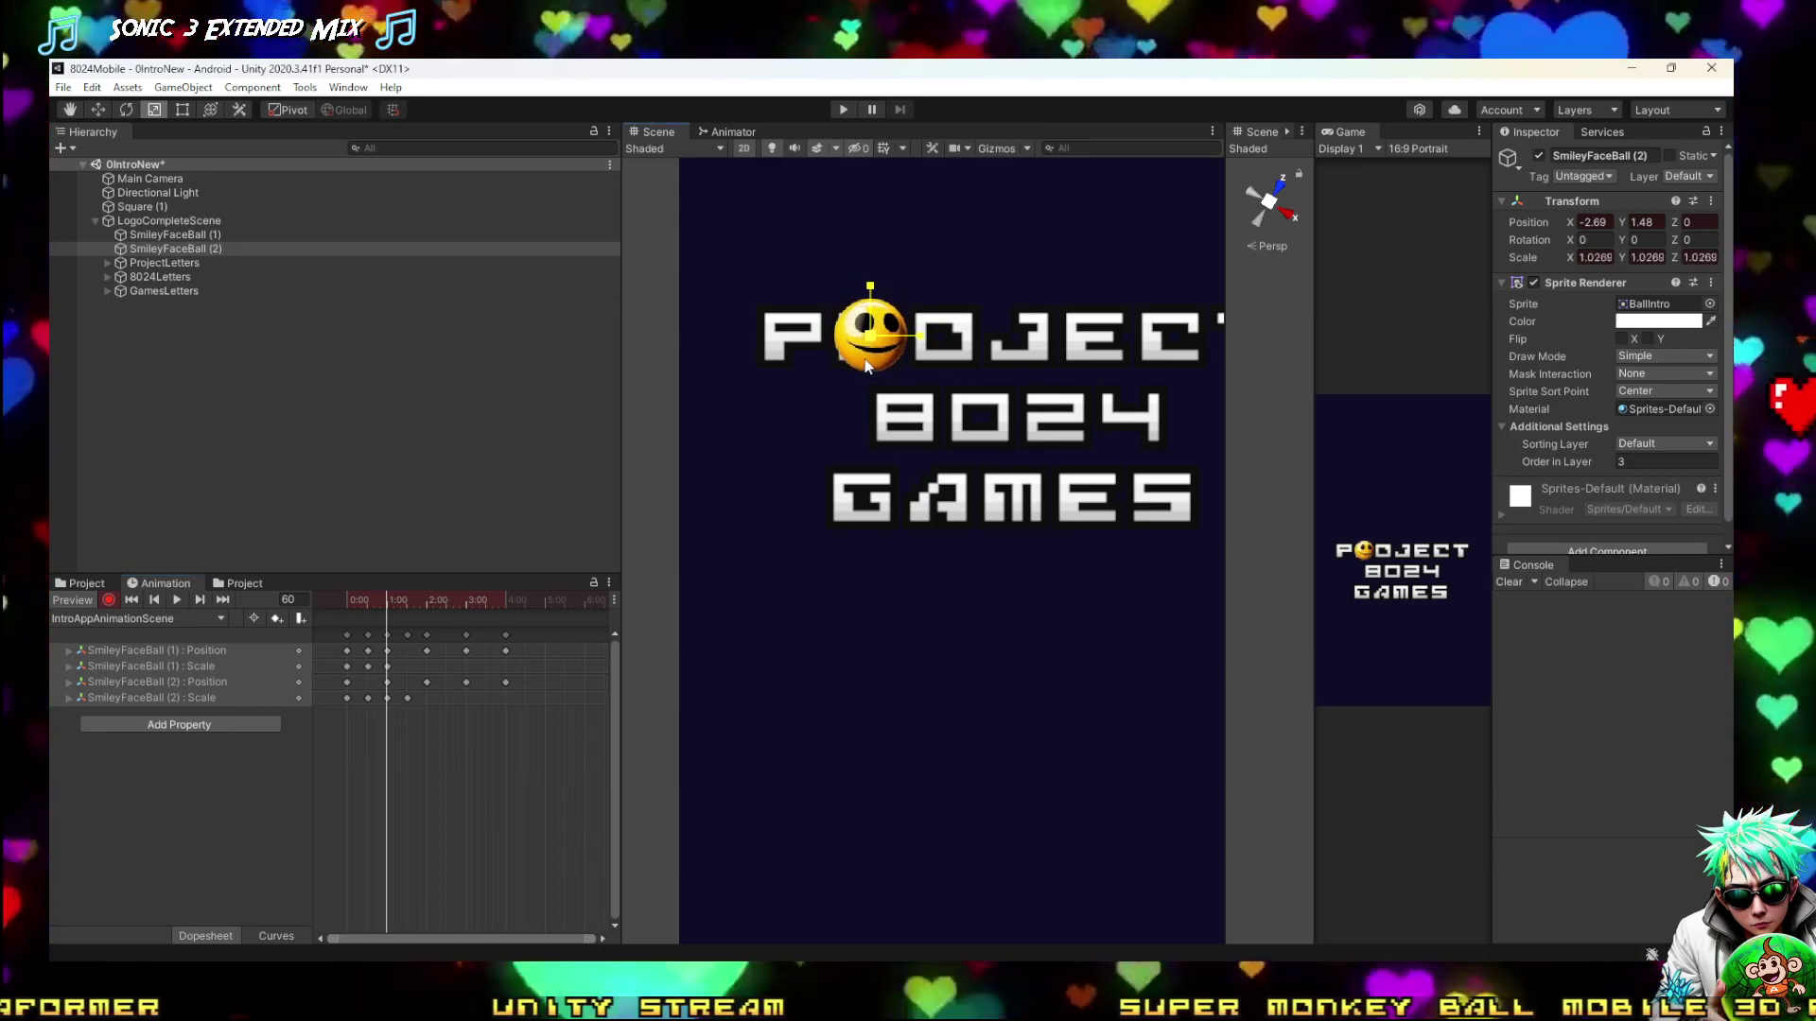
{"action": "left_click", "coordinate": [381, 603]}
{"action": "left_click_drag", "start_coordinate": [381, 605], "coordinate": [427, 579]}
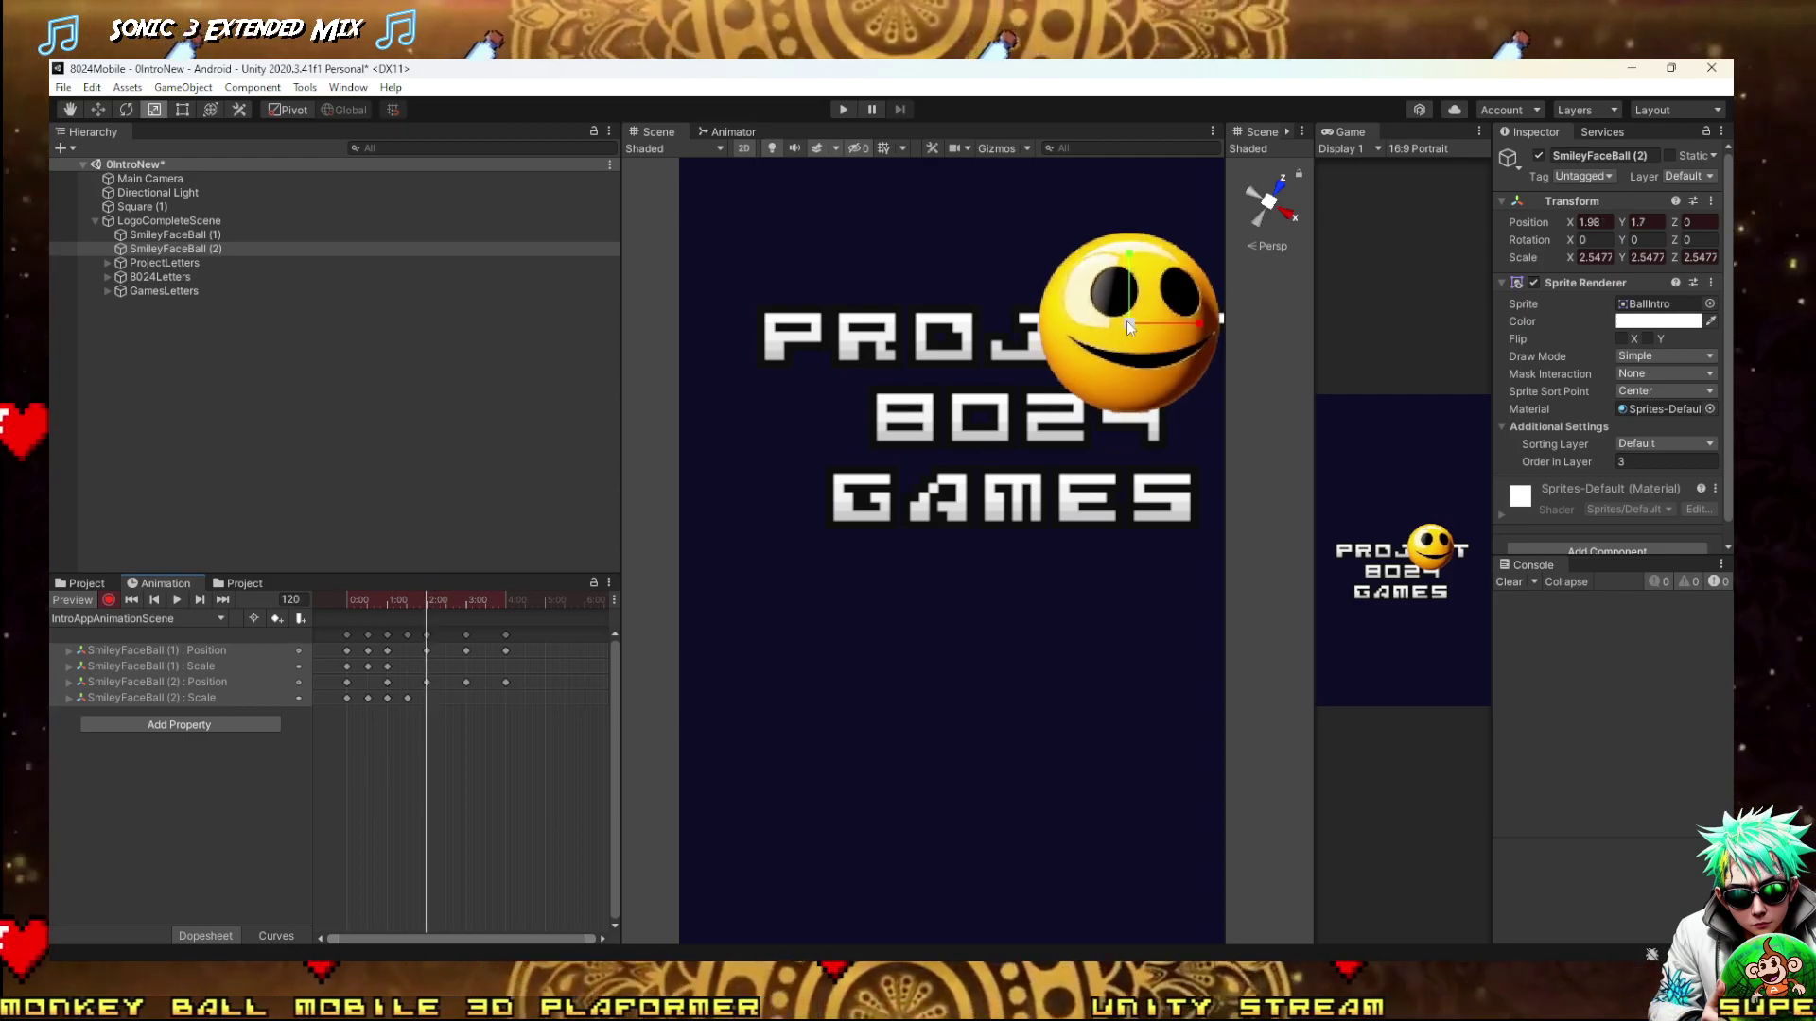
{"action": "left_click_drag", "start_coordinate": [1127, 321], "coordinate": [1128, 383]}
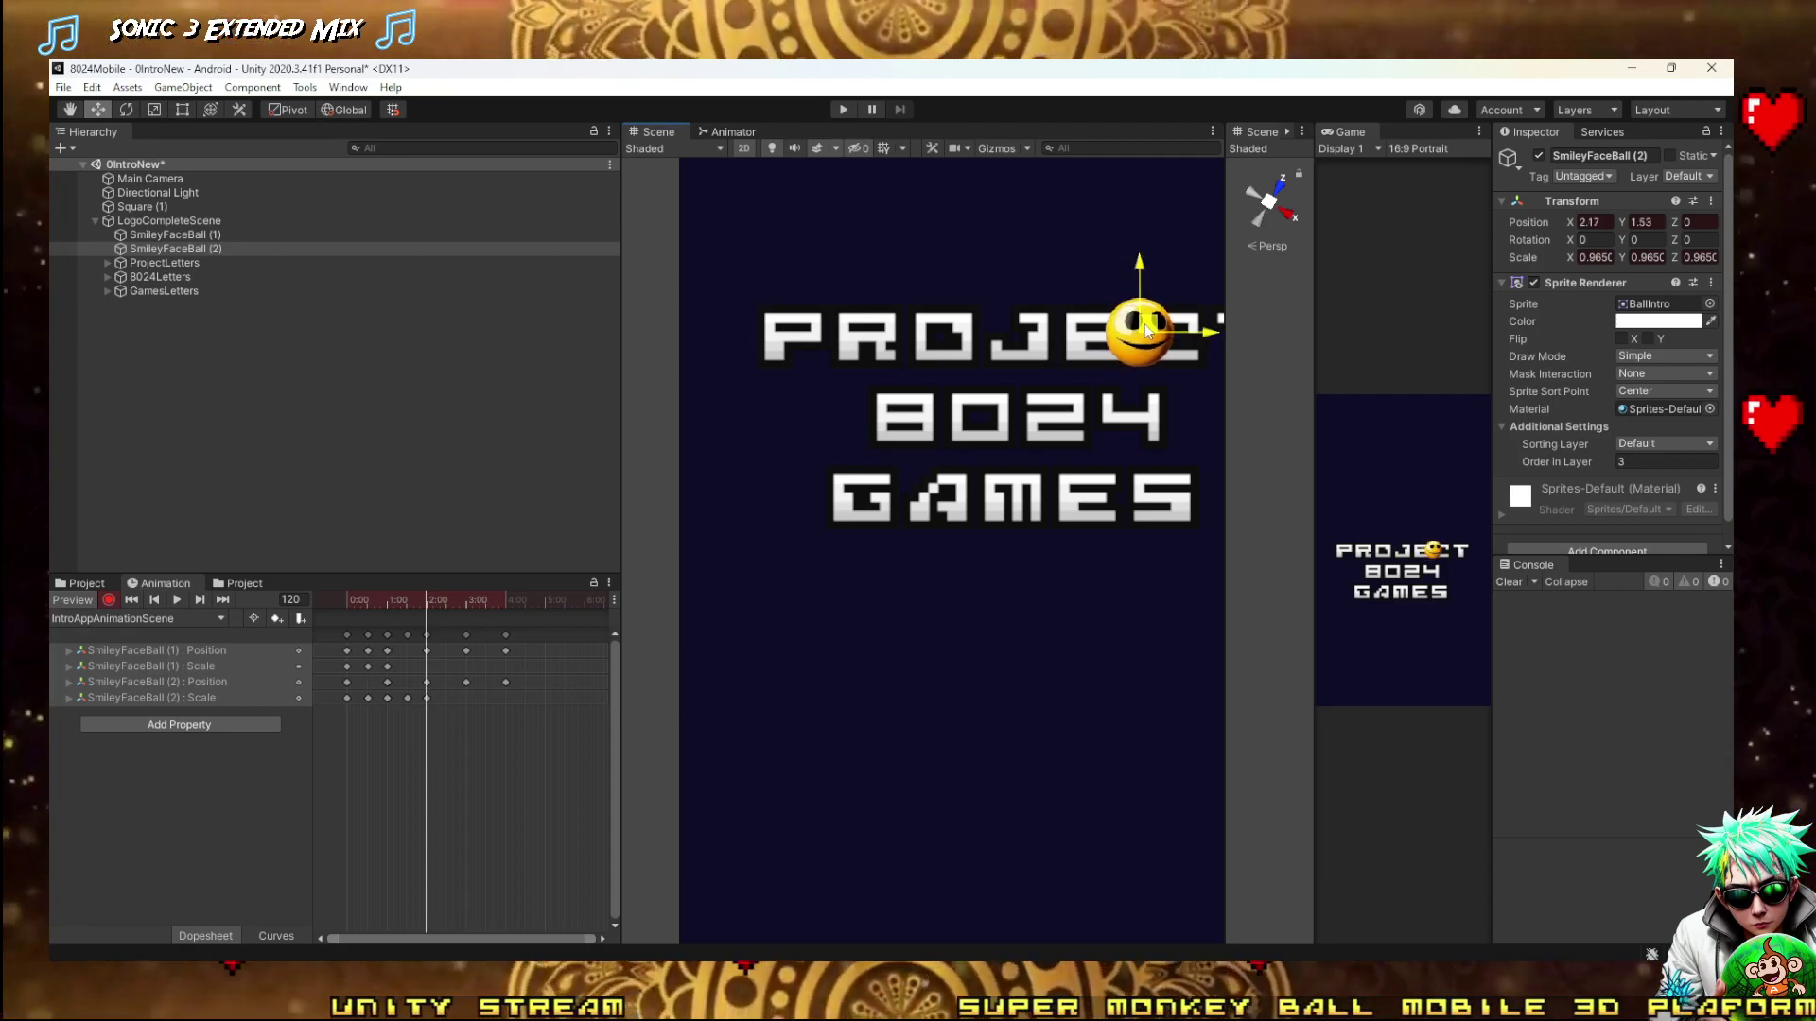
Preview the clip, then key the ball's position over the 2 of 8024 at frame 150
{"action": "left_click_drag", "start_coordinate": [429, 598], "coordinate": [422, 722]}
{"action": "left_click_drag", "start_coordinate": [416, 628], "coordinate": [277, 611]}
{"action": "left_click", "coordinate": [179, 600]}
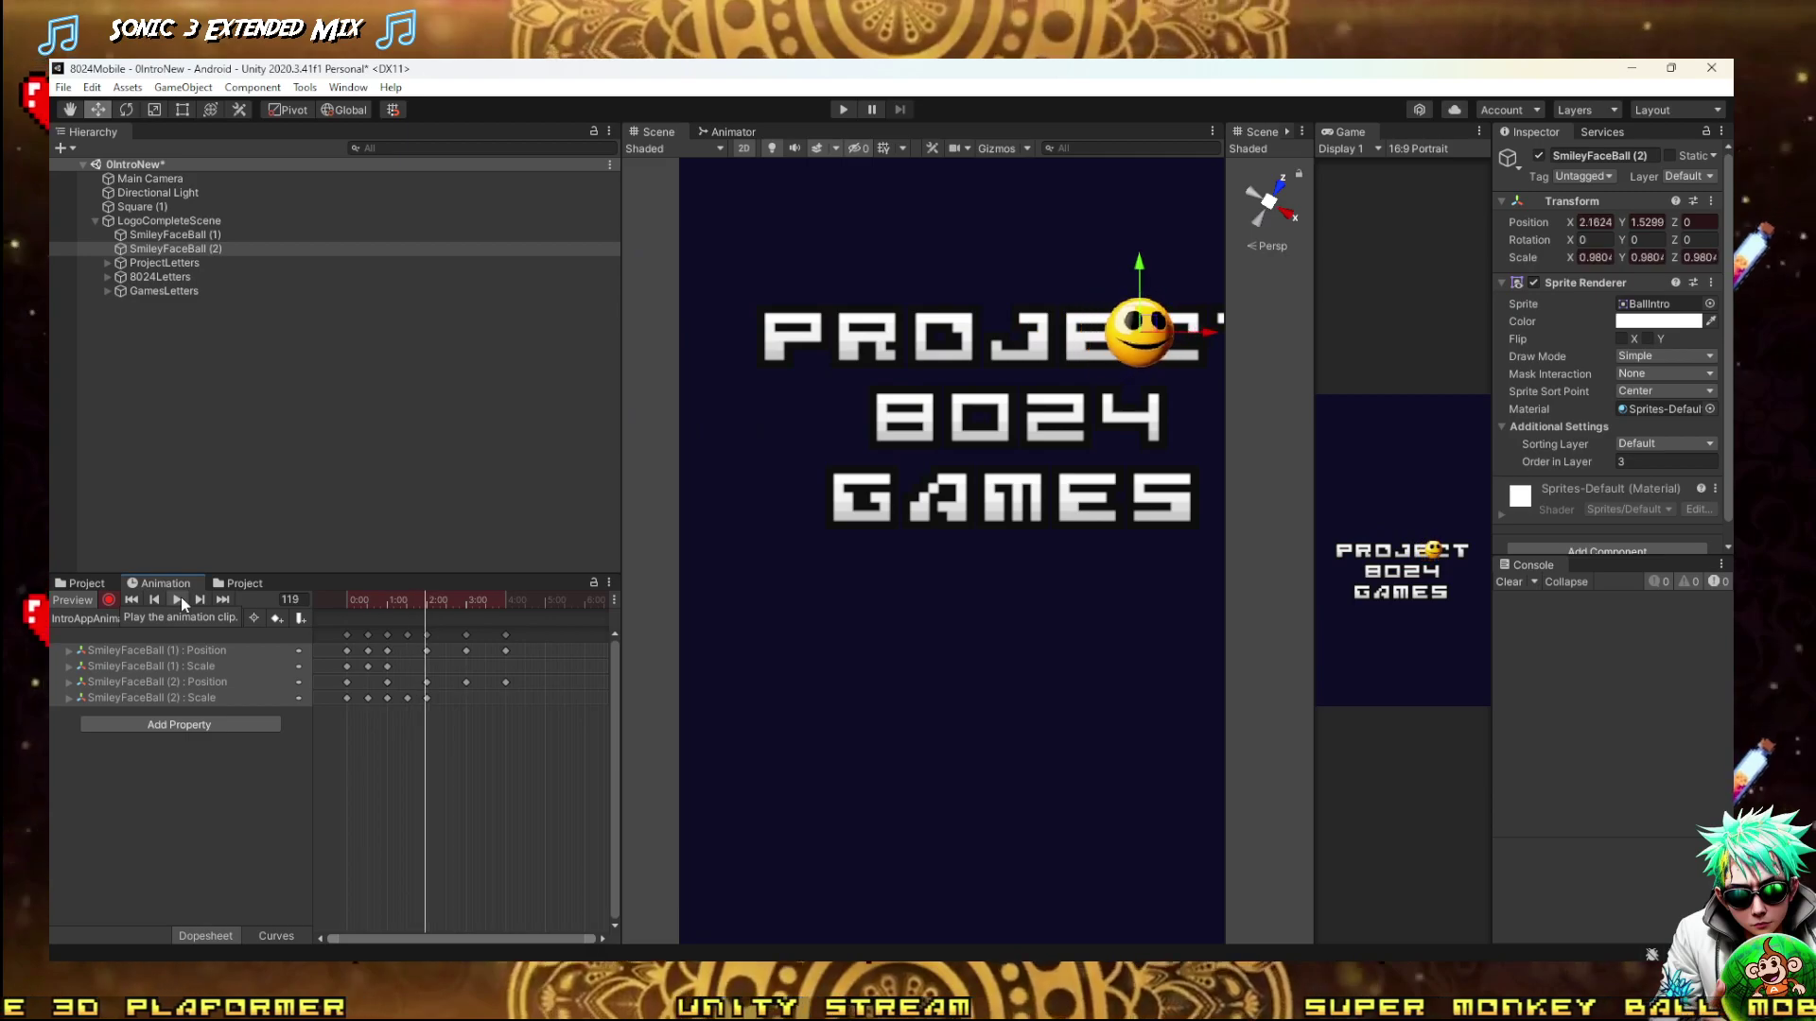
{"action": "left_click_drag", "start_coordinate": [437, 603], "coordinate": [448, 611]}
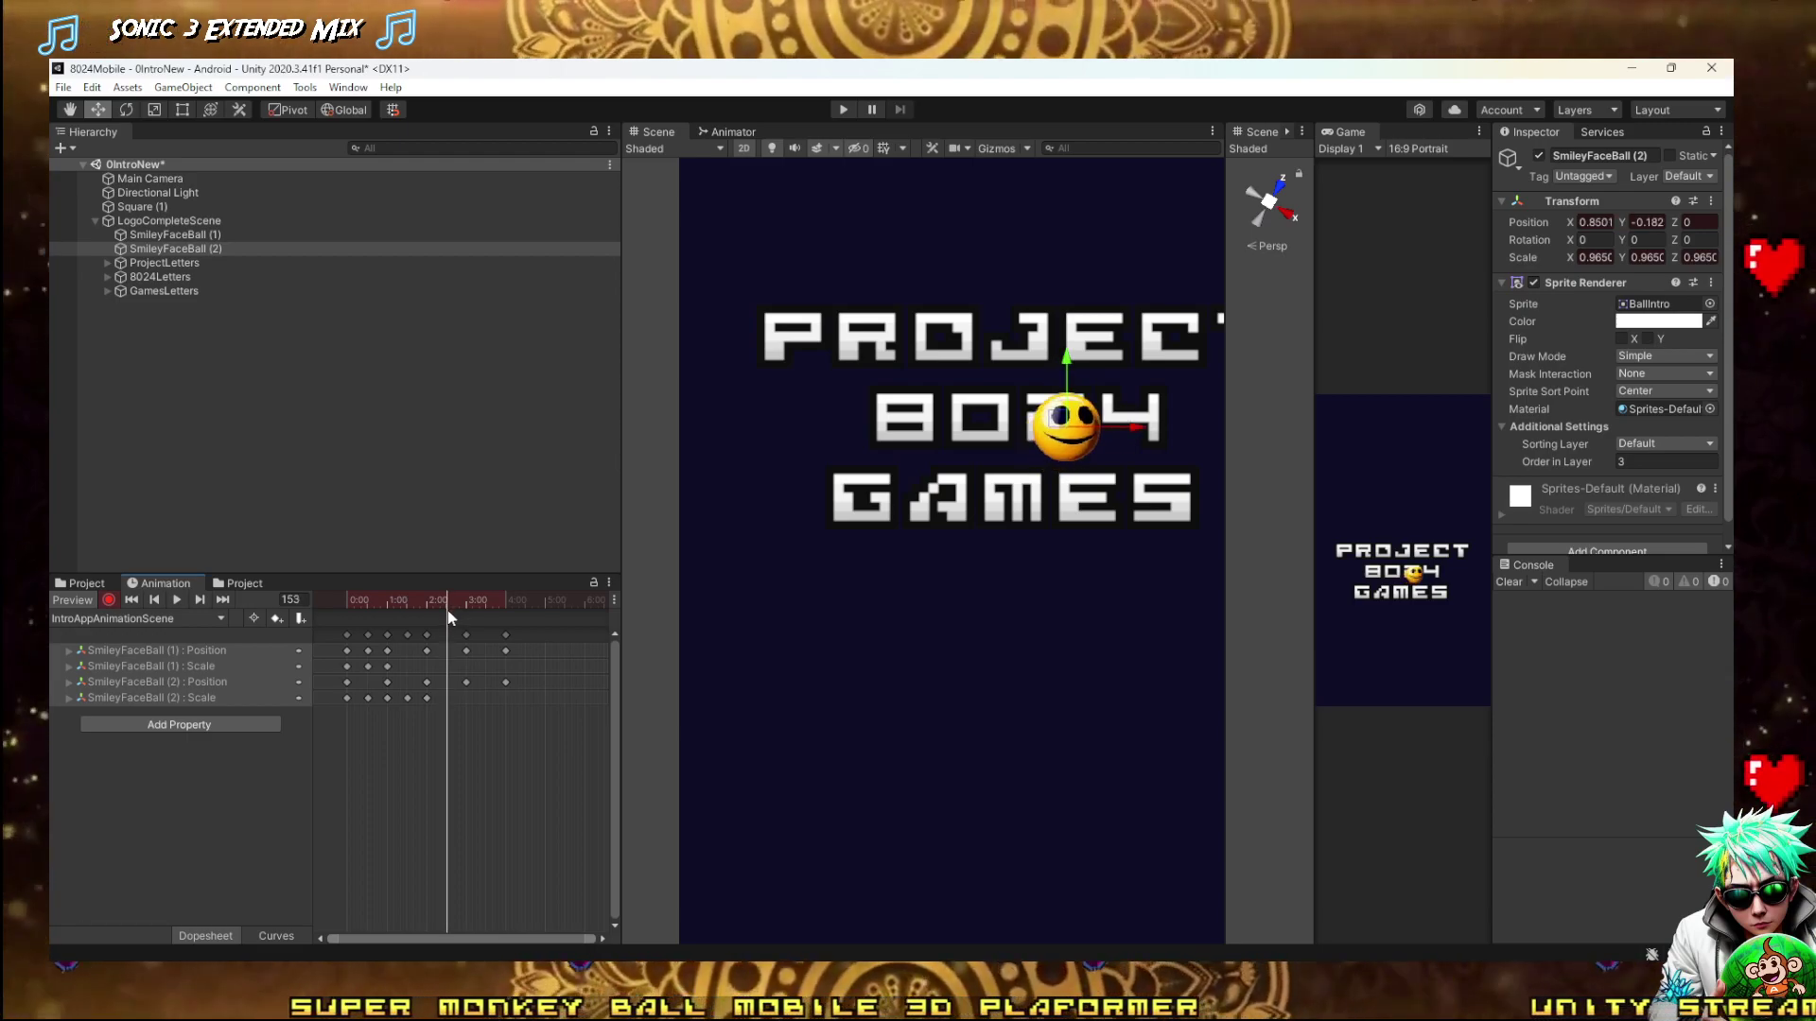
{"action": "scroll", "coordinate": [445, 639], "scroll_direction": "up", "scroll_amount": 2}
{"action": "left_click_drag", "start_coordinate": [450, 599], "coordinate": [447, 602]}
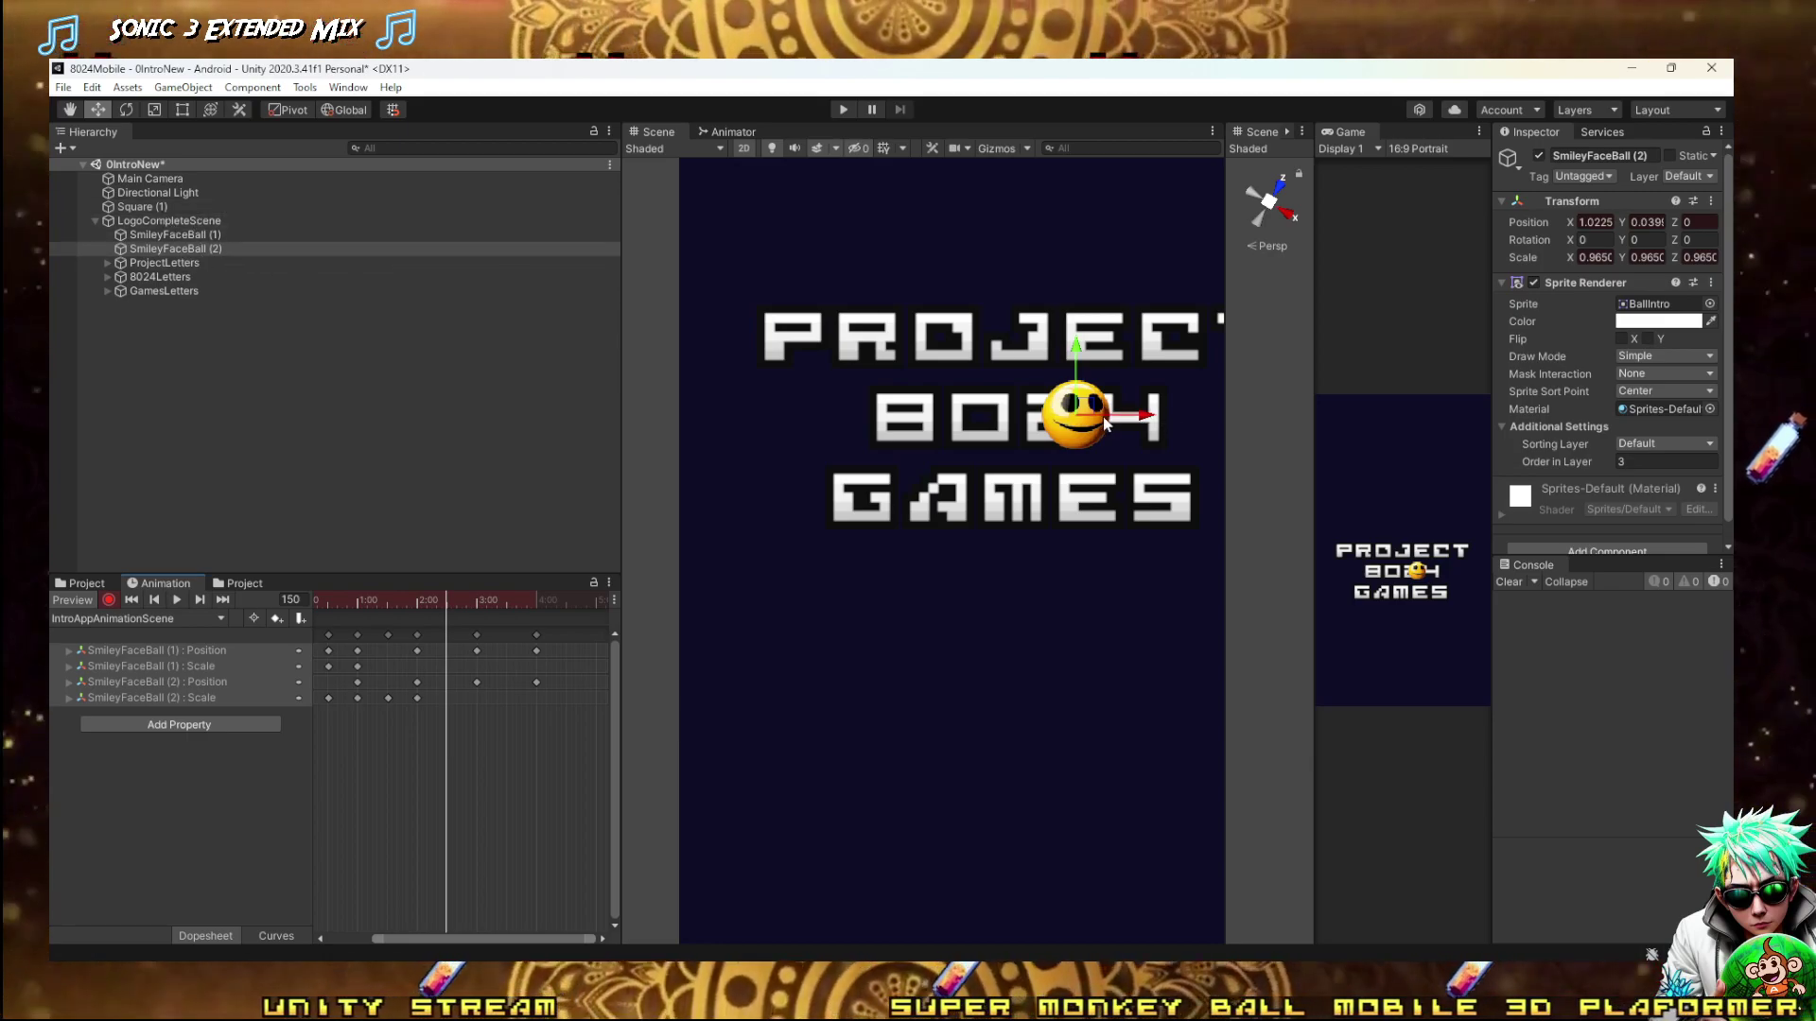
{"action": "mouse_move", "coordinate": [1084, 408]}
{"action": "left_mouse_down"}
{"action": "mouse_move", "coordinate": [1070, 435]}
{"action": "mouse_move", "coordinate": [1085, 413]}
{"action": "left_mouse_up"}
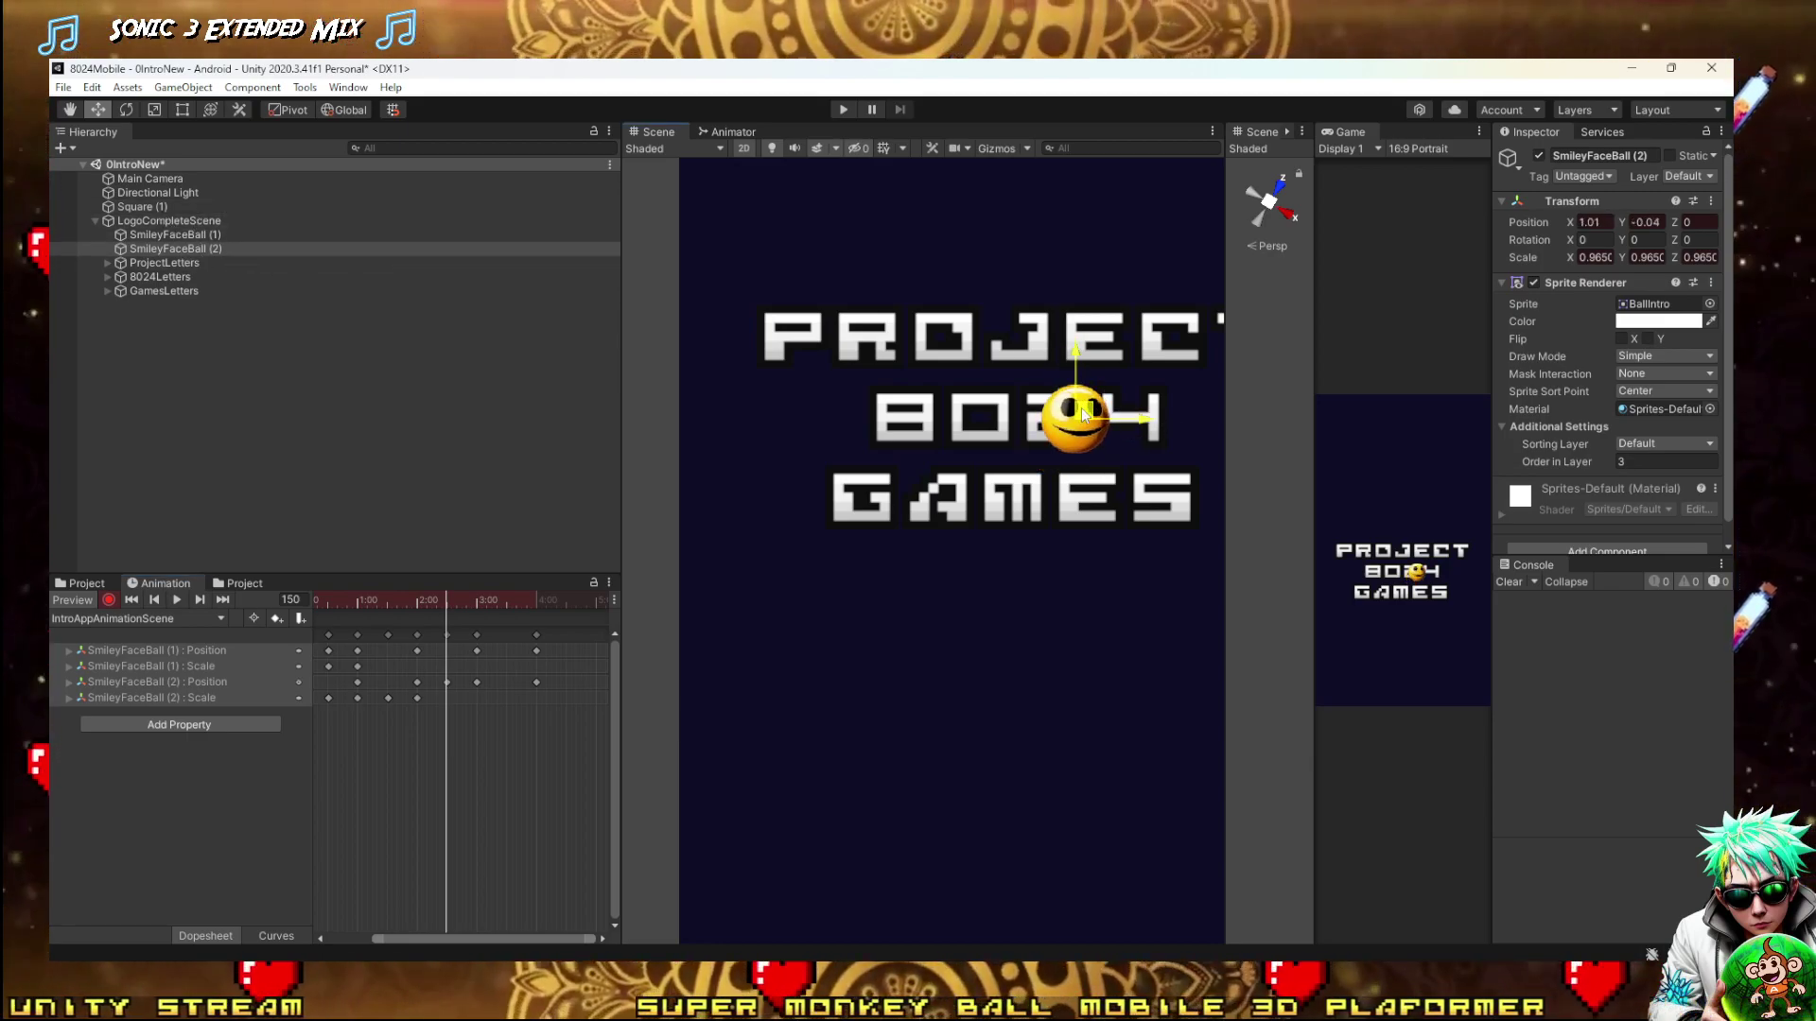
{"action": "scroll", "coordinate": [1085, 404], "scroll_direction": "up", "scroll_amount": 6}
{"action": "scroll", "coordinate": [1080, 418], "scroll_direction": "down", "scroll_amount": 4}
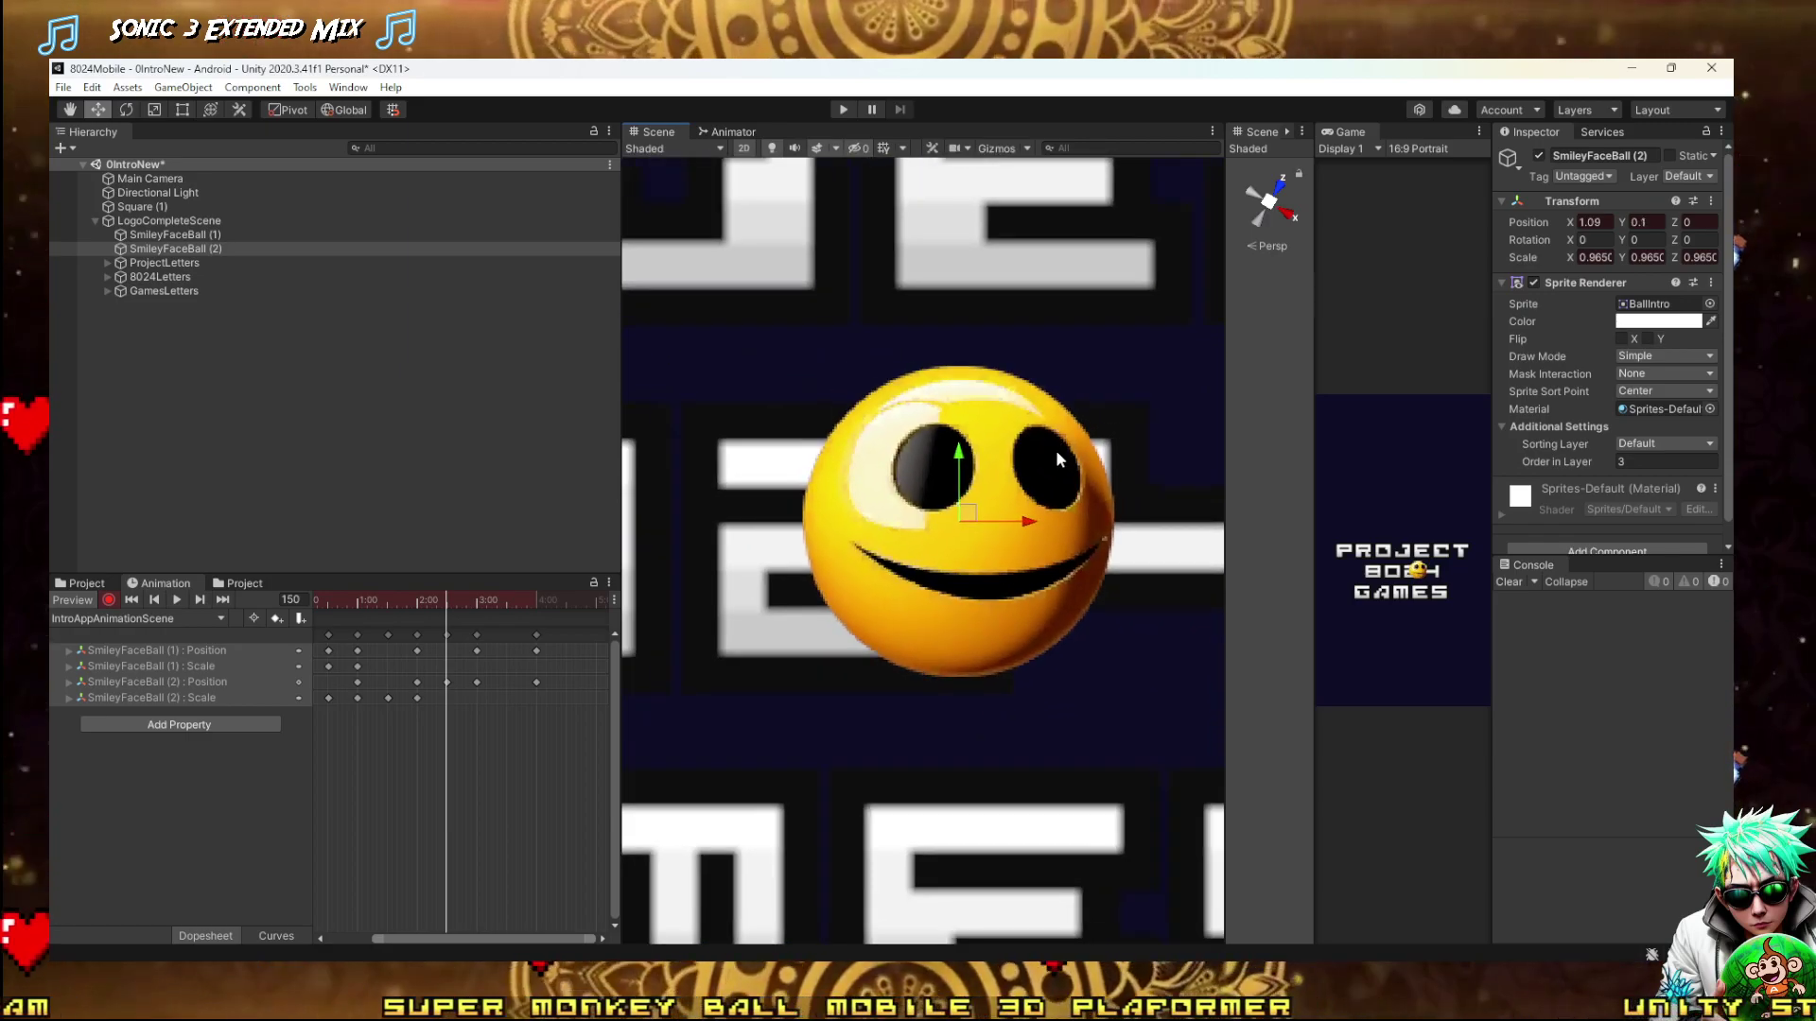
Scale SmileyFaceBall (2) up to 2.1365 over 8024, then rewind to frame 0 and zoom out
{"action": "scroll", "coordinate": [1050, 501], "scroll_direction": "down", "scroll_amount": 2}
{"action": "key", "text": "r"}
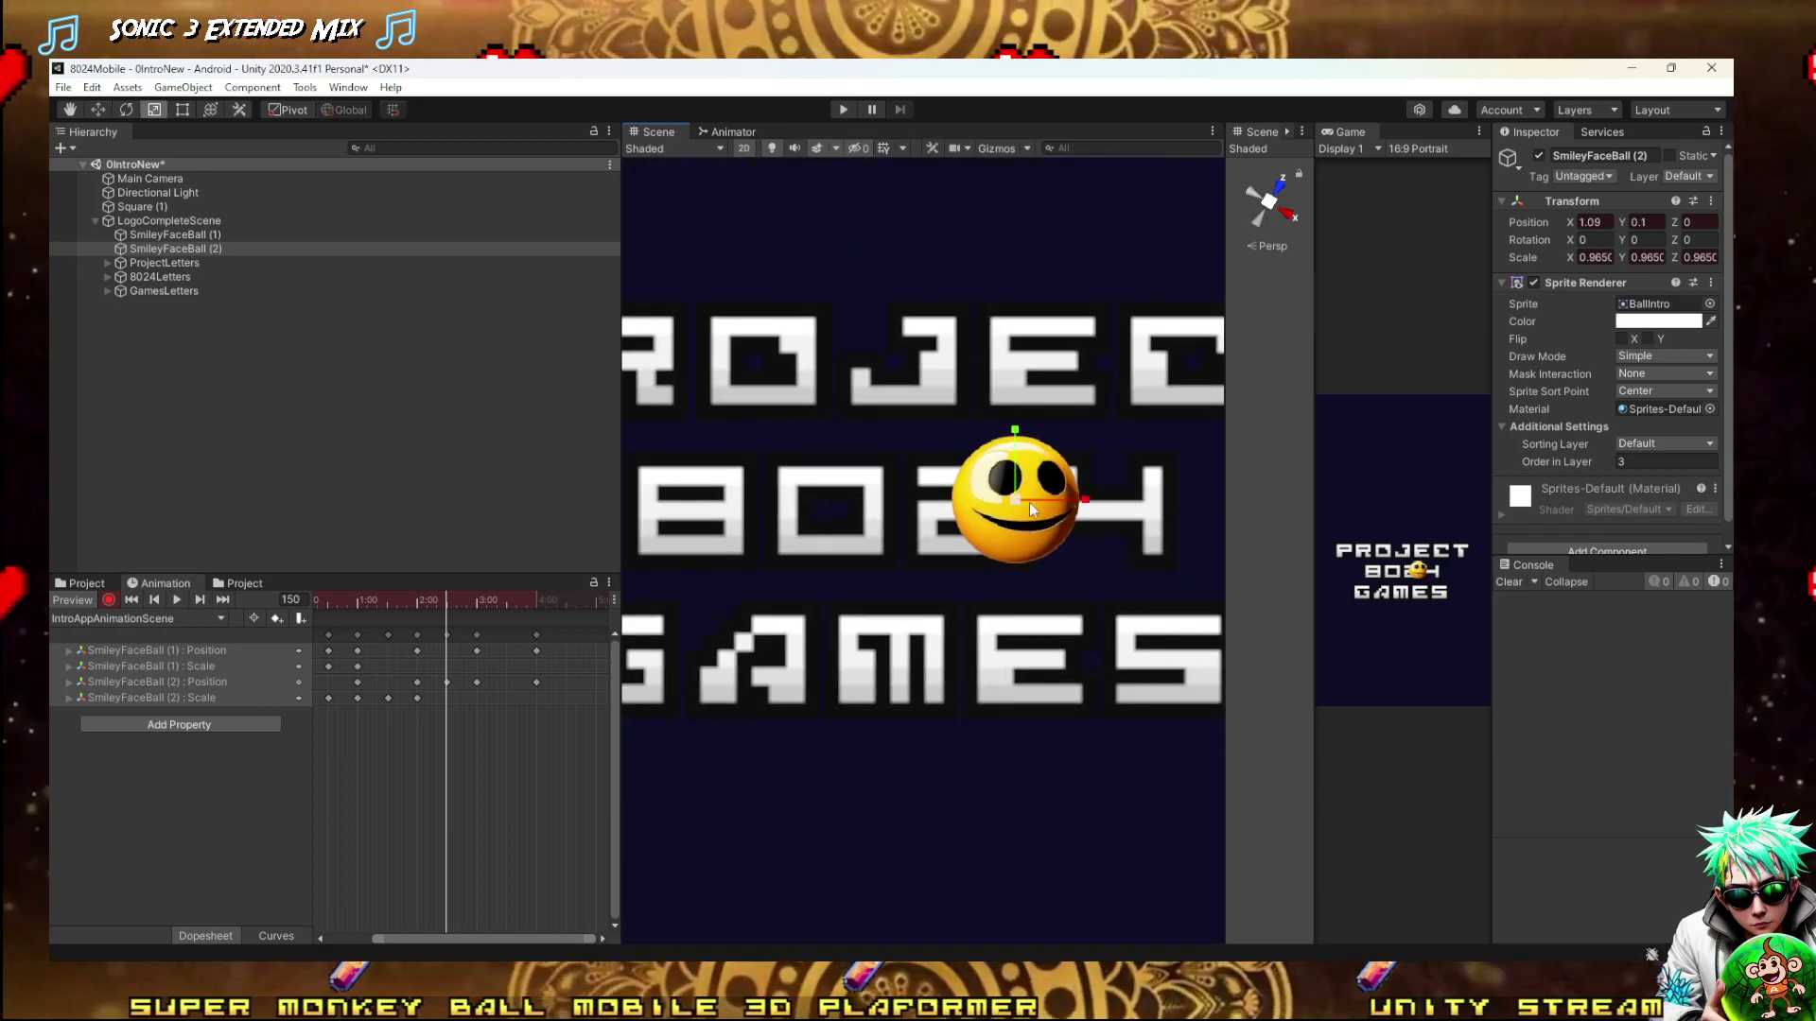
{"action": "mouse_move", "coordinate": [1018, 492]}
{"action": "left_mouse_down"}
{"action": "mouse_move", "coordinate": [1069, 464]}
{"action": "mouse_move", "coordinate": [1036, 473]}
{"action": "left_mouse_up"}
{"action": "scroll", "coordinate": [1029, 535], "scroll_direction": "down", "scroll_amount": 3}
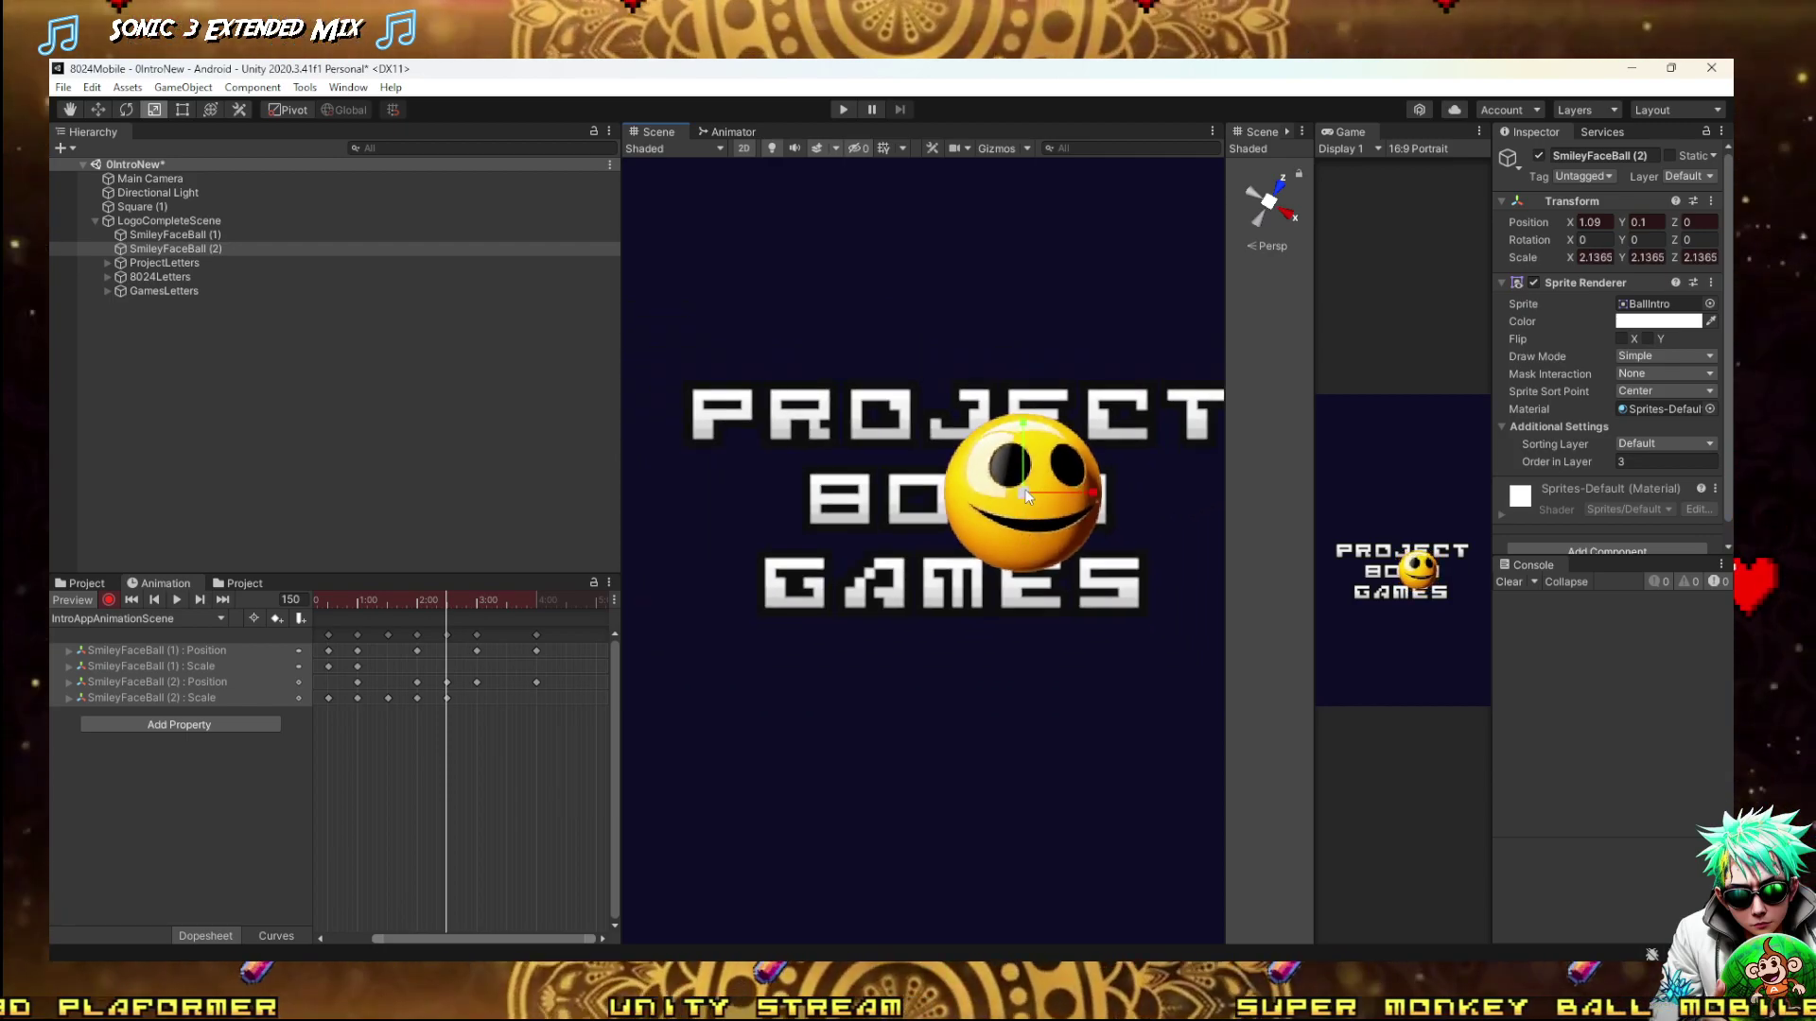
{"action": "left_click_drag", "start_coordinate": [439, 601], "coordinate": [240, 615]}
{"action": "scroll", "coordinate": [1060, 600], "scroll_direction": "down", "scroll_amount": 2}
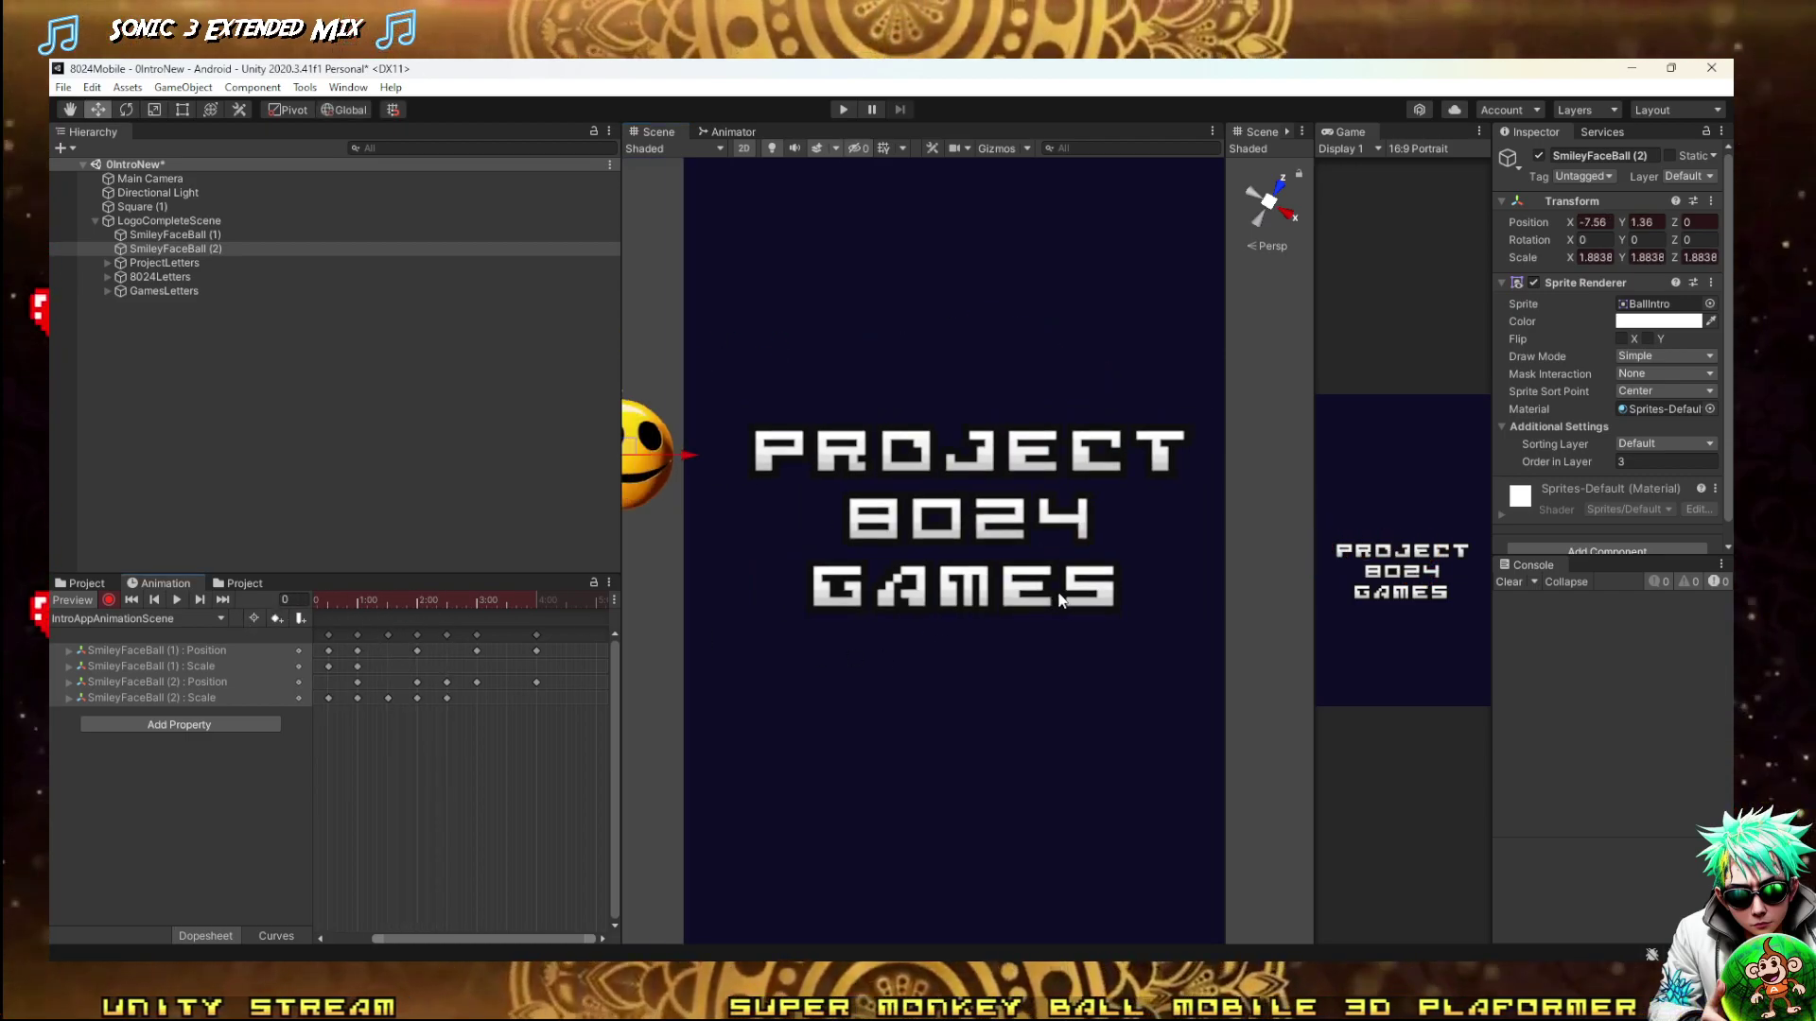
{"action": "scroll", "coordinate": [1059, 599], "scroll_direction": "down", "scroll_amount": 2}
{"action": "scroll", "coordinate": [1051, 602], "scroll_direction": "up", "scroll_amount": 1}
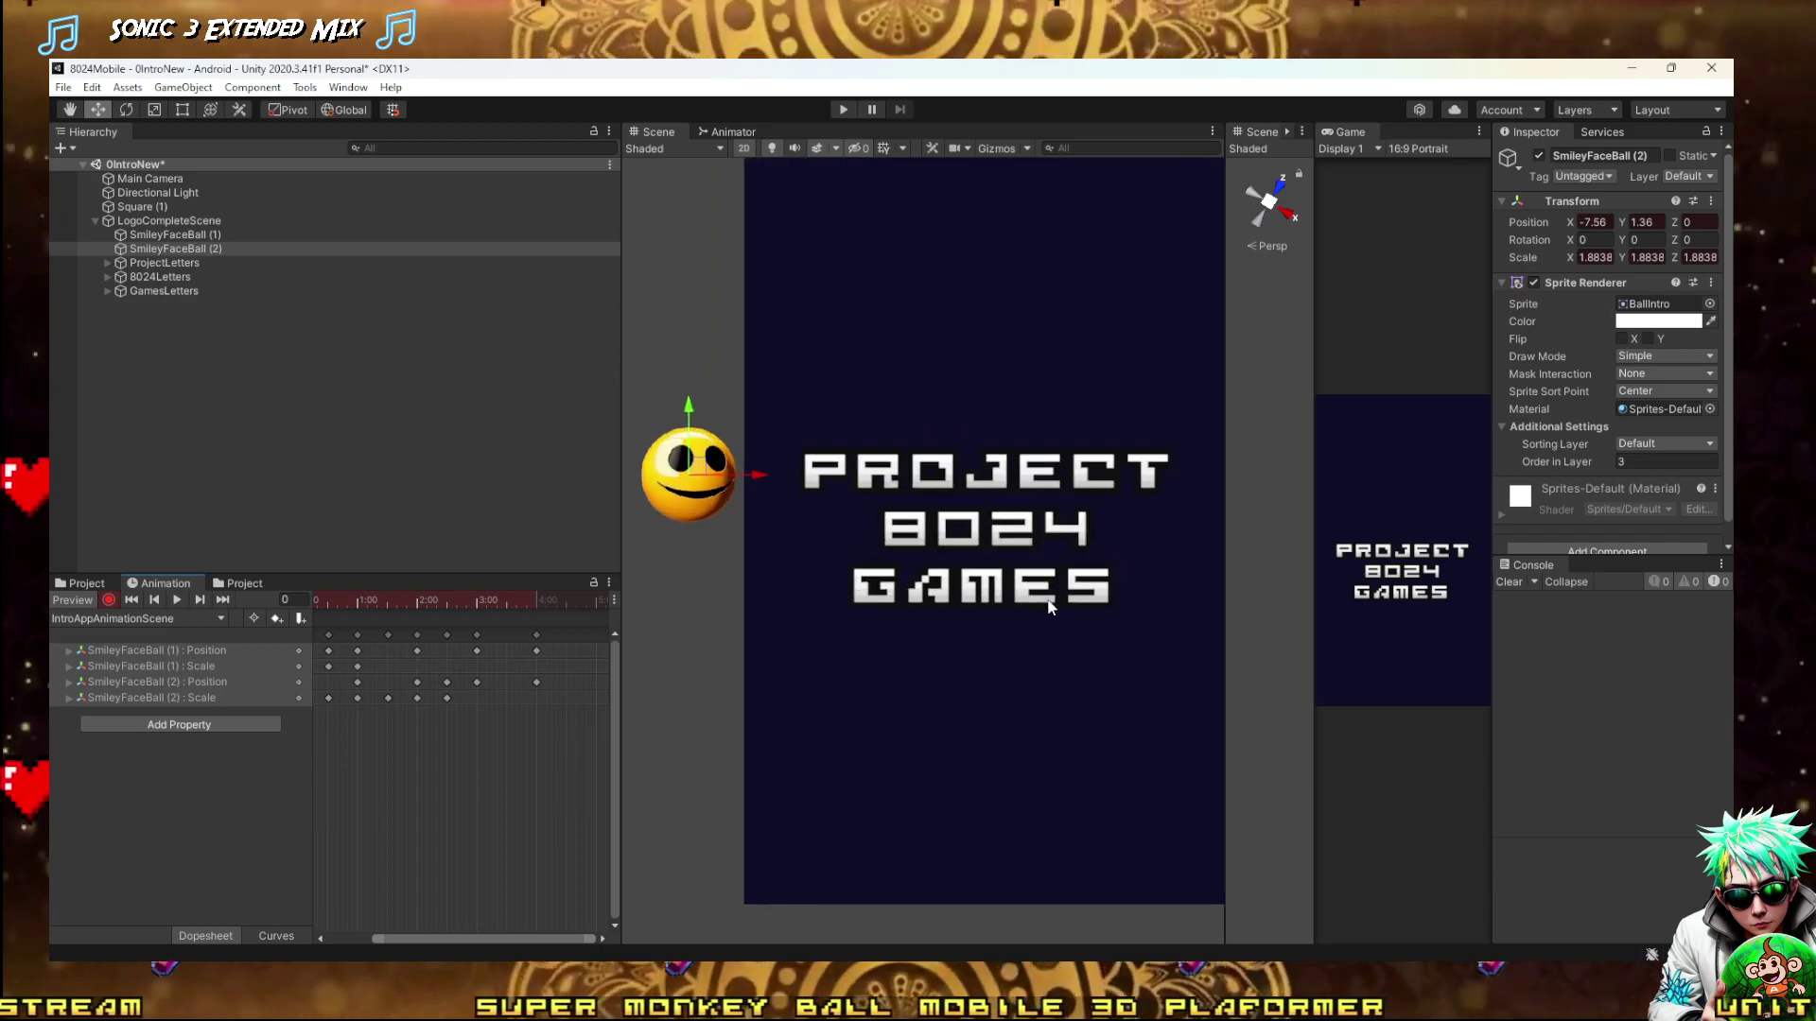
{"action": "scroll", "coordinate": [577, 706], "scroll_direction": "down", "scroll_amount": 2}
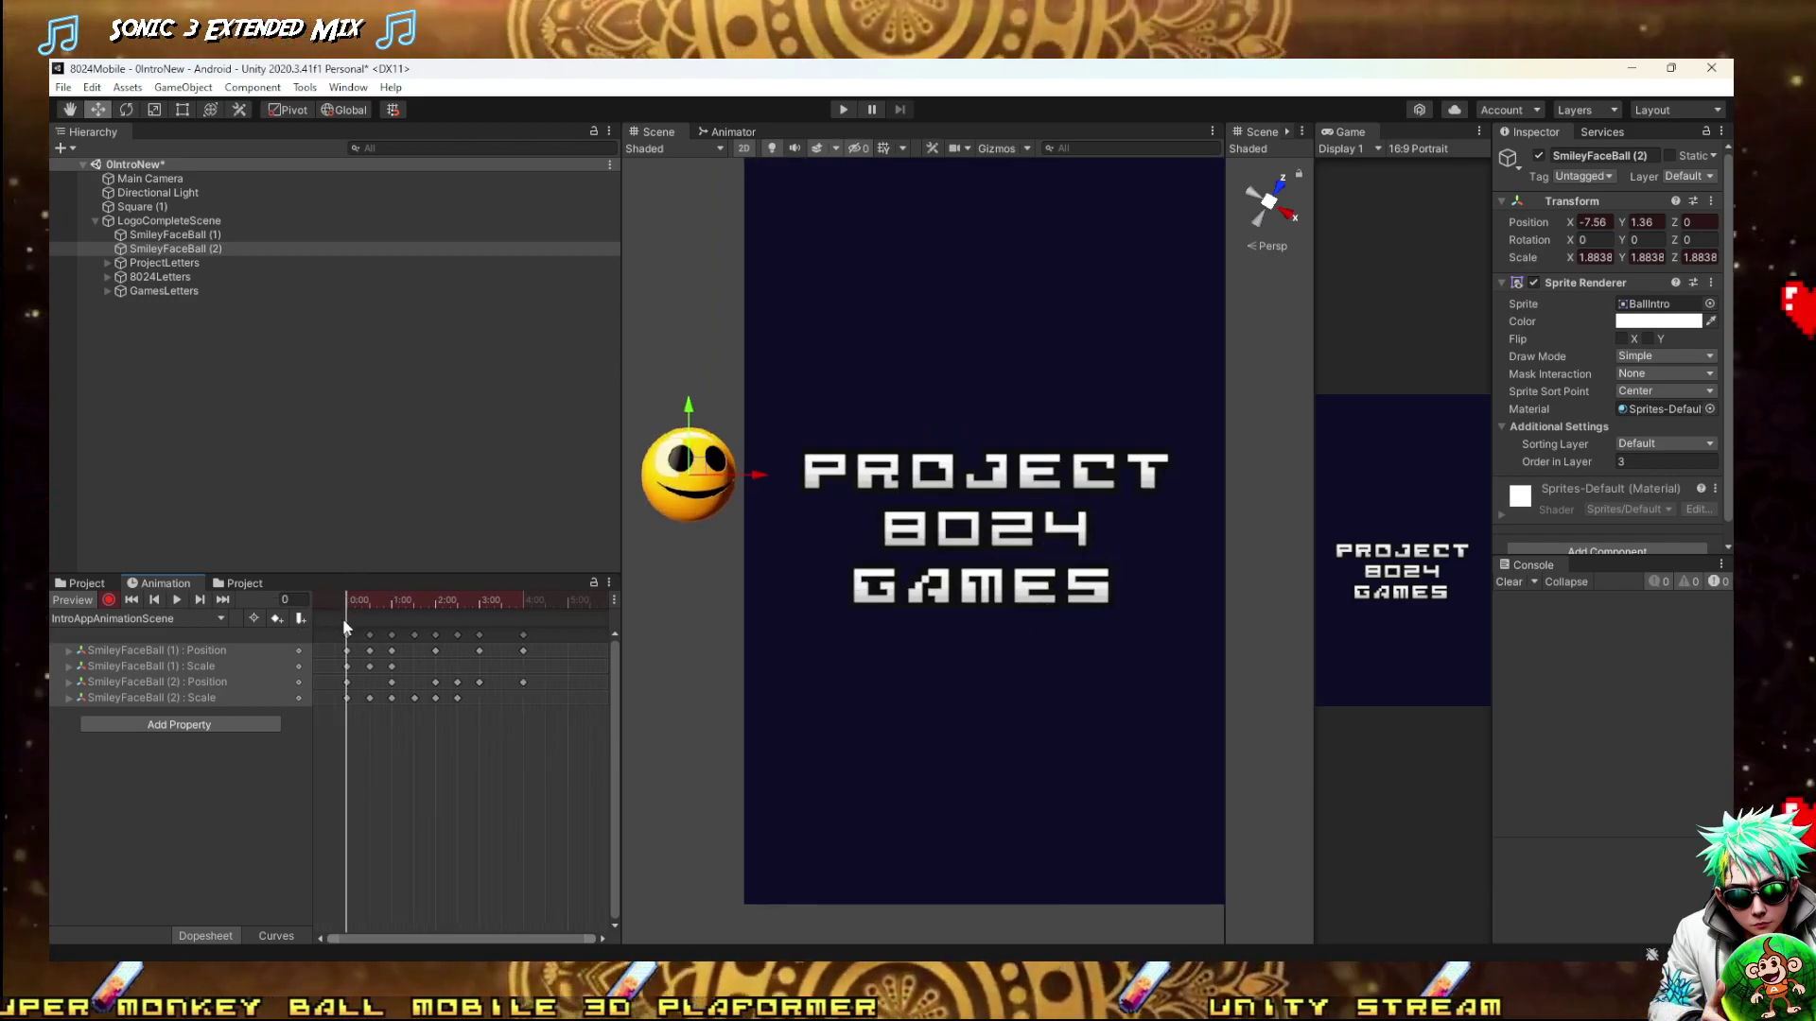
At frame 180, shrink the ball to 0.9387 scale and nudge it lower over the M of GAMES
{"action": "left_click_drag", "start_coordinate": [350, 602], "coordinate": [479, 624]}
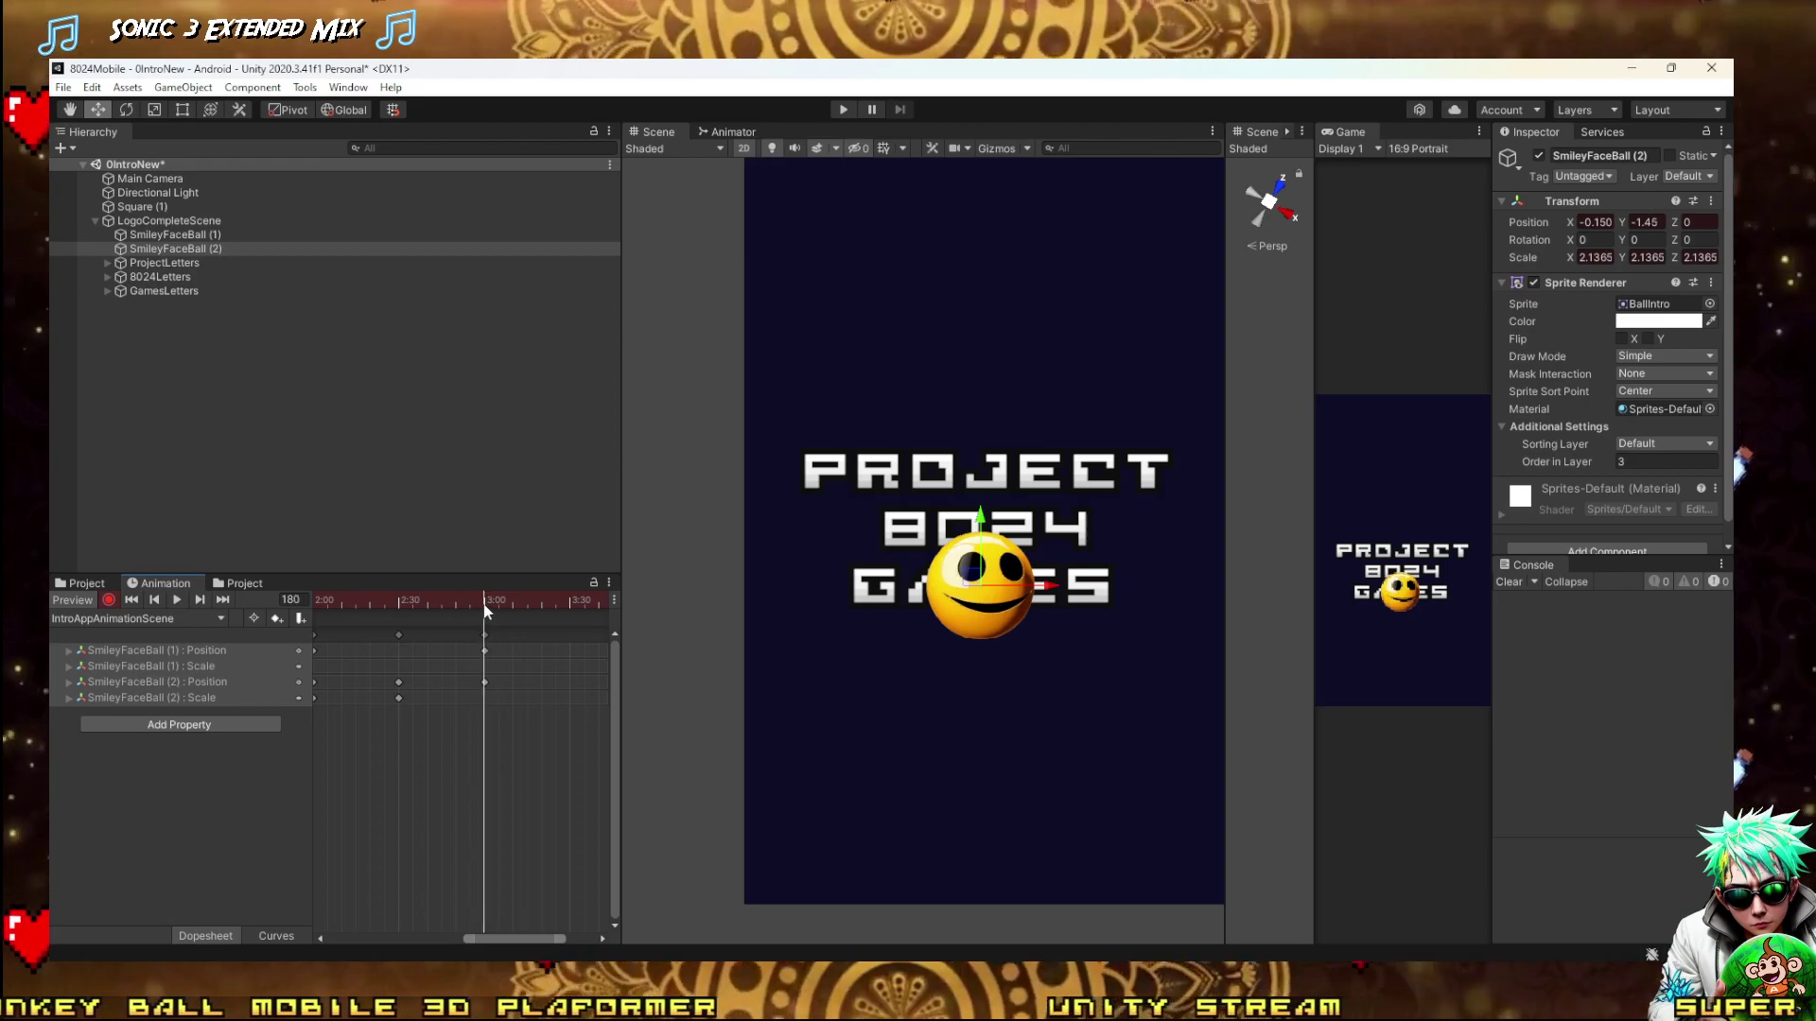
{"action": "left_click_drag", "start_coordinate": [979, 587], "coordinate": [978, 636]}
{"action": "key", "text": "w"}
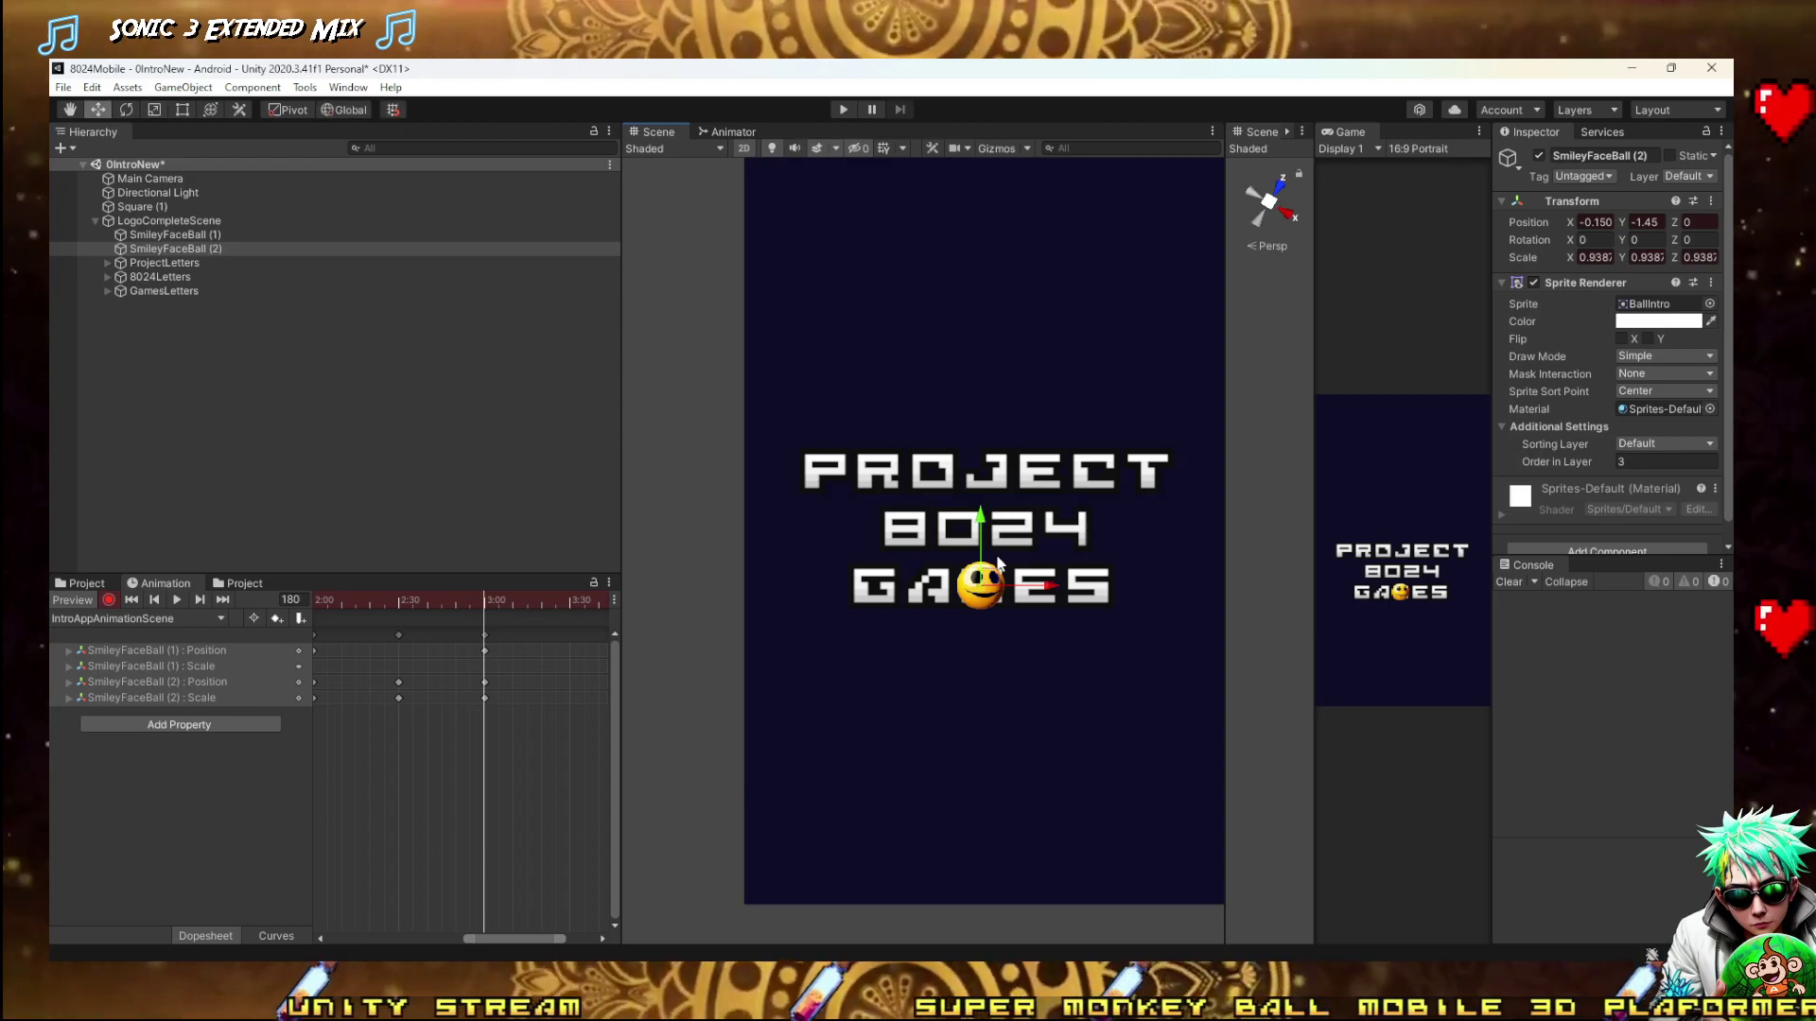
{"action": "left_click_drag", "start_coordinate": [984, 526], "coordinate": [983, 529]}
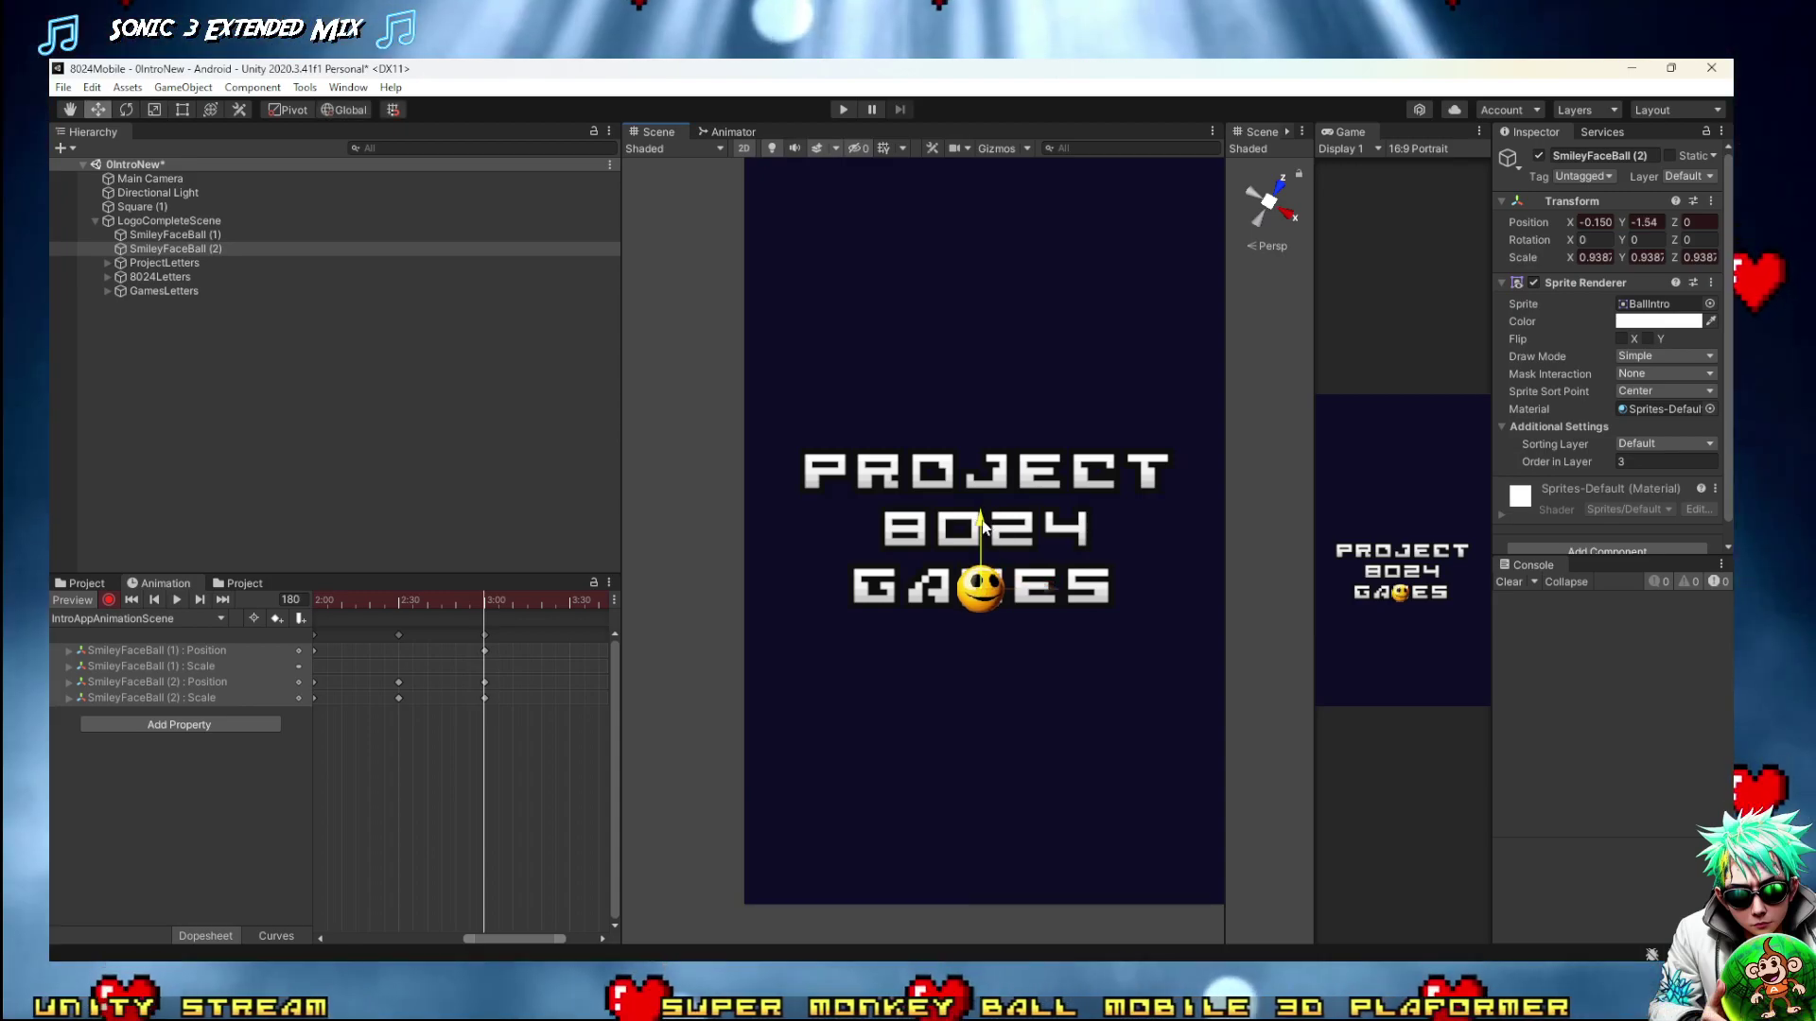
{"action": "left_click_drag", "start_coordinate": [477, 602], "coordinate": [350, 643]}
{"action": "scroll", "coordinate": [593, 665], "scroll_direction": "down", "scroll_amount": 3}
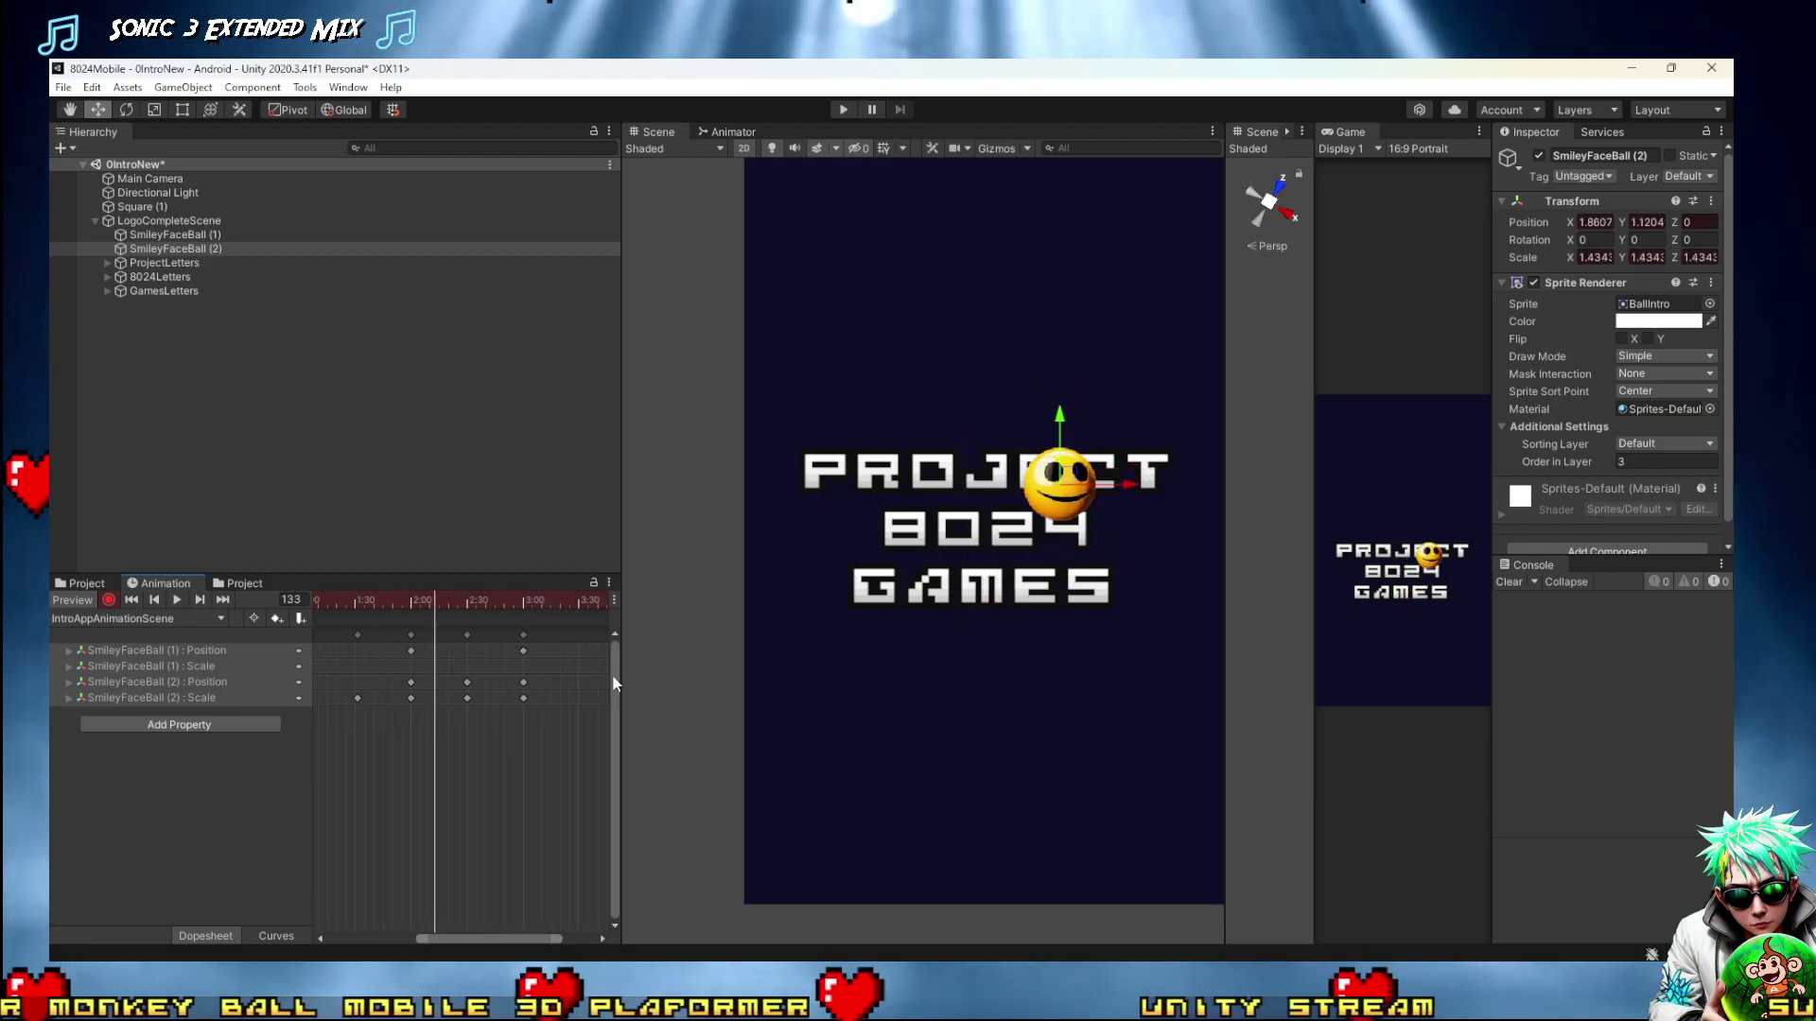
{"action": "scroll", "coordinate": [577, 738], "scroll_direction": "down", "scroll_amount": 5}
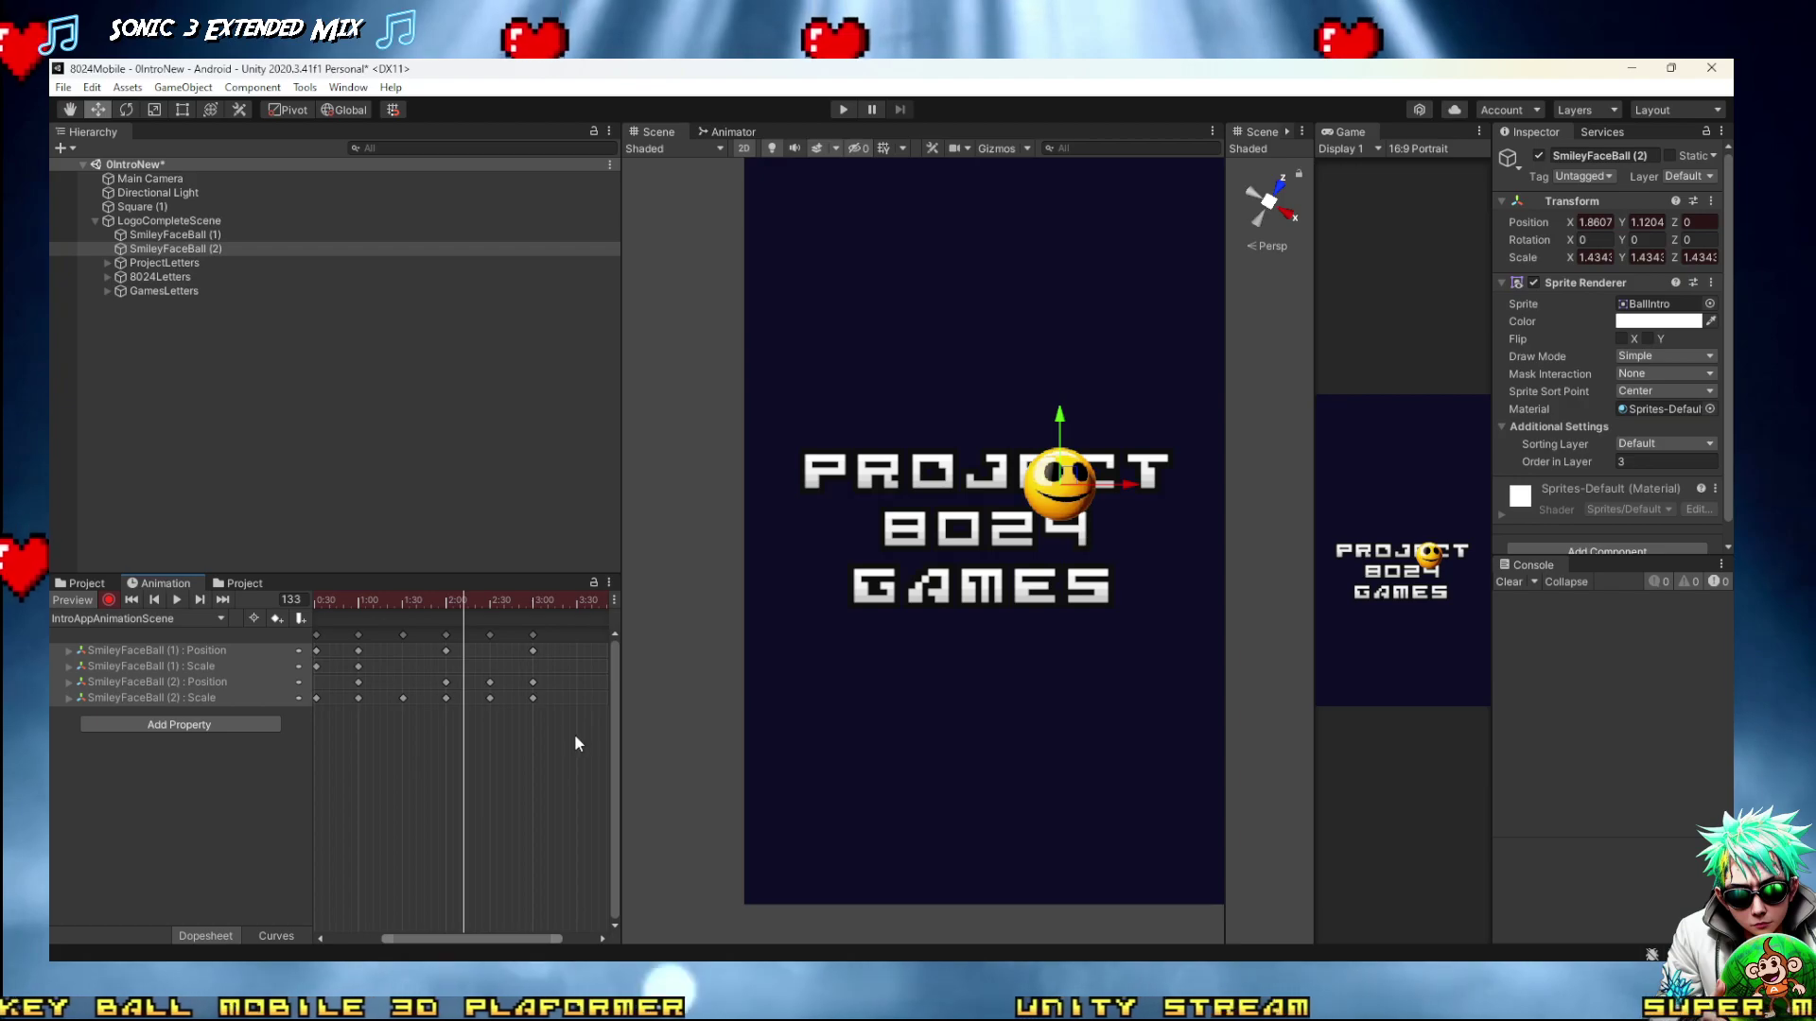
Play the clip from the start and stop at frame 210 with the ball over GAMES
{"action": "left_click", "coordinate": [413, 601]}
{"action": "left_click_drag", "start_coordinate": [391, 607], "coordinate": [348, 608]}
{"action": "left_click", "coordinate": [177, 600]}
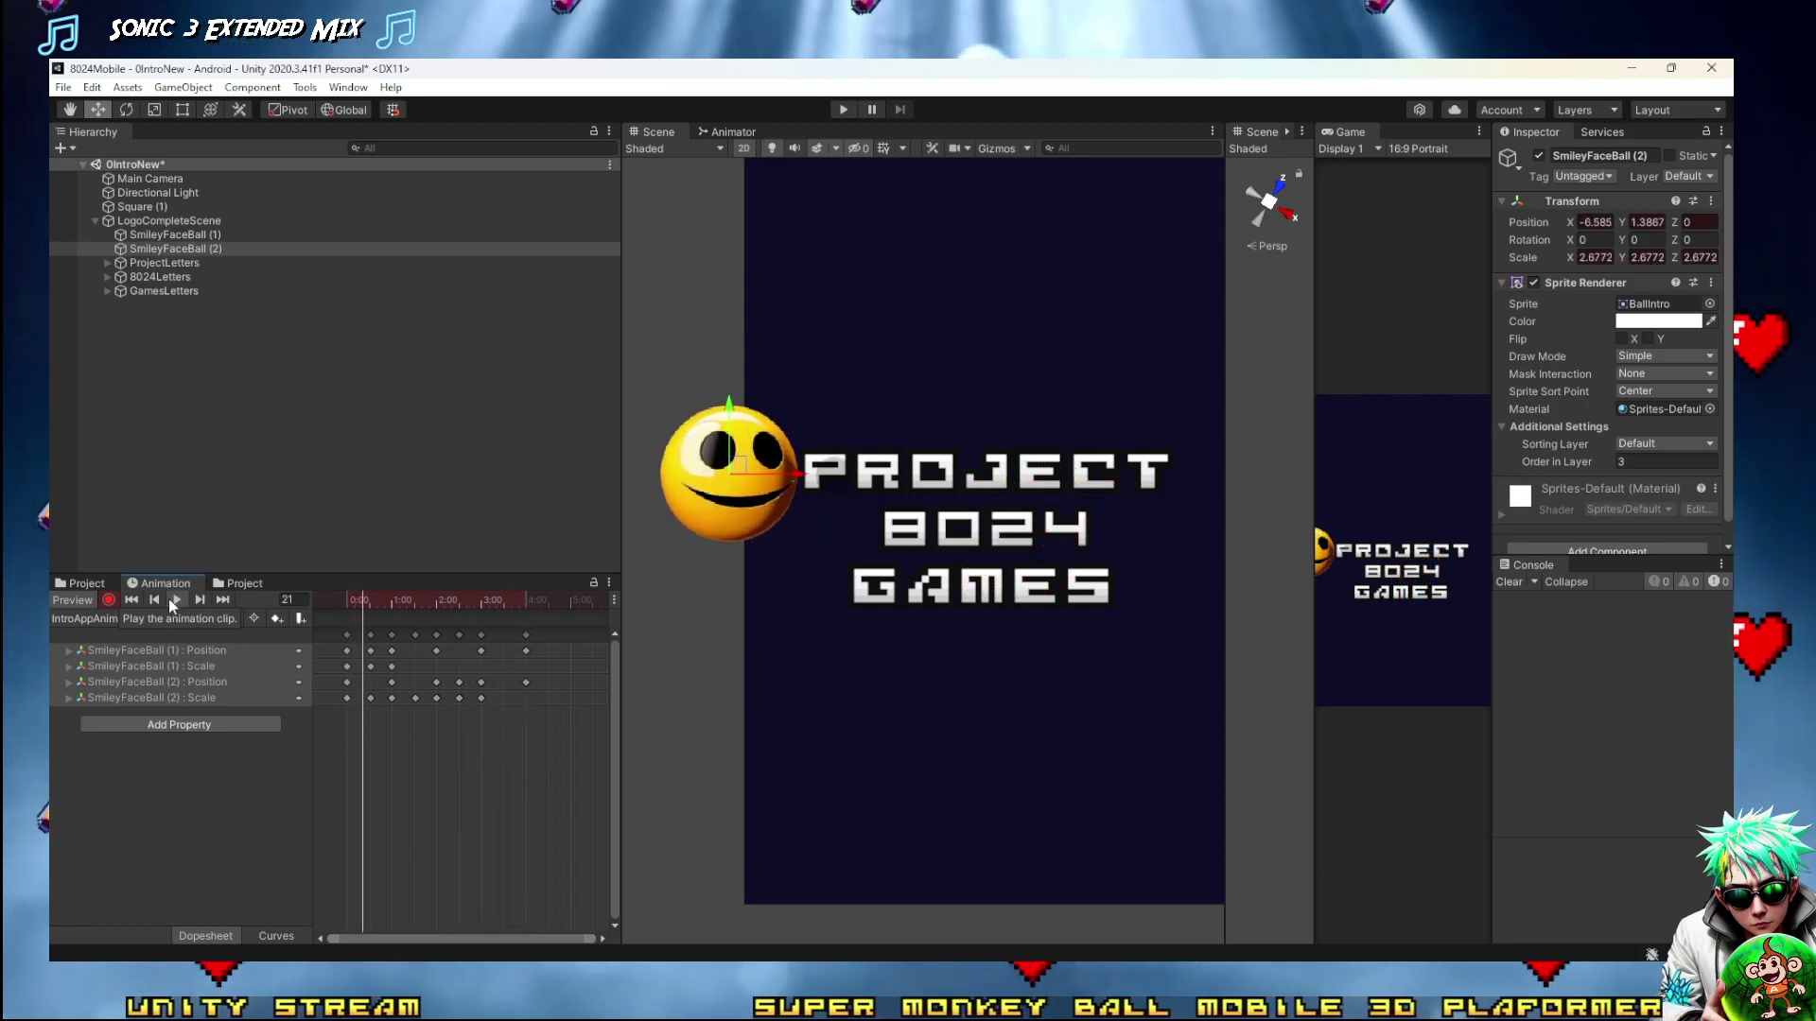
{"action": "left_click", "coordinate": [500, 605]}
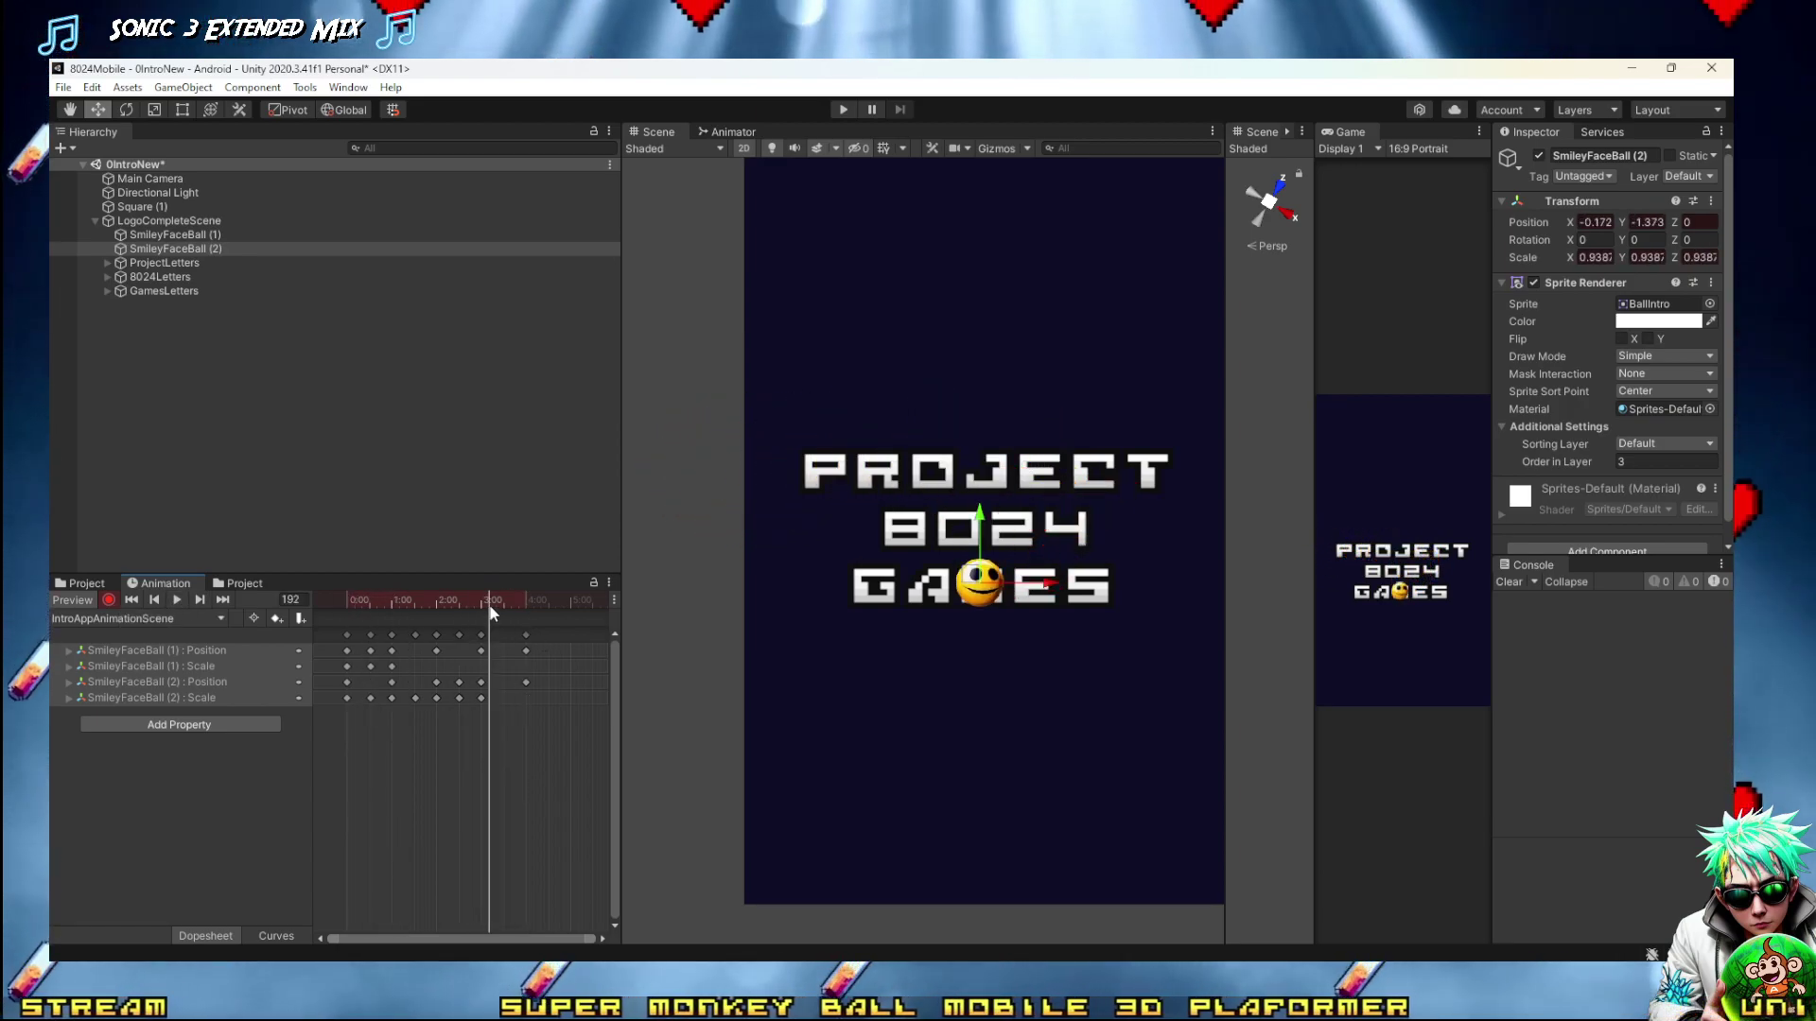
{"action": "left_click_drag", "start_coordinate": [501, 613], "coordinate": [506, 613]}
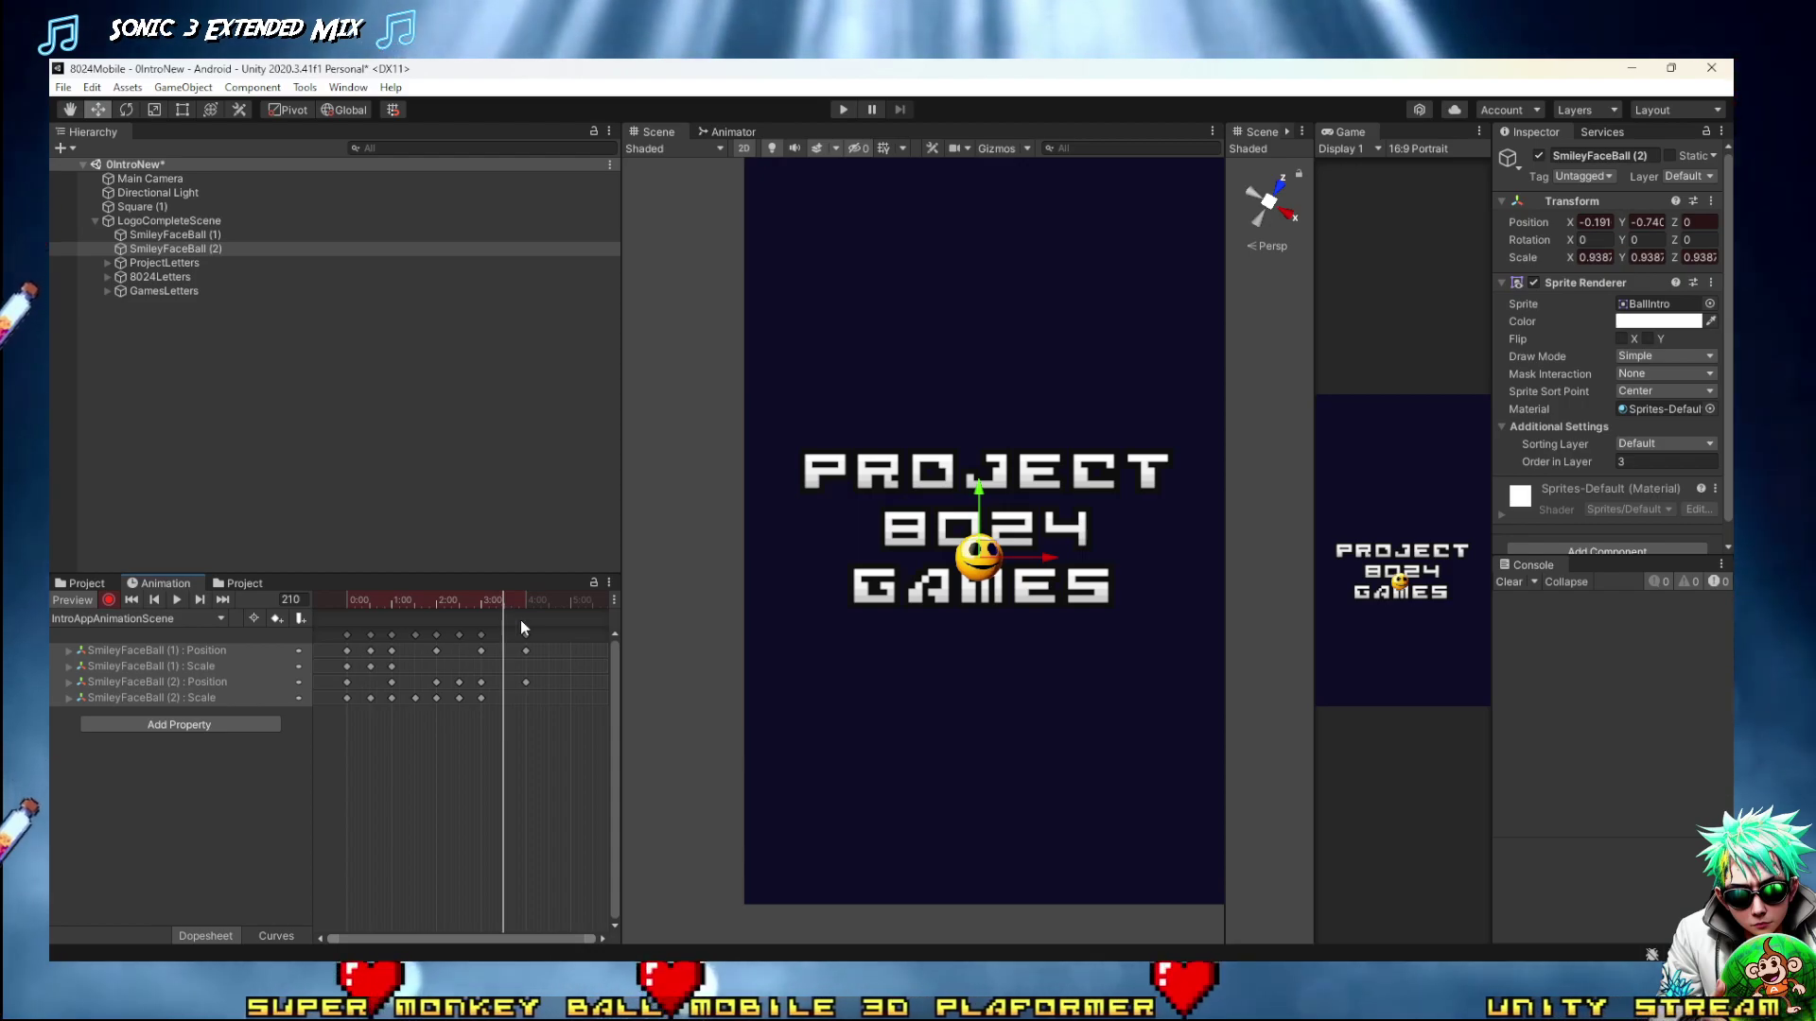
Key the ball enlarged to about 2.72 at frame 210 and shrunk to 1.0131 at frame 240
{"action": "scroll", "coordinate": [507, 653], "scroll_direction": "up", "scroll_amount": 5}
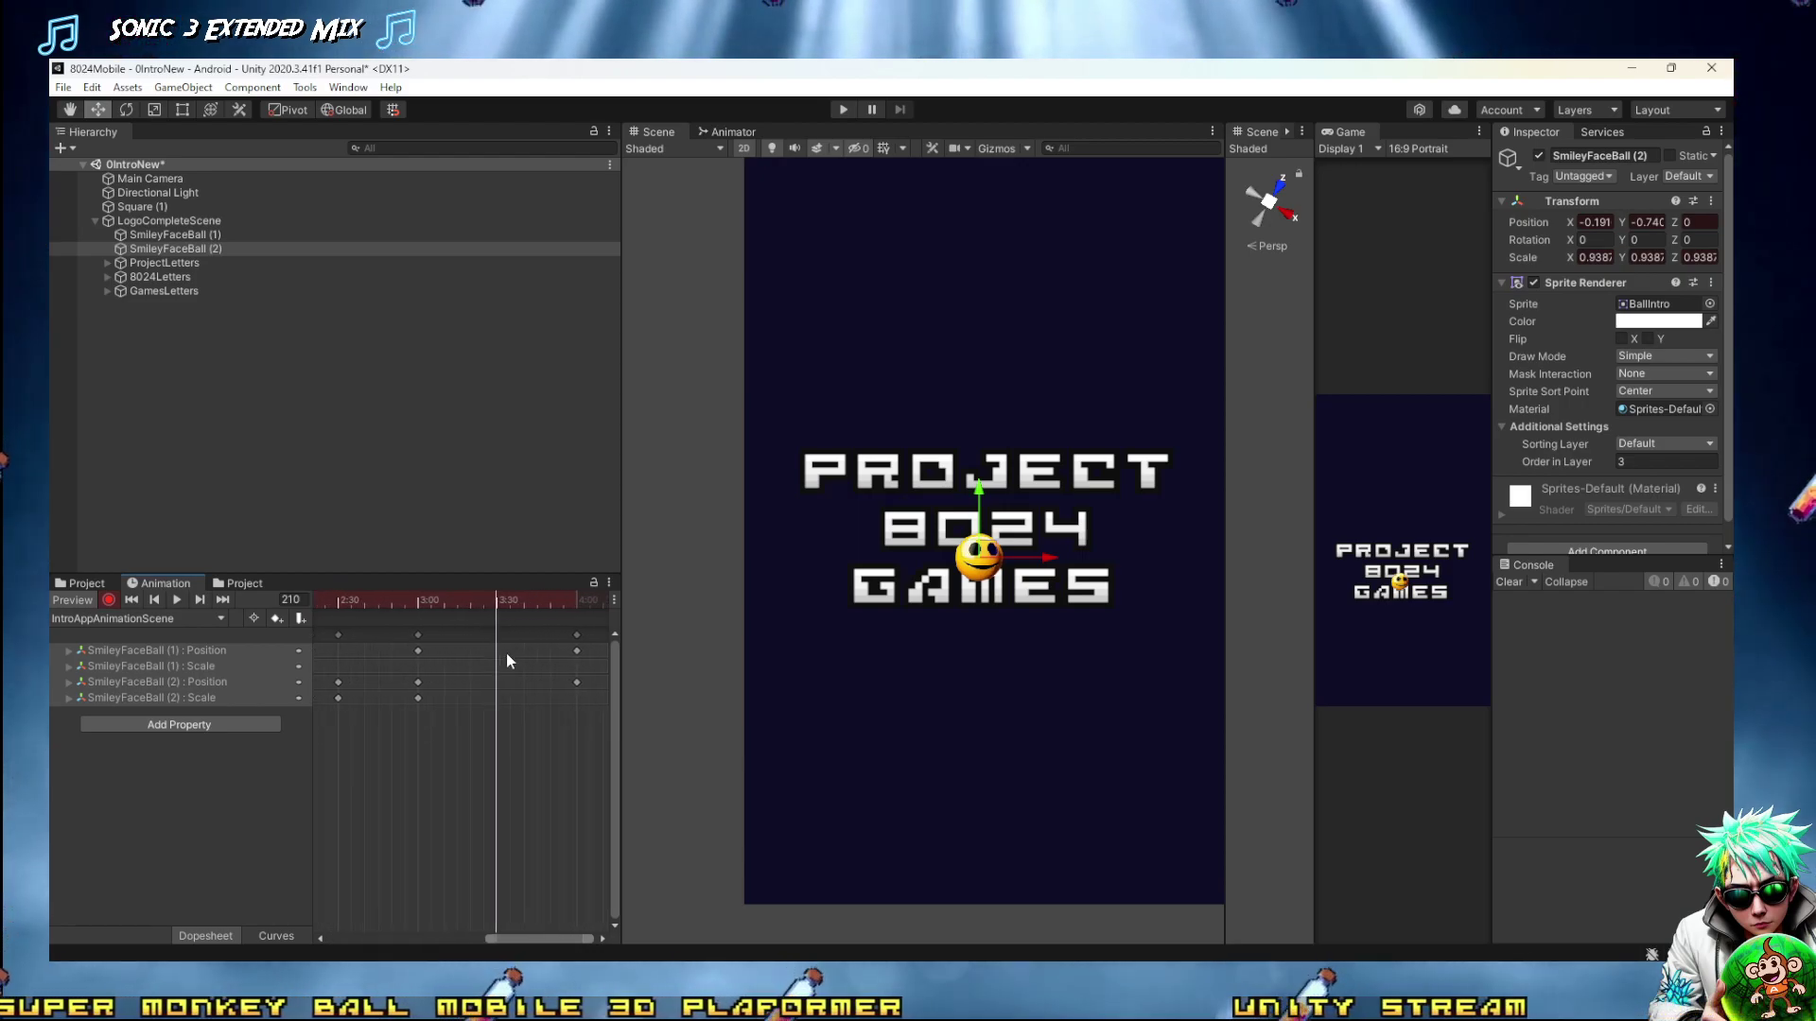
{"action": "scroll", "coordinate": [501, 650], "scroll_direction": "up", "scroll_amount": 2}
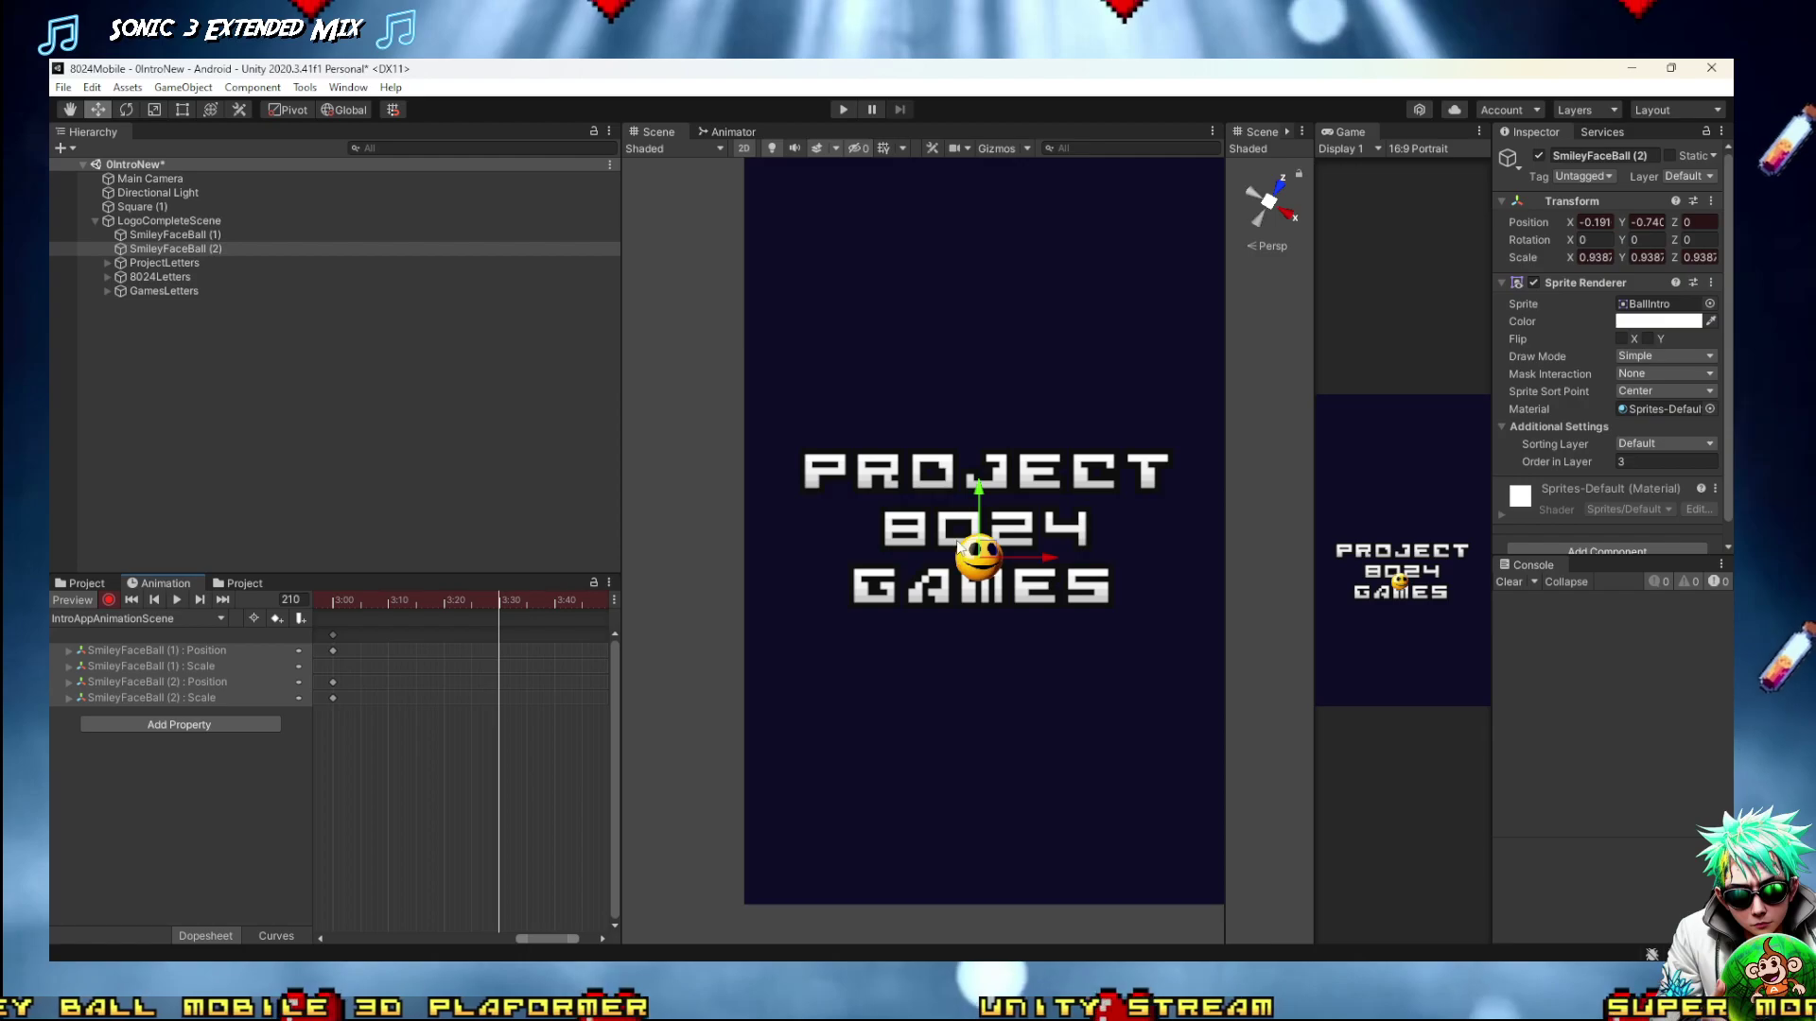
{"action": "key", "text": "r"}
{"action": "left_click_drag", "start_coordinate": [981, 558], "coordinate": [1082, 430]}
{"action": "scroll", "coordinate": [401, 738], "scroll_direction": "down", "scroll_amount": 2}
{"action": "left_click_drag", "start_coordinate": [463, 596], "coordinate": [547, 613]}
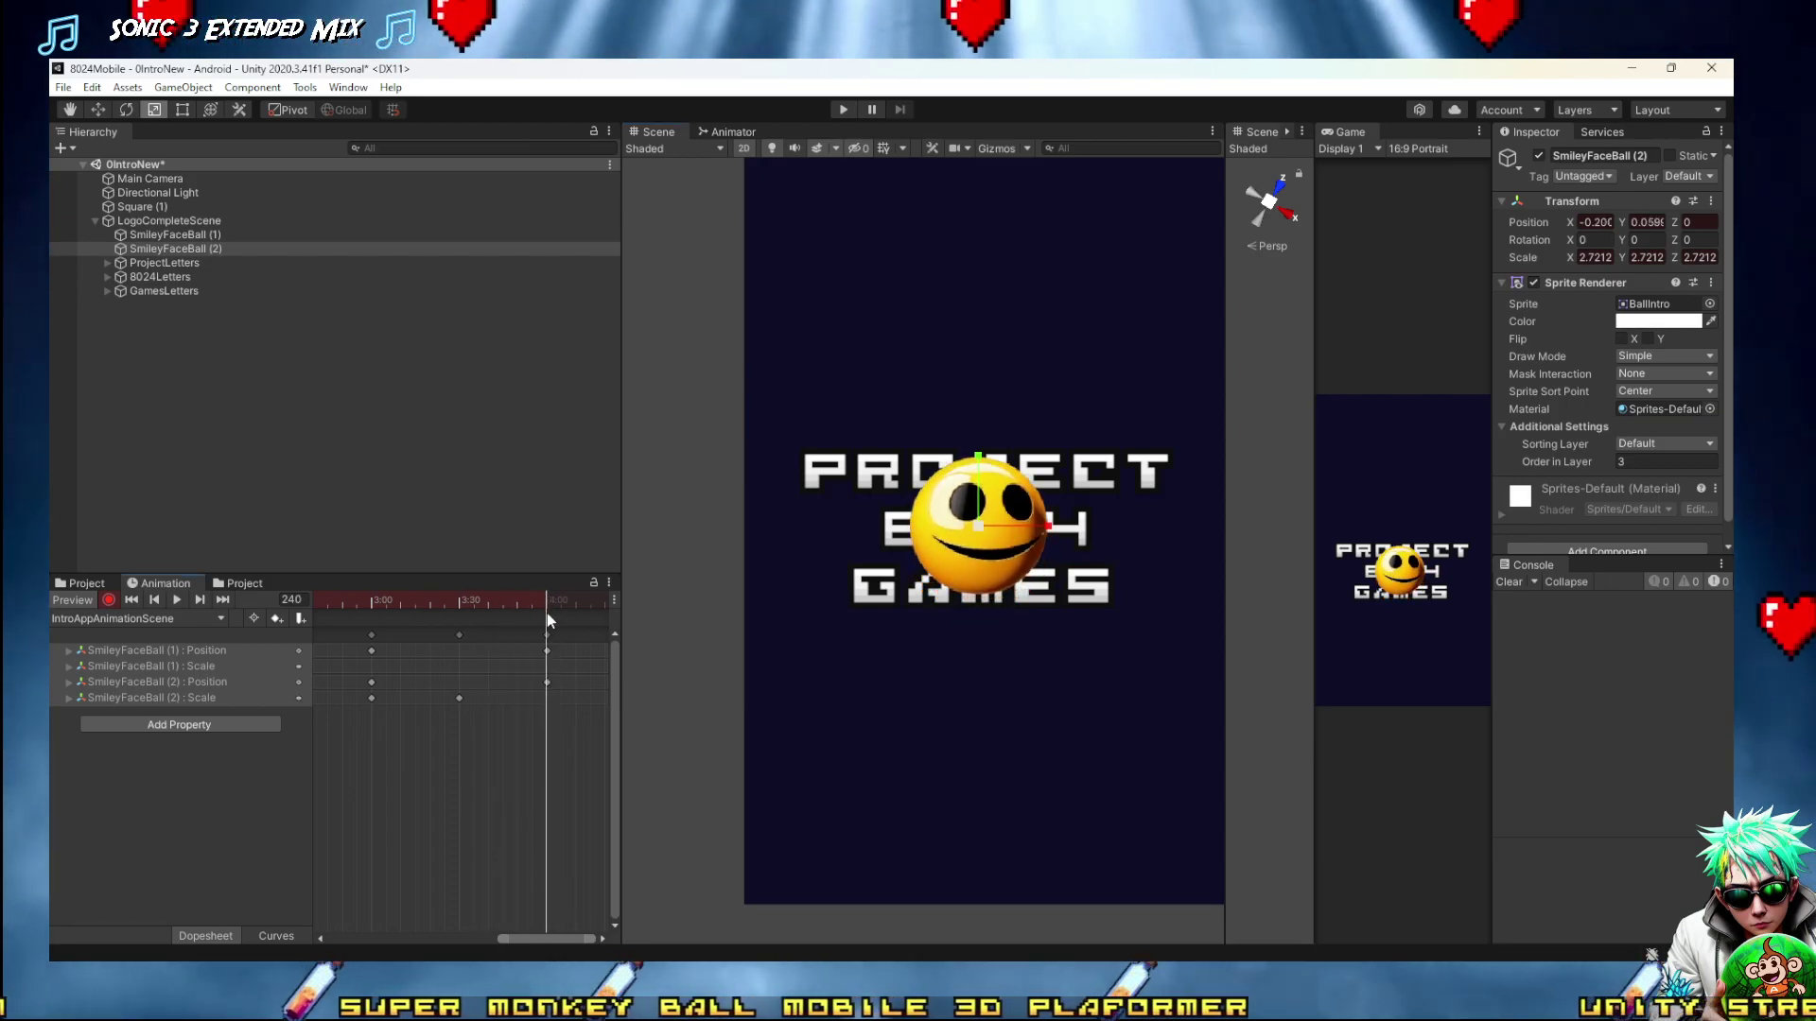
{"action": "left_click_drag", "start_coordinate": [978, 524], "coordinate": [962, 578]}
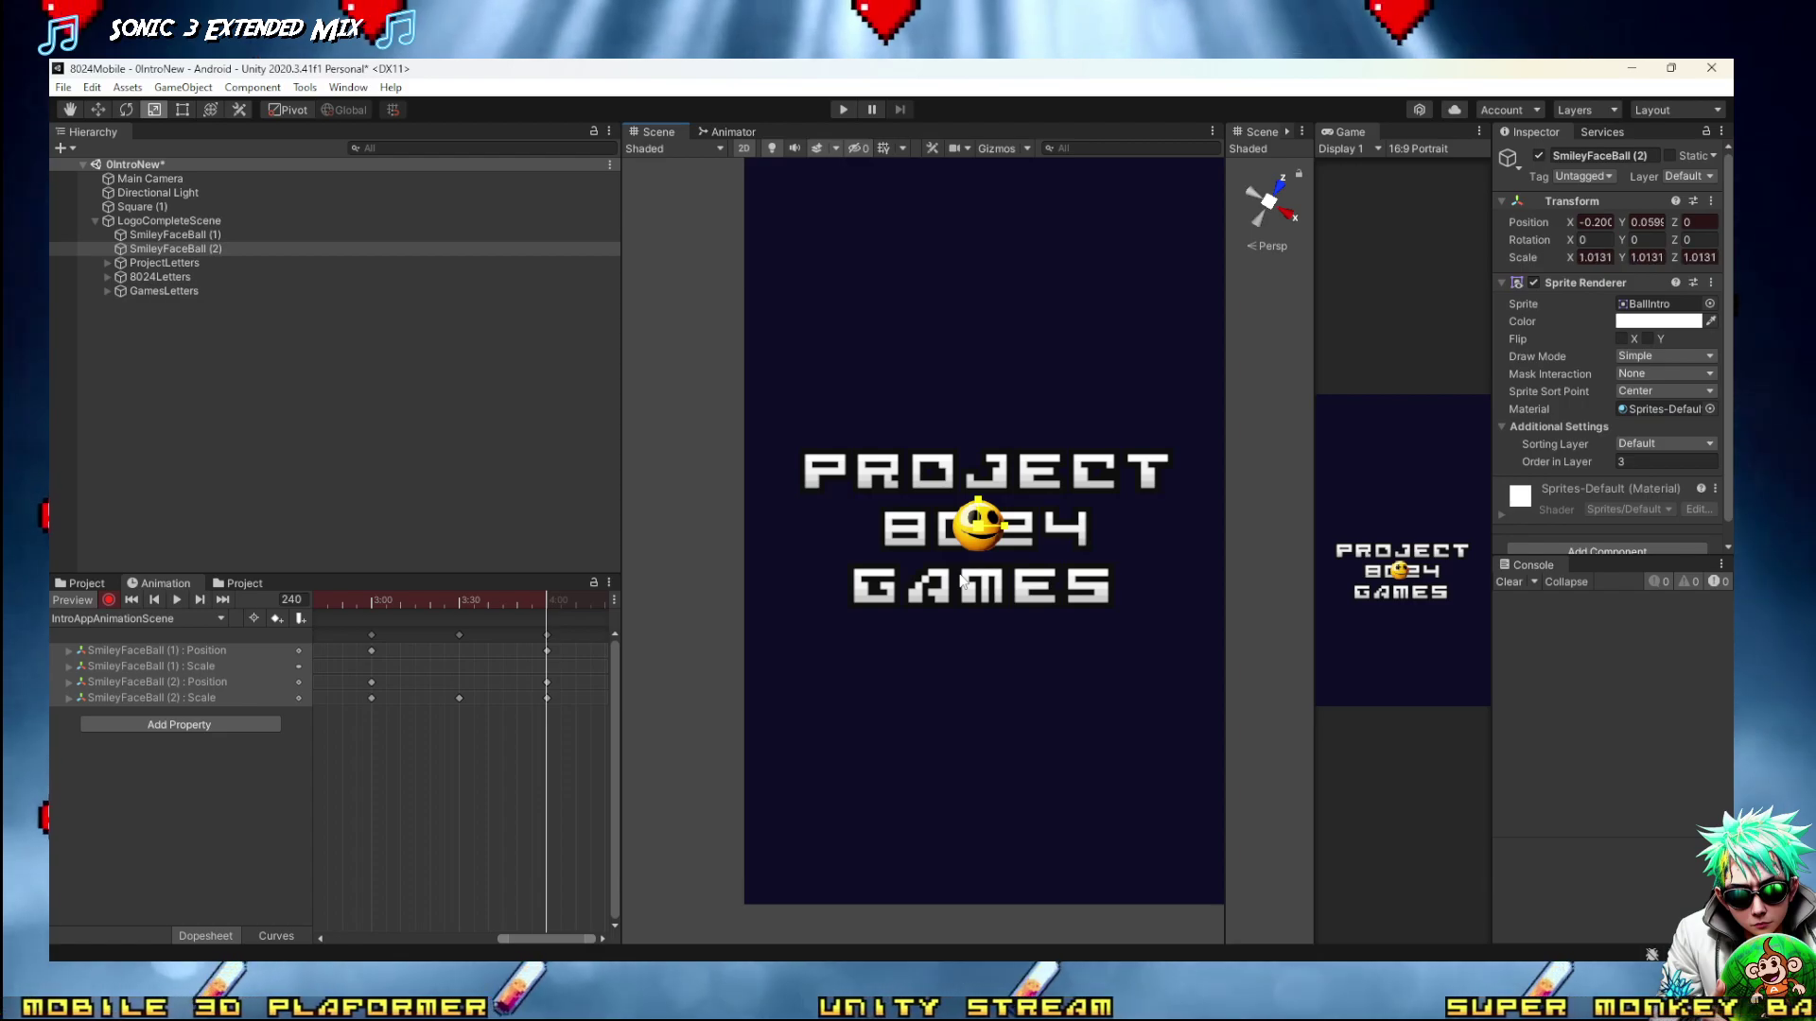
Scrub the animation back to frame 0 and zoom the Dopesheet out
{"action": "left_click_drag", "start_coordinate": [545, 604], "coordinate": [49, 510]}
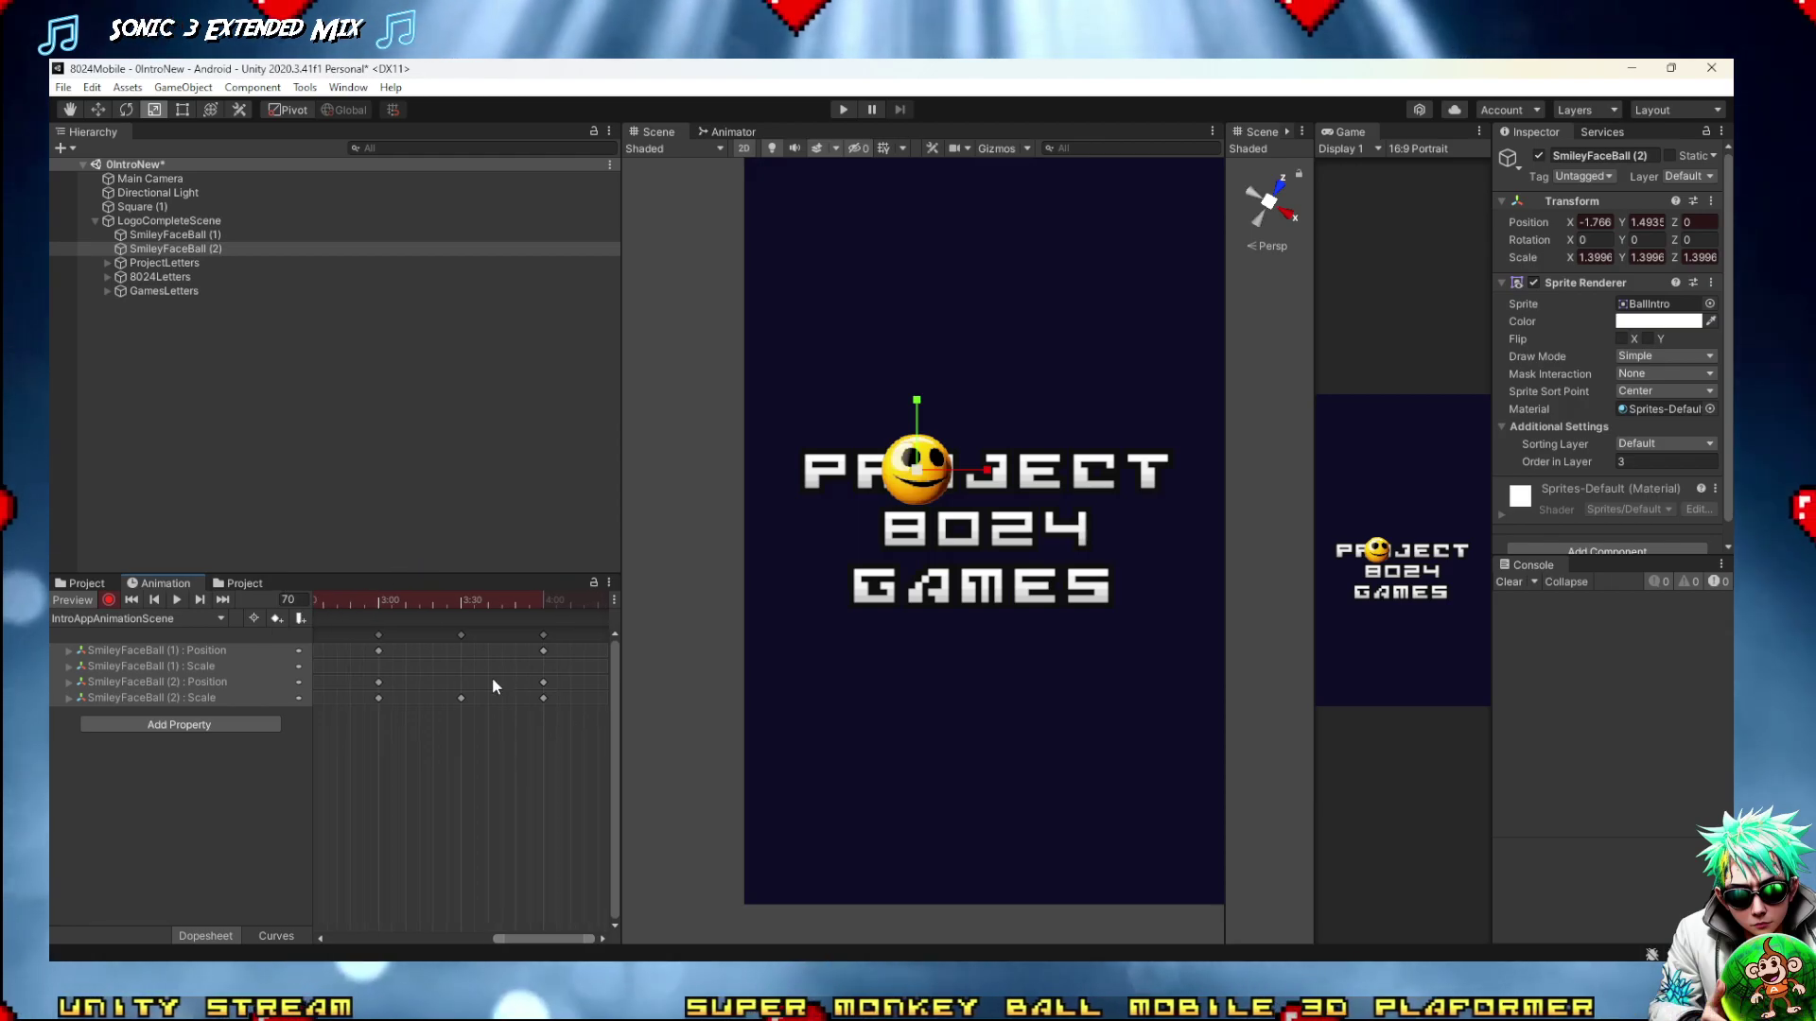
{"action": "scroll", "coordinate": [514, 687], "scroll_direction": "down", "scroll_amount": 5}
{"action": "scroll", "coordinate": [515, 689], "scroll_direction": "down", "scroll_amount": 3}
{"action": "left_click_drag", "start_coordinate": [478, 599], "coordinate": [300, 600]}
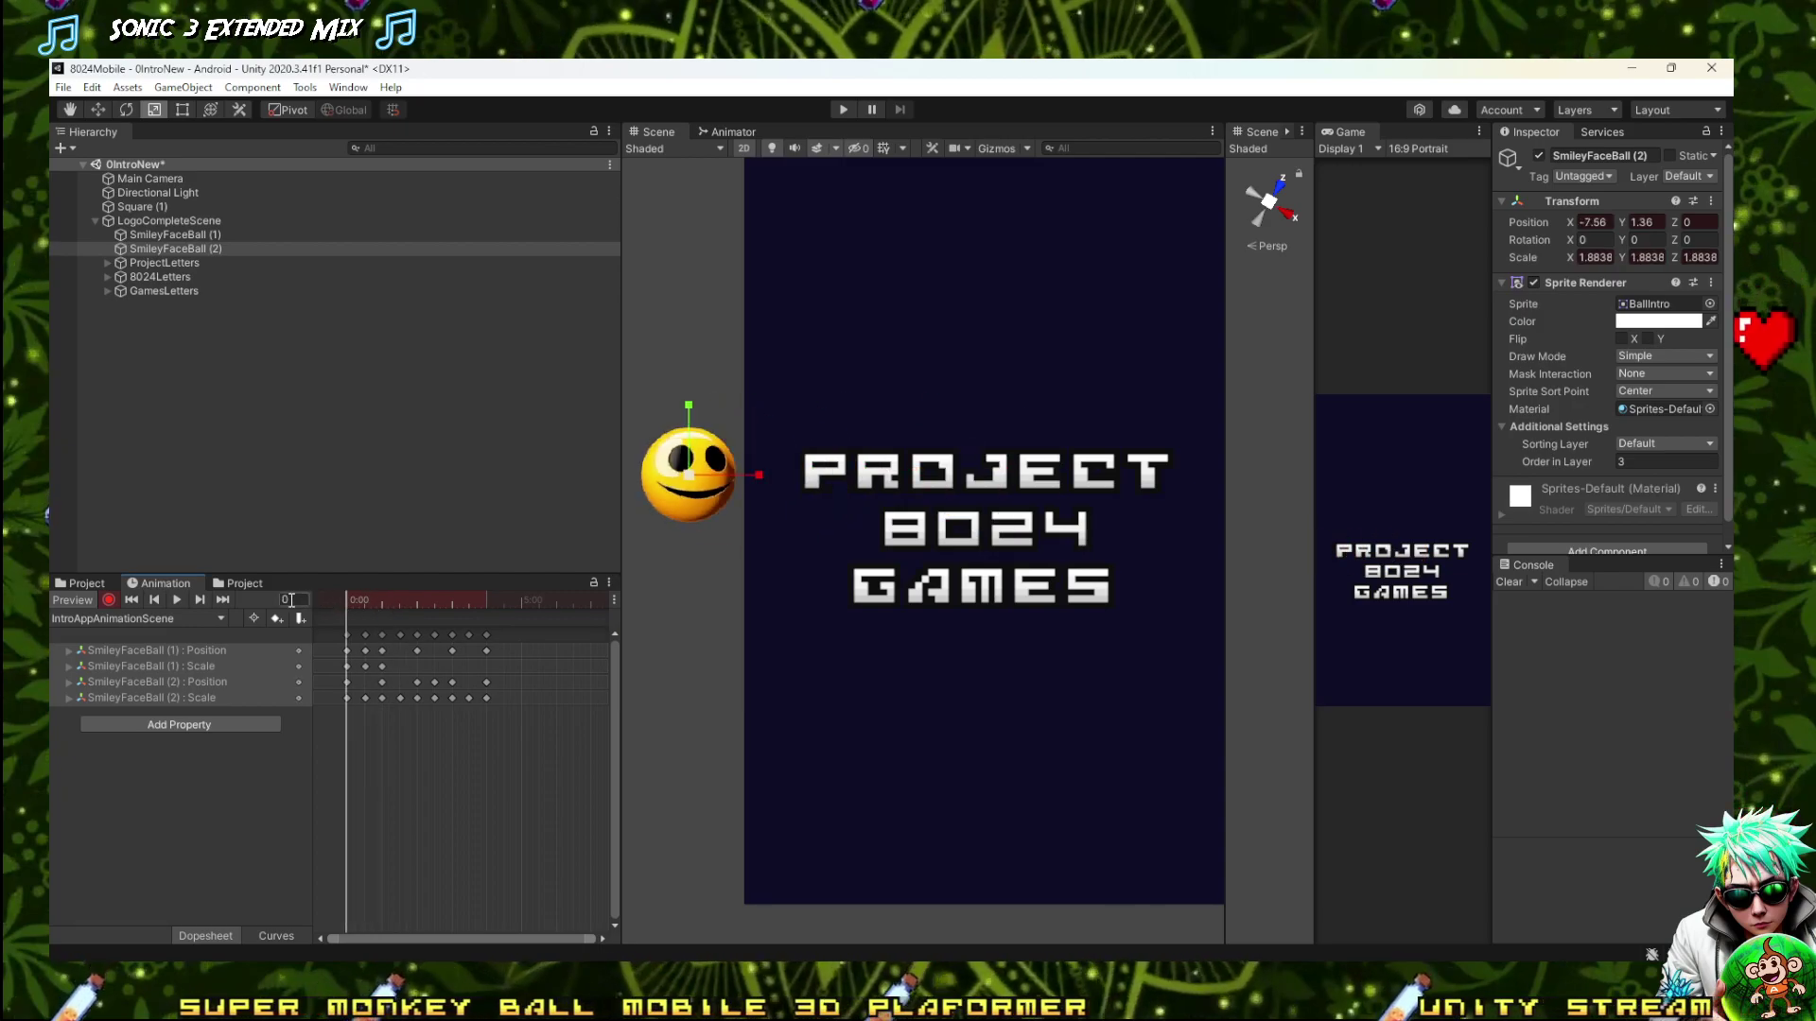
Play the intro preview and widen the Game view to fill the middle of the editor
{"action": "left_click", "coordinate": [180, 599]}
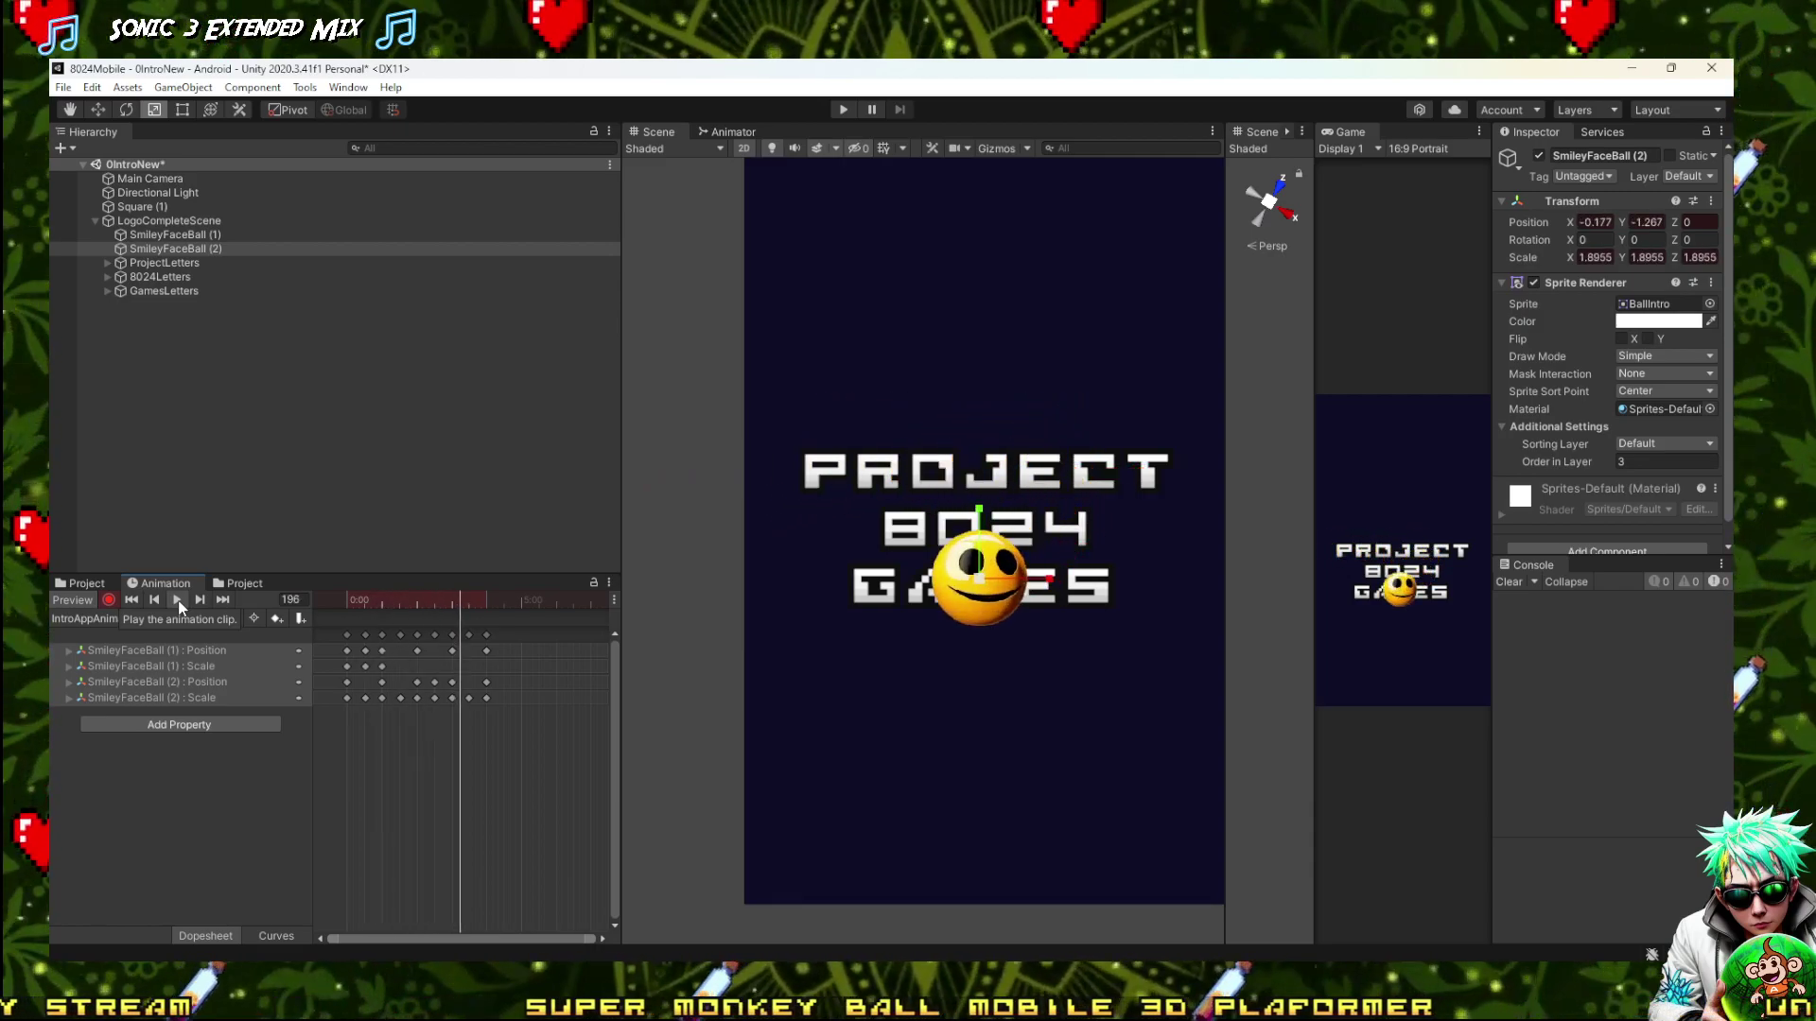
{"action": "left_click_drag", "start_coordinate": [621, 492], "coordinate": [187, 656]}
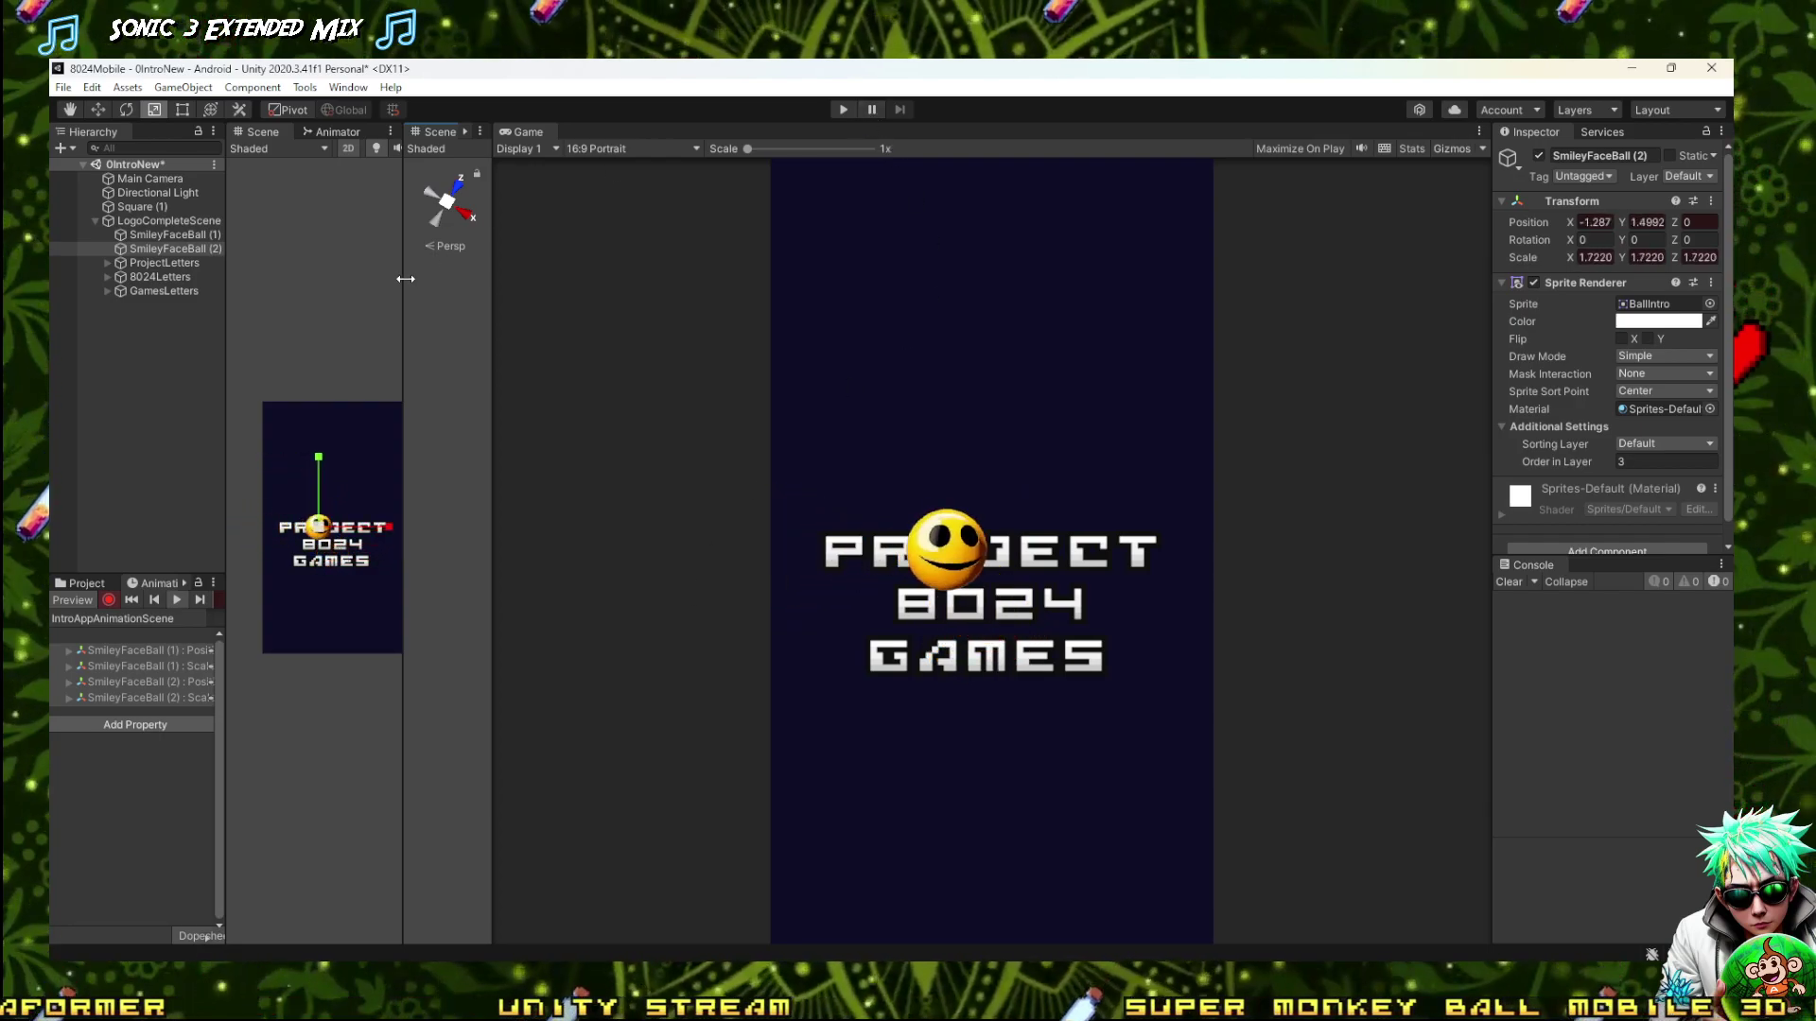
Resize the Scene, Game, Hierarchy and timeline panels, giving the hierarchy and Dopesheet more width
{"action": "left_click_drag", "start_coordinate": [494, 324], "coordinate": [923, 284]}
{"action": "left_click_drag", "start_coordinate": [407, 325], "coordinate": [839, 340]}
{"action": "left_click_drag", "start_coordinate": [225, 488], "coordinate": [687, 526]}
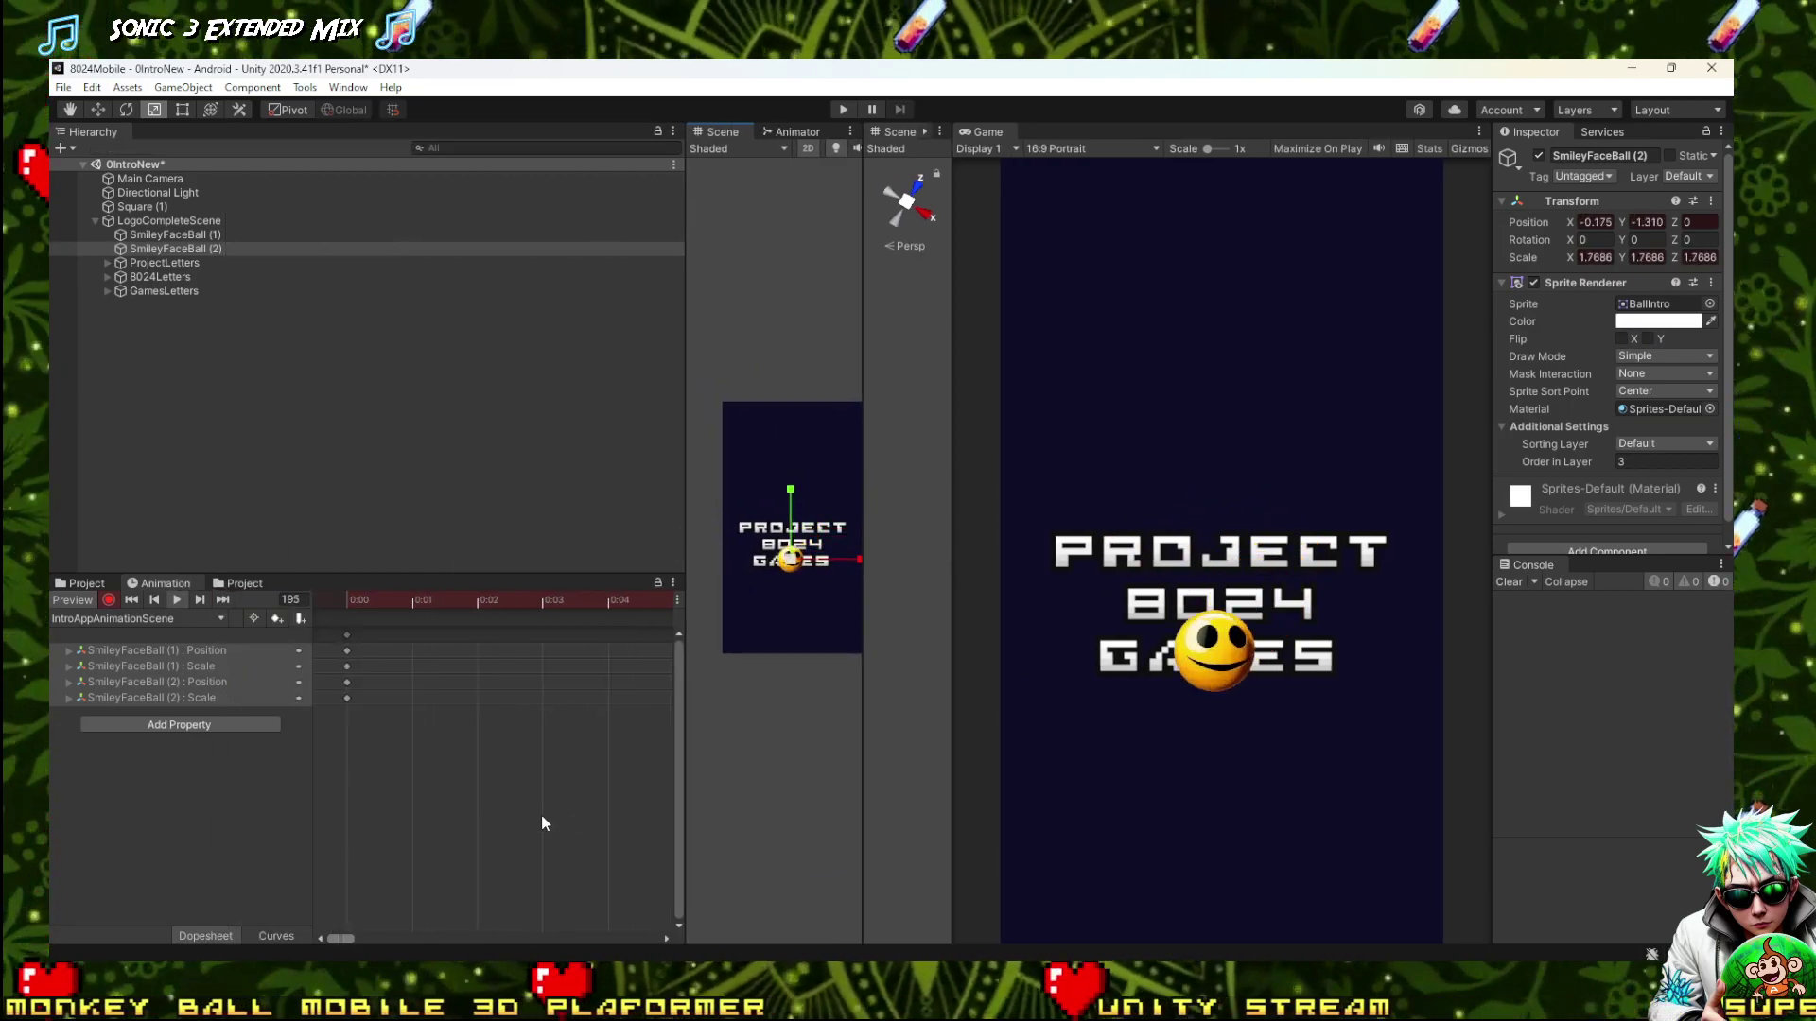
{"action": "scroll", "coordinate": [484, 823], "scroll_direction": "down", "scroll_amount": 3}
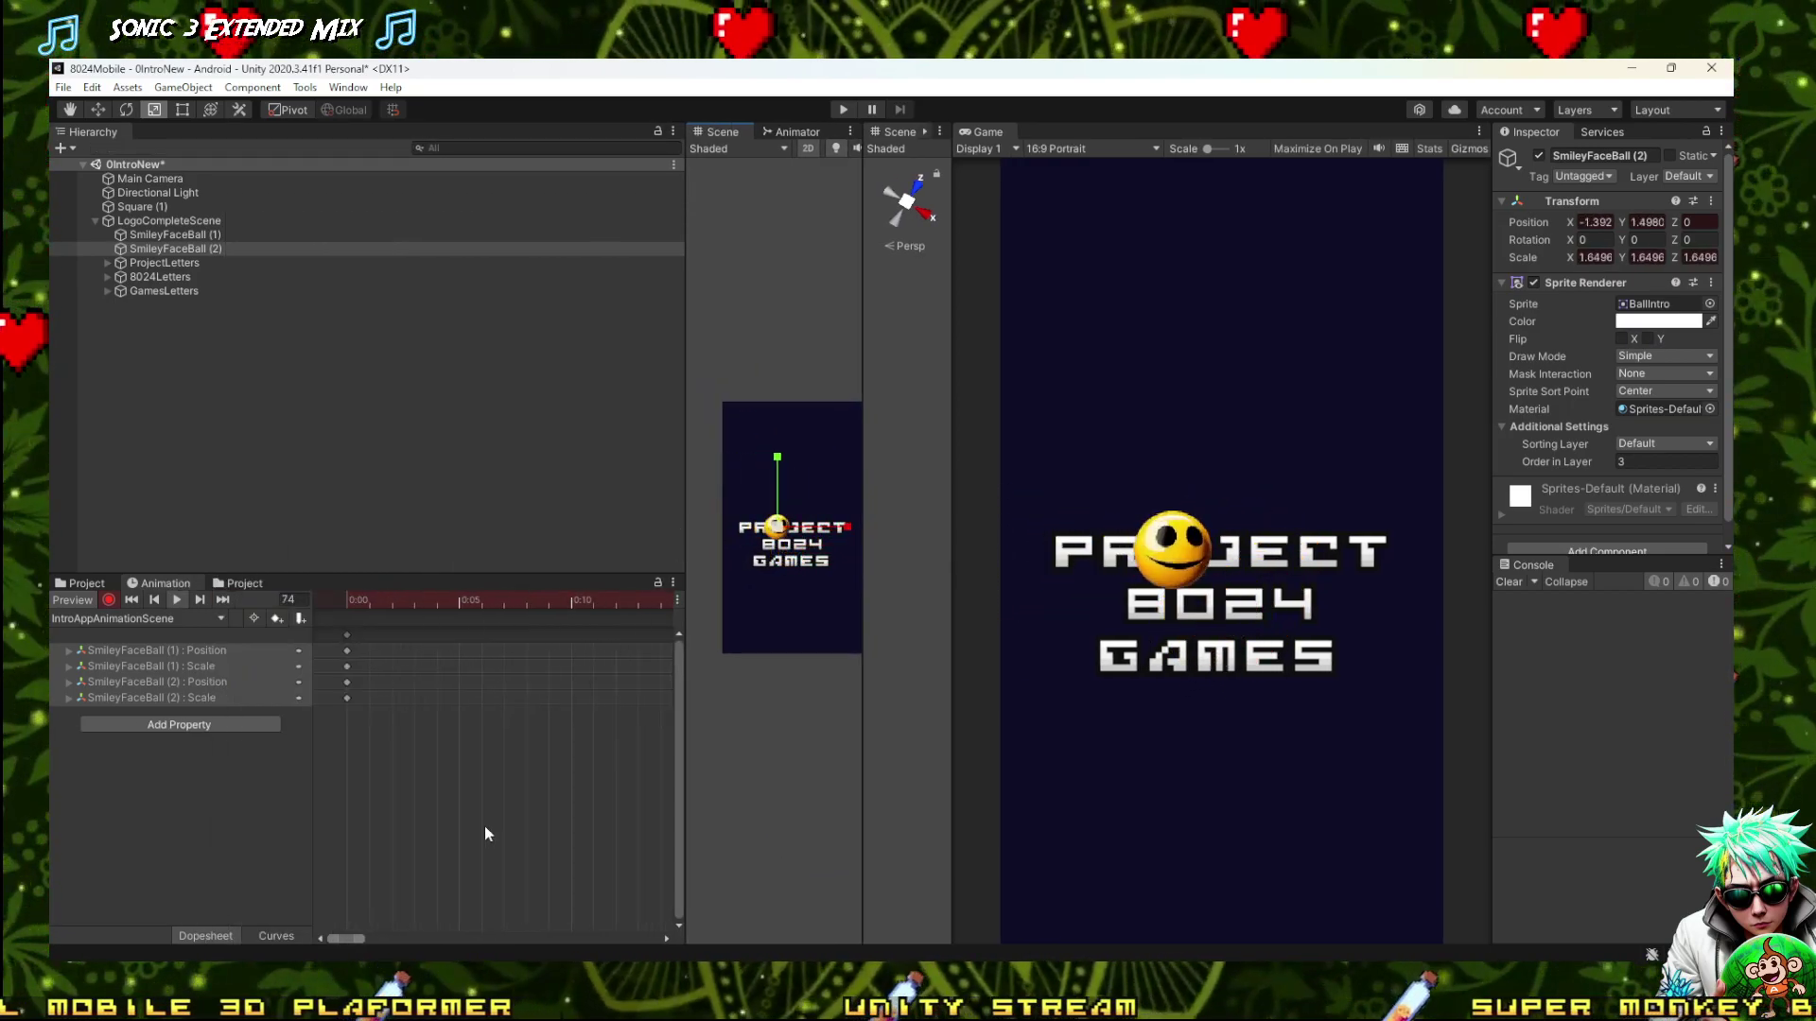
{"action": "scroll", "coordinate": [488, 829], "scroll_direction": "down", "scroll_amount": 3}
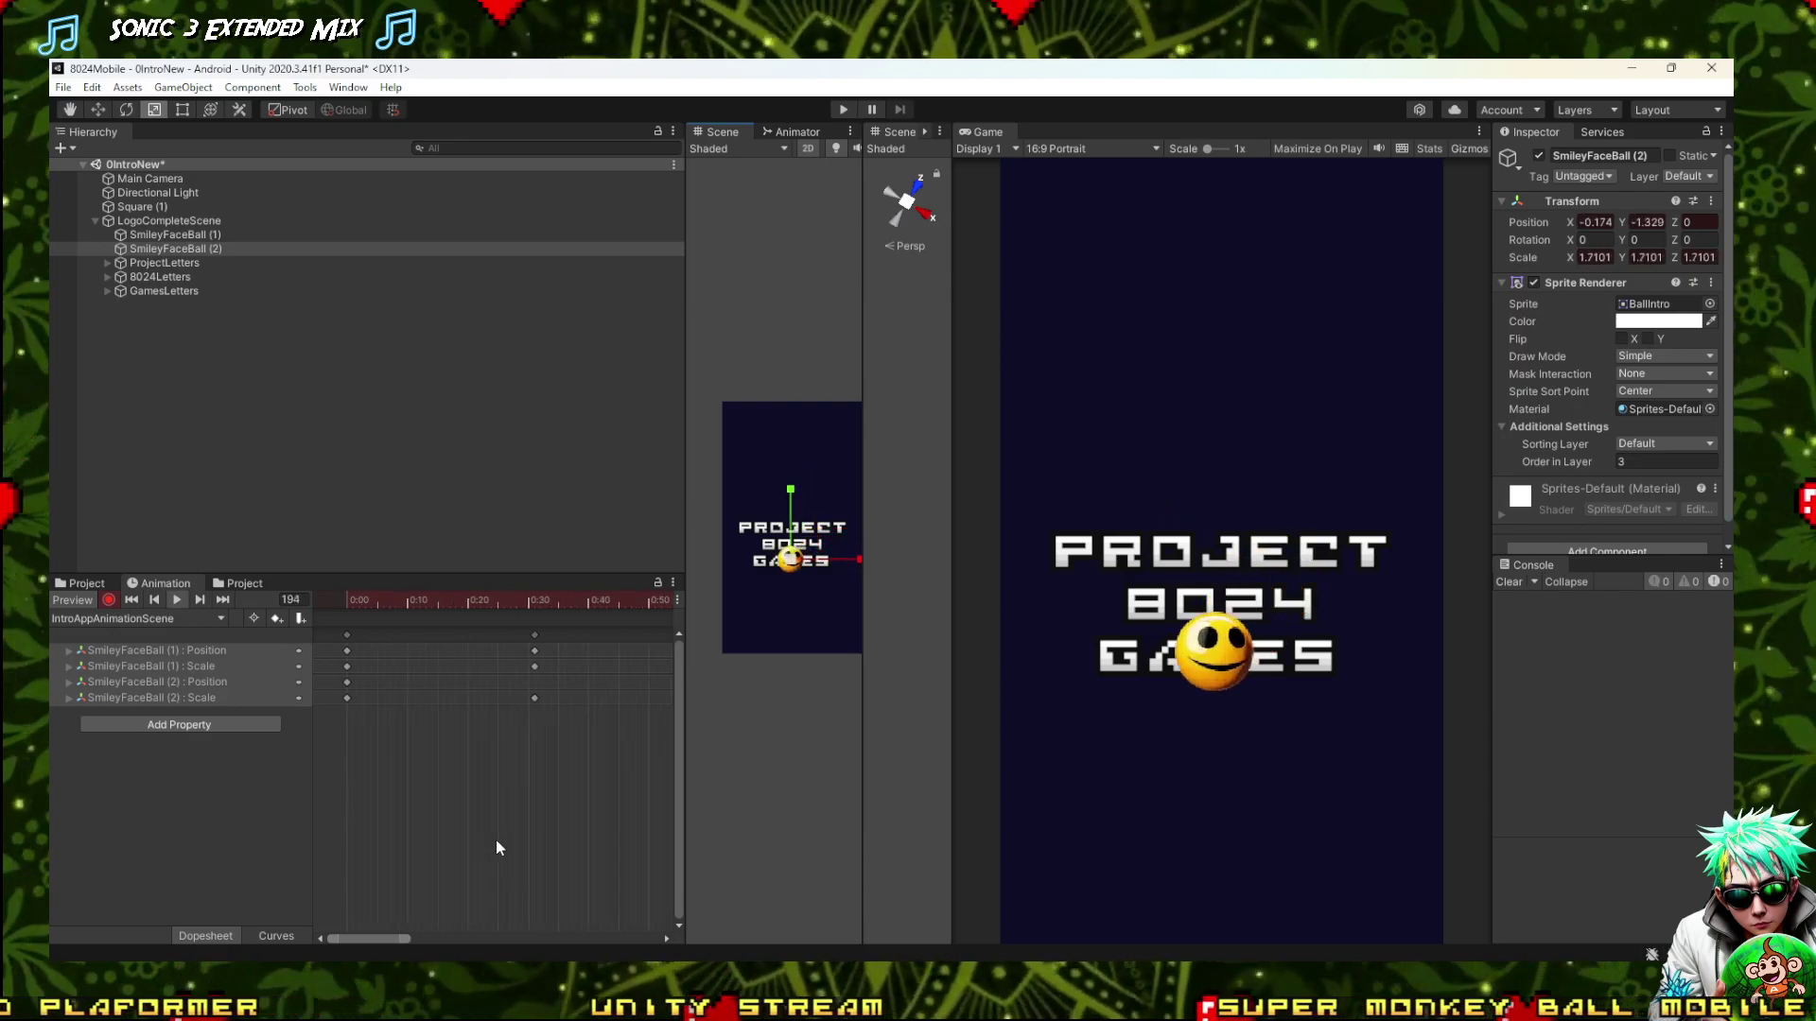
{"action": "scroll", "coordinate": [497, 850], "scroll_direction": "down", "scroll_amount": 3}
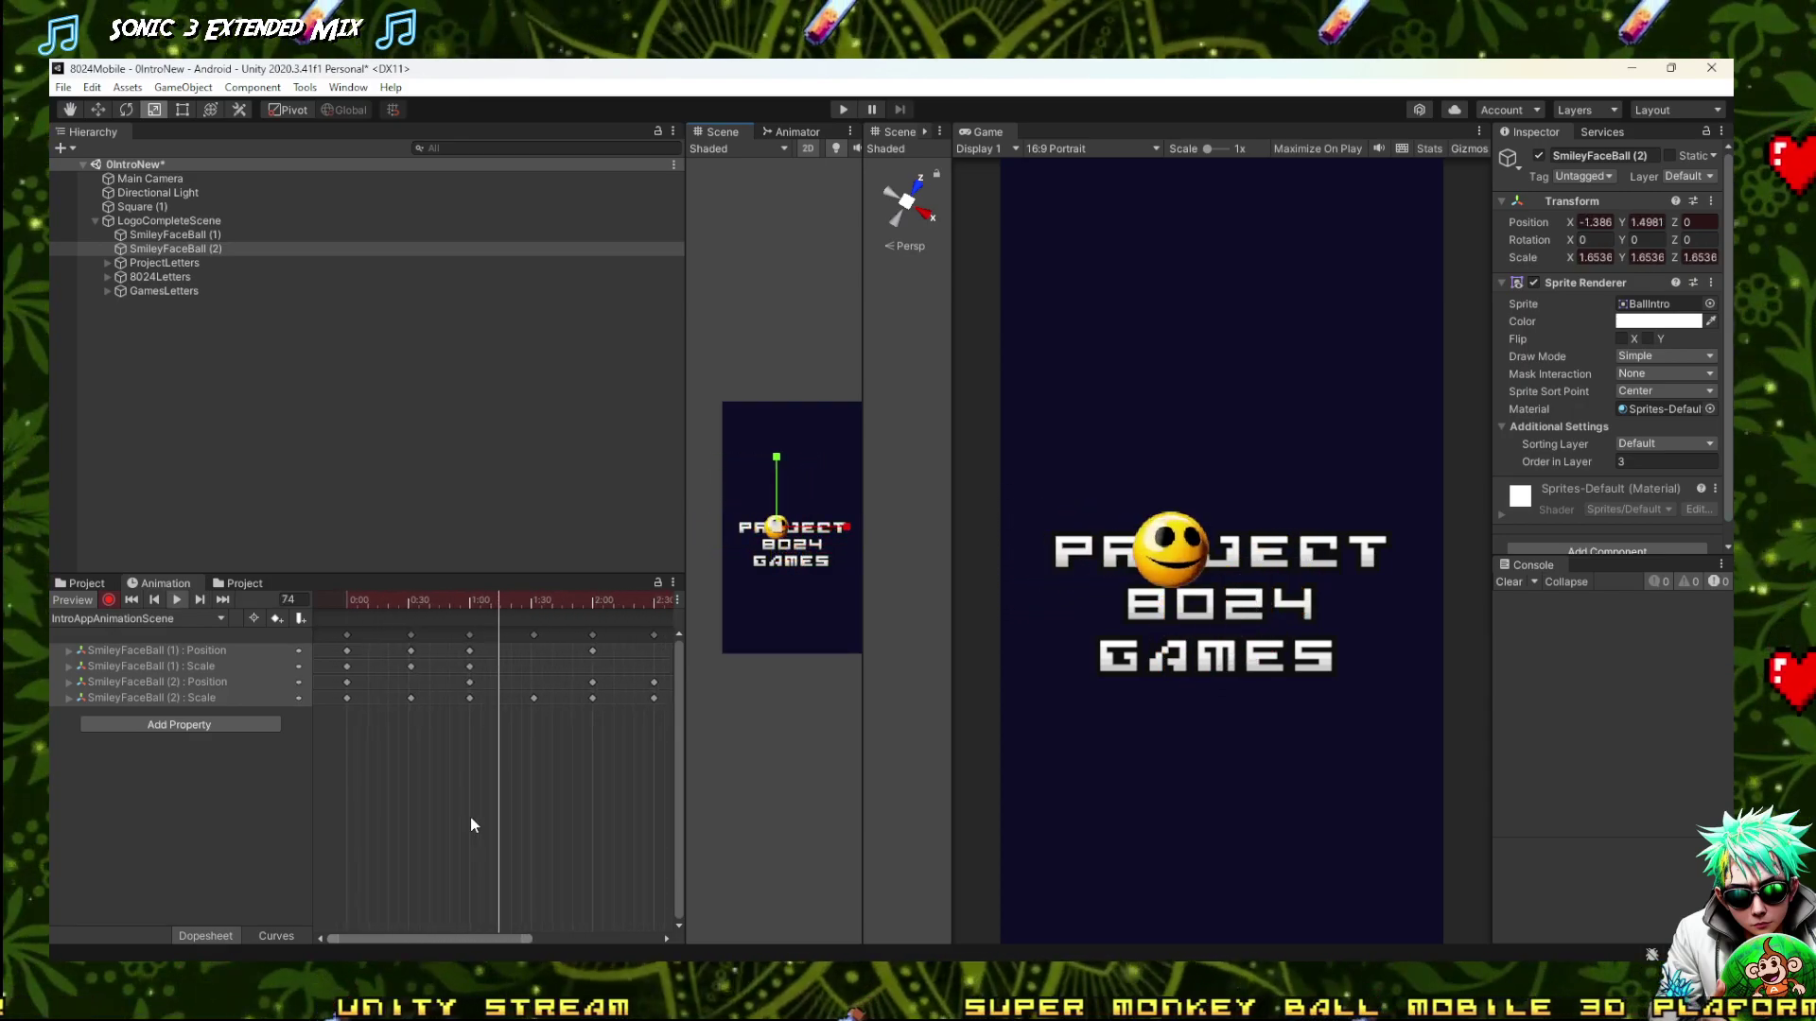
{"action": "scroll", "coordinate": [454, 804], "scroll_direction": "down", "scroll_amount": 3}
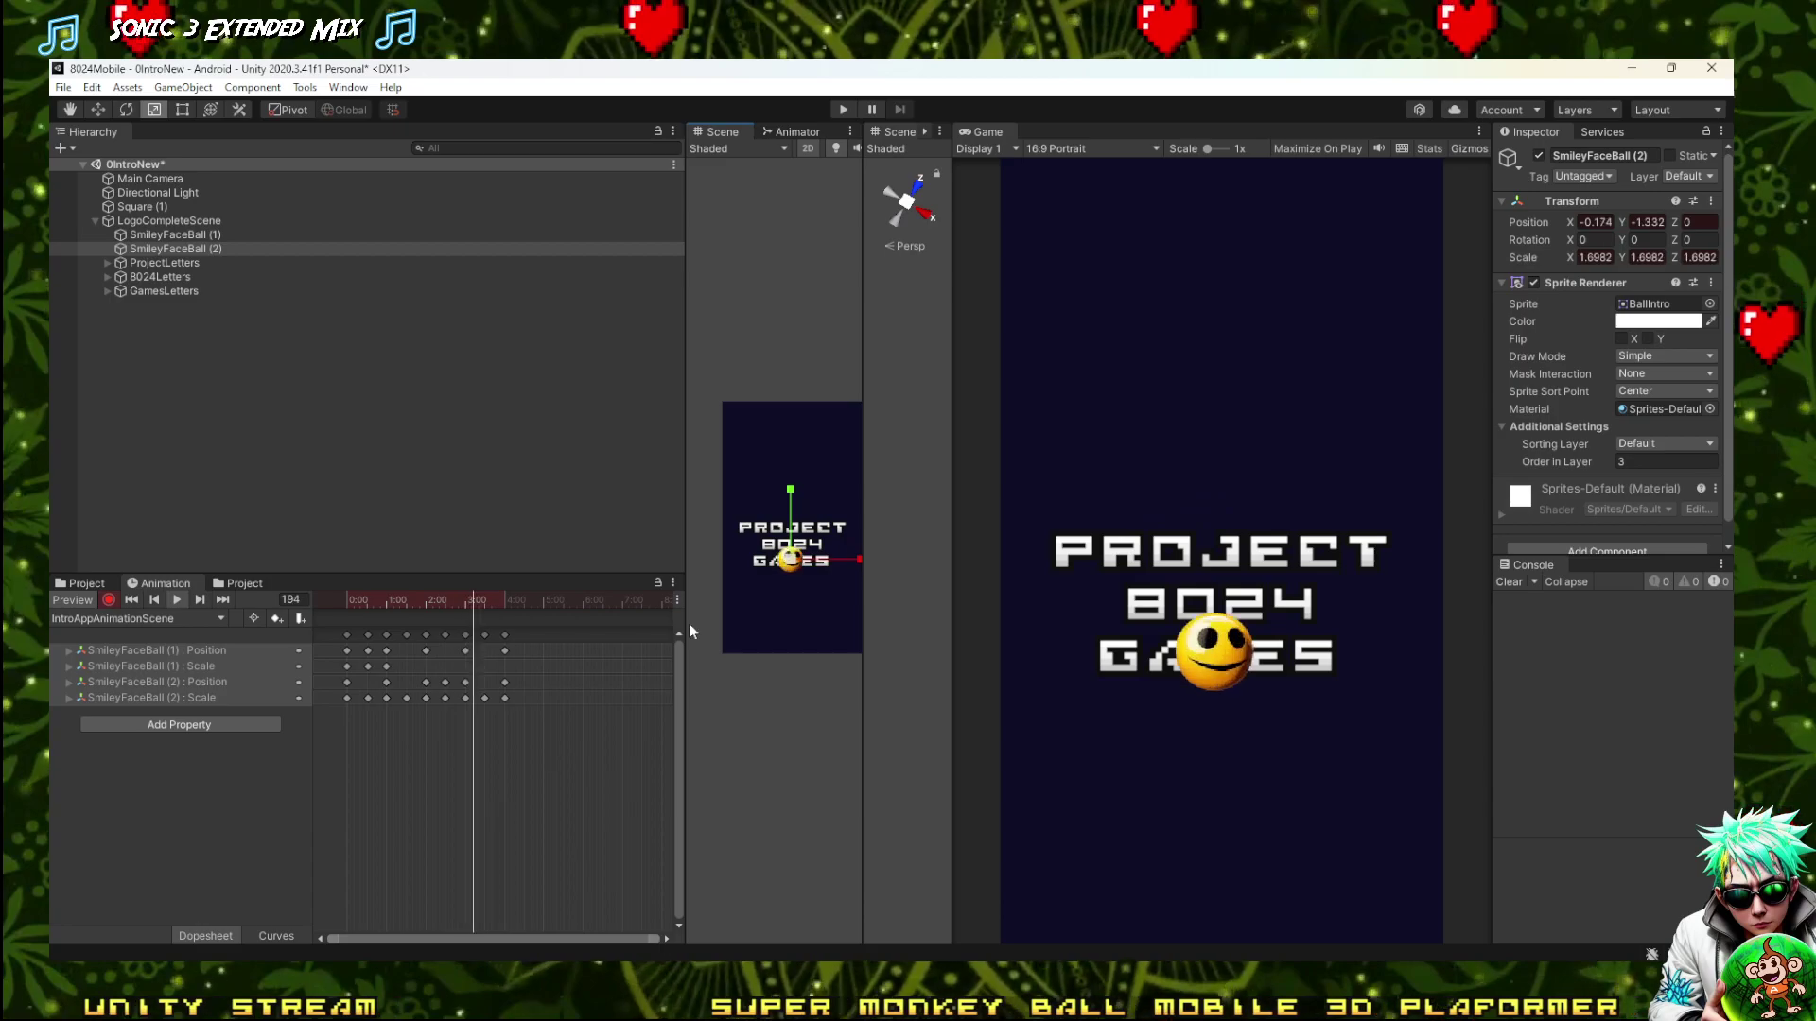
{"action": "left_click_drag", "start_coordinate": [688, 458], "coordinate": [793, 582]}
{"action": "left_click_drag", "start_coordinate": [967, 501], "coordinate": [752, 515]}
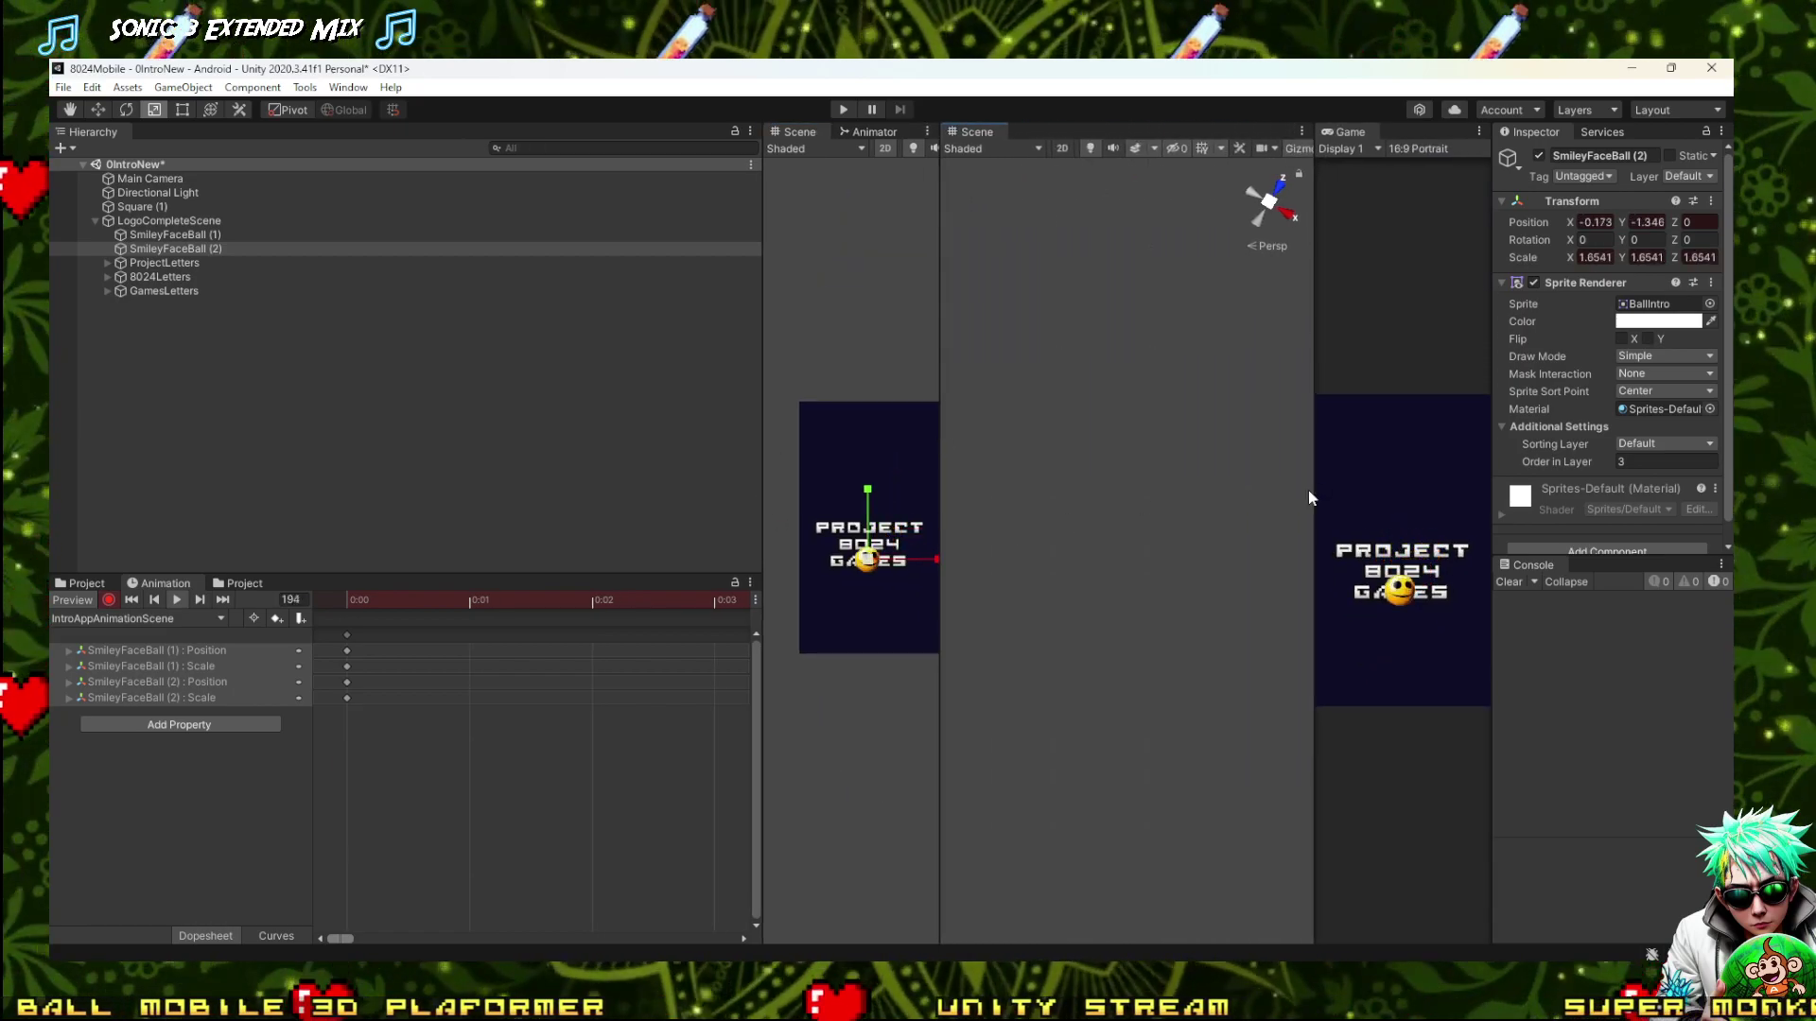
Widen the Game preview, deselect the ball, and enlarge the left Scene view and timeline panels
{"action": "left_click_drag", "start_coordinate": [1311, 487], "coordinate": [928, 502]}
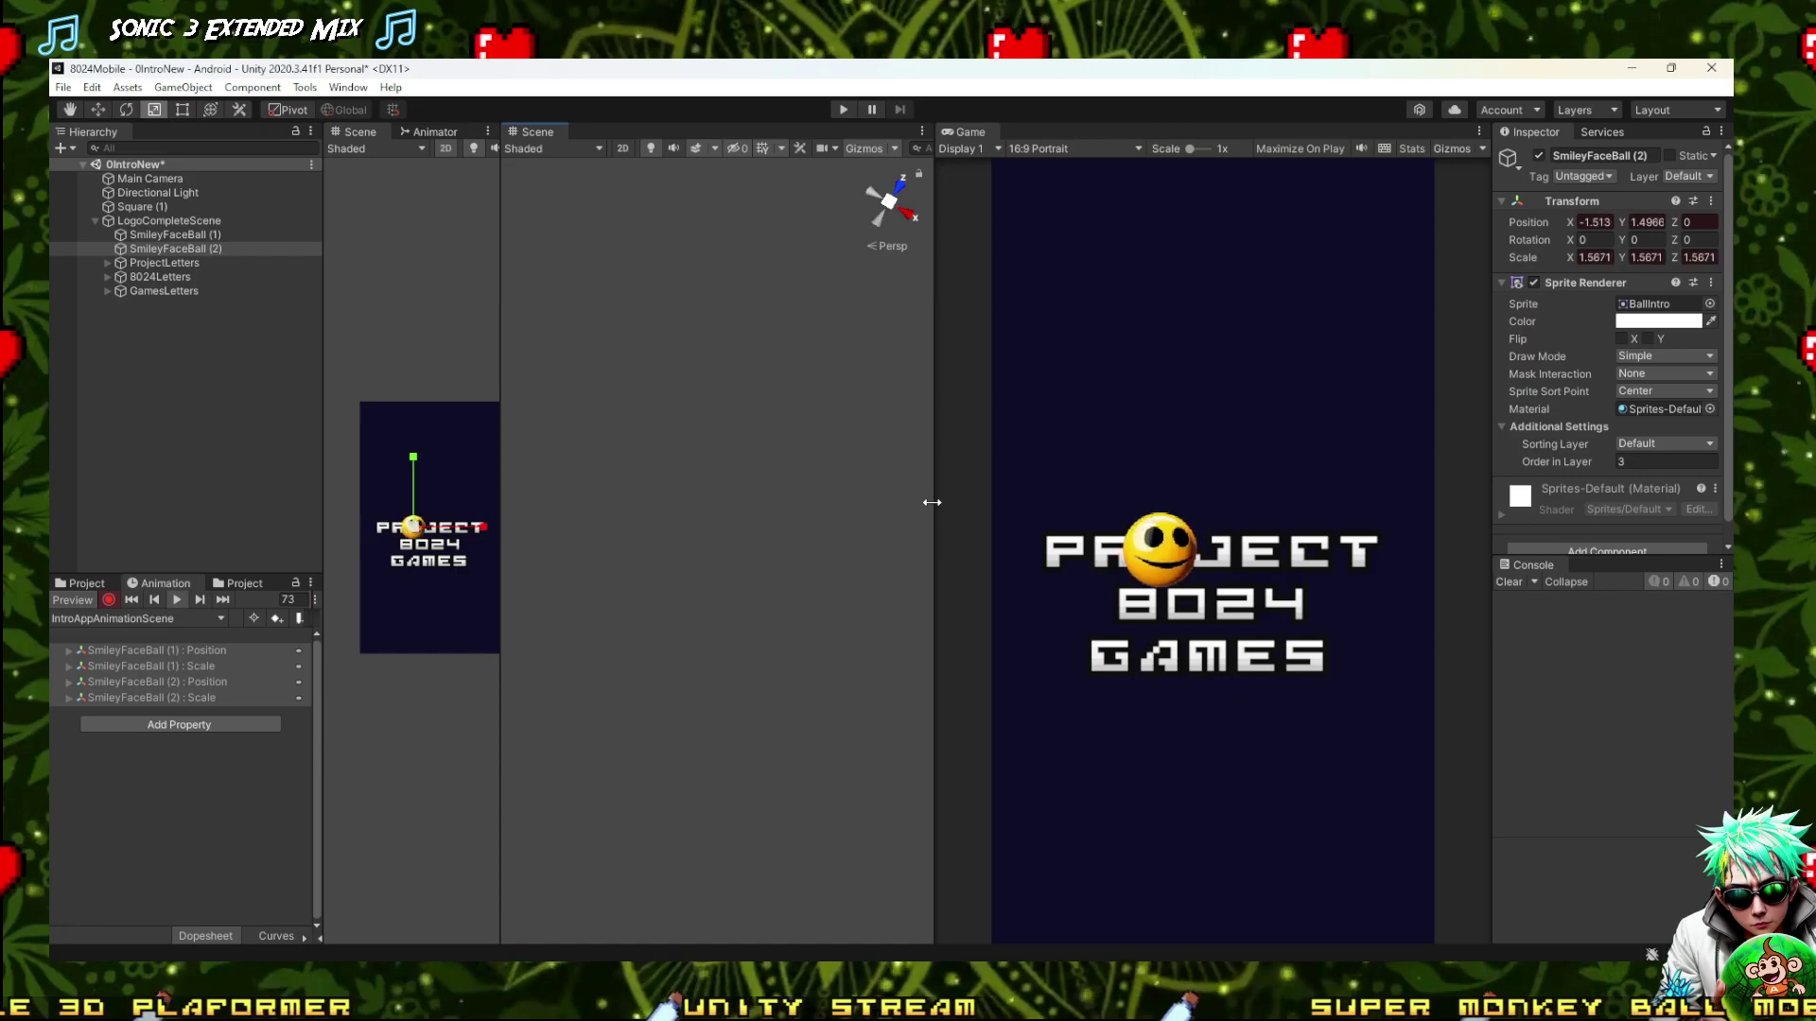
{"action": "left_click_drag", "start_coordinate": [502, 278], "coordinate": [720, 323]}
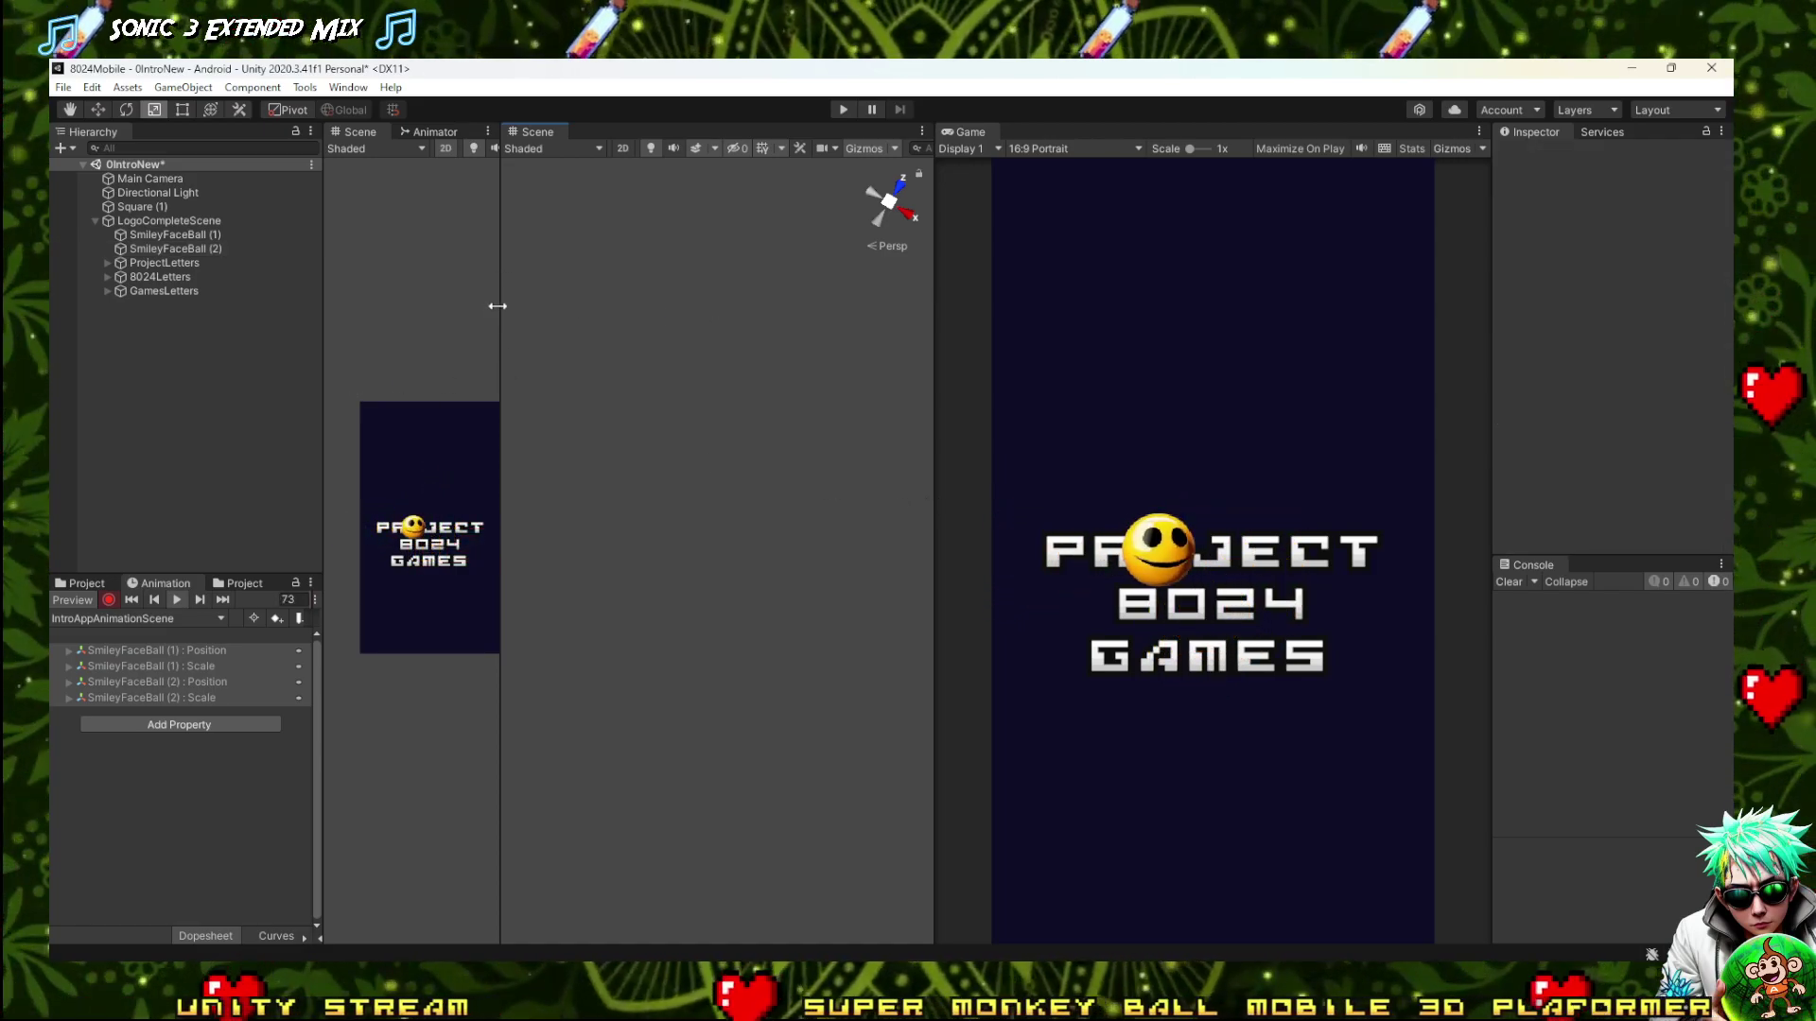
{"action": "left_click_drag", "start_coordinate": [499, 312], "coordinate": [550, 312]}
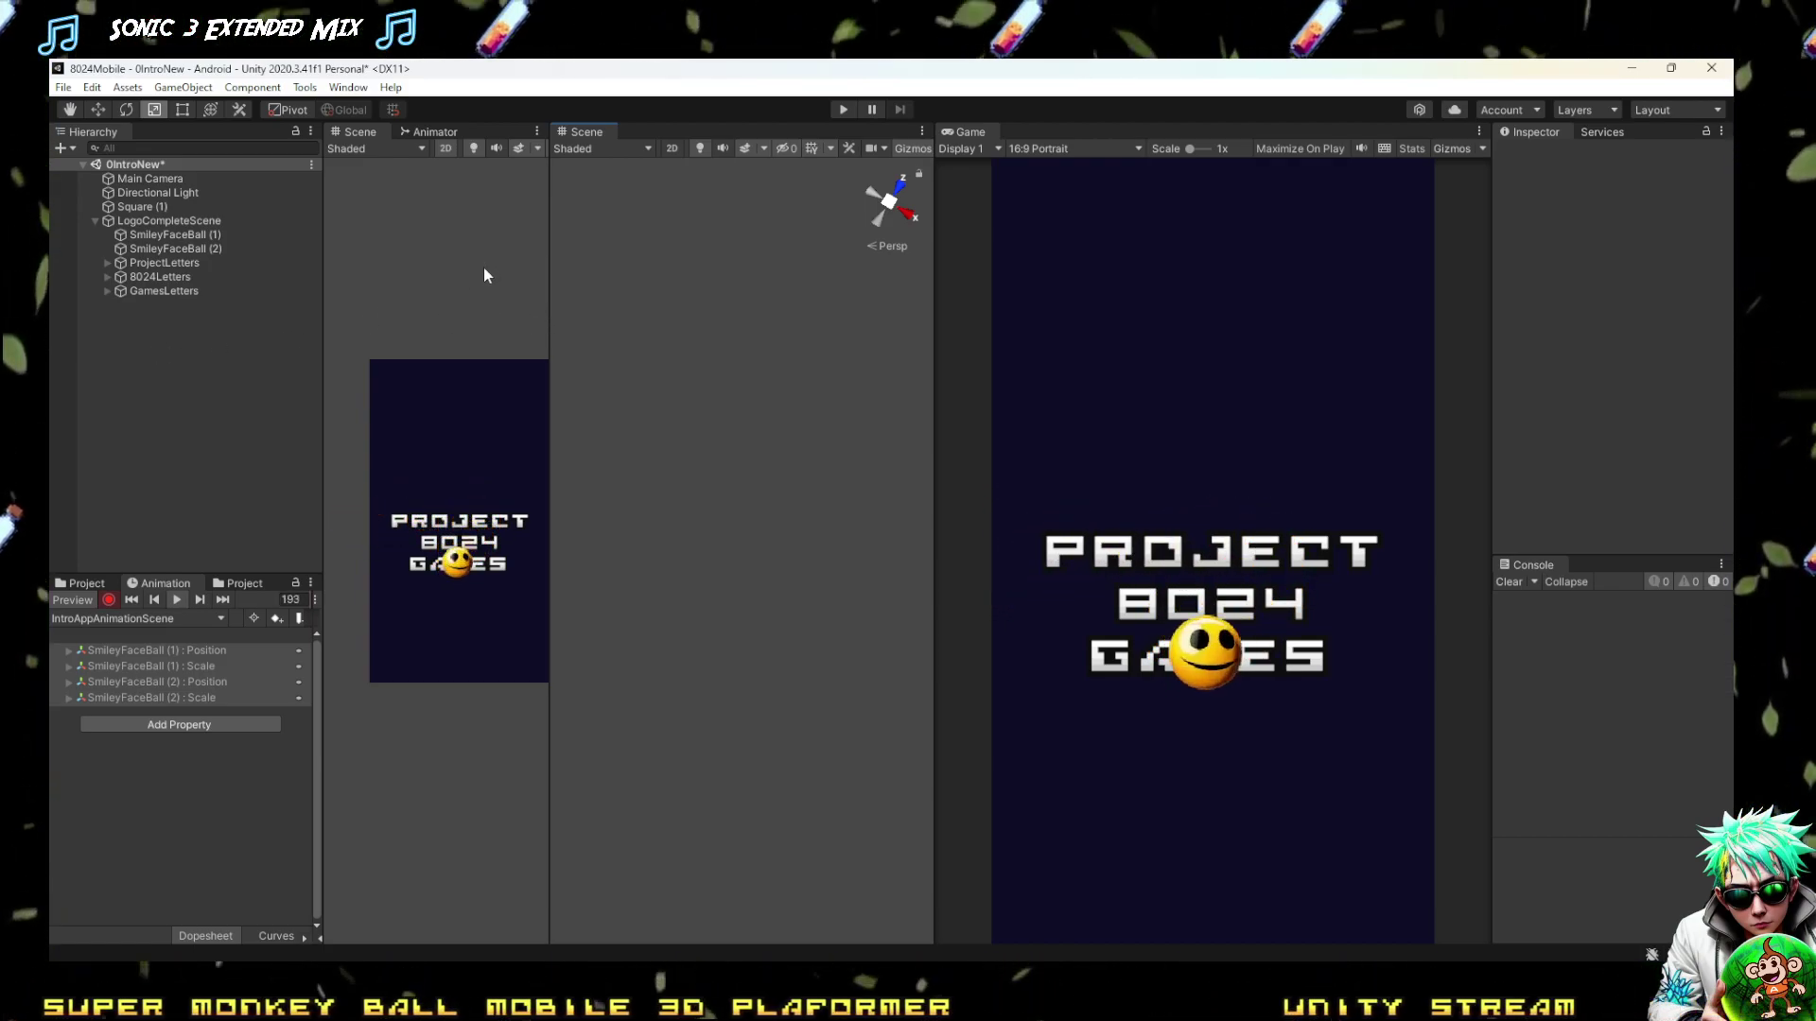
{"action": "left_click_drag", "start_coordinate": [549, 272], "coordinate": [751, 359]}
{"action": "scroll", "coordinate": [530, 587], "scroll_direction": "up", "scroll_amount": 3}
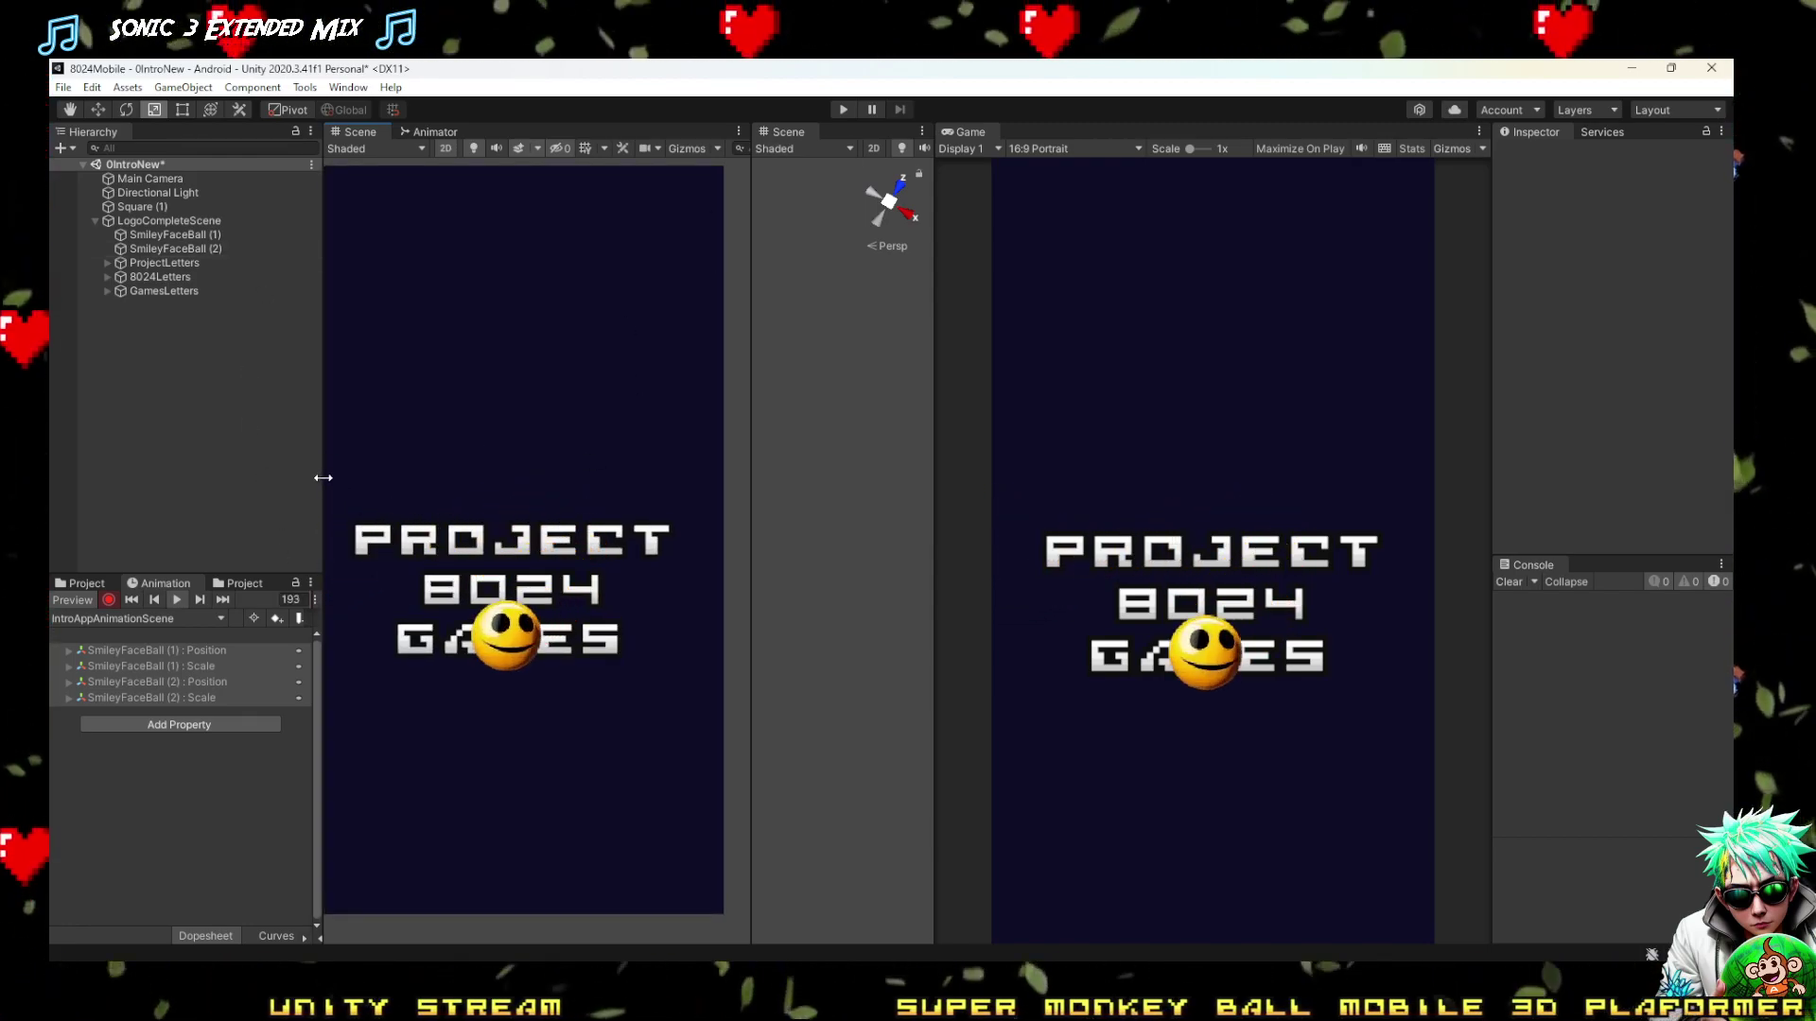
{"action": "left_click_drag", "start_coordinate": [321, 478], "coordinate": [562, 626]}
{"action": "scroll", "coordinate": [381, 757], "scroll_direction": "down", "scroll_amount": 5}
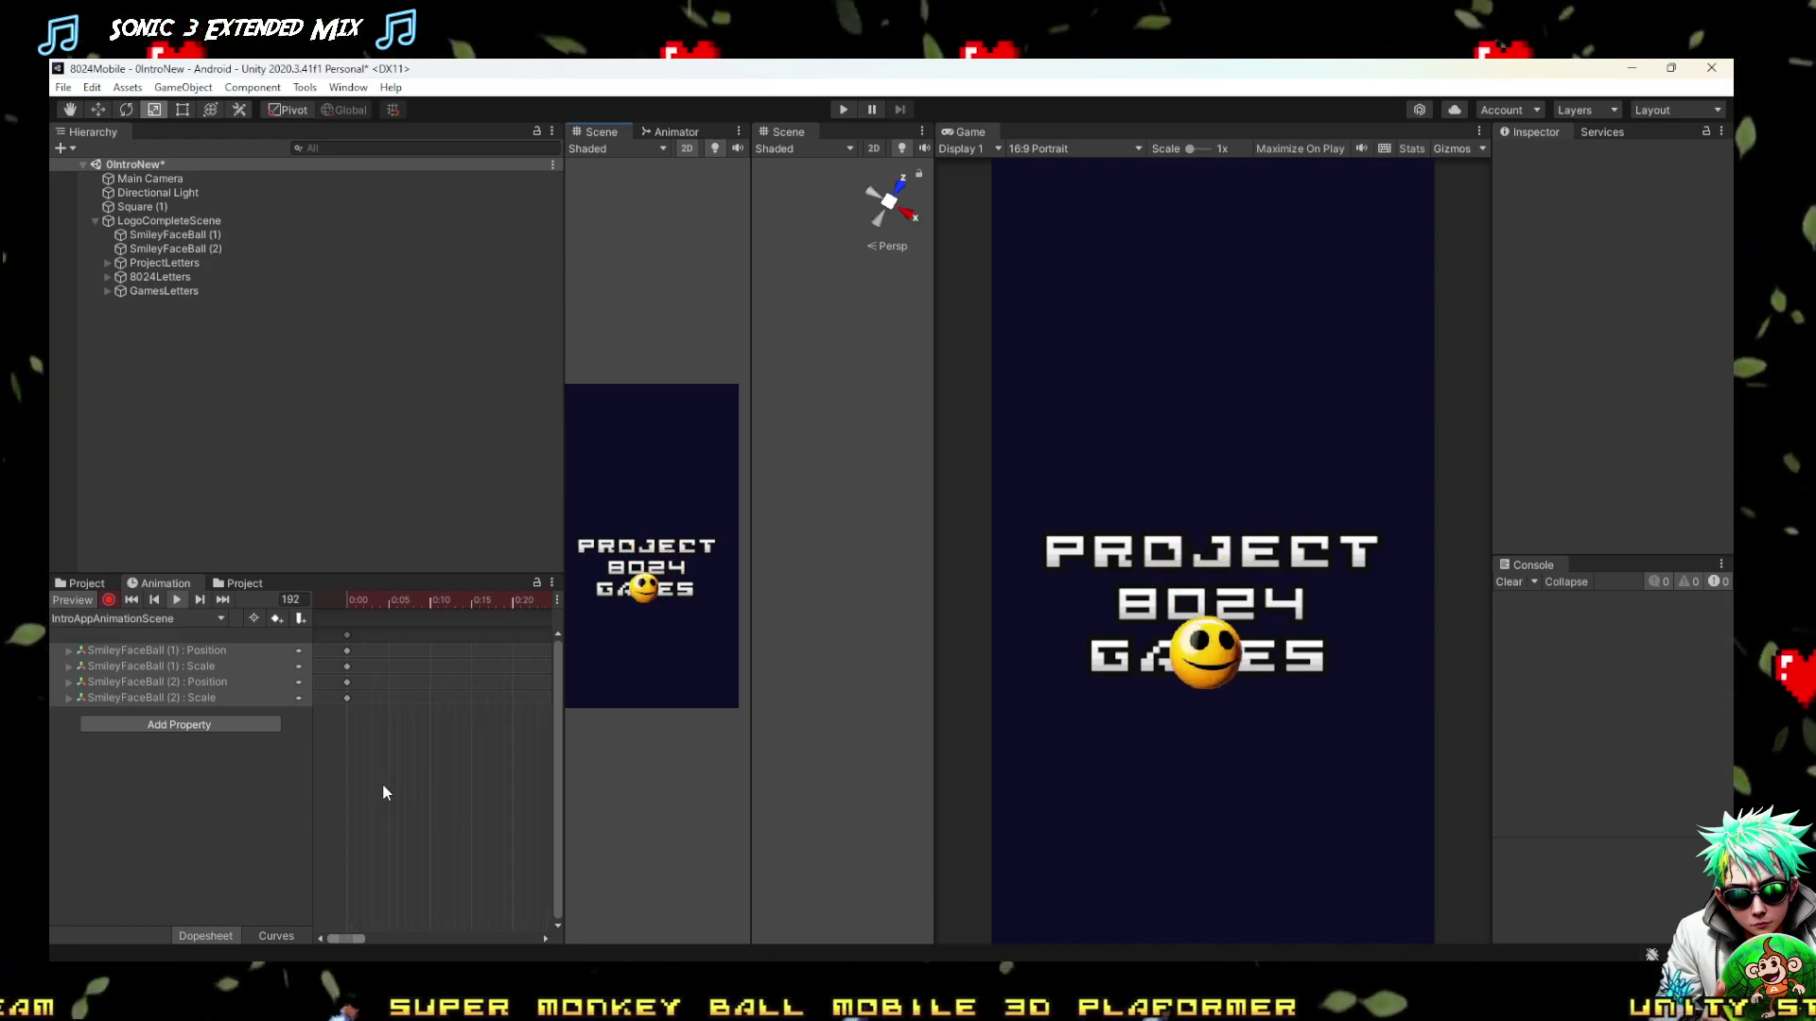
{"action": "scroll", "coordinate": [383, 789], "scroll_direction": "down", "scroll_amount": 5}
{"action": "scroll", "coordinate": [383, 792], "scroll_direction": "down", "scroll_amount": 3}
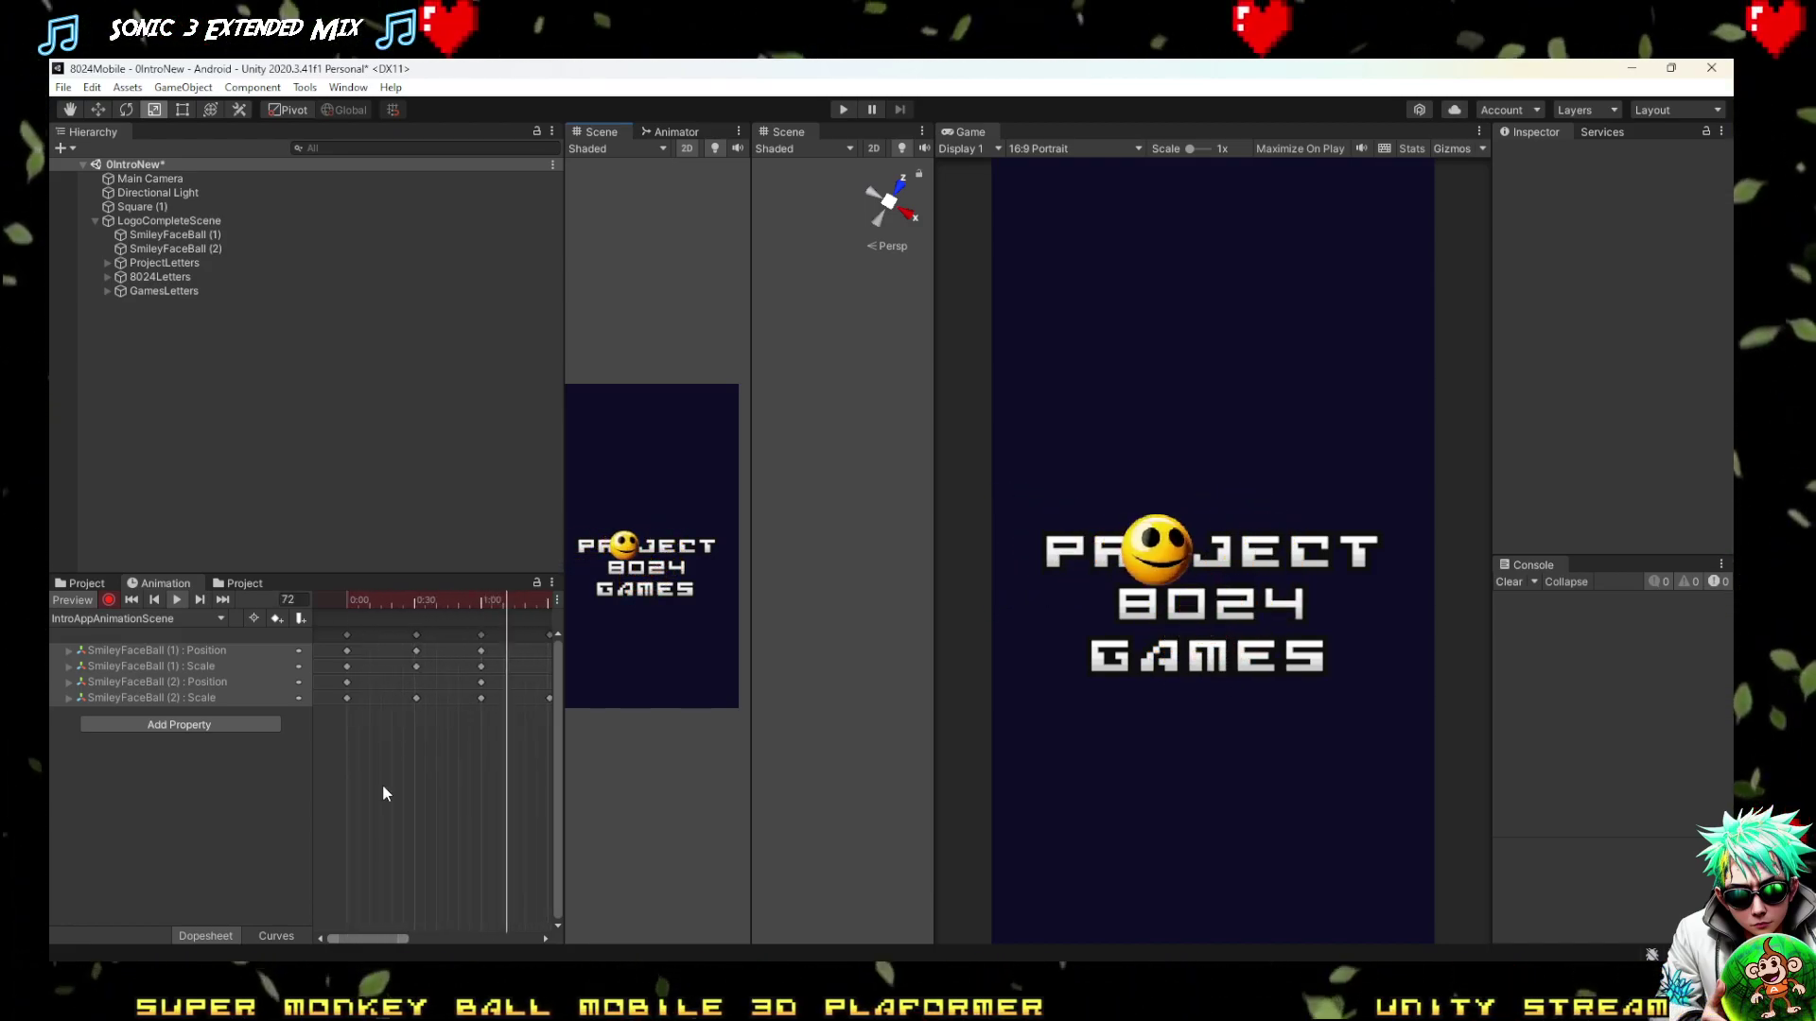
{"action": "scroll", "coordinate": [382, 785], "scroll_direction": "down", "scroll_amount": 3}
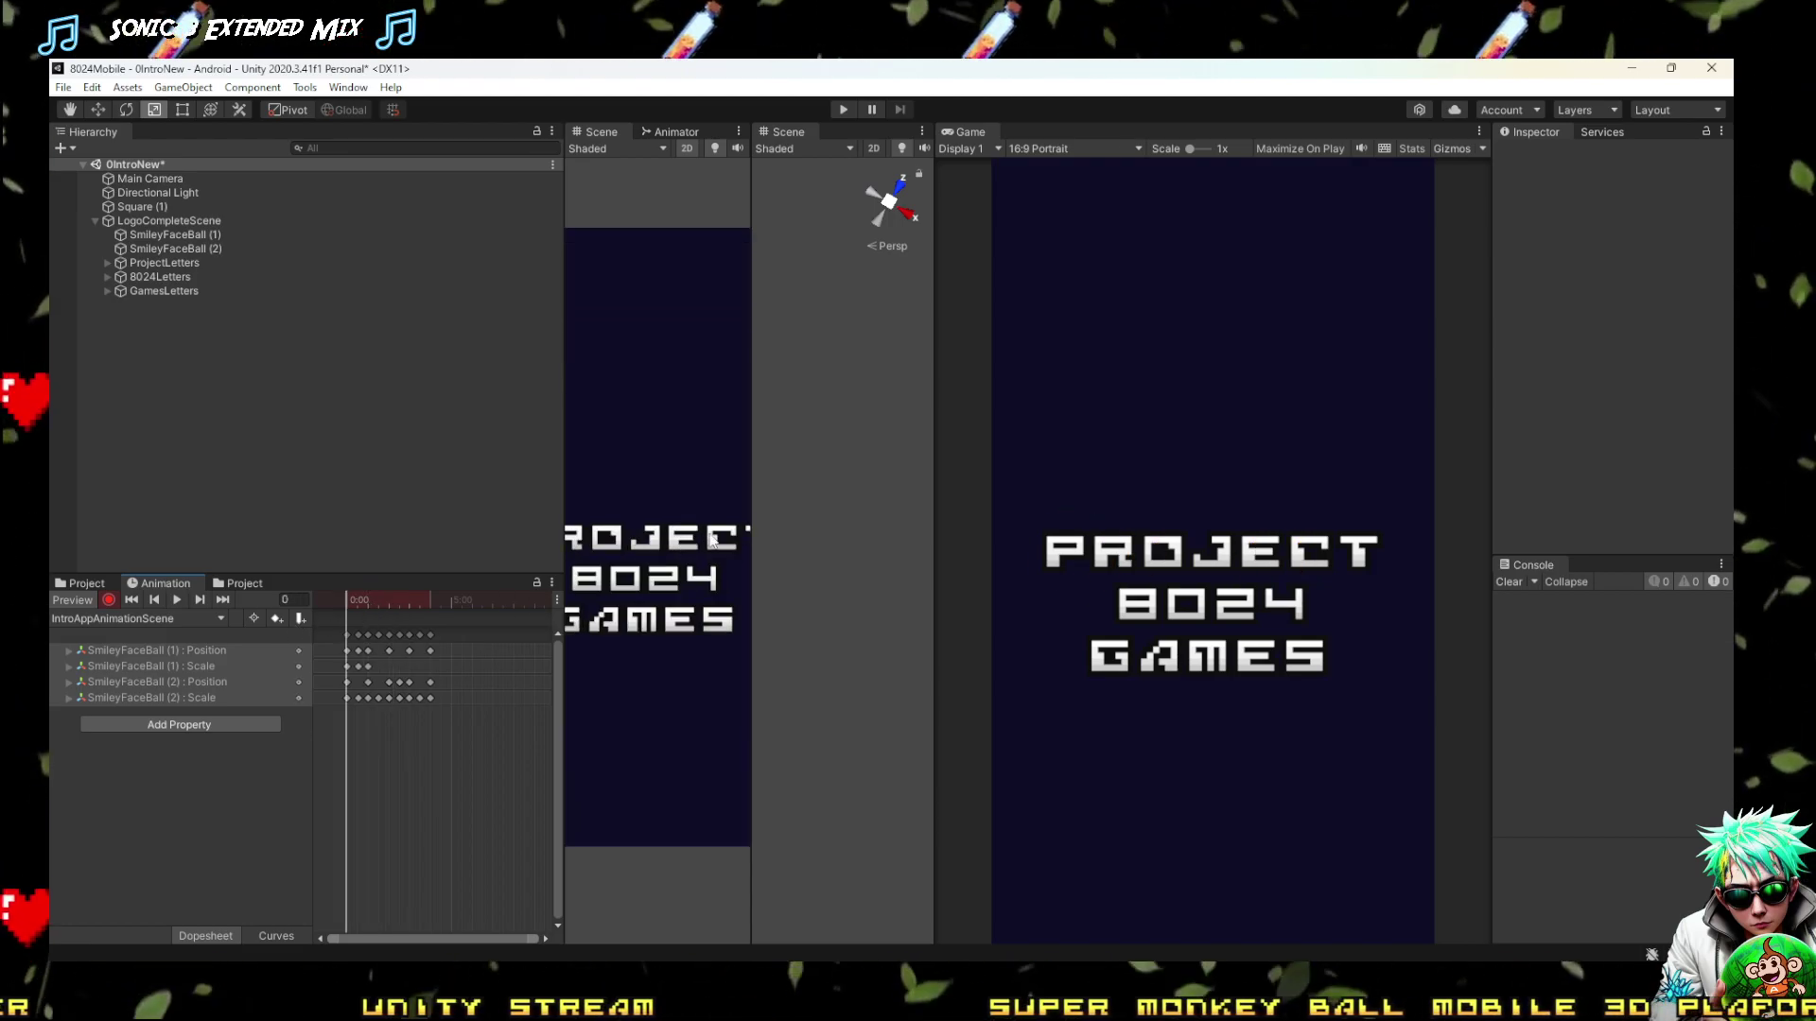
Widen the Scene view, then zoom and pan until the logo and smiley ball fill it
{"action": "left_click_drag", "start_coordinate": [758, 497], "coordinate": [1066, 518]}
{"action": "scroll", "coordinate": [1066, 517], "scroll_direction": "down", "scroll_amount": 5}
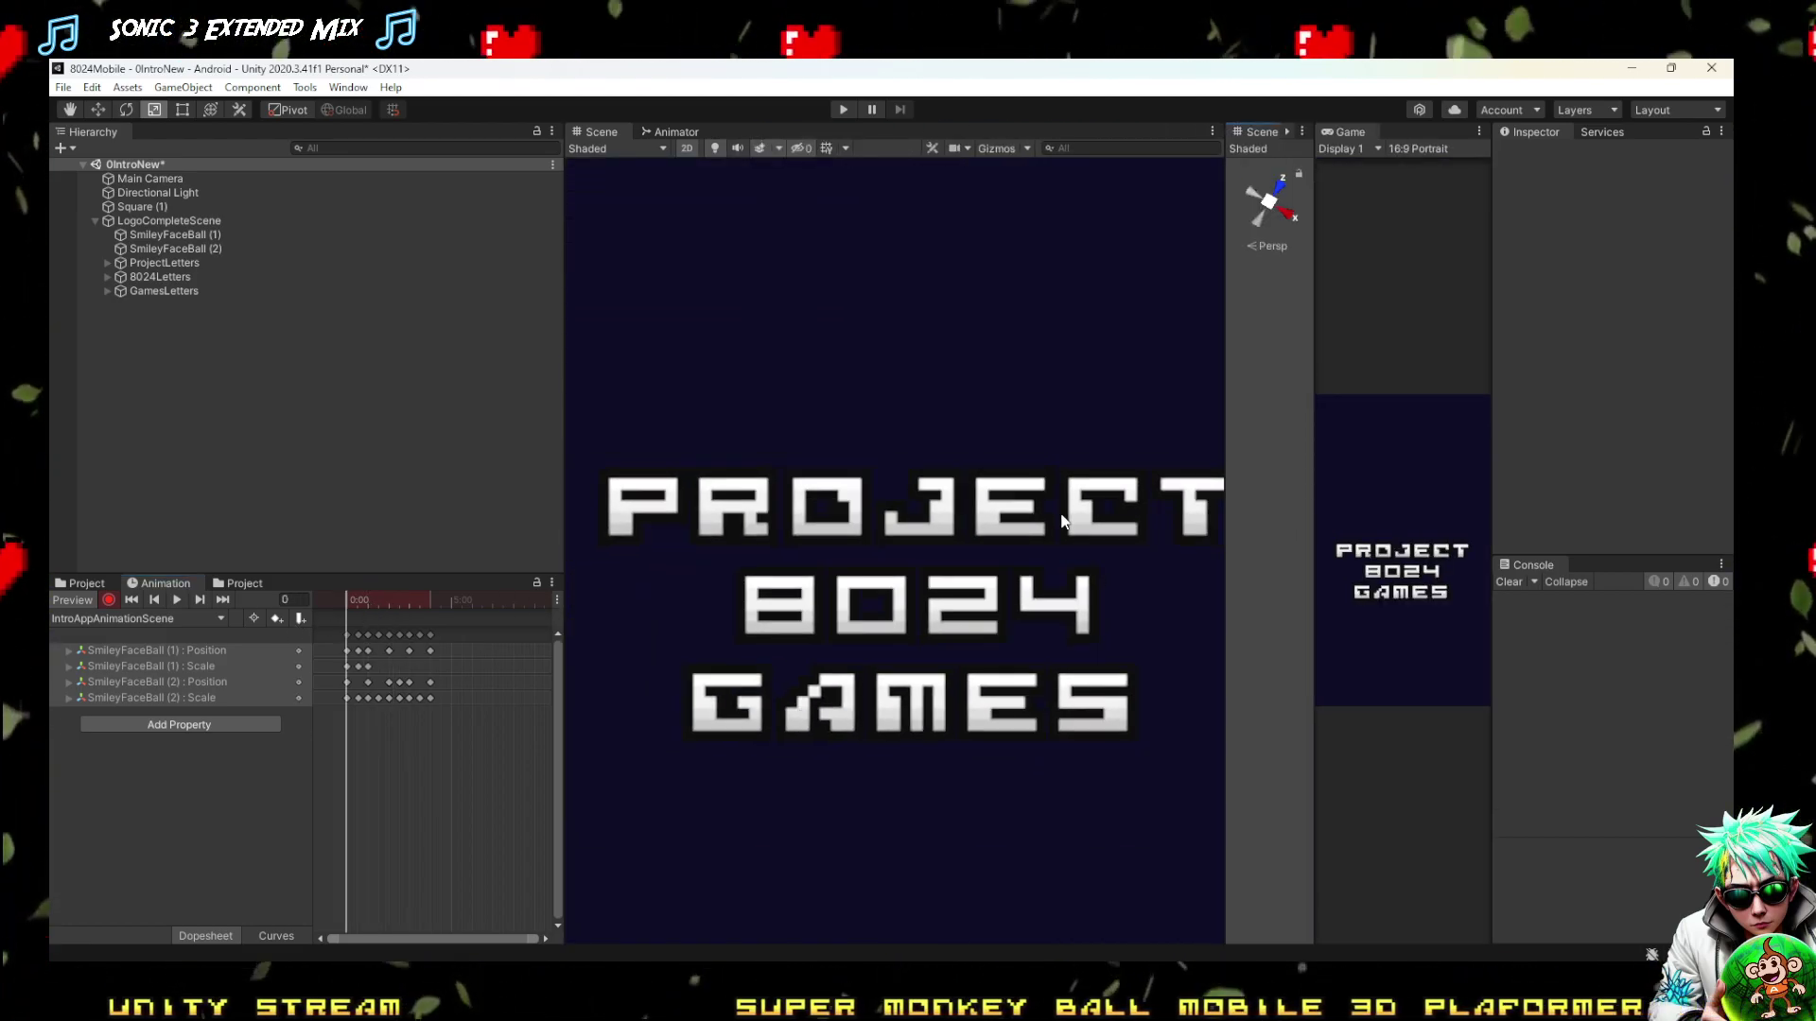
{"action": "scroll", "coordinate": [979, 579], "scroll_direction": "up", "scroll_amount": 4}
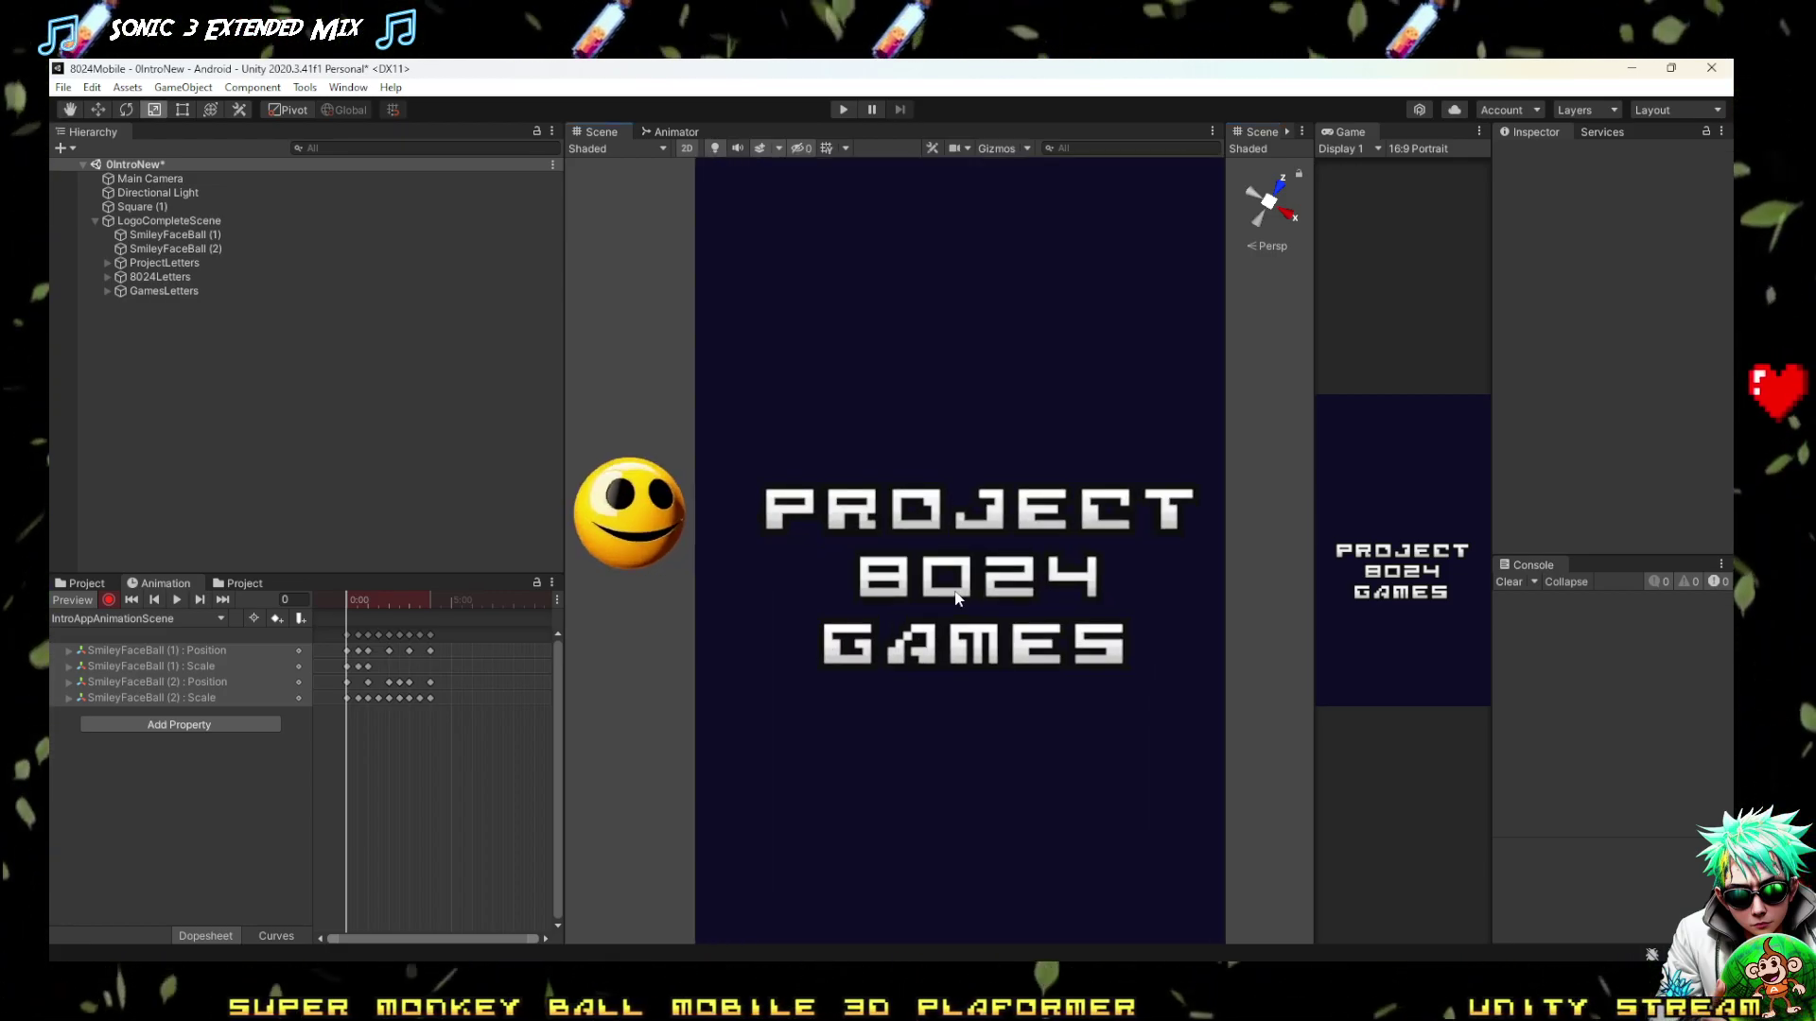
{"action": "middle_click_drag", "start_coordinate": [940, 538], "coordinate": [899, 547]}
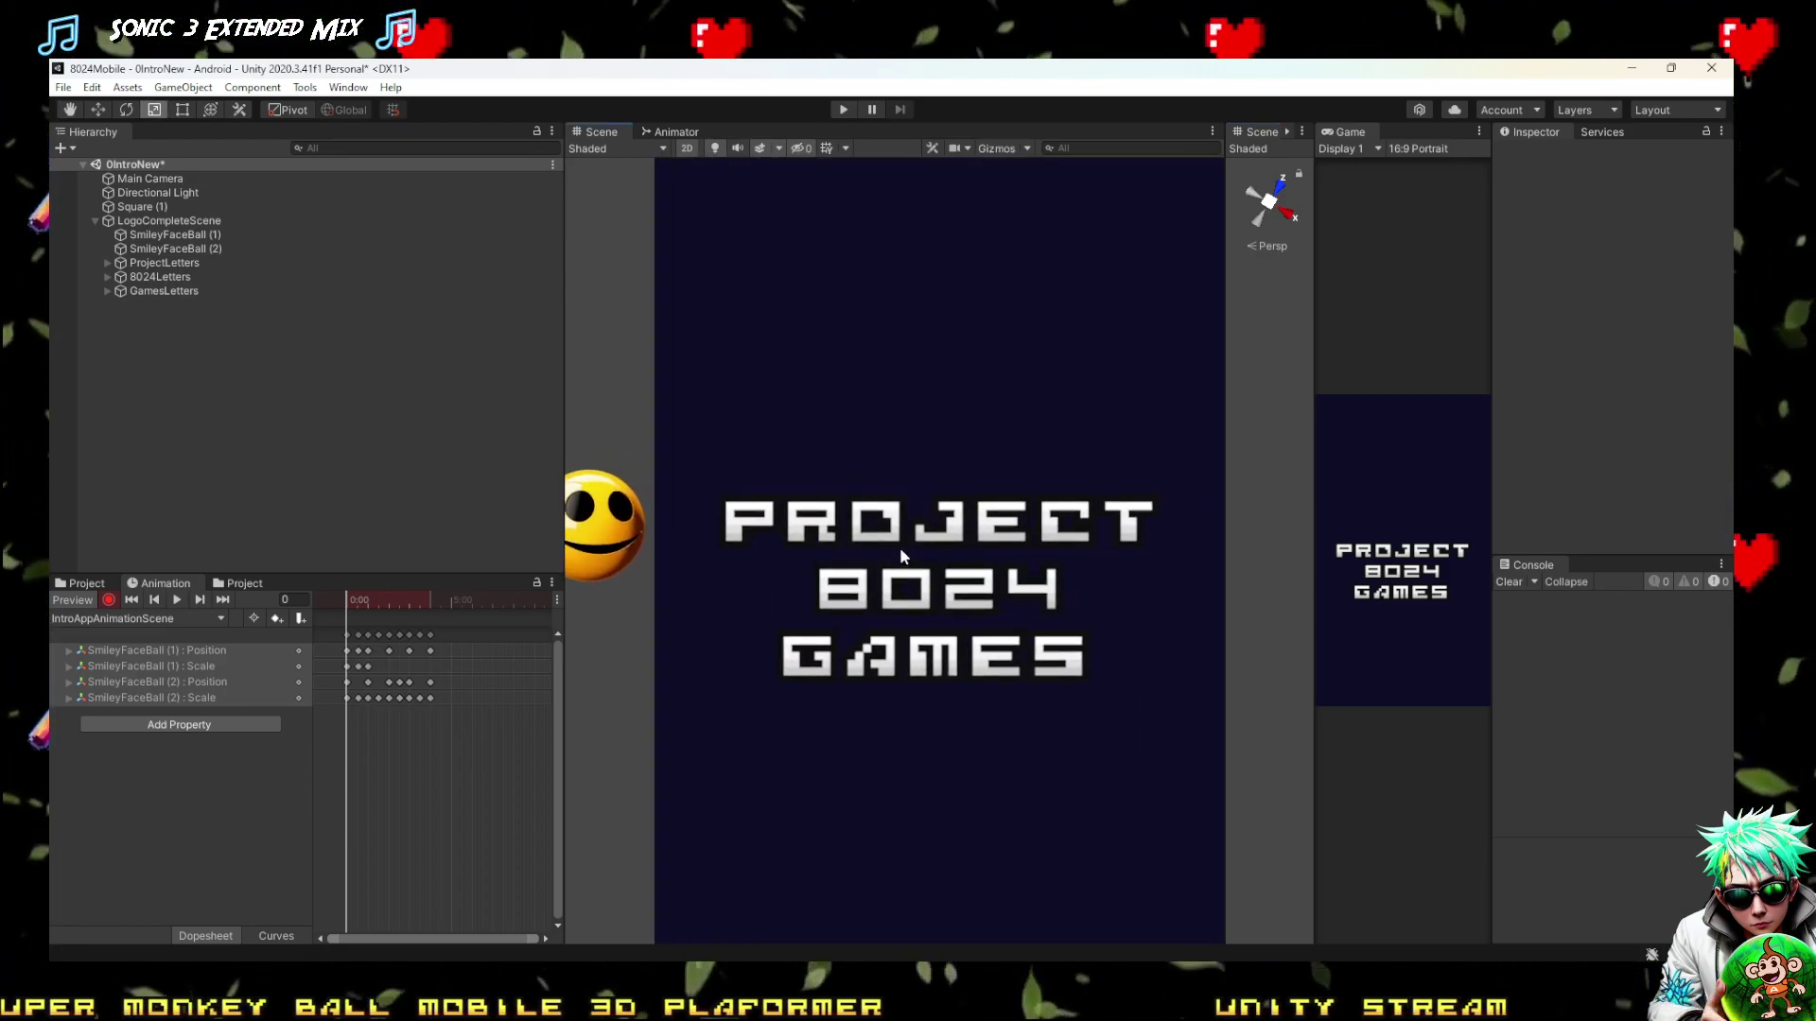
Select SmileyFaceBall (1) and start moving its Position keyframe earlier in the Dopesheet
{"action": "left_click", "coordinate": [164, 234]}
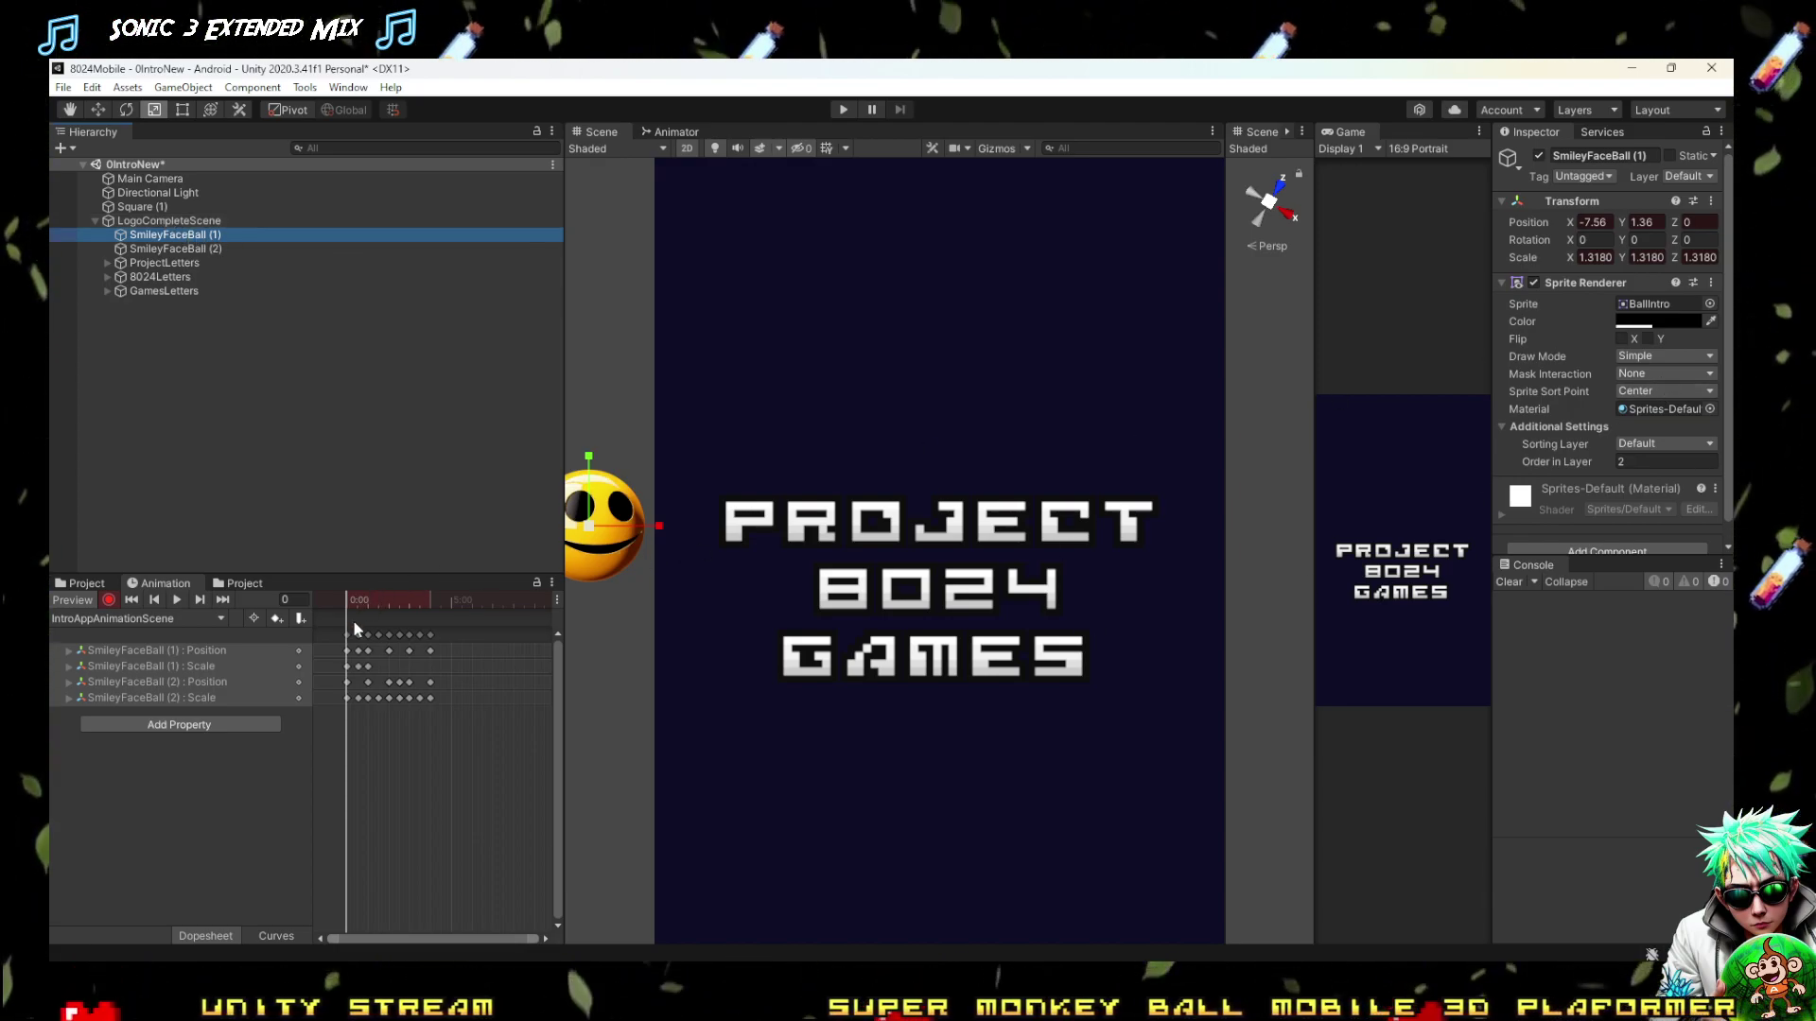
{"action": "scroll", "coordinate": [354, 667], "scroll_direction": "up", "scroll_amount": 3}
{"action": "mouse_move", "coordinate": [353, 599]}
{"action": "left_mouse_down"}
{"action": "mouse_move", "coordinate": [391, 600]}
{"action": "mouse_move", "coordinate": [323, 592]}
{"action": "mouse_move", "coordinate": [386, 590]}
{"action": "mouse_move", "coordinate": [332, 591]}
{"action": "mouse_move", "coordinate": [366, 592]}
{"action": "left_mouse_up"}
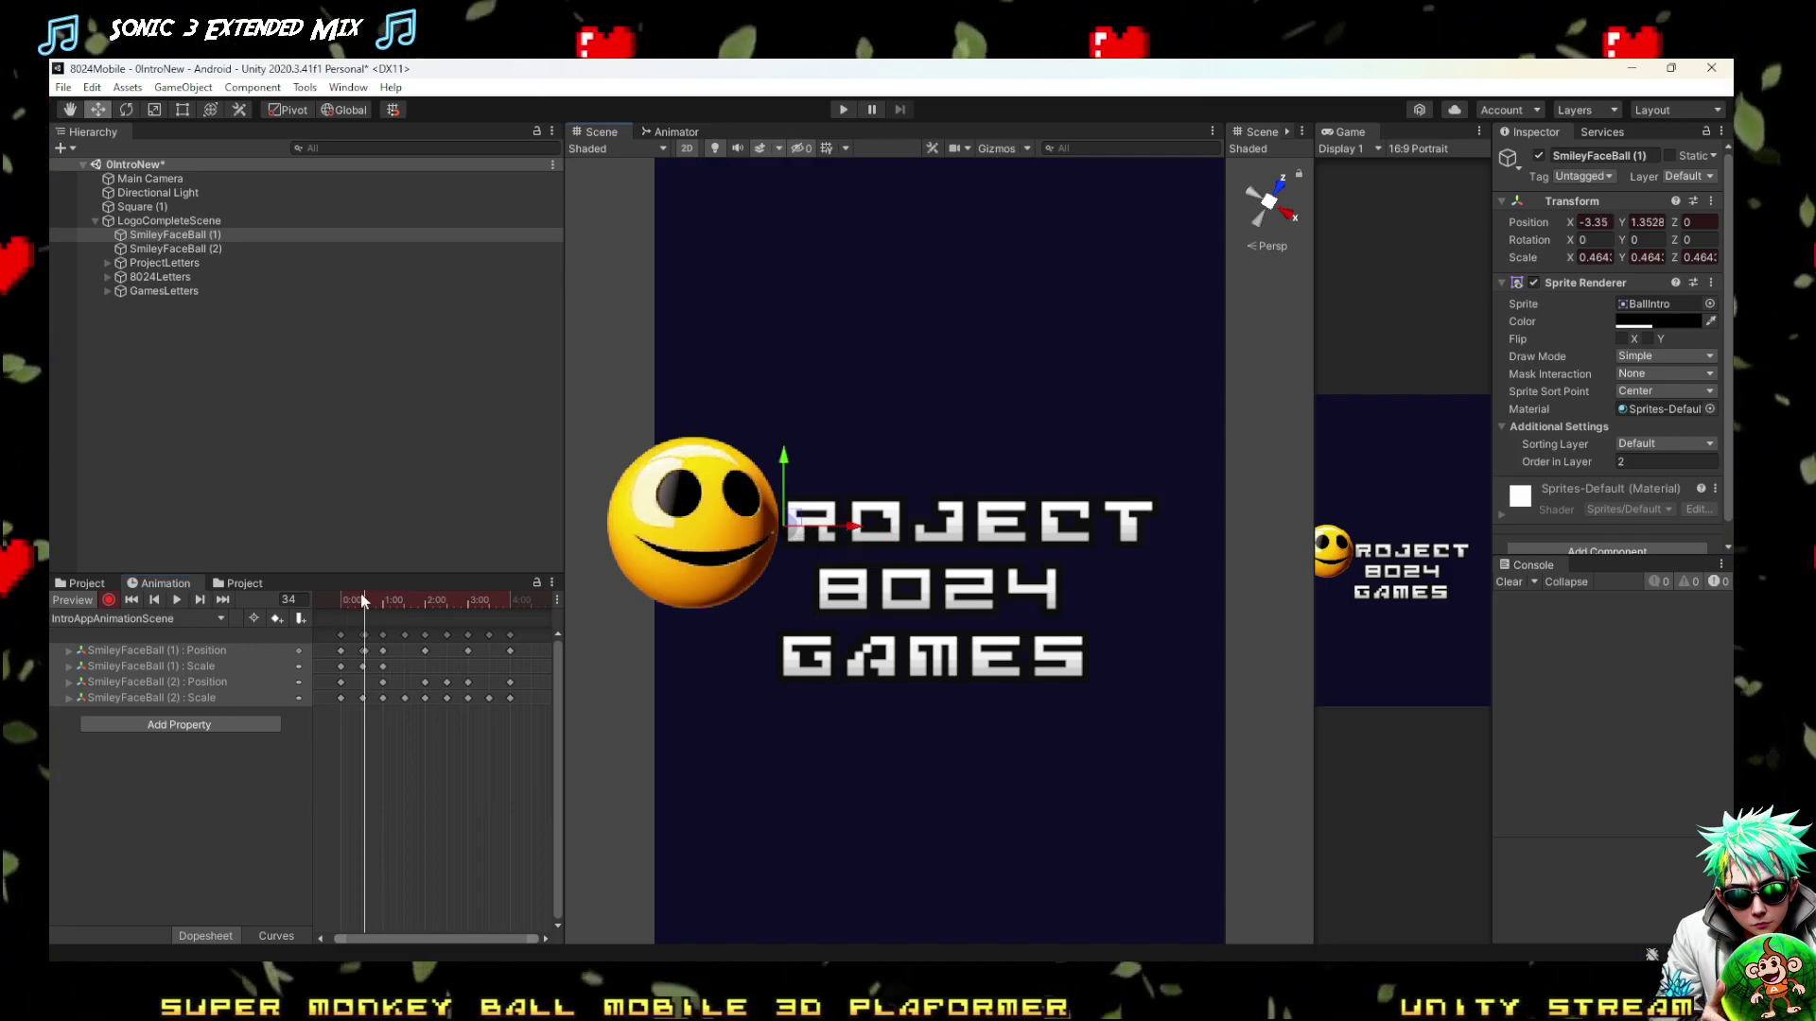
{"action": "scroll", "coordinate": [363, 650], "scroll_direction": "up", "scroll_amount": 5}
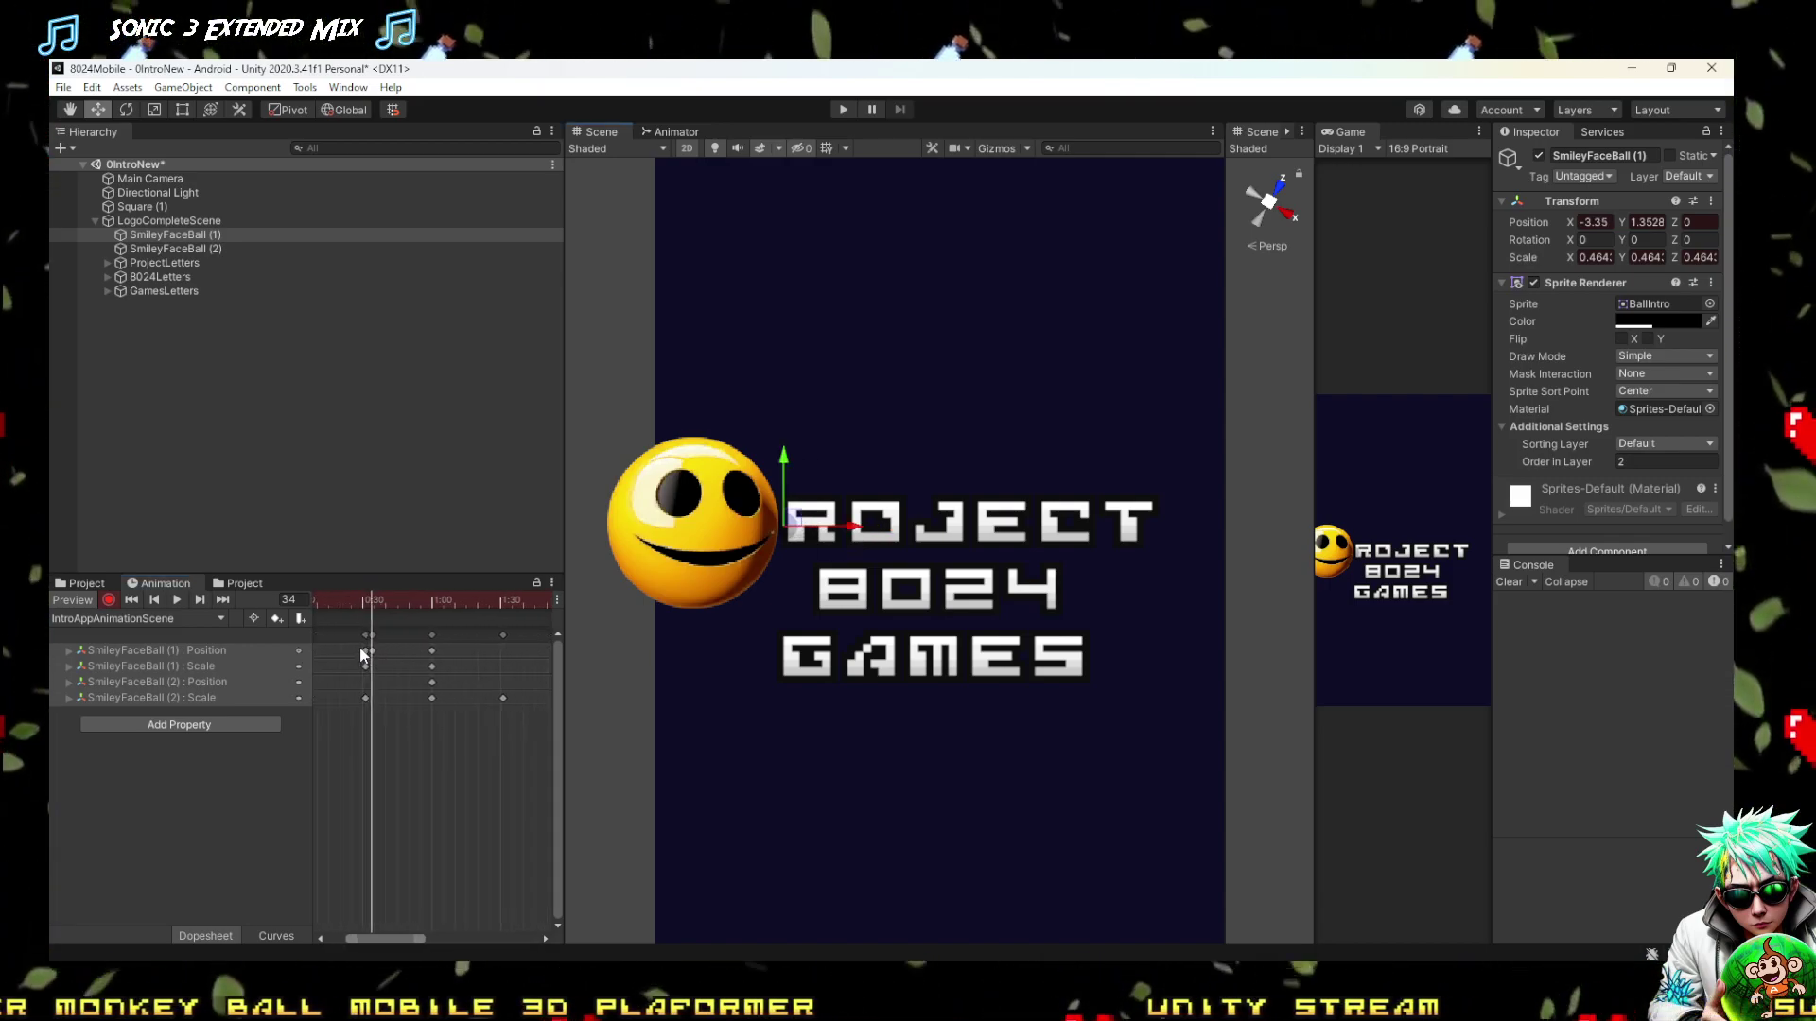
{"action": "left_click_drag", "start_coordinate": [375, 651], "coordinate": [369, 649]}
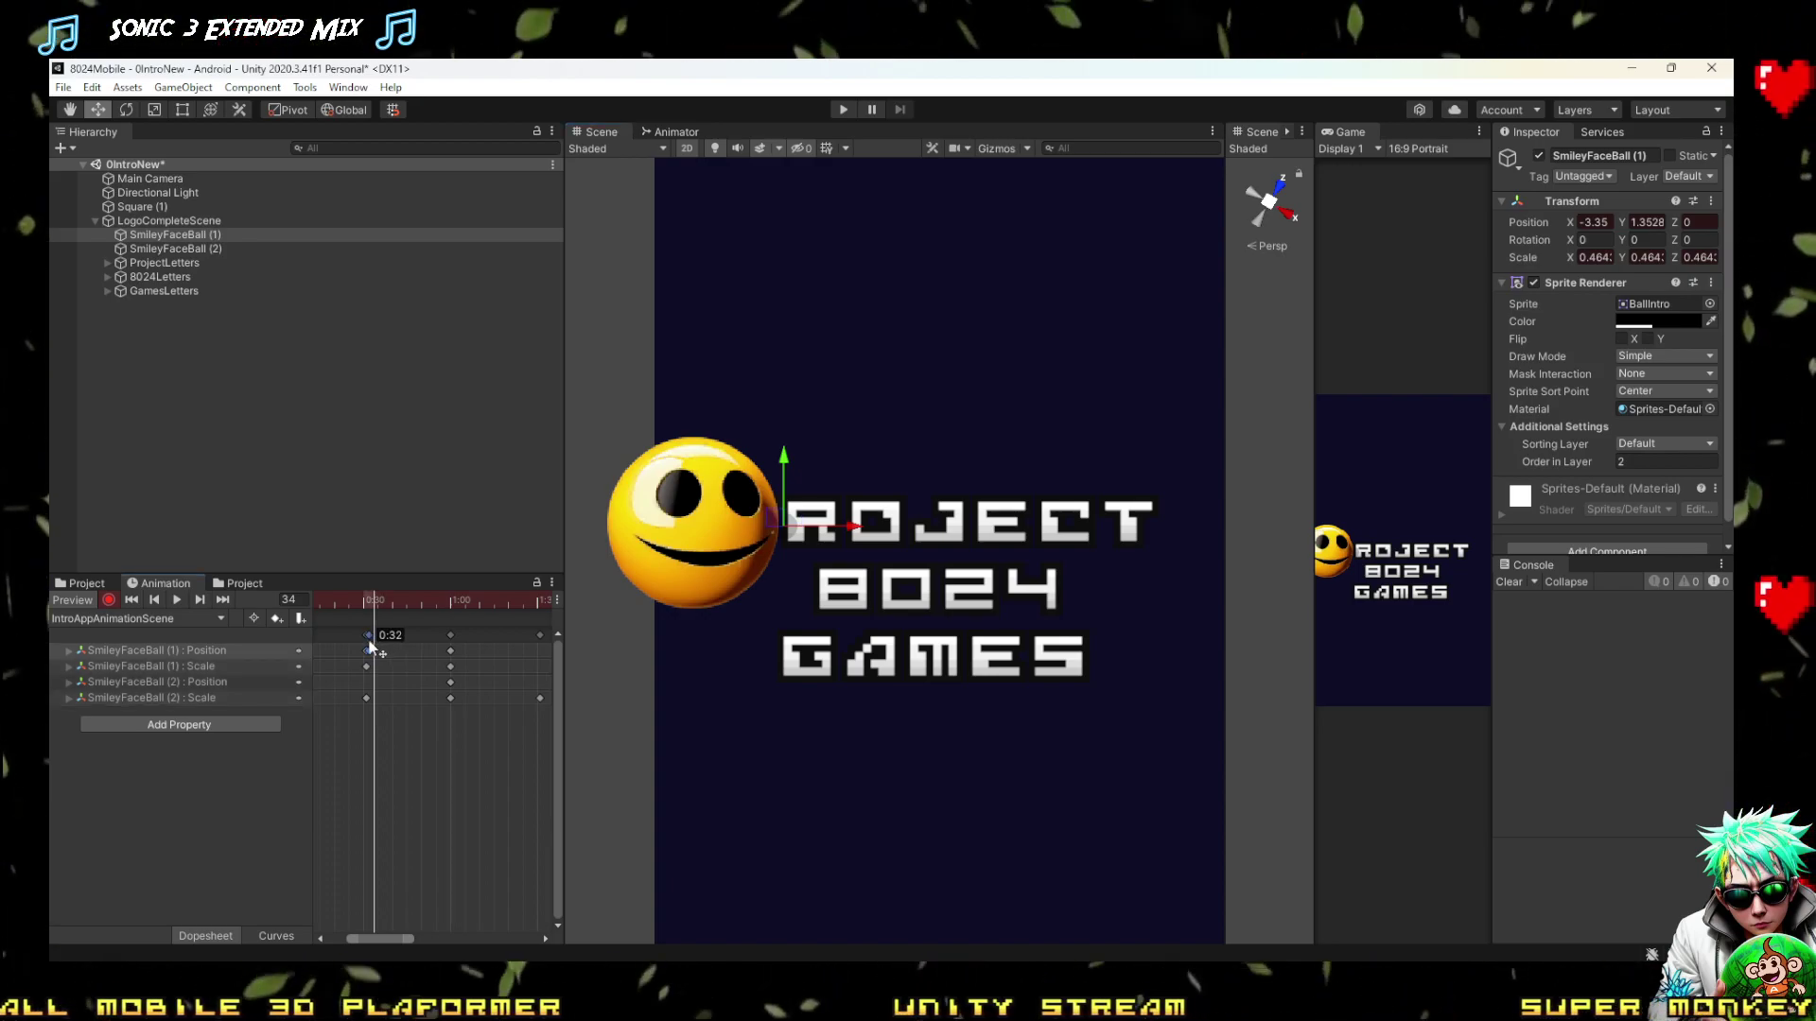
{"action": "left_click", "coordinate": [363, 604]}
Snap both balls' 0:31 keyframes onto 0:30 and check the pose at frame 60
{"action": "scroll", "coordinate": [371, 648], "scroll_direction": "up", "scroll_amount": 2}
{"action": "scroll", "coordinate": [369, 648], "scroll_direction": "up", "scroll_amount": 2}
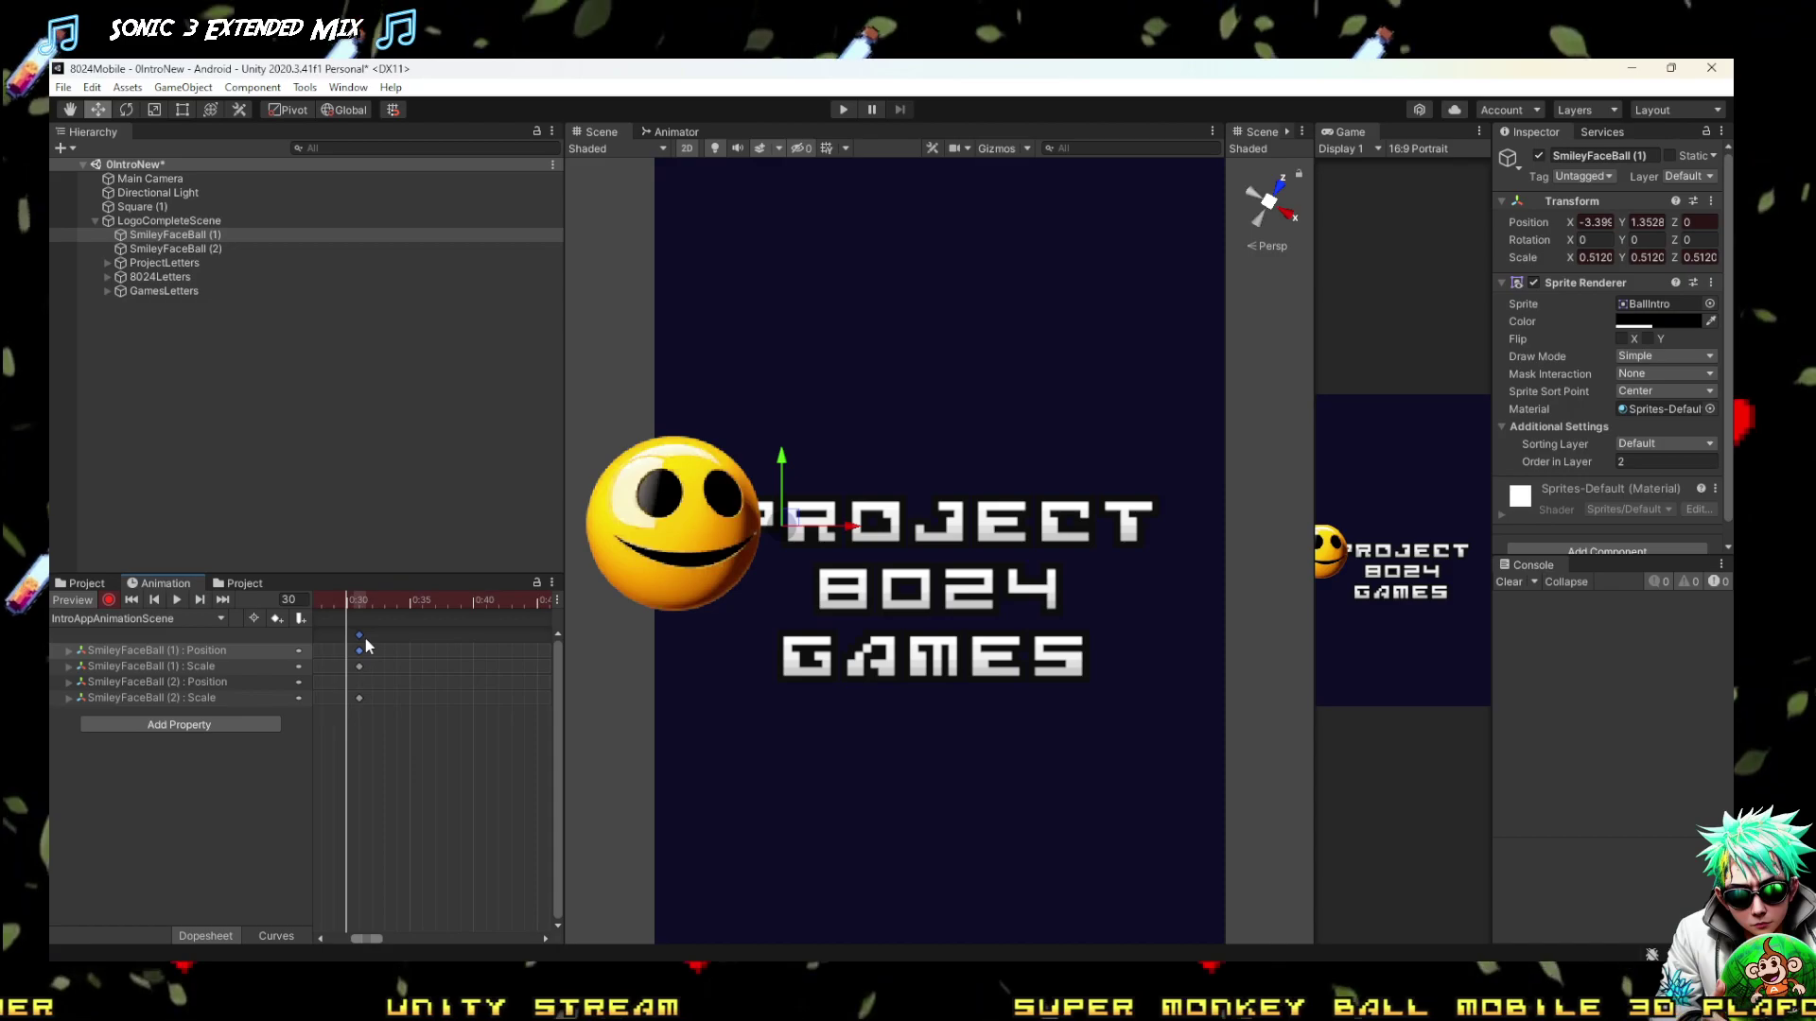
{"action": "left_click_drag", "start_coordinate": [365, 650], "coordinate": [348, 648]}
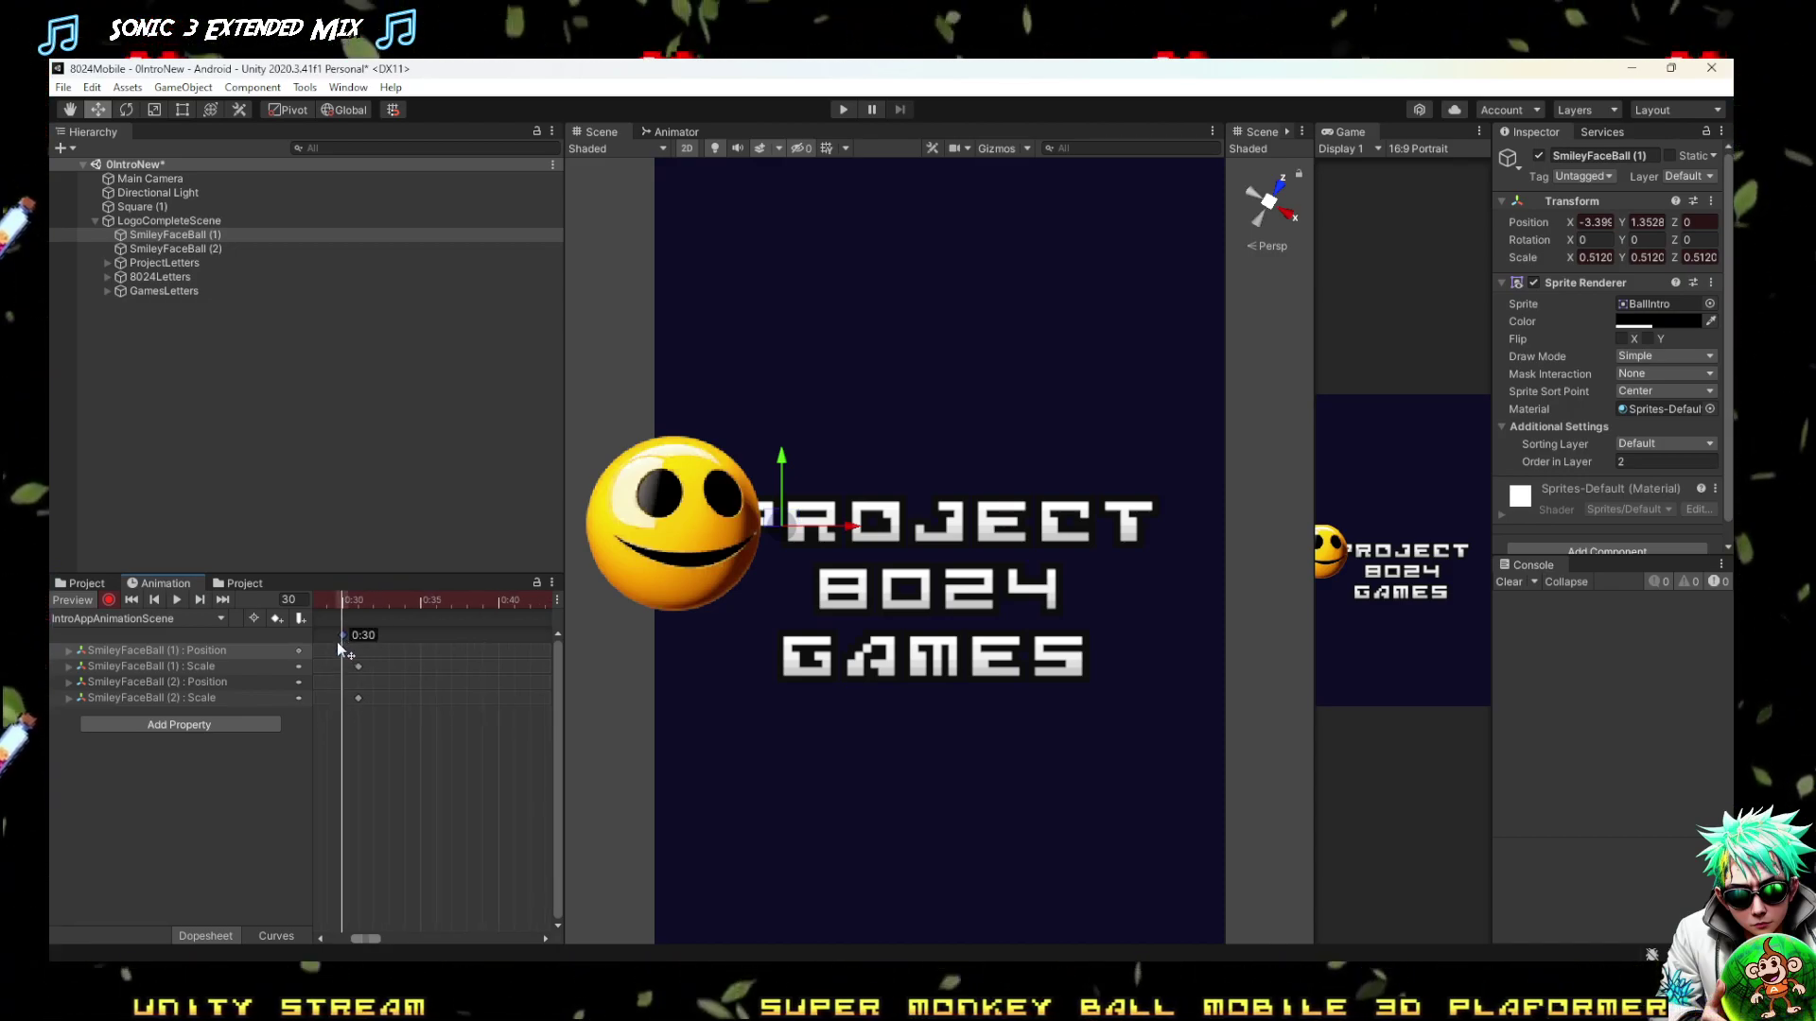
{"action": "left_click_drag", "start_coordinate": [359, 635], "coordinate": [519, 614]}
{"action": "scroll", "coordinate": [357, 692], "scroll_direction": "down", "scroll_amount": 5}
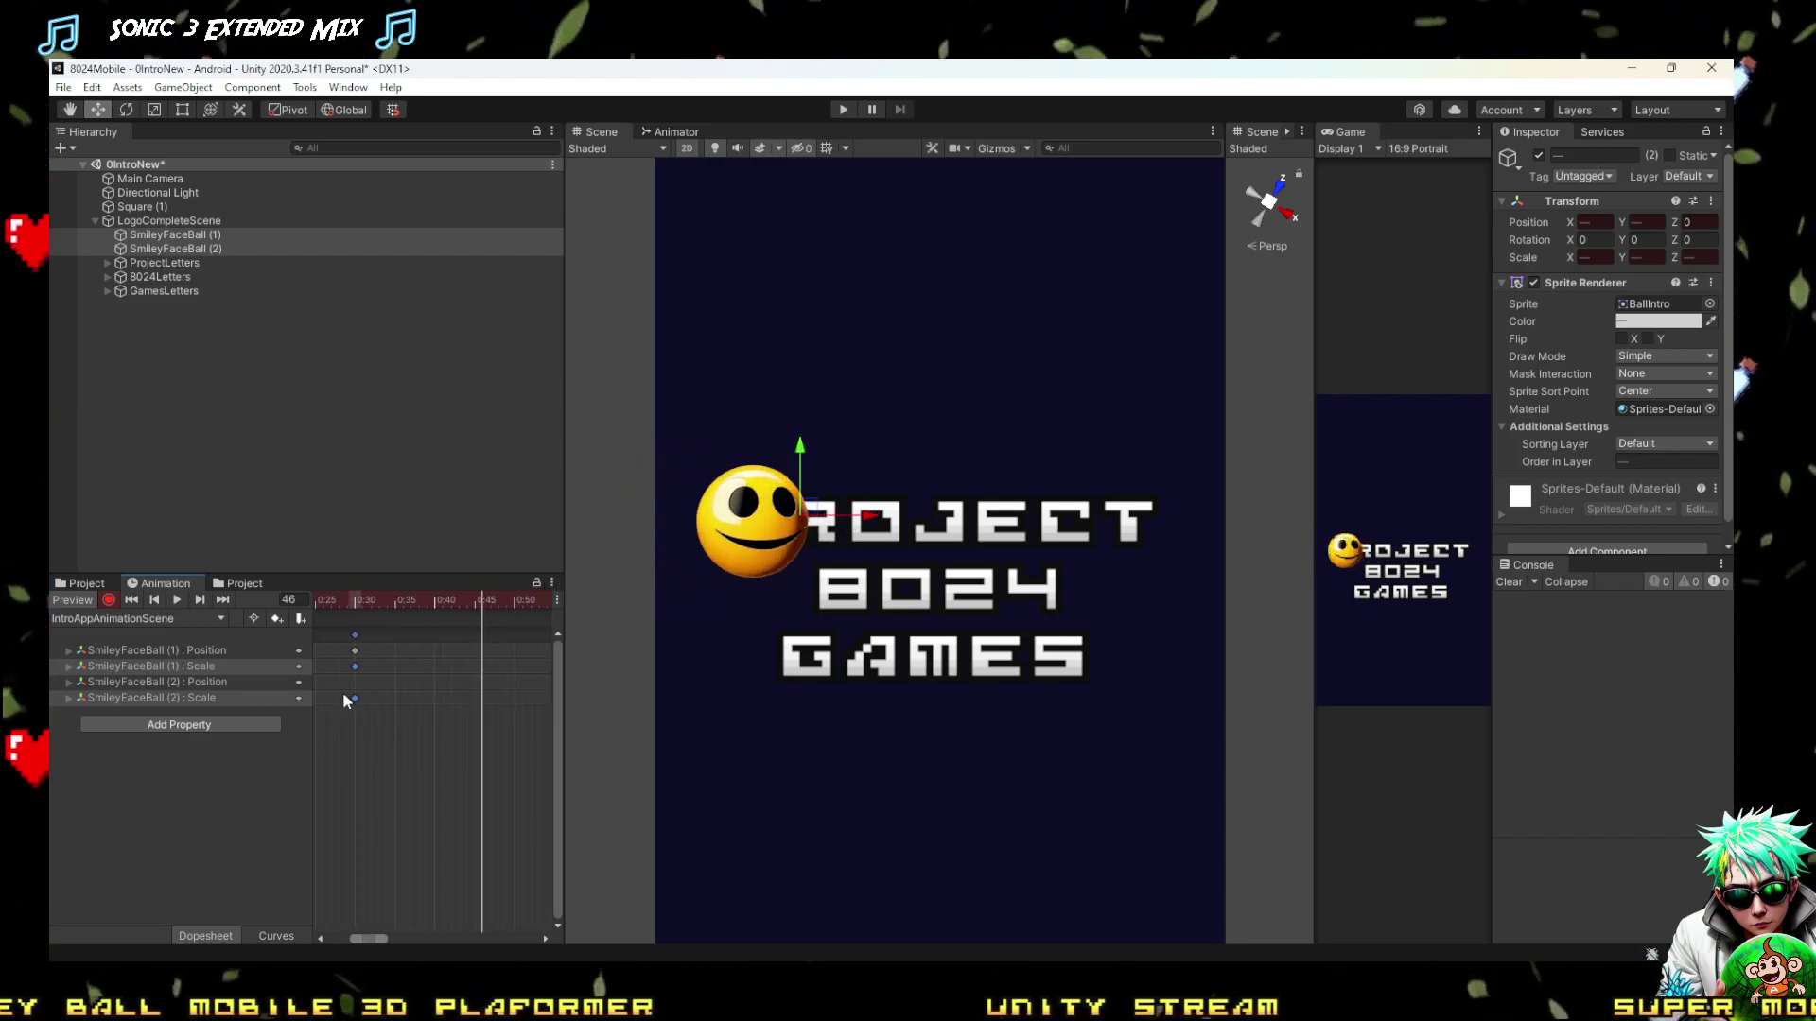
{"action": "left_click", "coordinate": [460, 600]}
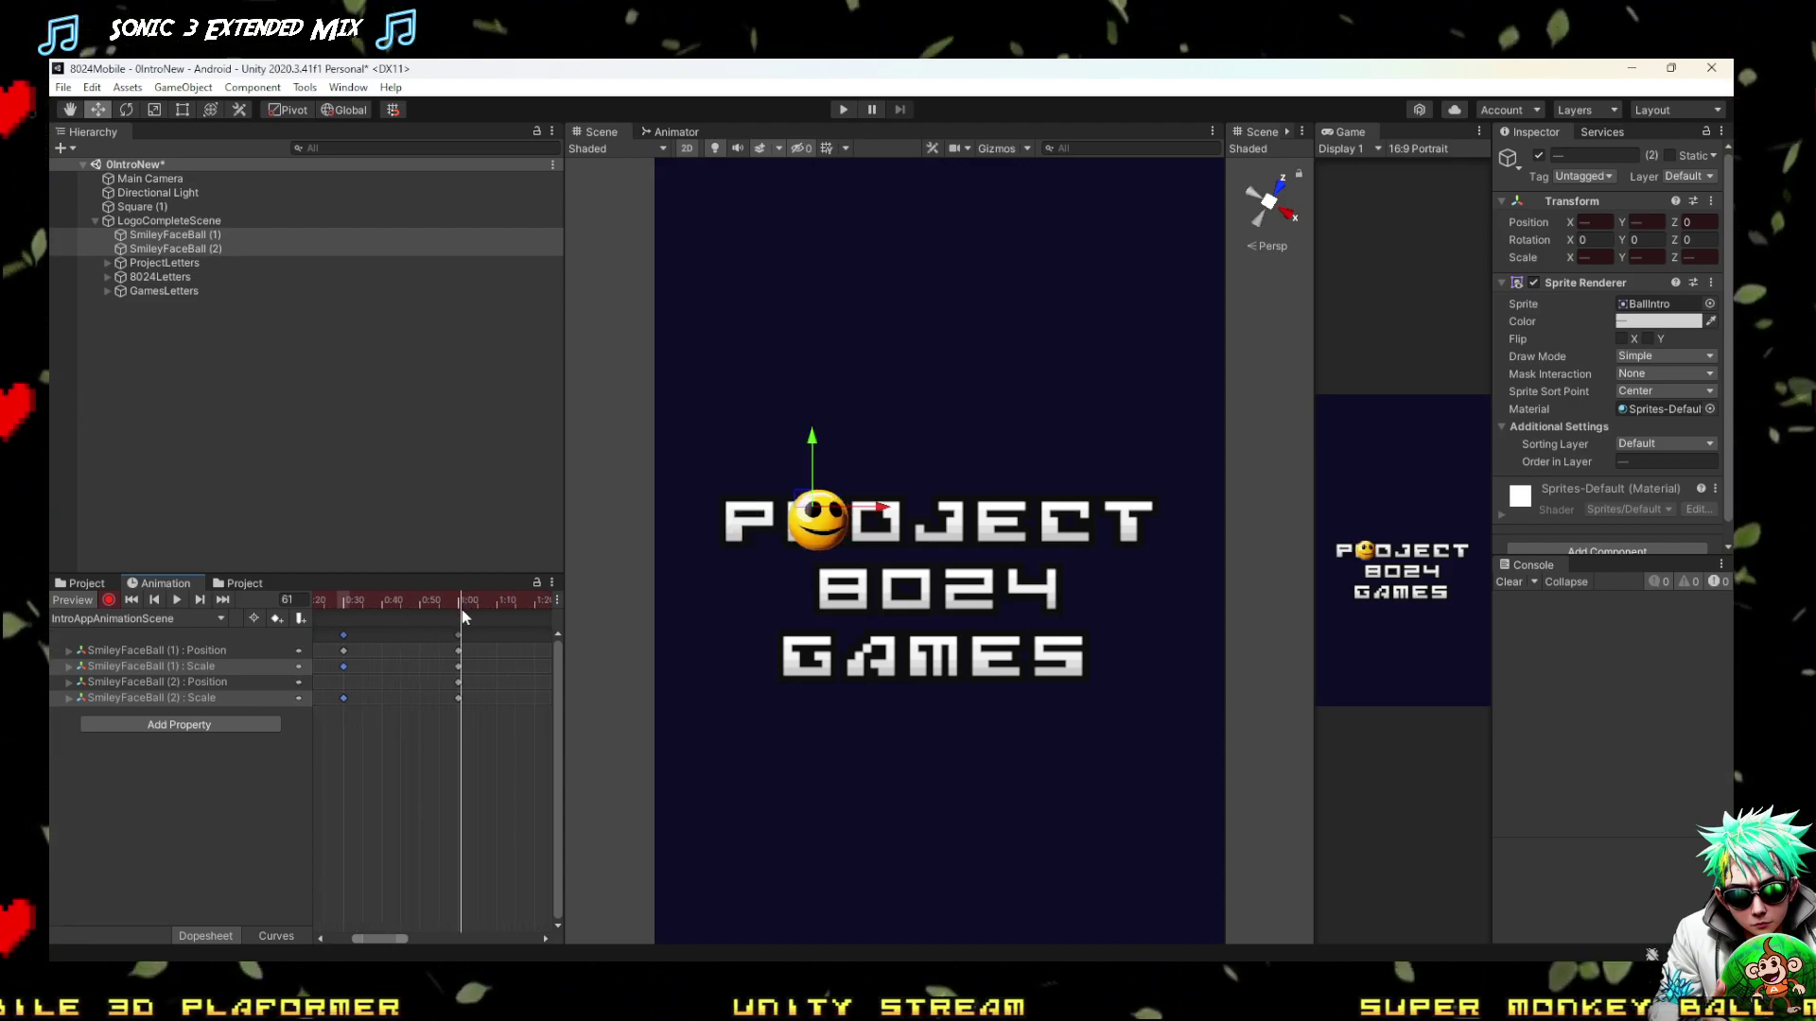
{"action": "scroll", "coordinate": [851, 520], "scroll_direction": "up", "scroll_amount": 2}
{"action": "scroll", "coordinate": [846, 516], "scroll_direction": "up", "scroll_amount": 2}
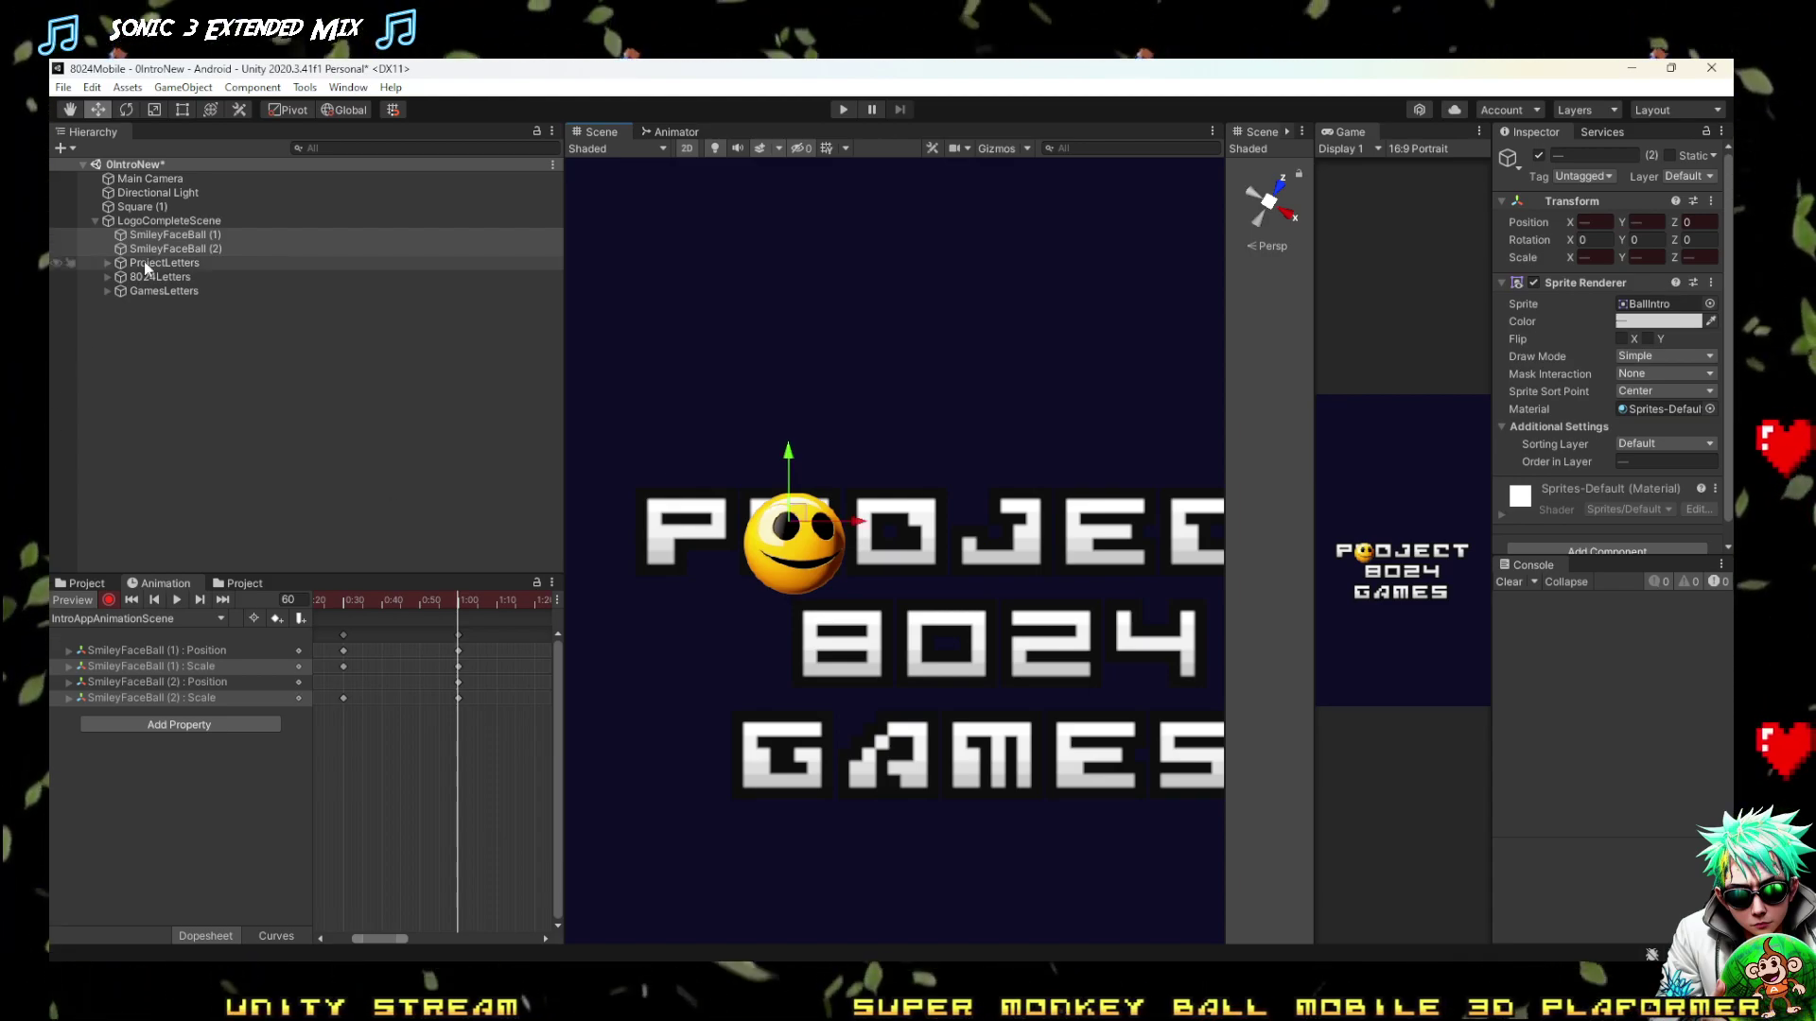
Nudge SmileyFaceBall (1) and record a smaller scale around frame 91
{"action": "left_click", "coordinate": [168, 235]}
{"action": "left_click_drag", "start_coordinate": [795, 507], "coordinate": [807, 518]}
{"action": "scroll", "coordinate": [393, 735], "scroll_direction": "down", "scroll_amount": 5}
{"action": "left_click_drag", "start_coordinate": [435, 598], "coordinate": [423, 606]}
{"action": "scroll", "coordinate": [621, 612], "scroll_direction": "down", "scroll_amount": 4}
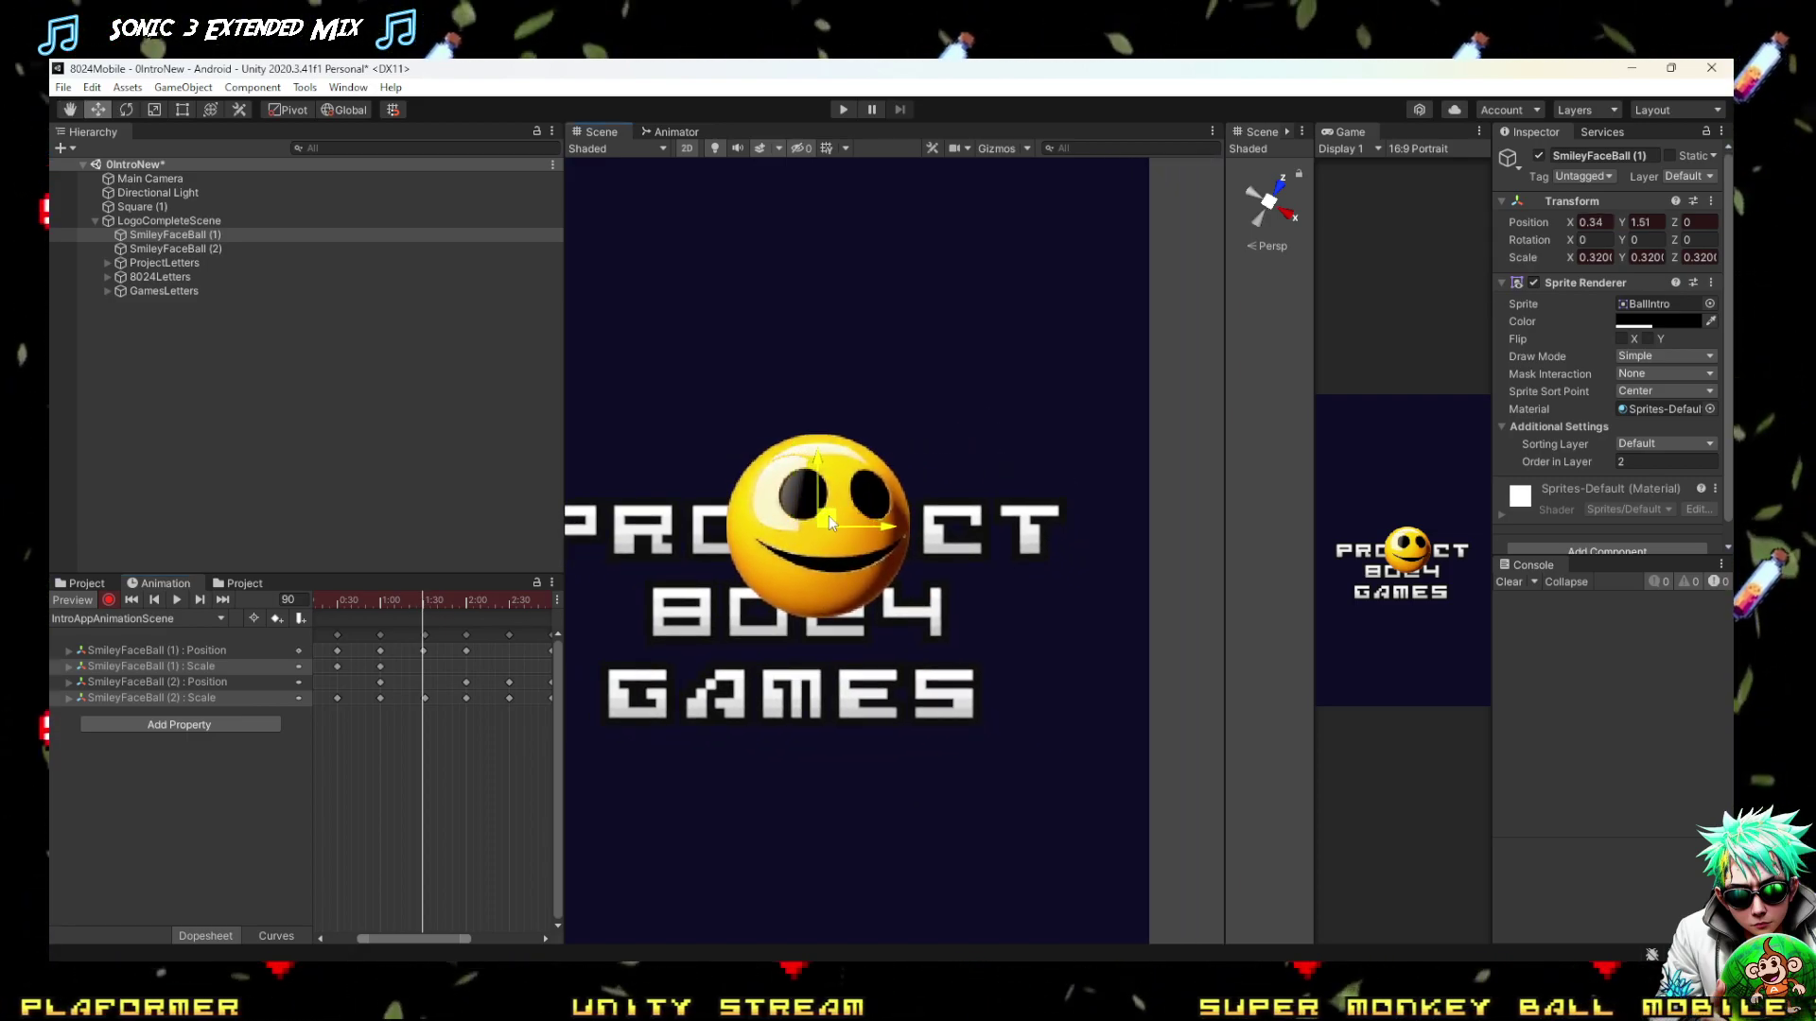
{"action": "key", "text": "r"}
{"action": "left_click_drag", "start_coordinate": [825, 534], "coordinate": [825, 565]}
At a later frame, move SmileyFaceBall (1) onto the C in PROJECT
{"action": "scroll", "coordinate": [427, 654], "scroll_direction": "up", "scroll_amount": 6}
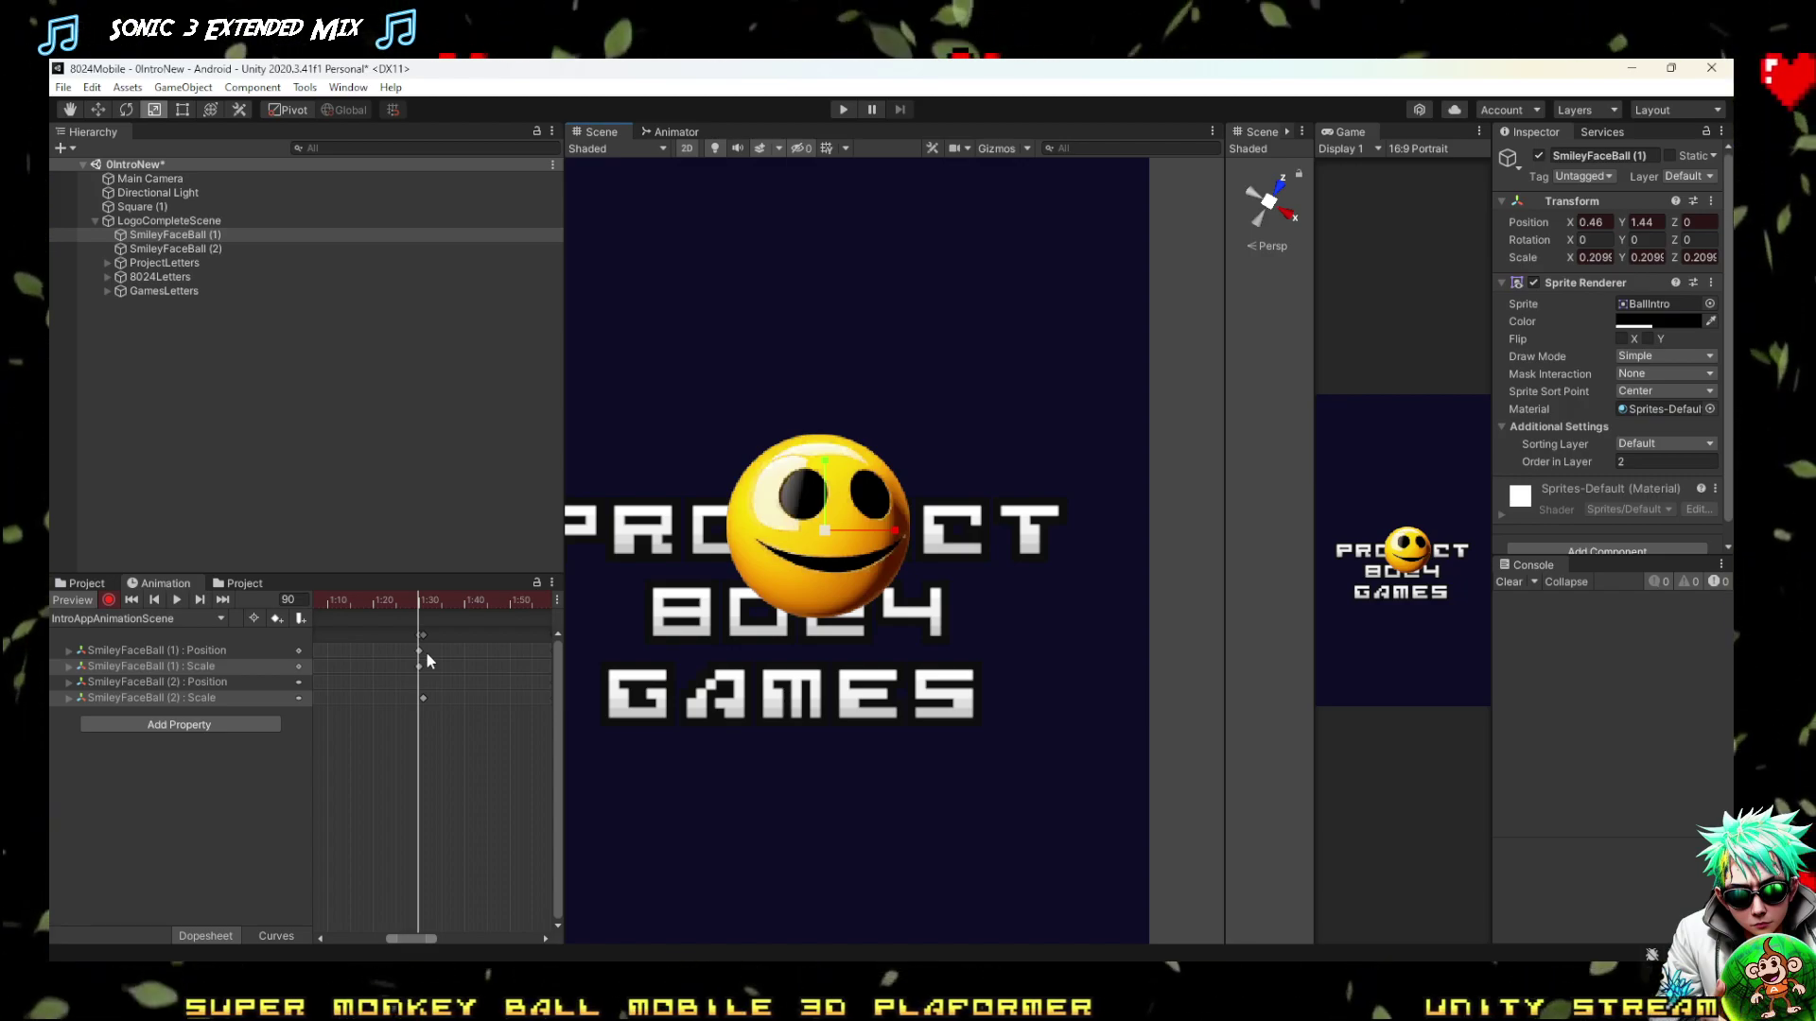
{"action": "scroll", "coordinate": [426, 652], "scroll_direction": "up", "scroll_amount": 4}
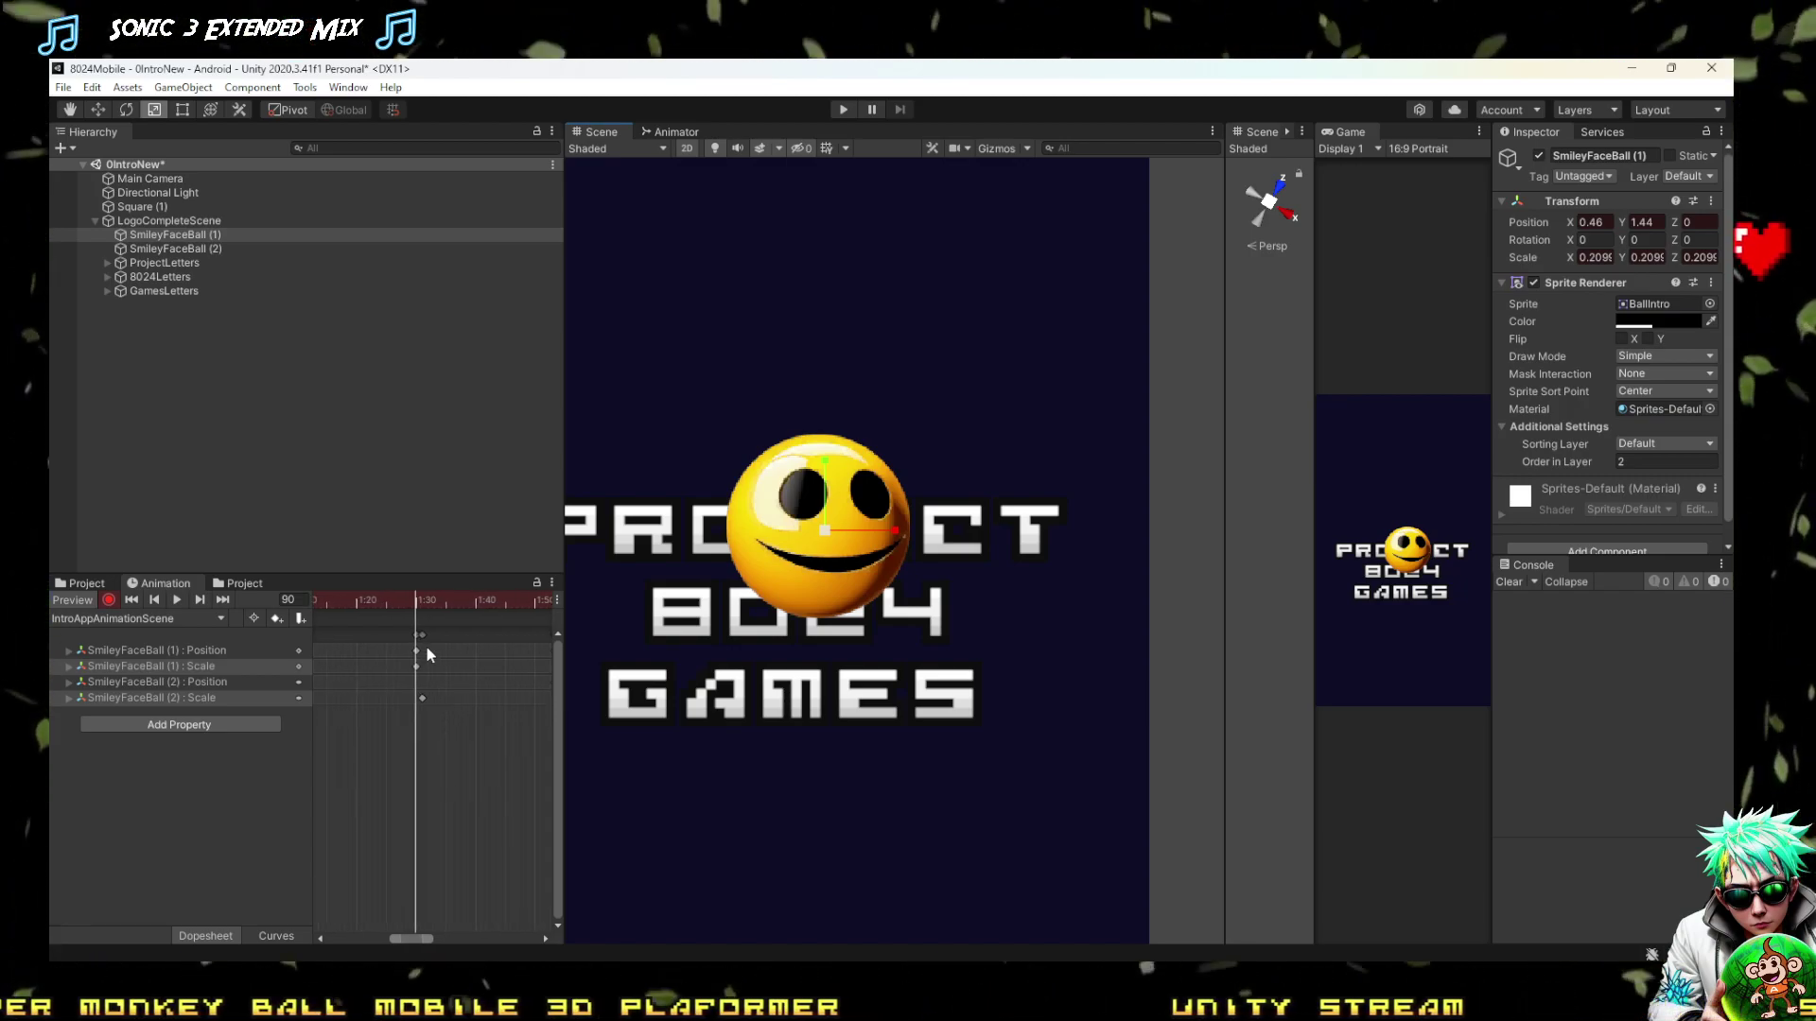
{"action": "scroll", "coordinate": [413, 644], "scroll_direction": "up", "scroll_amount": 6}
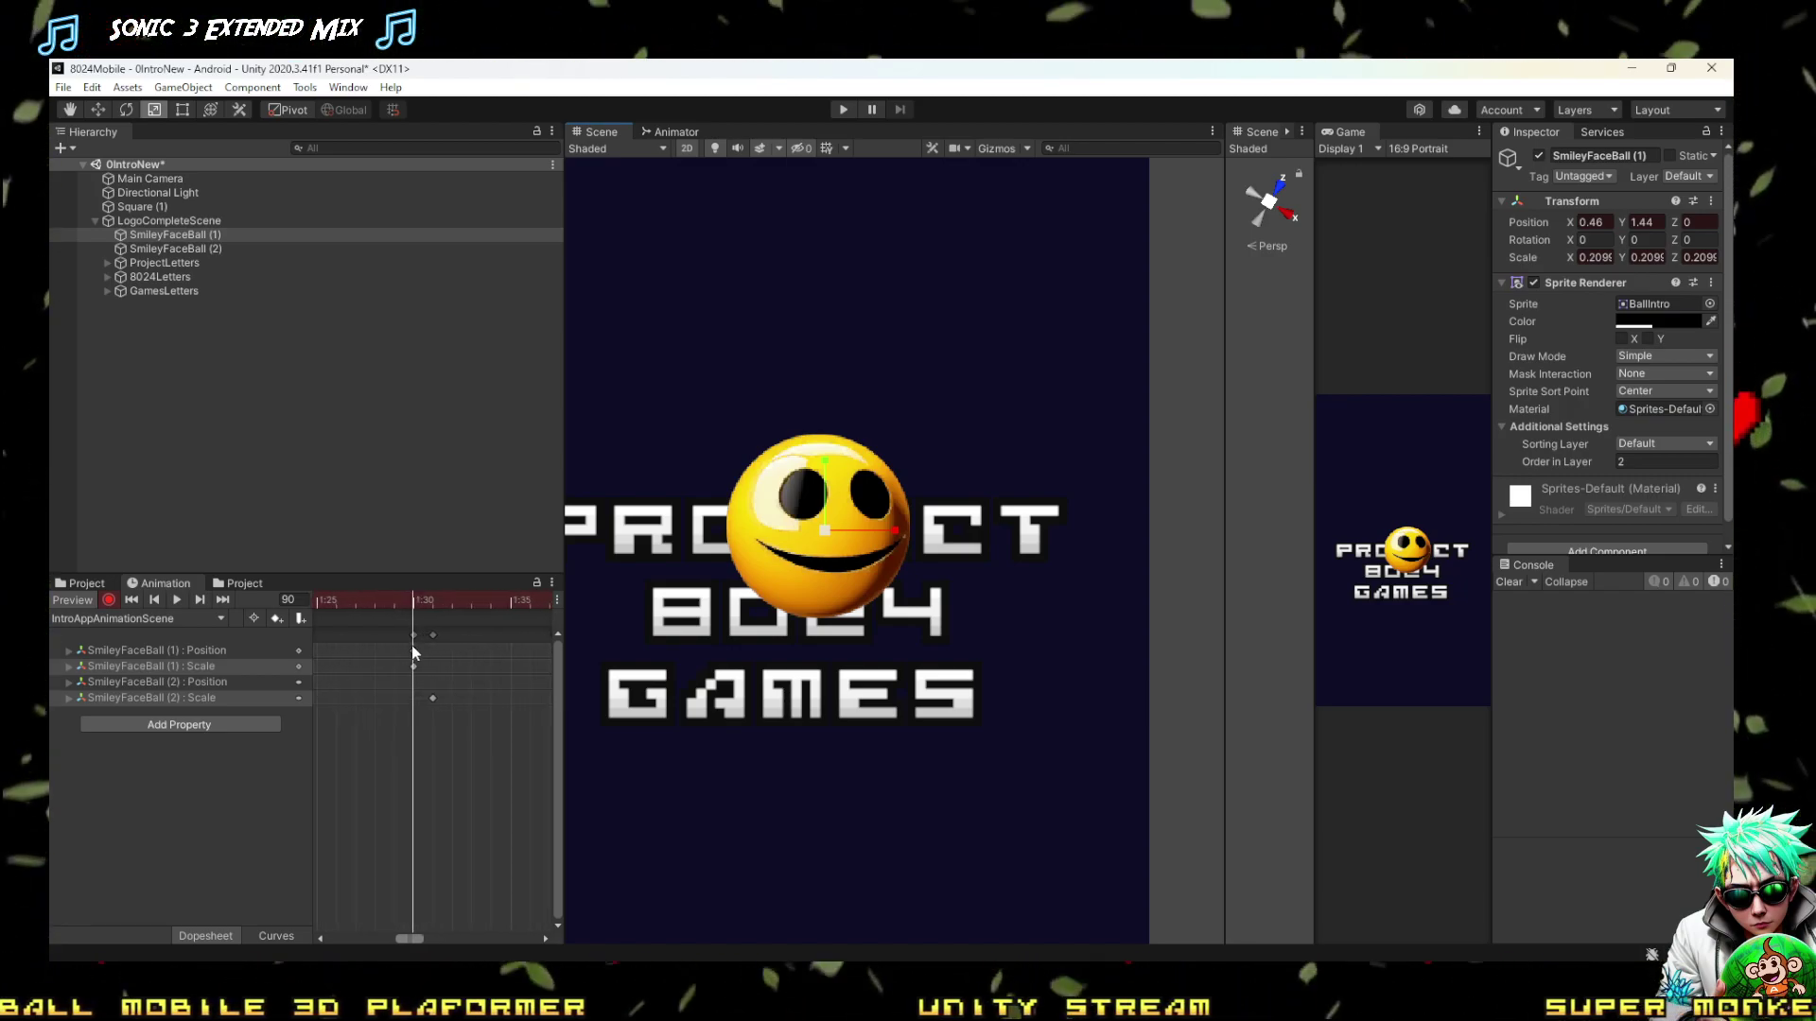
{"action": "left_click", "coordinate": [446, 636]}
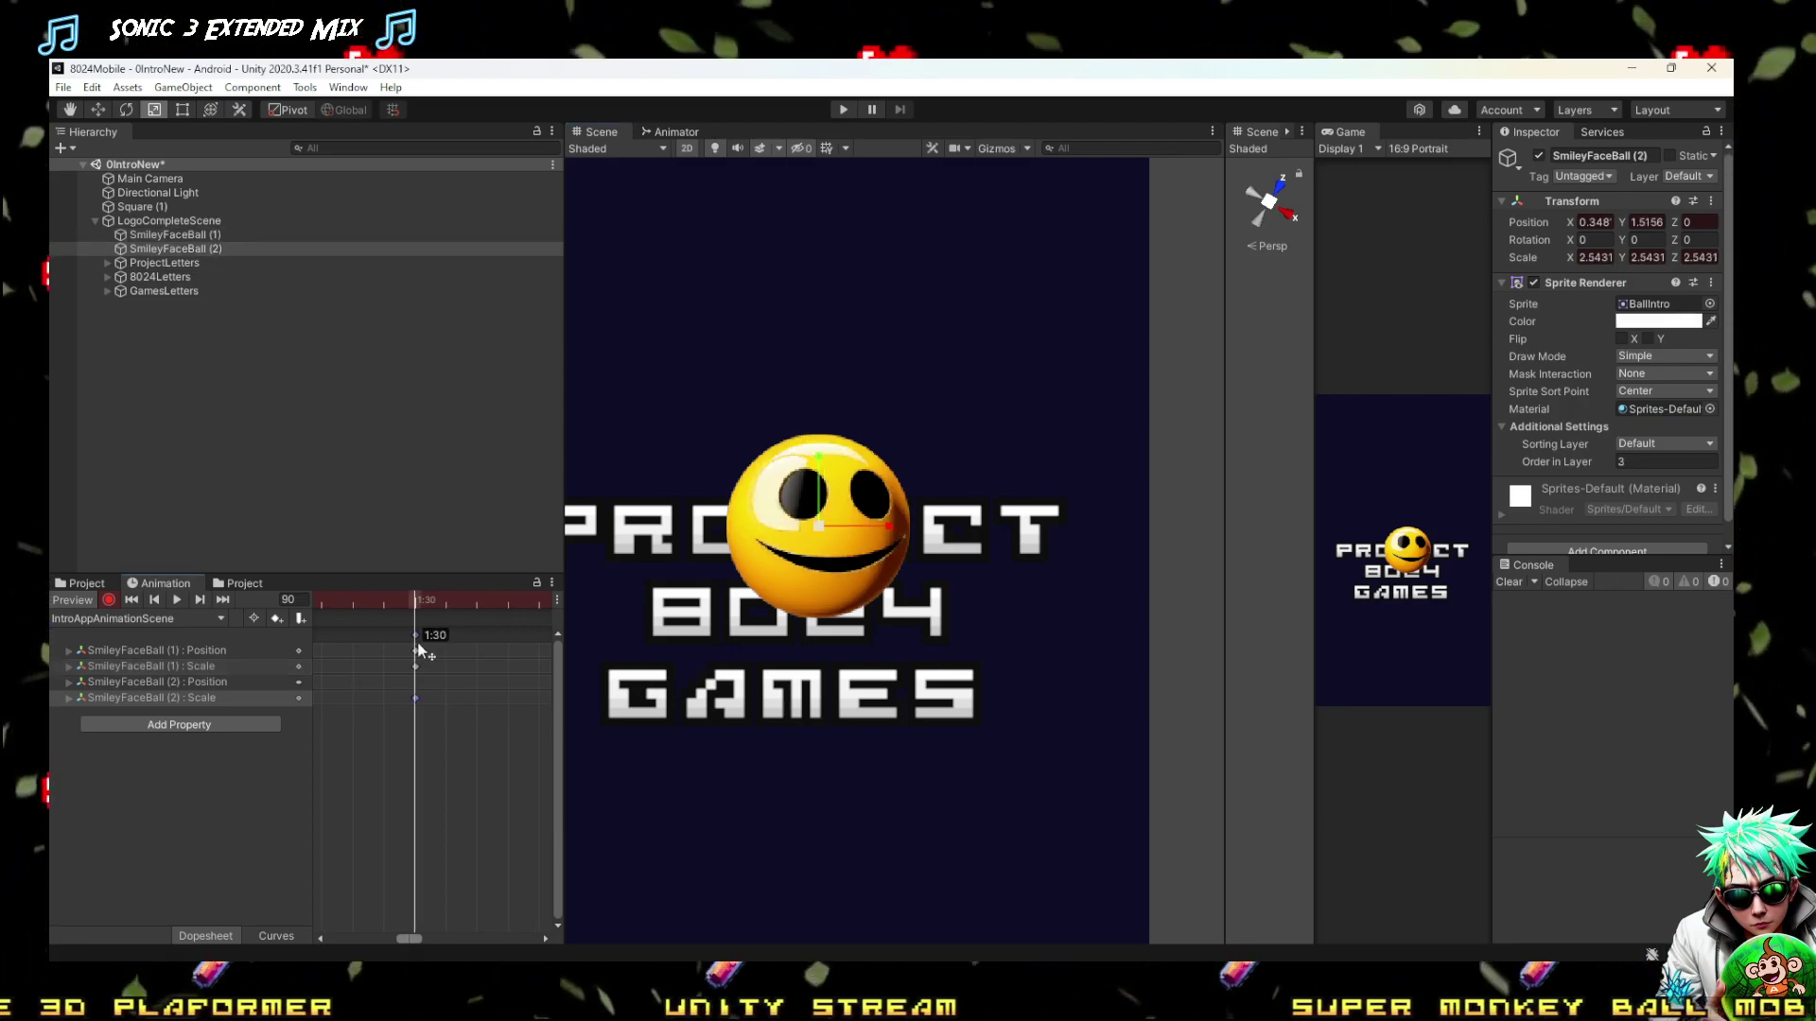
{"action": "scroll", "coordinate": [389, 673], "scroll_direction": "down", "scroll_amount": 5}
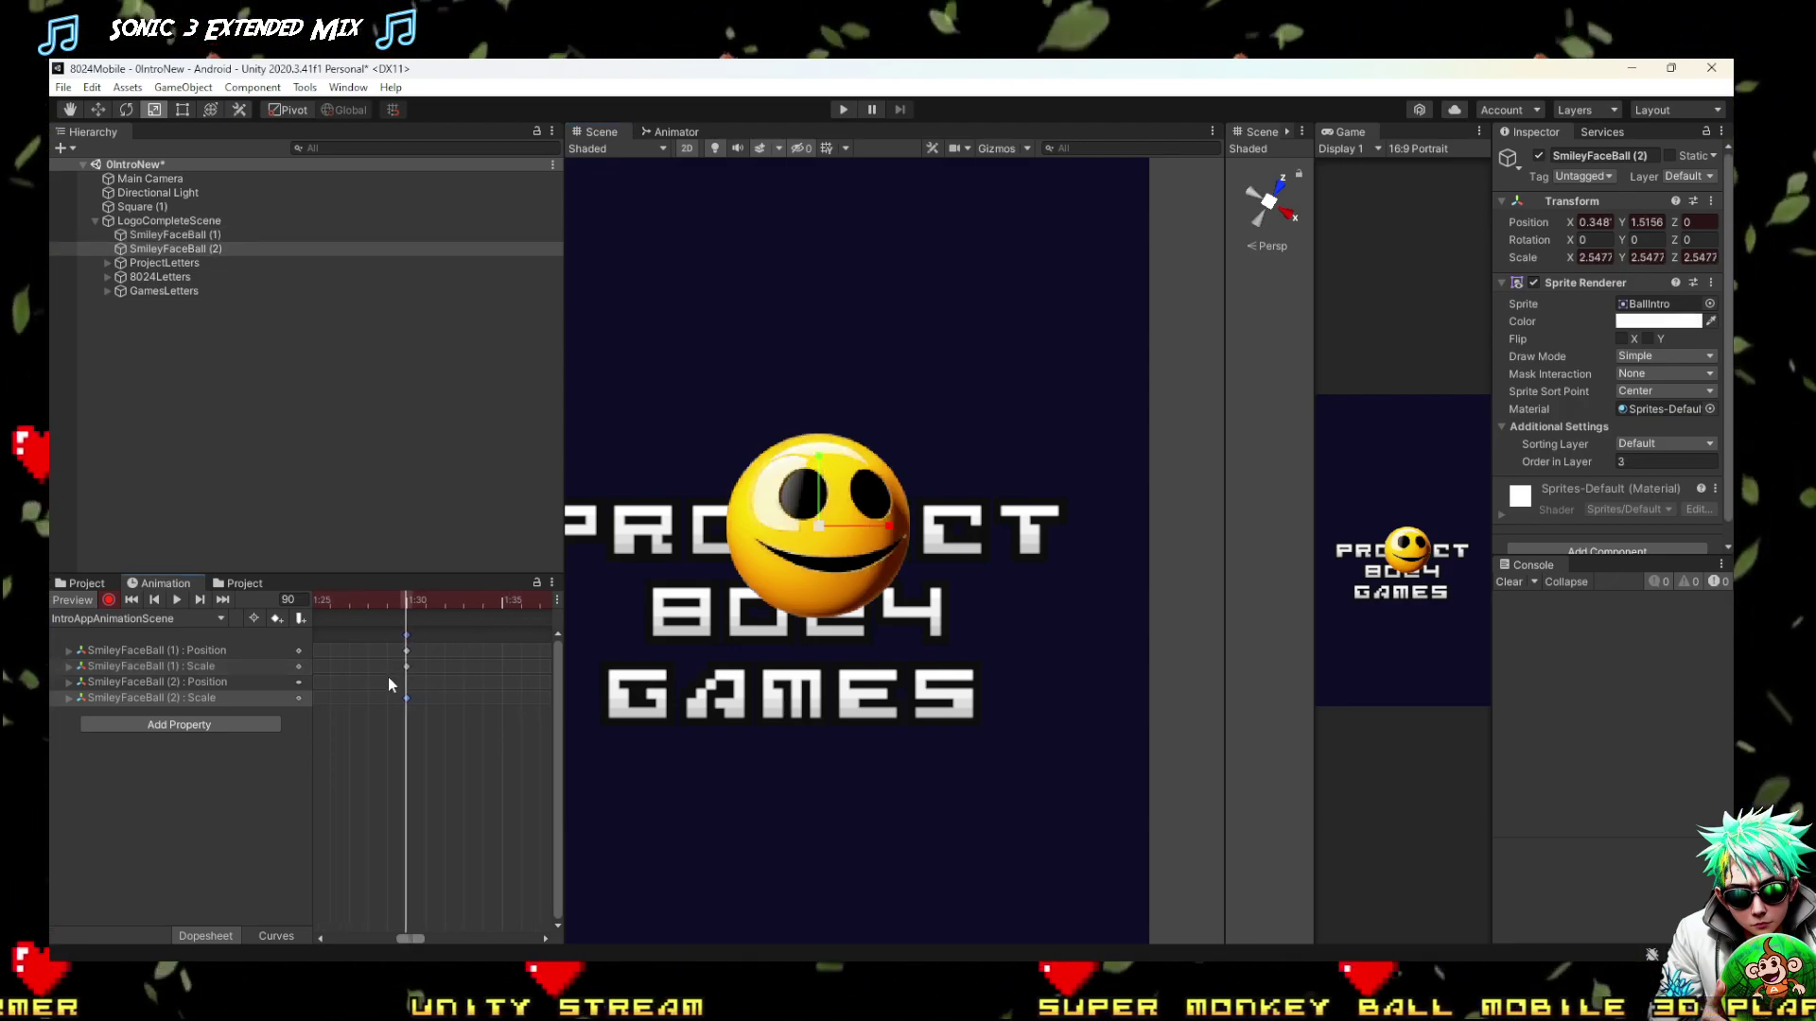
{"action": "scroll", "coordinate": [343, 718], "scroll_direction": "down", "scroll_amount": 4}
{"action": "left_click_drag", "start_coordinate": [382, 605], "coordinate": [457, 632]}
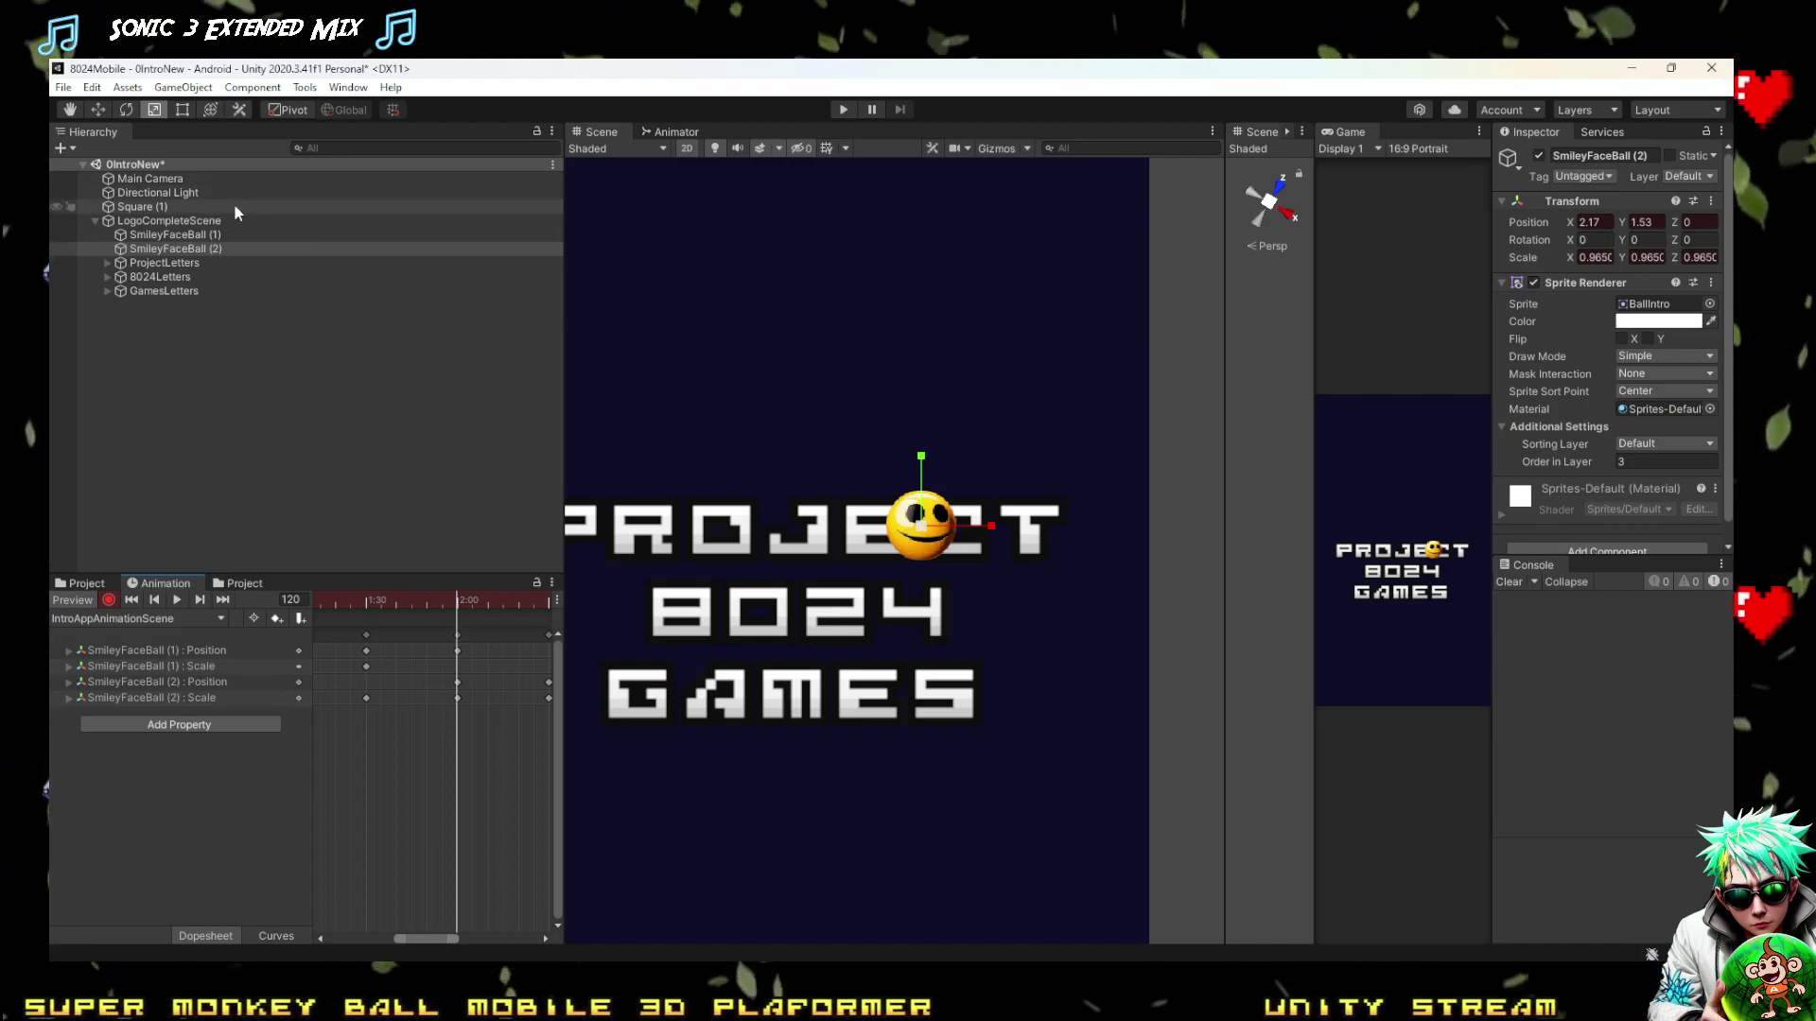
{"action": "key", "text": "w"}
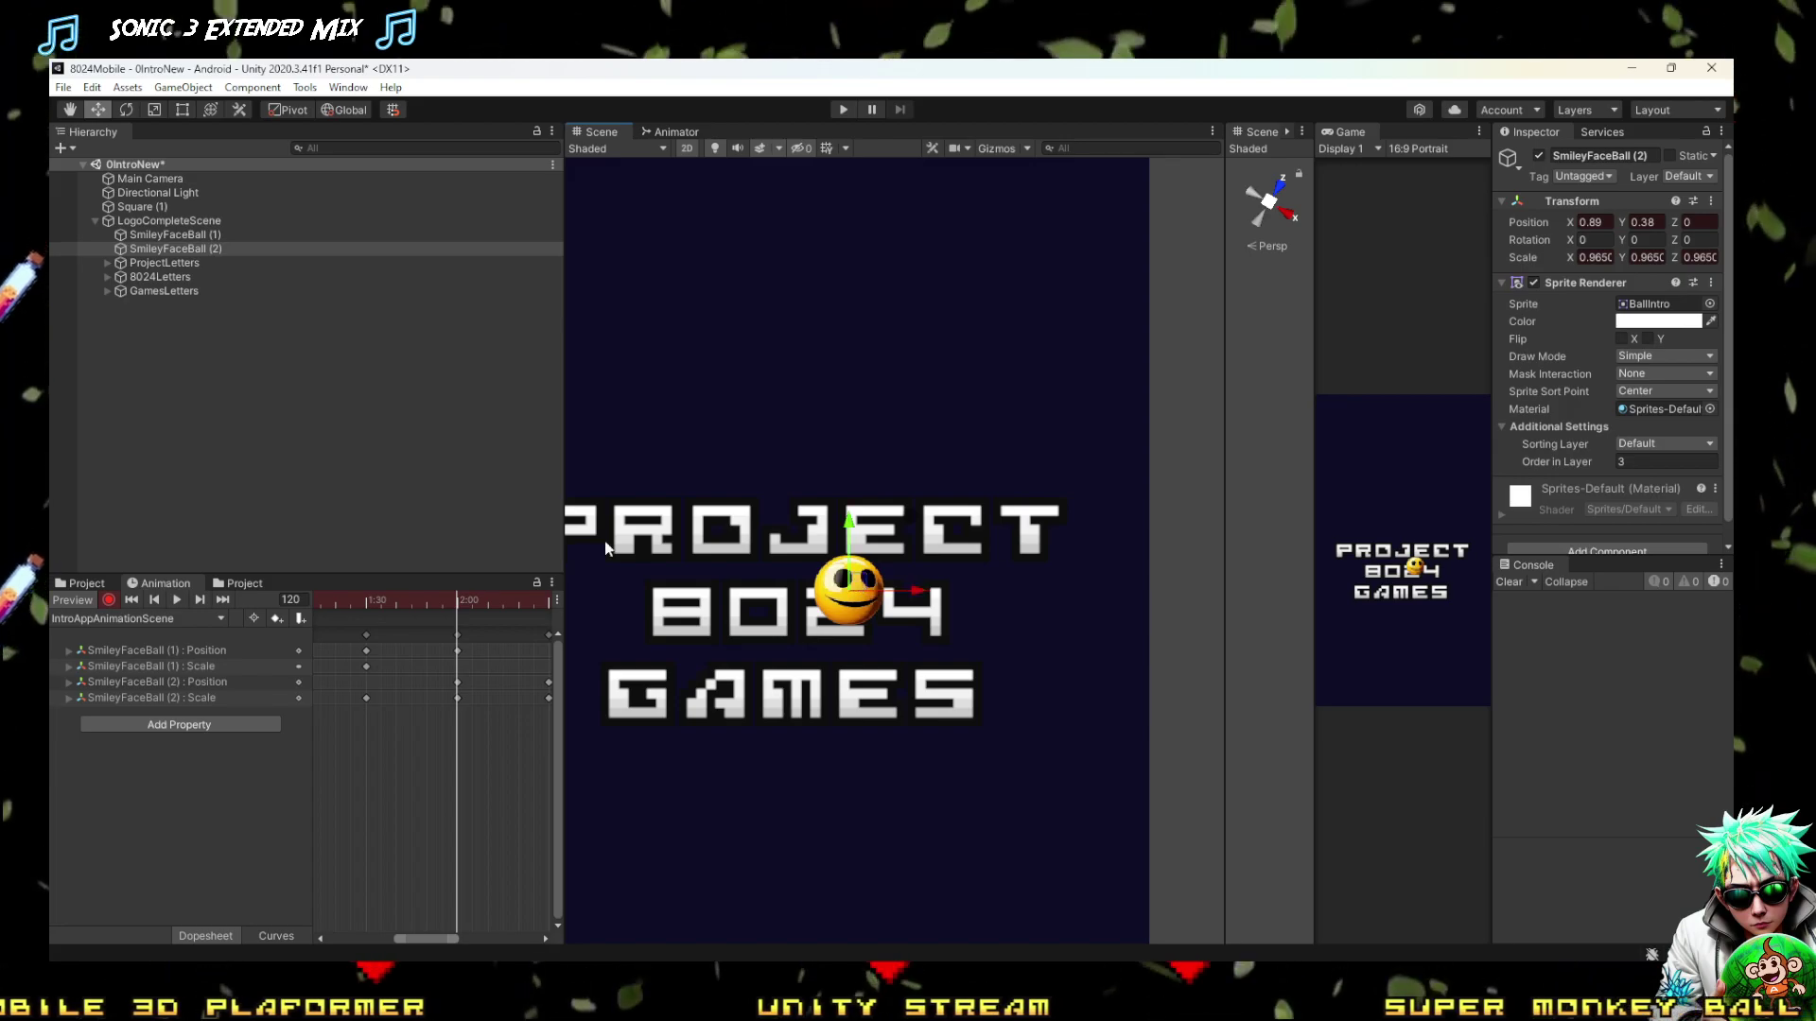
{"action": "left_click", "coordinate": [141, 238]}
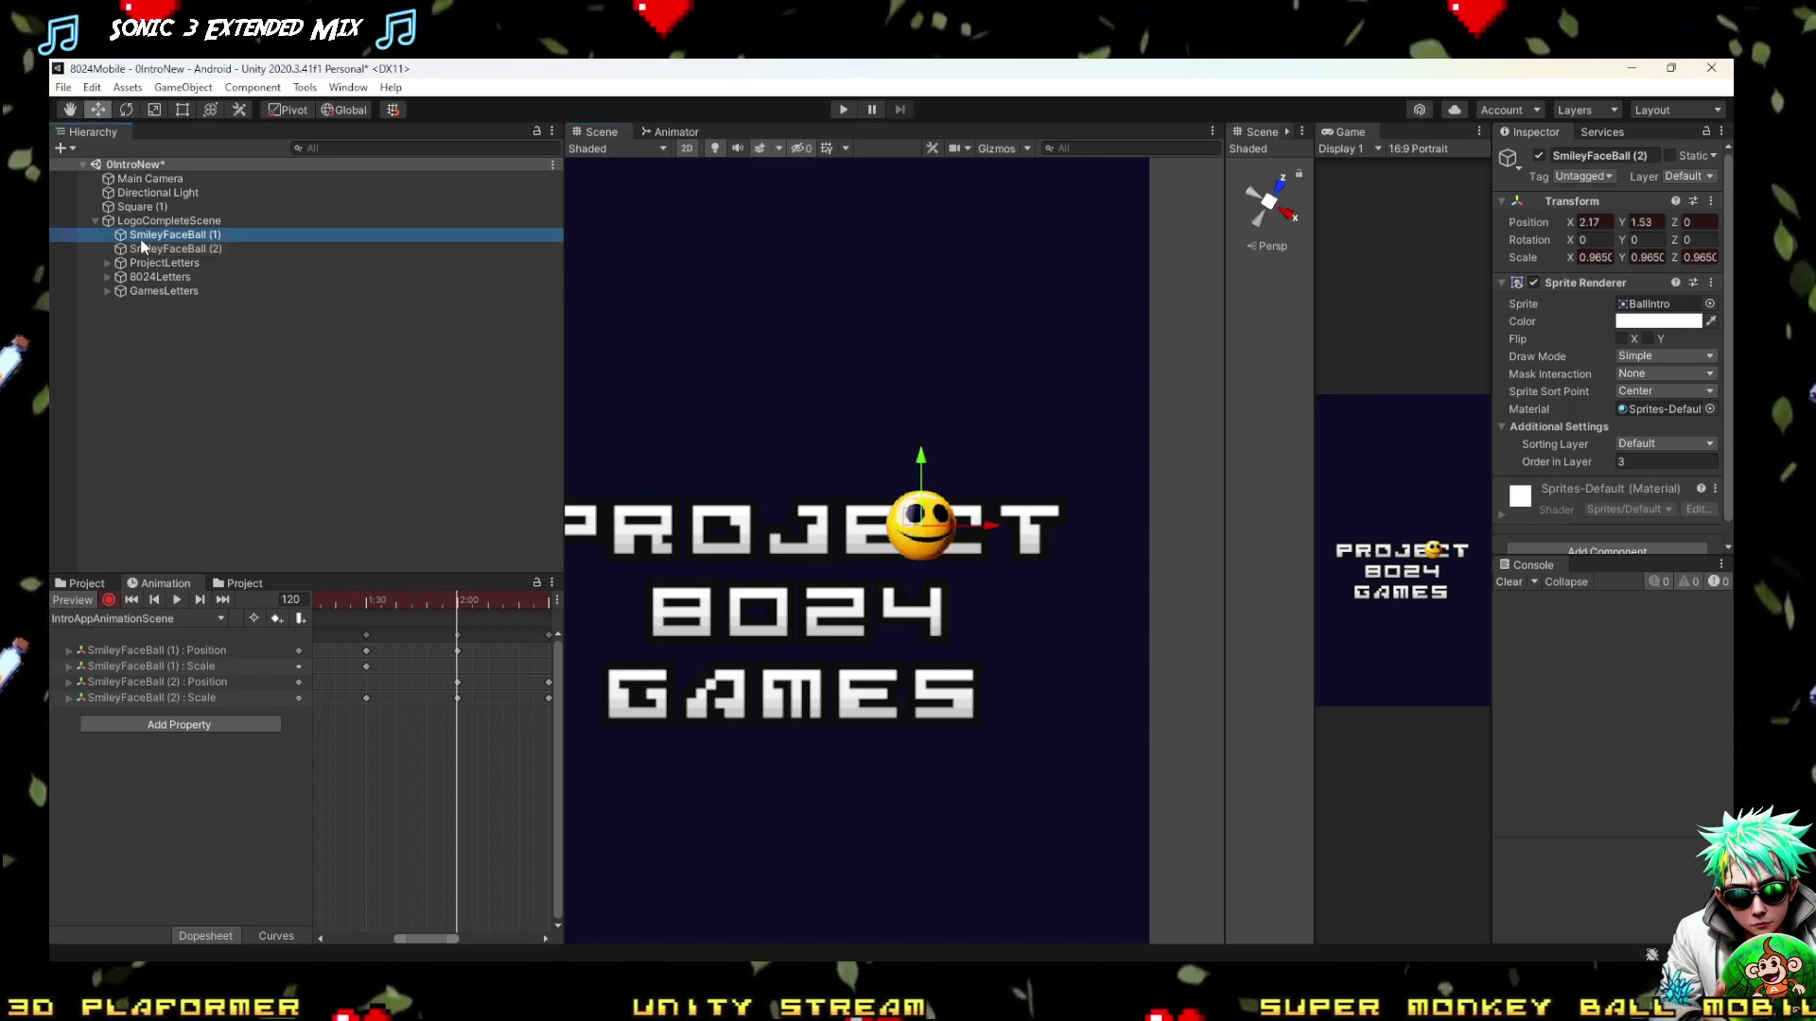
{"action": "left_click", "coordinate": [980, 508]}
{"action": "left_click_drag", "start_coordinate": [981, 508], "coordinate": [929, 527]}
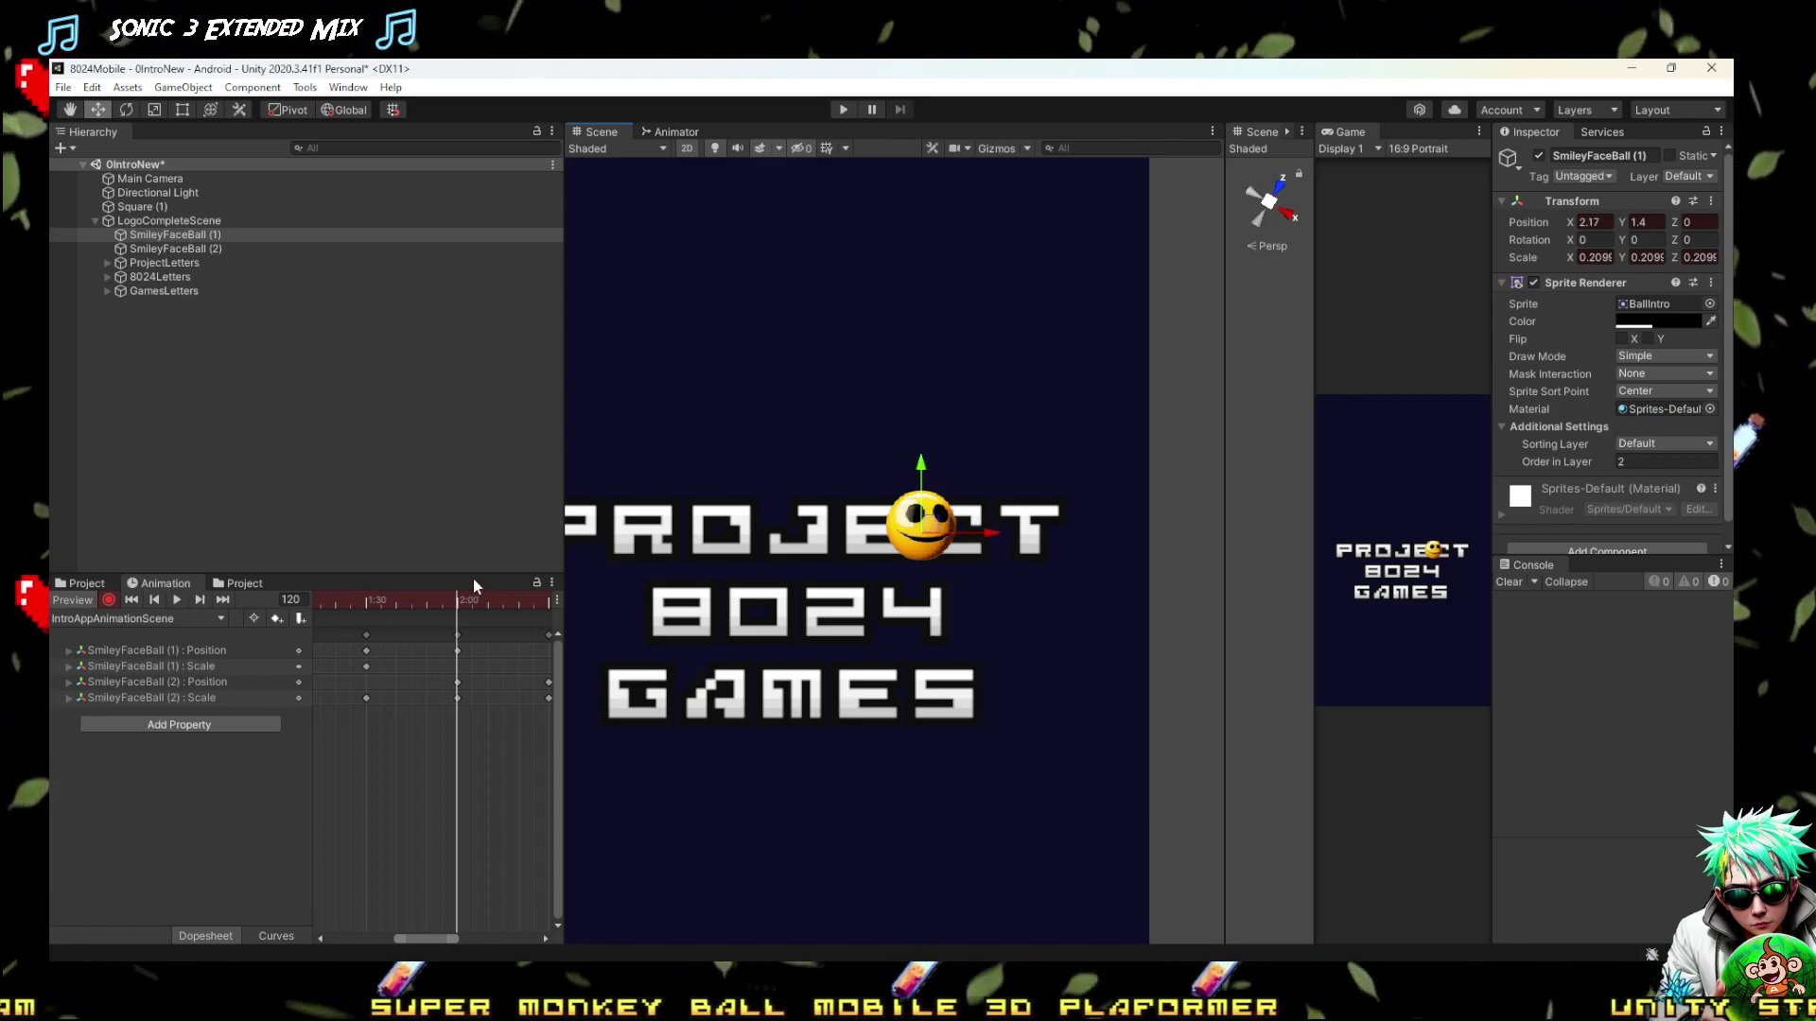
Shrink the first smiley ball slightly to scale 0.1847
{"action": "key", "text": "r"}
{"action": "left_click_drag", "start_coordinate": [920, 533], "coordinate": [925, 544]}
{"action": "left_click", "coordinate": [290, 109]}
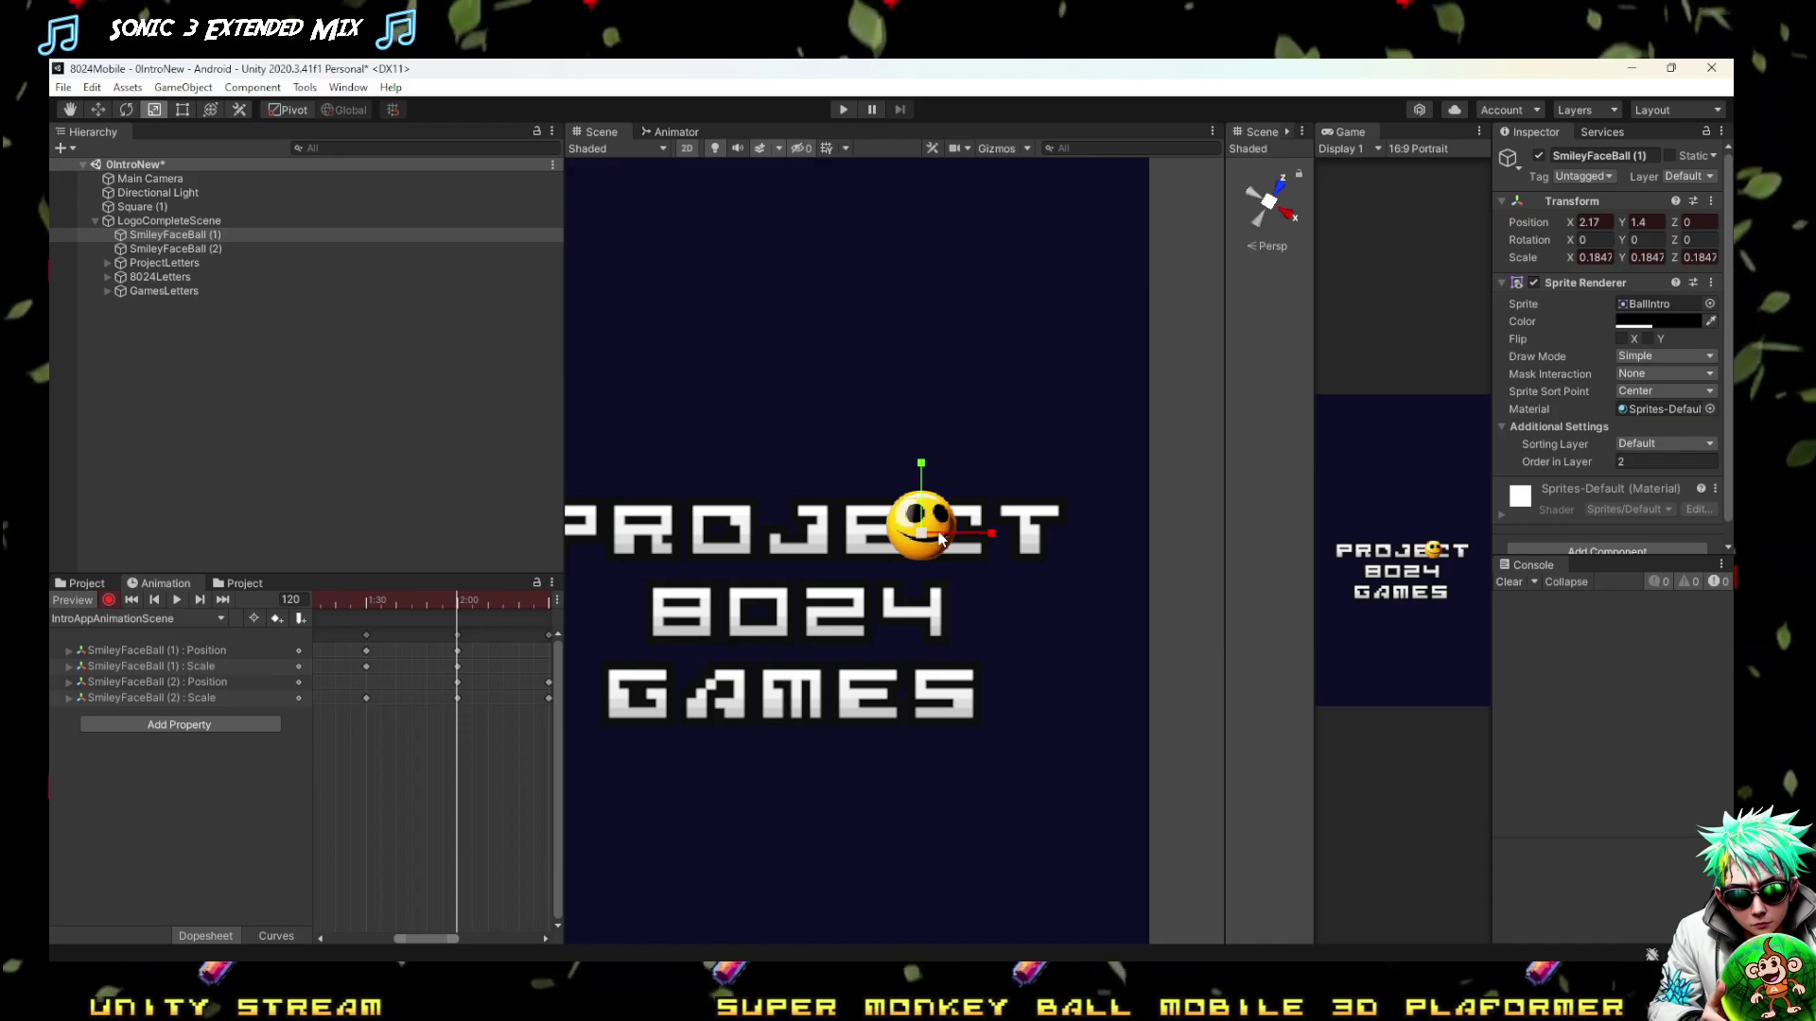
{"action": "key", "text": "w"}
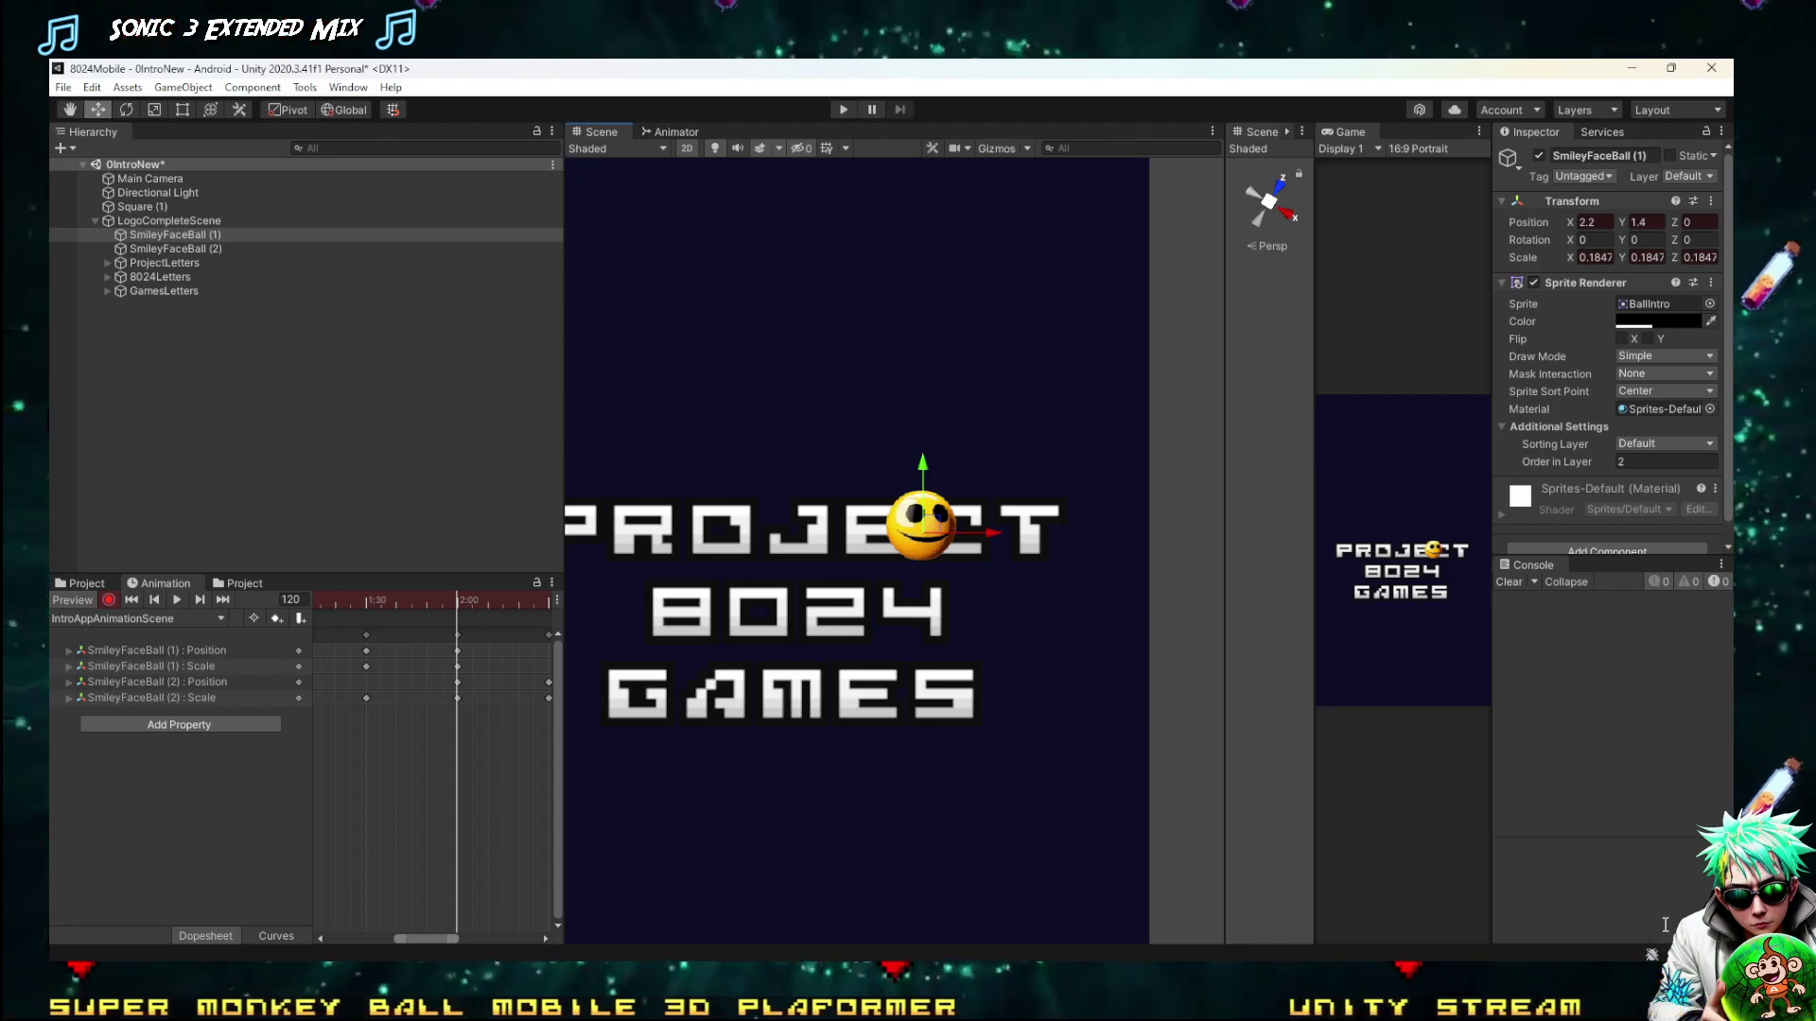
Preview the motion back to frame 39, then shift the ball left along X at frame 120
{"action": "scroll", "coordinate": [393, 740], "scroll_direction": "down", "scroll_amount": 3}
{"action": "scroll", "coordinate": [376, 783], "scroll_direction": "down", "scroll_amount": 1}
{"action": "left_click", "coordinate": [426, 603]}
{"action": "mouse_move", "coordinate": [425, 603]}
{"action": "left_mouse_down"}
{"action": "mouse_move", "coordinate": [463, 605]}
{"action": "mouse_move", "coordinate": [259, 609]}
{"action": "mouse_move", "coordinate": [401, 605]}
{"action": "mouse_move", "coordinate": [435, 613]}
{"action": "mouse_move", "coordinate": [425, 624]}
{"action": "left_mouse_up"}
{"action": "left_click", "coordinate": [189, 234]}
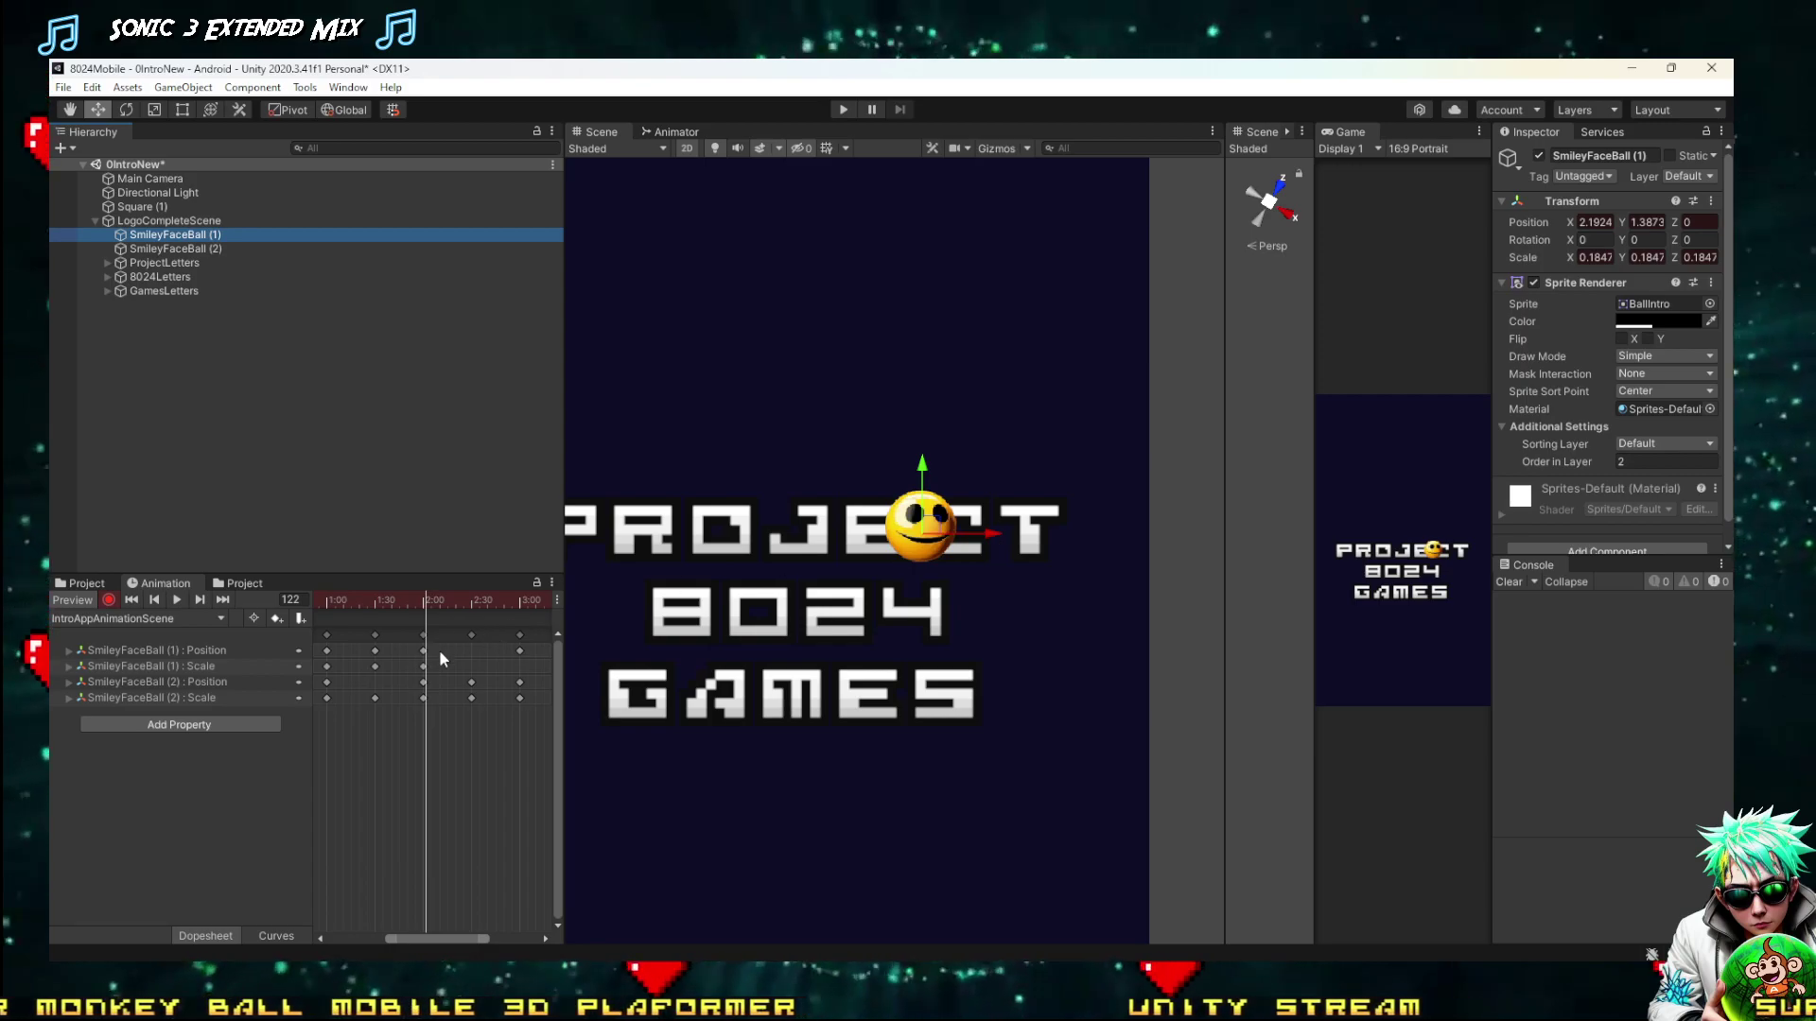
{"action": "scroll", "coordinate": [416, 656], "scroll_direction": "up", "scroll_amount": 10}
{"action": "scroll", "coordinate": [412, 656], "scroll_direction": "up", "scroll_amount": 3}
{"action": "left_click", "coordinate": [439, 603]}
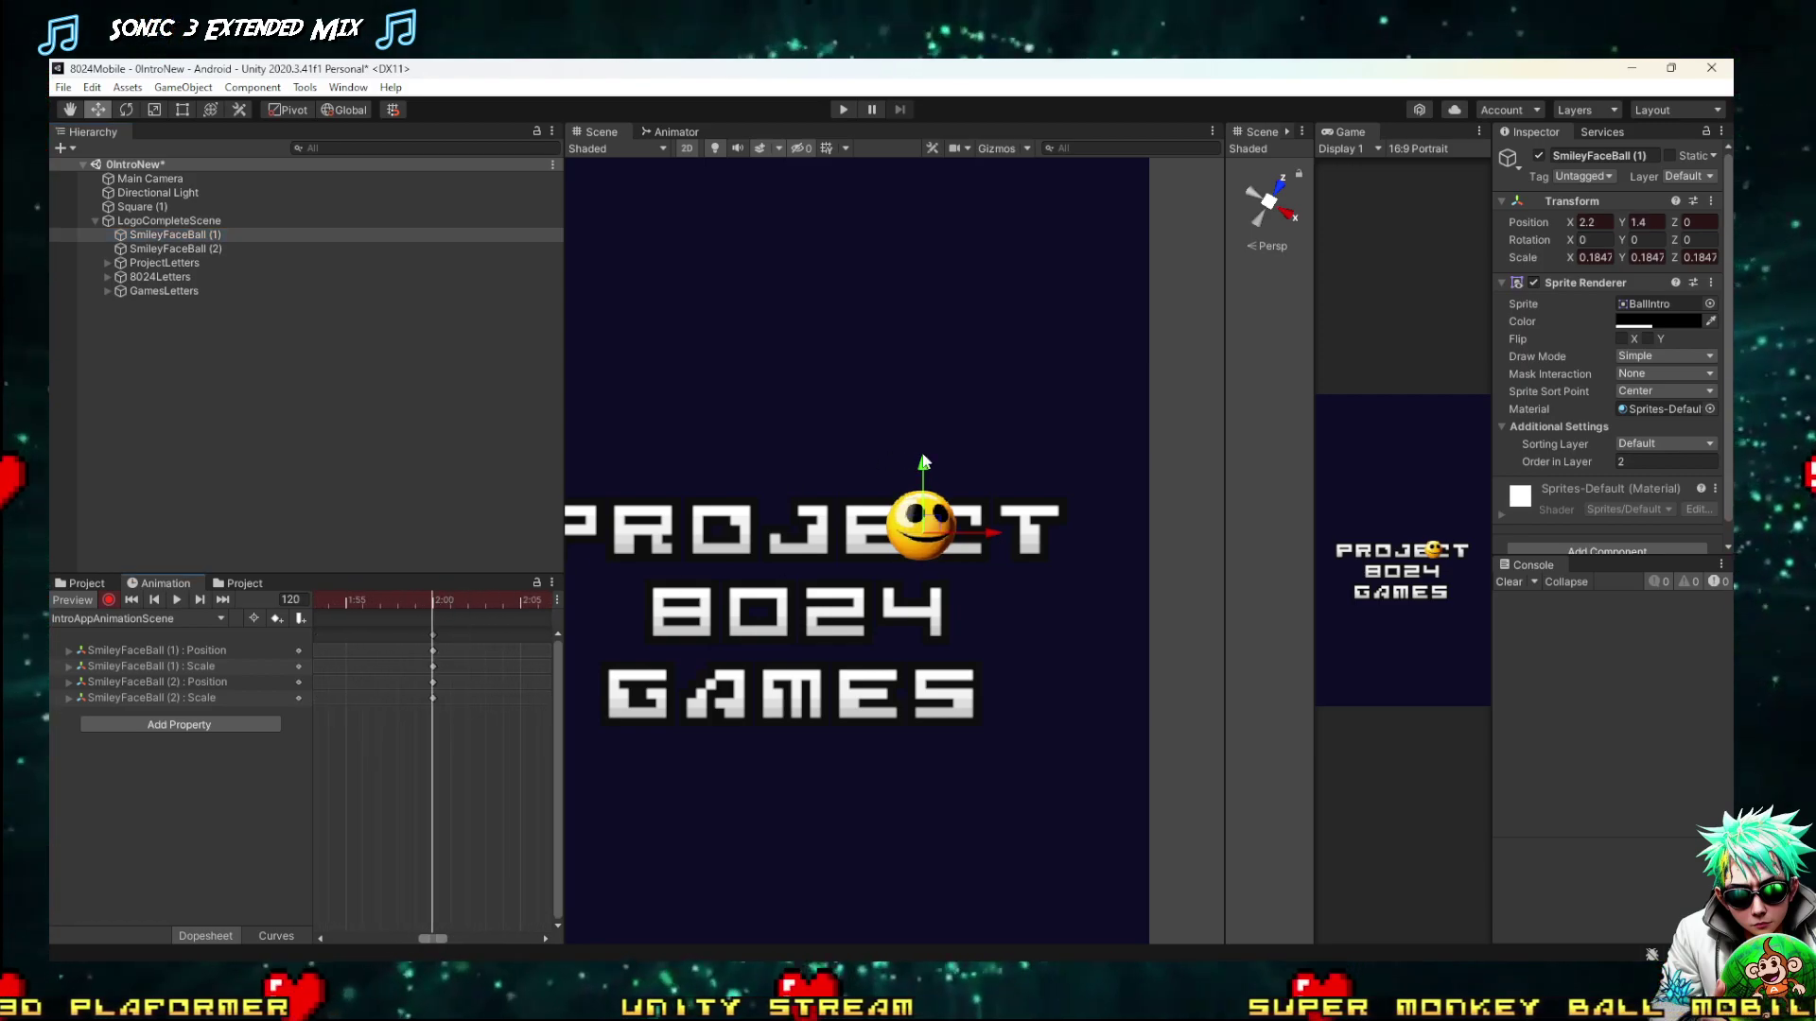
{"action": "left_click_drag", "start_coordinate": [1016, 541], "coordinate": [963, 541]}
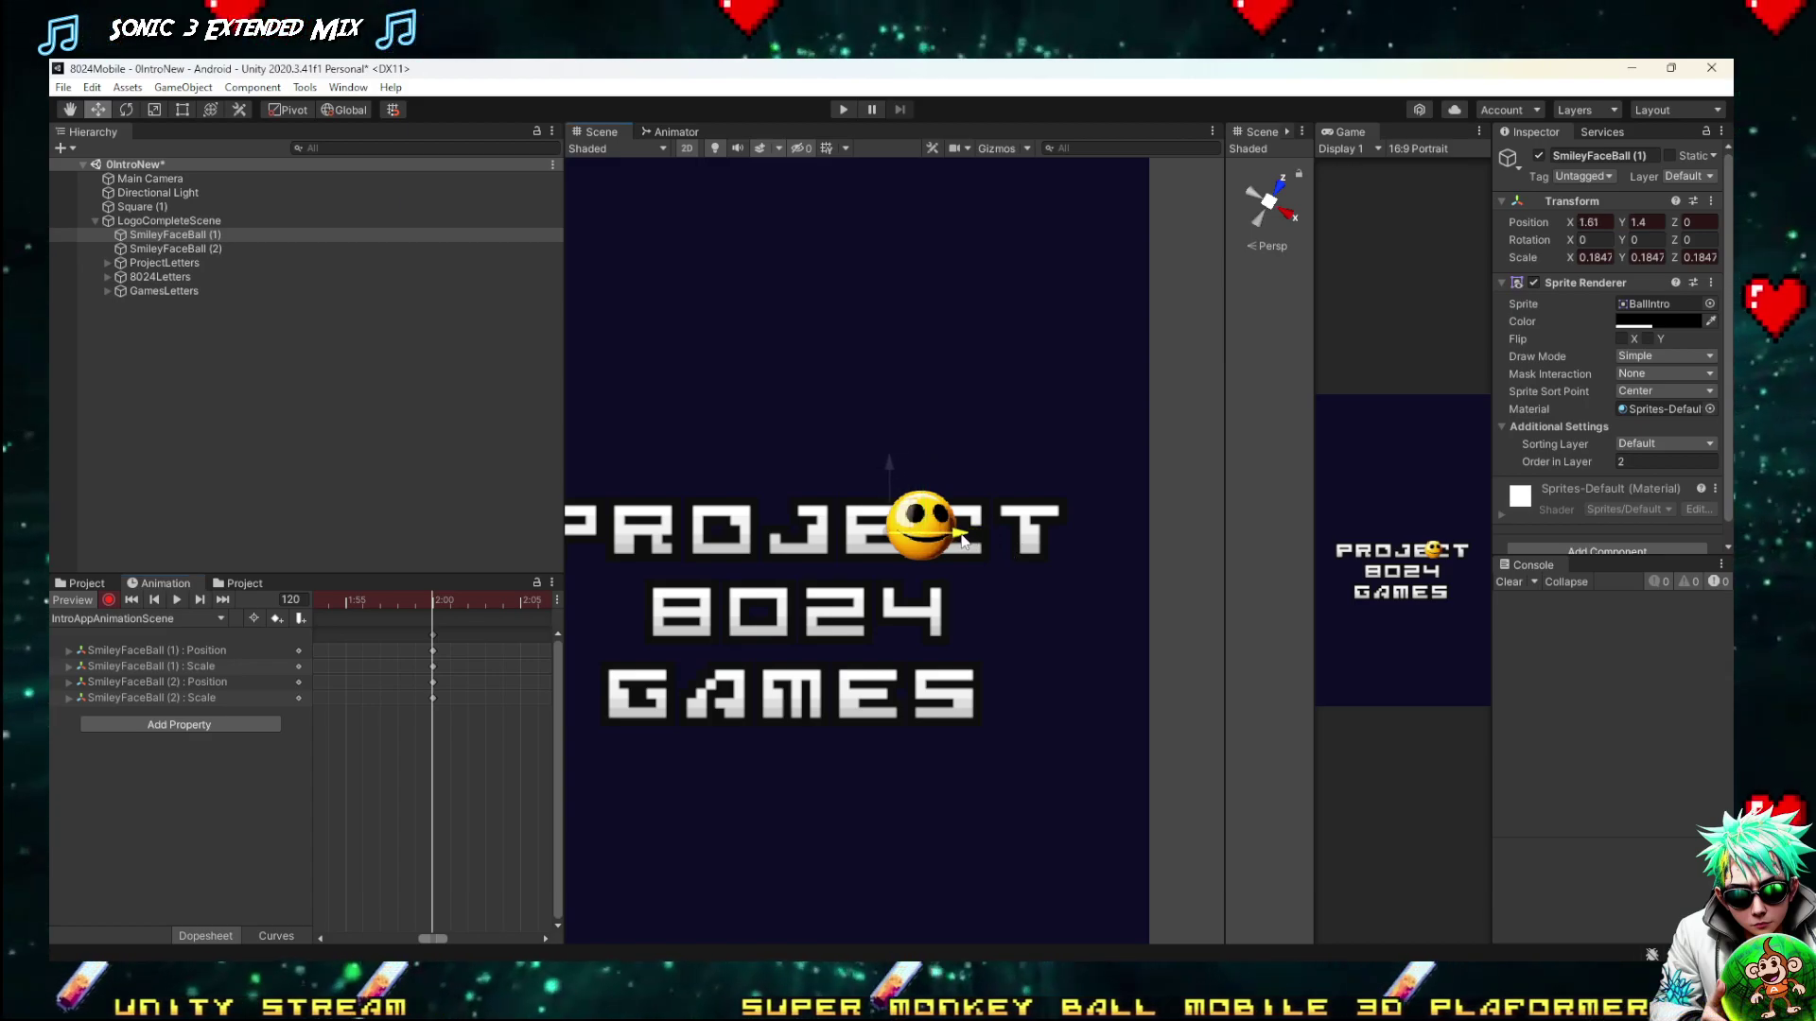
Scrub the clip from the start to preview the ball's path across the logo
{"action": "mouse_move", "coordinate": [418, 598]}
{"action": "left_mouse_down"}
{"action": "mouse_move", "coordinate": [49, 618]}
{"action": "mouse_move", "coordinate": [428, 616]}
{"action": "left_mouse_up"}
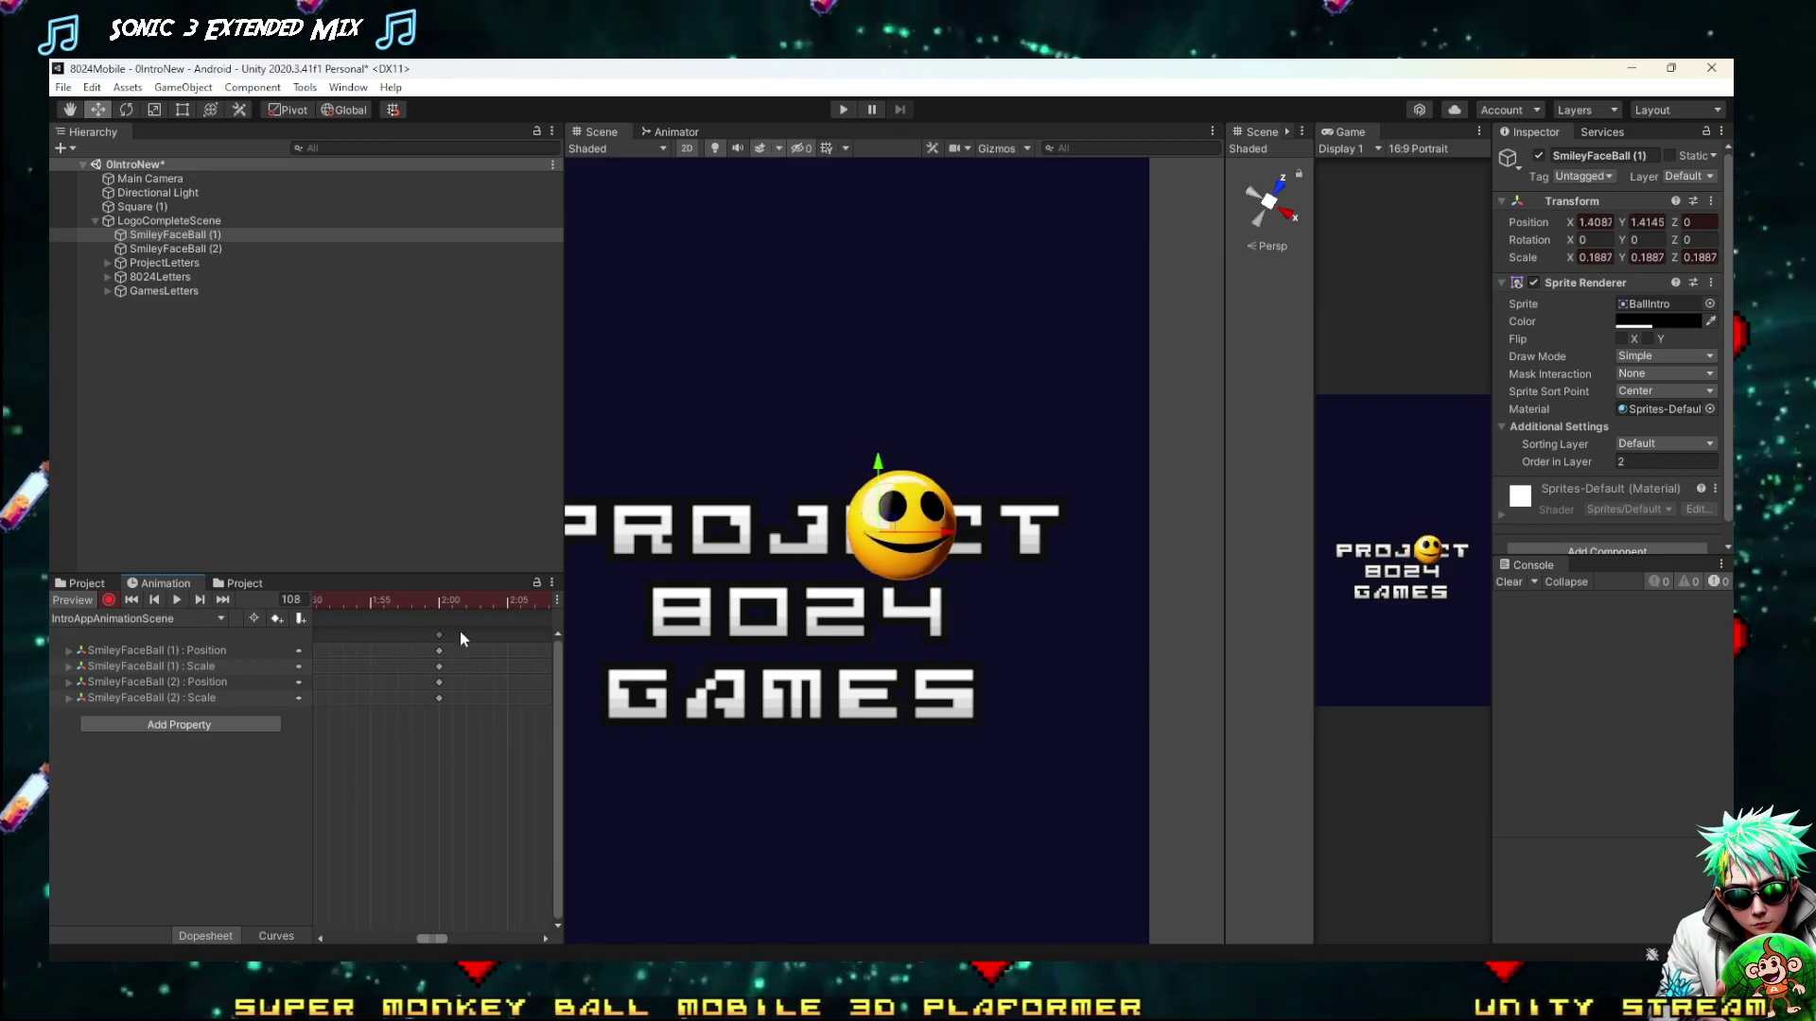
{"action": "scroll", "coordinate": [464, 648], "scroll_direction": "down", "scroll_amount": 5}
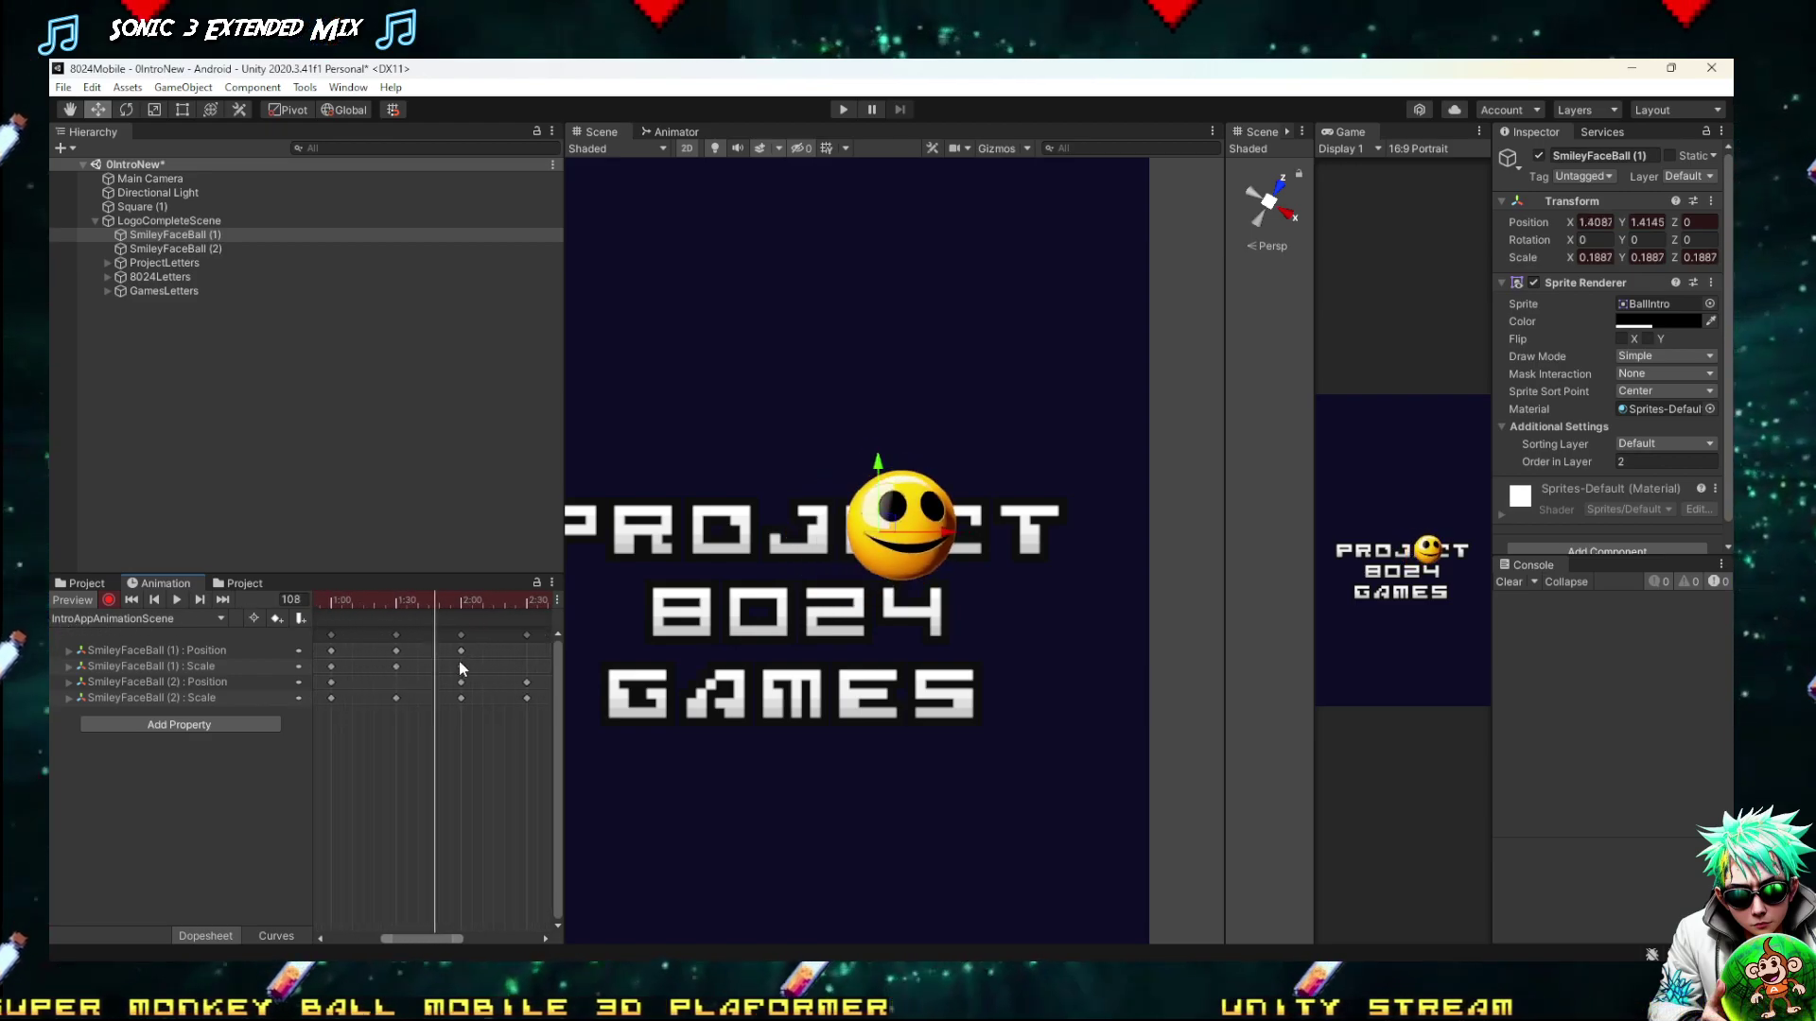
{"action": "left_click_drag", "start_coordinate": [412, 603], "coordinate": [370, 592]}
{"action": "scroll", "coordinate": [513, 681], "scroll_direction": "down", "scroll_amount": 5}
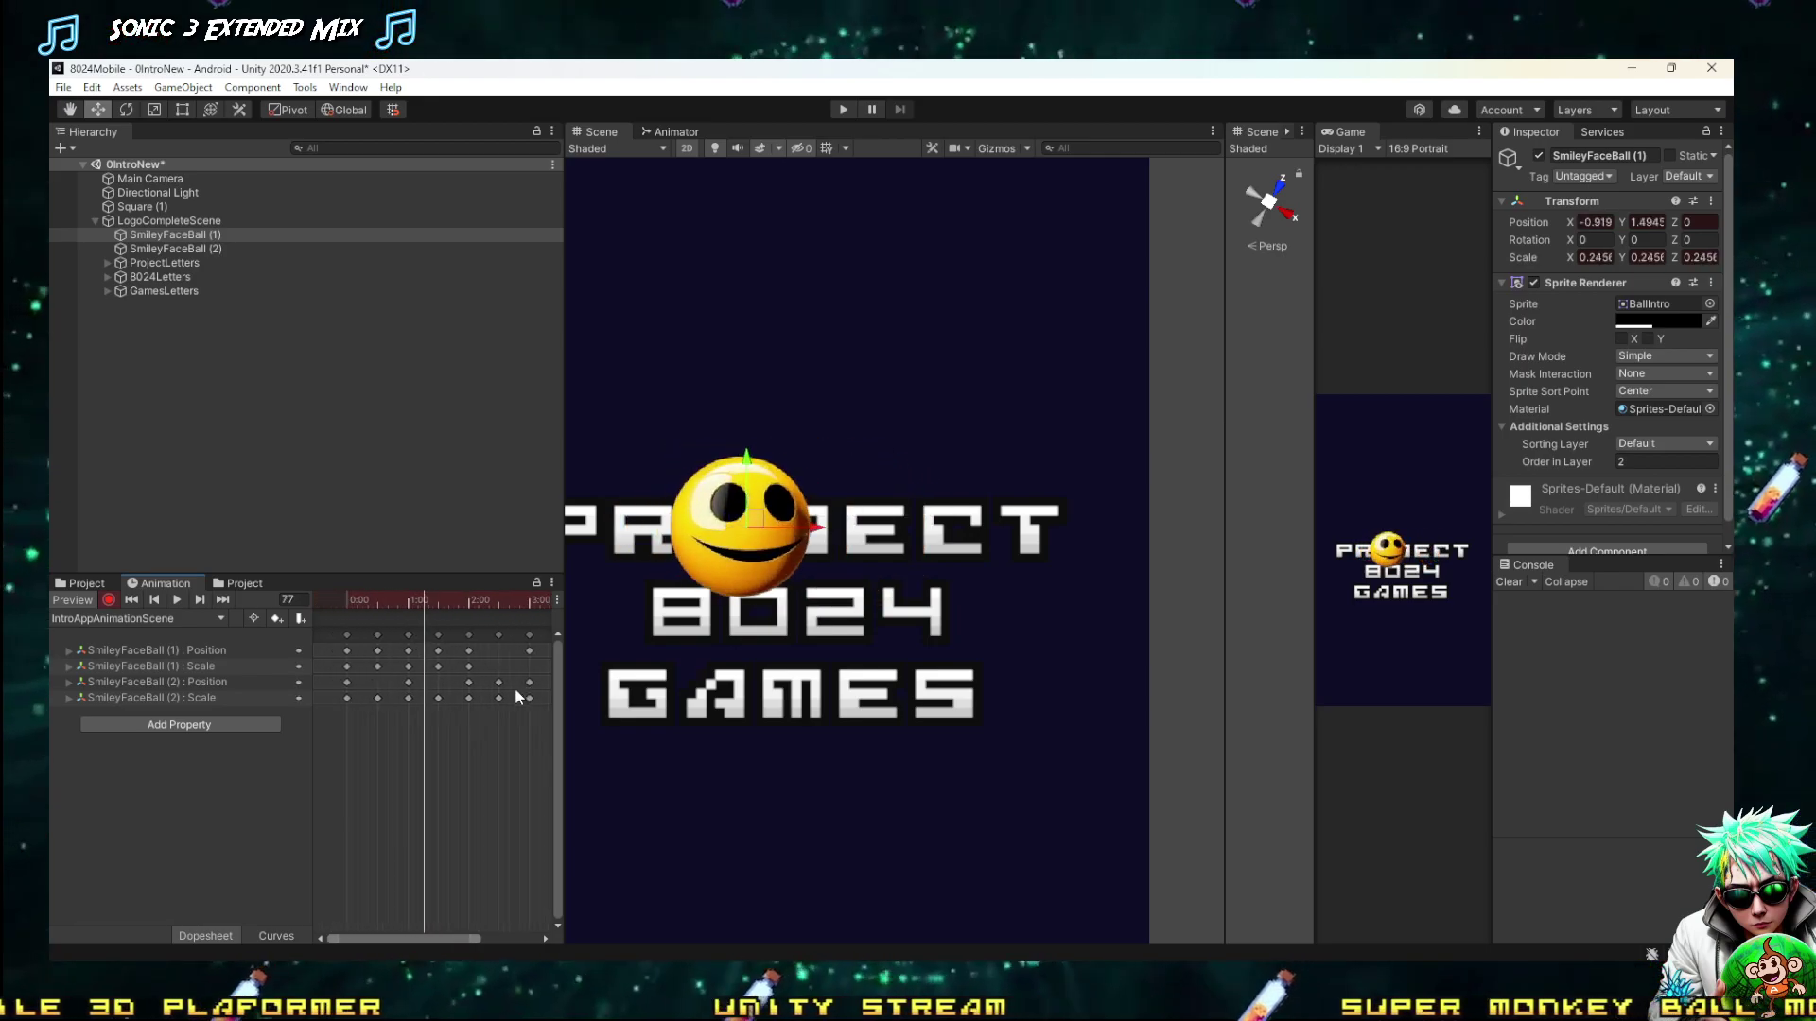
{"action": "left_click", "coordinate": [338, 603]}
{"action": "left_click_drag", "start_coordinate": [341, 606], "coordinate": [395, 601]}
{"action": "mouse_move", "coordinate": [395, 602]}
{"action": "left_mouse_down"}
{"action": "mouse_move", "coordinate": [377, 602]}
{"action": "mouse_move", "coordinate": [391, 603]}
{"action": "left_mouse_up"}
At frame 60, rotate SmileyFaceBall (2) to a Z rotation of -10.55°
{"action": "left_click", "coordinate": [282, 600]}
{"action": "type", "text": "6059"}
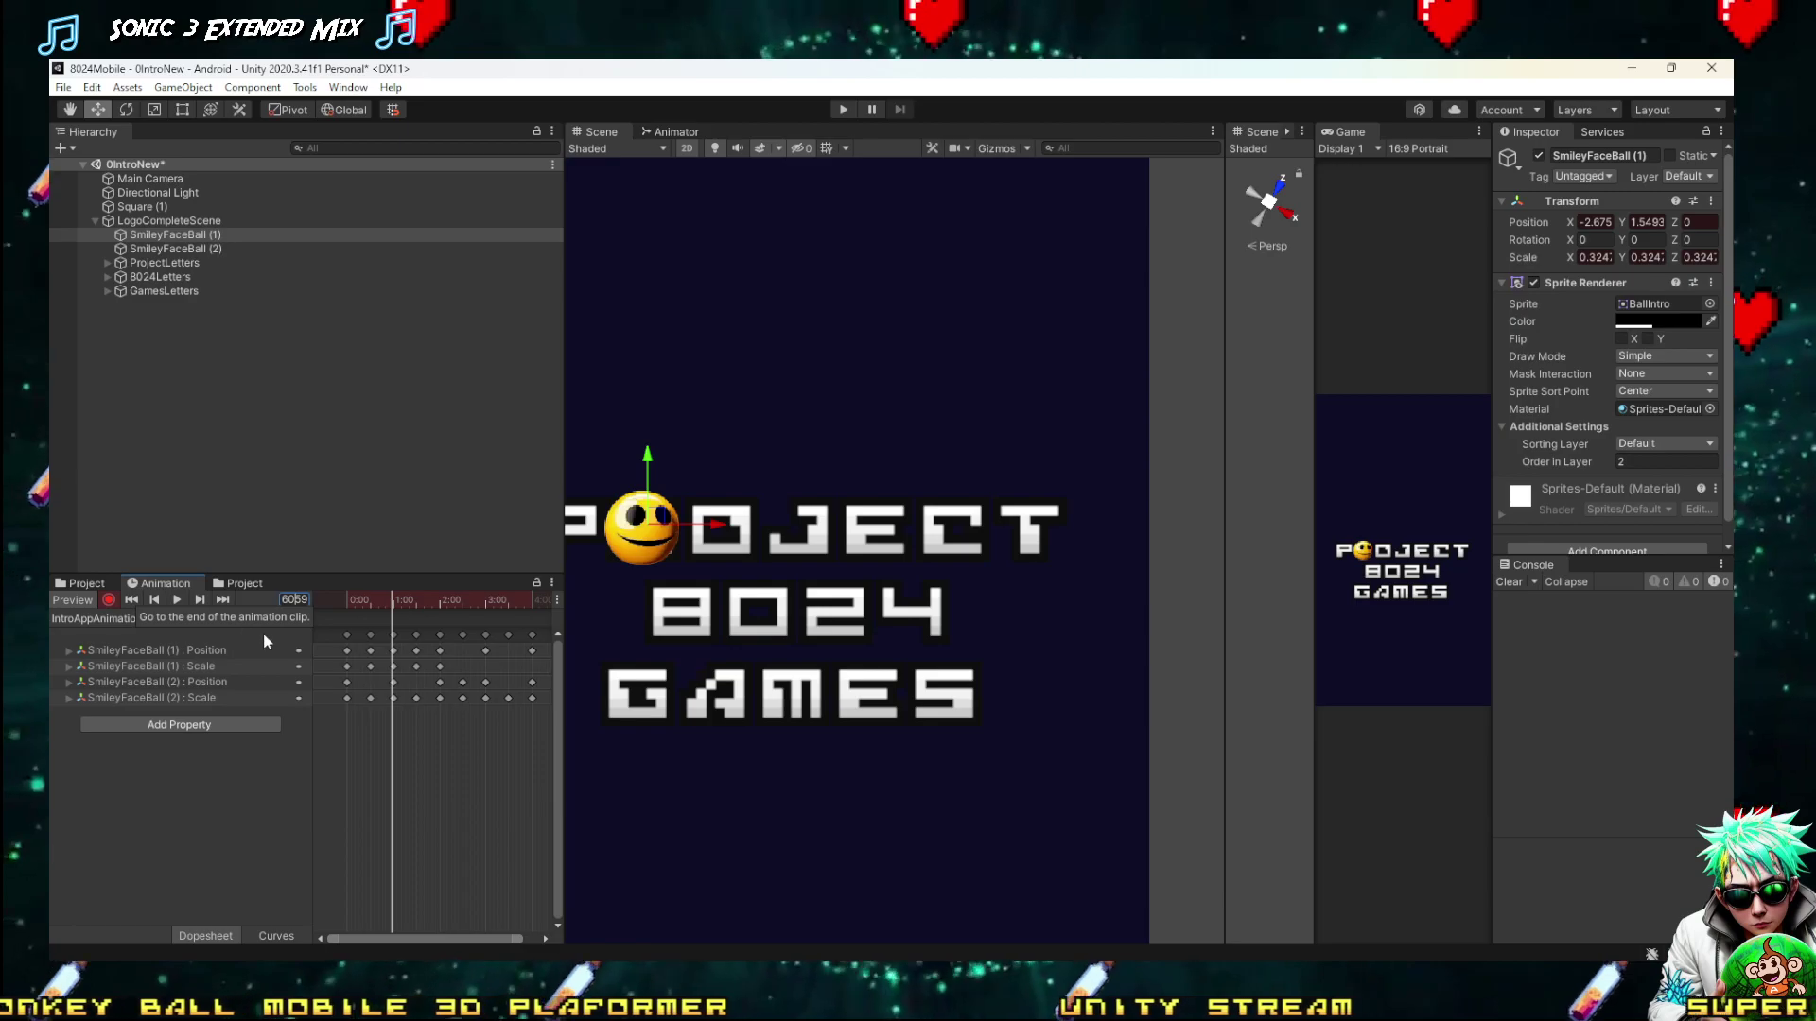
{"action": "key", "text": "Return"}
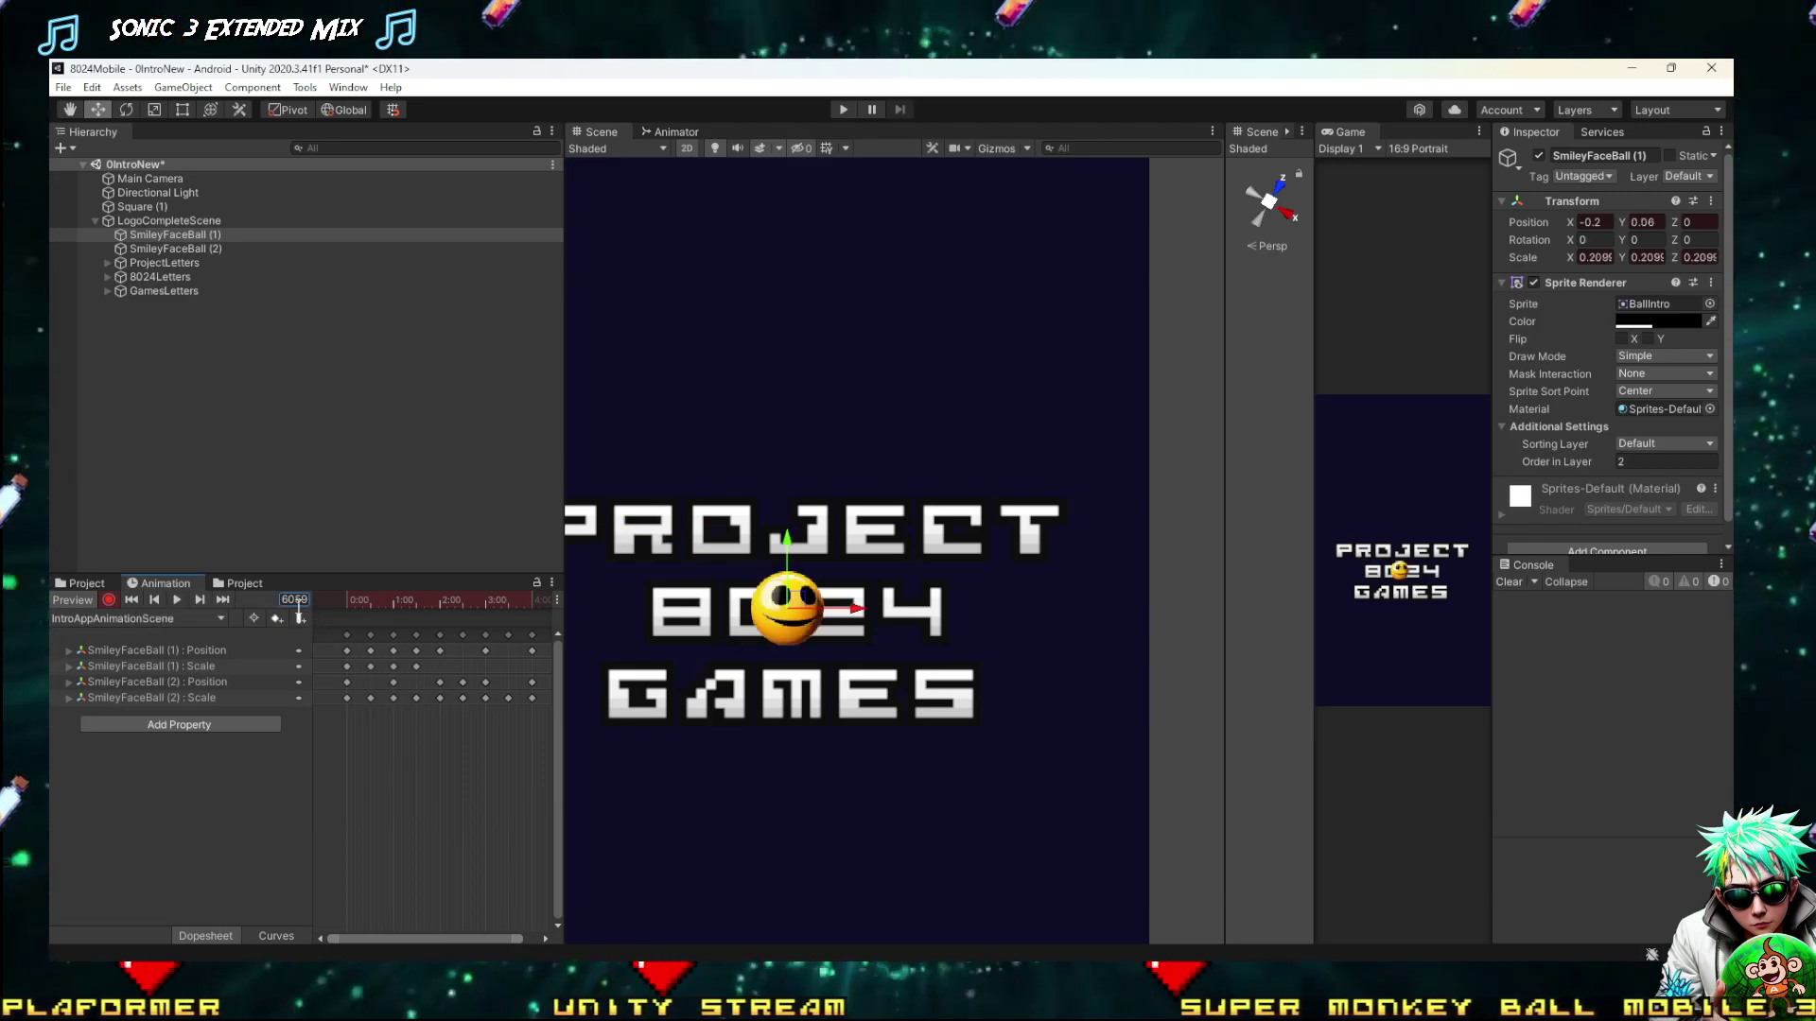
{"action": "left_click", "coordinate": [175, 248]}
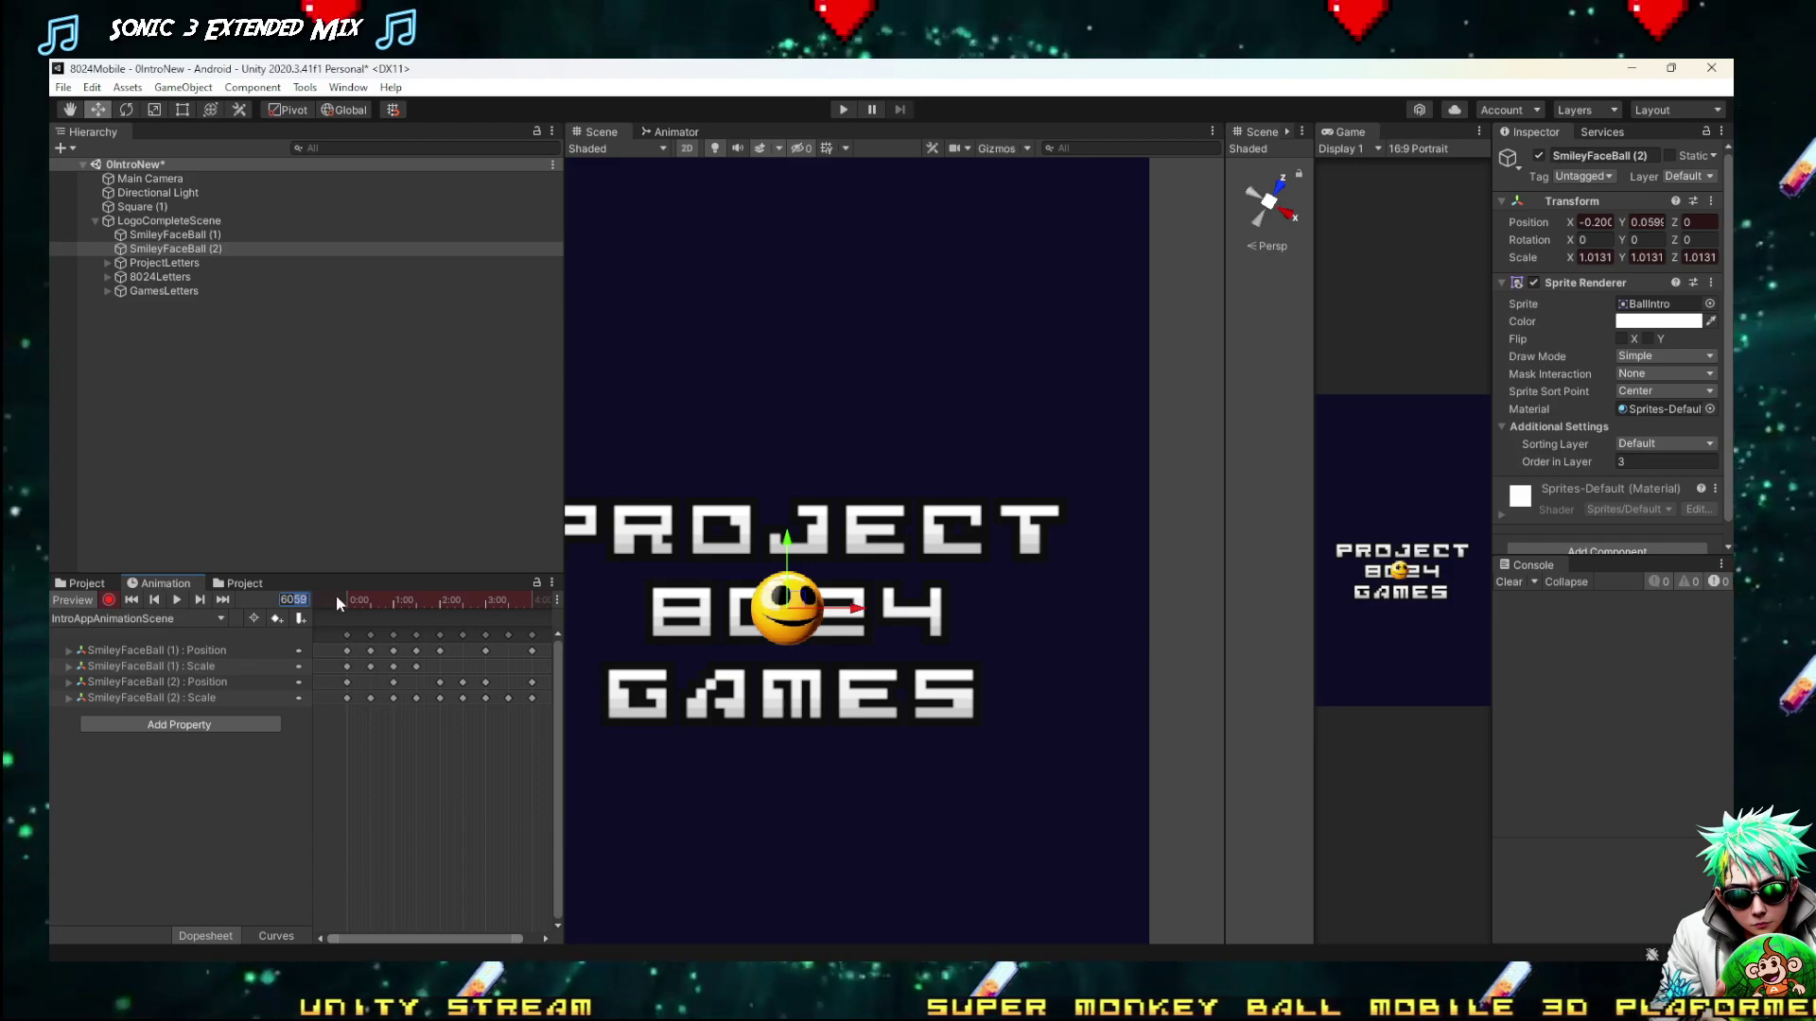
{"action": "type", "text": "60"}
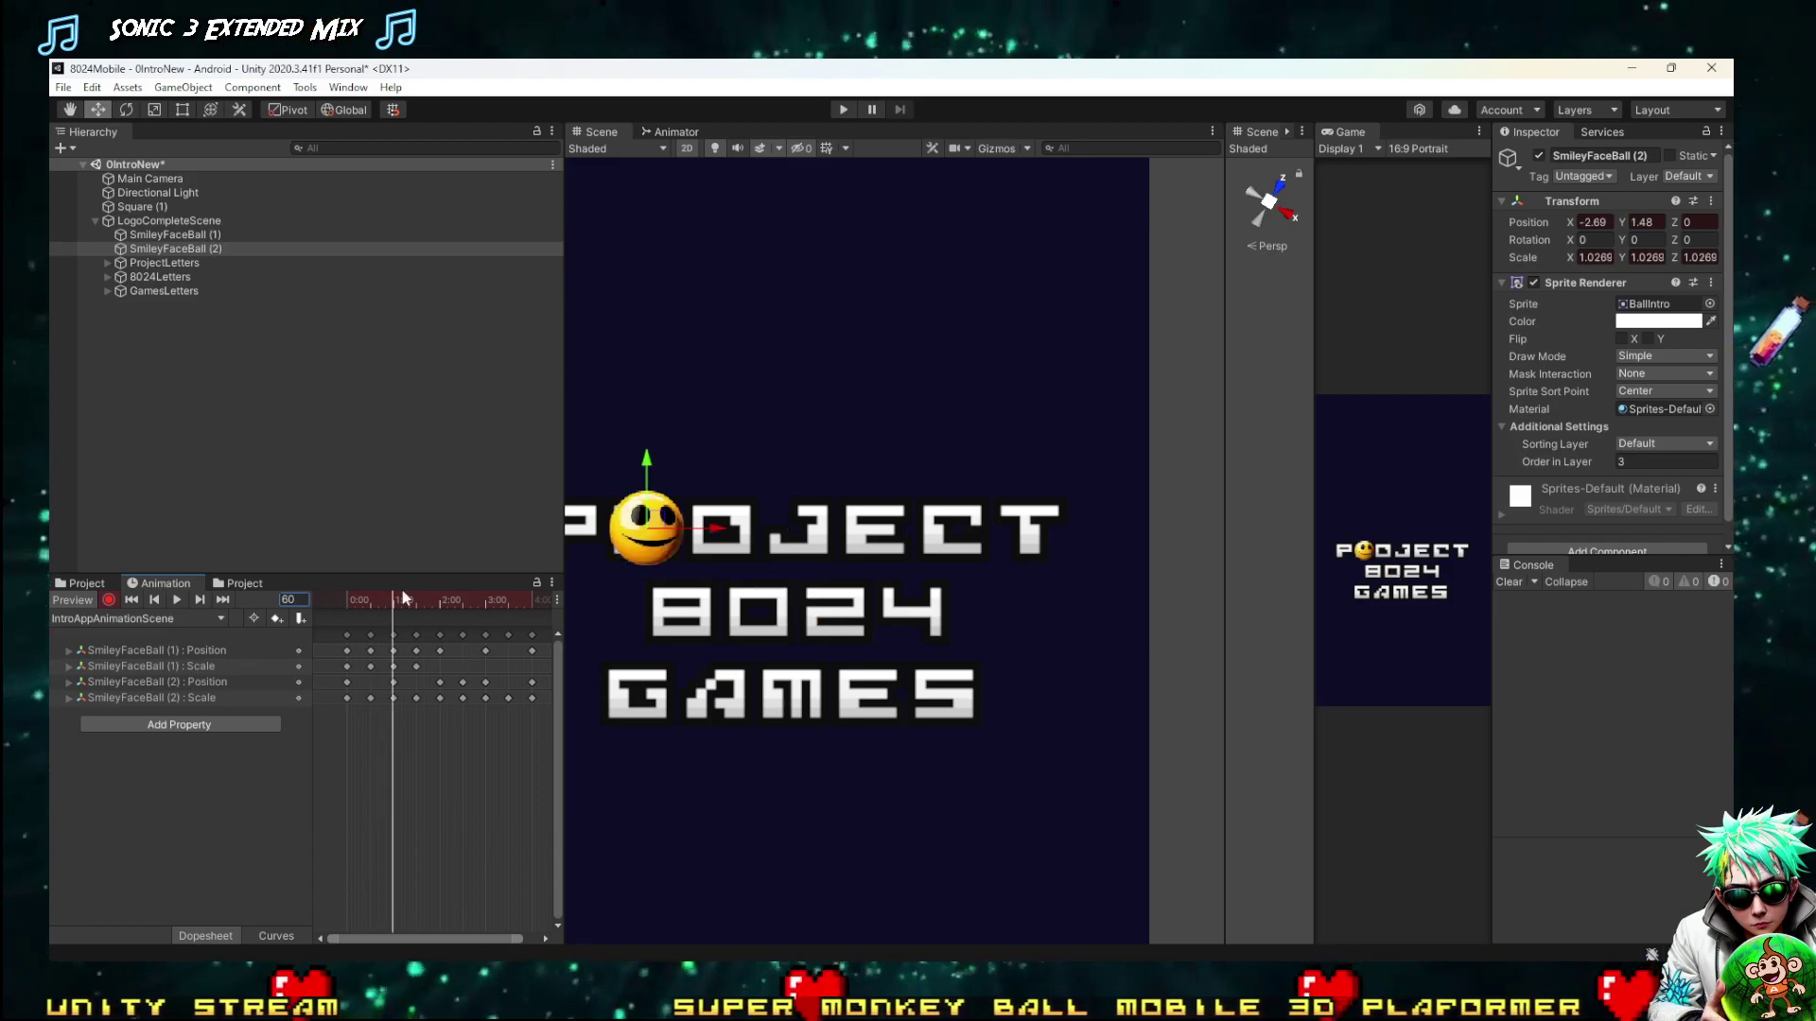
{"action": "type", "text": "re"}
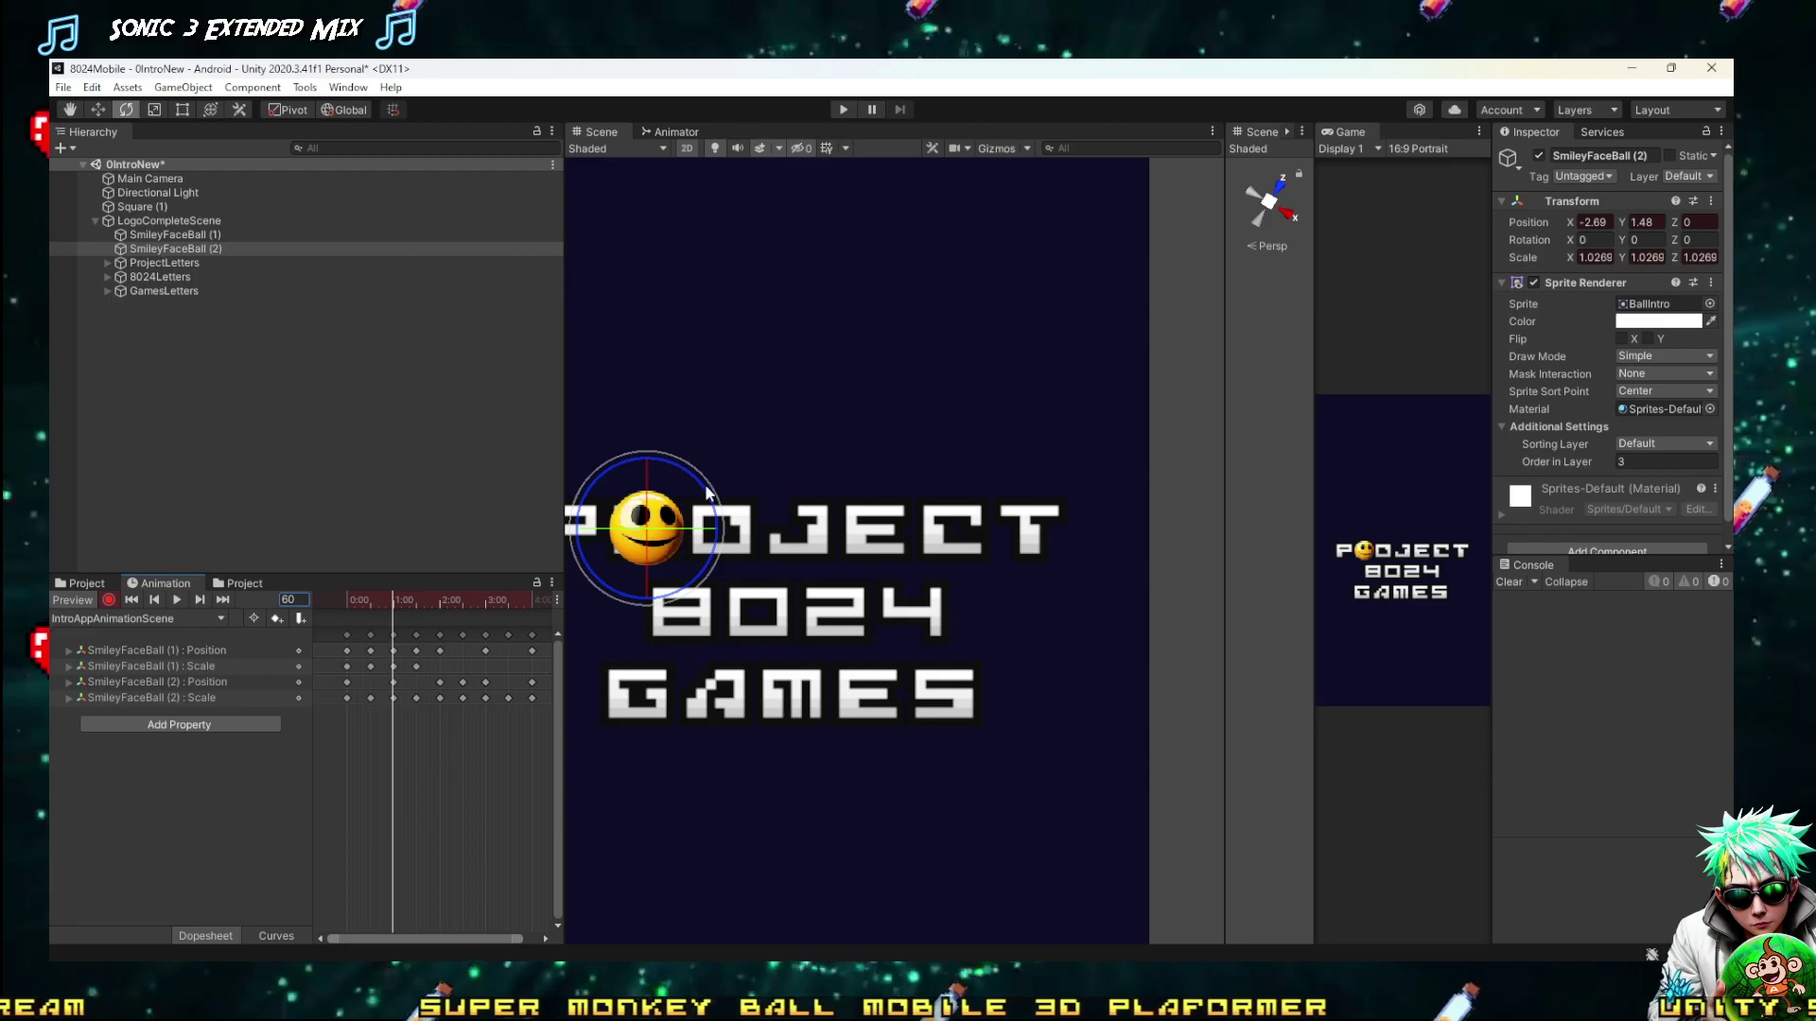
{"action": "left_click_drag", "start_coordinate": [713, 506], "coordinate": [711, 516]}
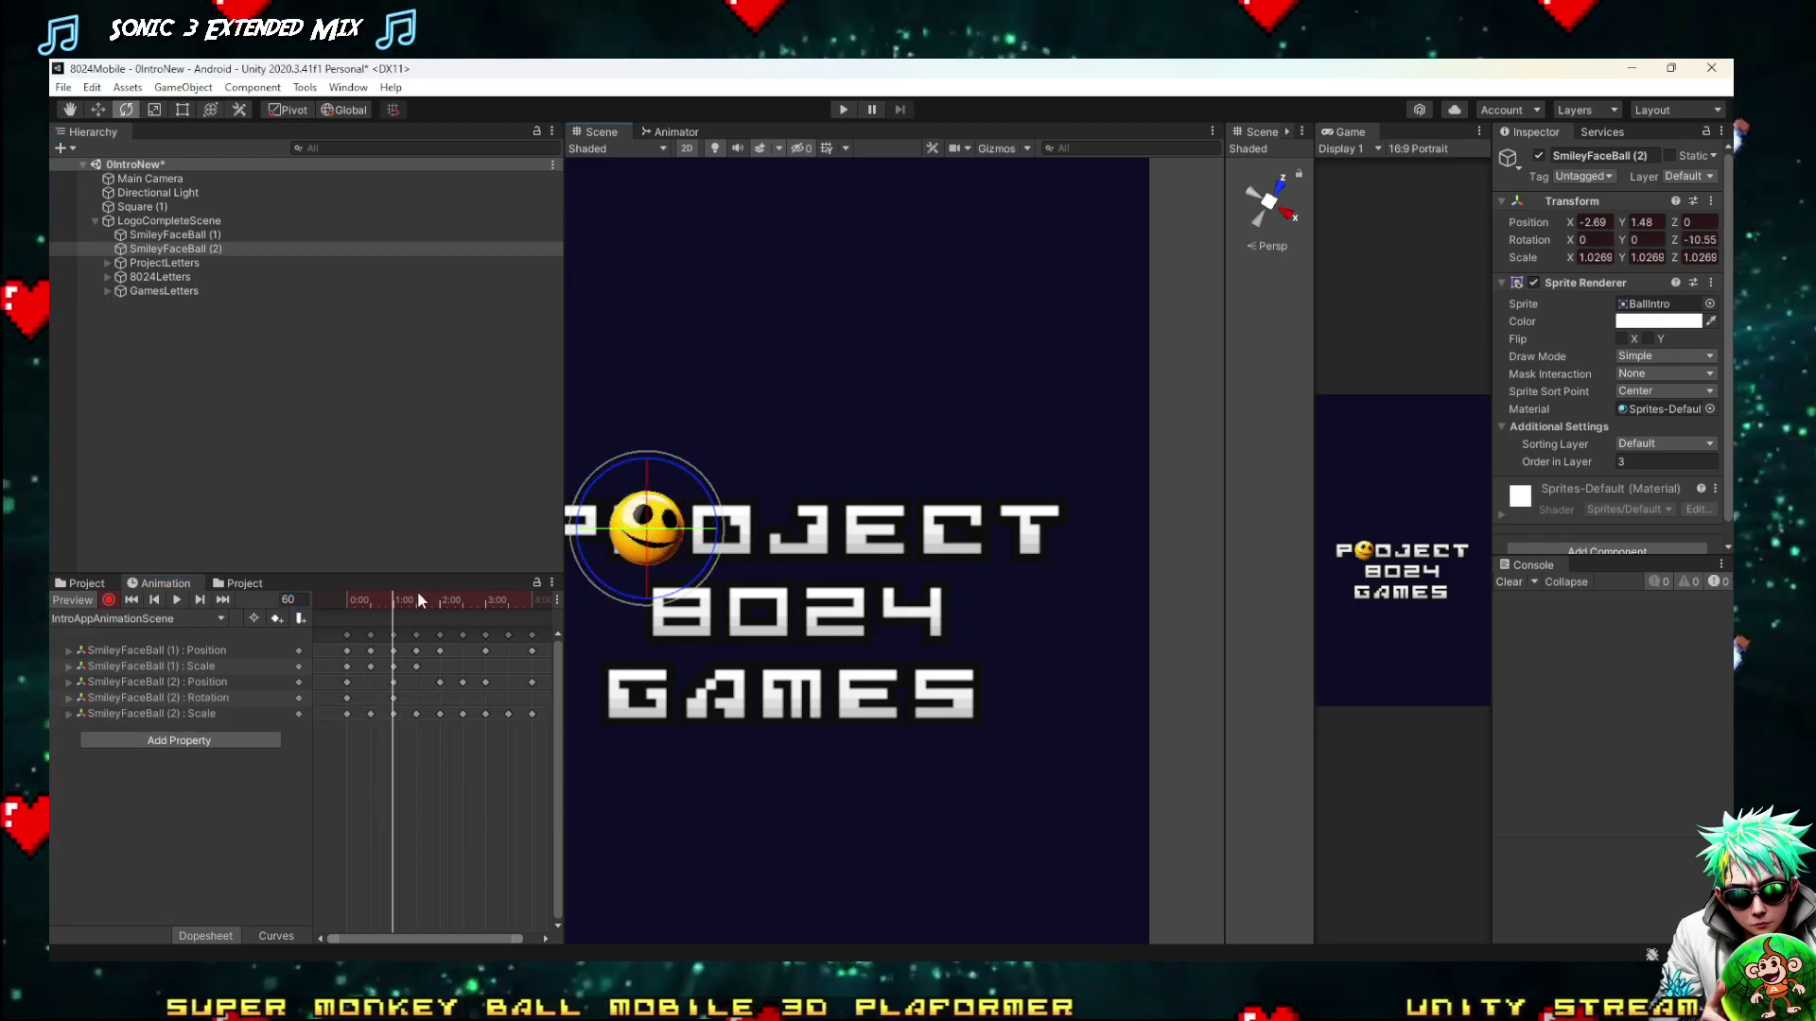
At frame 120, rotate the second ball to Z 18.75° and preview the tilt
{"action": "mouse_move", "coordinate": [411, 599]}
{"action": "left_mouse_down"}
{"action": "mouse_move", "coordinate": [352, 598]}
{"action": "mouse_move", "coordinate": [442, 599]}
{"action": "left_mouse_up"}
{"action": "key", "text": "BackSpace"}
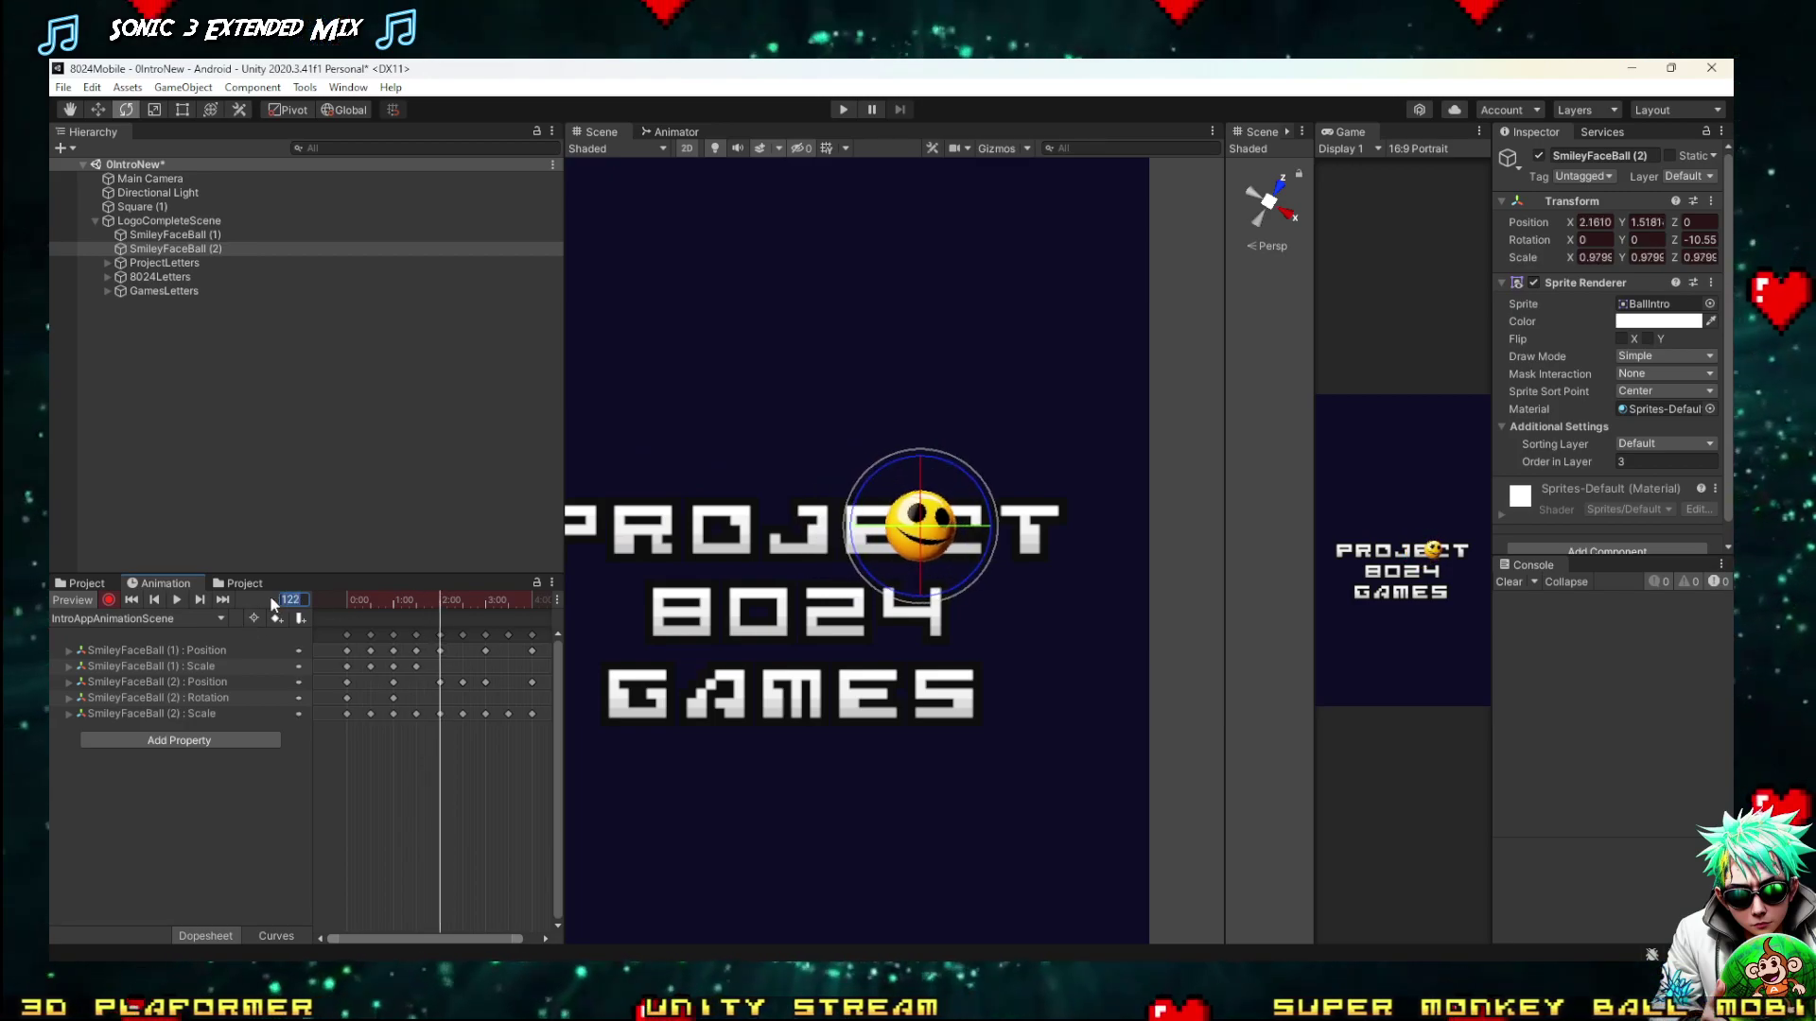
{"action": "type", "text": "0"}
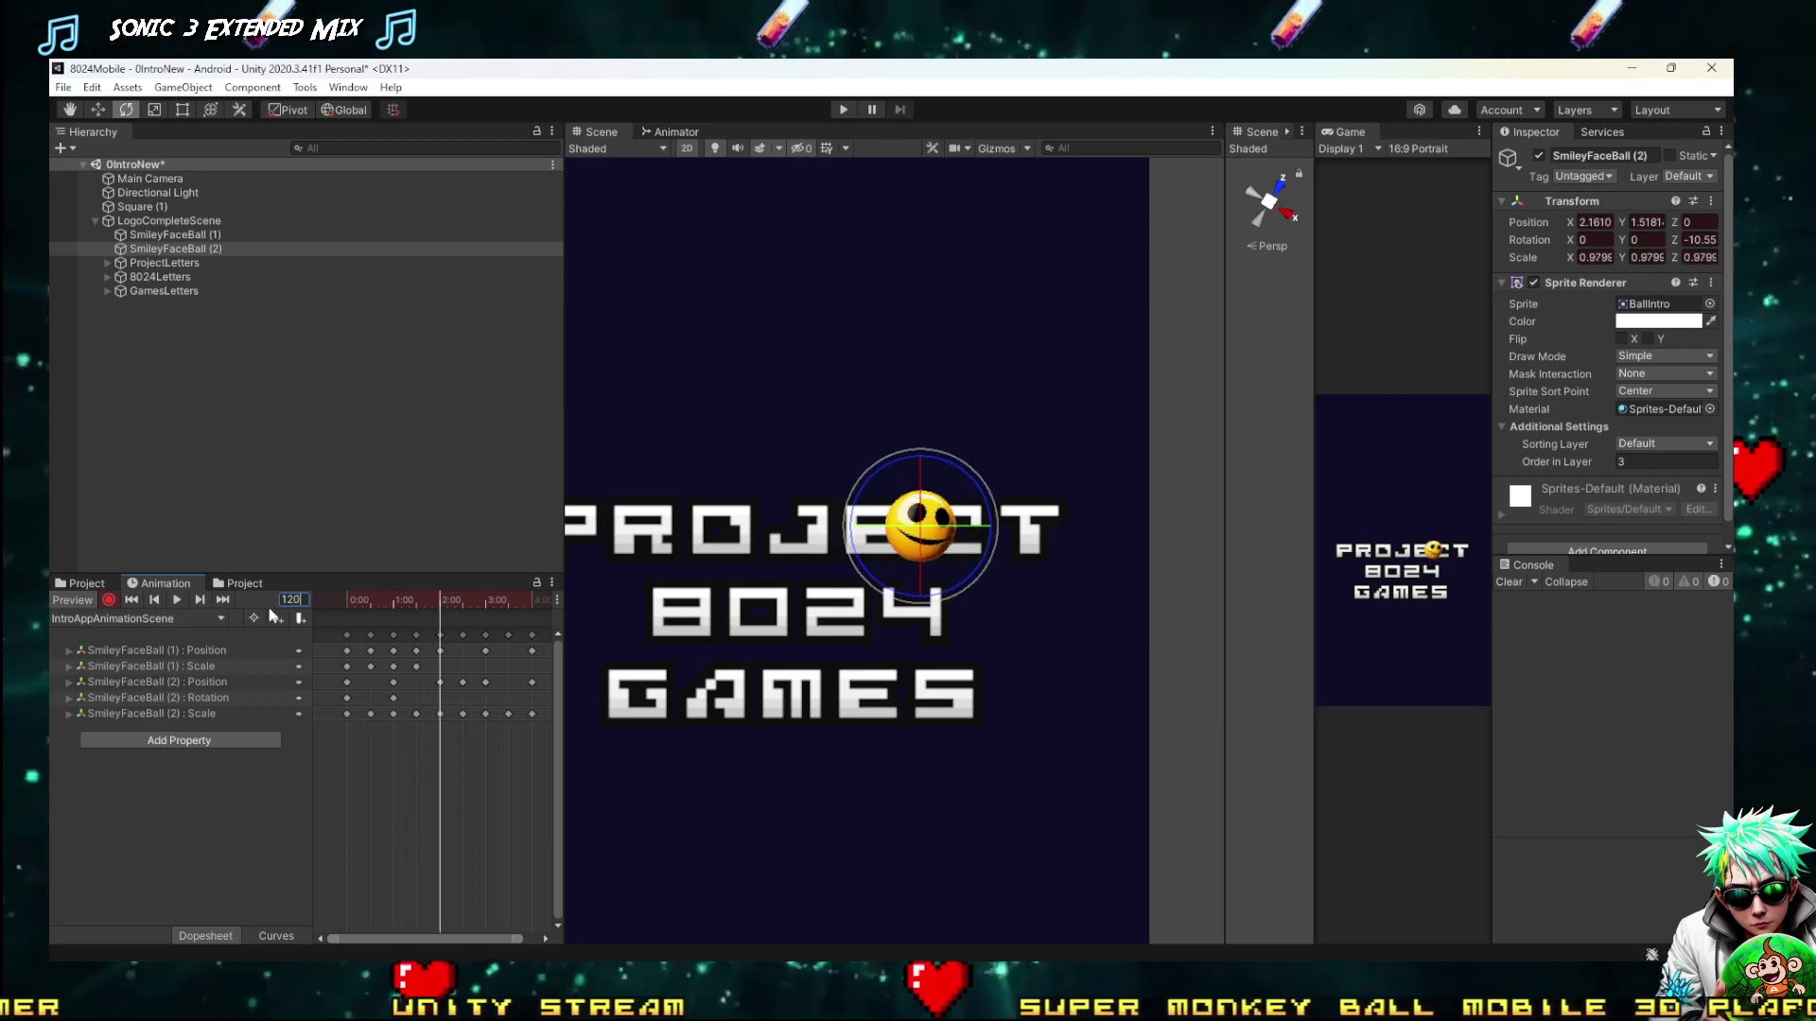
{"action": "left_click_drag", "start_coordinate": [895, 462], "coordinate": [799, 420]}
{"action": "left_click_drag", "start_coordinate": [438, 600], "coordinate": [451, 558]}
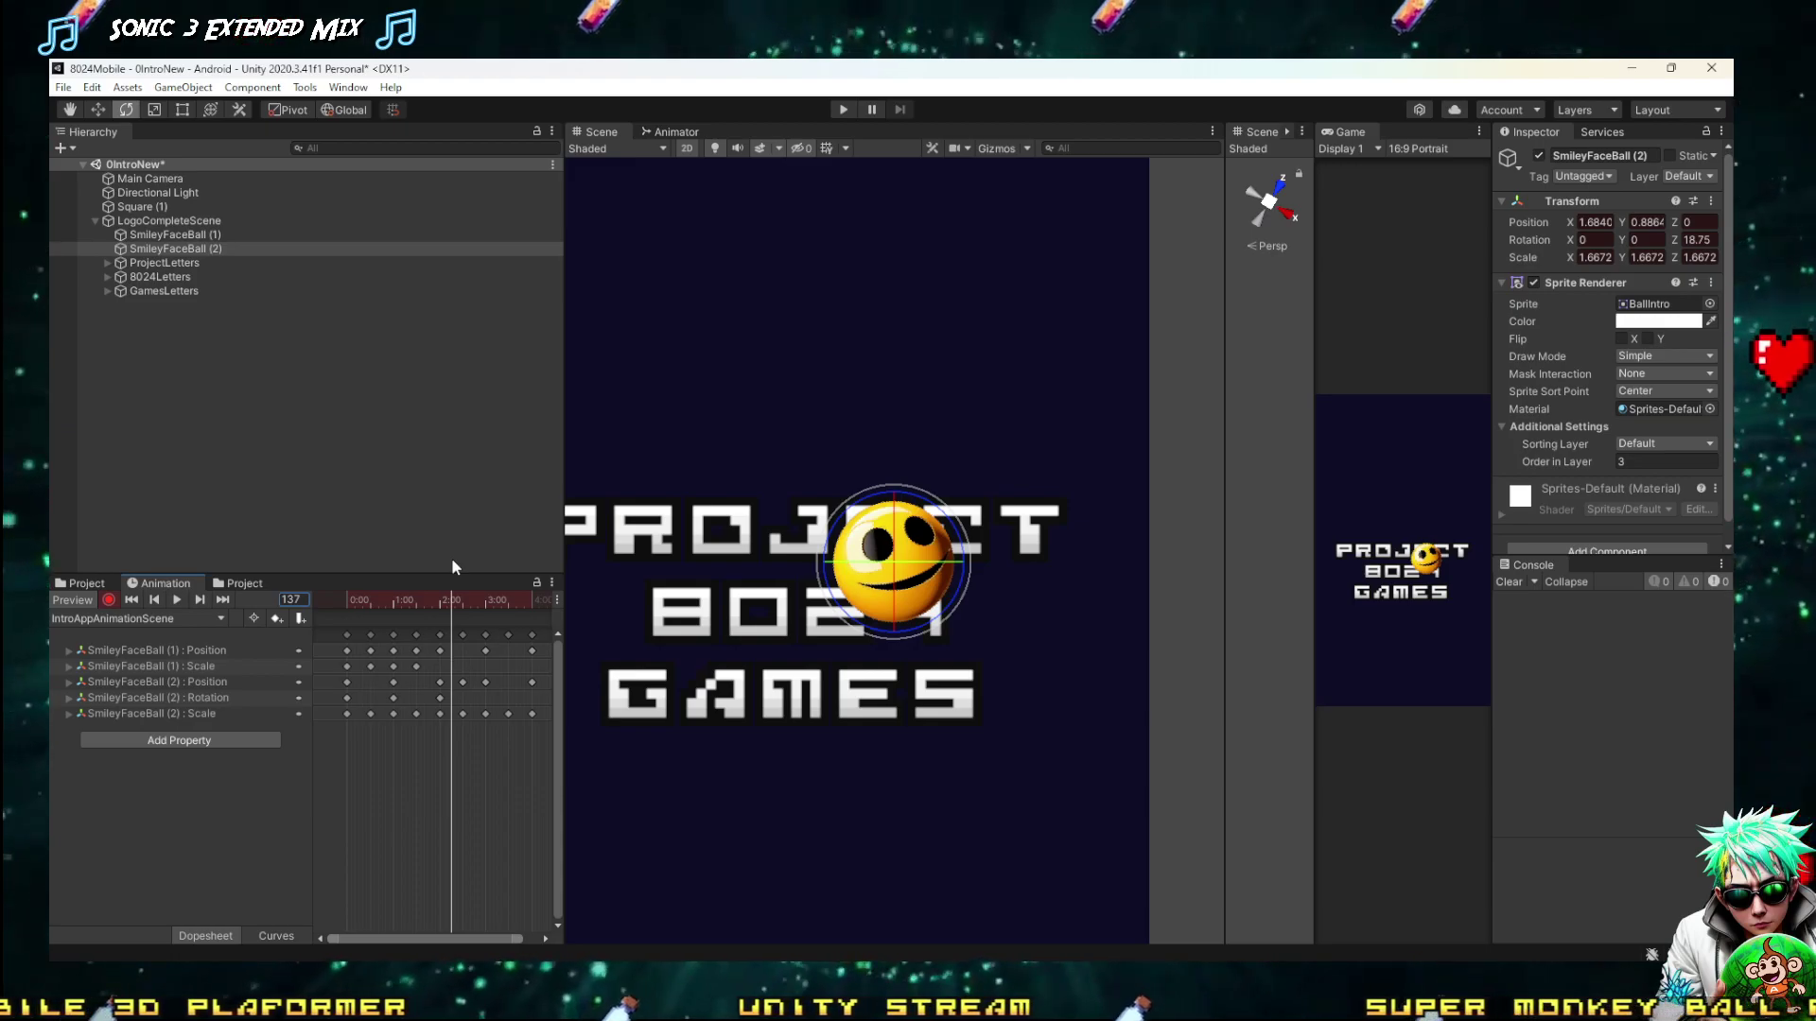
{"action": "left_click_drag", "start_coordinate": [451, 558], "coordinate": [438, 560]}
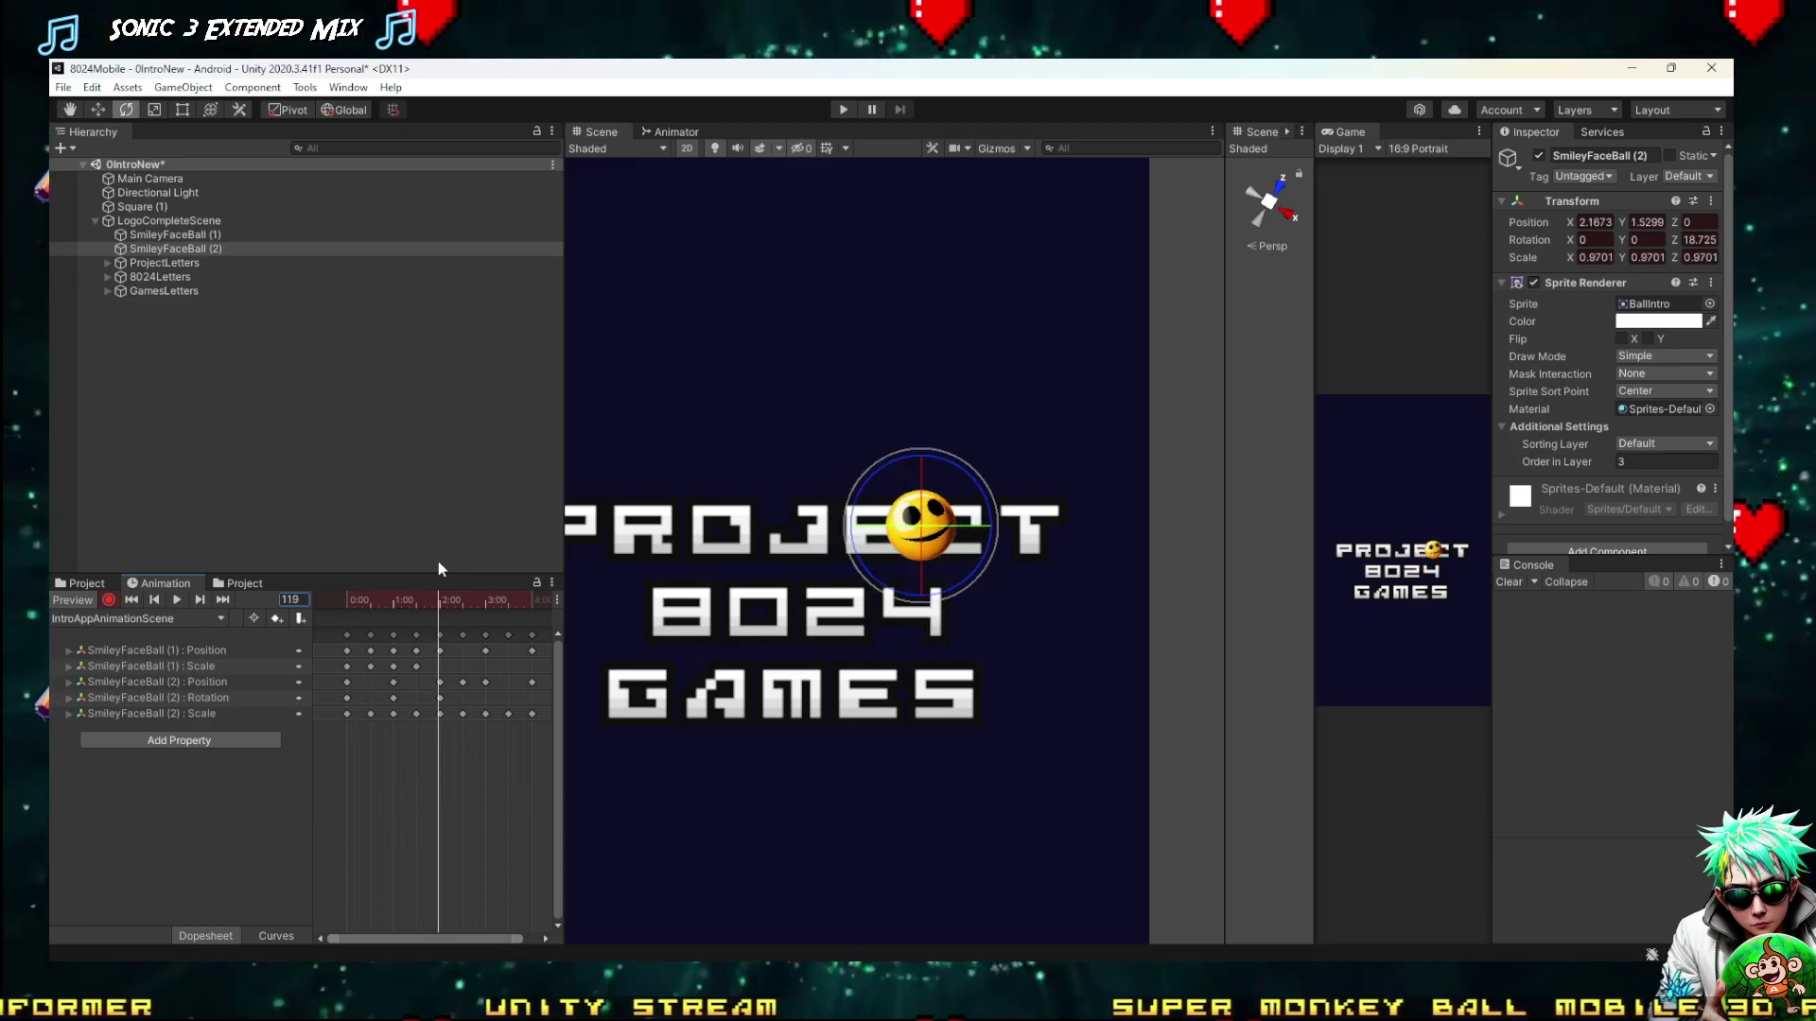
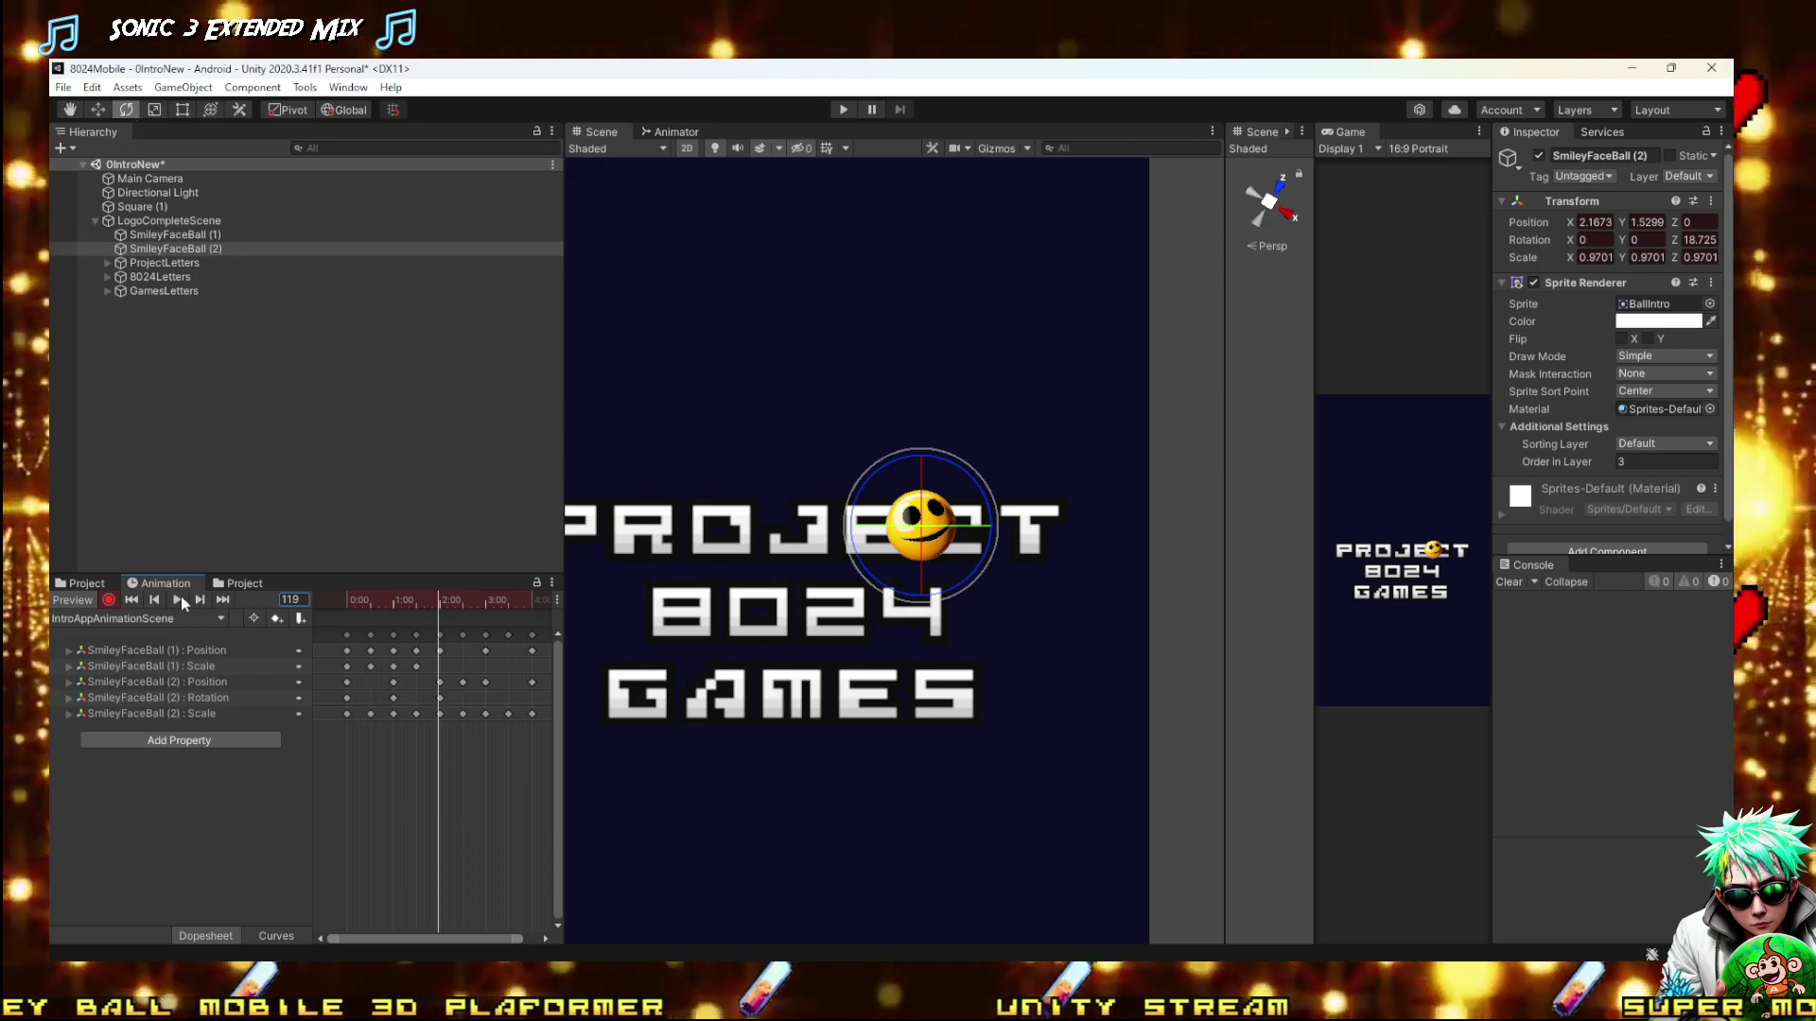
Zoom into the dopesheet and move the intro preview to frame 120 (2:00)
{"action": "scroll", "coordinate": [450, 665], "scroll_direction": "up", "scroll_amount": 2}
{"action": "scroll", "coordinate": [439, 657], "scroll_direction": "up", "scroll_amount": 5}
{"action": "scroll", "coordinate": [435, 643], "scroll_direction": "up", "scroll_amount": 4}
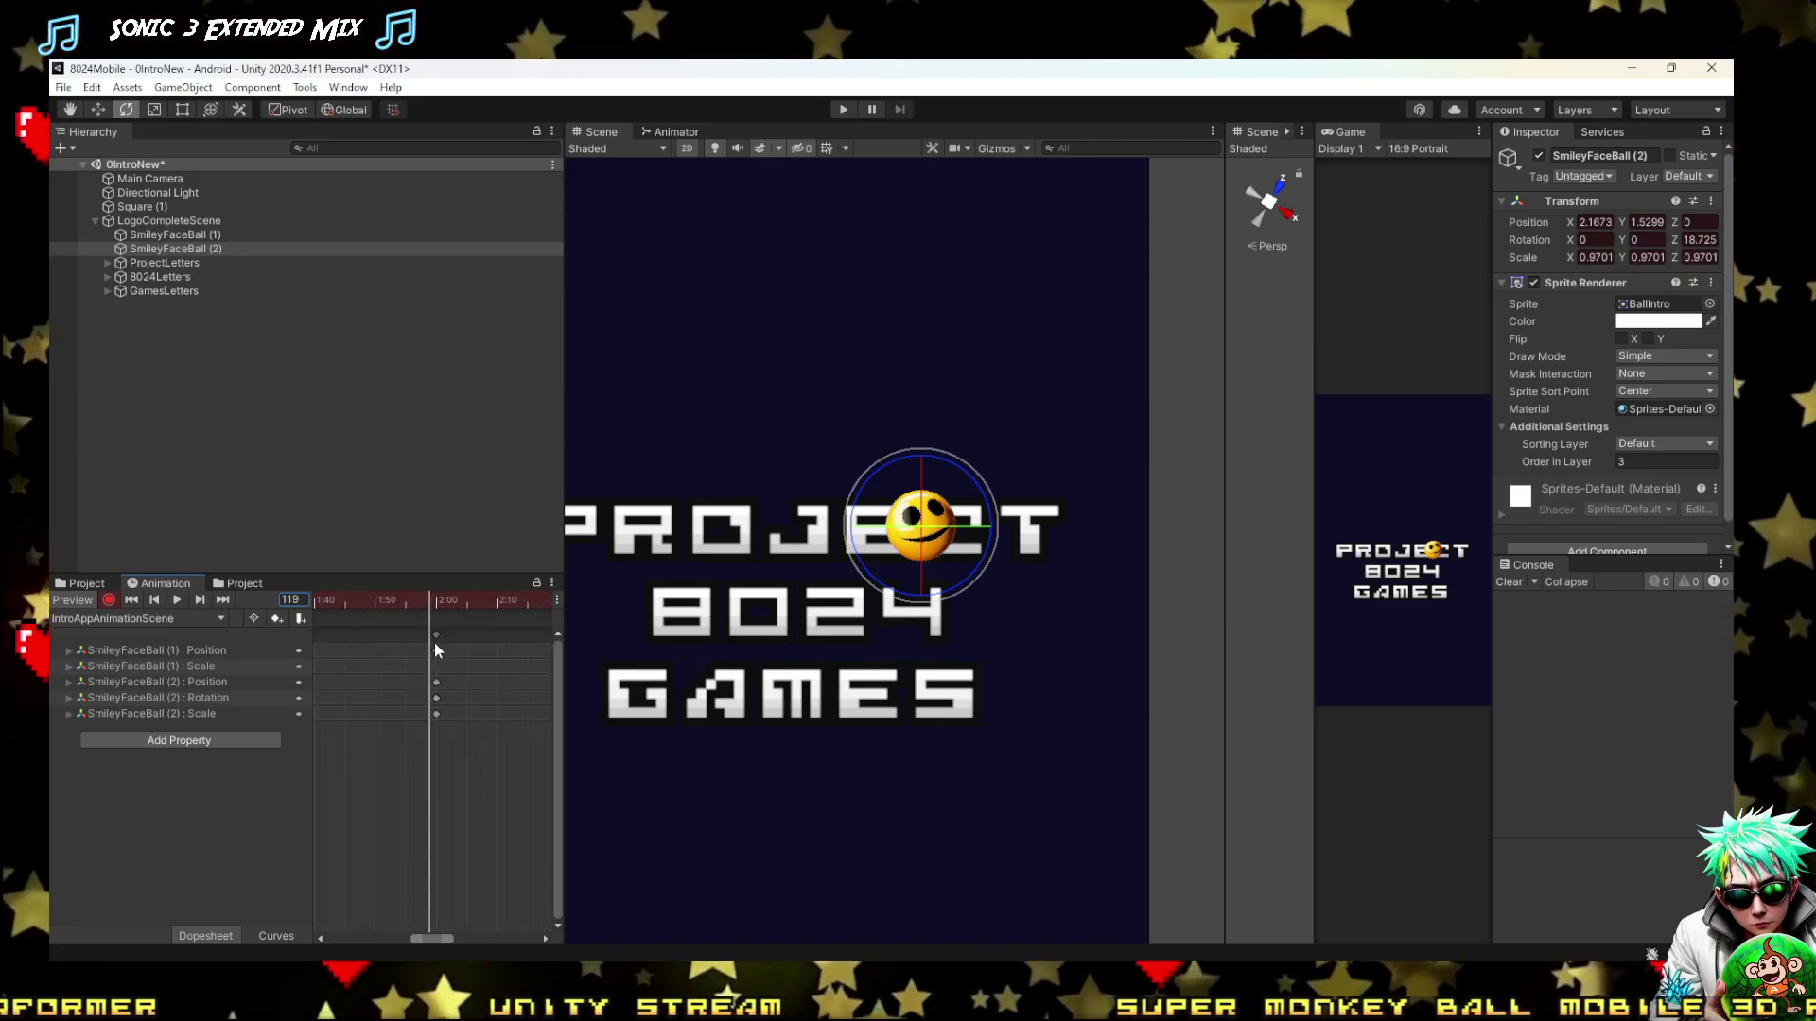
{"action": "scroll", "coordinate": [435, 624], "scroll_direction": "up", "scroll_amount": 1}
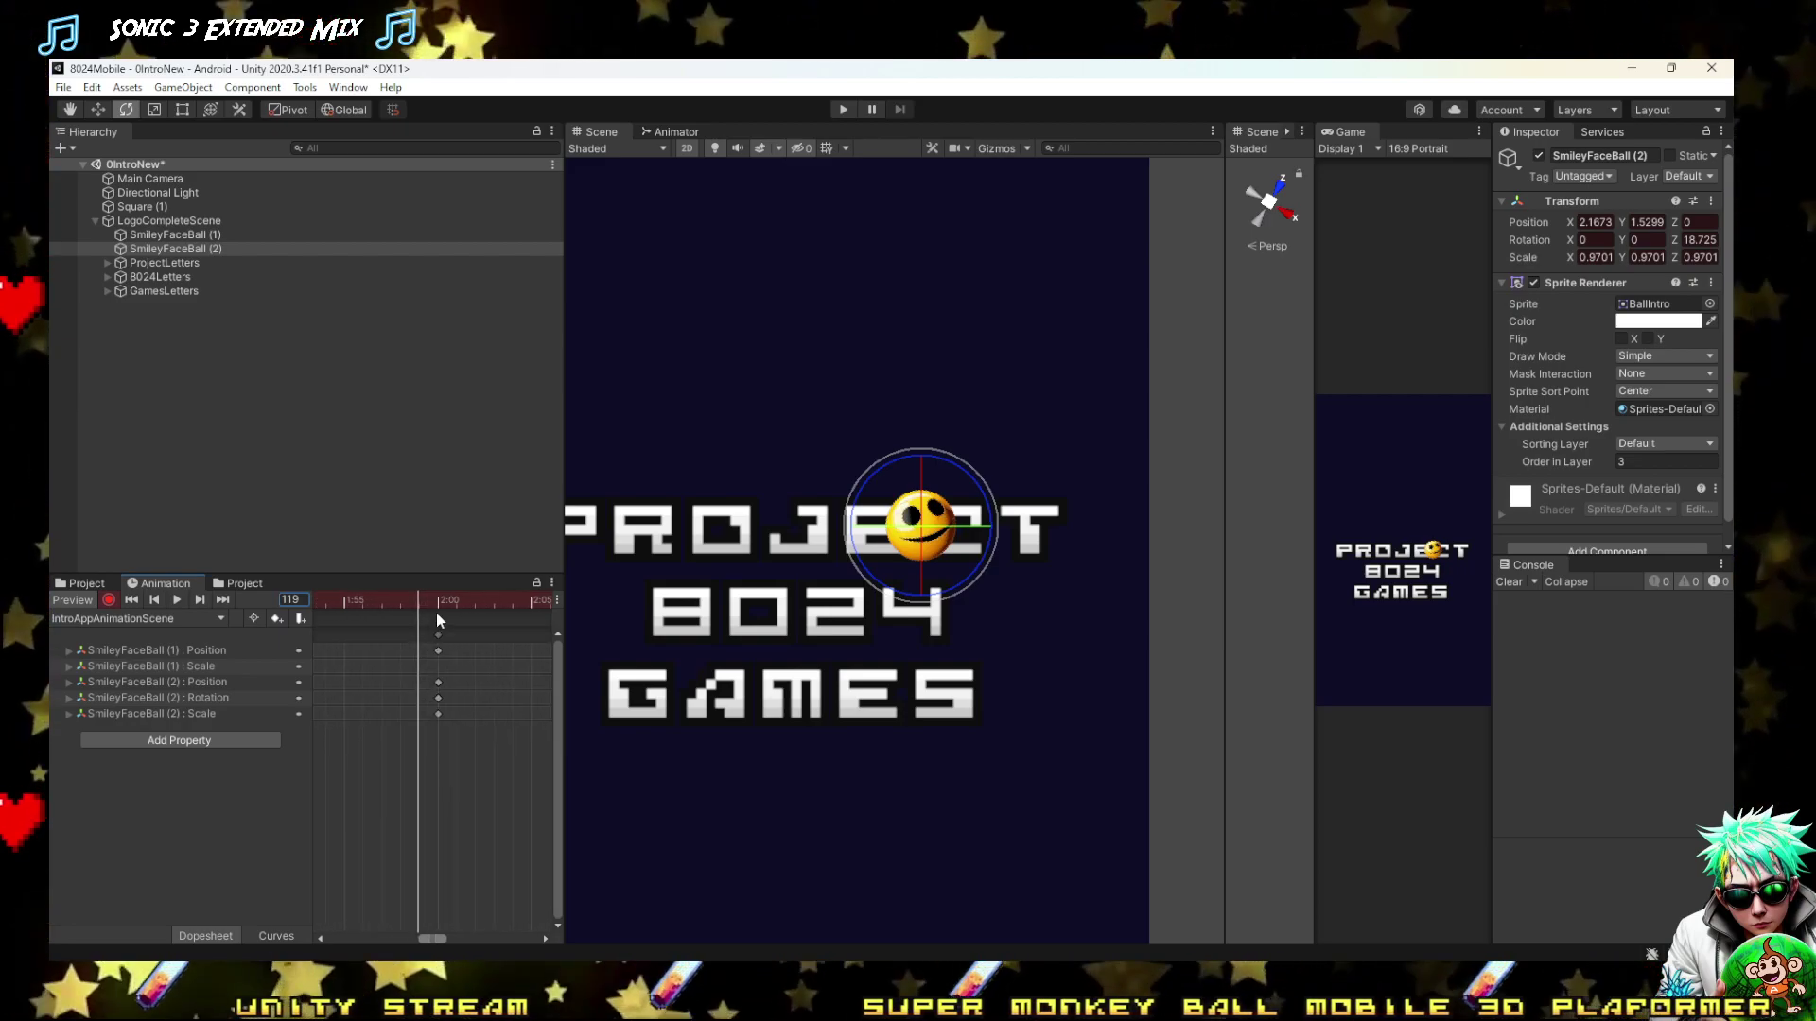
{"action": "left_click", "coordinate": [440, 602]}
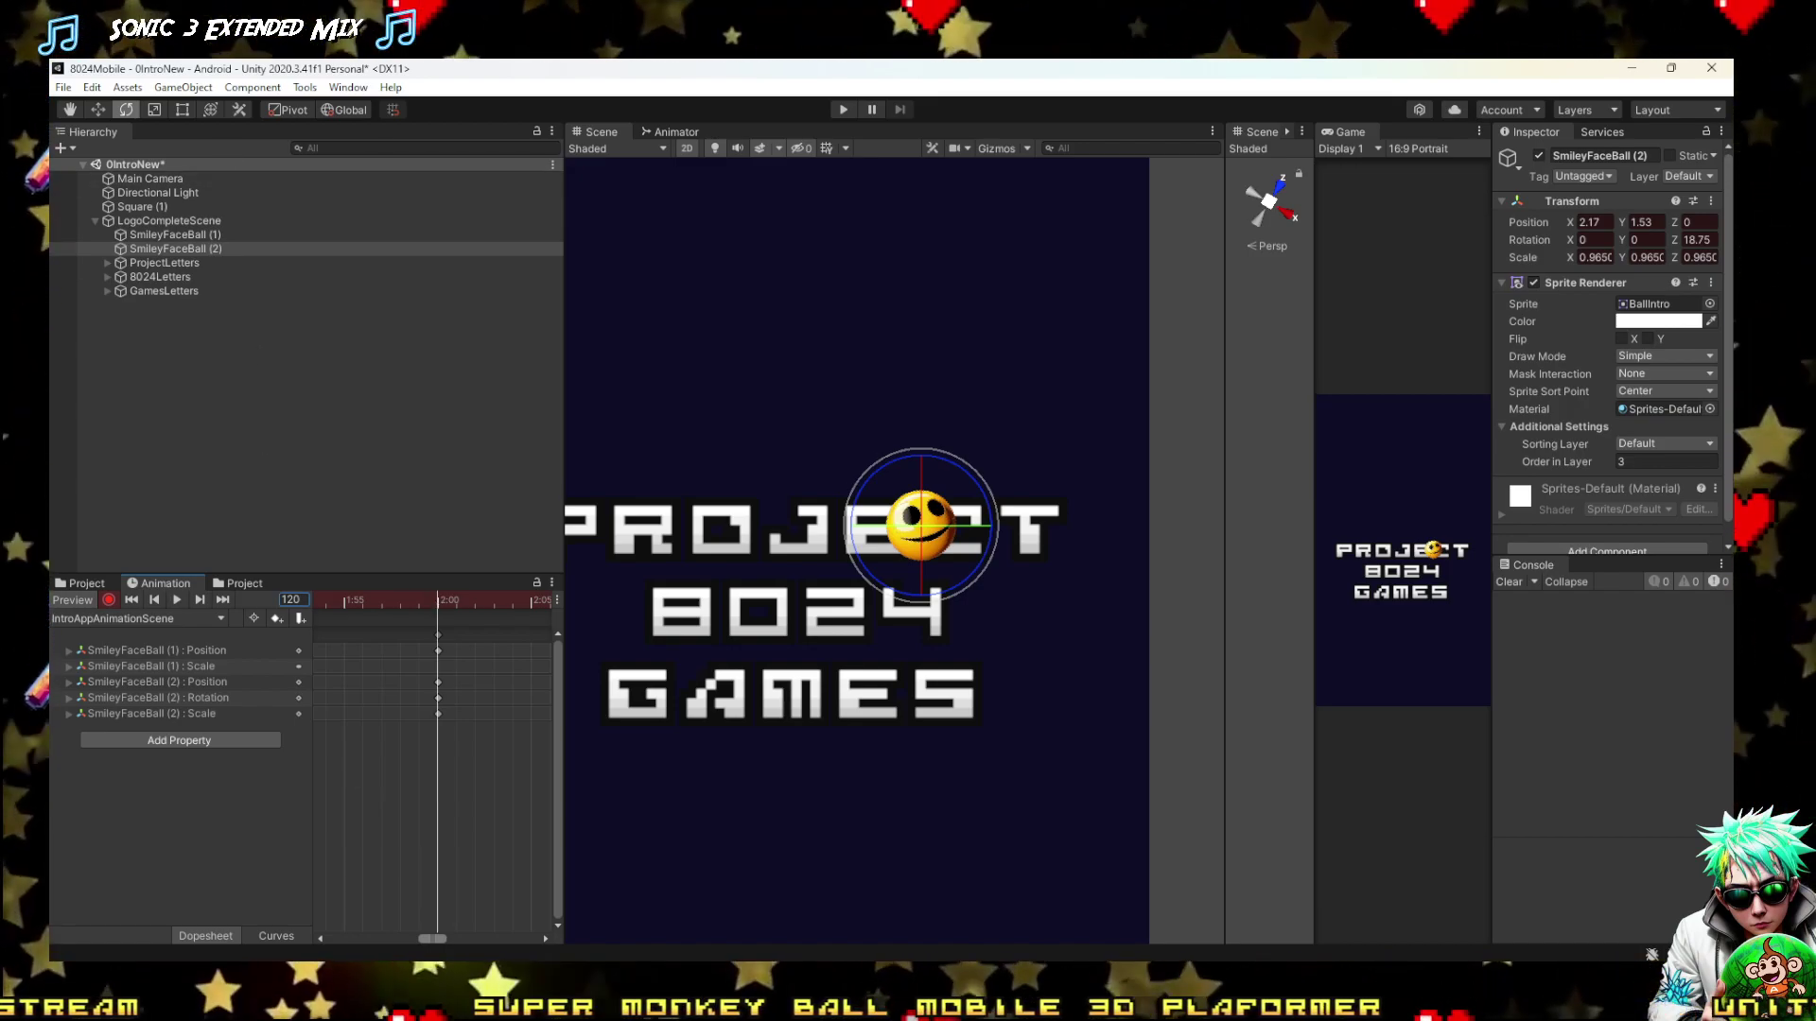
{"action": "mouse_move", "coordinate": [270, 969]}
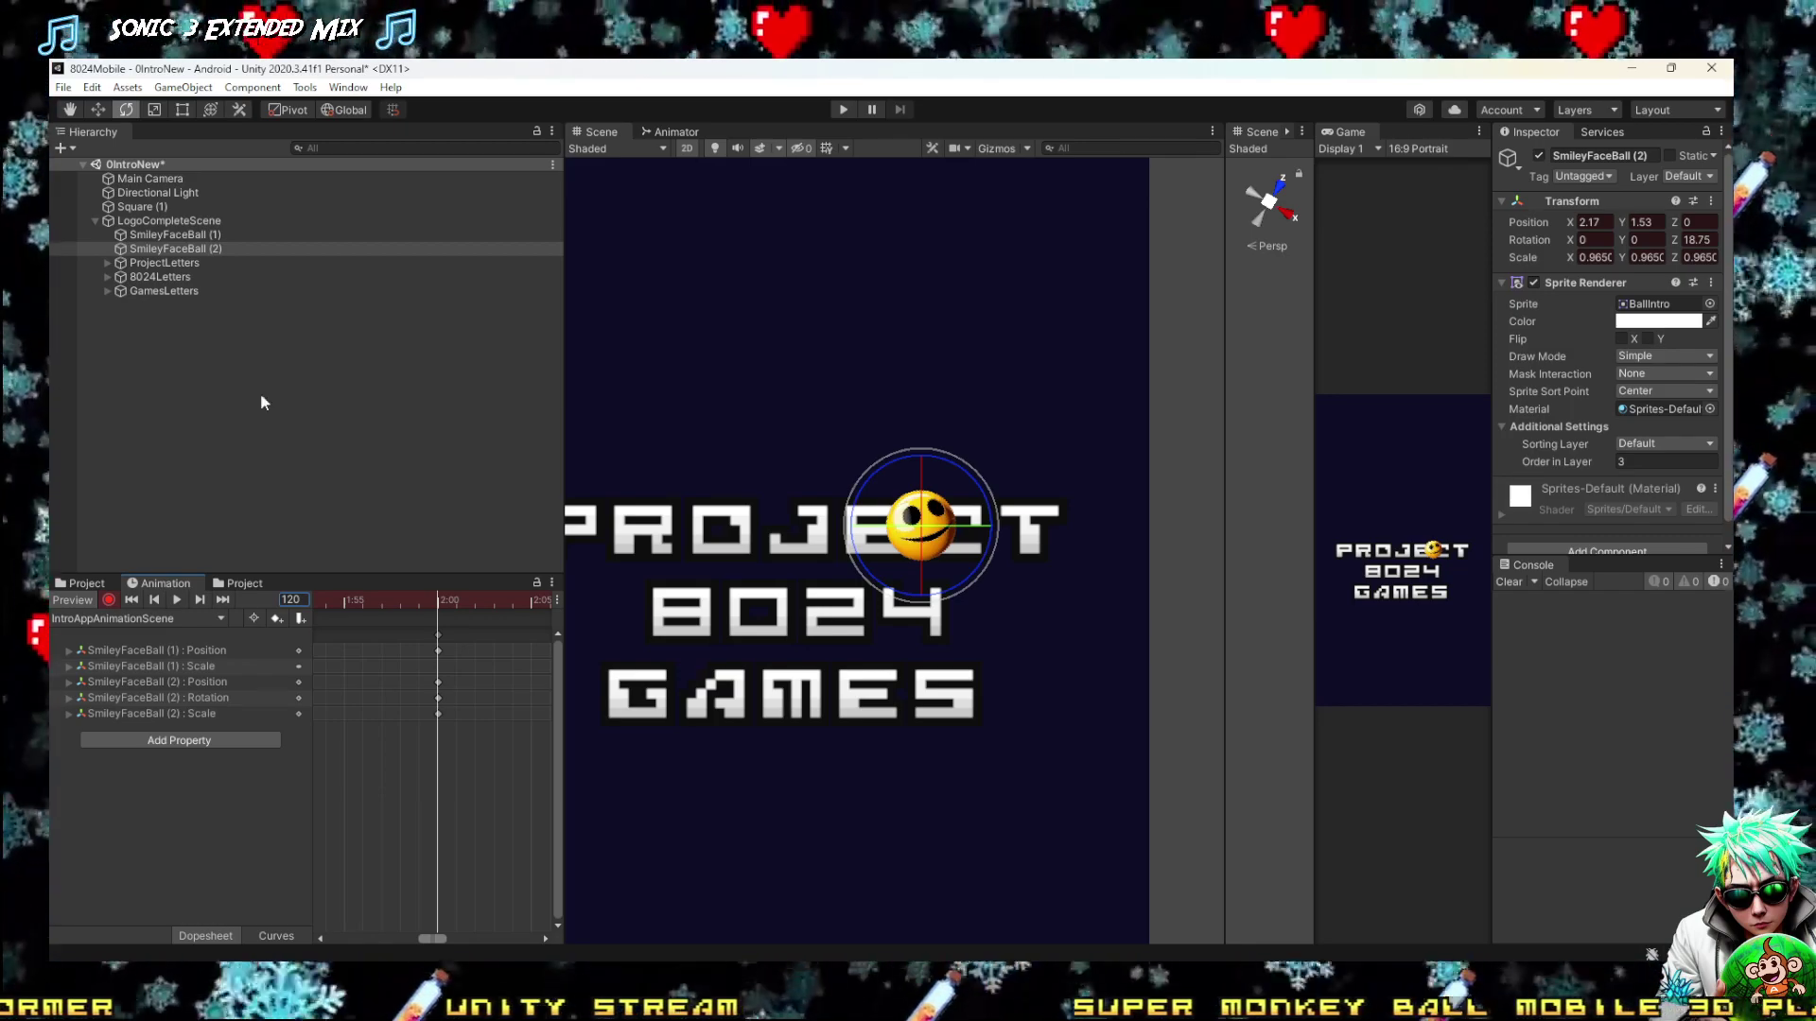
Widen the animation timeline and scrub the playhead back to frame 106
{"action": "left_click_drag", "start_coordinate": [563, 434], "coordinate": [920, 506]}
{"action": "scroll", "coordinate": [723, 740], "scroll_direction": "down", "scroll_amount": 5}
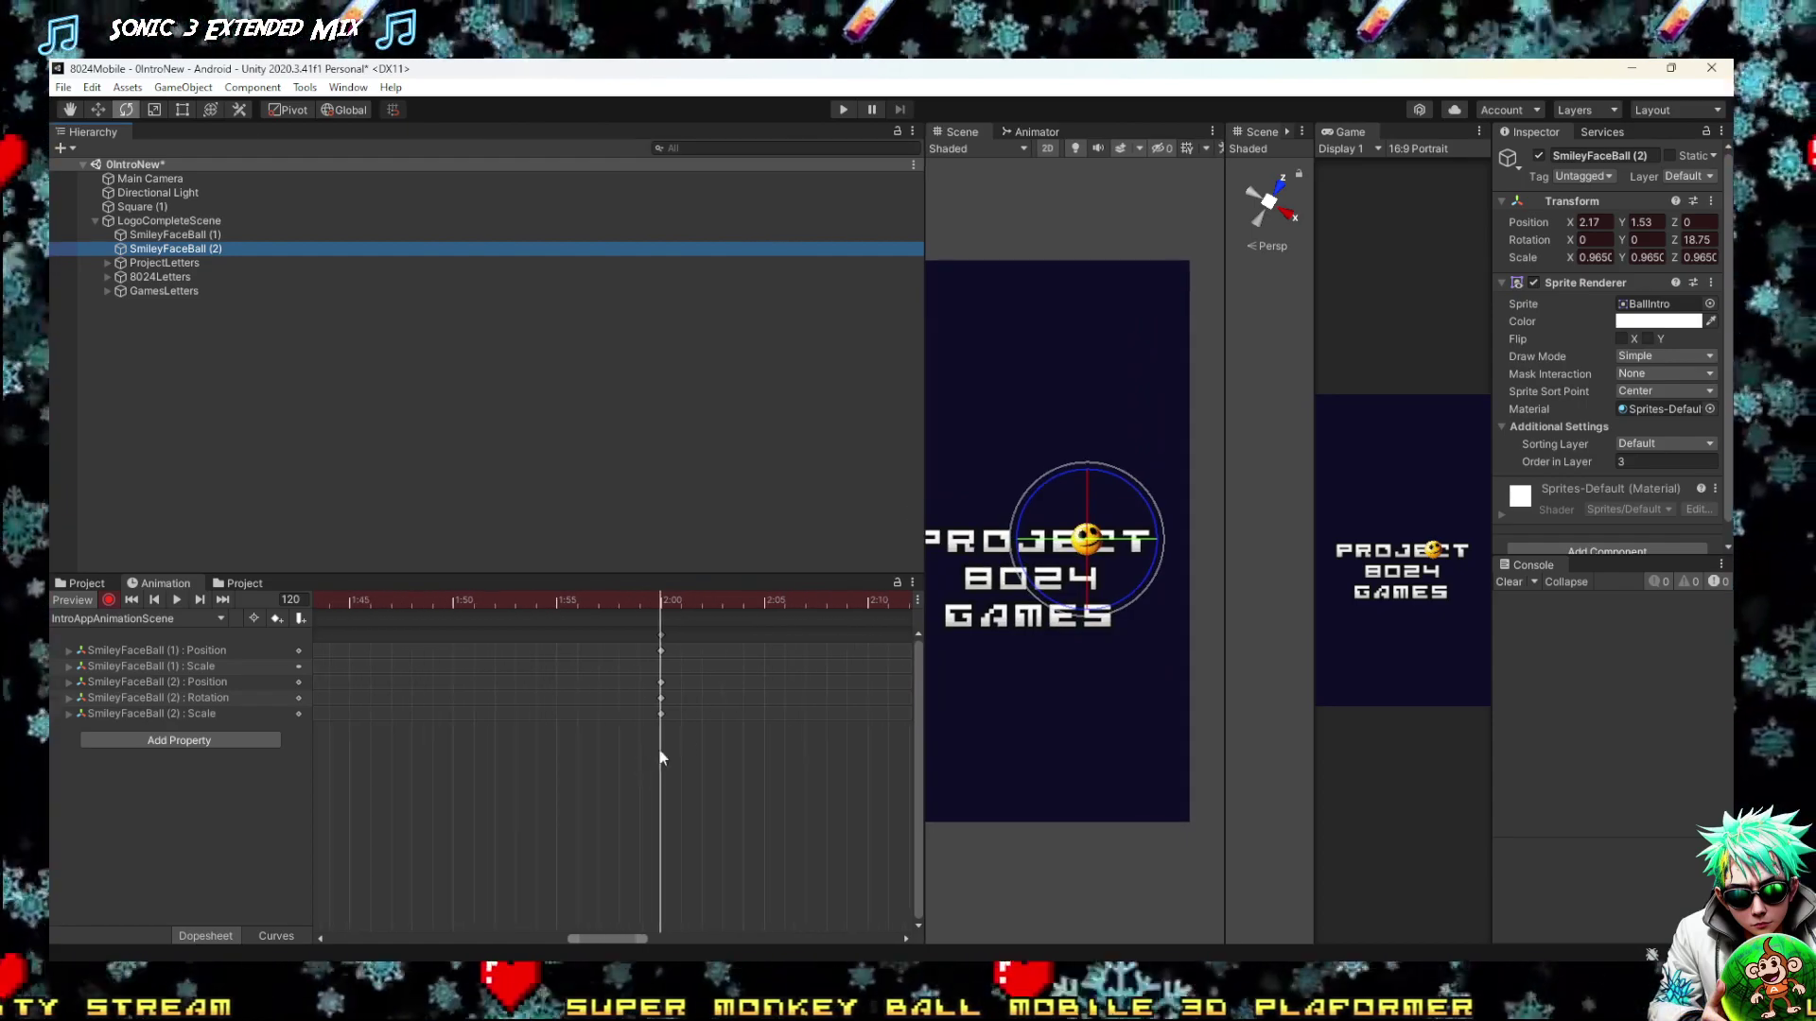
{"action": "scroll", "coordinate": [679, 662], "scroll_direction": "down", "scroll_amount": 3}
{"action": "left_click", "coordinate": [590, 607]}
{"action": "left_click_drag", "start_coordinate": [590, 614], "coordinate": [535, 615]}
Narrow the timeline again and zoom the Scene view onto the enlarged smiley ball
{"action": "left_click_drag", "start_coordinate": [924, 427], "coordinate": [662, 511]}
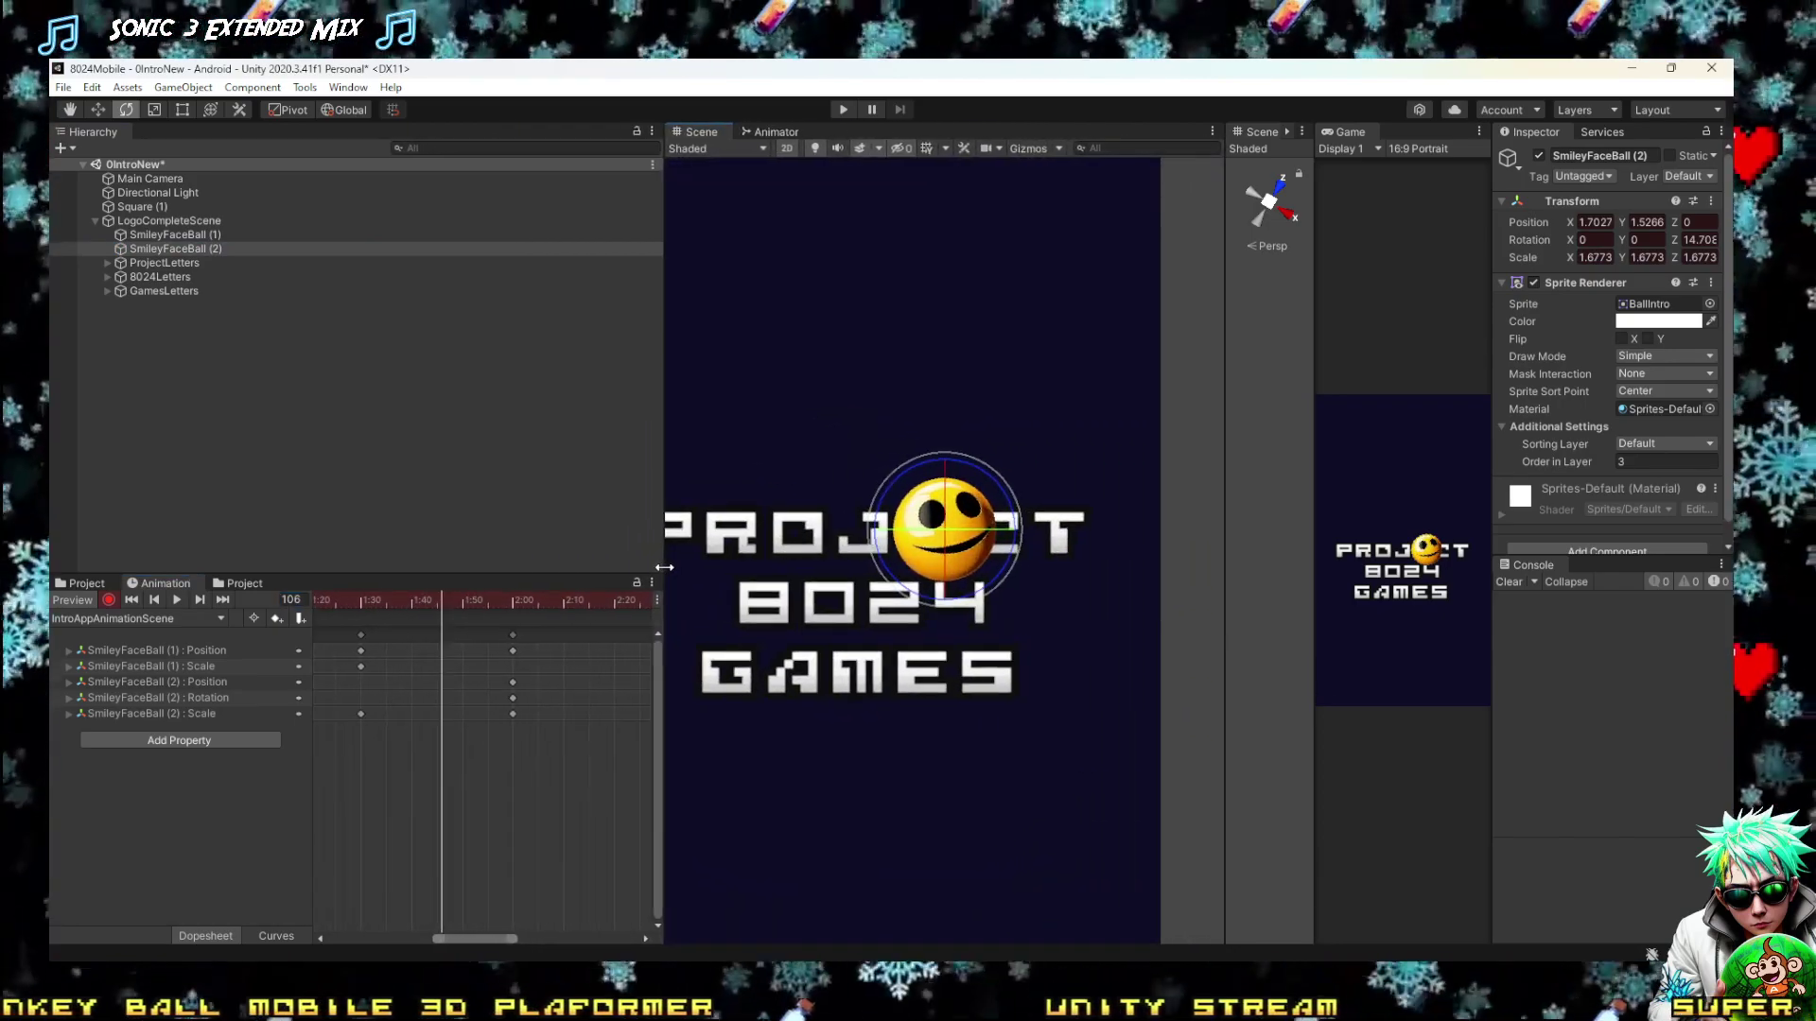
{"action": "scroll", "coordinate": [1193, 511], "scroll_direction": "down", "scroll_amount": 3}
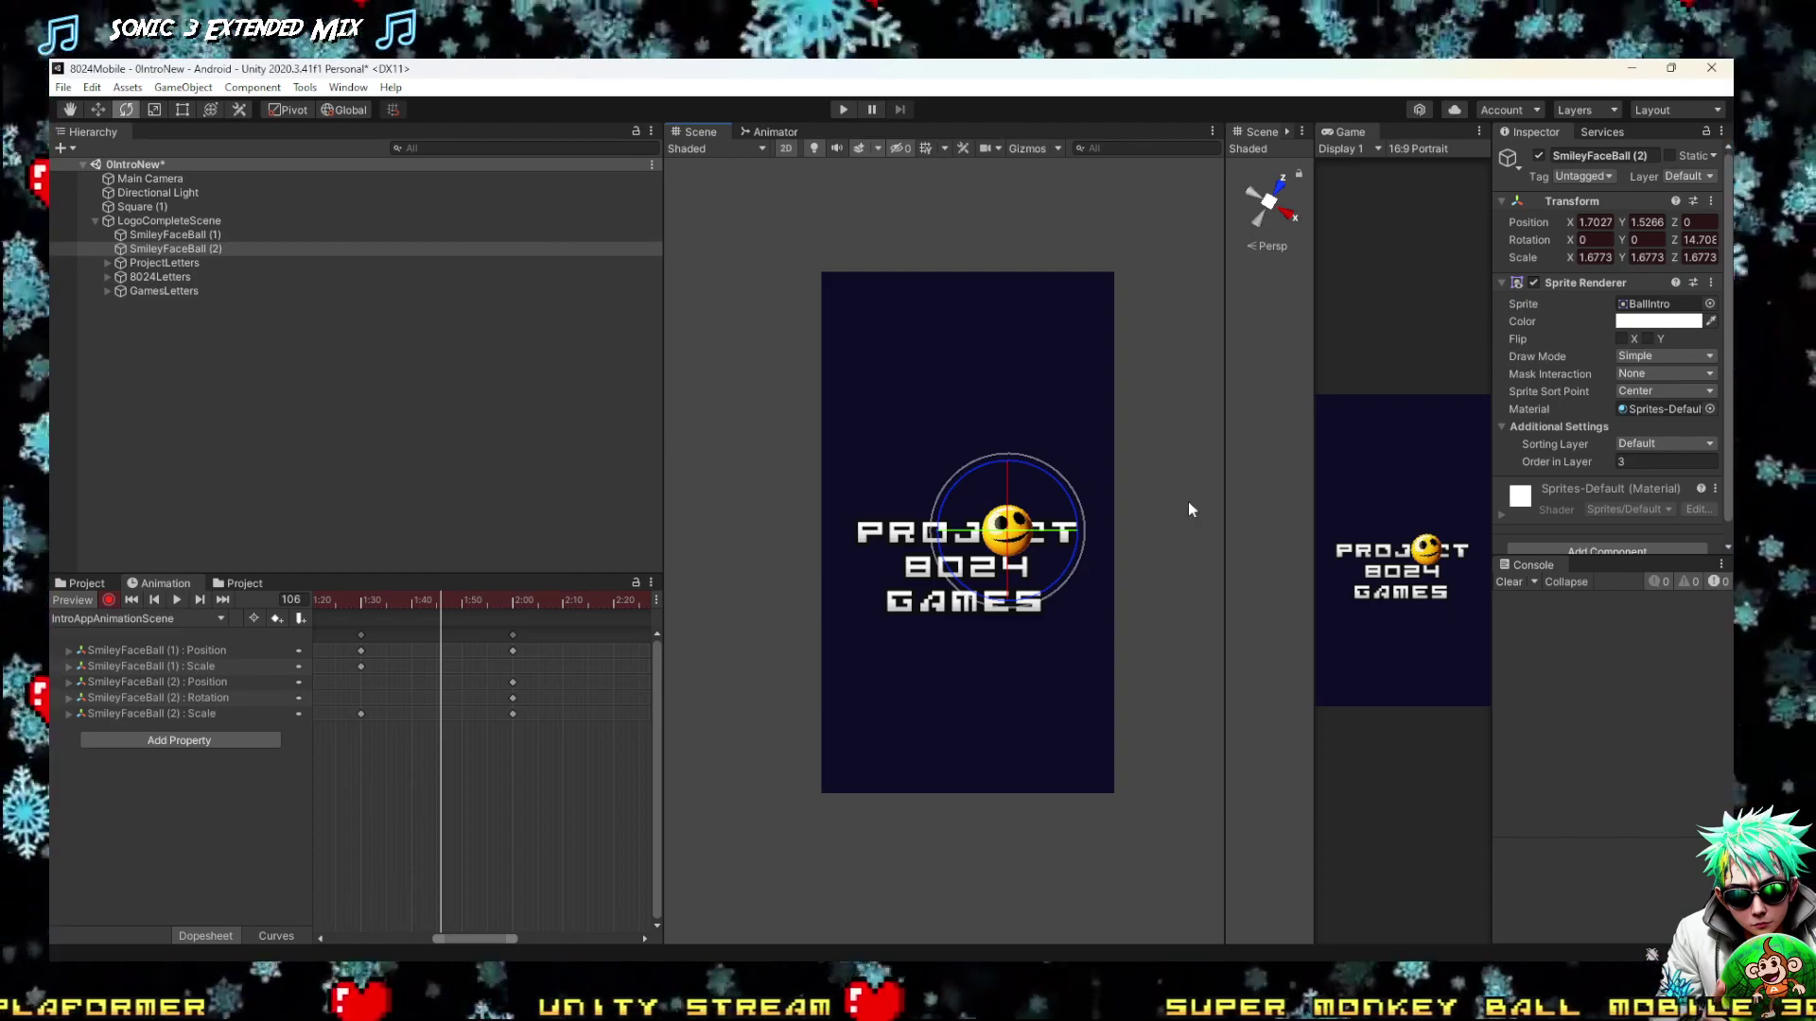
{"action": "scroll", "coordinate": [1159, 495], "scroll_direction": "down", "scroll_amount": 4}
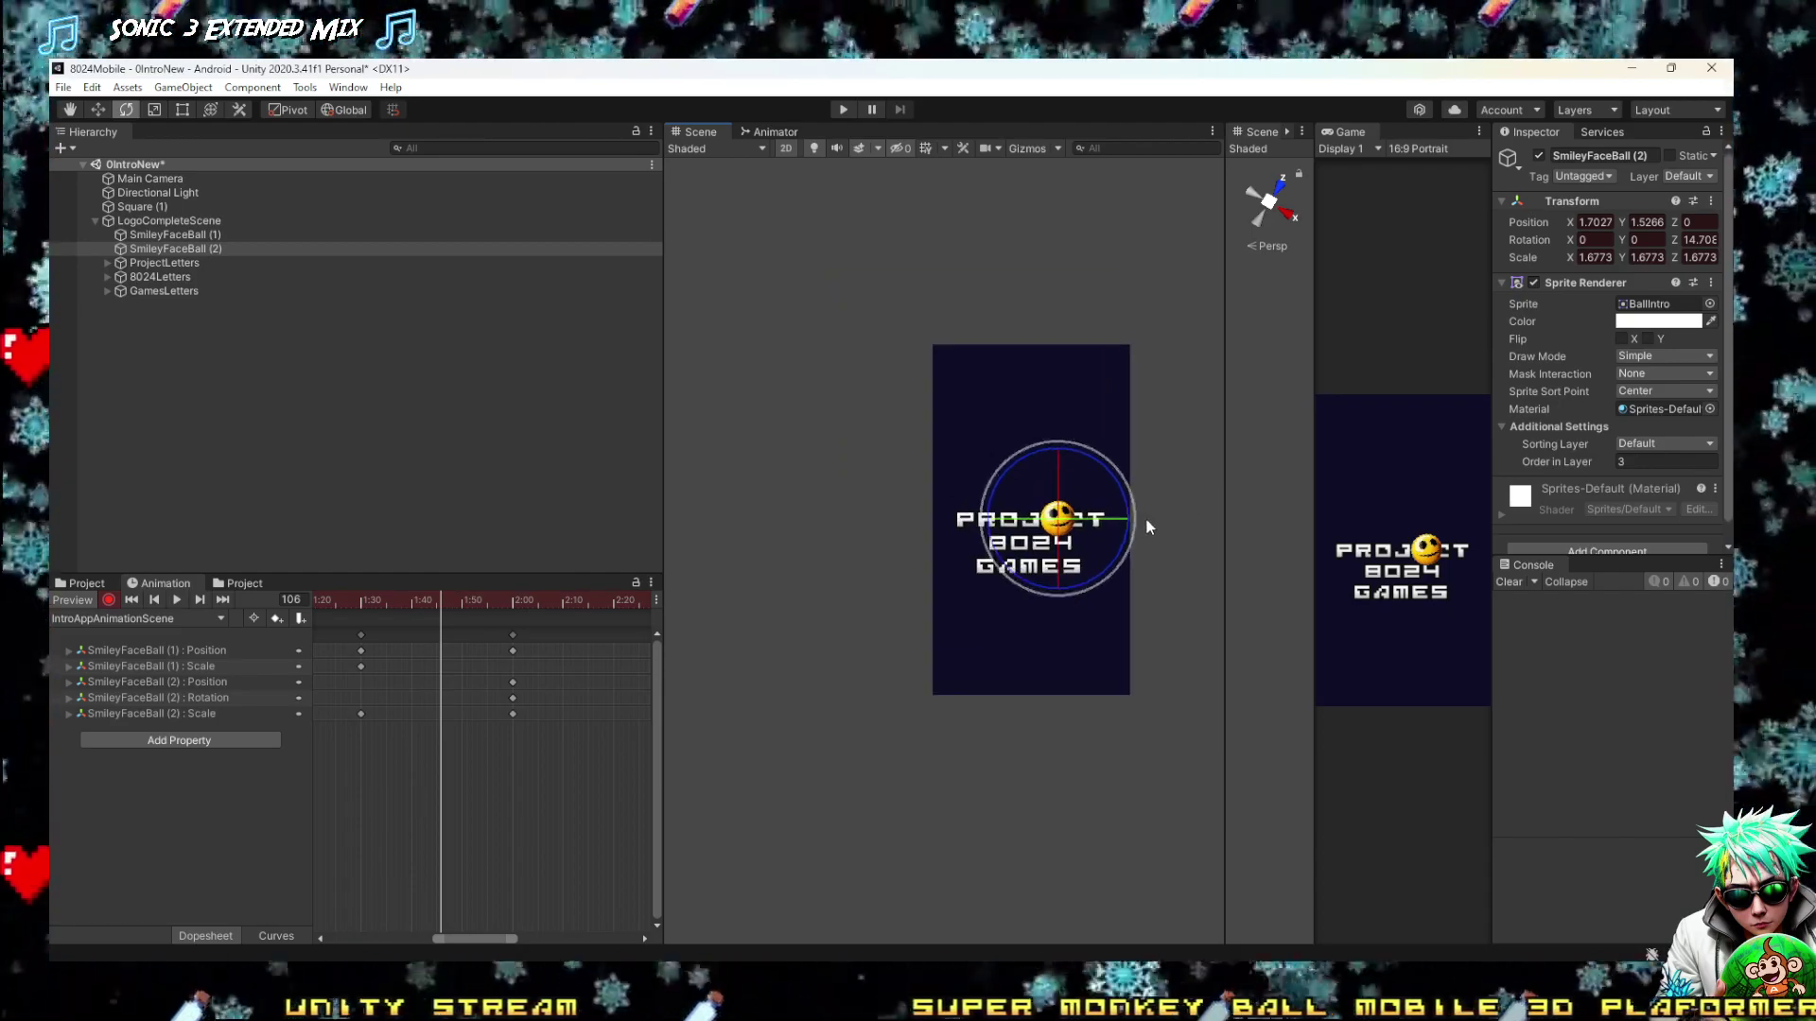
{"action": "scroll", "coordinate": [989, 489], "scroll_direction": "up", "scroll_amount": 2}
{"action": "scroll", "coordinate": [1125, 587], "scroll_direction": "up", "scroll_amount": 5}
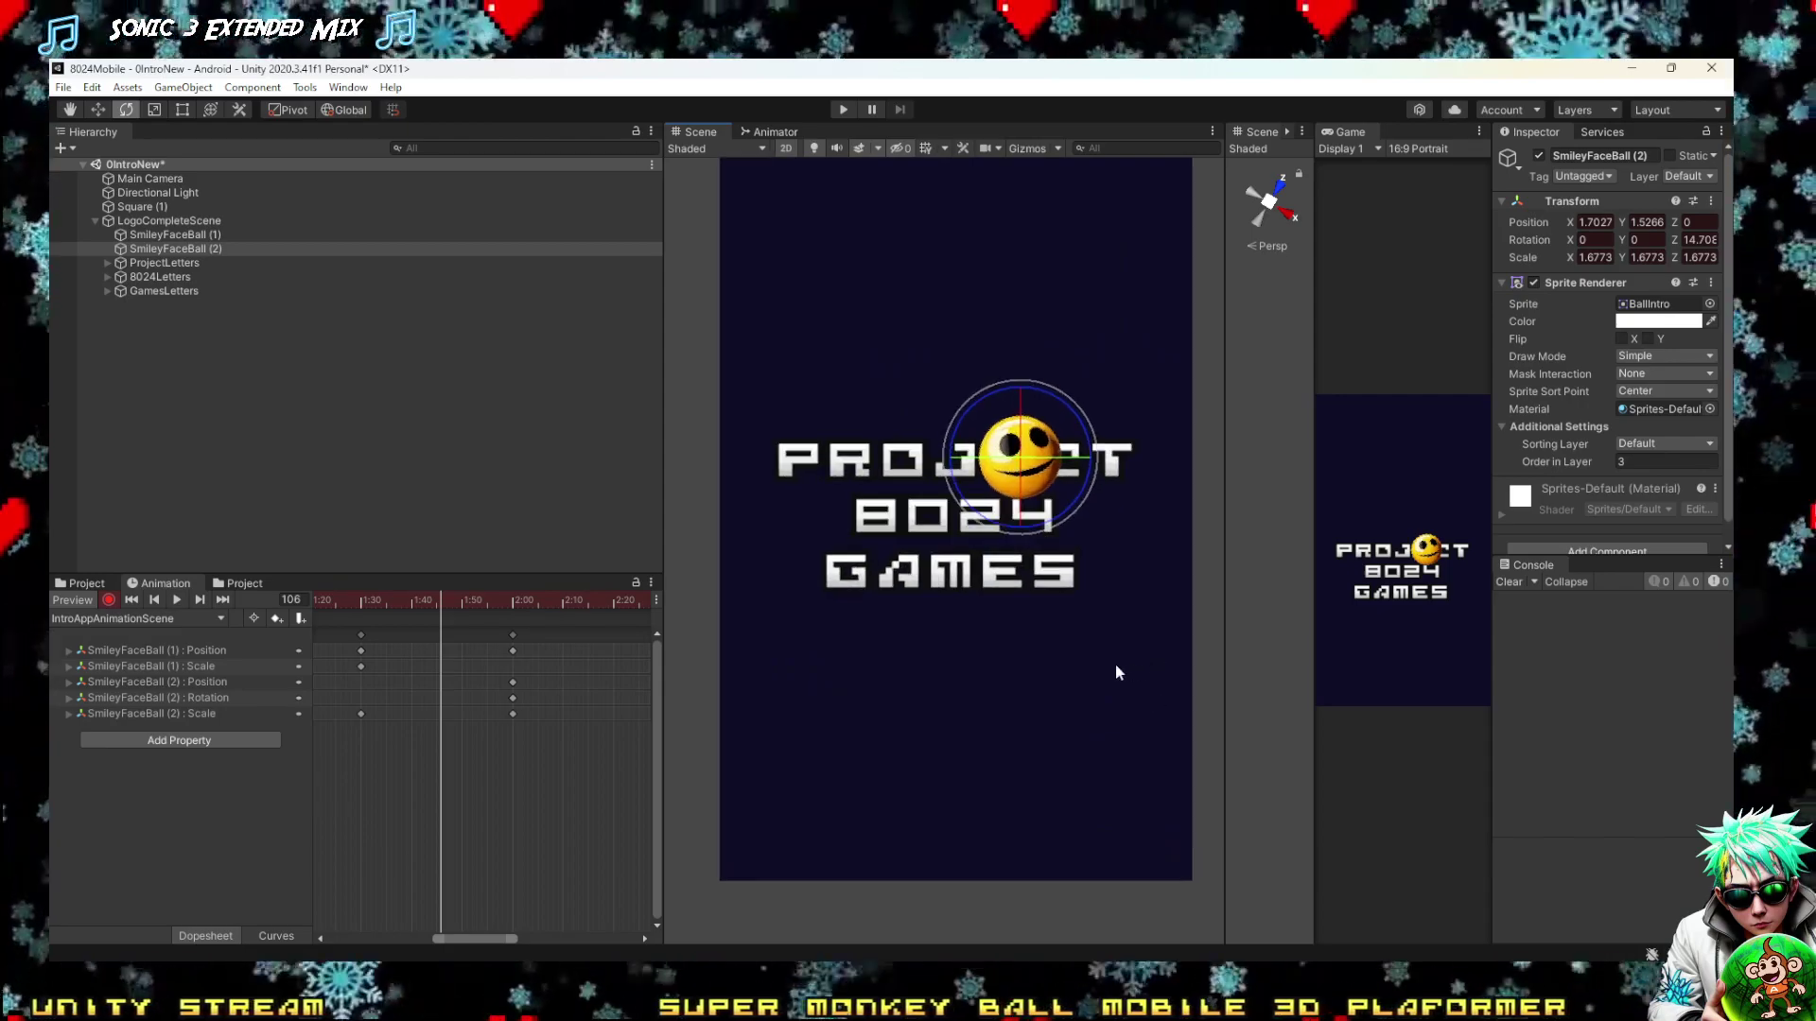
{"action": "scroll", "coordinate": [984, 874], "scroll_direction": "down", "scroll_amount": 2}
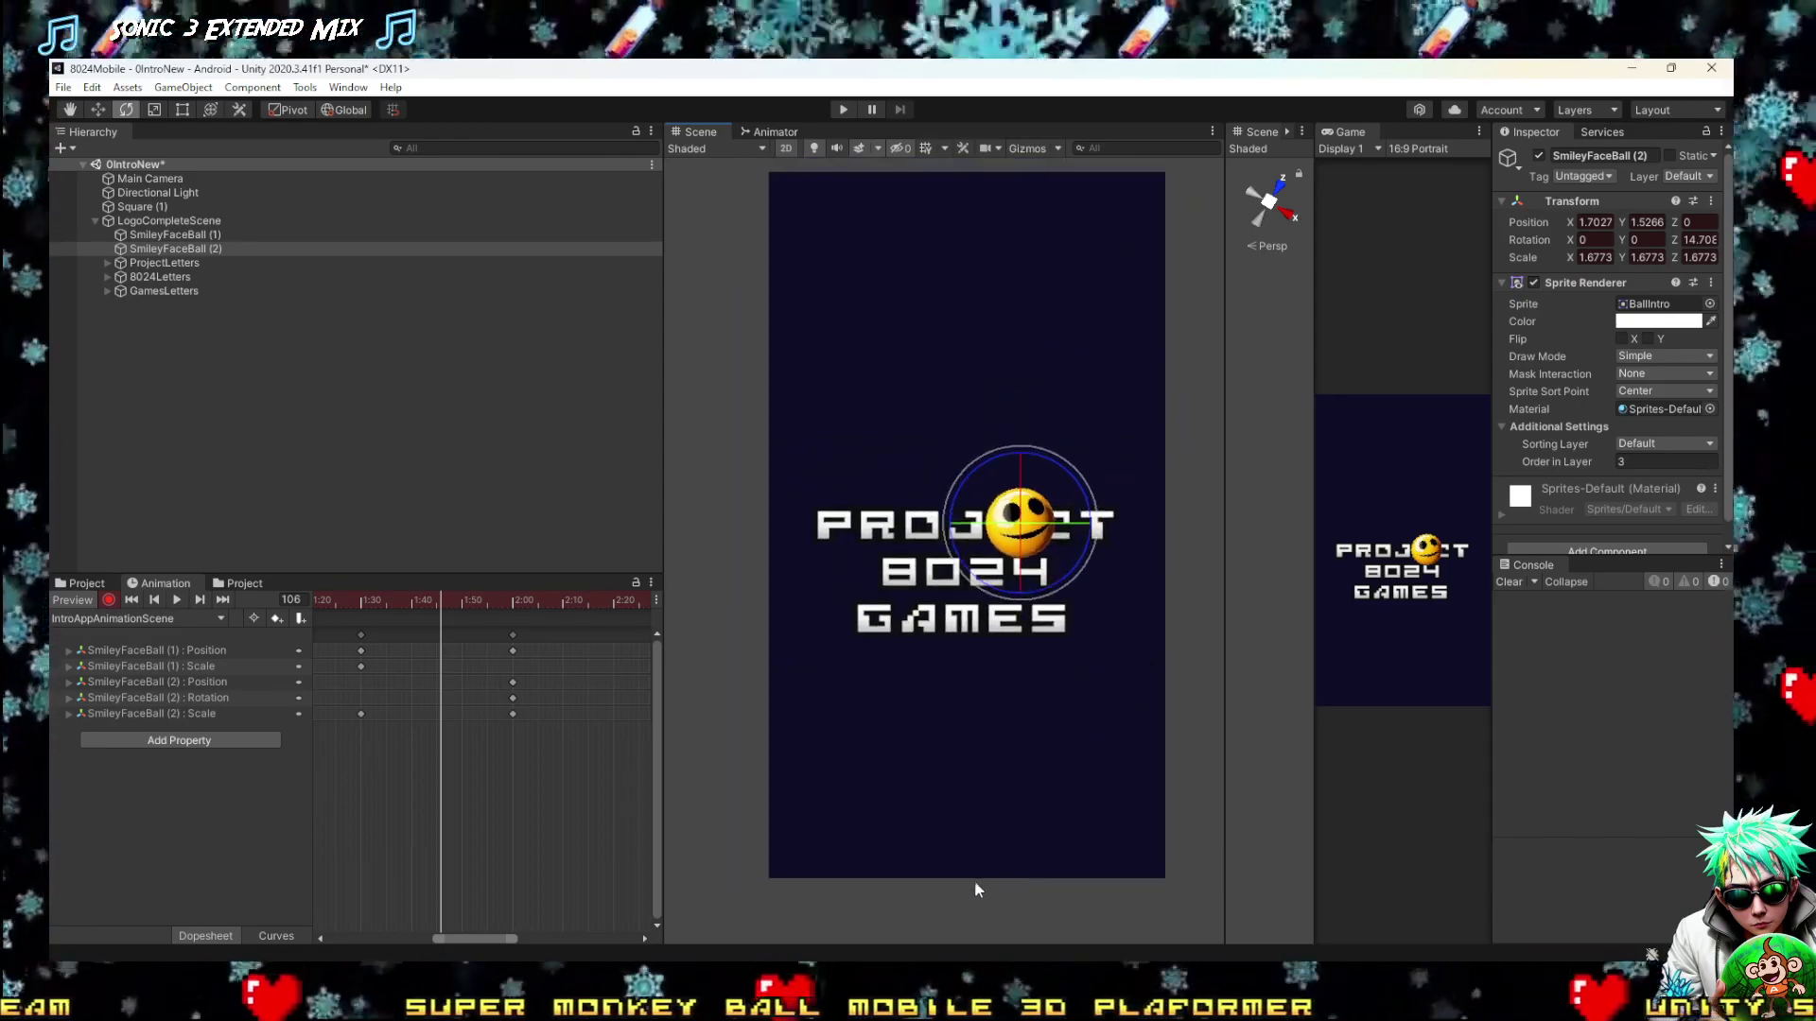
{"action": "scroll", "coordinate": [1140, 655], "scroll_direction": "up", "scroll_amount": 1}
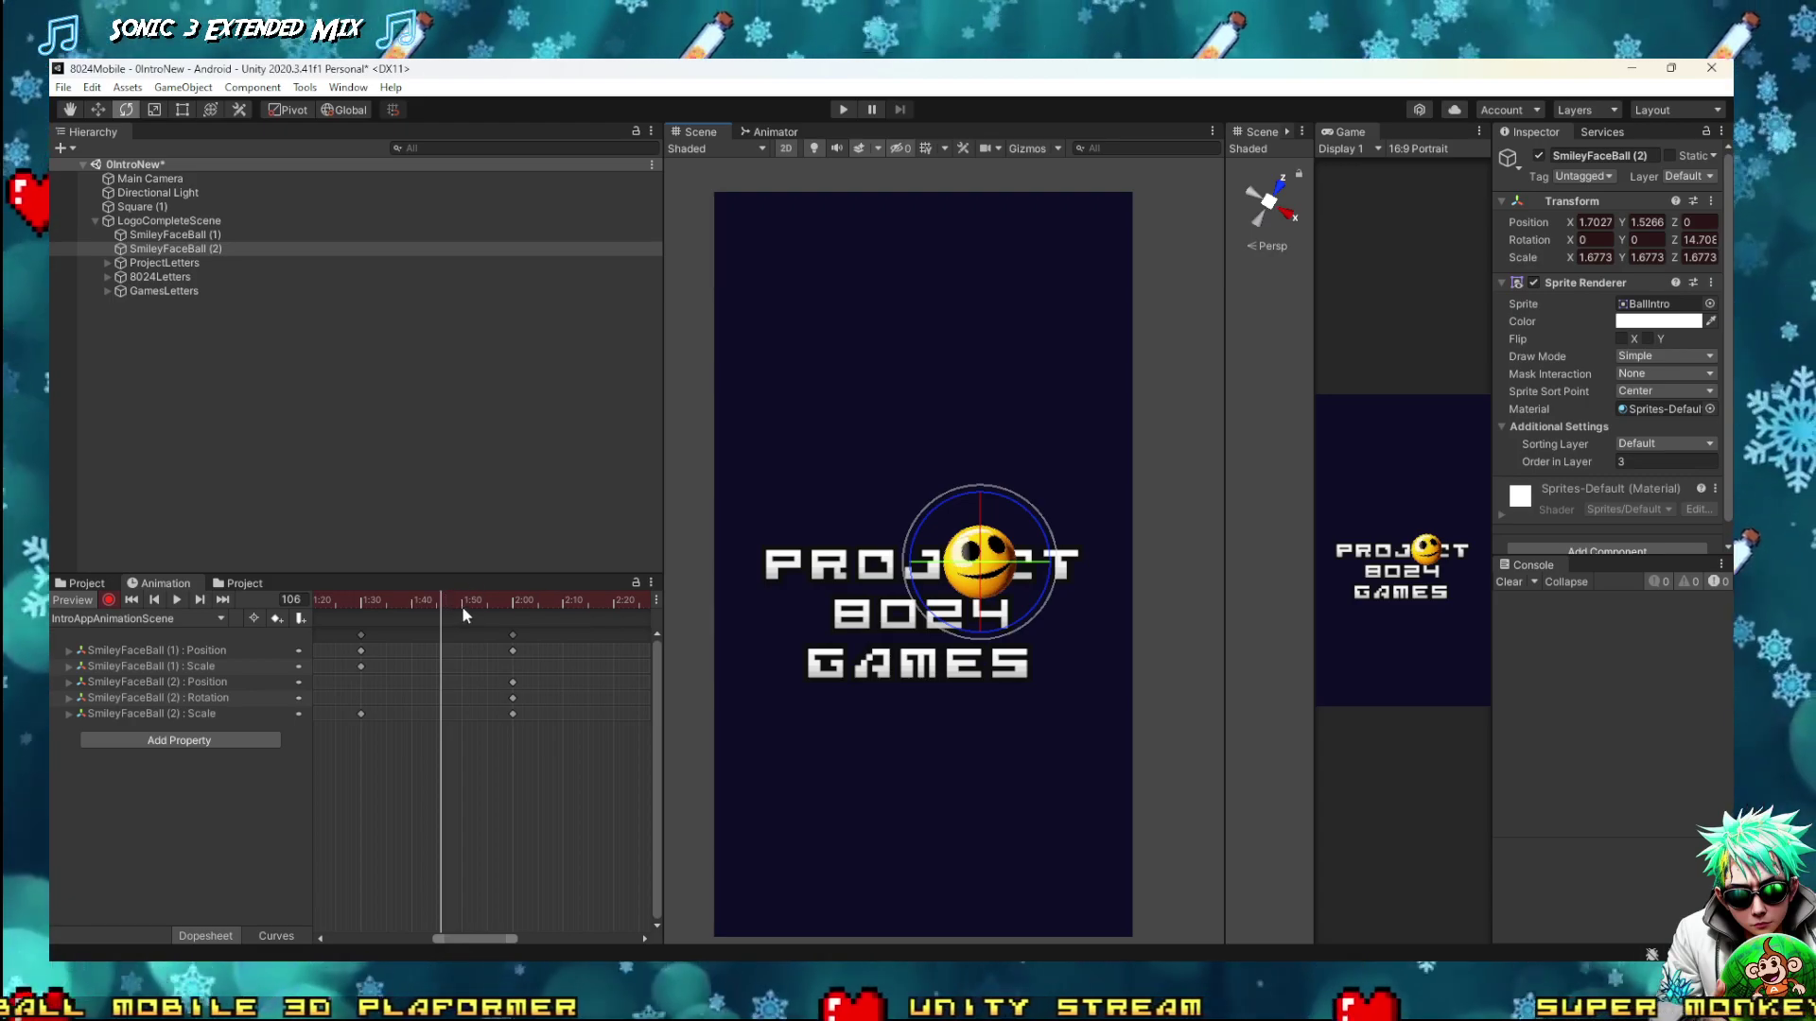
Rotate SmileyFaceBall (2) backward over the logo to key its rotation at frame 180
{"action": "left_click_drag", "start_coordinate": [588, 600], "coordinate": [789, 577]}
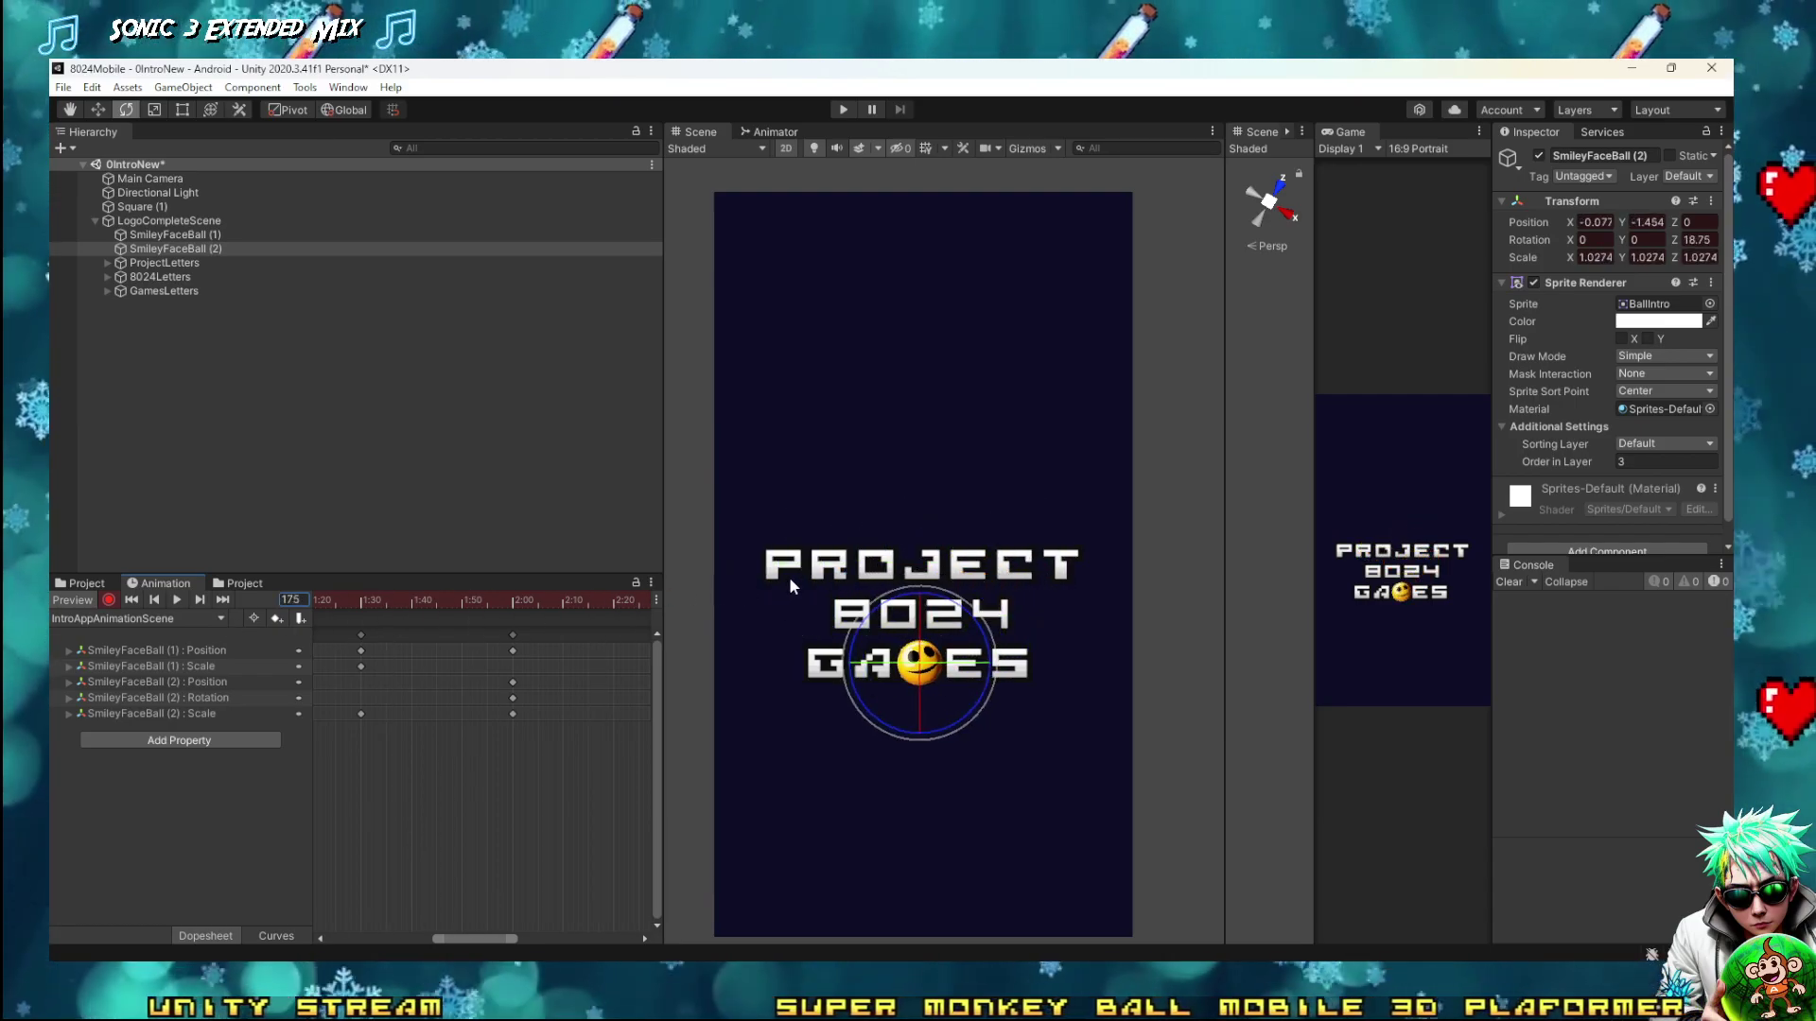
{"action": "scroll", "coordinate": [397, 652], "scroll_direction": "down", "scroll_amount": 3}
{"action": "scroll", "coordinate": [356, 705], "scroll_direction": "down", "scroll_amount": 3}
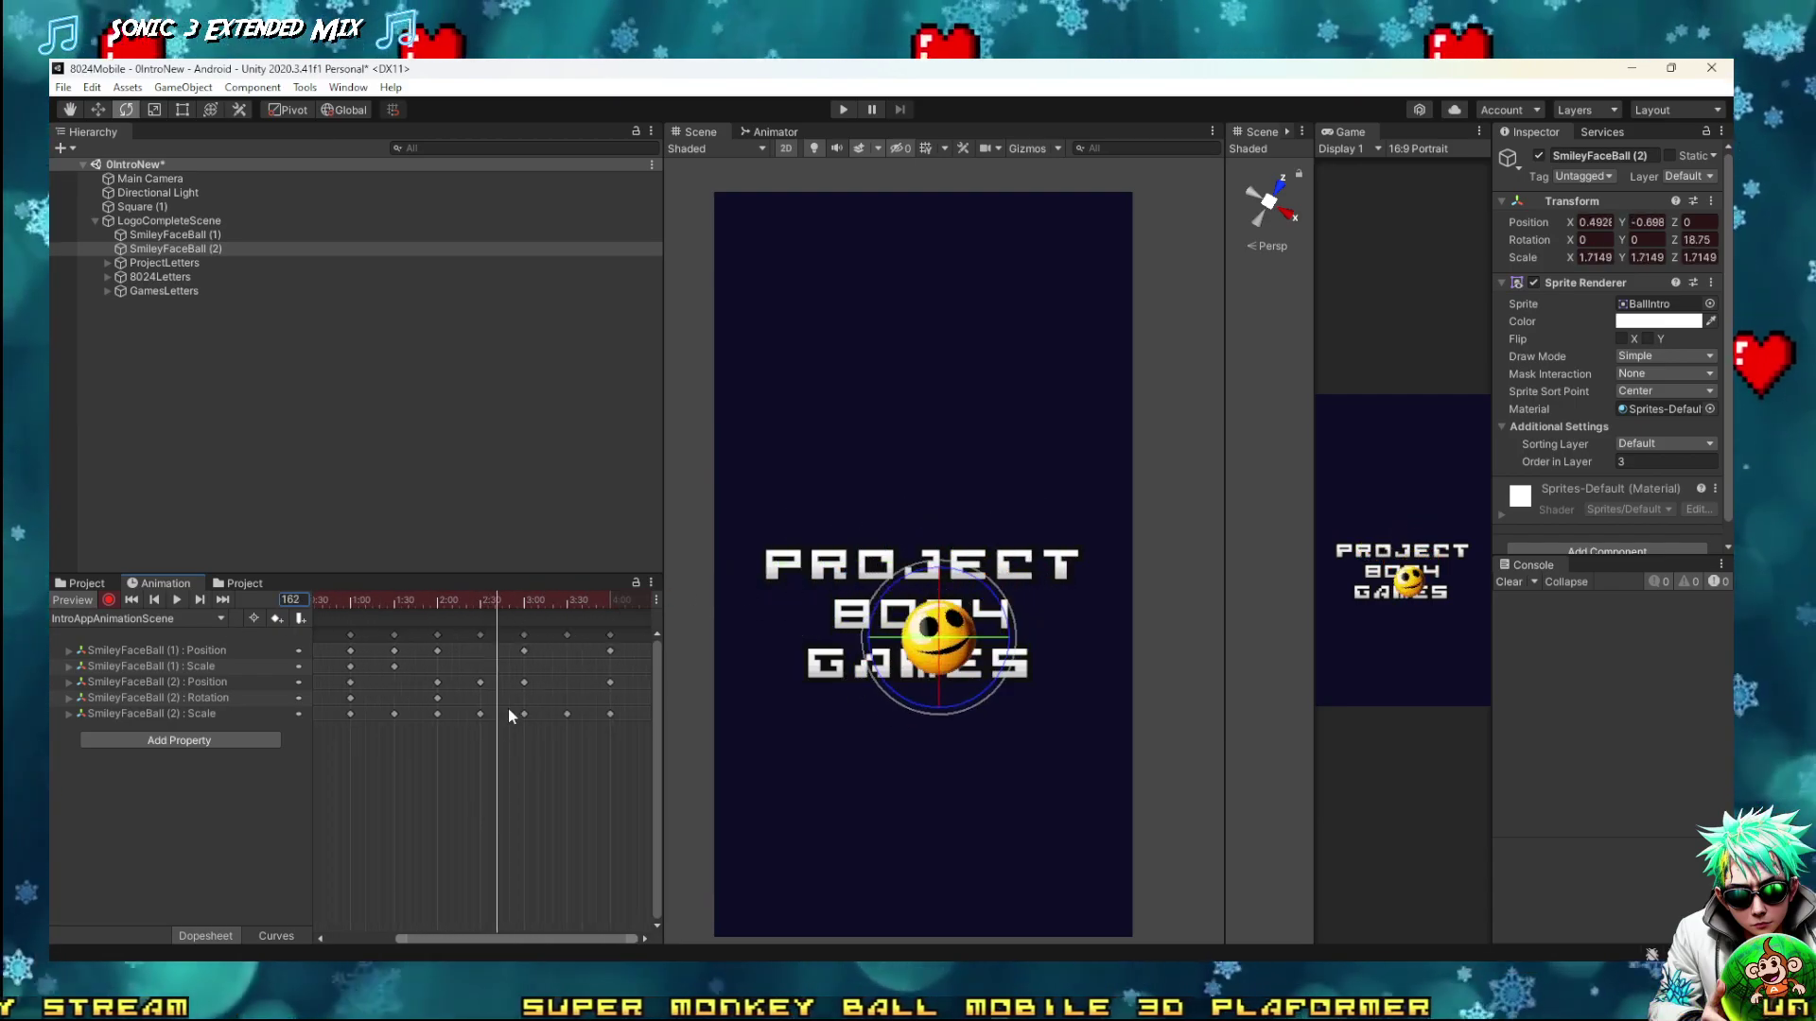
{"action": "left_click_drag", "start_coordinate": [506, 602], "coordinate": [526, 650]}
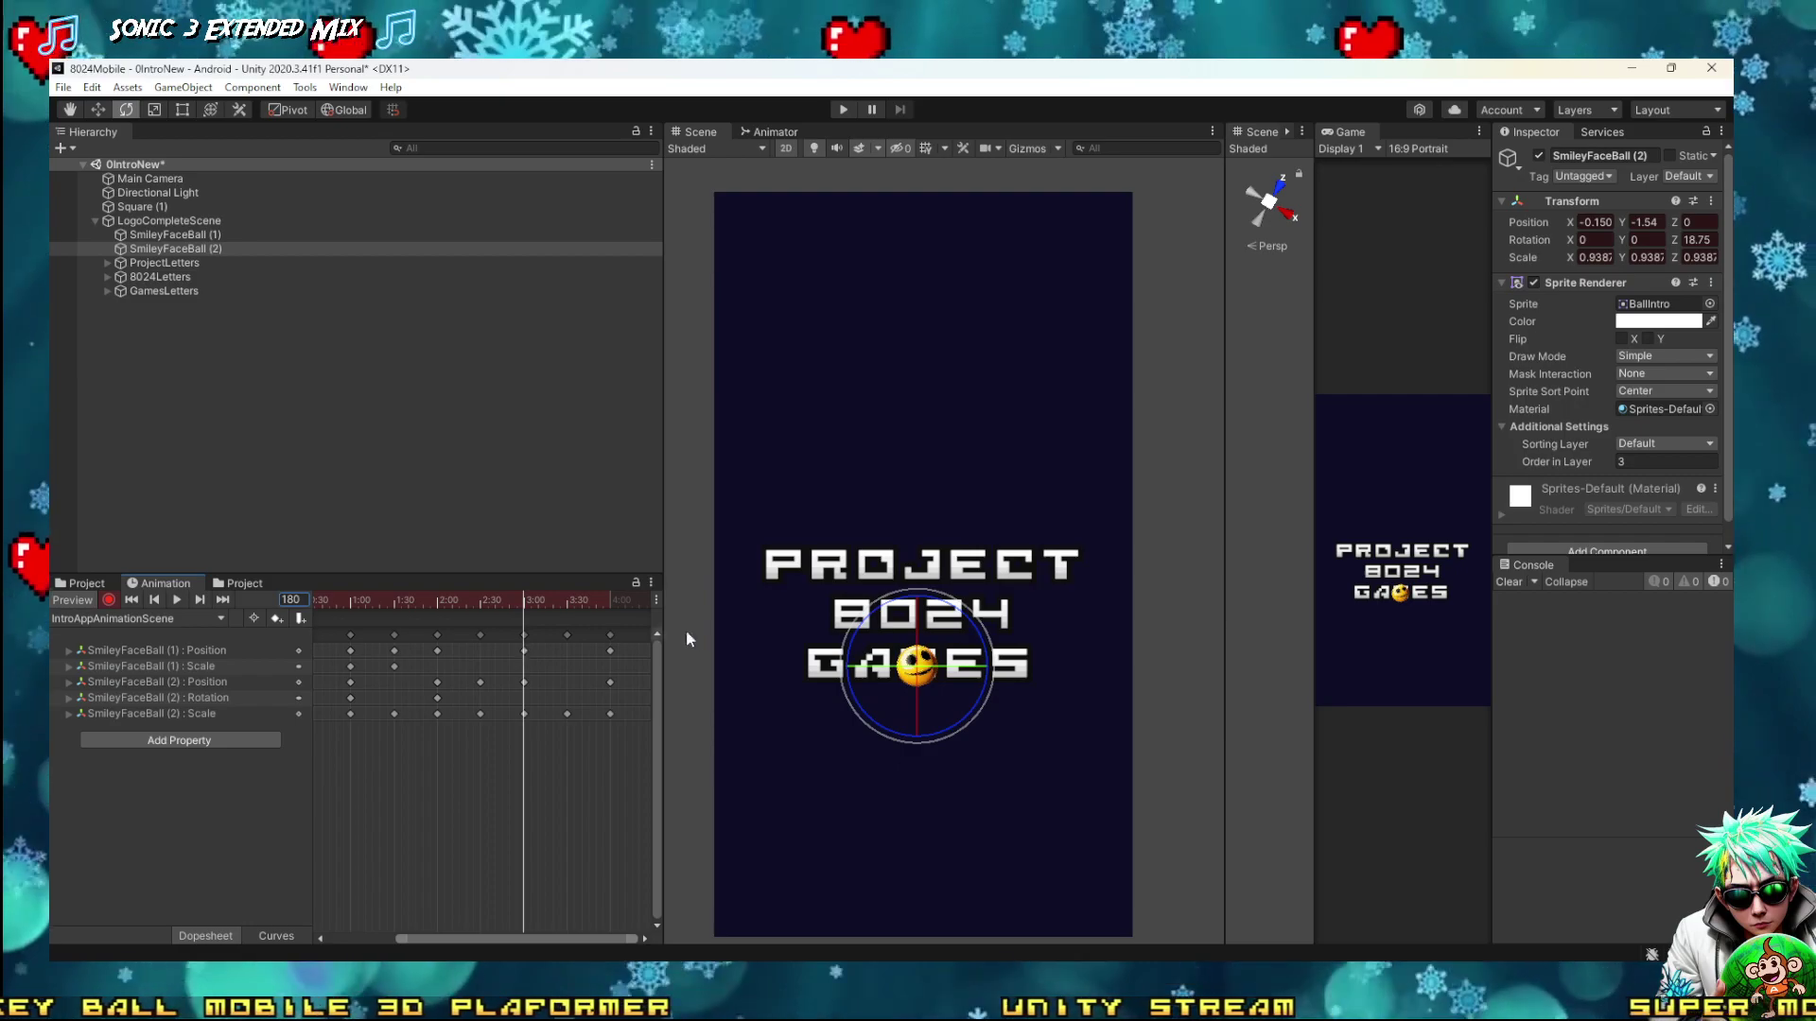
{"action": "left_click_drag", "start_coordinate": [971, 630], "coordinate": [1054, 743]}
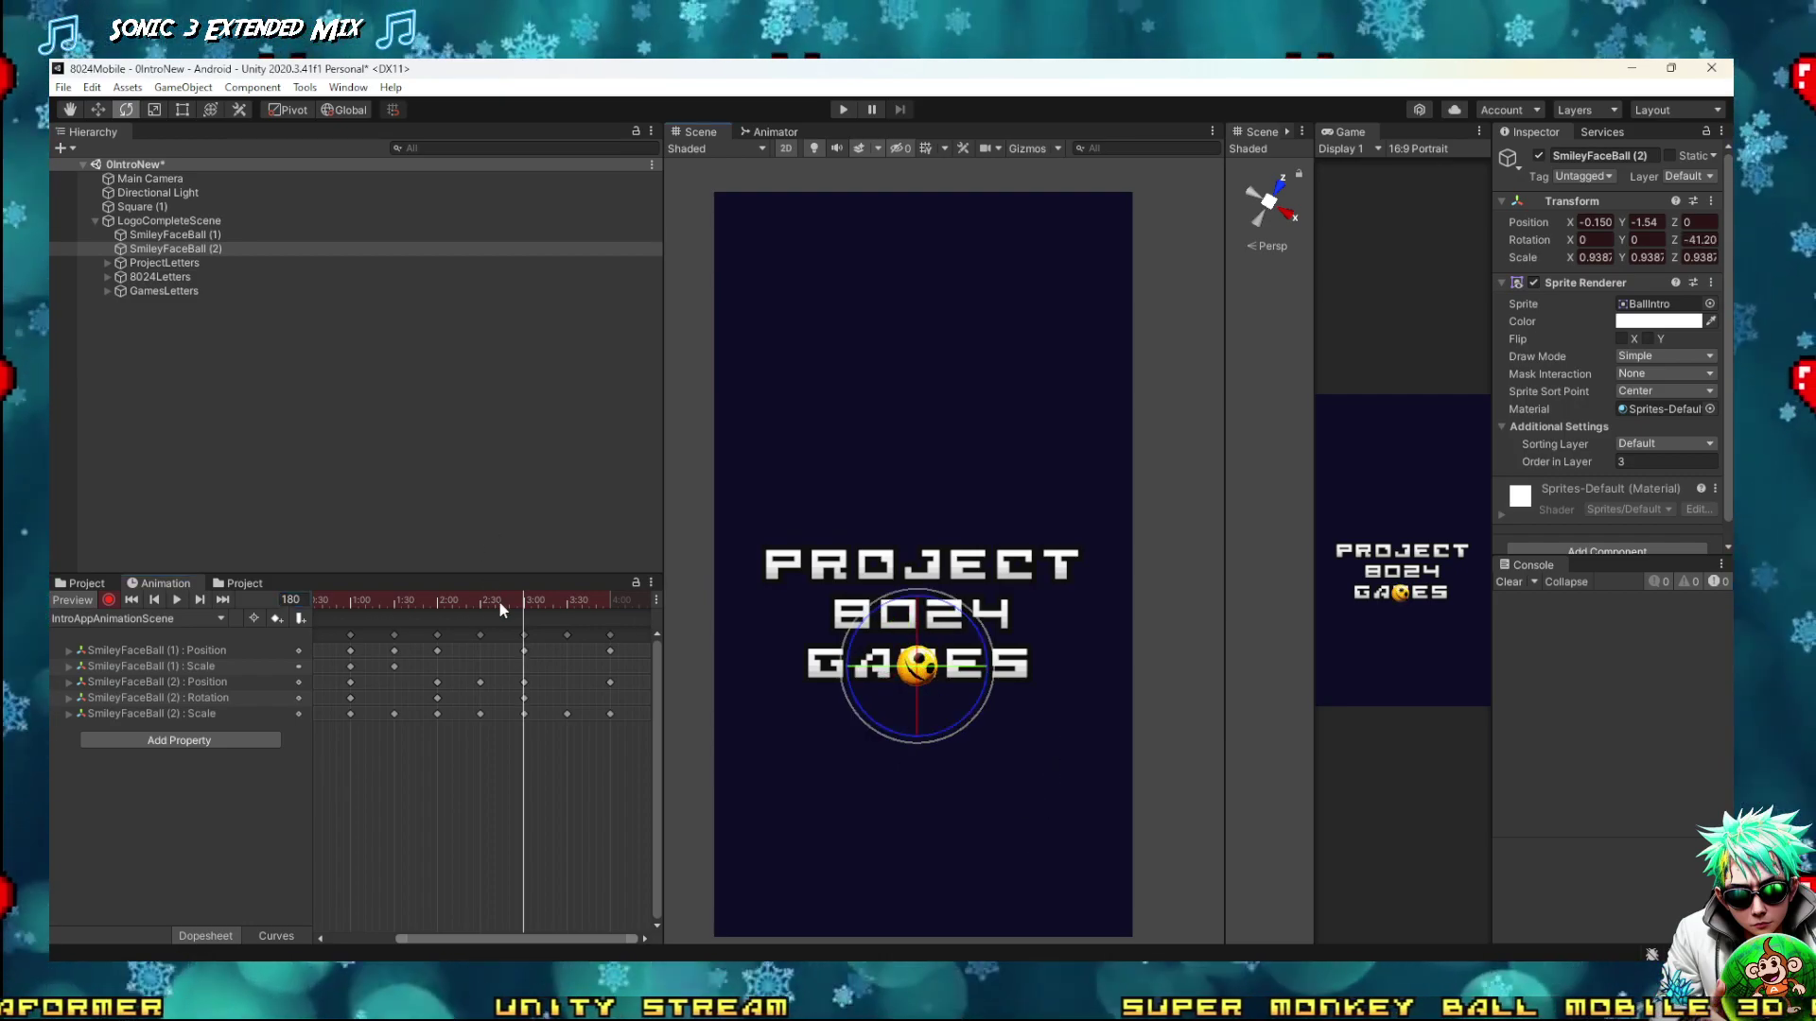
Set the frame to 0 and play the intro once to preview the spin
{"action": "left_click", "coordinate": [290, 599]}
{"action": "type", "text": "0"}
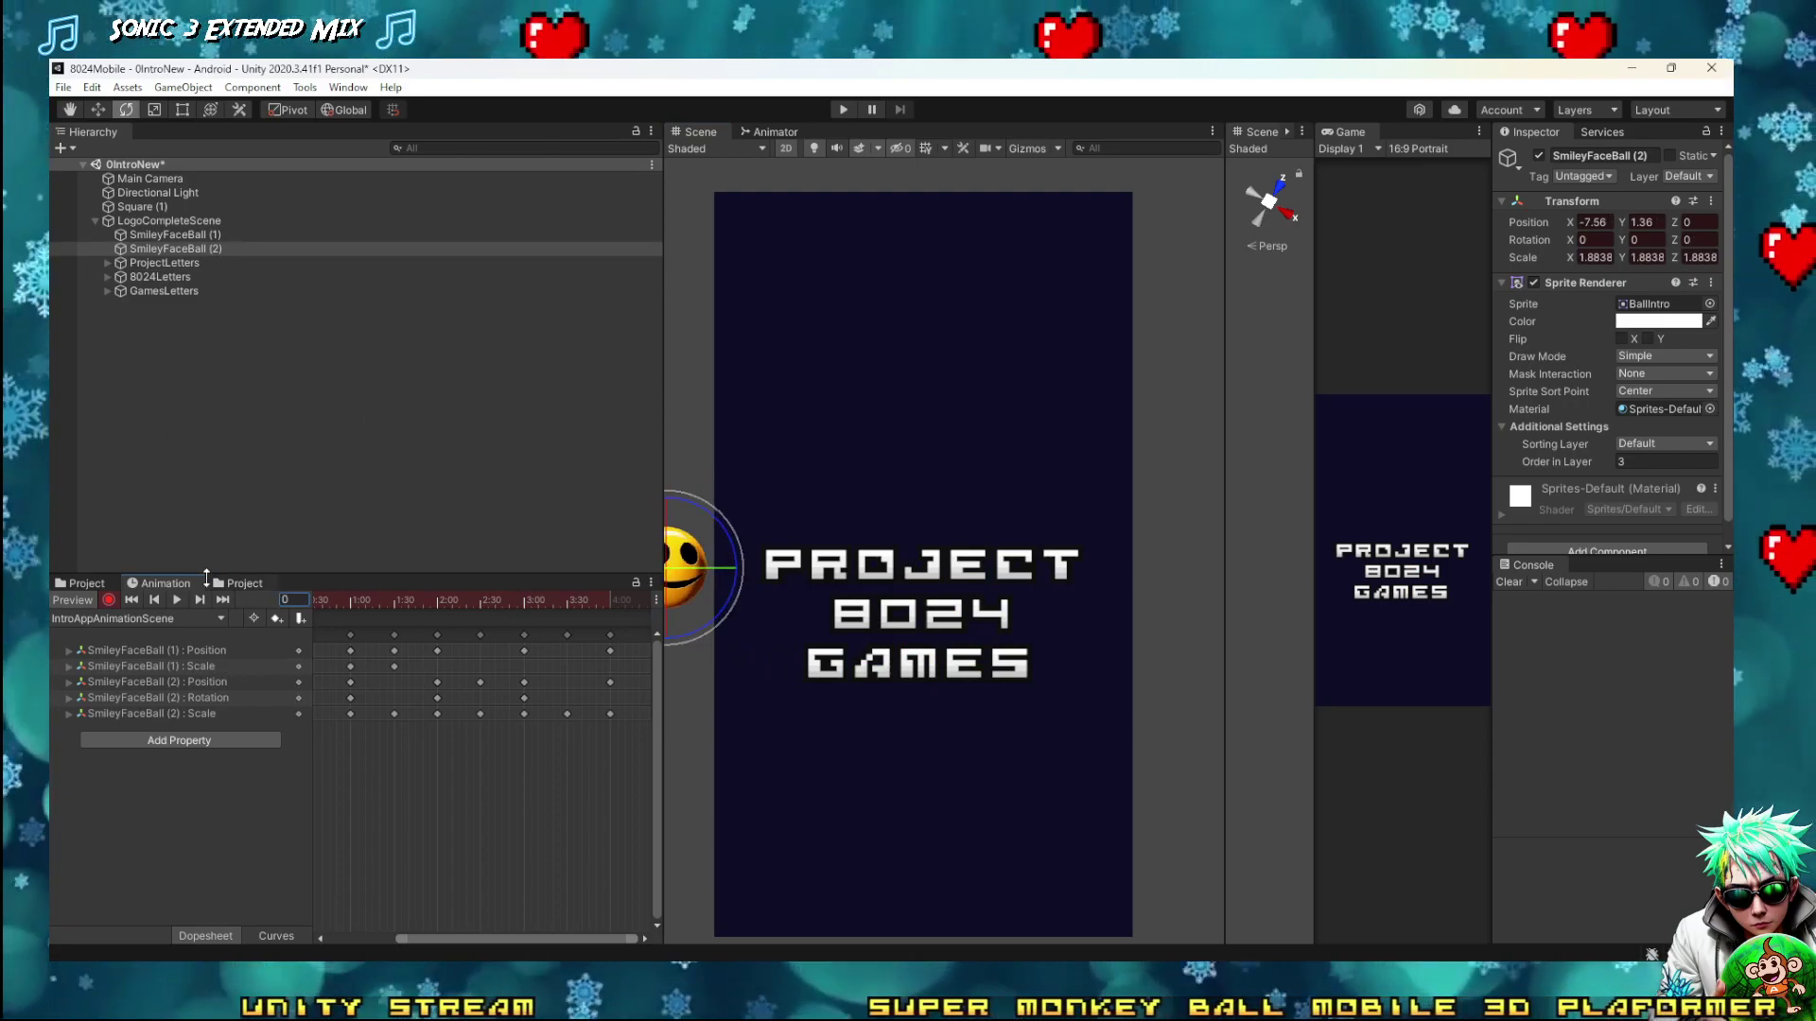
{"action": "left_click", "coordinate": [177, 601]}
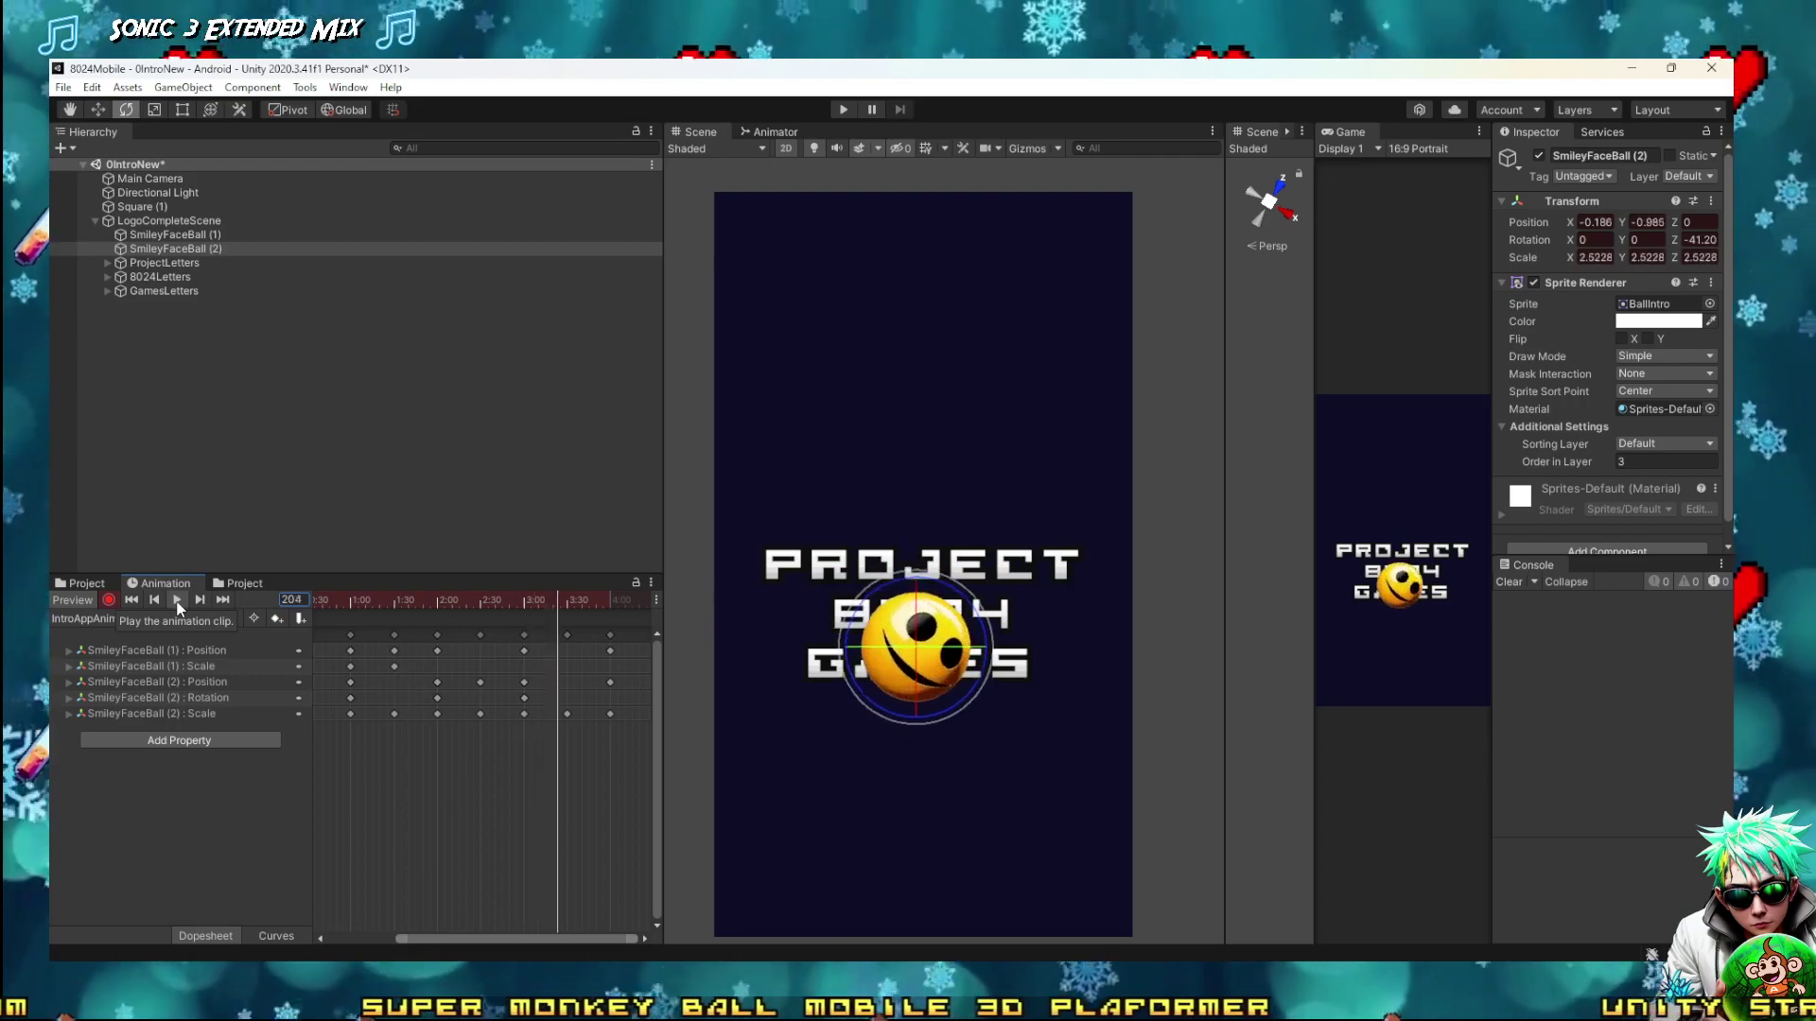
{"action": "left_click", "coordinate": [176, 602]}
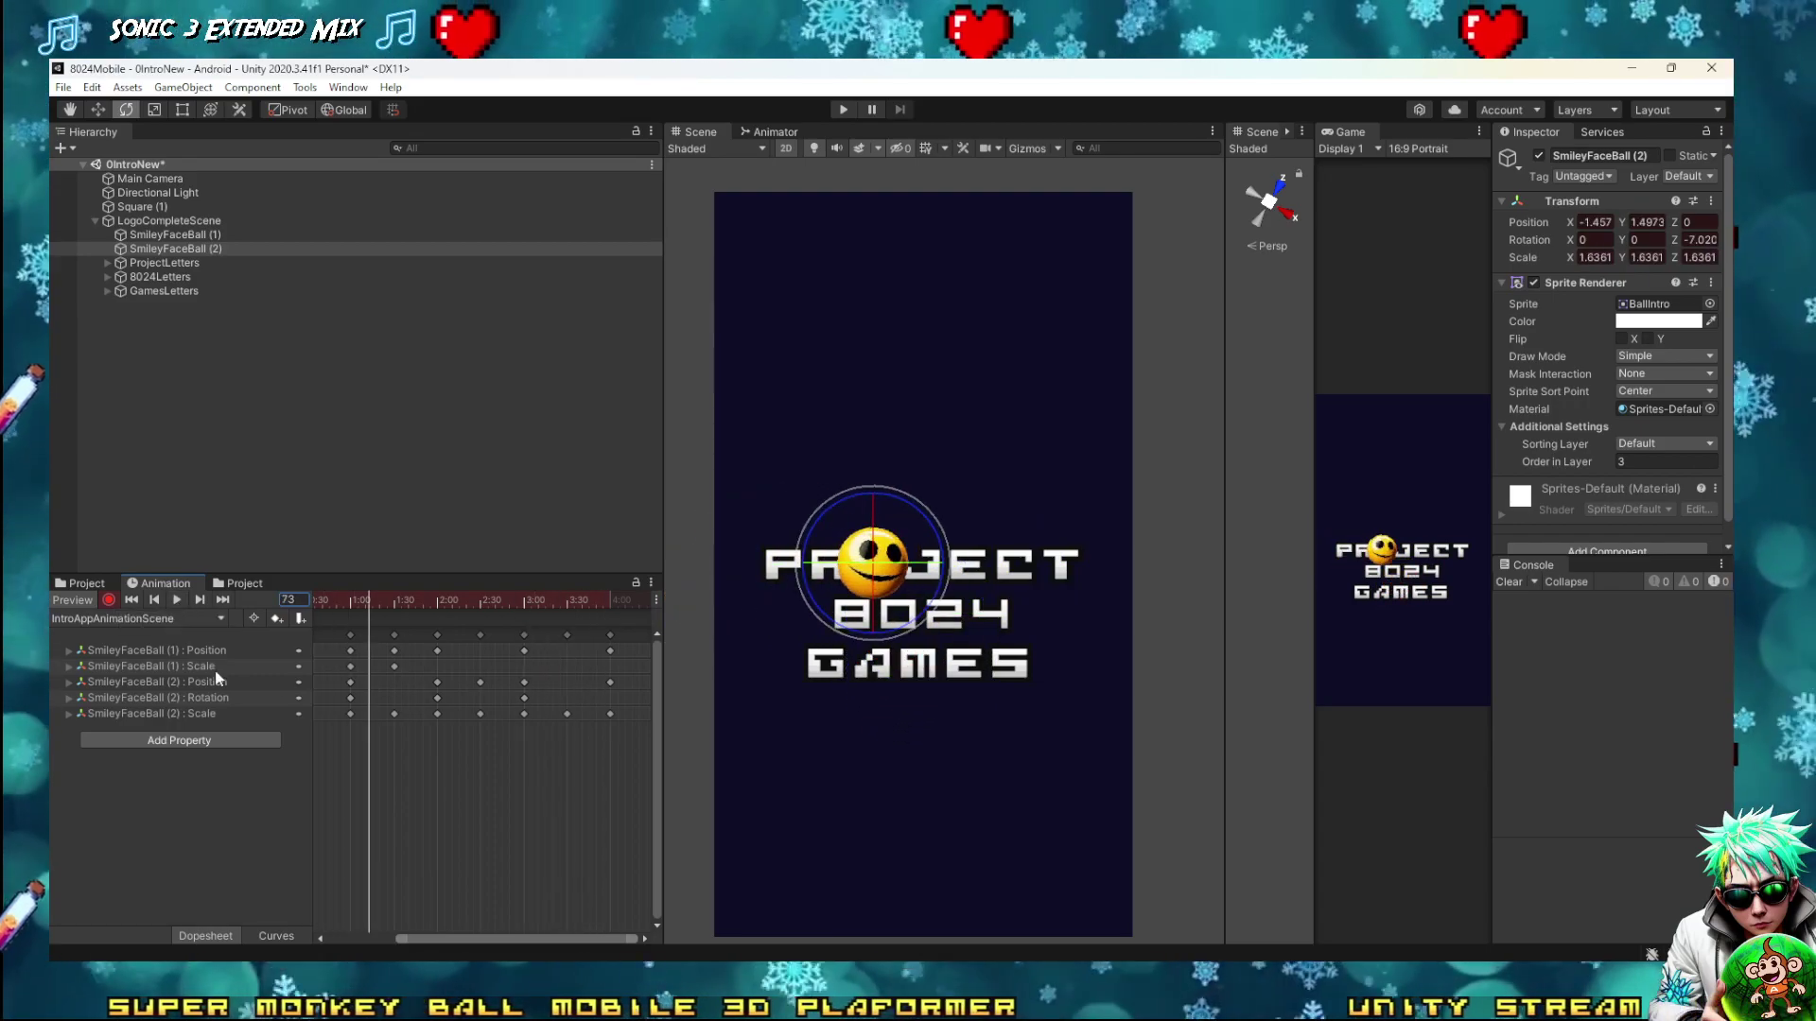
{"action": "scroll", "coordinate": [400, 696], "scroll_direction": "down", "scroll_amount": 2}
{"action": "scroll", "coordinate": [387, 737], "scroll_direction": "down", "scroll_amount": 2}
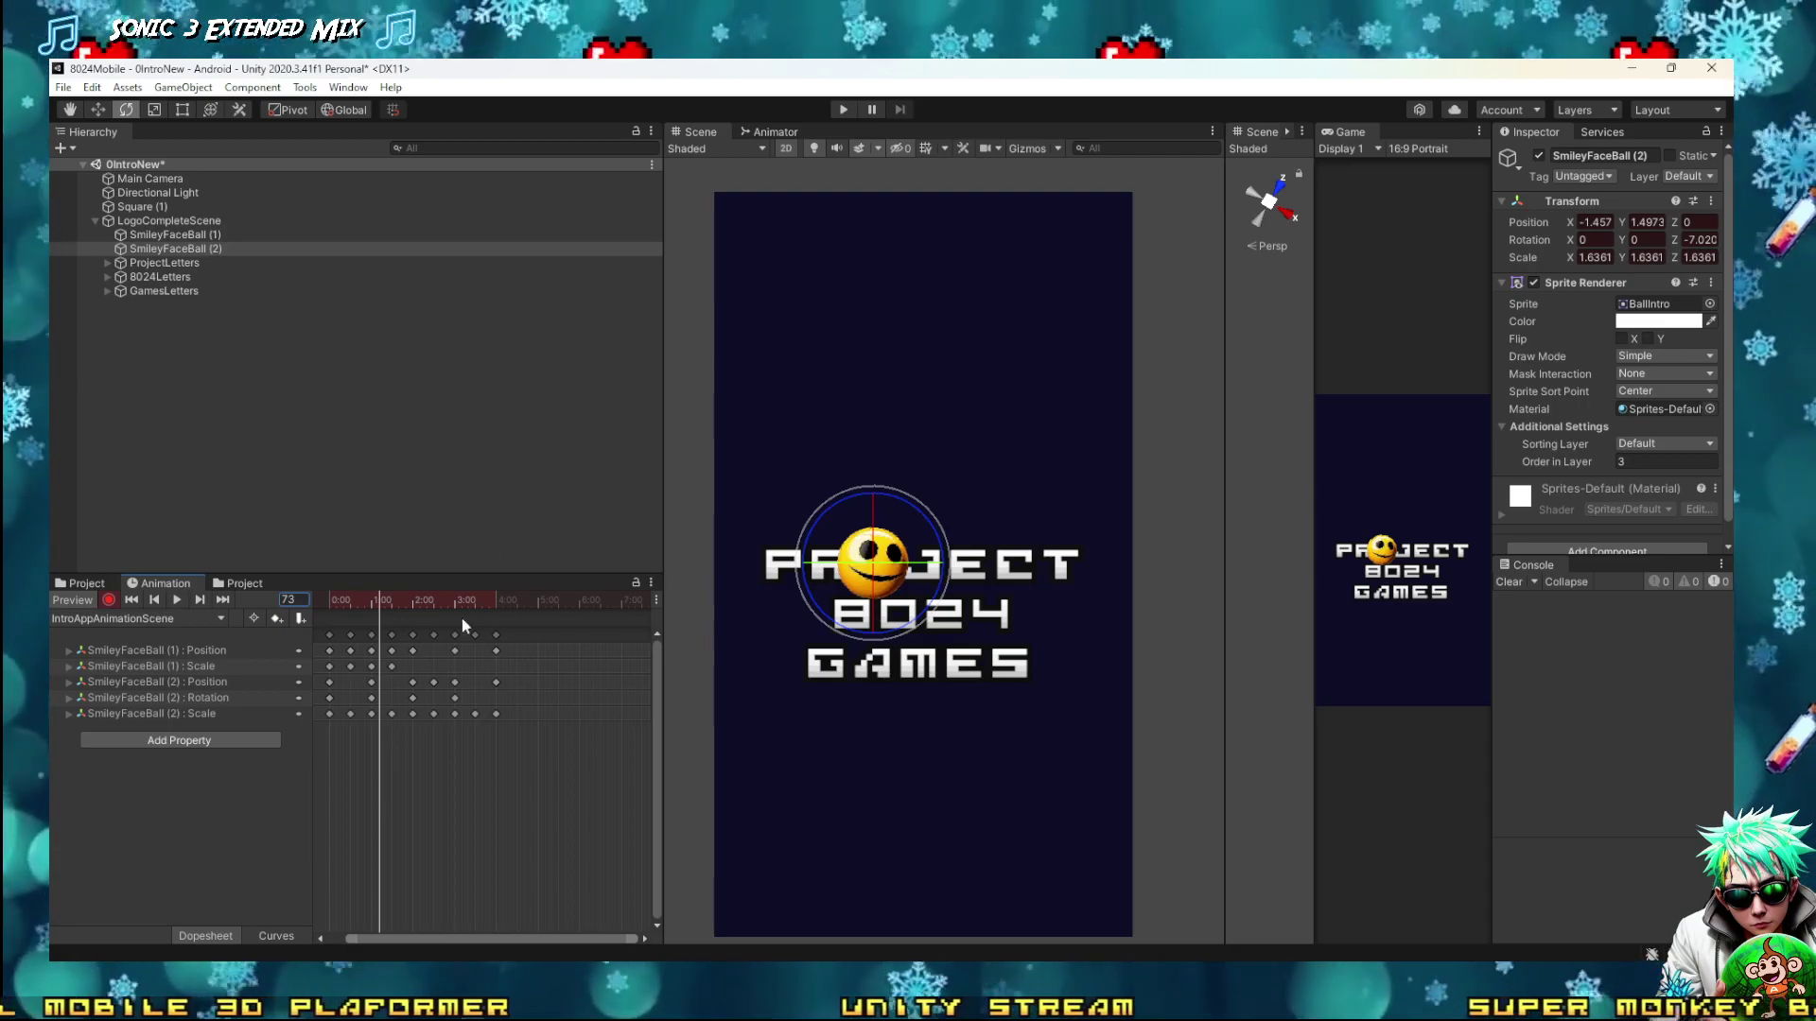
Rotate the ball forward at frame 240 on the 8024 lettering, then scrub to check
{"action": "left_click_drag", "start_coordinate": [462, 598], "coordinate": [507, 603]}
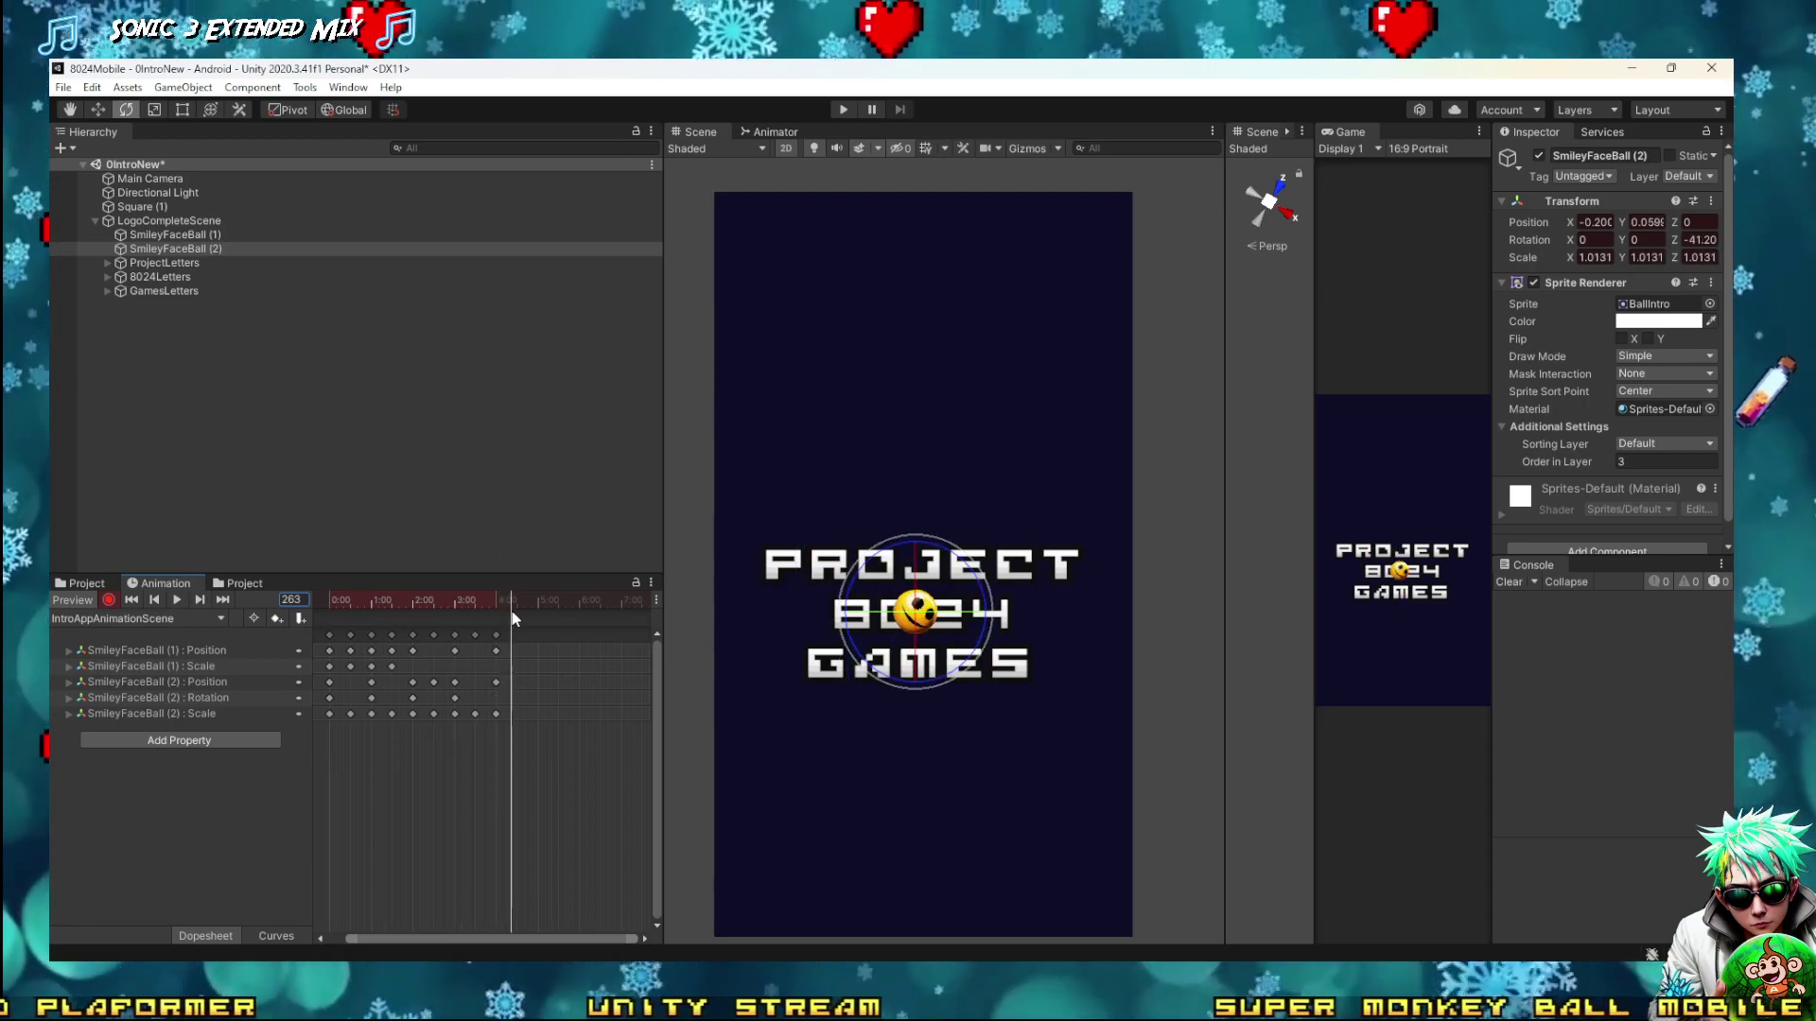
{"action": "left_click", "coordinate": [496, 602]}
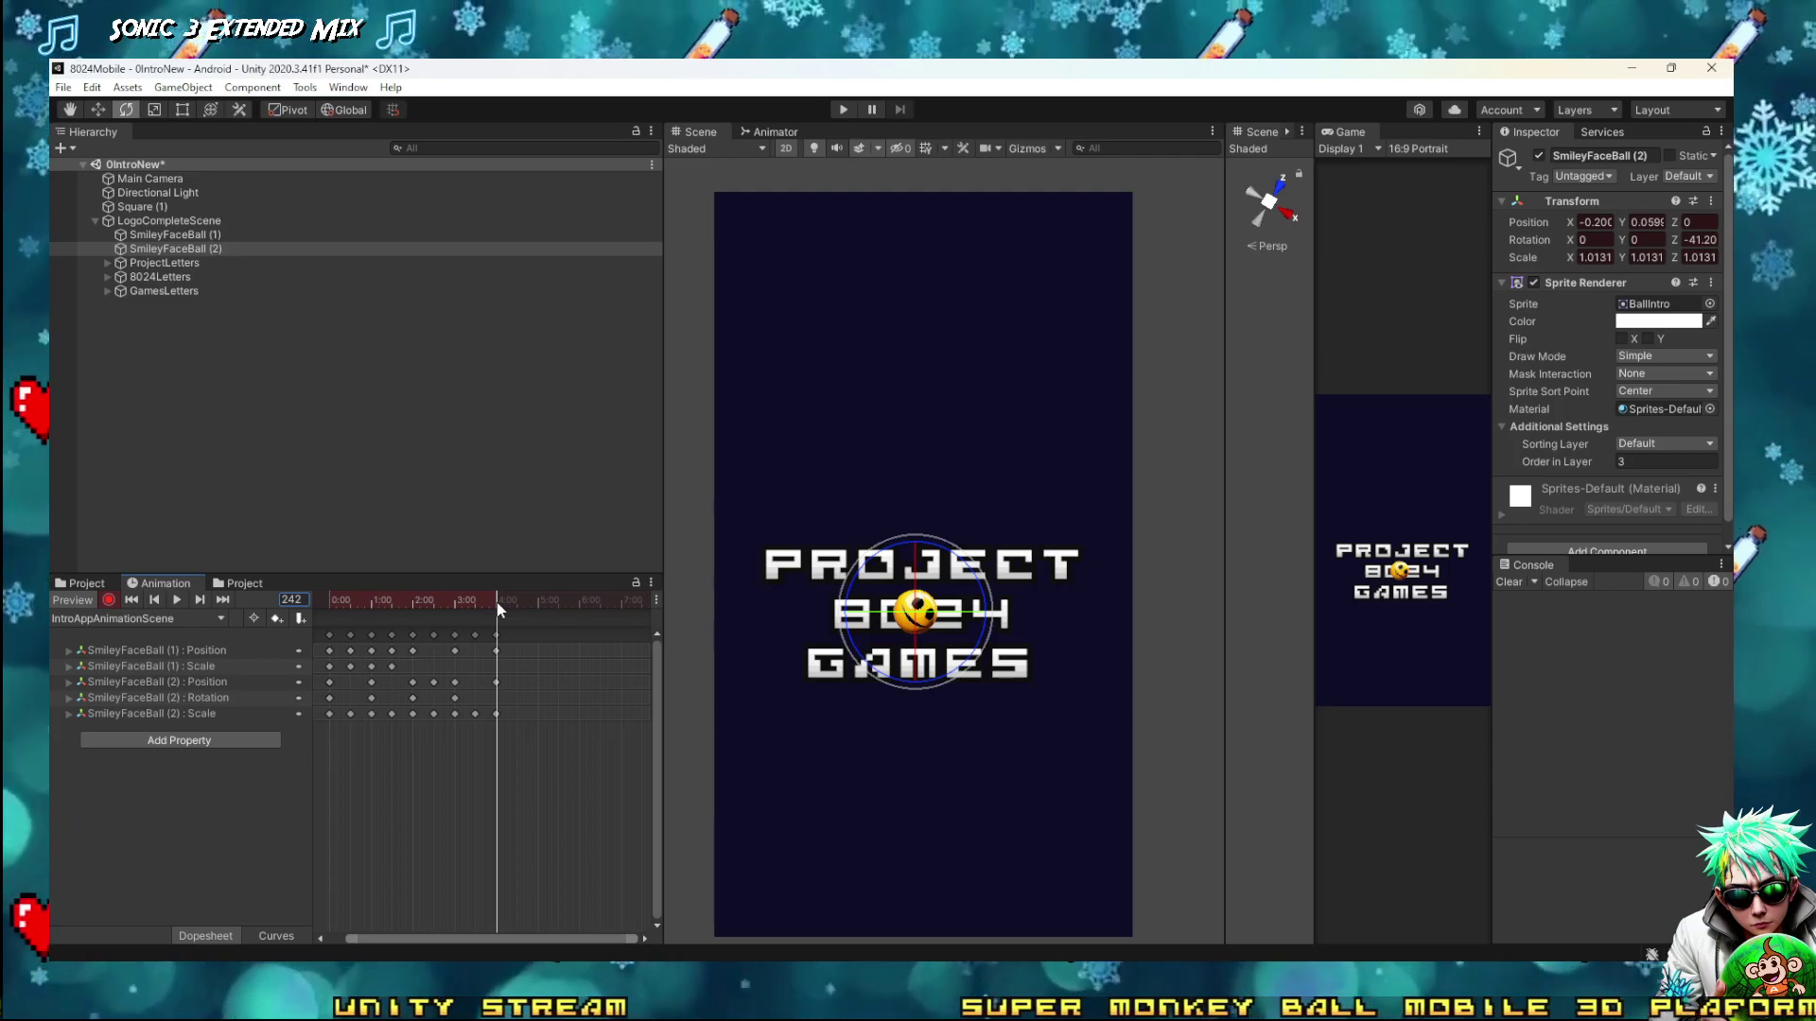
{"action": "scroll", "coordinate": [493, 643], "scroll_direction": "up", "scroll_amount": 3}
{"action": "scroll", "coordinate": [490, 646], "scroll_direction": "up", "scroll_amount": 5}
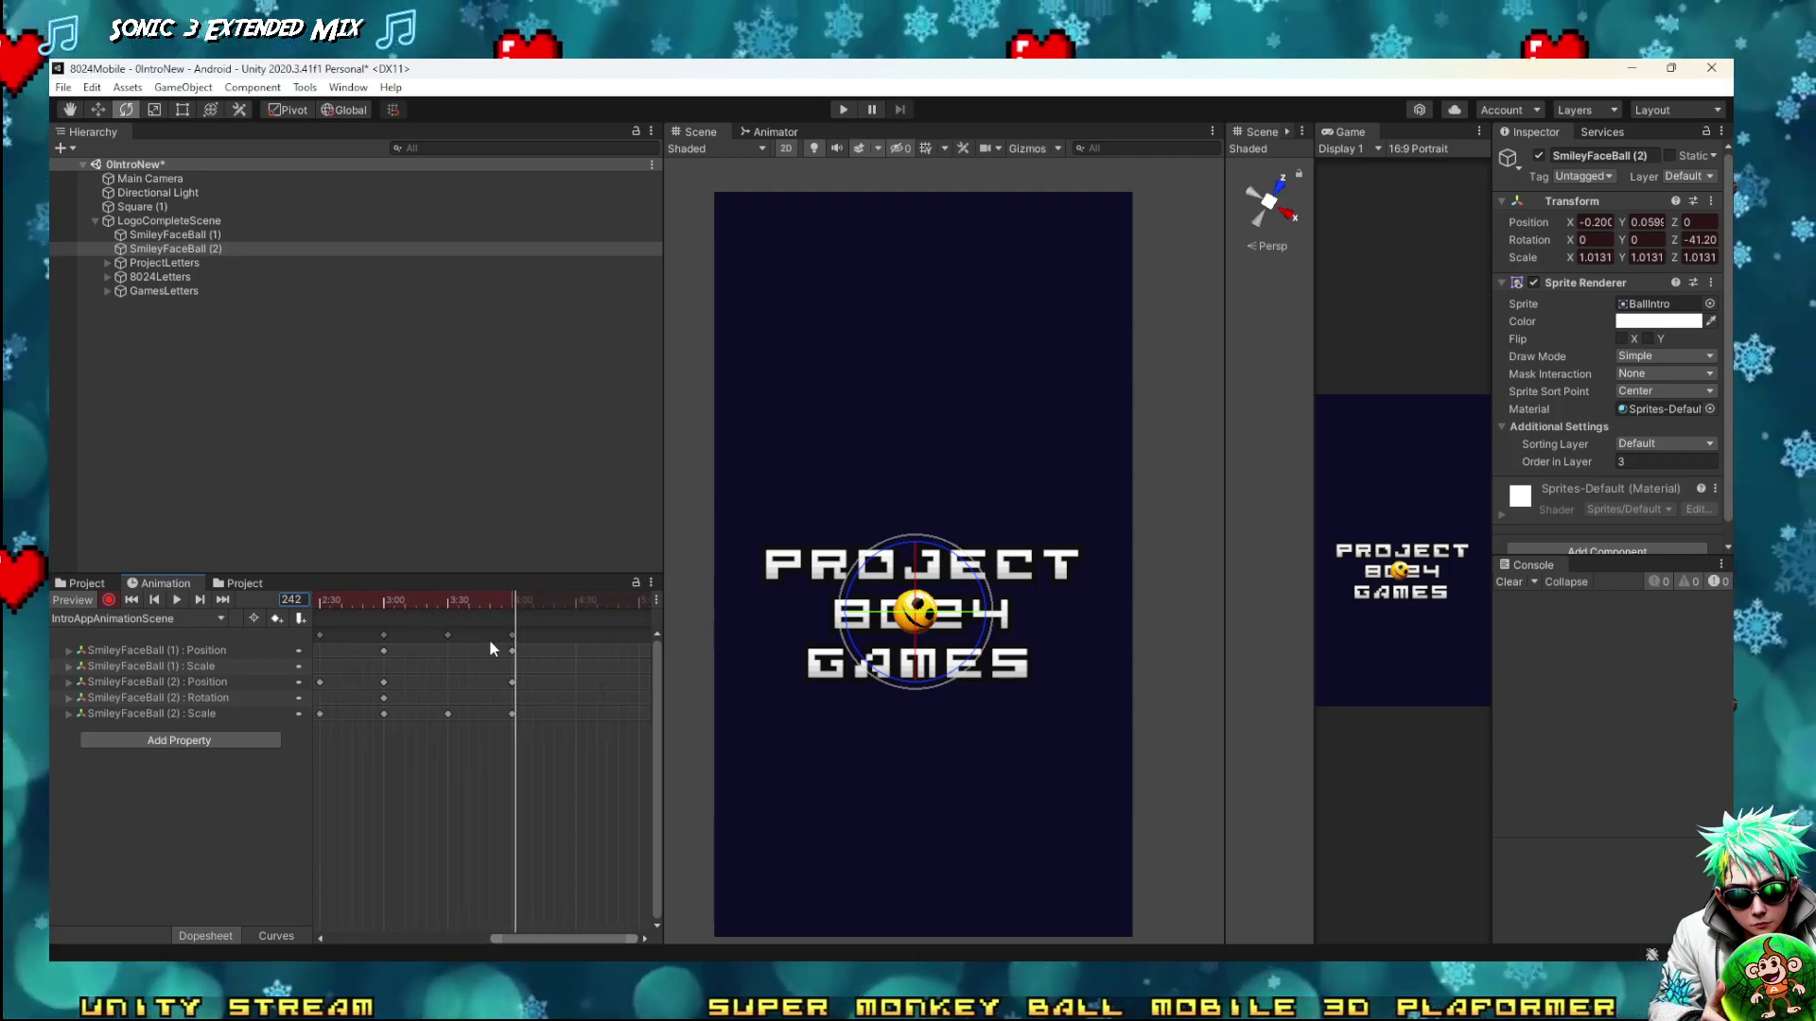
{"action": "scroll", "coordinate": [524, 639], "scroll_direction": "up", "scroll_amount": 3}
{"action": "left_click_drag", "start_coordinate": [544, 605], "coordinate": [536, 608]}
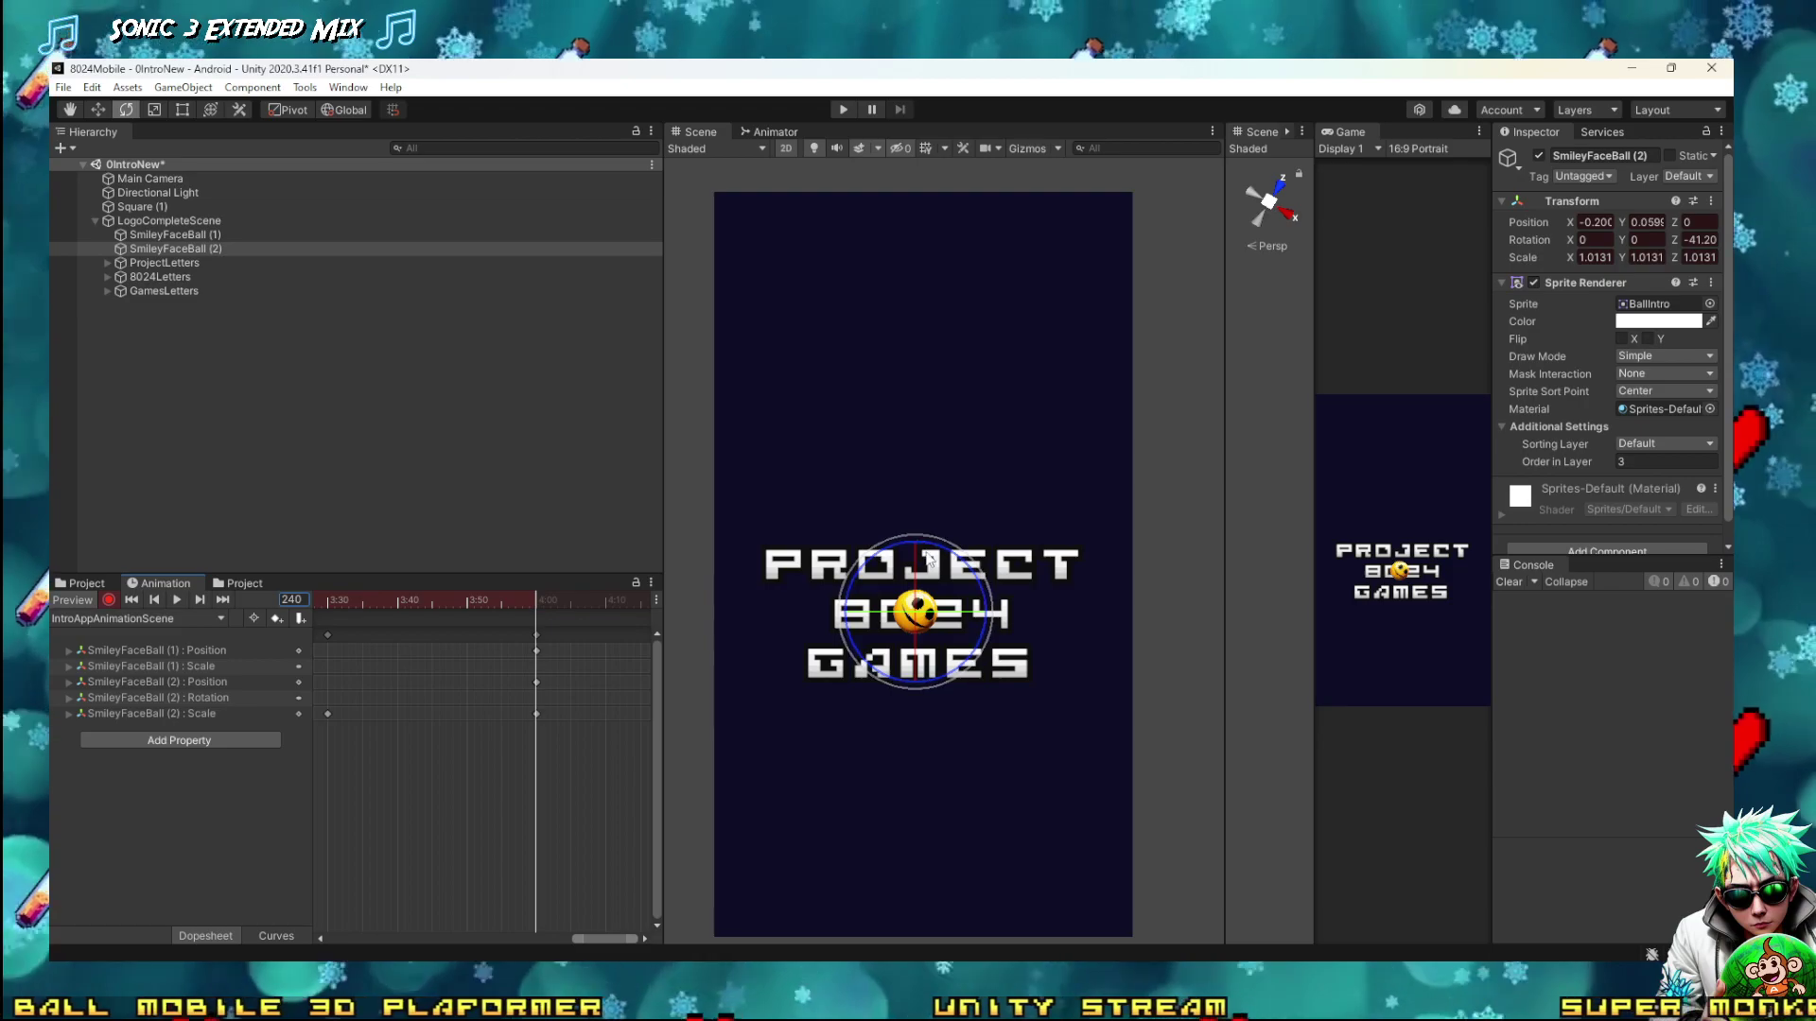
{"action": "left_click_drag", "start_coordinate": [887, 555], "coordinate": [768, 679]}
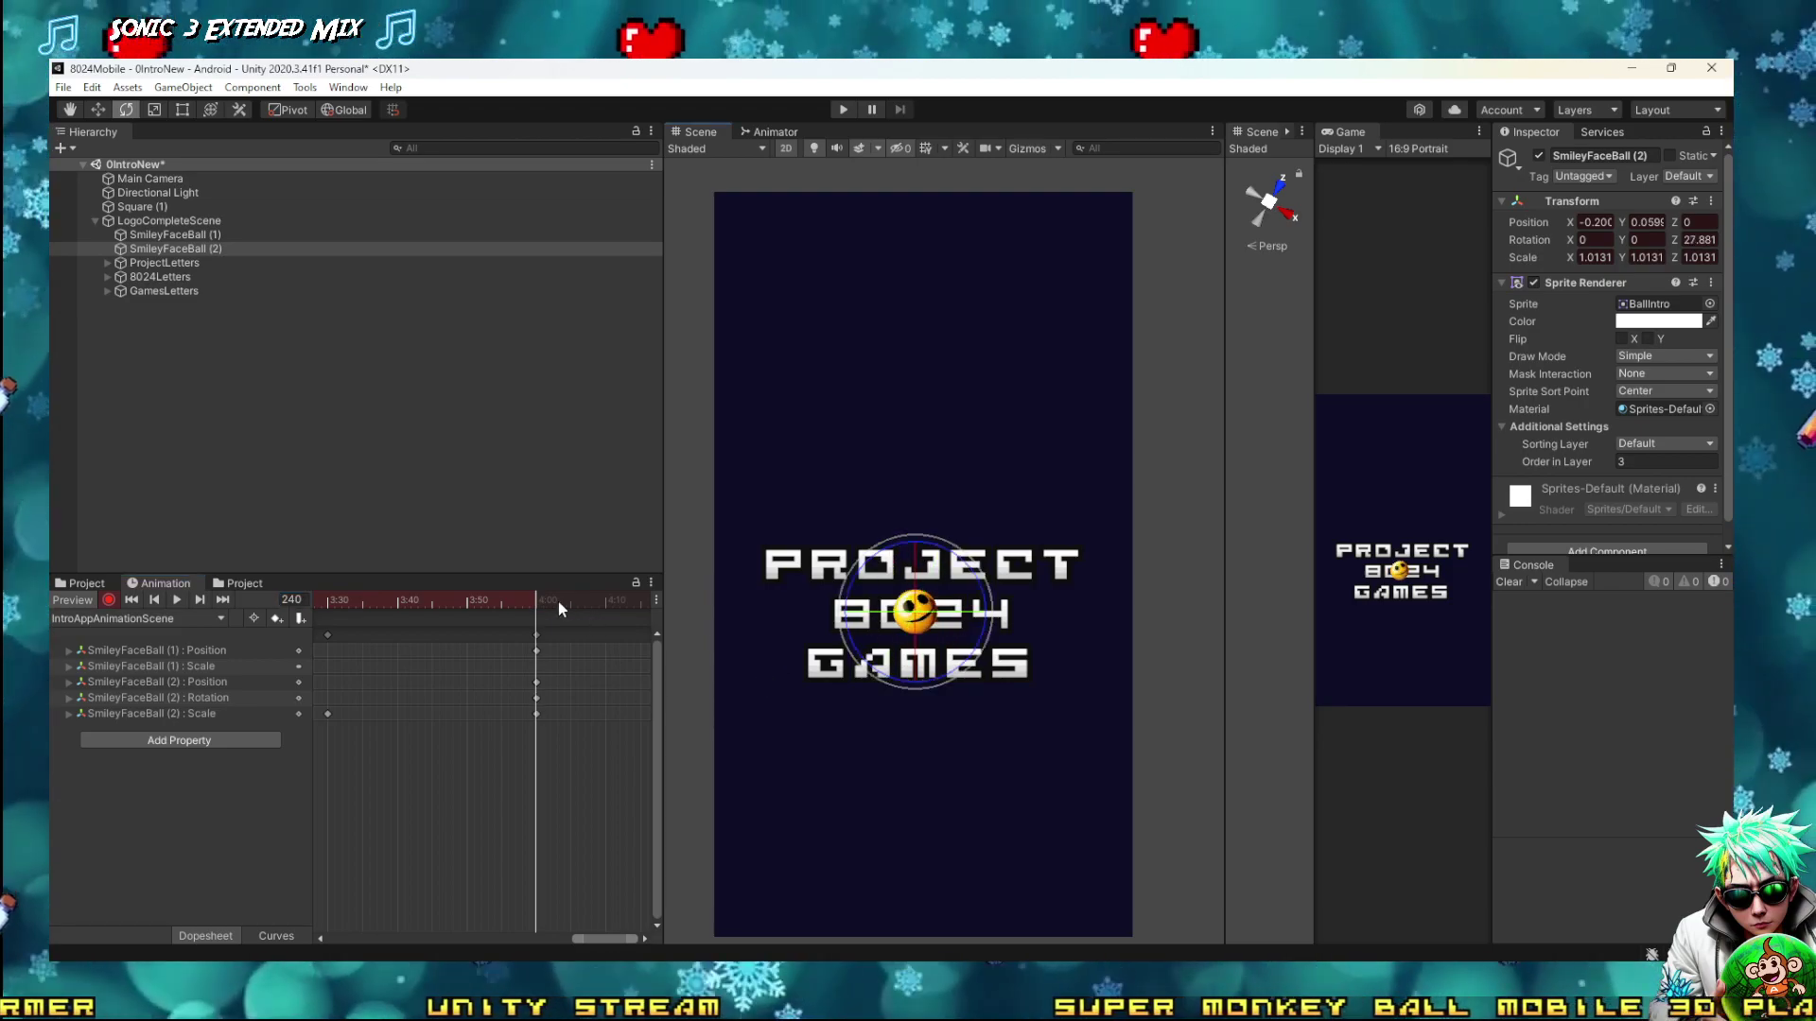
{"action": "mouse_move", "coordinate": [543, 599]}
{"action": "left_mouse_down"}
{"action": "mouse_move", "coordinate": [496, 615]}
{"action": "mouse_move", "coordinate": [538, 620]}
{"action": "left_mouse_up"}
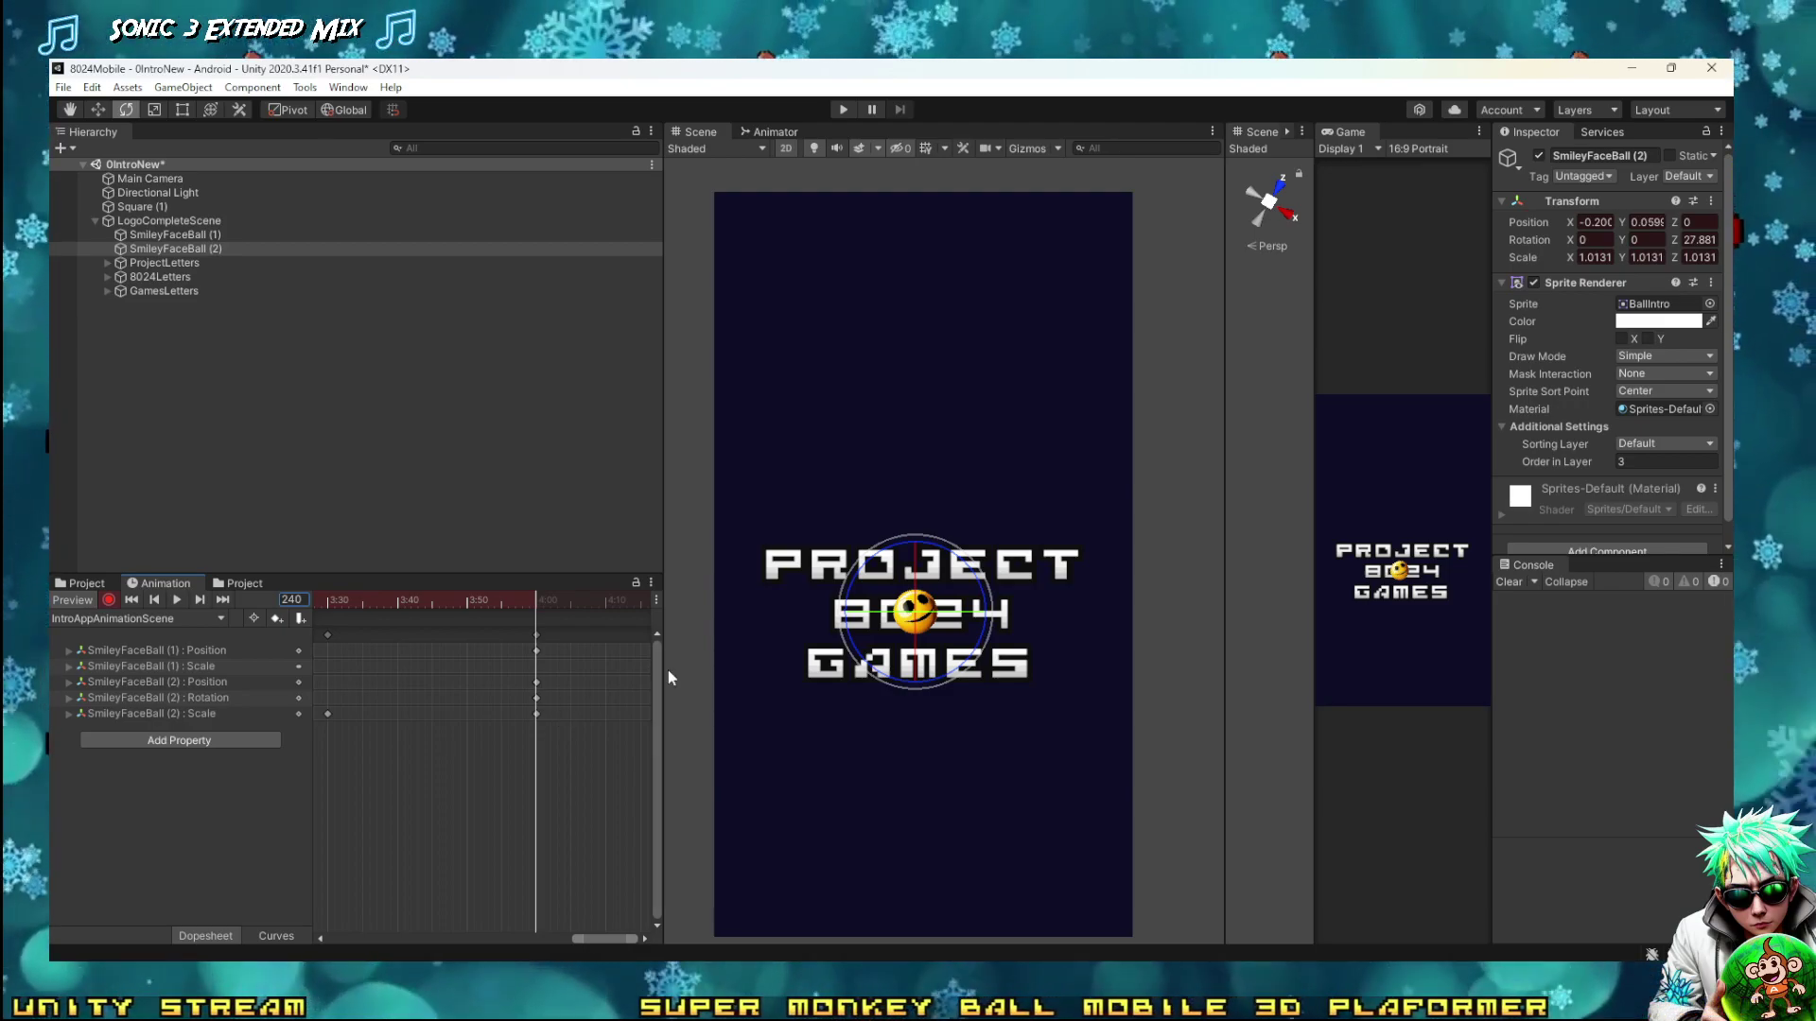
Jump to the first frame, play the intro through to review the spin, and rewind to frame 0
{"action": "scroll", "coordinate": [563, 683], "scroll_direction": "down", "scroll_amount": 3}
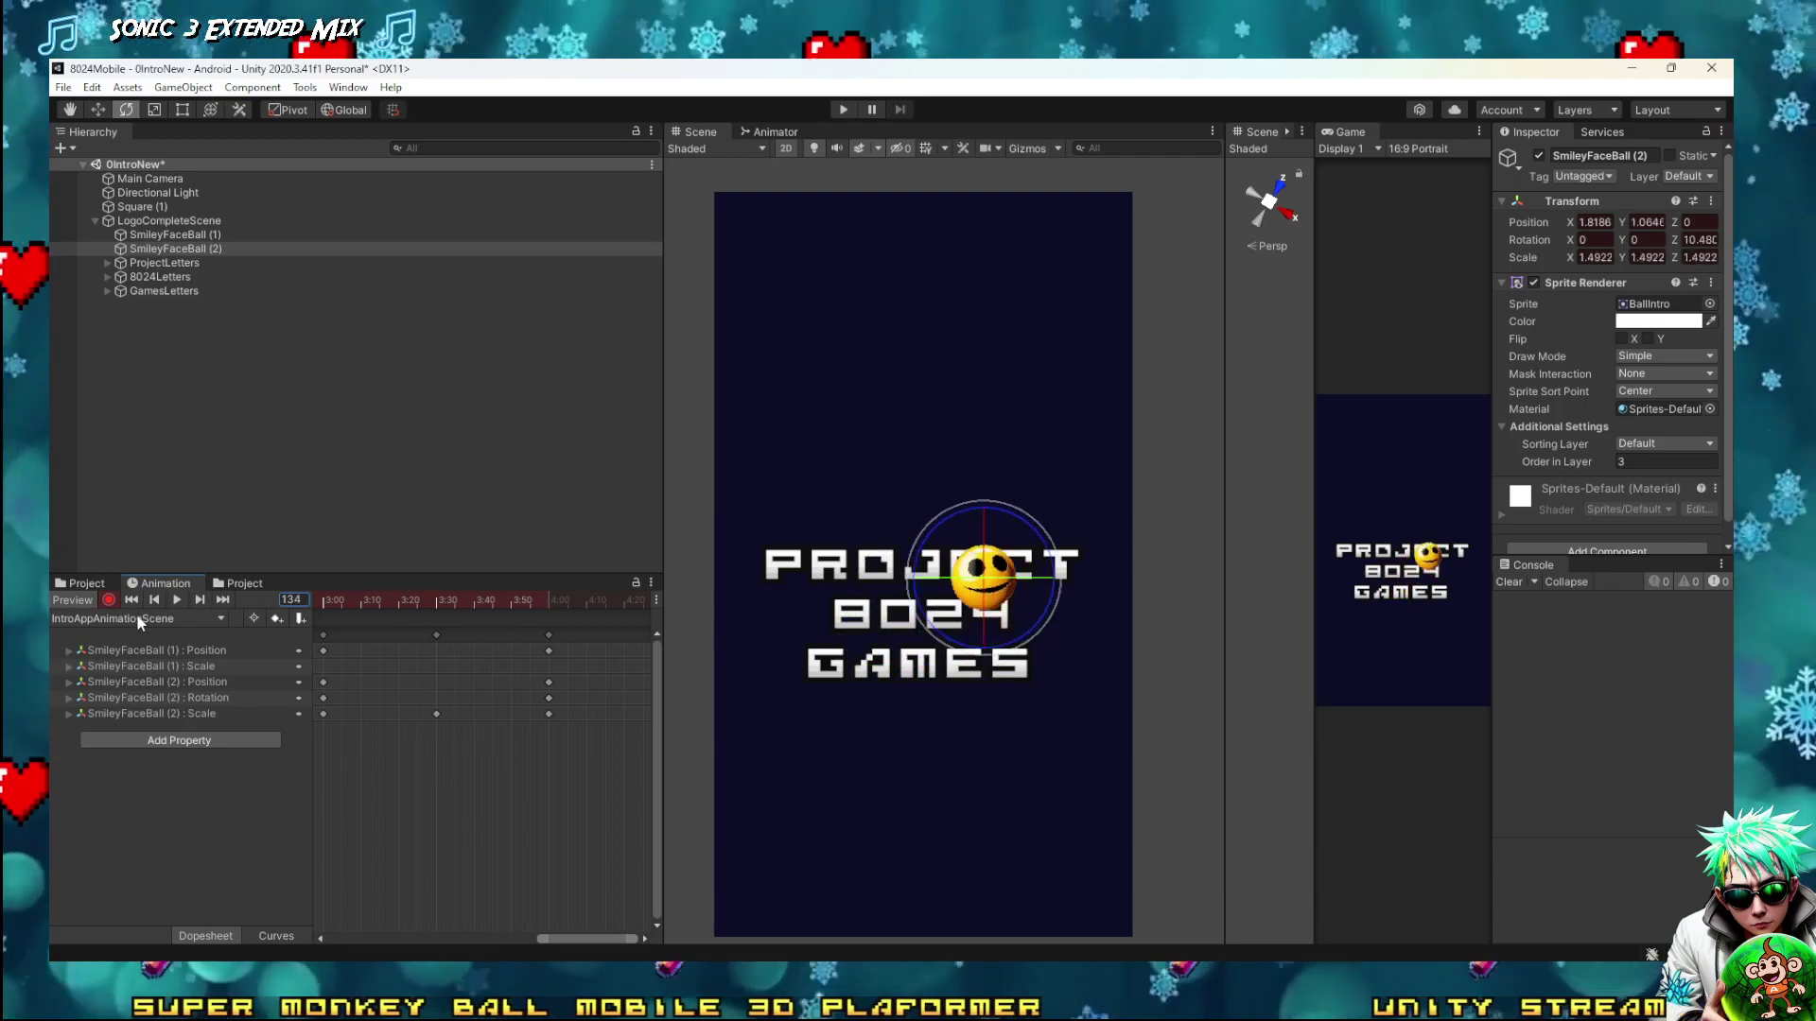
{"action": "scroll", "coordinate": [704, 756], "scroll_direction": "down", "scroll_amount": 2}
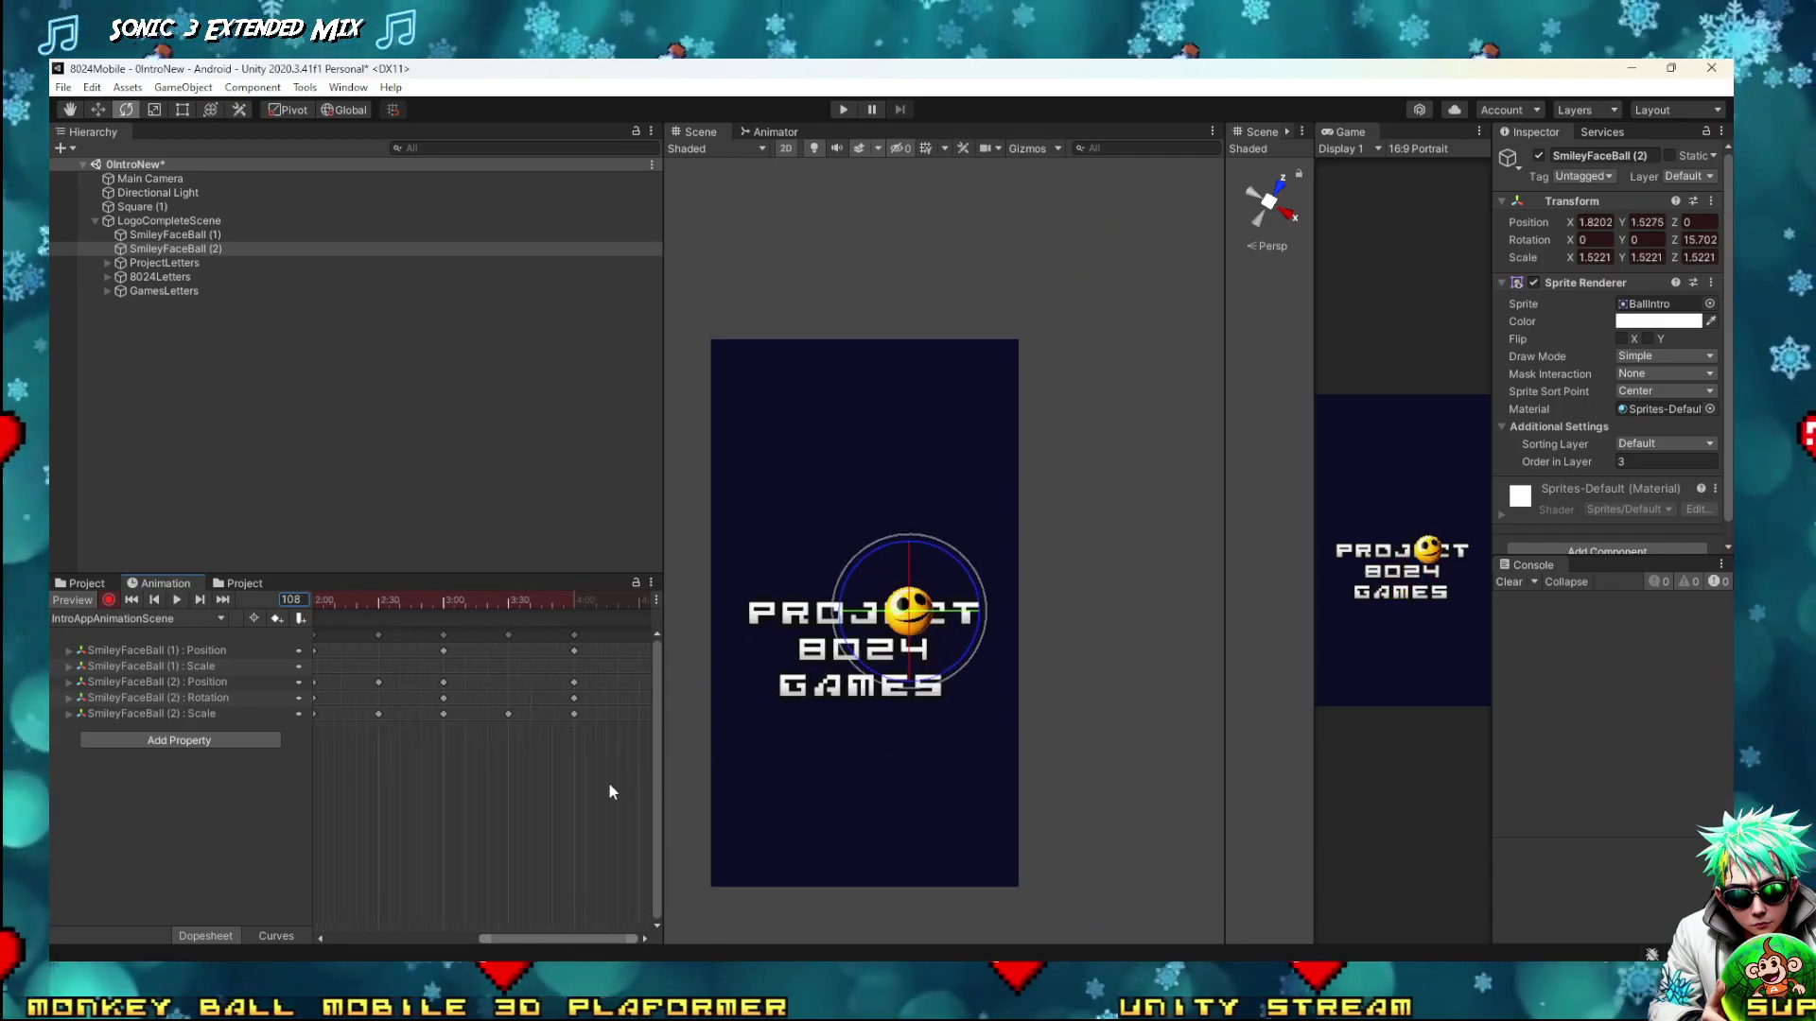
{"action": "scroll", "coordinate": [609, 781], "scroll_direction": "down", "scroll_amount": 5}
{"action": "scroll", "coordinate": [600, 811], "scroll_direction": "down", "scroll_amount": 2}
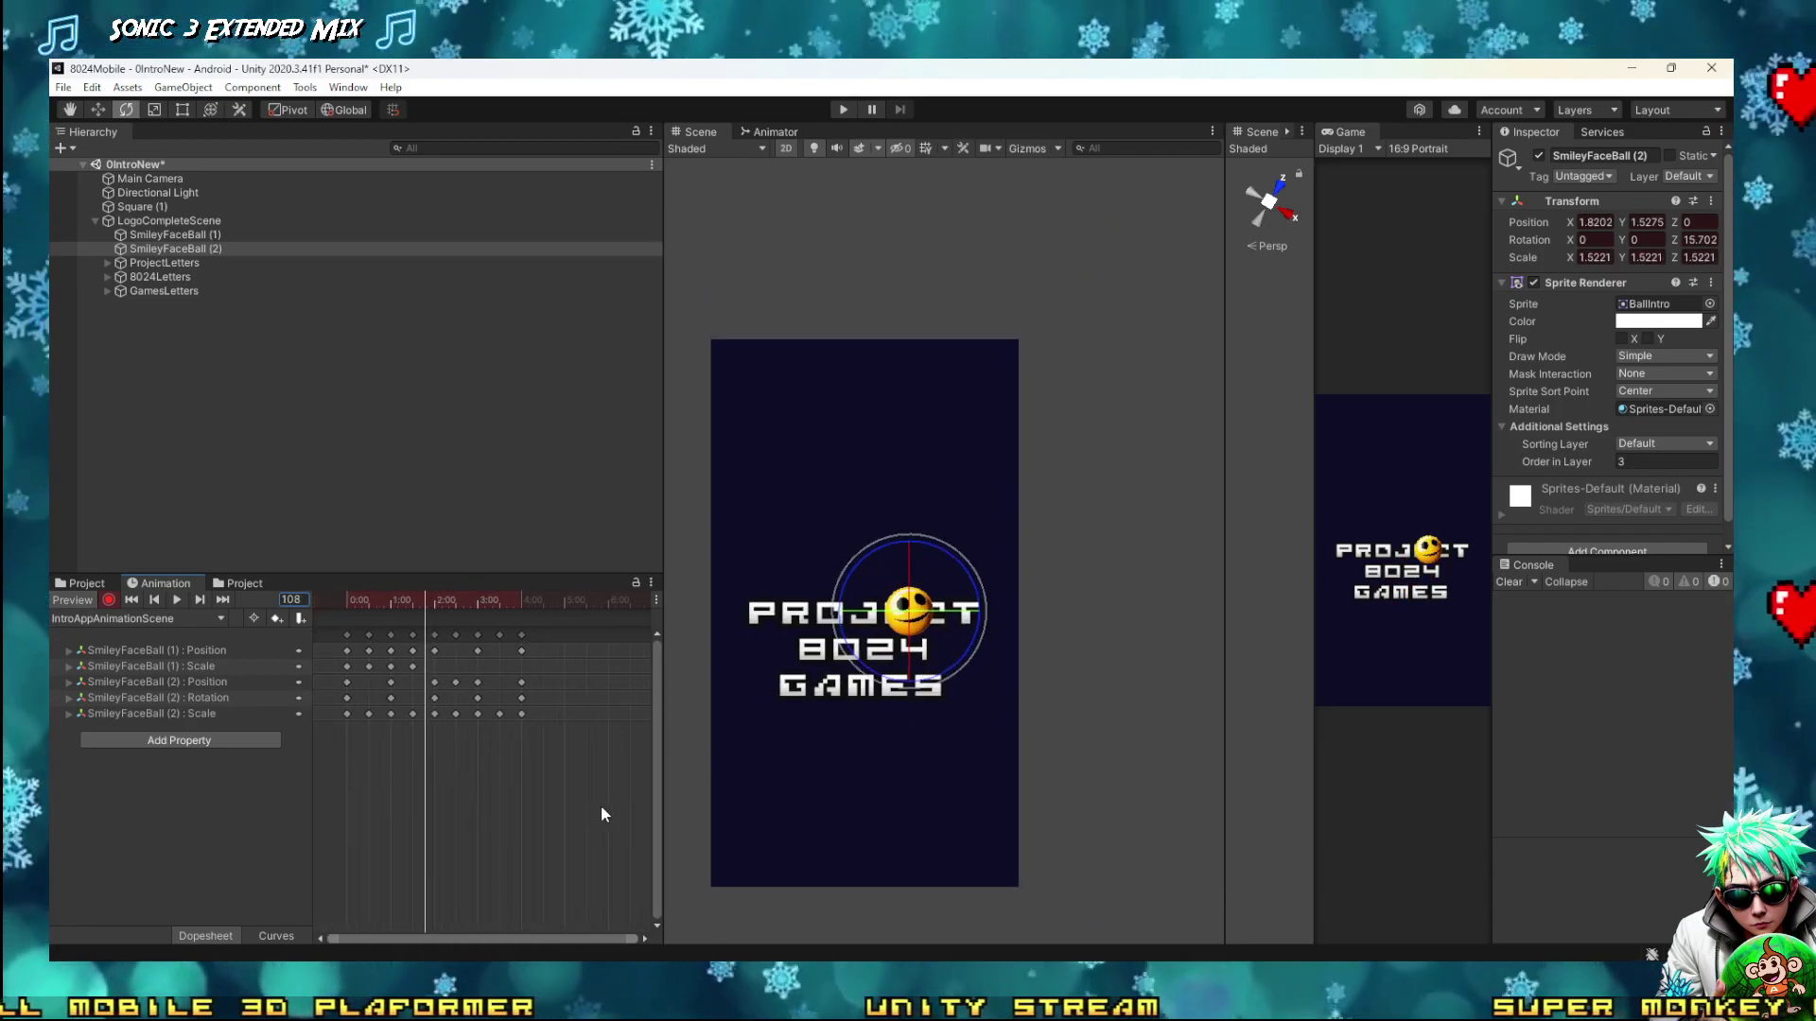
{"action": "key", "text": "shift+comma"}
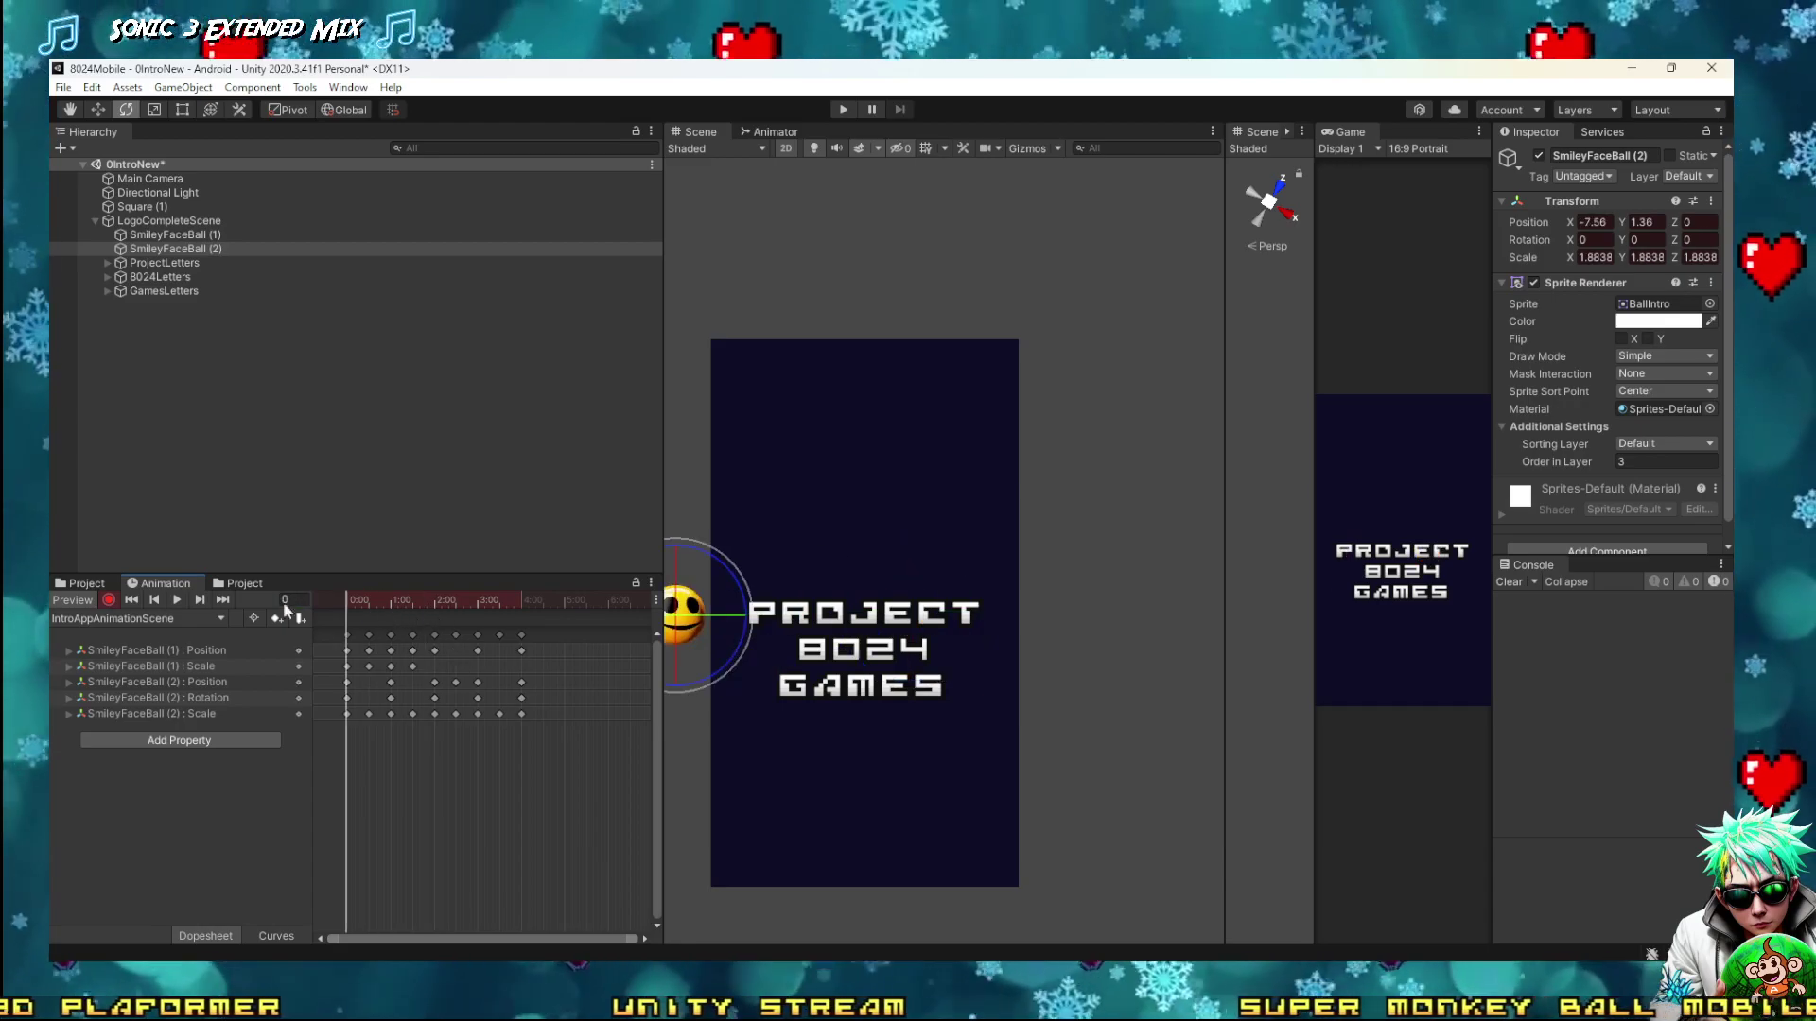
{"action": "left_click", "coordinate": [176, 601]}
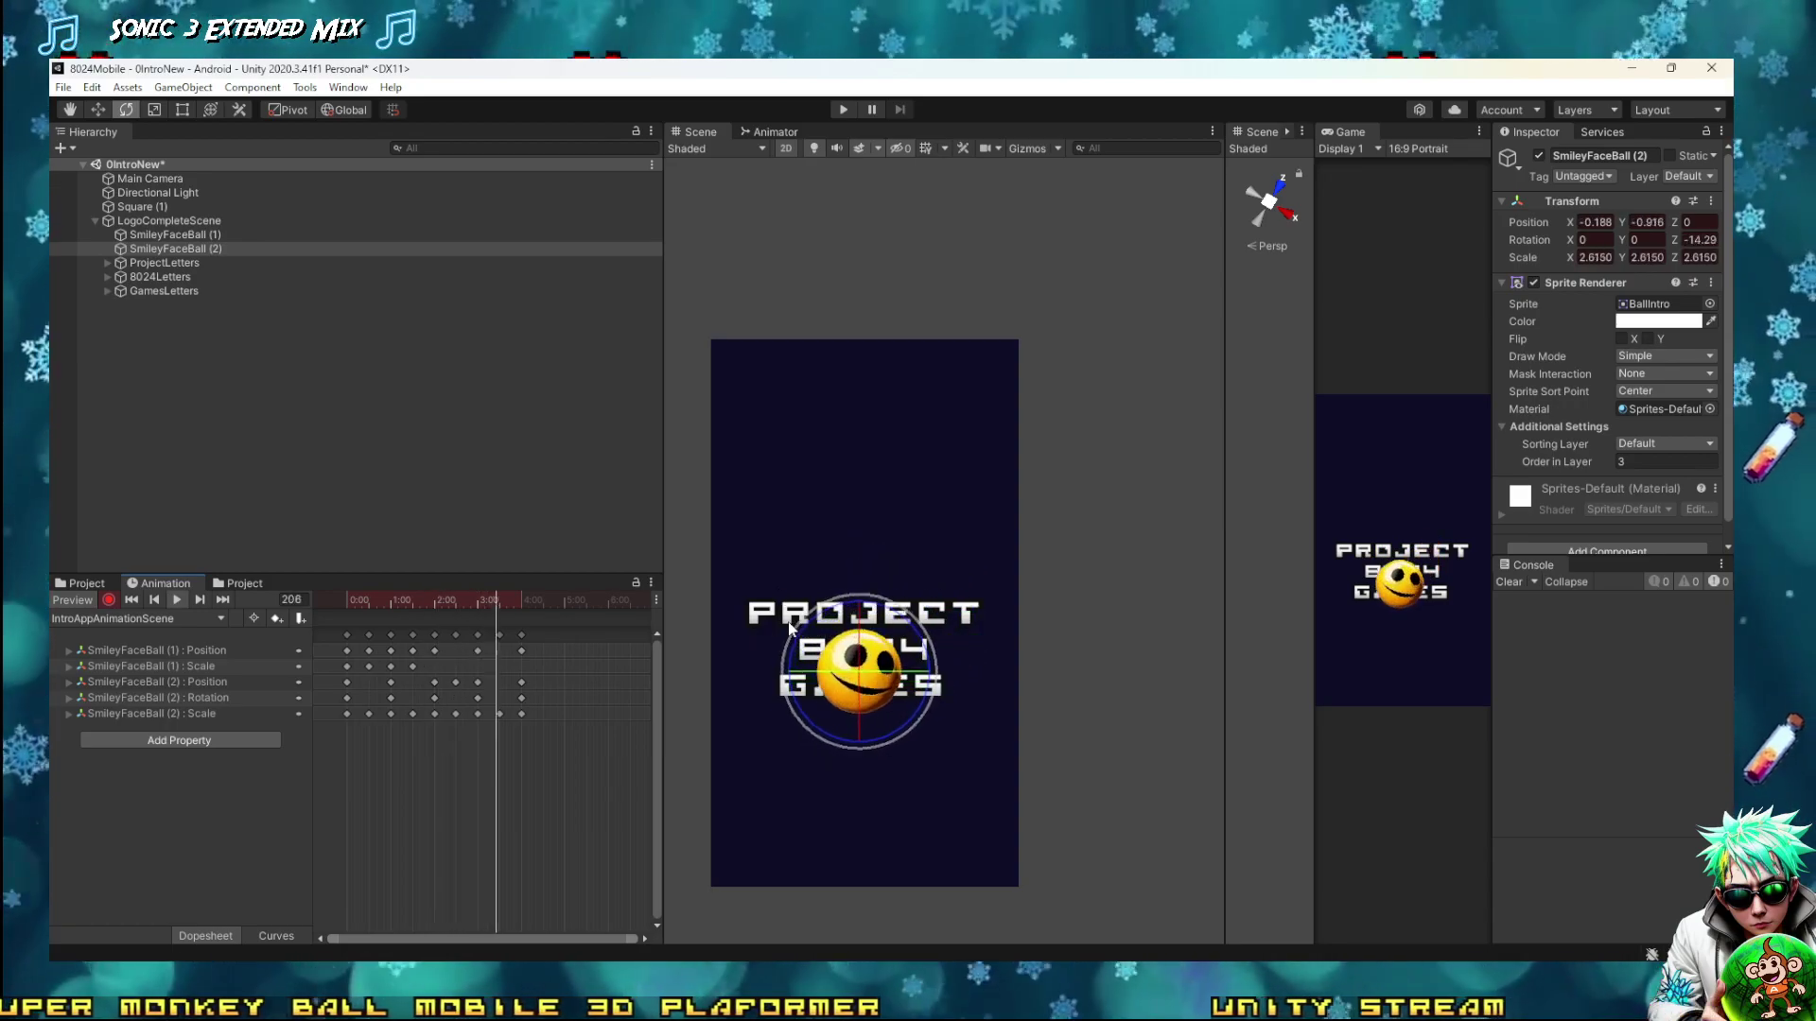
{"action": "left_click", "coordinate": [178, 602]}
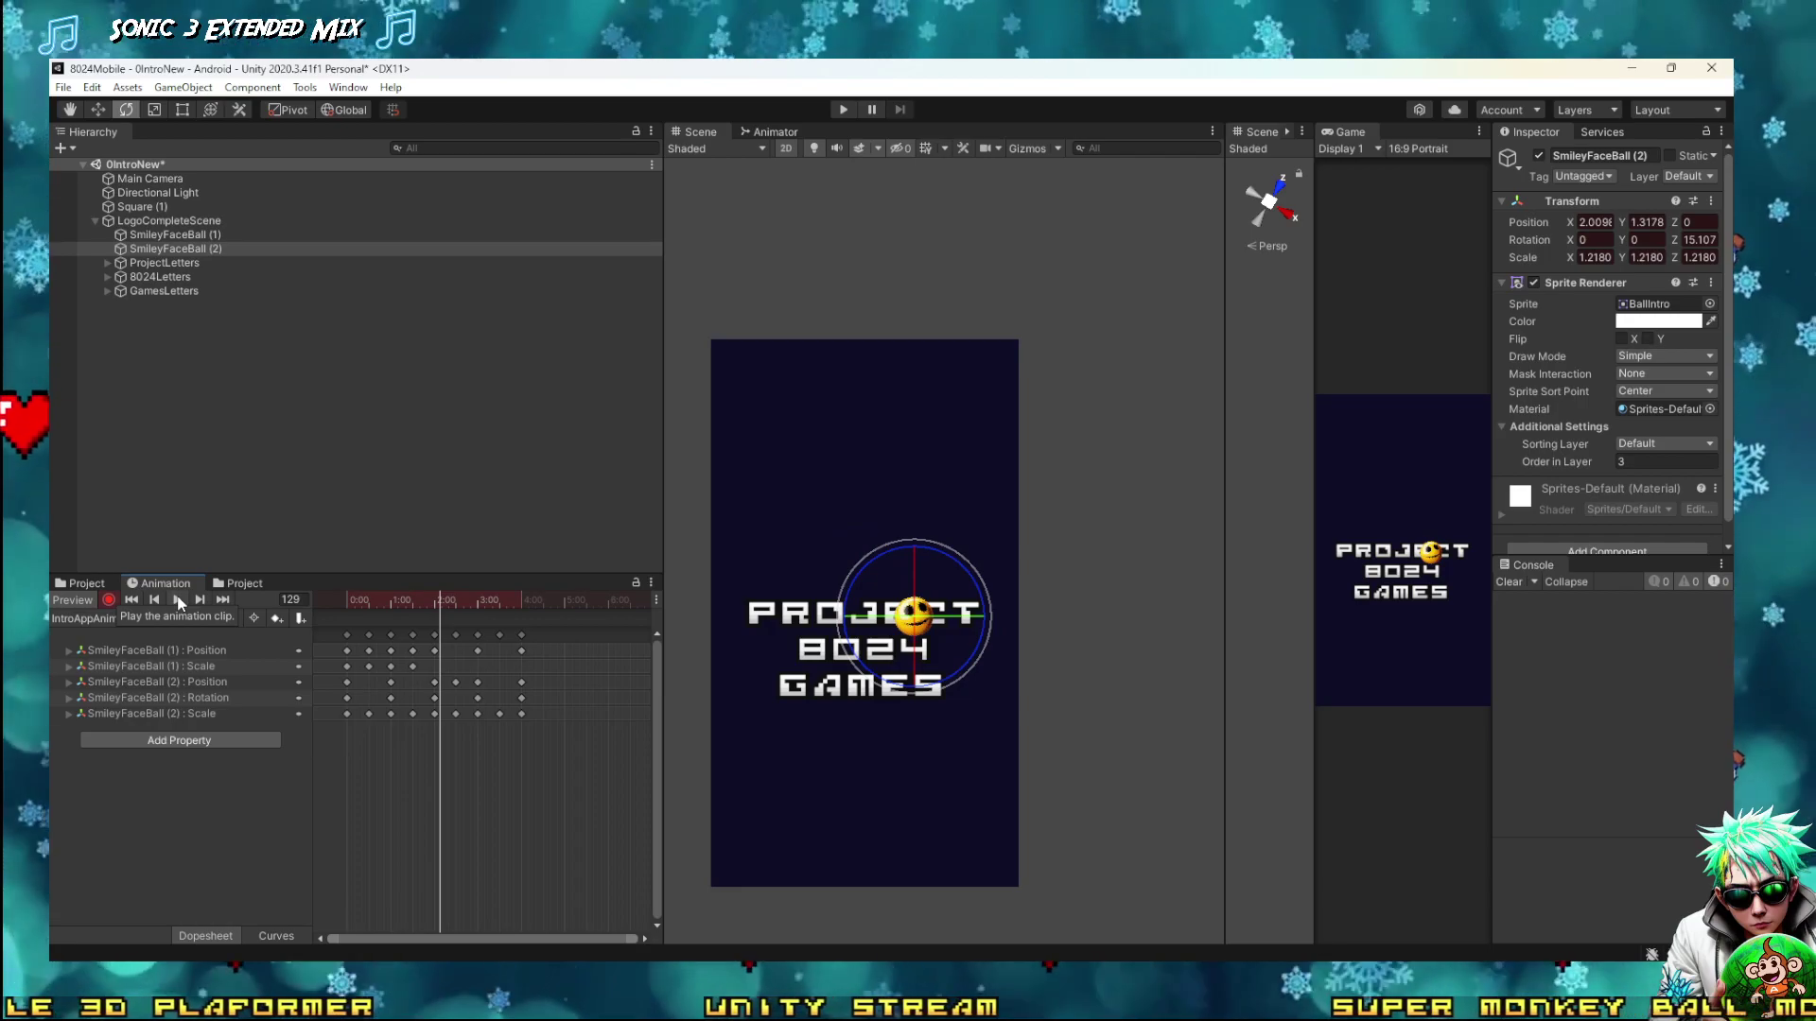
{"action": "left_click_drag", "start_coordinate": [390, 603], "coordinate": [246, 541]}
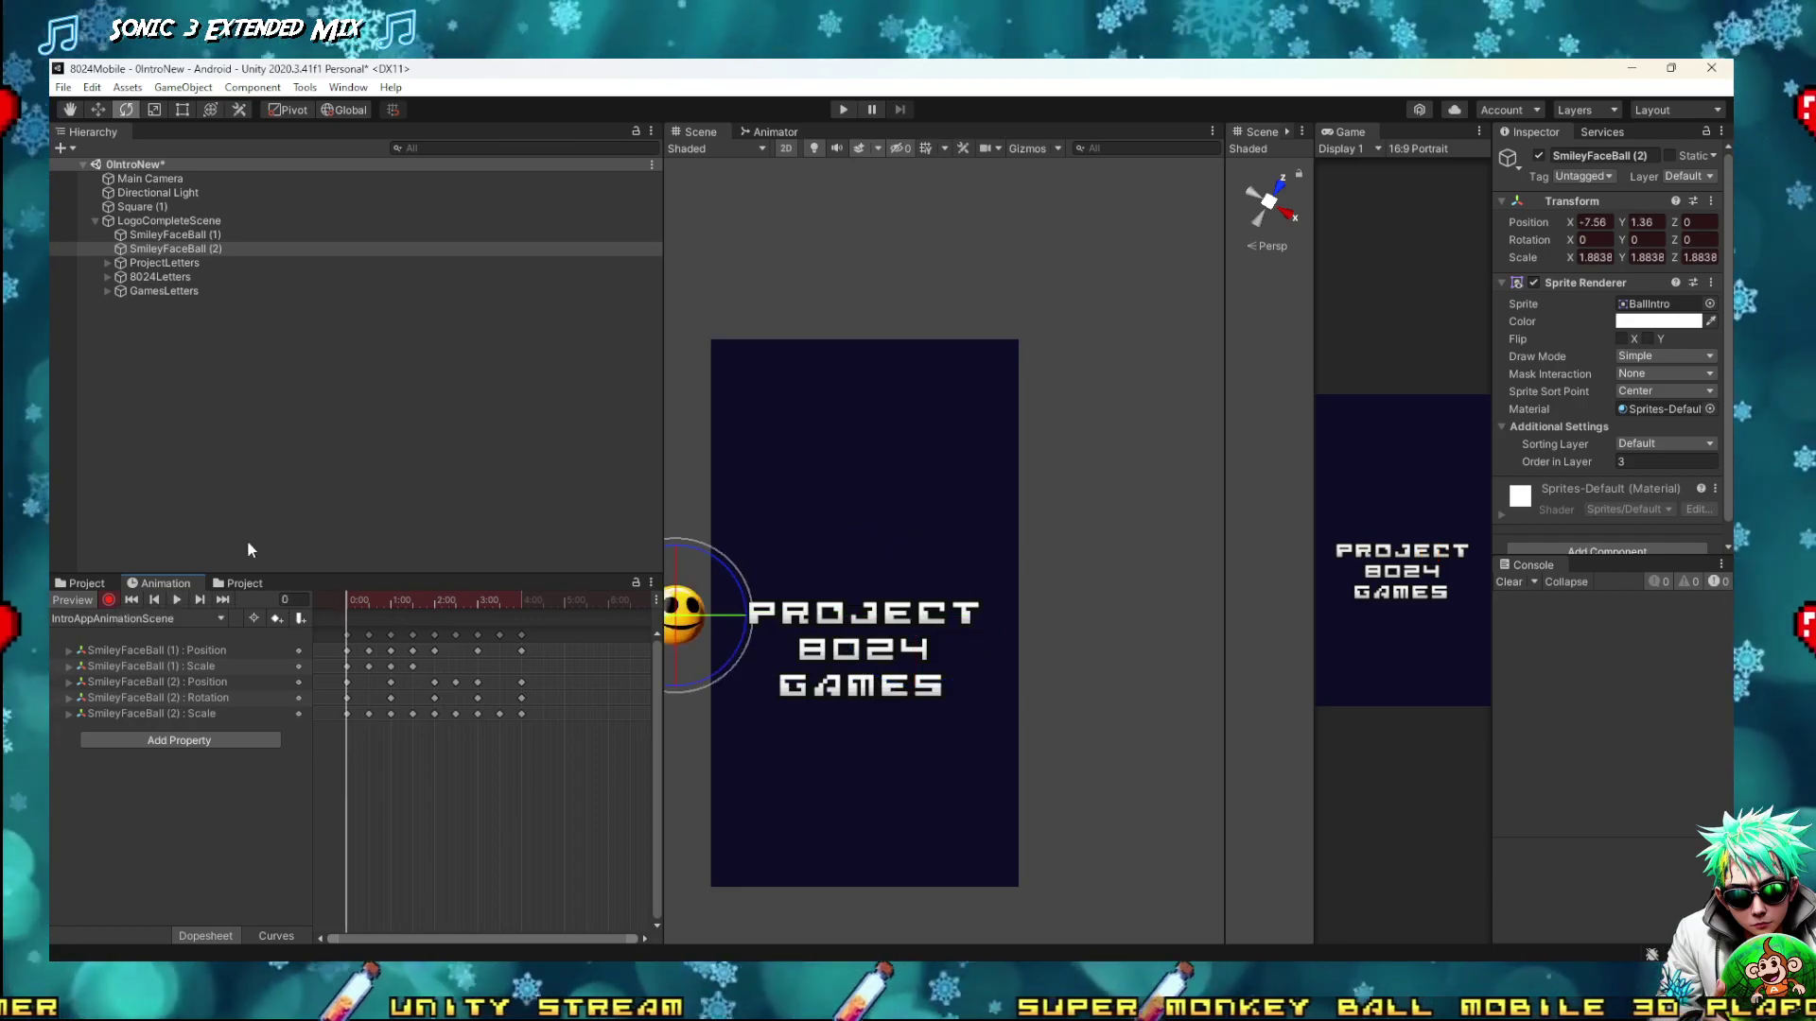
Expand ProjectLetters and select ProjectLetter (1) through (3)
{"action": "left_click", "coordinate": [107, 262]}
{"action": "left_click", "coordinate": [138, 276]}
{"action": "left_click", "coordinate": [157, 303], "text": "shift"}
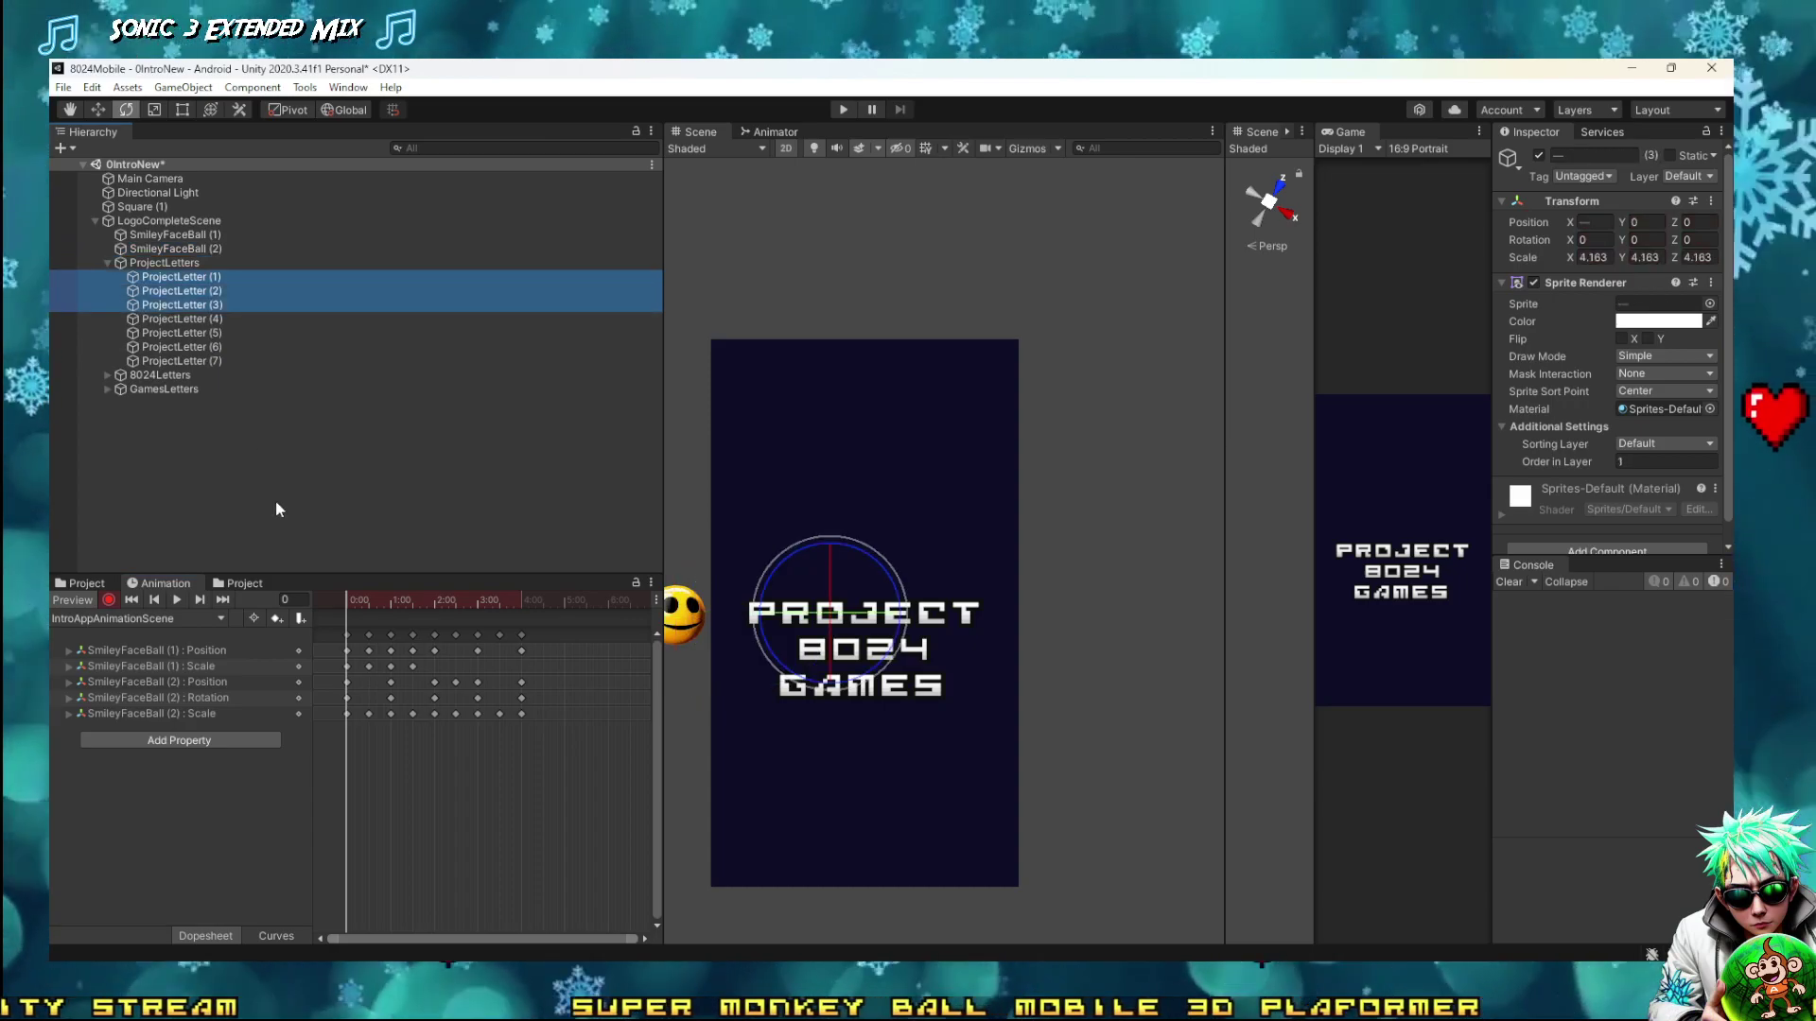
{"action": "left_click", "coordinate": [369, 618]}
{"action": "left_click_drag", "start_coordinate": [363, 597], "coordinate": [390, 603]}
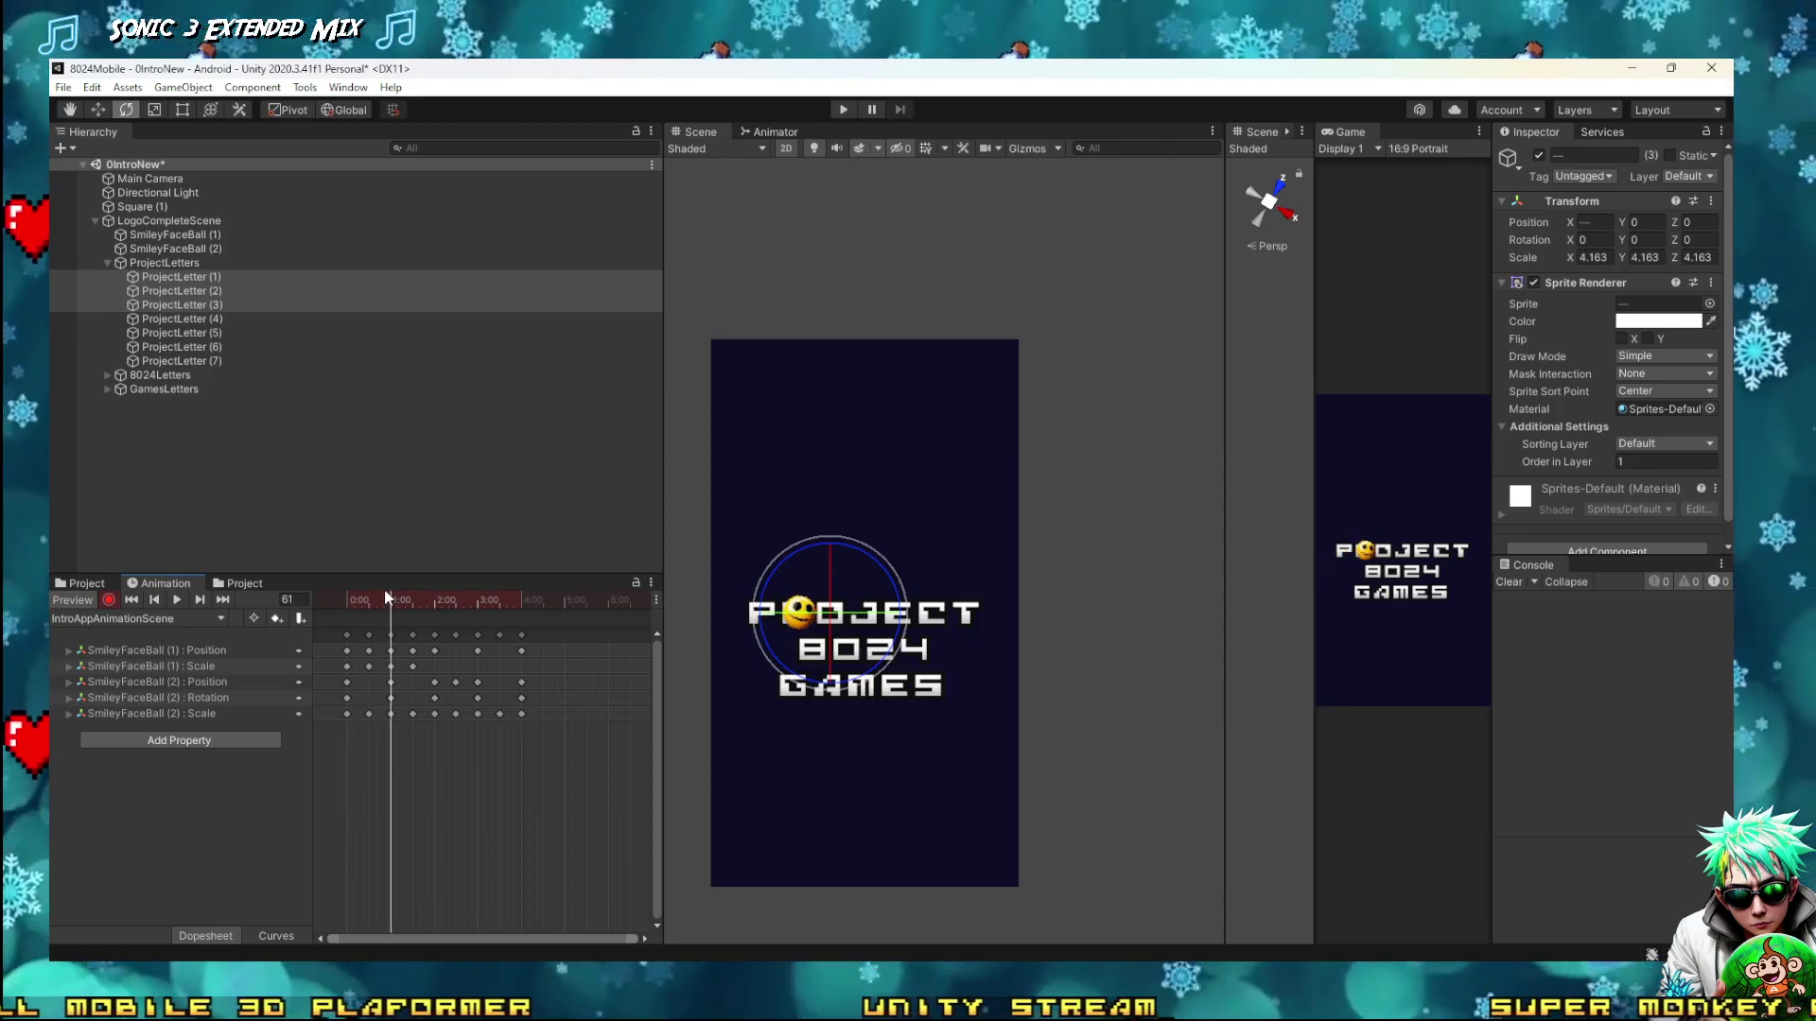
Enter 60 in the Animation window's frame field after previewing the ball's motion
{"action": "left_click", "coordinate": [289, 601]}
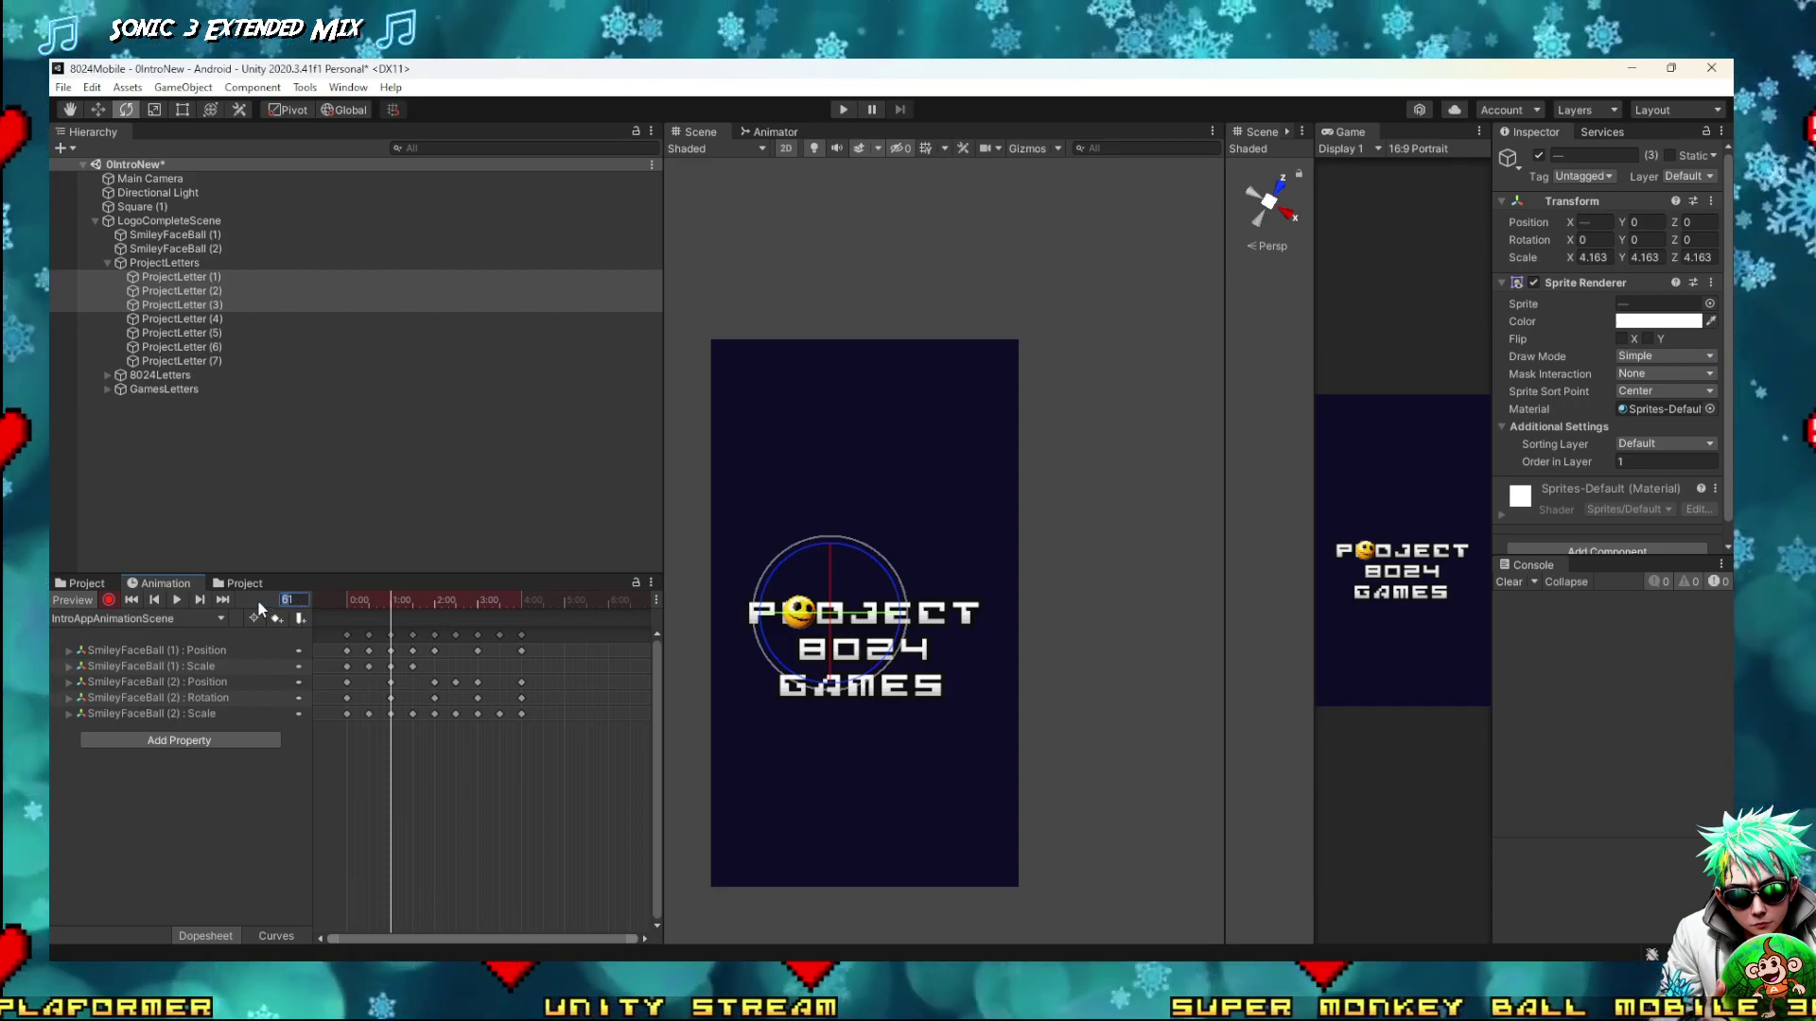
{"action": "type", "text": "90"}
{"action": "key", "text": "BackSpace"}
{"action": "key", "text": "BackSpace"}
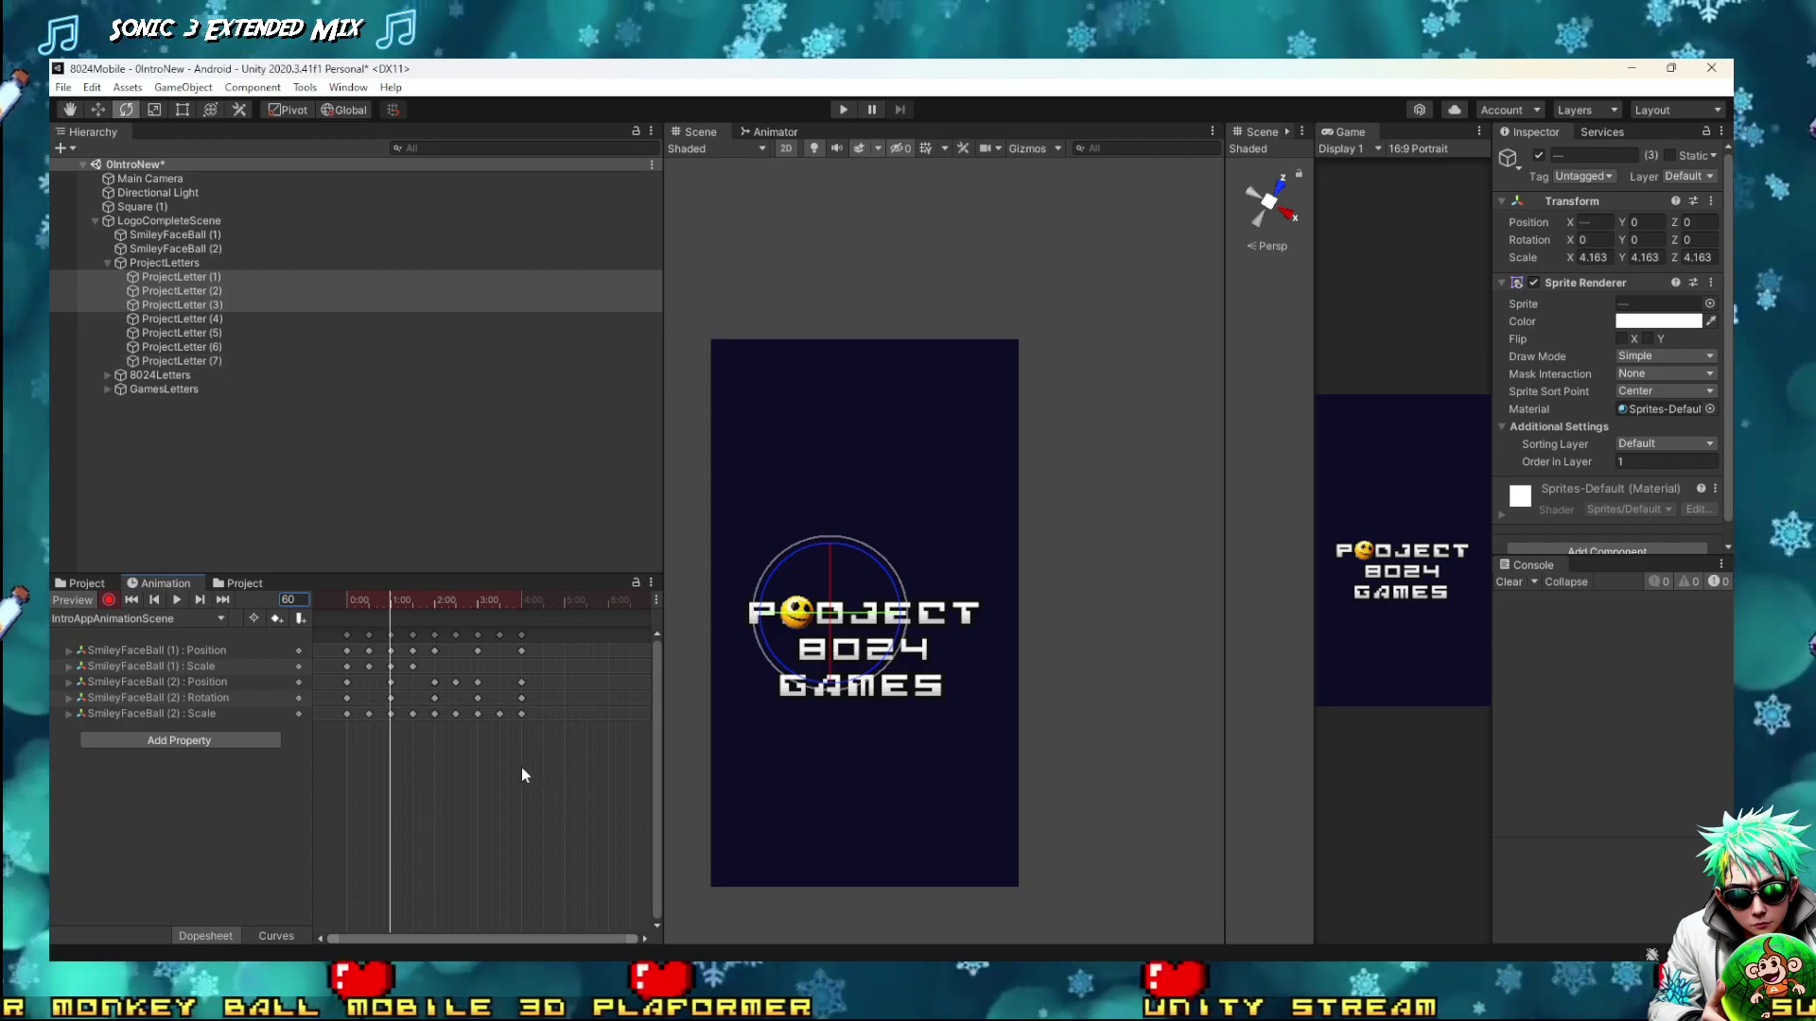
{"action": "scroll", "coordinate": [898, 633], "scroll_direction": "up", "scroll_amount": 5}
{"action": "scroll", "coordinate": [798, 556], "scroll_direction": "up", "scroll_amount": 1}
{"action": "mouse_move", "coordinate": [382, 610]}
{"action": "left_mouse_down"}
{"action": "mouse_move", "coordinate": [331, 597]}
{"action": "mouse_move", "coordinate": [389, 587]}
{"action": "left_mouse_up"}
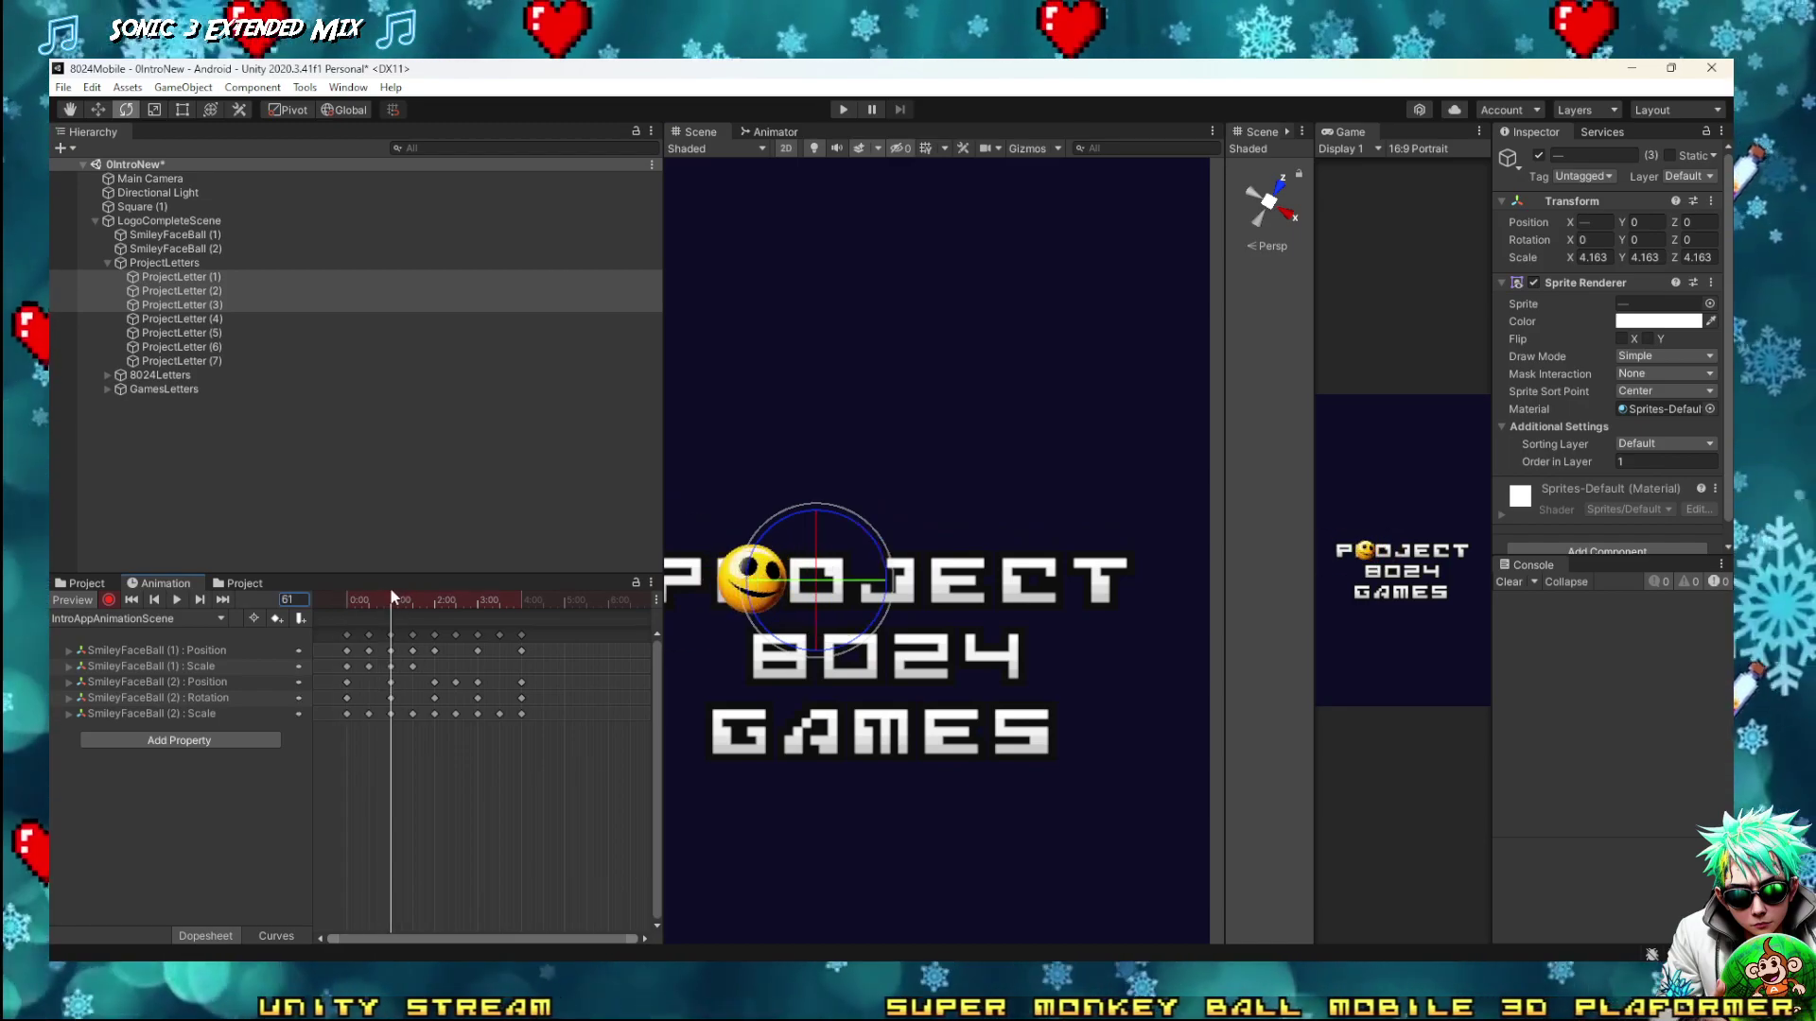
{"action": "left_click", "coordinate": [293, 599]}
{"action": "type", "text": "60"}
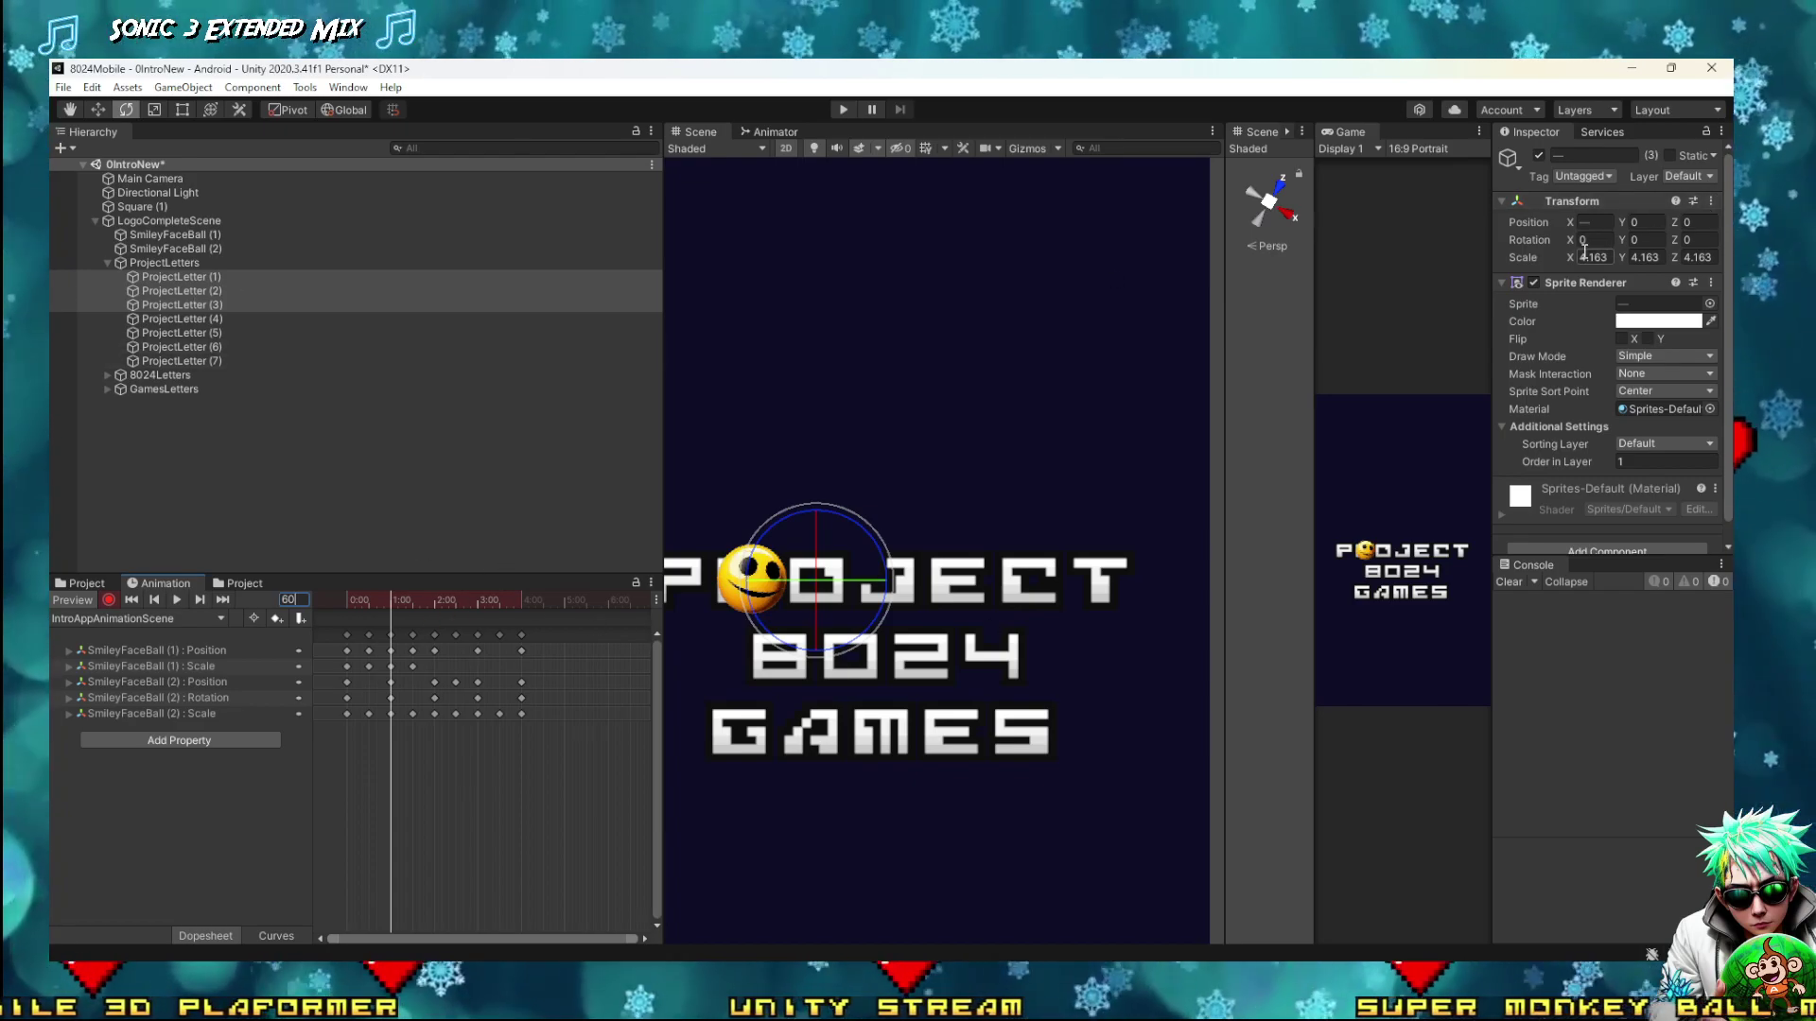
{"action": "key", "text": "Escape"}
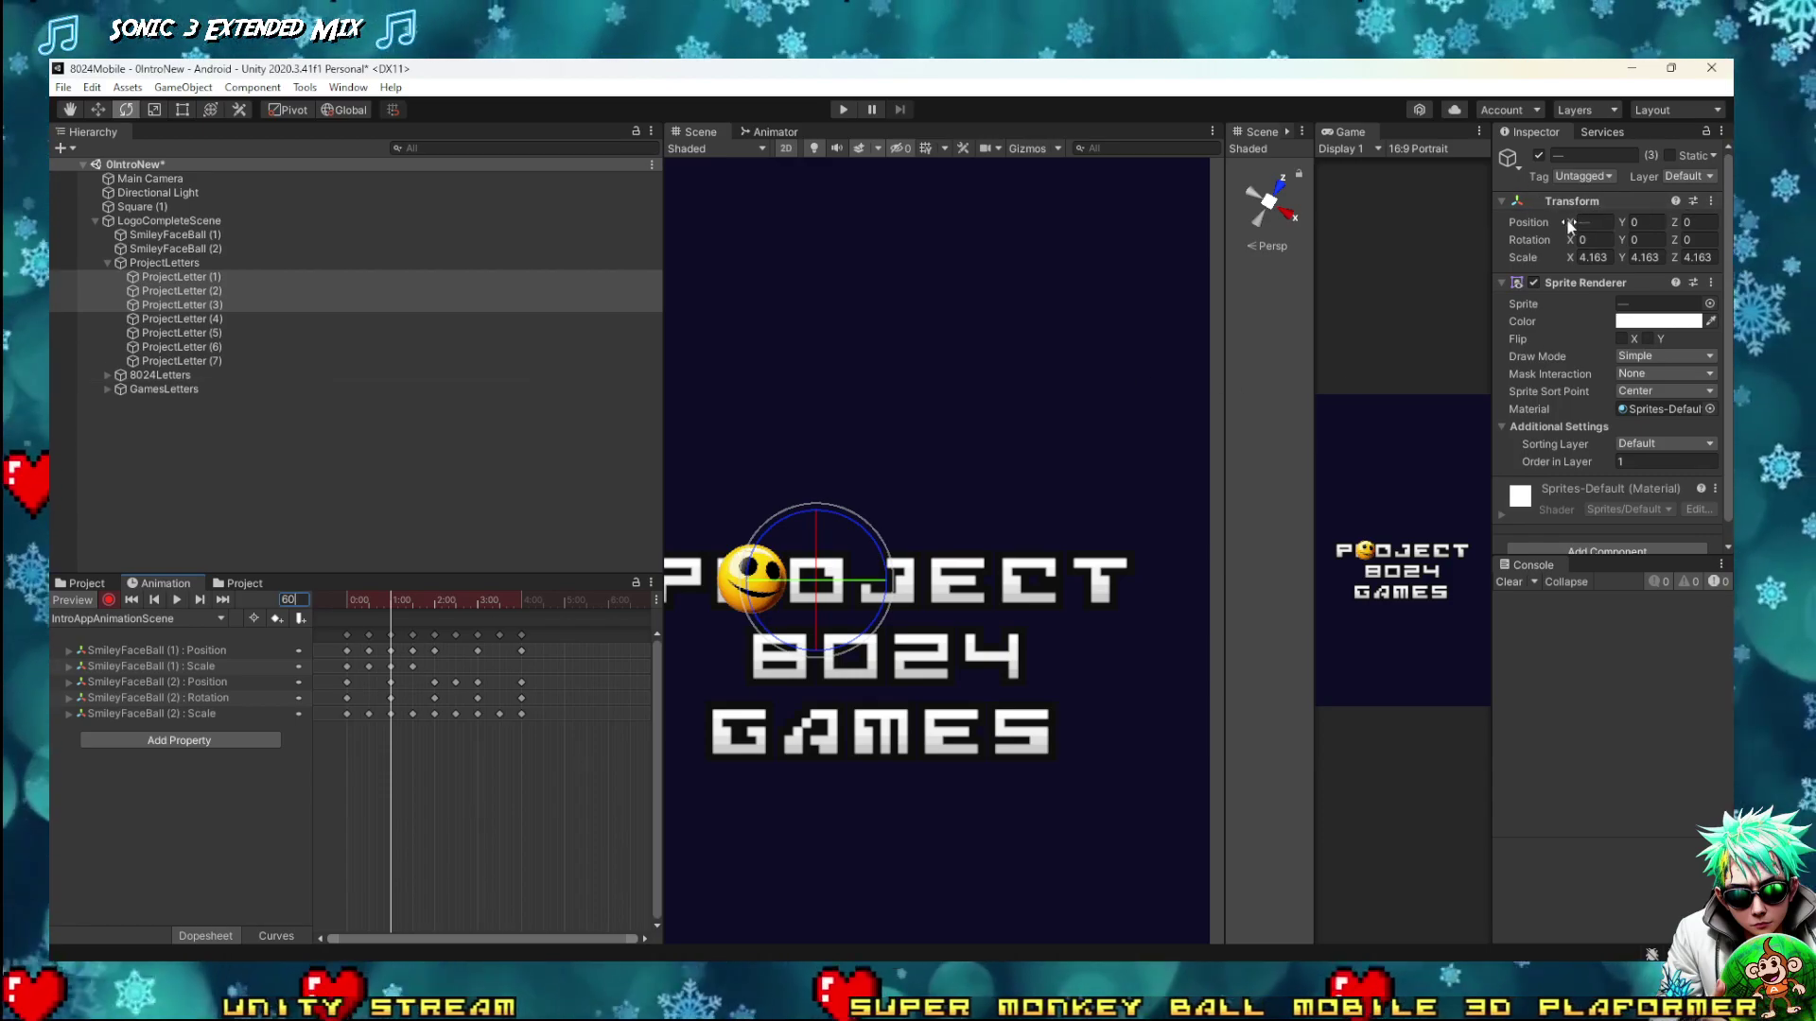
Key ProjectLetter (1) at frame 60 by copying, nudging, and pasting back its Transform values
{"action": "left_click", "coordinate": [206, 276]}
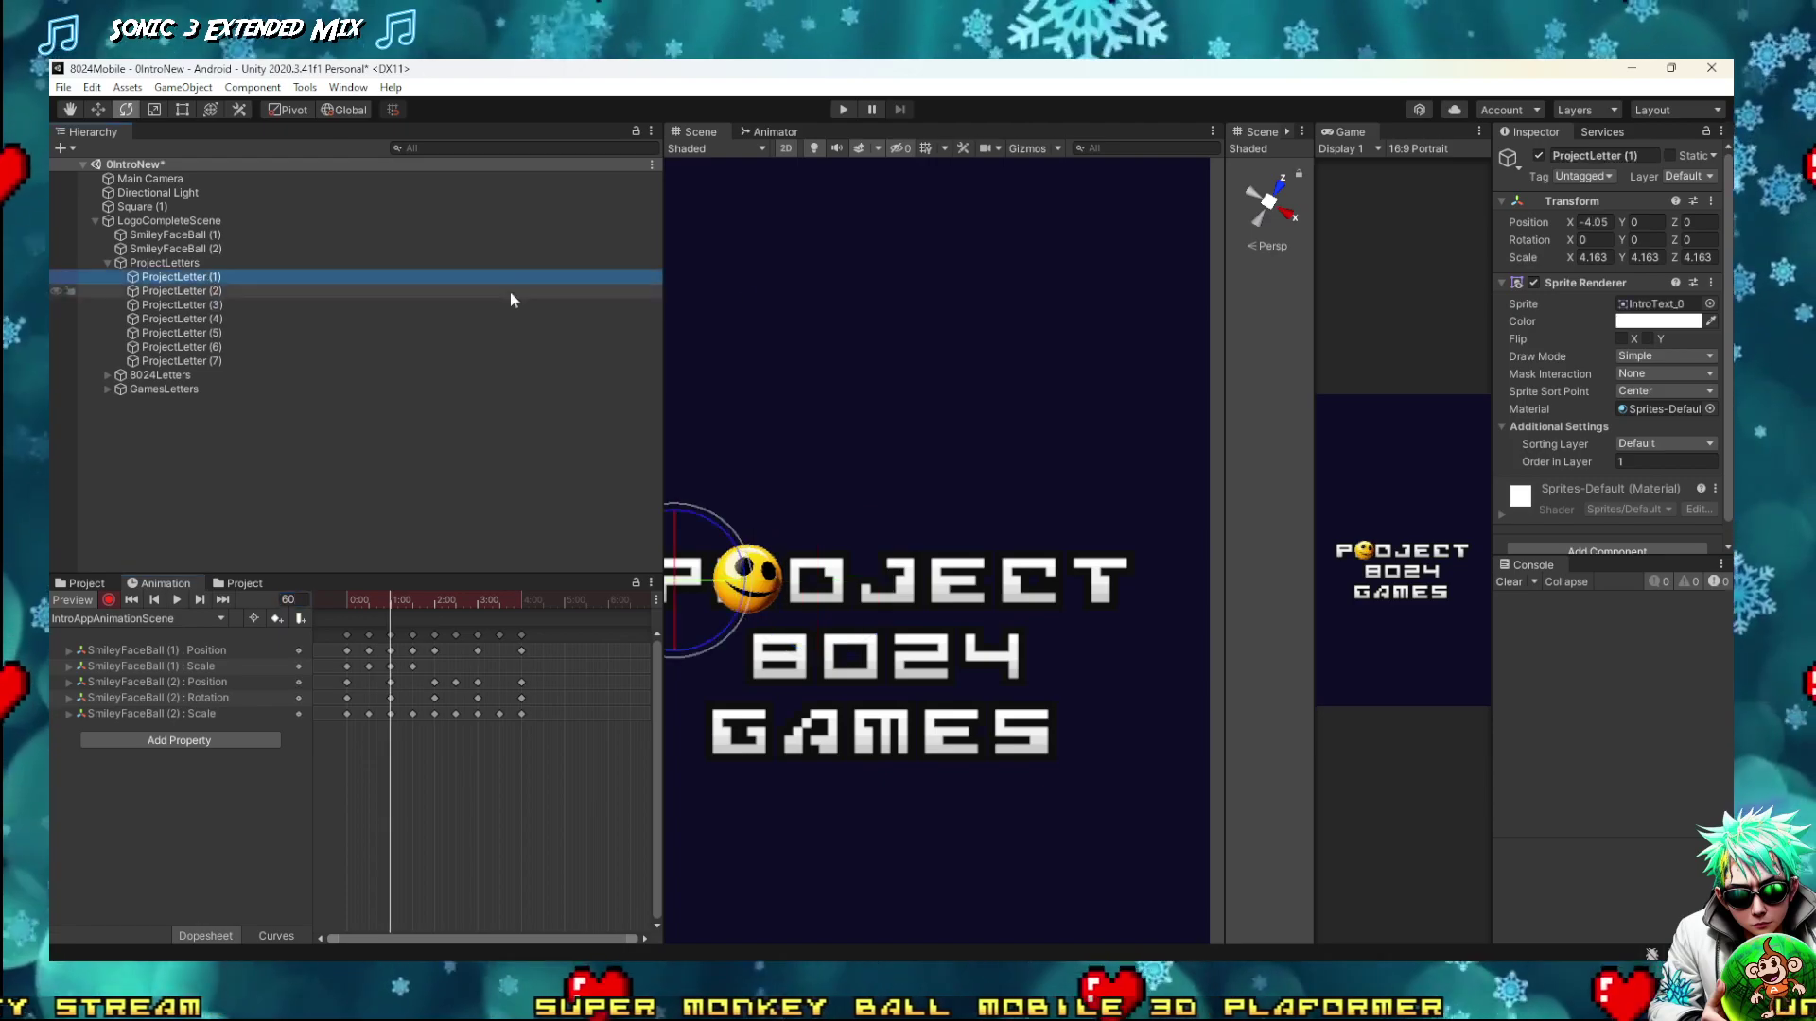
{"action": "left_click", "coordinate": [1711, 200]}
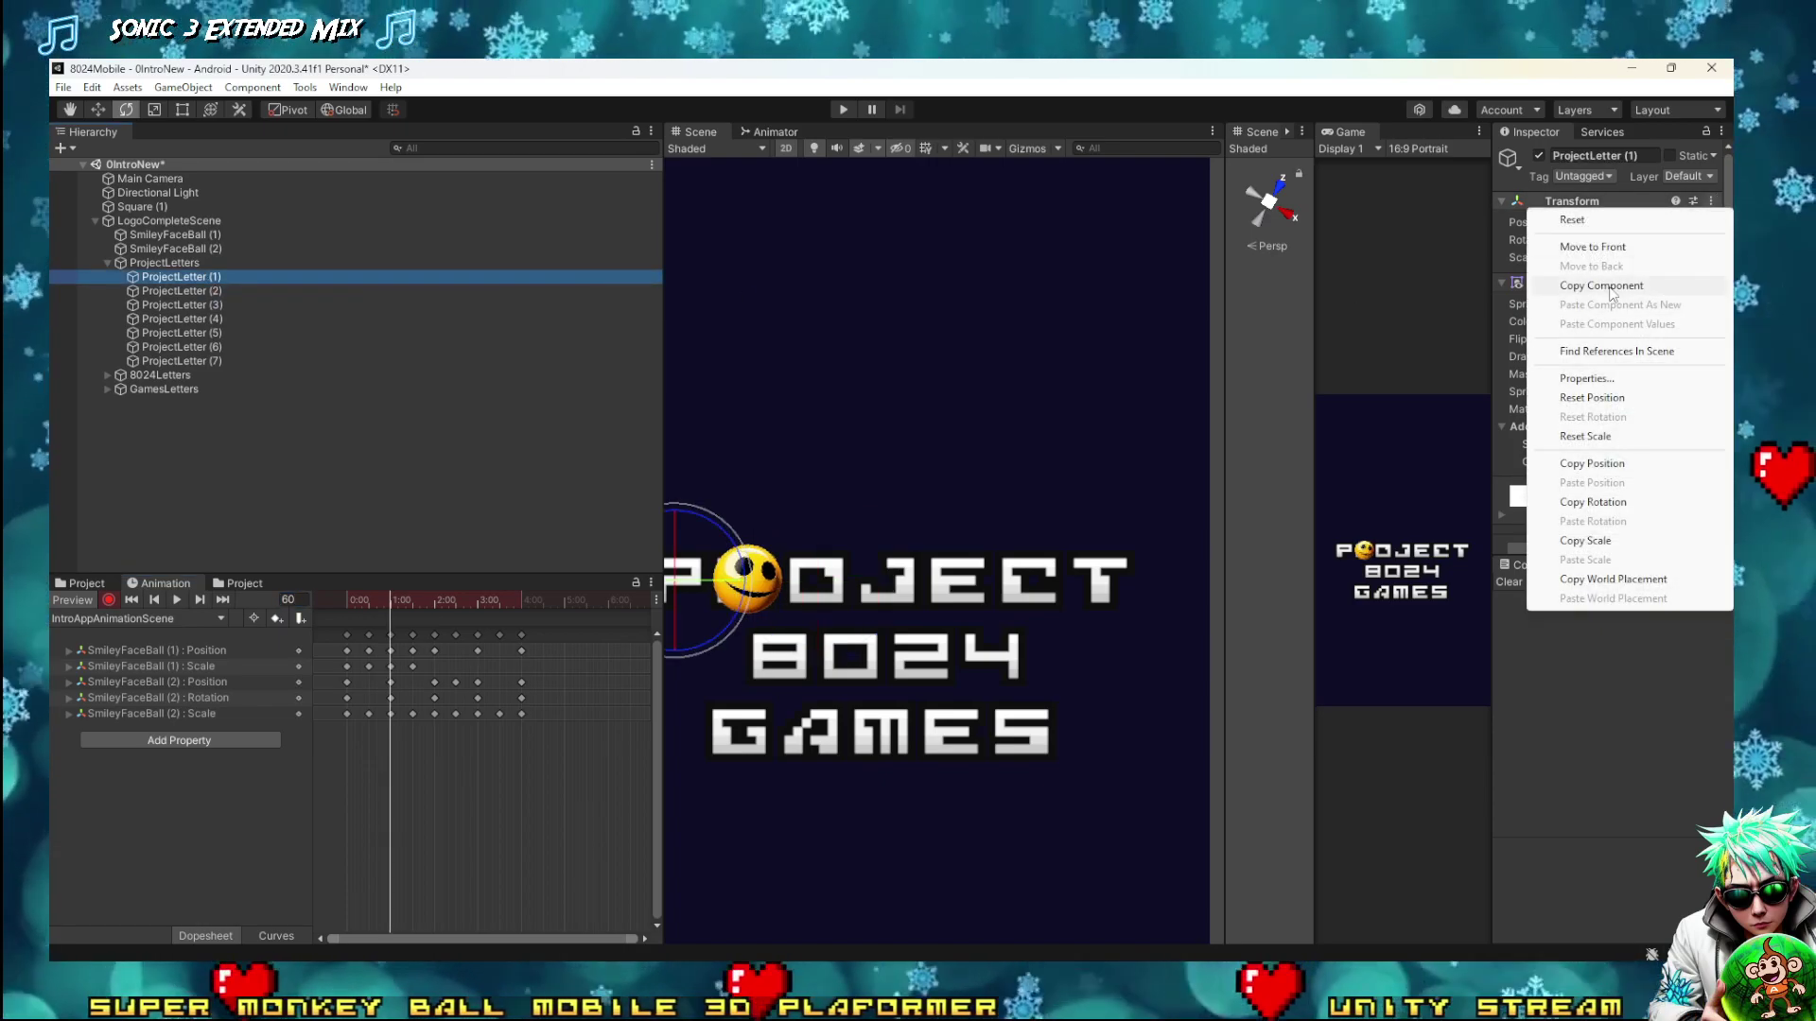
{"action": "left_click", "coordinate": [1607, 286]}
{"action": "left_click_drag", "start_coordinate": [1568, 224], "coordinate": [1711, 193]}
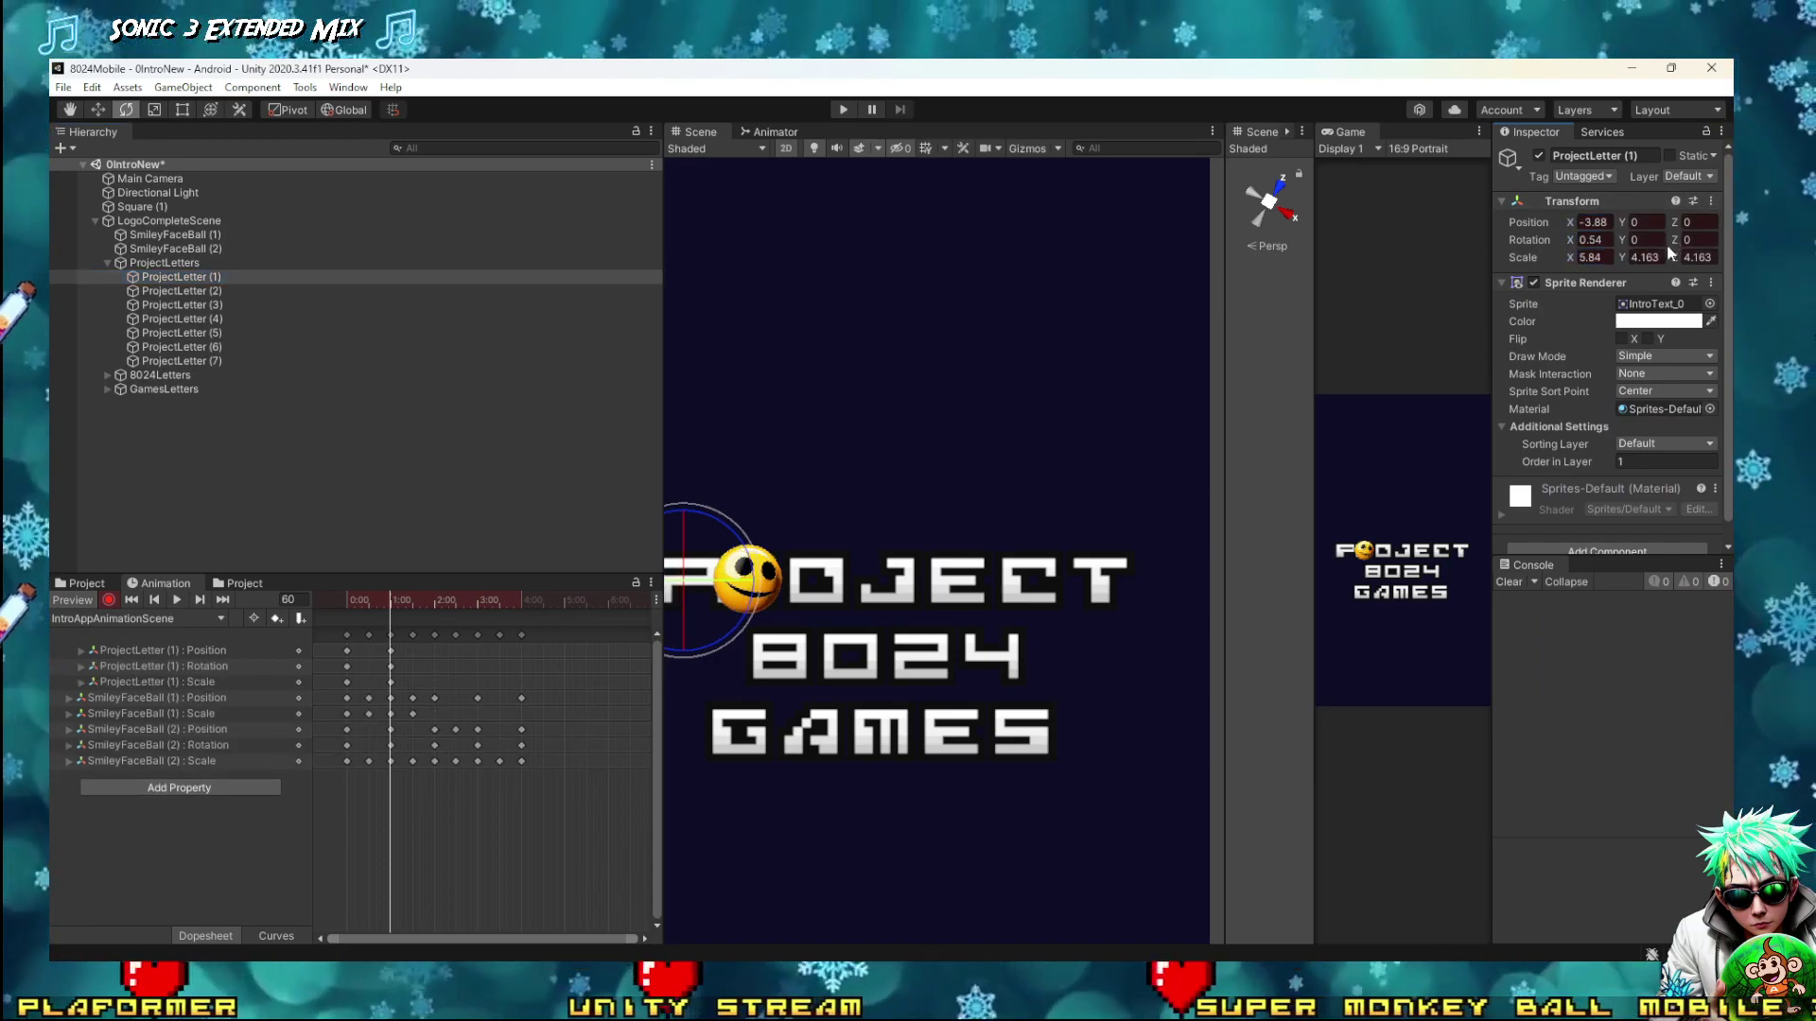
{"action": "left_click", "coordinate": [1709, 202]}
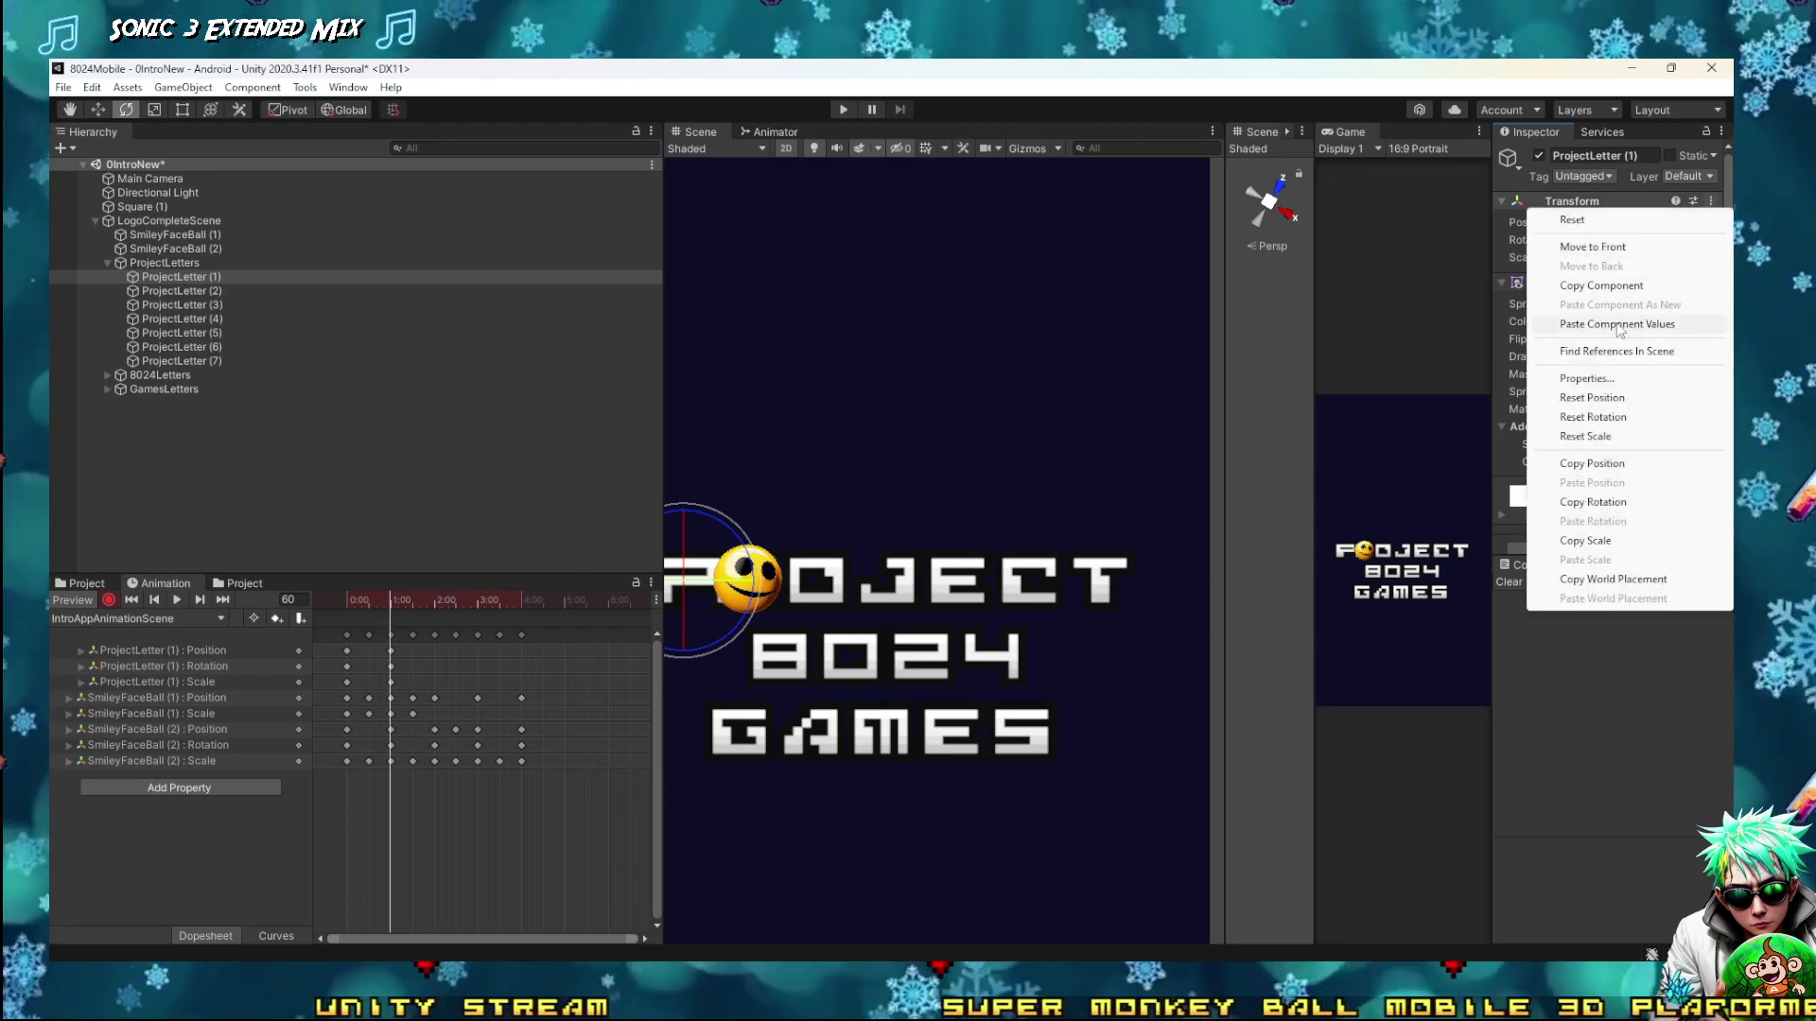
{"action": "left_click", "coordinate": [1617, 324]}
Key ProjectLetter (2) at frame 60 while restoring its original Transform values
{"action": "left_click", "coordinate": [378, 290]}
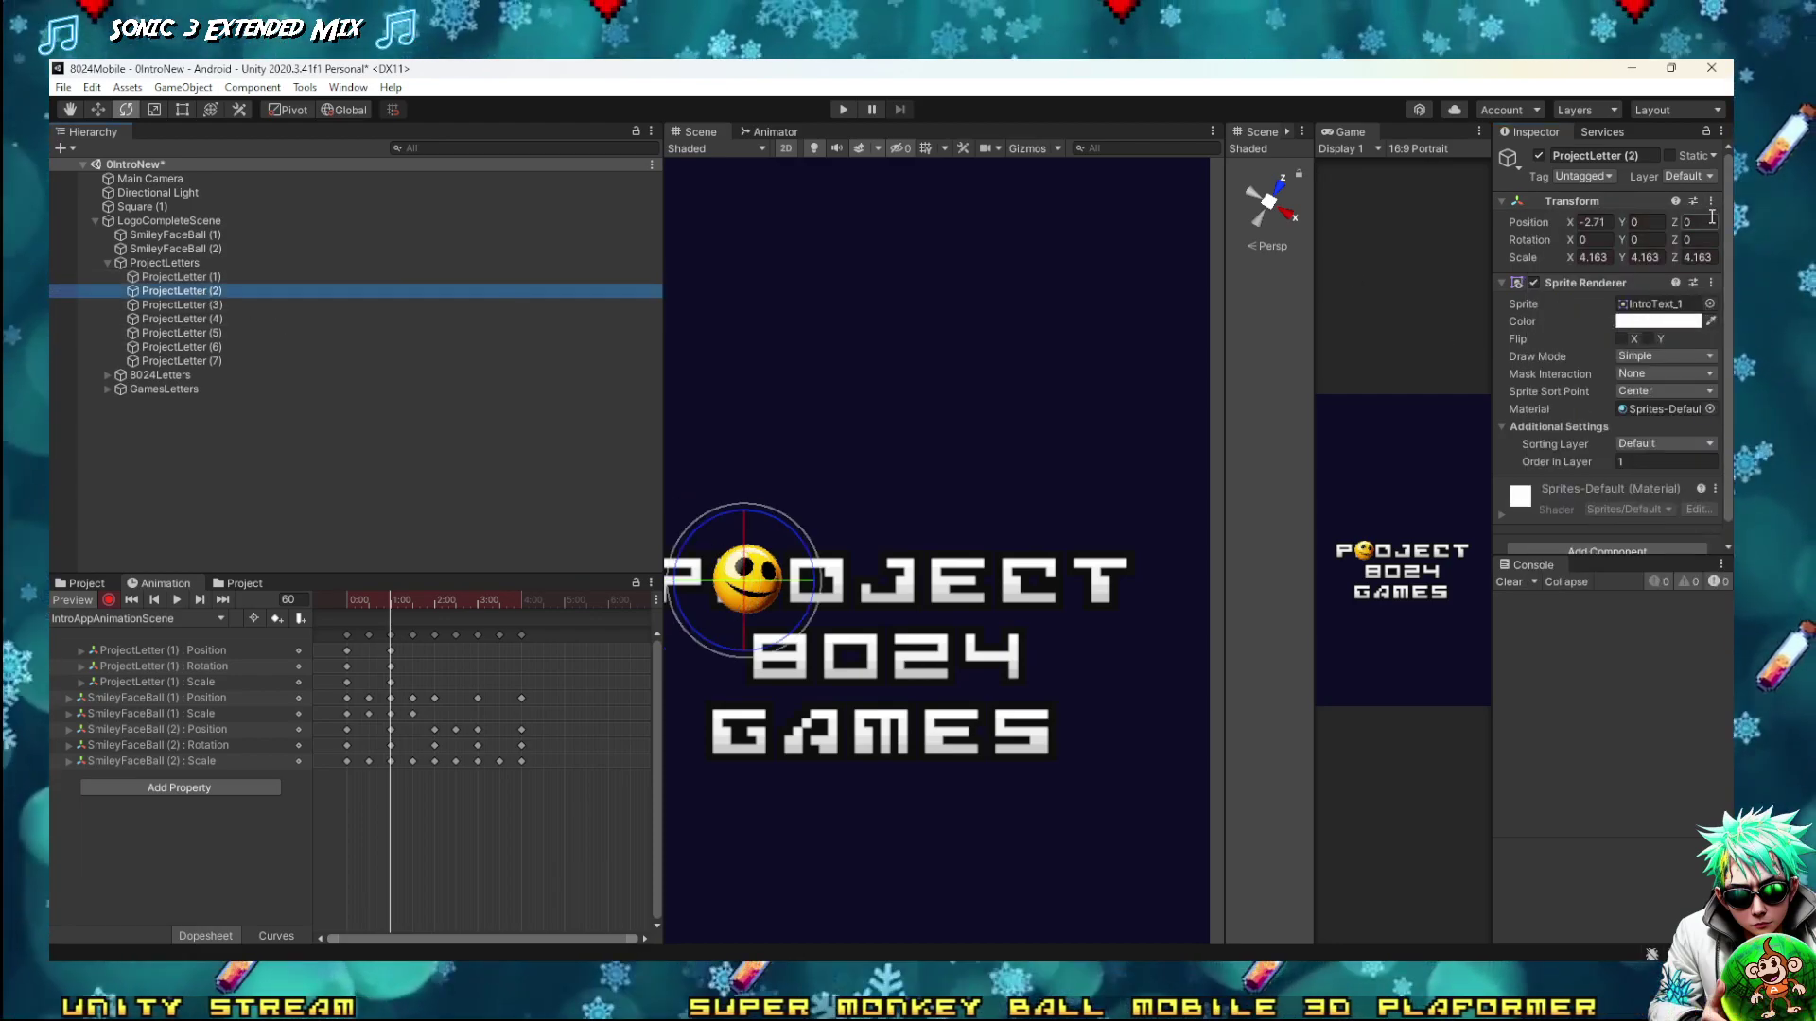
{"action": "left_click", "coordinate": [1709, 201]}
{"action": "left_click", "coordinate": [1613, 323]}
{"action": "left_click_drag", "start_coordinate": [1572, 227], "coordinate": [1570, 263]}
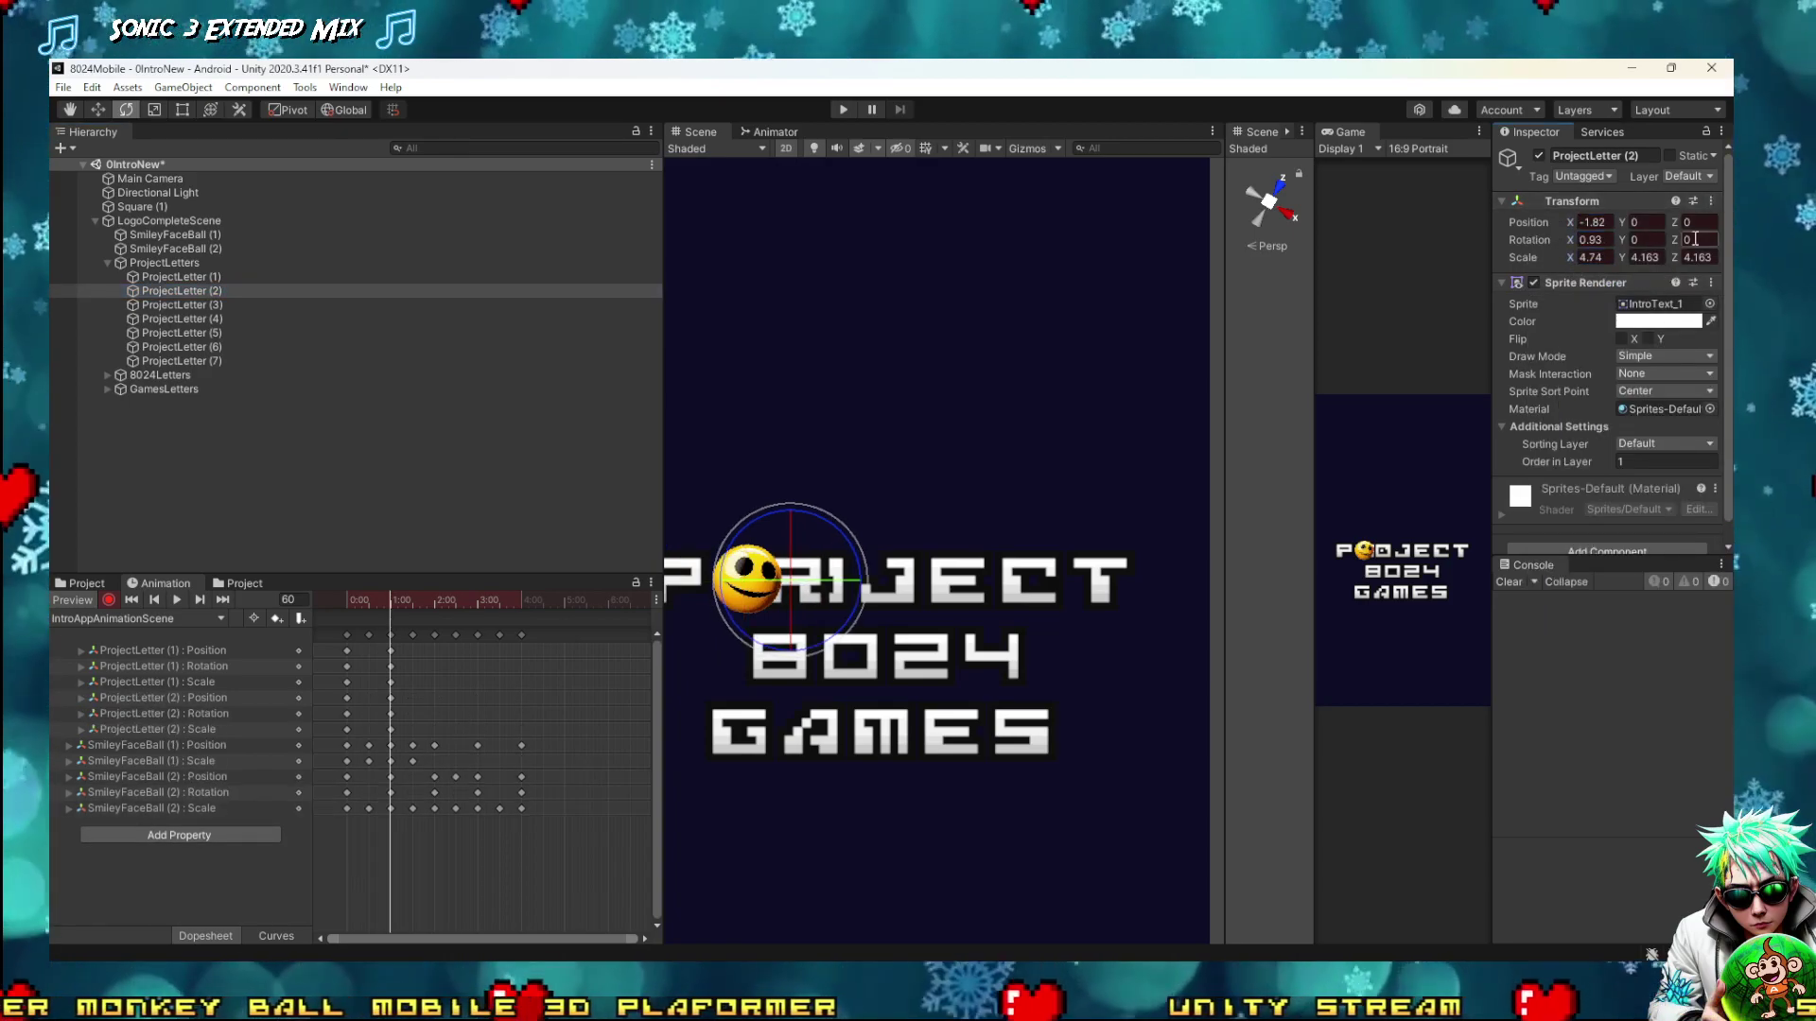
{"action": "left_click", "coordinate": [1710, 202]}
{"action": "left_click", "coordinate": [1612, 323]}
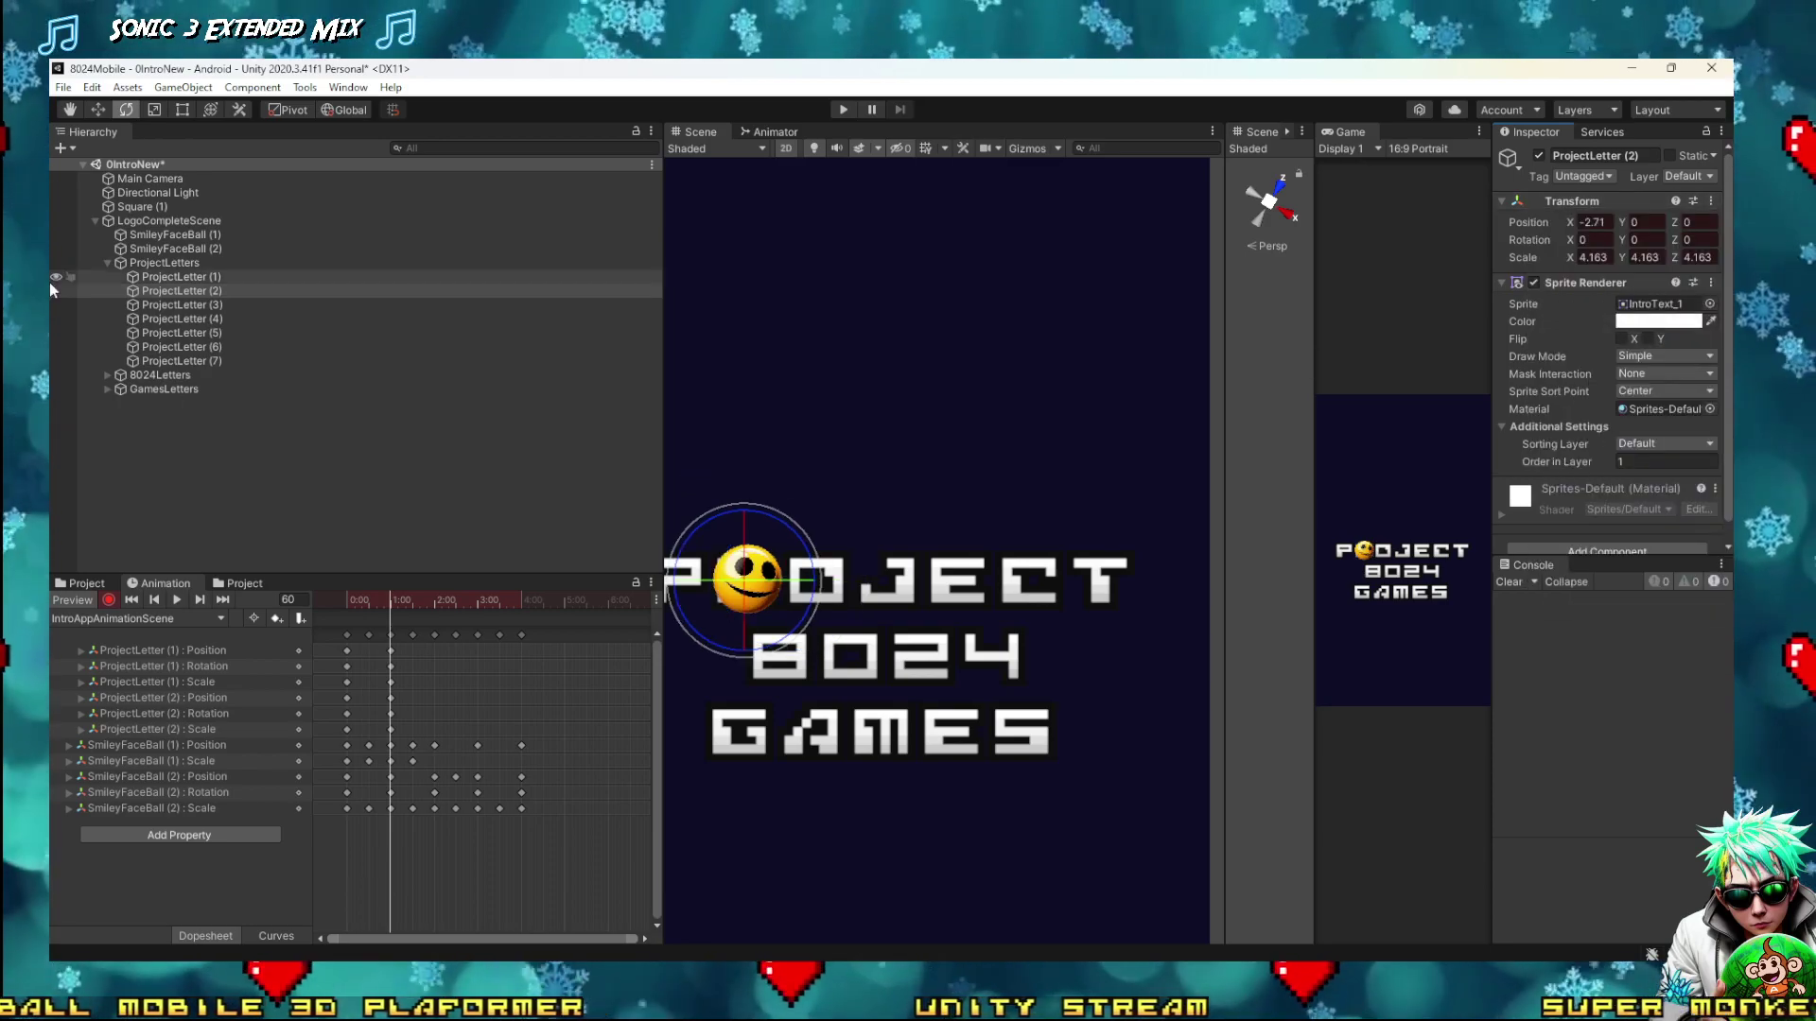
Key ProjectLetter (3) at frame 60, holding it at X -1.32 and scale 4.163
{"action": "left_click", "coordinate": [150, 303]}
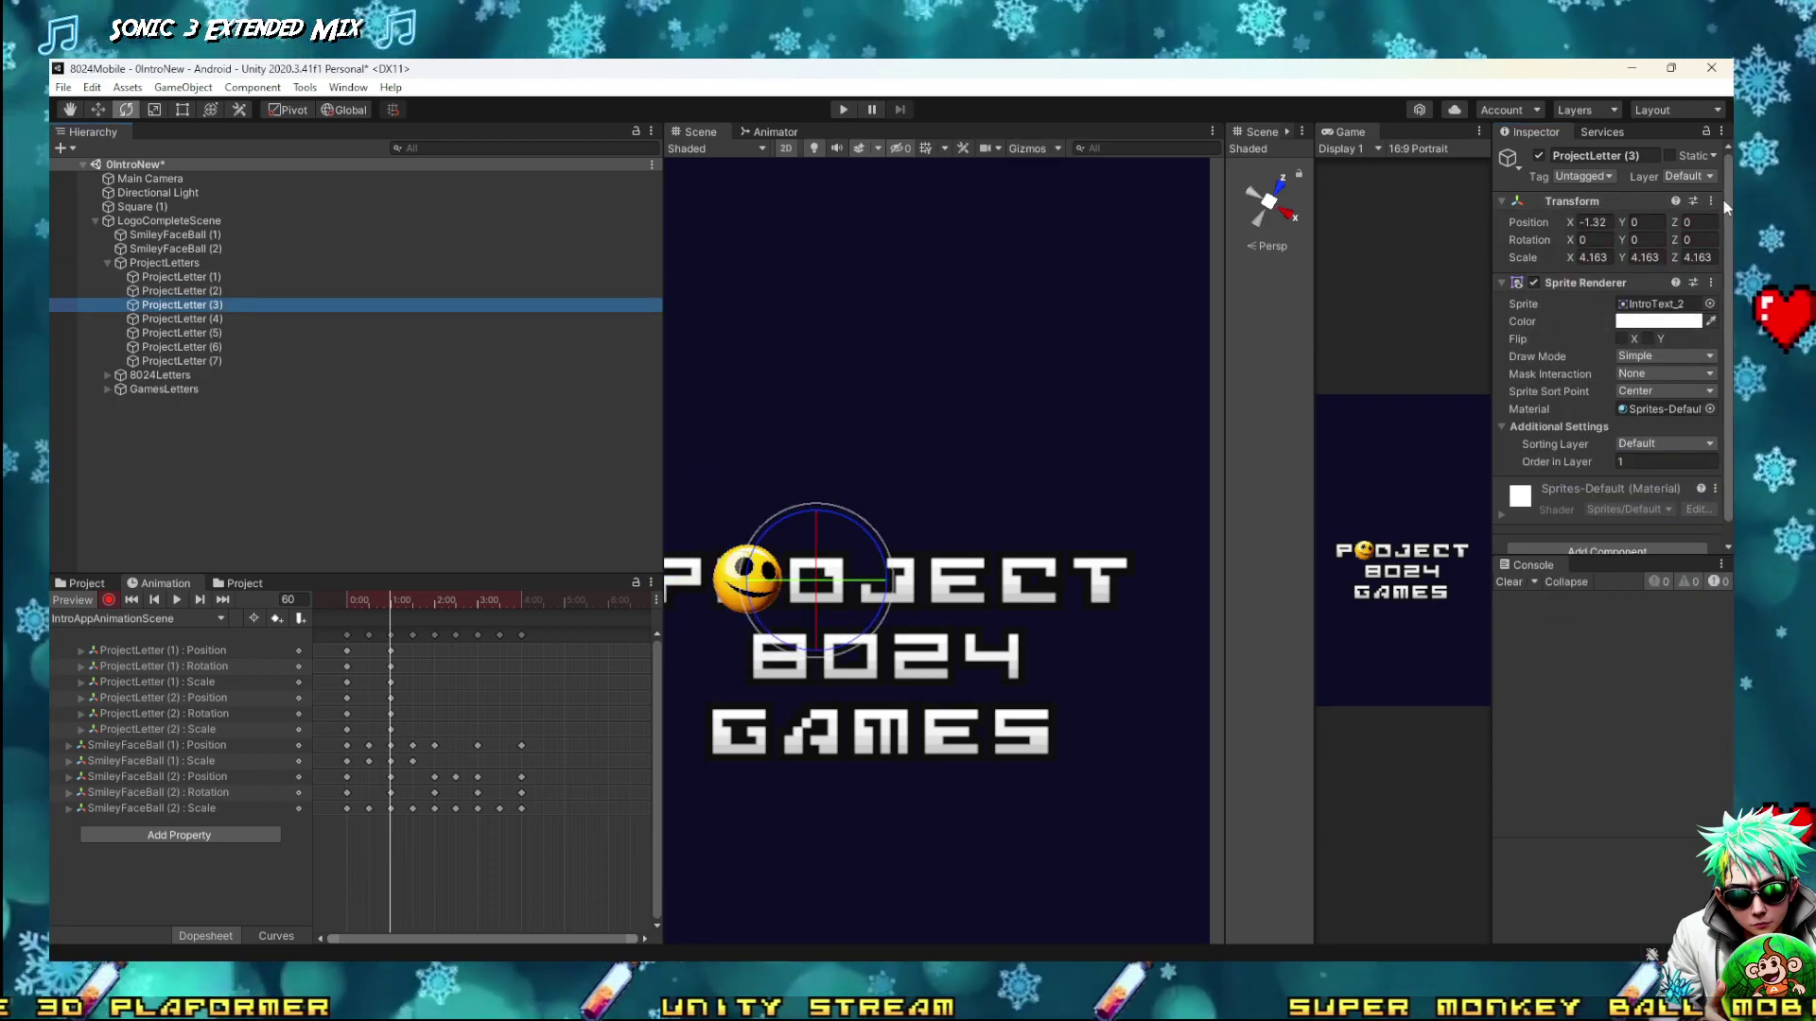
{"action": "left_click", "coordinate": [1711, 202]}
{"action": "left_click", "coordinate": [1596, 287]}
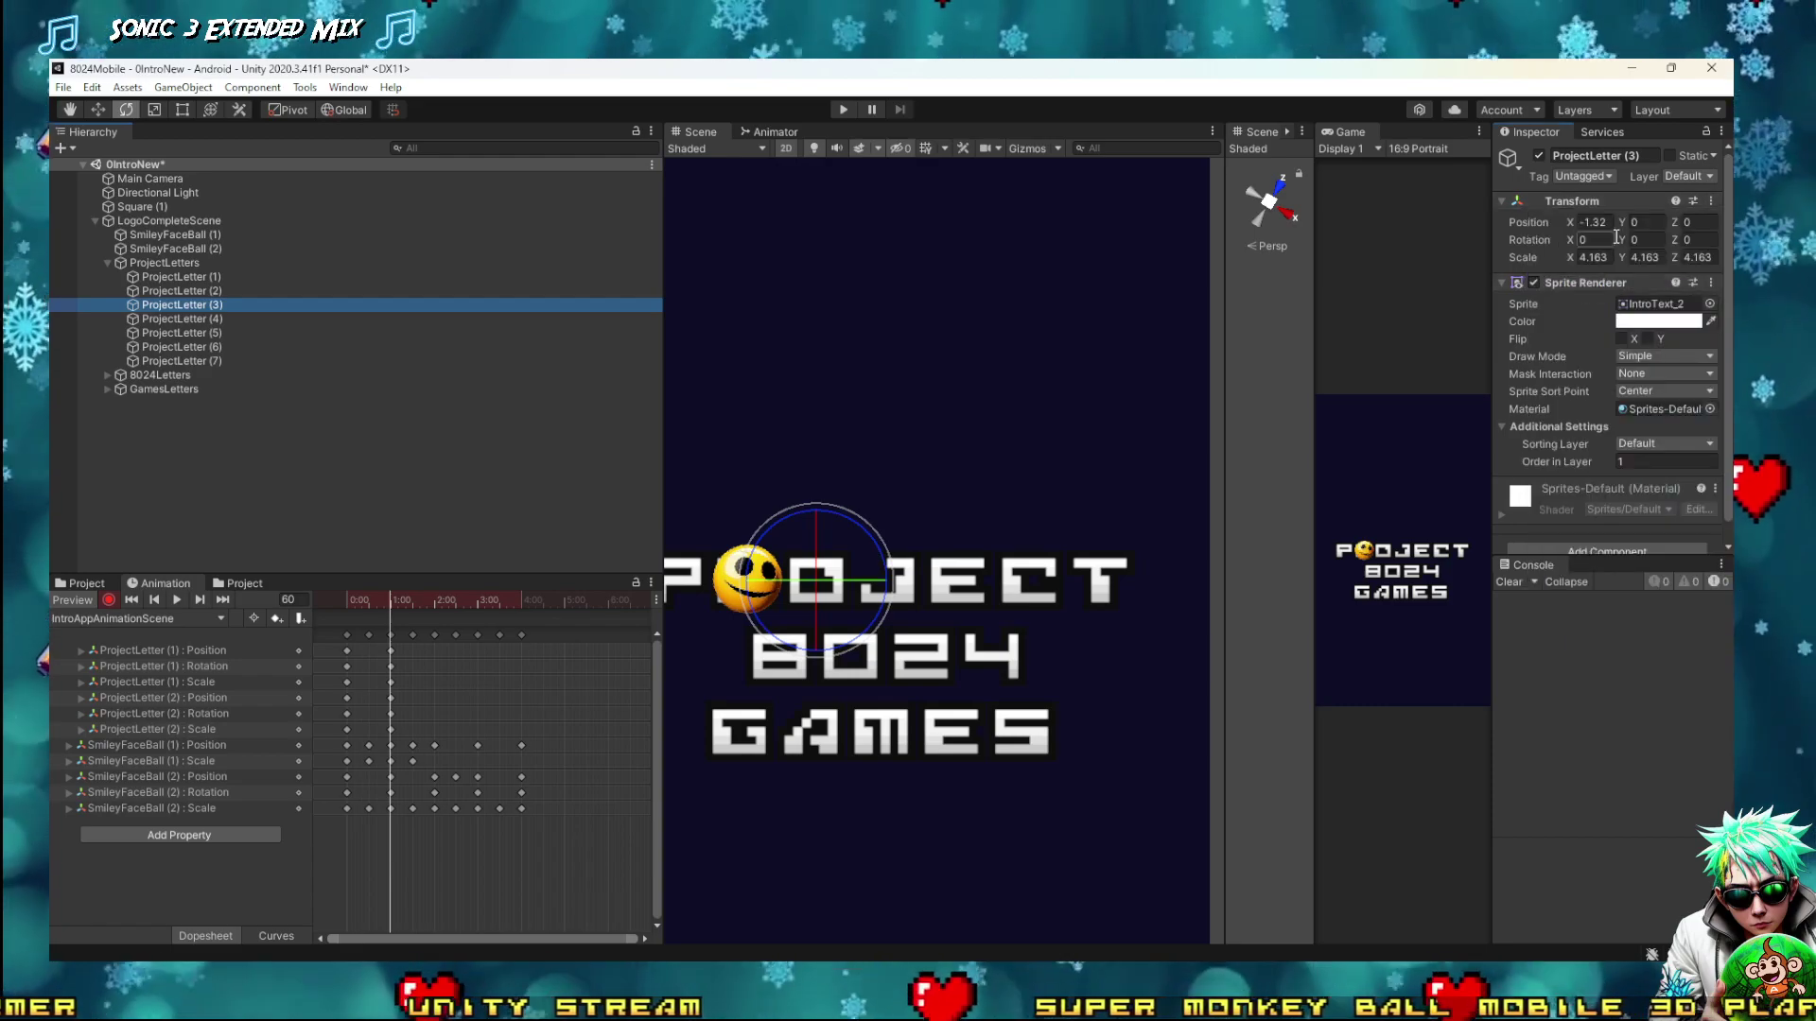
{"action": "left_click_drag", "start_coordinate": [1569, 222], "coordinate": [1579, 250]}
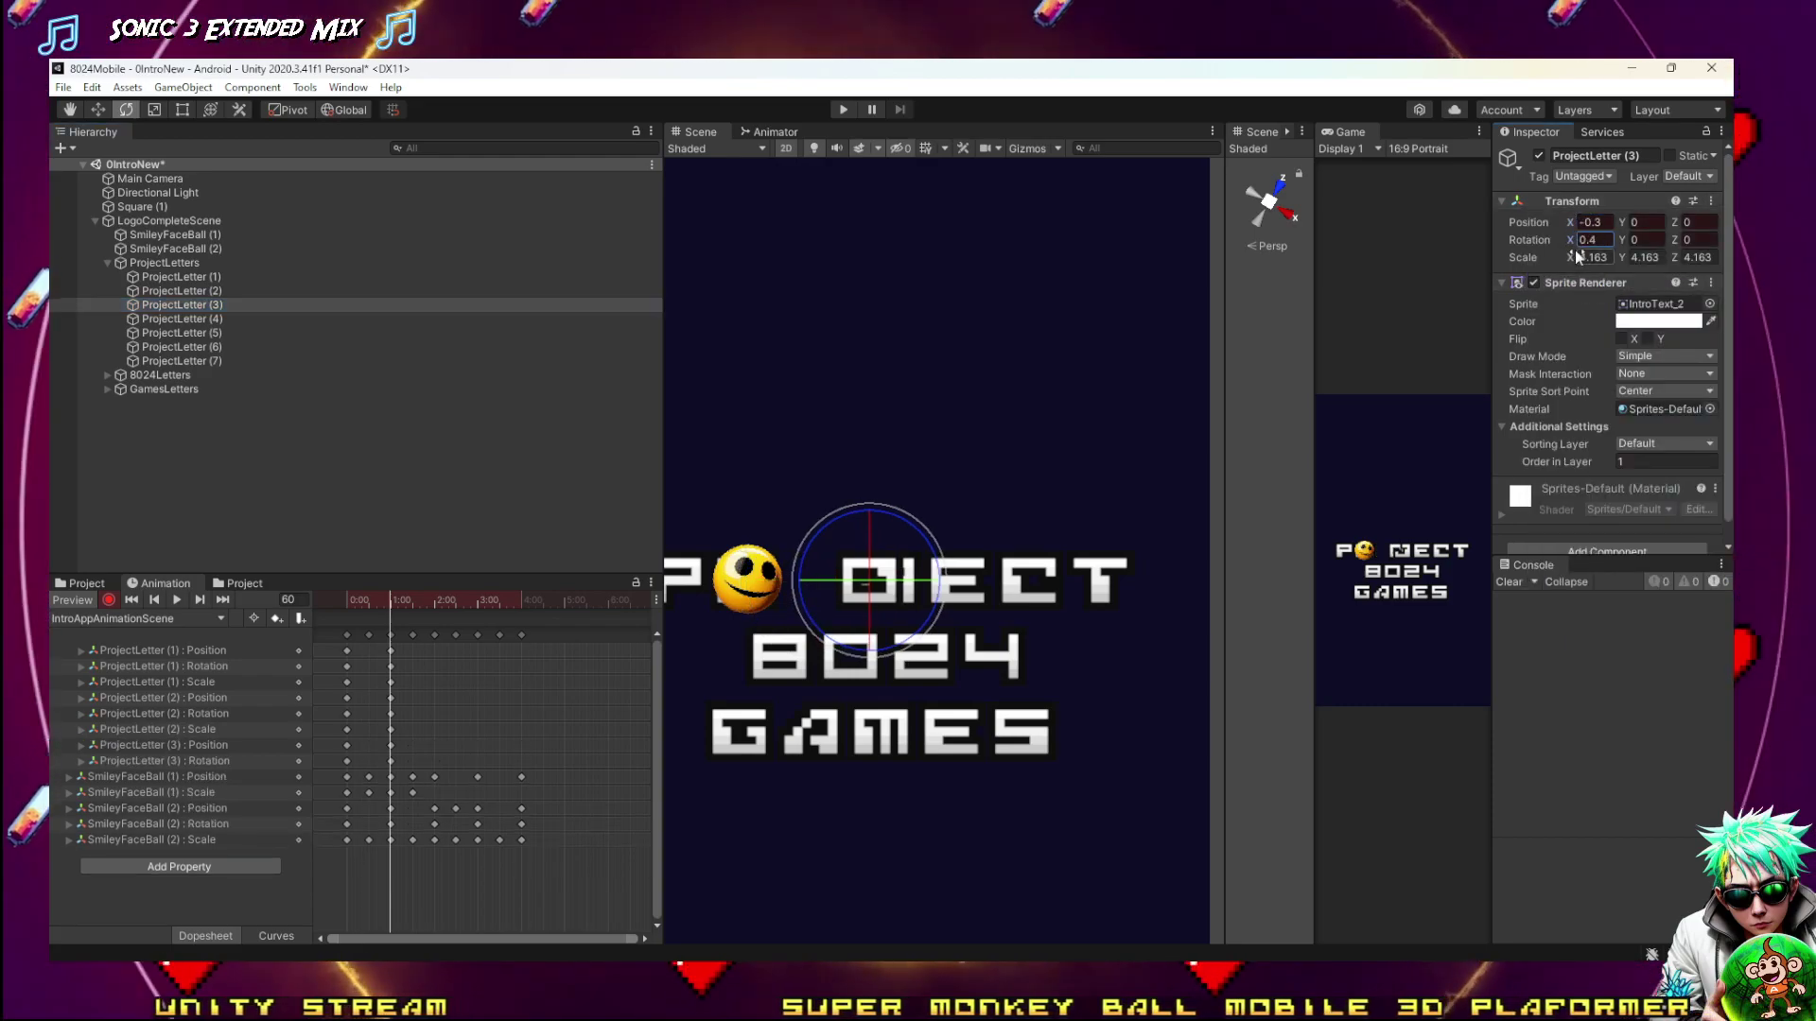
{"action": "left_click", "coordinate": [1708, 201]}
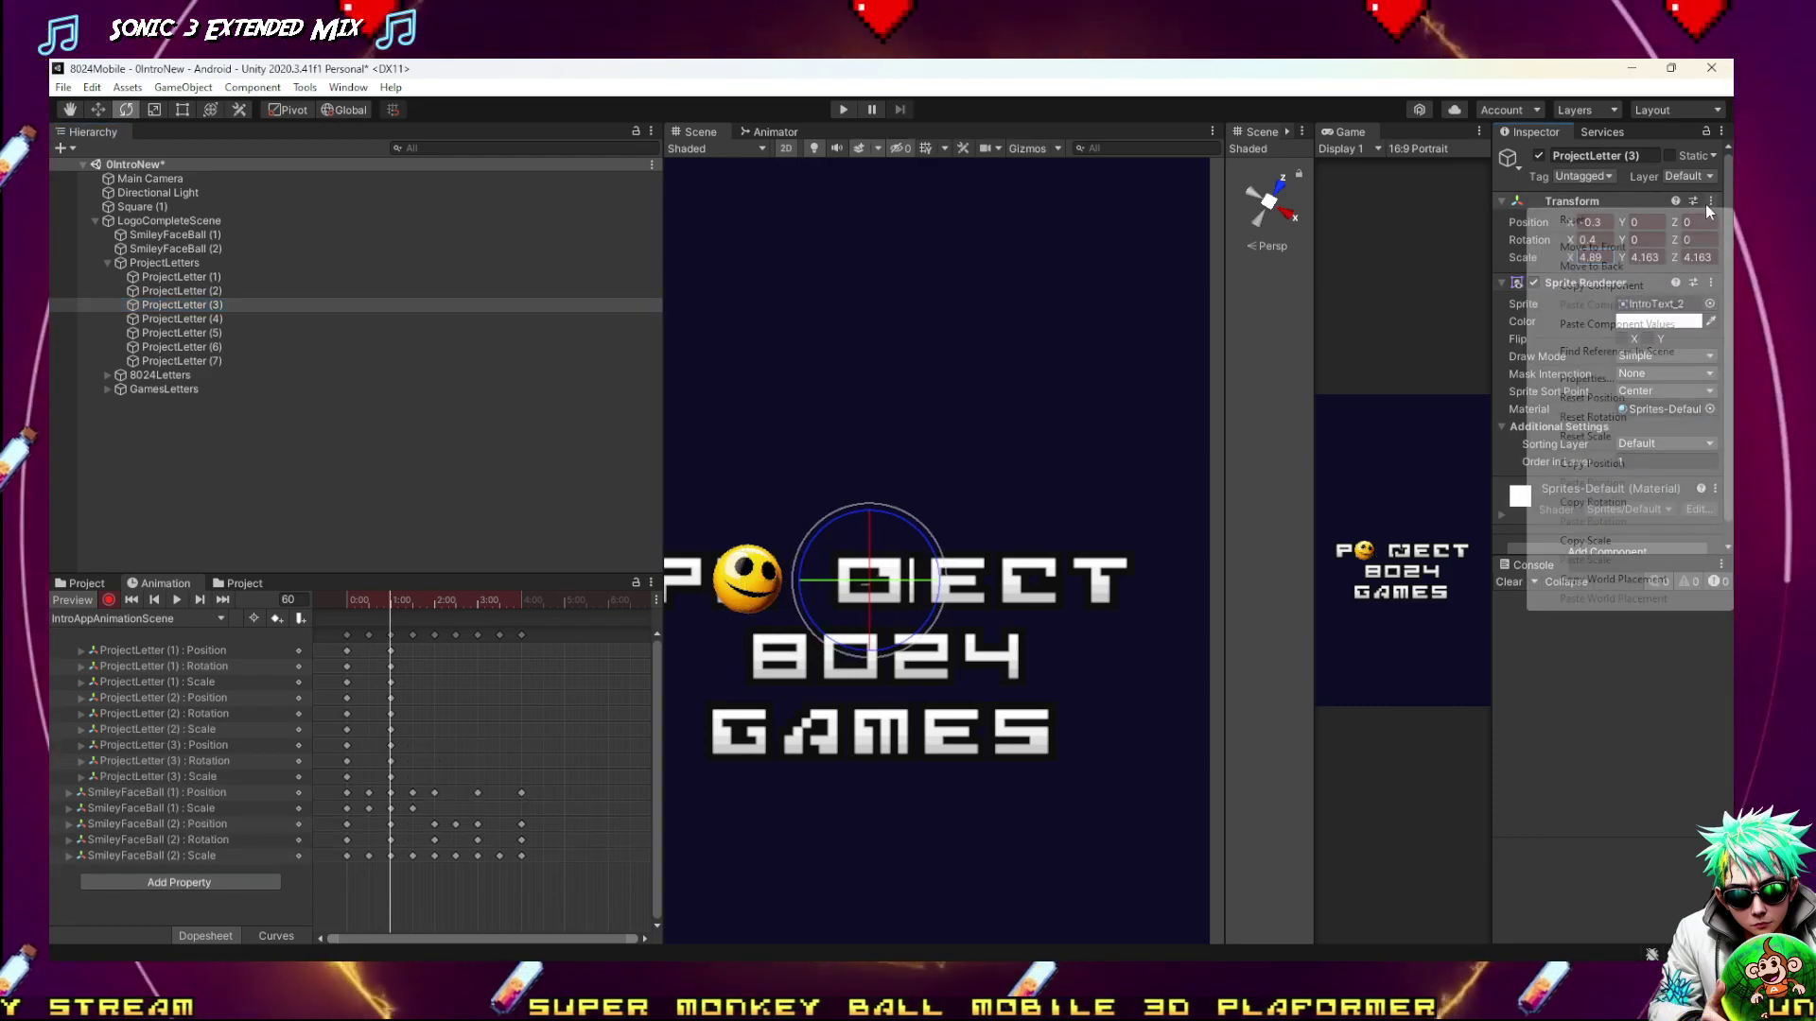
{"action": "left_click", "coordinate": [1661, 326]}
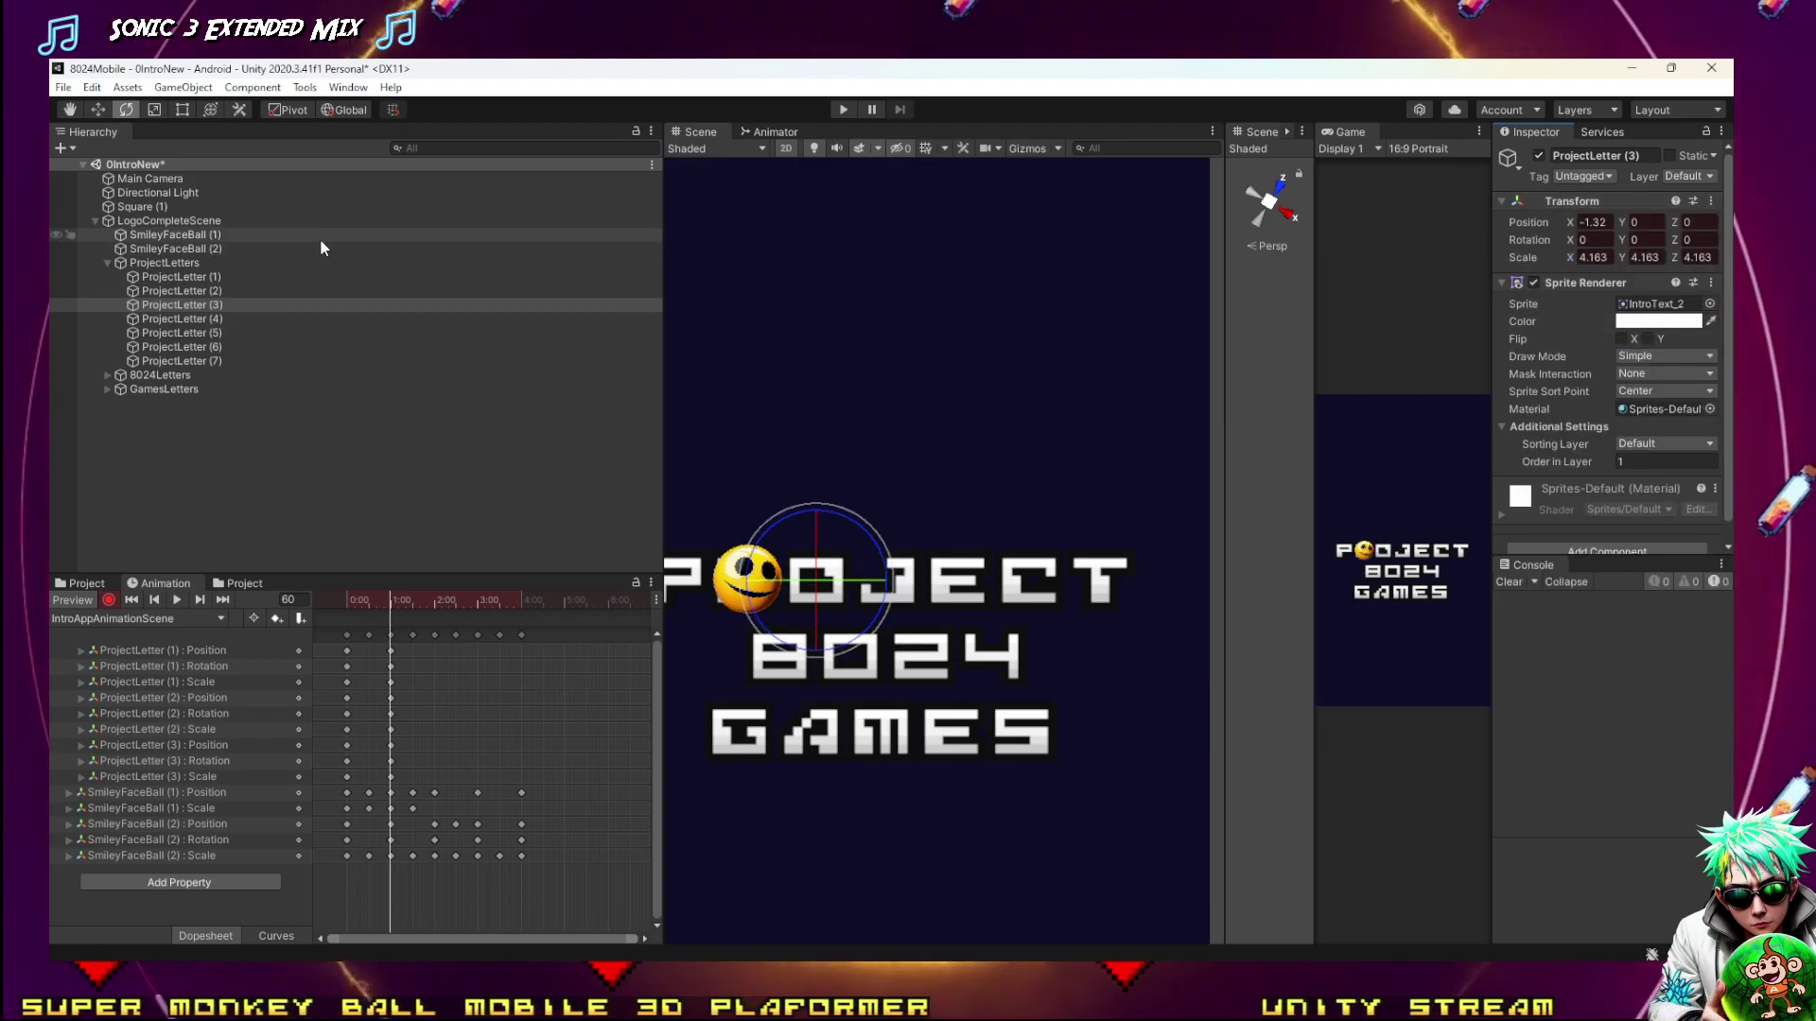
Select ProjectLetter (1)–(3), switch to Center pivot, and tilt the PRO letters about 20°
{"action": "left_click", "coordinate": [182, 282], "text": "shift"}
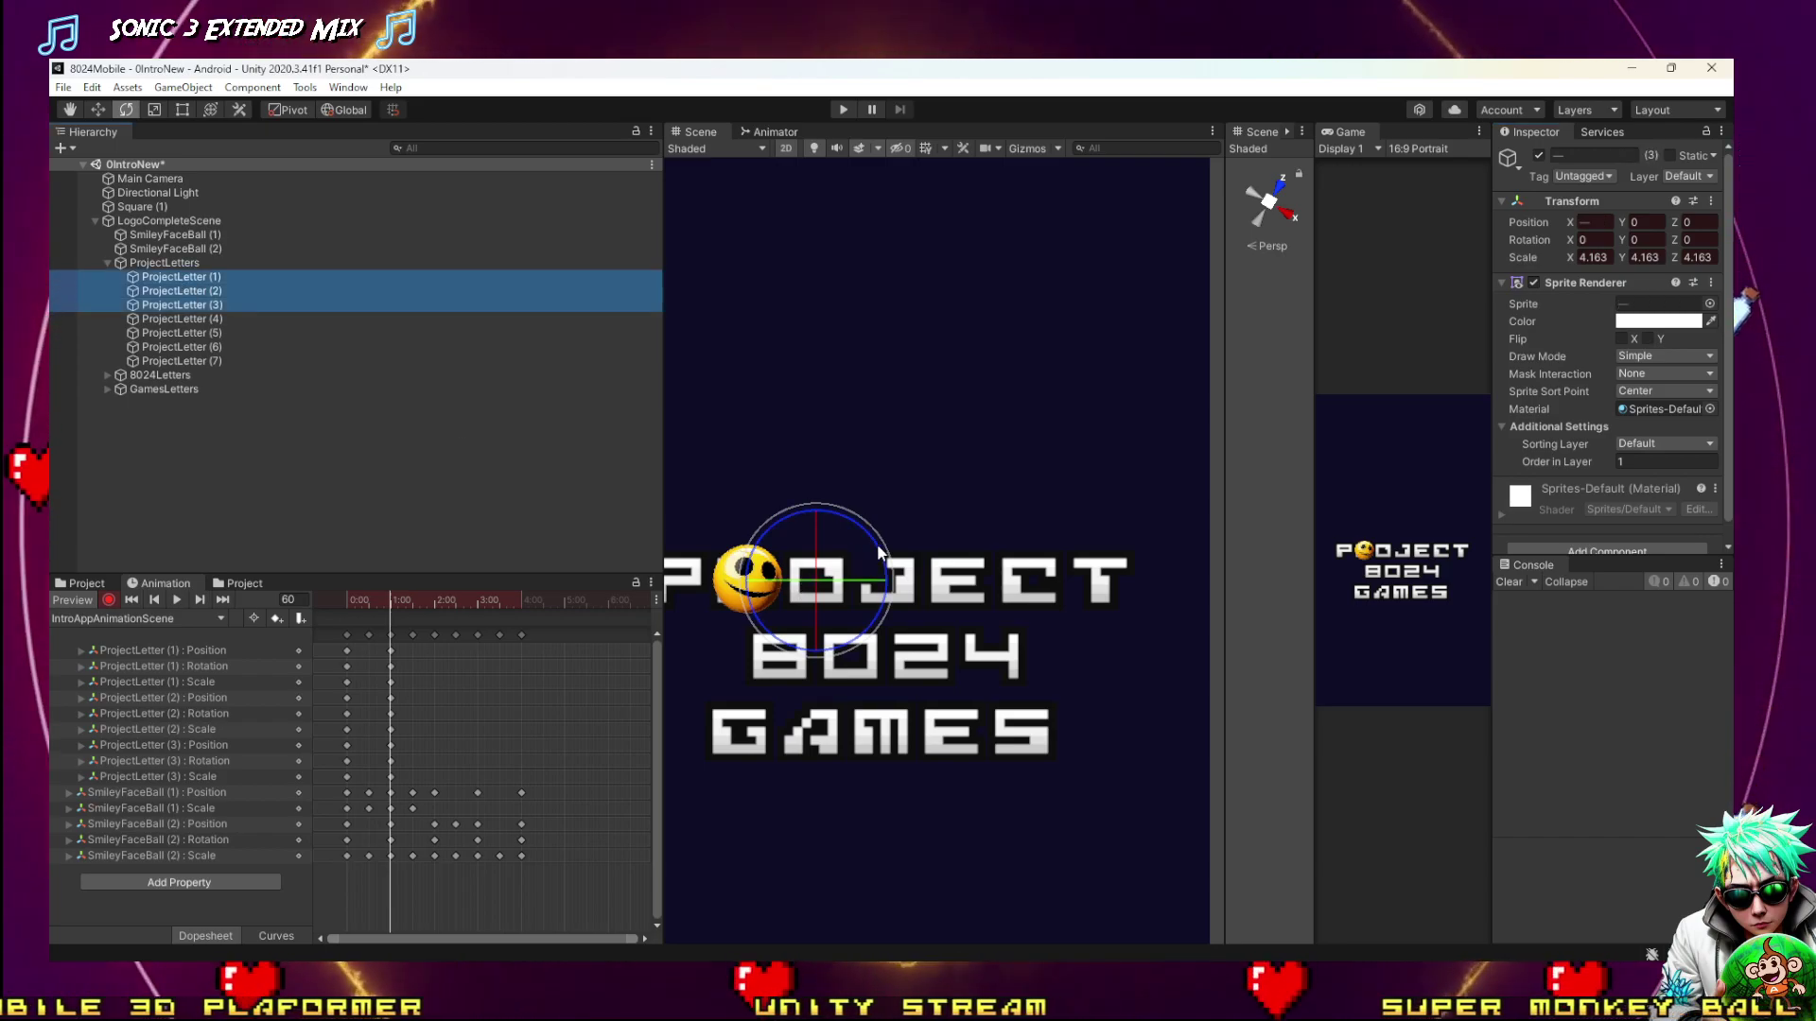
{"action": "left_click_drag", "start_coordinate": [877, 553], "coordinate": [874, 508]}
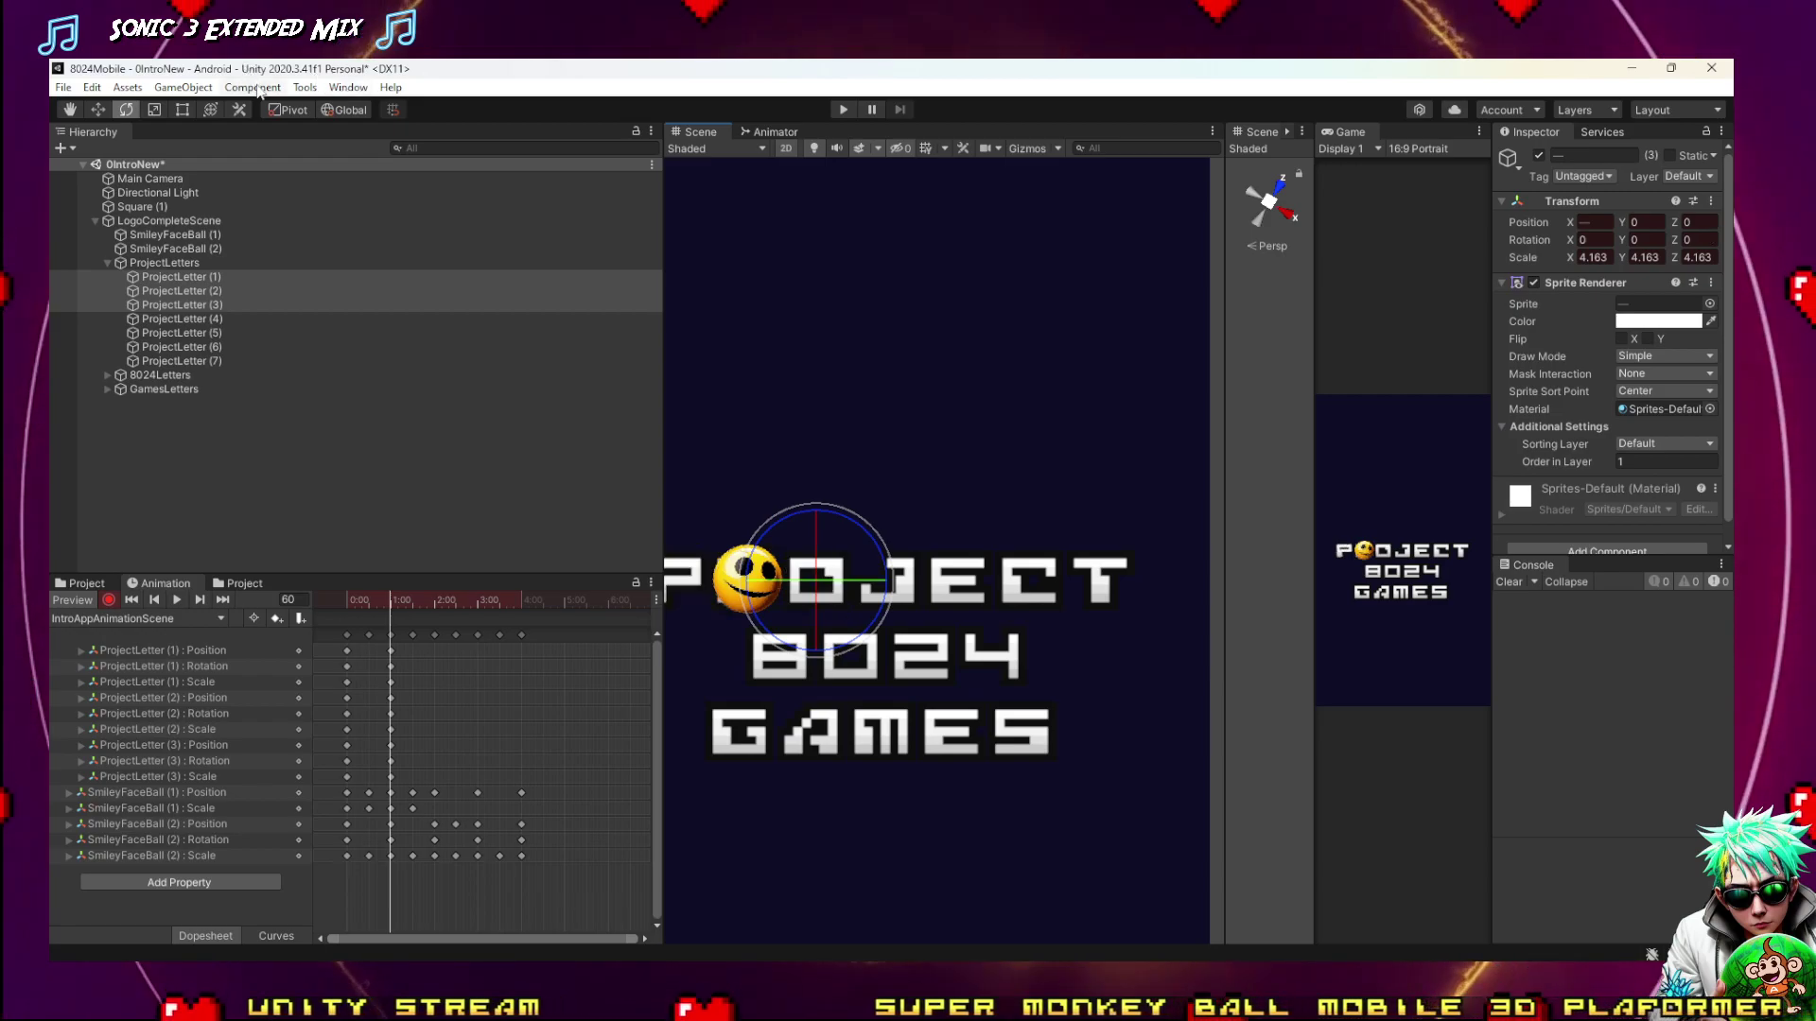
{"action": "key", "text": "z"}
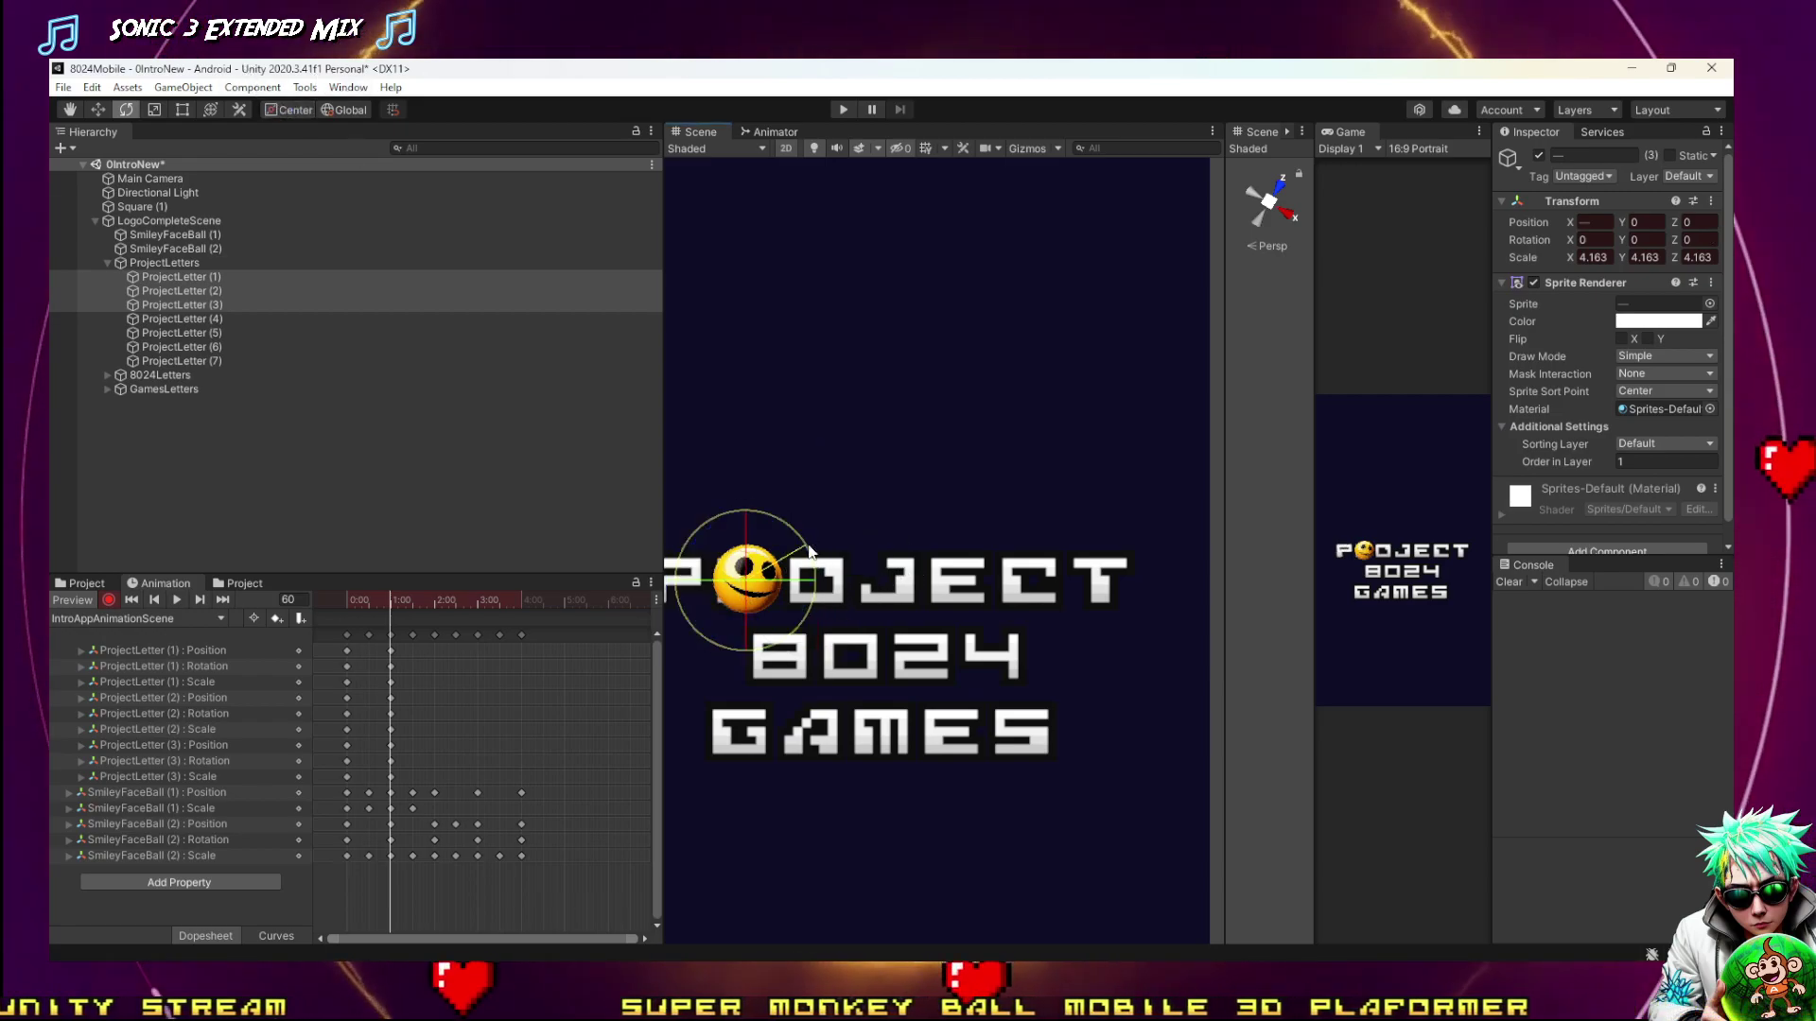
{"action": "left_click_drag", "start_coordinate": [802, 502], "coordinate": [802, 490]}
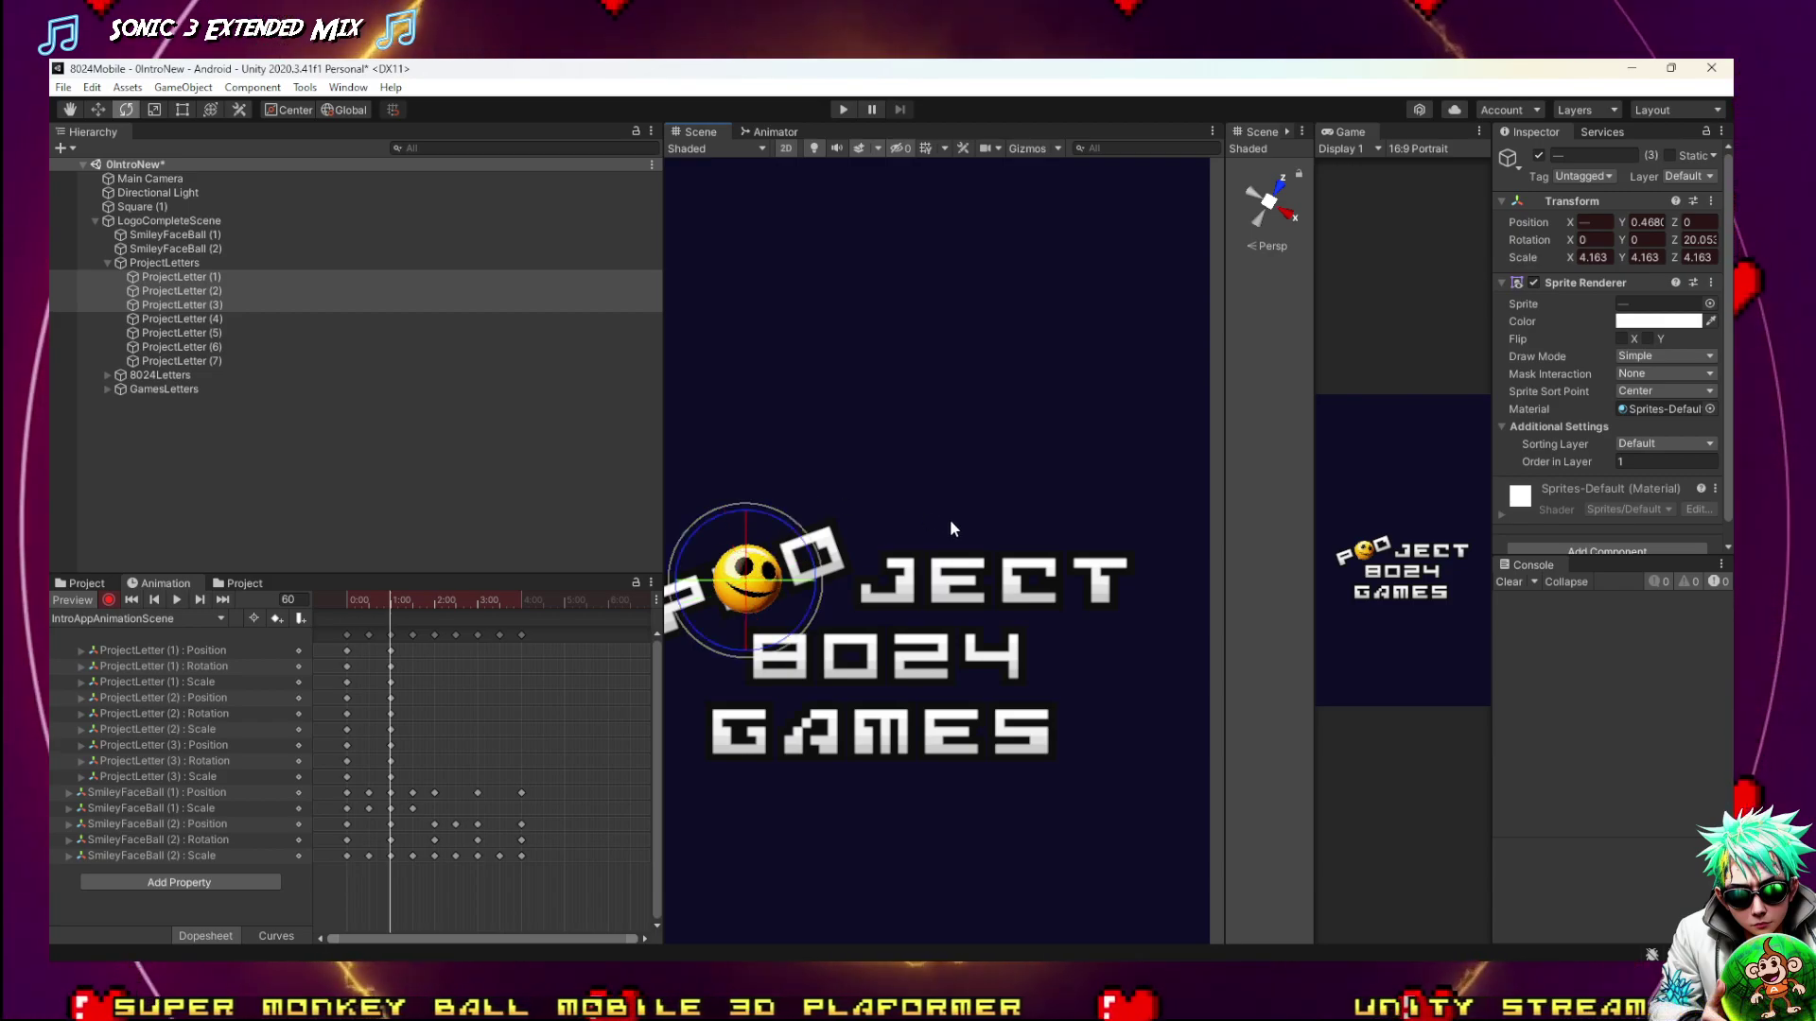
{"action": "left_click", "coordinate": [430, 644]}
At frame 120, tilt the PRO letters about 30°, shrink them and lift them
{"action": "left_click_drag", "start_coordinate": [389, 607], "coordinate": [434, 604]}
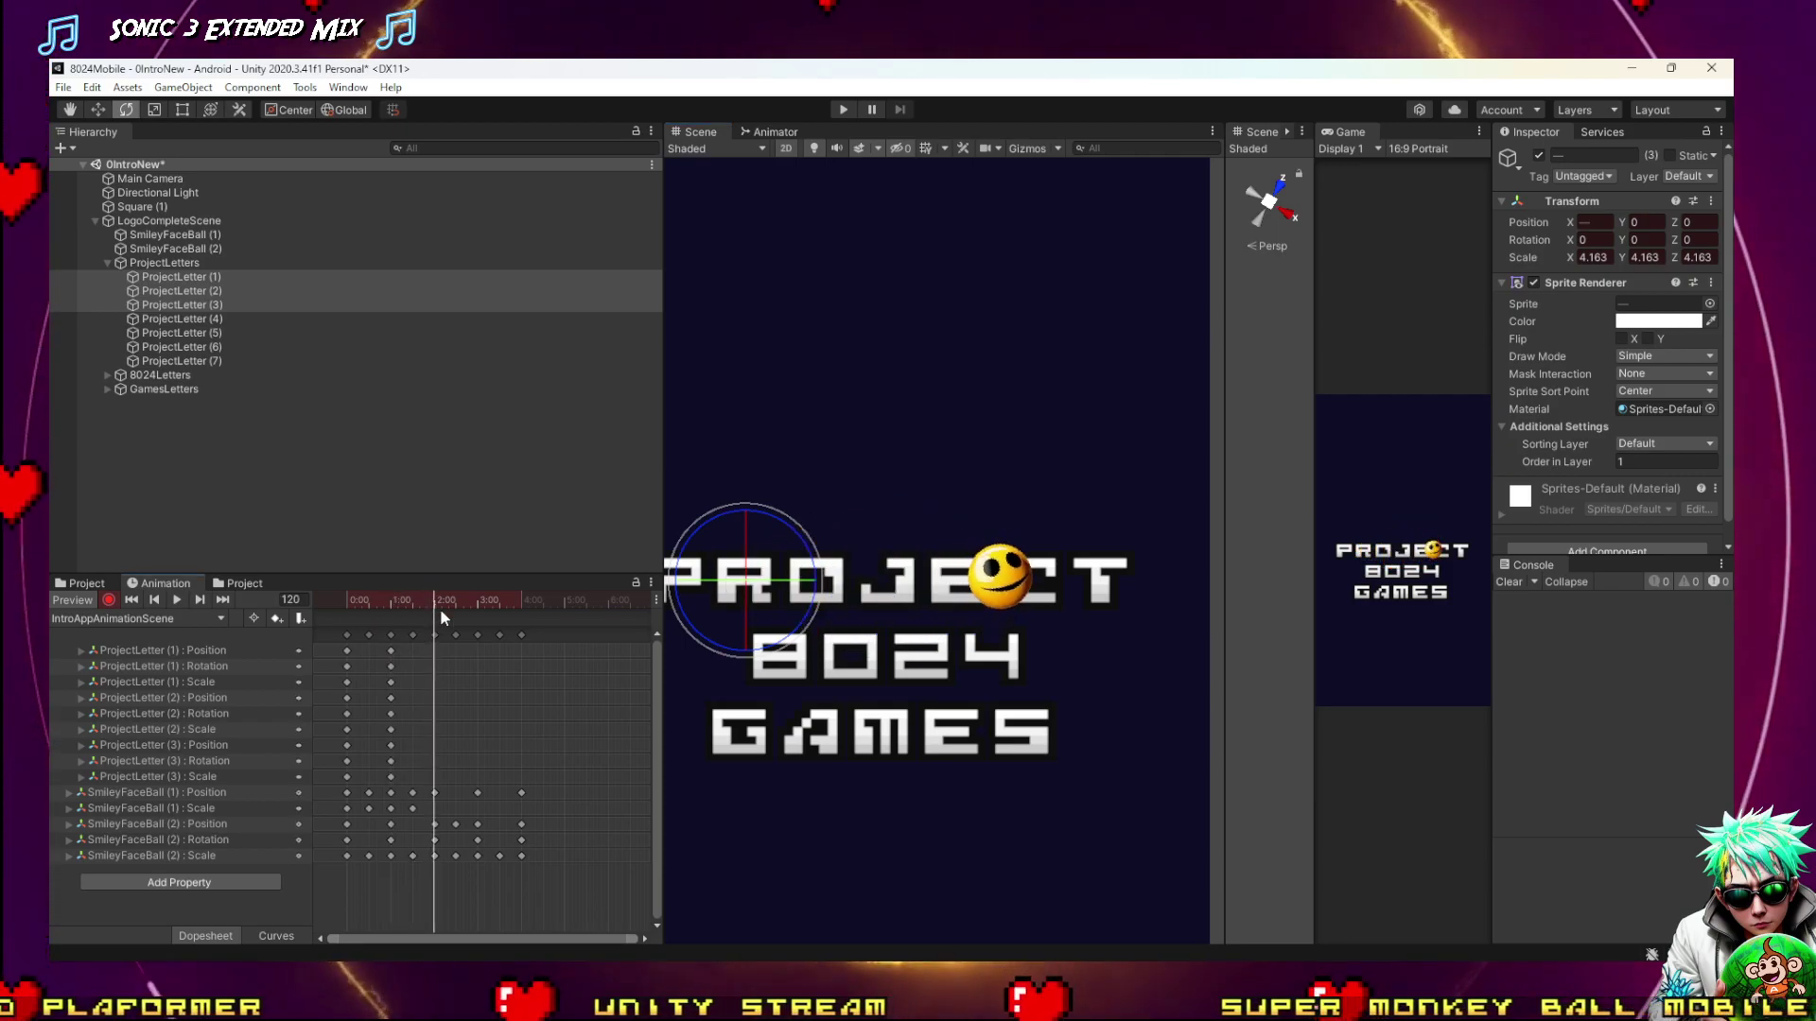
{"action": "left_click_drag", "start_coordinate": [806, 551], "coordinate": [827, 504]}
{"action": "key", "text": "r"}
{"action": "key", "text": "w"}
{"action": "left_click_drag", "start_coordinate": [431, 612], "coordinate": [520, 633]}
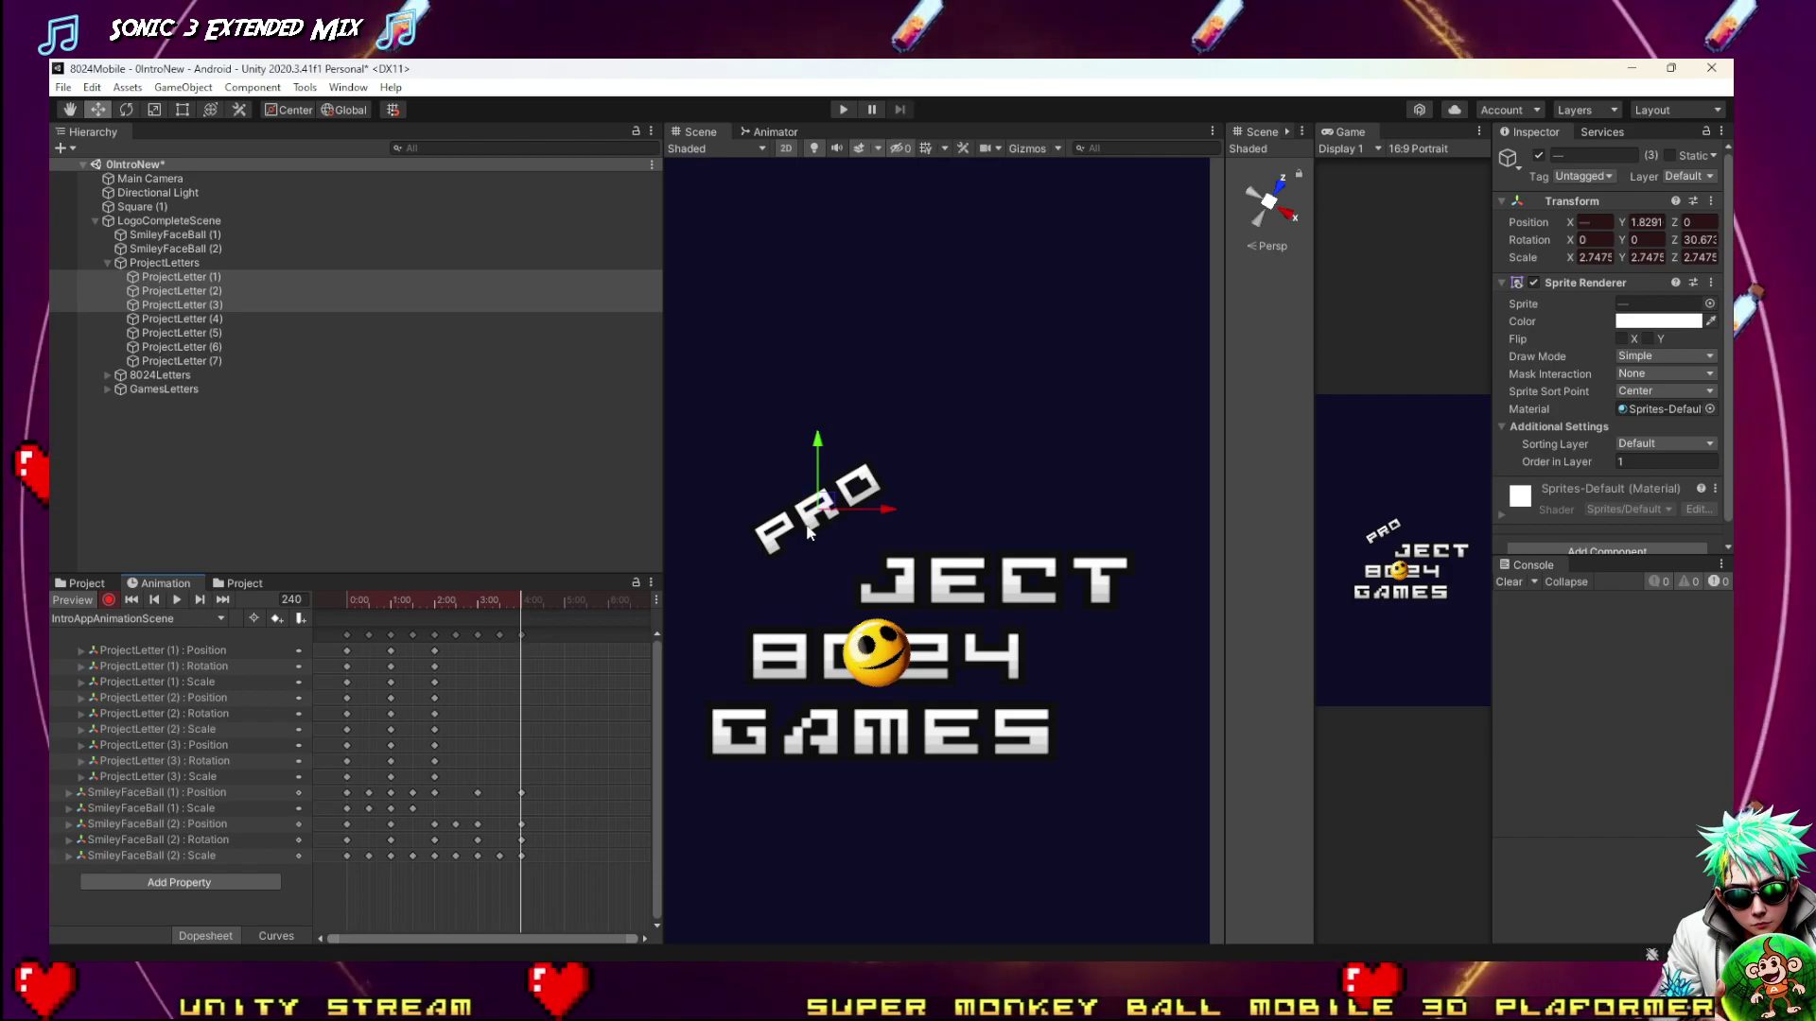
Key the PRO letters rotated to about 56° and moved up and right, then scrub to review
{"action": "left_click_drag", "start_coordinate": [859, 470], "coordinate": [843, 423]}
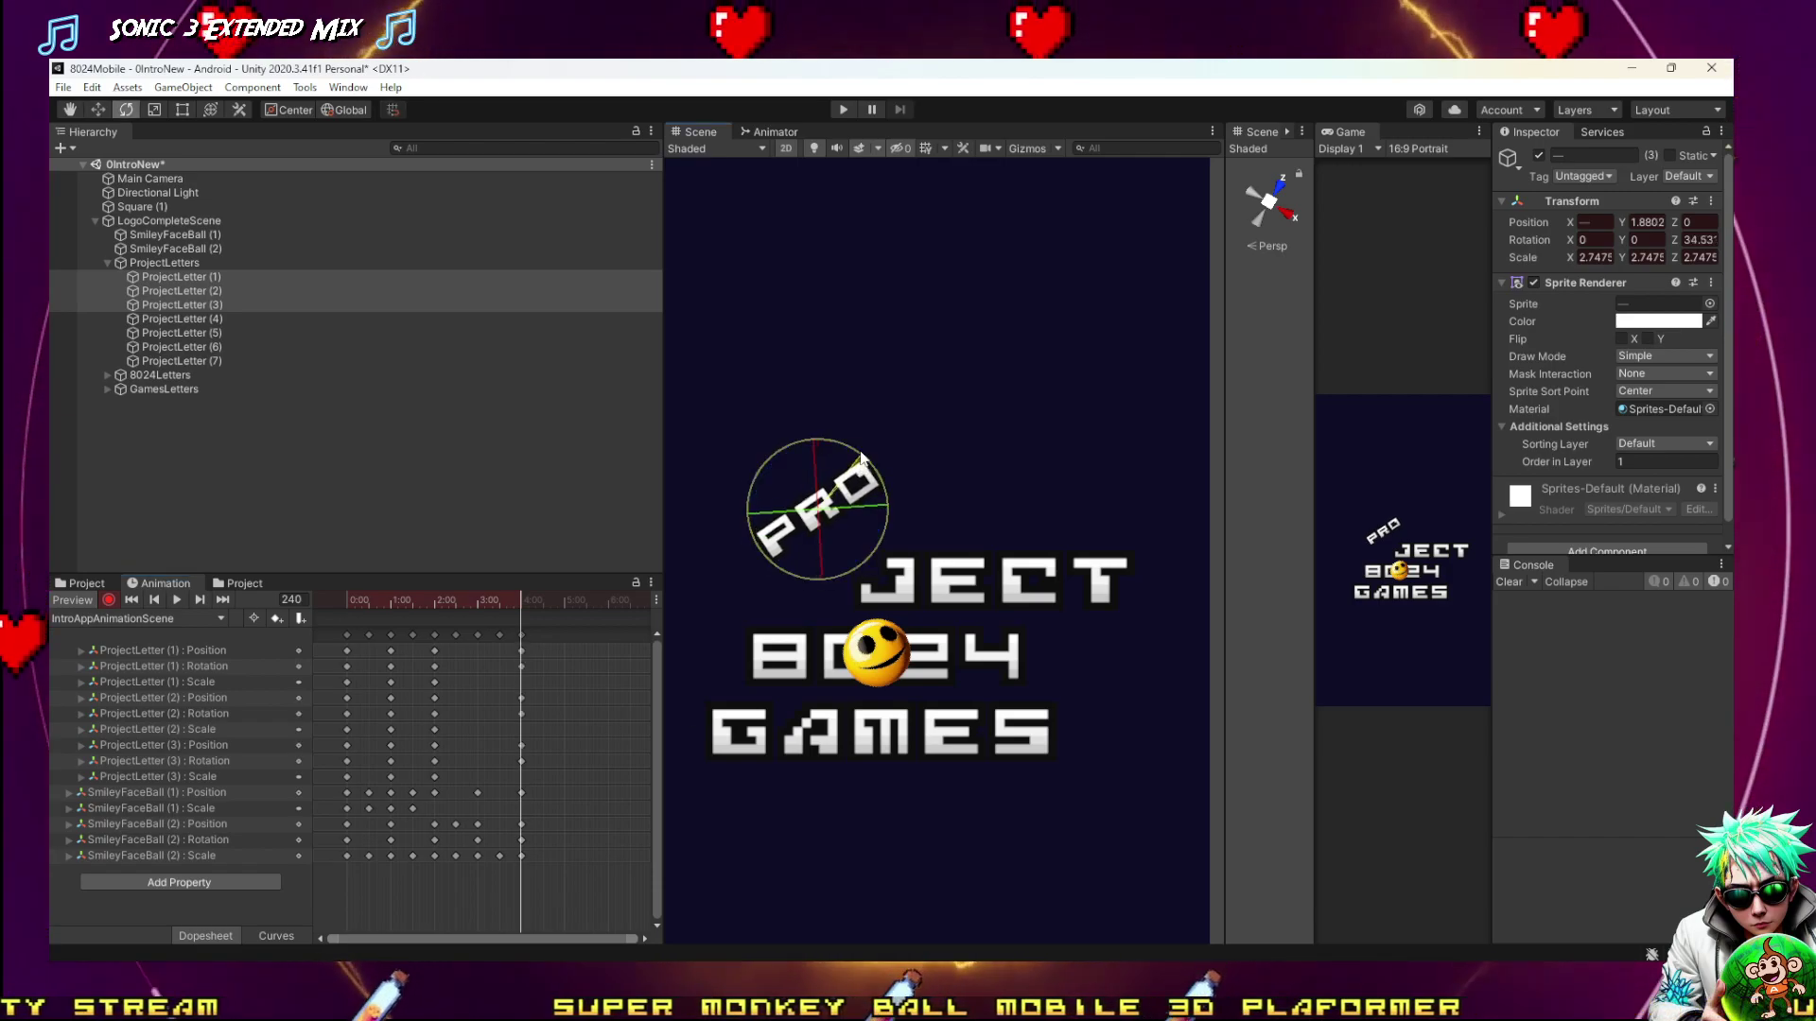
{"action": "key", "text": "w"}
{"action": "left_click_drag", "start_coordinate": [826, 501], "coordinate": [881, 404]}
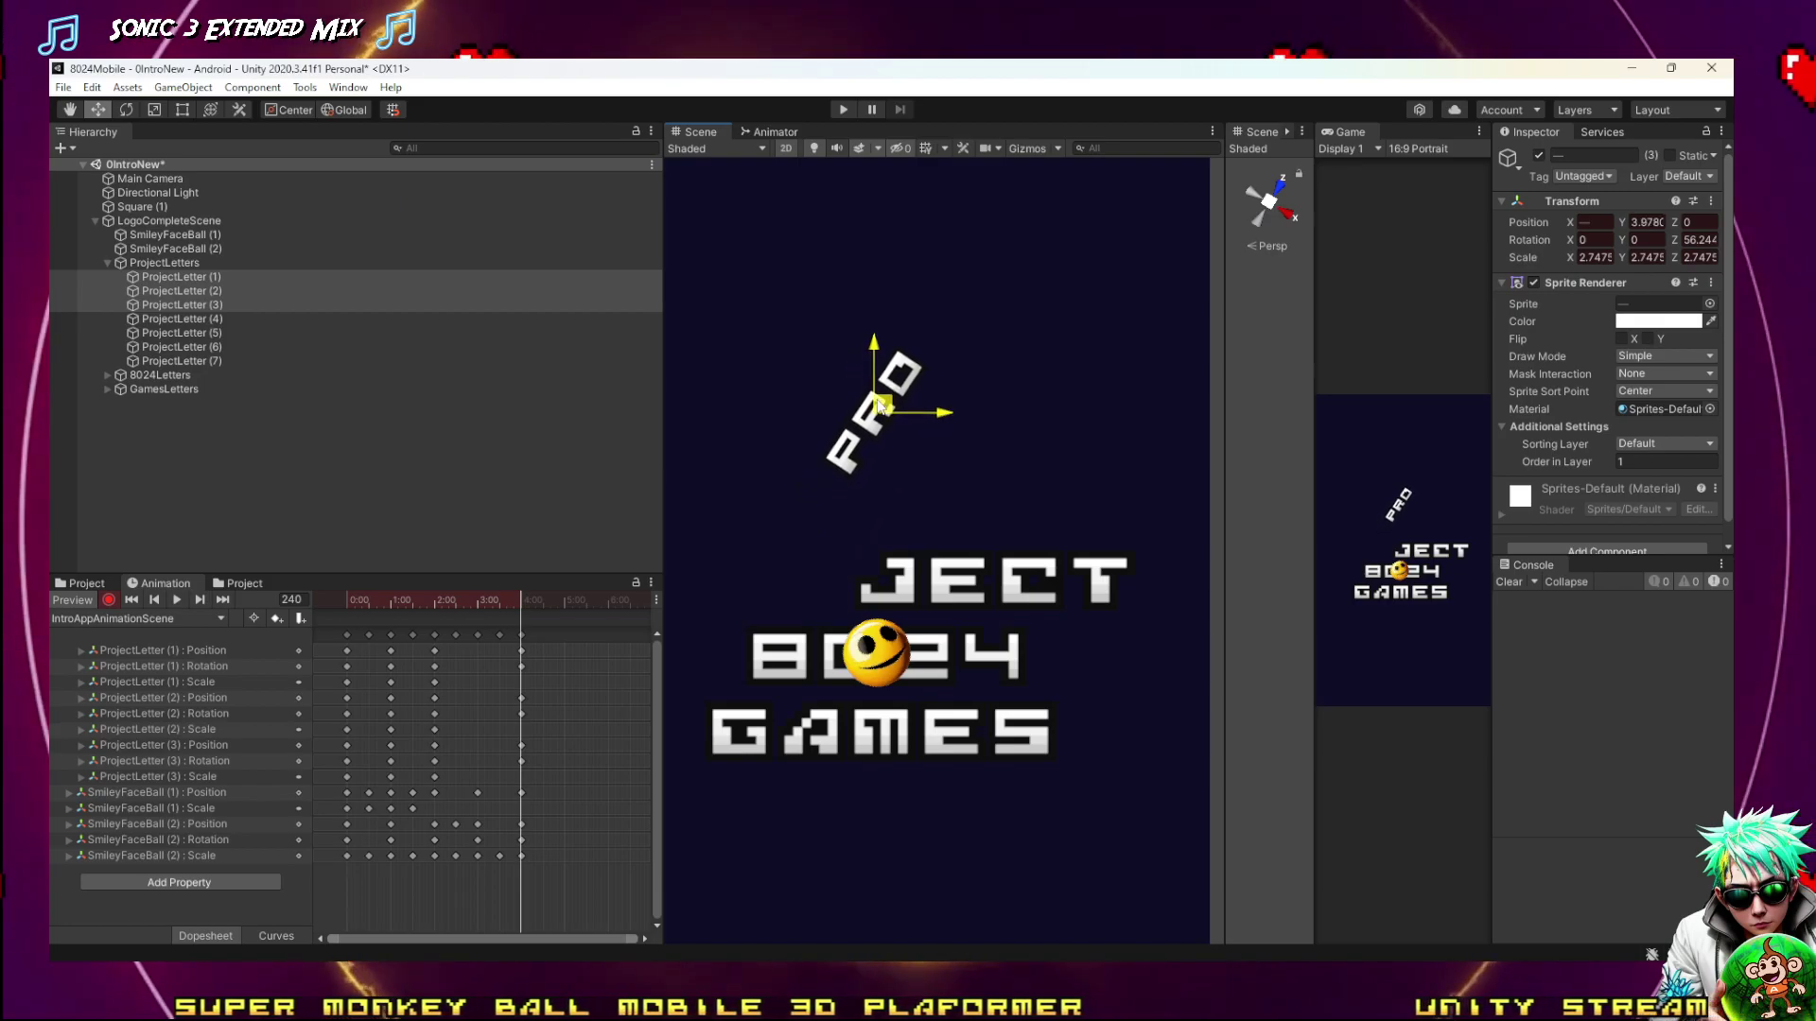
{"action": "left_click", "coordinate": [477, 603]}
{"action": "left_click_drag", "start_coordinate": [477, 605], "coordinate": [481, 603]}
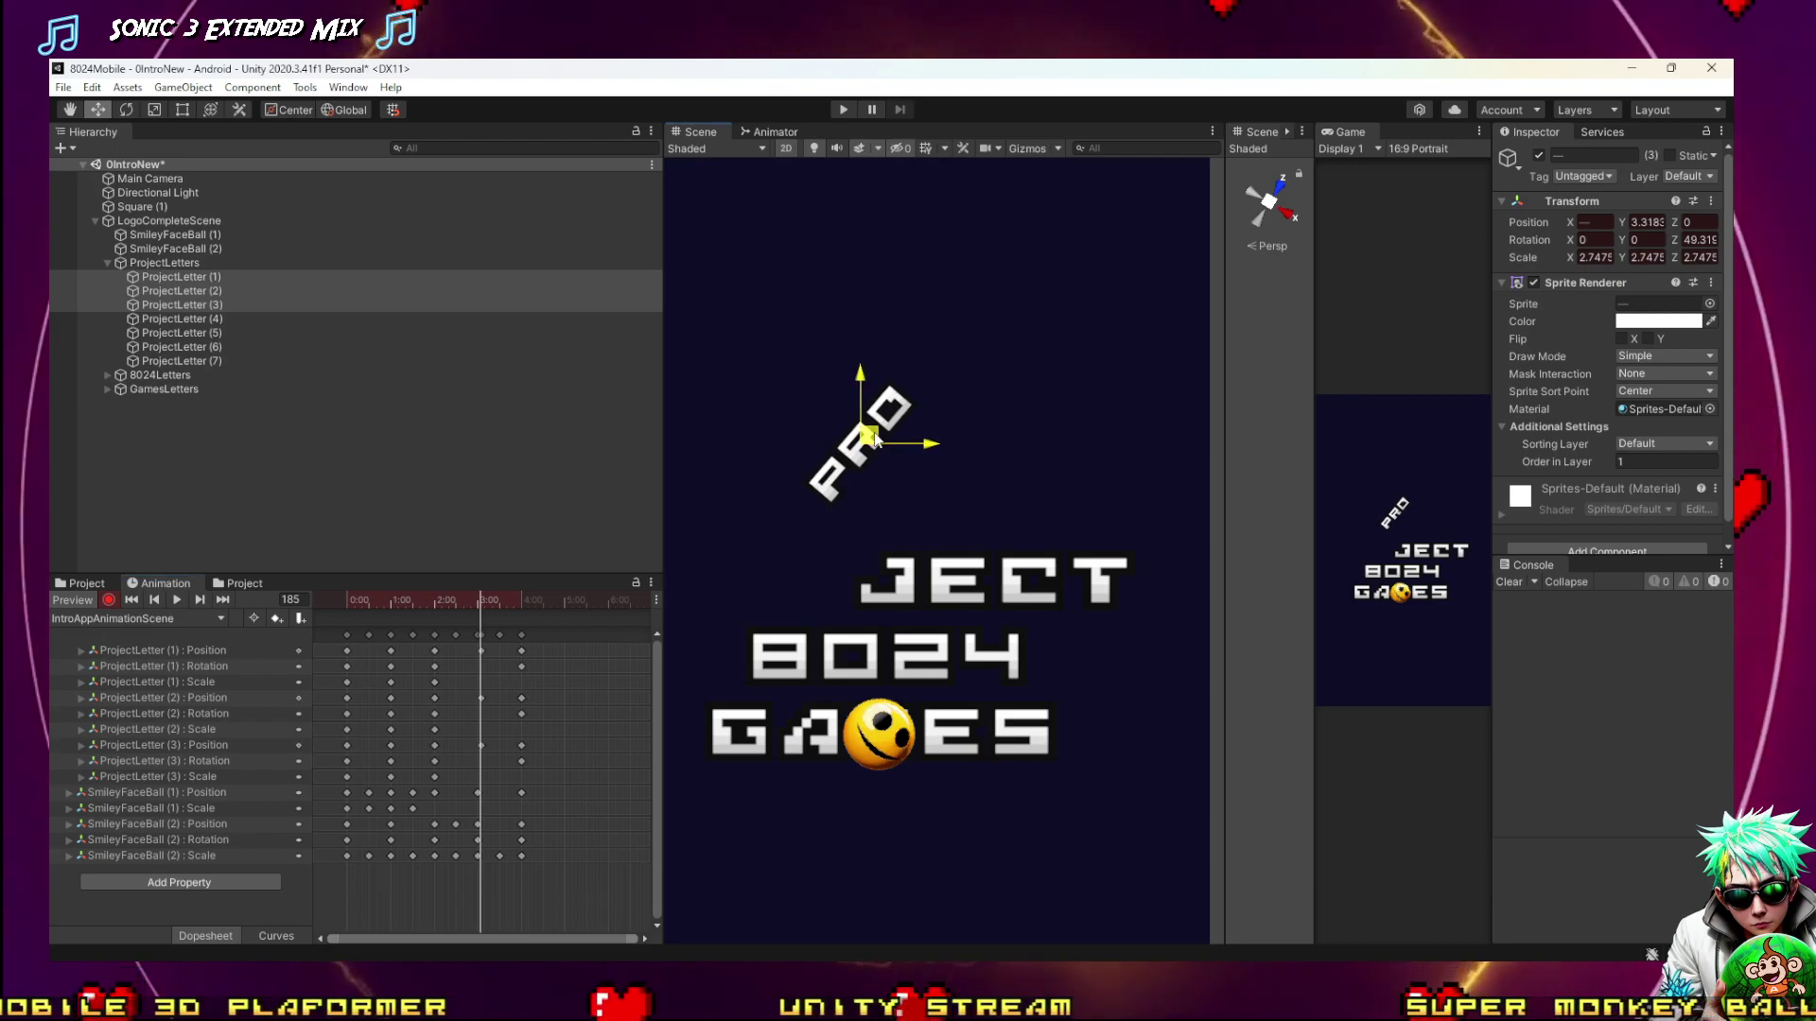
{"action": "left_click_drag", "start_coordinate": [484, 598], "coordinate": [293, 626]}
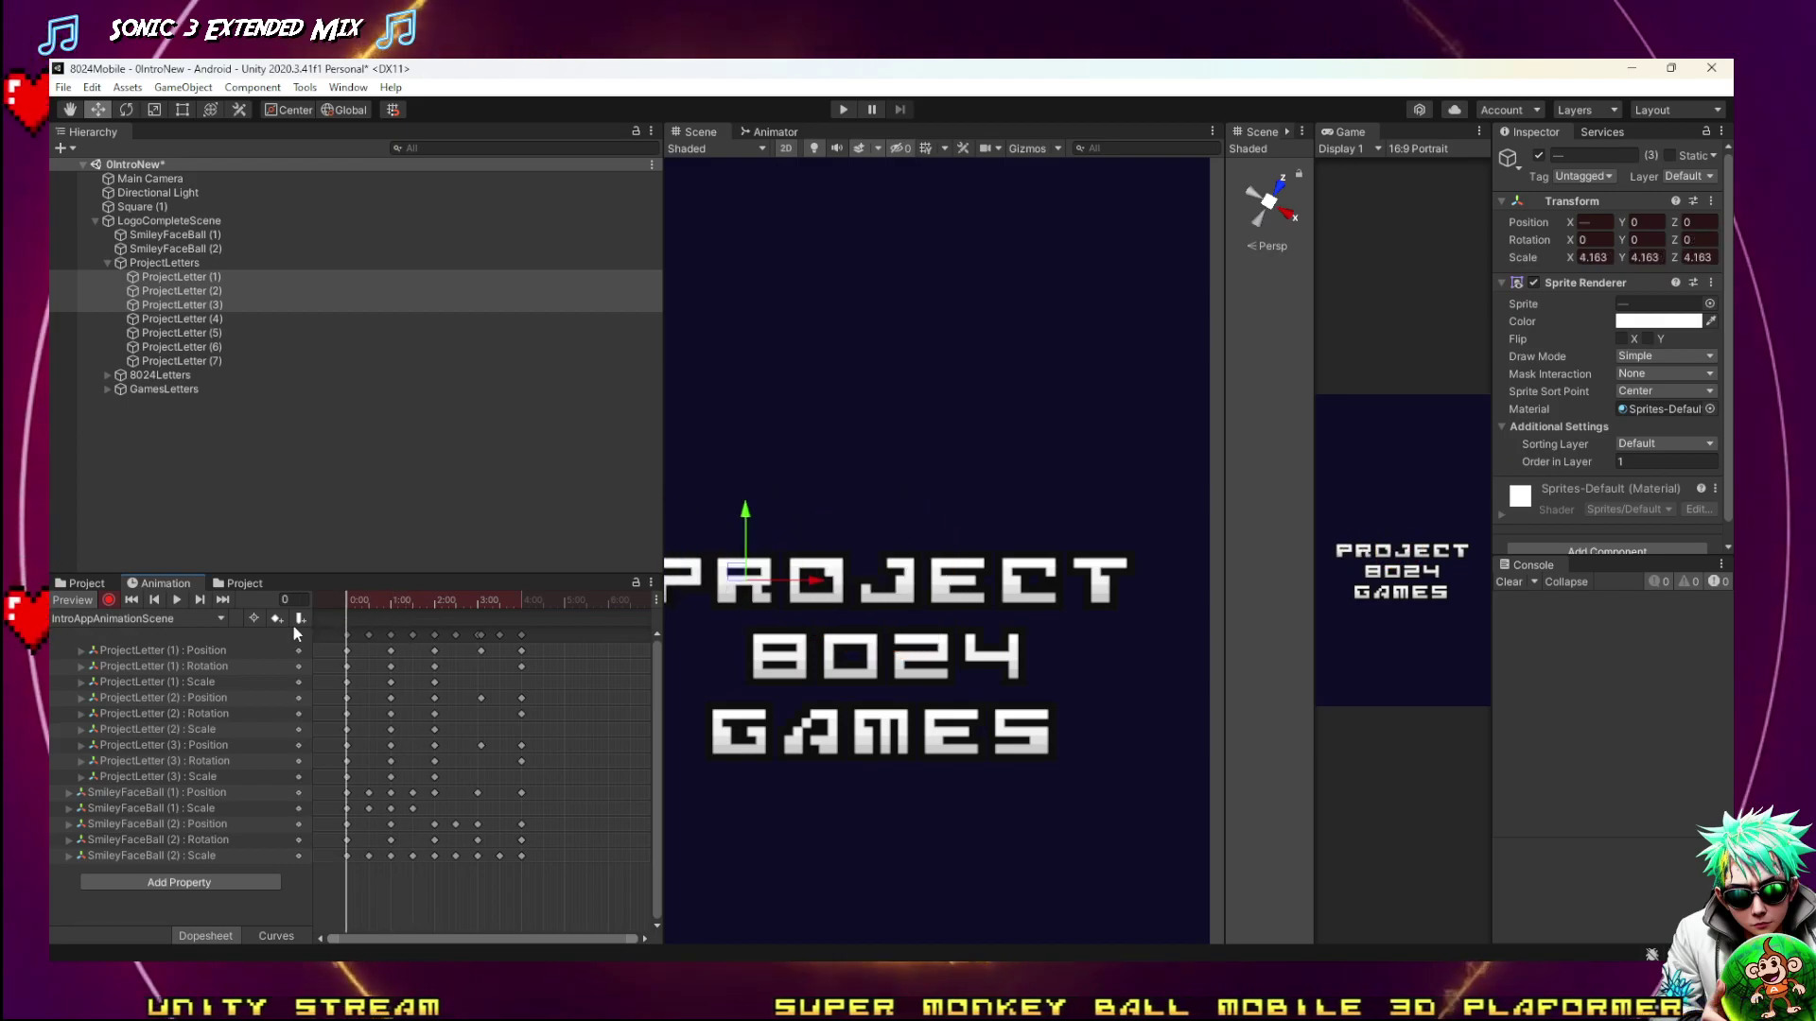
Play the intro twice and select the letter keyframes at 3:03
{"action": "left_click", "coordinate": [179, 600]}
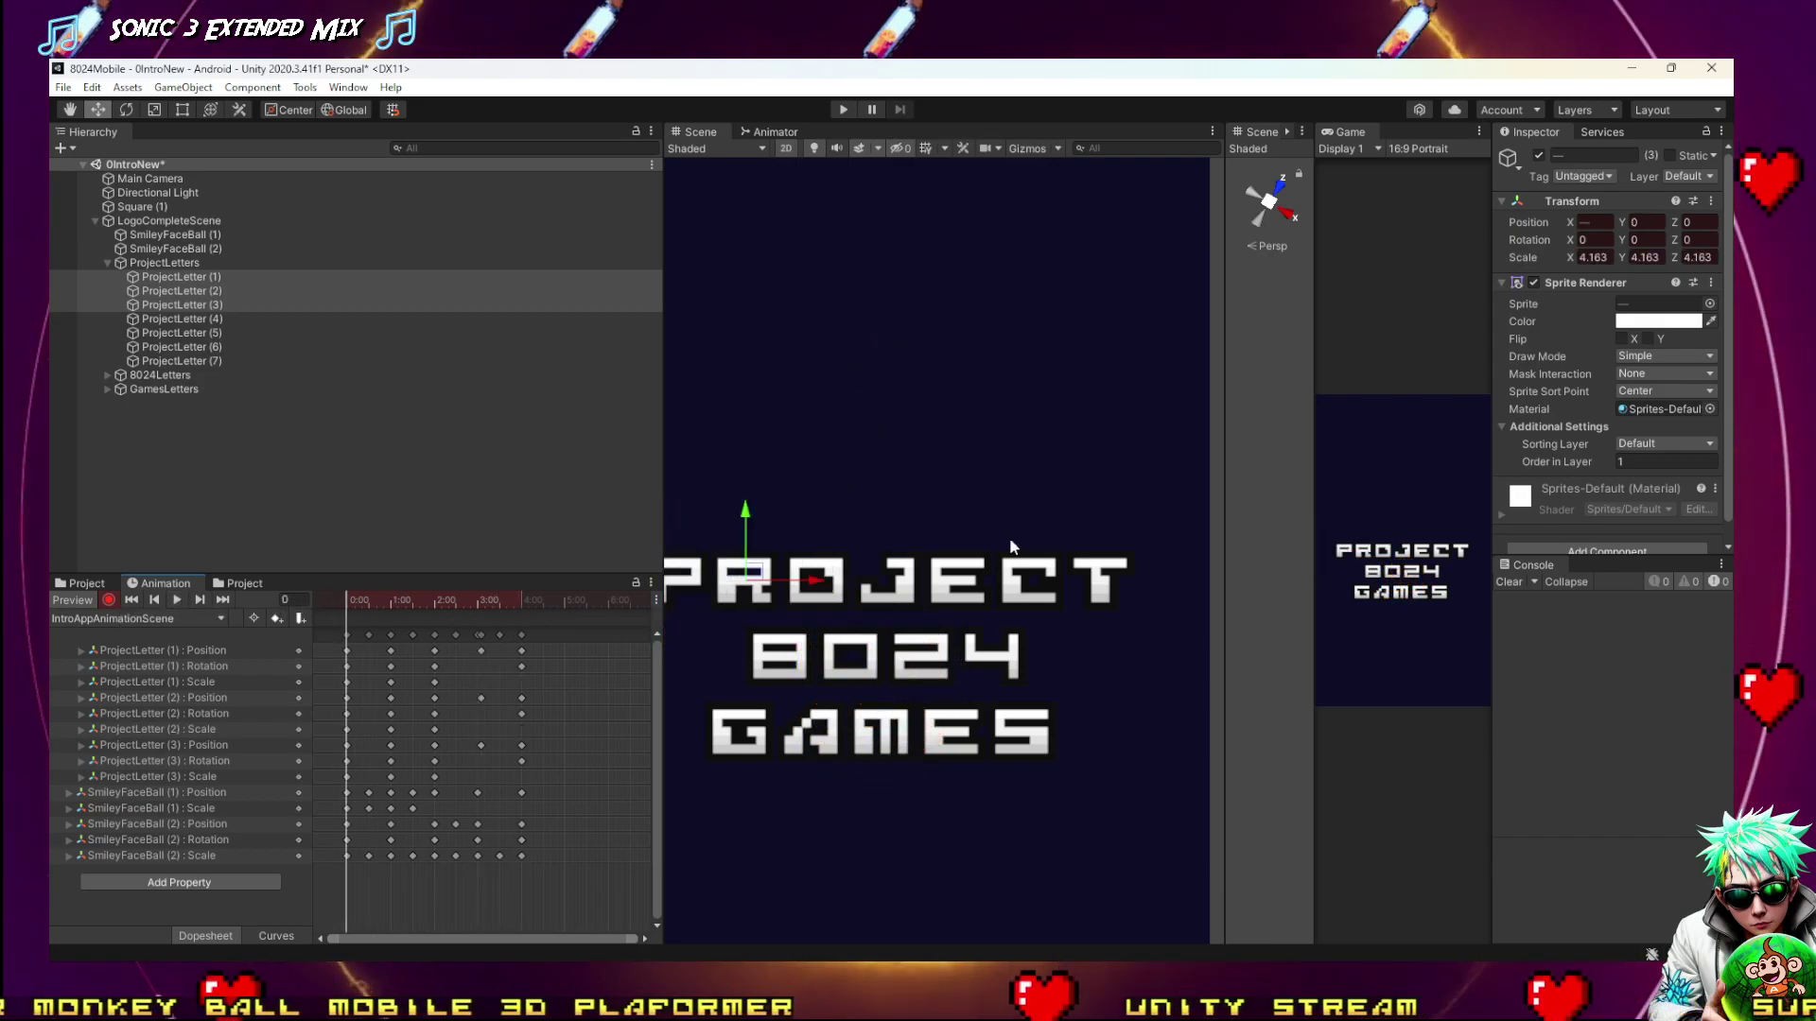
{"action": "scroll", "coordinate": [937, 530], "scroll_direction": "down", "scroll_amount": 3}
{"action": "left_click", "coordinate": [178, 600]}
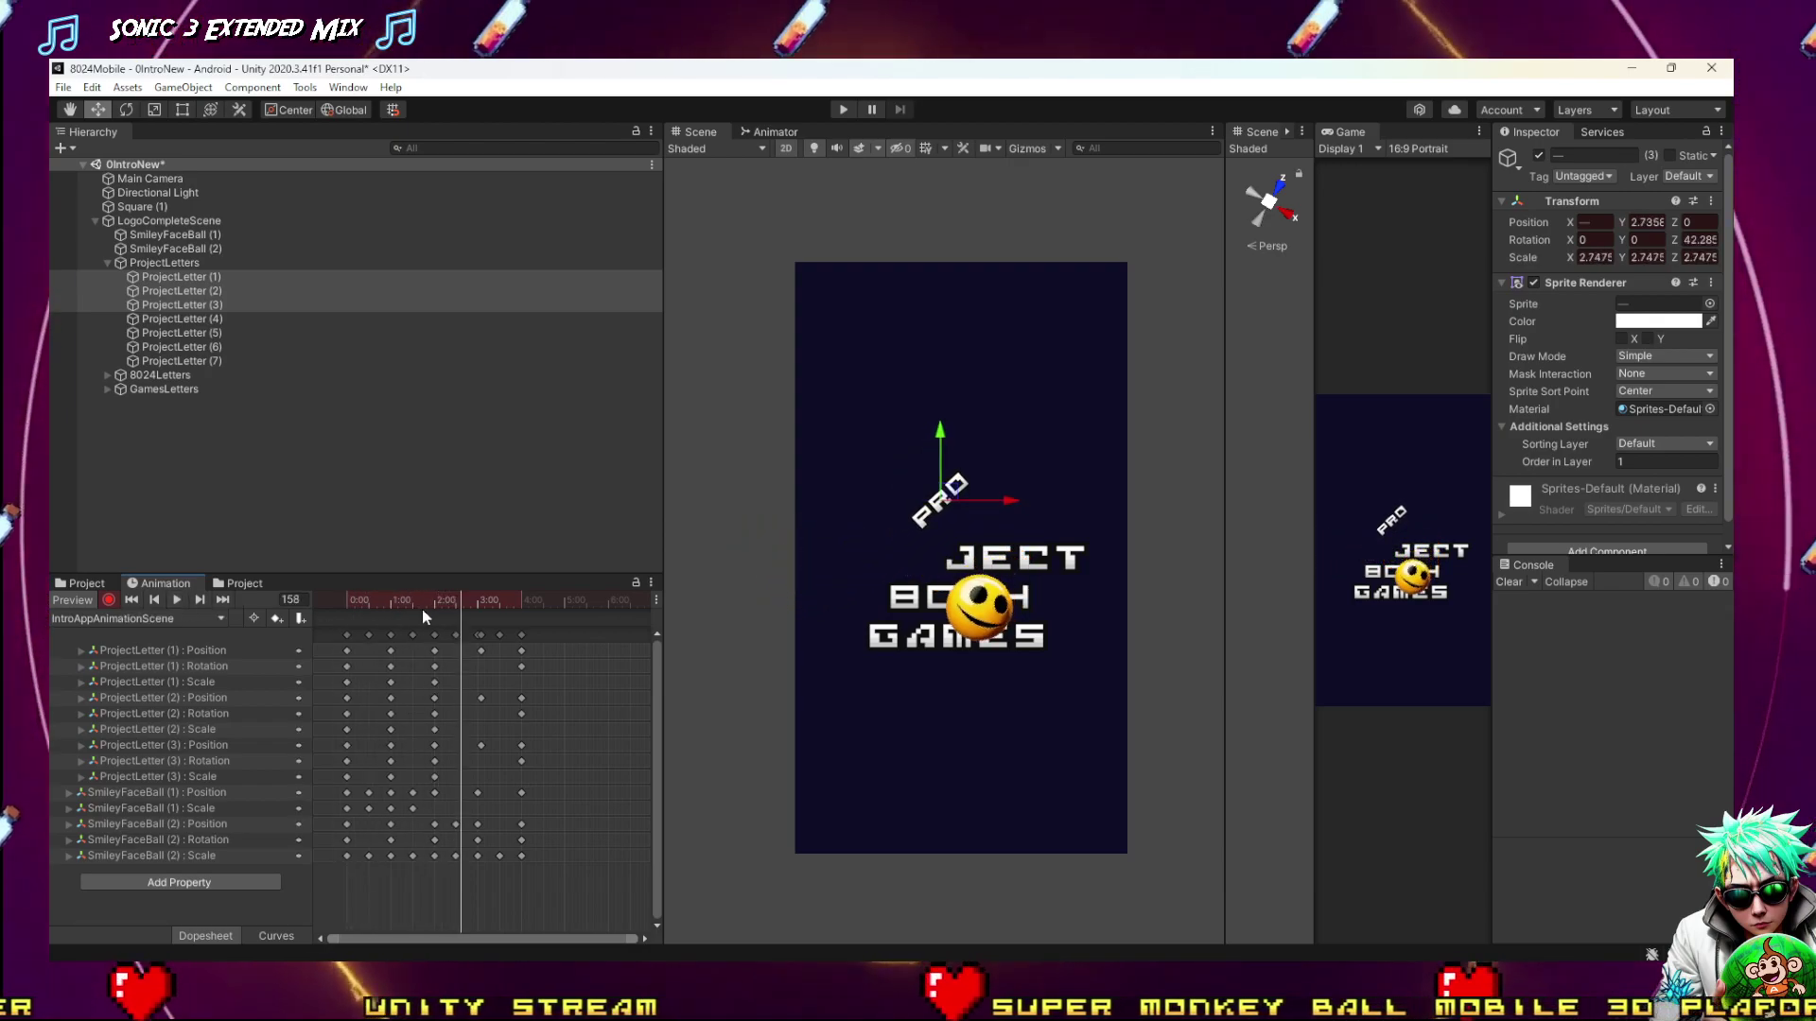
{"action": "scroll", "coordinate": [482, 650], "scroll_direction": "up", "scroll_amount": 3}
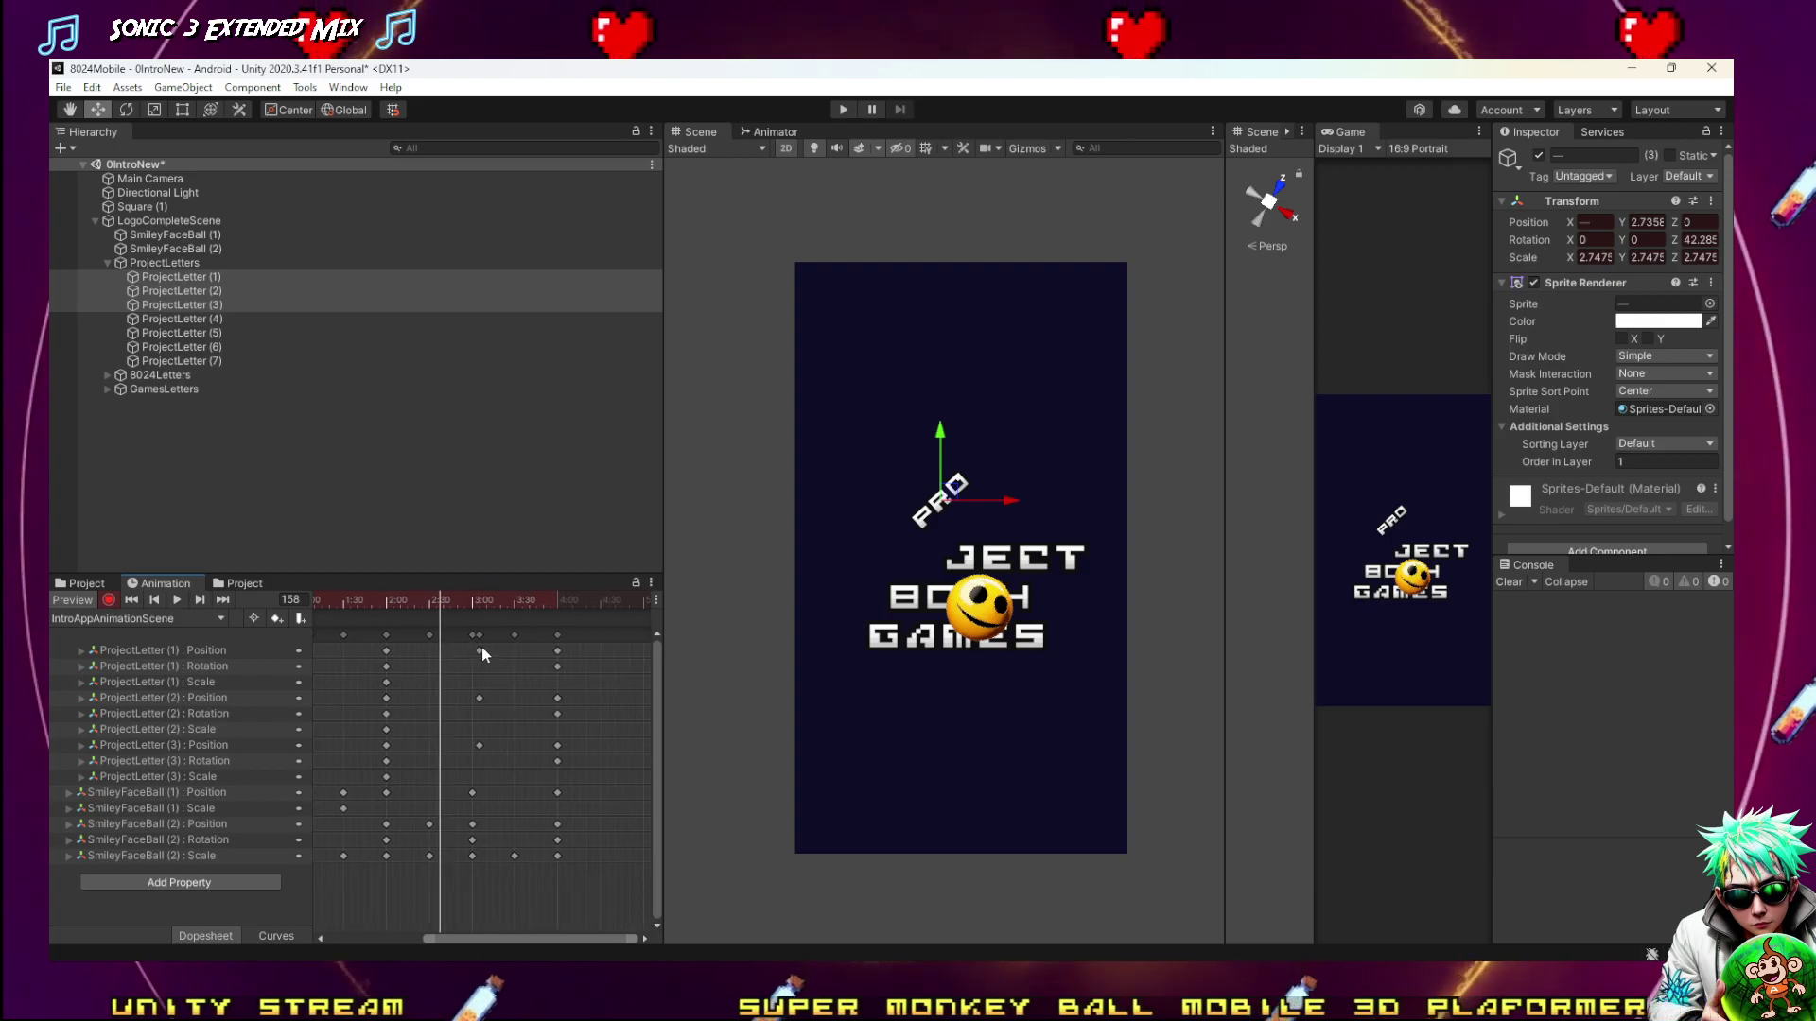
{"action": "left_click", "coordinate": [474, 635]}
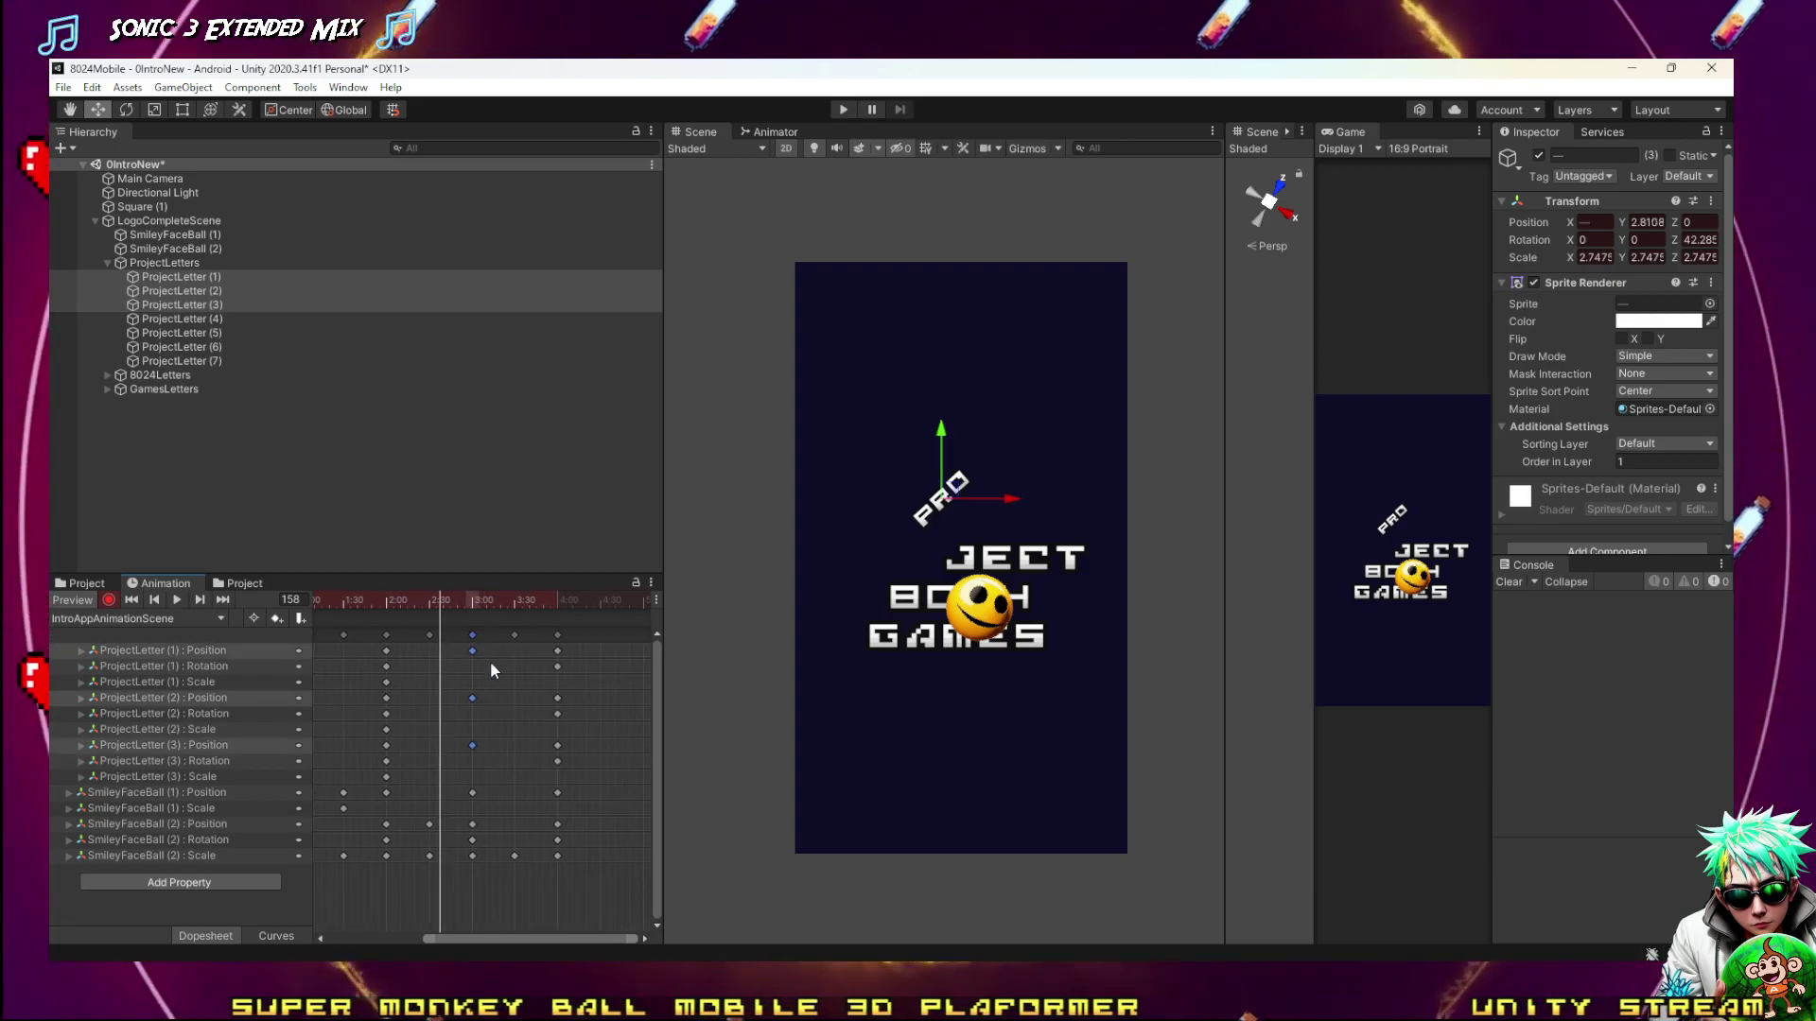
Rewind to frame 0, scrub through the letters flying off, then switch to the browser
{"action": "key", "text": "shift+comma"}
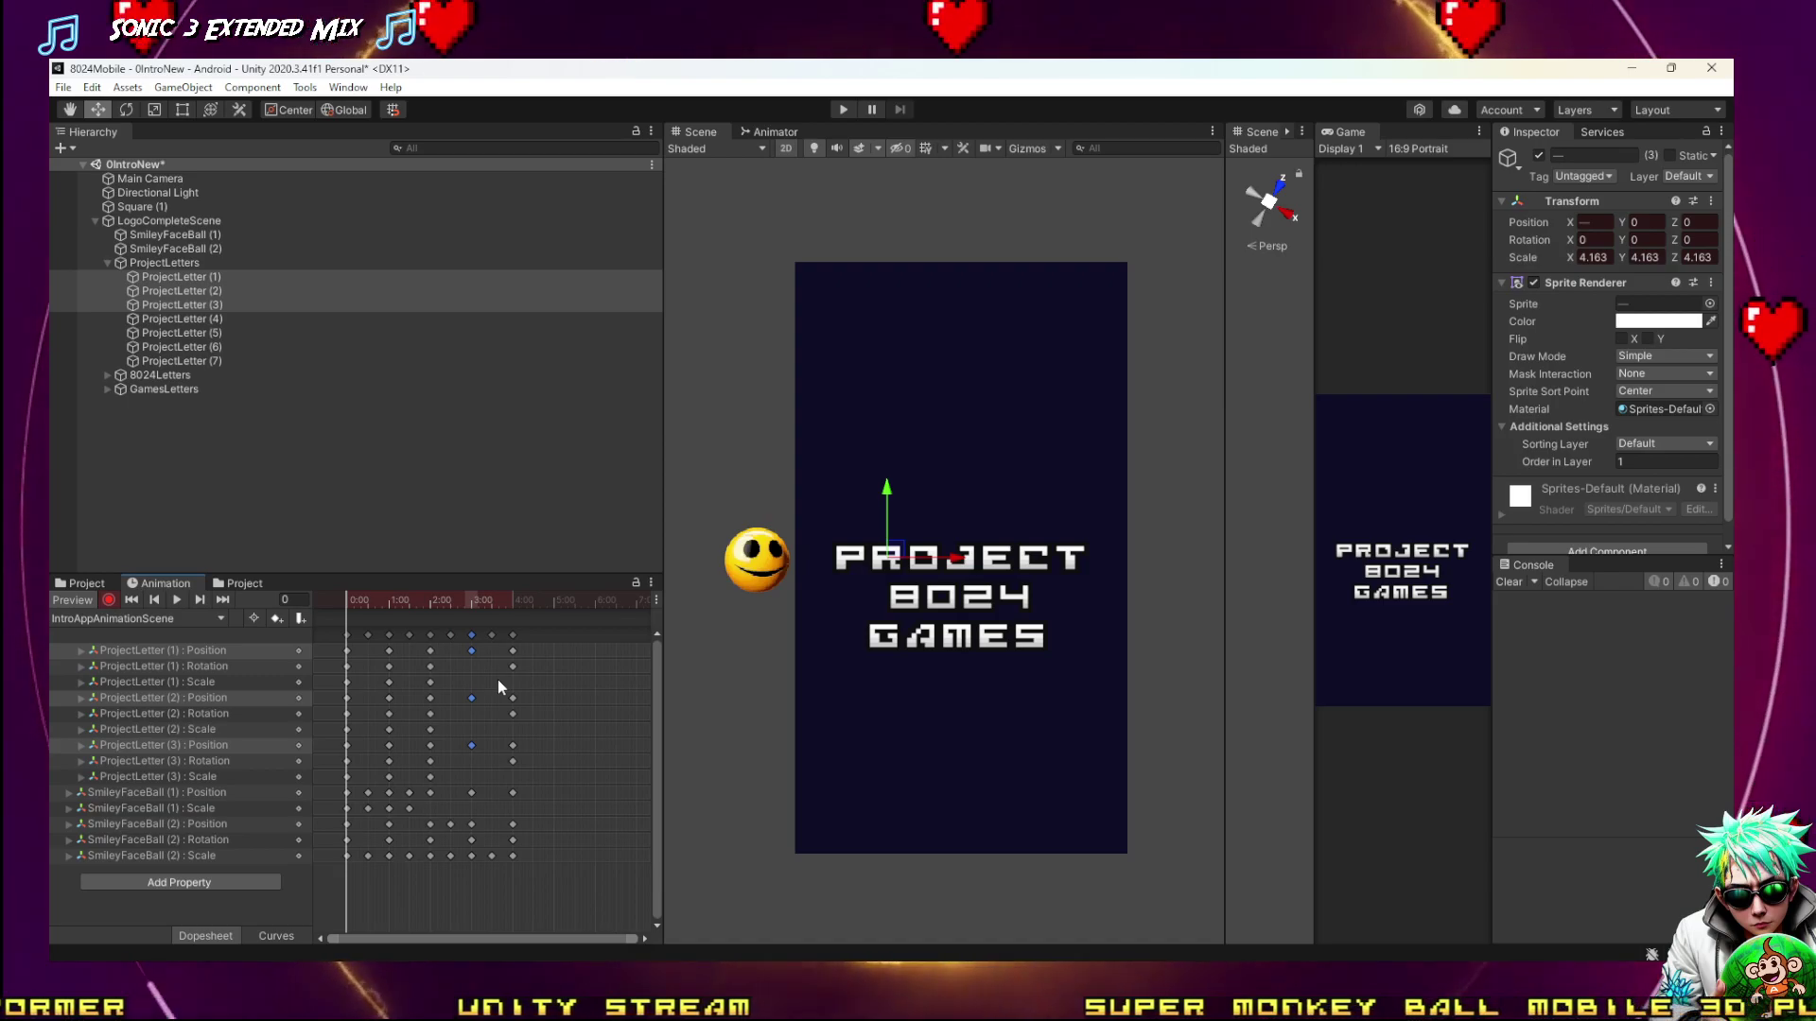
{"action": "scroll", "coordinate": [395, 632], "scroll_direction": "up", "scroll_amount": 3}
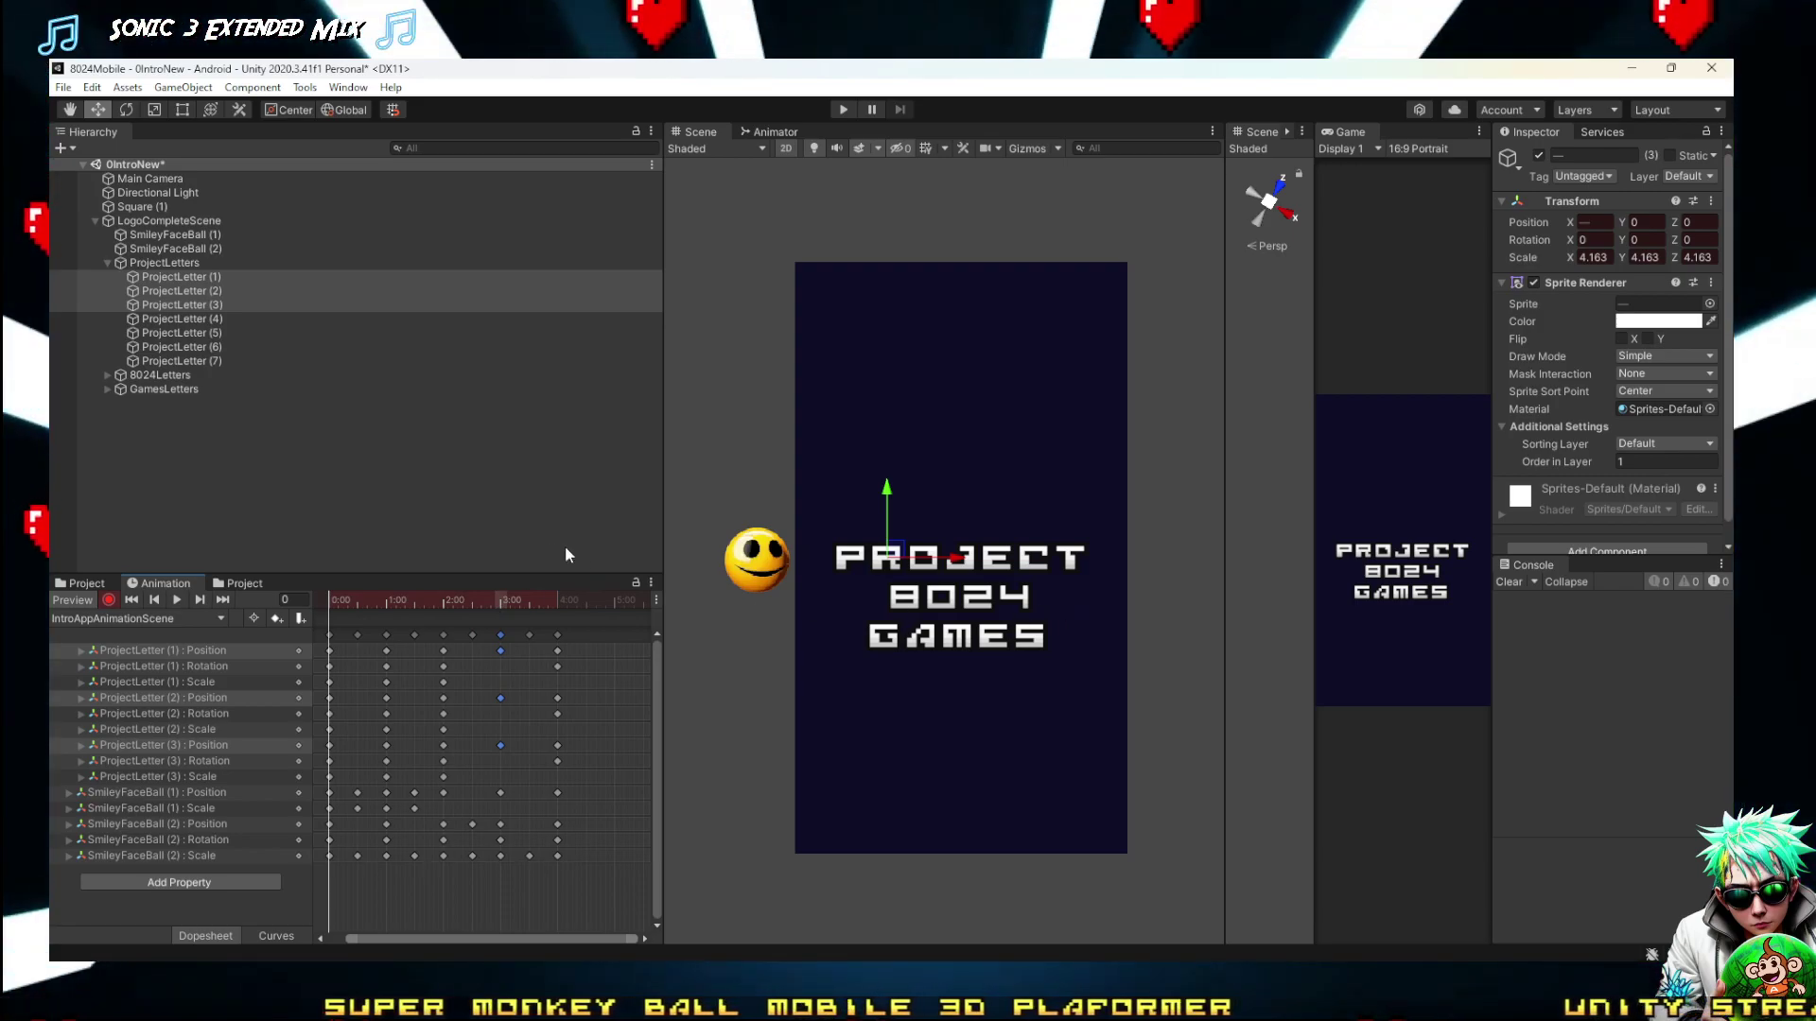
{"action": "mouse_move", "coordinate": [378, 605]}
{"action": "left_mouse_down"}
{"action": "mouse_move", "coordinate": [338, 605]}
{"action": "mouse_move", "coordinate": [439, 613]}
{"action": "mouse_move", "coordinate": [378, 613]}
{"action": "mouse_move", "coordinate": [306, 646]}
{"action": "mouse_move", "coordinate": [411, 631]}
{"action": "mouse_move", "coordinate": [383, 641]}
{"action": "left_mouse_up"}
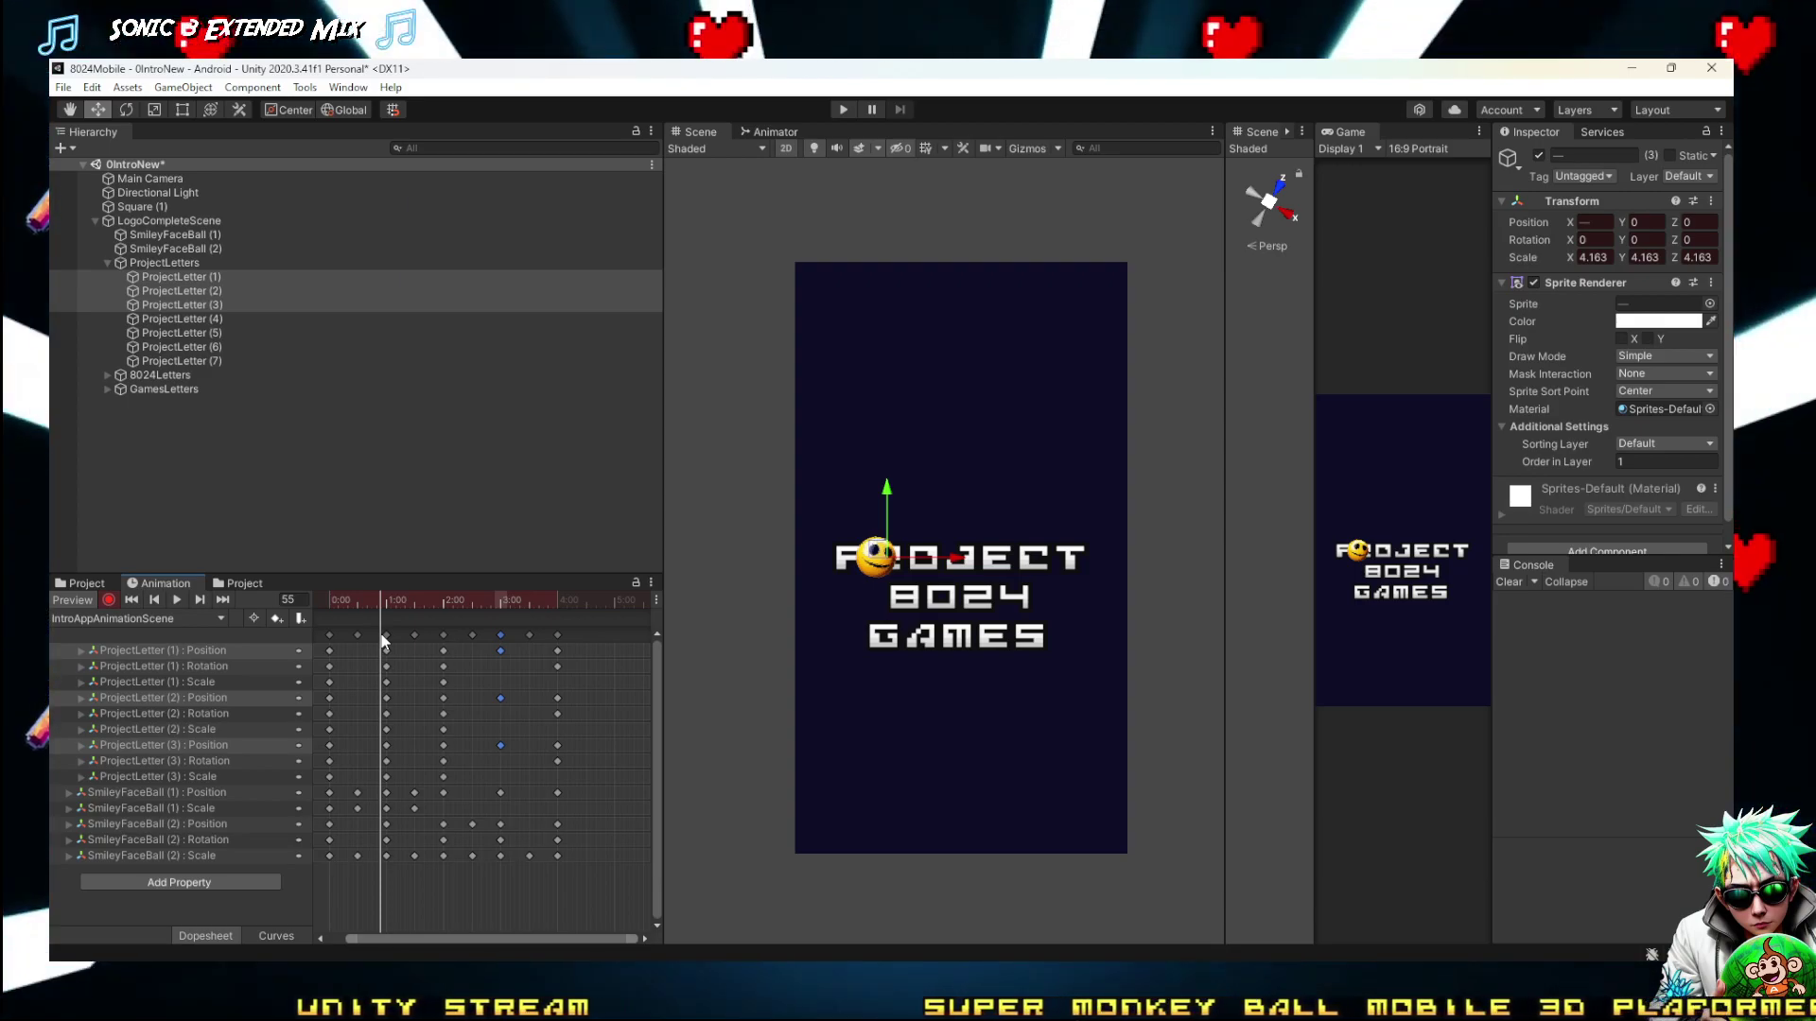
{"action": "mouse_move", "coordinate": [383, 641]}
{"action": "left_mouse_down"}
{"action": "mouse_move", "coordinate": [457, 618]}
{"action": "mouse_move", "coordinate": [376, 618]}
{"action": "mouse_move", "coordinate": [524, 609]}
{"action": "mouse_move", "coordinate": [358, 615]}
{"action": "left_mouse_up"}
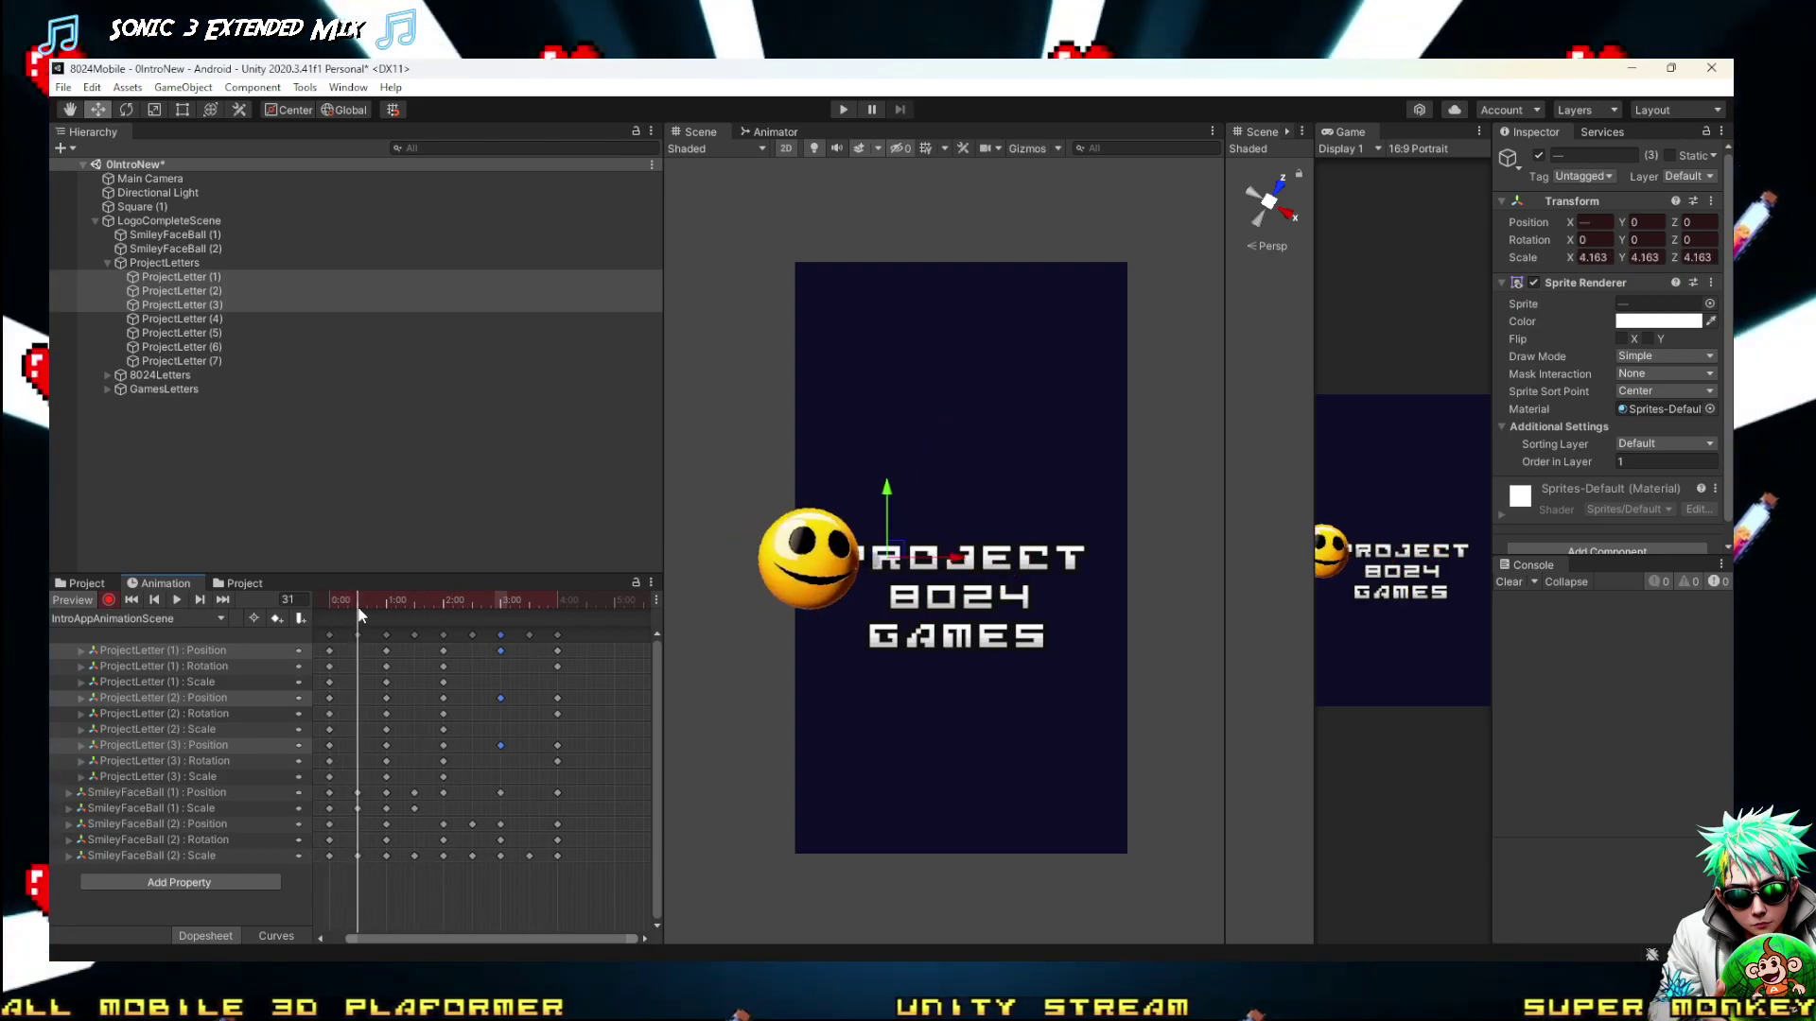
{"action": "key", "text": "alt+Tab"}
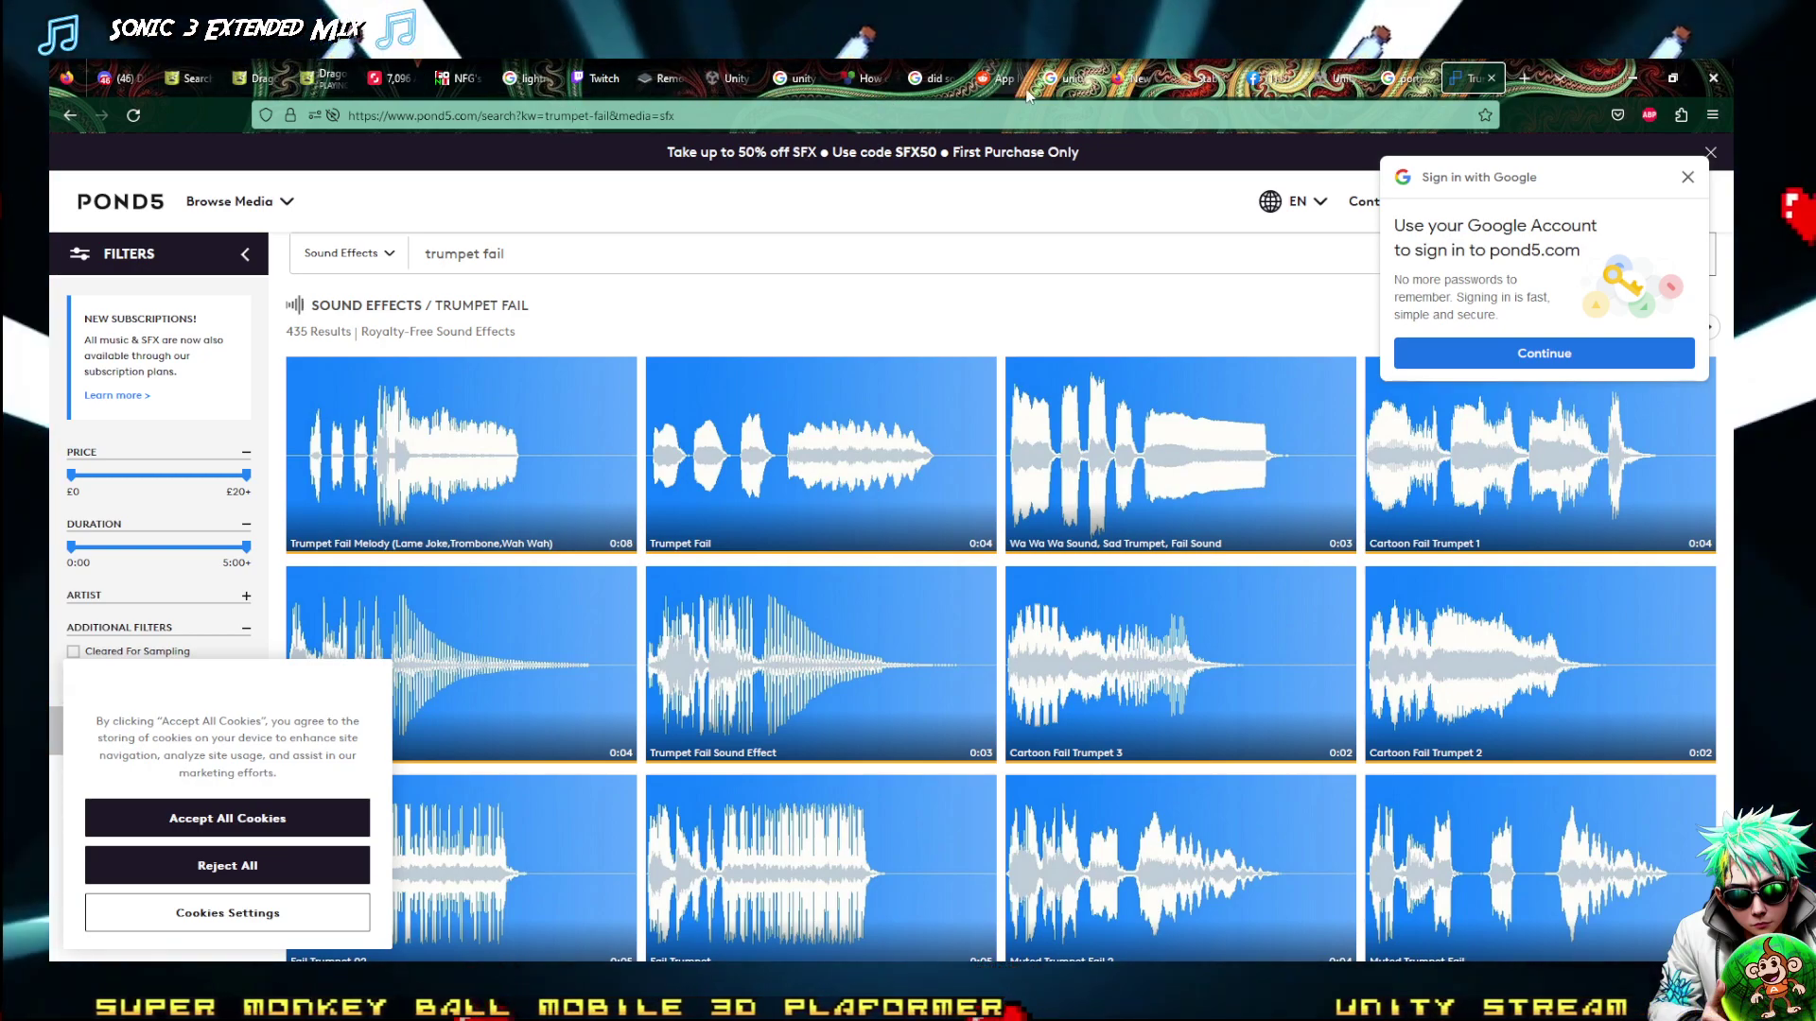
Switch from the Pond5 sound results to the Stable Diffusion txt2img tab
{"action": "left_click", "coordinate": [1186, 83]}
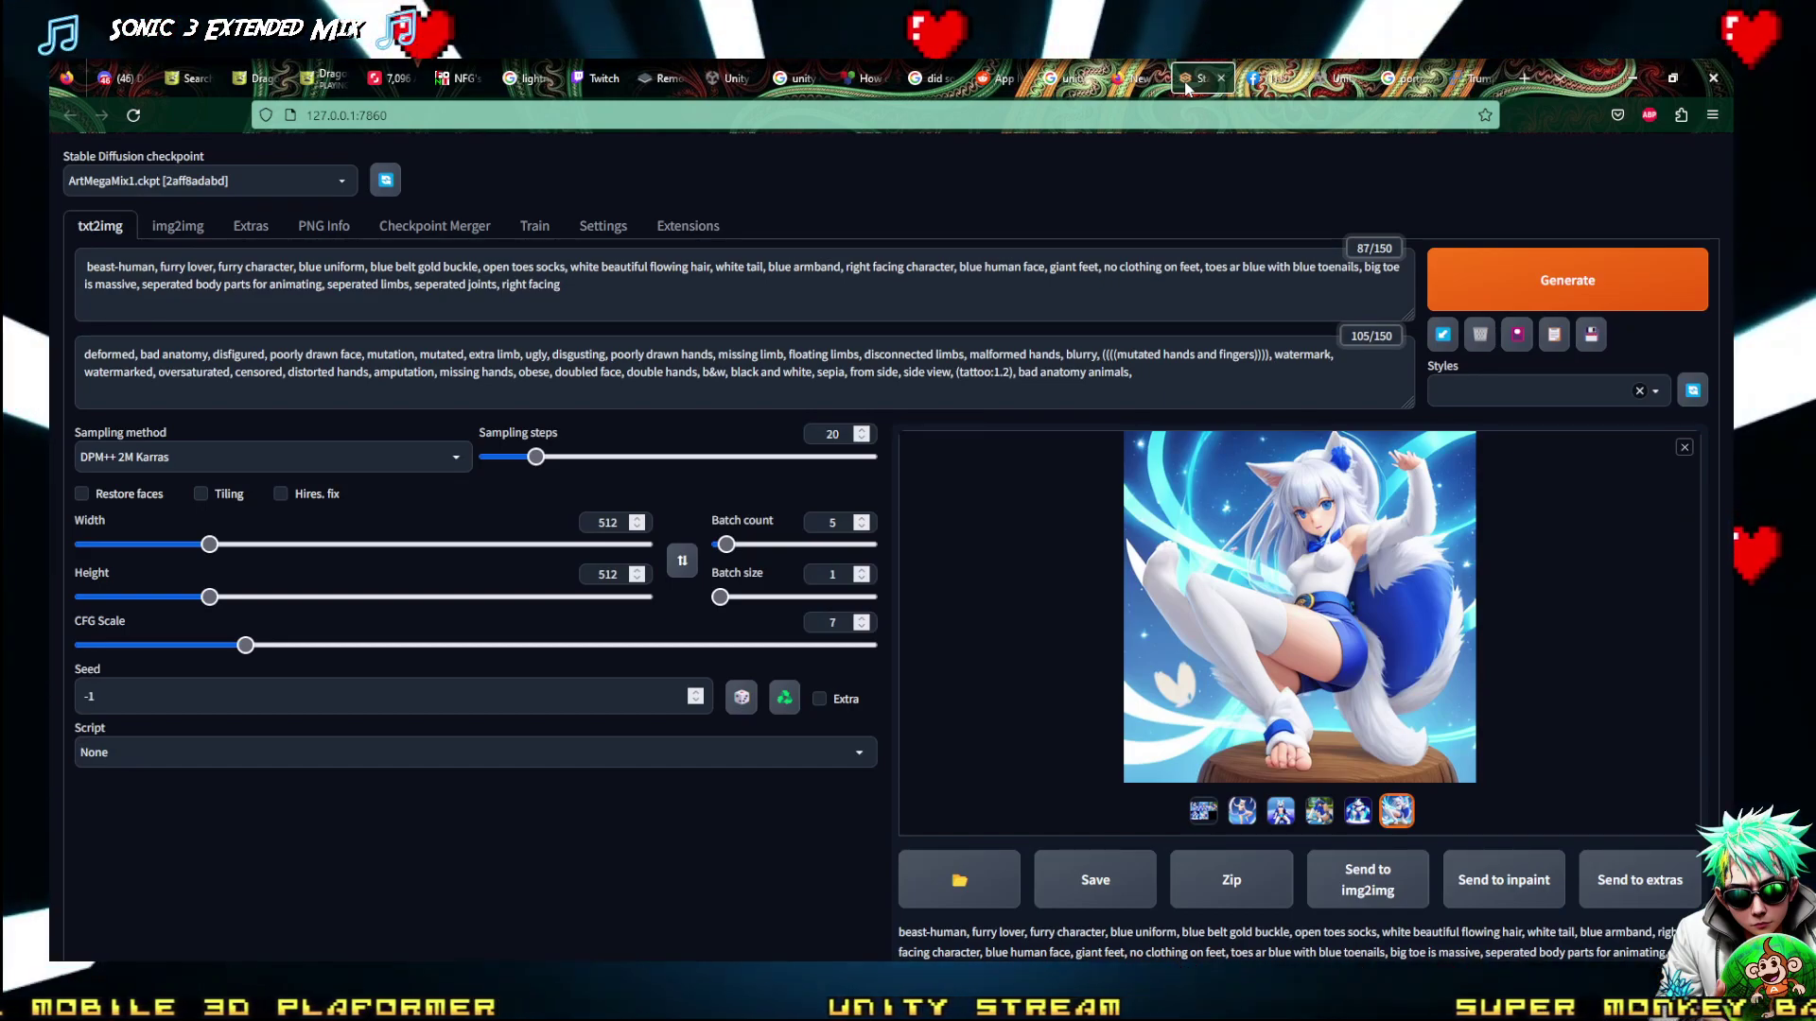
Pick the white wolf character in the output gallery and select the positive prompt
{"action": "left_click", "coordinate": [1280, 811]}
{"action": "left_click", "coordinate": [1241, 811]}
{"action": "left_click", "coordinate": [1281, 811]}
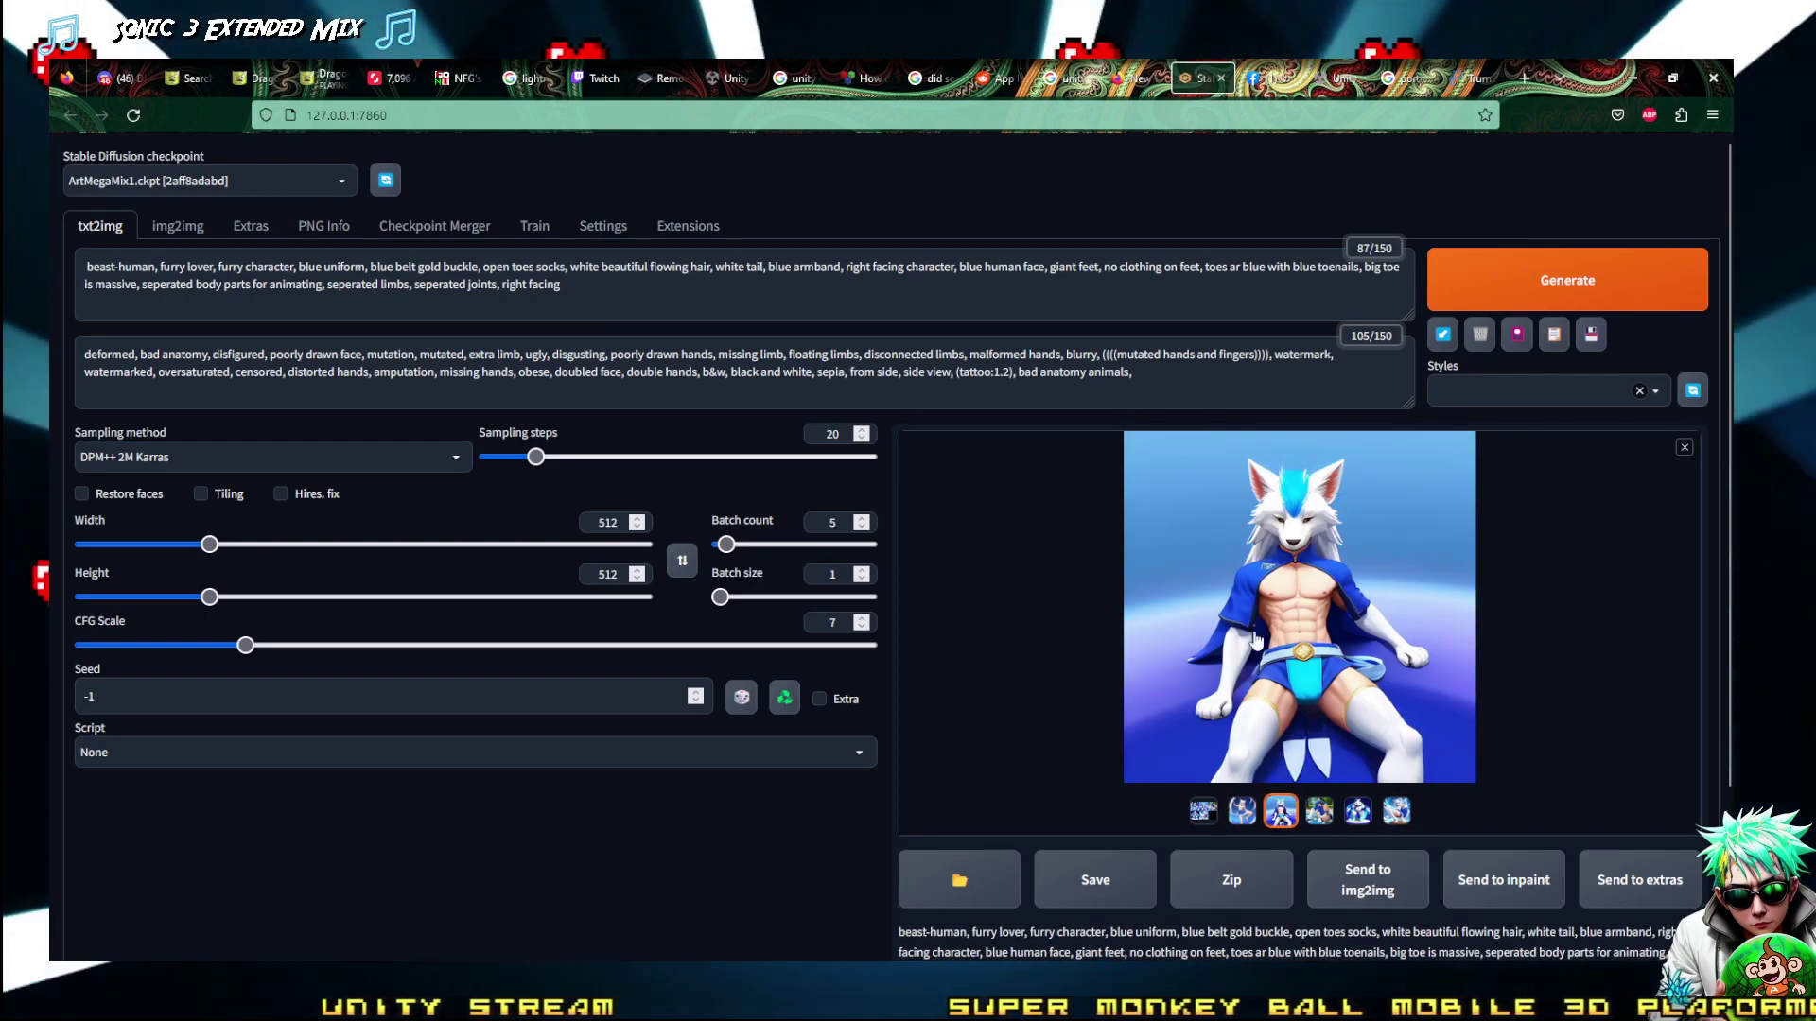
{"action": "left_click_drag", "start_coordinate": [567, 285], "coordinate": [67, 151]}
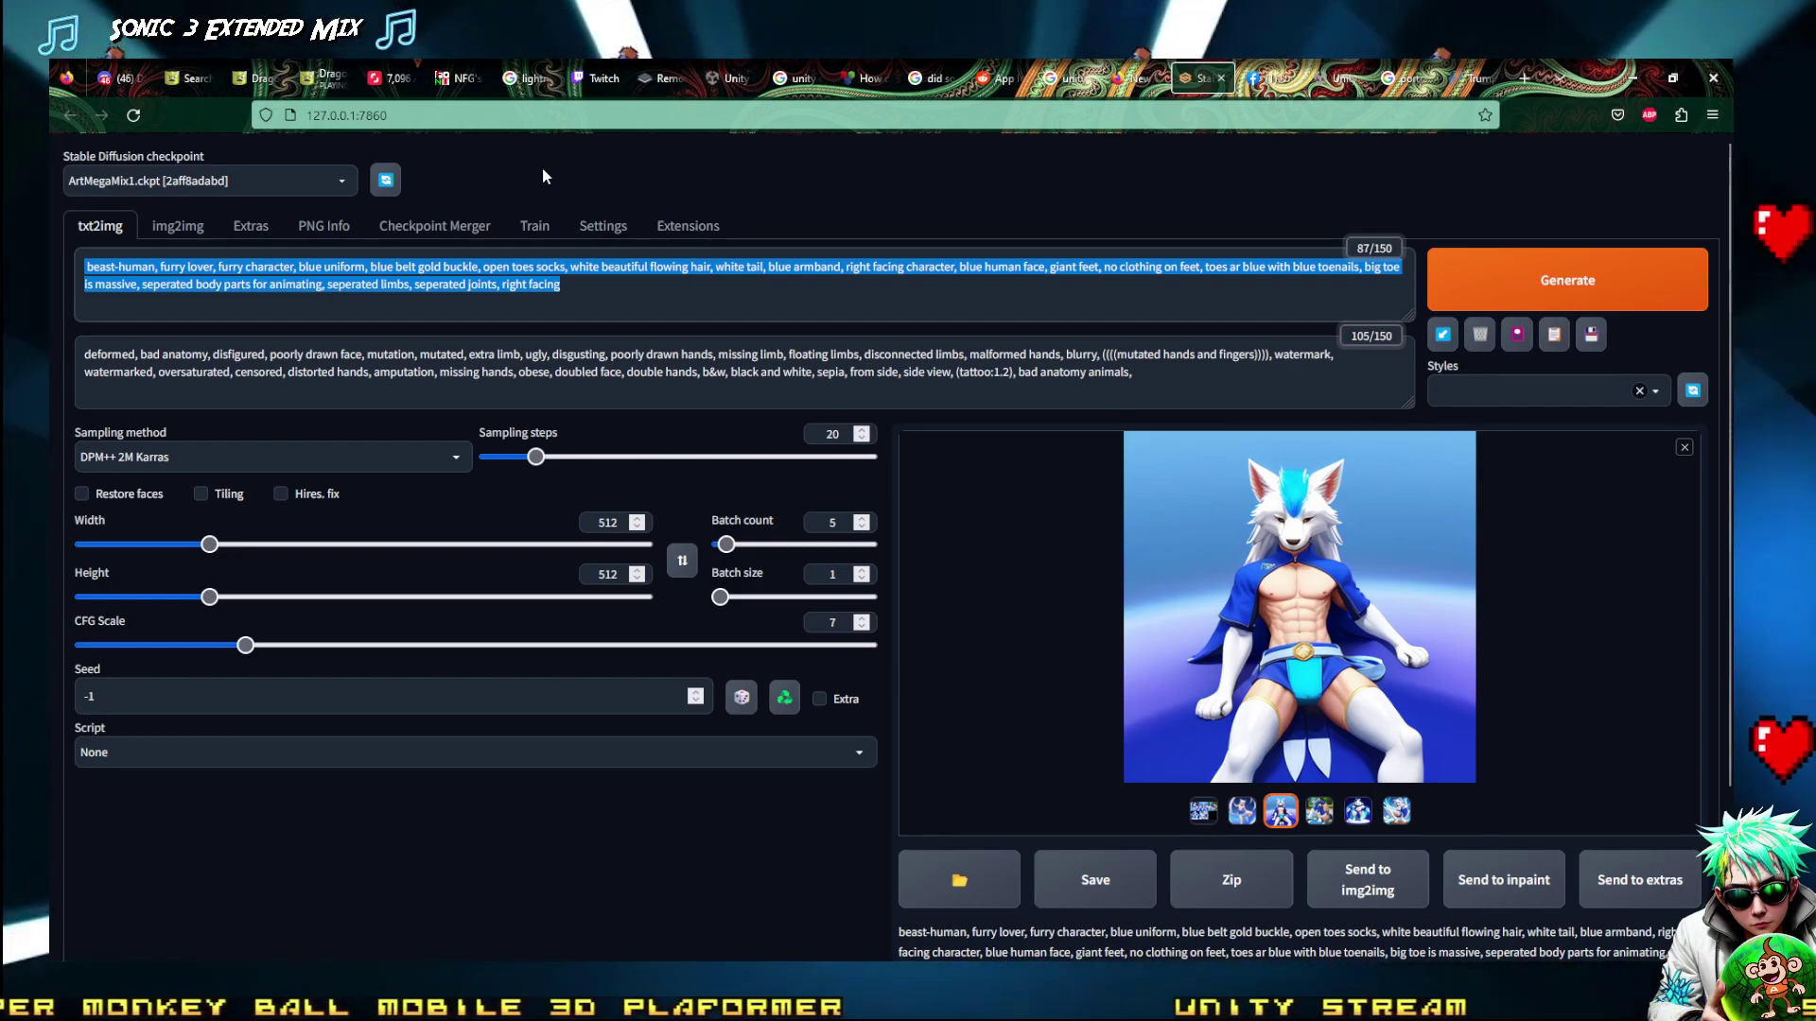
Keep ArtMegaMix1 as checkpoint, set batch count to 7, and send the wolf image to img2img
{"action": "left_click", "coordinate": [343, 181]}
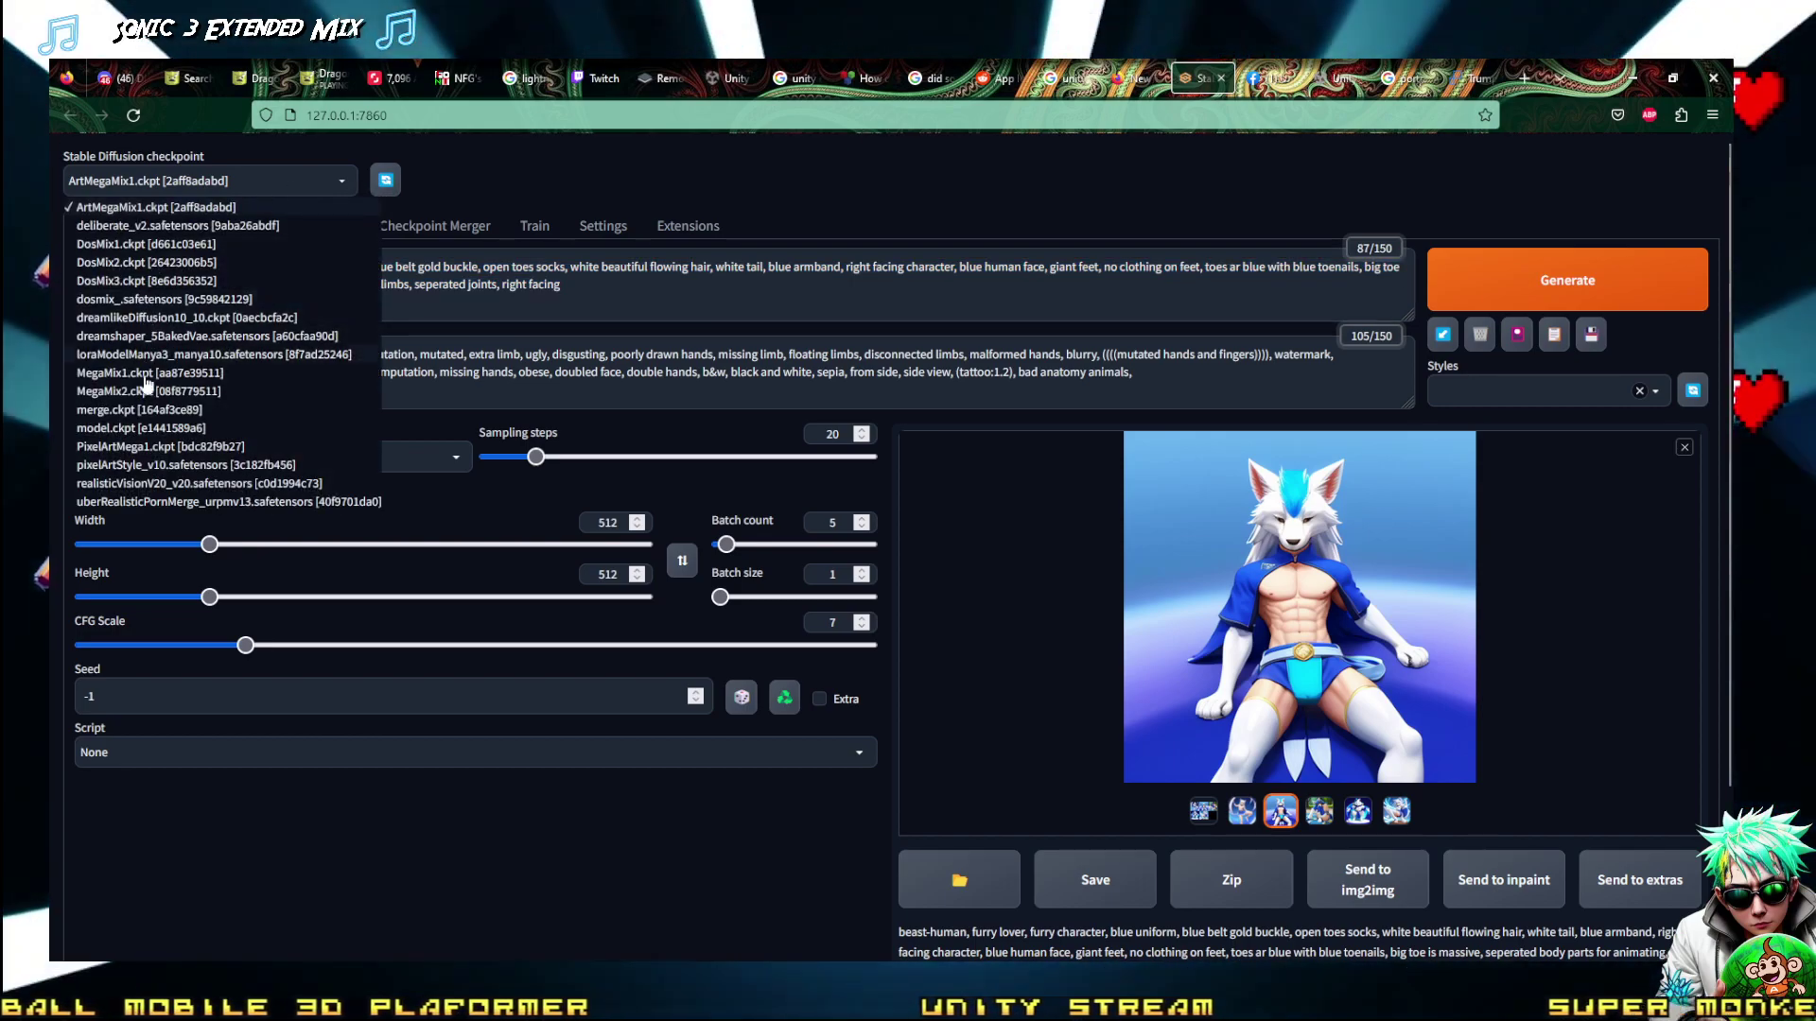
{"action": "left_click", "coordinate": [51, 190]}
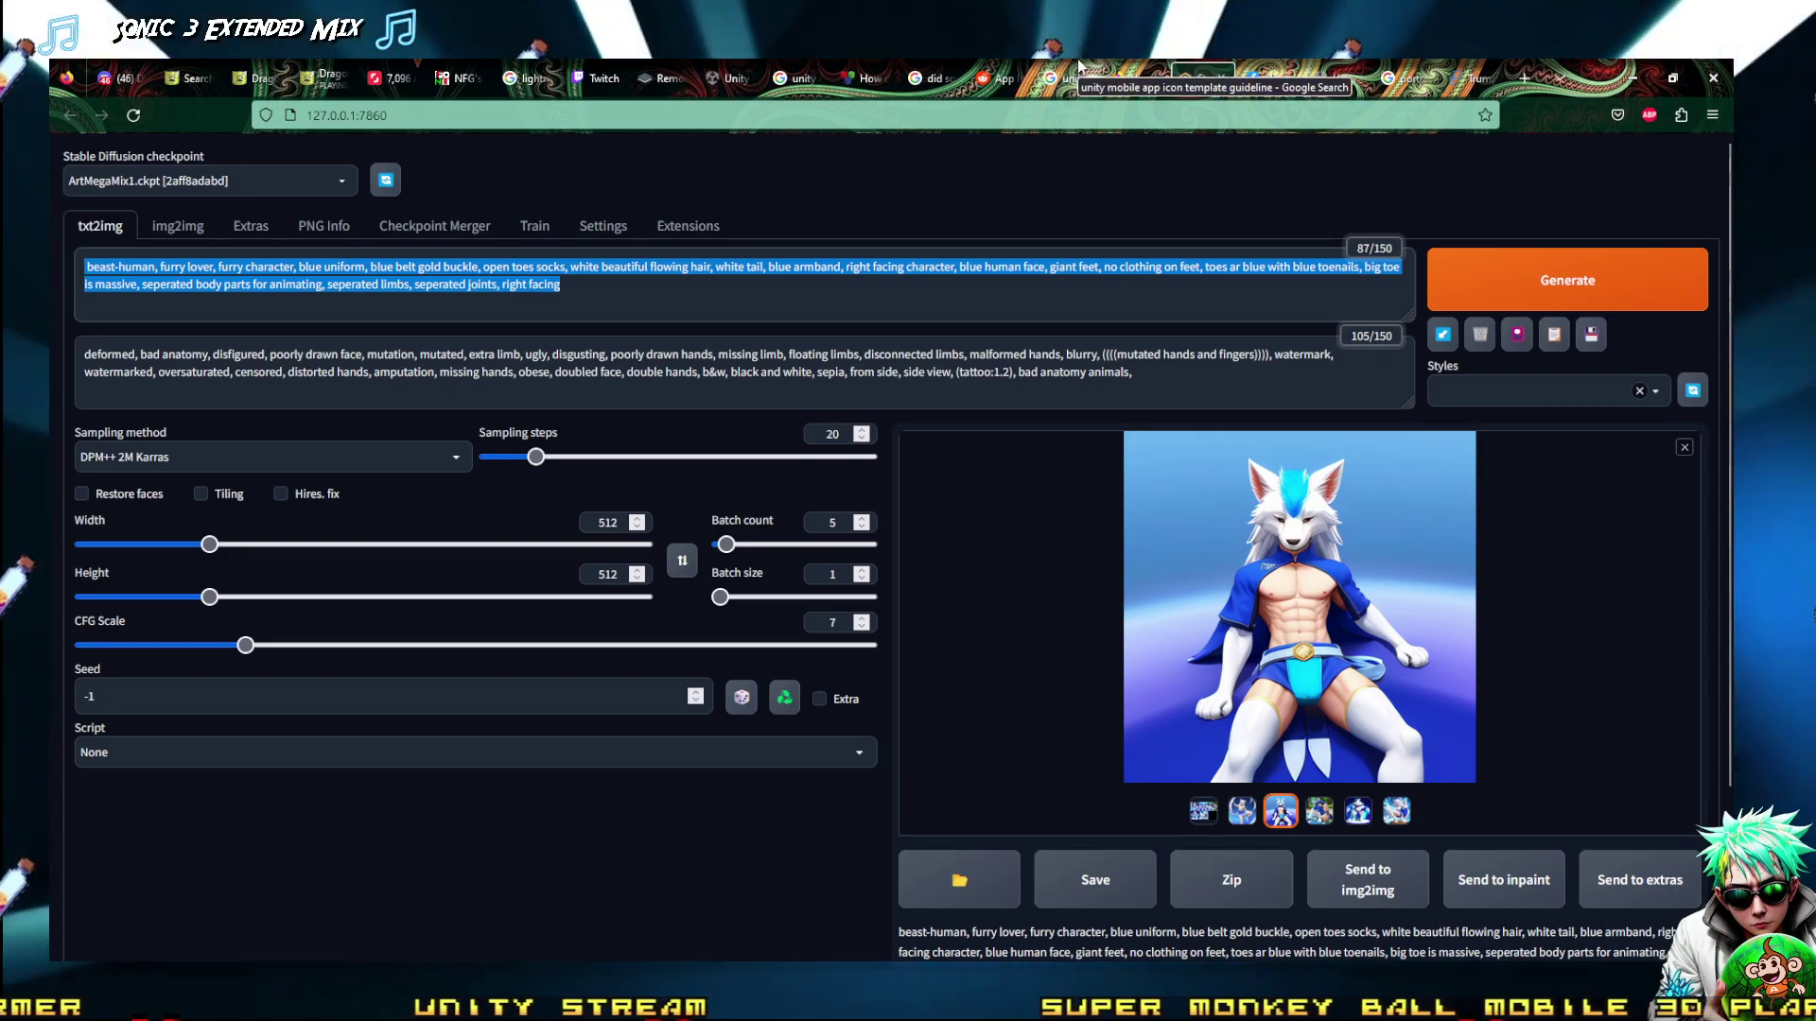
{"action": "left_click_drag", "start_coordinate": [725, 545], "coordinate": [795, 544]}
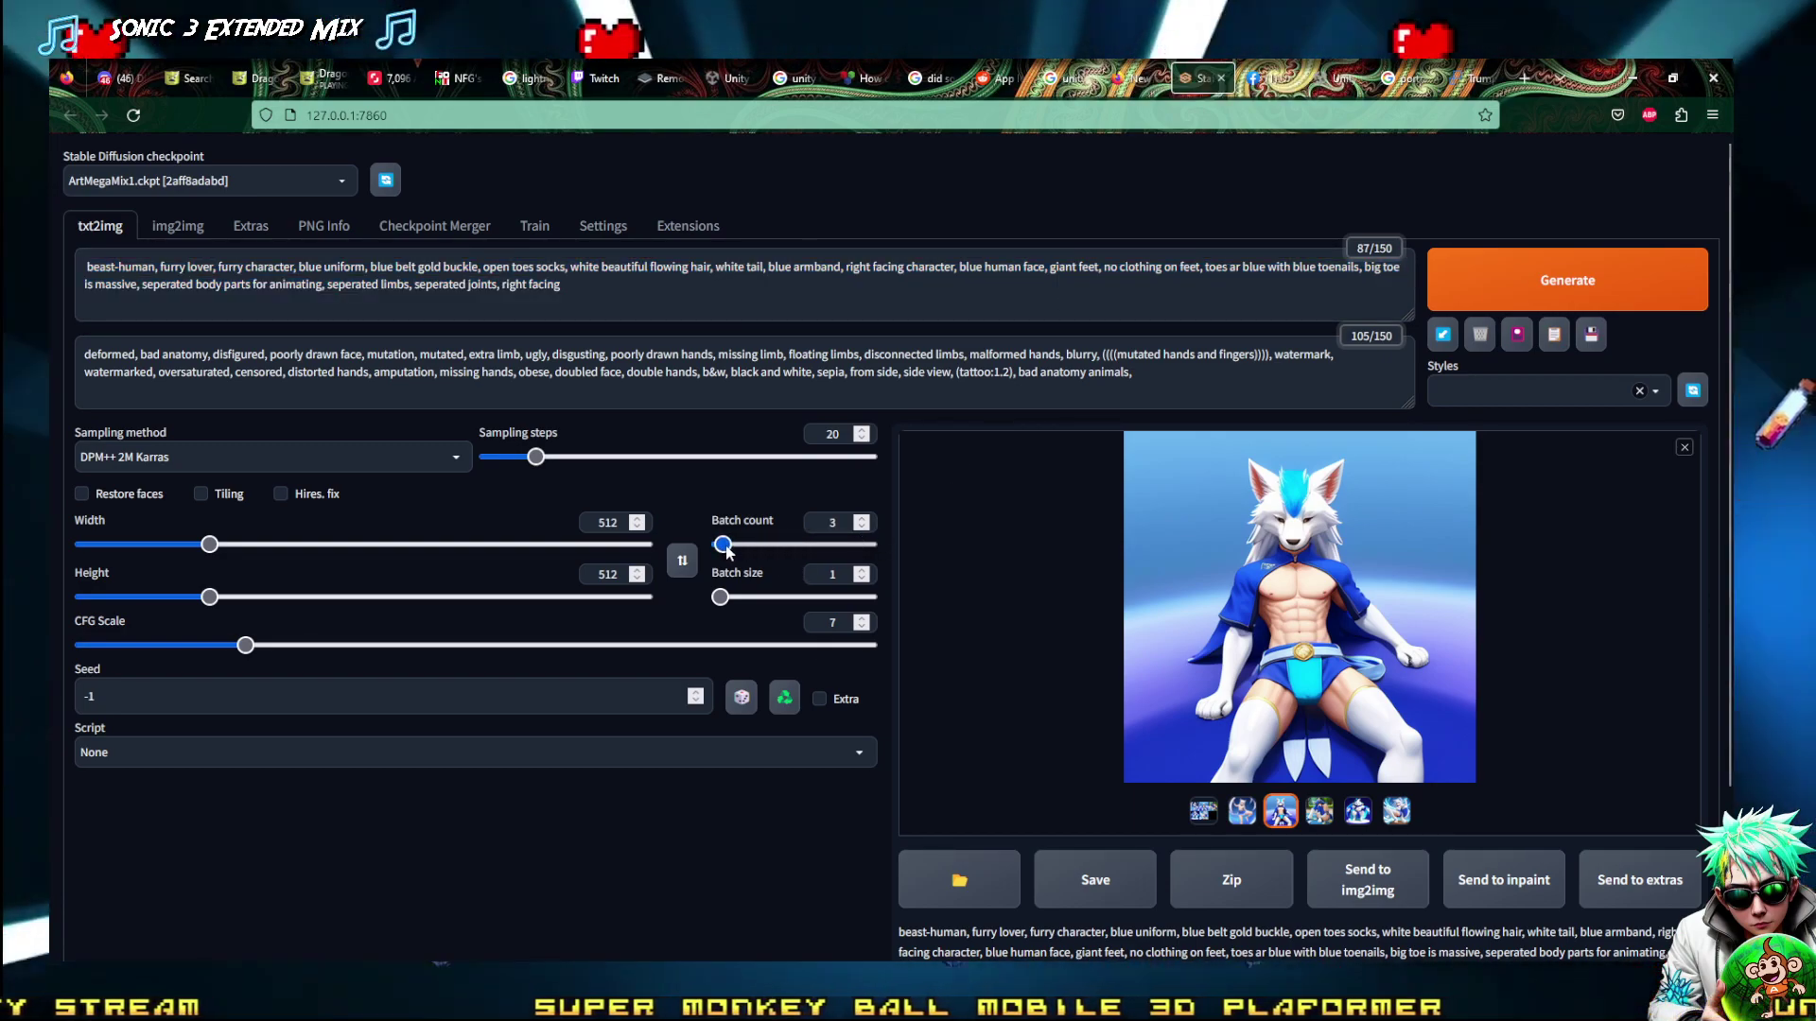
{"action": "left_click", "coordinate": [1342, 872]}
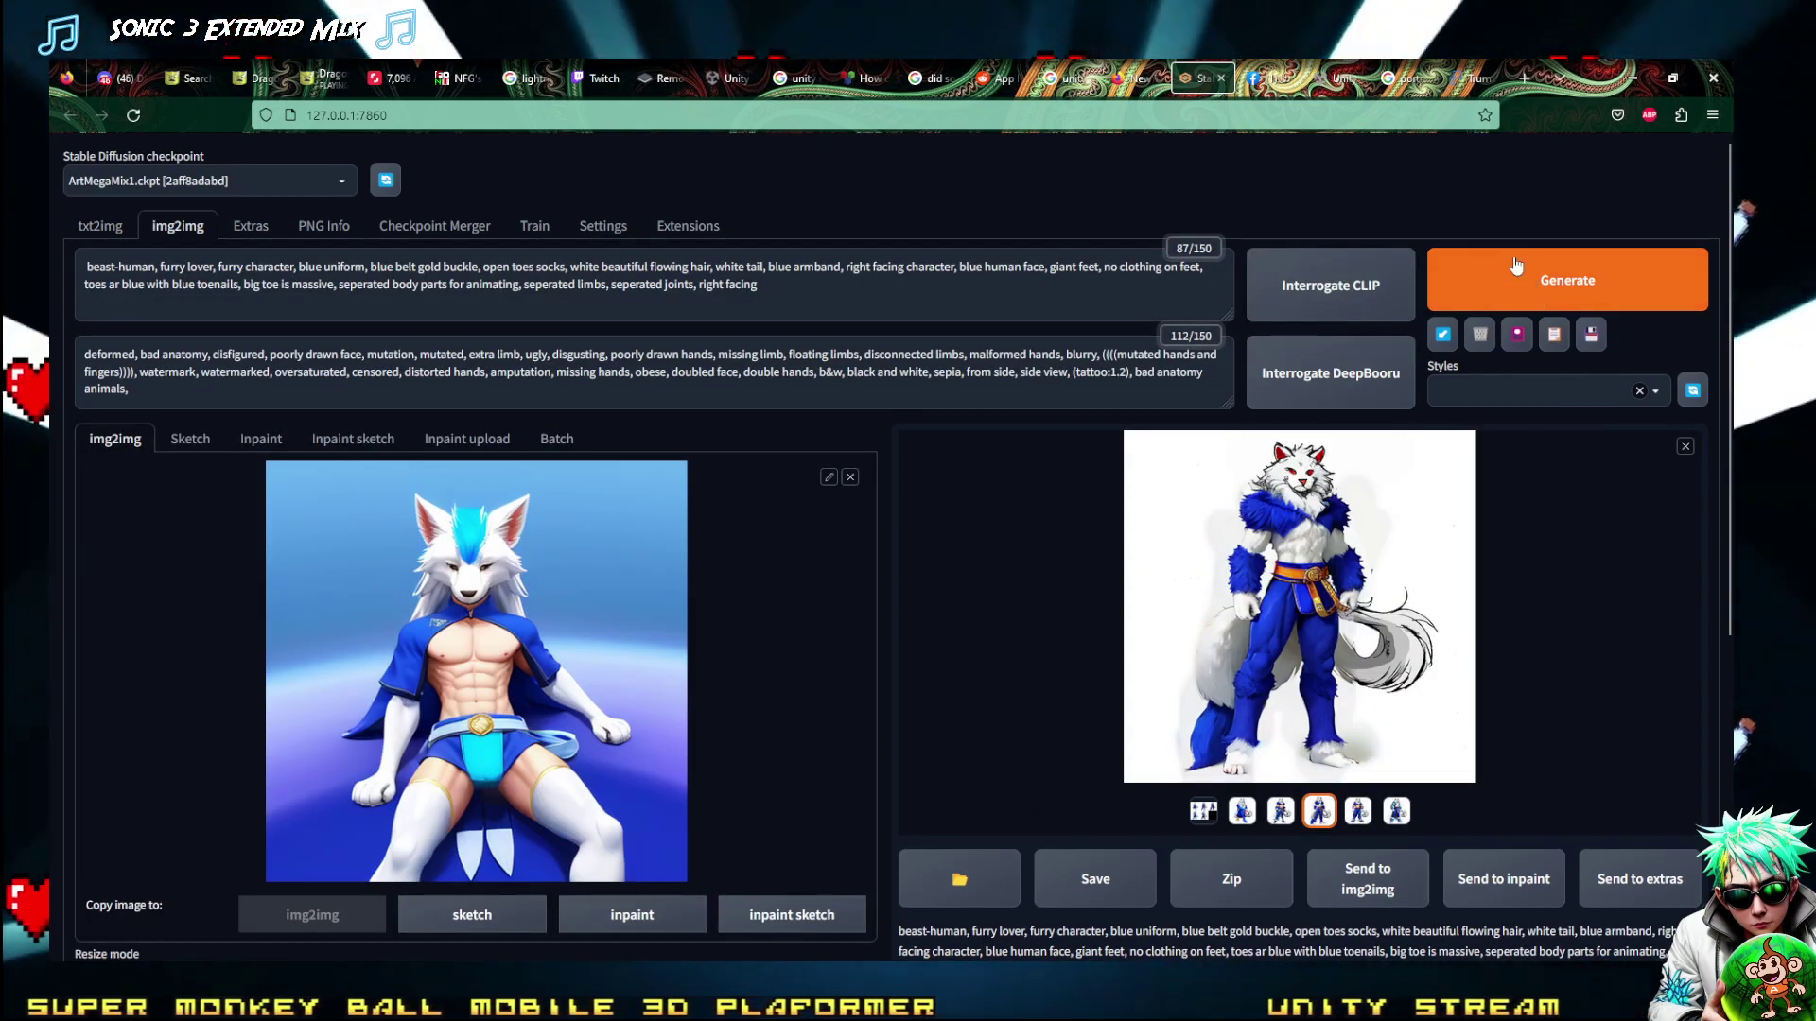
Generate image-to-image variations of the wolf image and browse the second and third results
{"action": "left_click", "coordinate": [1567, 284]}
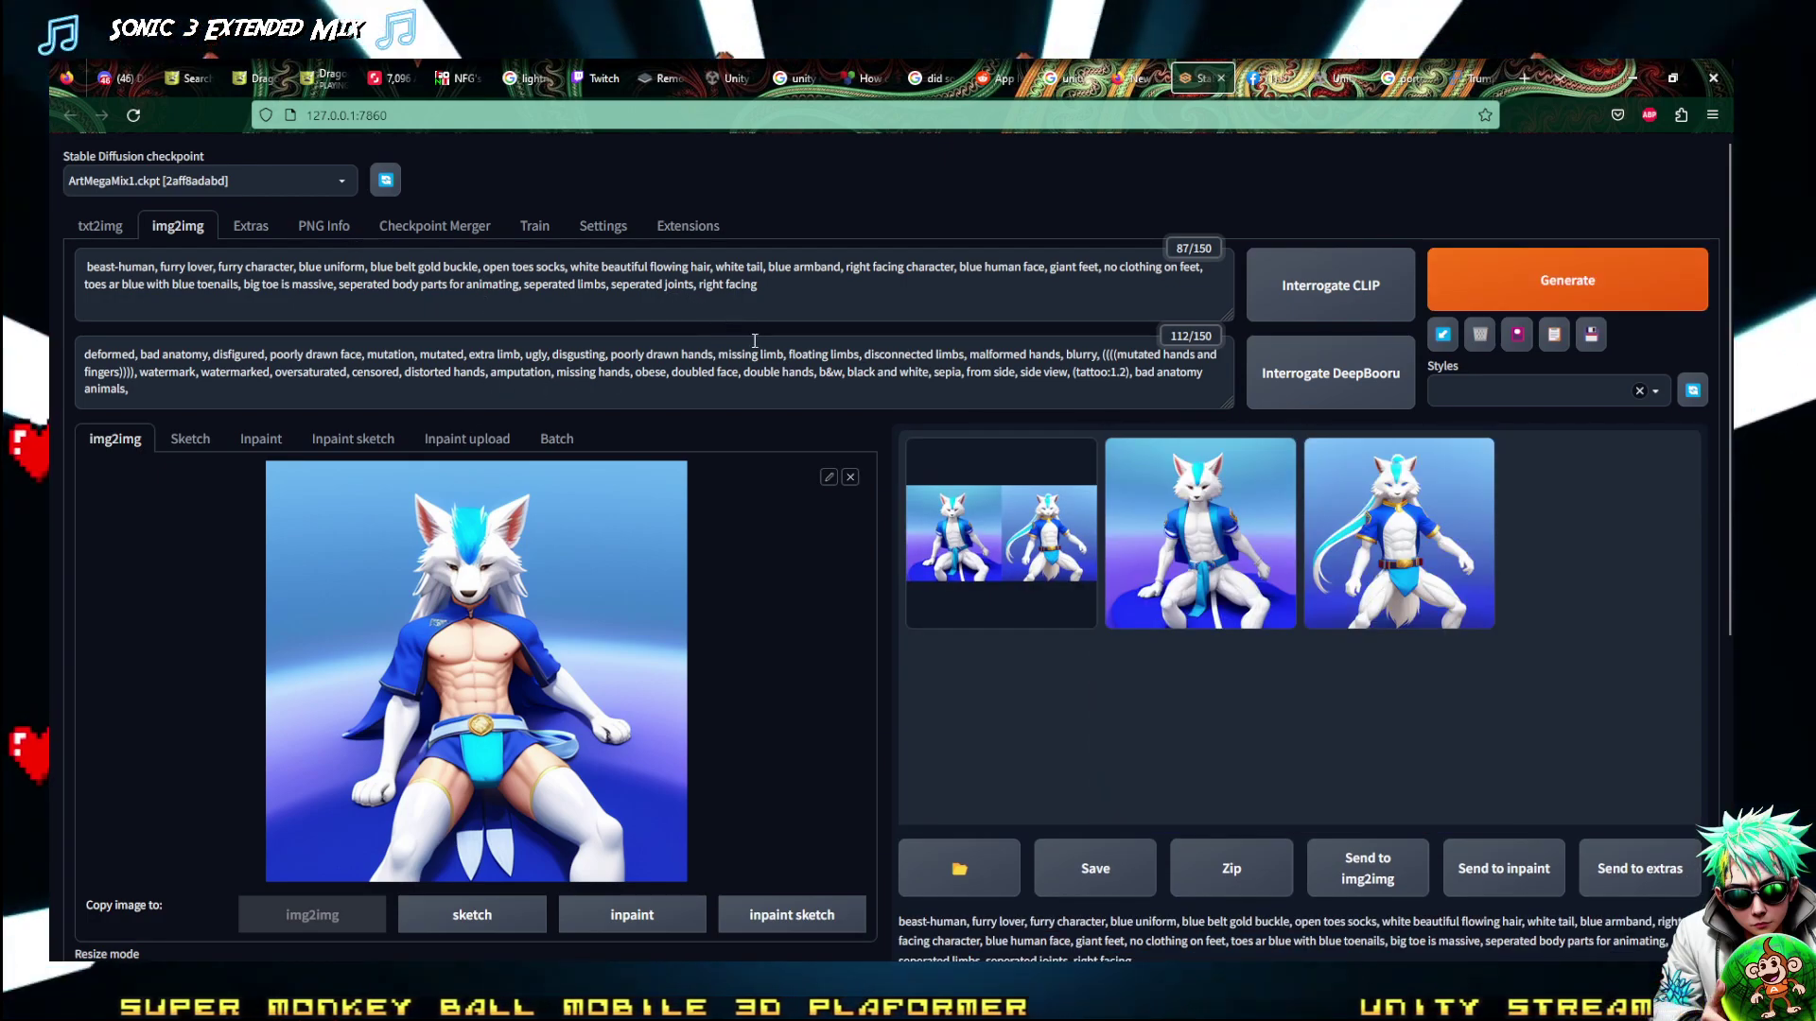
{"action": "left_click", "coordinate": [1398, 534]}
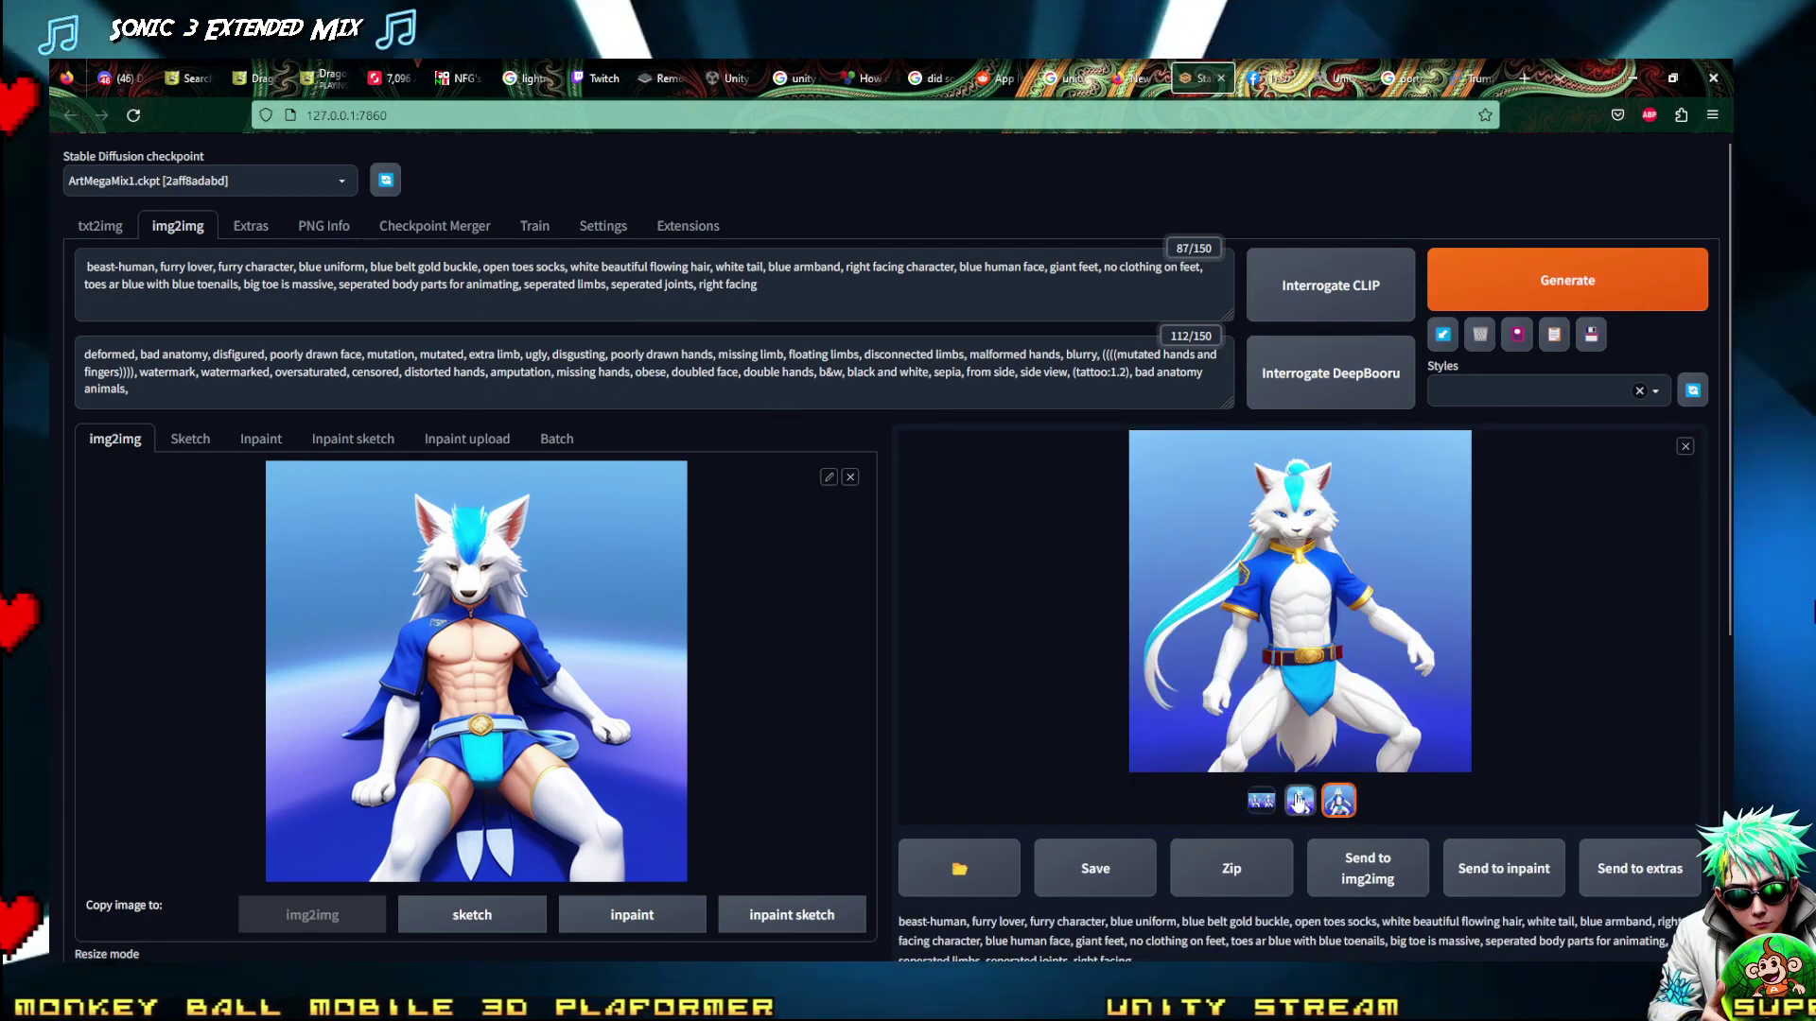
{"action": "left_click", "coordinate": [1299, 801]}
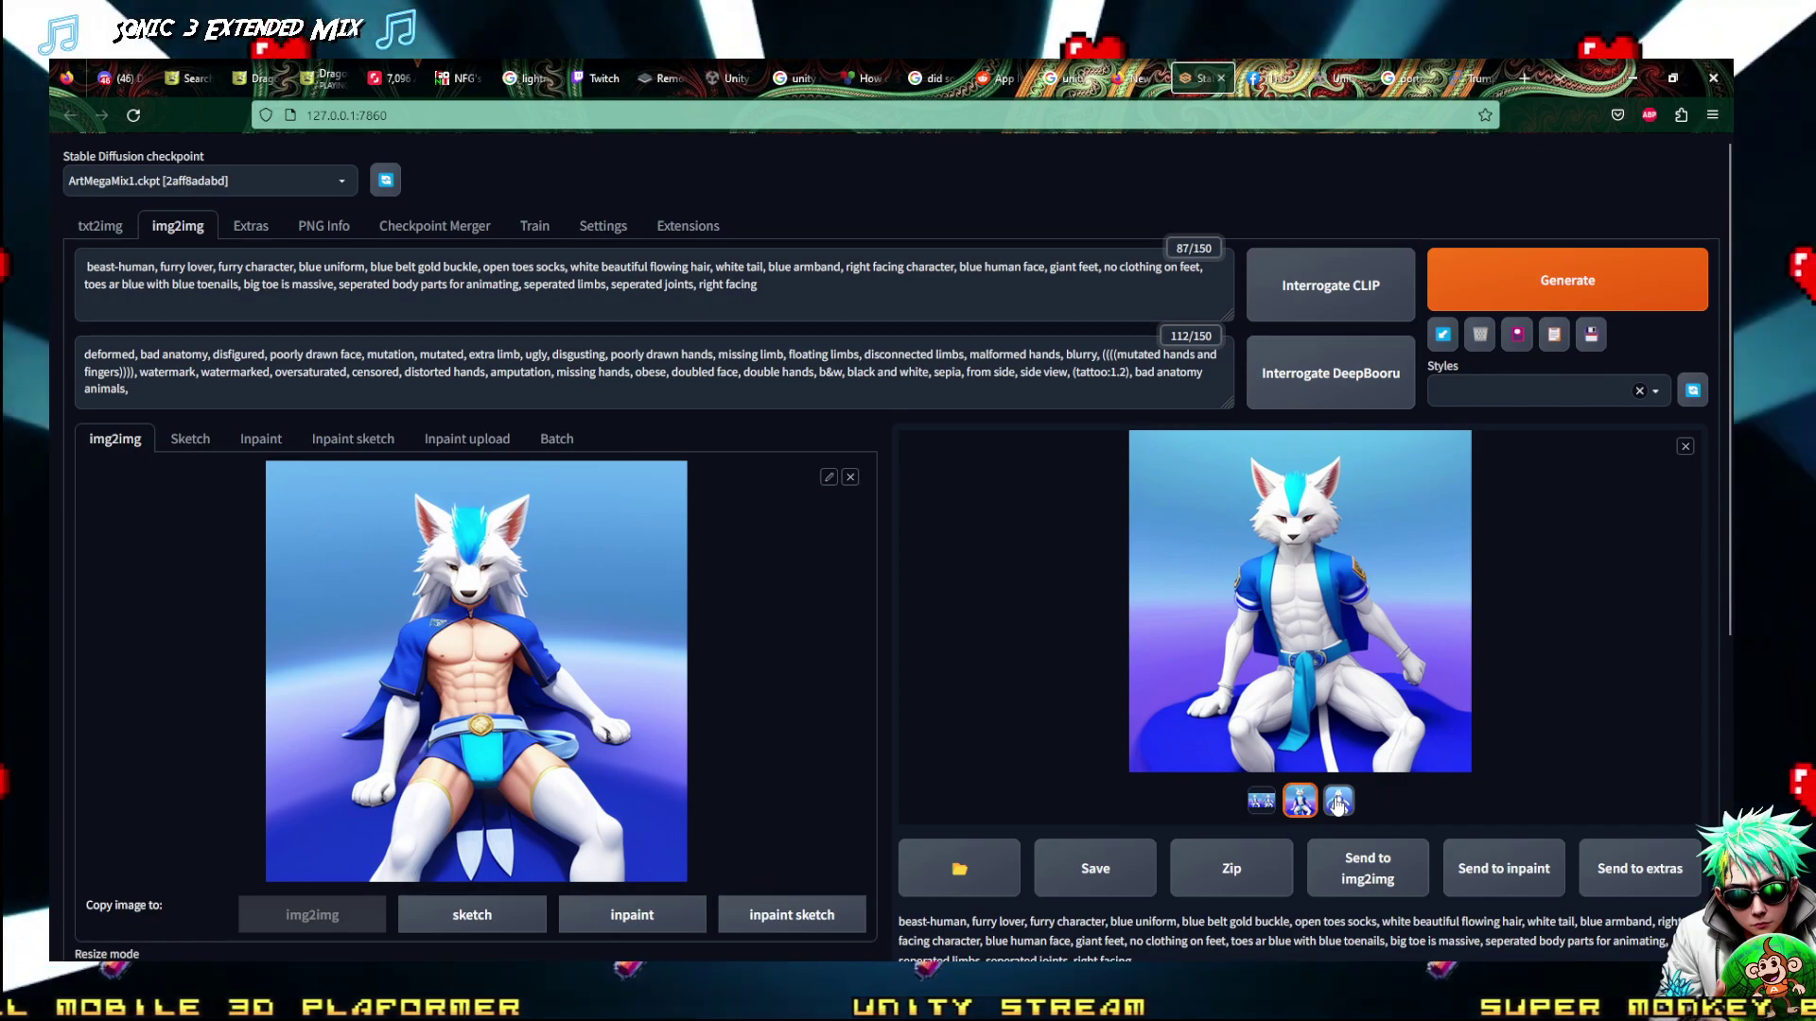
{"action": "left_click", "coordinate": [1337, 800]}
Move the img2img positive prompt into the txt2img prompt, leaving img2img's prompt empty
{"action": "left_click_drag", "start_coordinate": [781, 306], "coordinate": [85, 266]}
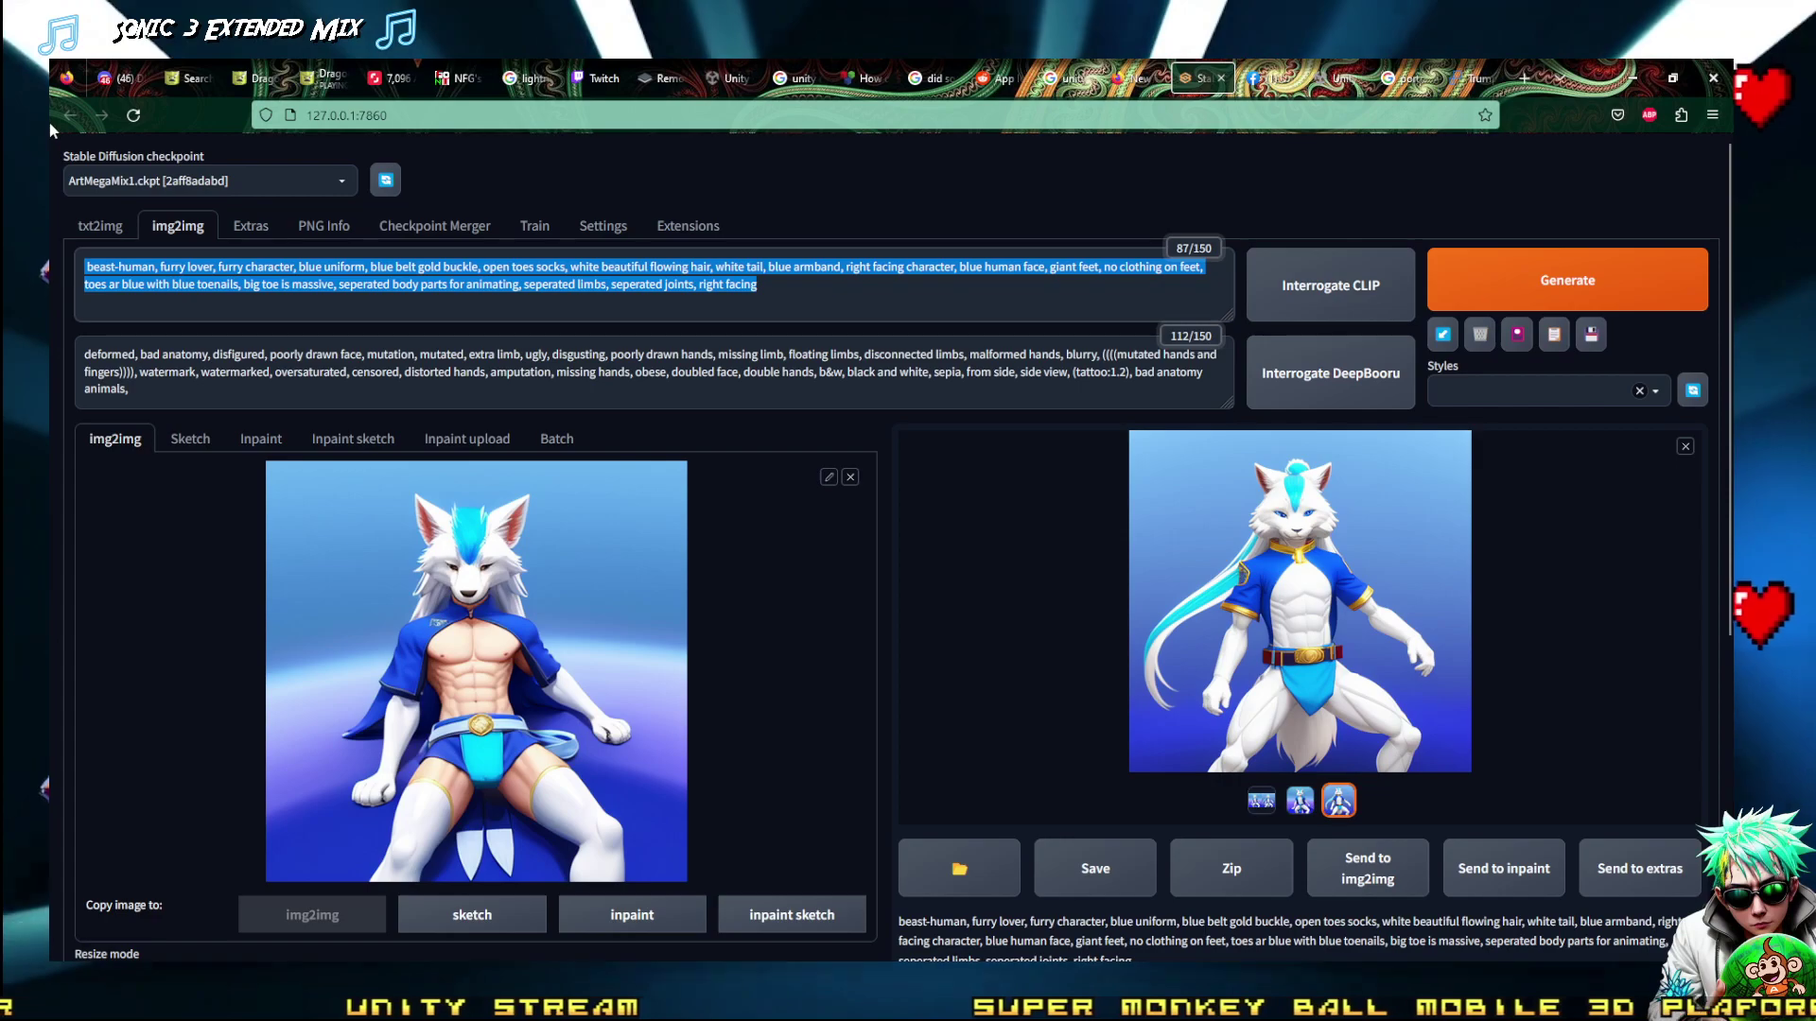
{"action": "key", "text": "ctrl+c"}
{"action": "left_click", "coordinate": [99, 225]}
{"action": "left_click", "coordinate": [378, 284]}
{"action": "key", "text": "ctrl+v"}
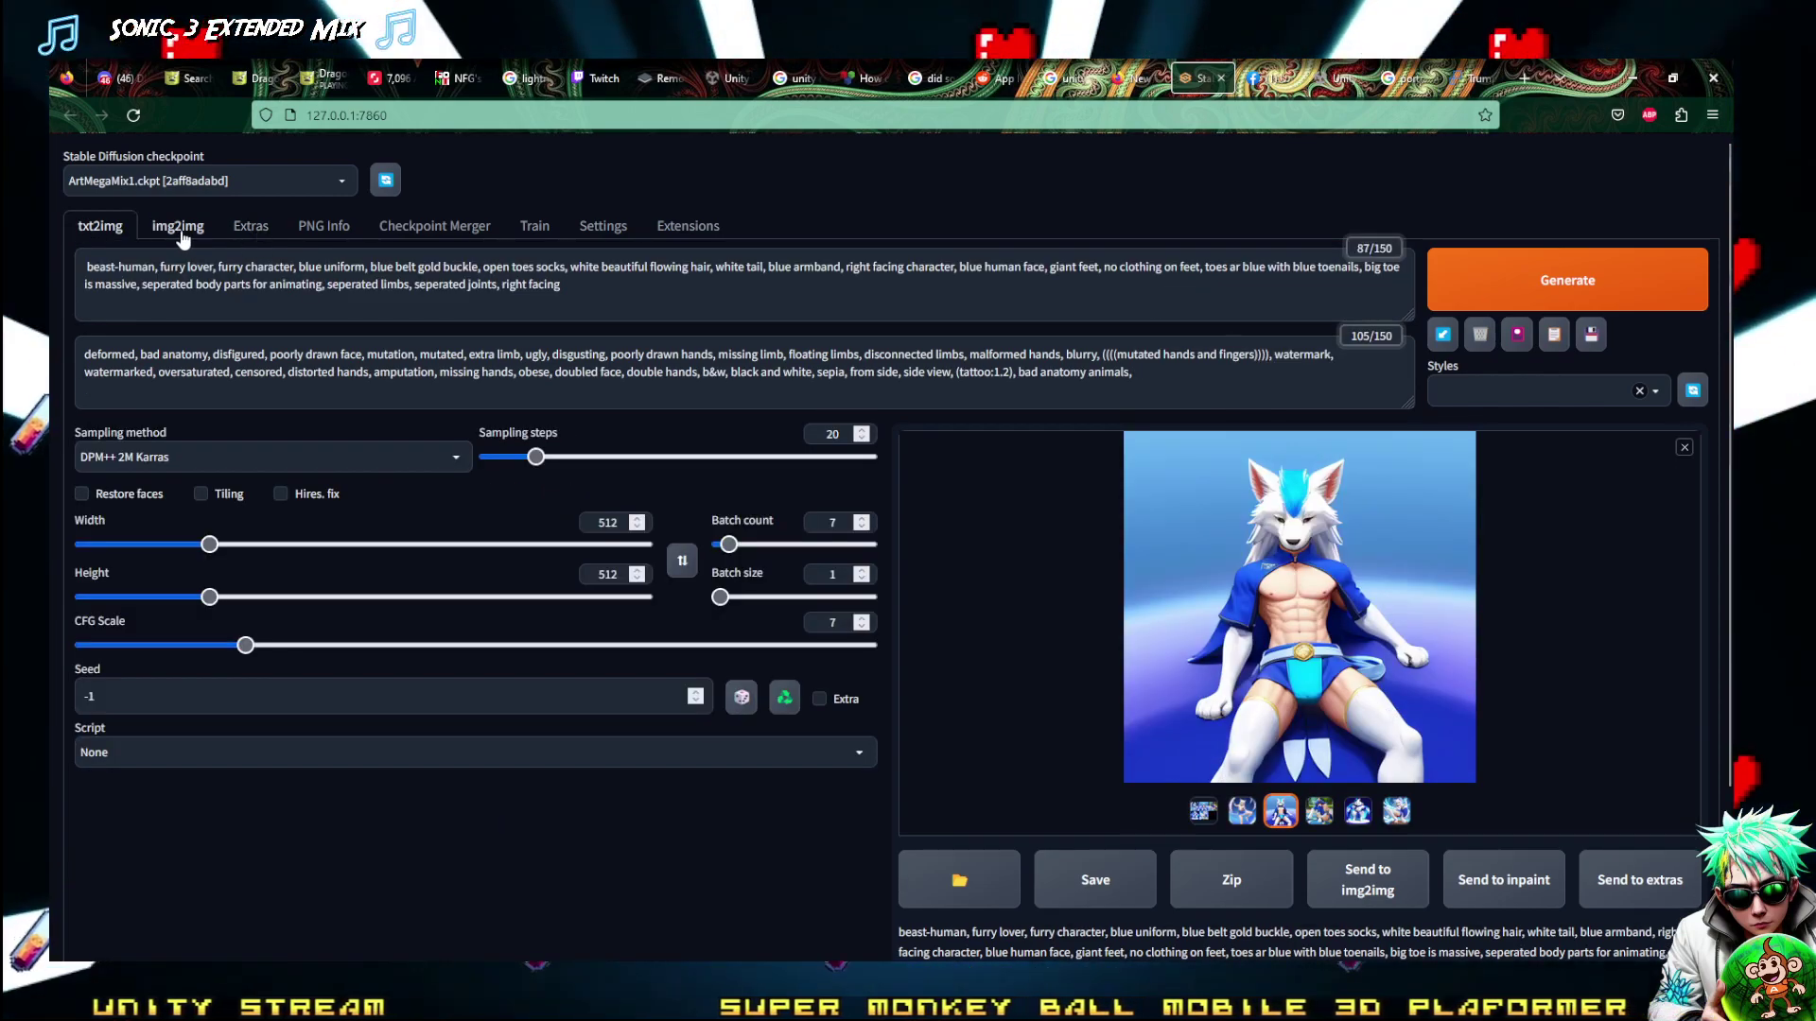
{"action": "left_click", "coordinate": [182, 232]}
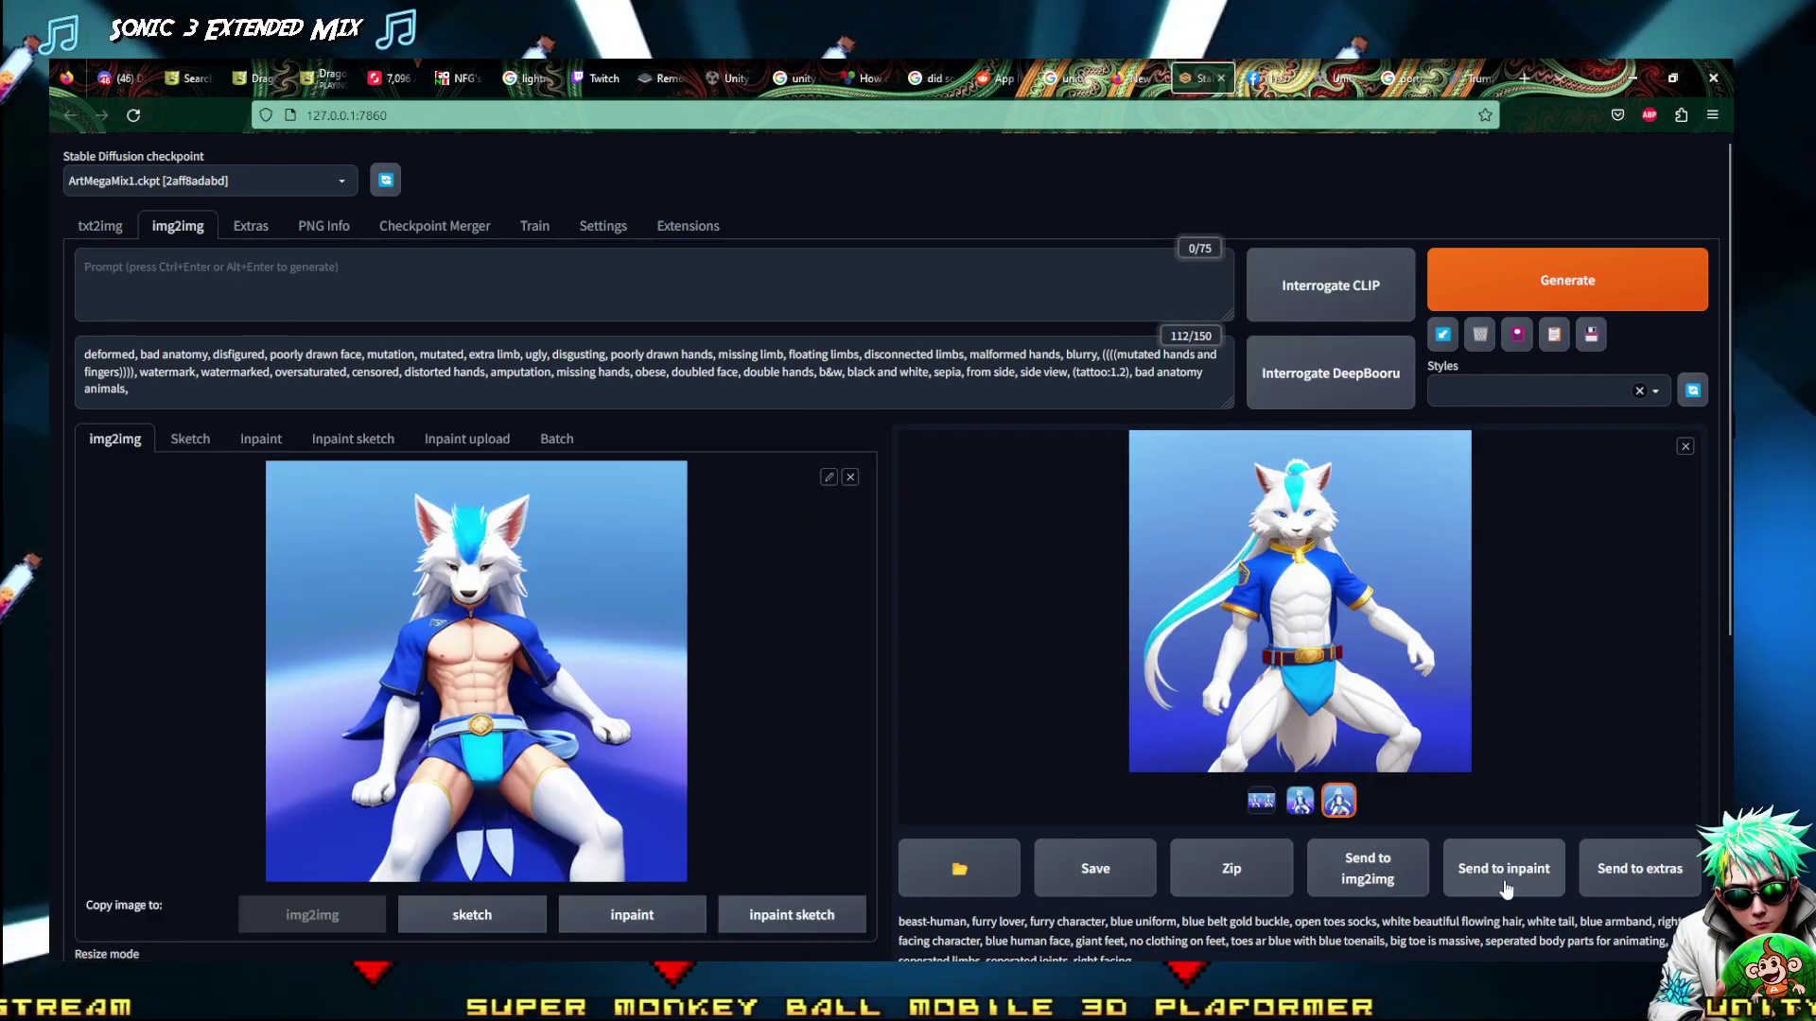
Send the long-haired result to inpainting, mask its head, and generate repainted versions
{"action": "left_click", "coordinate": [1504, 870]}
{"action": "mouse_move", "coordinate": [471, 576]}
{"action": "left_mouse_down"}
{"action": "mouse_move", "coordinate": [549, 586]}
{"action": "mouse_move", "coordinate": [511, 520]}
{"action": "mouse_move", "coordinate": [444, 557]}
{"action": "mouse_move", "coordinate": [470, 564]}
{"action": "mouse_move", "coordinate": [492, 533]}
{"action": "left_mouse_up"}
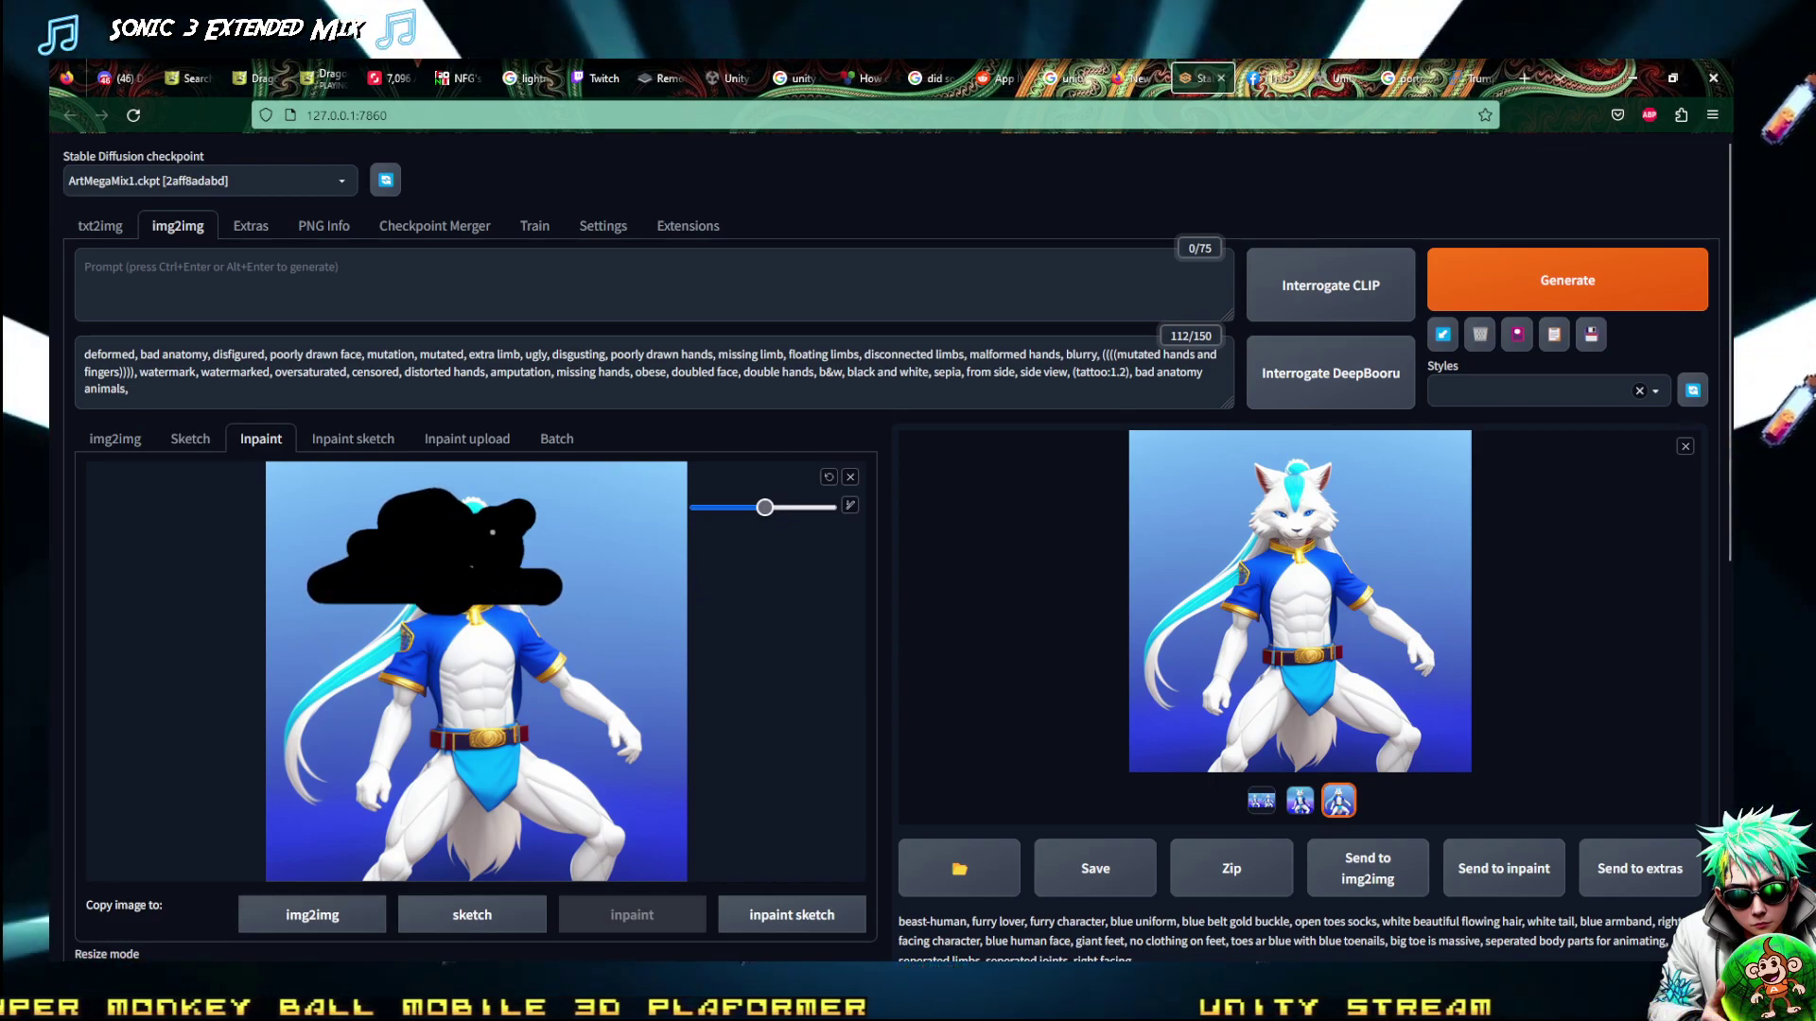
{"action": "left_click", "coordinate": [1566, 280]}
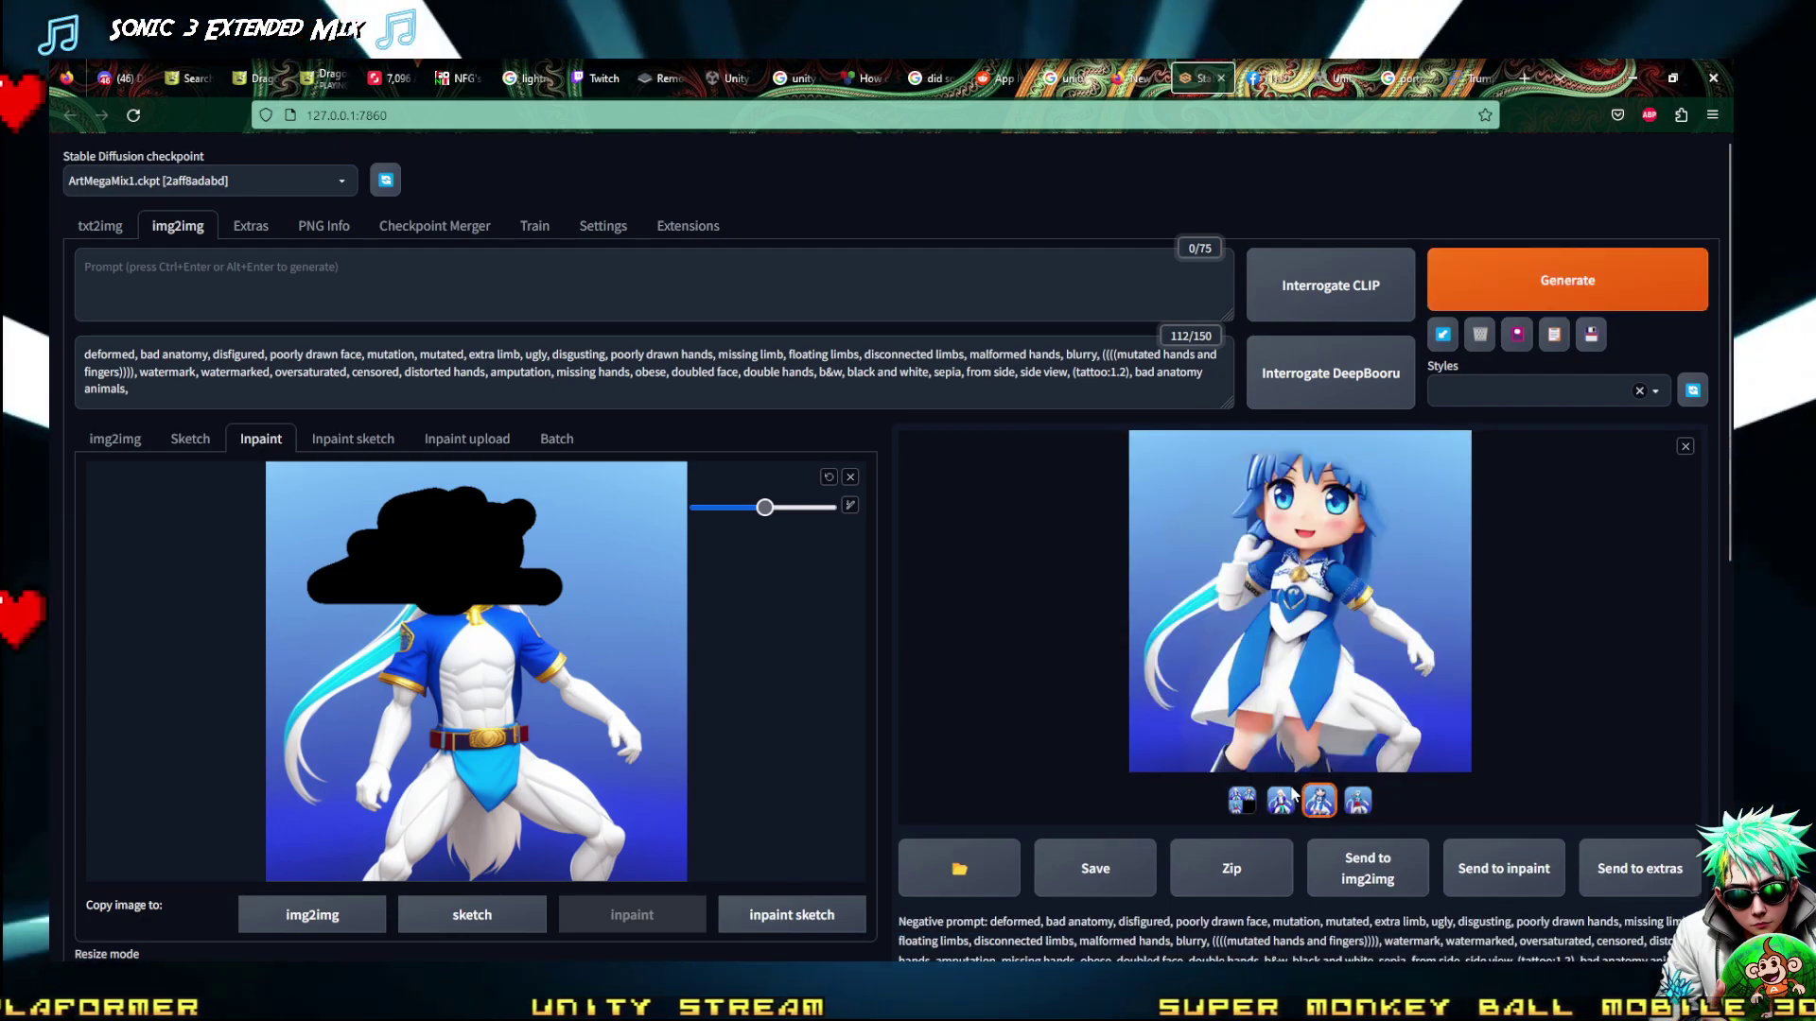
Compare the white-haired and blue-haired inpaint results, viewing the white-haired one full size
{"action": "left_click", "coordinate": [1293, 800]}
{"action": "left_click", "coordinate": [1292, 614]}
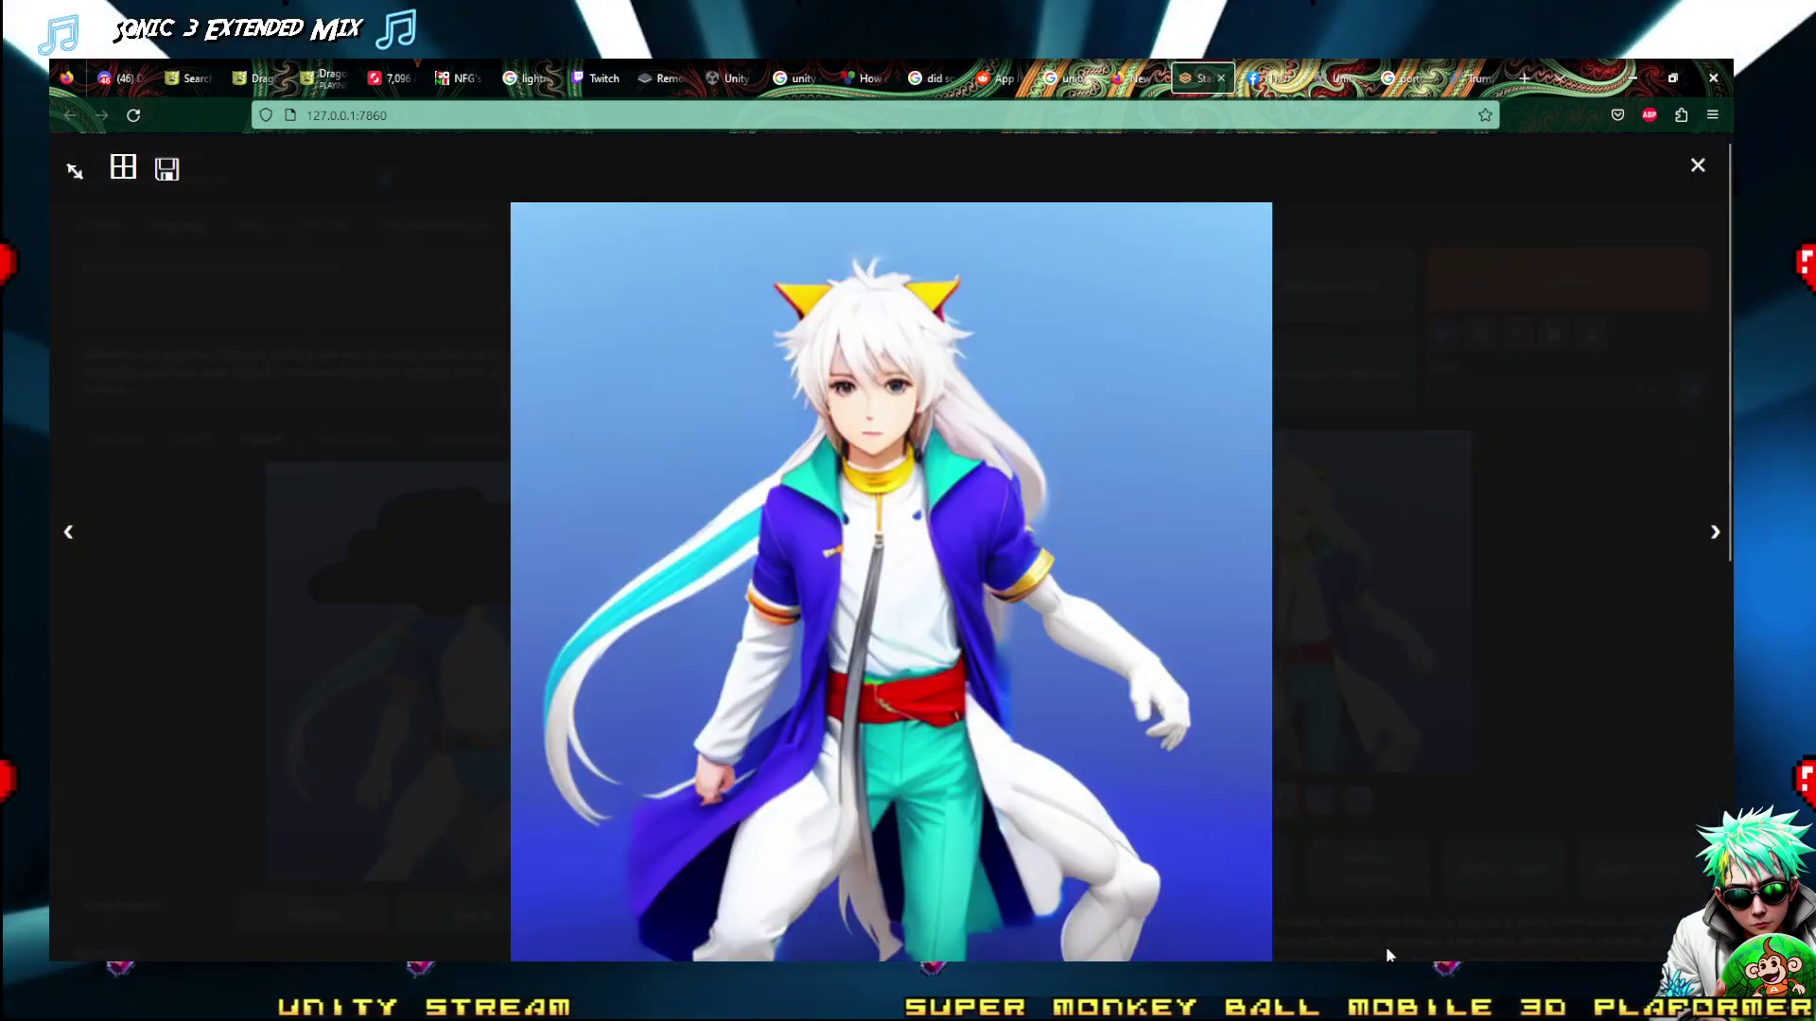
{"action": "left_click", "coordinate": [1700, 165]}
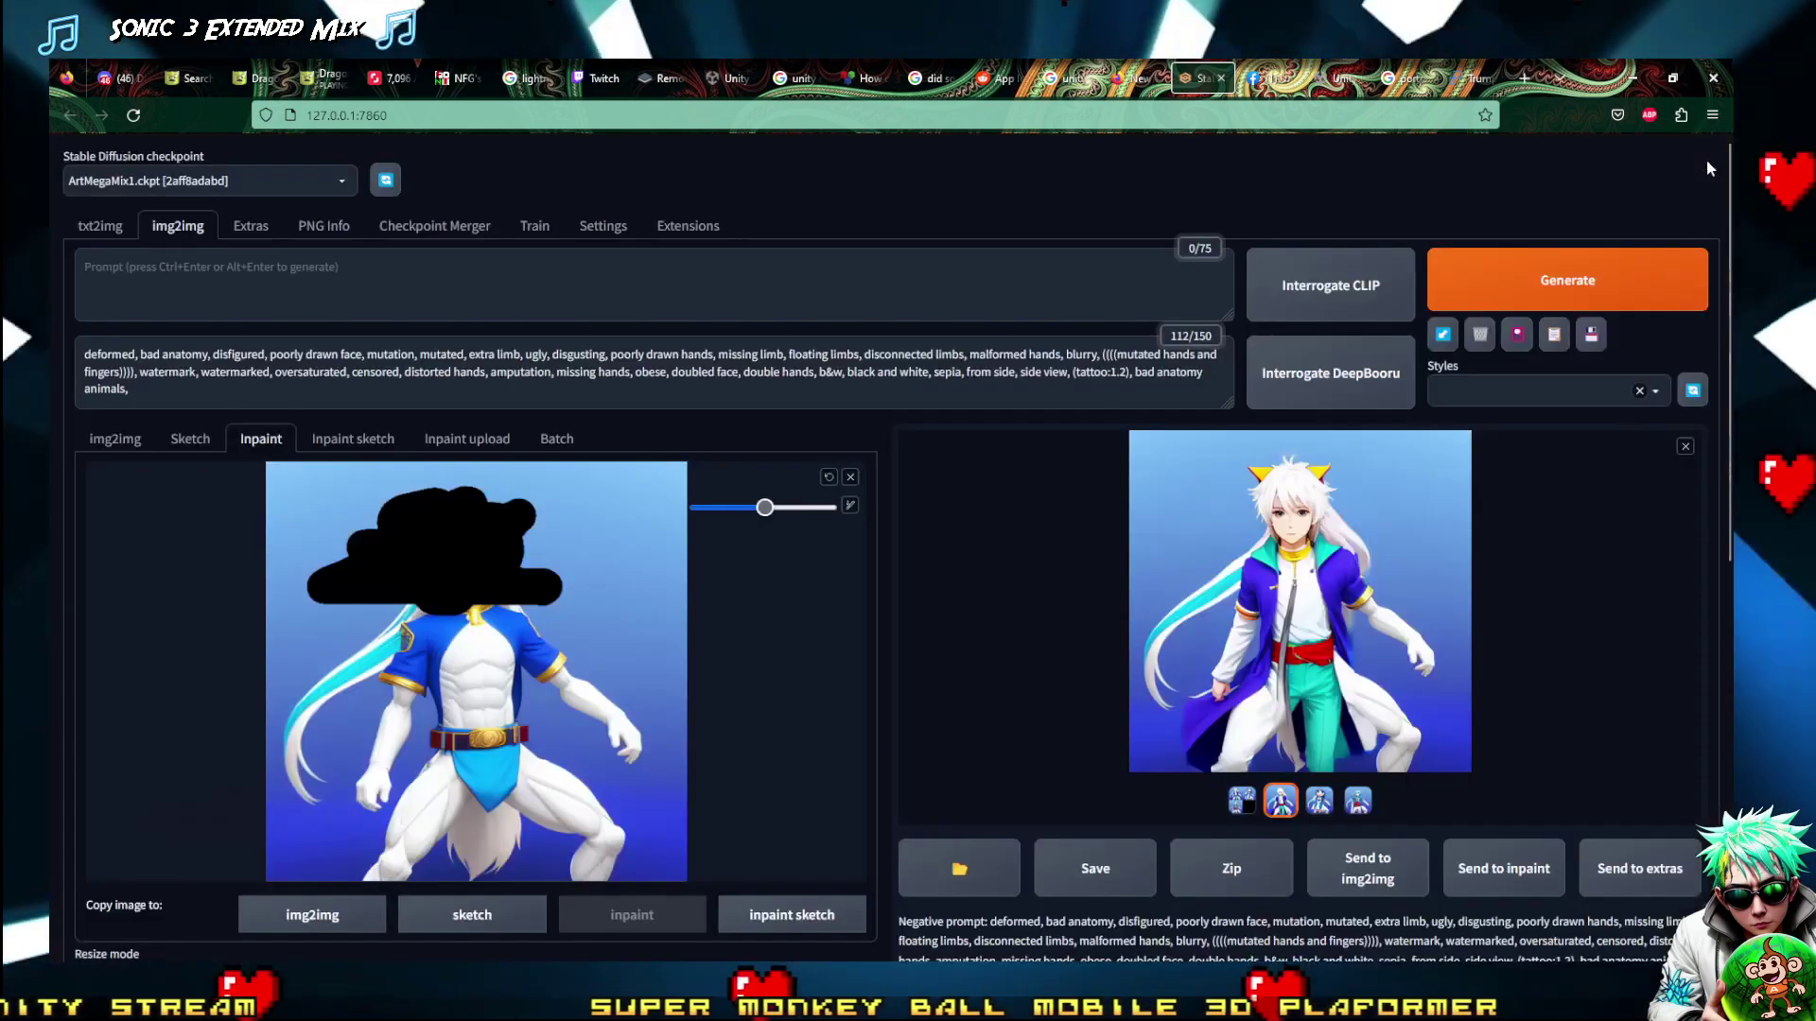
{"action": "left_click", "coordinate": [1359, 804]}
{"action": "left_click", "coordinate": [1280, 801]}
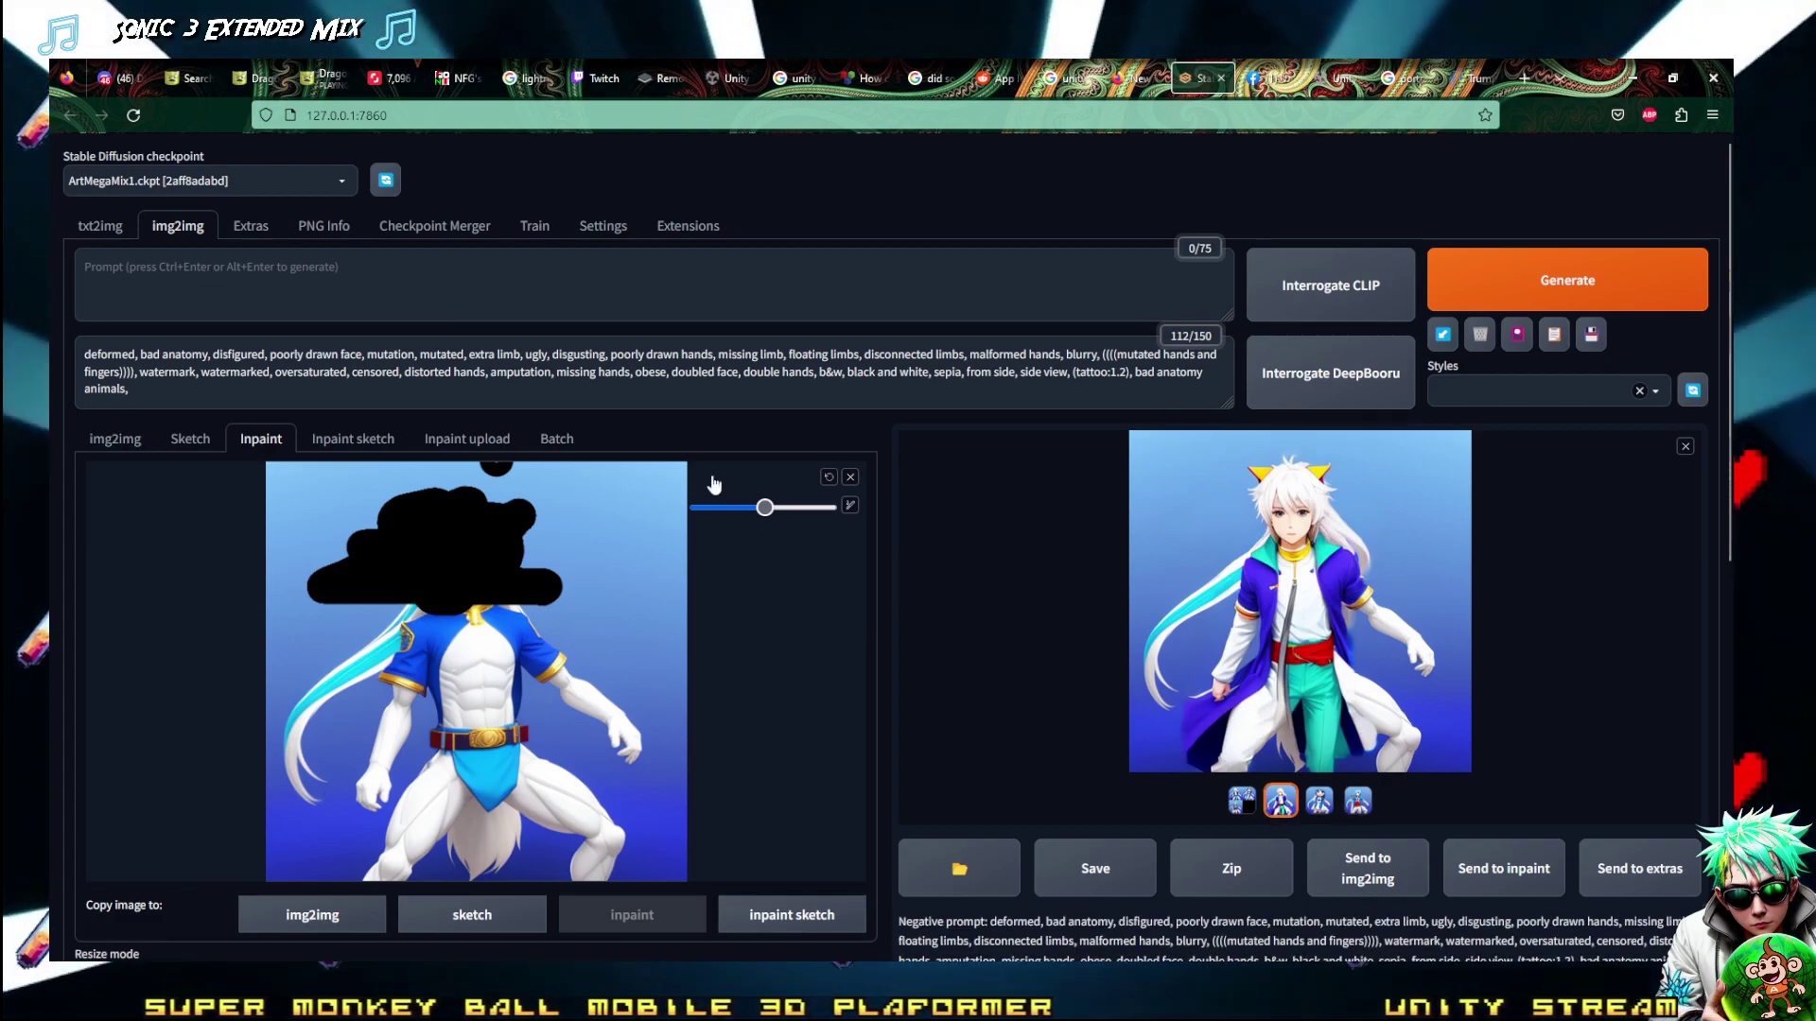
{"action": "left_click", "coordinate": [99, 226]}
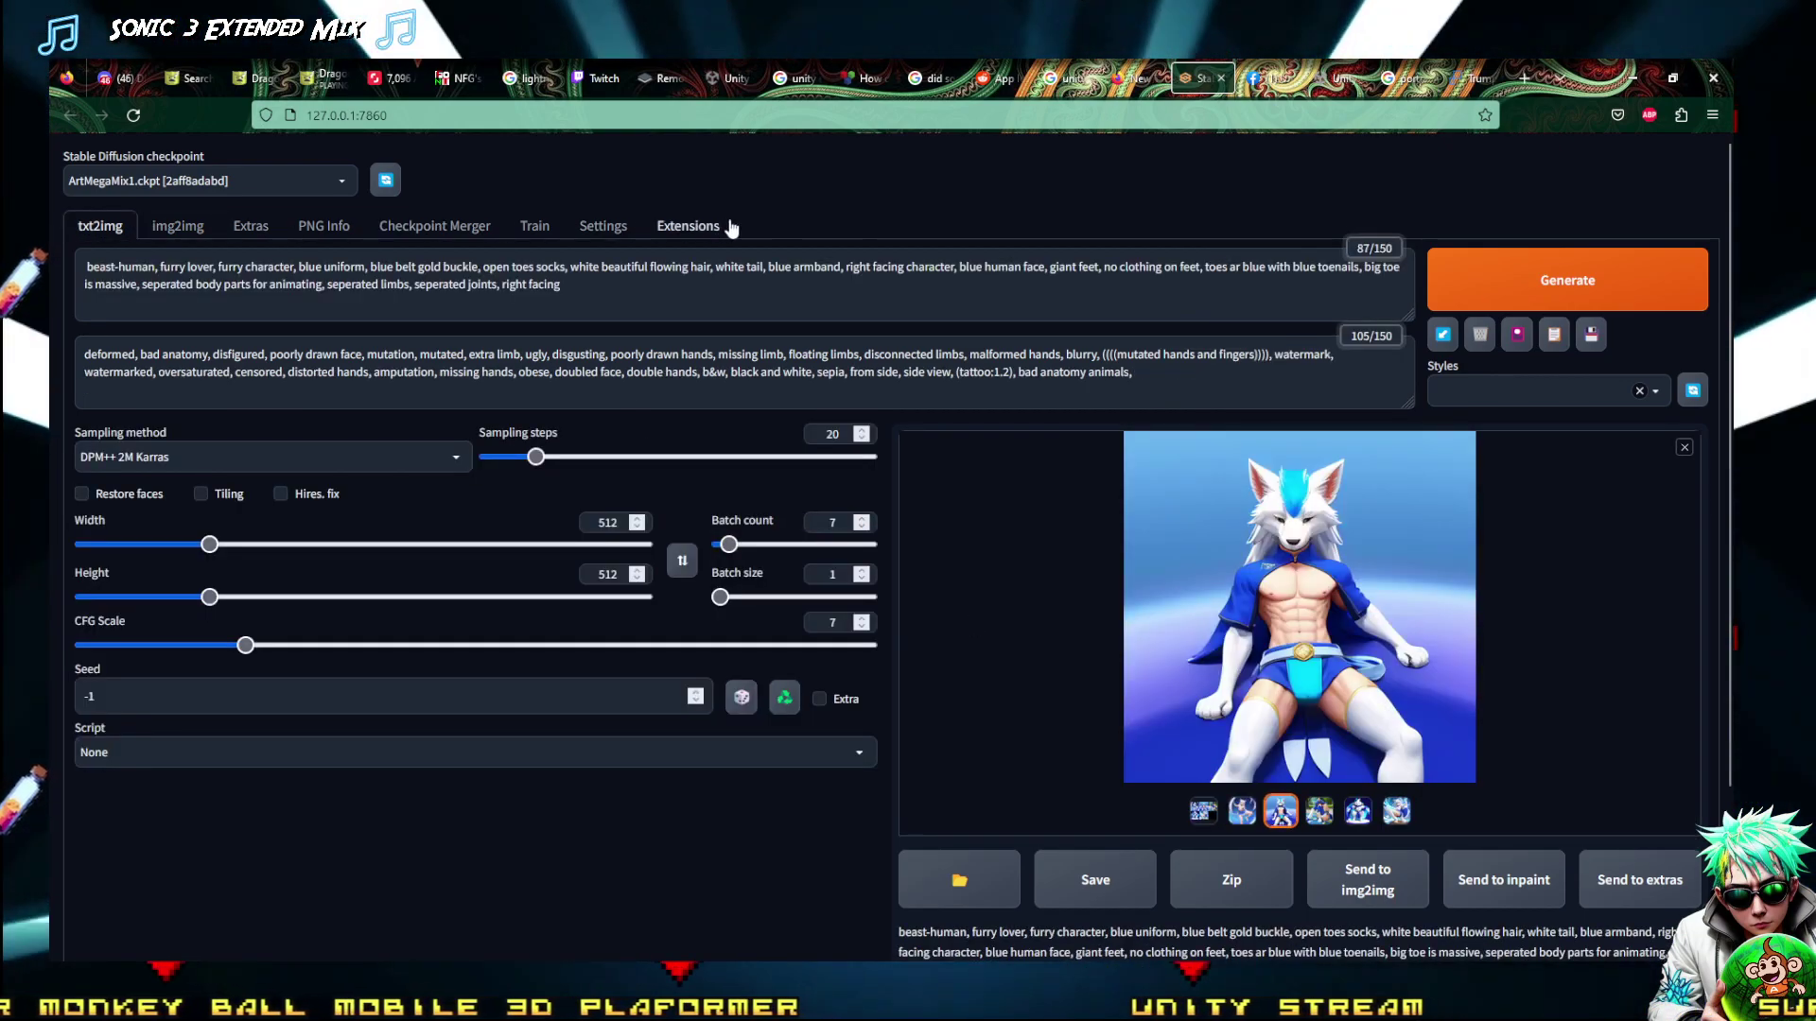
Replace the prompt with 'masterpiece cberpunk grl drssed as a victorian baker'
{"action": "left_click_drag", "start_coordinate": [671, 282], "coordinate": [85, 267]}
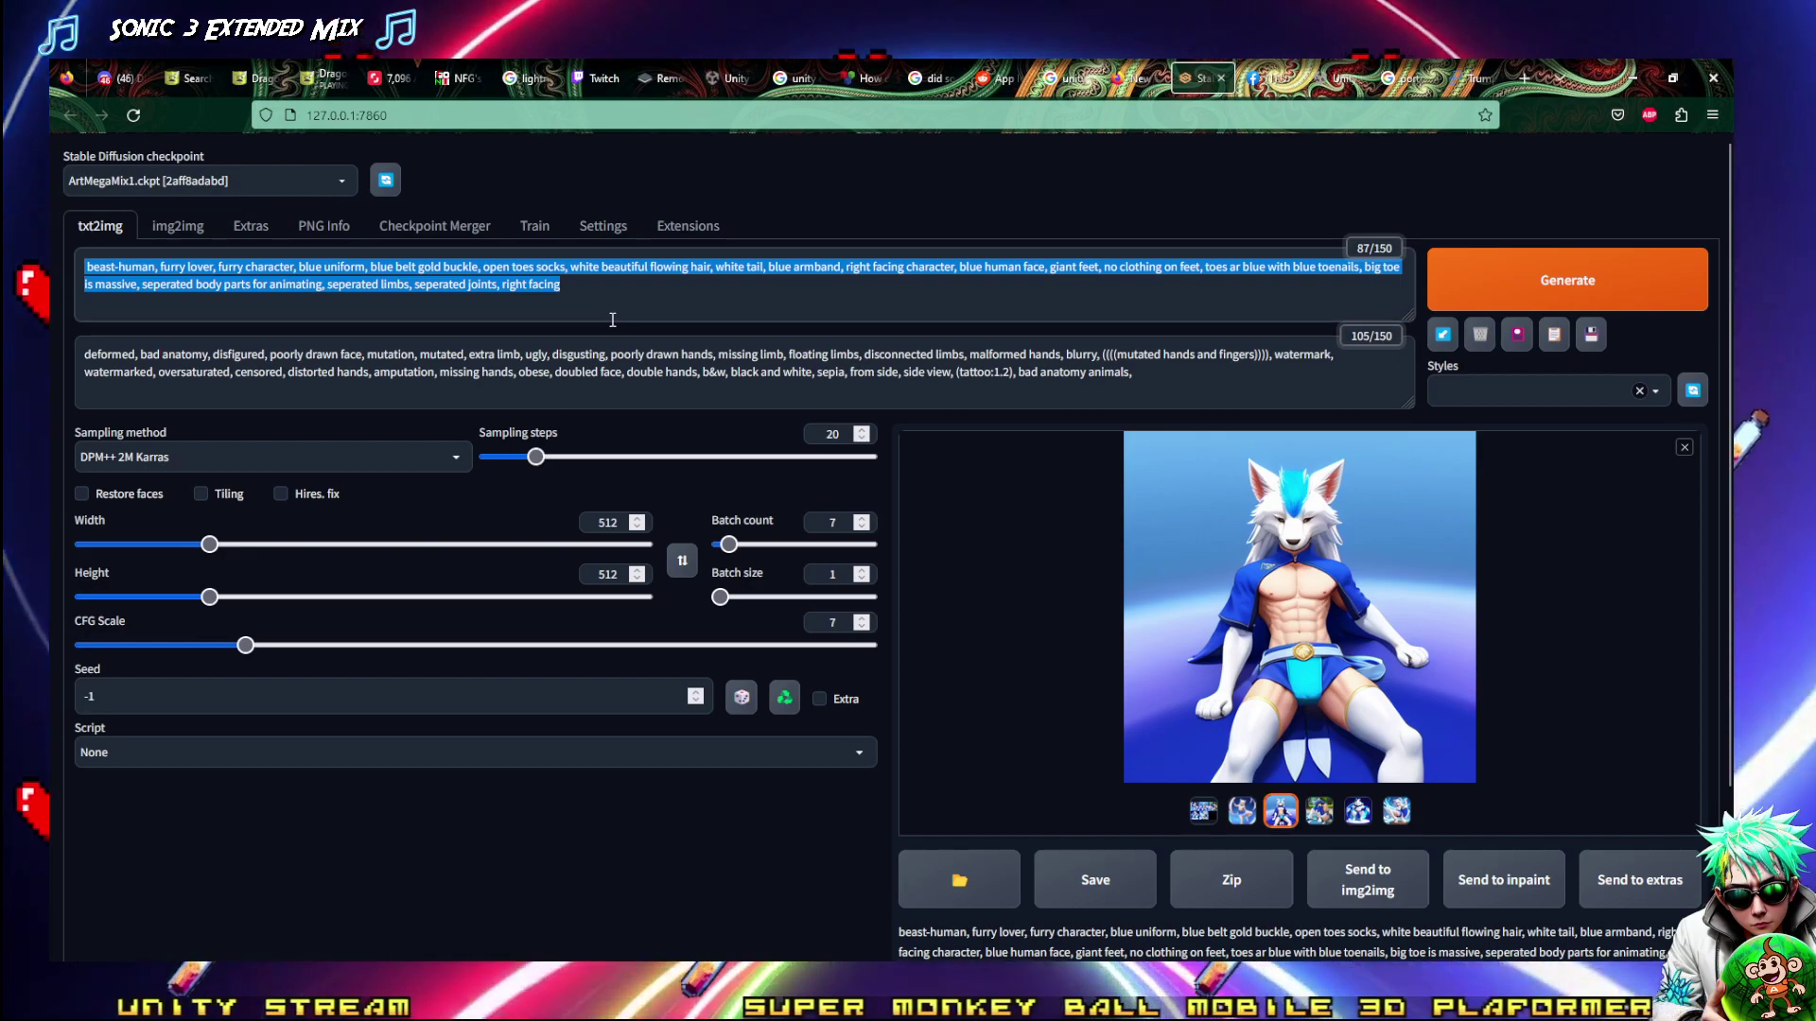
{"action": "type", "text": "master"}
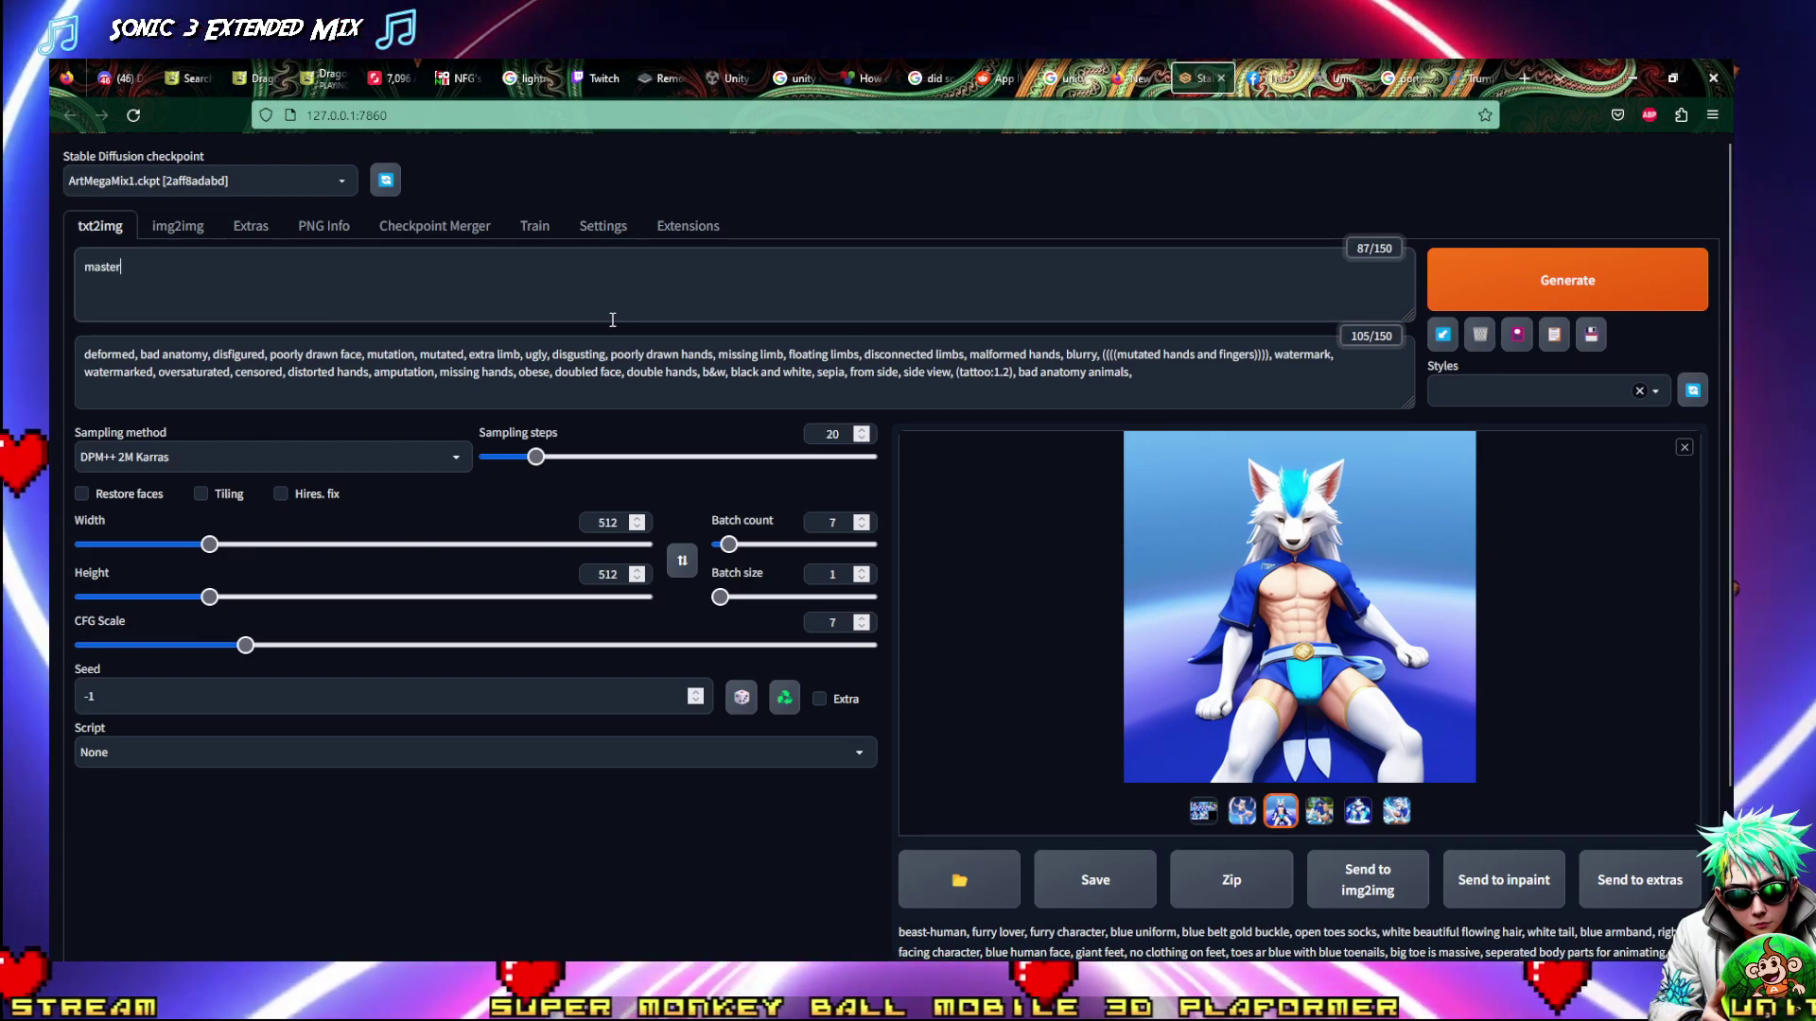
{"action": "type", "text": "piece cberpunk"}
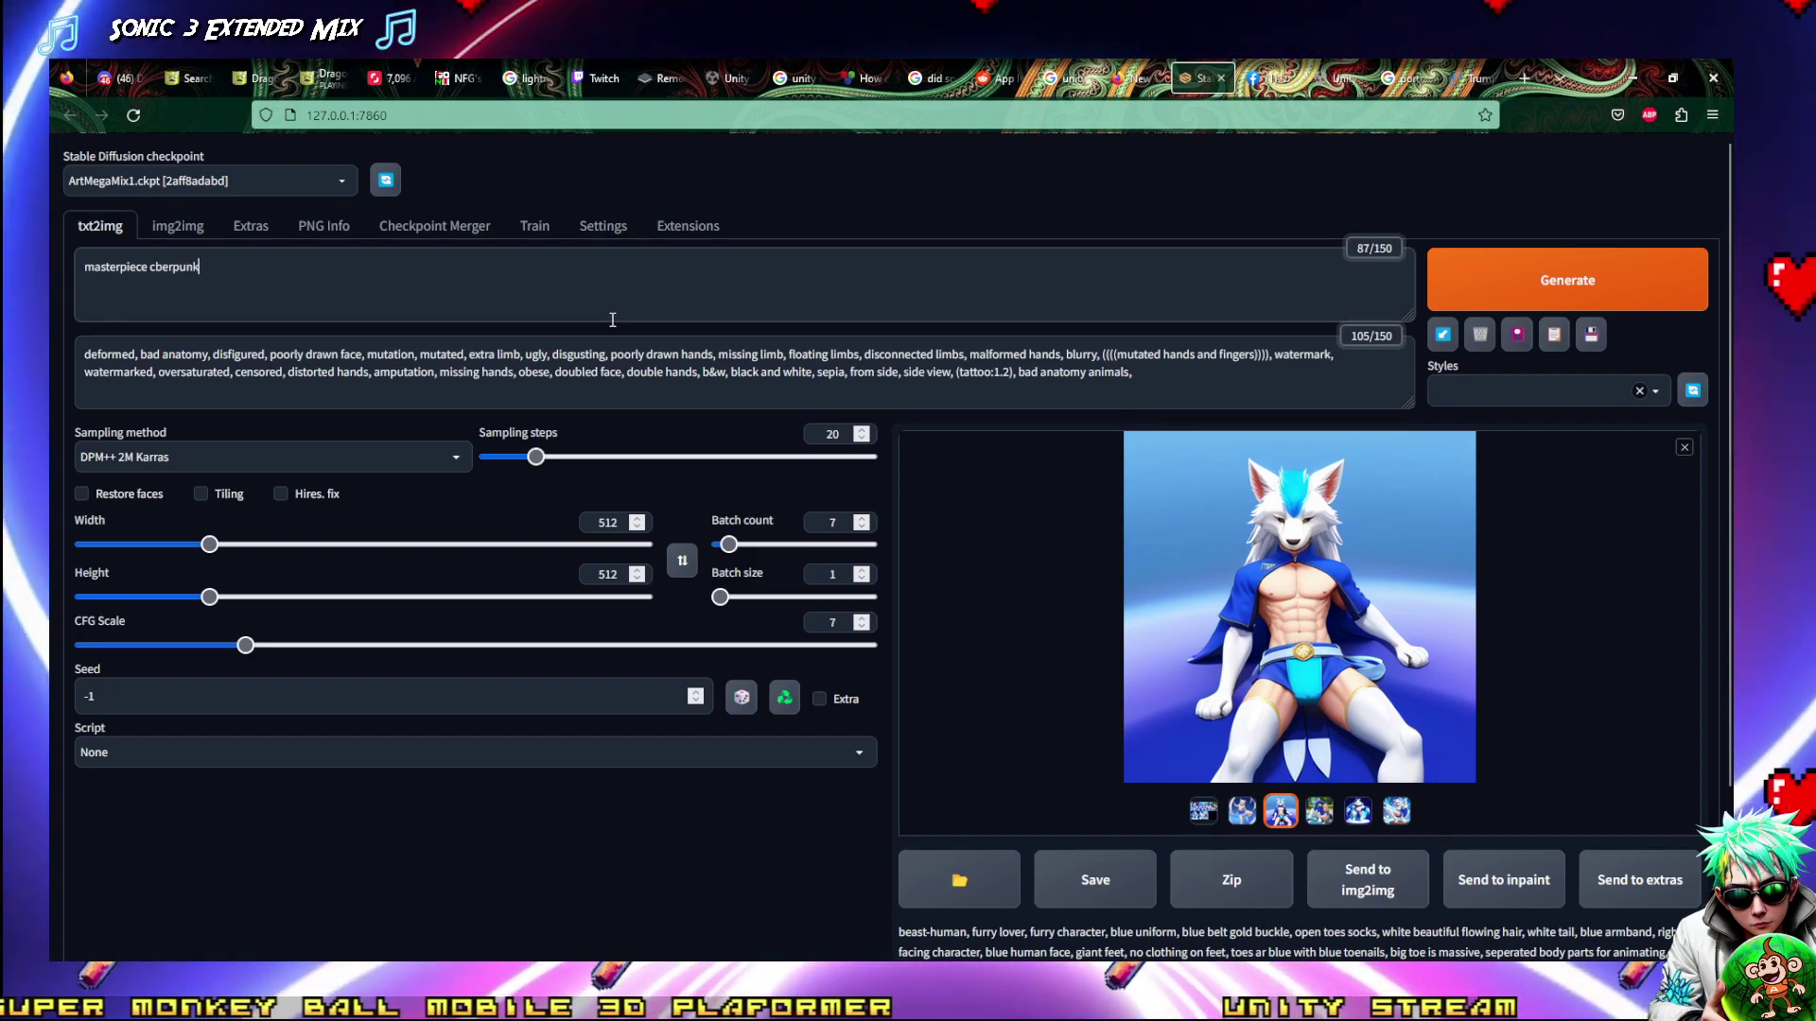
{"action": "type", "text": " grl"}
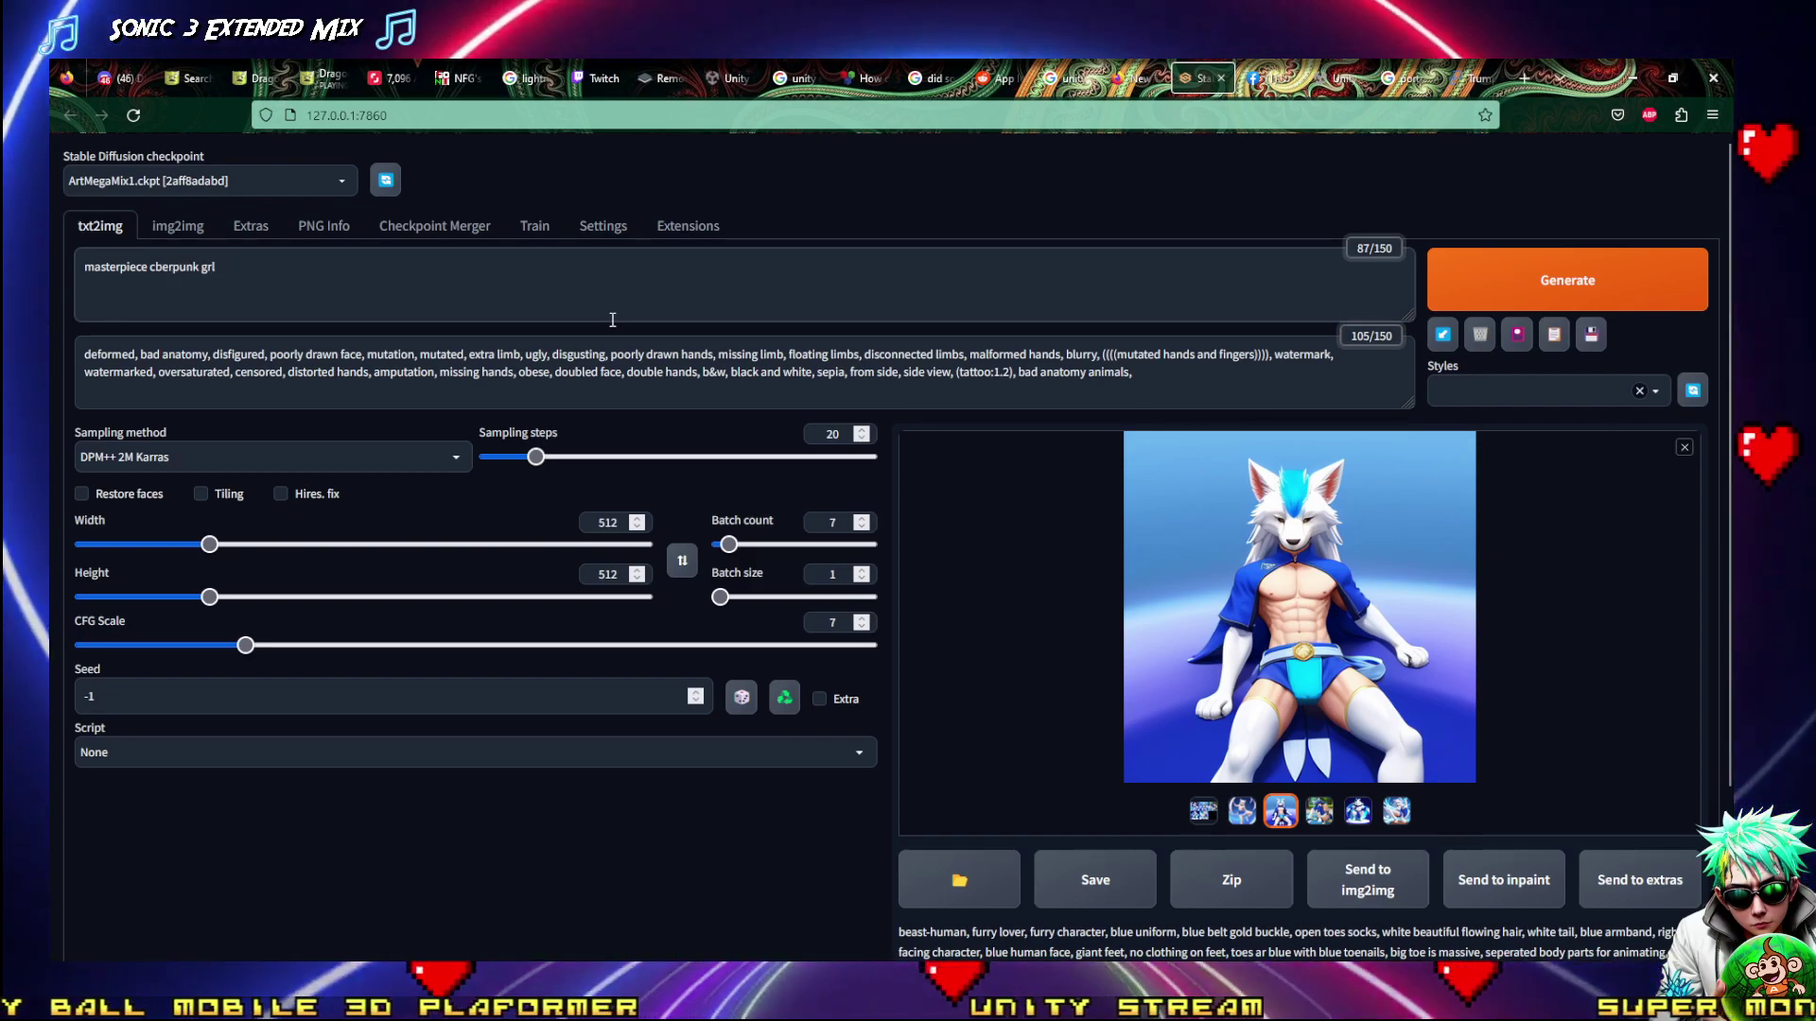
{"action": "type", "text": " drss"}
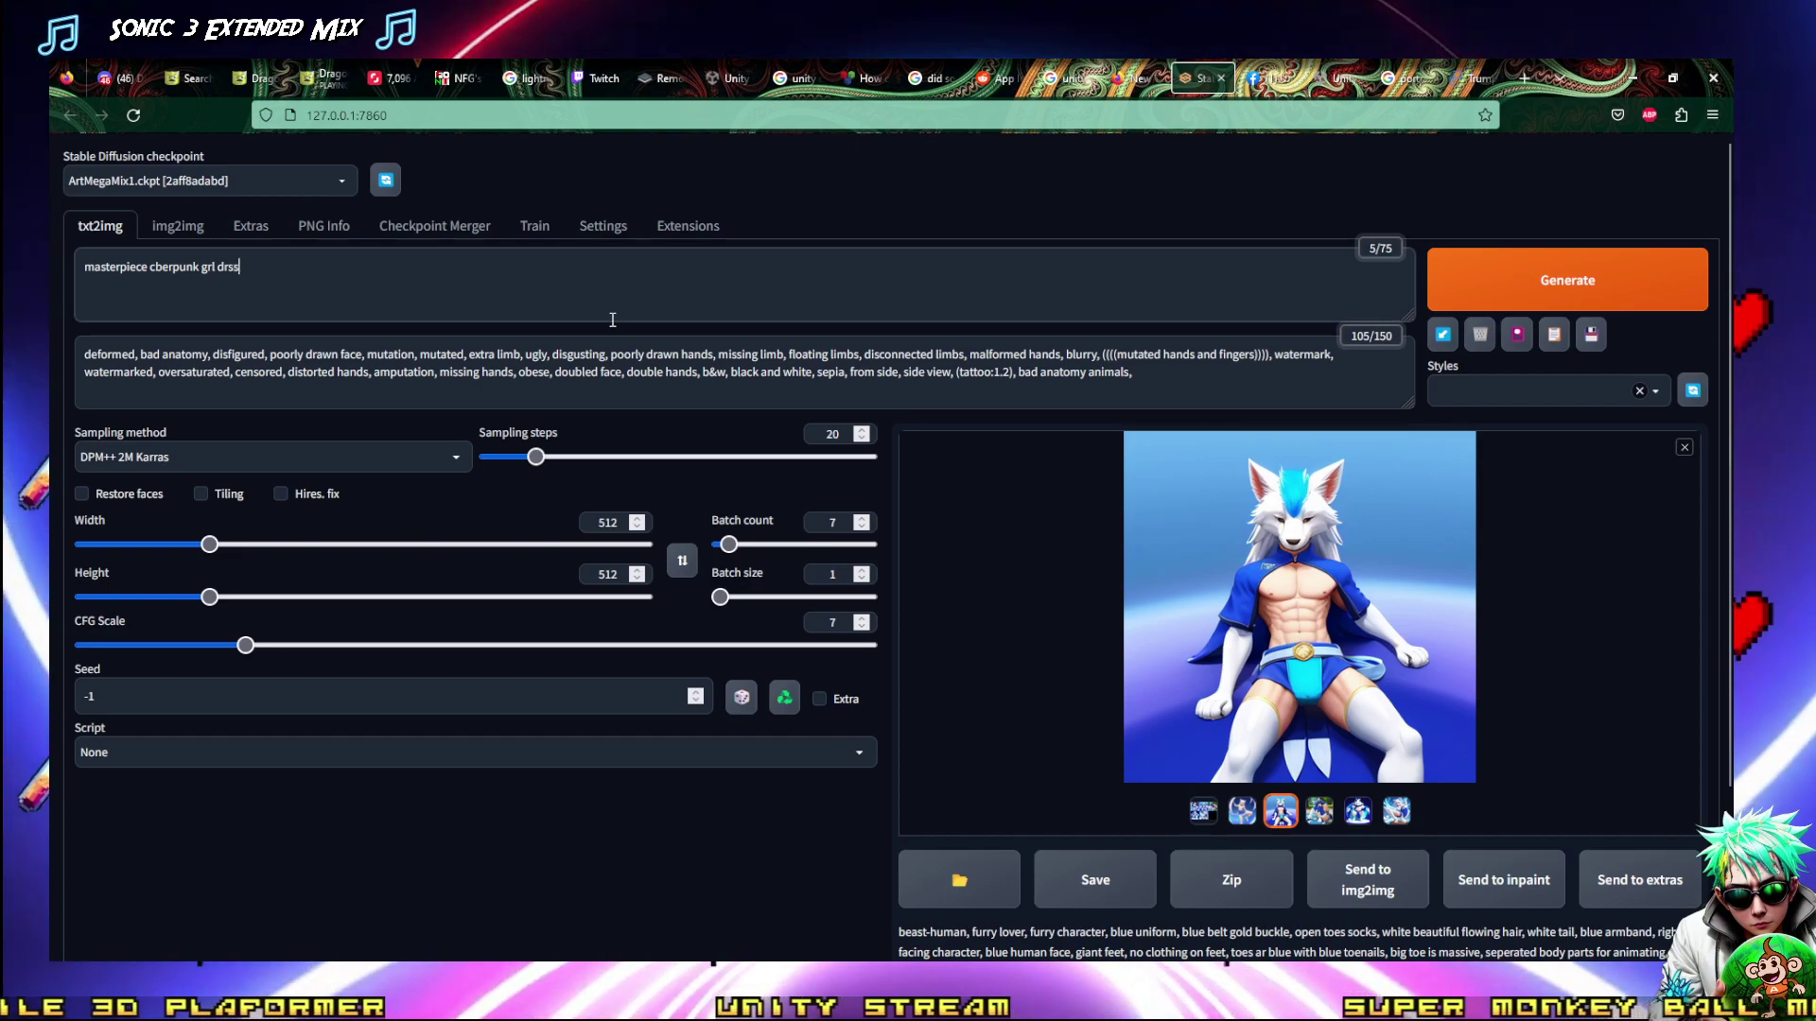
{"action": "type", "text": "ed as a"}
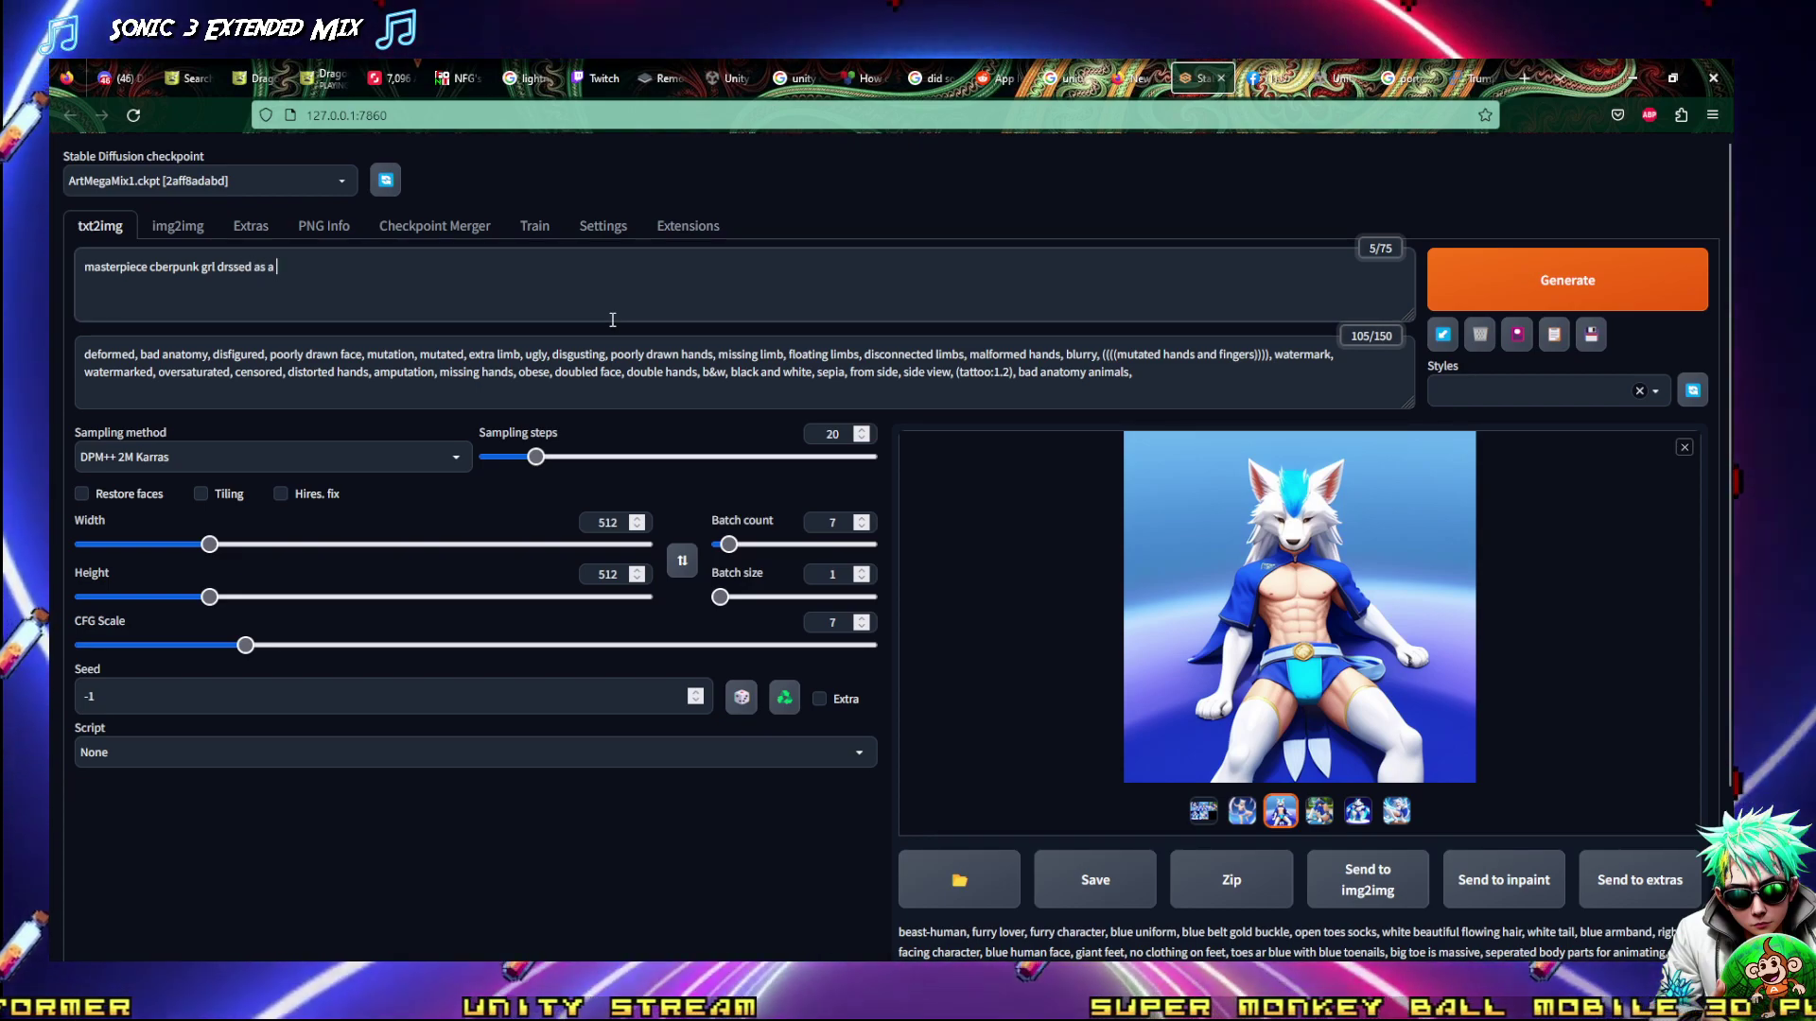
{"action": "type", "text": " vic"}
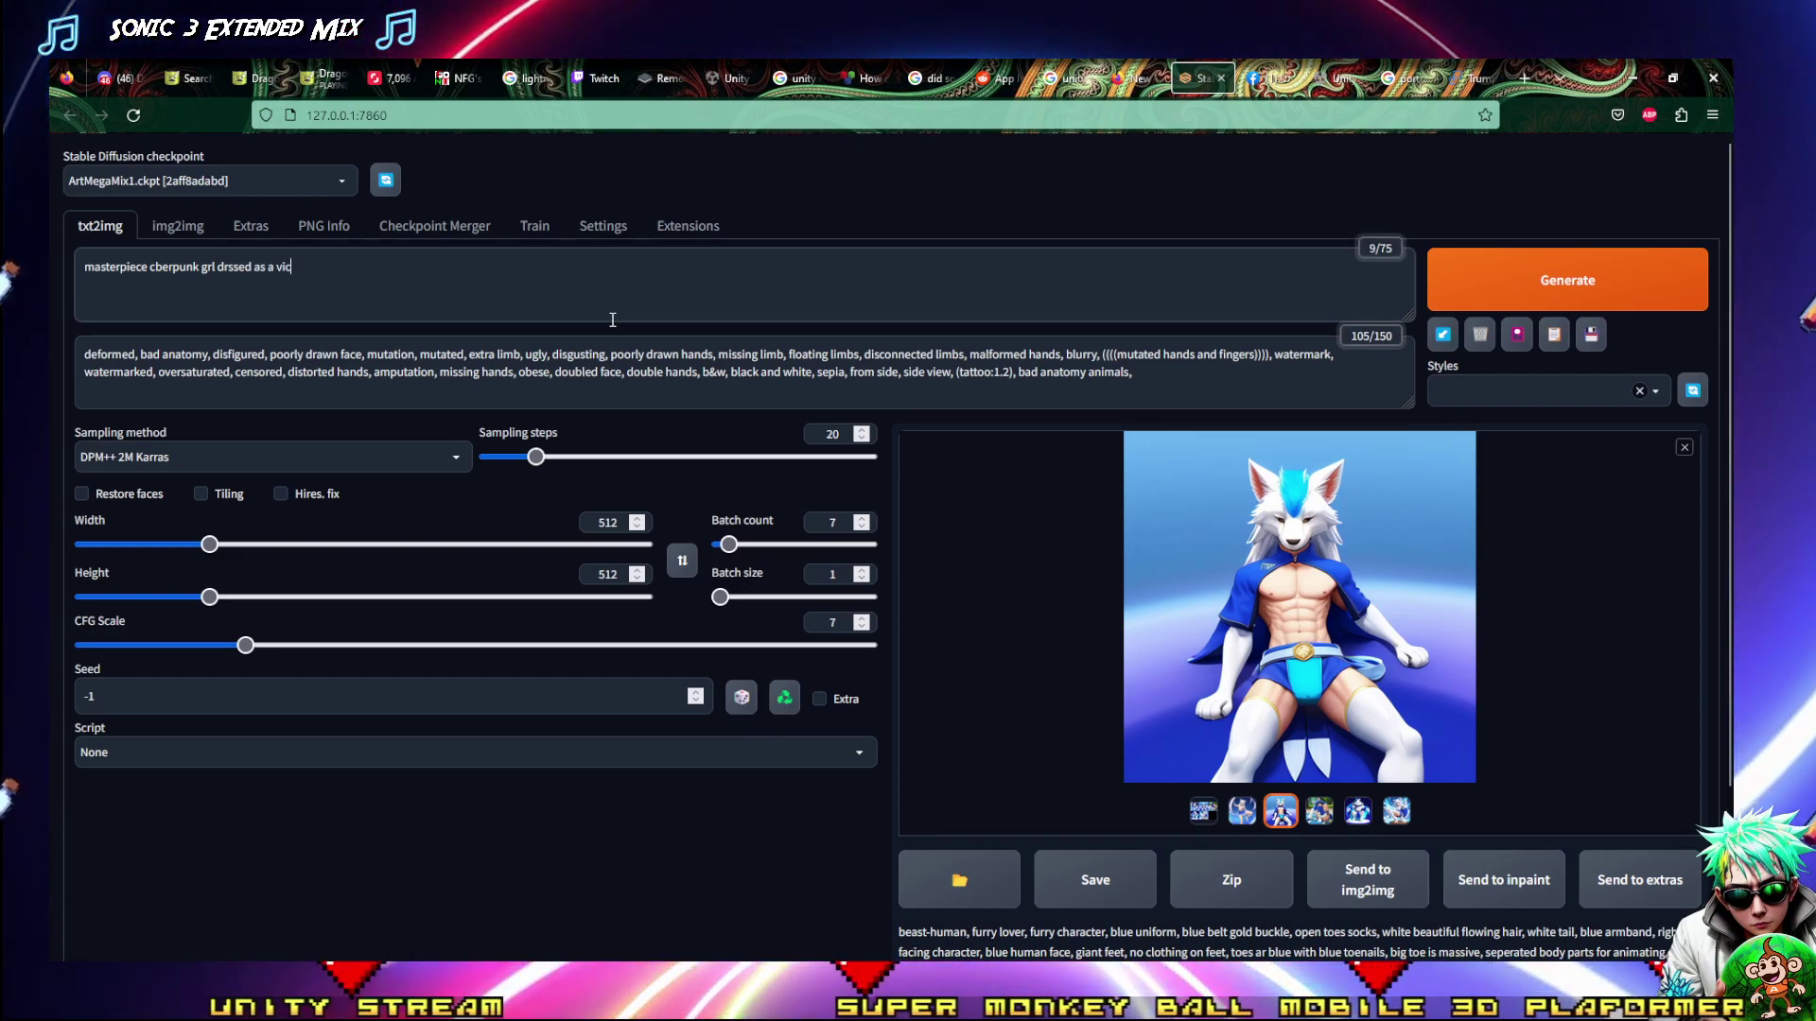
{"action": "type", "text": "torian wai"}
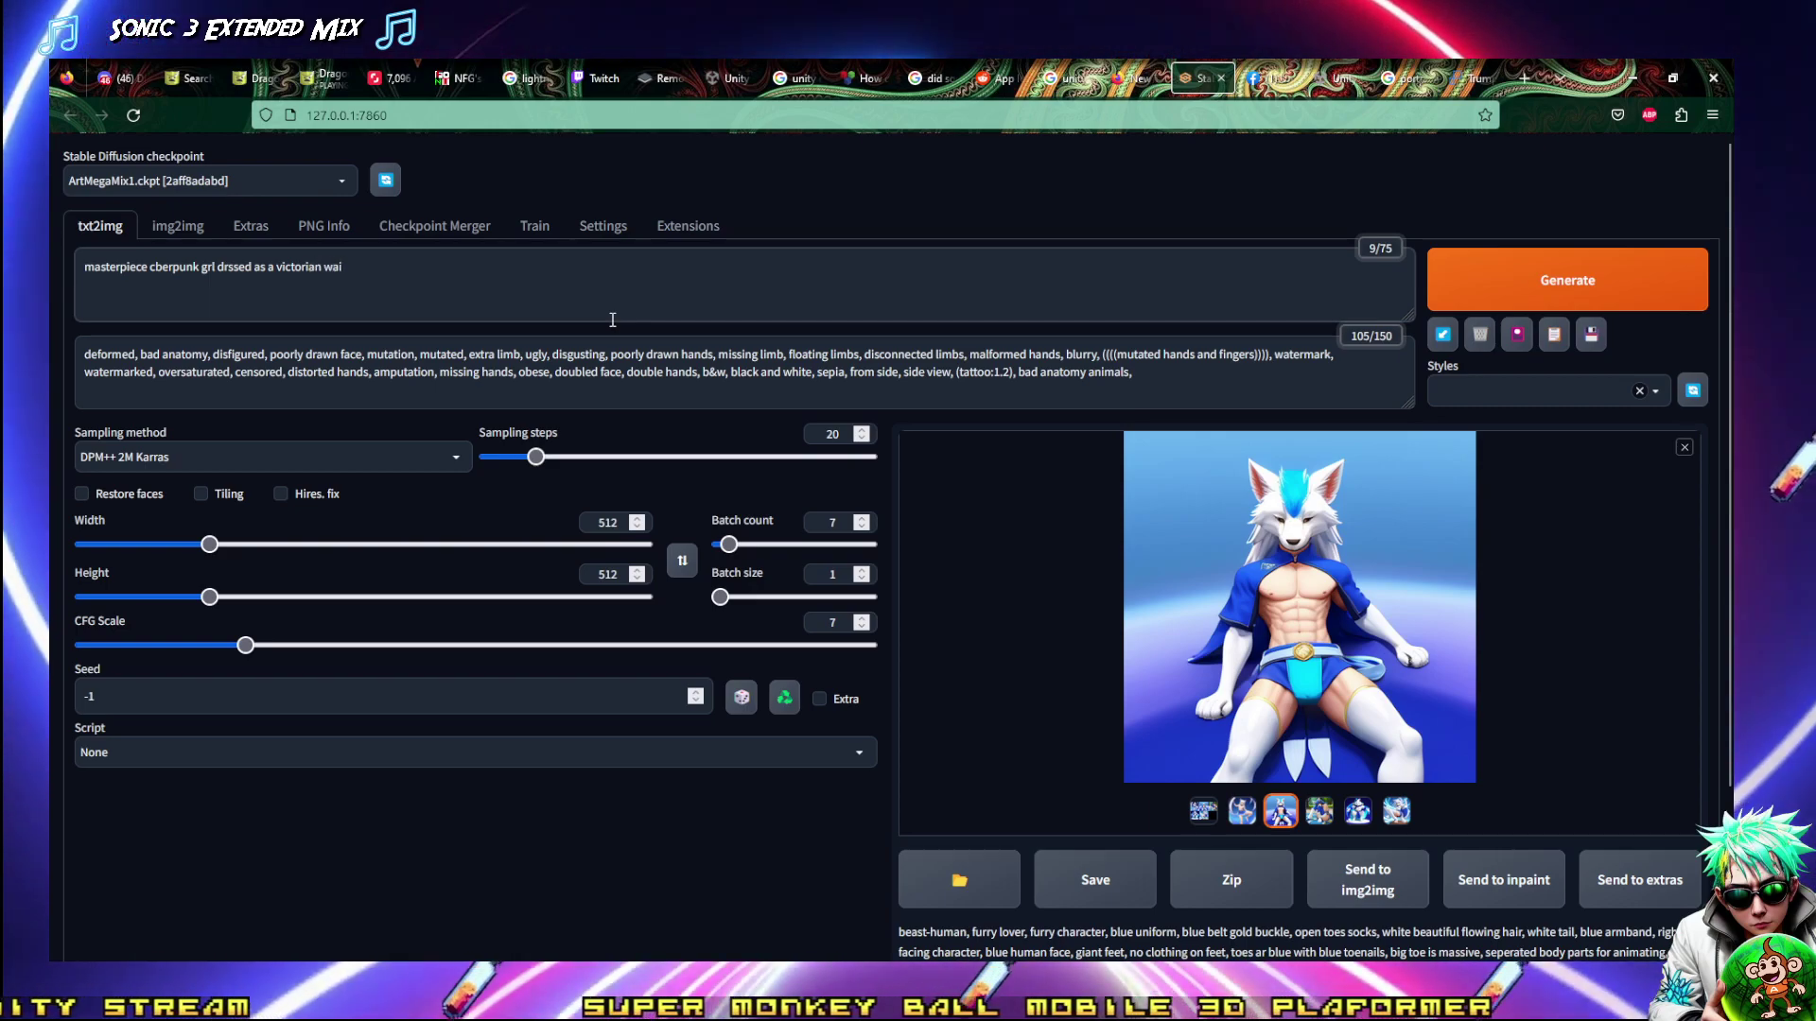
{"action": "type", "text": "tress"}
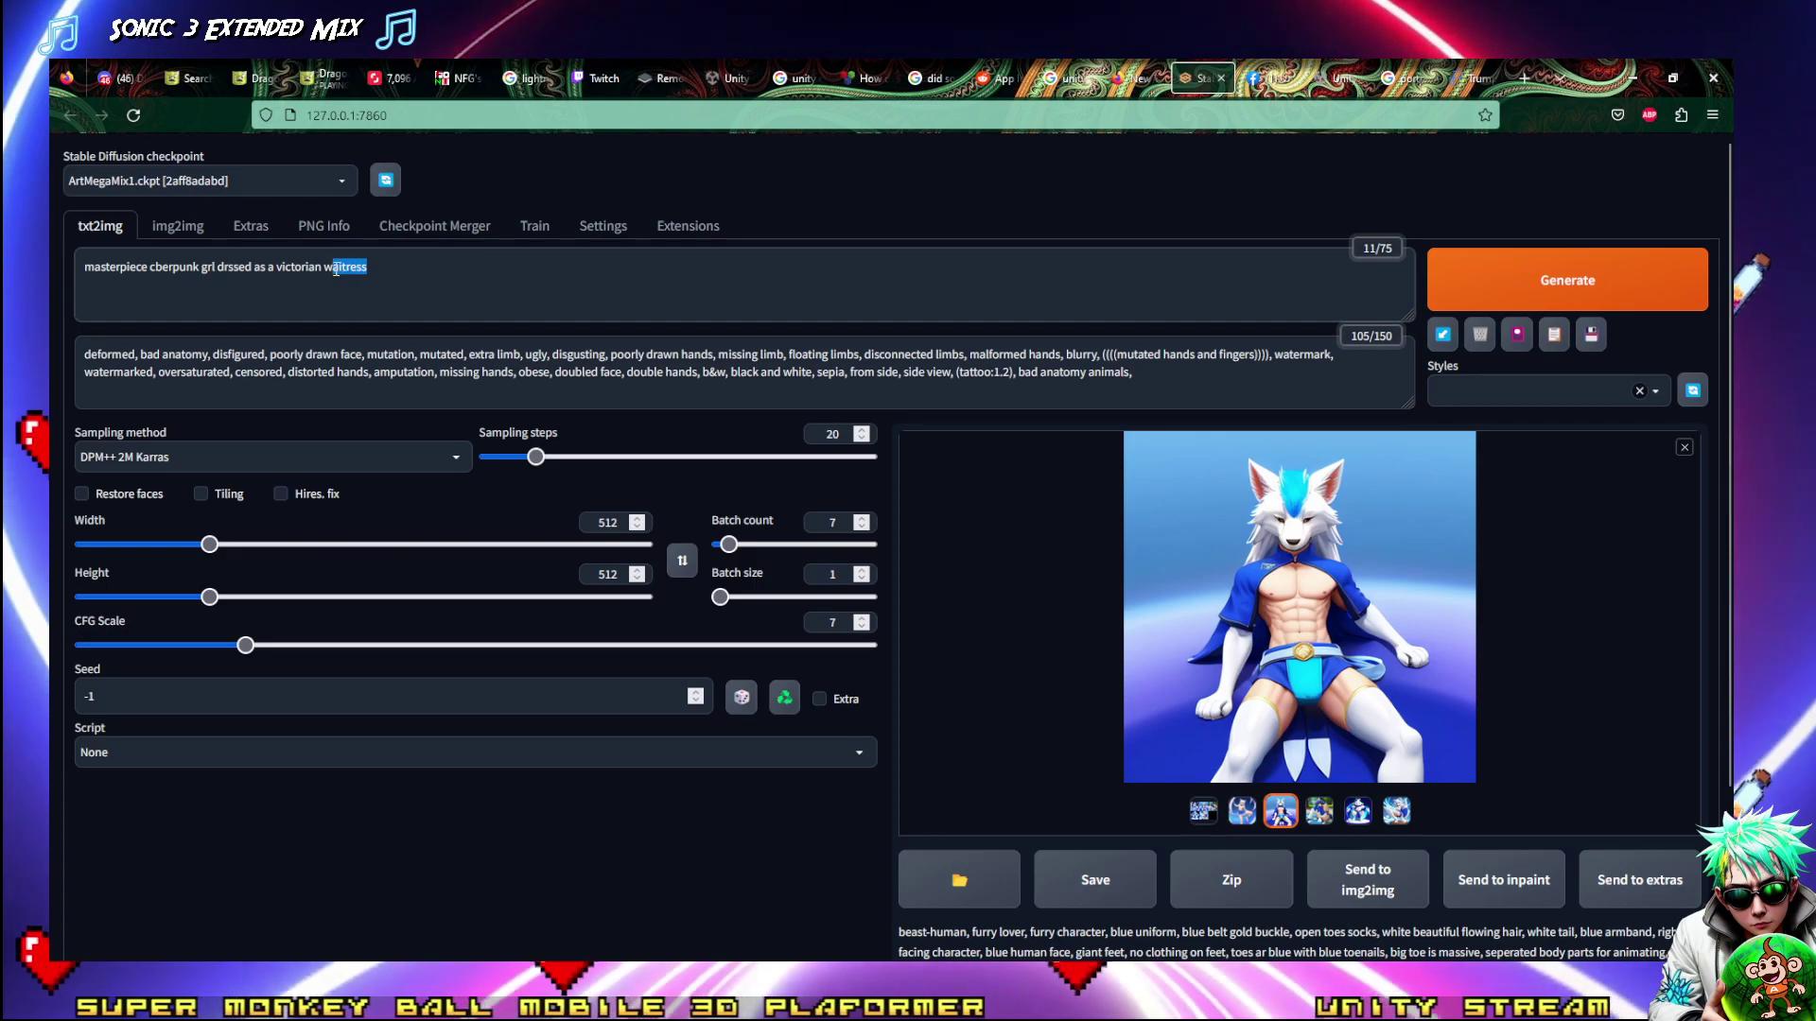
{"action": "type", "text": "baker"}
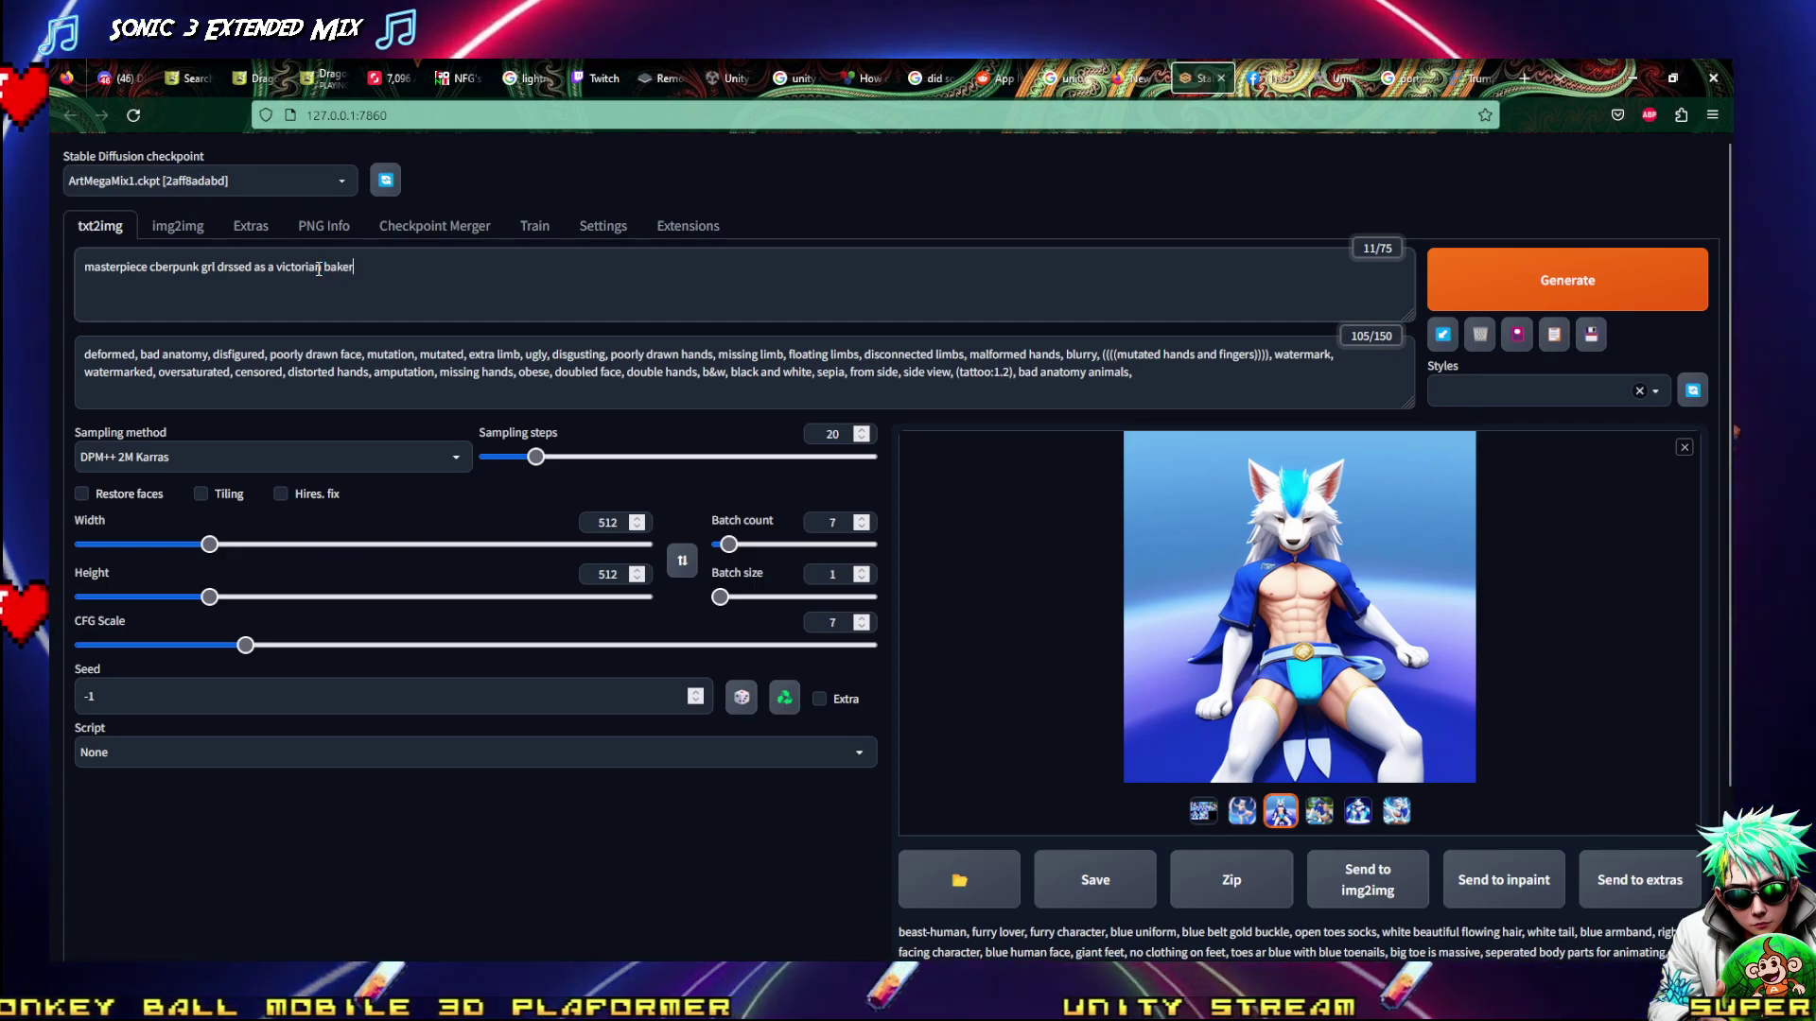
Generate seven victorian baker girl images and view one of them full size
{"action": "key", "text": "ctrl+Return"}
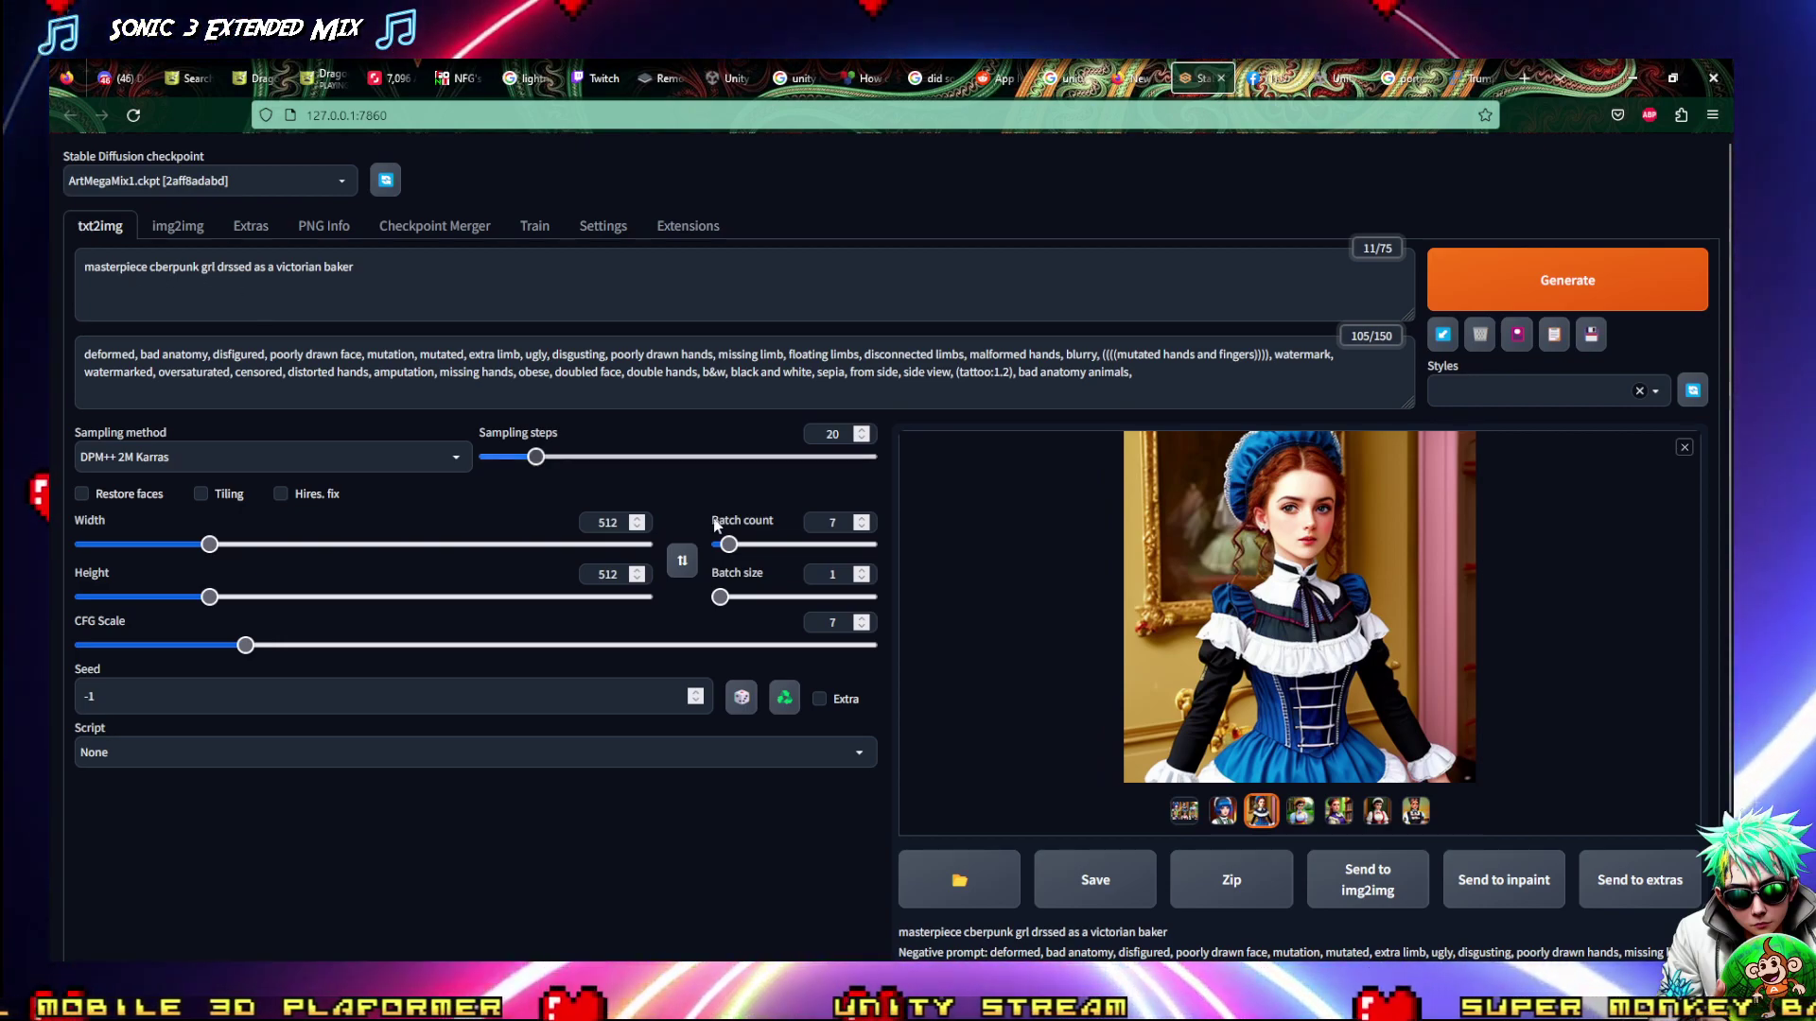
{"action": "left_click", "coordinate": [1147, 654]}
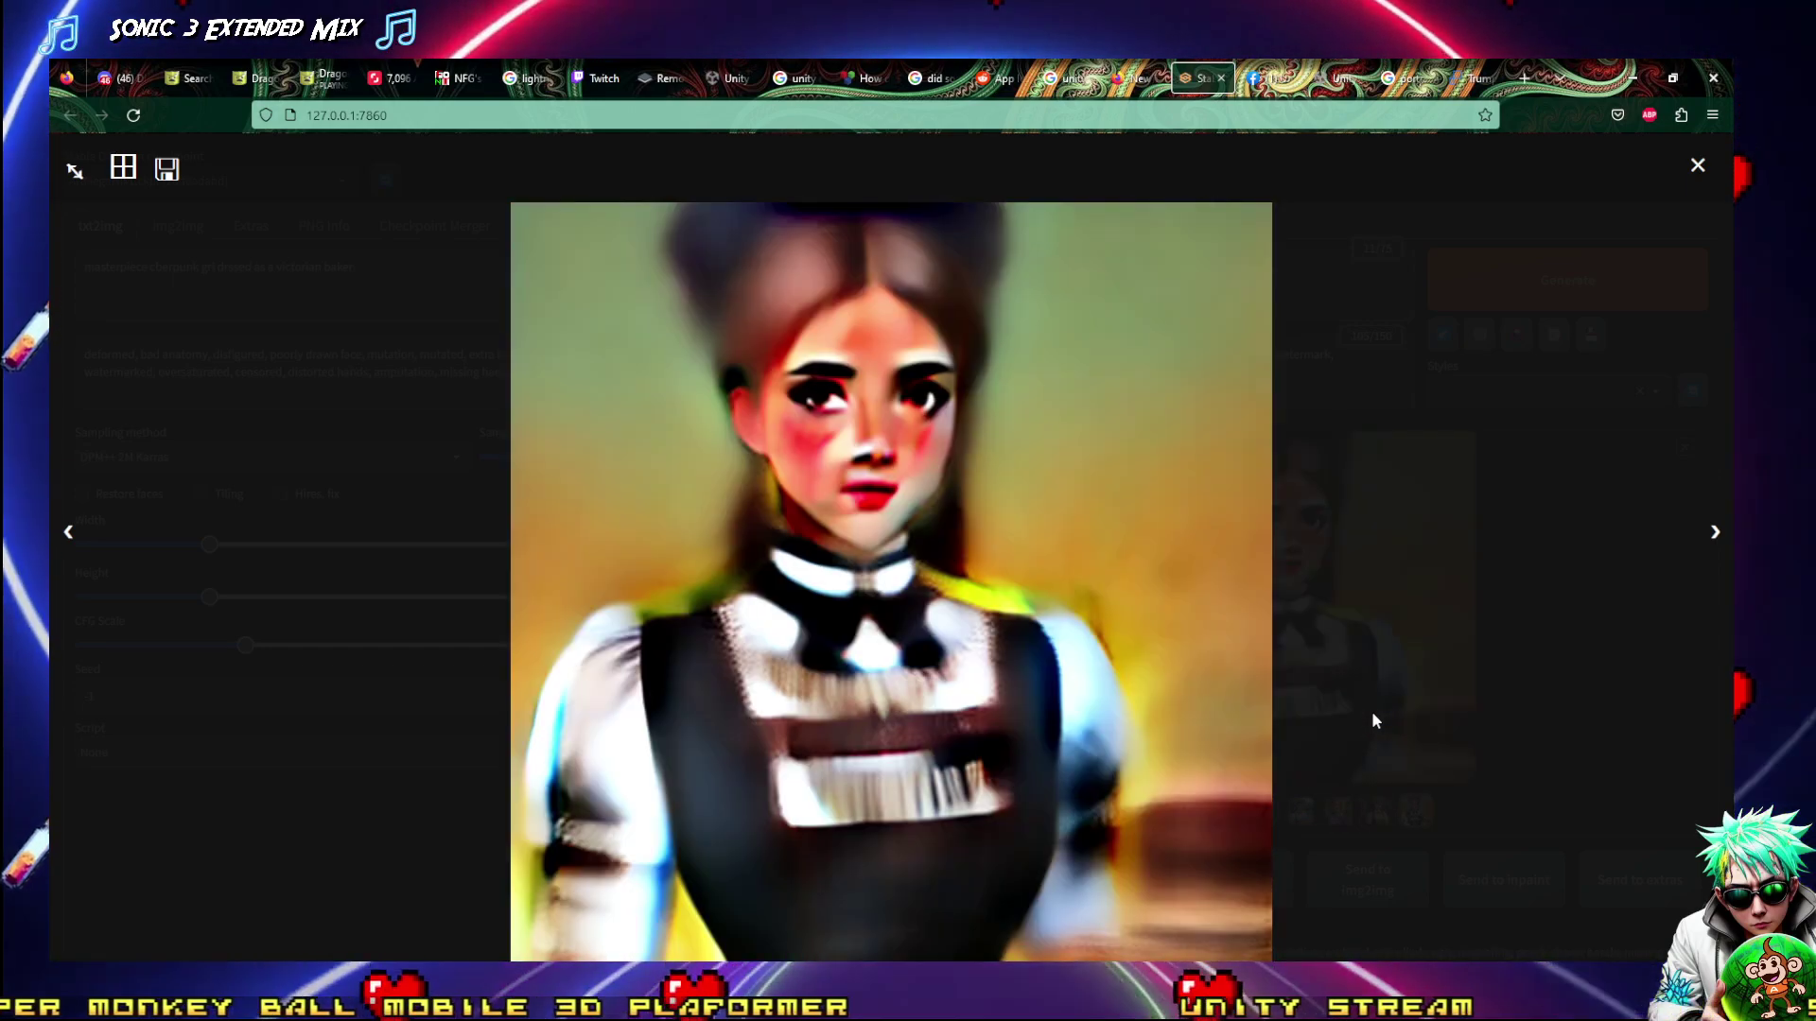
{"action": "left_click", "coordinate": [1694, 165]}
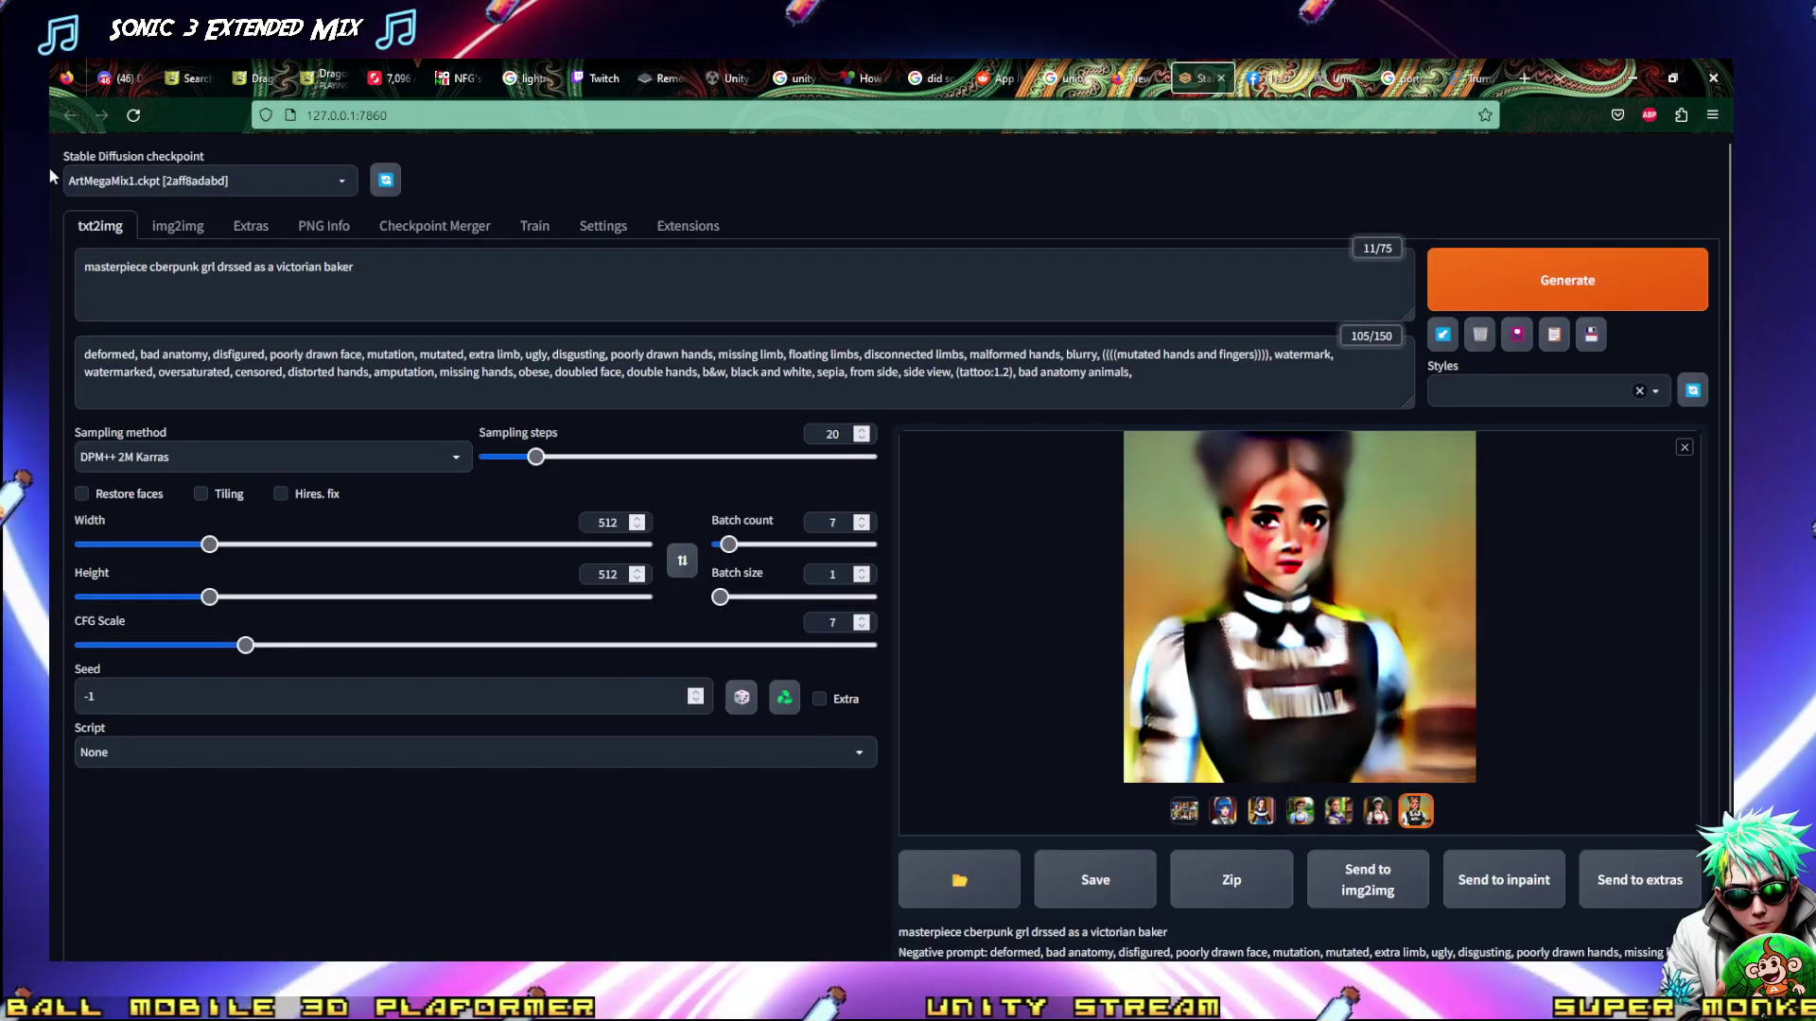
{"action": "left_click", "coordinate": [180, 181]}
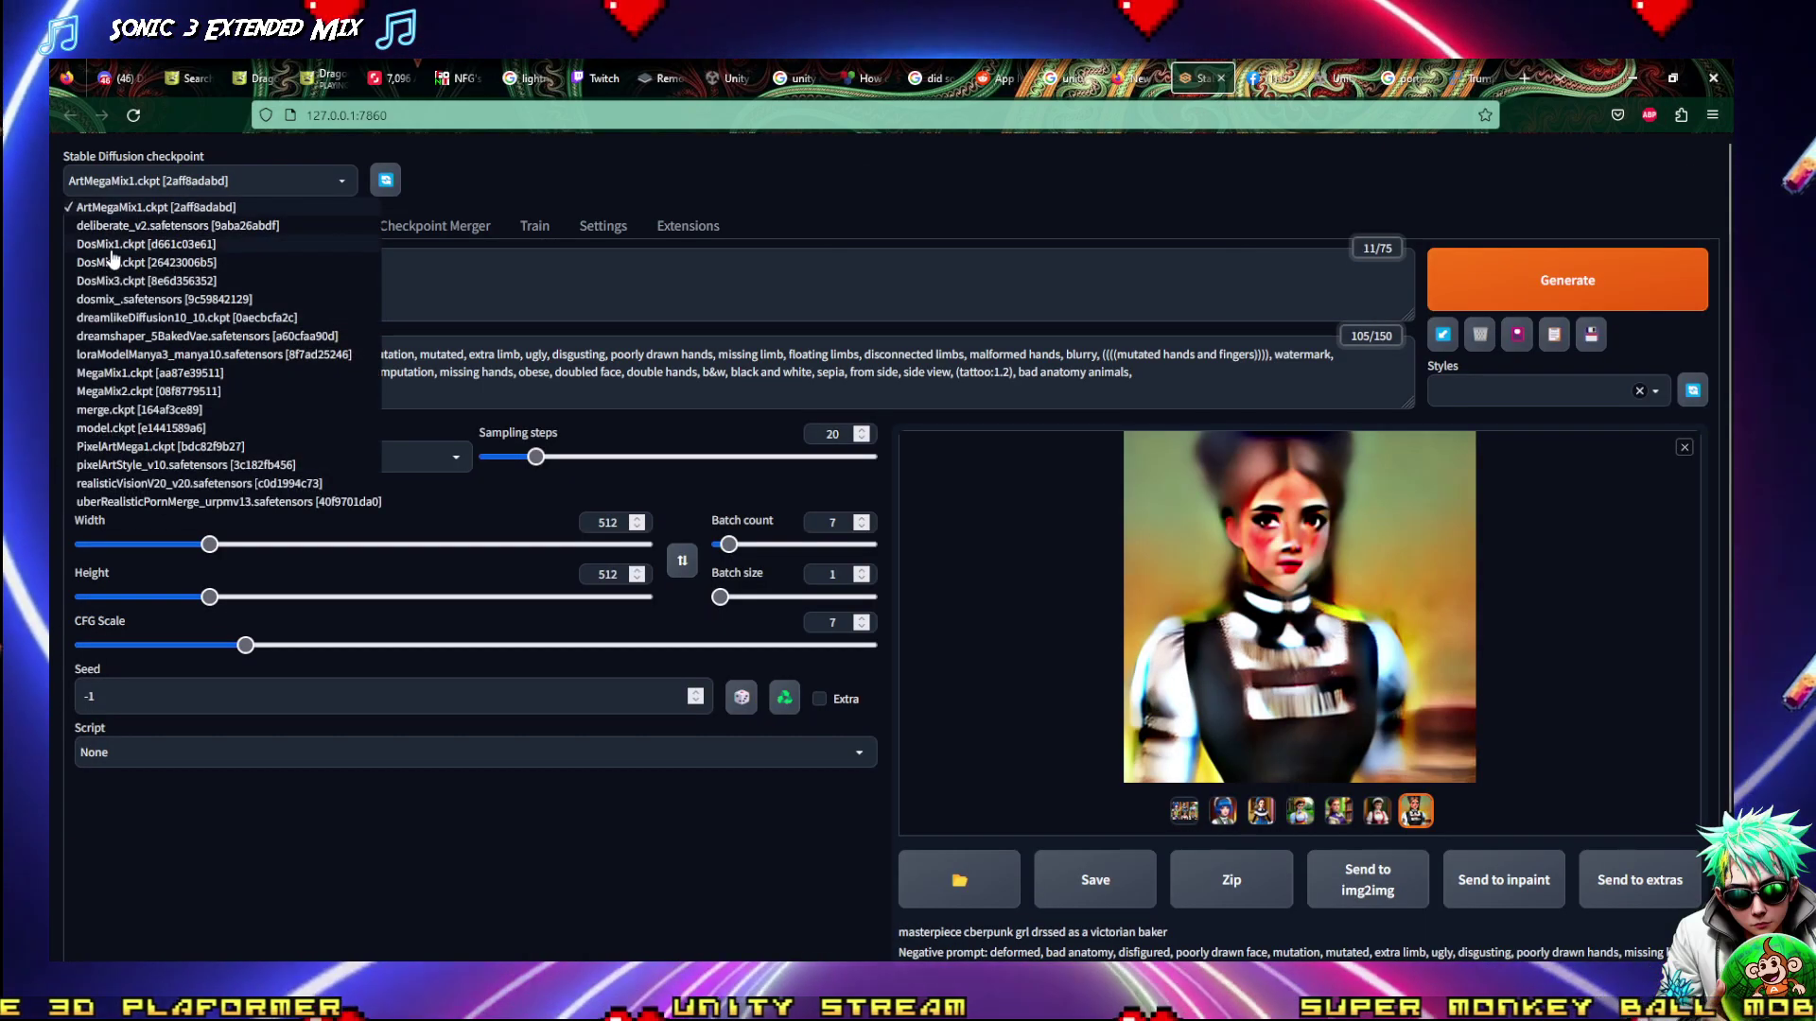
Switch to realisticVisionV20_v20.safetensors, correct 'cyberpunk' and 'dressed' in the prompt, and regenerate
{"action": "left_click", "coordinate": [102, 501]}
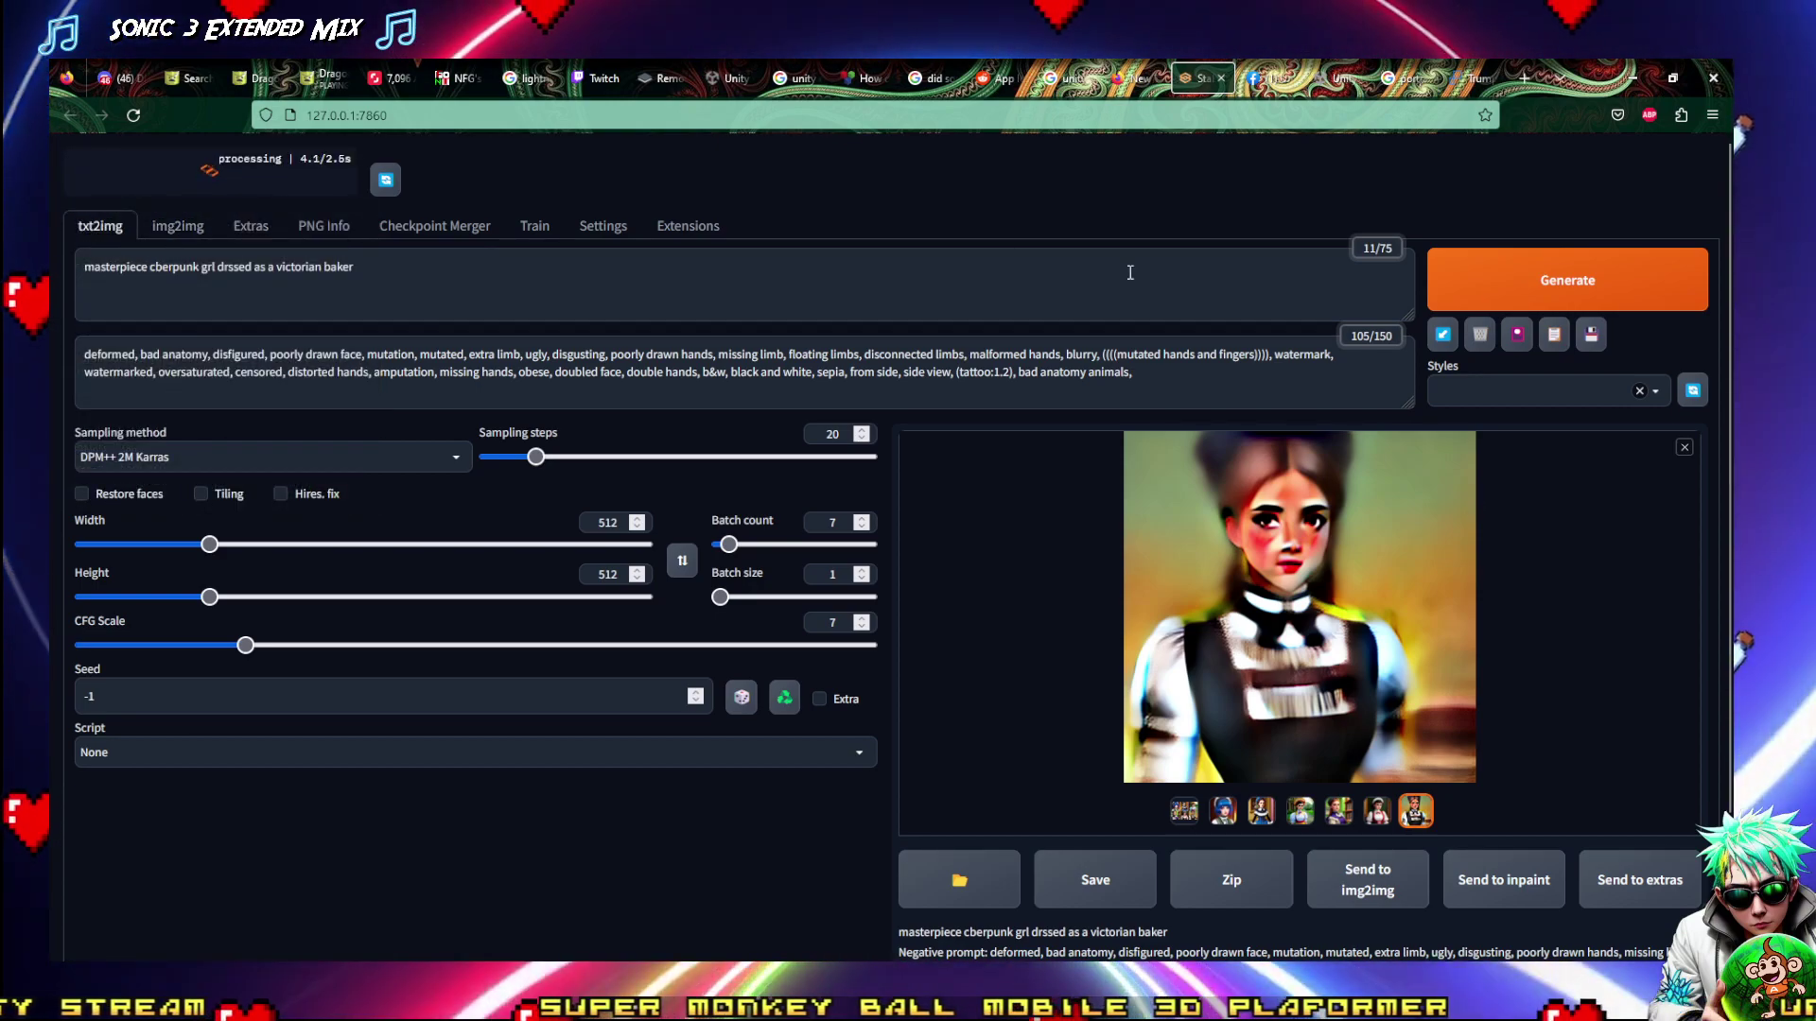
{"action": "left_click", "coordinate": [155, 269]}
{"action": "type", "text": "y"}
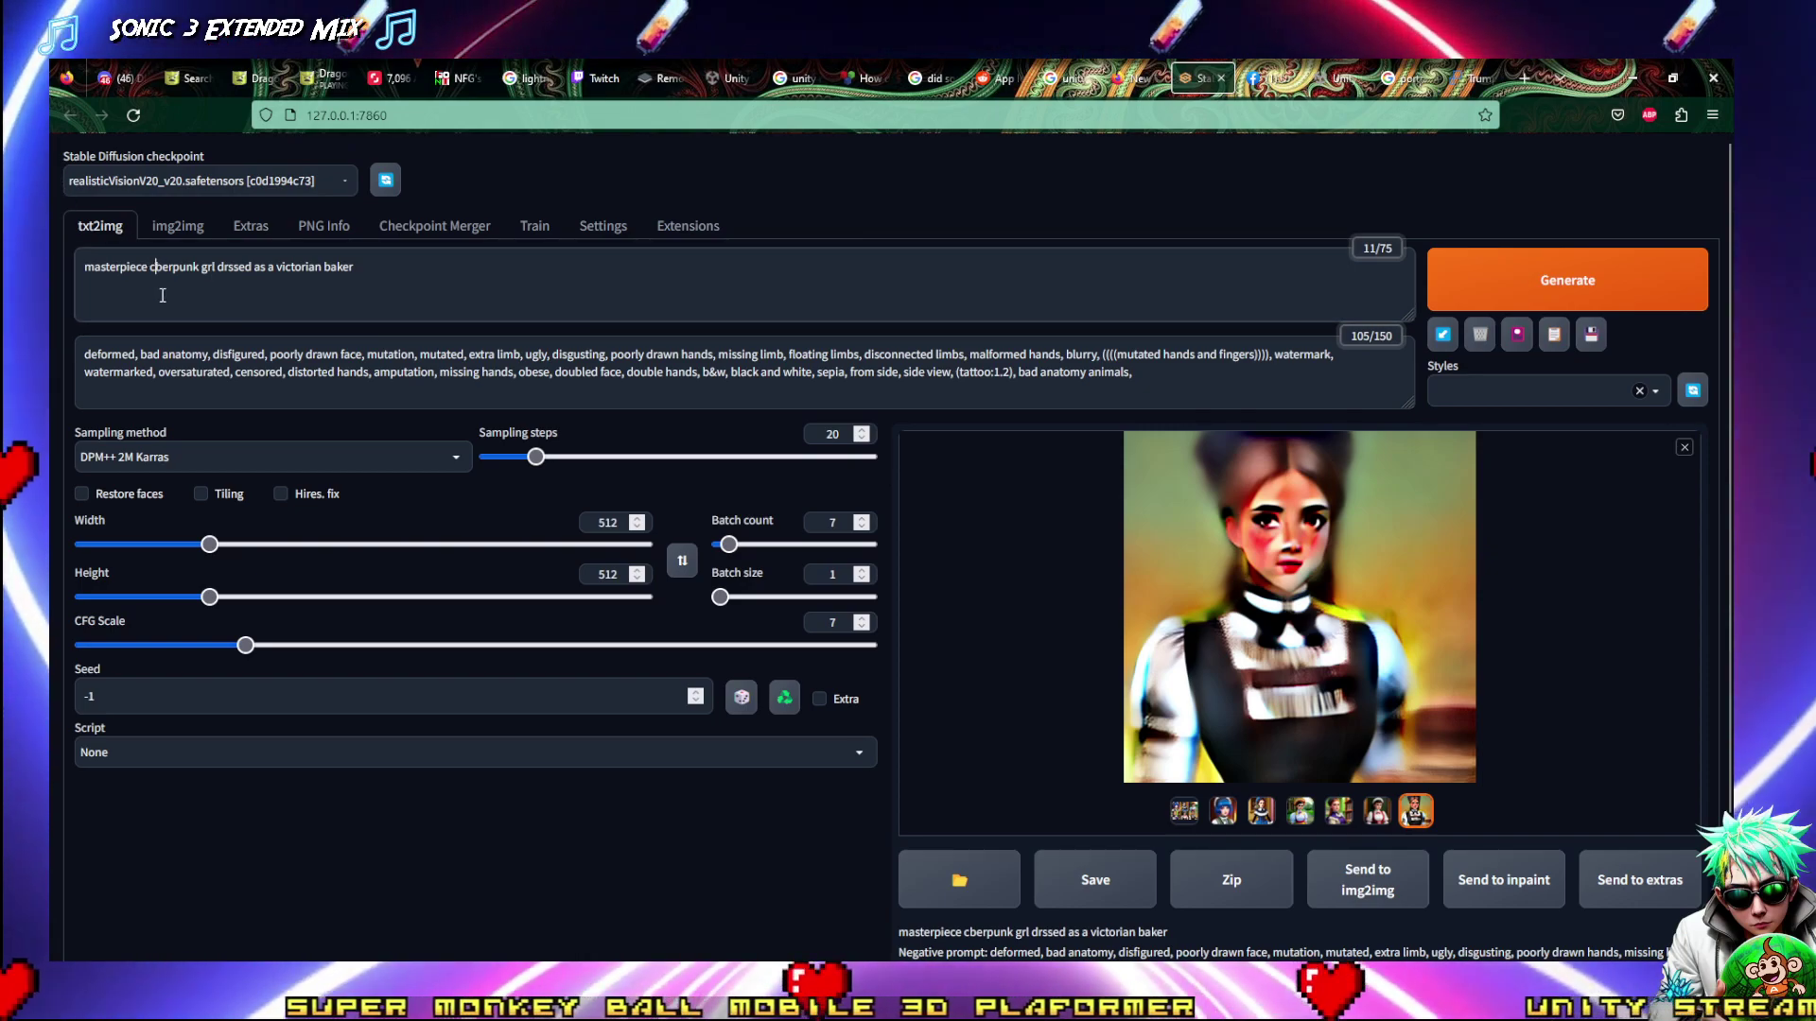
{"action": "left_click", "coordinate": [232, 267]}
{"action": "type", "text": "e"}
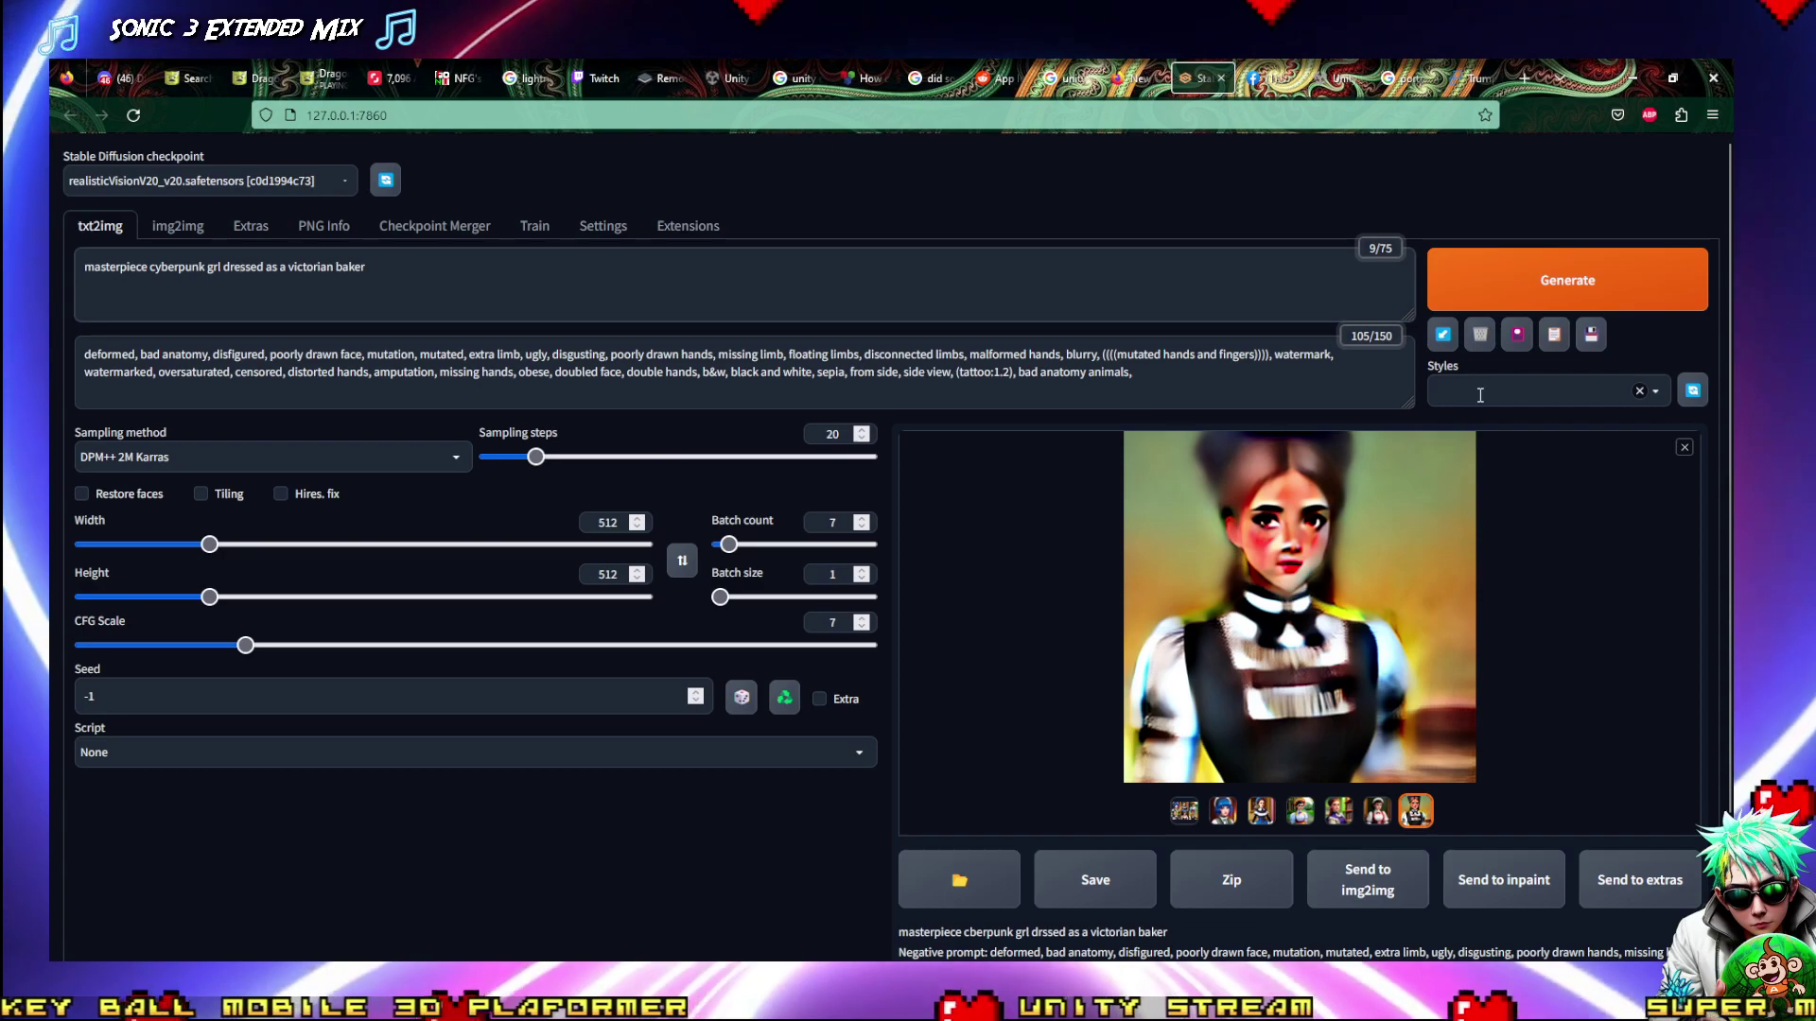
{"action": "left_click", "coordinate": [1445, 282]}
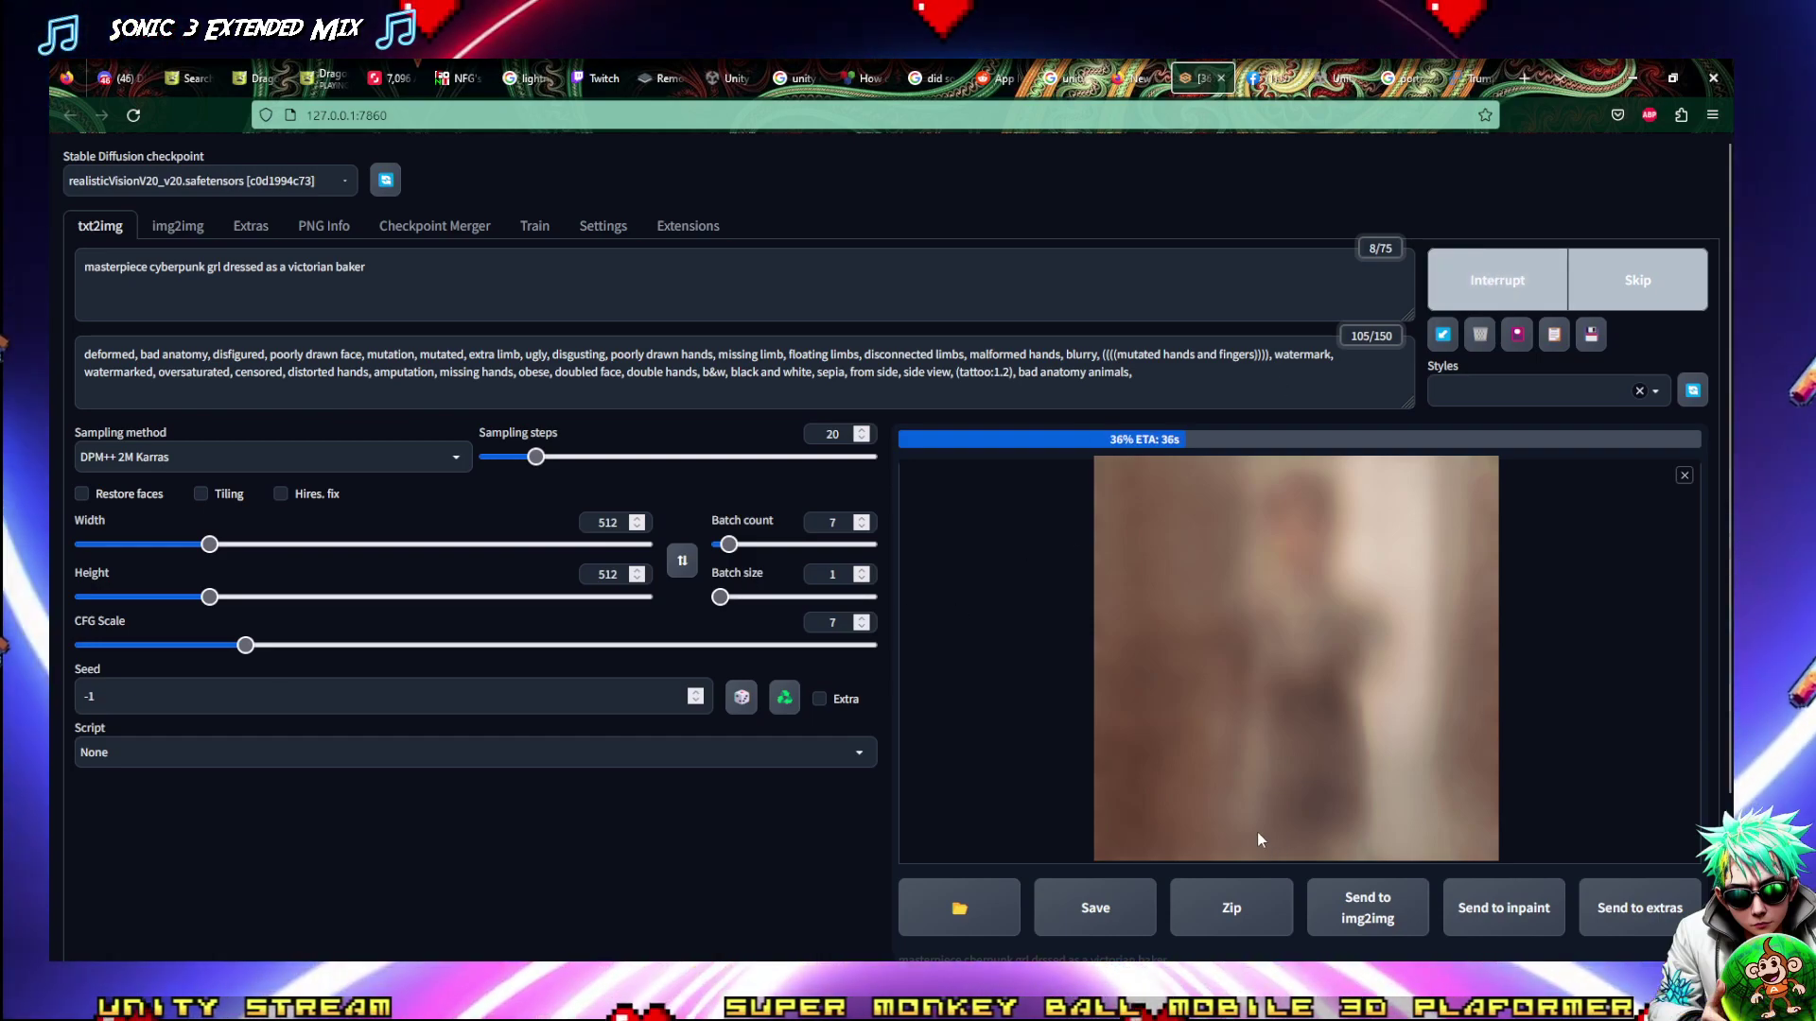
Browse the new realisticVisionV20 results at full size
{"action": "left_click", "coordinate": [1275, 565]}
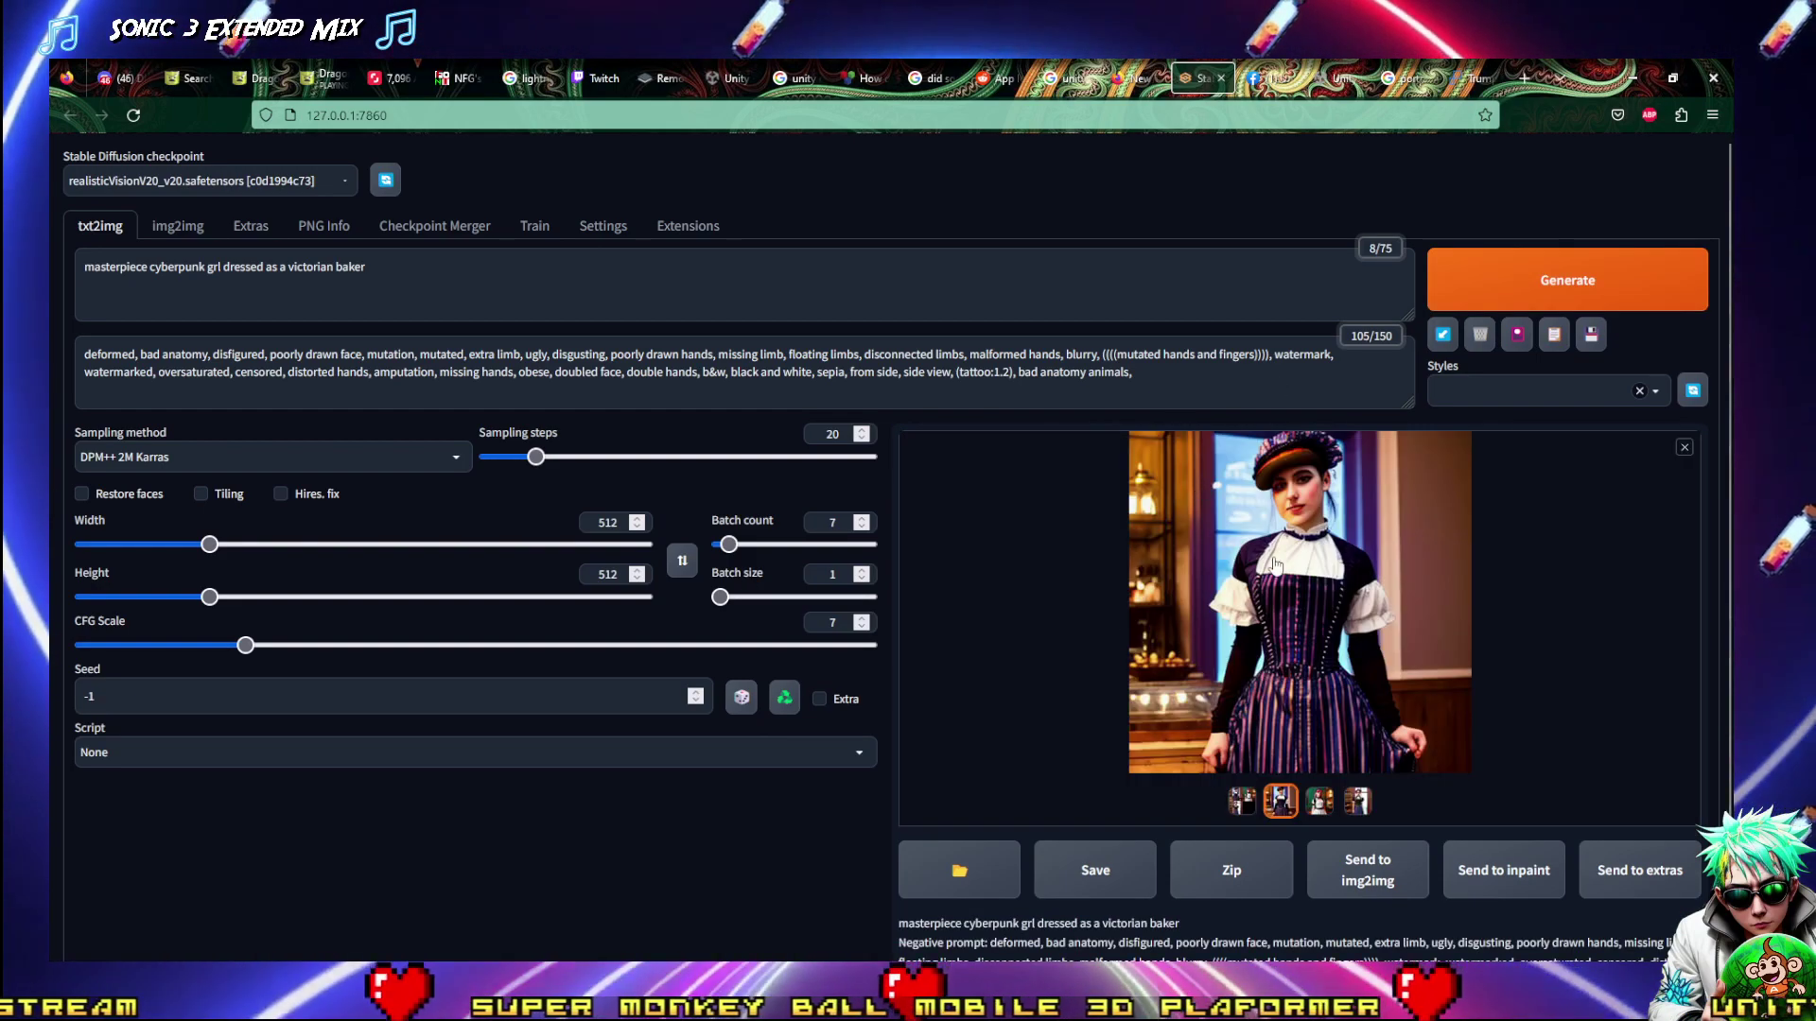
{"action": "left_click", "coordinate": [1275, 565]}
{"action": "key", "text": "Right"}
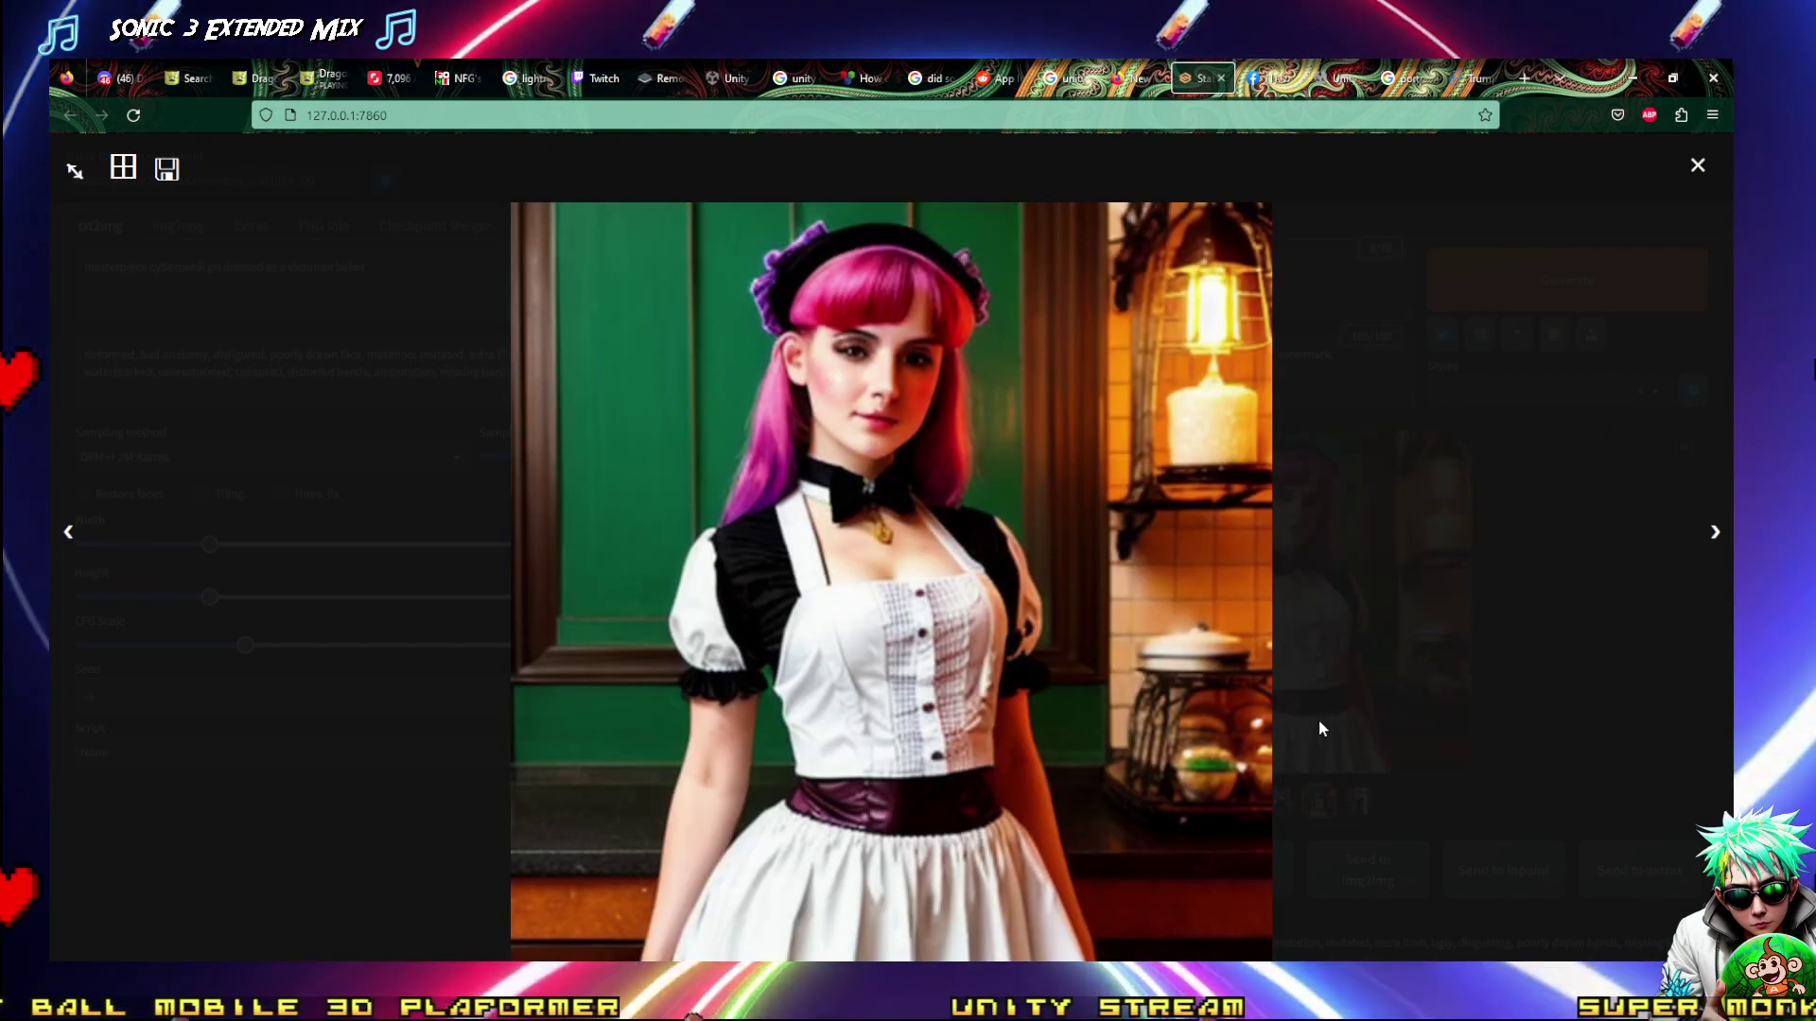
{"action": "left_click", "coordinate": [1319, 718]}
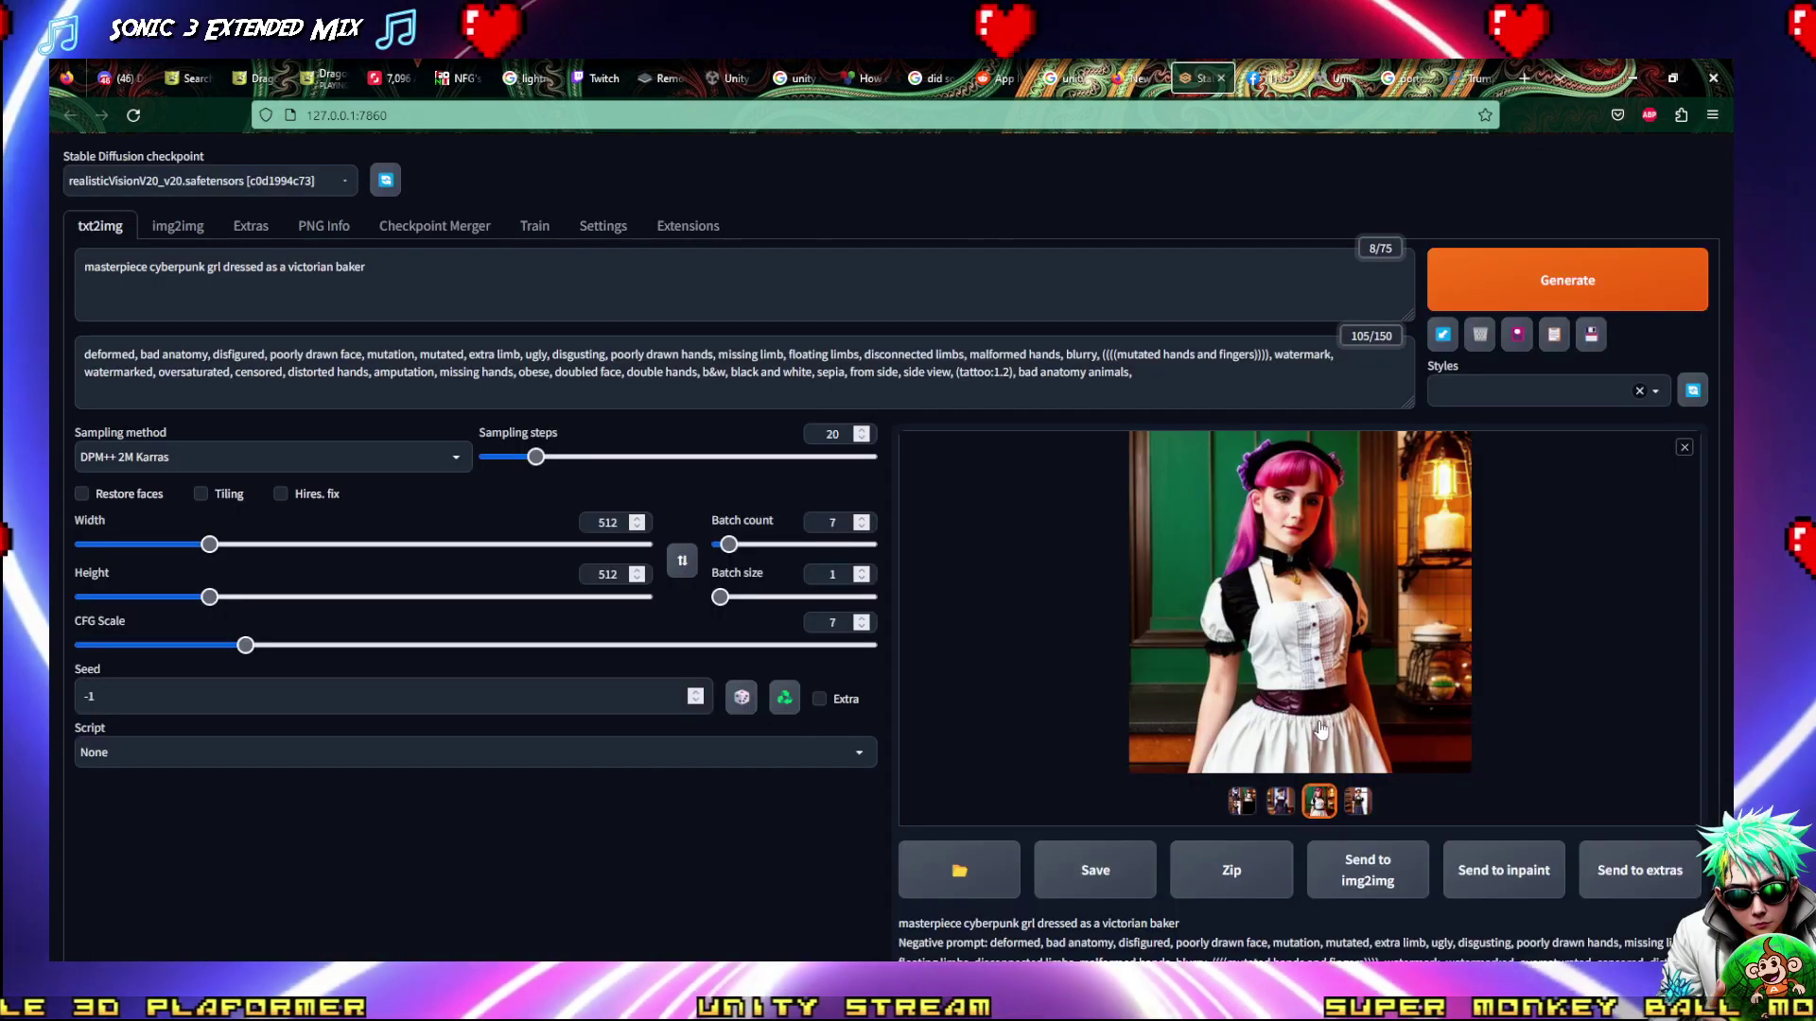
Look over the Extras, img2img and PNG Info sections, then switch to Discord
{"action": "left_click", "coordinate": [249, 227]}
{"action": "left_click", "coordinate": [178, 227]}
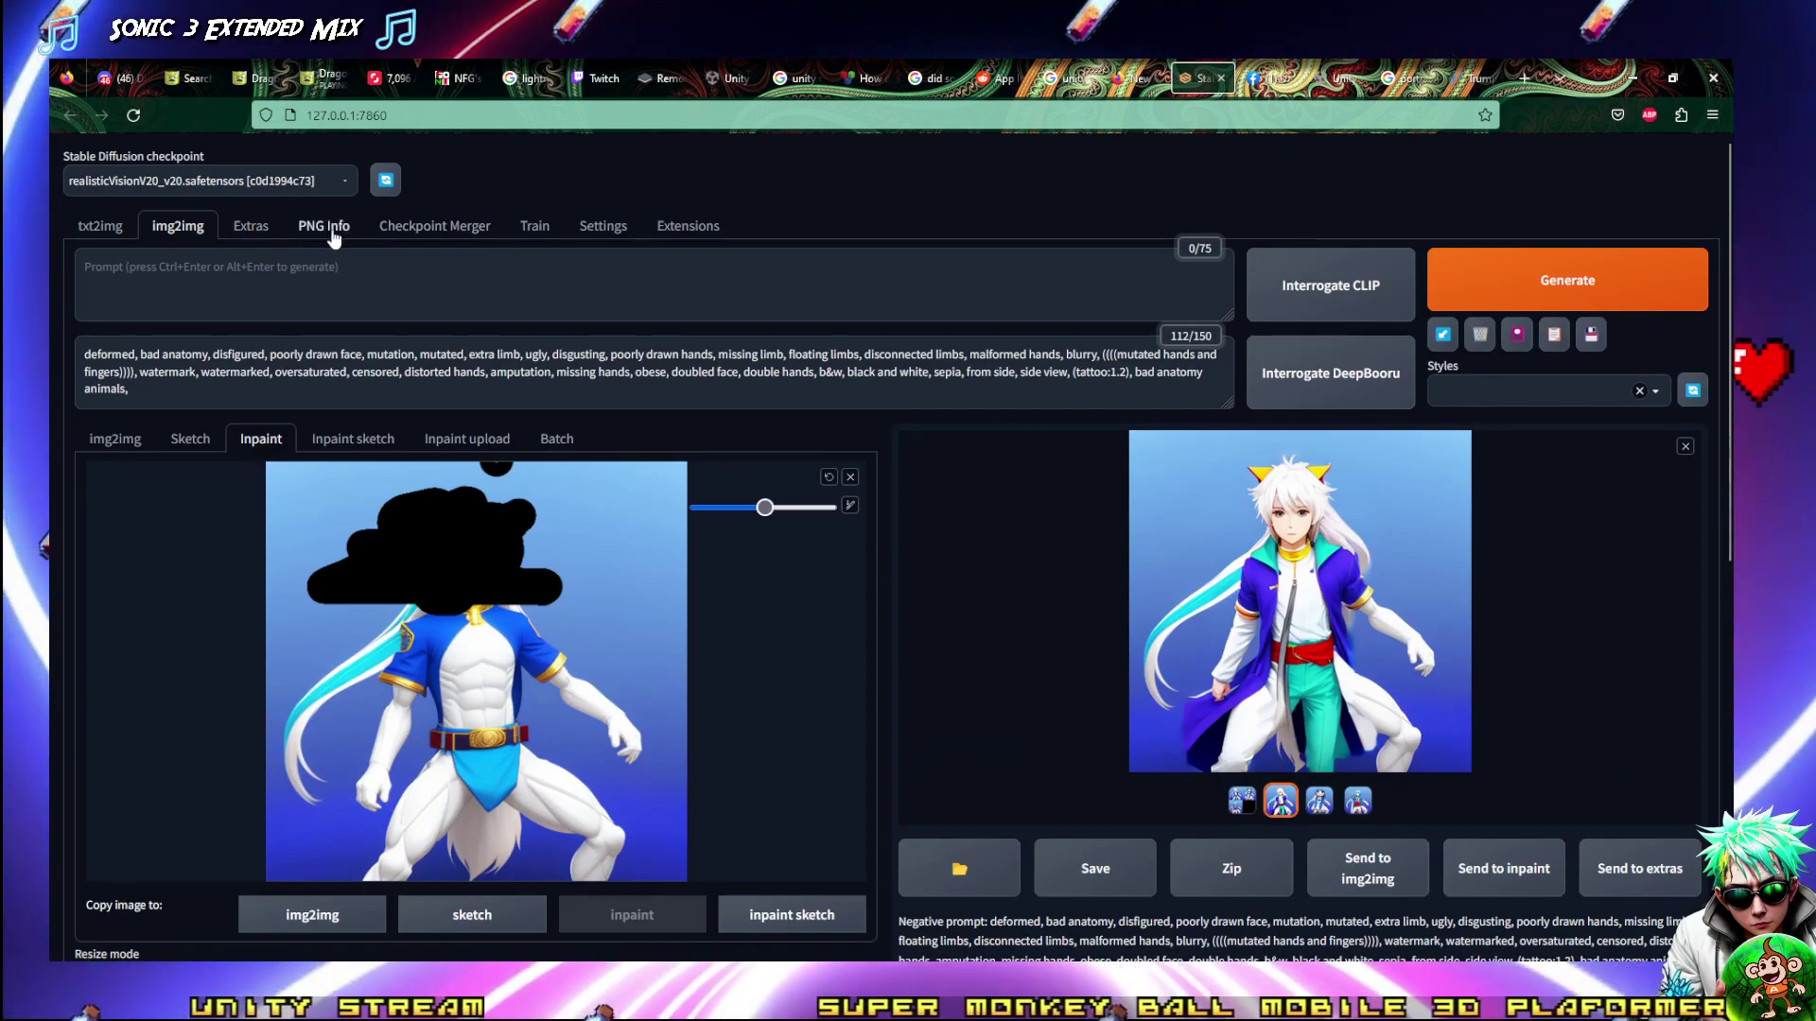
{"action": "left_click", "coordinate": [323, 227]}
{"action": "left_click", "coordinate": [98, 227]}
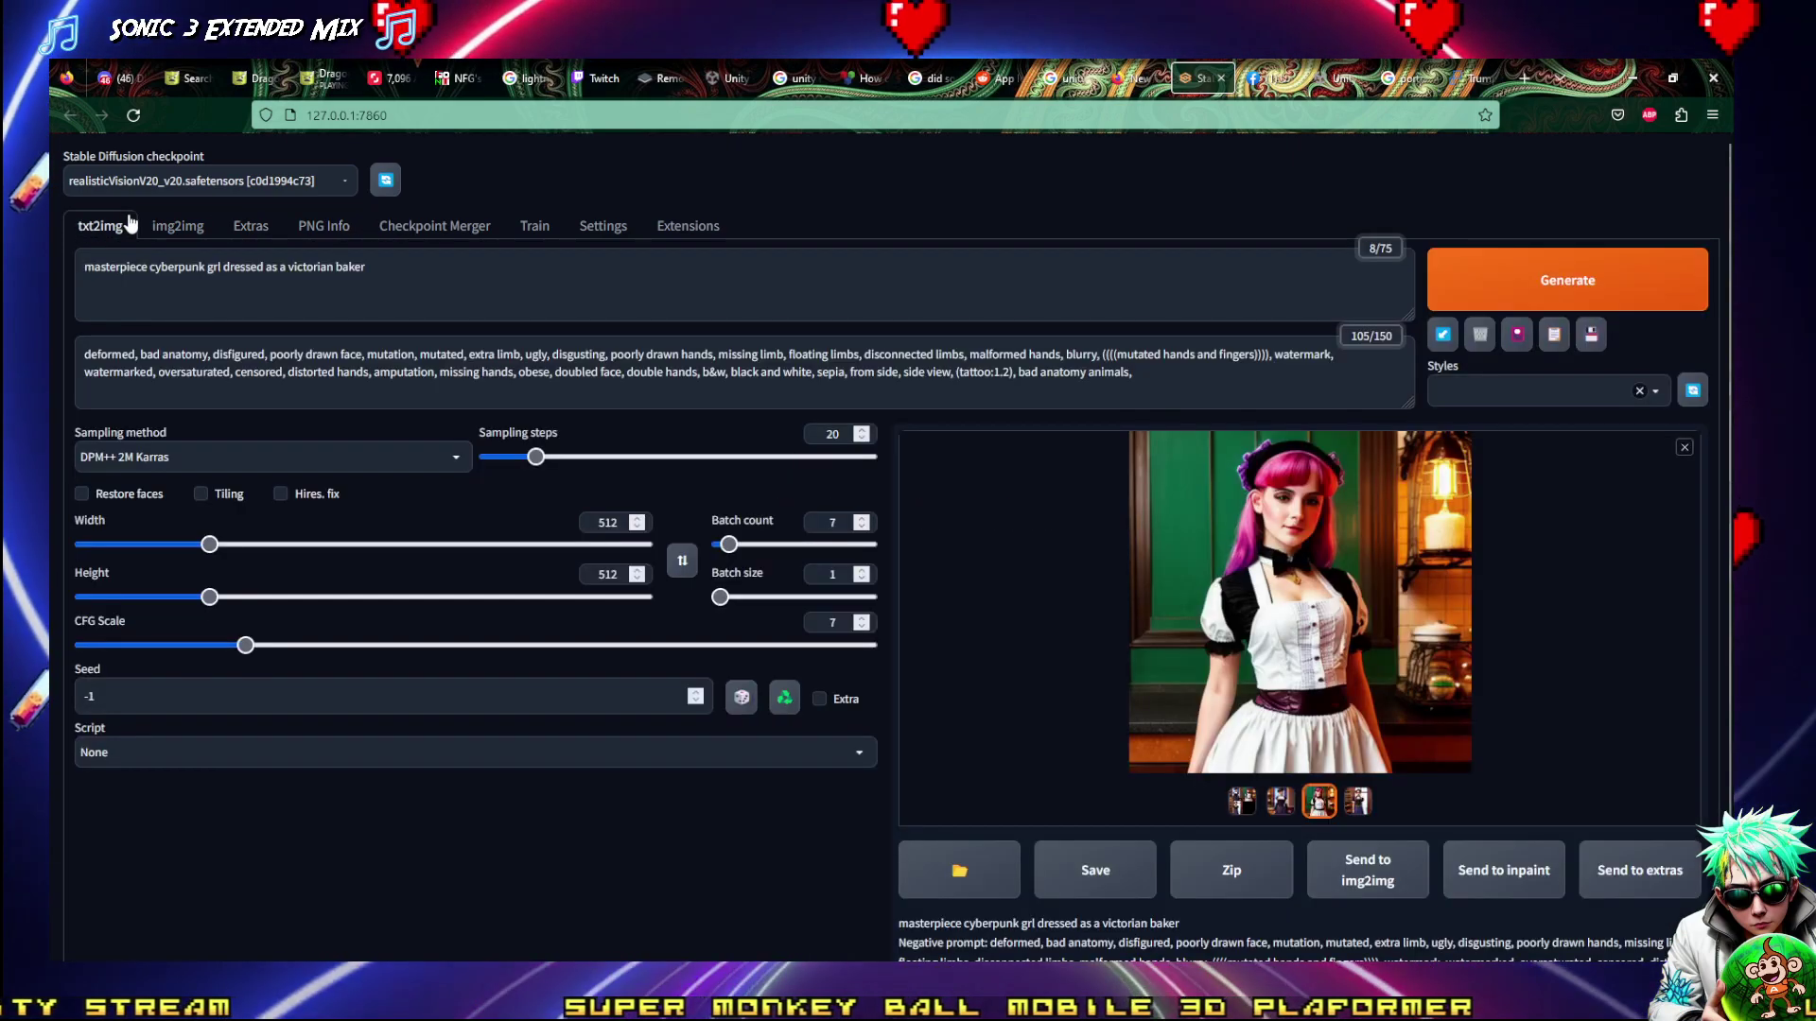
{"action": "left_click", "coordinate": [133, 77]}
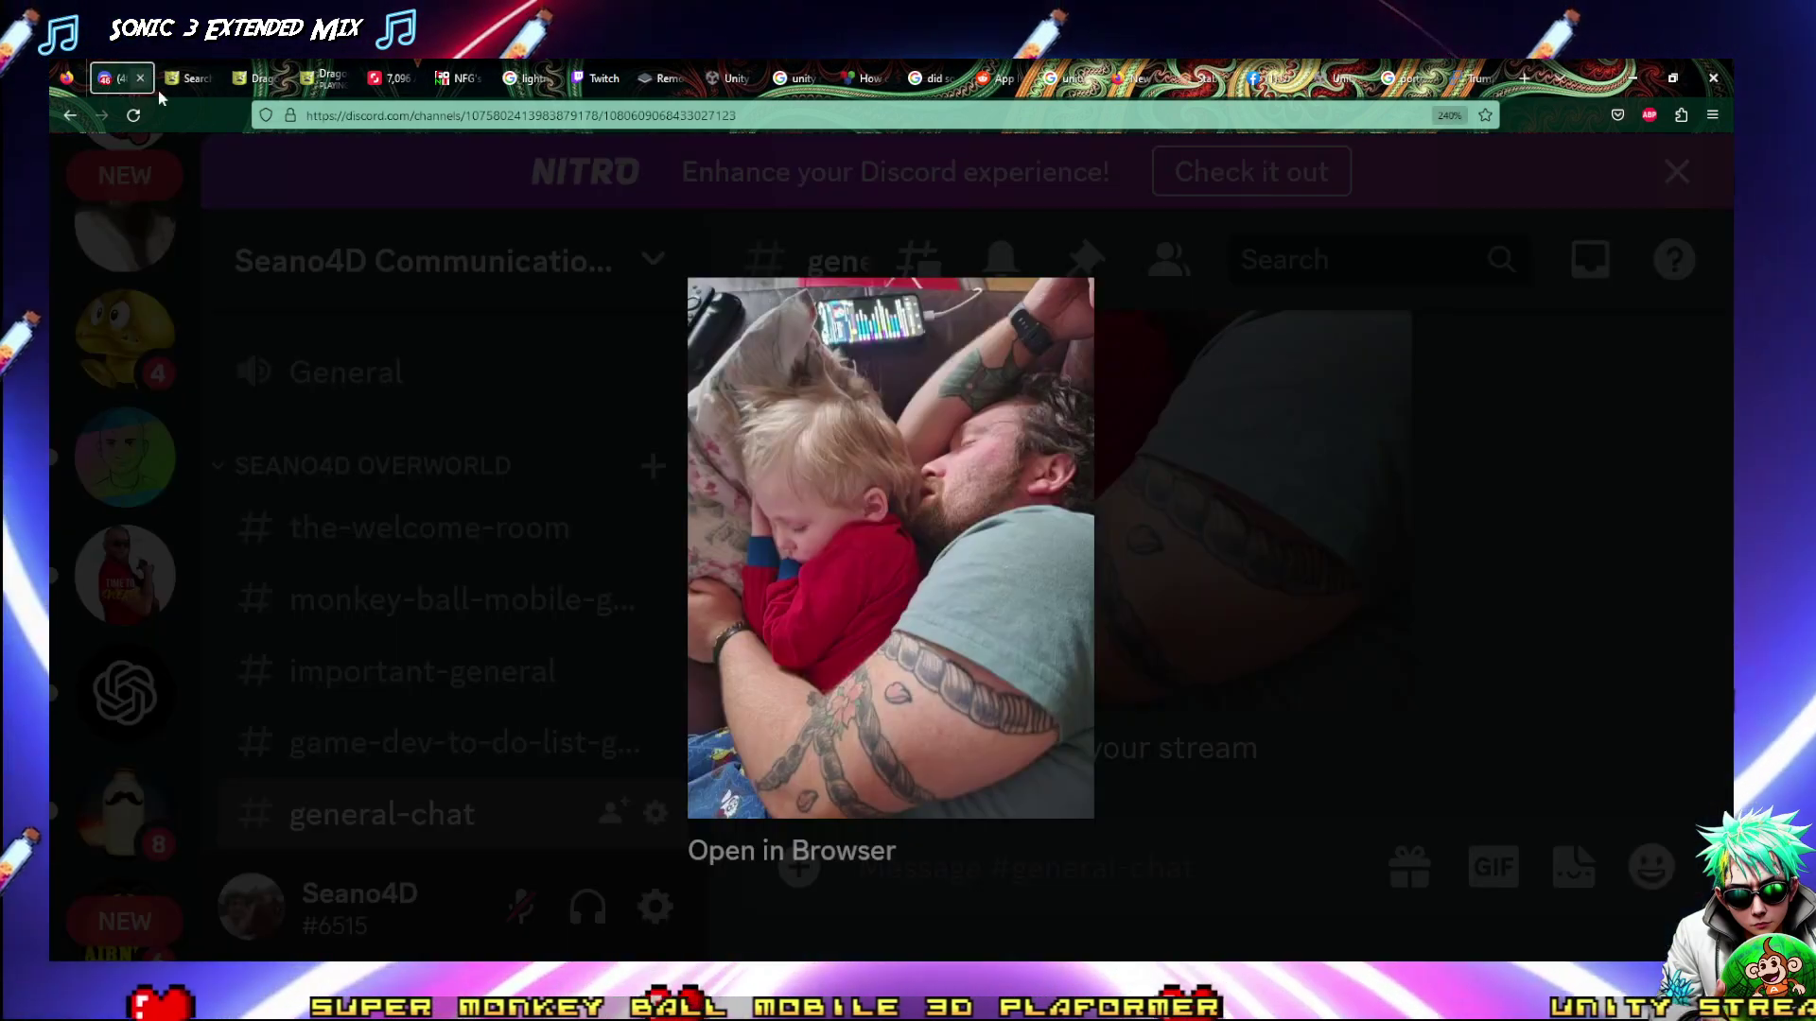
Close the image viewer and open the #art channel
{"action": "left_click", "coordinate": [525, 492]}
{"action": "scroll", "coordinate": [274, 781], "scroll_direction": "down", "scroll_amount": 5}
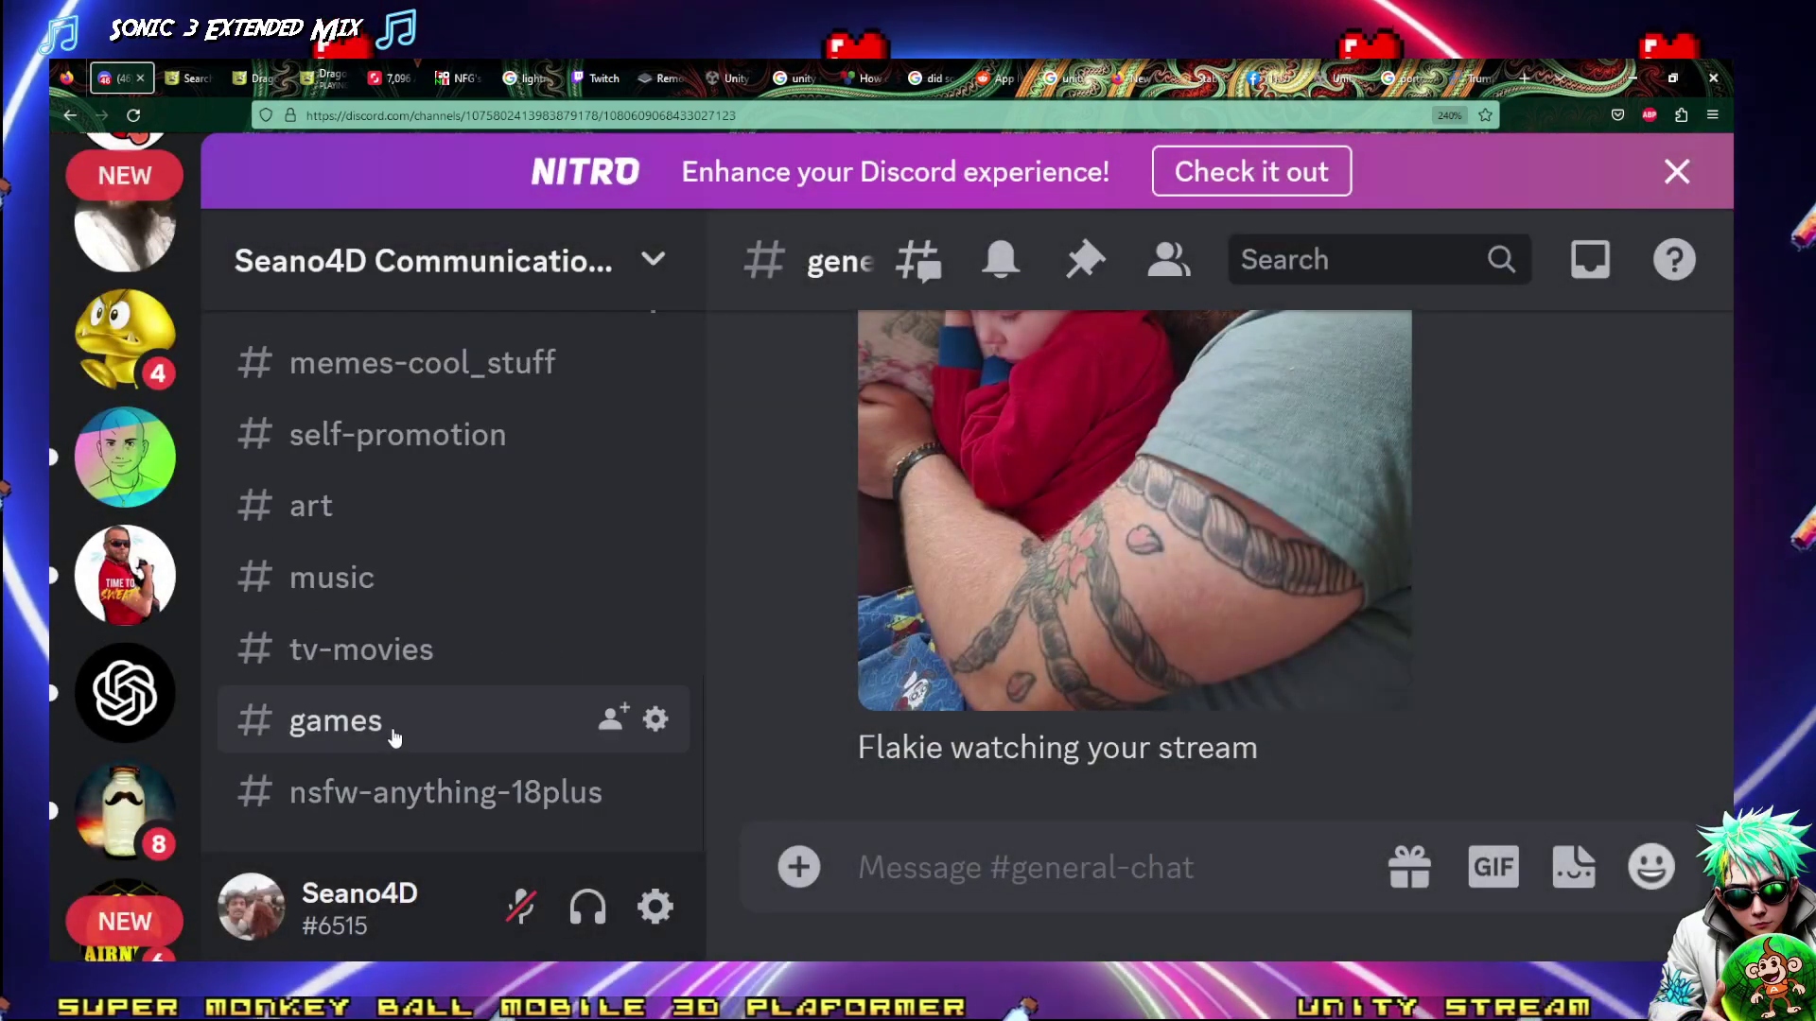
{"action": "left_click", "coordinate": [344, 515]}
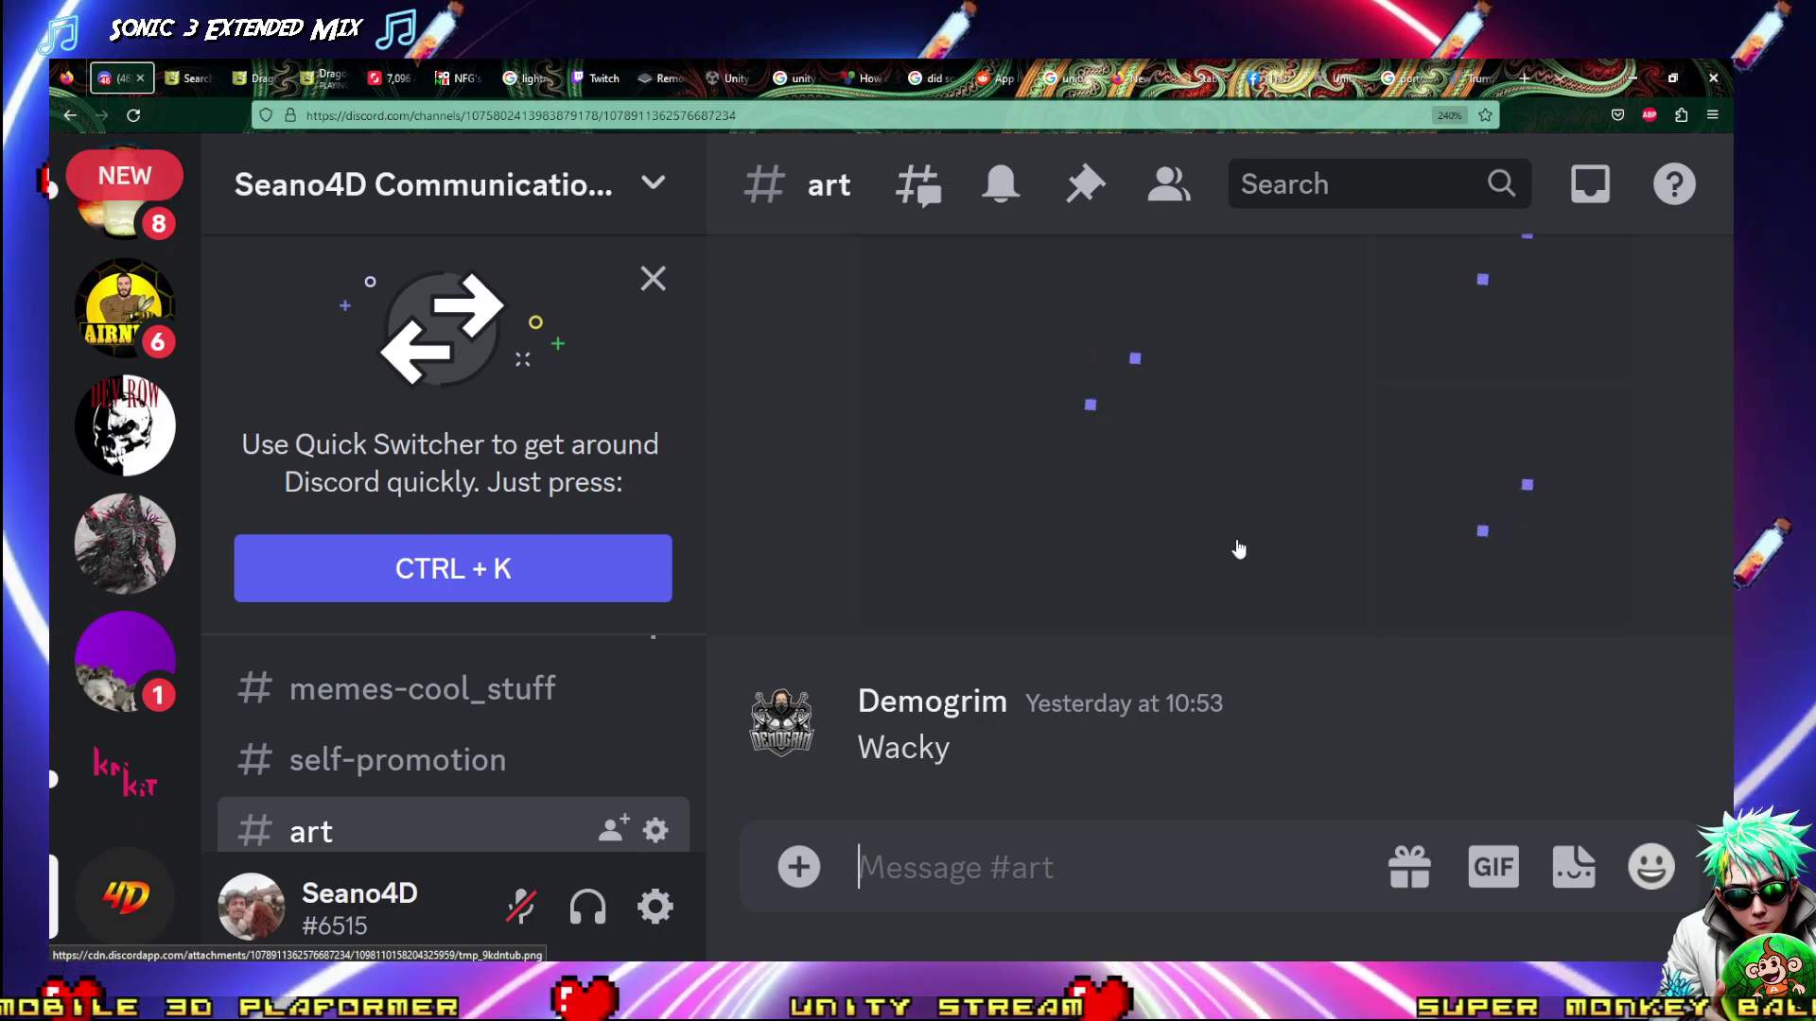
{"action": "scroll", "coordinate": [1234, 546], "scroll_direction": "down", "scroll_amount": 7, "text": "ctrl"}
{"action": "scroll", "coordinate": [1239, 547], "scroll_direction": "down", "scroll_amount": 1, "text": "ctrl"}
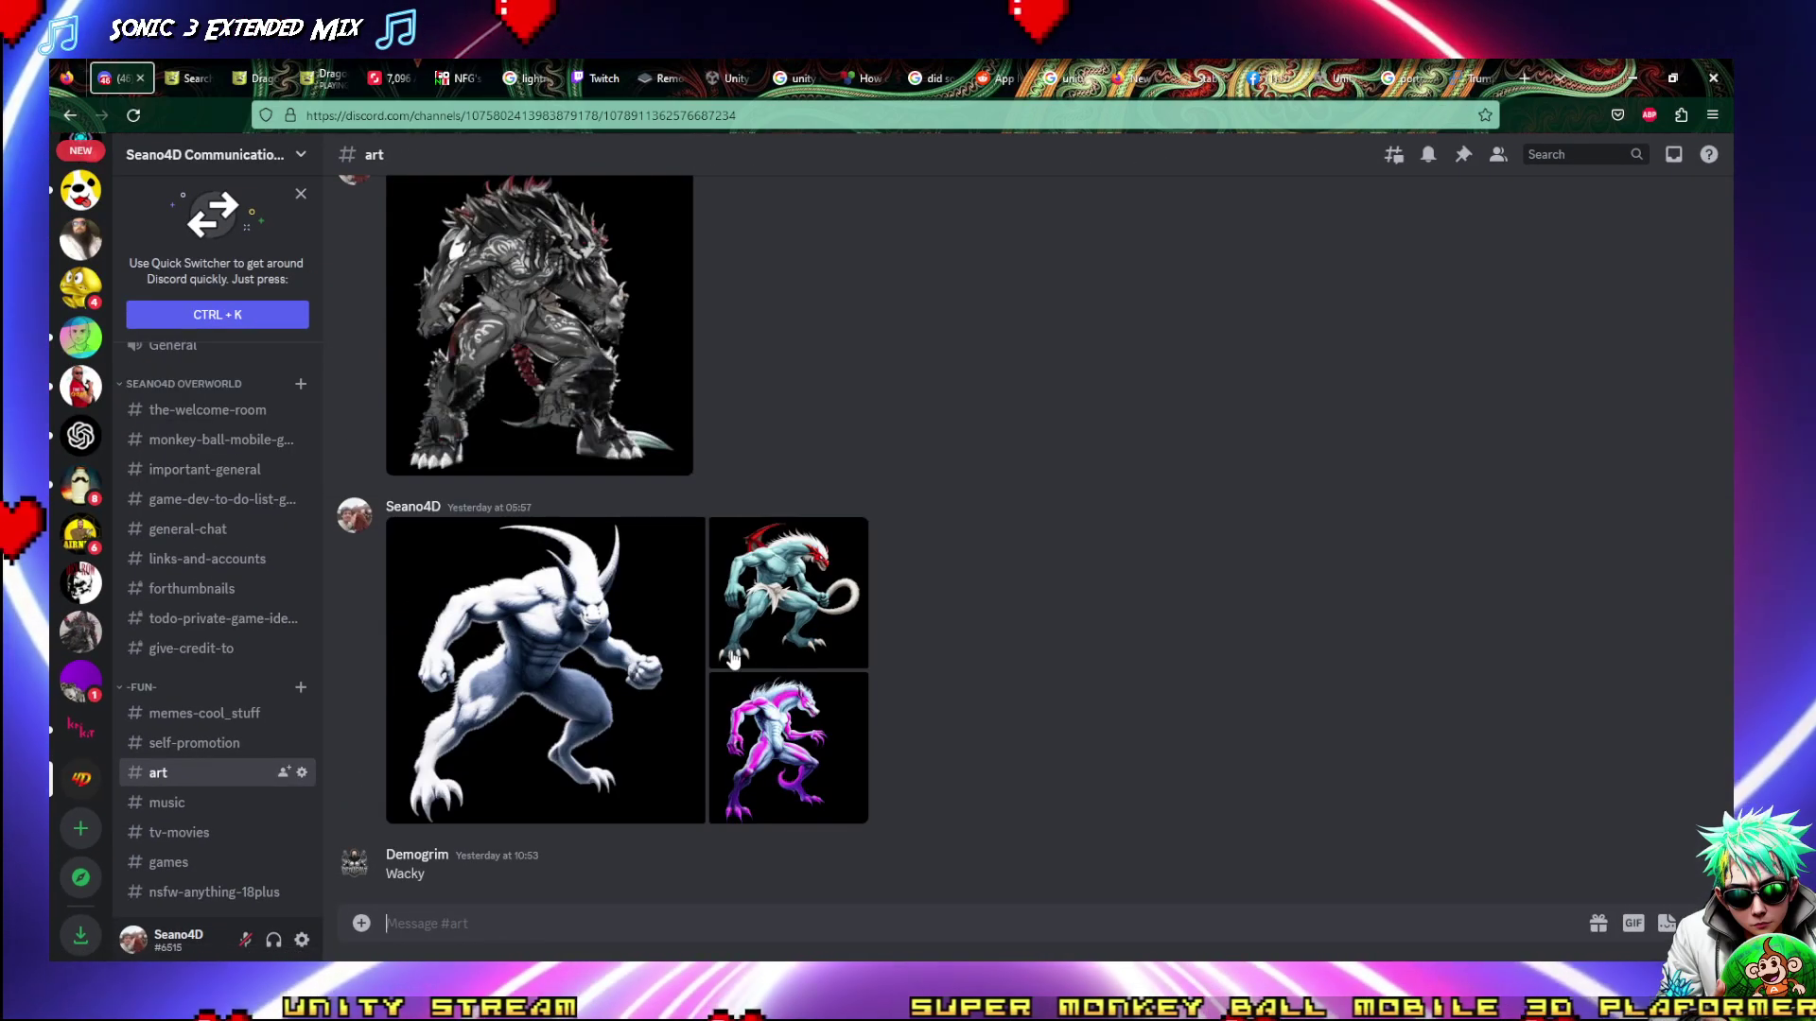
{"action": "scroll", "coordinate": [696, 564], "scroll_direction": "up", "scroll_amount": 10}
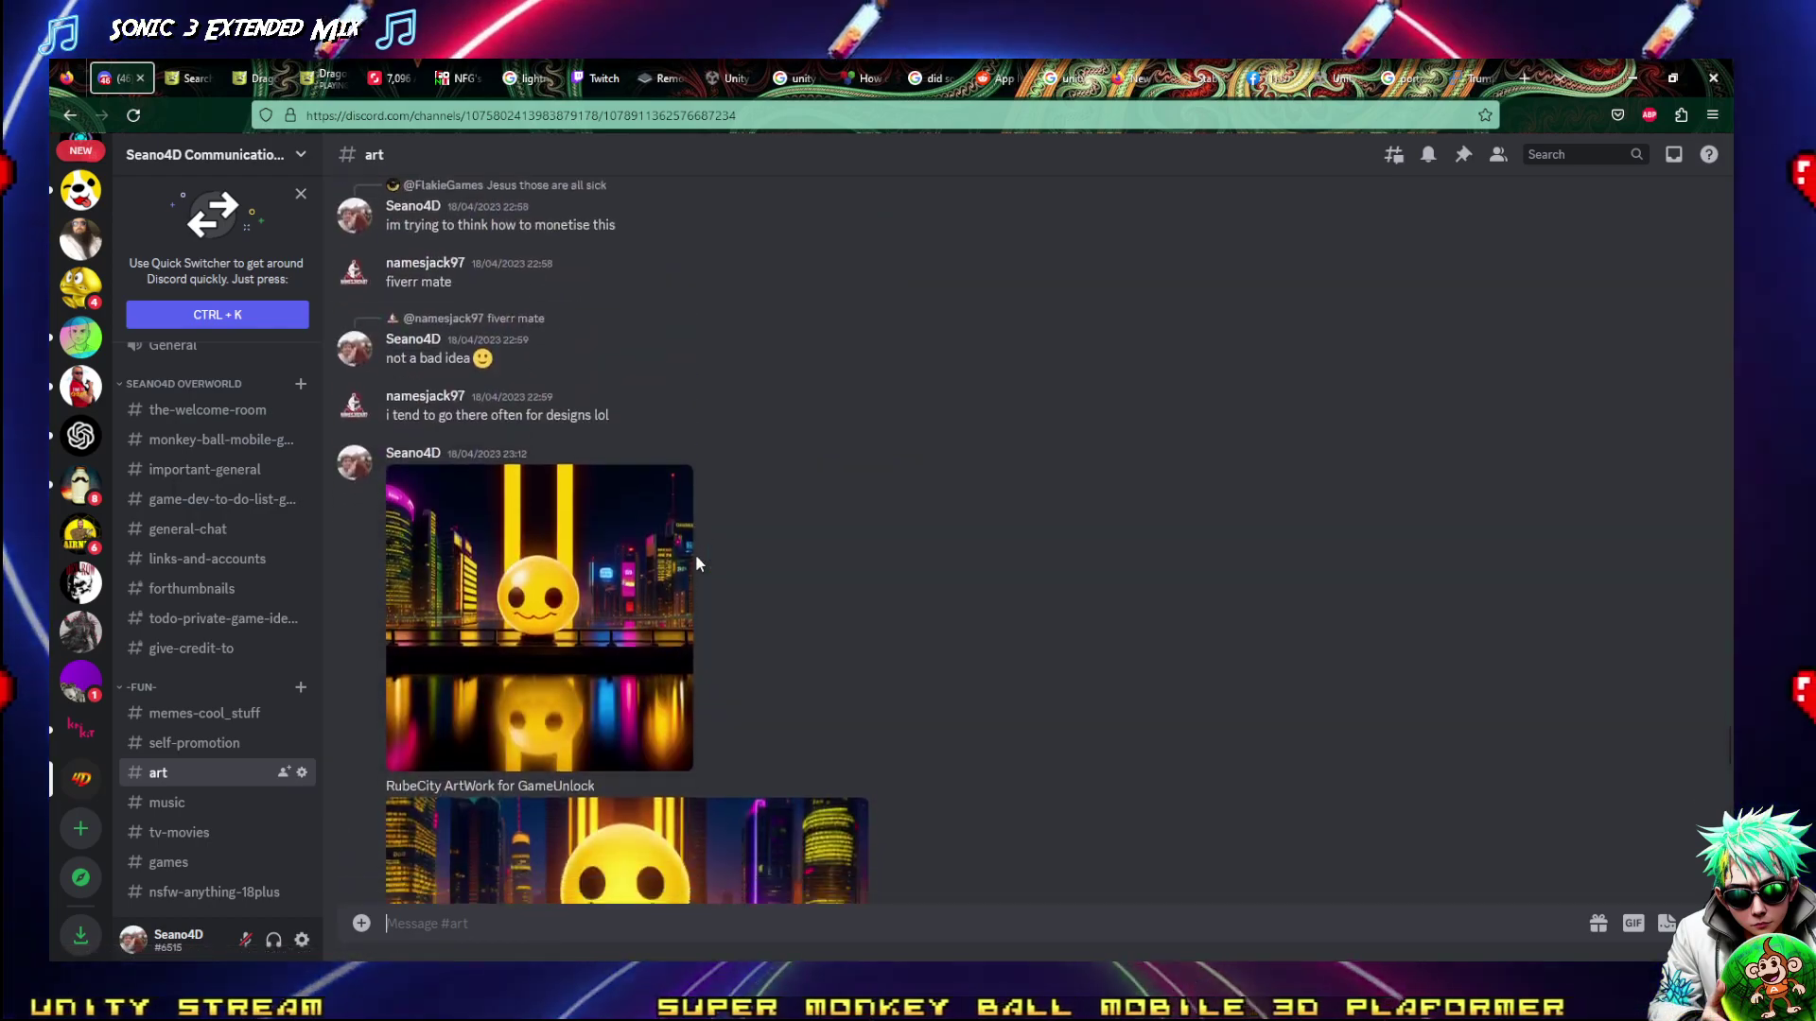
Open the RubeCity image and step back through the five previous images in the viewer
{"action": "left_click", "coordinate": [691, 553]}
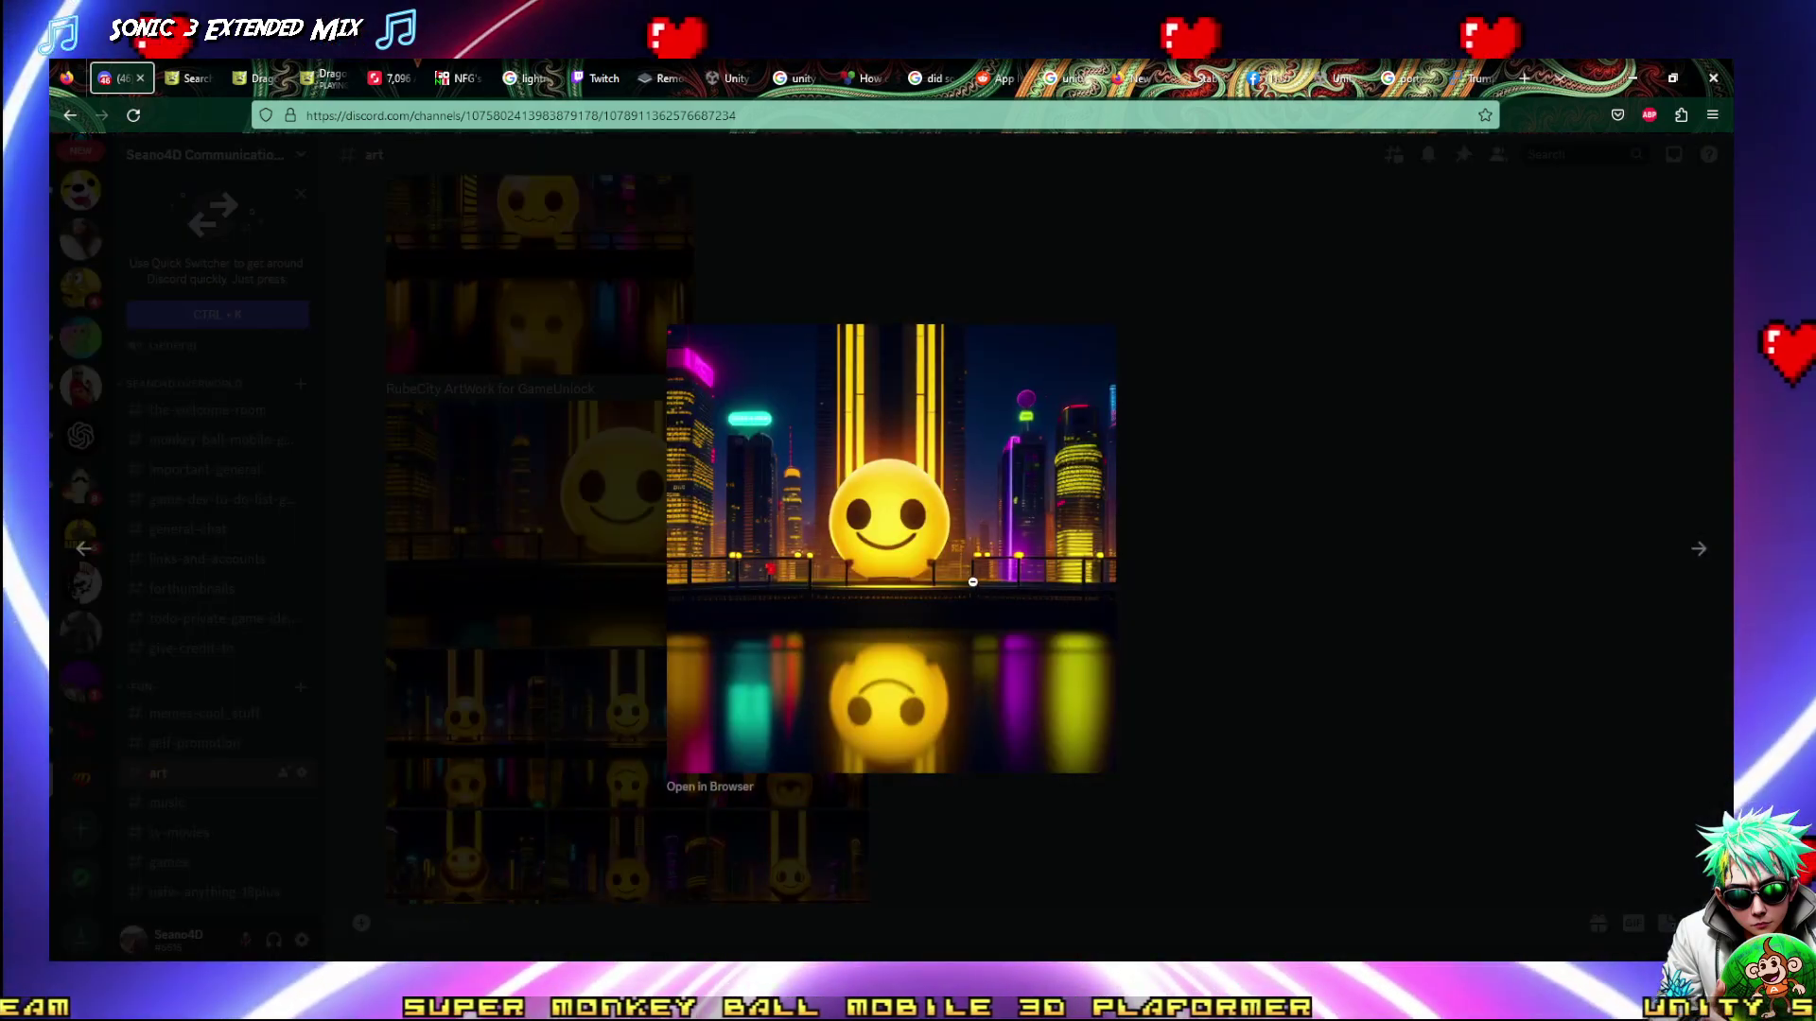
{"action": "key", "text": "Escape"}
{"action": "left_click", "coordinate": [693, 534]}
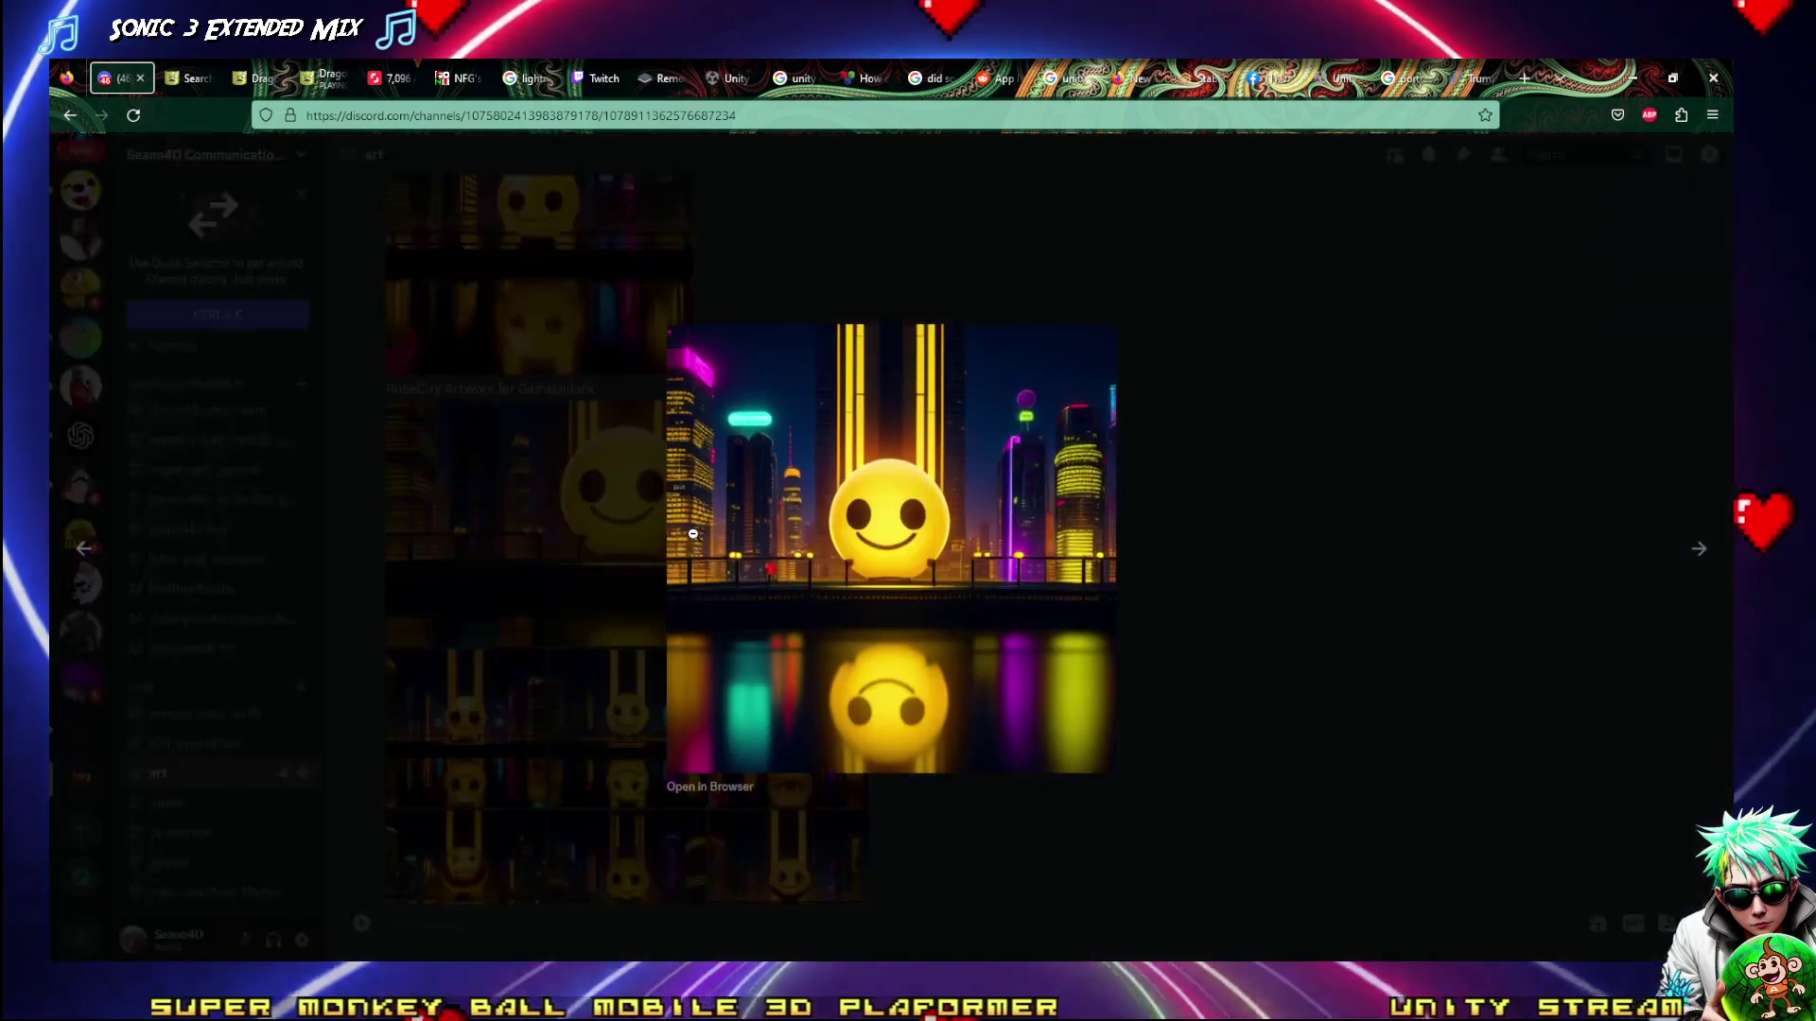
{"action": "scroll", "coordinate": [693, 534], "scroll_direction": "up", "scroll_amount": 7, "text": "ctrl"}
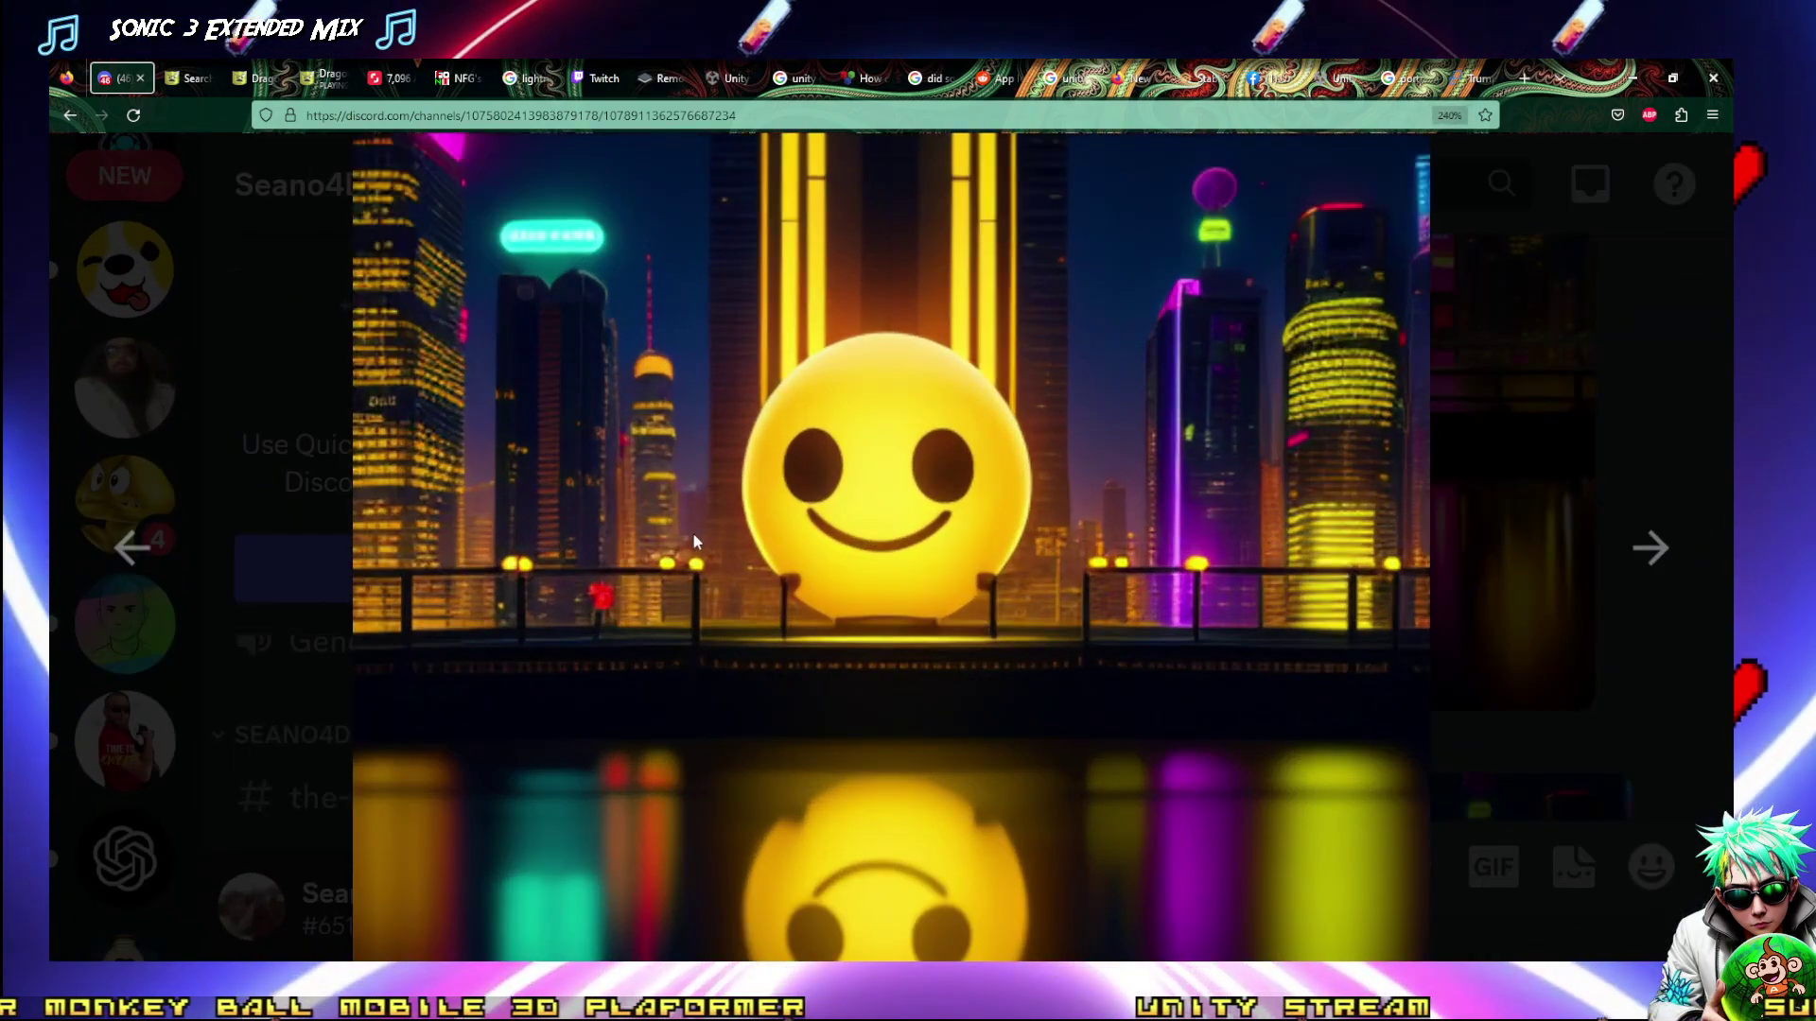
{"action": "key", "text": "Left"}
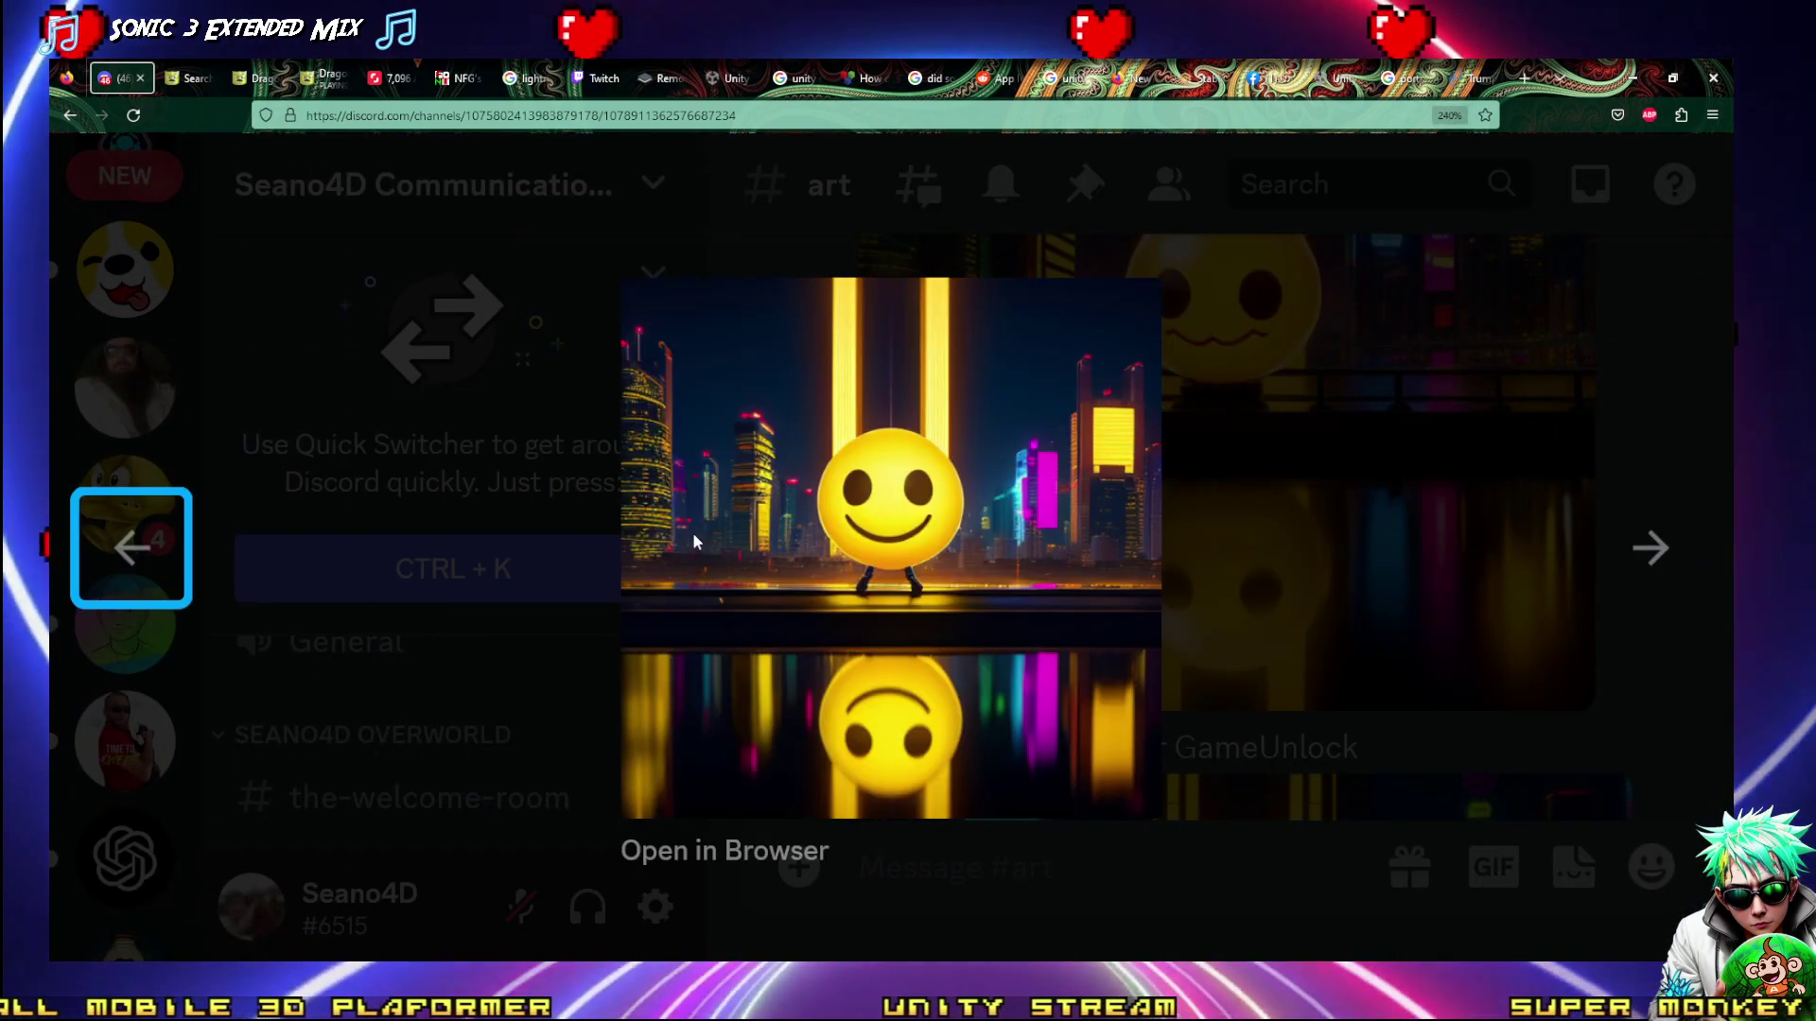
{"action": "key", "text": "Left"}
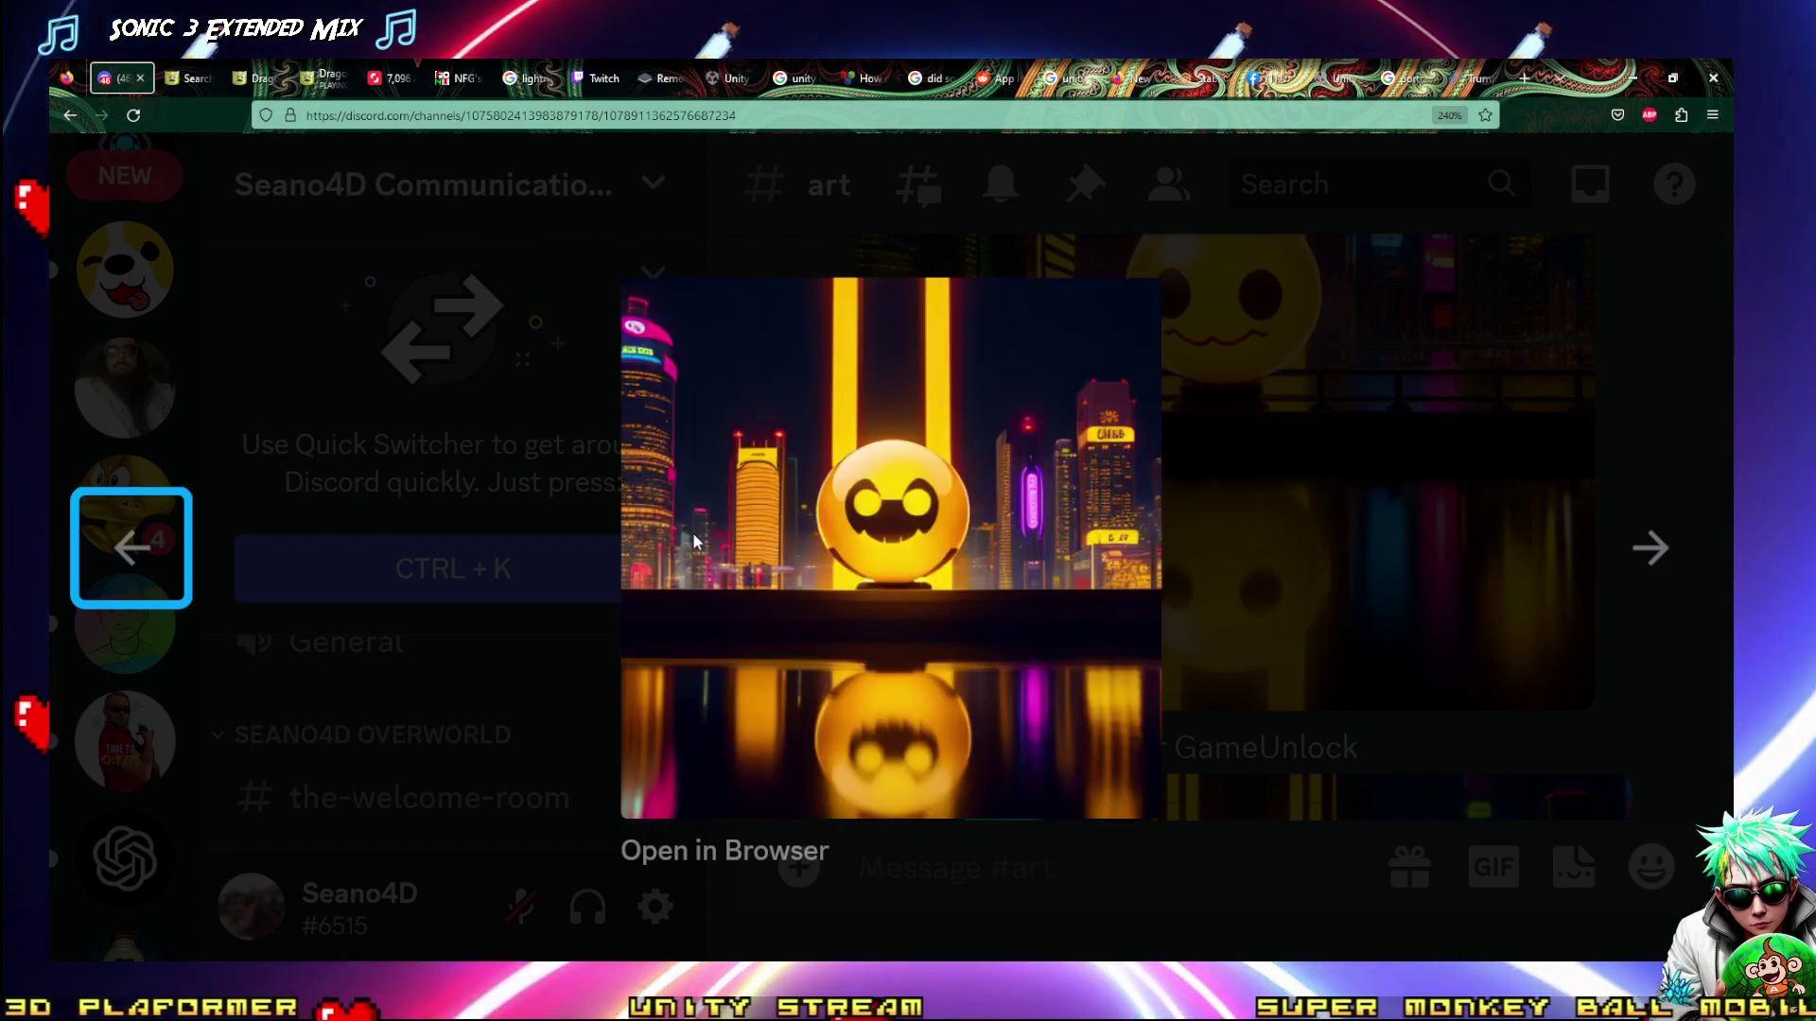
{"action": "key", "text": "Left"}
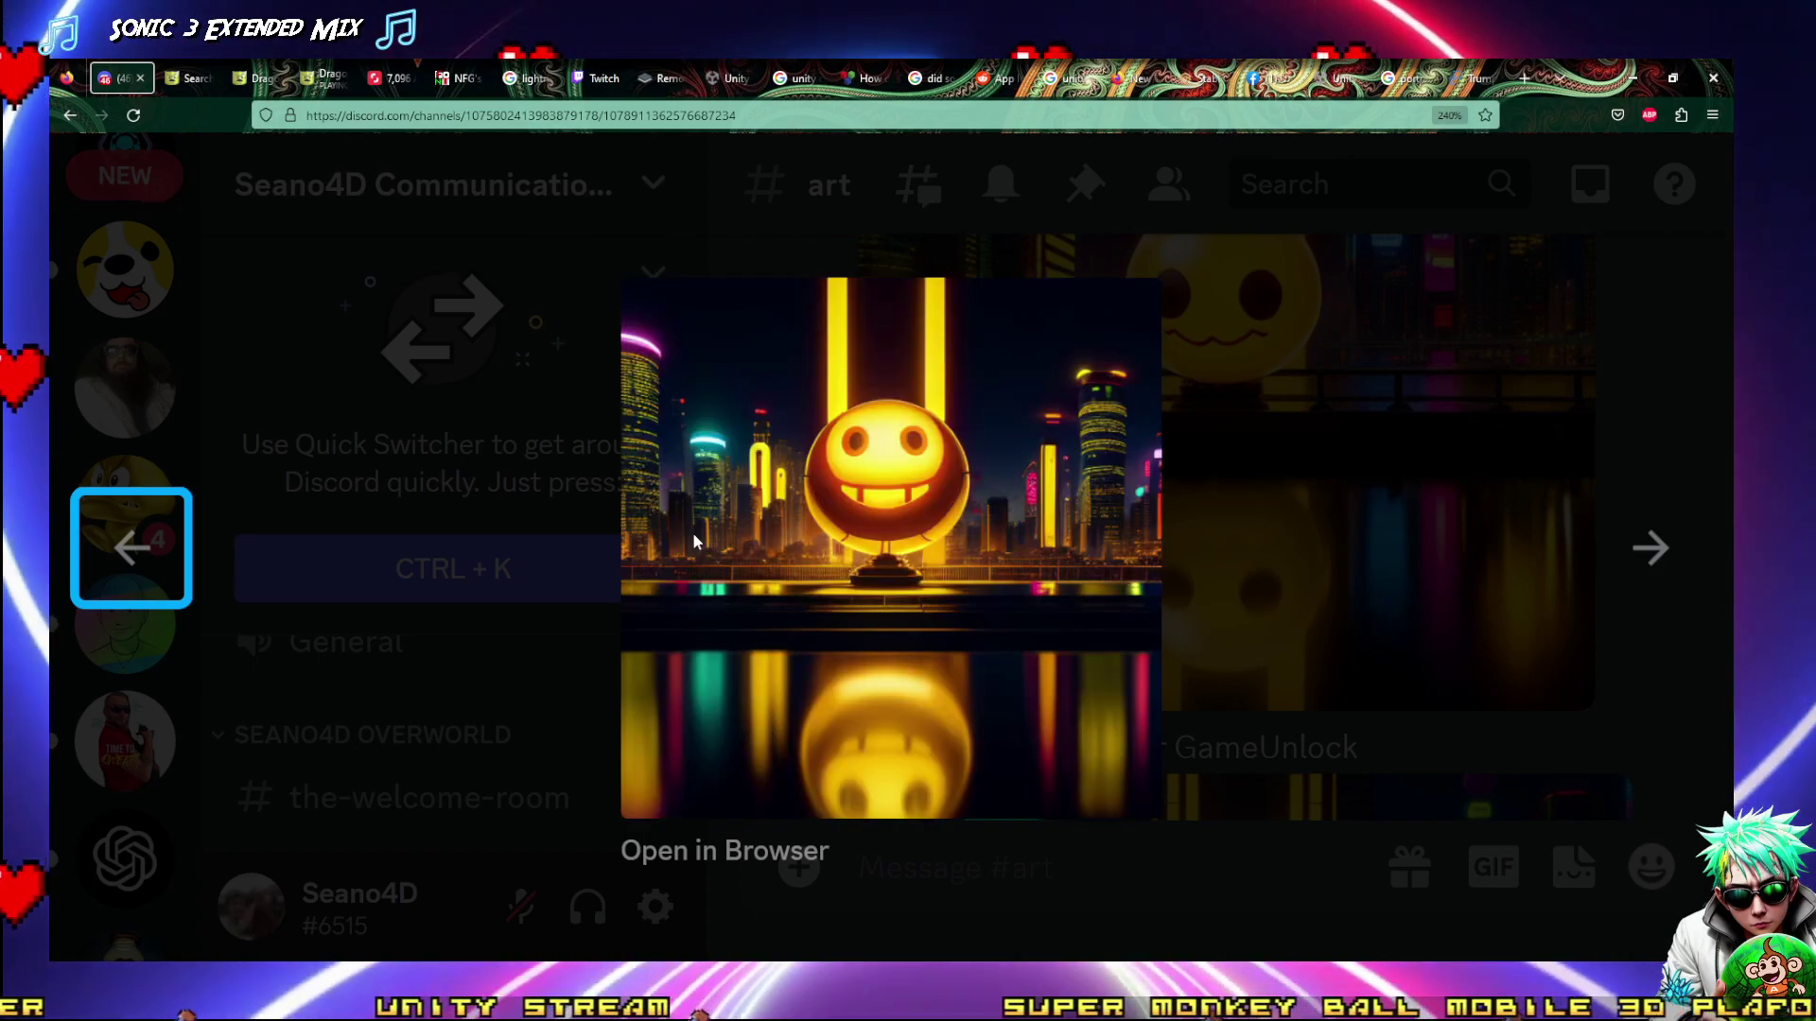
{"action": "key", "text": "Left"}
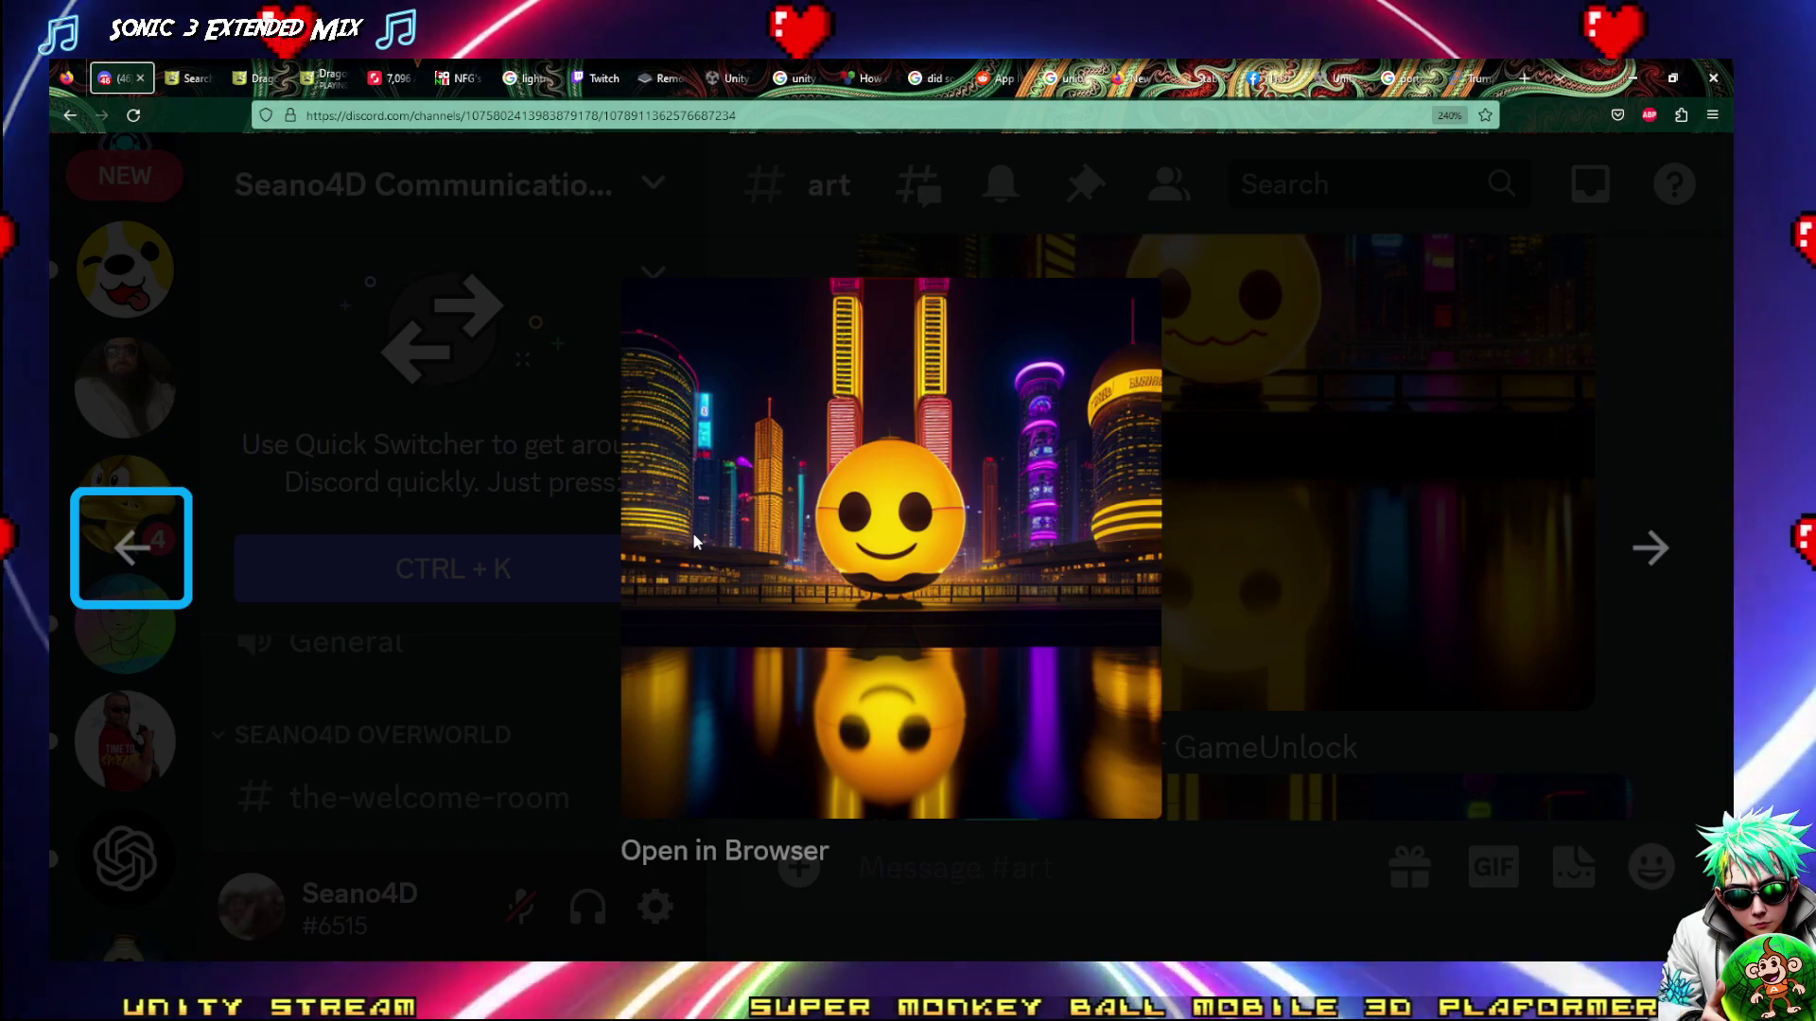
{"action": "key", "text": "Left"}
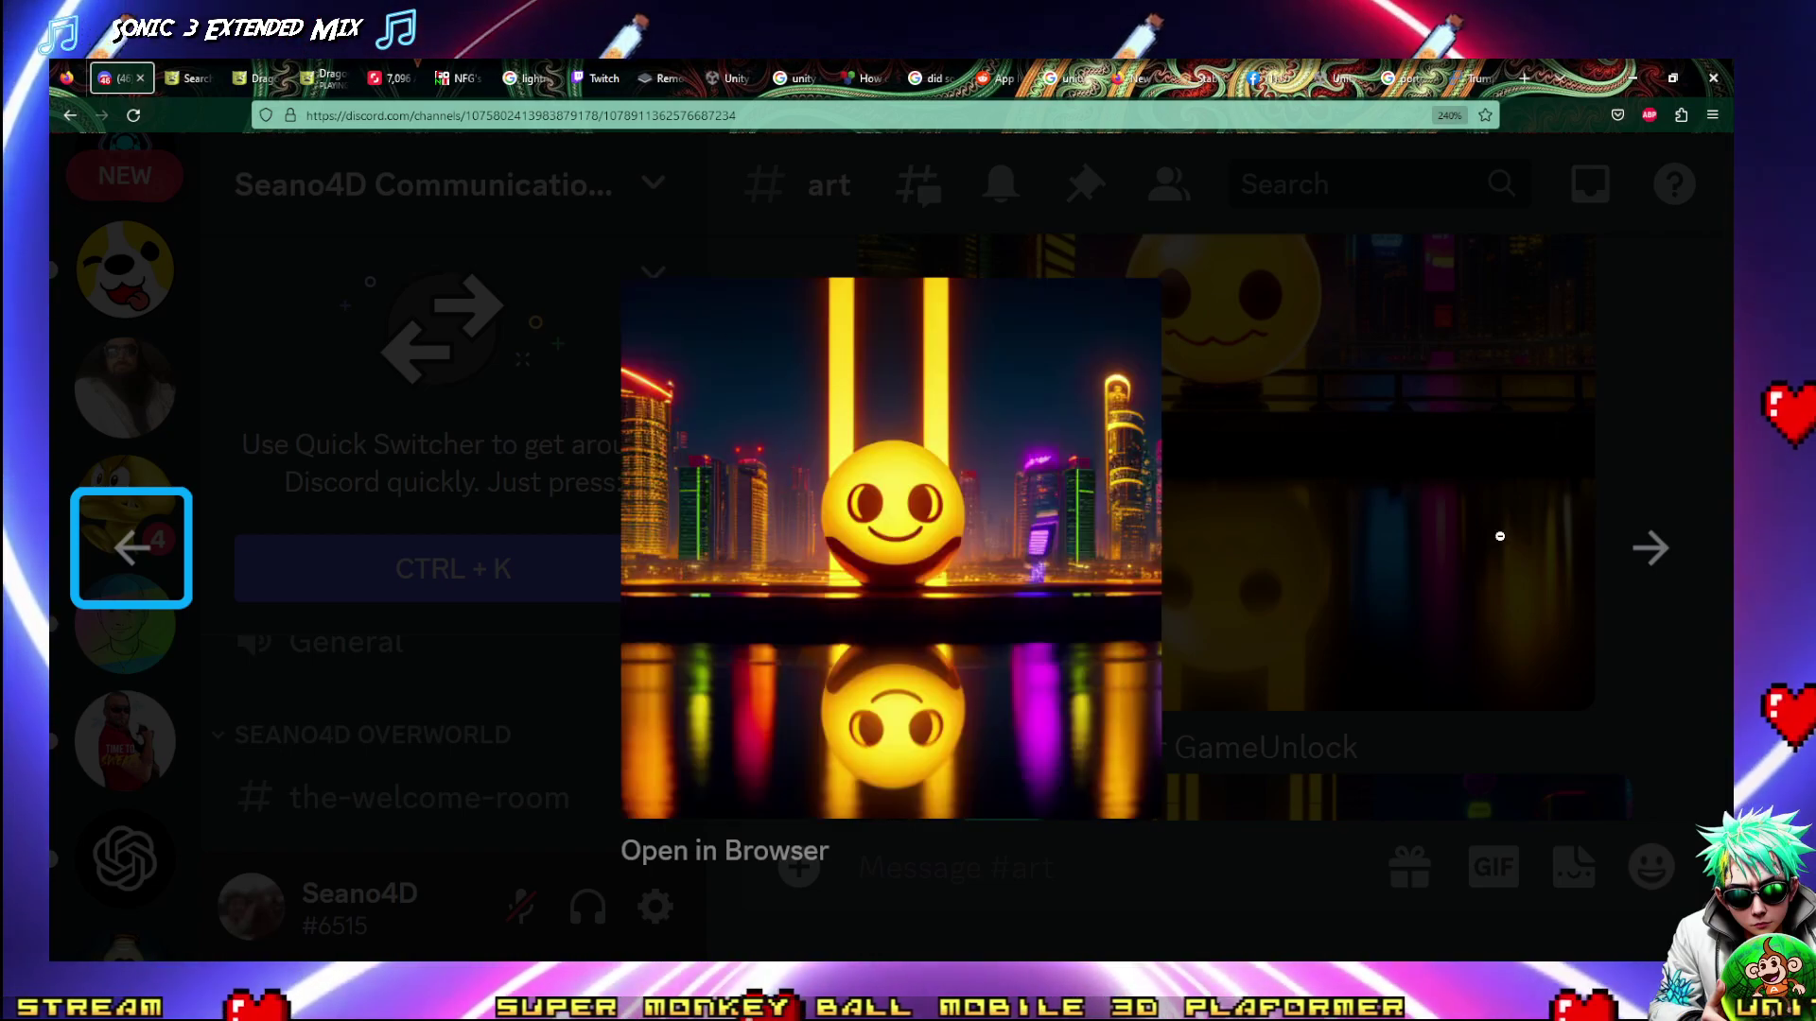
{"action": "key", "text": "Escape"}
Scroll down and view the spiky-hair image enlarged
{"action": "scroll", "coordinate": [1054, 568], "scroll_direction": "down", "scroll_amount": 10}
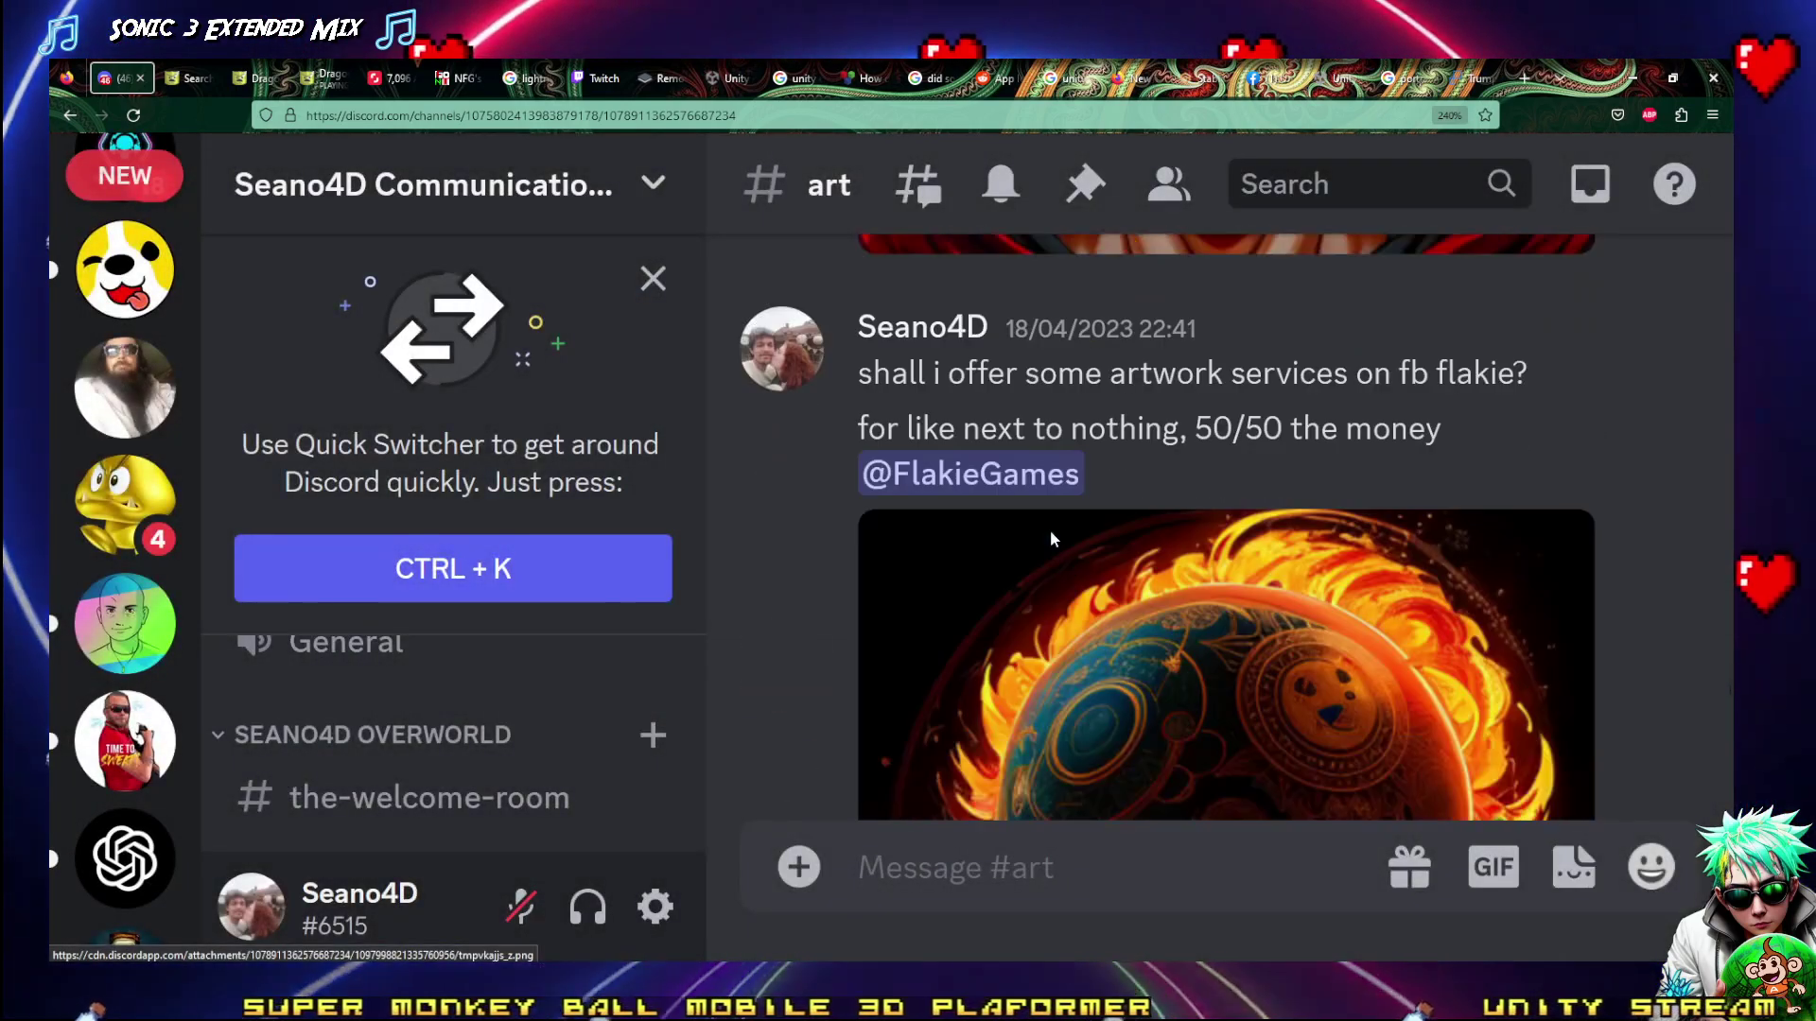
{"action": "scroll", "coordinate": [1055, 534], "scroll_direction": "down", "scroll_amount": 10}
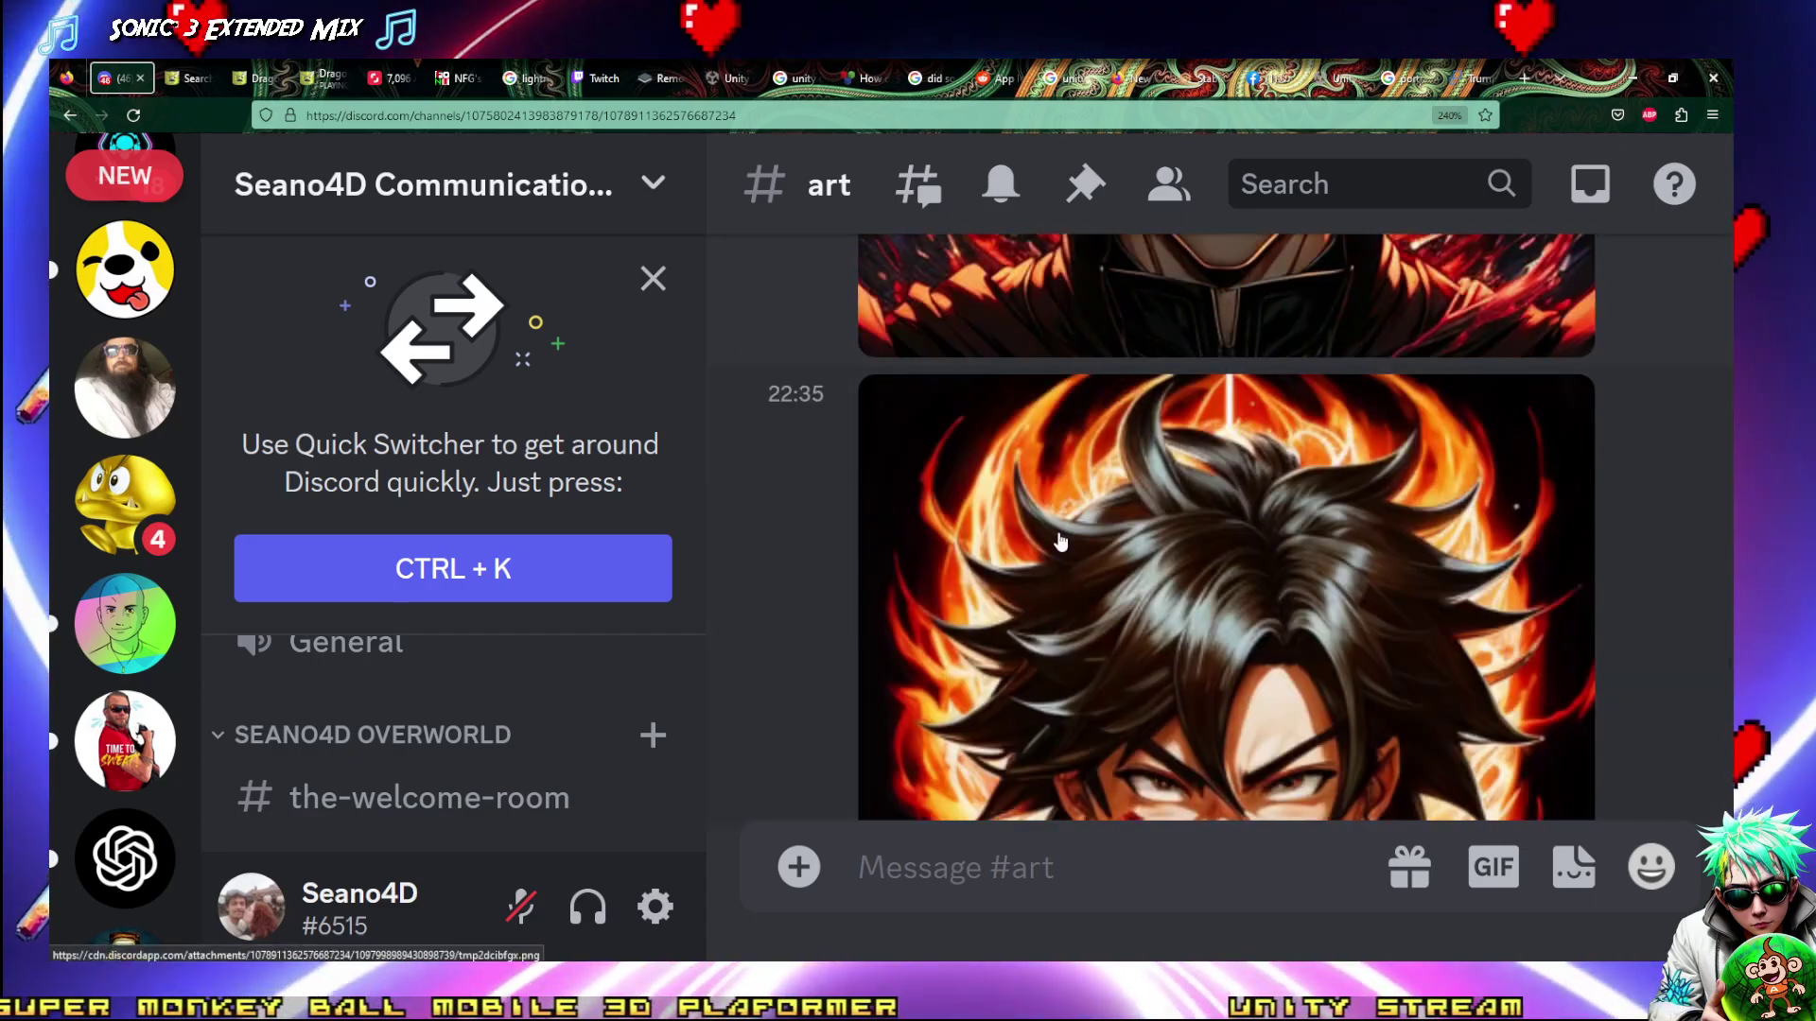
{"action": "scroll", "coordinate": [1059, 541], "scroll_direction": "down", "scroll_amount": 3}
{"action": "left_click", "coordinate": [1093, 512]}
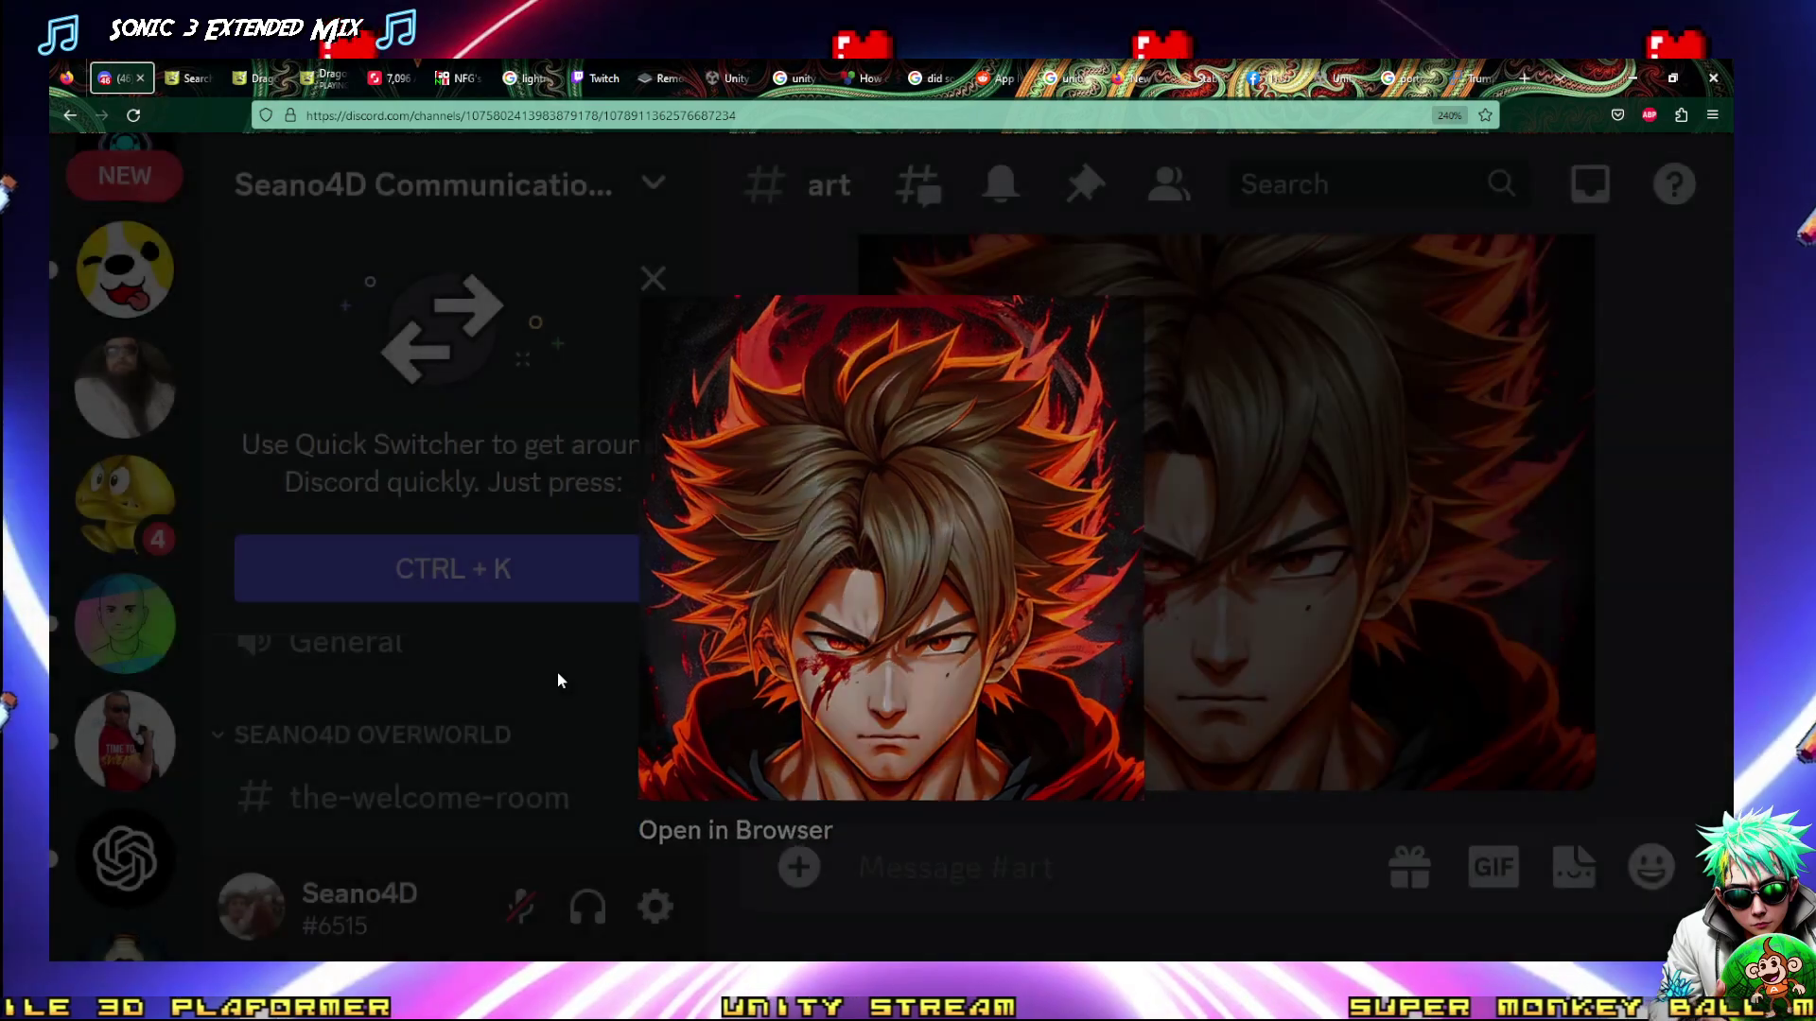
{"action": "key", "text": "Escape"}
Scroll to the blue-haired cat-eared portrait and open it enlarged
{"action": "scroll", "coordinate": [924, 648], "scroll_direction": "down", "scroll_amount": 8}
{"action": "scroll", "coordinate": [1055, 647], "scroll_direction": "down", "scroll_amount": 15}
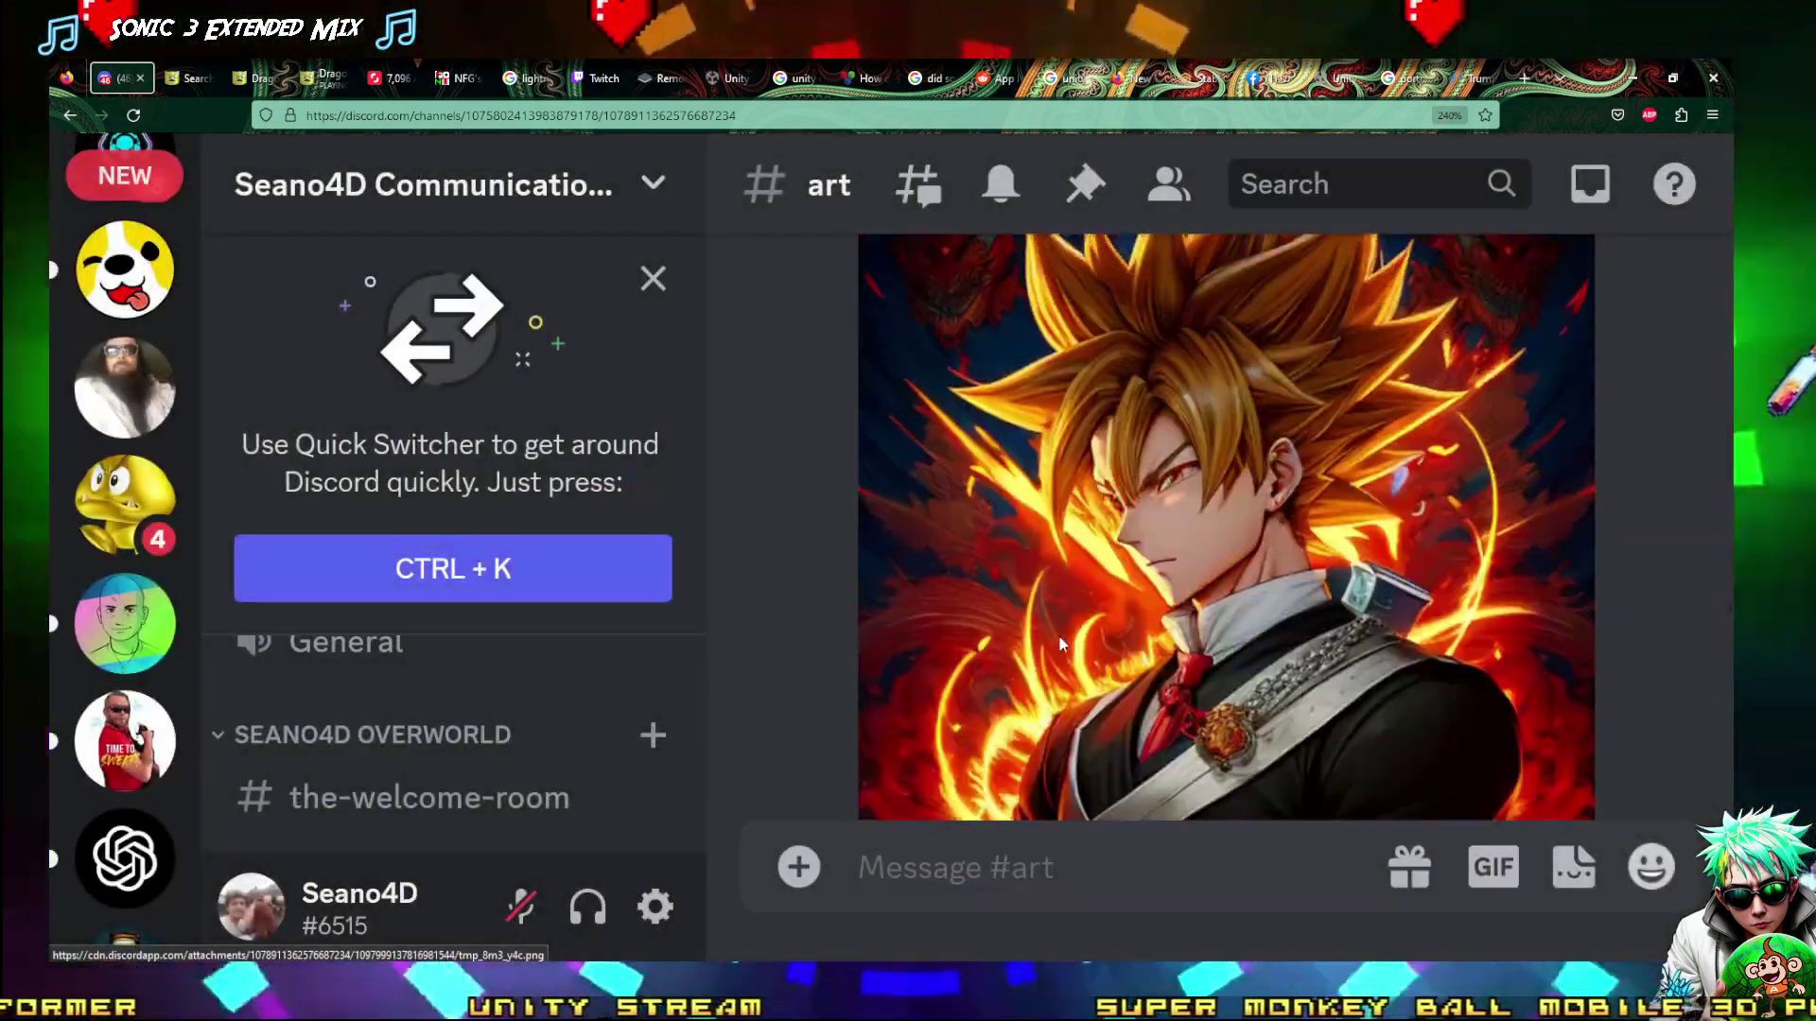
{"action": "scroll", "coordinate": [1084, 597], "scroll_direction": "down", "scroll_amount": 5}
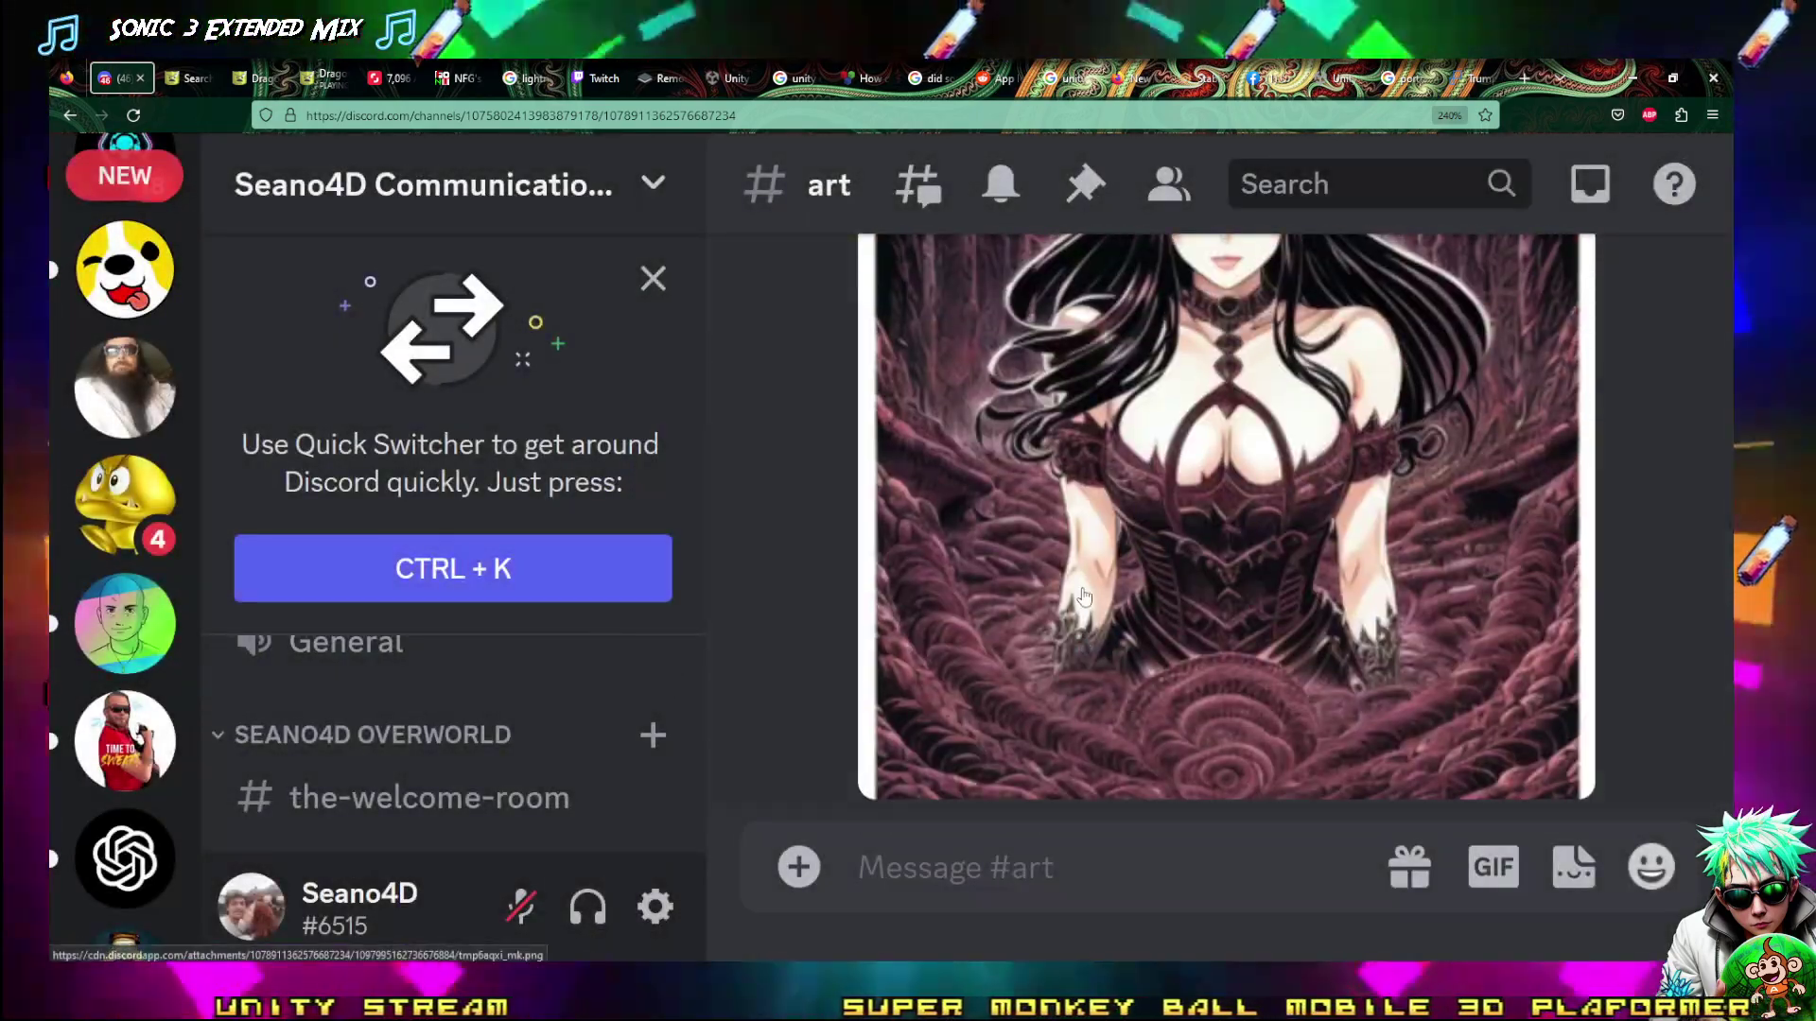
{"action": "scroll", "coordinate": [1084, 596], "scroll_direction": "down", "scroll_amount": 6, "text": "ctrl"}
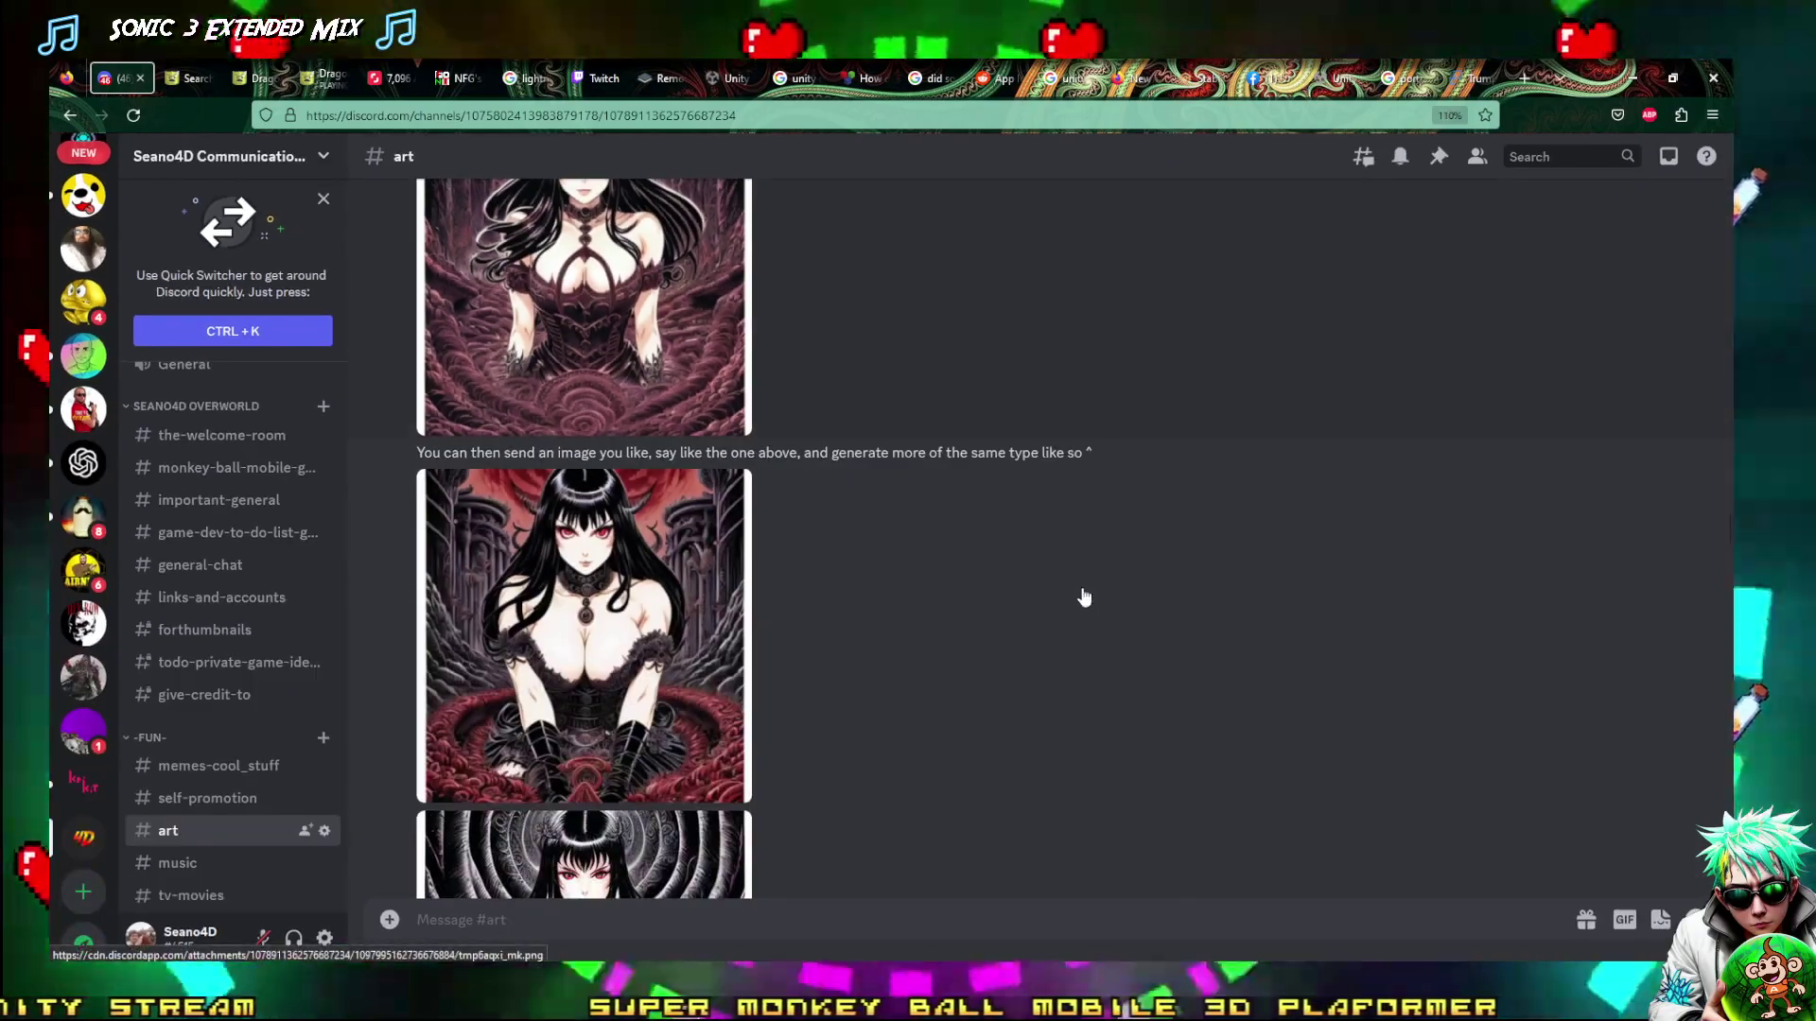
{"action": "scroll", "coordinate": [1081, 587], "scroll_direction": "down", "scroll_amount": 3, "text": "ctrl"}
{"action": "scroll", "coordinate": [851, 511], "scroll_direction": "up", "scroll_amount": 5}
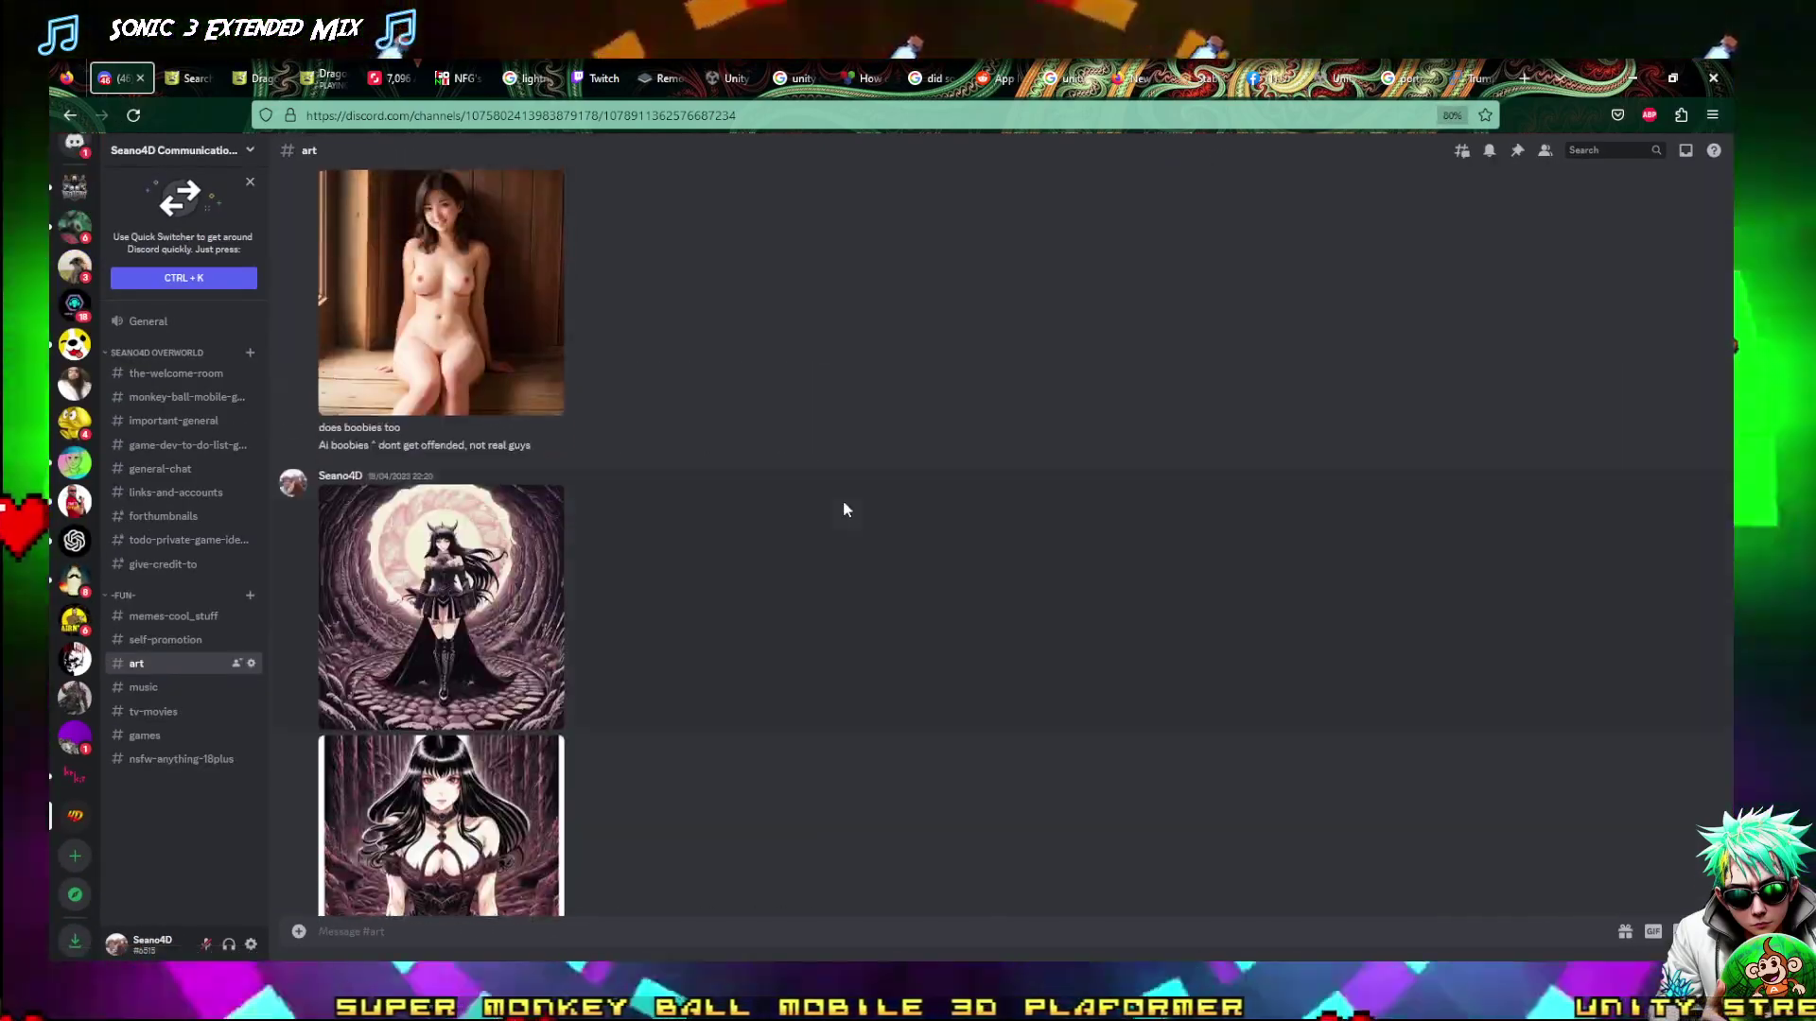
{"action": "scroll", "coordinate": [843, 502], "scroll_direction": "down", "scroll_amount": 3}
{"action": "scroll", "coordinate": [844, 502], "scroll_direction": "up", "scroll_amount": 10}
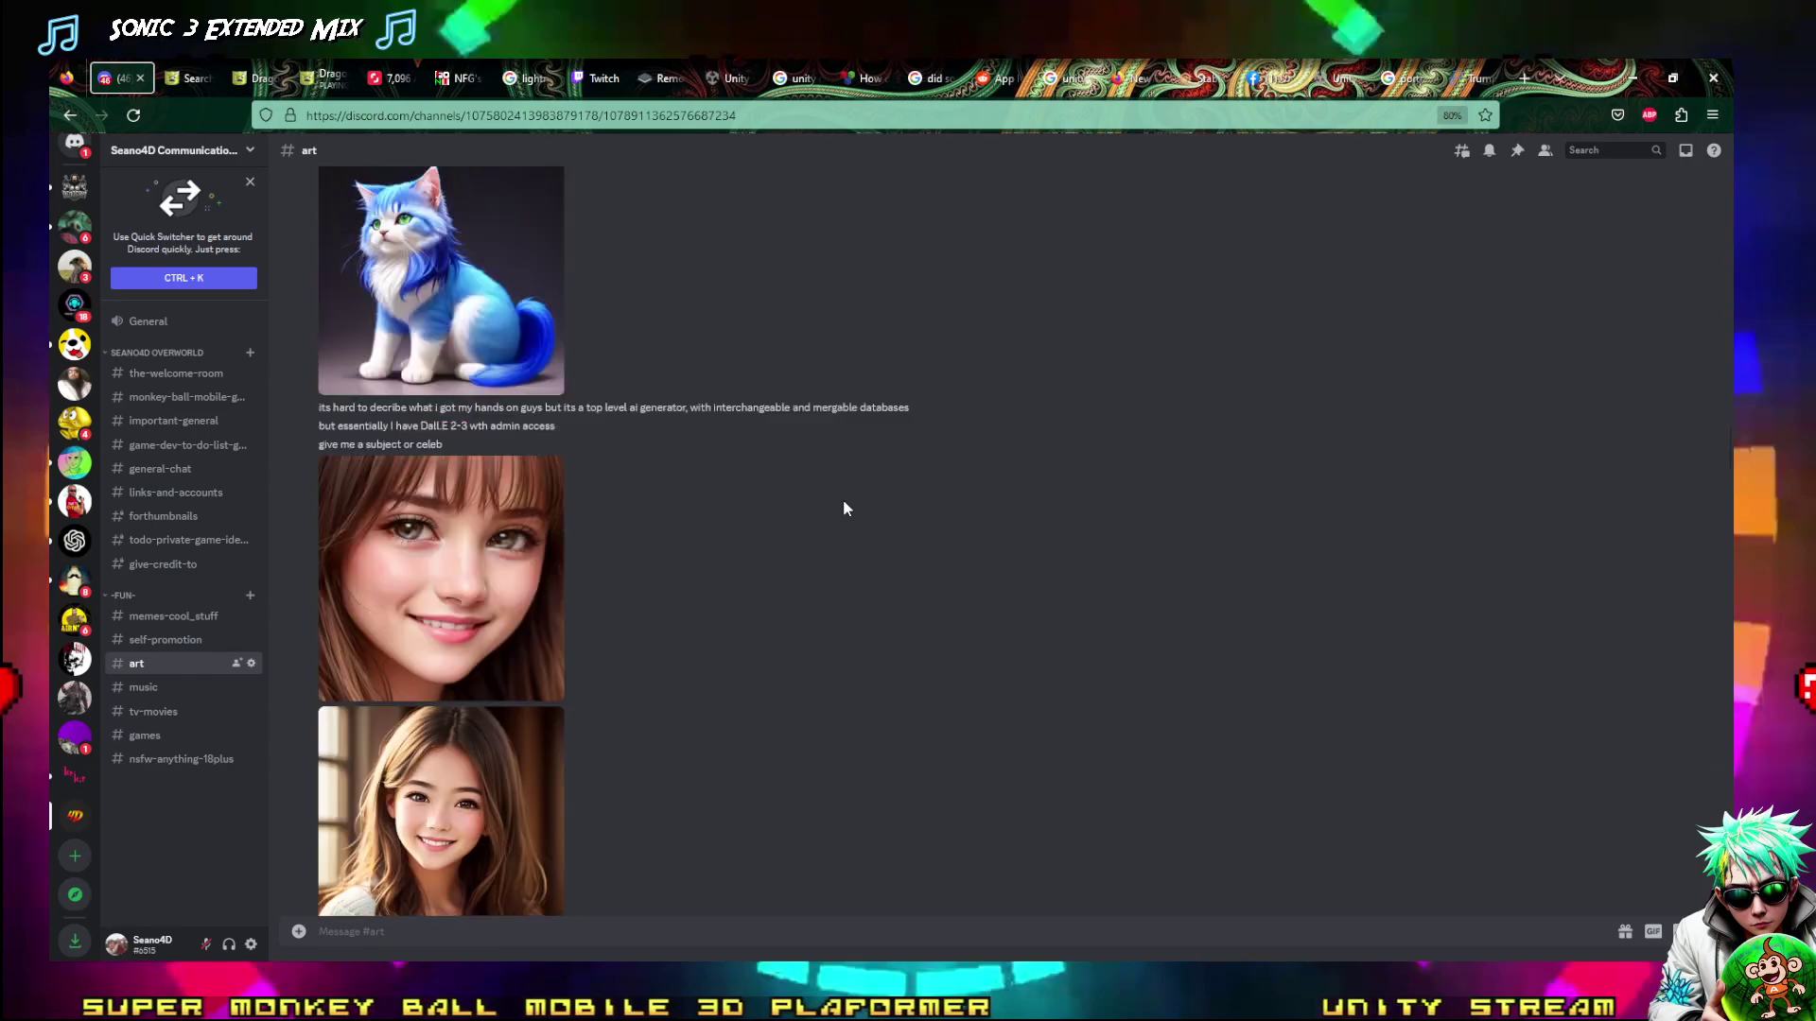
{"action": "scroll", "coordinate": [842, 509], "scroll_direction": "up", "scroll_amount": 4}
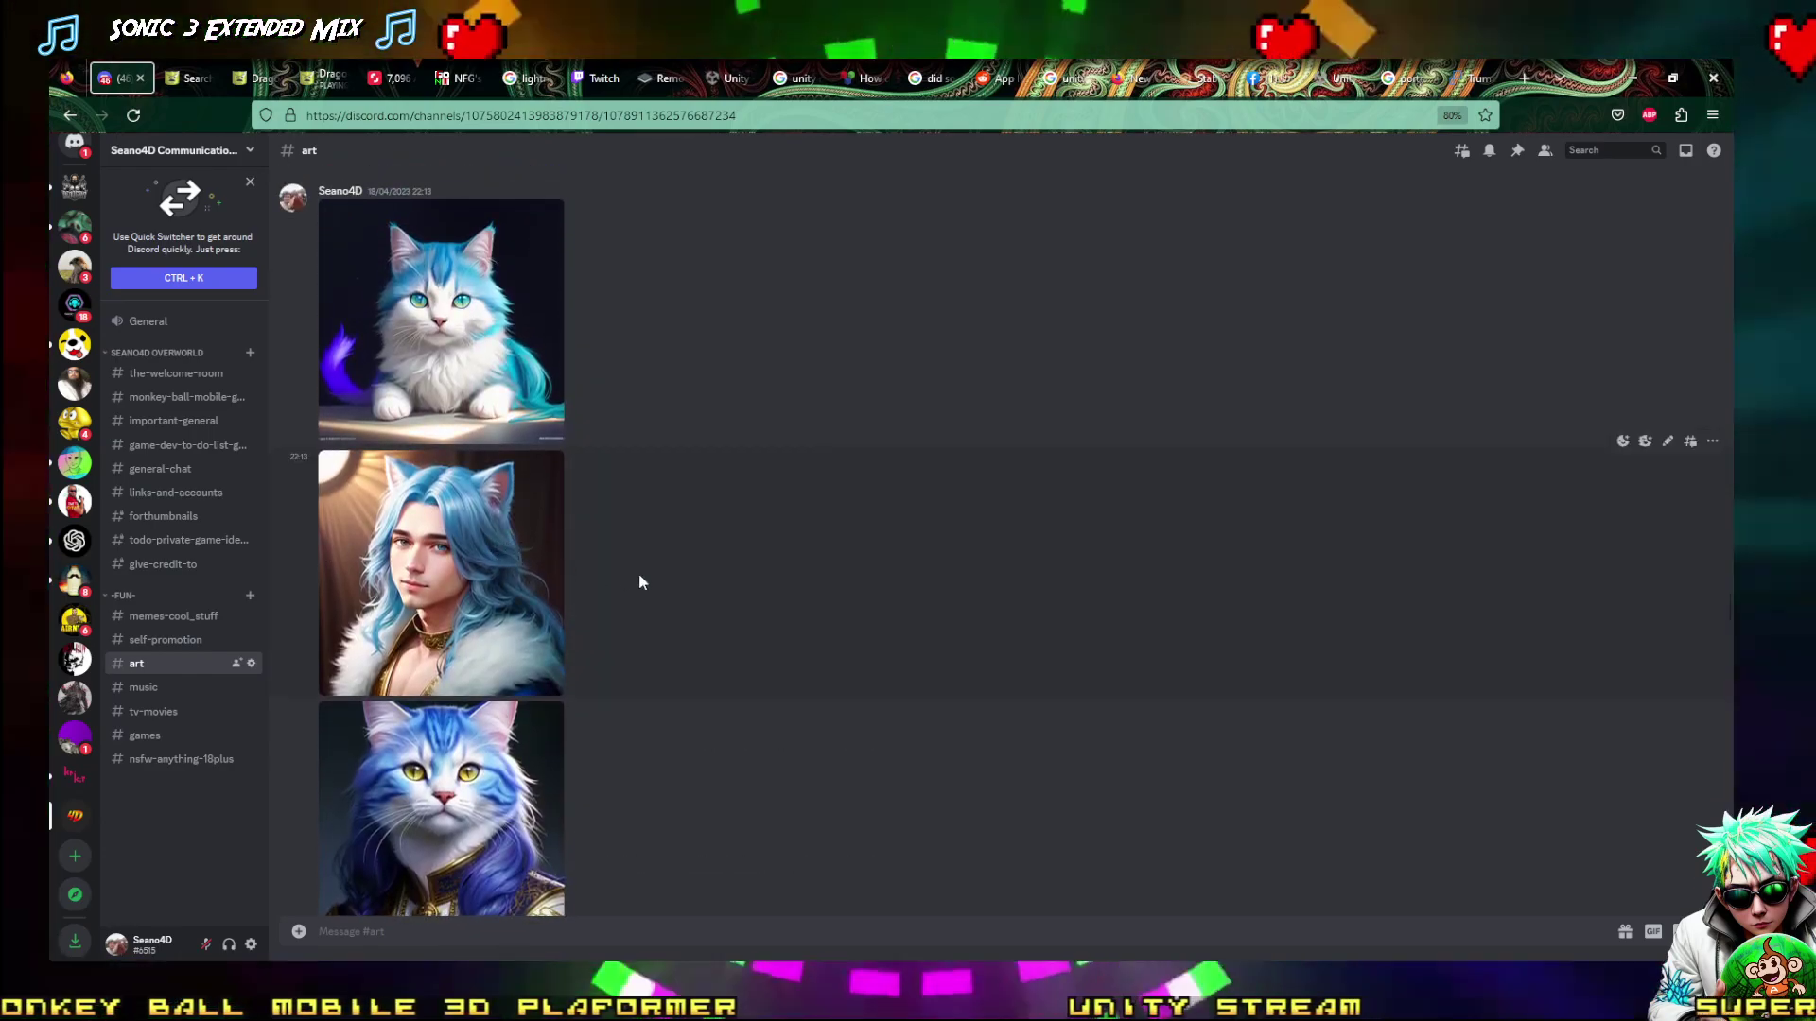
{"action": "left_click", "coordinate": [456, 579]}
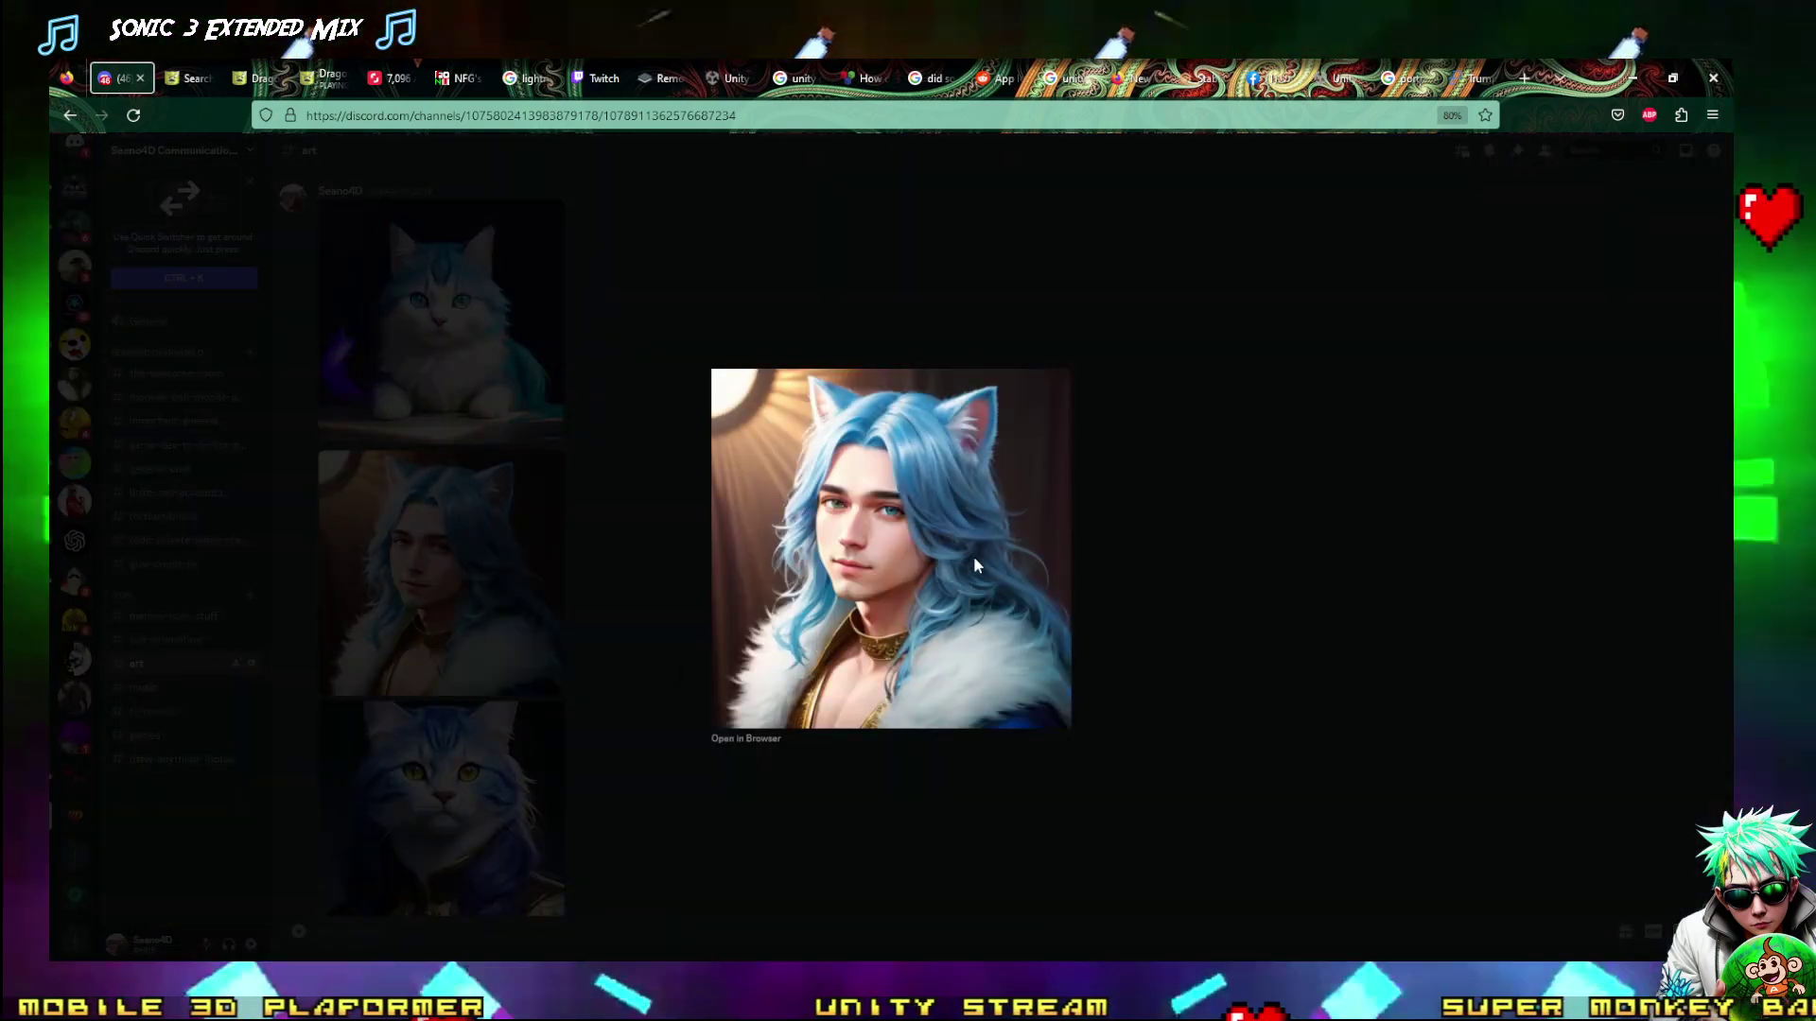
{"action": "scroll", "coordinate": [974, 558], "scroll_direction": "up", "scroll_amount": 8, "text": "ctrl"}
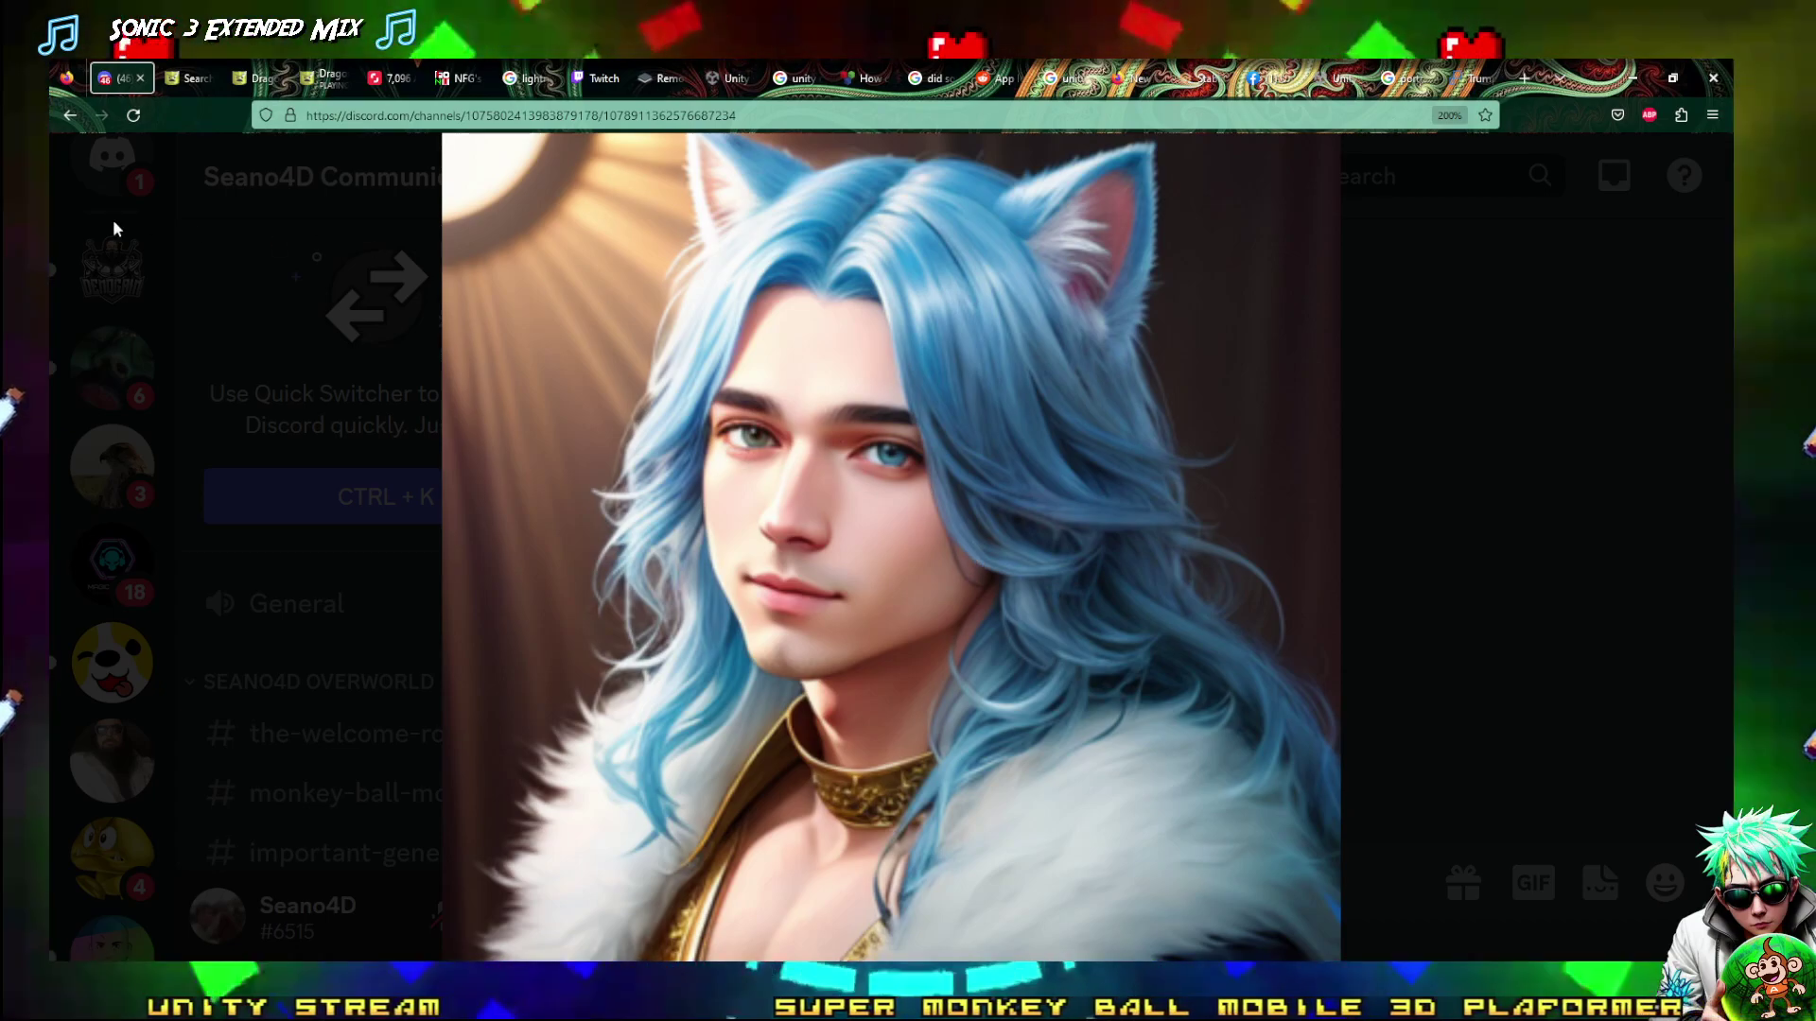
View the blue-and-white cat and the sitting blue cat images enlarged
{"action": "left_click", "coordinate": [227, 317]}
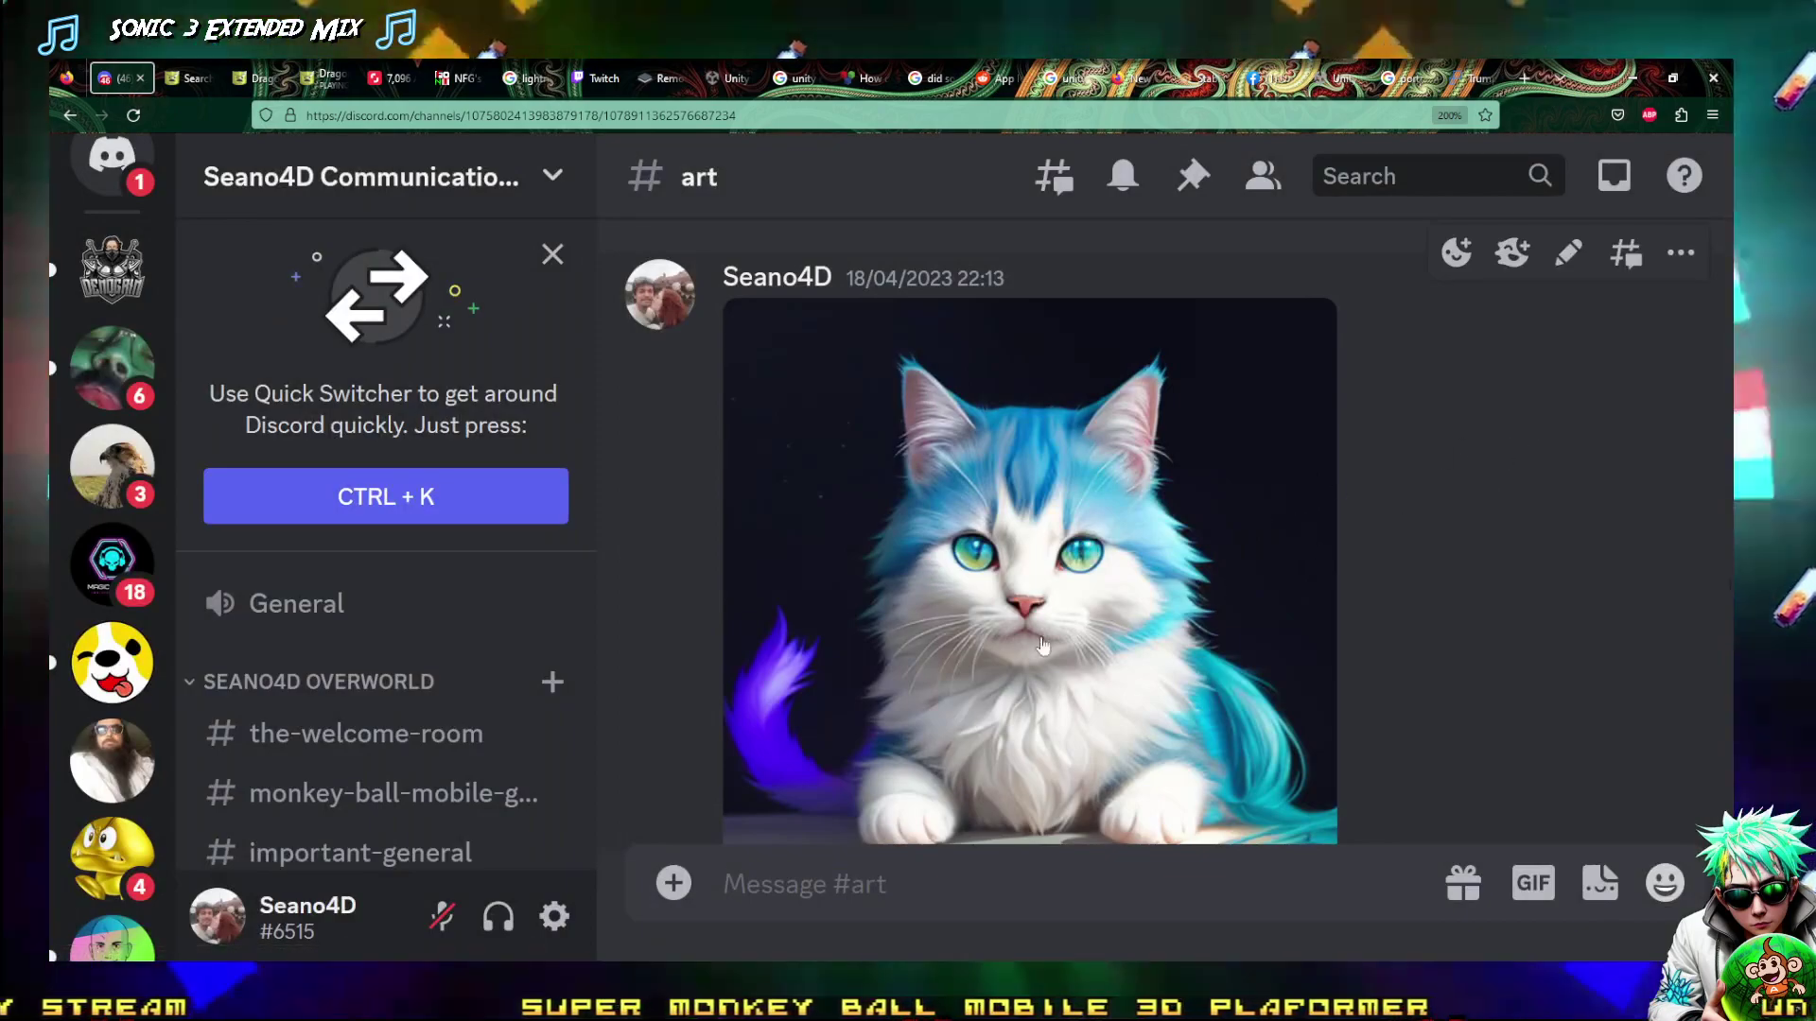
{"action": "left_click", "coordinate": [1122, 620]}
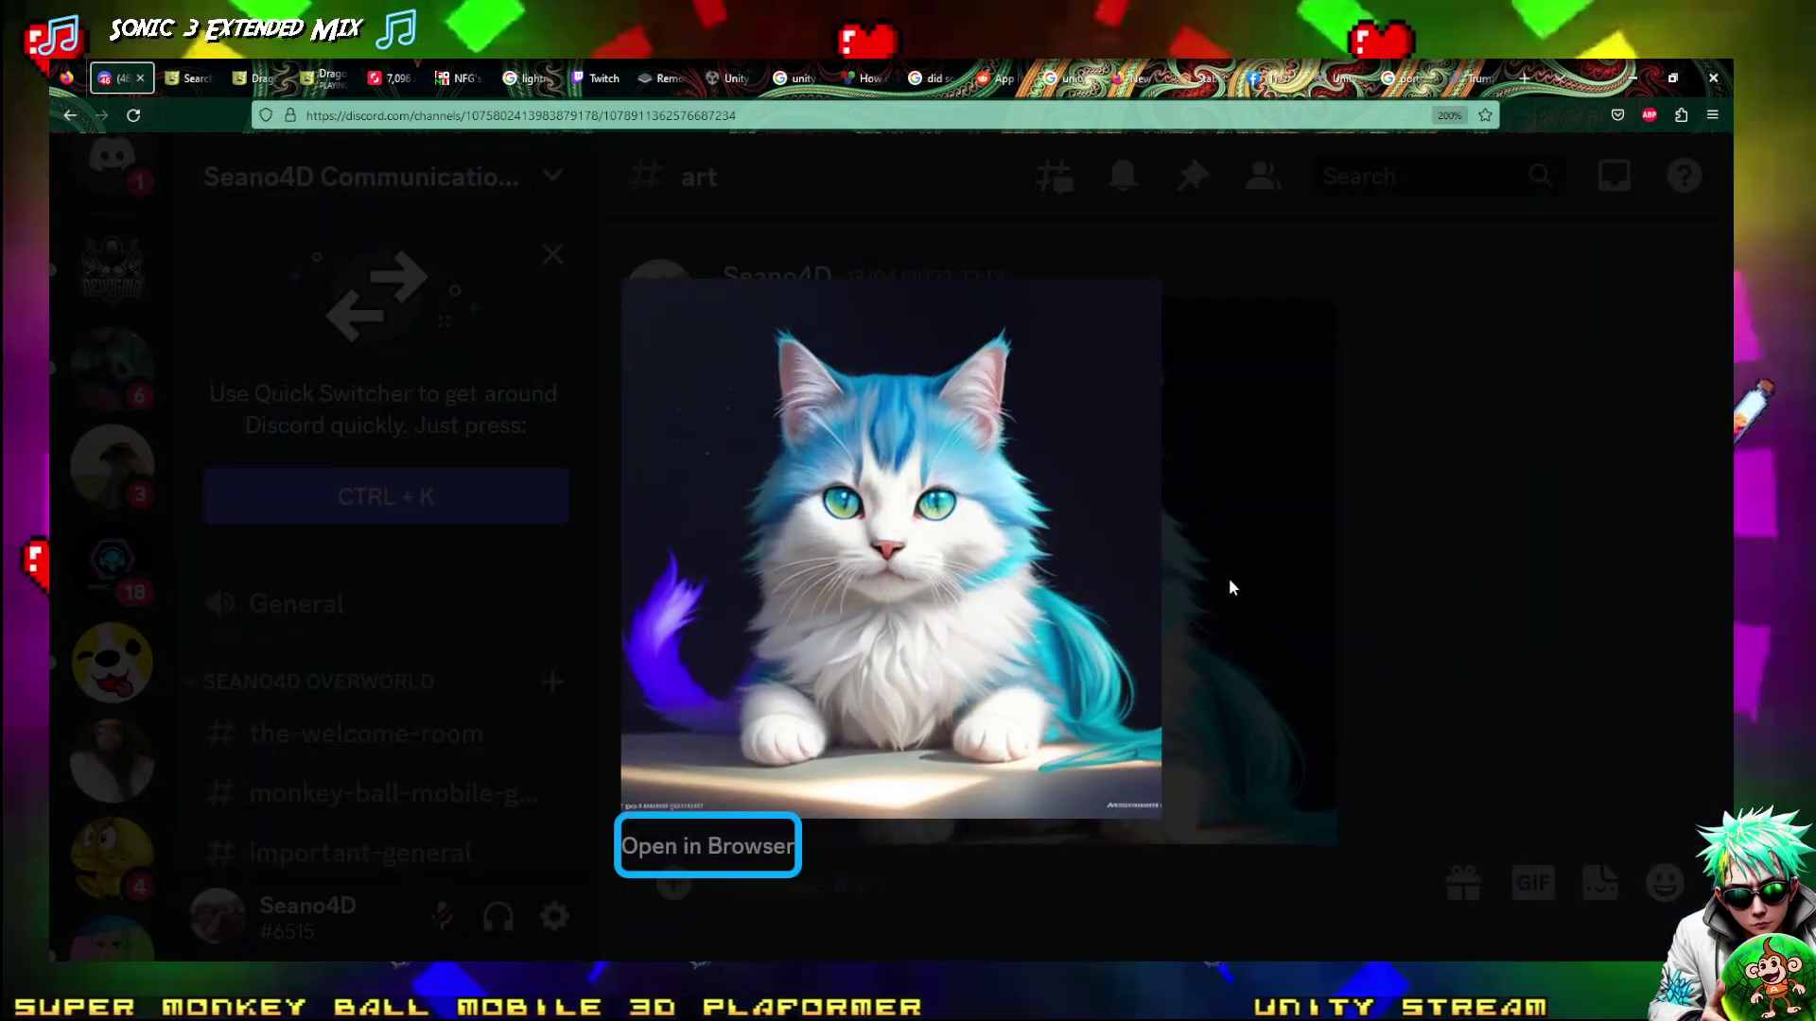
{"action": "left_click", "coordinate": [1165, 582]}
{"action": "scroll", "coordinate": [1223, 622], "scroll_direction": "down", "scroll_amount": 8}
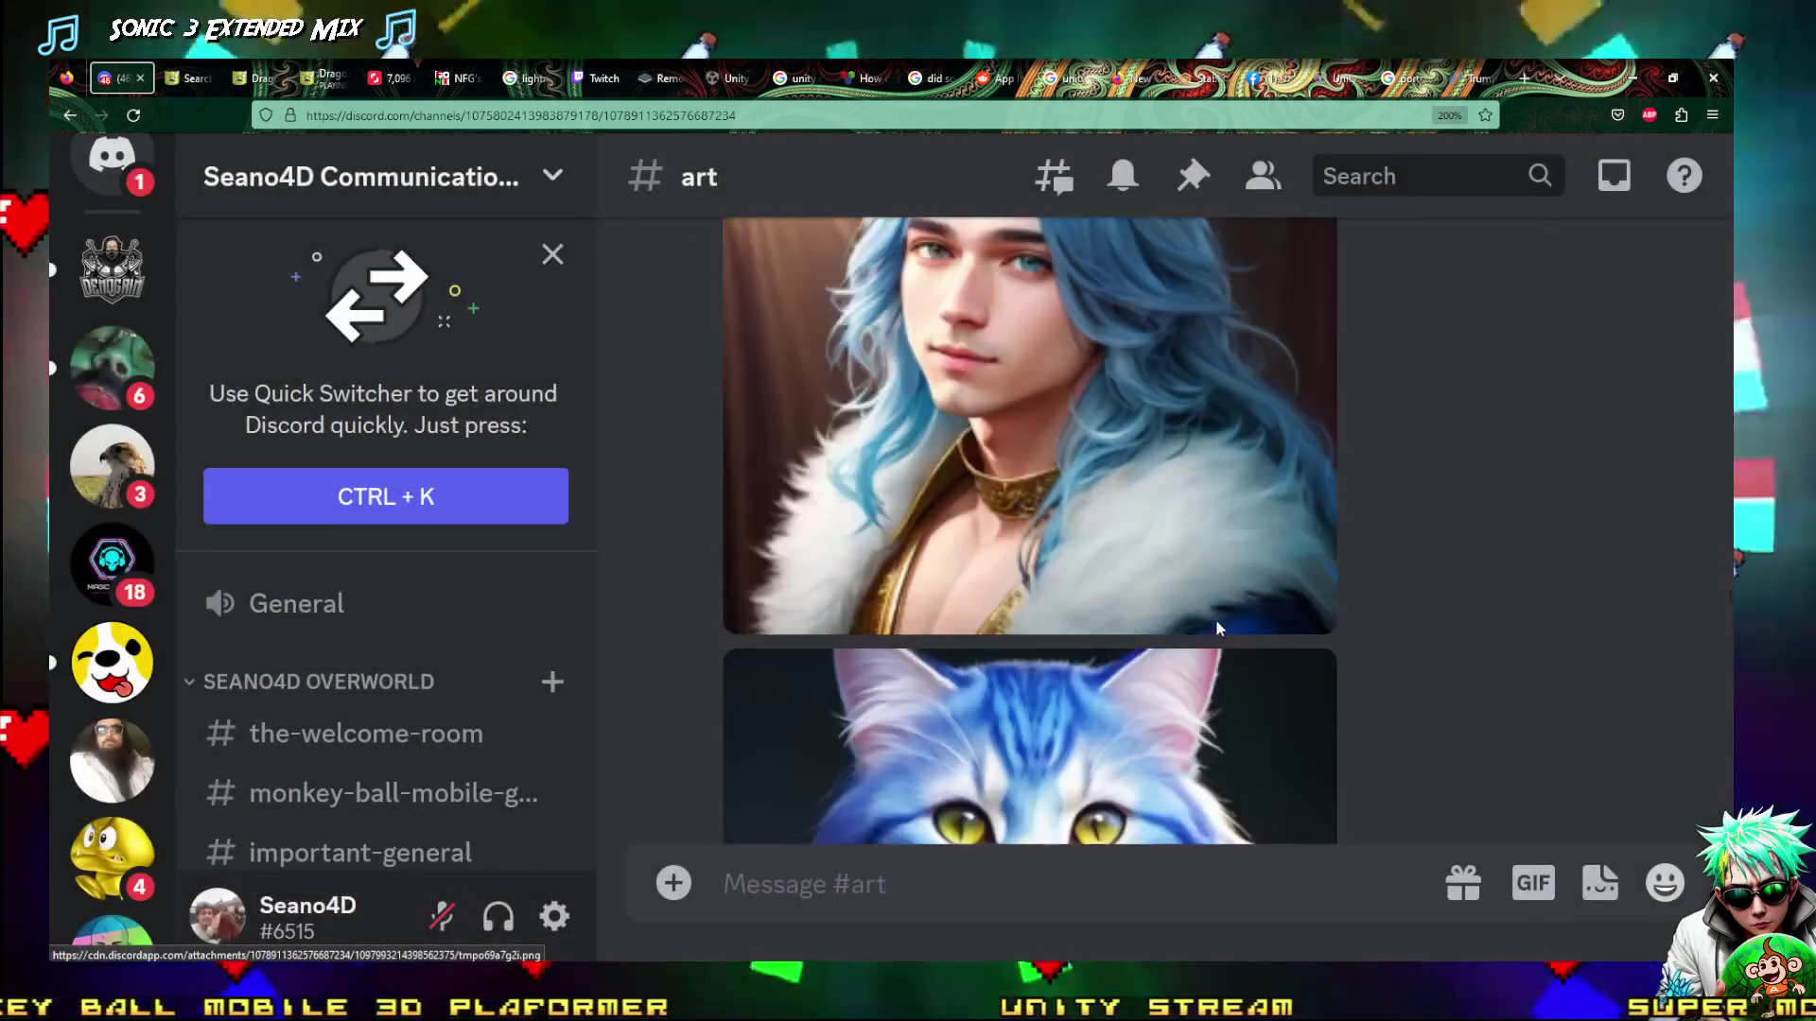
{"action": "scroll", "coordinate": [823, 626], "scroll_direction": "down", "scroll_amount": 5}
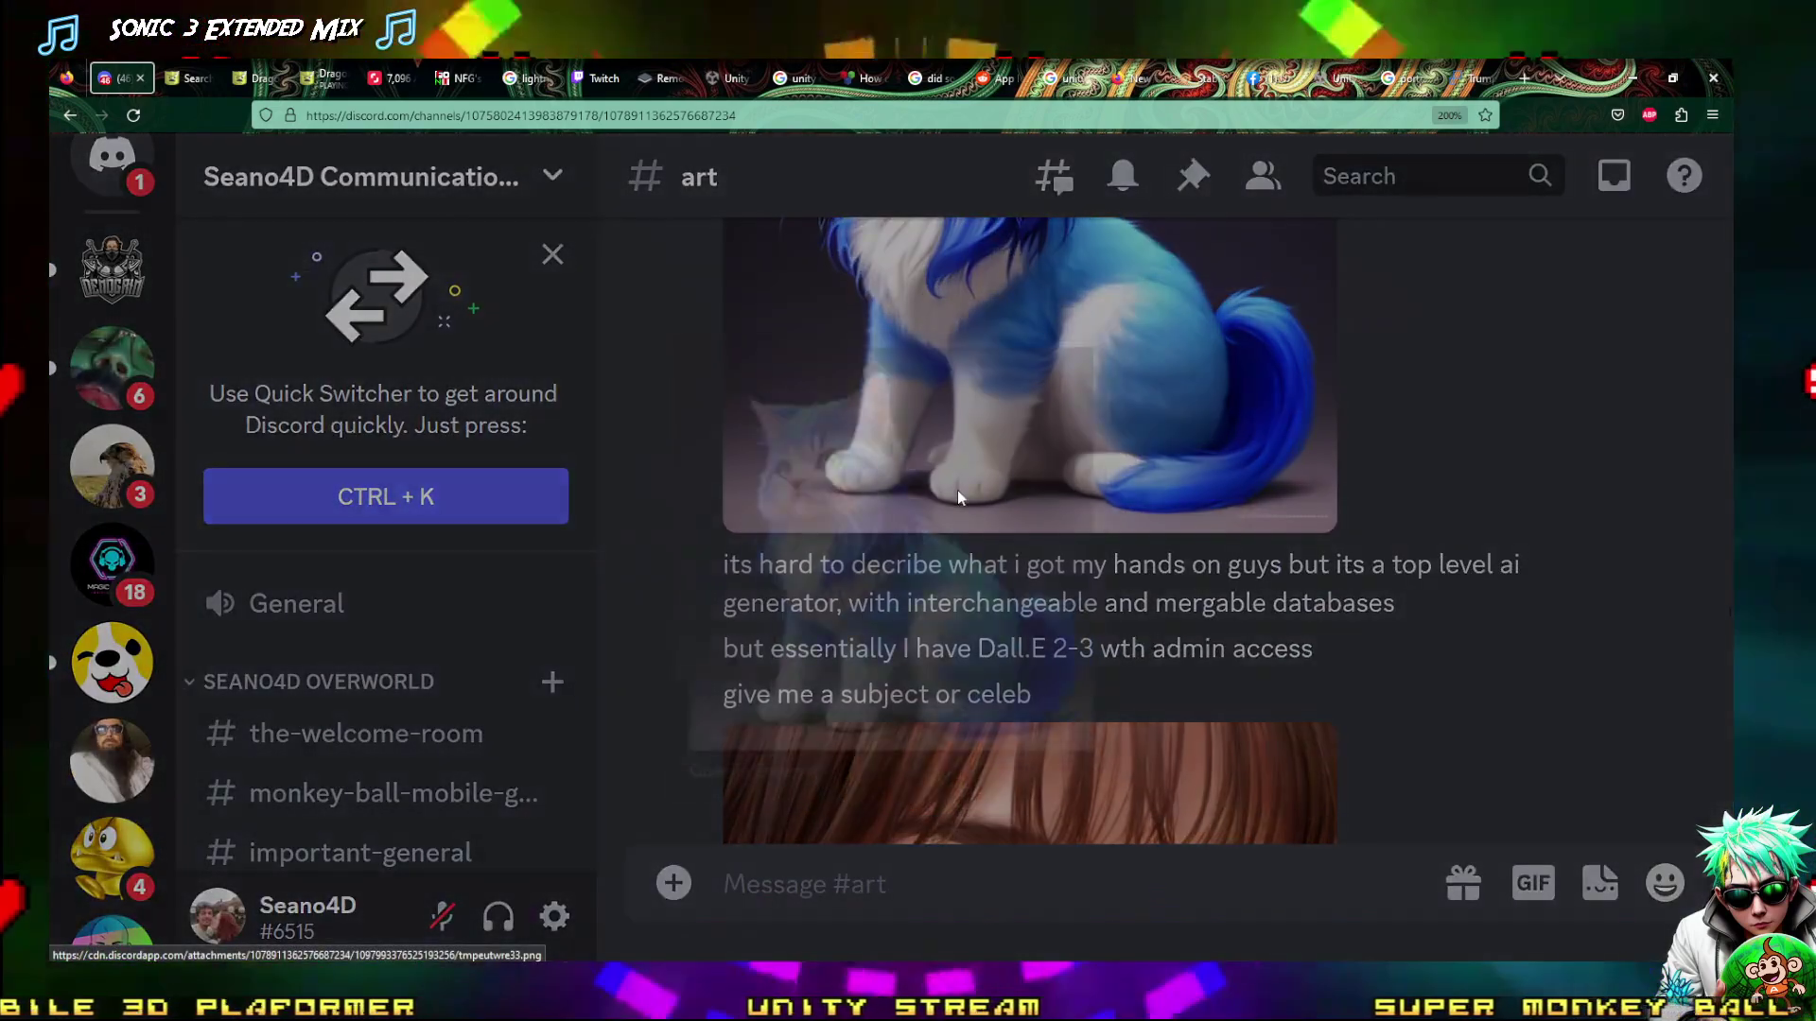
{"action": "left_click", "coordinate": [954, 501]}
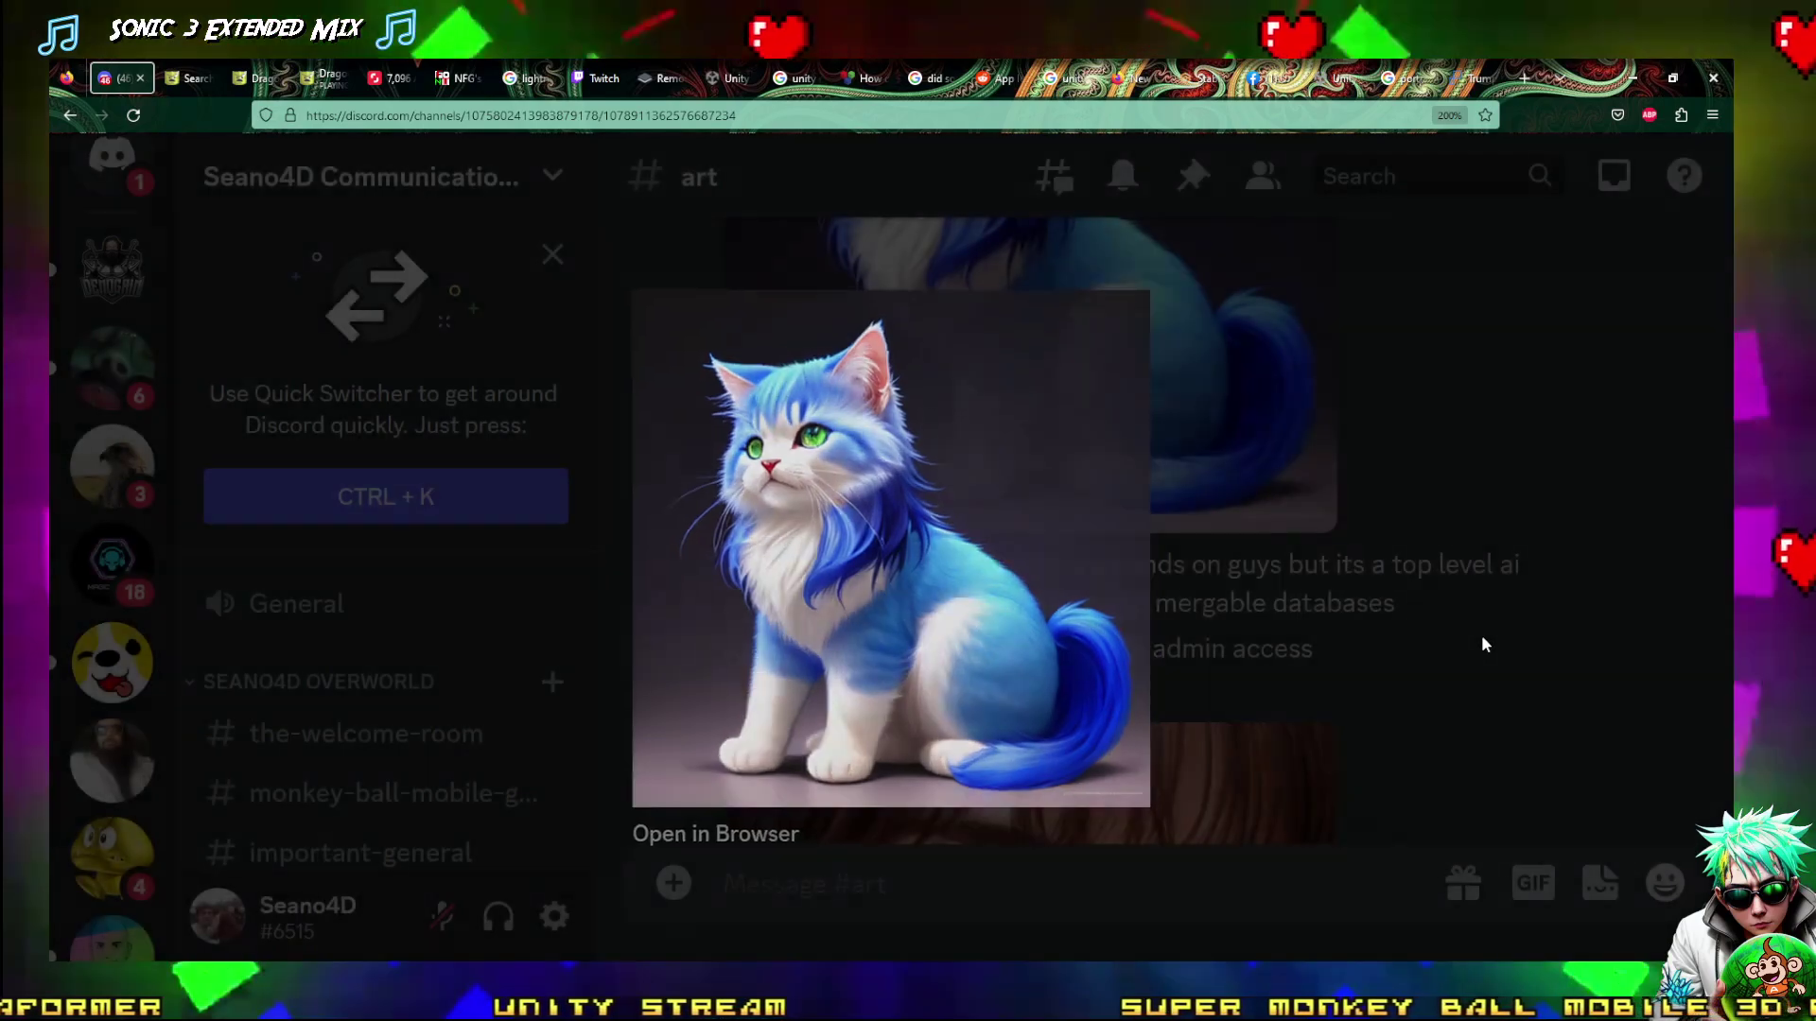
{"action": "left_click", "coordinate": [1480, 634]}
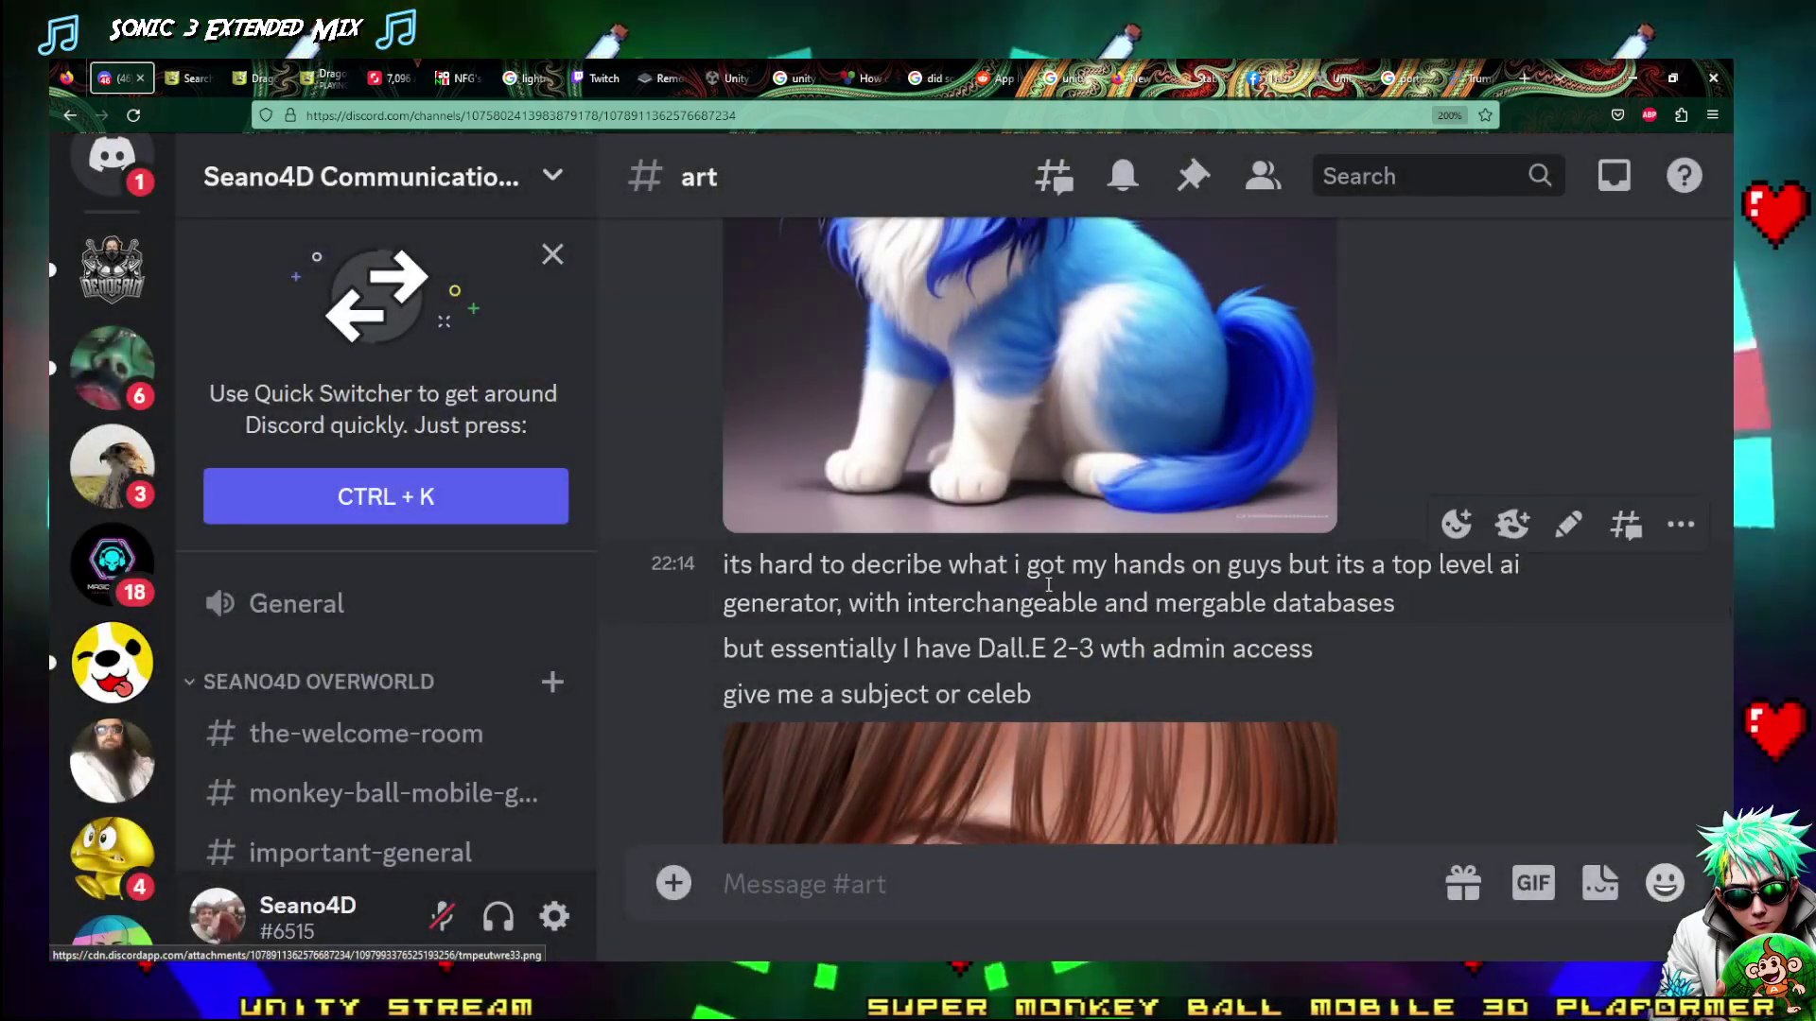
Scroll #art down to the latest werewolf creature posts
{"action": "scroll", "coordinate": [1048, 586], "scroll_direction": "up", "scroll_amount": 6}
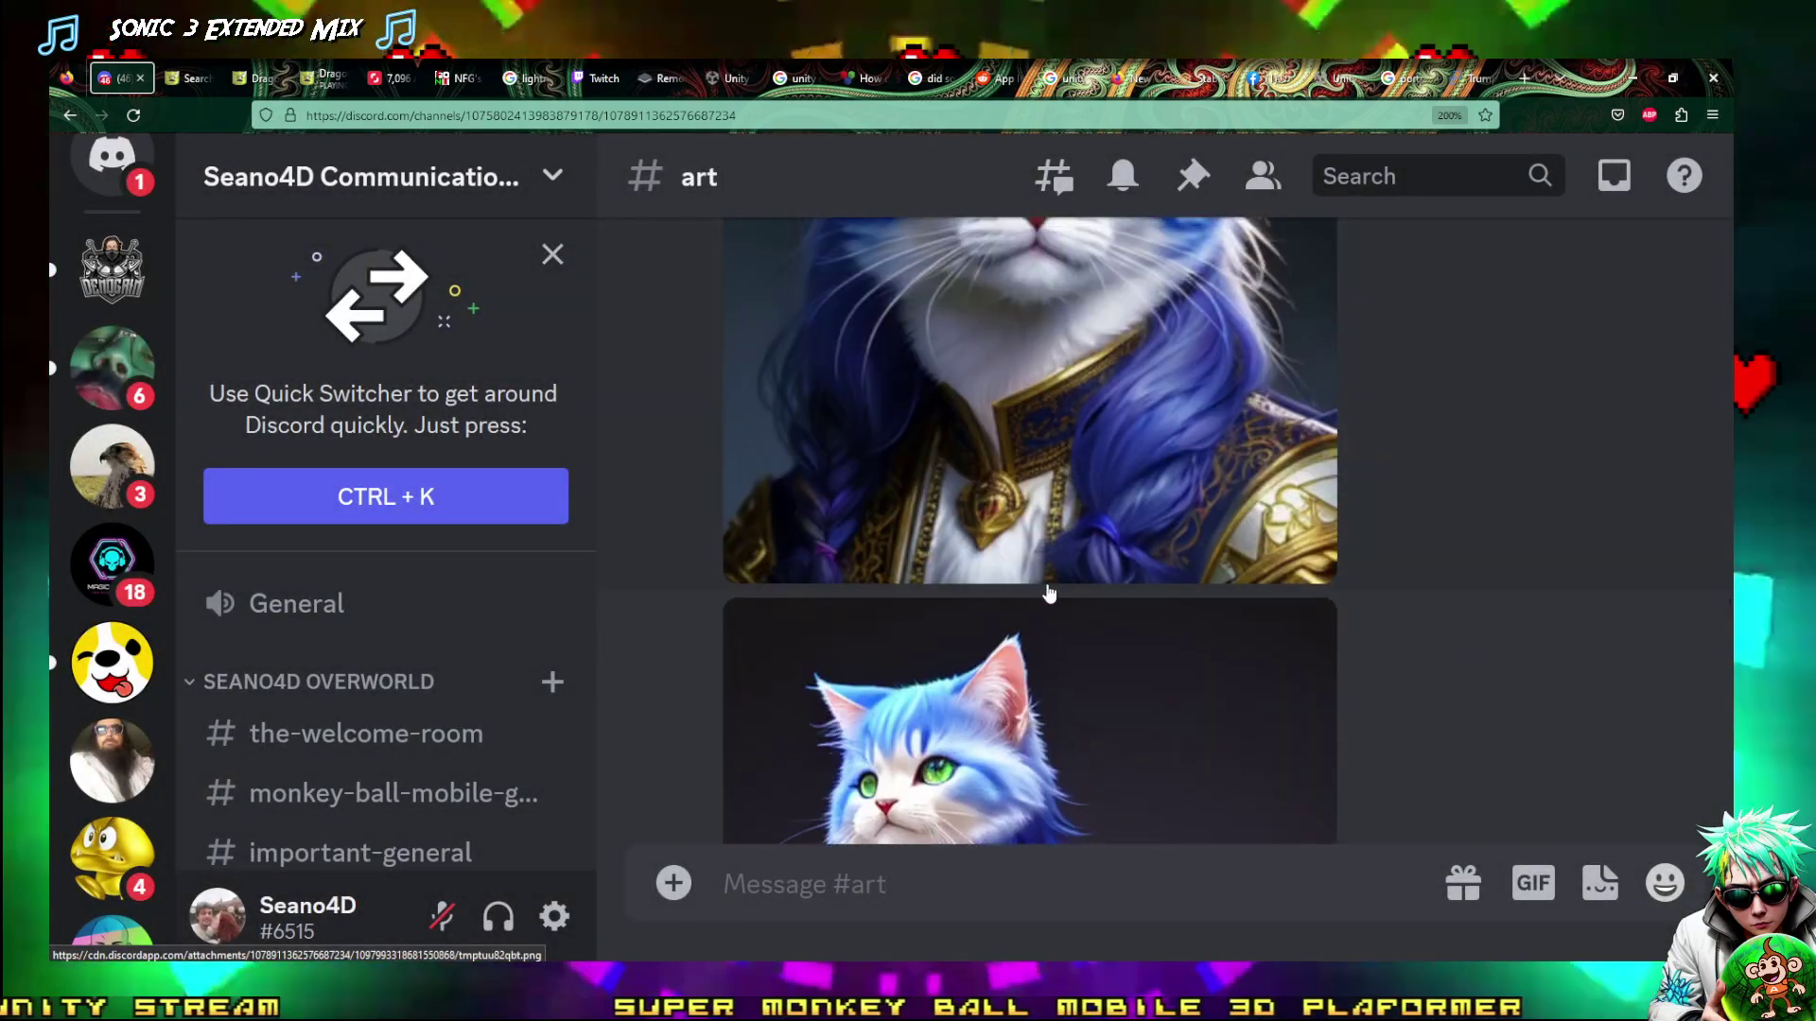
{"action": "scroll", "coordinate": [1048, 593], "scroll_direction": "down", "scroll_amount": 10}
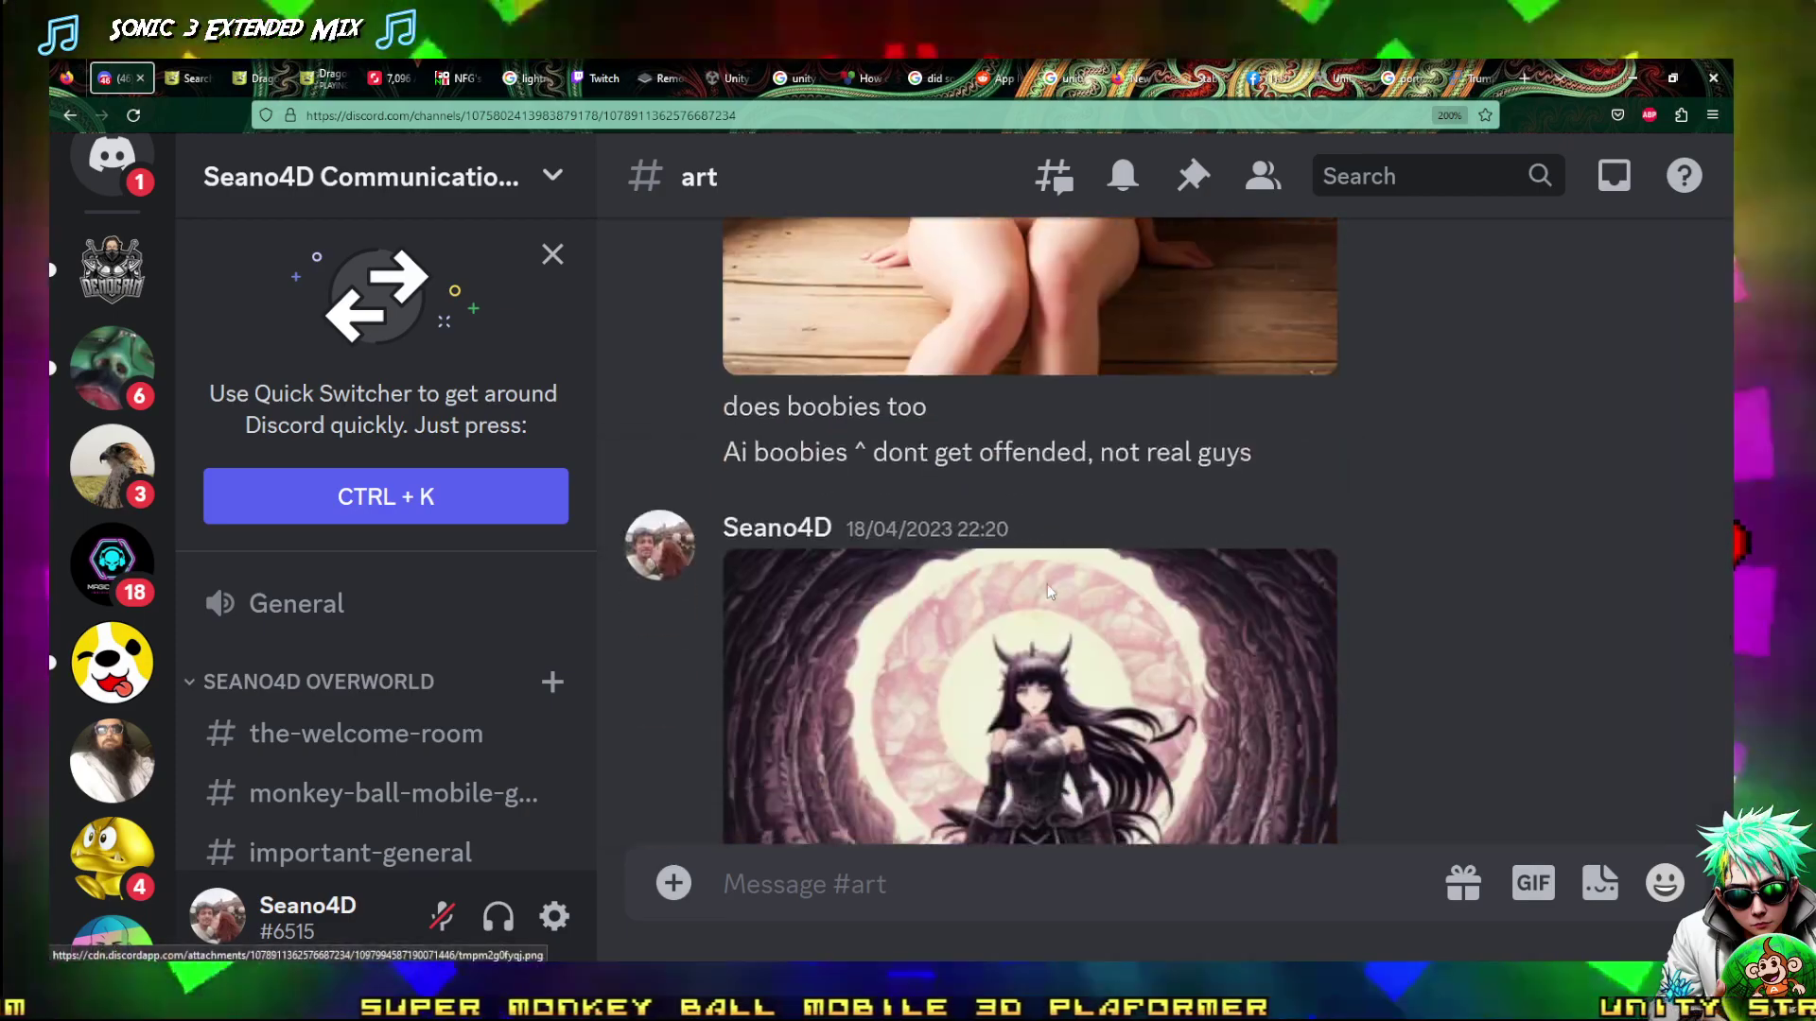
{"action": "scroll", "coordinate": [1047, 592], "scroll_direction": "down", "scroll_amount": 10}
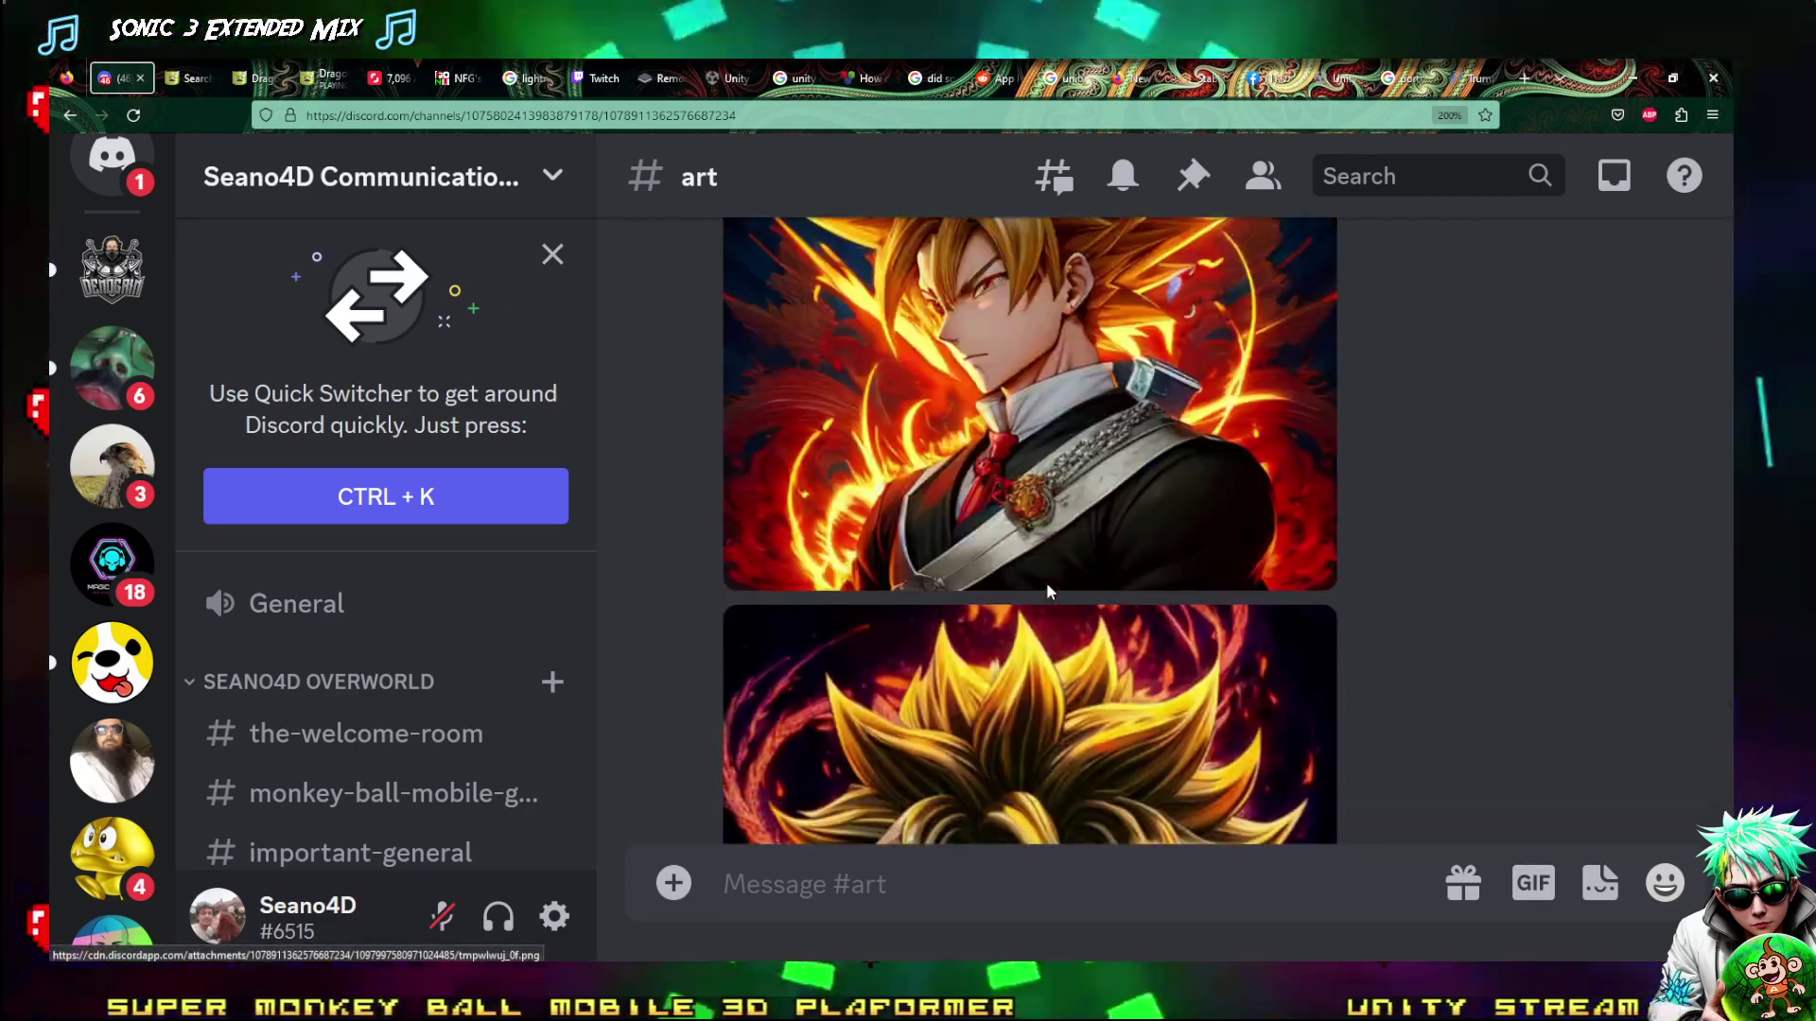
{"action": "scroll", "coordinate": [1045, 581], "scroll_direction": "down", "scroll_amount": 15}
{"action": "scroll", "coordinate": [1046, 583], "scroll_direction": "down", "scroll_amount": 15}
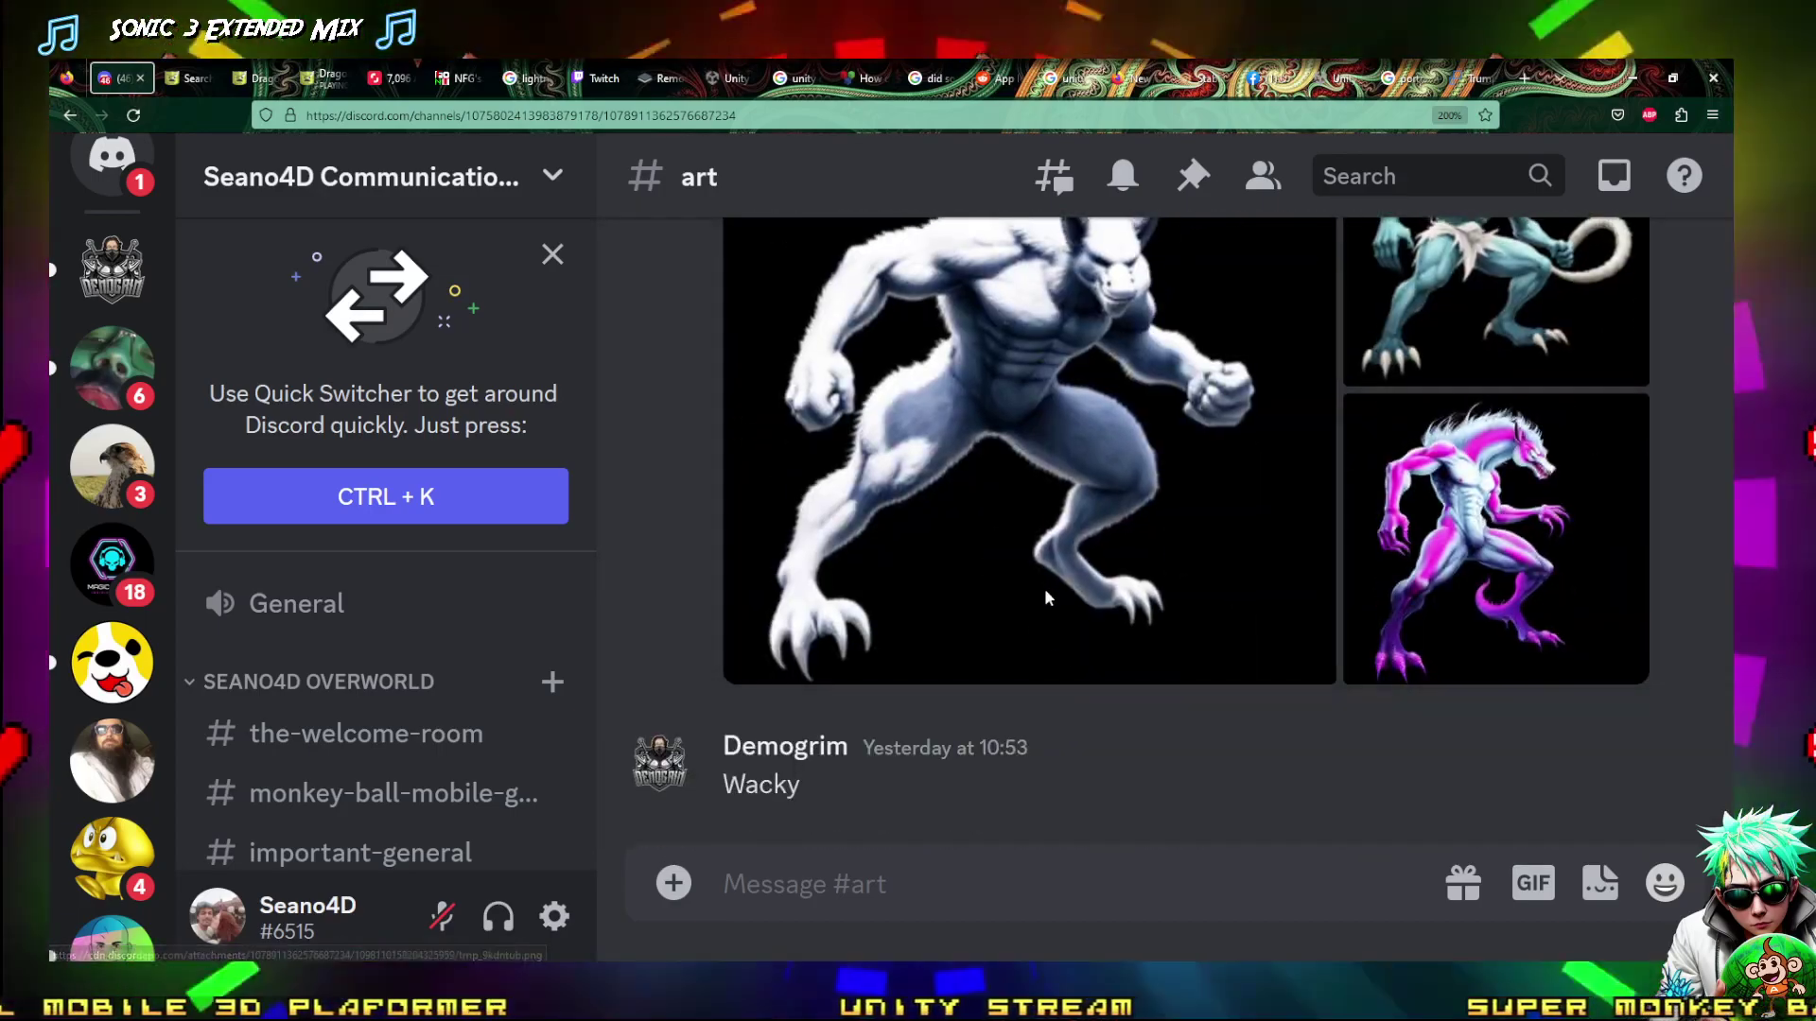
{"action": "scroll", "coordinate": [1044, 588], "scroll_direction": "down", "scroll_amount": 7, "text": "ctrl"}
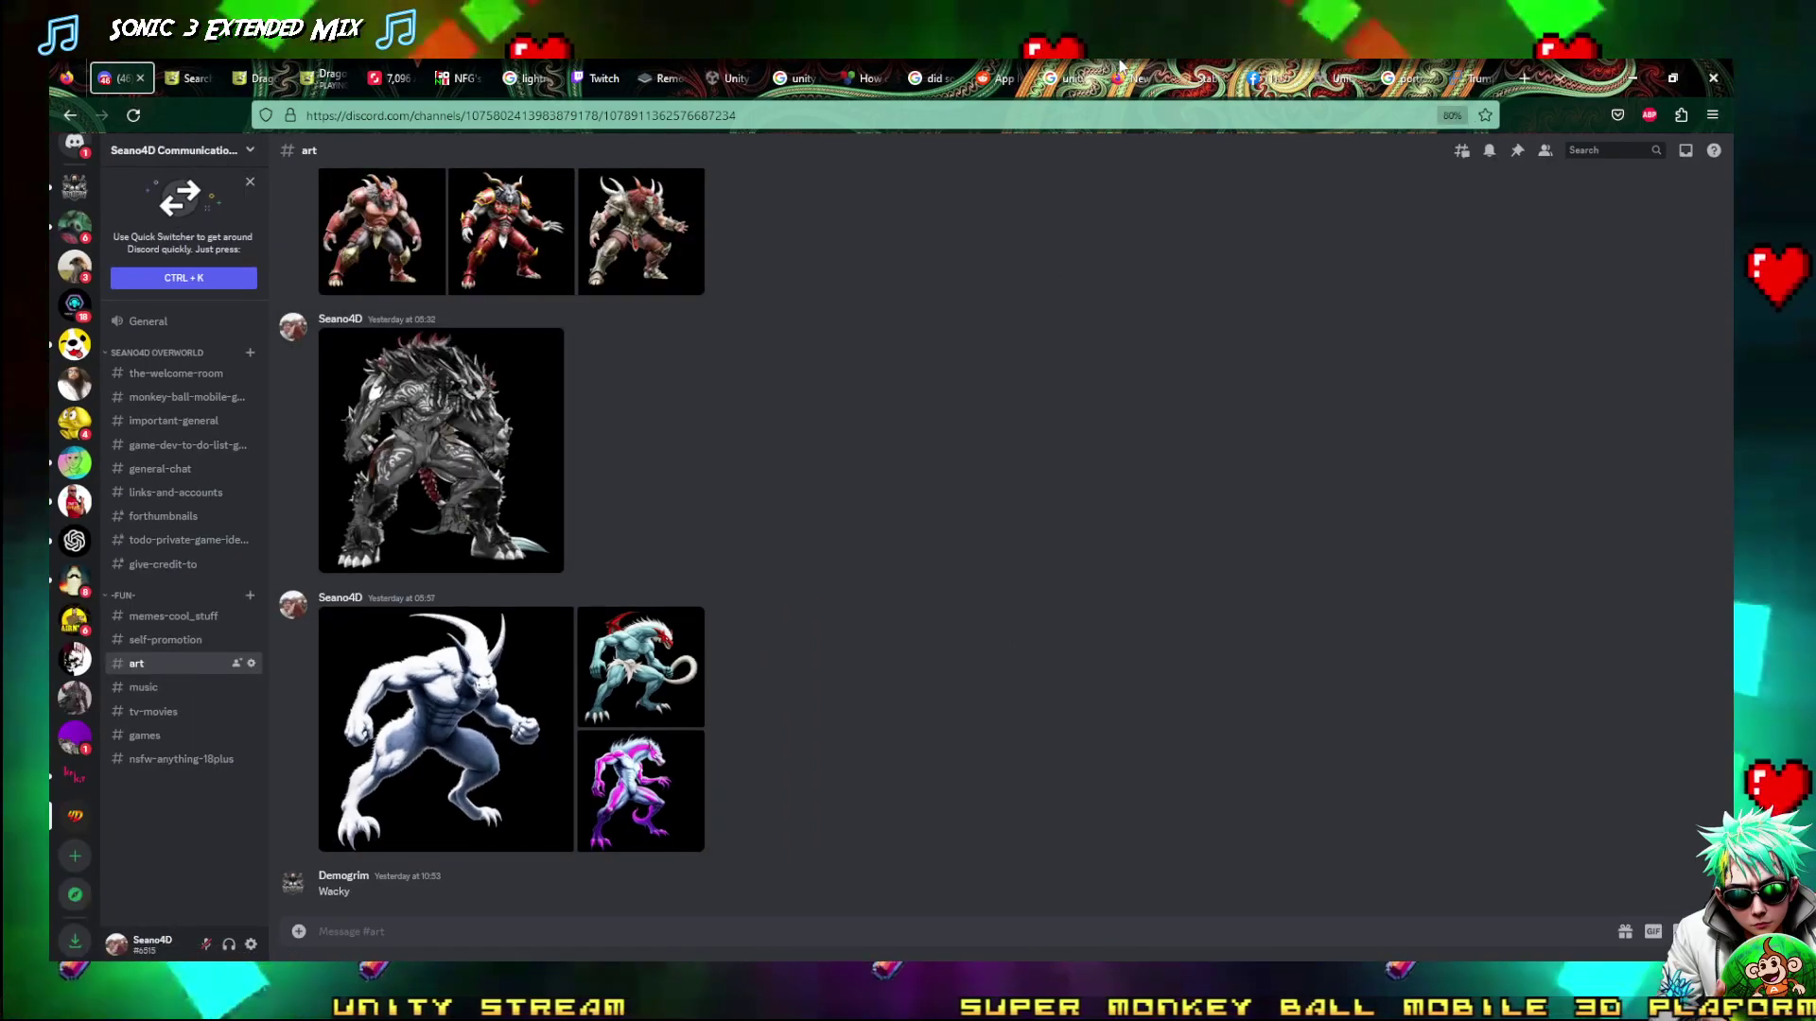
Open a new browser tab and bring the OBS streaming software to the front
{"action": "left_click", "coordinate": [1536, 80]}
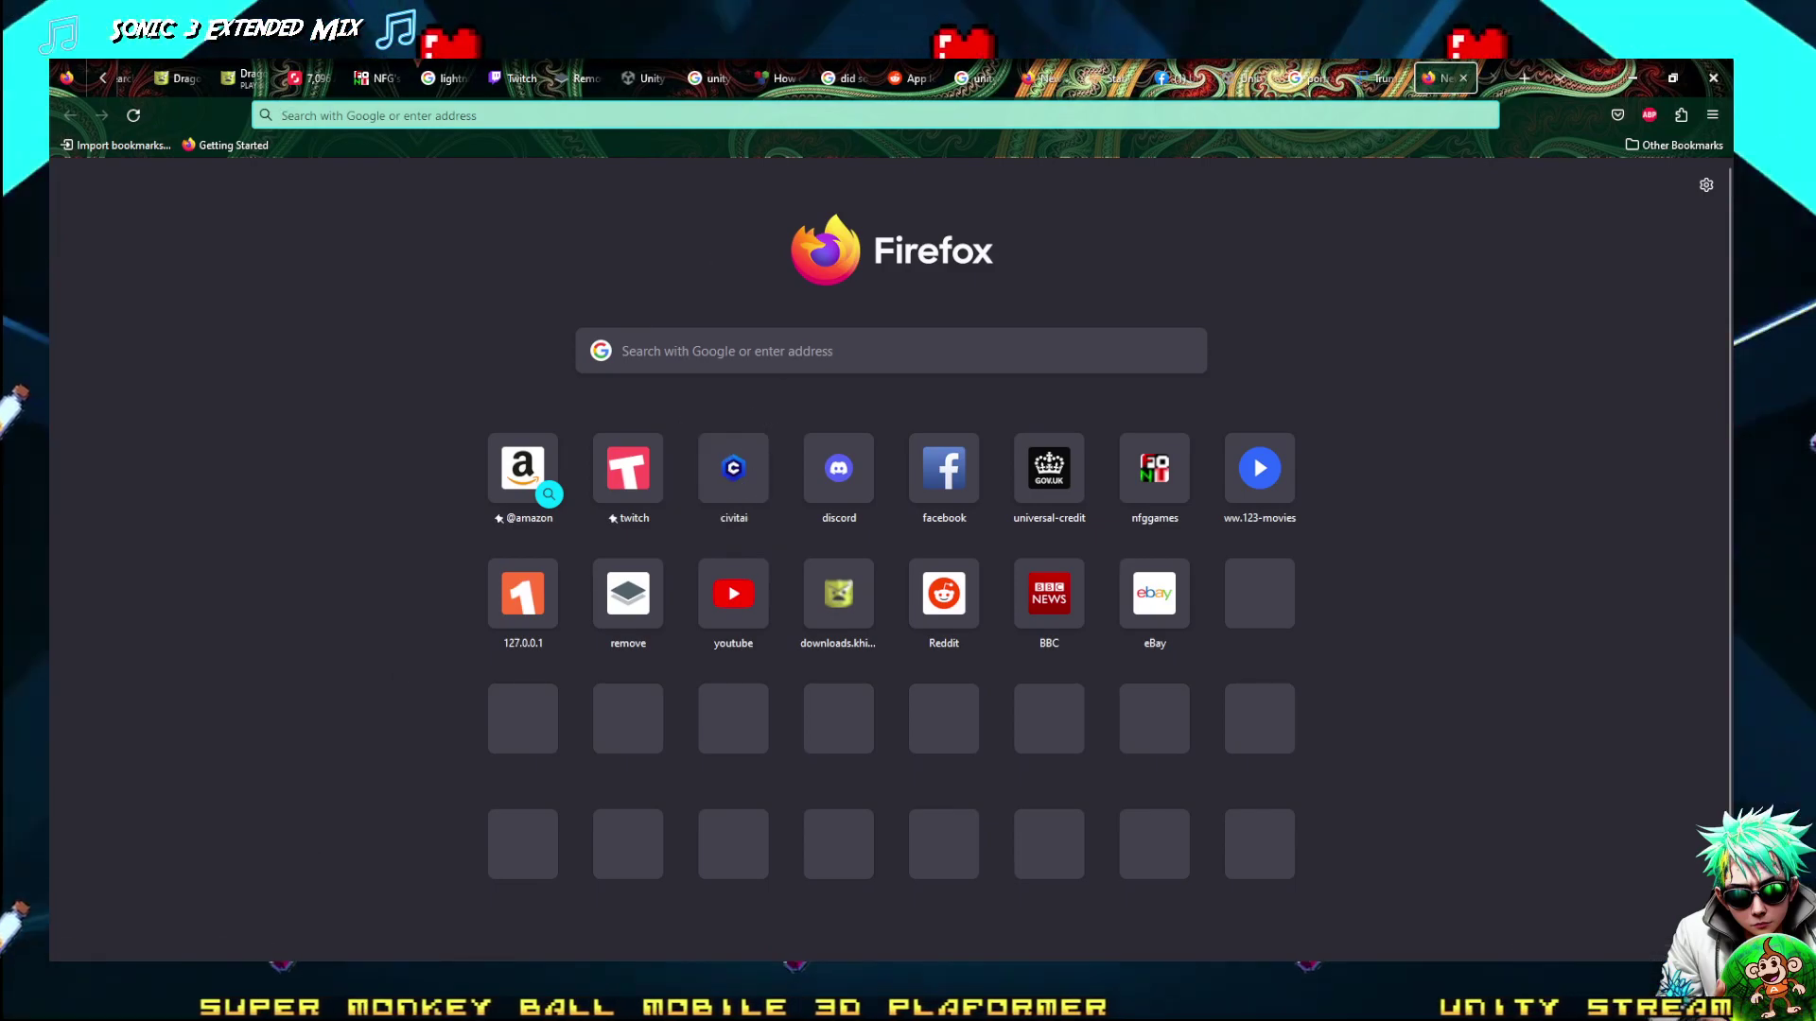
{"action": "left_click", "coordinate": [388, 836]}
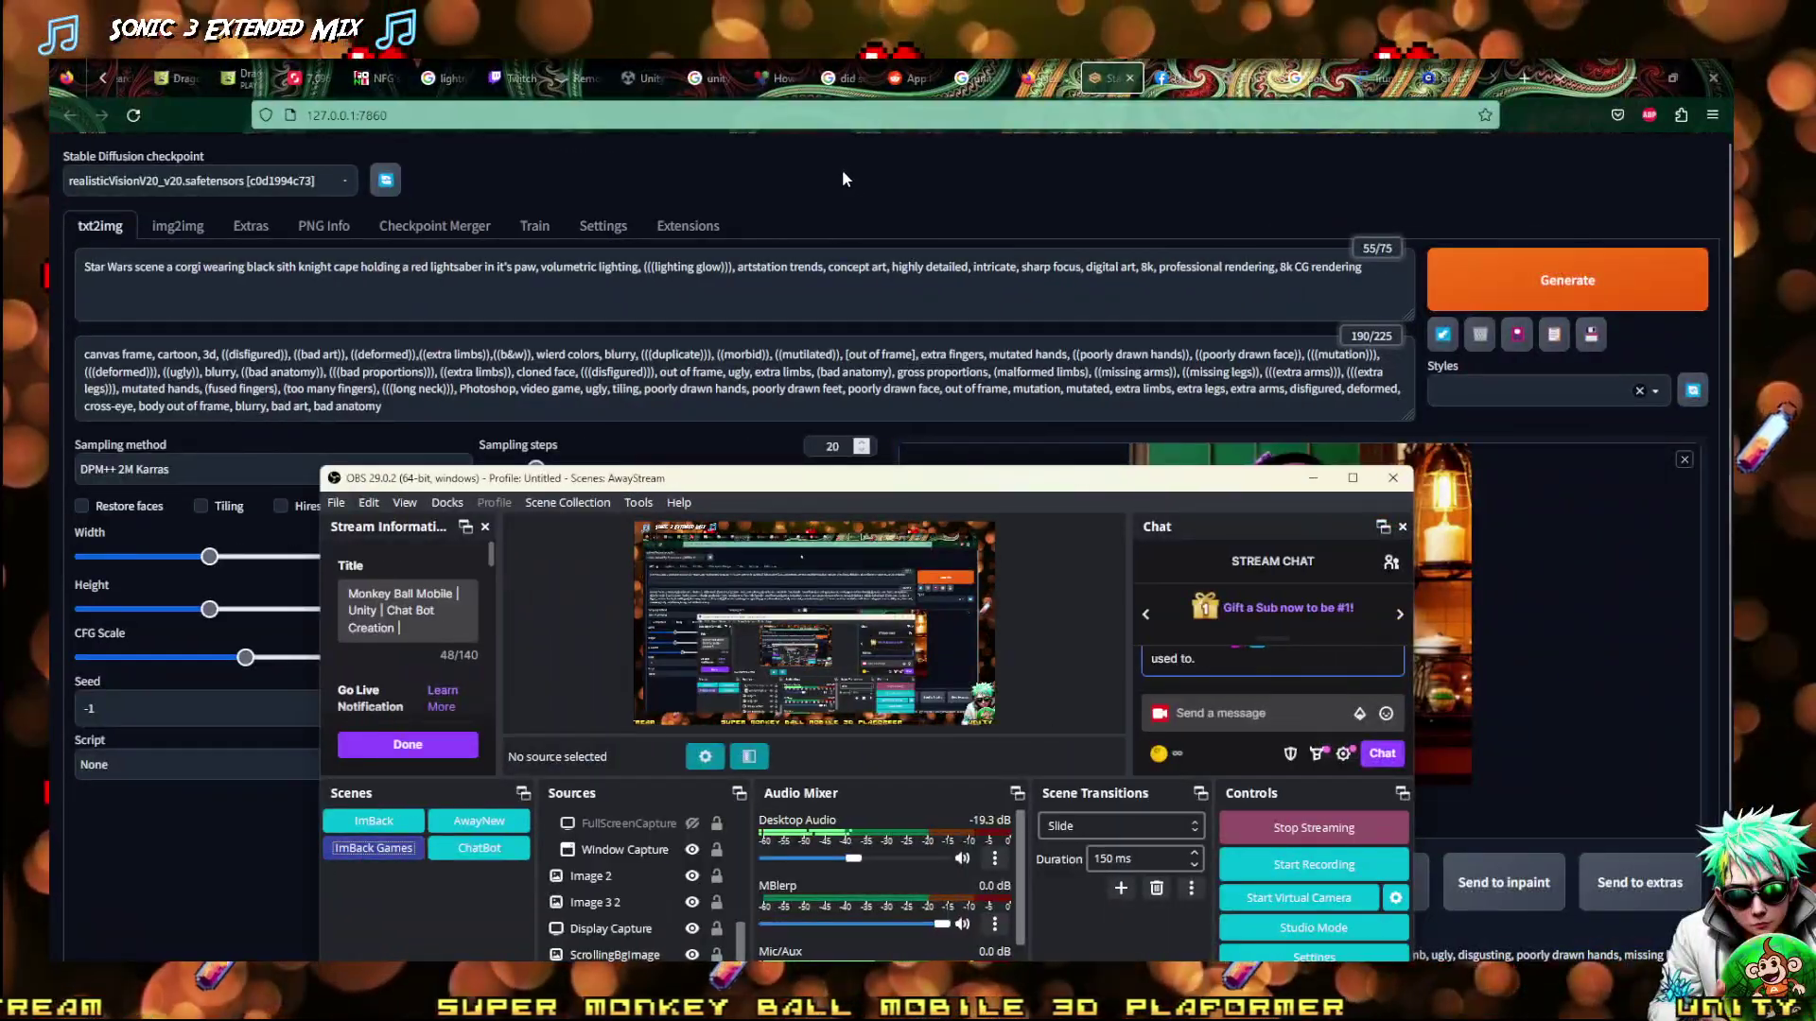
Return to Stable Diffusion, open Checkpoint Merger, and review the available checkpoints
{"action": "left_click", "coordinate": [841, 168]}
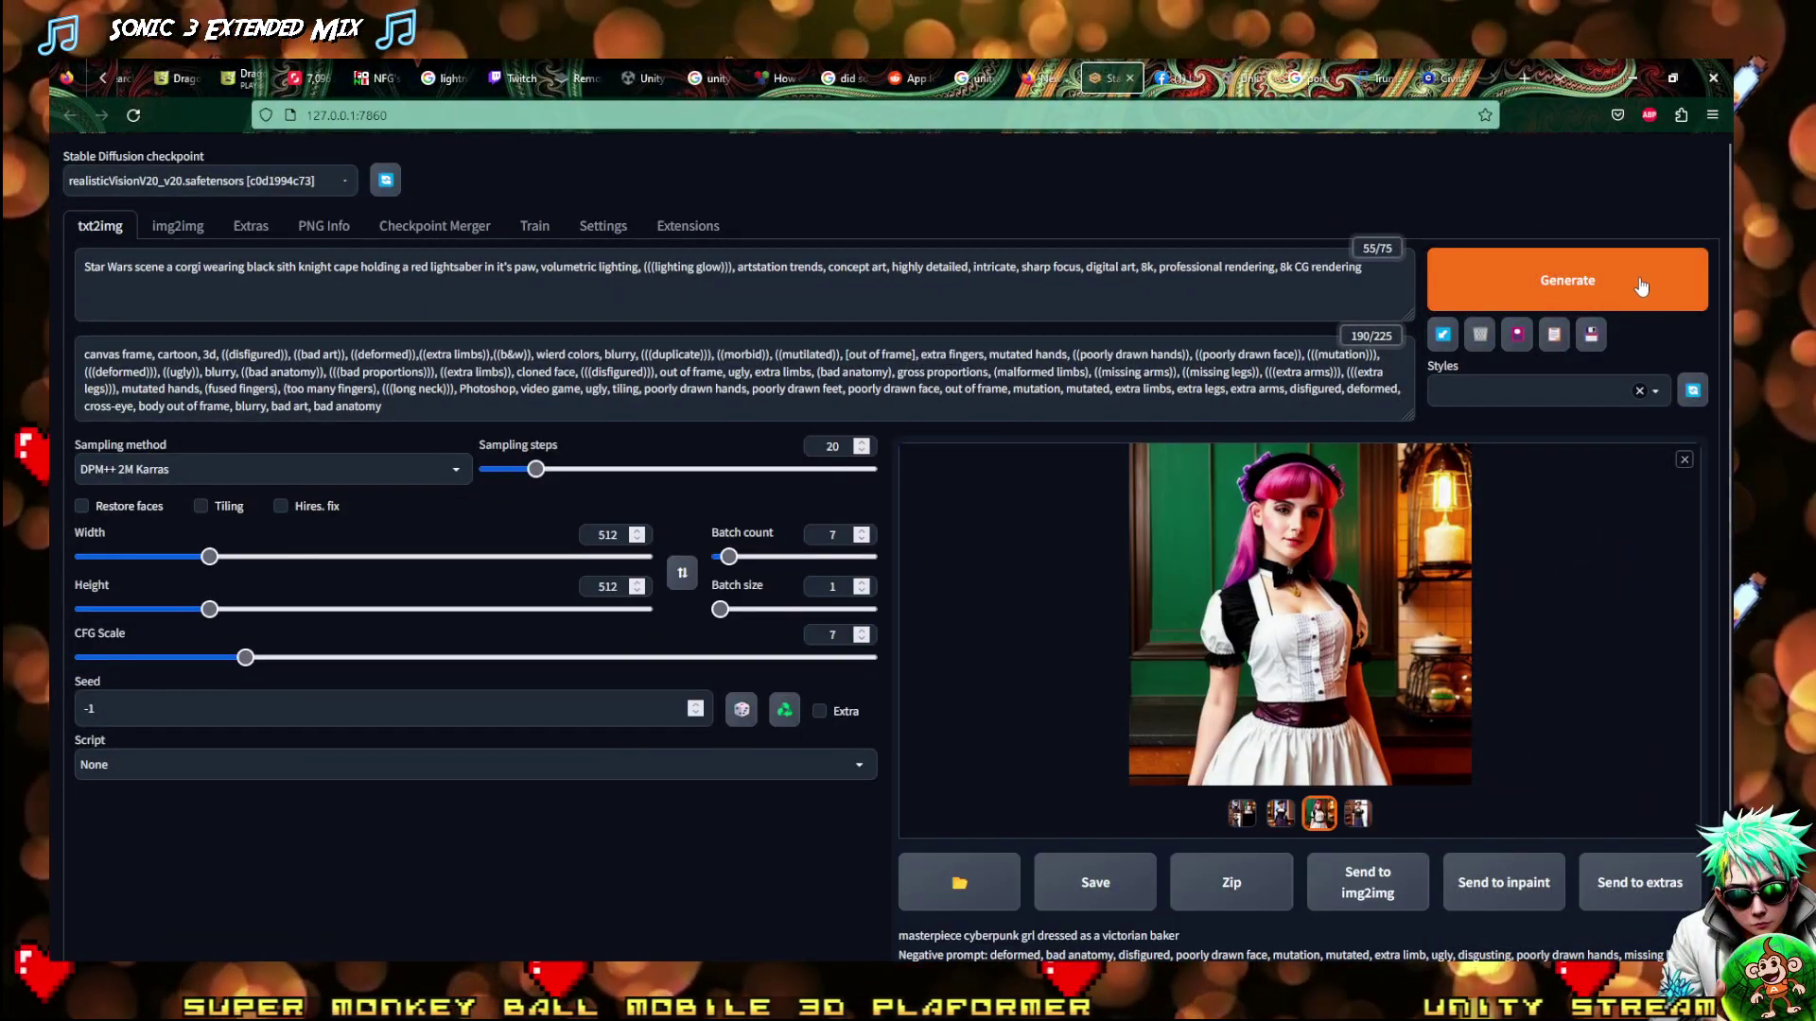
{"action": "left_click", "coordinate": [326, 178]}
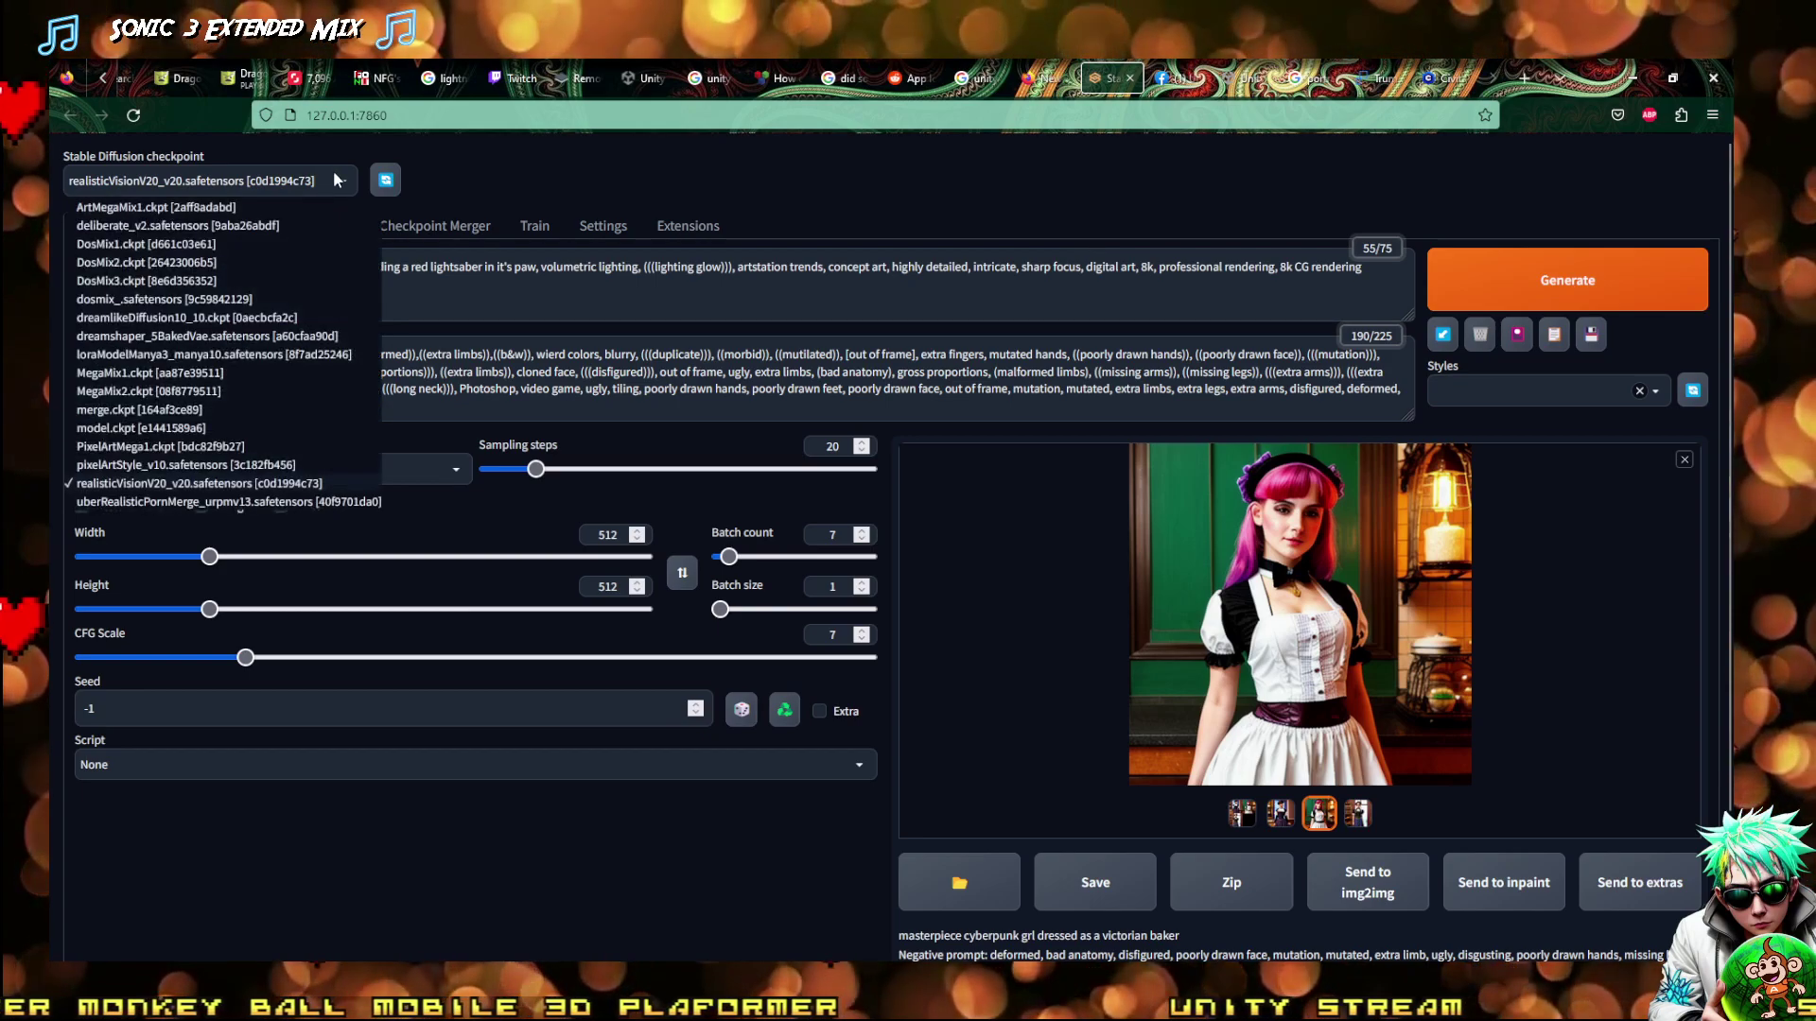
{"action": "left_click", "coordinate": [778, 144]}
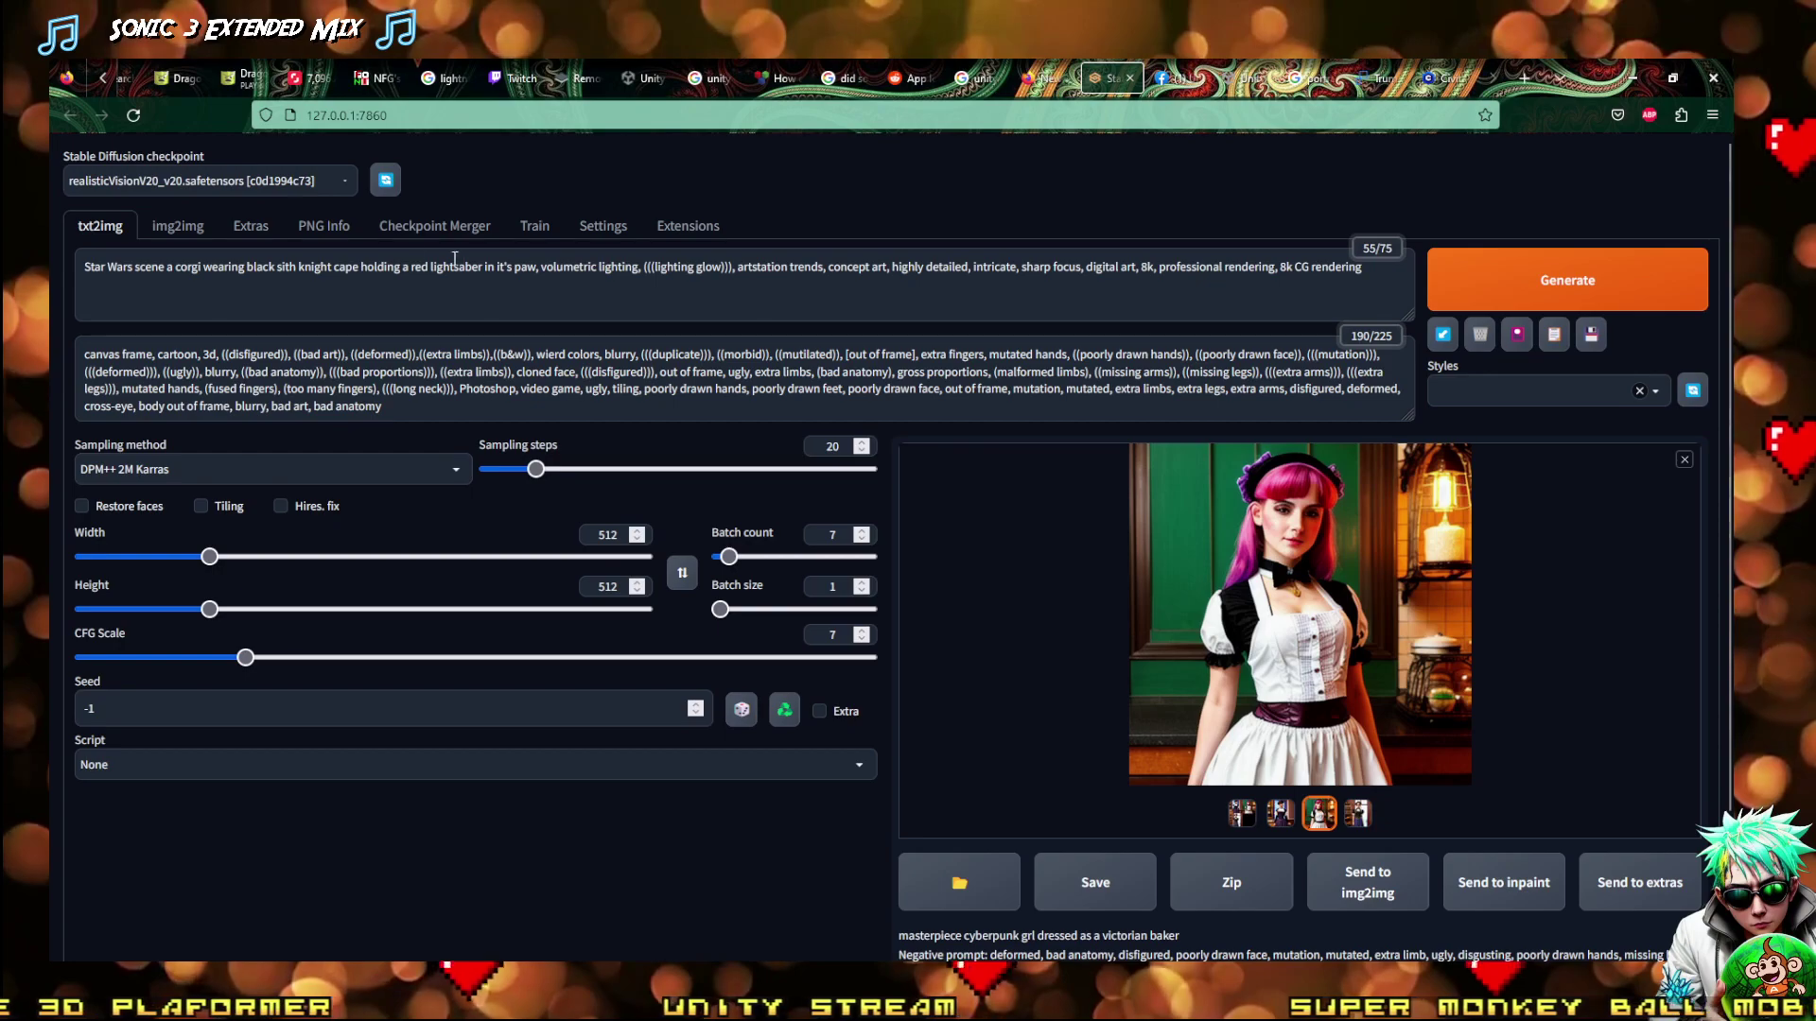
{"action": "left_click", "coordinate": [413, 232]}
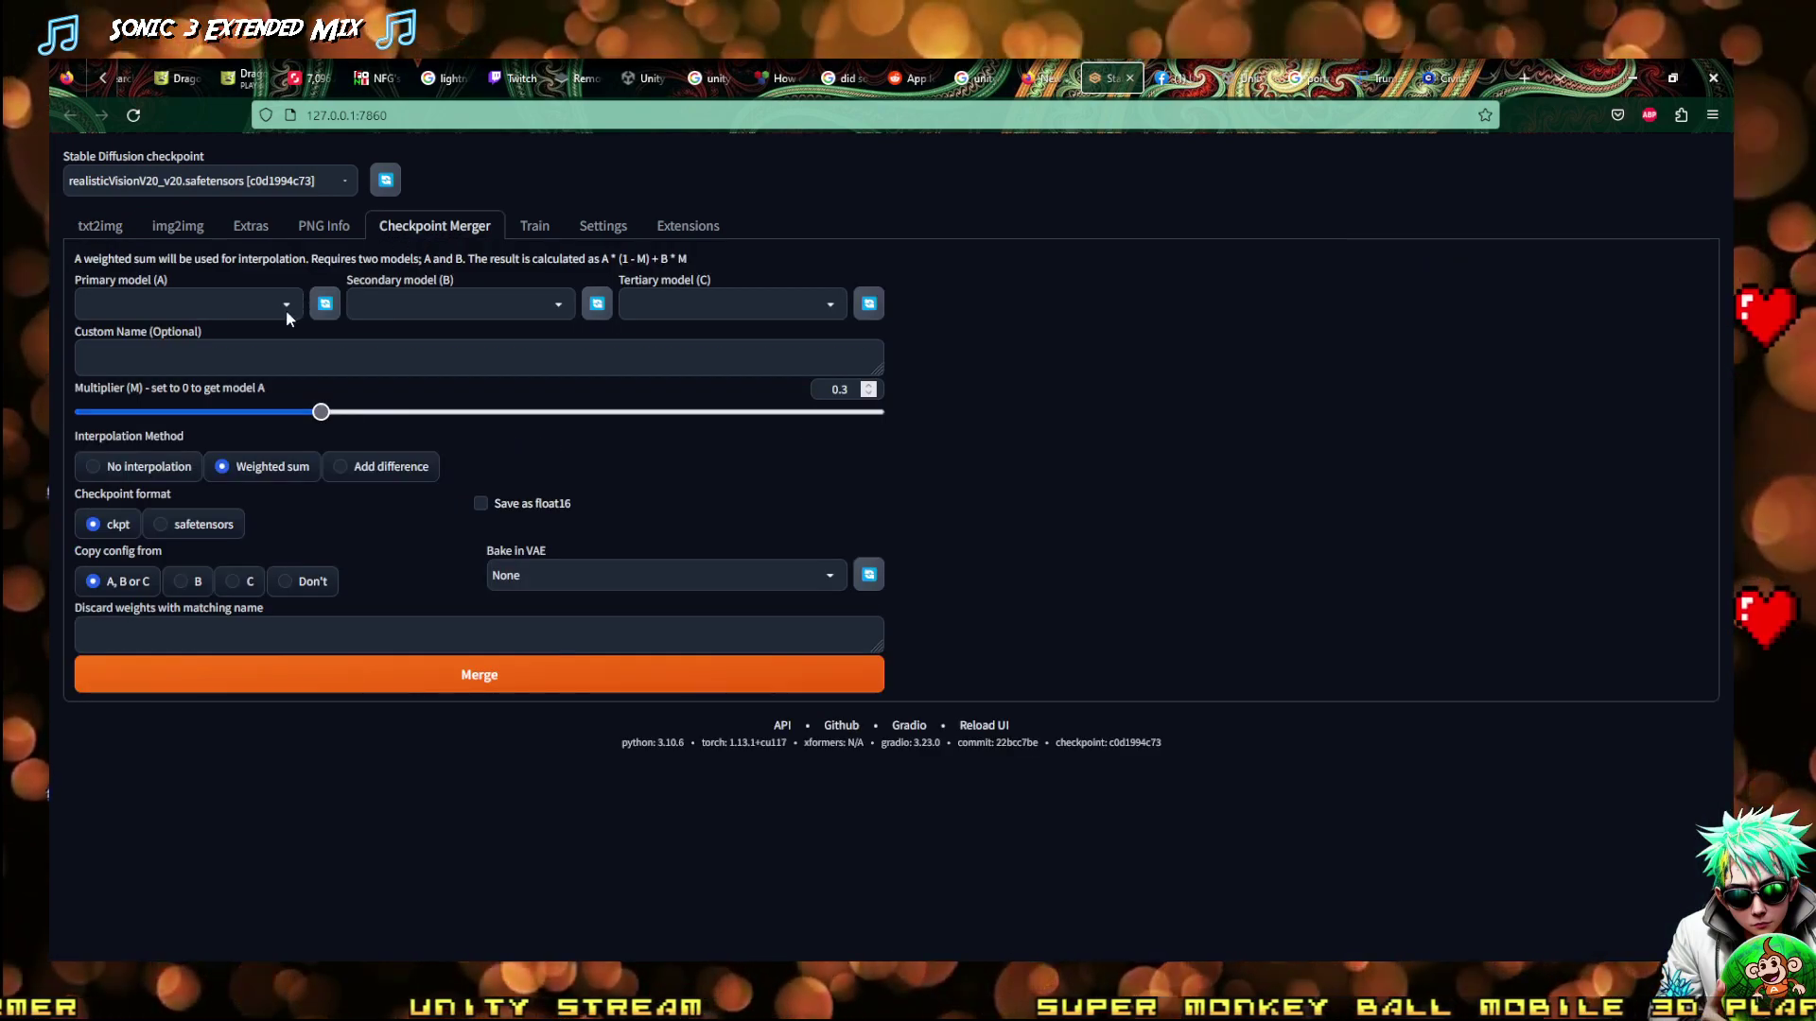
{"action": "left_click", "coordinate": [265, 180]}
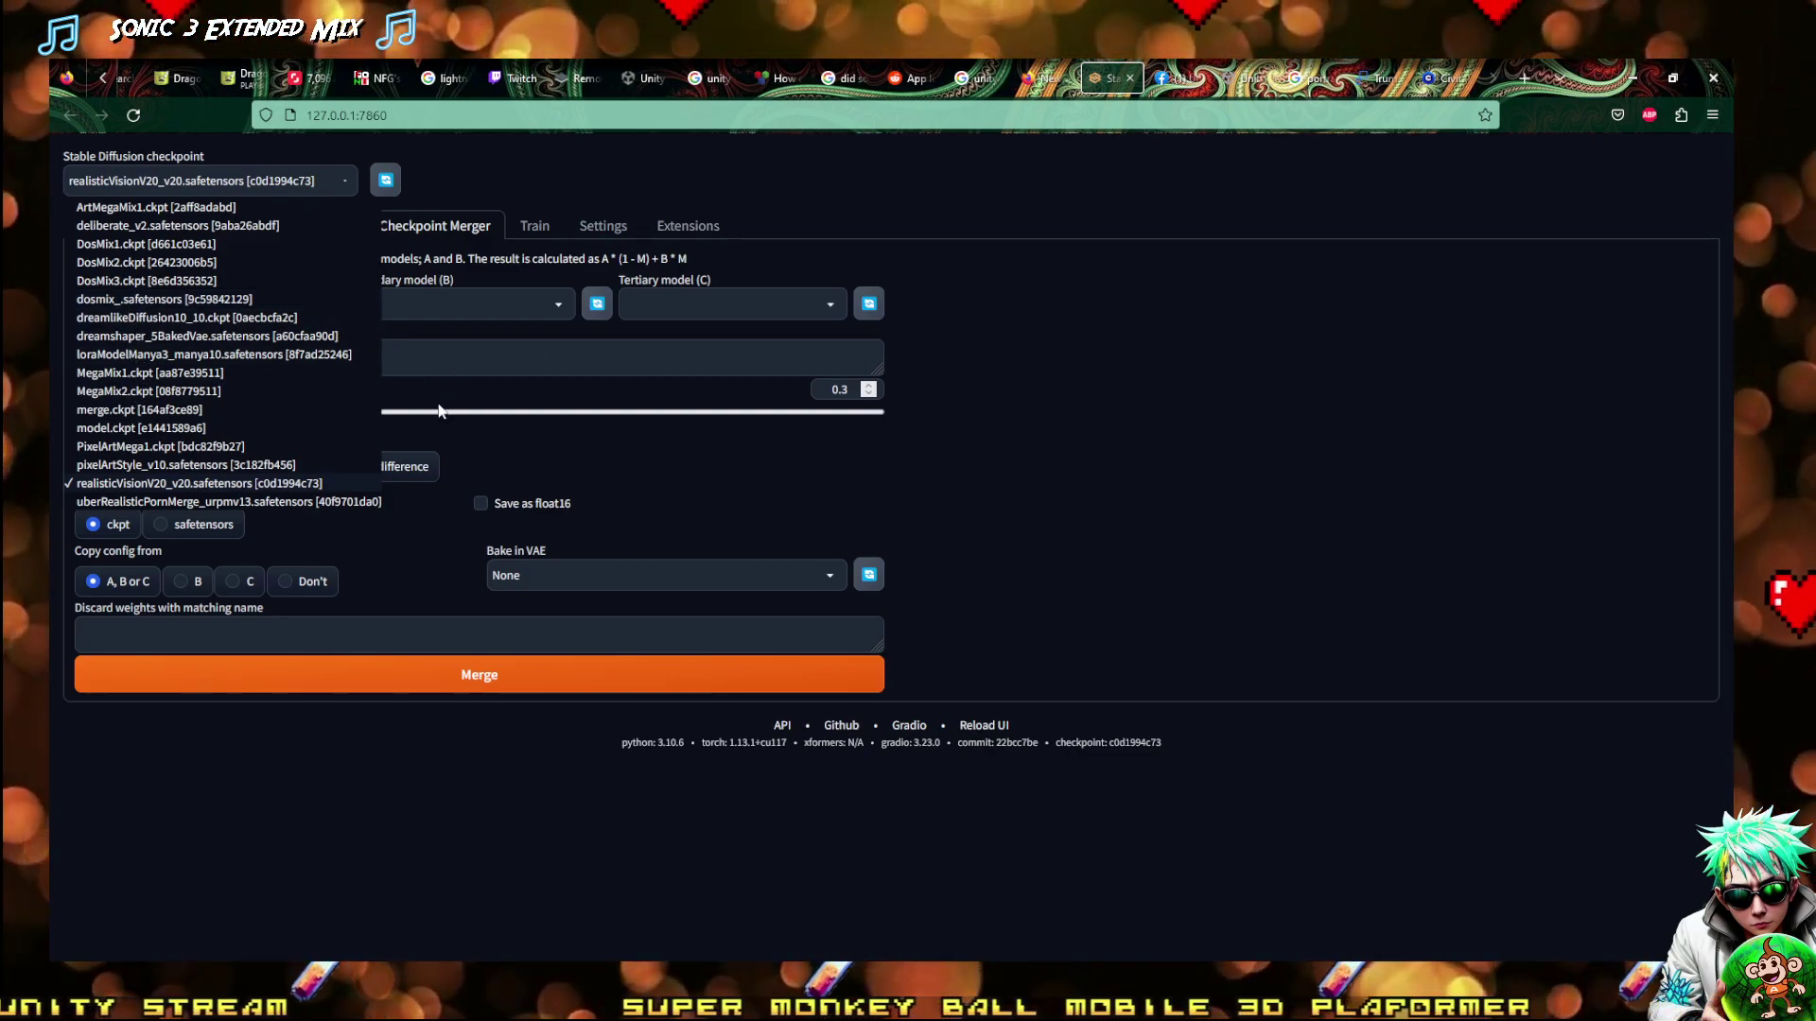
{"action": "left_click", "coordinate": [971, 285]}
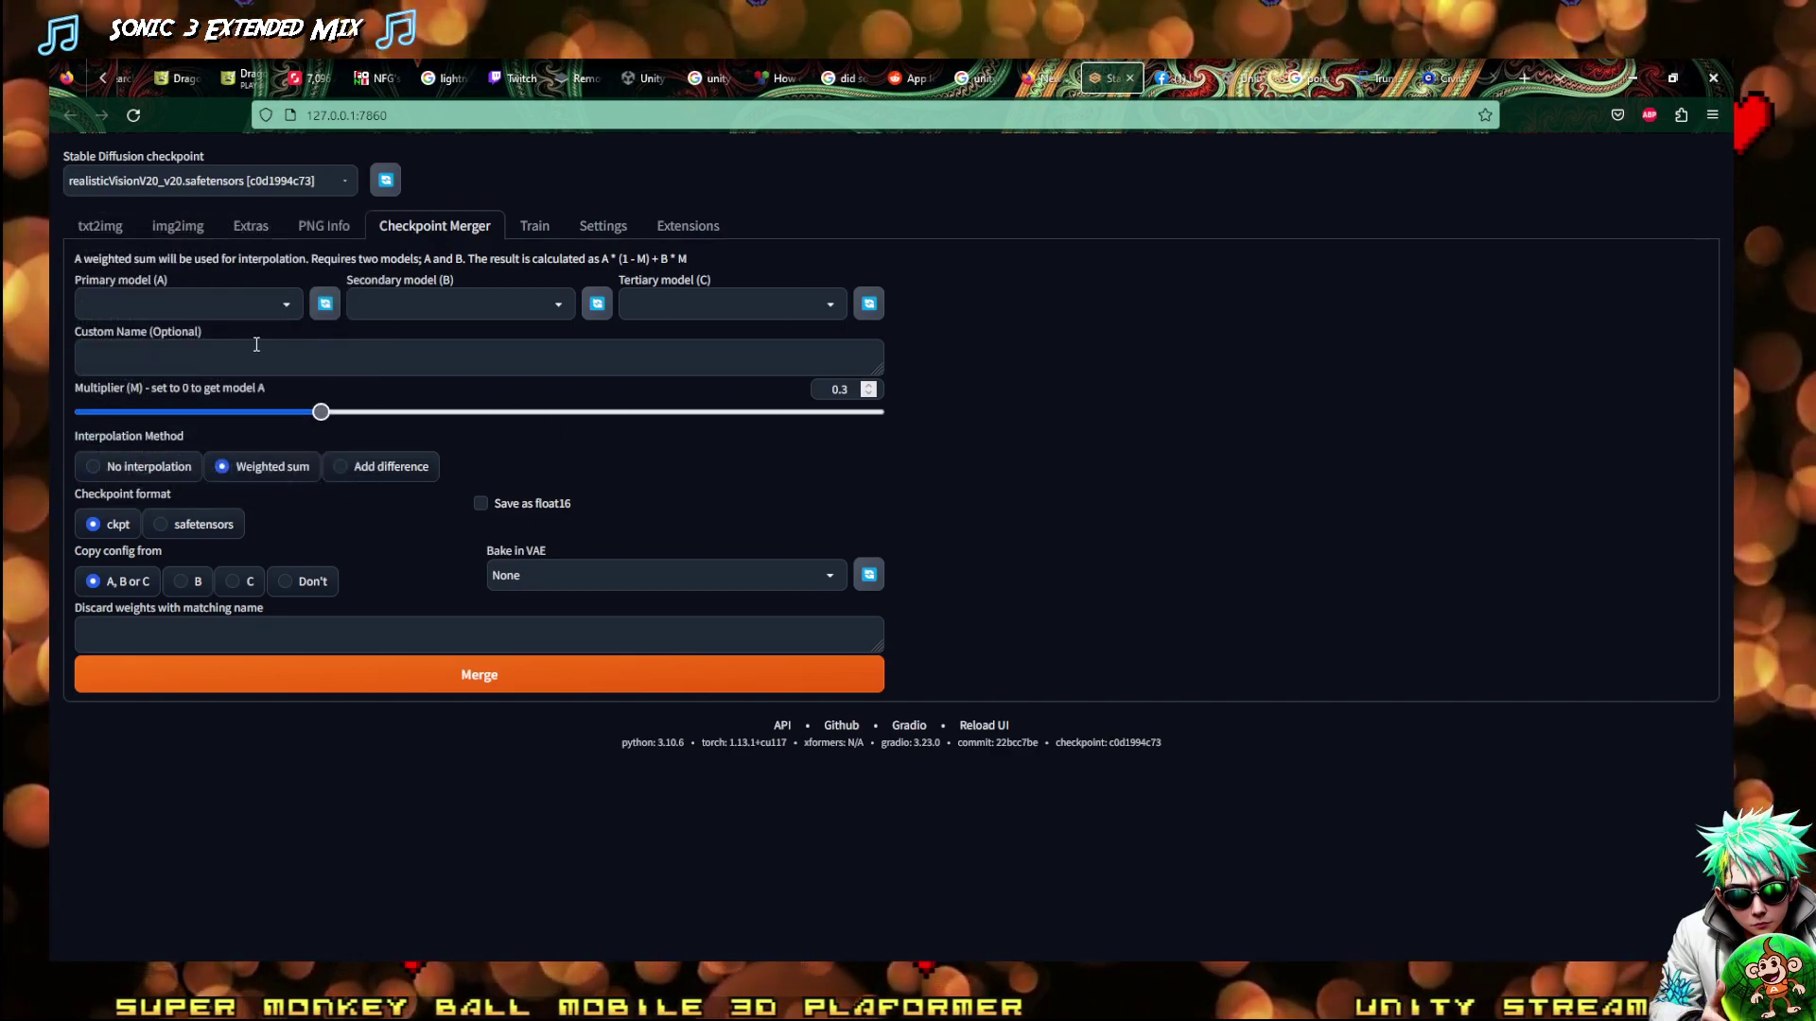
Inspect the primary, secondary and tertiary merge model choices, then return to txt2img
{"action": "left_click", "coordinate": [285, 304]}
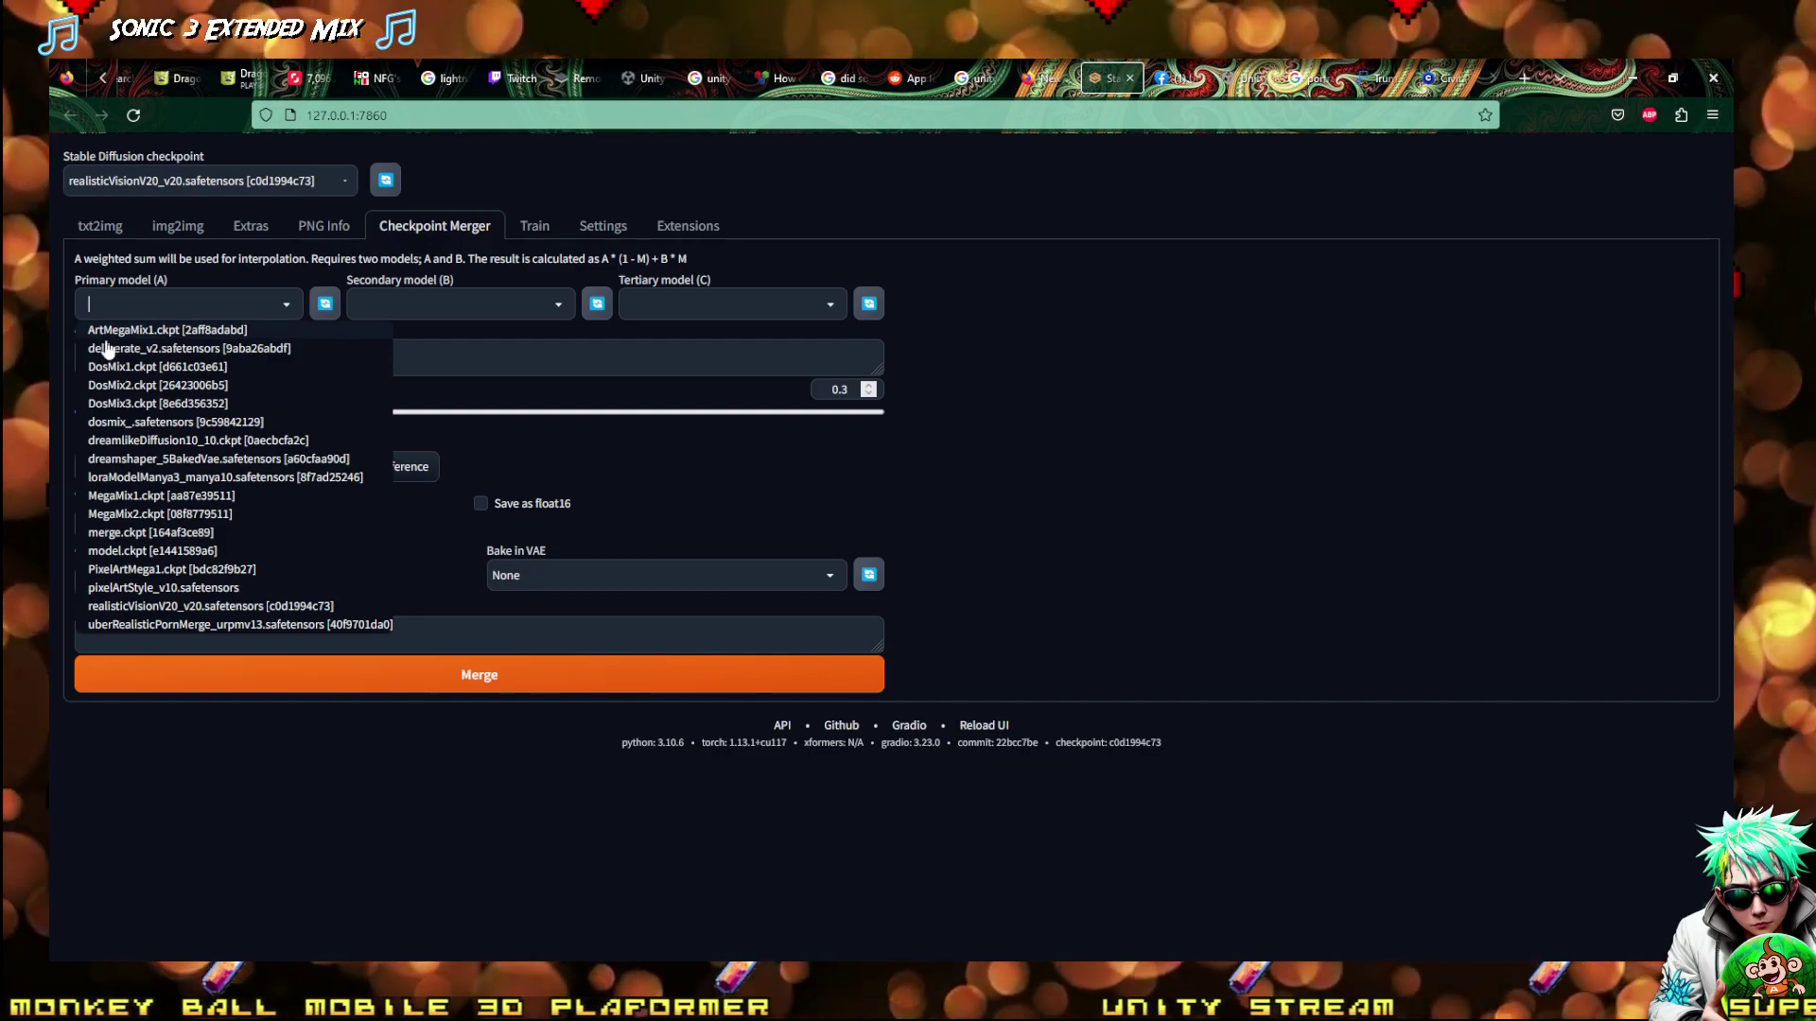
{"action": "left_click", "coordinate": [464, 304]}
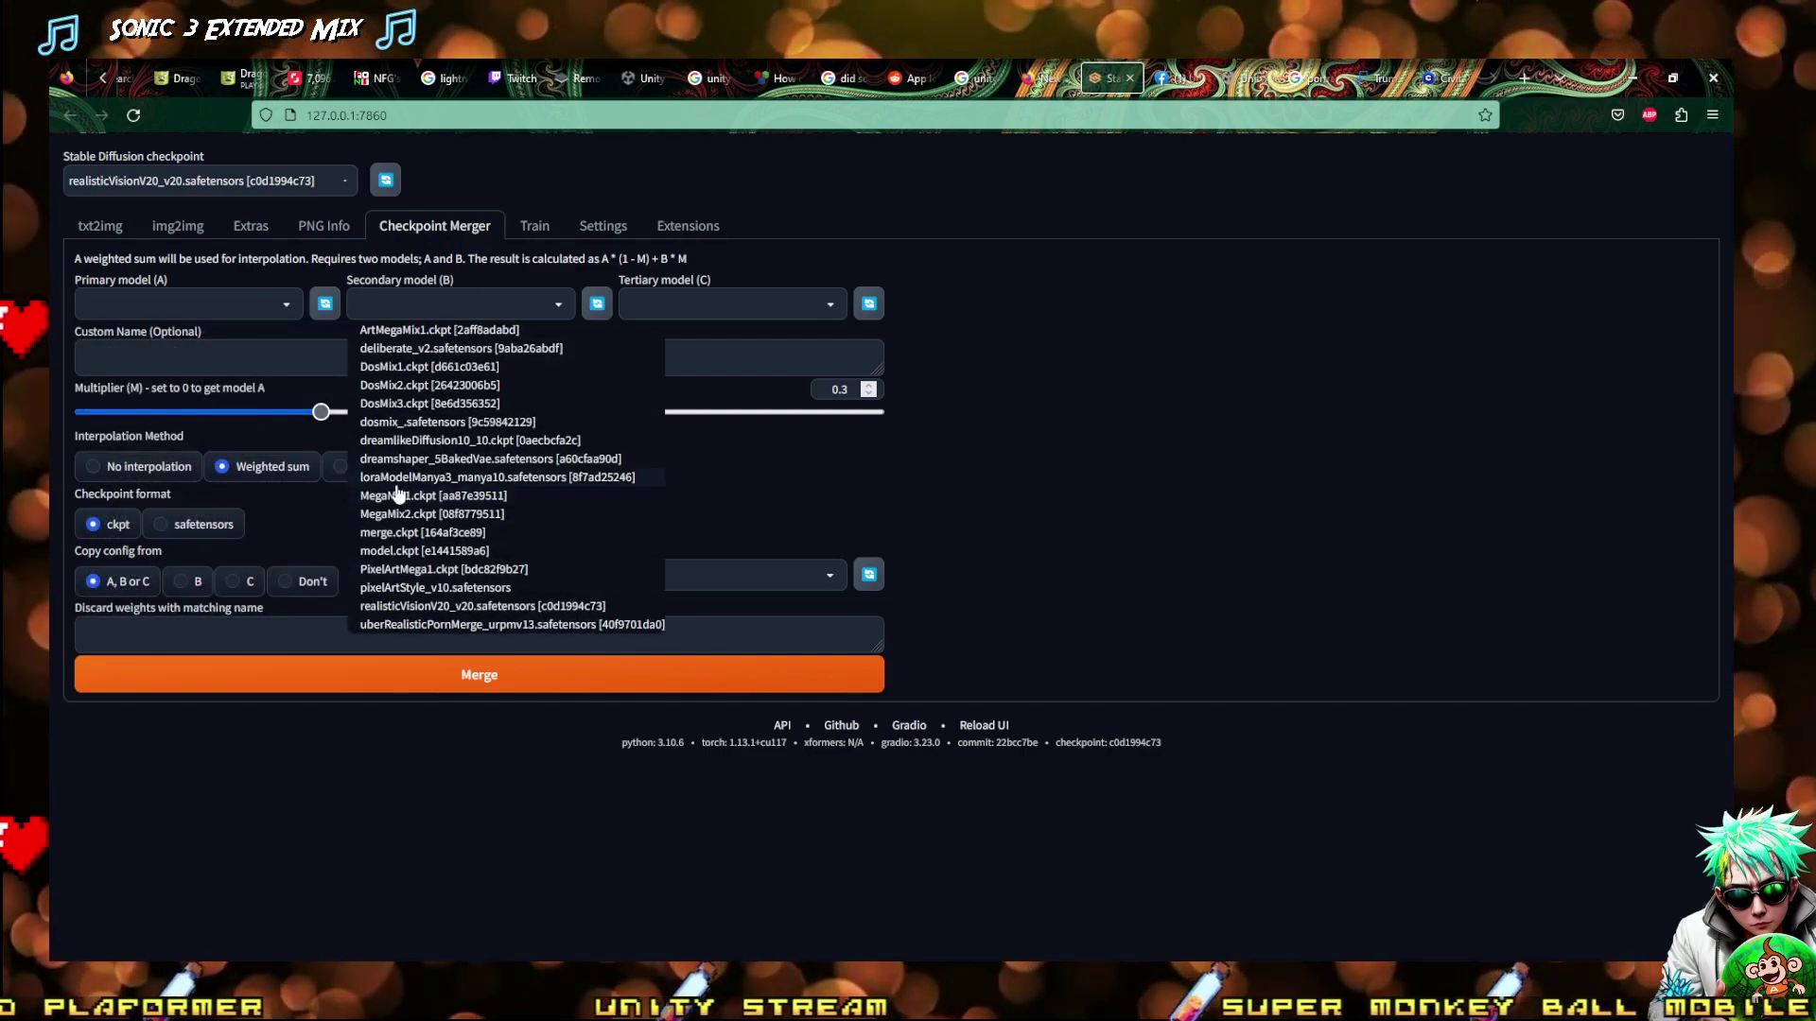
{"action": "left_click", "coordinate": [809, 305]}
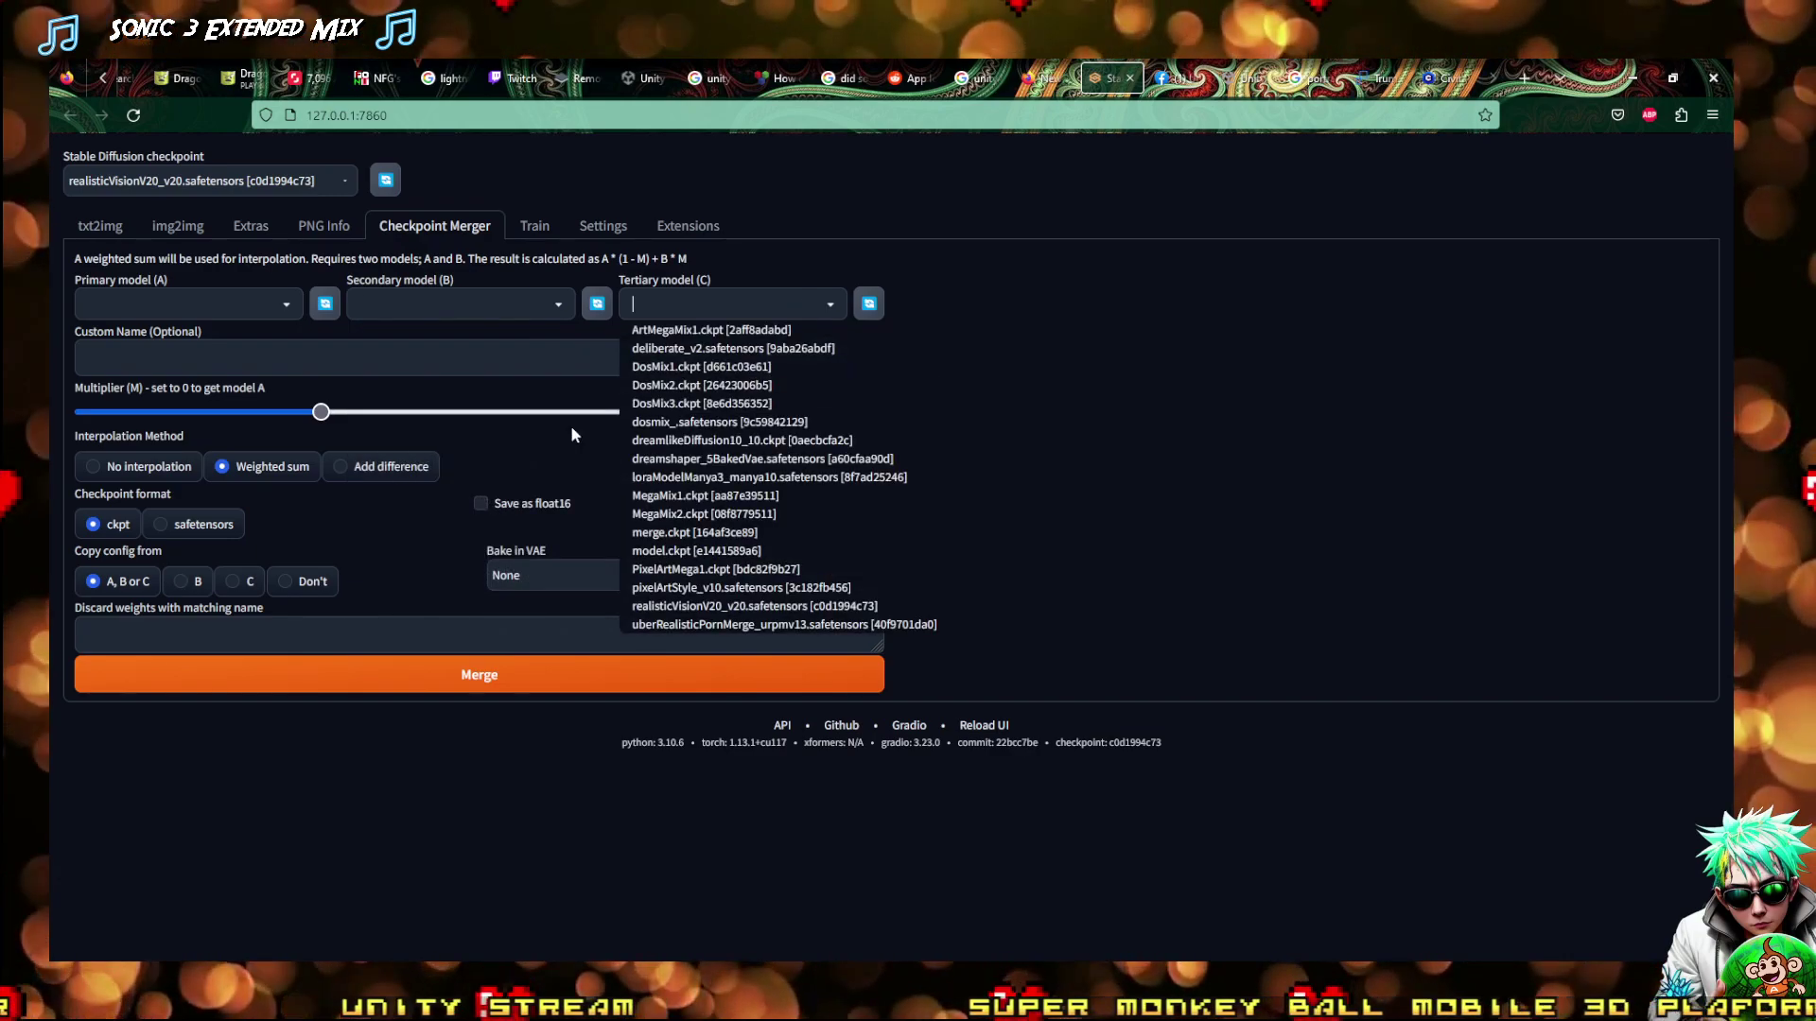
{"action": "left_click", "coordinate": [1176, 363]}
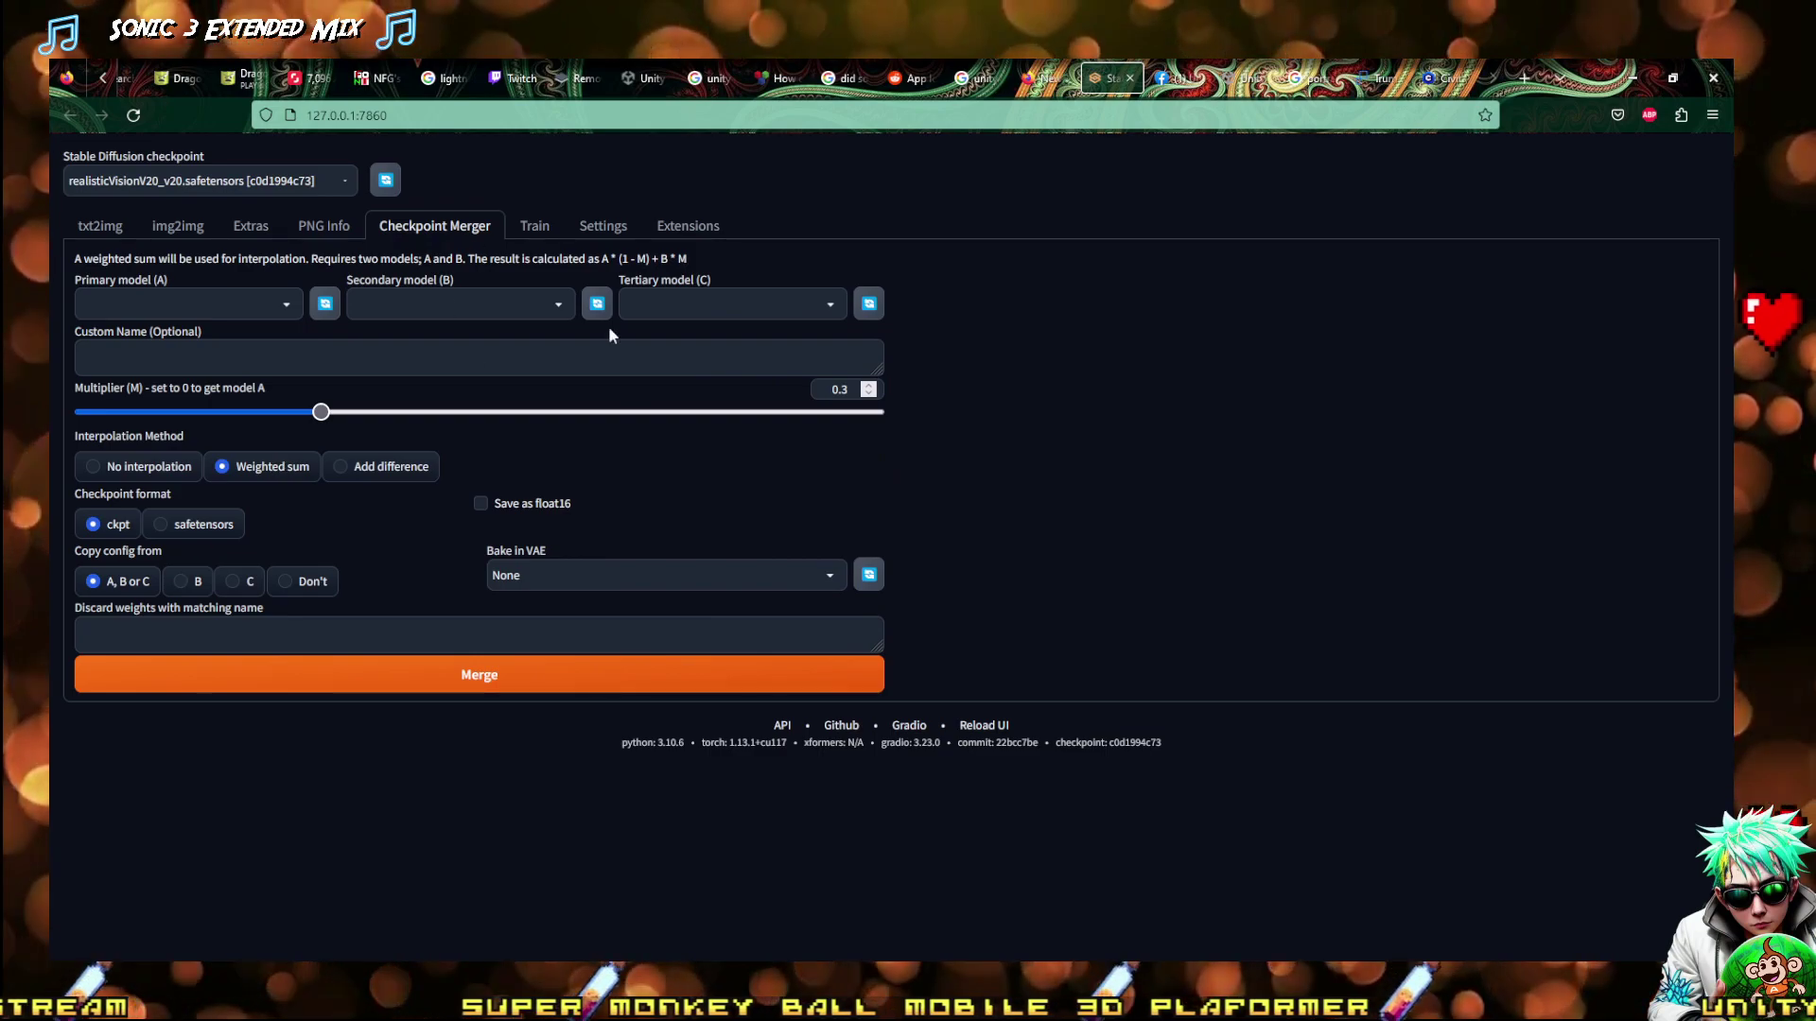
{"action": "left_click_drag", "start_coordinate": [506, 258], "coordinate": [577, 282]}
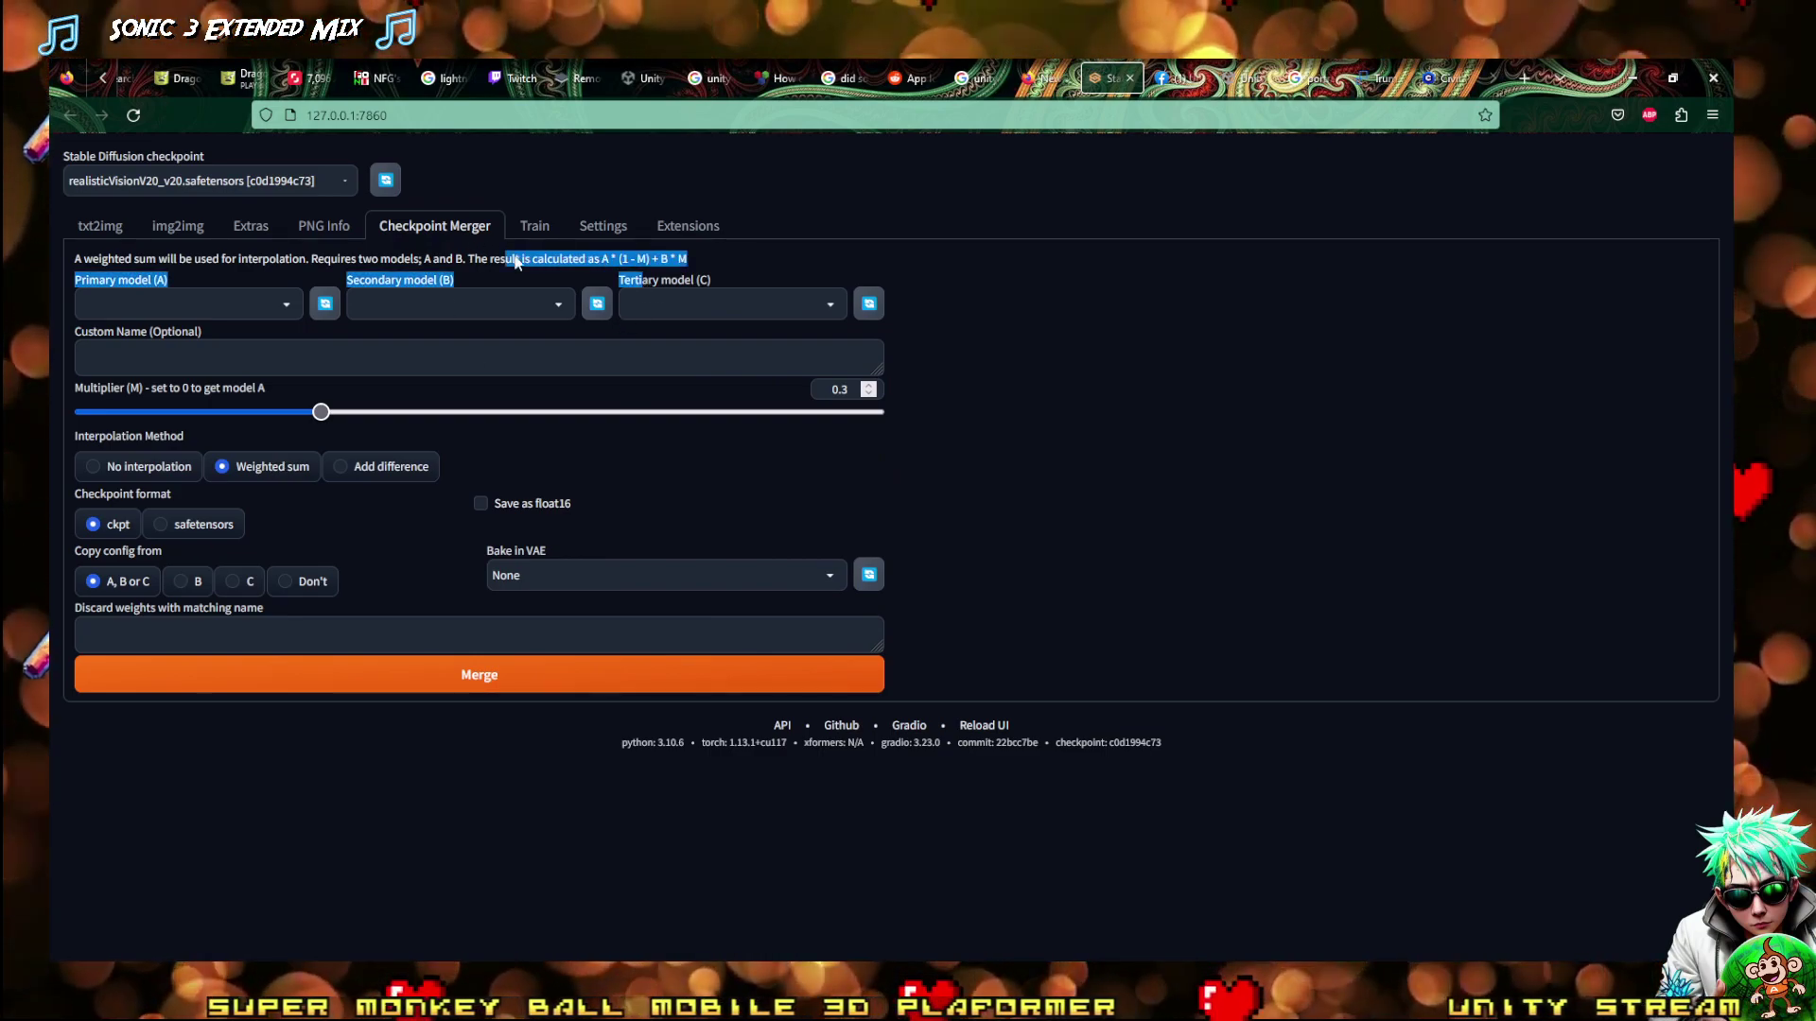
{"action": "left_click", "coordinate": [100, 227]}
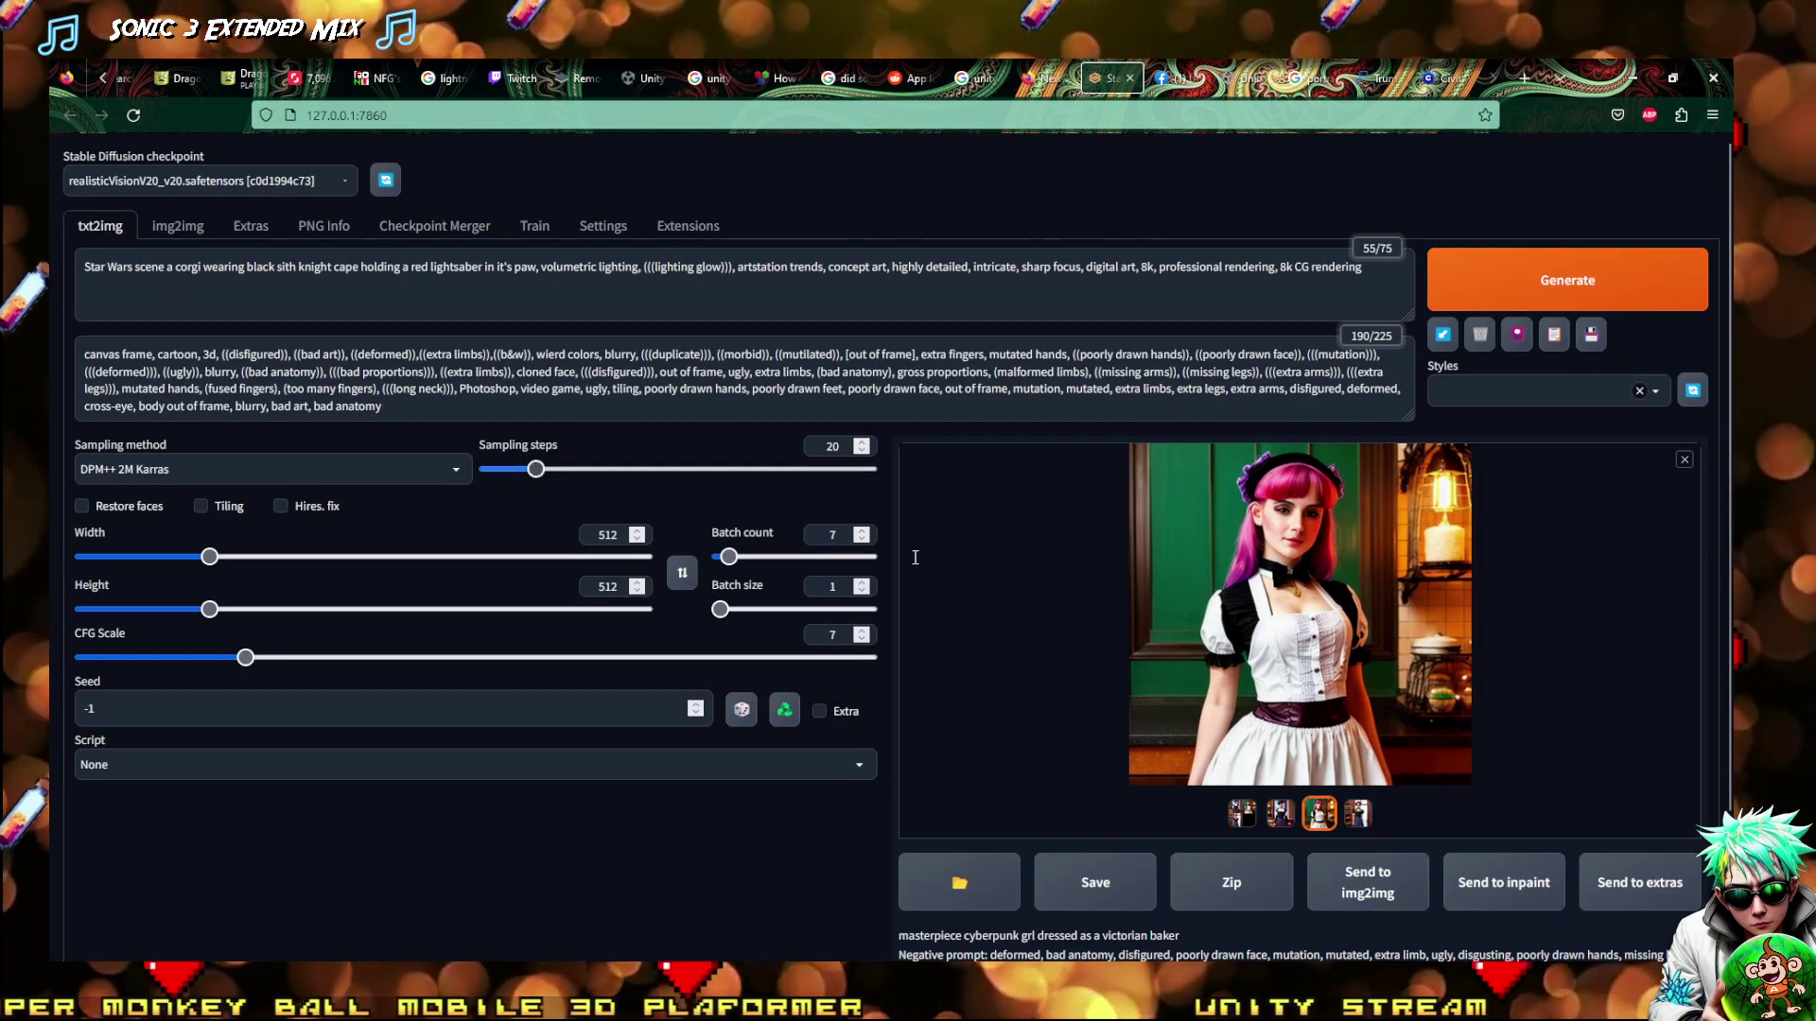
Load the ArtMegaMix1.ckpt checkpoint from the model dropdown
{"action": "left_click", "coordinate": [128, 181]}
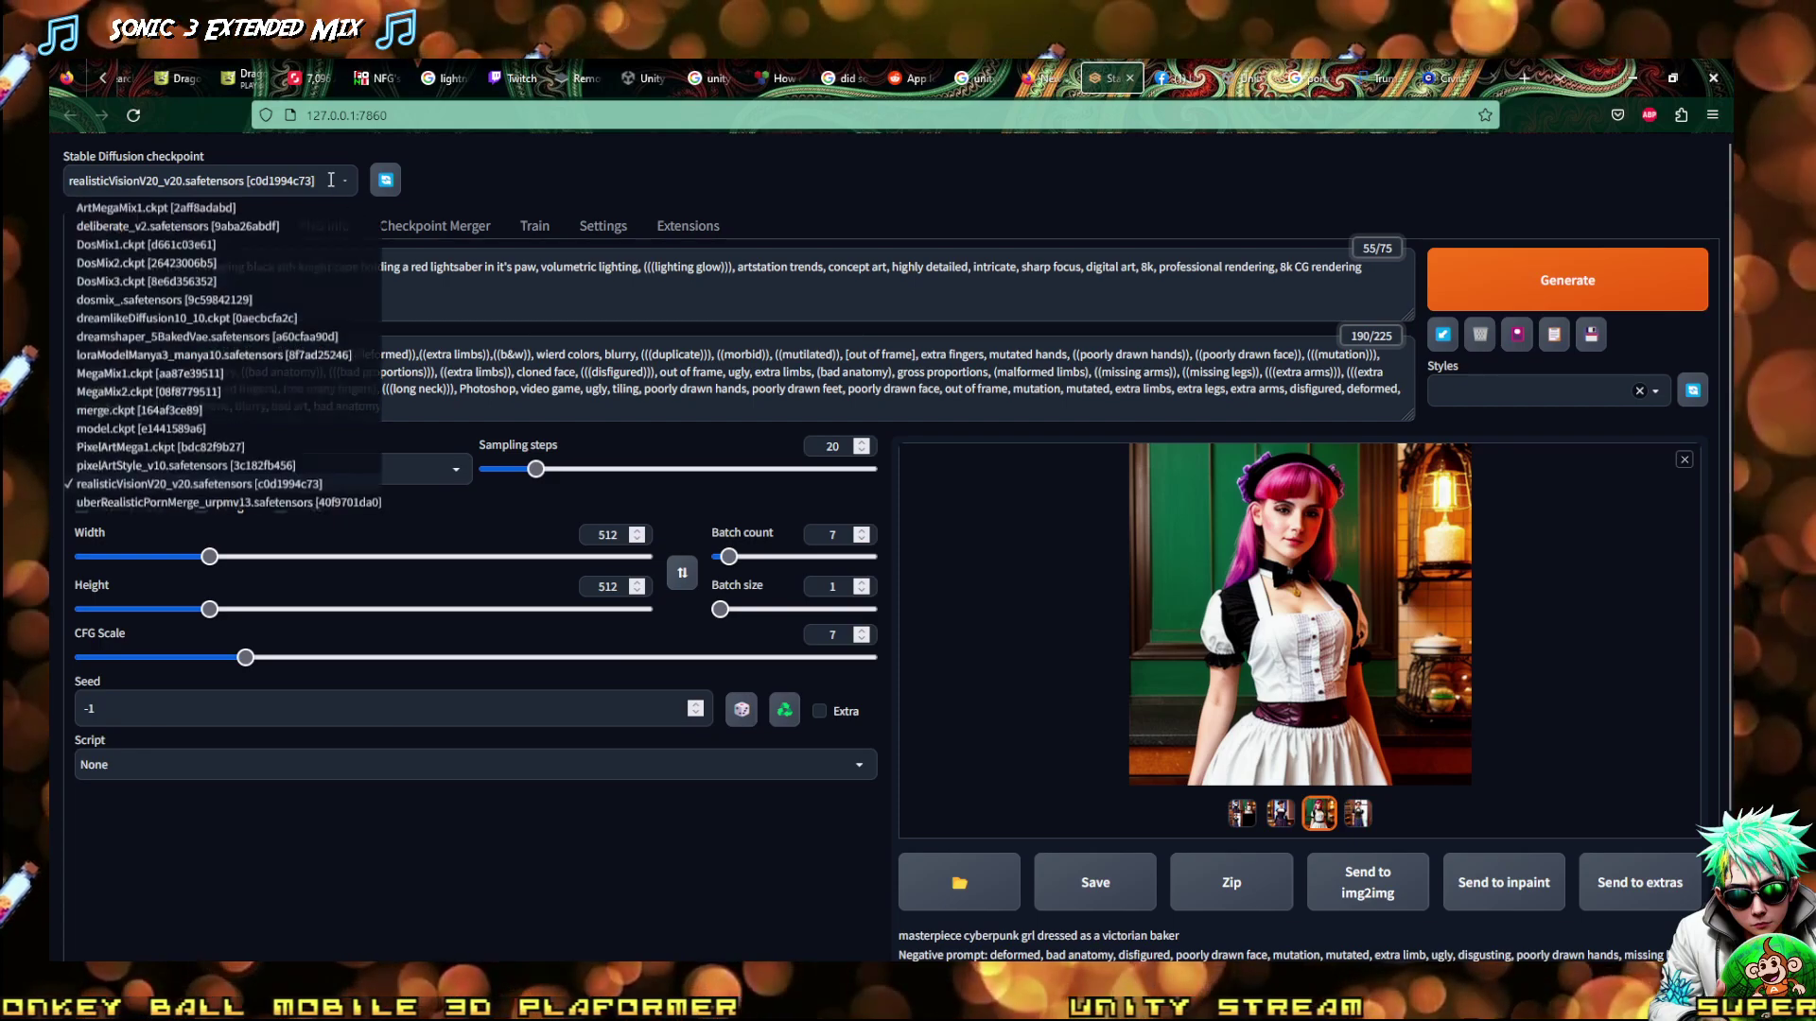
{"action": "left_click", "coordinate": [123, 212]}
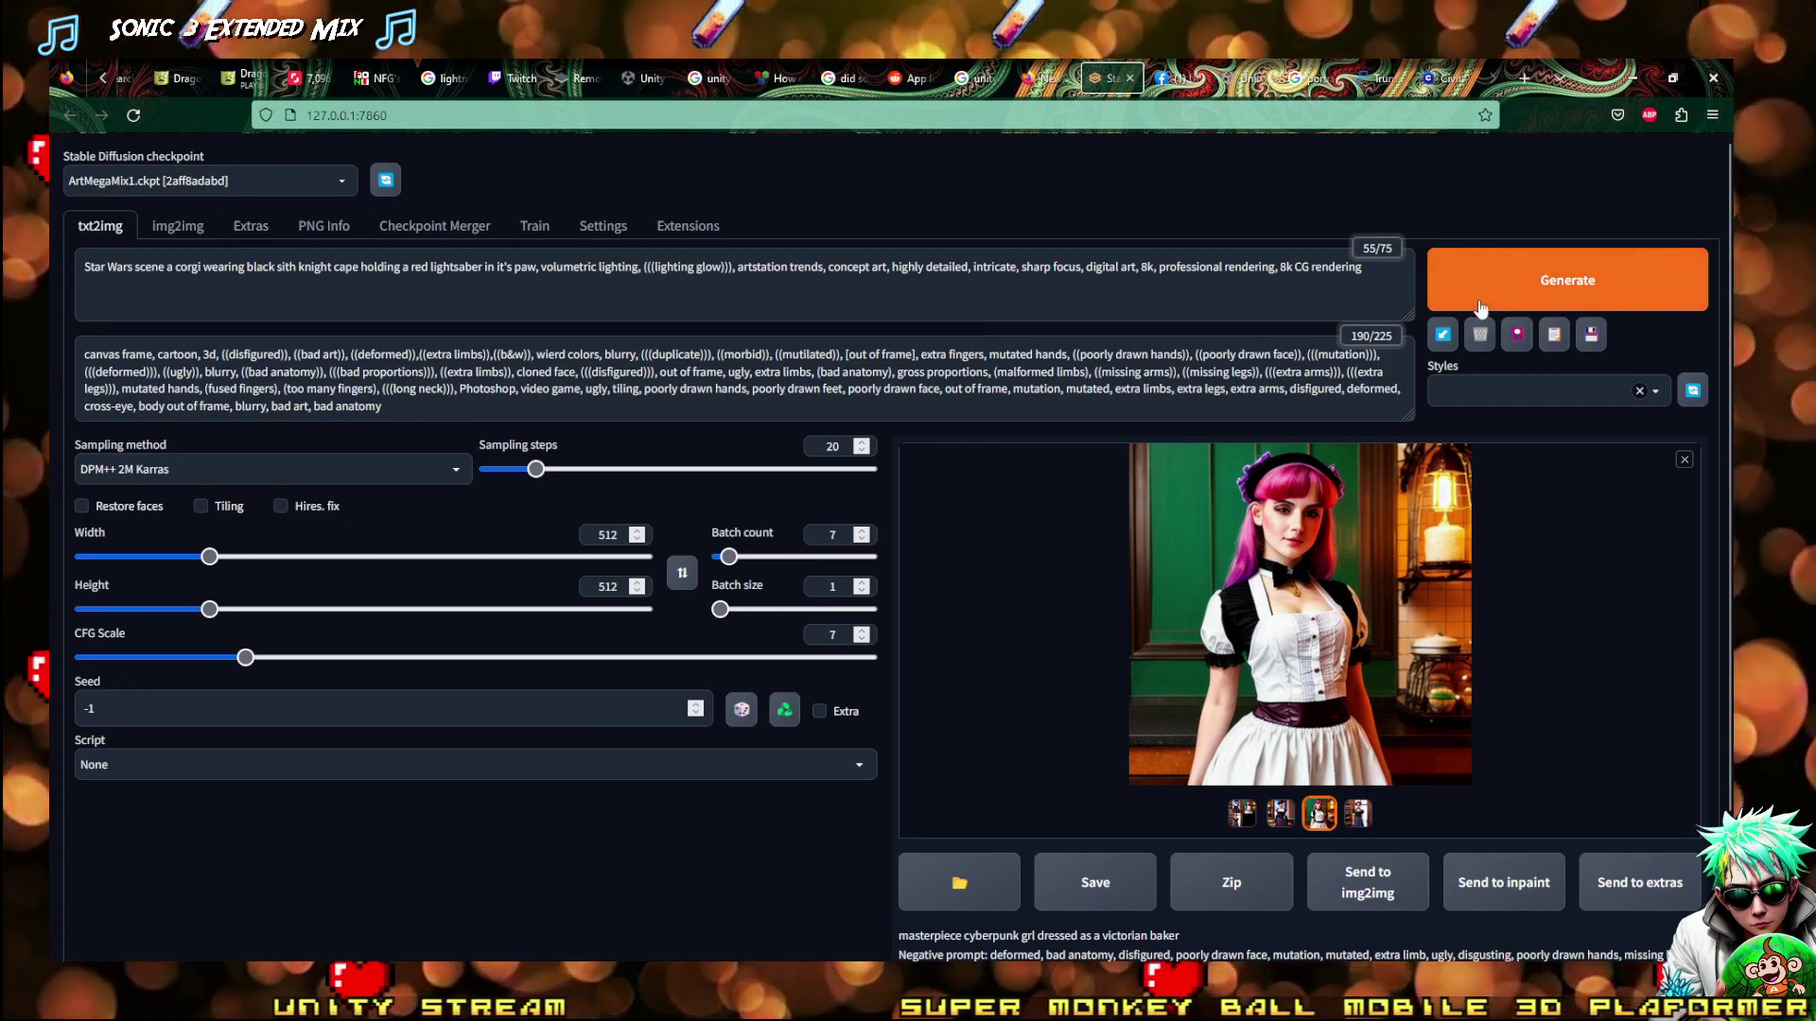
Generate the Sith corgi batch and open a result in the full-size viewer
{"action": "left_click", "coordinate": [1550, 299]}
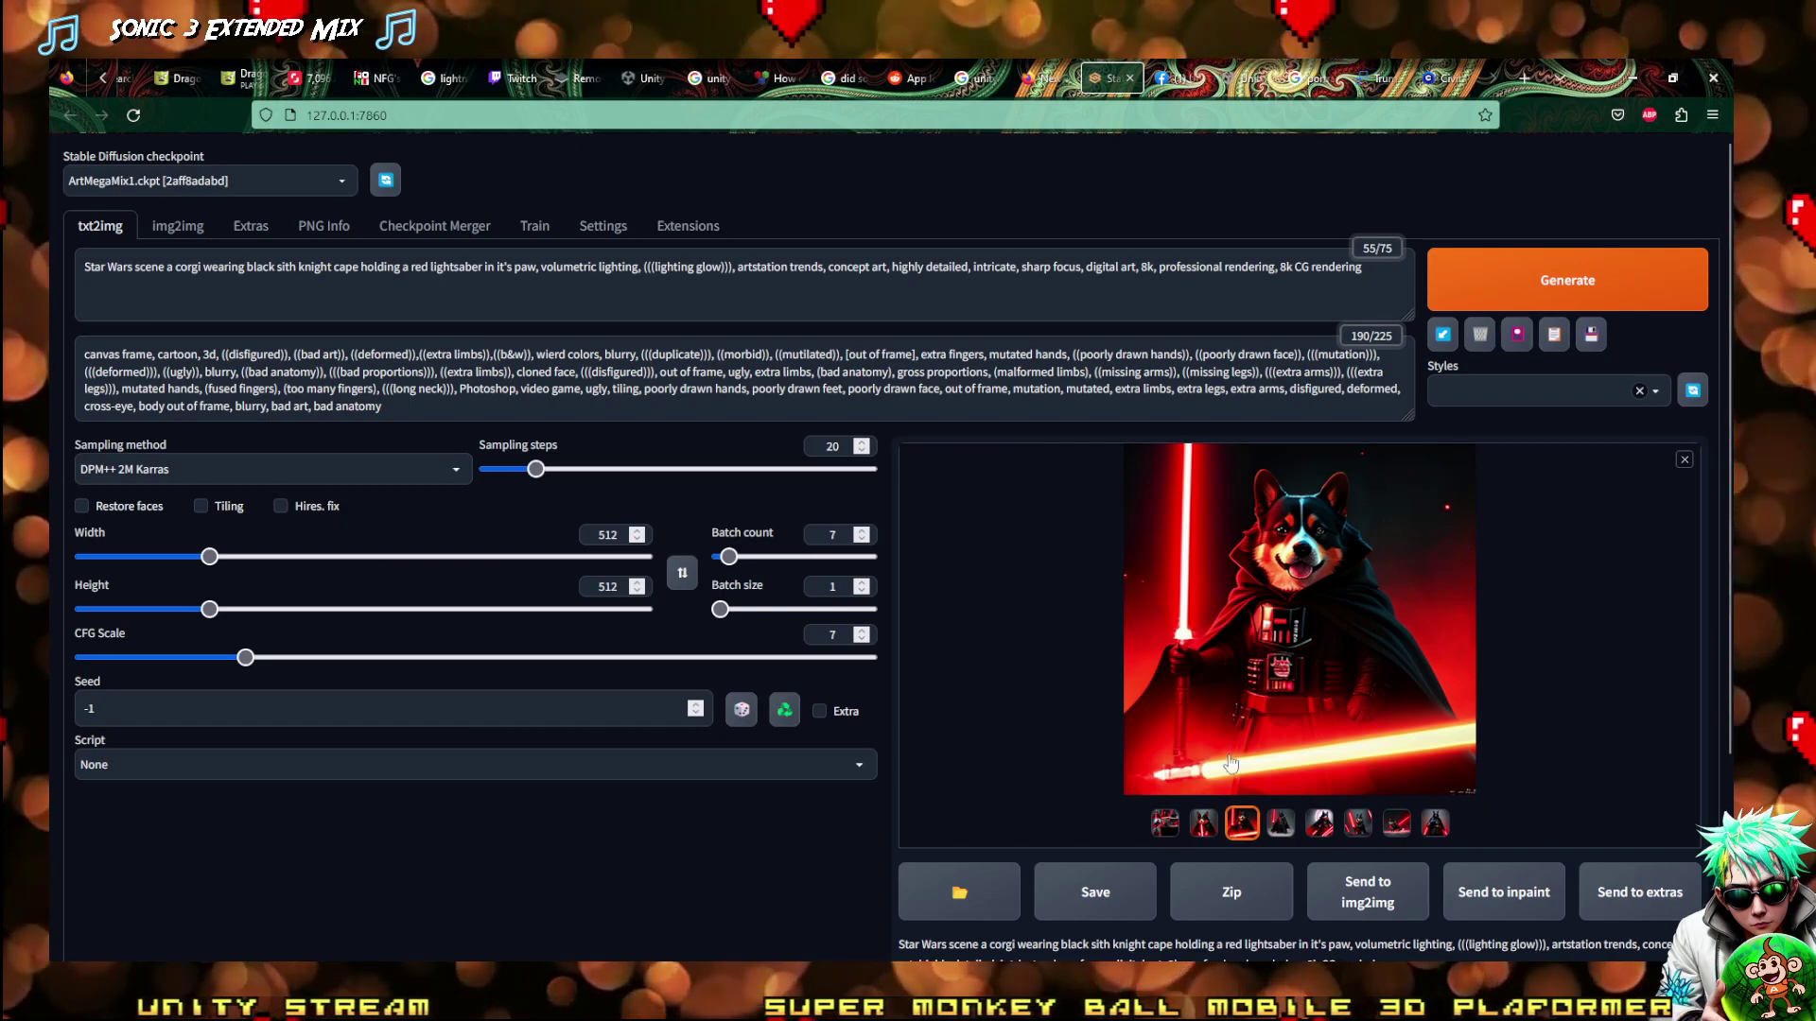
{"action": "left_click", "coordinate": [1203, 824]}
{"action": "left_click", "coordinate": [1240, 662]}
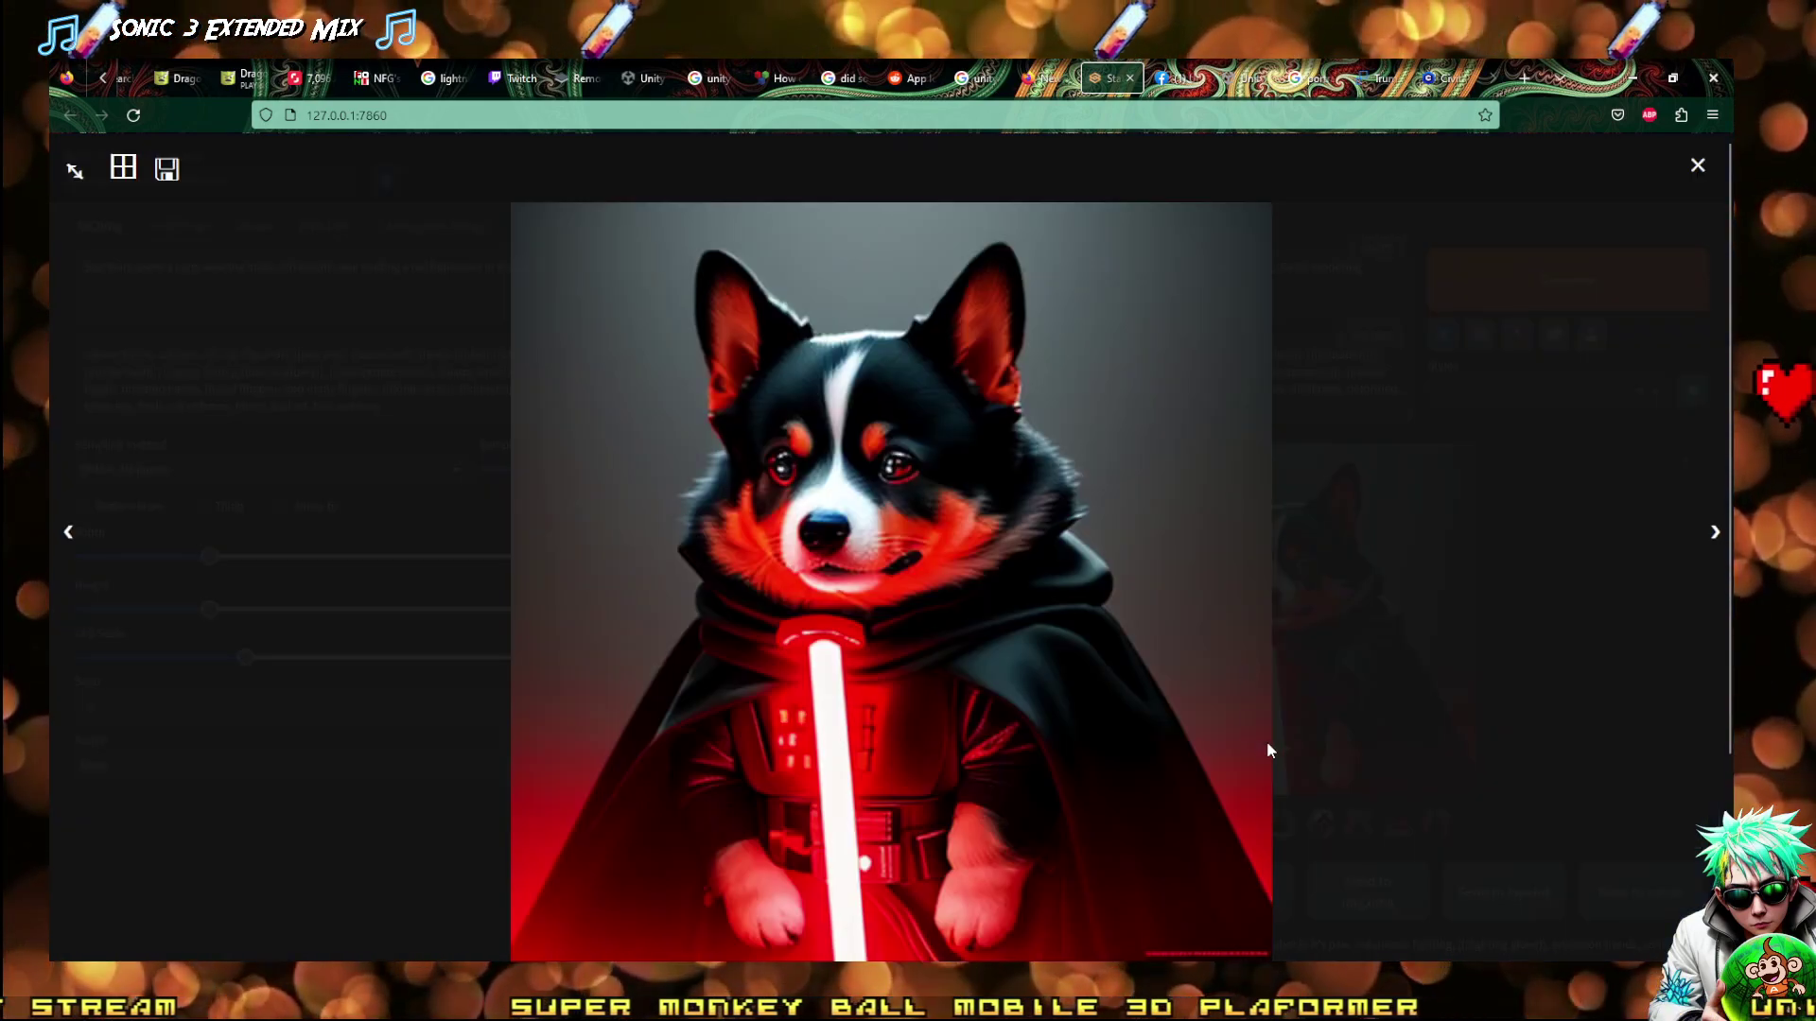
Flip forward through the corgi images, then switch back to Unity
{"action": "key", "text": "Right"}
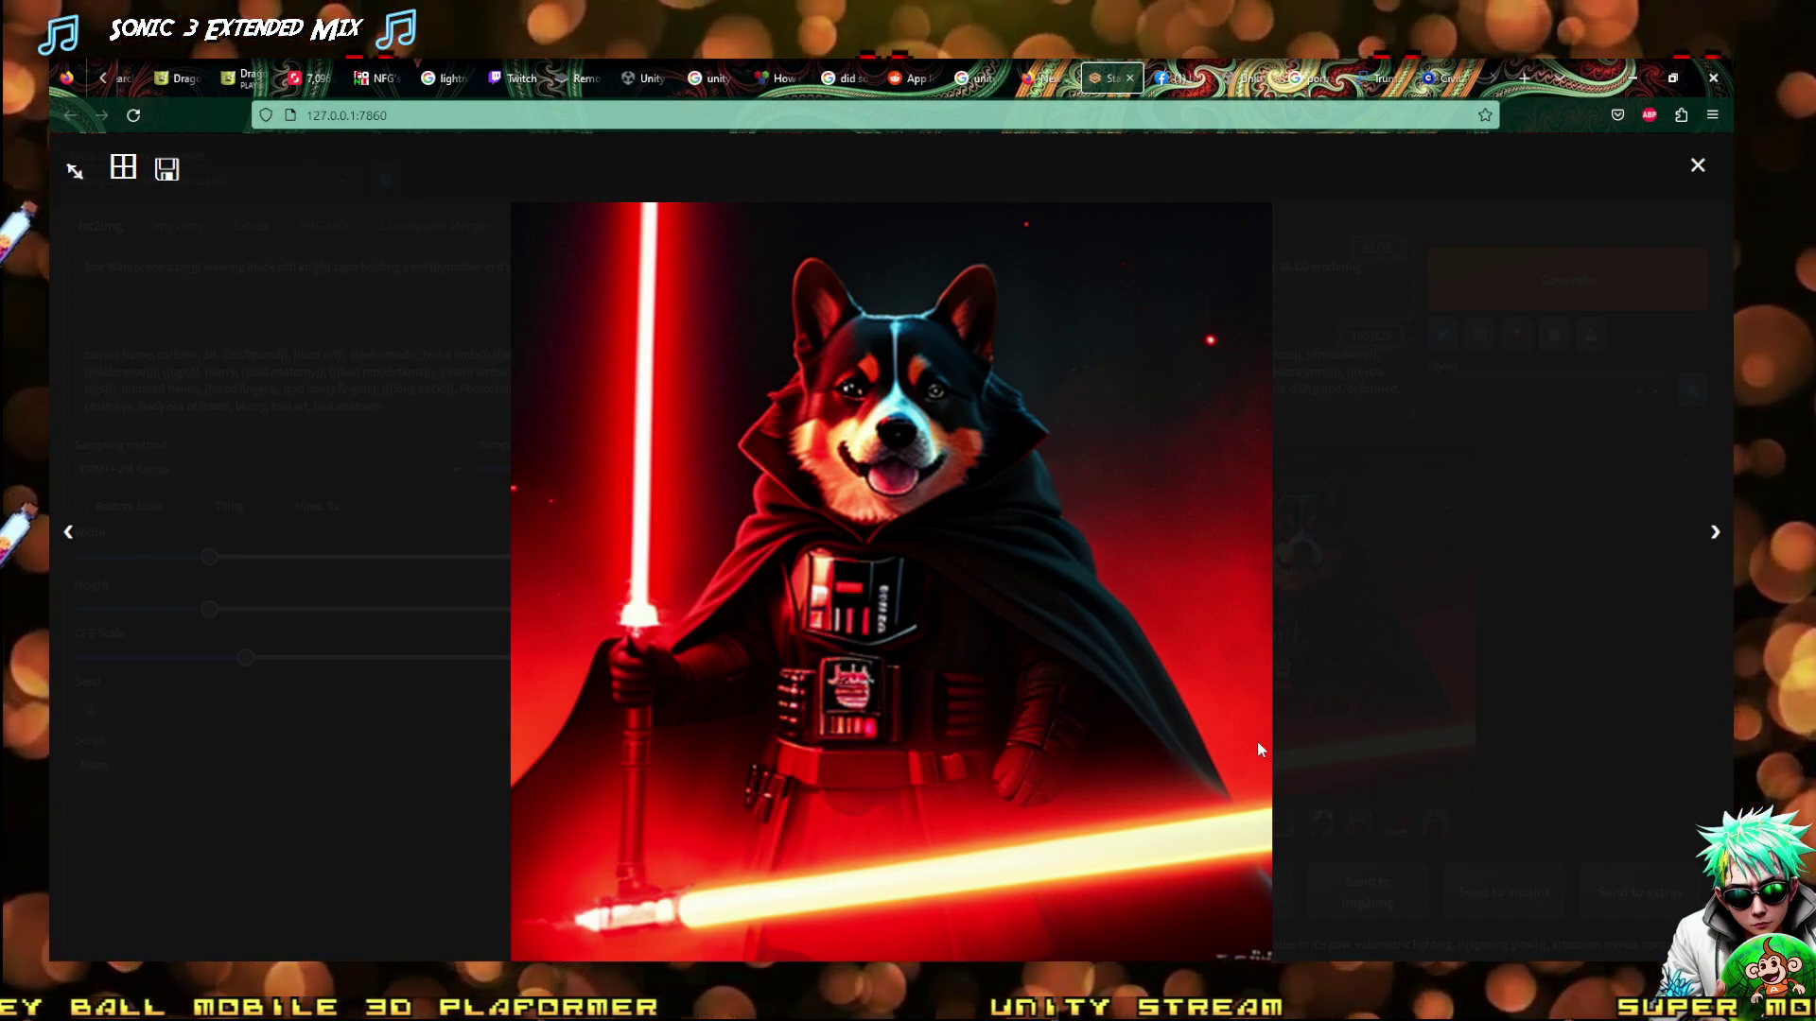
{"action": "key", "text": "Right"}
{"action": "key", "text": "Right"}
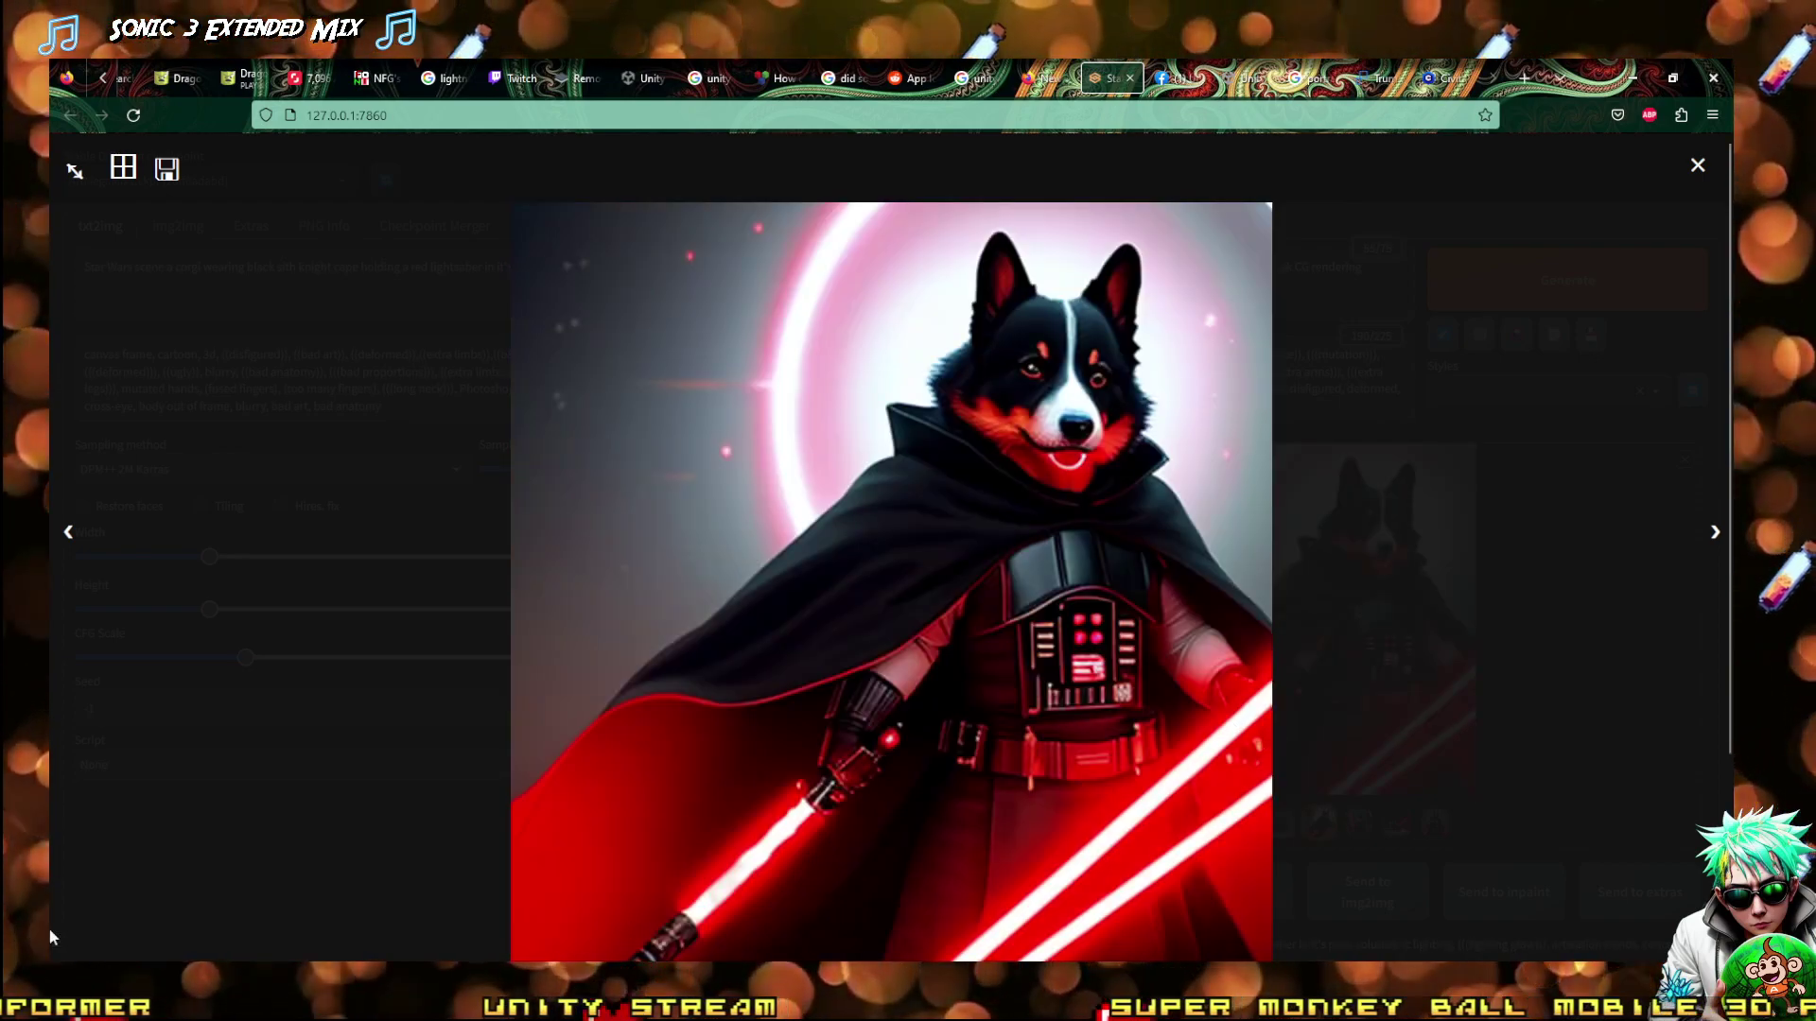
{"action": "key", "text": "alt+Tab"}
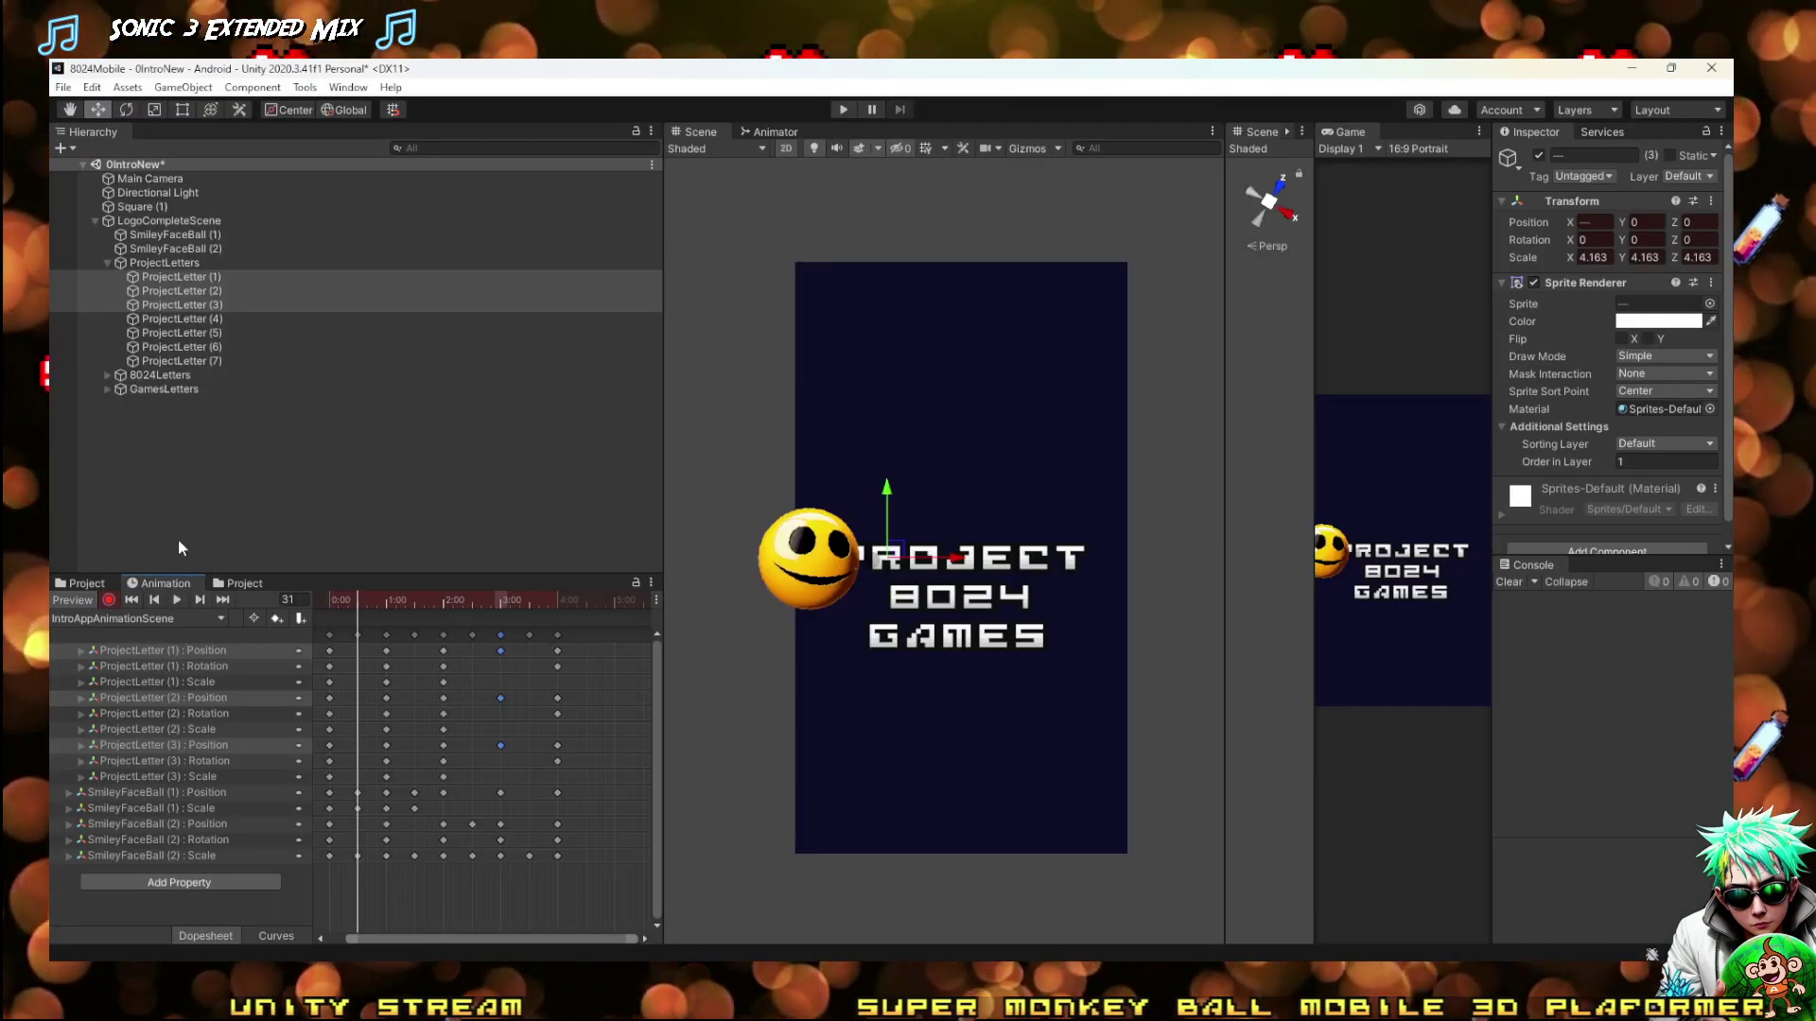
Play the PROJECT 8024 GAMES logo animation, then restore Unity and bring Firefox forward
{"action": "left_click", "coordinate": [177, 601]}
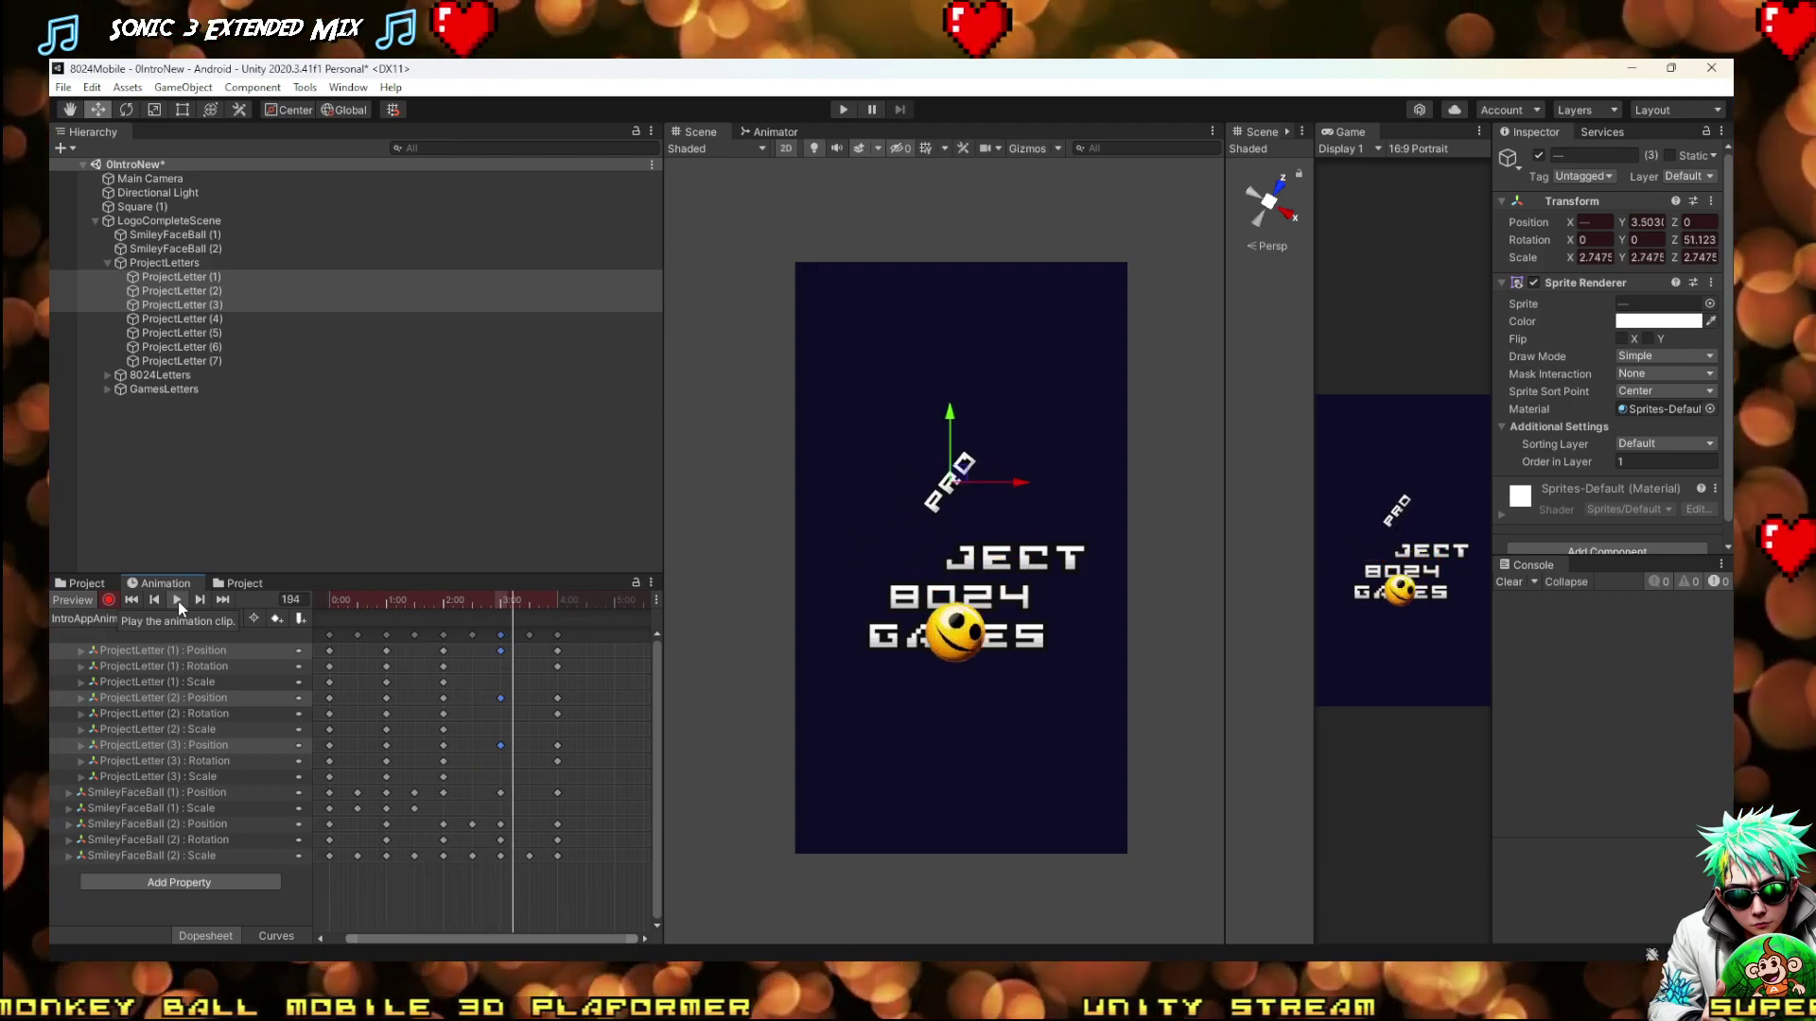
{"action": "left_click", "coordinate": [1670, 68]}
{"action": "left_click", "coordinate": [1614, 66]}
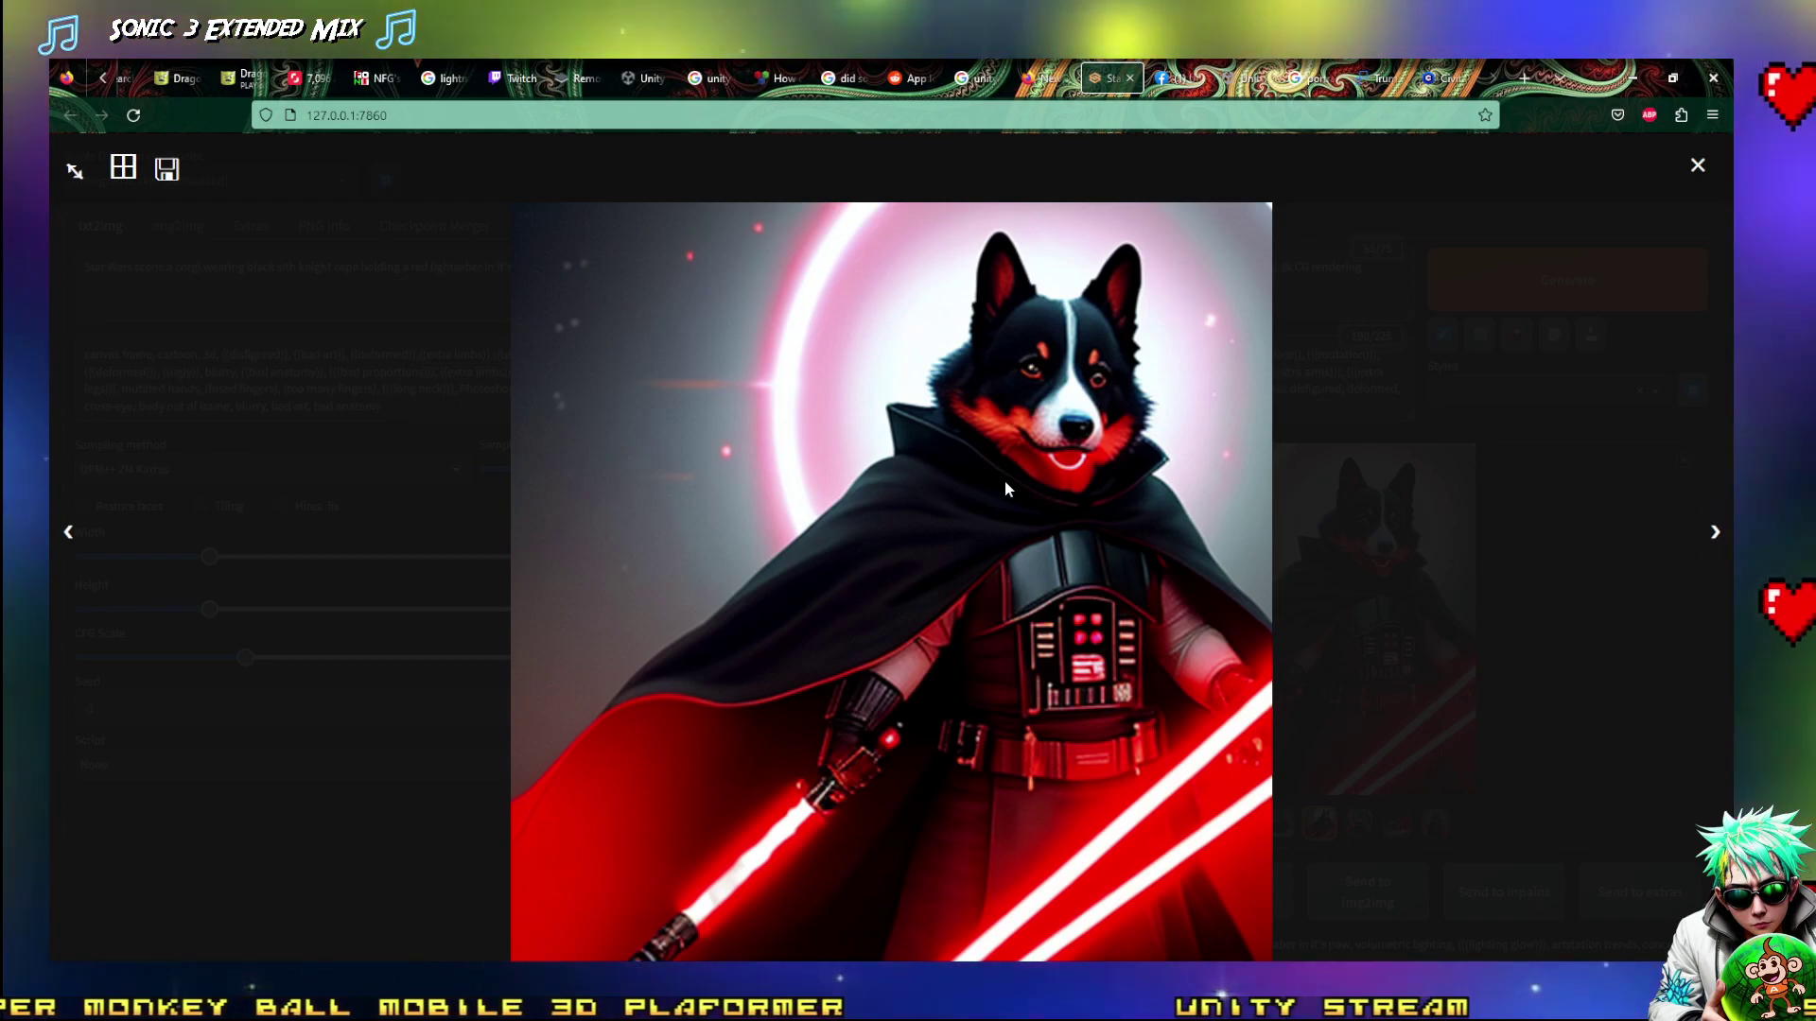
Browse the remaining corgis, copy the first Sith corgi image, and open a new tab
{"action": "key", "text": "Right"}
{"action": "key", "text": "Right"}
{"action": "key", "text": "Right"}
{"action": "key", "text": "Right"}
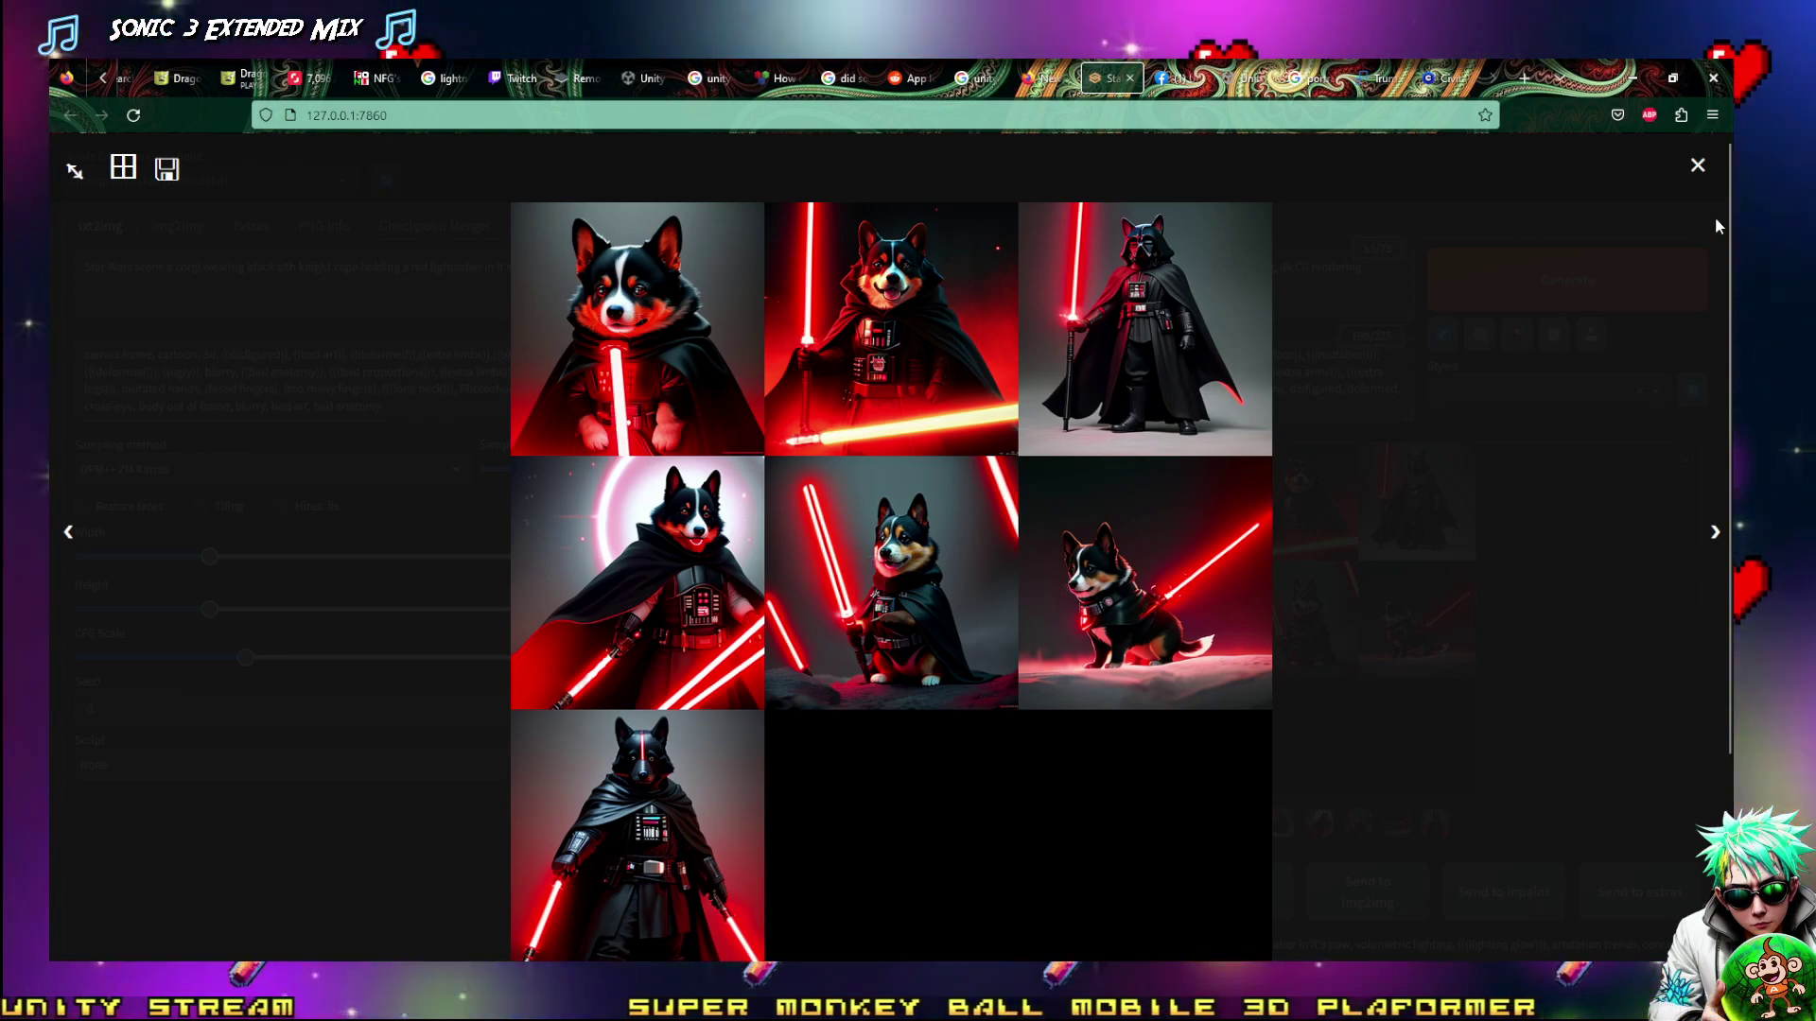
{"action": "left_click", "coordinate": [1697, 167]}
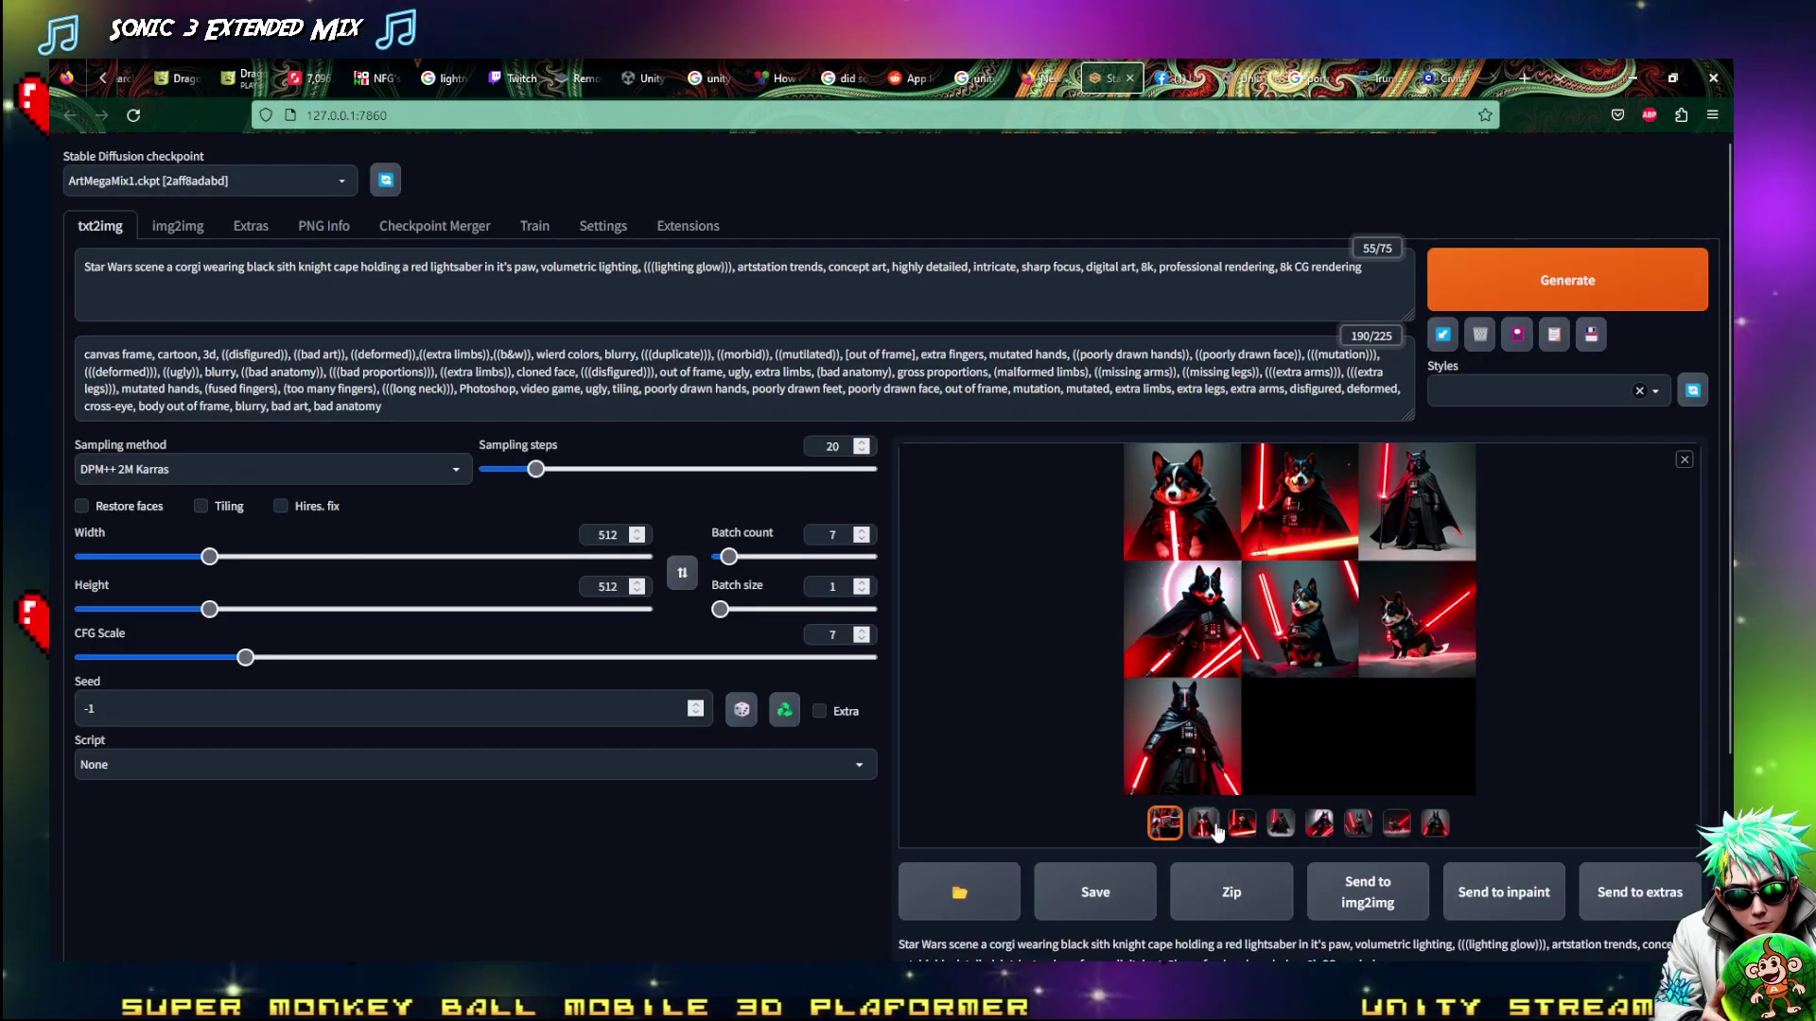
{"action": "left_click", "coordinate": [1203, 827]}
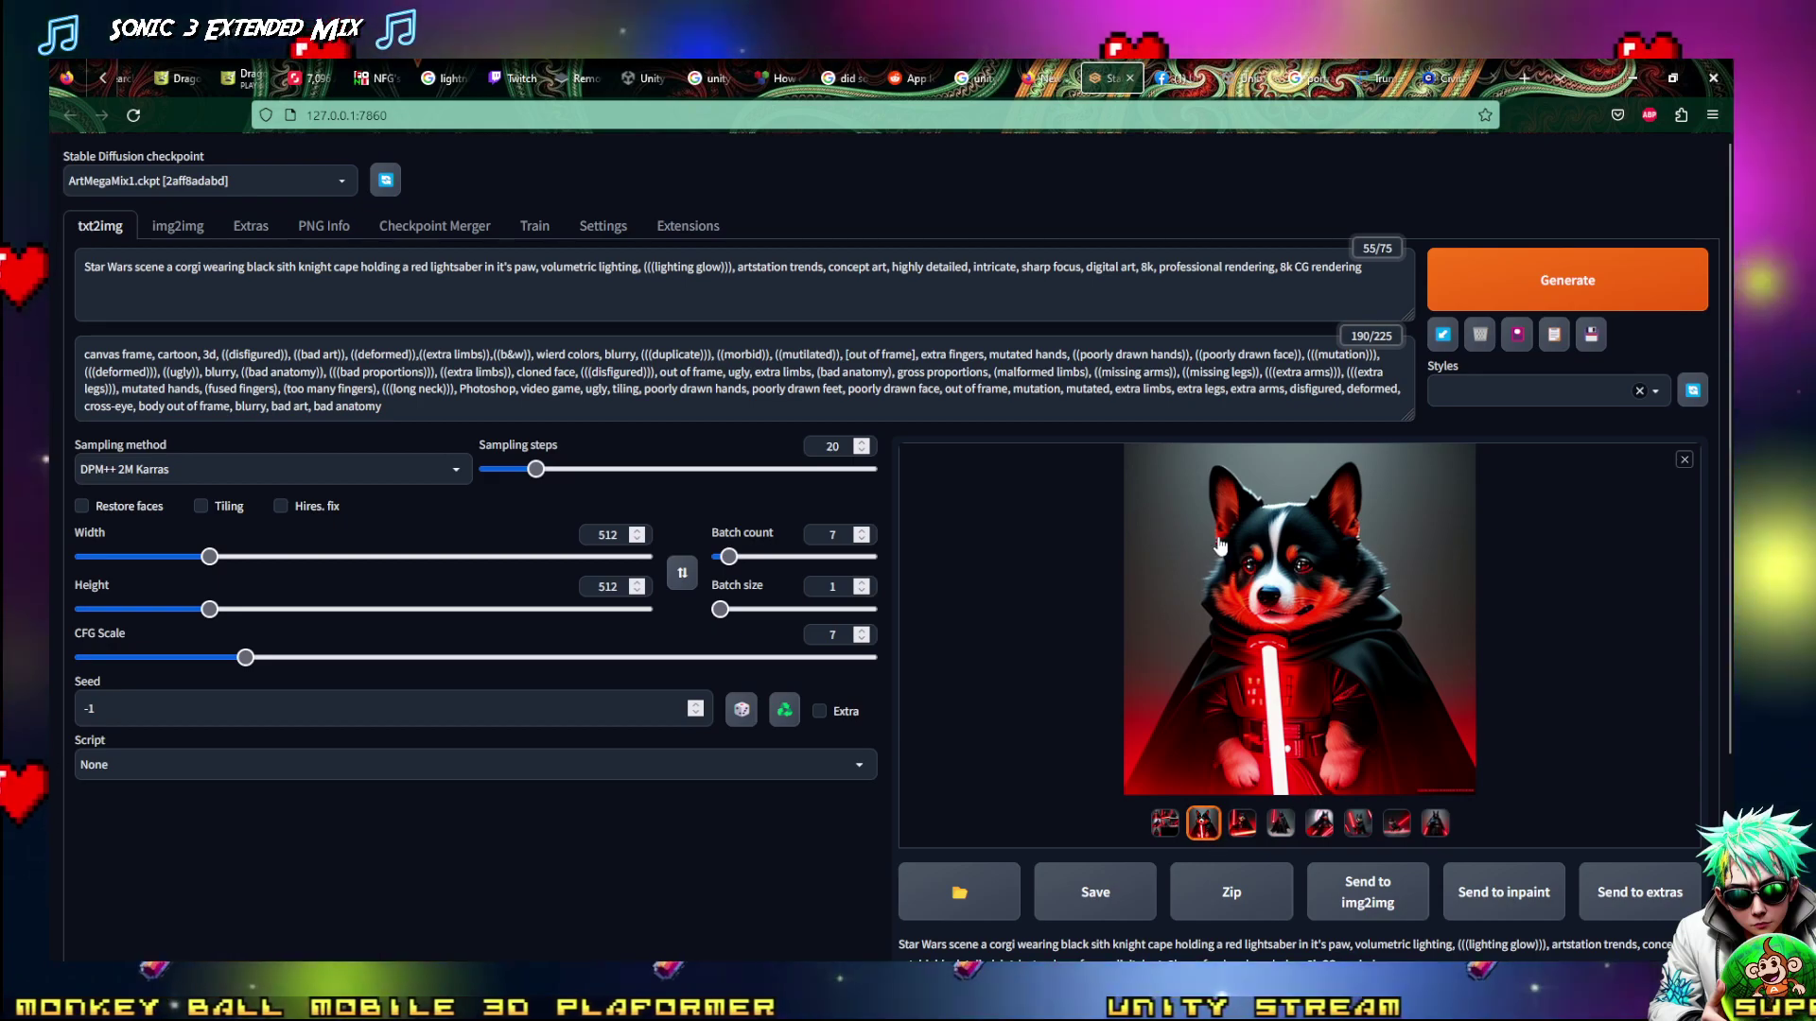
{"action": "right_click", "coordinate": [1263, 644]}
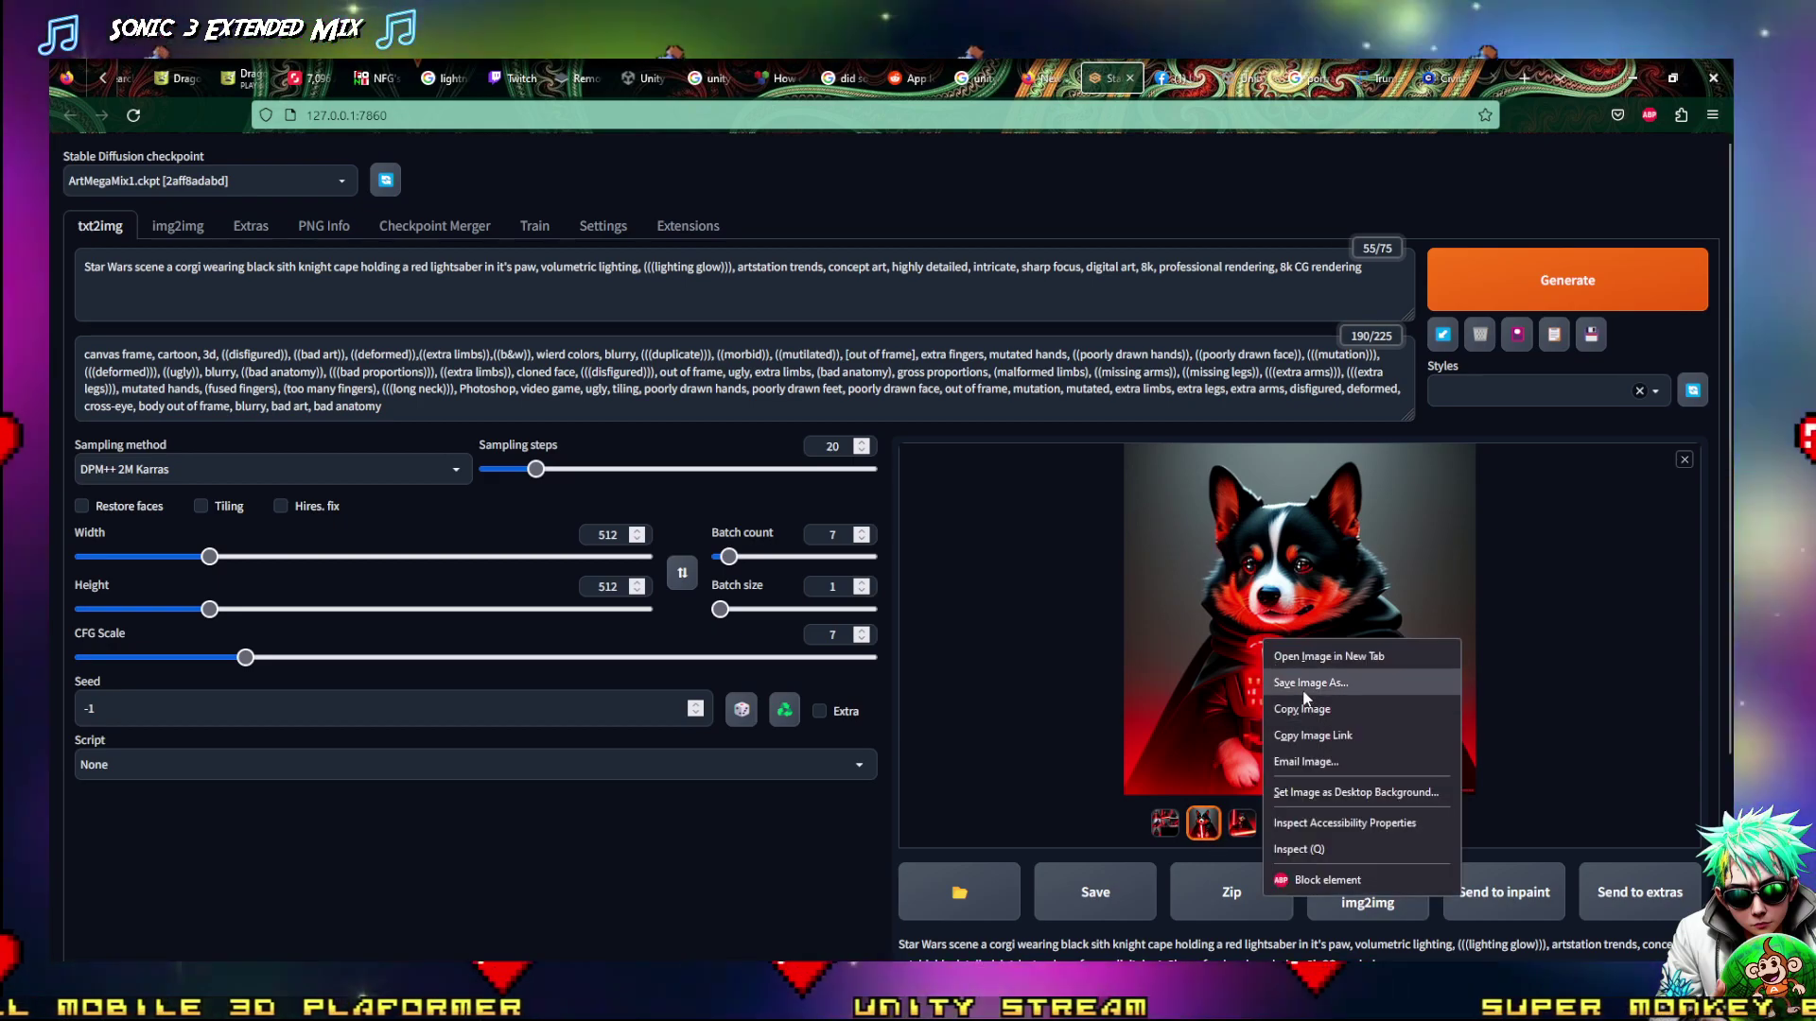
{"action": "left_click", "coordinate": [1304, 711]}
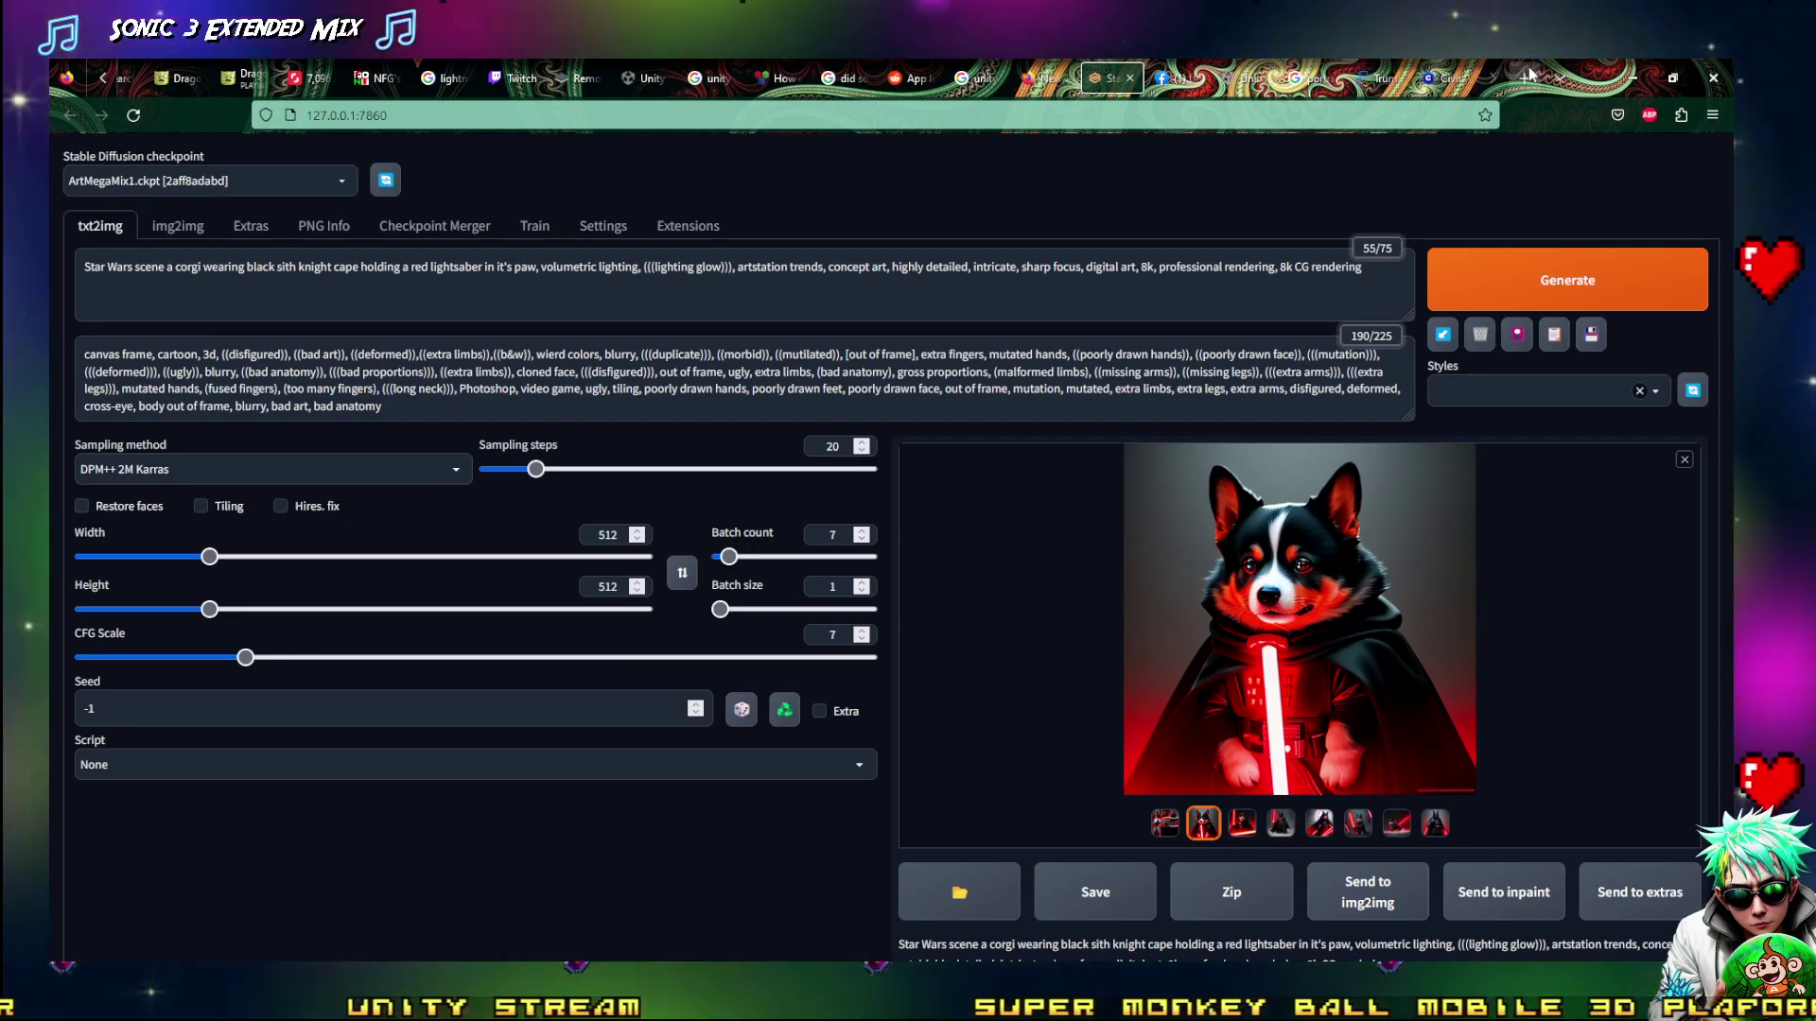
{"action": "key", "text": "ctrl+t"}
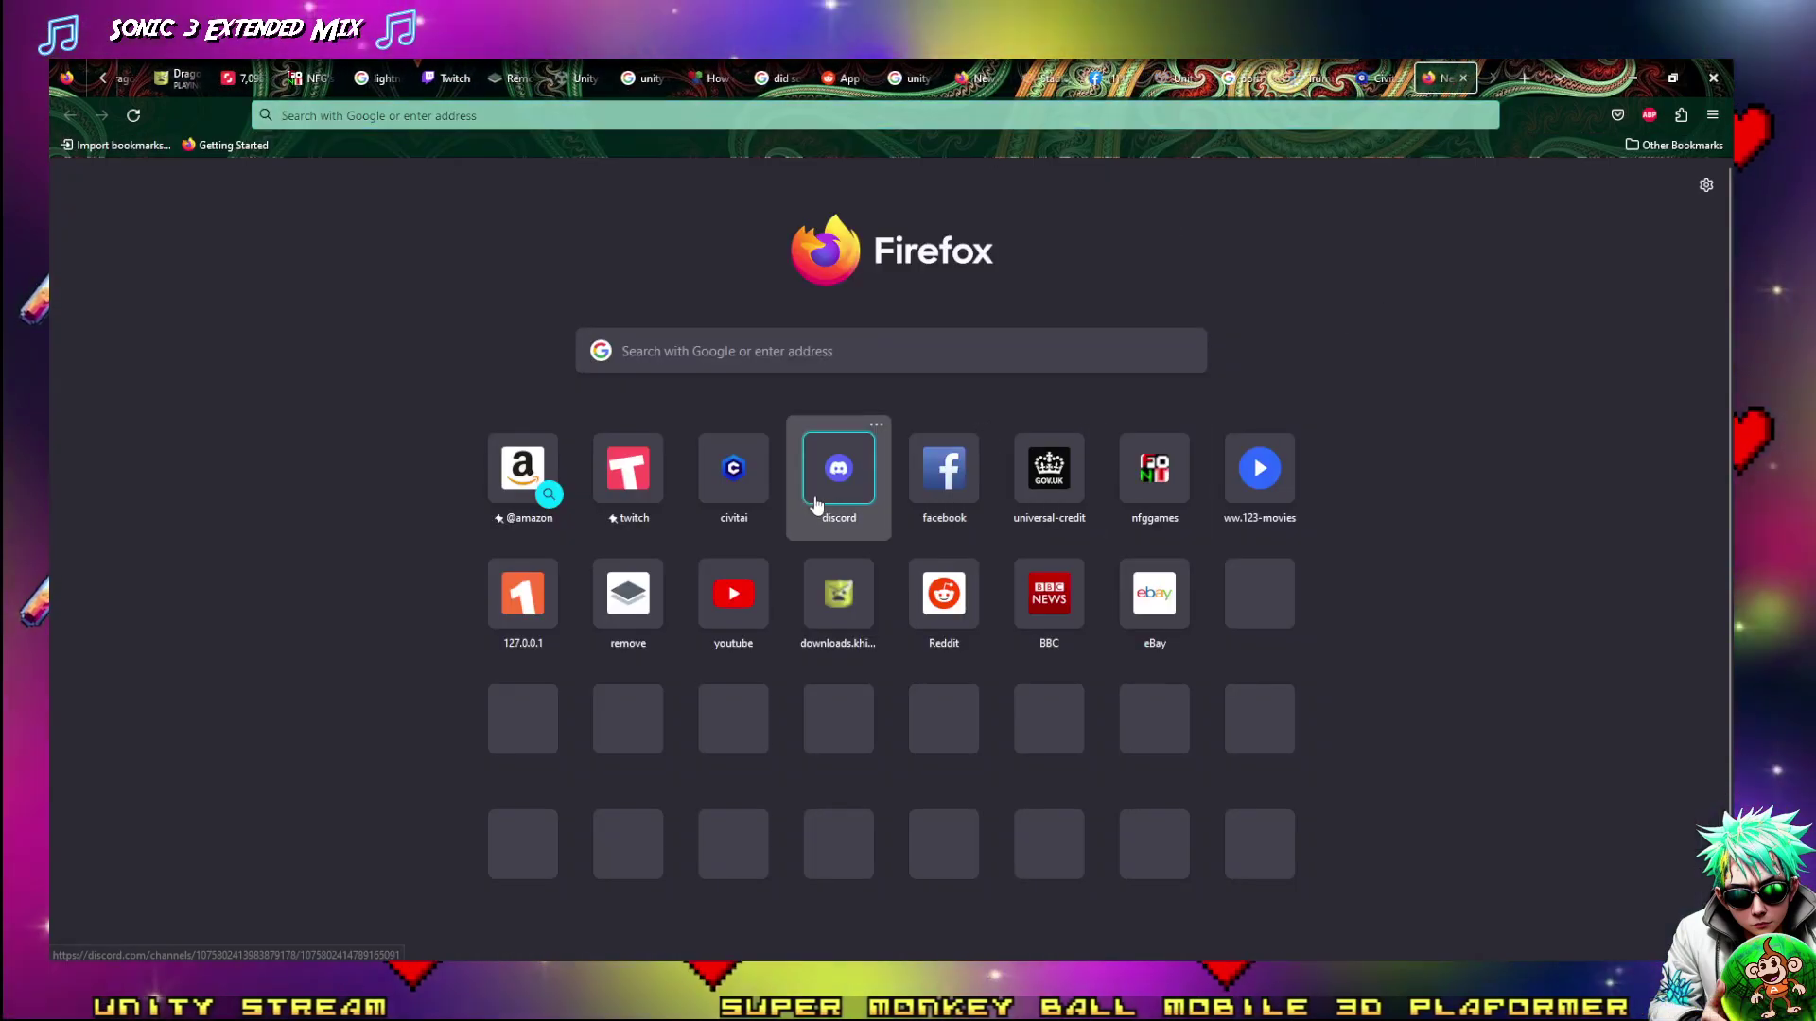
Log in to Discord with the saved account and open the #art channel
{"action": "left_click", "coordinate": [839, 468]}
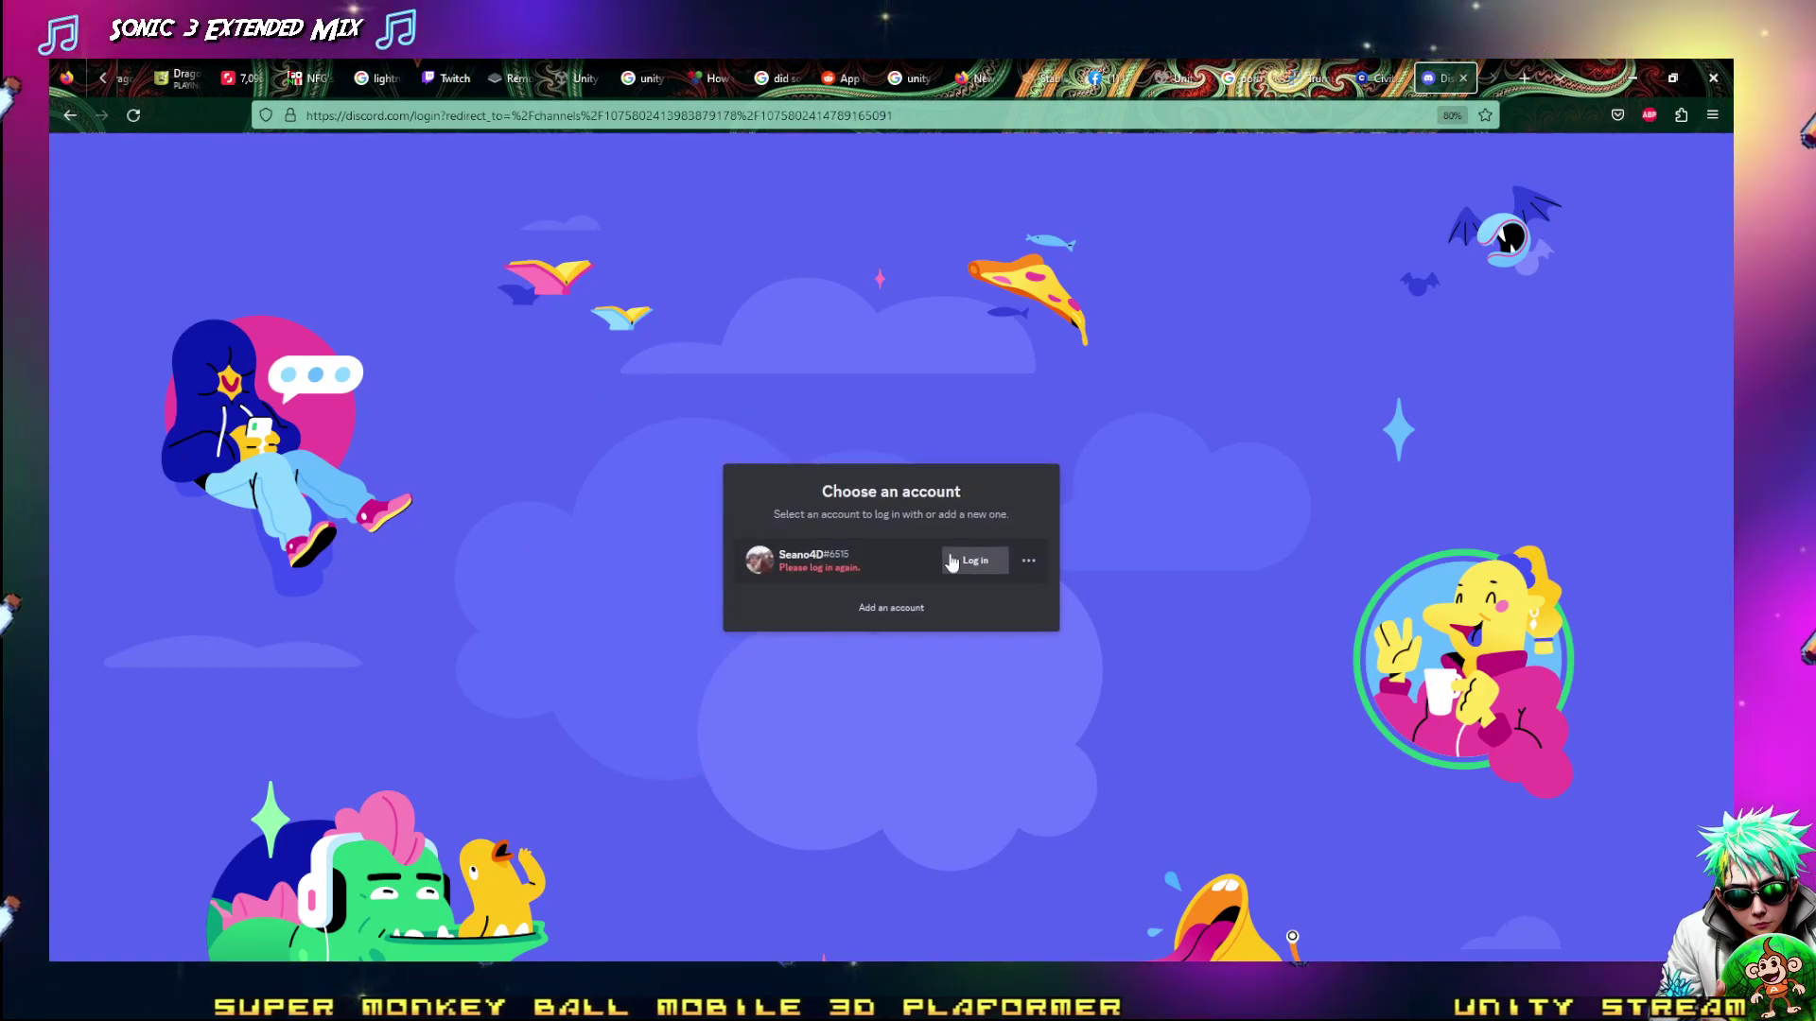
{"action": "left_click", "coordinate": [969, 567]}
{"action": "key", "text": "Return"}
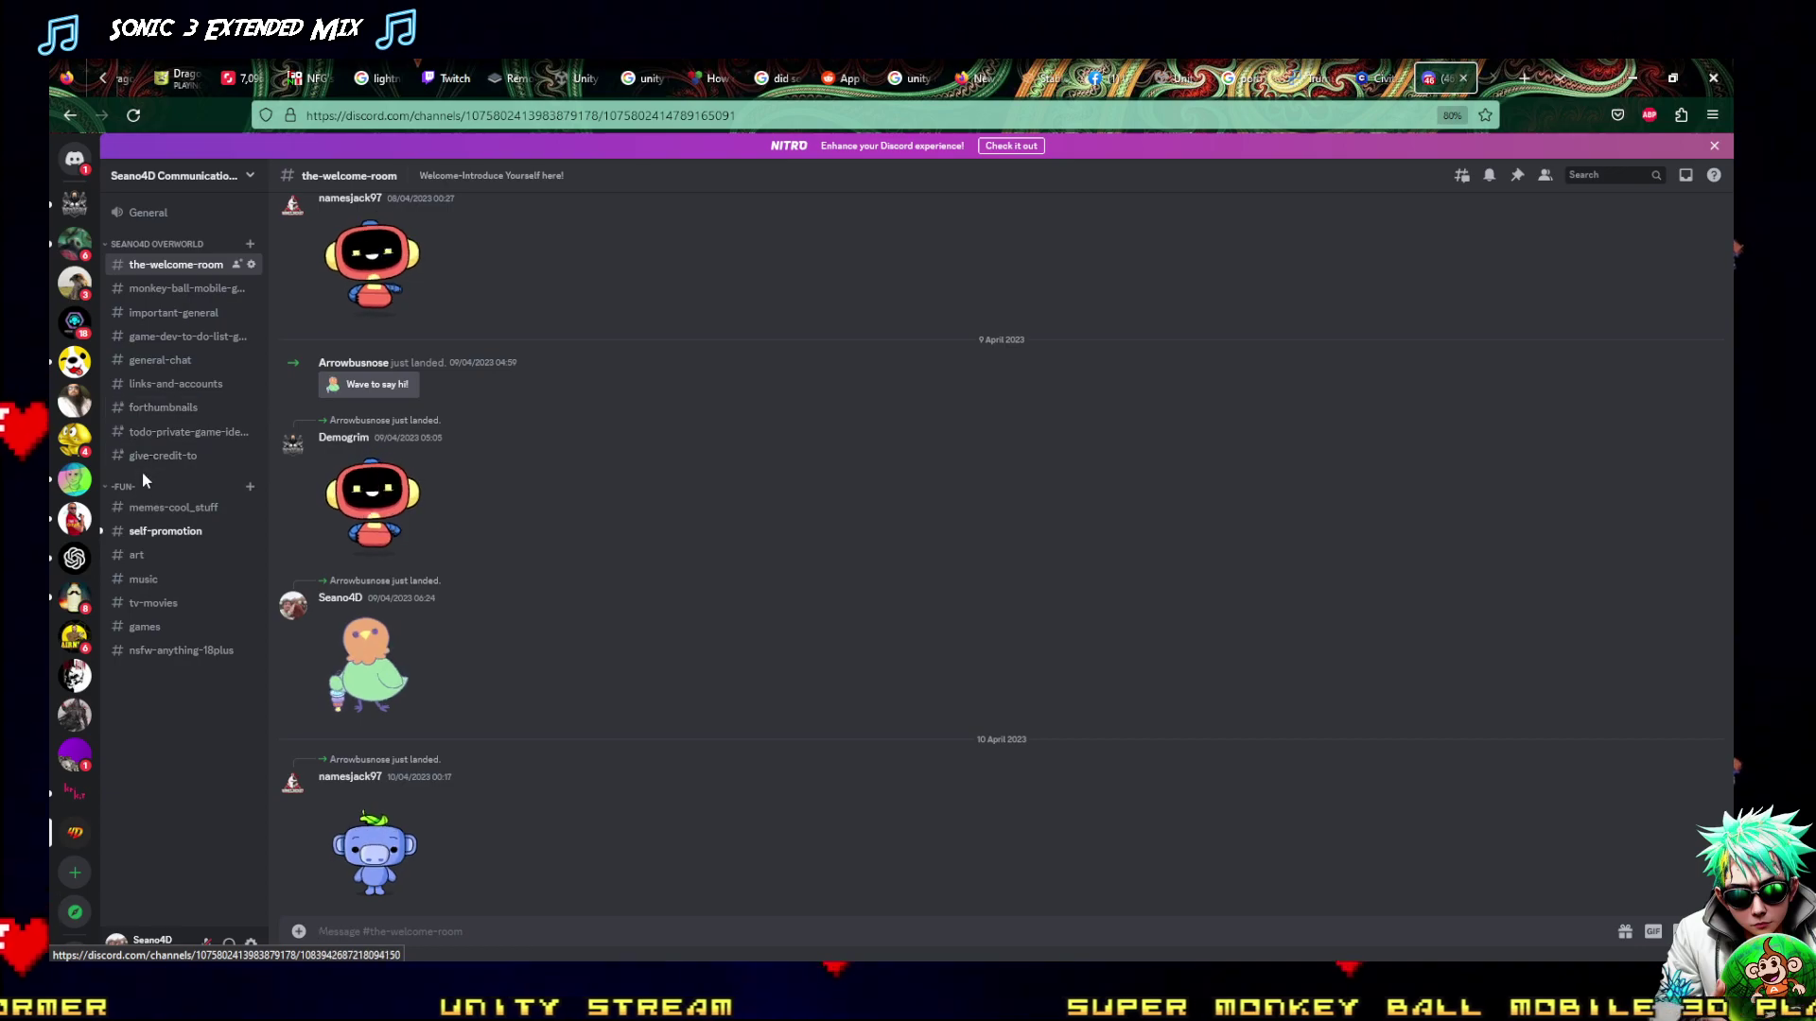
{"action": "left_click", "coordinate": [154, 566]}
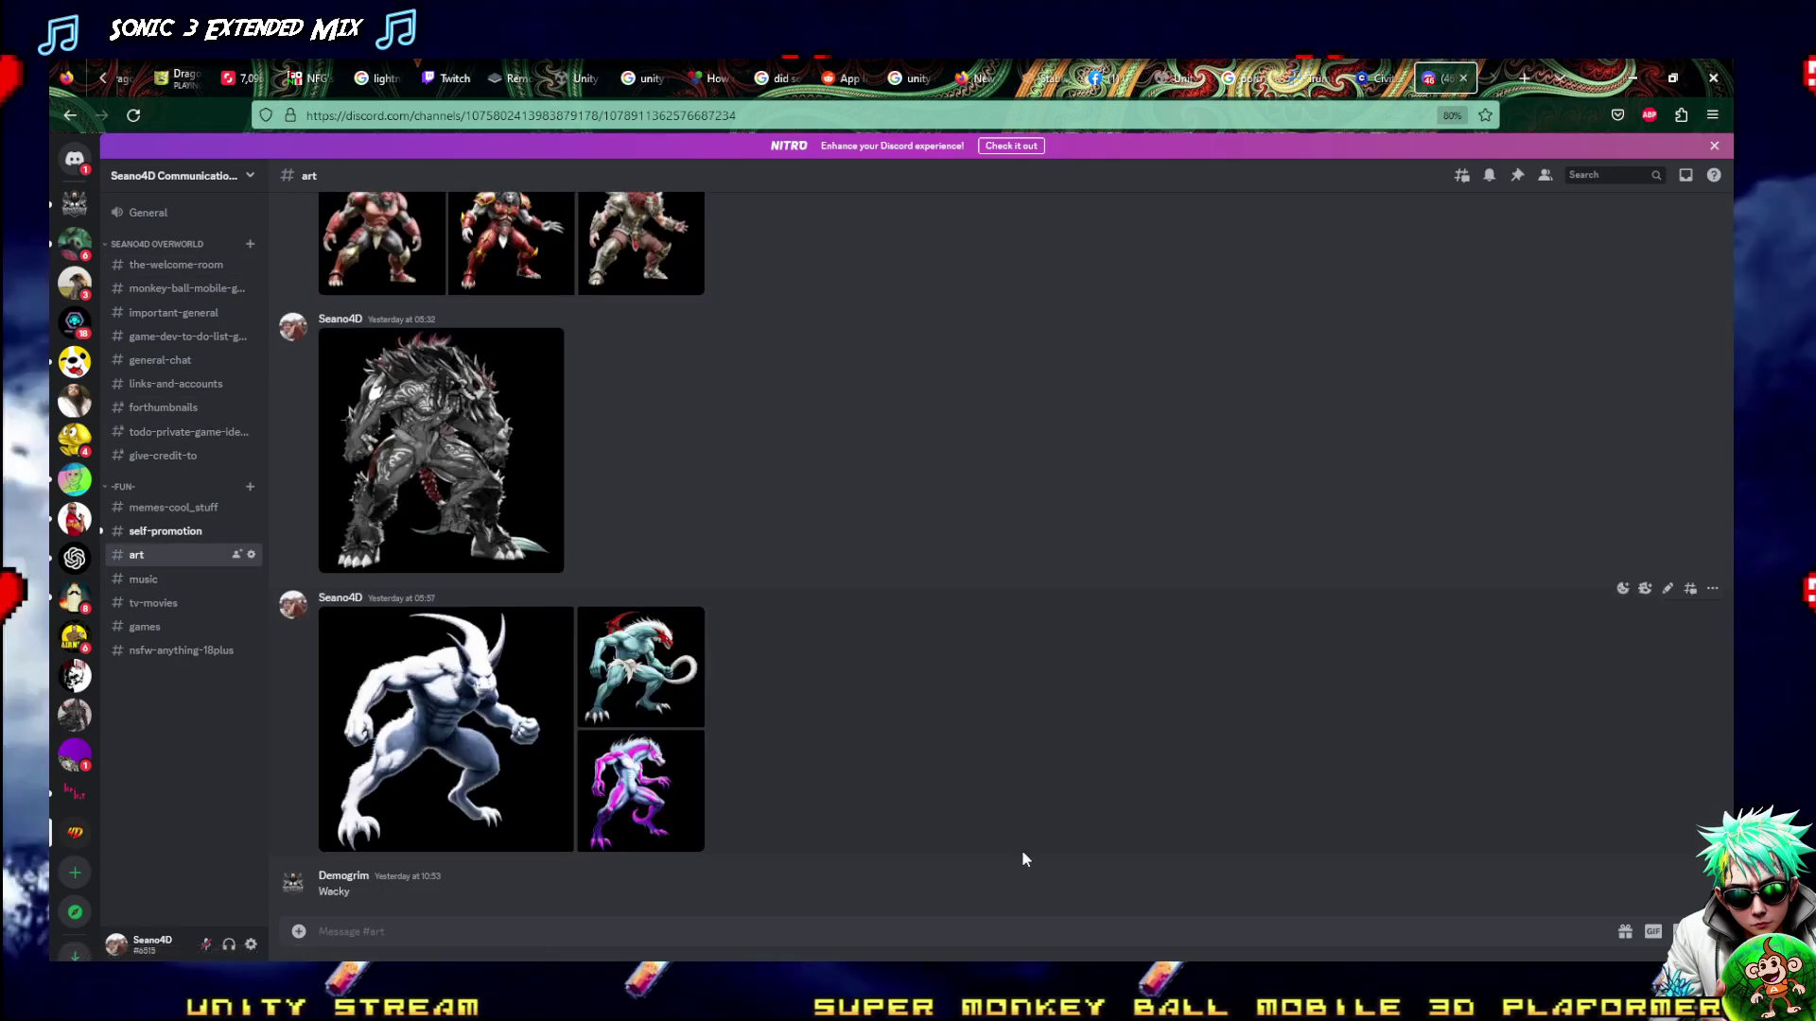
Move the Stable Diffusion tab into its own window on the right half, Facebook on the left
{"action": "mouse_move", "coordinate": [637, 957]}
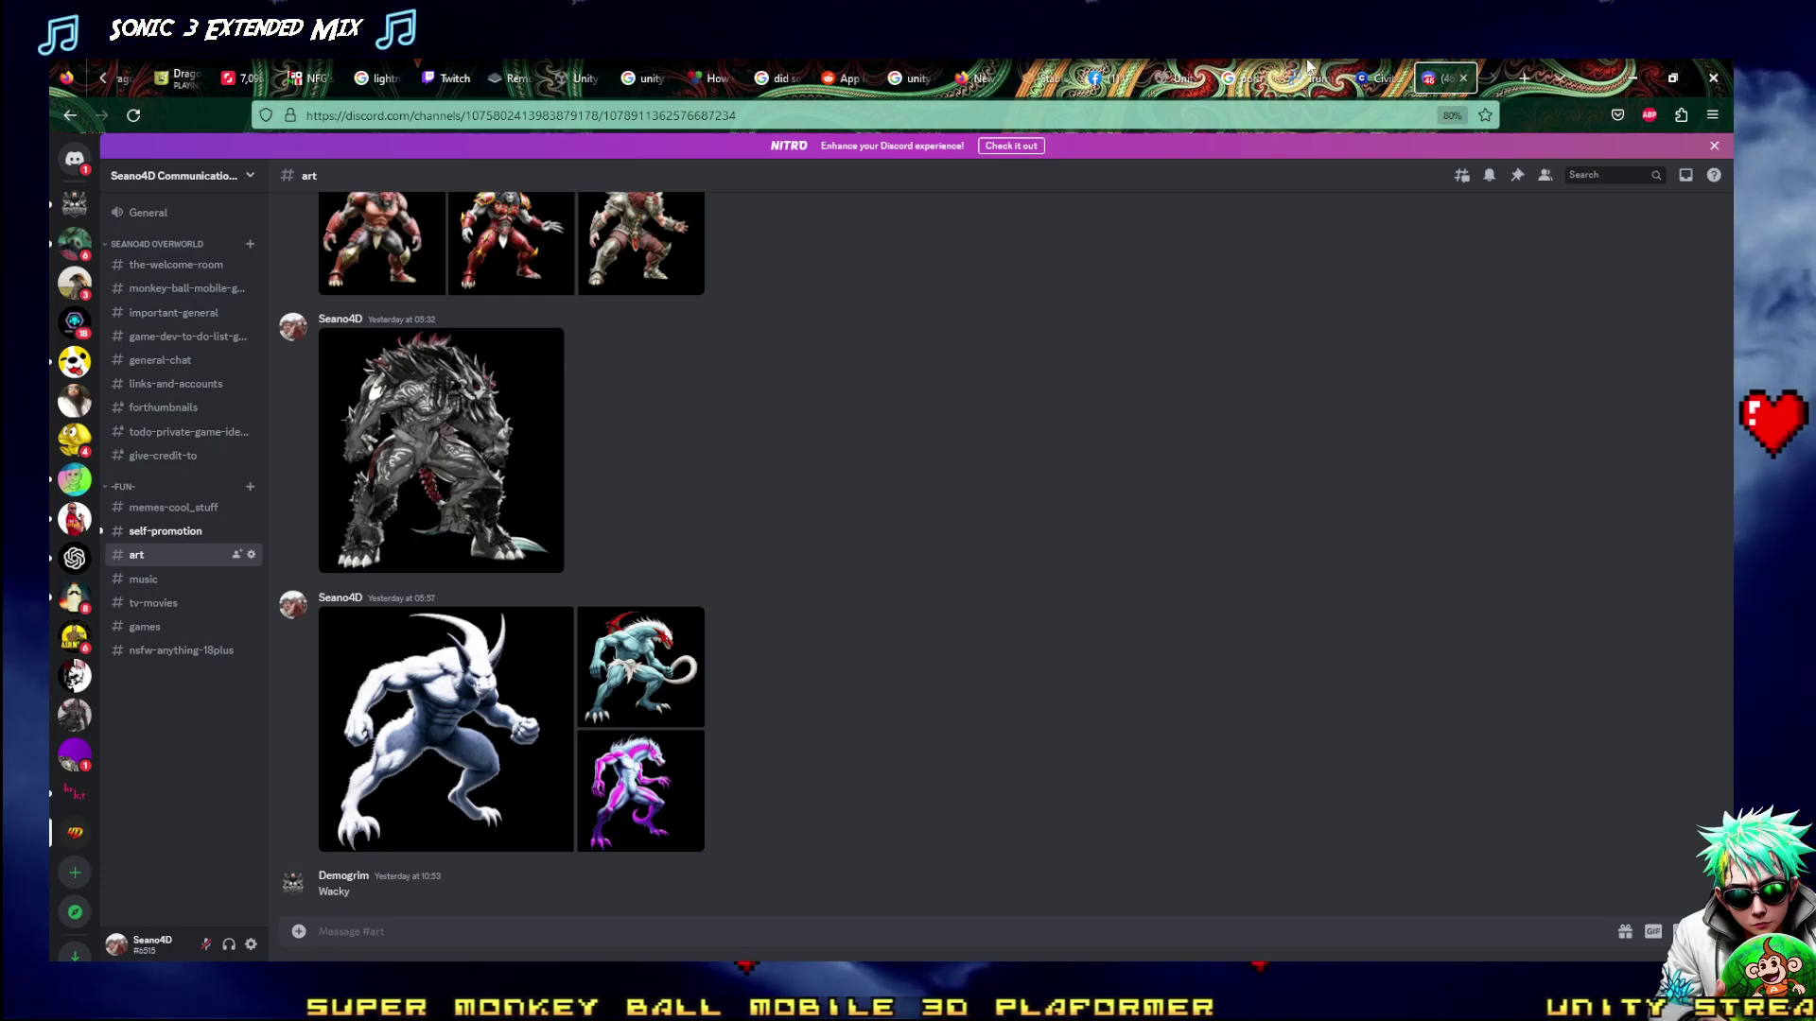
{"action": "left_click", "coordinate": [1048, 78]}
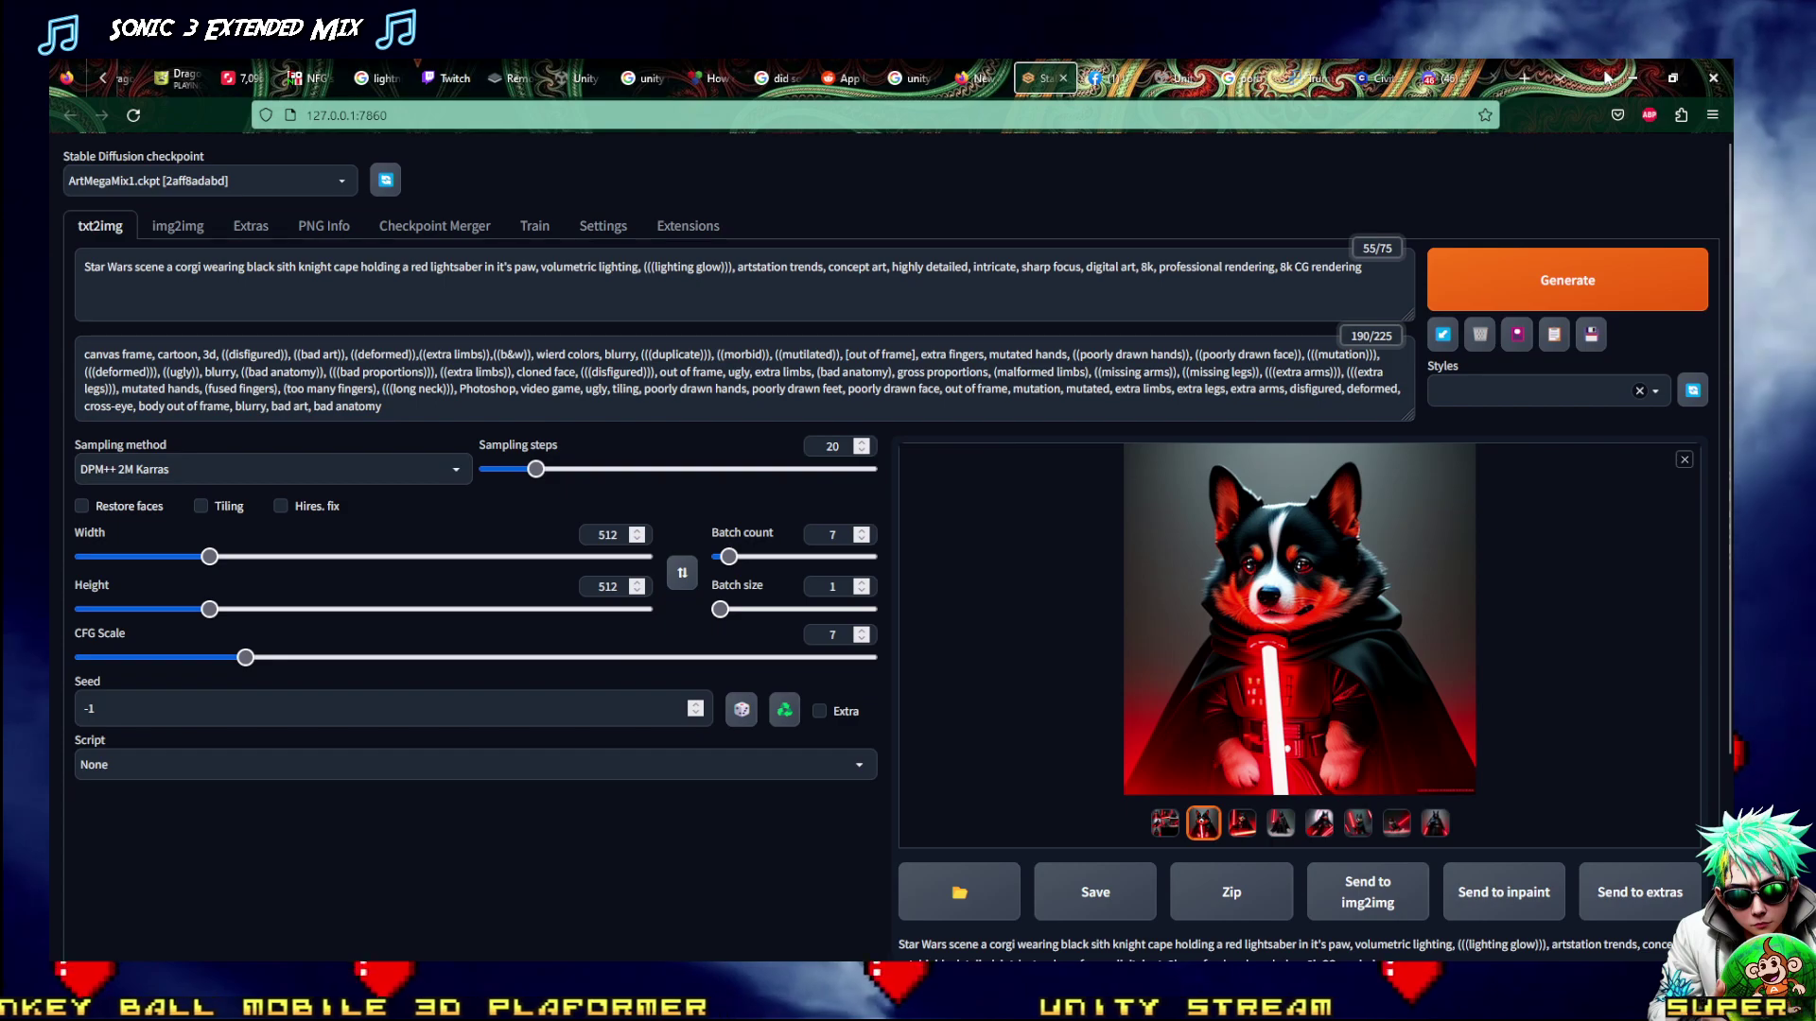
{"action": "left_click_drag", "start_coordinate": [1048, 79], "coordinate": [1125, 151]}
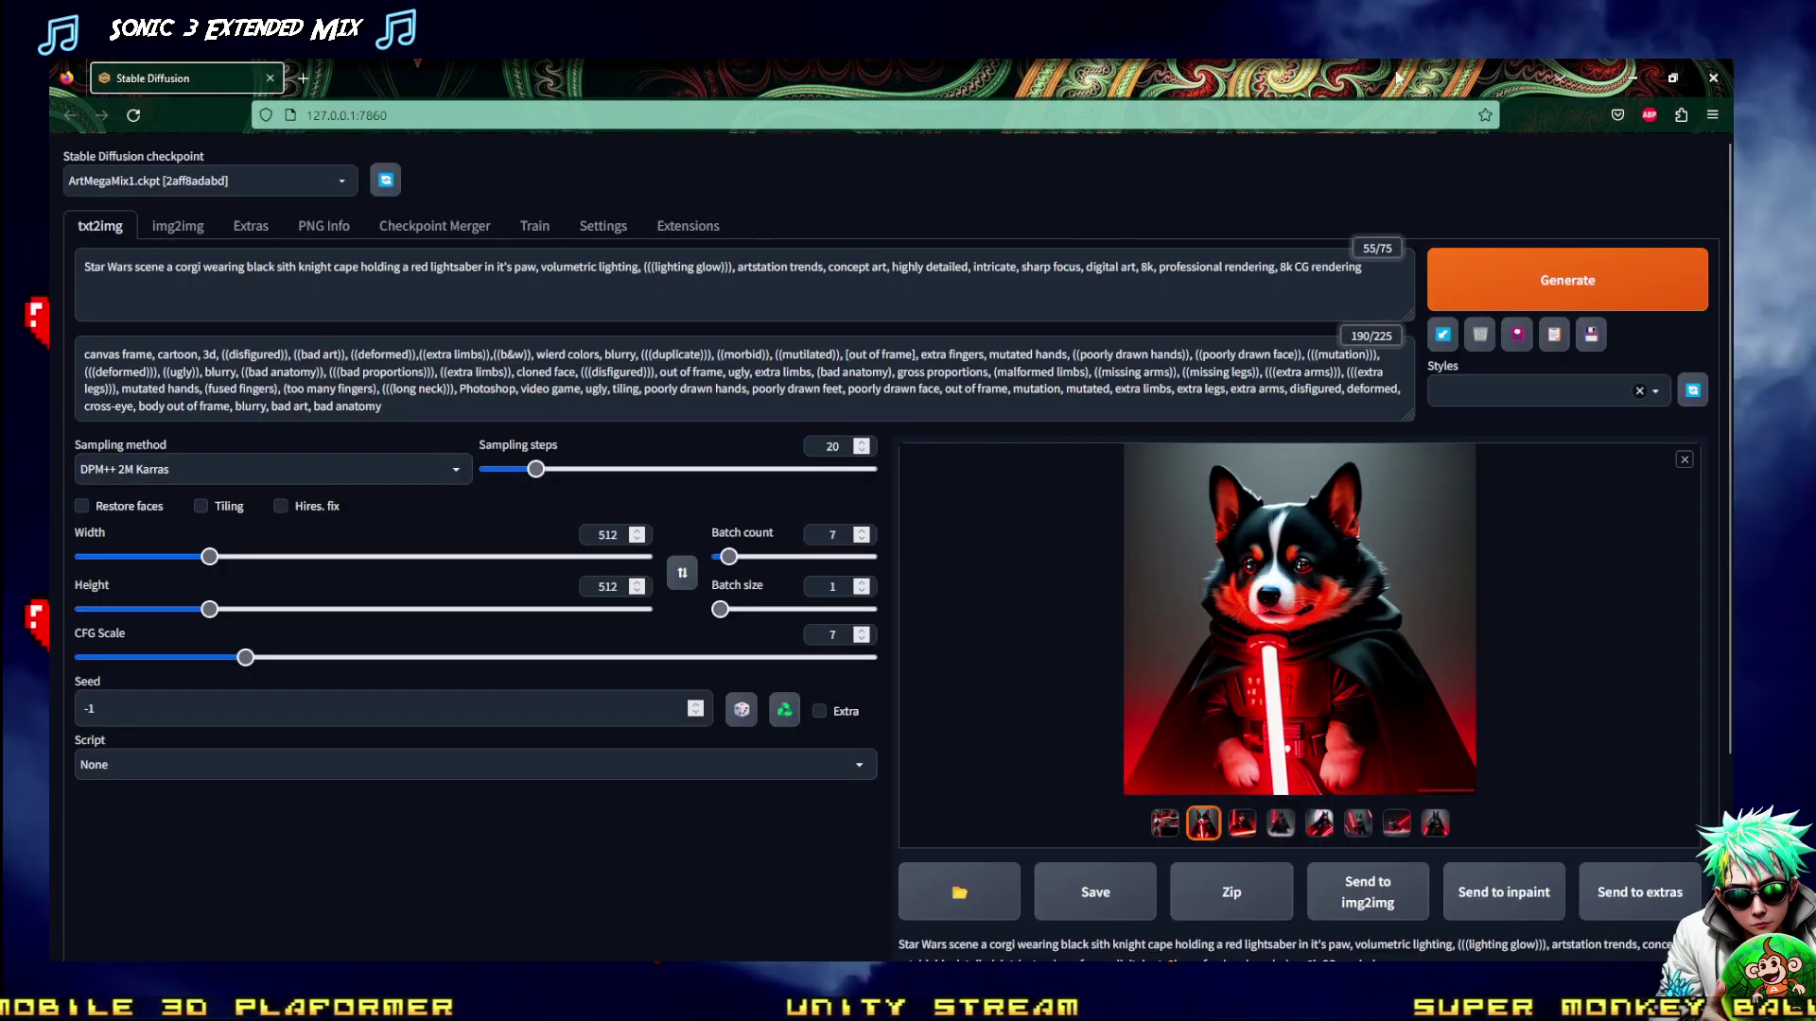
{"action": "key", "text": "super+Right"}
{"action": "left_click", "coordinate": [369, 229]}
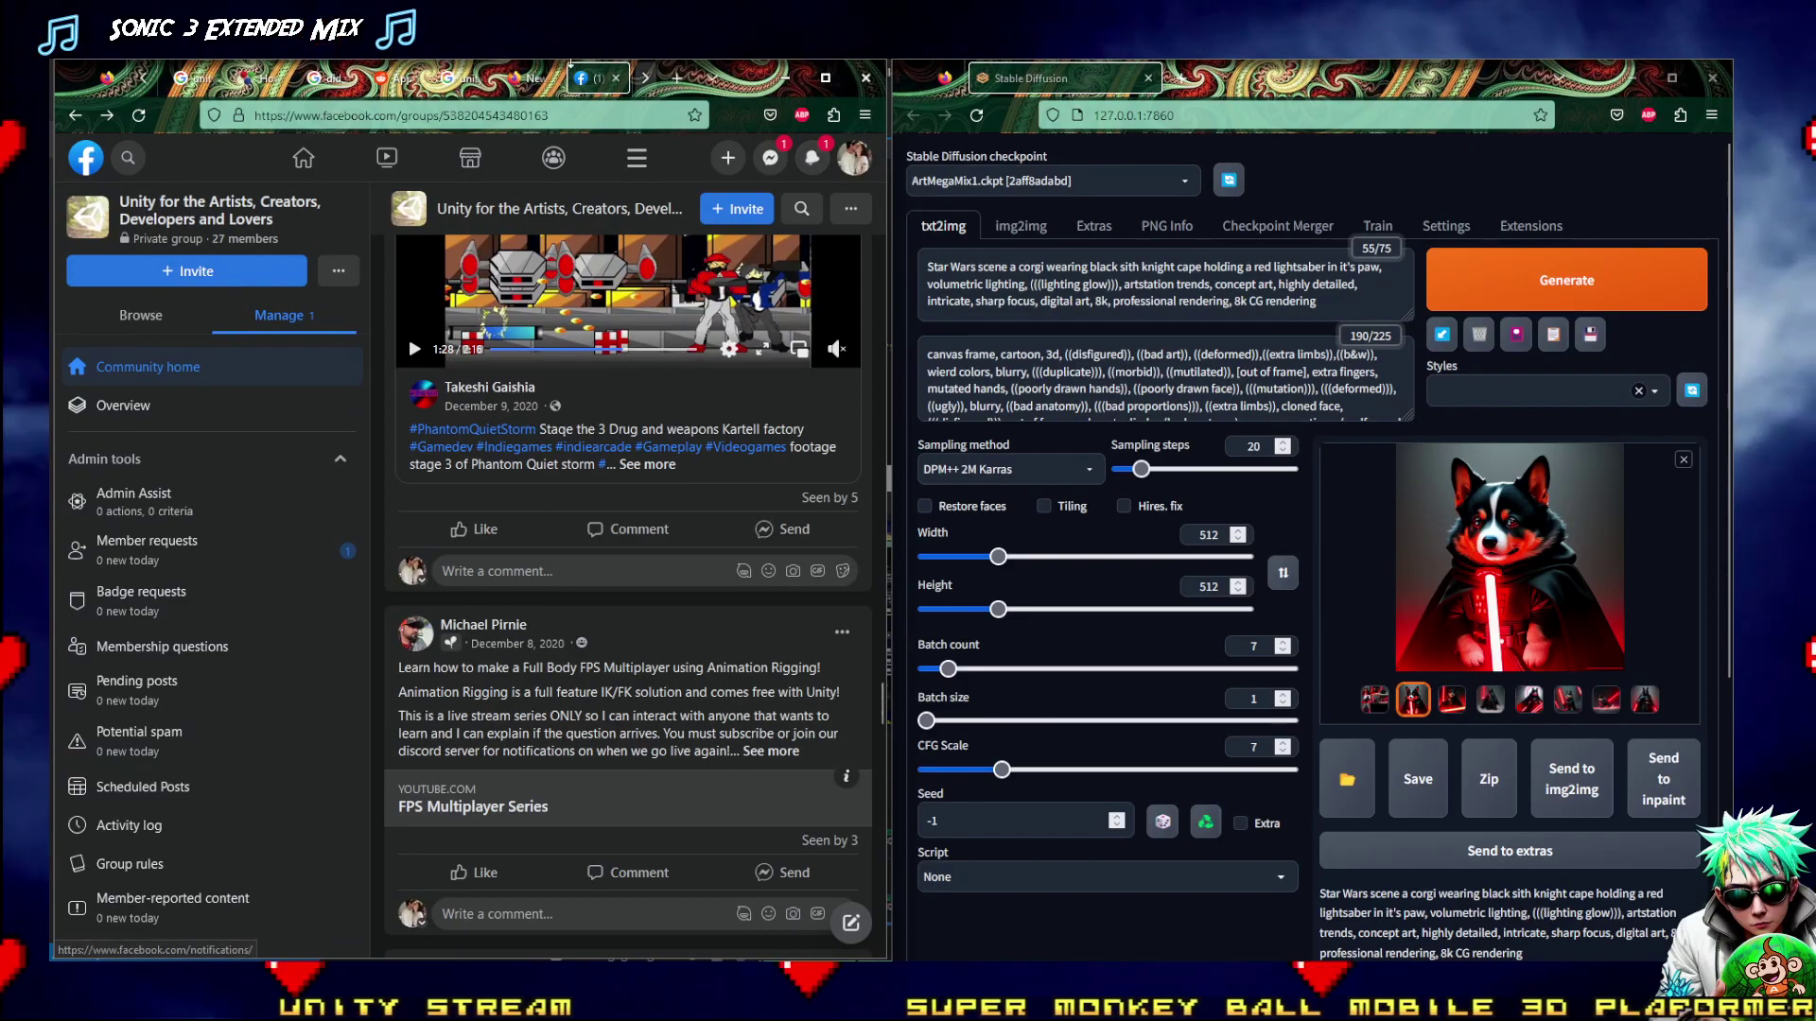
Show Discord's #art channel in the left window and drag the corgi image toward its message box
{"action": "scroll", "coordinate": [581, 76], "scroll_direction": "down", "scroll_amount": 3}
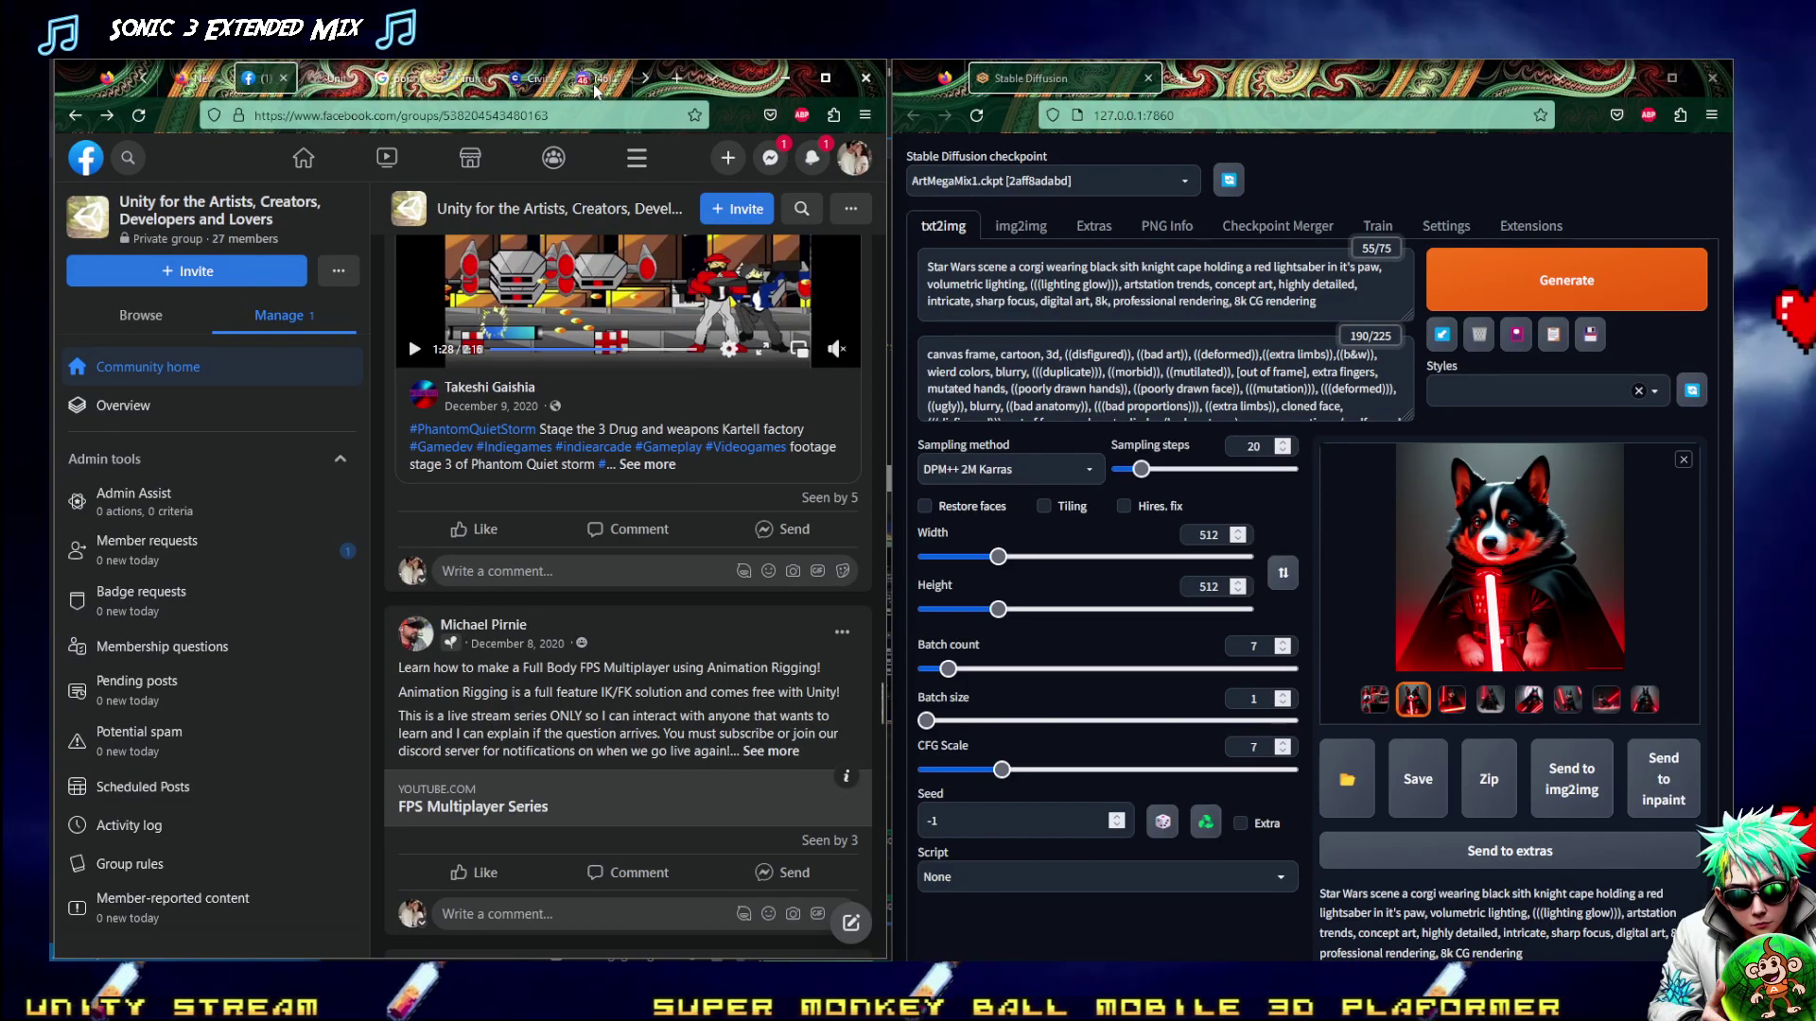
{"action": "left_click", "coordinate": [604, 83]}
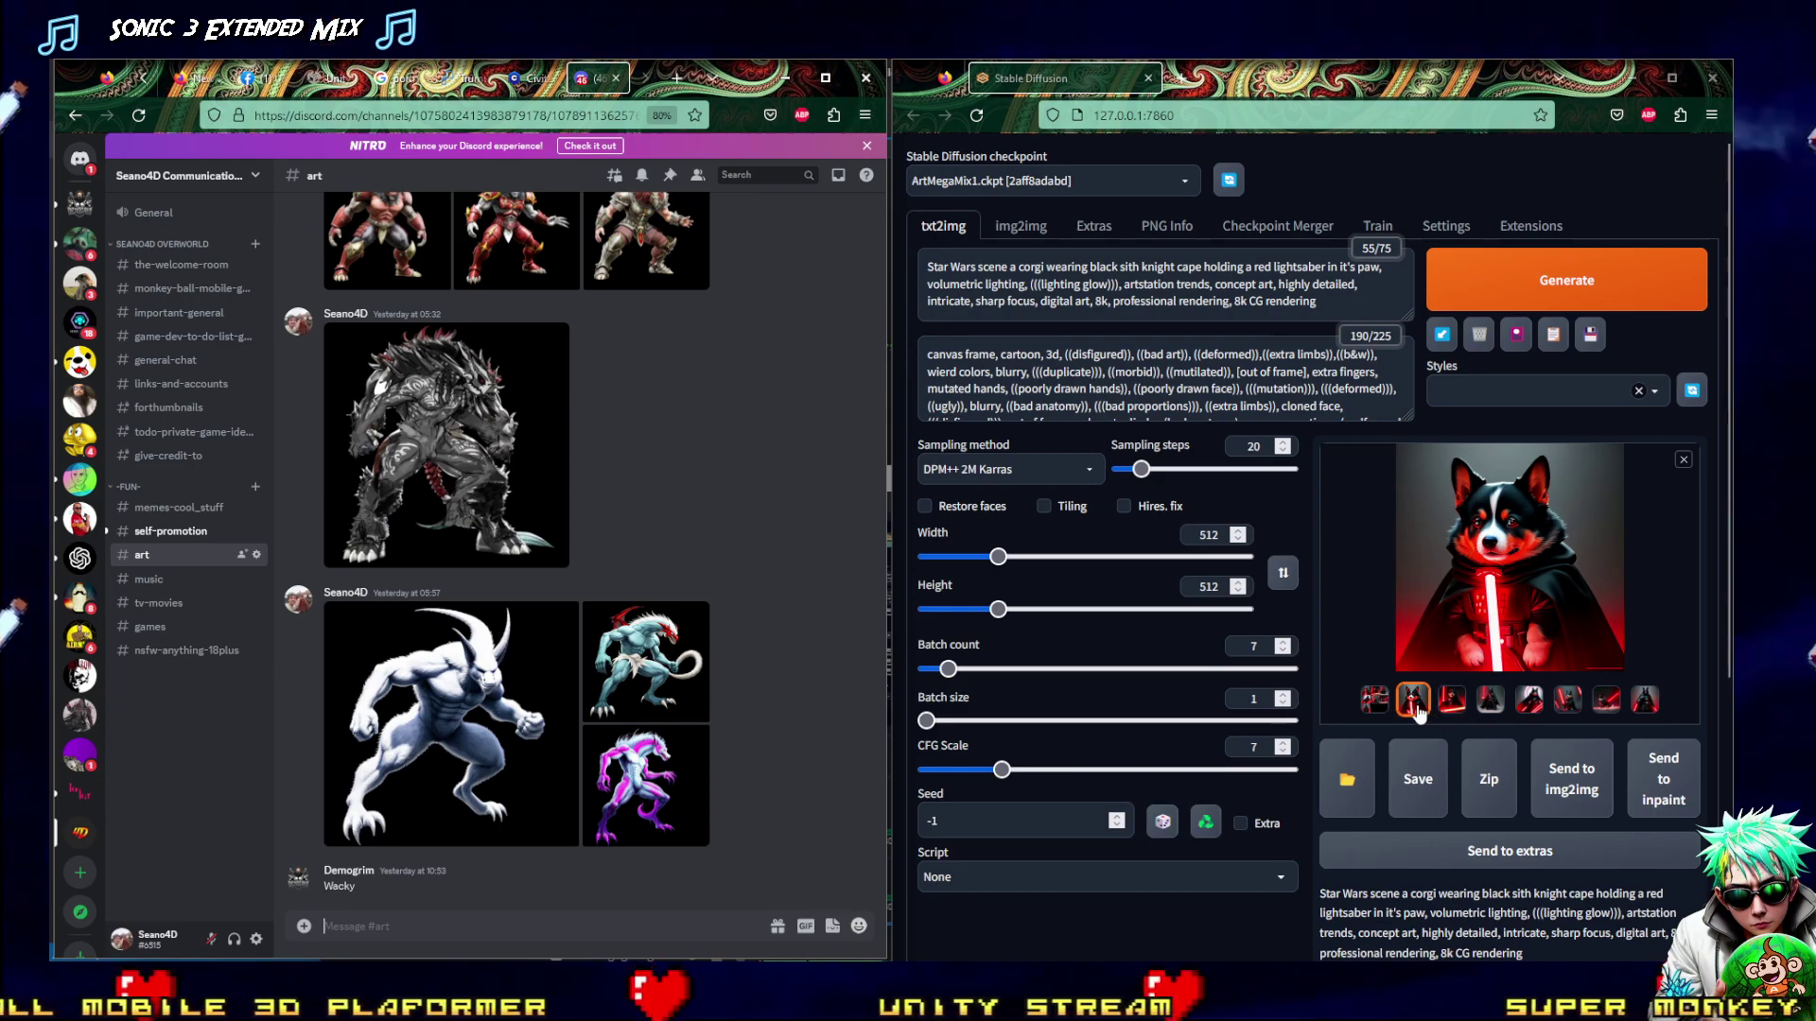
{"action": "scroll", "coordinate": [624, 520], "scroll_direction": "up", "scroll_amount": 2}
{"action": "left_click_drag", "start_coordinate": [1475, 606], "coordinate": [487, 927]}
{"action": "scroll", "coordinate": [490, 791], "scroll_direction": "down", "scroll_amount": 2}
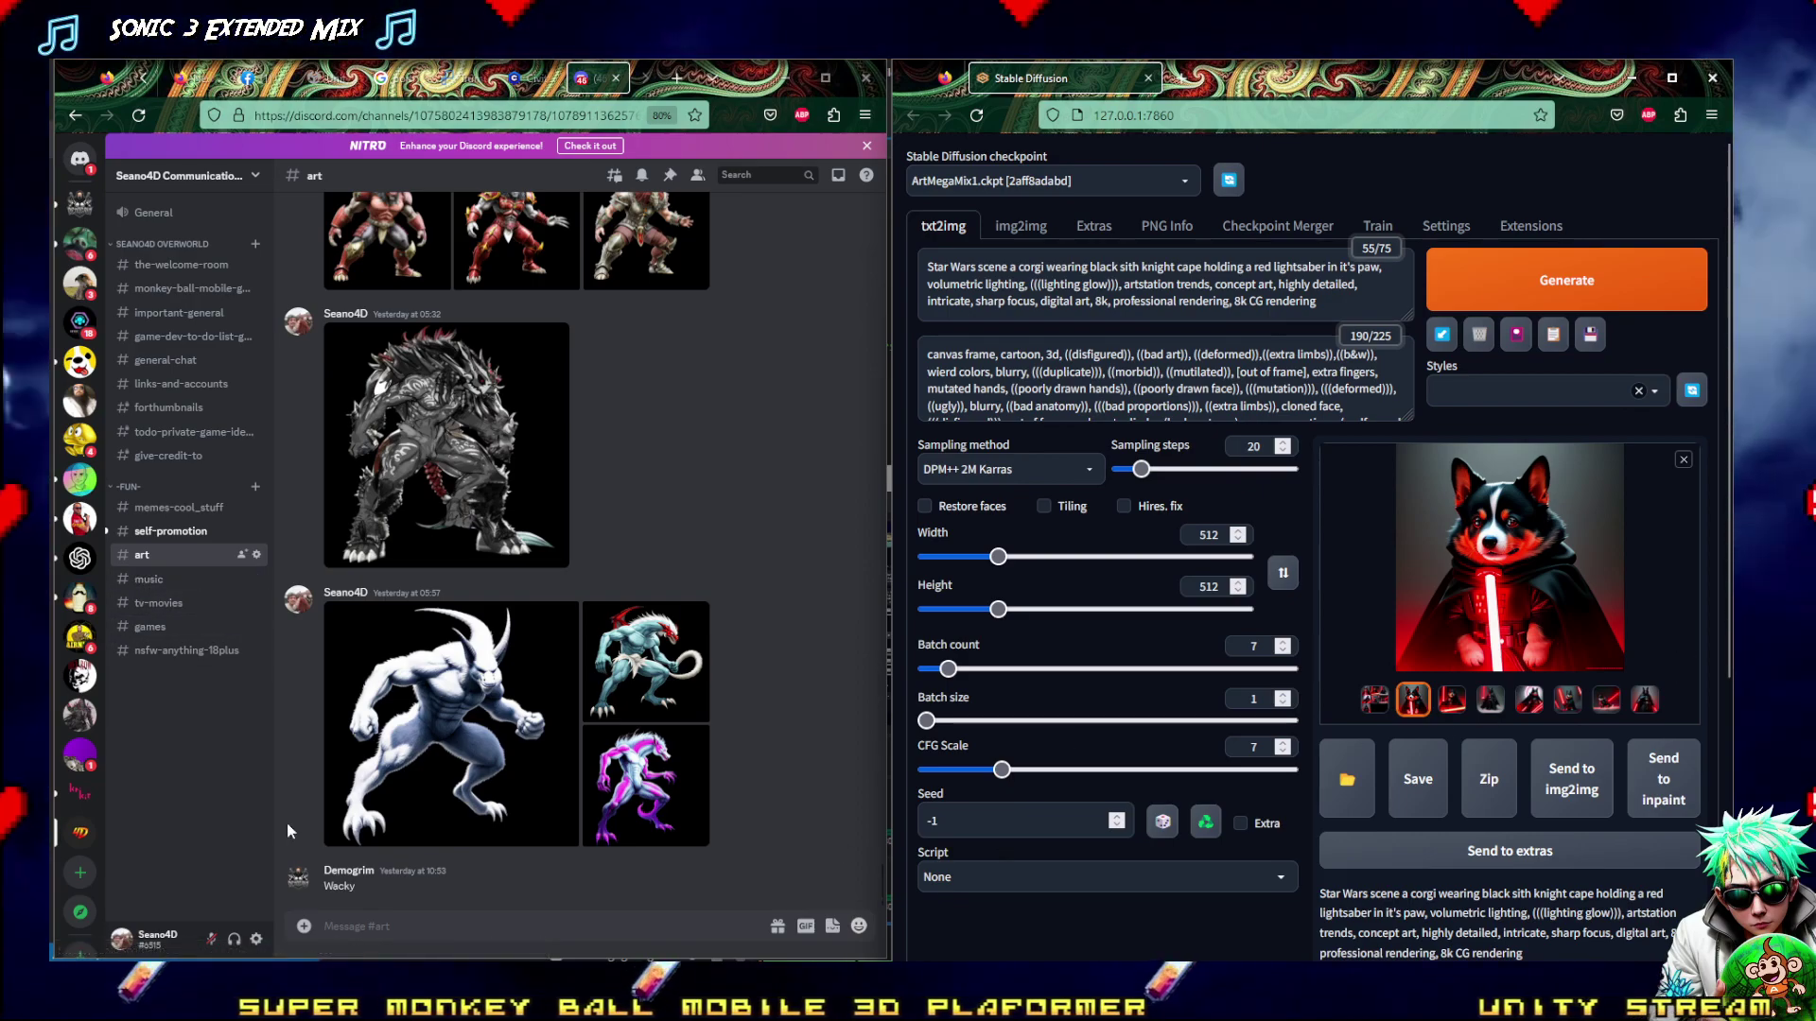
{"action": "left_click", "coordinate": [288, 826]}
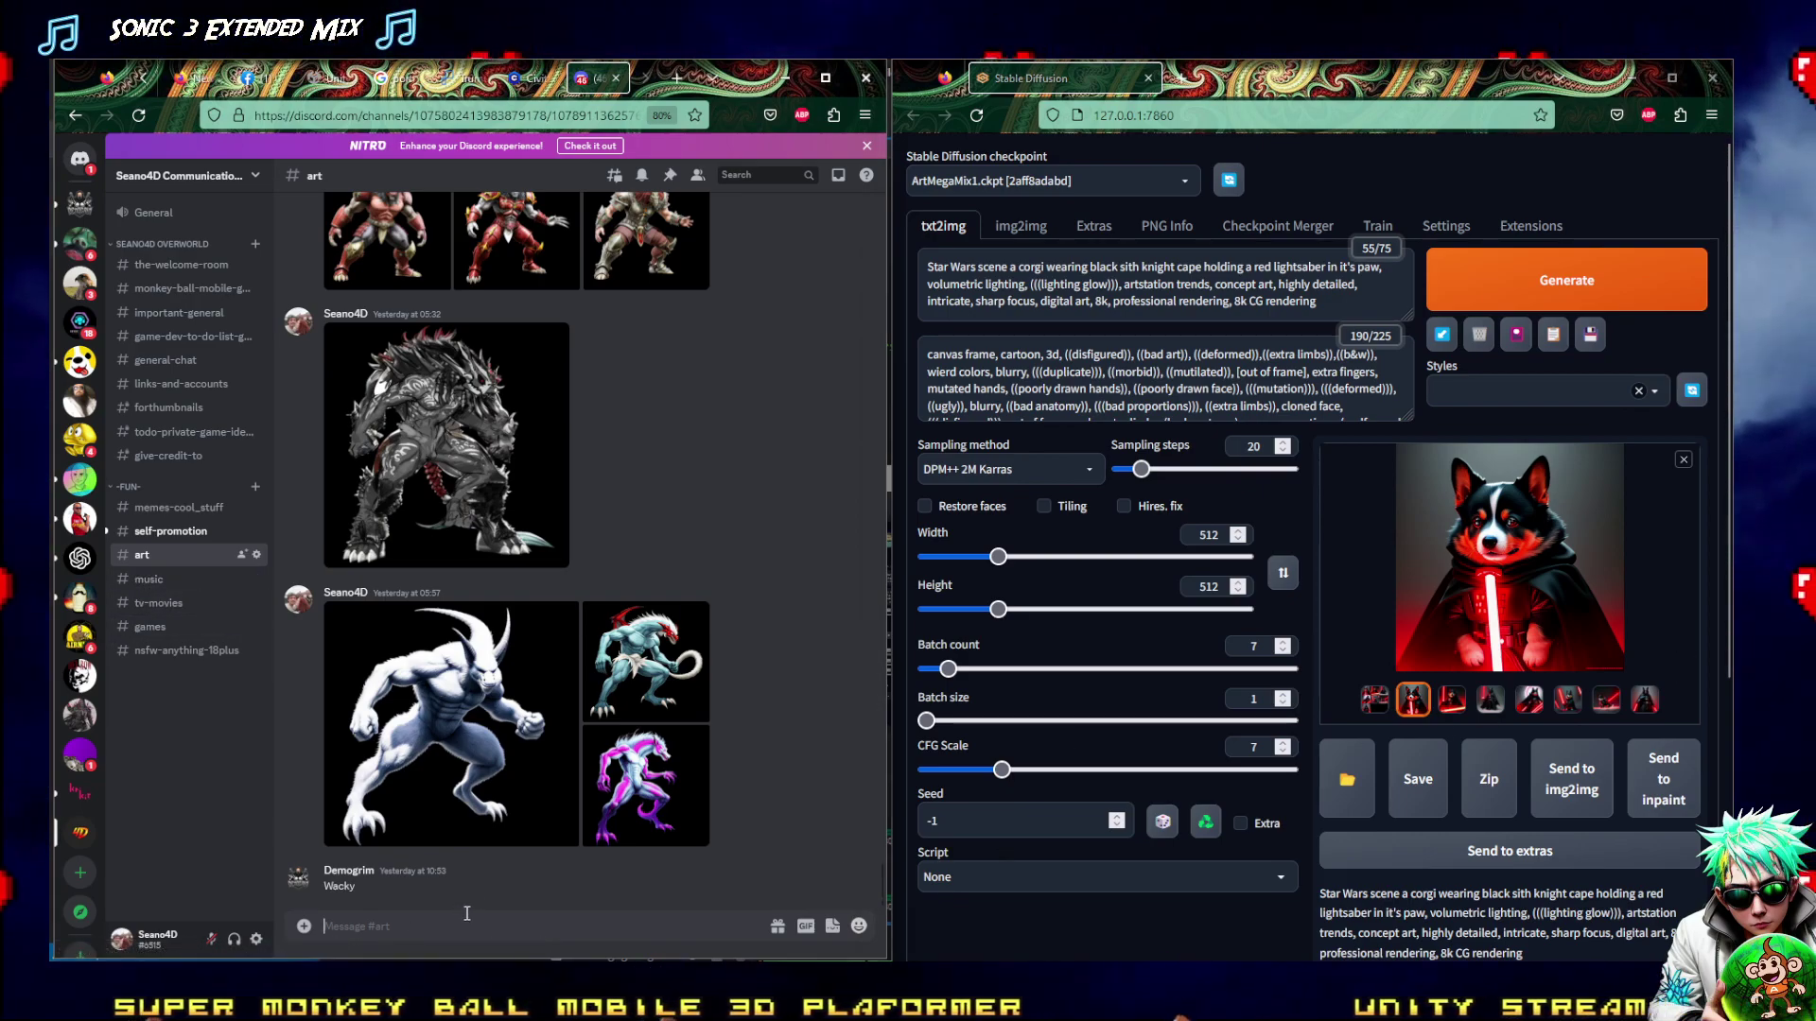
Copy the first corgi and the two-lightsaber corgi into the Discord message as attachments
{"action": "right_click", "coordinate": [1428, 689]}
{"action": "left_click", "coordinate": [1437, 653]}
{"action": "right_click", "coordinate": [1174, 525]}
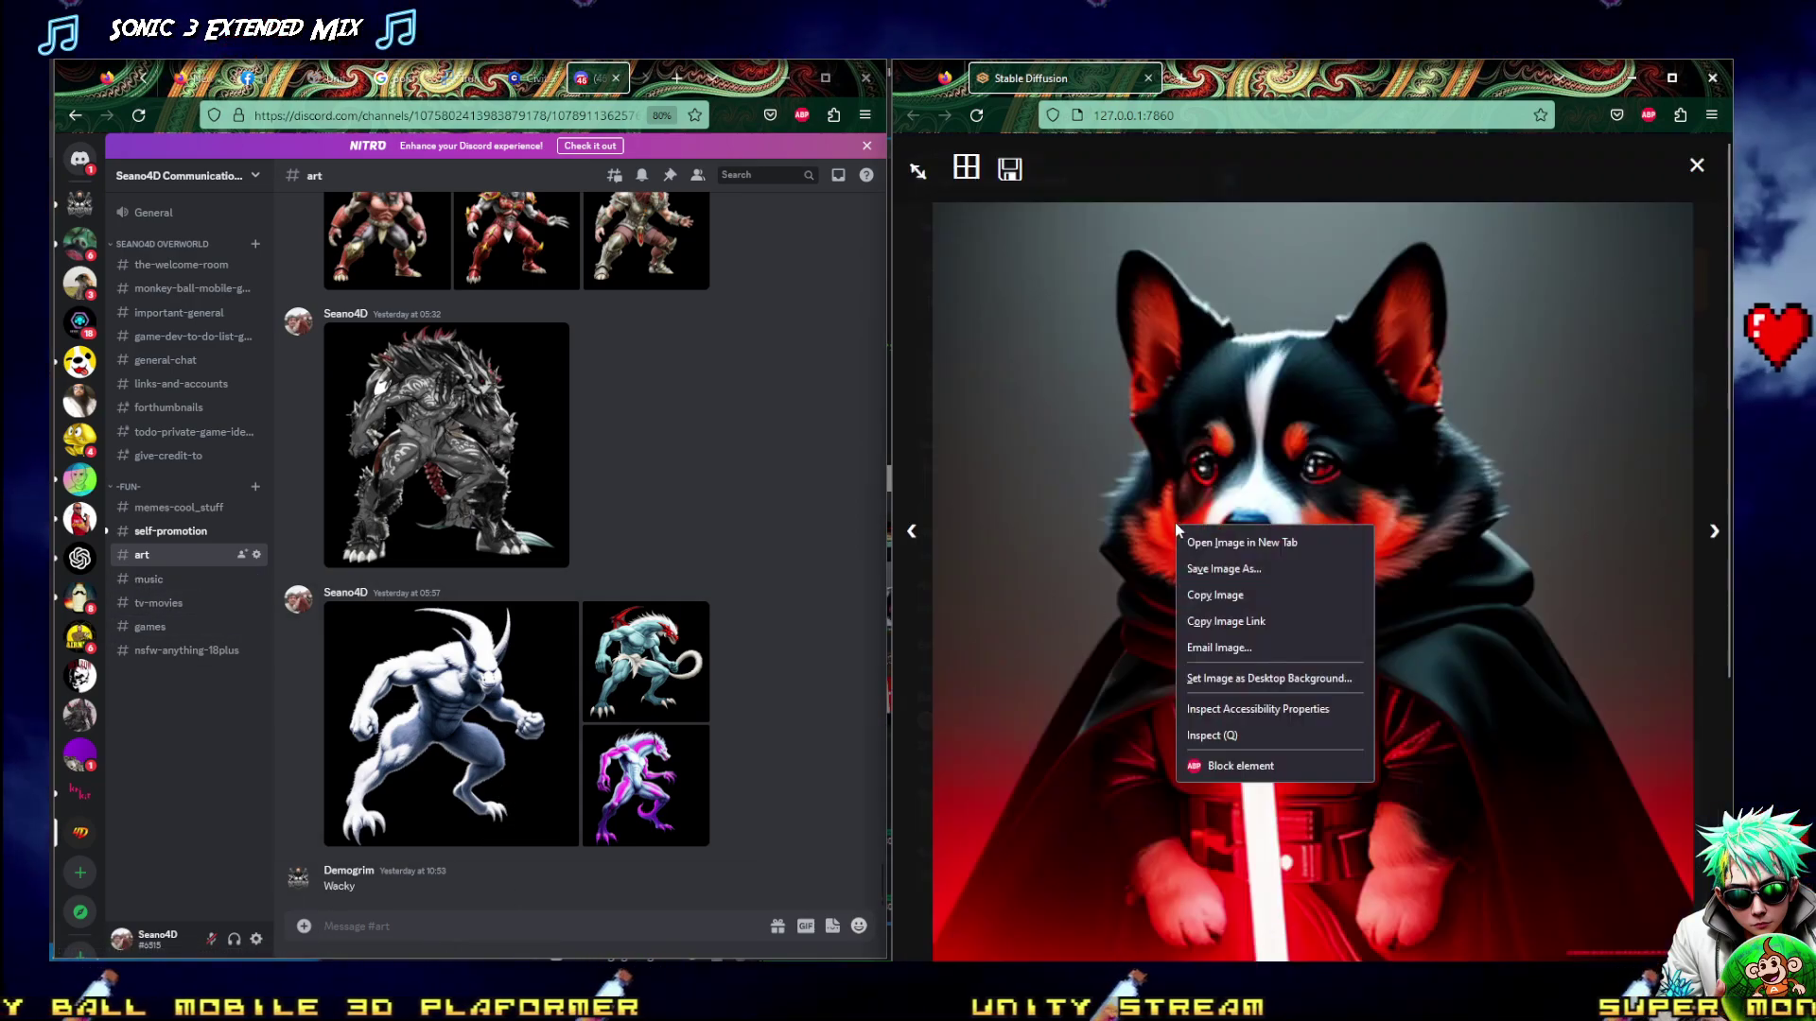
{"action": "left_click", "coordinate": [1215, 594]}
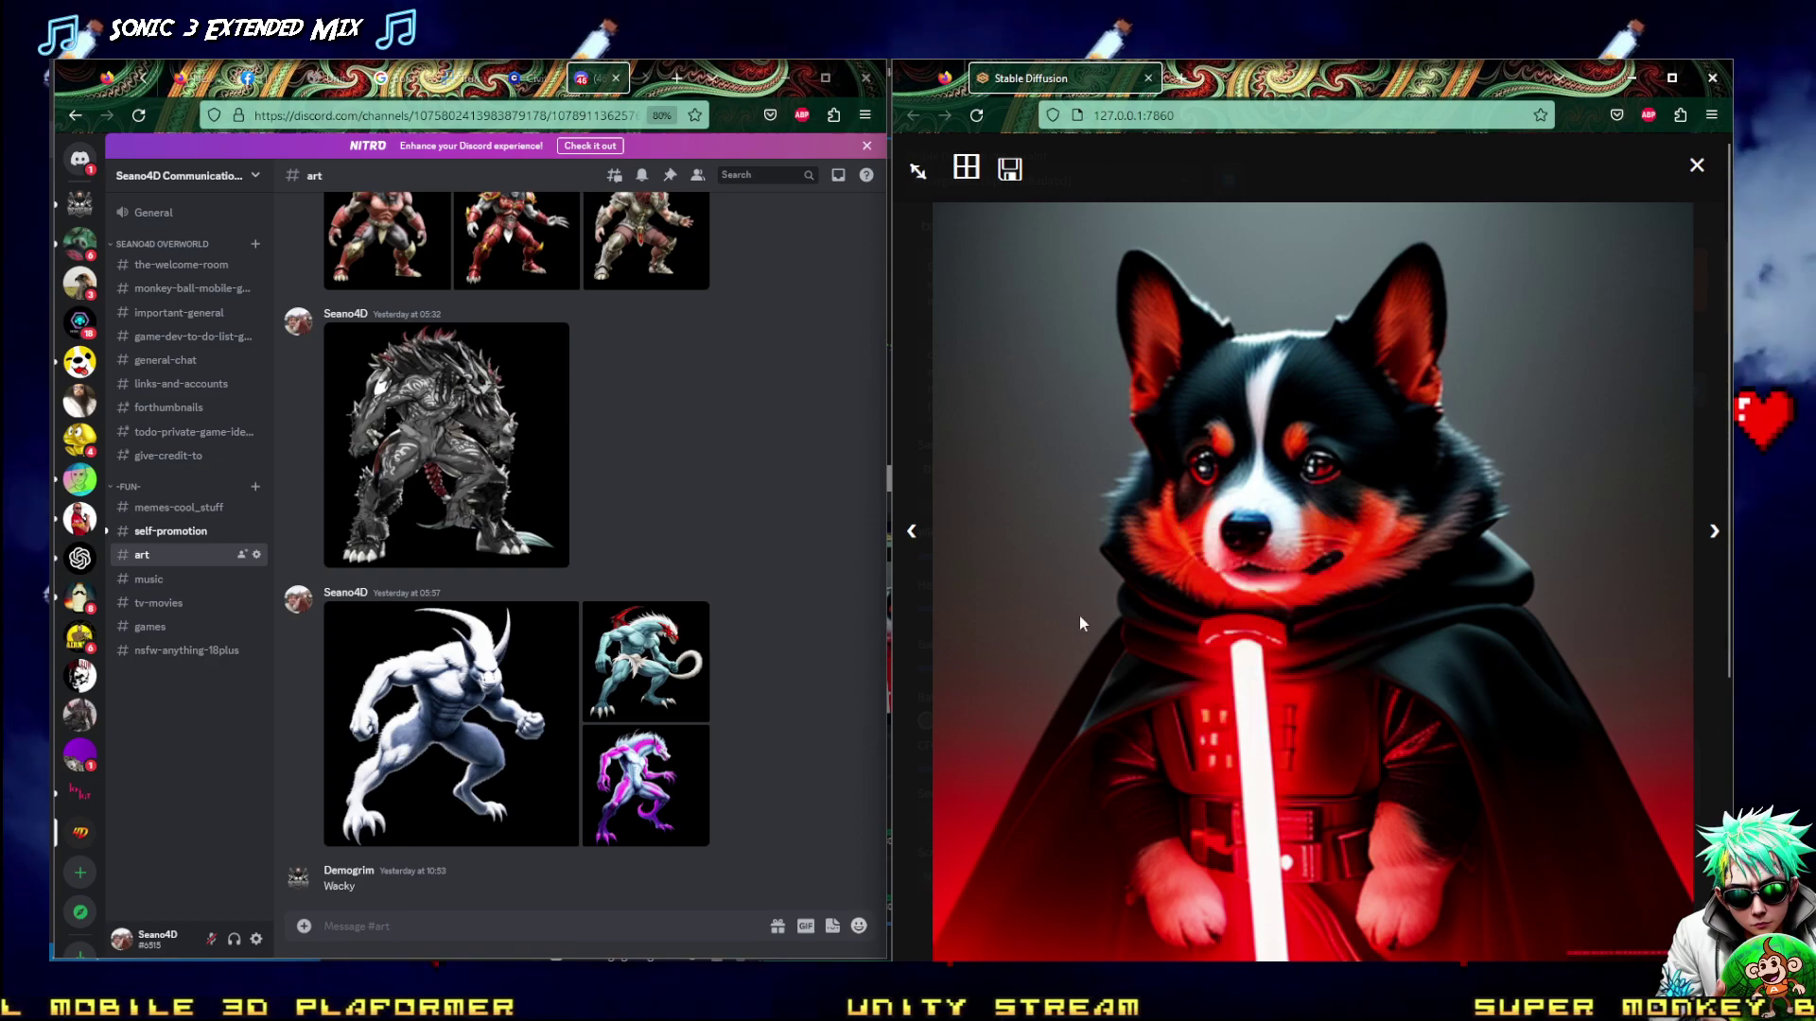
{"action": "right_click", "coordinate": [496, 932]}
{"action": "left_click", "coordinate": [544, 802]}
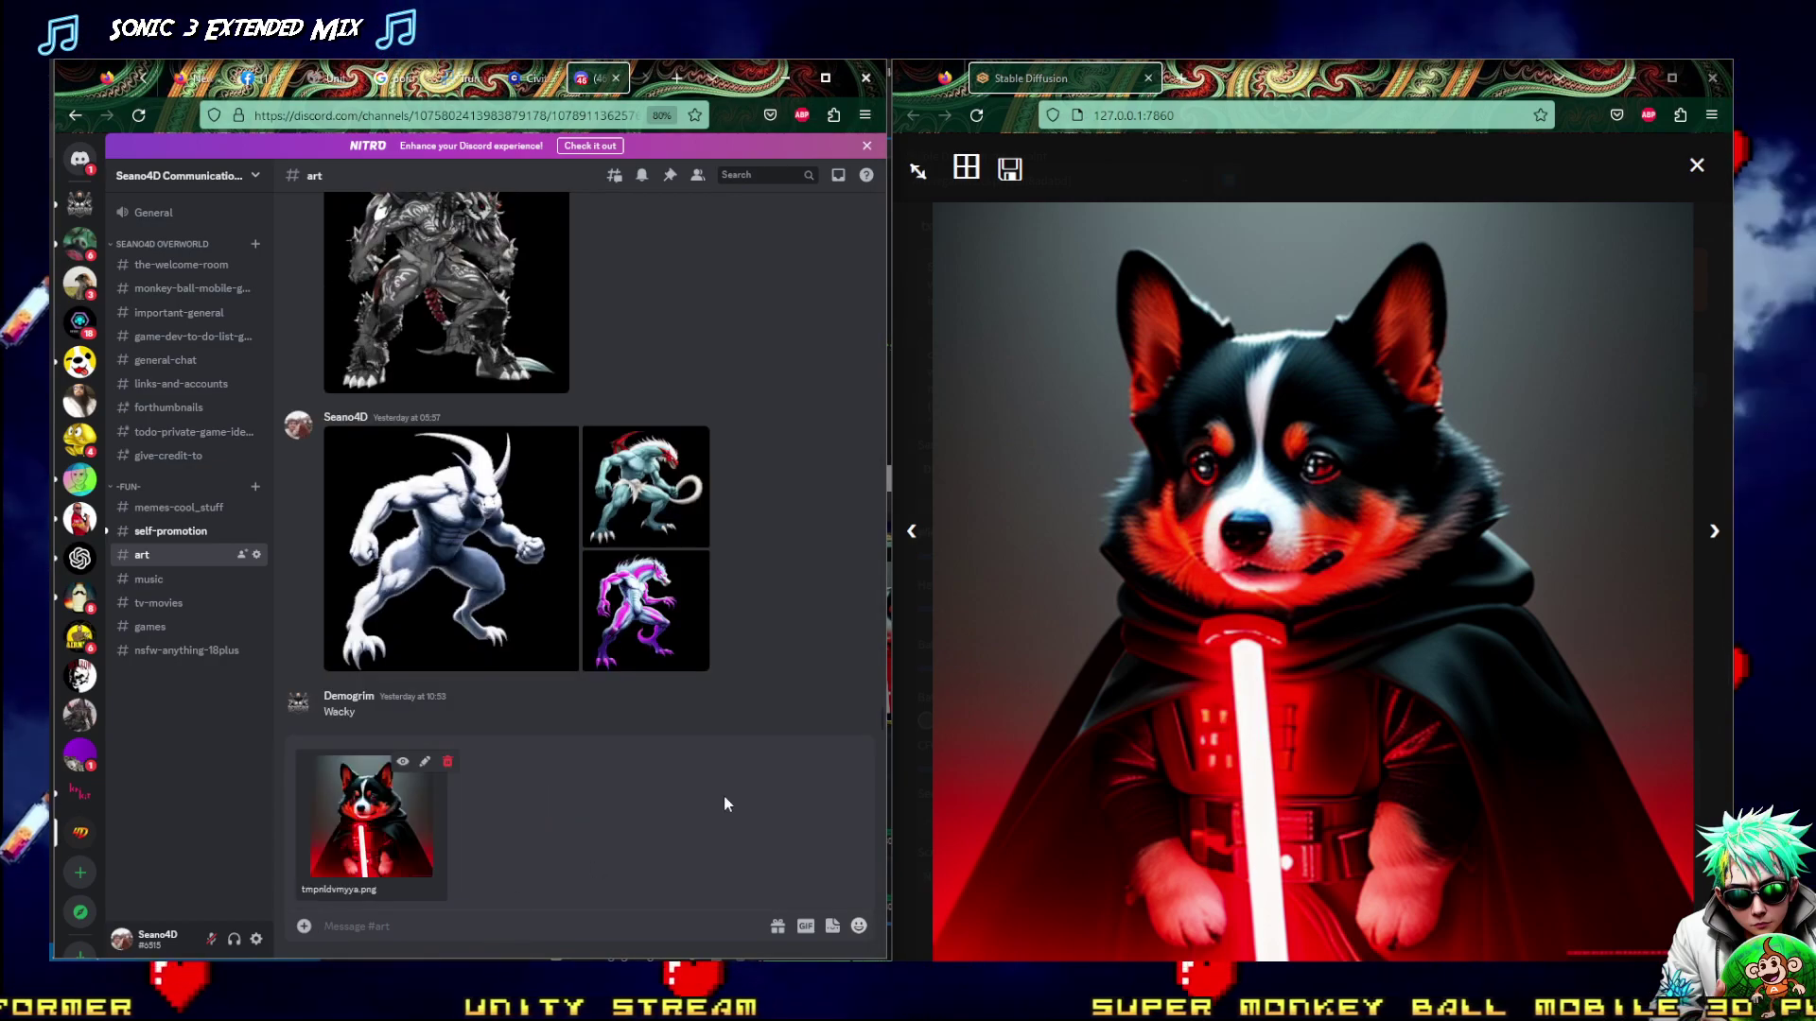
{"action": "left_click", "coordinate": [1713, 531]}
{"action": "right_click", "coordinate": [1362, 525]}
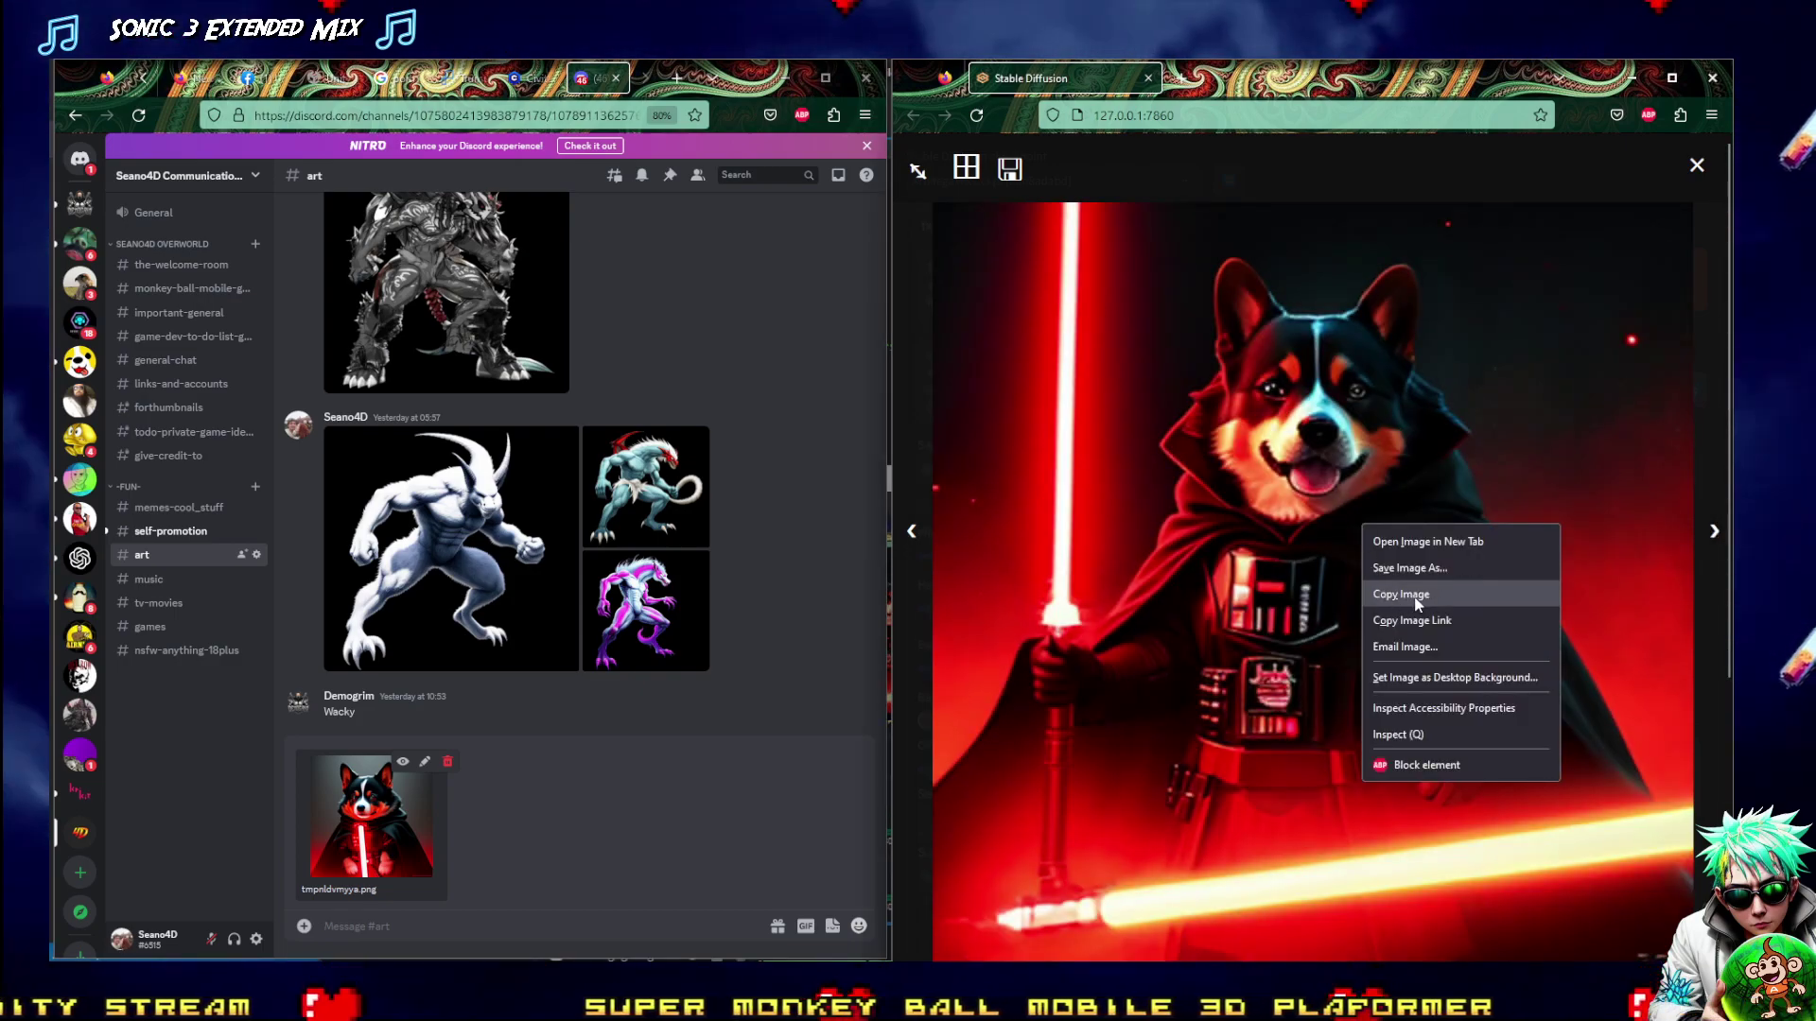
{"action": "left_click", "coordinate": [1417, 596]}
{"action": "left_click", "coordinate": [479, 929]}
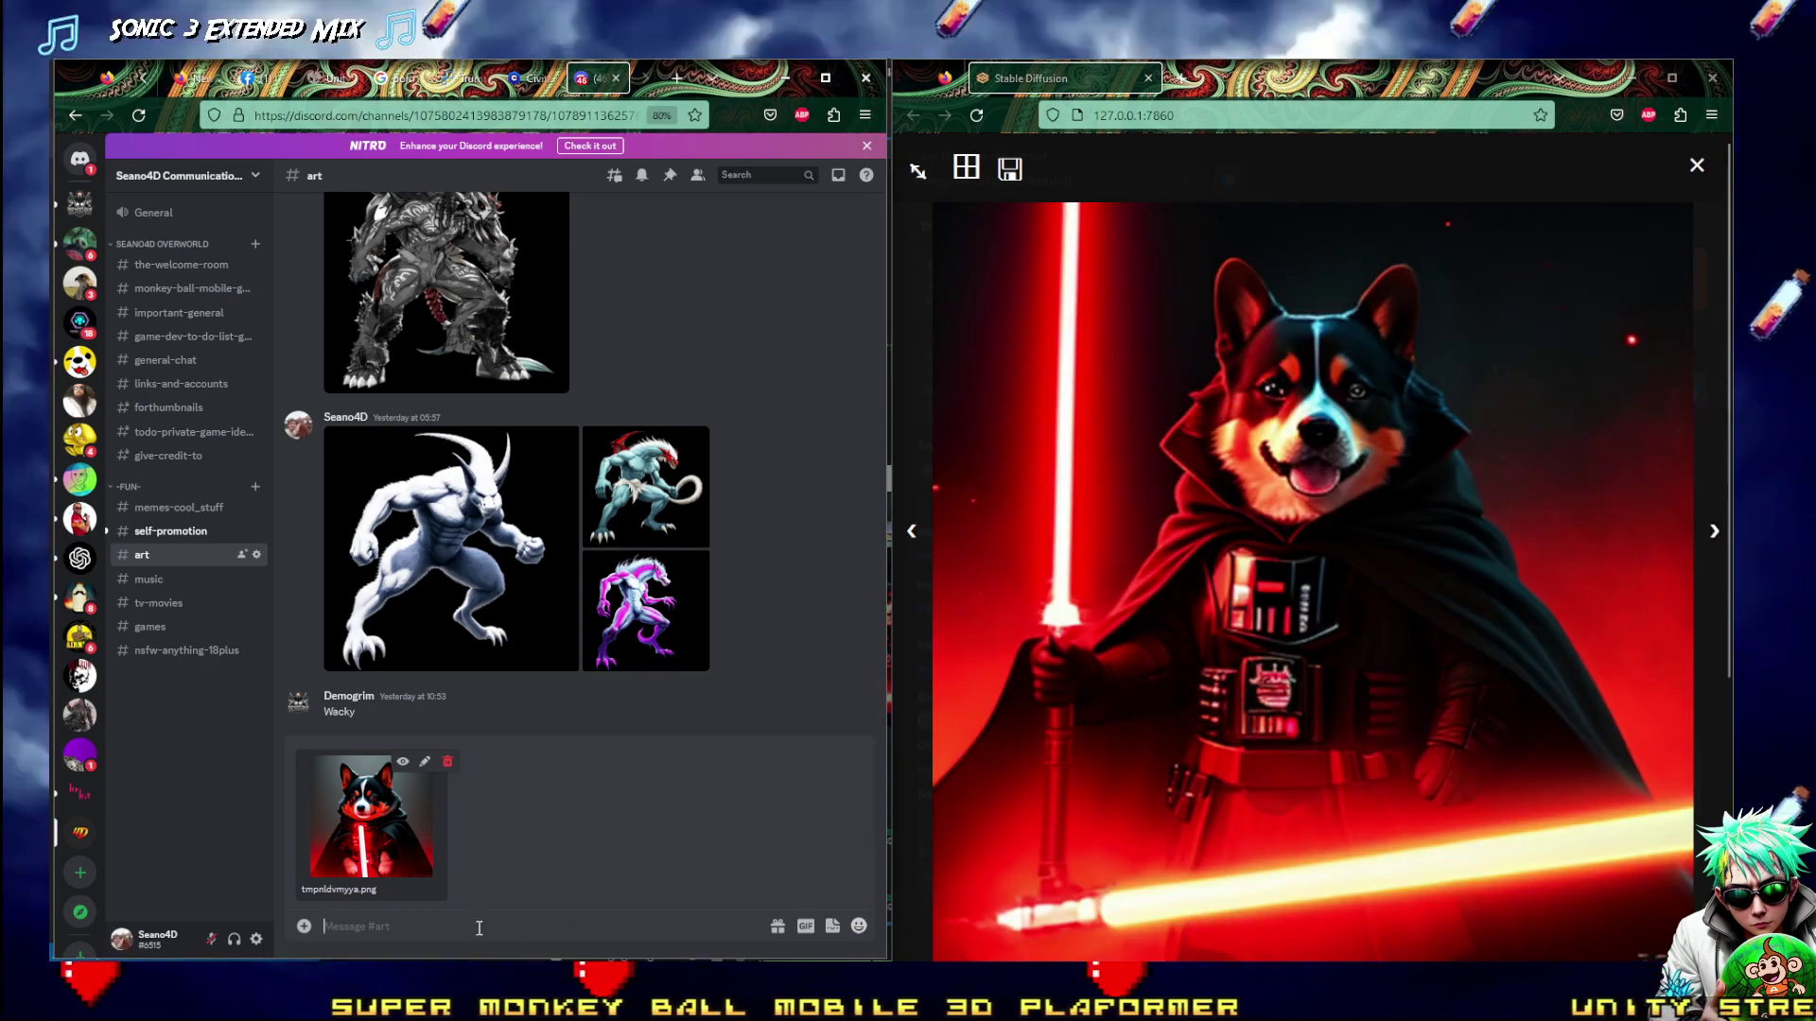
{"action": "right_click", "coordinate": [479, 928]}
{"action": "left_click", "coordinate": [509, 769]}
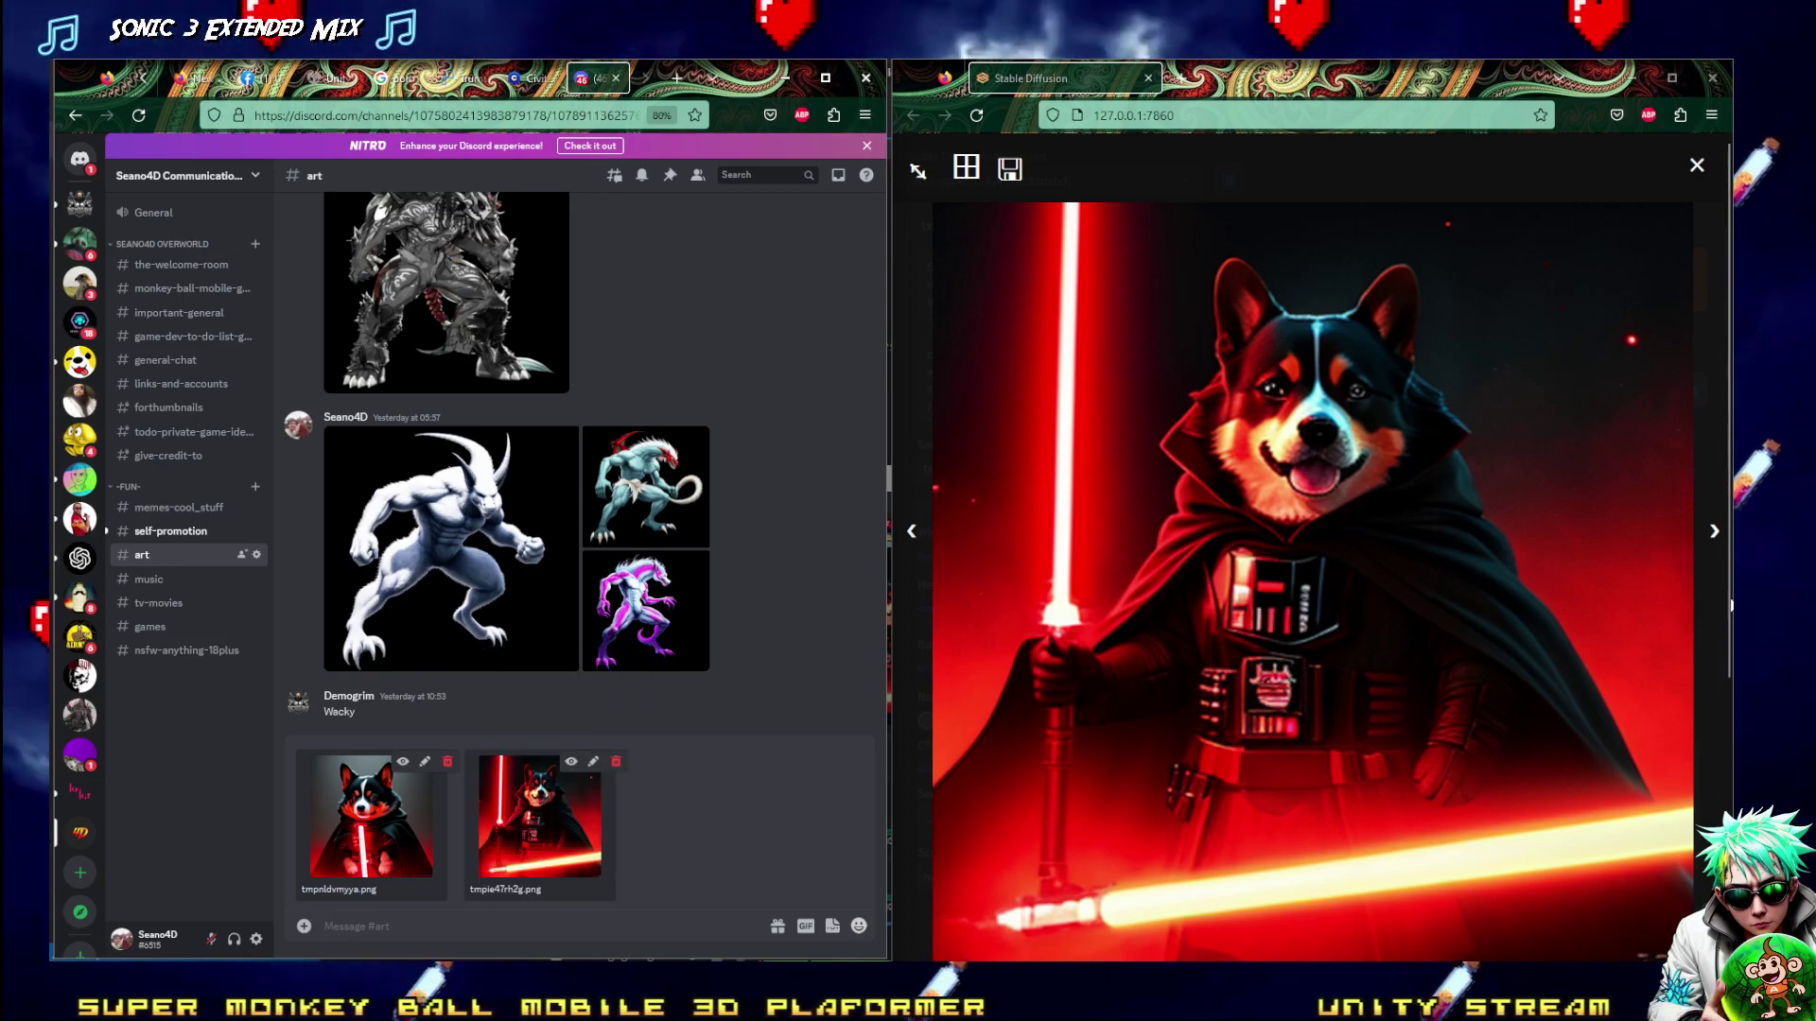
Attach the Vader cat image and the next dog image to the Discord message
{"action": "left_click", "coordinate": [1713, 530]}
{"action": "right_click", "coordinate": [1241, 537]}
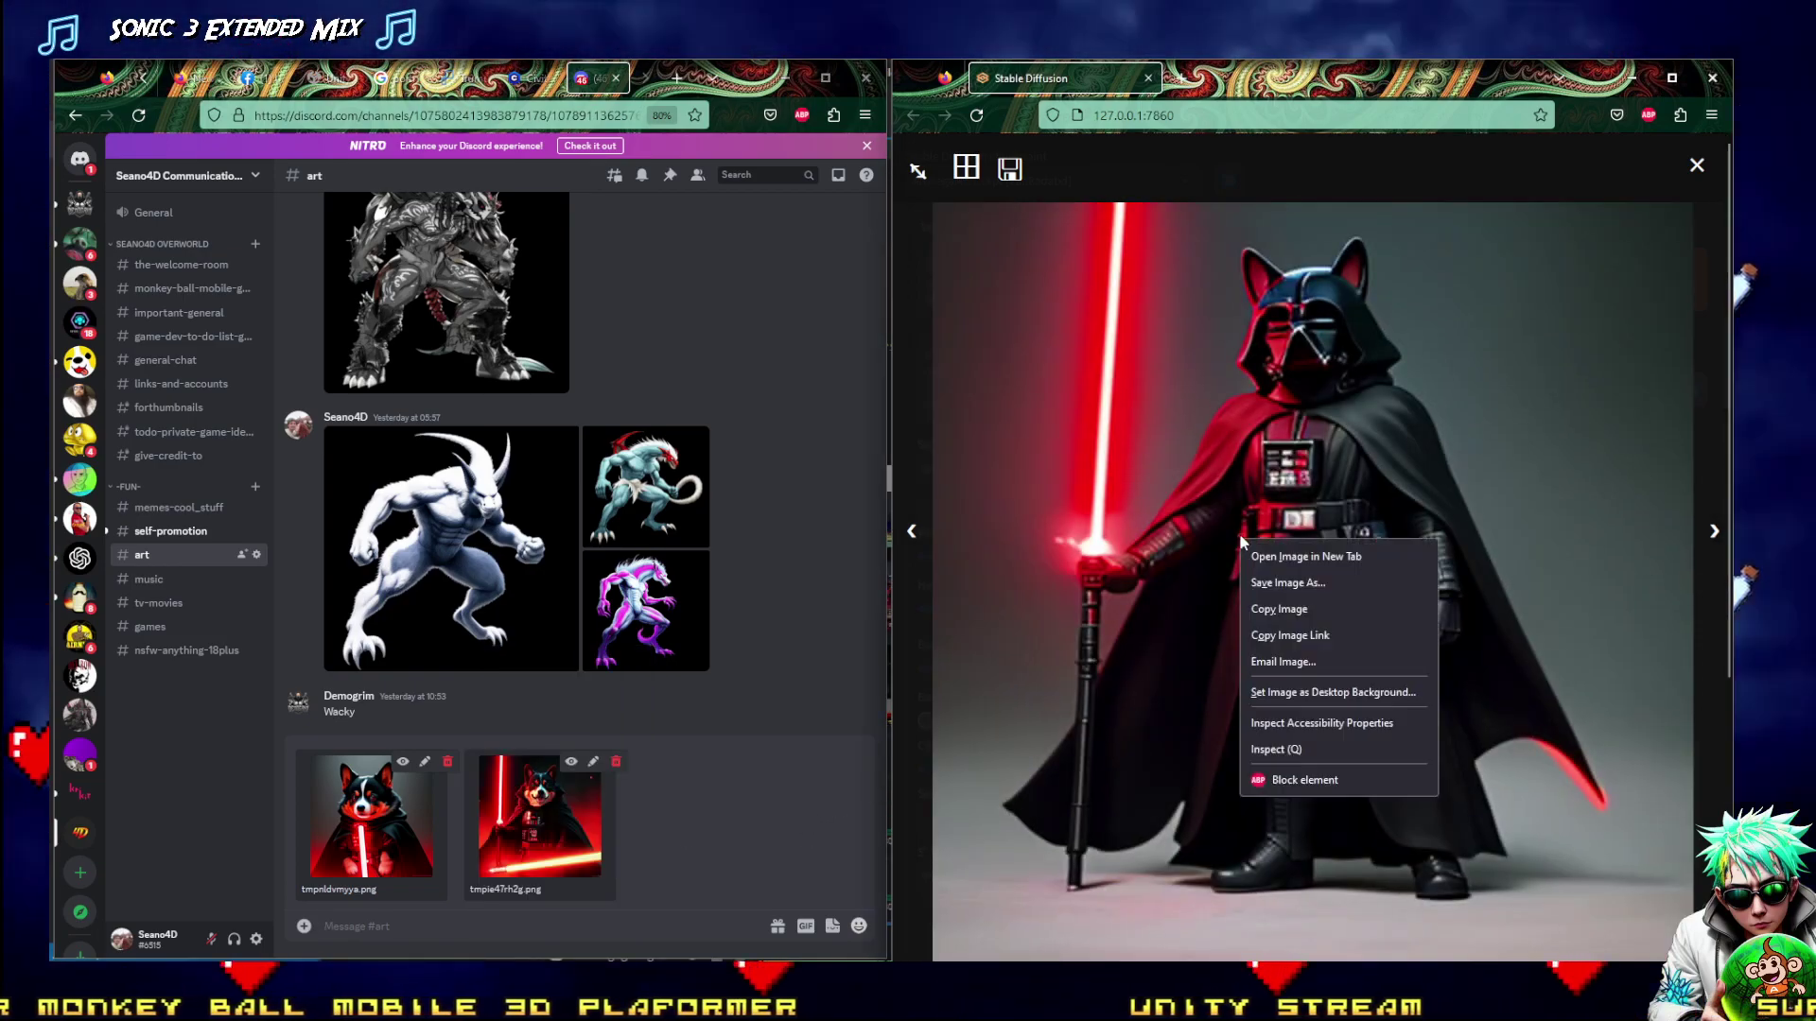
{"action": "left_click", "coordinate": [1267, 609]}
{"action": "right_click", "coordinate": [640, 925]}
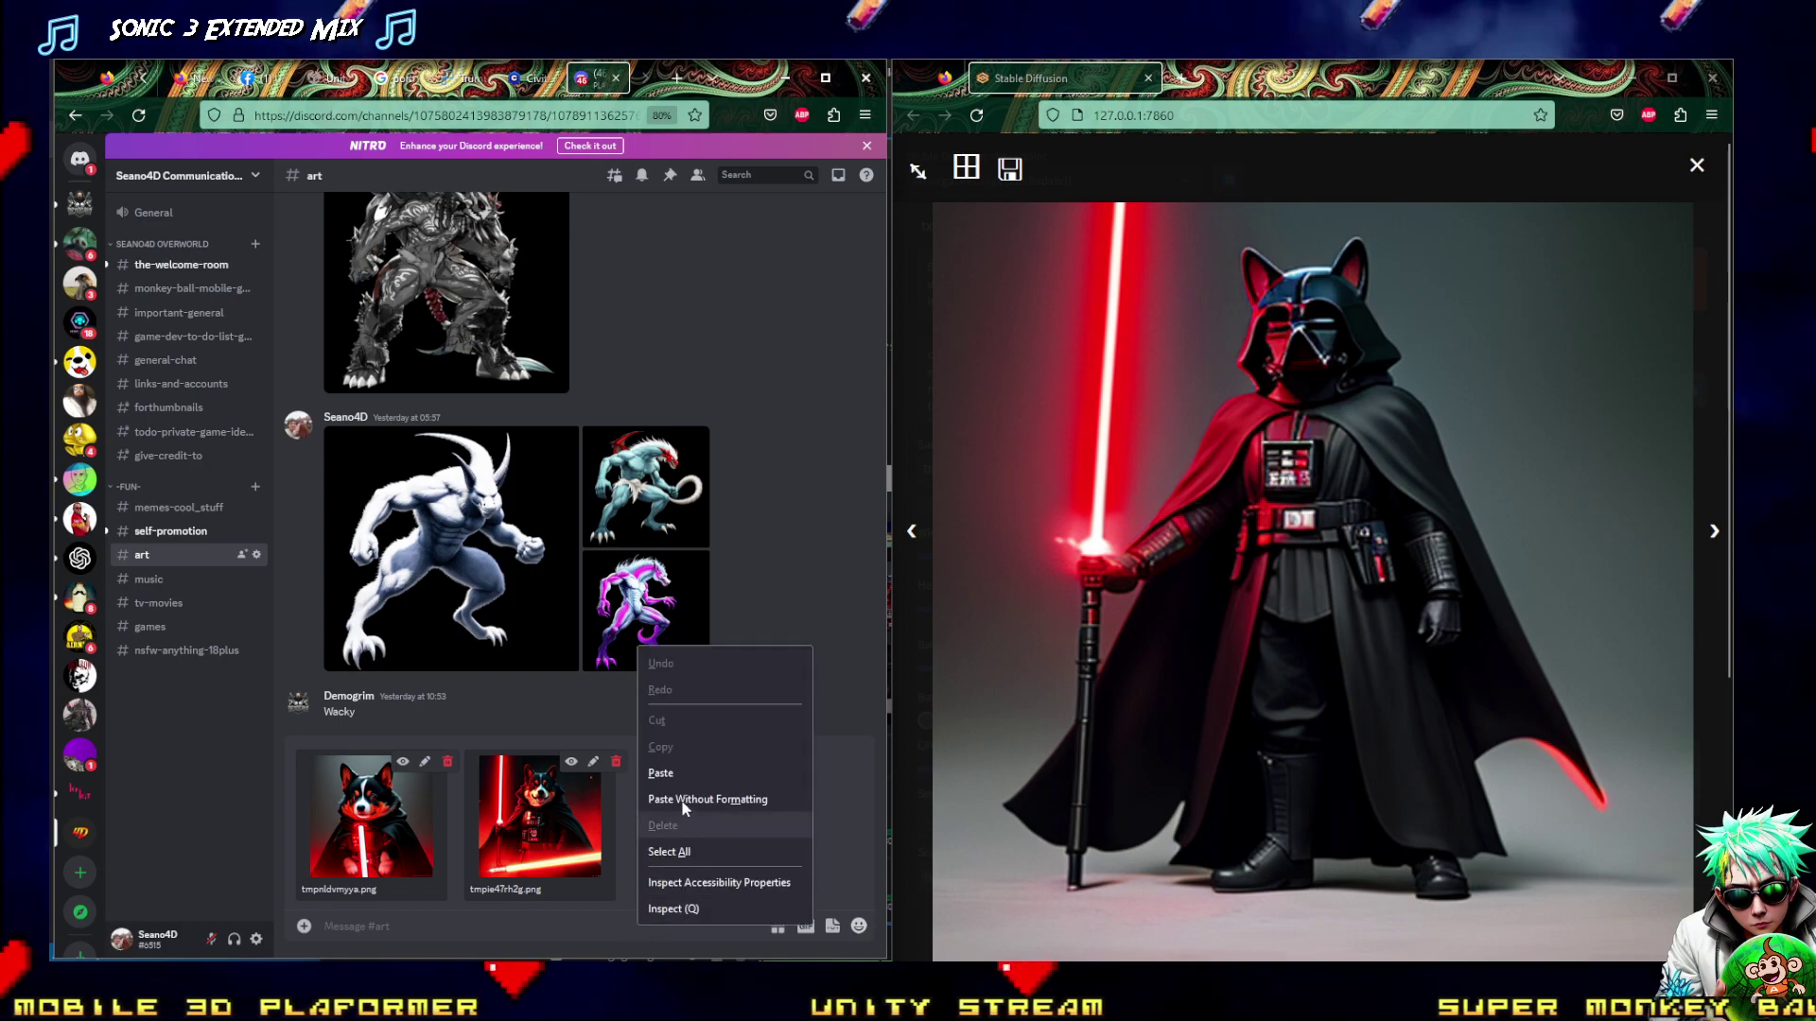
{"action": "left_click", "coordinate": [669, 771]}
{"action": "left_click", "coordinate": [1016, 872]}
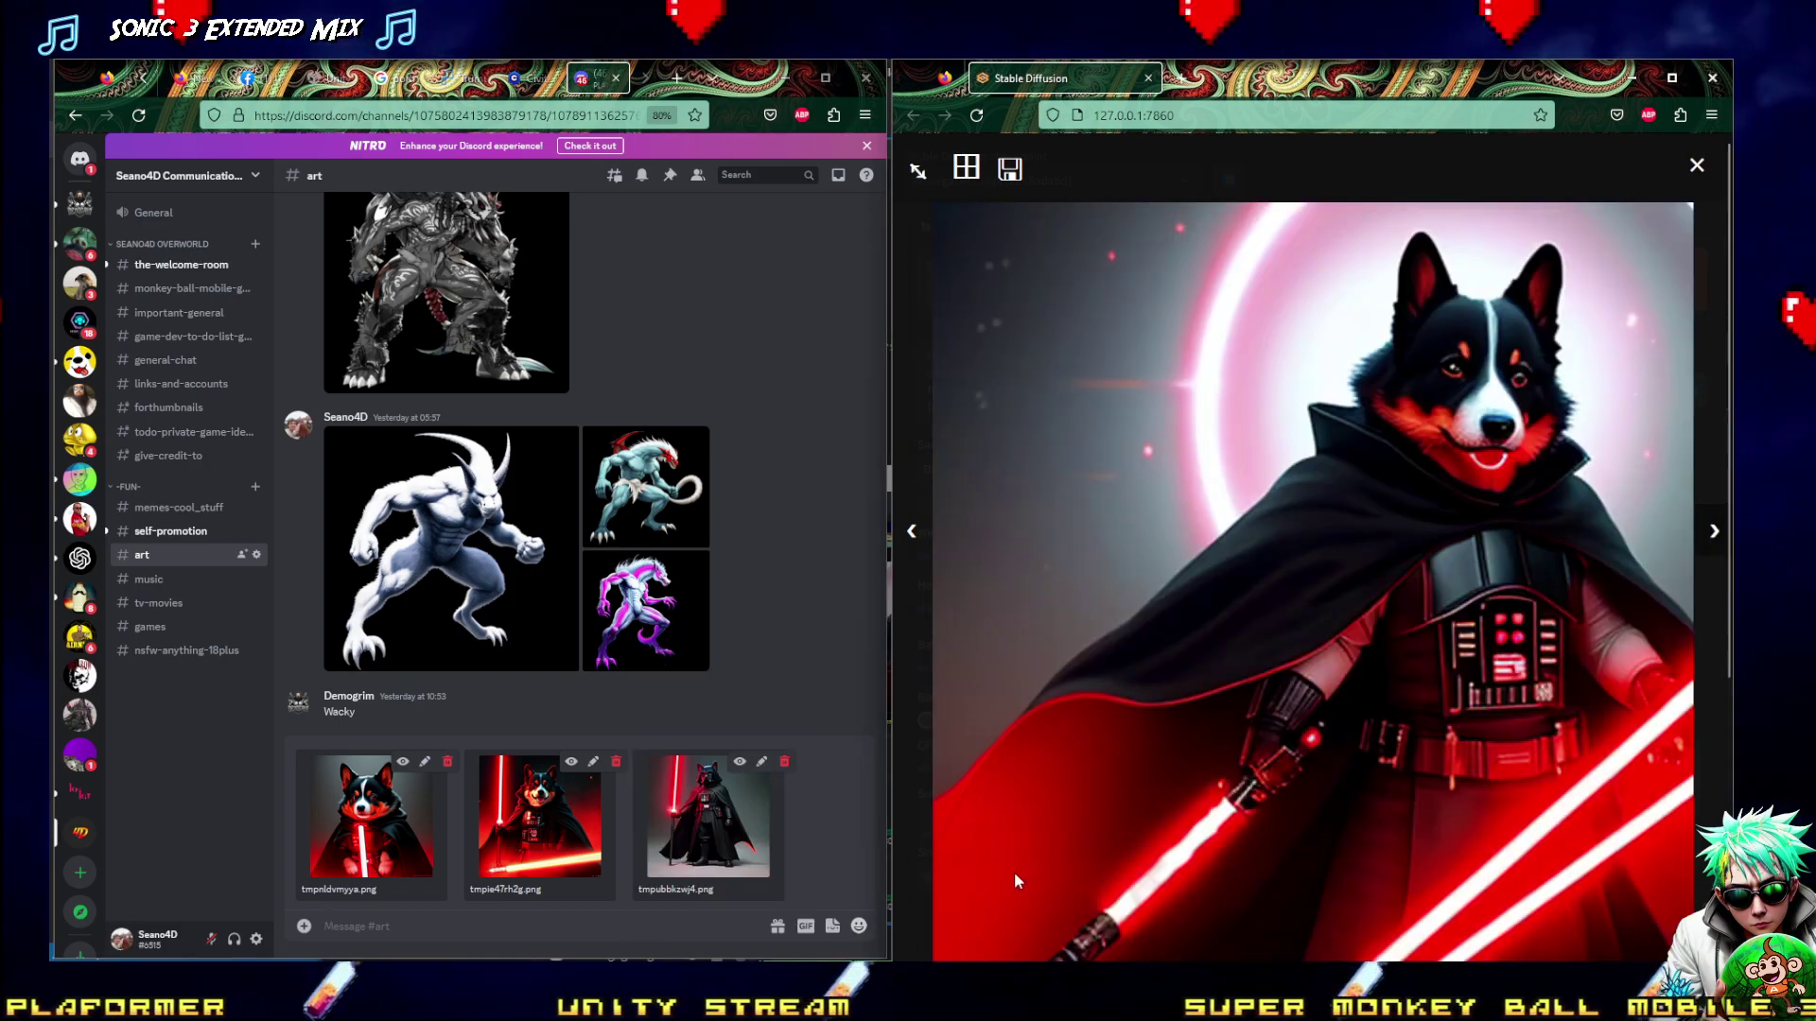
{"action": "right_click", "coordinate": [1199, 673]}
{"action": "left_click", "coordinate": [1229, 744]}
{"action": "left_click", "coordinate": [619, 934]}
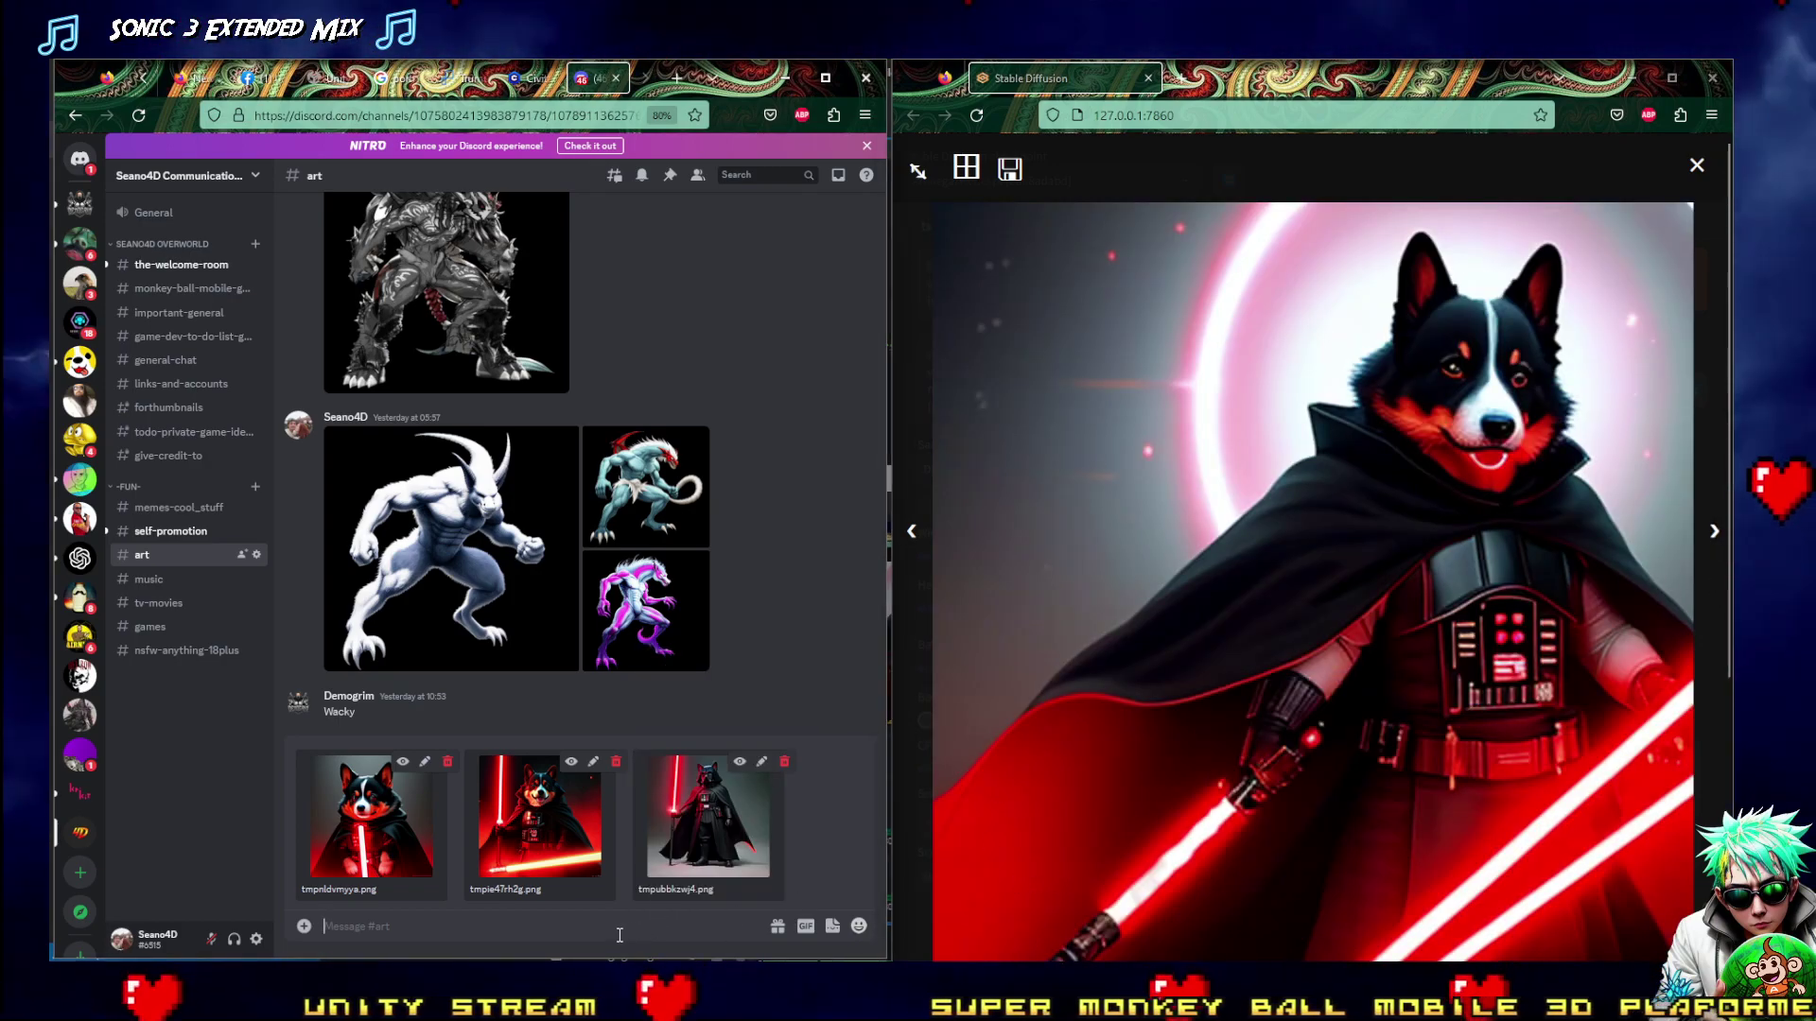
{"action": "right_click", "coordinate": [620, 934]}
{"action": "left_click", "coordinate": [661, 774]}
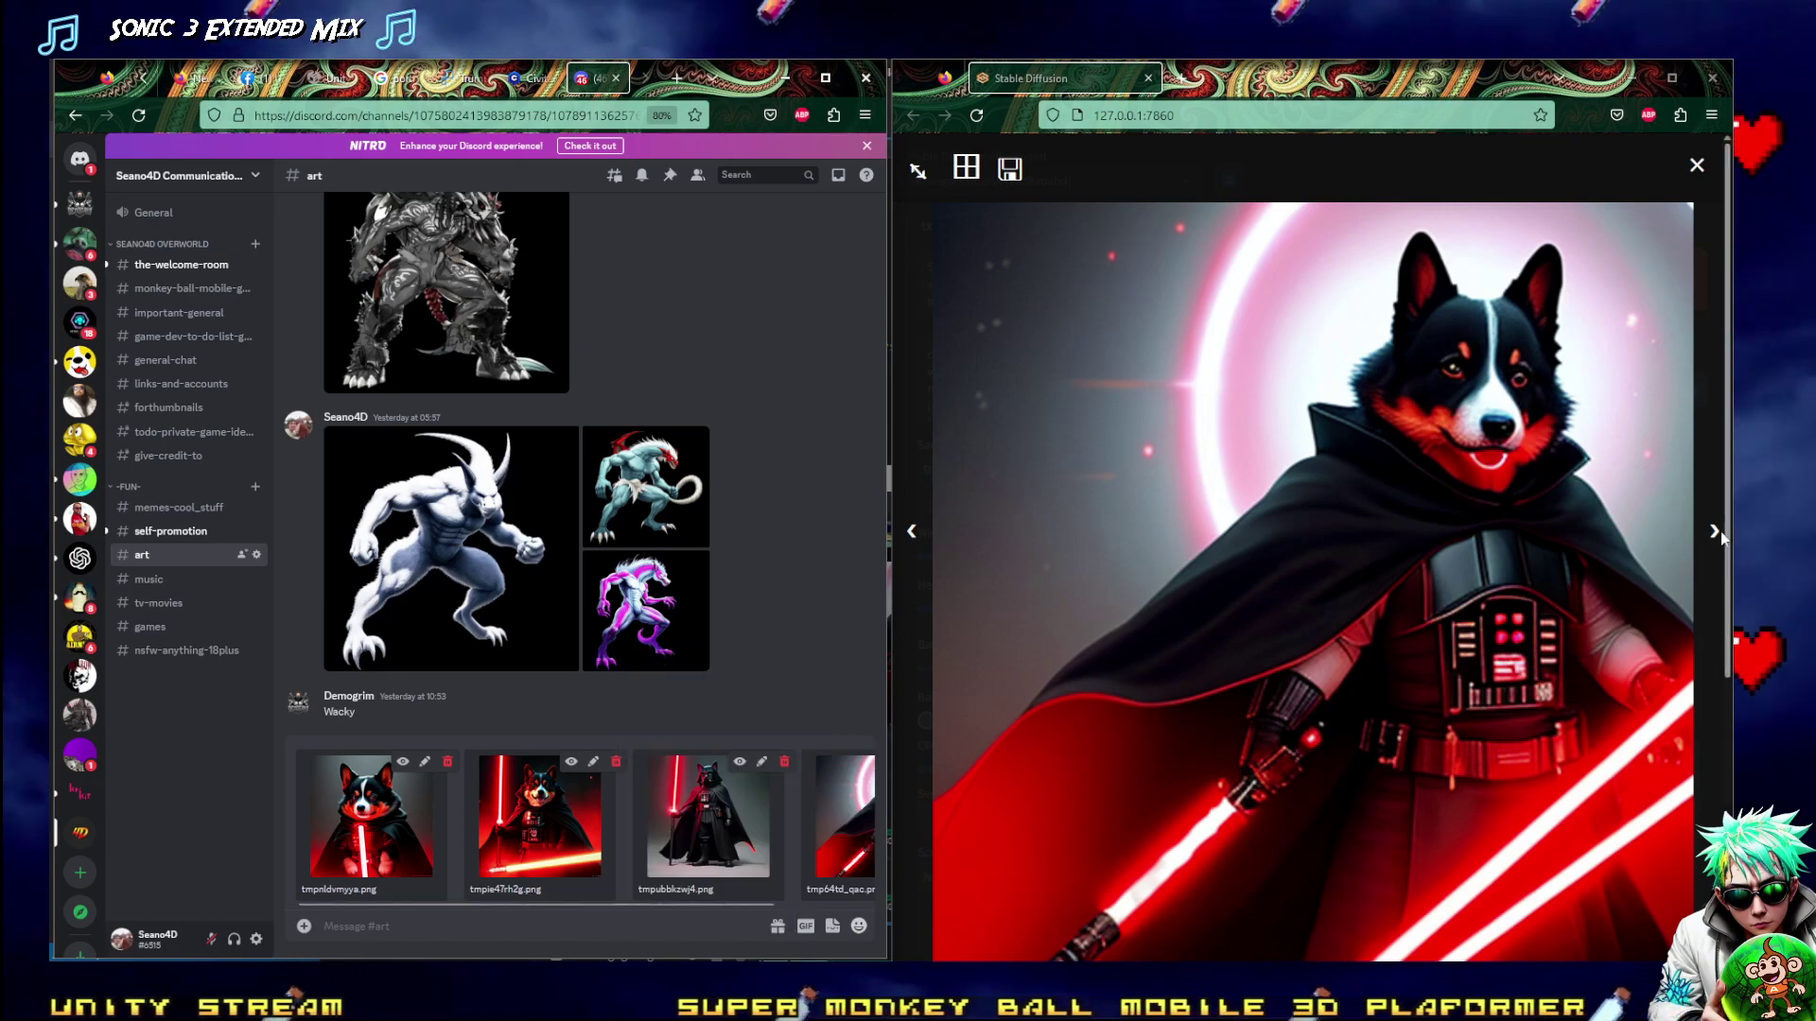
Attach the fifth corgi image and the sitting corgi image to the message
{"action": "left_click", "coordinate": [1714, 532]}
{"action": "right_click", "coordinate": [1281, 718]}
{"action": "left_click", "coordinate": [1324, 786]}
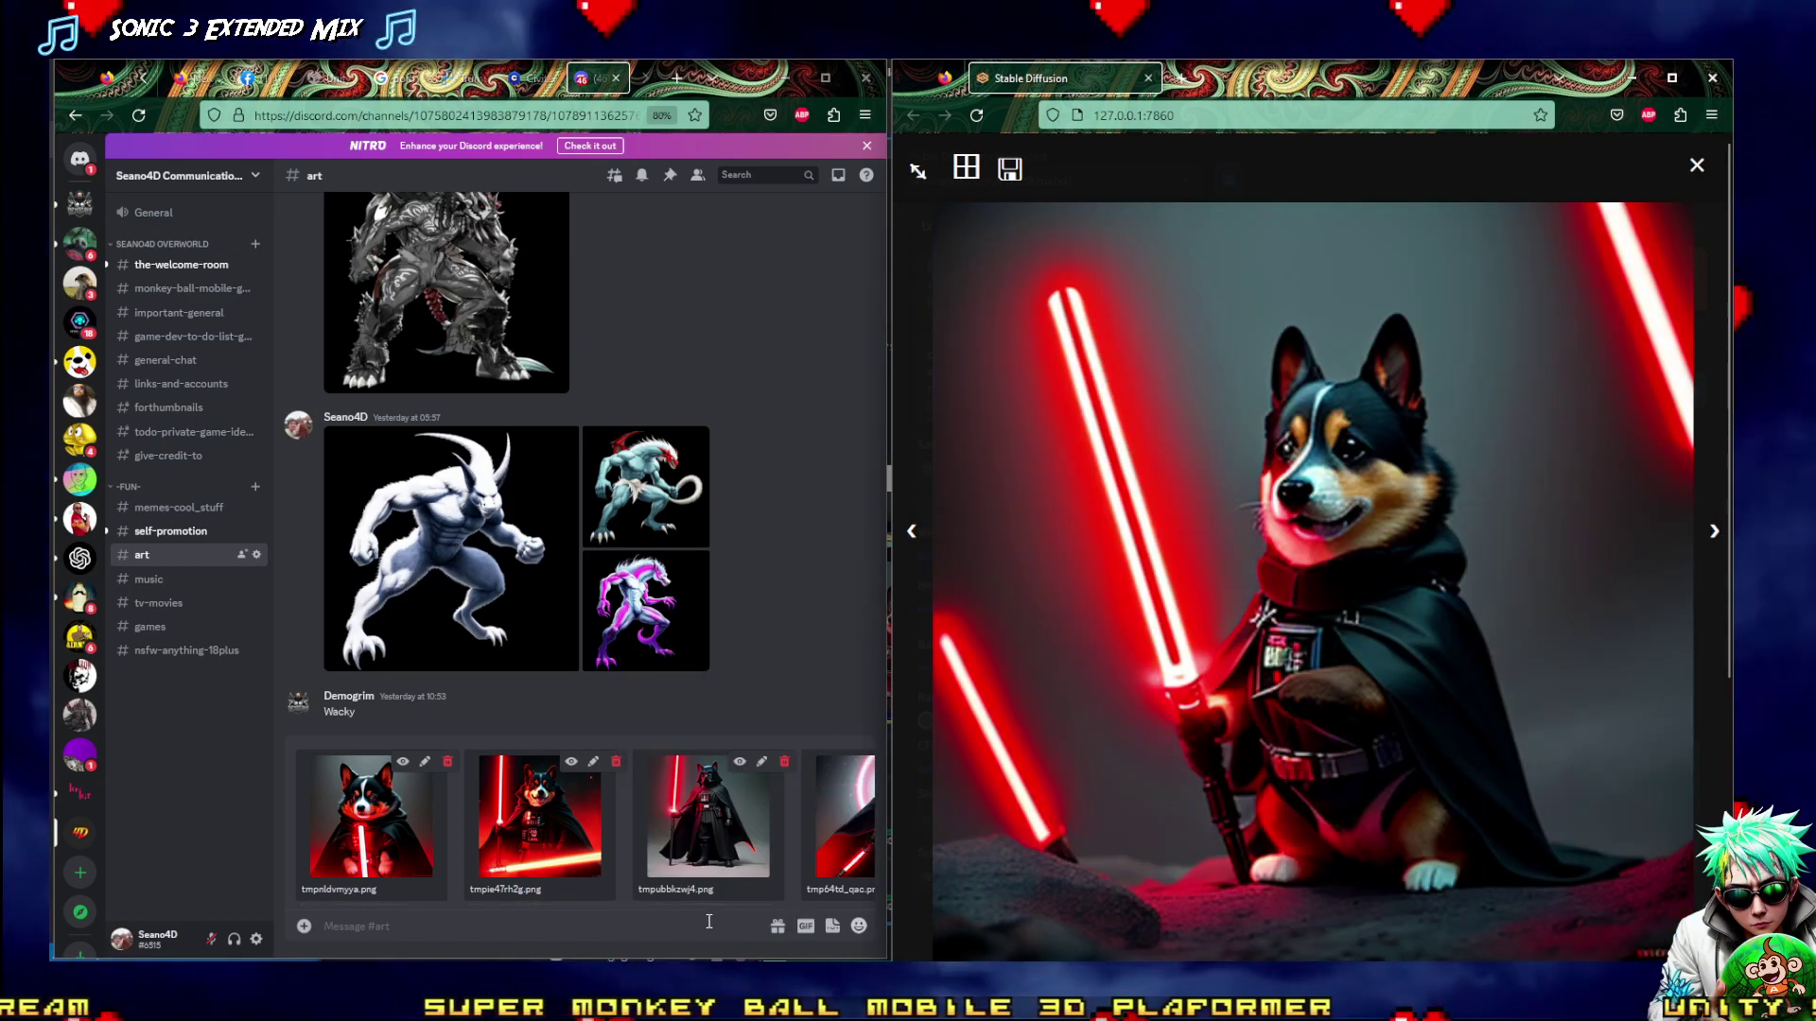
{"action": "right_click", "coordinate": [709, 921]}
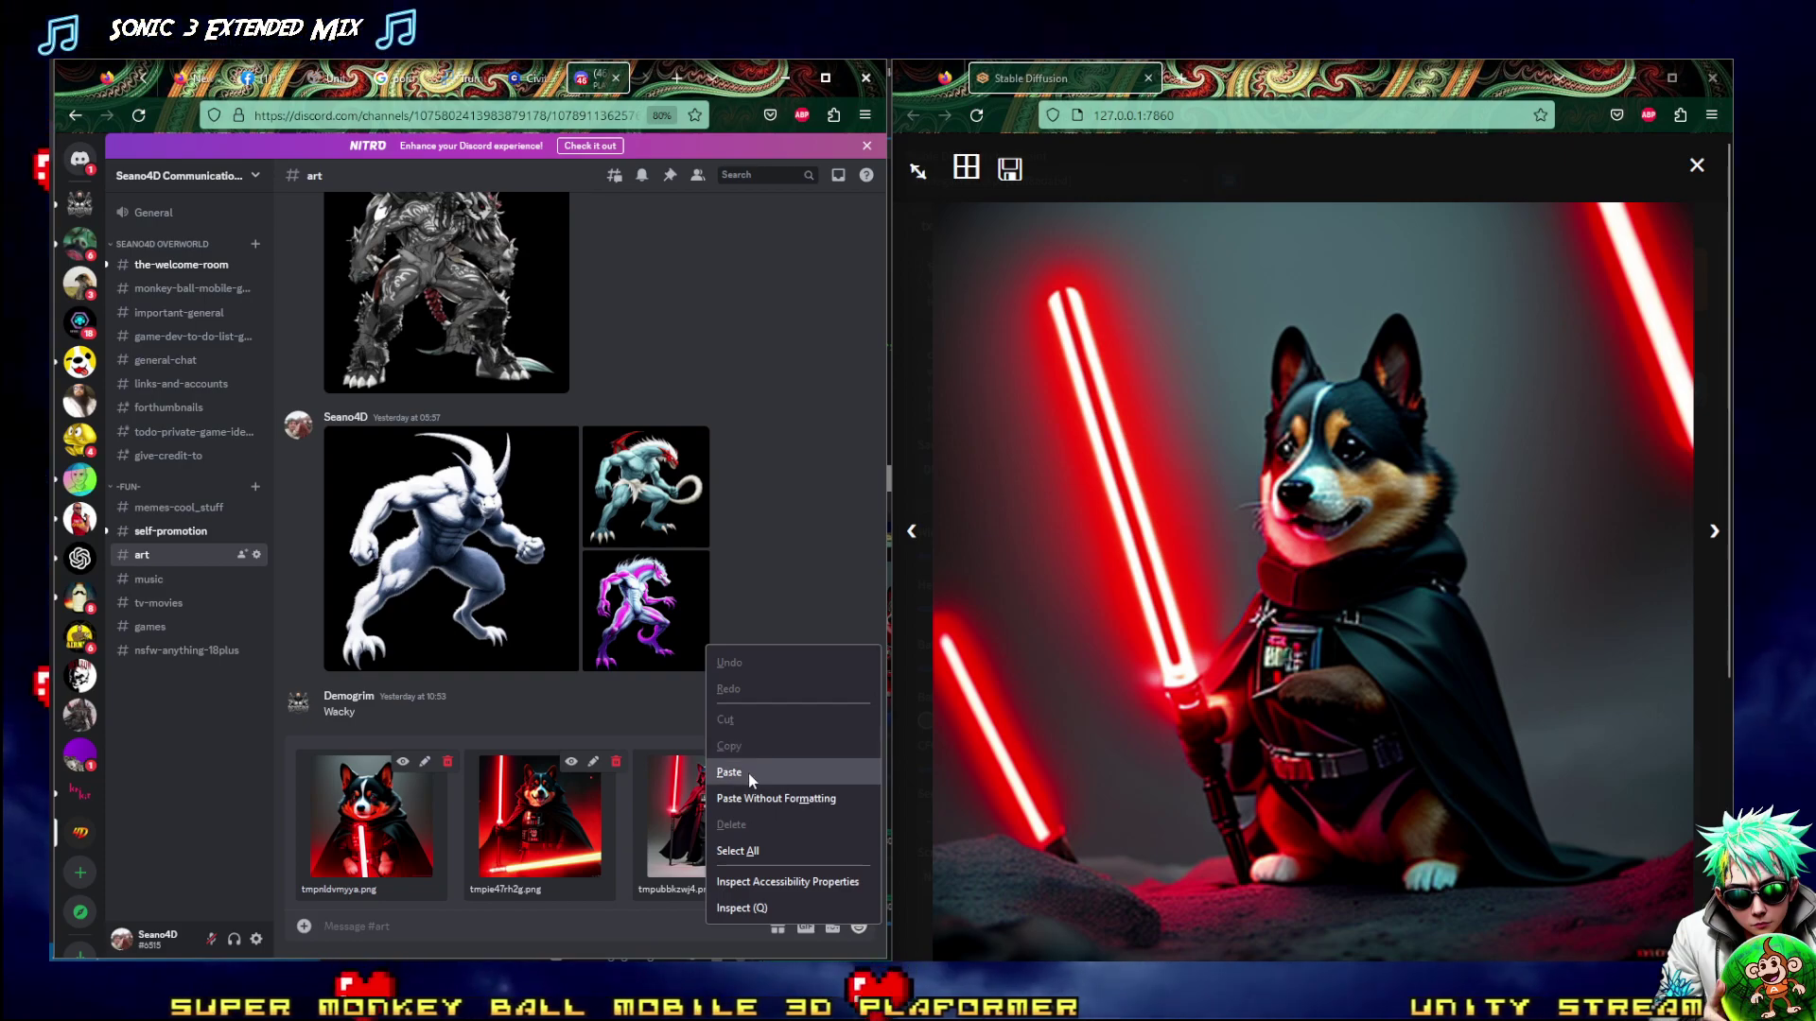
{"action": "left_click", "coordinate": [747, 774]}
{"action": "left_click", "coordinate": [1714, 531]}
{"action": "right_click", "coordinate": [1100, 694]}
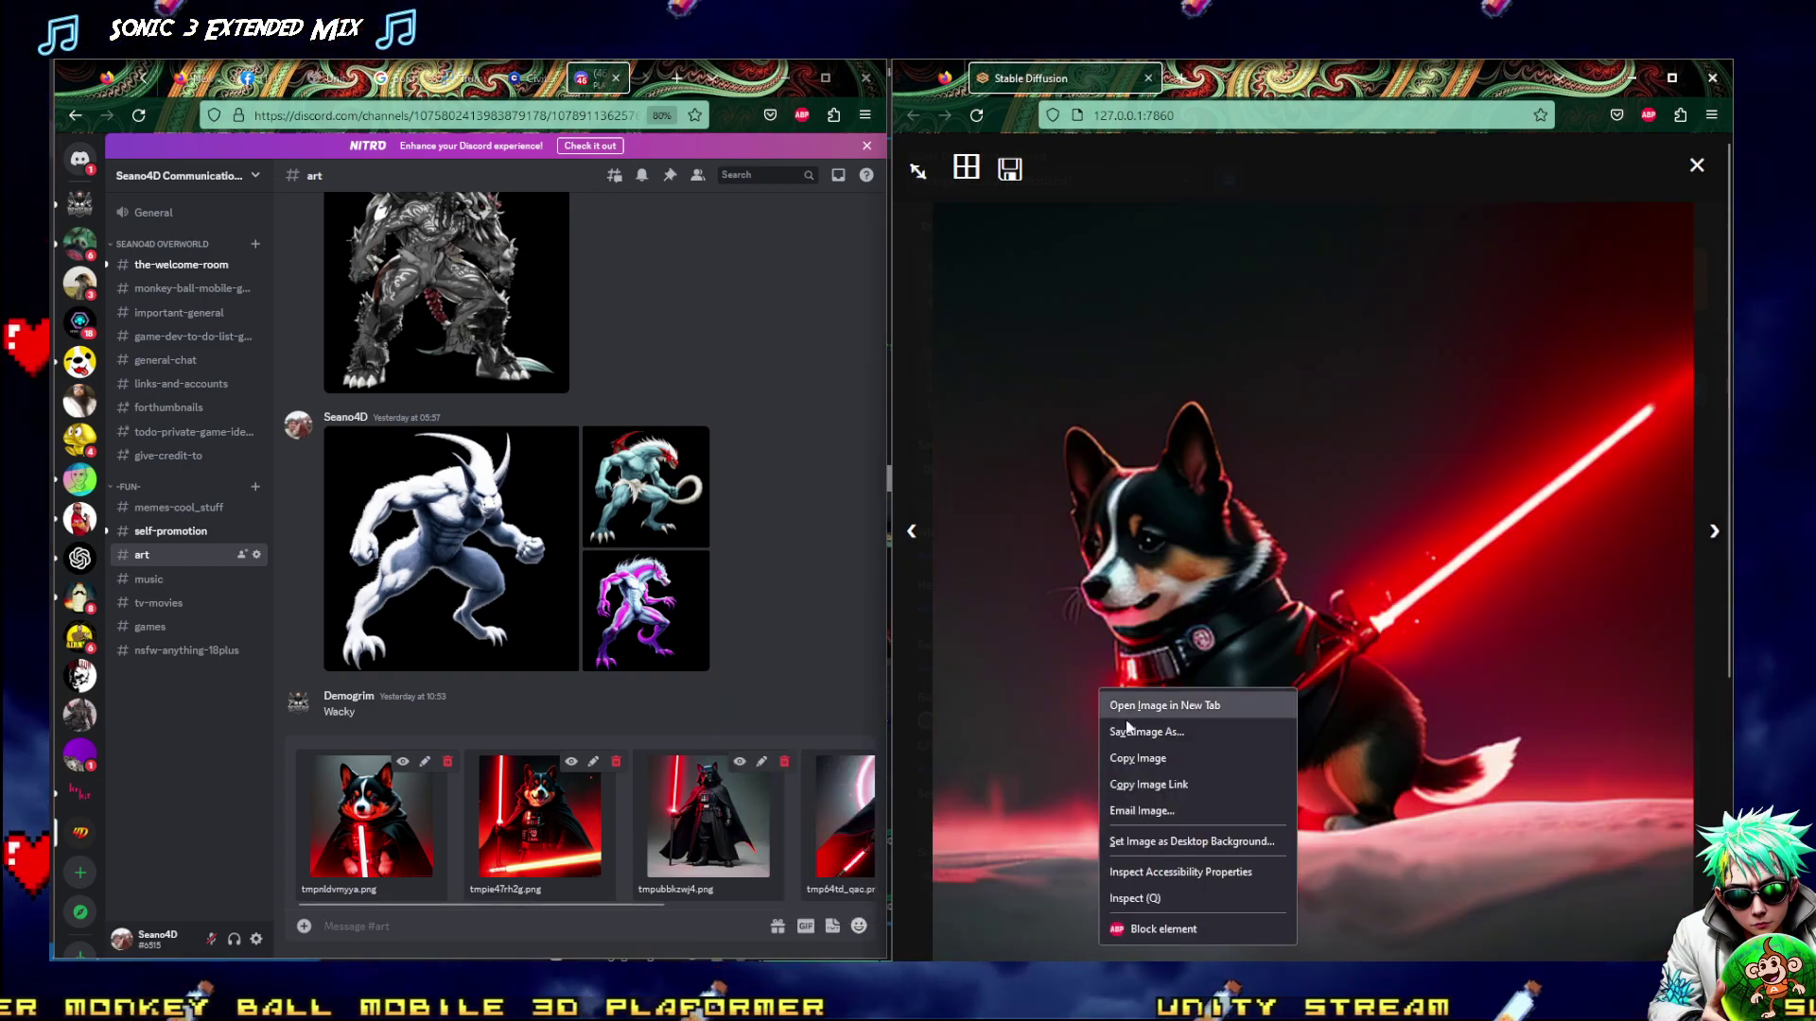
{"action": "left_click", "coordinate": [1138, 757]}
{"action": "right_click", "coordinate": [661, 915]}
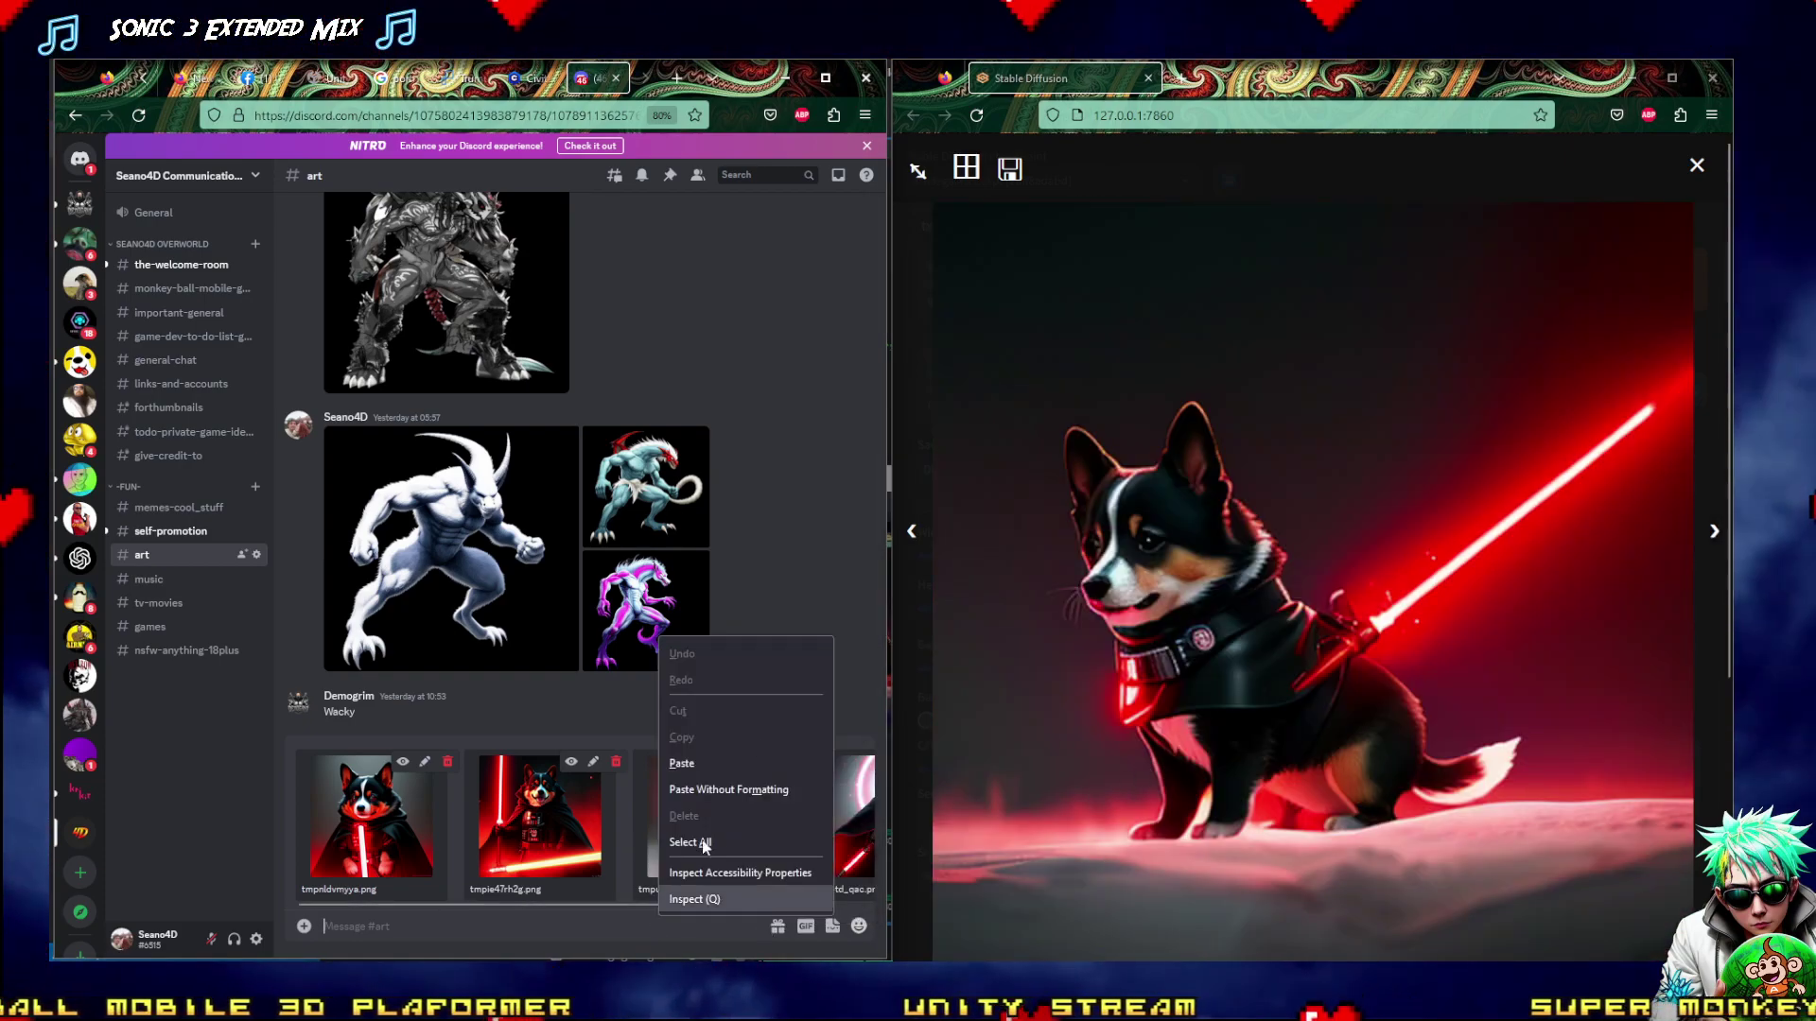
{"action": "left_click", "coordinate": [681, 763]}
Attach the black Vader dog image and send all seven images to #art
{"action": "left_click", "coordinate": [1714, 531]}
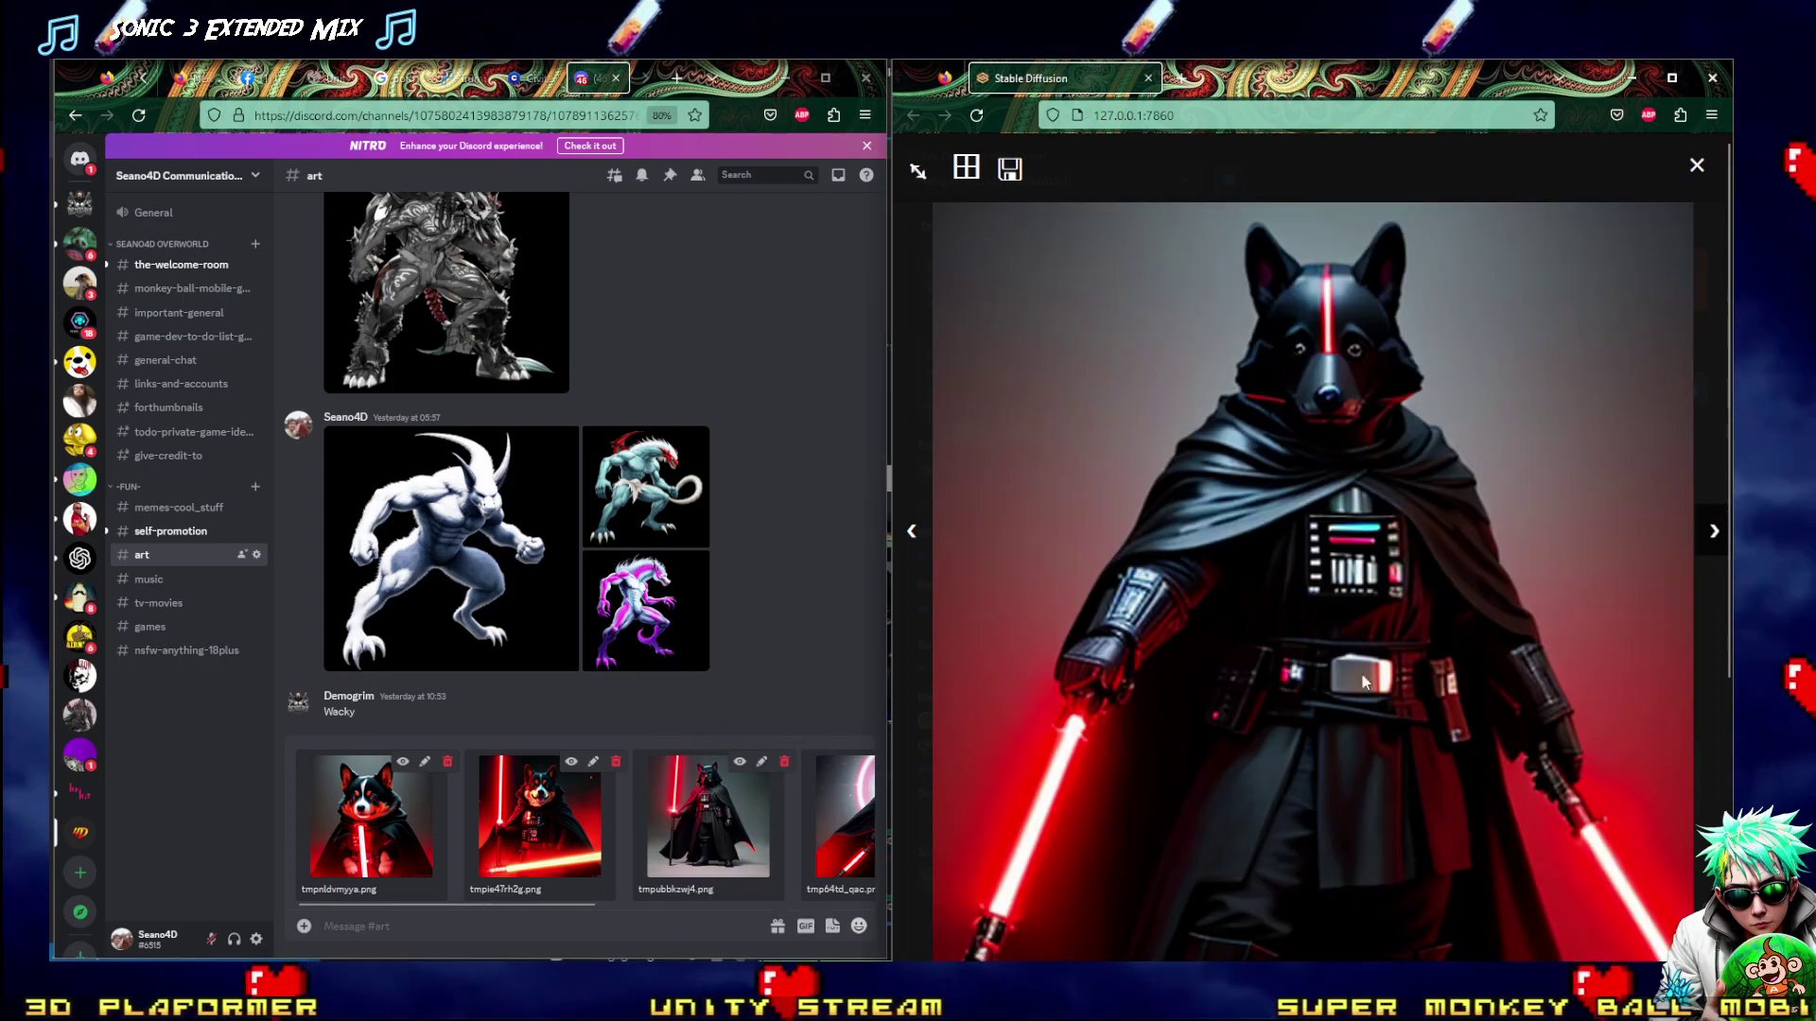
{"action": "right_click", "coordinate": [1329, 705]}
{"action": "left_click", "coordinate": [1370, 772]}
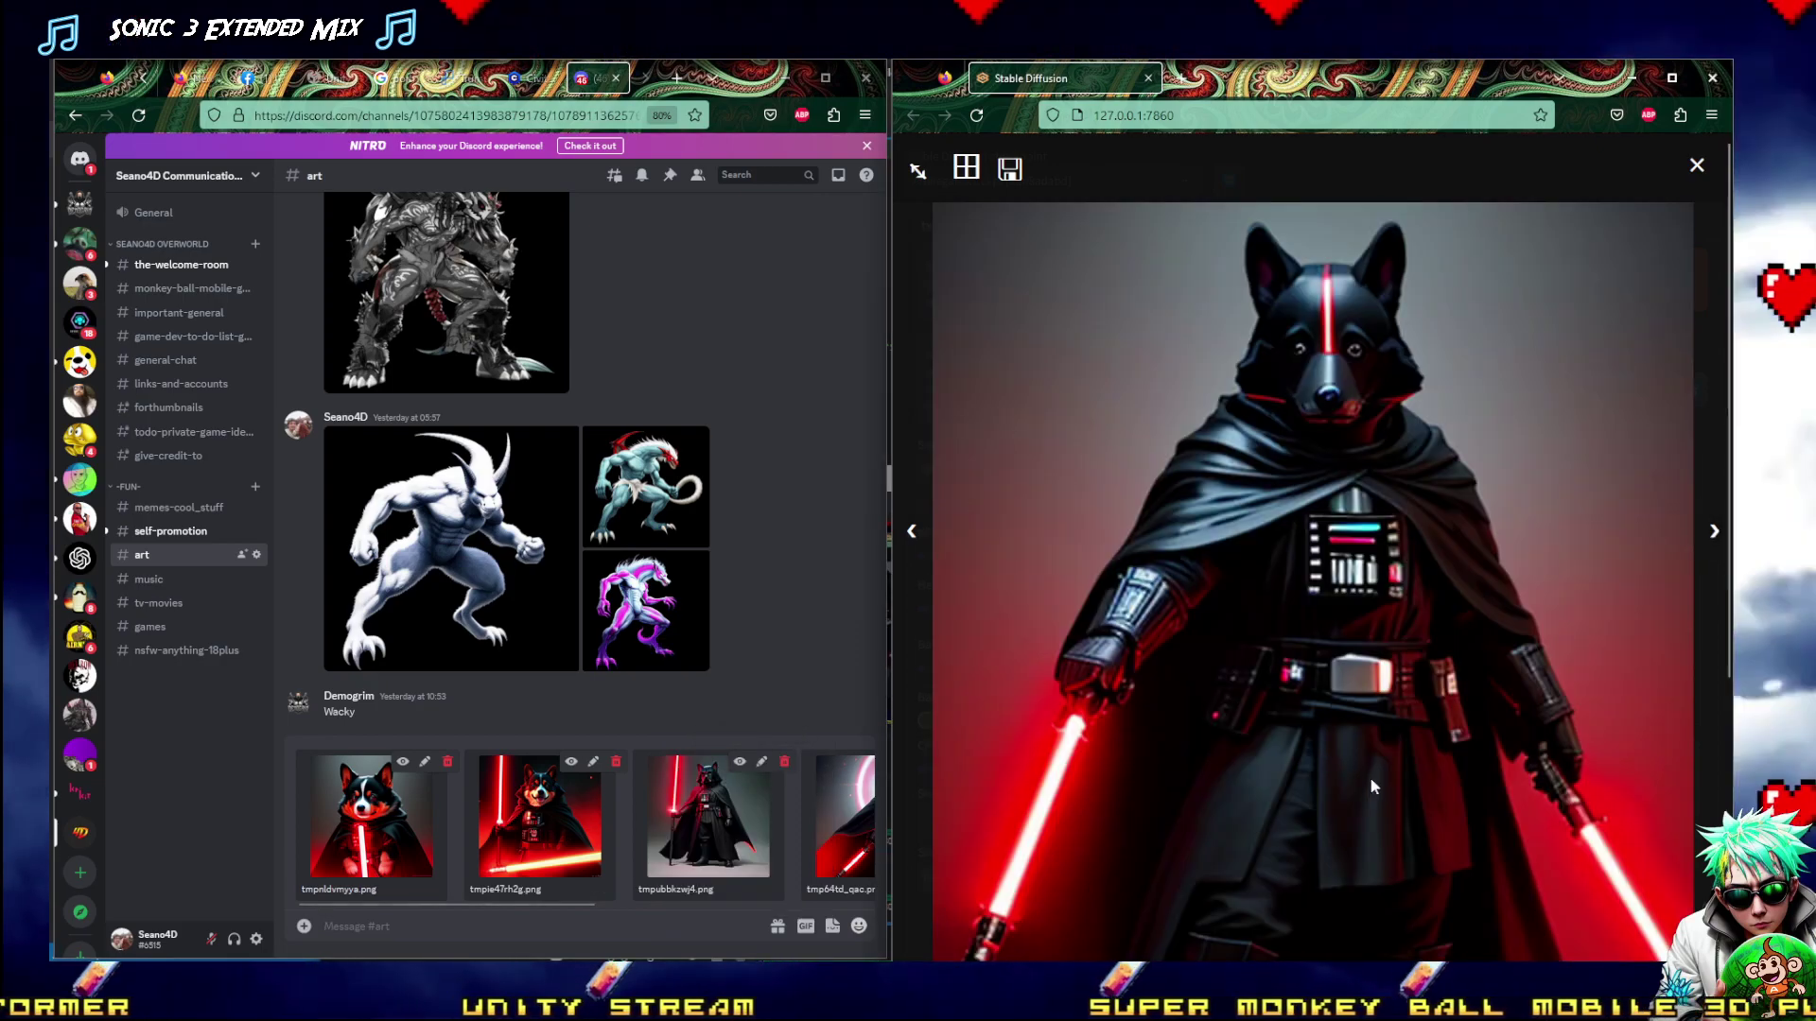
{"action": "right_click", "coordinate": [528, 913]}
{"action": "left_click", "coordinate": [560, 749]}
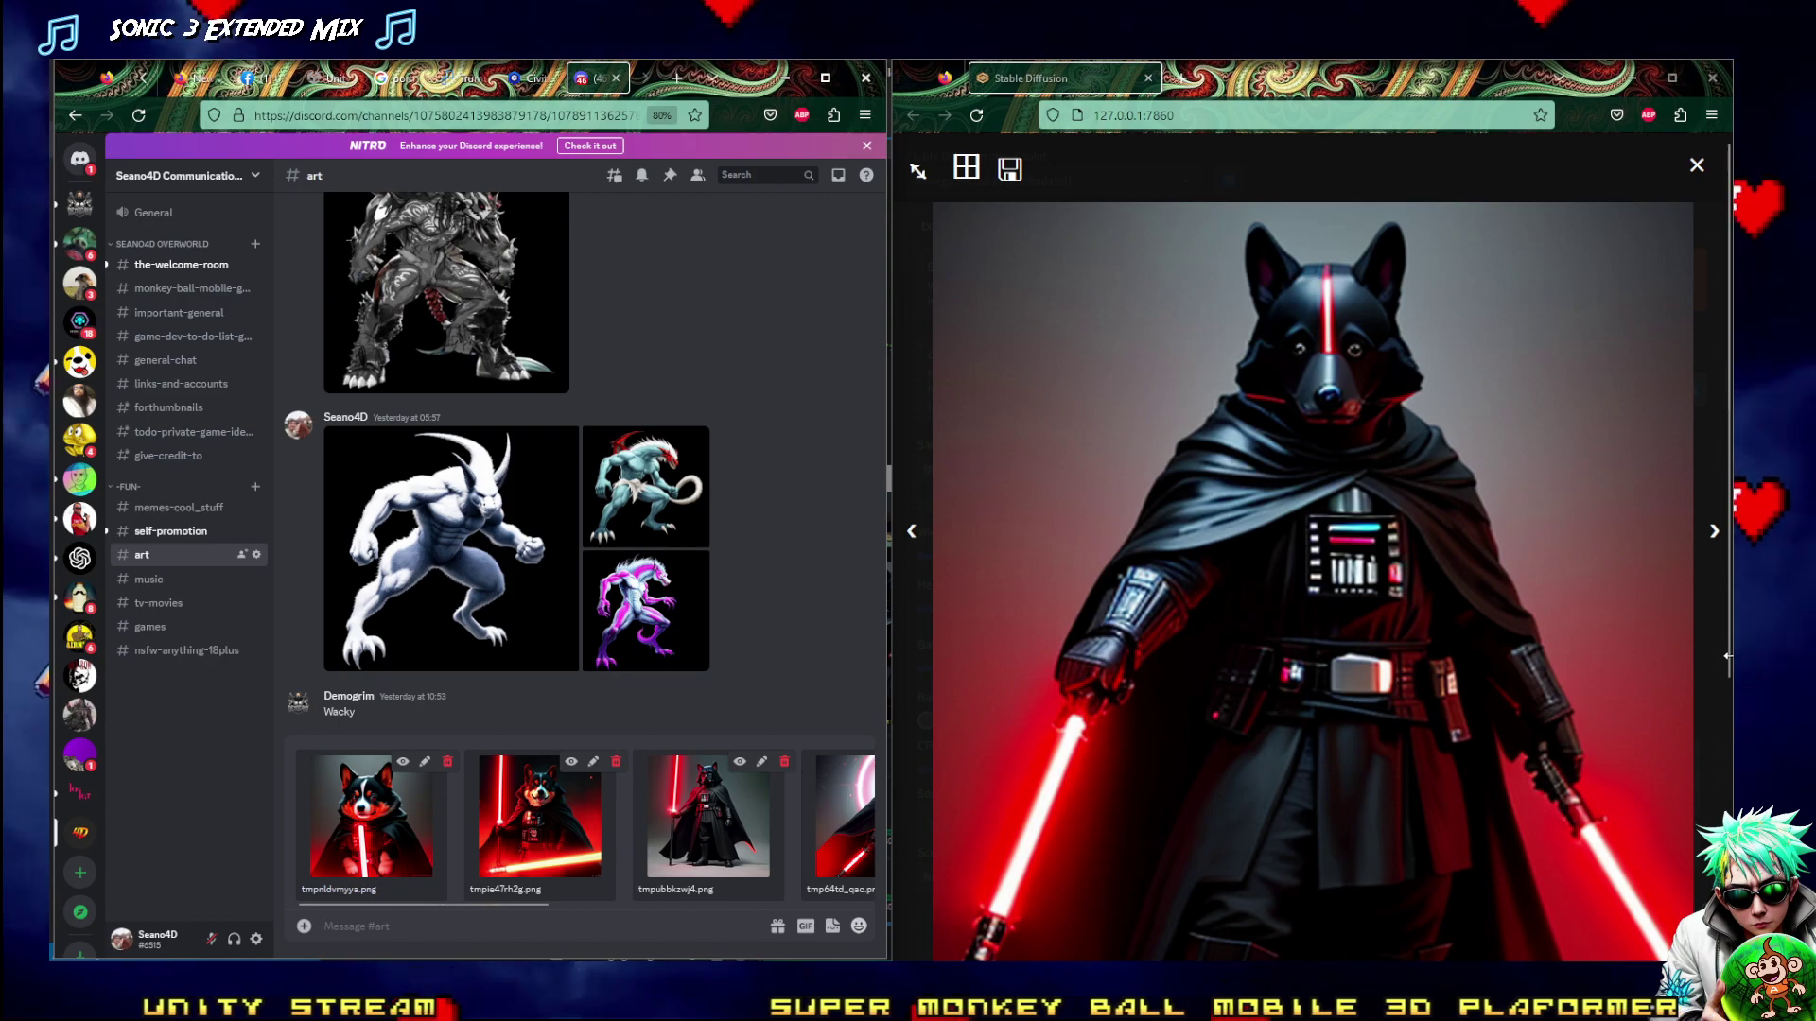
{"action": "left_click", "coordinate": [1420, 566]}
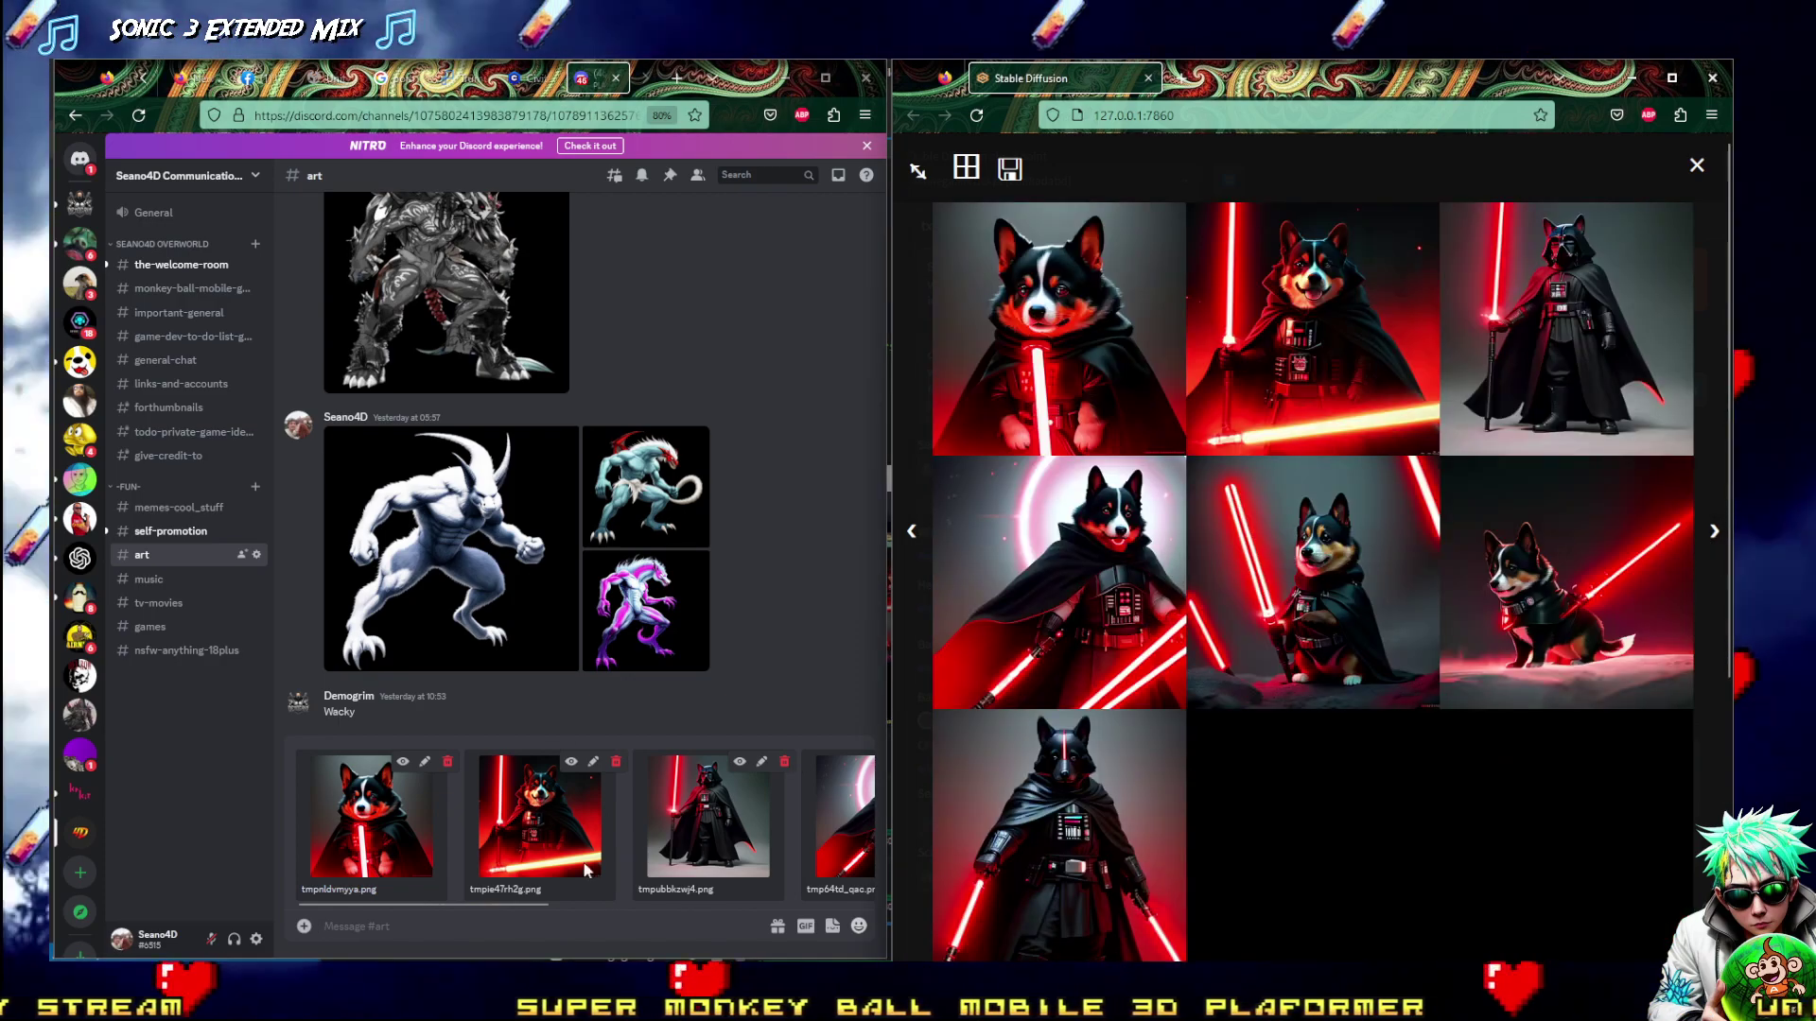
{"action": "key", "text": "Return"}
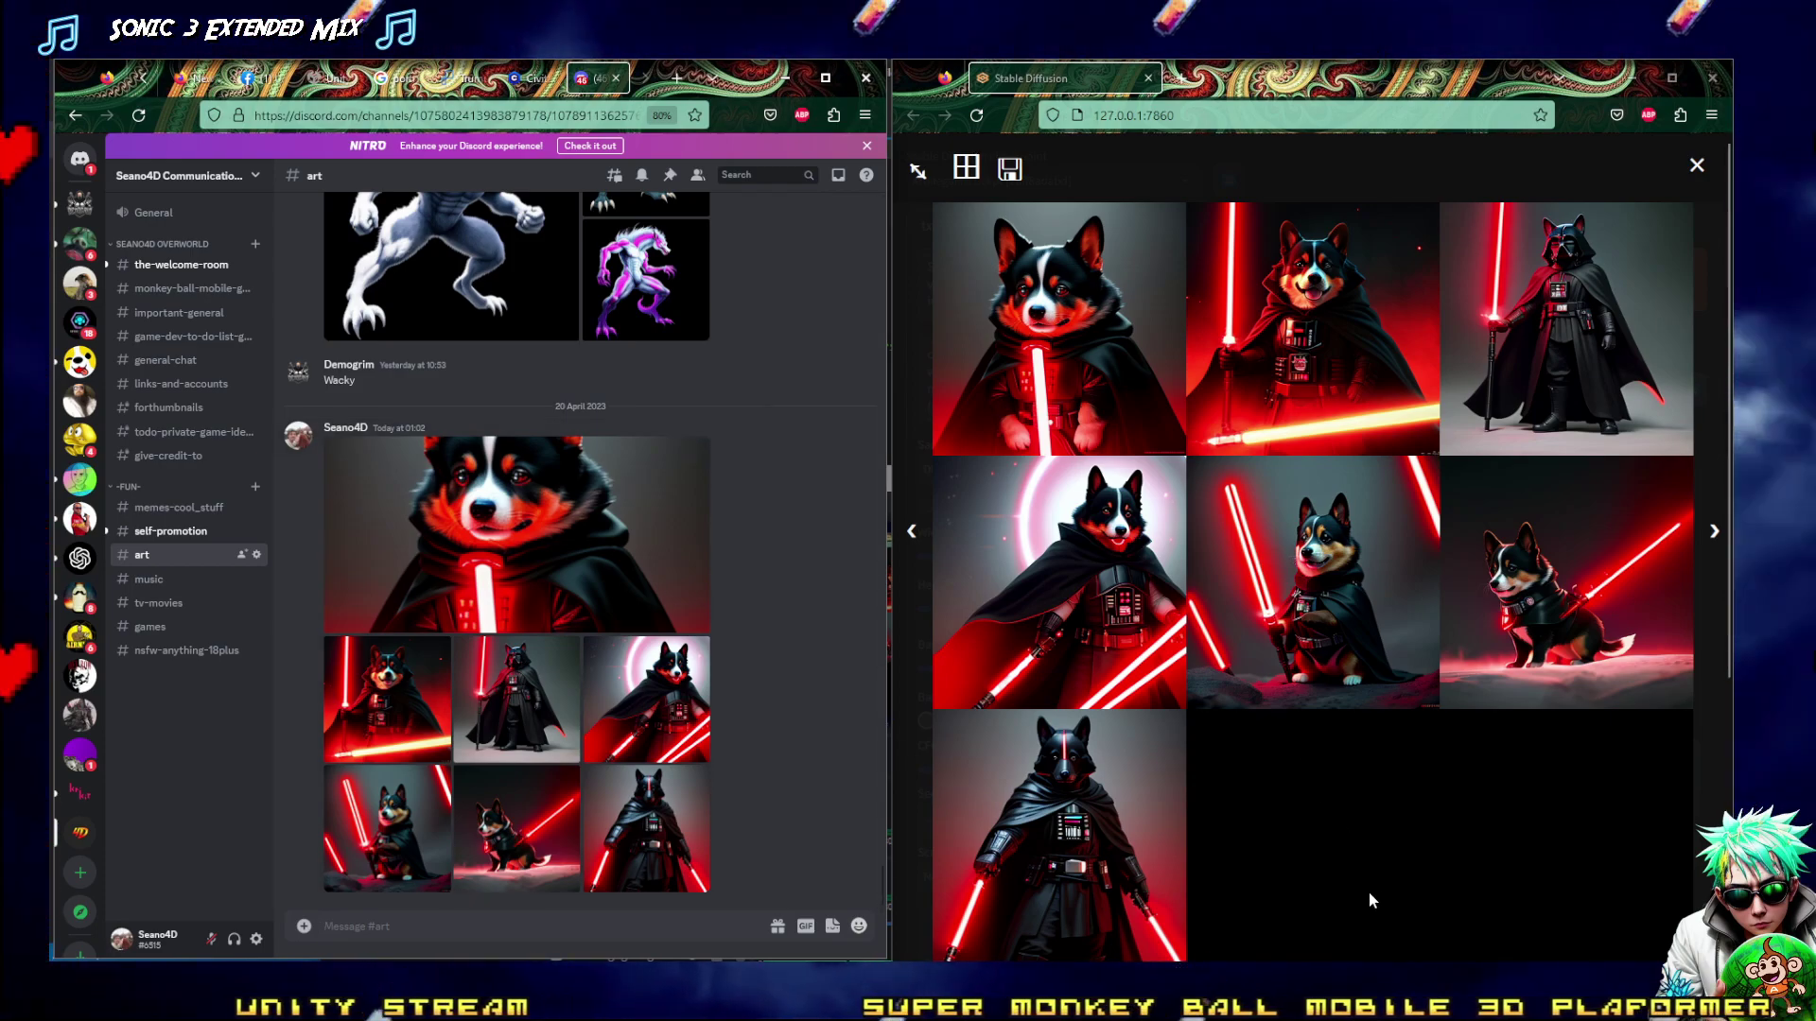
Close the Stable Diffusion image viewer and select the whole positive prompt
{"action": "left_click", "coordinate": [1339, 881]}
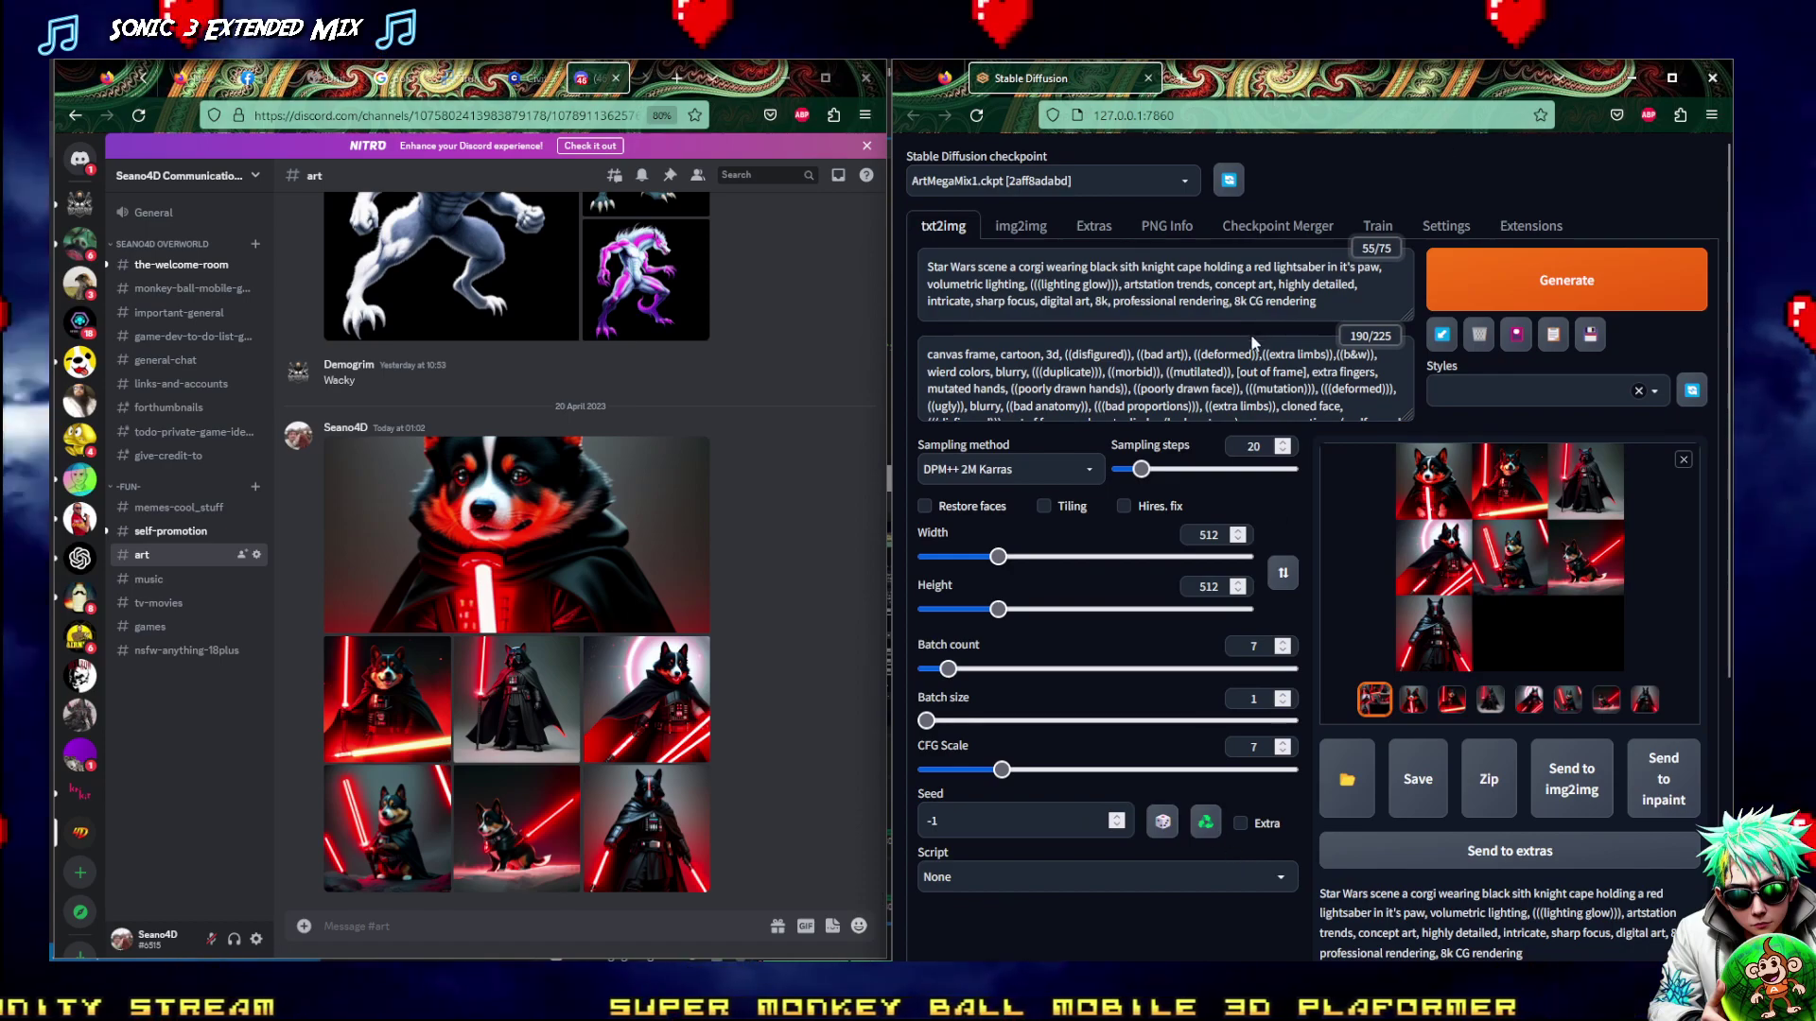
{"action": "left_click_drag", "start_coordinate": [1319, 302], "coordinate": [923, 266]}
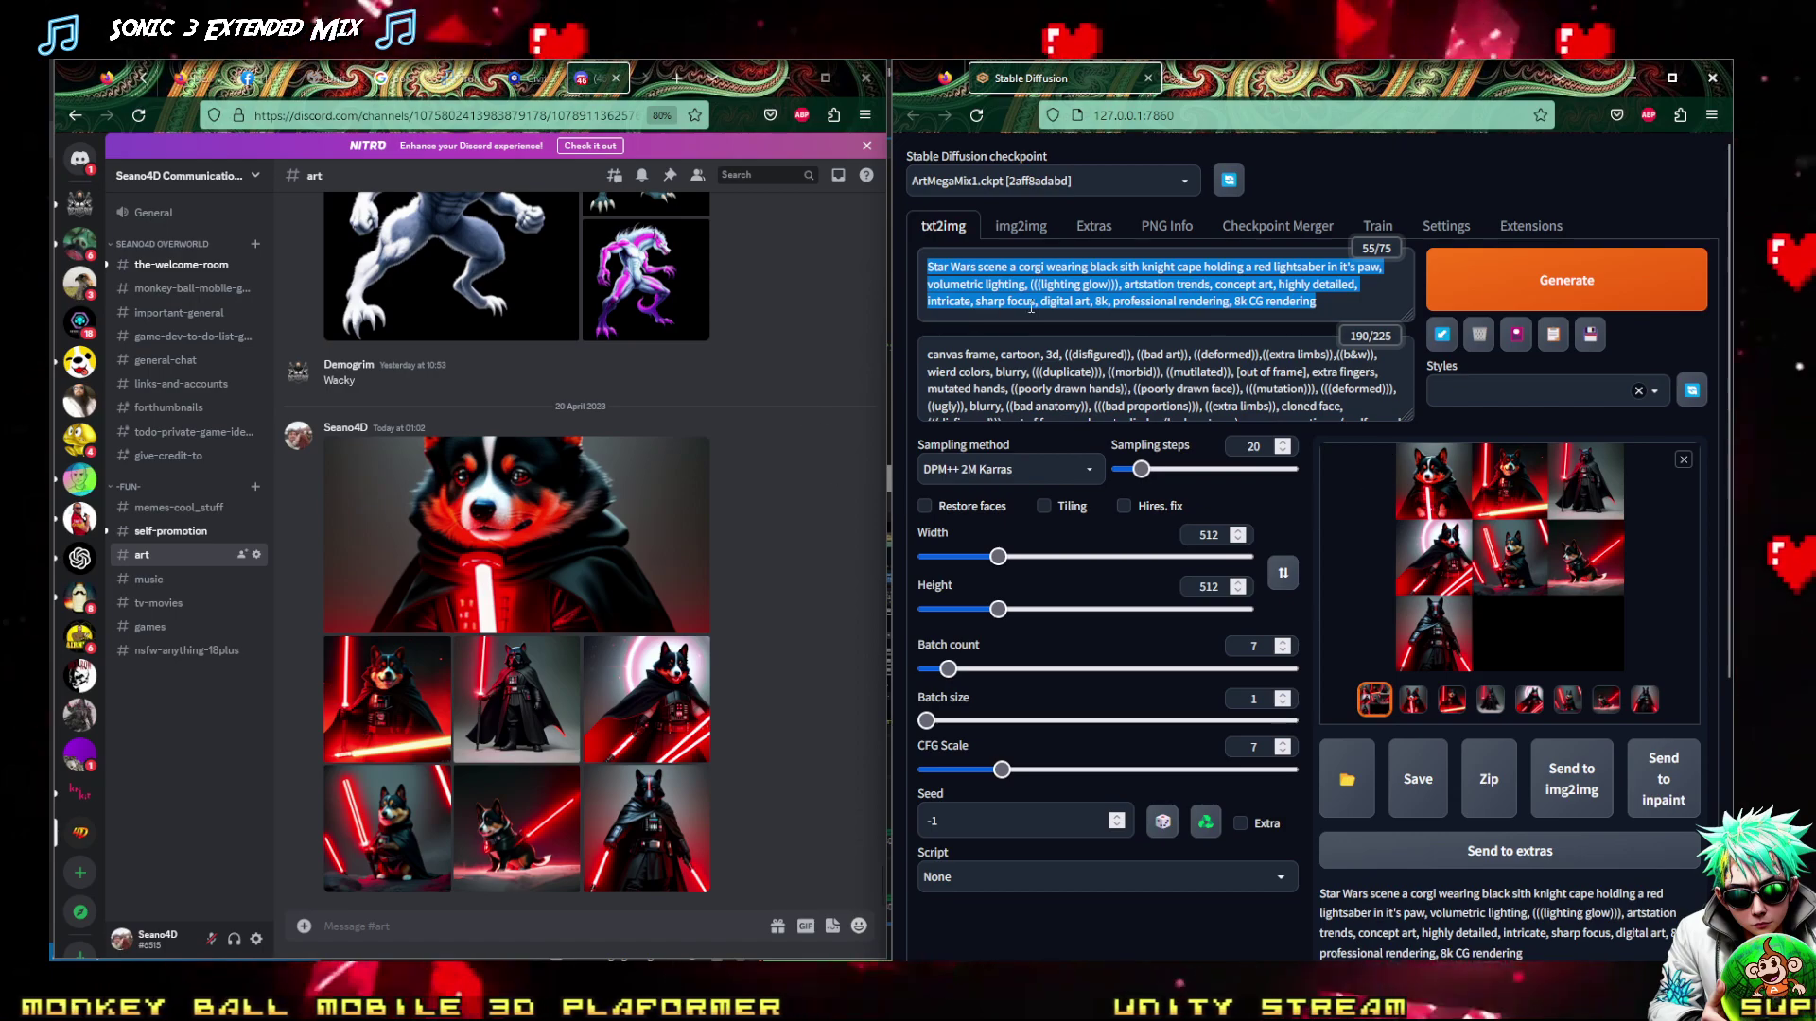
Replace the prompt's first line with 'bloodborne setting mixed with wild west setting'
{"action": "left_click", "coordinate": [1275, 290]}
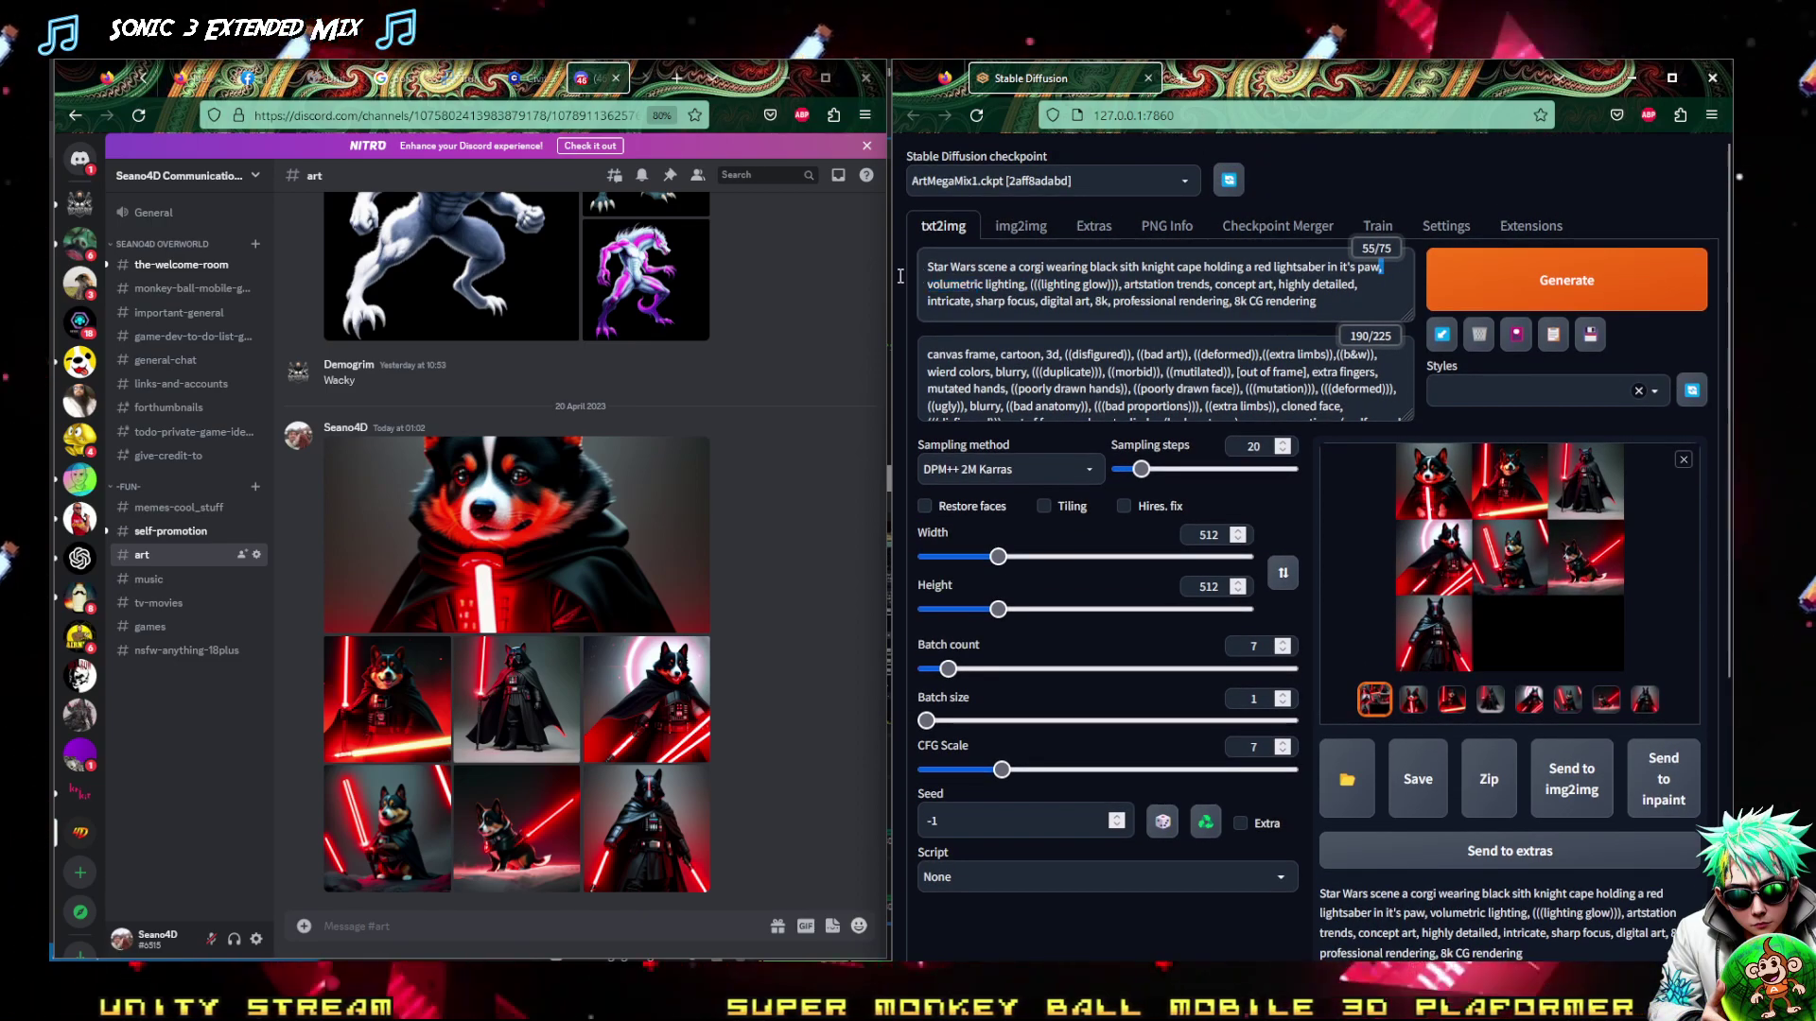
{"action": "left_click_drag", "start_coordinate": [905, 275], "coordinate": [908, 270]}
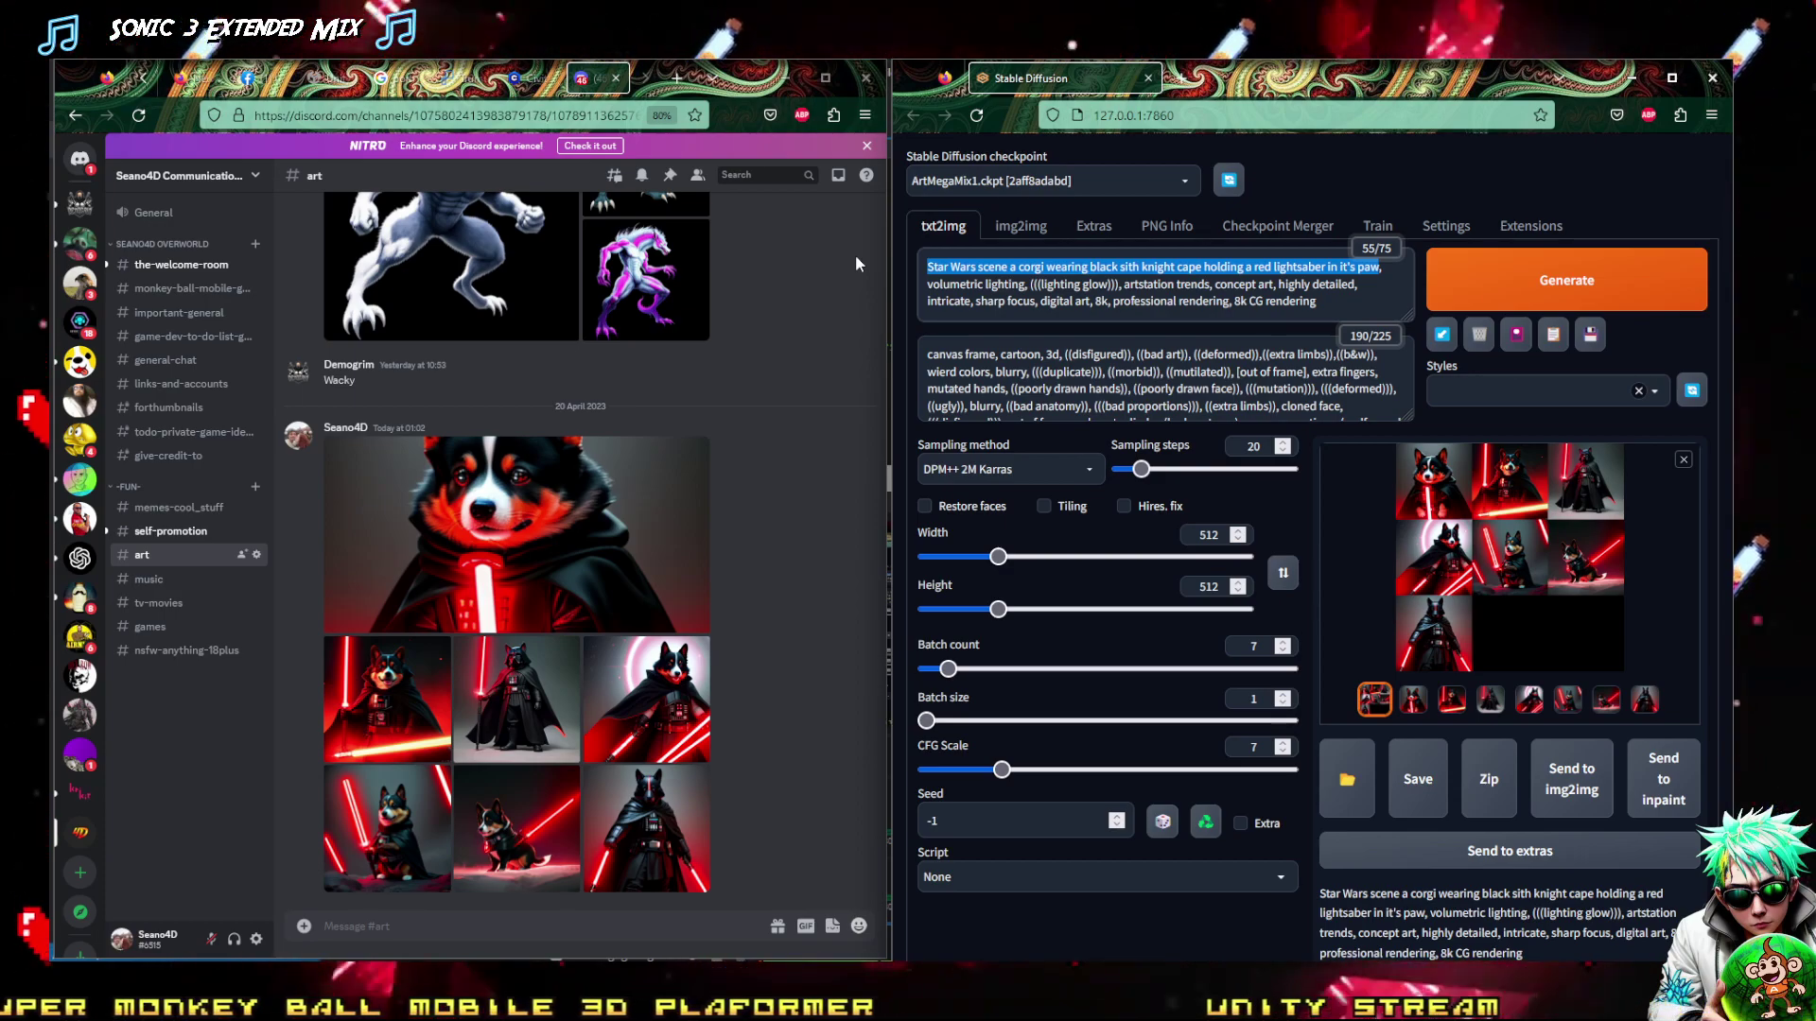
{"action": "type", "text": "blood"}
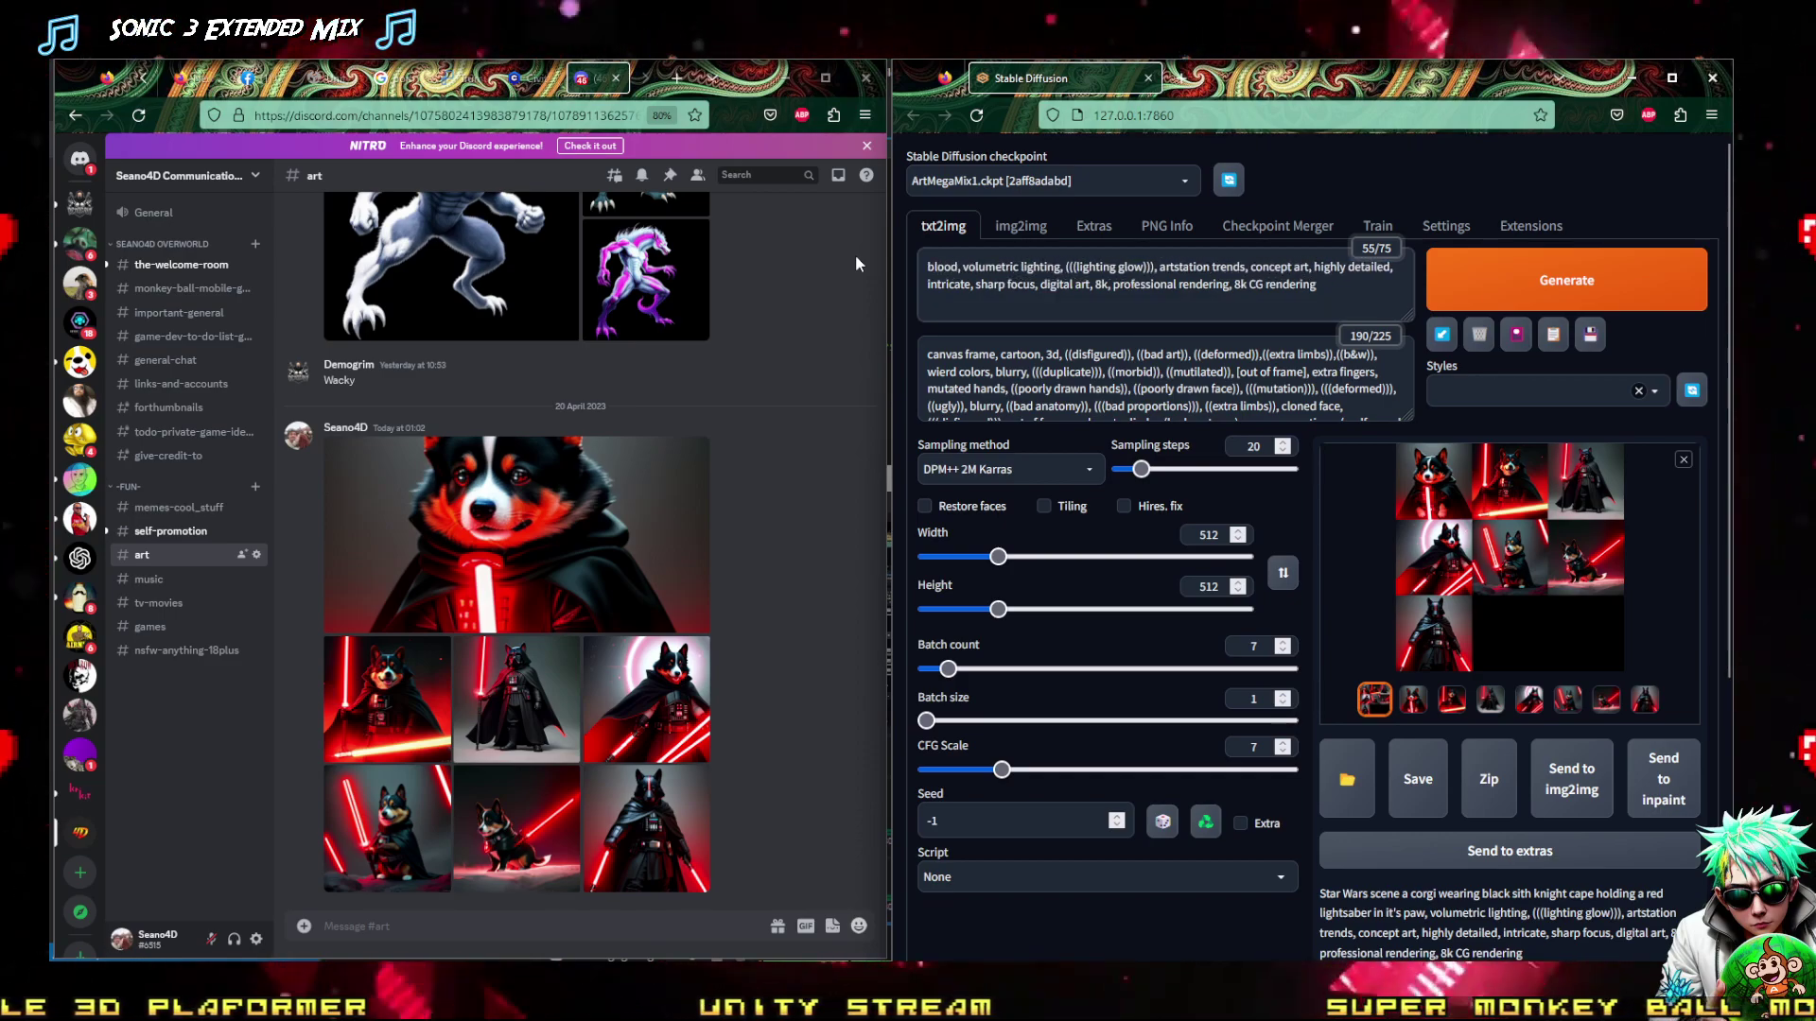
{"action": "type", "text": "b"}
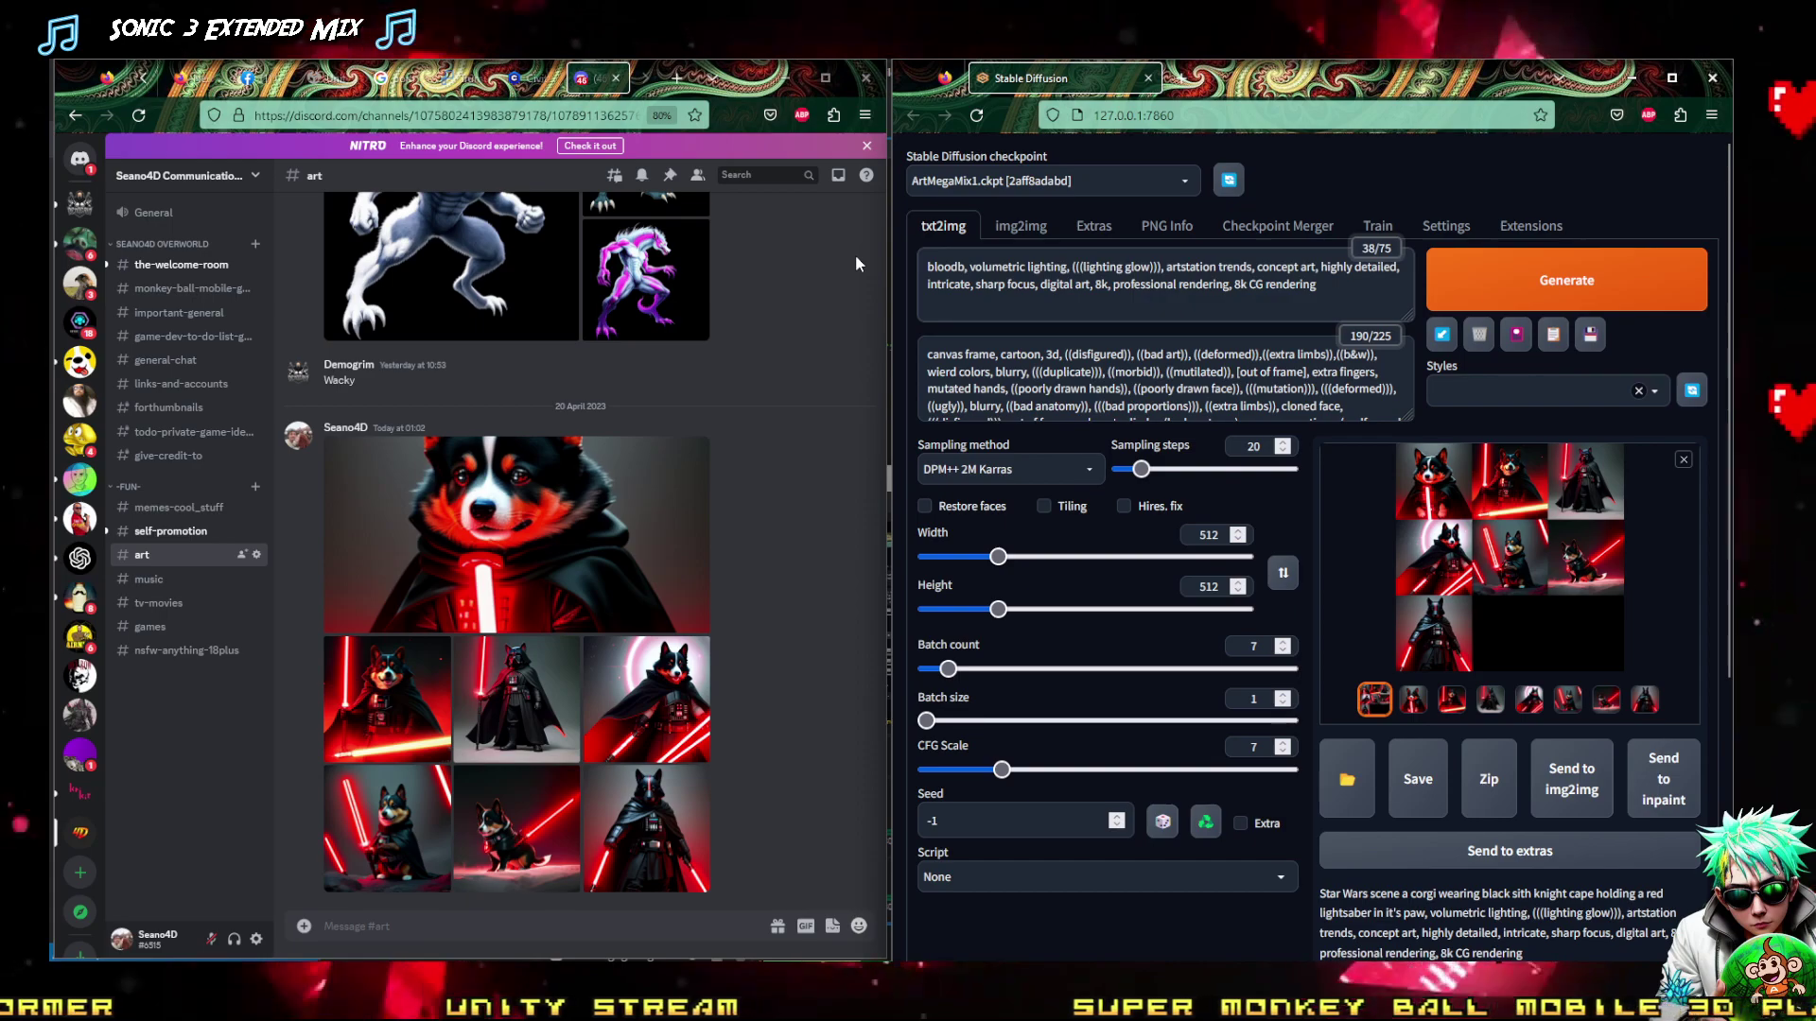
{"action": "type", "text": "orne"}
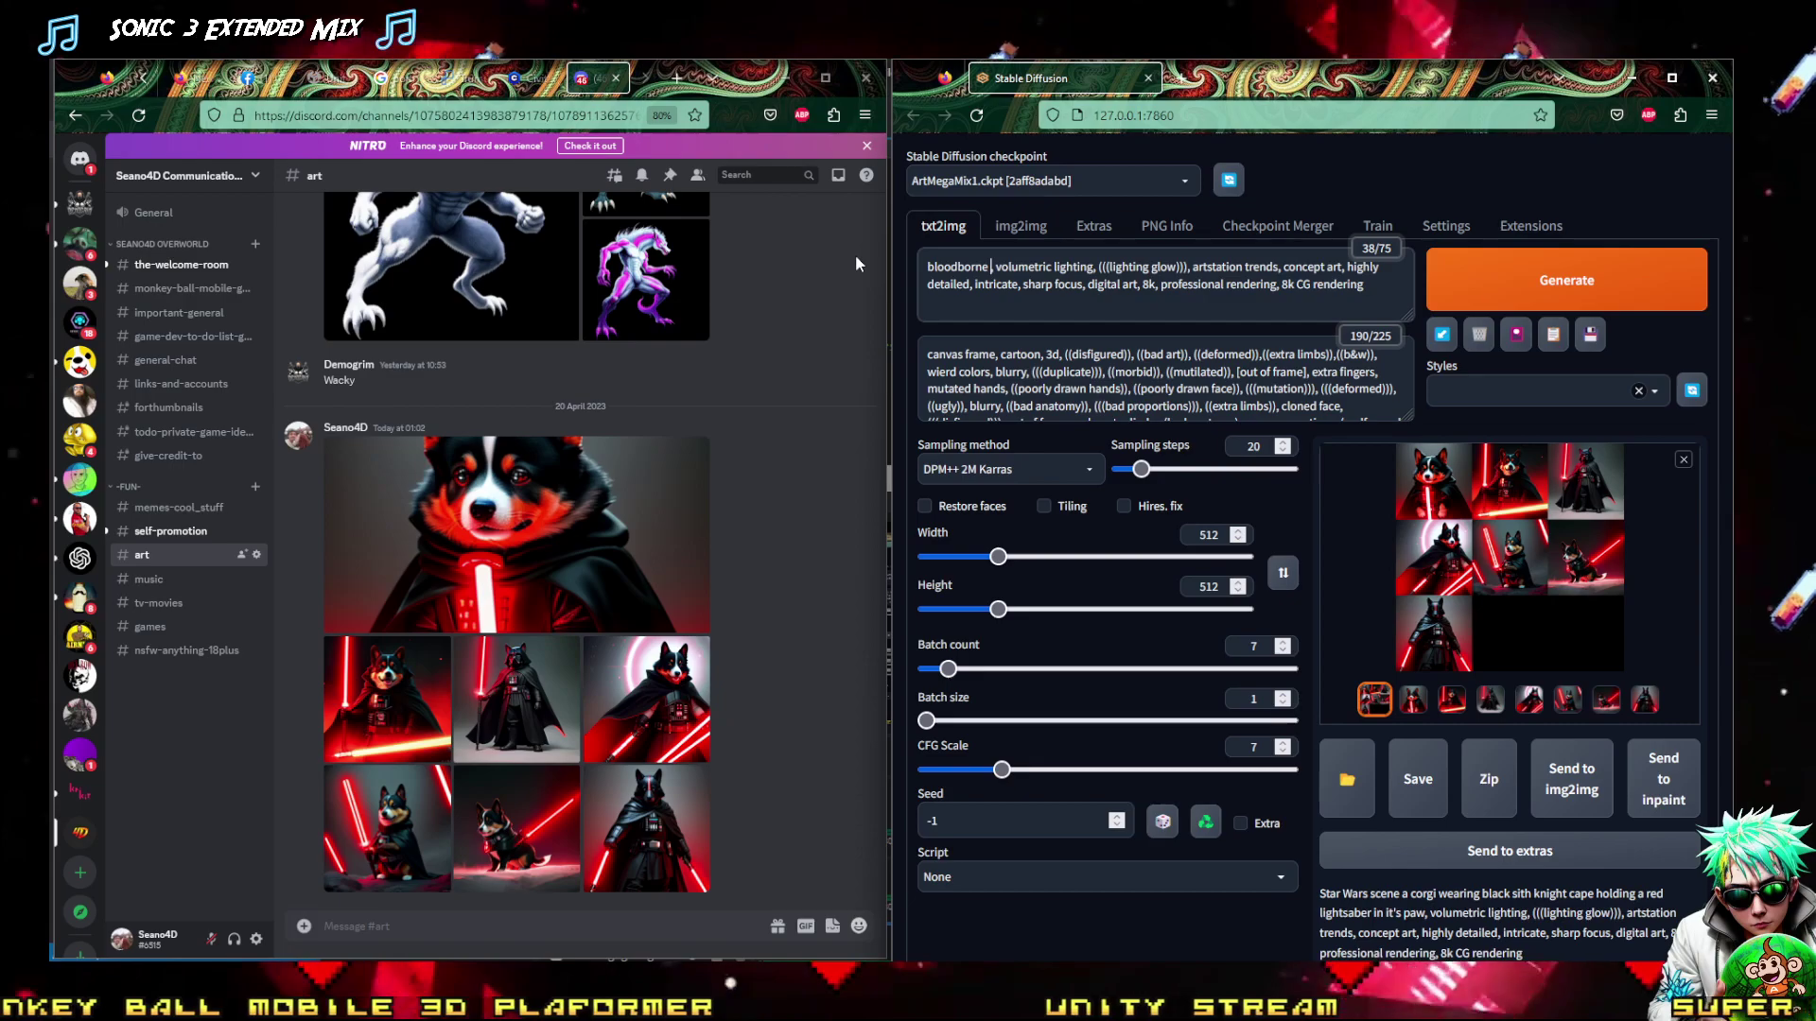
{"action": "type", "text": "setting mixed with"}
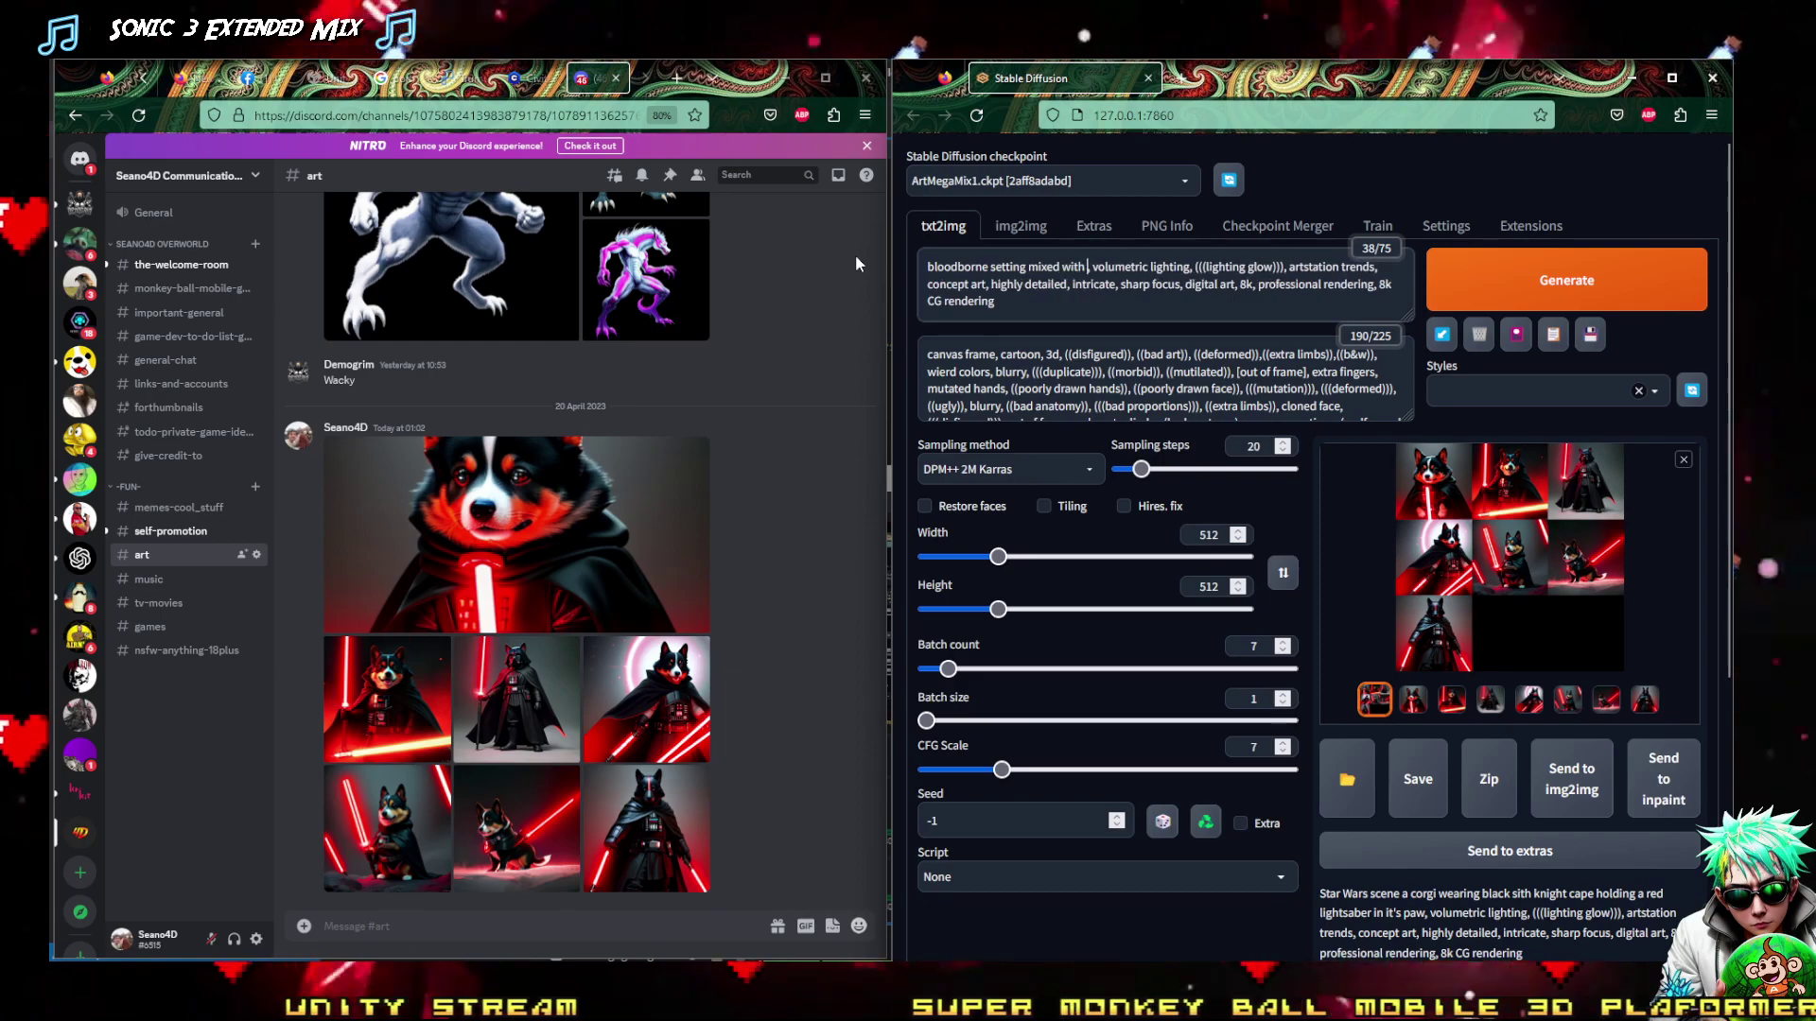
{"action": "type", "text": " wild west setting,"}
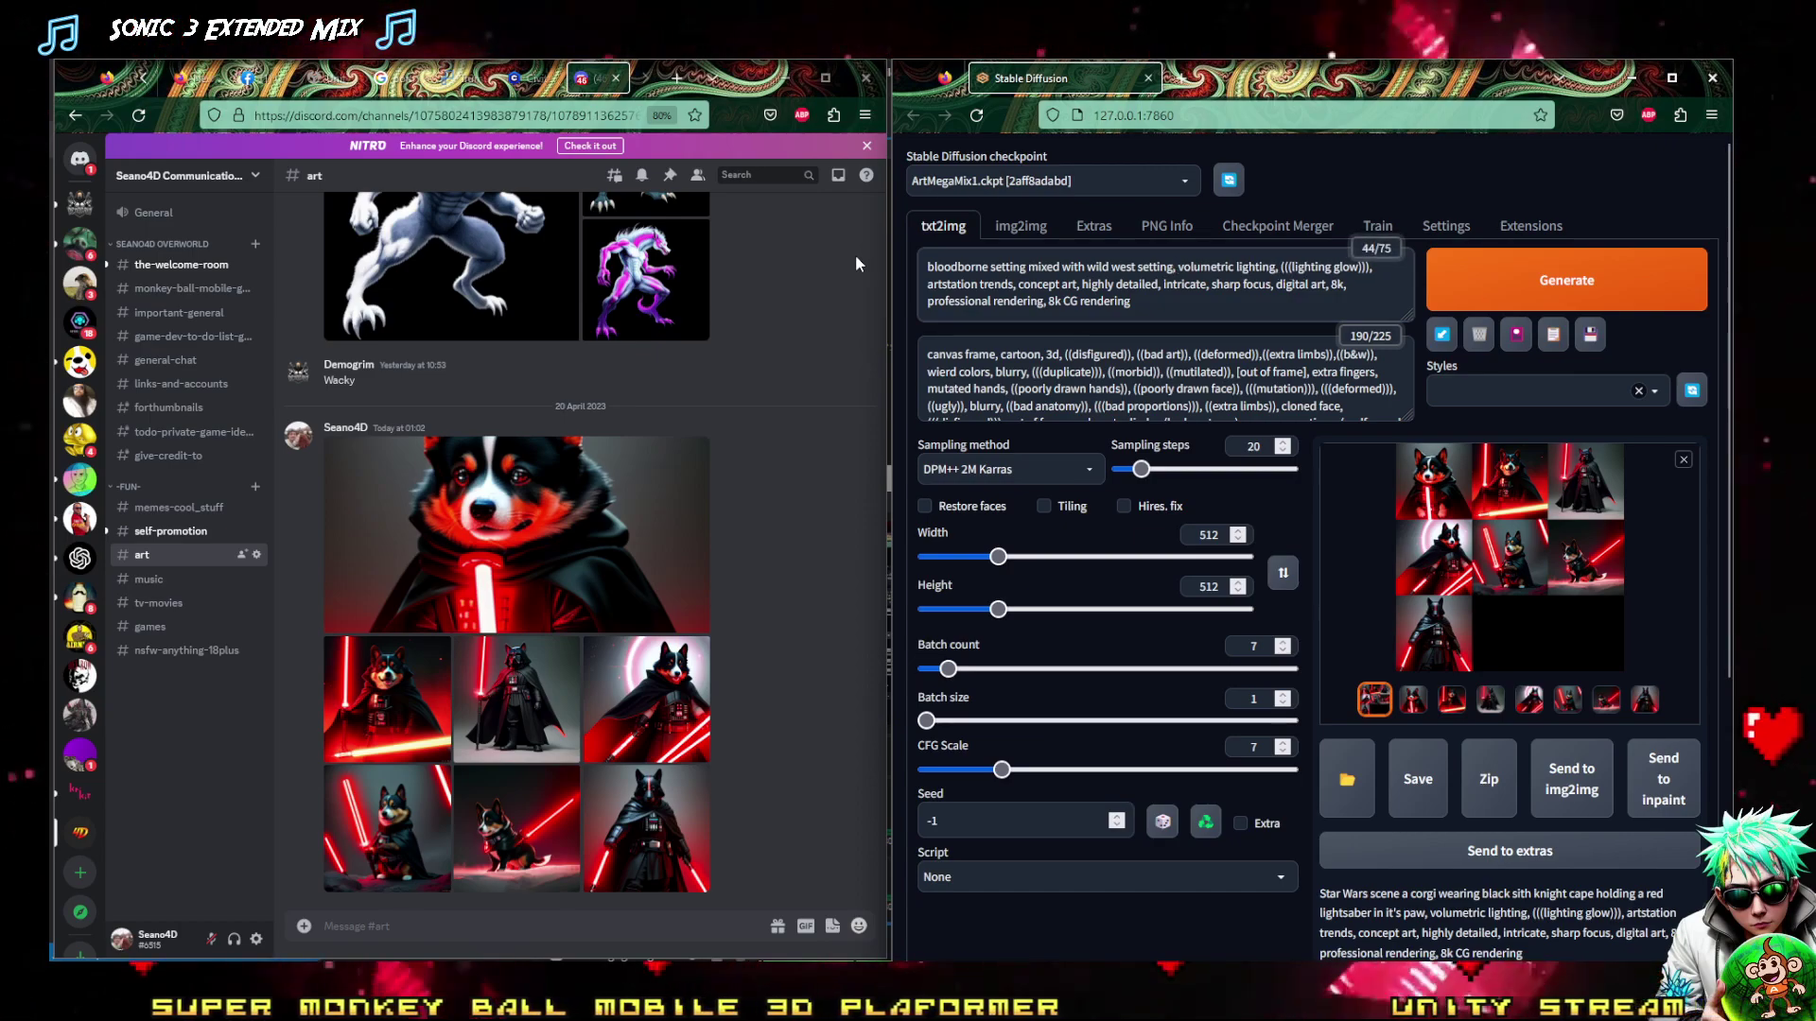
Generate a new seven-image batch from the bloodborne wild west prompt
{"action": "left_click", "coordinate": [1566, 280]}
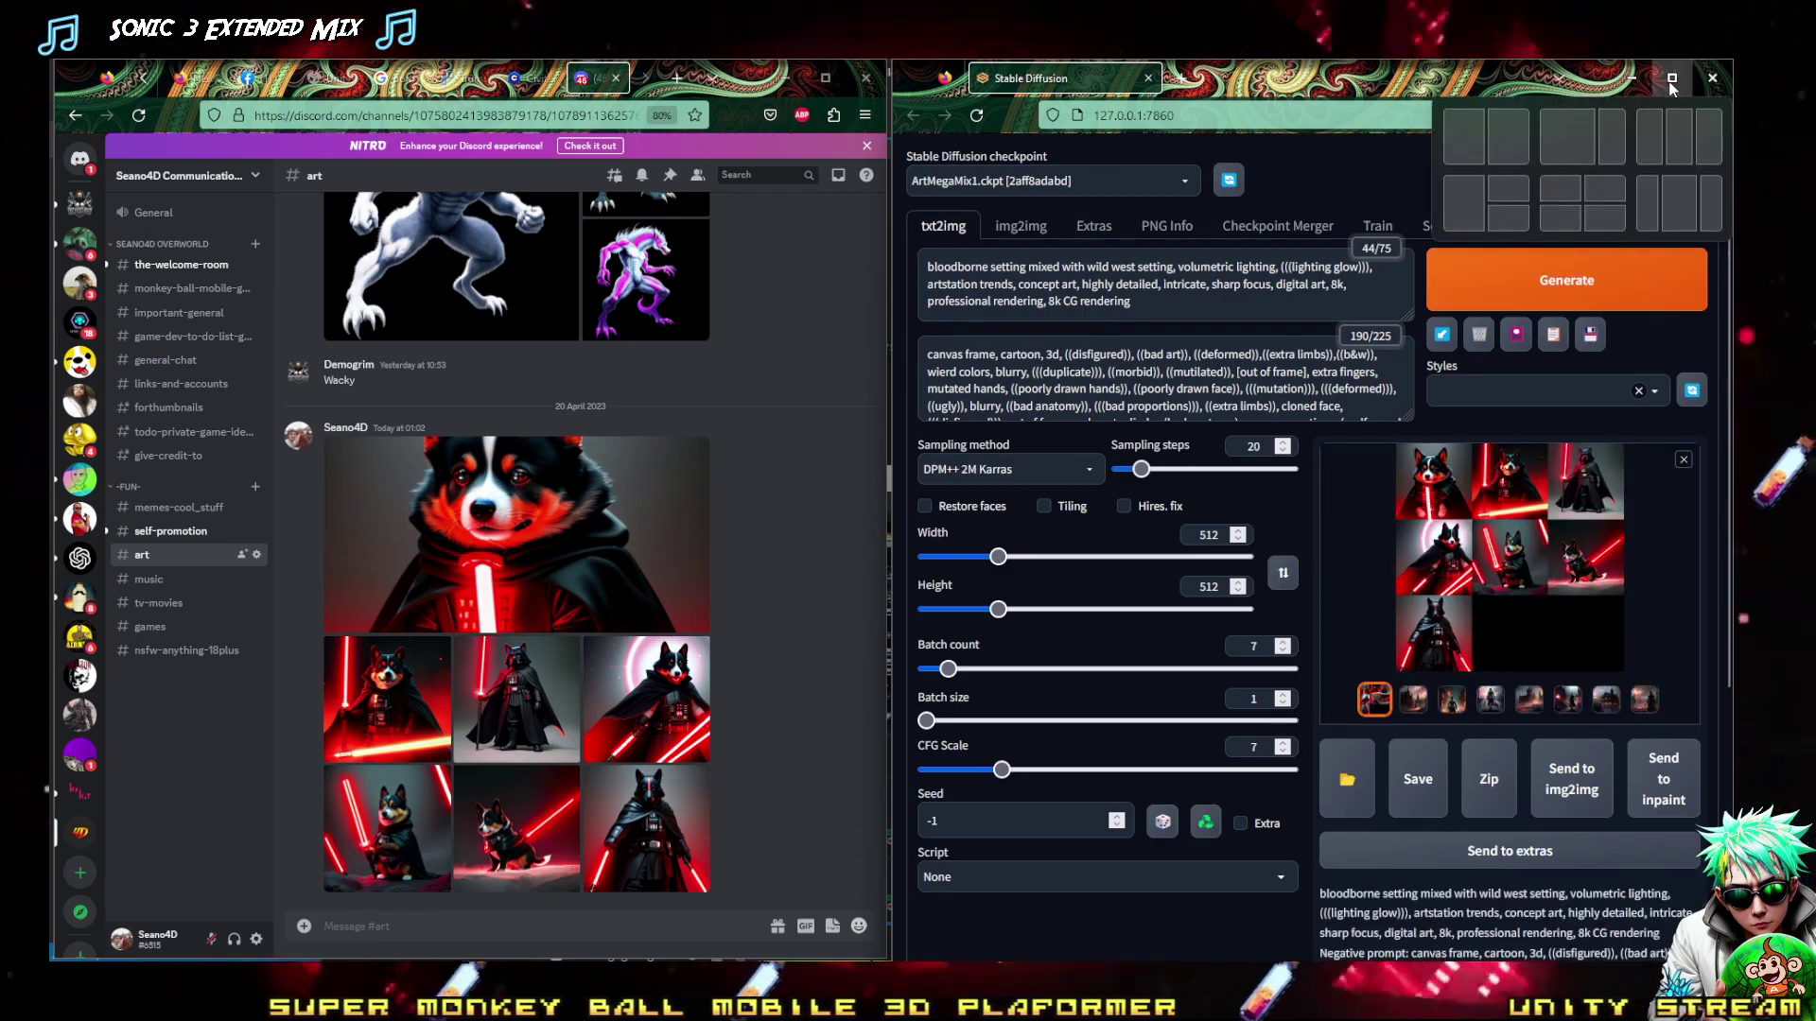
Open the first gothic castle result full screen, flip through the batch, and close the viewer
{"action": "left_click", "coordinate": [1471, 572]}
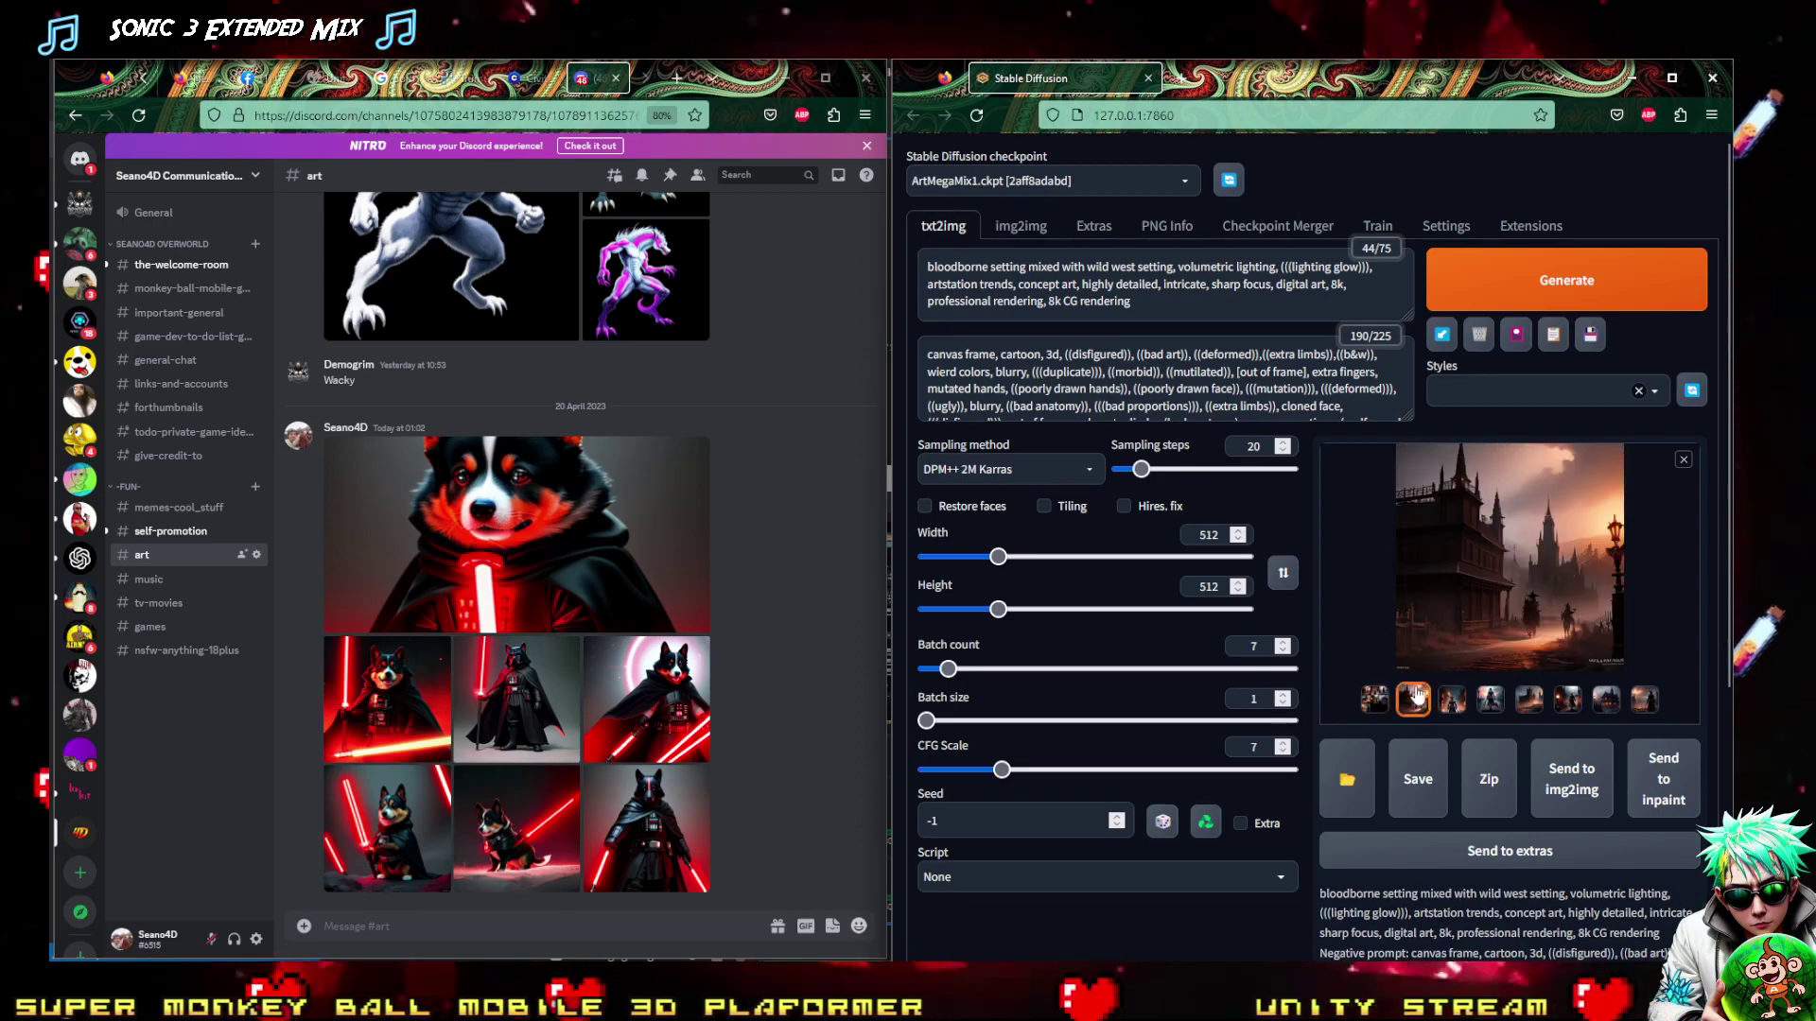
{"action": "left_click", "coordinate": [1455, 553]}
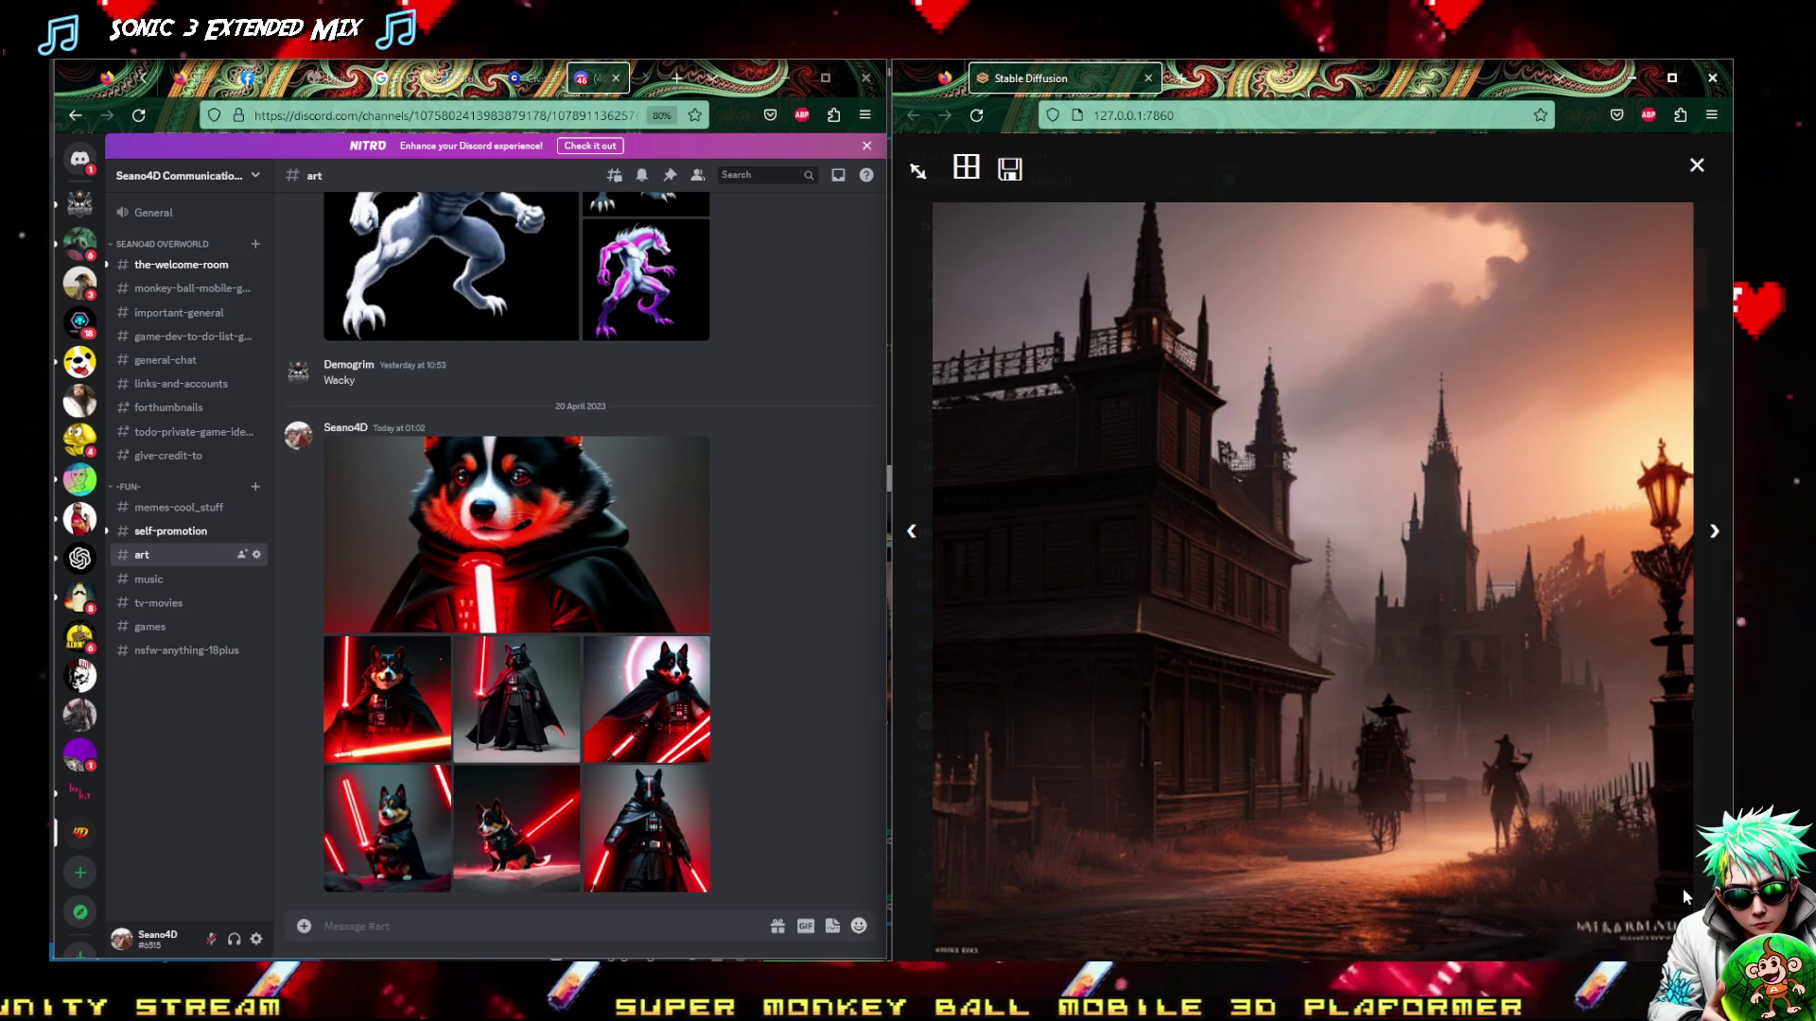
{"action": "key", "text": "Right"}
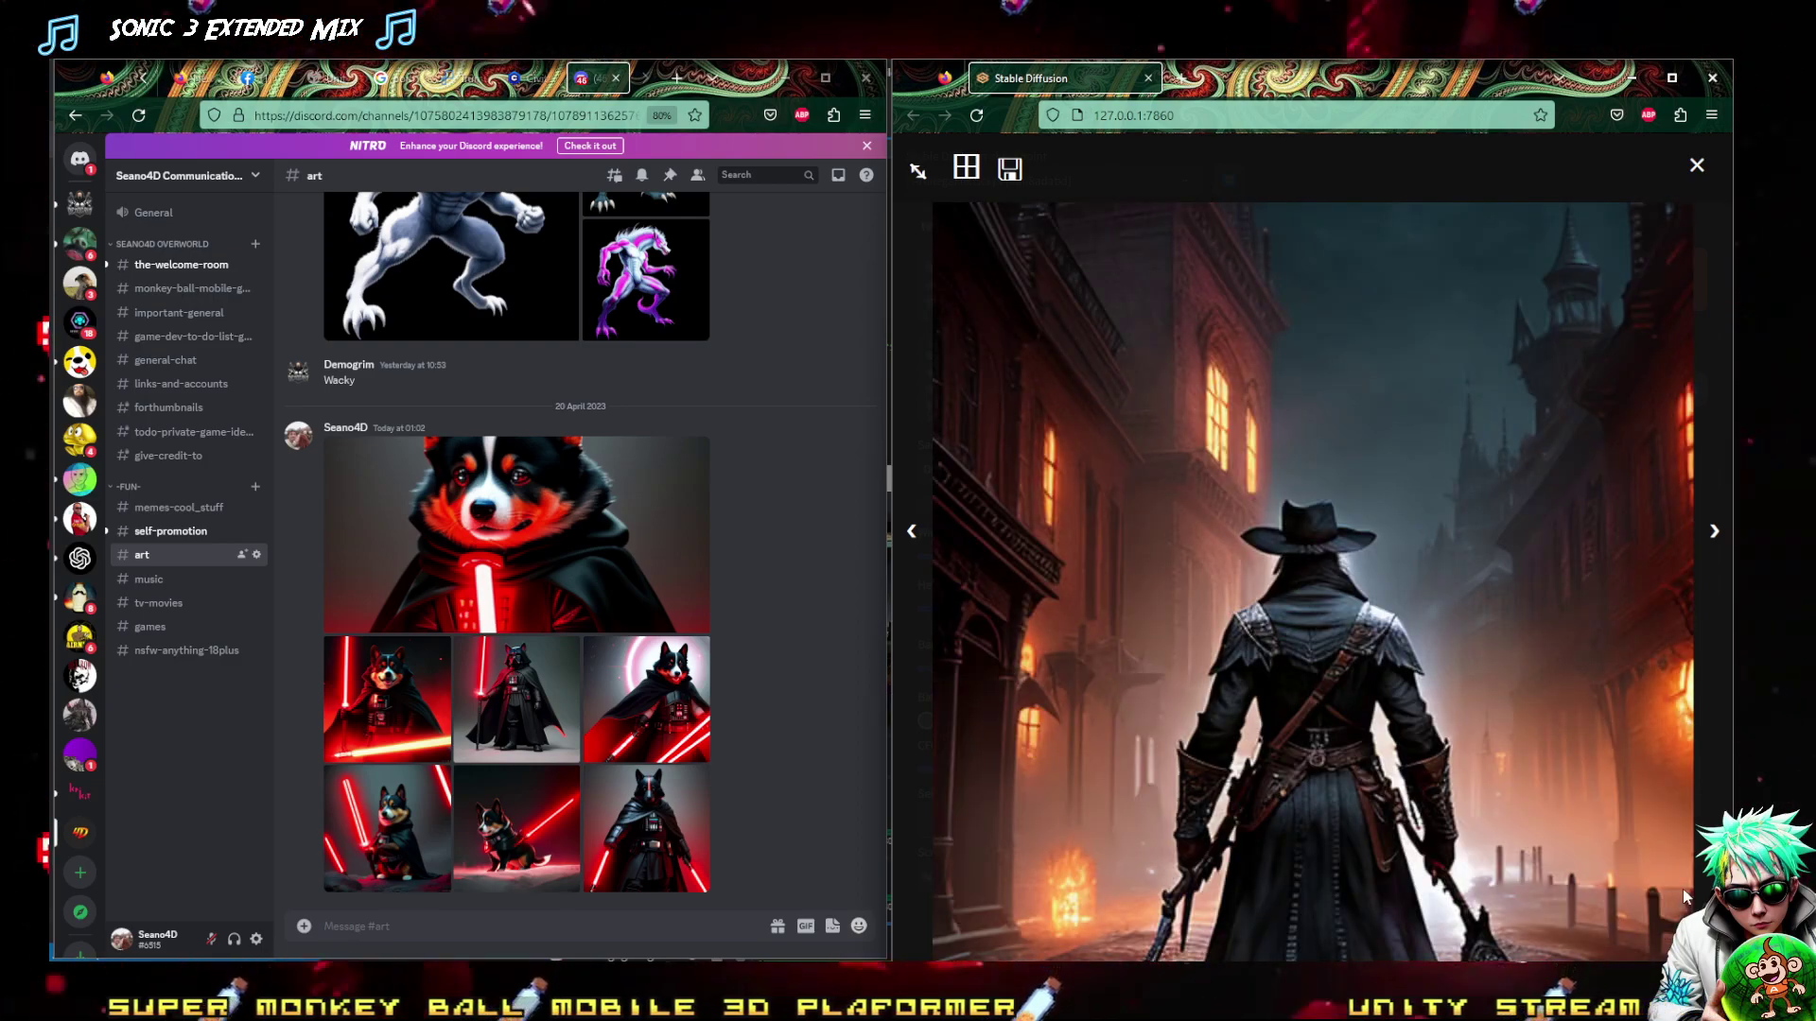
{"action": "key", "text": "Right"}
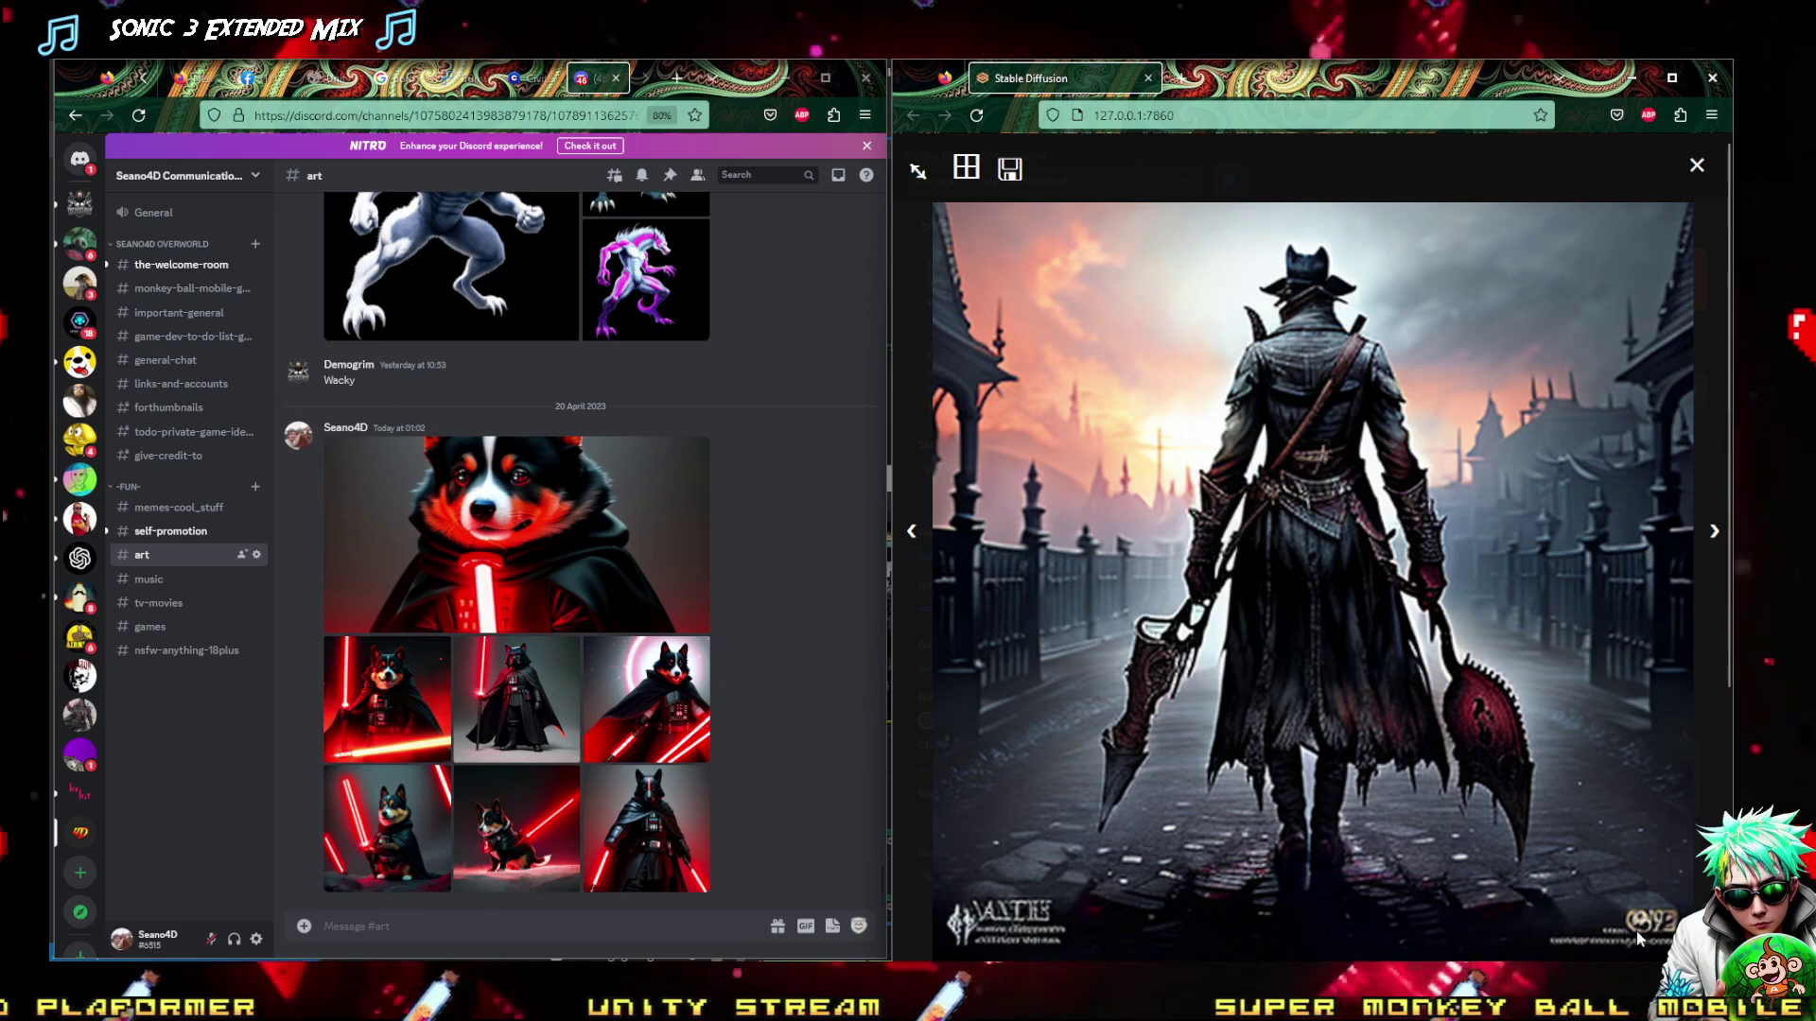
{"action": "key", "text": "Right"}
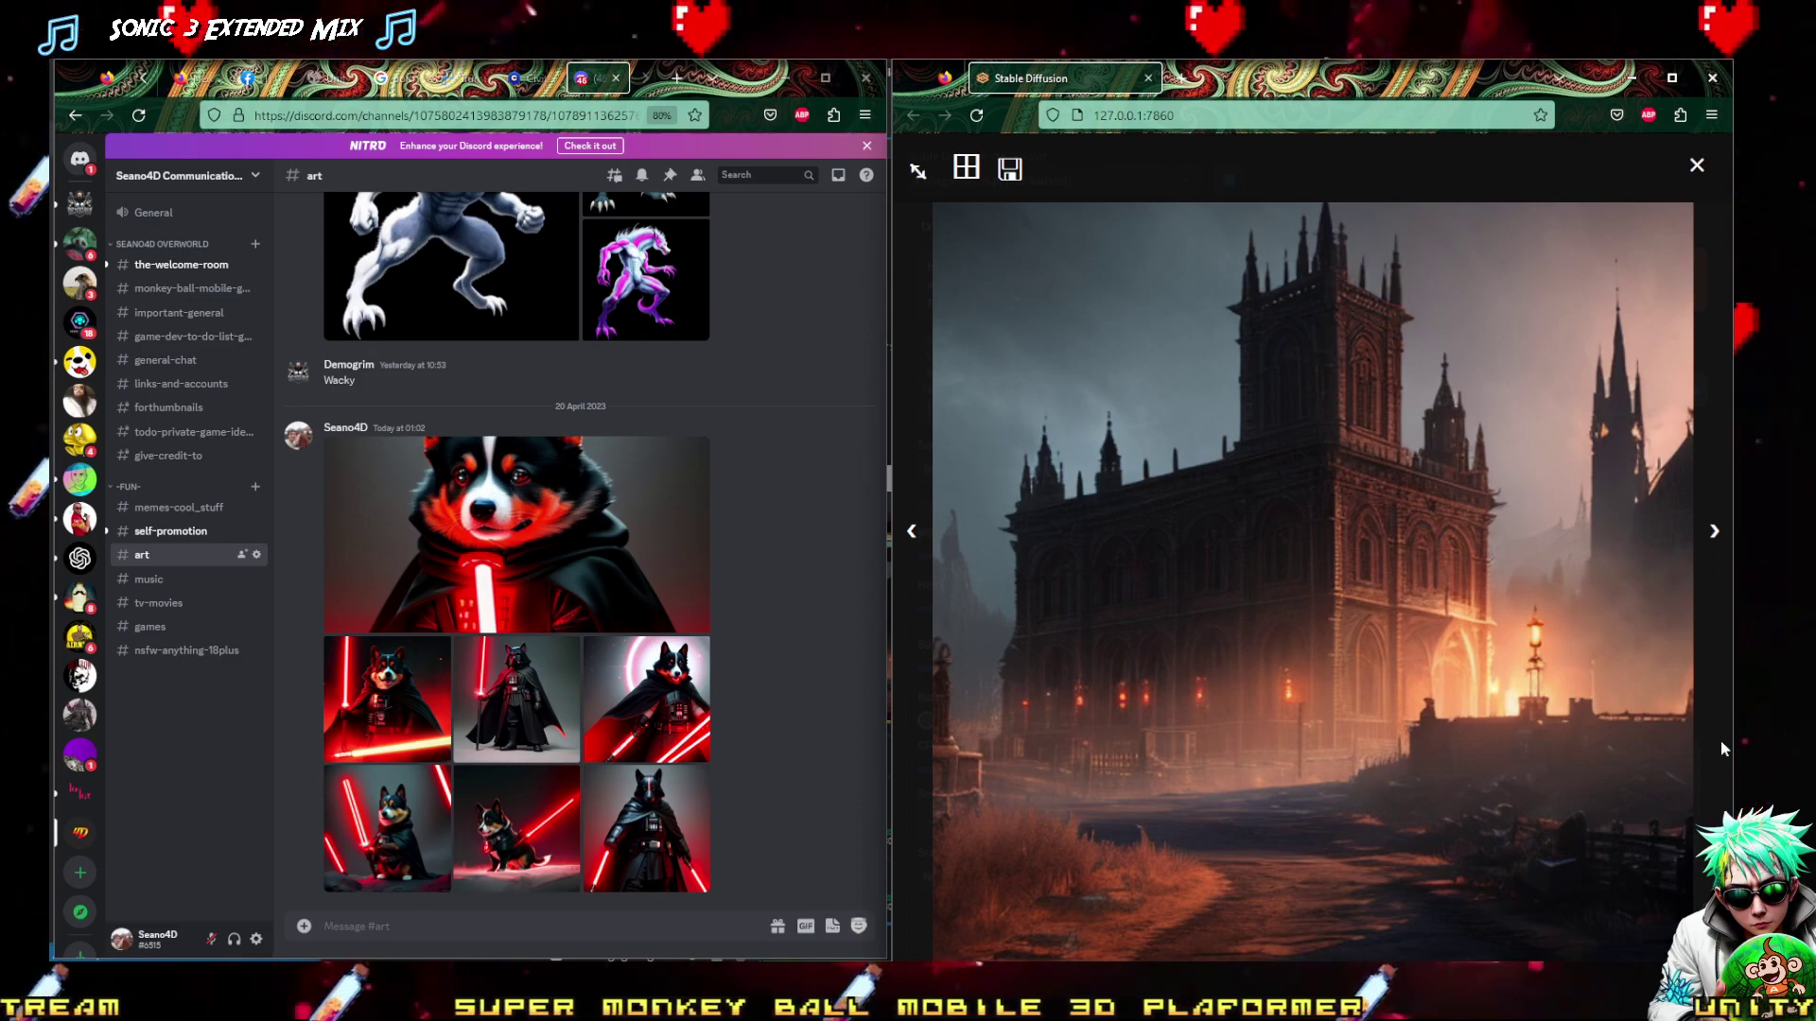
{"action": "key", "text": "Left"}
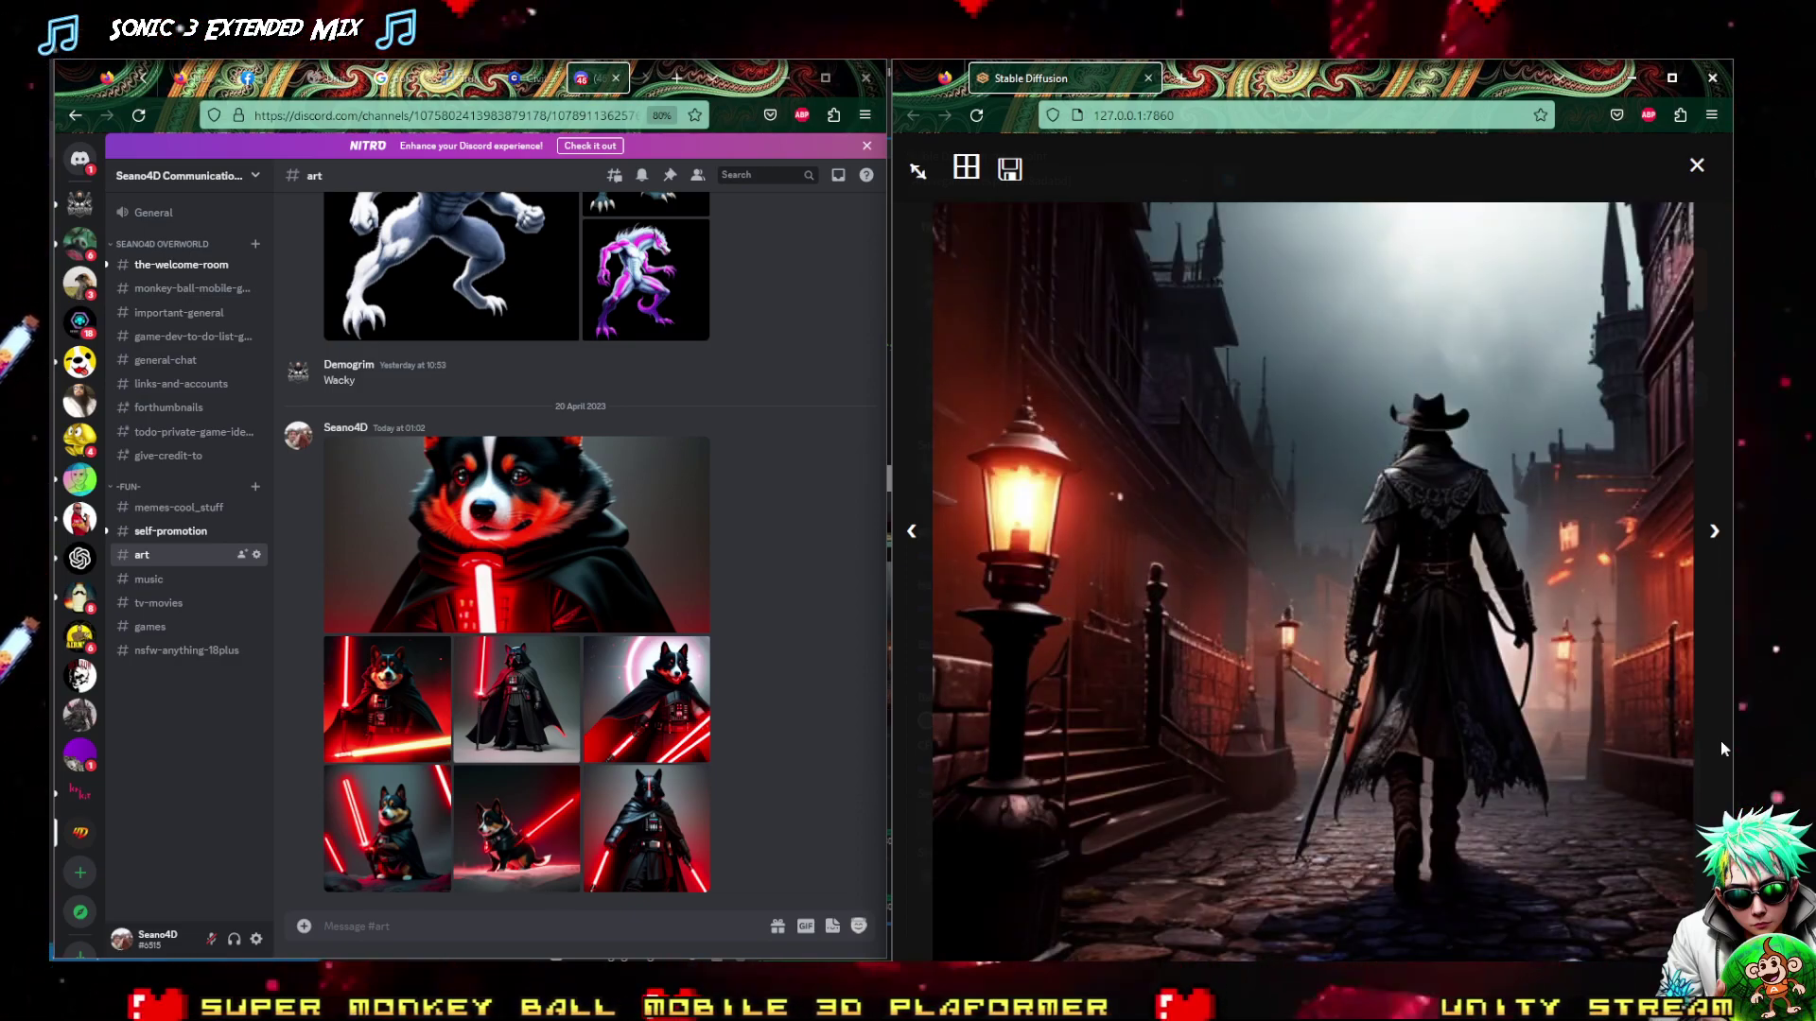
{"action": "key", "text": "Right"}
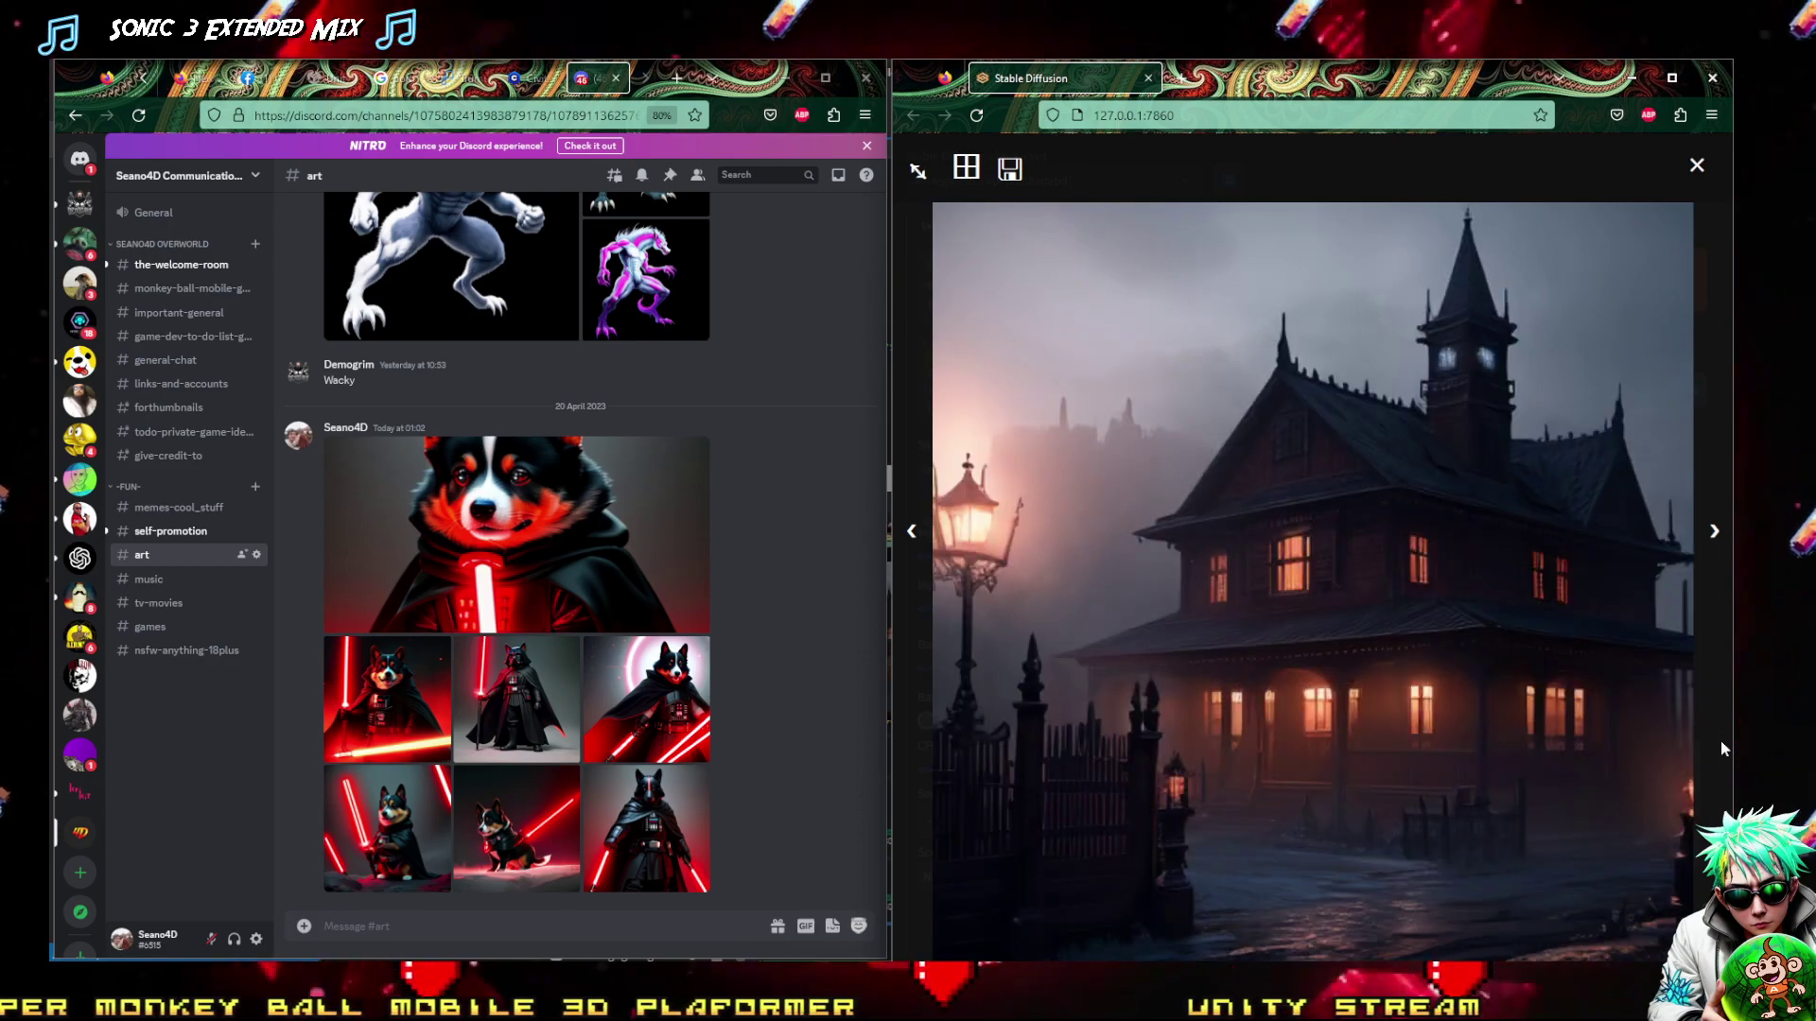
{"action": "key", "text": "Left"}
{"action": "key", "text": "Escape"}
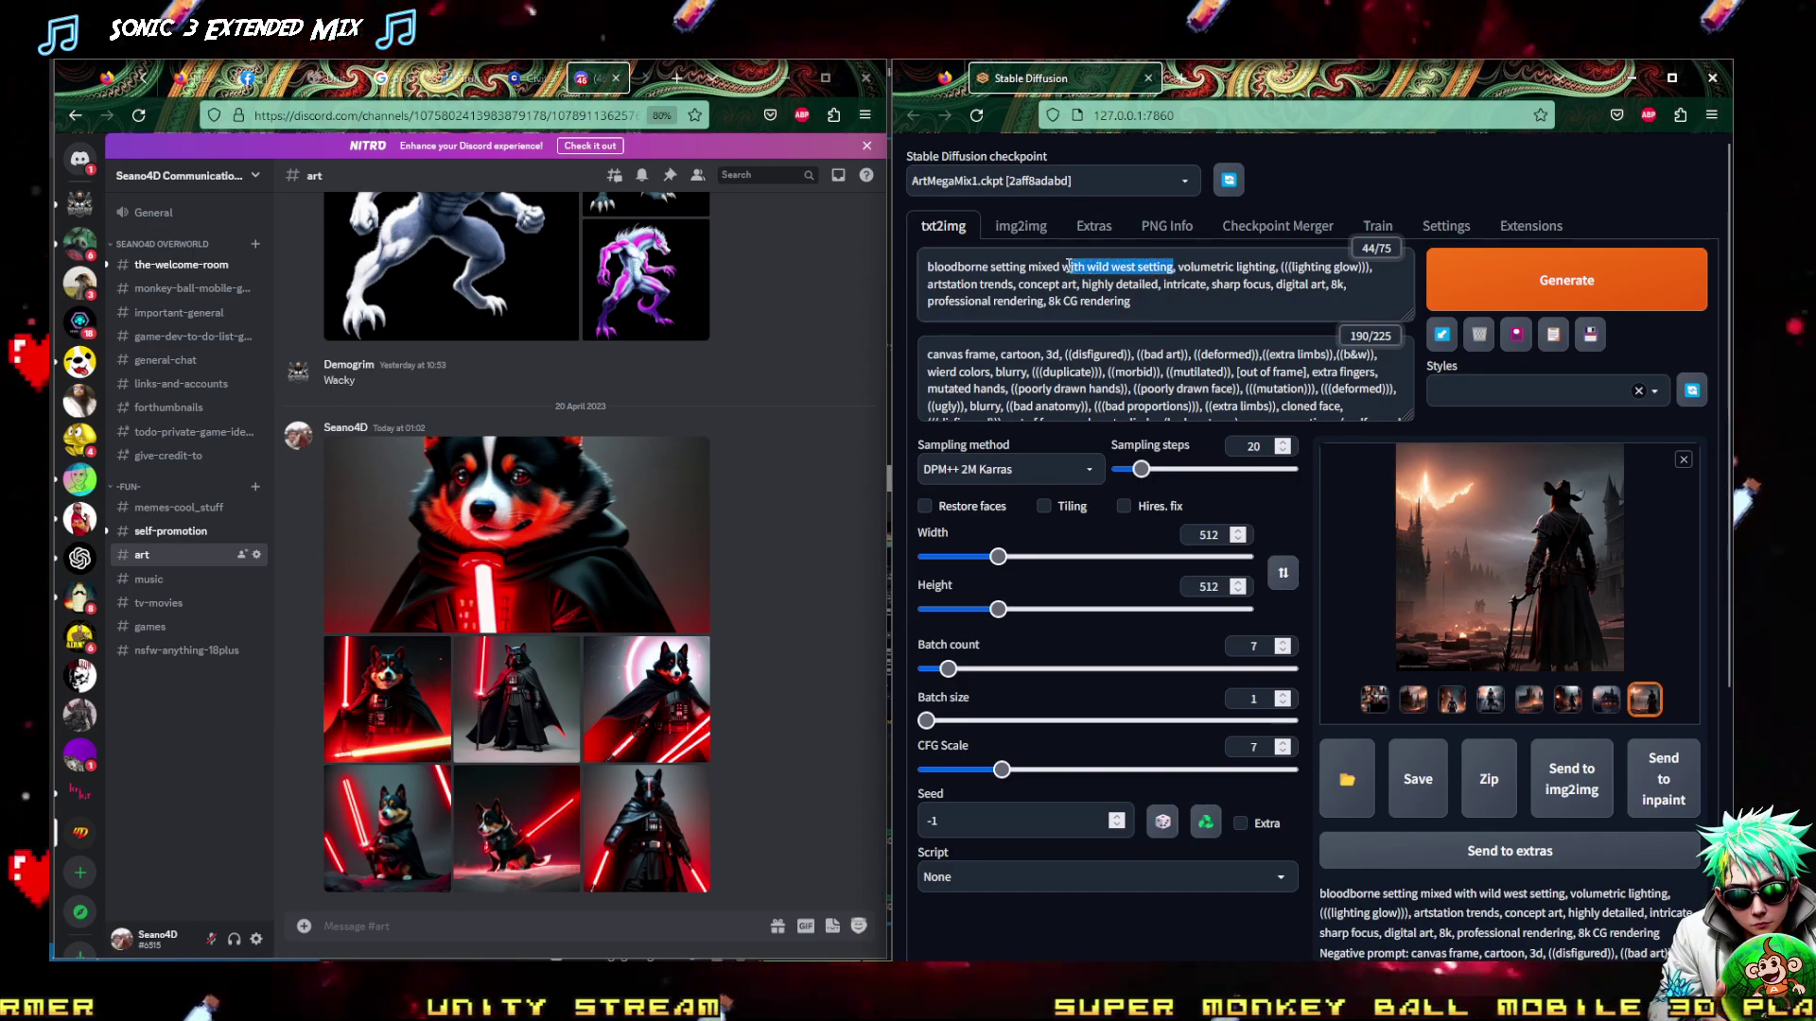
Replace 'with wild west setting' with 'cyberpunk', generate, and interrupt the run after three images
{"action": "left_click_drag", "start_coordinate": [1069, 266], "coordinate": [1040, 268]}
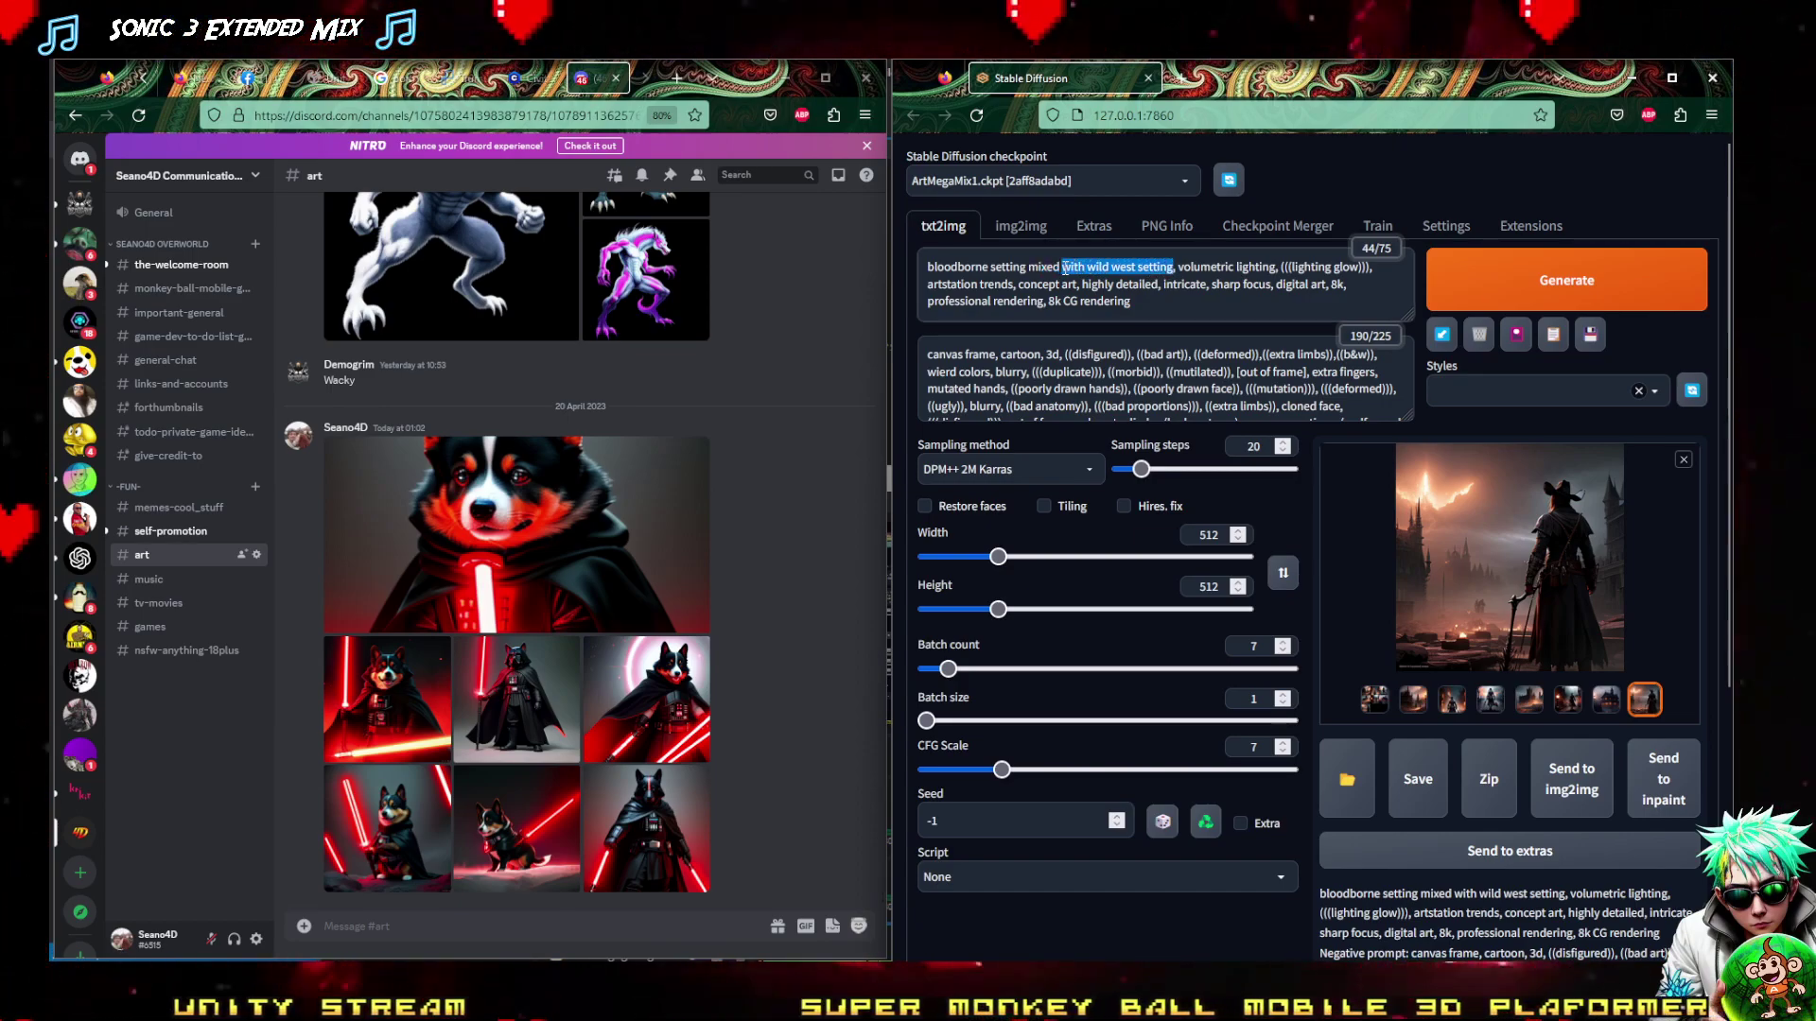
{"action": "type", "text": "cyberpunk futur"}
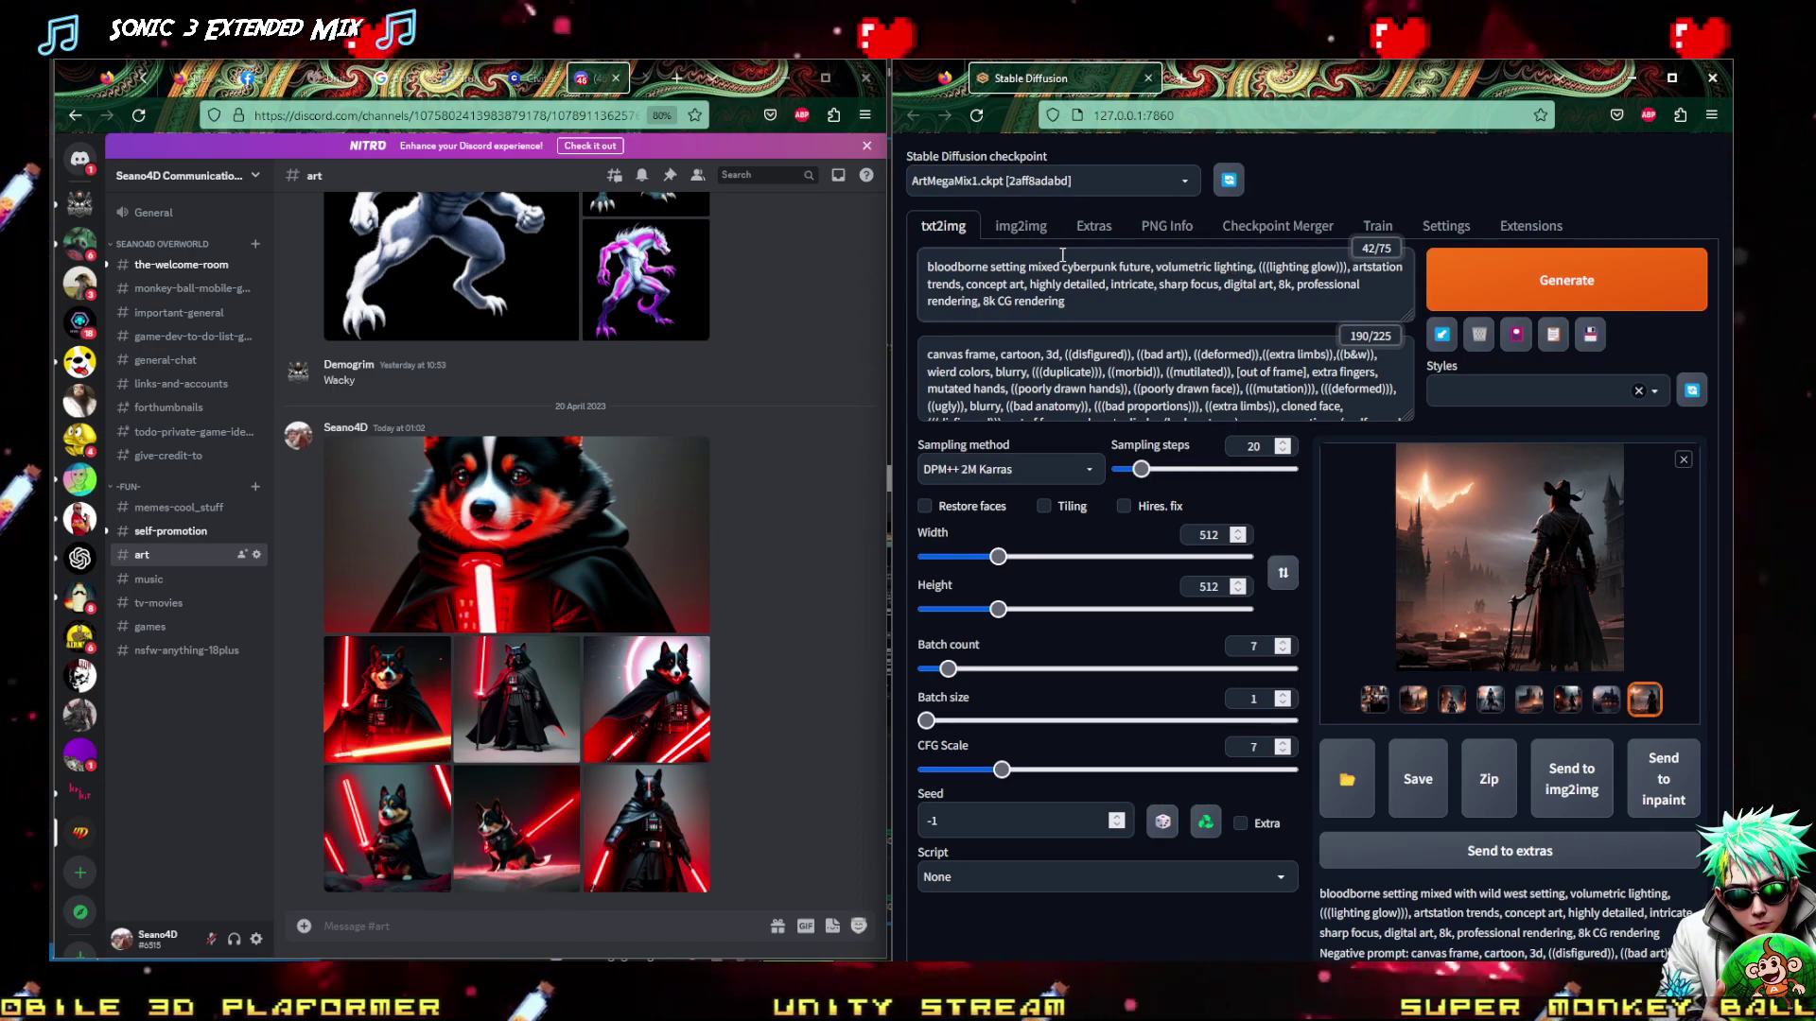
{"action": "left_click", "coordinate": [1593, 280]}
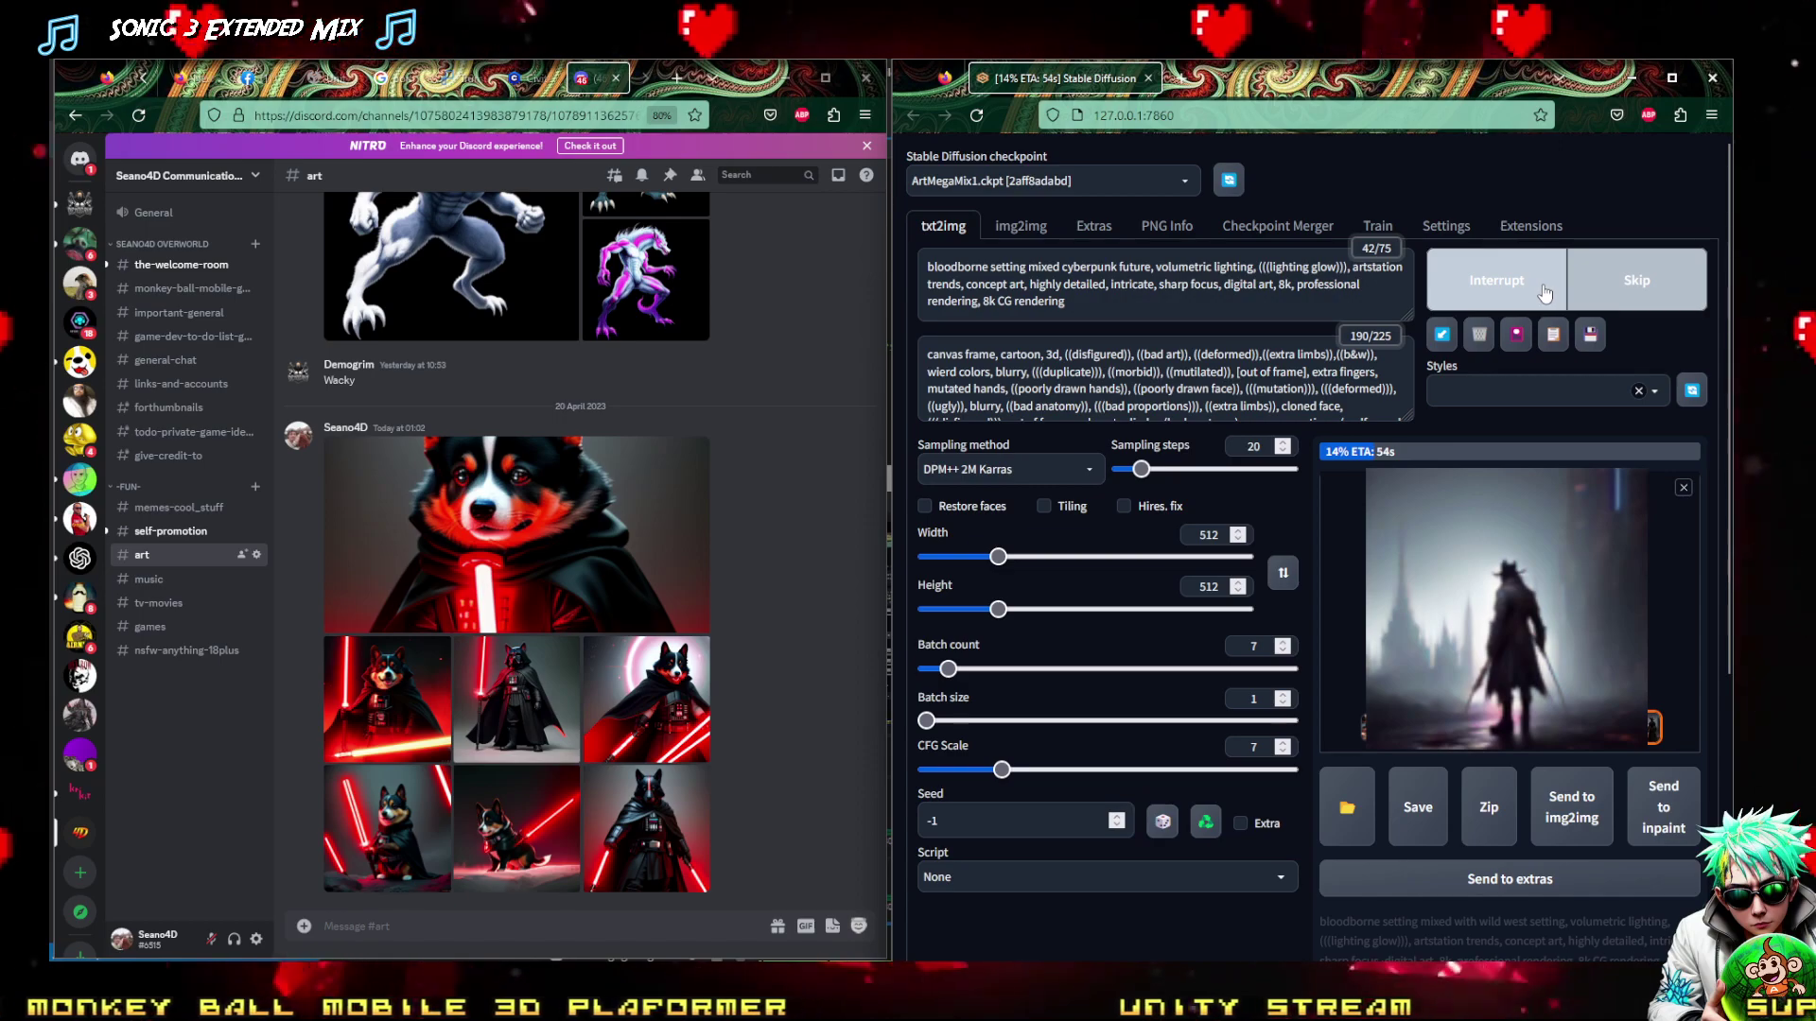
{"action": "scroll", "coordinate": [1295, 391], "scroll_direction": "down", "scroll_amount": 3}
{"action": "left_click", "coordinate": [1123, 406]}
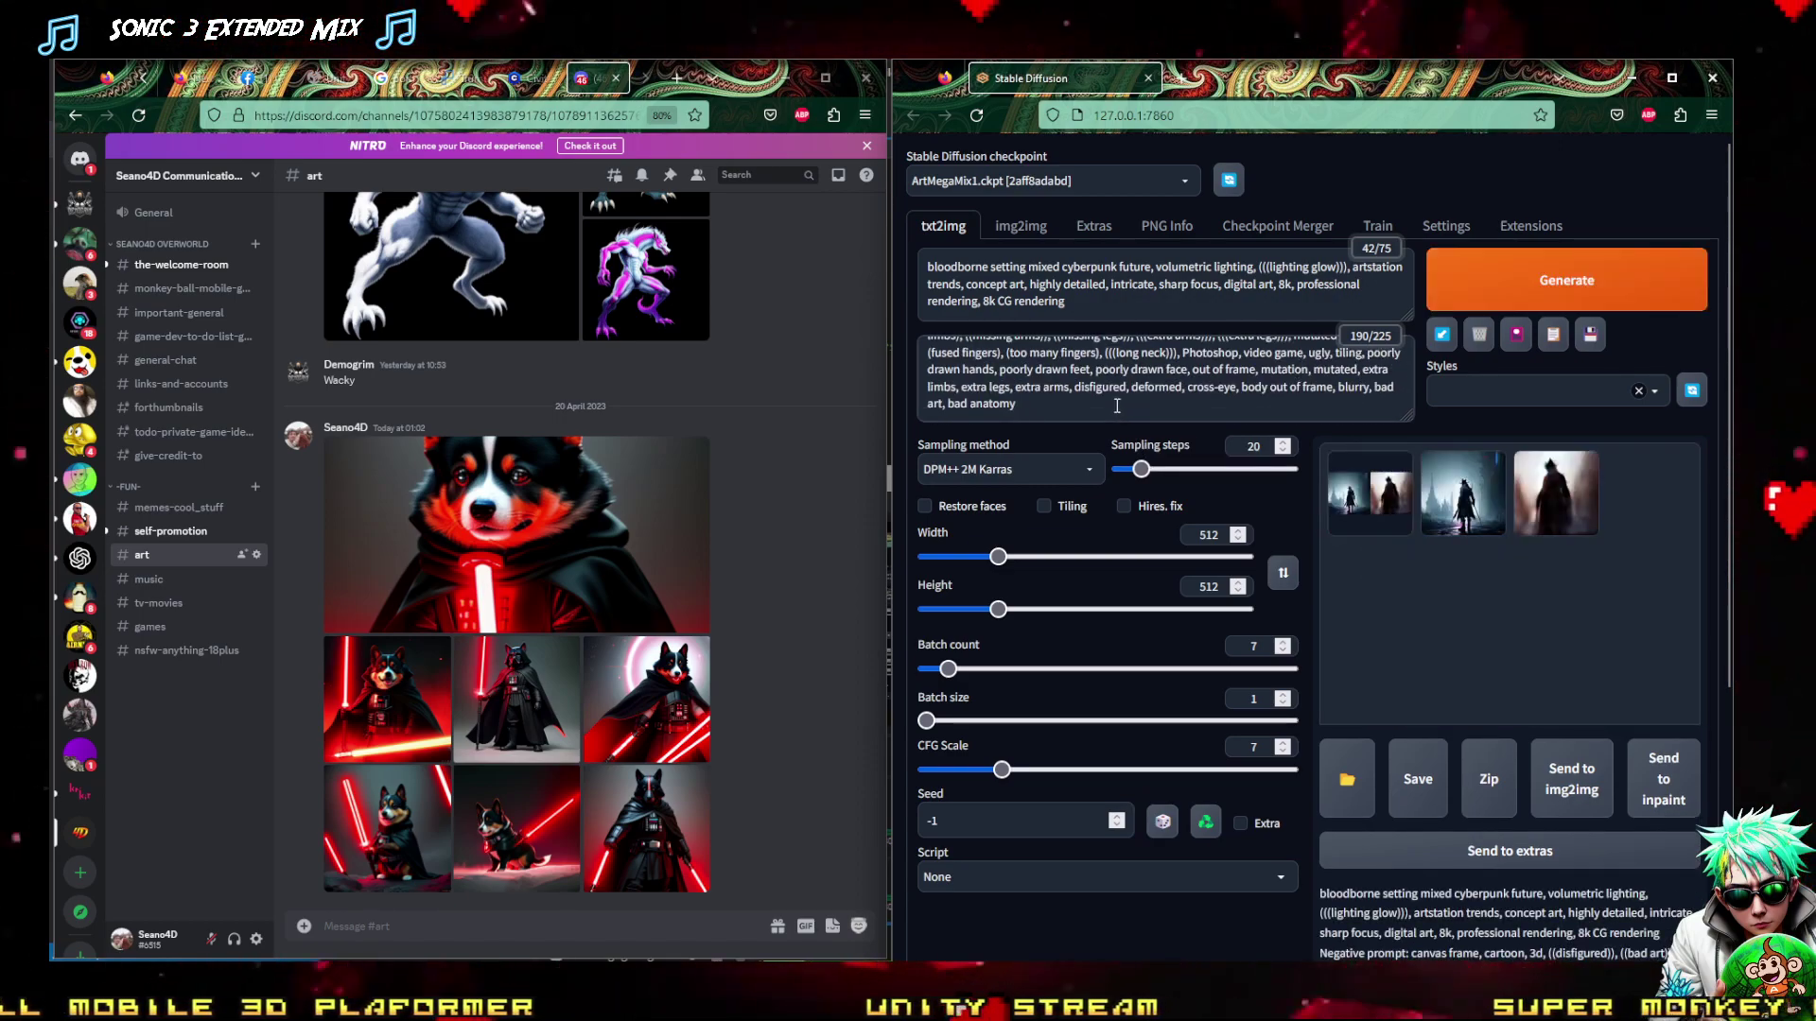
Append ', watermark' to the negative prompt and ', no watermark' to the prompt, then generate
{"action": "type", "text": ", watermark"}
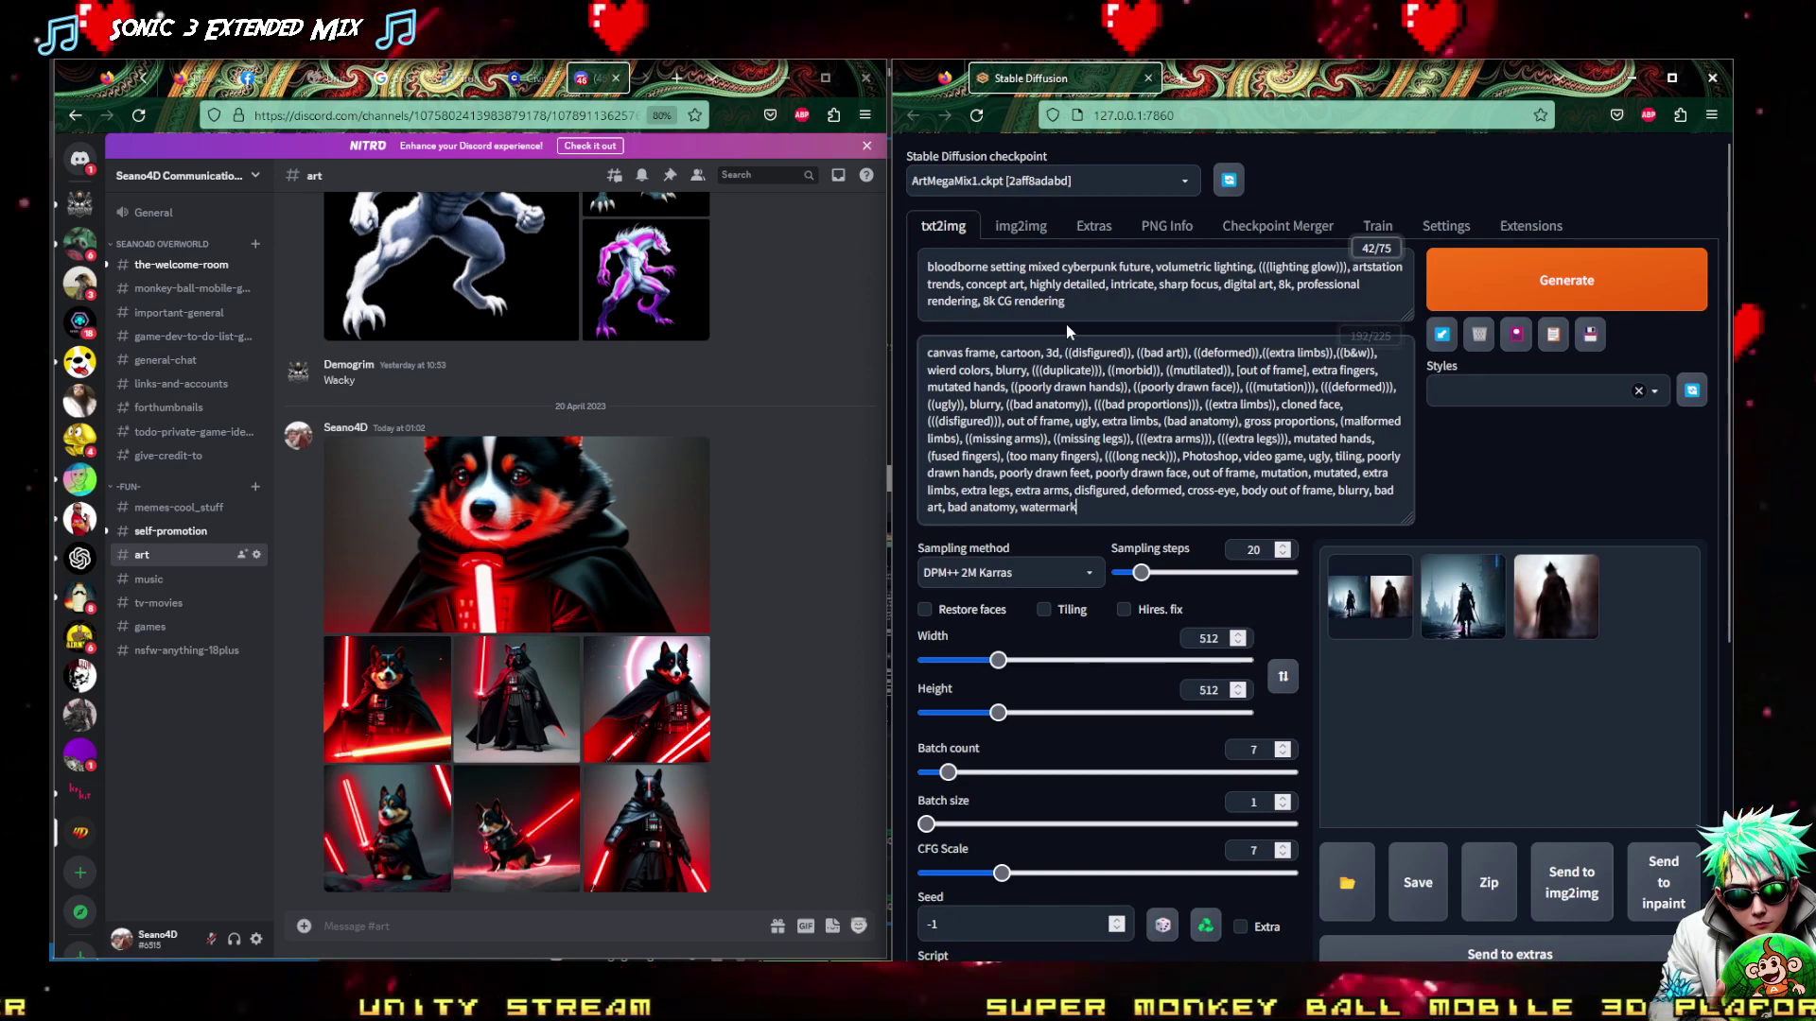
{"action": "left_click", "coordinate": [1088, 304]}
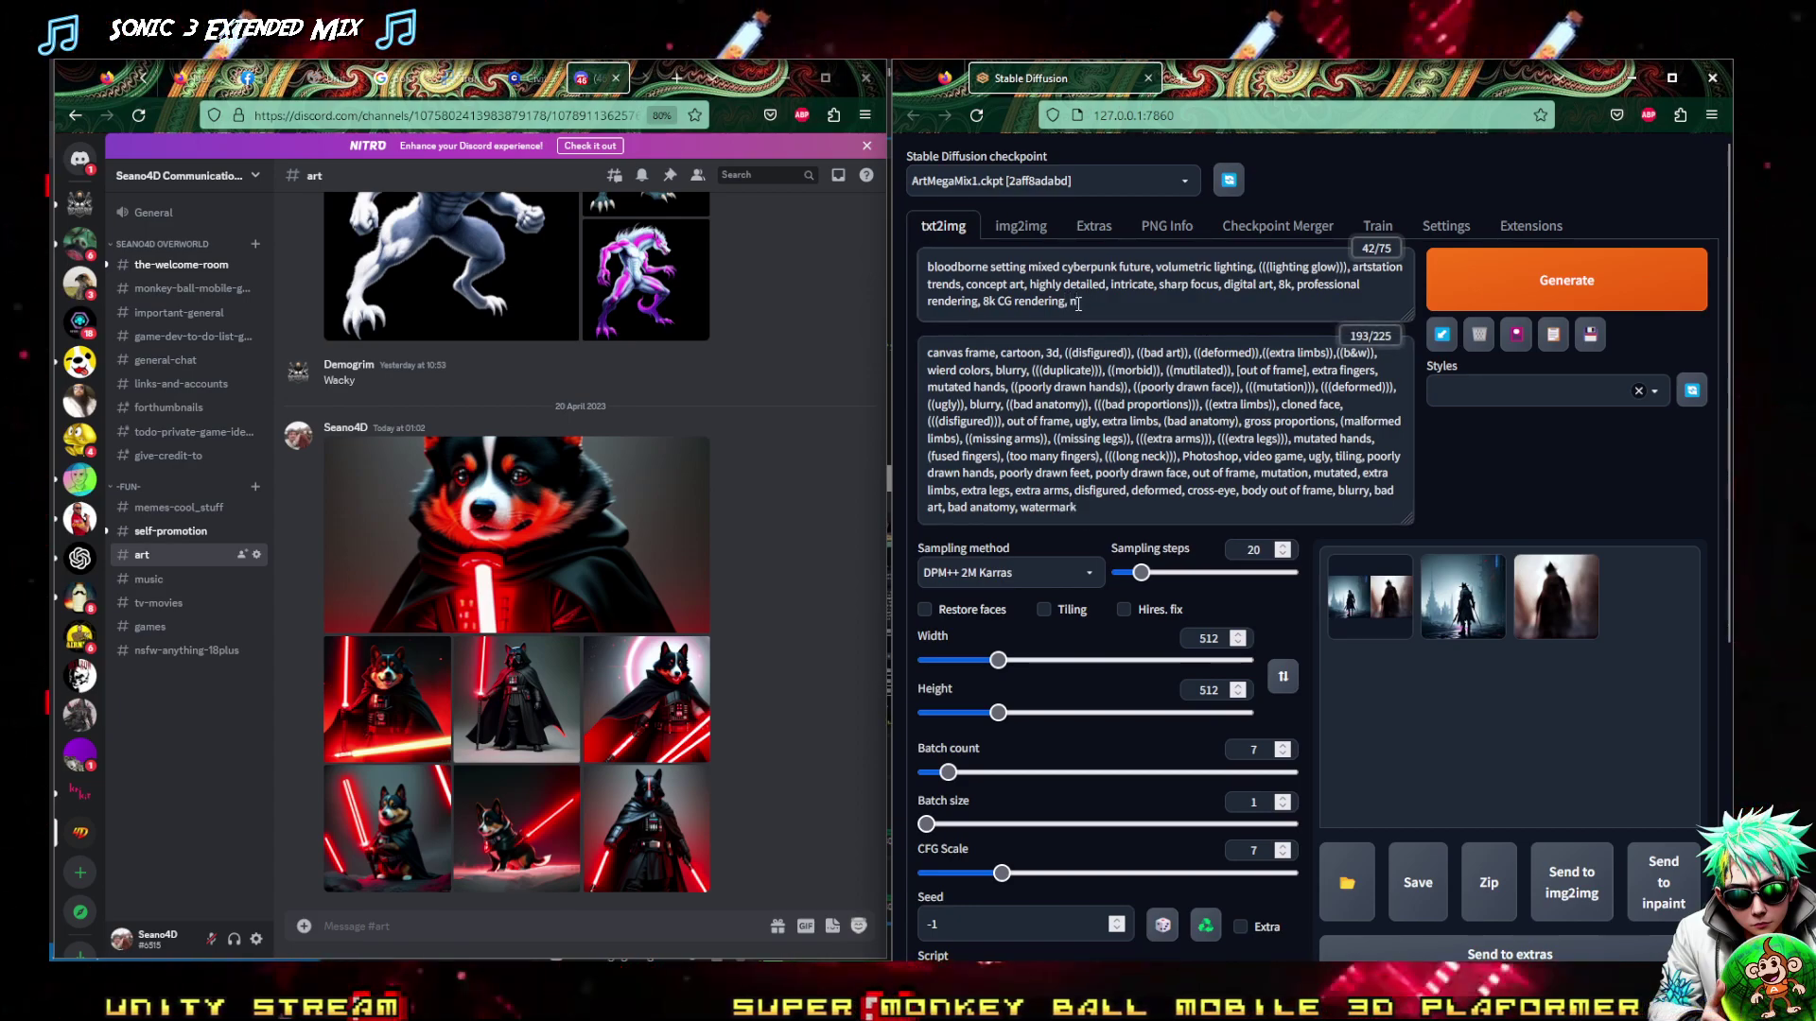
{"action": "type", "text": ", no watermark"}
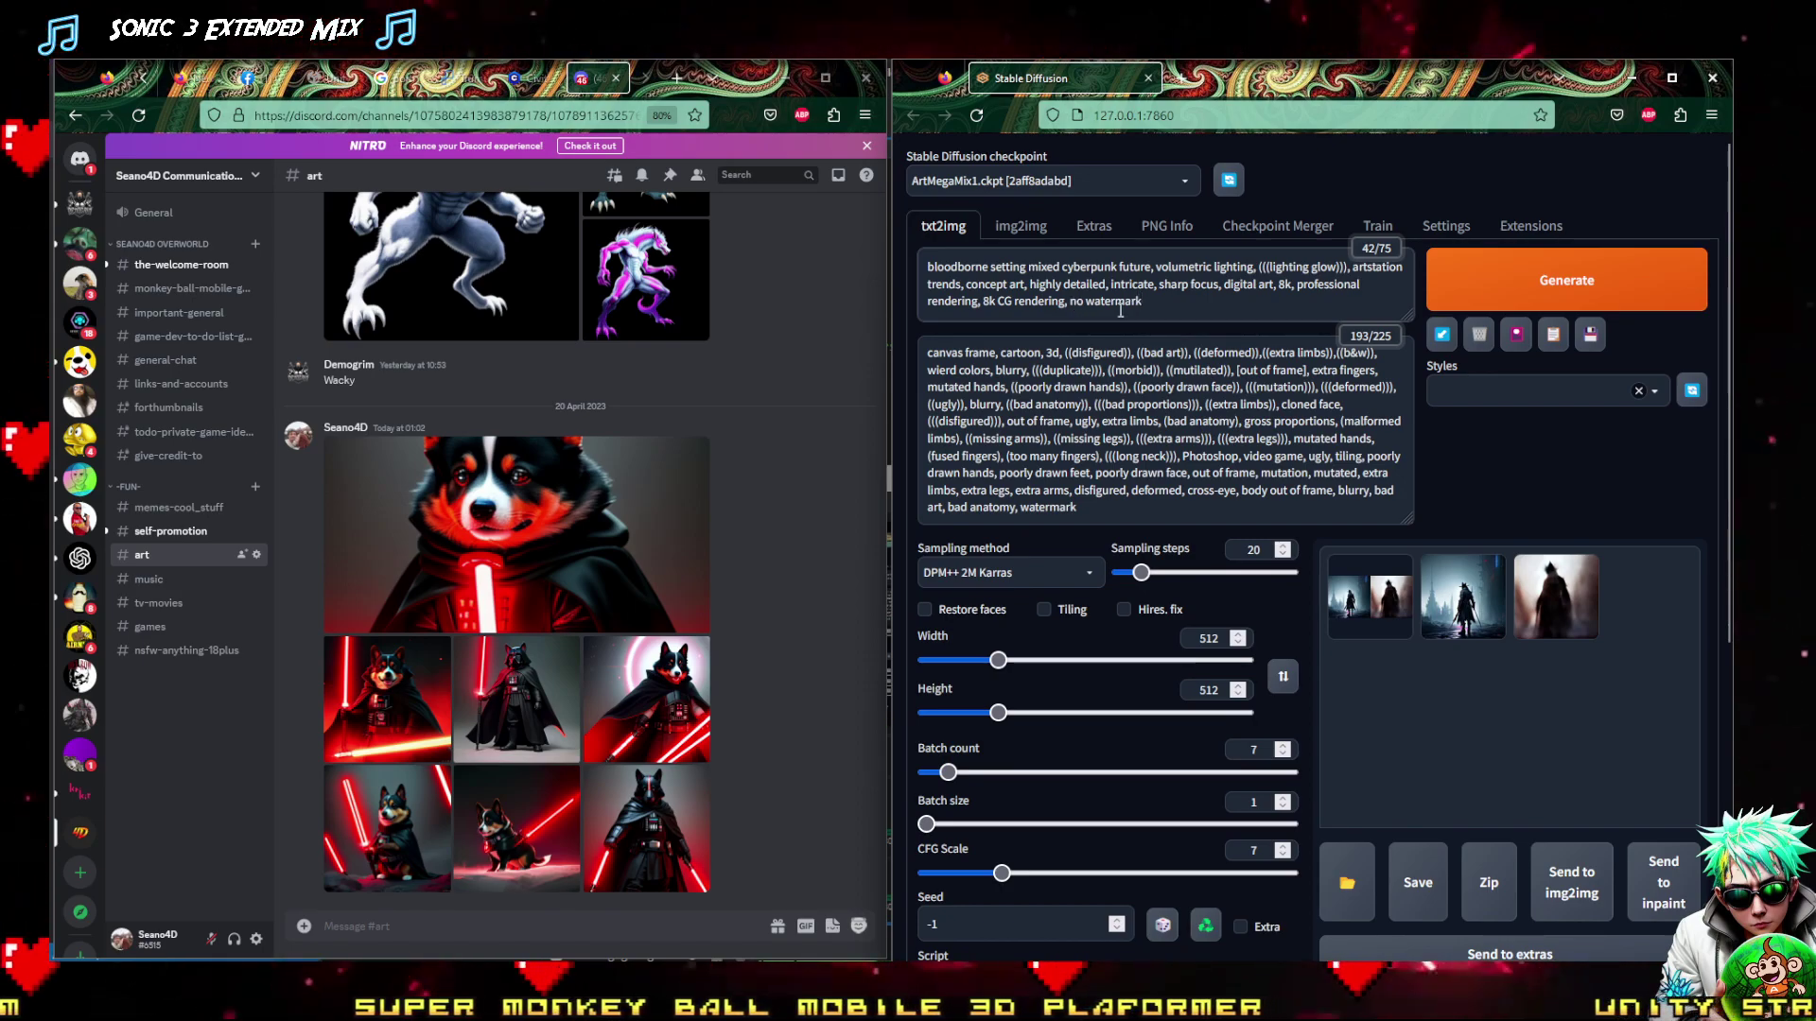
{"action": "key", "text": "ctrl+Return"}
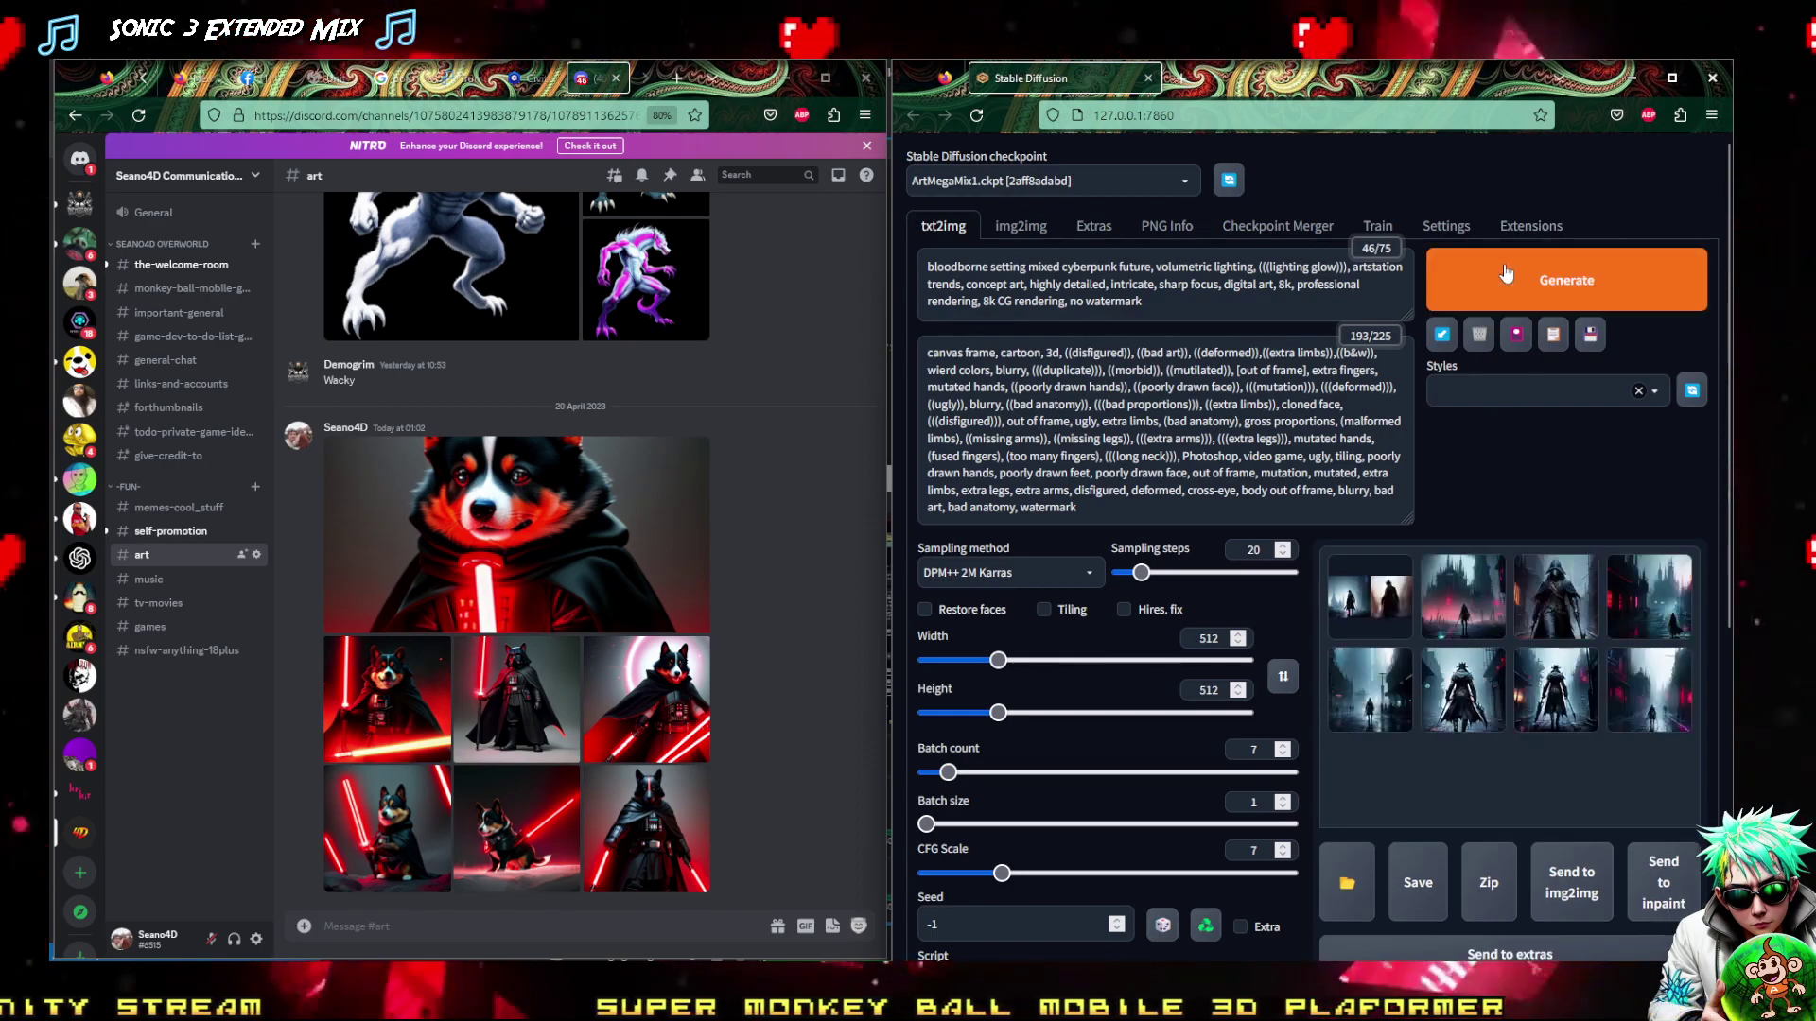
Browse the seven gothic cyberpunk images full-size, ending on the neon-red alley with the cloaked figure
{"action": "left_click", "coordinate": [1511, 823]}
{"action": "left_click", "coordinate": [1538, 662]}
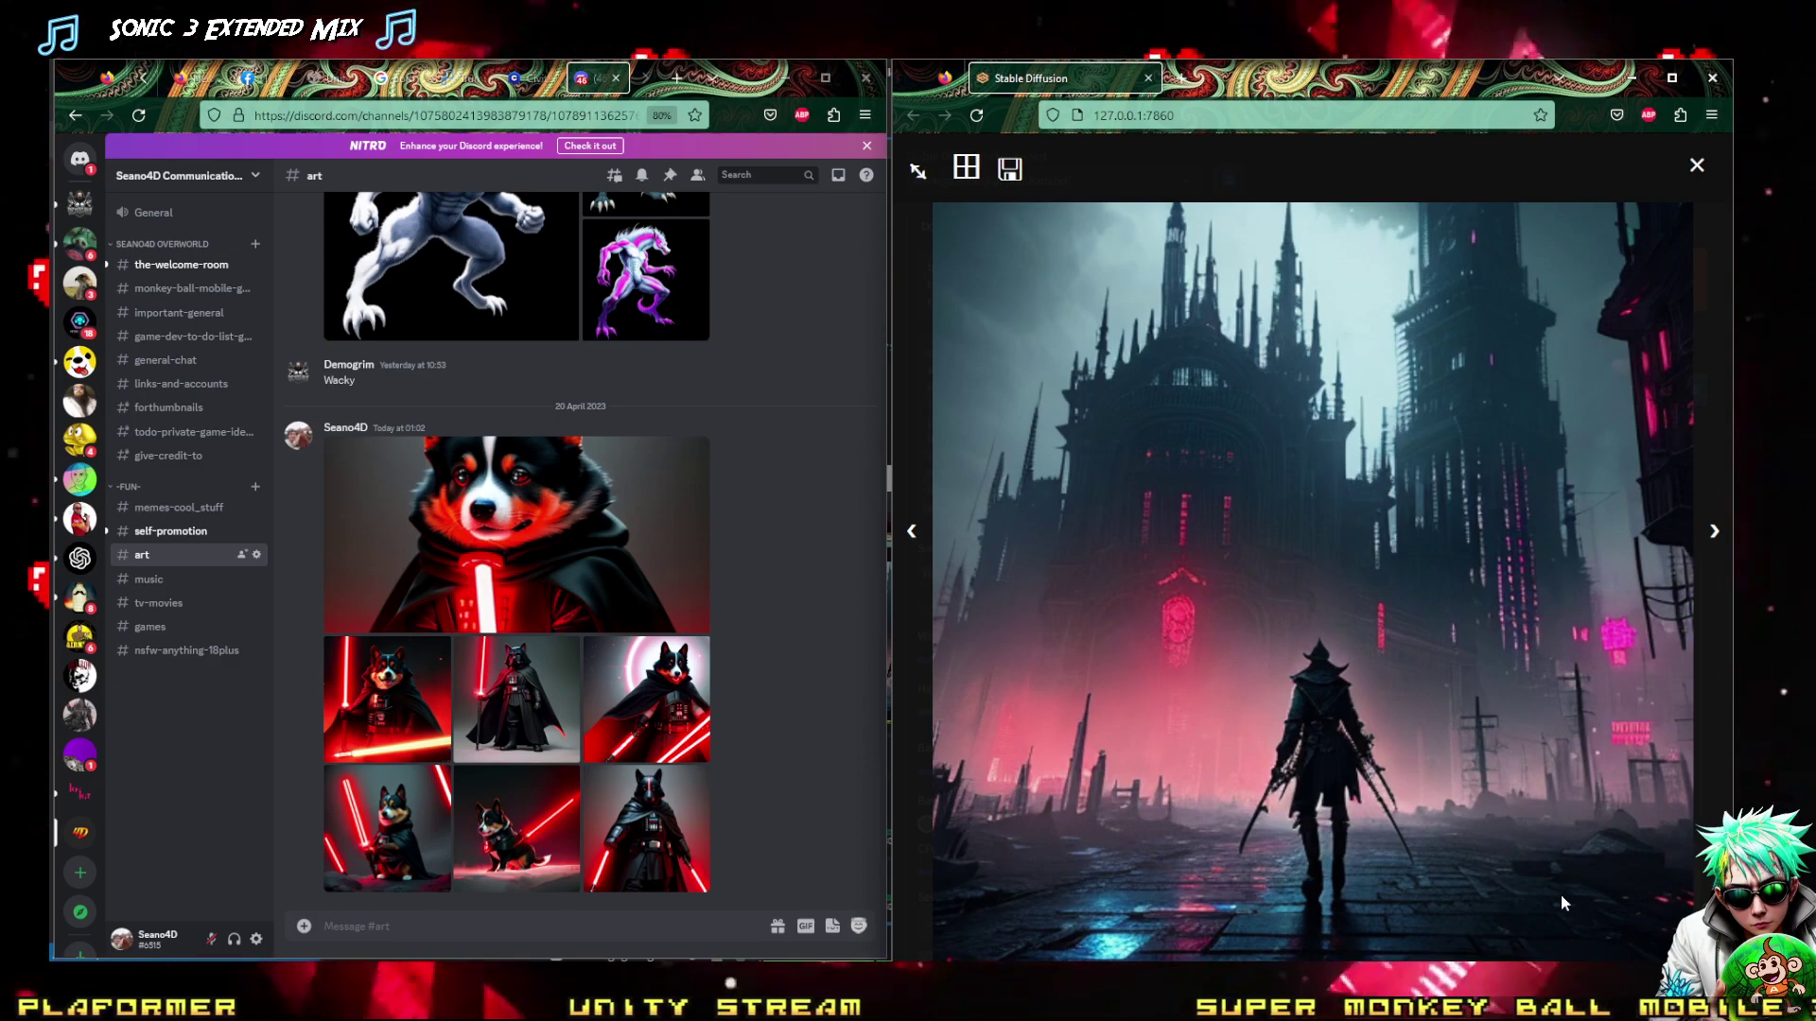
{"action": "key", "text": "Right"}
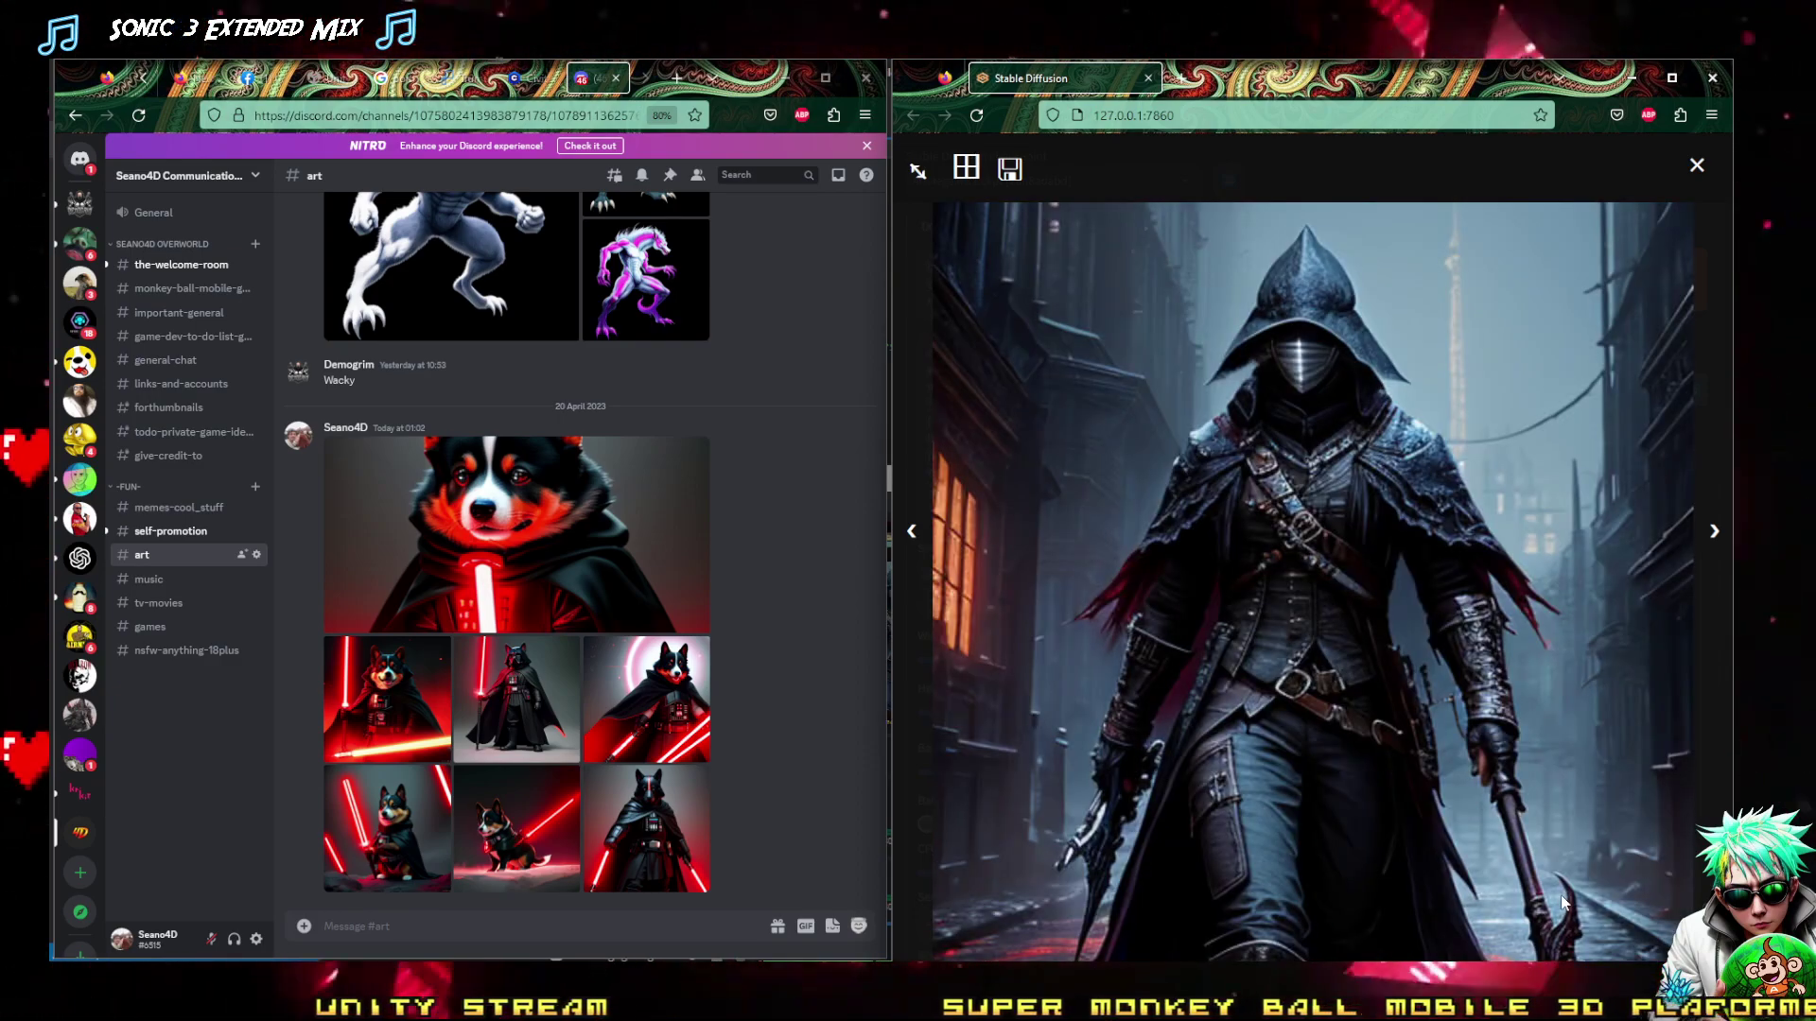
{"action": "key", "text": "Left"}
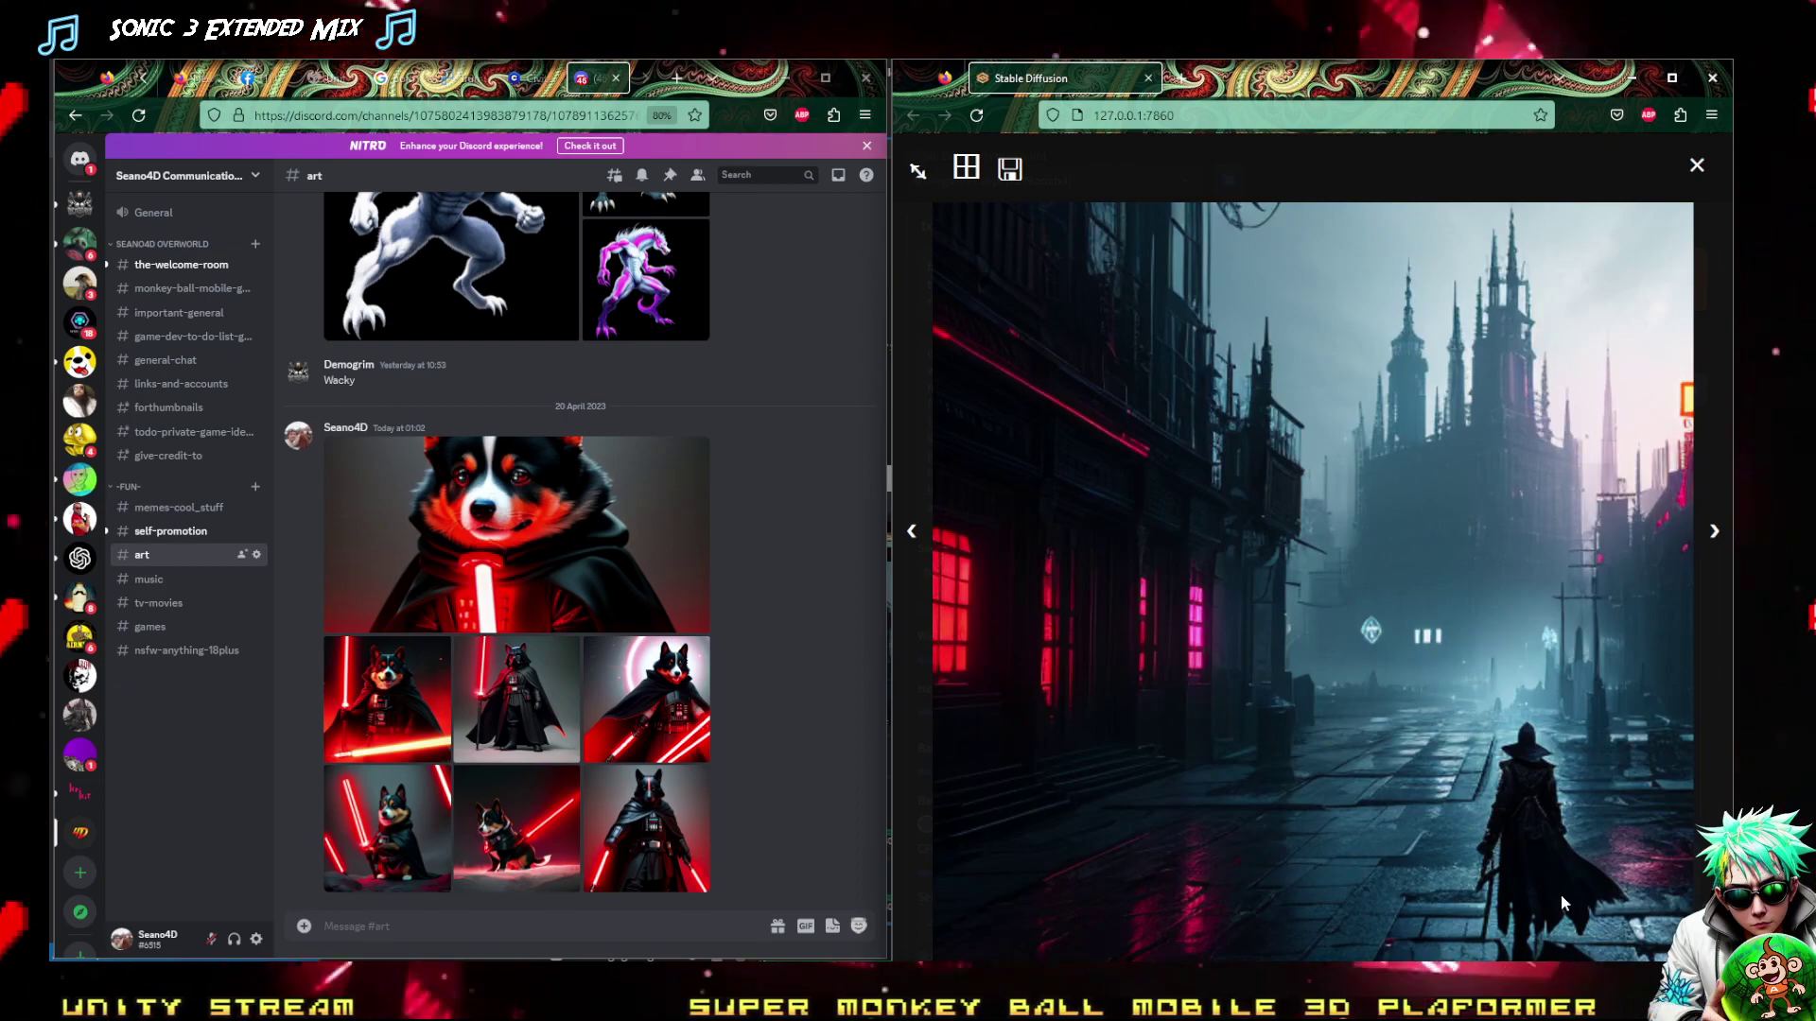
{"action": "key", "text": "Right"}
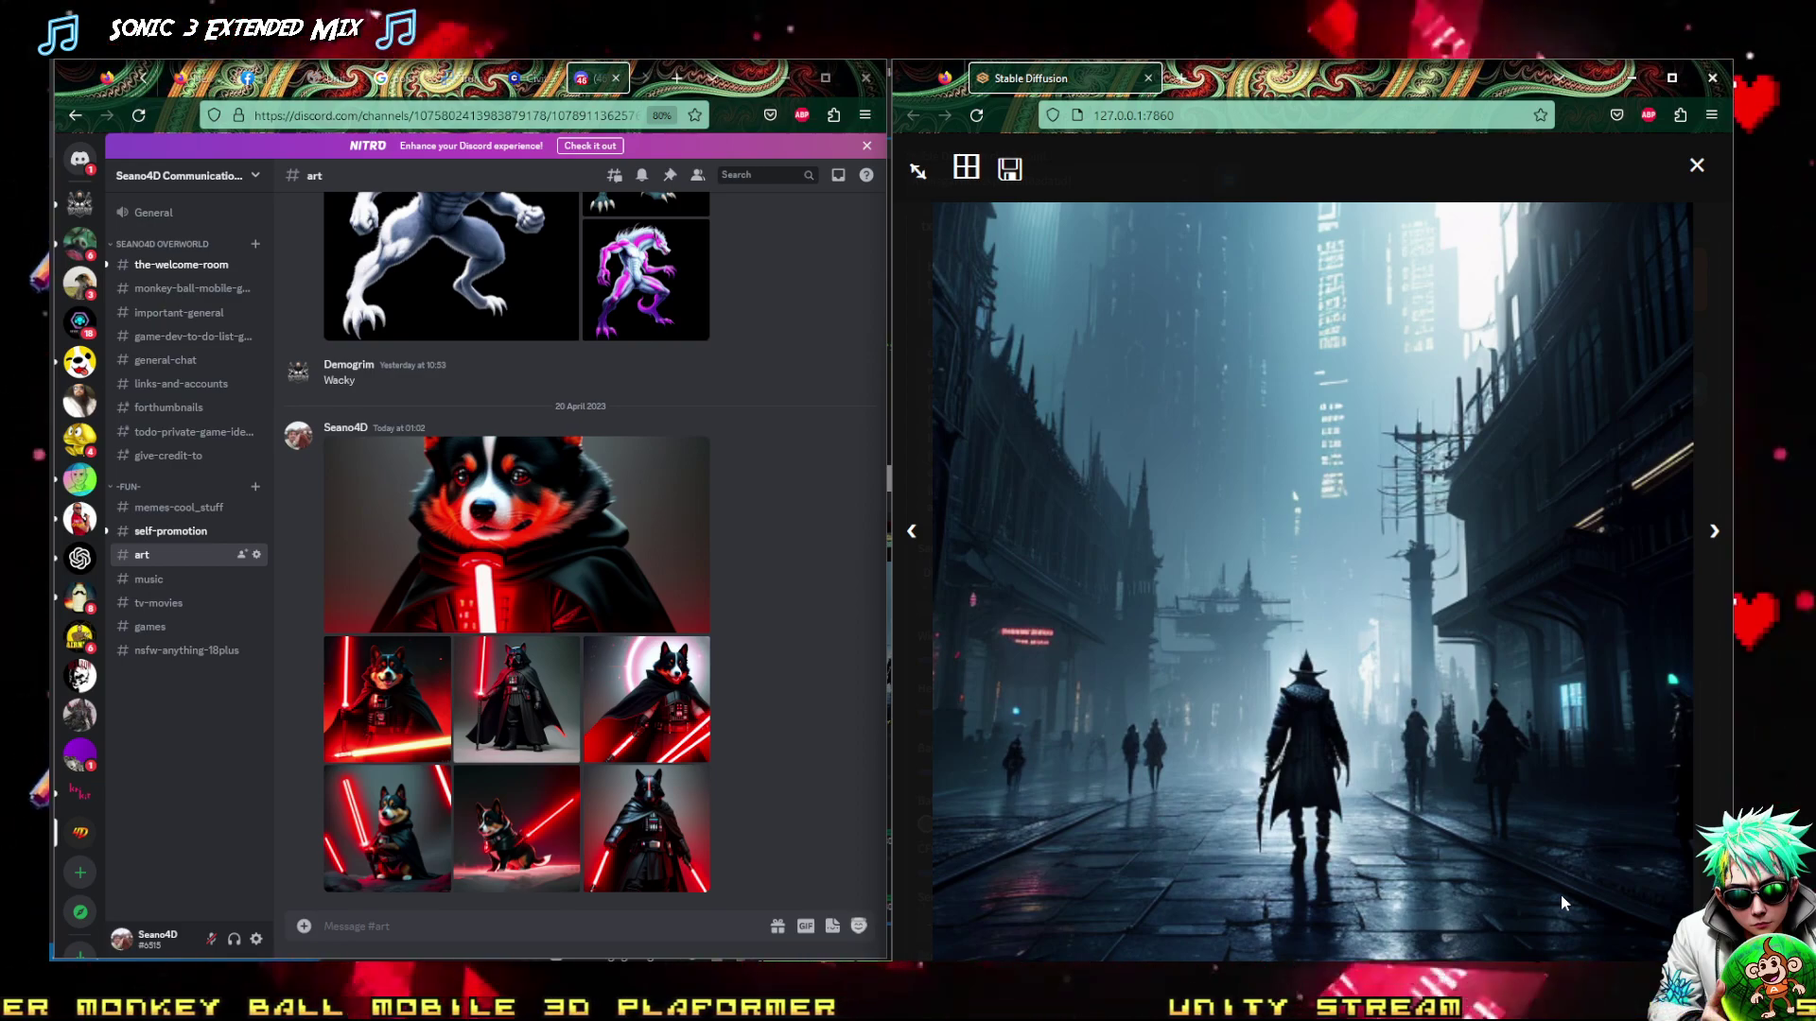
{"action": "key", "text": "Right"}
{"action": "key", "text": "Right"}
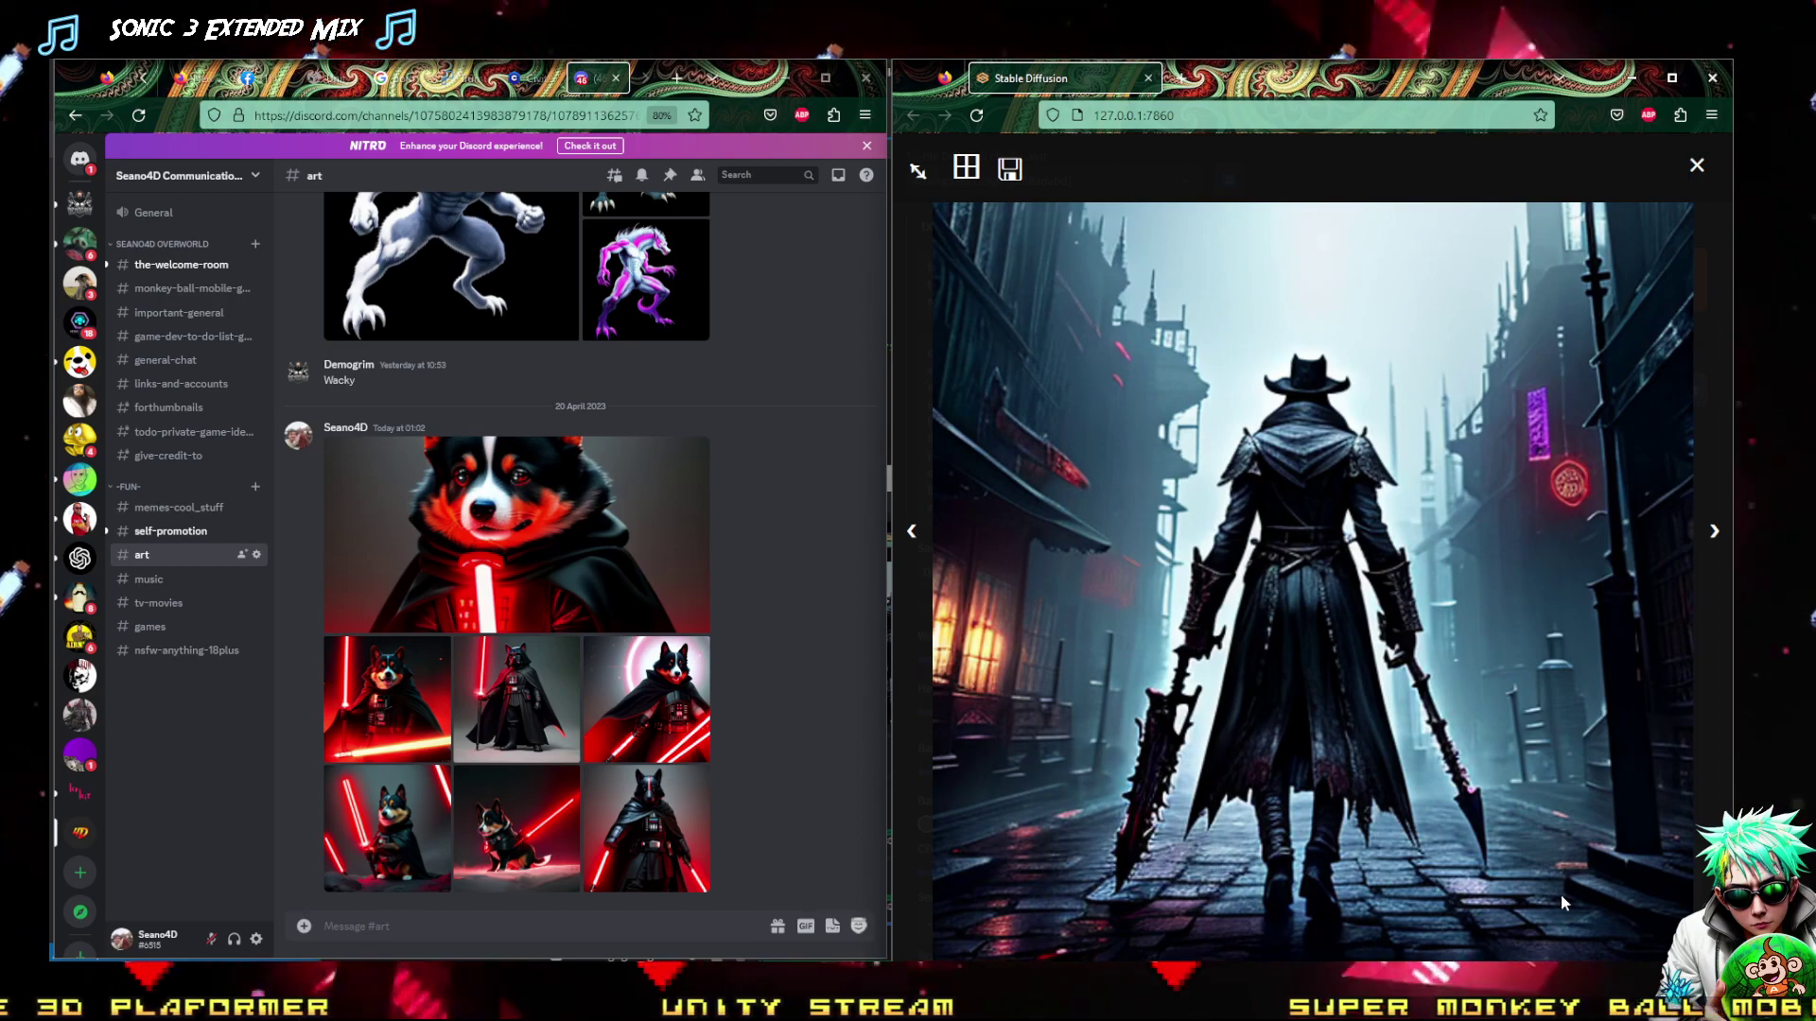
{"action": "key", "text": "Right"}
{"action": "key", "text": "Right"}
{"action": "key", "text": "Right"}
{"action": "key", "text": "Right"}
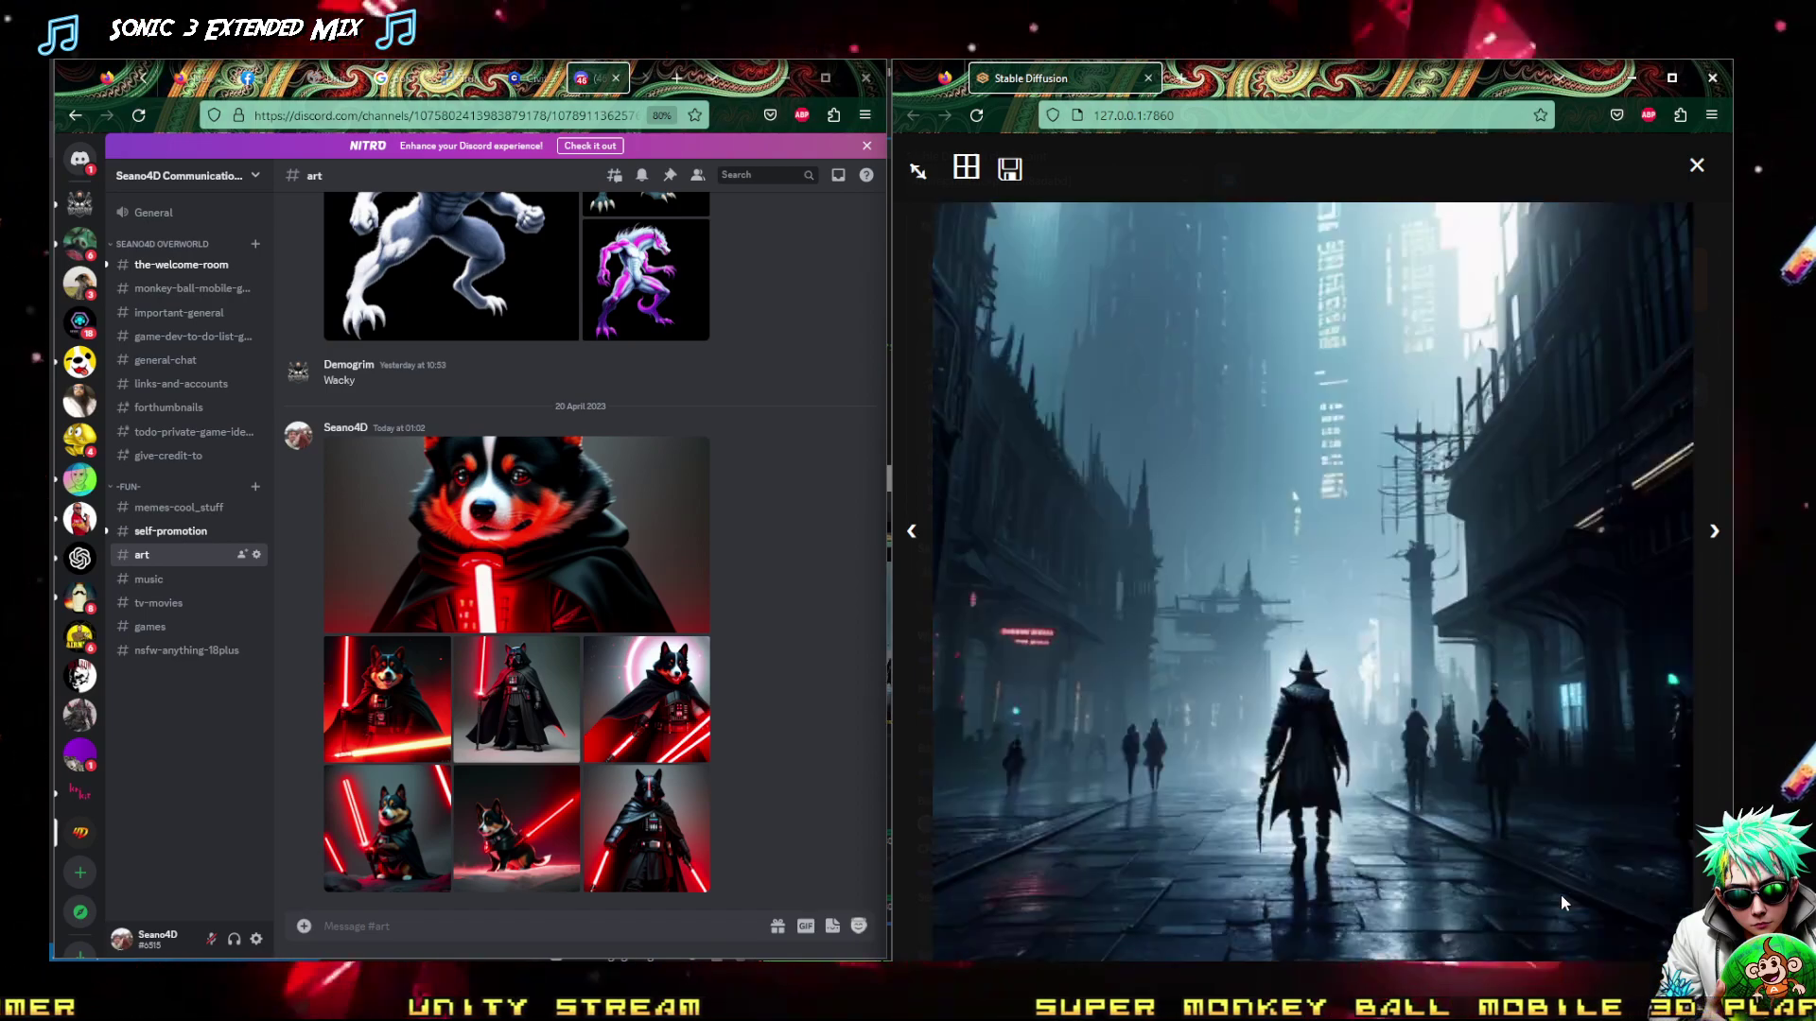
{"action": "key", "text": "Right"}
{"action": "key", "text": "Right"}
{"action": "key", "text": "Right"}
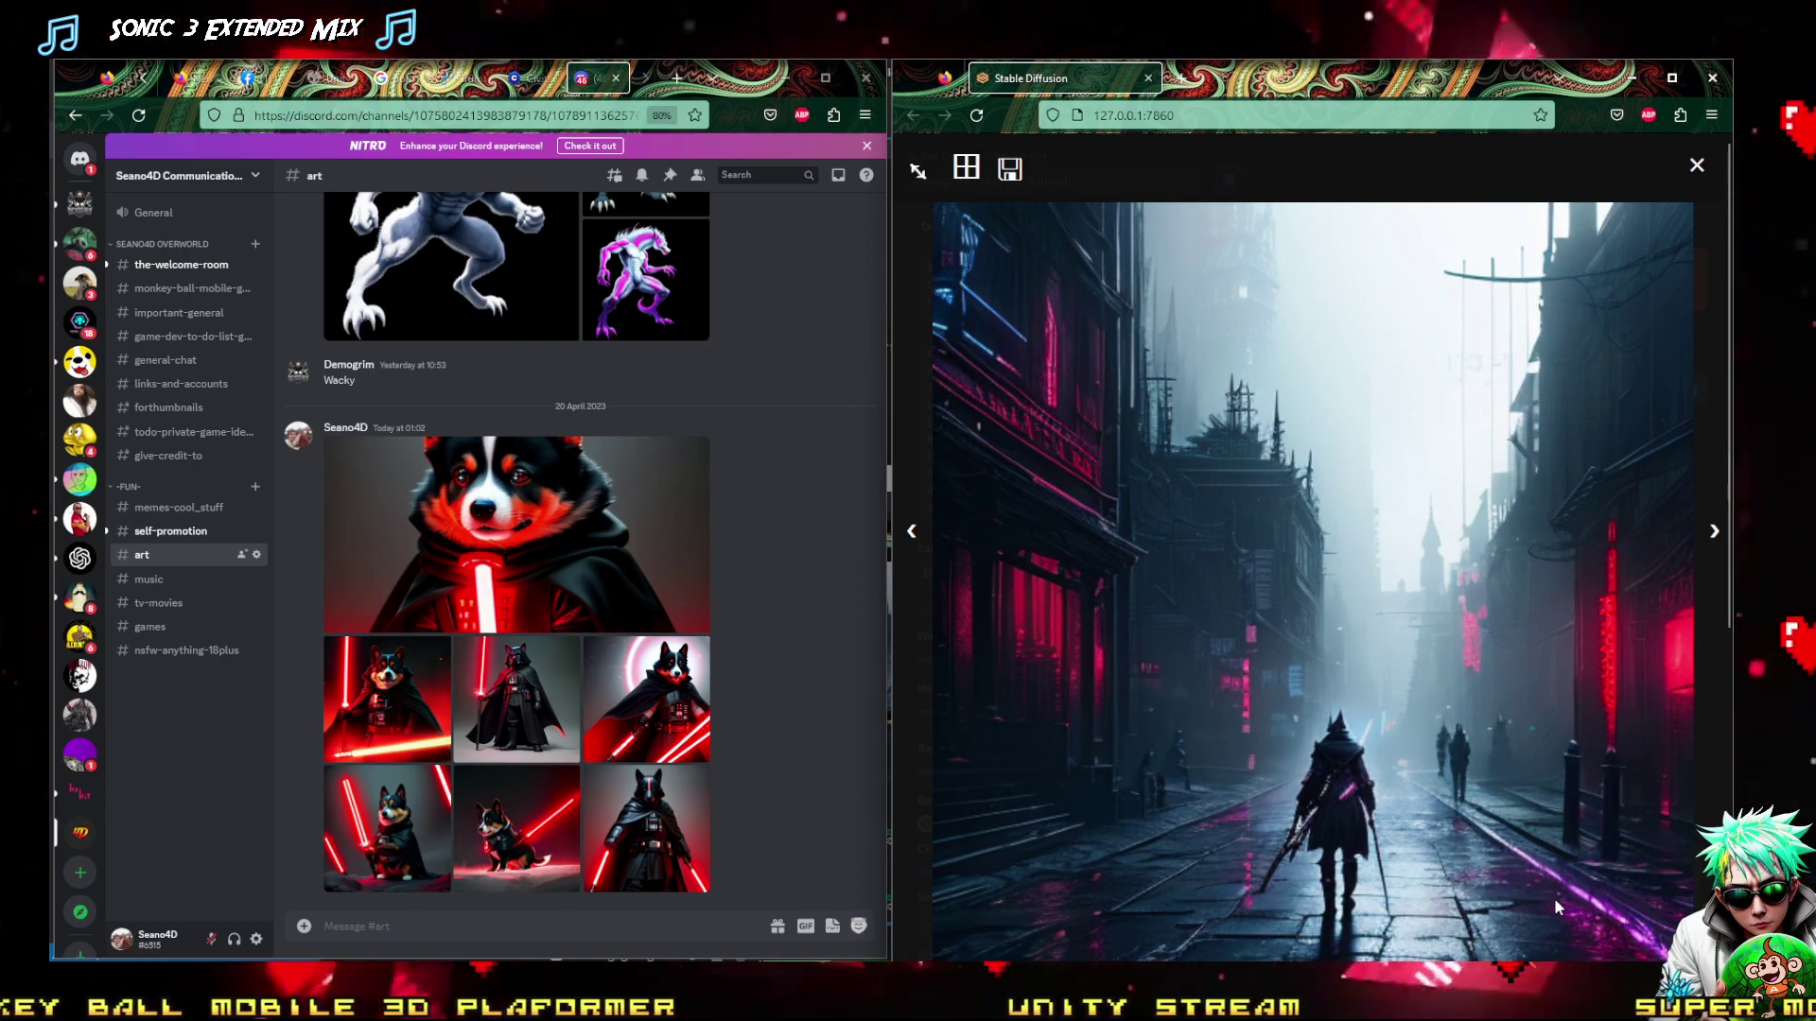
{"action": "key", "text": "Left"}
{"action": "key", "text": "Right"}
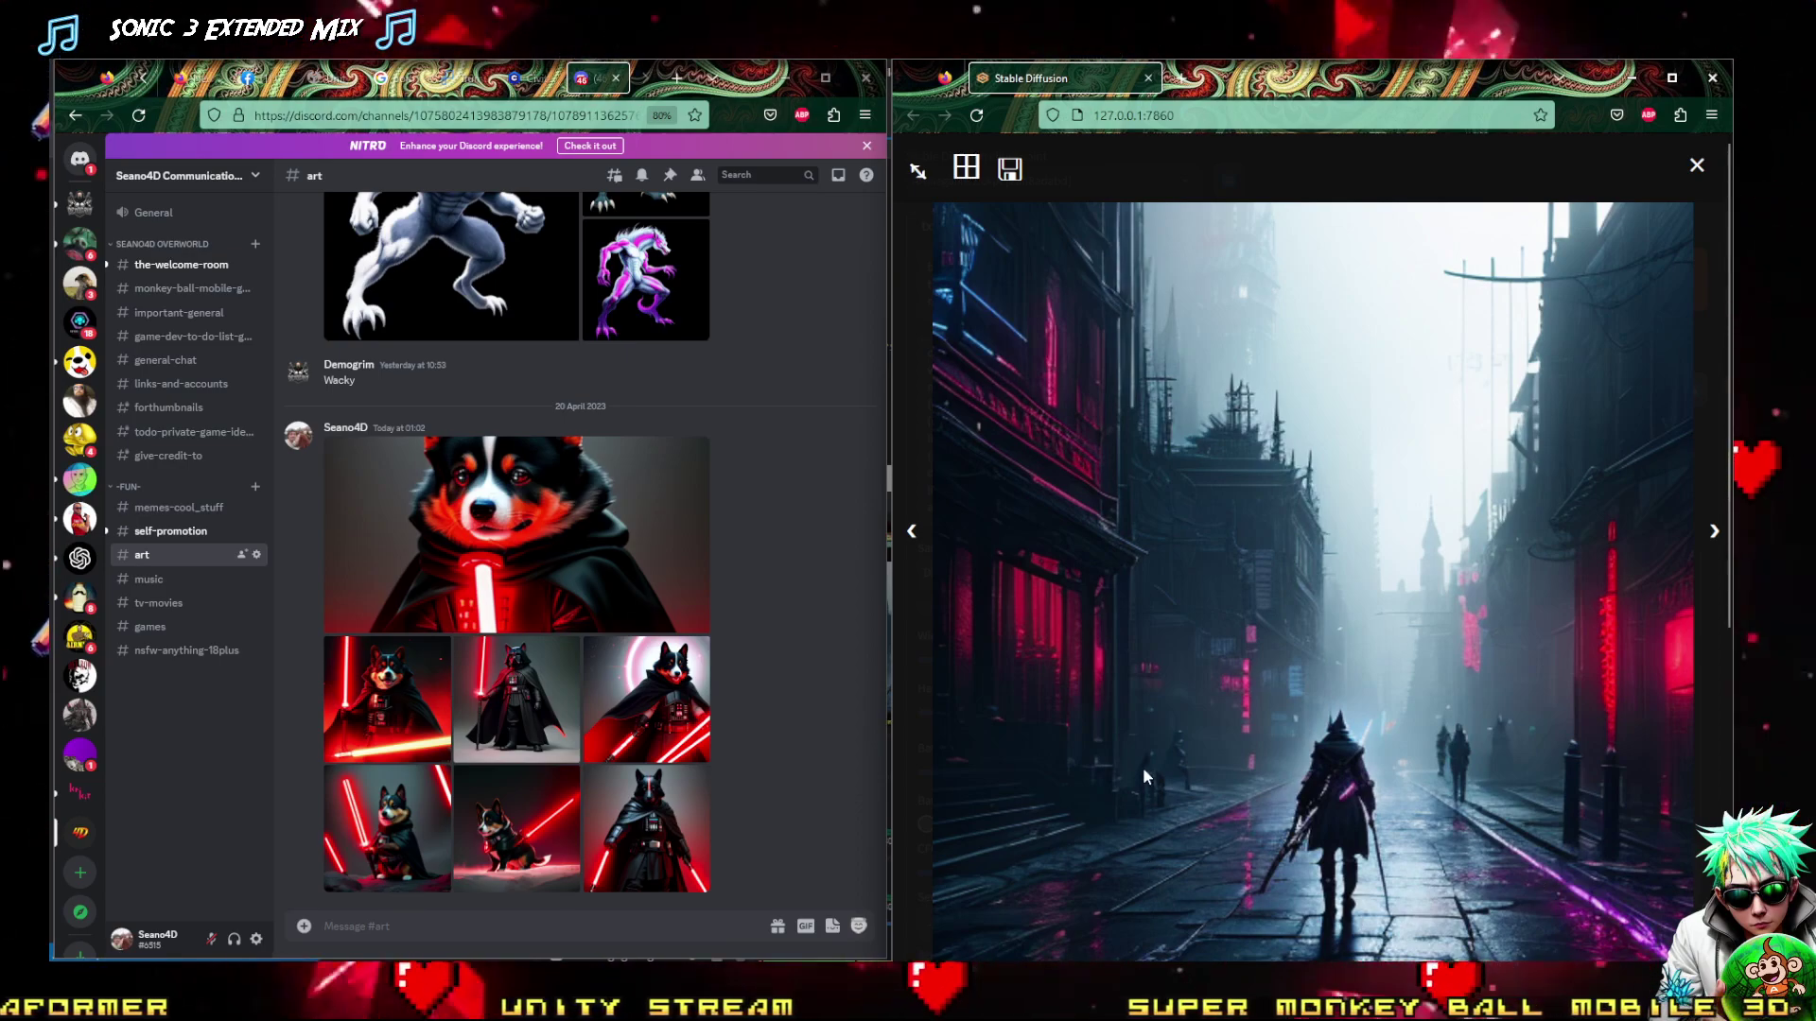
{"action": "key", "text": "Right"}
{"action": "key", "text": "Right"}
{"action": "key", "text": "Right"}
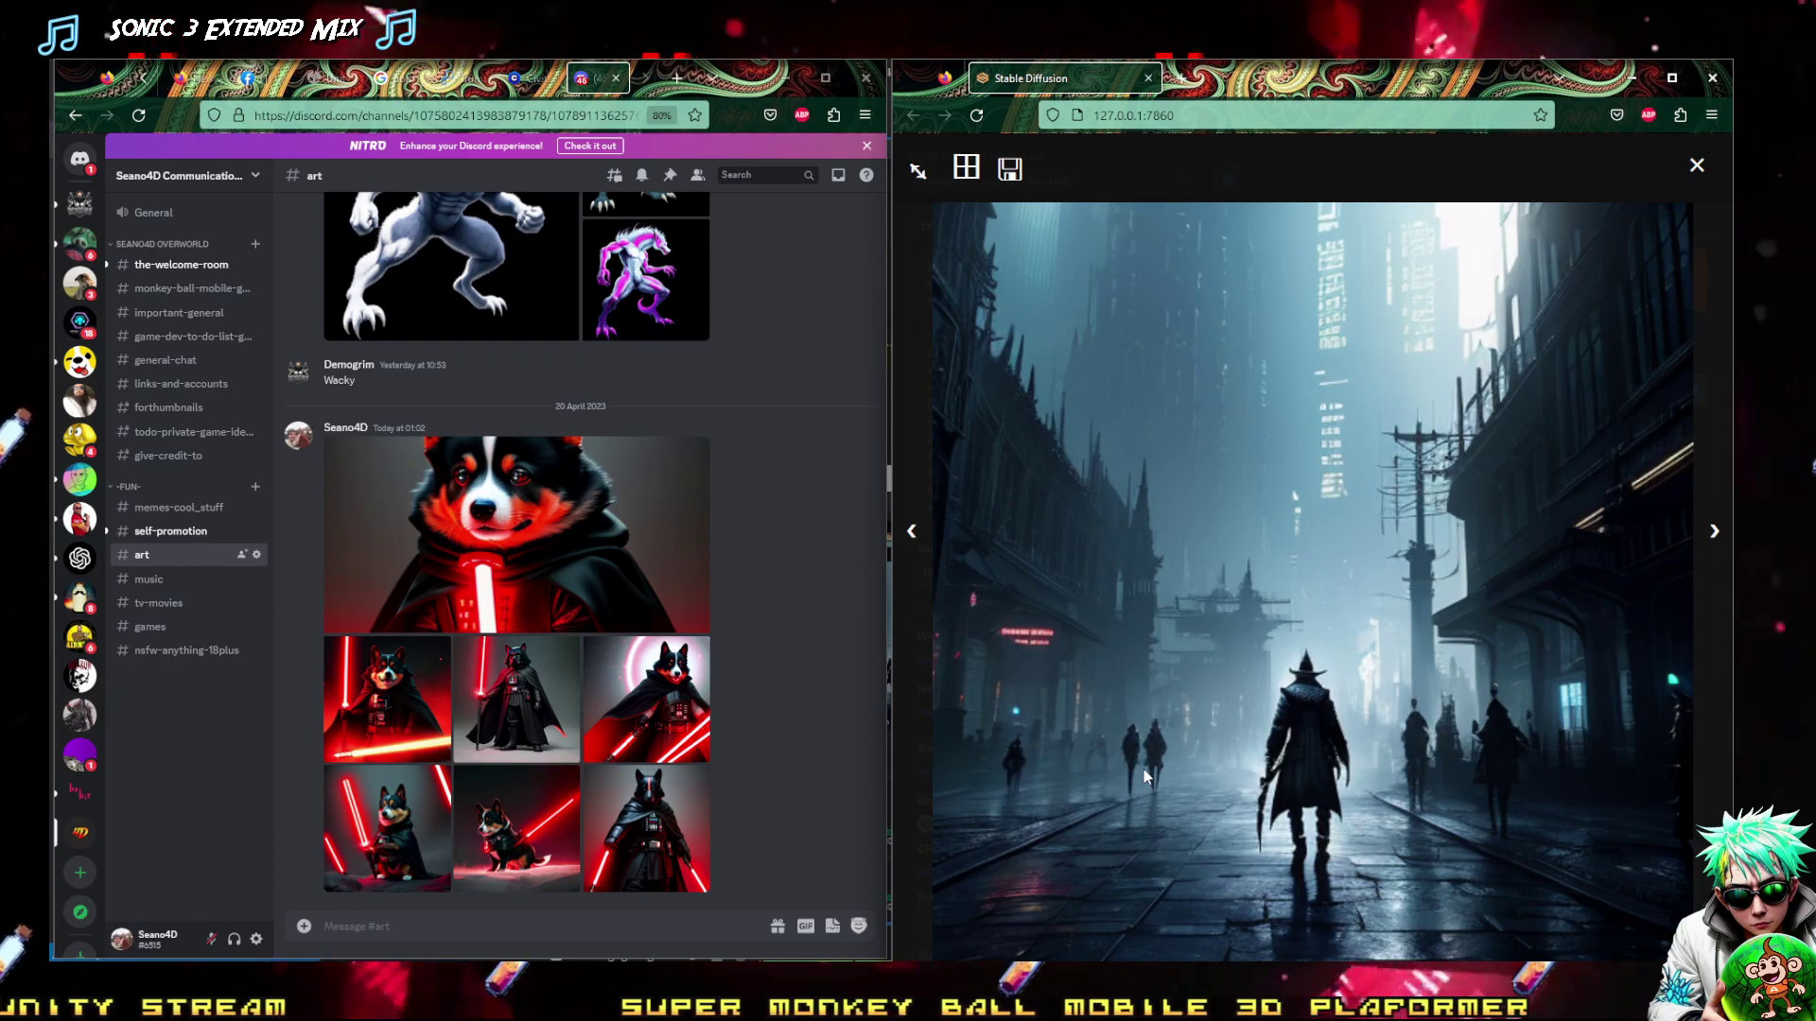
{"action": "key", "text": "Right"}
{"action": "key", "text": "Right"}
{"action": "key", "text": "Right"}
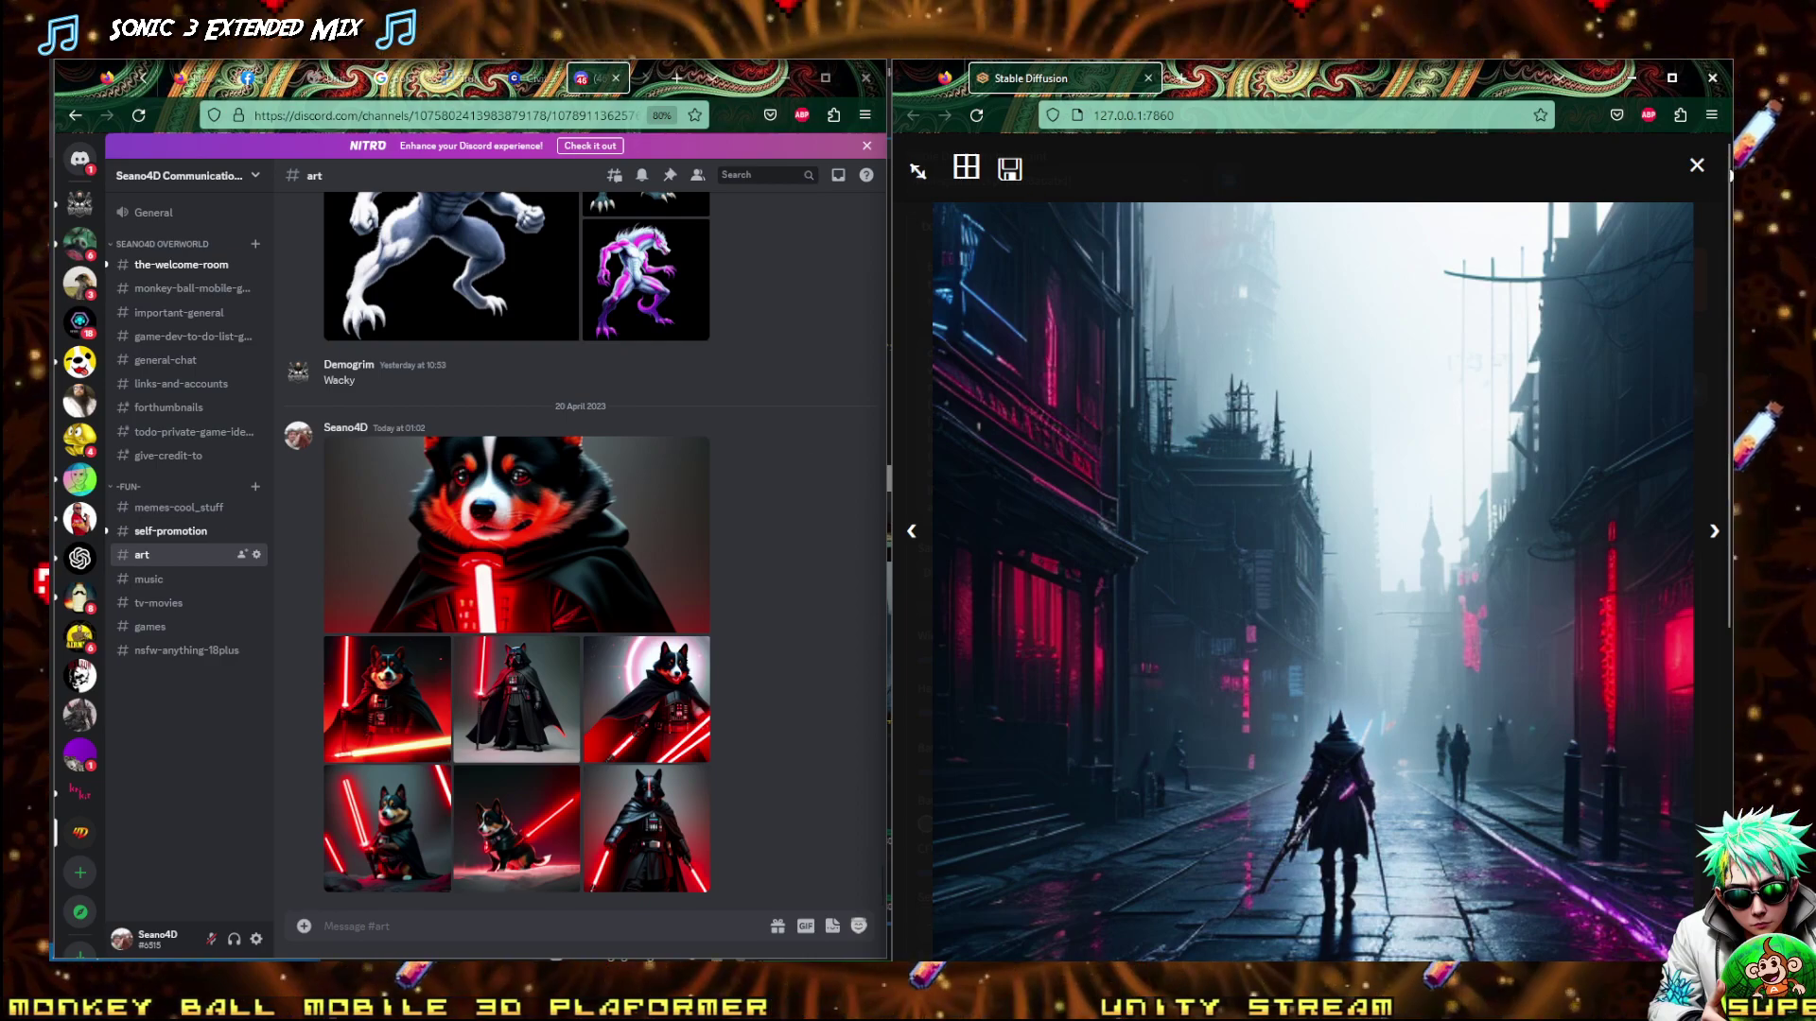
{"action": "left_click", "coordinate": [1696, 166]}
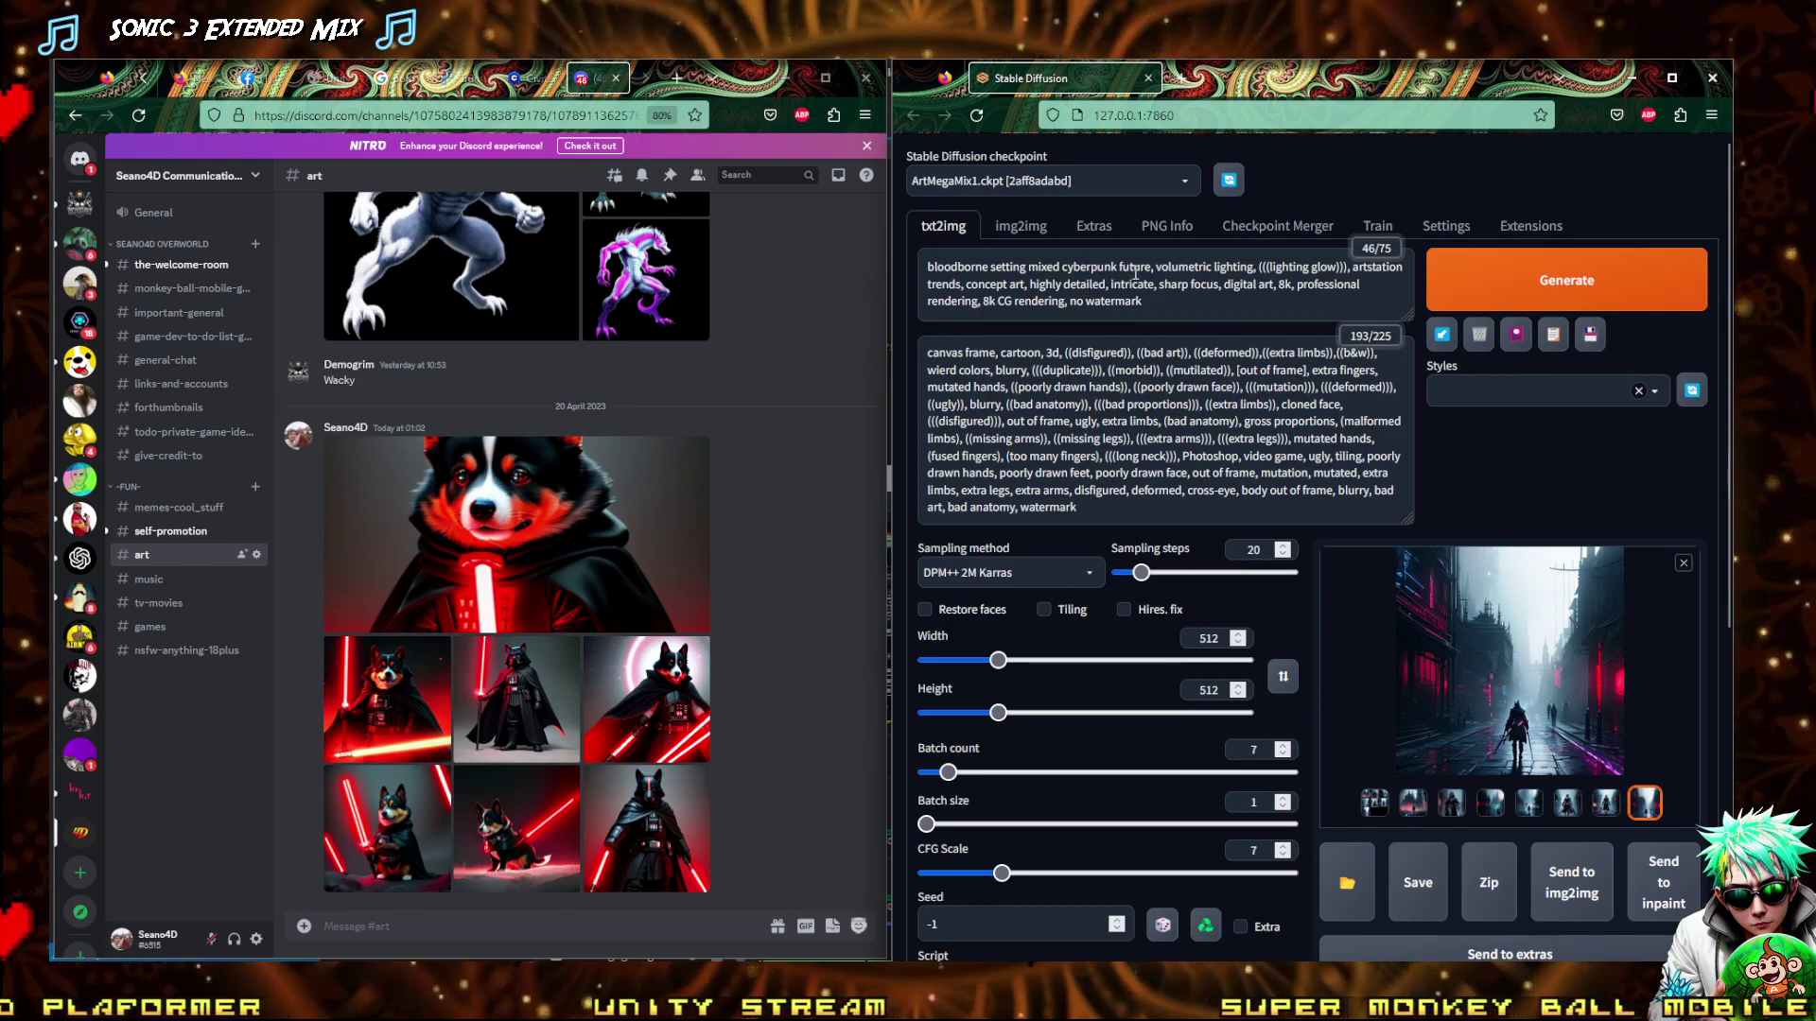
Delete 'bloodborne setting mixed cyberpunk future,' from the start of the prompt
{"action": "left_click_drag", "start_coordinate": [1154, 270], "coordinate": [889, 256]}
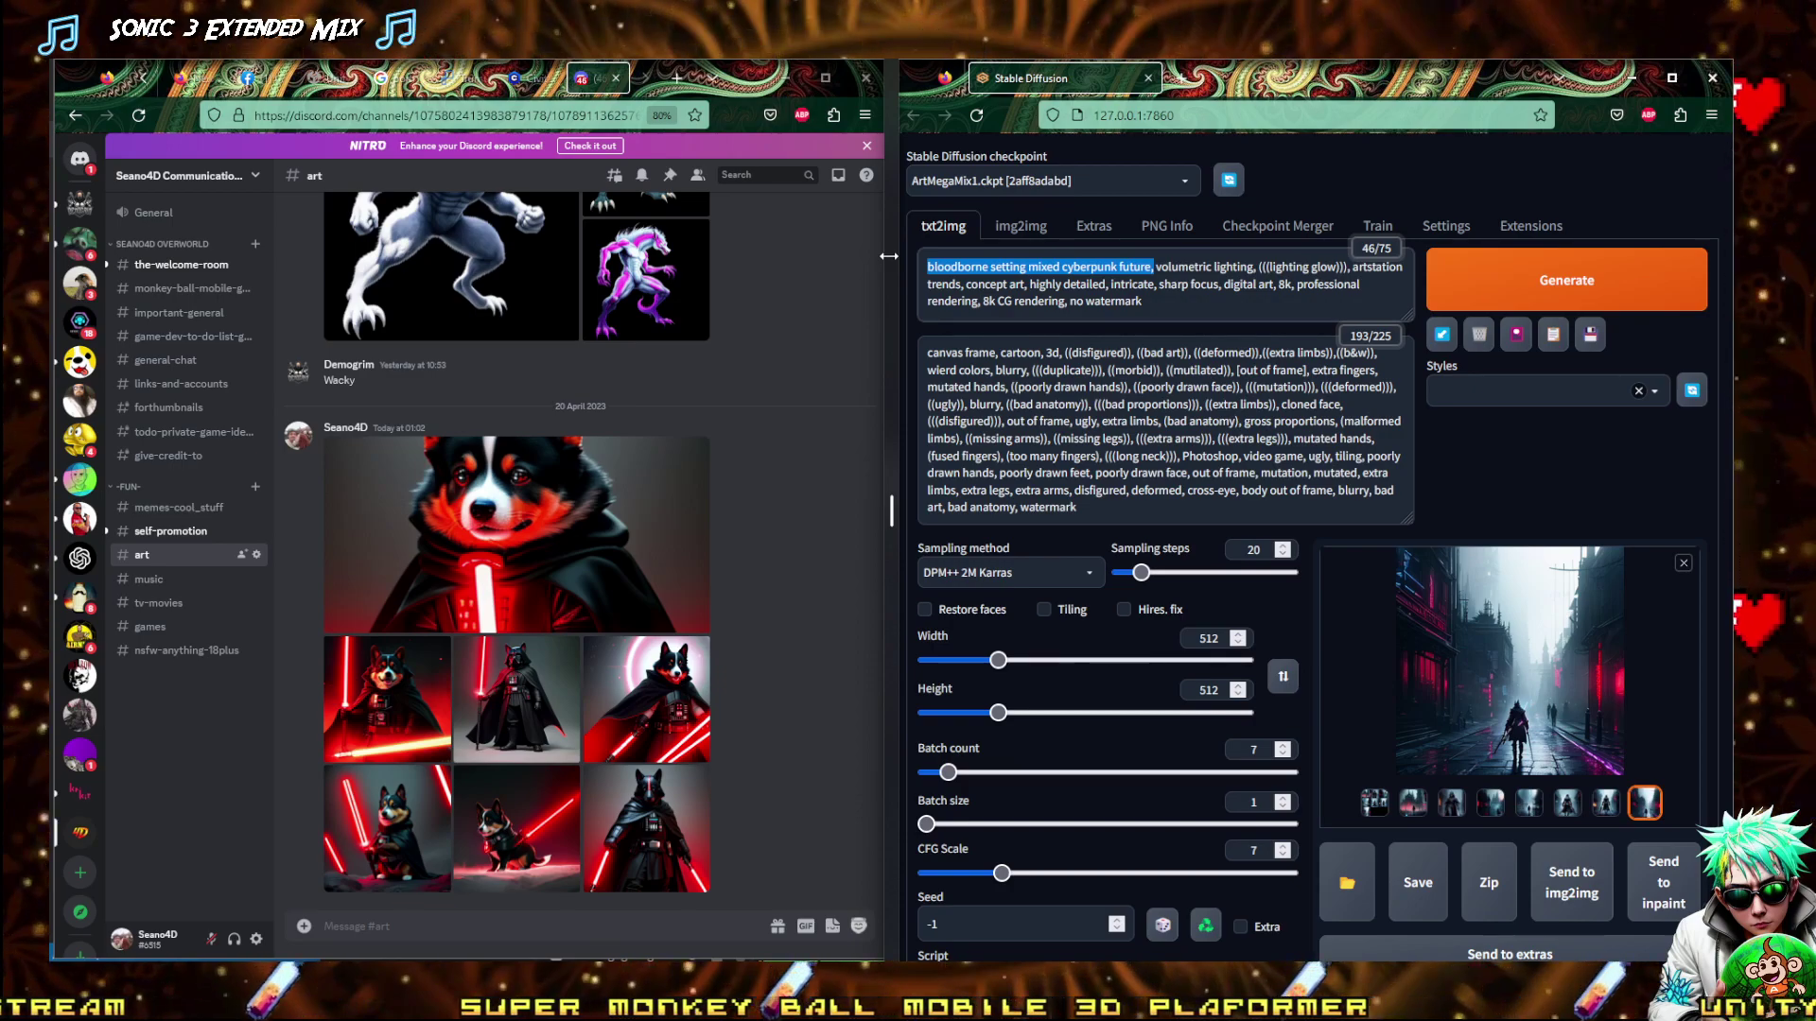
{"action": "key", "text": "BackSpace"}
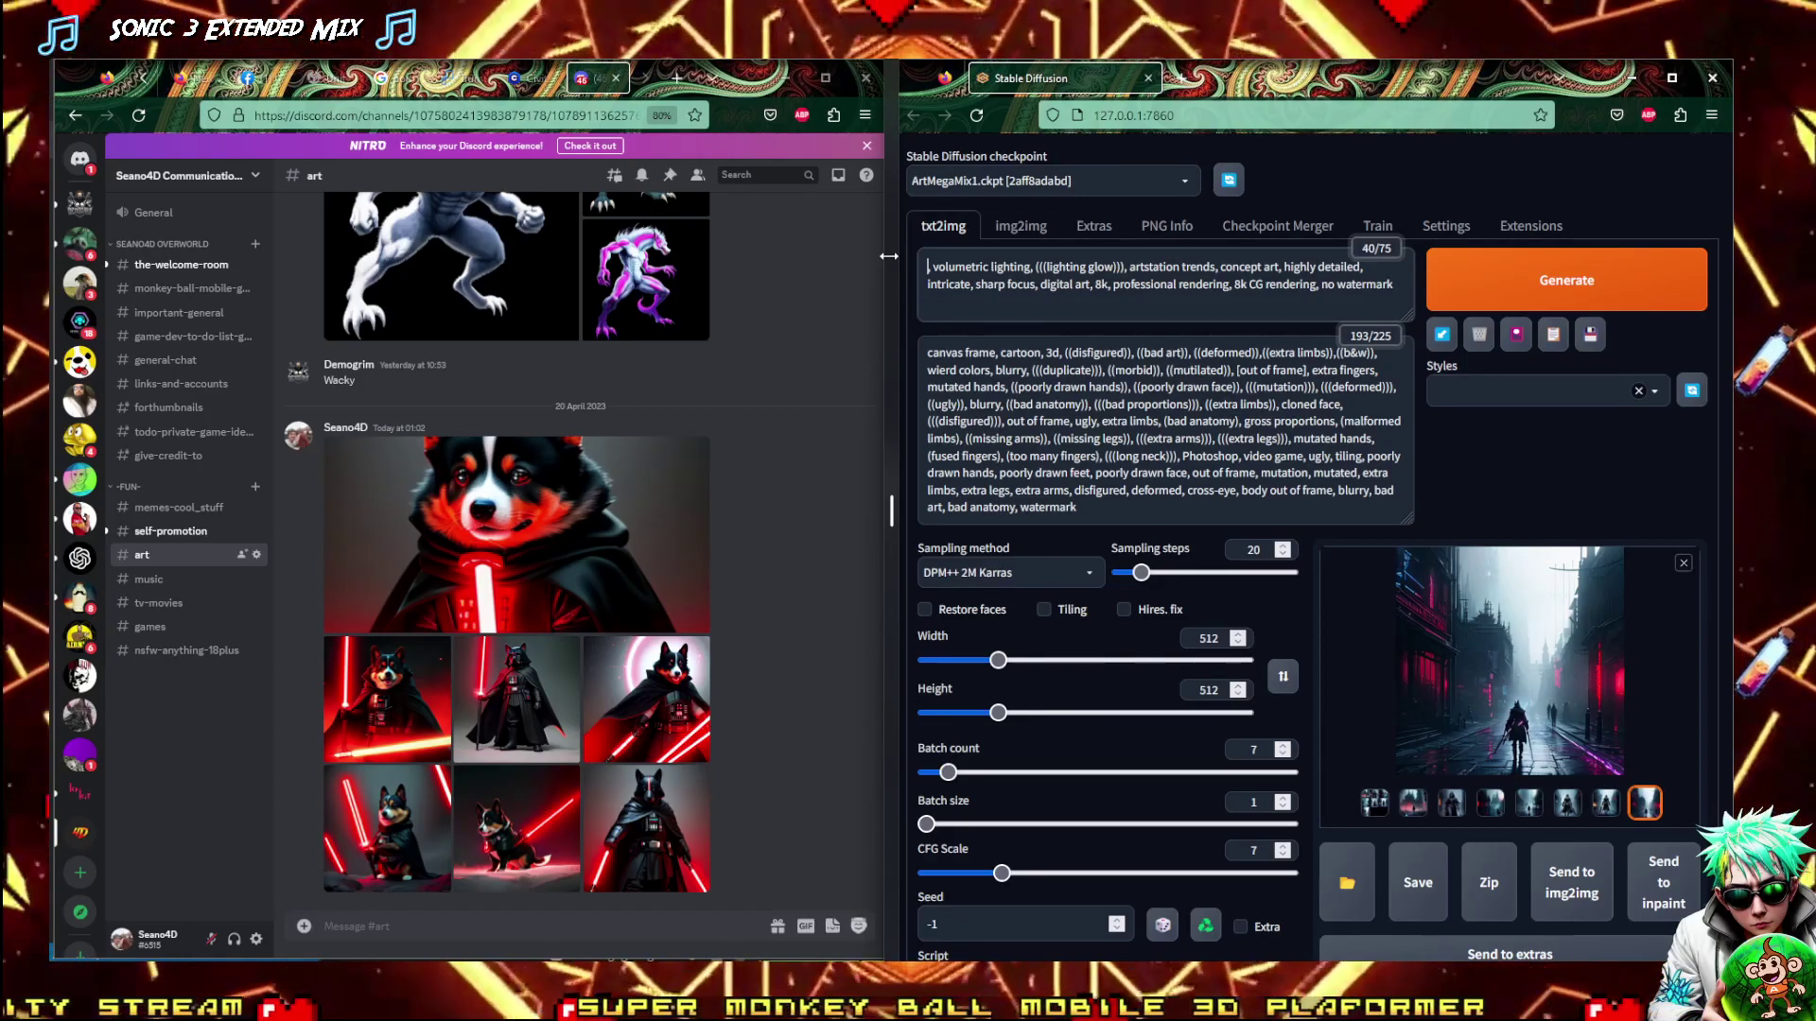
Prefix the prompt with 'Doom guy-crash bandicoot,1person,' and generate a new batch
{"action": "type", "text": "Doom gu"}
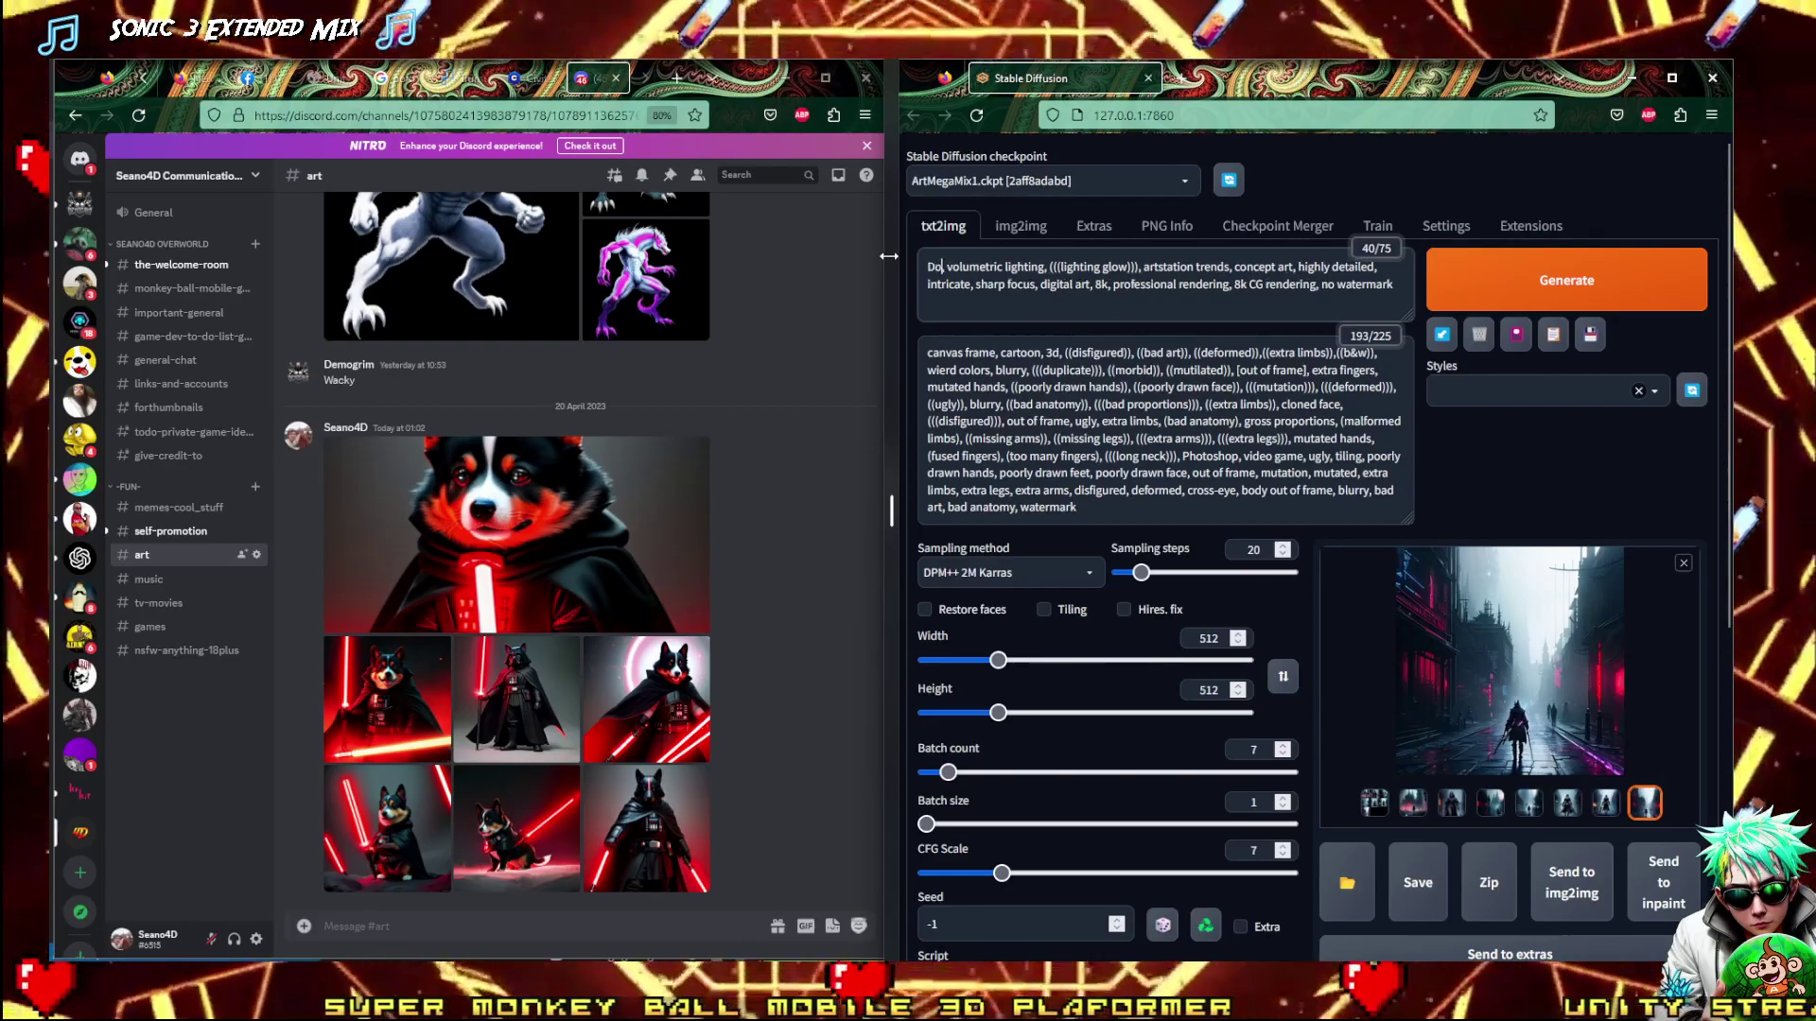
{"action": "type", "text": "y"}
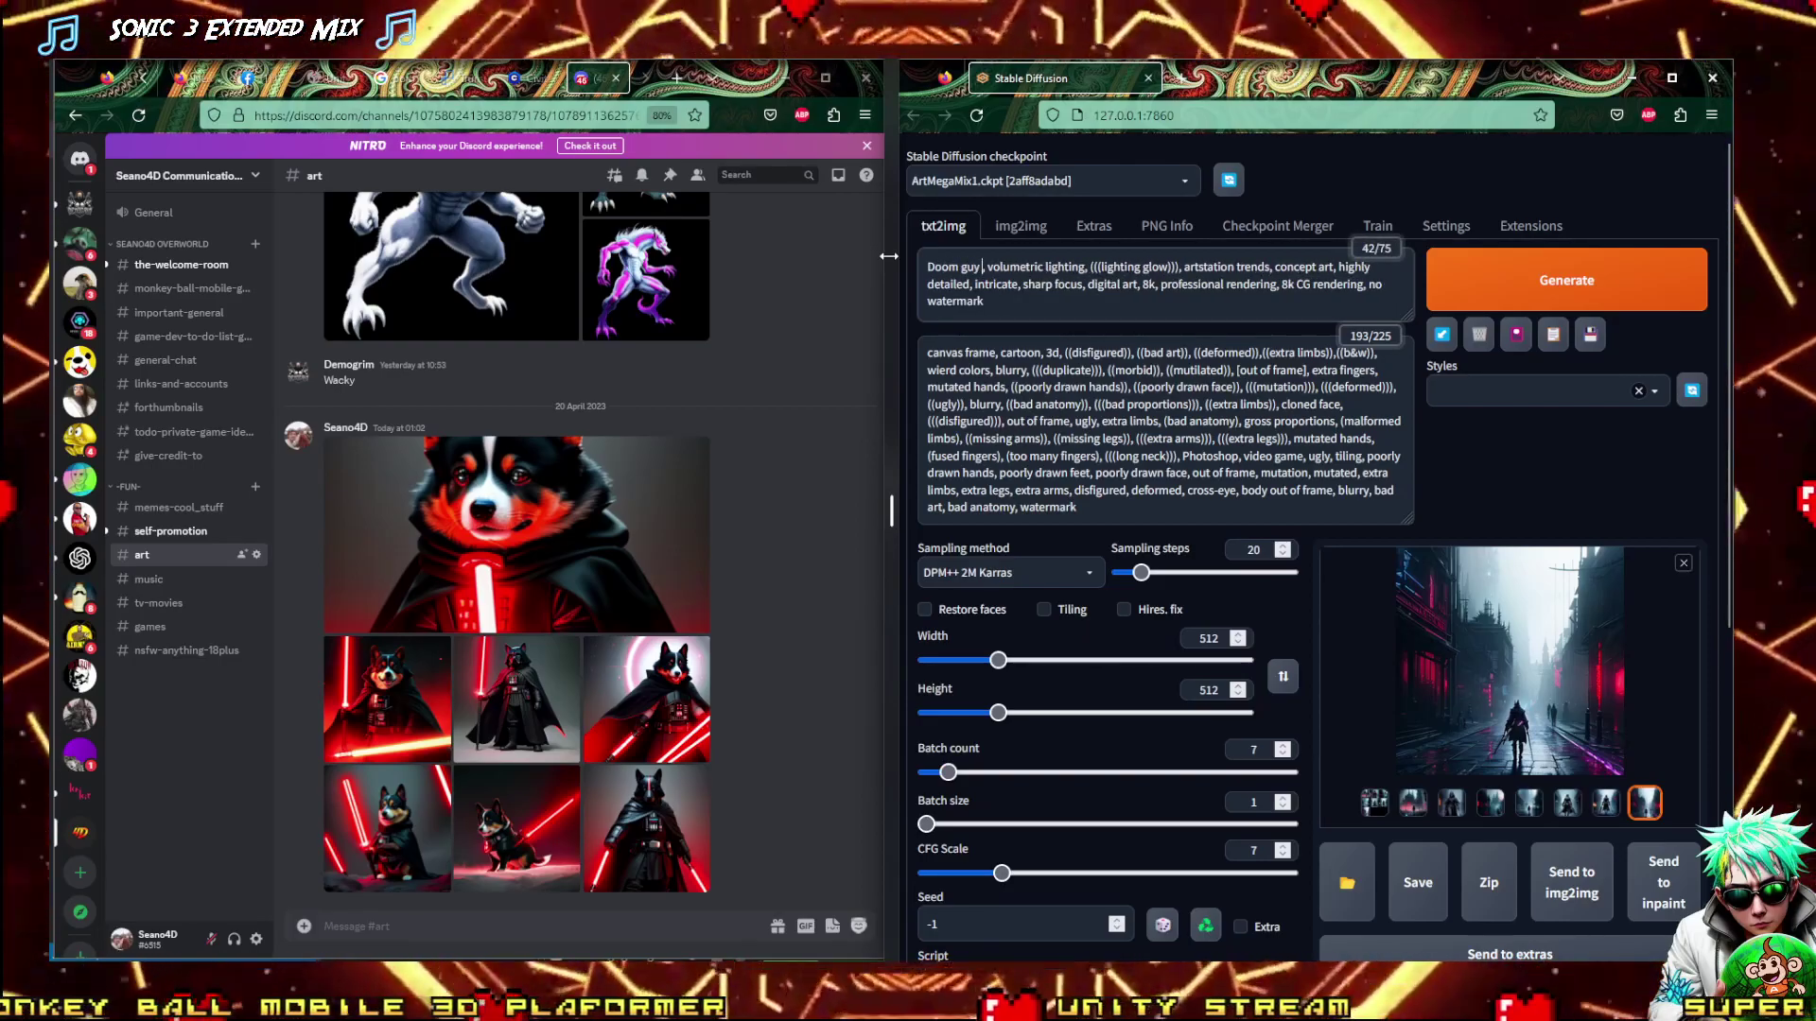
{"action": "type", "text": " cr"}
{"action": "key", "text": "BackSpace"}
{"action": "key", "text": "BackSpace"}
{"action": "key", "text": "BackSpace"}
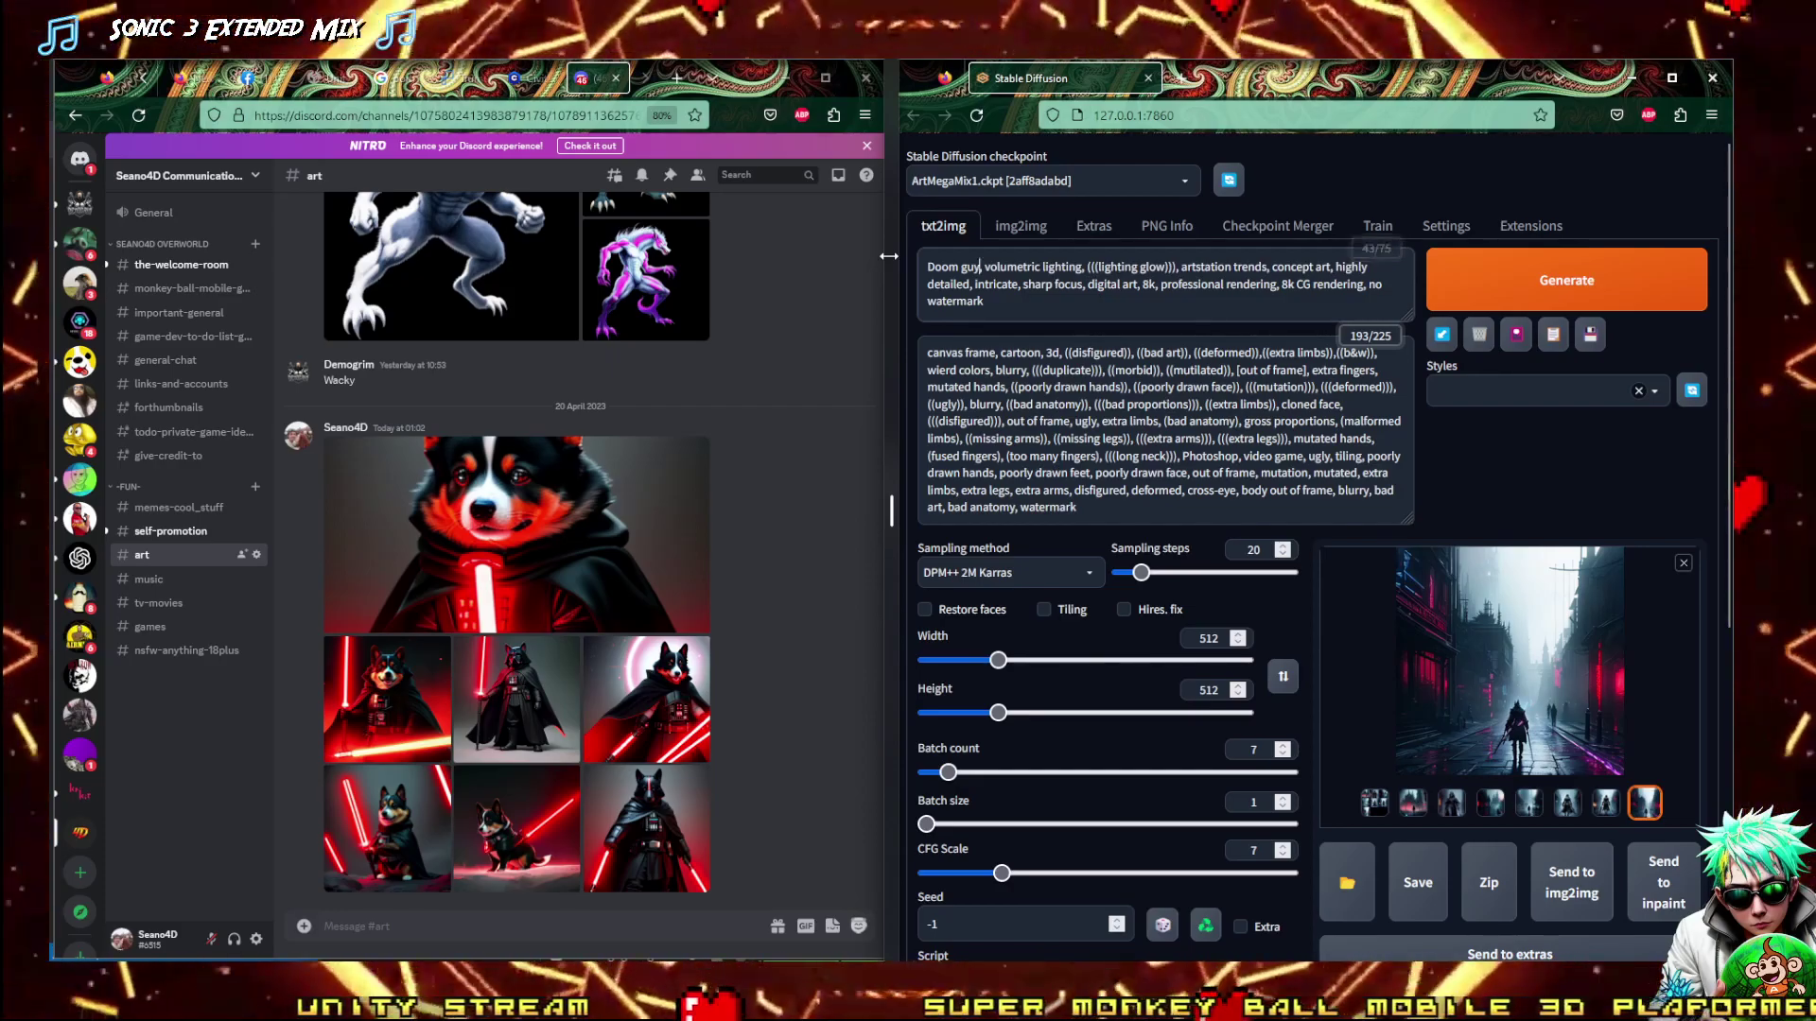
{"action": "type", "text": "-crash bandicoot"}
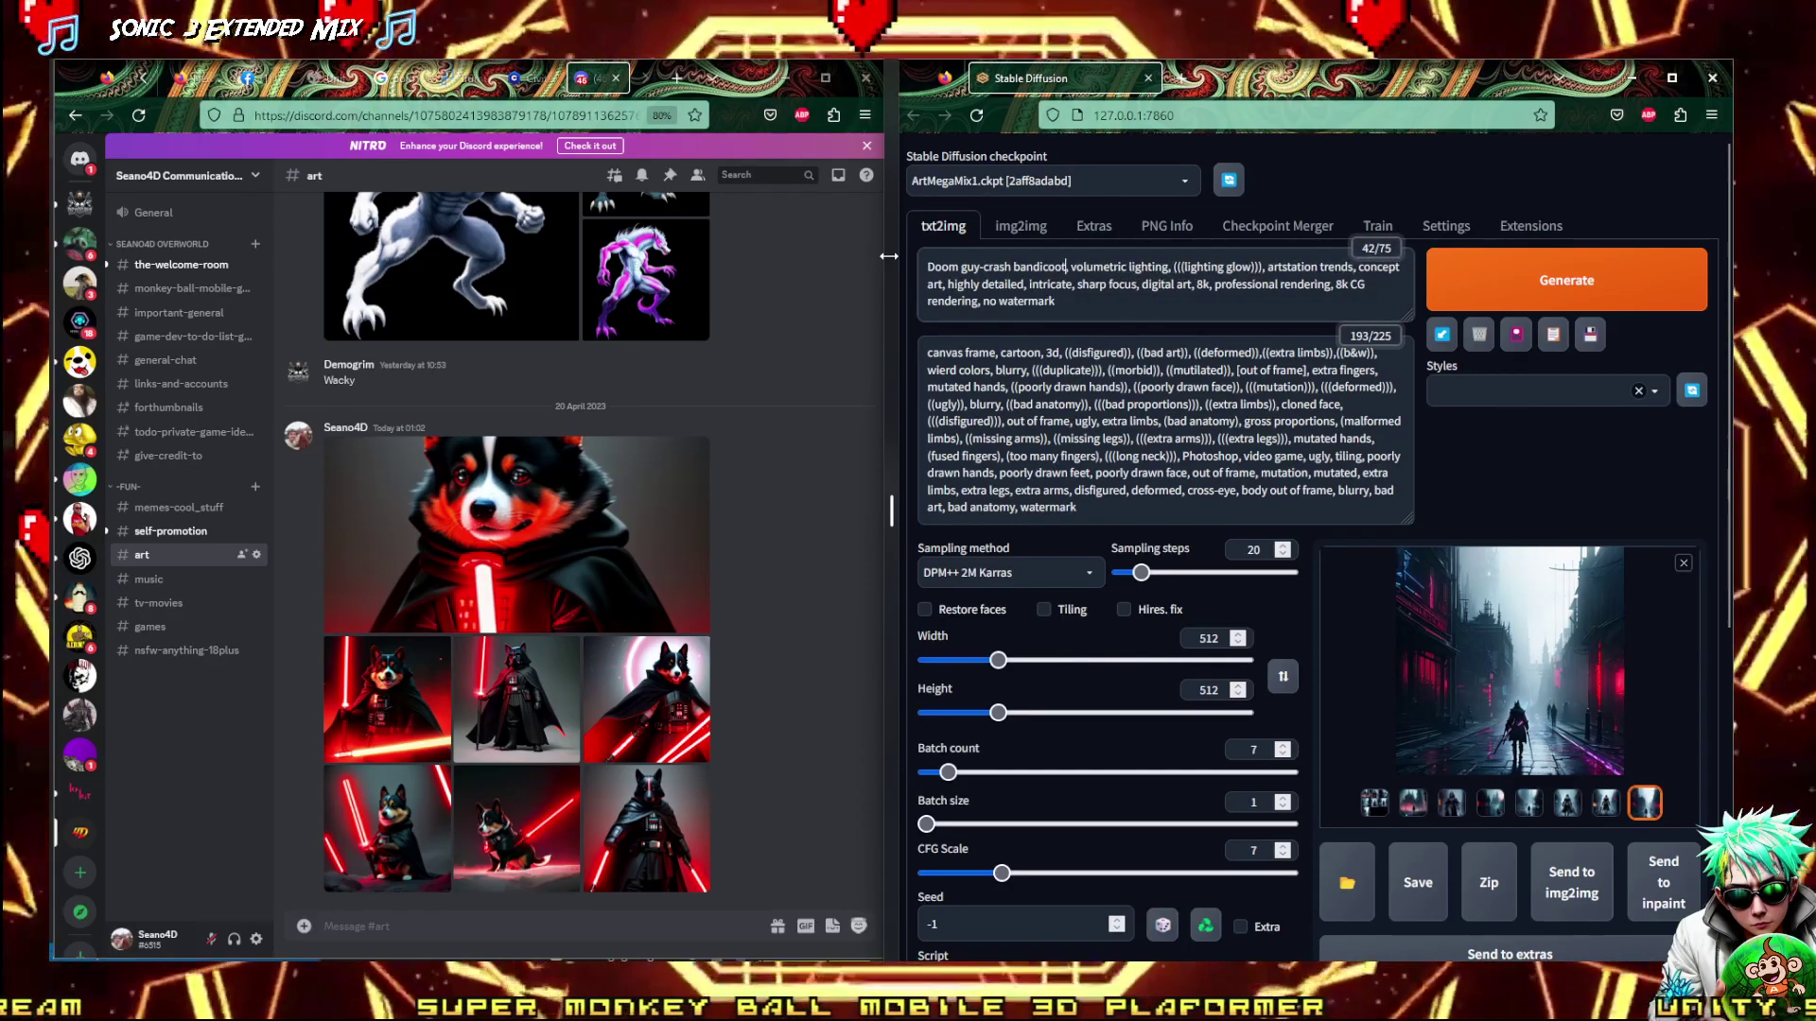
{"action": "type", "text": " 1"}
{"action": "key", "text": "BackSpace"}
{"action": "key", "text": "BackSpace"}
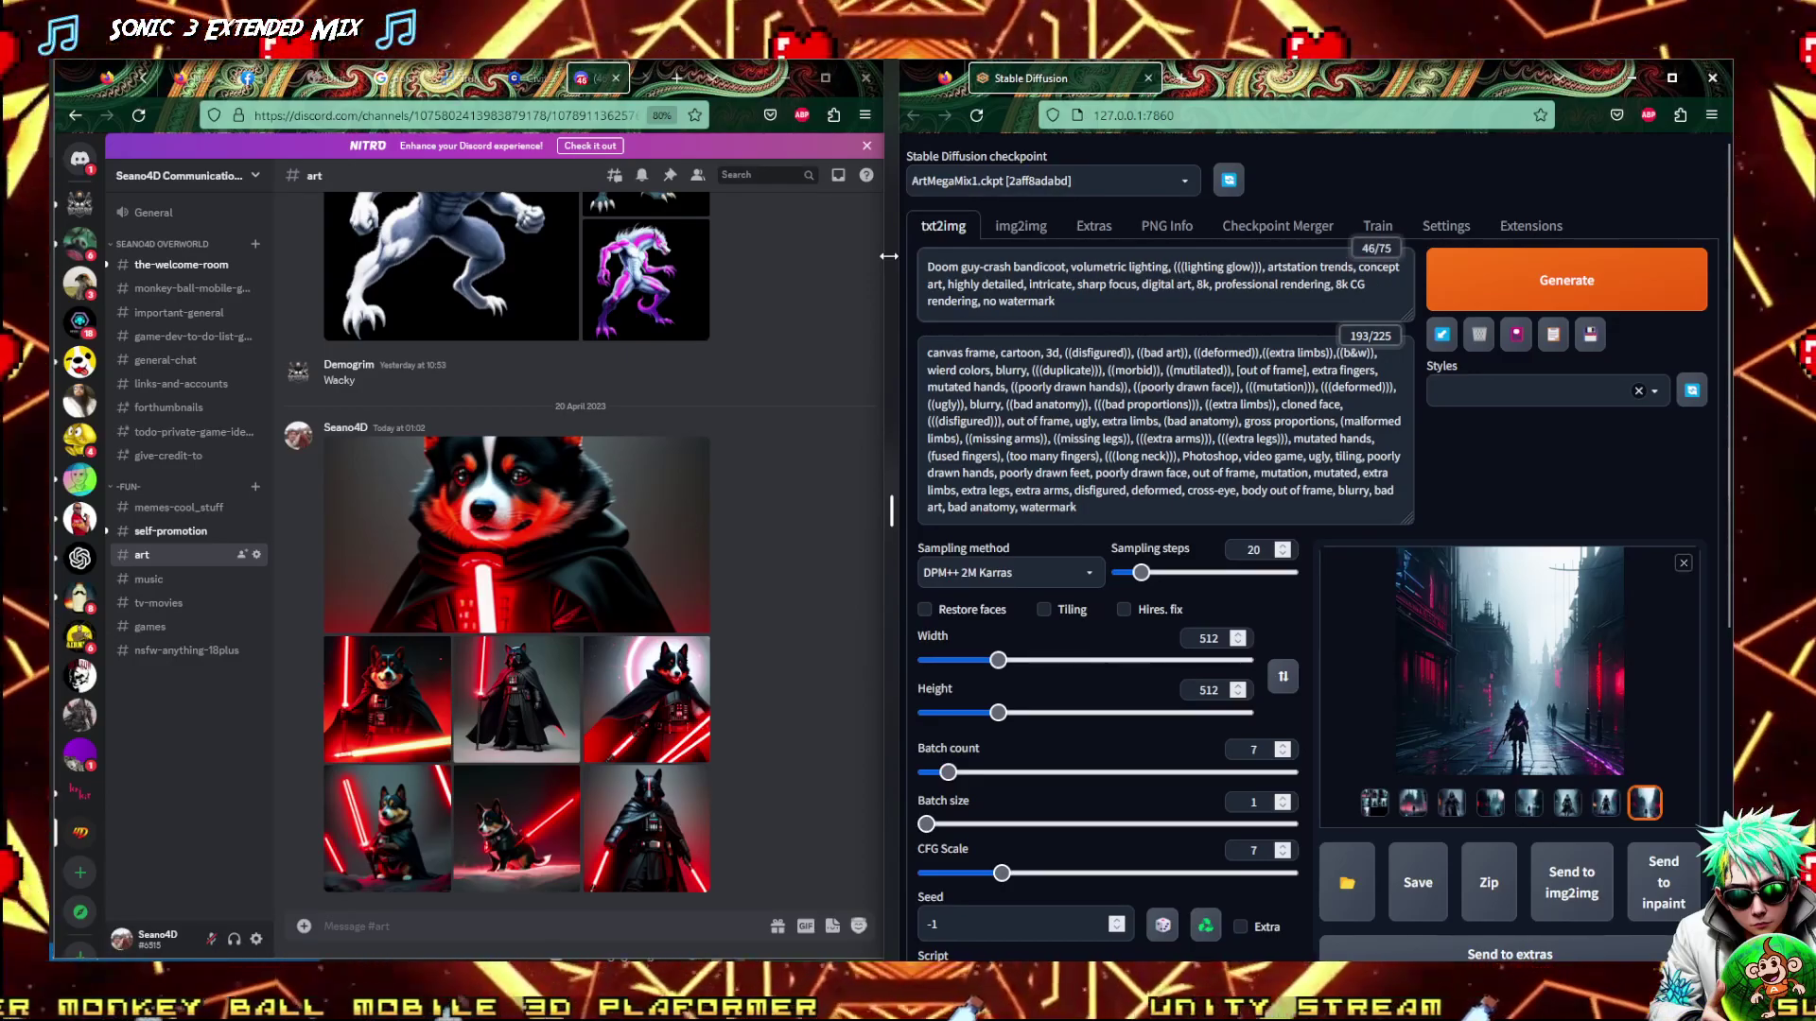
{"action": "type", "text": "1person,"}
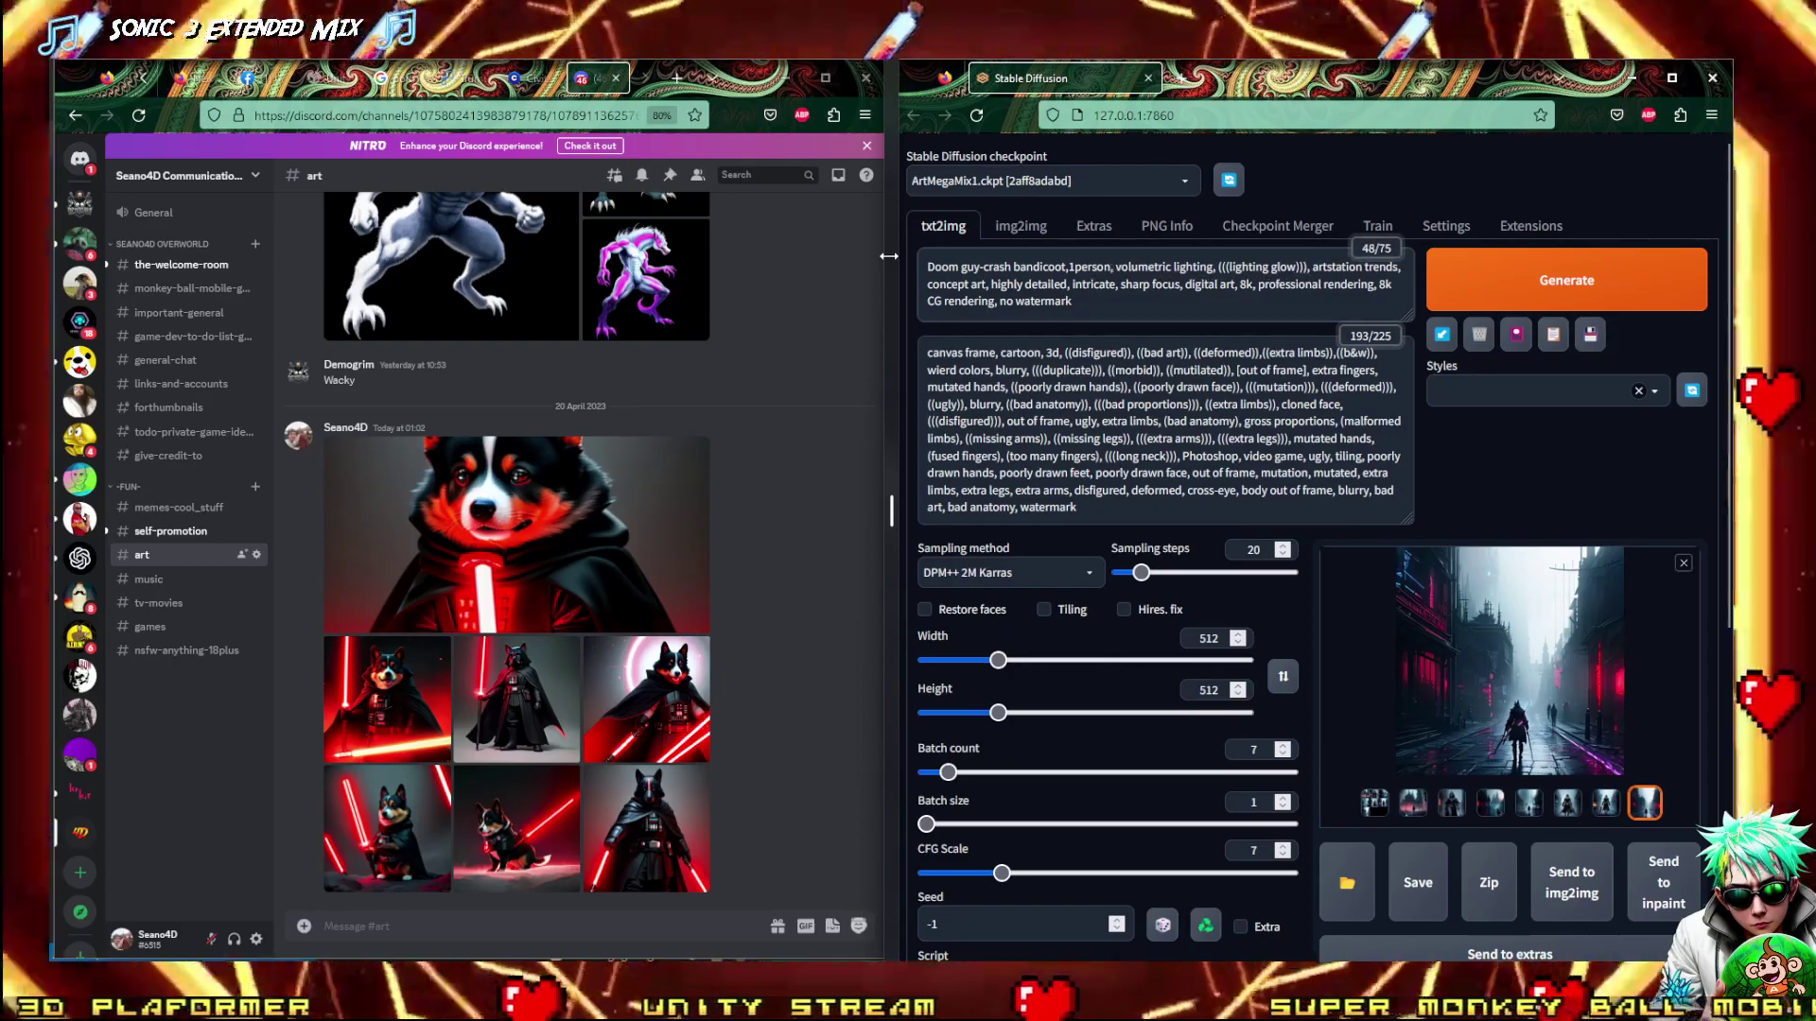
{"action": "left_click_drag", "start_coordinate": [889, 255], "coordinate": [883, 257]}
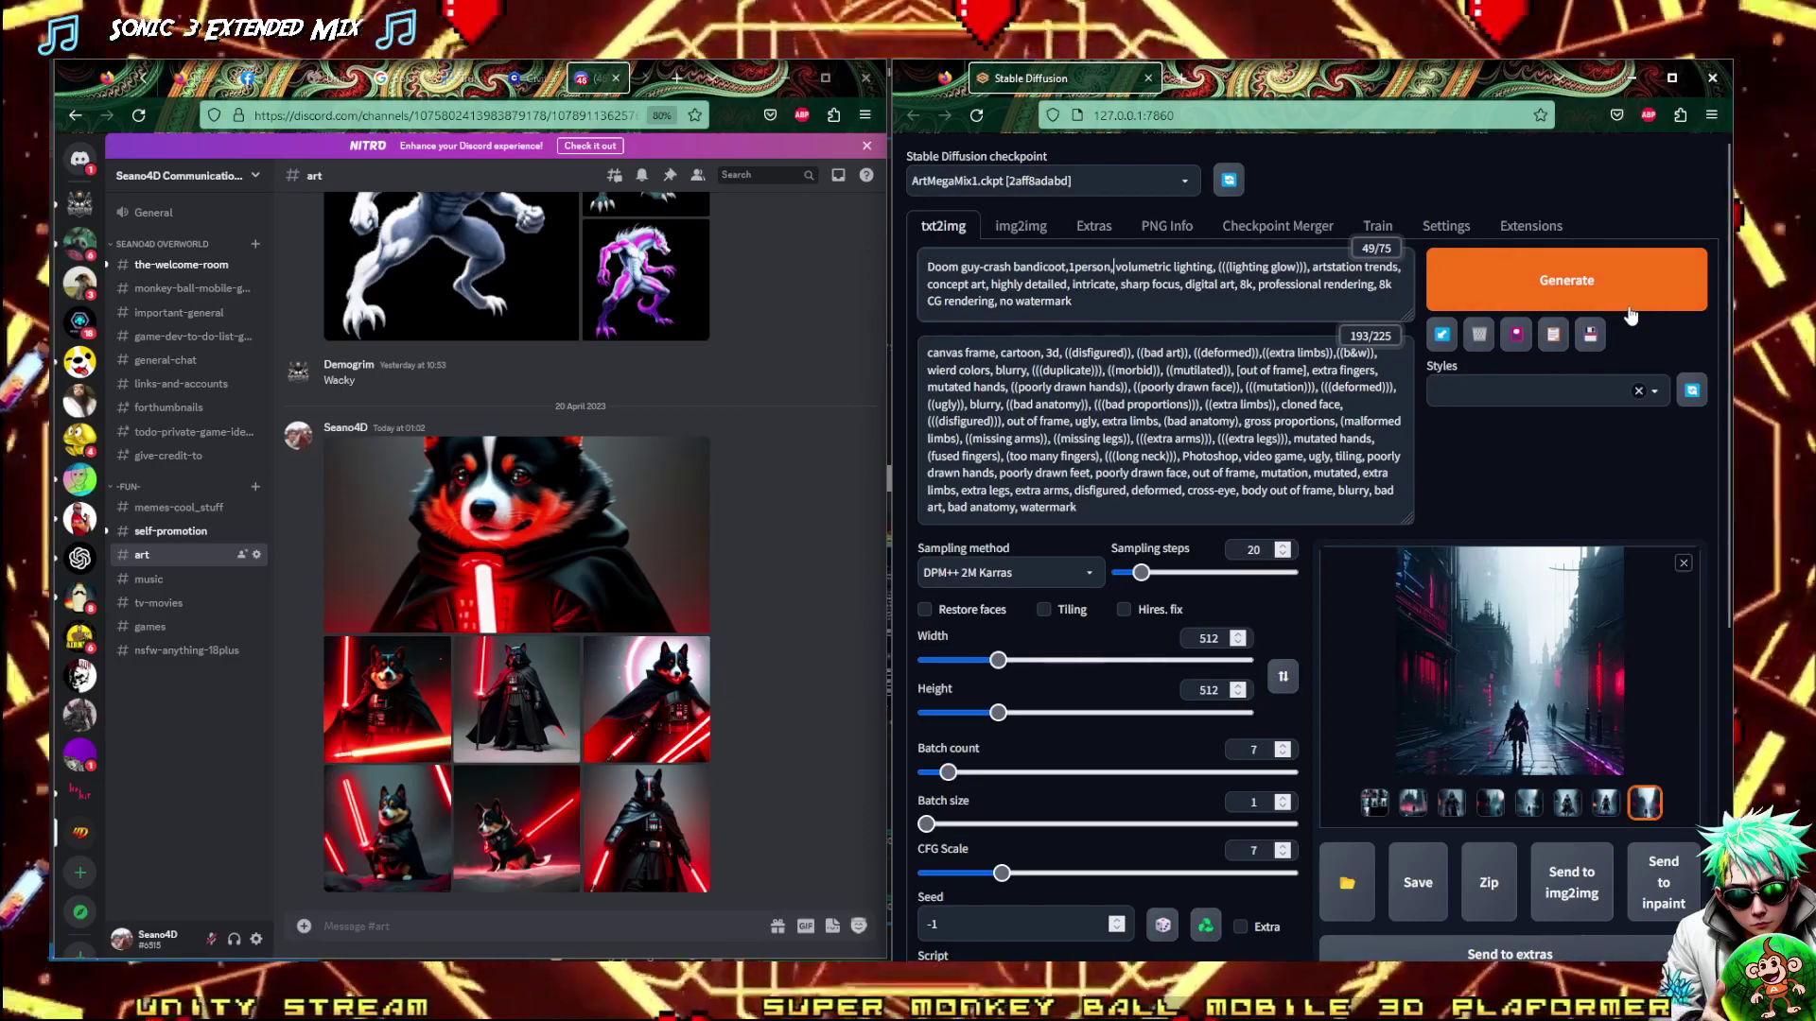
{"action": "left_click", "coordinate": [1629, 300]}
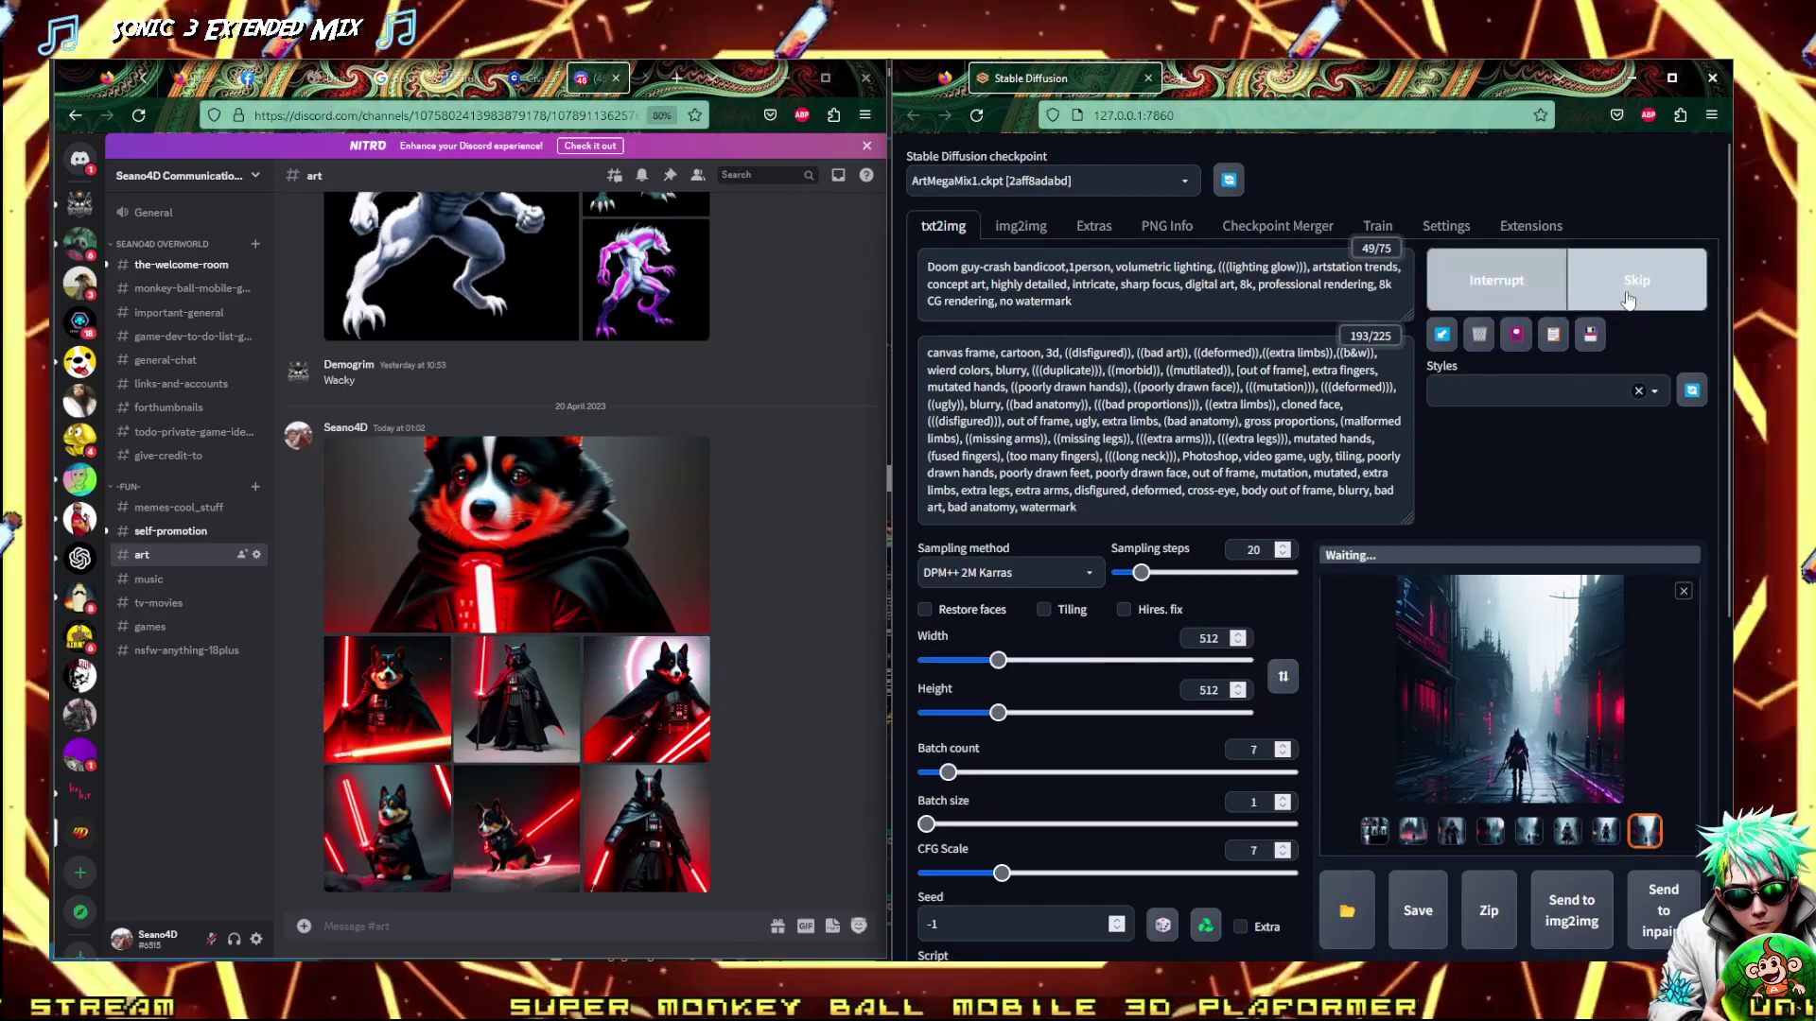
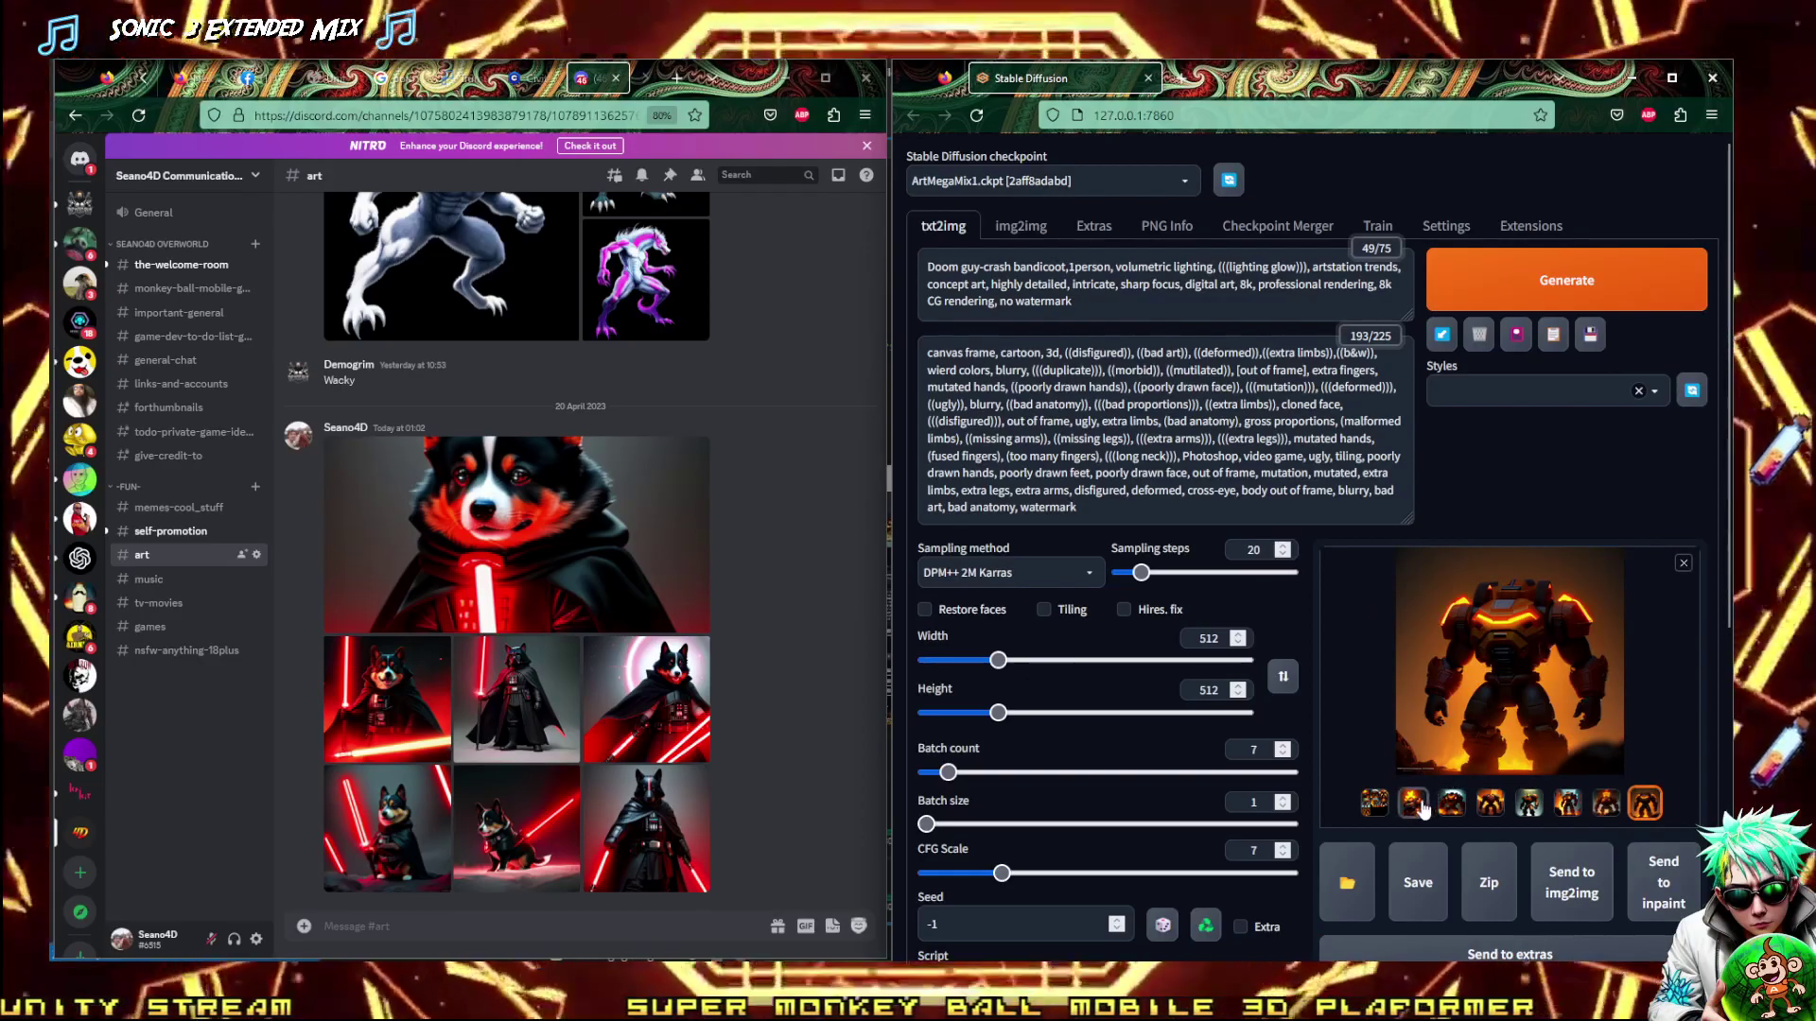
Review the seven generated robot images full size, ending on the grid
{"action": "left_click", "coordinate": [1485, 662]}
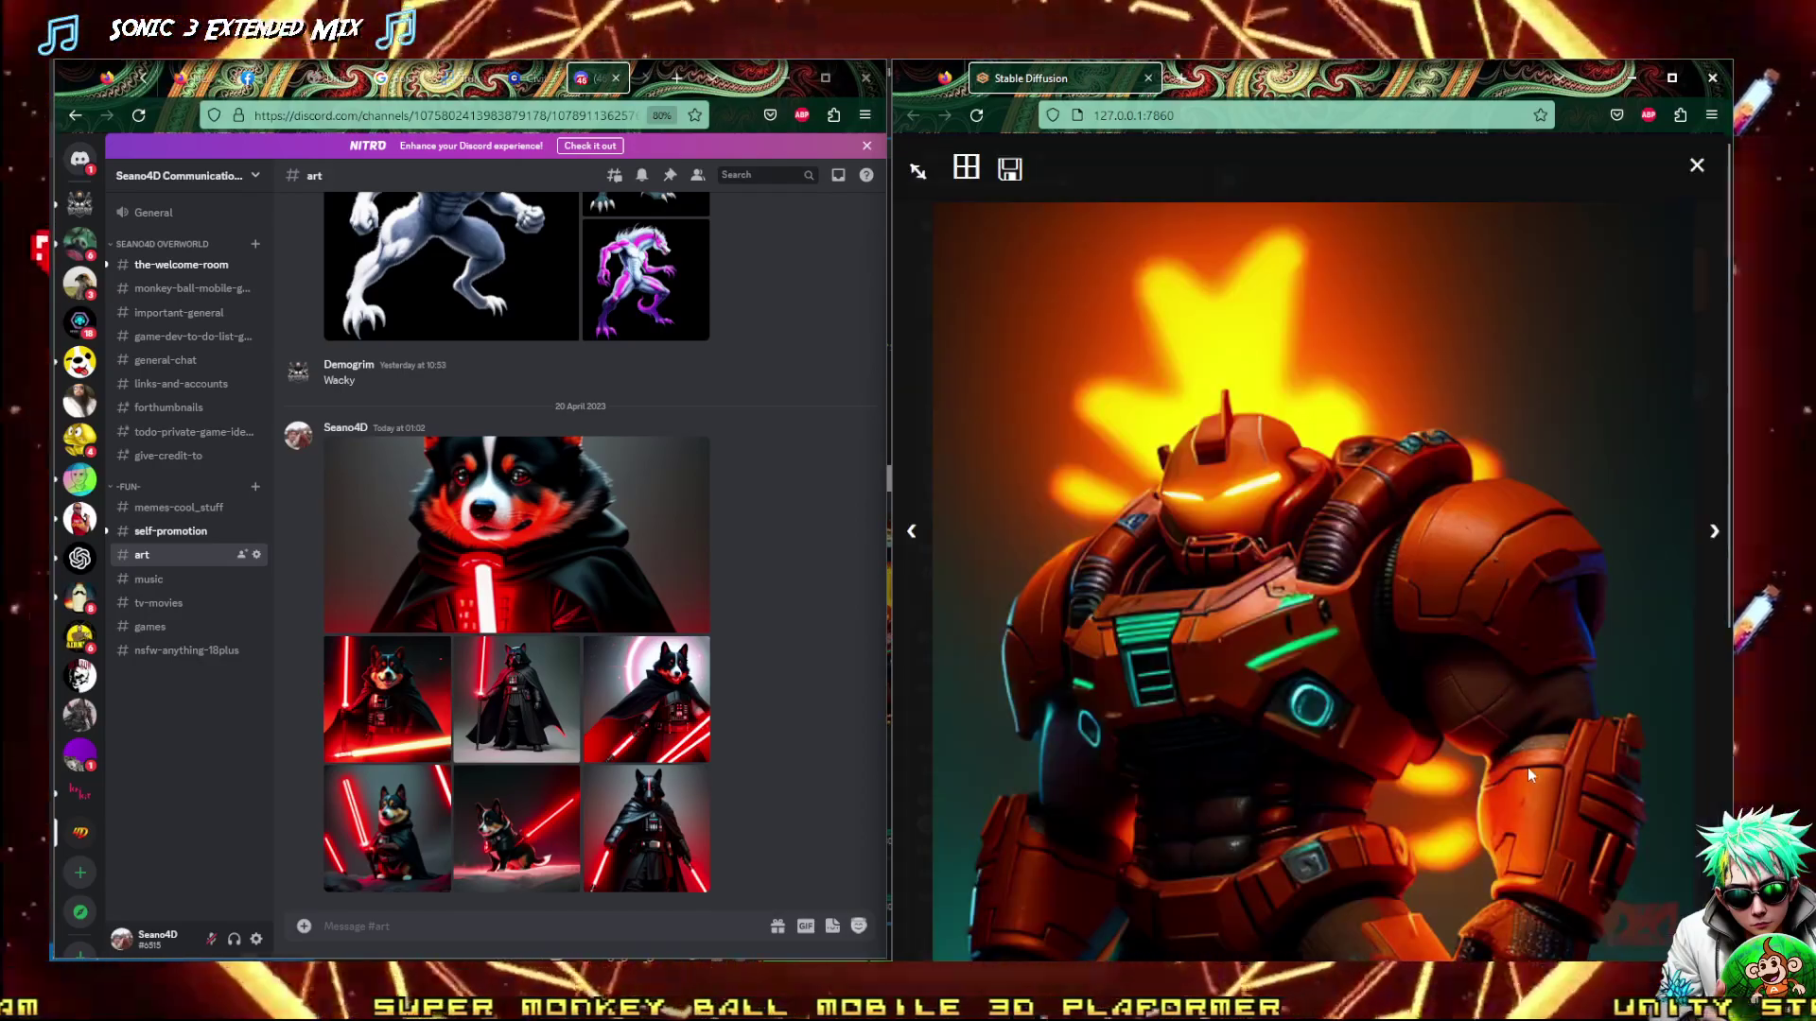
{"action": "key", "text": "Right"}
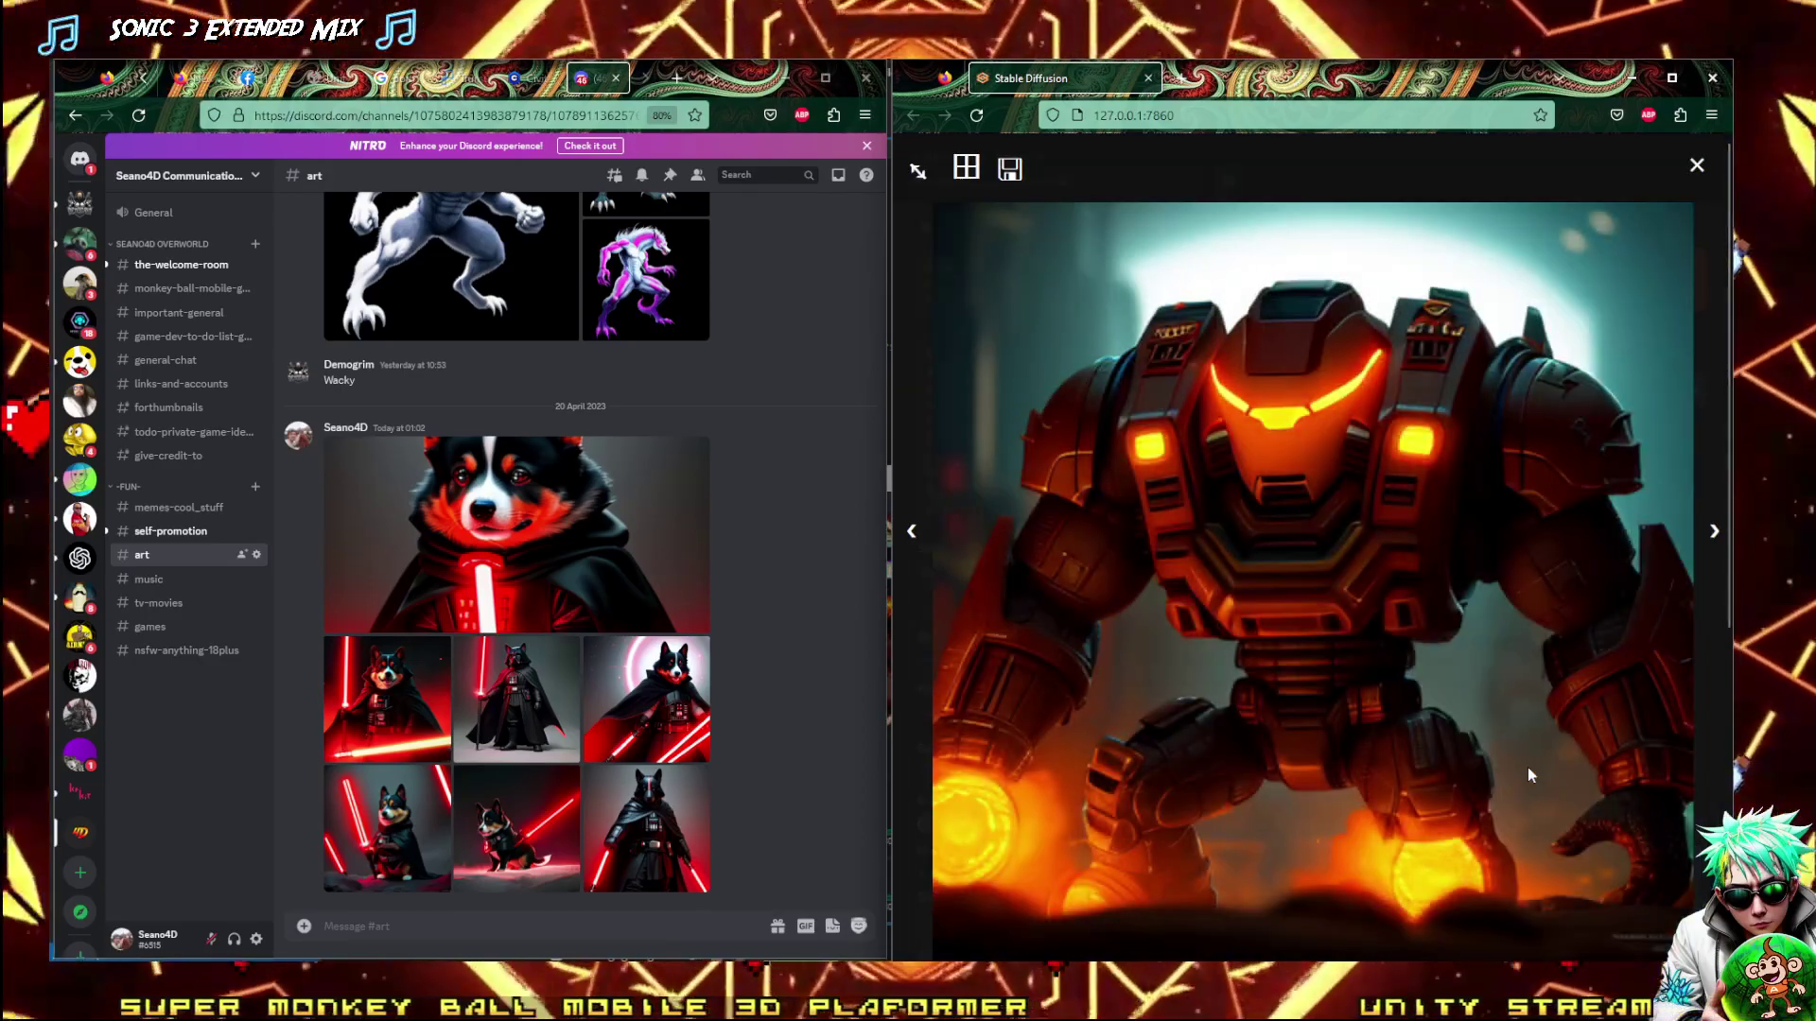
{"action": "key", "text": "Right"}
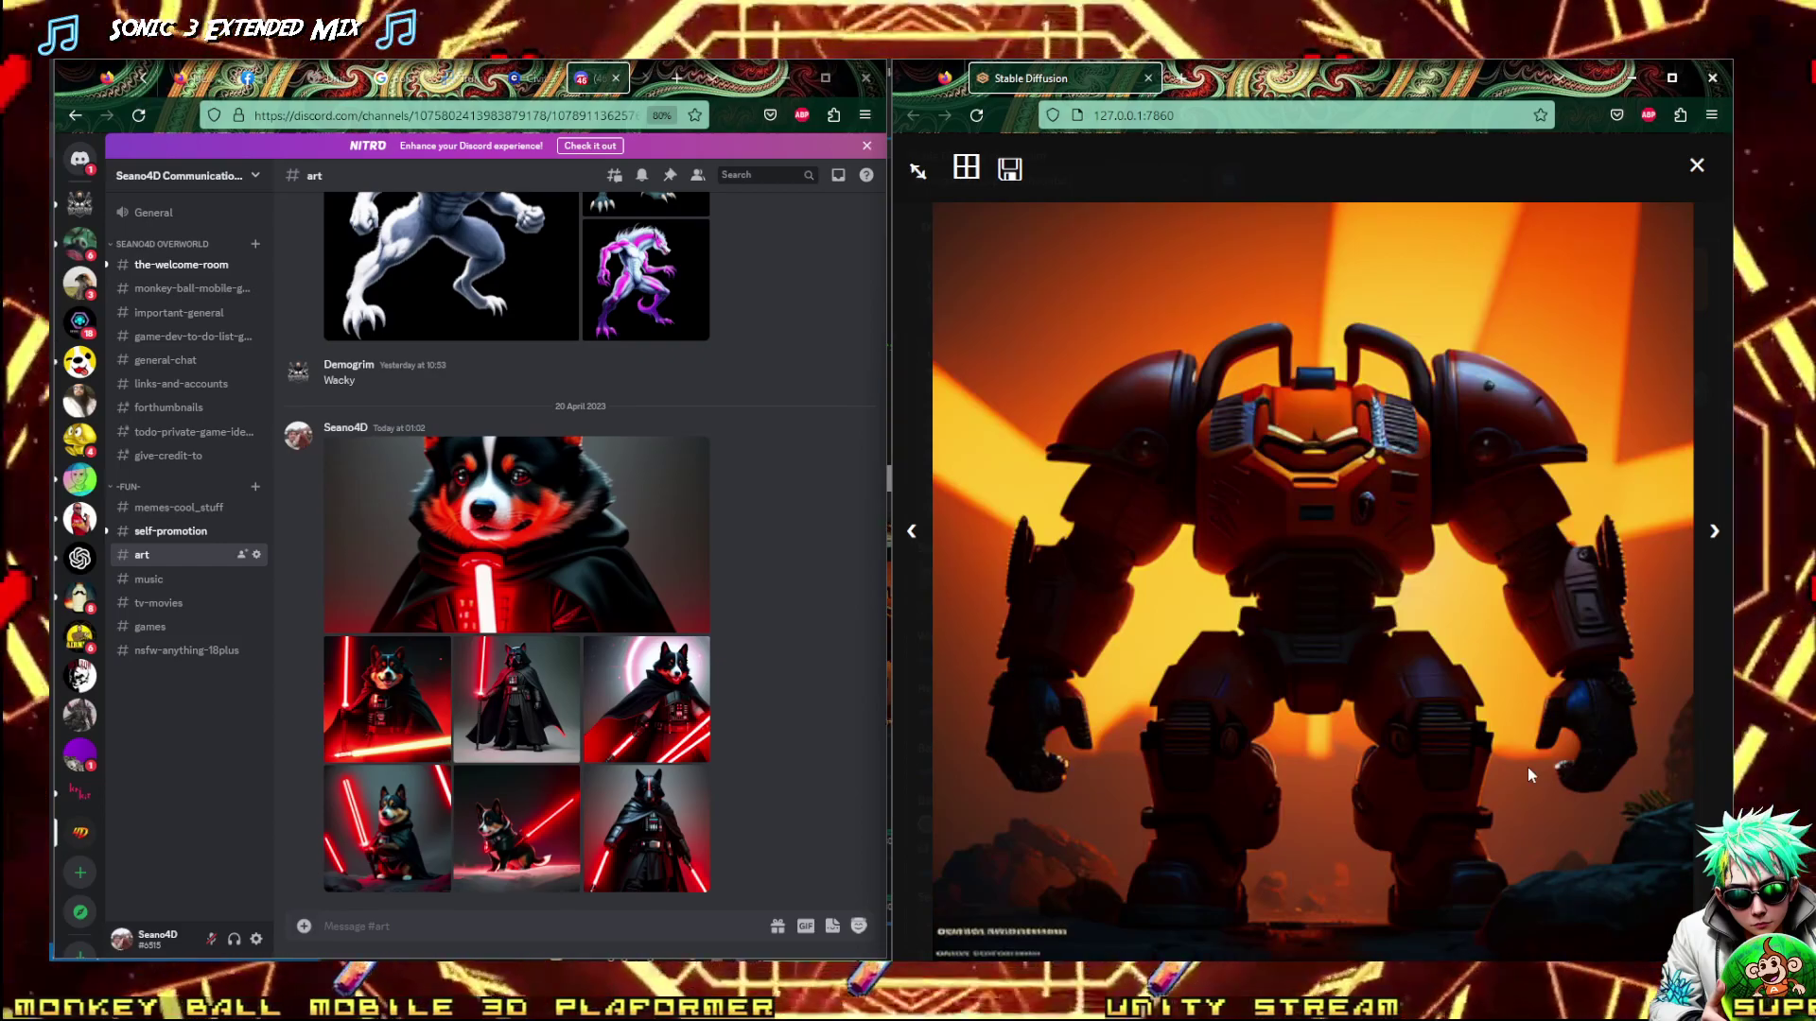
{"action": "key", "text": "Right"}
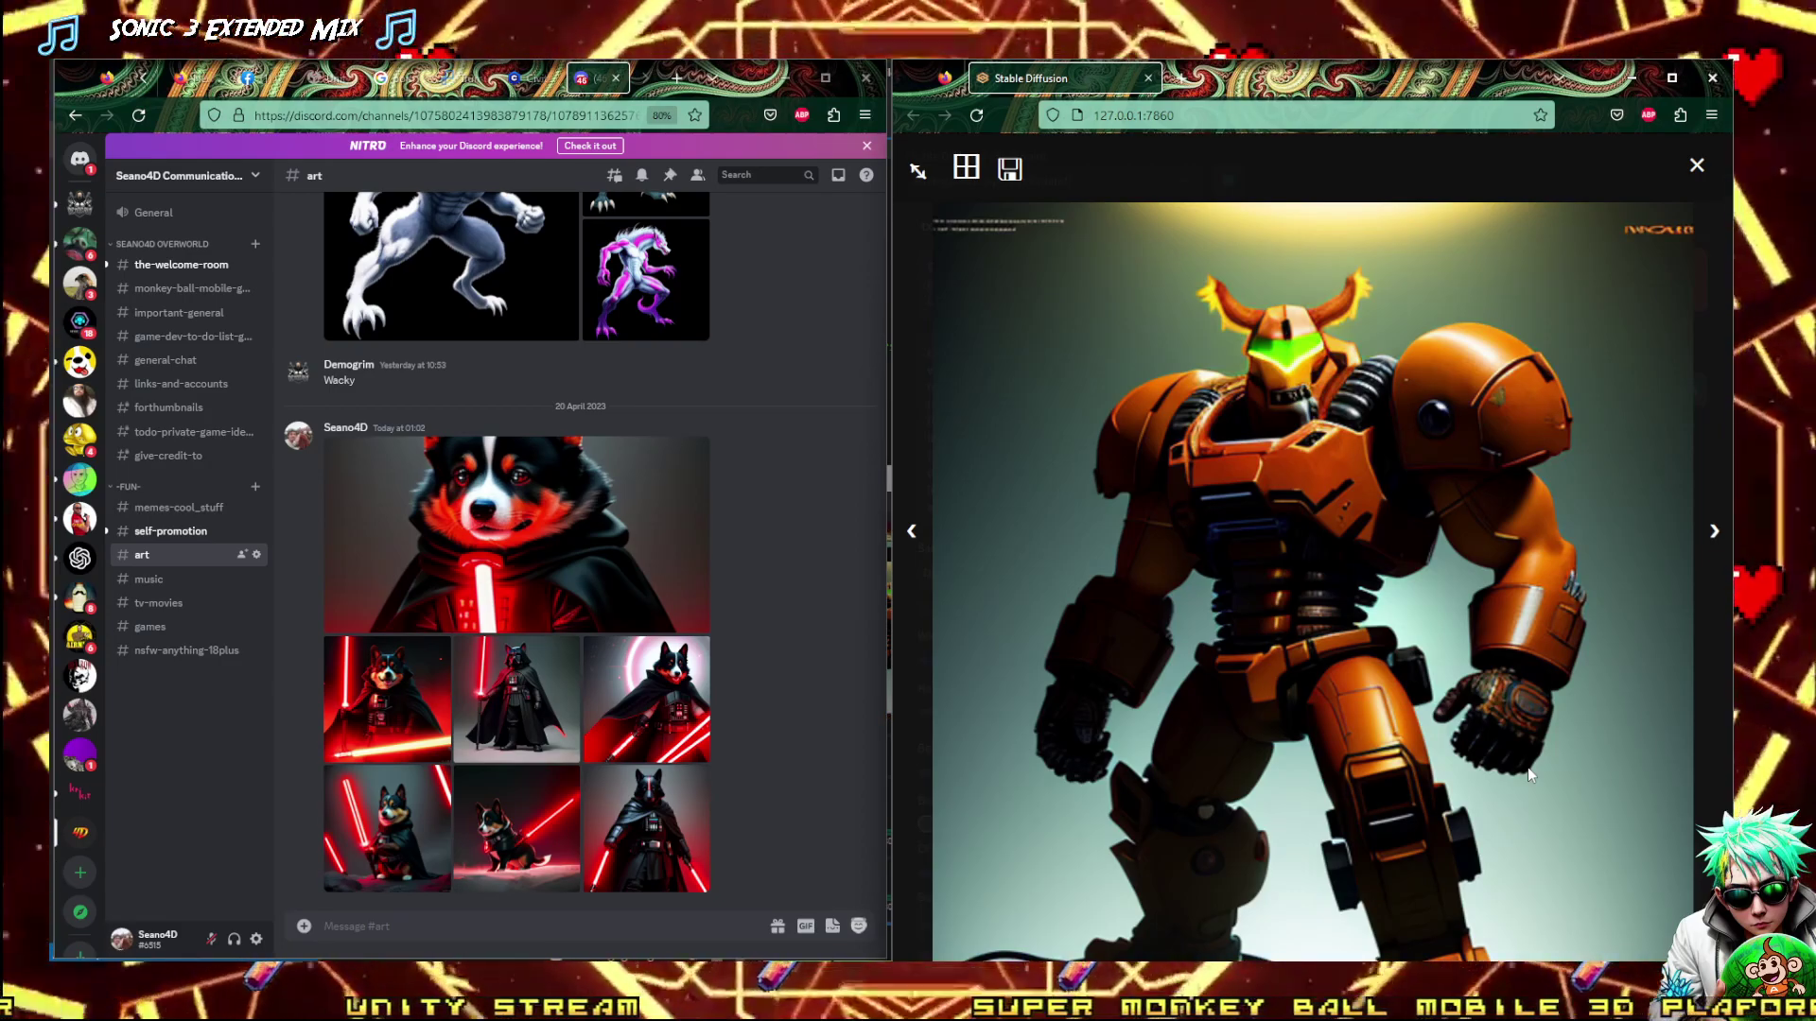
{"action": "key", "text": "Right"}
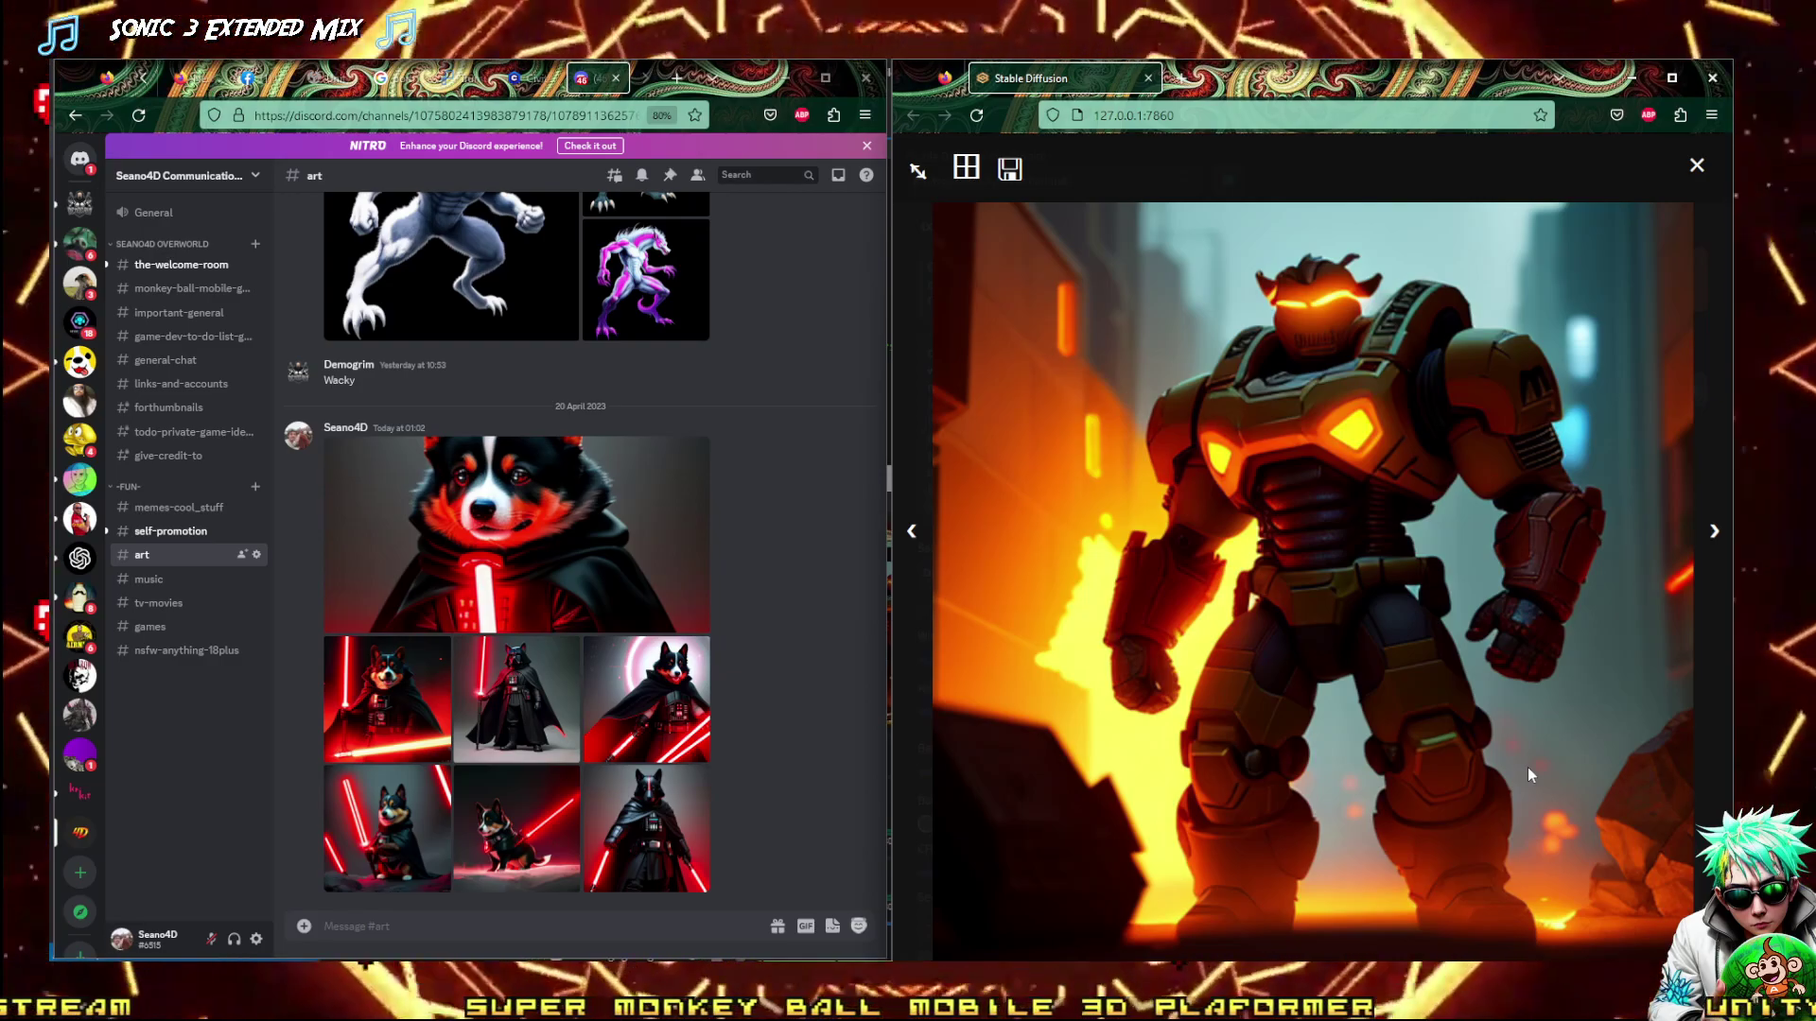
{"action": "key", "text": "Right"}
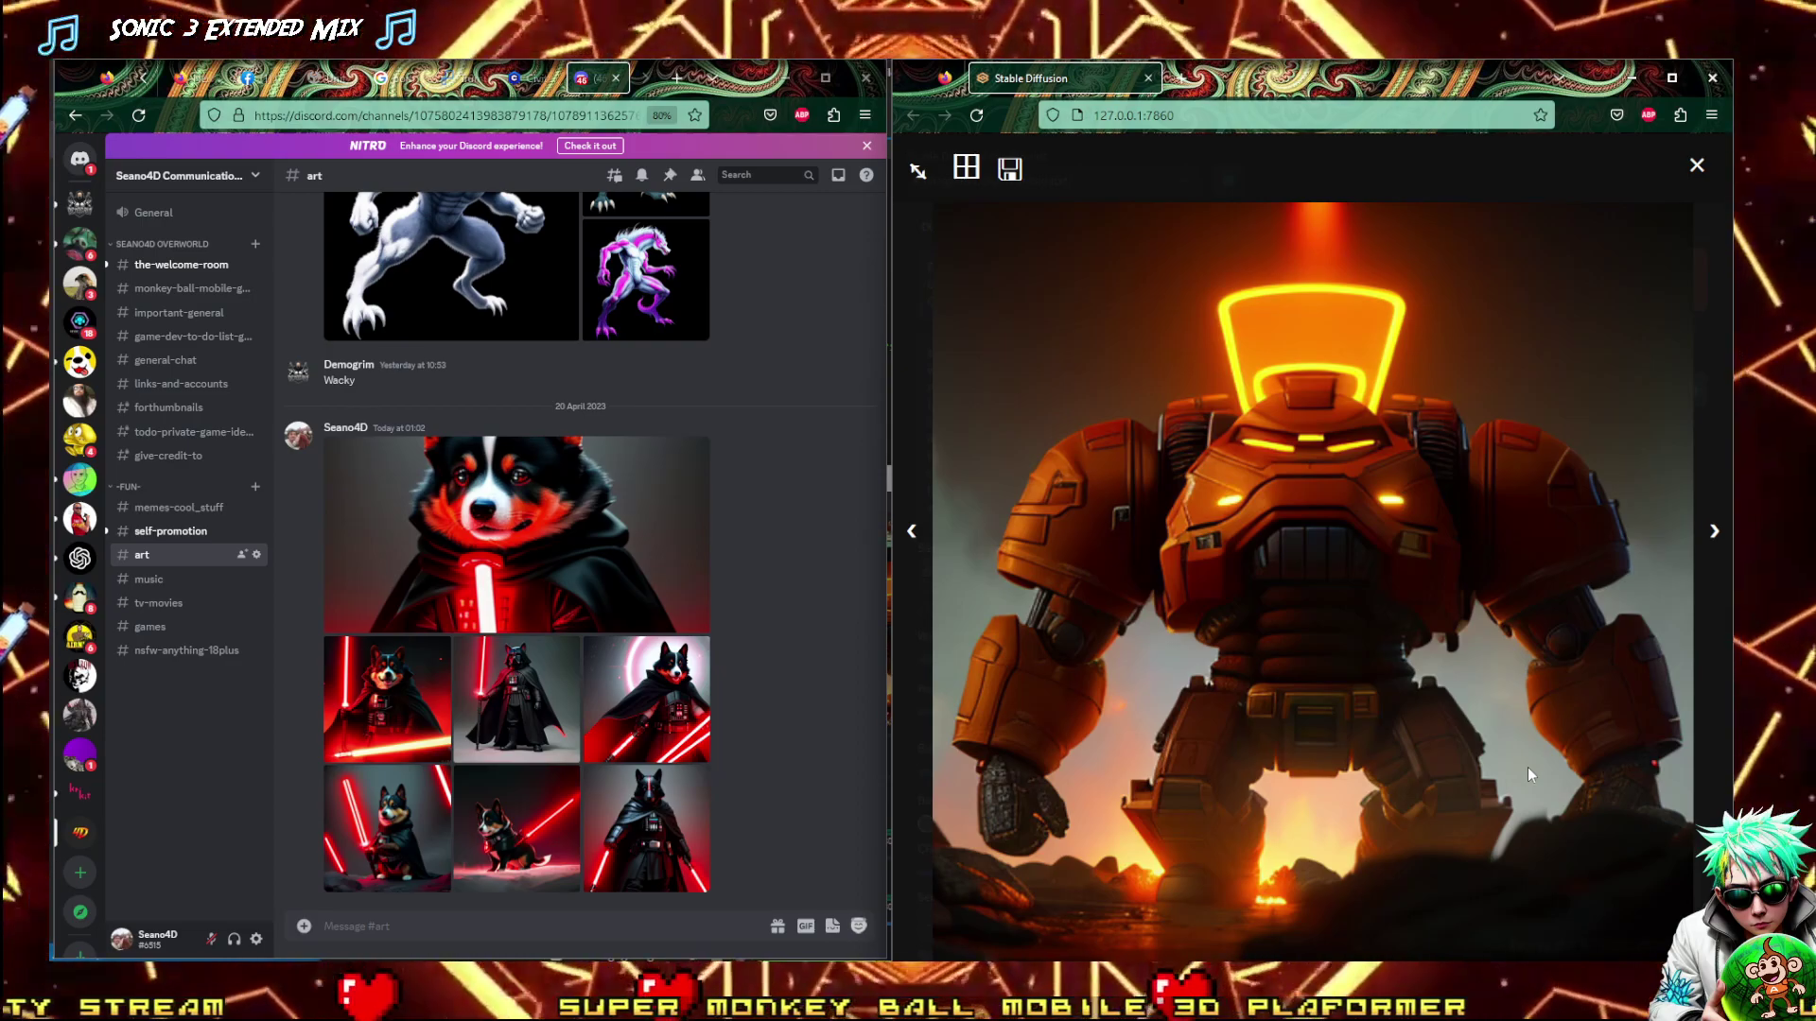
{"action": "key", "text": "Right"}
{"action": "key", "text": "Right"}
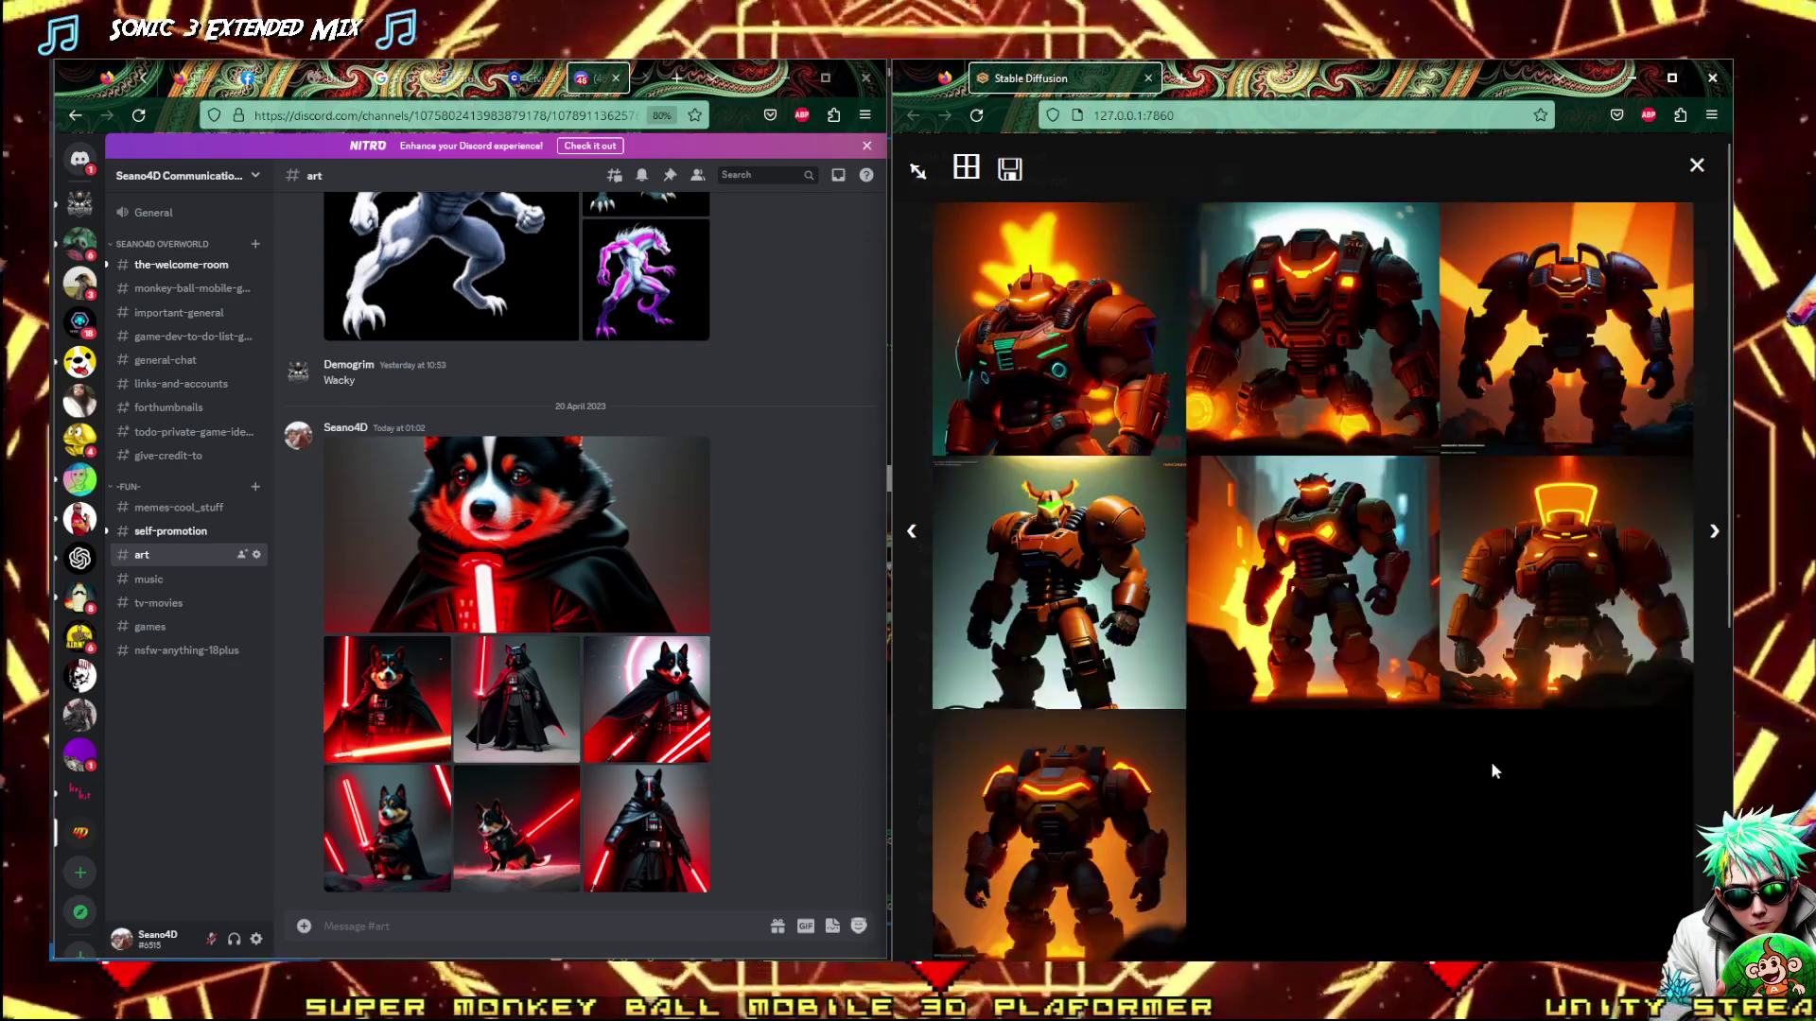
{"action": "key", "text": "Escape"}
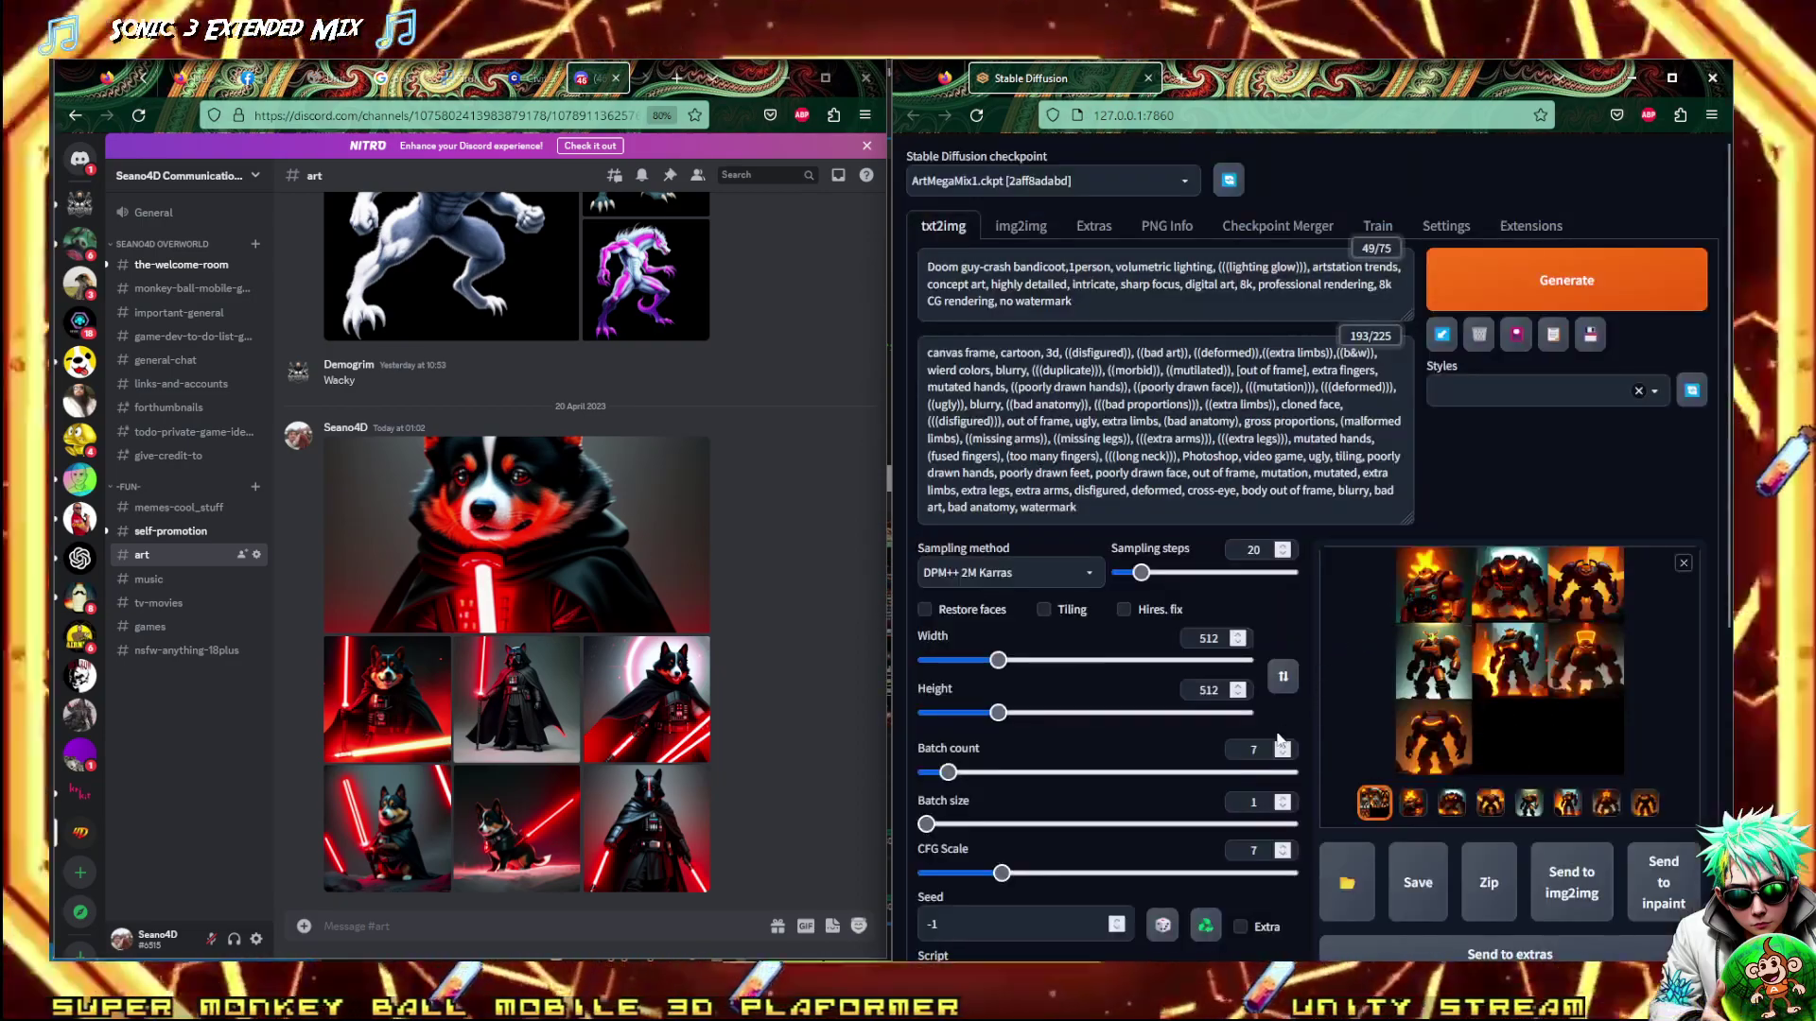
Set batch count to 3 and generate with the prompt starting 'crash badicoot doomguy body modifications'
{"action": "left_click", "coordinate": [1284, 755]}
{"action": "left_click", "coordinate": [1283, 754]}
{"action": "left_click", "coordinate": [1284, 755]}
{"action": "left_click", "coordinate": [1283, 755]}
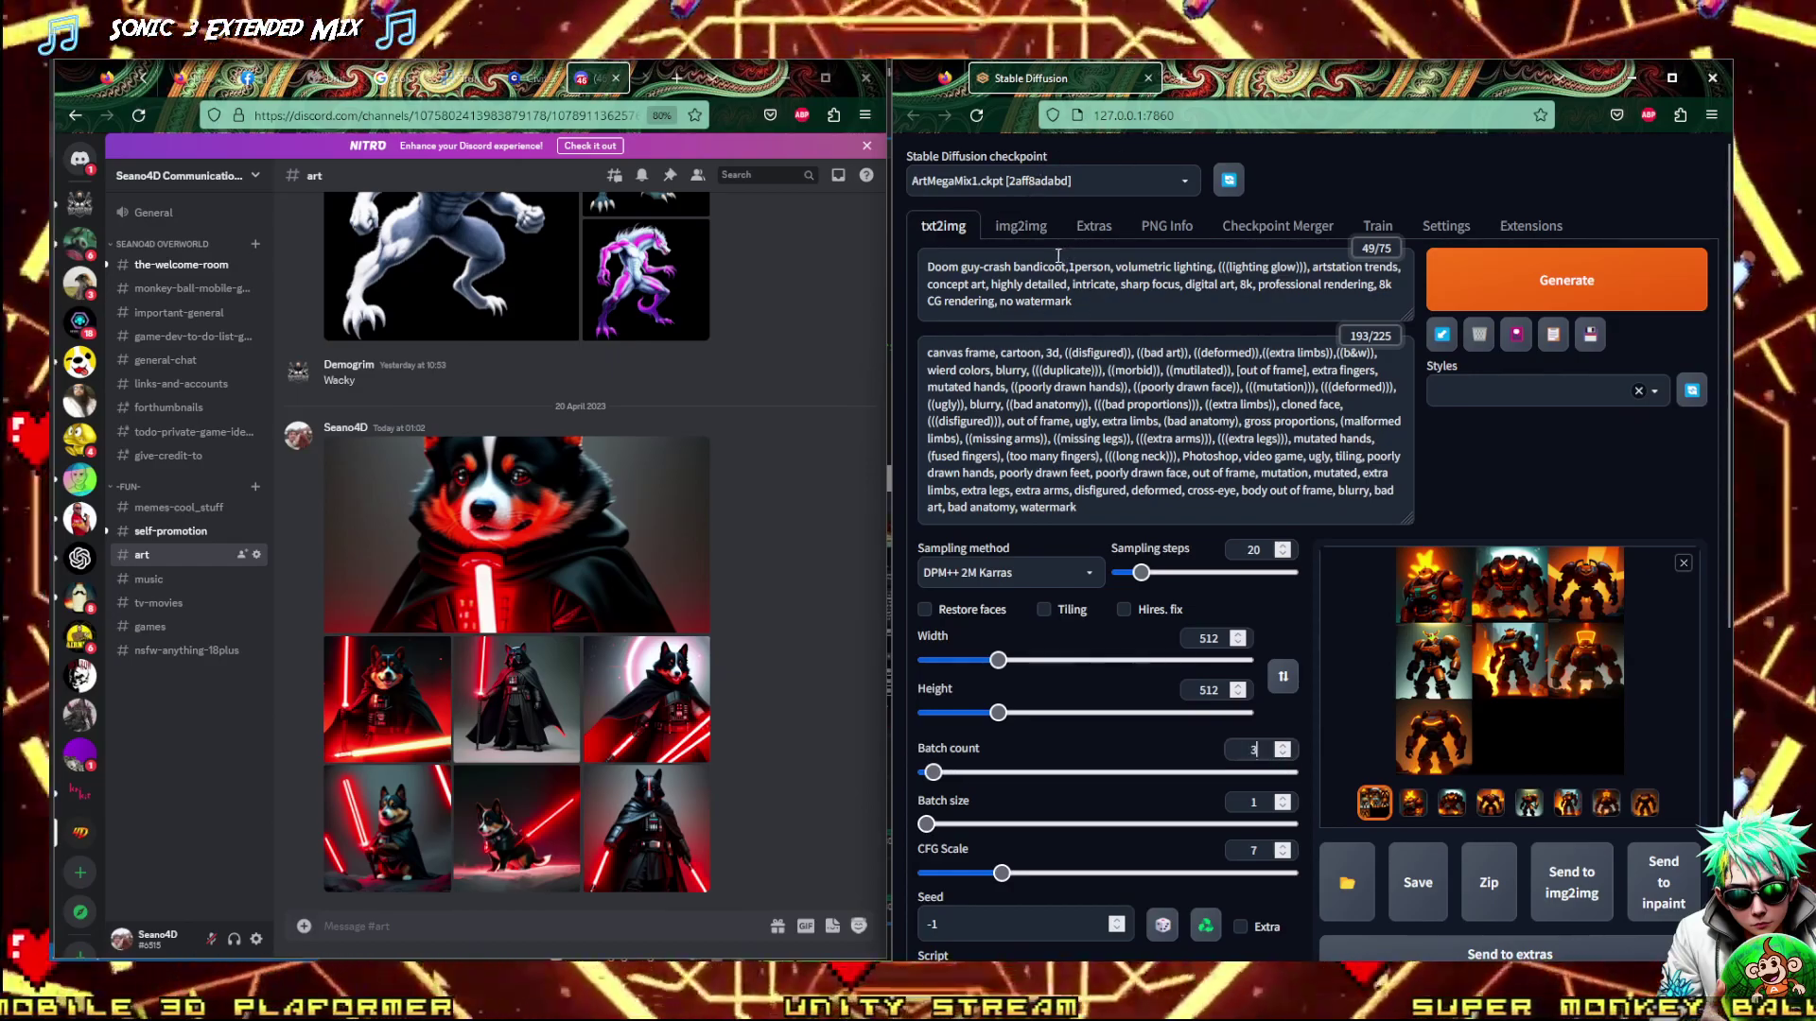
{"action": "left_click_drag", "start_coordinate": [1065, 267], "coordinate": [925, 267]}
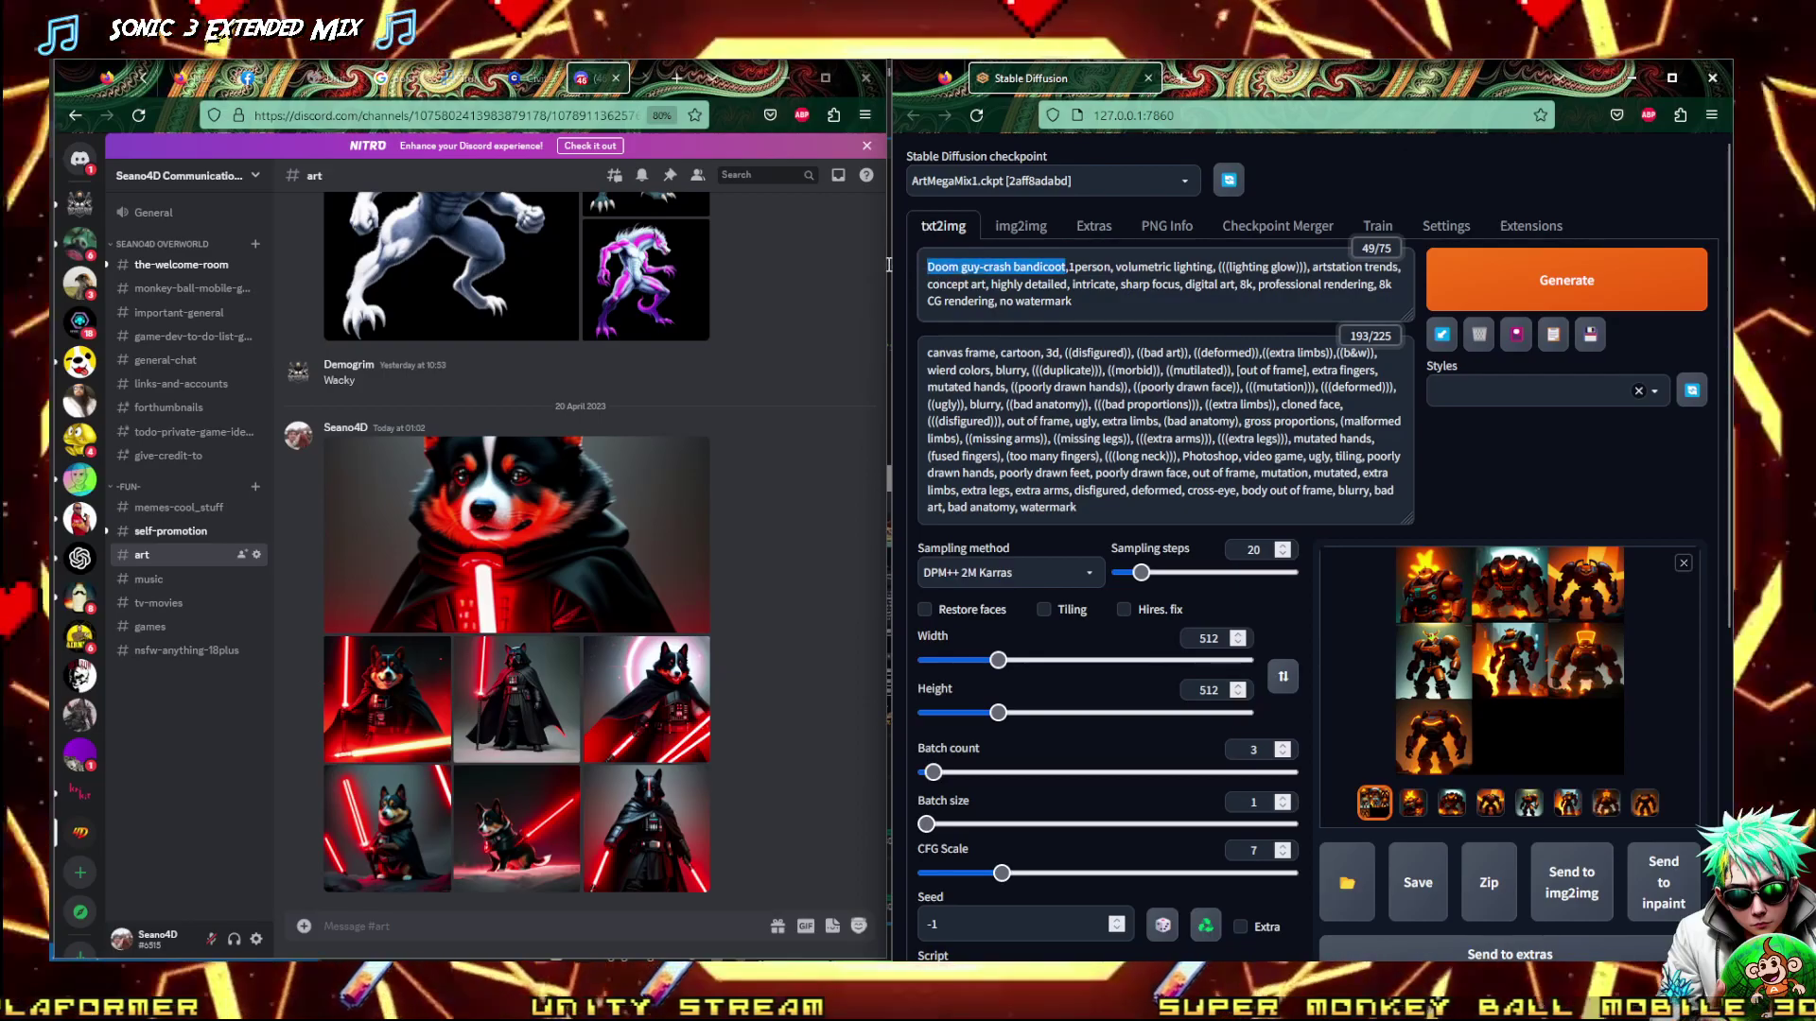
{"action": "type", "text": "crash"}
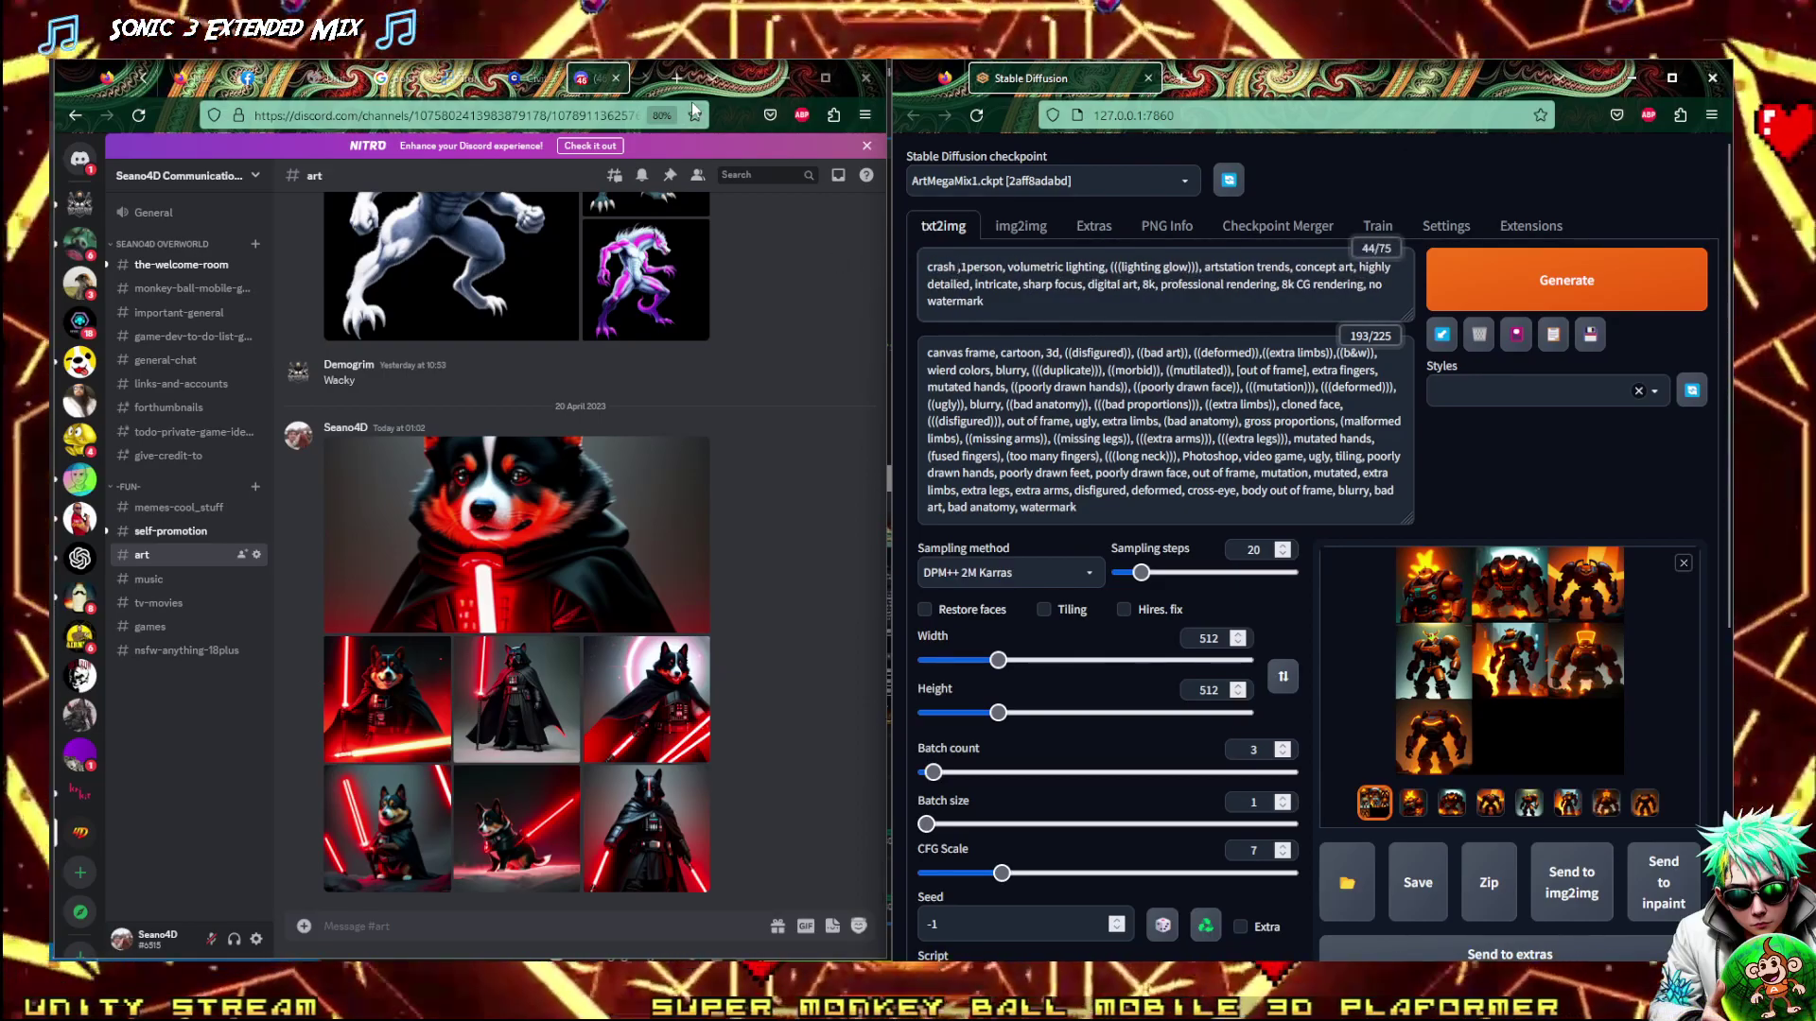
{"action": "type", "text": " badicoot"}
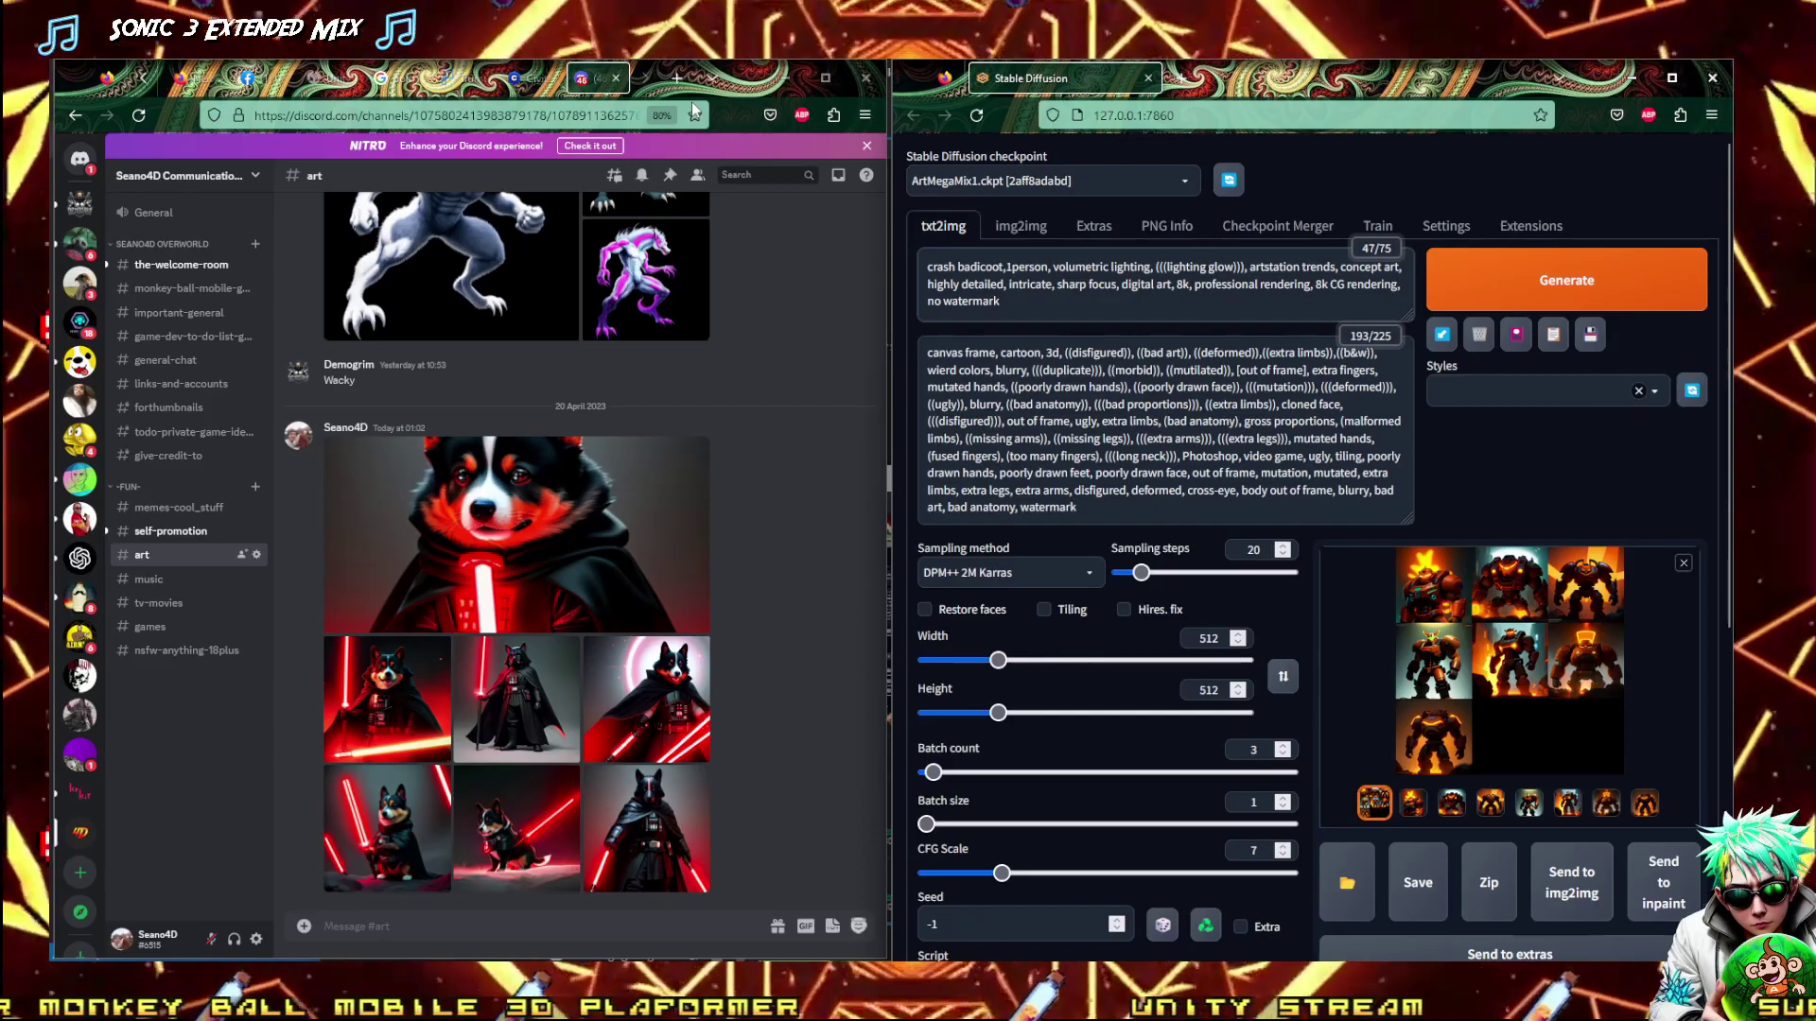
{"action": "type", "text": "doomguy "}
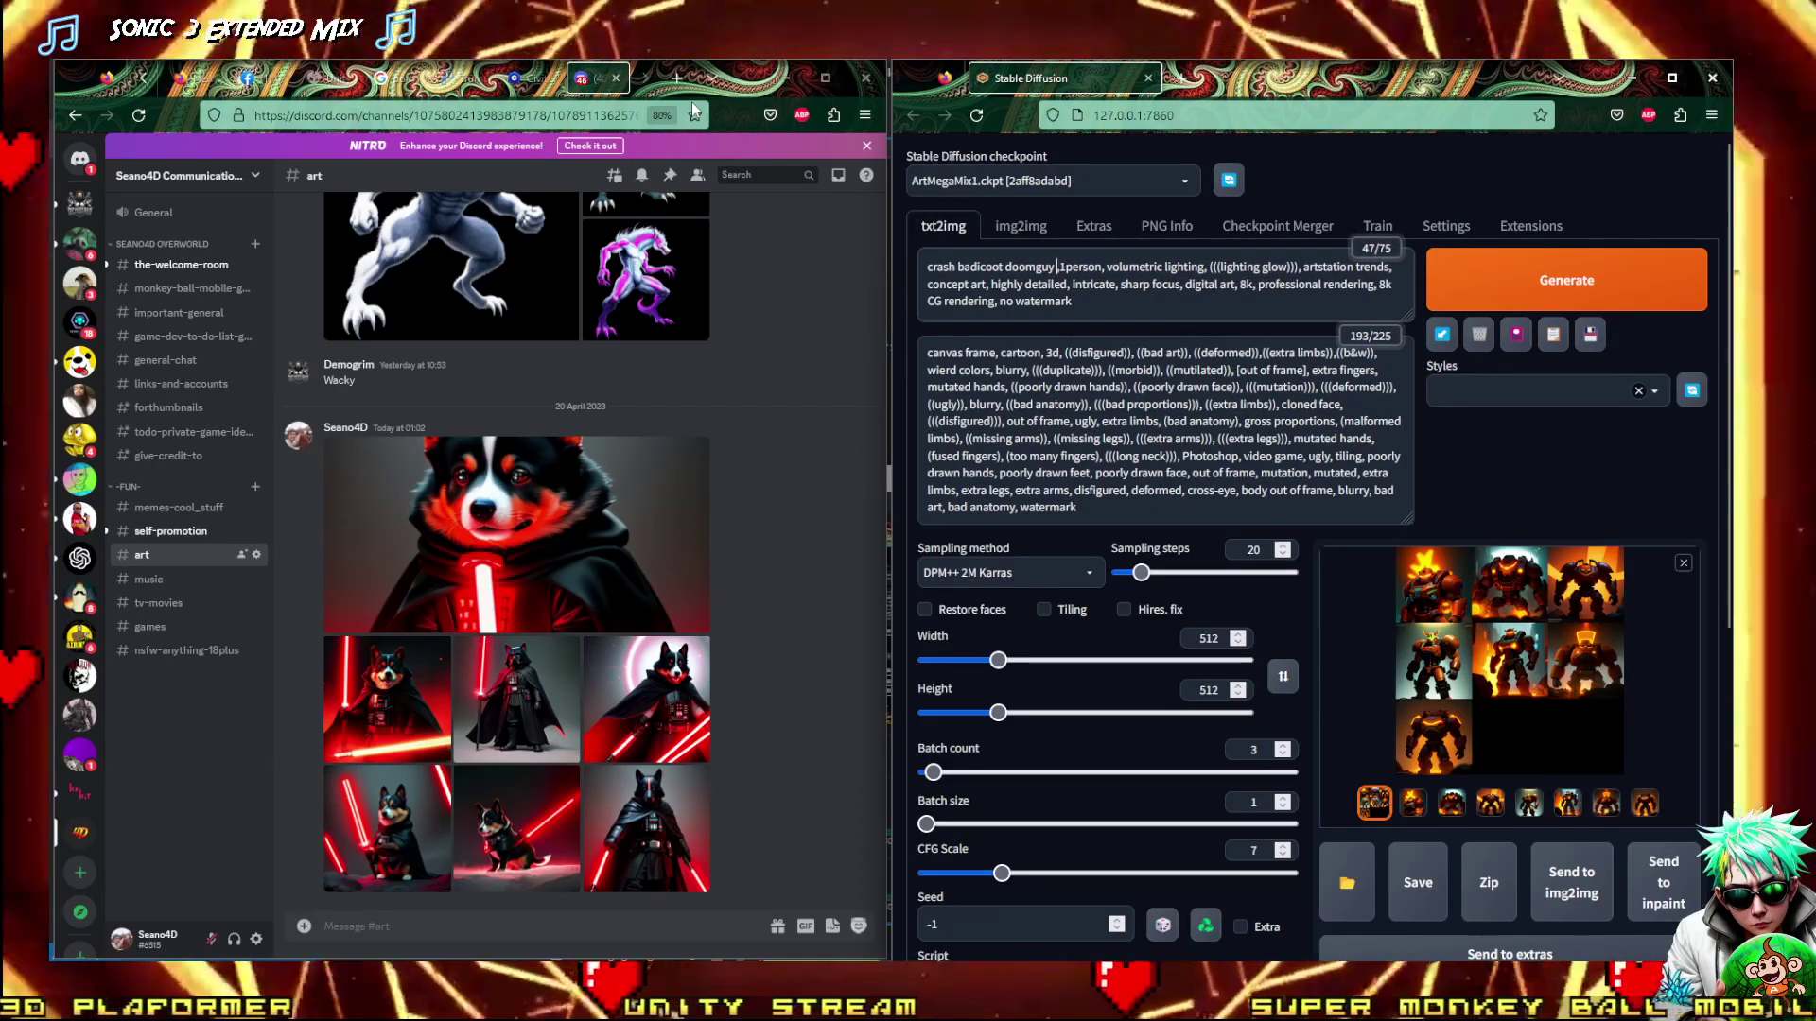
{"action": "type", "text": "body mo"}
{"action": "type", "text": "d"}
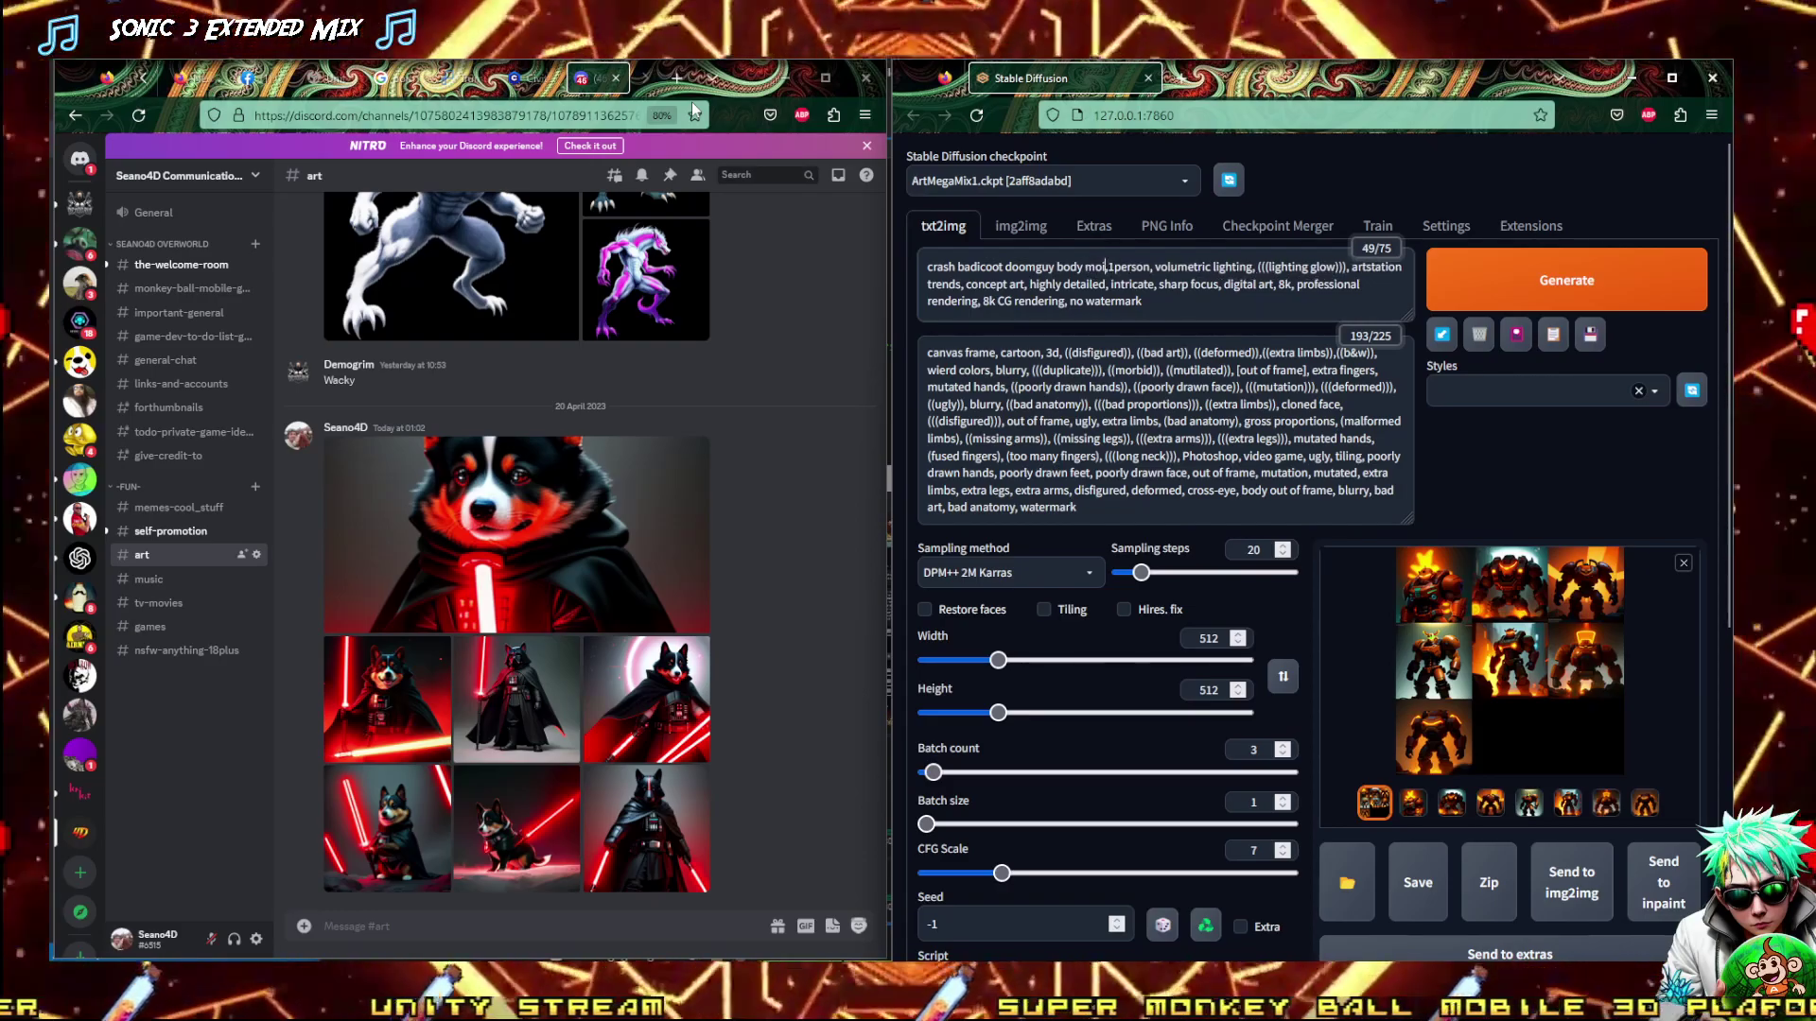
{"action": "type", "text": "ifications"}
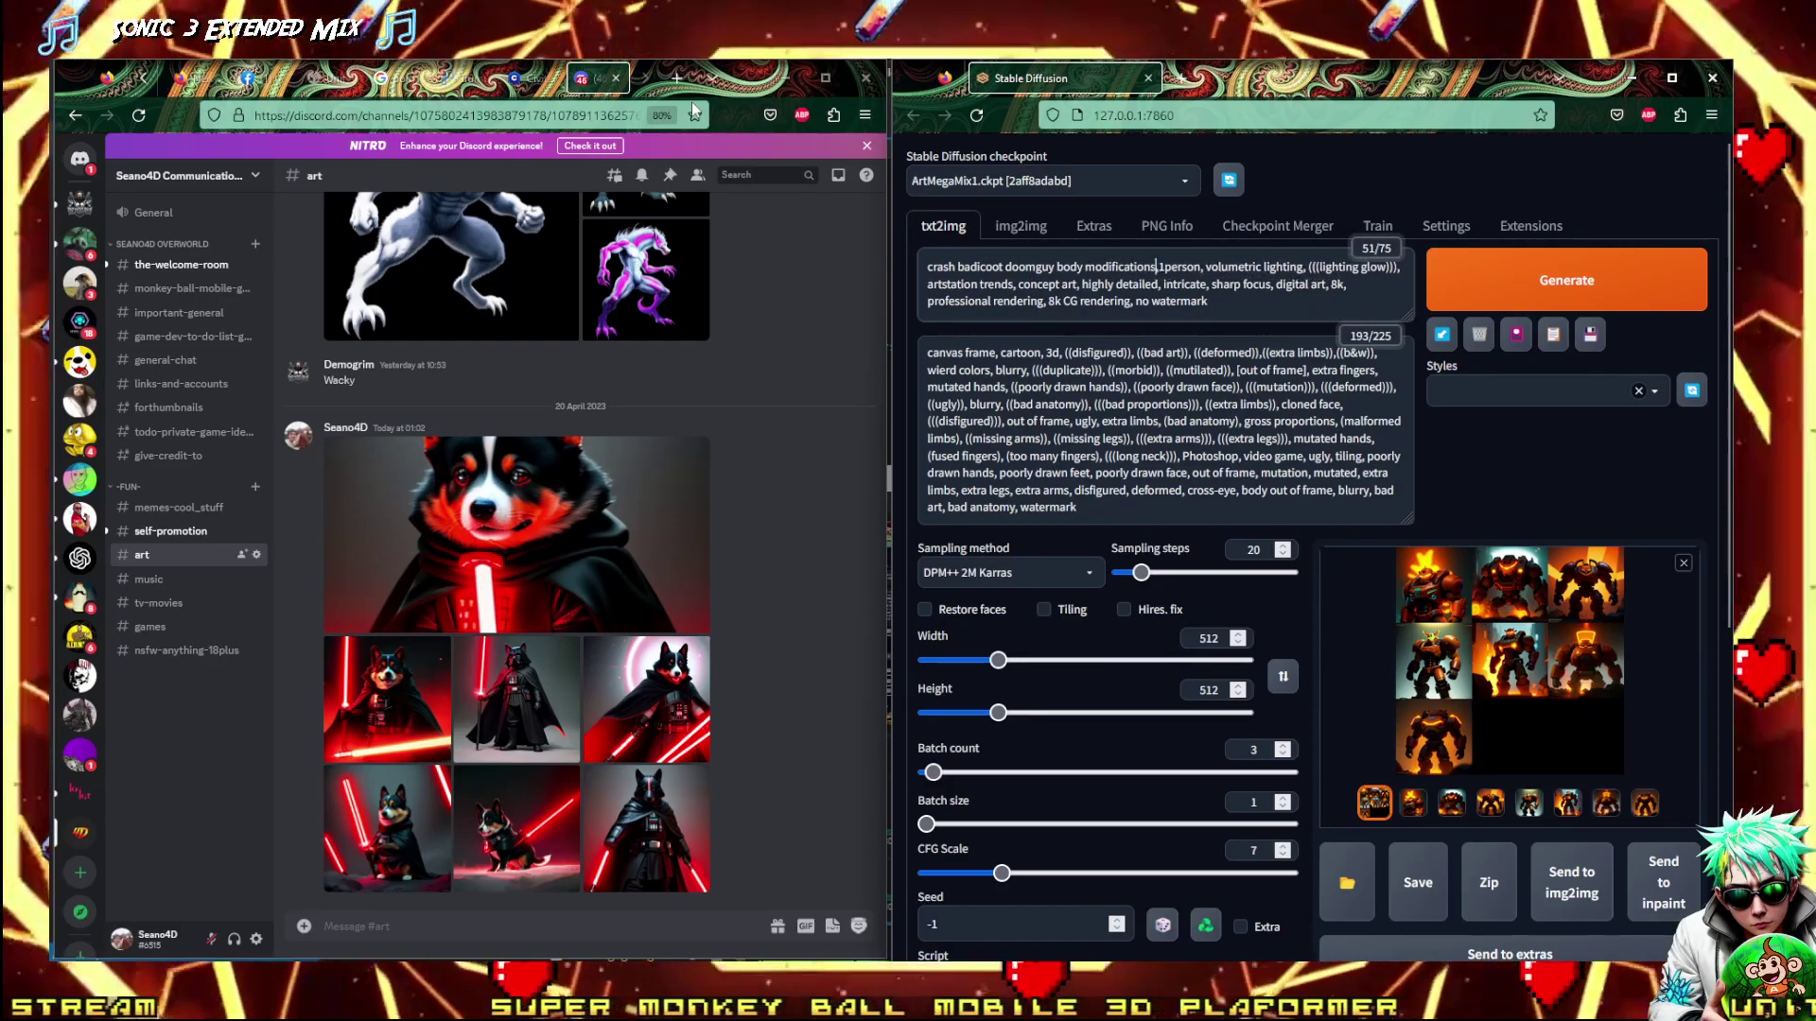
{"action": "left_click", "coordinate": [1644, 265]}
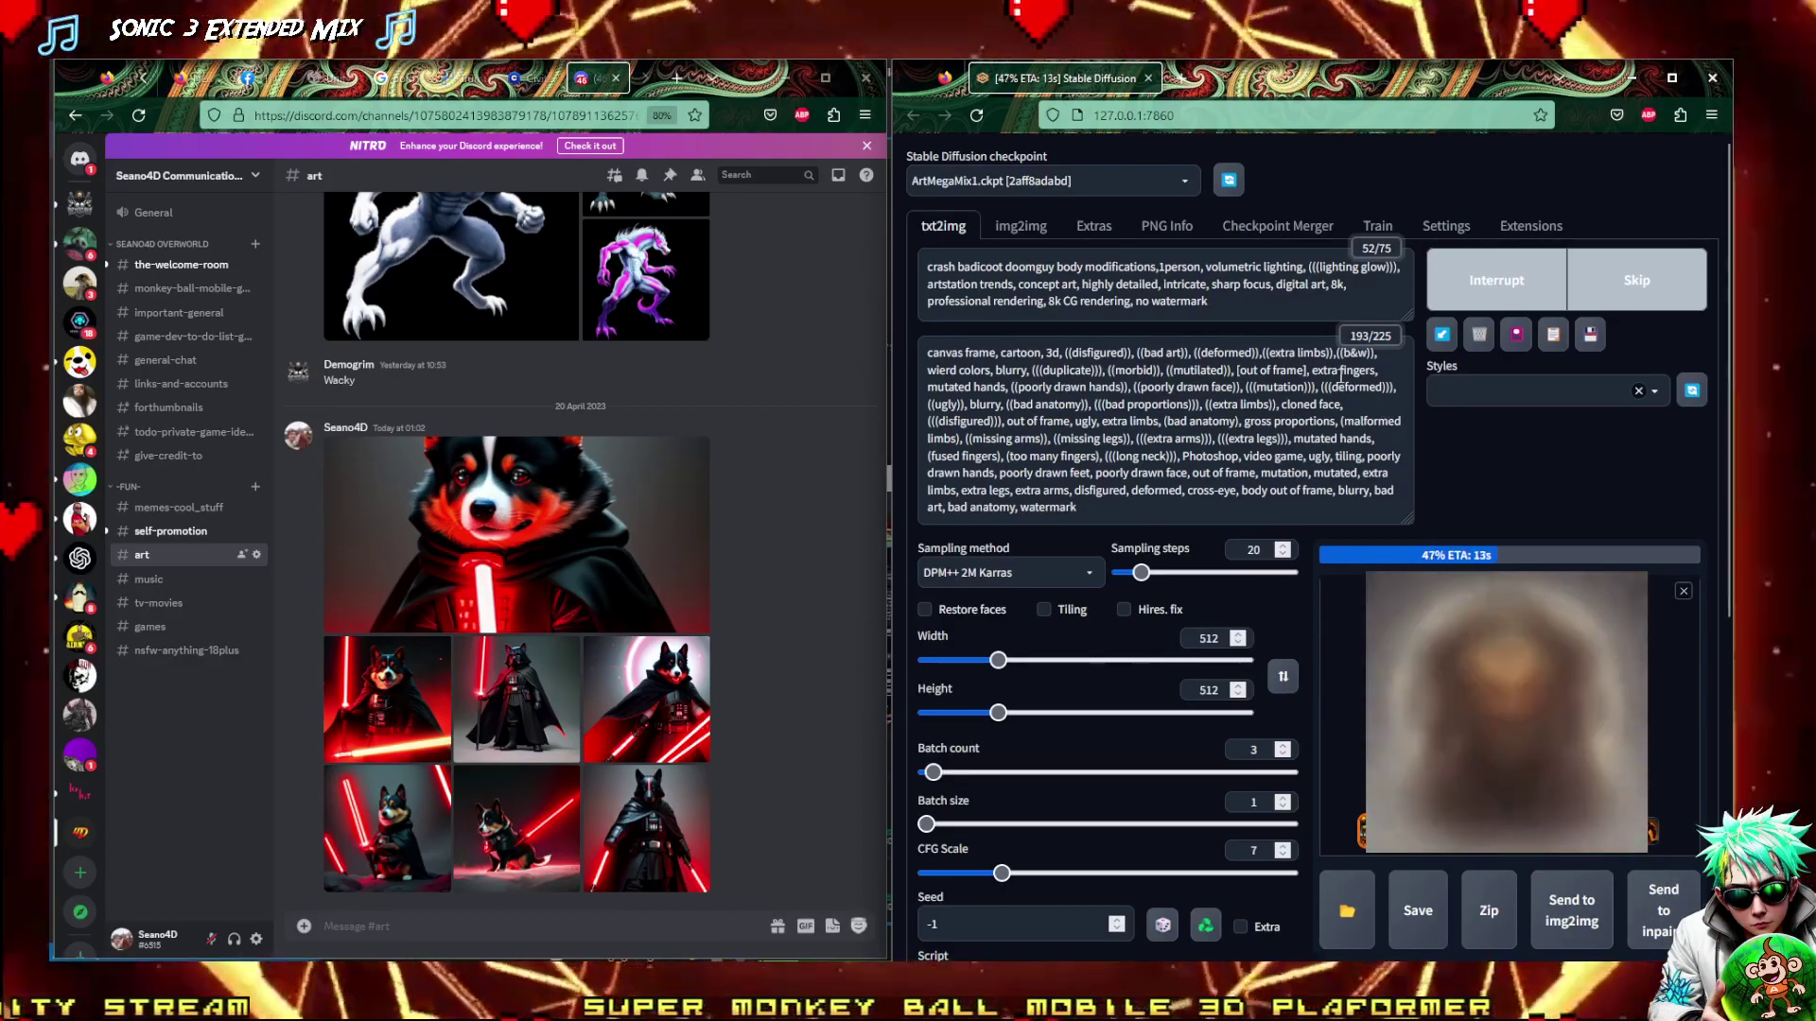
Interrupt the run, correct 'badicoot' to 'bandicoot', regenerate, and open the results full size
{"action": "left_click", "coordinate": [1536, 293]}
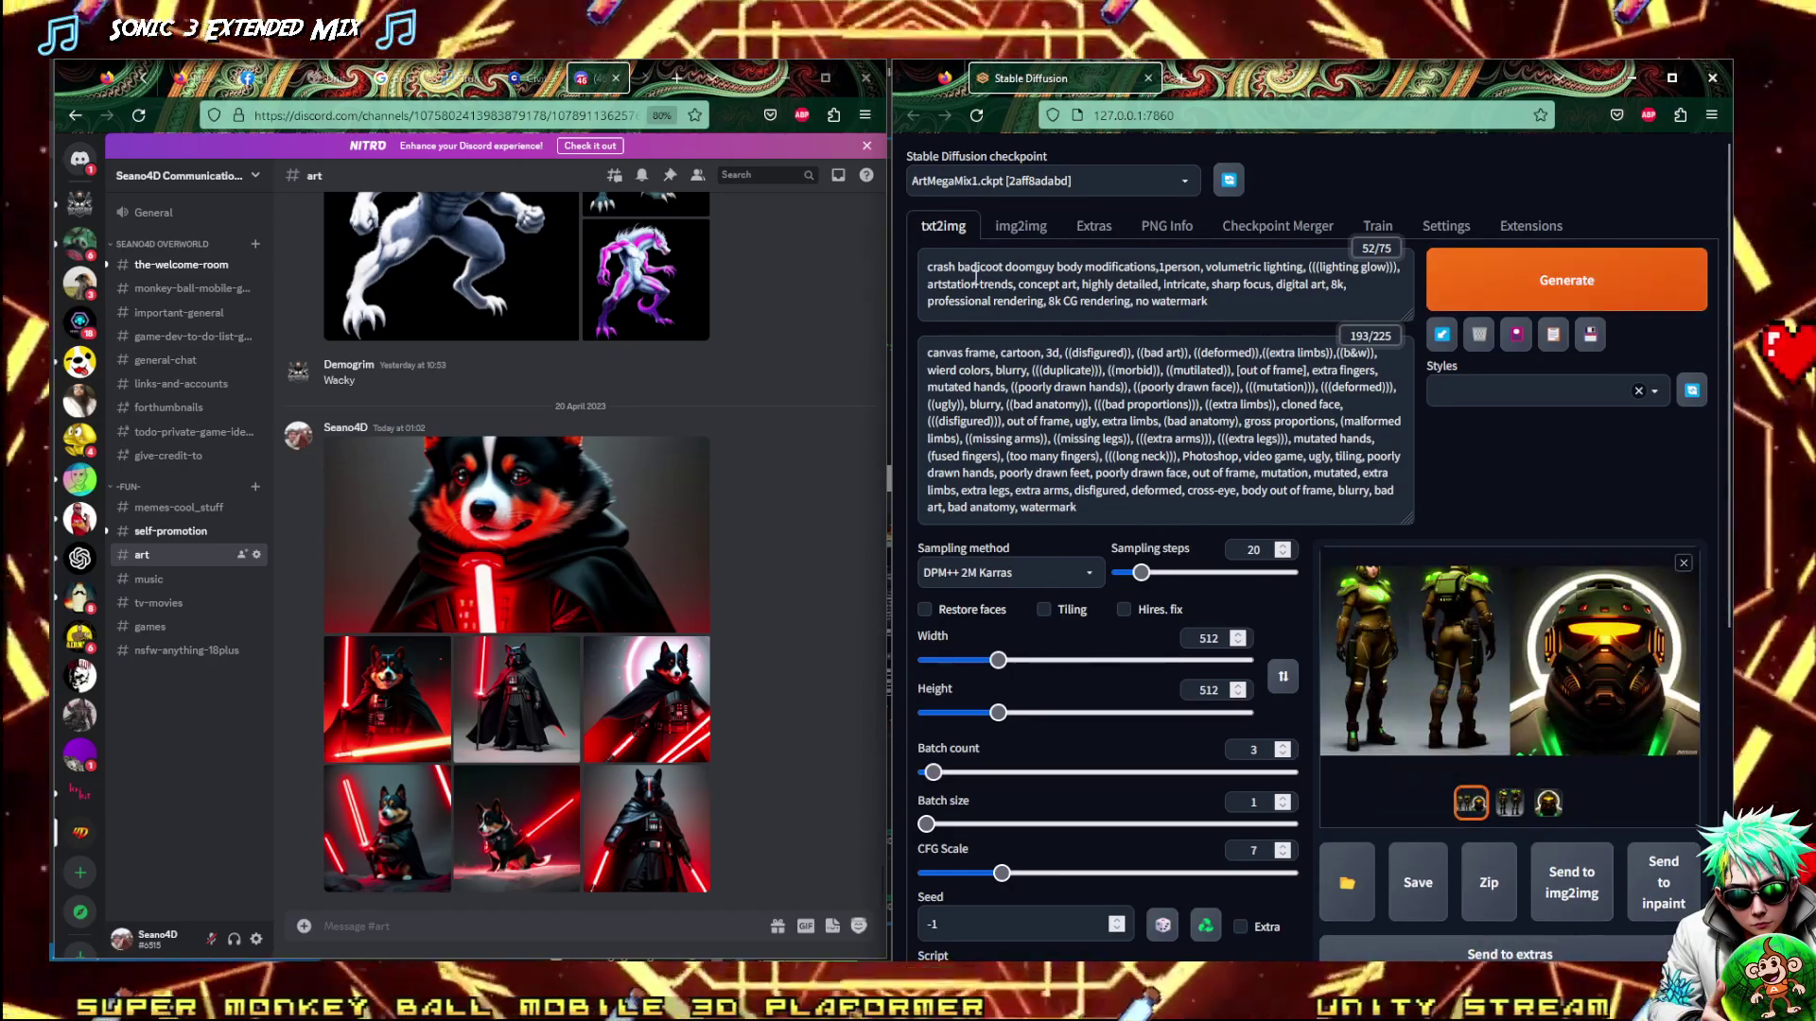
{"action": "left_click", "coordinate": [970, 267]}
{"action": "type", "text": "n"}
{"action": "left_click", "coordinate": [1566, 280]}
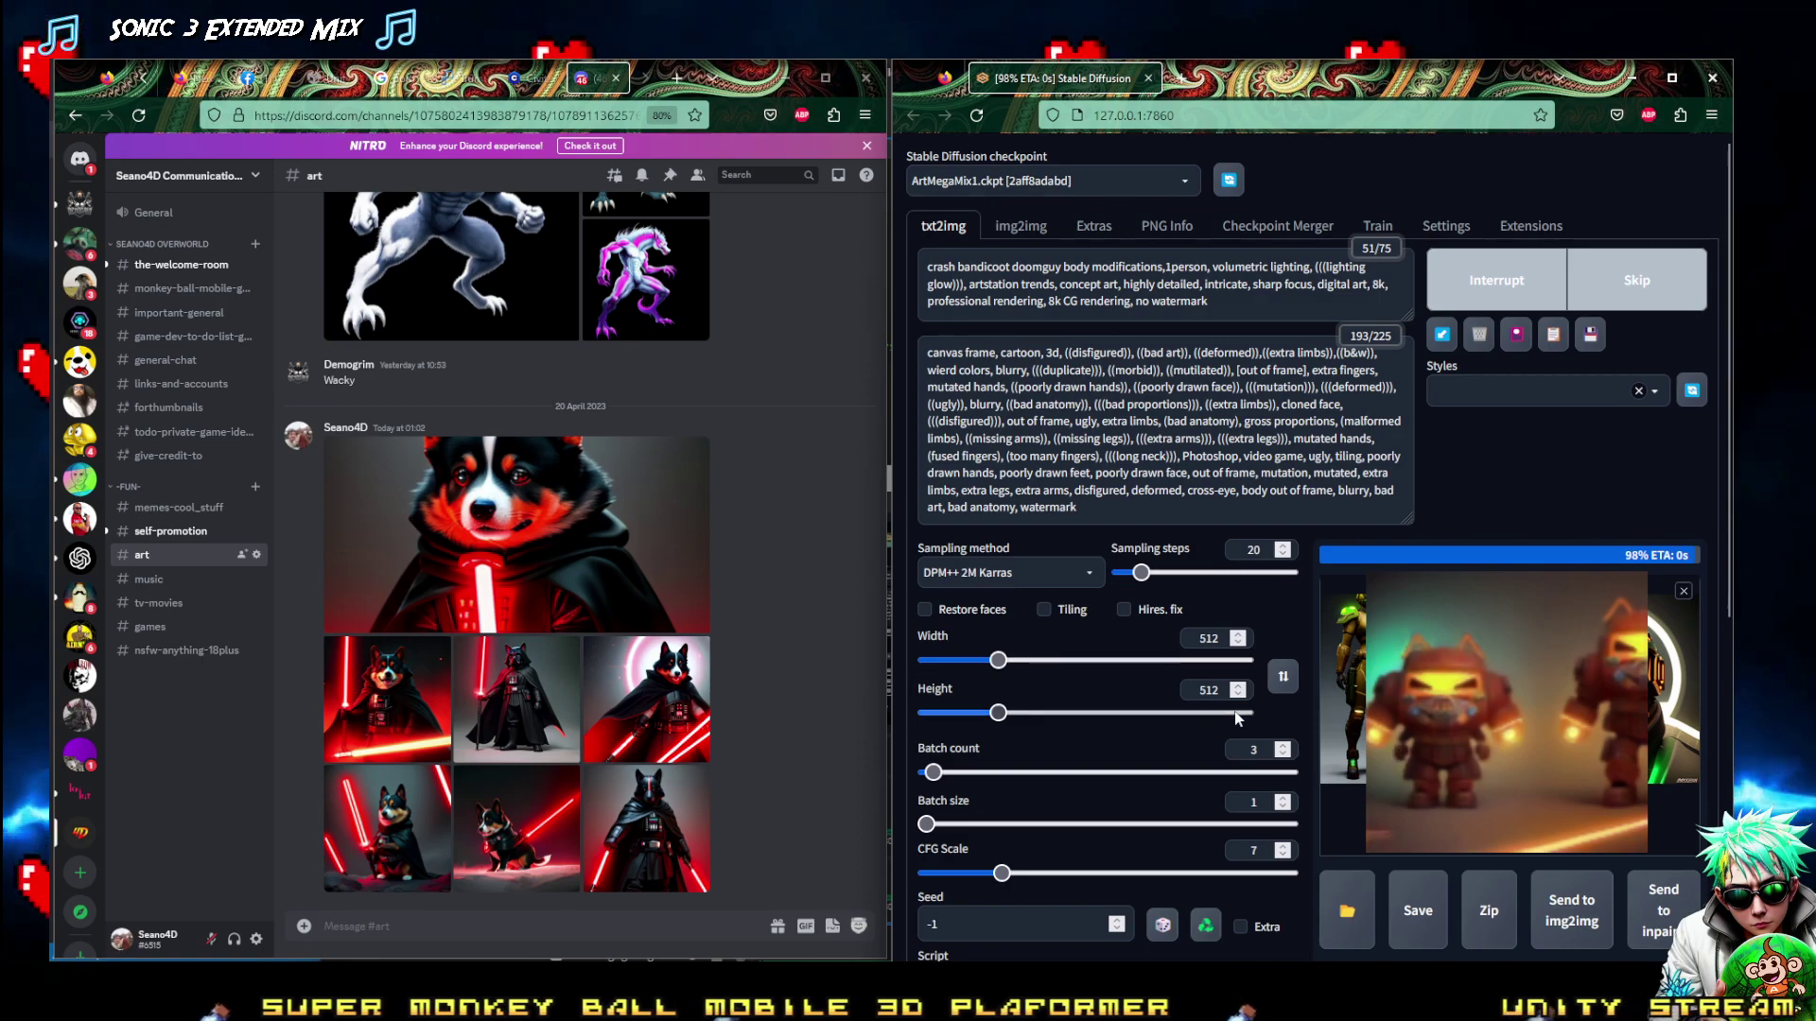
{"action": "left_click", "coordinate": [1400, 643]}
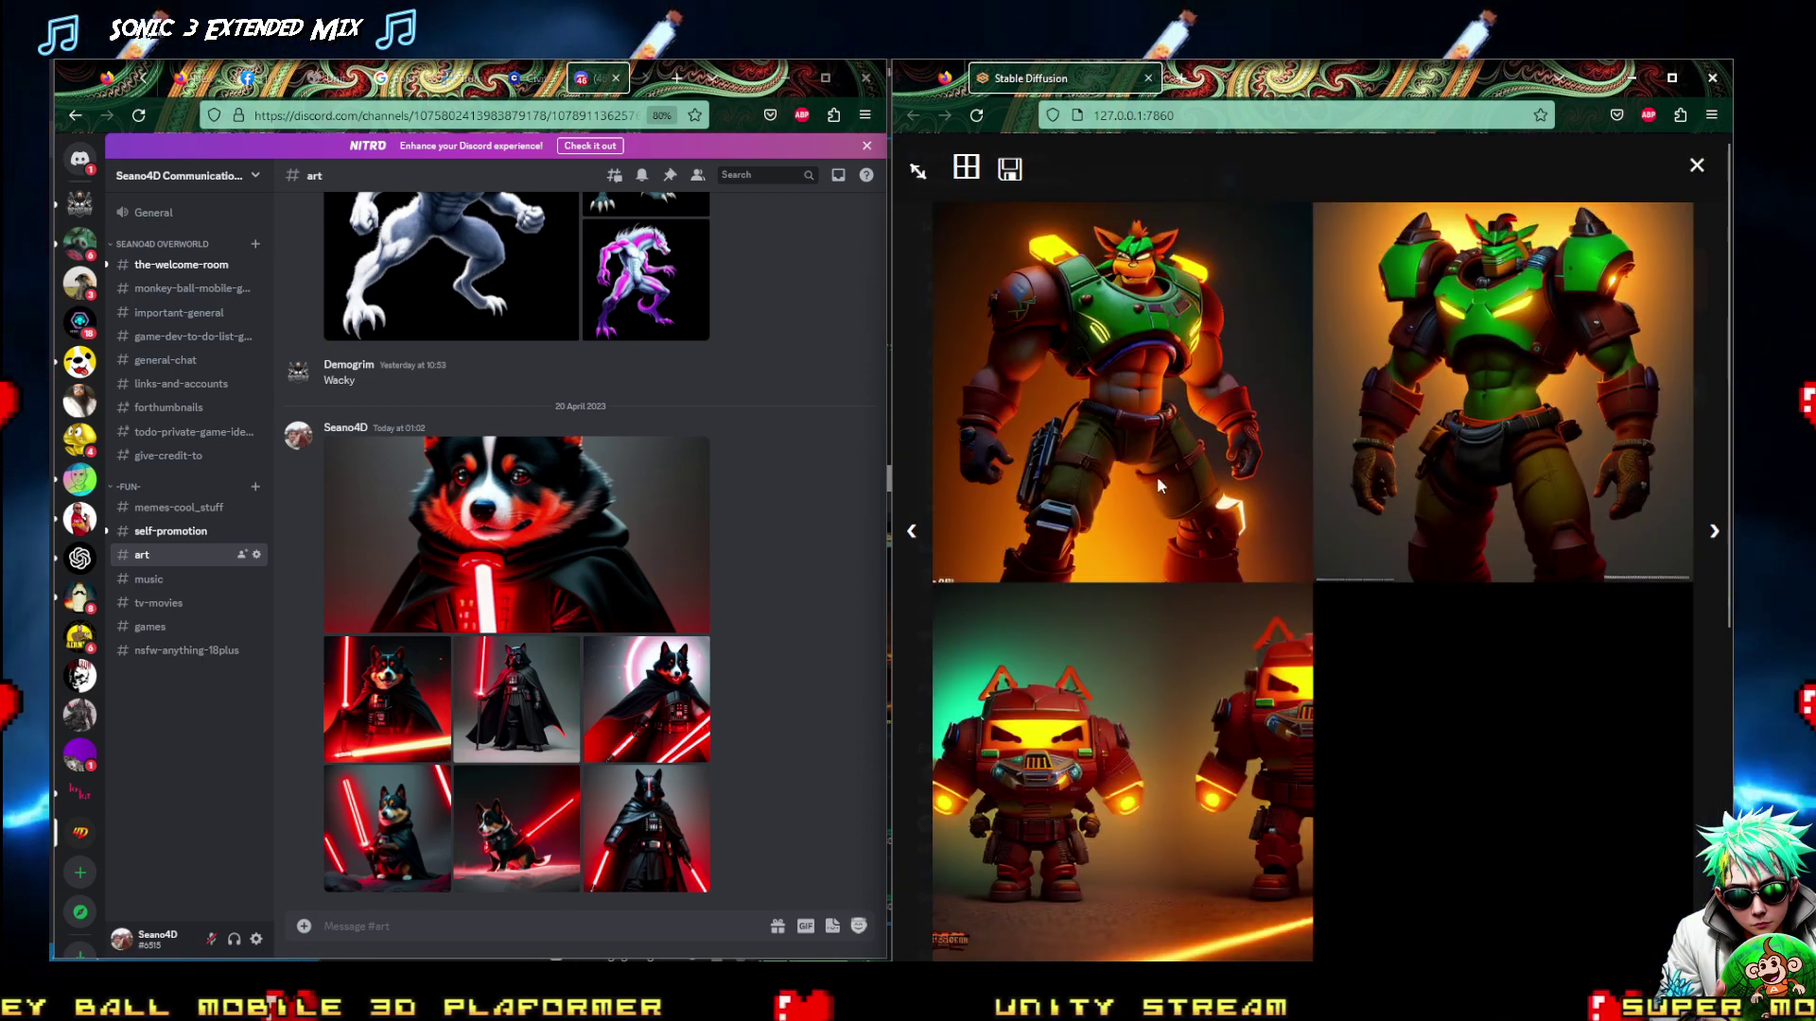
Step through the three new robot images full size, then close the viewer
{"action": "left_click", "coordinate": [1449, 619]}
{"action": "left_click", "coordinate": [1449, 620]}
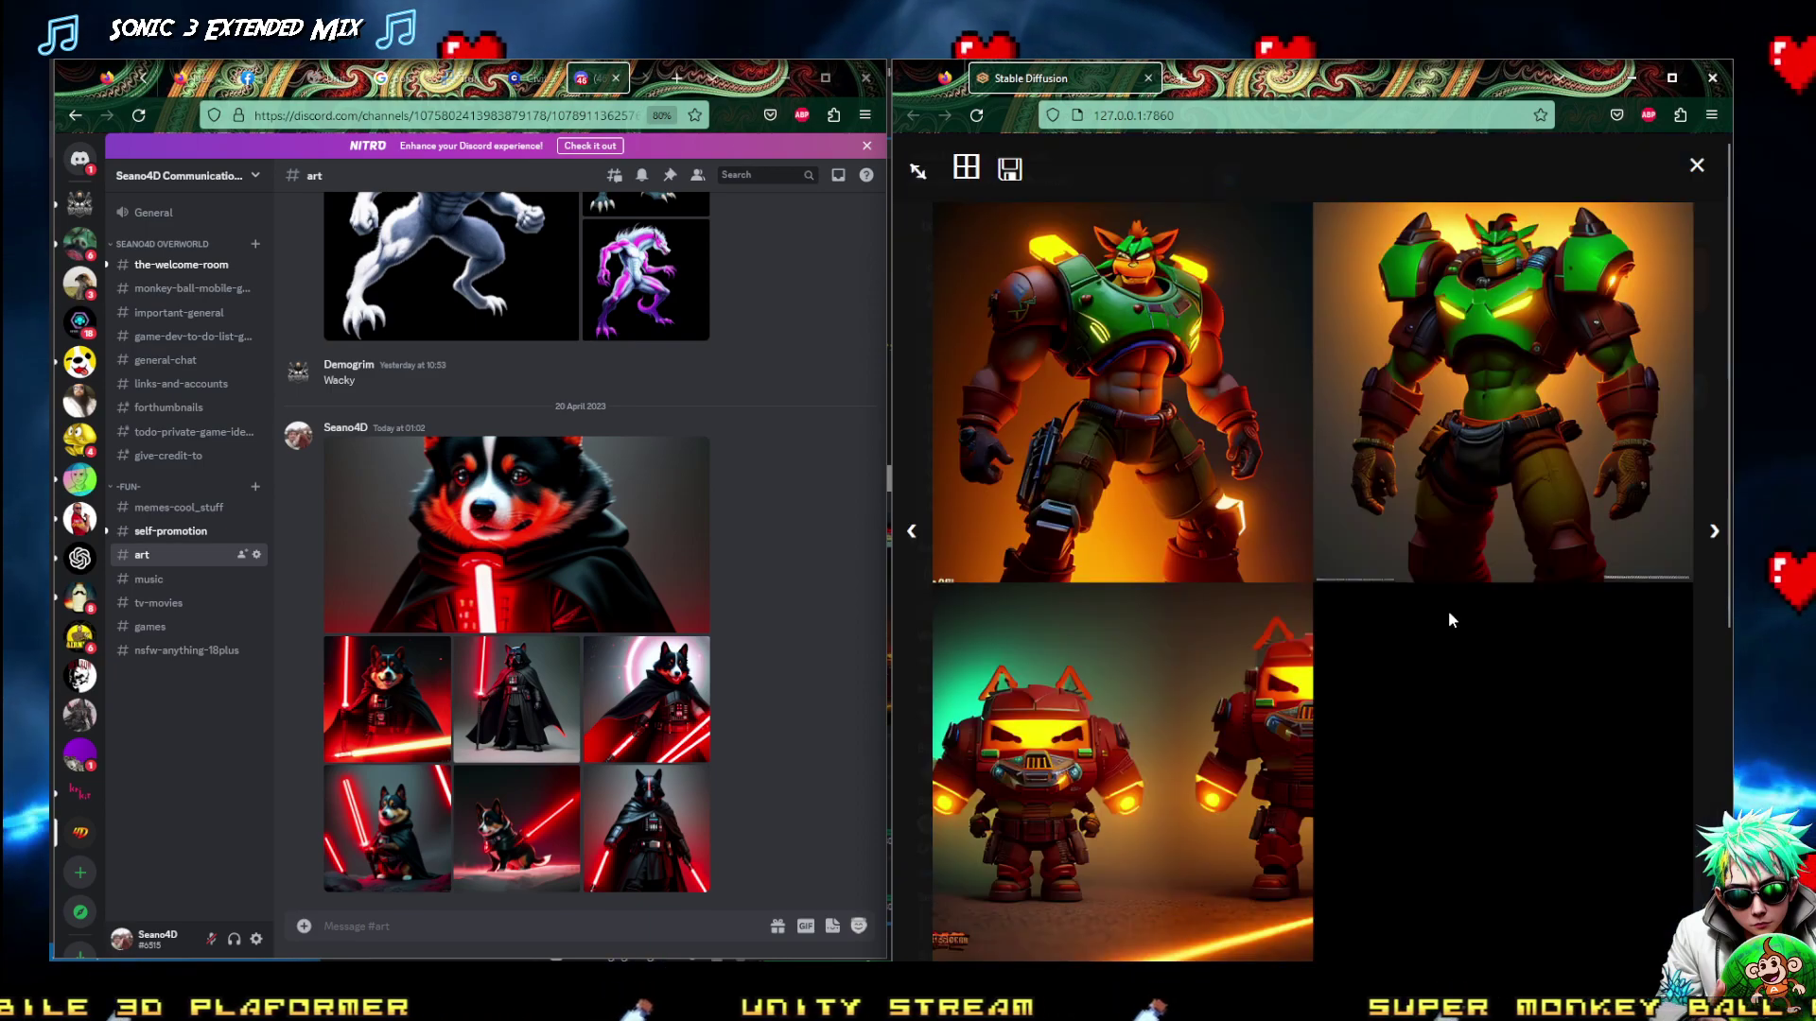
{"action": "key", "text": "Right"}
{"action": "key", "text": "Right"}
{"action": "key", "text": "Right"}
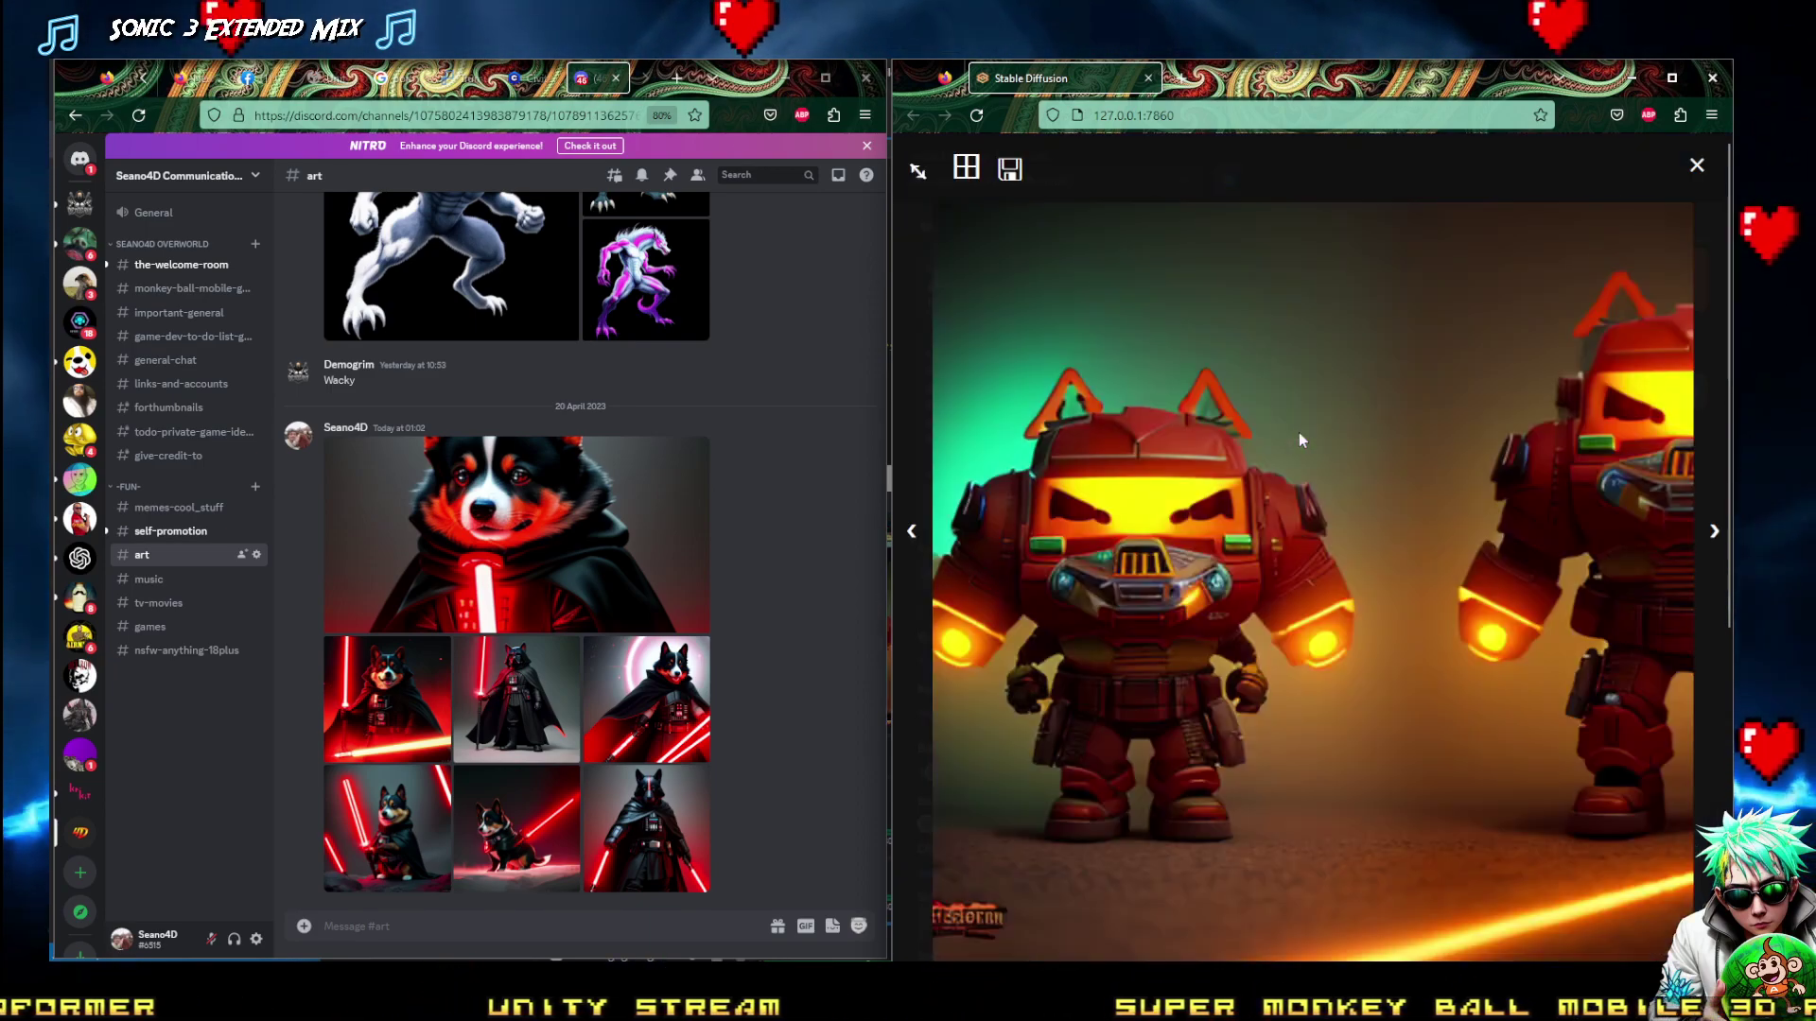
{"action": "key", "text": "Escape"}
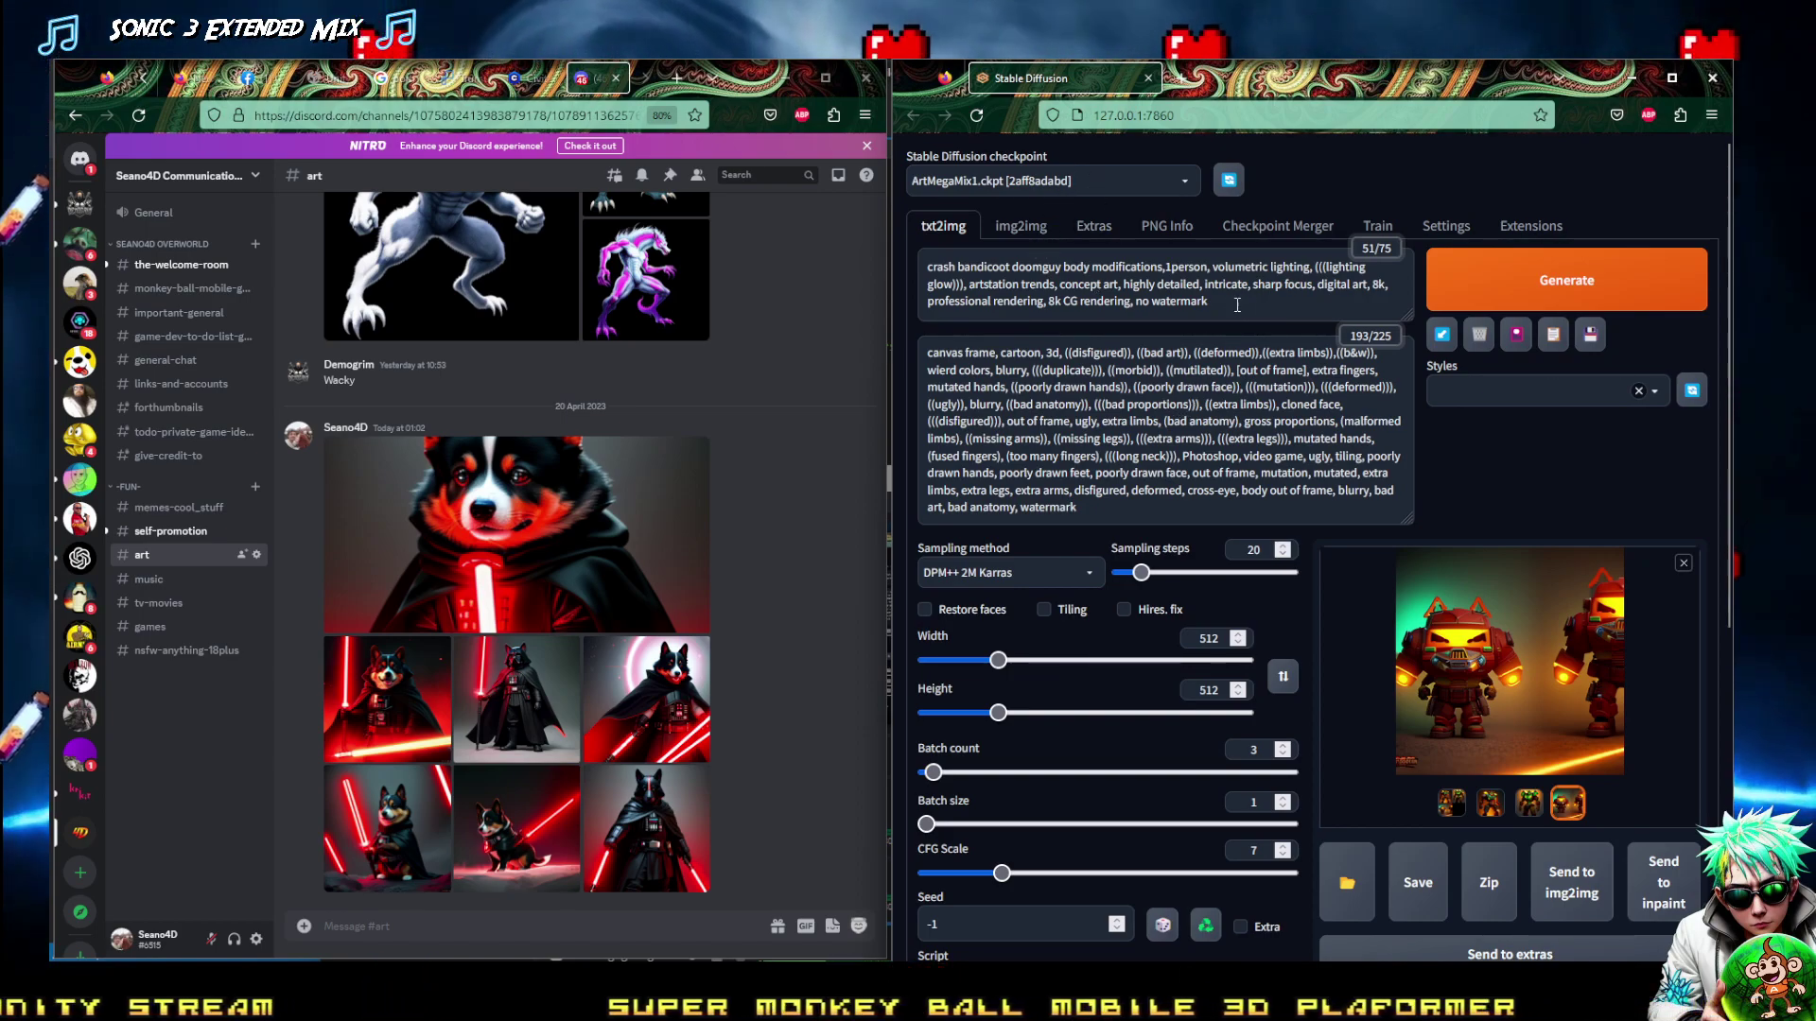
Replace 'doomguy body modifications' with ',doom guy' in the prompt and generate a new batch
{"action": "left_click", "coordinate": [1015, 268]}
{"action": "key", "text": "BackSpace"}
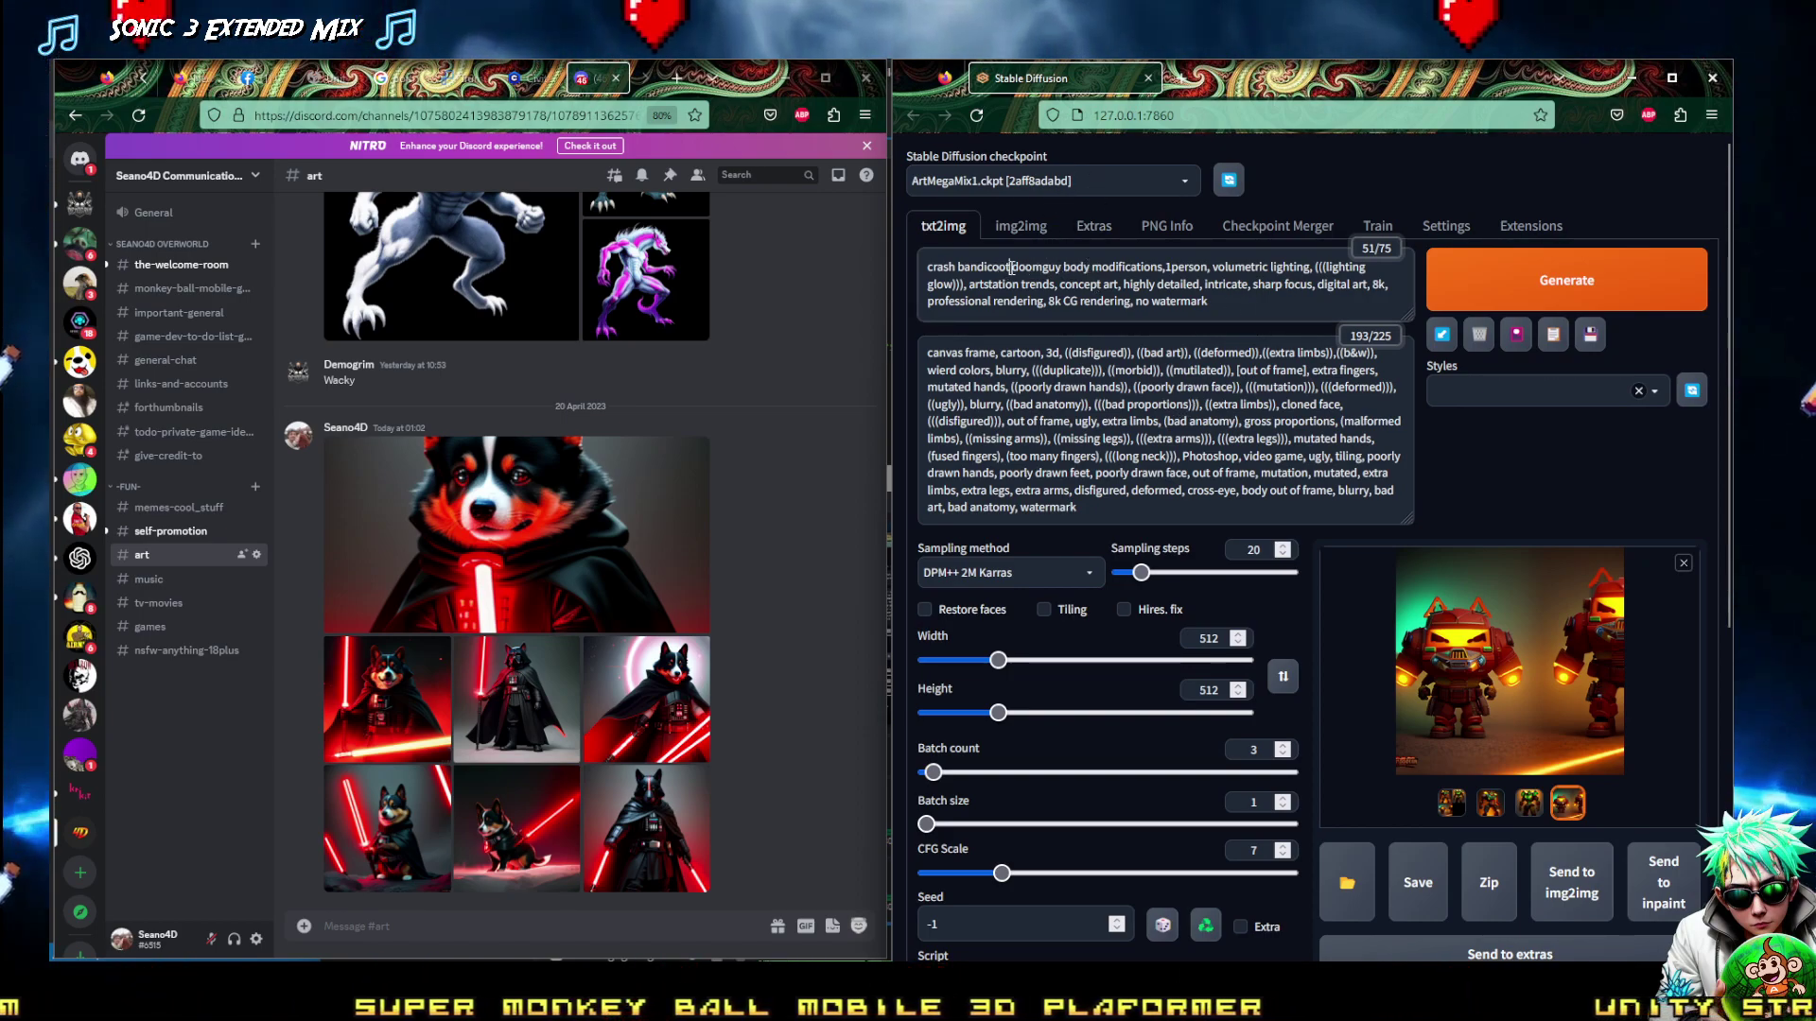
{"action": "key", "text": "Delete"}
{"action": "key", "text": "Delete"}
{"action": "key", "text": "Delete"}
{"action": "key", "text": "Delete"}
{"action": "key", "text": "Delete"}
{"action": "key", "text": "Delete"}
{"action": "key", "text": "Delete"}
{"action": "key", "text": "Delete"}
{"action": "key", "text": "Delete"}
{"action": "key", "text": "Delete"}
{"action": "key", "text": "Delete"}
{"action": "key", "text": "Delete"}
{"action": "key", "text": "Delete"}
{"action": "key", "text": "Delete"}
{"action": "key", "text": "Delete"}
{"action": "key", "text": "Delete"}
{"action": "key", "text": "Delete"}
{"action": "key", "text": "Delete"}
{"action": "key", "text": "Delete"}
{"action": "key", "text": "Delete"}
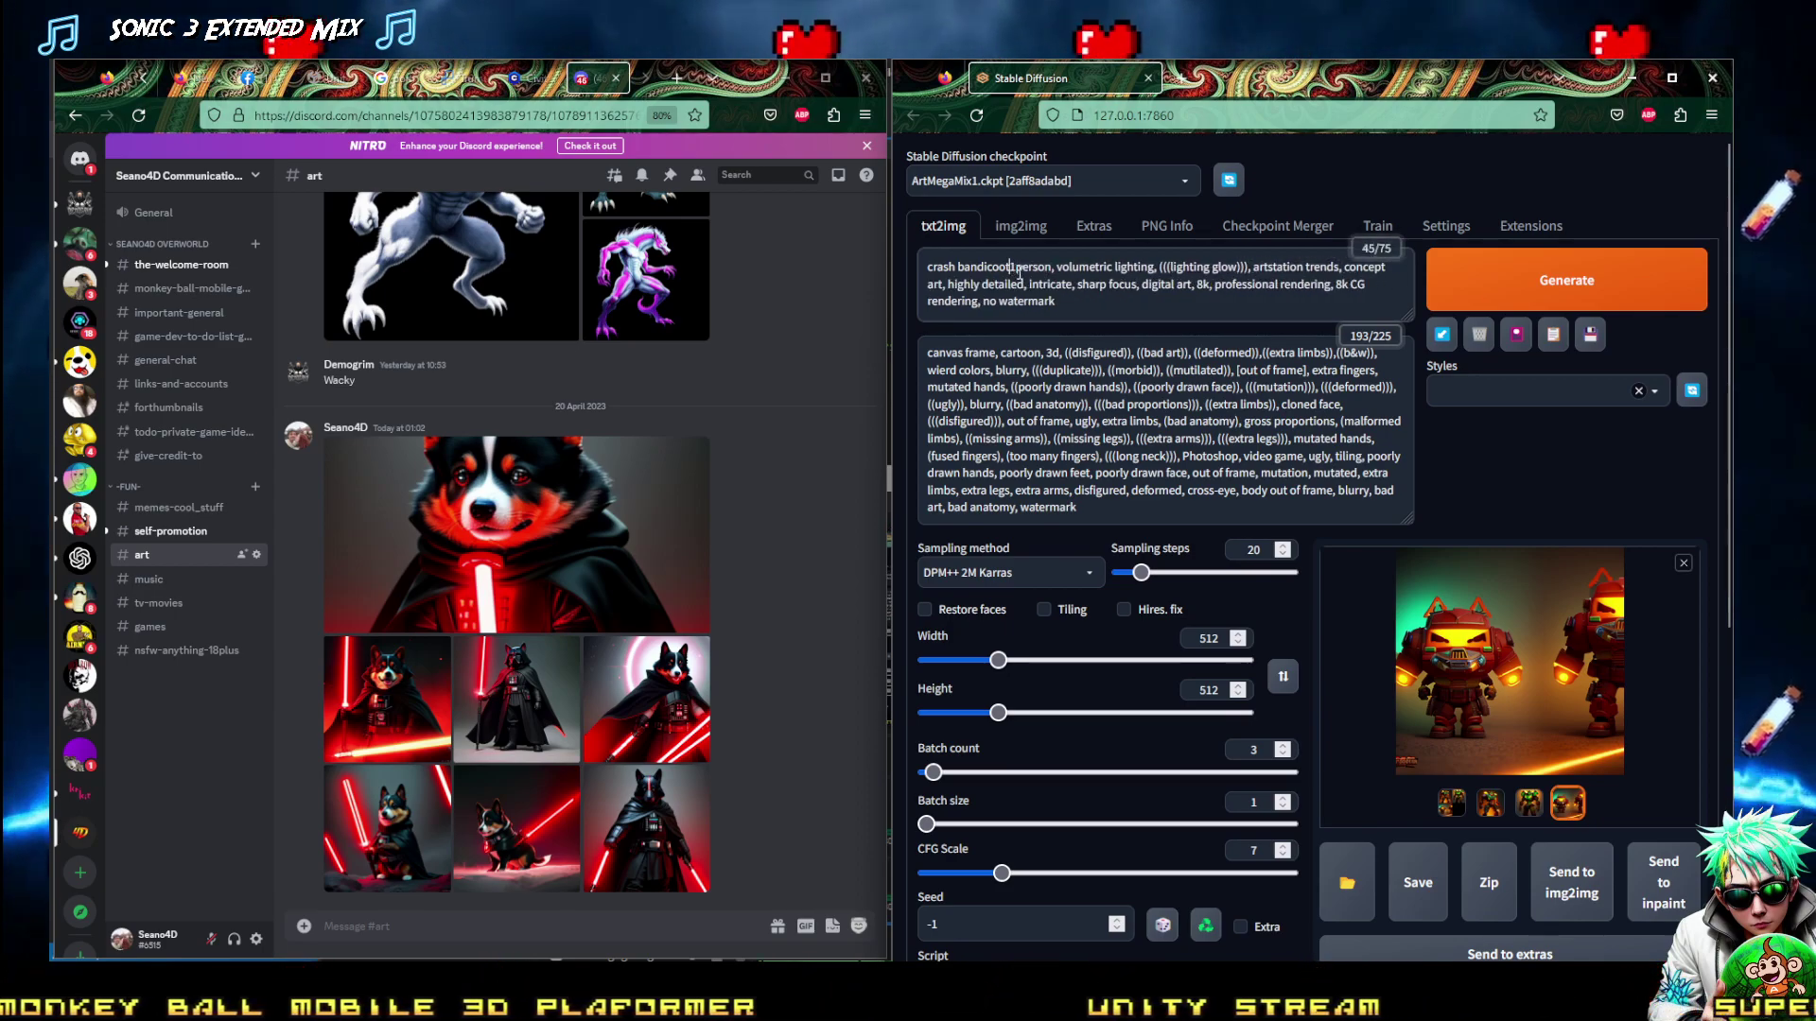
{"action": "type", "text": ",doom "}
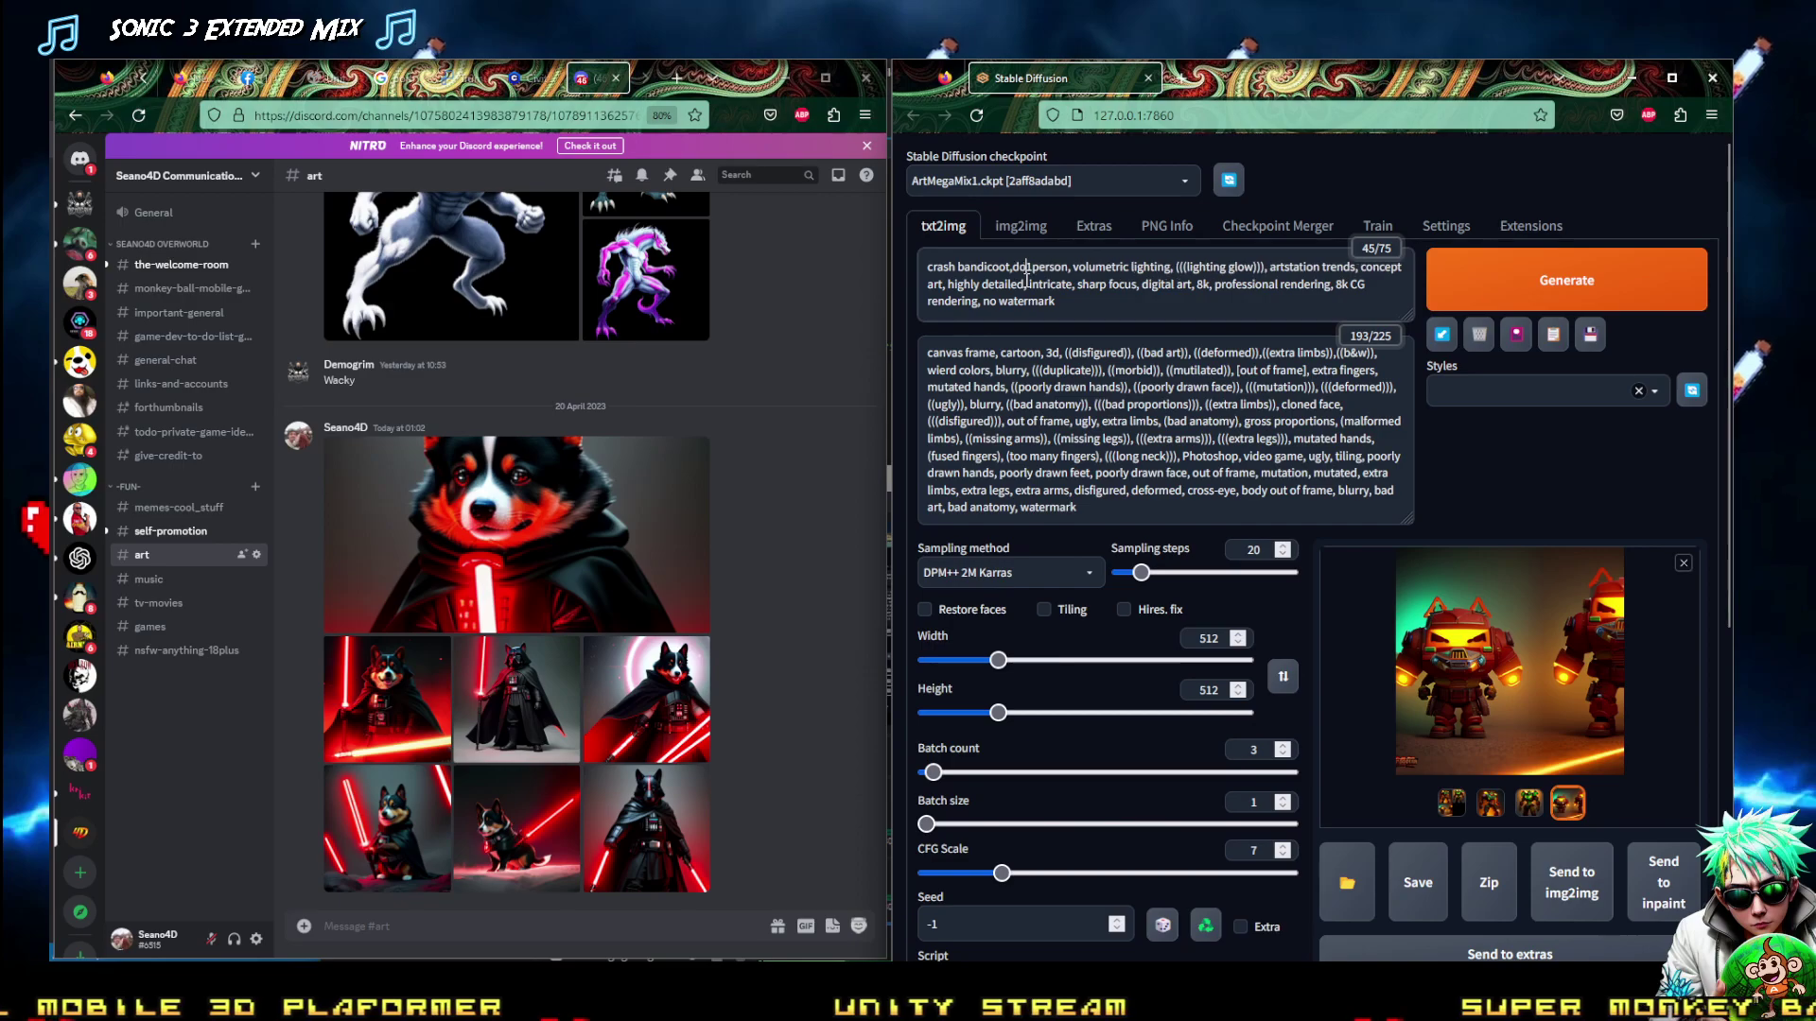
{"action": "type", "text": "guy"}
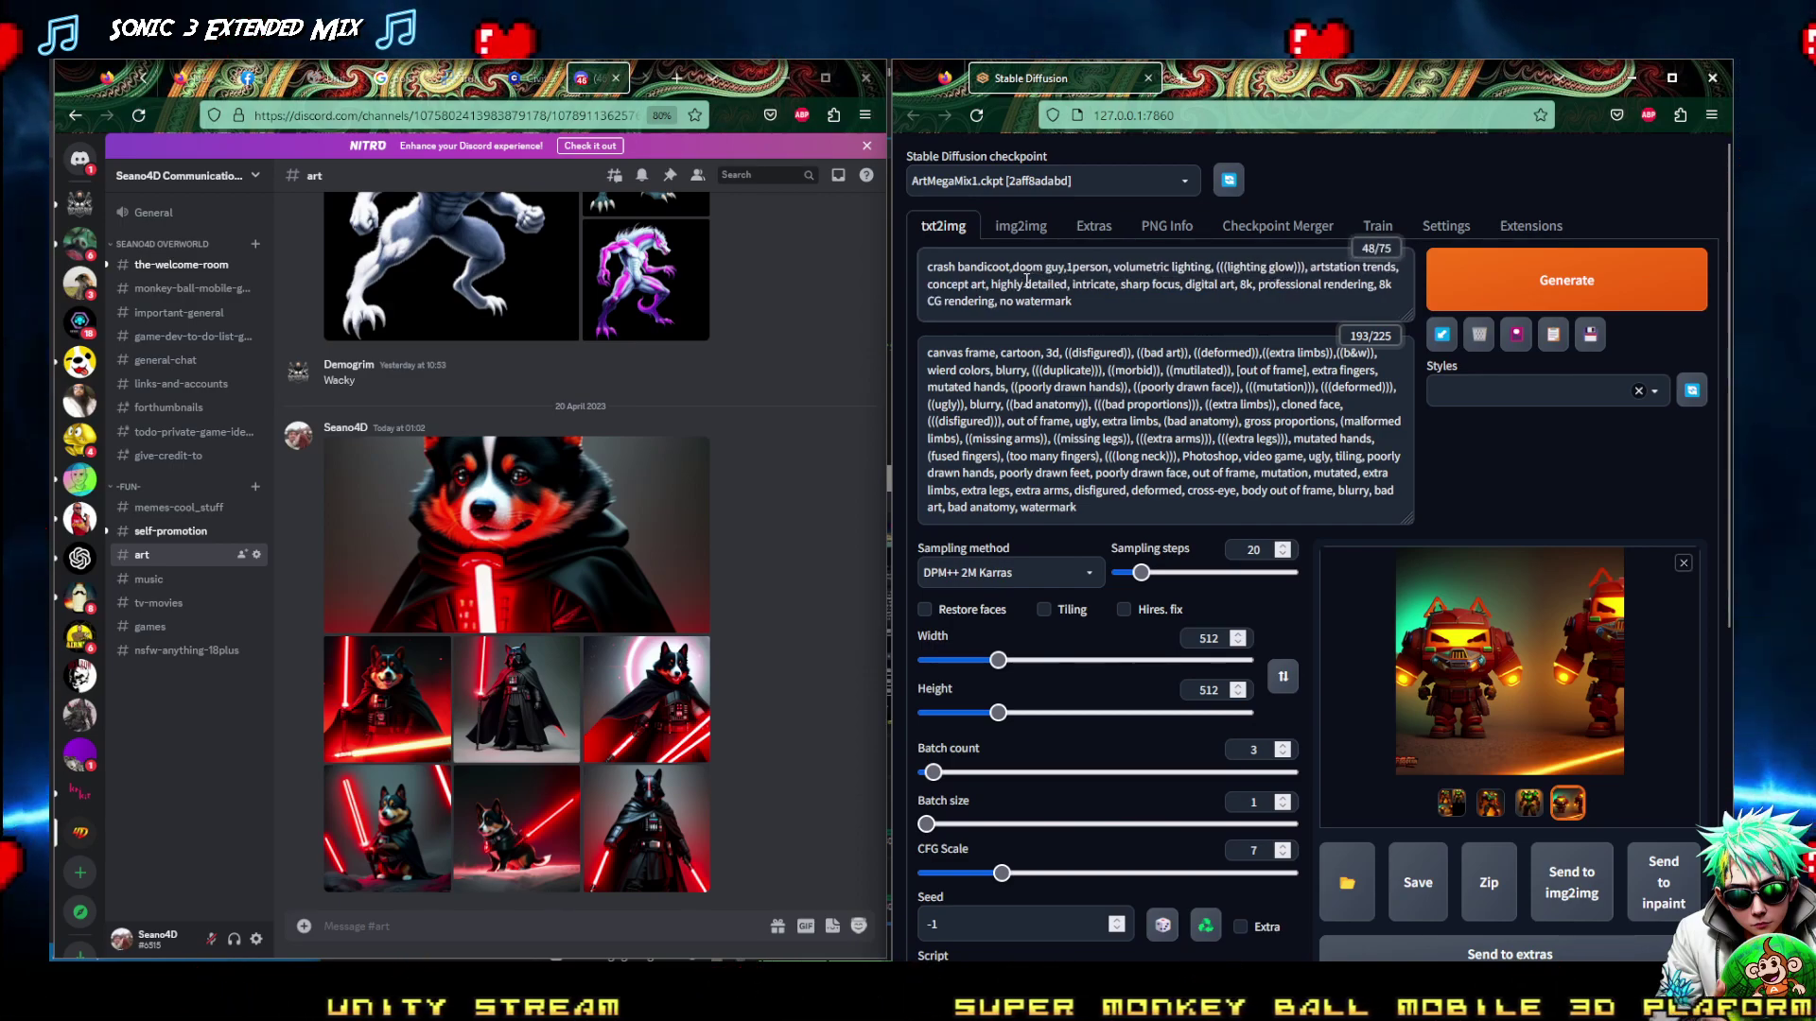
{"action": "key", "text": "ctrl+Return"}
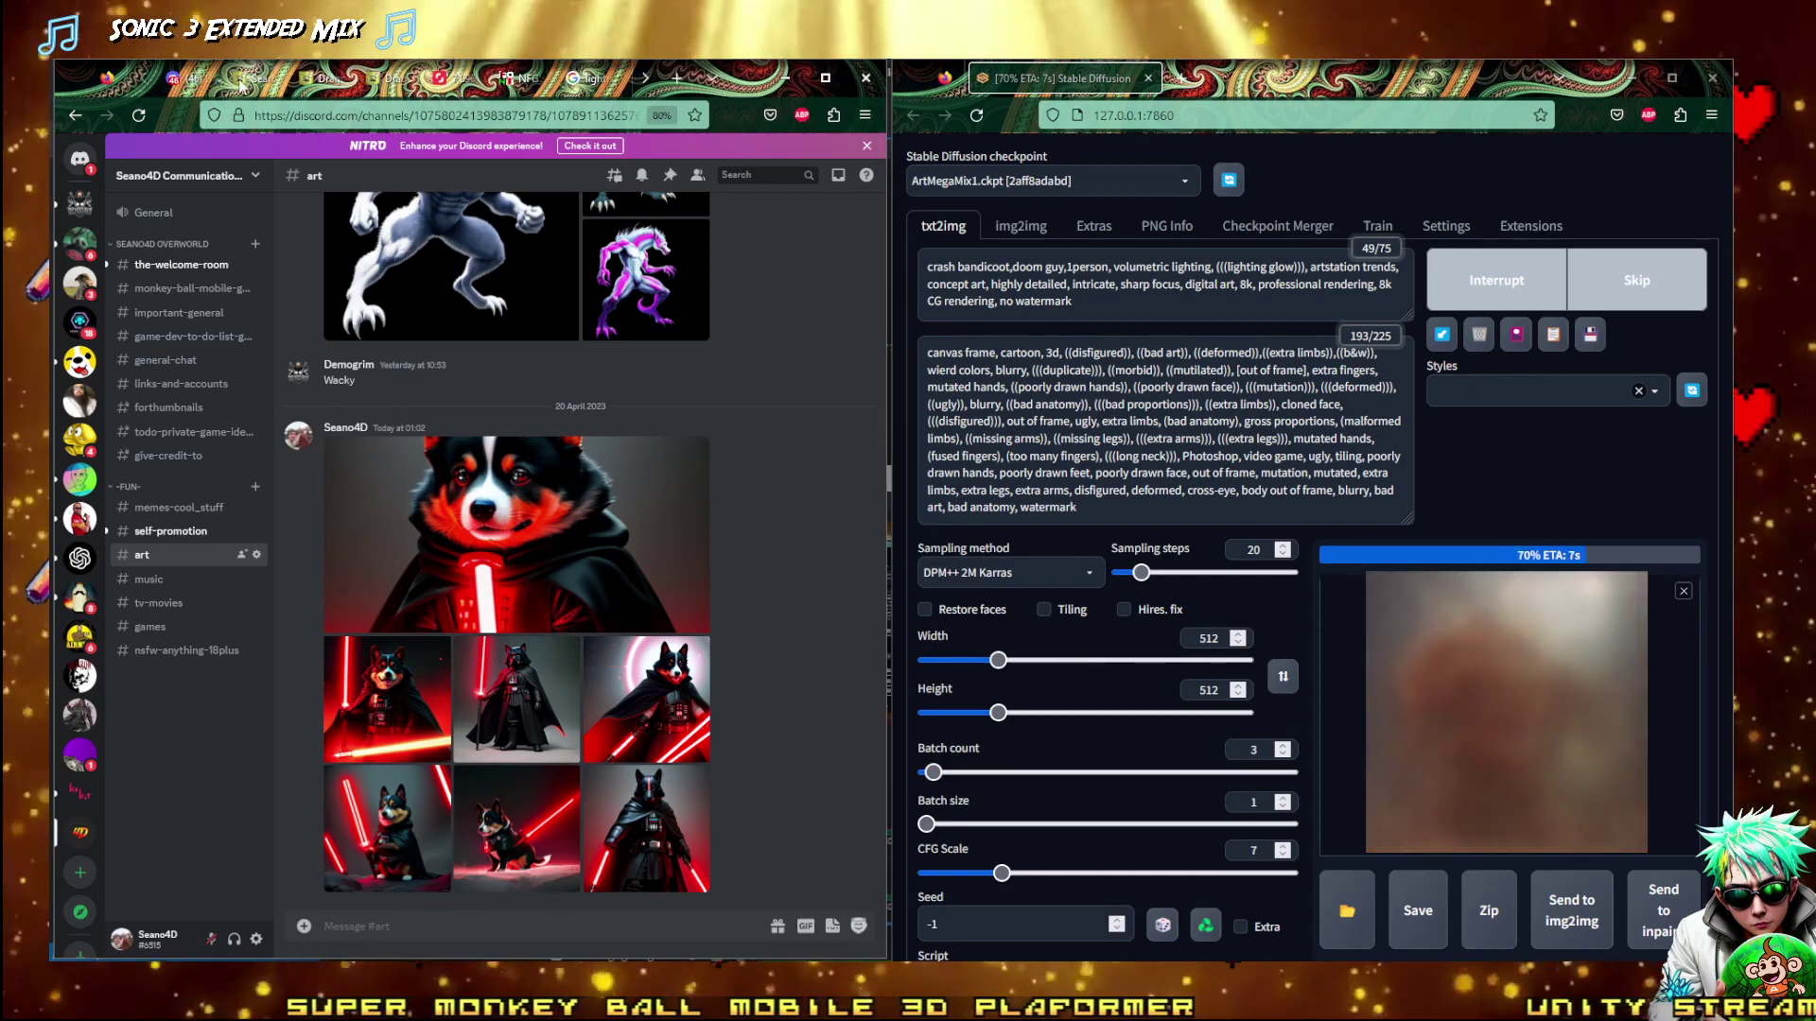
Play the first track of the Dragon Ball Z soundtrack in the other browser
{"action": "left_click", "coordinate": [341, 81]}
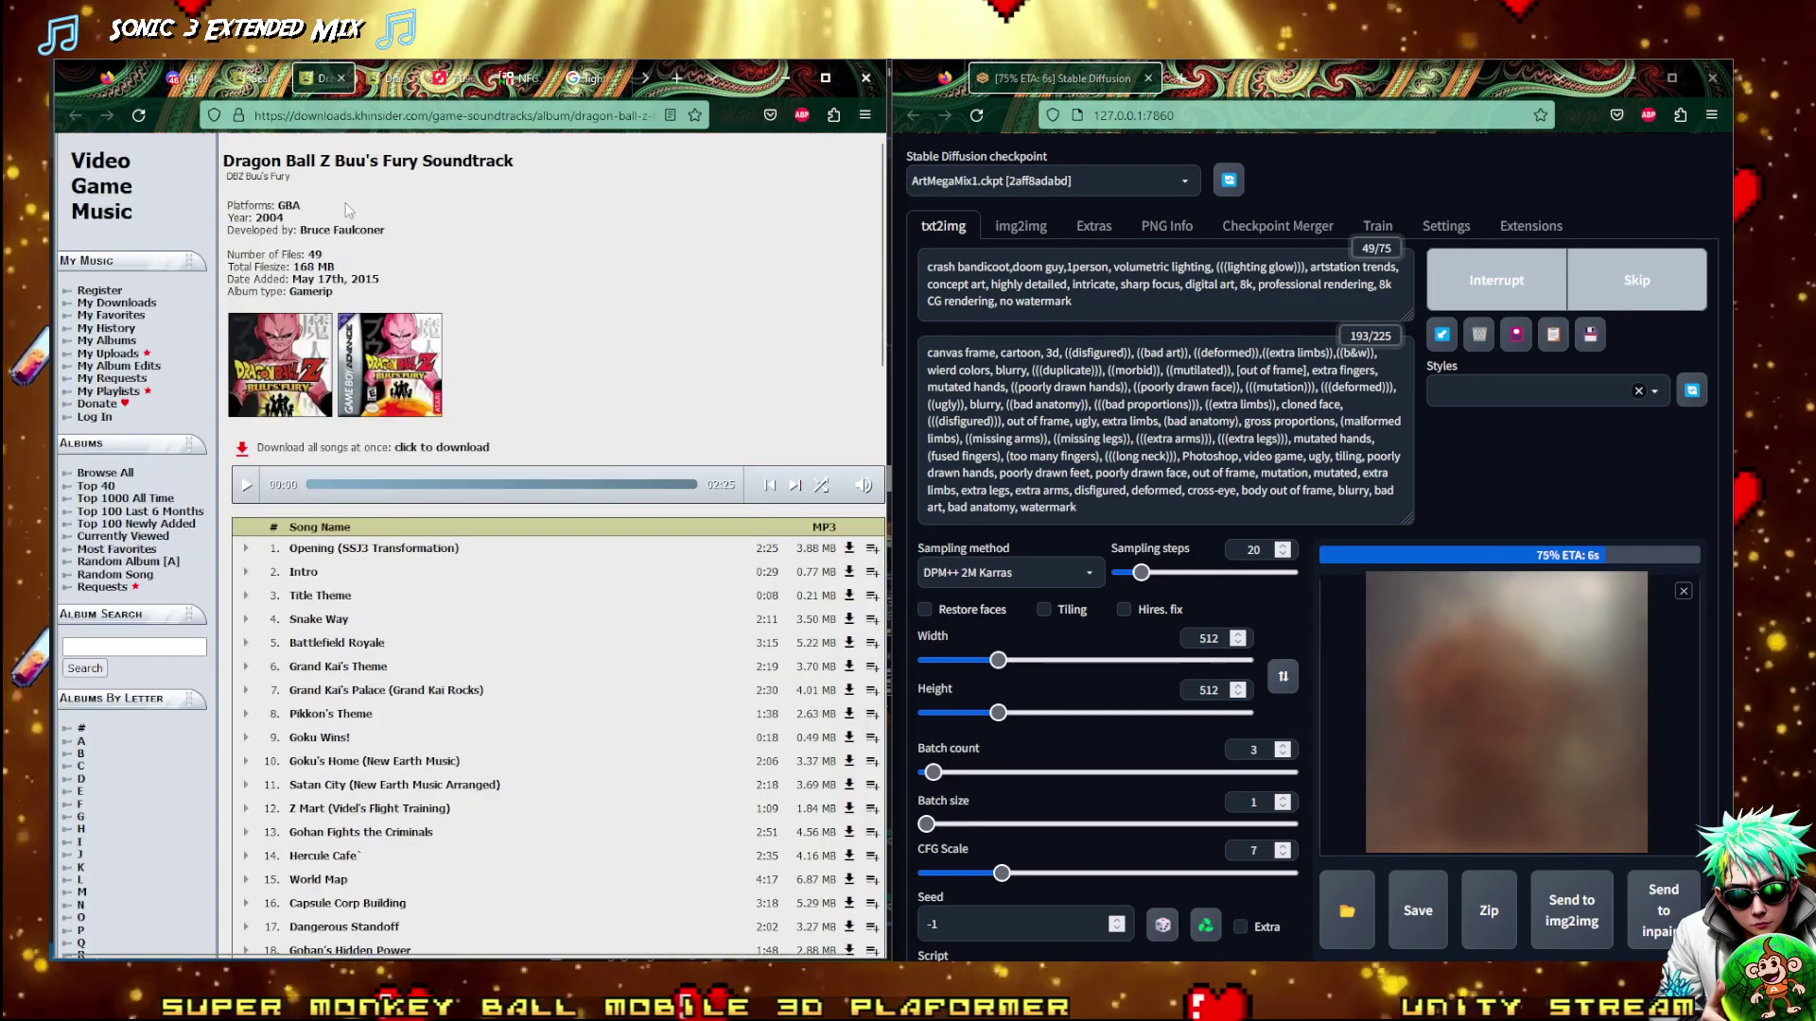
{"action": "left_click", "coordinate": [245, 486]}
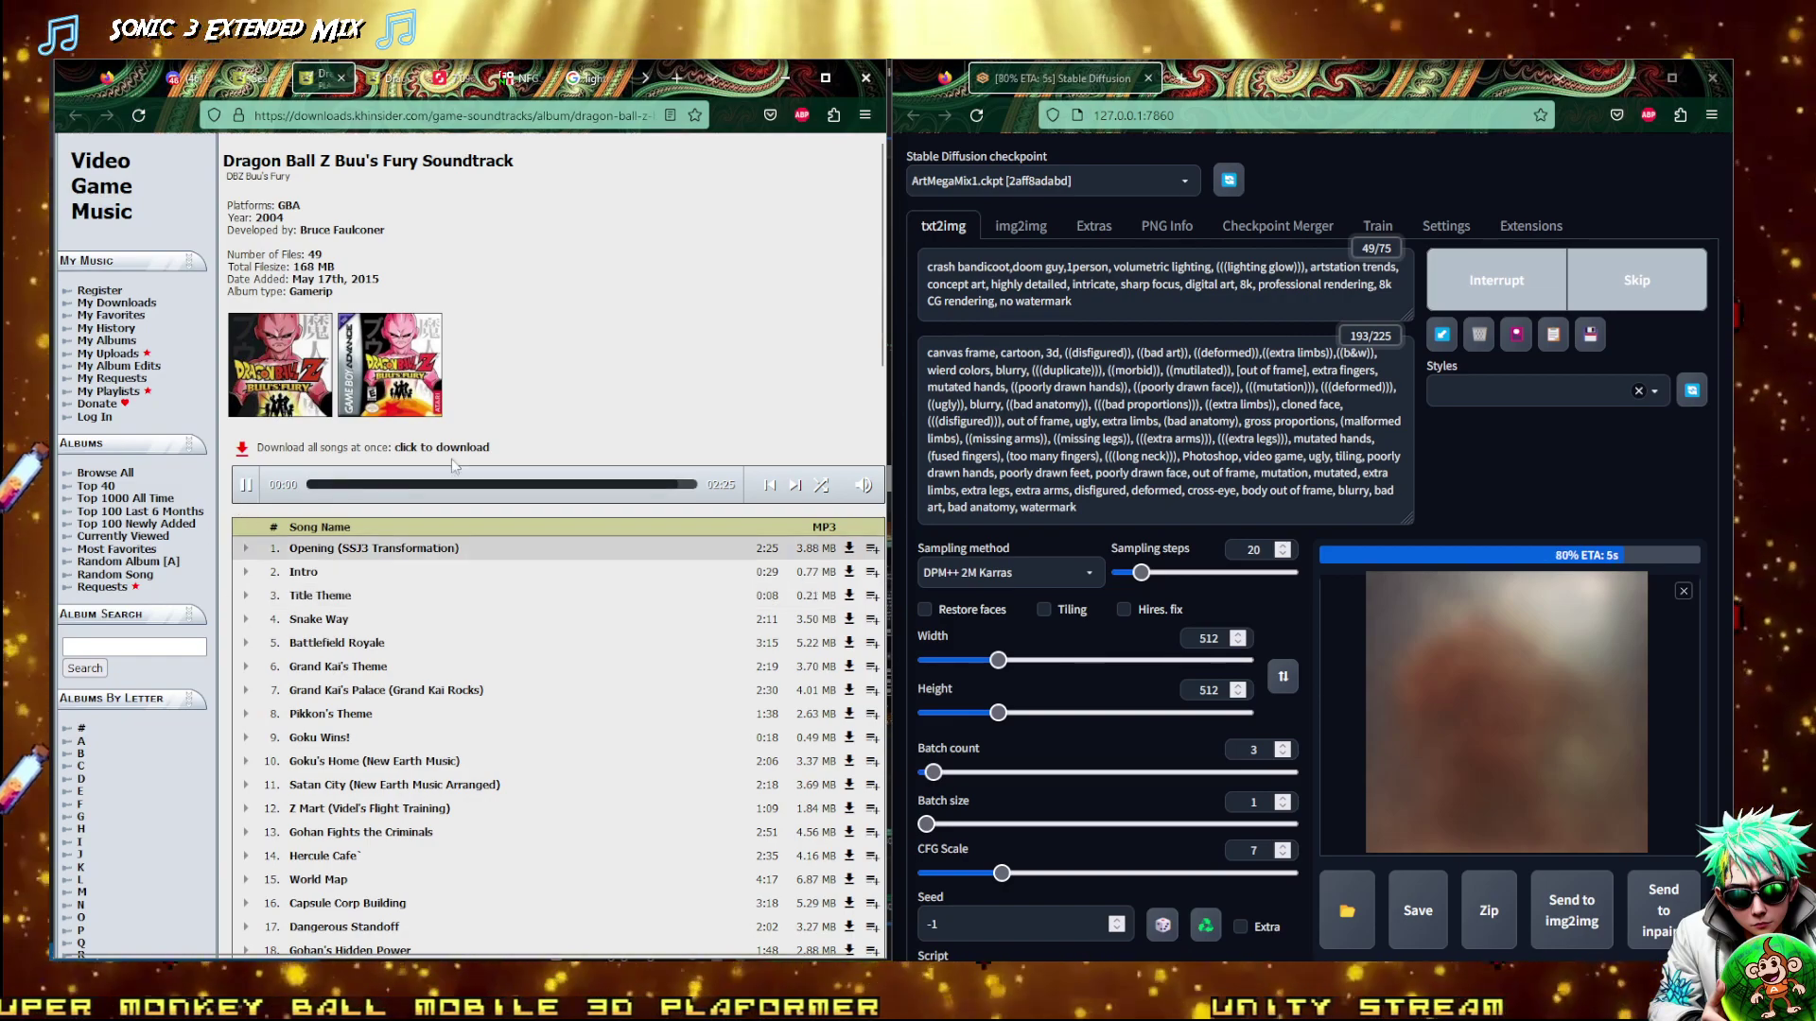
{"action": "left_click", "coordinate": [1451, 502]}
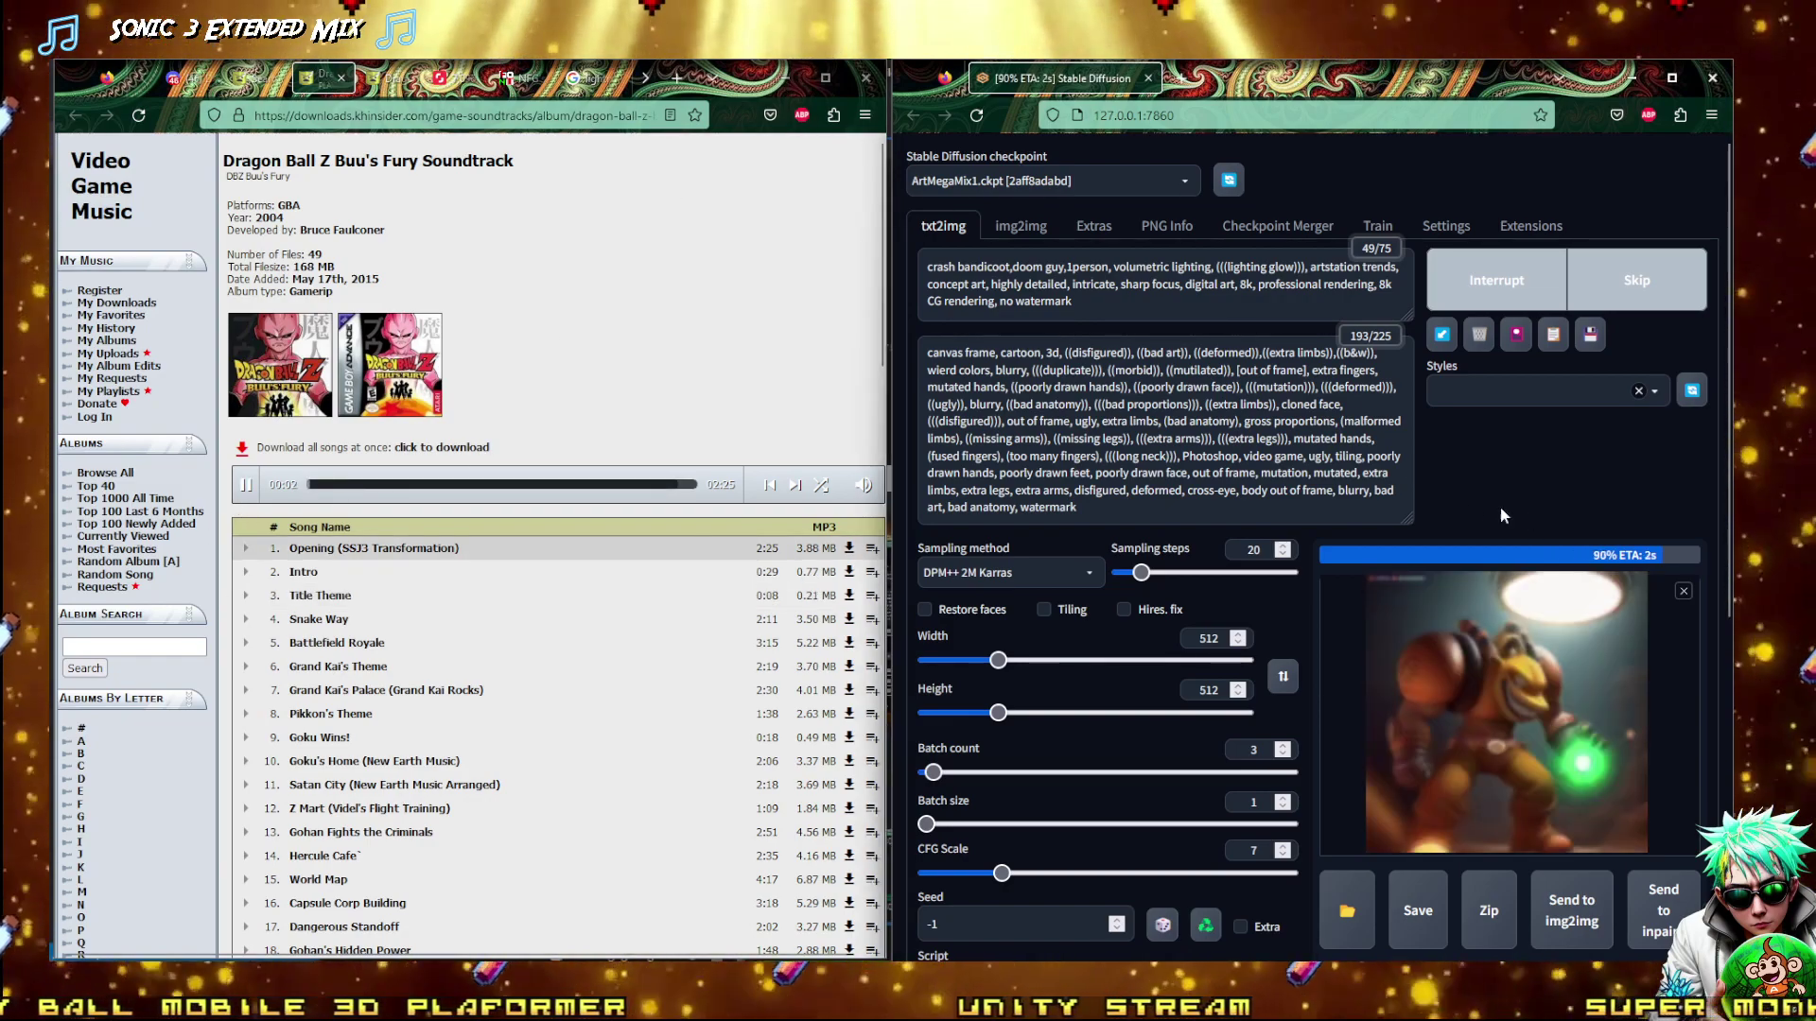
{"action": "left_click", "coordinate": [652, 82]}
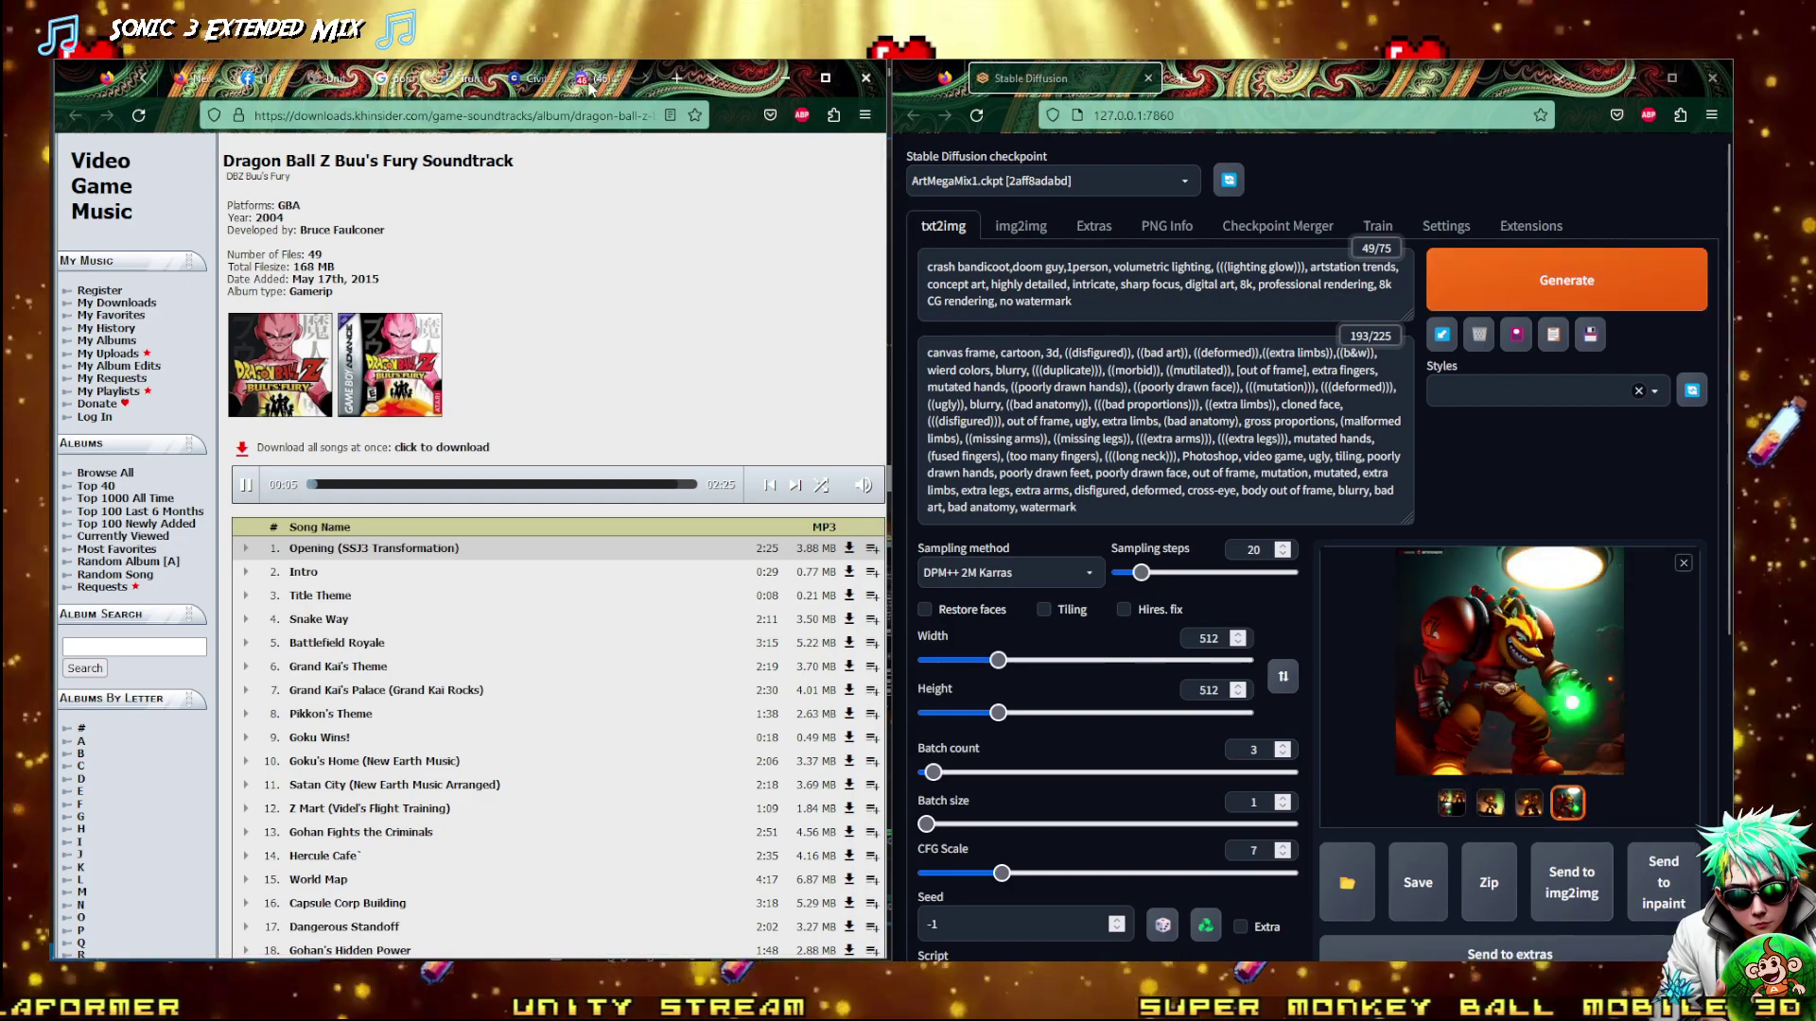
Switch the other browser to the Discord art channel and preview the second generated Crash image
{"action": "left_click", "coordinate": [588, 80]}
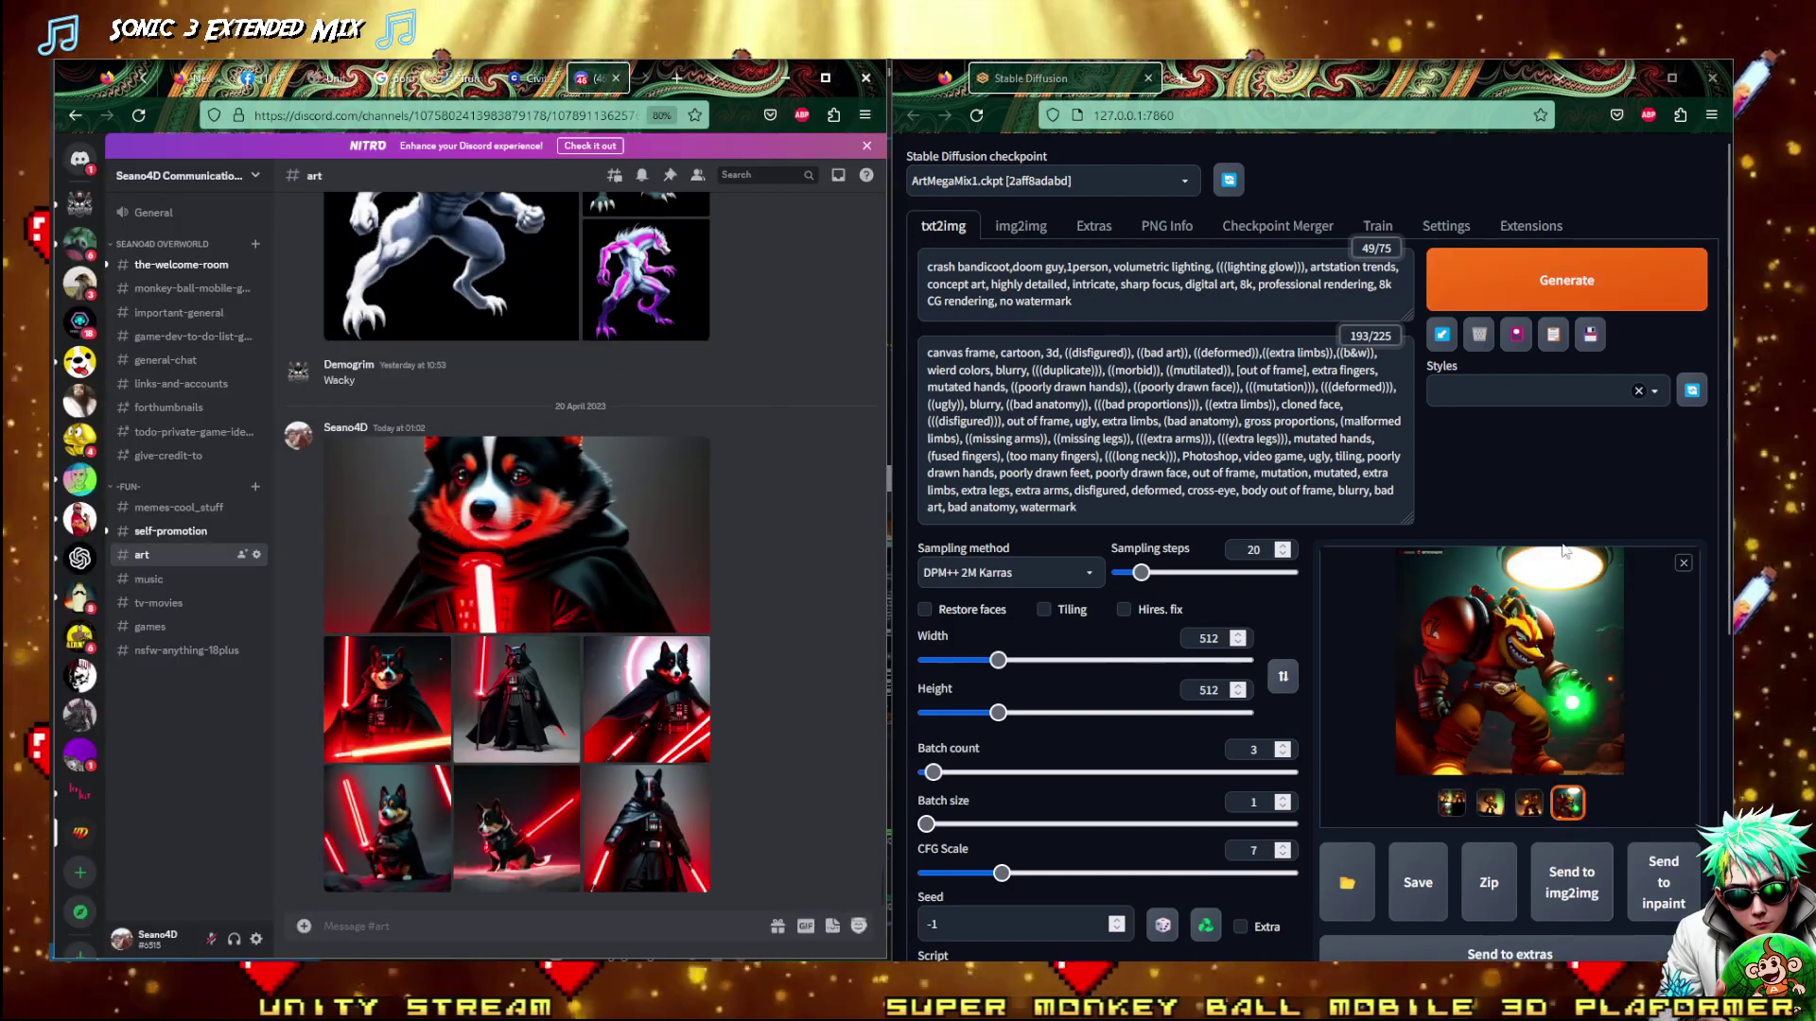
{"action": "scroll", "coordinate": [1449, 652], "scroll_direction": "down", "scroll_amount": 2}
{"action": "left_click", "coordinate": [1451, 624]}
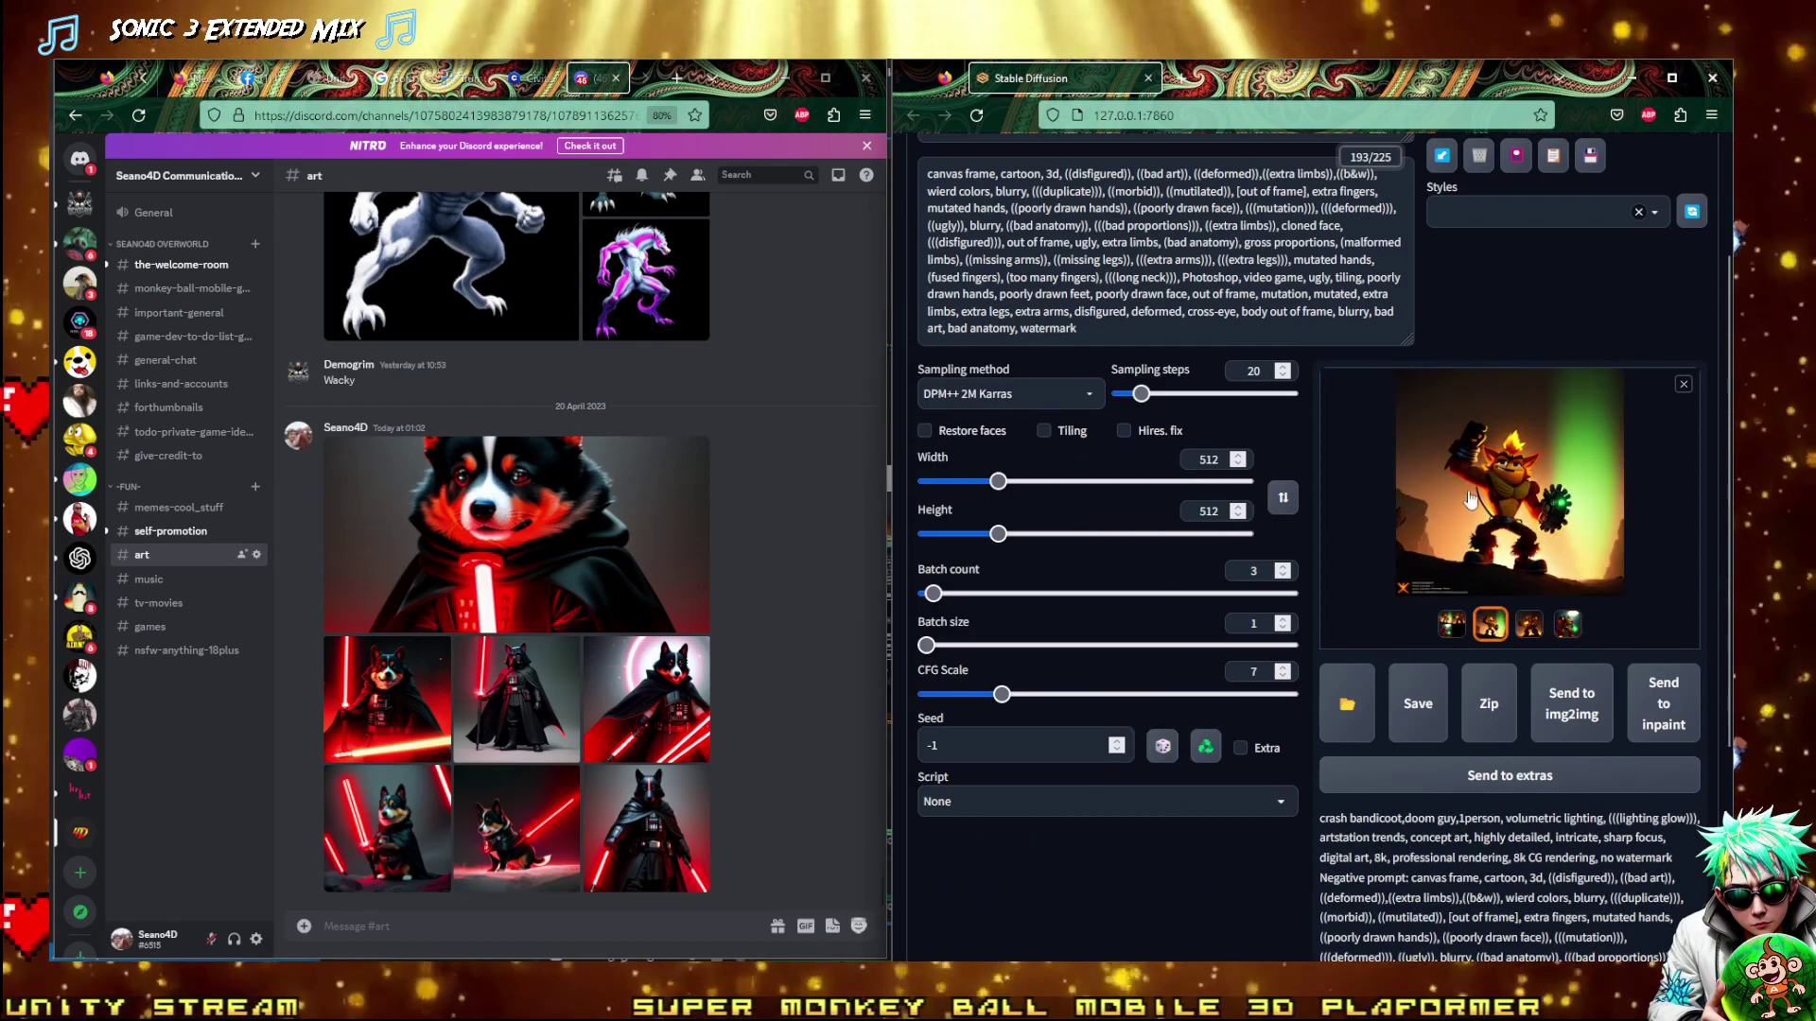
View the generated Crash renders full size, moving on to the armoured brute
{"action": "left_click", "coordinate": [1509, 483]}
{"action": "key", "text": "Right"}
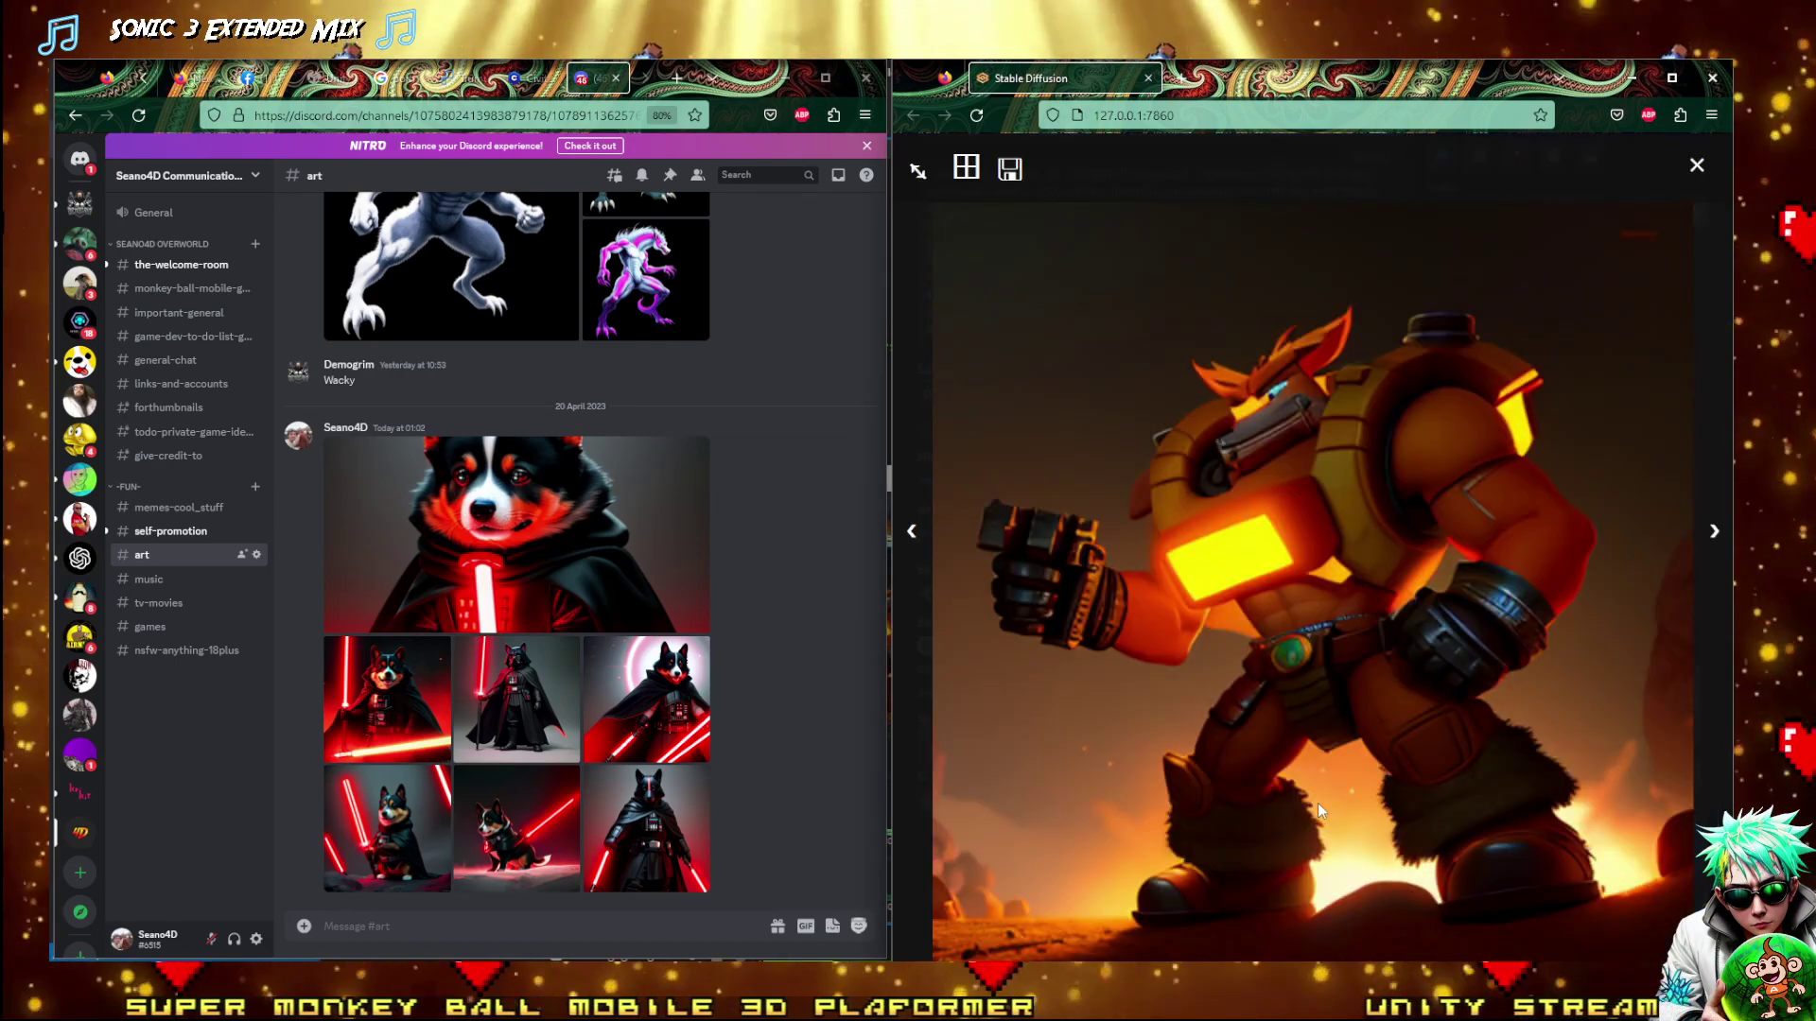
{"action": "scroll", "coordinate": [151, 87], "scroll_direction": "up", "scroll_amount": 3}
{"action": "scroll", "coordinate": [152, 87], "scroll_direction": "up", "scroll_amount": 2}
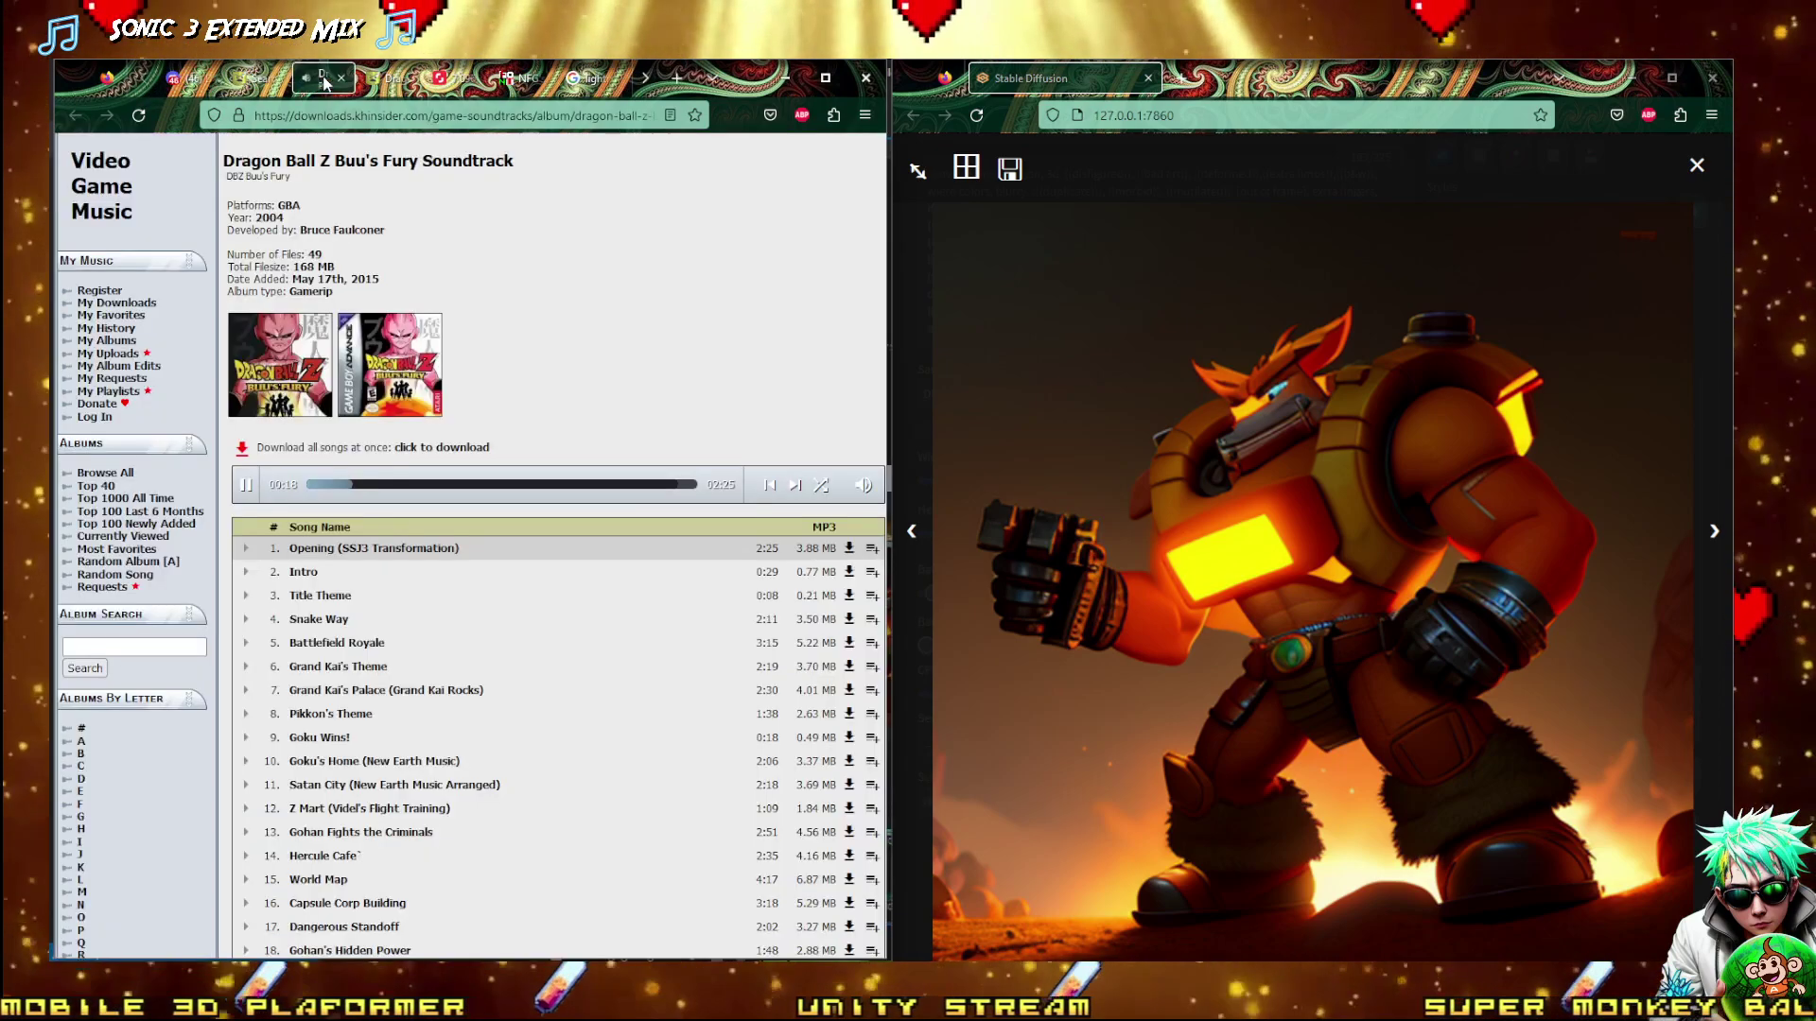
Switch the other browser back to the soundtrack page and bring OBS to the front
{"action": "left_click", "coordinate": [321, 78]}
{"action": "mouse_move", "coordinate": [869, 487]}
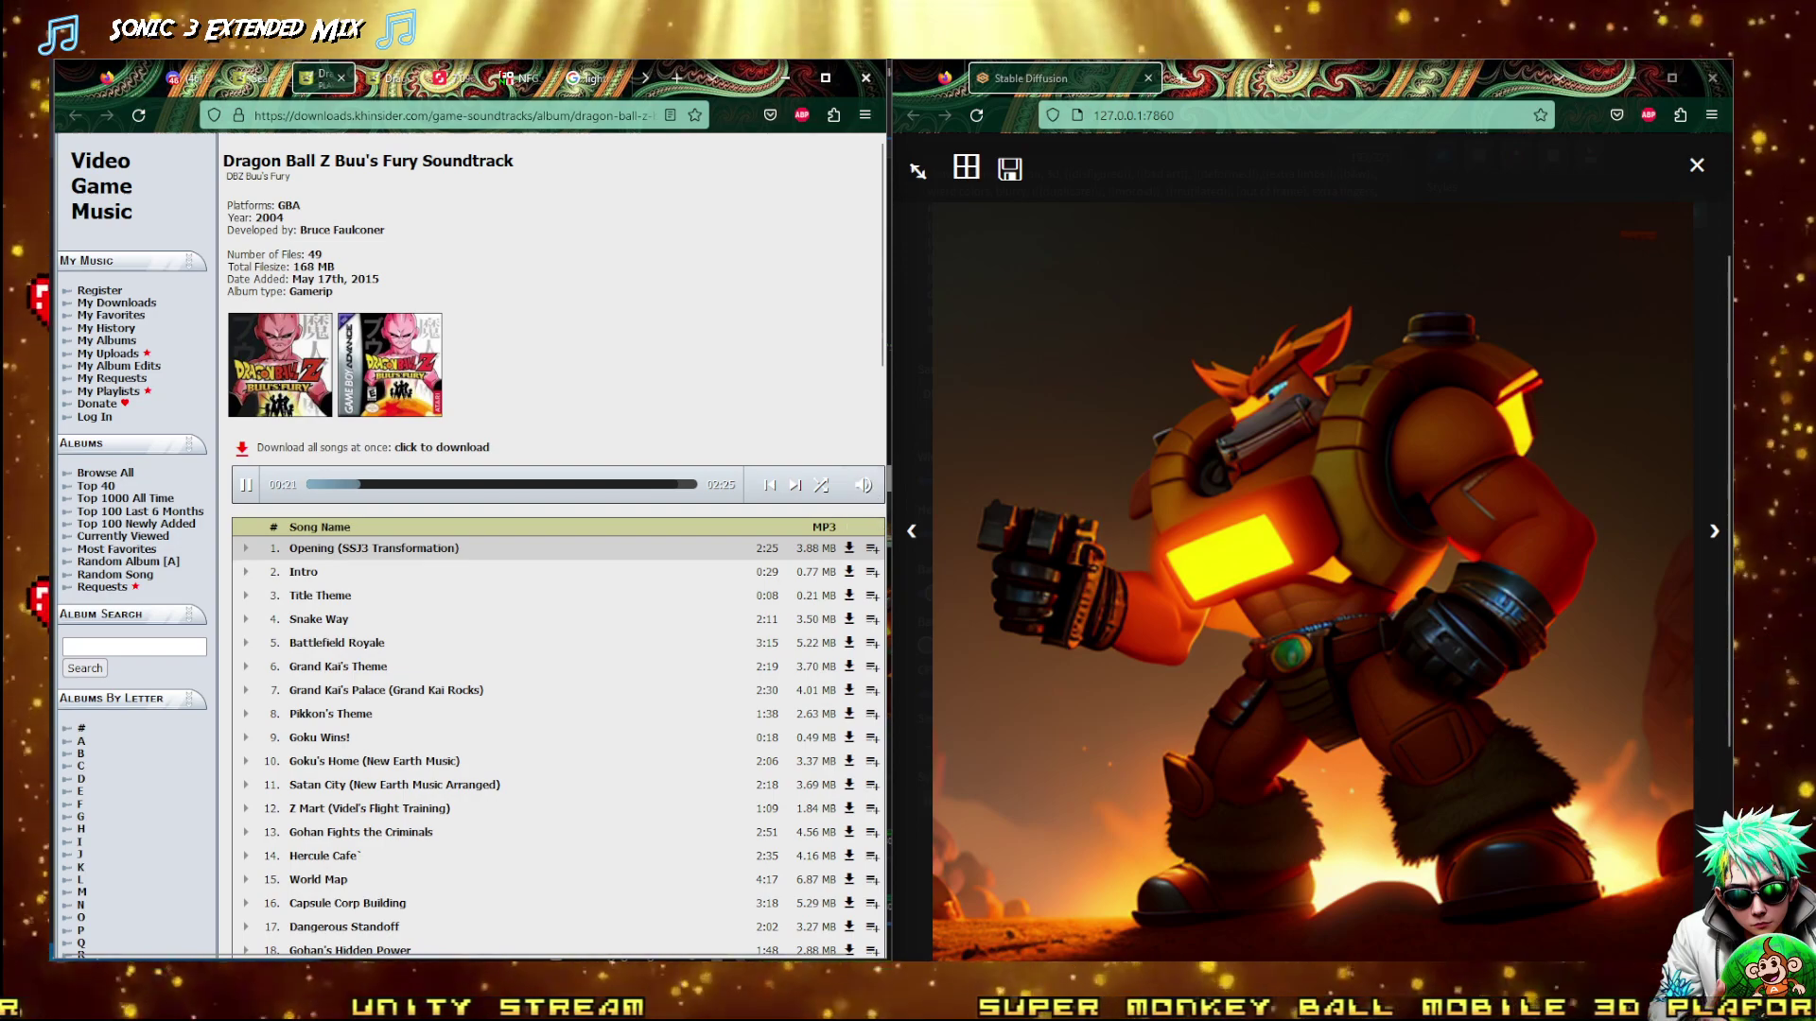
{"action": "left_click", "coordinate": [421, 957]}
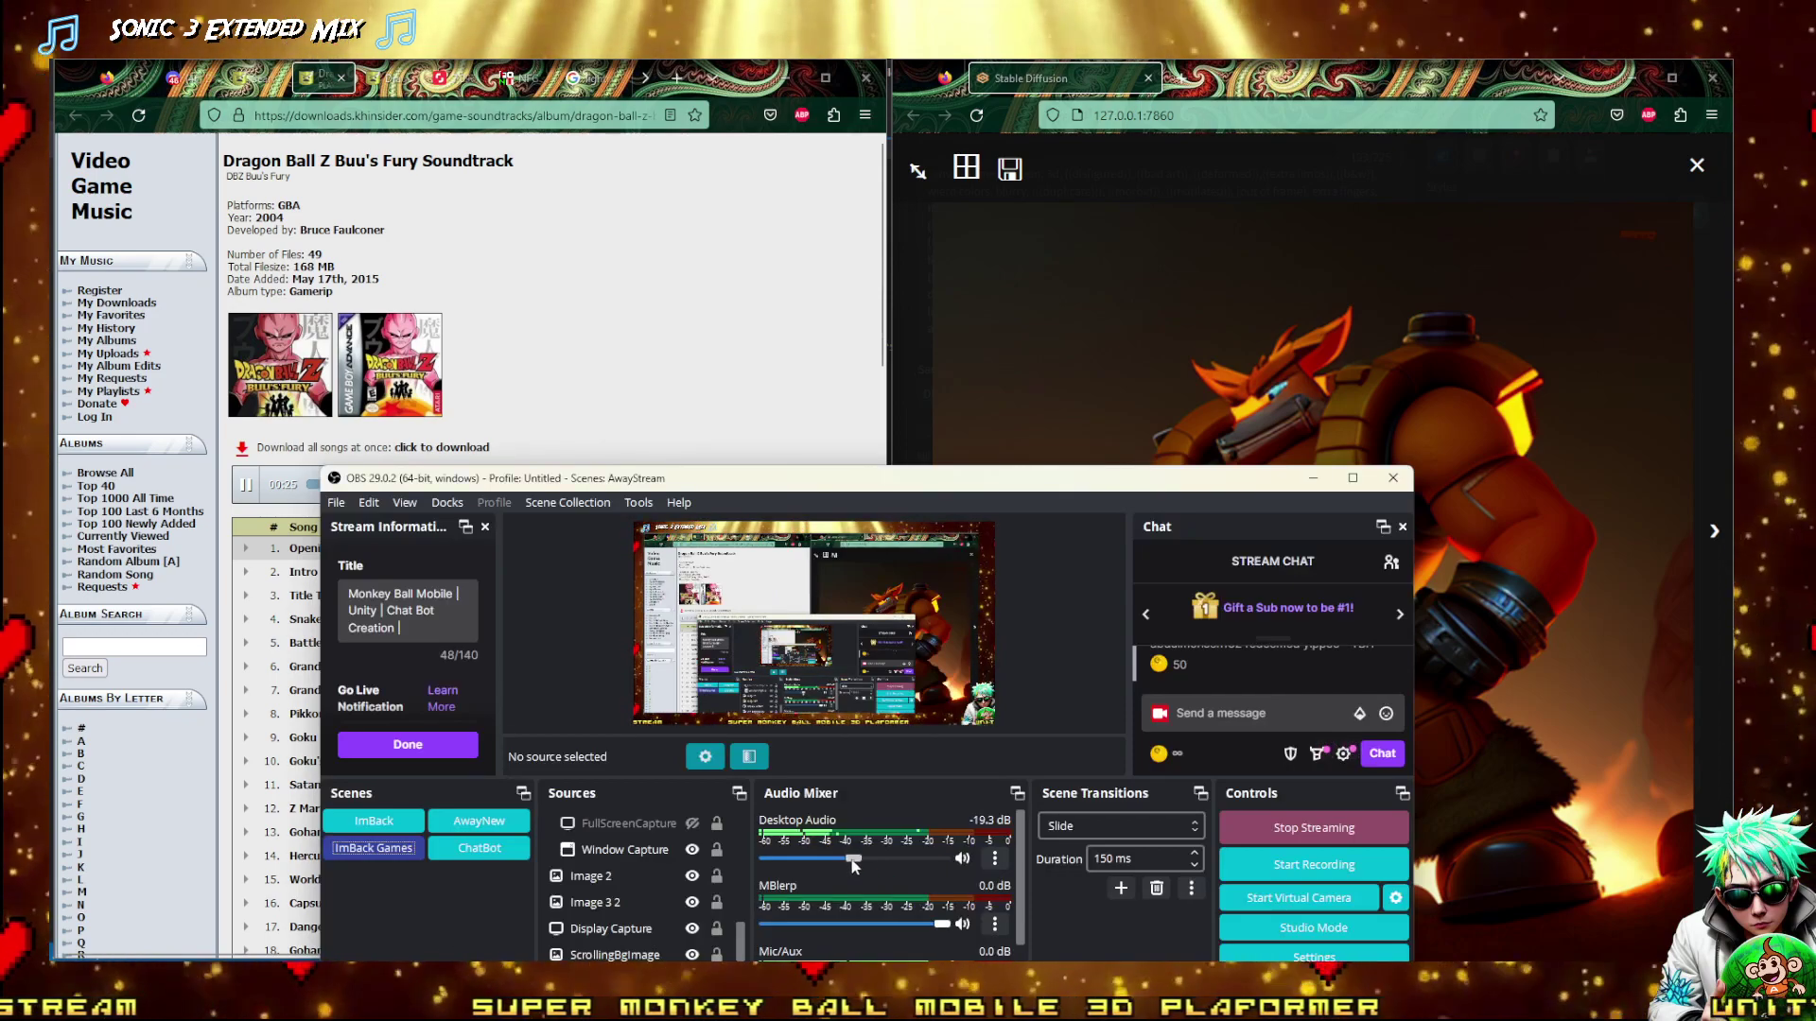
Raise OBS desktop audio slightly, then view the fourth generated image full size in Stable Diffusion
{"action": "left_click_drag", "start_coordinate": [854, 860], "coordinate": [870, 858]}
{"action": "left_click", "coordinate": [1220, 160]}
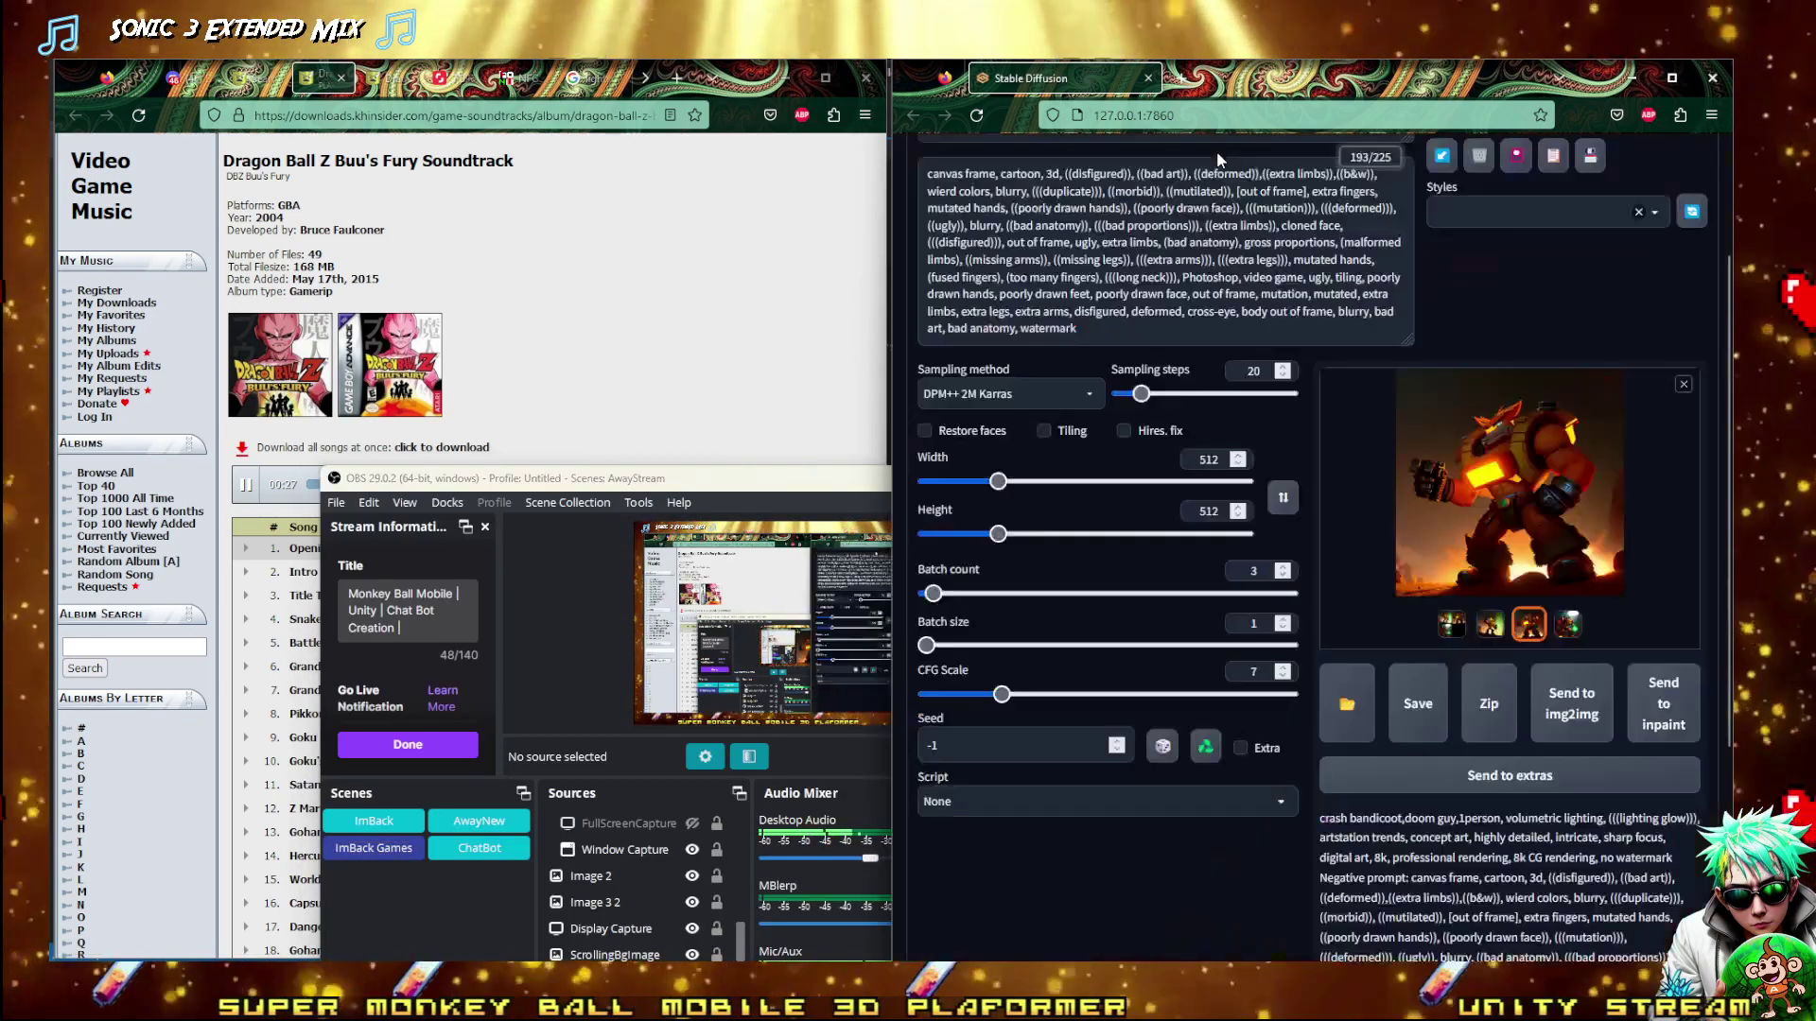
{"action": "key", "text": "Right"}
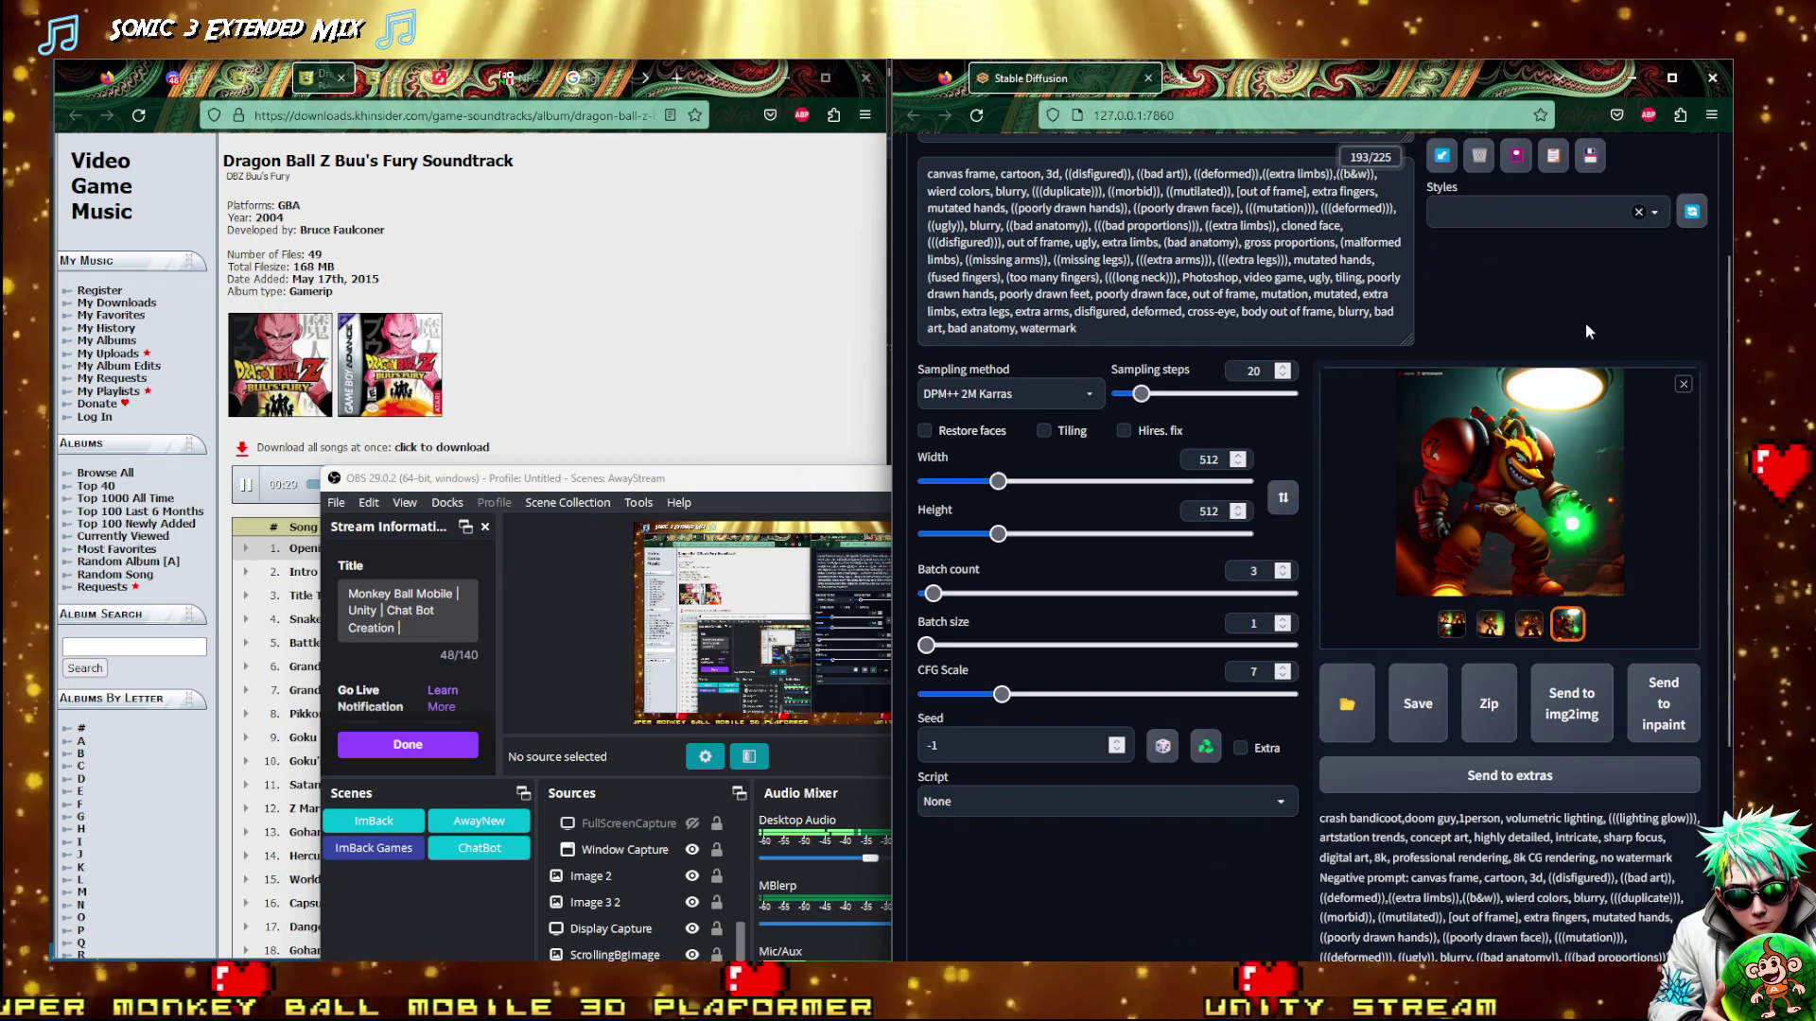
{"action": "left_click", "coordinate": [1531, 560]}
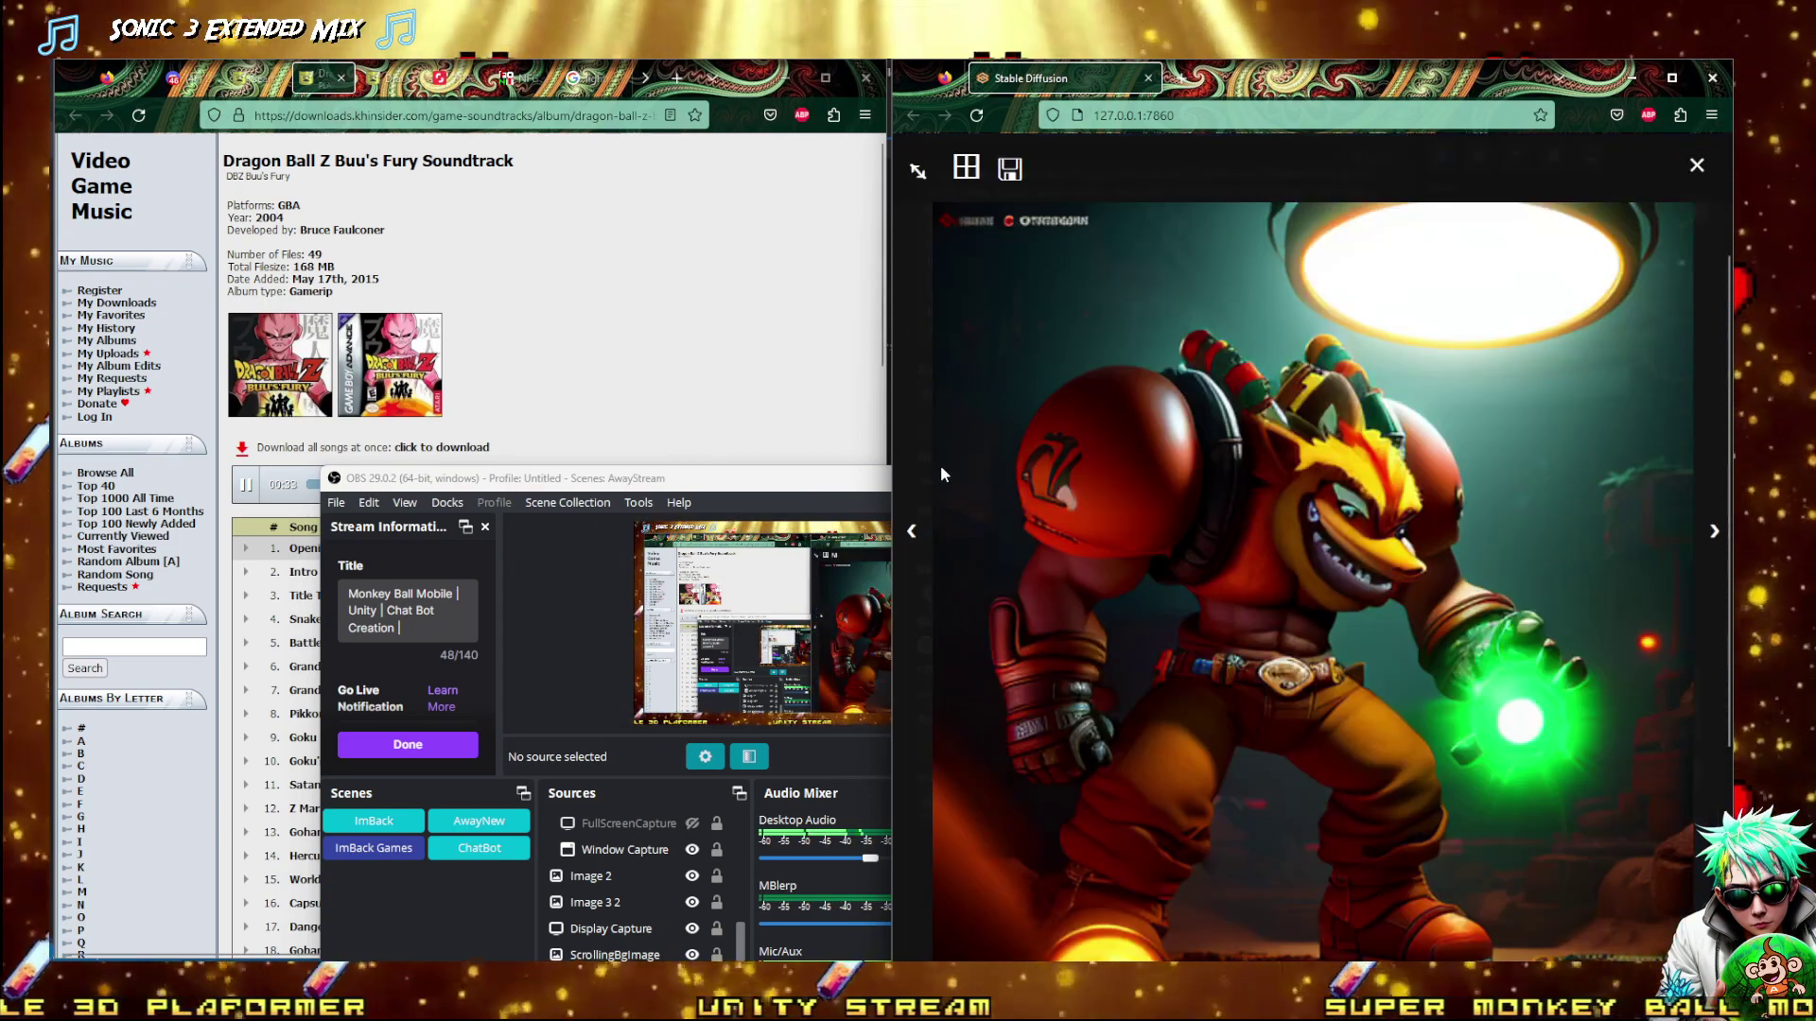
{"action": "left_click", "coordinate": [904, 488]}
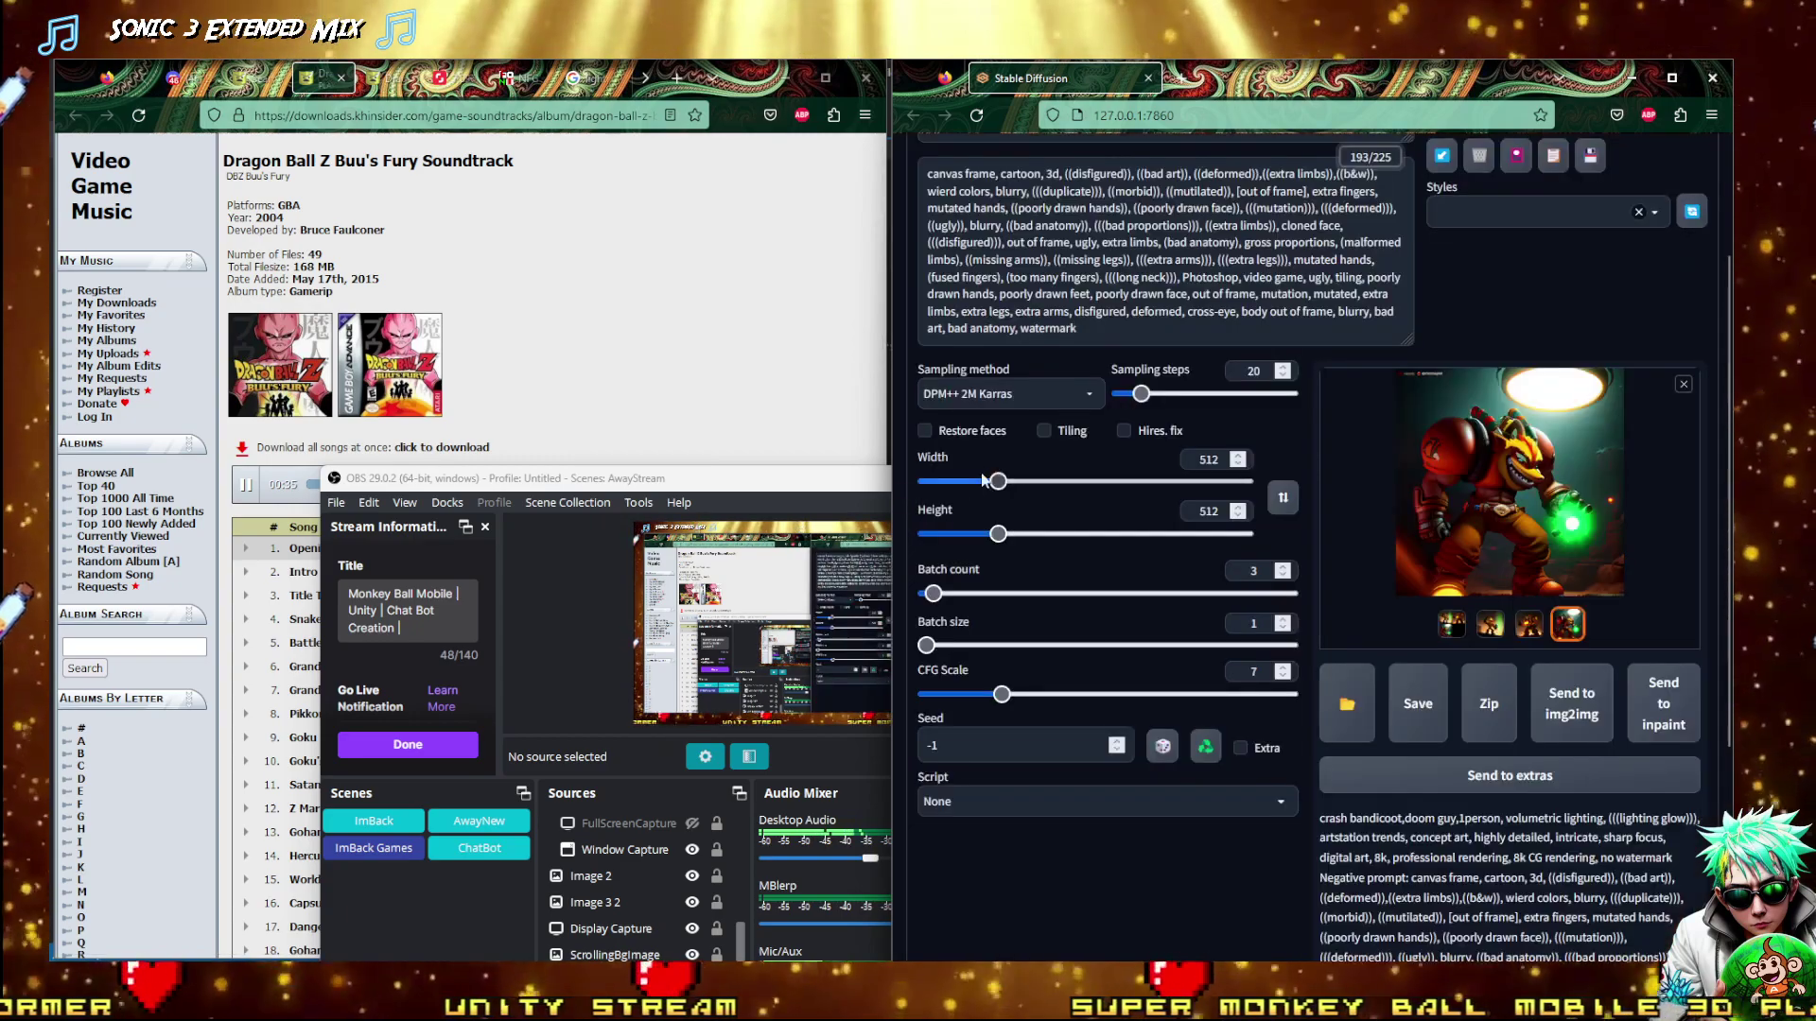
Select the positive prompt and widen the Stable Diffusion browser window to fill the screen
{"action": "scroll", "coordinate": [1168, 330], "scroll_direction": "up", "scroll_amount": 2}
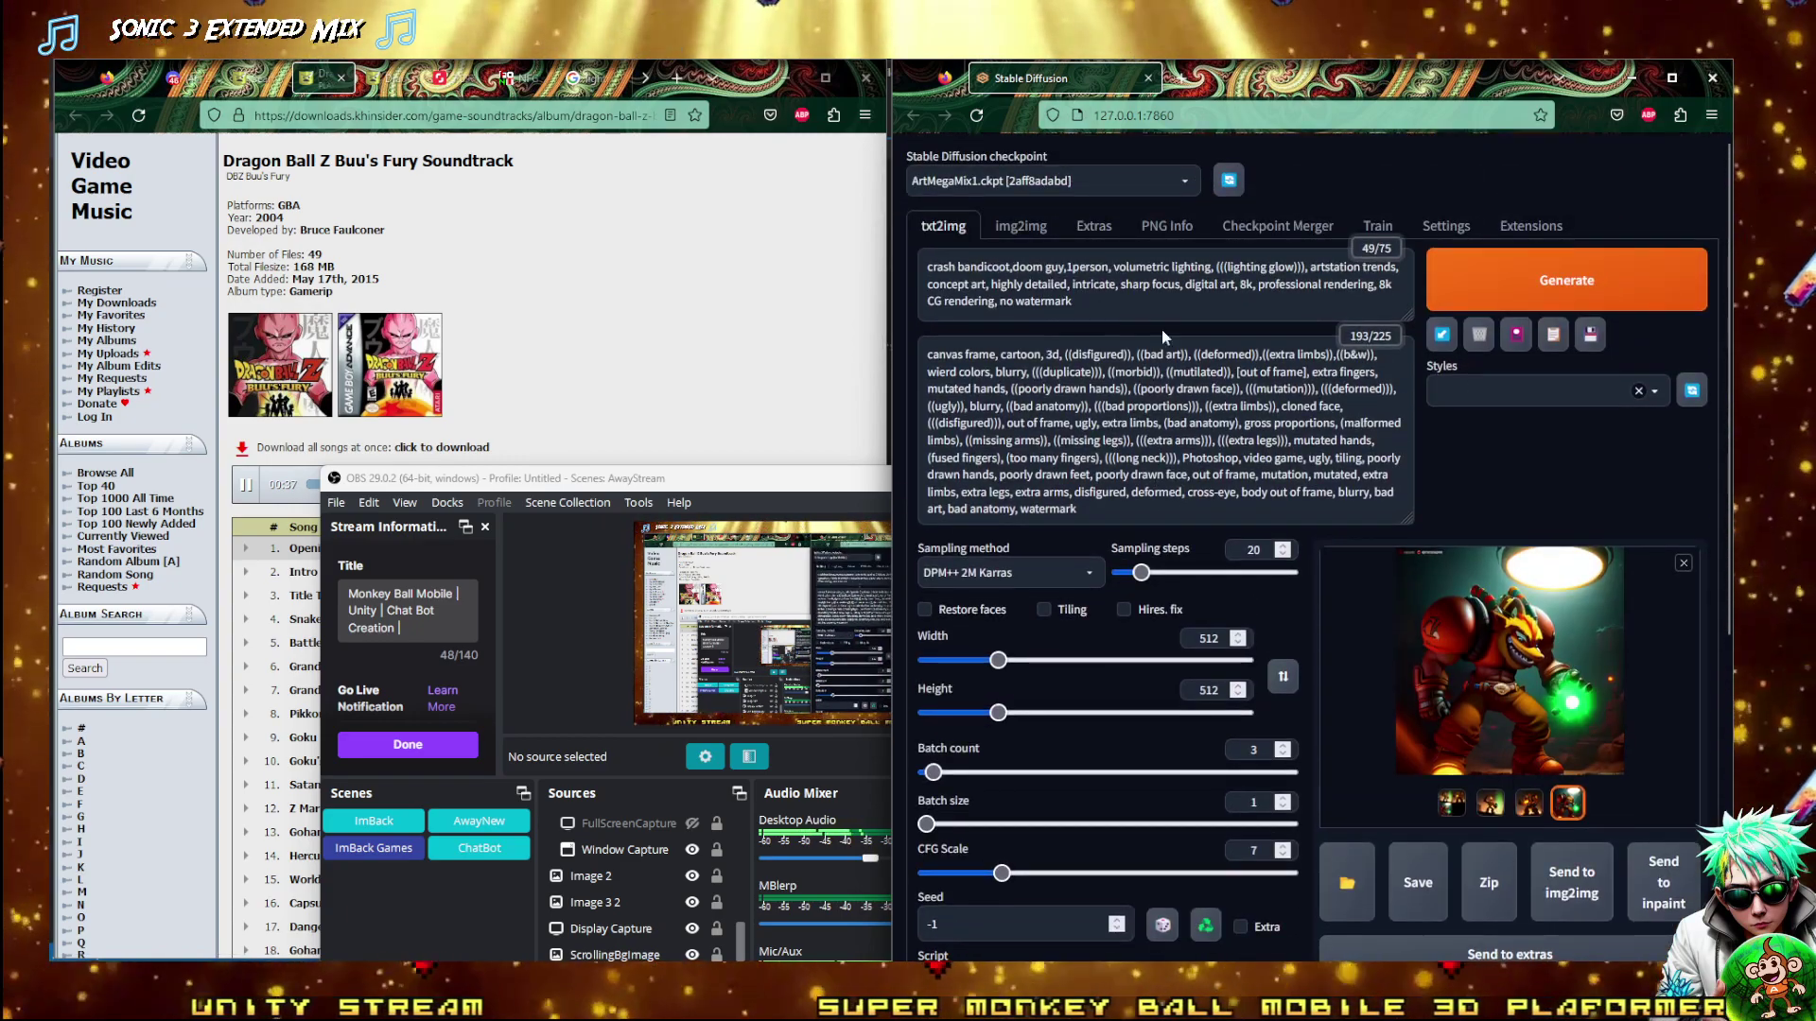
{"action": "left_click_drag", "start_coordinate": [1107, 304], "coordinate": [849, 224]}
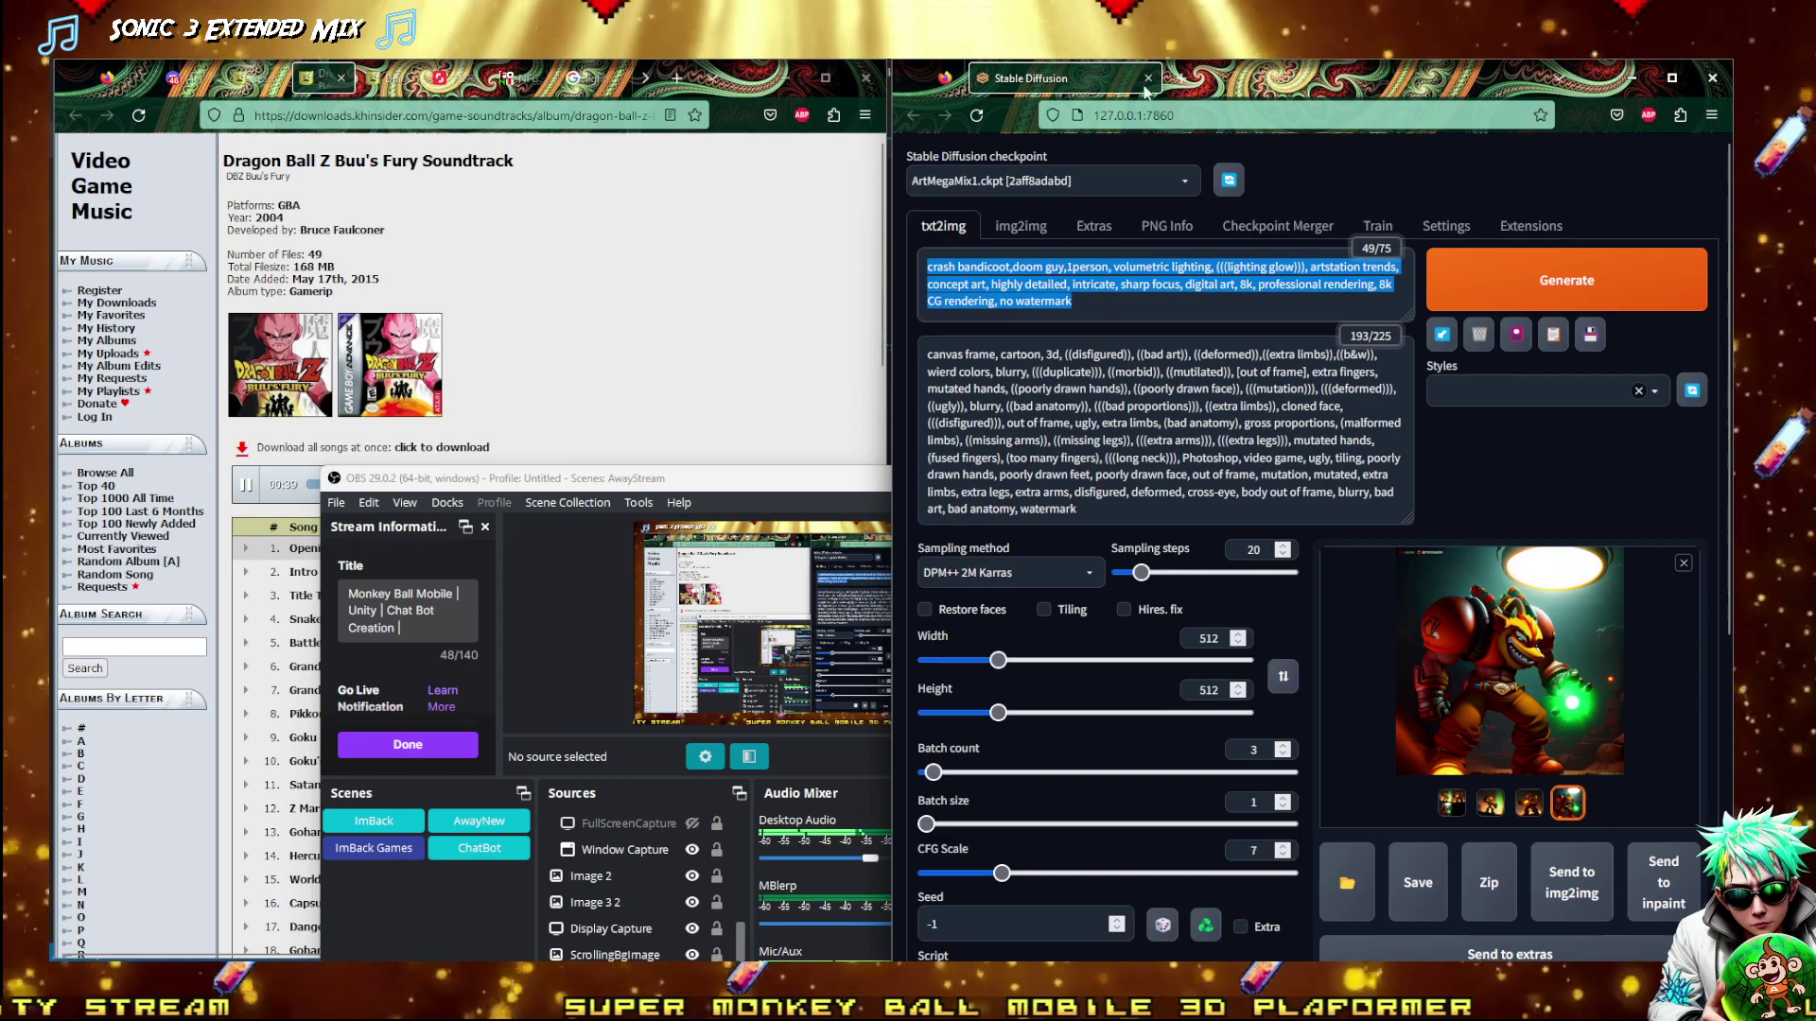
{"action": "left_click_drag", "start_coordinate": [890, 88], "coordinate": [54, 102]}
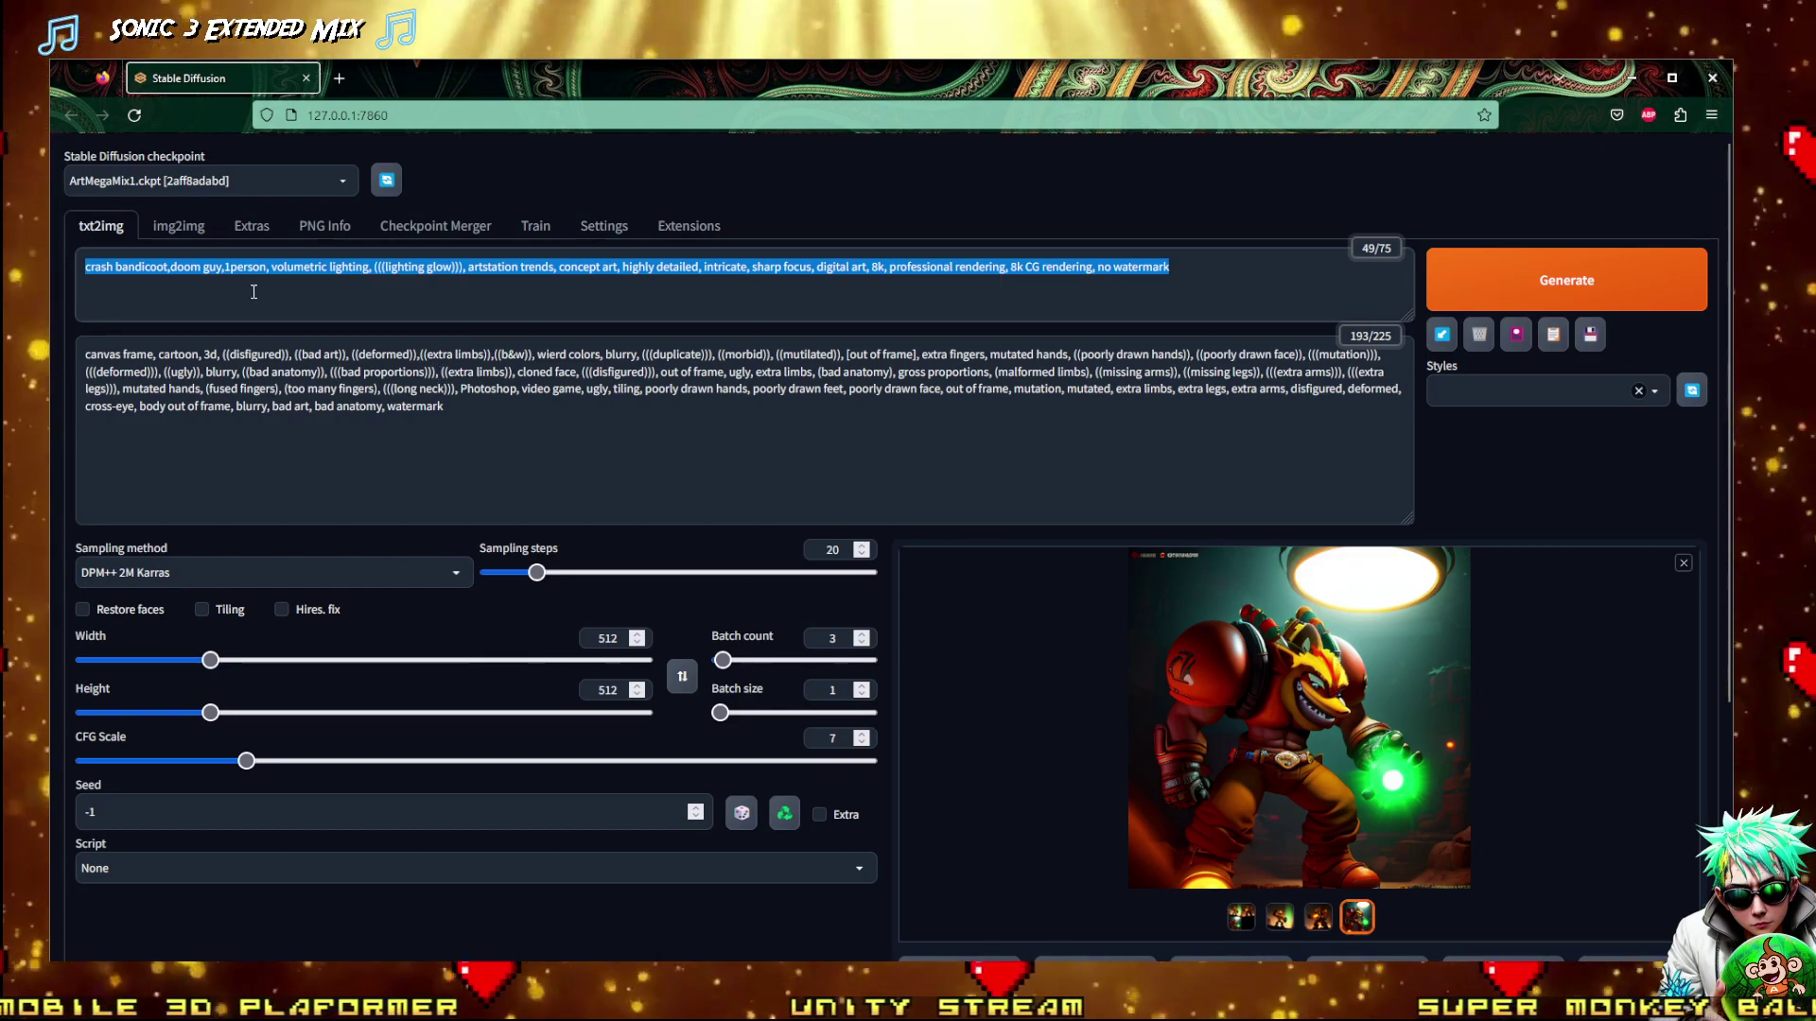
Shorten 'doom guy' to 'doom' so the prompt reads 'crash bandicoot,doom,1person', then generate
{"action": "left_click", "coordinate": [226, 280]}
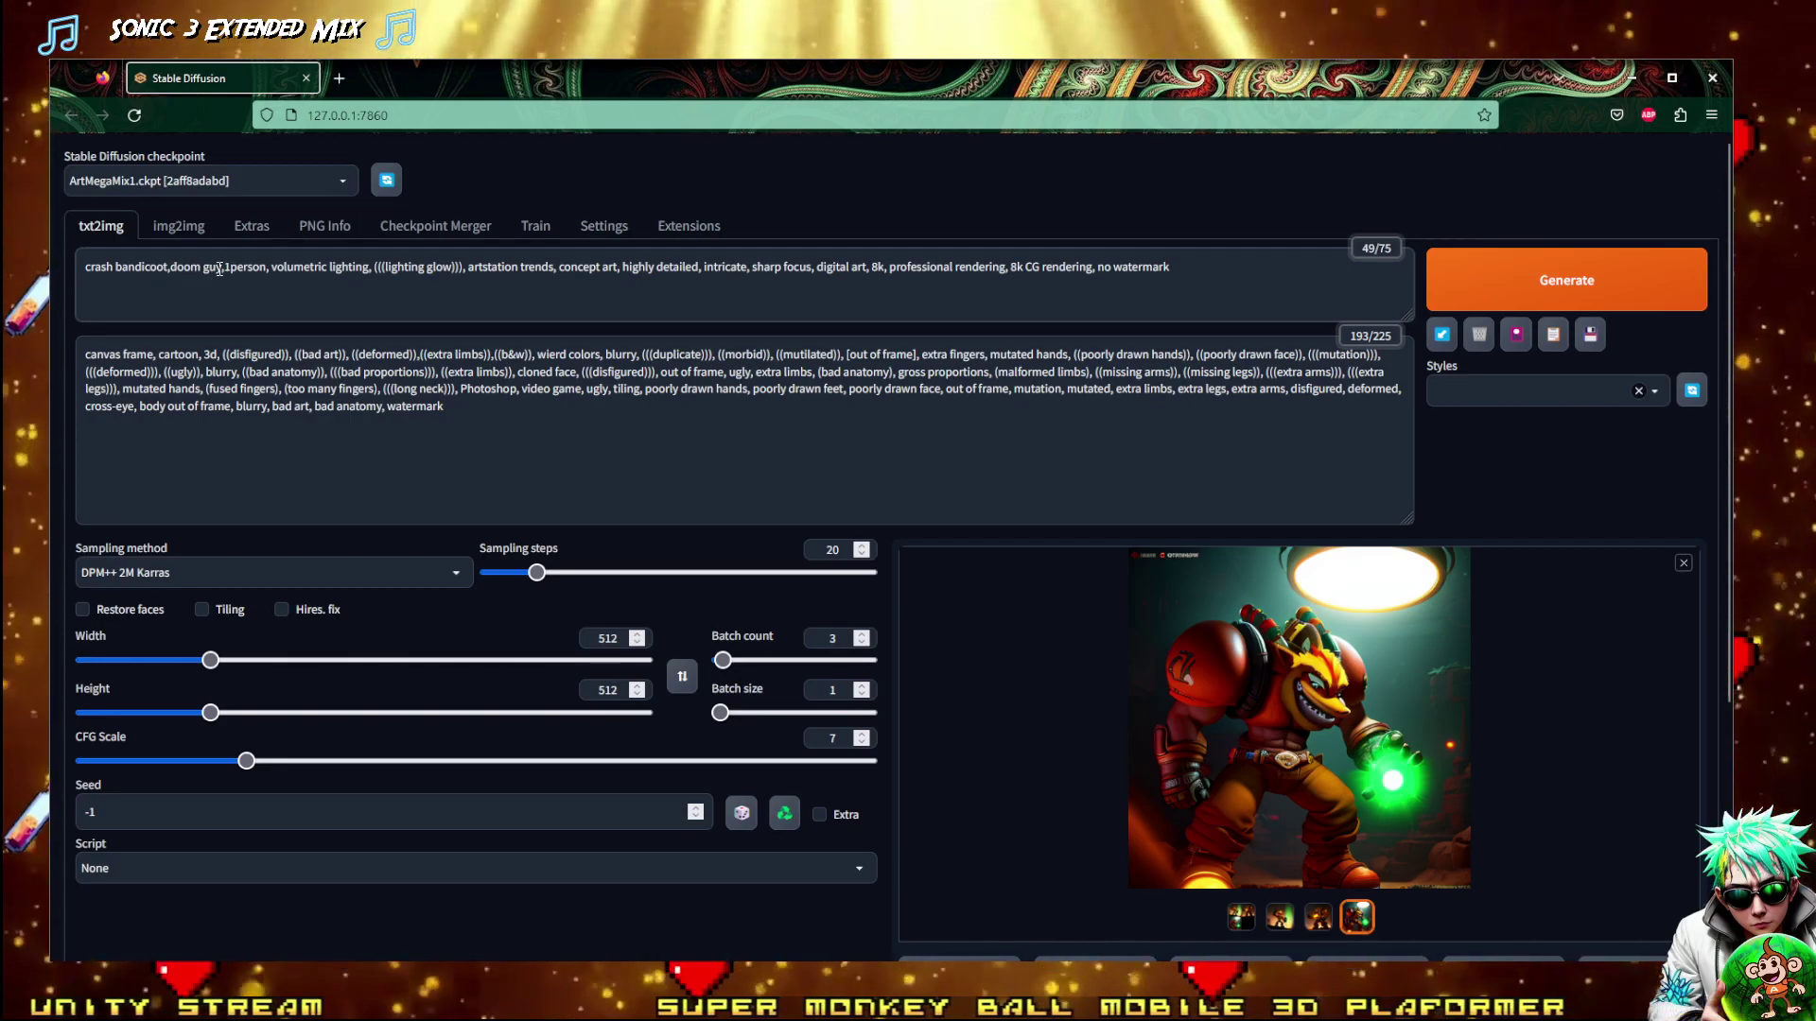
{"action": "key", "text": "BackSpace"}
{"action": "key", "text": "BackSpace"}
{"action": "key", "text": "BackSpace"}
{"action": "key", "text": "BackSpace"}
{"action": "key", "text": "BackSpace"}
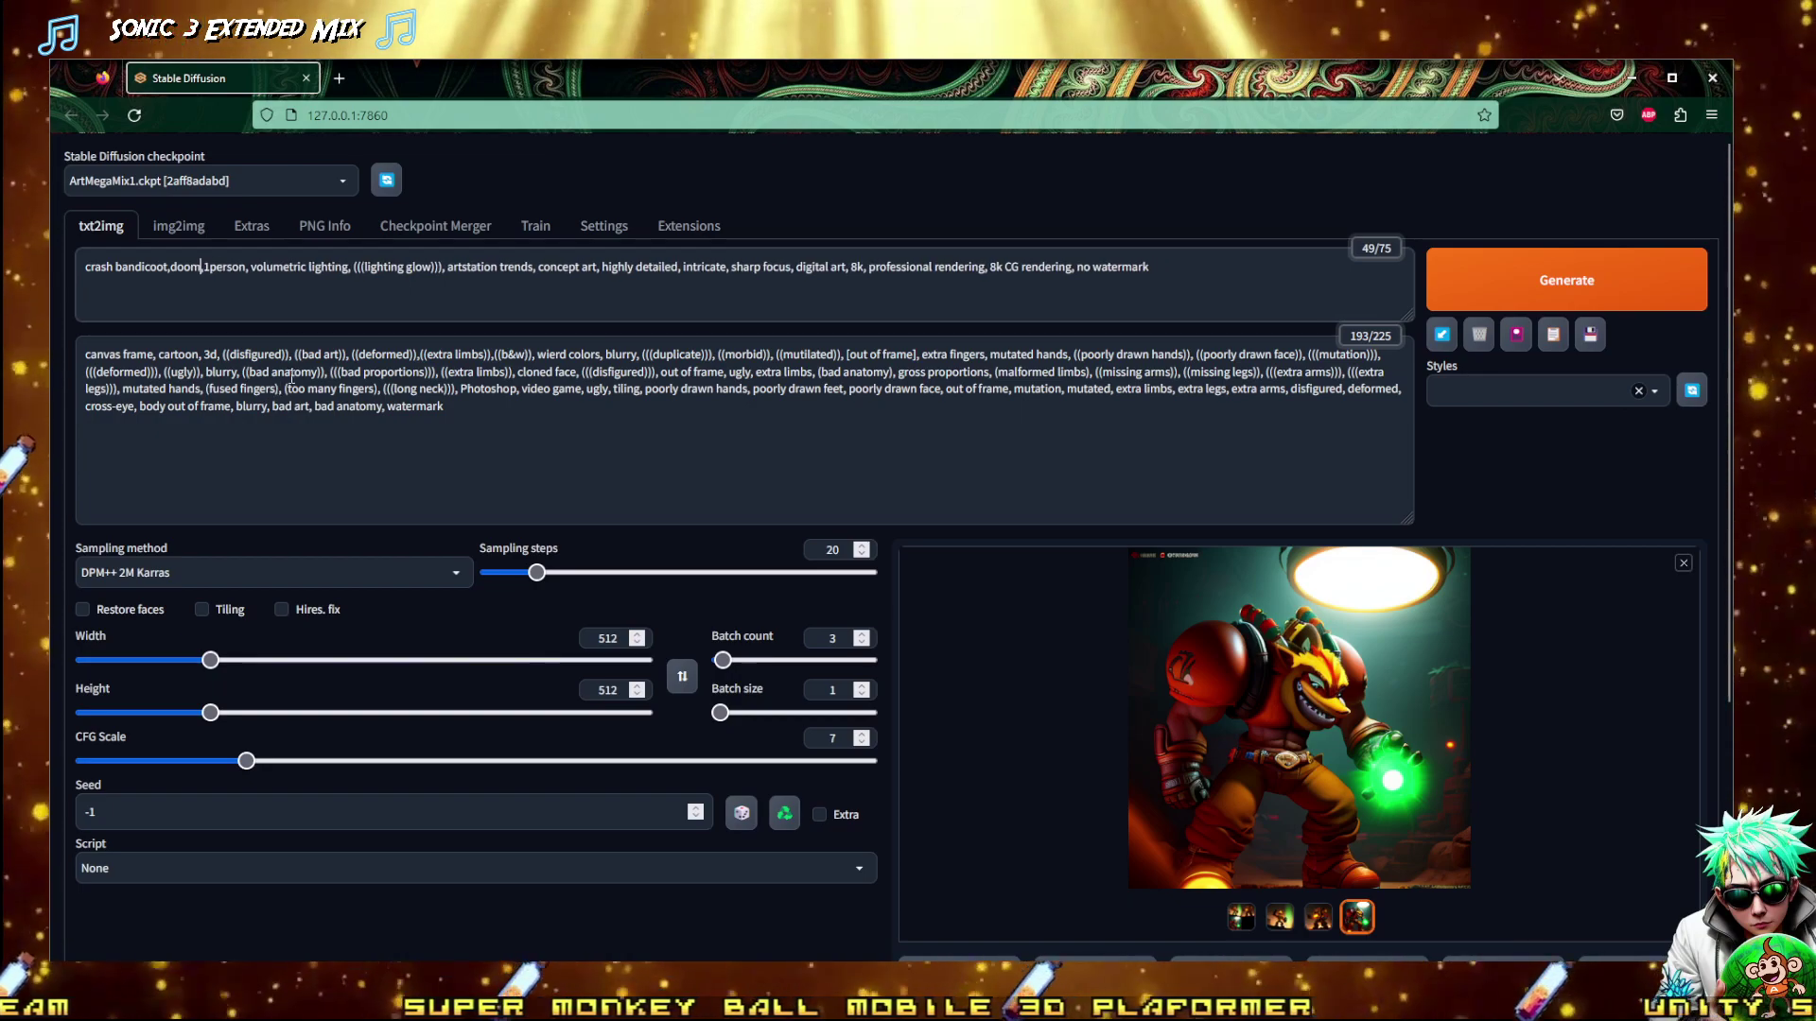
{"action": "type", "text": "m,"}
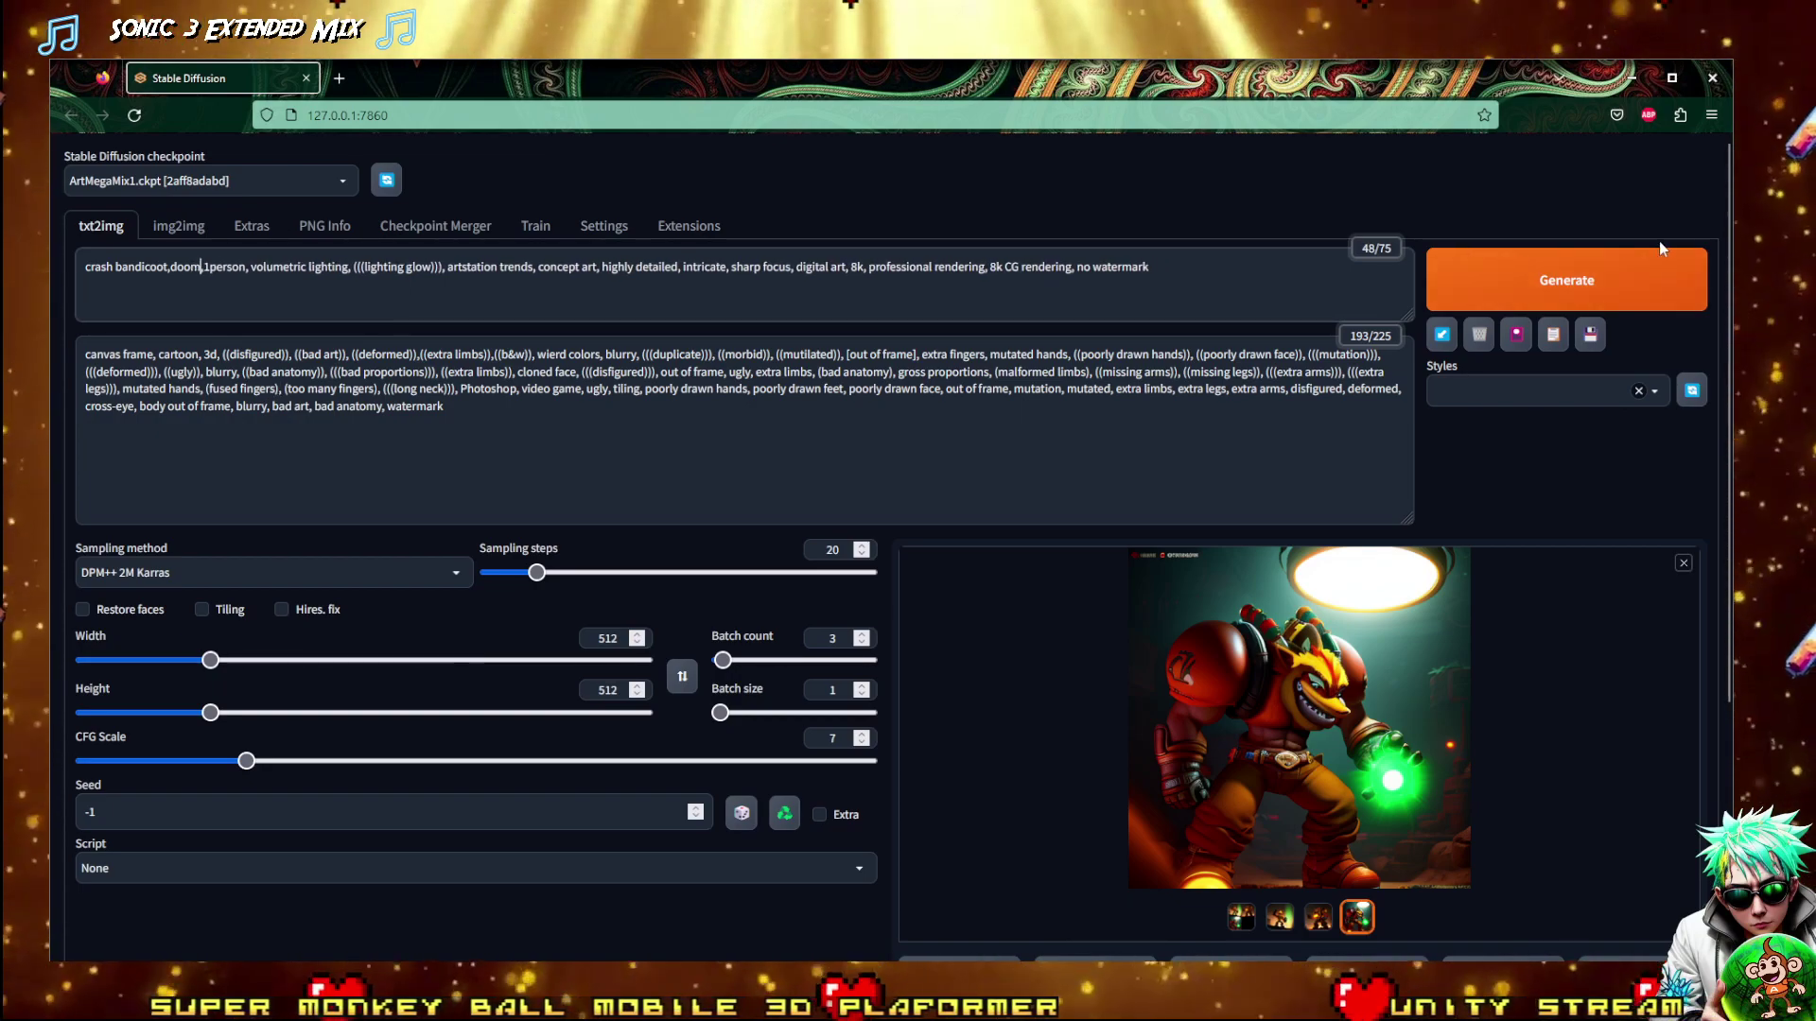
{"action": "left_click", "coordinate": [1473, 280]}
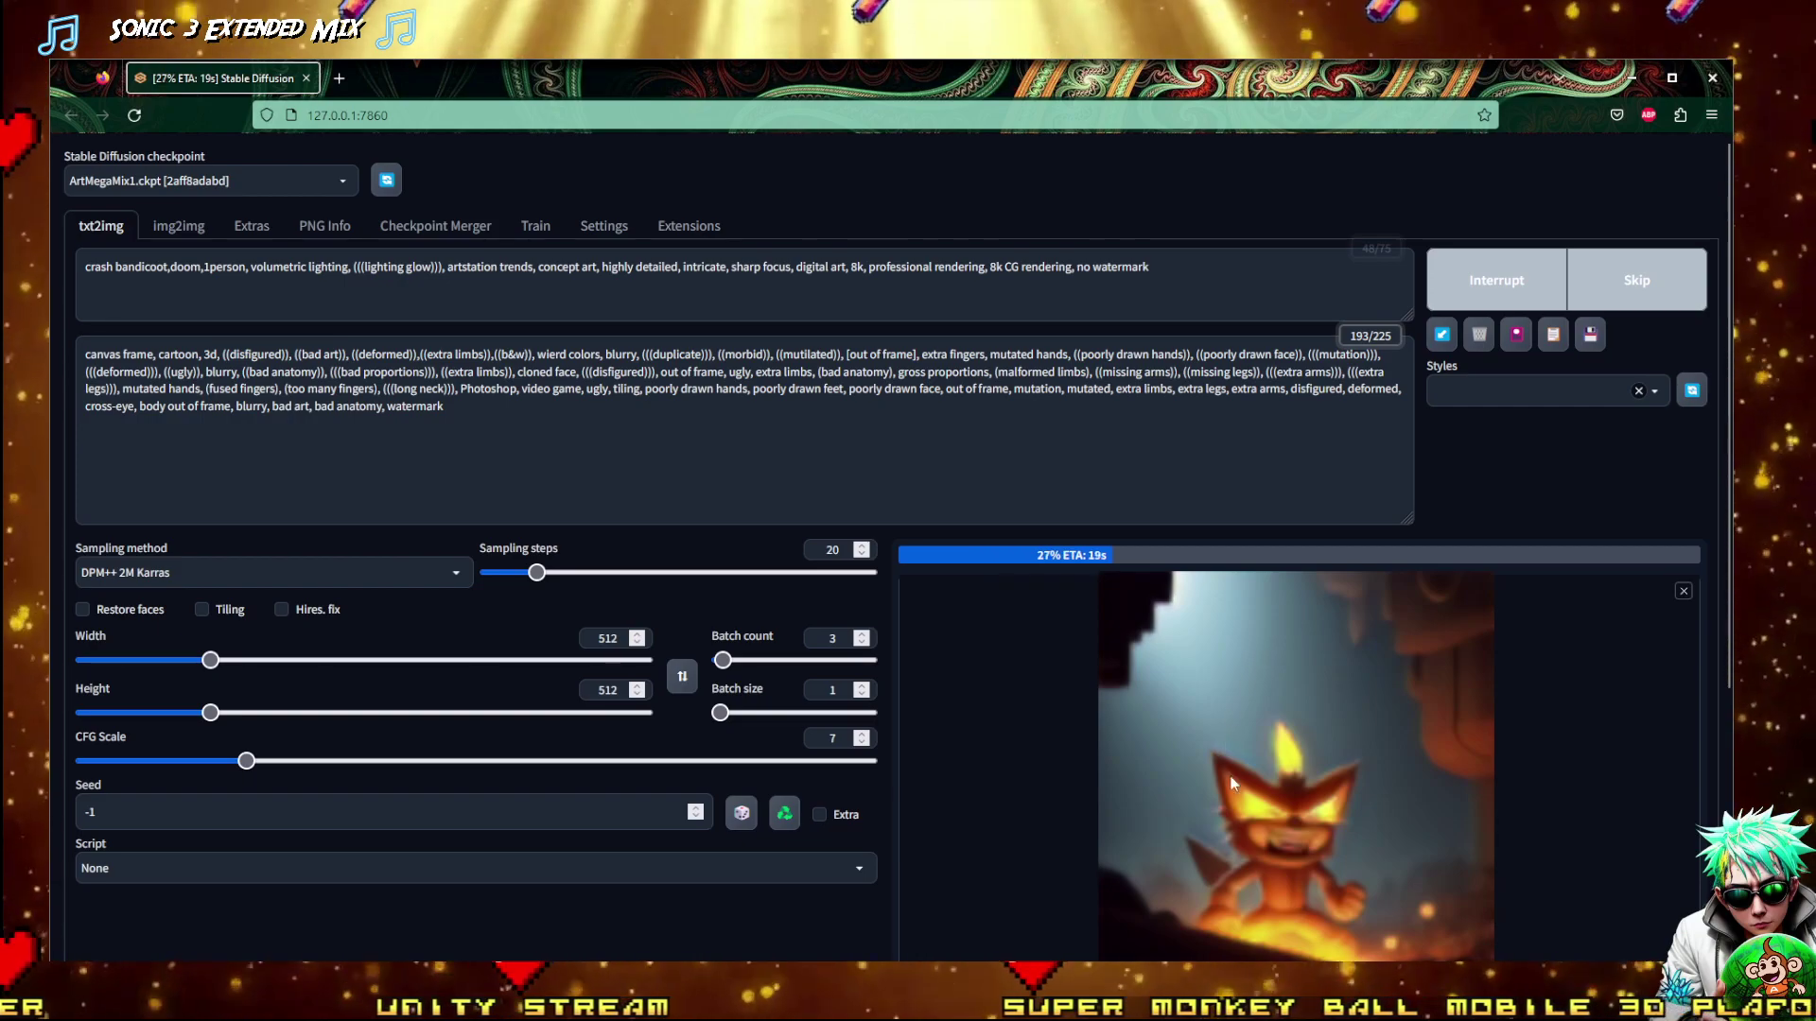
{"action": "scroll", "coordinate": [1467, 645], "scroll_direction": "down", "scroll_amount": 2}
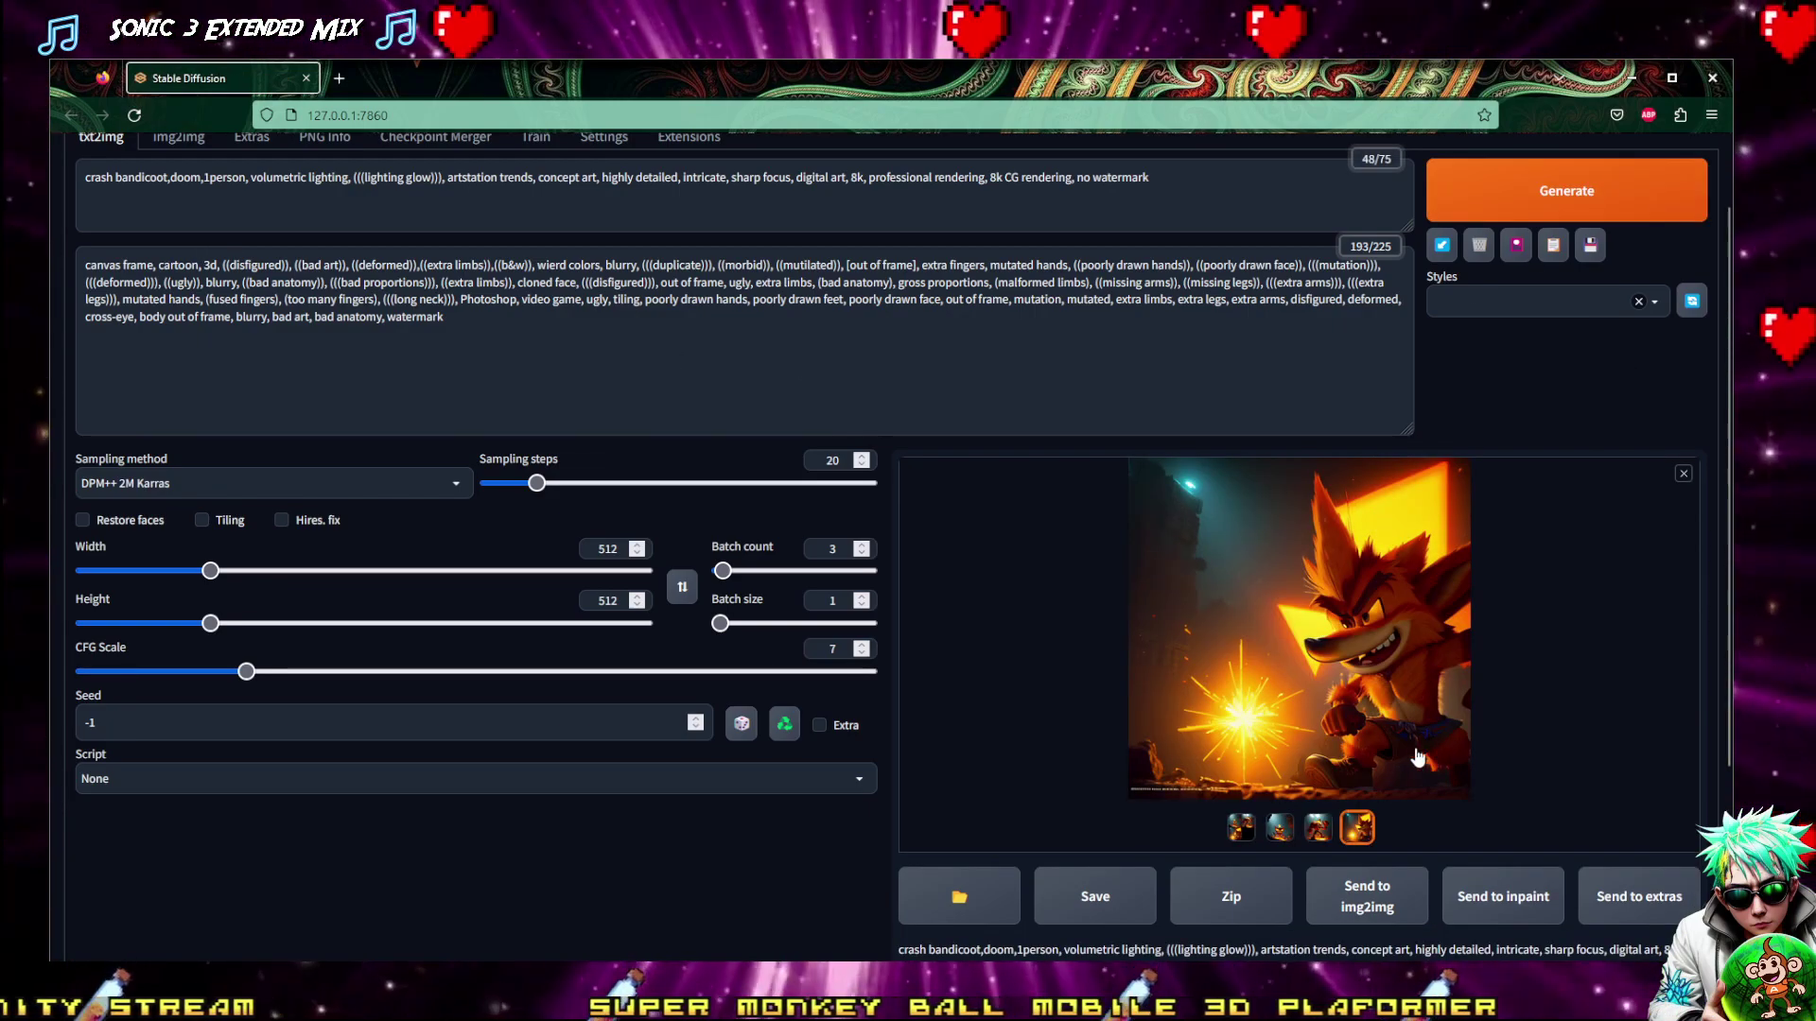
{"action": "left_click", "coordinate": [1274, 825]}
{"action": "left_click", "coordinate": [1296, 645]}
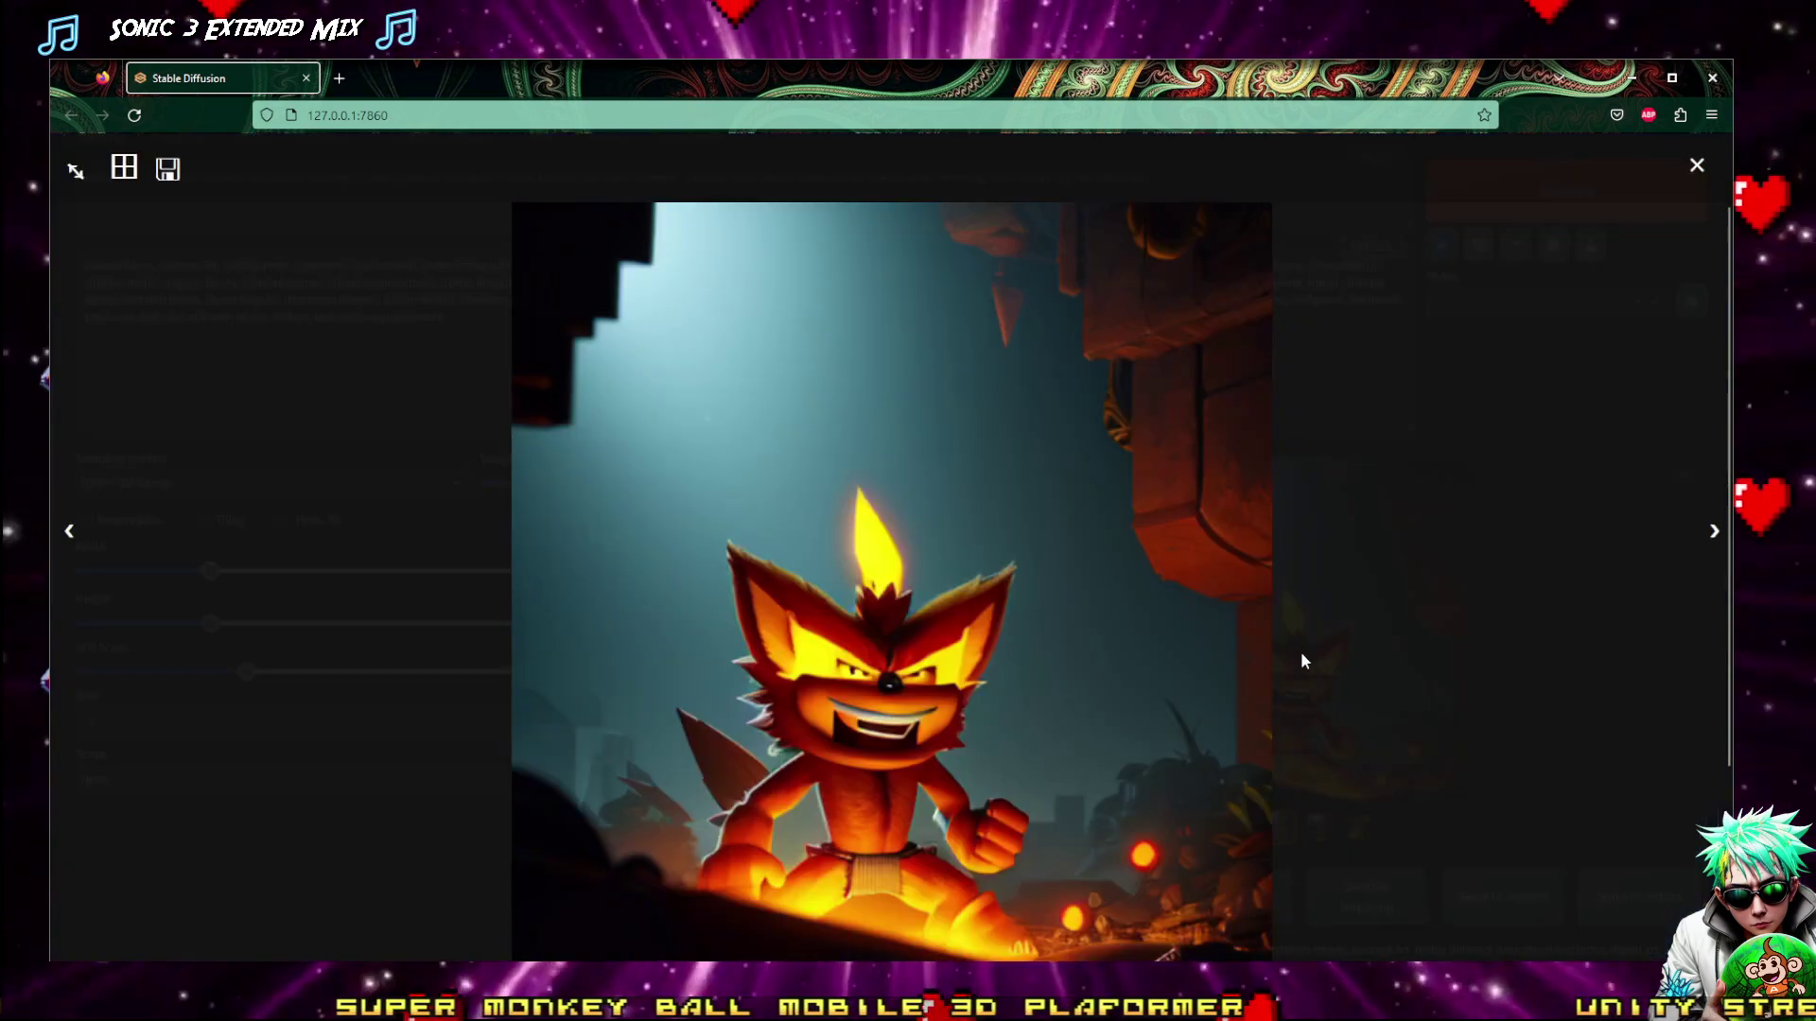
{"action": "key", "text": "Right"}
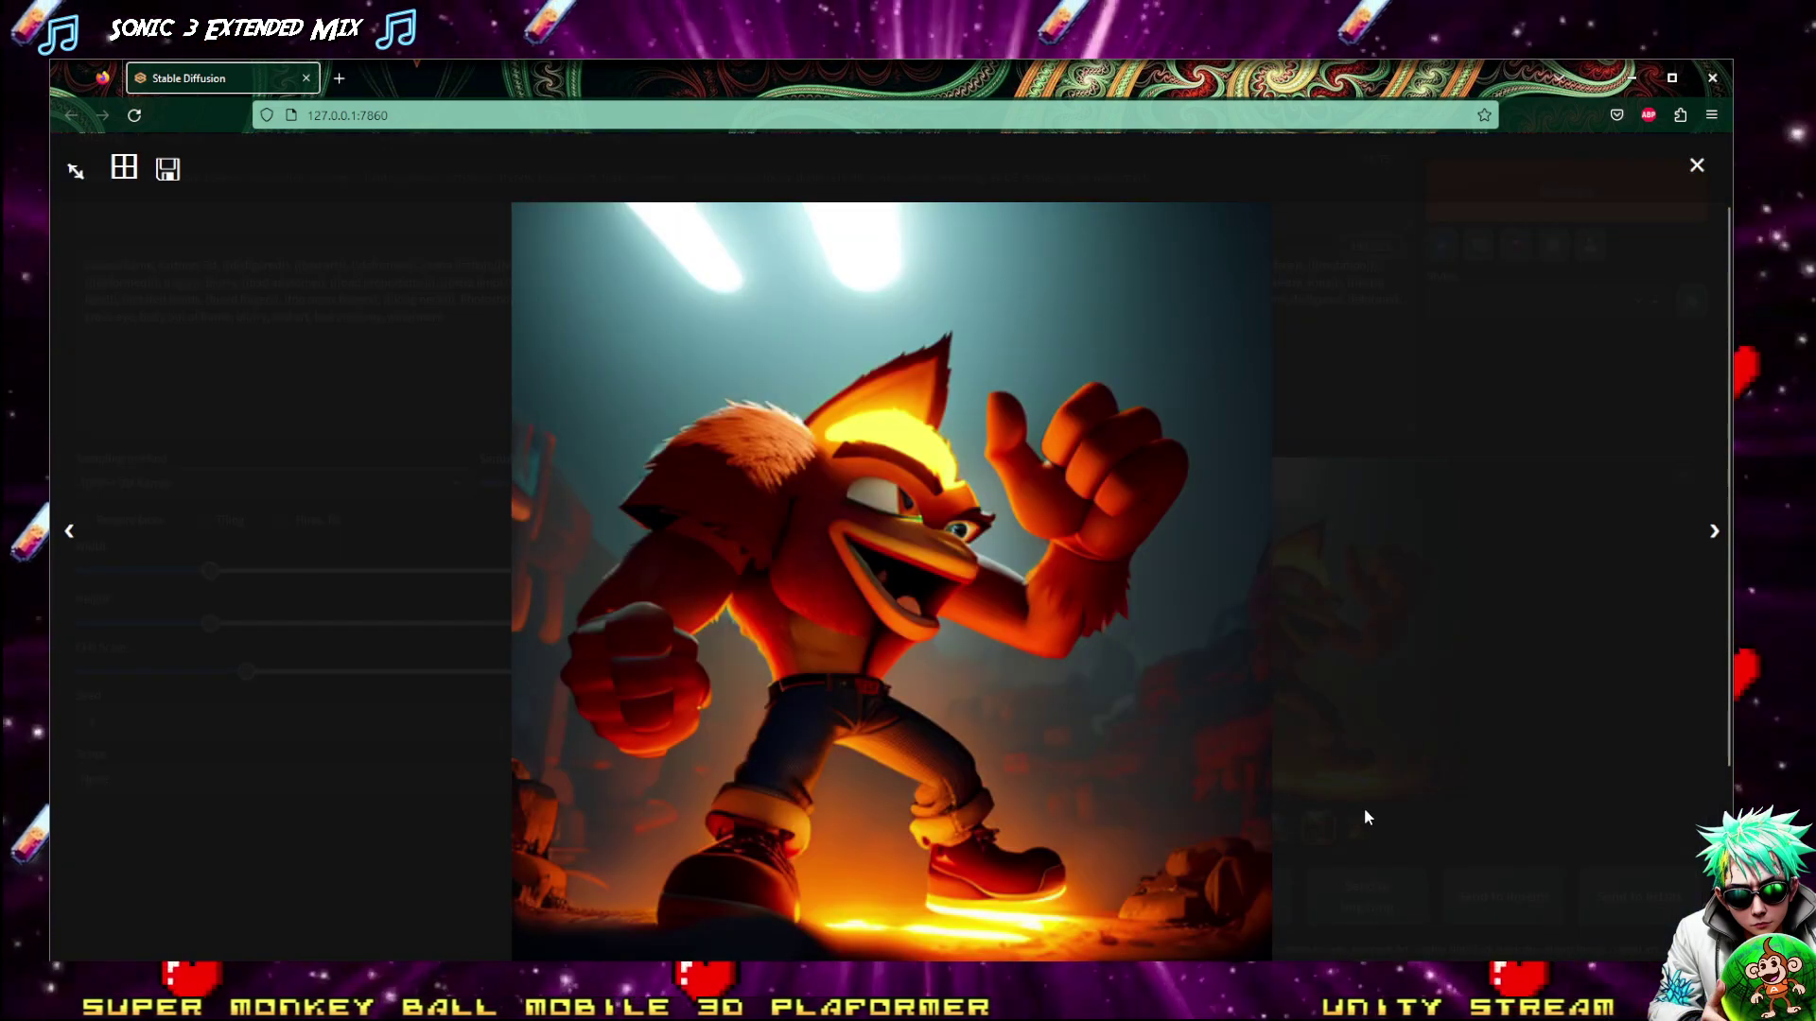
{"action": "key", "text": "Right"}
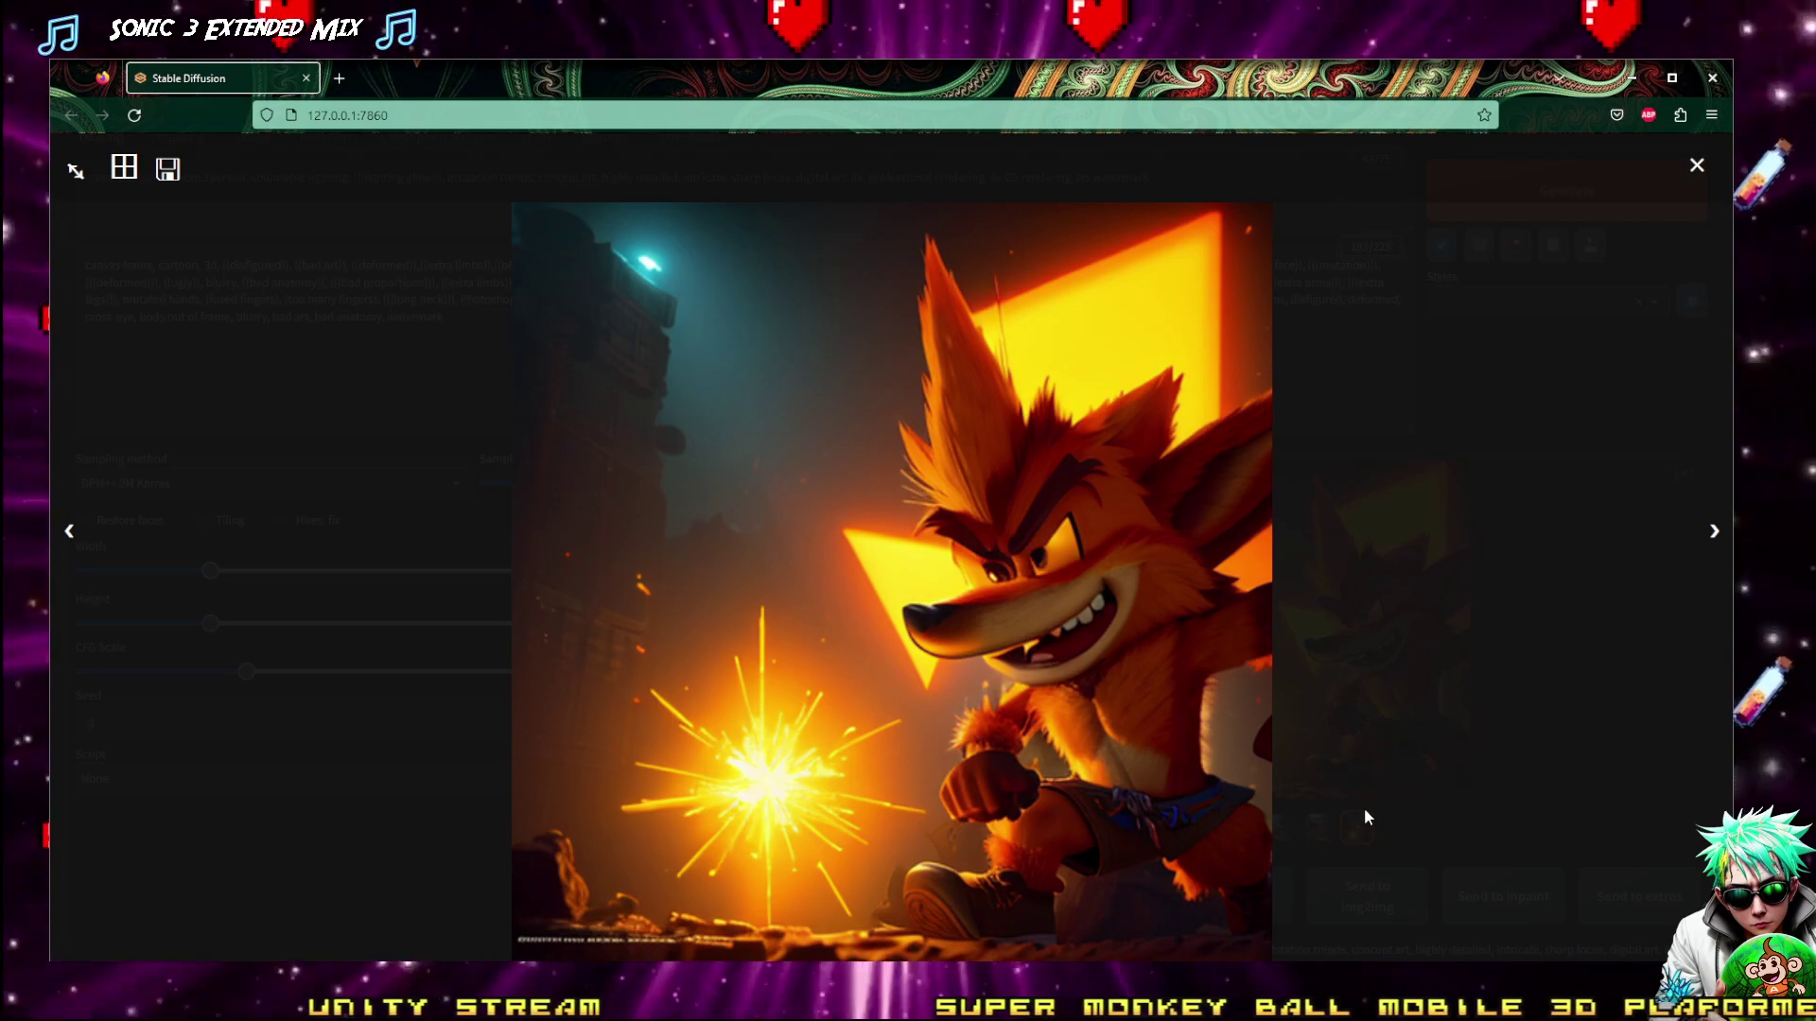
{"action": "key", "text": "Right"}
{"action": "key", "text": "Left"}
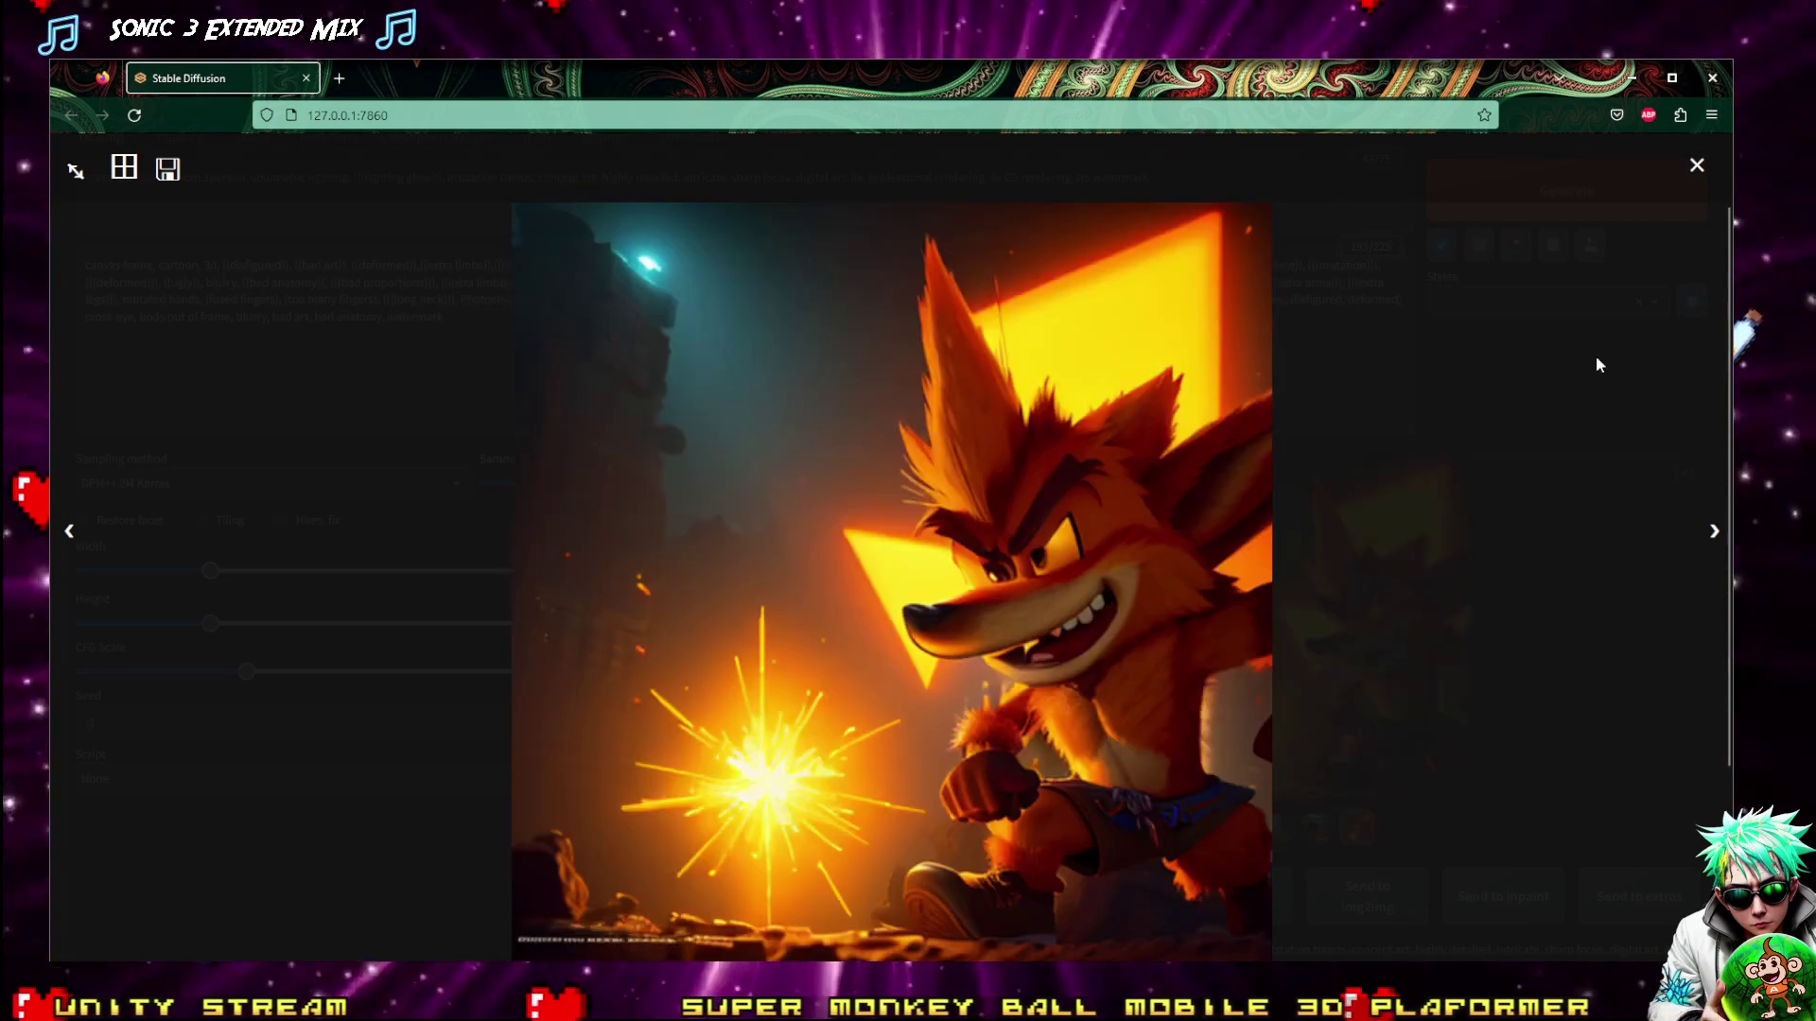
{"action": "left_click", "coordinate": [1699, 167]}
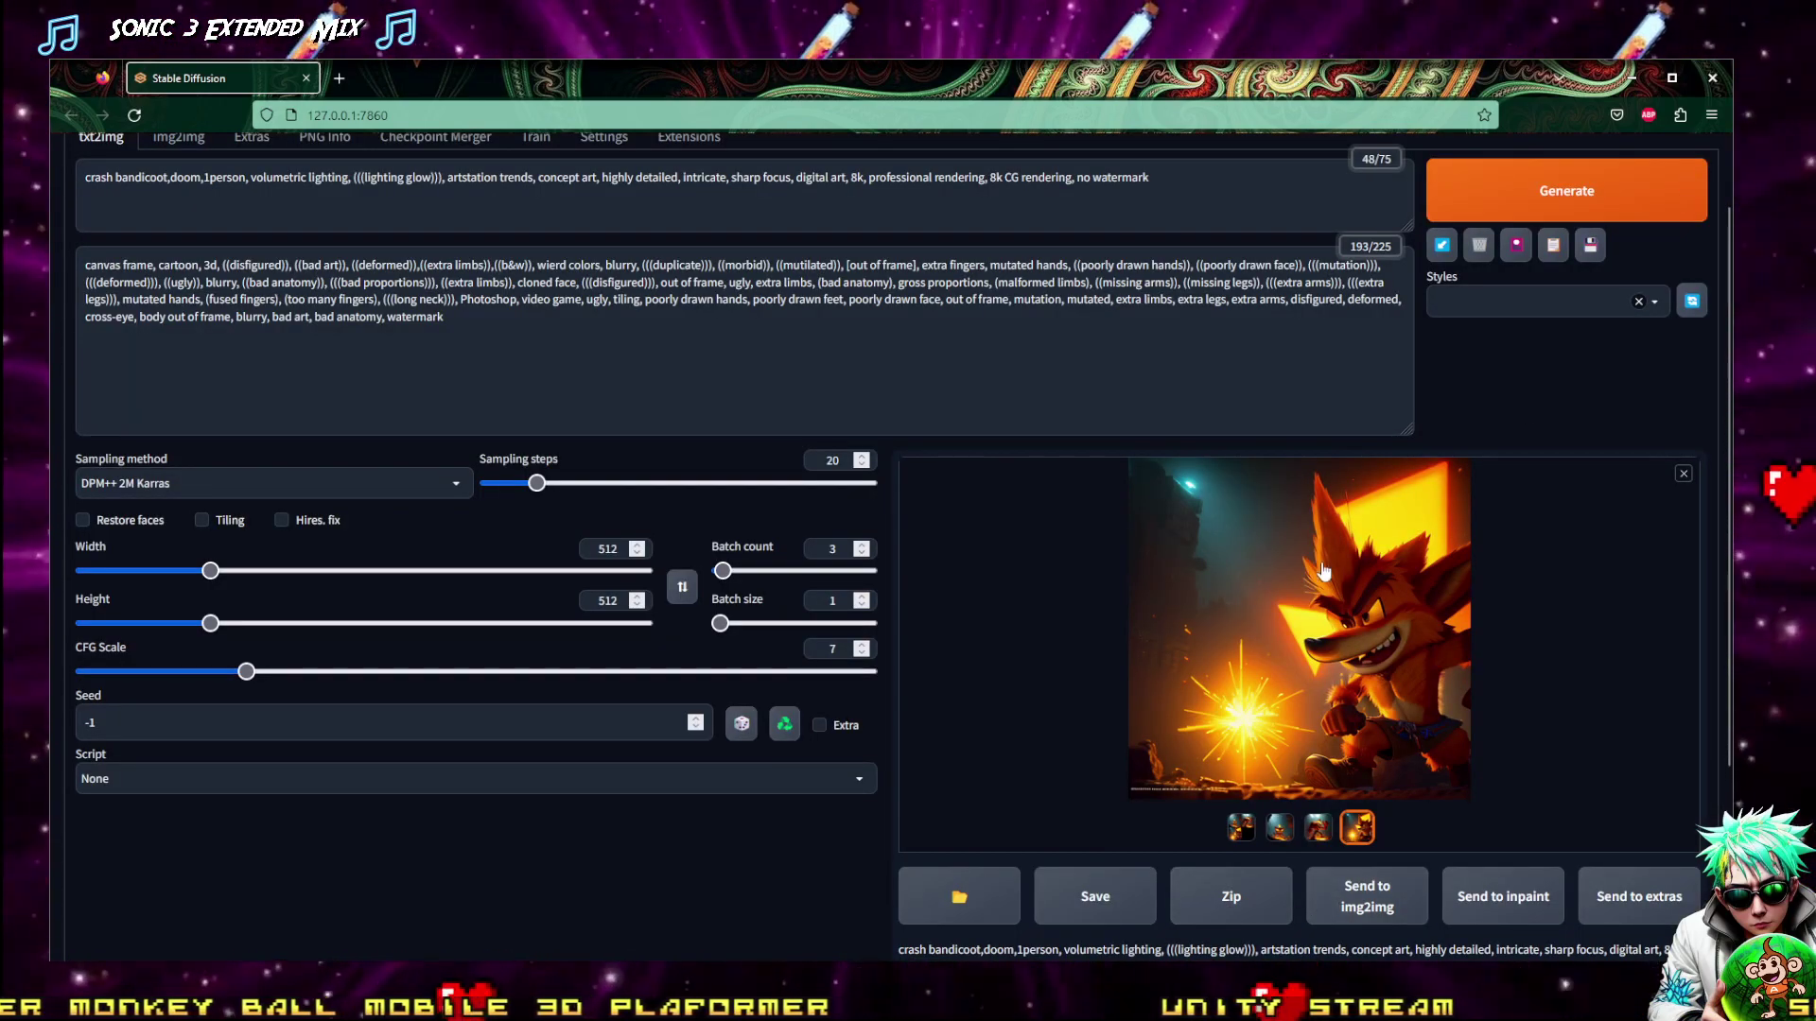
Send the sparkler Crash image to img2img and generate a batch of five variations
{"action": "left_click", "coordinate": [1365, 898]}
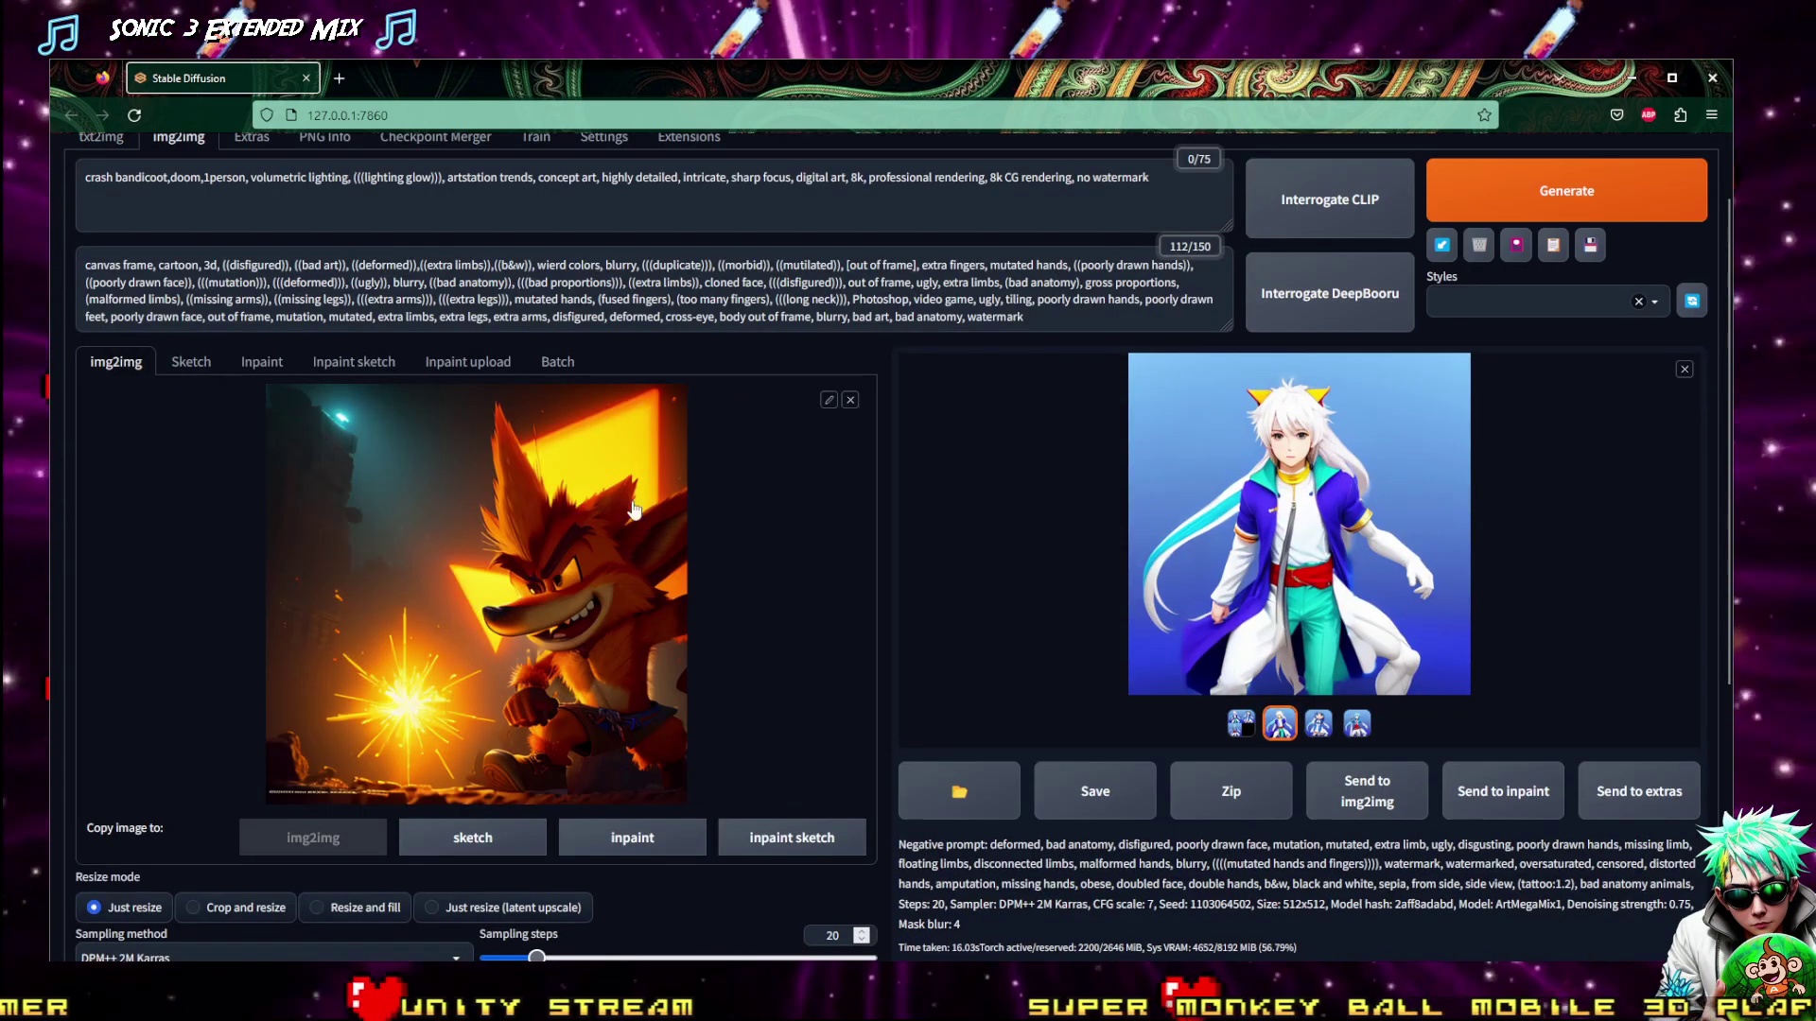
{"action": "left_click", "coordinate": [1566, 190]}
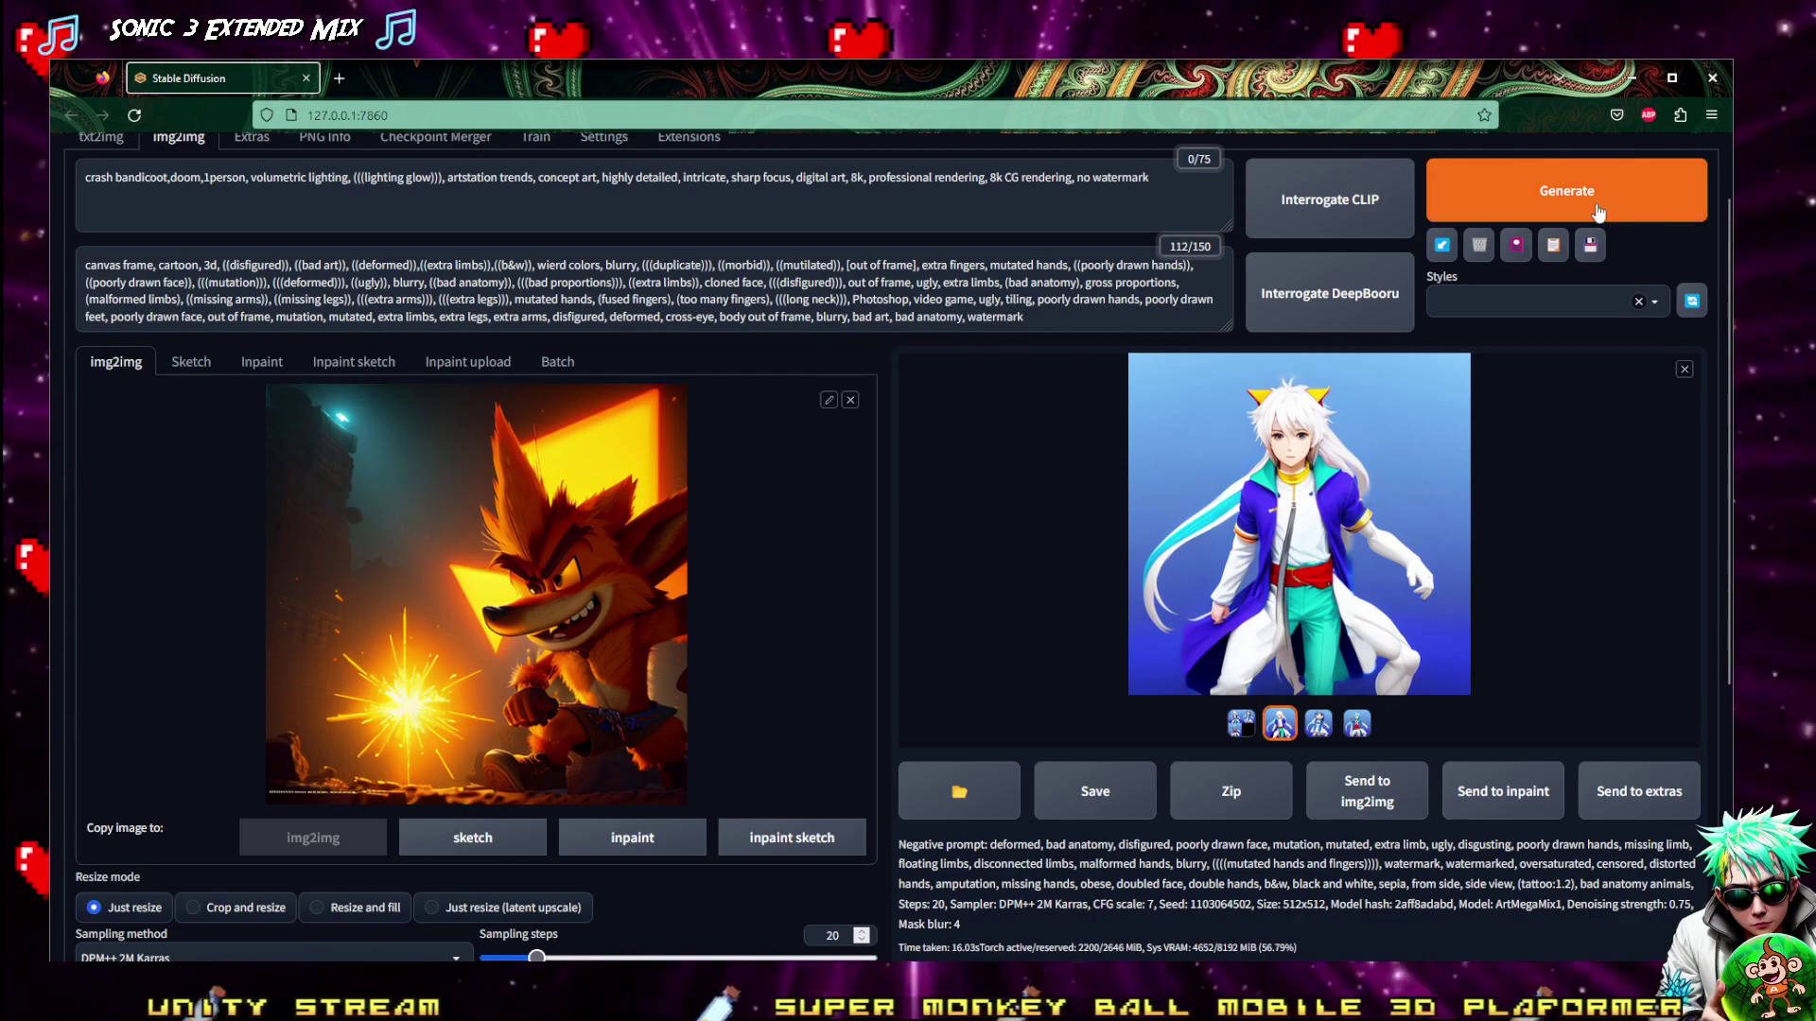
{"action": "scroll", "coordinate": [790, 669], "scroll_direction": "down", "scroll_amount": 4}
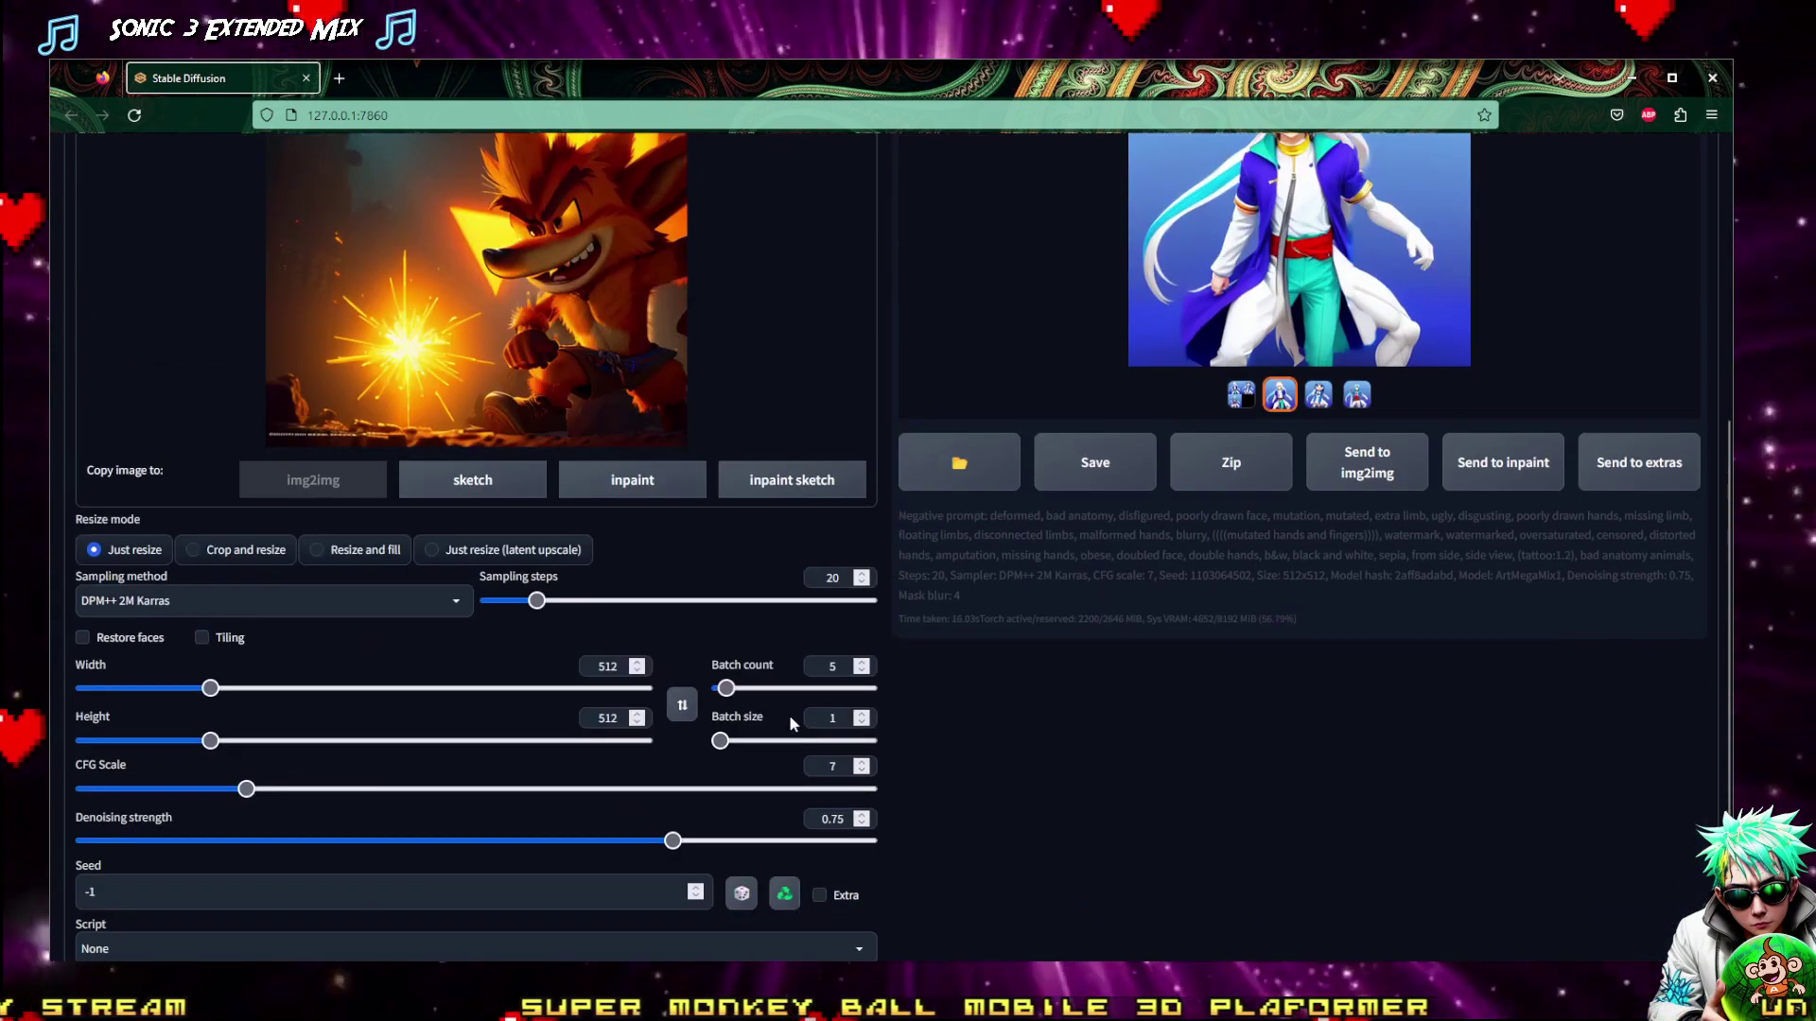
{"action": "scroll", "coordinate": [1206, 551], "scroll_direction": "up", "scroll_amount": 4}
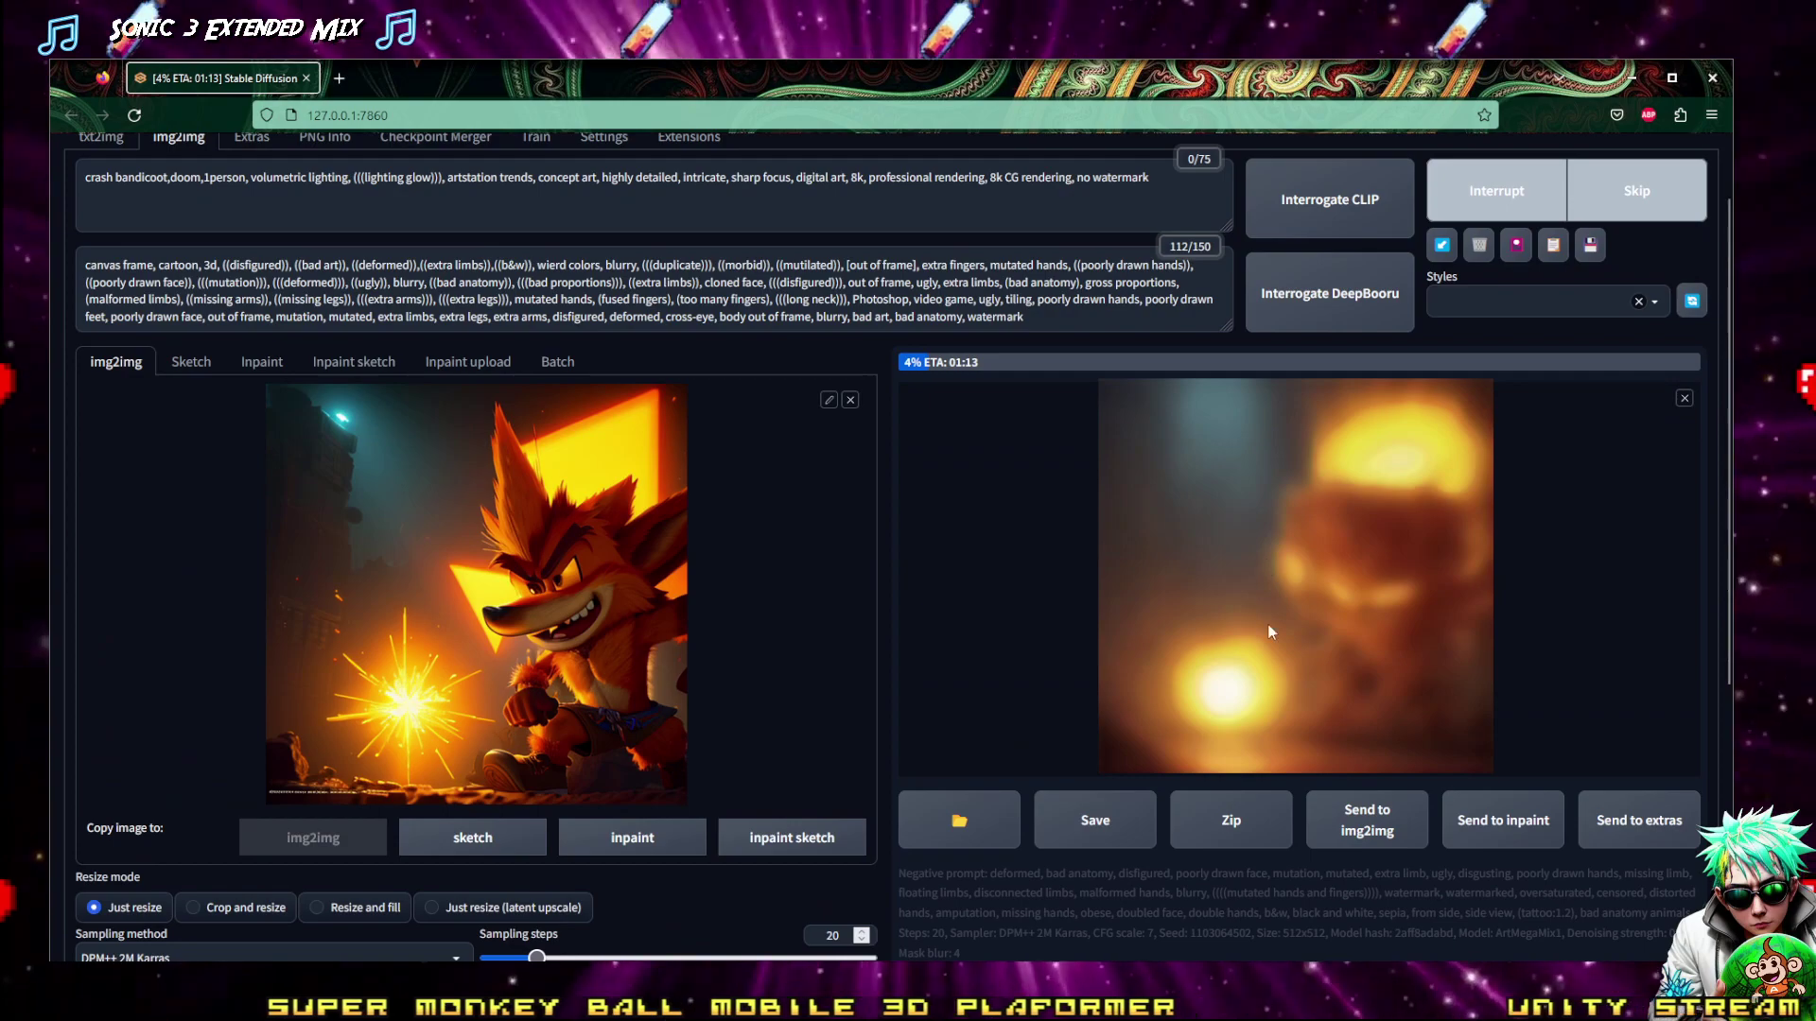
{"action": "scroll", "coordinate": [466, 395], "scroll_direction": "up", "scroll_amount": 1}
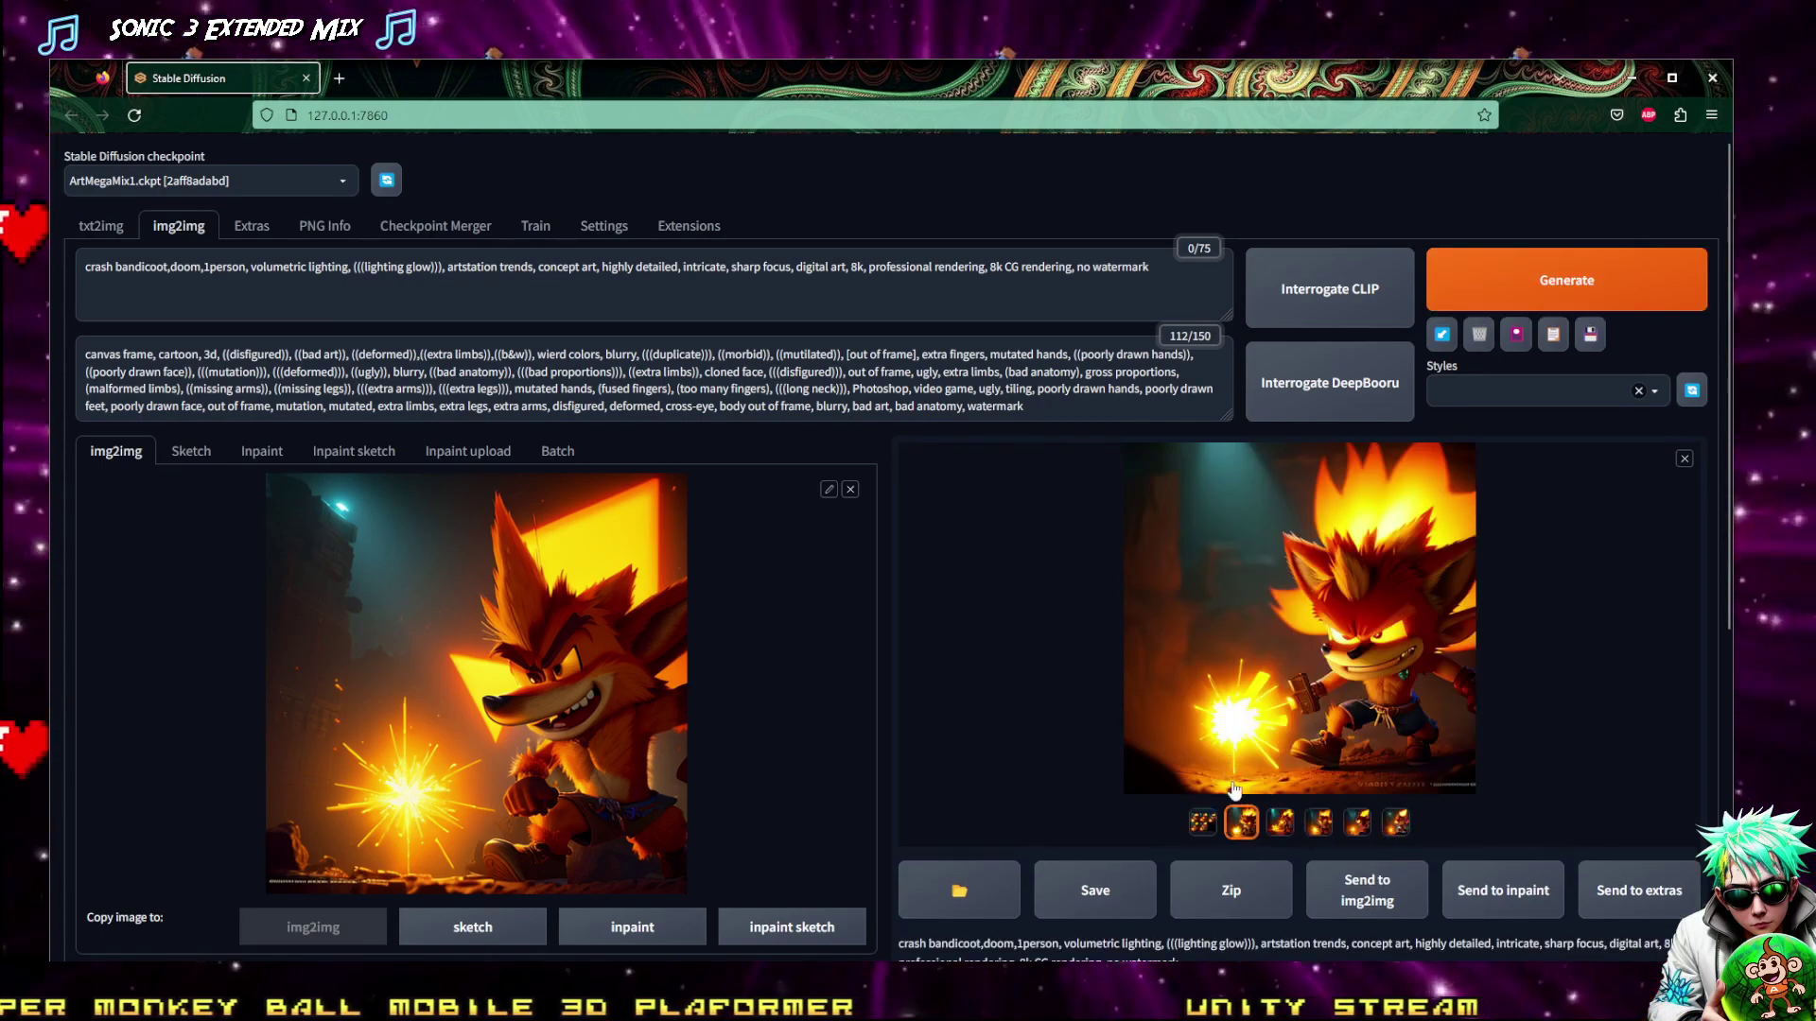
Check the img2img result full size, then resend the txt2img Crash image to img2img
{"action": "left_click", "coordinate": [1316, 693]}
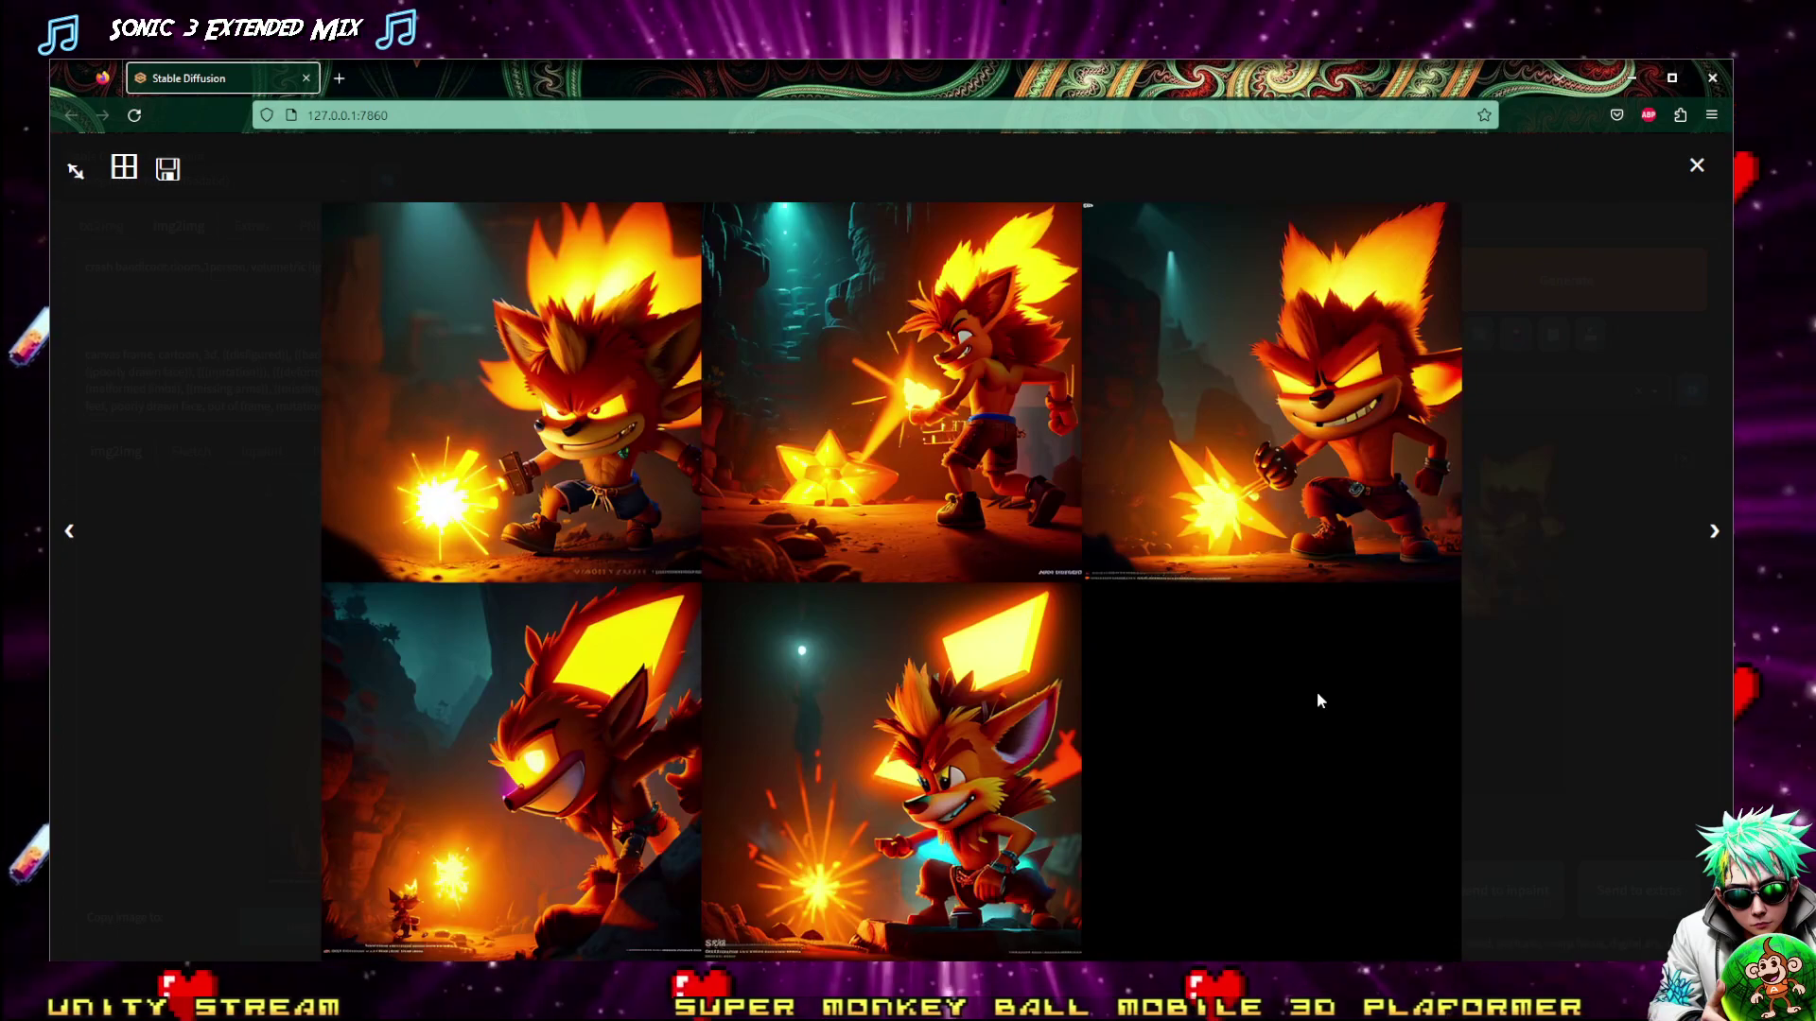
{"action": "left_click", "coordinate": [1320, 700]}
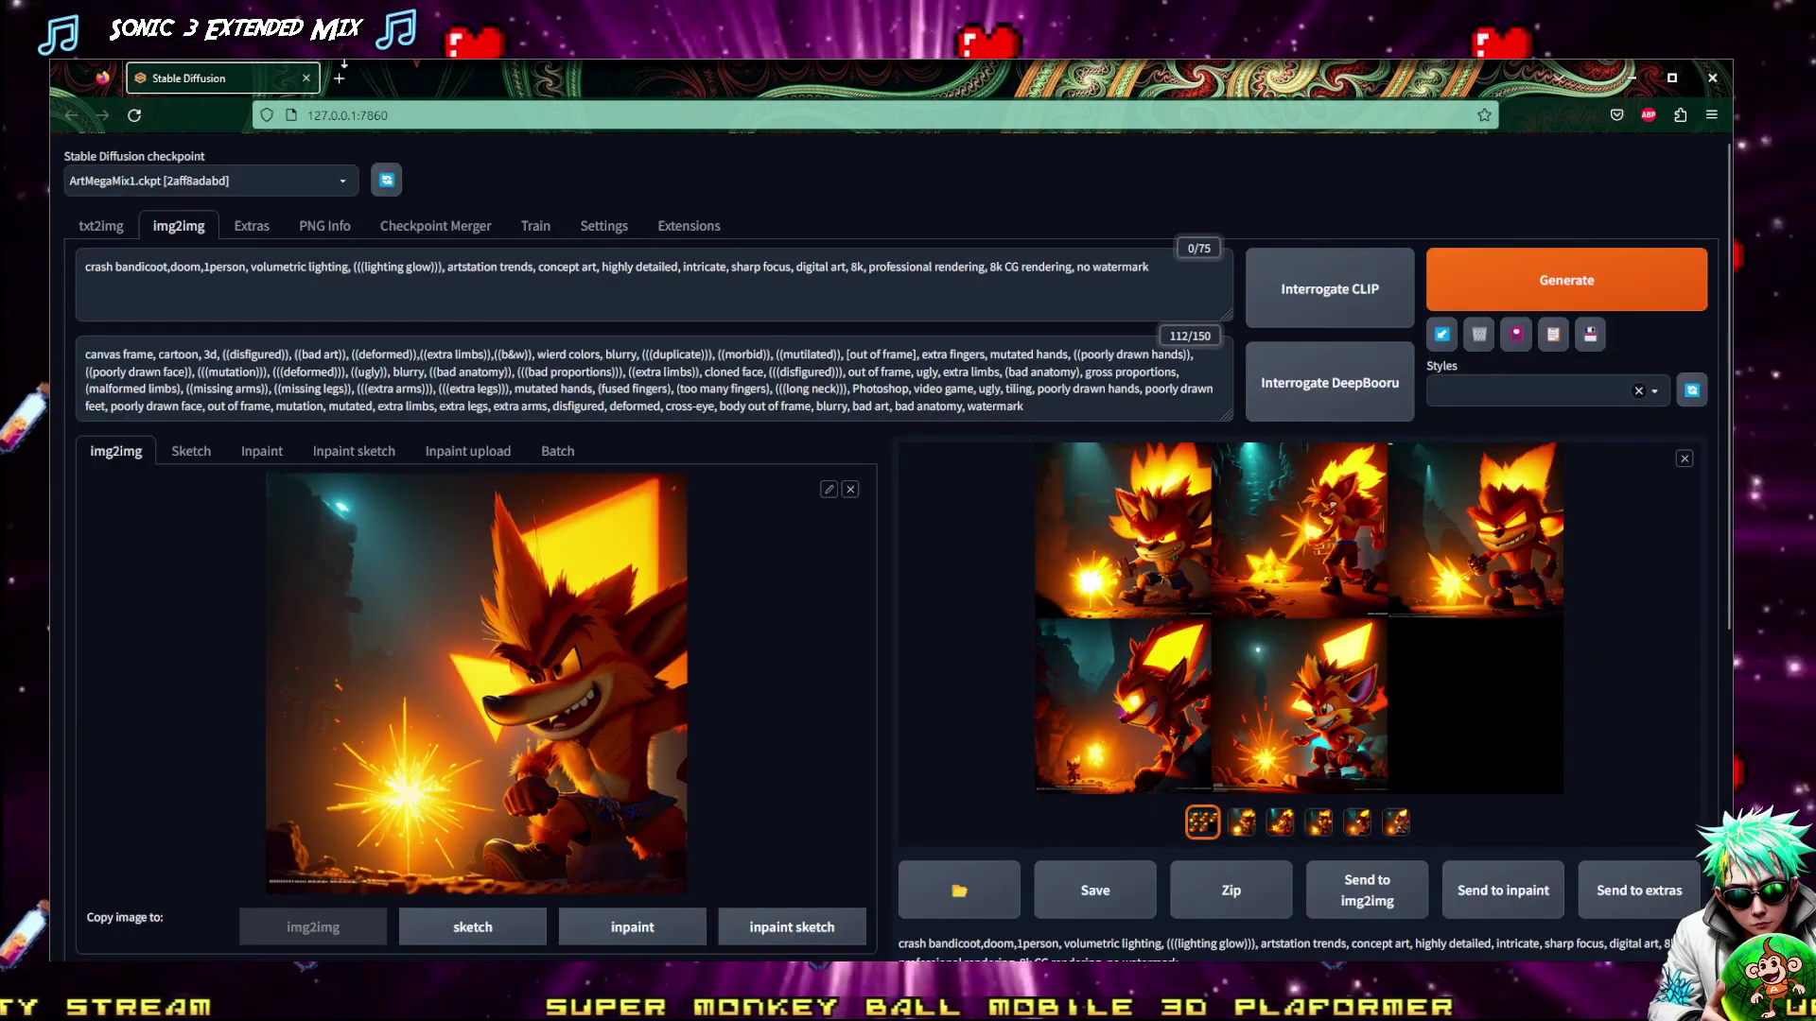
{"action": "left_click", "coordinate": [101, 225]}
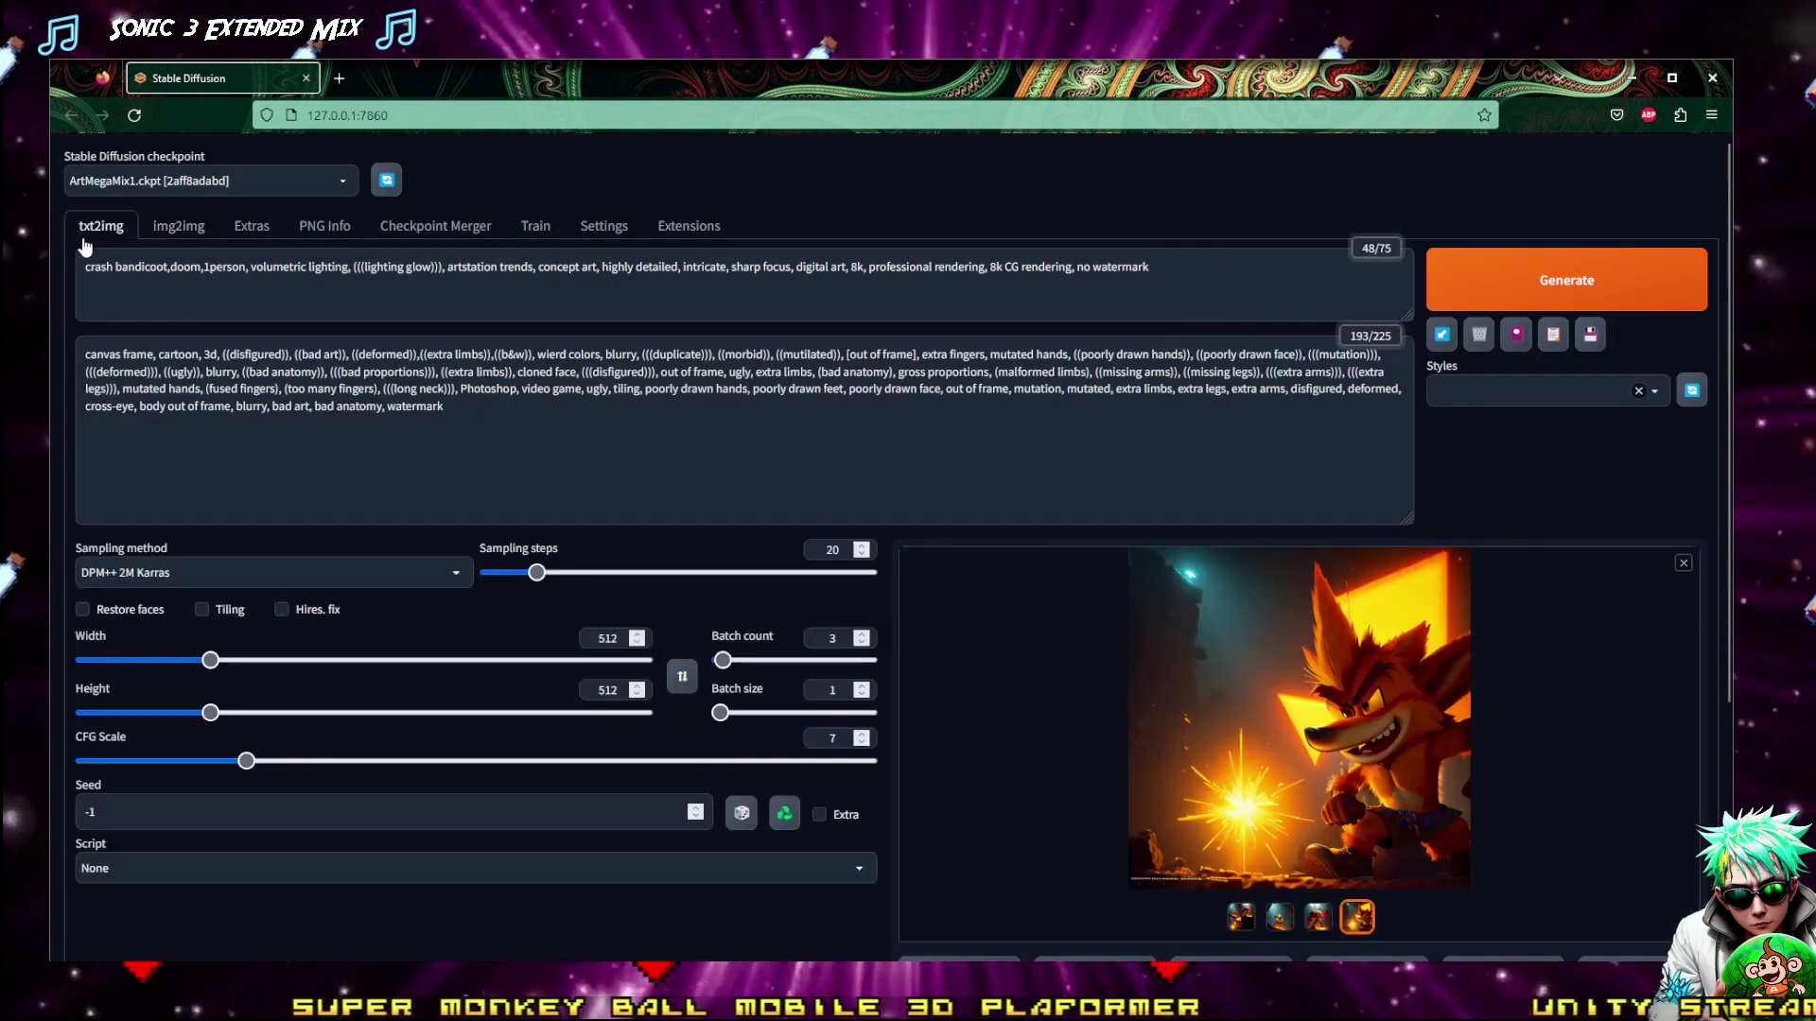
{"action": "scroll", "coordinate": [1357, 795], "scroll_direction": "down", "scroll_amount": 4}
{"action": "scroll", "coordinate": [1357, 794], "scroll_direction": "up", "scroll_amount": 4}
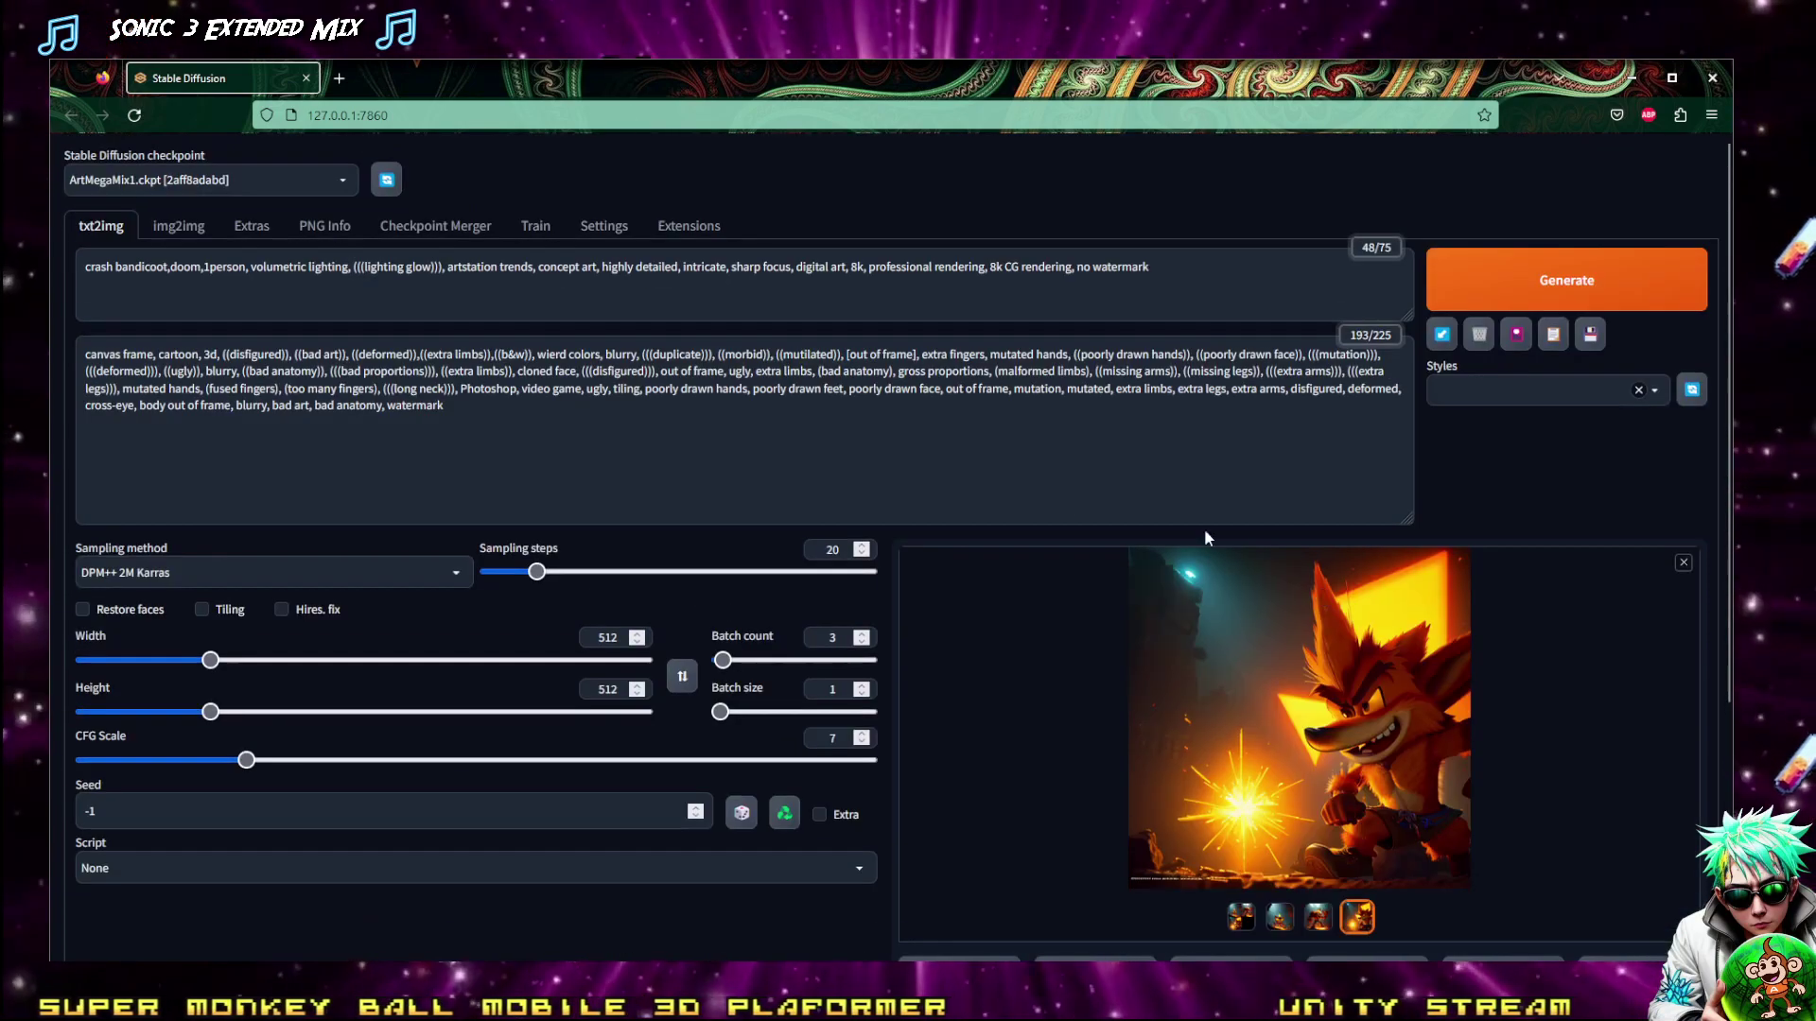
{"action": "scroll", "coordinate": [1324, 719], "scroll_direction": "down", "scroll_amount": 3}
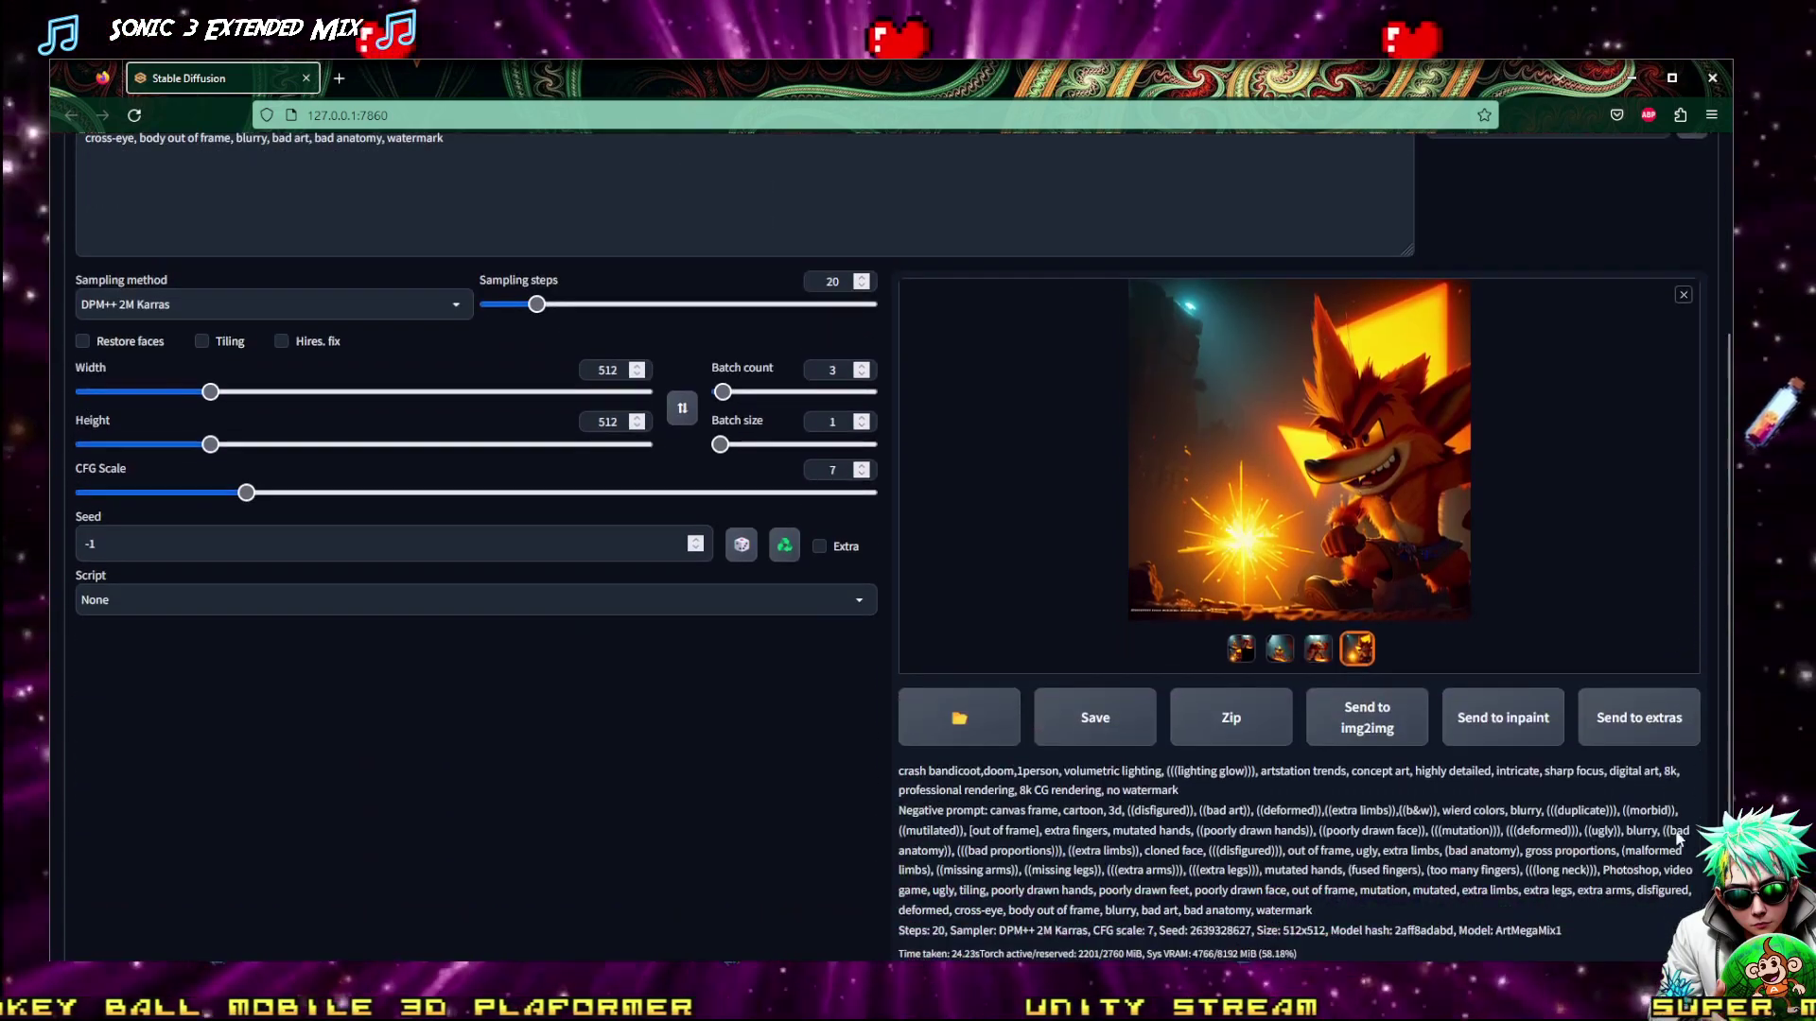
{"action": "left_click", "coordinate": [1349, 720]}
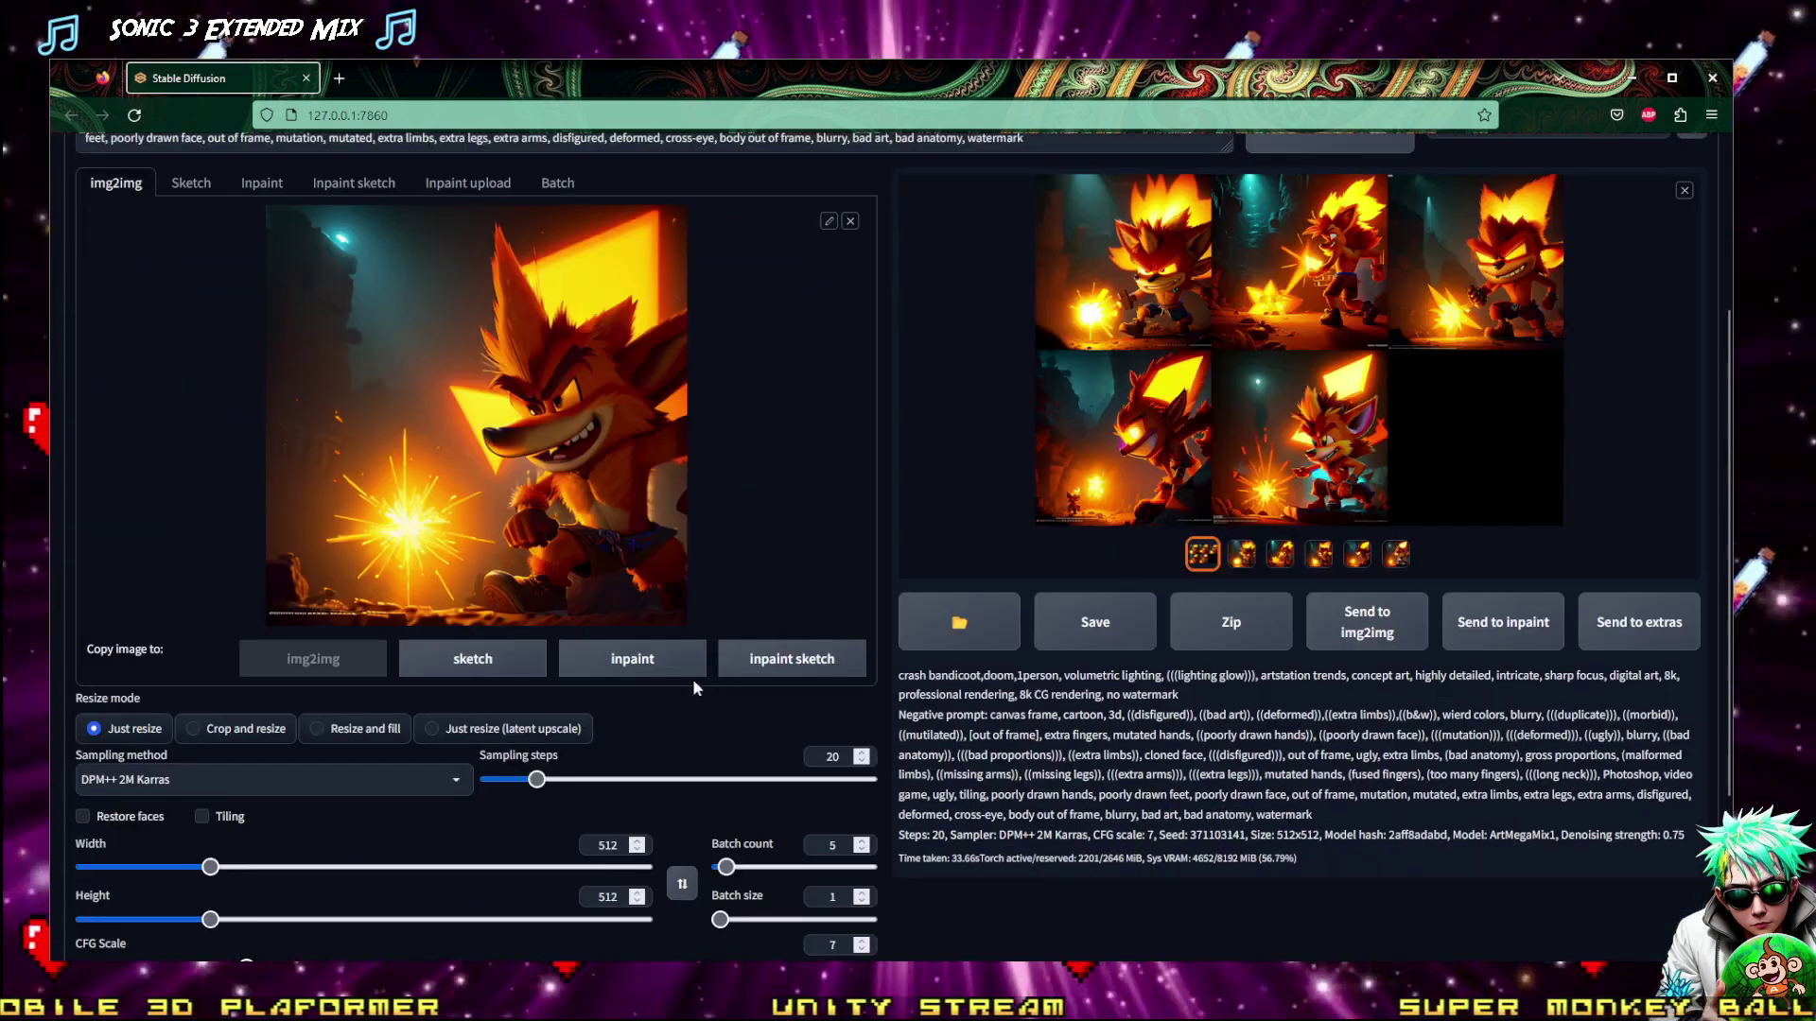
Step through the img2img results full-screen and settle on the grinning Crash holding a spark
{"action": "scroll", "coordinate": [495, 626], "scroll_direction": "up", "scroll_amount": 2}
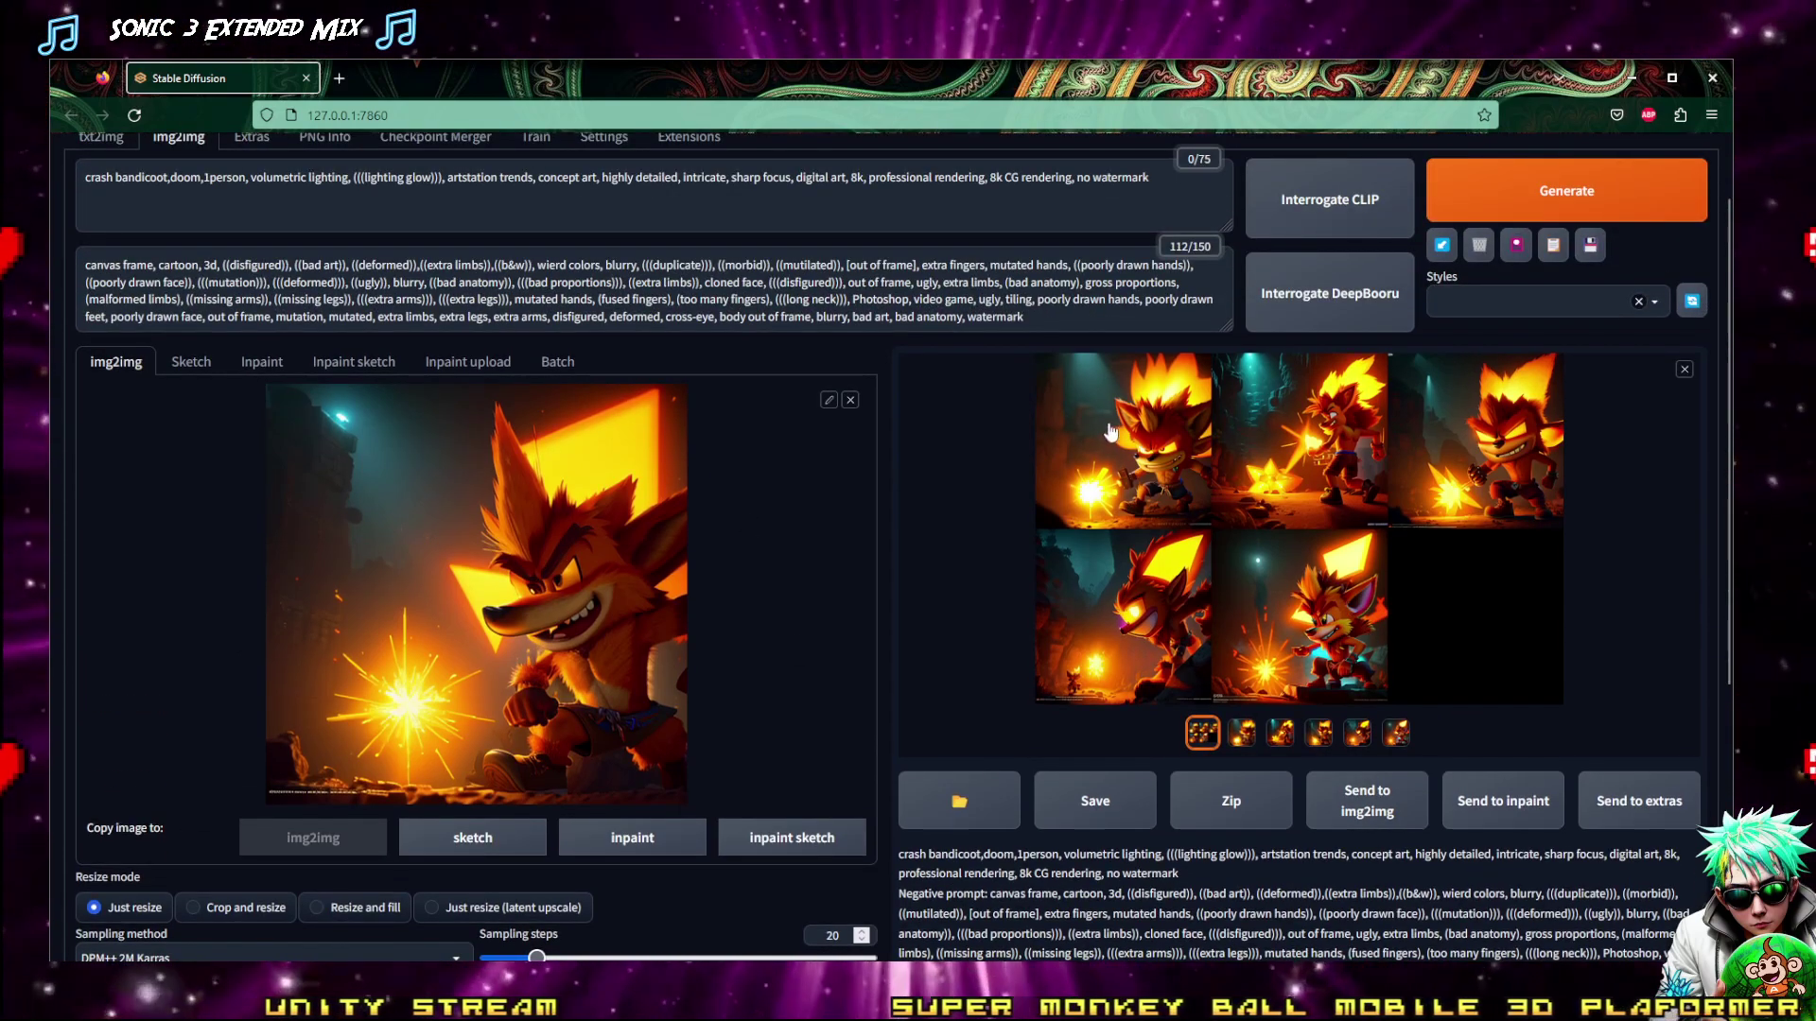
{"action": "left_click", "coordinate": [1254, 734]}
{"action": "left_click", "coordinate": [1232, 458]}
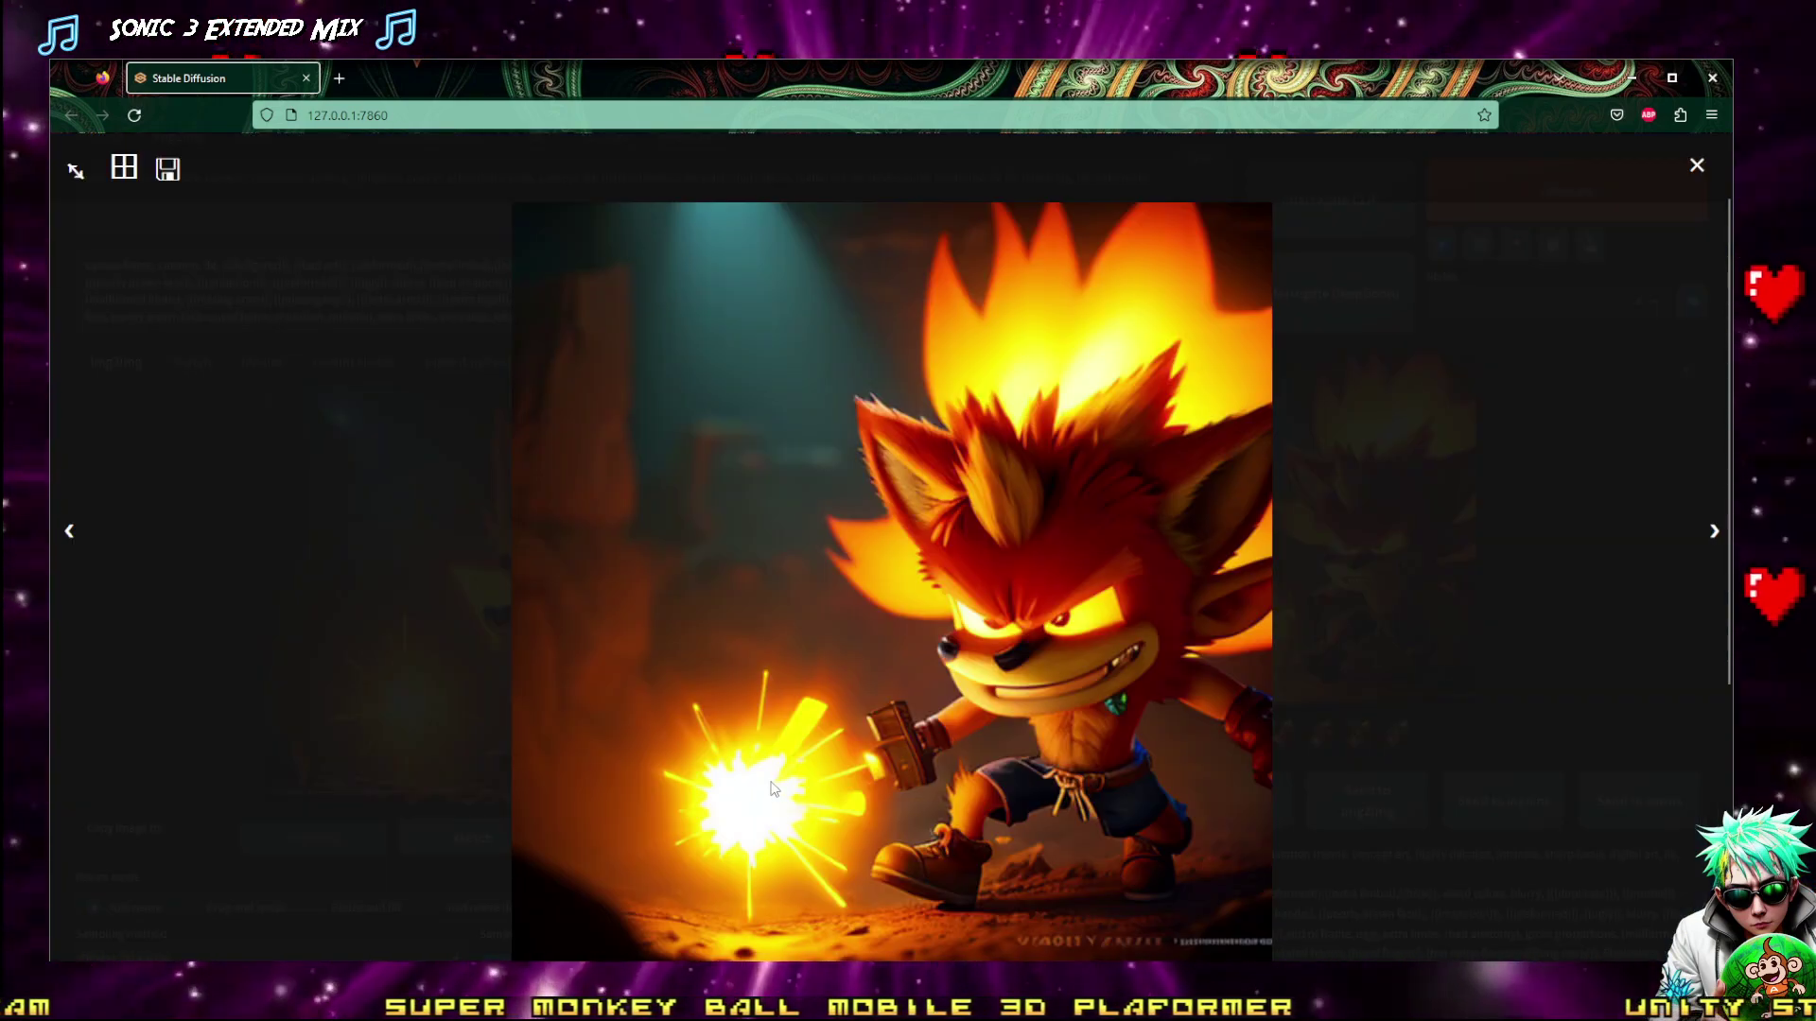
{"action": "key", "text": "Right"}
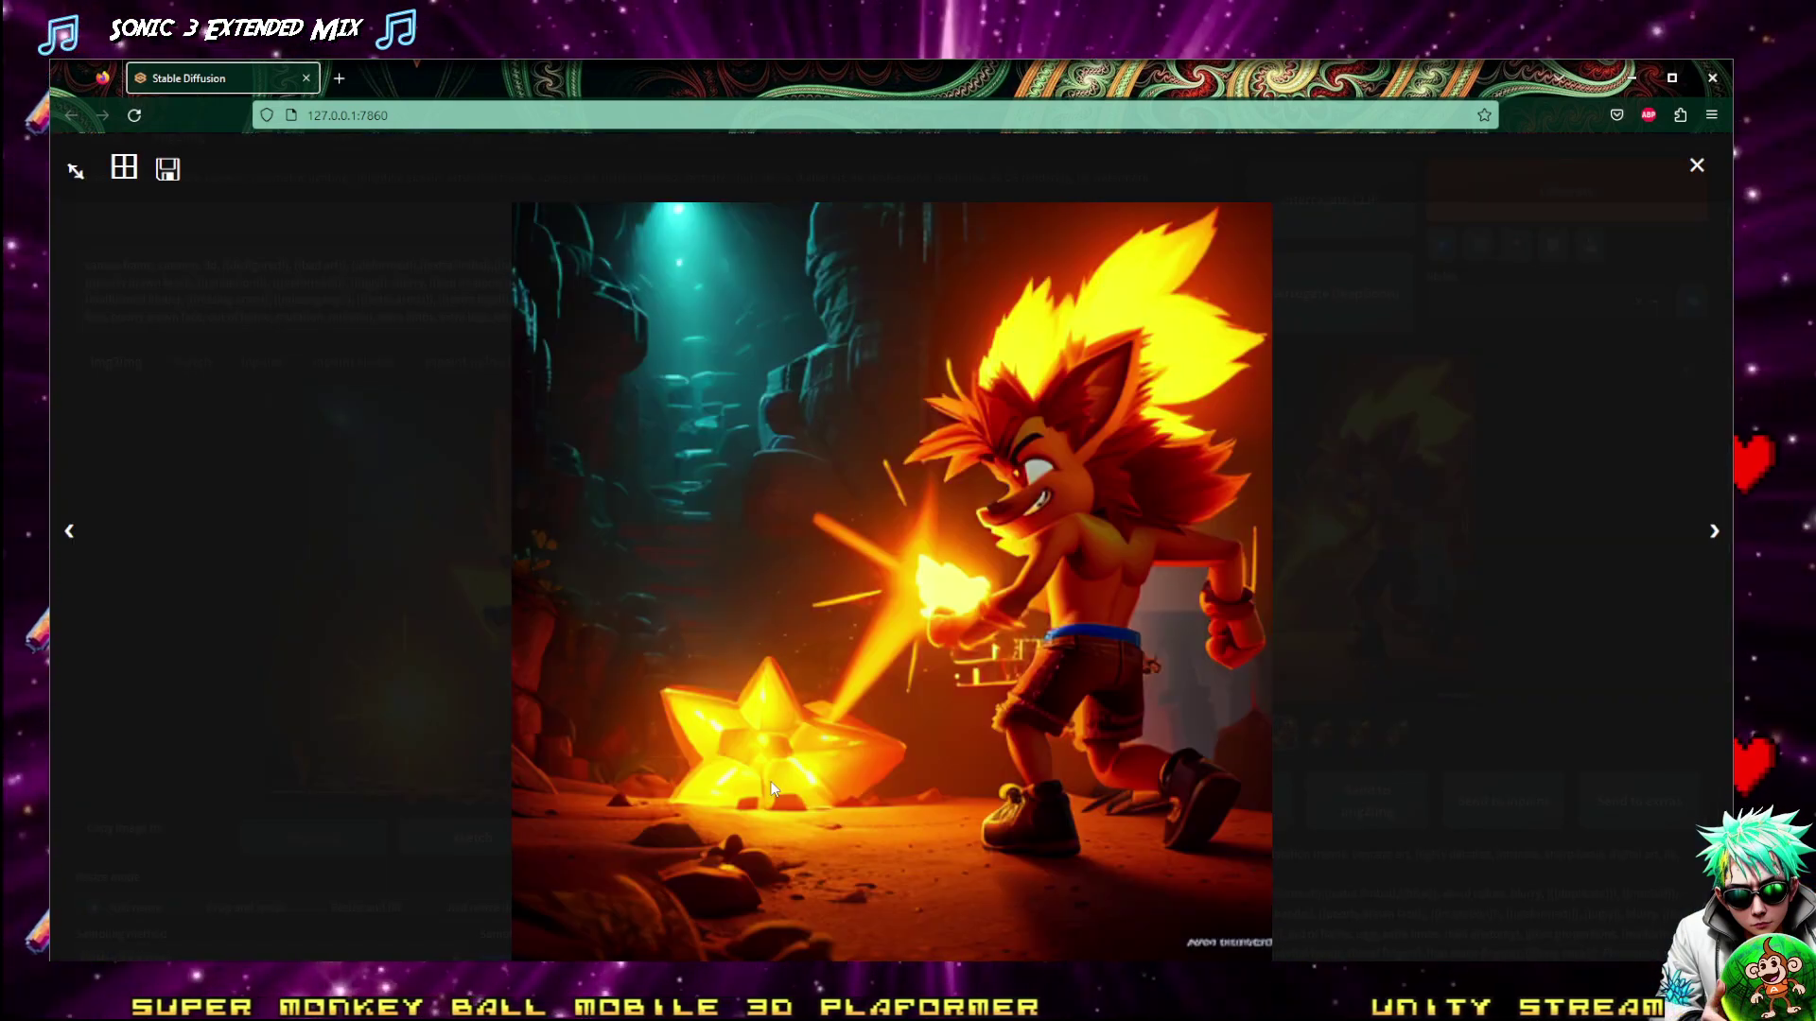
{"action": "key", "text": "Right"}
{"action": "key", "text": "Right"}
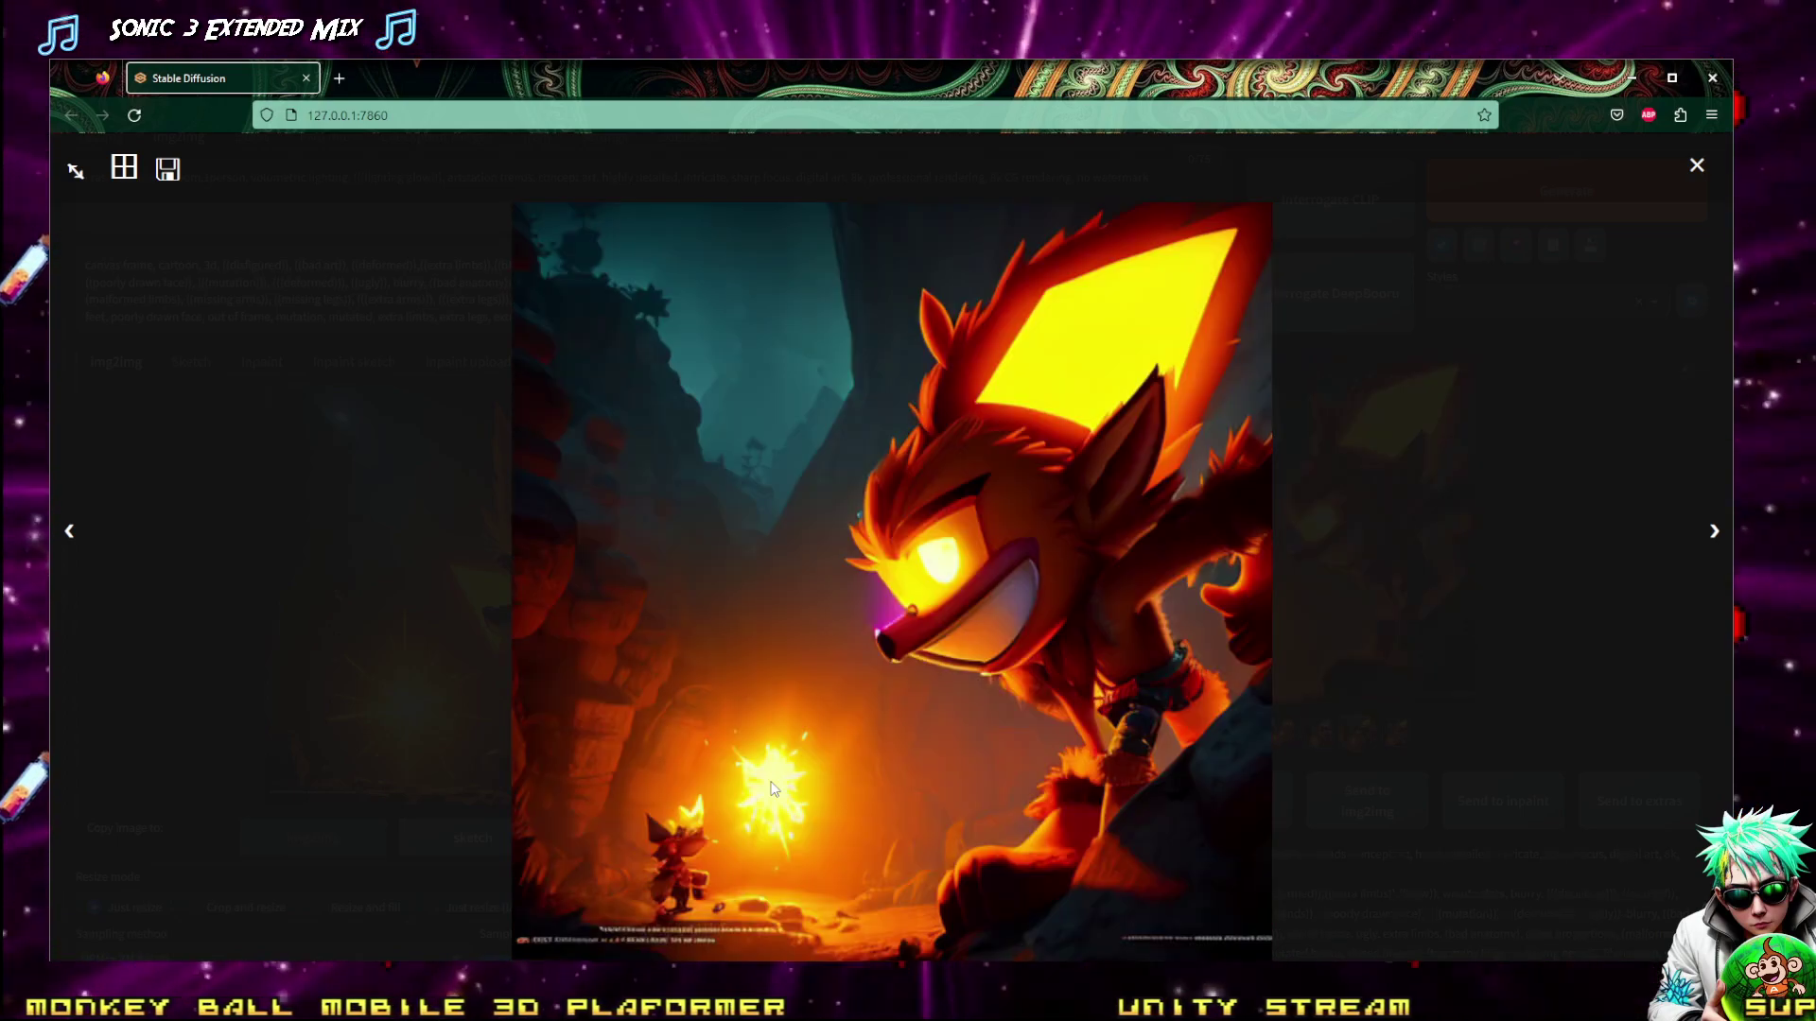
{"action": "key", "text": "Right"}
{"action": "key", "text": "Right"}
{"action": "key", "text": "Right"}
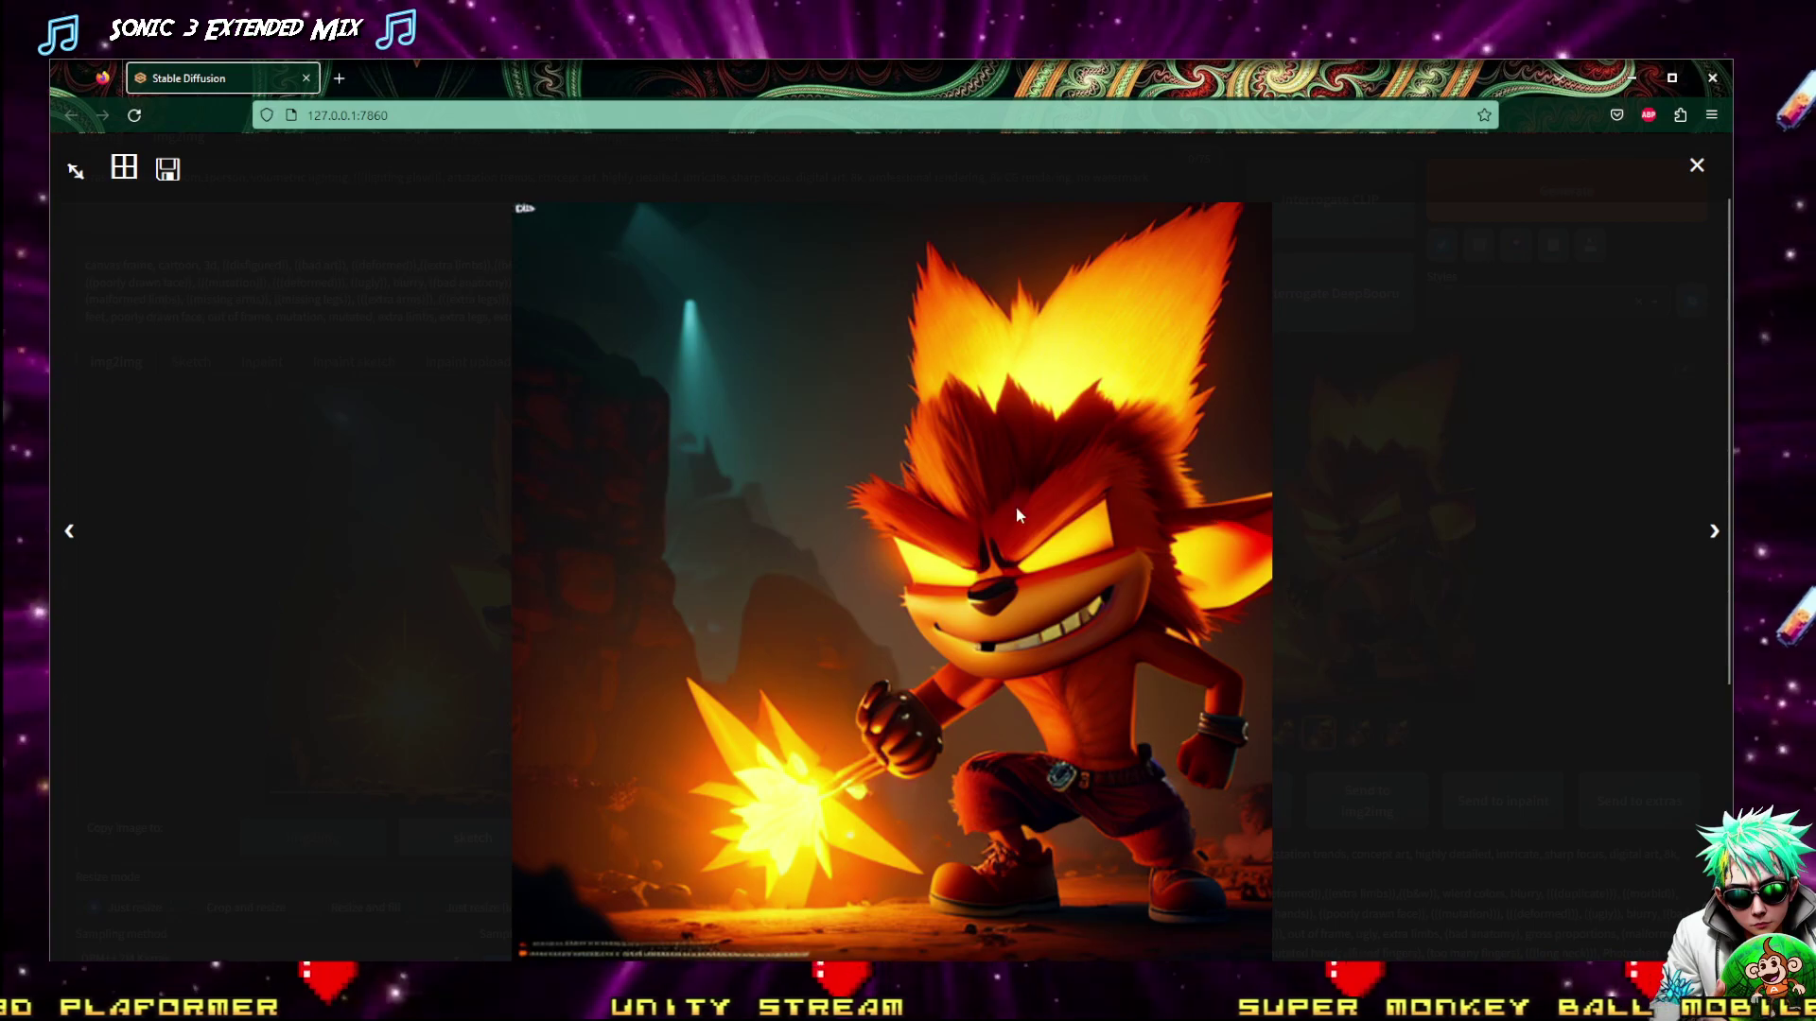
{"action": "left_click", "coordinate": [1696, 168]}
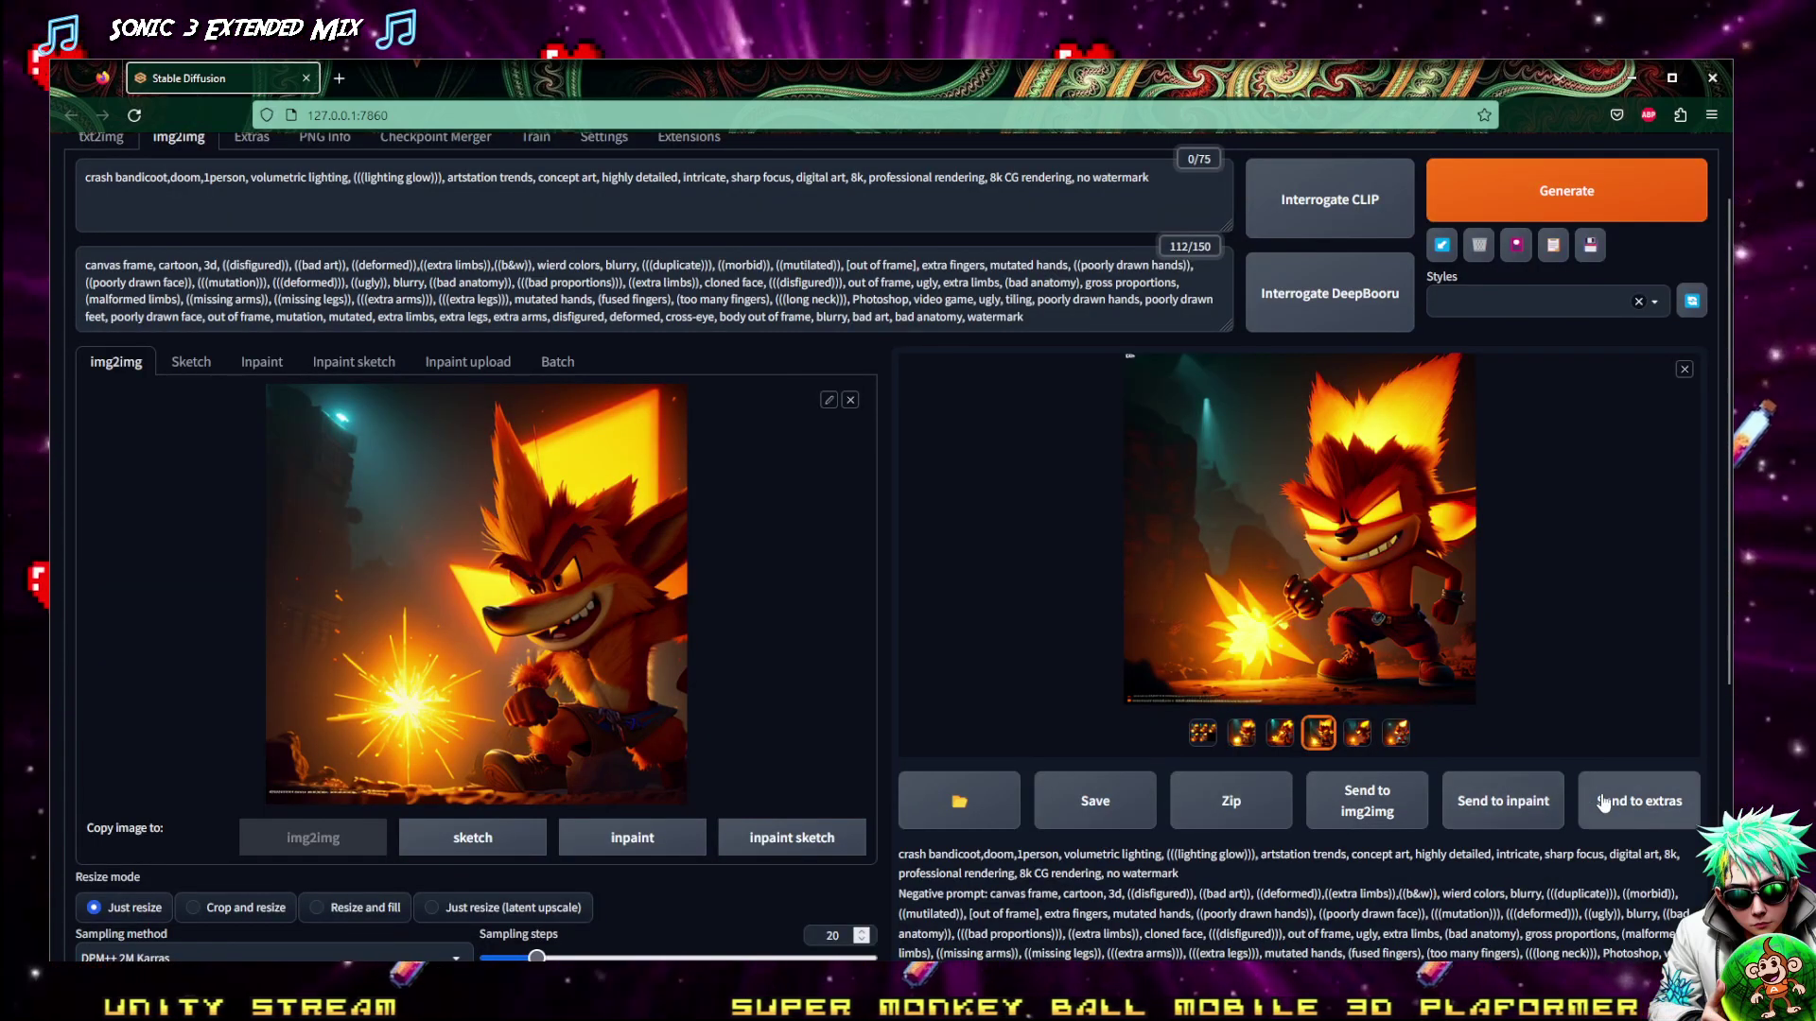
Send the chosen Crash image to inpaint, clear its mask, and copy it into Inpaint sketch
{"action": "left_click", "coordinate": [1501, 800]}
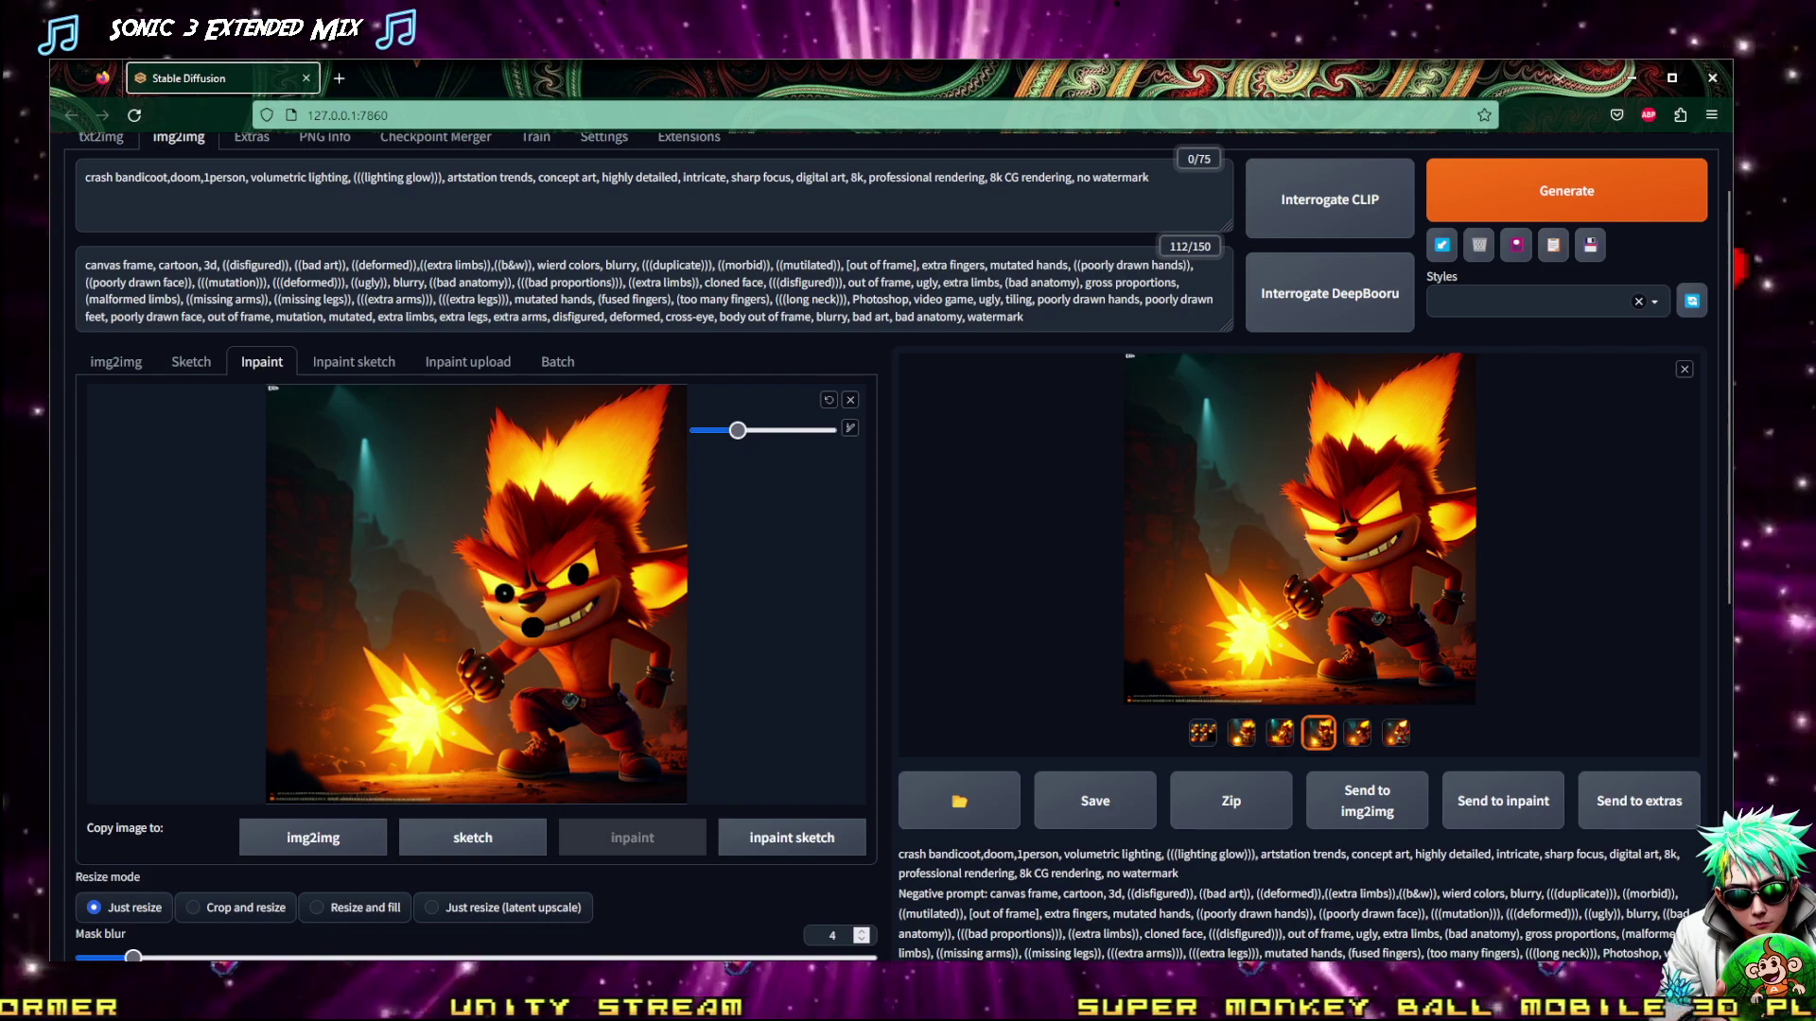
{"action": "left_click", "coordinate": [831, 400]}
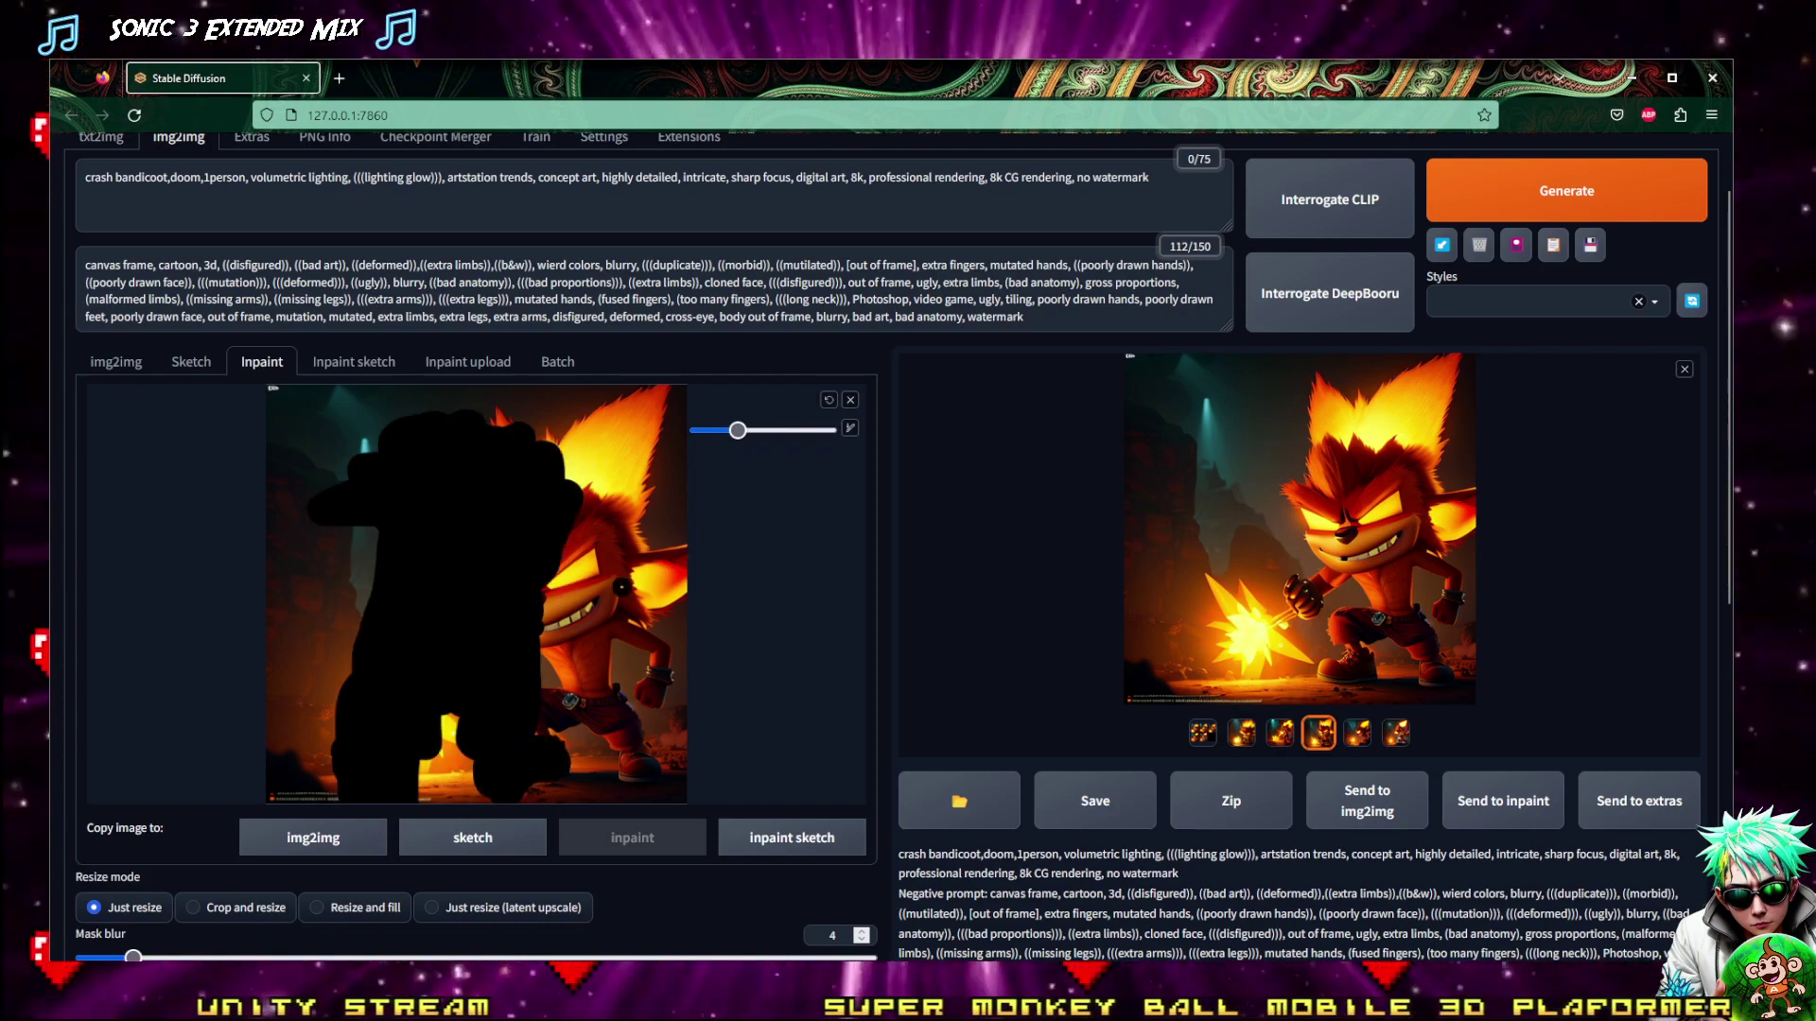
{"action": "left_click", "coordinate": [831, 400]}
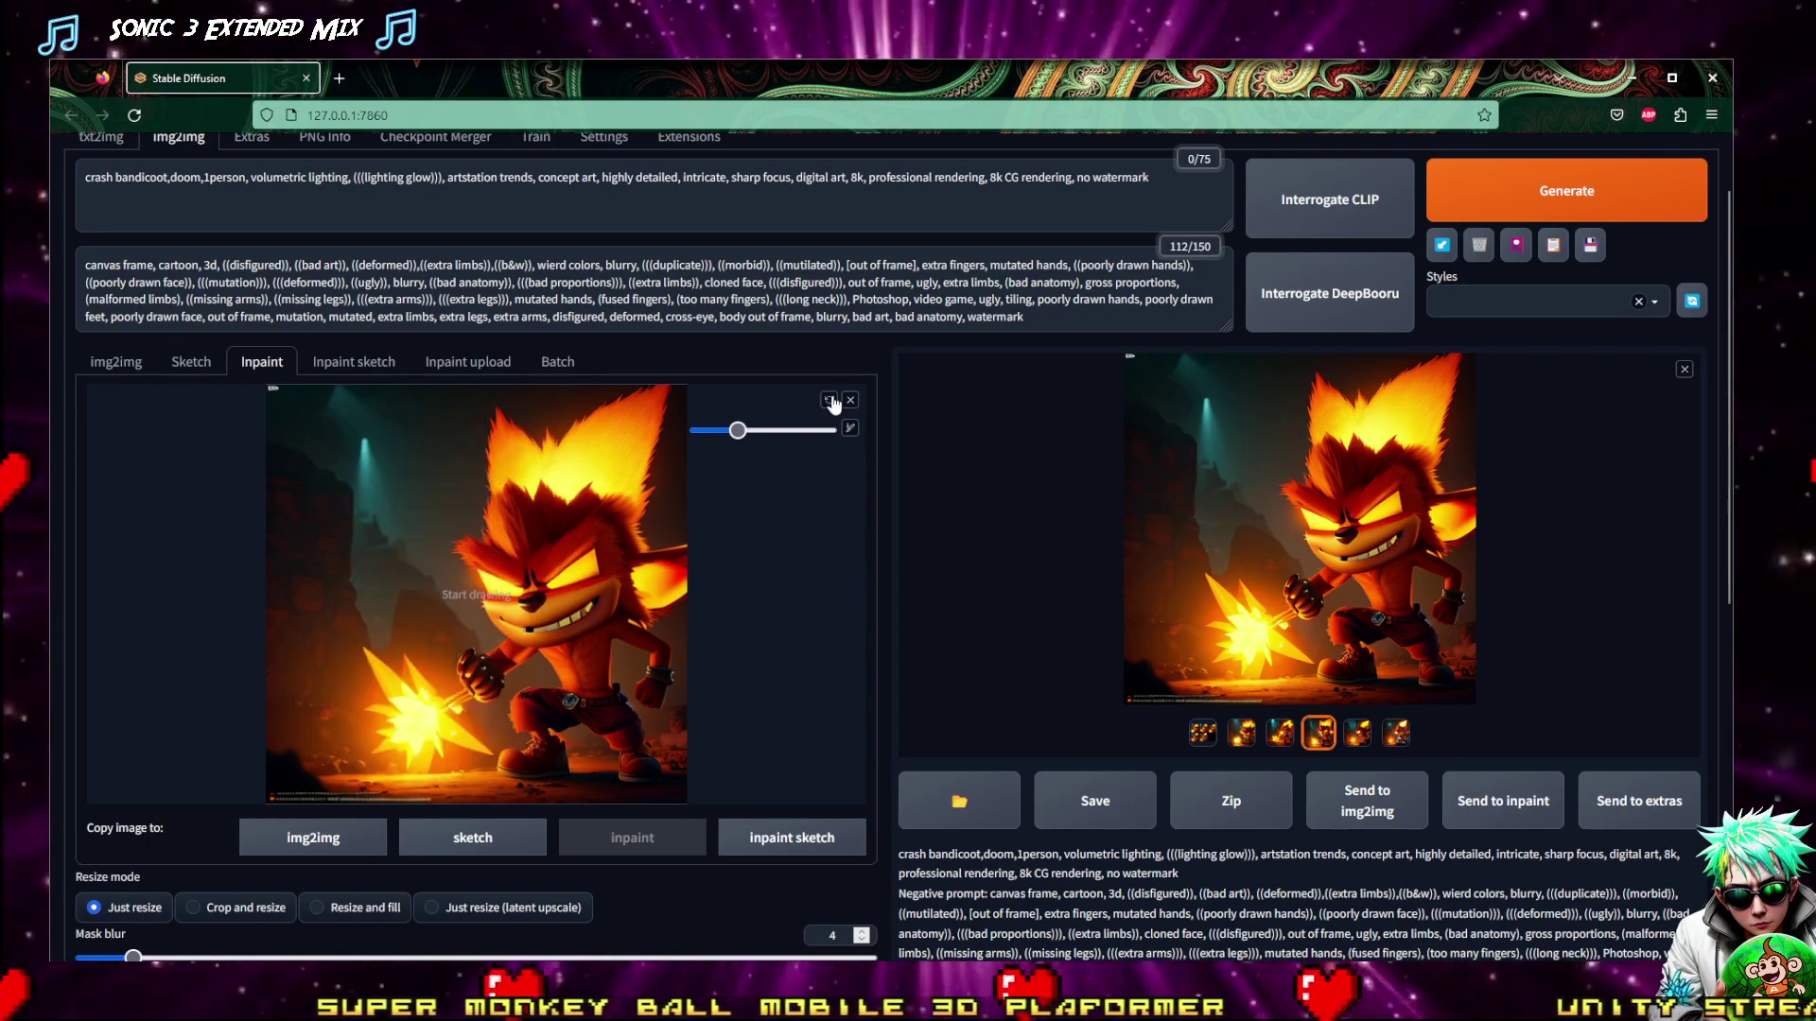
{"action": "left_click", "coordinate": [748, 836]}
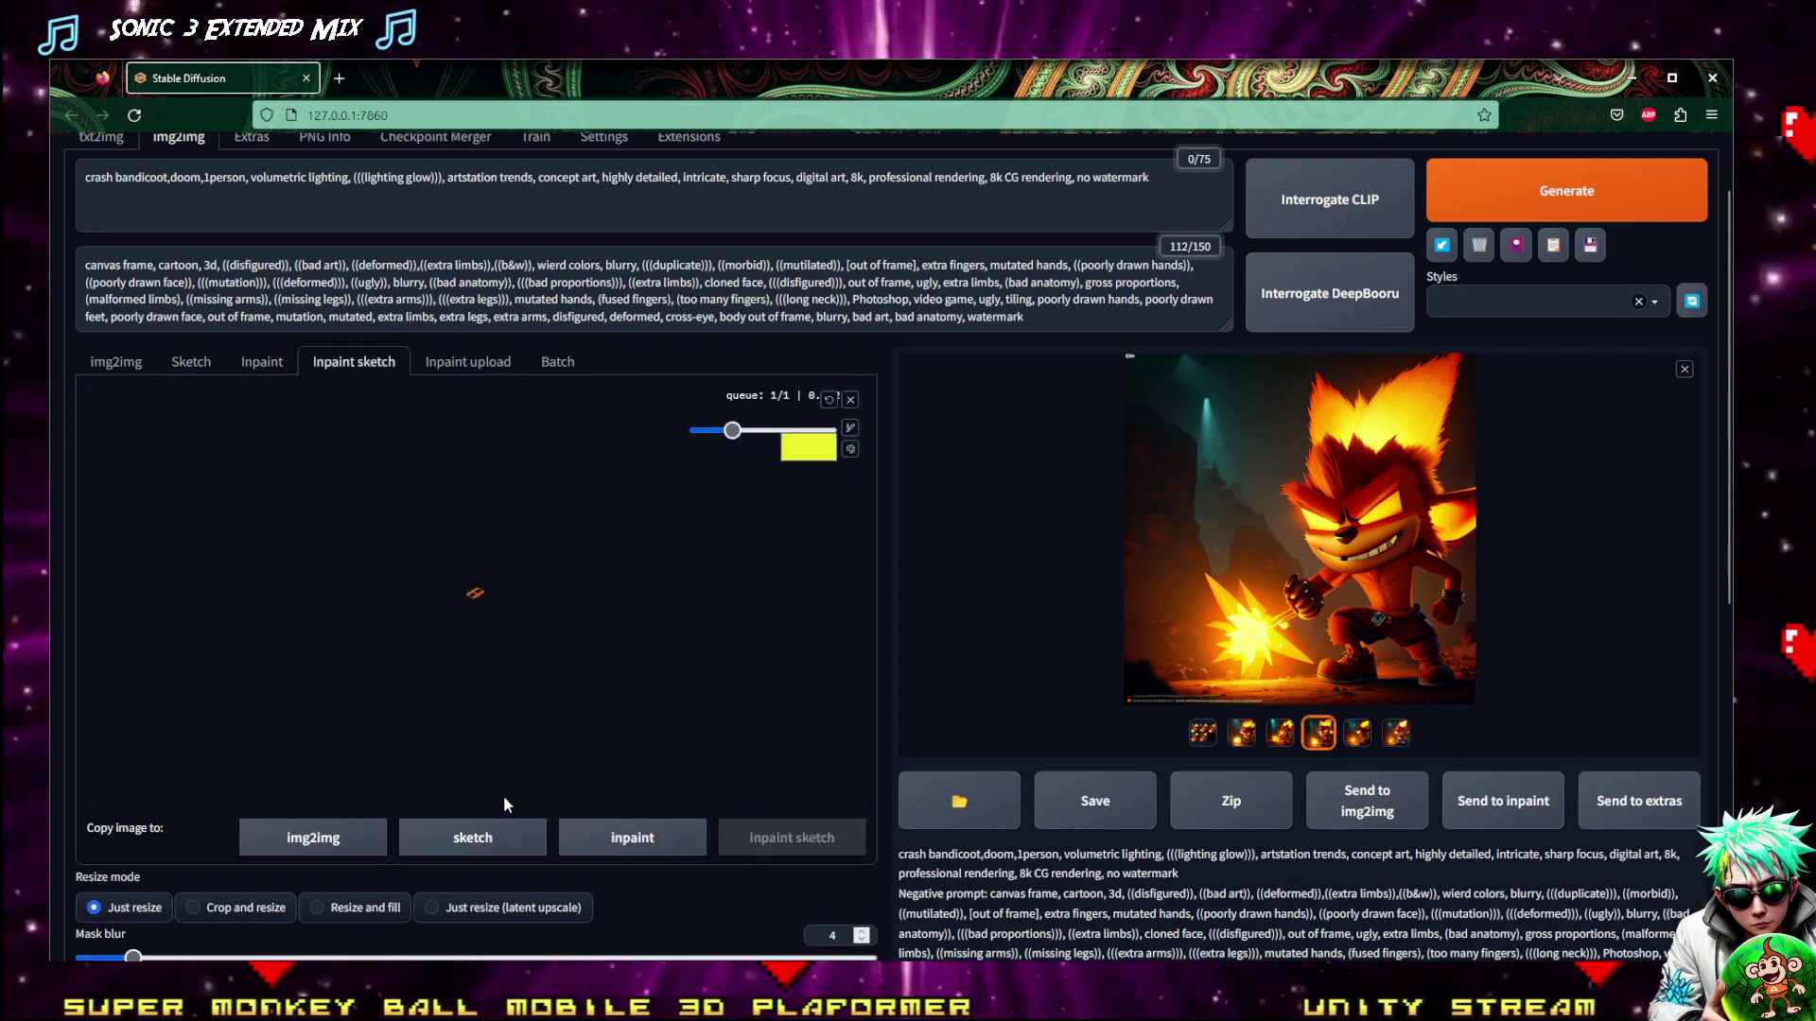
Set the sketch brush colour to black and generate a new batch of variations
{"action": "left_click", "coordinate": [793, 447]}
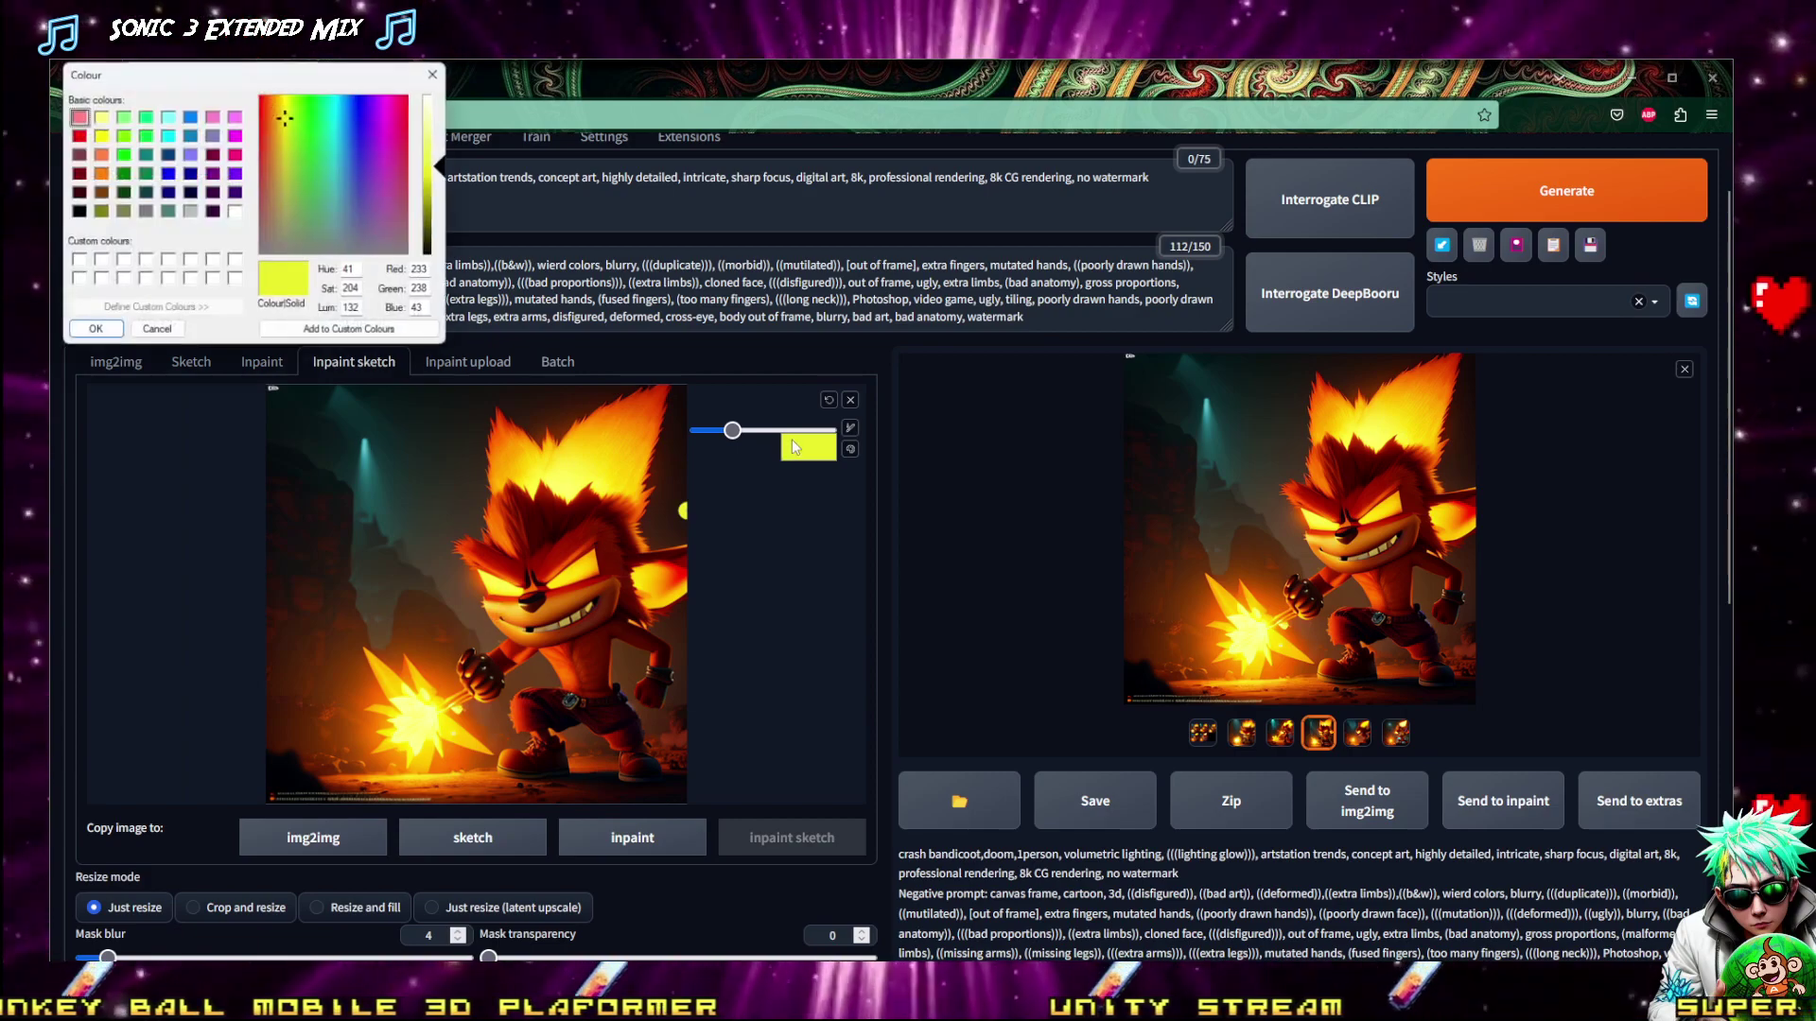
{"action": "left_click_drag", "start_coordinate": [440, 210], "coordinate": [52, 374]}
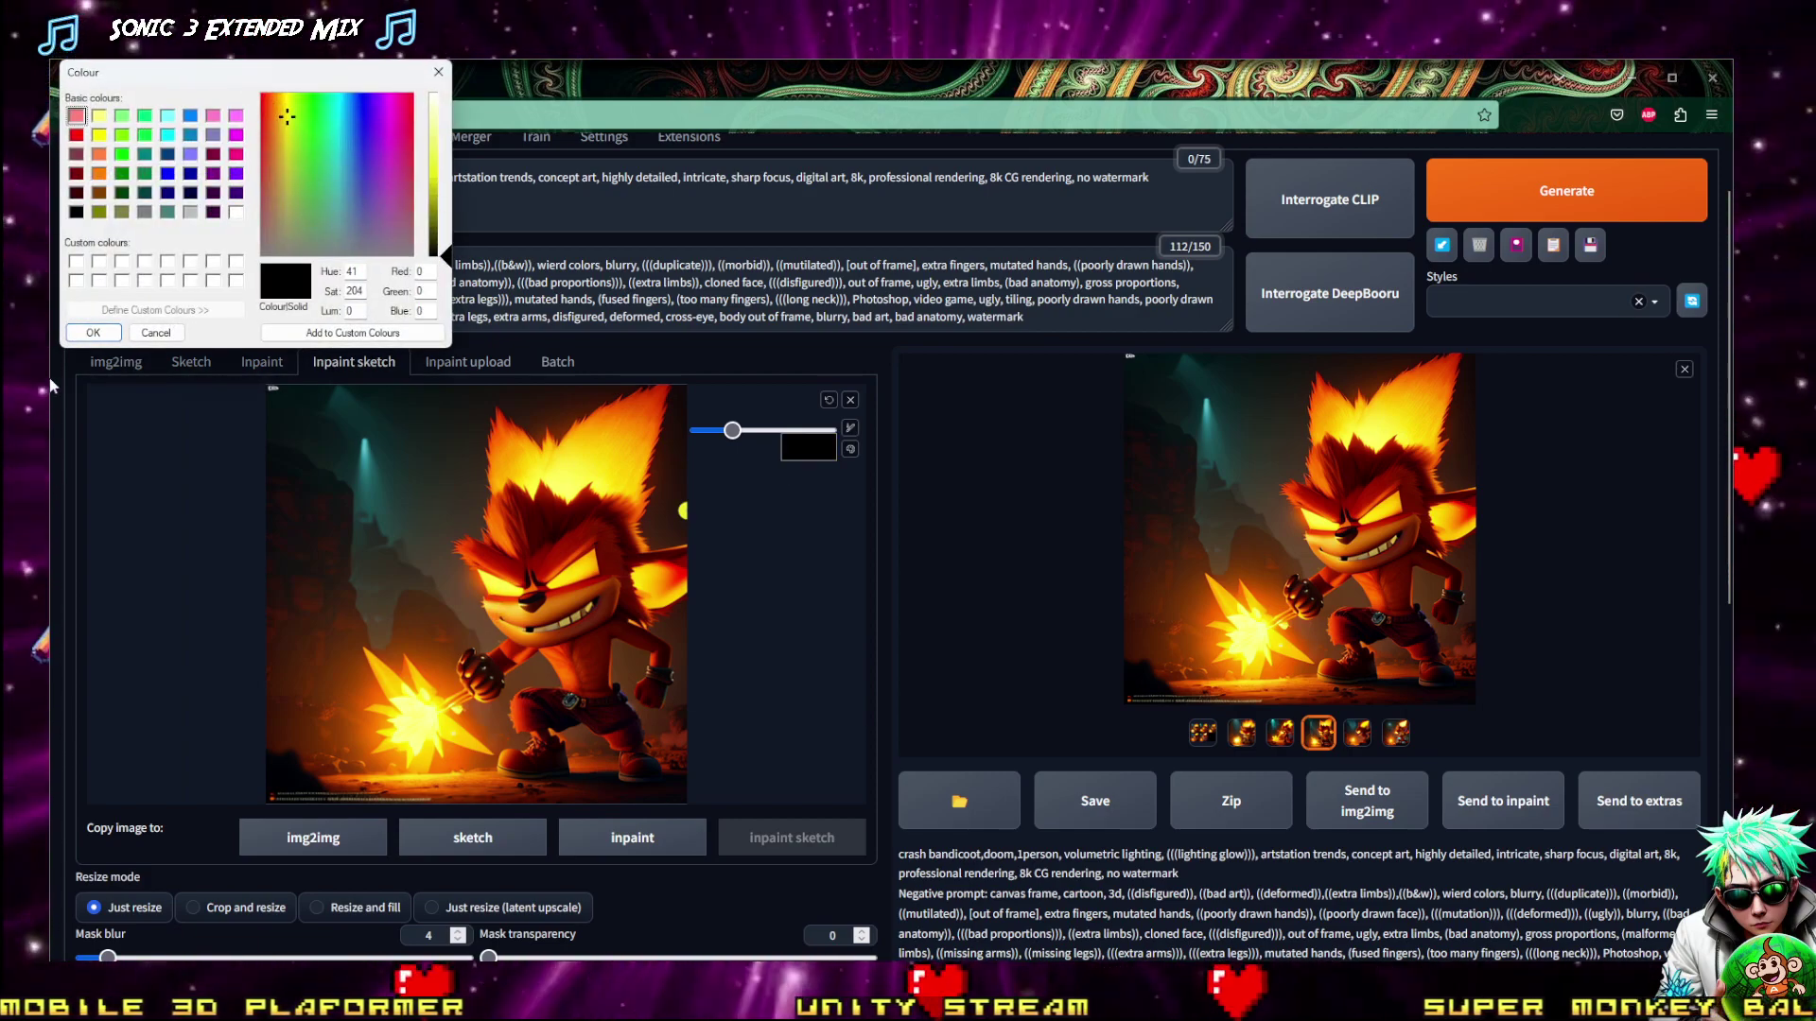
{"action": "left_click", "coordinate": [93, 333]}
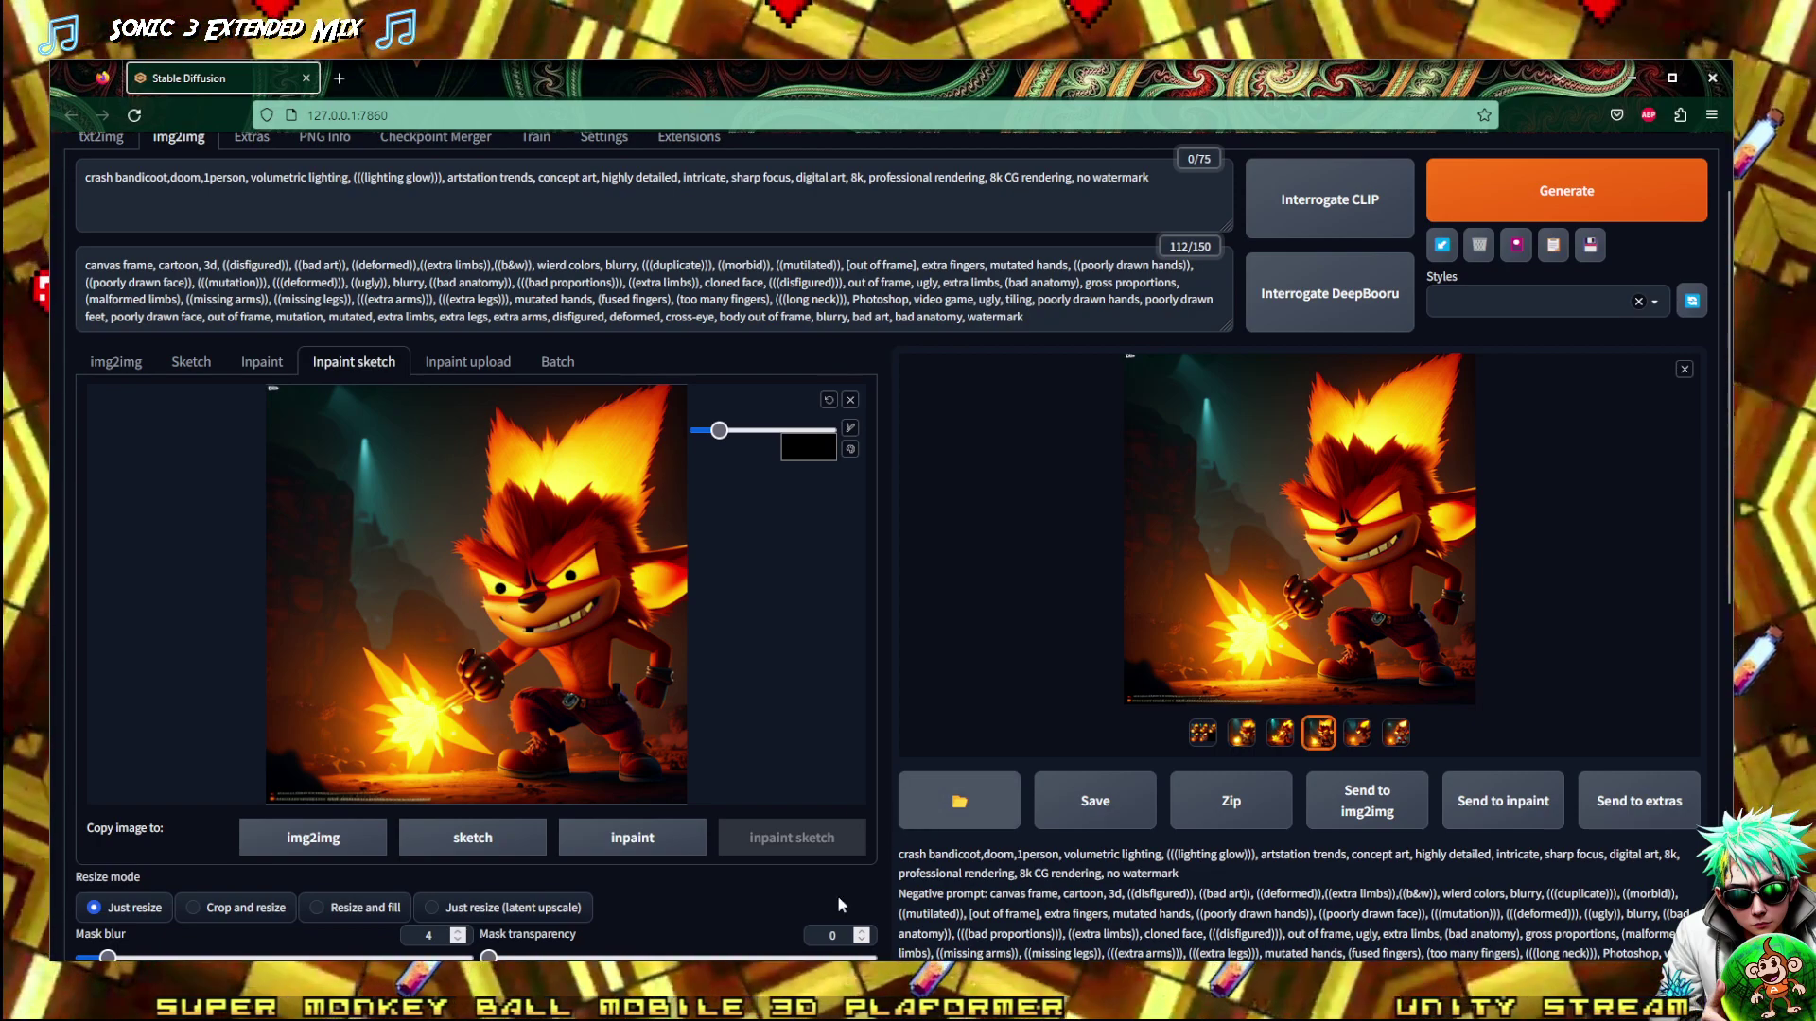
{"action": "left_click", "coordinate": [1639, 167]}
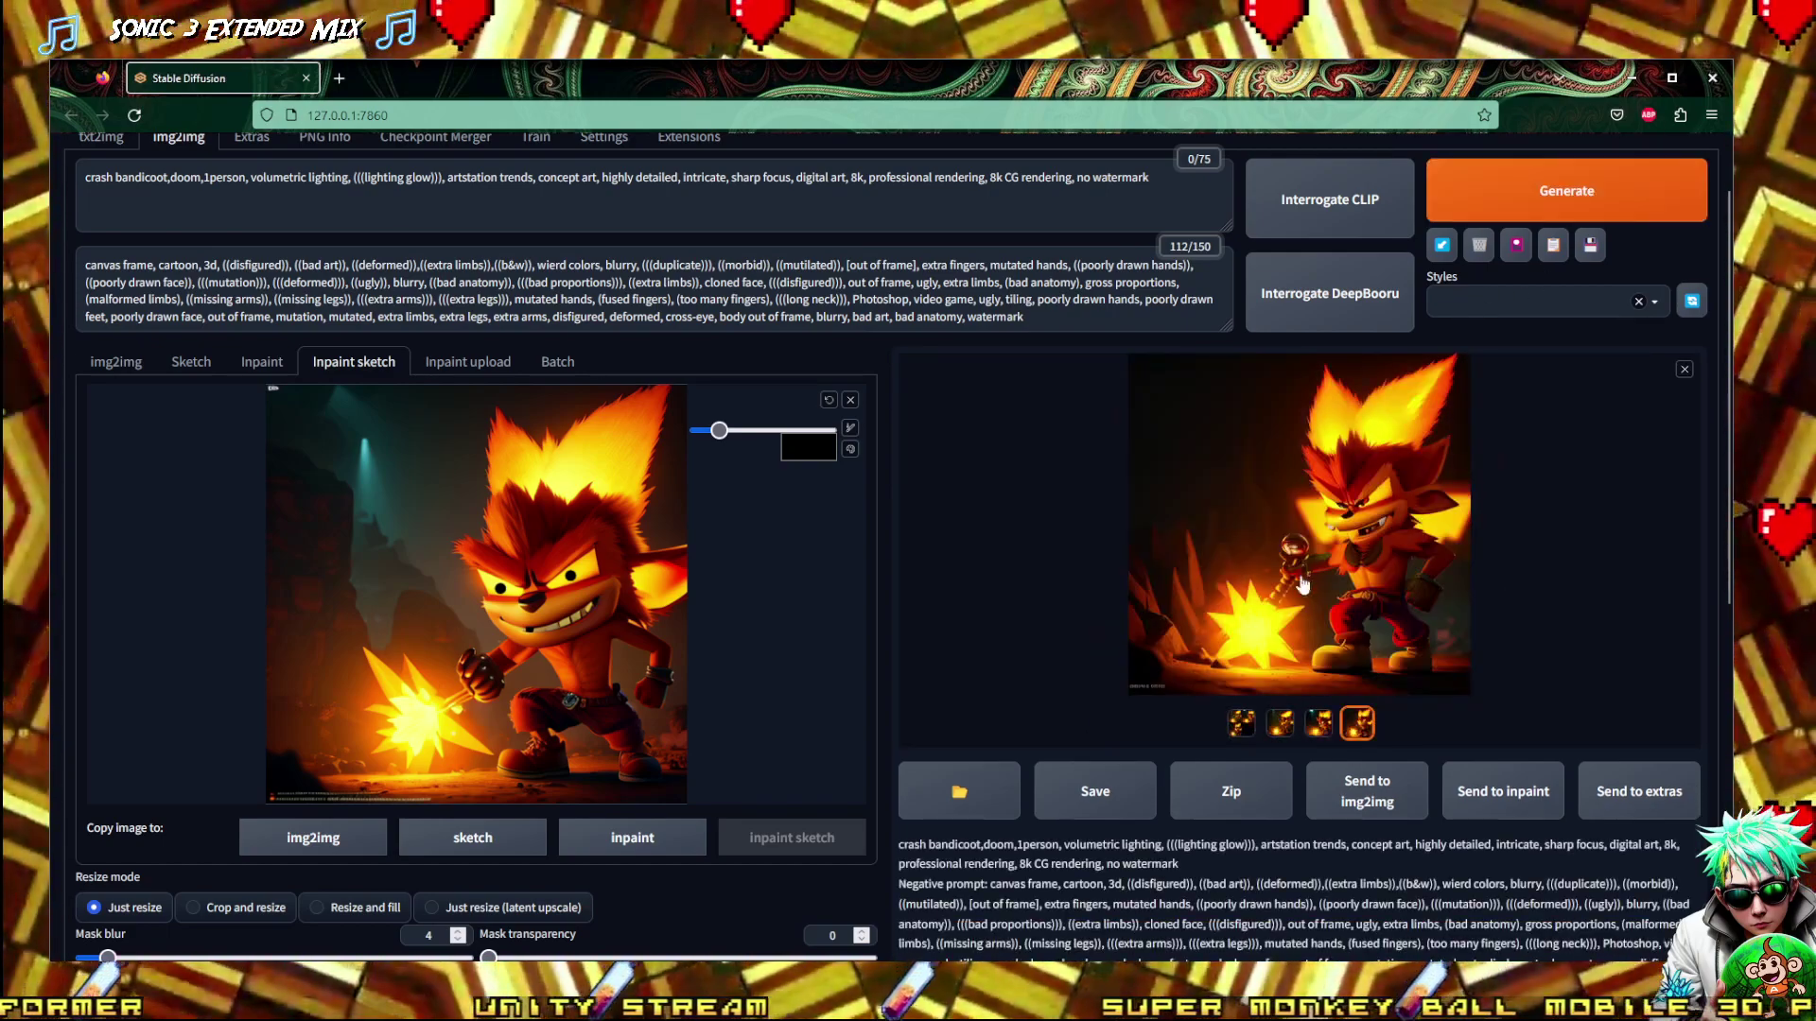
Review the new Crash results full-screen and settle on the second one
{"action": "left_click", "coordinate": [1277, 728]}
{"action": "left_click", "coordinate": [1309, 673]}
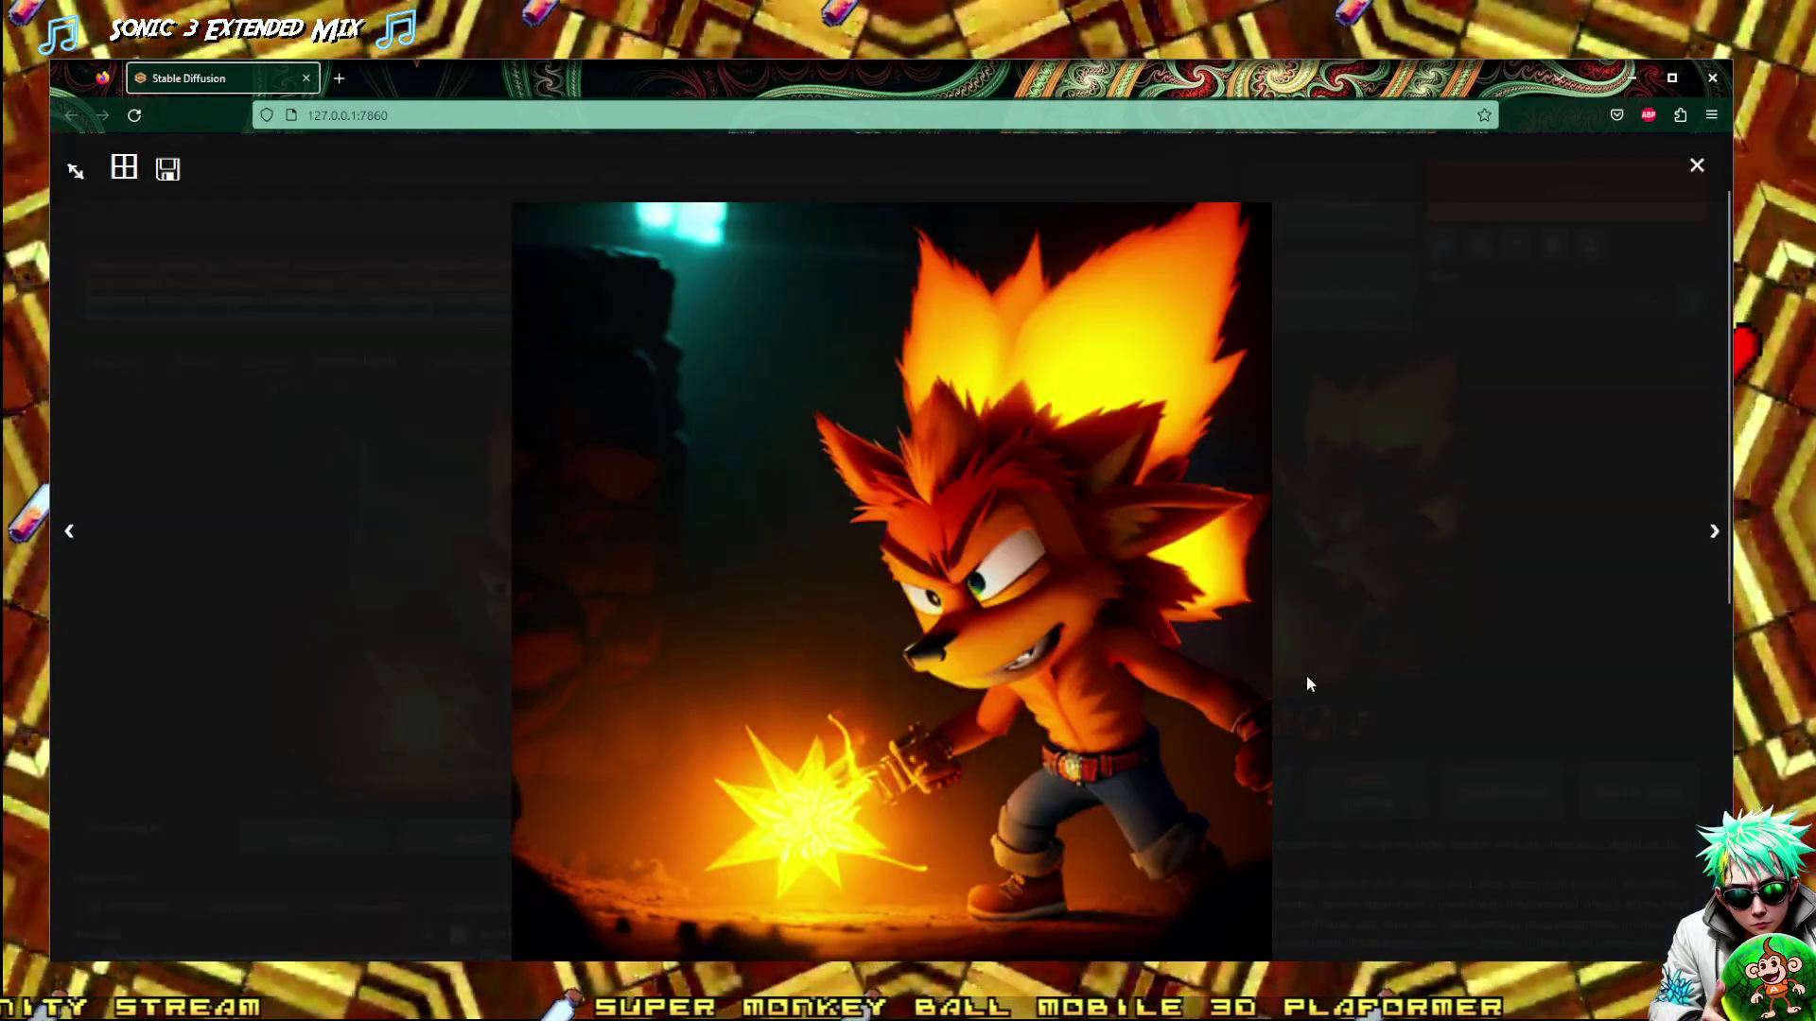
{"action": "key", "text": "Right"}
{"action": "key", "text": "Left"}
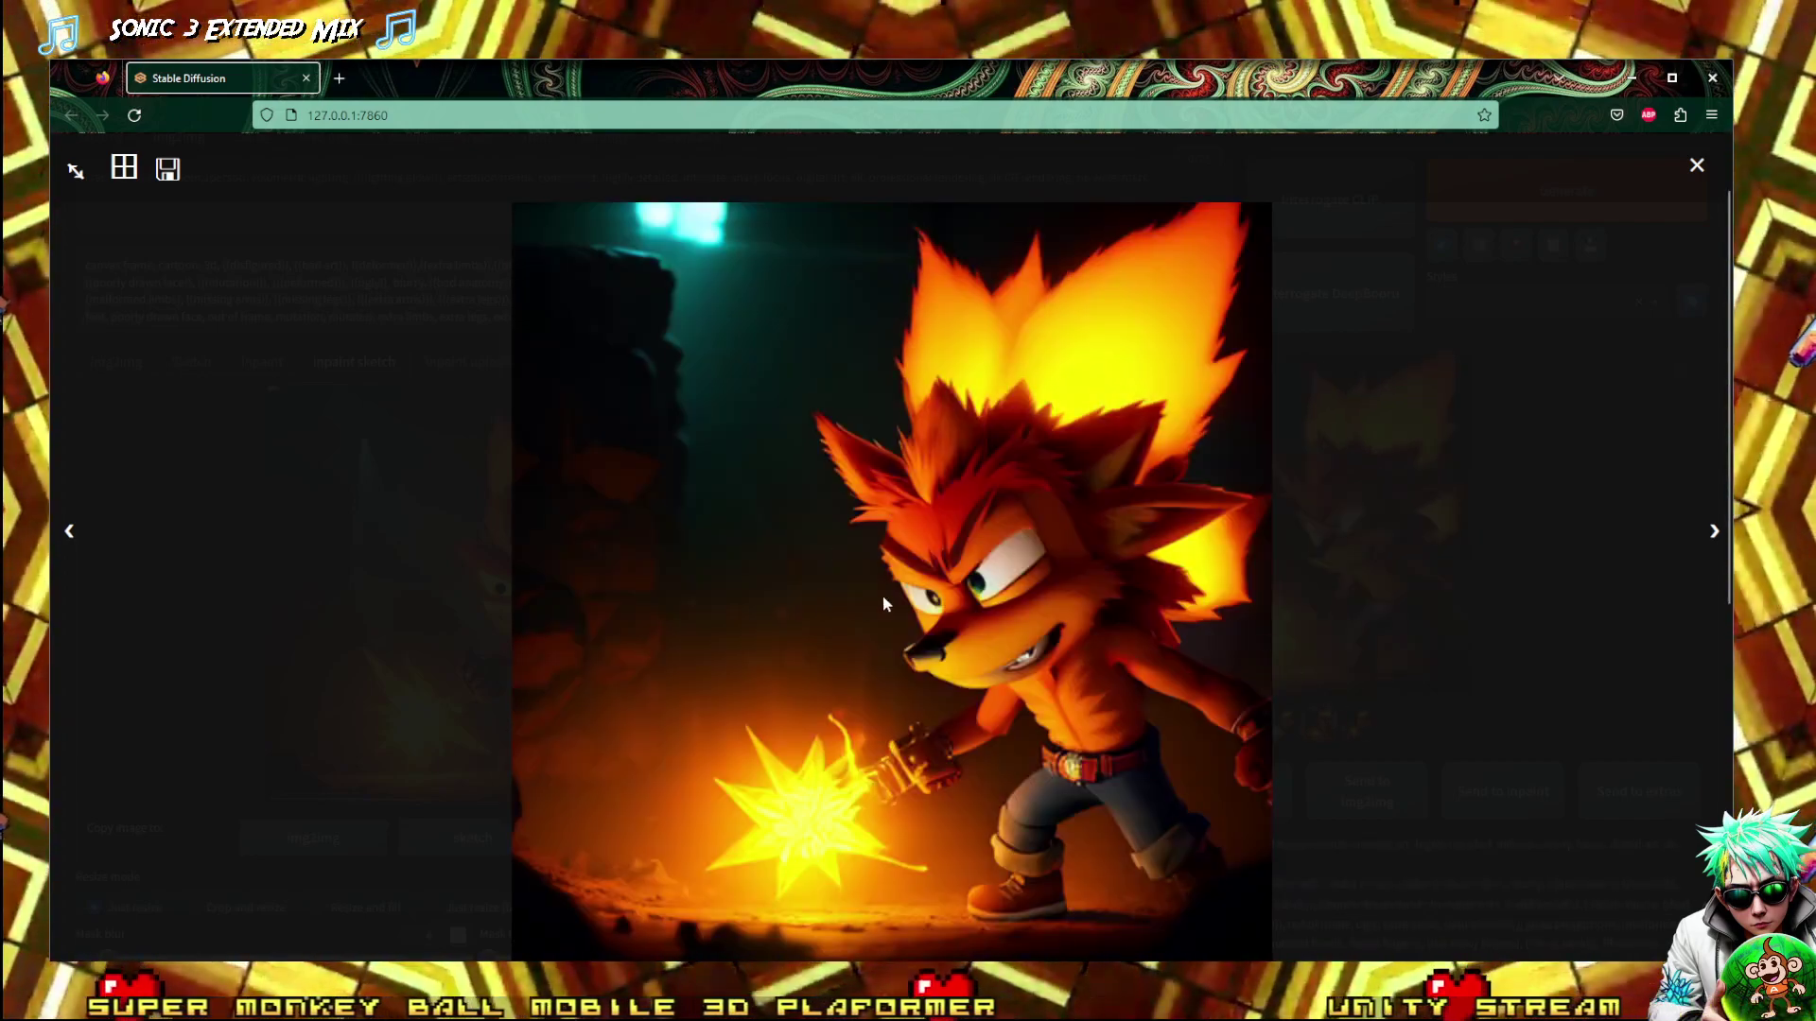
{"action": "left_click", "coordinate": [876, 596]}
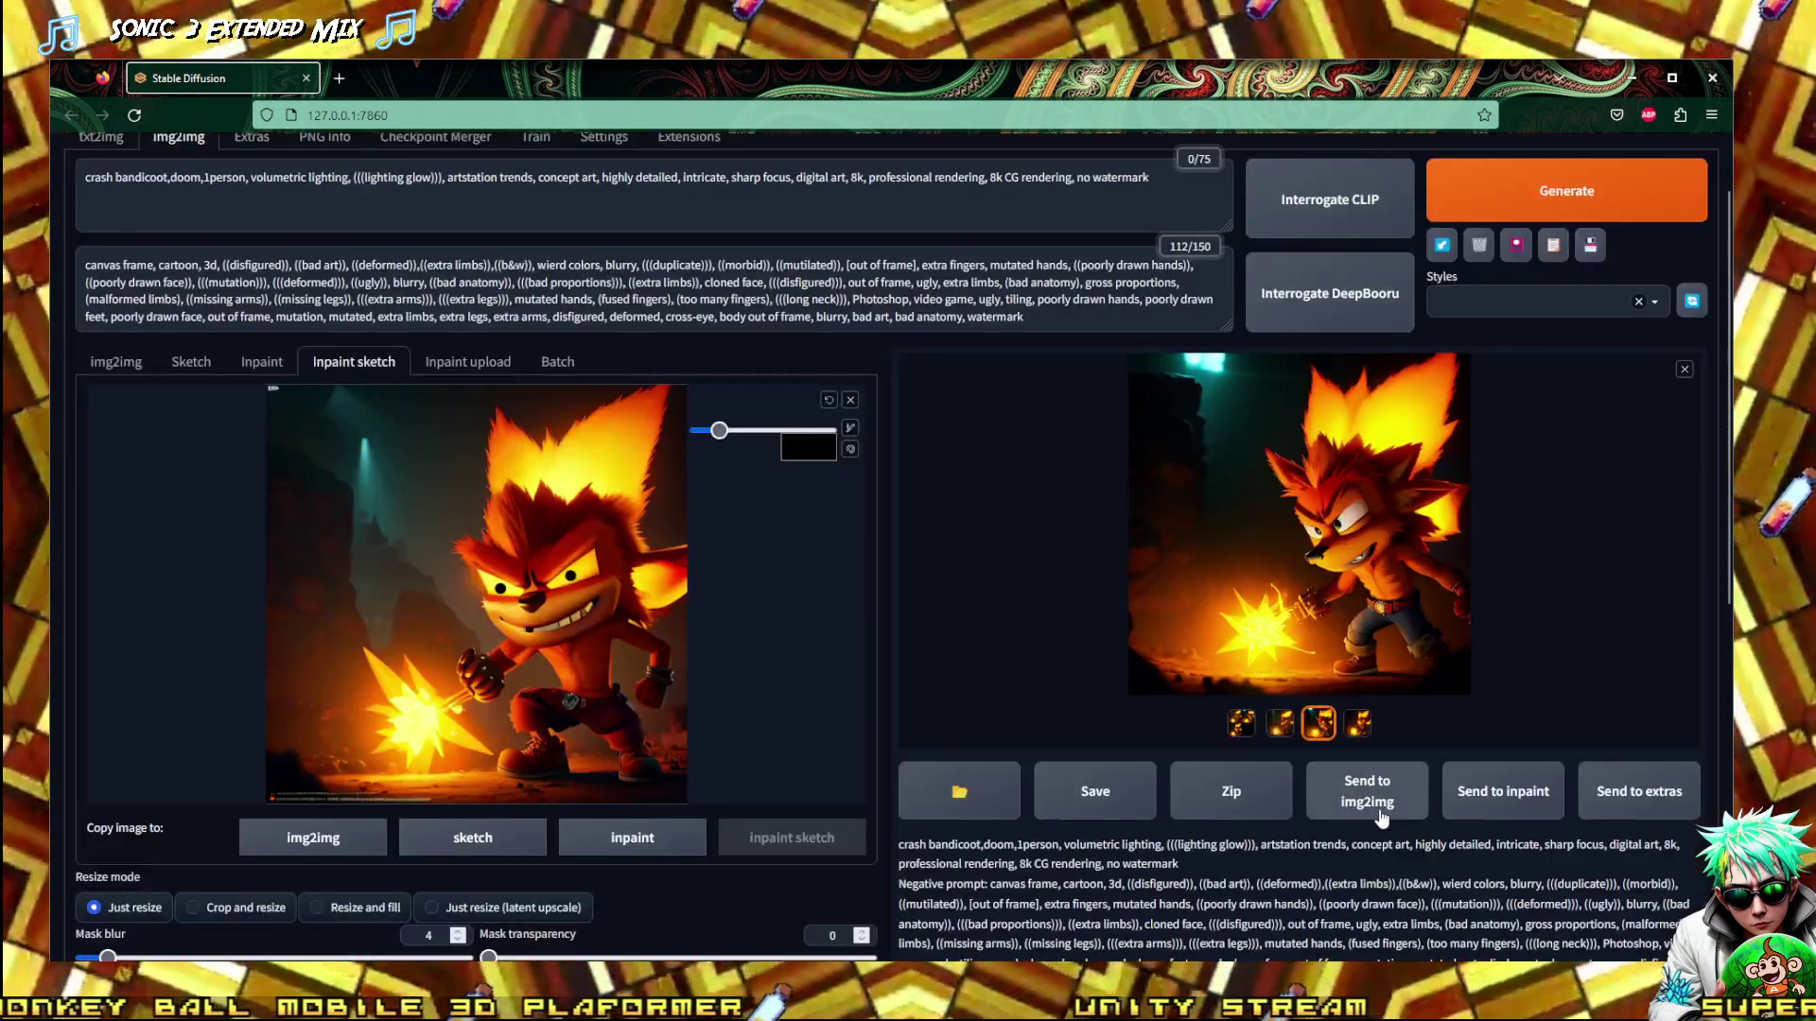
Move that image into inpainting, mask the eye and snout, generate the face fix, and view the result
{"action": "left_click", "coordinate": [1367, 792]}
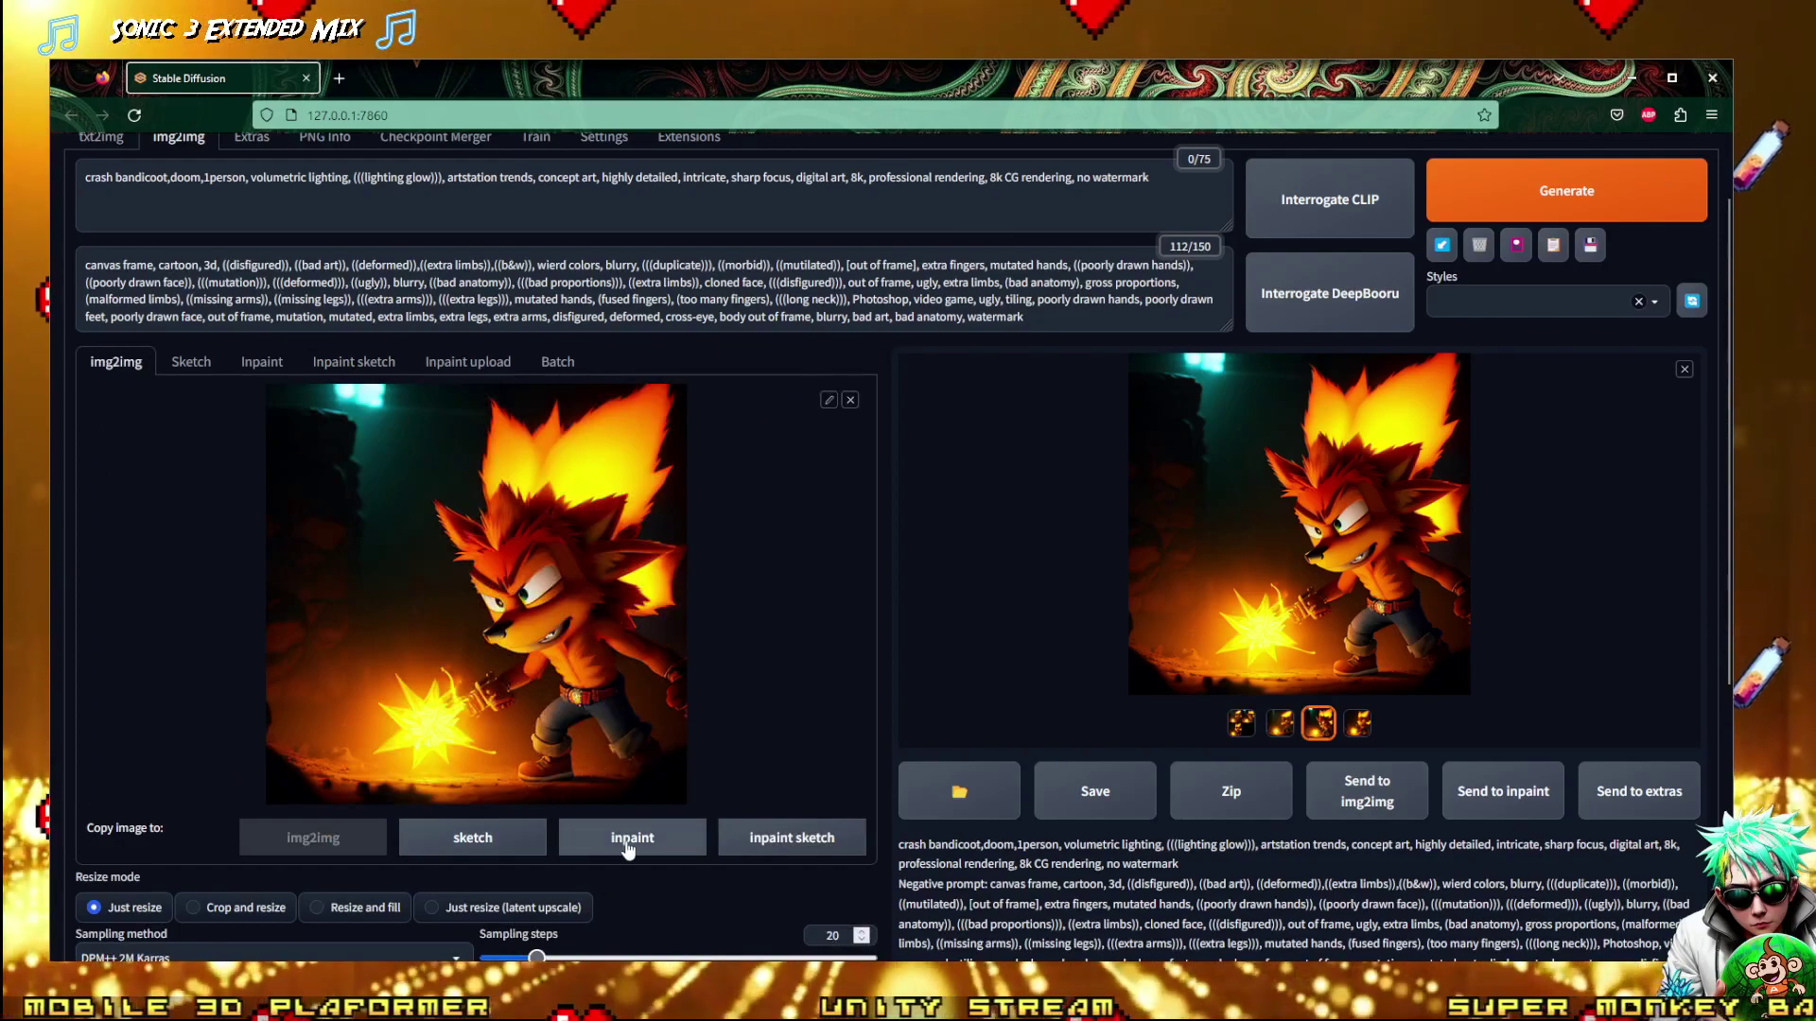
{"action": "left_click", "coordinate": [632, 838]}
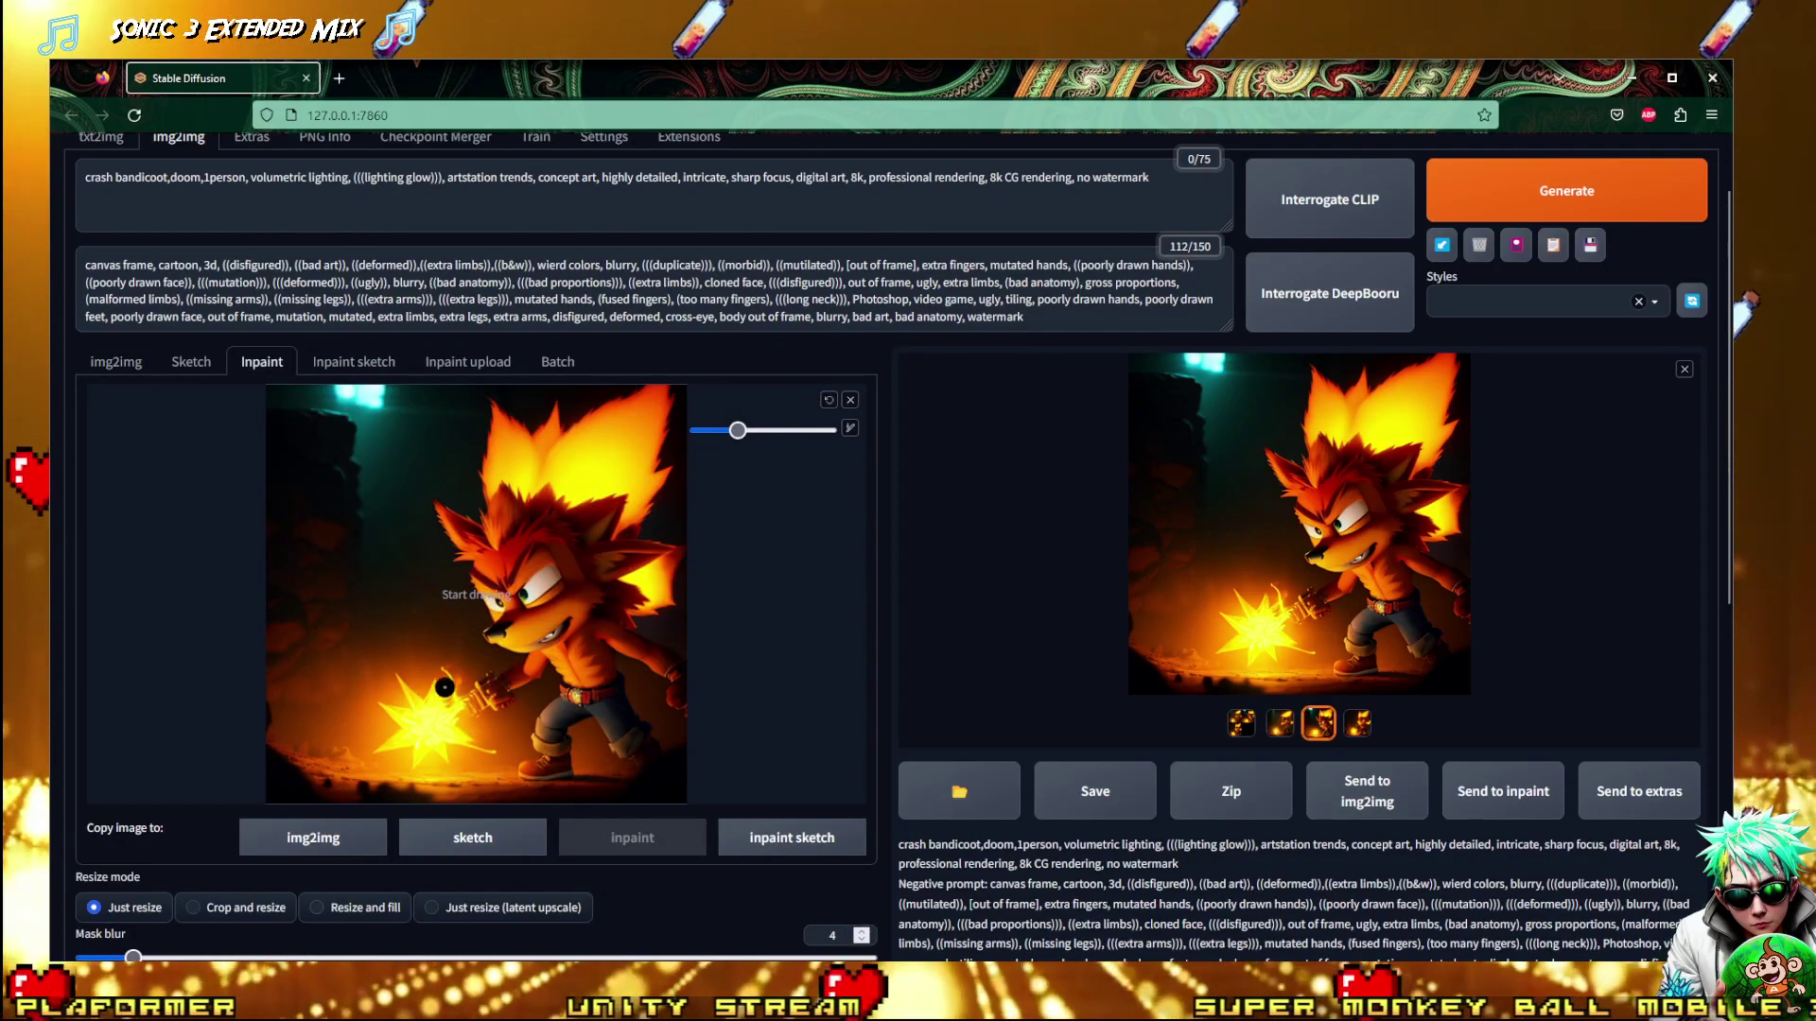
{"action": "mouse_move", "coordinate": [522, 565]}
{"action": "left_mouse_down"}
{"action": "mouse_move", "coordinate": [526, 636]}
{"action": "mouse_move", "coordinate": [534, 546]}
{"action": "left_mouse_up"}
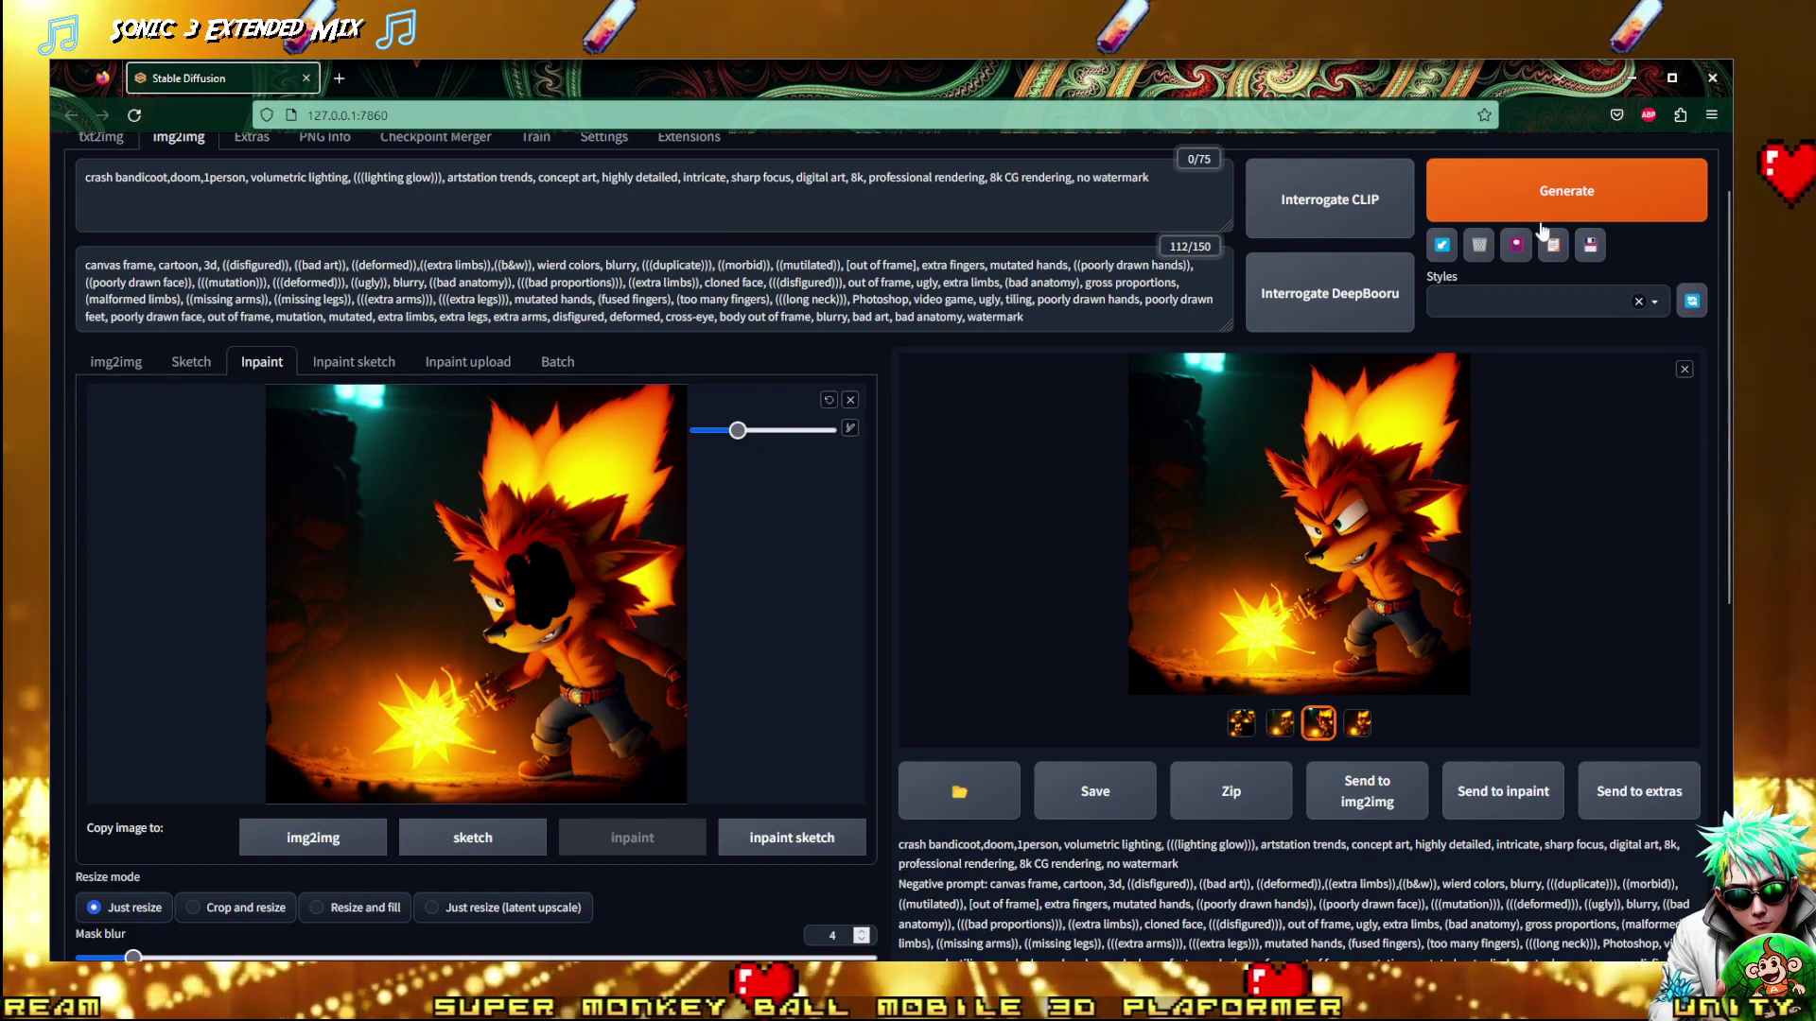
{"action": "left_click", "coordinate": [1566, 190]}
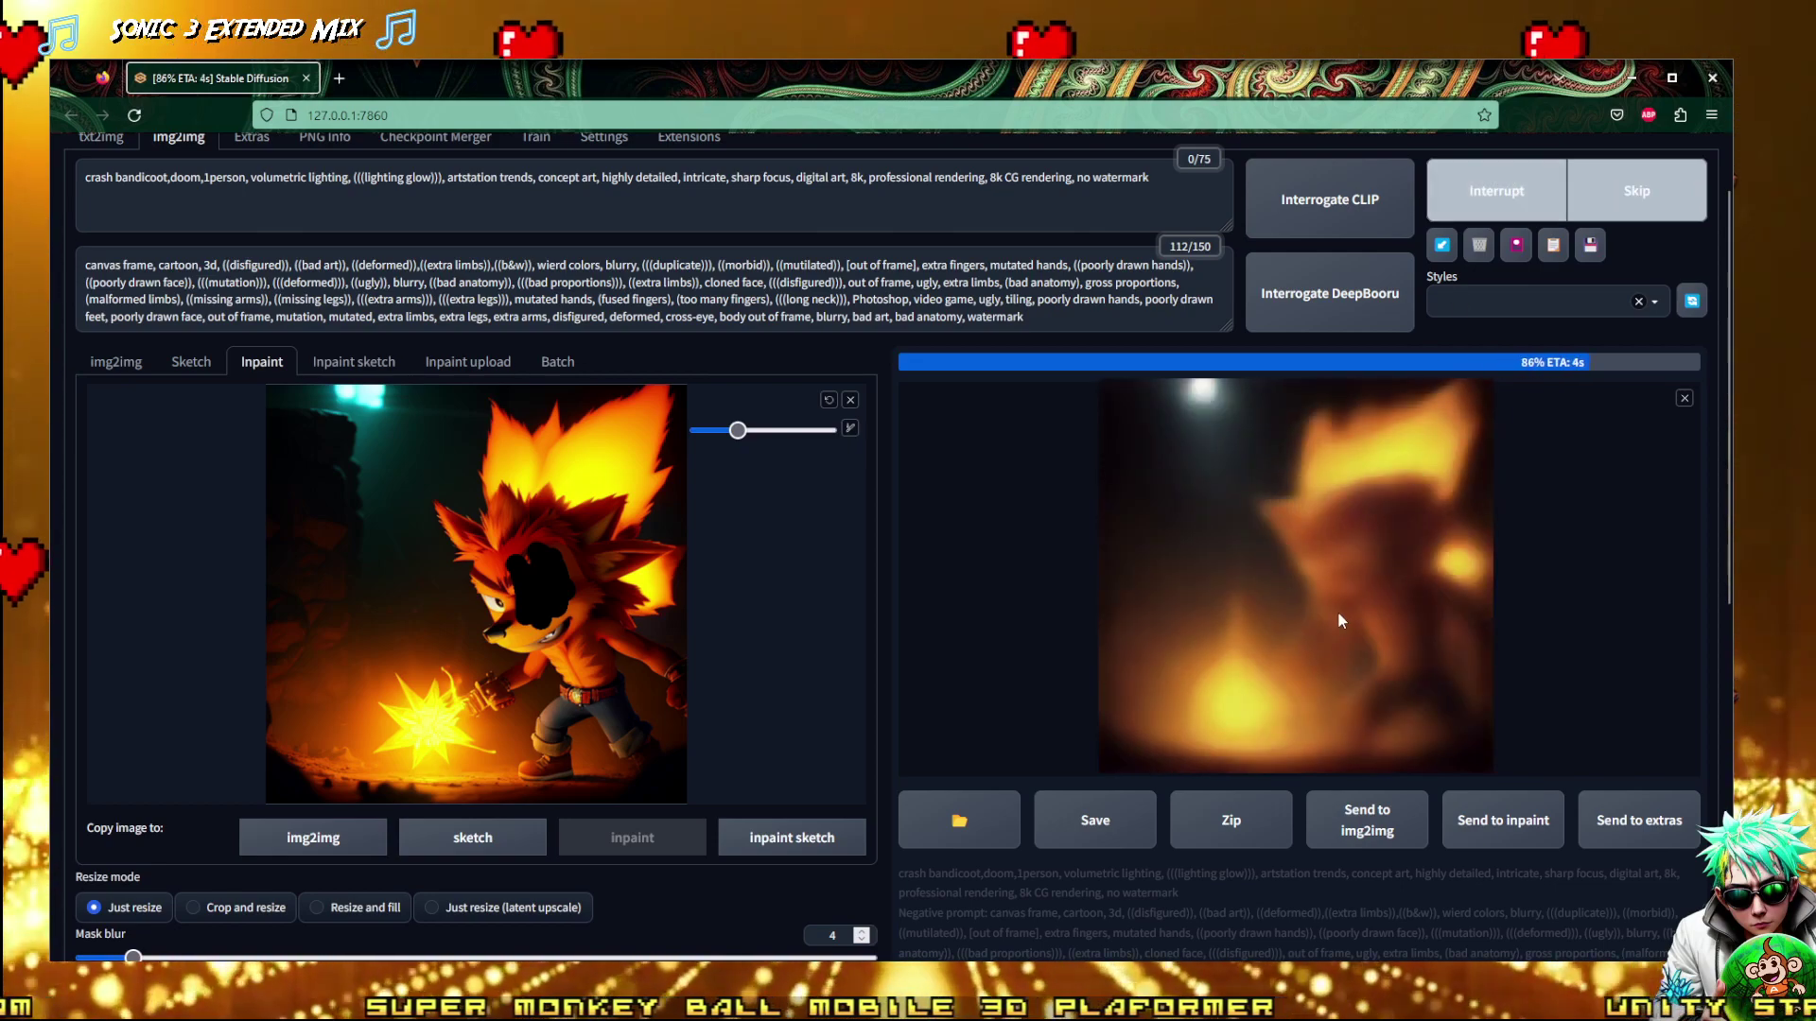
{"action": "scroll", "coordinate": [1339, 593], "scroll_direction": "down", "scroll_amount": 2}
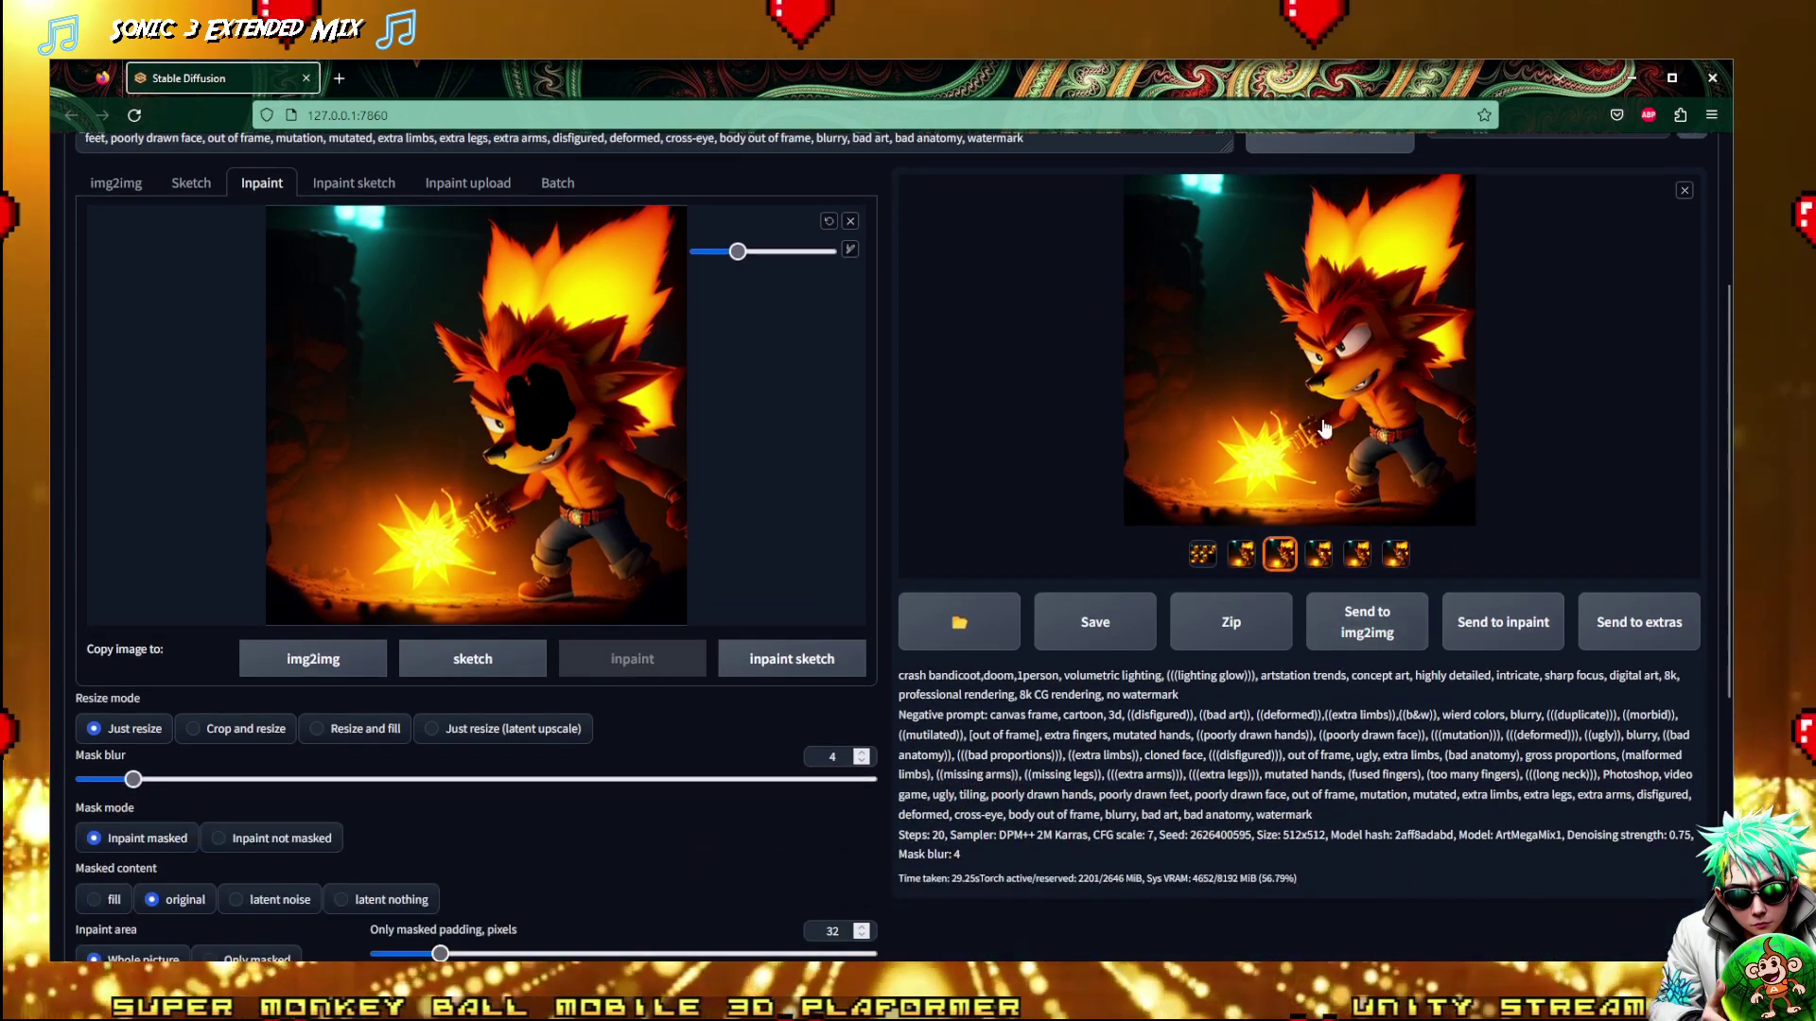
{"action": "left_click", "coordinate": [1315, 454]}
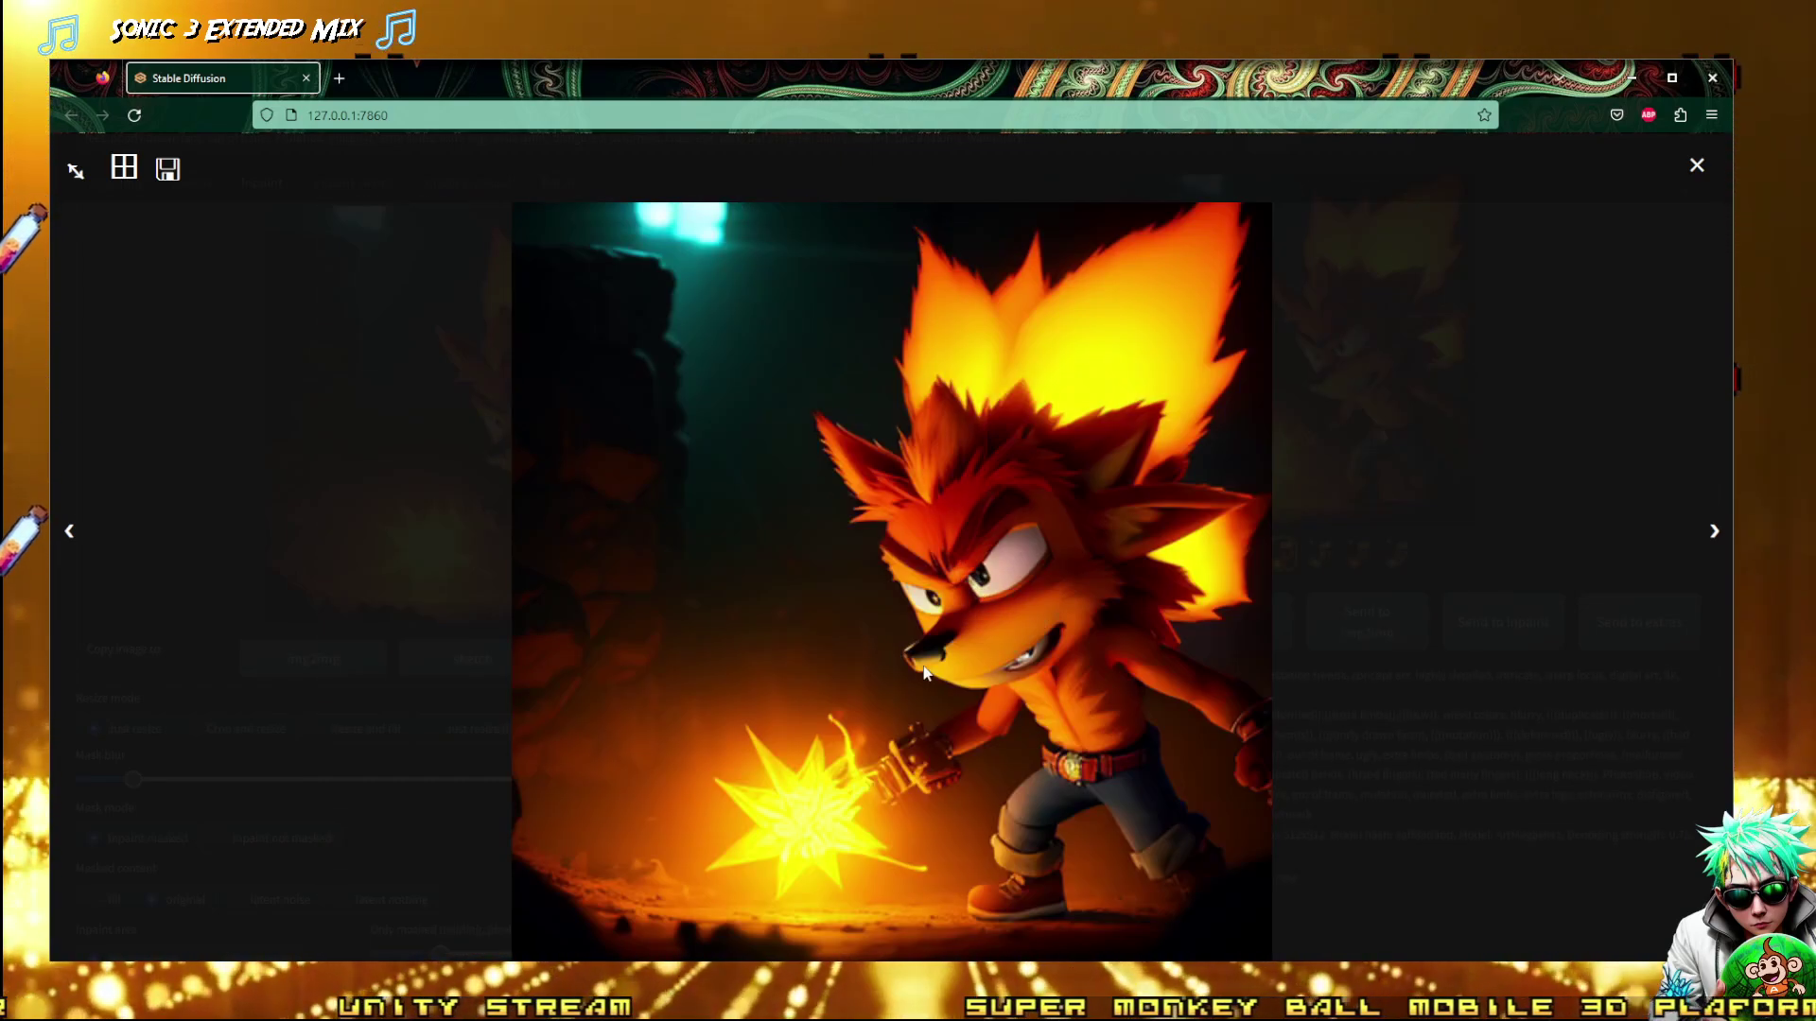
Start an img2img generation from the inpainted Crash, then switch OBS to the Starting Soon scene
{"action": "left_click", "coordinate": [936, 671]}
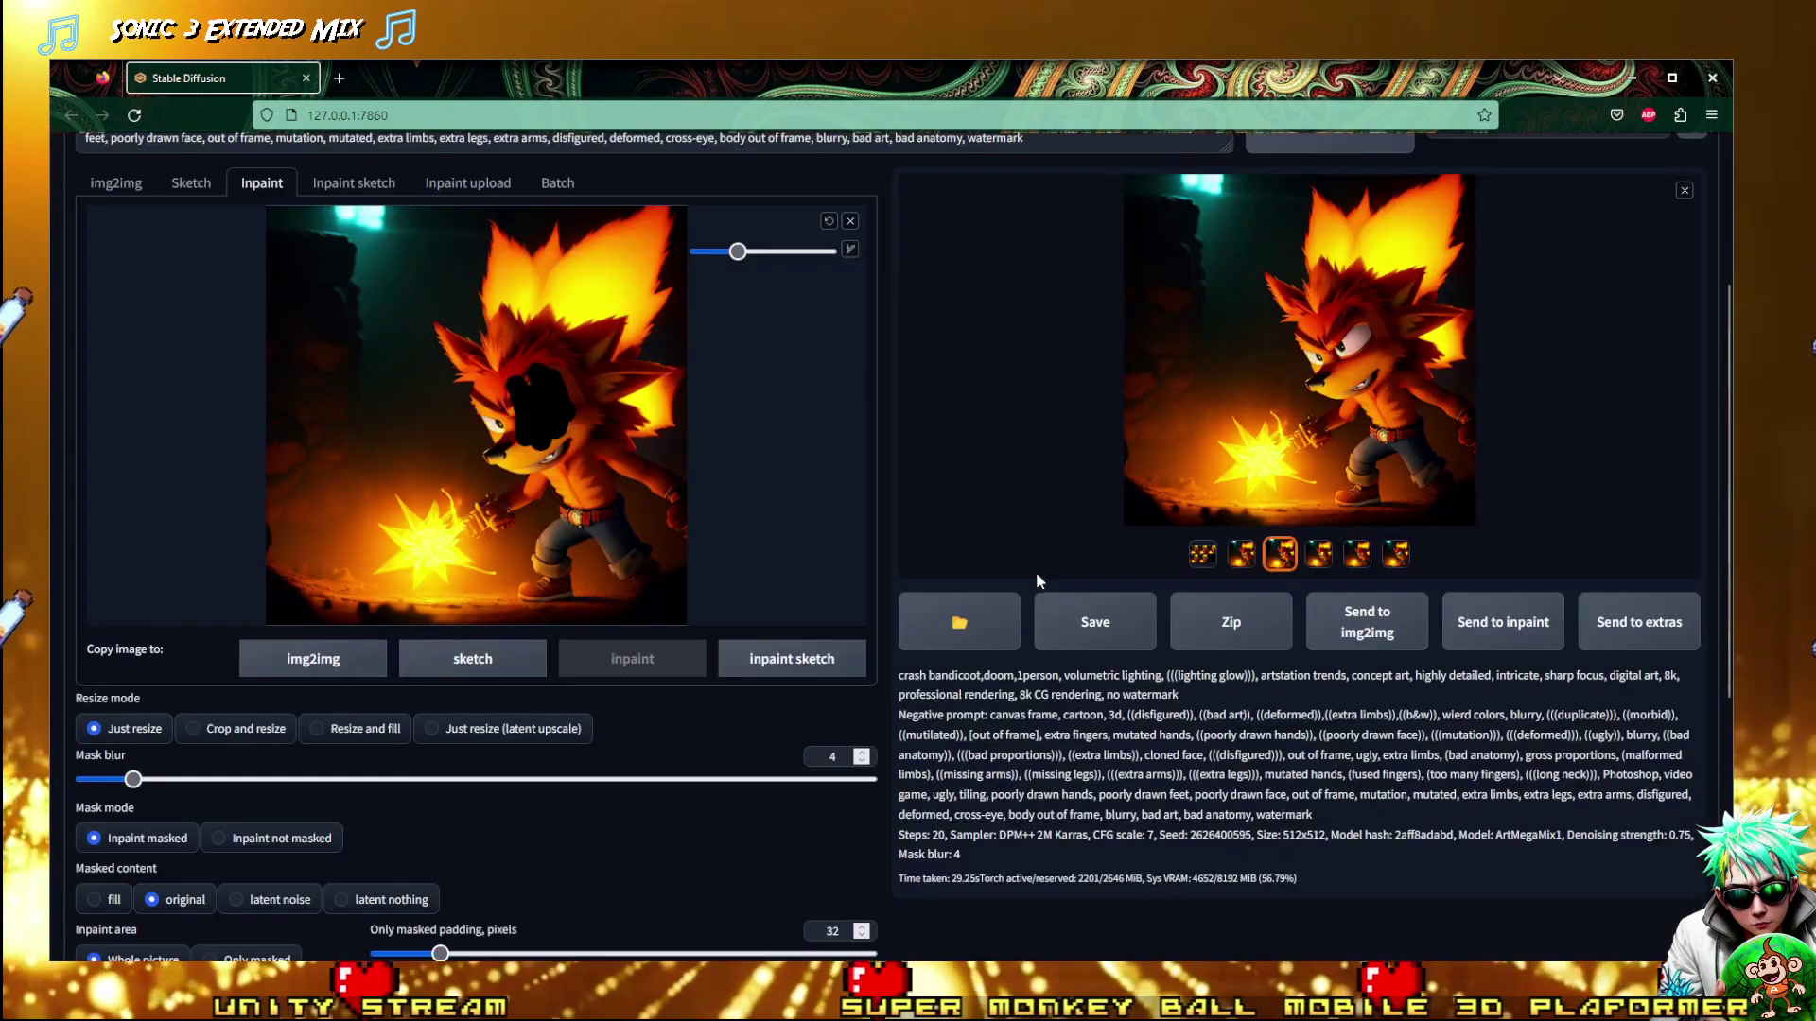
{"action": "left_click", "coordinate": [1364, 632]}
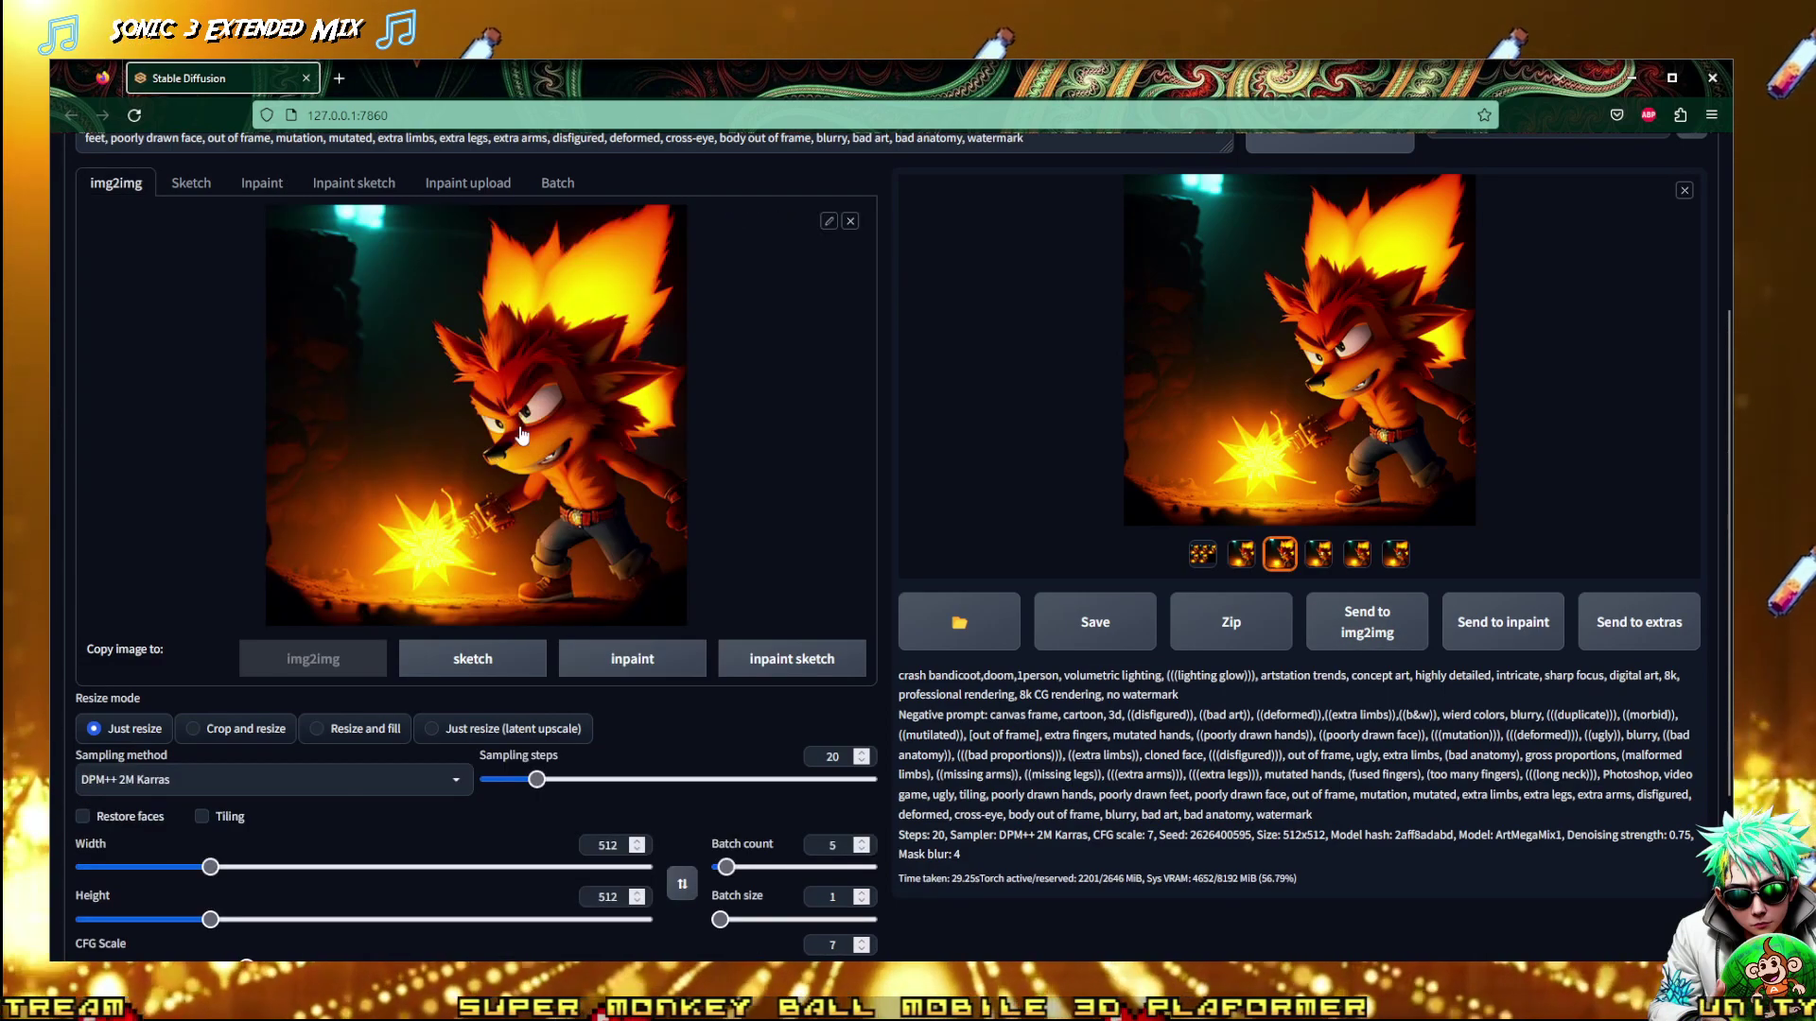
{"action": "scroll", "coordinate": [1276, 594], "scroll_direction": "up", "scroll_amount": 3}
{"action": "left_click", "coordinate": [1567, 266]}
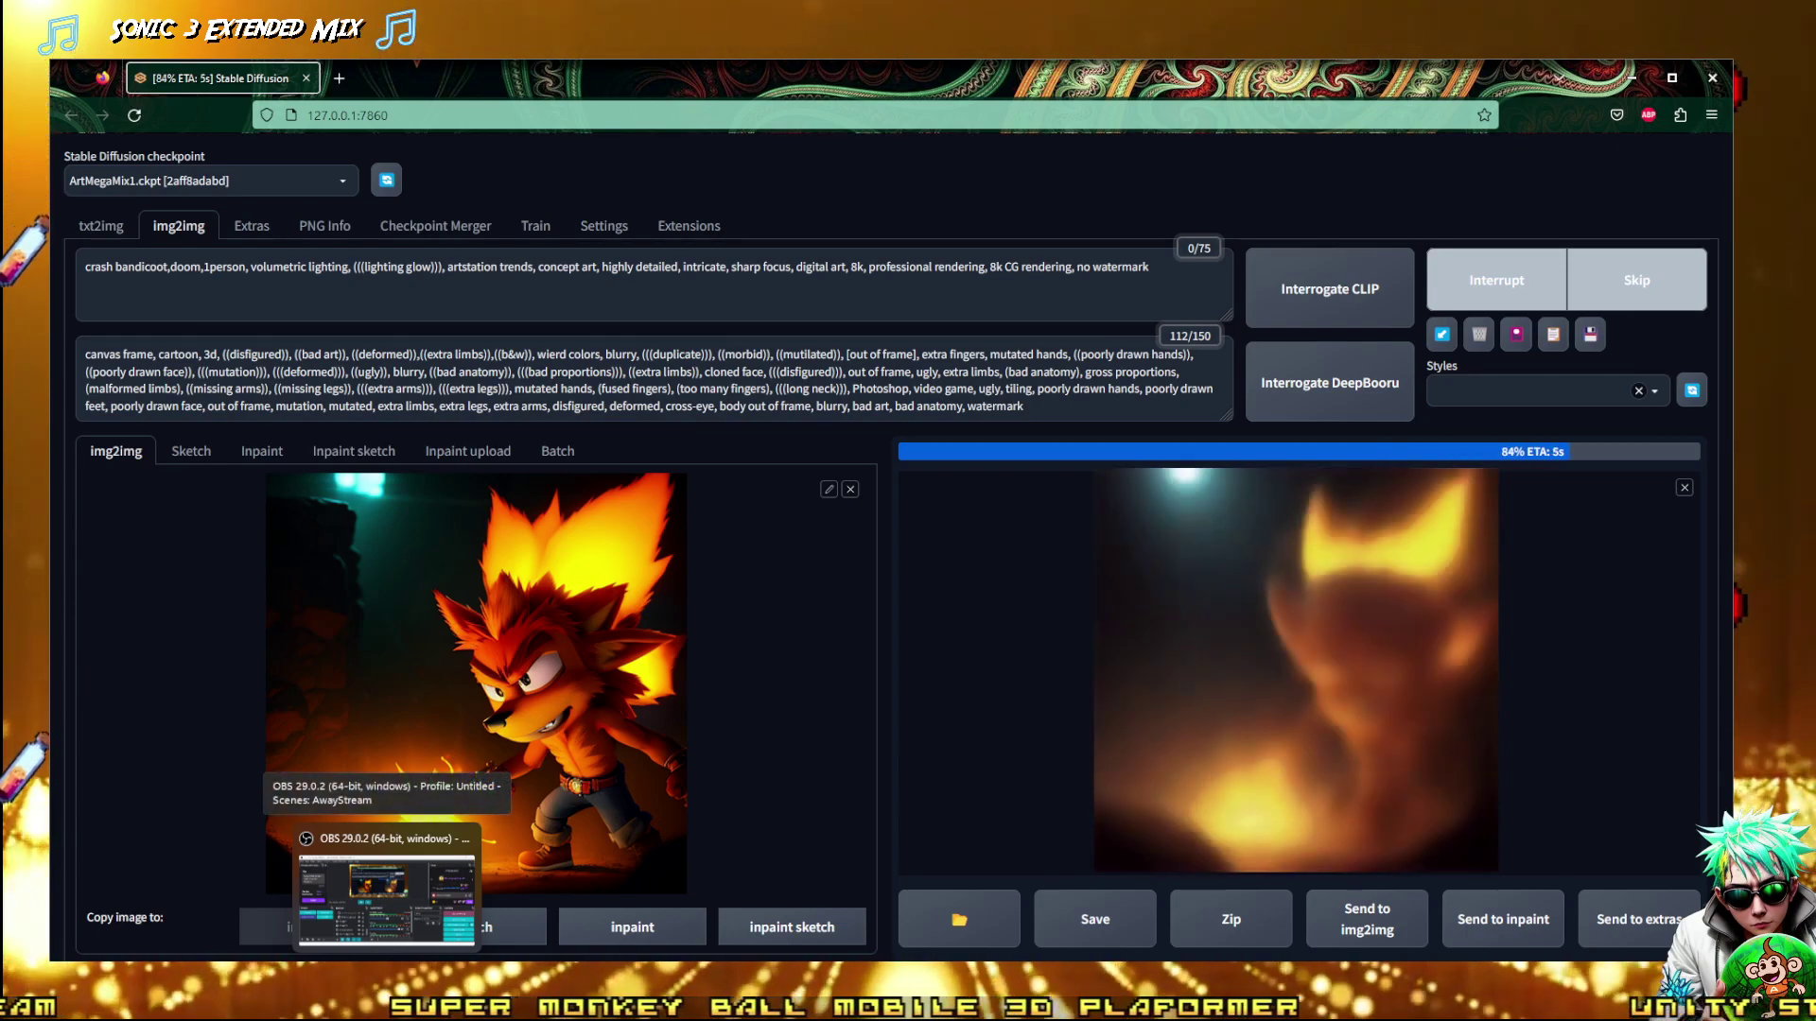
{"action": "left_click", "coordinate": [386, 898]}
{"action": "left_click", "coordinate": [478, 821]}
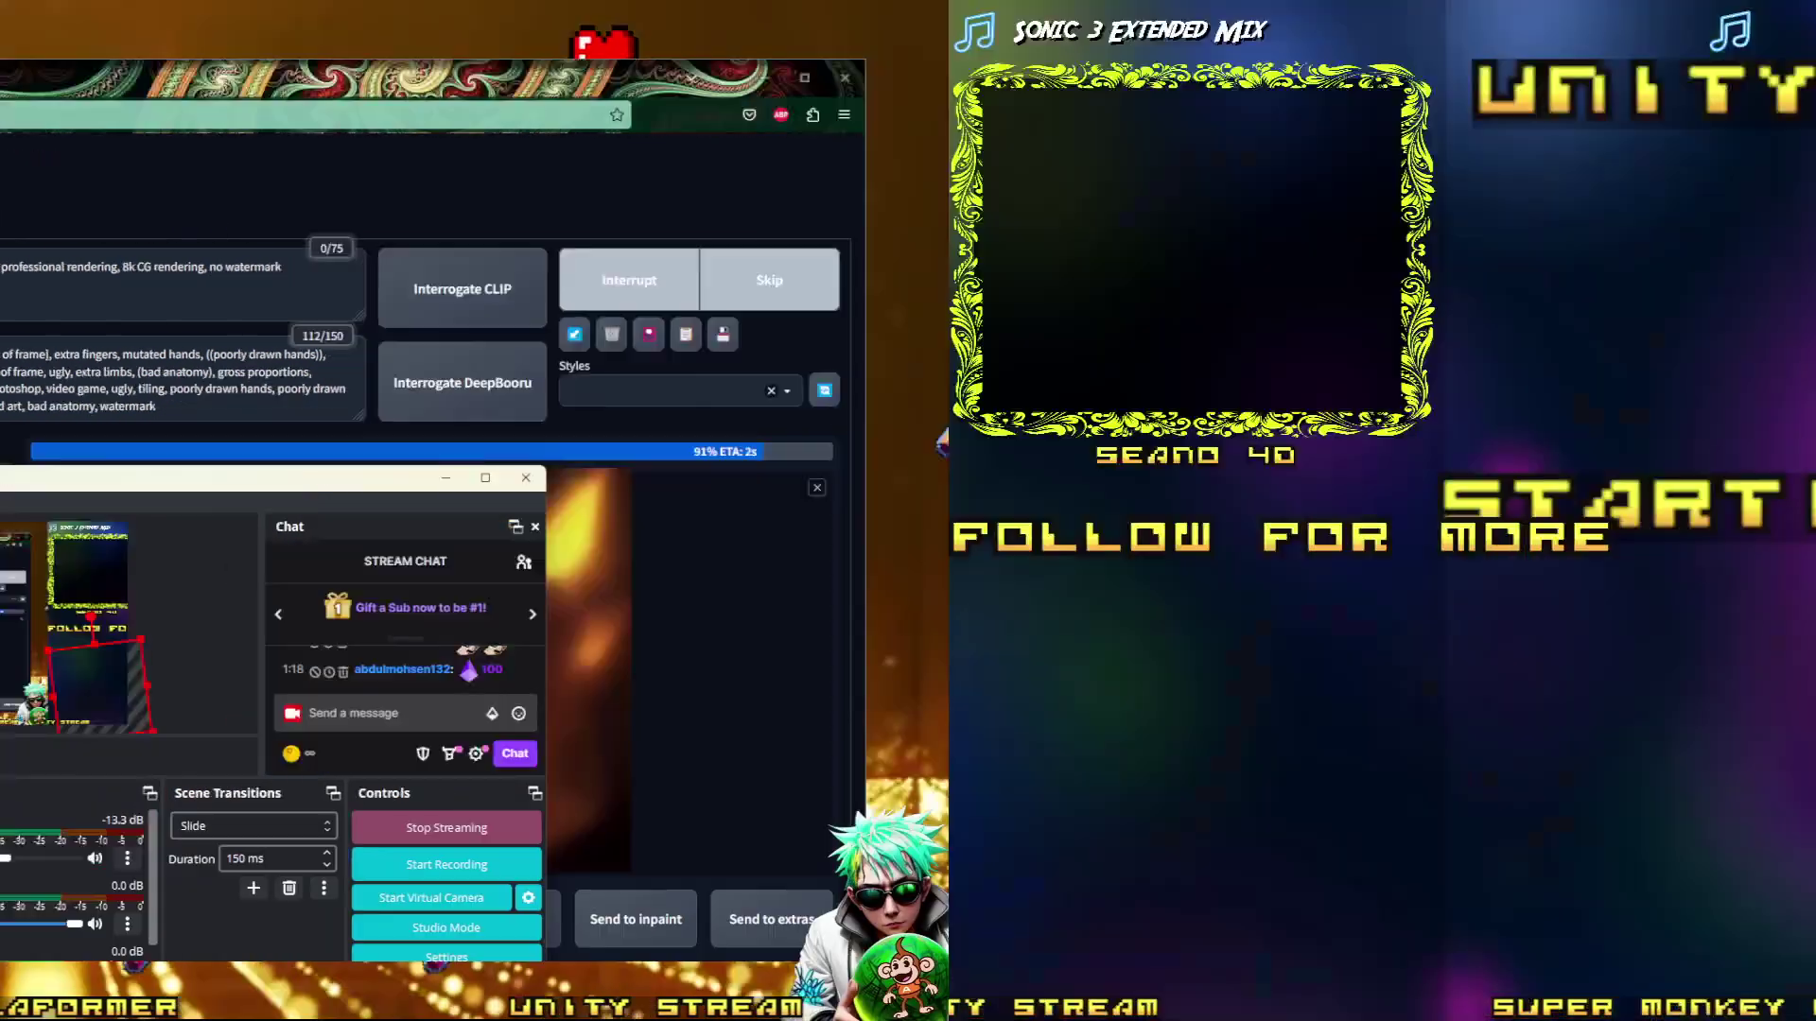
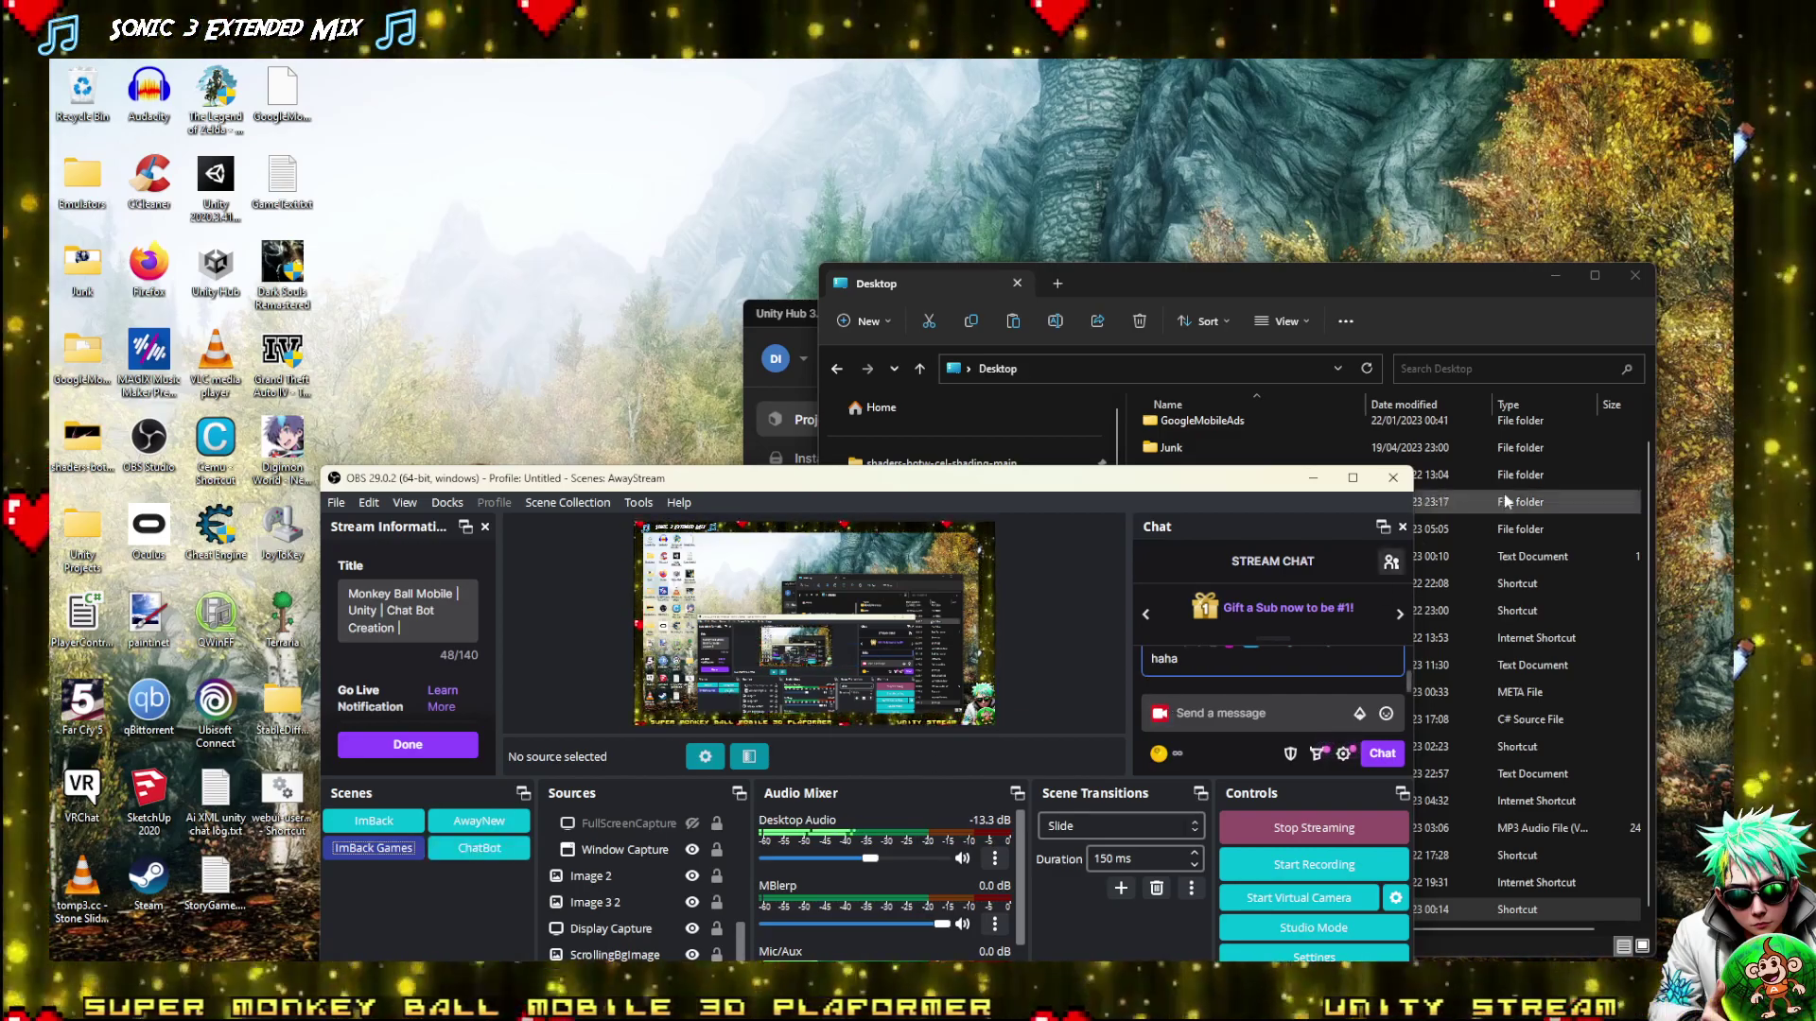
Maximize and then minimize the OBS window, then switch to Firefox's Twitch Stream Manager dashboard
{"action": "left_click", "coordinate": [1352, 478]}
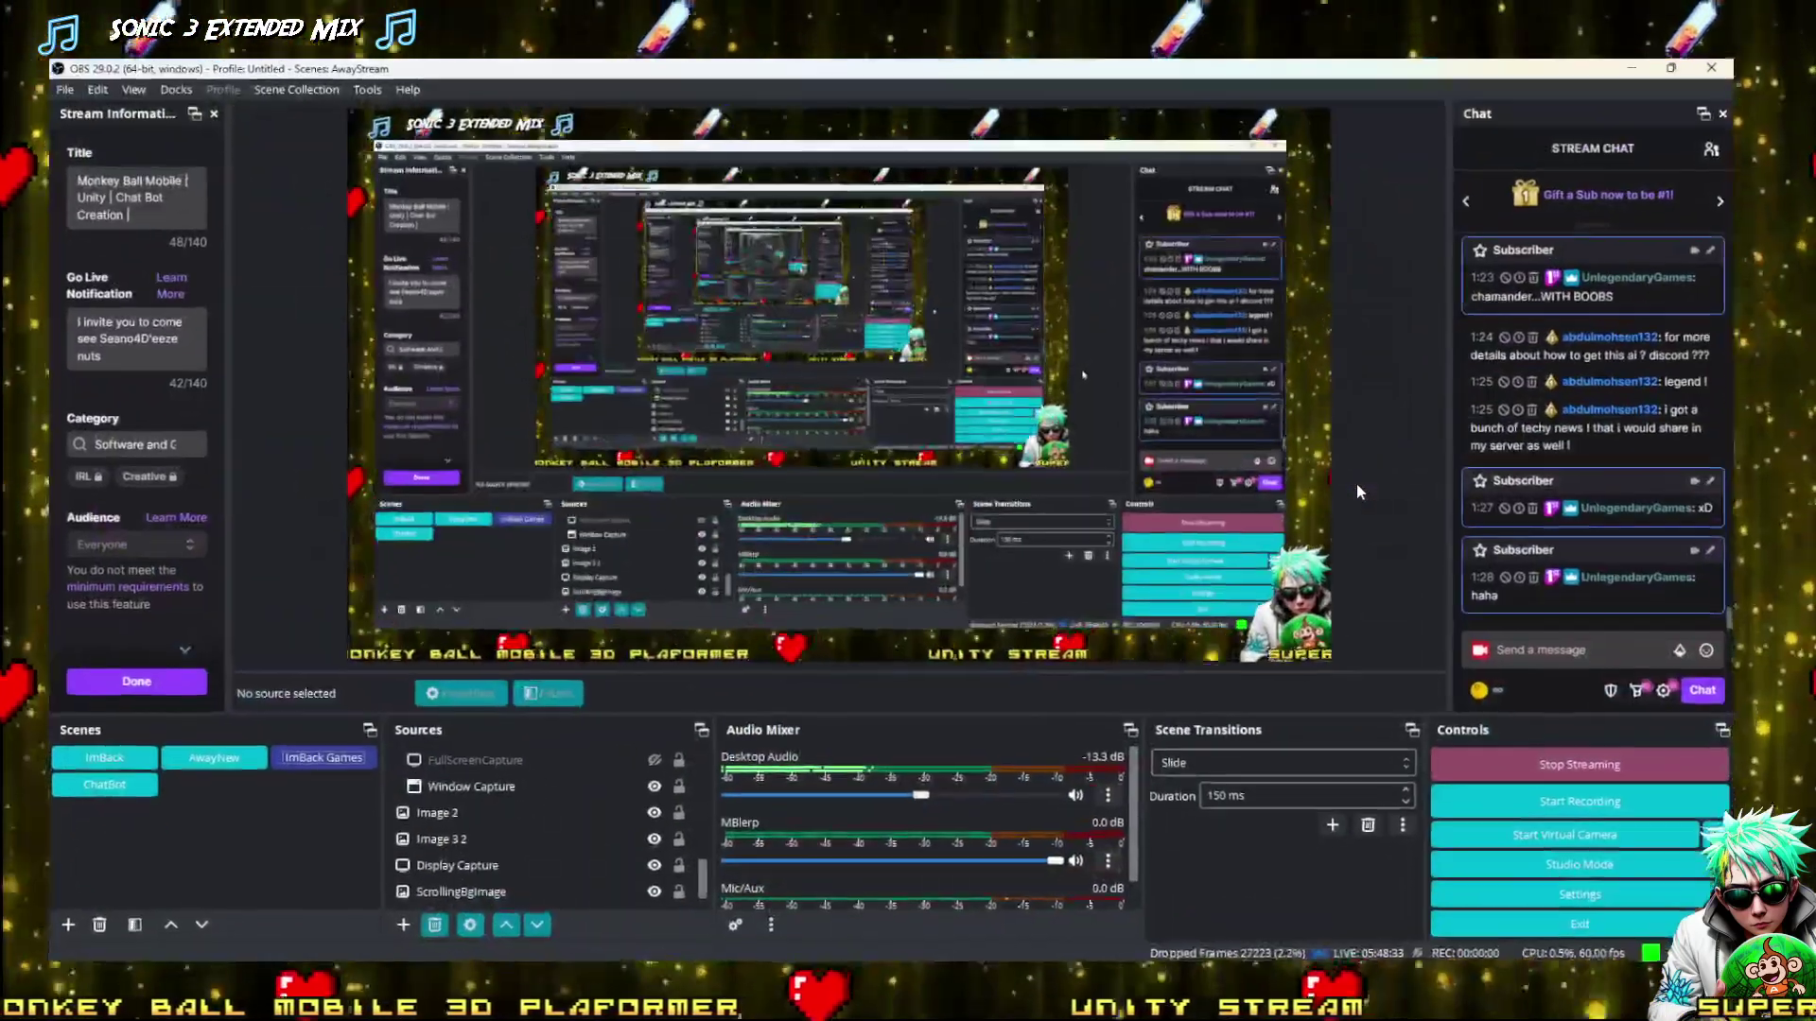
{"action": "left_click", "coordinate": [557, 813]}
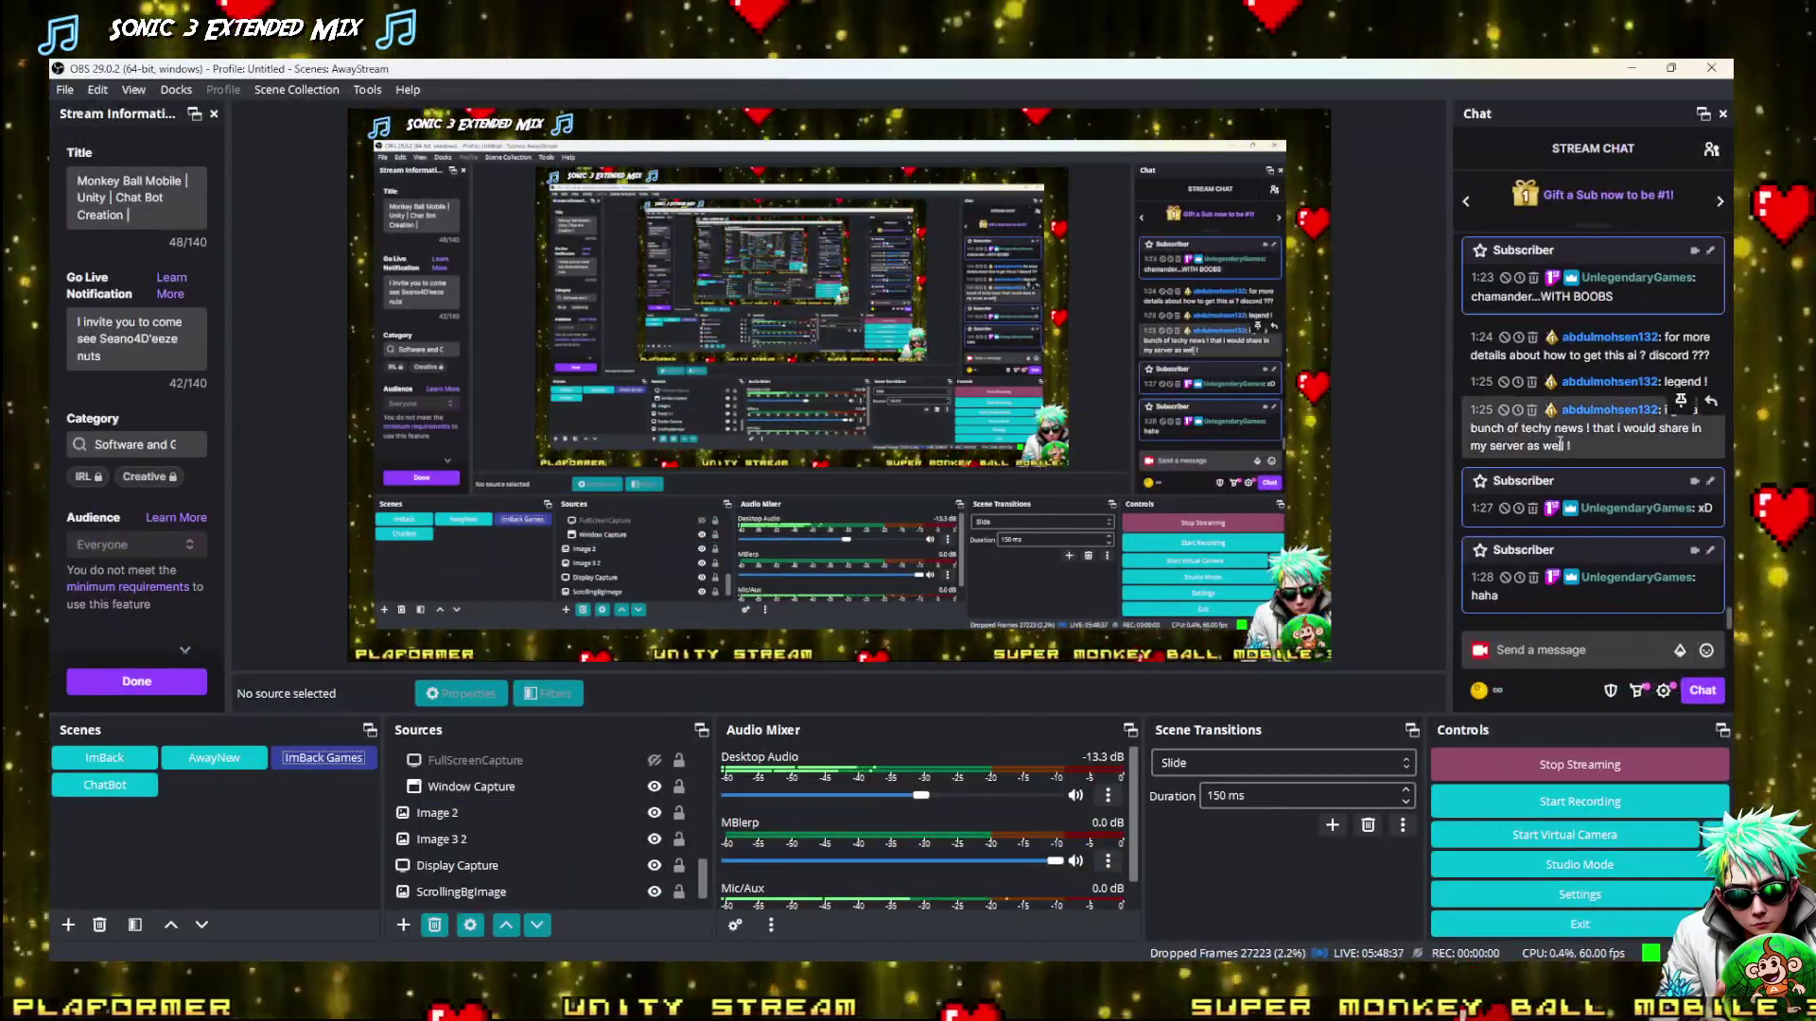
{"action": "left_click", "coordinate": [1631, 69]}
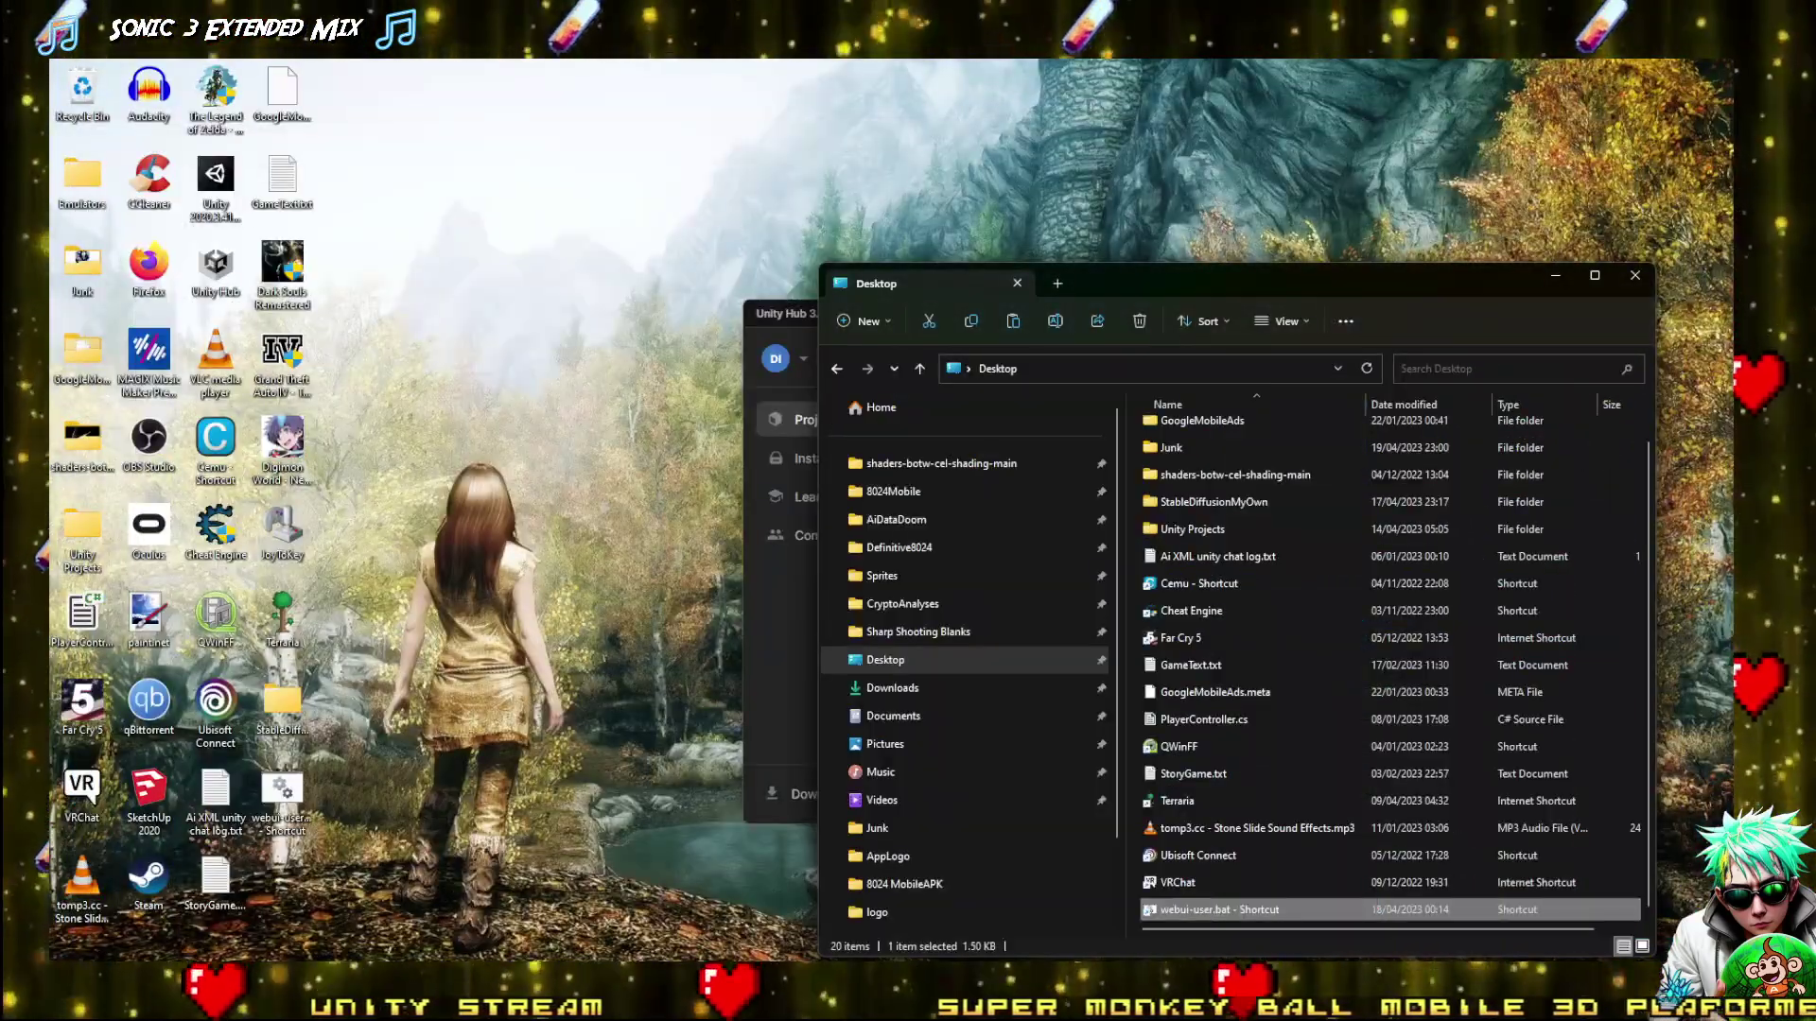
{"action": "key", "text": "alt+Tab"}
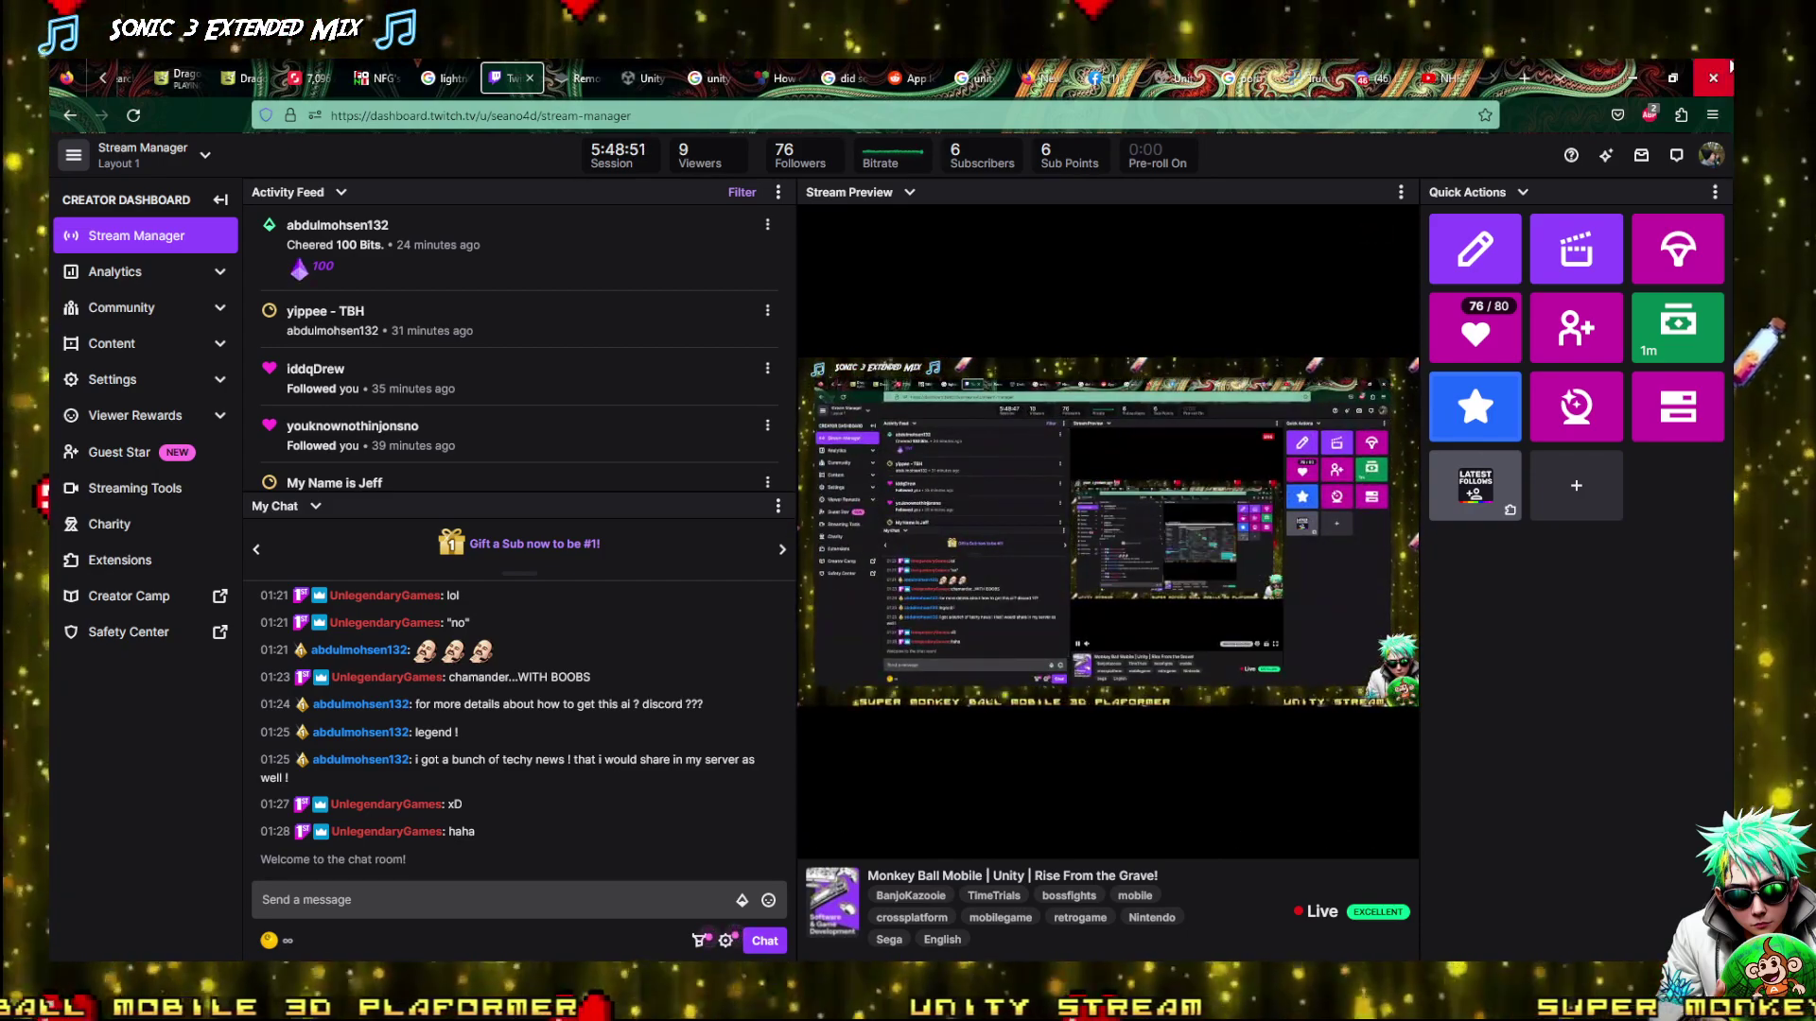
Pass through the Pond5 tab to the YouTube NHRL tab, then bring the webui-user.bat console forward
{"action": "left_click", "coordinate": [1337, 70]}
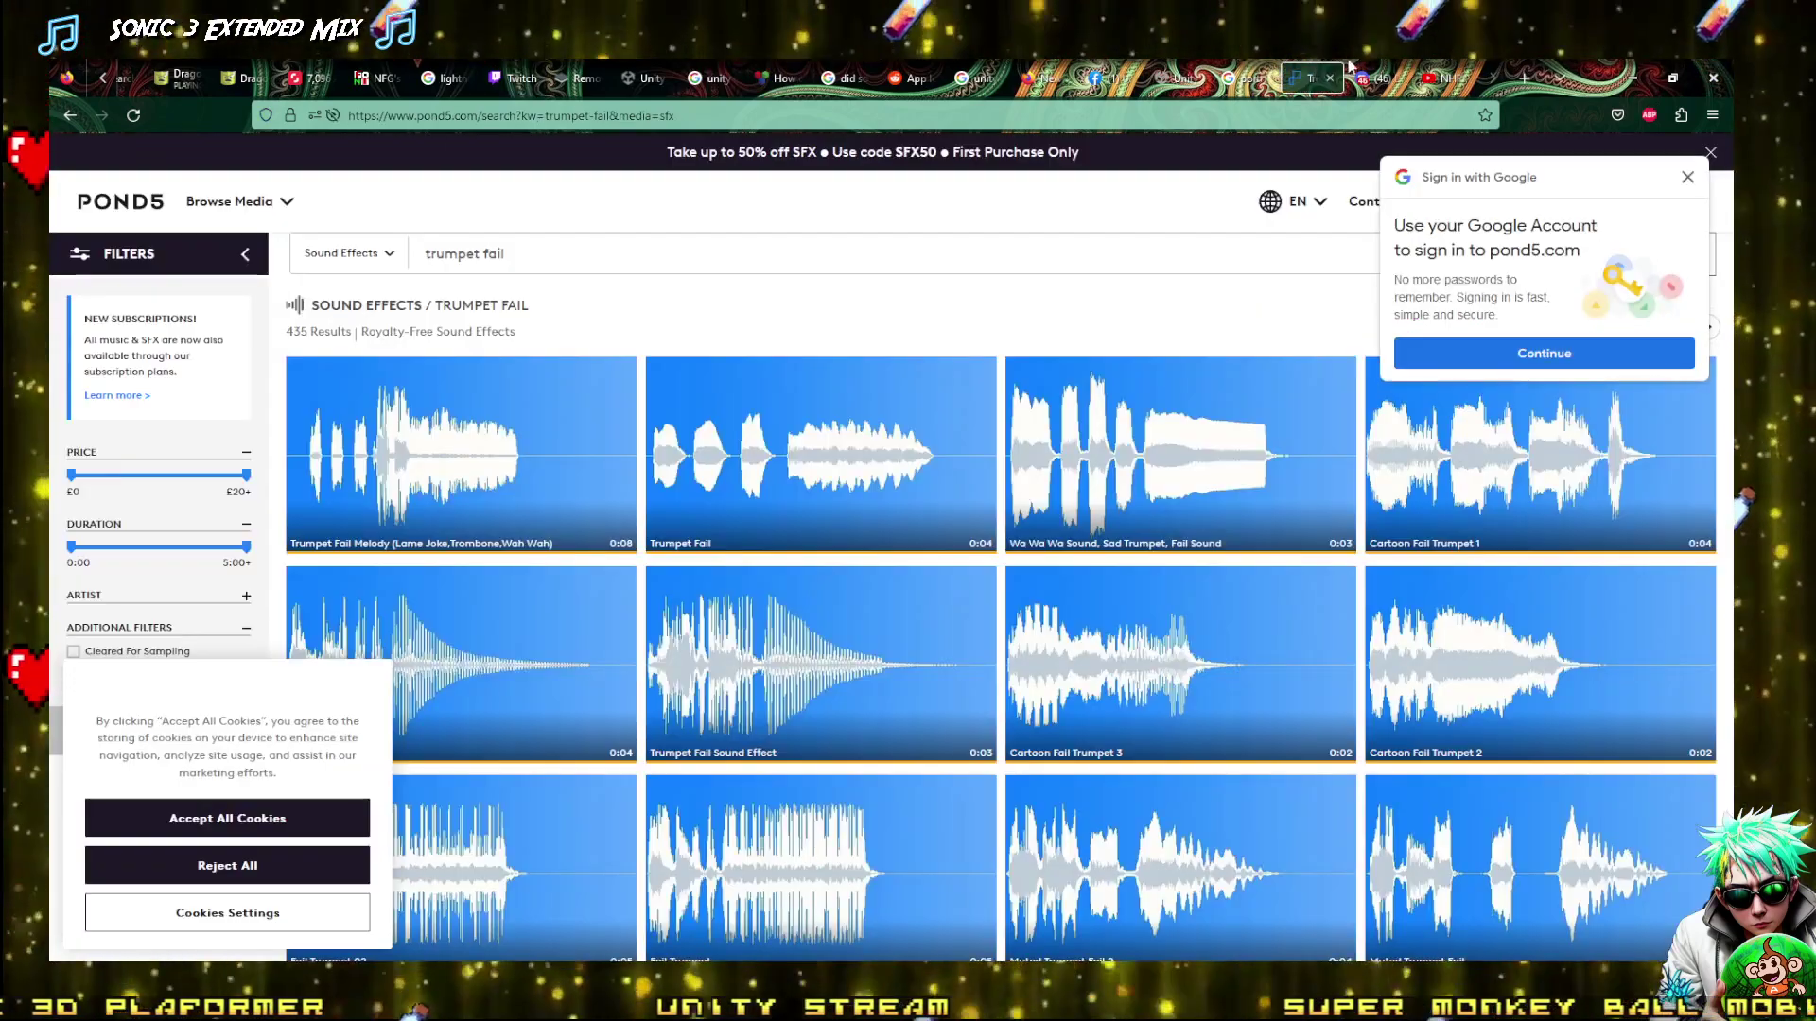
{"action": "left_click", "coordinate": [1428, 74]}
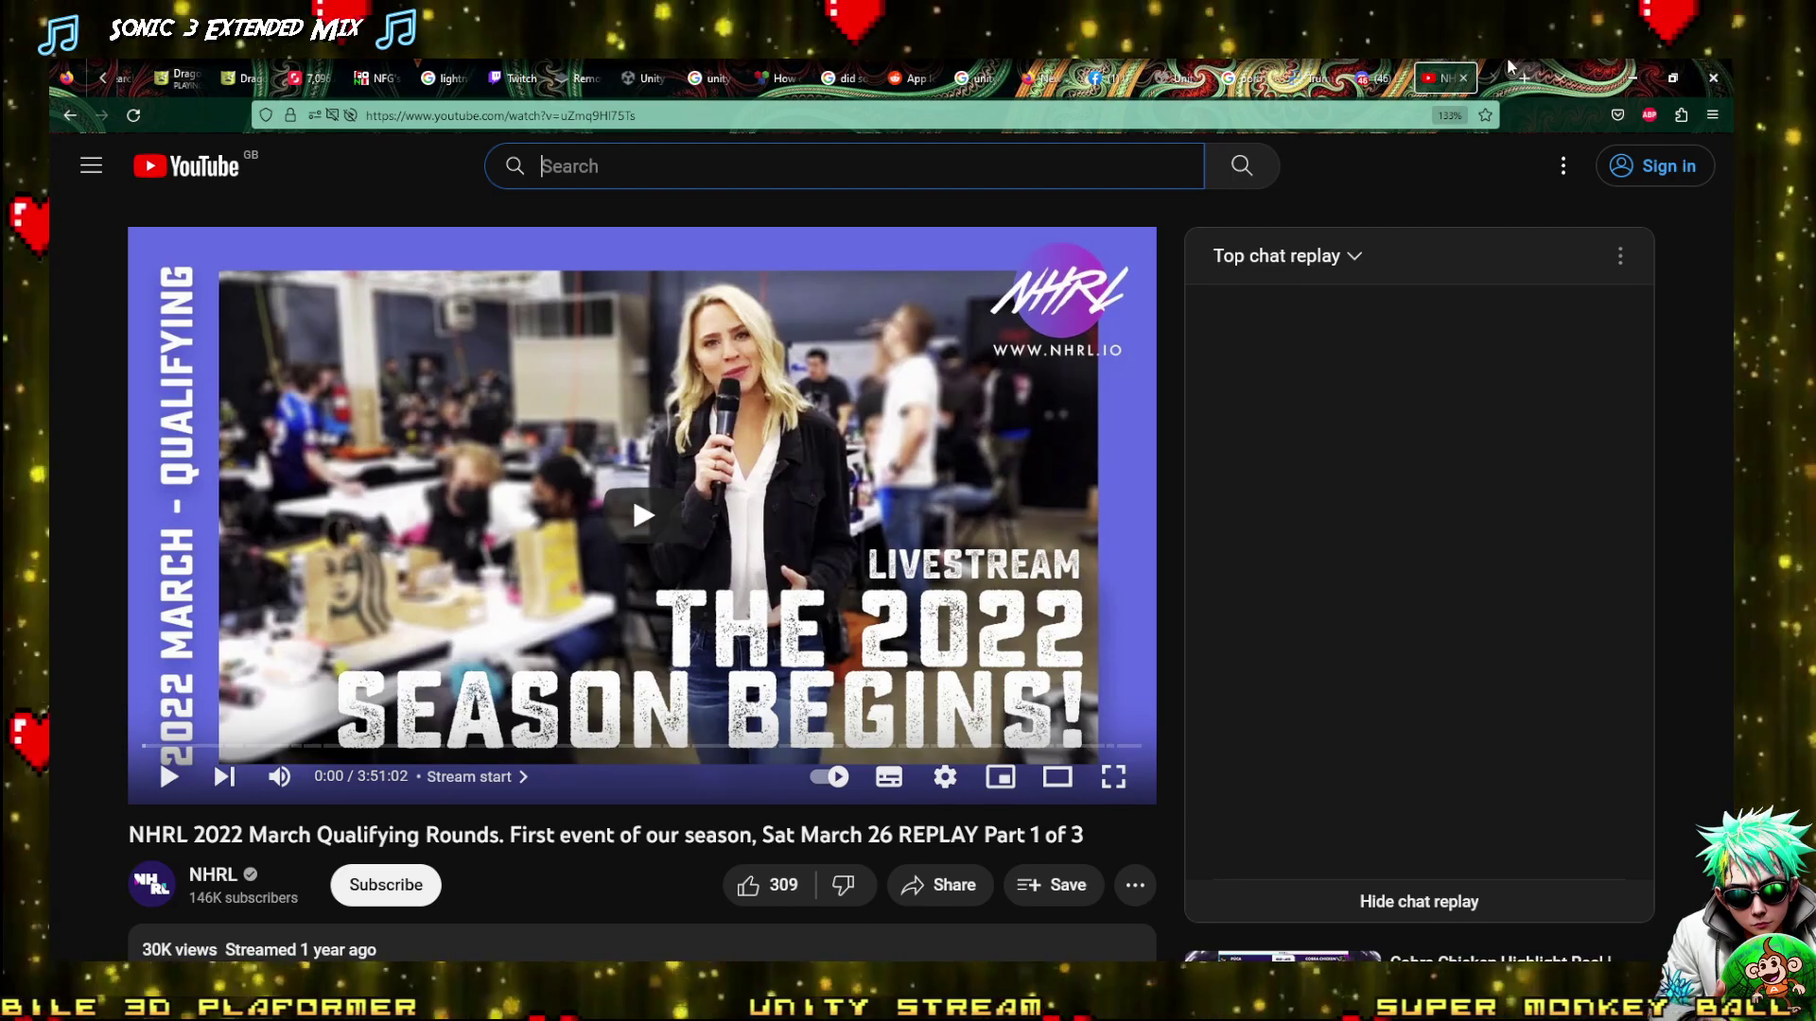
{"action": "key", "text": "alt+Tab"}
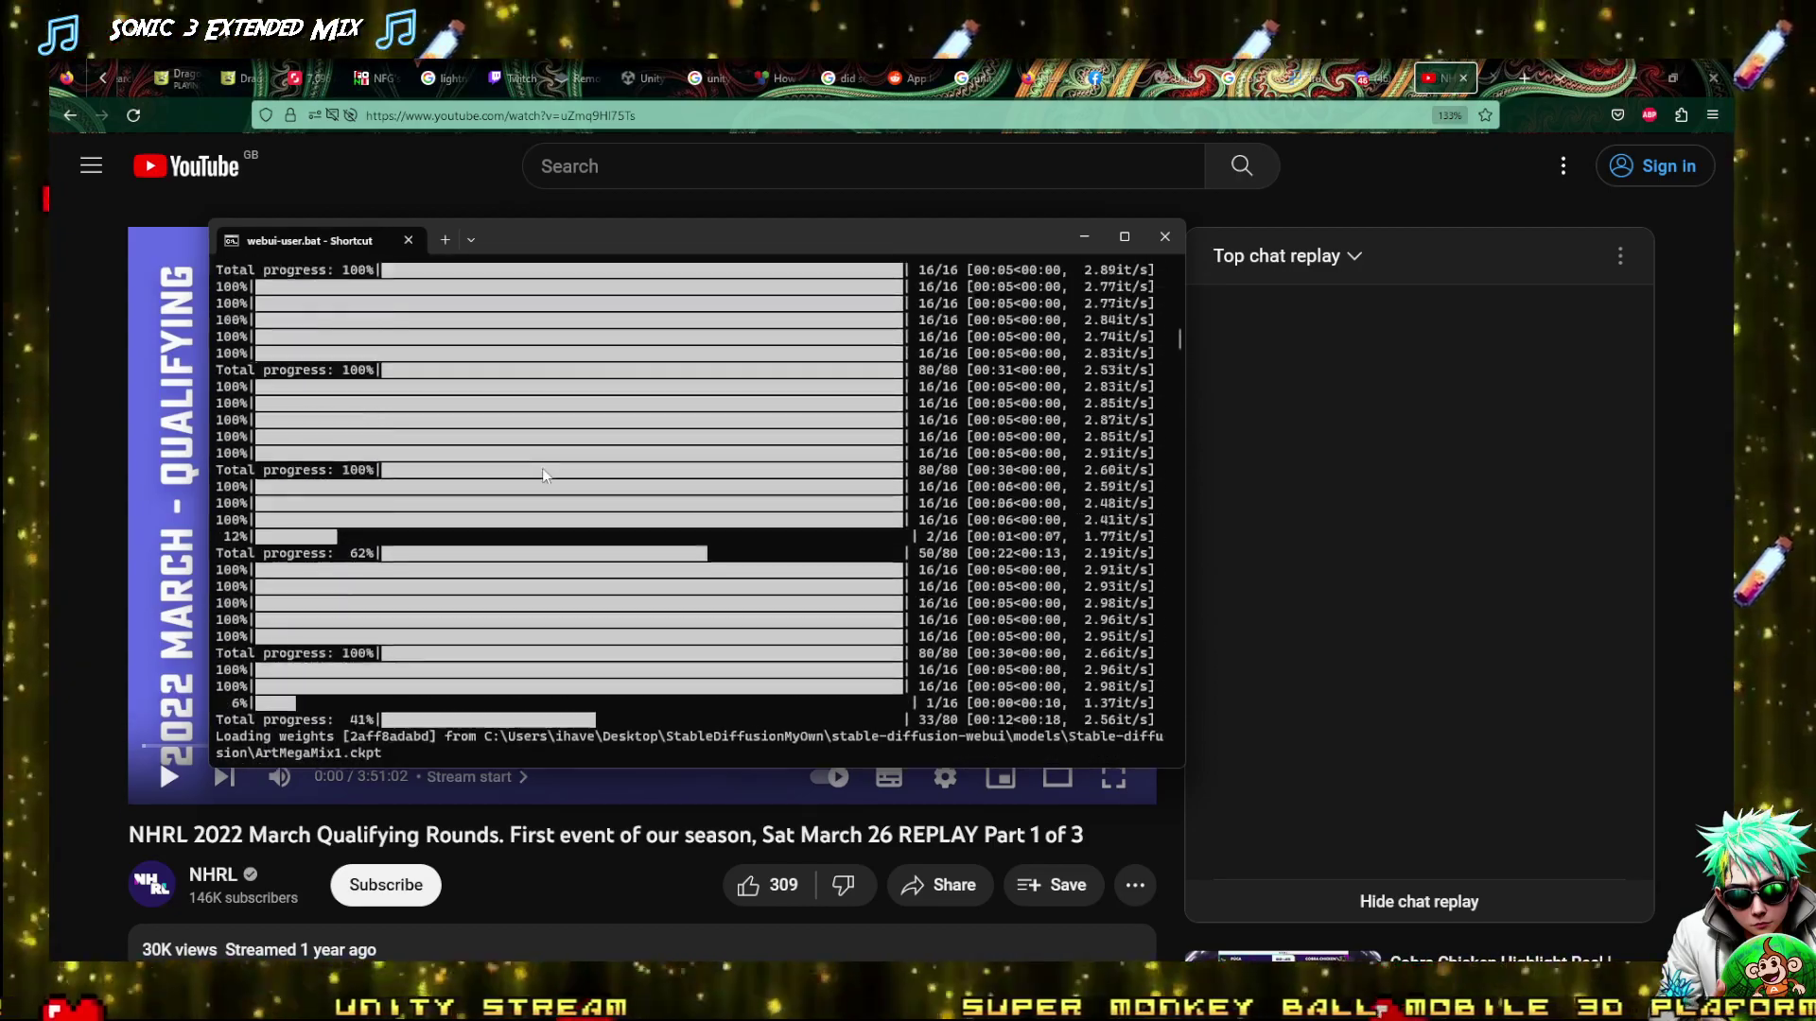
{"action": "scroll", "coordinate": [543, 475], "scroll_direction": "up", "scroll_amount": 15}
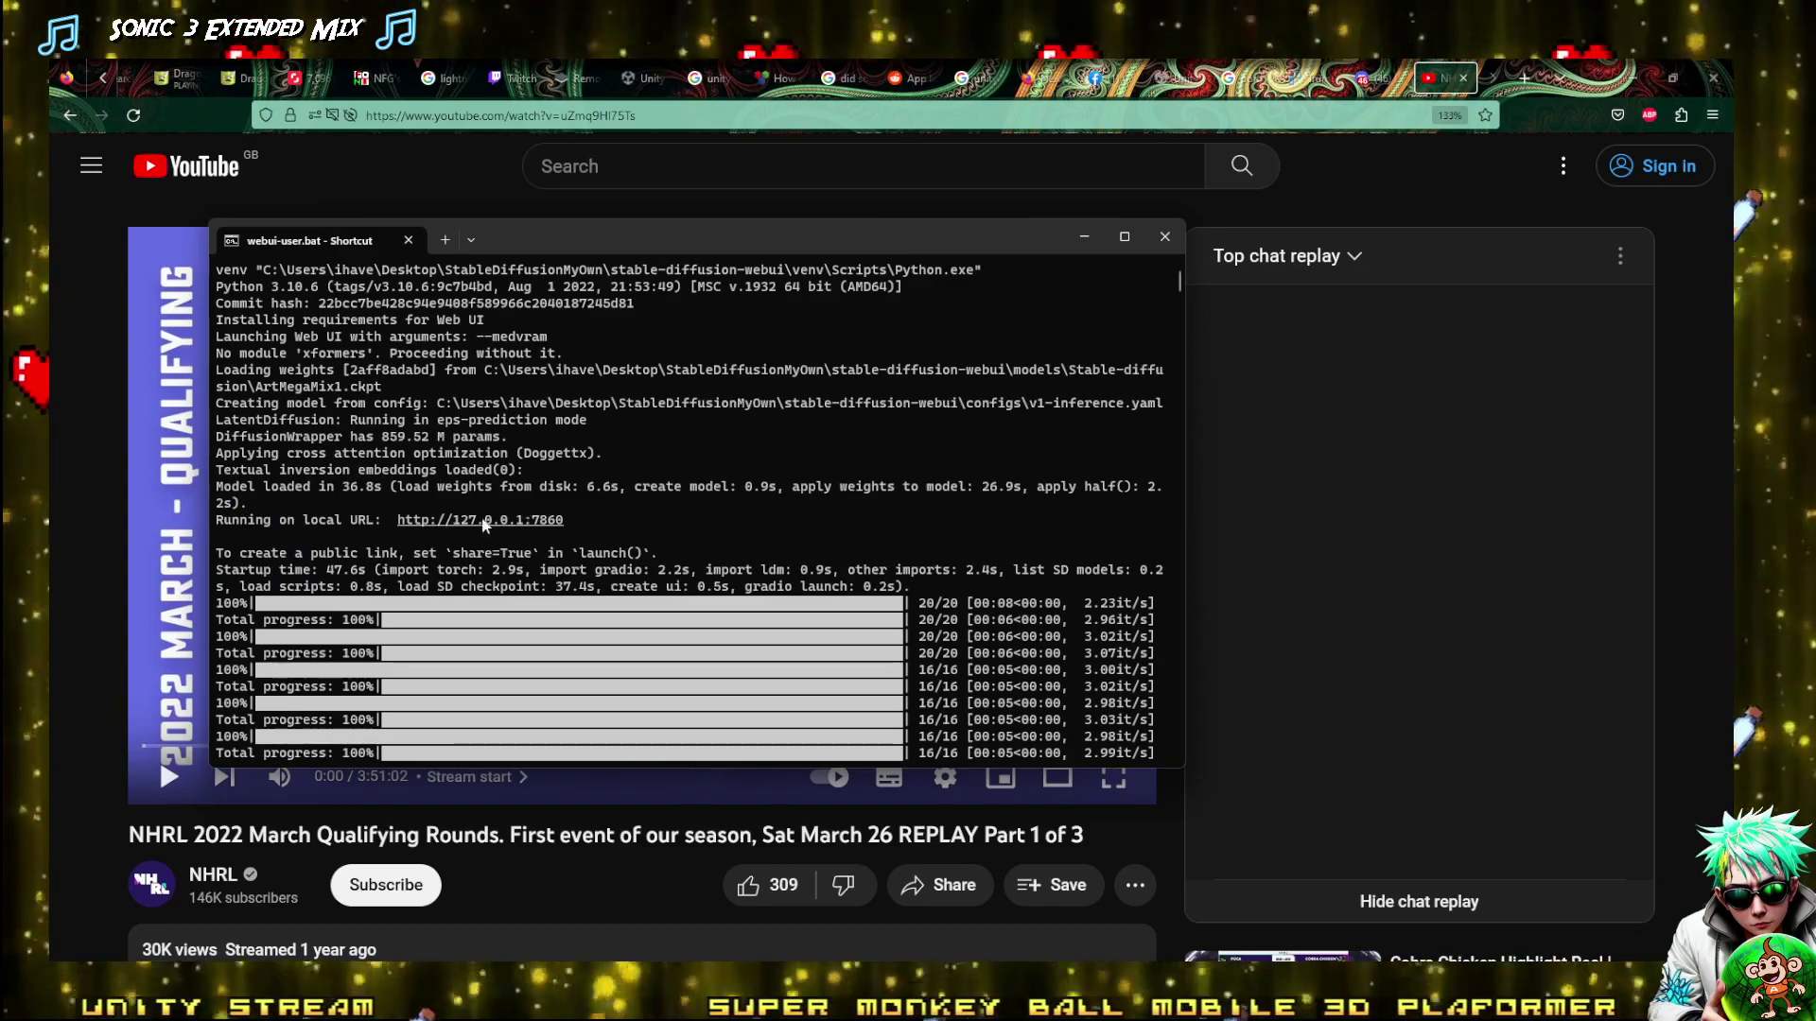
{"action": "left_click", "coordinate": [490, 520], "text": "ctrl"}
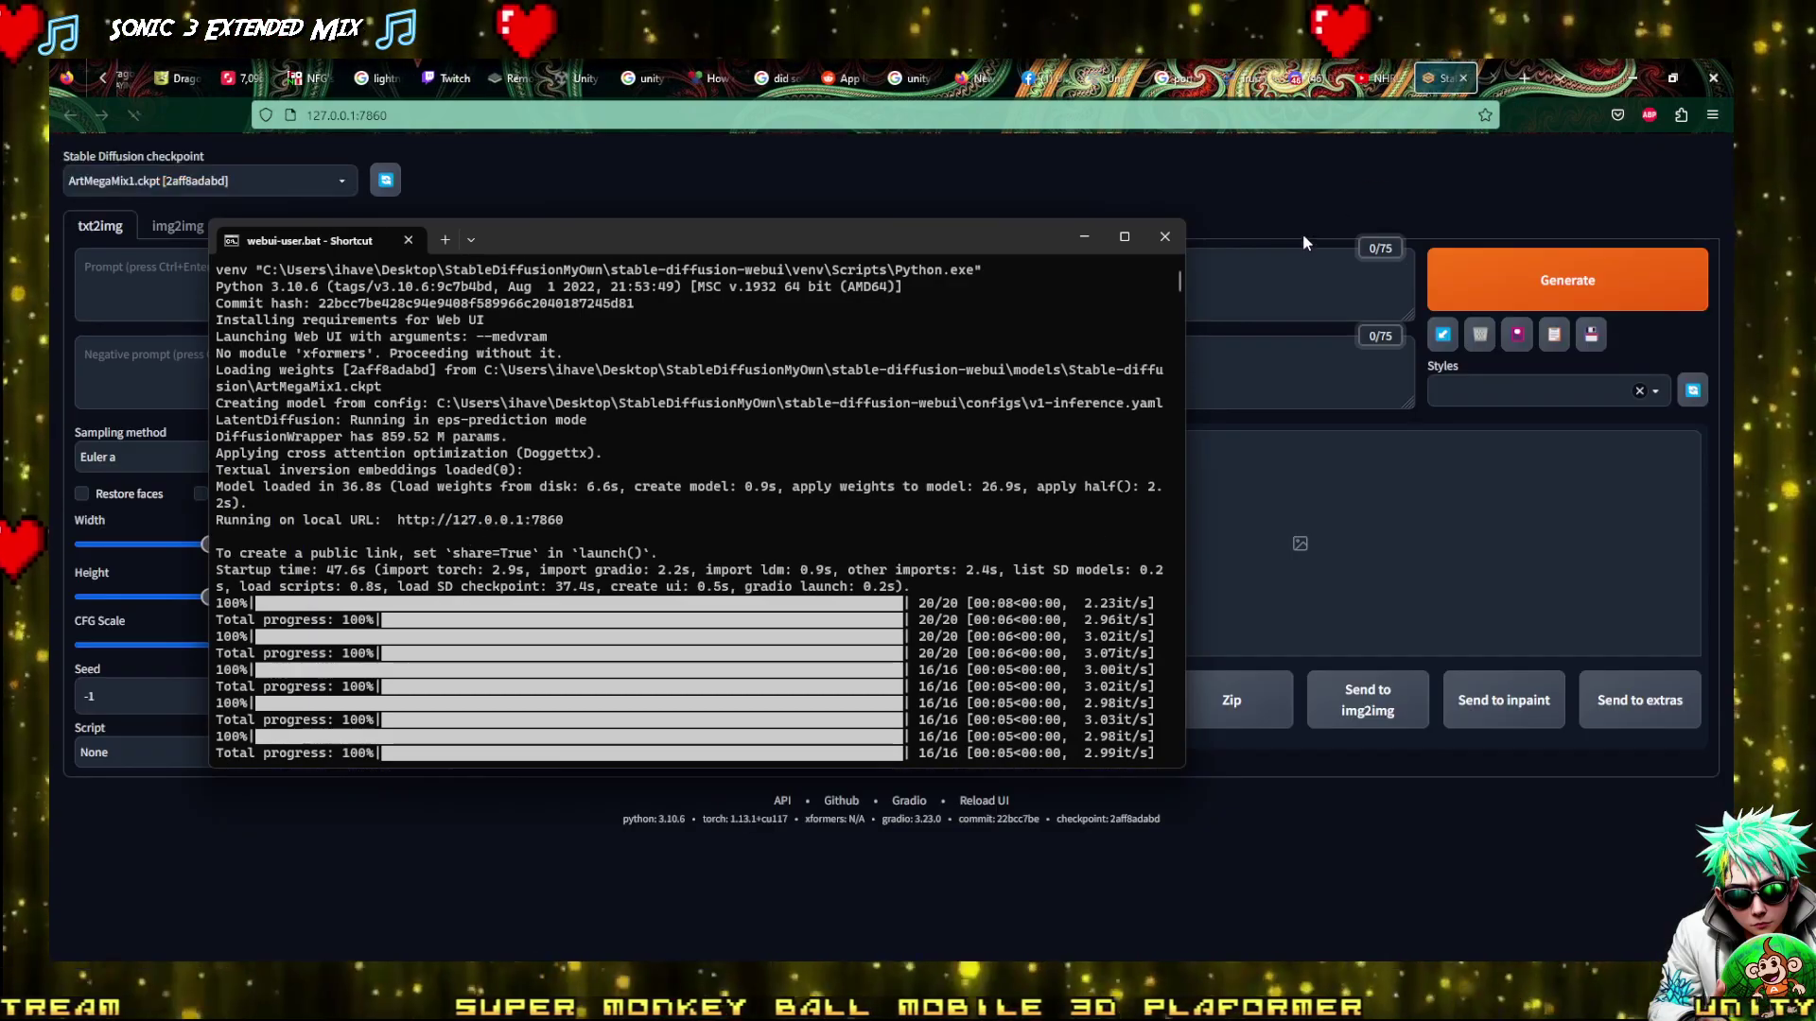
{"action": "left_click", "coordinate": [1083, 238]}
{"action": "left_click", "coordinate": [350, 315]}
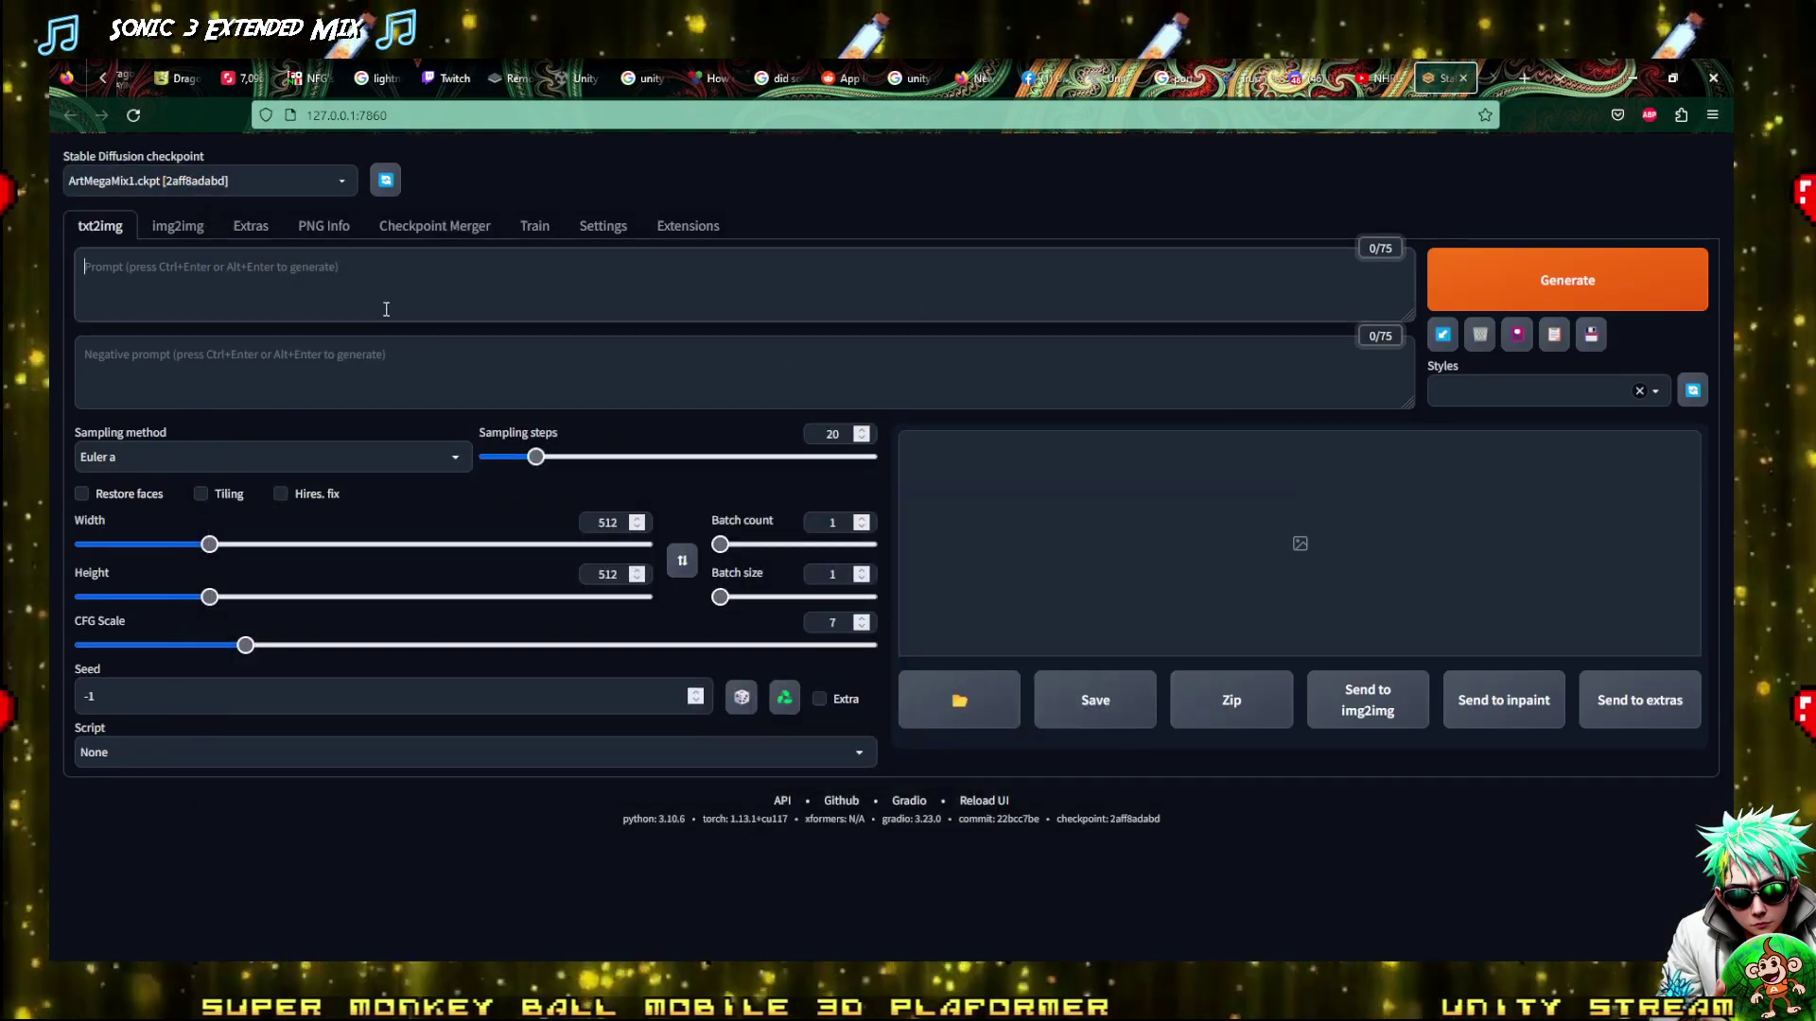
Cycle through the Pond5, WebUI, YouTube and Discord tabs, closing the enlarged Discord image, ending on the Unity issue tracker
{"action": "left_click", "coordinate": [1242, 79]}
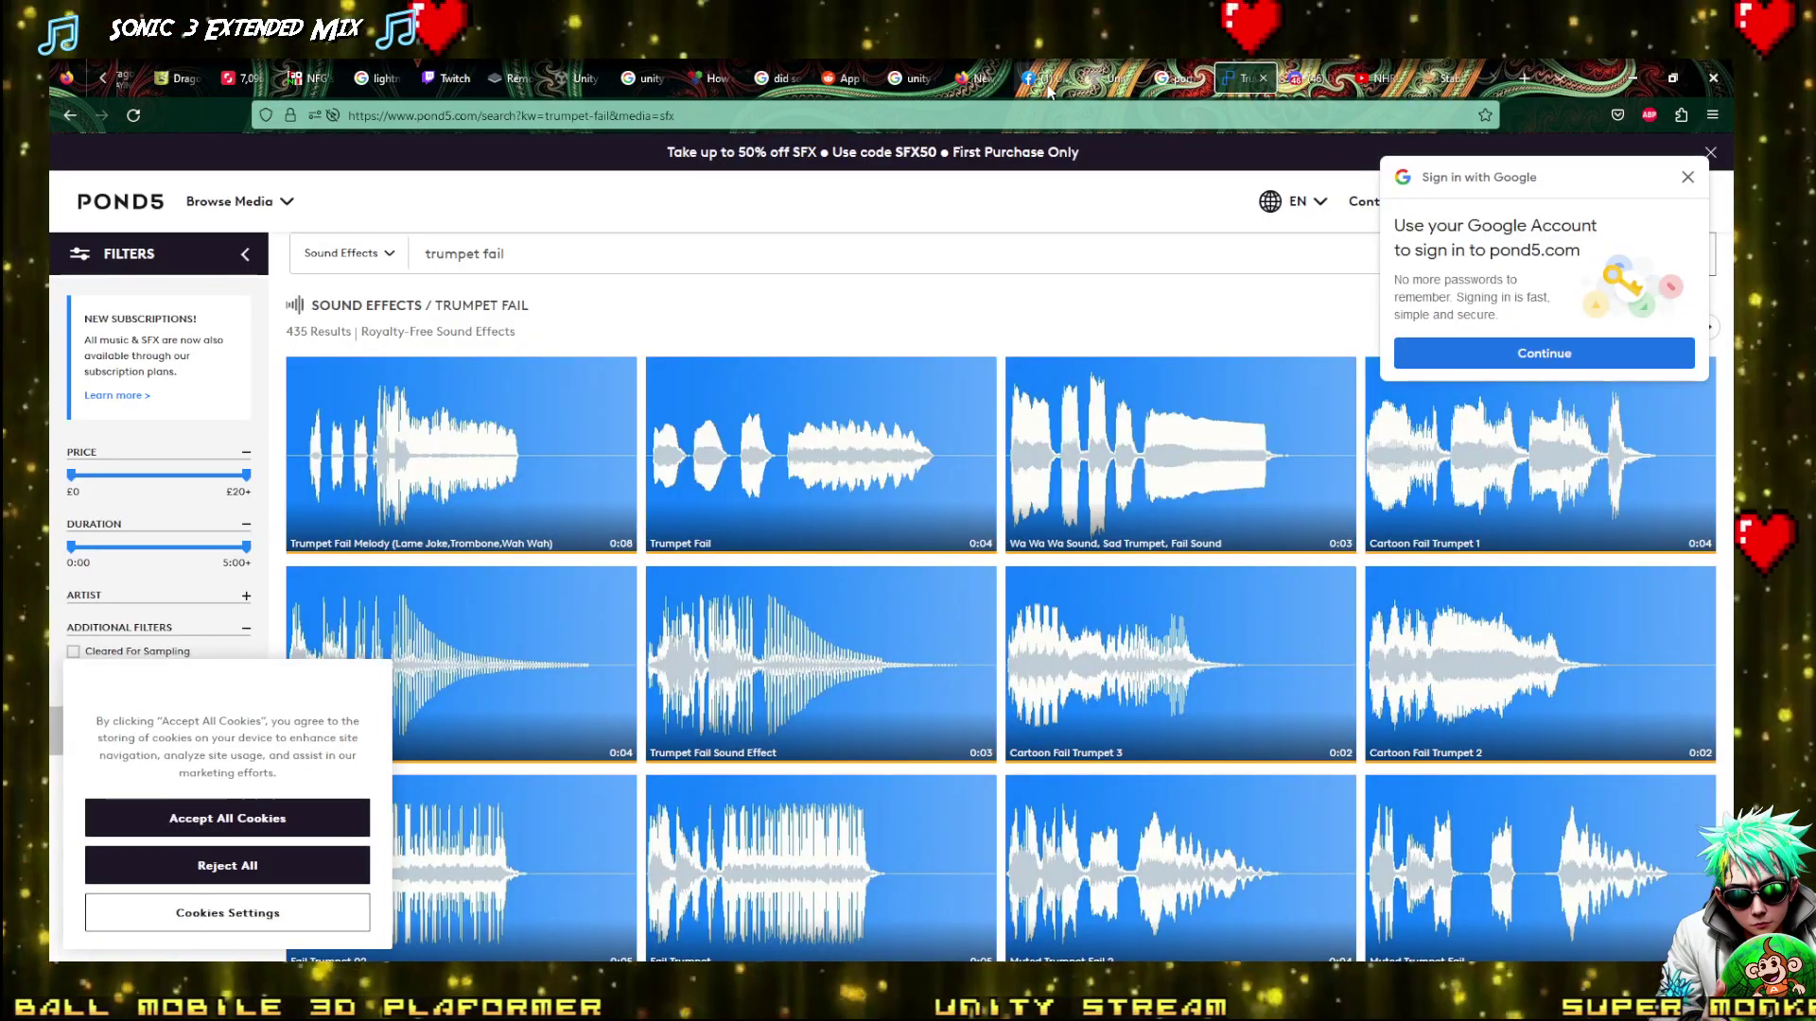
{"action": "left_click", "coordinate": [1445, 78]}
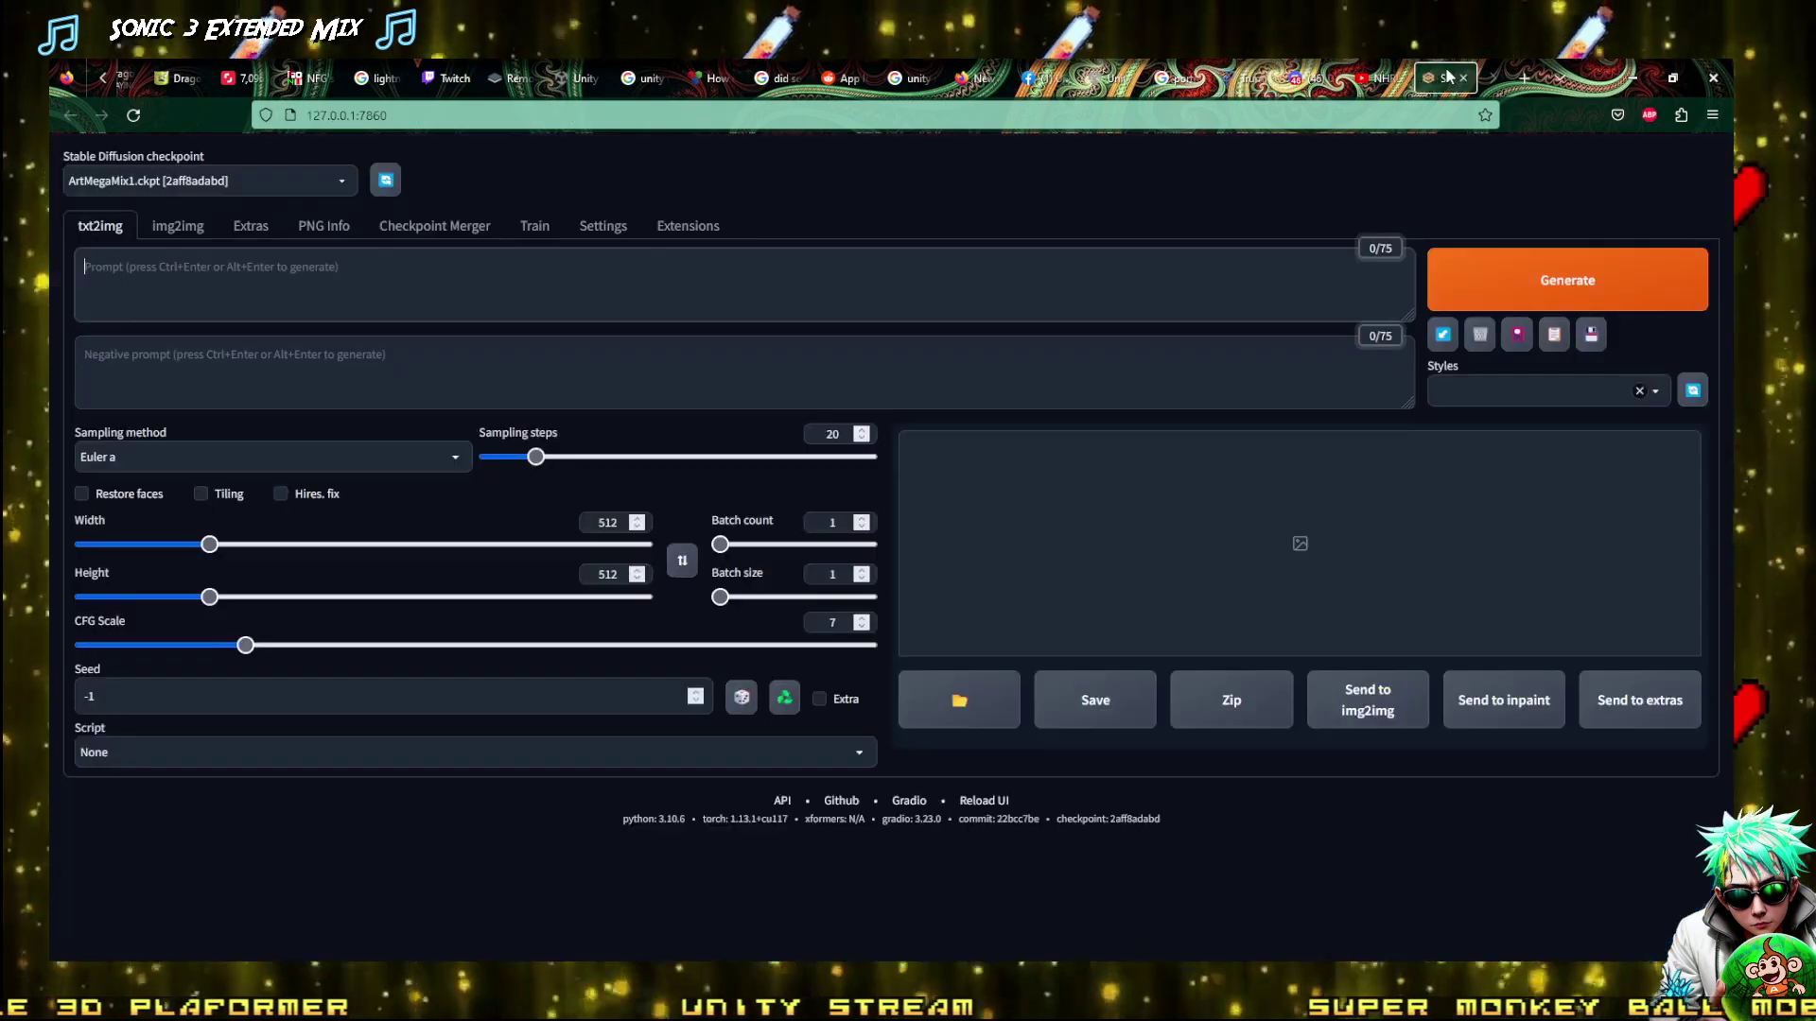
{"action": "left_click", "coordinate": [1381, 79]}
{"action": "left_click", "coordinate": [1316, 78]}
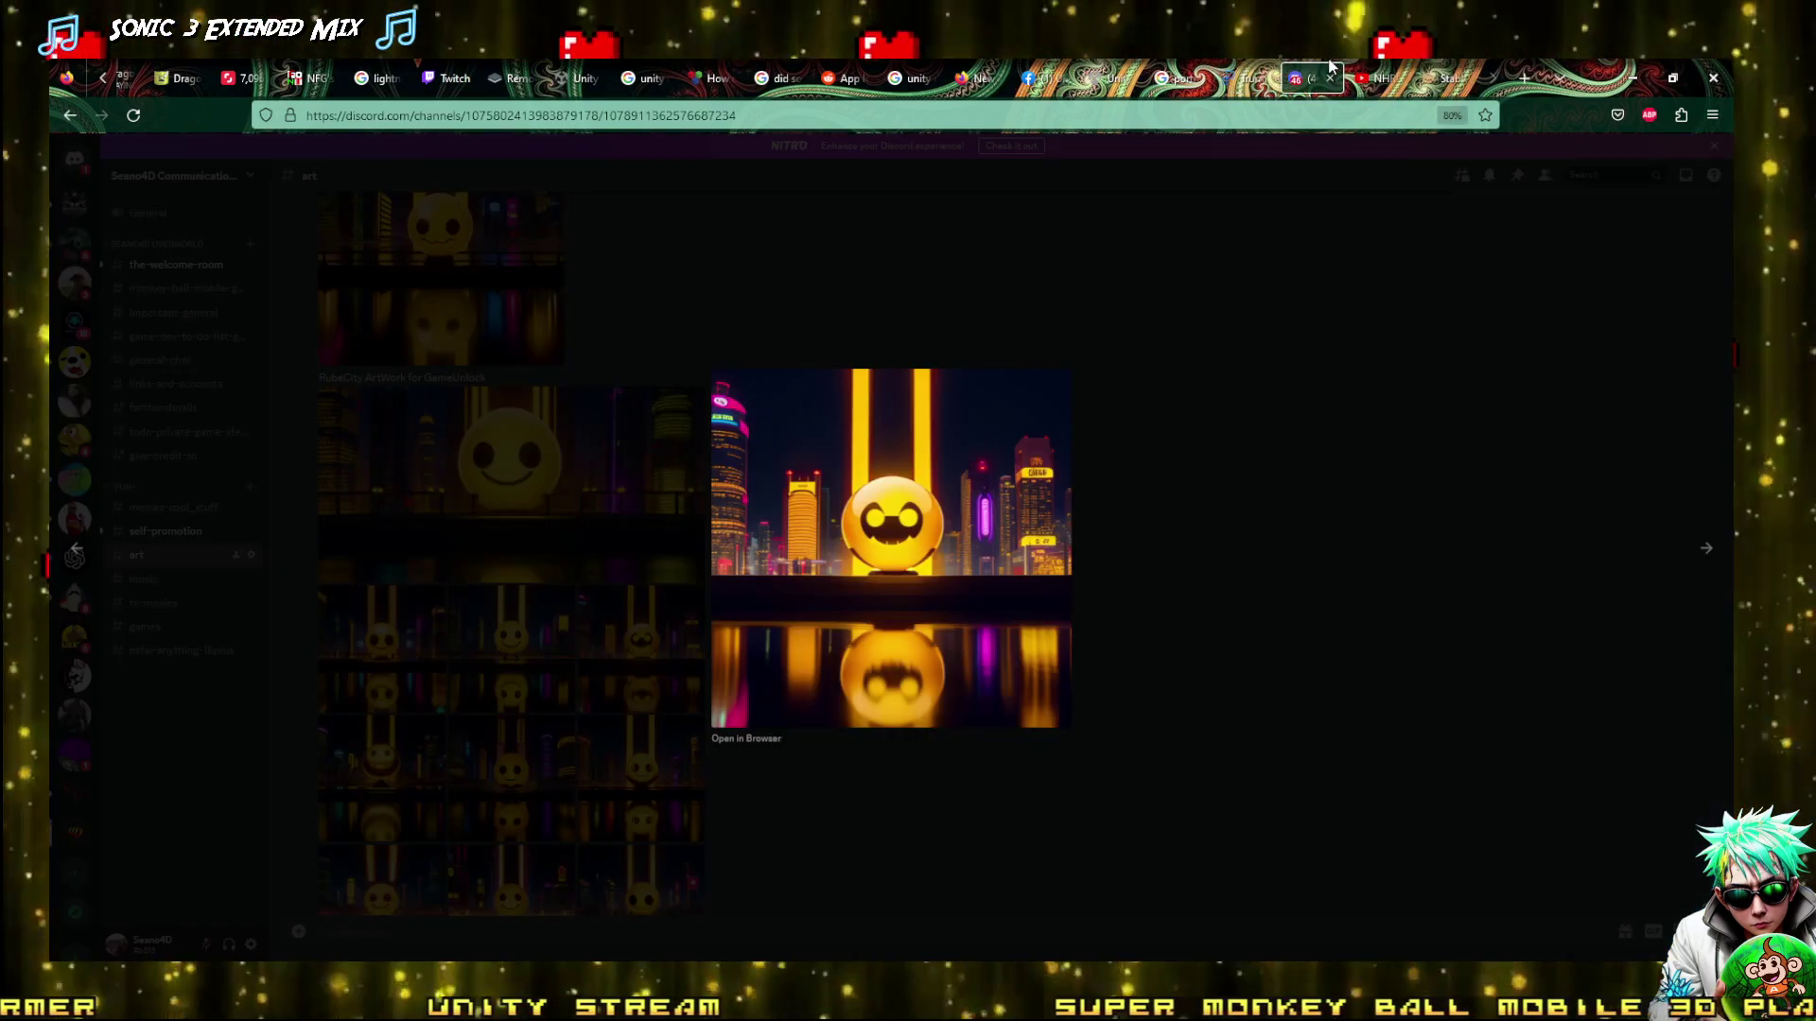
{"action": "left_click", "coordinate": [1396, 385]}
{"action": "left_click", "coordinate": [1461, 70]}
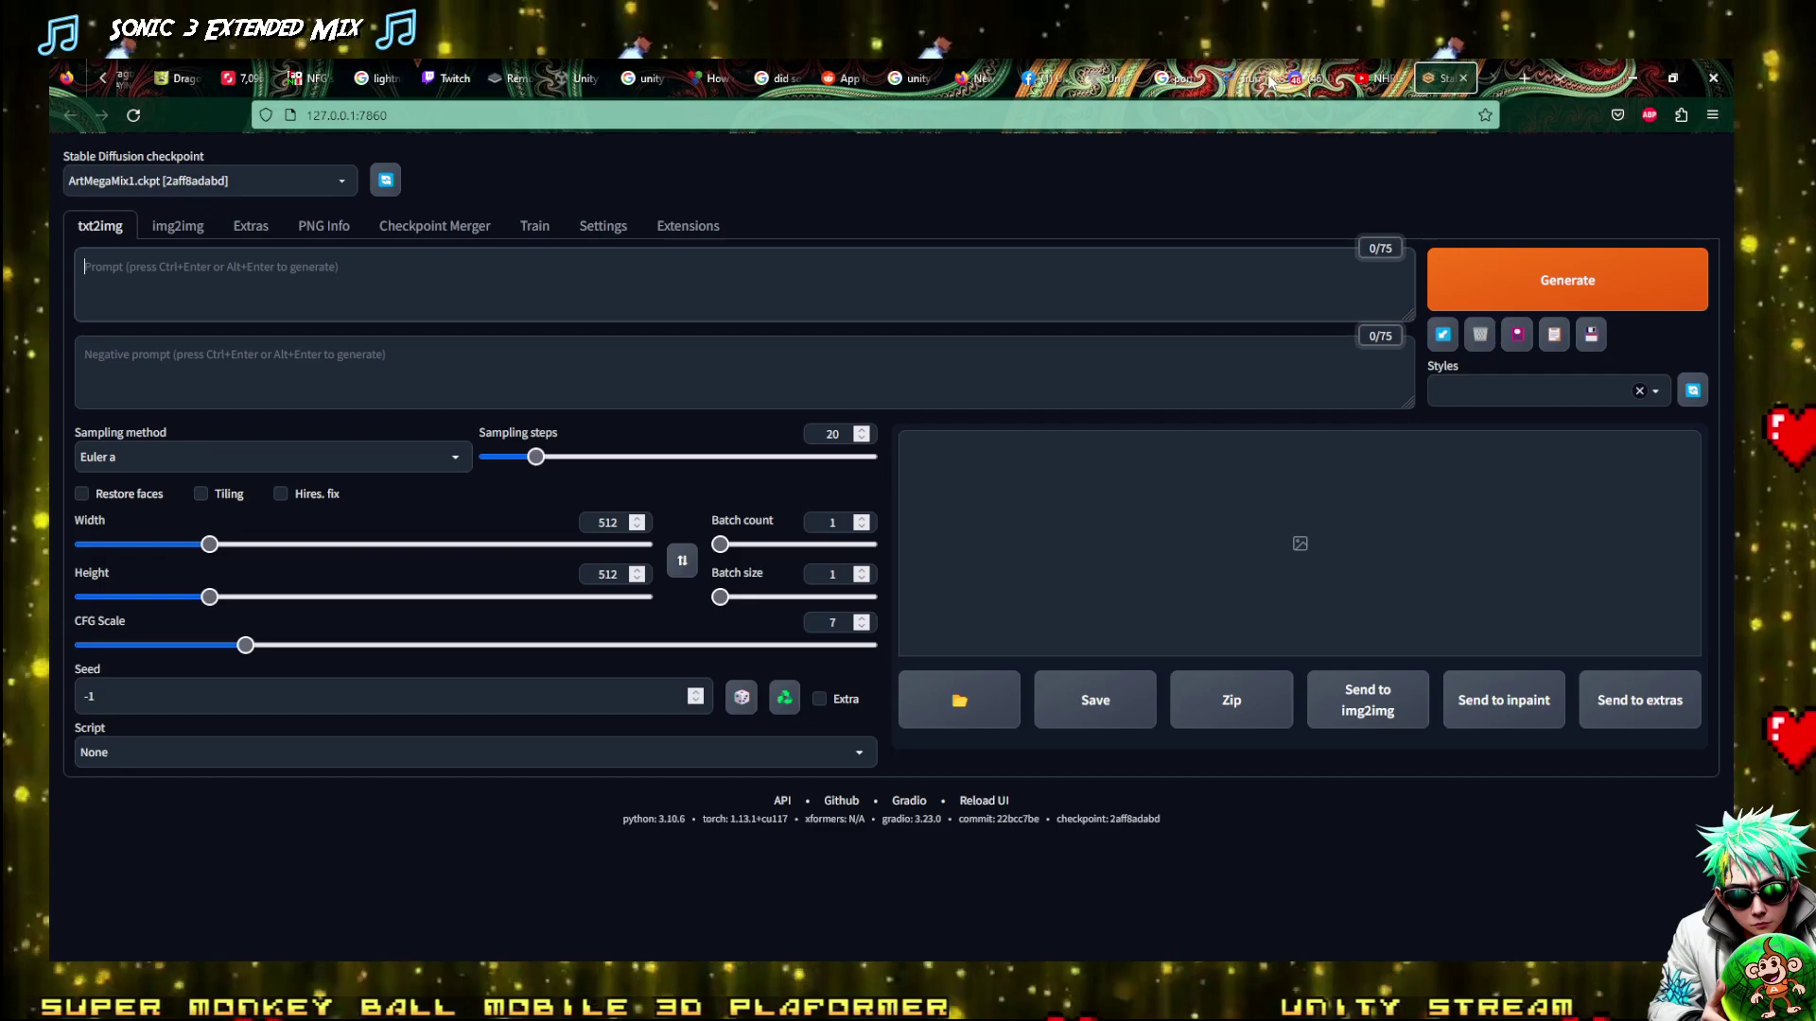
{"action": "left_click", "coordinate": [1094, 79]}
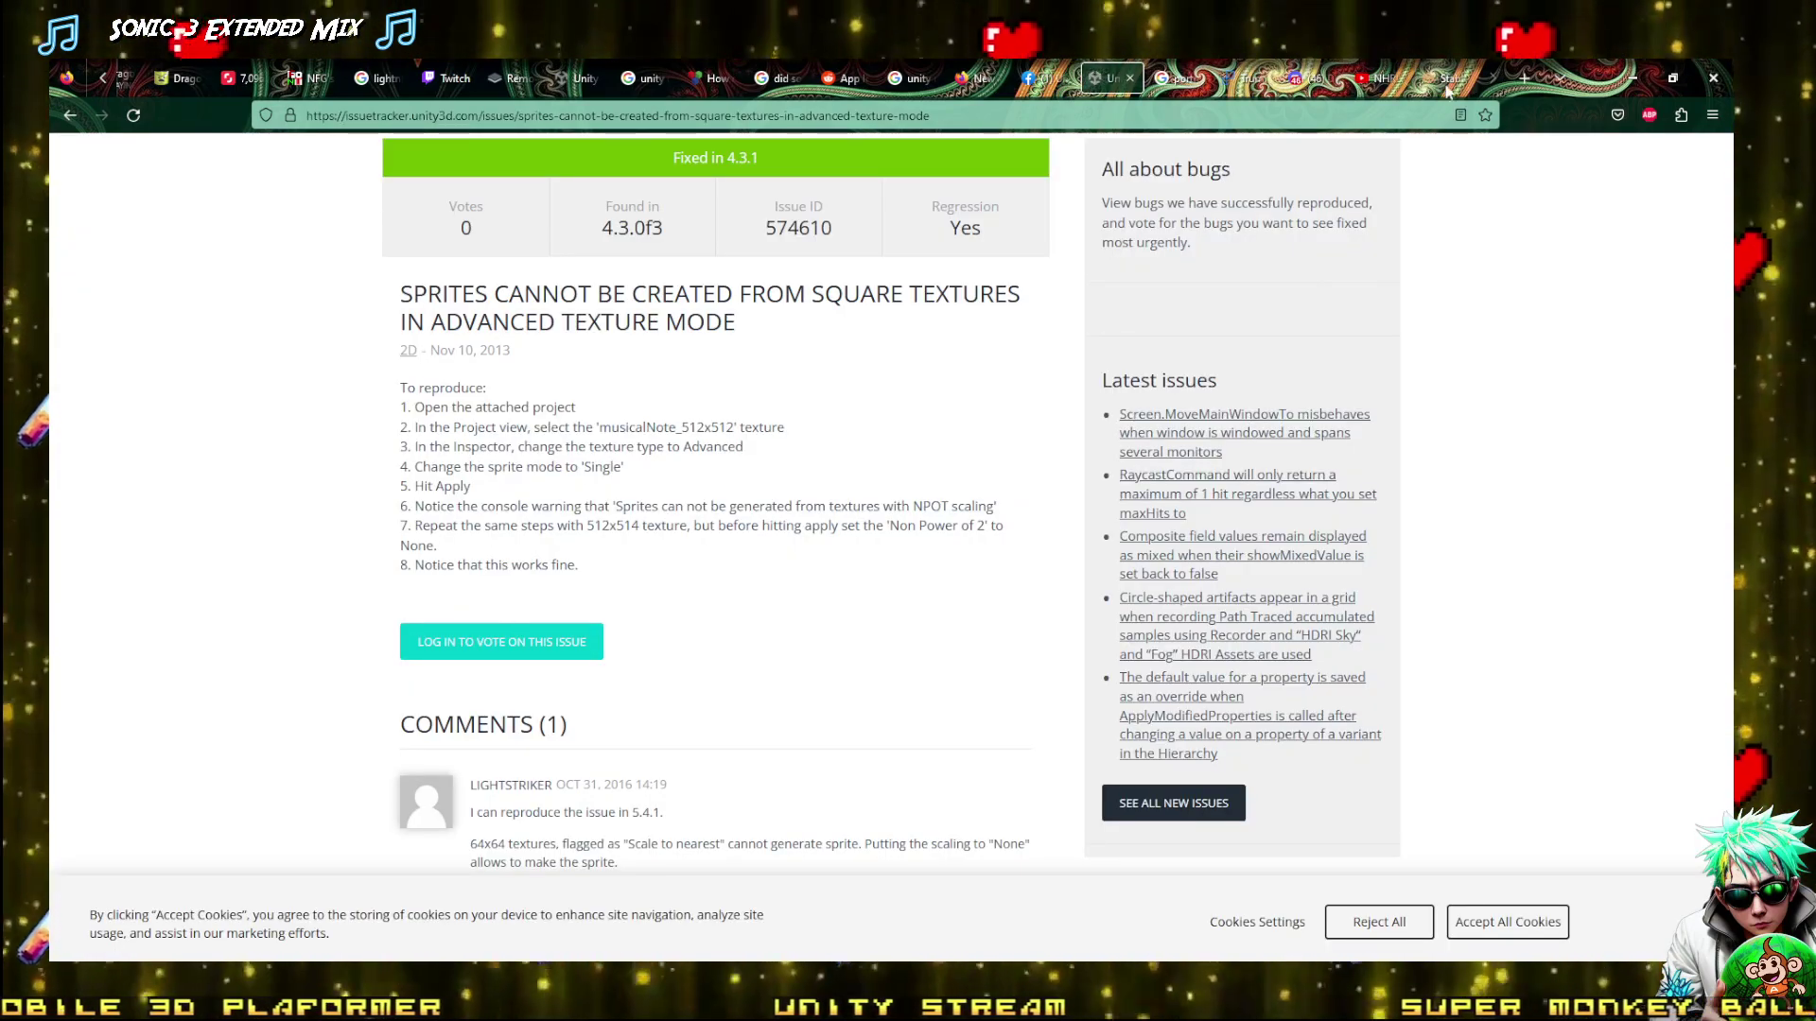
Open Civitai from a new tab's top-site tile and start browsing the DreamShaper gallery
{"action": "left_click", "coordinate": [1523, 77]}
{"action": "left_click", "coordinate": [733, 469]}
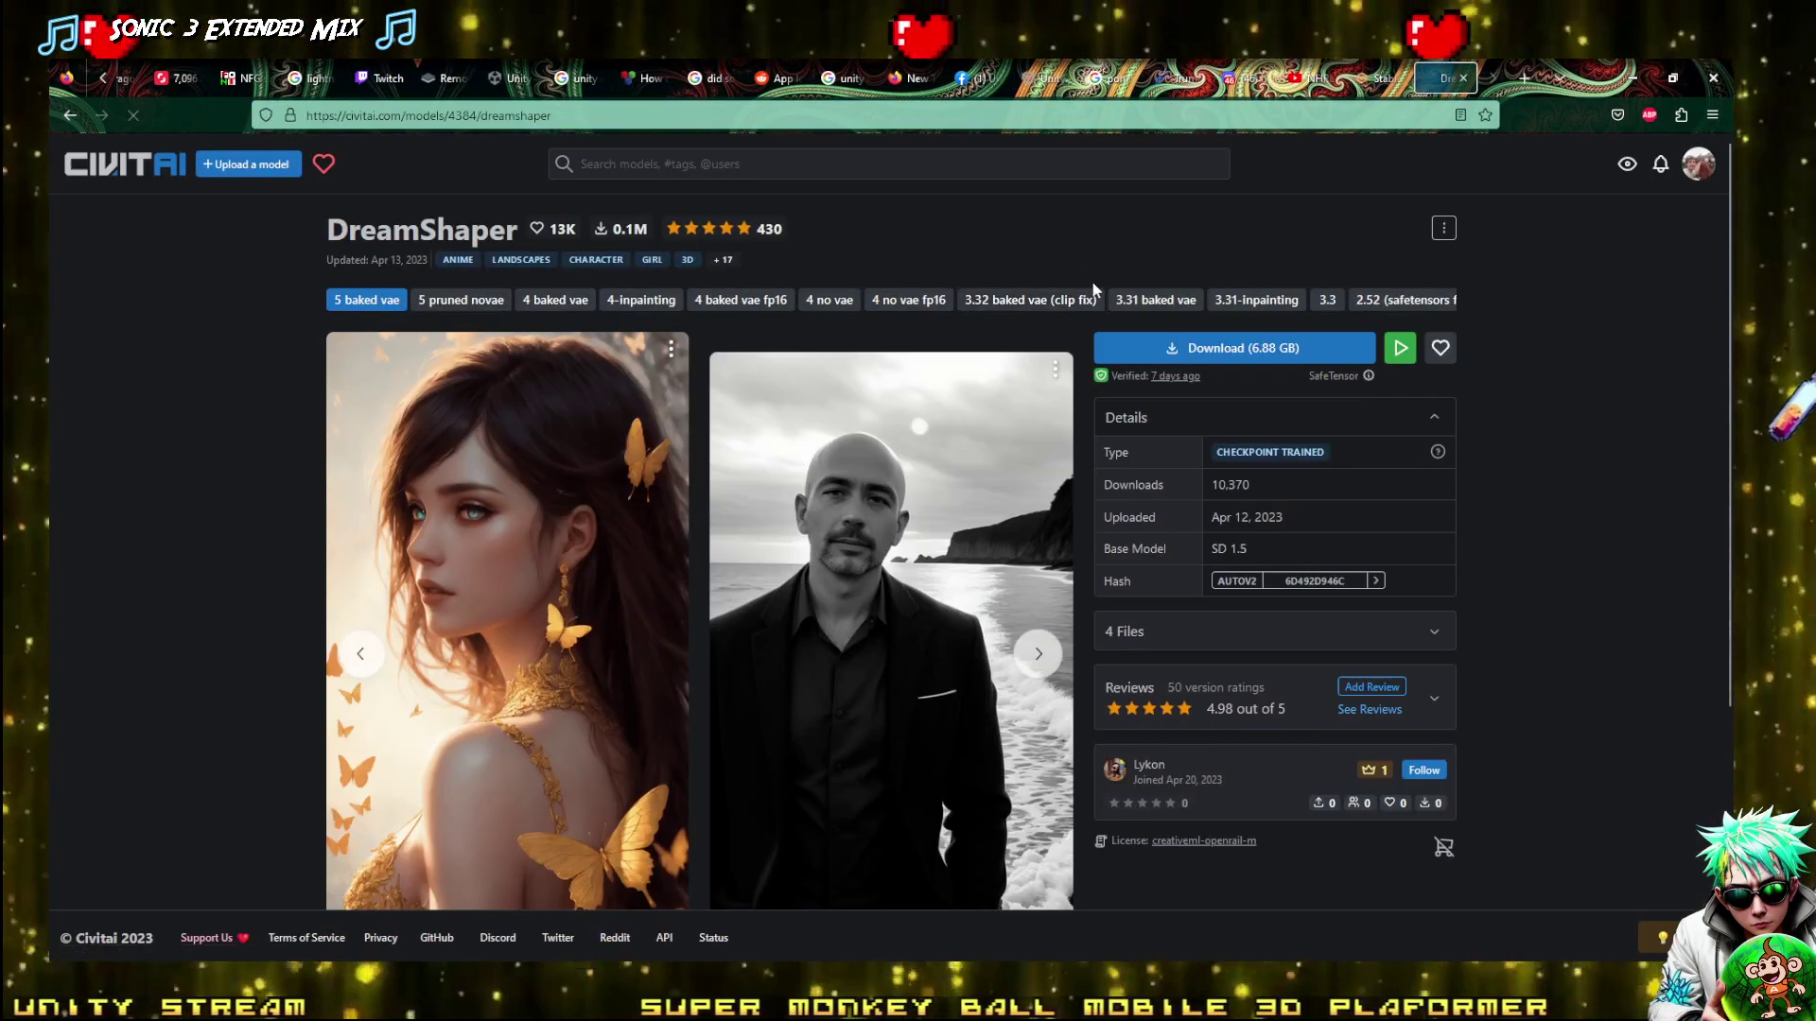
{"action": "scroll", "coordinate": [1094, 288], "scroll_direction": "down", "scroll_amount": 8}
{"action": "scroll", "coordinate": [1184, 484], "scroll_direction": "down", "scroll_amount": 10}
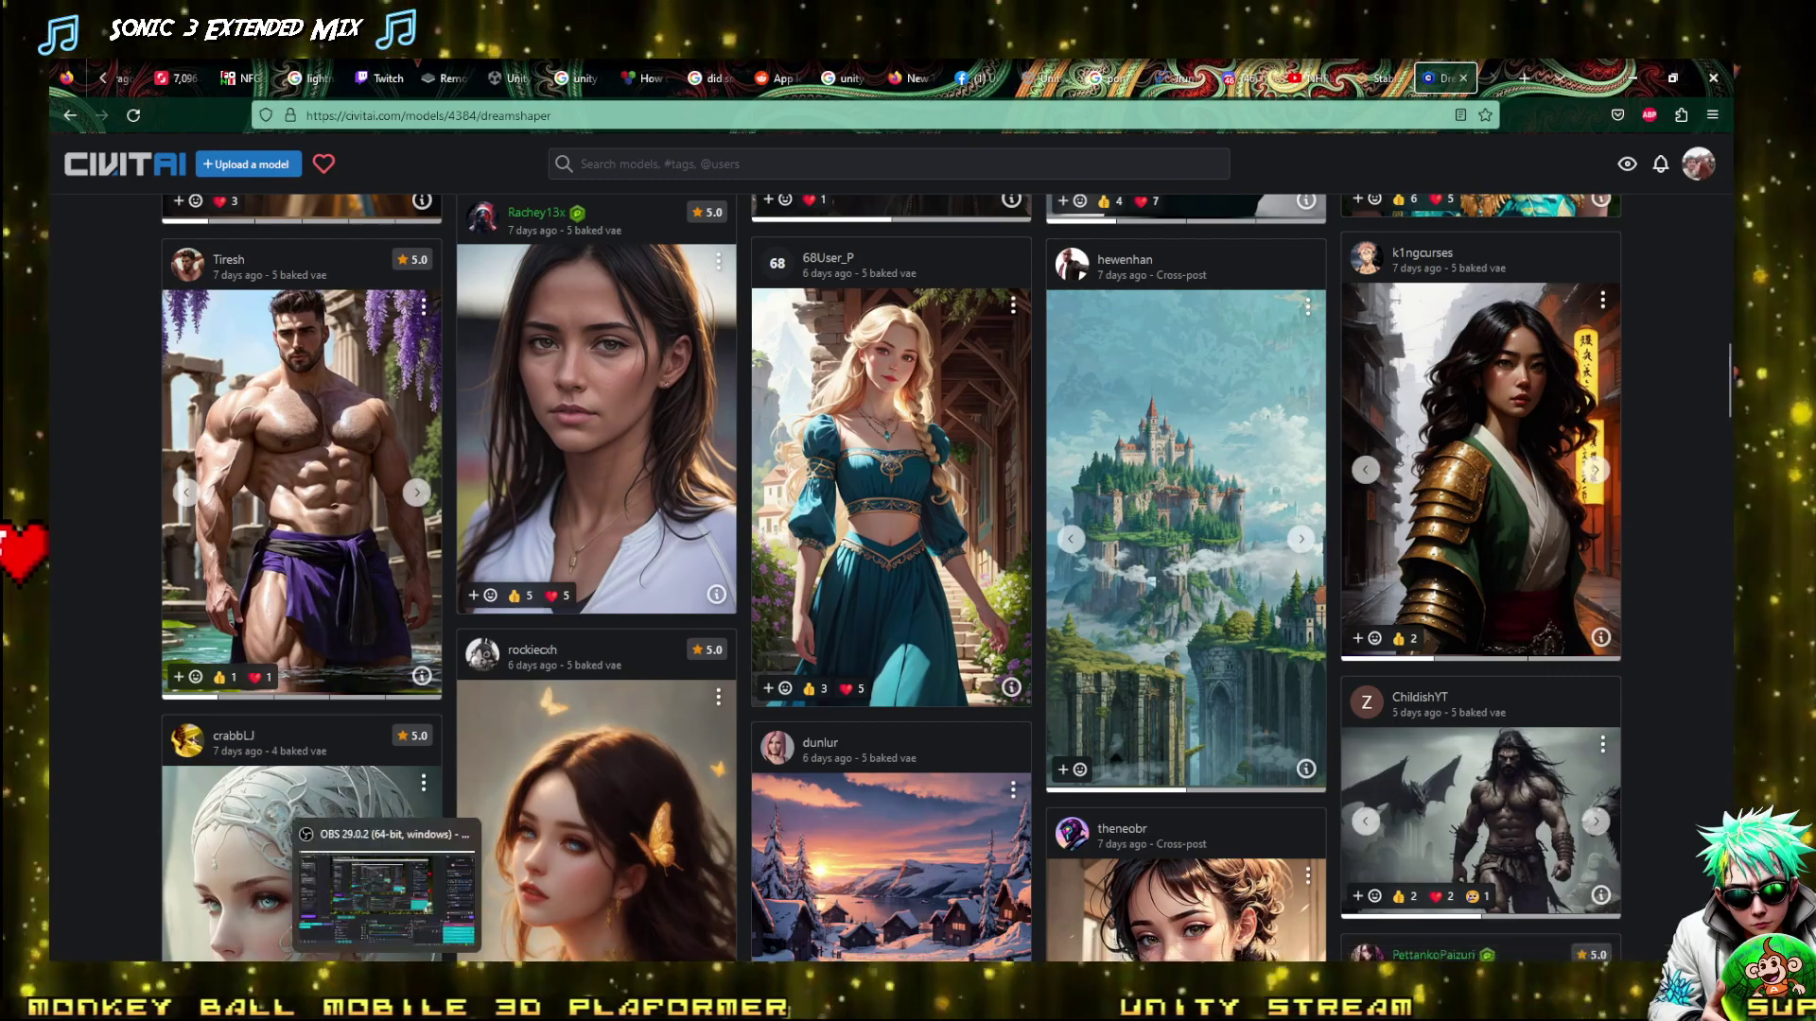
{"action": "left_click", "coordinate": [390, 862]}
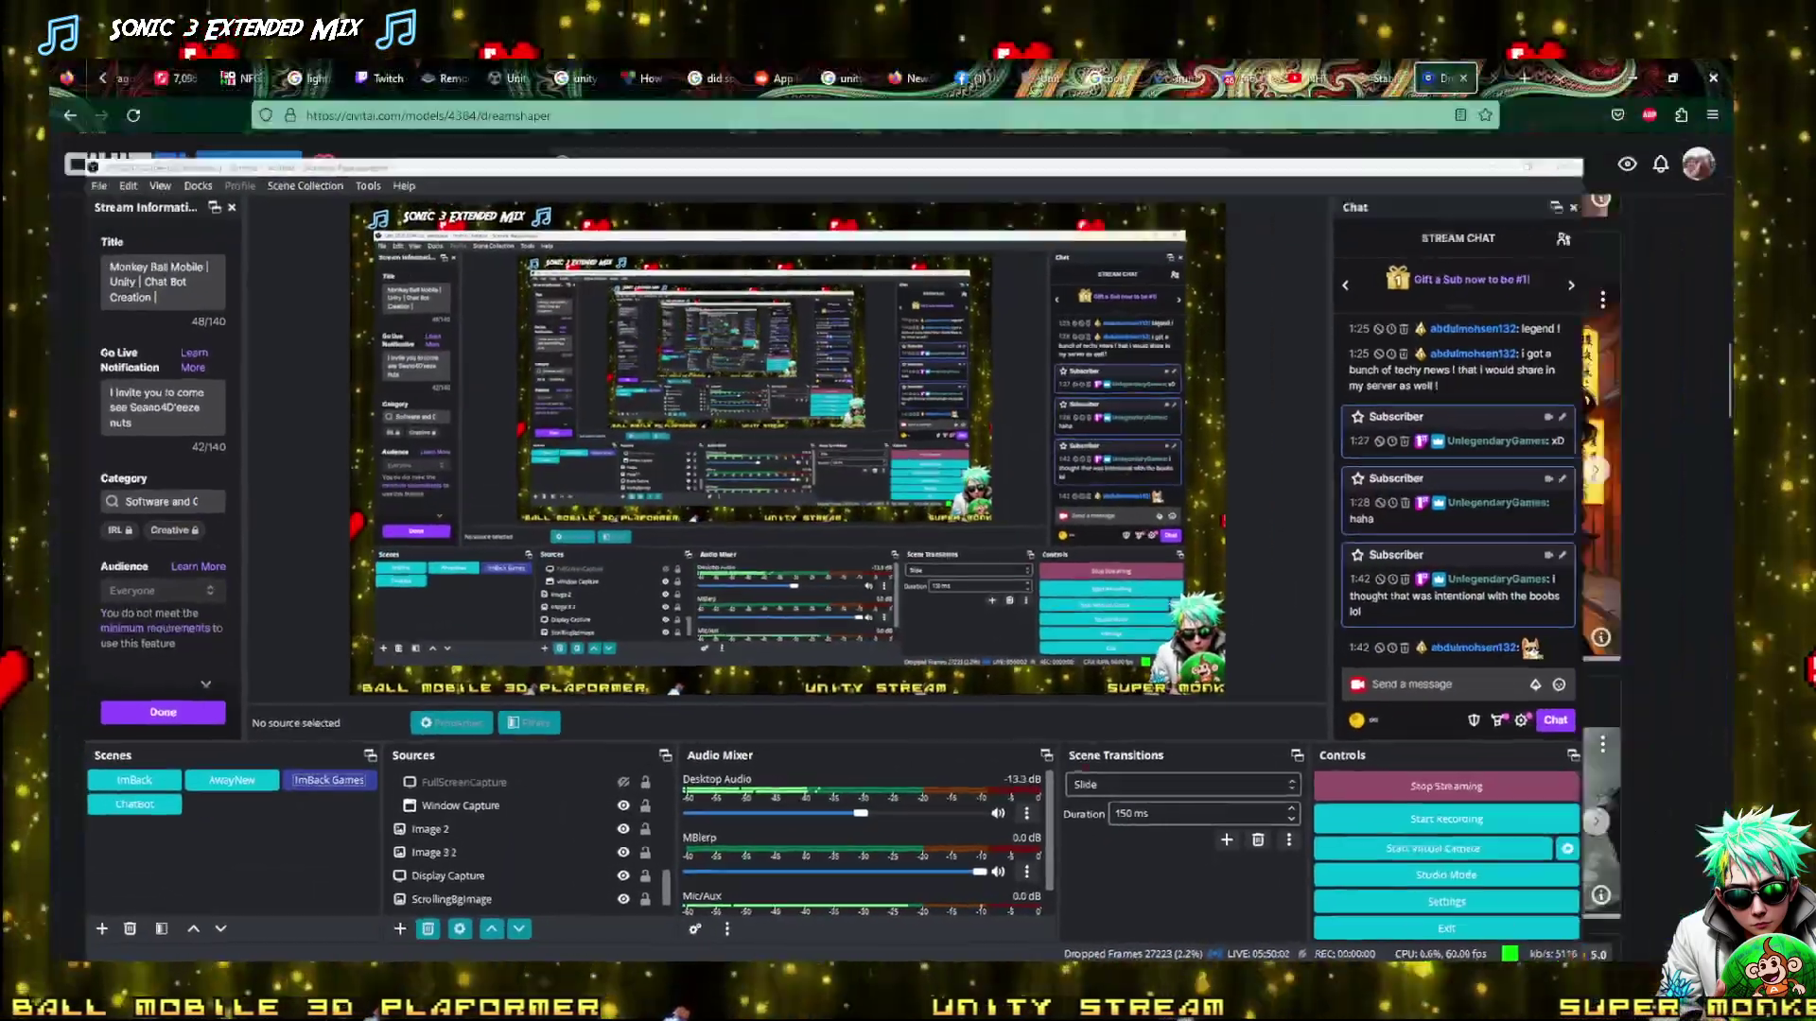
{"action": "left_click", "coordinate": [673, 1010]}
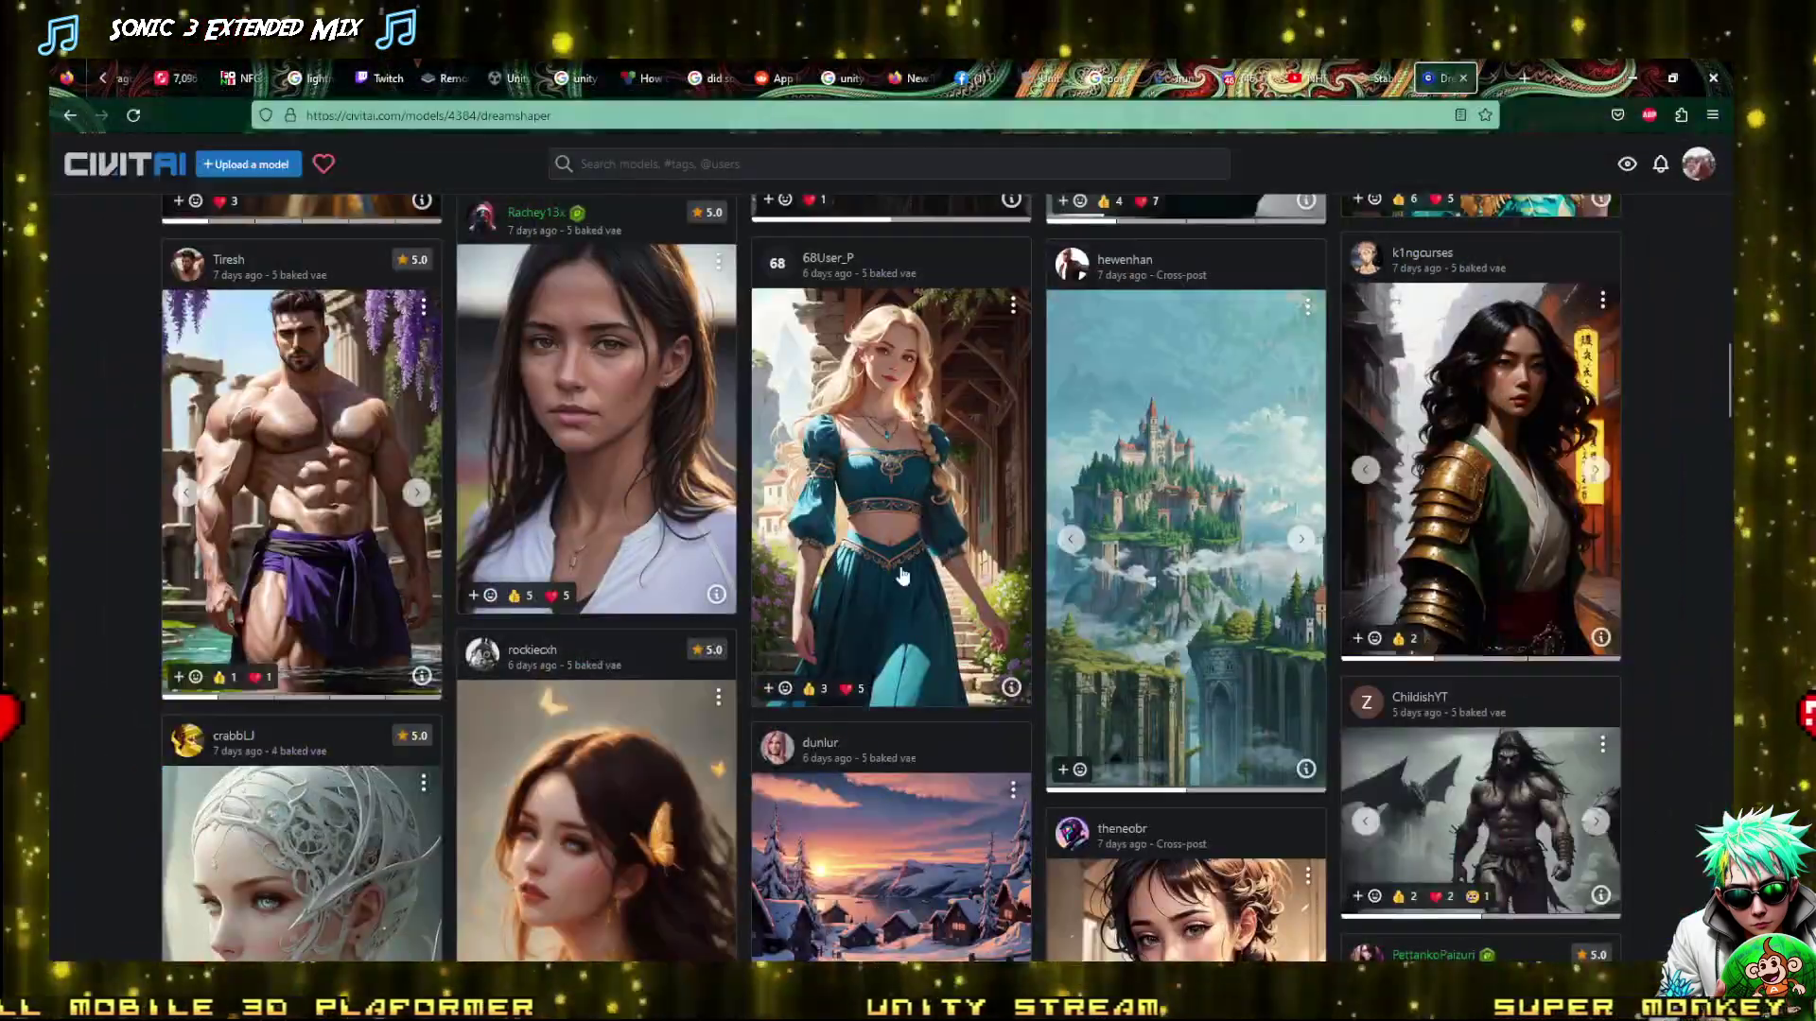
Scroll down the DreamShaper gallery and open the cyborg cat-ear portrait's detail page
{"action": "scroll", "coordinate": [901, 565], "scroll_direction": "up", "scroll_amount": 10}
{"action": "scroll", "coordinate": [901, 566], "scroll_direction": "down", "scroll_amount": 11}
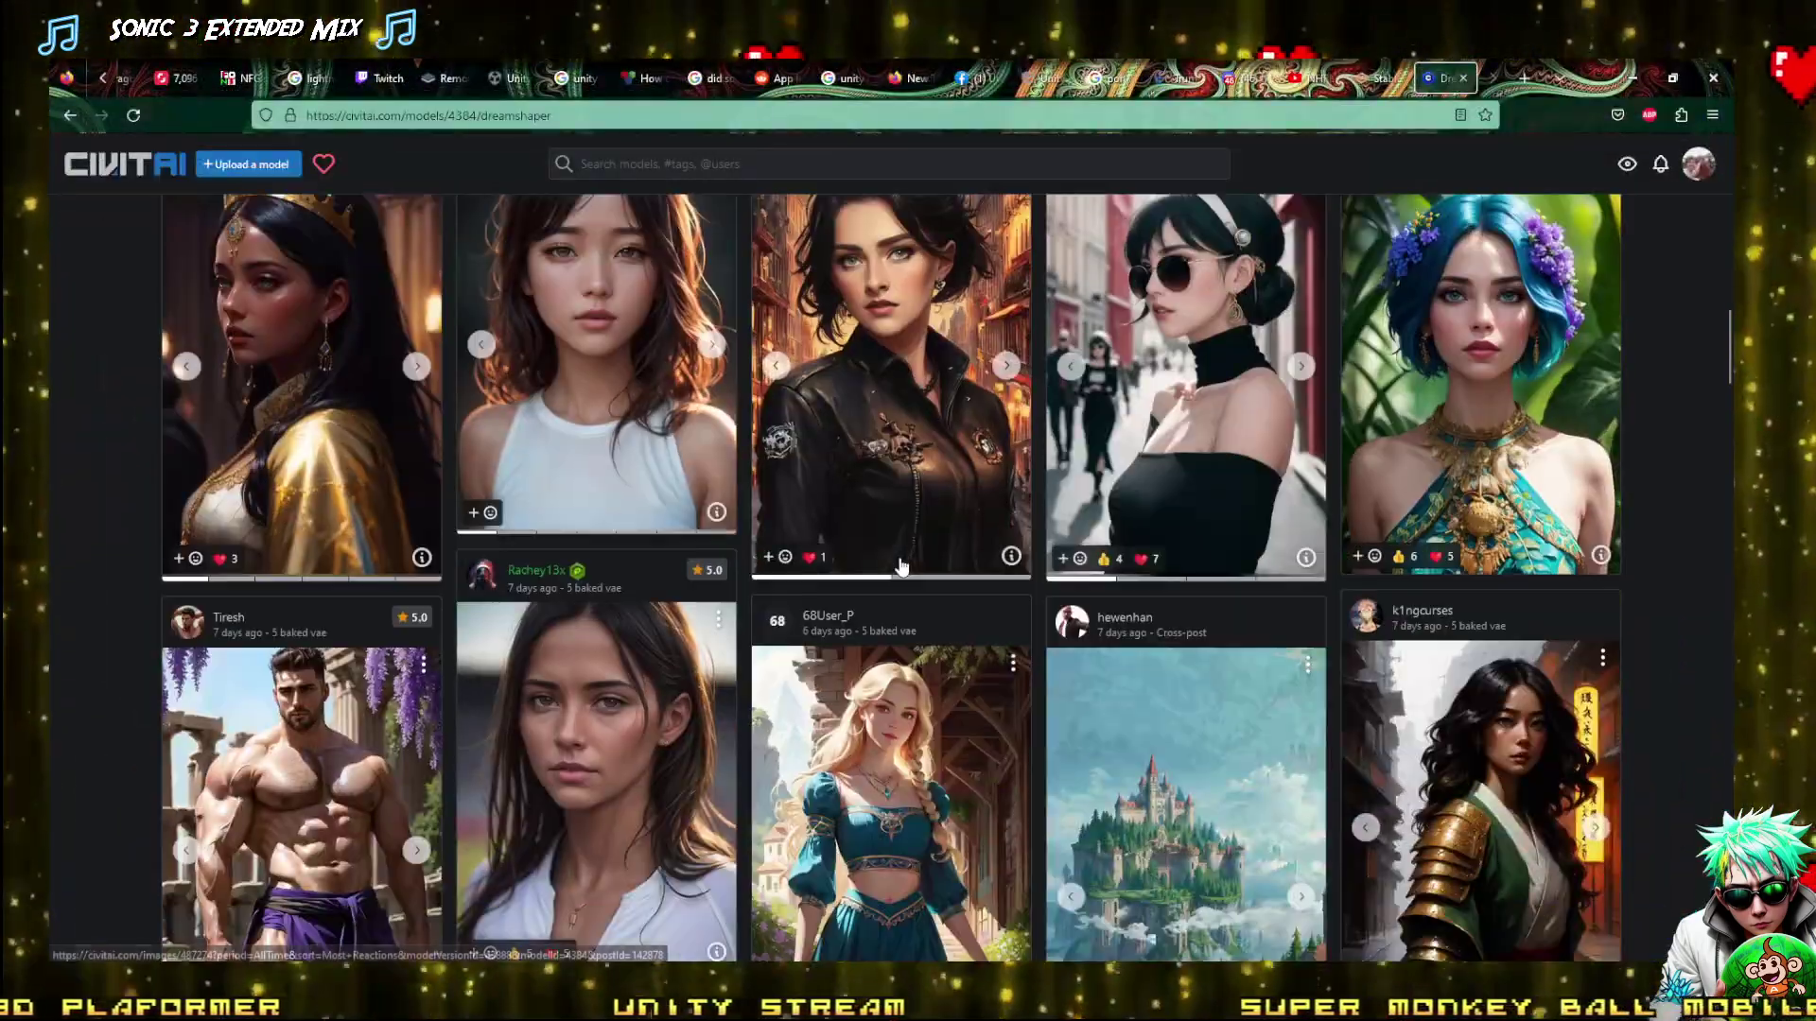
{"action": "scroll", "coordinate": [901, 565], "scroll_direction": "down", "scroll_amount": 10}
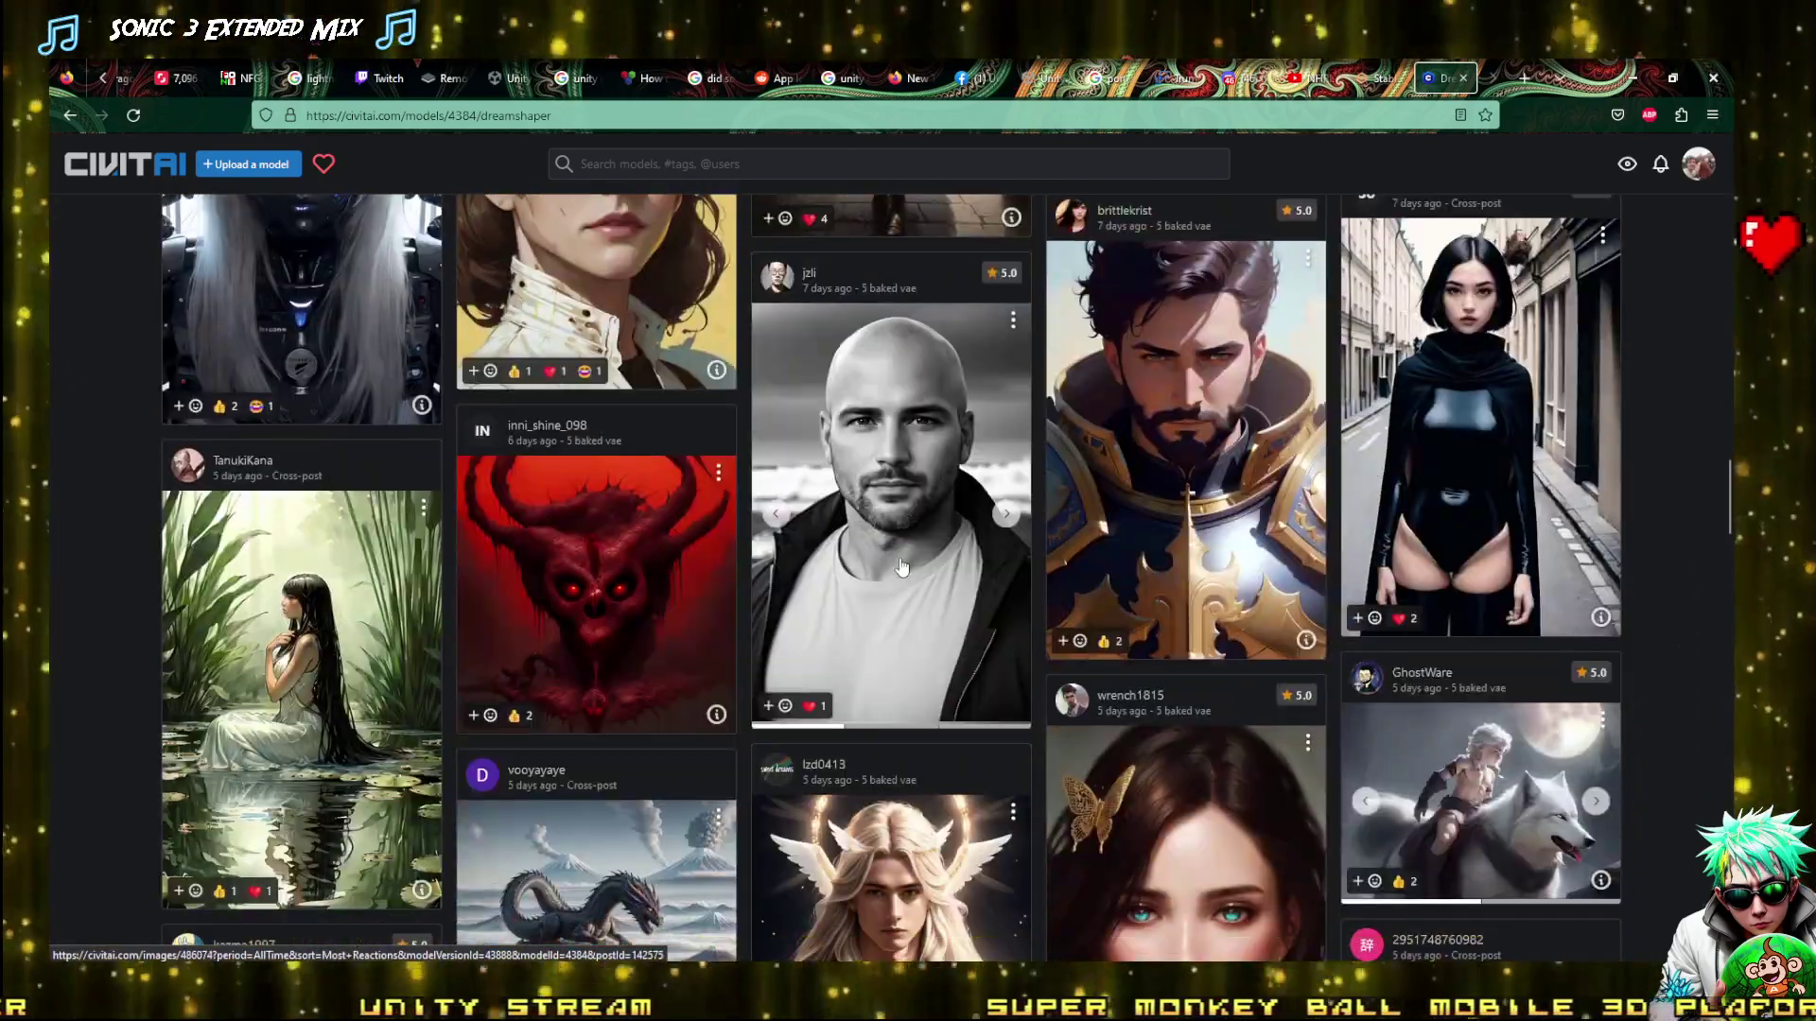
{"action": "scroll", "coordinate": [1238, 568], "scroll_direction": "down", "scroll_amount": 3}
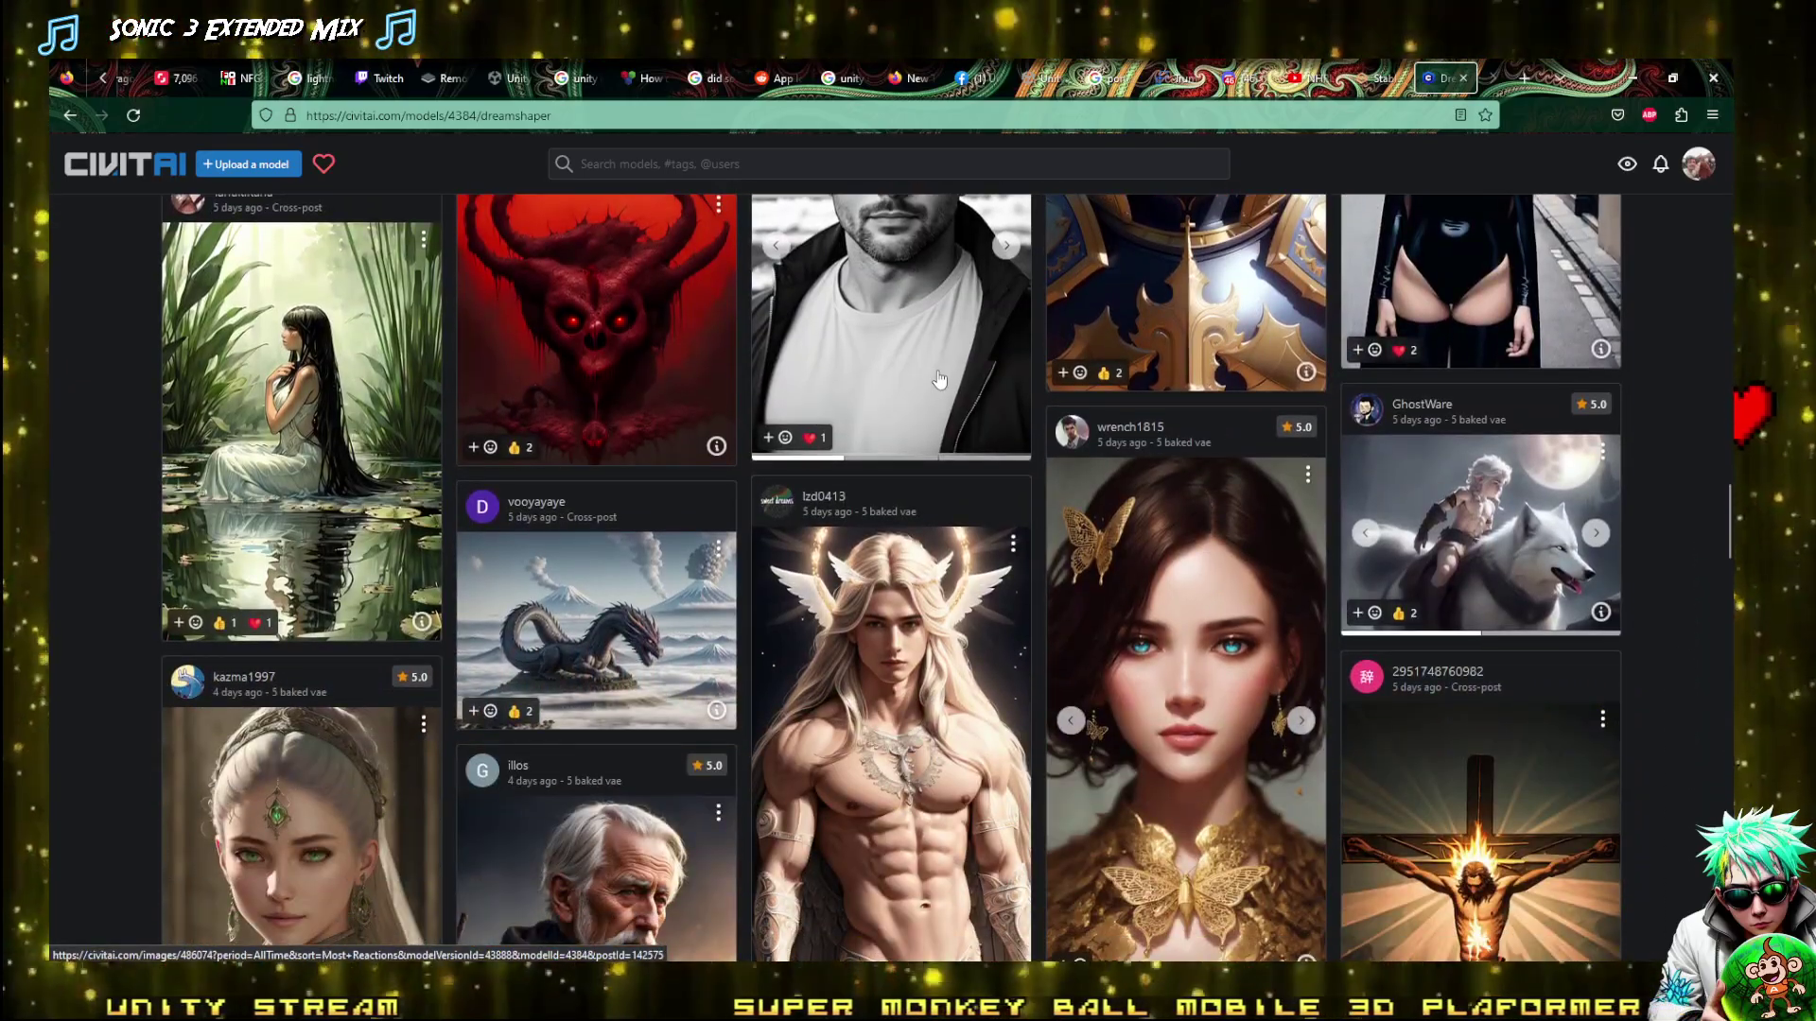
{"action": "scroll", "coordinate": [940, 378], "scroll_direction": "down", "scroll_amount": 3}
{"action": "scroll", "coordinate": [1154, 599], "scroll_direction": "down", "scroll_amount": 7}
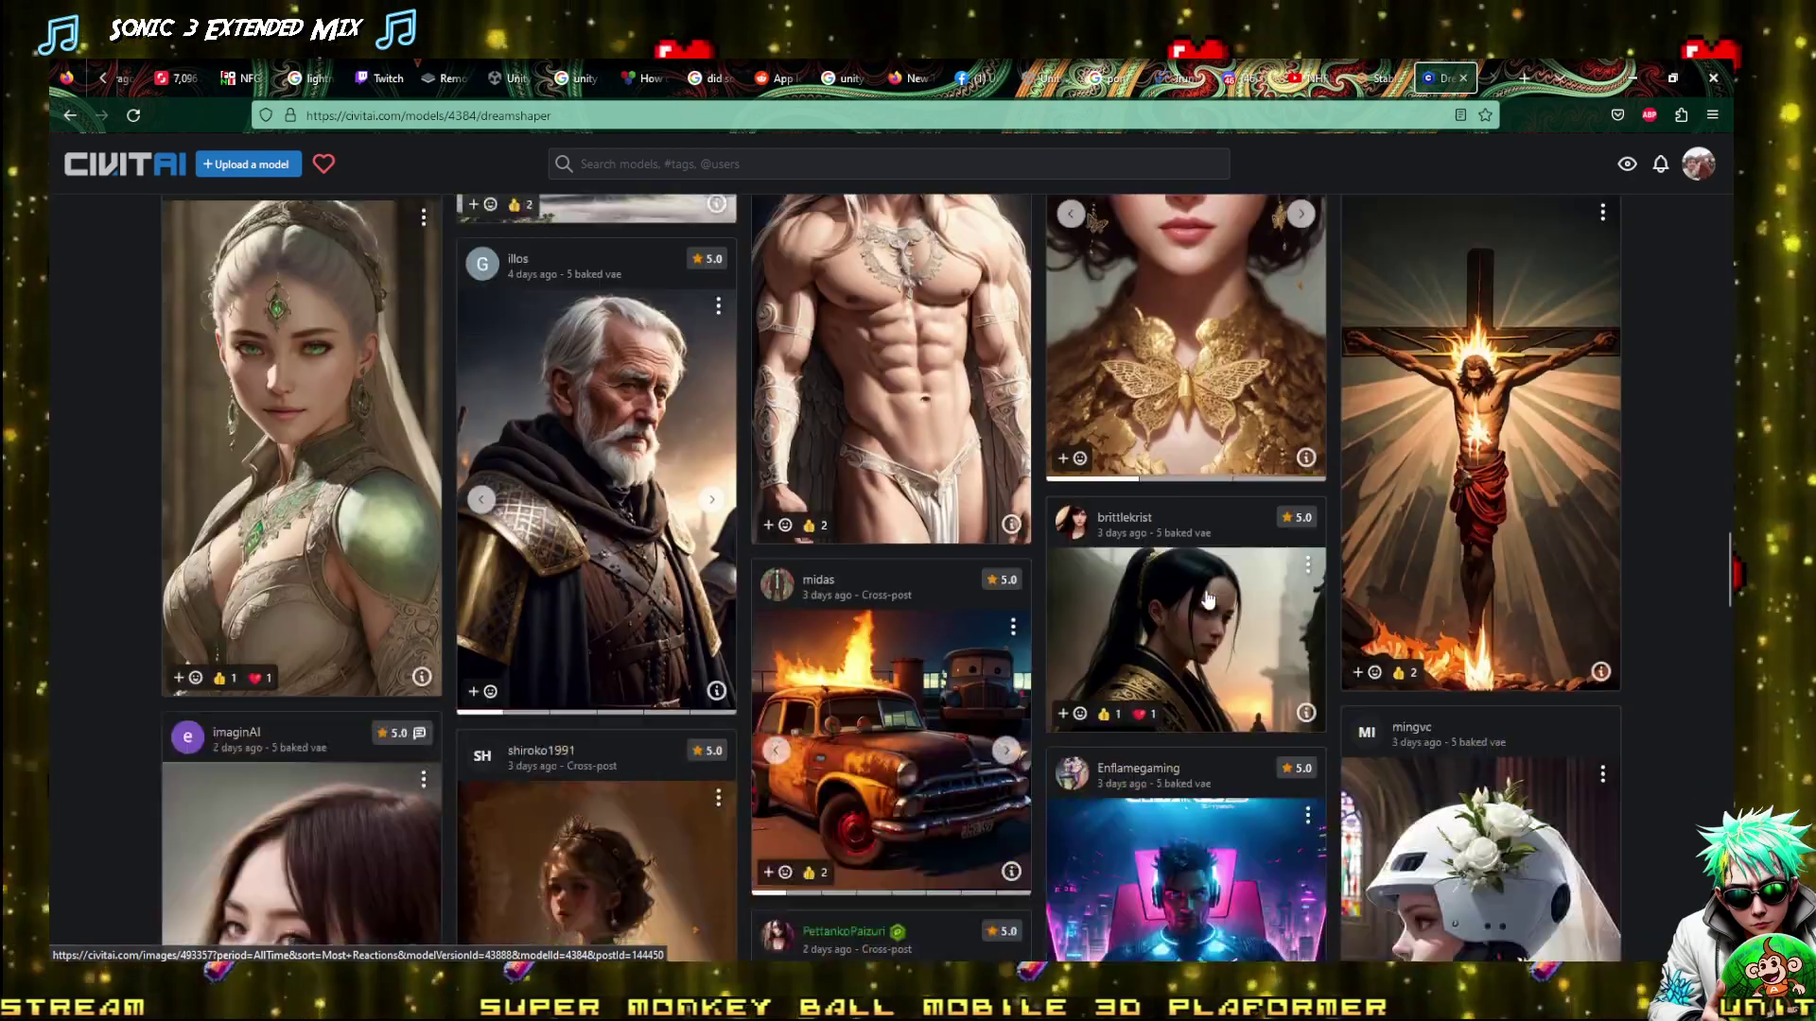
{"action": "scroll", "coordinate": [1323, 614], "scroll_direction": "down", "scroll_amount": 5}
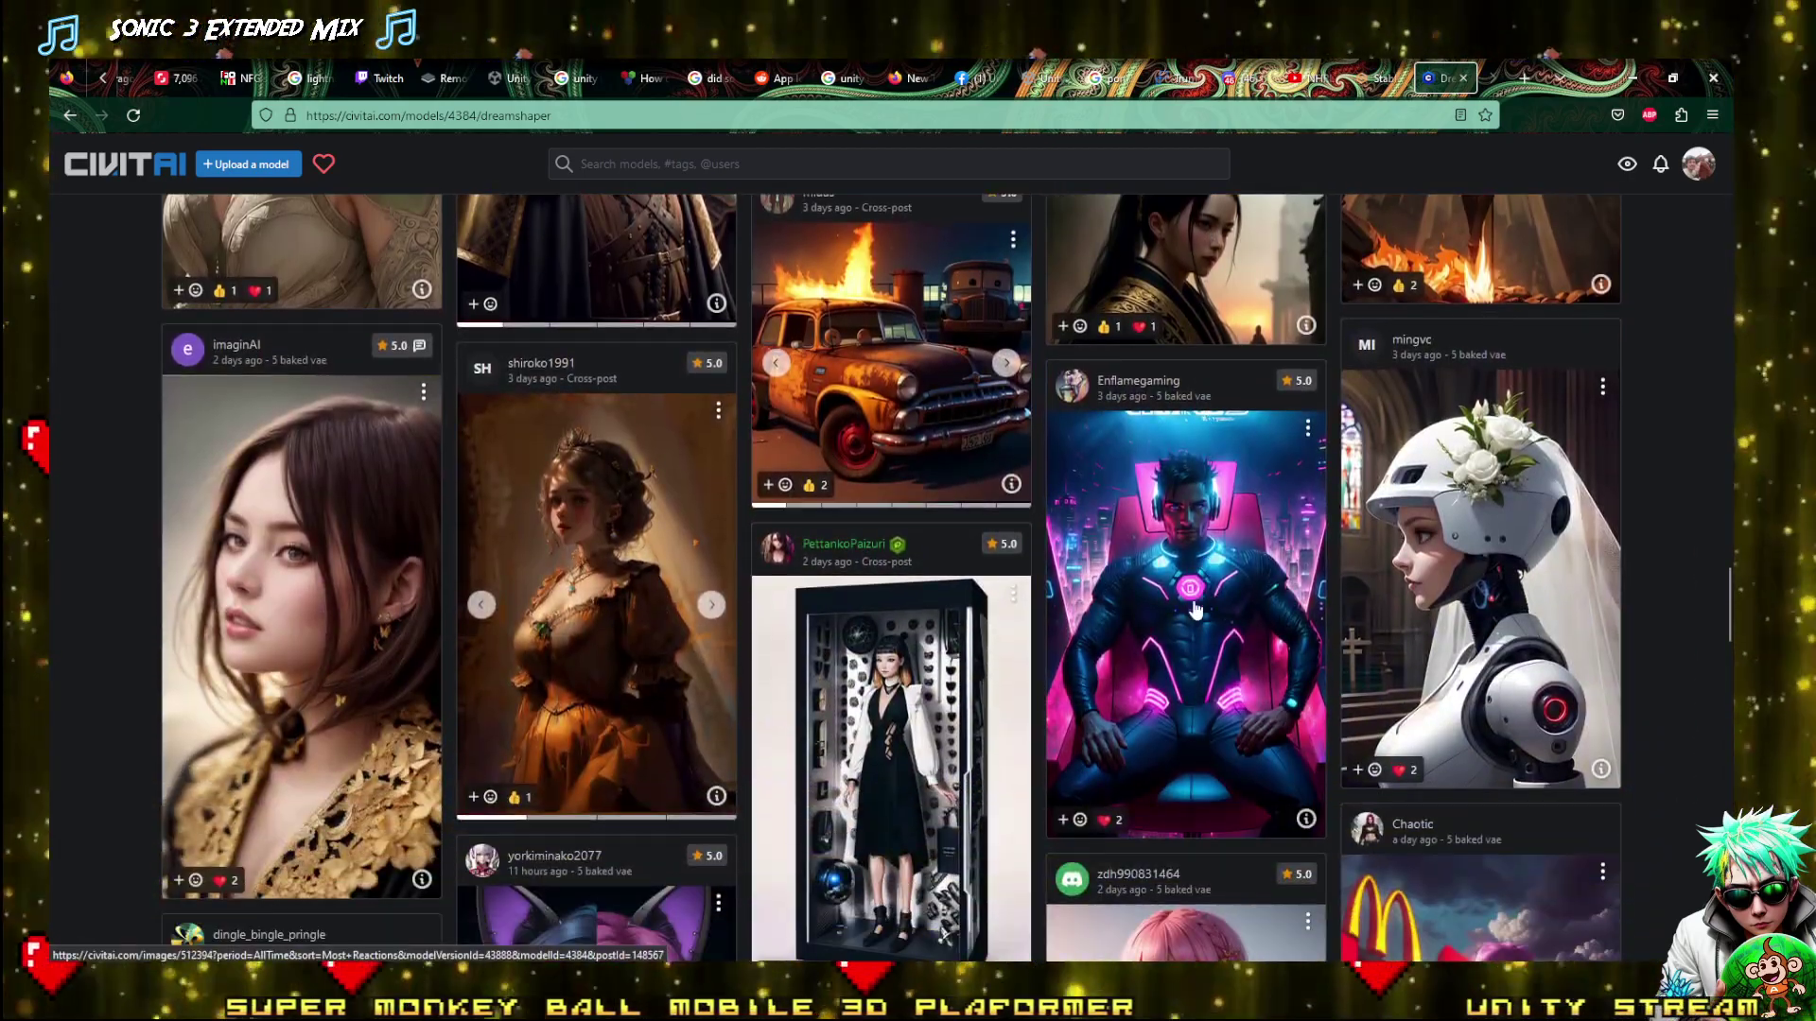
{"action": "scroll", "coordinate": [1432, 632], "scroll_direction": "down", "scroll_amount": 3}
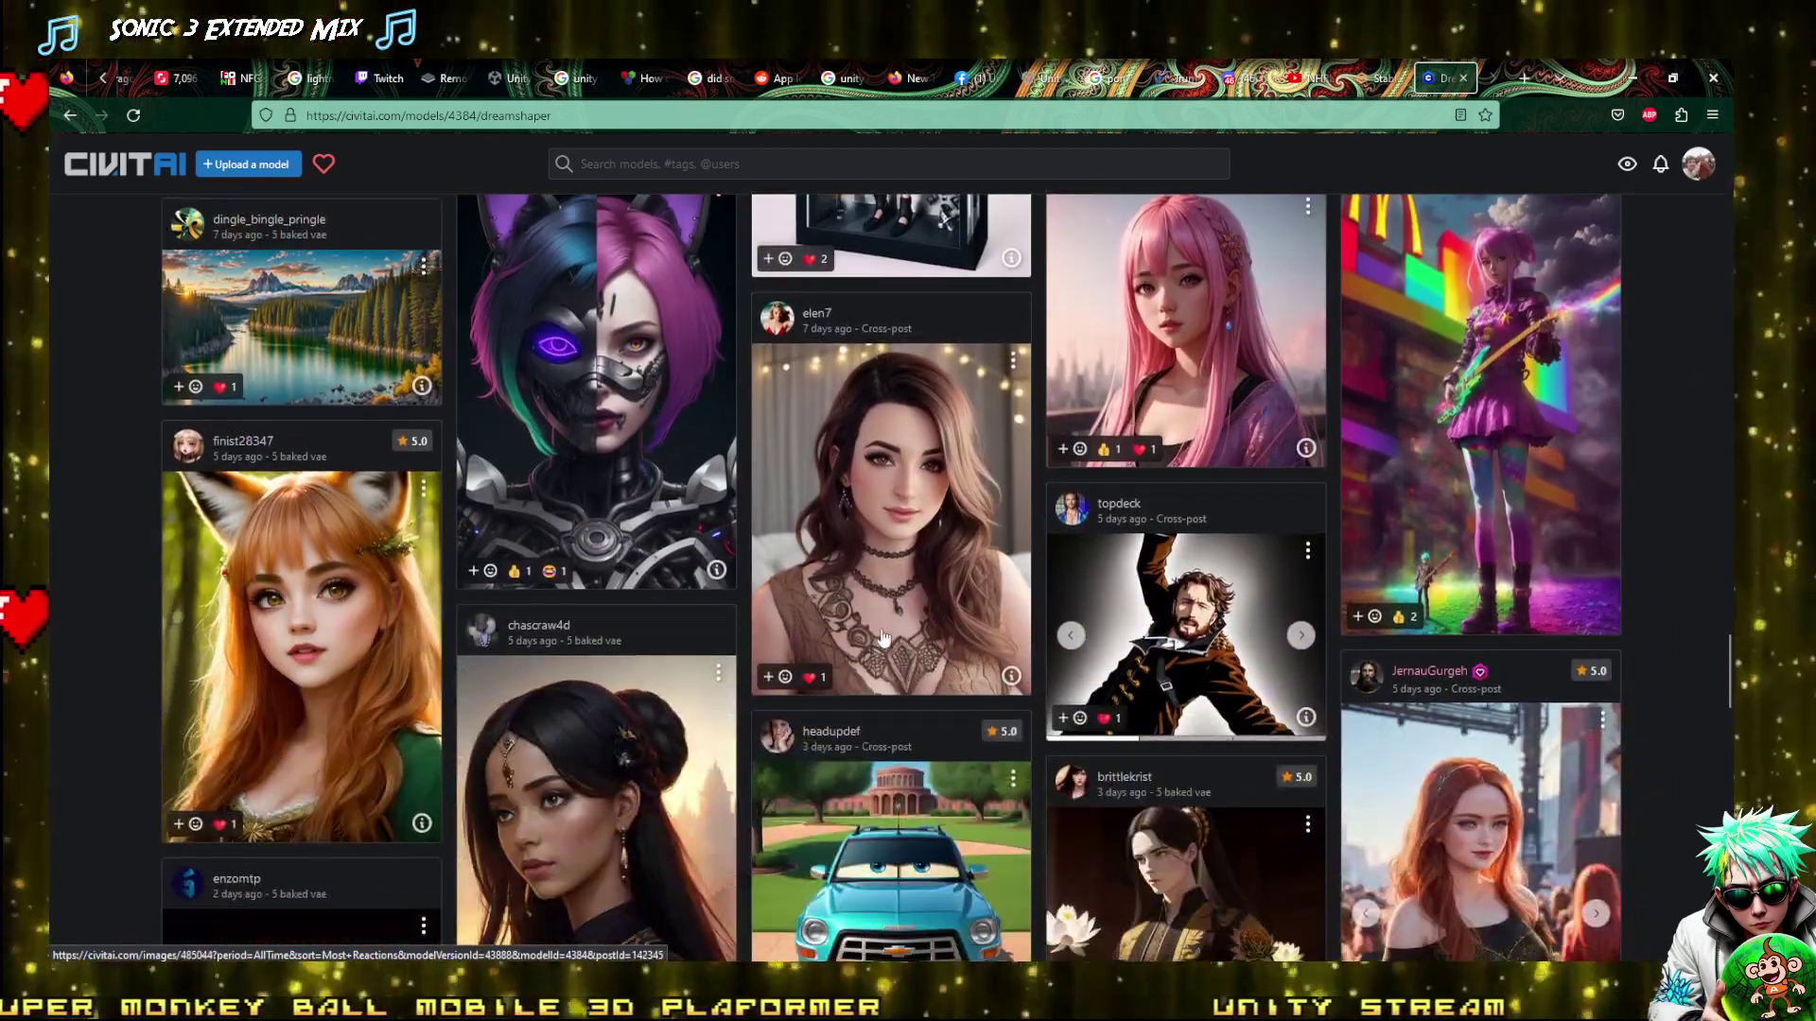
{"action": "left_click", "coordinate": [572, 459]}
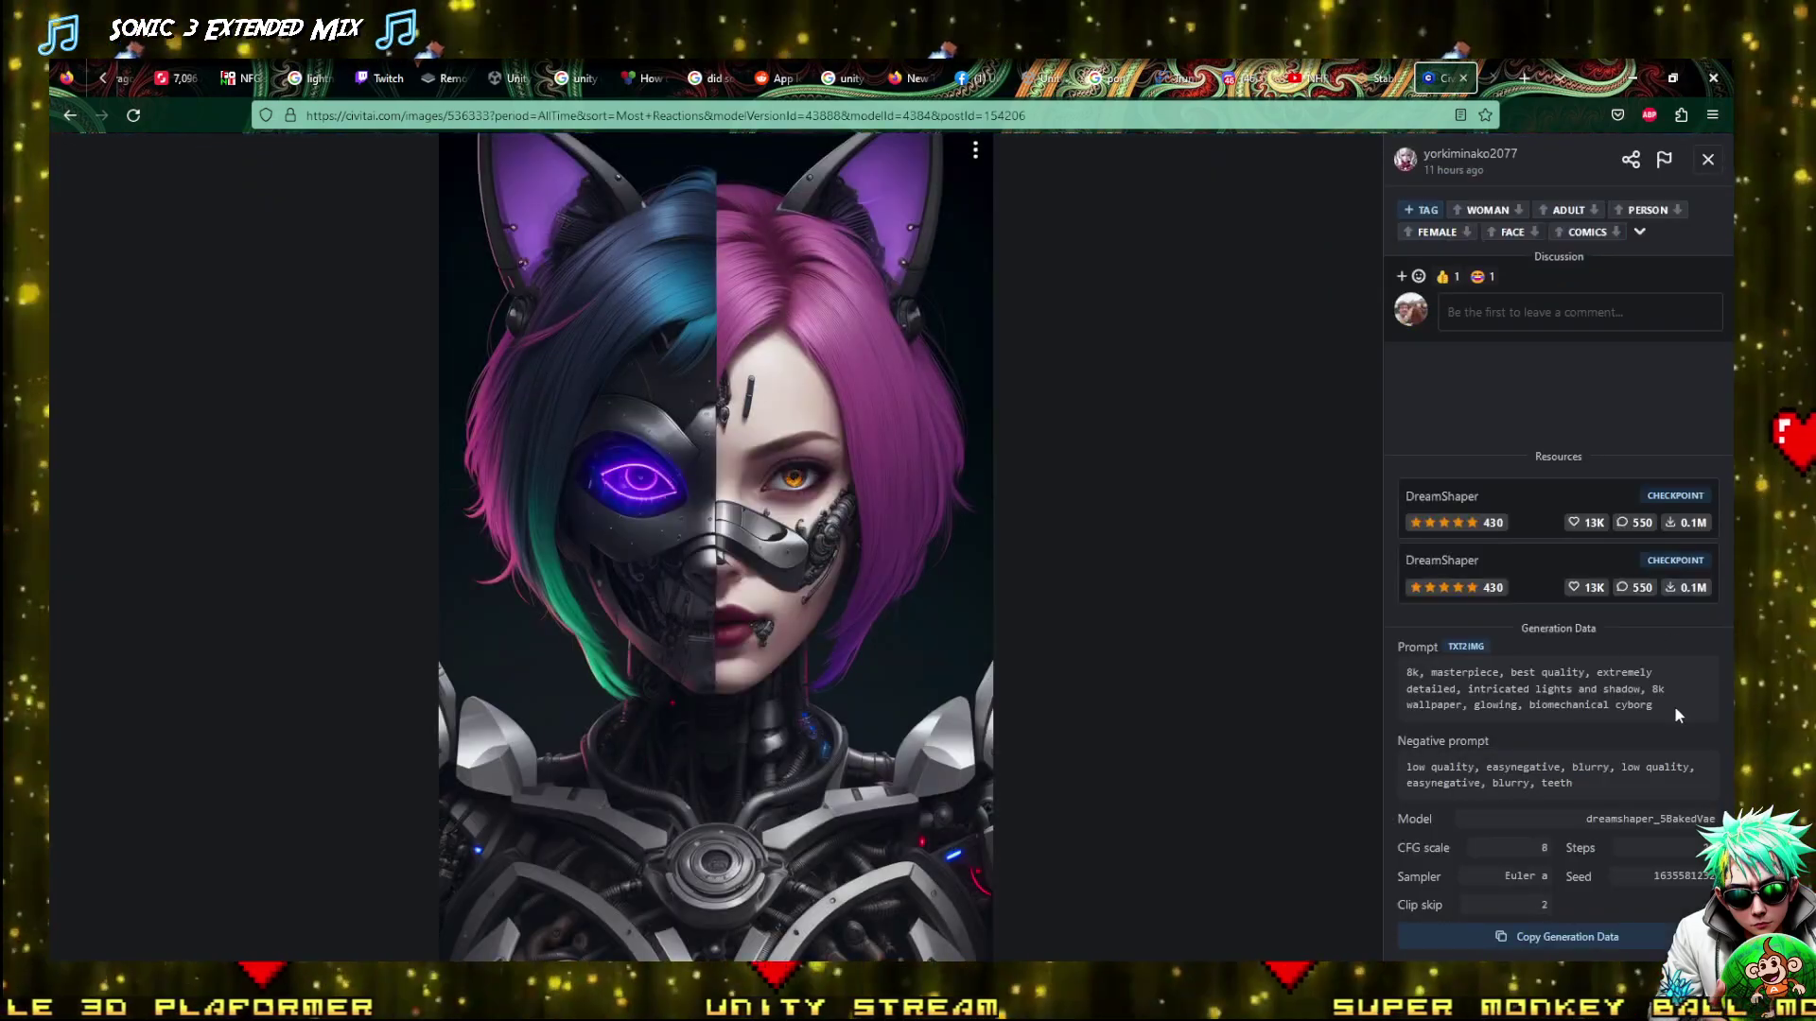
Copy the cyborg image's prompt from Civitai into the WebUI prompt box
{"action": "left_click_drag", "start_coordinate": [1669, 706], "coordinate": [1413, 669]}
{"action": "key", "text": "ctrl+c"}
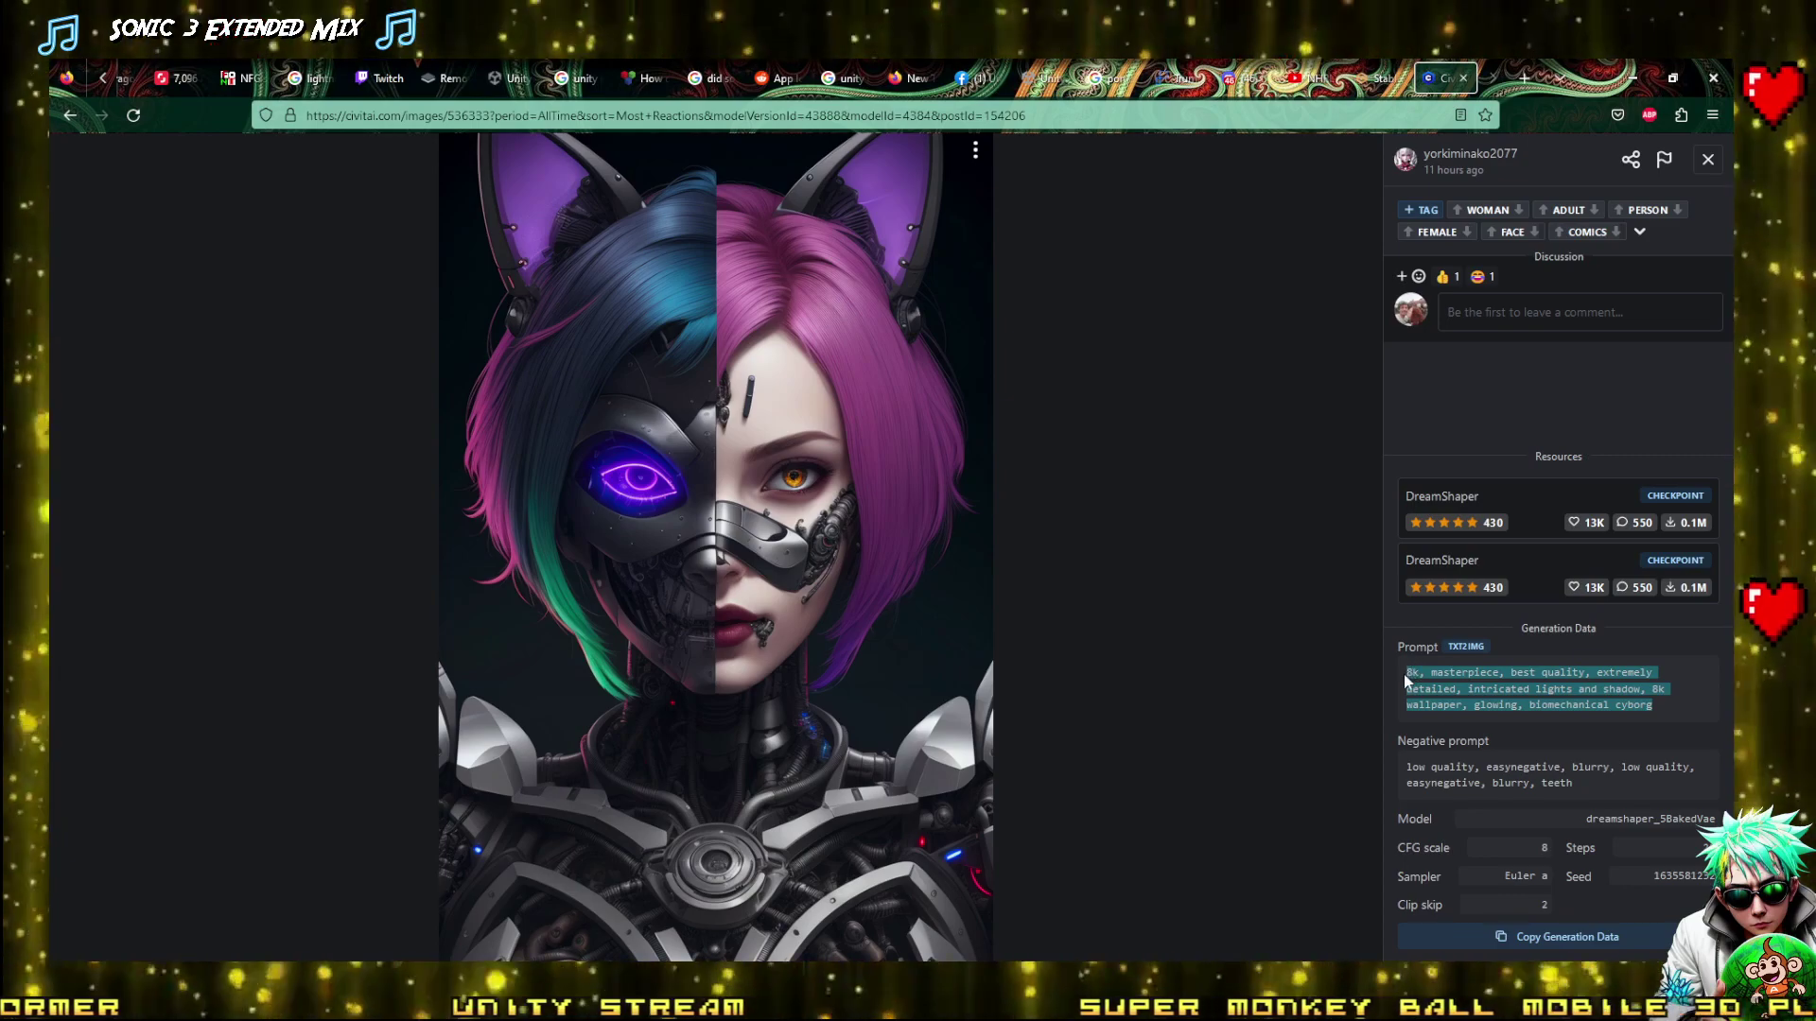
{"action": "left_click", "coordinate": [1383, 78]}
{"action": "key", "text": "ctrl+v"}
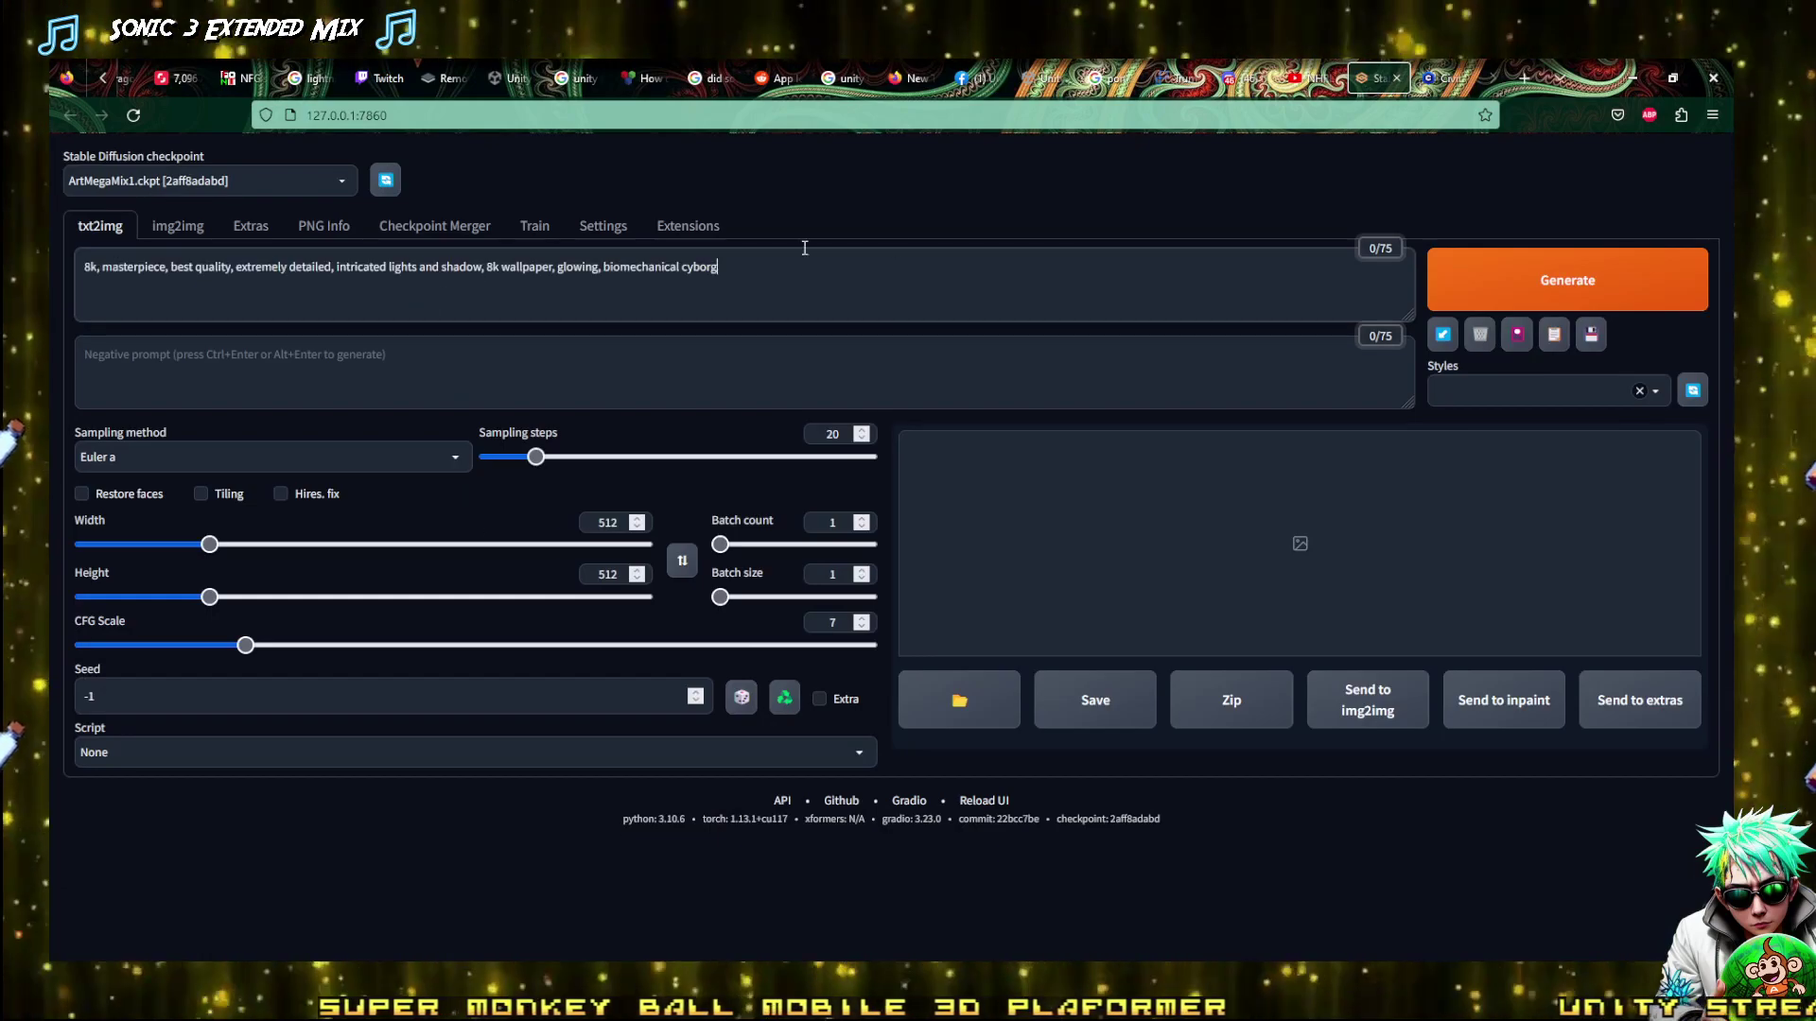
Select the Civitai negative prompt and place the cursor in the empty WebUI negative prompt box
{"action": "left_click", "coordinate": [1442, 77]}
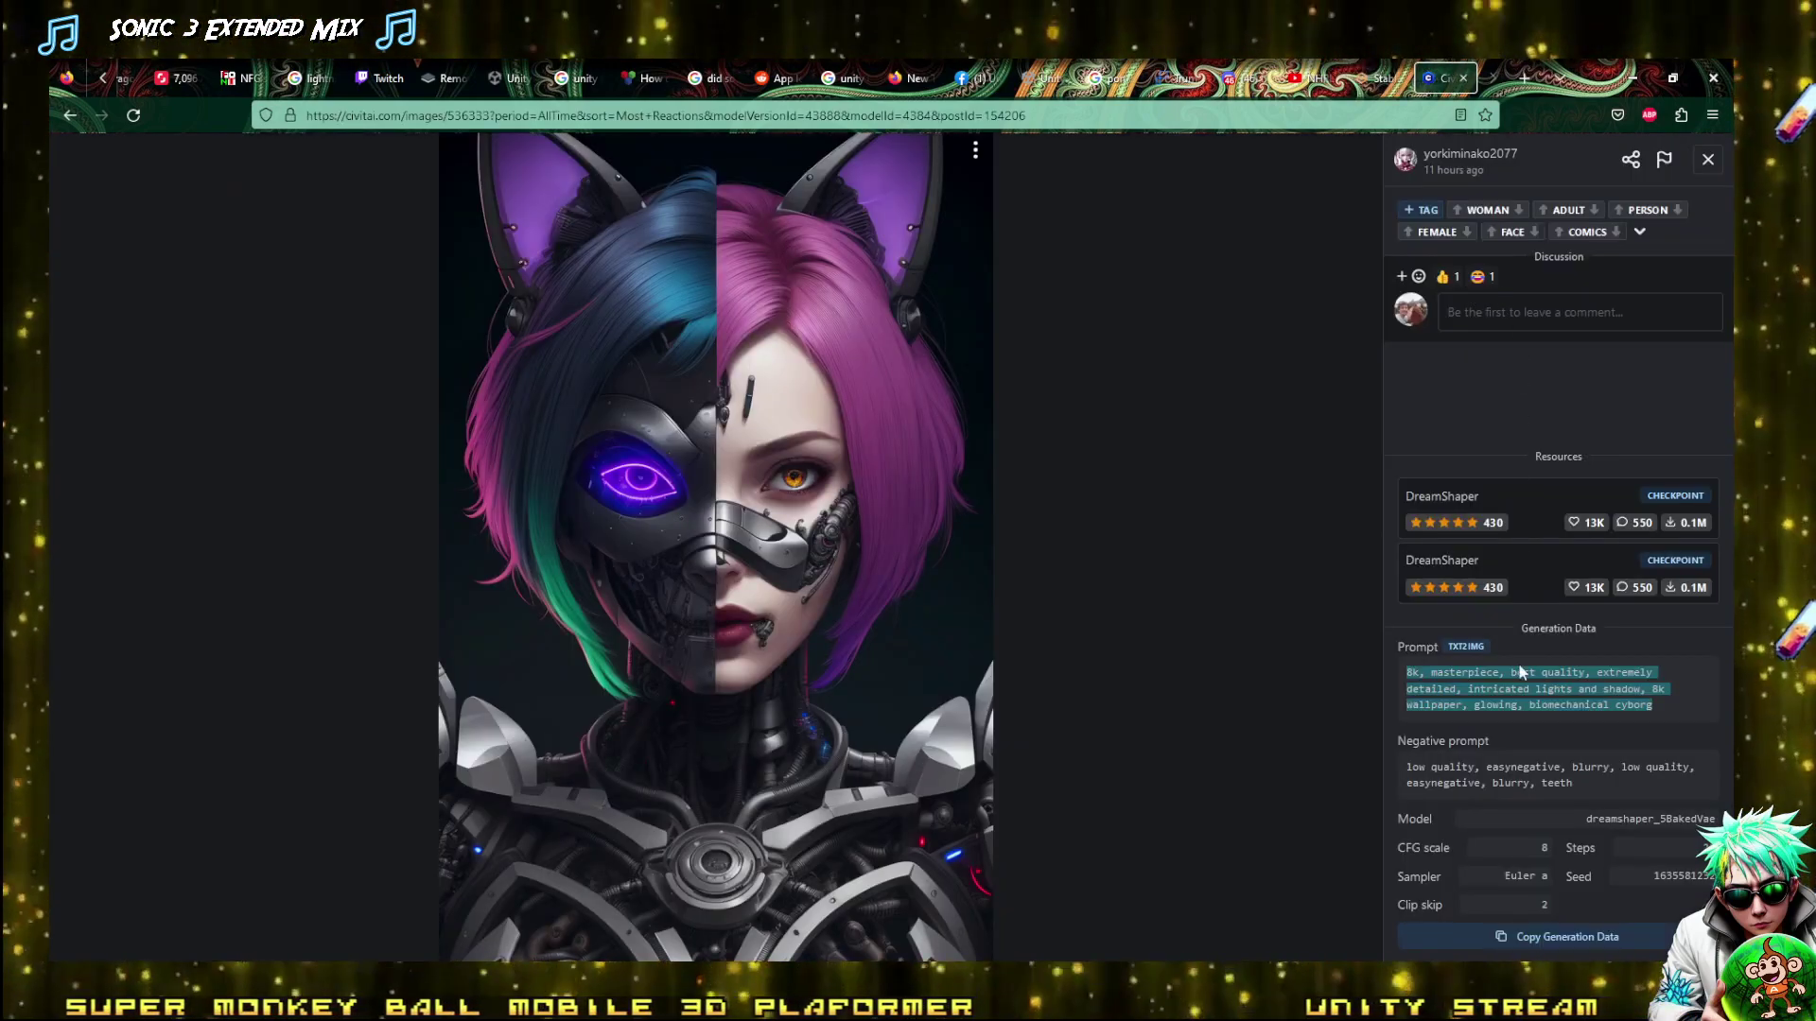
{"action": "left_click_drag", "start_coordinate": [1572, 787], "coordinate": [1403, 765]}
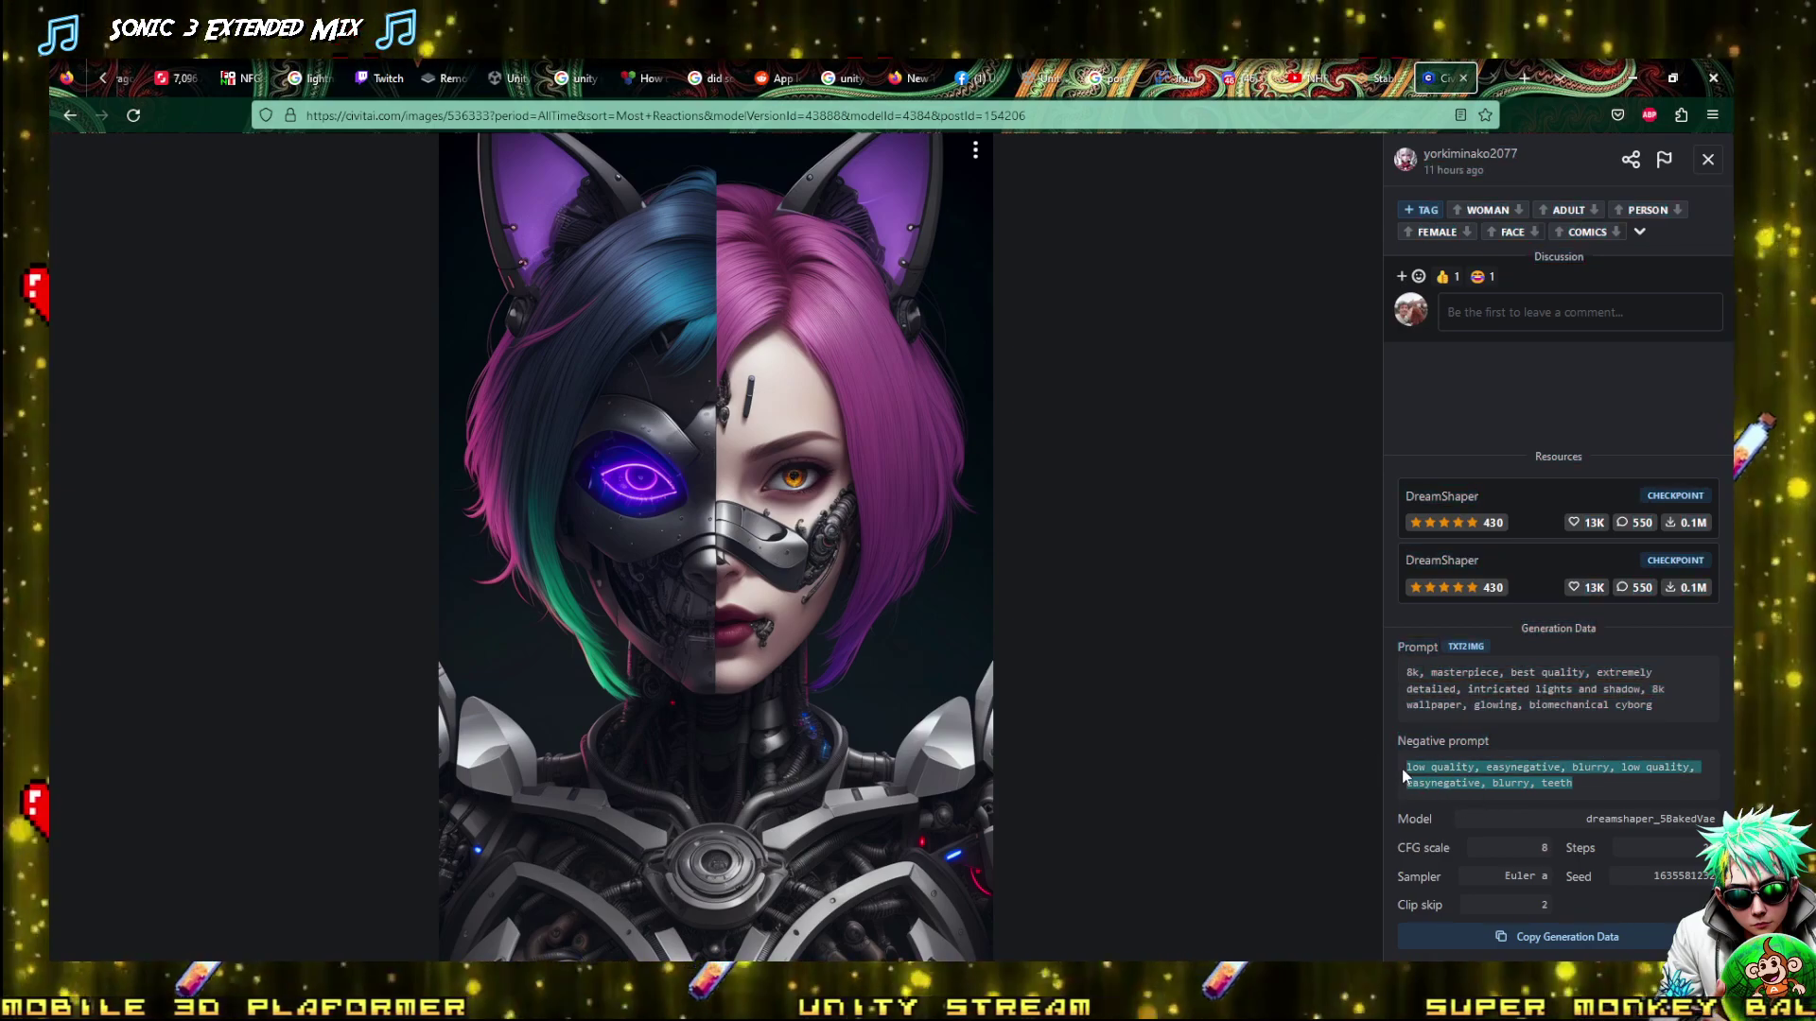
{"action": "left_click", "coordinate": [1392, 68]}
{"action": "left_click", "coordinate": [605, 354]}
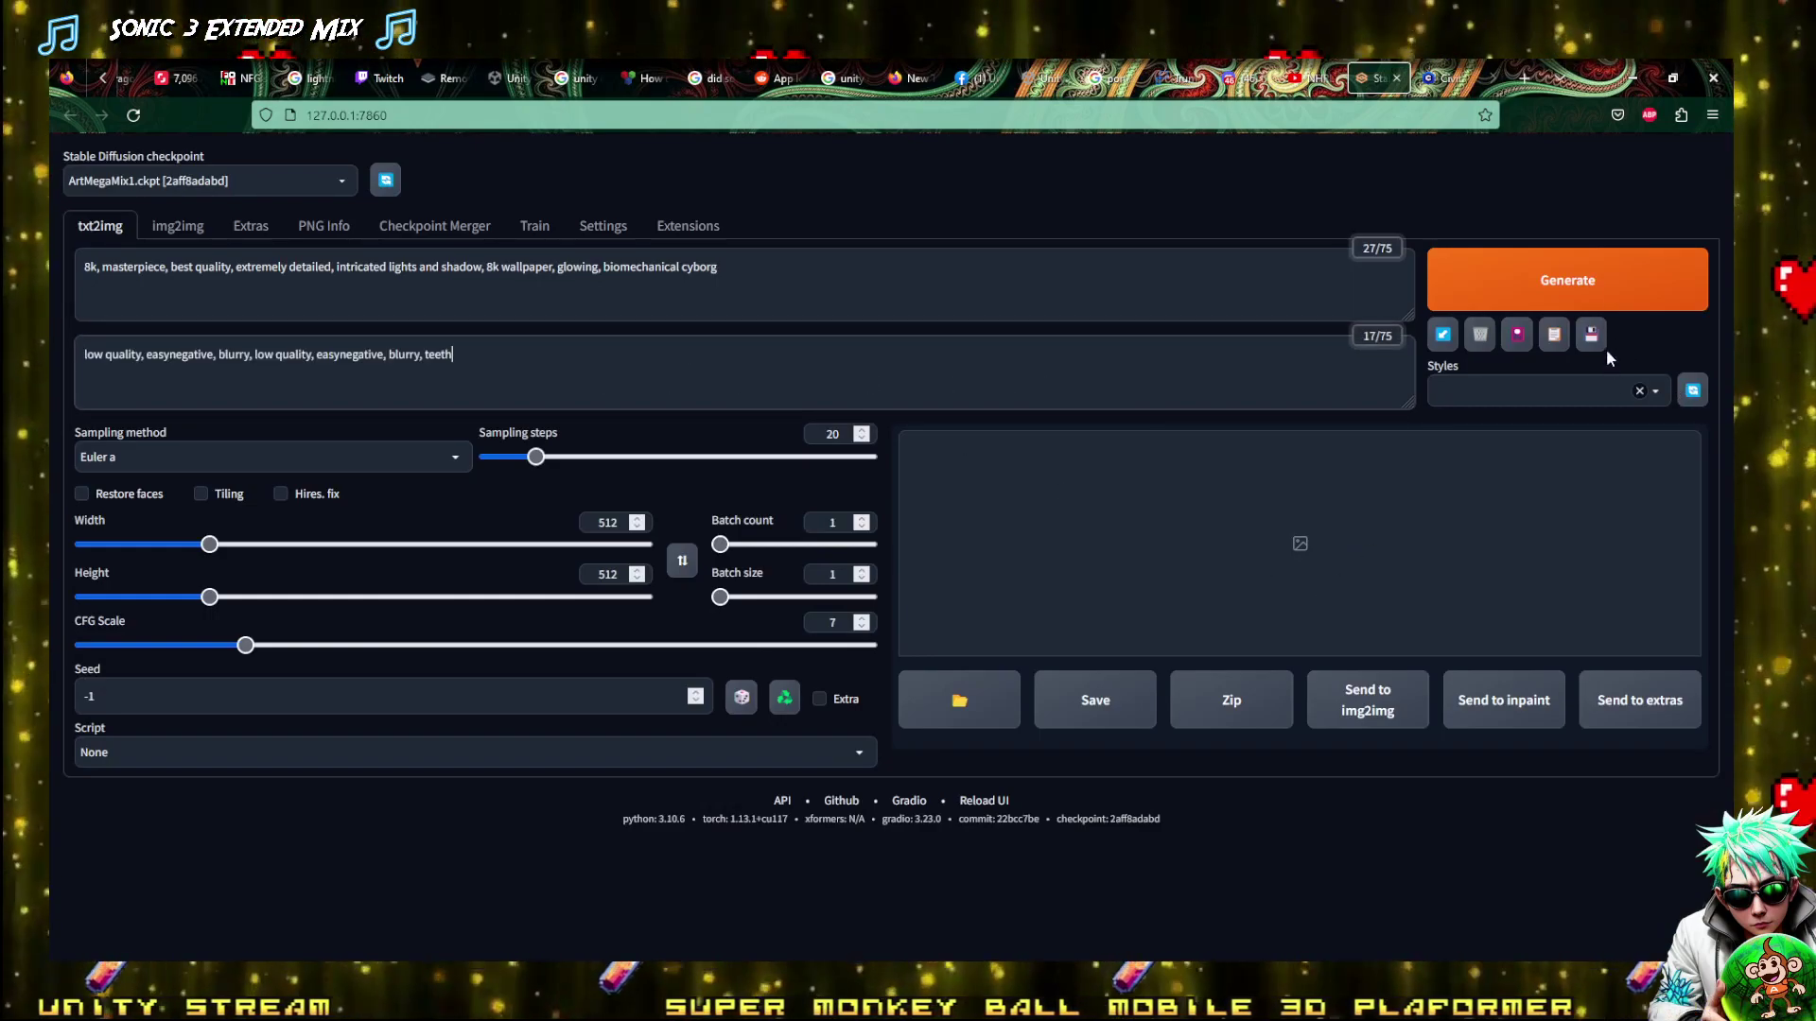
Generate a cyborg image from the copied prompts and view it full screen, comparing against the Civitai reference
{"action": "left_click", "coordinate": [1541, 297]}
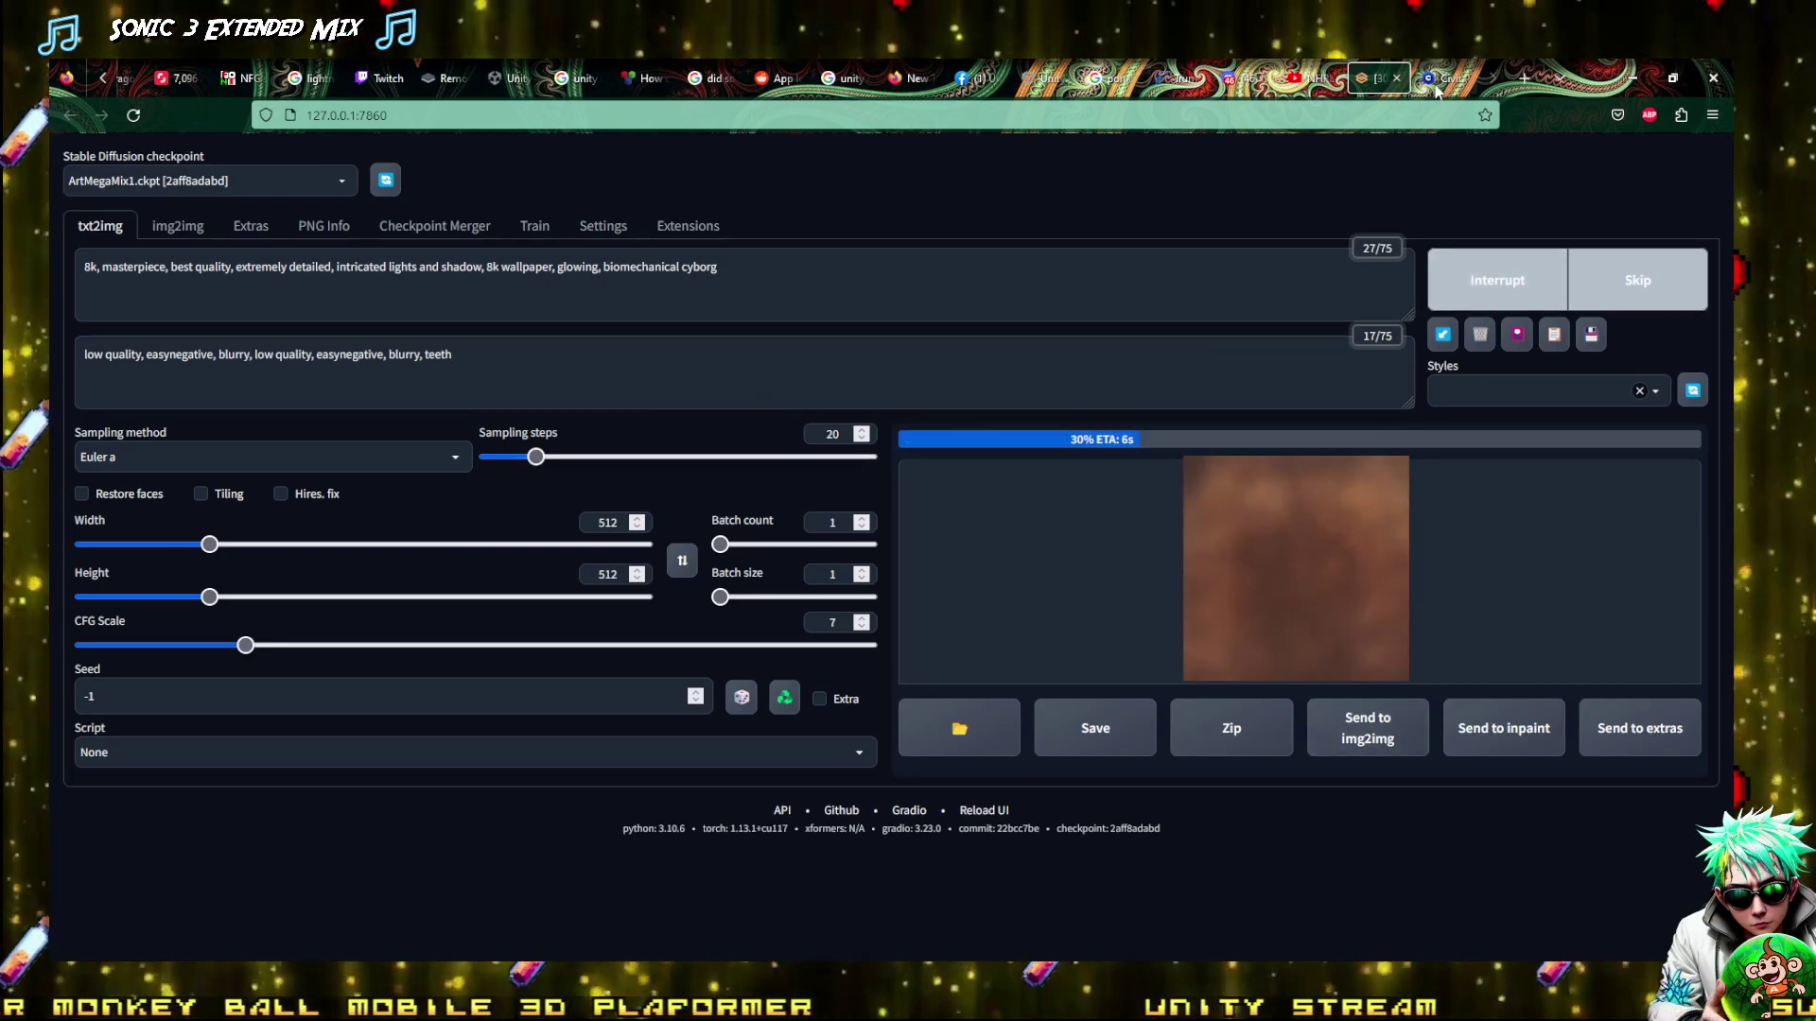
{"action": "left_click", "coordinate": [1436, 88]}
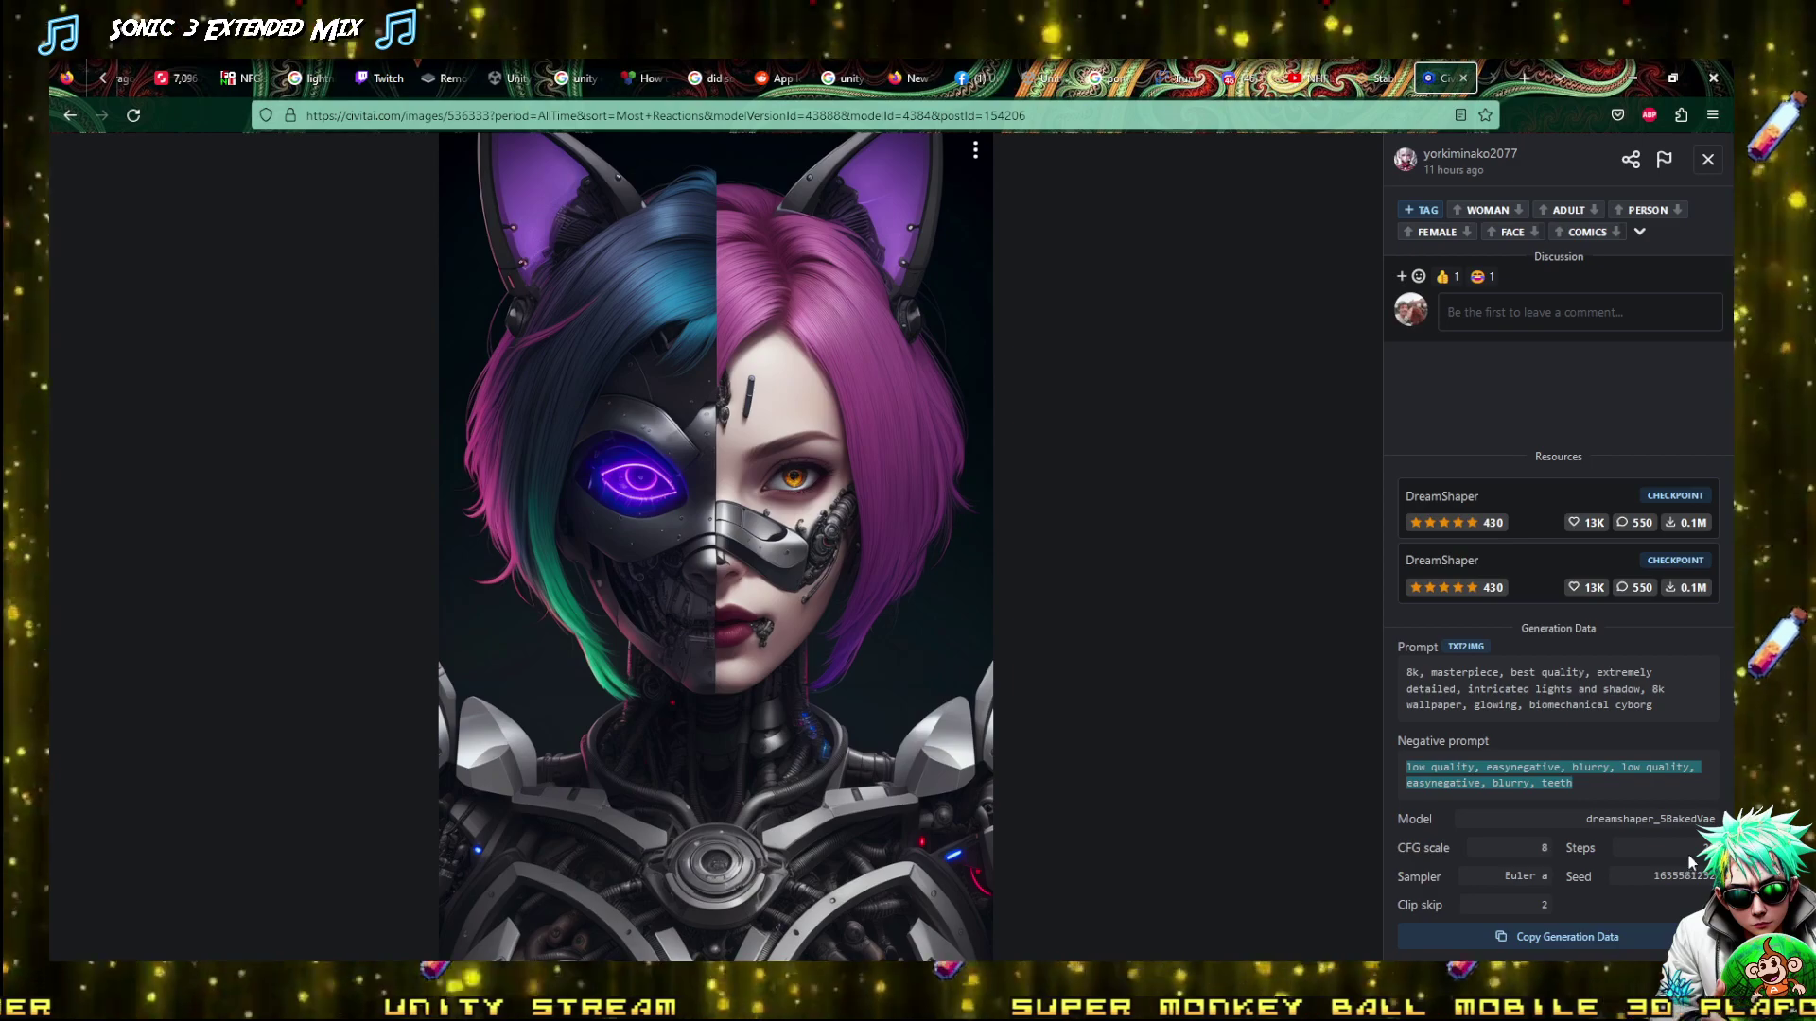
{"action": "left_click", "coordinate": [1378, 68]}
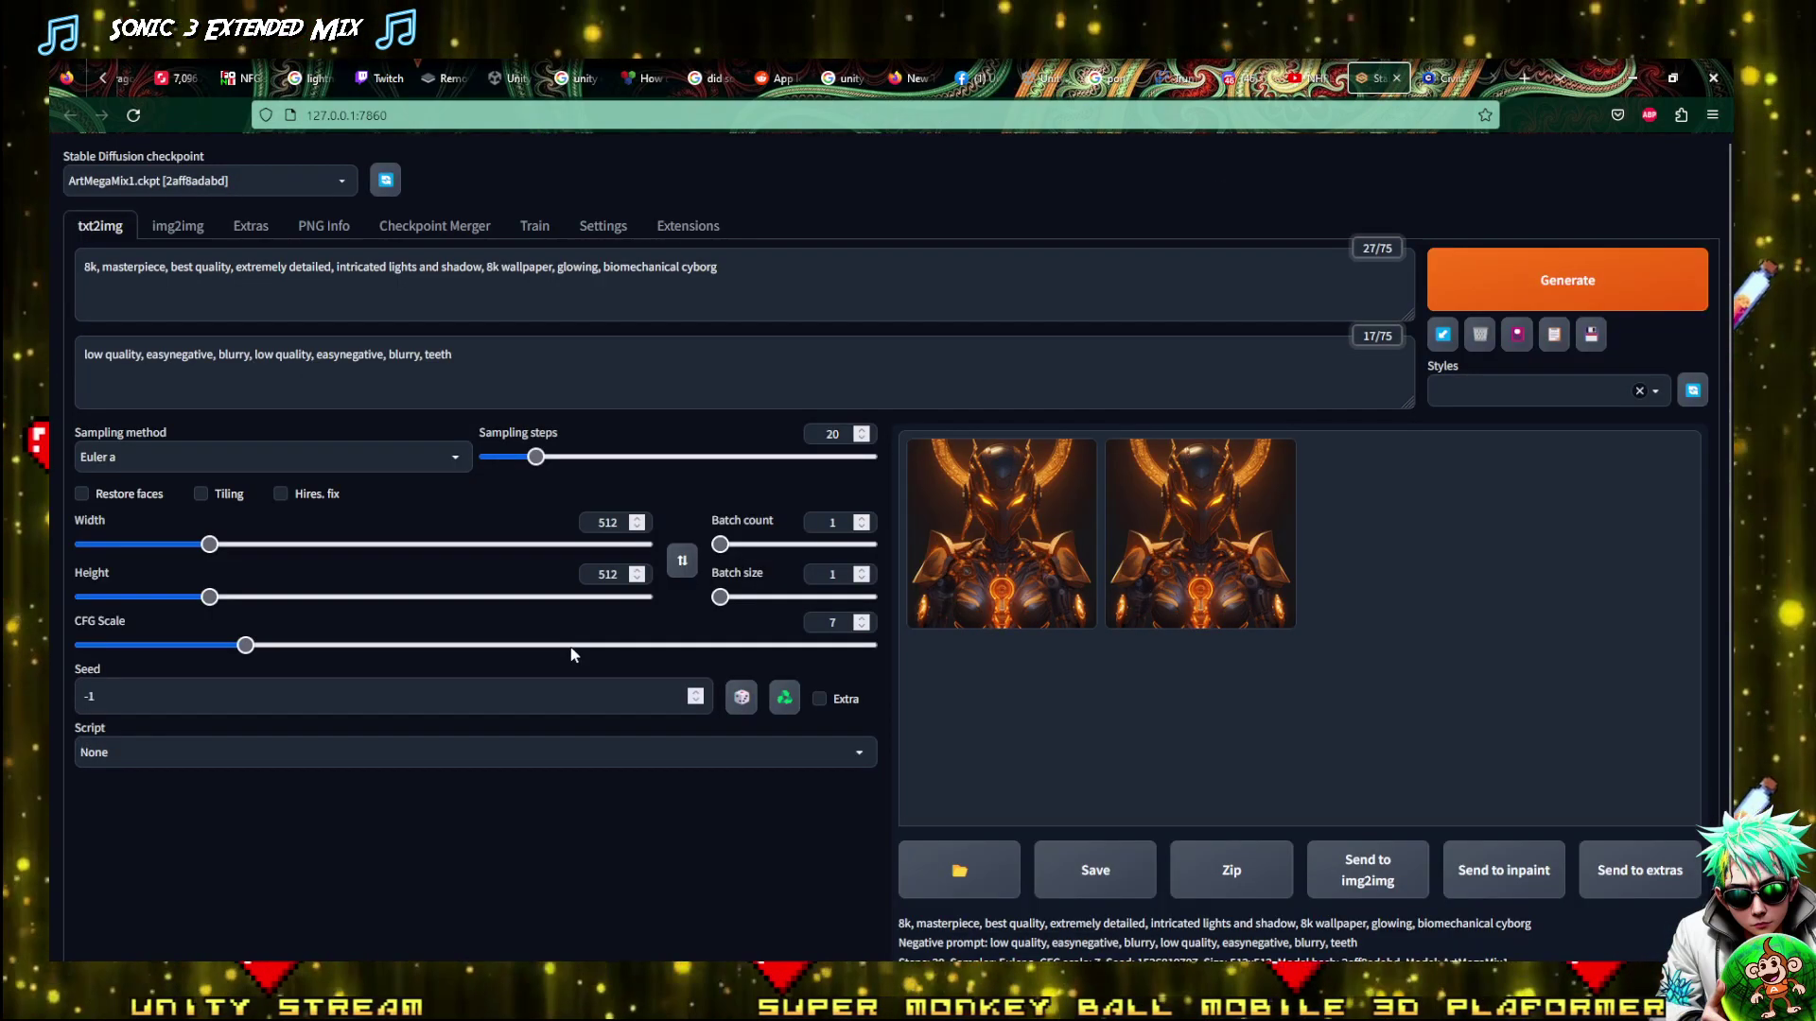
{"action": "left_click", "coordinate": [982, 521]}
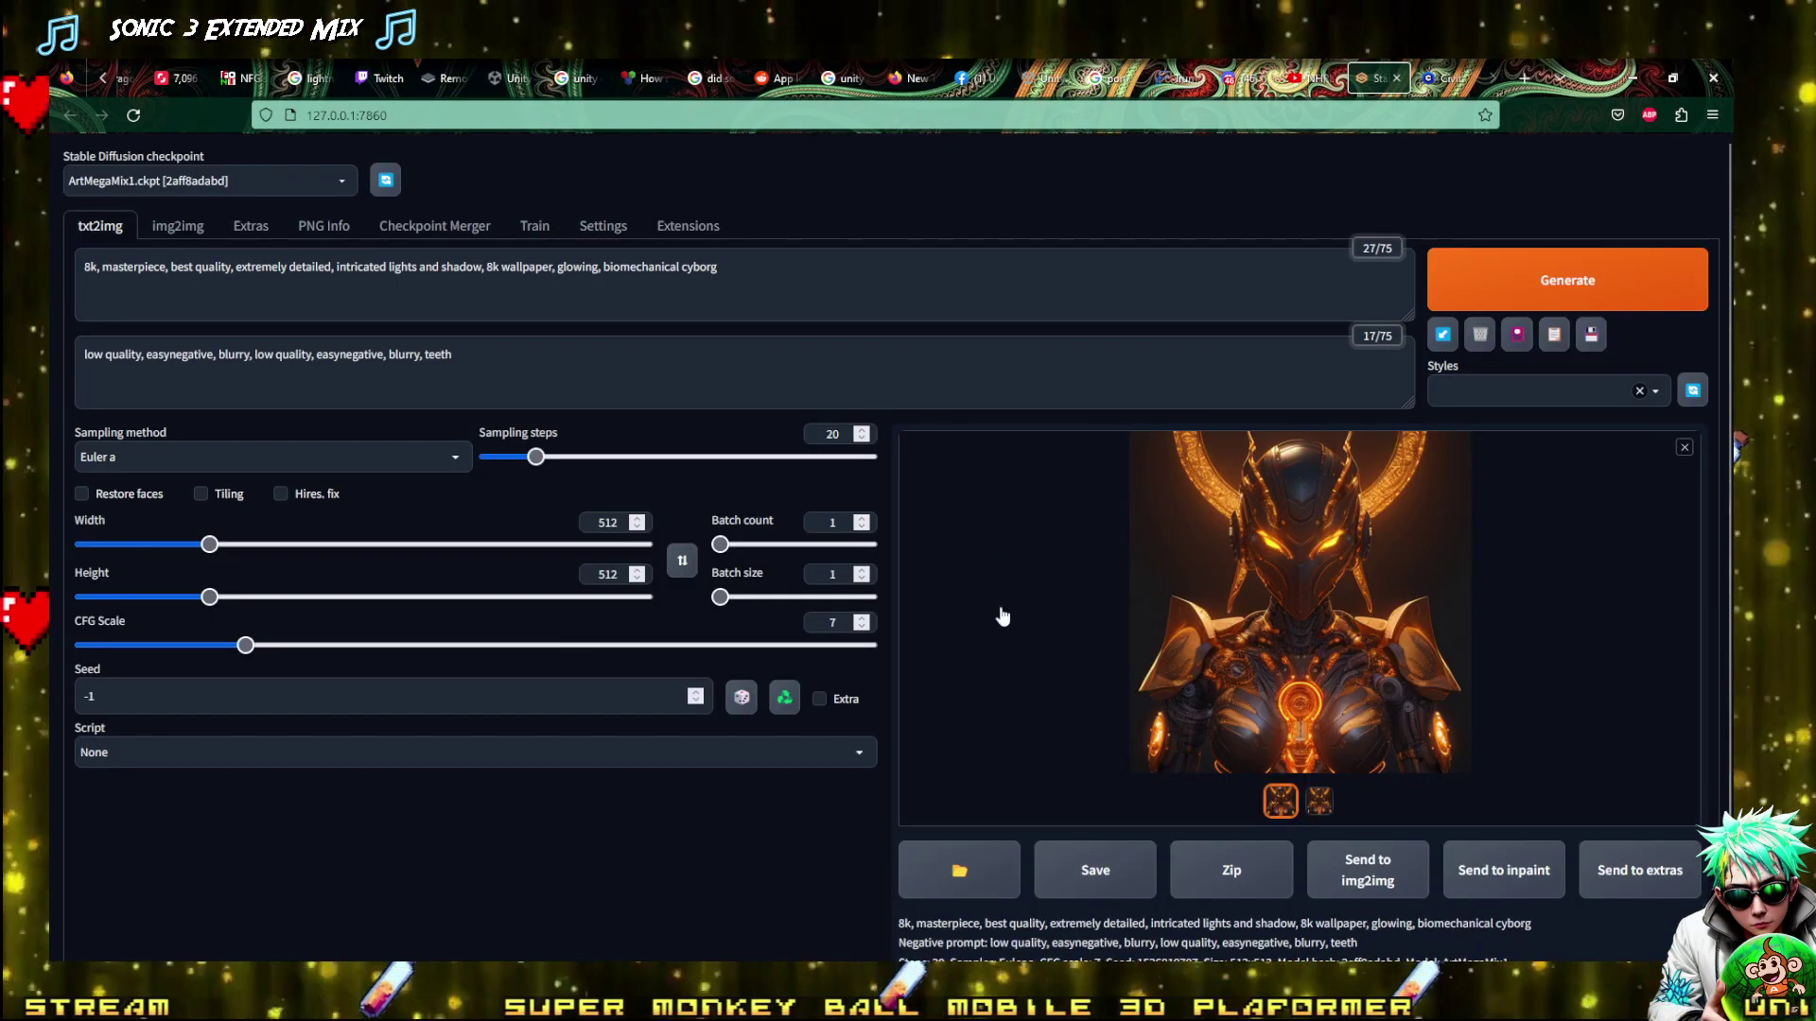
{"action": "left_click", "coordinate": [1317, 640]}
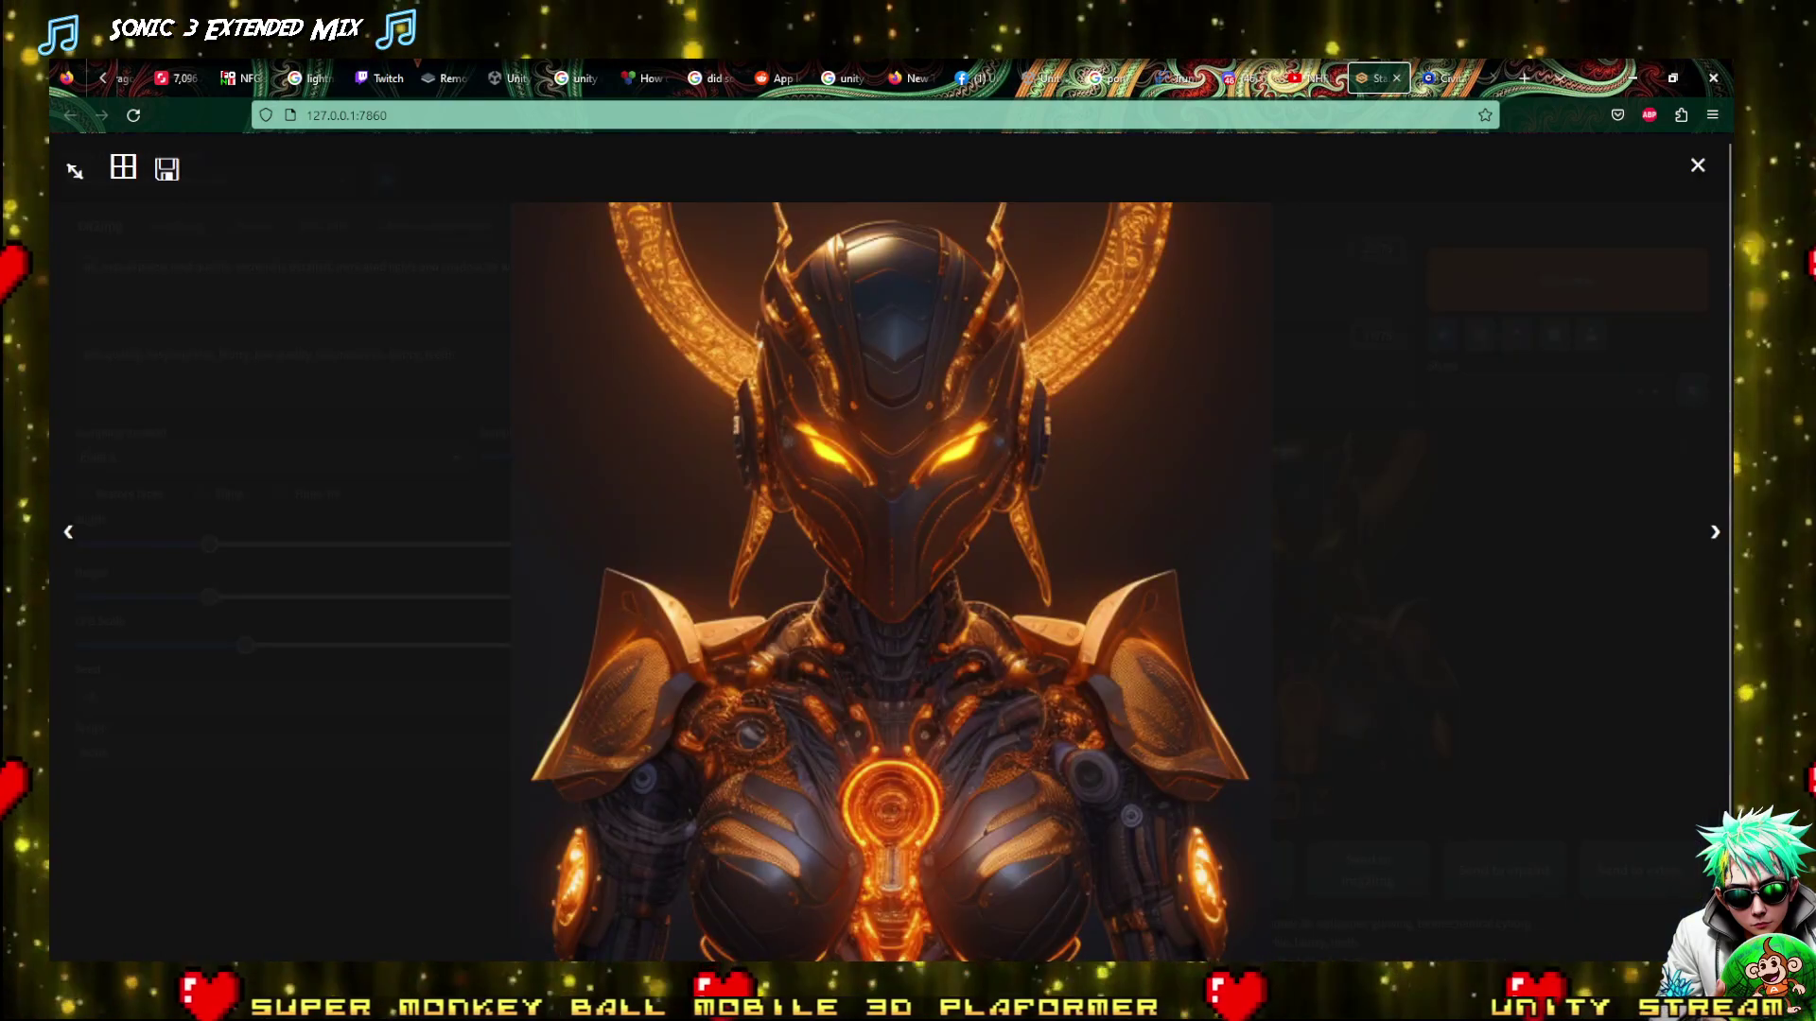
{"action": "left_click", "coordinate": [807, 843]}
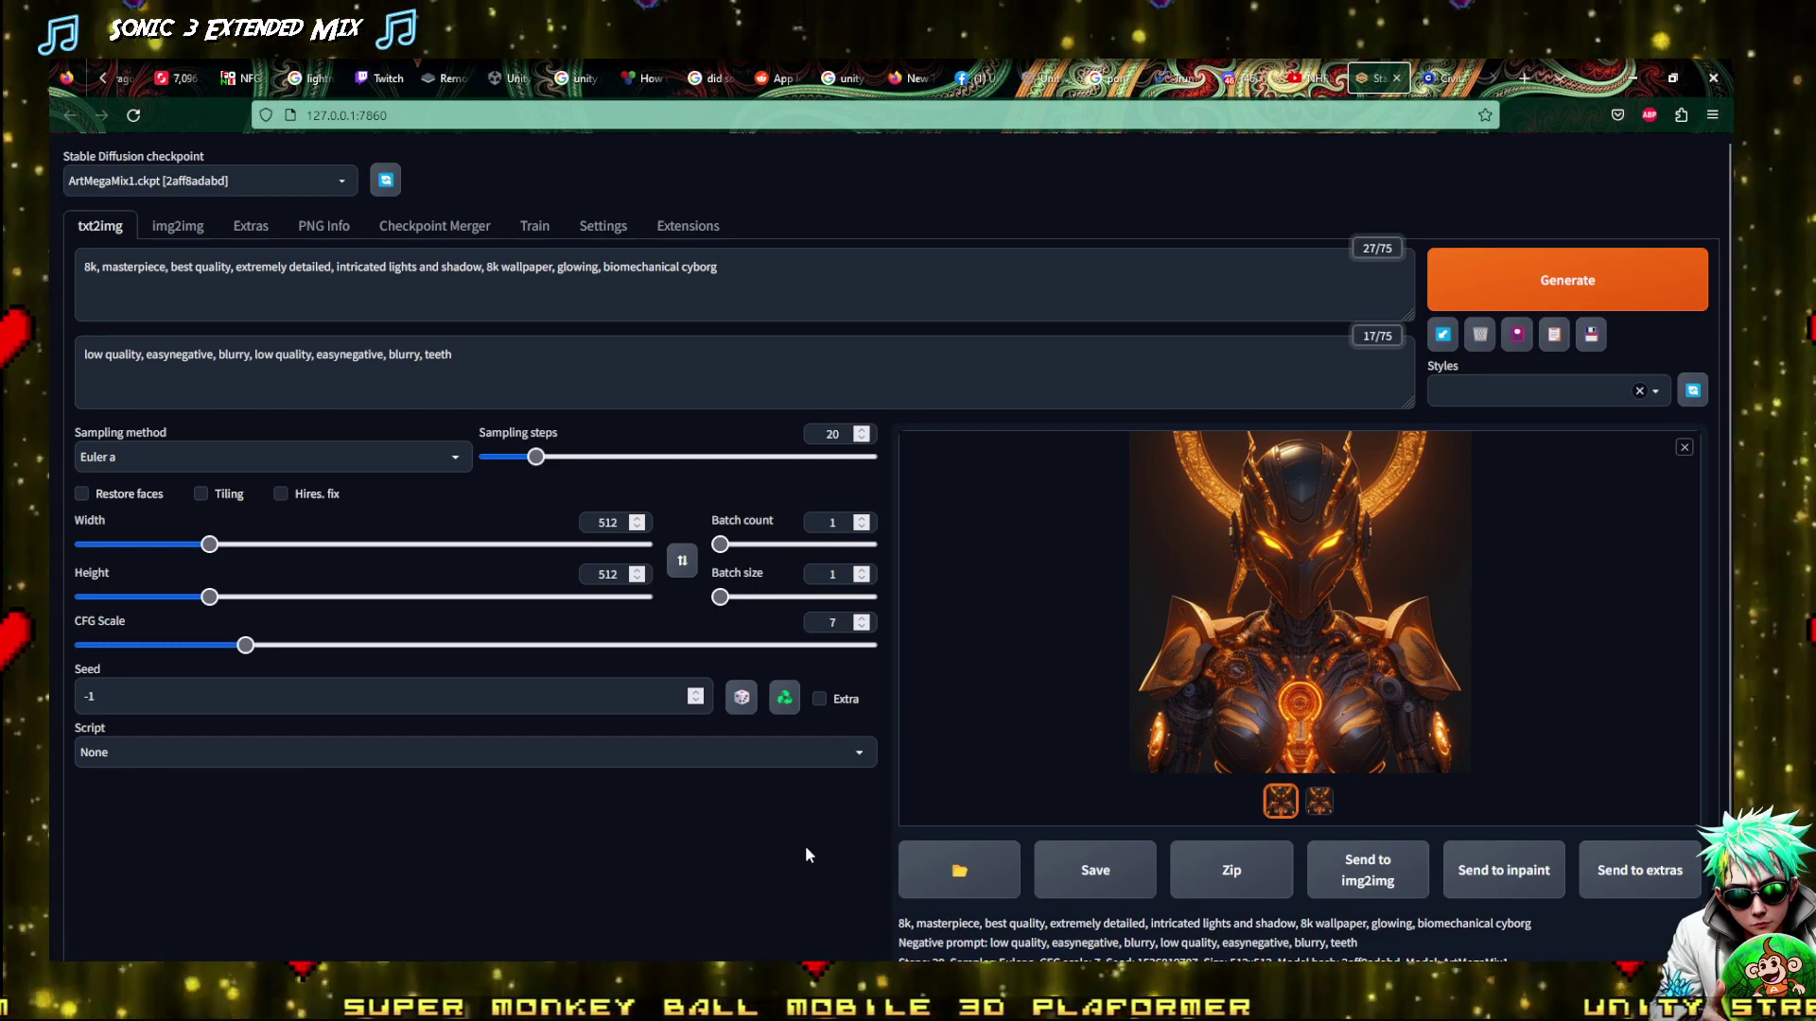
{"action": "left_click", "coordinate": [1375, 657]}
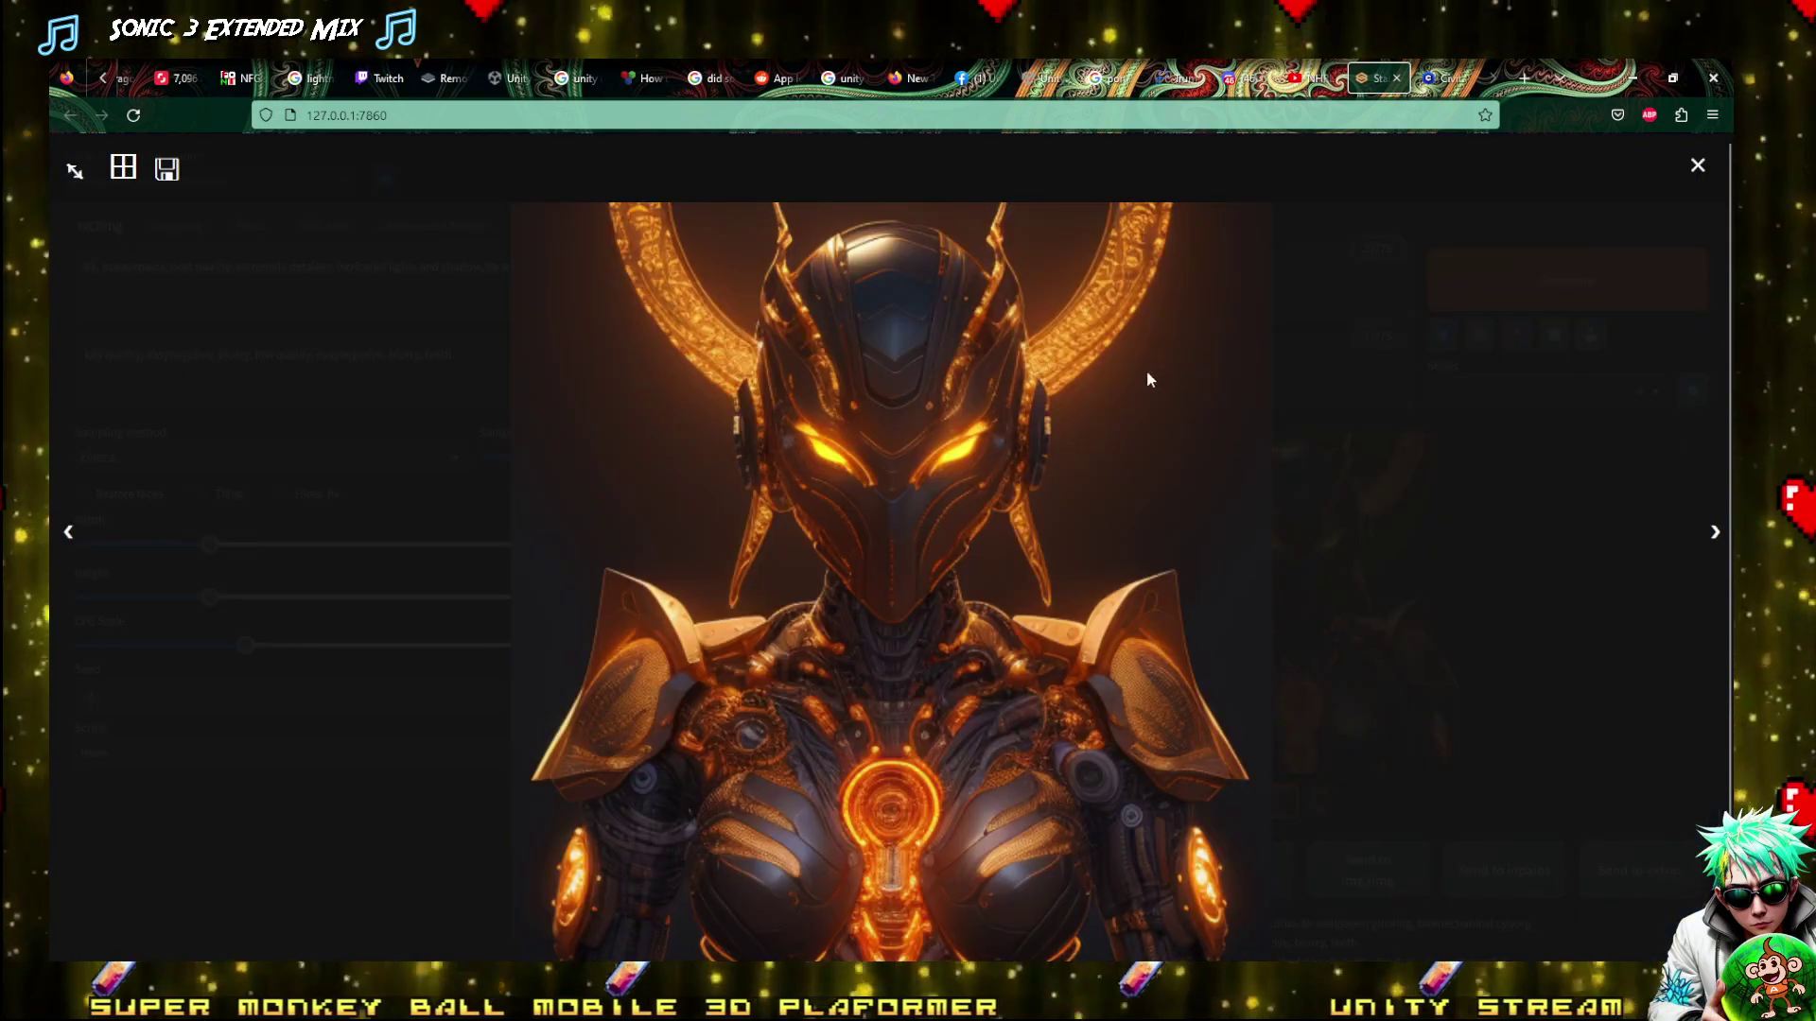
{"action": "left_click", "coordinate": [1371, 350]}
Generate a second cyborg image with the same prompts and inspect it full screen
{"action": "left_click", "coordinate": [1587, 301]}
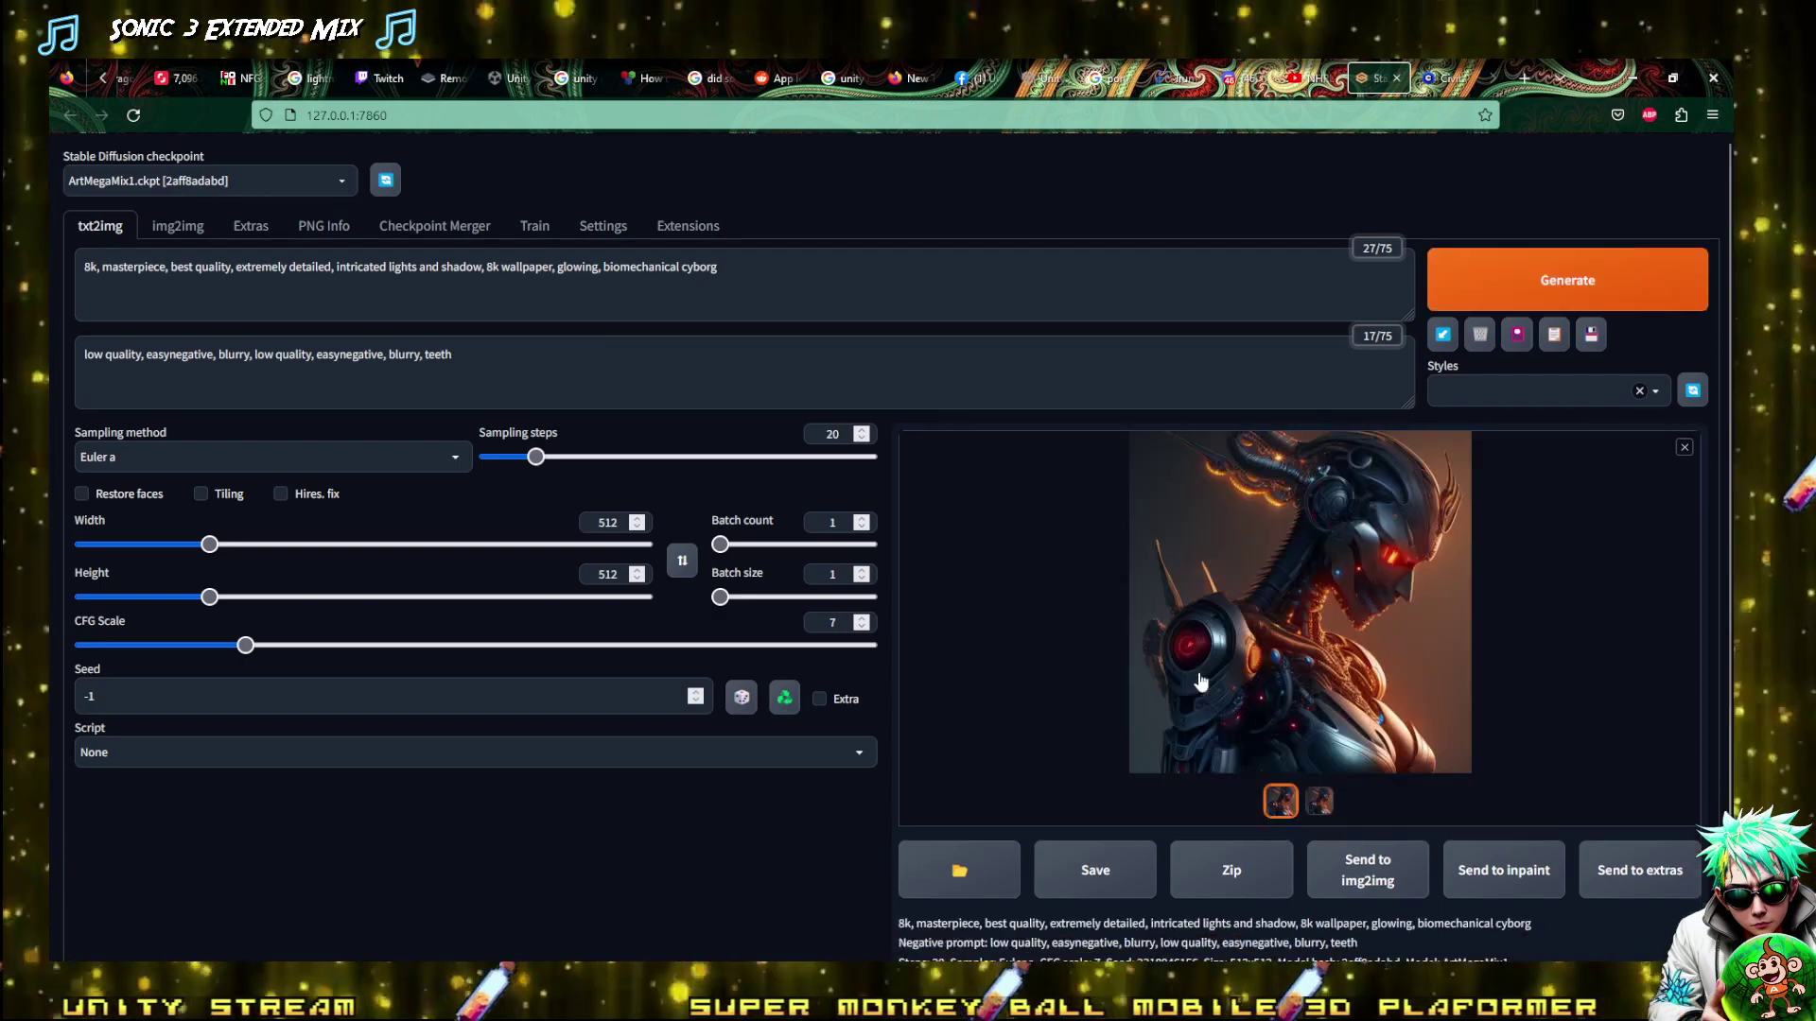
{"action": "left_click", "coordinate": [1331, 578]}
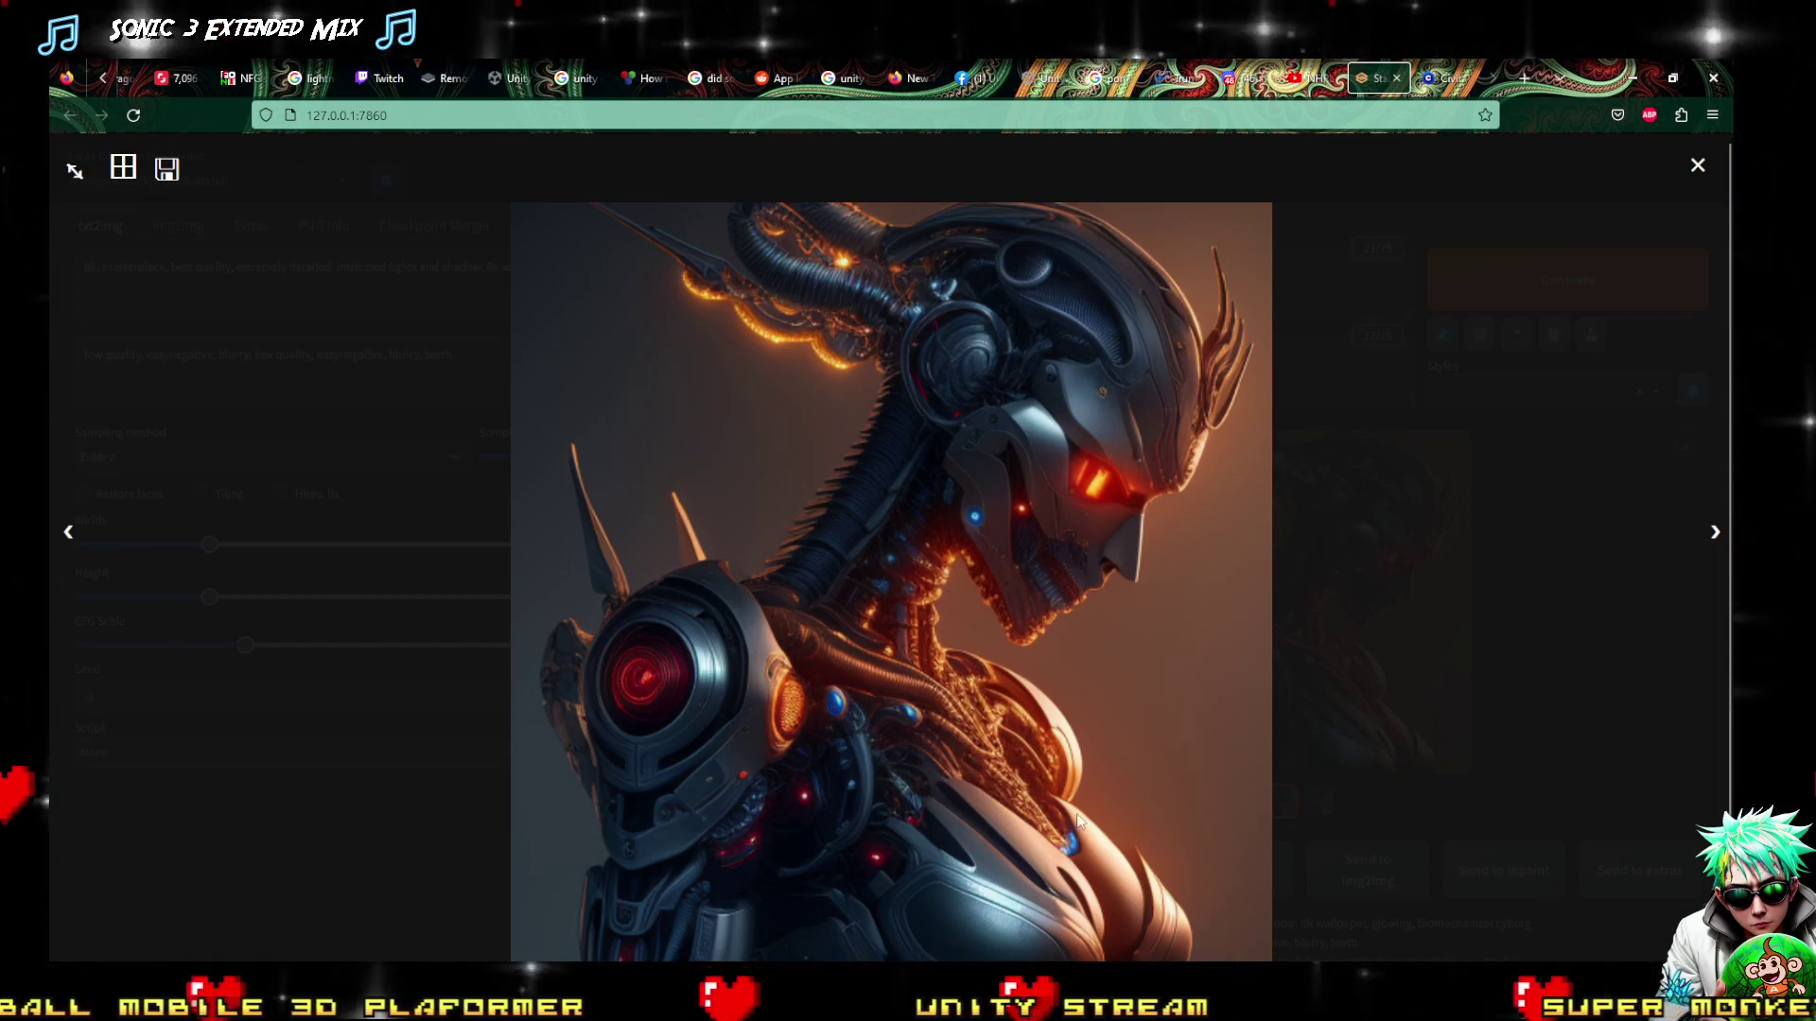
{"action": "left_click", "coordinate": [1421, 654]}
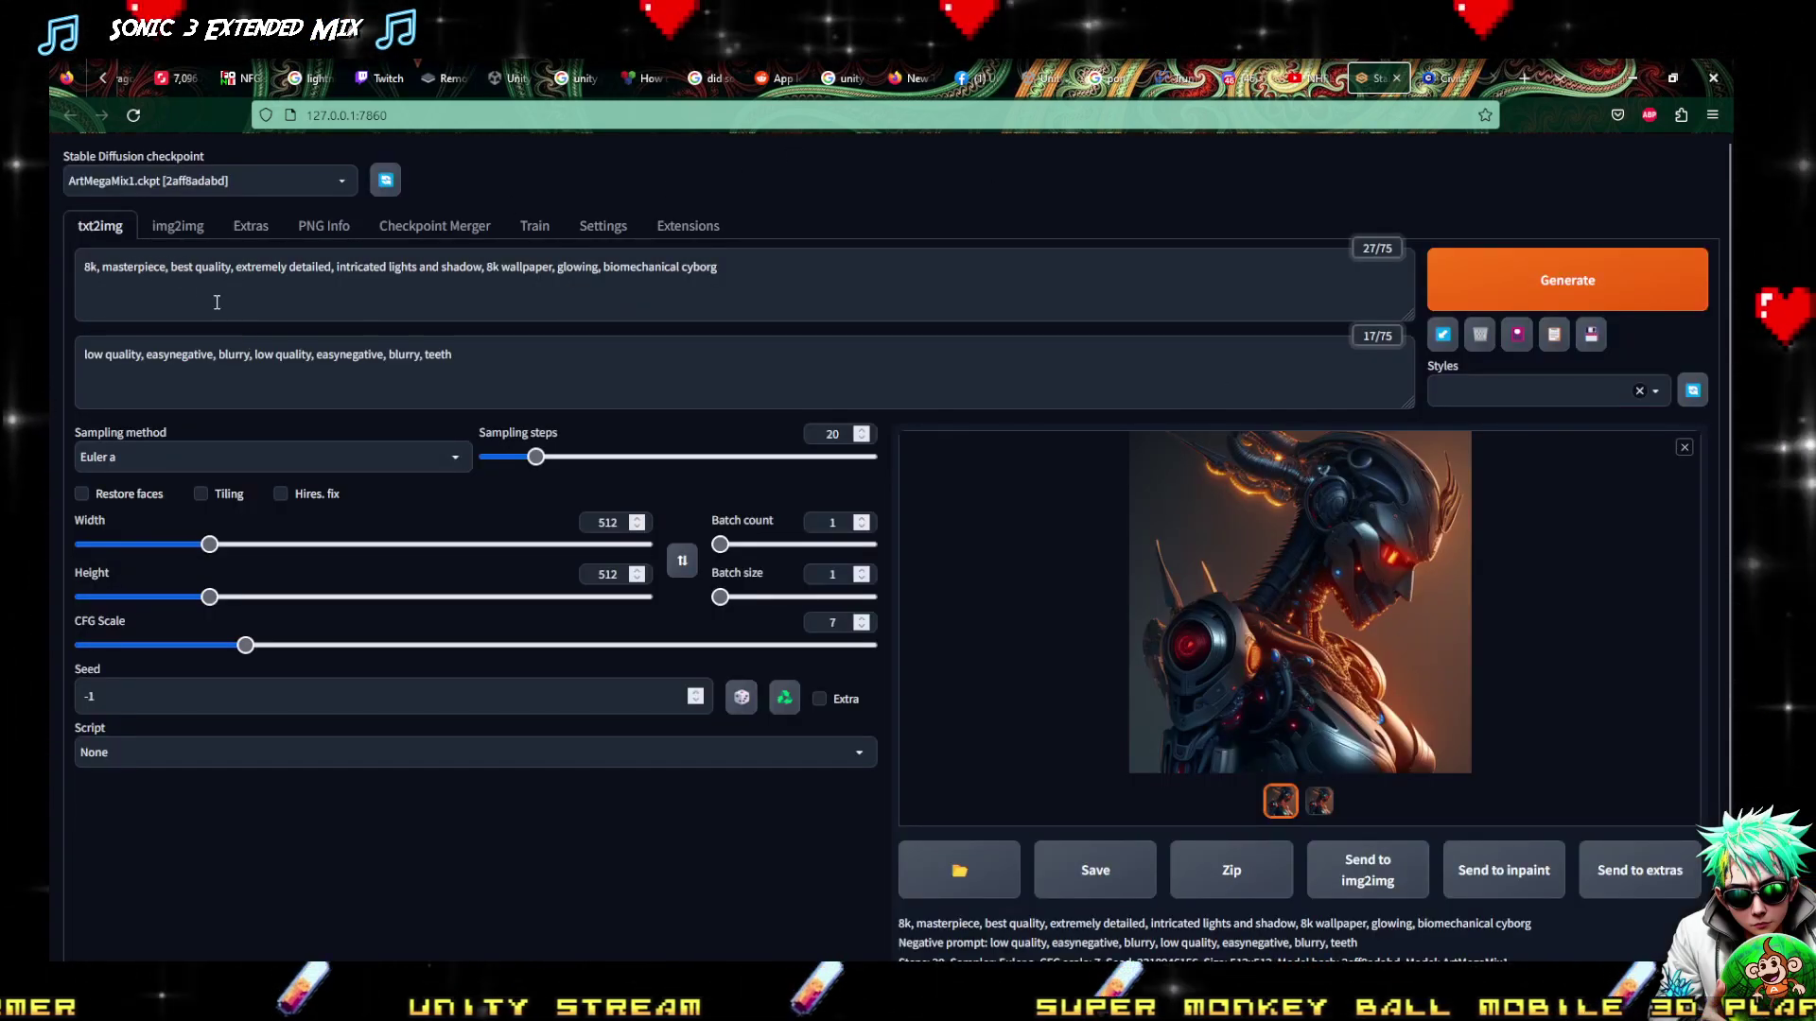
Append ',tonemapping' to the prompt and insert 'full painting of digimon' after 'masterpiece,'
{"action": "left_click", "coordinate": [853, 286]}
{"action": "type", "text": ",tonemapping"}
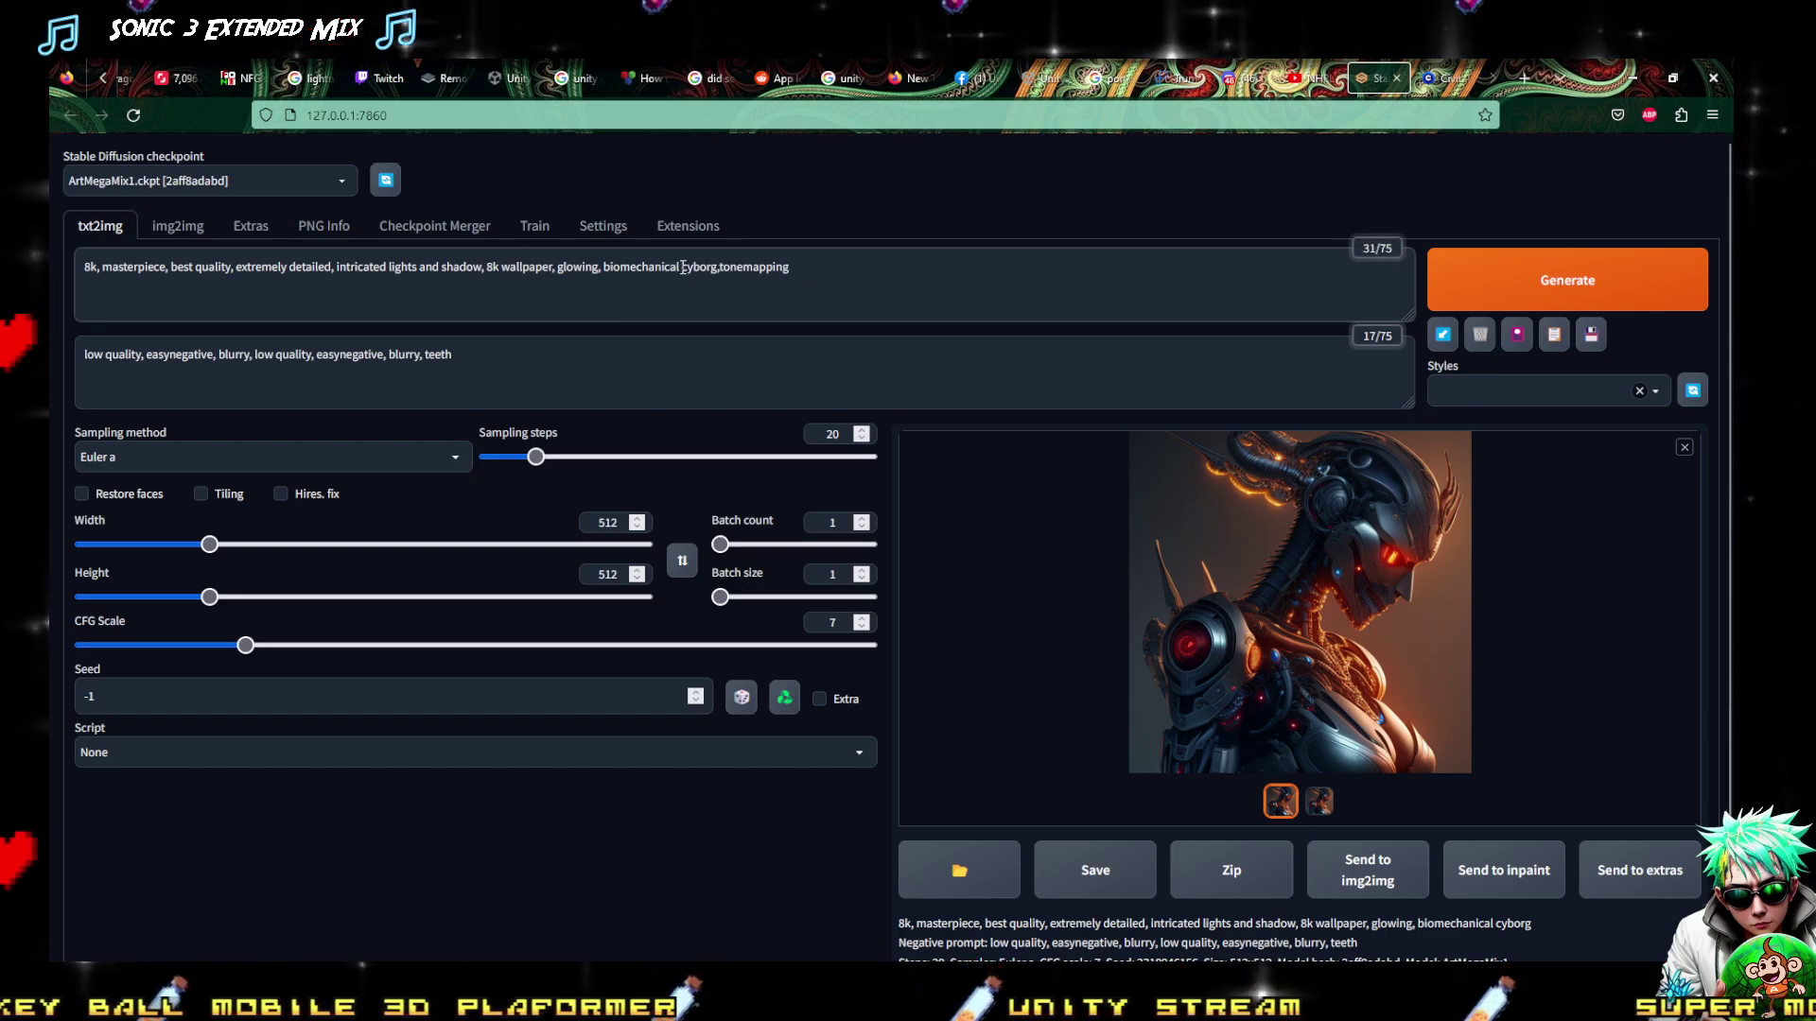
{"action": "left_click", "coordinate": [721, 266]}
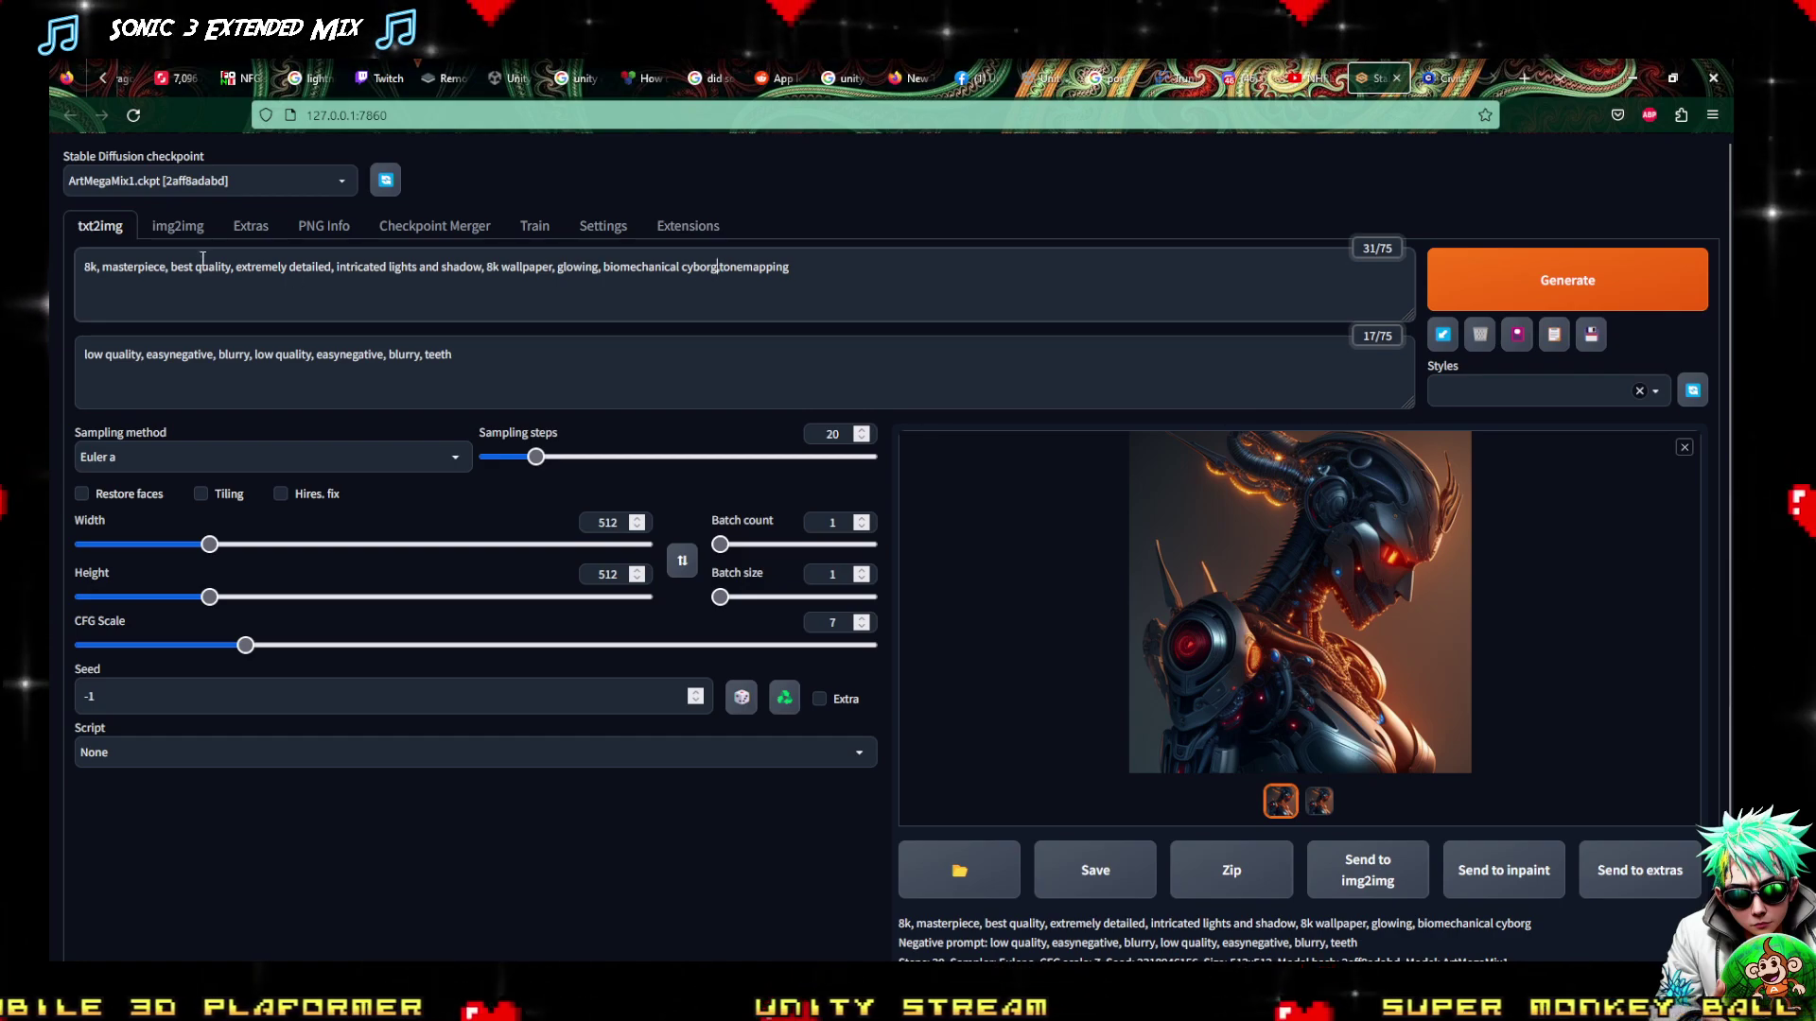
{"action": "left_click", "coordinate": [169, 268]}
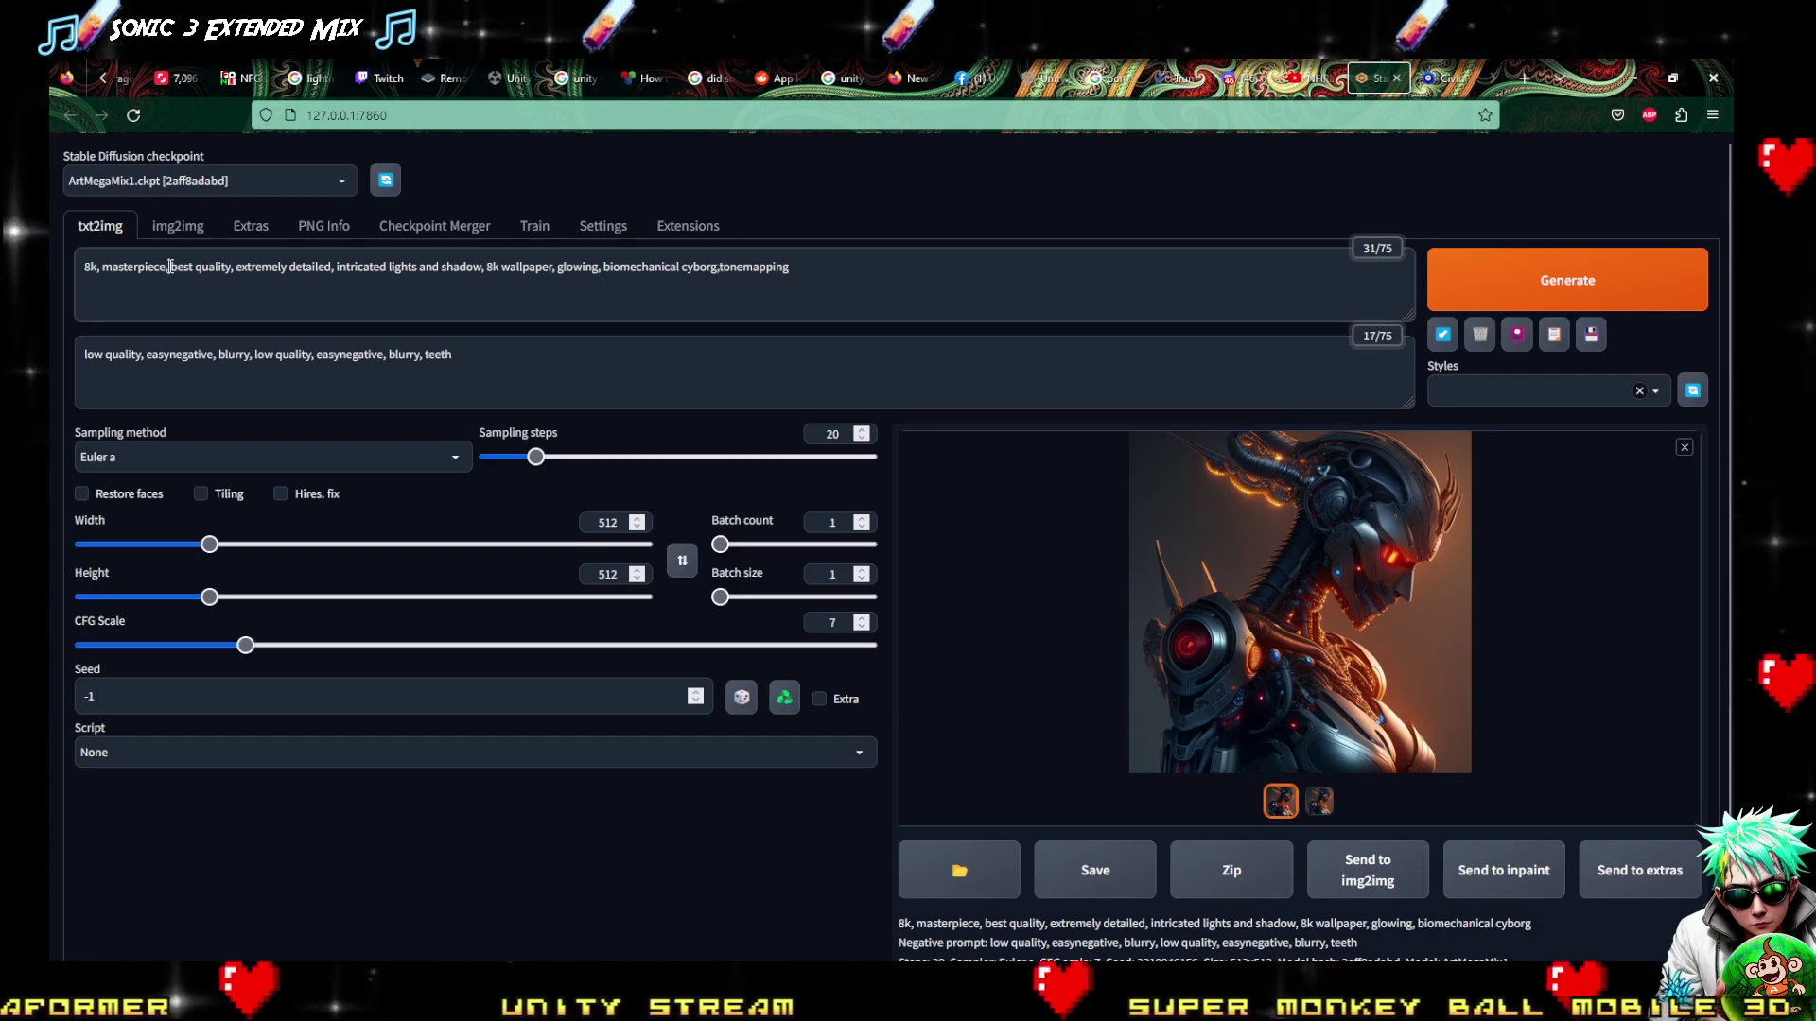
{"action": "type", "text": "full pa"}
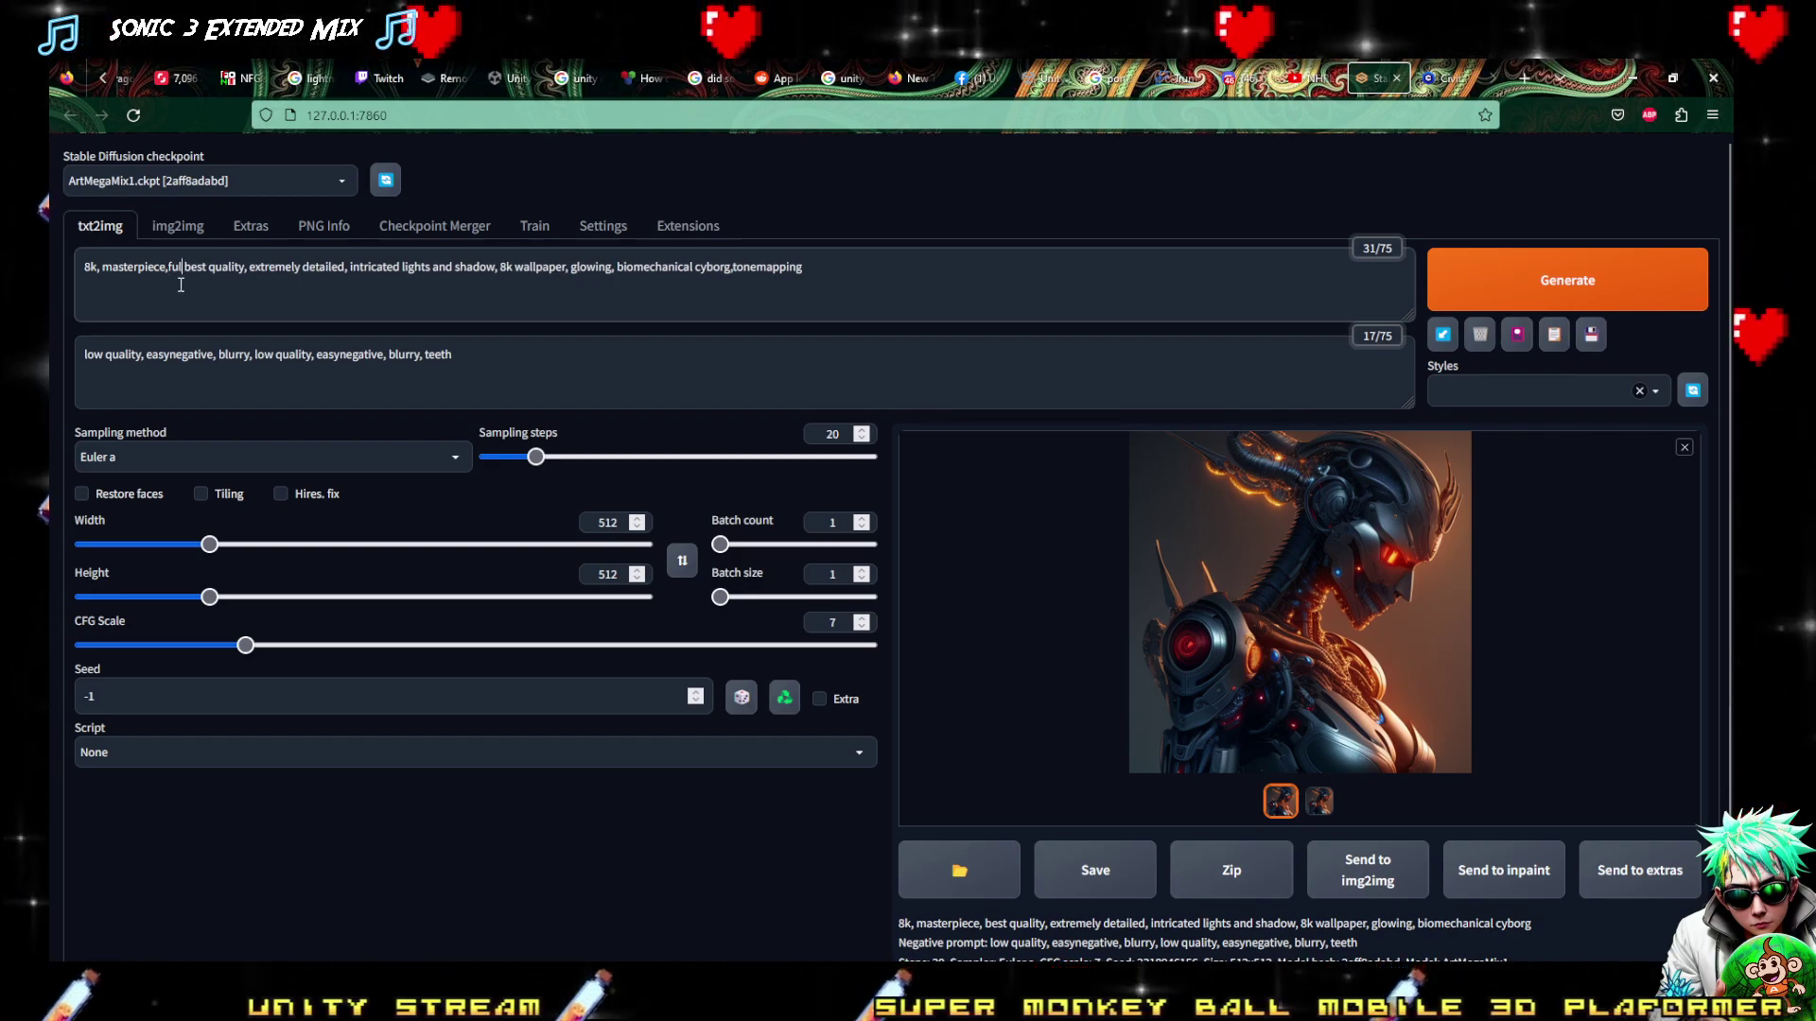
{"action": "type", "text": "inting of"}
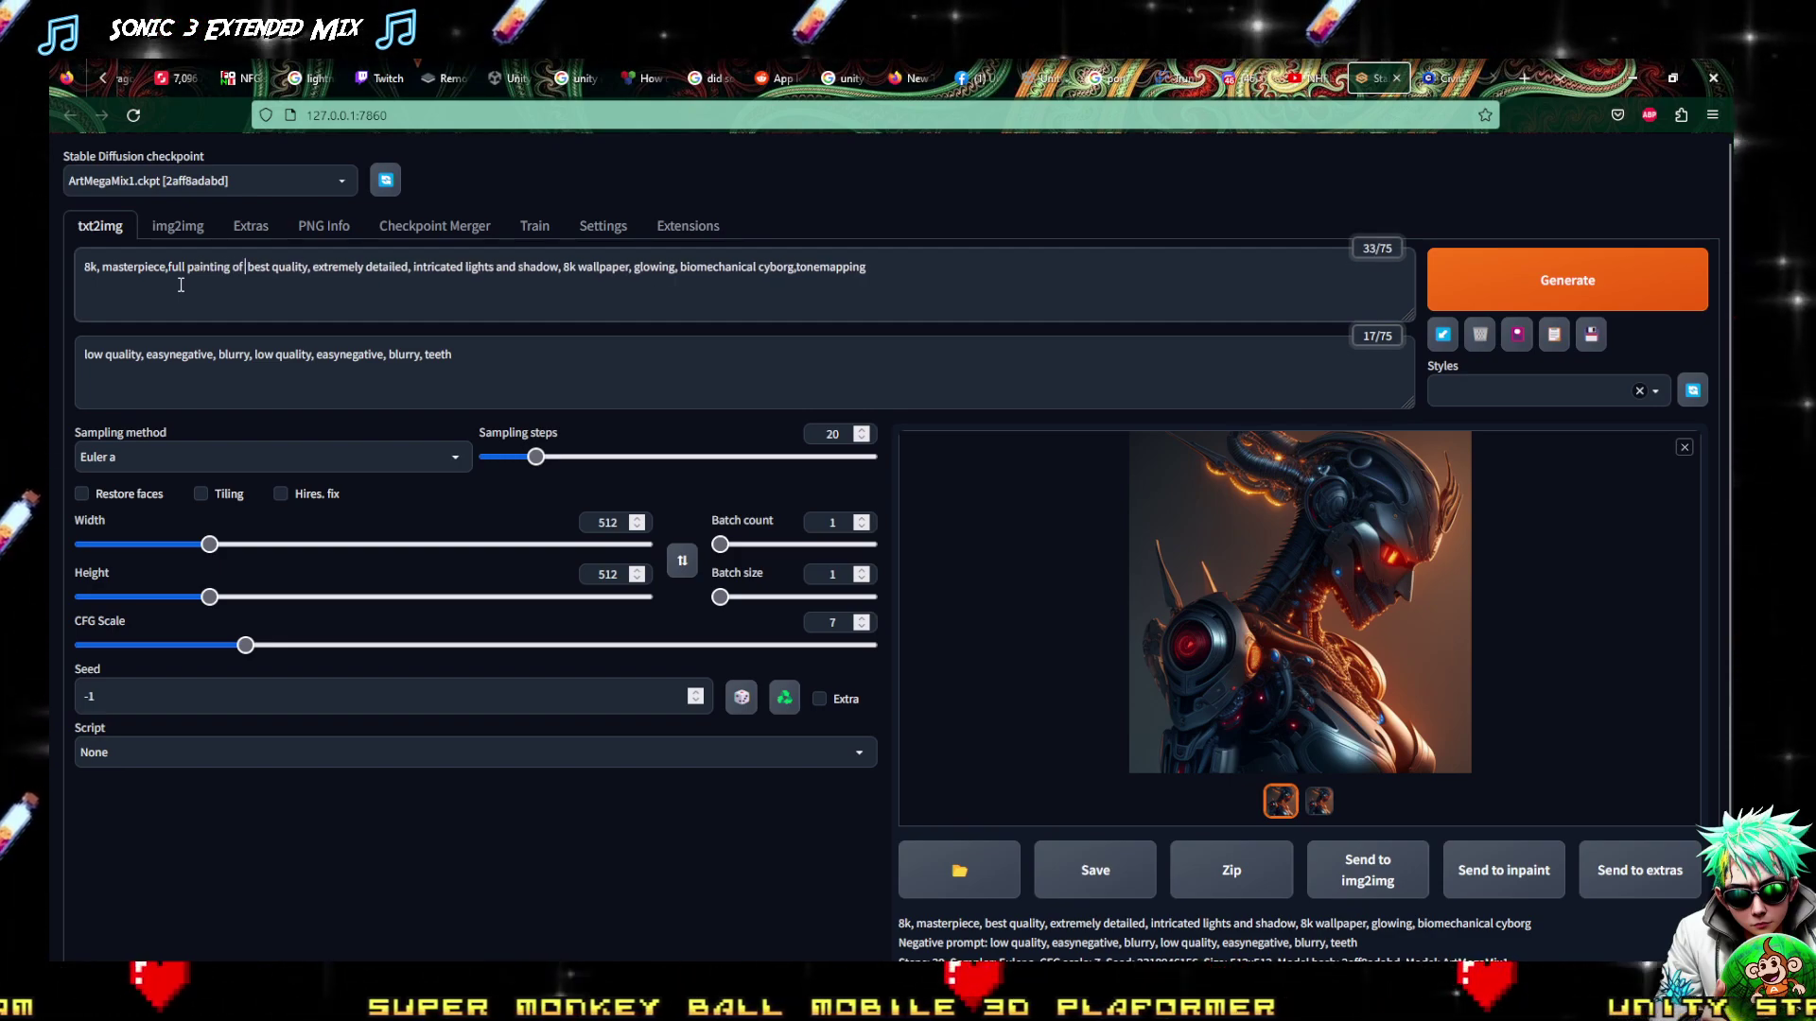
{"action": "type", "text": " digimon,"}
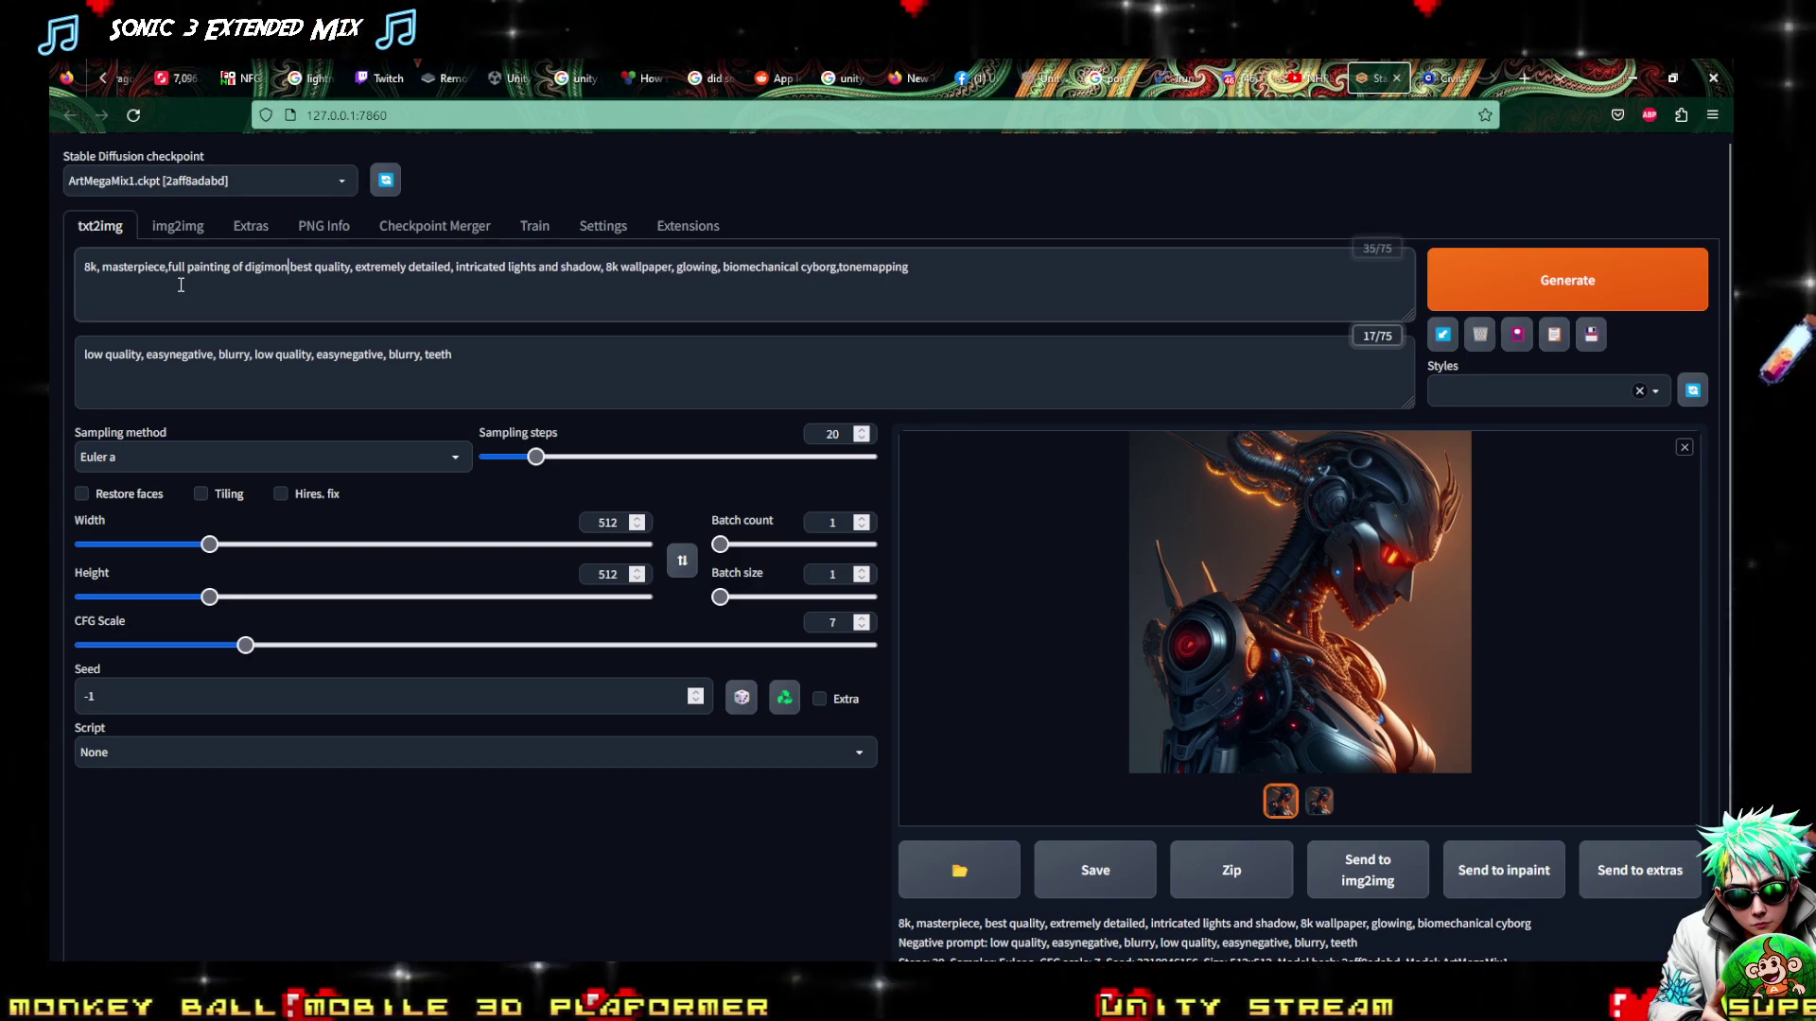
Generate the digimon-style robot image and view it full screen
{"action": "left_click", "coordinate": [1646, 295]}
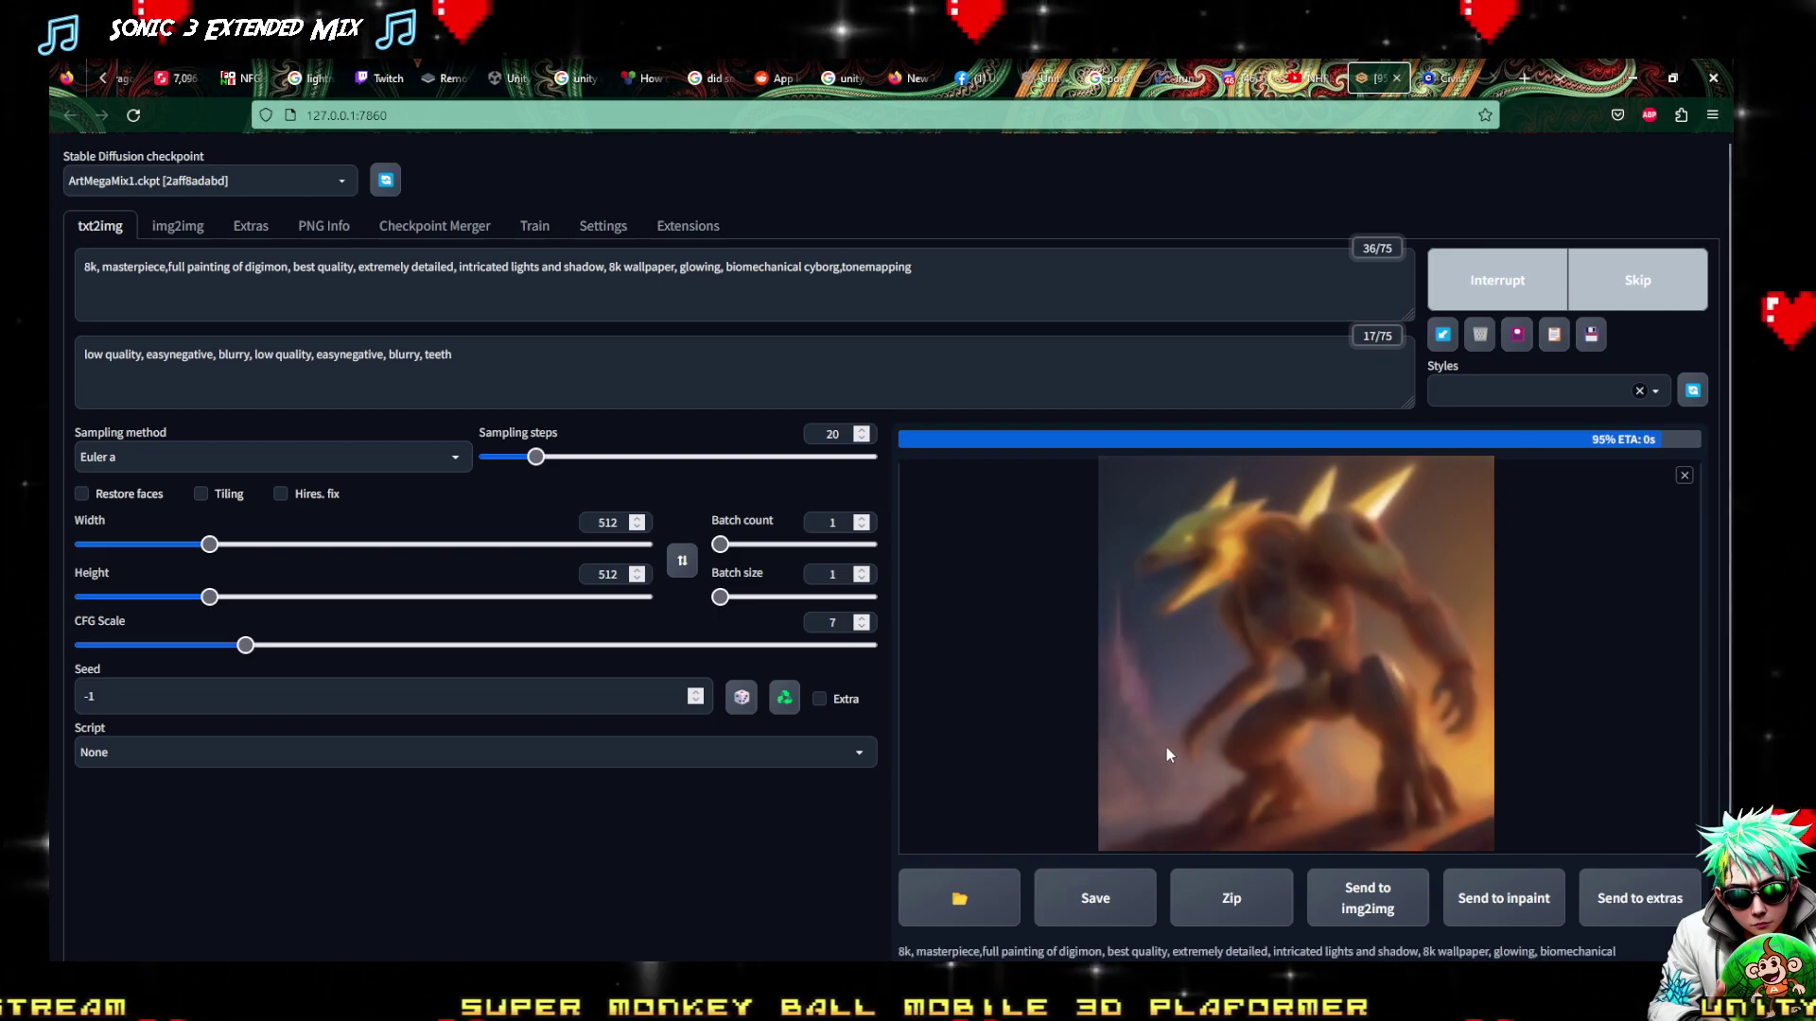
{"action": "left_click", "coordinate": [1211, 523]}
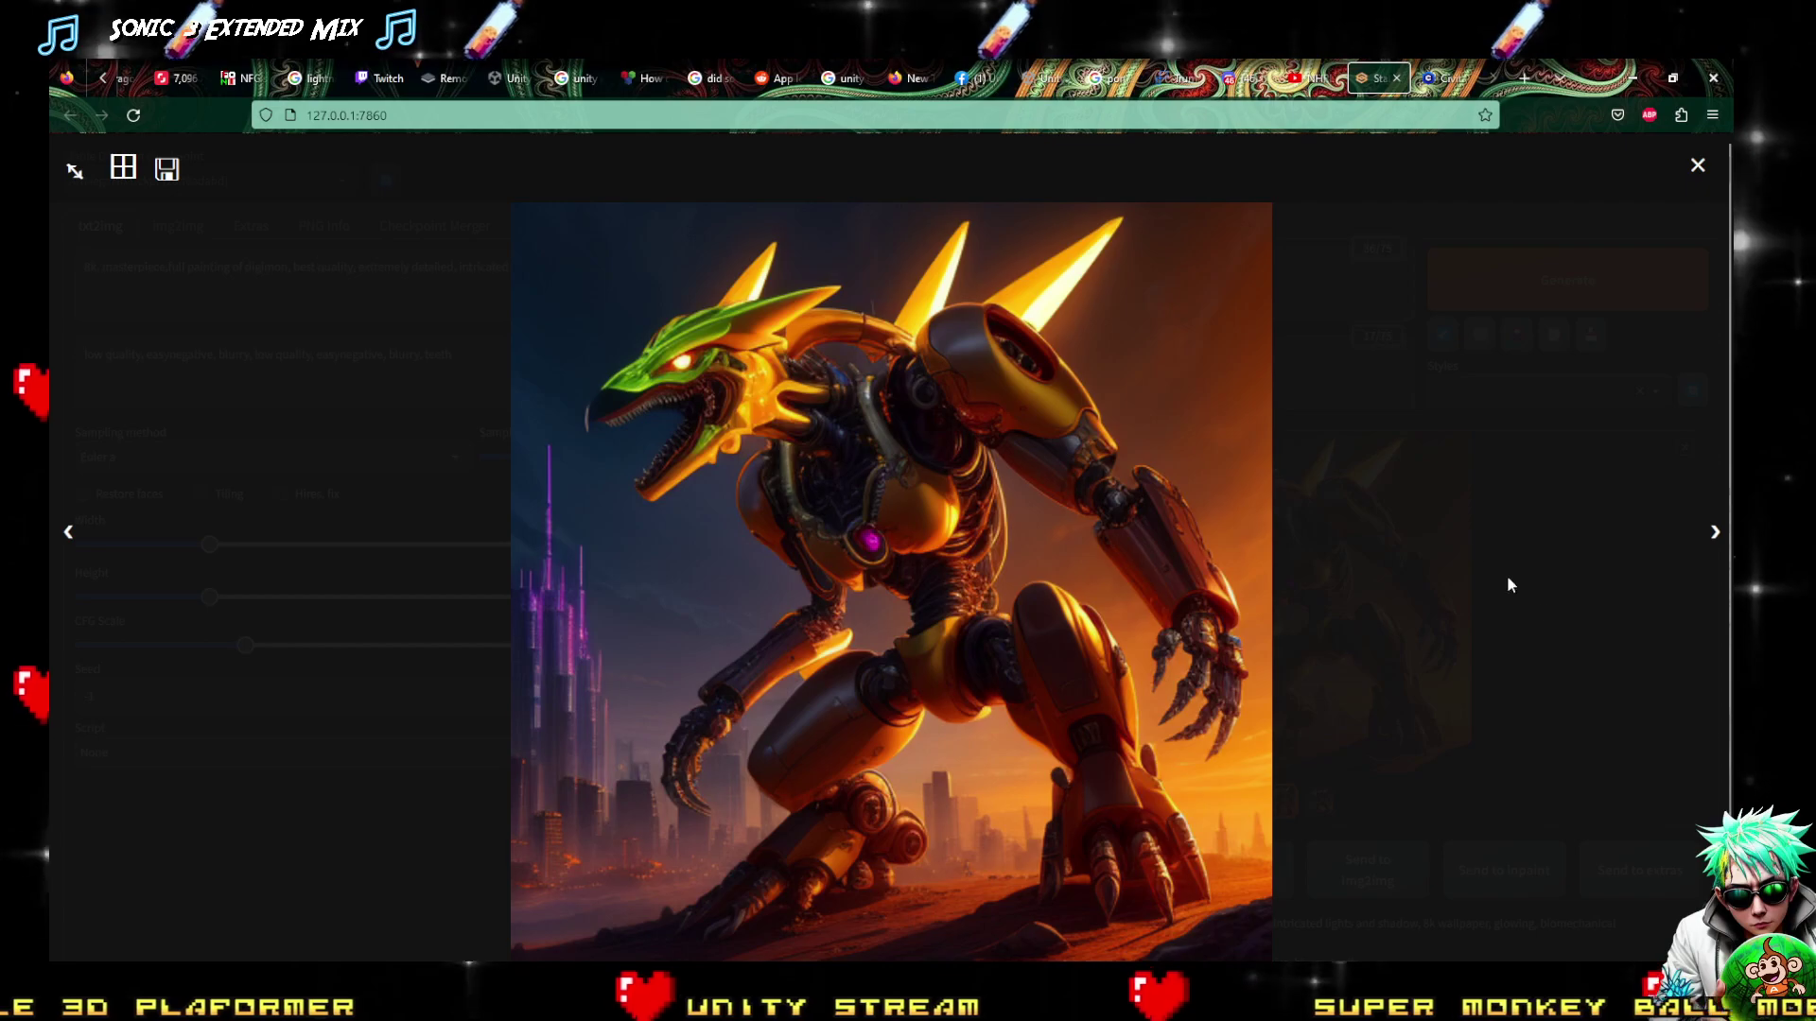
{"action": "left_click", "coordinate": [1319, 550]}
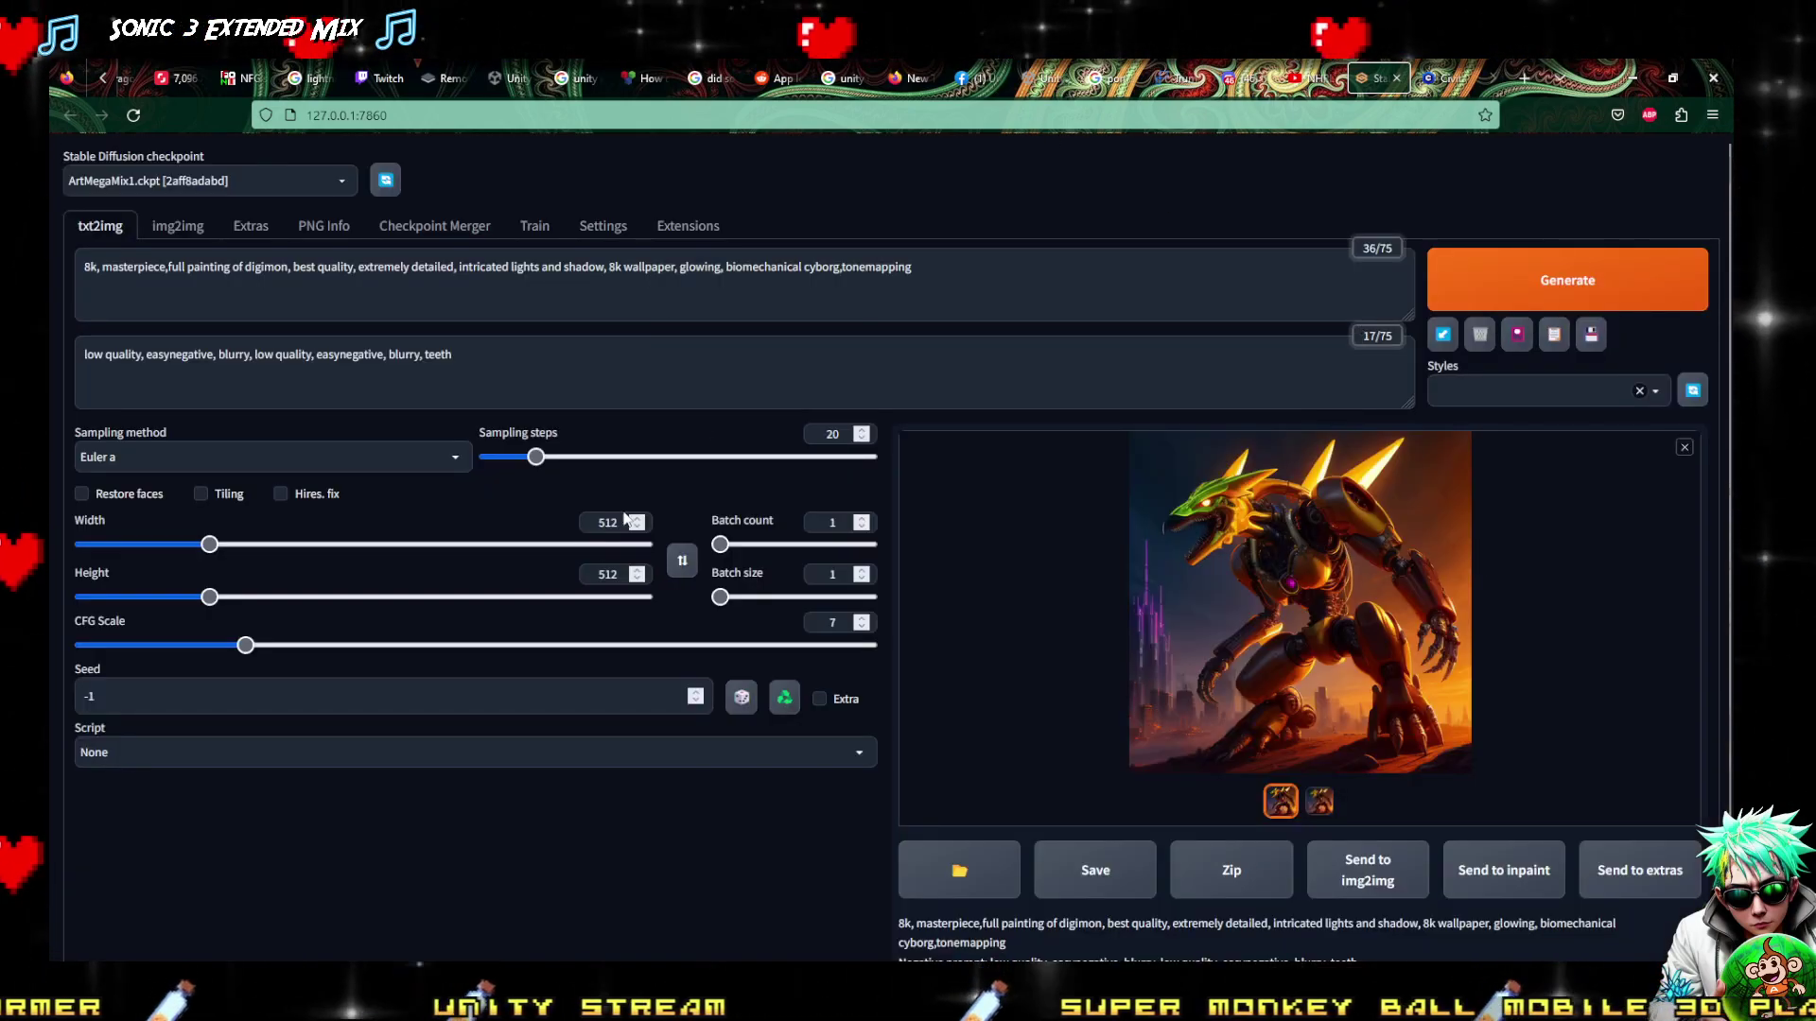
Raise sampling steps to 30, generate, and view the purple mech image full screen
{"action": "left_click_drag", "start_coordinate": [537, 458], "coordinate": [560, 459]}
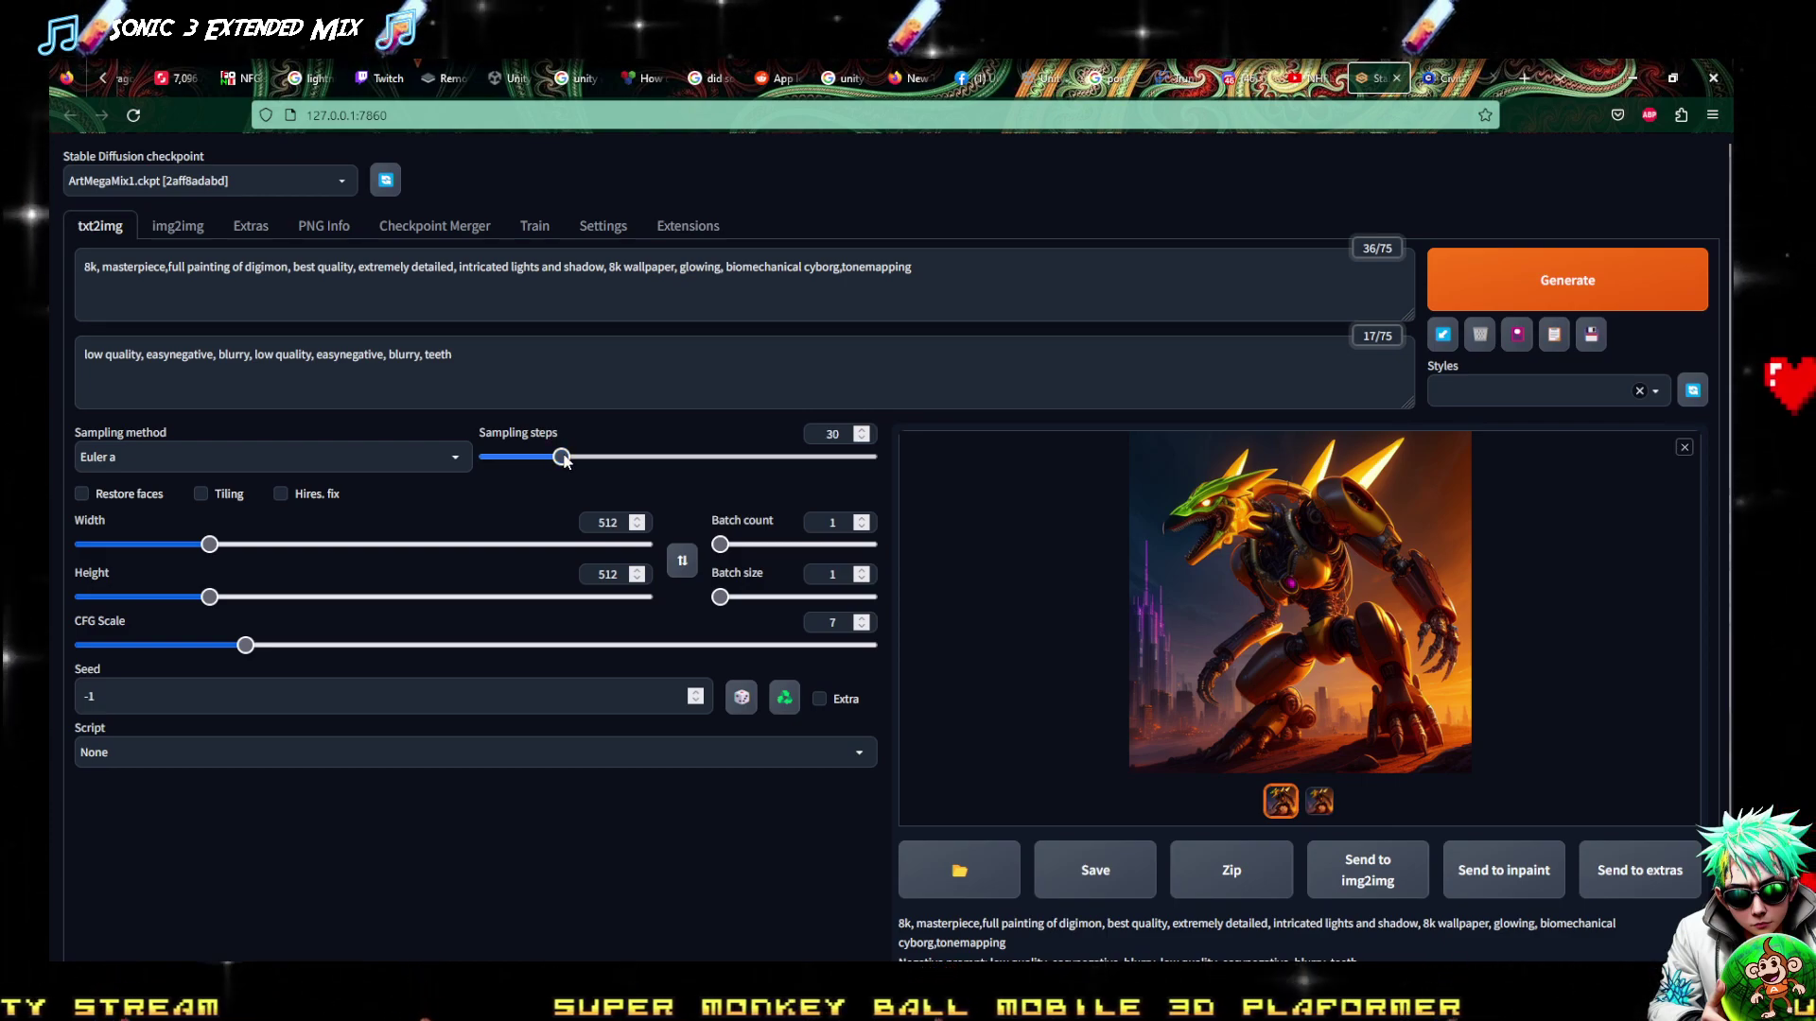
{"action": "left_click", "coordinate": [1560, 281]}
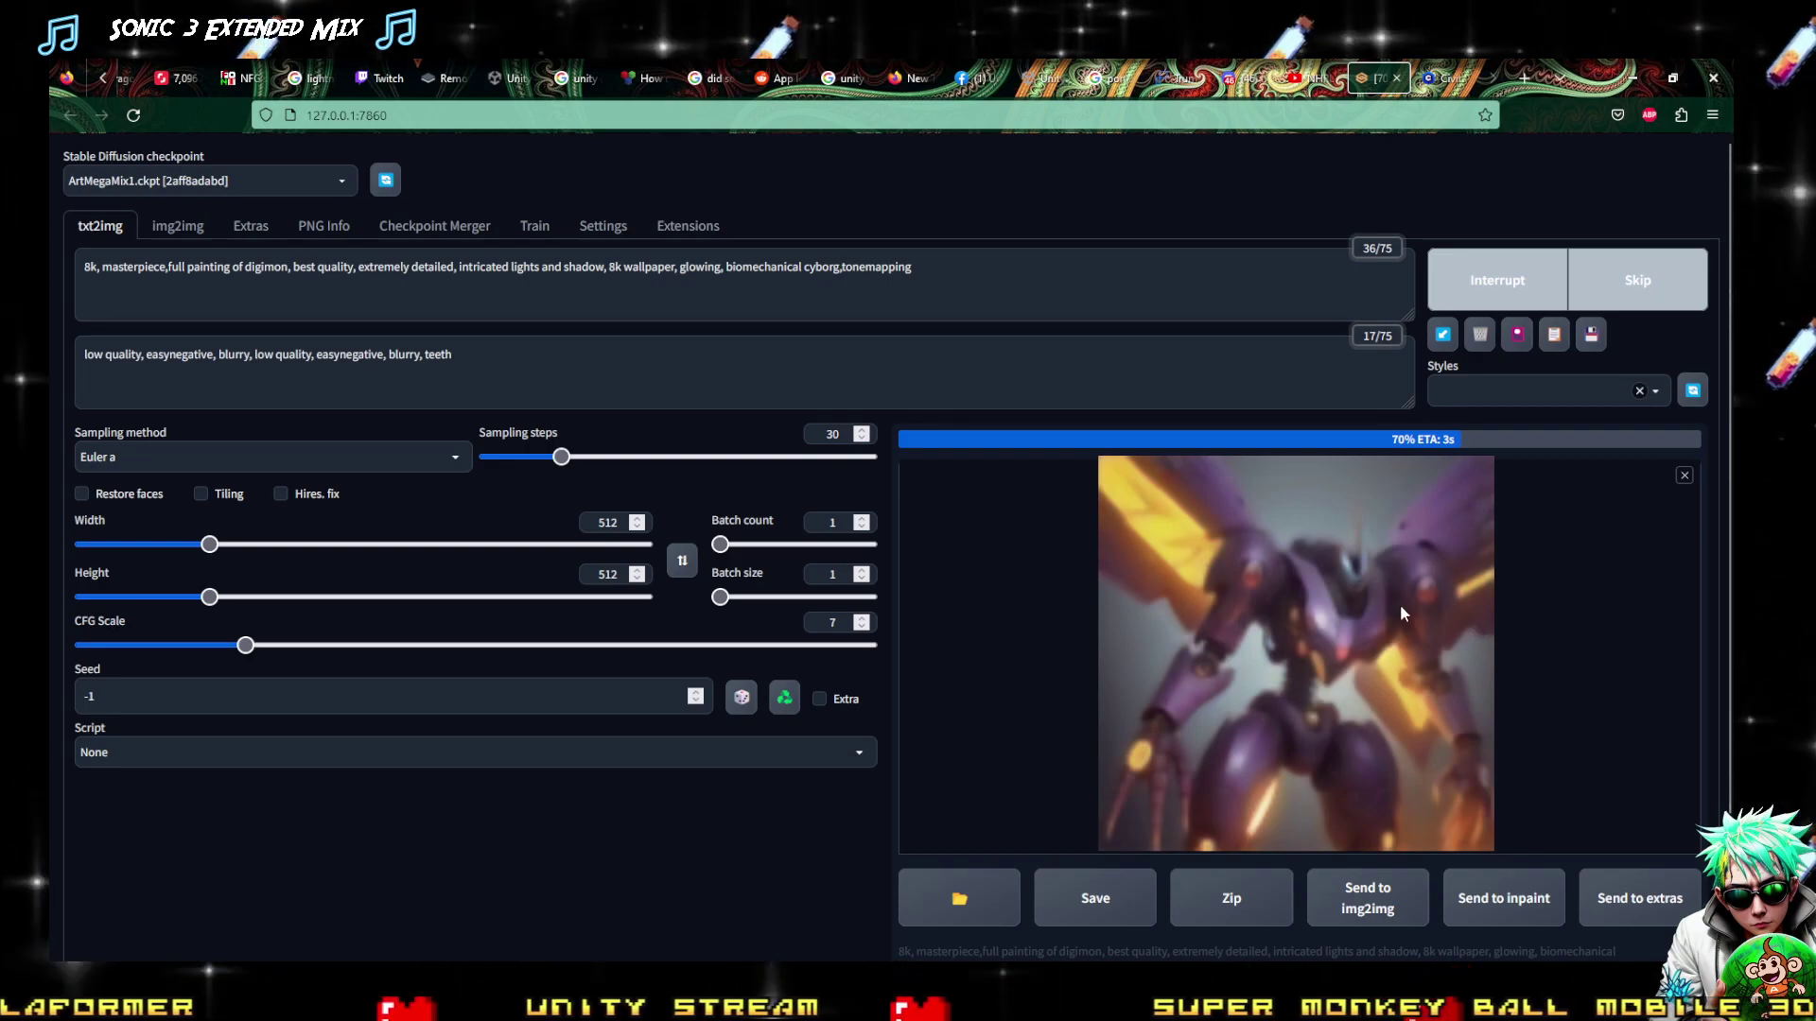
{"action": "left_click", "coordinate": [1278, 545]}
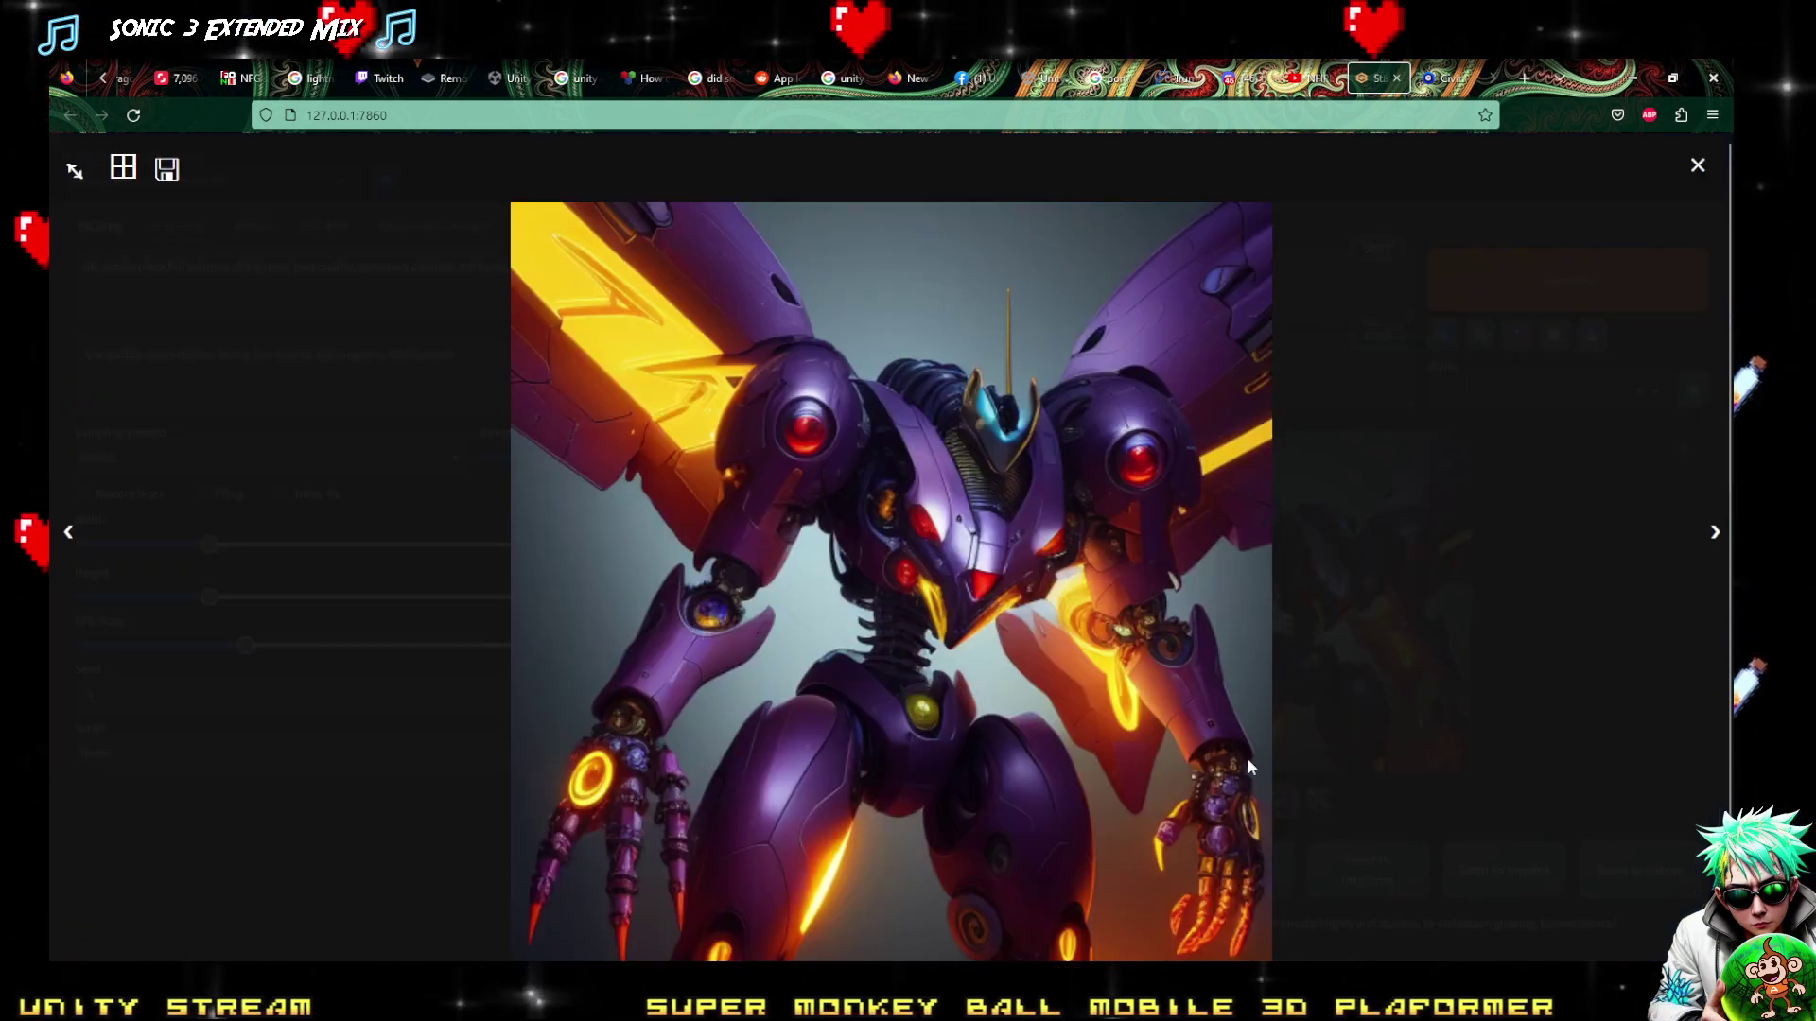
{"action": "left_click", "coordinate": [1329, 677]}
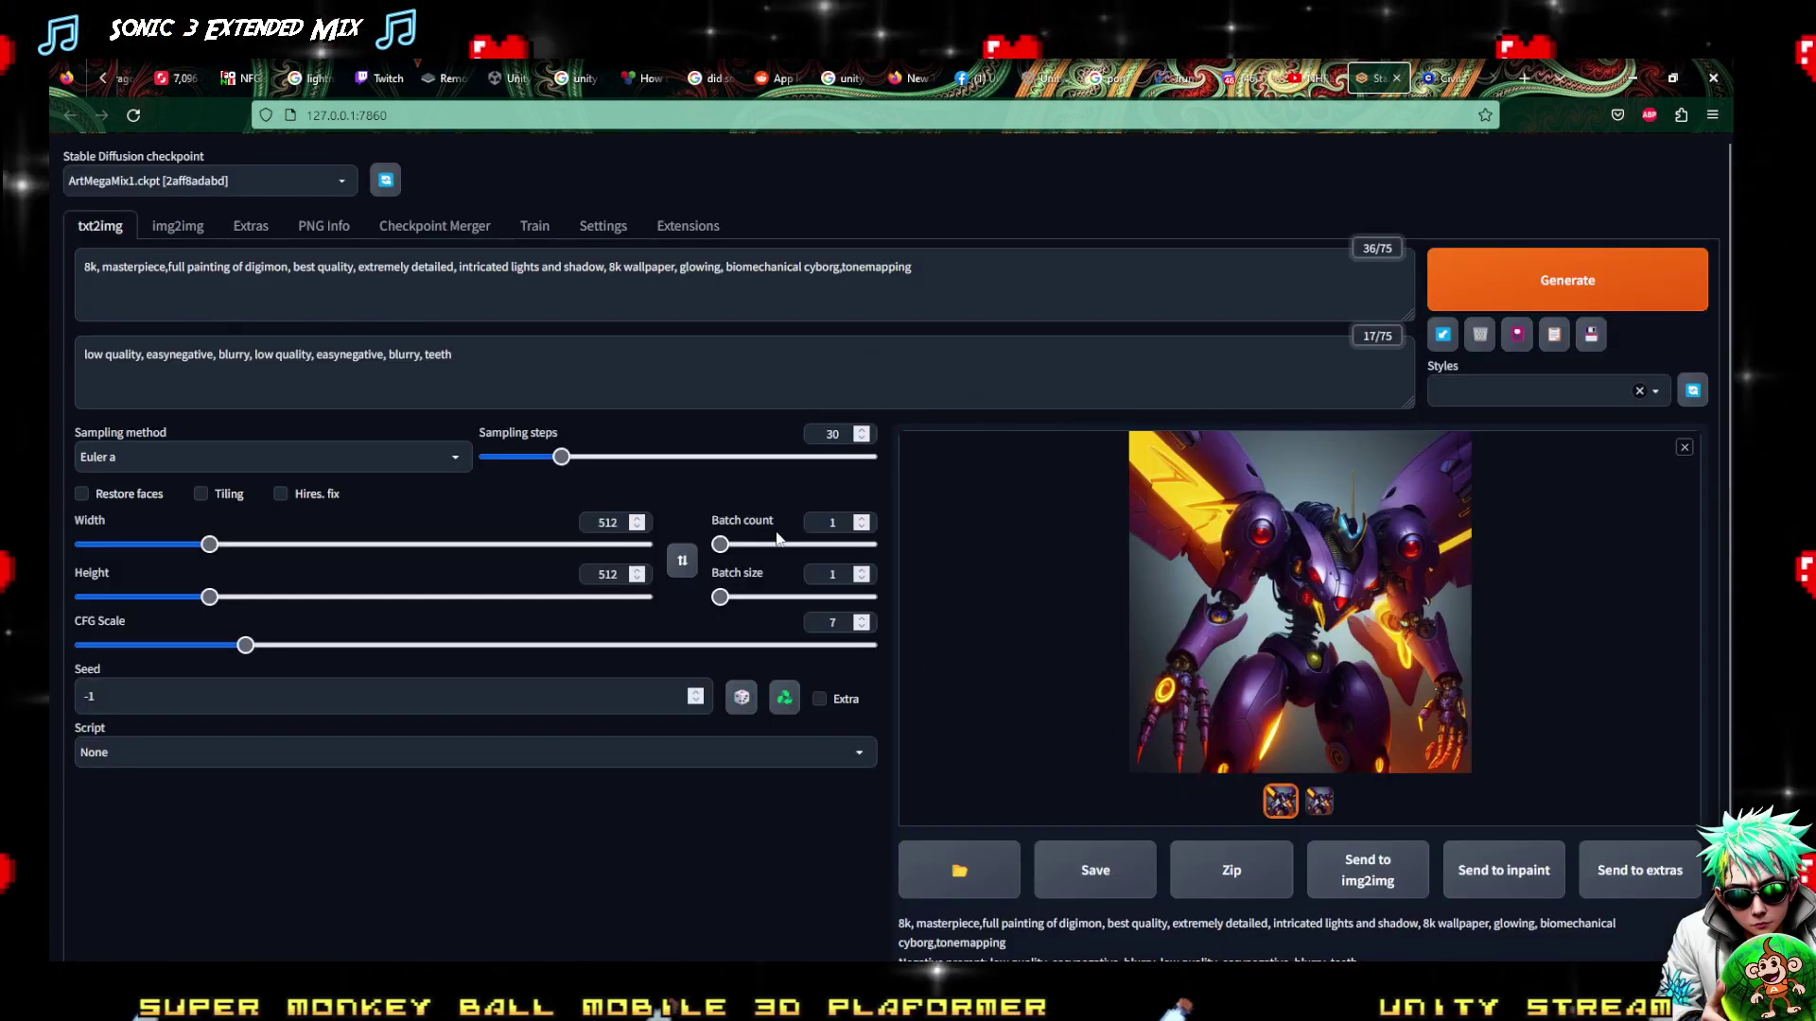
Set Batch count to 3 and start generating the batch
{"action": "left_click_drag", "start_coordinate": [726, 547], "coordinate": [735, 546]}
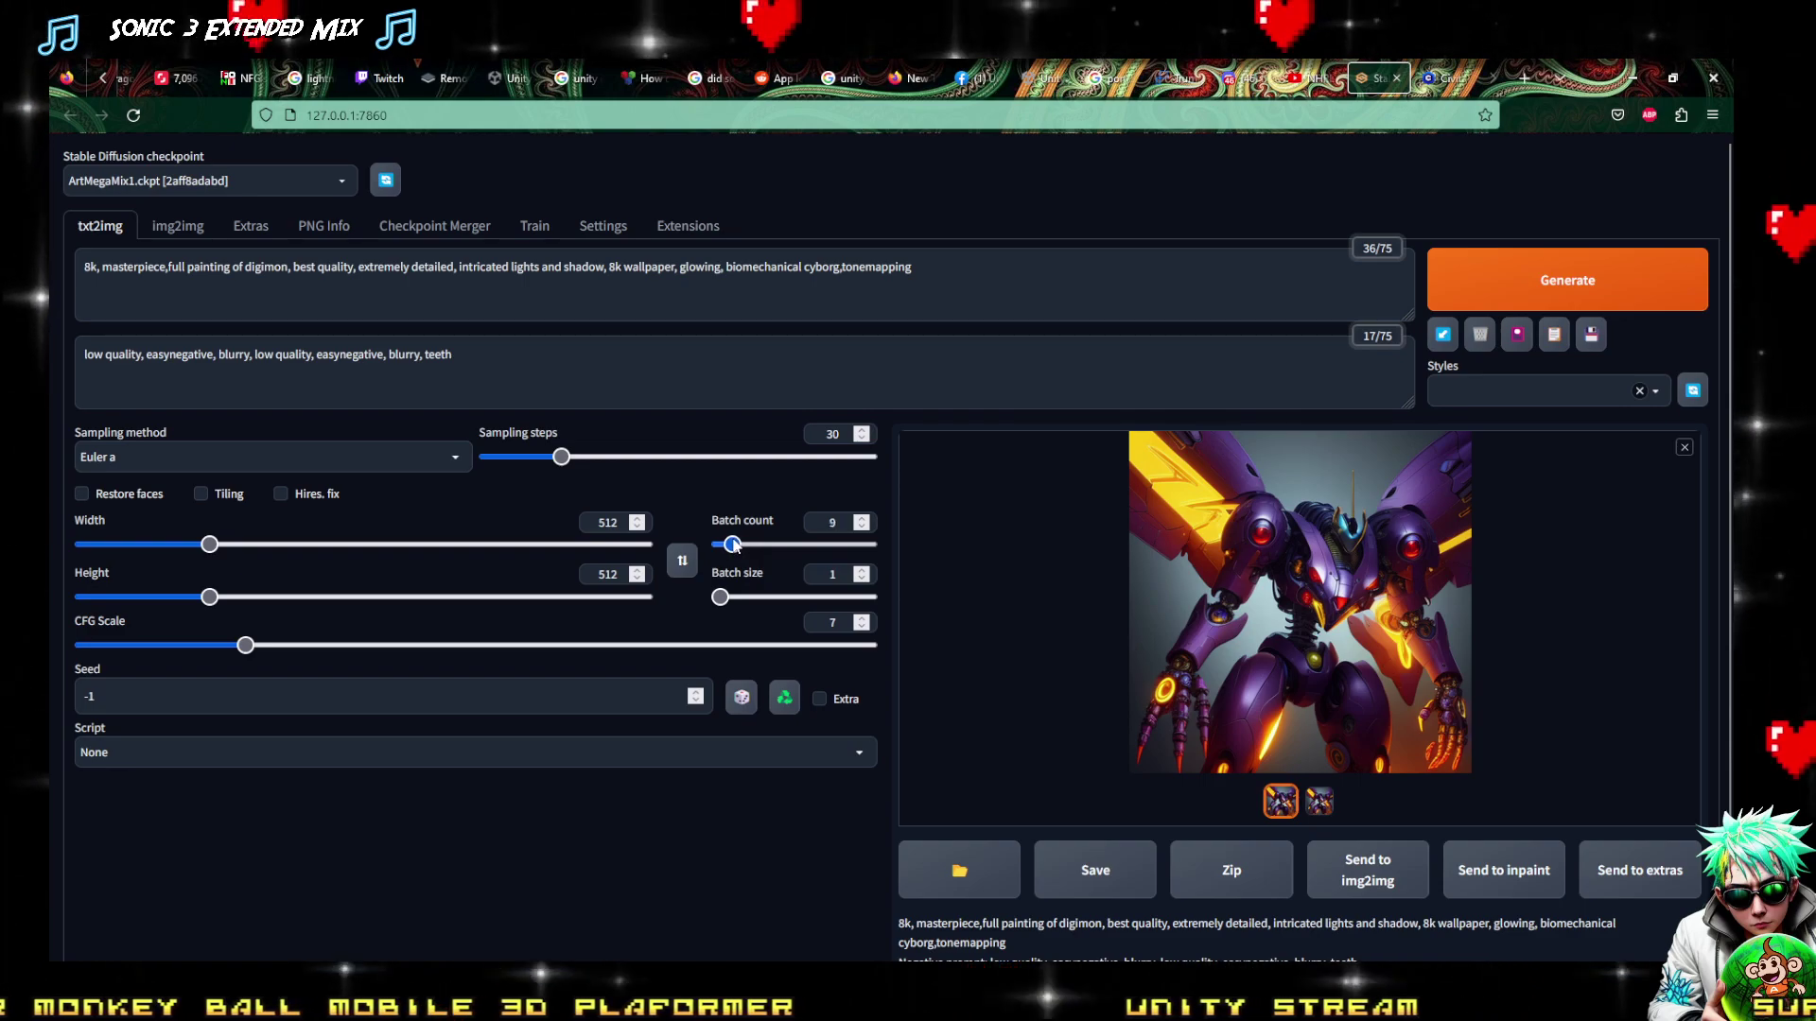
{"action": "left_click", "coordinate": [861, 527]}
{"action": "left_click", "coordinate": [862, 528]}
{"action": "left_click", "coordinate": [861, 528]}
{"action": "left_click", "coordinate": [861, 528]}
{"action": "left_click", "coordinate": [861, 527]}
{"action": "left_click", "coordinate": [862, 530]}
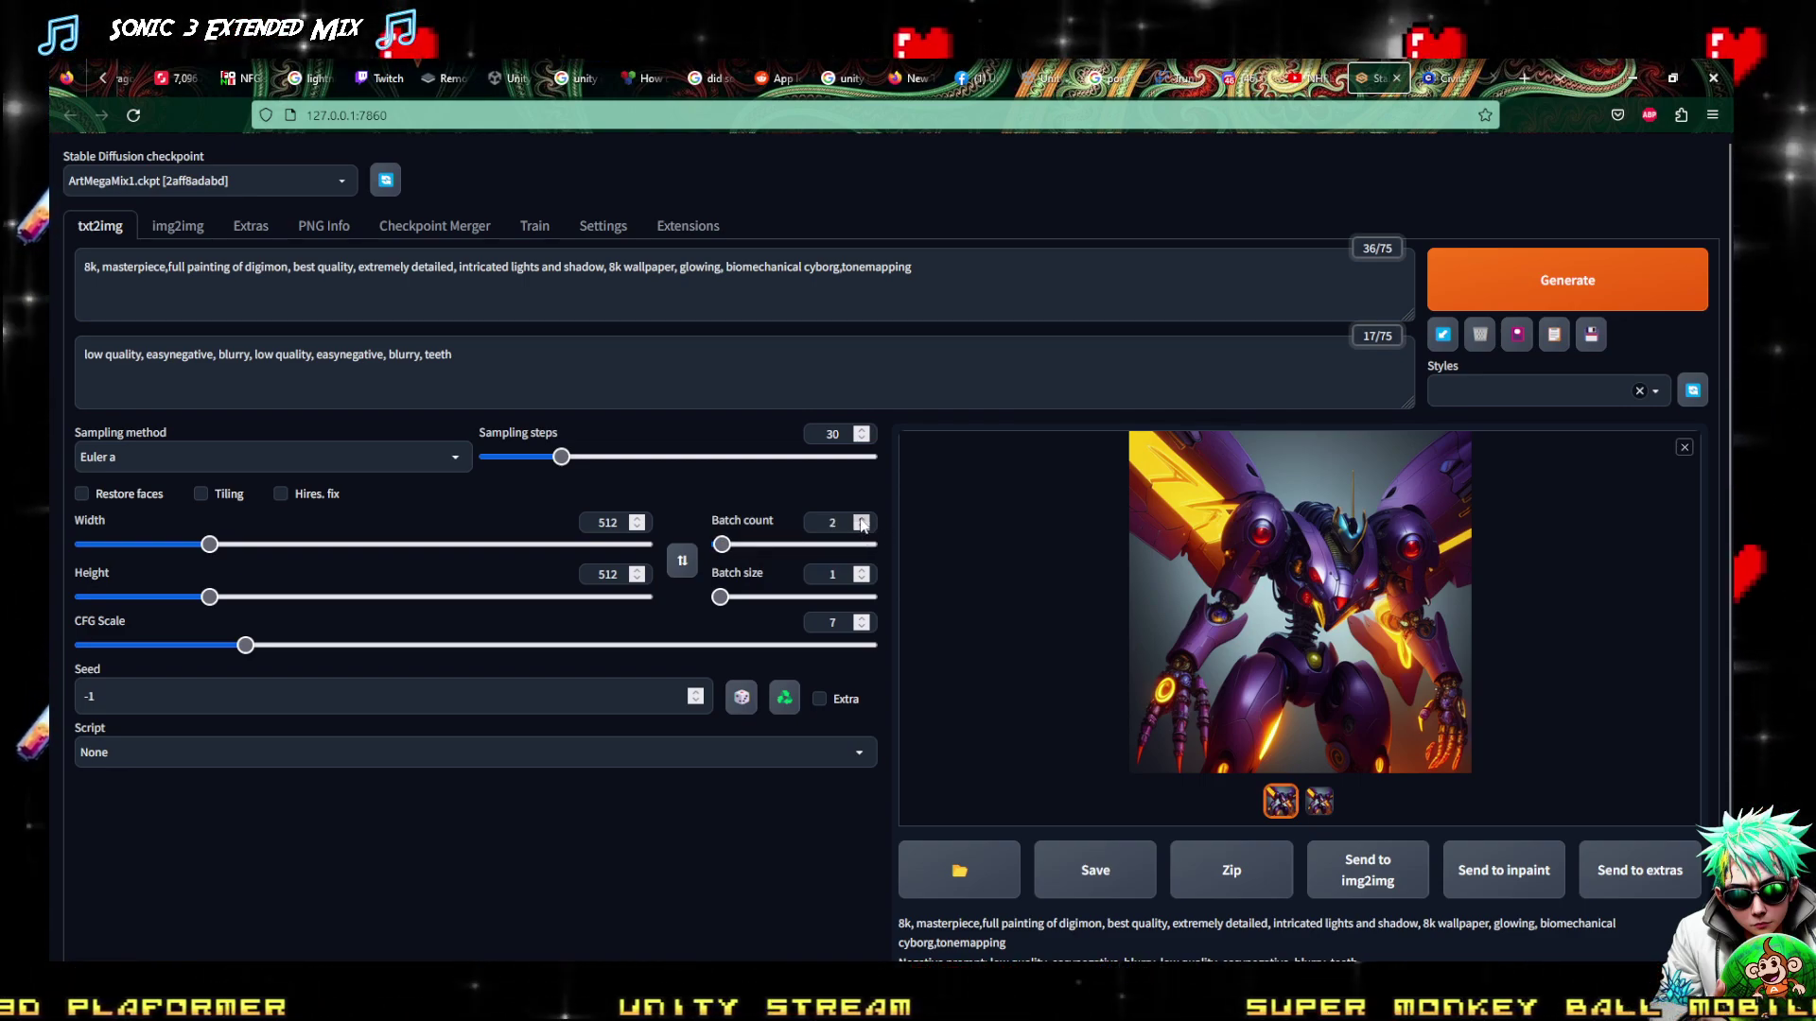
{"action": "left_click", "coordinate": [1622, 256]}
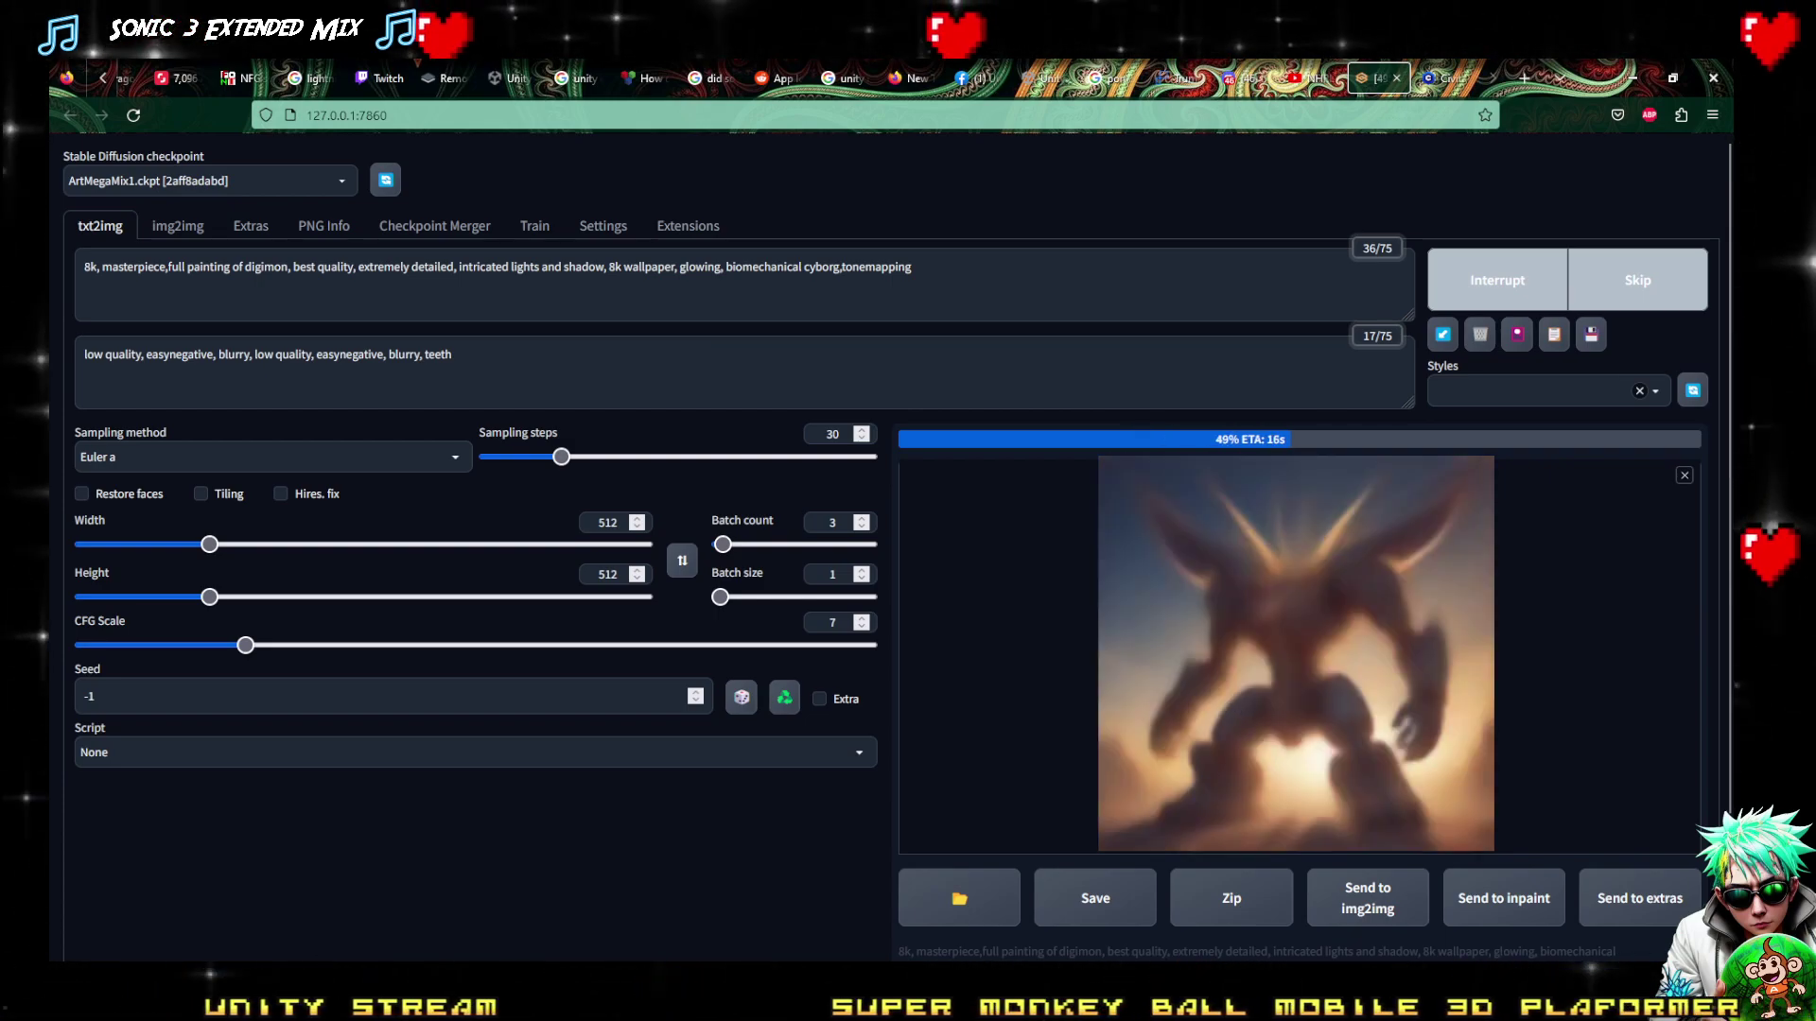
After the 3-image batch finishes, browse each robot image full-size with the arrow keys, then close the viewer
{"action": "key", "text": "alt+Tab"}
{"action": "key", "text": "alt+Tab"}
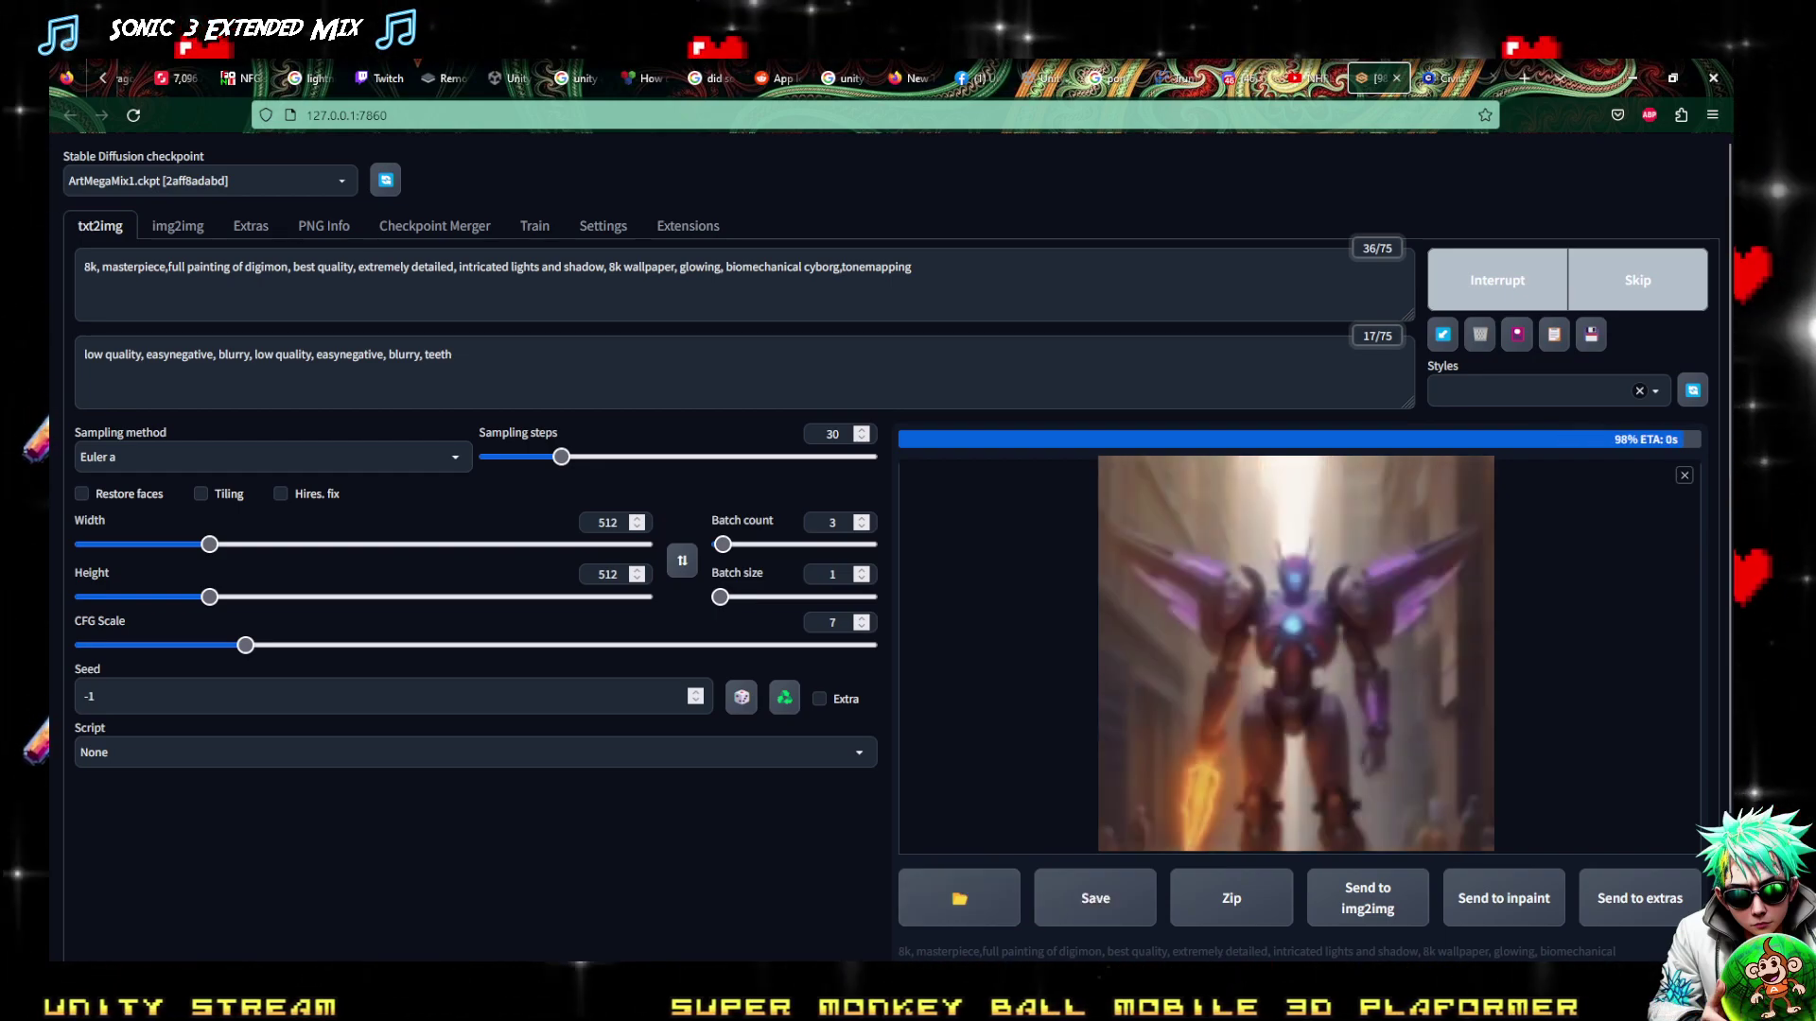
{"action": "left_click", "coordinate": [1183, 547]}
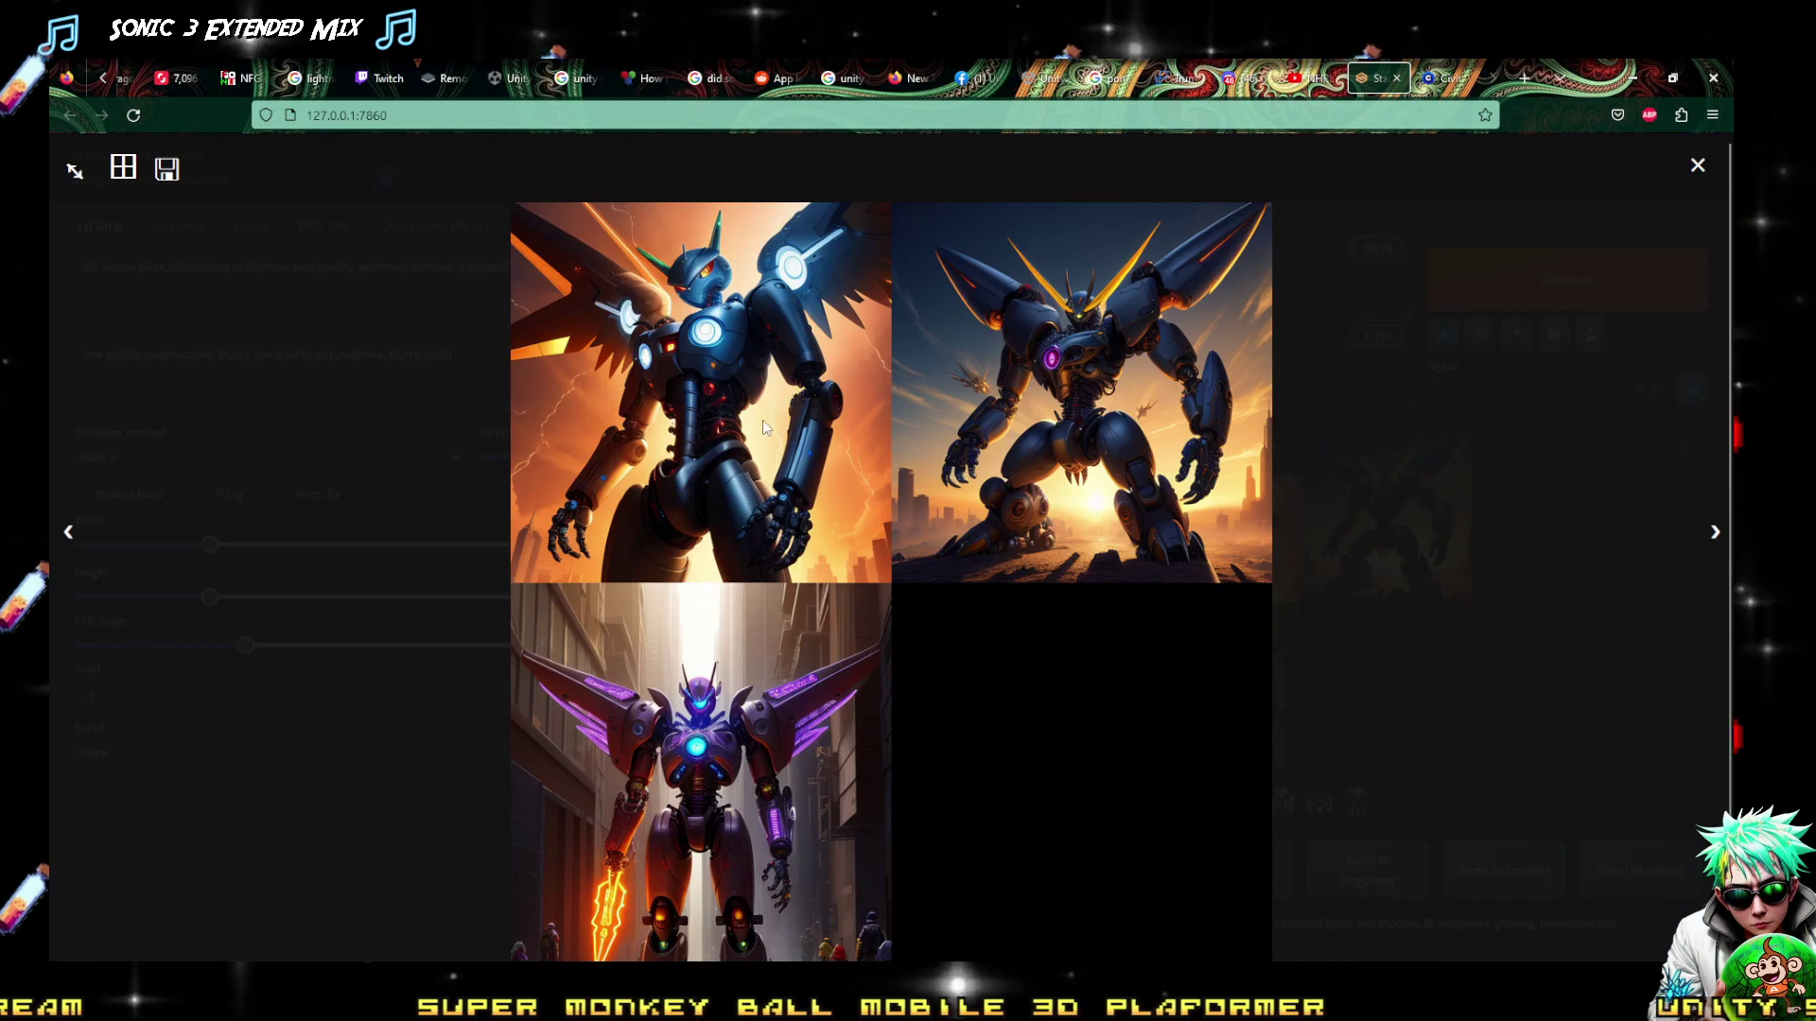
{"action": "left_click", "coordinate": [1276, 638]}
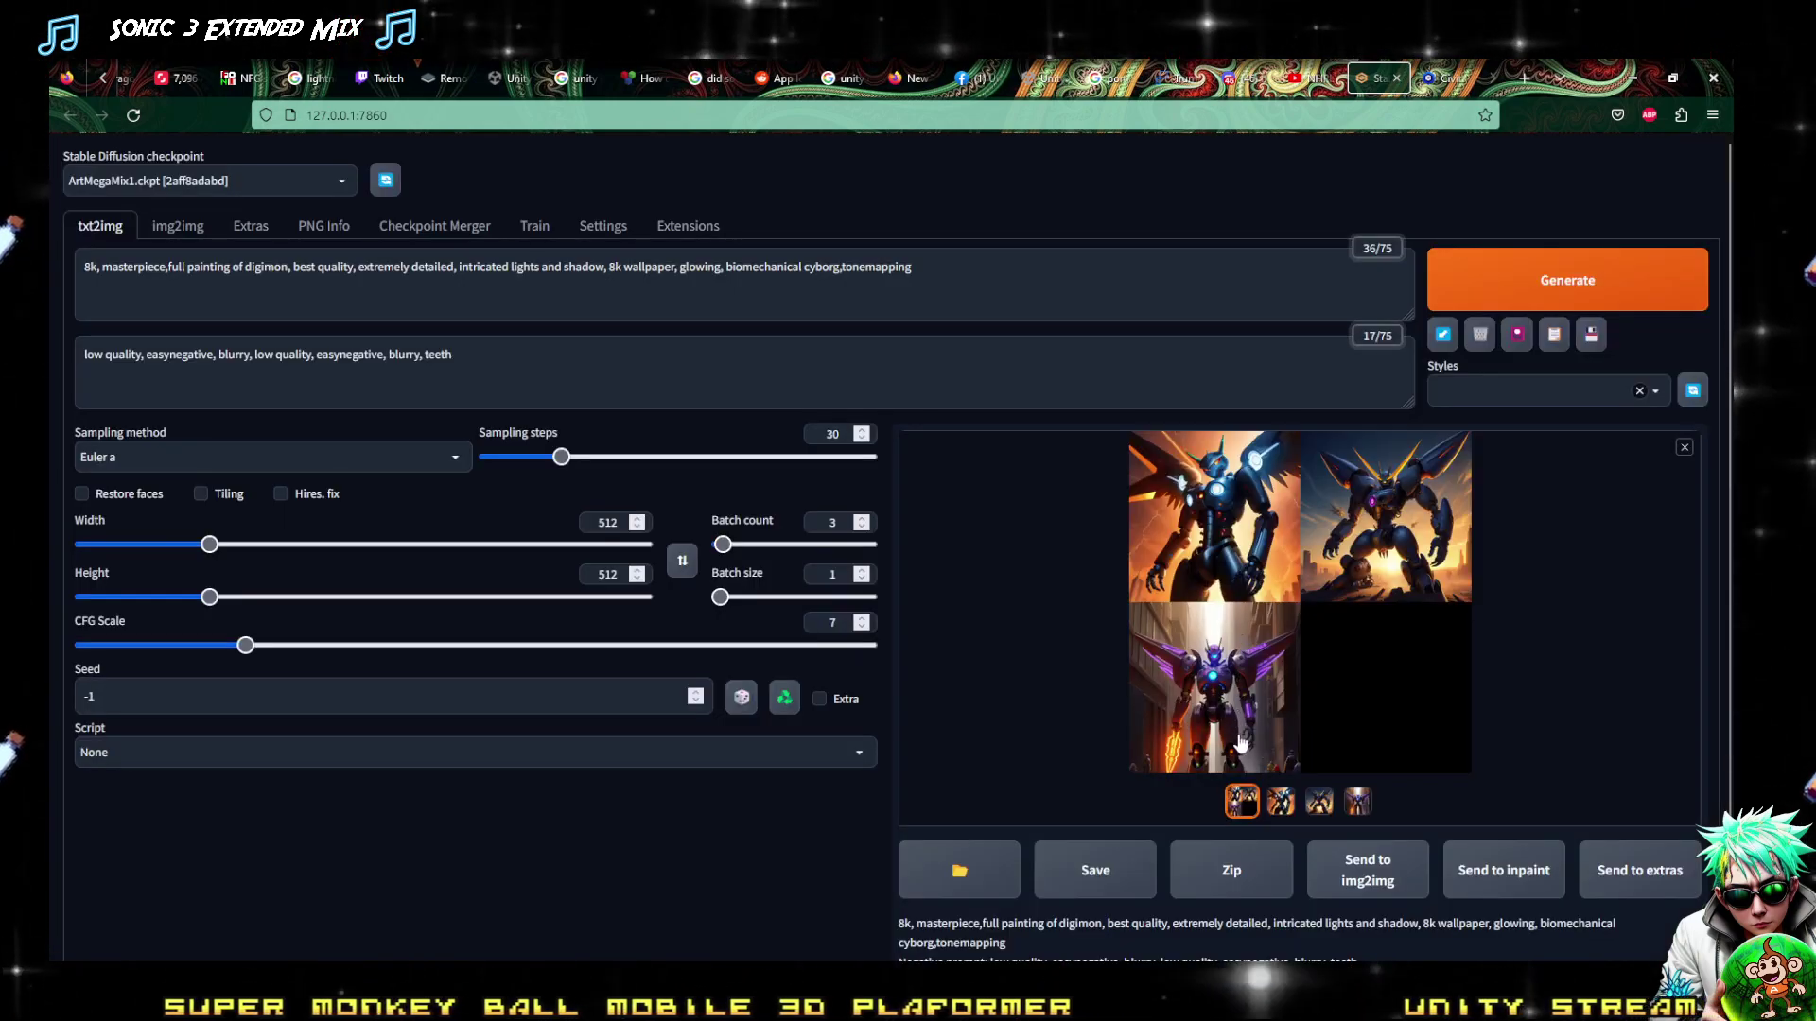
{"action": "left_click", "coordinate": [1279, 802]}
{"action": "left_click", "coordinate": [1171, 573]}
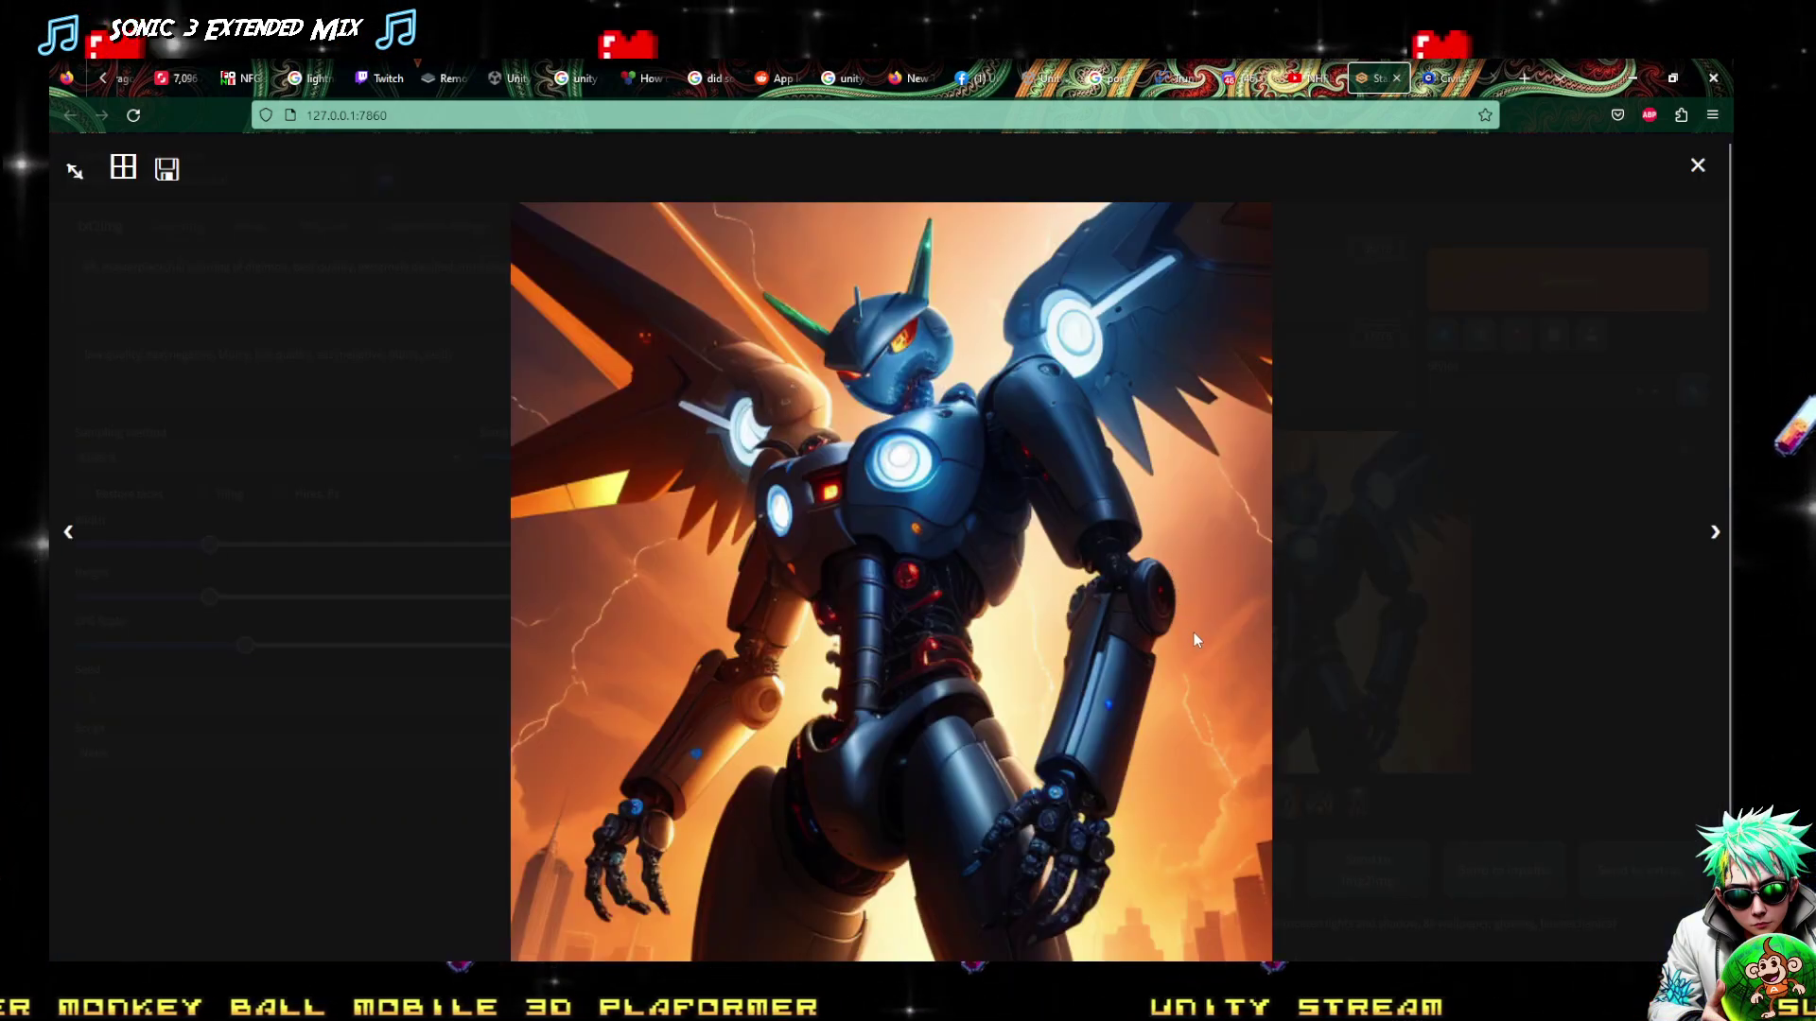
{"action": "key", "text": "Right"}
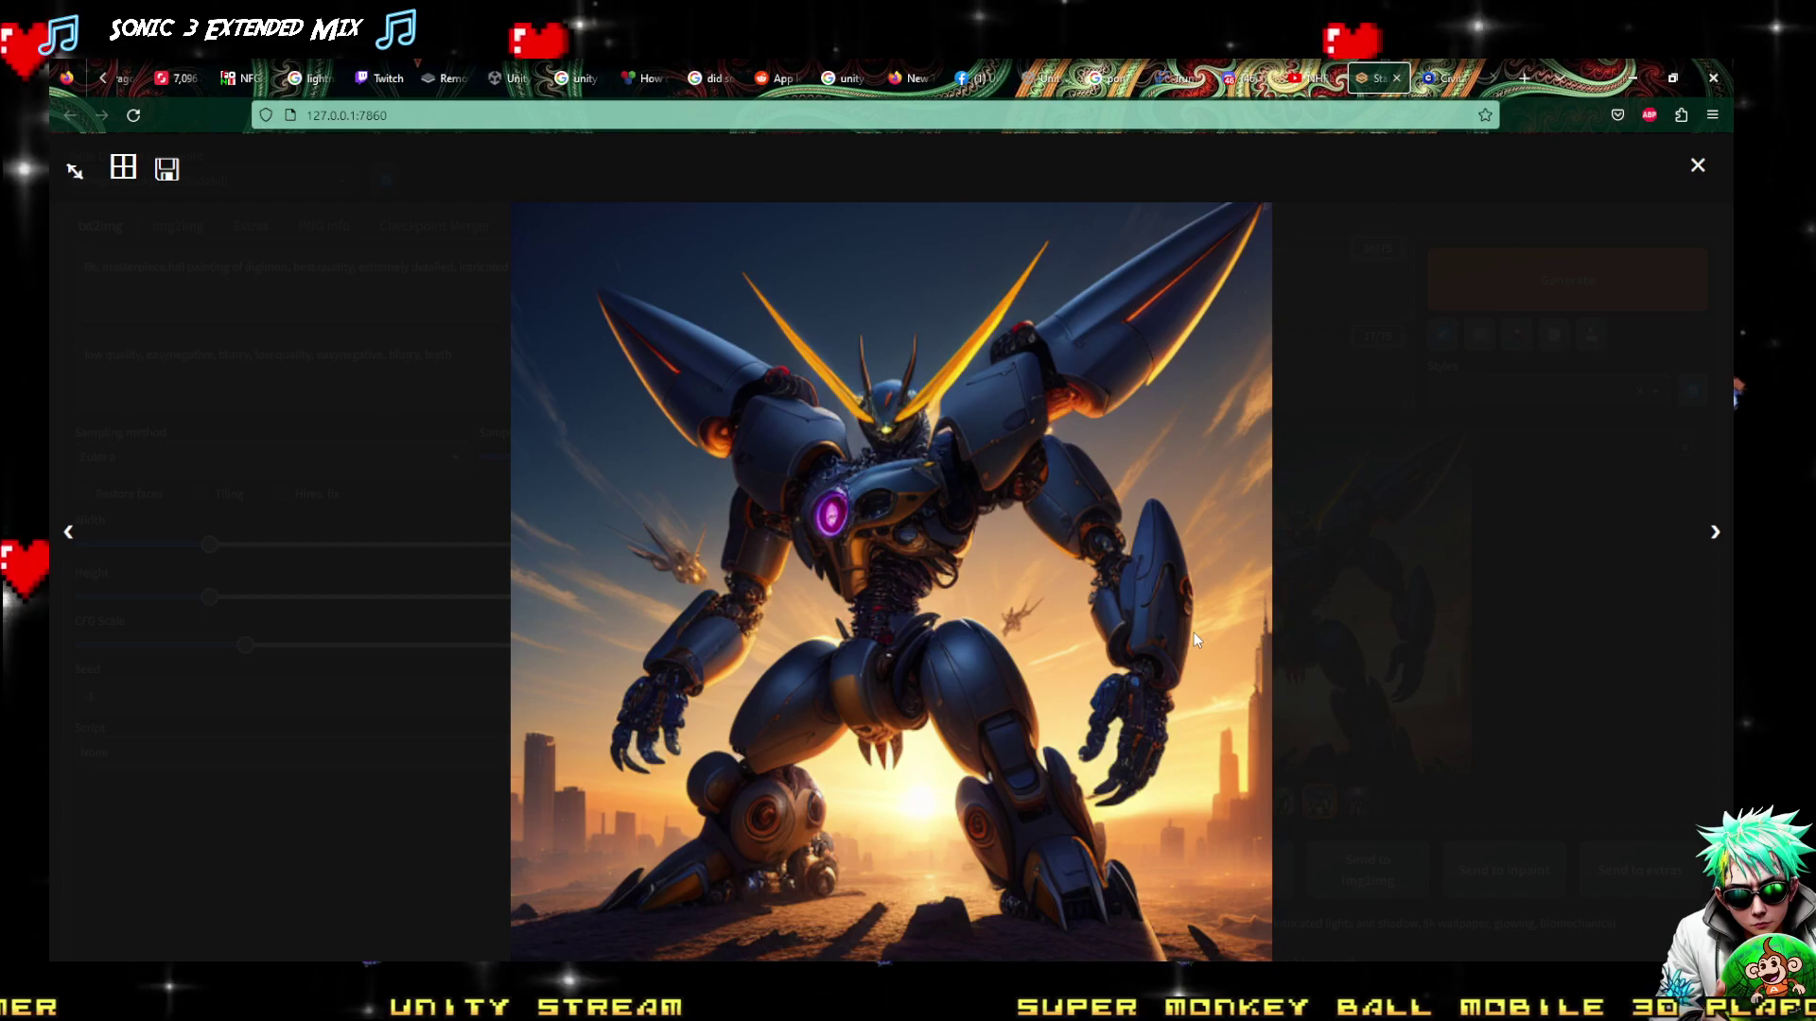
{"action": "key", "text": "Right"}
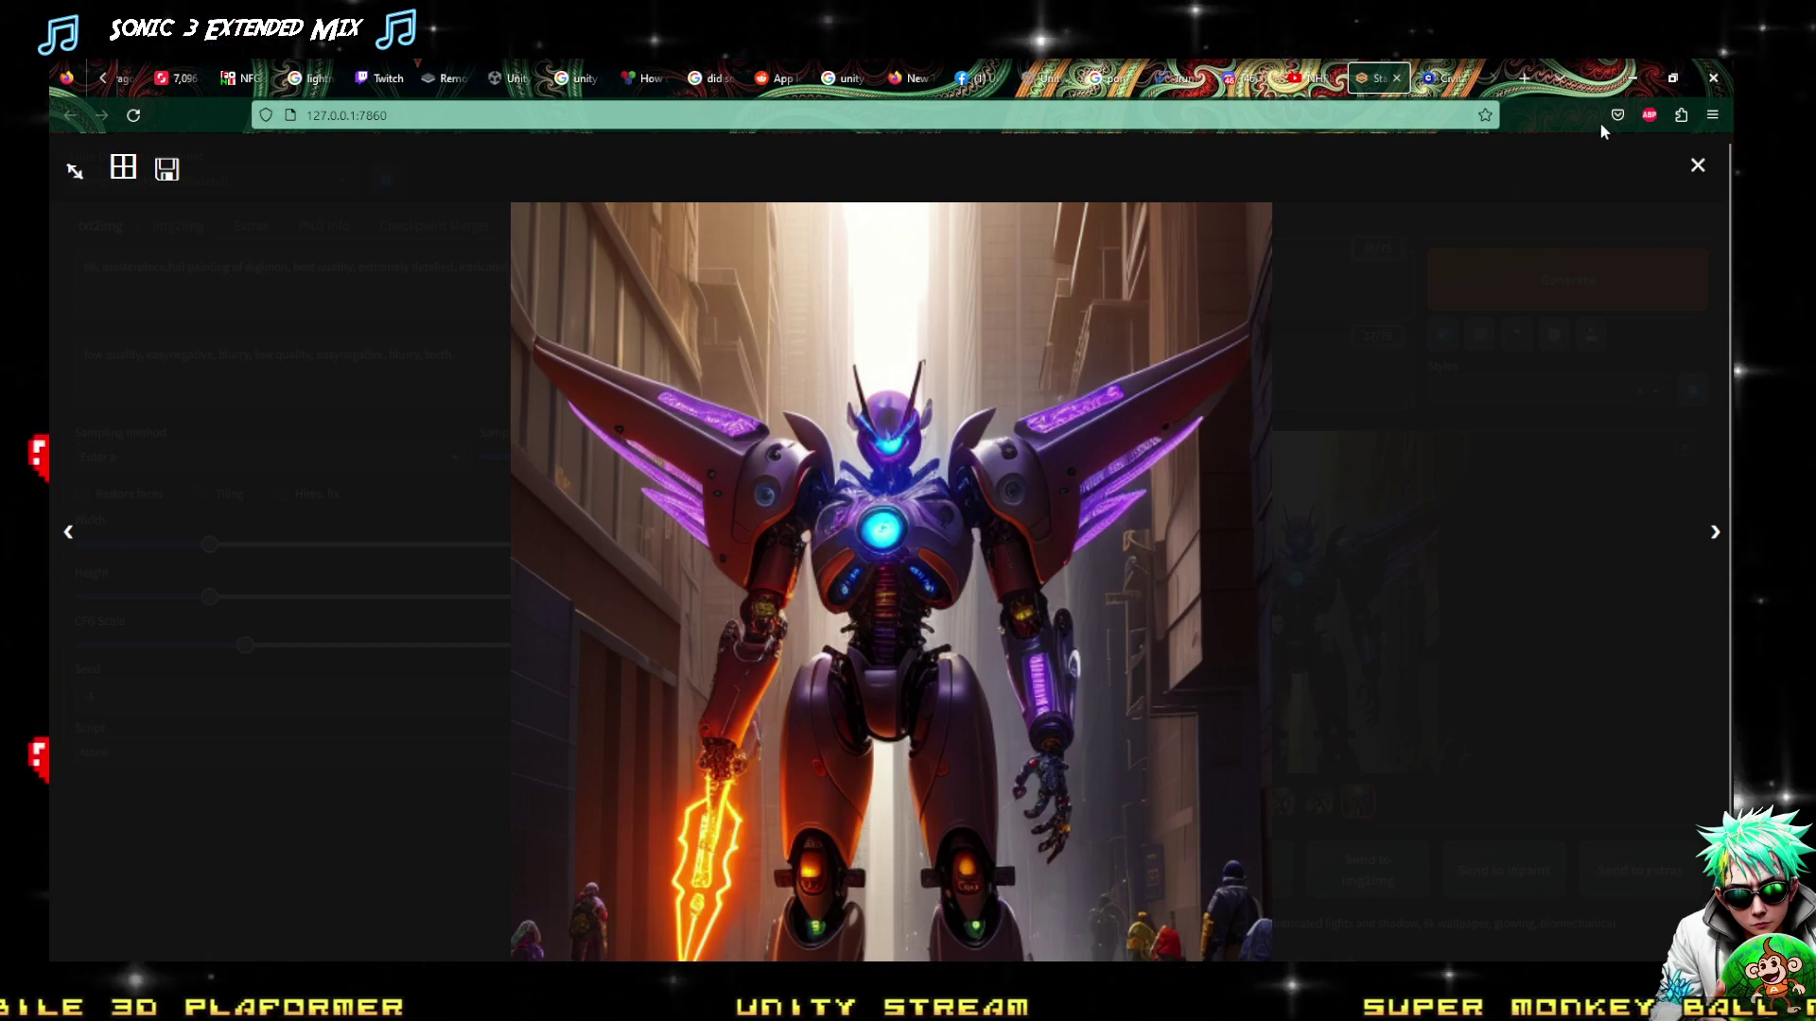
{"action": "left_click", "coordinate": [1698, 164]}
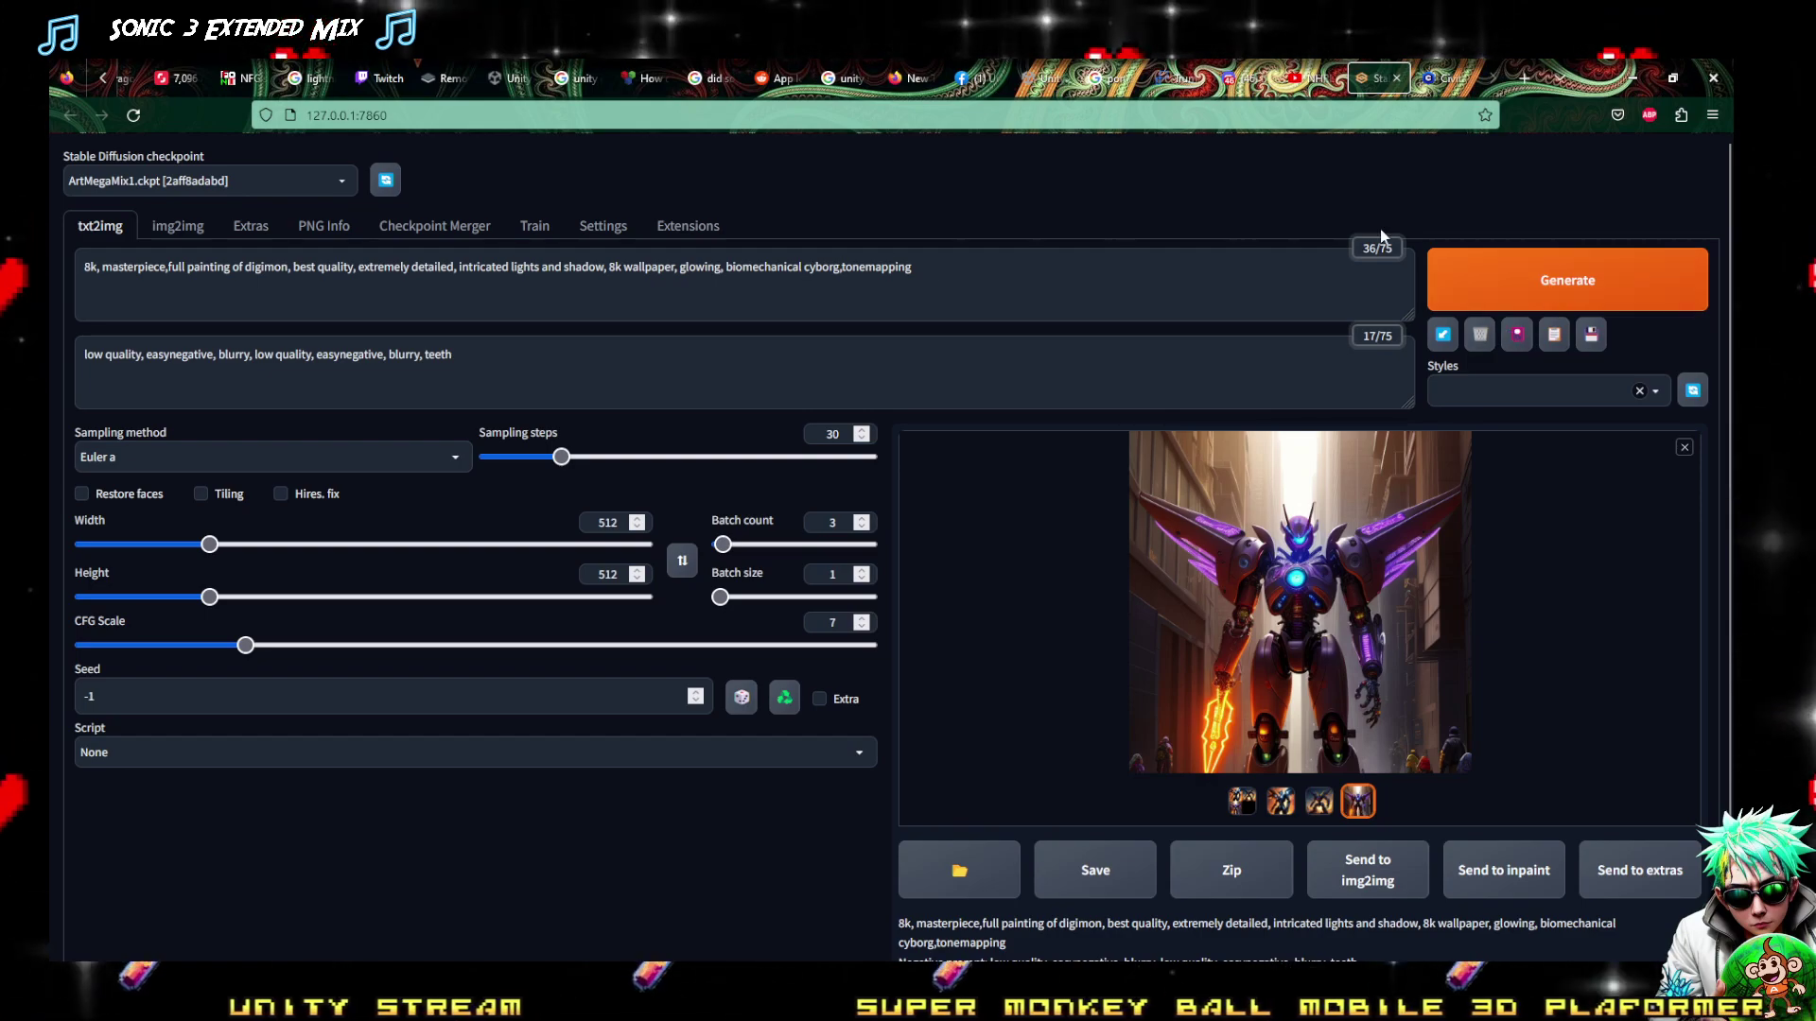
Go back to Civitai's DreamShaper gallery and open the Iron Man image's page
{"action": "left_click", "coordinate": [1439, 77]}
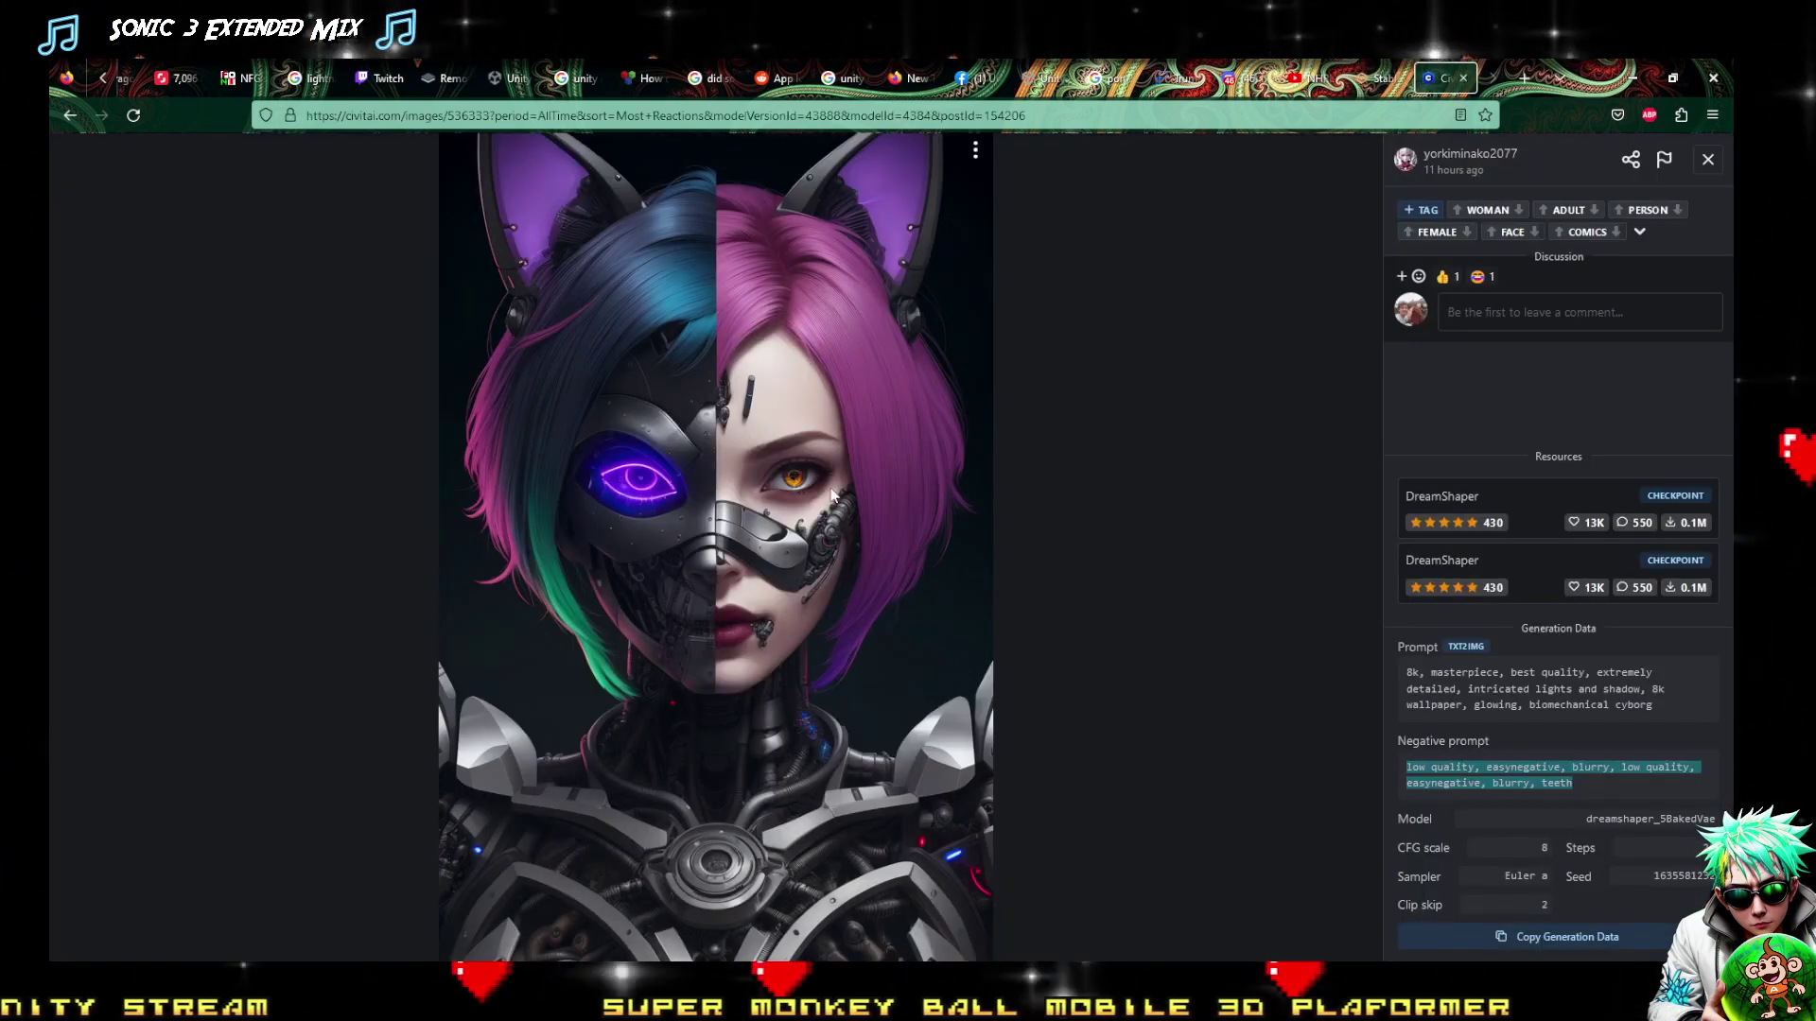
{"action": "left_click", "coordinate": [69, 117]}
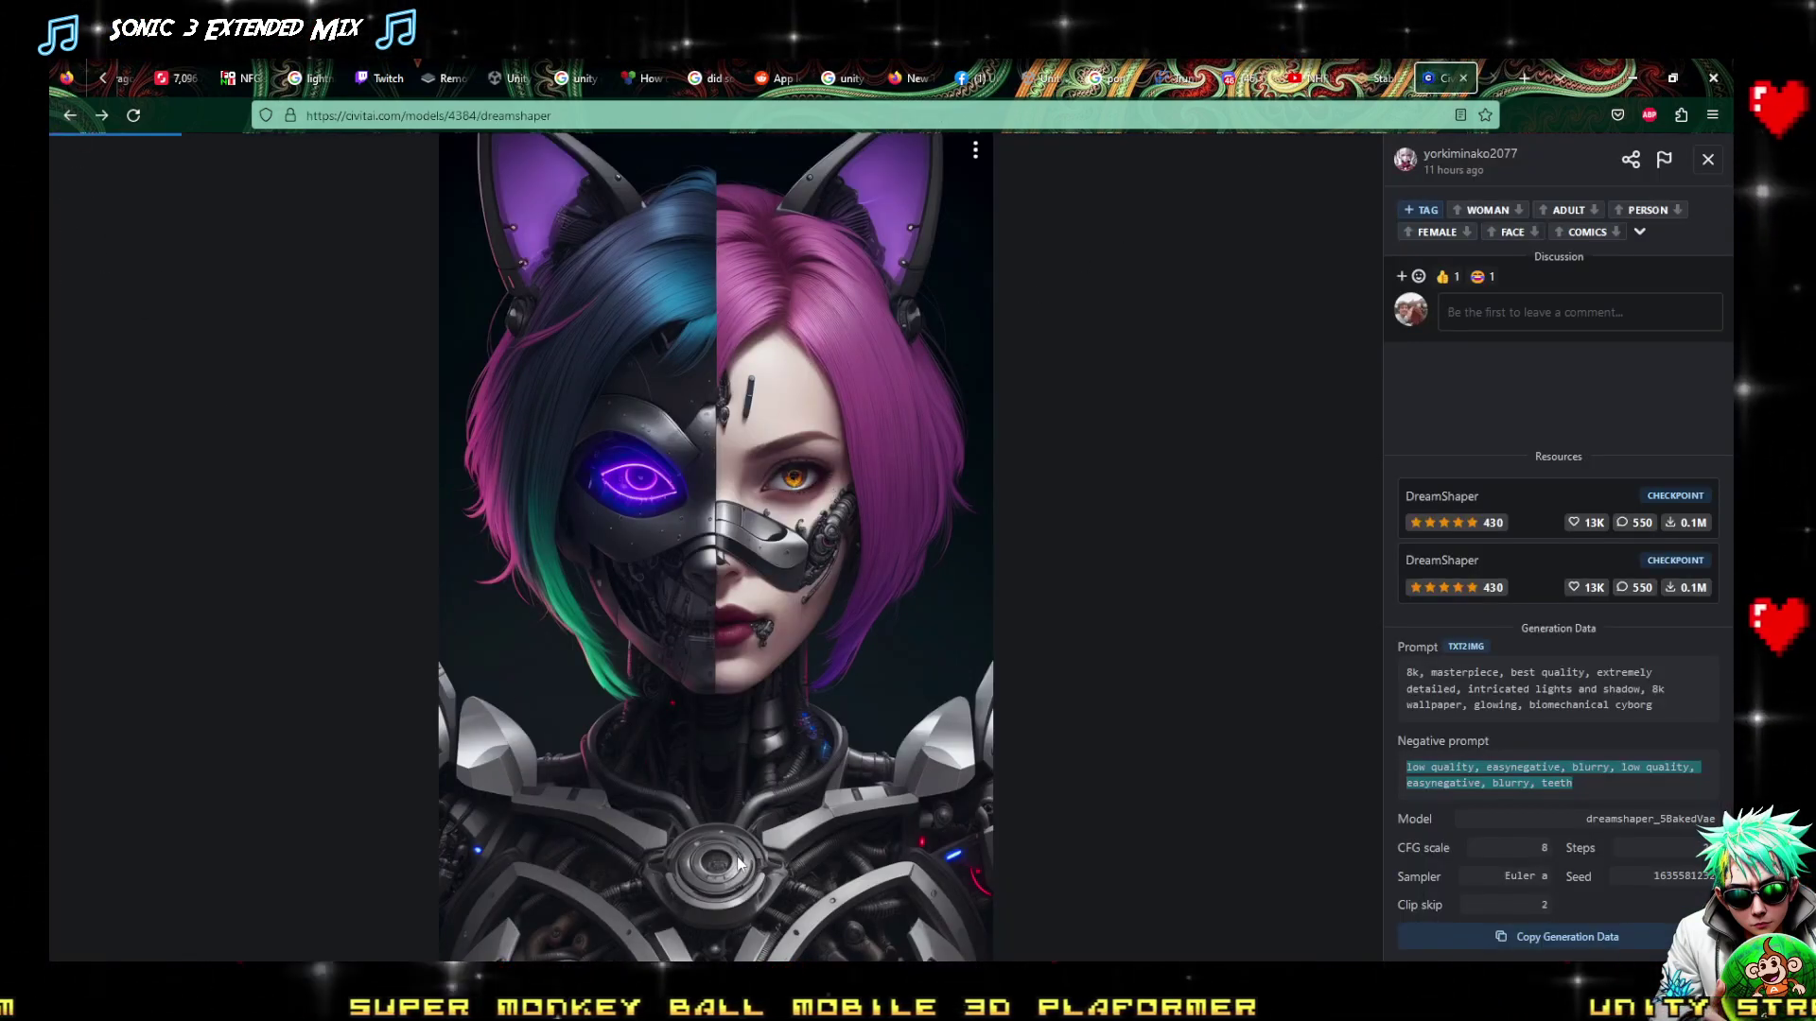
{"action": "scroll", "coordinate": [1032, 560], "scroll_direction": "down", "scroll_amount": 15}
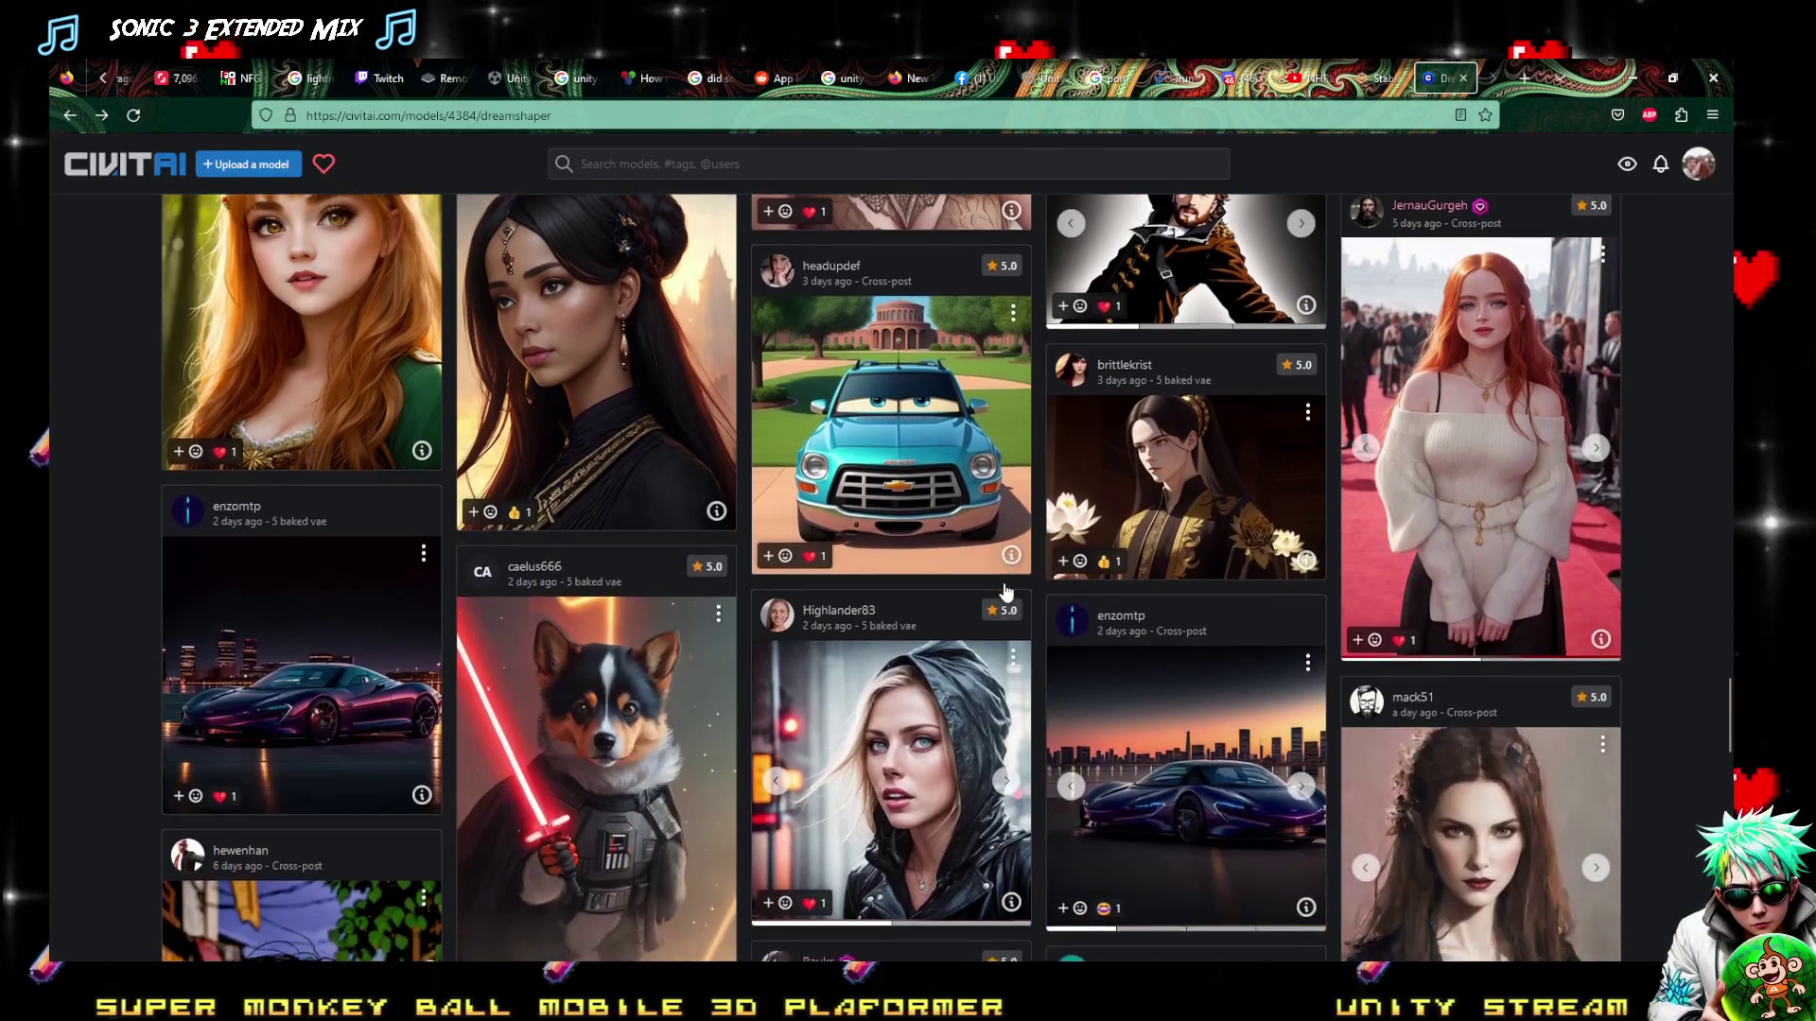
{"action": "scroll", "coordinate": [649, 538], "scroll_direction": "down", "scroll_amount": 10}
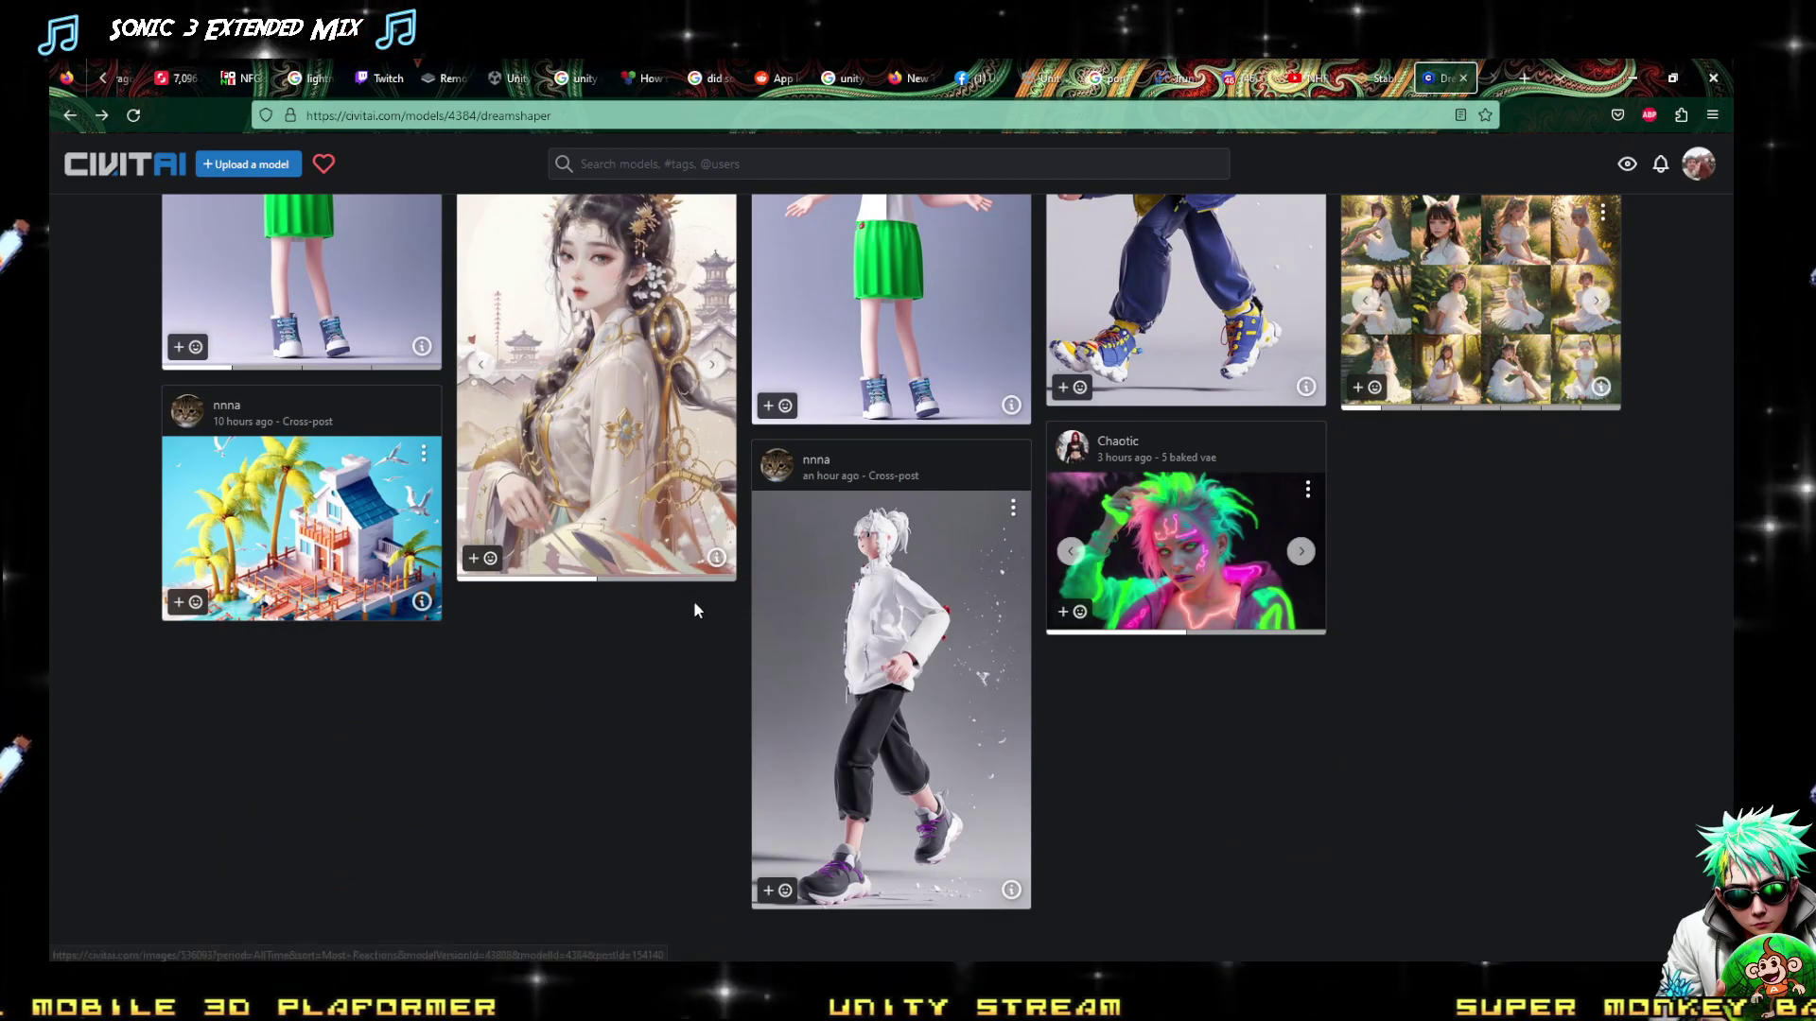
{"action": "scroll", "coordinate": [467, 641], "scroll_direction": "down", "scroll_amount": 10}
{"action": "scroll", "coordinate": [479, 650], "scroll_direction": "down", "scroll_amount": 10}
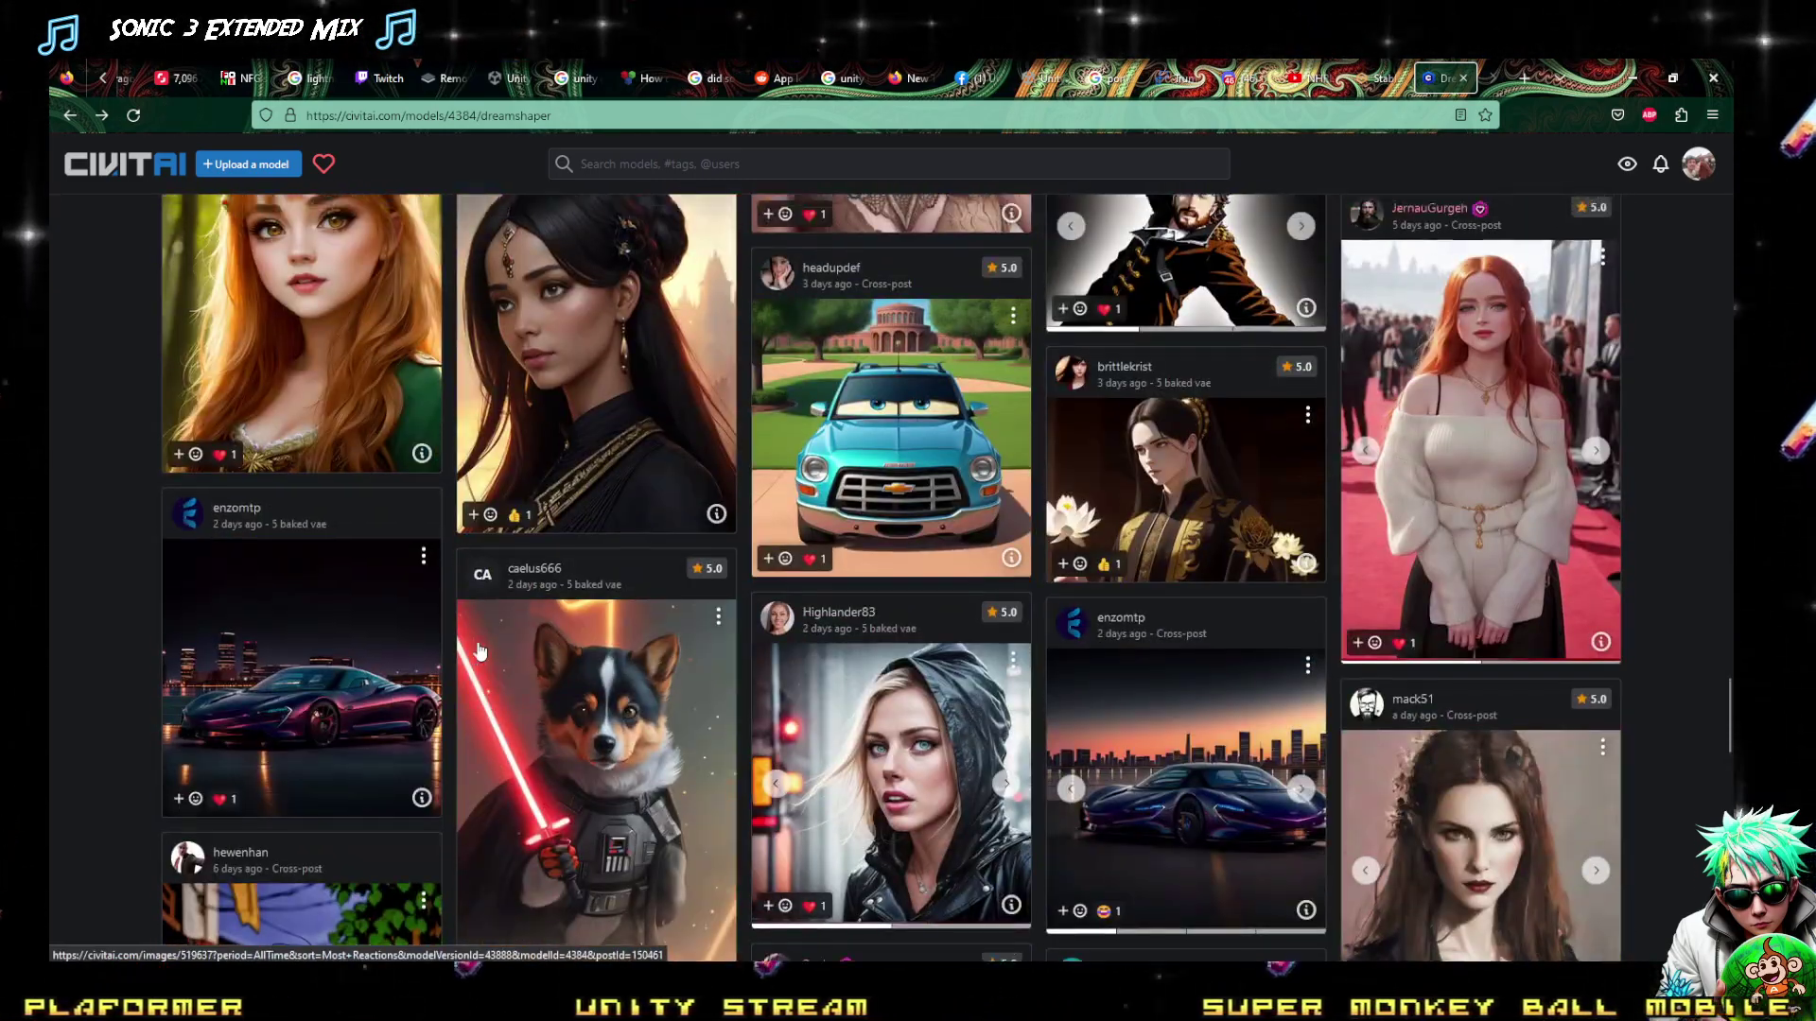
{"action": "scroll", "coordinate": [490, 660], "scroll_direction": "down", "scroll_amount": 3}
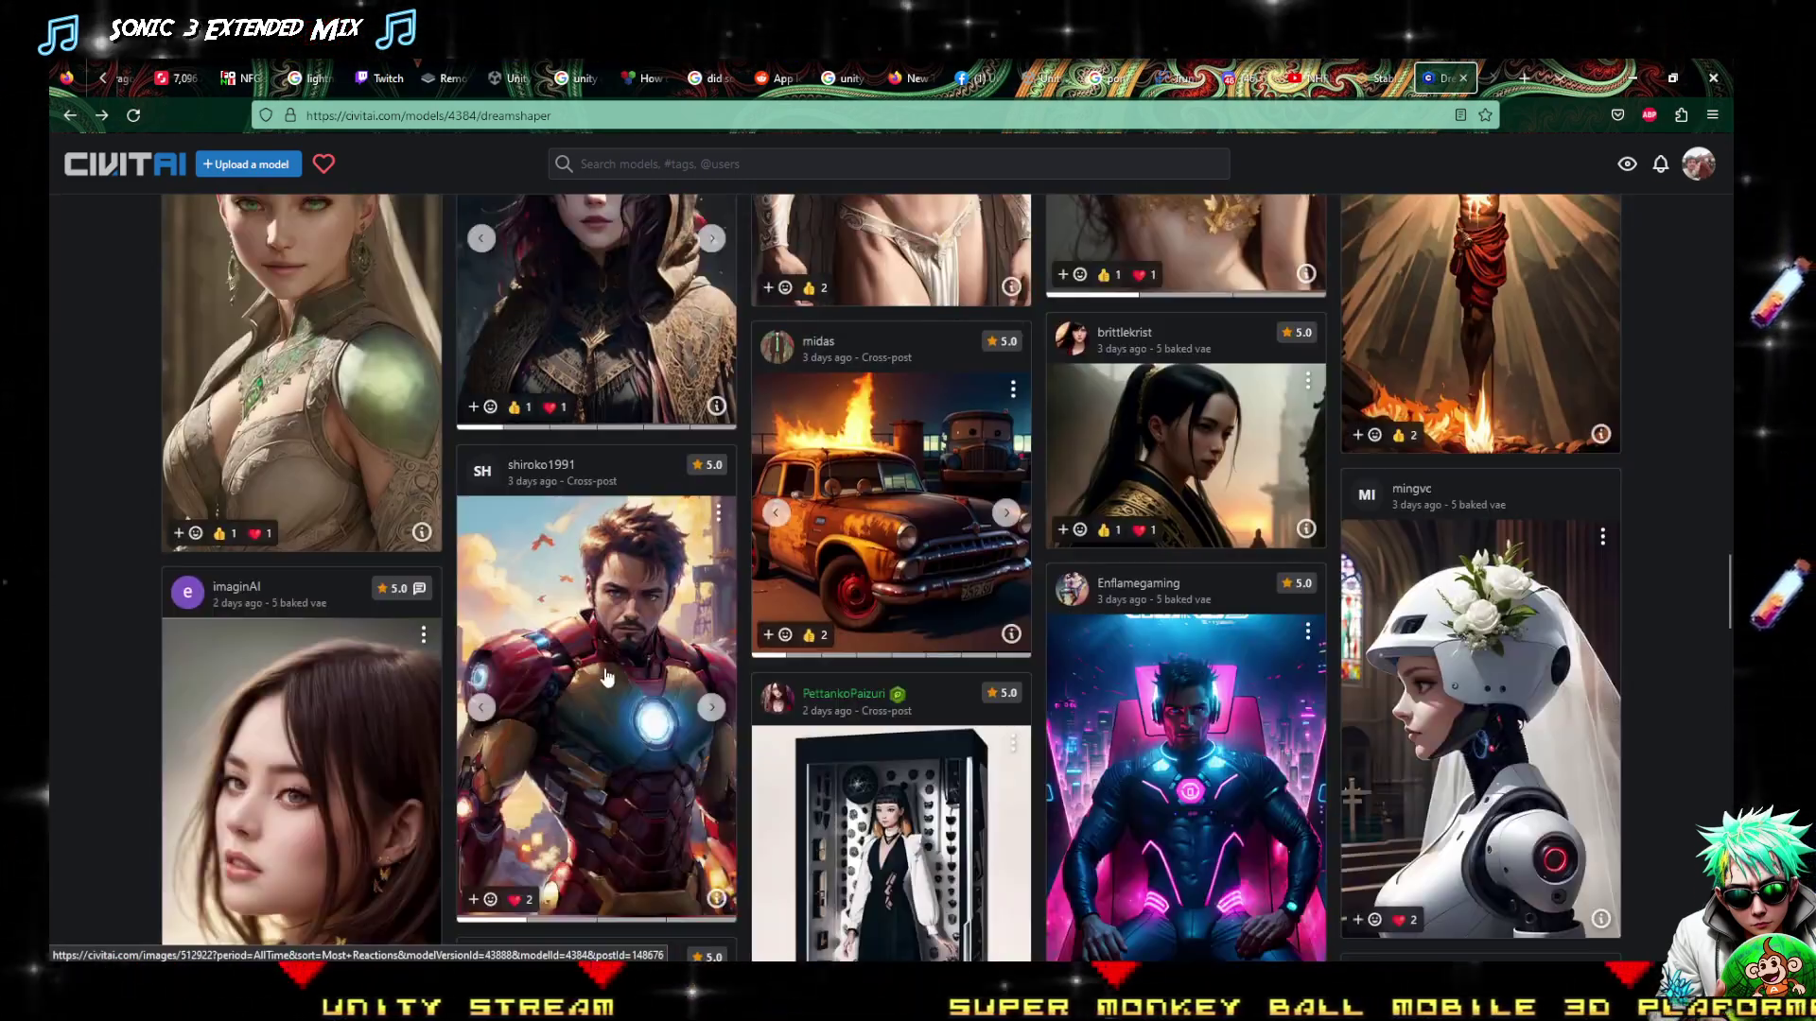
{"action": "left_click", "coordinate": [491, 662]}
Select the Iron Man negative prompt and place the cursor at the end of the WebUI negative prompt
{"action": "scroll", "coordinate": [1658, 750], "scroll_direction": "down", "scroll_amount": 2}
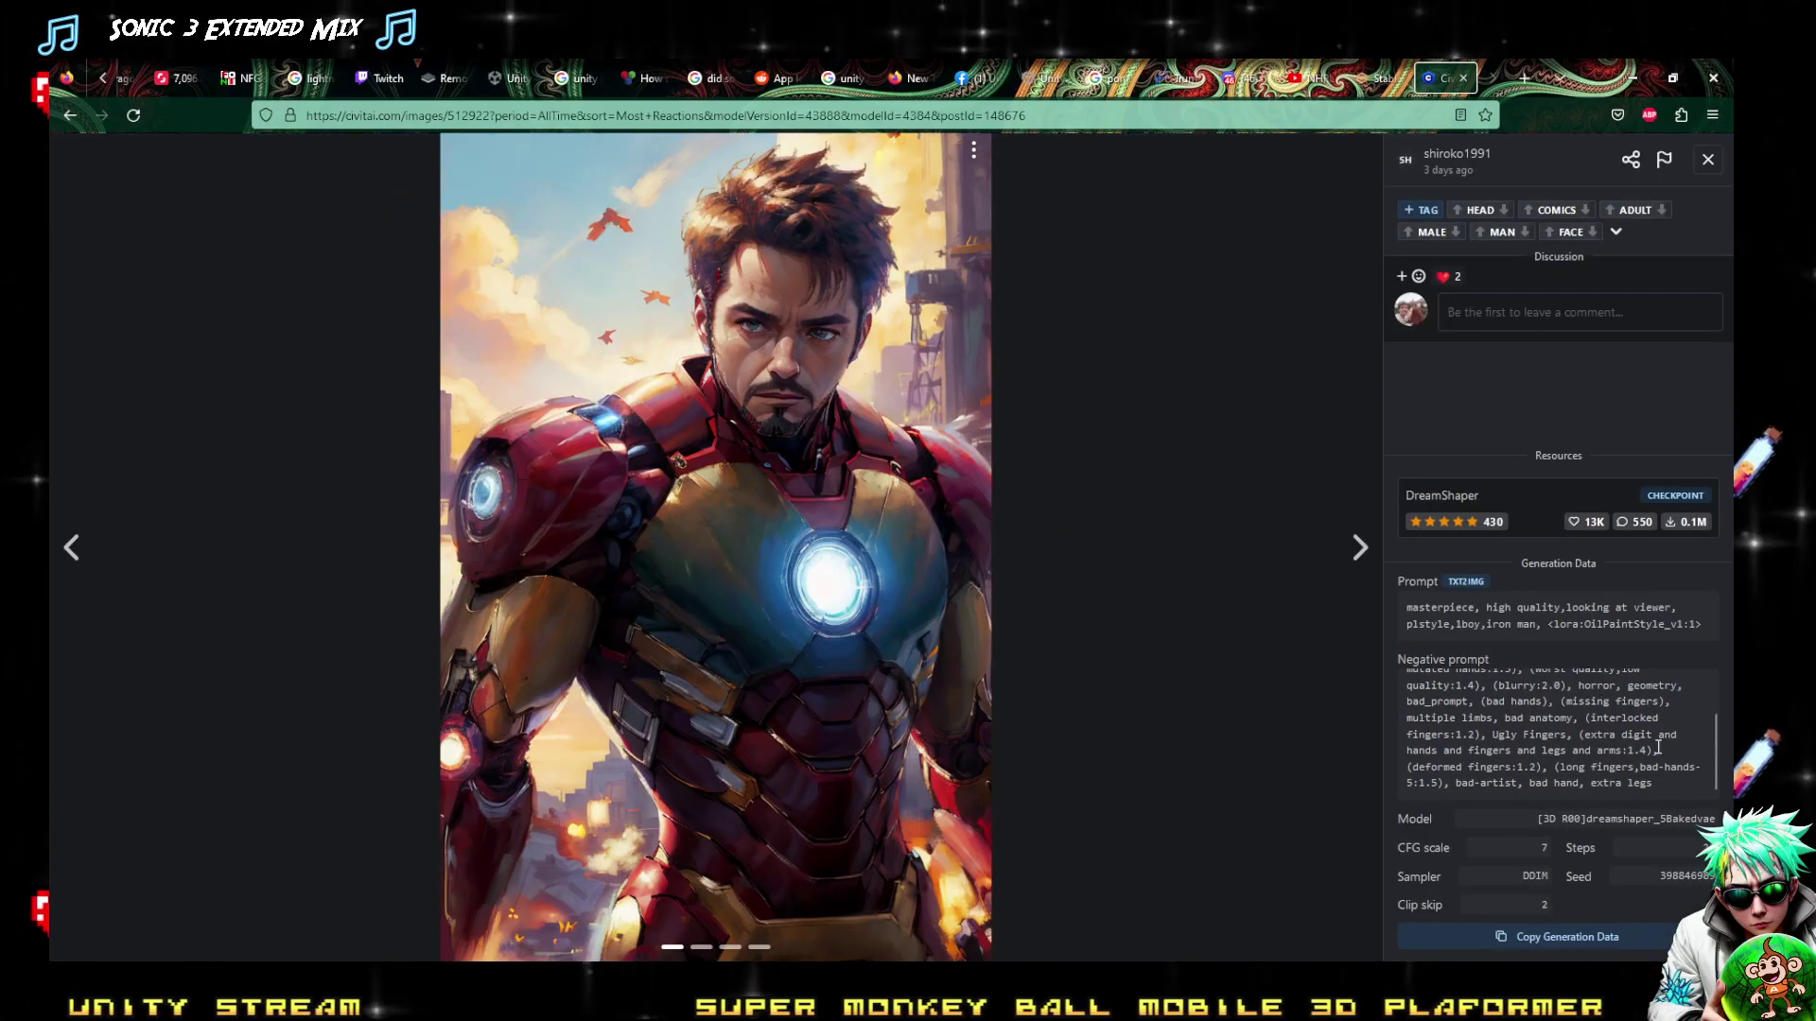
{"action": "left_click_drag", "start_coordinate": [1672, 787], "coordinate": [1405, 685]}
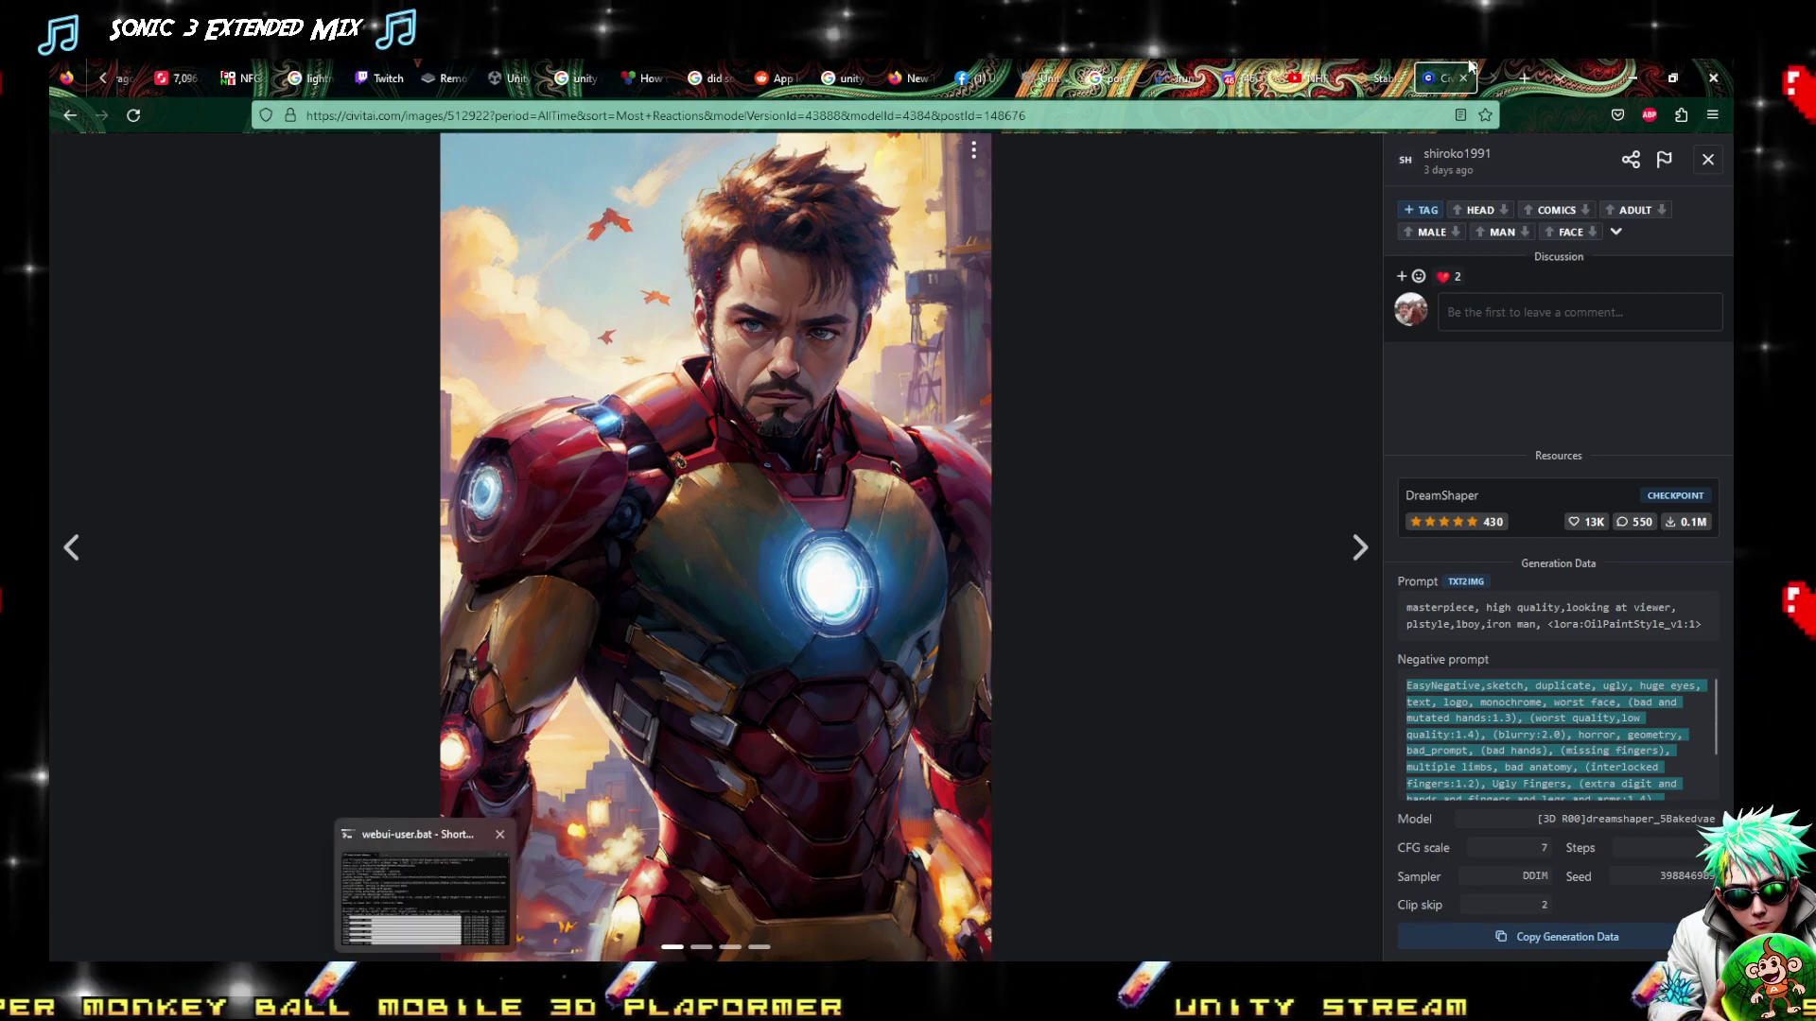
{"action": "left_click", "coordinate": [1405, 73]}
{"action": "left_click", "coordinate": [473, 364]}
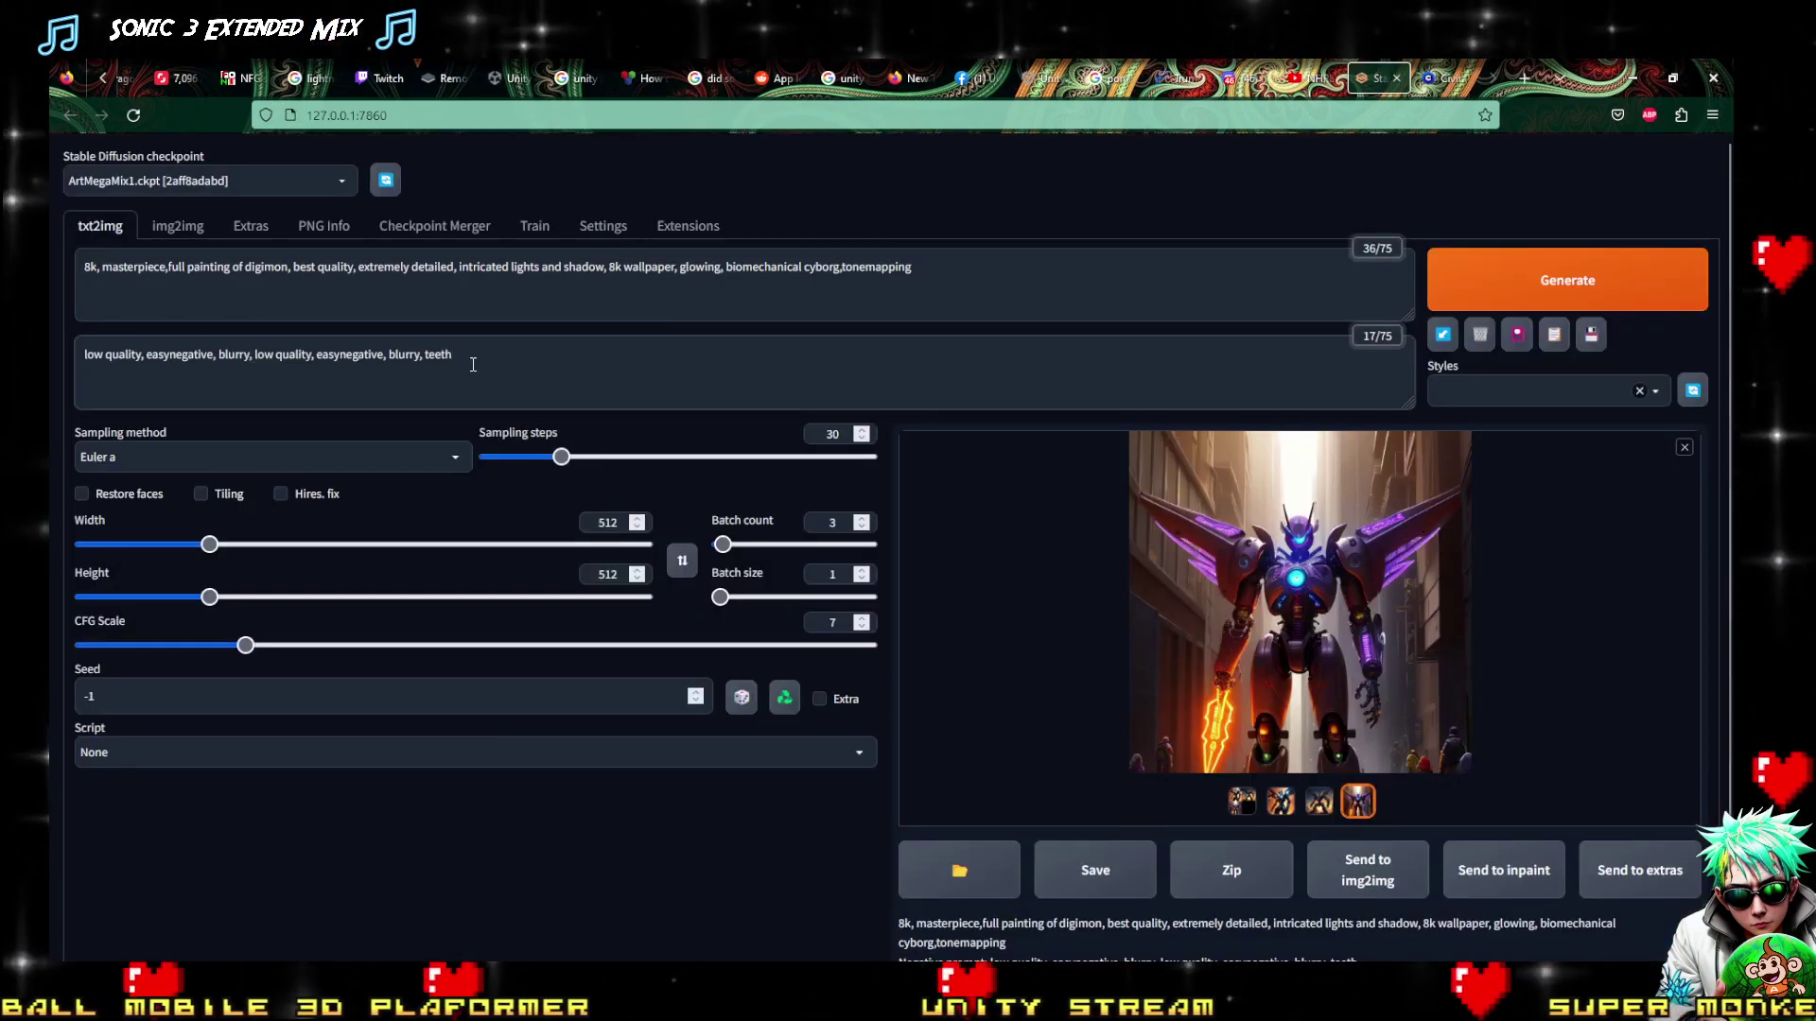
Paste the Iron Man negative terms into the negative prompt and delete 'teeth'
{"action": "type", "text": ",EasyNegative,sketch, duplicate, ugly, huge eyes, text, logo, monochrome, worst face, (bad and mutated hands:1.3), (worst quality,low quality:1.4), (blurry:2.0), horror, geometry, bad_prompt, (bad hands), (missing fingers), multiple limbs, bad anatomy, (interlocked fingers:1.2), Ugly Fingers, (extra digit and hands and fingers and legs and arms:1.4), (deformed fingers:1.2), (long fingers,bad-hands-5:1.5), bad-artist, bad hand, extra legs"}
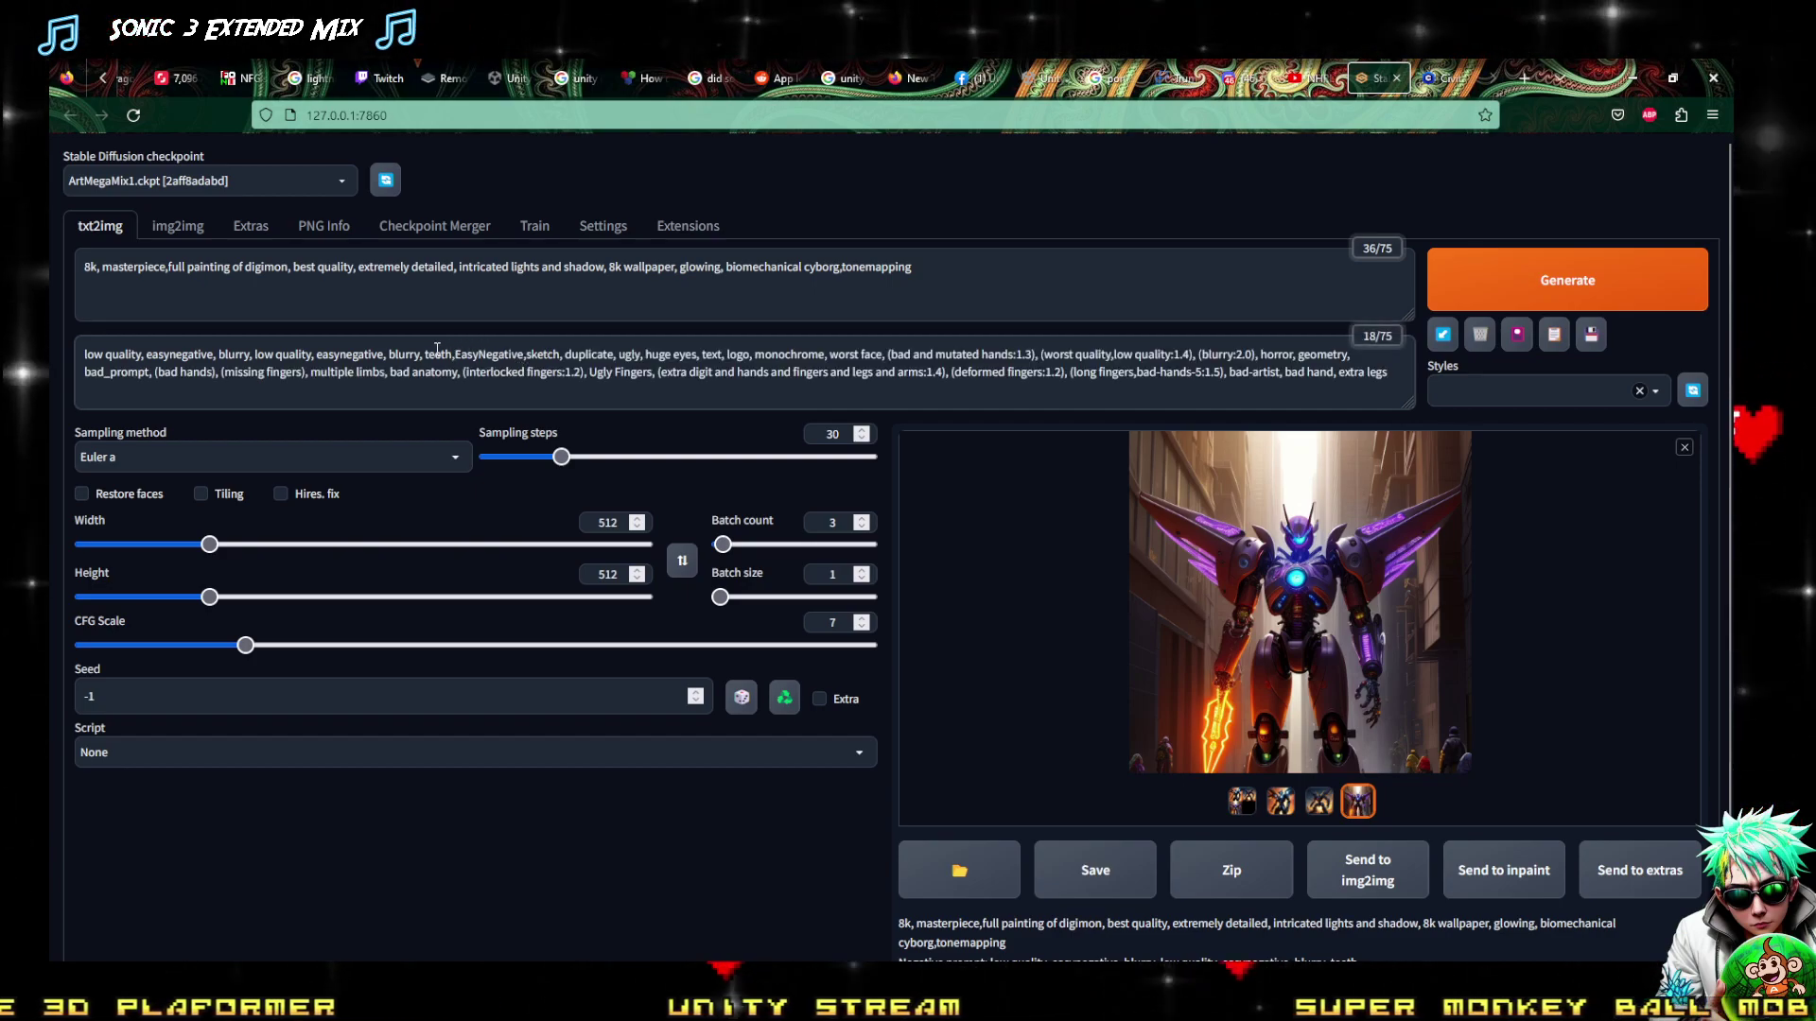
{"action": "double_click", "coordinate": [438, 356]}
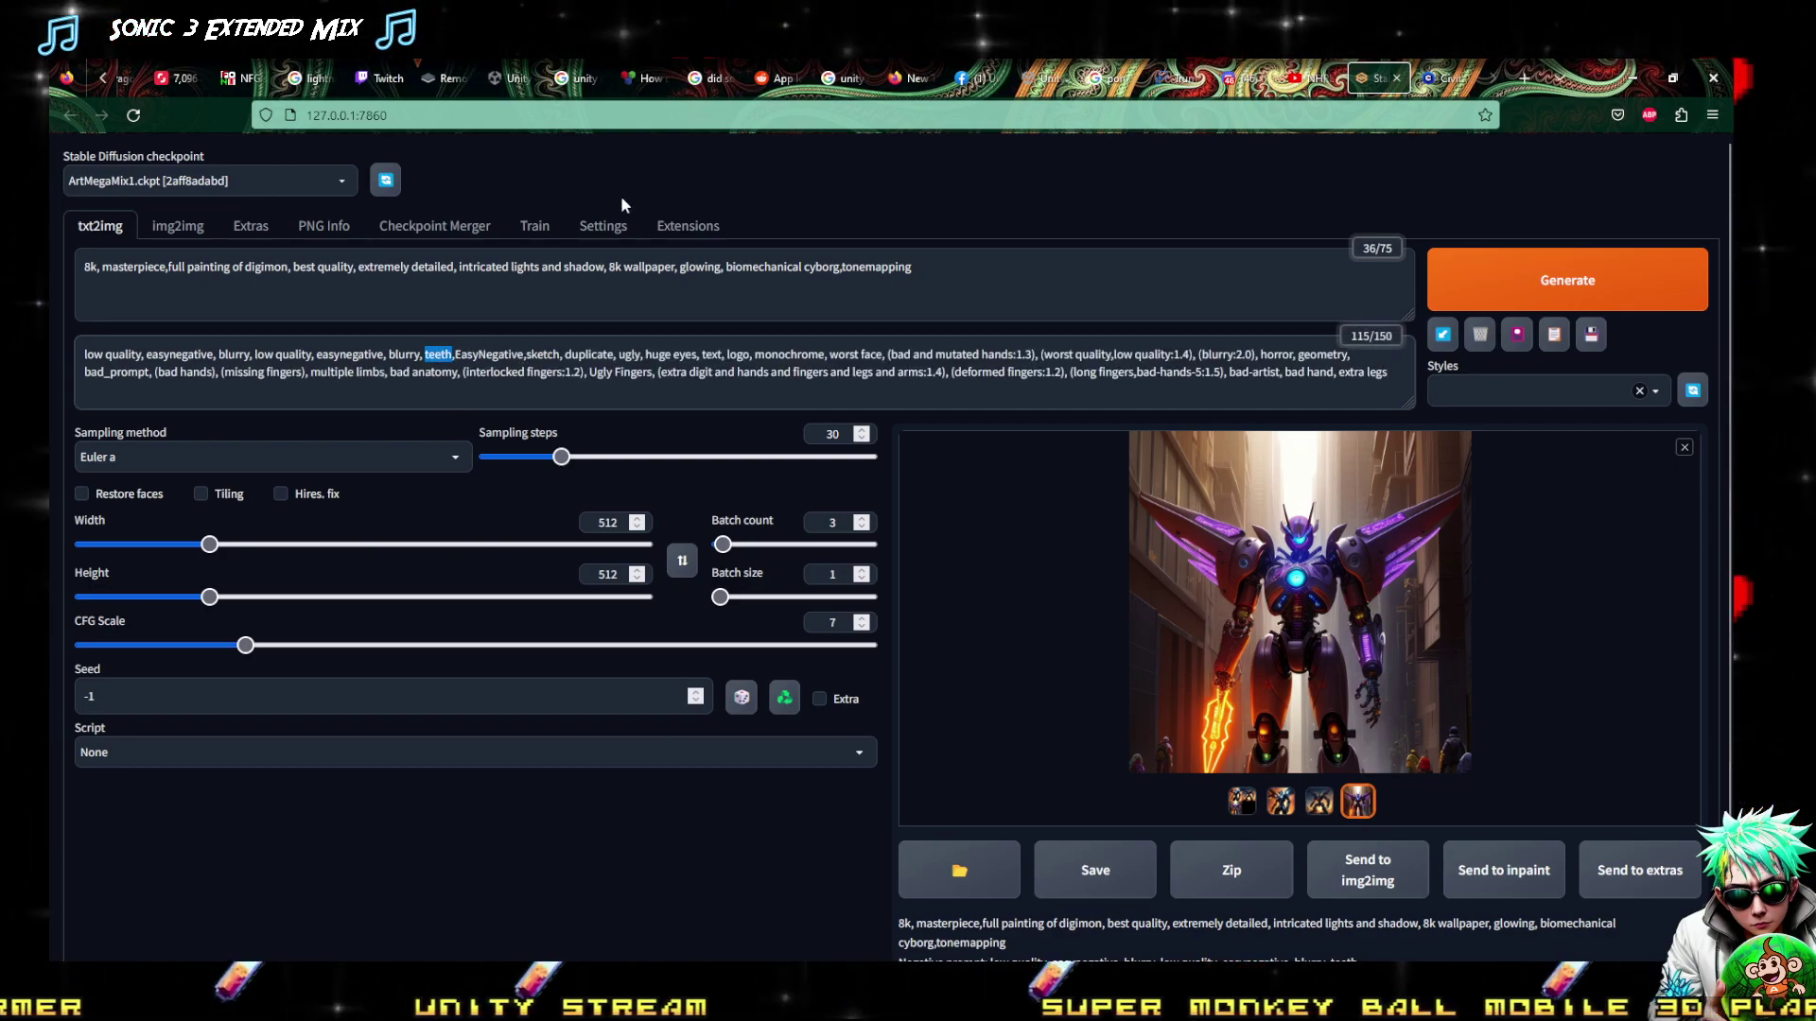
{"action": "key", "text": "BackSpace"}
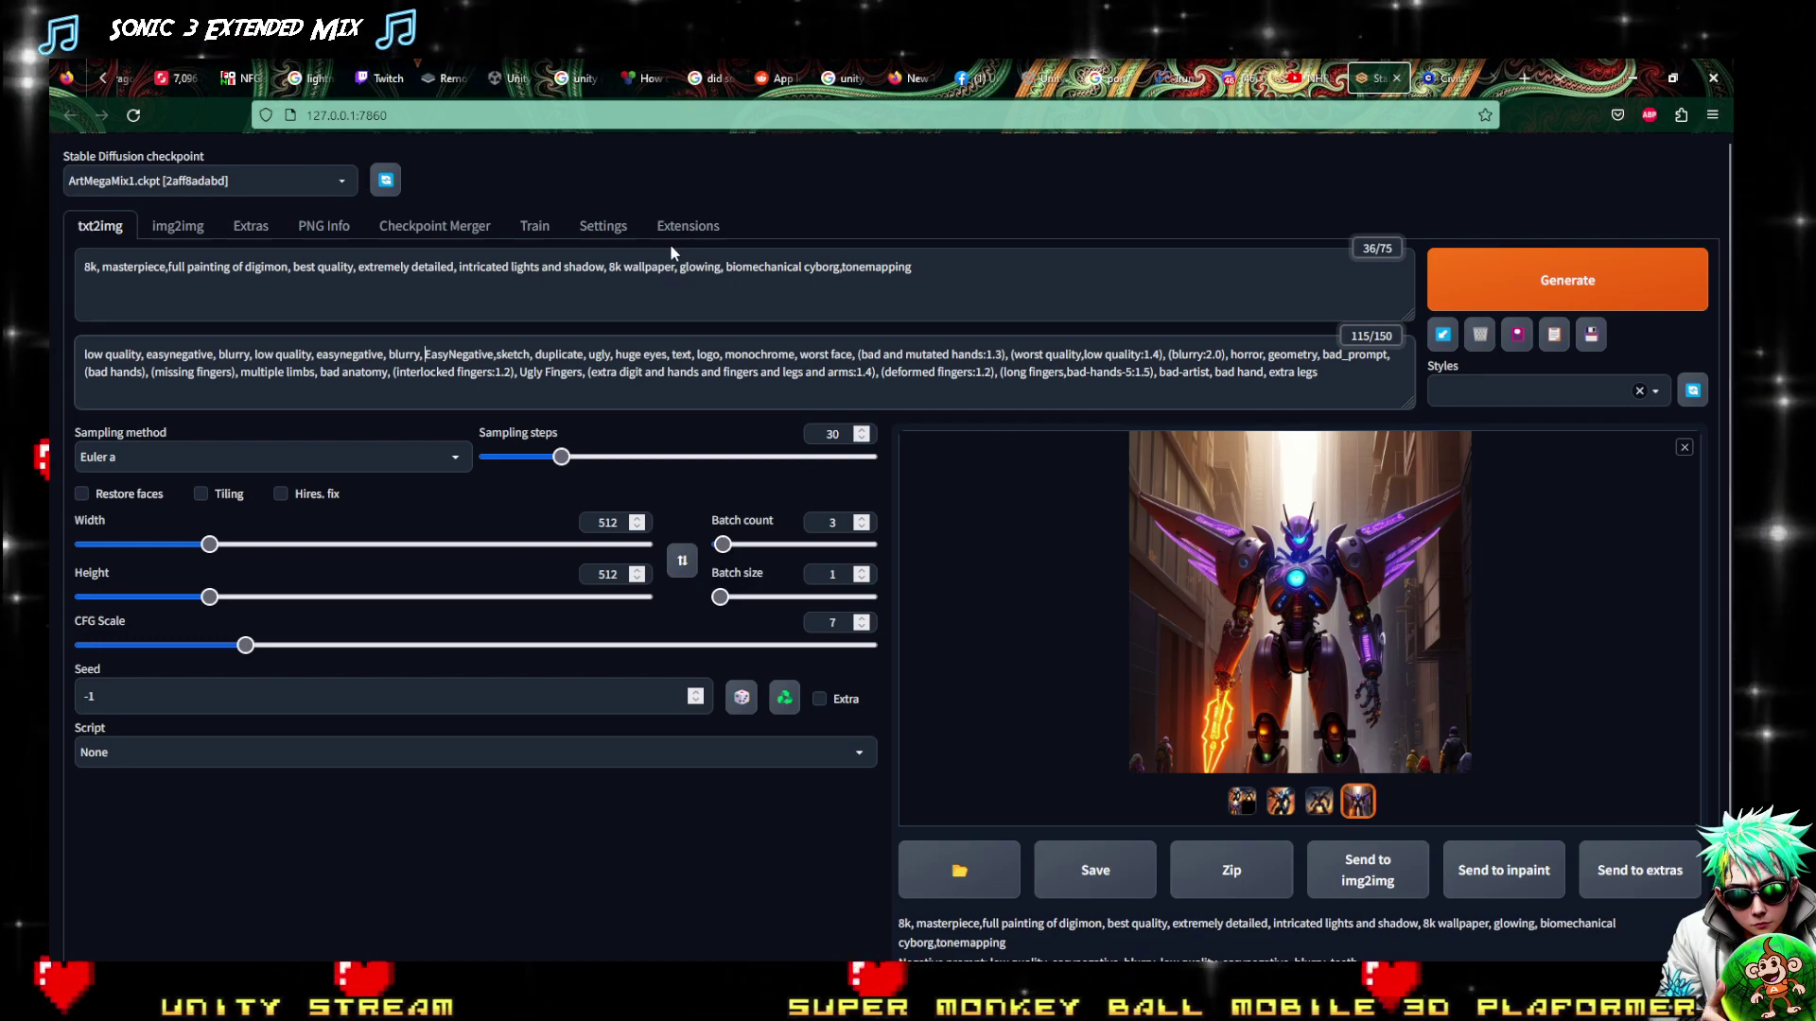
Delete 'biomechanical cyborg,' from the main prompt
{"action": "left_click_drag", "start_coordinate": [838, 270], "coordinate": [726, 269]}
{"action": "key", "text": "BackSpace"}
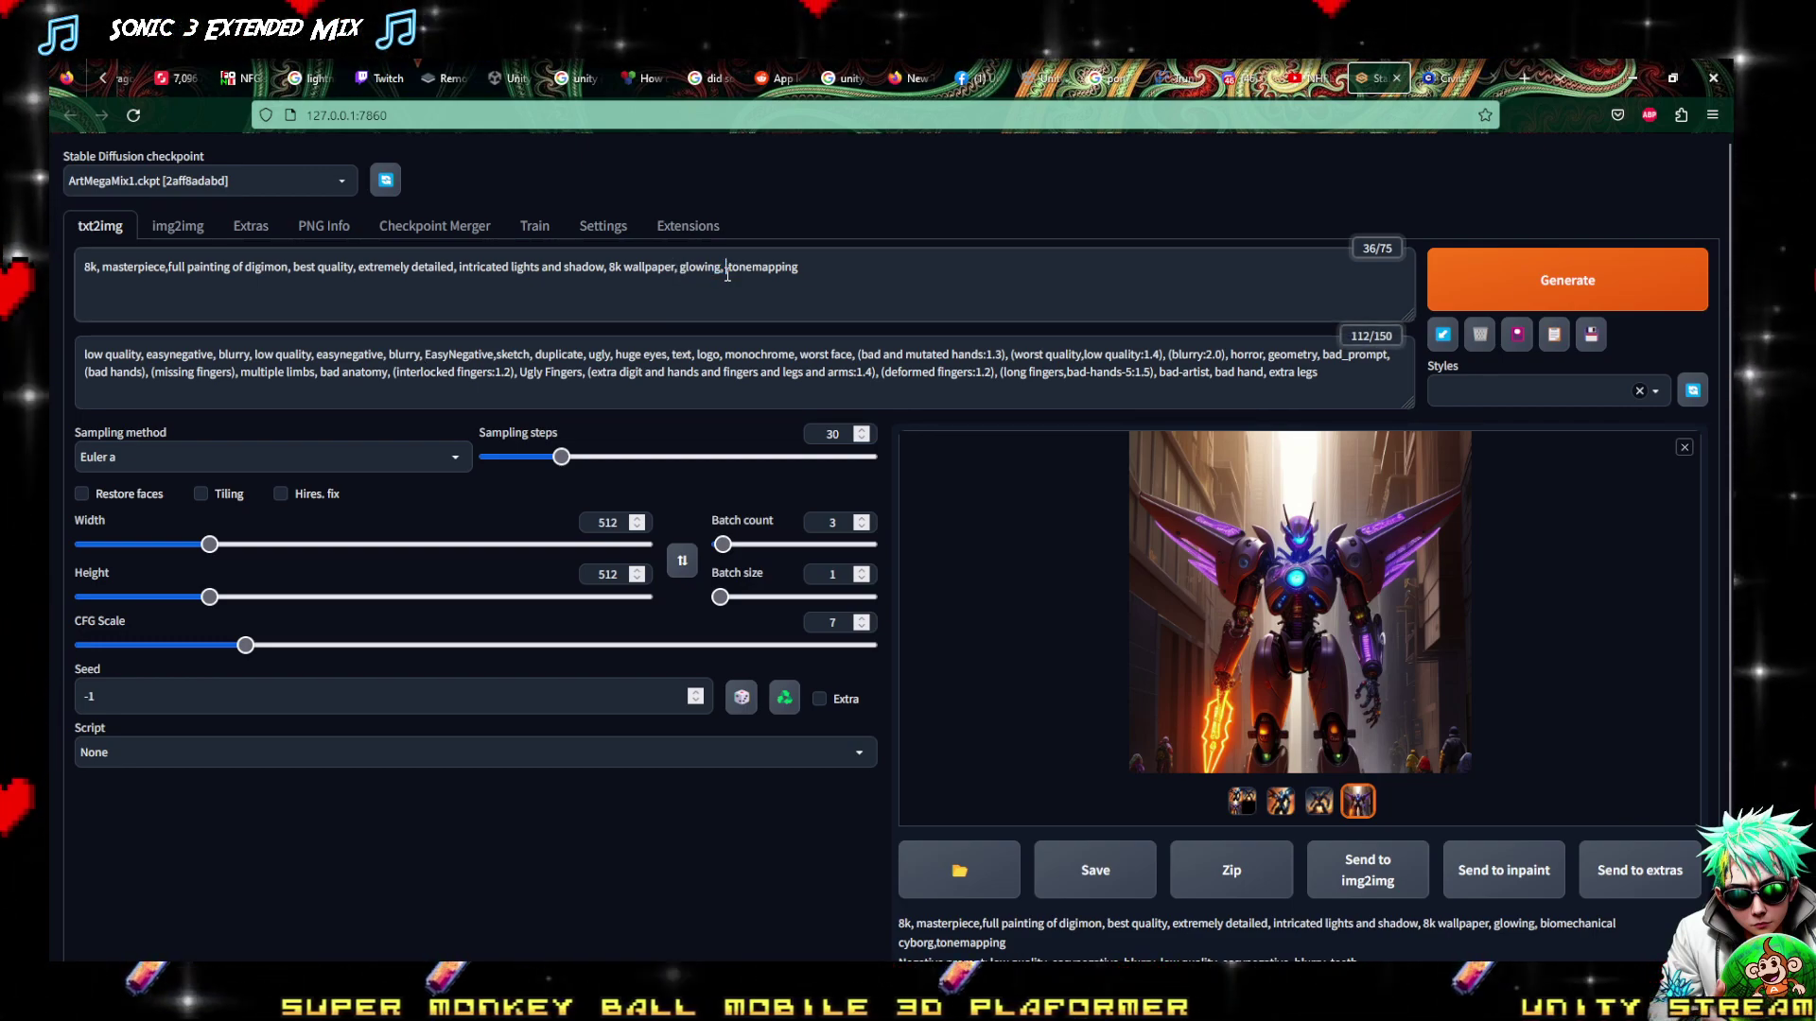
{"action": "left_click", "coordinate": [1444, 76]}
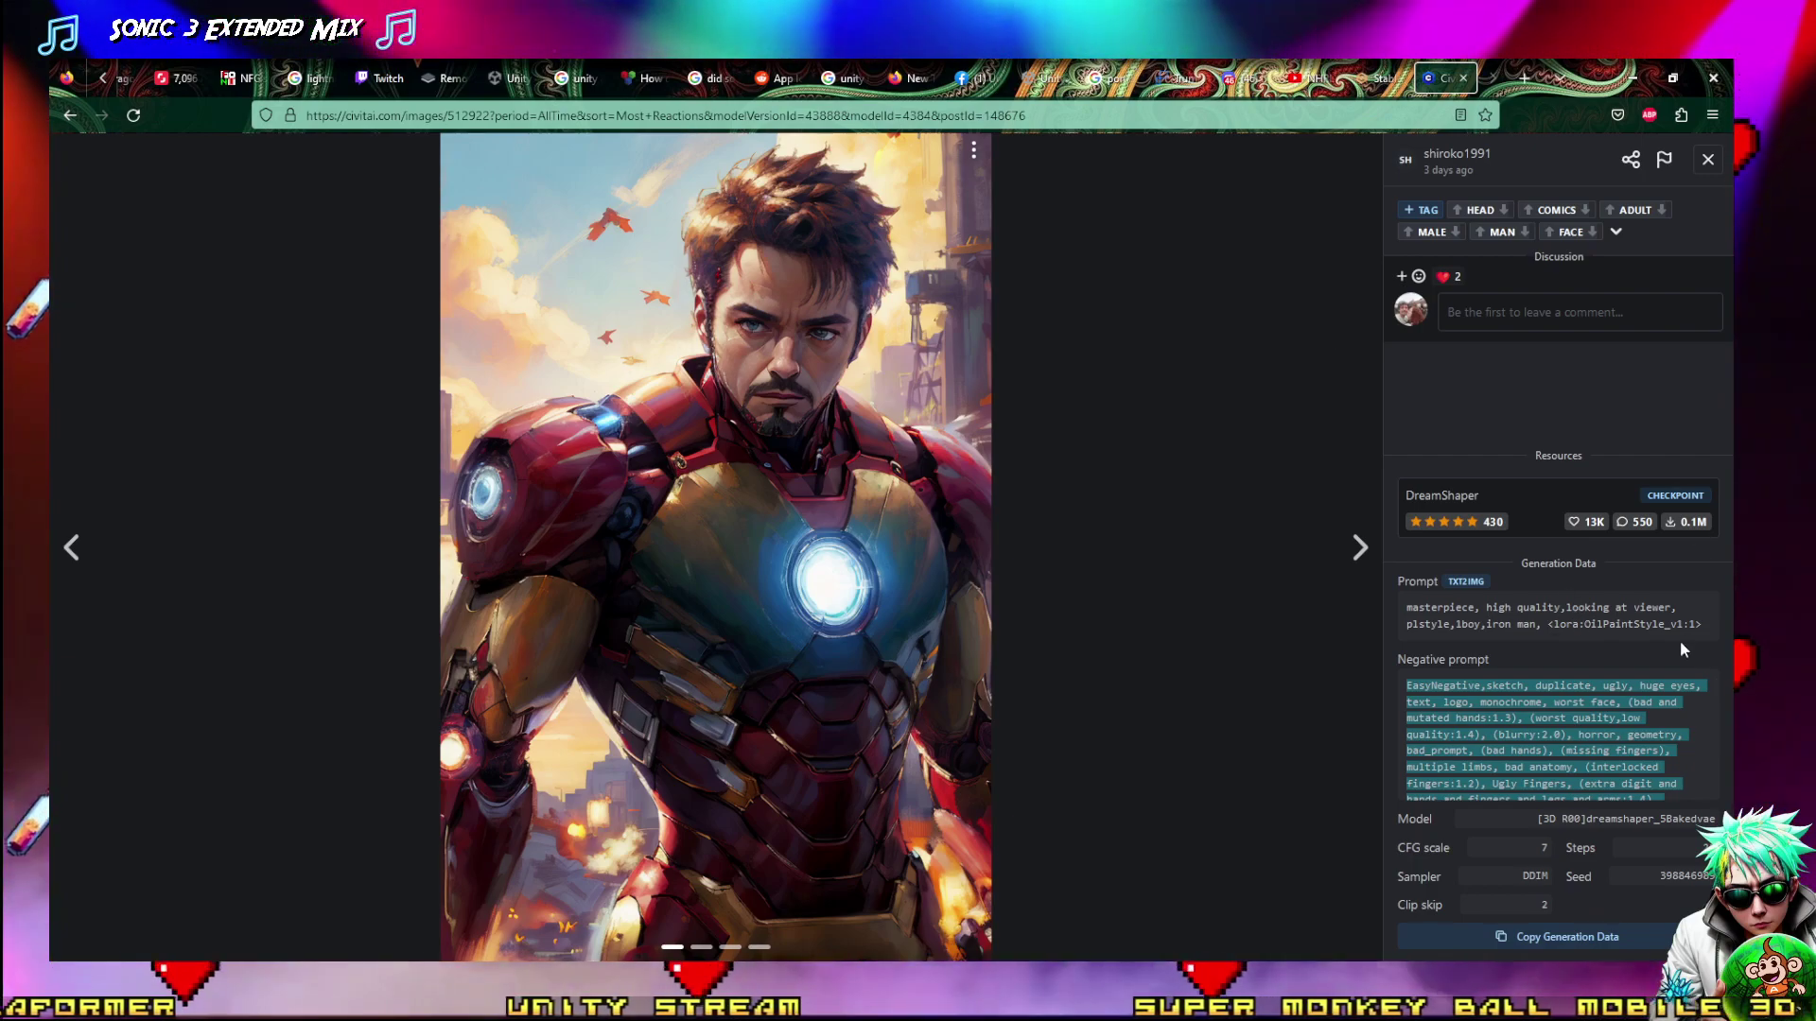
{"action": "left_click", "coordinate": [1373, 75]}
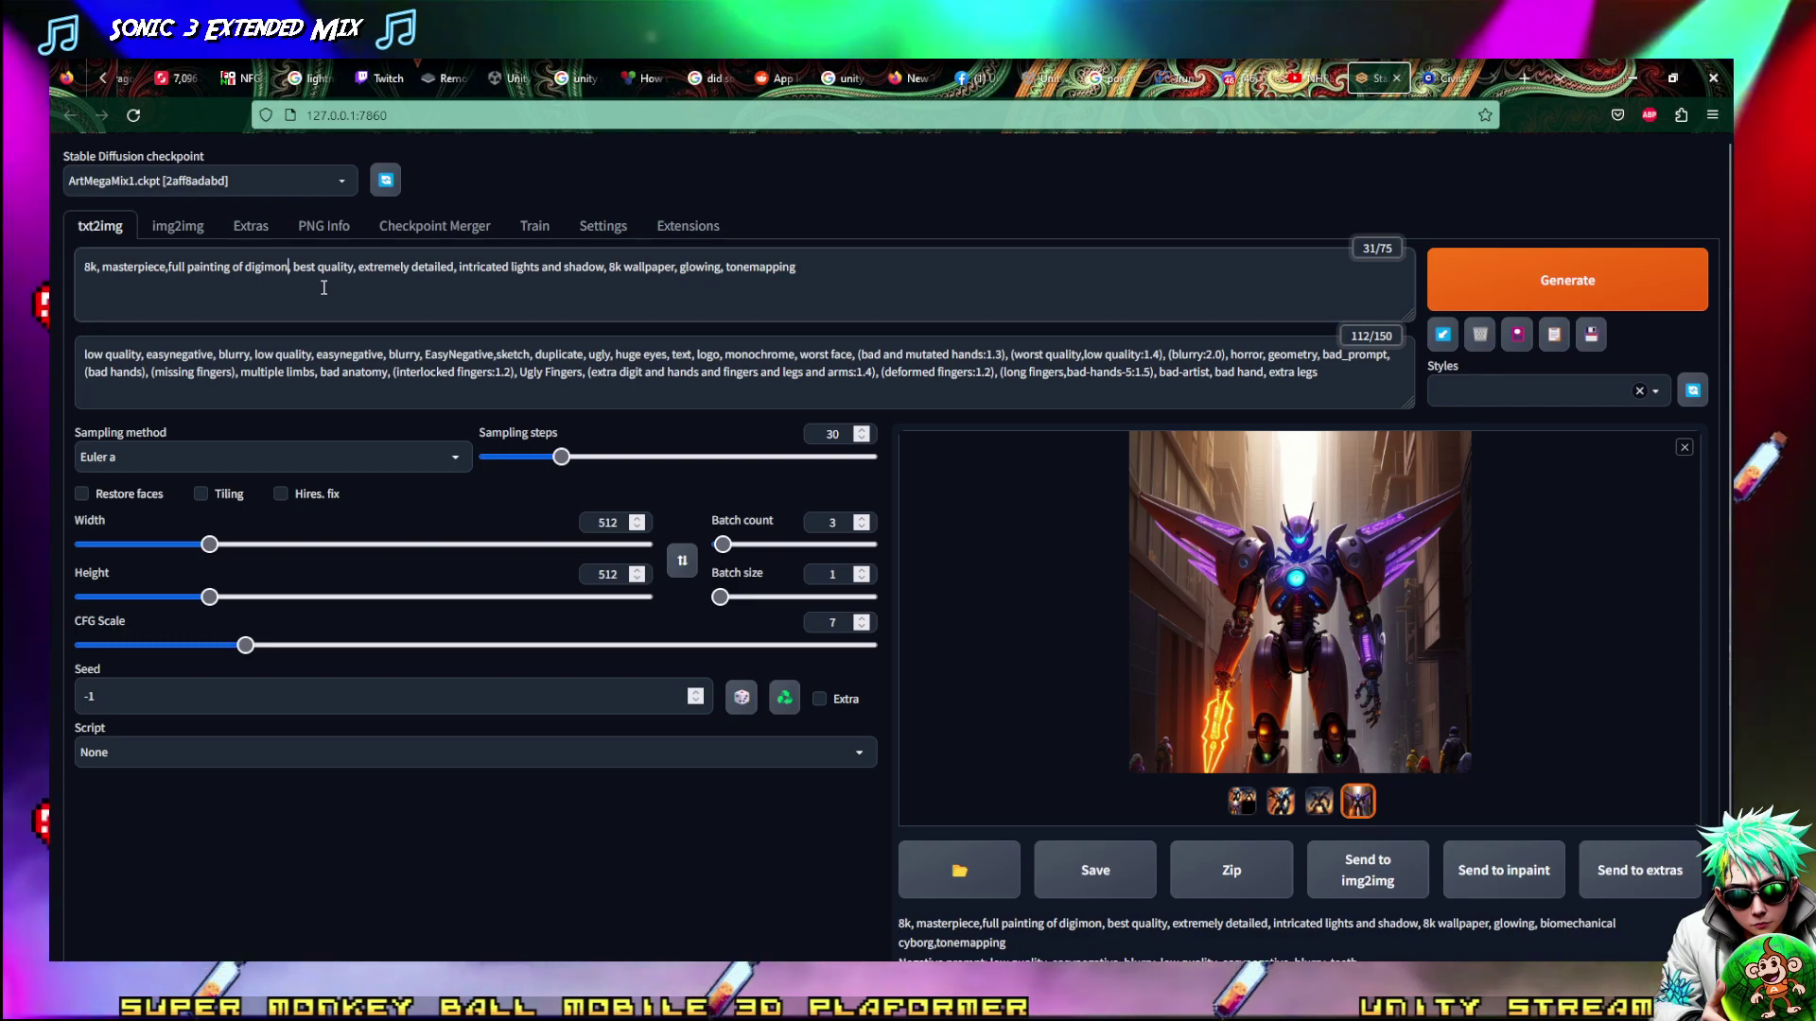
Insert '3d render, reflective colourful parts,' into the prompt after 'full painting of digimon'
{"action": "type", "text": "("}
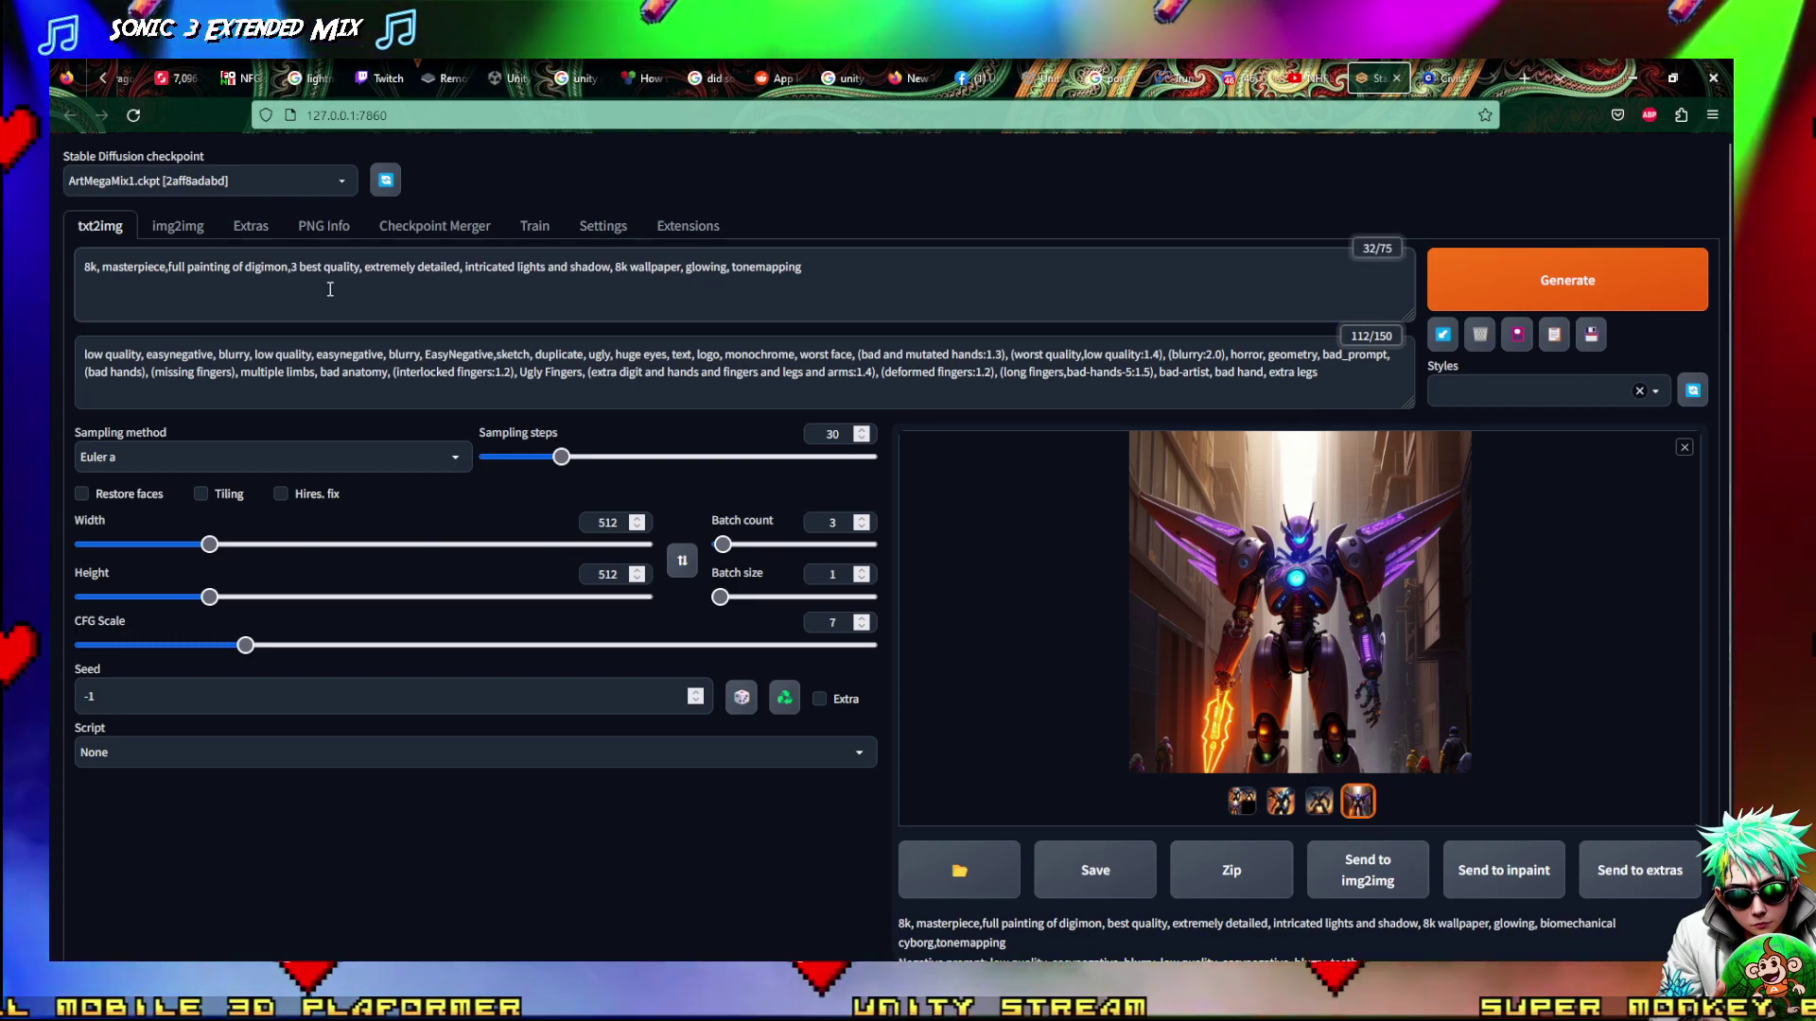
{"action": "type", "text": "D "}
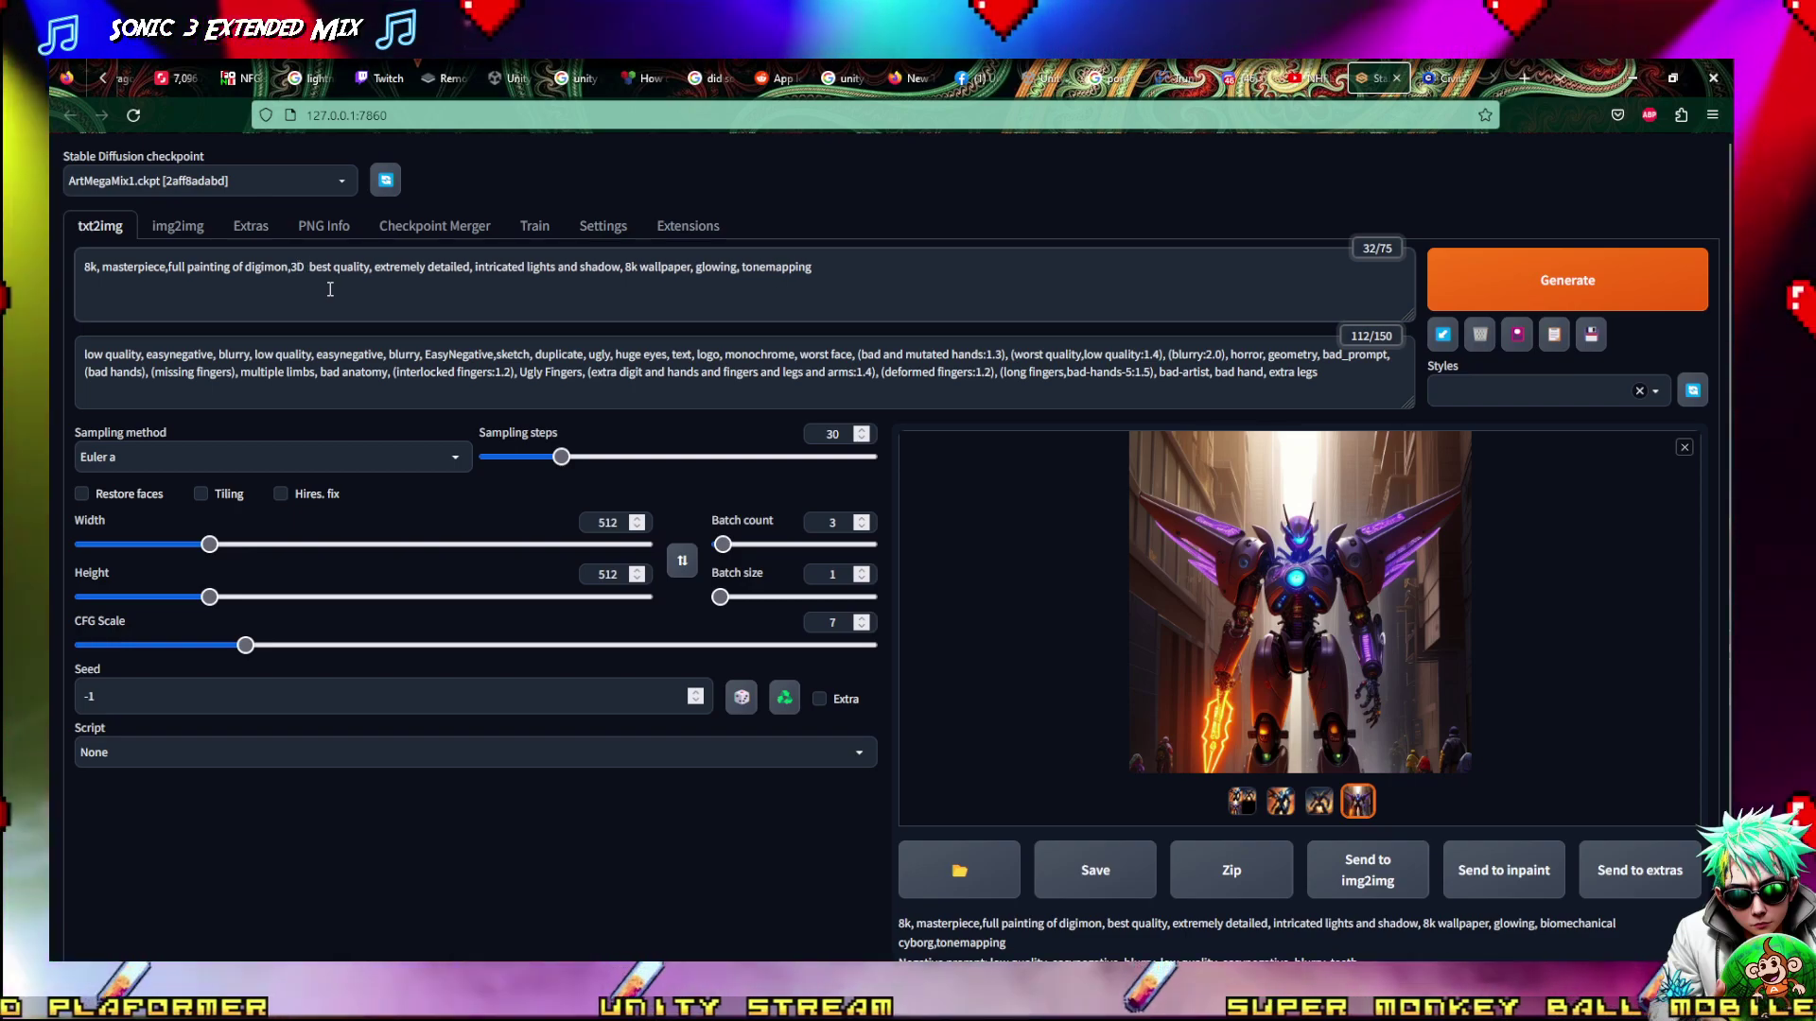
{"action": "type", "text": "Render"}
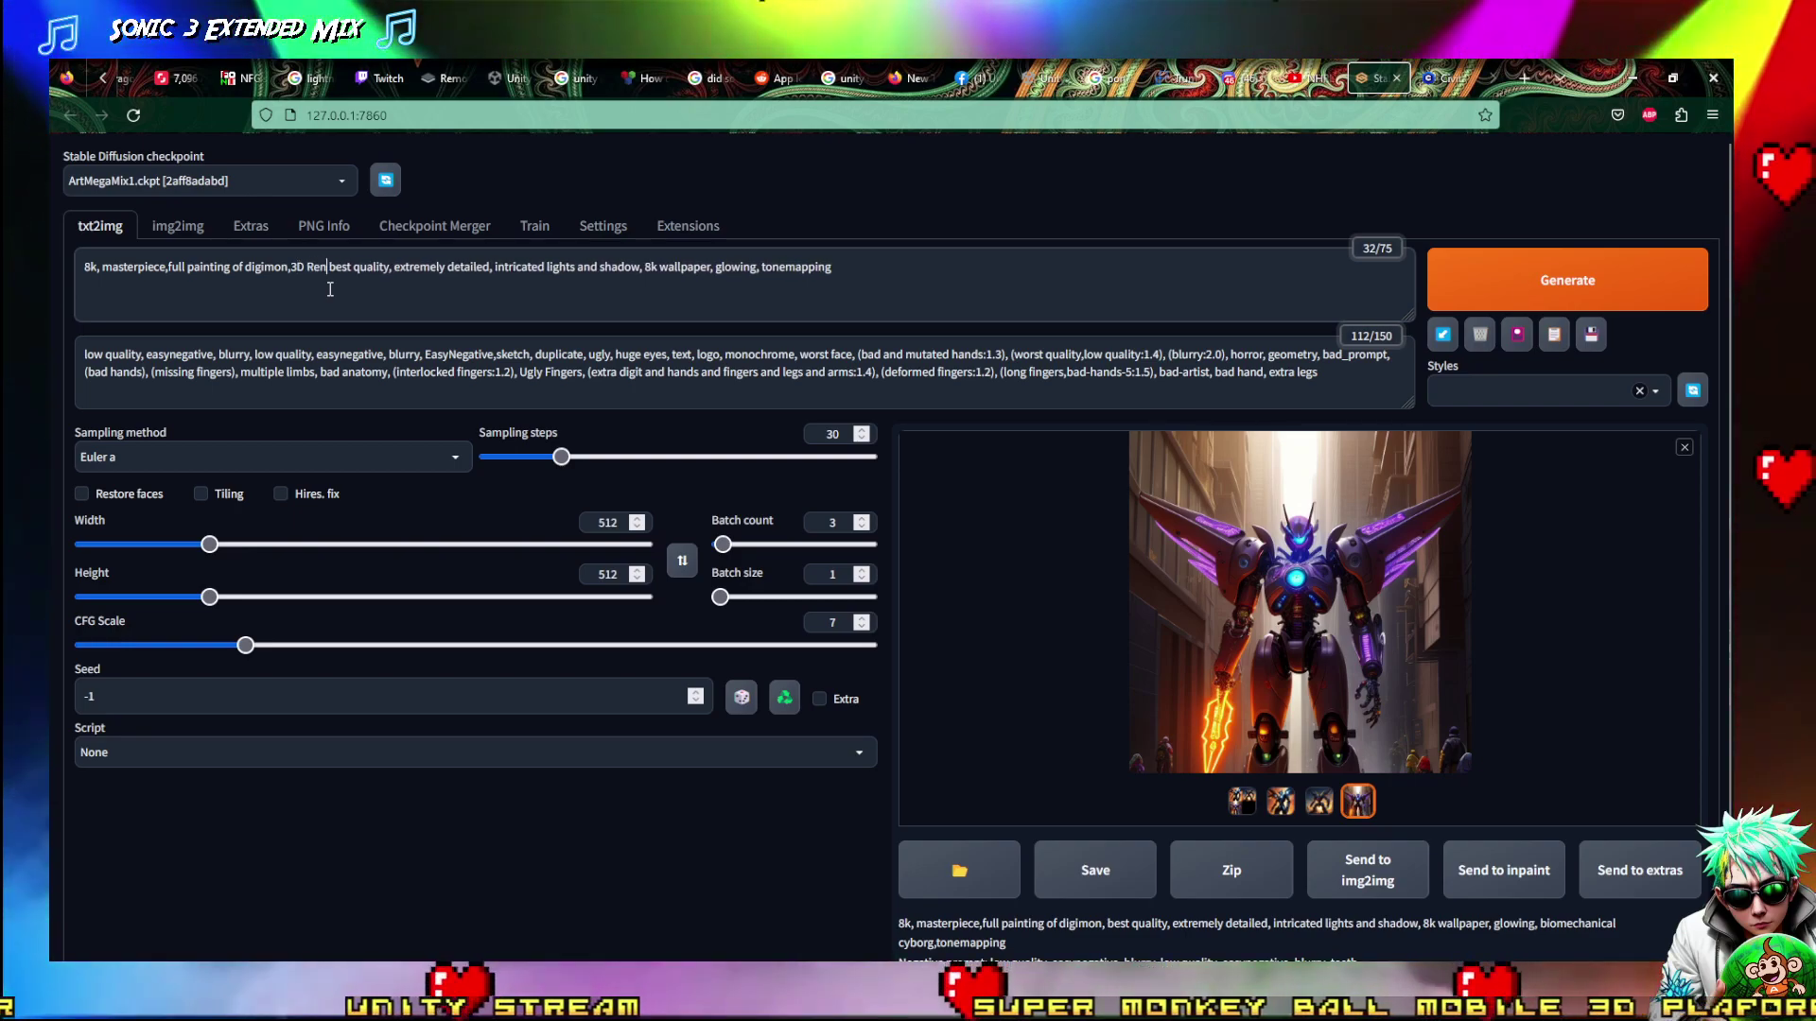
{"action": "type", "text": ","}
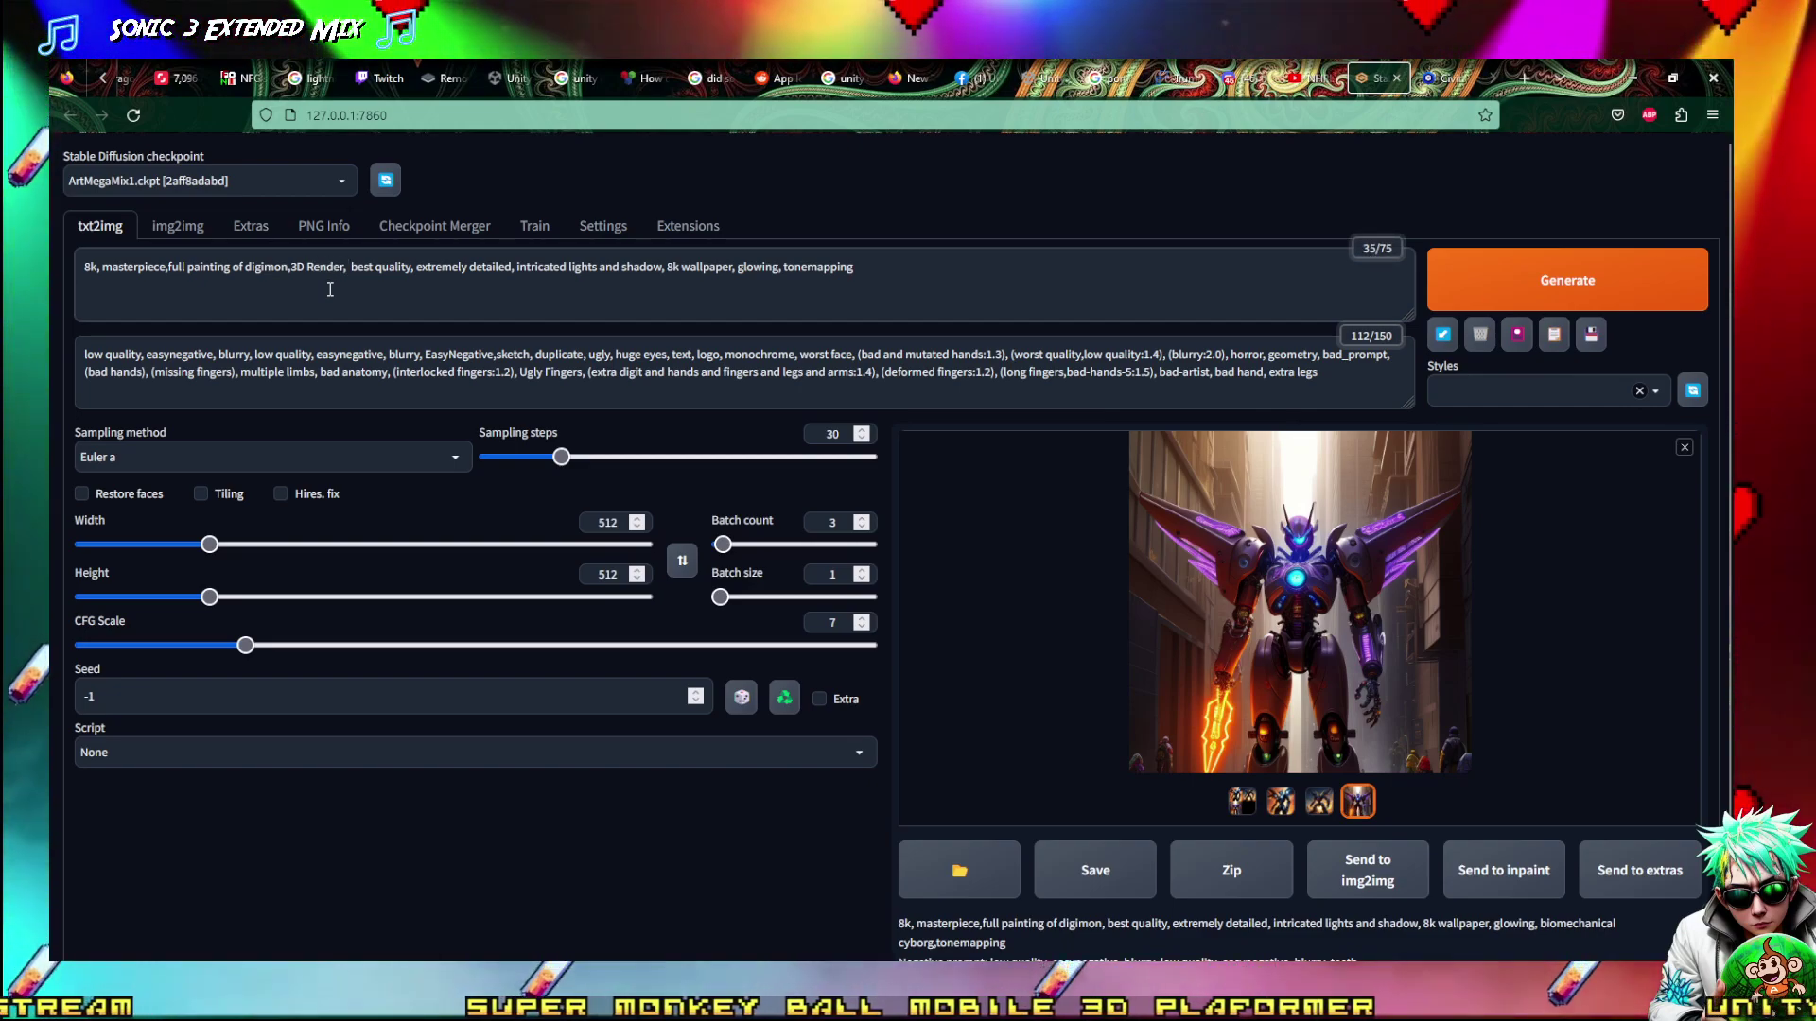
{"action": "key", "text": "BackSpace"}
{"action": "type", "text": "r"}
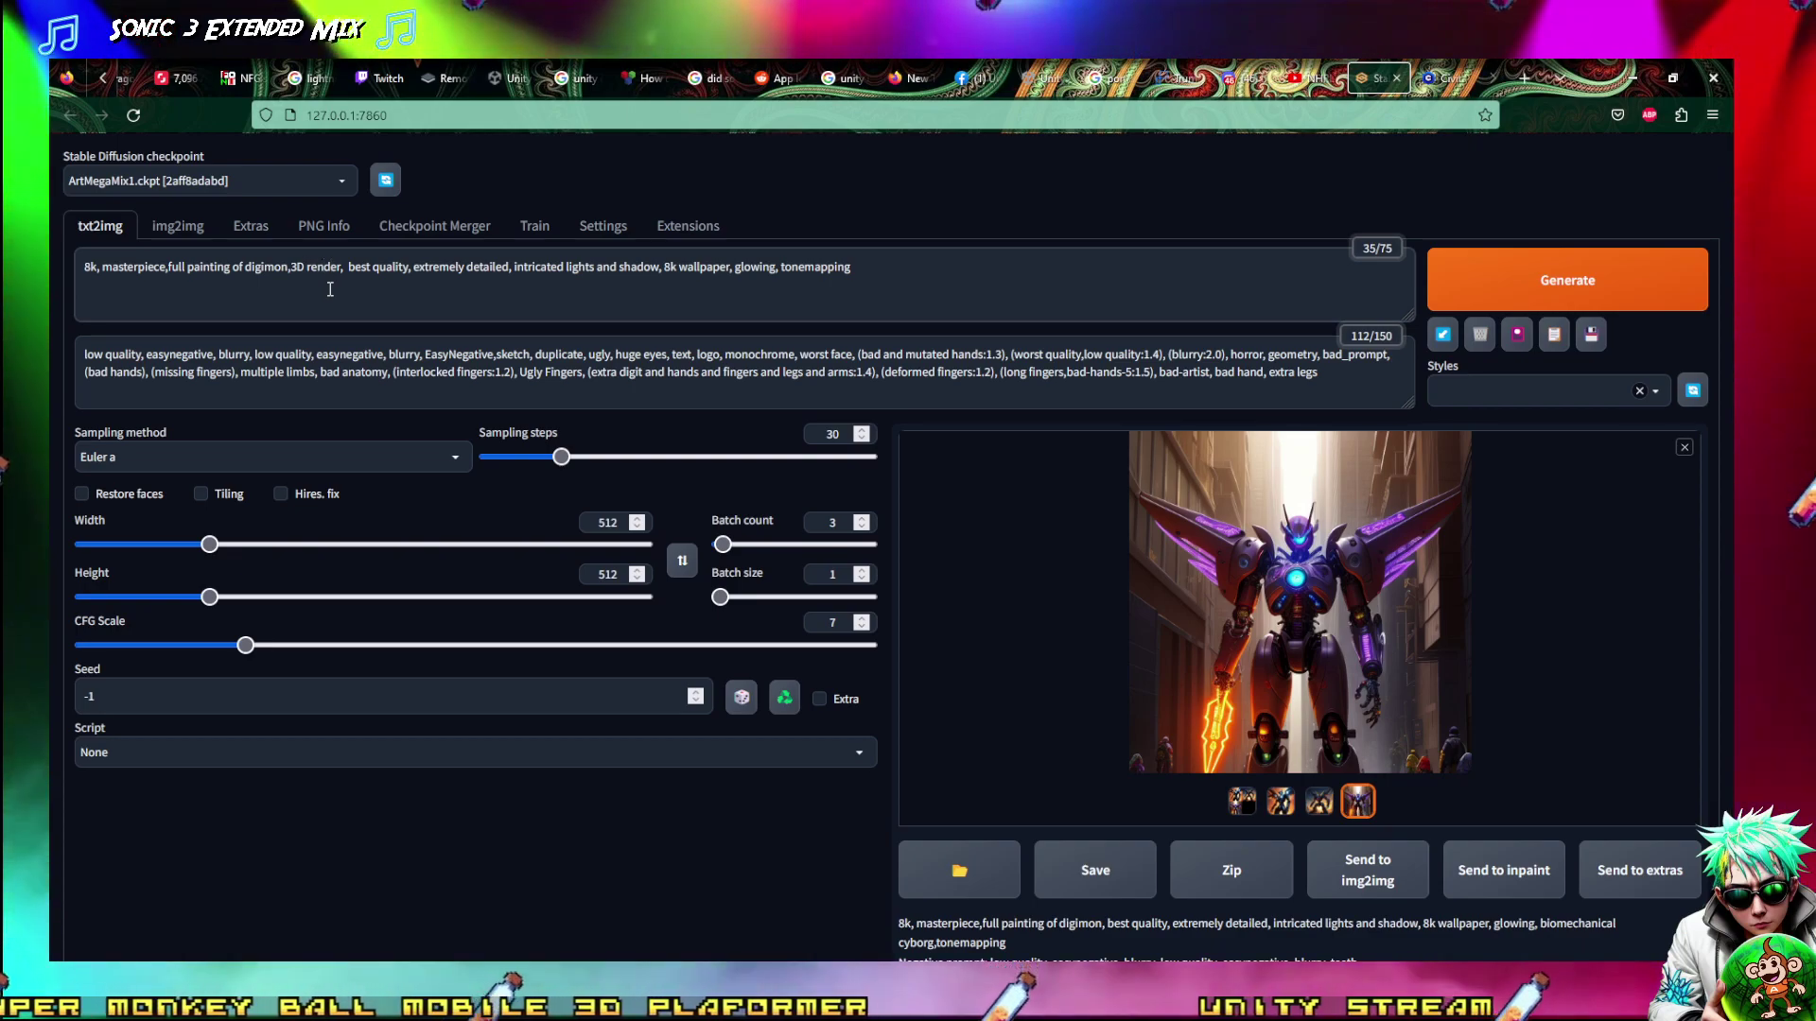
{"action": "key", "text": "Left"}
{"action": "key", "text": "Left"}
{"action": "key", "text": "Left"}
{"action": "key", "text": "Left"}
{"action": "key", "text": "Left"}
{"action": "key", "text": "Left"}
{"action": "key", "text": "Left"}
{"action": "key", "text": "Left"}
{"action": "key", "text": "BackSpace"}
{"action": "type", "text": "d"}
{"action": "key", "text": "Right"}
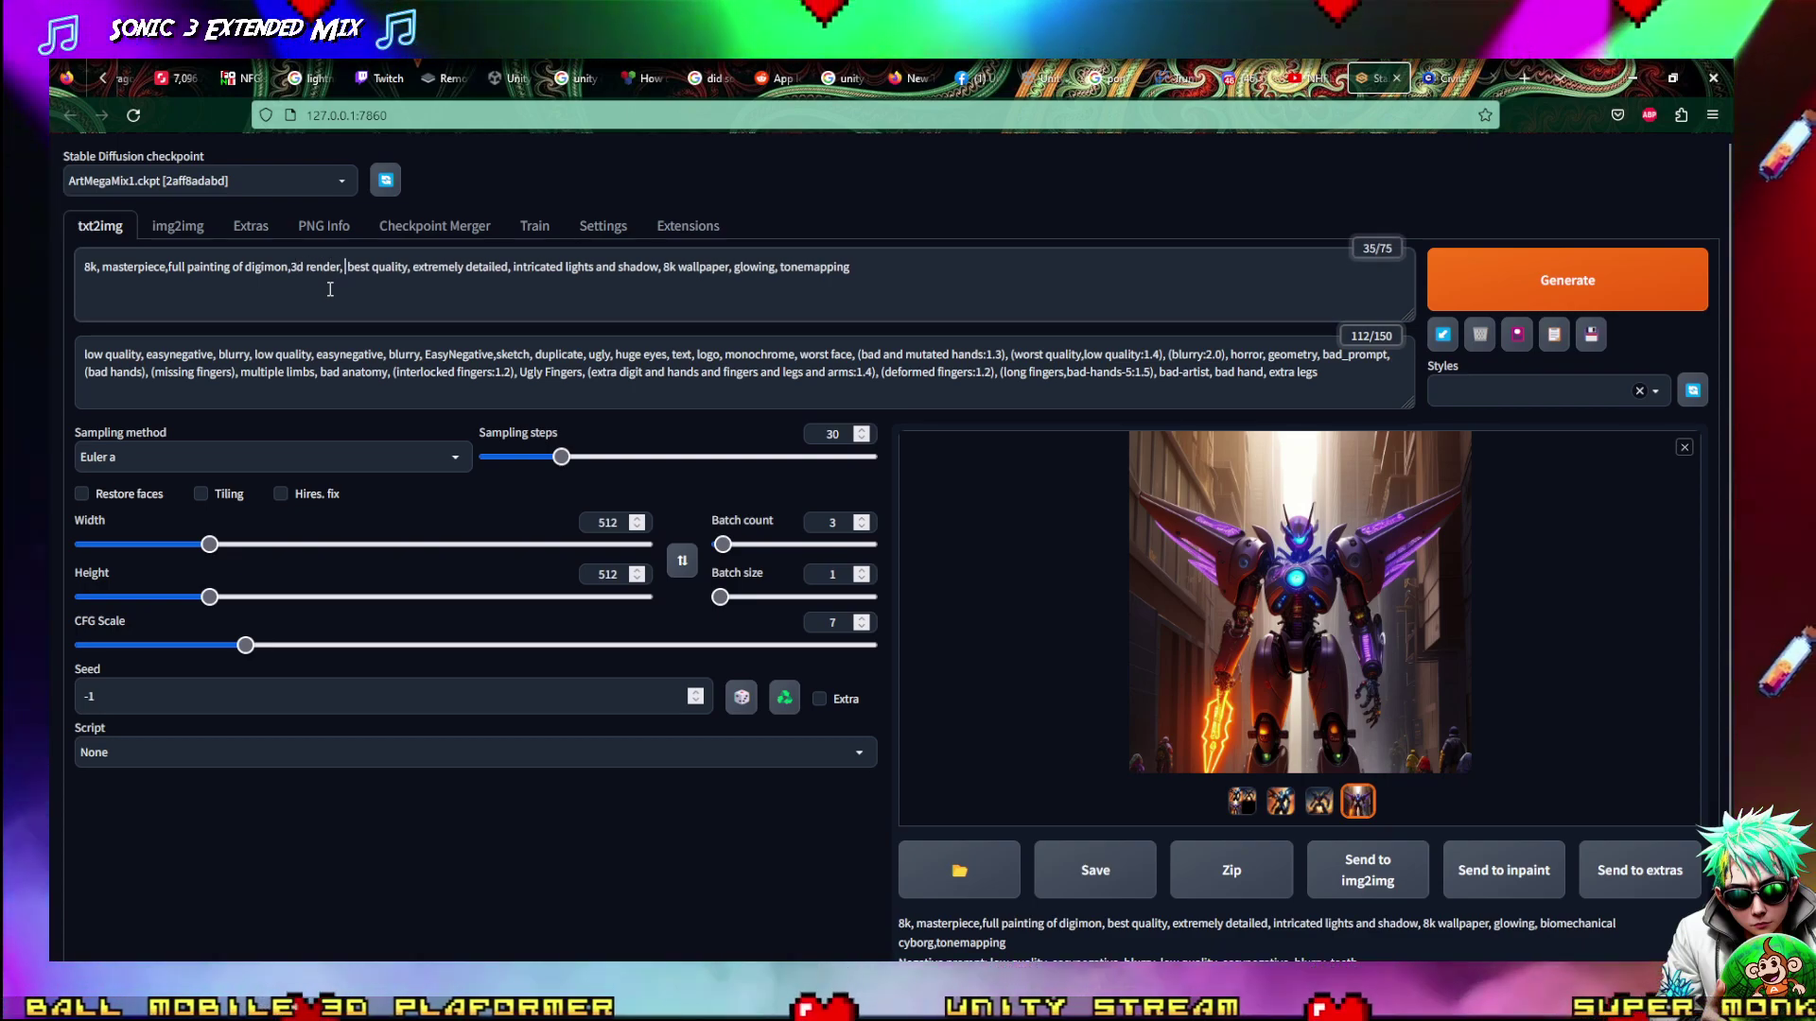
{"action": "key", "text": "Right"}
{"action": "key", "text": "Right"}
{"action": "key", "text": "Right"}
{"action": "key", "text": "Right"}
{"action": "type", "text": ","}
{"action": "key", "text": "BackSpace"}
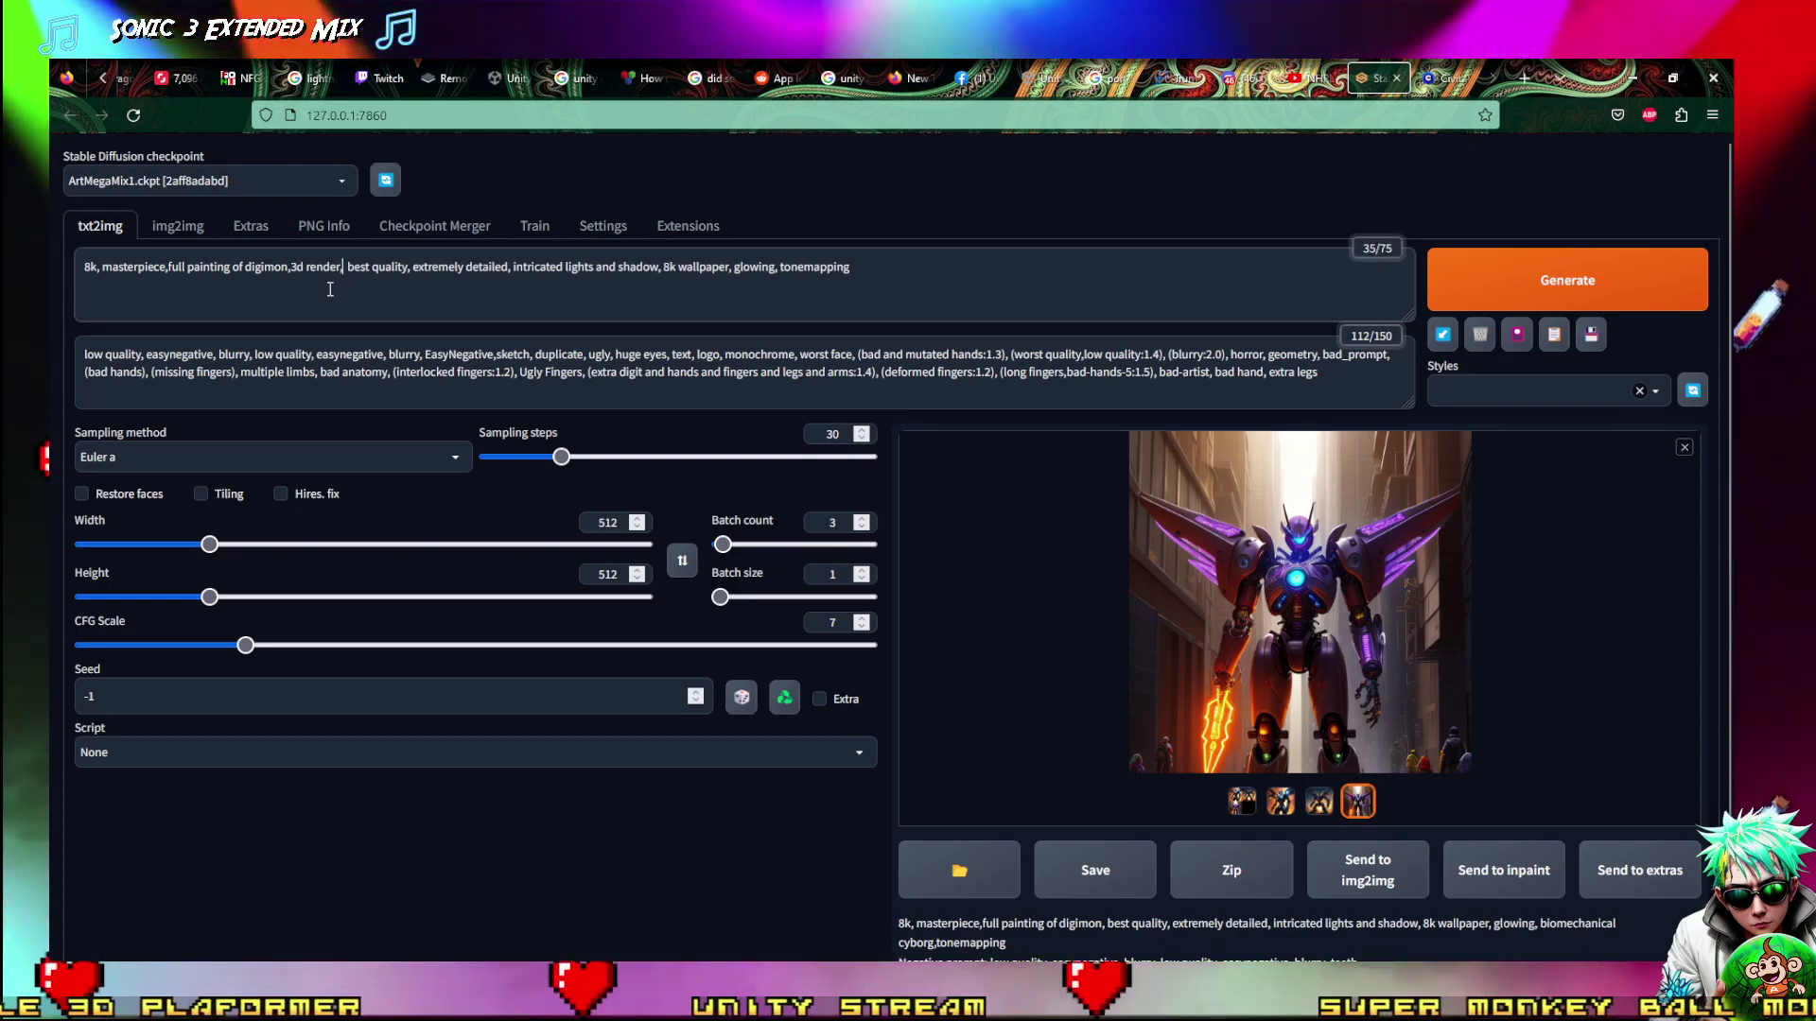
{"action": "type", "text": "reflec"}
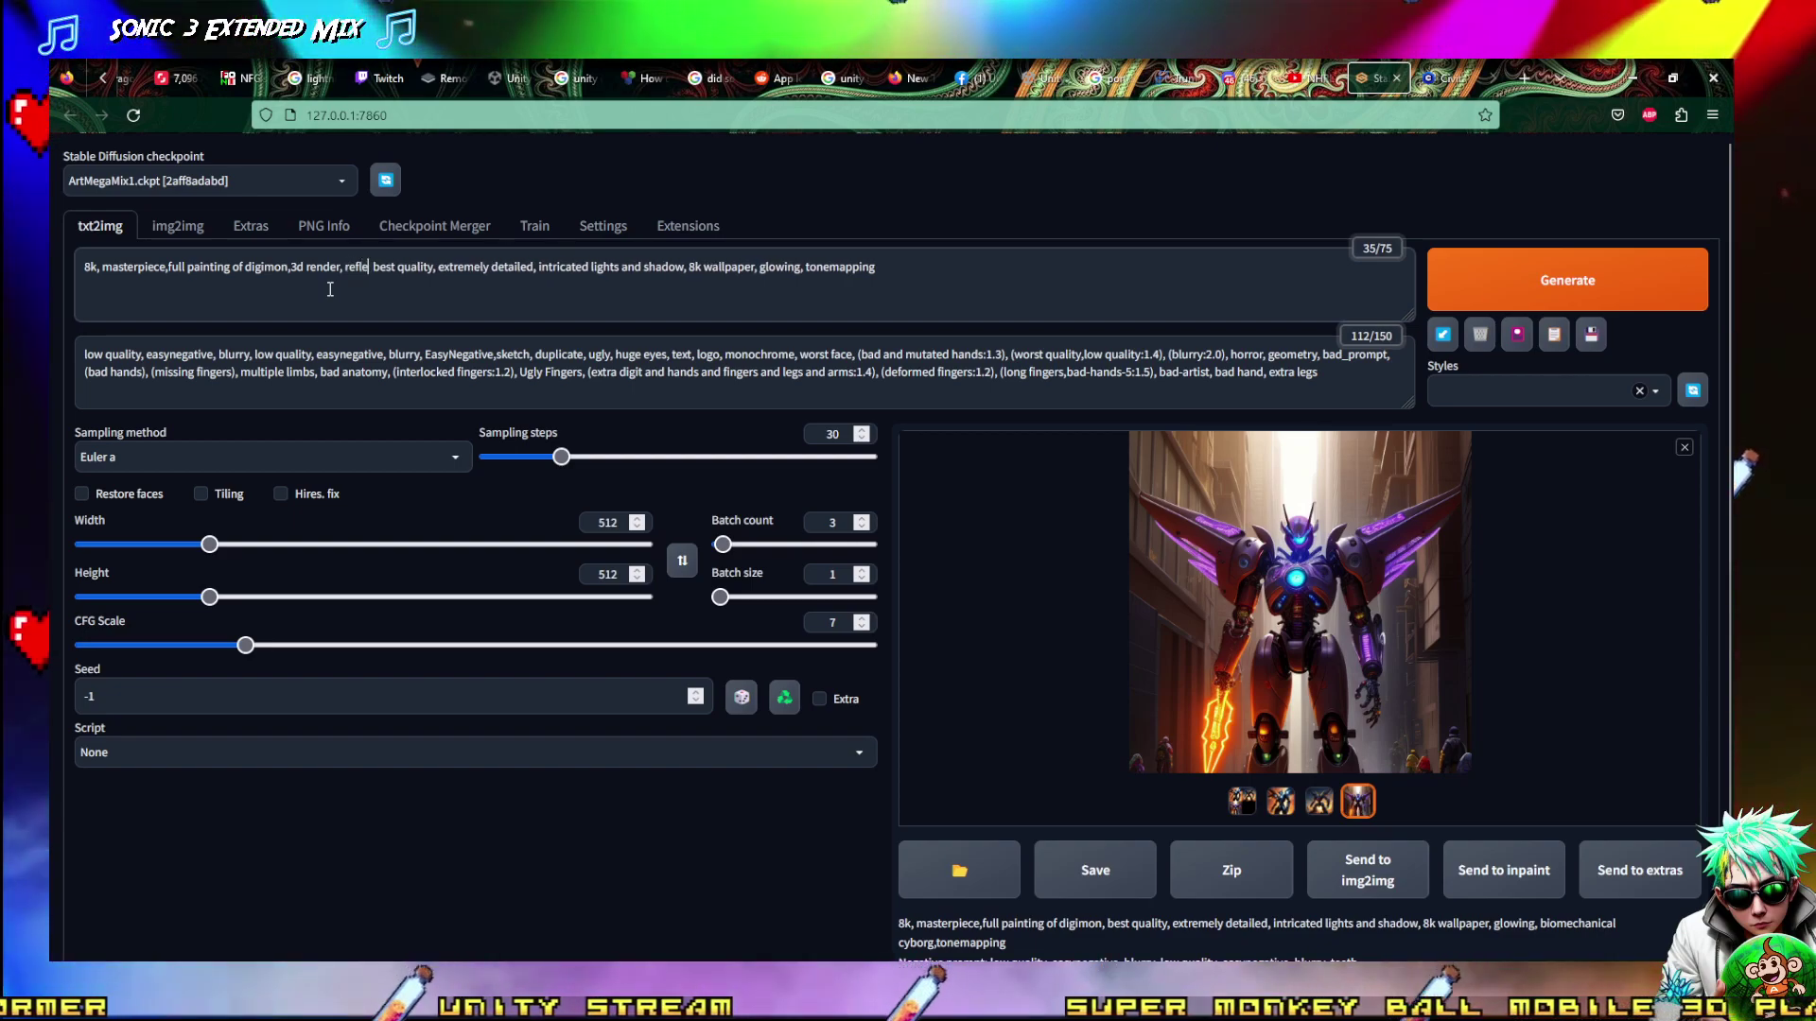
{"action": "type", "text": "tive "}
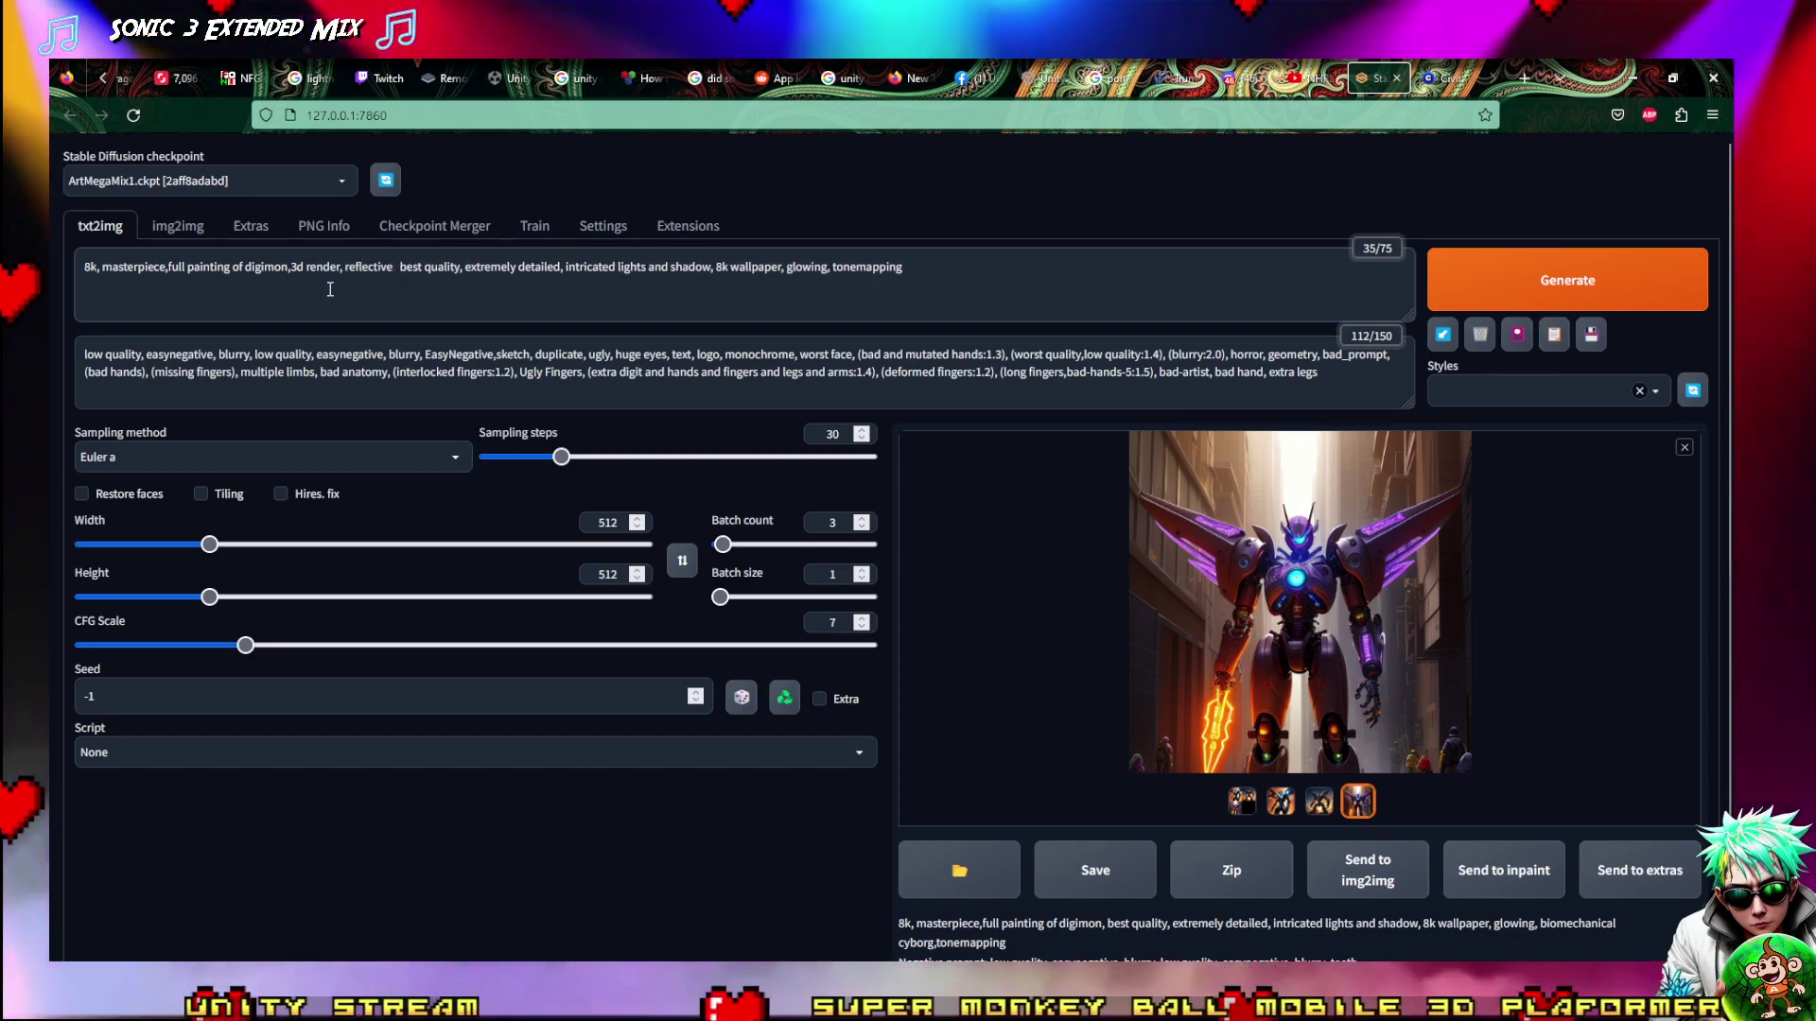
{"action": "type", "text": "colourf"}
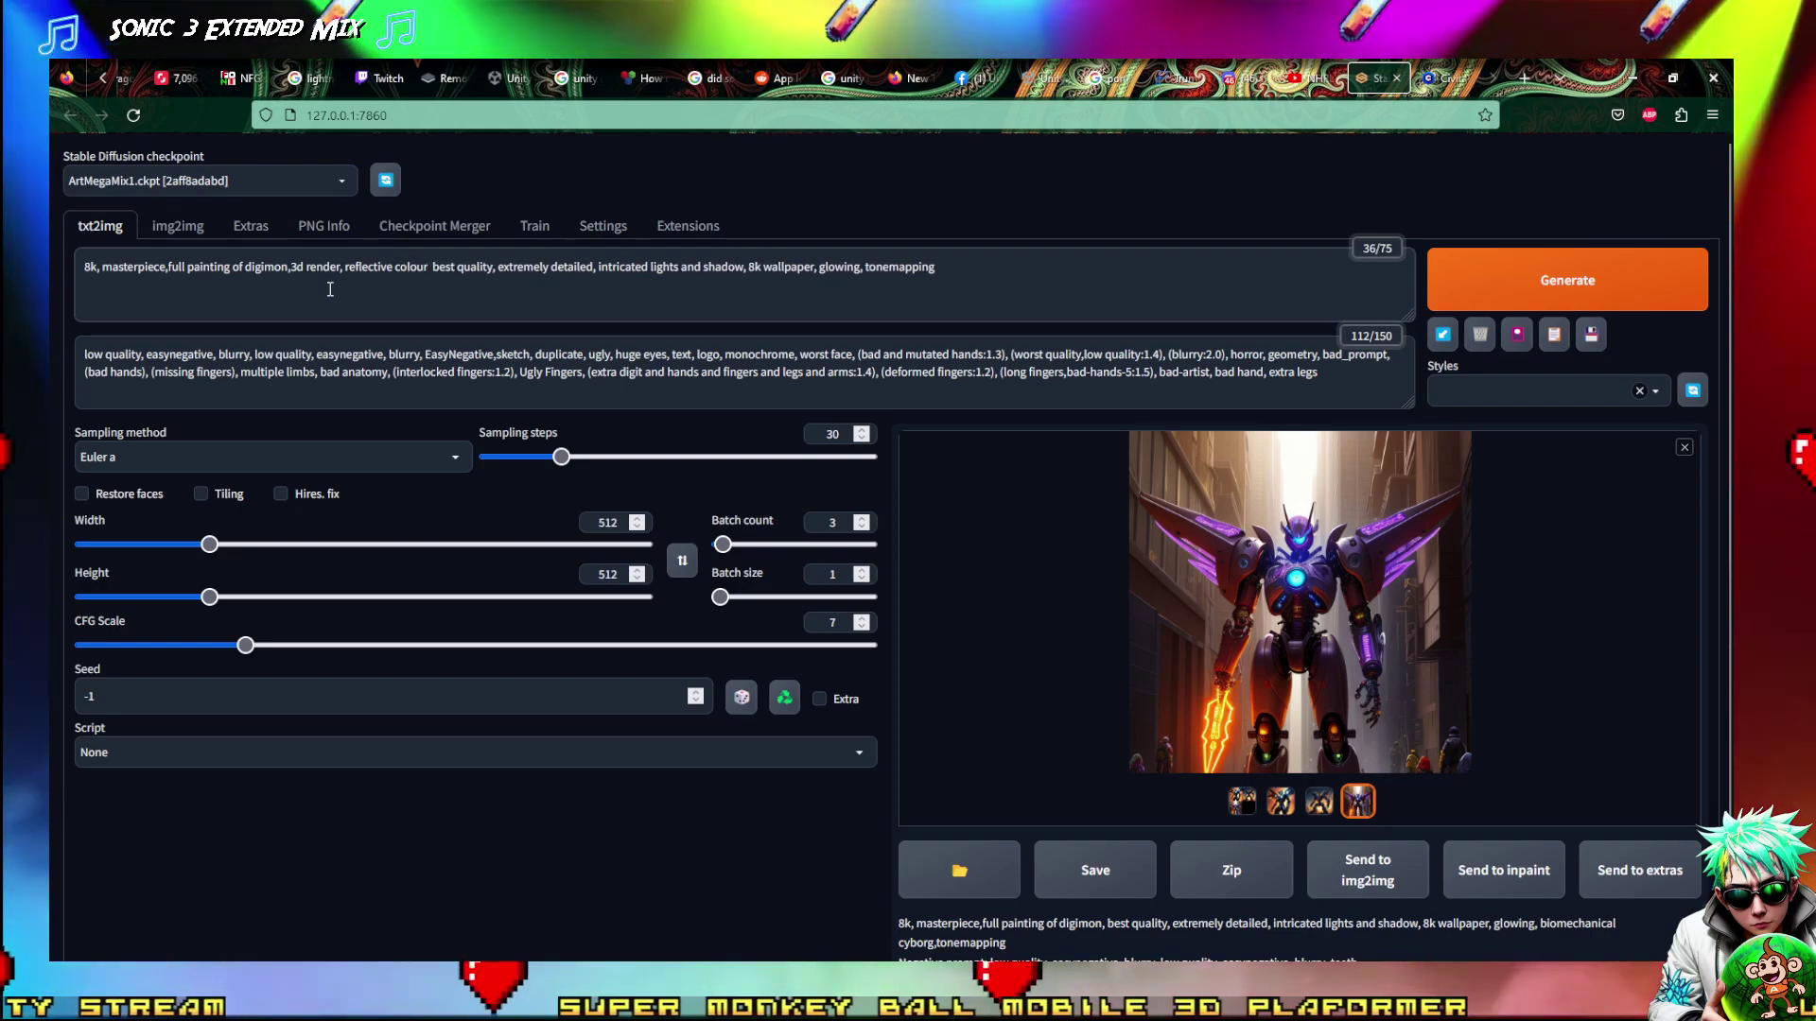
{"action": "type", "text": "ul part"}
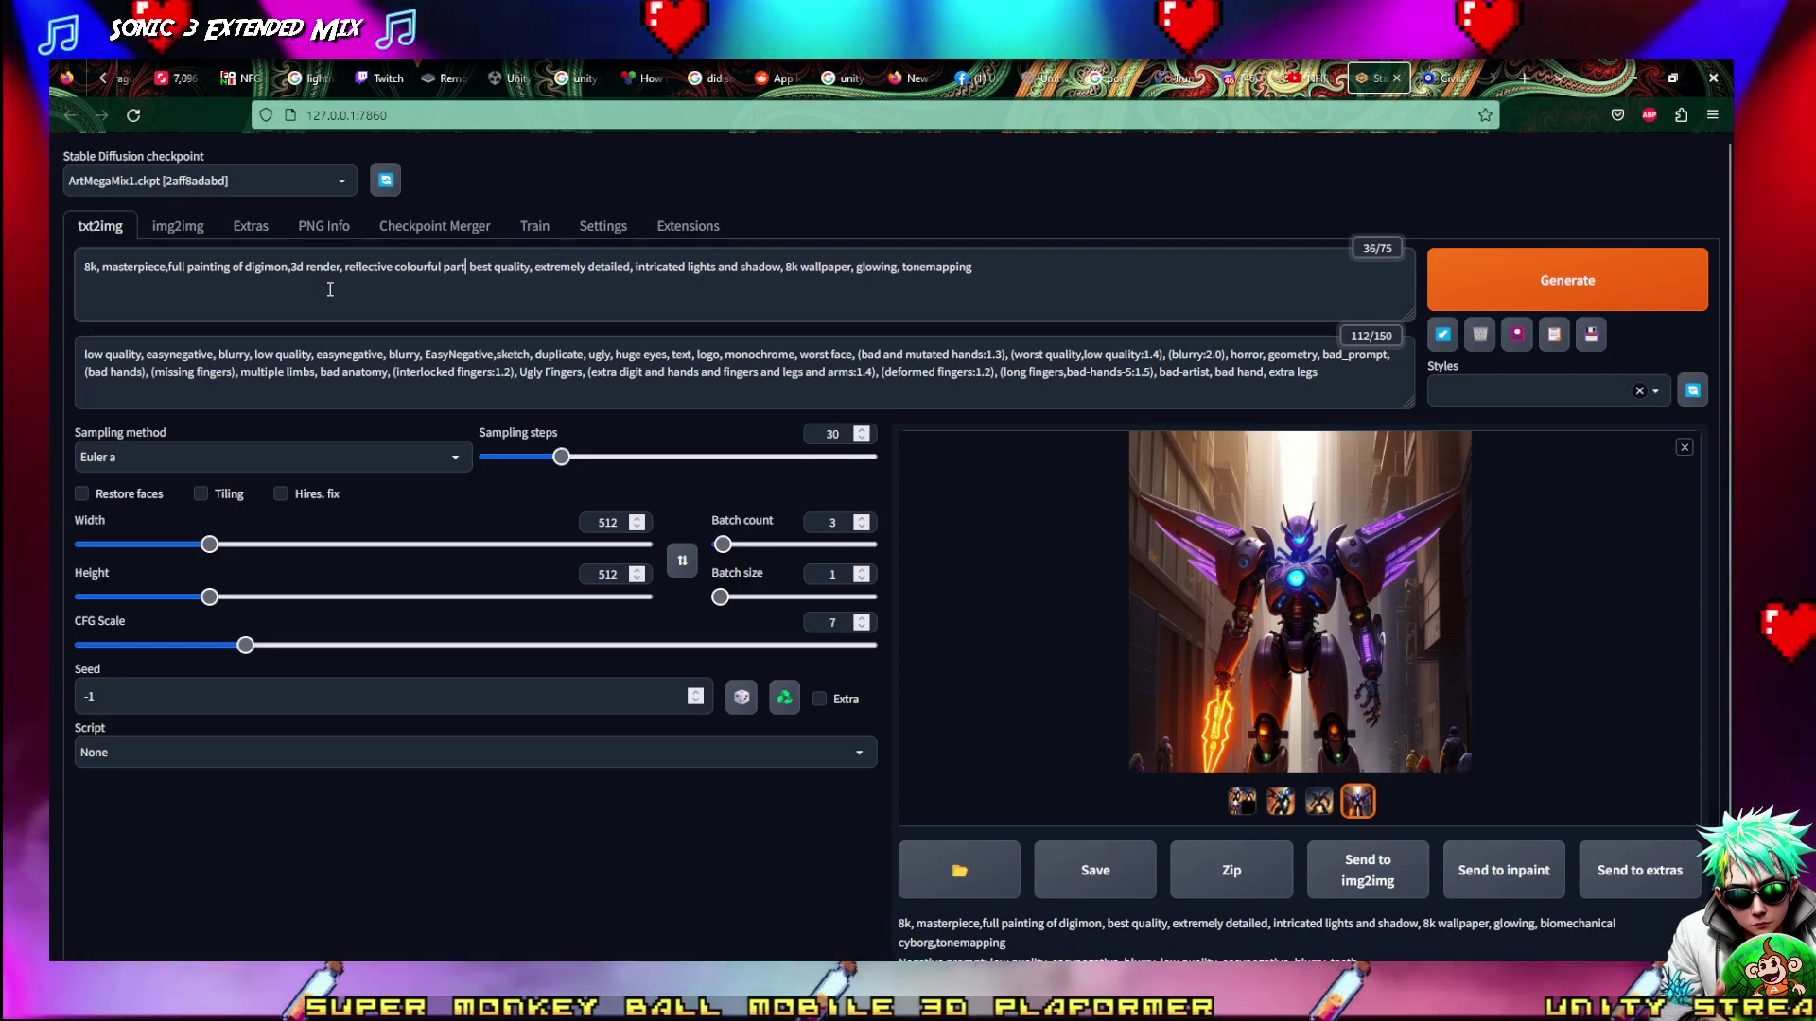
{"action": "type", "text": "s "}
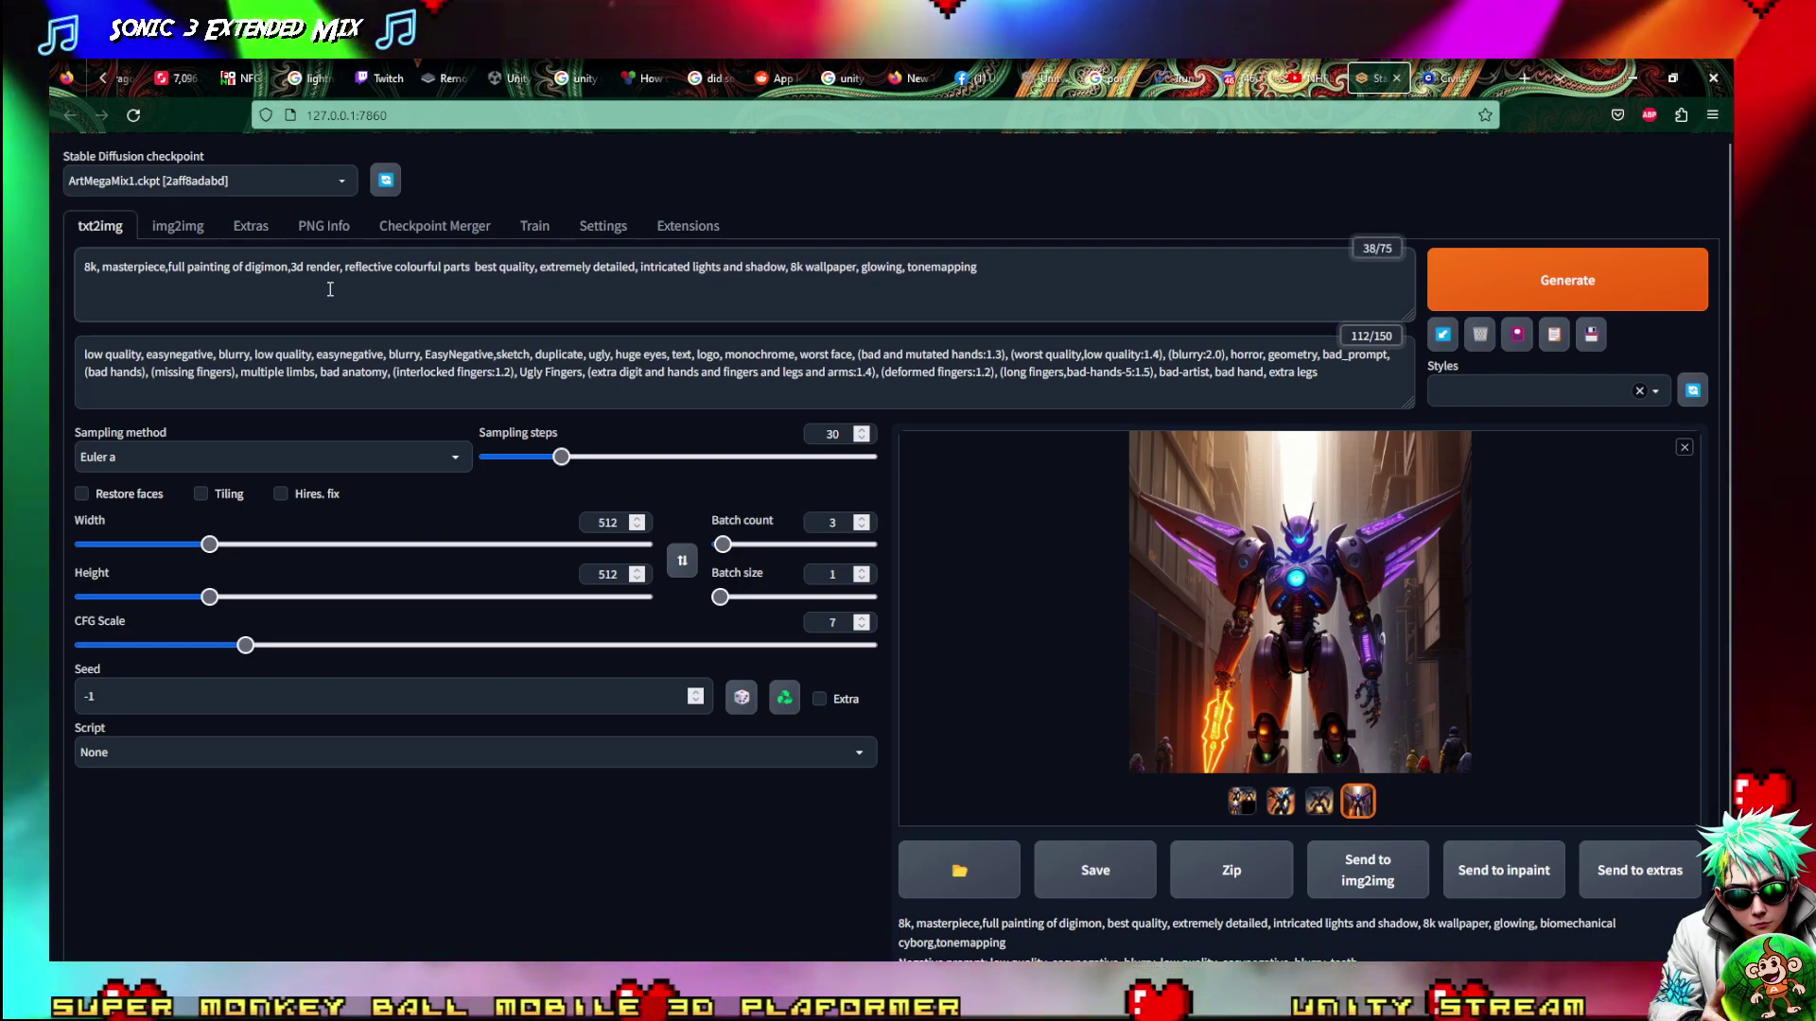
{"action": "type", "text": ","}
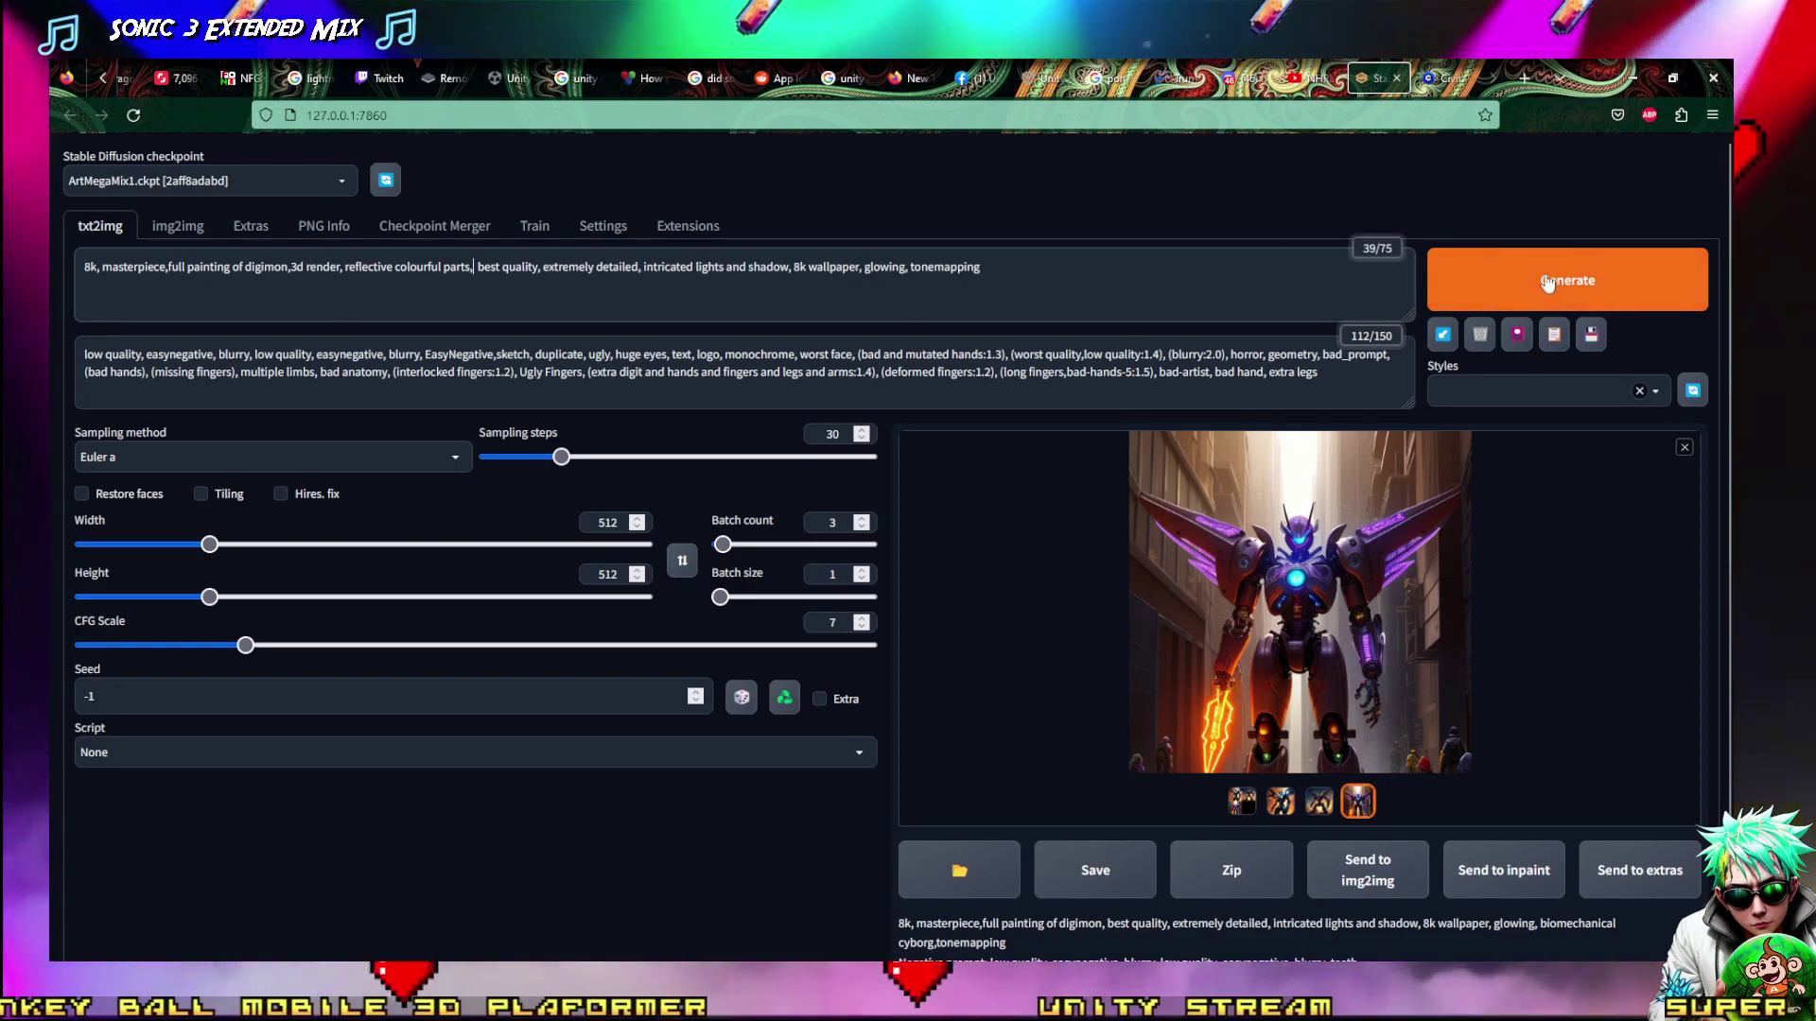
Generate a batch with the updated prompt and view the results full-size
{"action": "left_click", "coordinate": [1542, 282]}
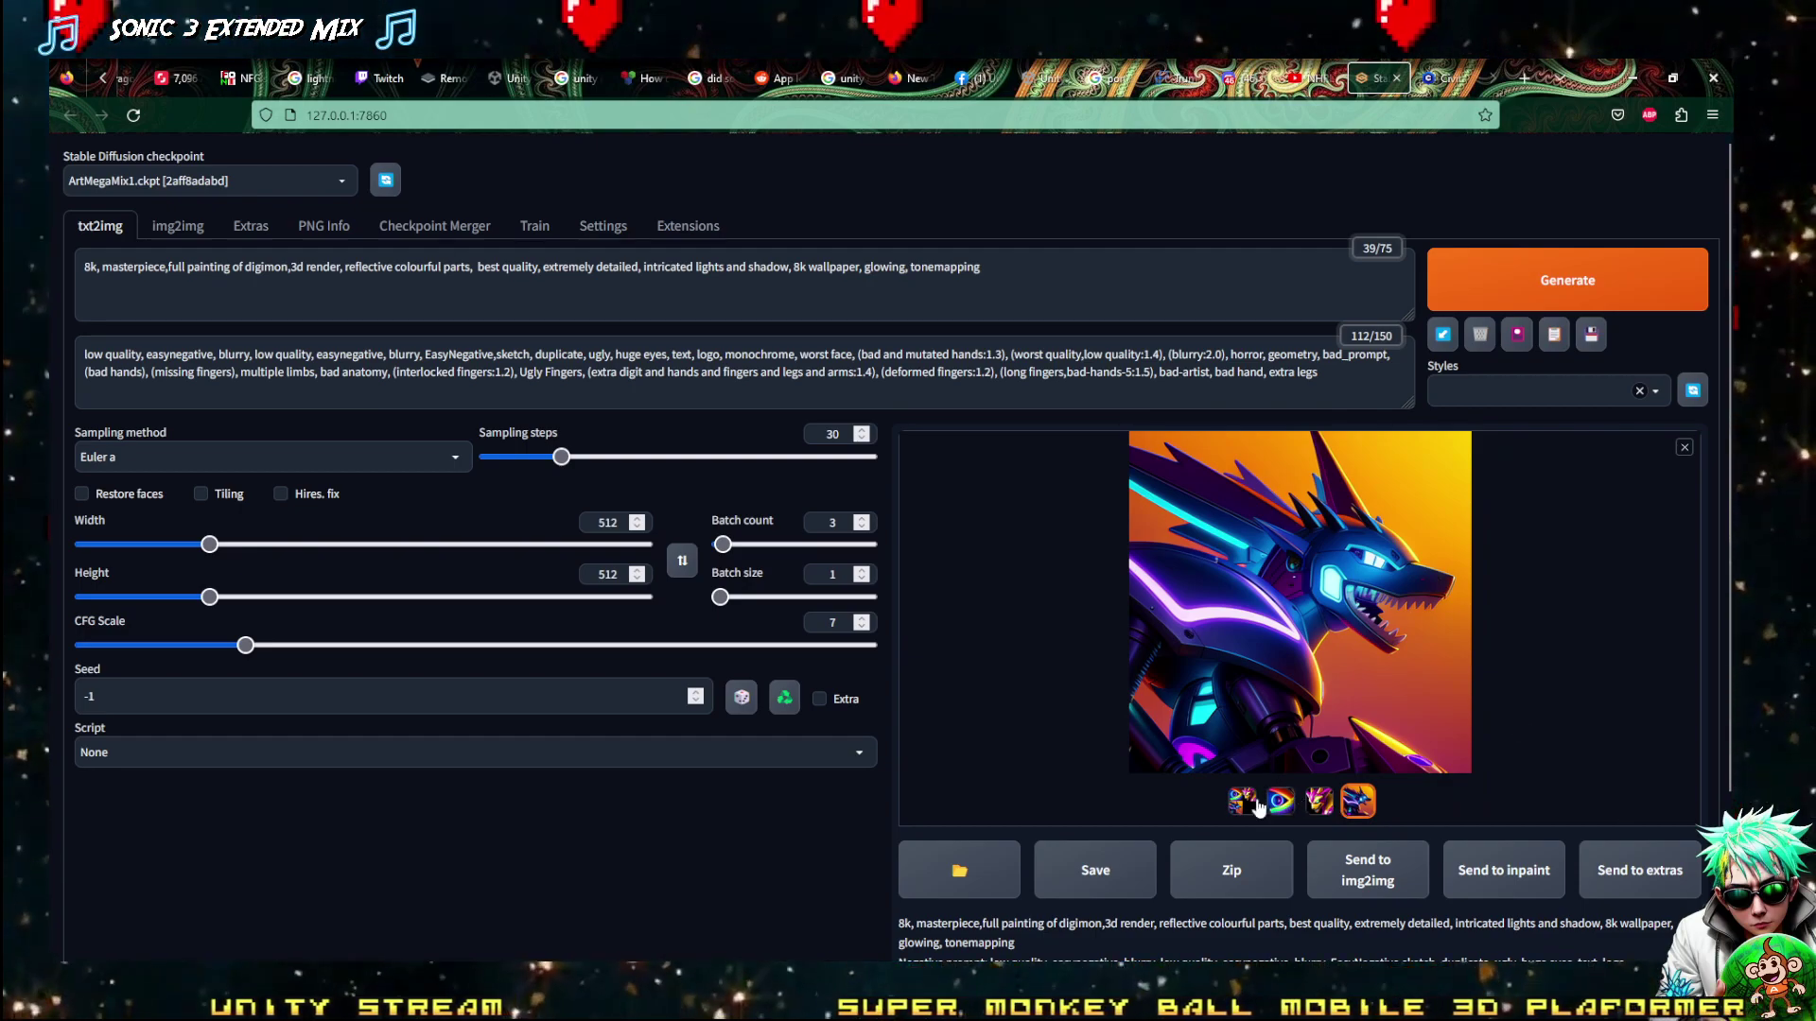
{"action": "left_click", "coordinate": [1318, 801]}
{"action": "left_click", "coordinate": [1323, 799]}
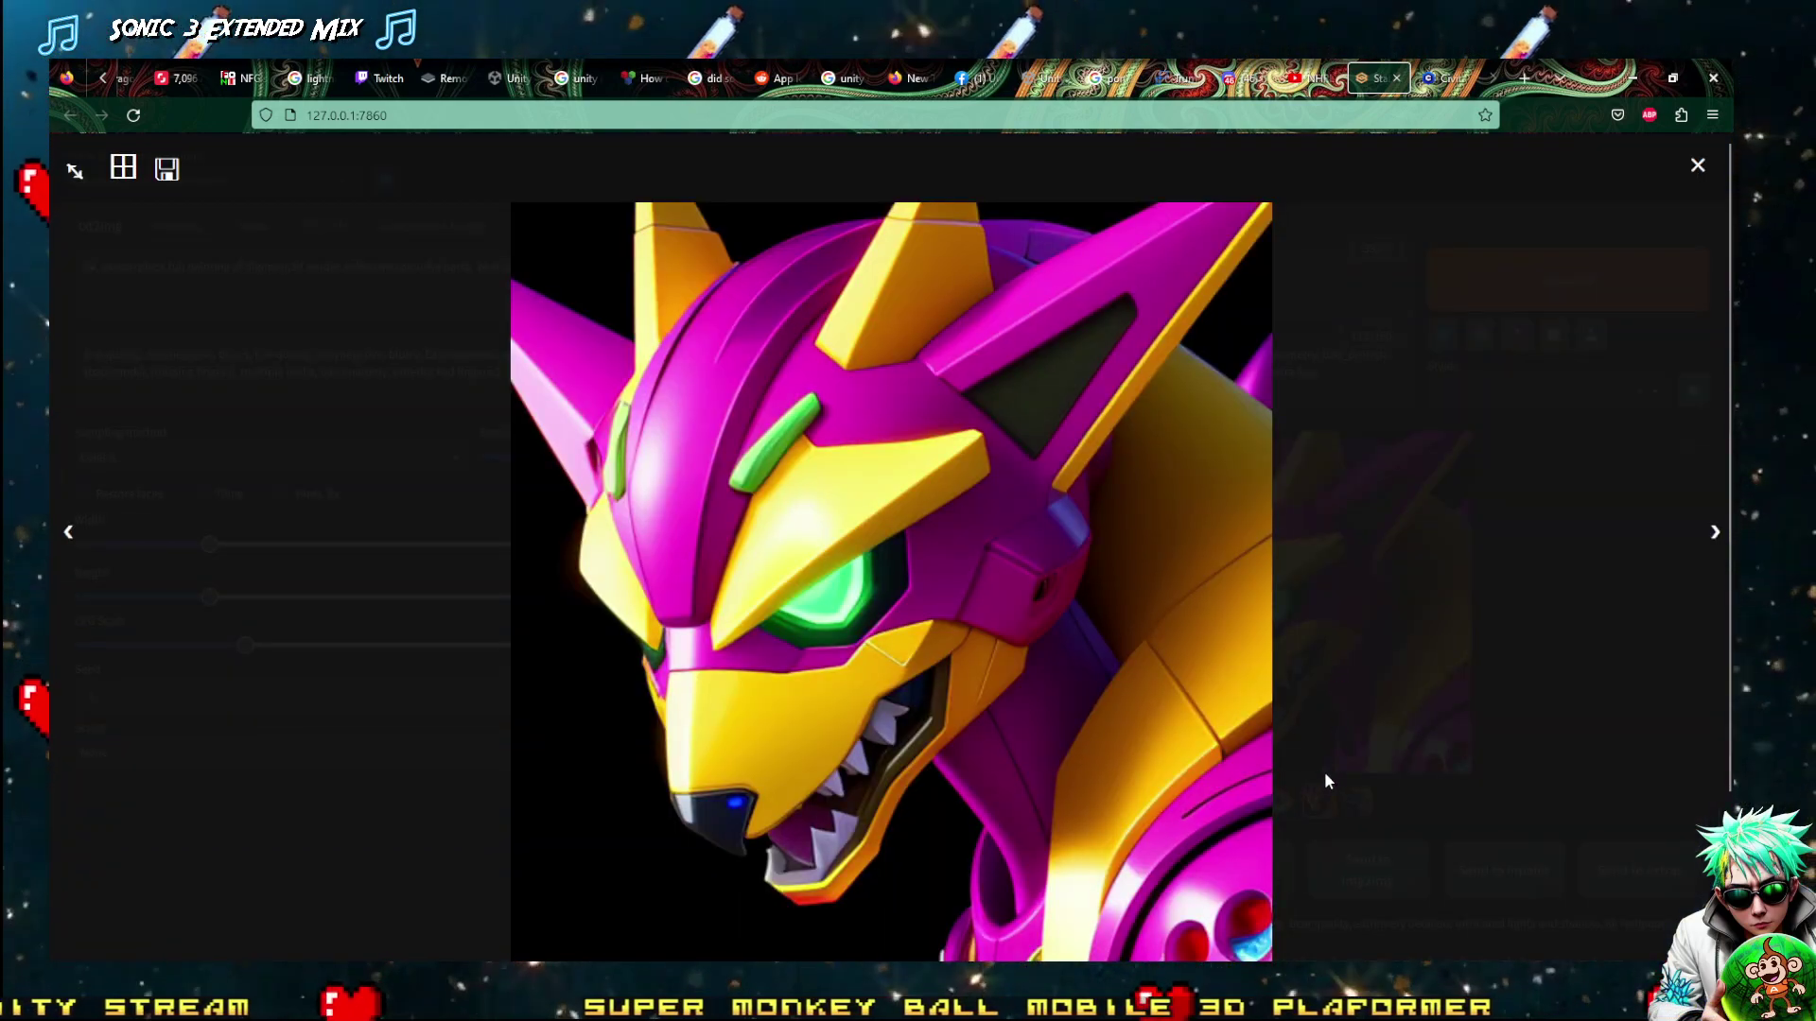
{"action": "key", "text": "Right"}
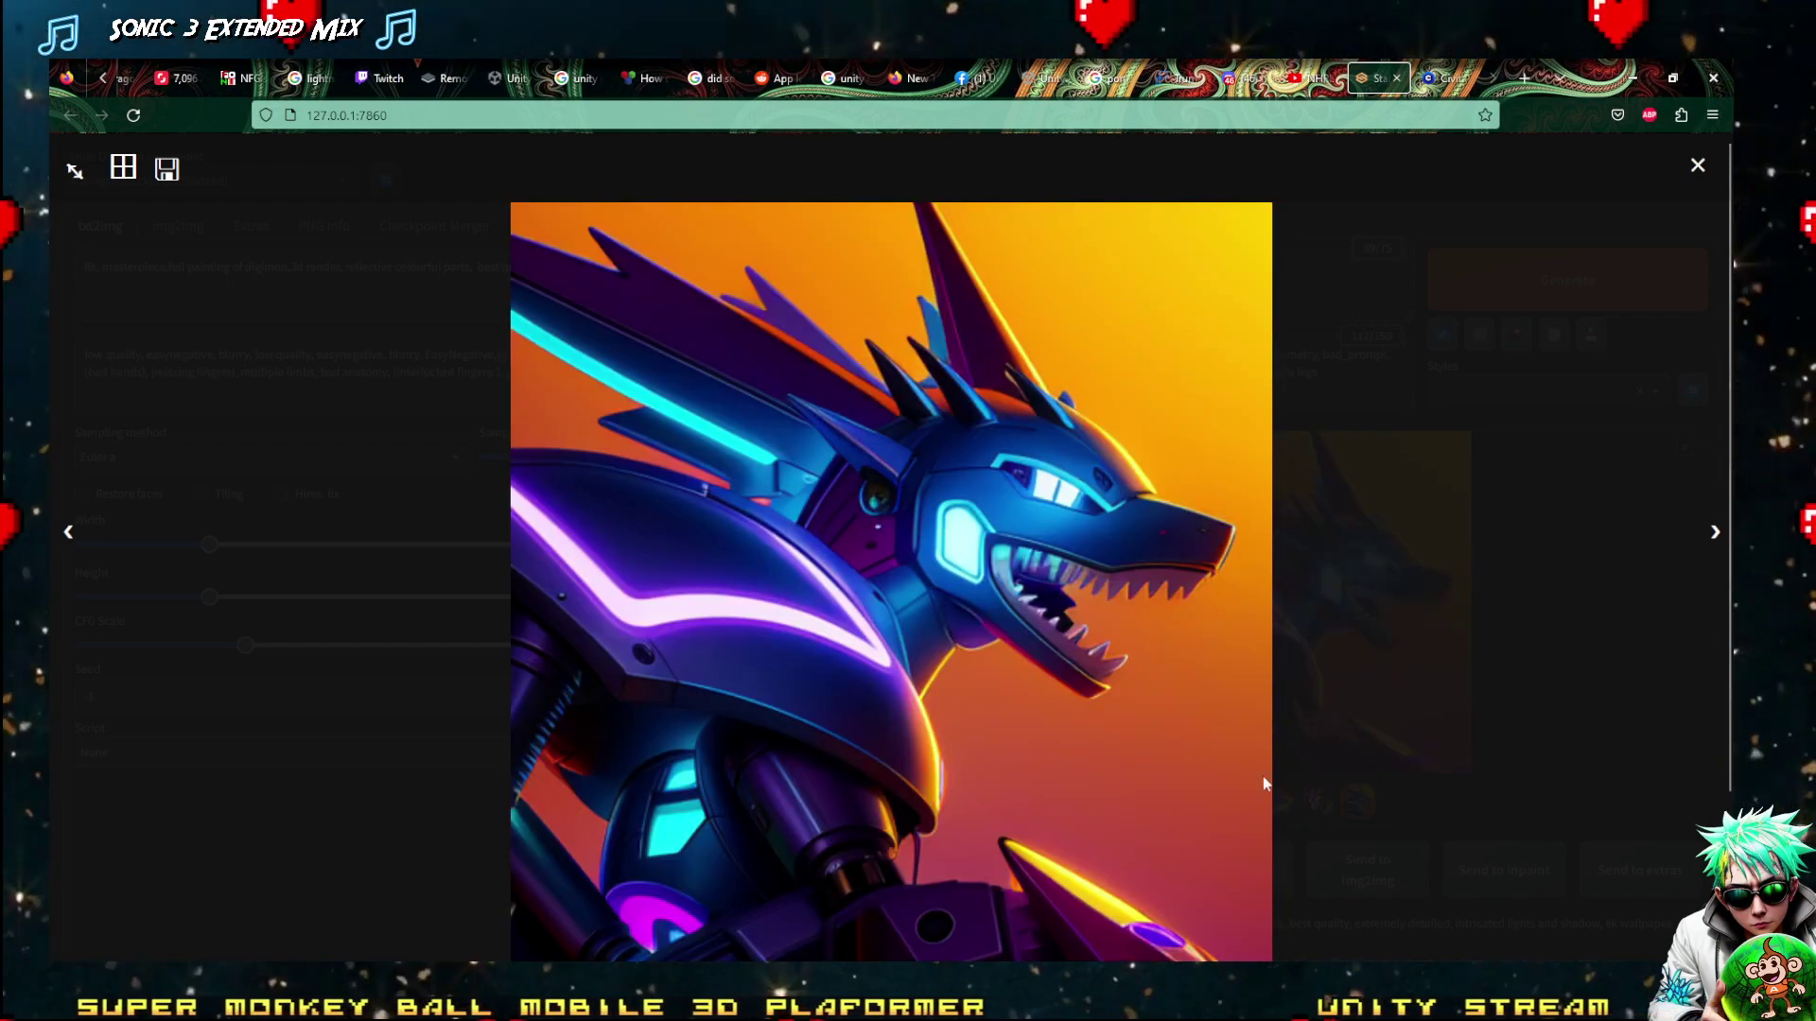
{"action": "left_click", "coordinate": [1302, 638]}
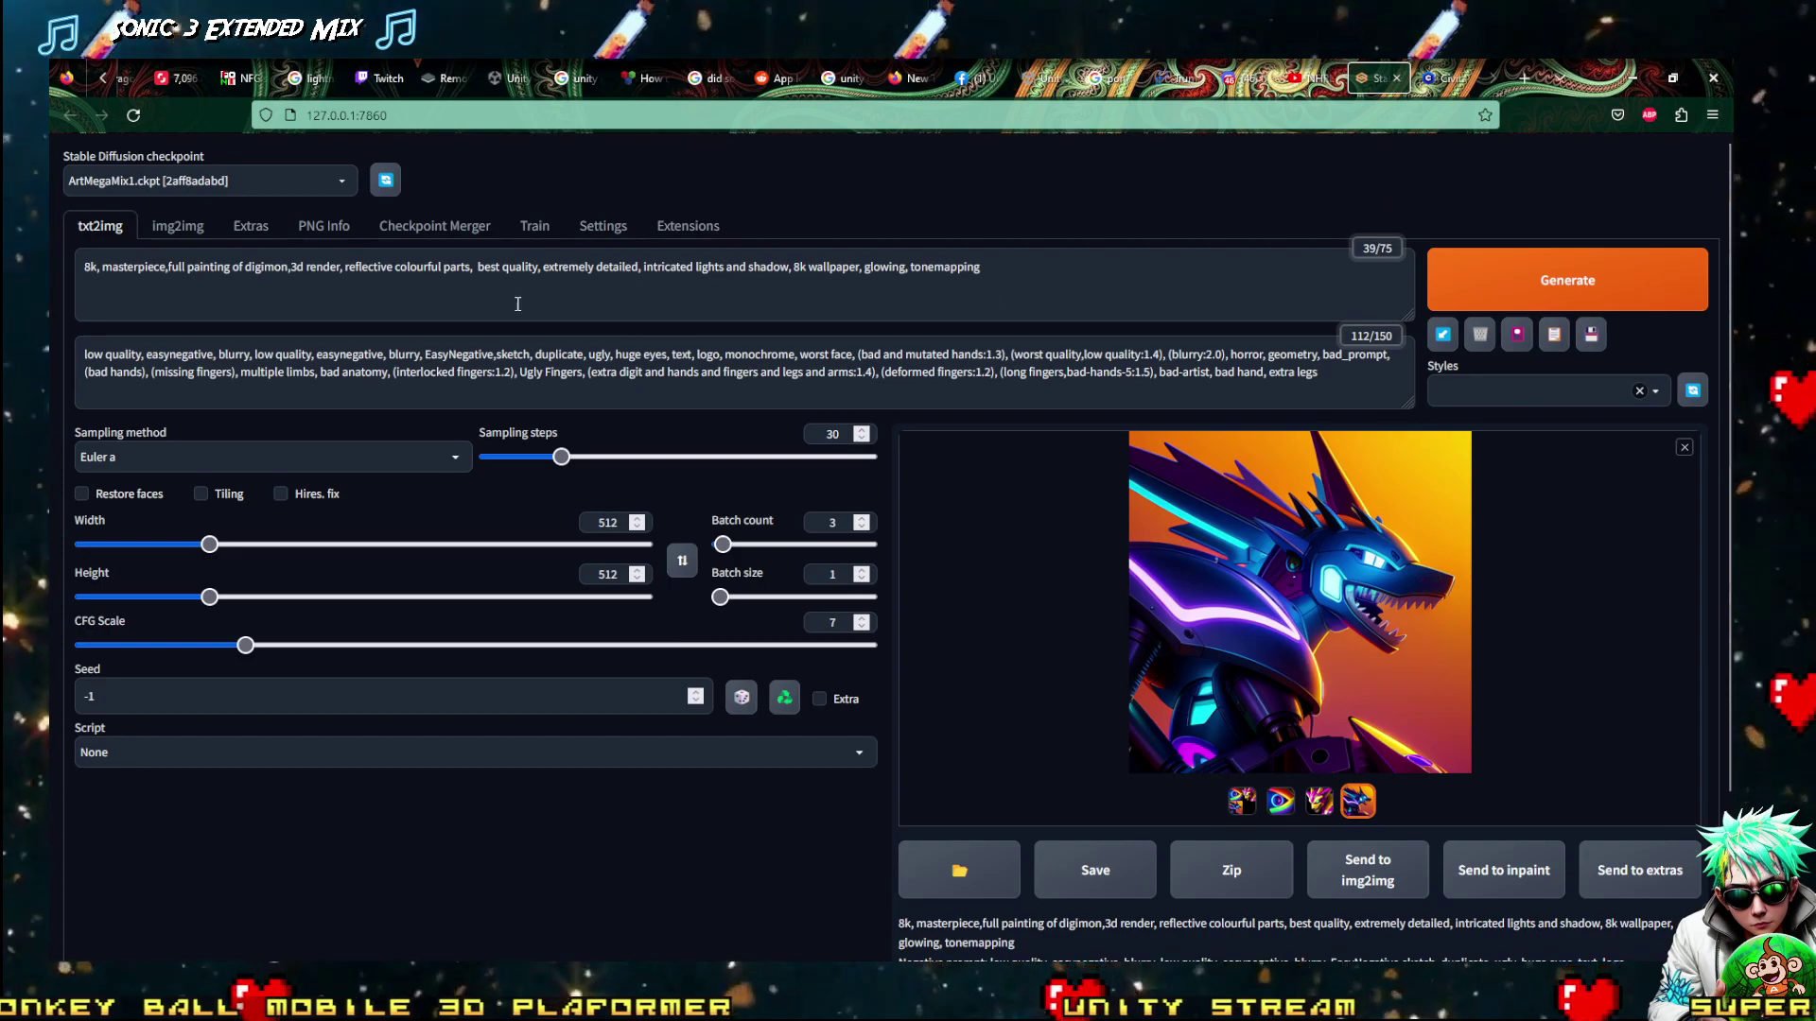
Replace 'digimon' with 'pokemon' in the prompt and generate a new batch
{"action": "left_click", "coordinate": [267, 273]}
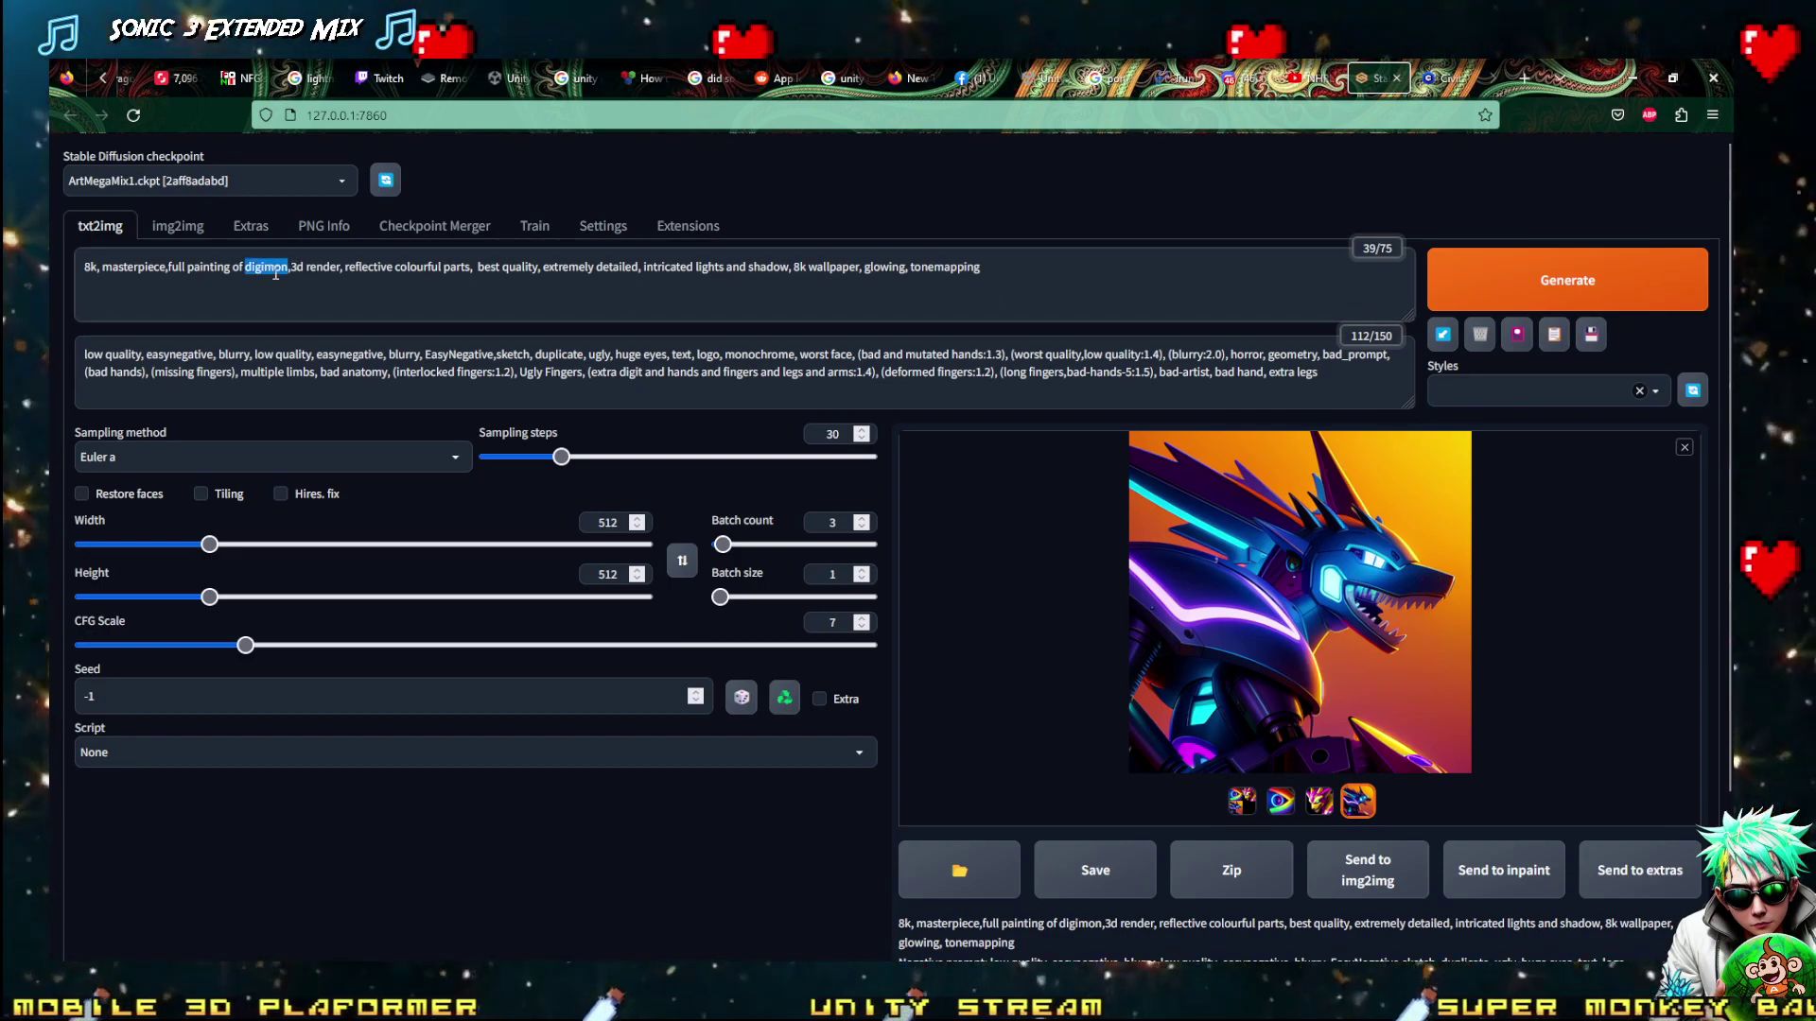
{"action": "type", "text": "pokemon"}
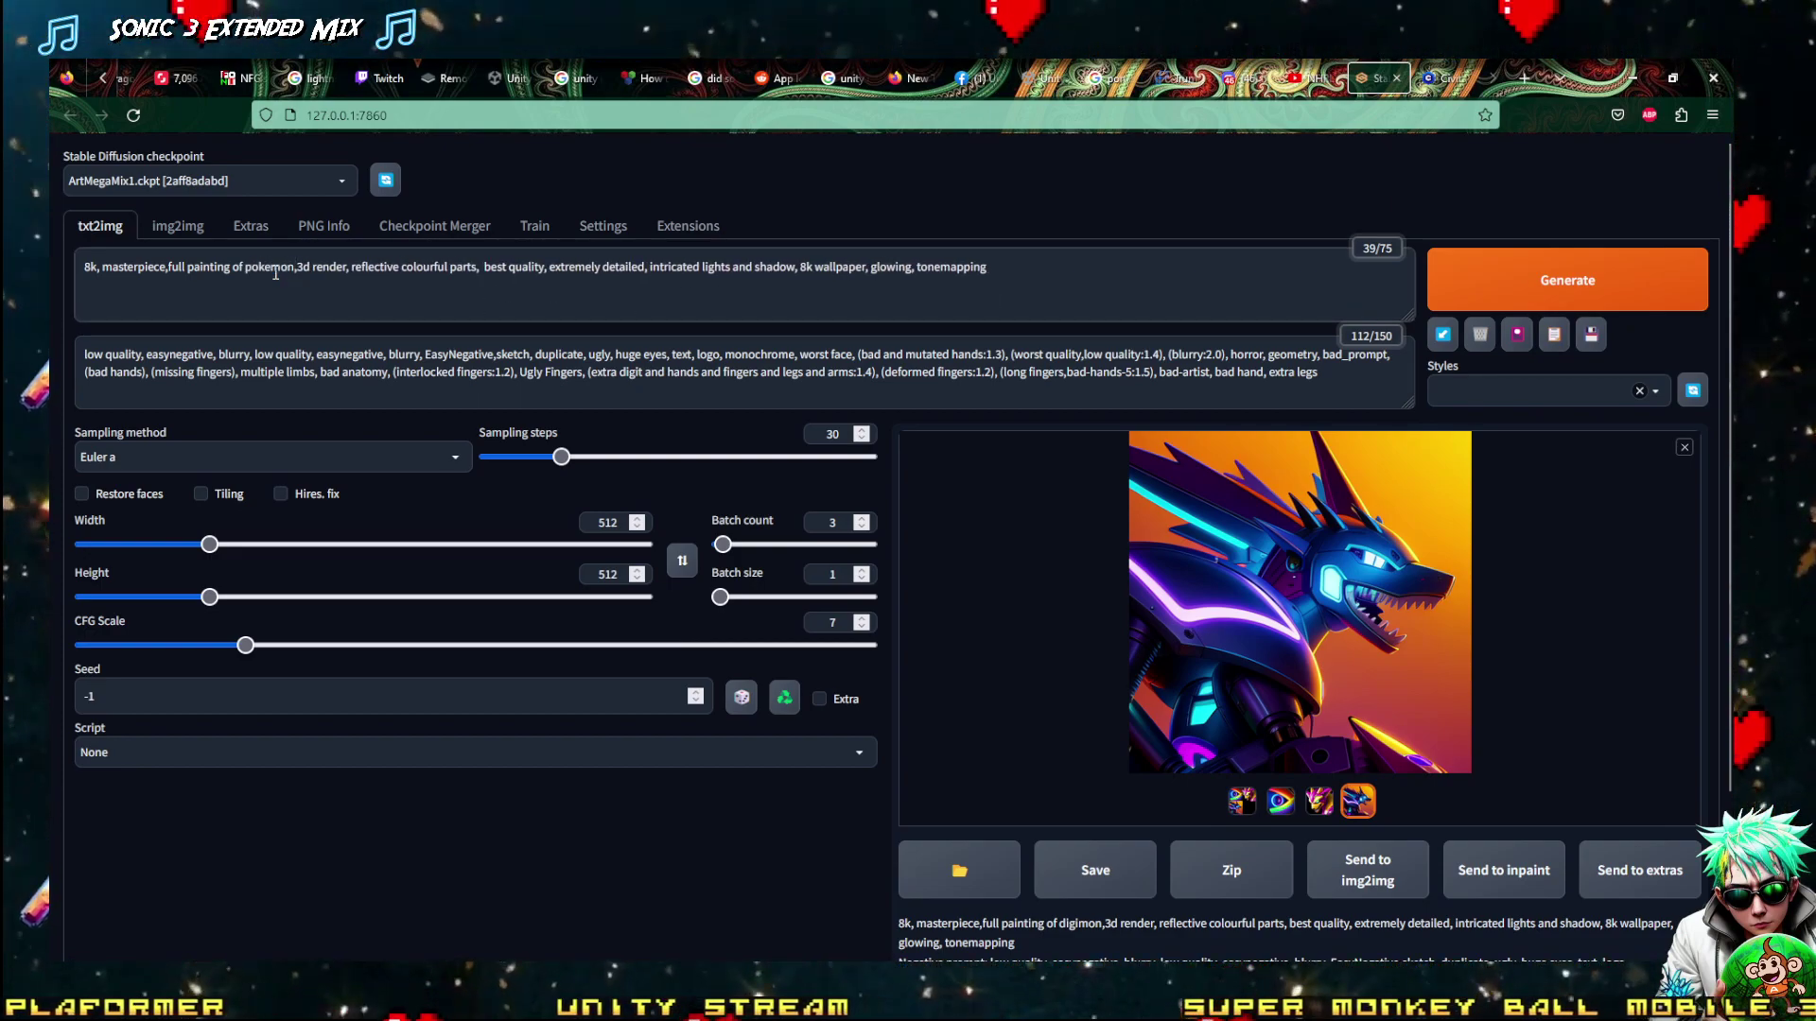
{"action": "left_click", "coordinate": [1676, 280]}
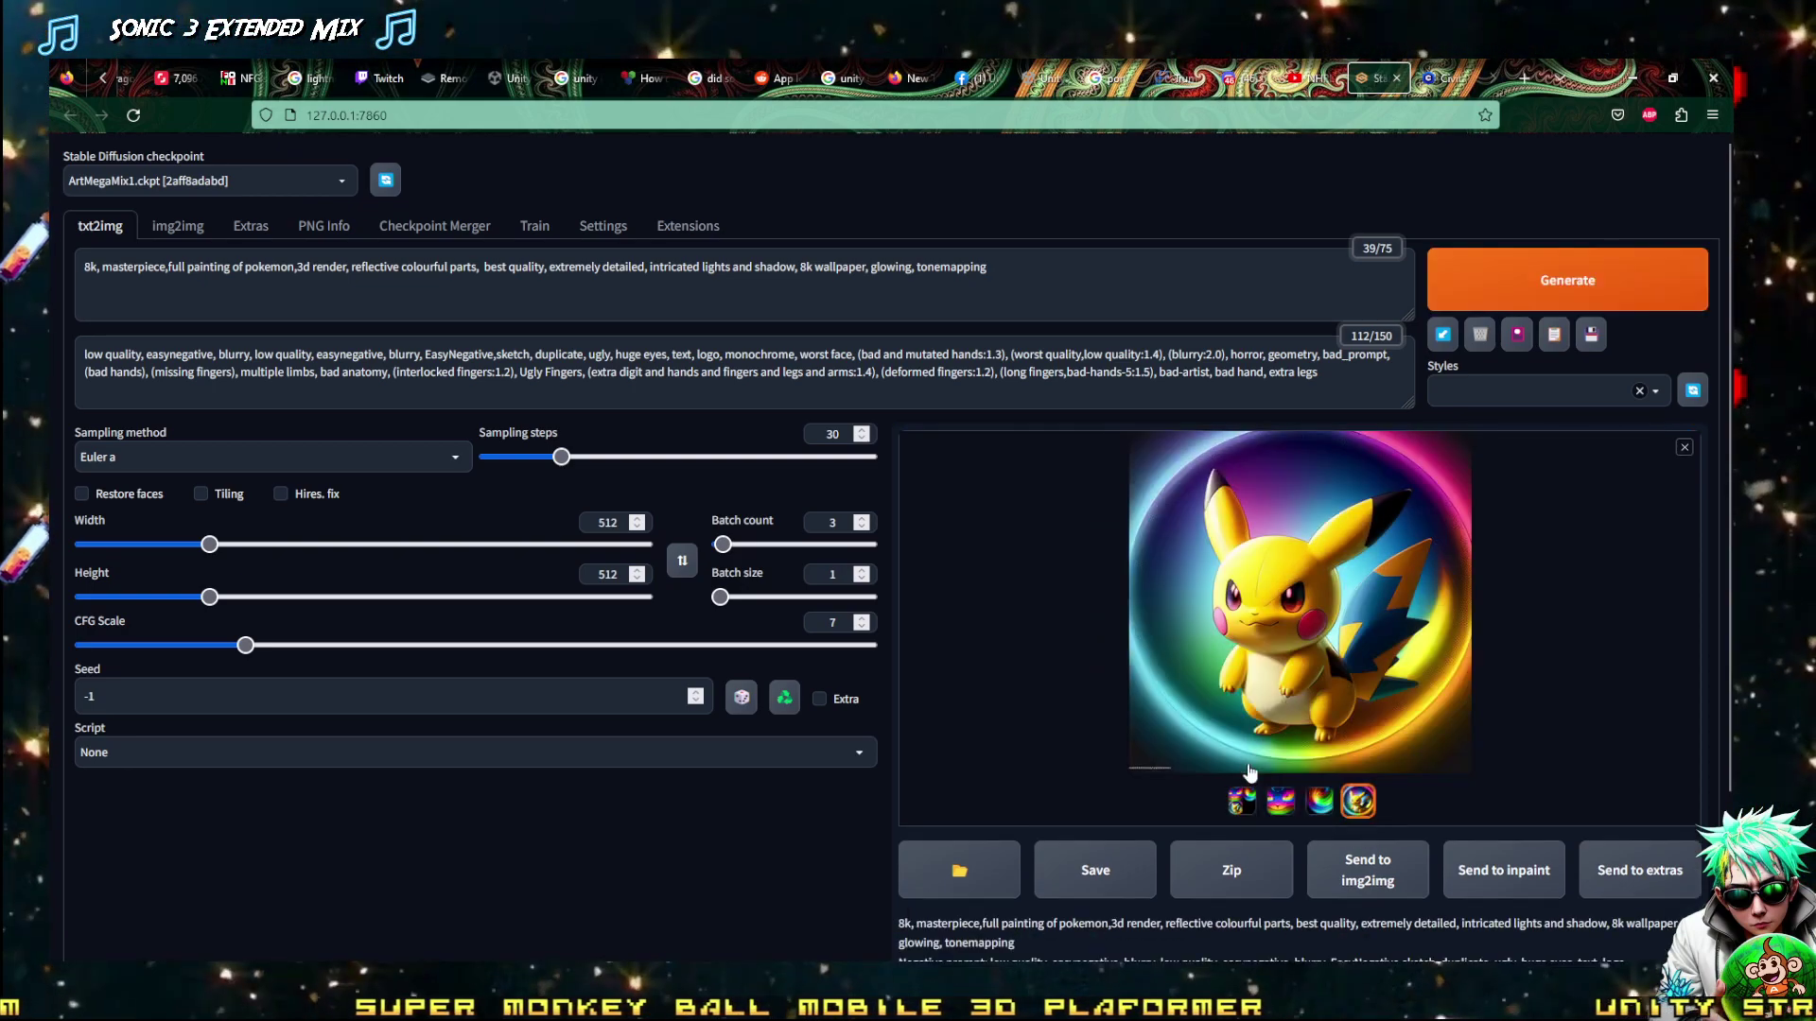
Review the Pokémon results full-size, stepping through two more images
{"action": "left_click", "coordinate": [1279, 799]}
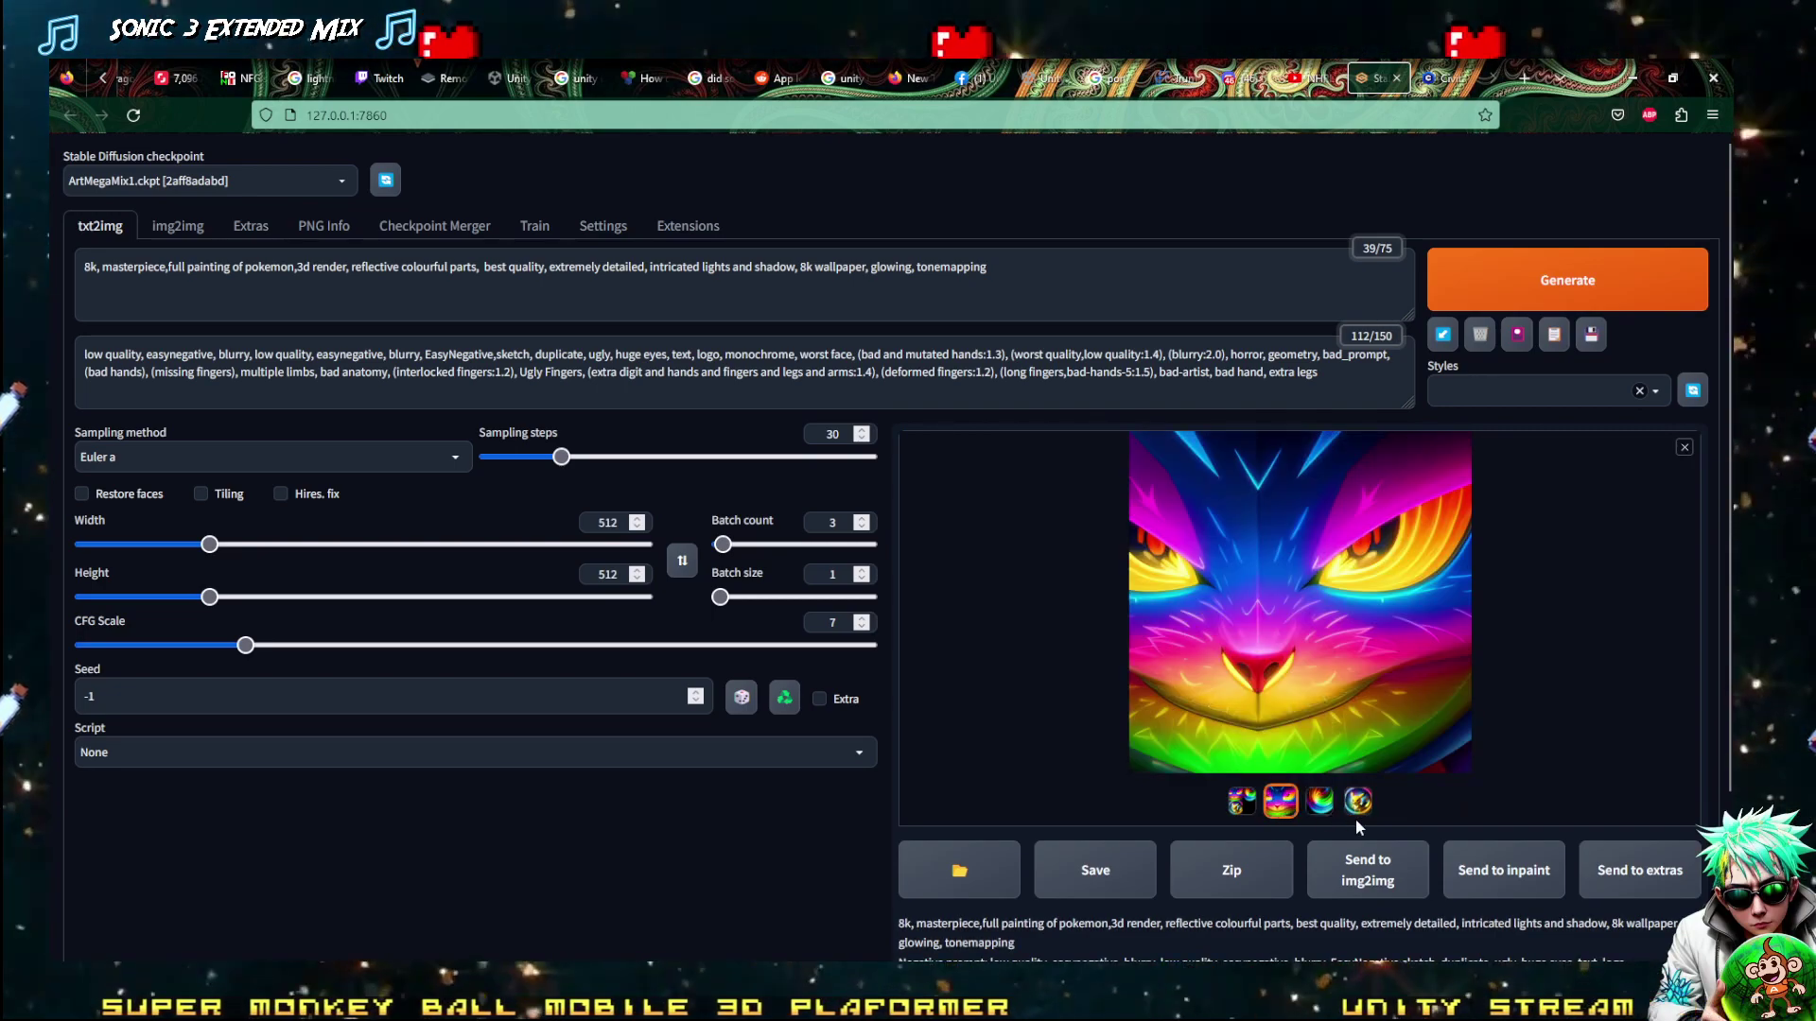
{"action": "left_click", "coordinate": [1337, 664]}
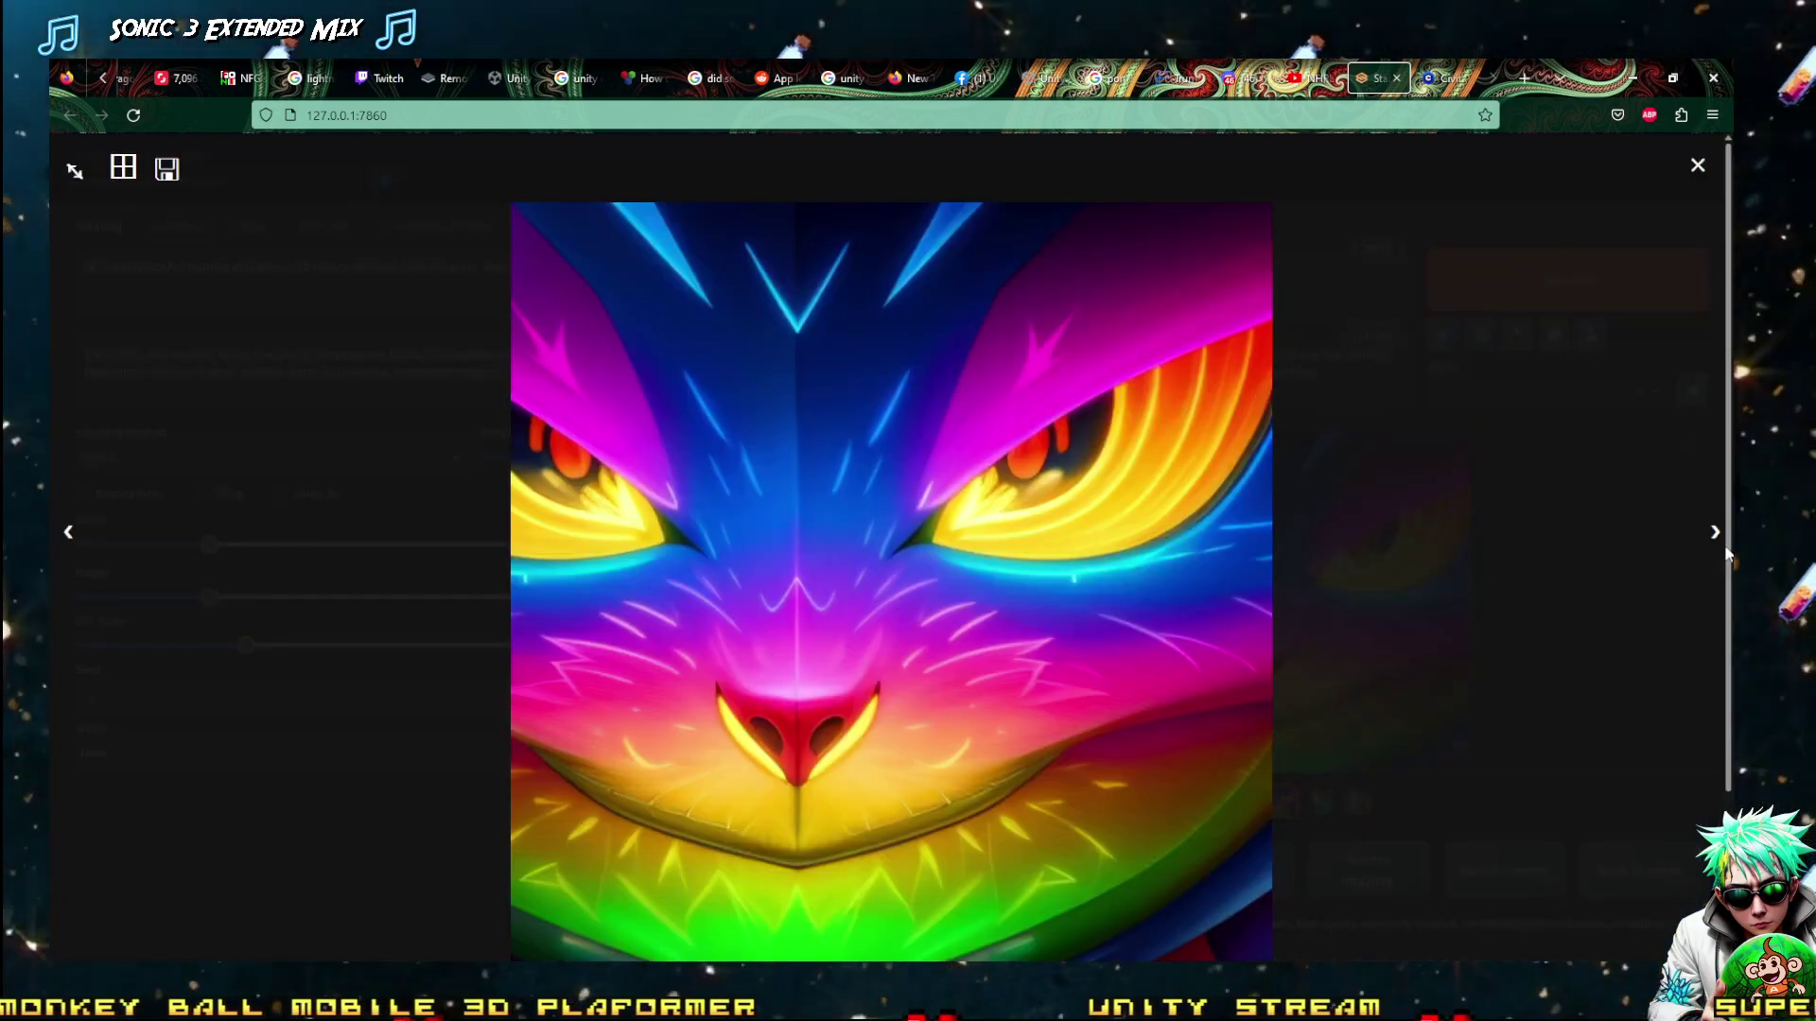
{"action": "left_click", "coordinate": [1716, 539]}
{"action": "left_click", "coordinate": [1716, 535]}
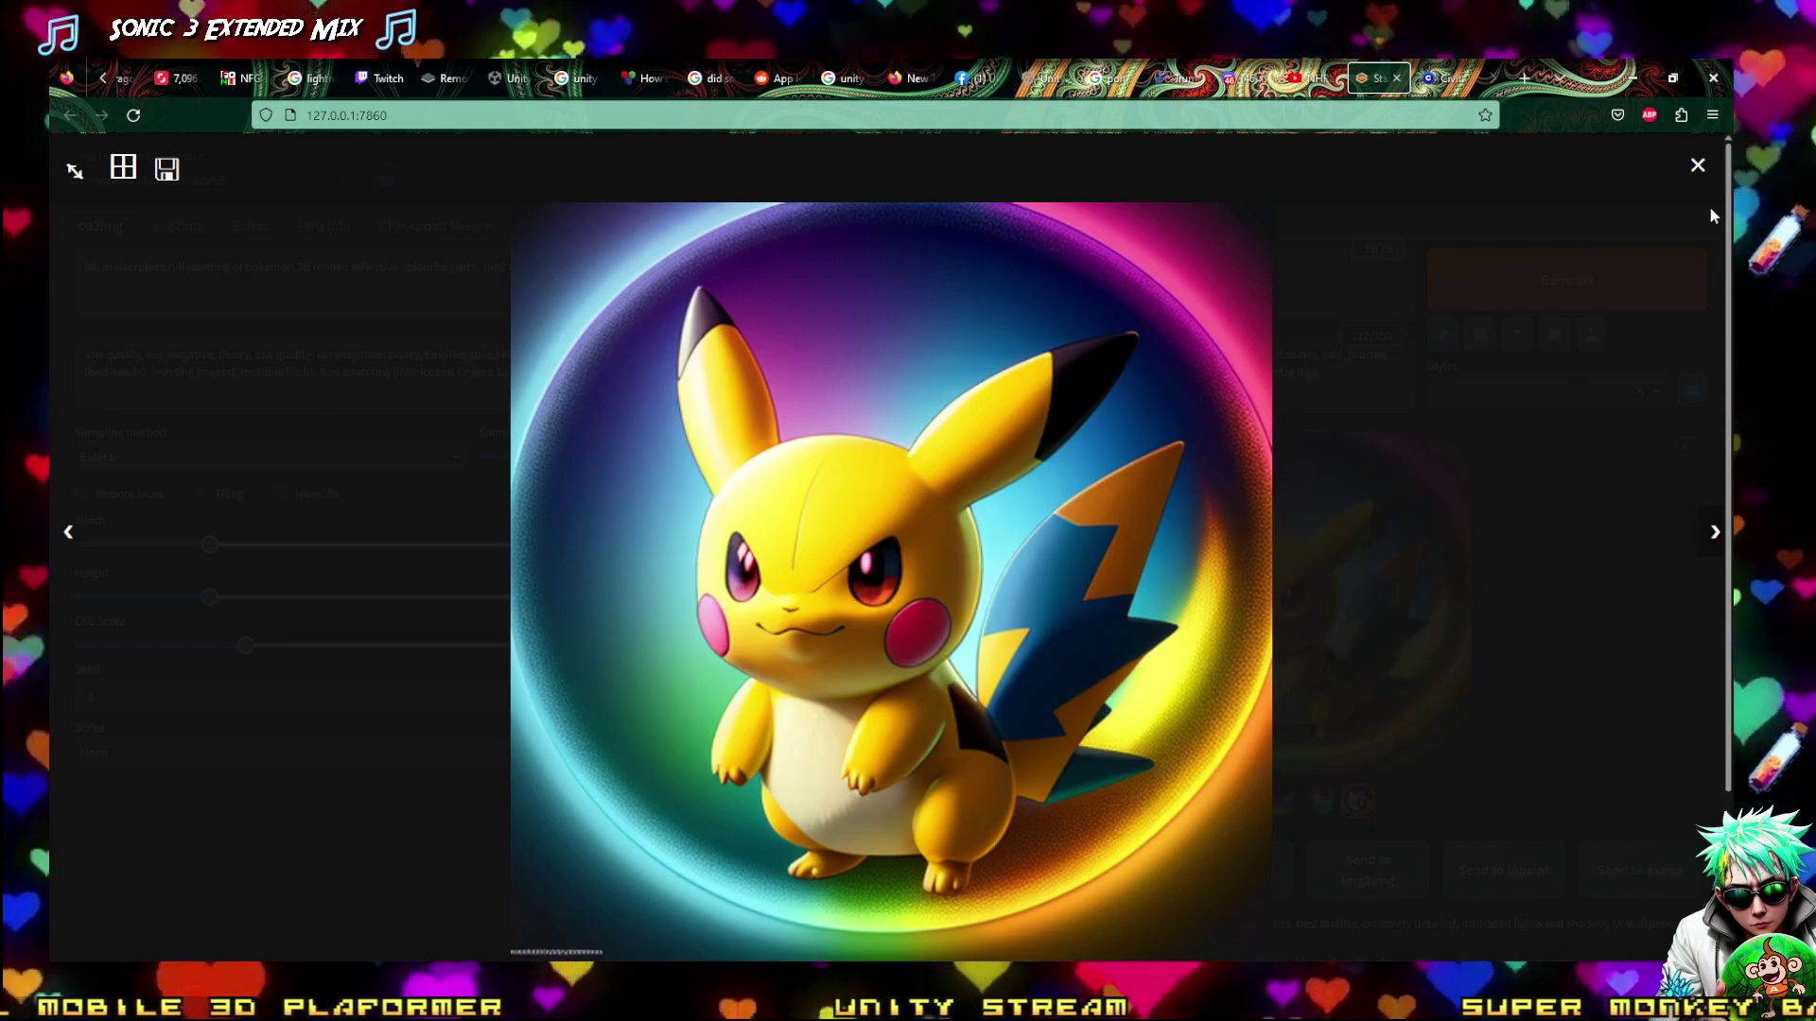
{"action": "left_click", "coordinate": [1697, 165]}
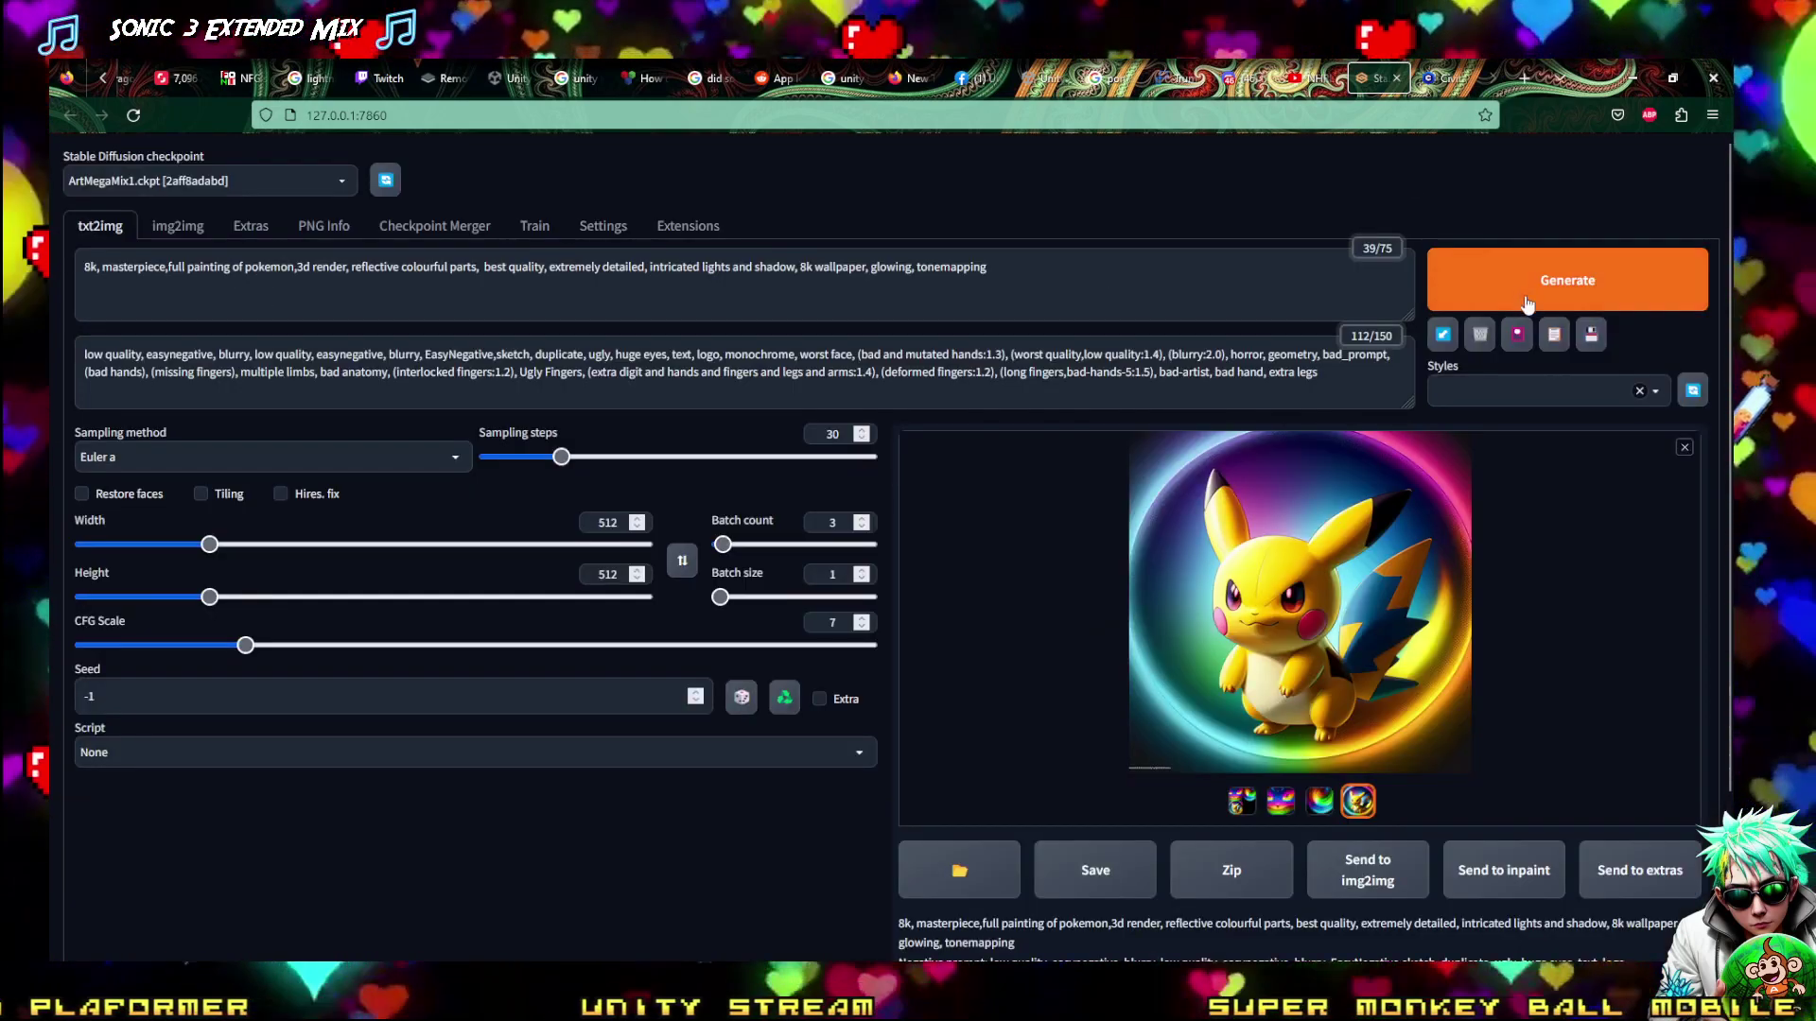
{"action": "left_click", "coordinate": [219, 183]}
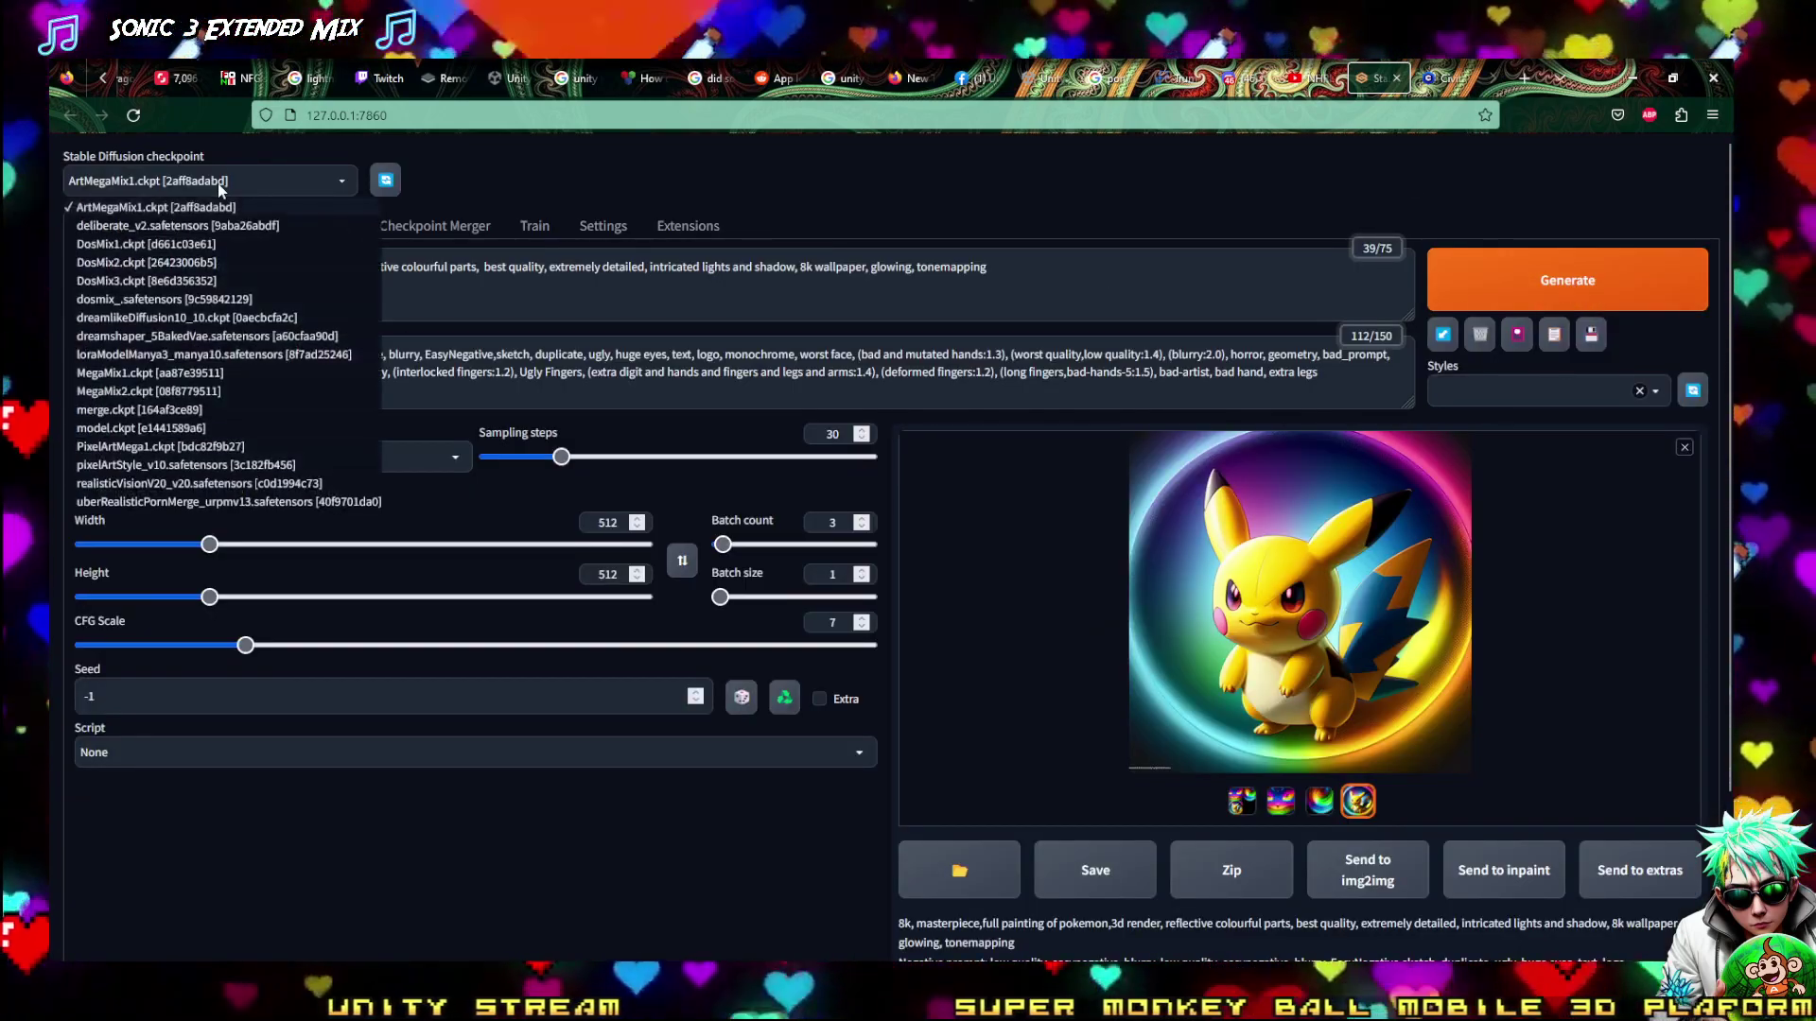
Switch the checkpoint to merge.ckpt, generate Pokémon images and browse the Pikachu results full-size
{"action": "left_click", "coordinate": [133, 411]}
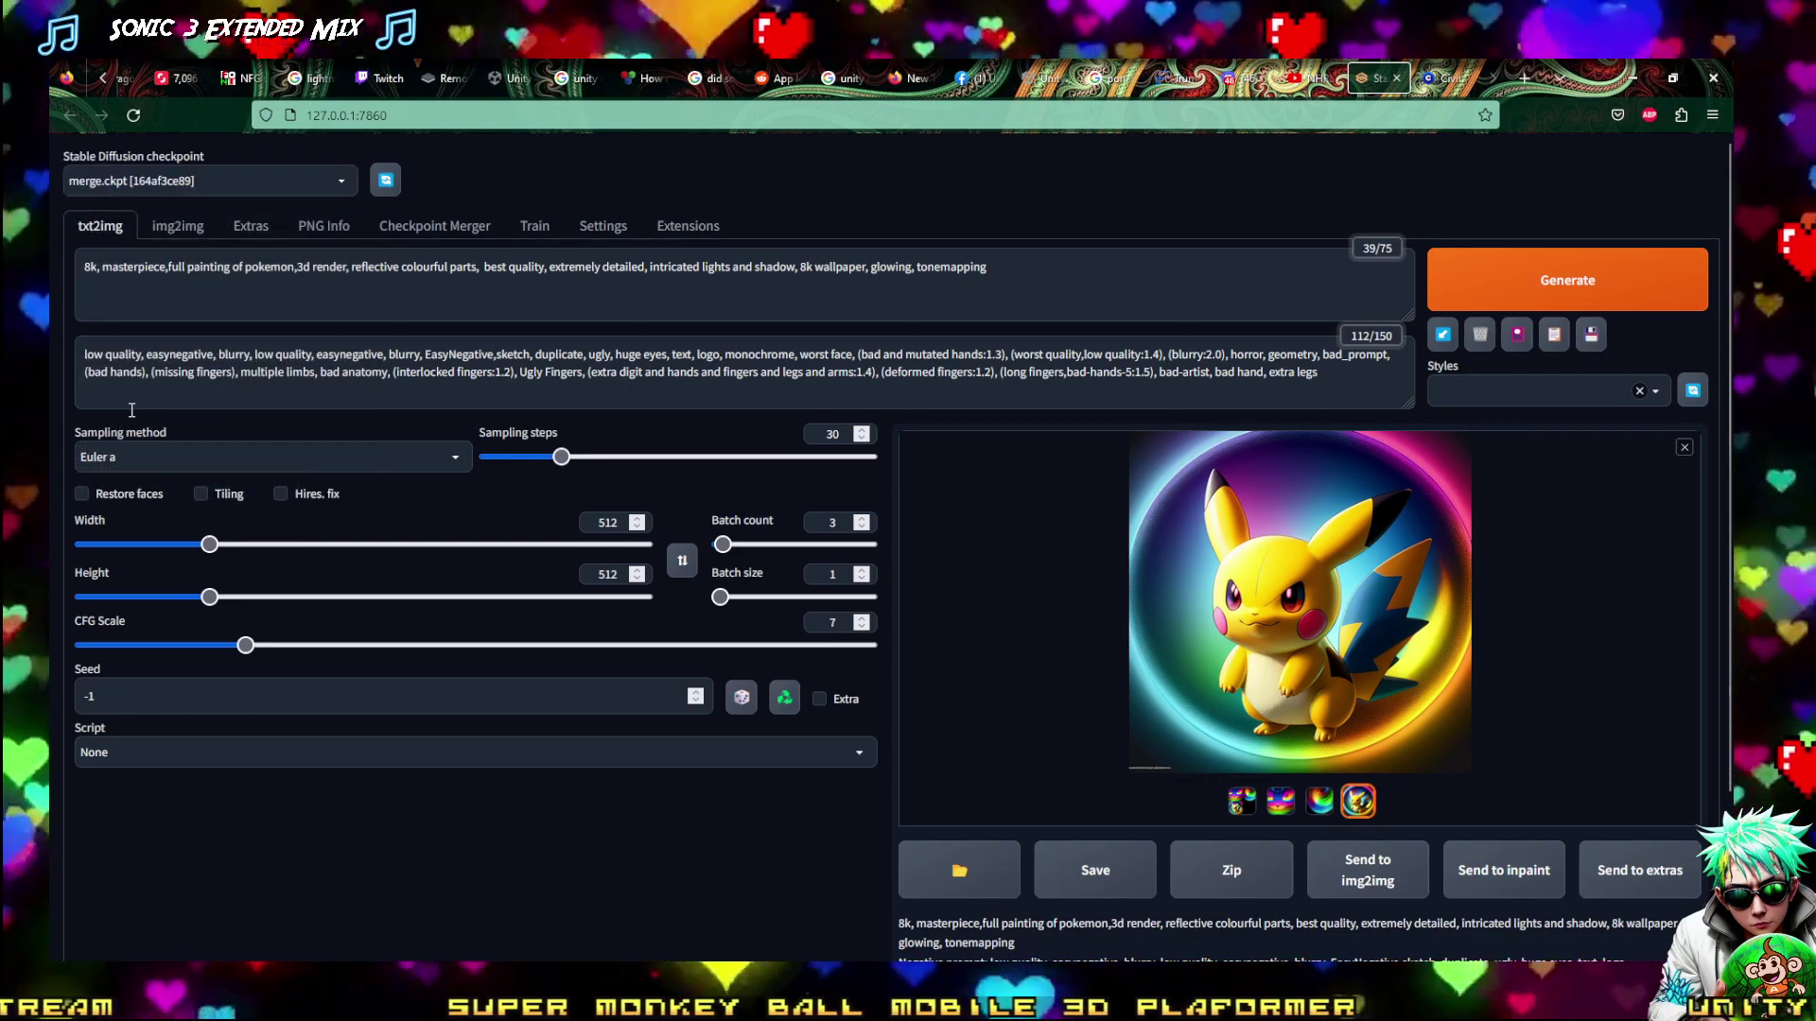
{"action": "left_click", "coordinate": [1567, 280]}
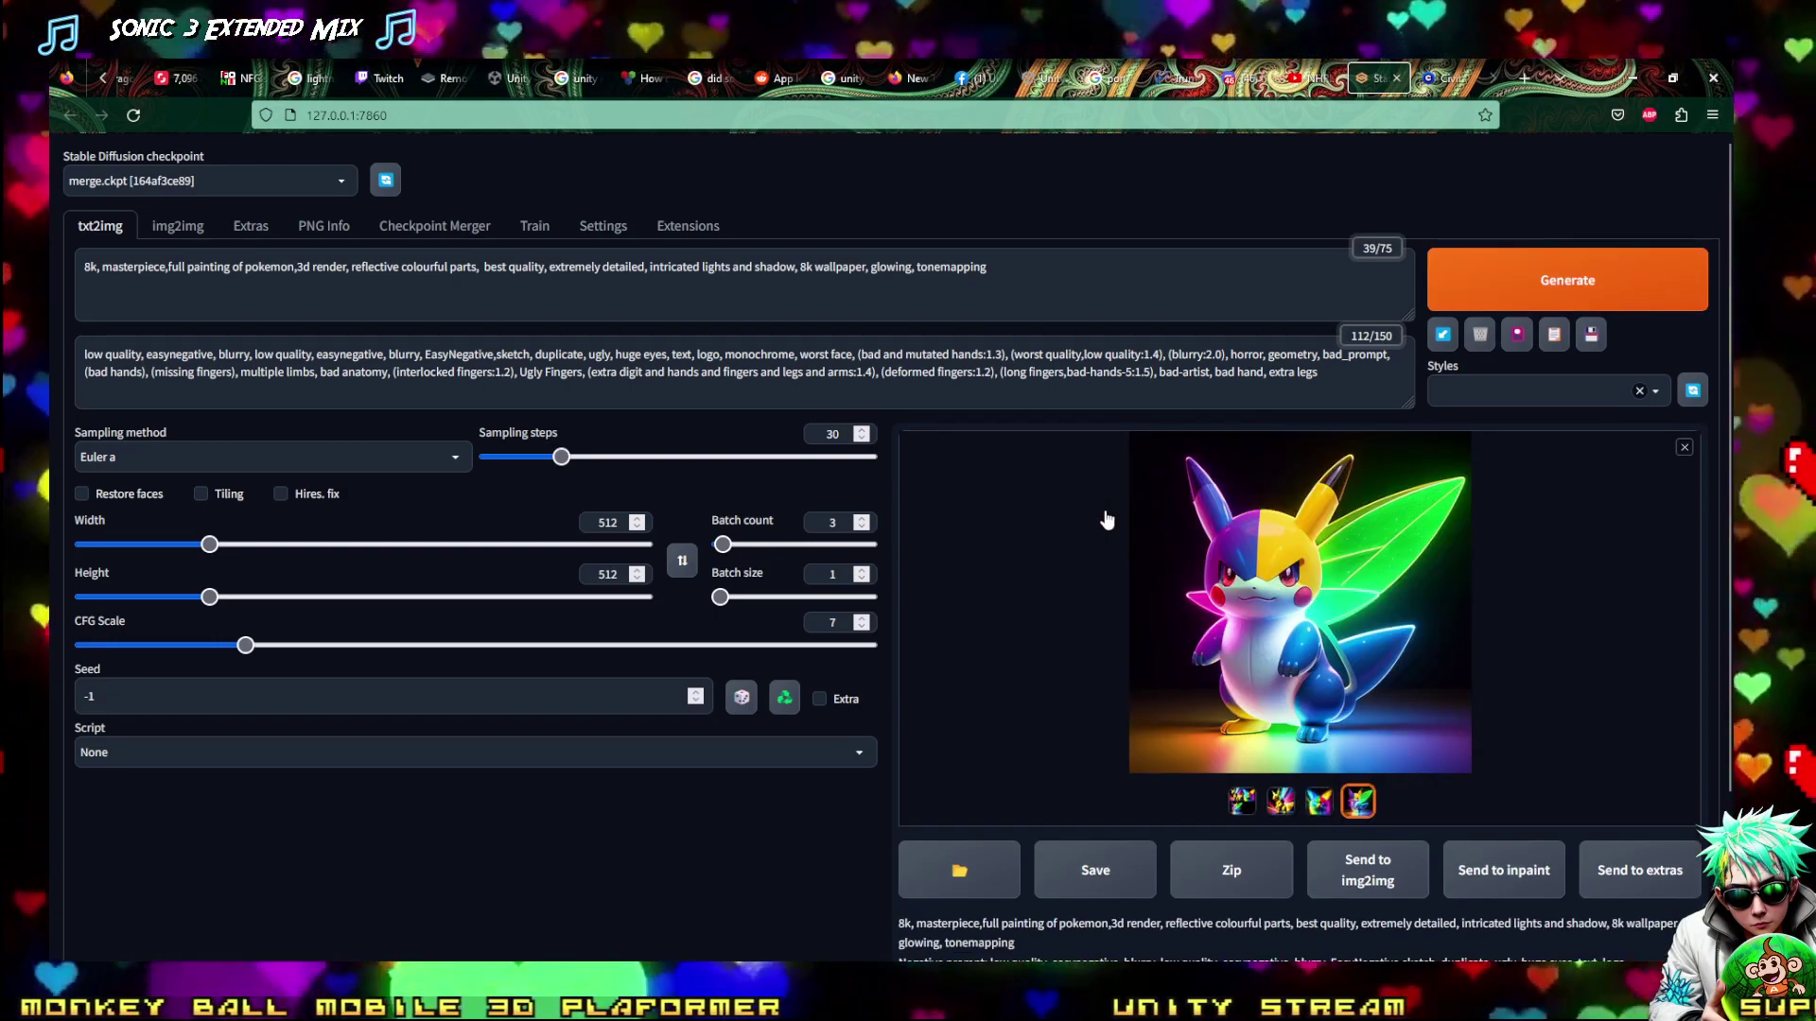
{"action": "left_click", "coordinate": [1319, 801]}
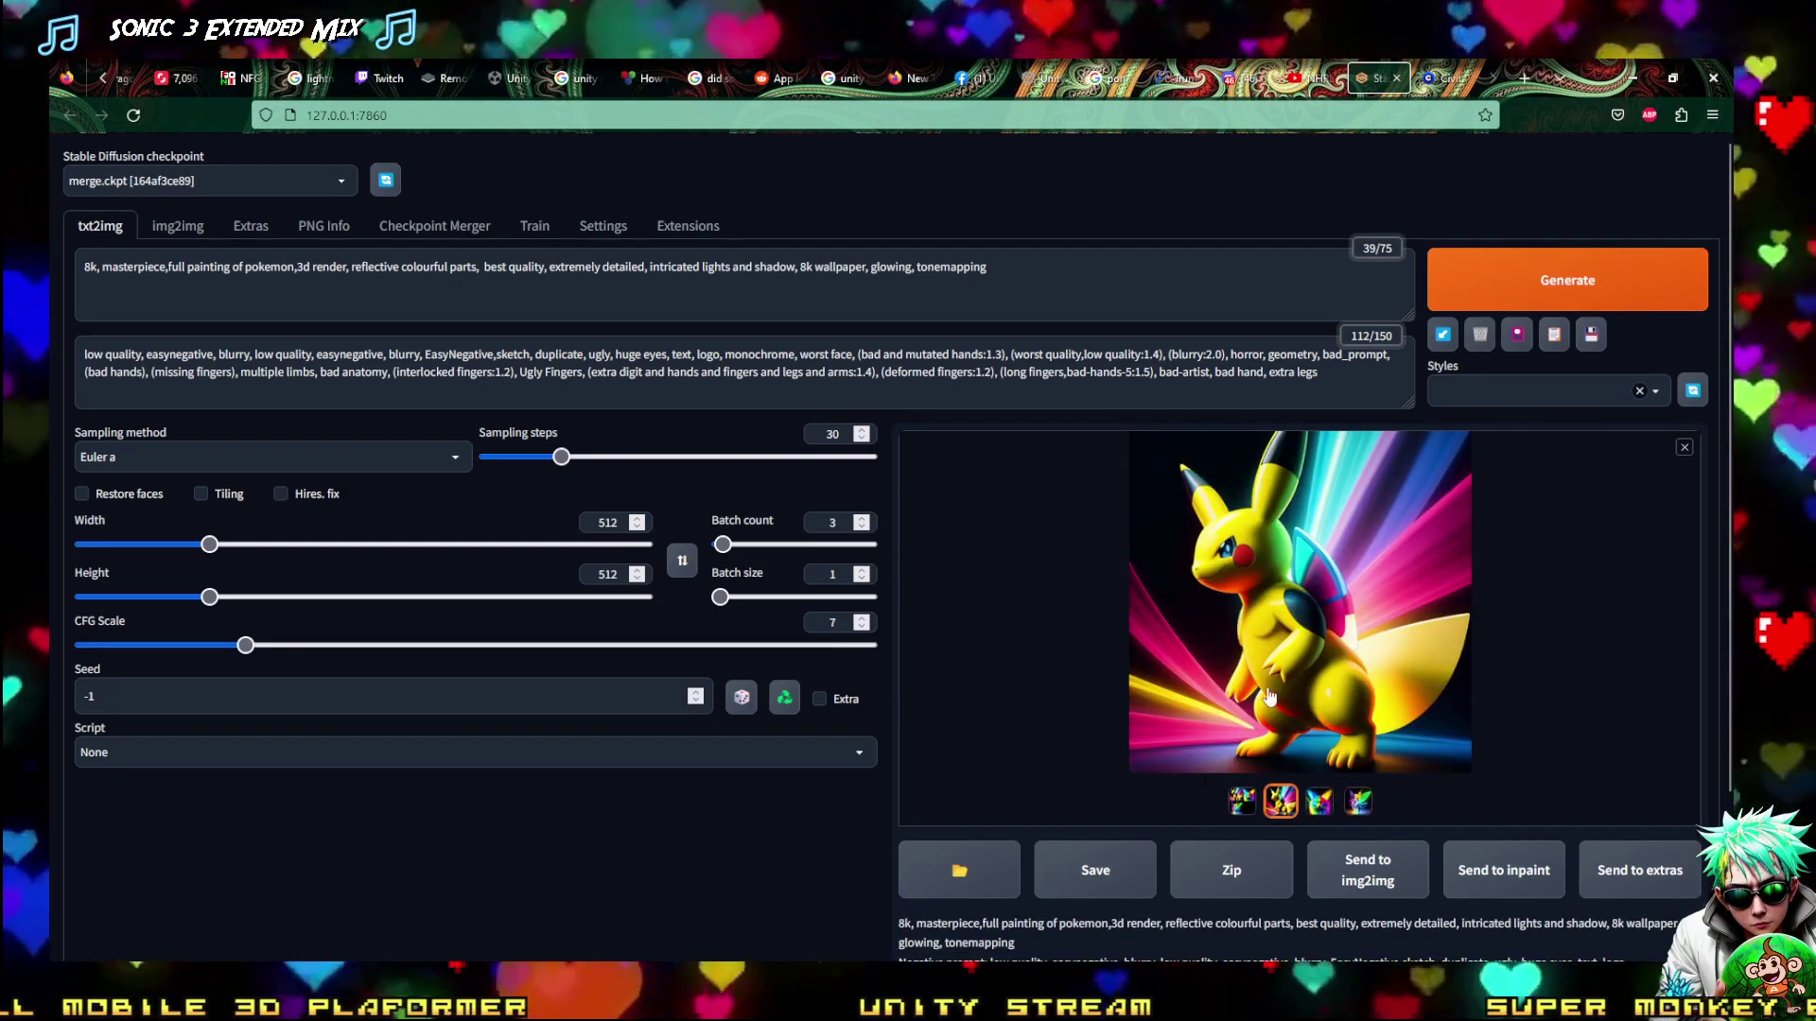
{"action": "left_click", "coordinate": [1264, 661]}
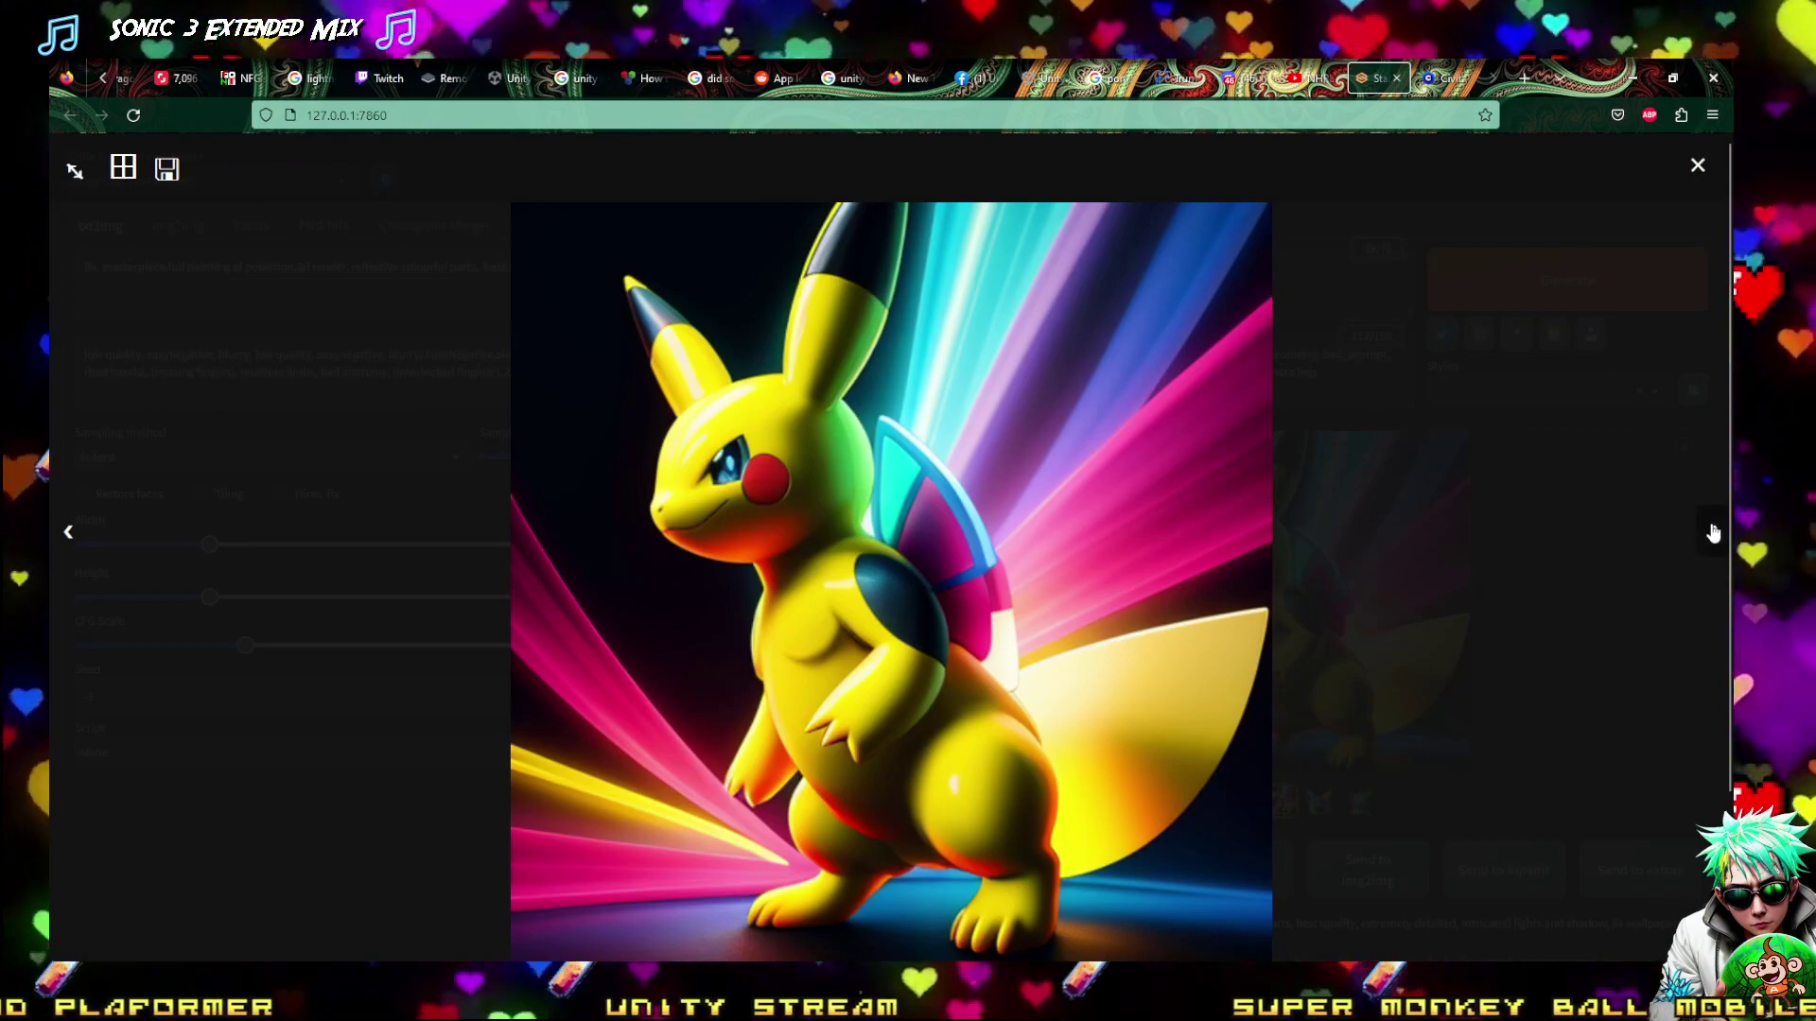
{"action": "left_click", "coordinate": [1713, 533]}
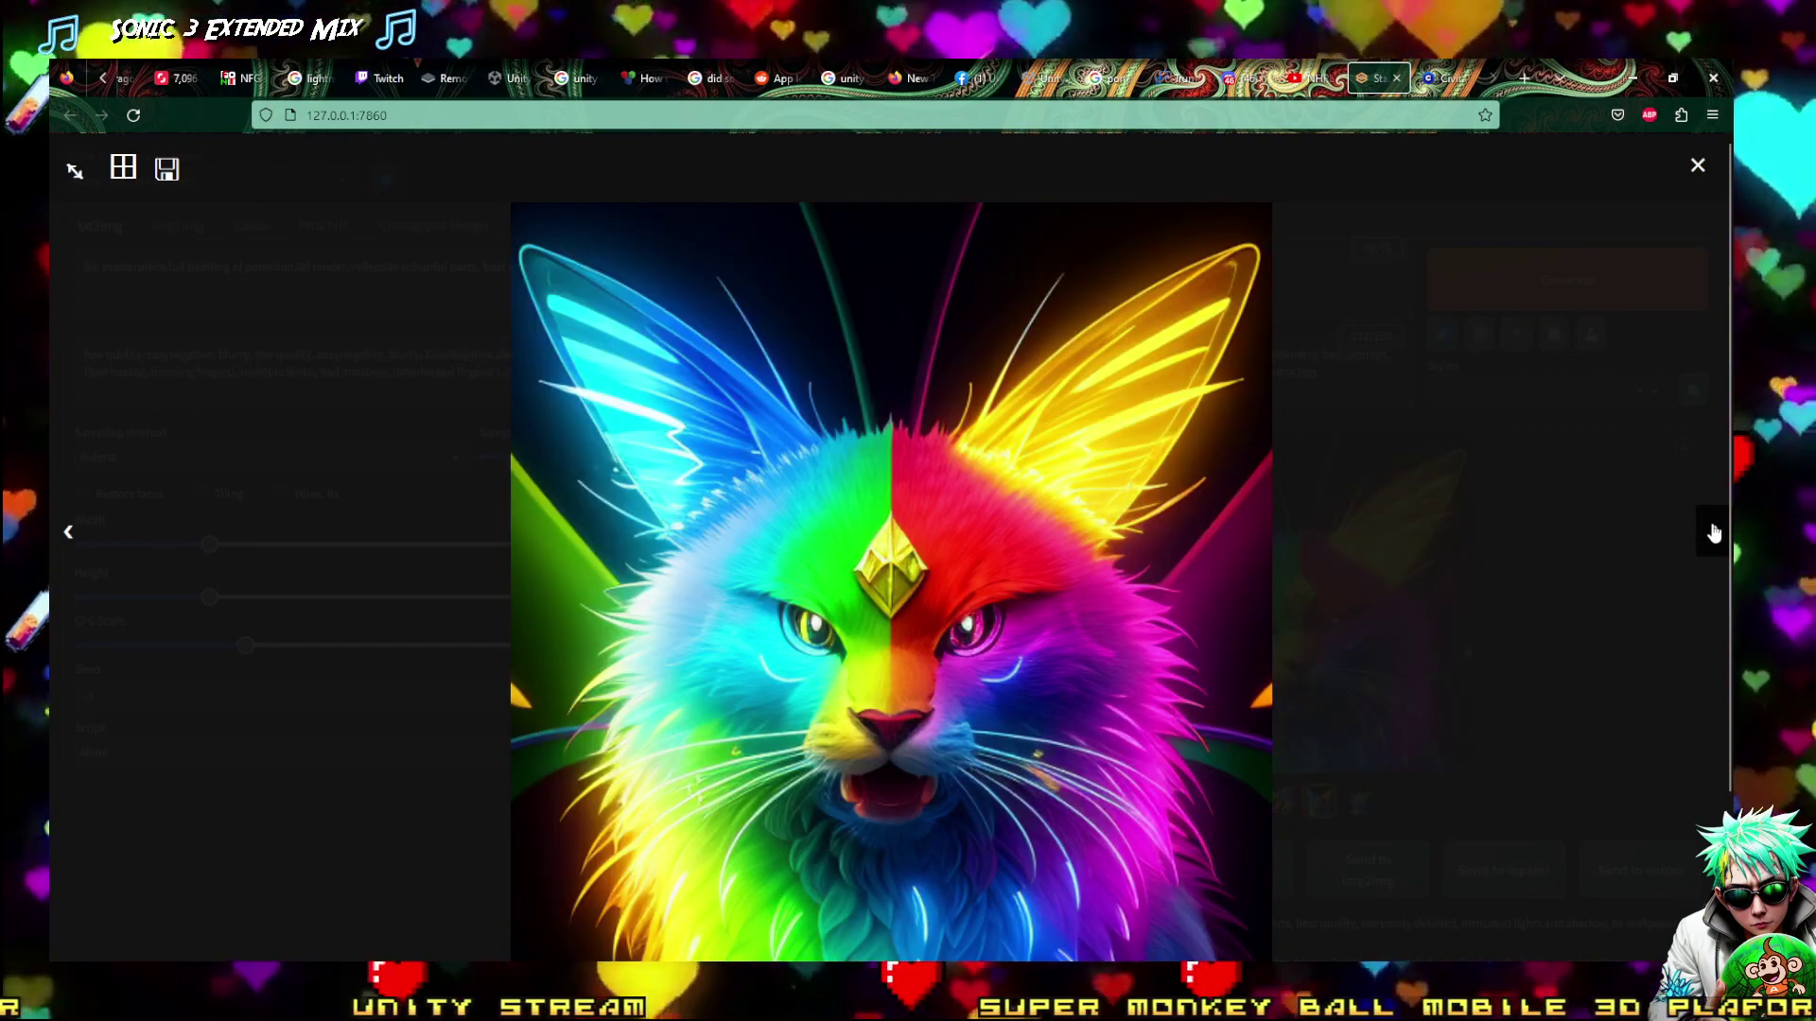
{"action": "left_click", "coordinate": [1714, 532]}
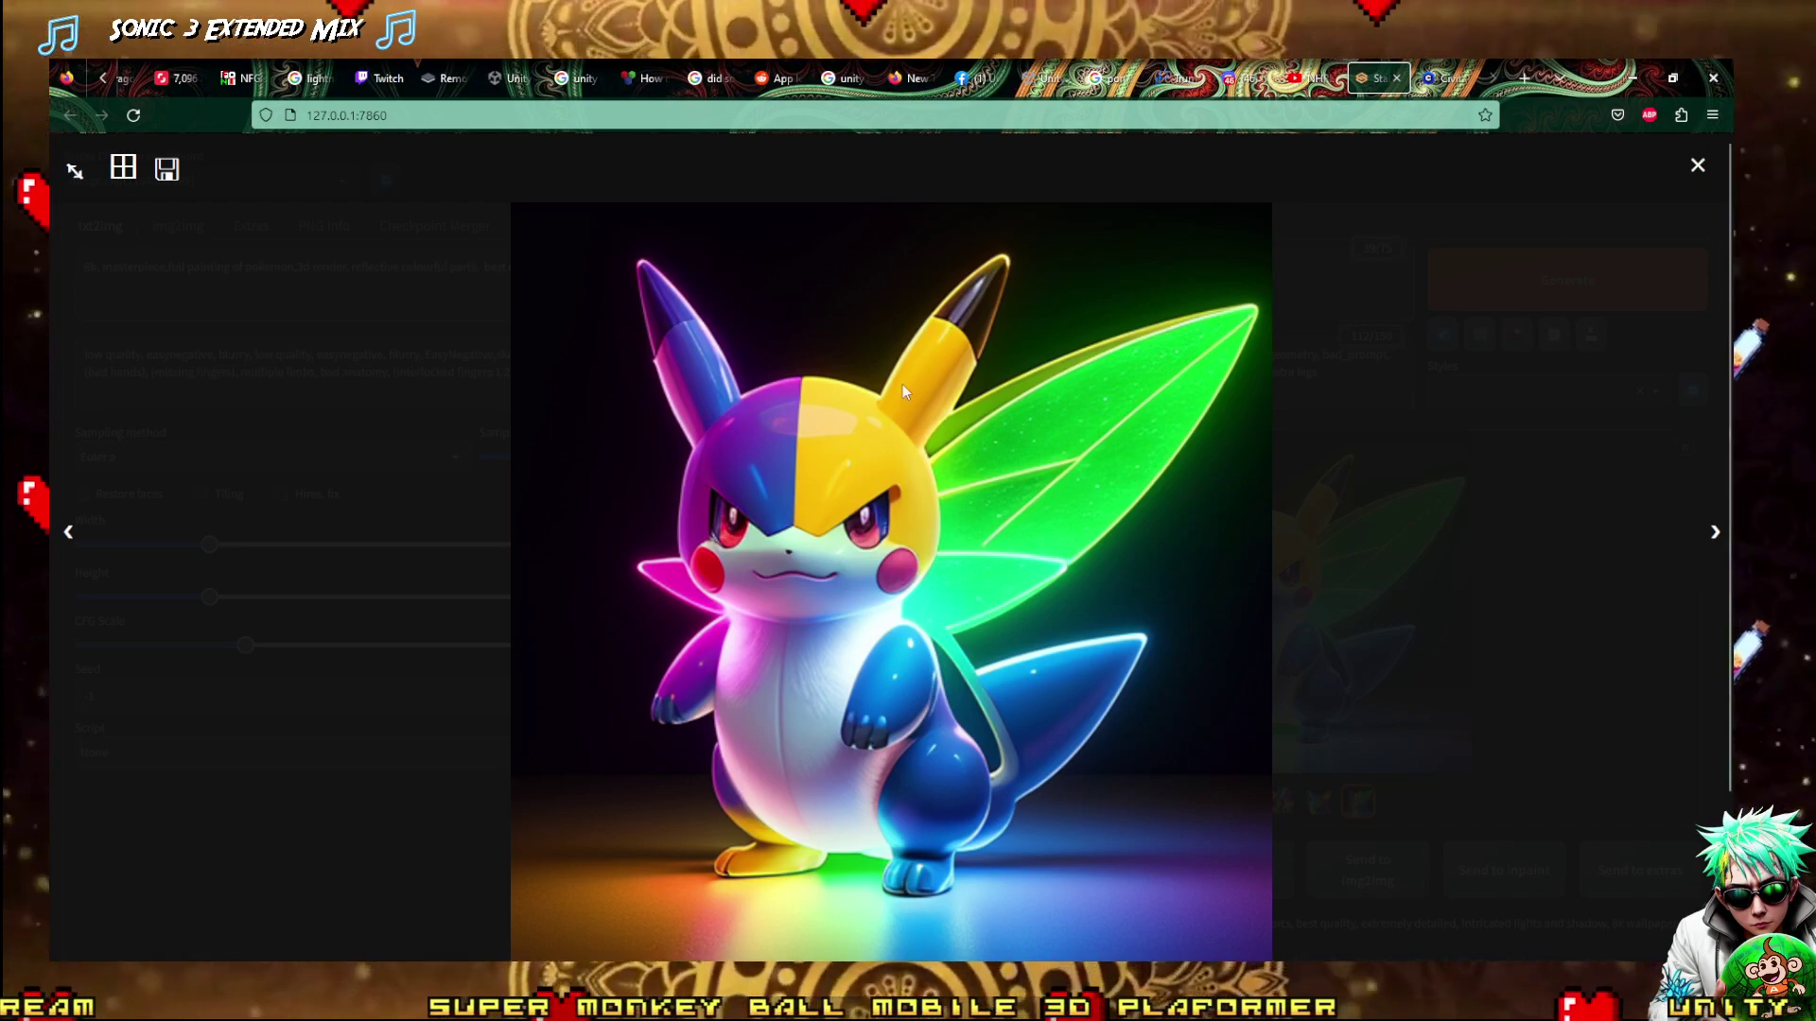
{"action": "left_click", "coordinate": [1694, 165]}
Close the Civitai image view and scroll the DreamShaper gallery back up to the model overview
{"action": "left_click", "coordinate": [1423, 81]}
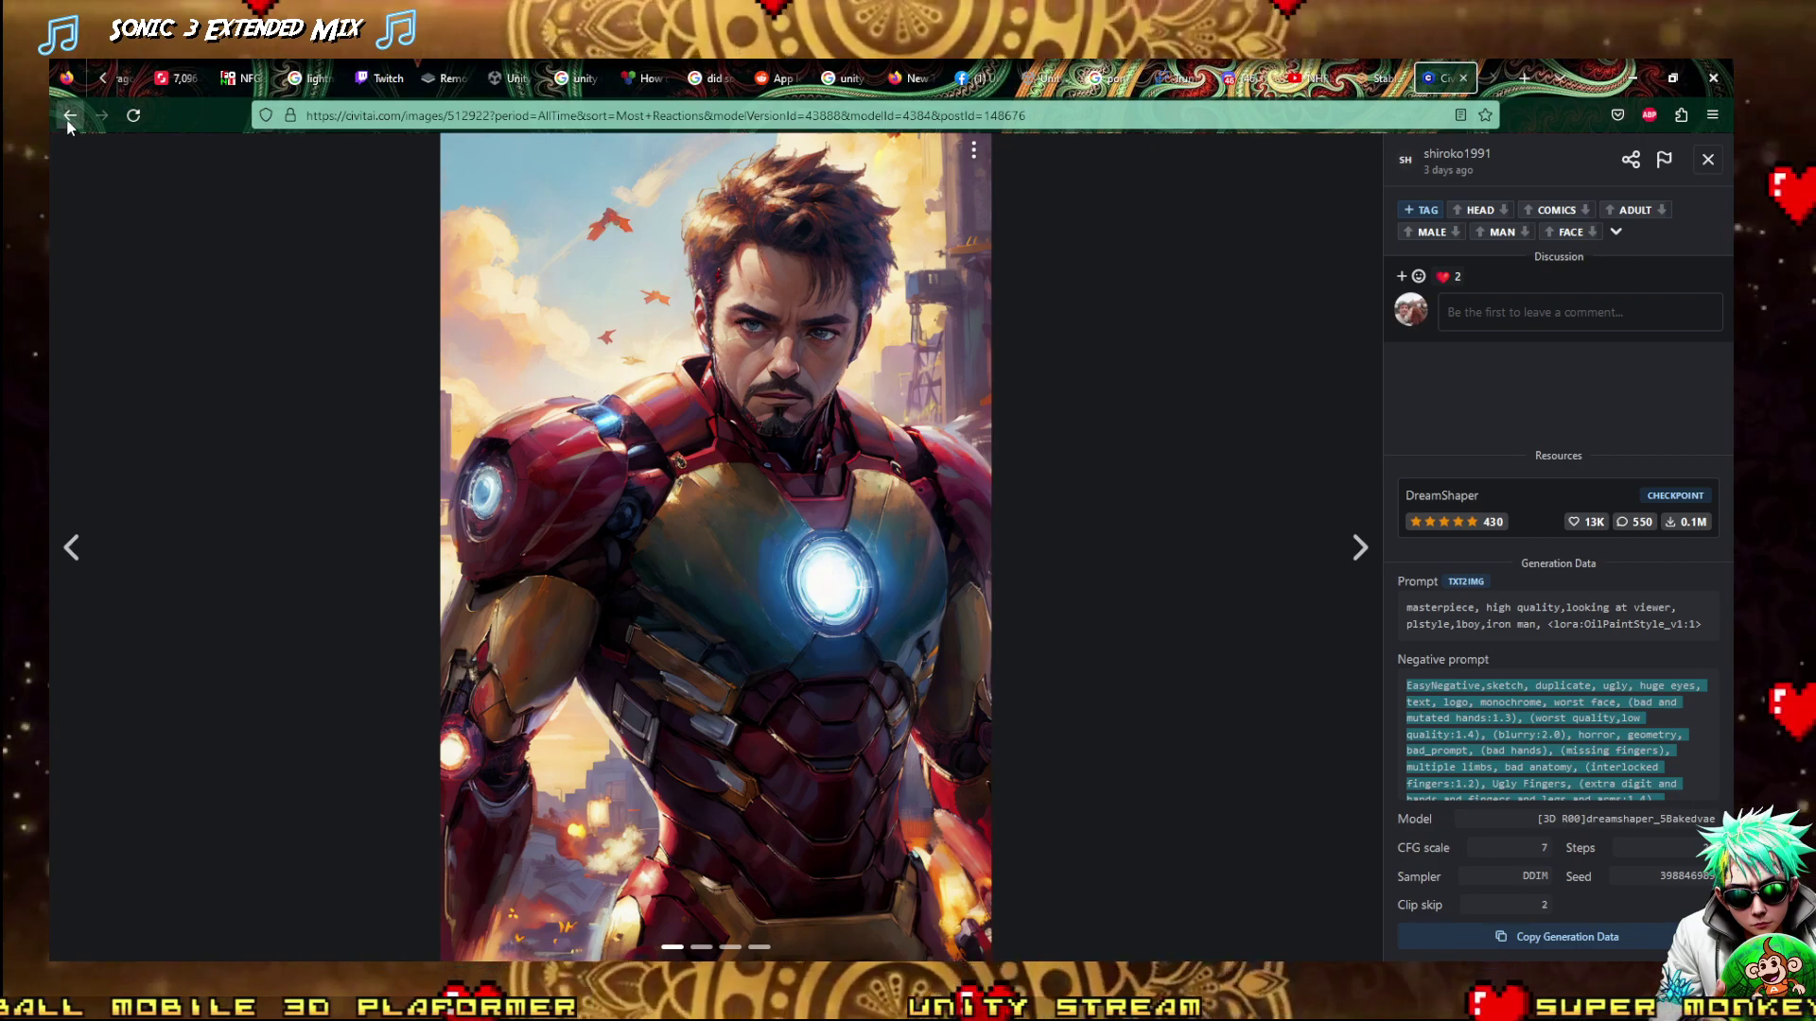
{"action": "left_click", "coordinate": [1707, 160]}
{"action": "scroll", "coordinate": [1194, 646], "scroll_direction": "up", "scroll_amount": 15}
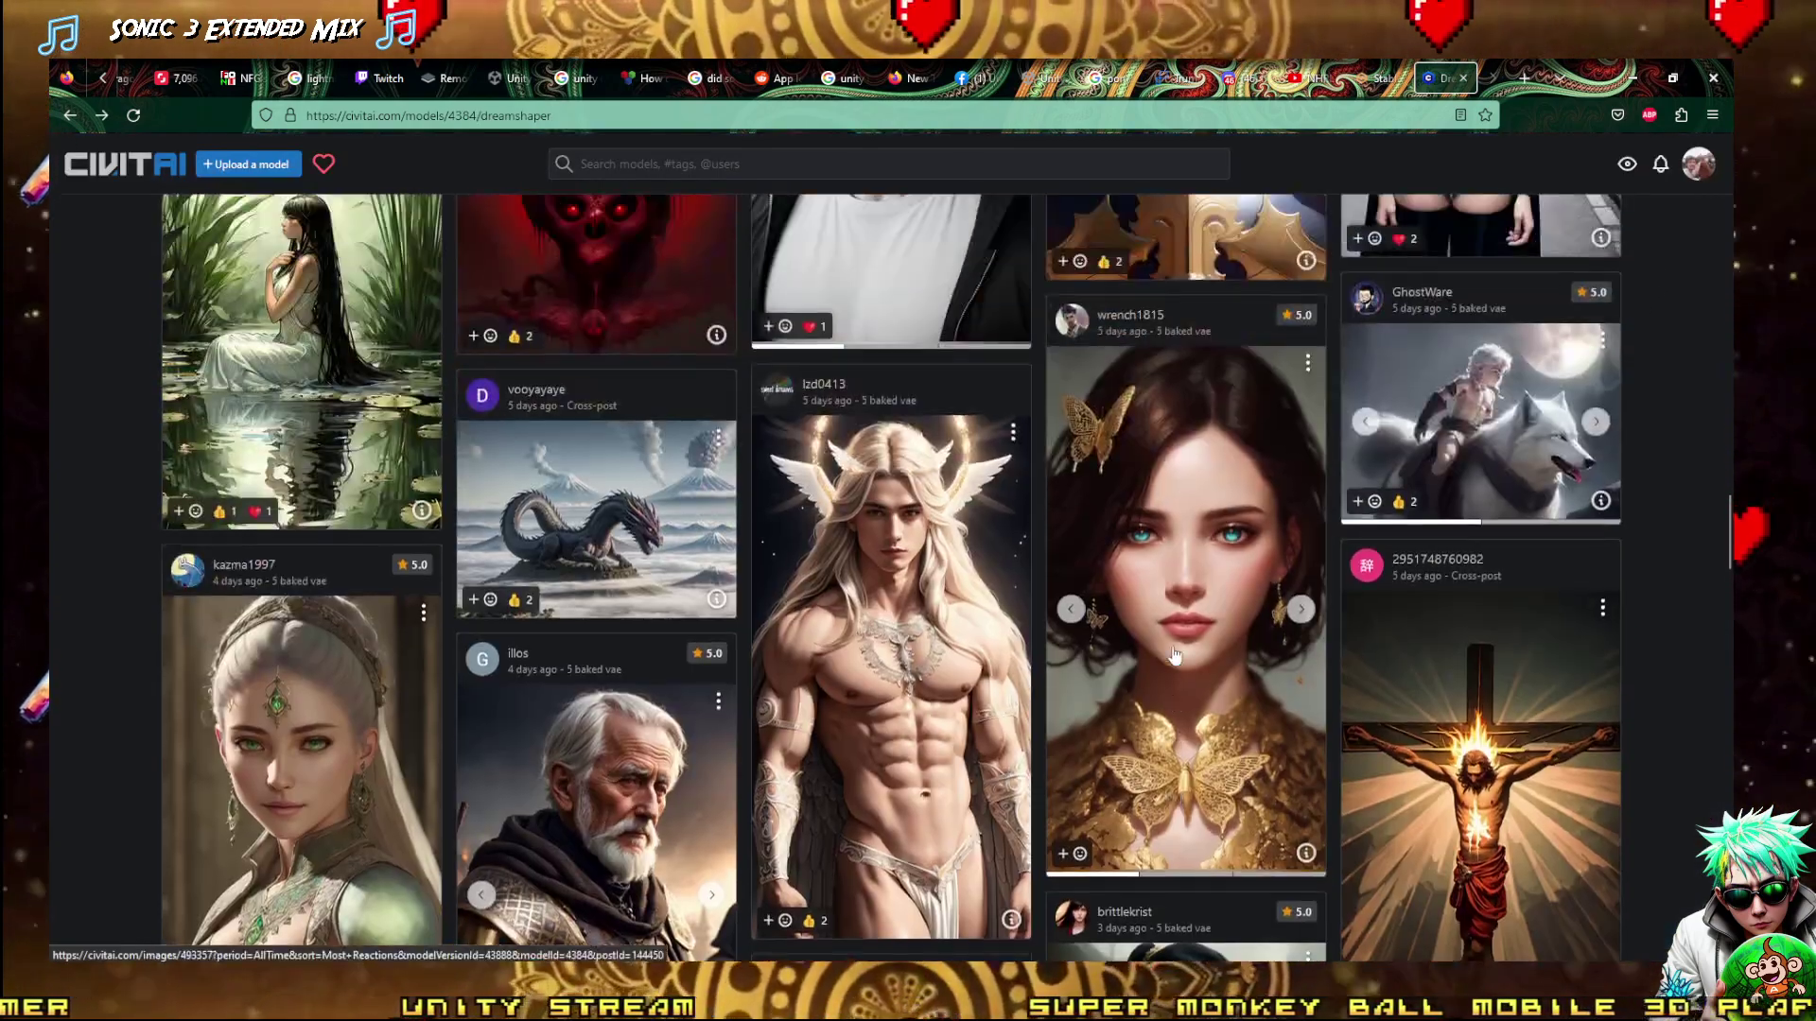
{"action": "scroll", "coordinate": [1172, 656], "scroll_direction": "up", "scroll_amount": 5}
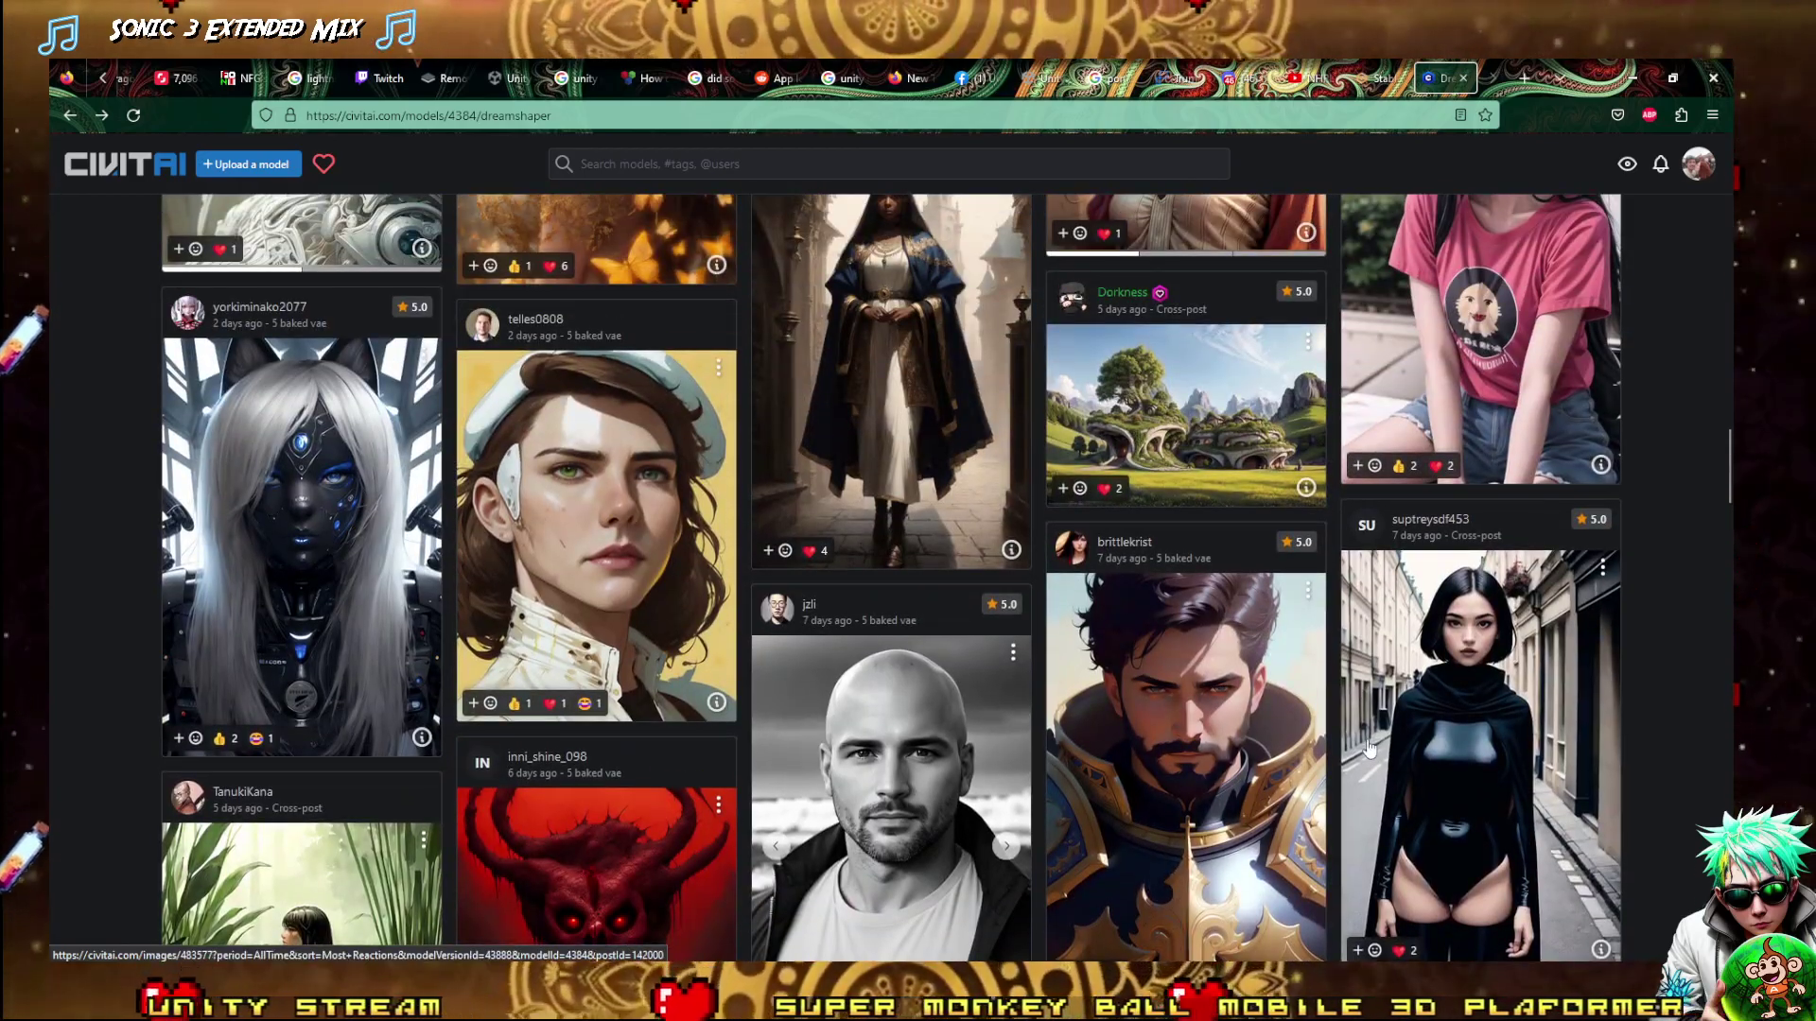
{"action": "scroll", "coordinate": [176, 428], "scroll_direction": "up", "scroll_amount": 15}
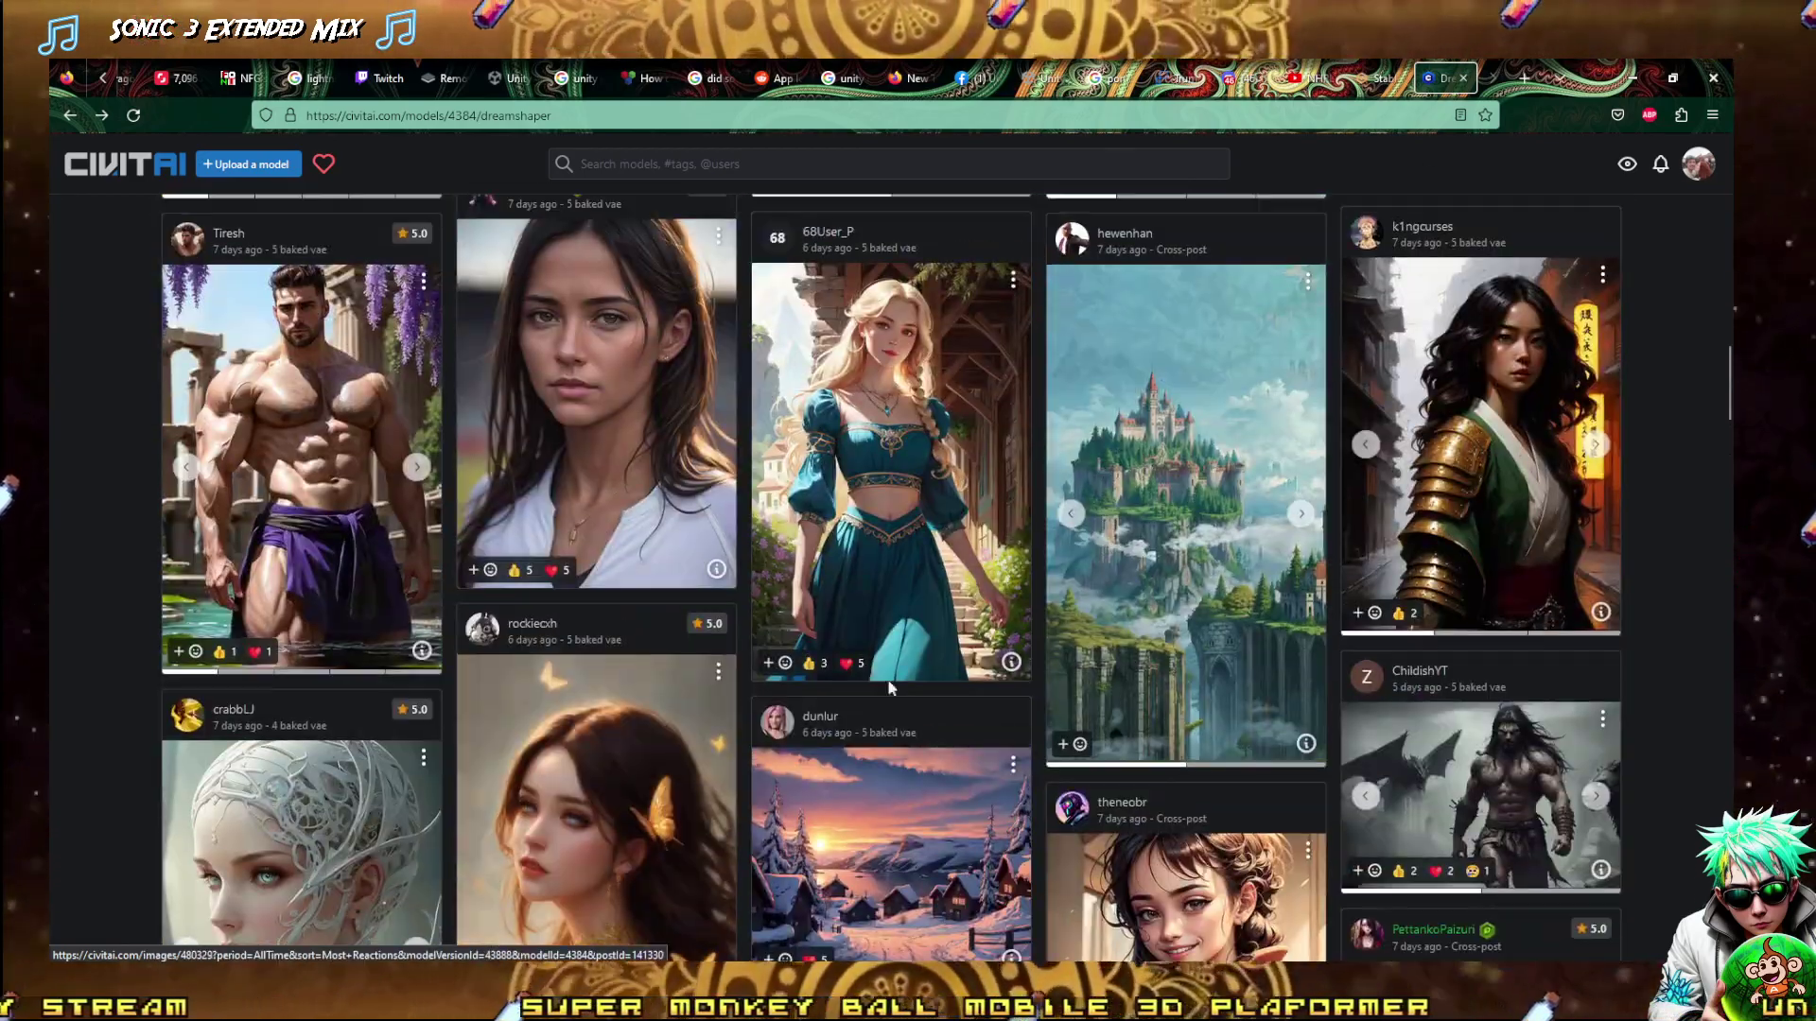
{"action": "scroll", "coordinate": [936, 747], "scroll_direction": "up", "scroll_amount": 3}
{"action": "scroll", "coordinate": [1201, 700], "scroll_direction": "down", "scroll_amount": 15}
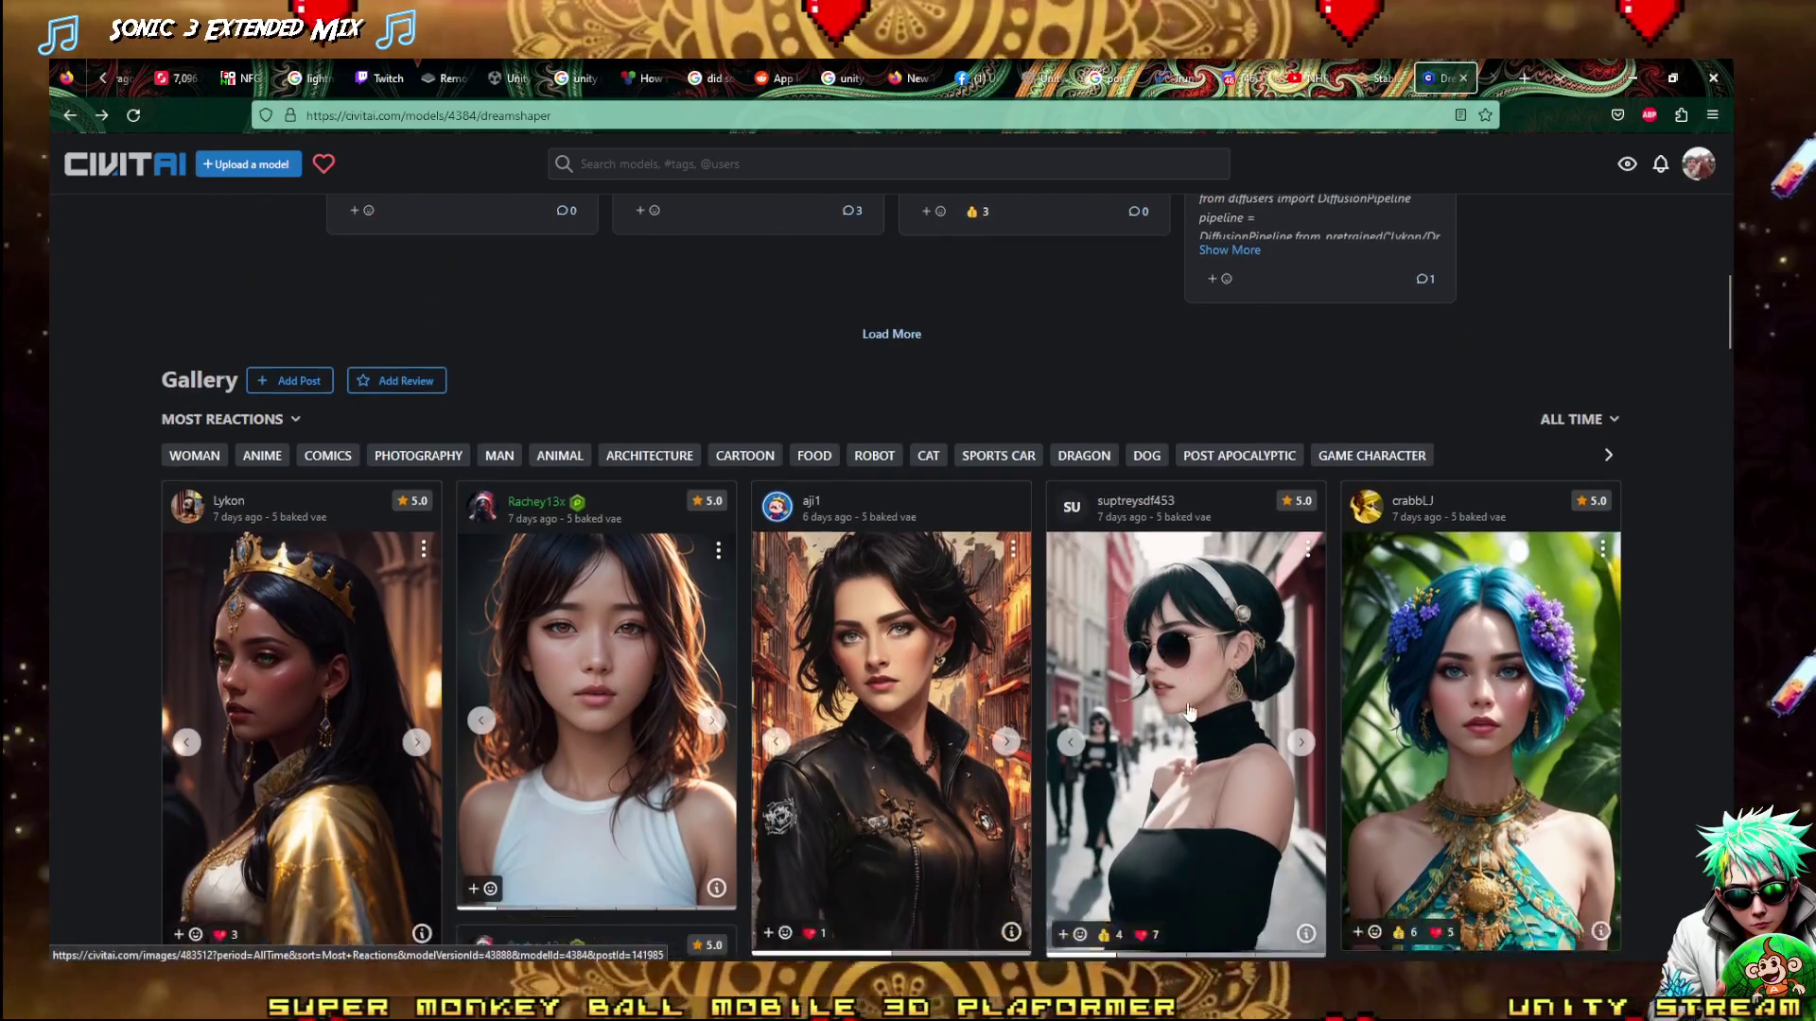
{"action": "scroll", "coordinate": [1322, 644], "scroll_direction": "down", "scroll_amount": 20}
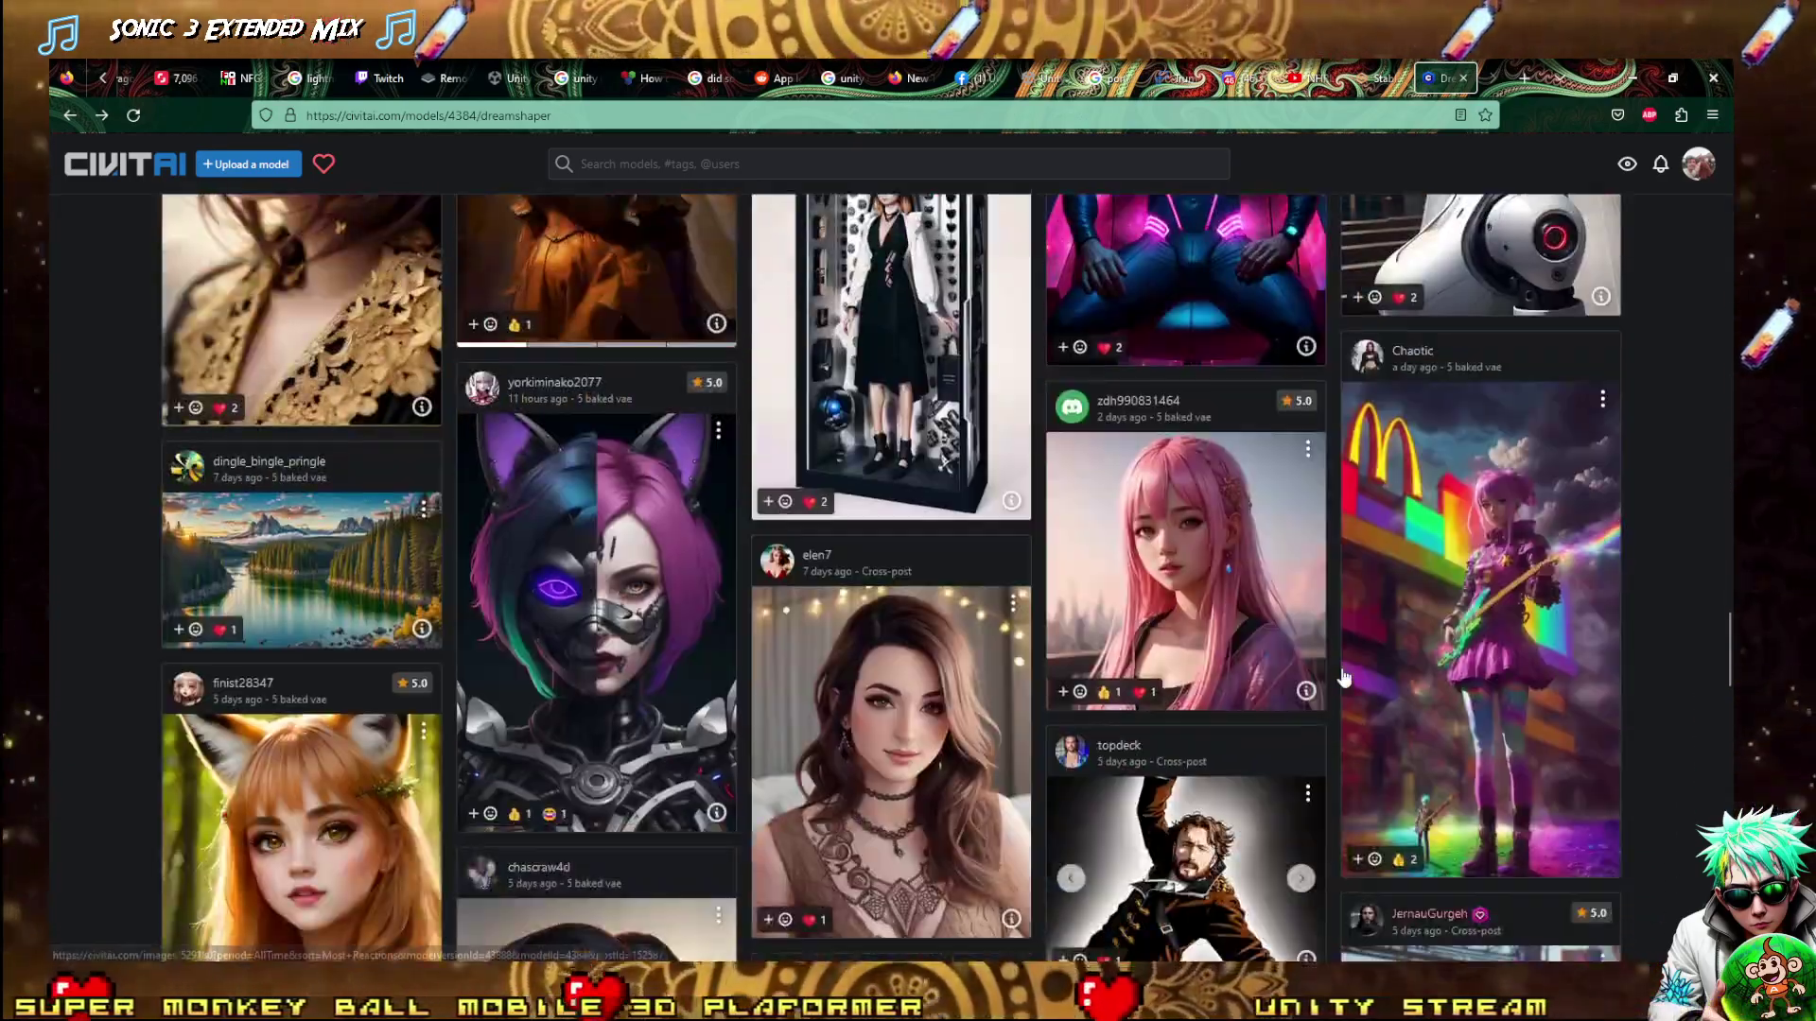
{"action": "scroll", "coordinate": [1343, 679], "scroll_direction": "down", "scroll_amount": 10}
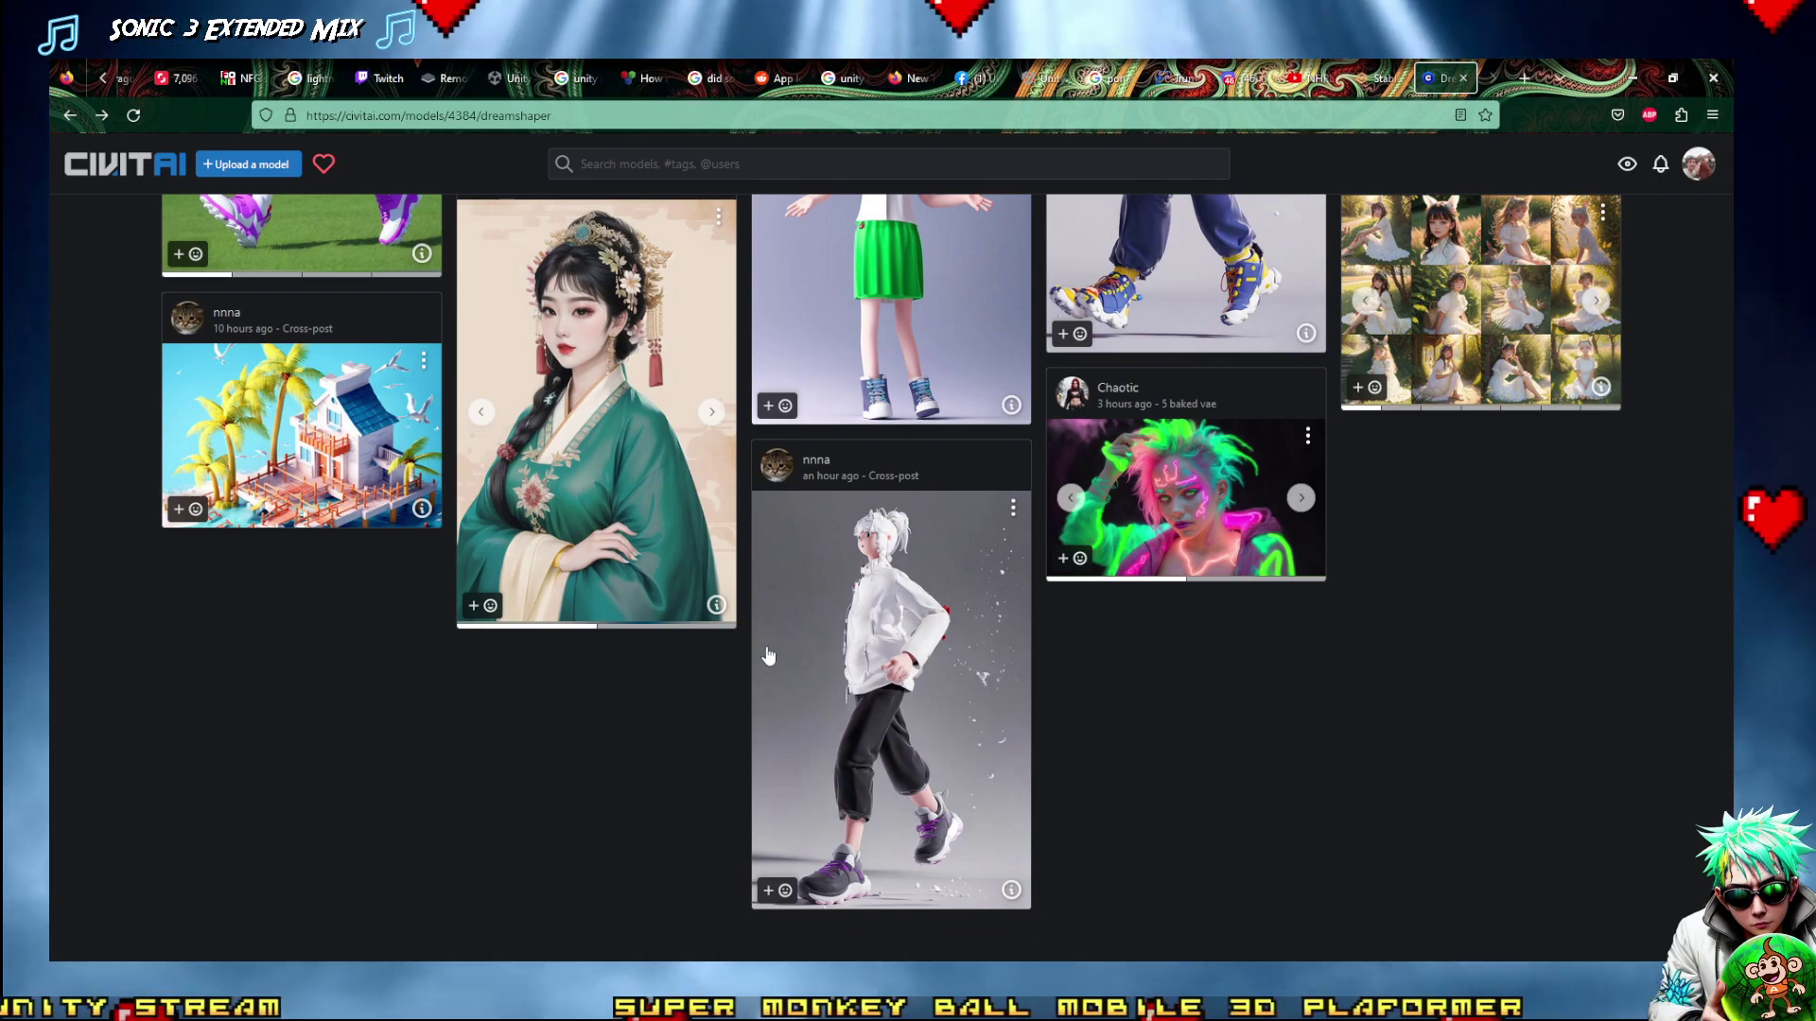
{"action": "scroll", "coordinate": [767, 656], "scroll_direction": "up", "scroll_amount": 5}
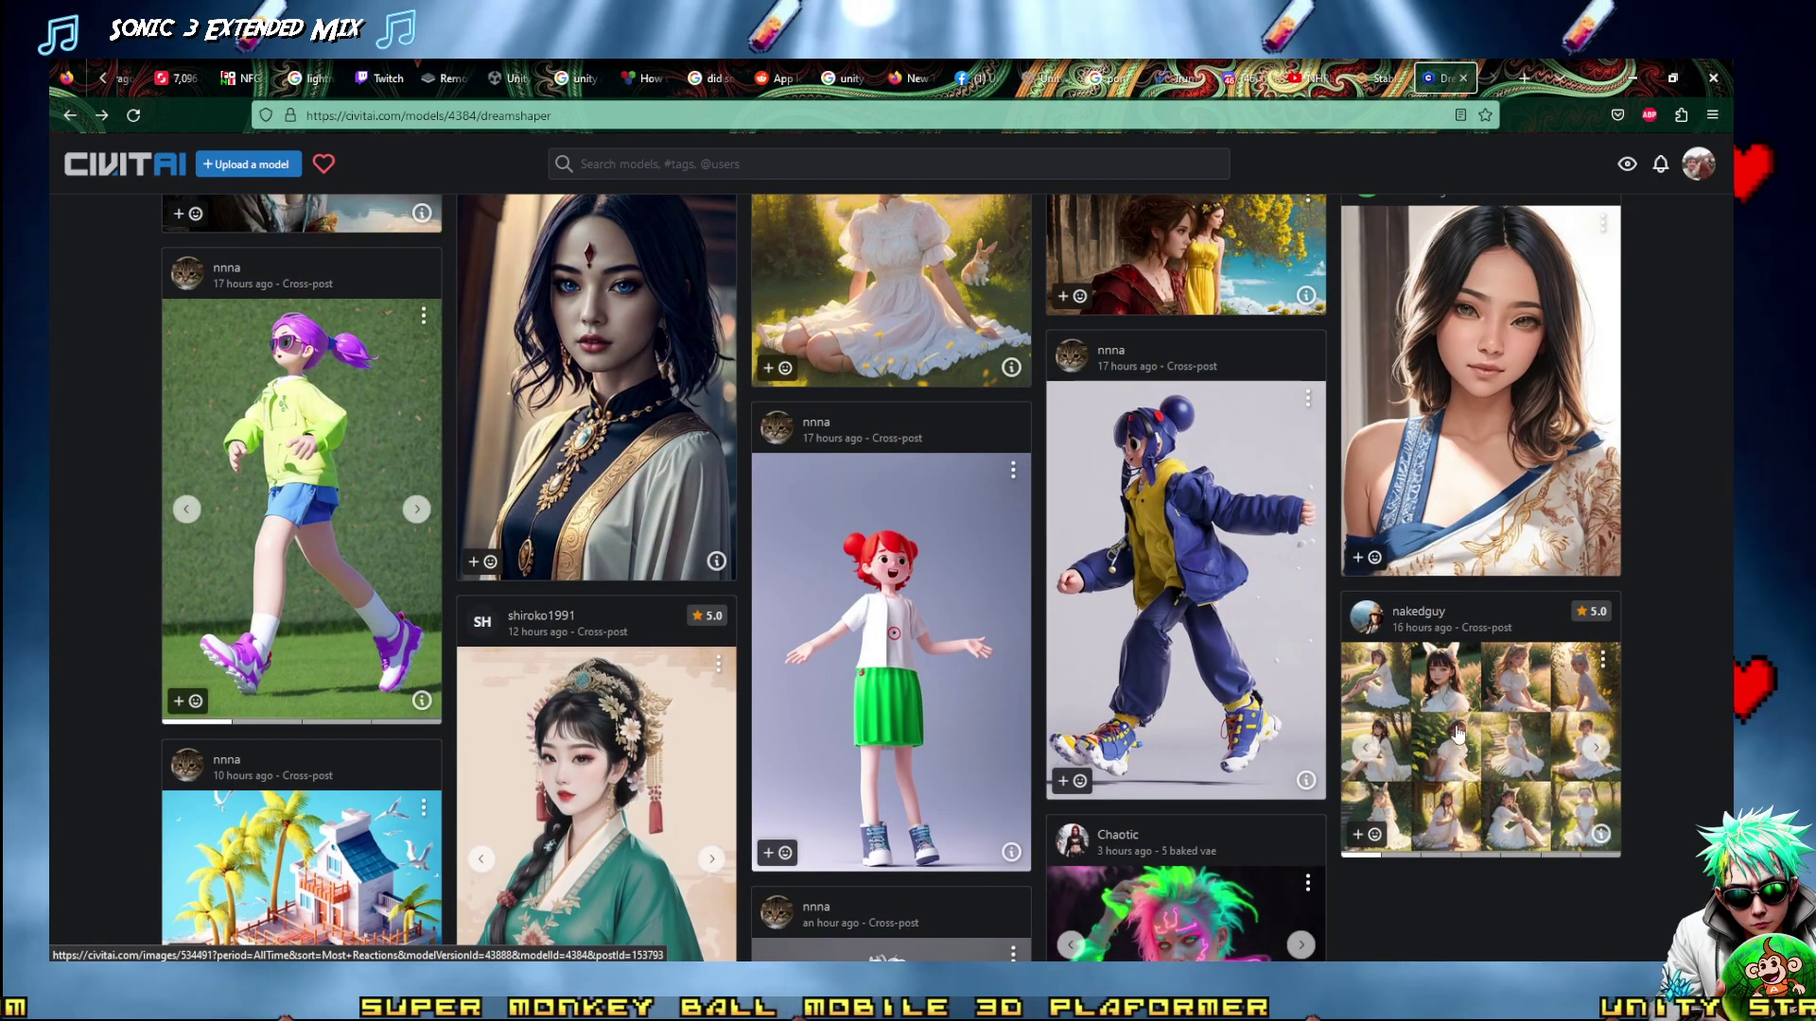
{"action": "scroll", "coordinate": [1437, 668], "scroll_direction": "up", "scroll_amount": 12}
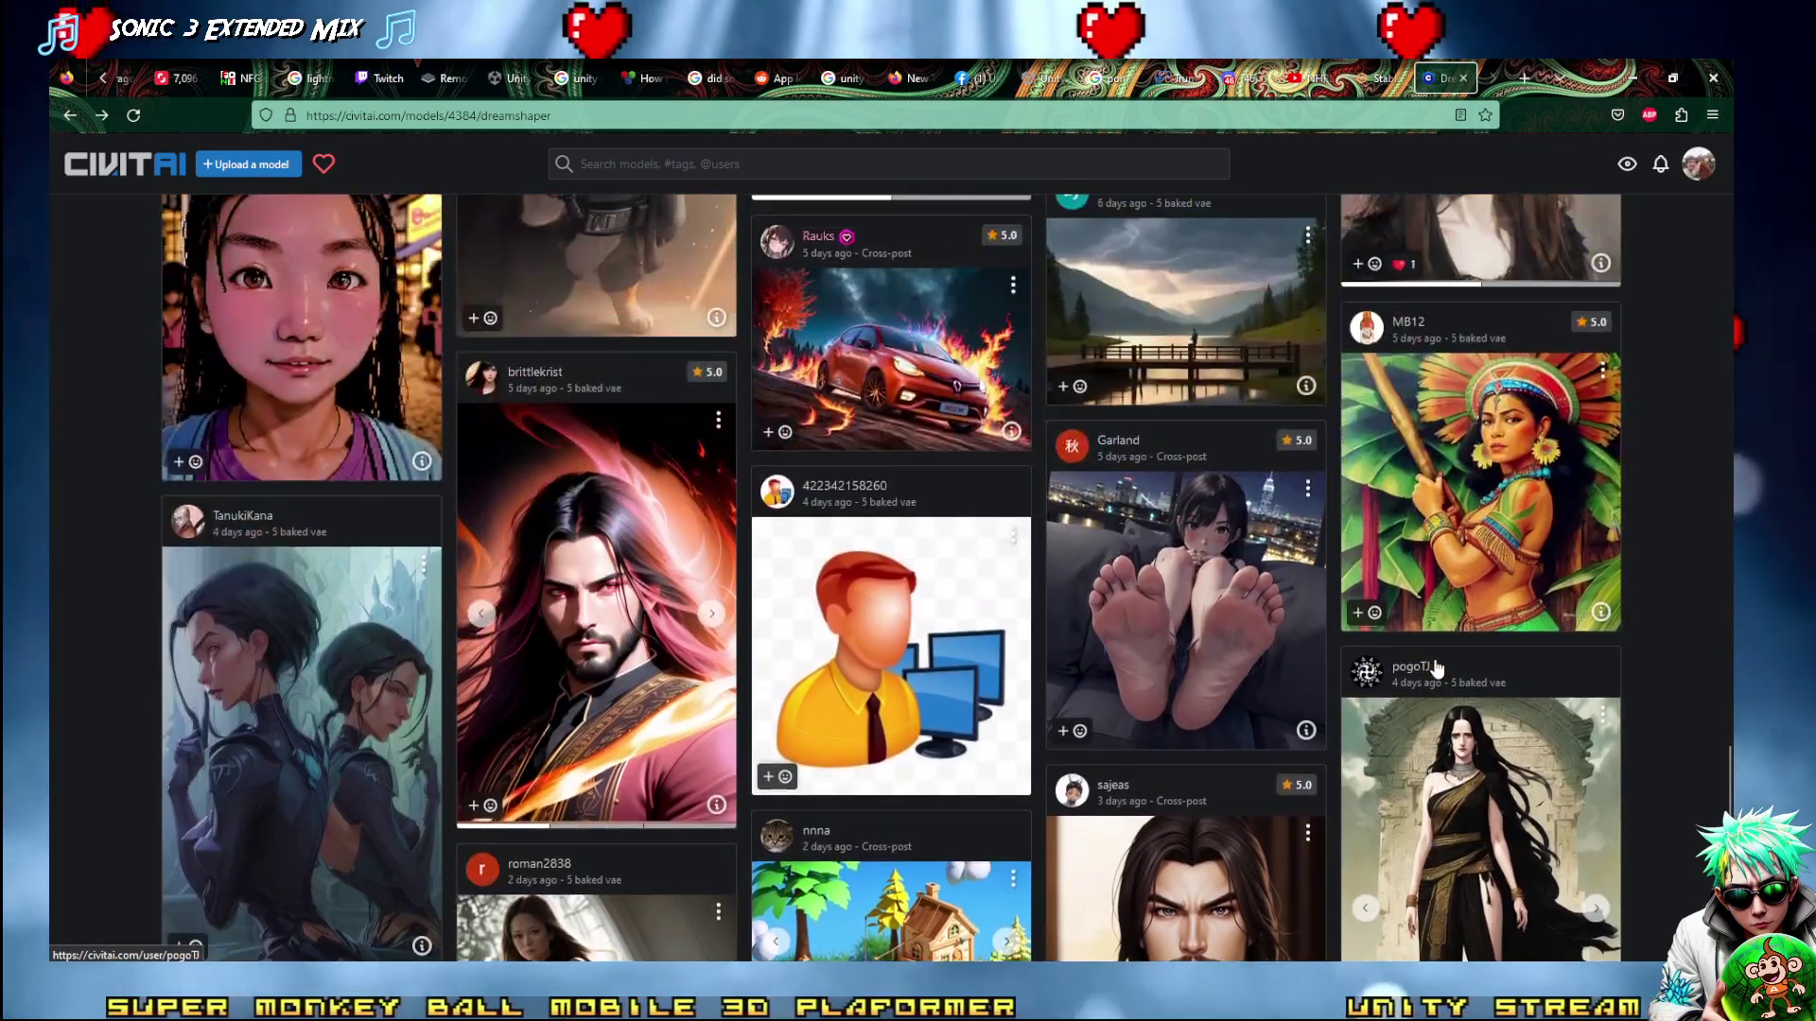
{"action": "scroll", "coordinate": [1046, 764], "scroll_direction": "up", "scroll_amount": 10}
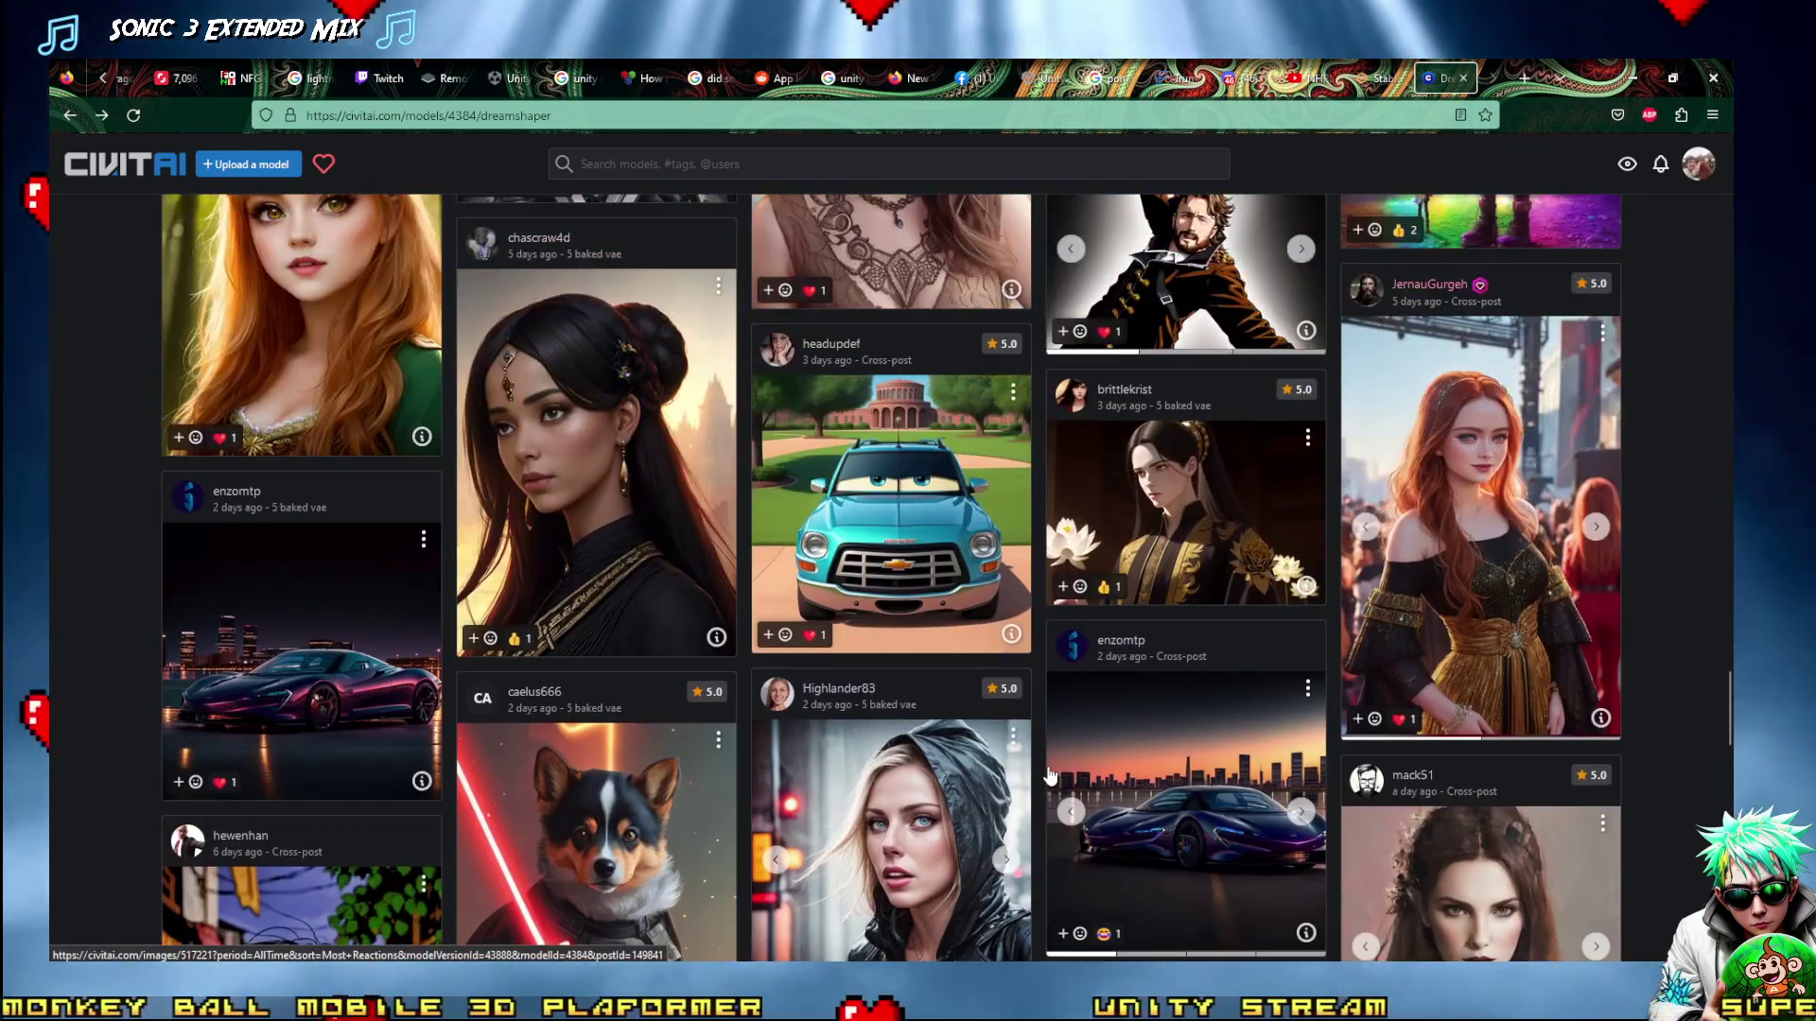
{"action": "scroll", "coordinate": [1049, 775], "scroll_direction": "down", "scroll_amount": 20}
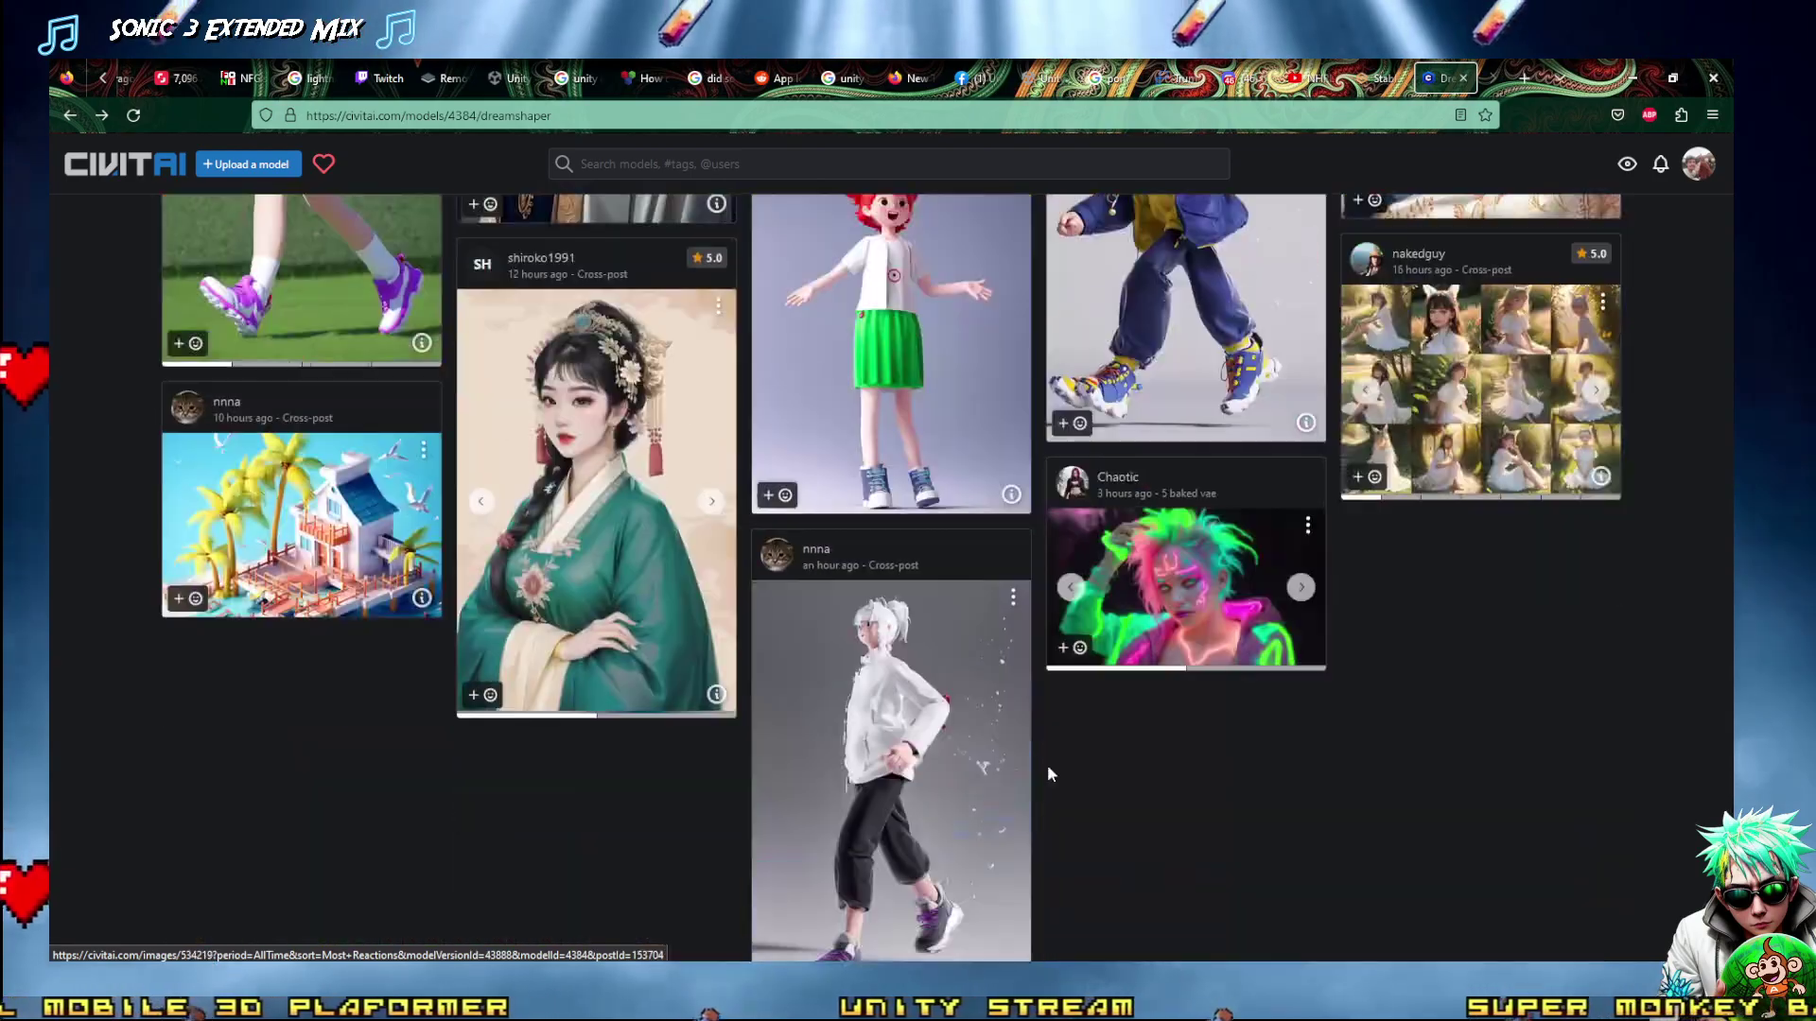
{"action": "scroll", "coordinate": [1047, 774], "scroll_direction": "down", "scroll_amount": 15}
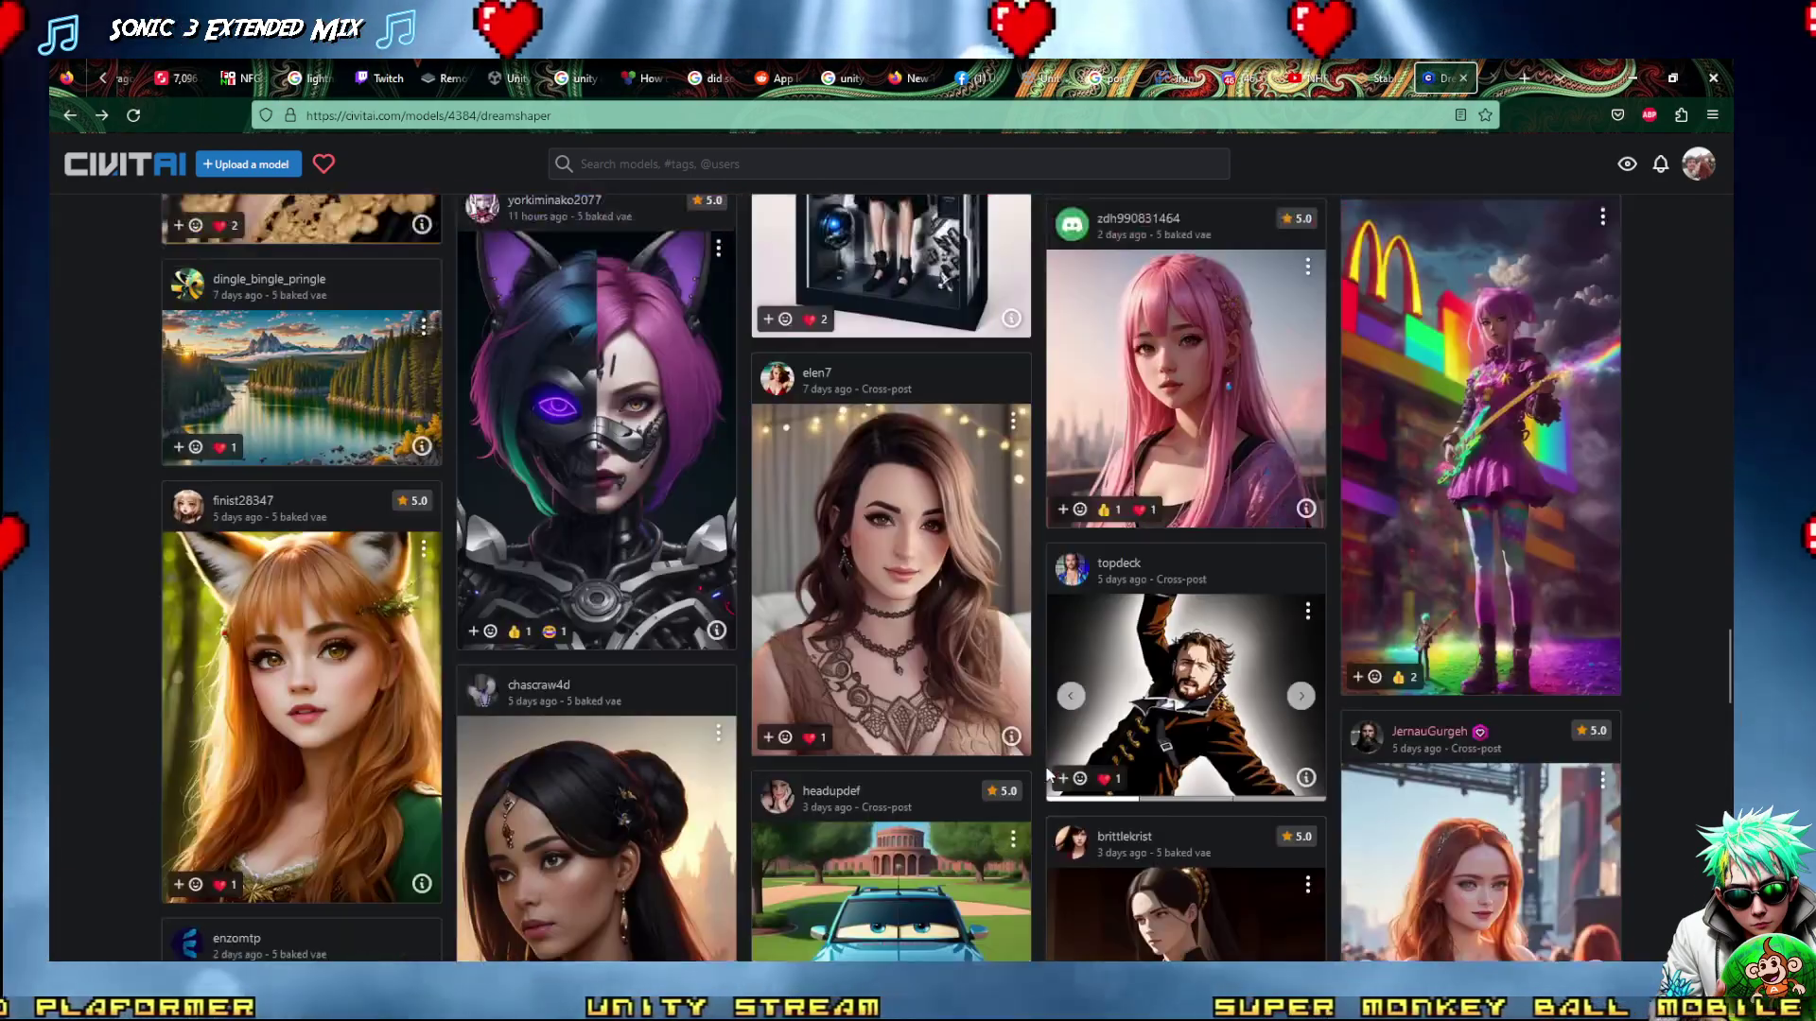
{"action": "scroll", "coordinate": [1045, 776], "scroll_direction": "up", "scroll_amount": 10}
{"action": "scroll", "coordinate": [1046, 775], "scroll_direction": "down", "scroll_amount": 10}
{"action": "scroll", "coordinate": [1046, 776], "scroll_direction": "up", "scroll_amount": 5}
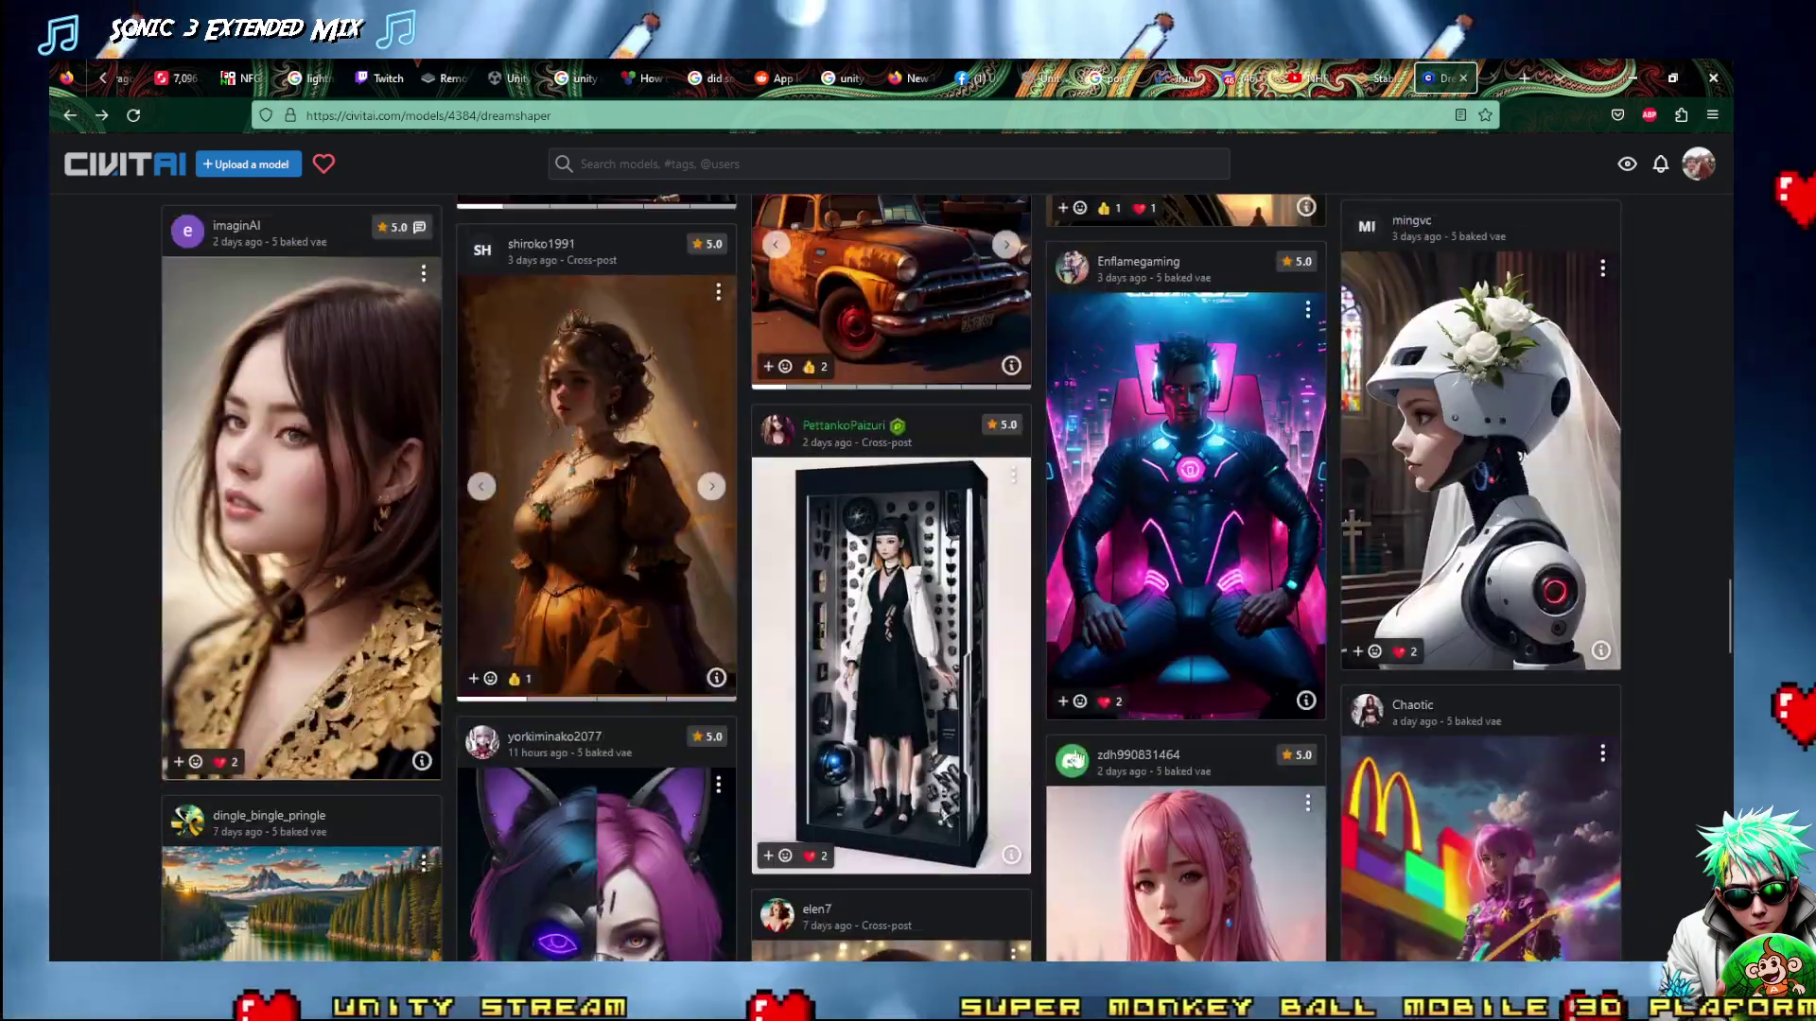
{"action": "scroll", "coordinate": [1094, 485], "scroll_direction": "down", "scroll_amount": 15}
{"action": "scroll", "coordinate": [1094, 485], "scroll_direction": "up", "scroll_amount": 20}
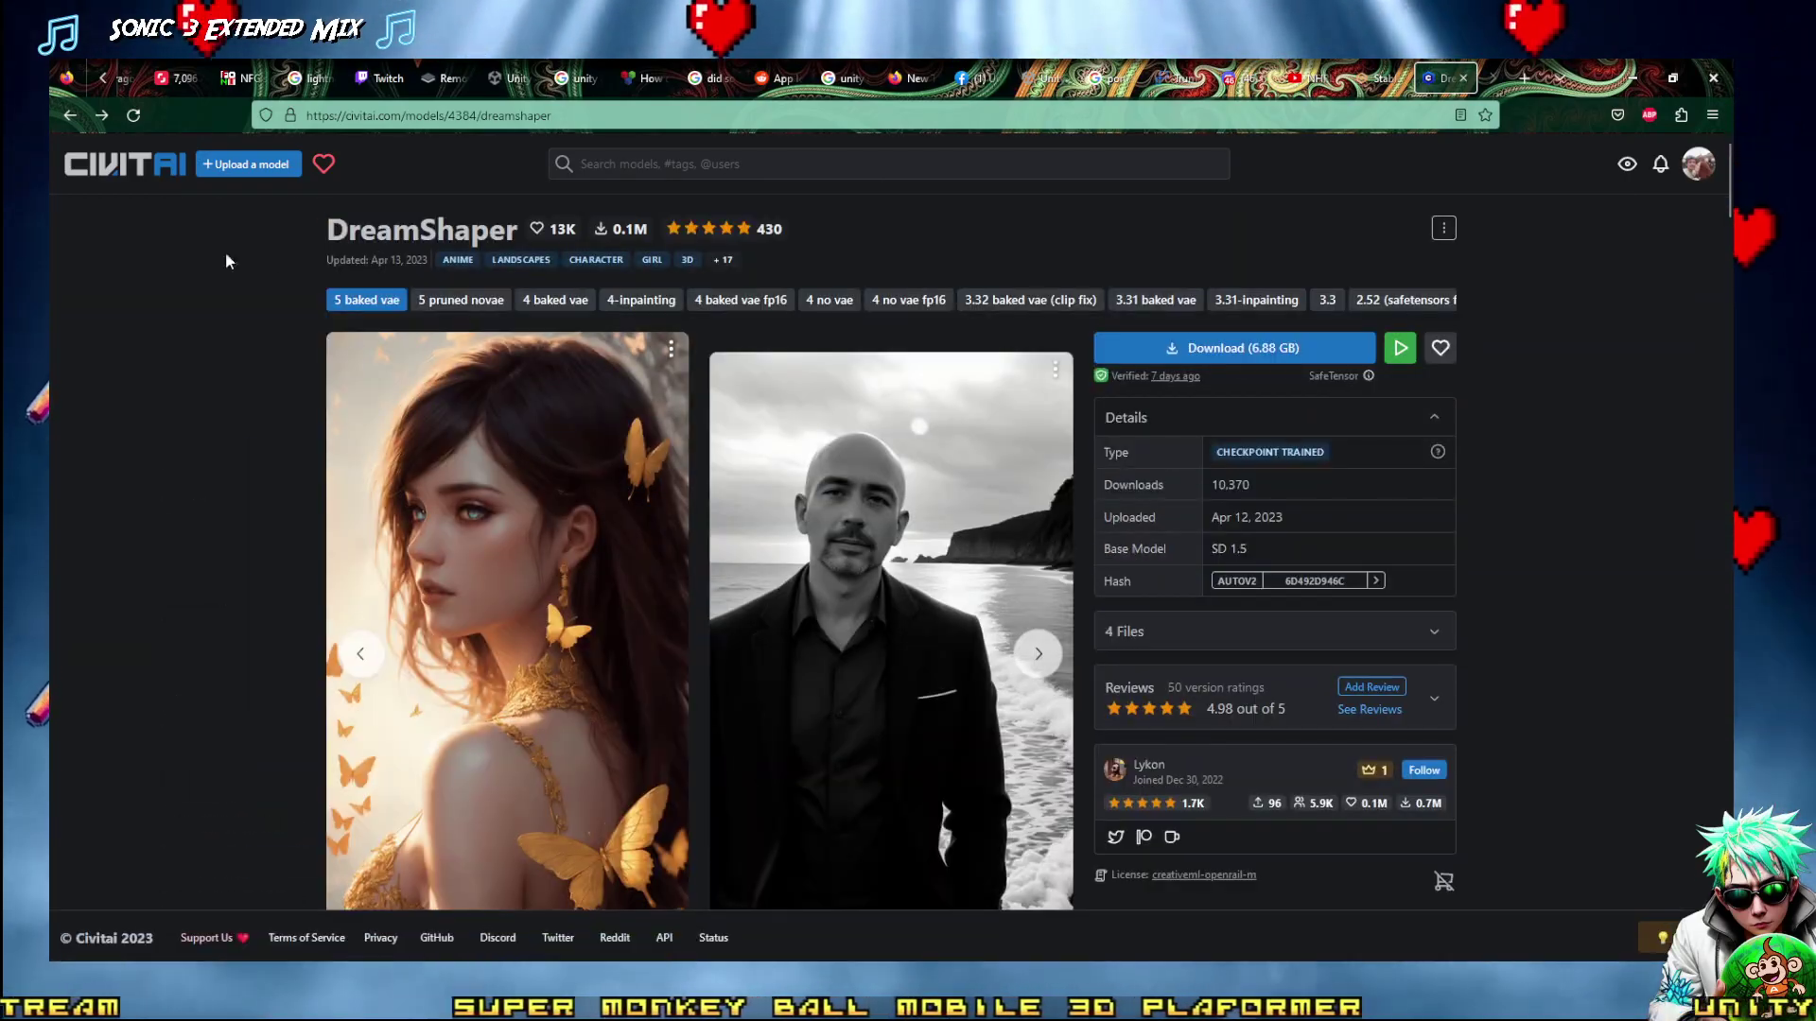
Go from the browser start page to Civitai's home listing and open the Deliberate model
{"action": "key", "text": "alt+Home"}
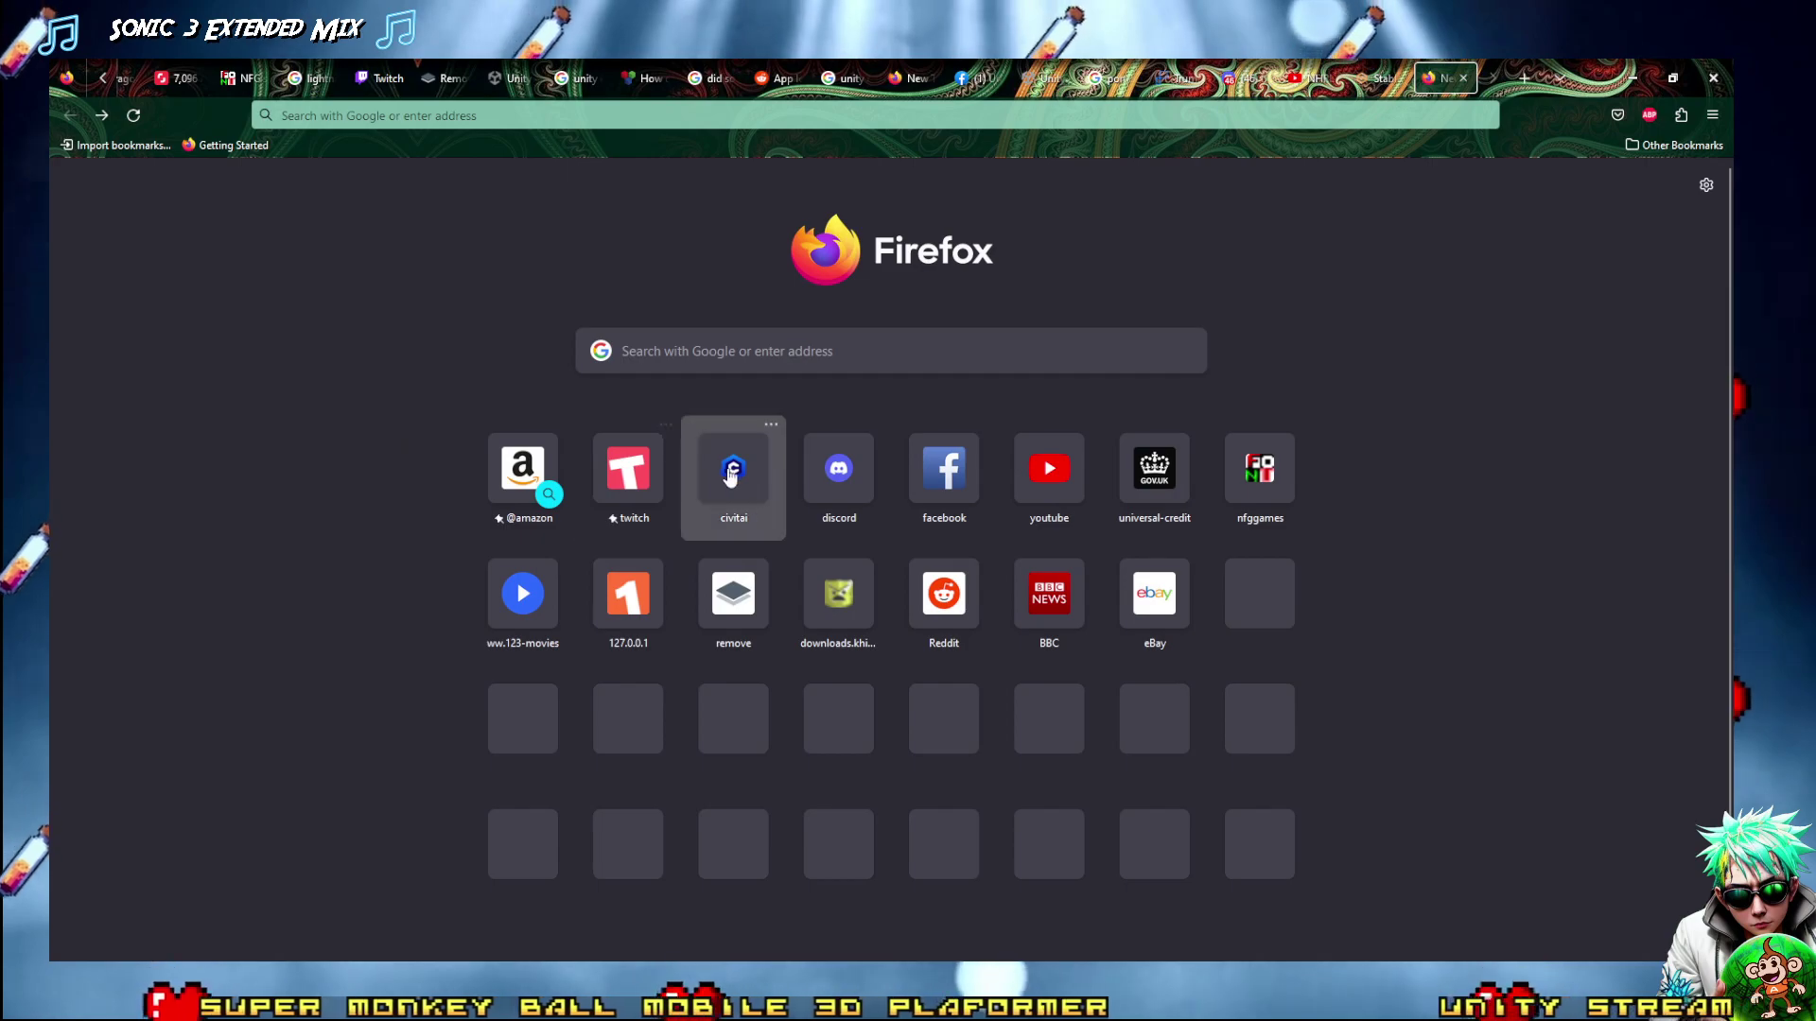
{"action": "left_click", "coordinate": [729, 476]}
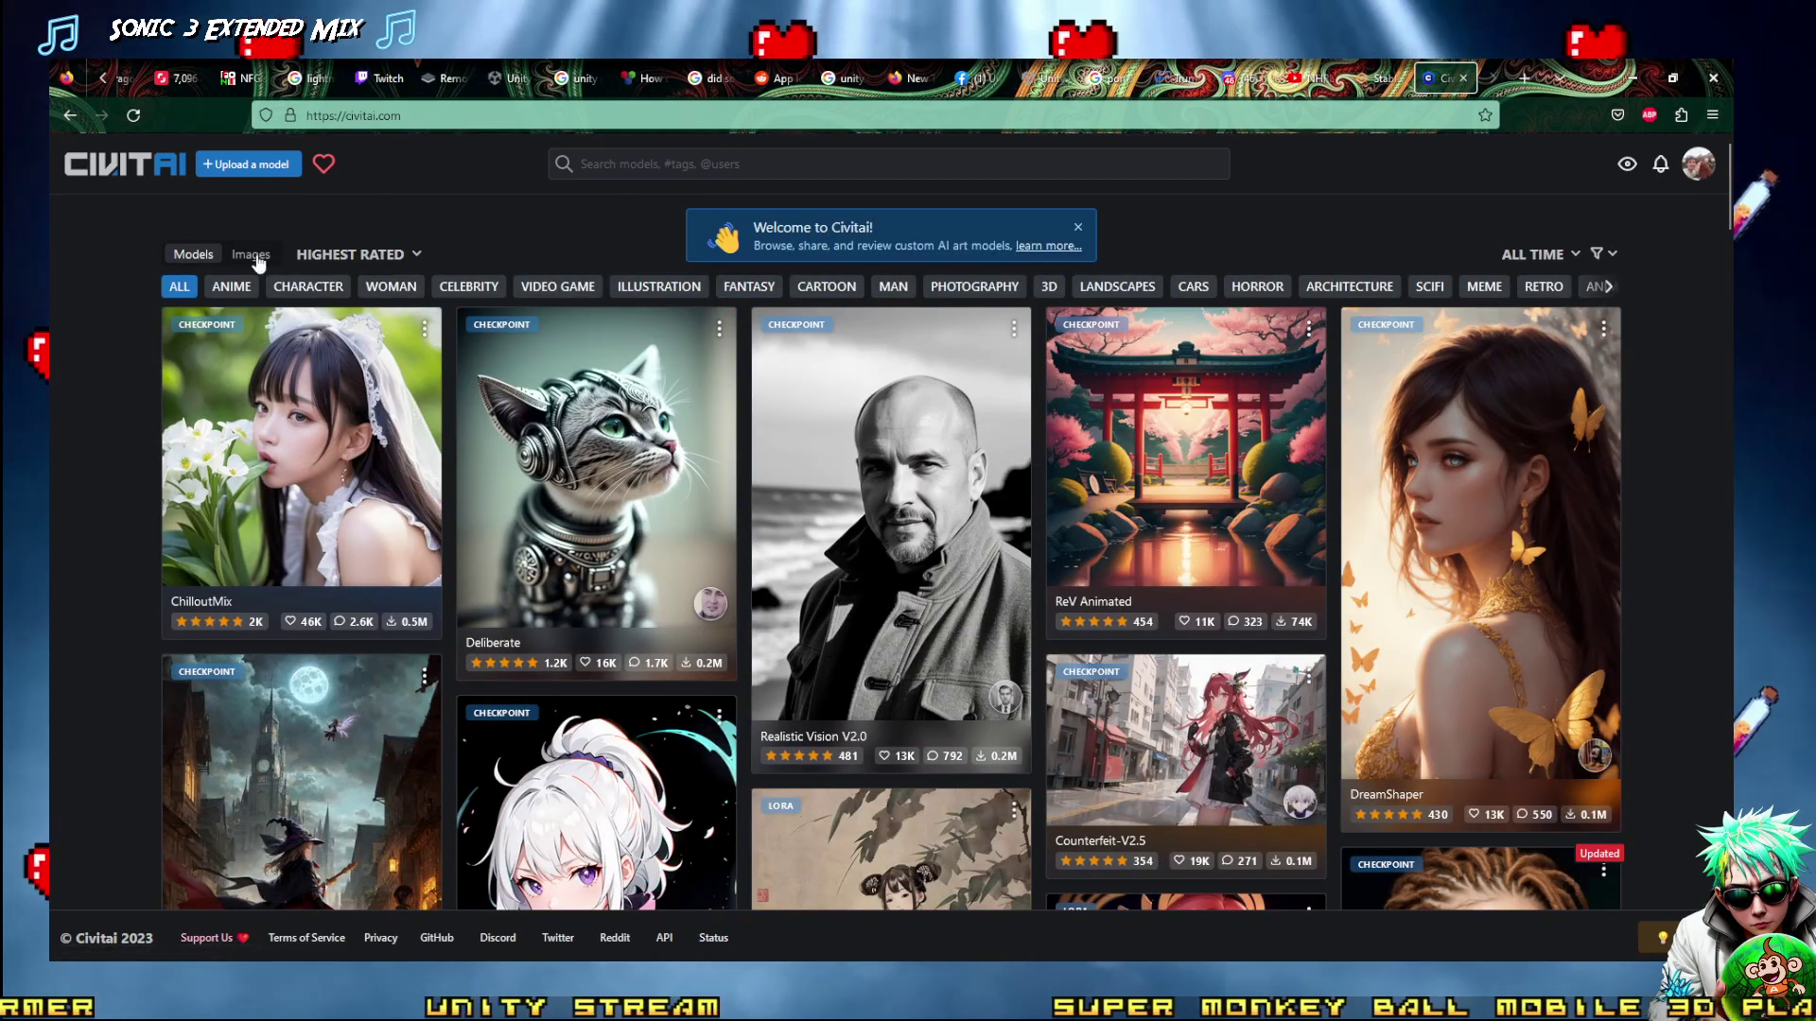
{"action": "scroll", "coordinate": [610, 483], "scroll_direction": "down", "scroll_amount": 1}
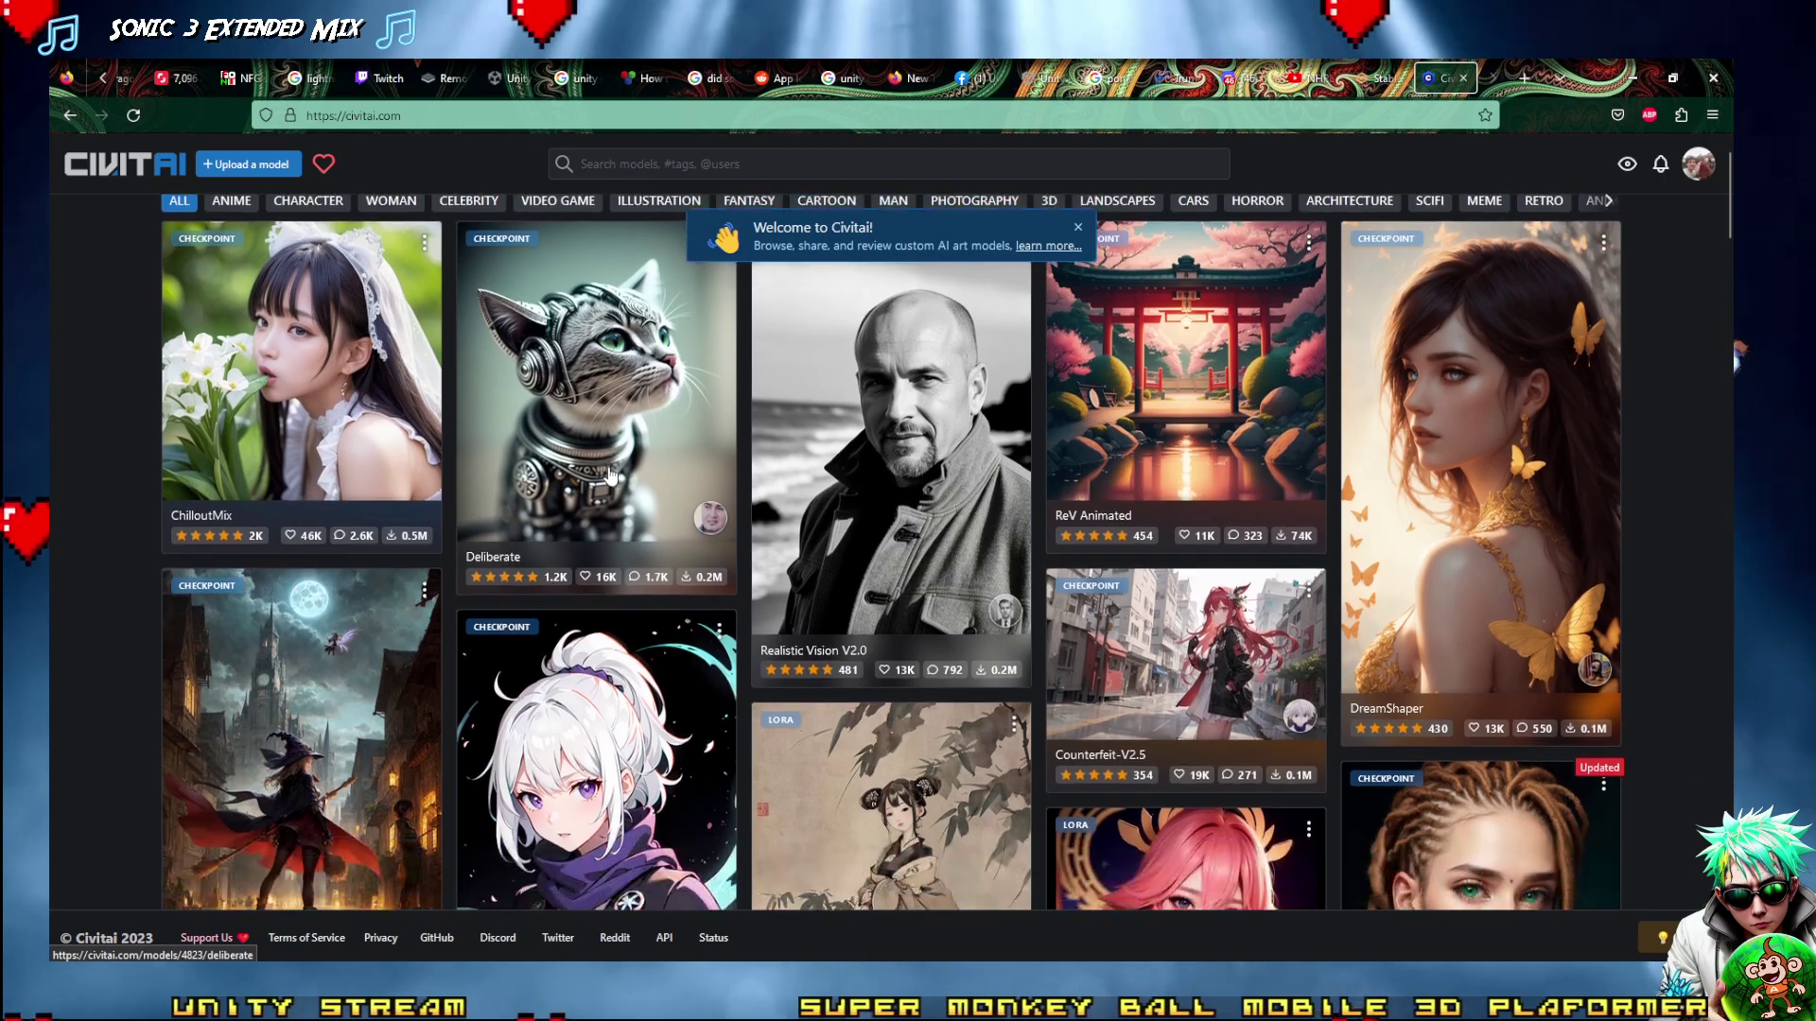
{"action": "left_click", "coordinate": [610, 483]}
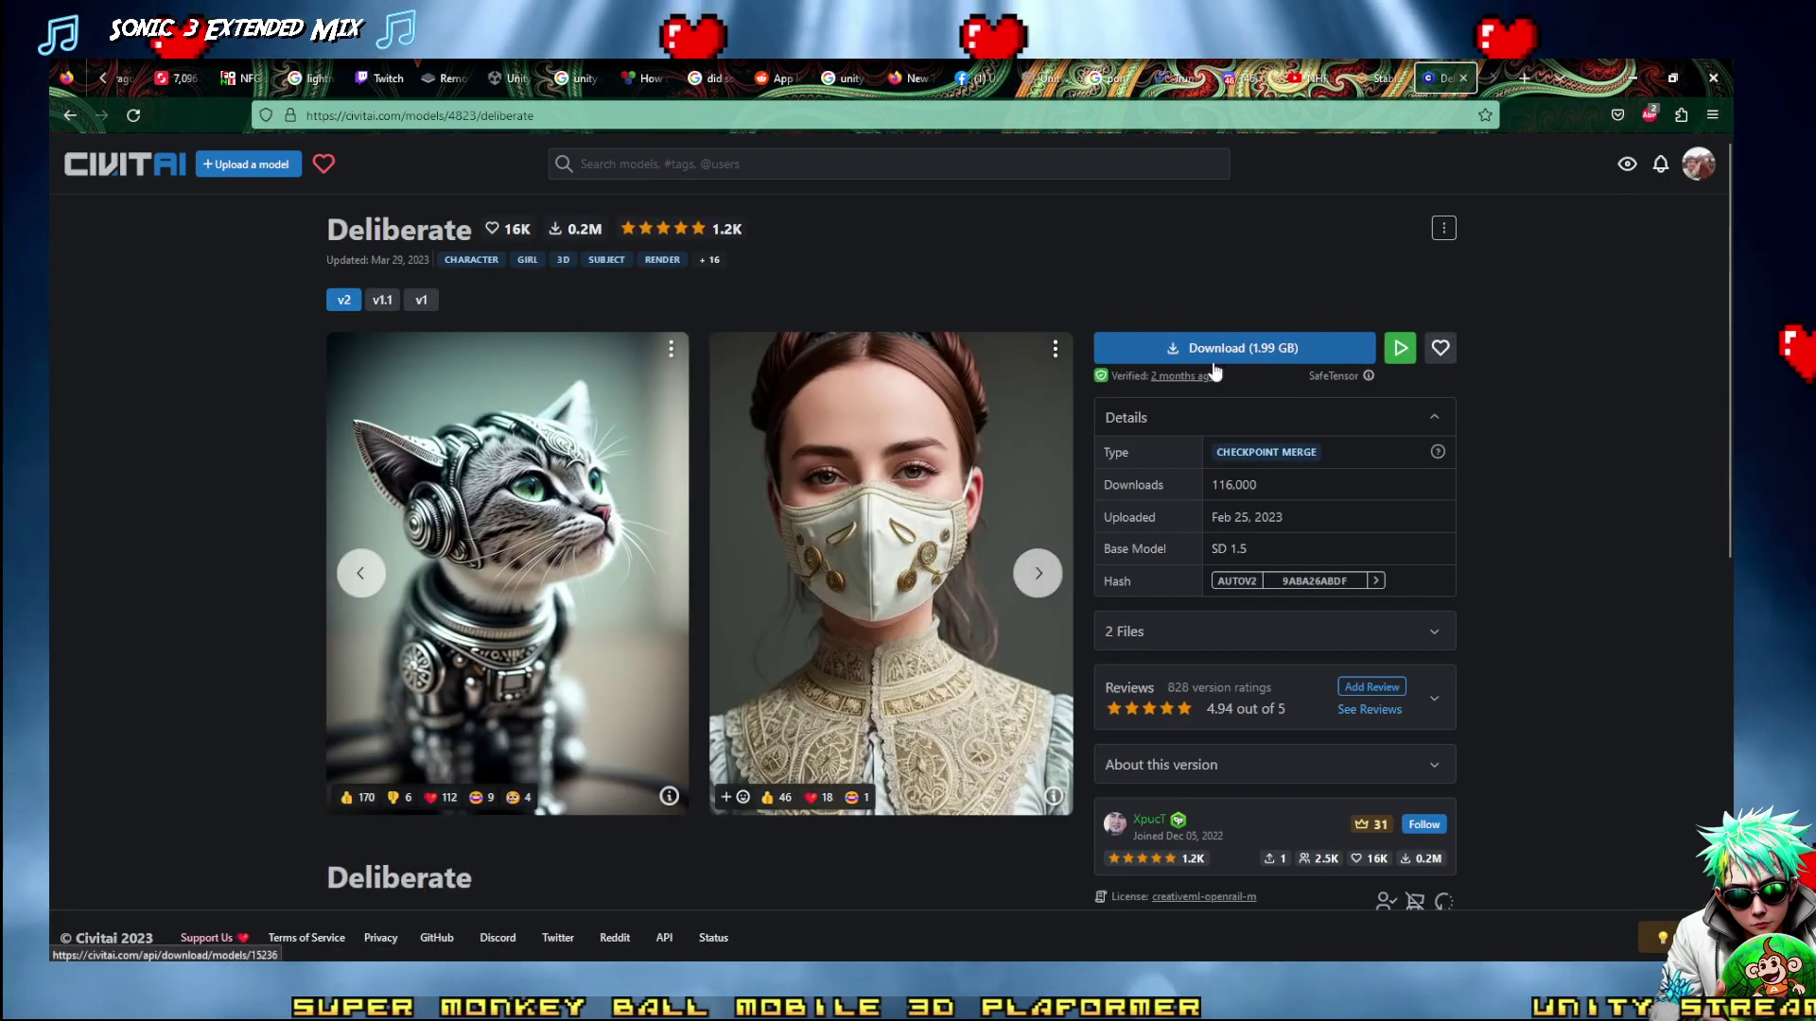
Scroll past the Deliberate page's Discussion section and through its community Gallery images
{"action": "scroll", "coordinate": [928, 534], "scroll_direction": "down", "scroll_amount": 8}
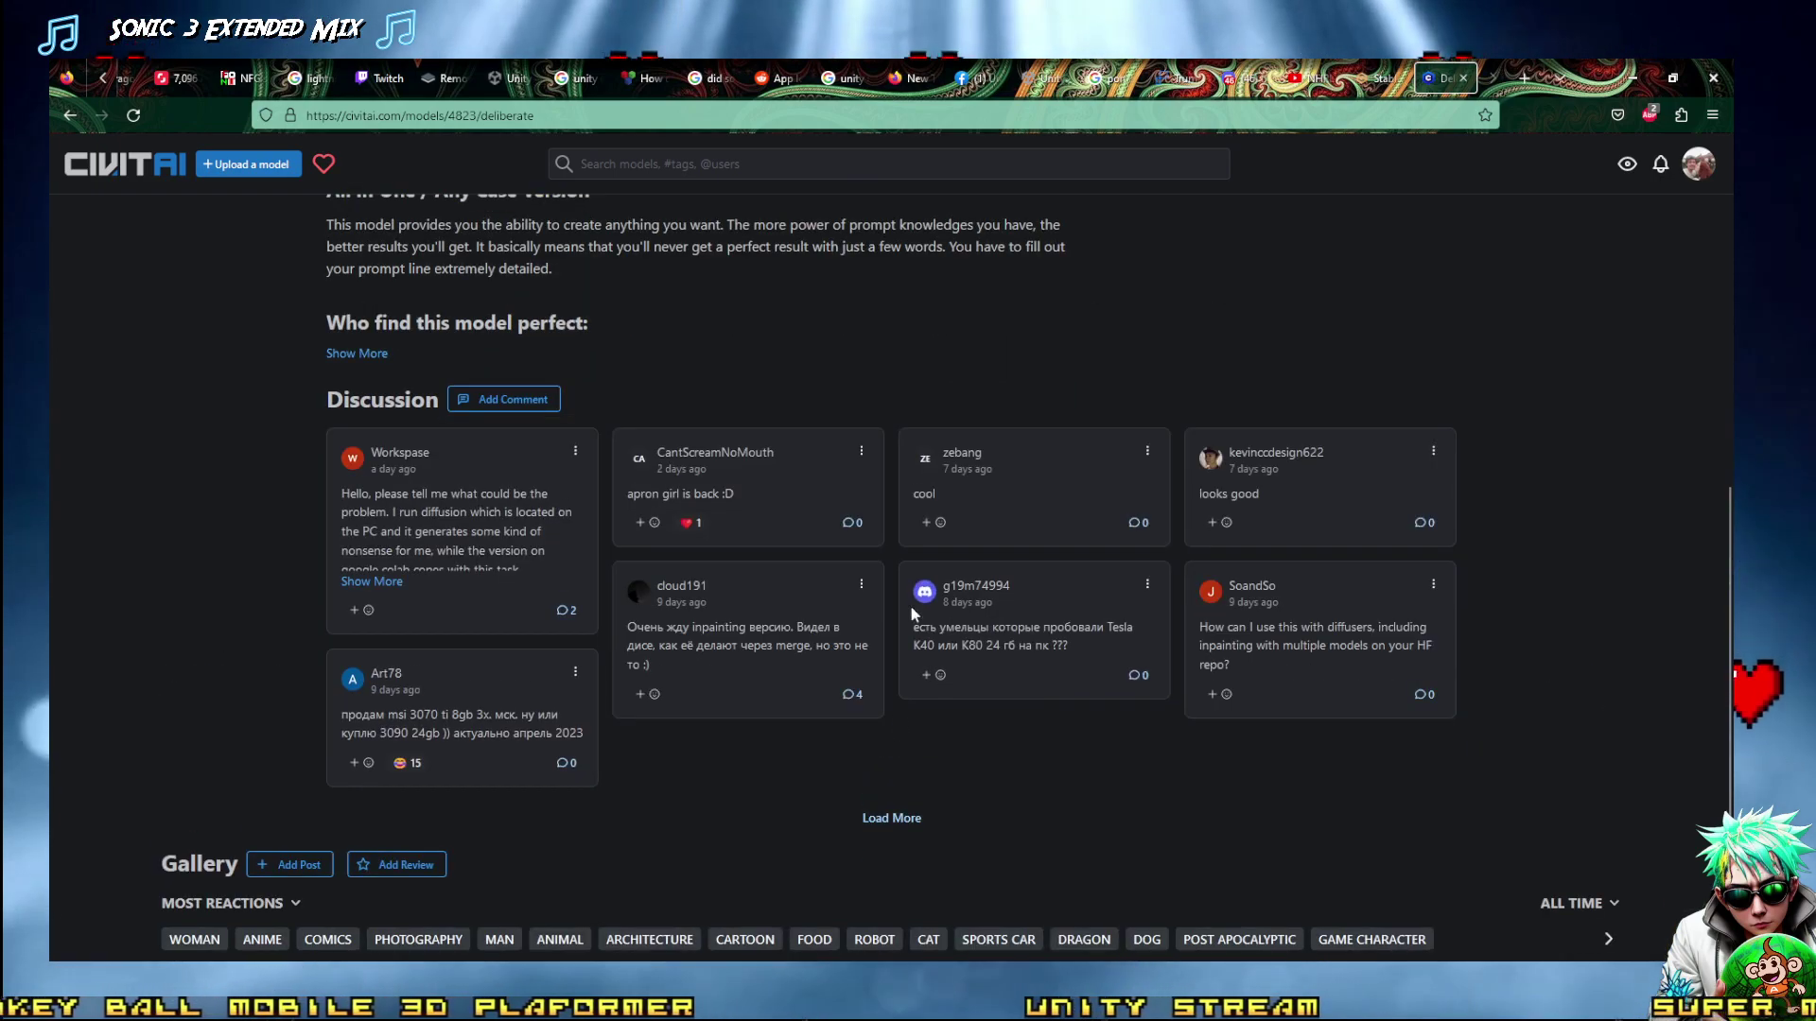
{"action": "scroll", "coordinate": [917, 586], "scroll_direction": "down", "scroll_amount": 3}
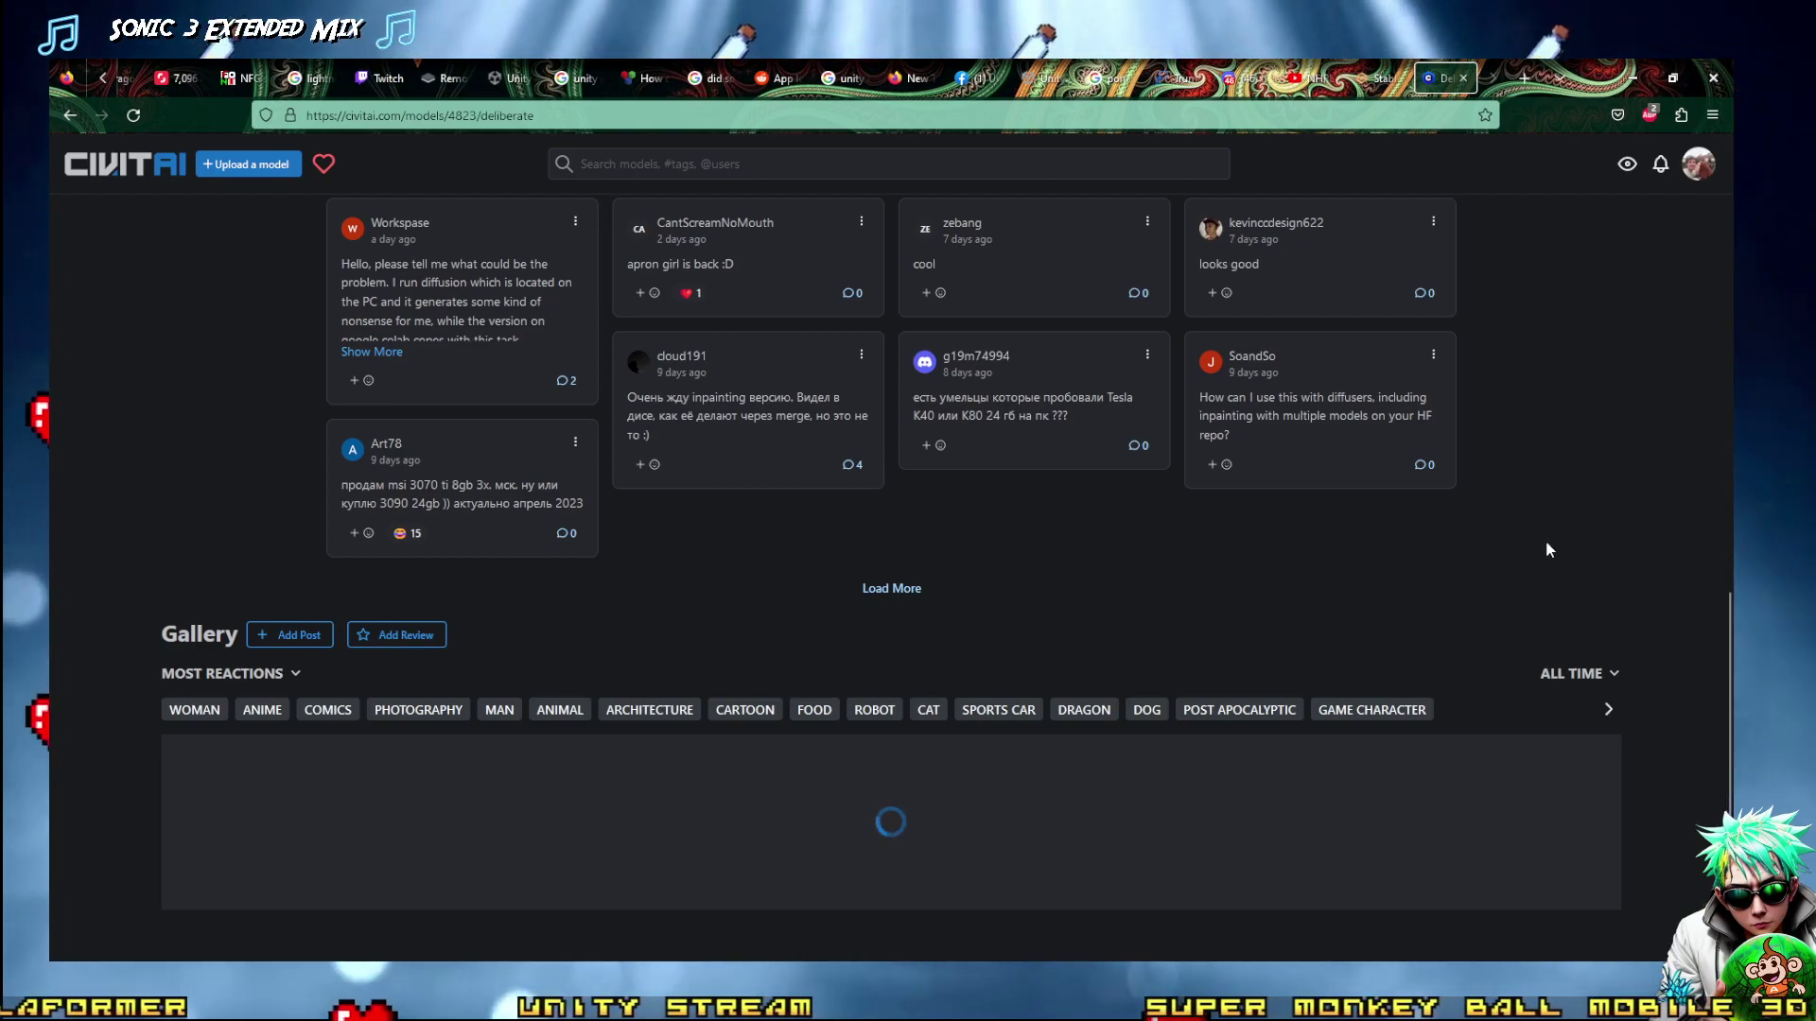
{"action": "scroll", "coordinate": [1039, 677], "scroll_direction": "up", "scroll_amount": 3}
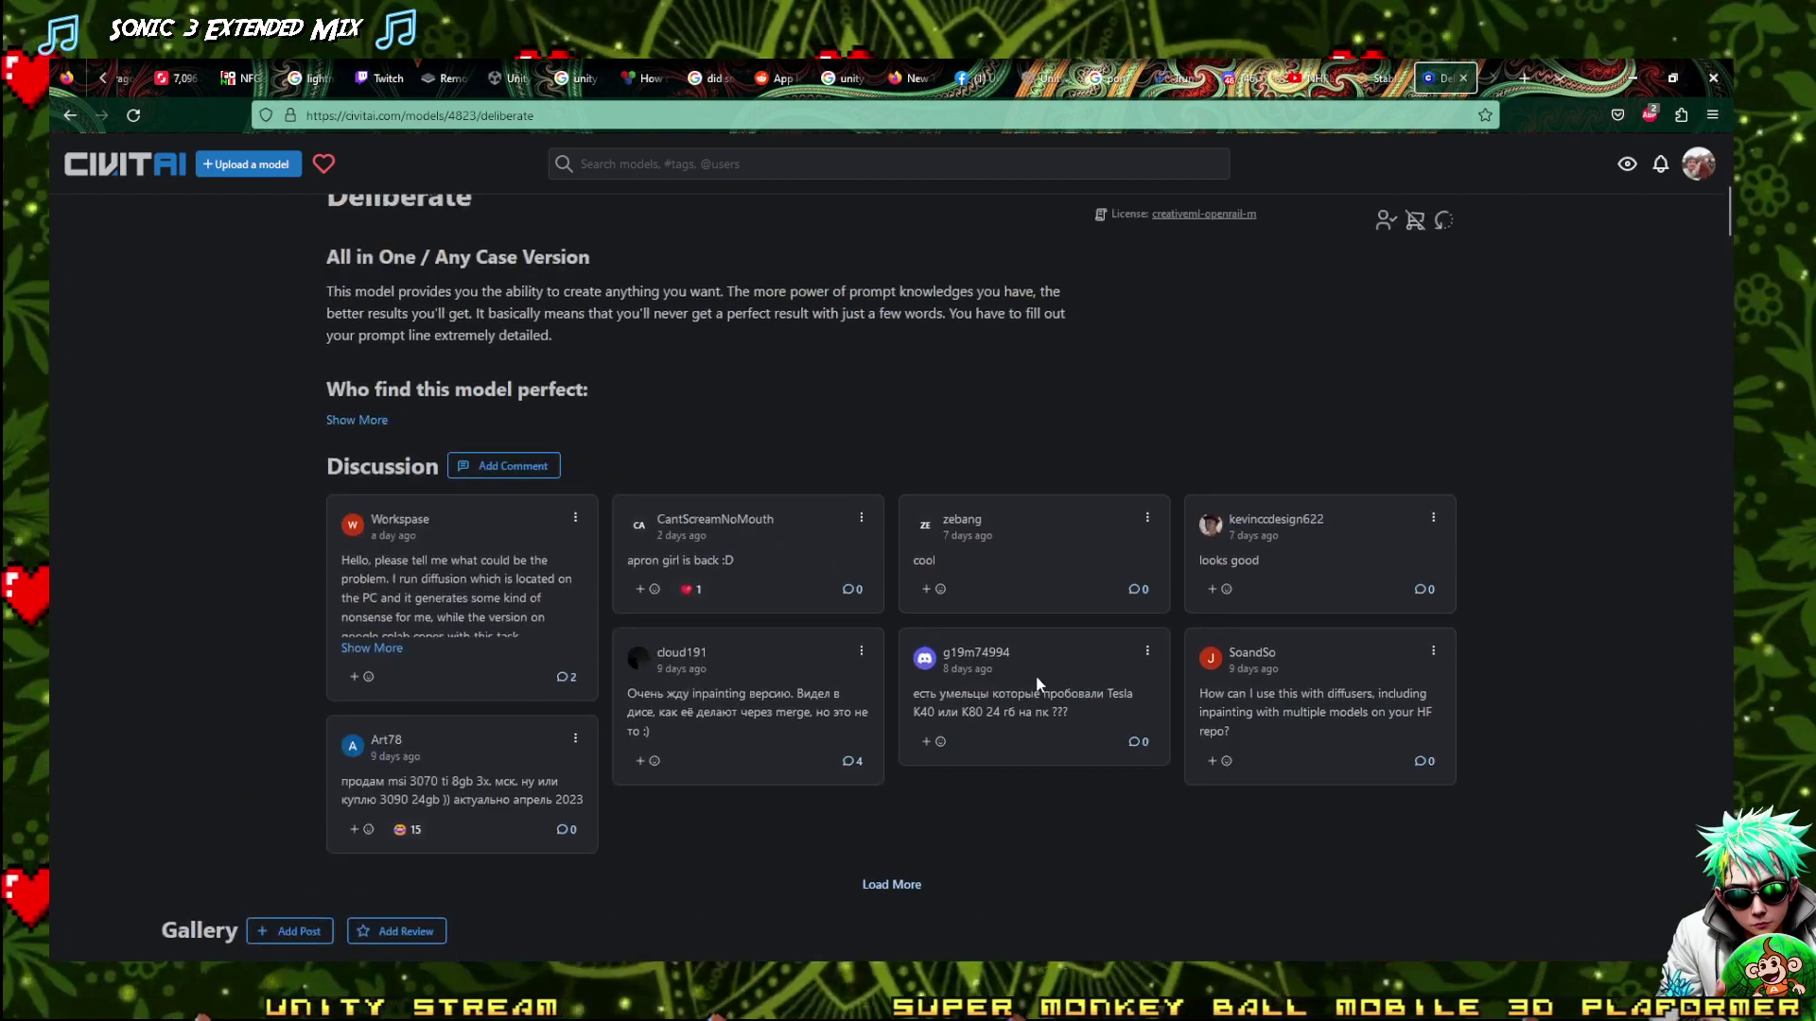
{"action": "scroll", "coordinate": [1039, 677], "scroll_direction": "down", "scroll_amount": 5}
{"action": "scroll", "coordinate": [1038, 657], "scroll_direction": "down", "scroll_amount": 2}
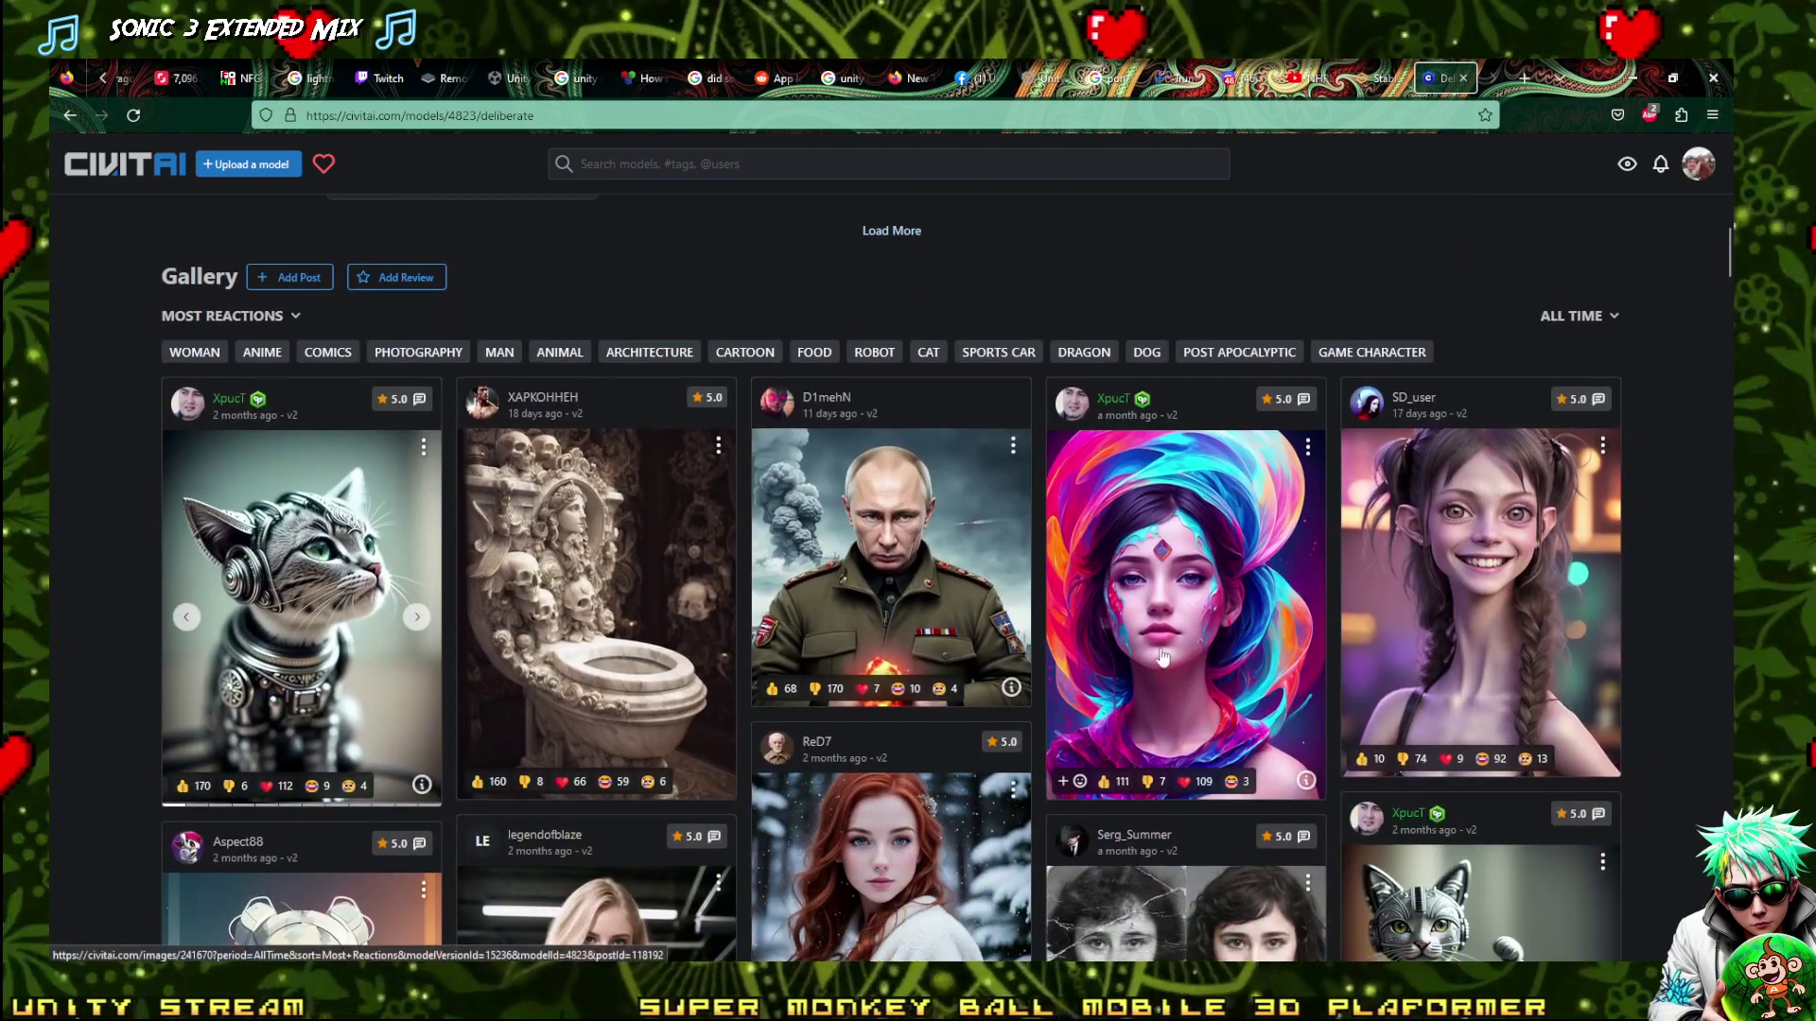
{"action": "scroll", "coordinate": [1154, 638], "scroll_direction": "down", "scroll_amount": 3}
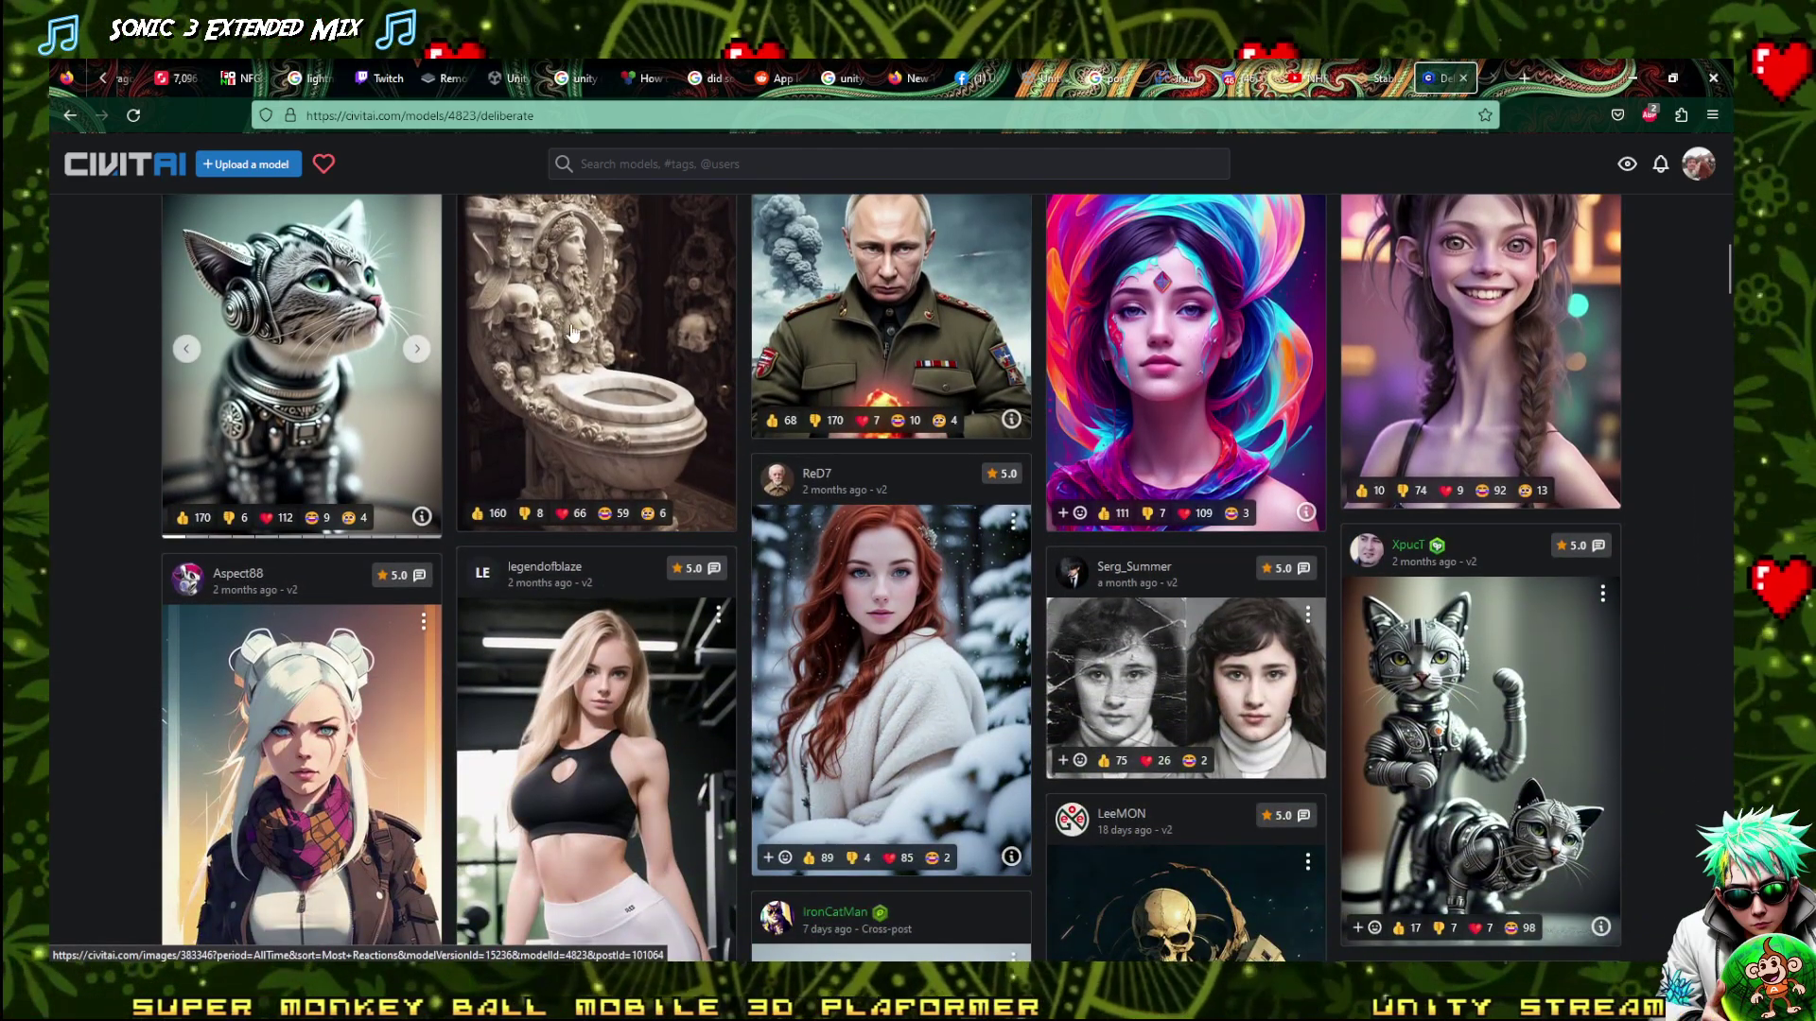
{"action": "scroll", "coordinate": [1480, 813], "scroll_direction": "down", "scroll_amount": 3}
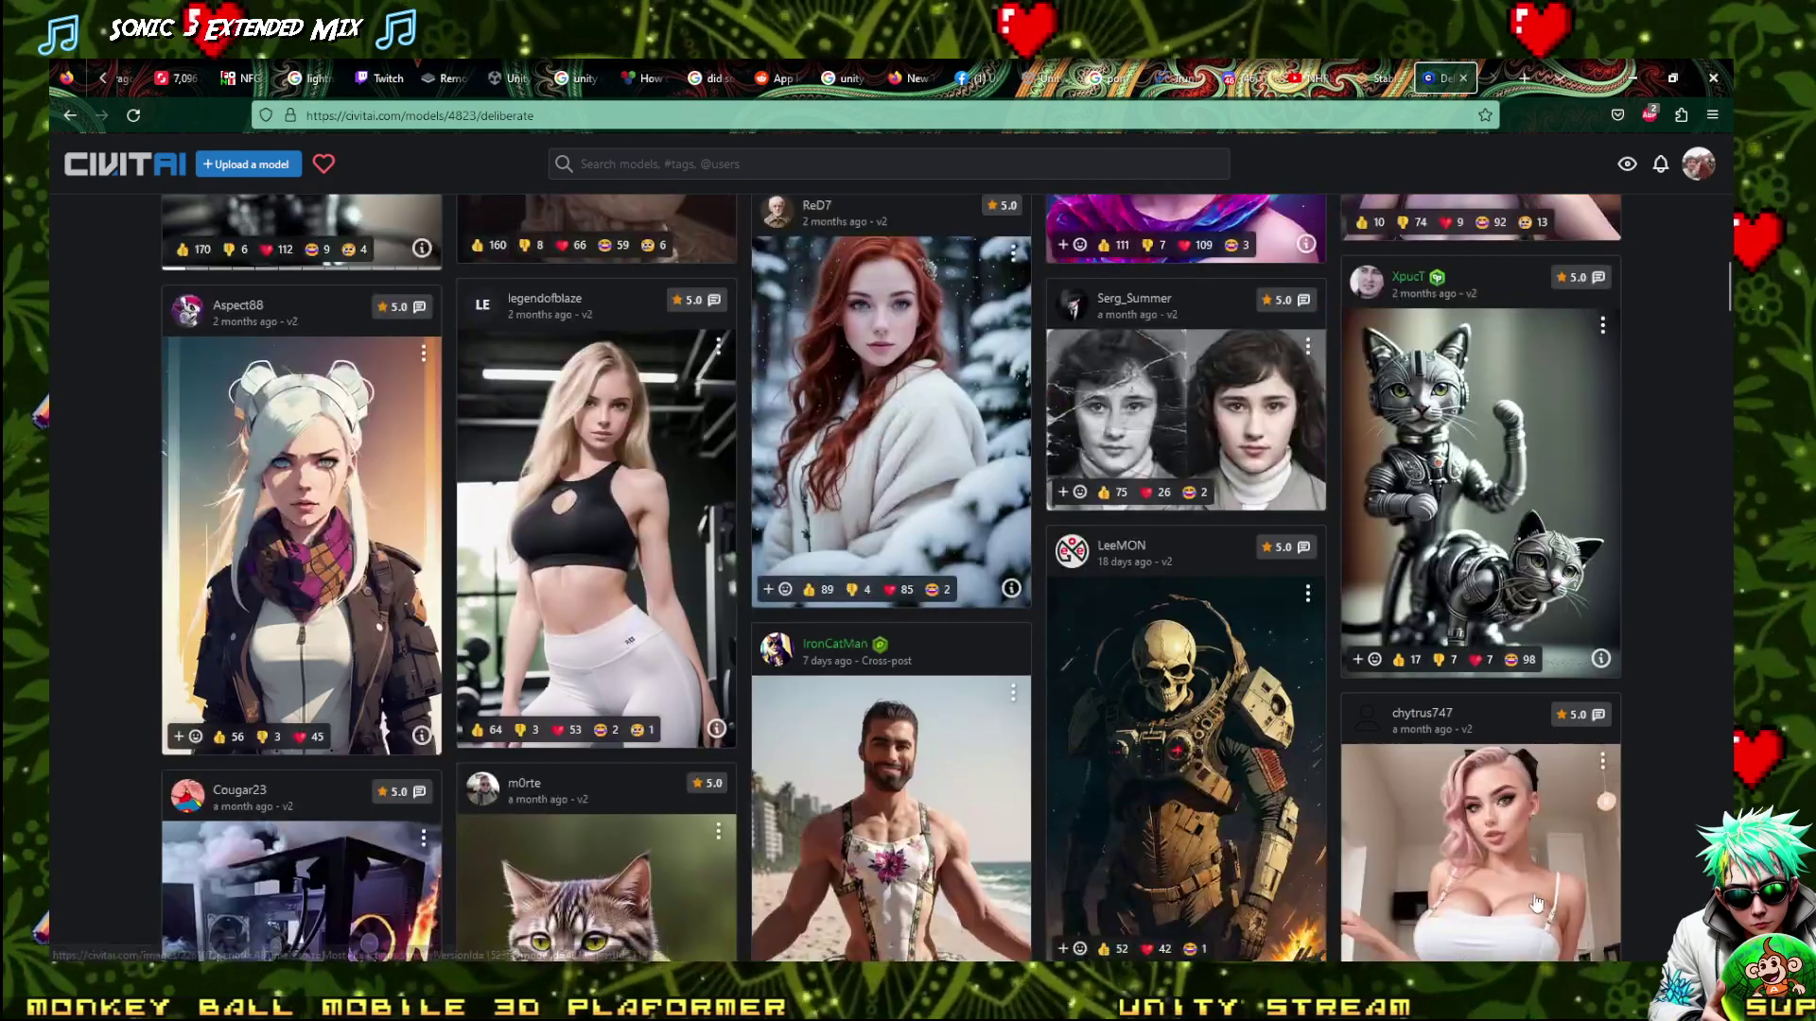
{"action": "scroll", "coordinate": [1480, 813], "scroll_direction": "up", "scroll_amount": 3}
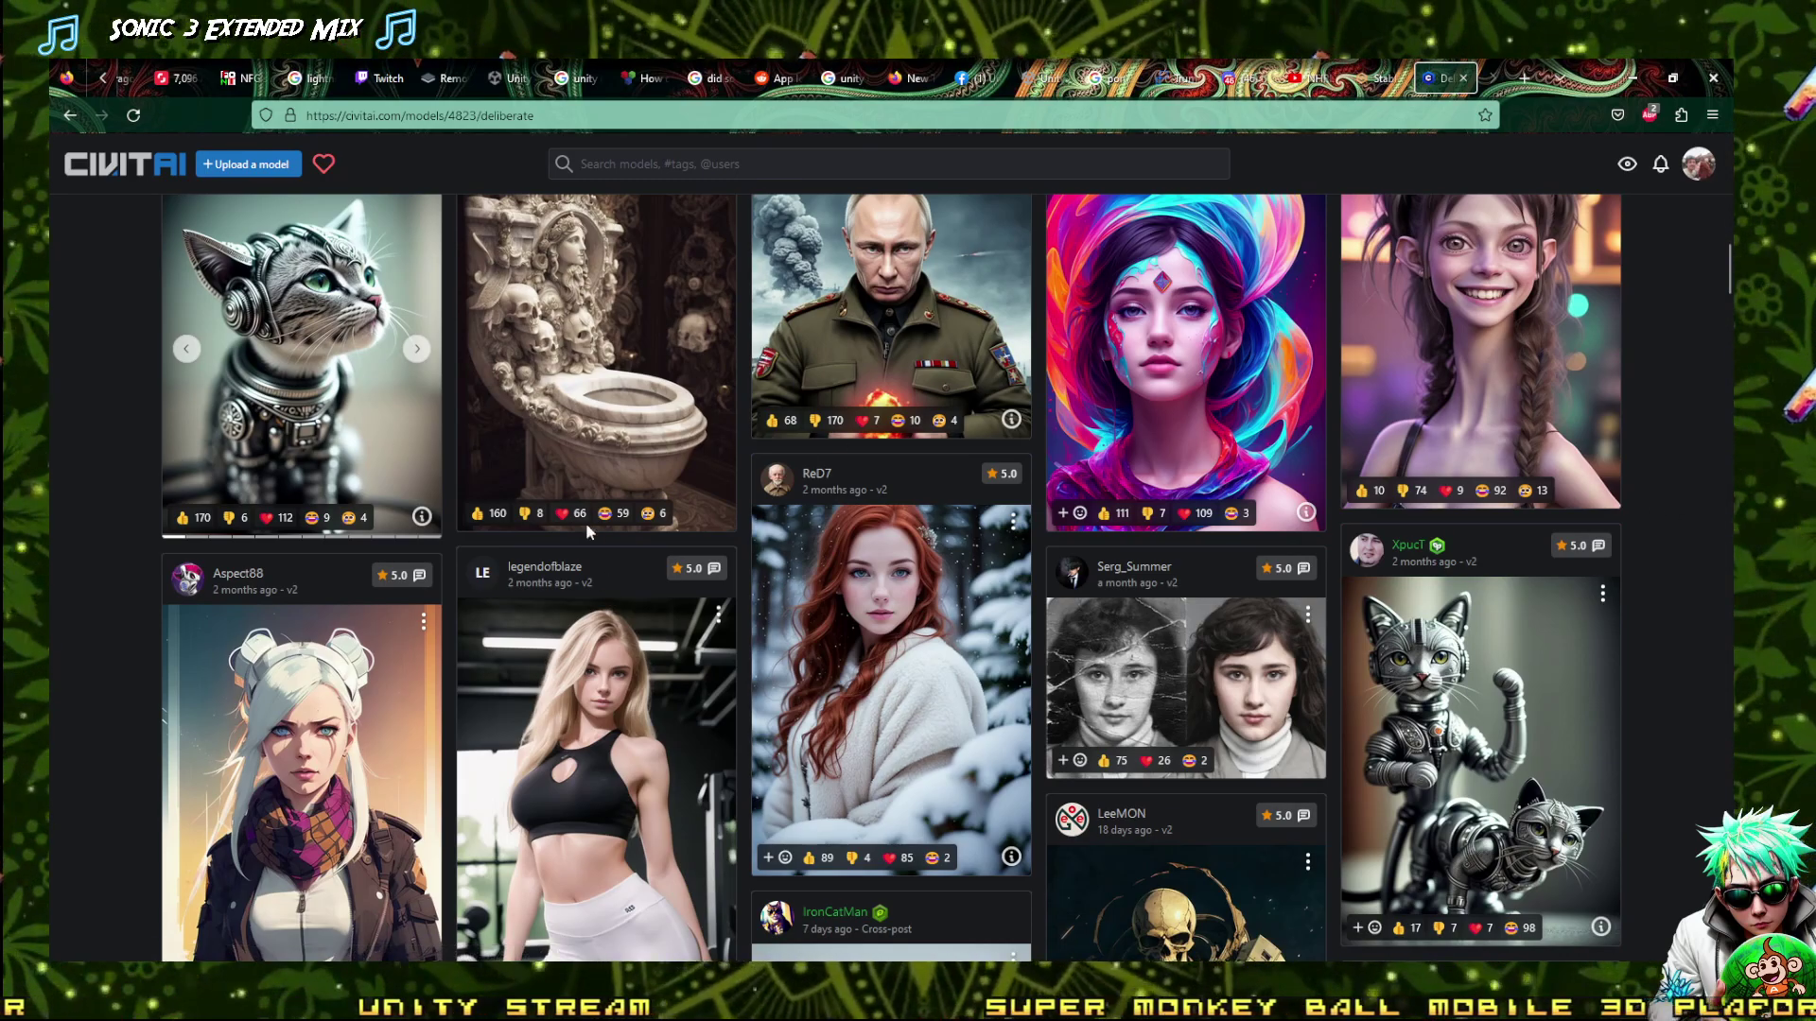
{"action": "scroll", "coordinate": [683, 565], "scroll_direction": "down", "scroll_amount": 10}
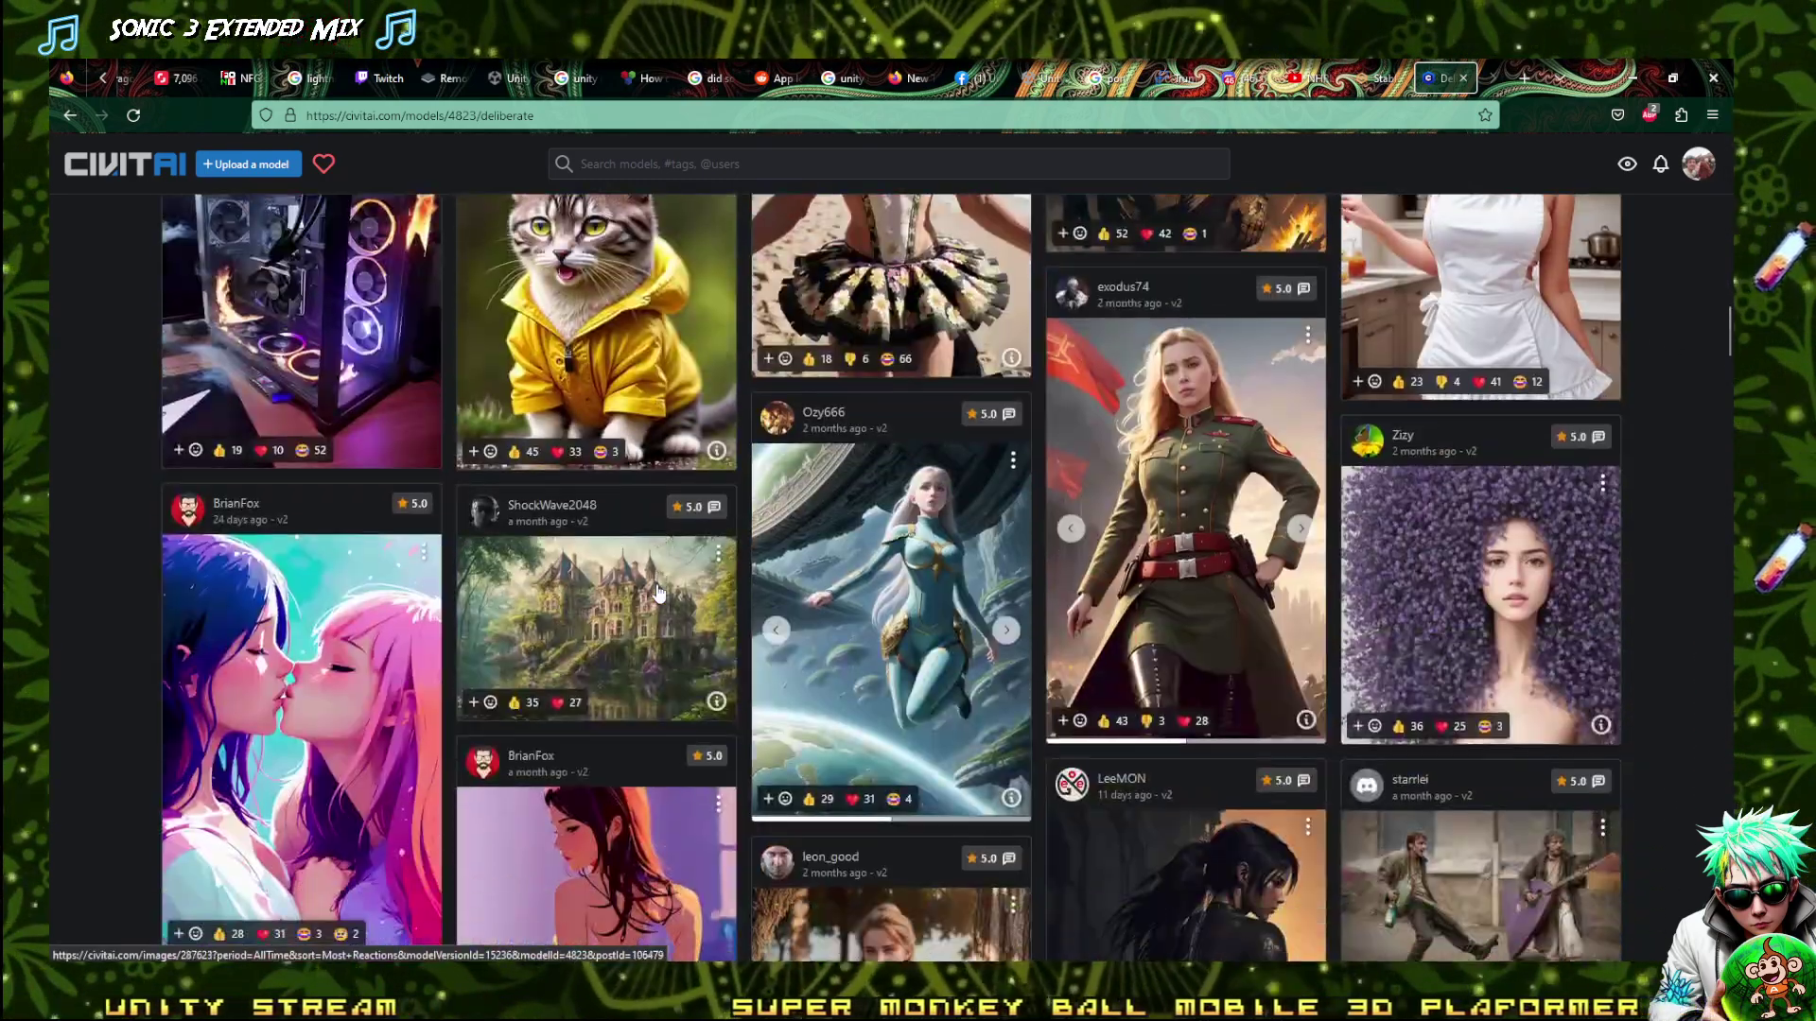
{"action": "scroll", "coordinate": [657, 591], "scroll_direction": "down", "scroll_amount": 6}
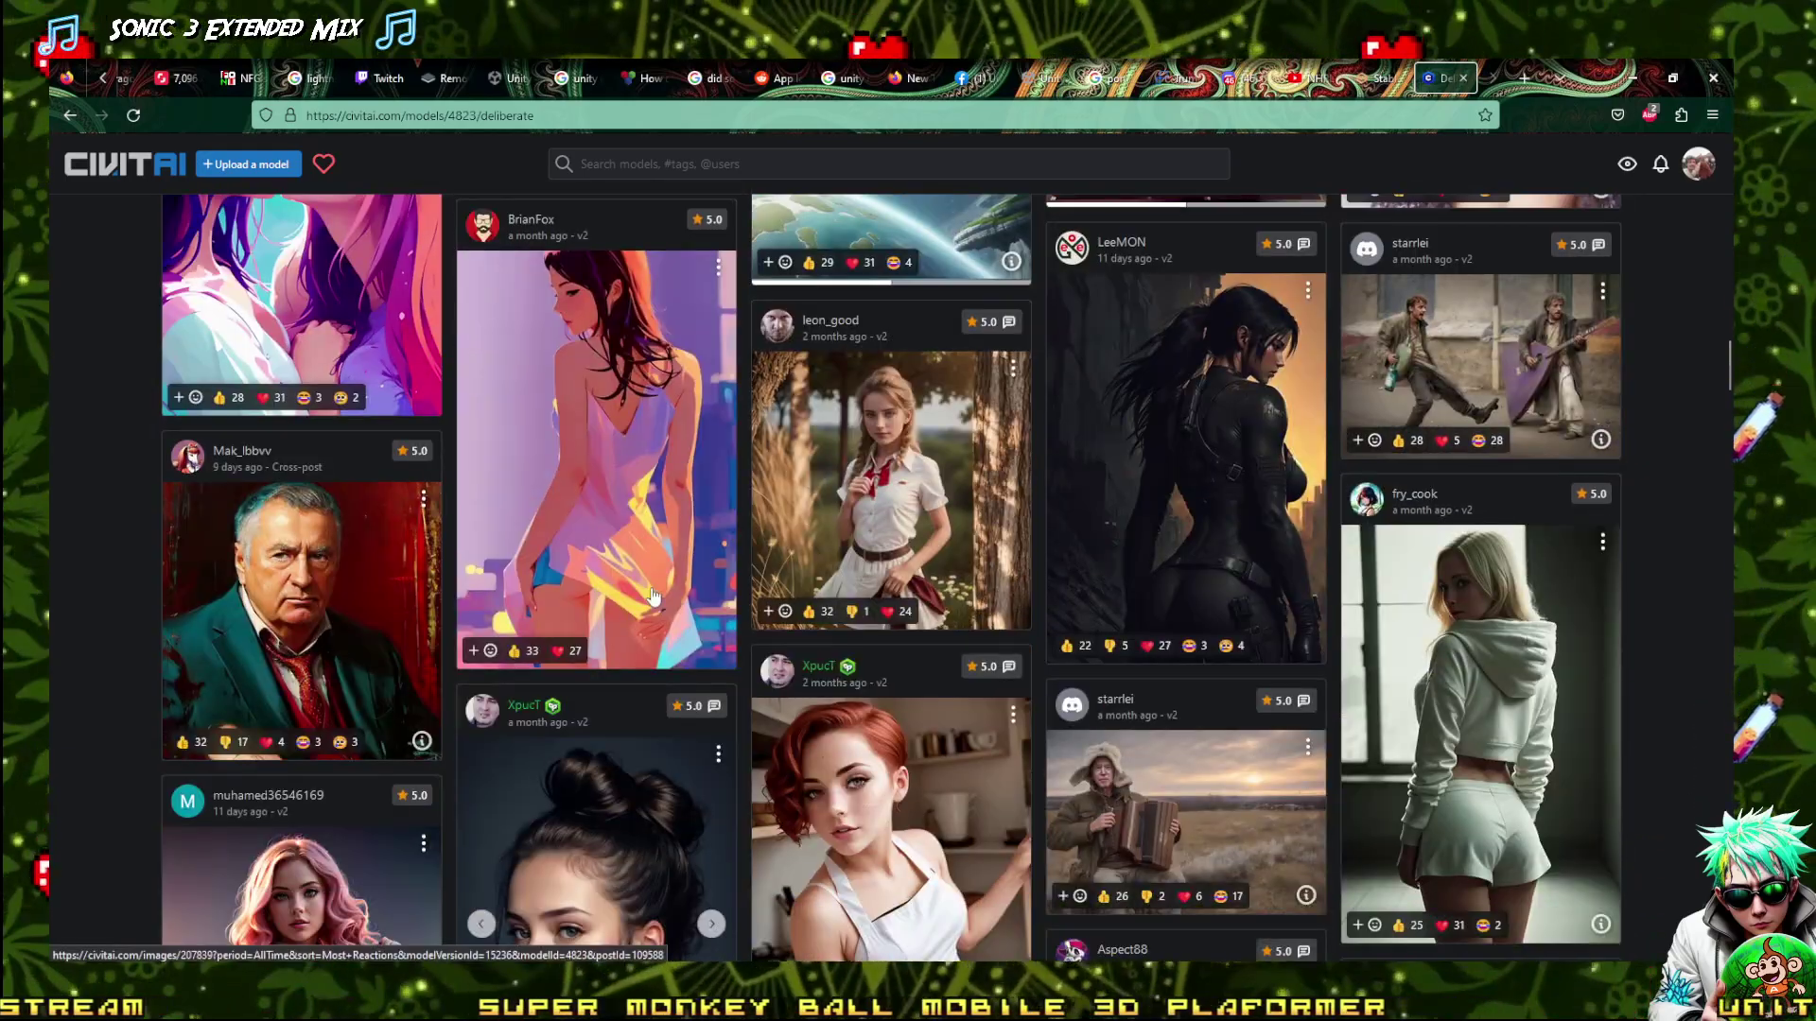
{"action": "scroll", "coordinate": [699, 738], "scroll_direction": "down", "scroll_amount": 5}
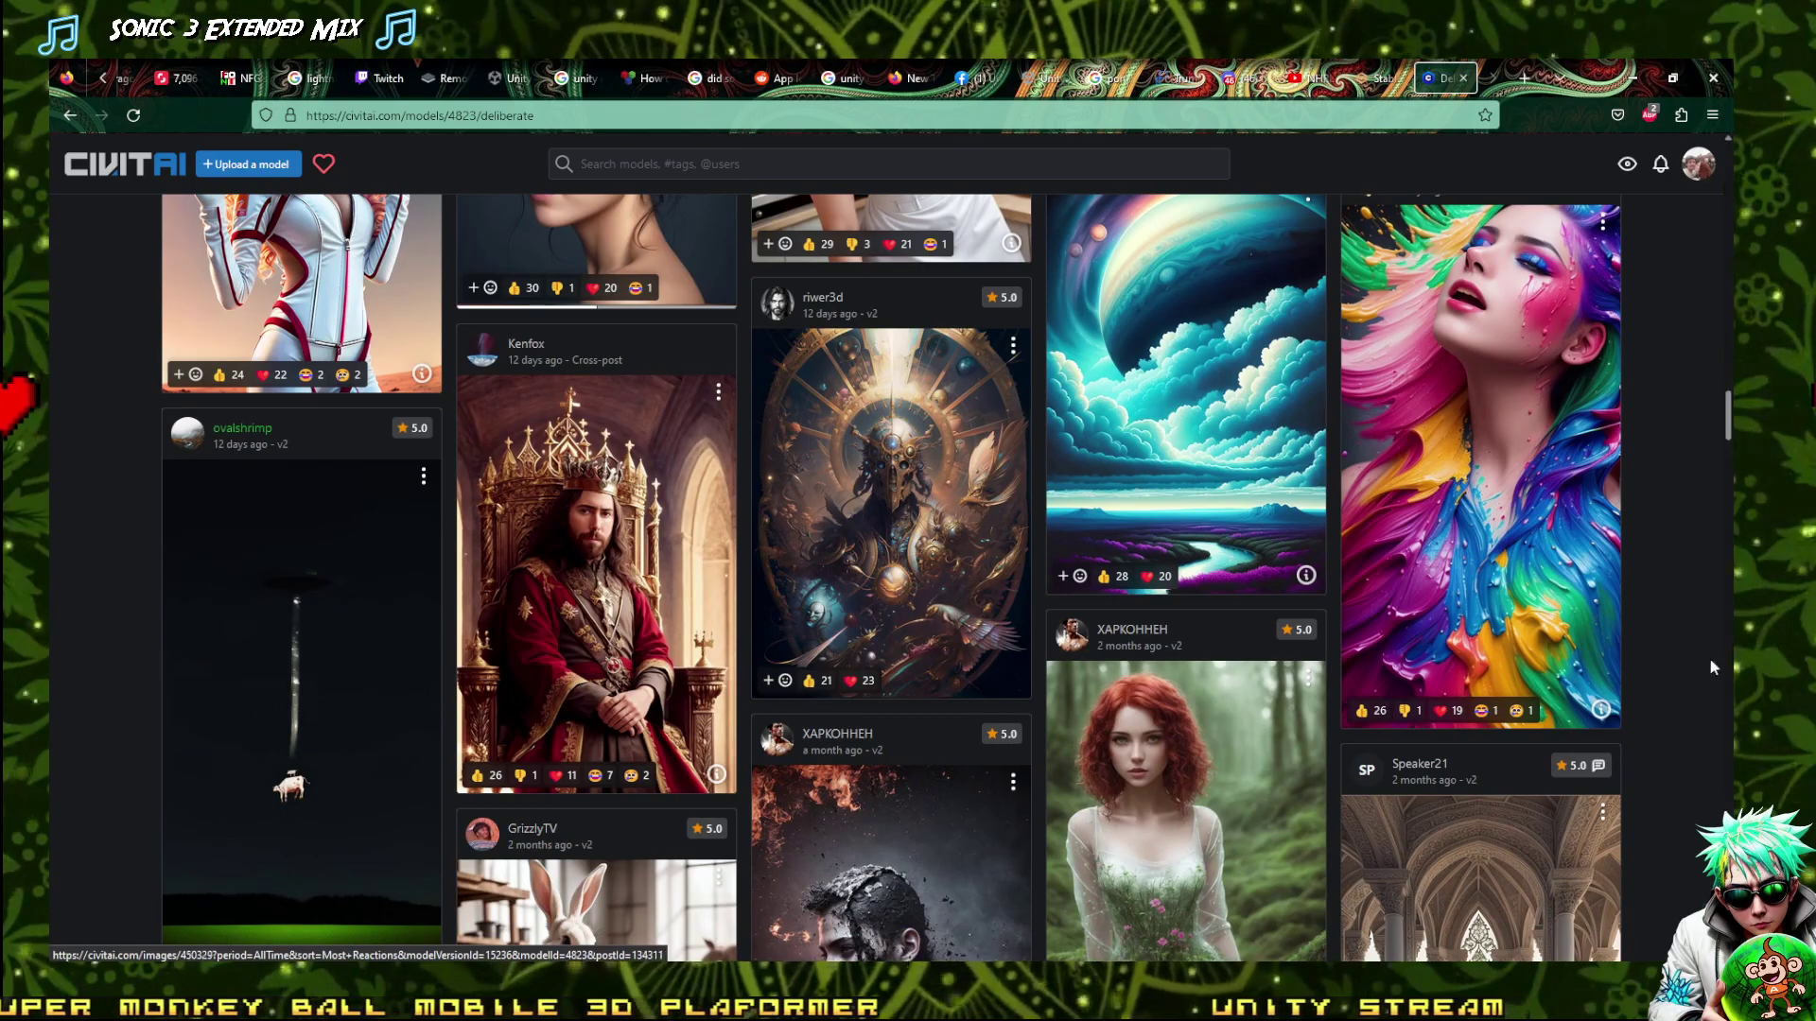
{"action": "scroll", "coordinate": [1236, 726], "scroll_direction": "up", "scroll_amount": 3}
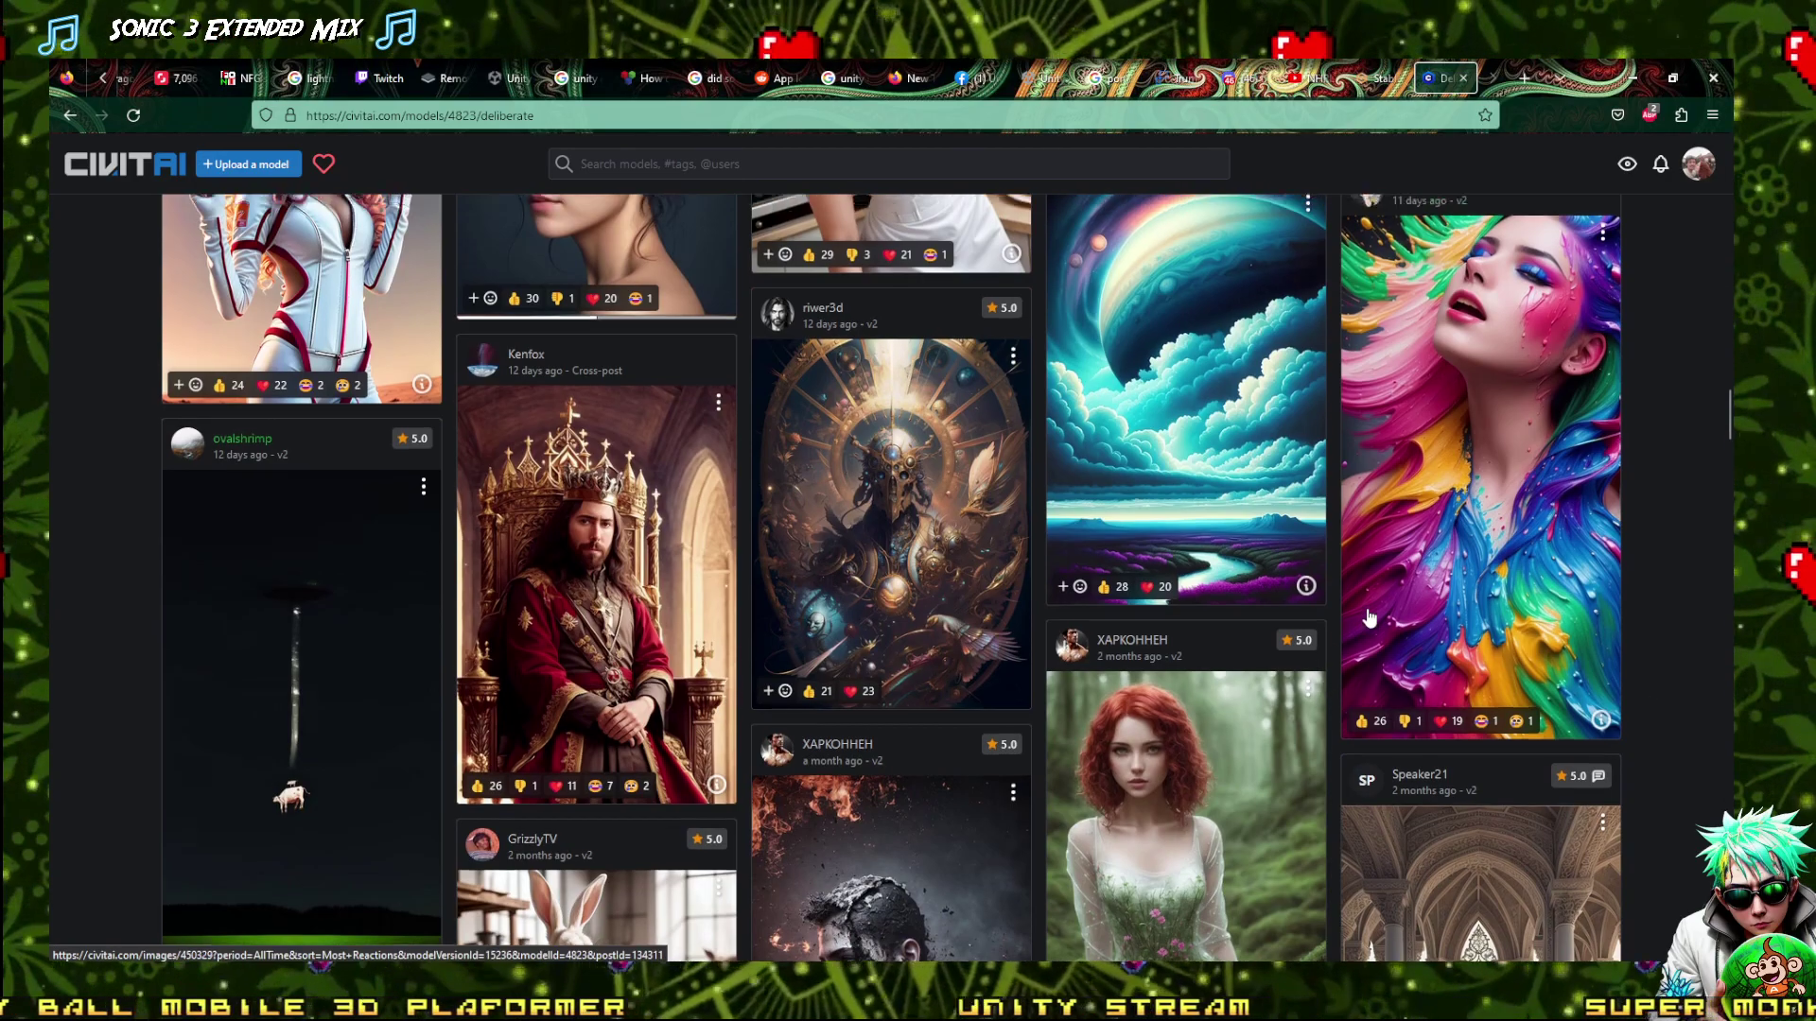
Inspect the Jupiter clouds and rainbow-paint portrait images' generation data, returning to the gallery each time
{"action": "left_click", "coordinate": [1236, 726]}
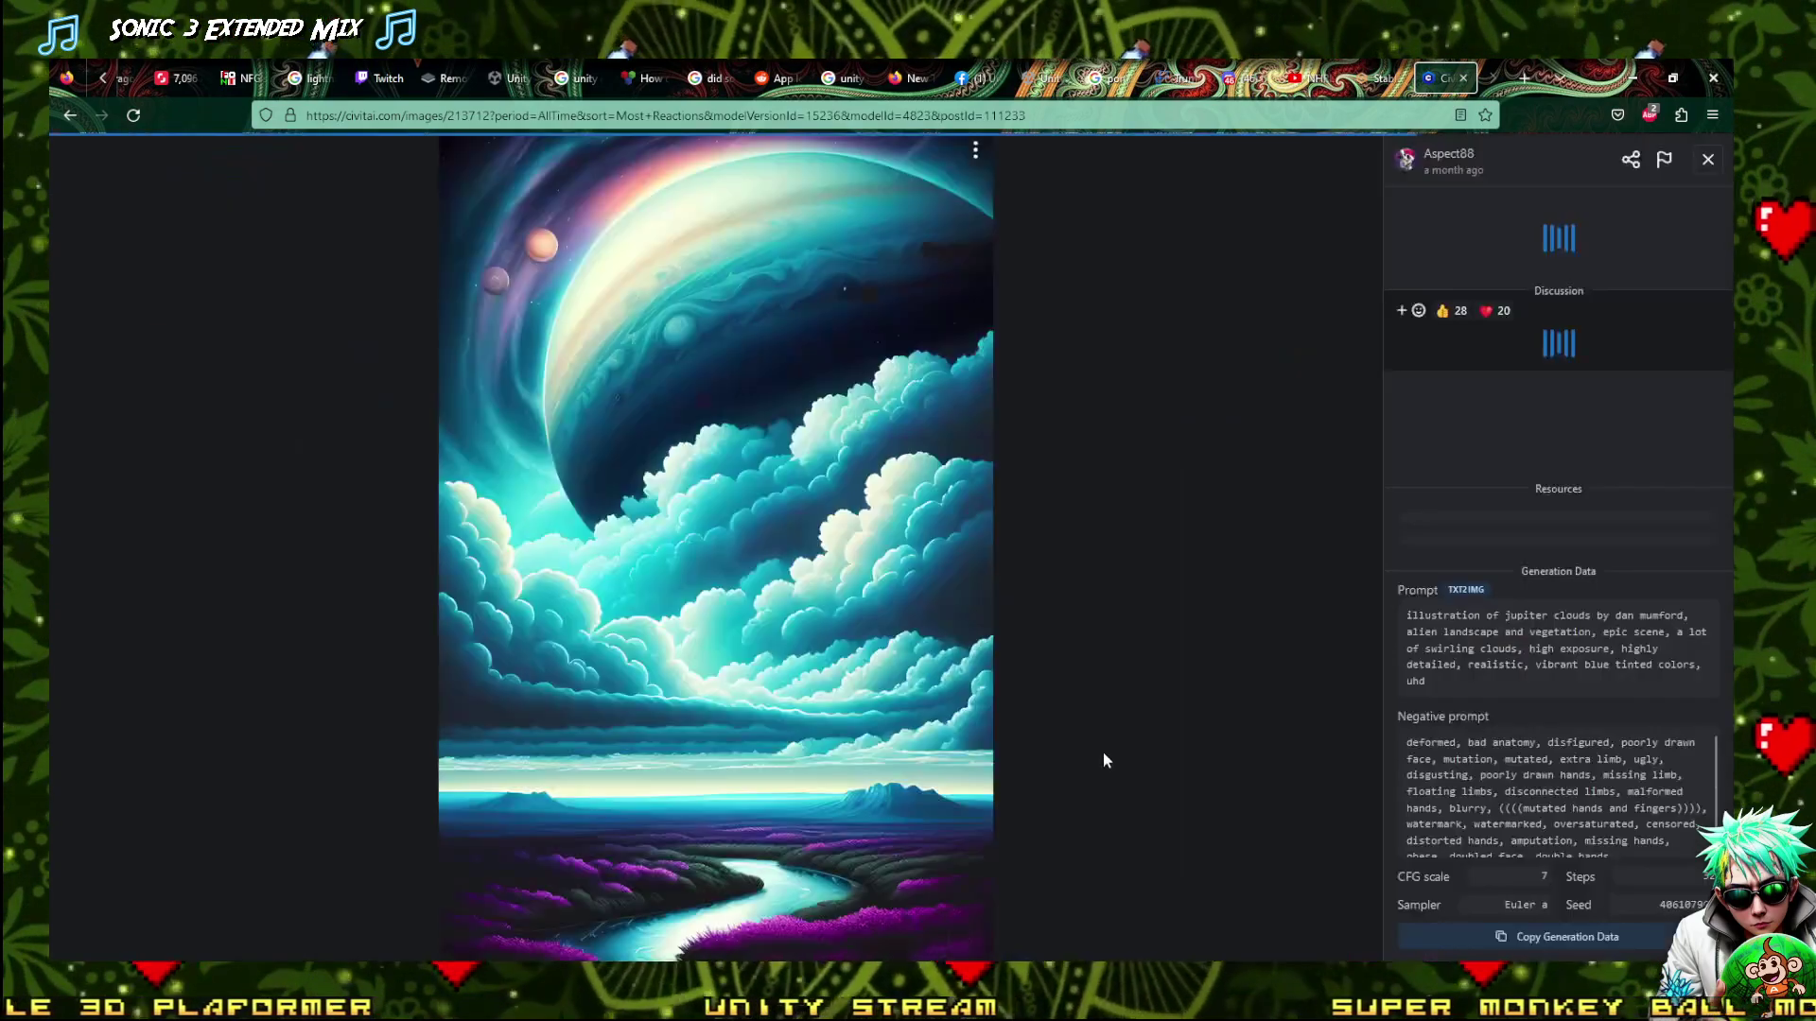
{"action": "left_click", "coordinate": [69, 114]}
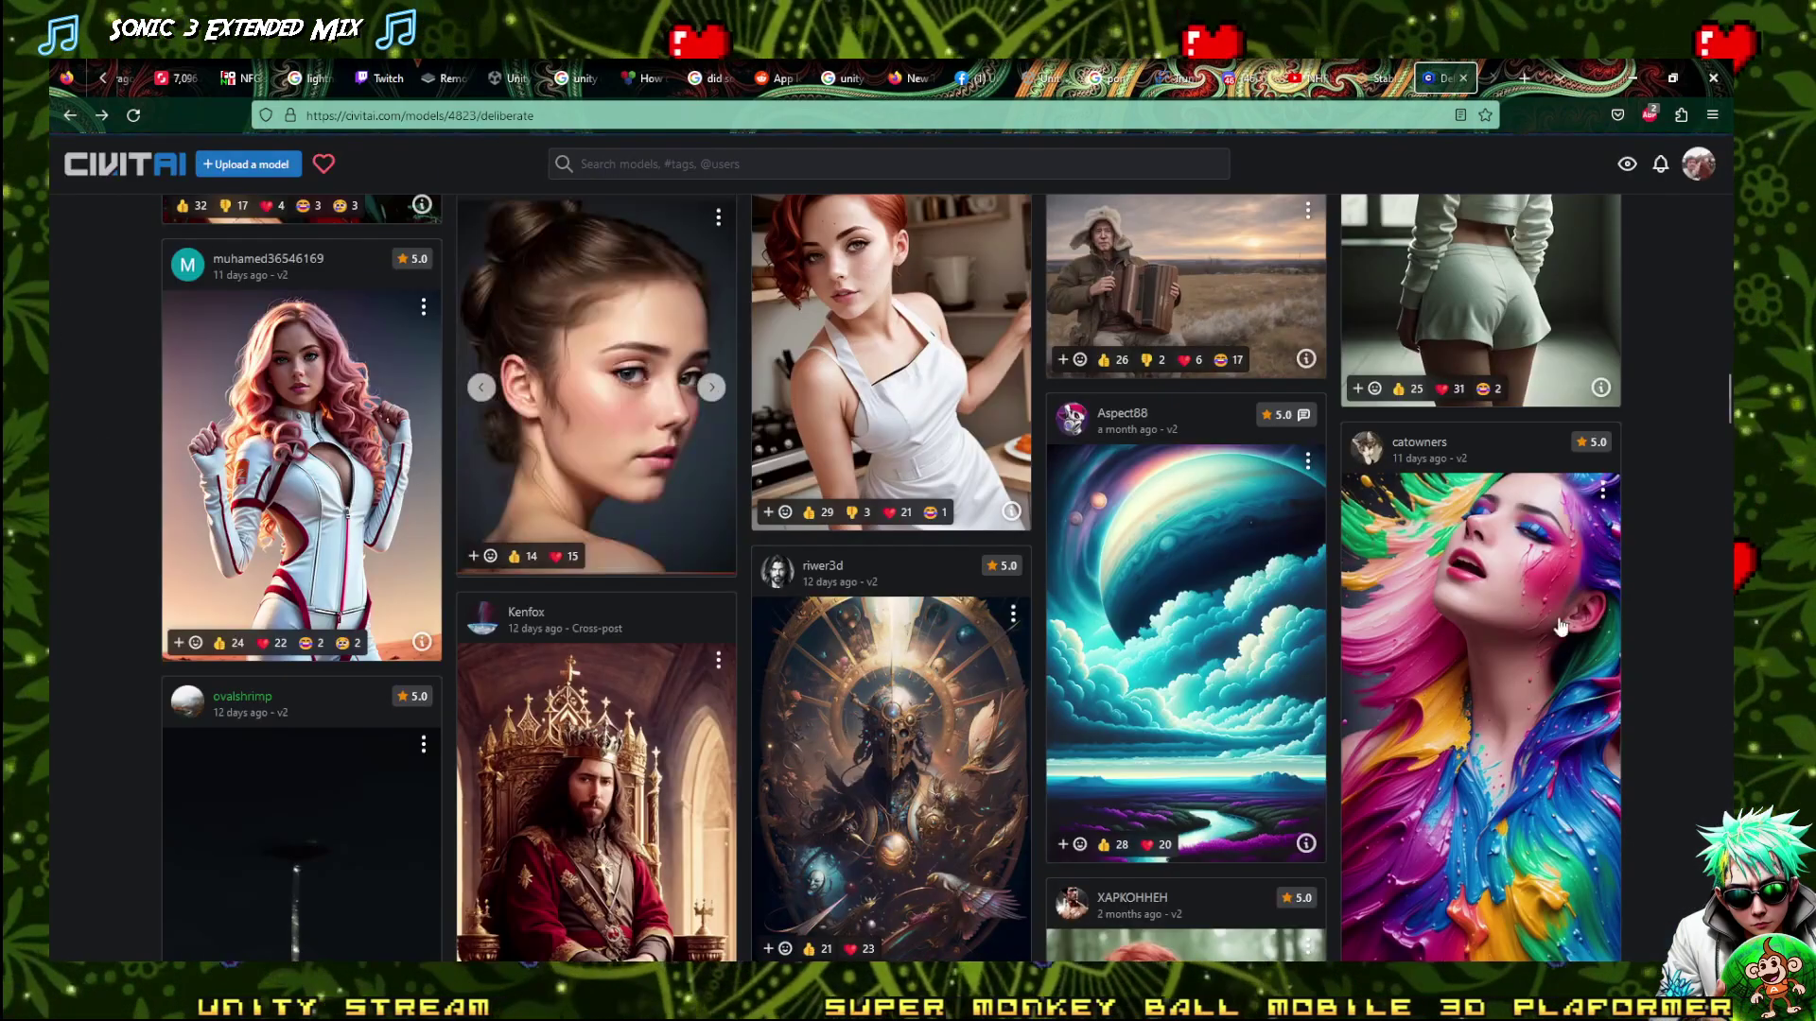
{"action": "left_click", "coordinate": [1475, 662]}
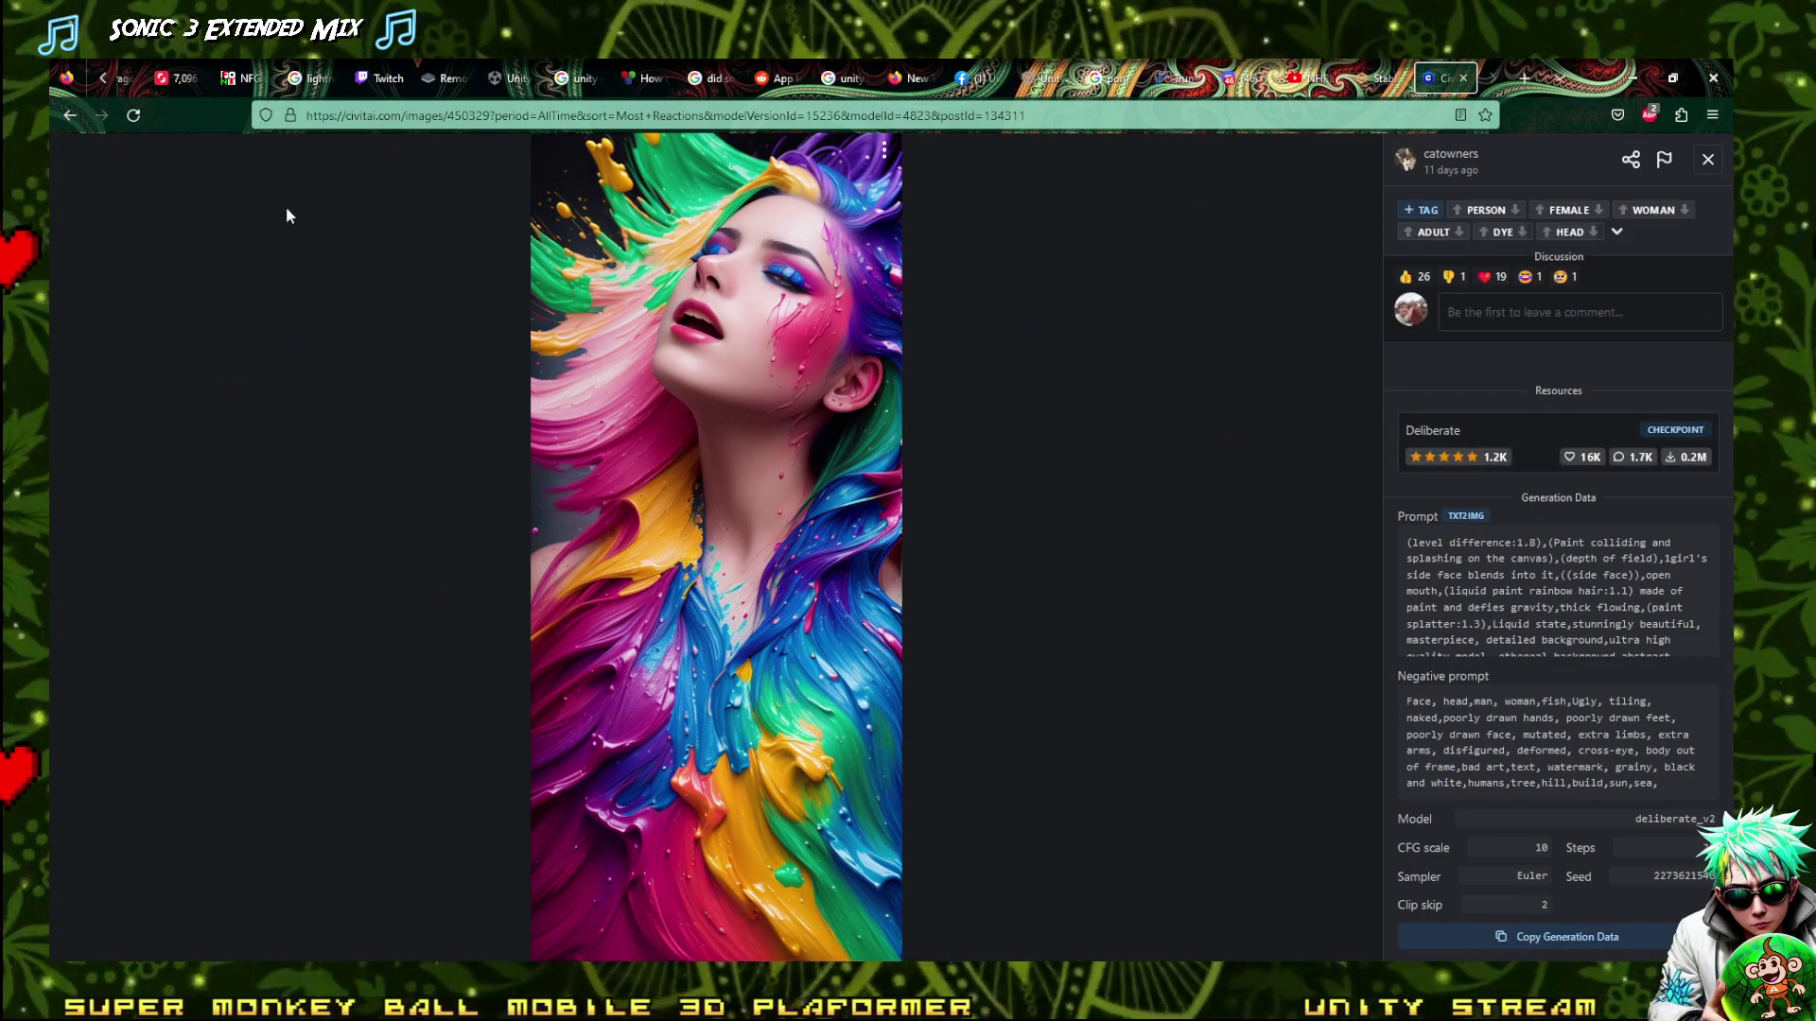
{"action": "left_click", "coordinate": [68, 115]}
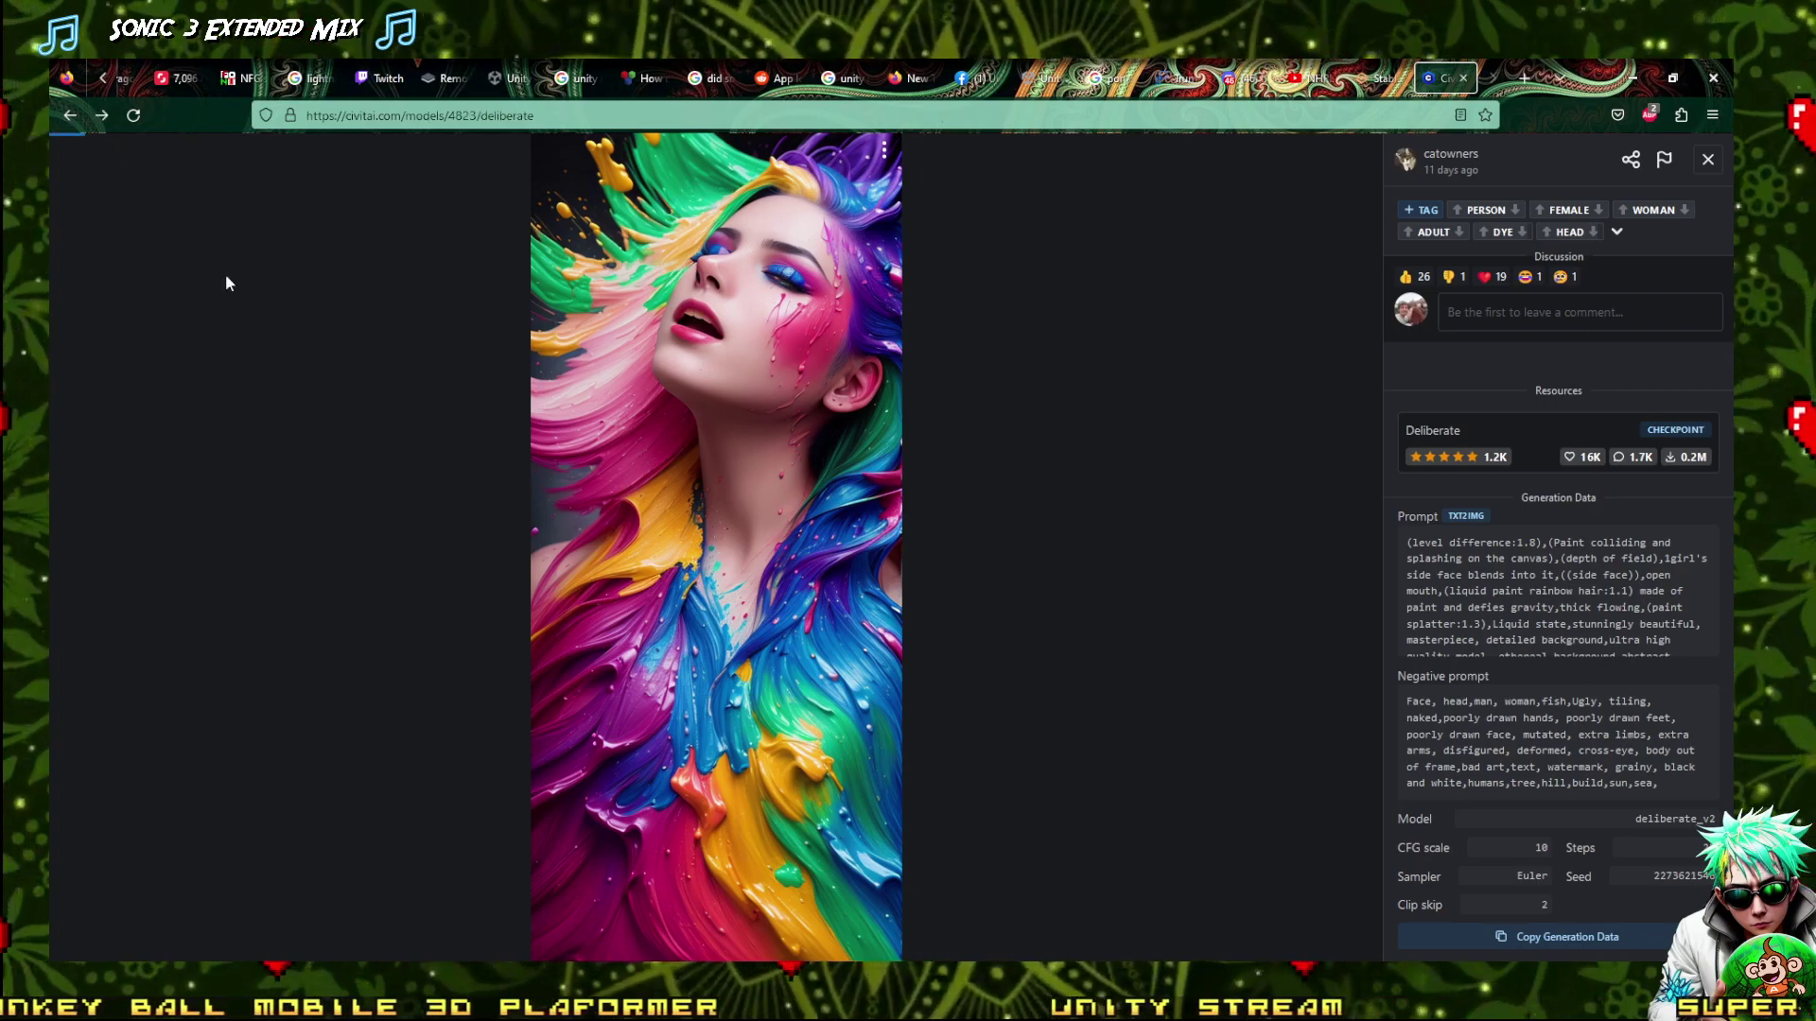
Scroll down through the rest of the Deliberate image gallery
{"action": "scroll", "coordinate": [647, 931], "scroll_direction": "down", "scroll_amount": 5}
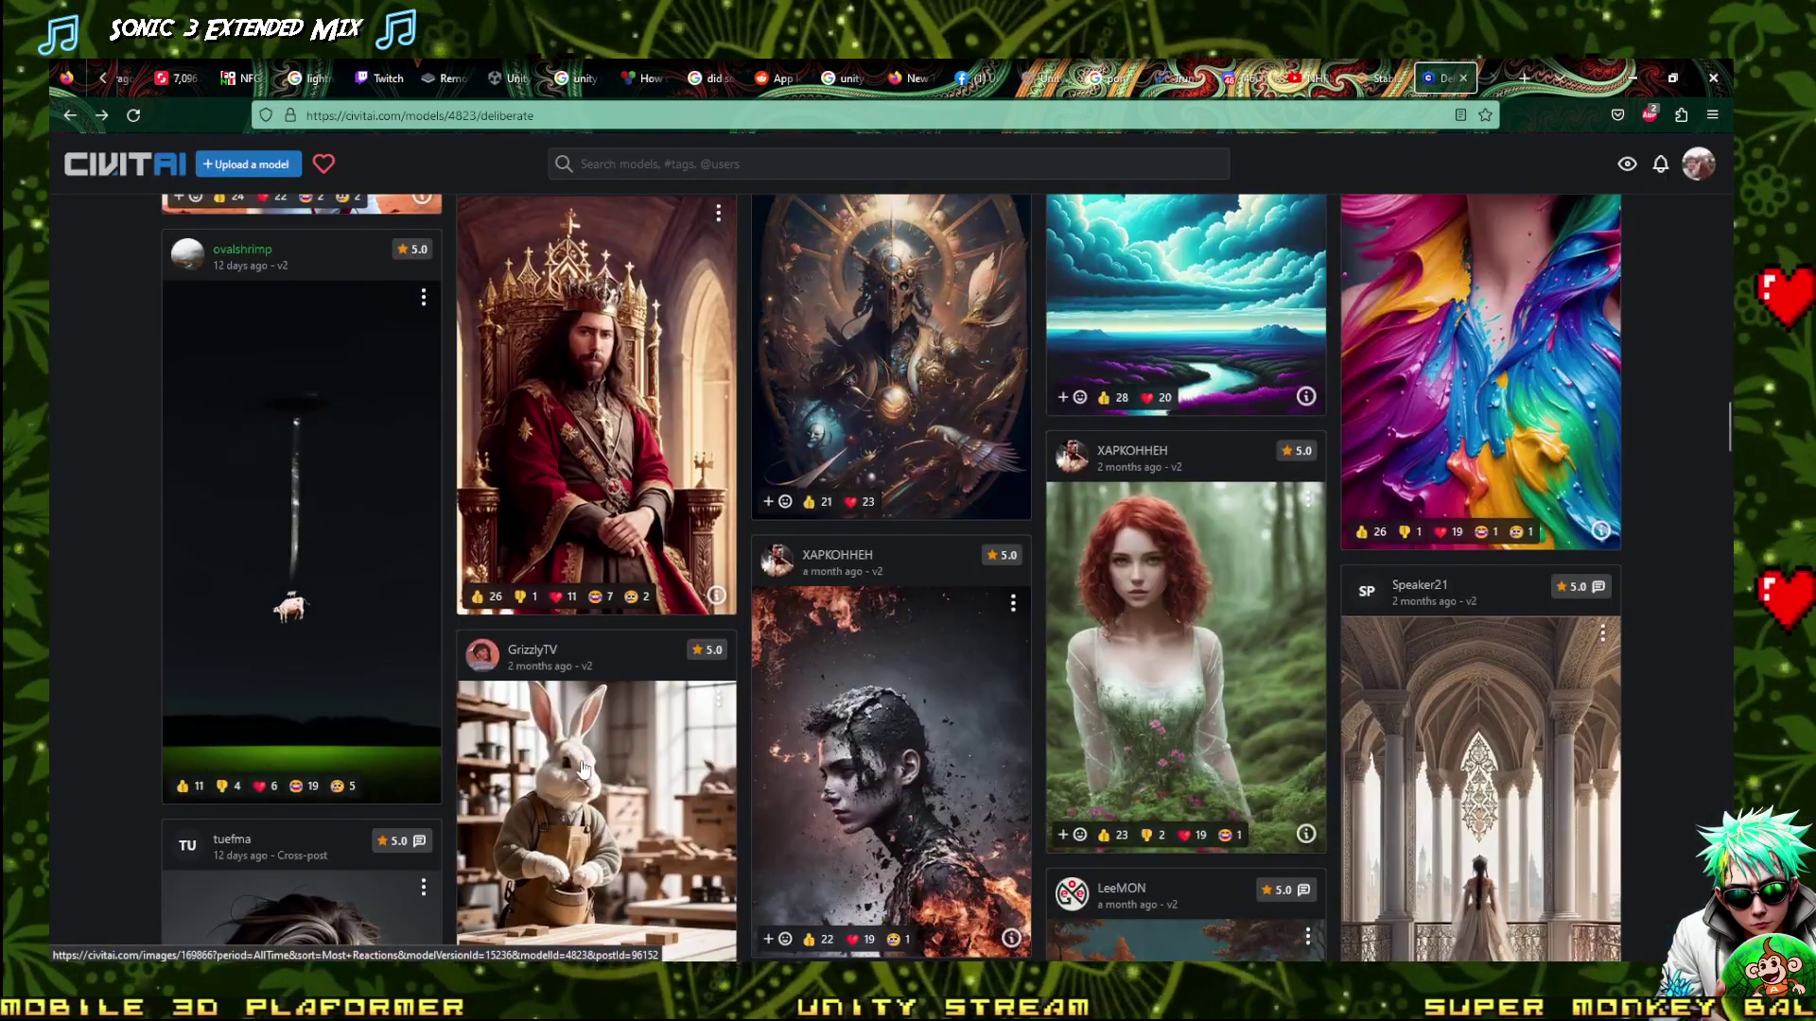
{"action": "scroll", "coordinate": [613, 749], "scroll_direction": "down", "scroll_amount": 2}
{"action": "scroll", "coordinate": [613, 749], "scroll_direction": "down", "scroll_amount": 5}
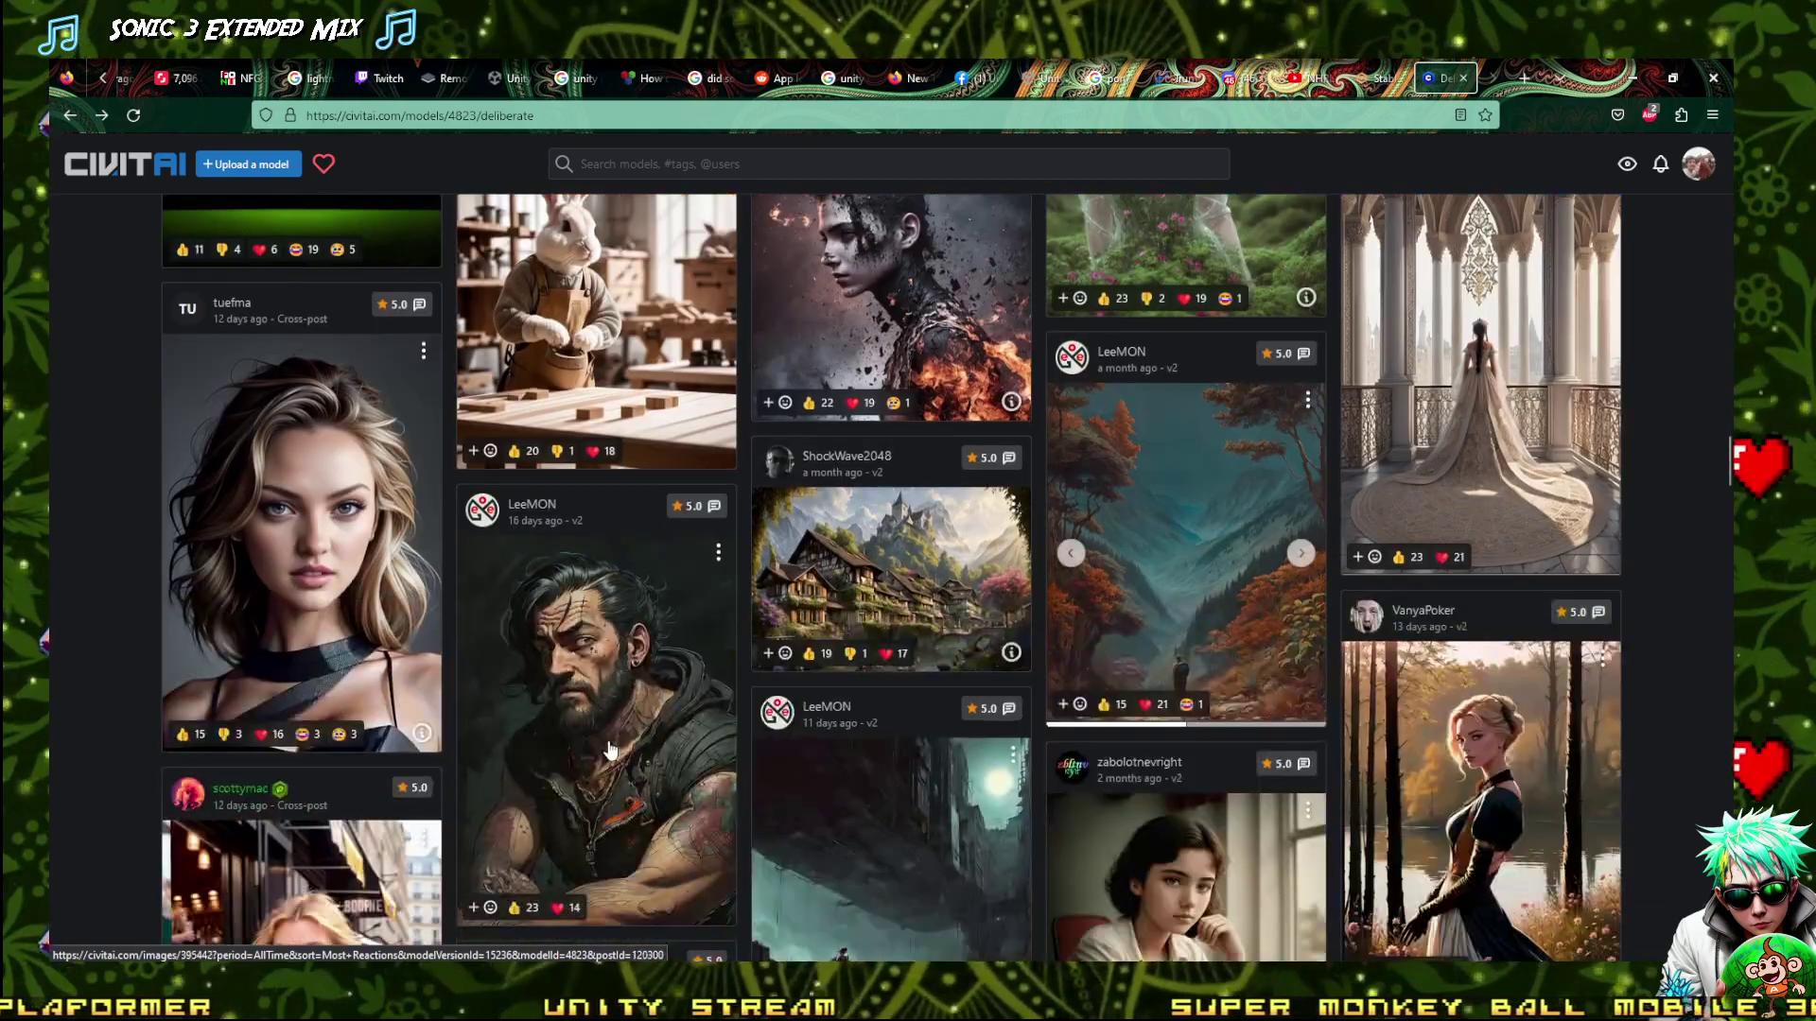
{"action": "scroll", "coordinate": [610, 750], "scroll_direction": "down", "scroll_amount": 2}
{"action": "scroll", "coordinate": [610, 749], "scroll_direction": "down", "scroll_amount": 4}
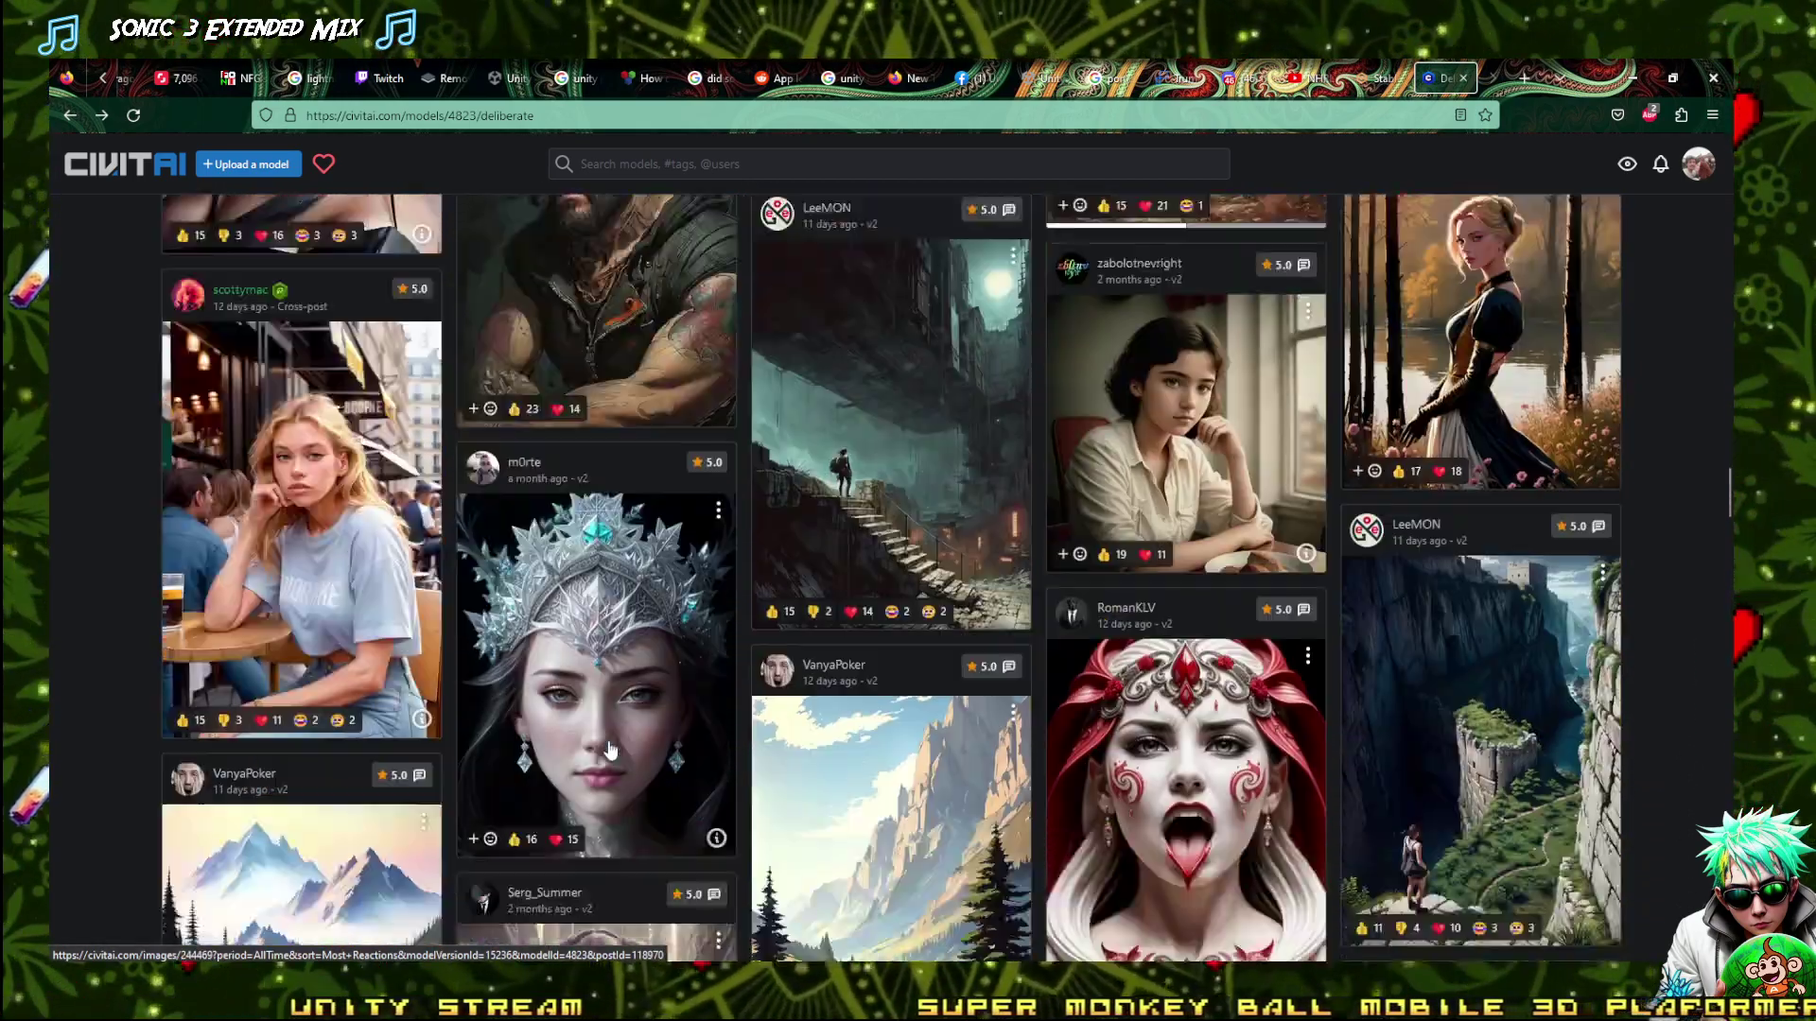
{"action": "scroll", "coordinate": [607, 740], "scroll_direction": "down", "scroll_amount": 3}
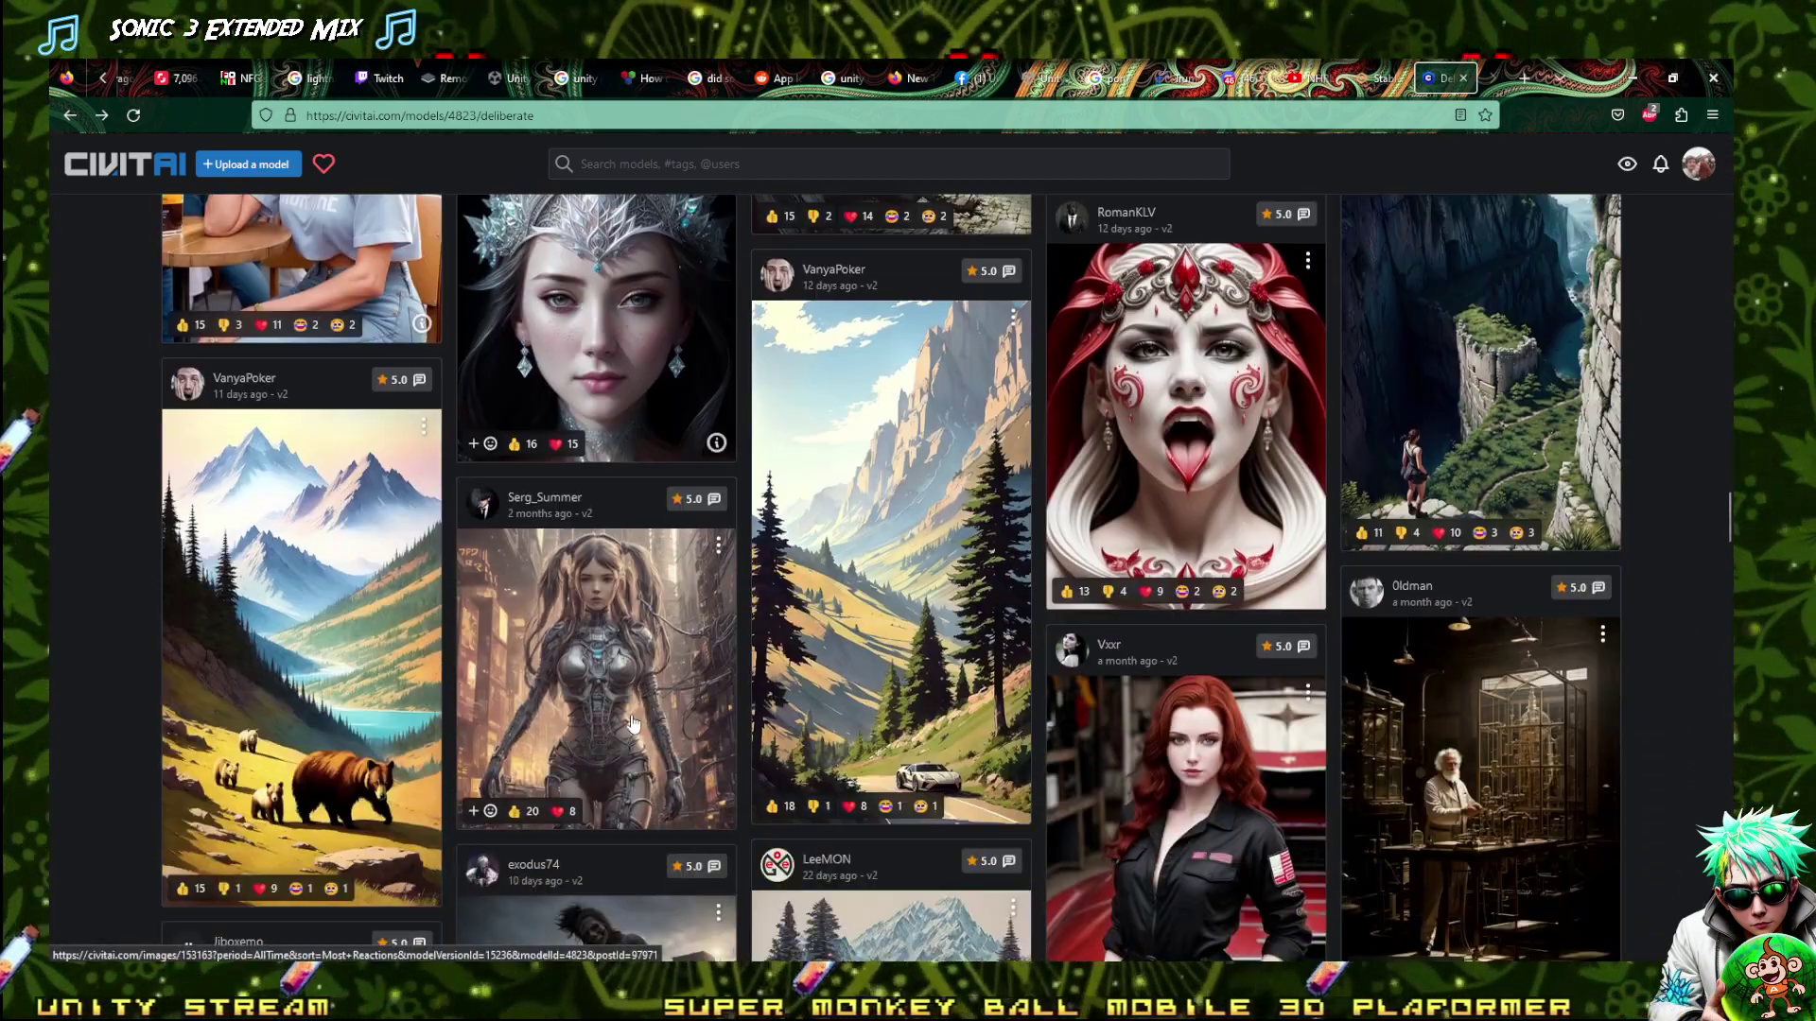
{"action": "scroll", "coordinate": [631, 714], "scroll_direction": "down", "scroll_amount": 6}
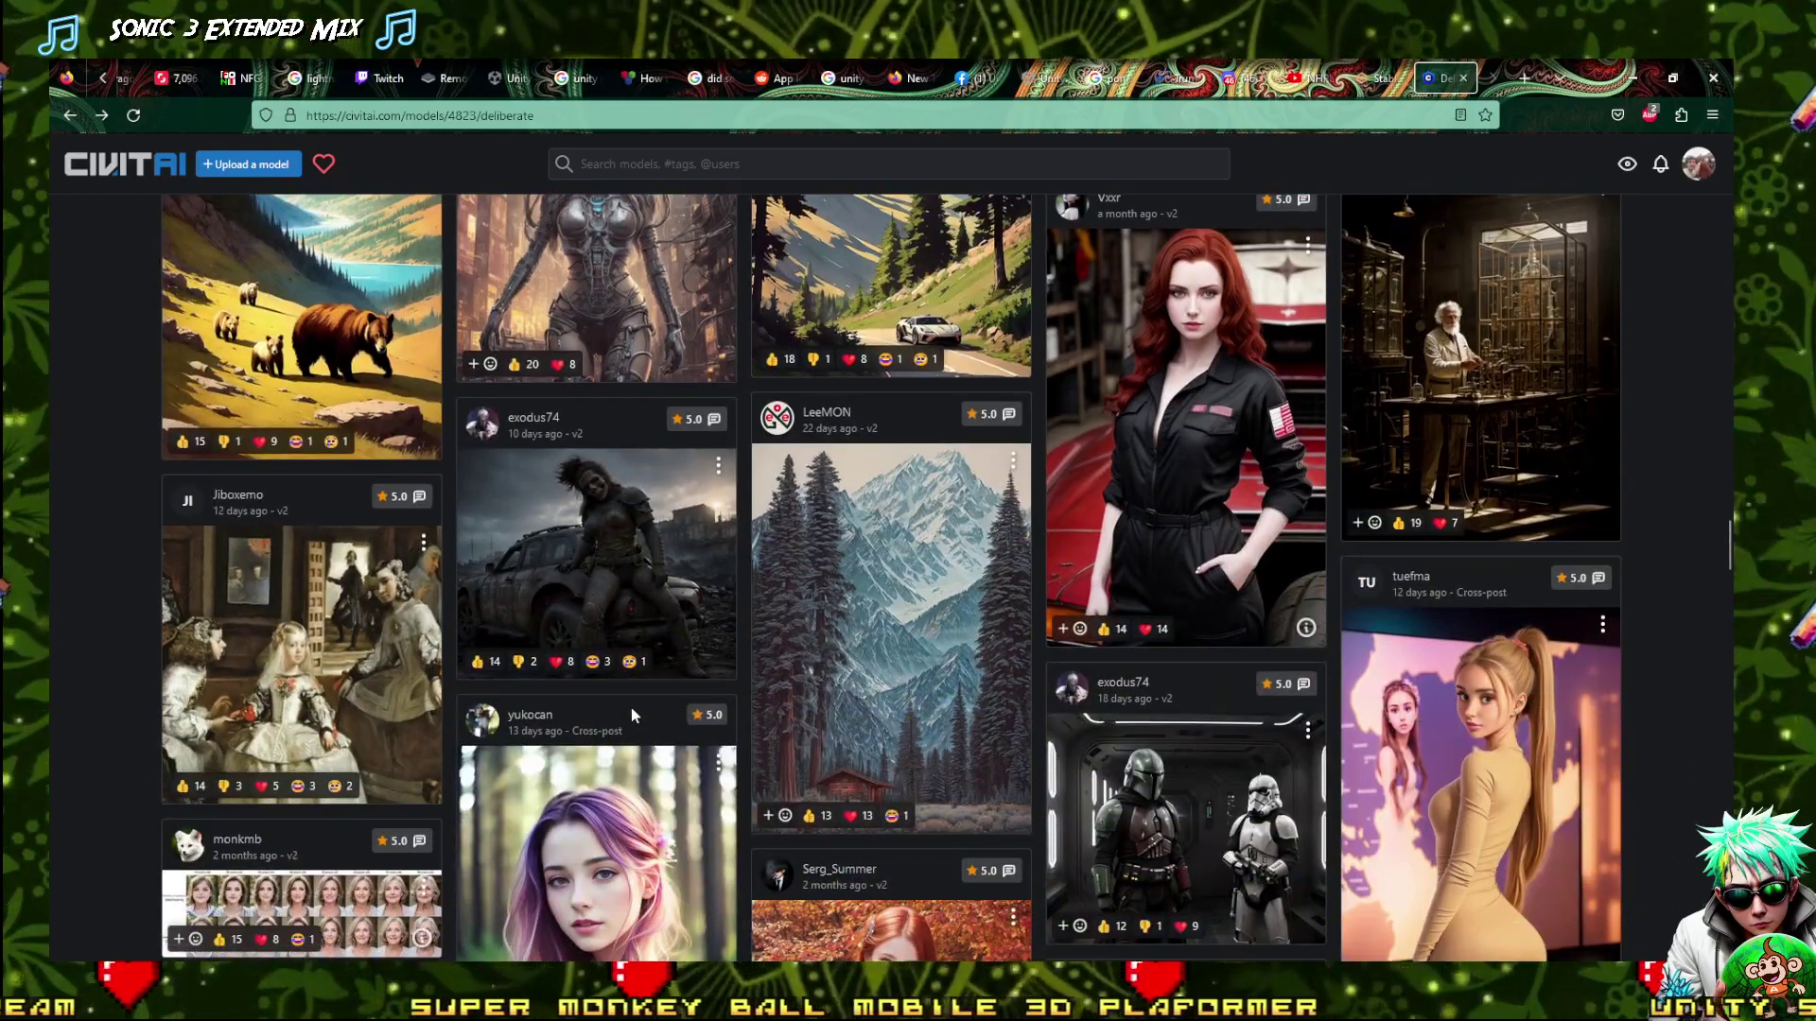
{"action": "scroll", "coordinate": [369, 681], "scroll_direction": "down", "scroll_amount": 1}
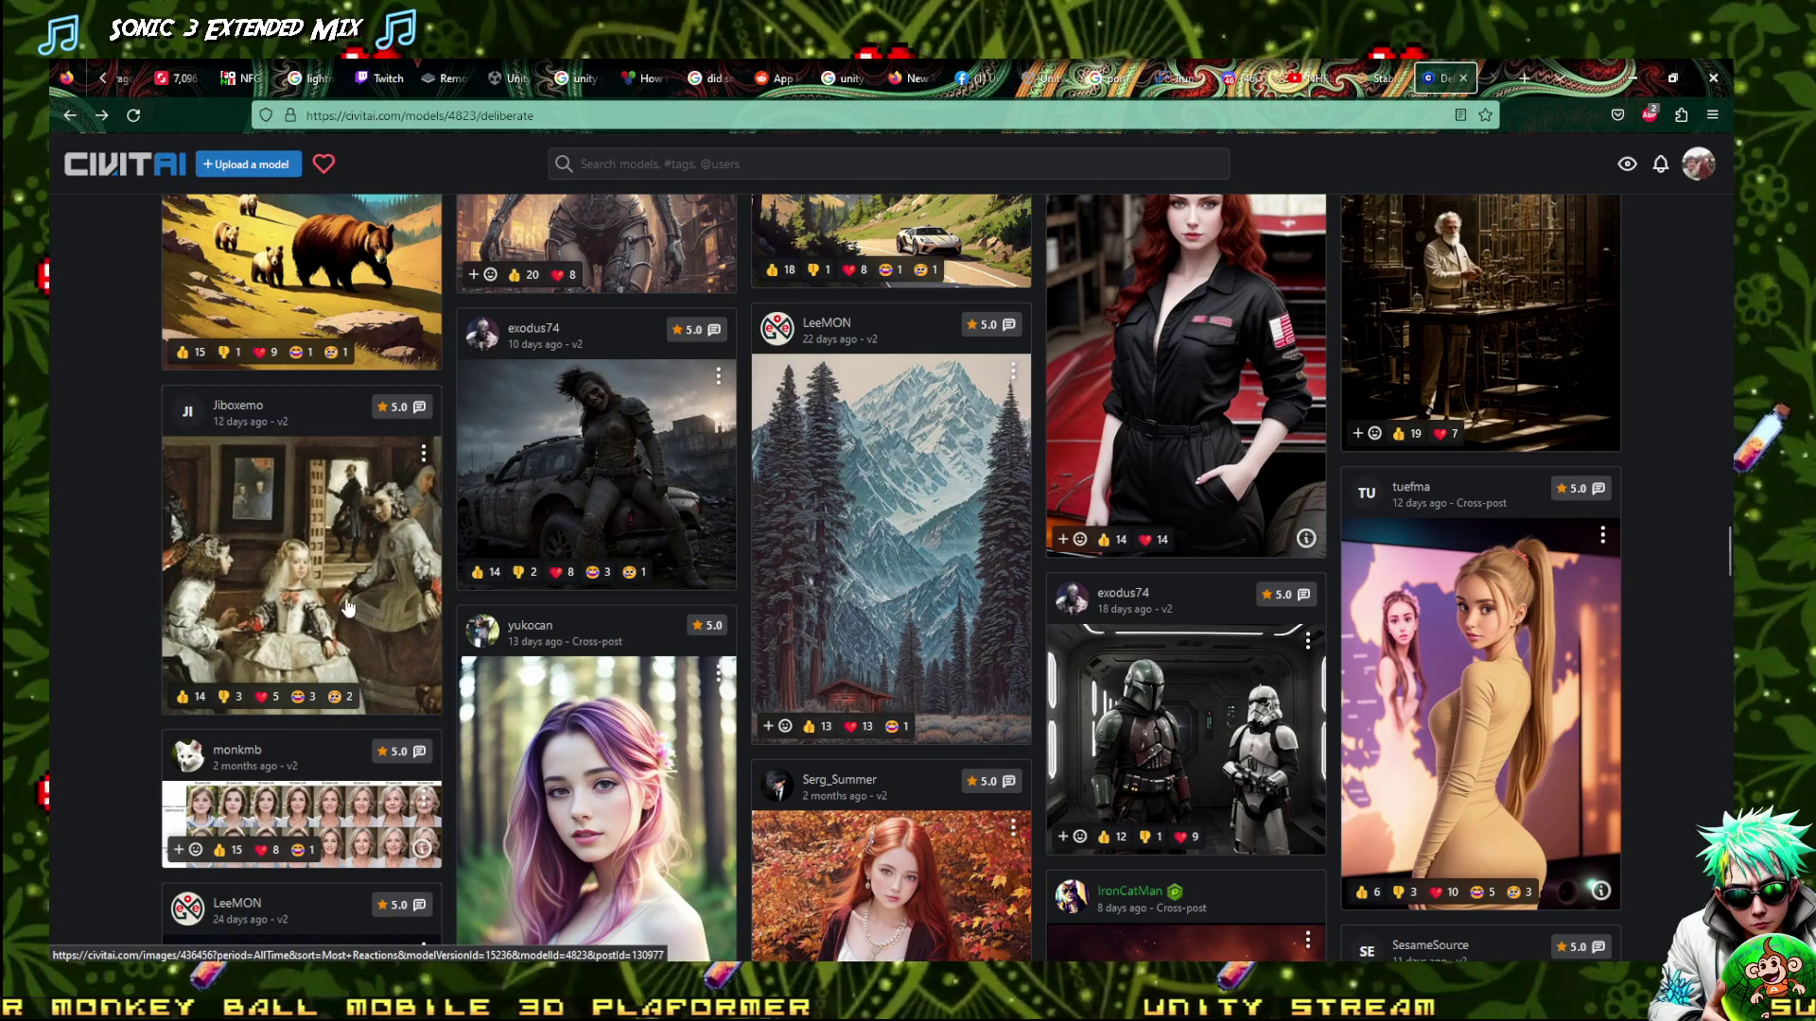
{"action": "scroll", "coordinate": [790, 477], "scroll_direction": "down", "scroll_amount": 3}
{"action": "scroll", "coordinate": [790, 469], "scroll_direction": "up", "scroll_amount": 5}
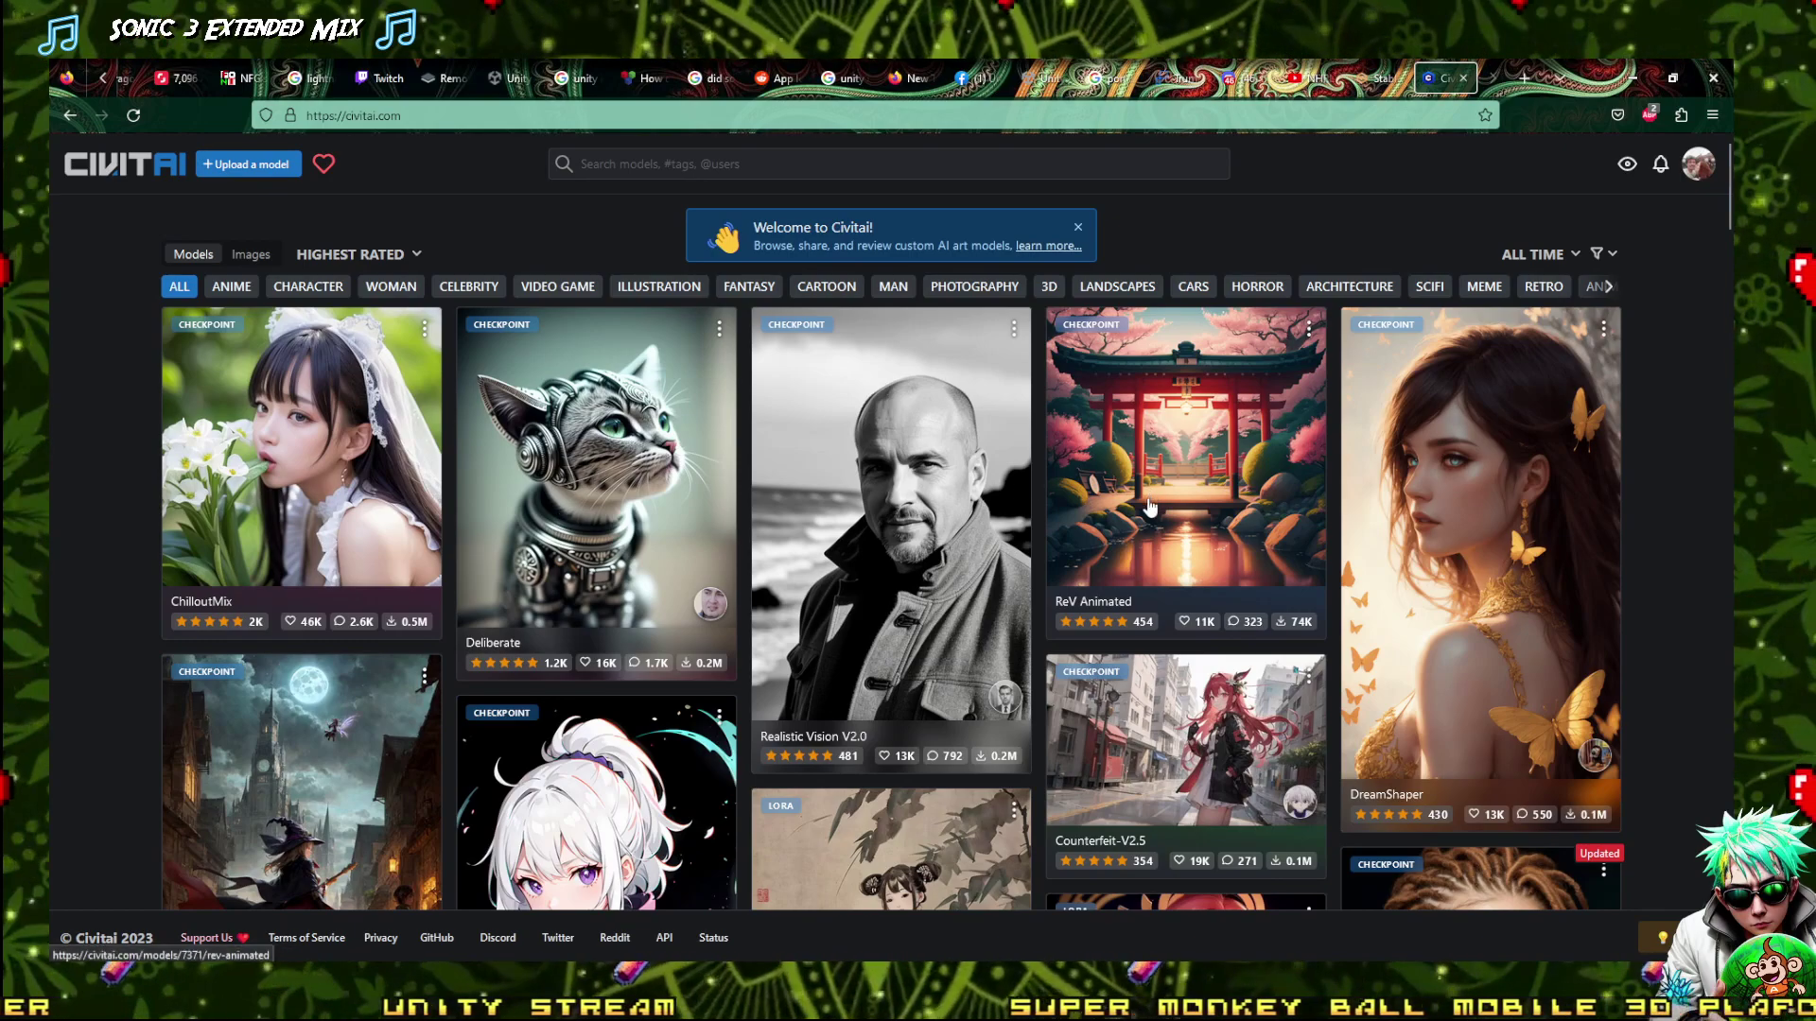
Look at the DreamShaper model page, then open the ReV Animated model page instead
{"action": "scroll", "coordinate": [1149, 515], "scroll_direction": "down", "scroll_amount": 2}
{"action": "scroll", "coordinate": [1714, 510], "scroll_direction": "up", "scroll_amount": 1}
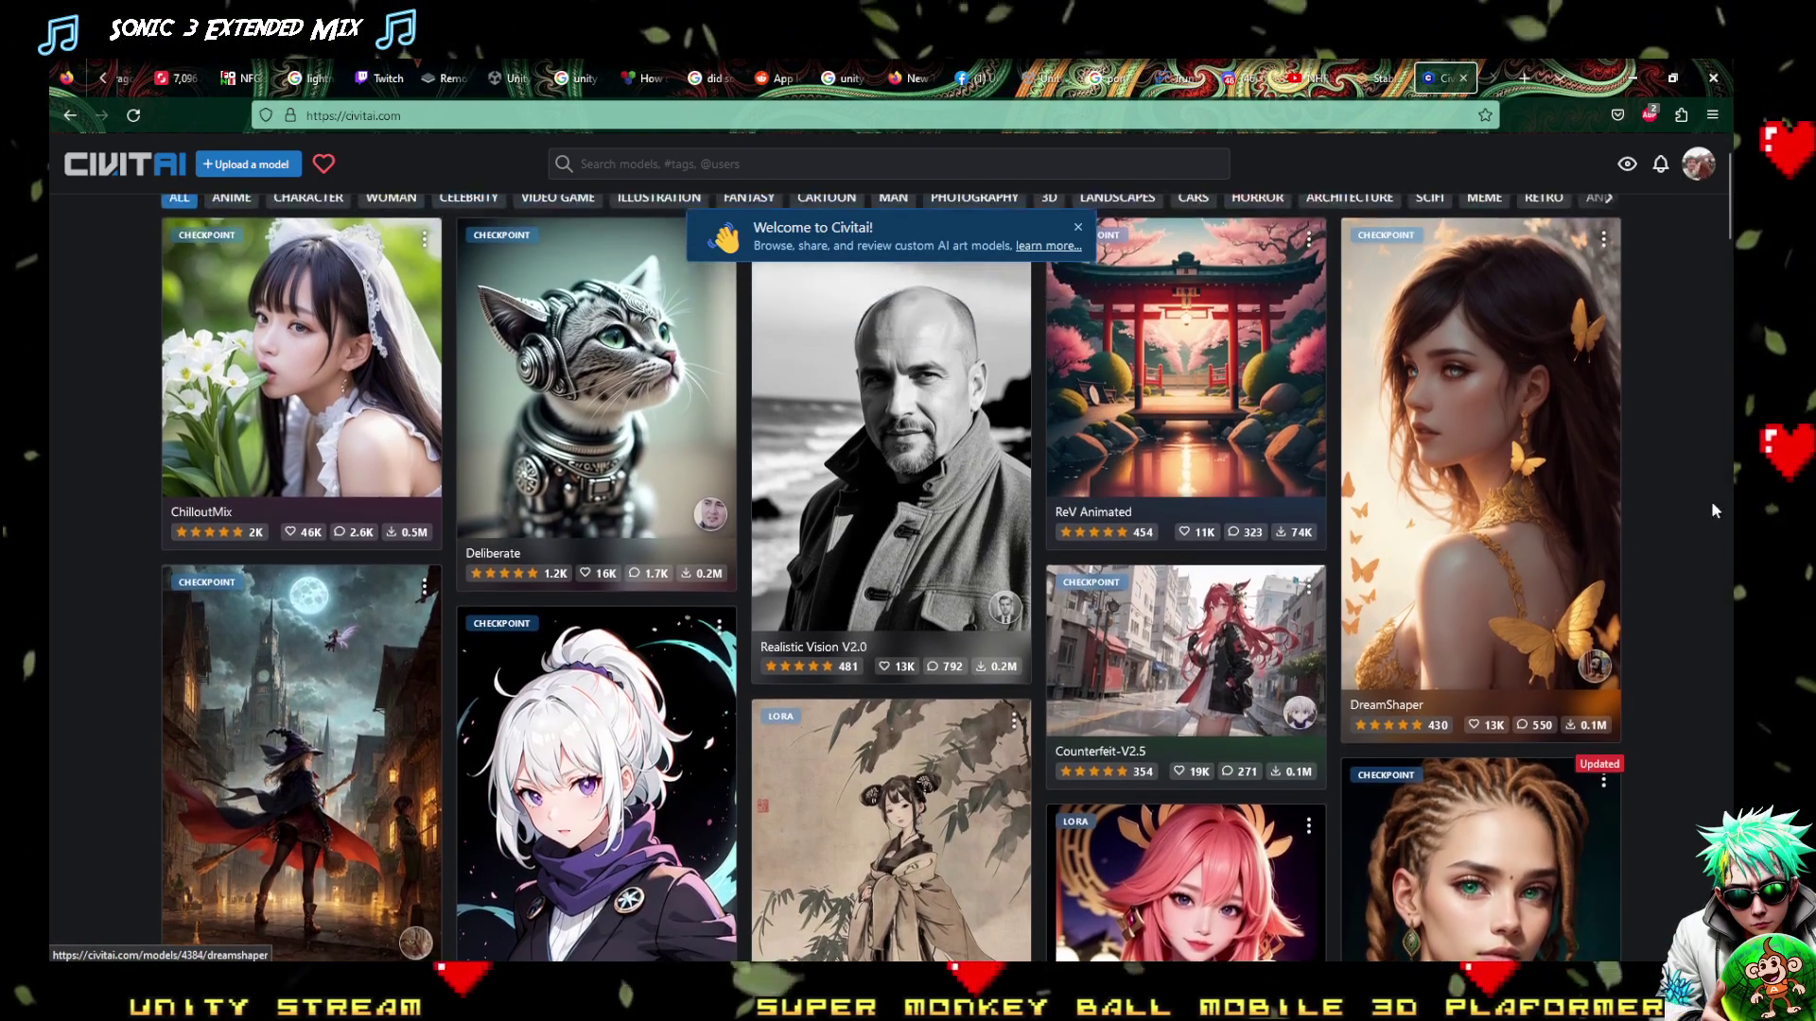
{"action": "left_click", "coordinate": [1483, 521]}
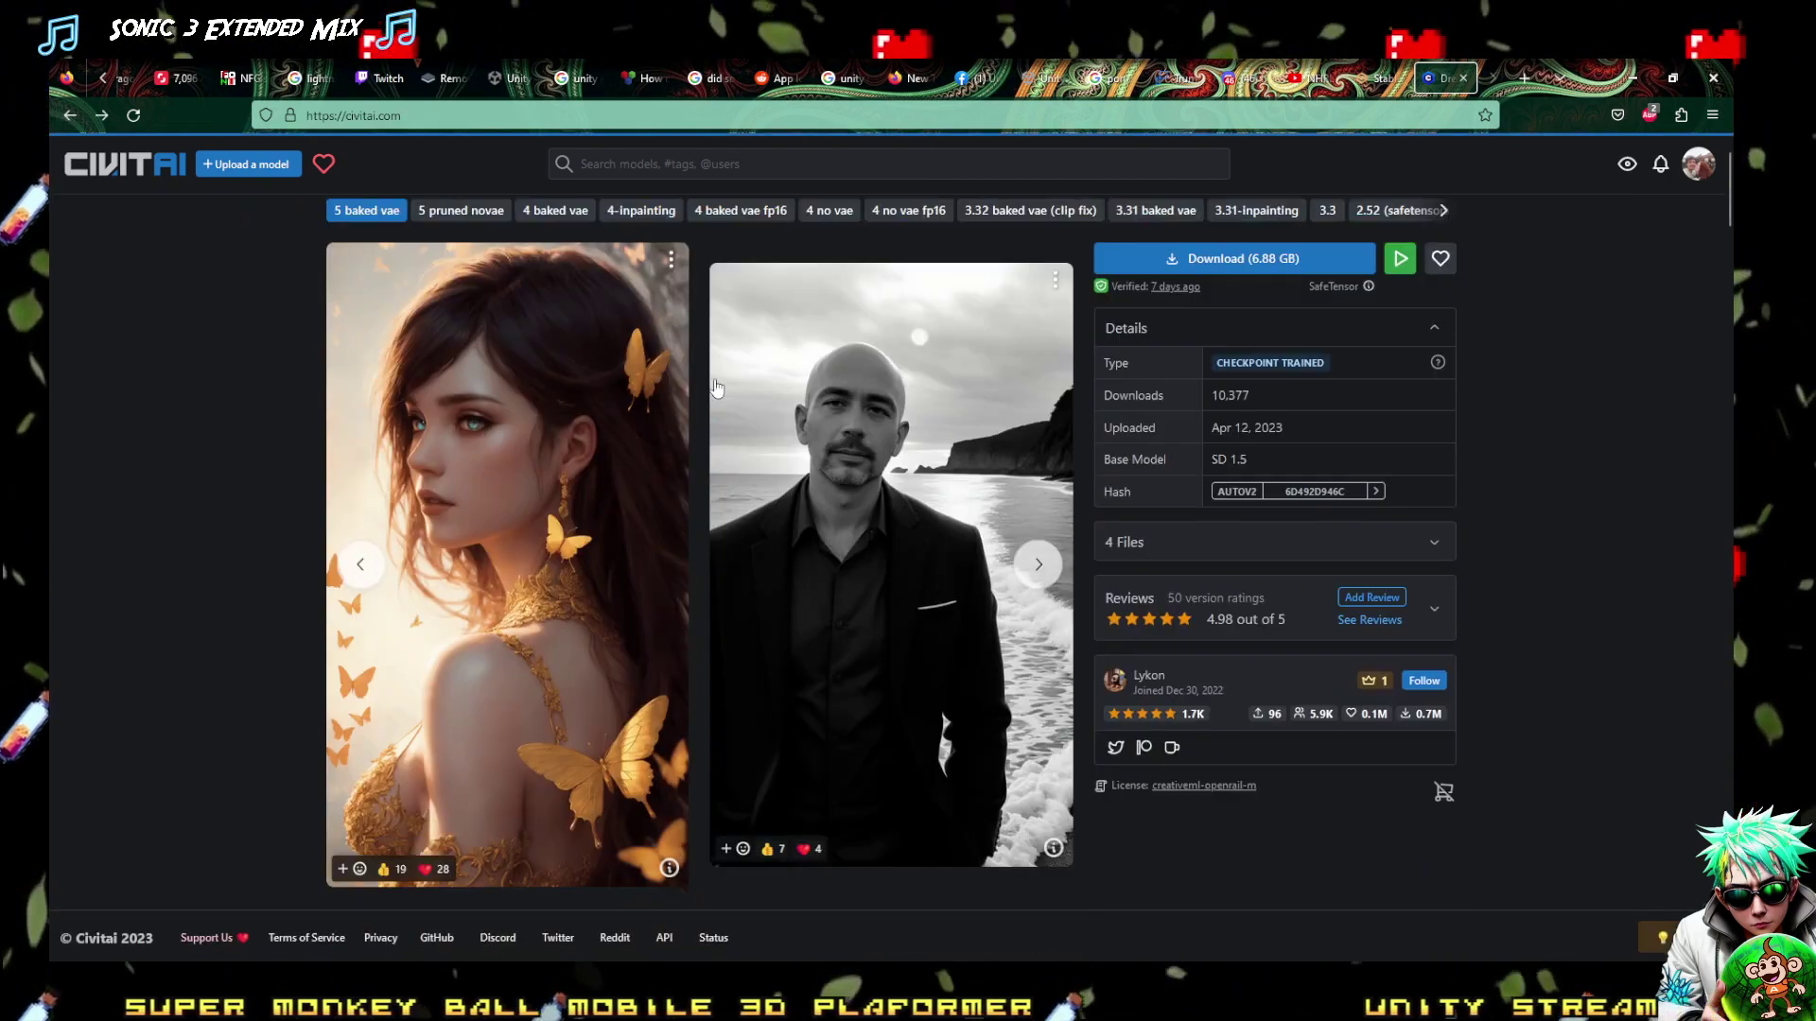
{"action": "left_click", "coordinate": [70, 115]}
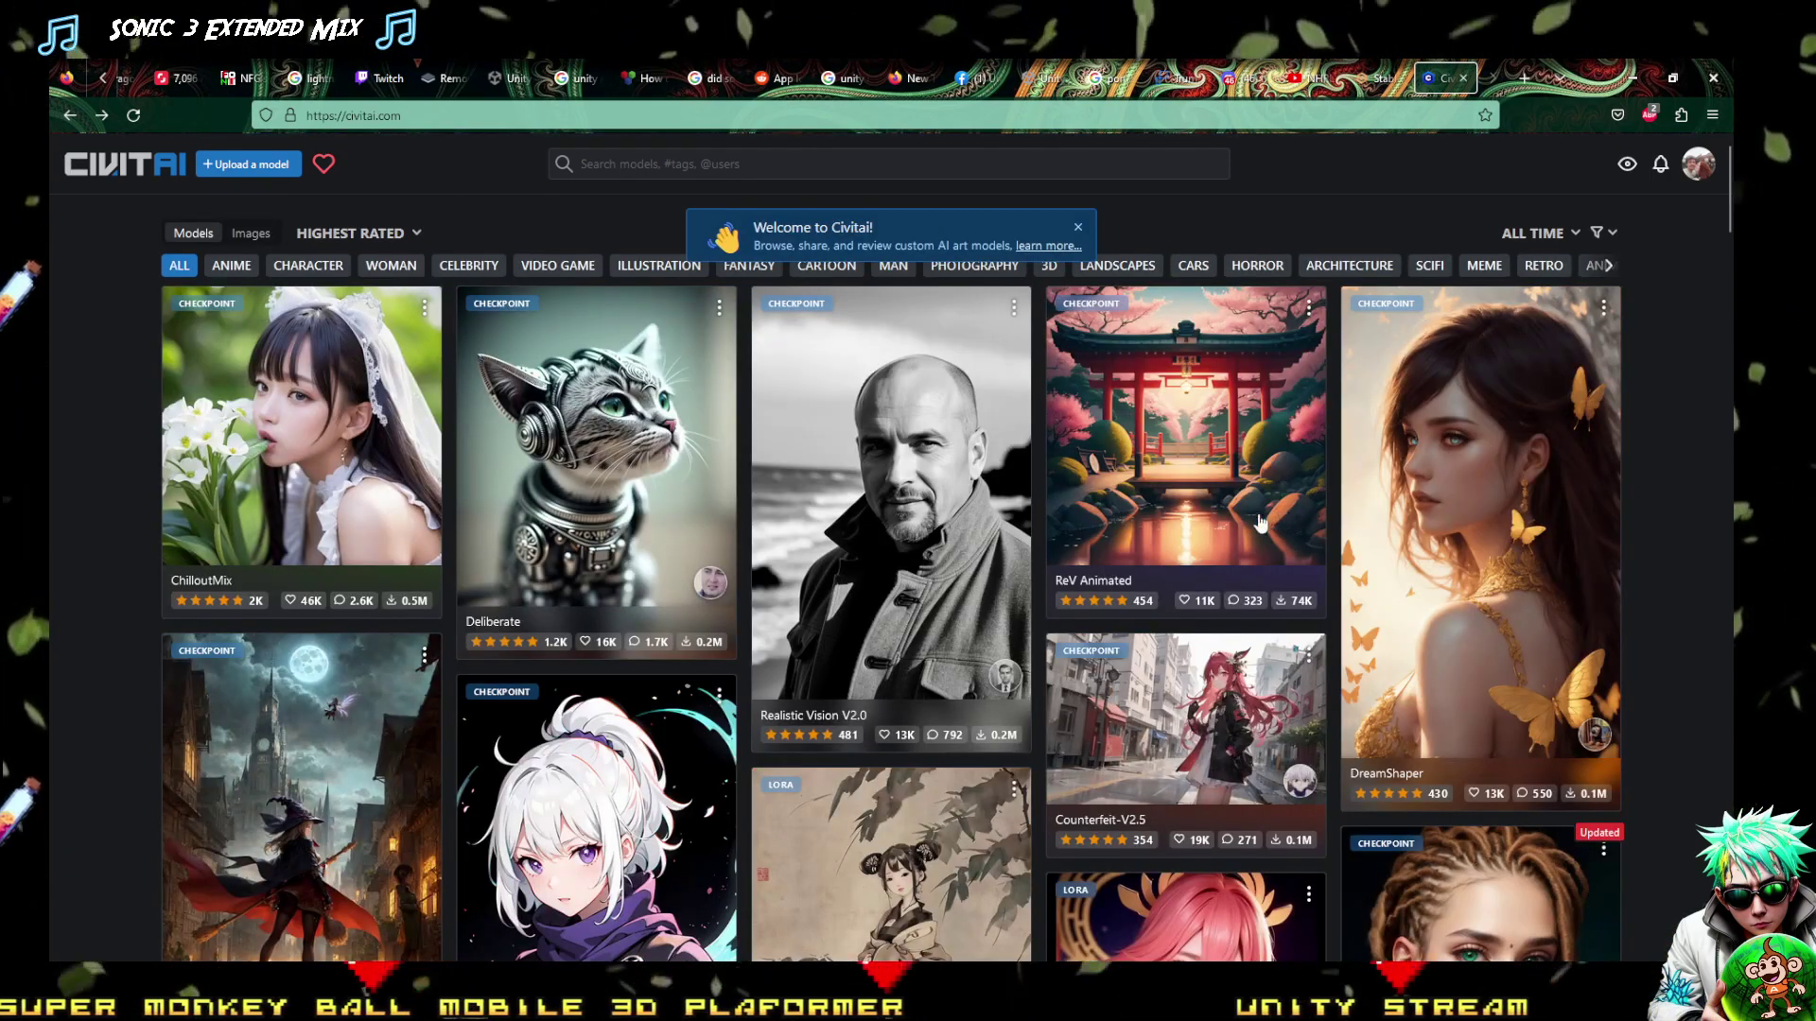
{"action": "left_click", "coordinate": [1184, 487]}
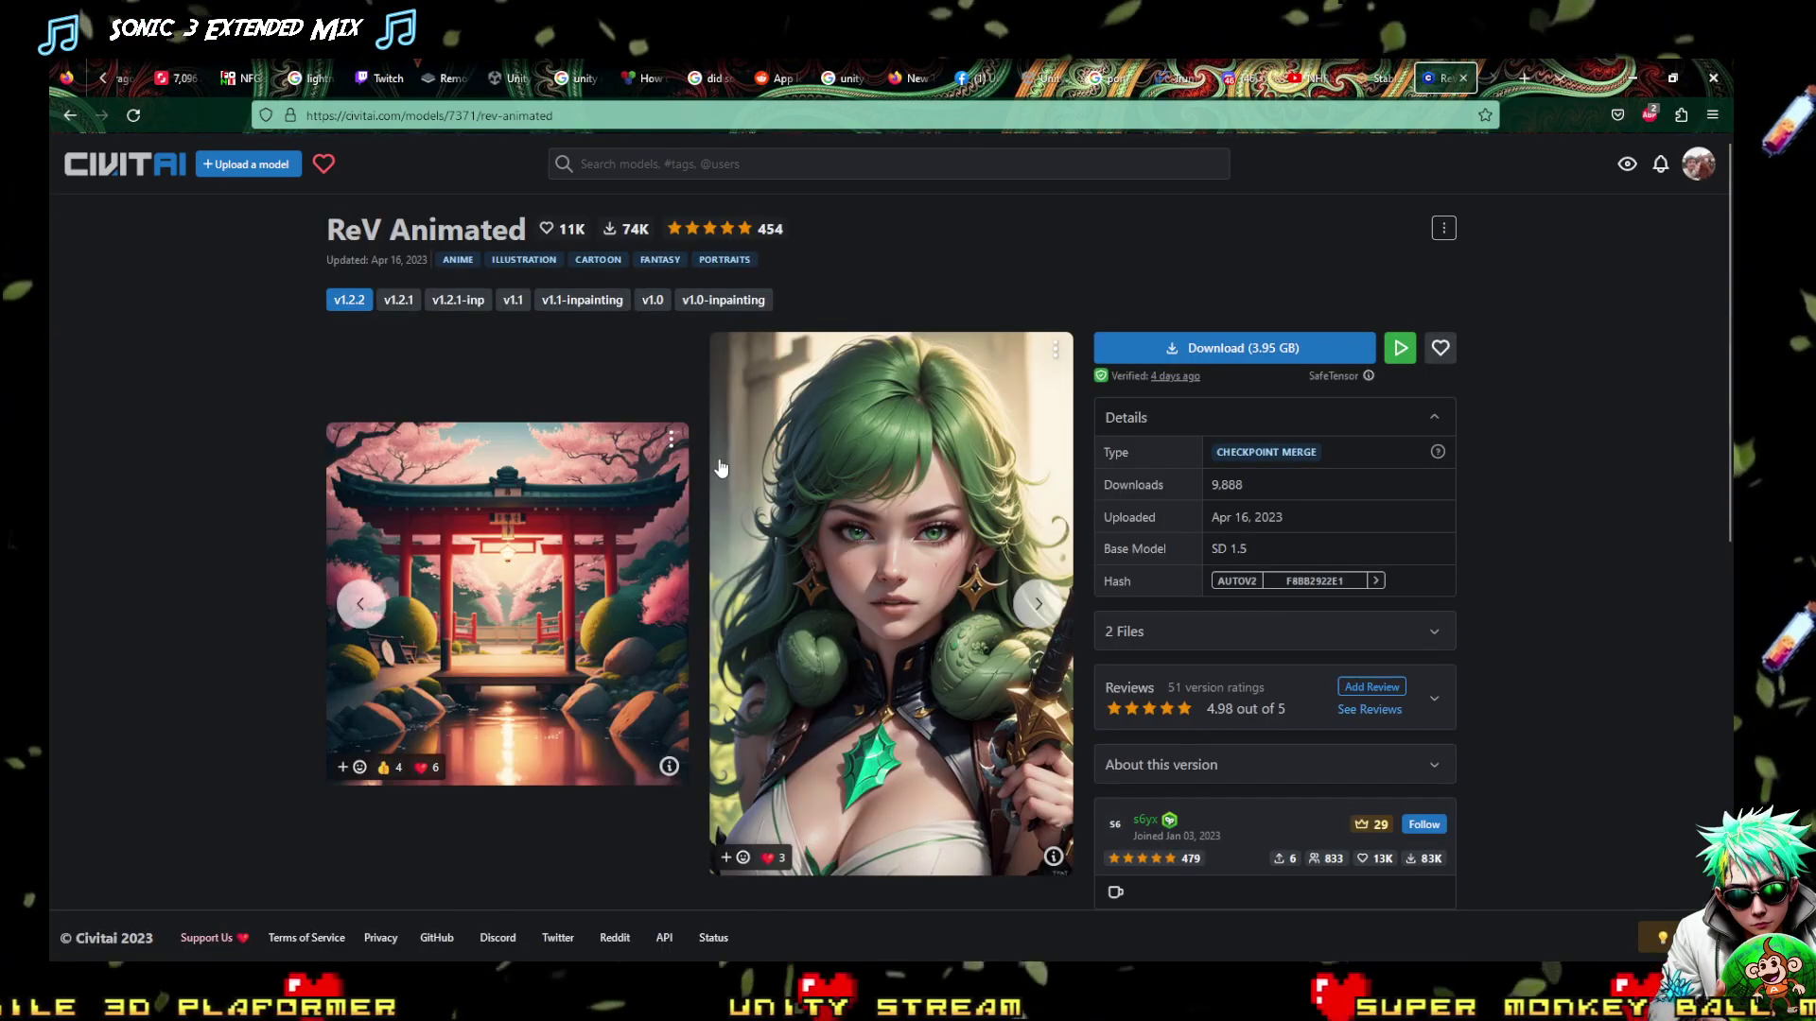
Find the four-panel cyberpunk dragon image in the ReV Animated gallery and select its whole prompt
{"action": "scroll", "coordinate": [721, 467], "scroll_direction": "down", "scroll_amount": 10}
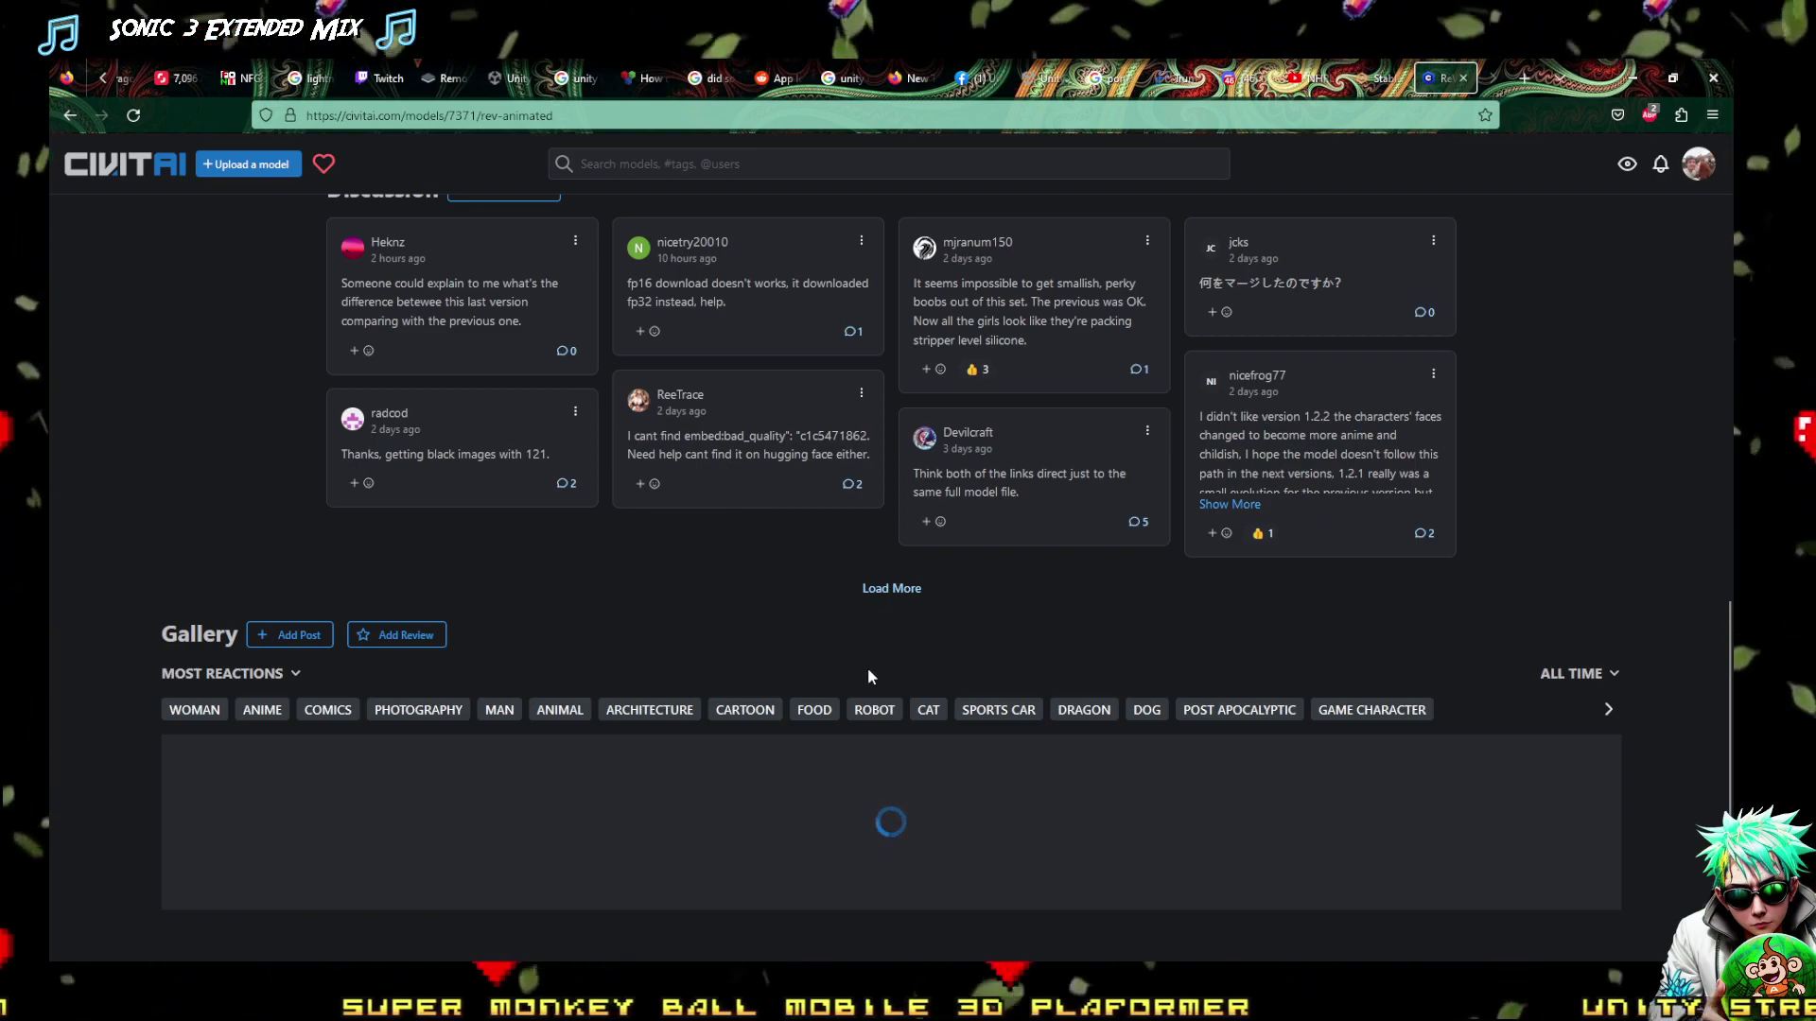
{"action": "scroll", "coordinate": [859, 667], "scroll_direction": "up", "scroll_amount": 10}
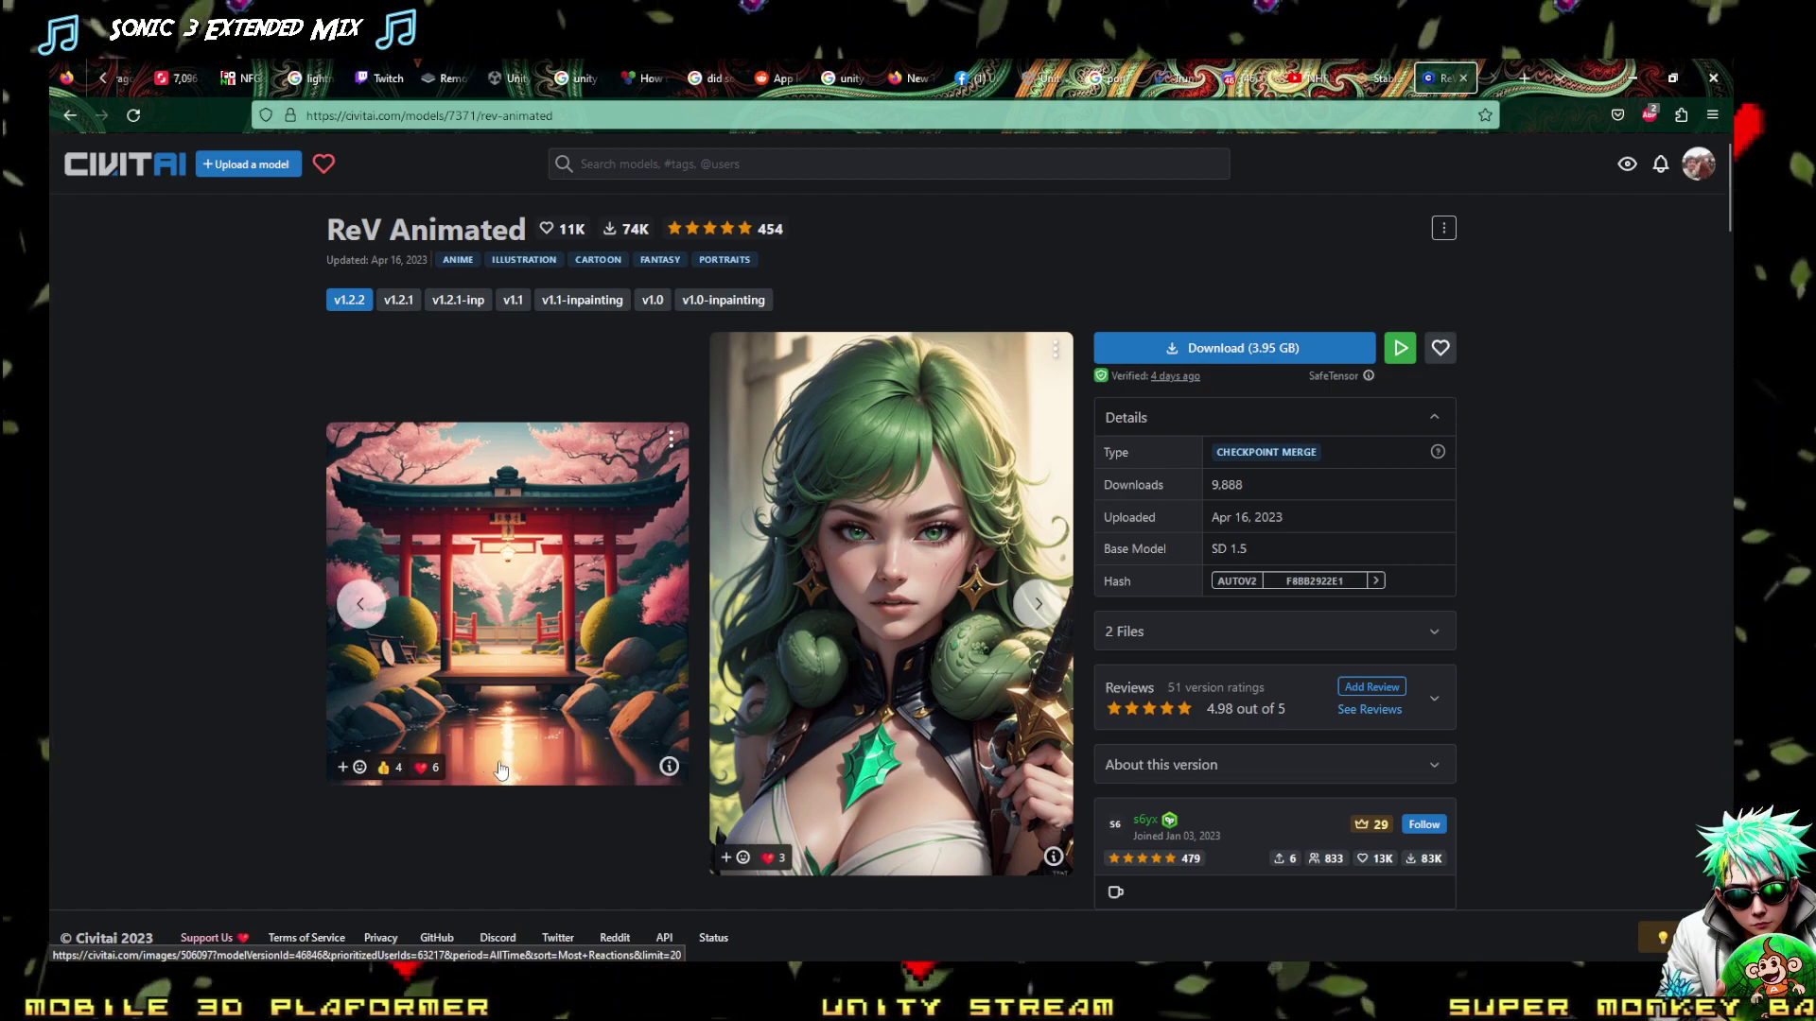
{"action": "scroll", "coordinate": [501, 771], "scroll_direction": "down", "scroll_amount": 12}
{"action": "scroll", "coordinate": [819, 656], "scroll_direction": "down", "scroll_amount": 5}
{"action": "scroll", "coordinate": [775, 650], "scroll_direction": "down", "scroll_amount": 3}
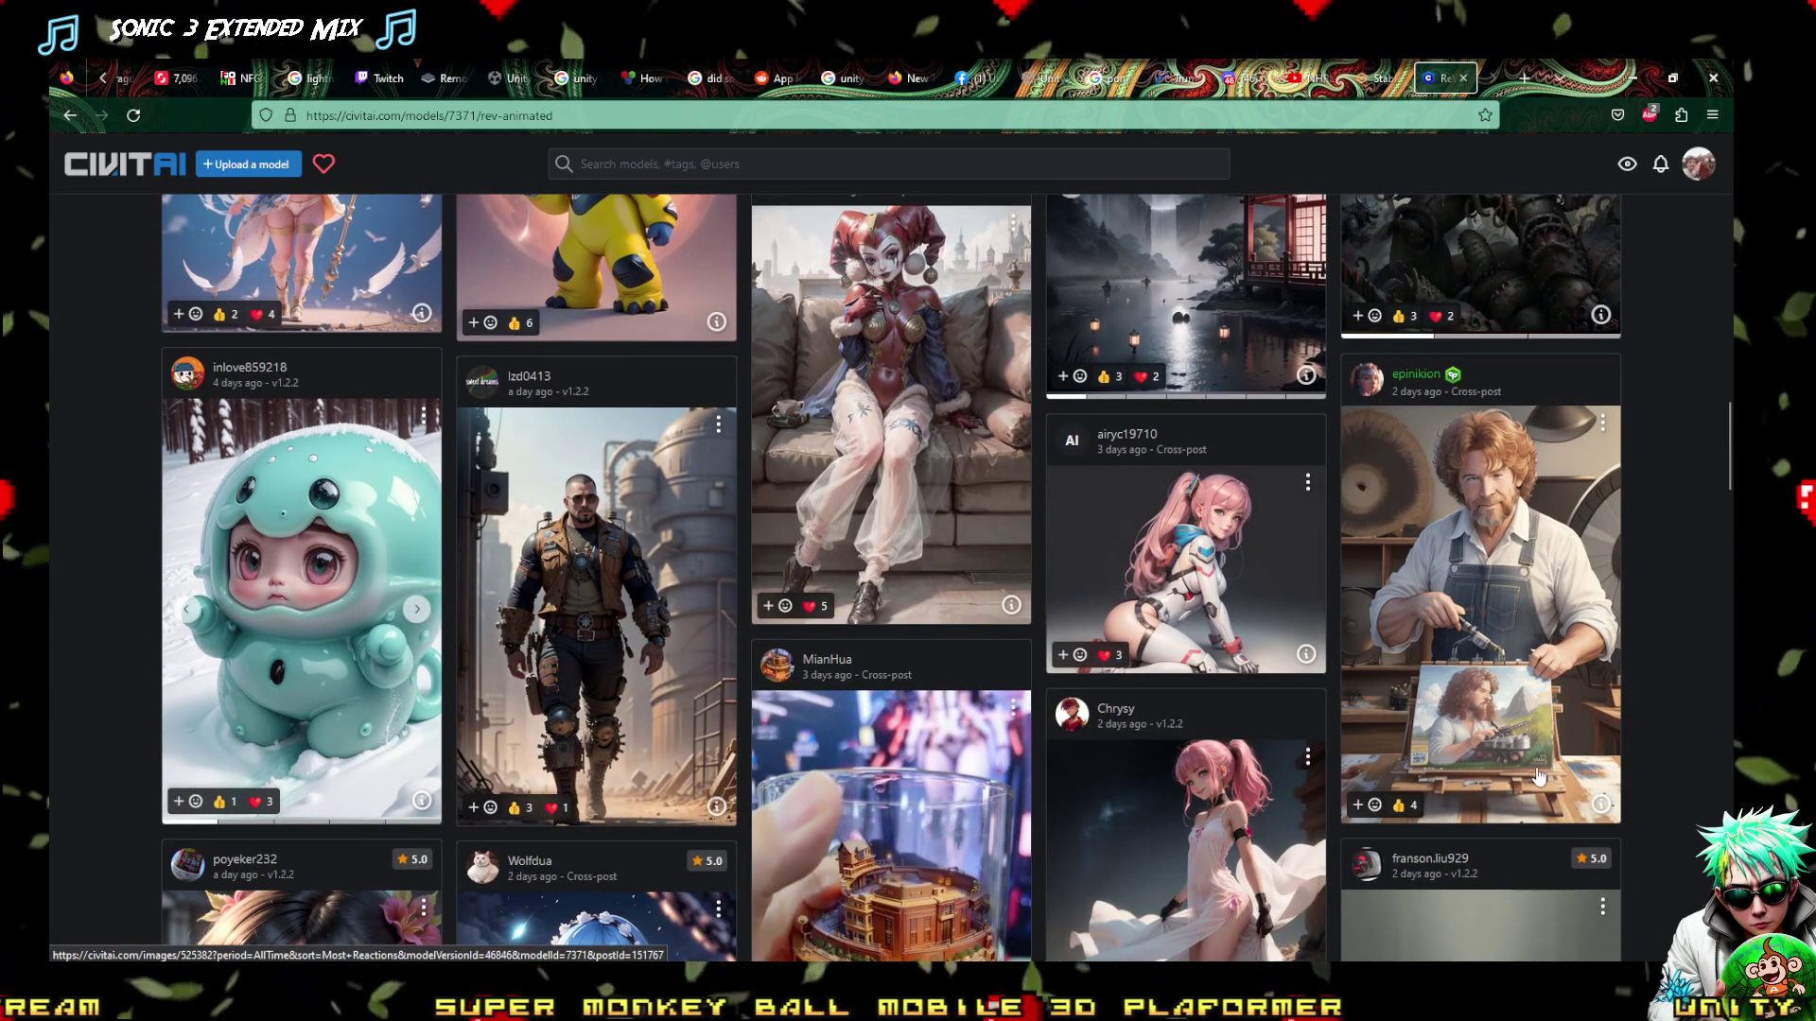
{"action": "scroll", "coordinate": [899, 713], "scroll_direction": "down", "scroll_amount": 4}
{"action": "scroll", "coordinate": [838, 729], "scroll_direction": "down", "scroll_amount": 10}
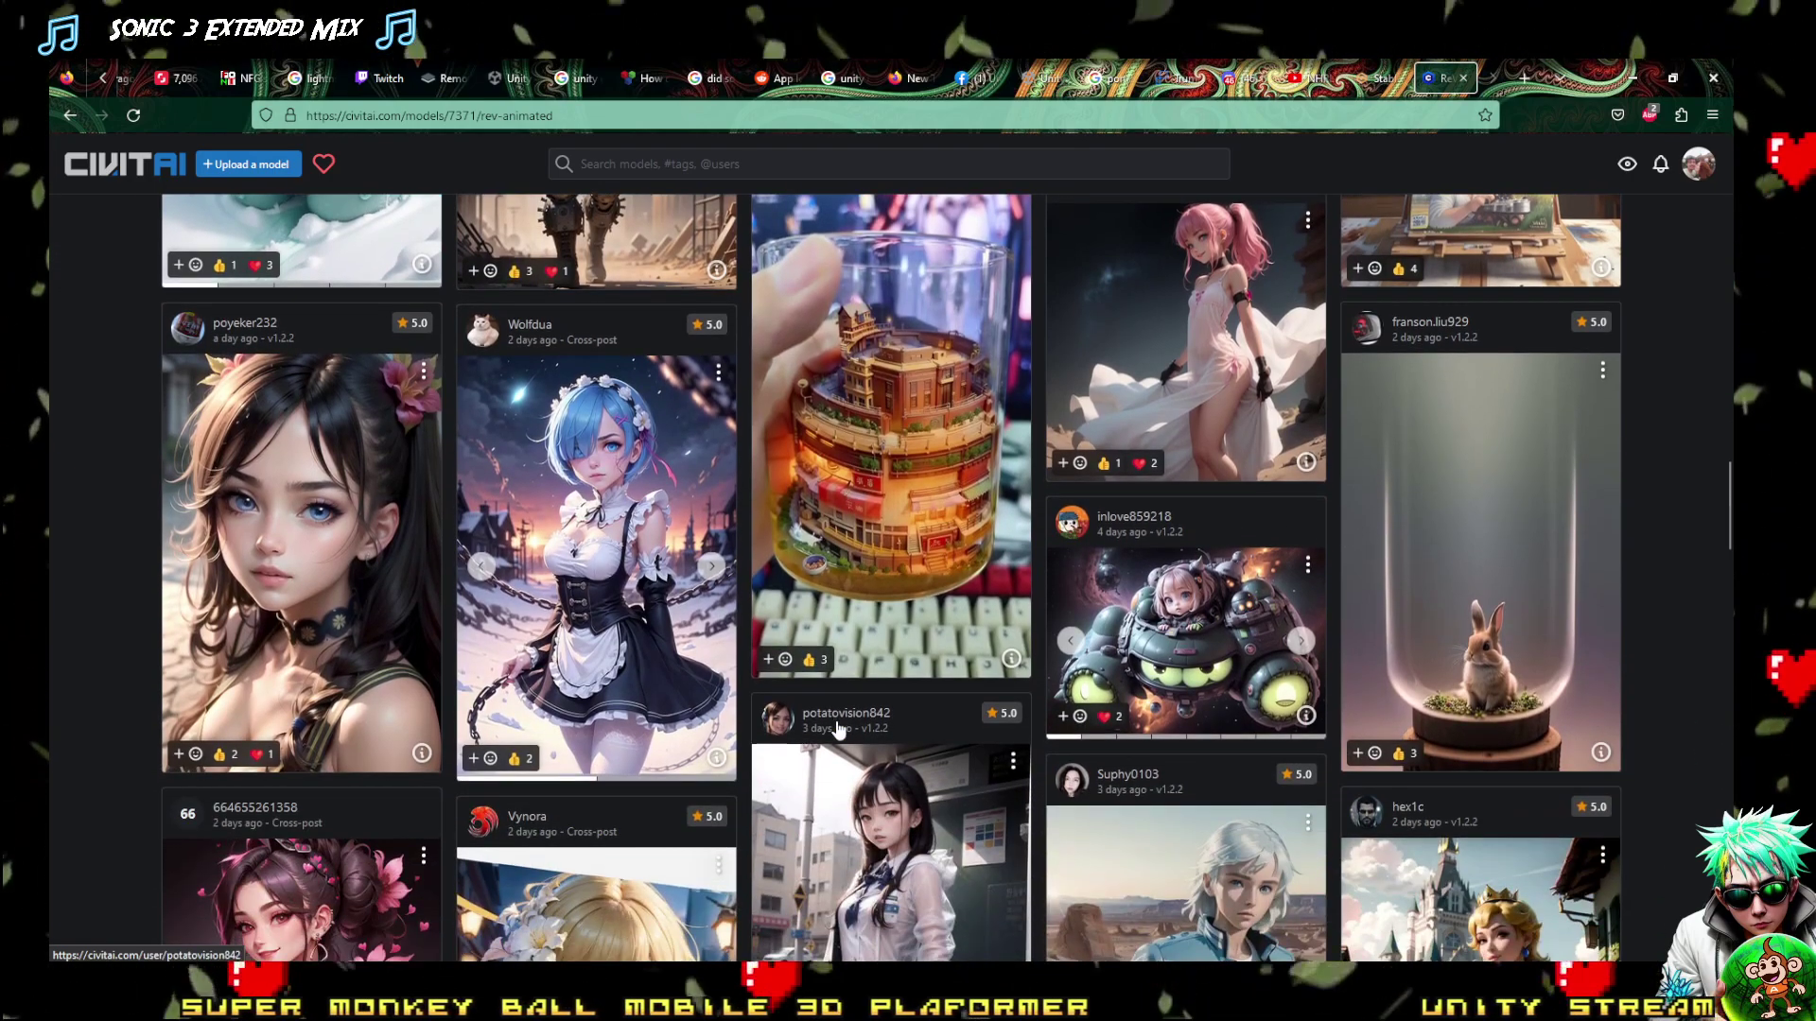
{"action": "scroll", "coordinate": [838, 728], "scroll_direction": "down", "scroll_amount": 10}
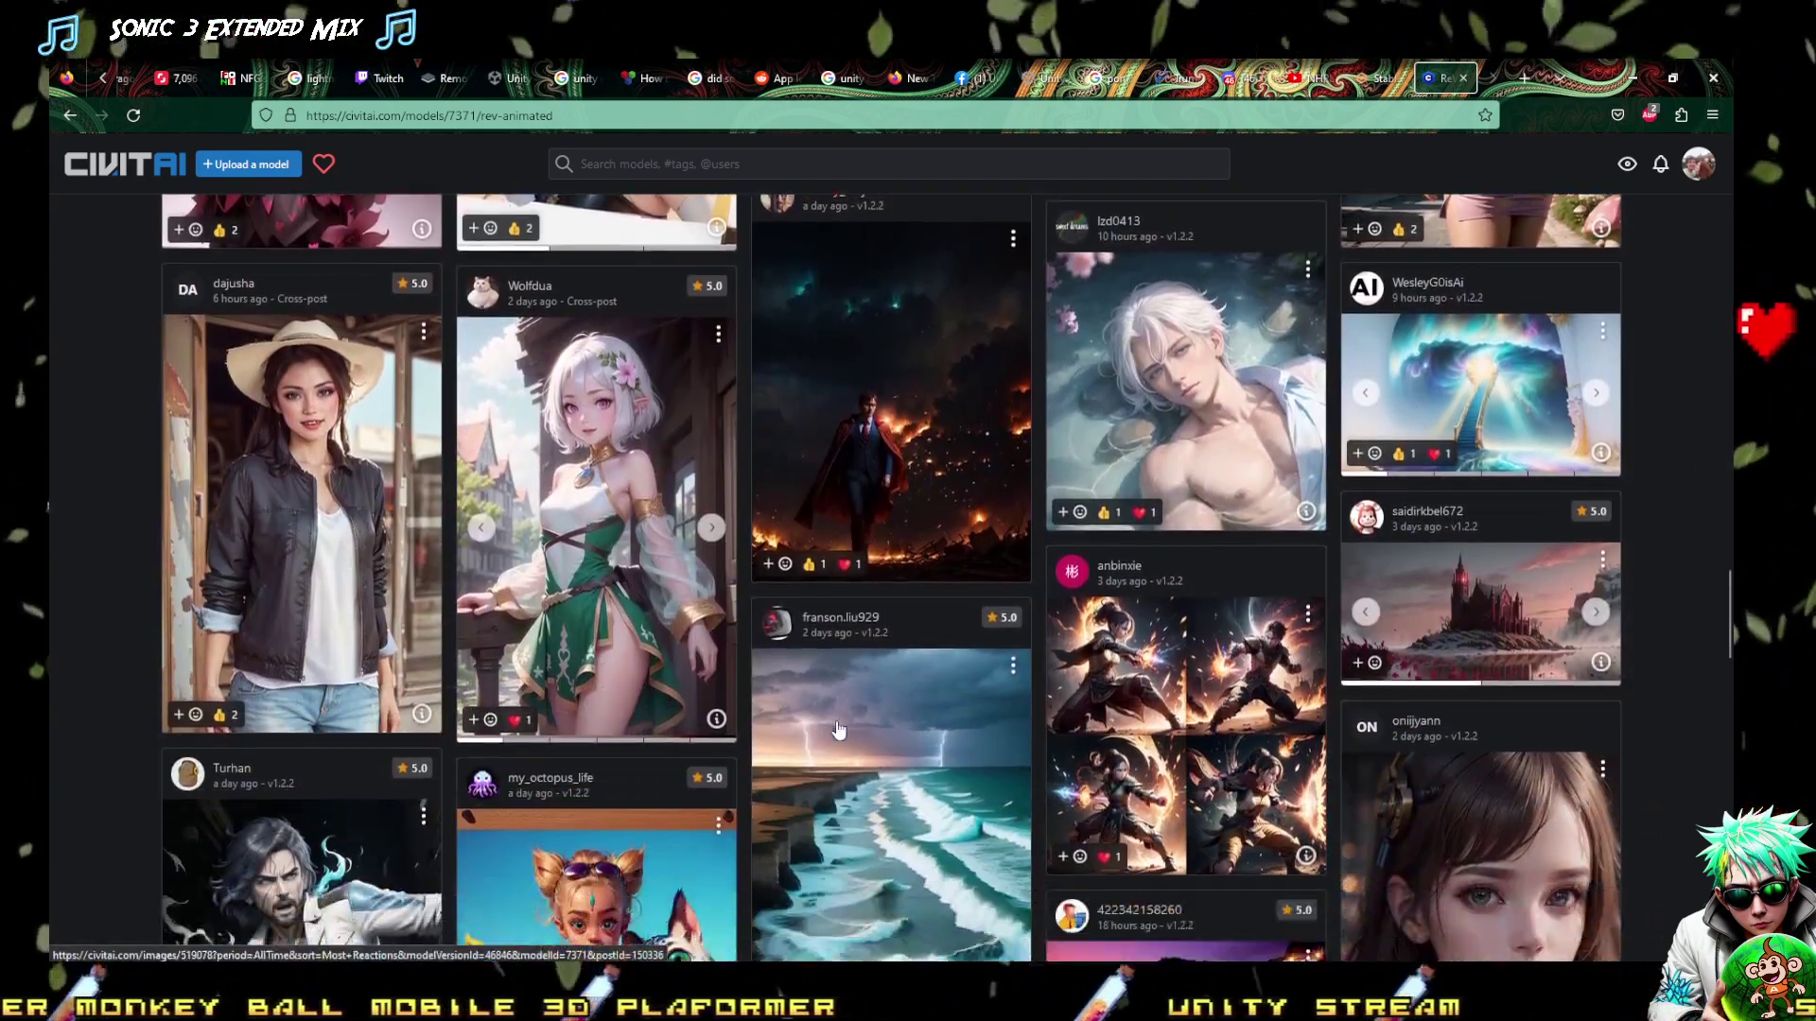
{"action": "scroll", "coordinate": [838, 728], "scroll_direction": "down", "scroll_amount": 10}
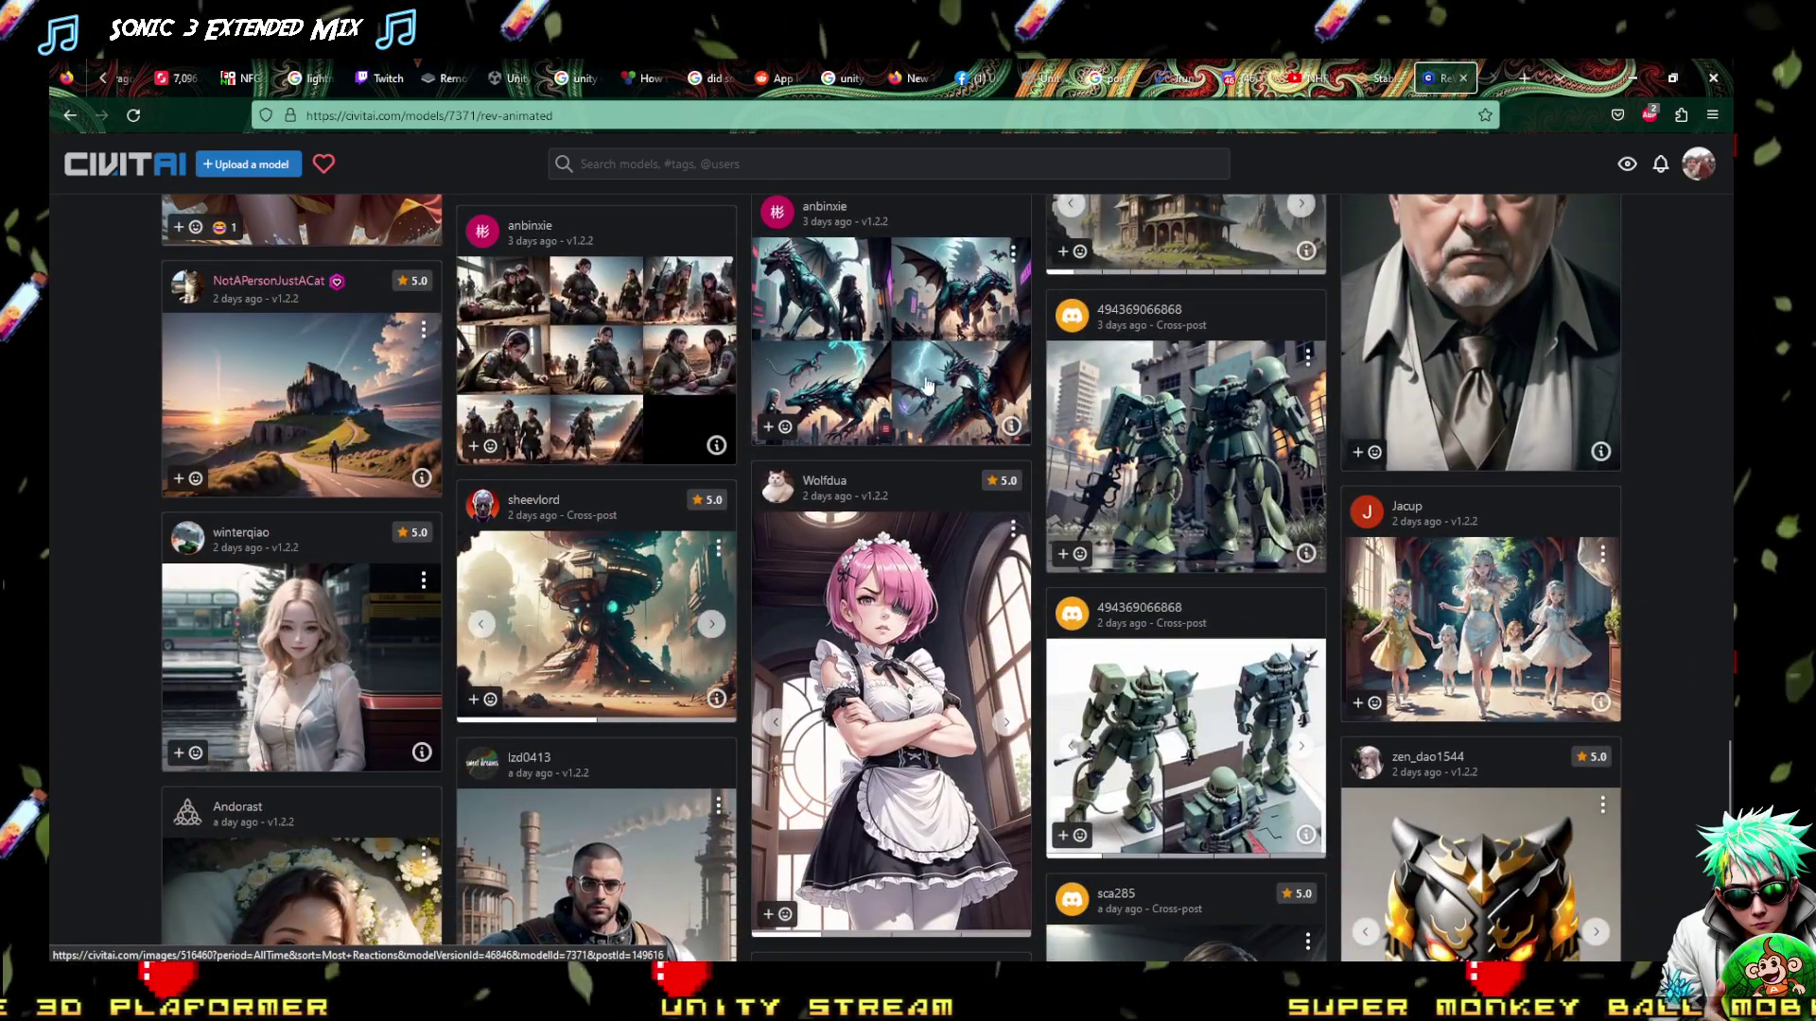
{"action": "left_click", "coordinate": [929, 386]}
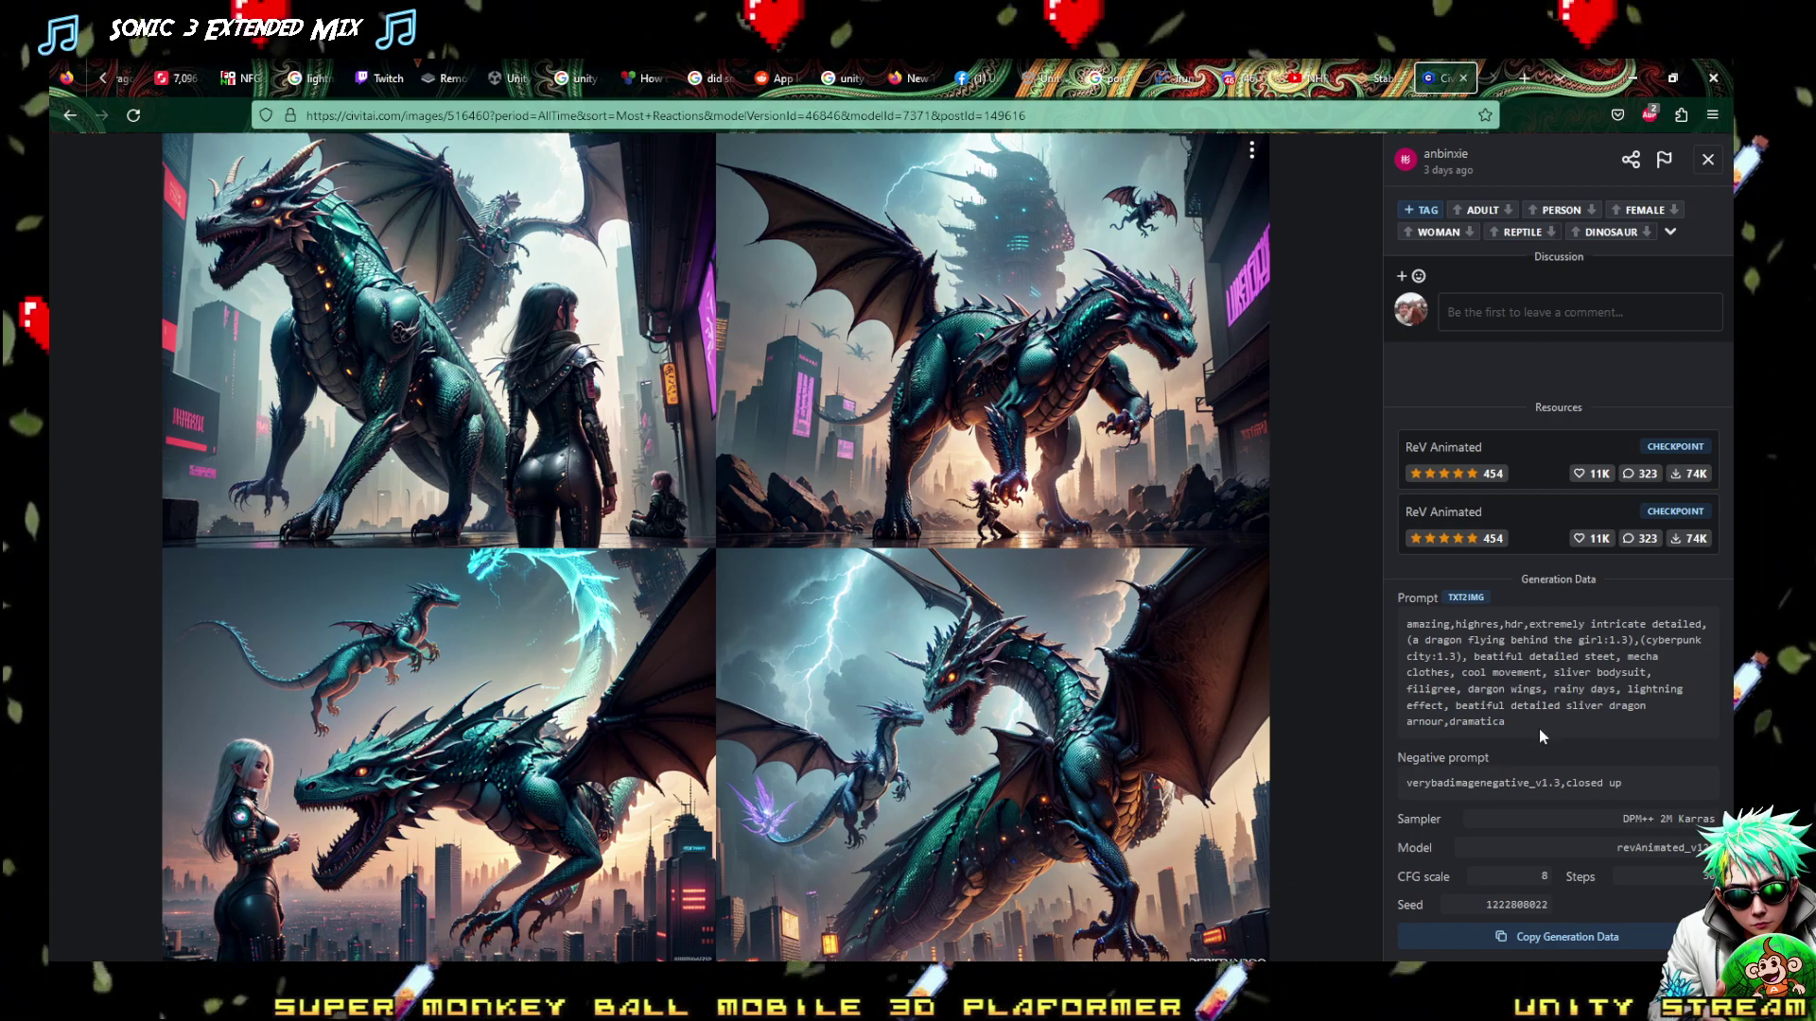
{"action": "left_click_drag", "start_coordinate": [1543, 735], "coordinate": [1401, 624]}
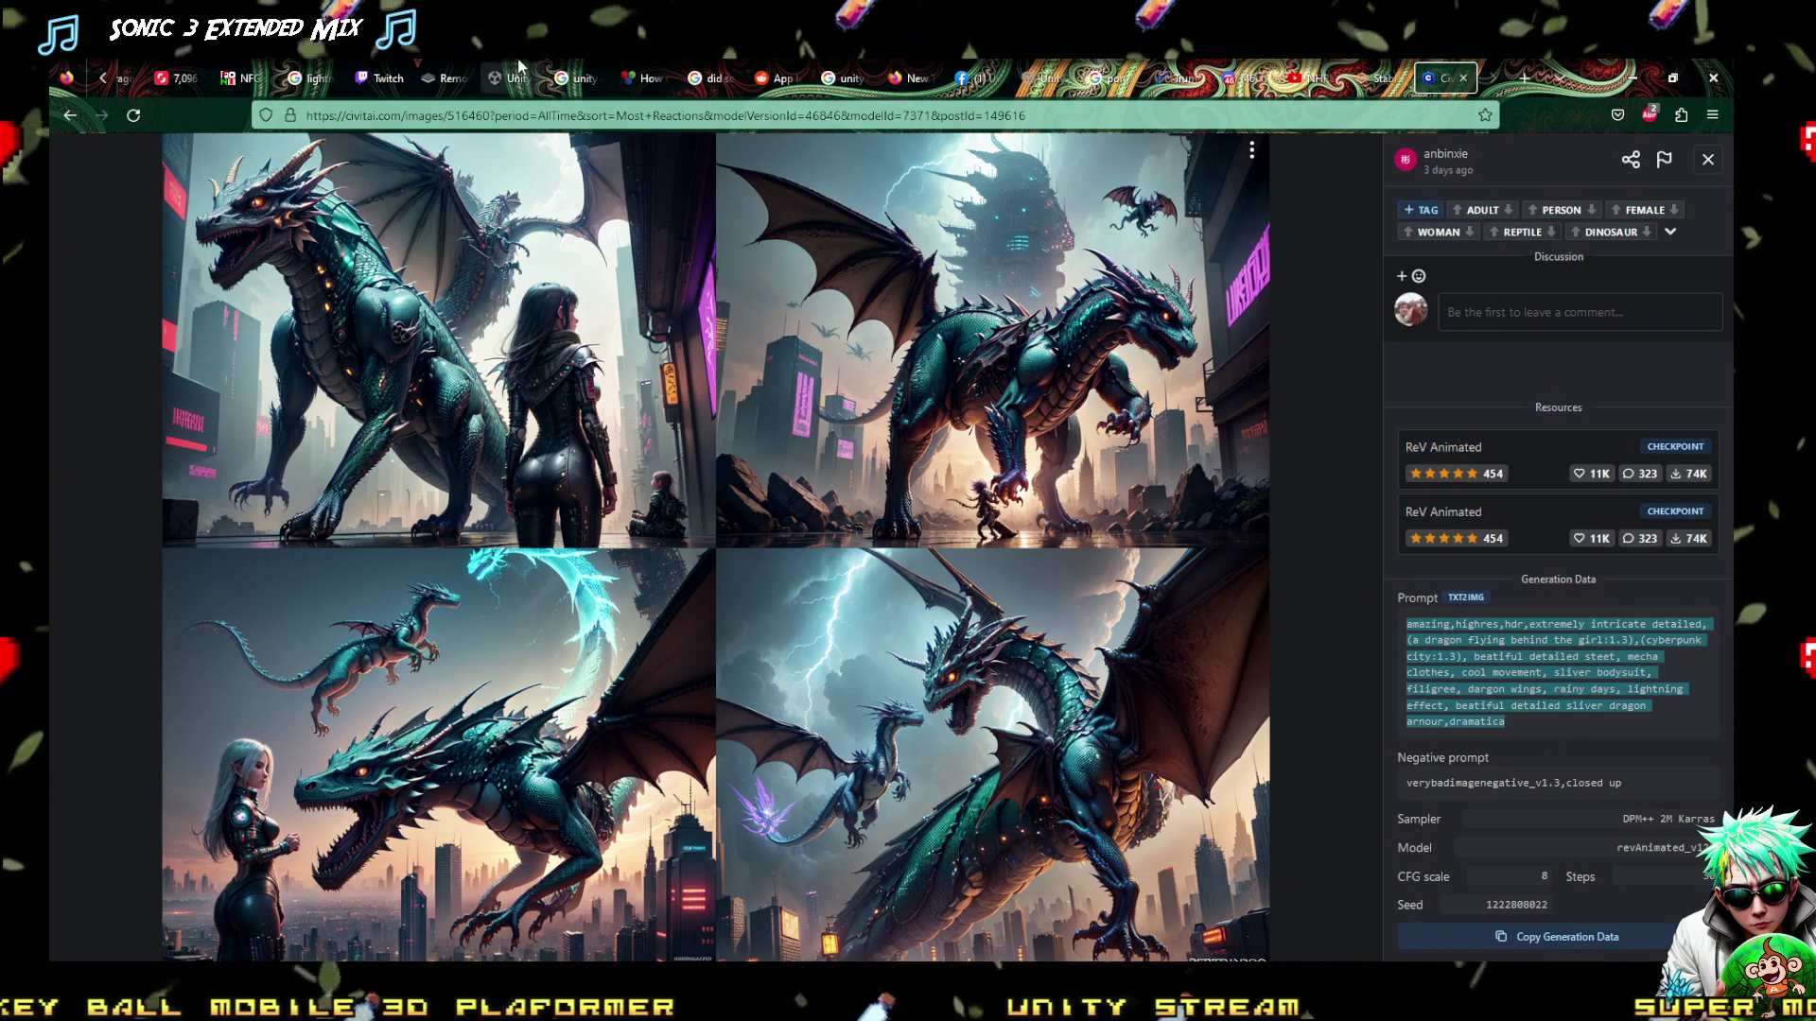
{"action": "left_click", "coordinate": [1382, 78]}
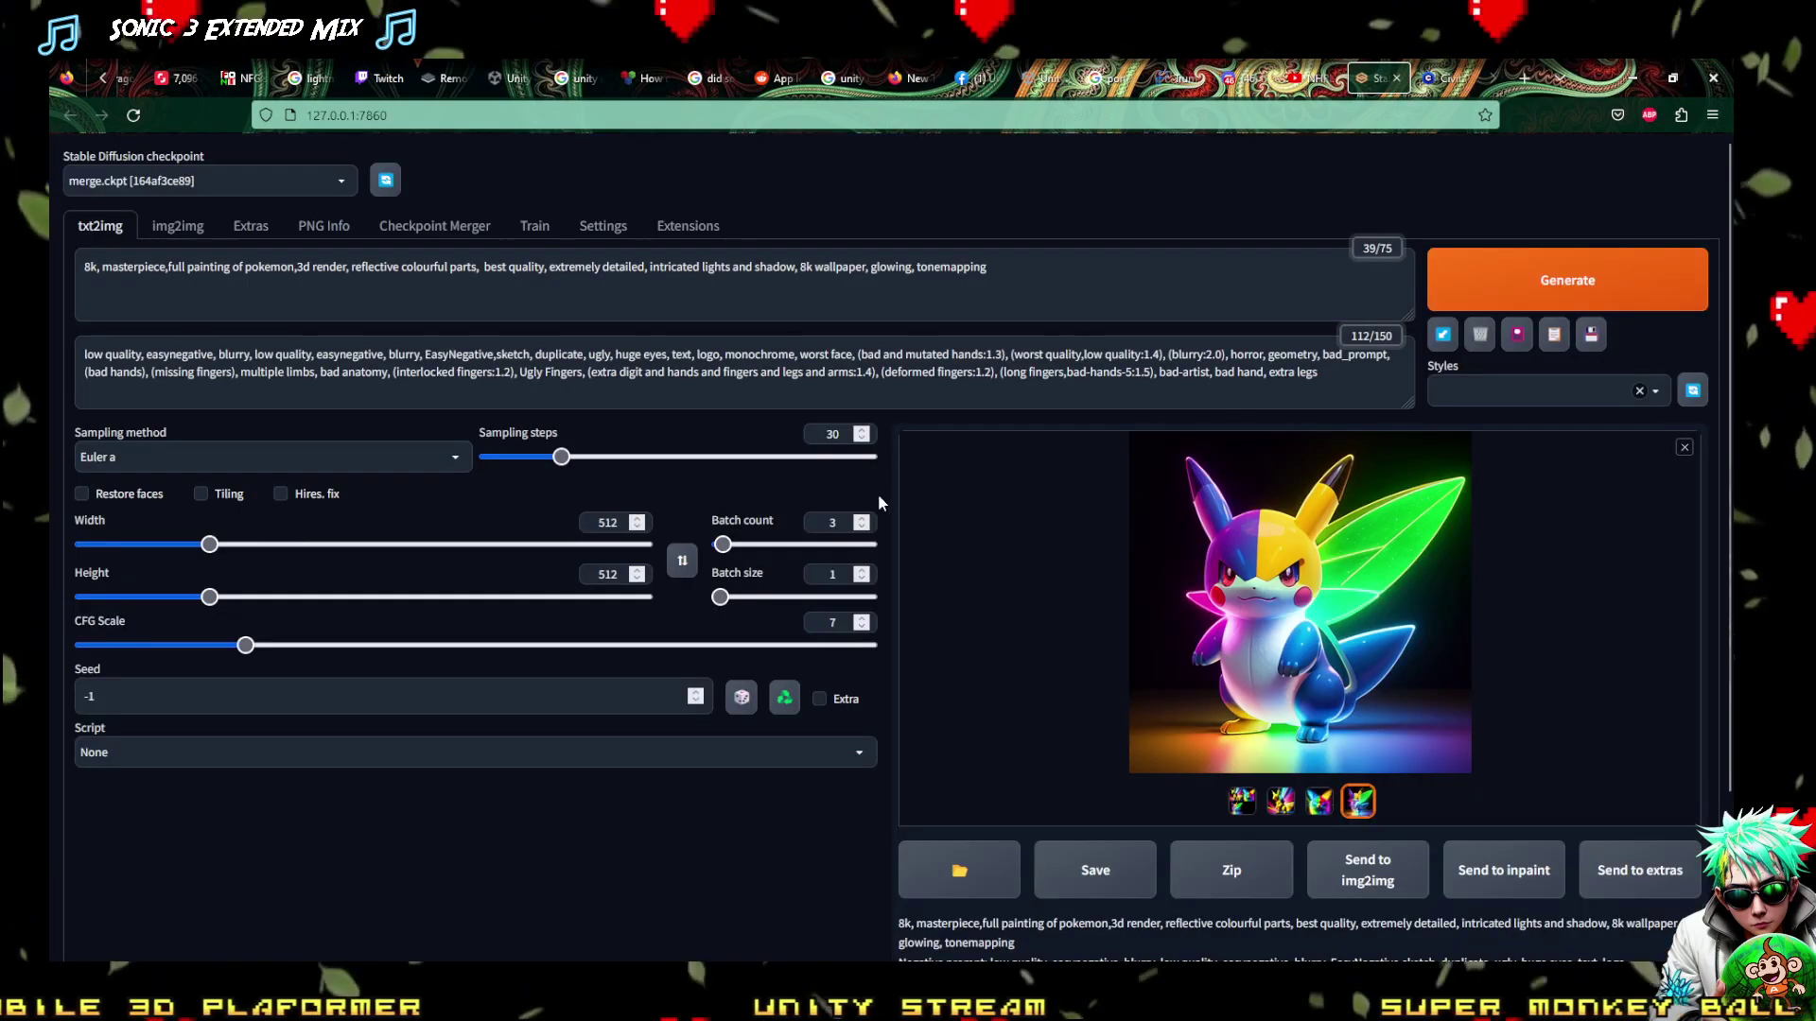
Replace the prompt from 'reflective colourful parts' onward with the pasted dragon prompt
{"action": "left_click_drag", "start_coordinate": [1002, 272], "coordinate": [62, 293]}
{"action": "left_click_drag", "start_coordinate": [351, 267], "coordinate": [1520, 274]}
{"action": "type", "text": "amazing,highres,hdr,extremely intricate detailed, (a dragon flying behind the girl:1.3),(cyberpunk city:1.3), beatiful detailed steet, mecha clothes, cool movement, sliver bodysuit, filigree, dargon wings, rainy days, lightning effect, beatiful detailed sliver dragon amour,dramatica"}
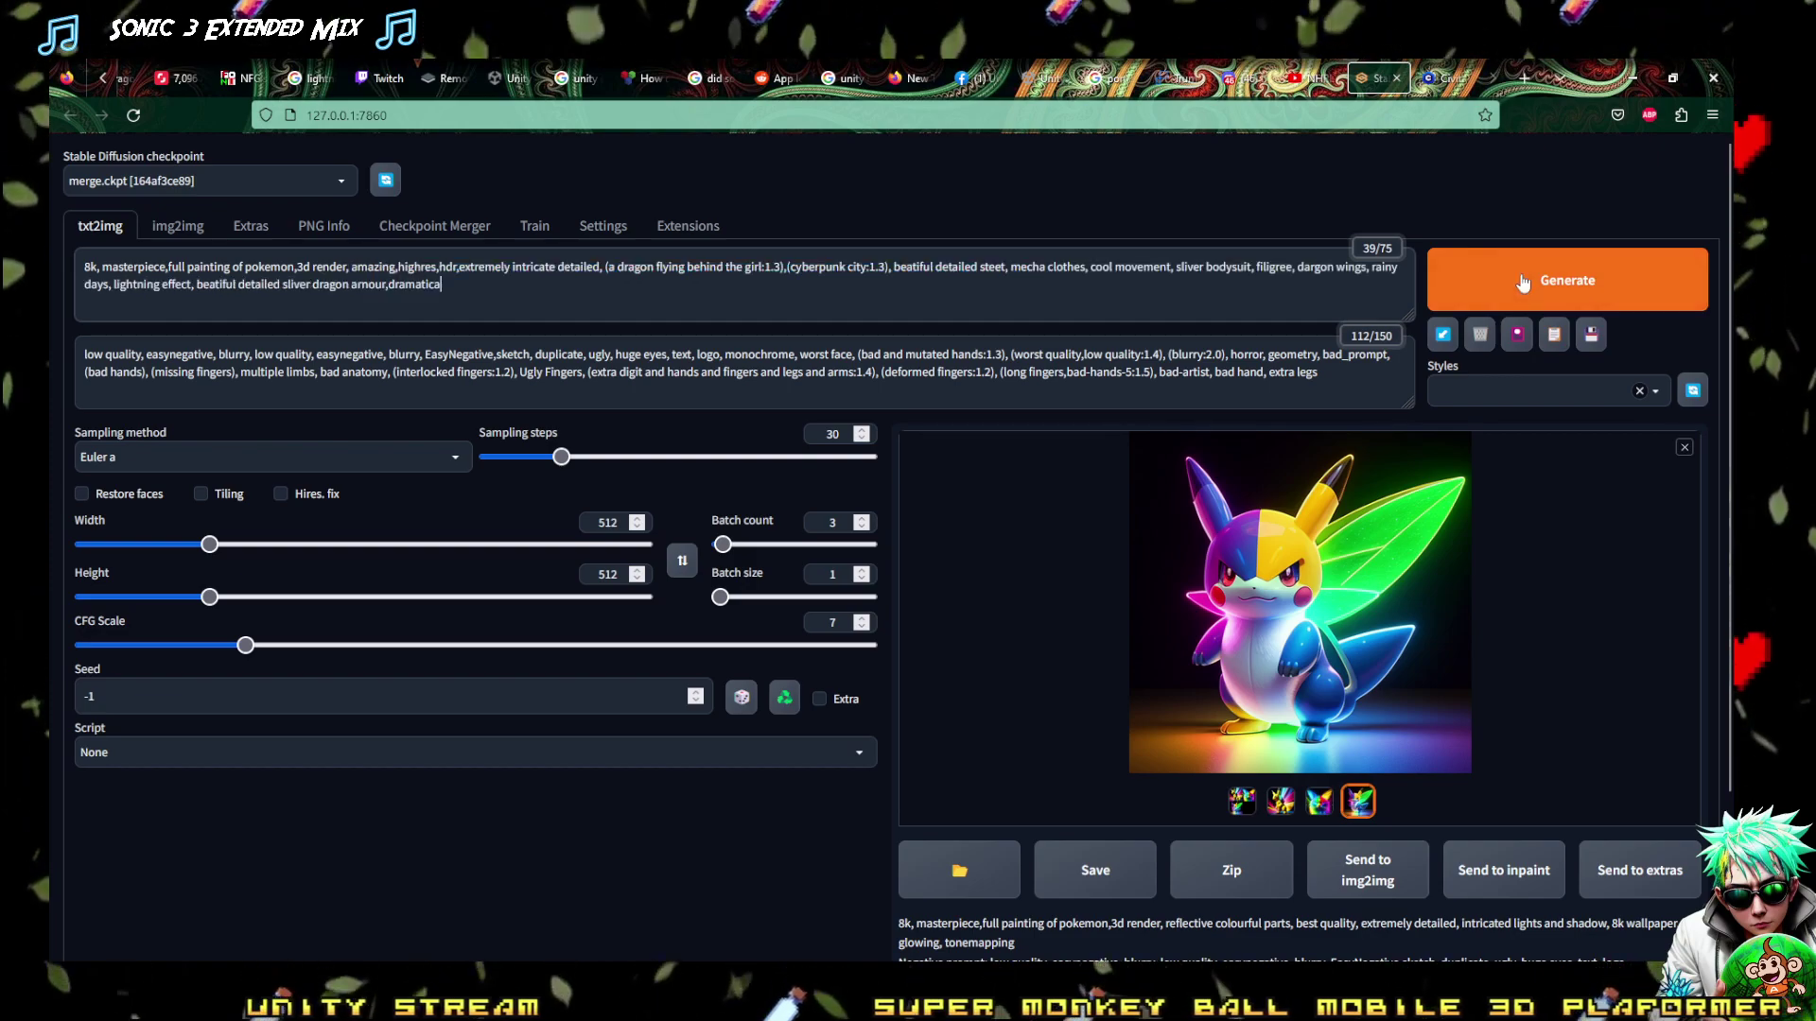
Generate a batch from the dragon prompt and view the second image full-size
{"action": "left_click", "coordinate": [1534, 280]}
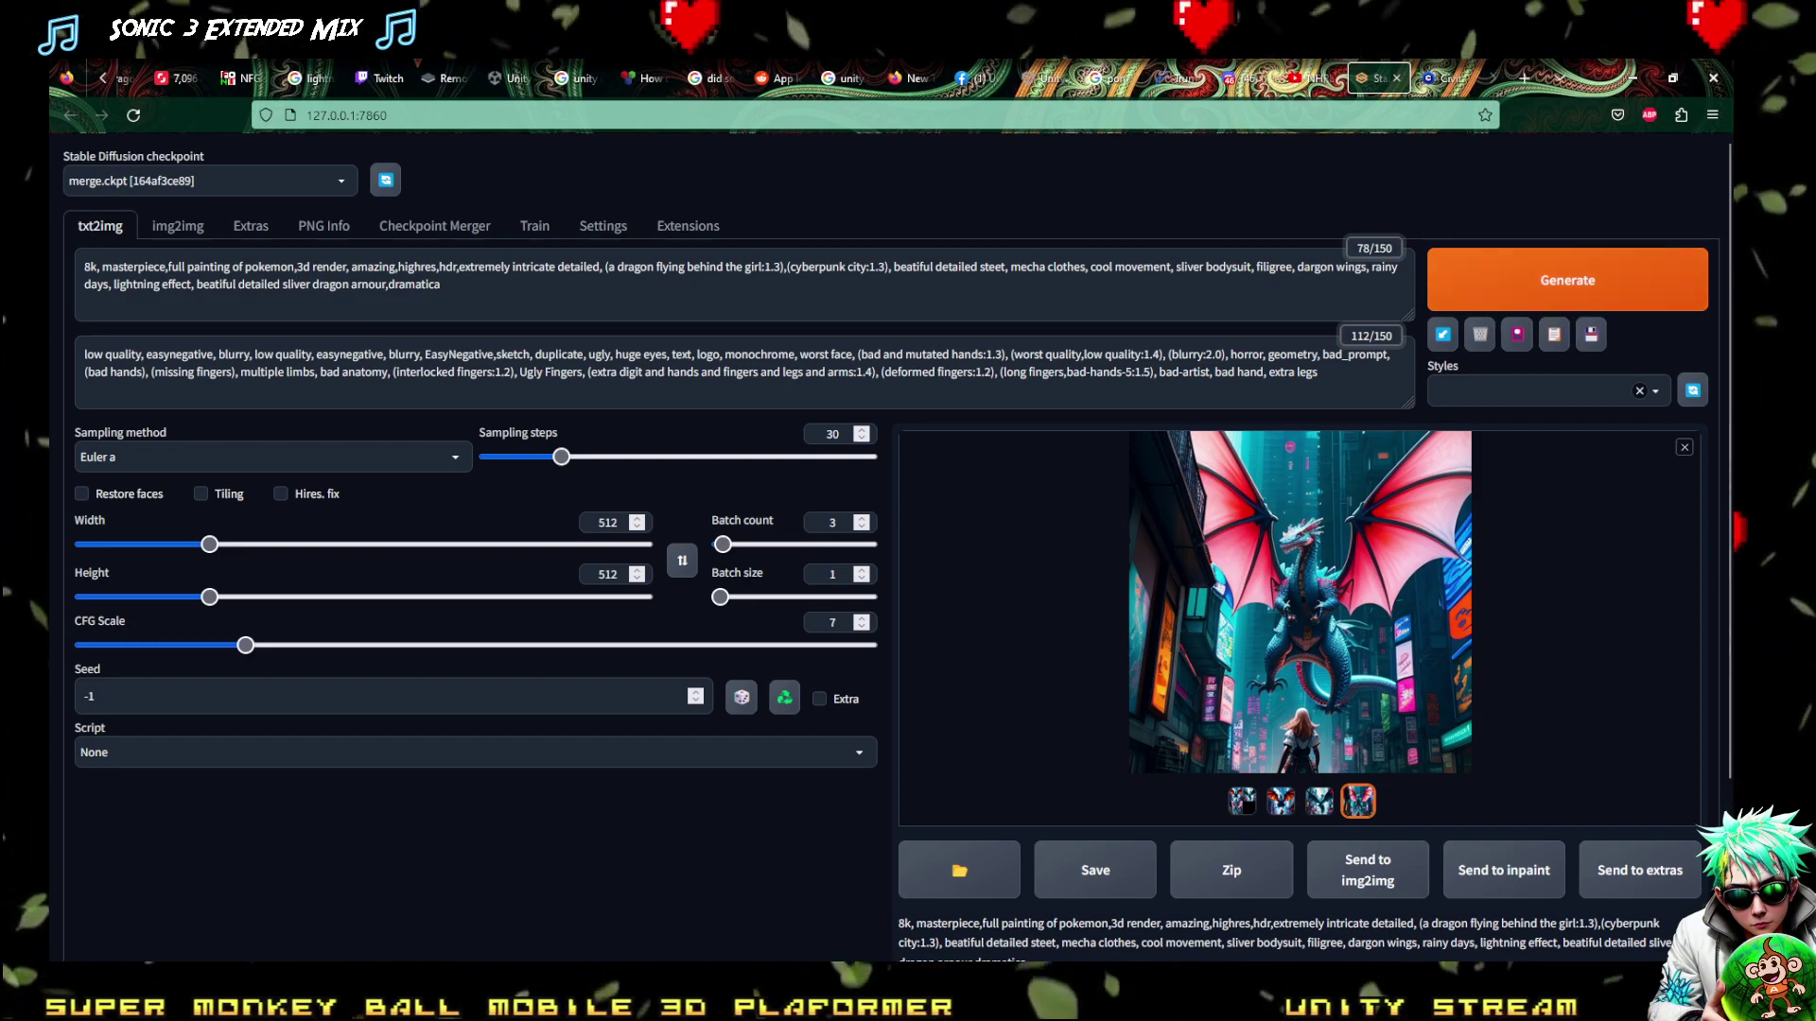
{"action": "left_click", "coordinate": [1282, 804]}
{"action": "left_click", "coordinate": [1290, 690]}
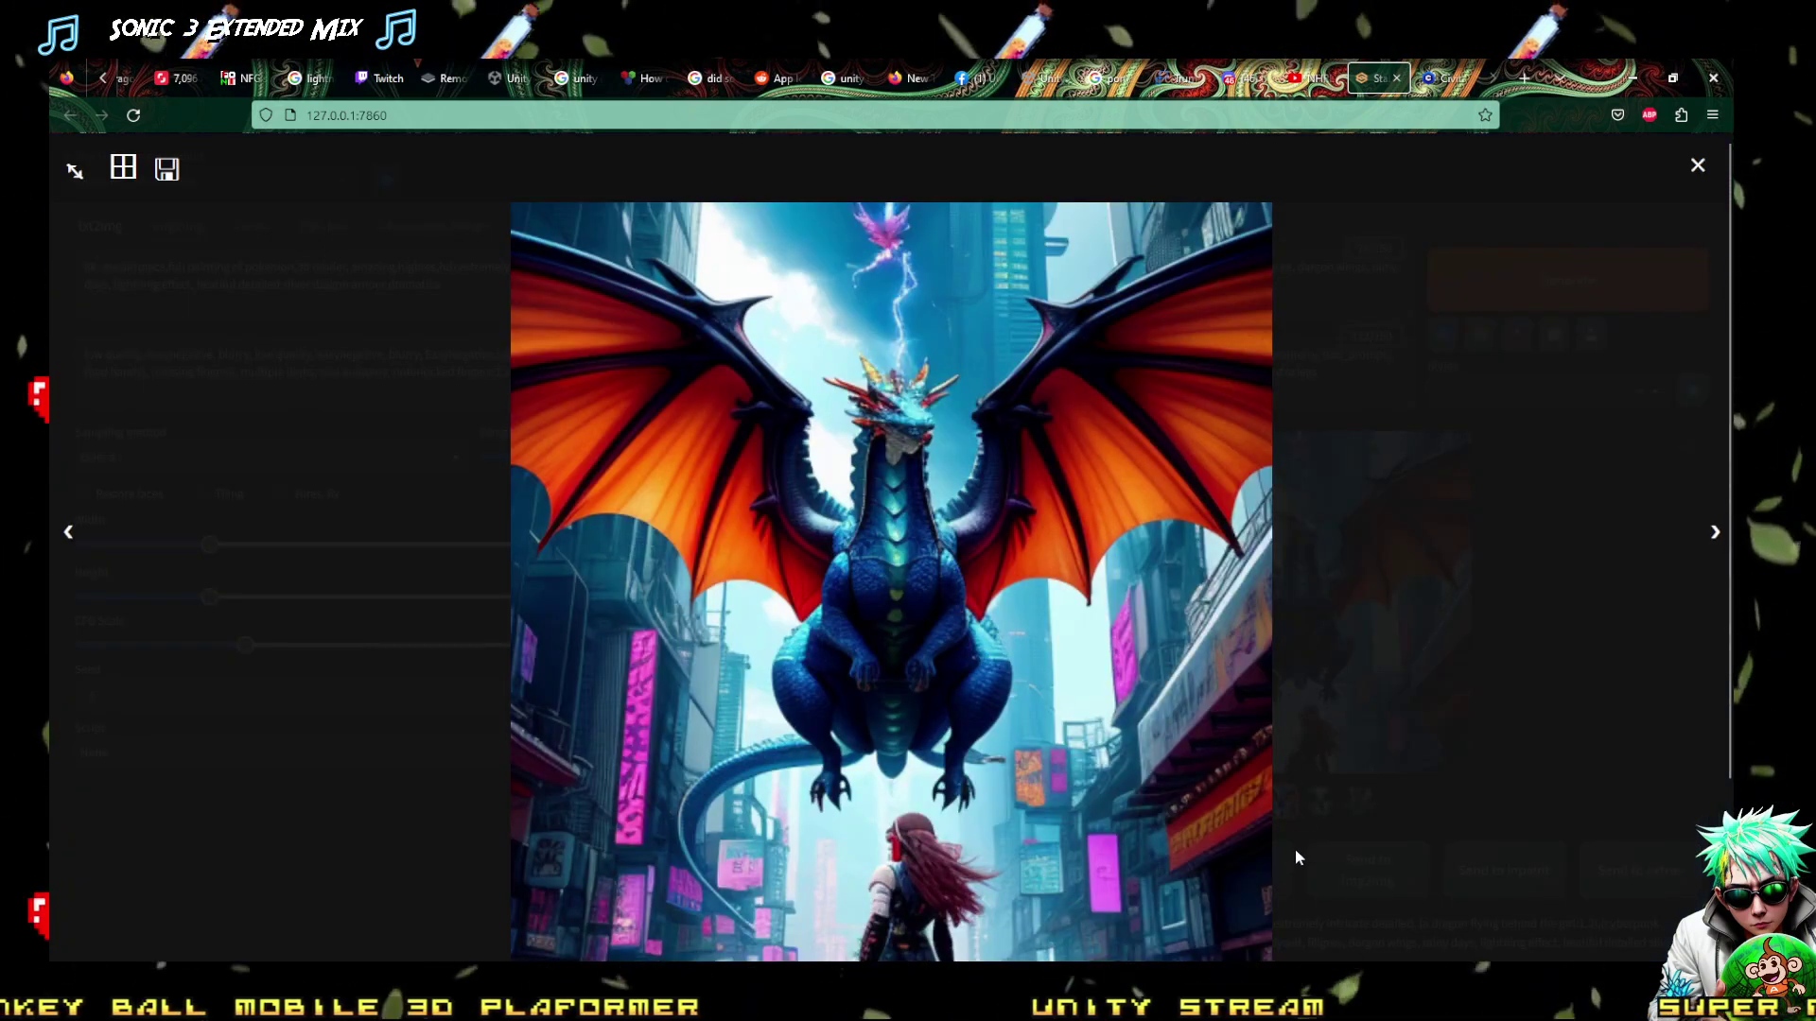
Step through the next two generated dragon images full-size, then close the preview
{"action": "left_click", "coordinate": [1709, 532]}
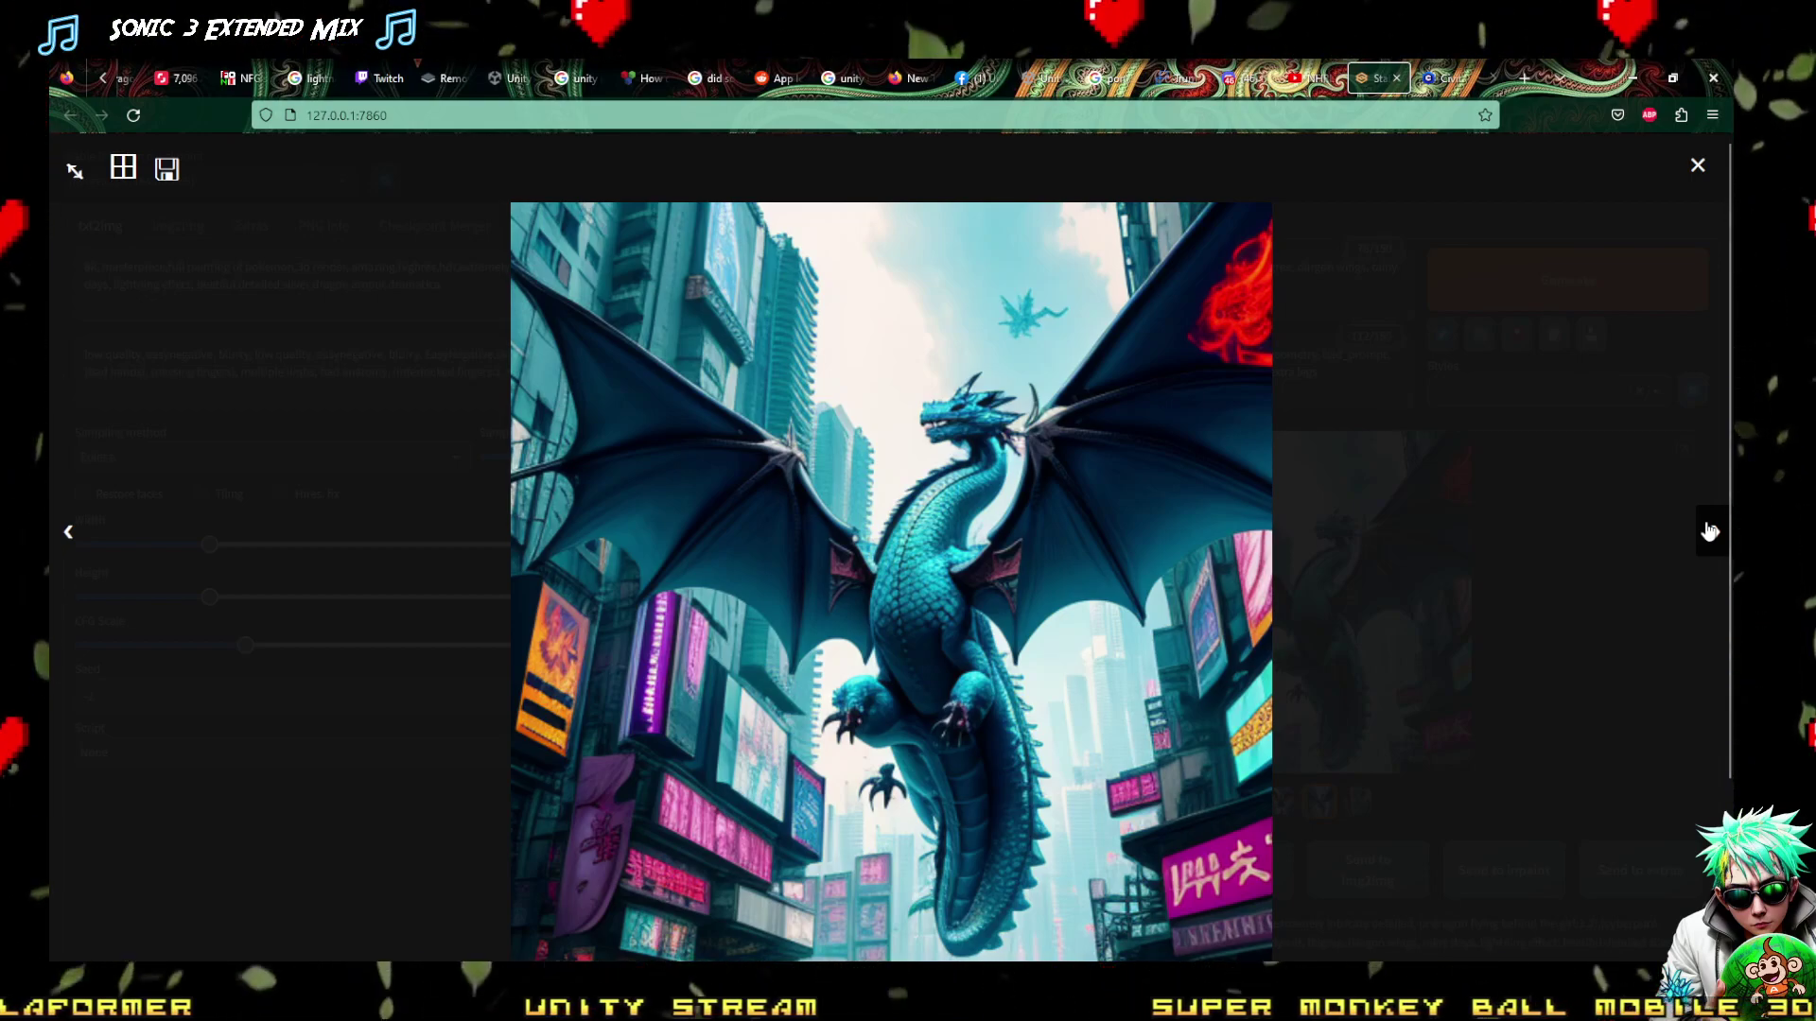
{"action": "left_click", "coordinate": [1709, 531]}
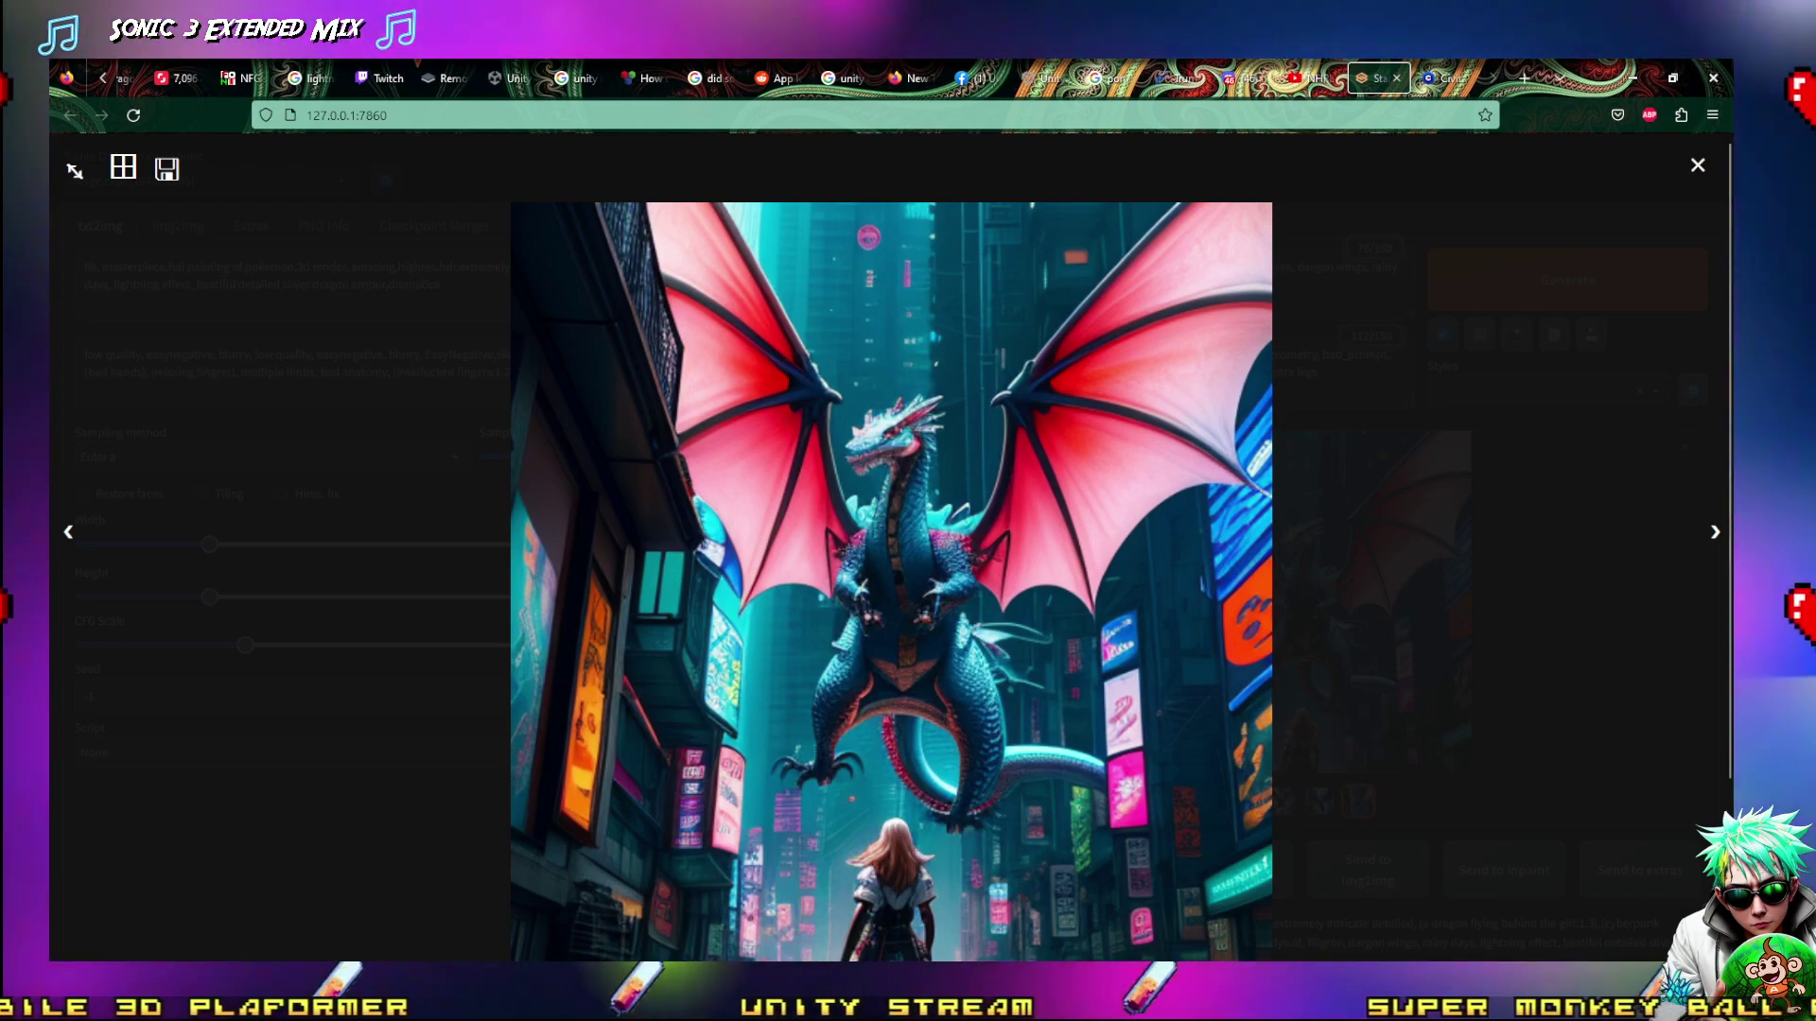
{"action": "left_click", "coordinate": [95, 870]}
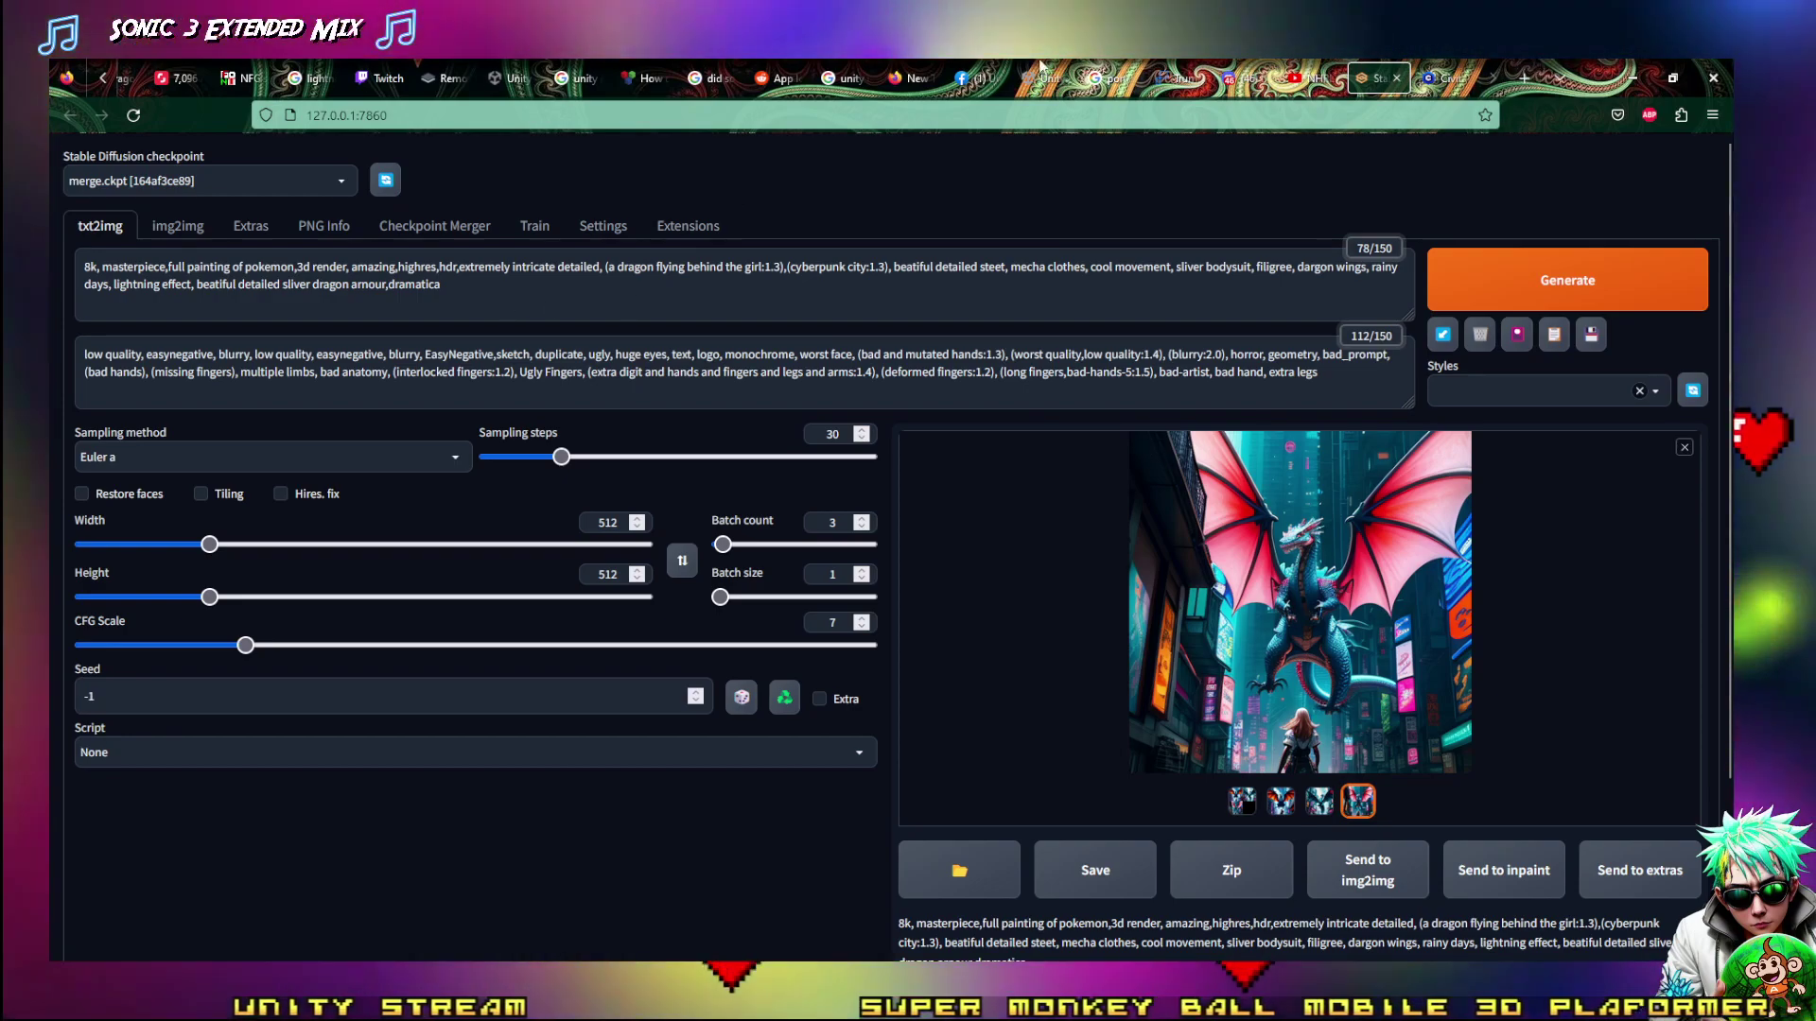
Close the Civitai dragon page, the webui-user.bat console, and the YouTube video page
{"action": "left_click", "coordinate": [1444, 77]}
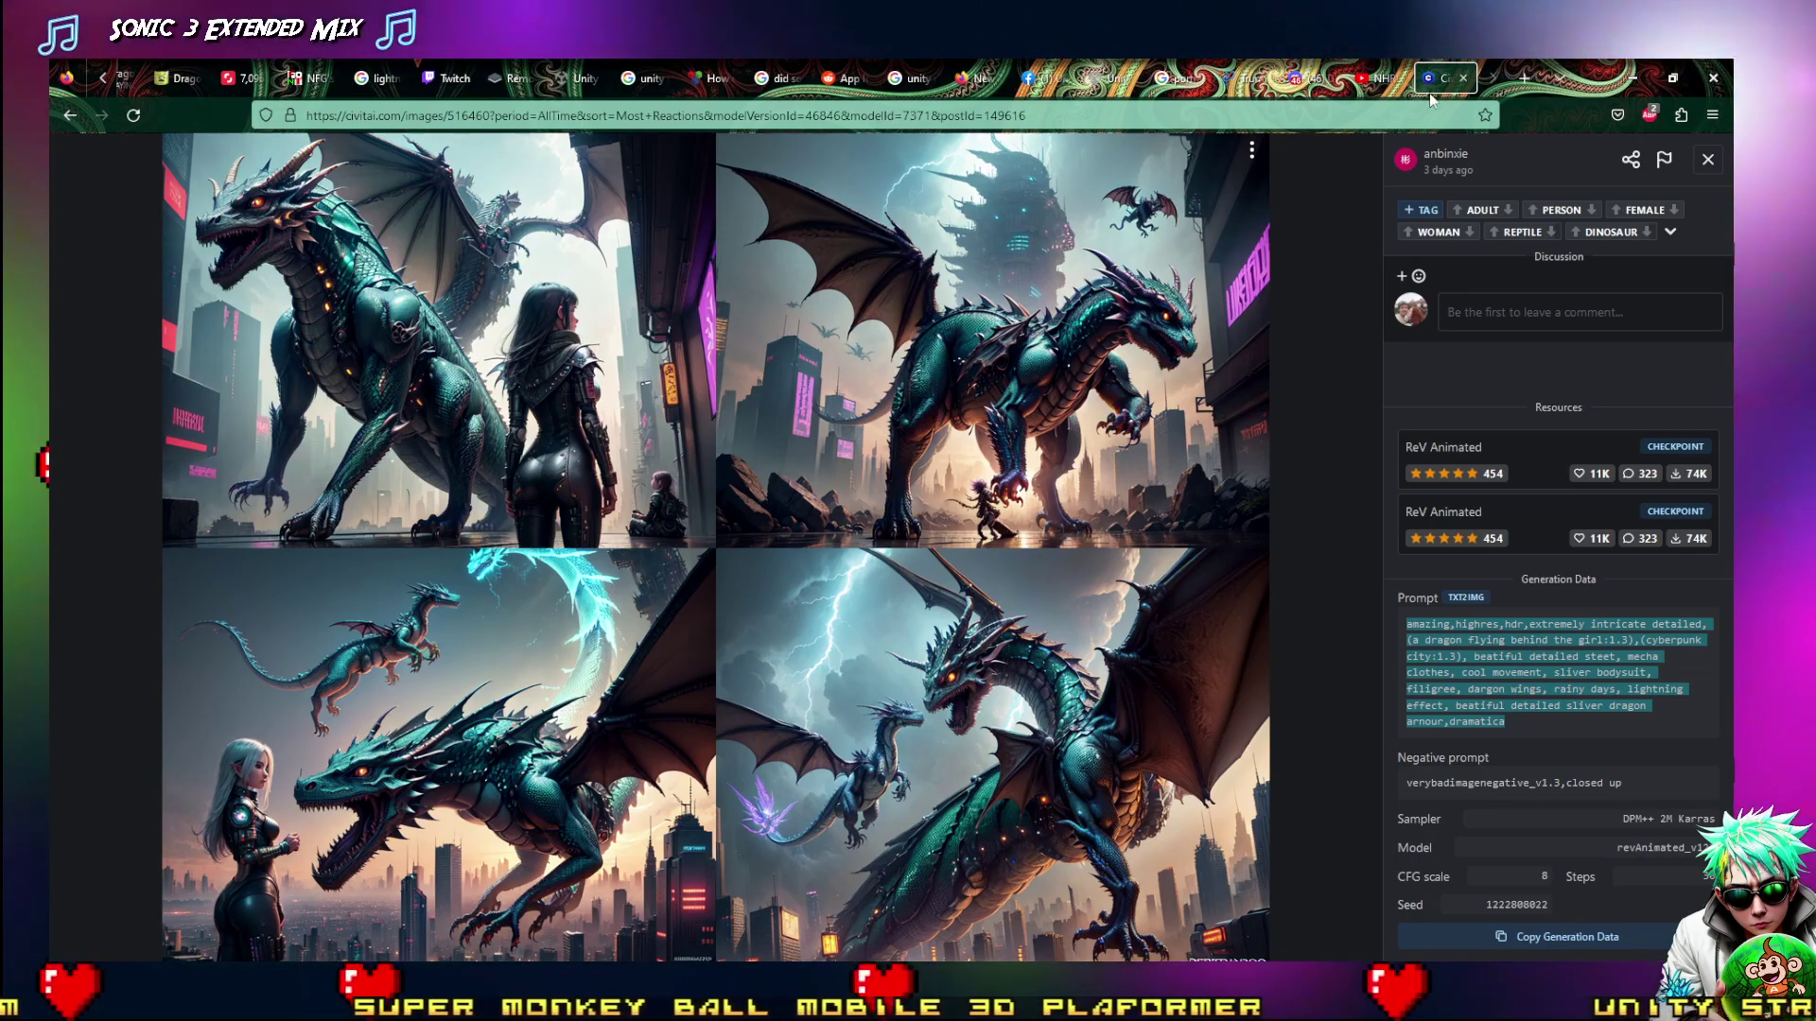
{"action": "left_click", "coordinate": [1463, 77]}
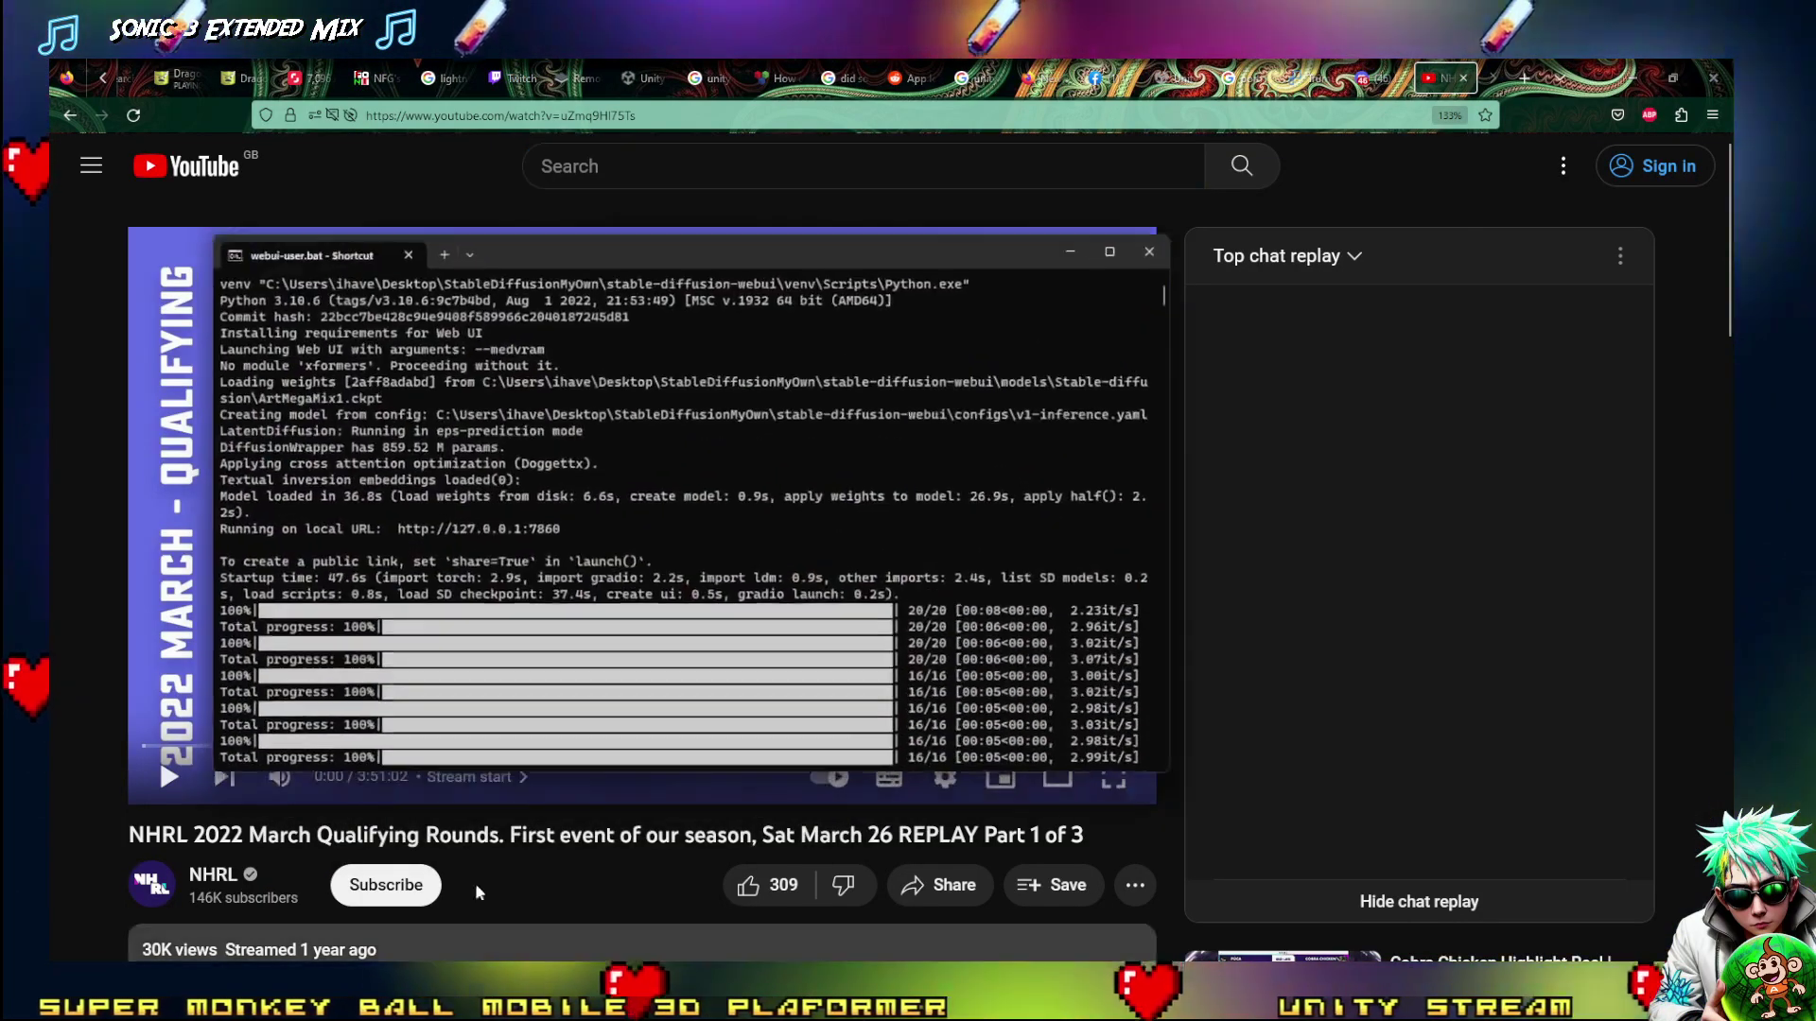
{"action": "left_click", "coordinate": [1163, 242]}
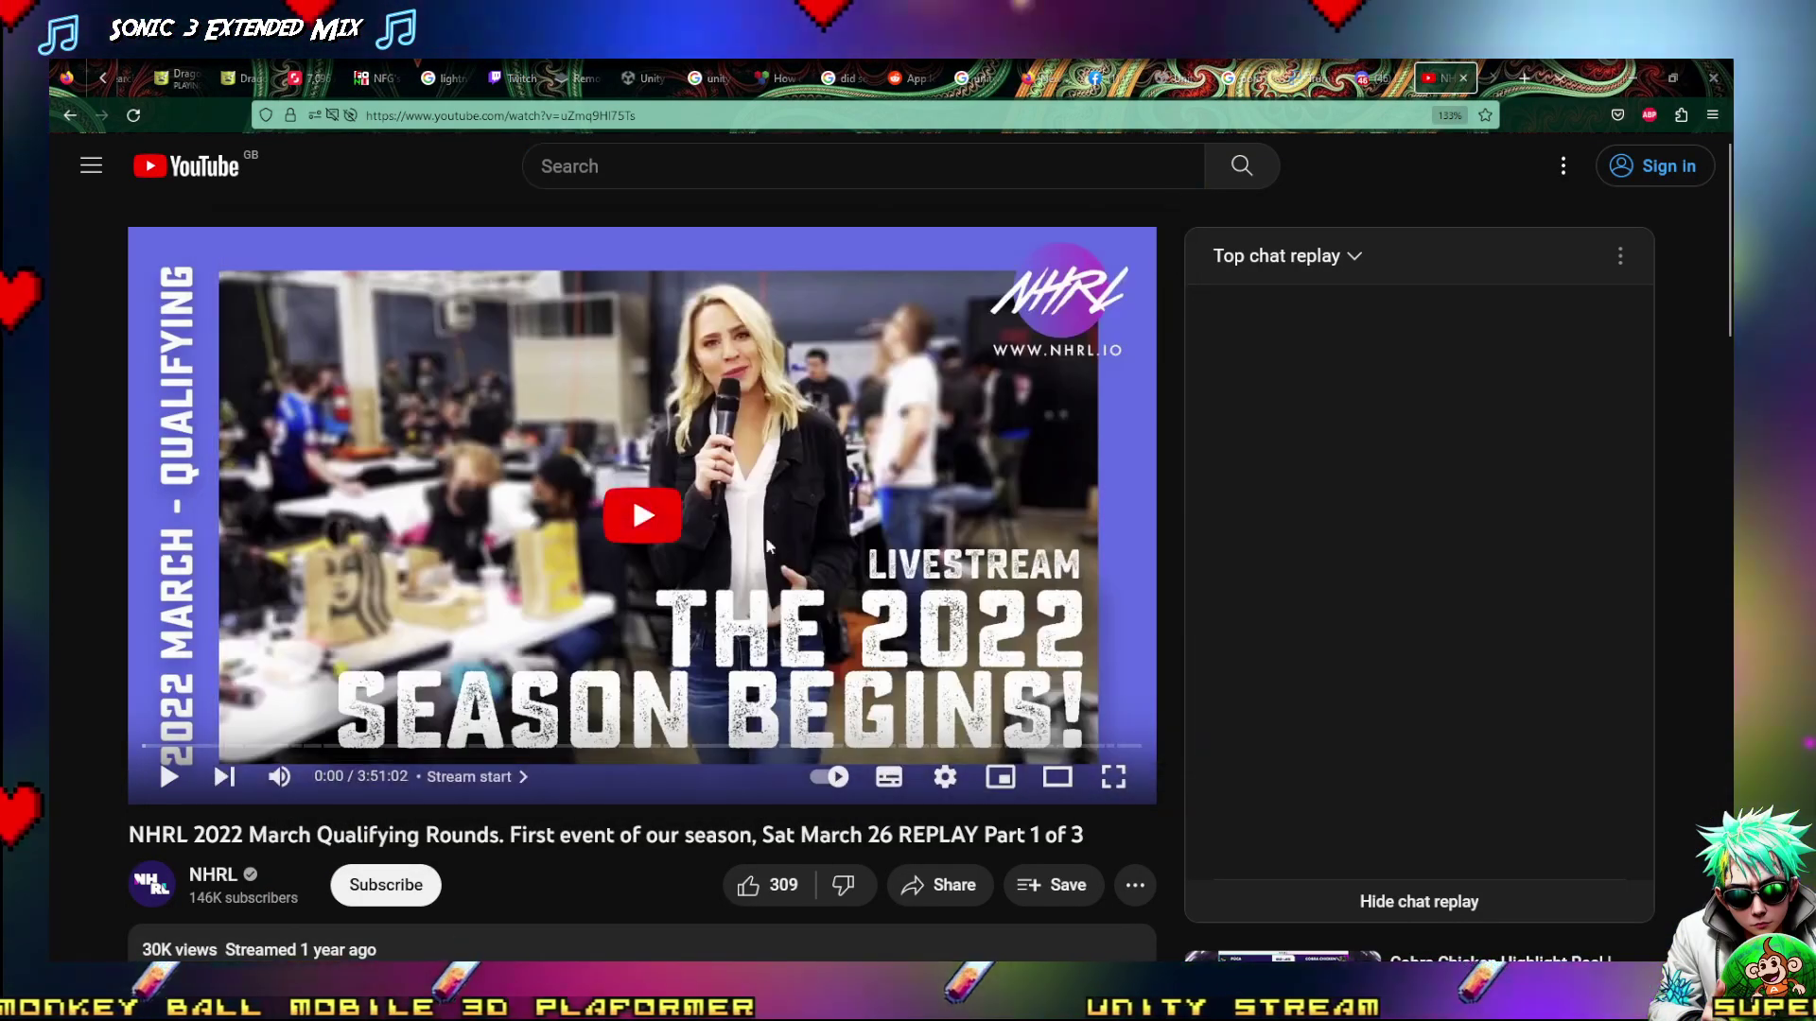
{"action": "left_click", "coordinate": [1463, 78]}
{"action": "scroll", "coordinate": [609, 577], "scroll_direction": "down", "scroll_amount": 15}
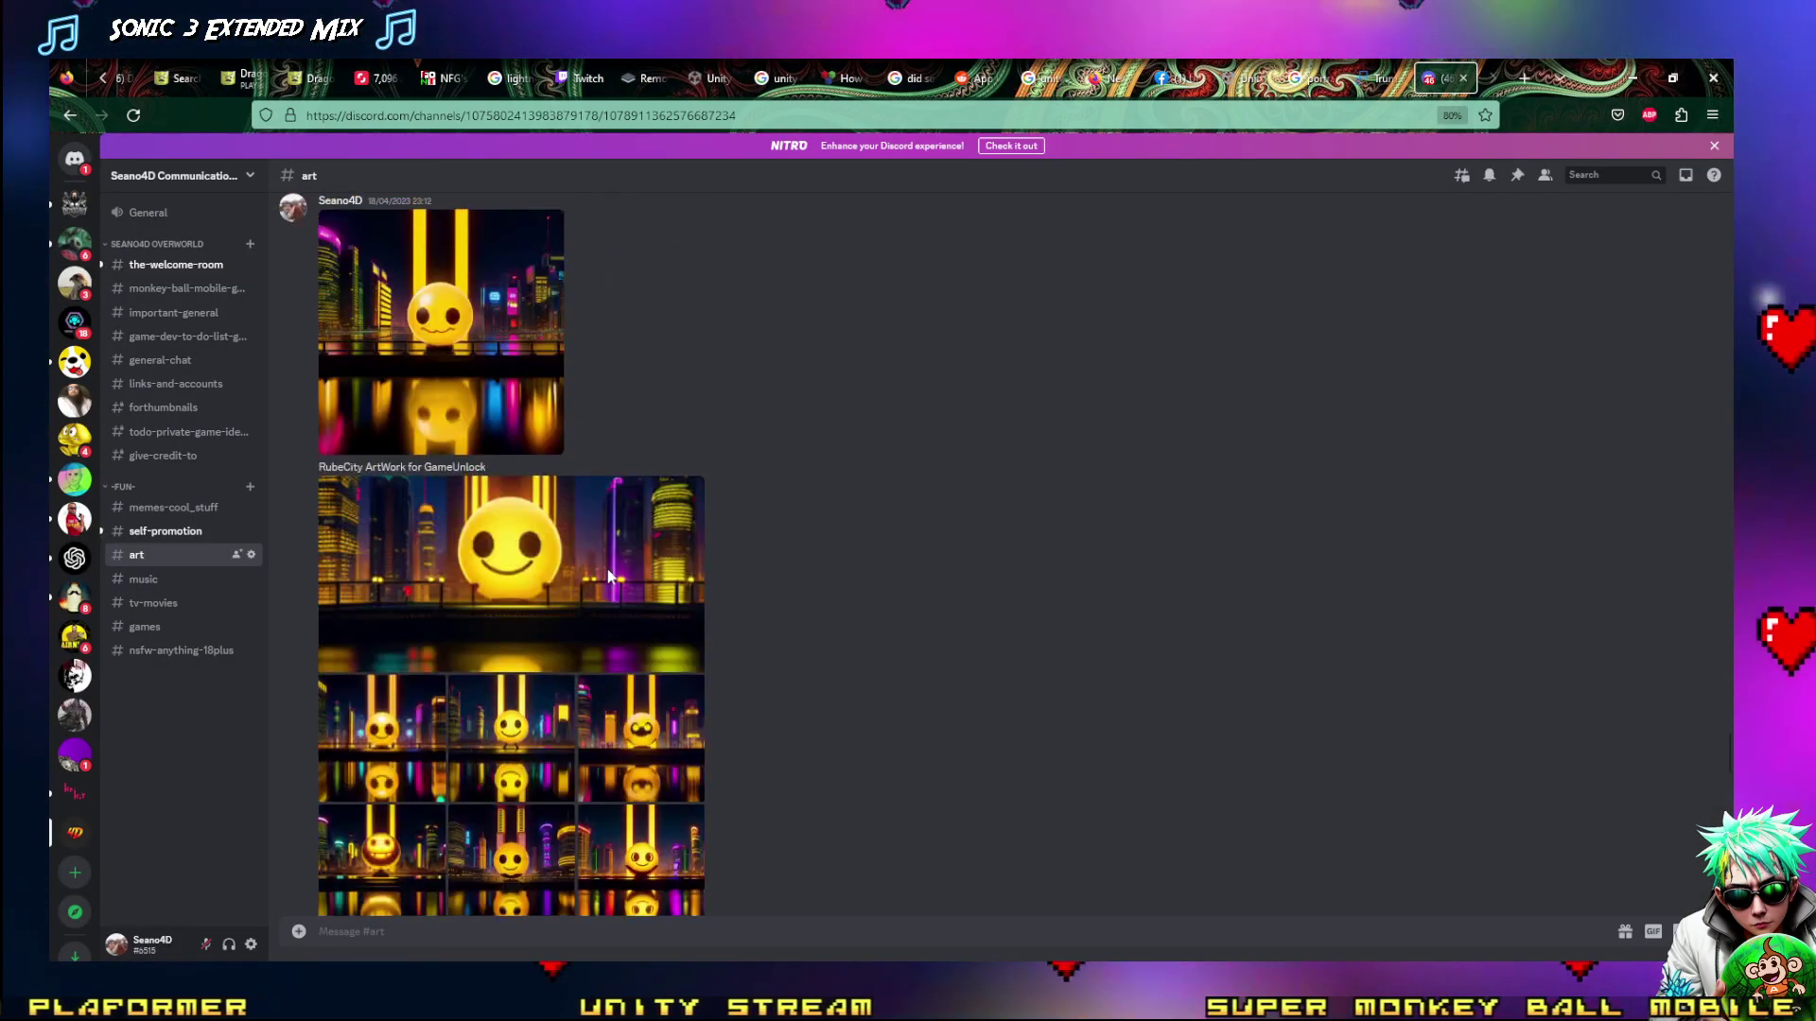
{"action": "scroll", "coordinate": [609, 577], "scroll_direction": "down", "scroll_amount": 15}
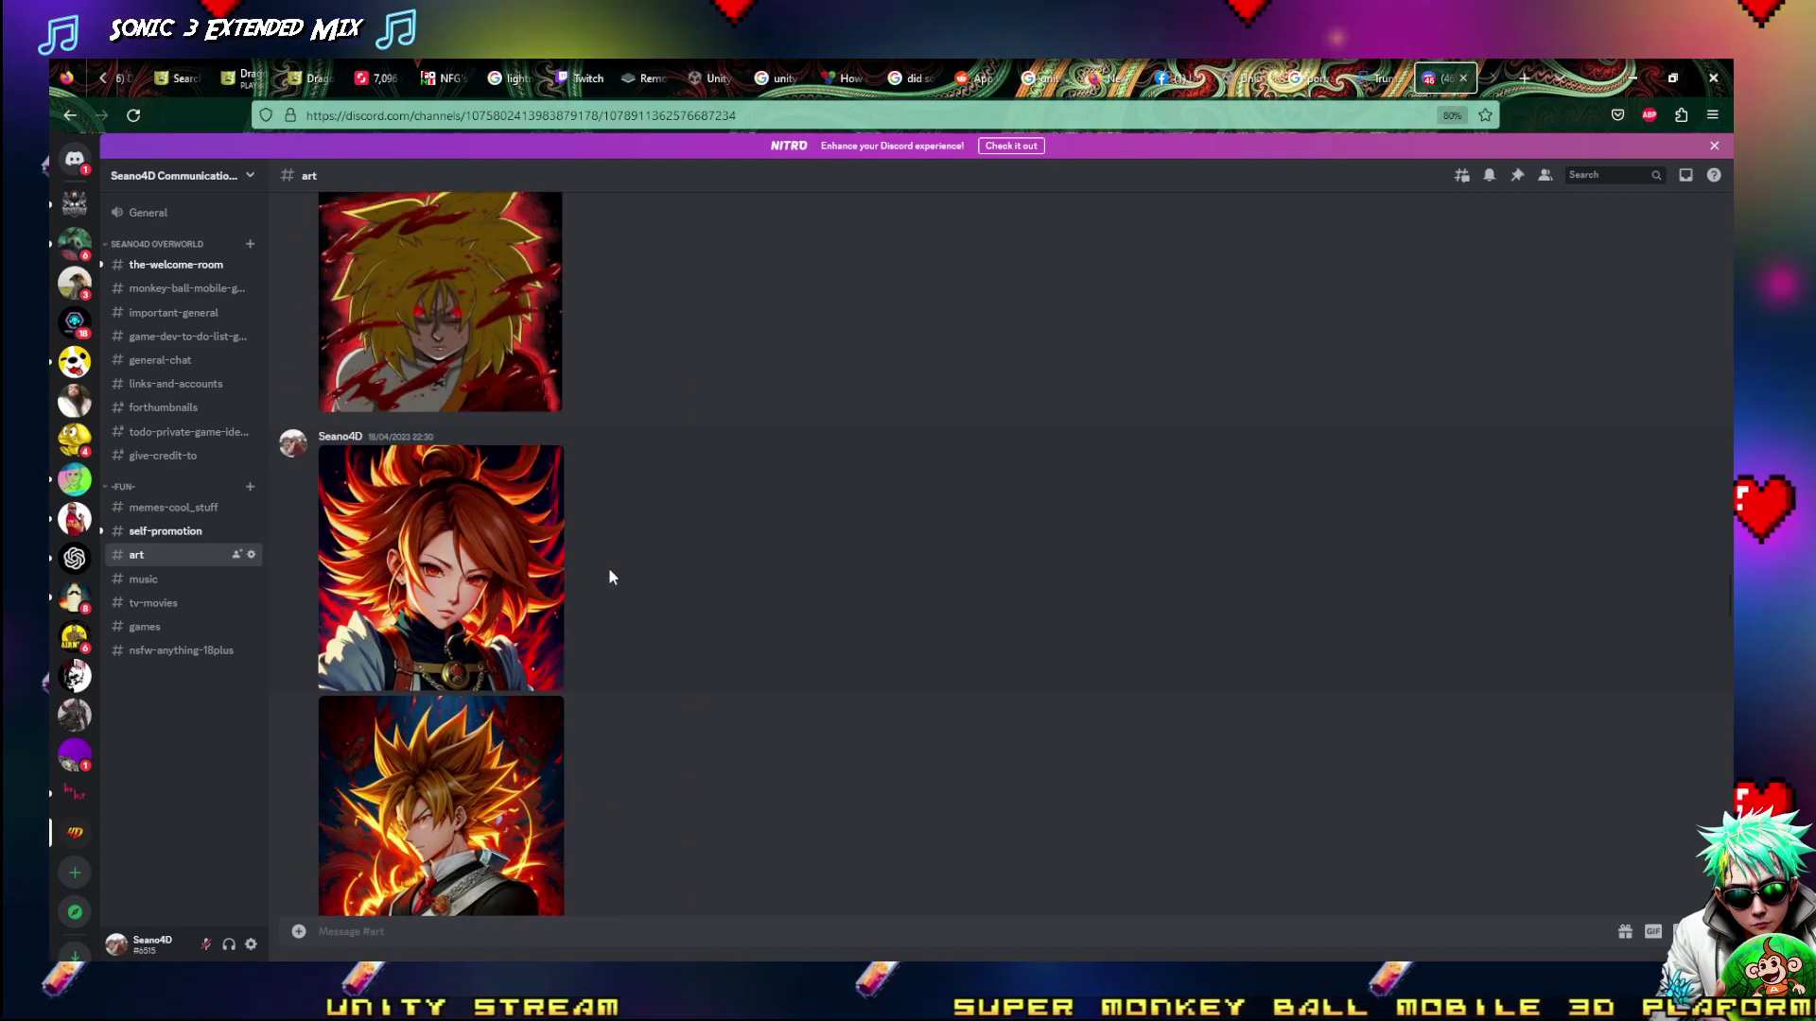
{"action": "scroll", "coordinate": [495, 429], "scroll_direction": "up", "scroll_amount": 10}
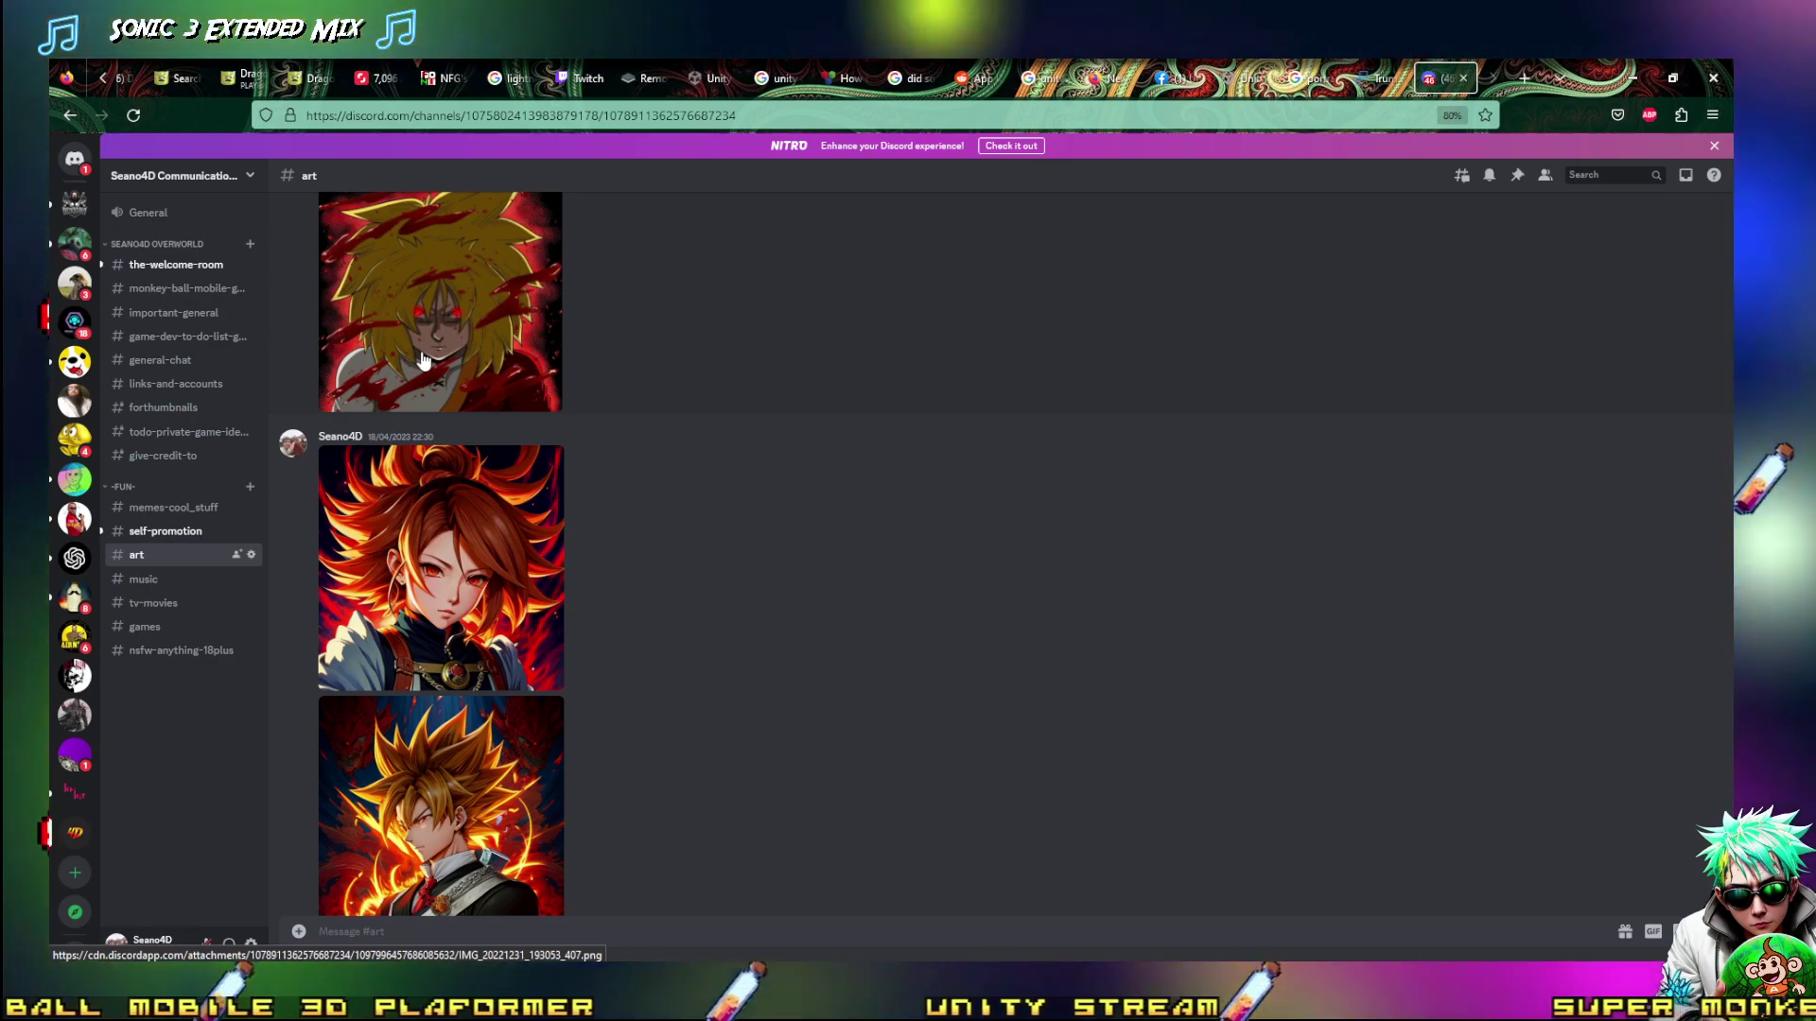
{"action": "left_click", "coordinate": [423, 360]}
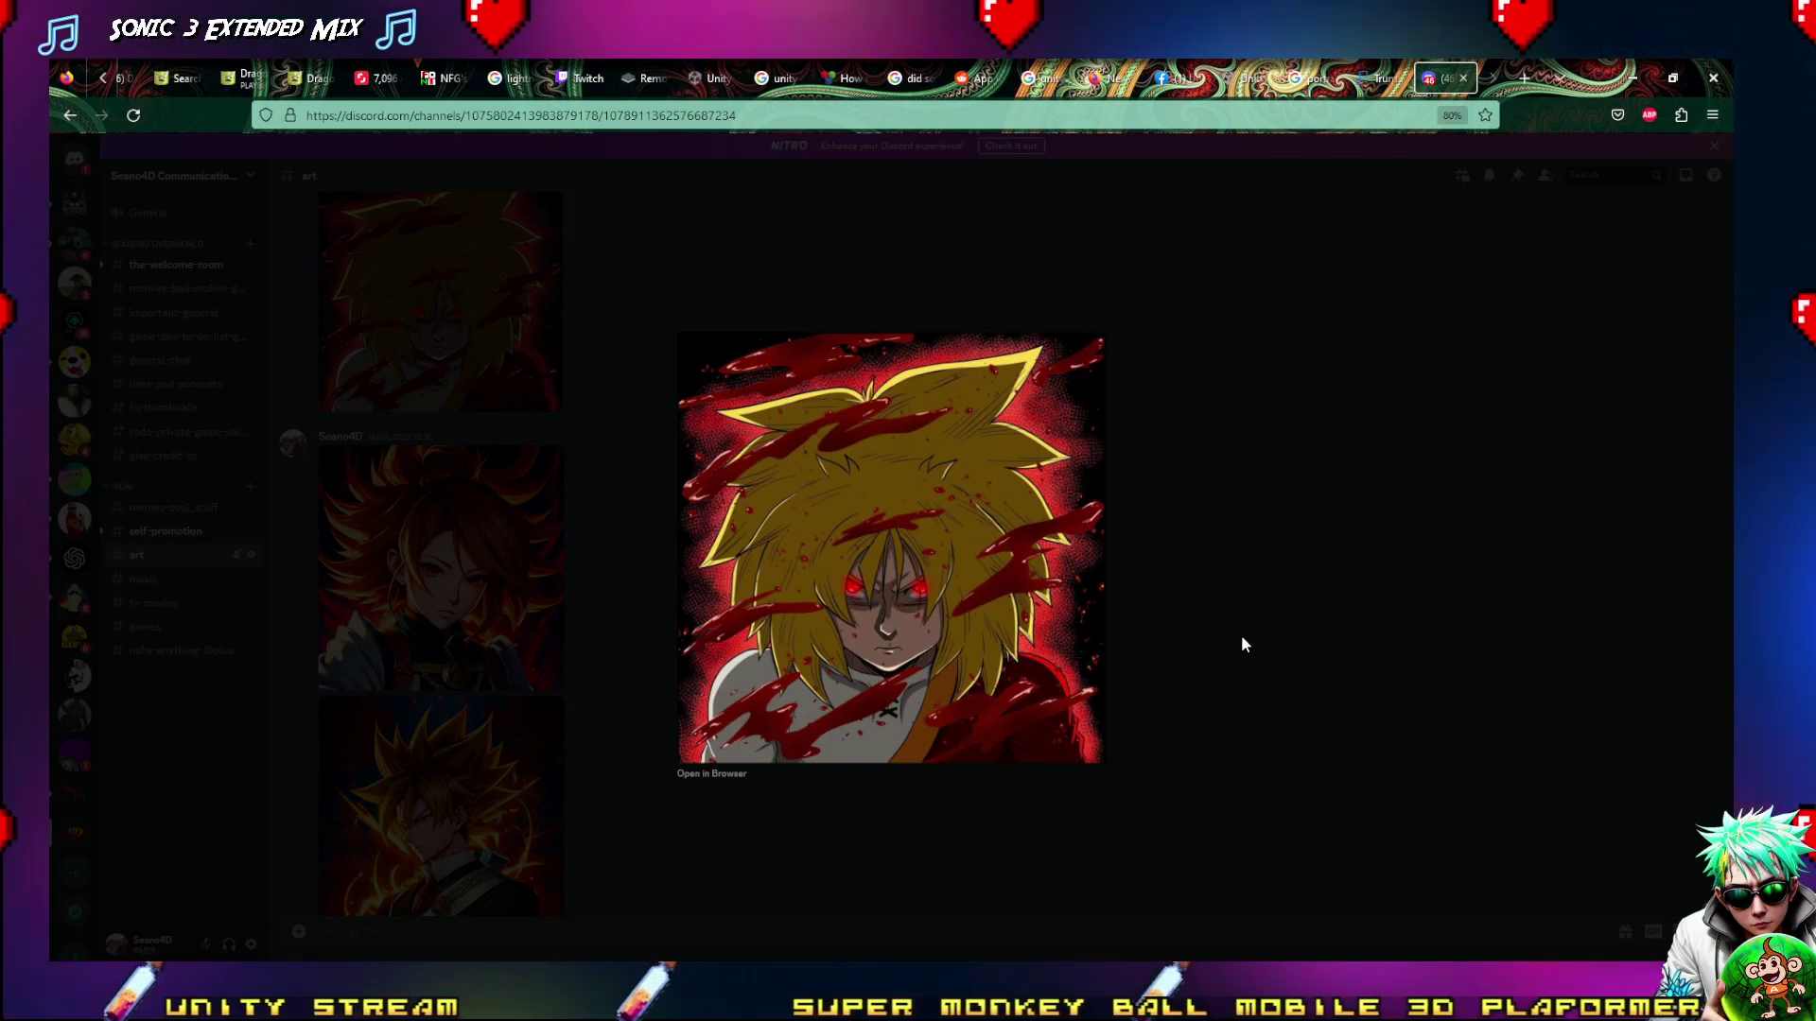
{"action": "left_click", "coordinate": [1240, 633]}
{"action": "scroll", "coordinate": [643, 582], "scroll_direction": "down", "scroll_amount": 2}
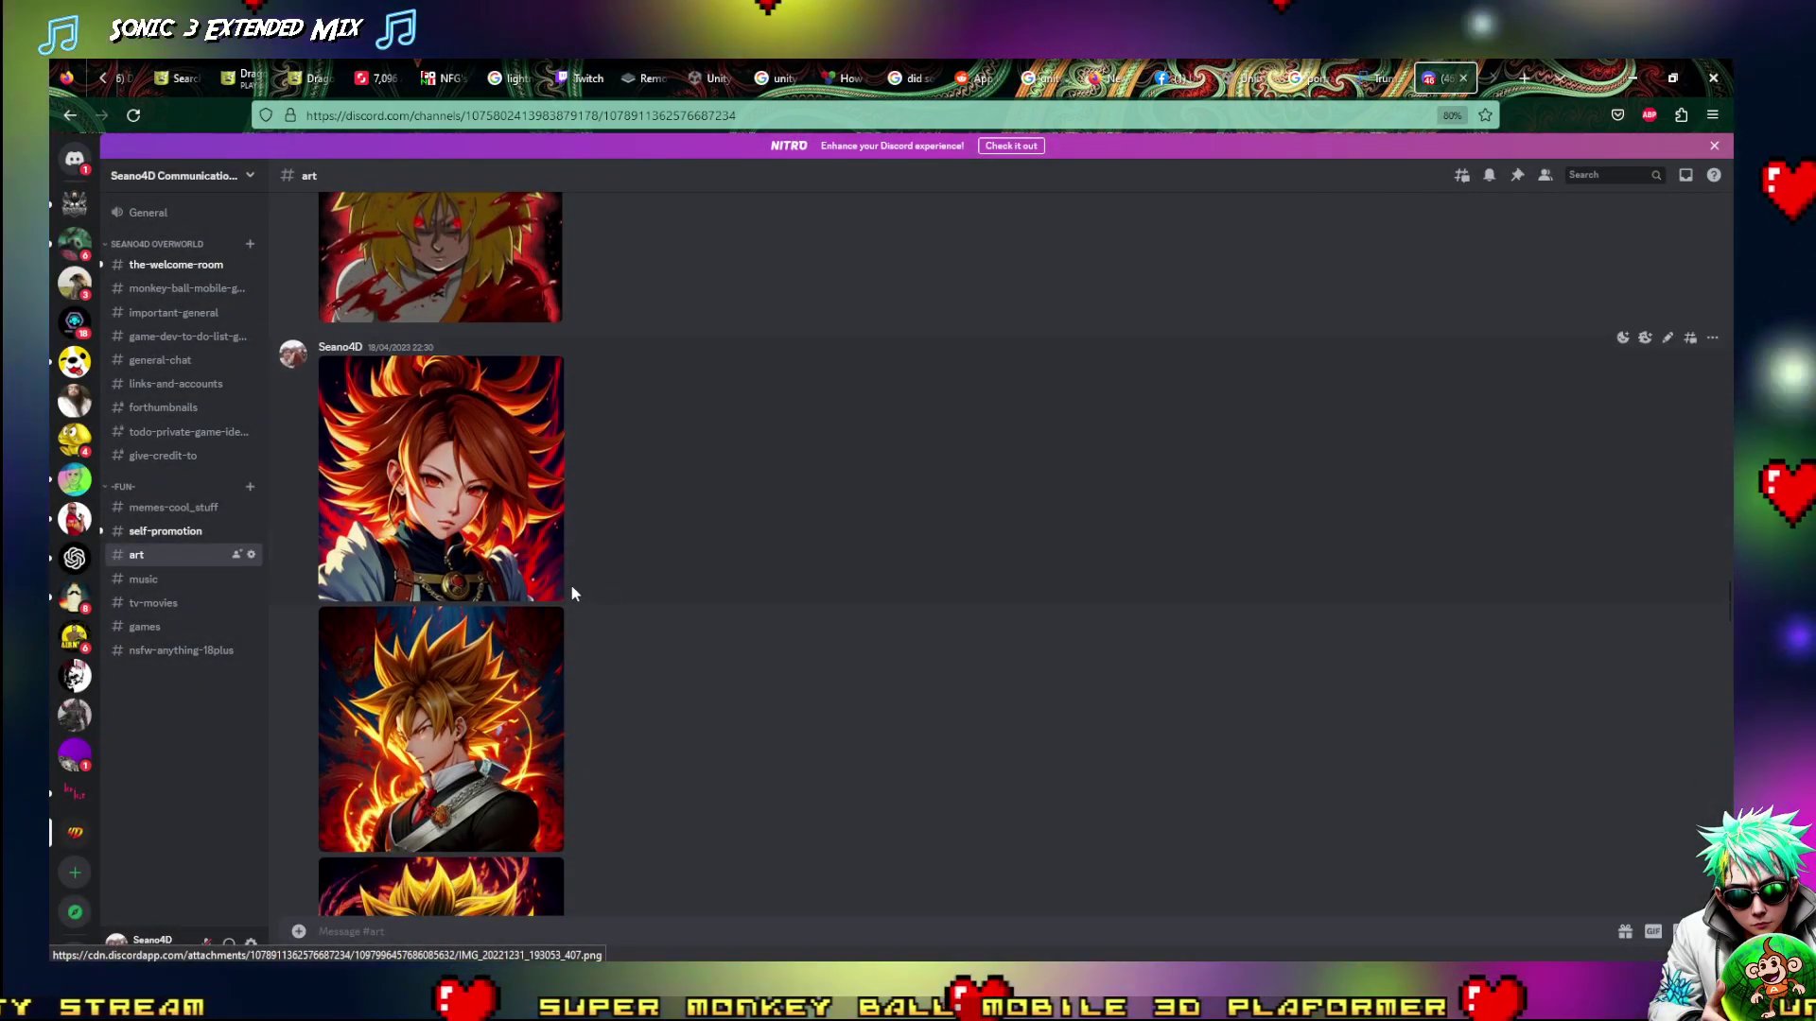
{"action": "scroll", "coordinate": [574, 593], "scroll_direction": "down", "scroll_amount": 2}
{"action": "scroll", "coordinate": [548, 594], "scroll_direction": "down", "scroll_amount": 2}
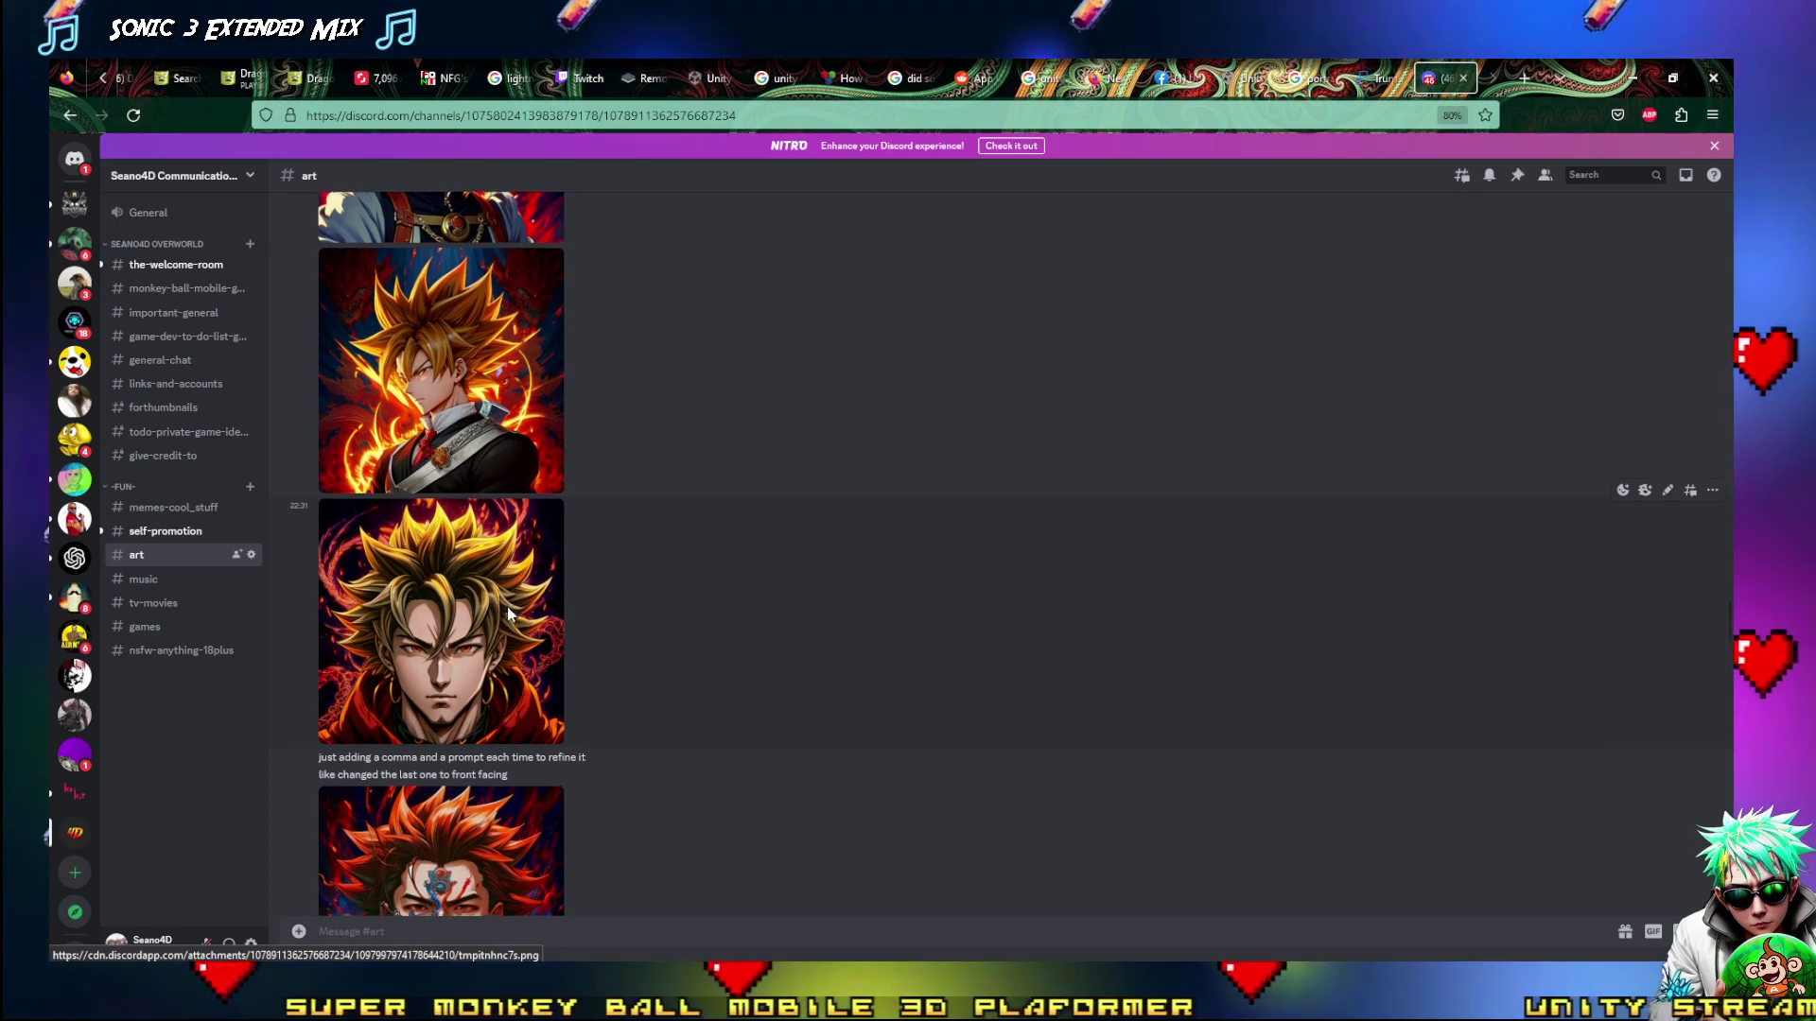
{"action": "scroll", "coordinate": [508, 613], "scroll_direction": "down", "scroll_amount": 2}
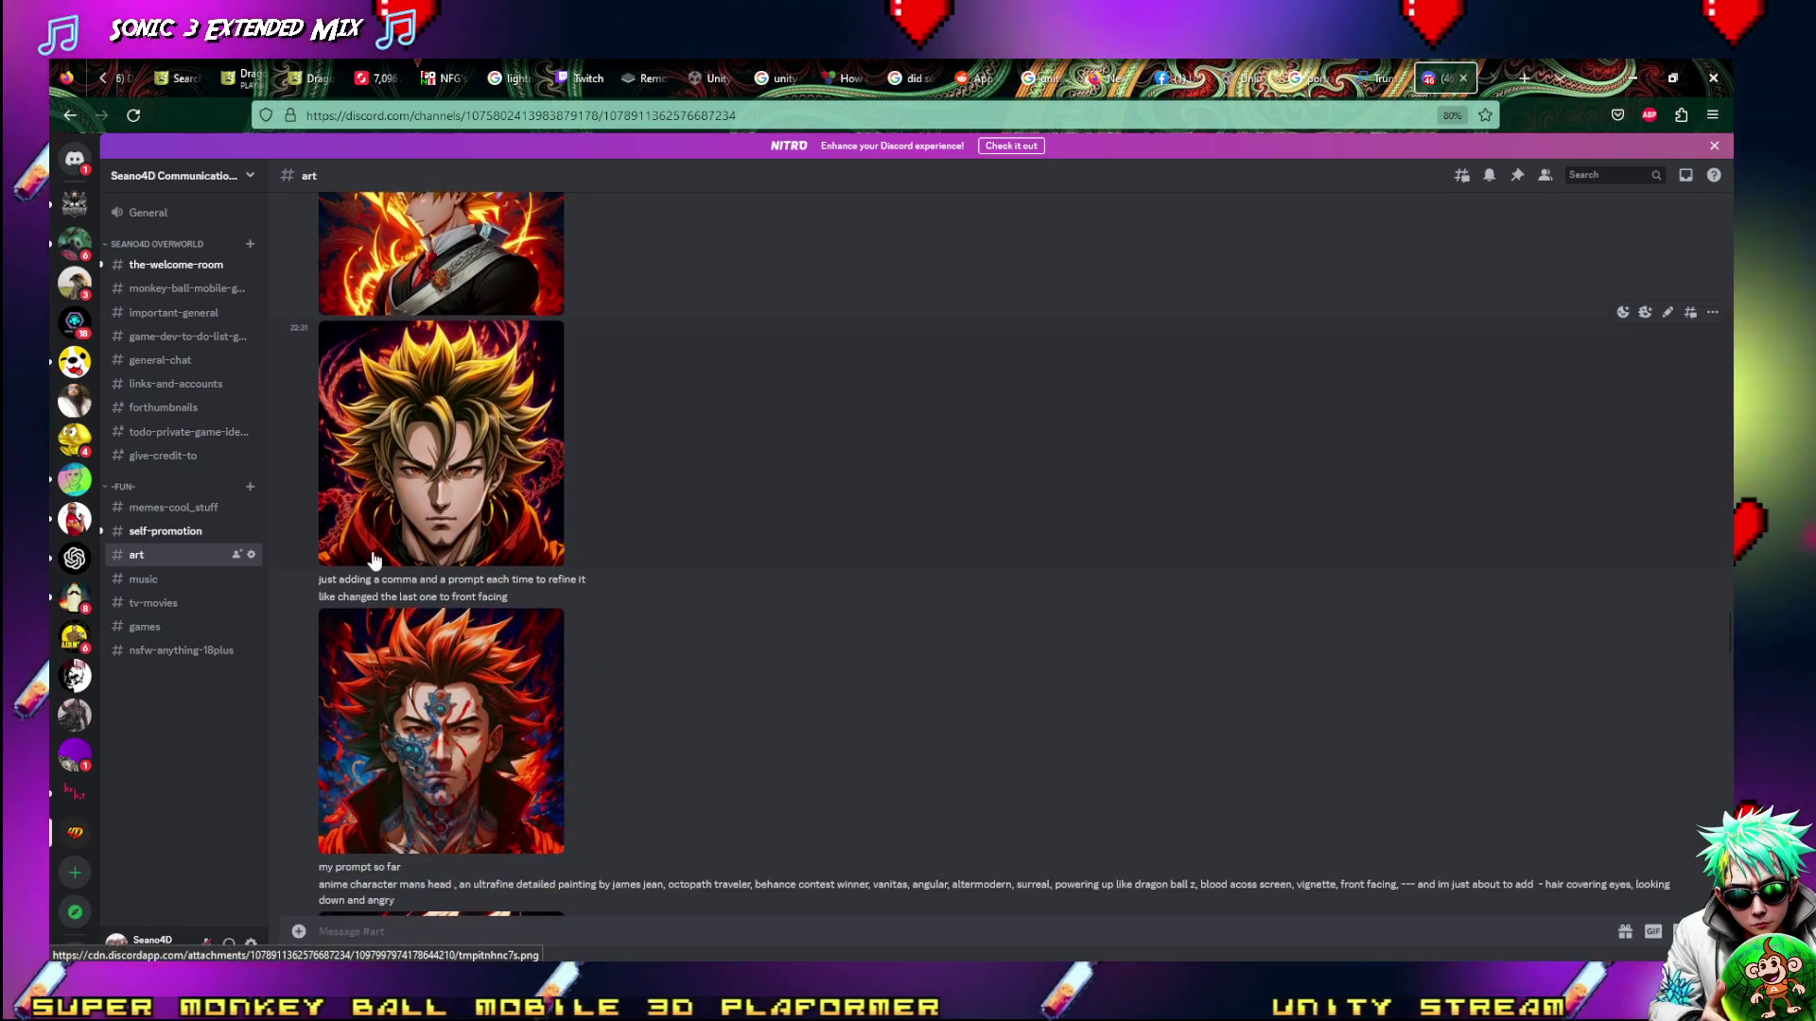
{"action": "scroll", "coordinate": [383, 556], "scroll_direction": "down", "scroll_amount": 2}
{"action": "scroll", "coordinate": [388, 577], "scroll_direction": "up", "scroll_amount": 6}
{"action": "scroll", "coordinate": [390, 479], "scroll_direction": "down", "scroll_amount": 1}
{"action": "left_click", "coordinate": [393, 502]}
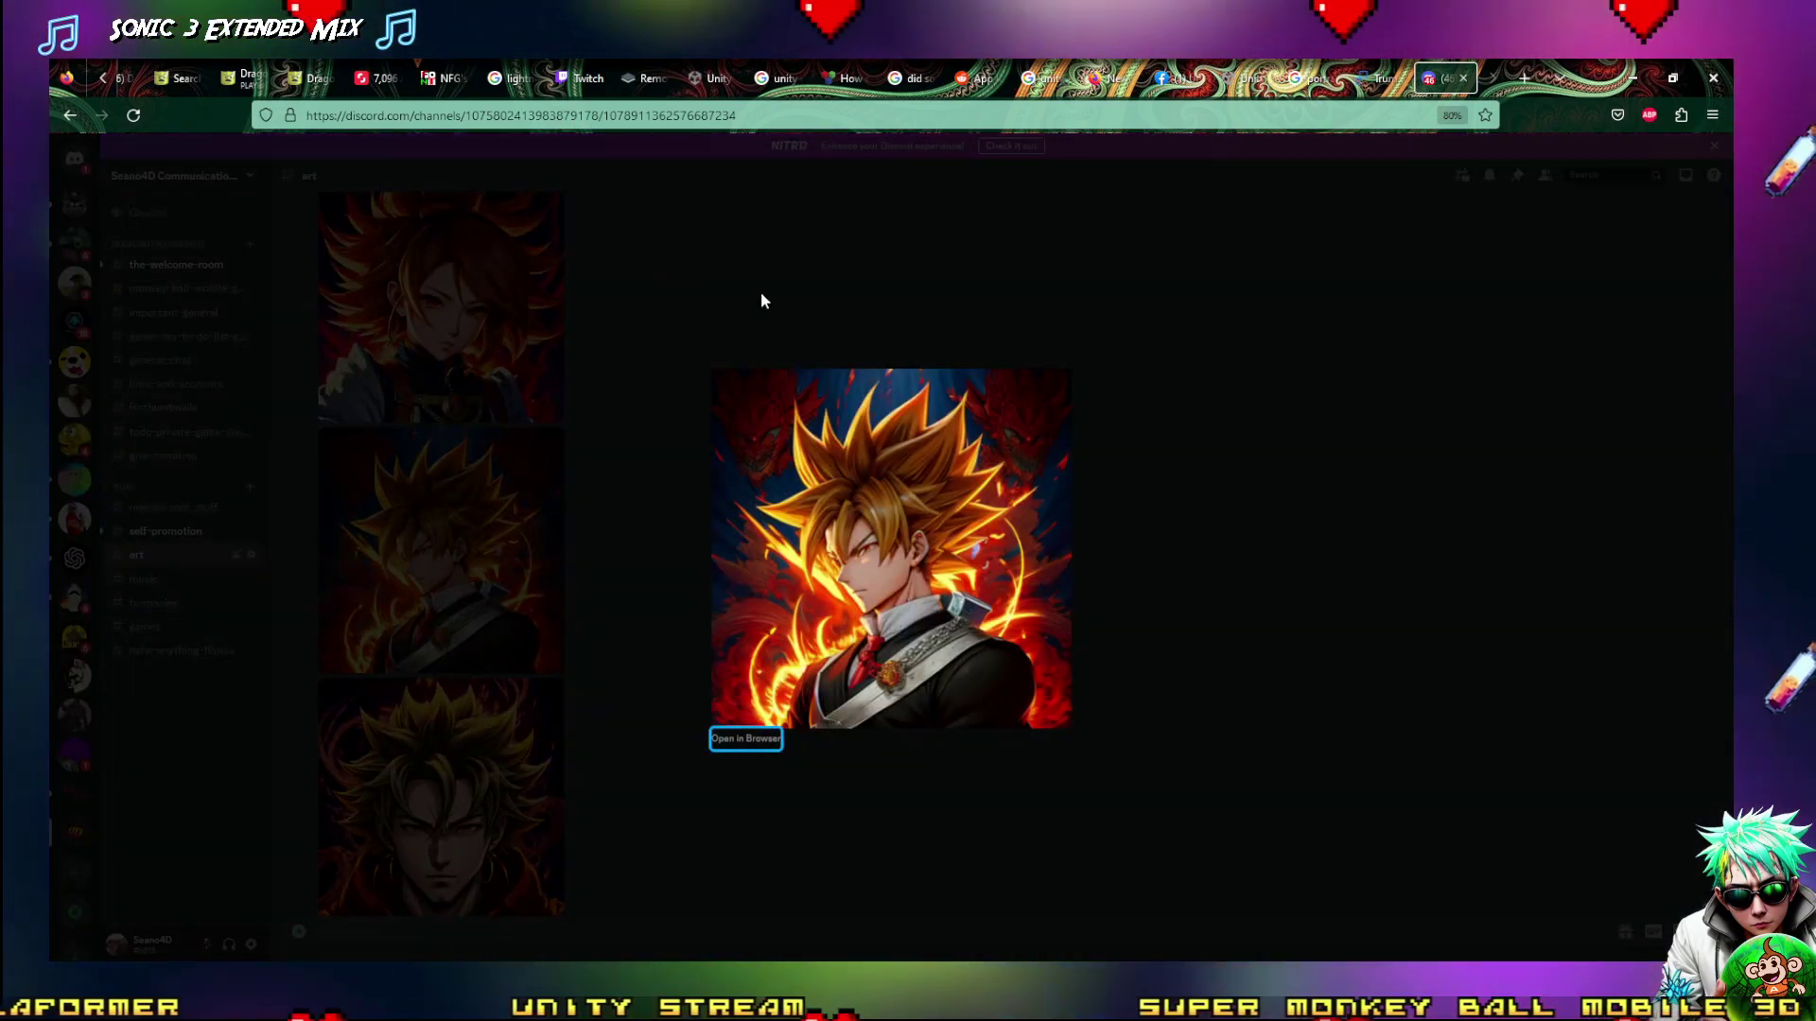
{"action": "left_click", "coordinate": [1001, 311]}
{"action": "scroll", "coordinate": [673, 575], "scroll_direction": "down", "scroll_amount": 3}
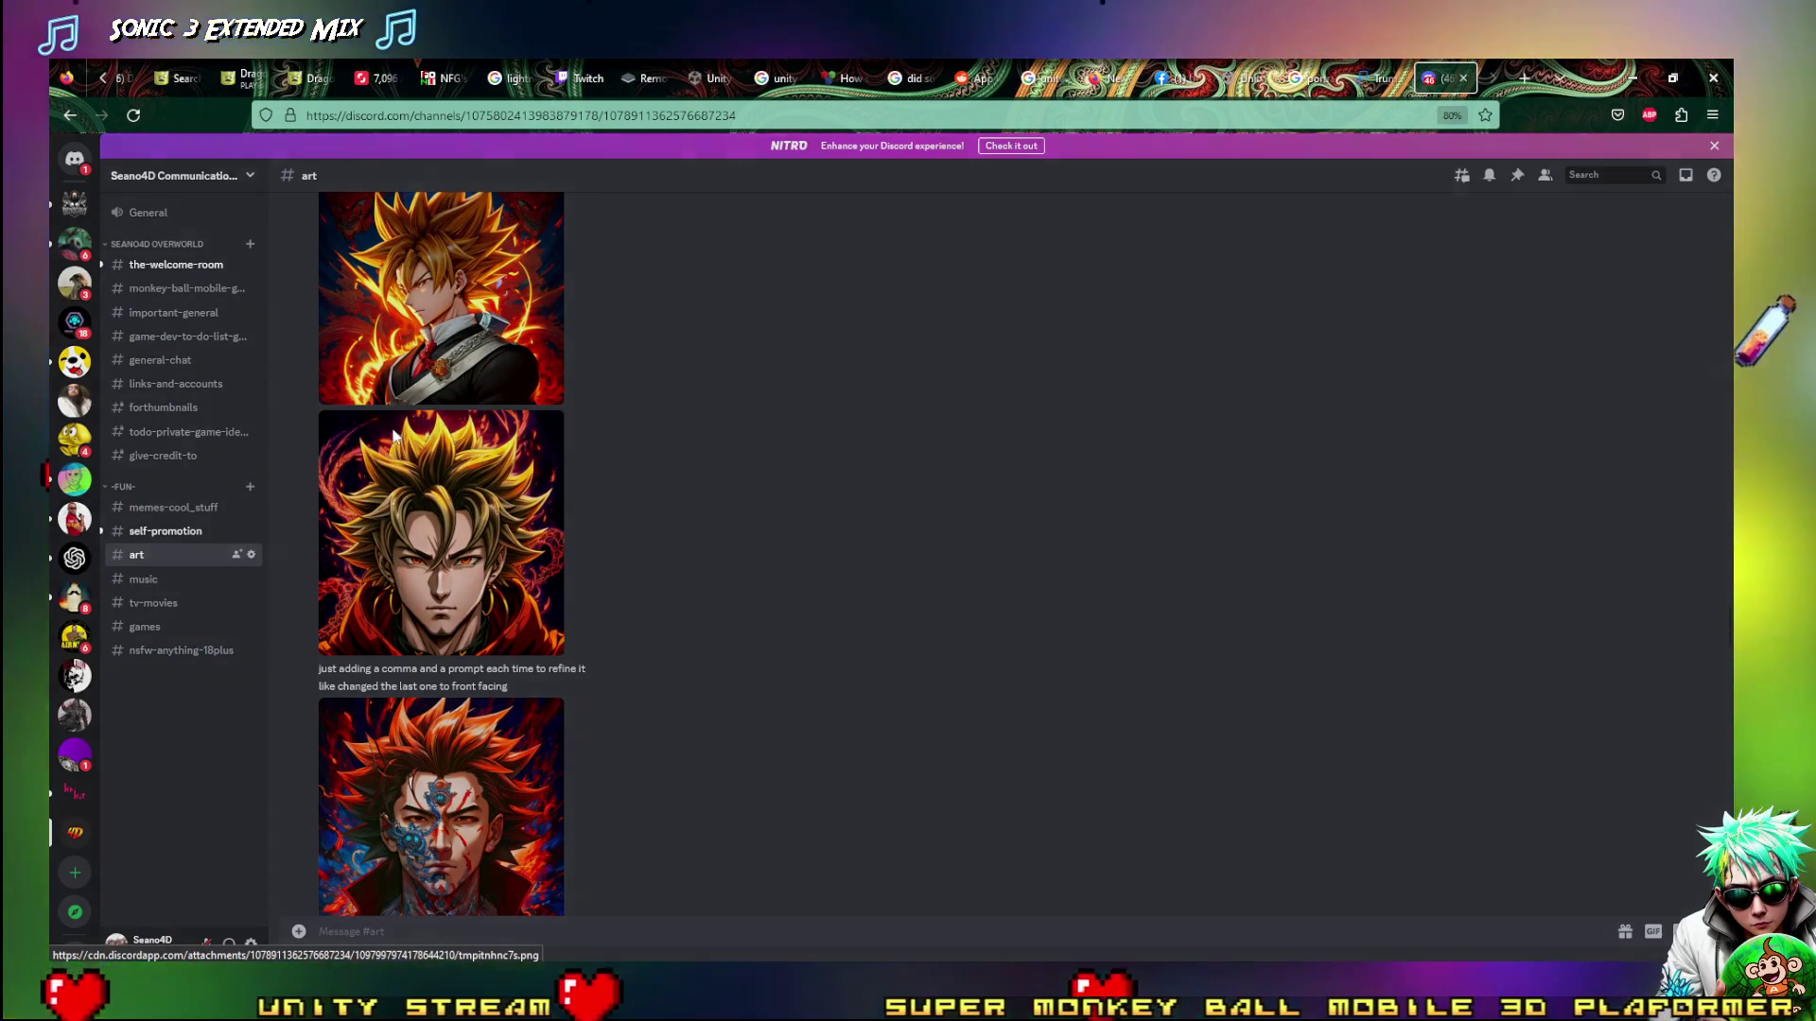
{"action": "left_click", "coordinate": [442, 463]}
{"action": "left_click", "coordinate": [852, 813]}
{"action": "scroll", "coordinate": [327, 611], "scroll_direction": "down", "scroll_amount": 1}
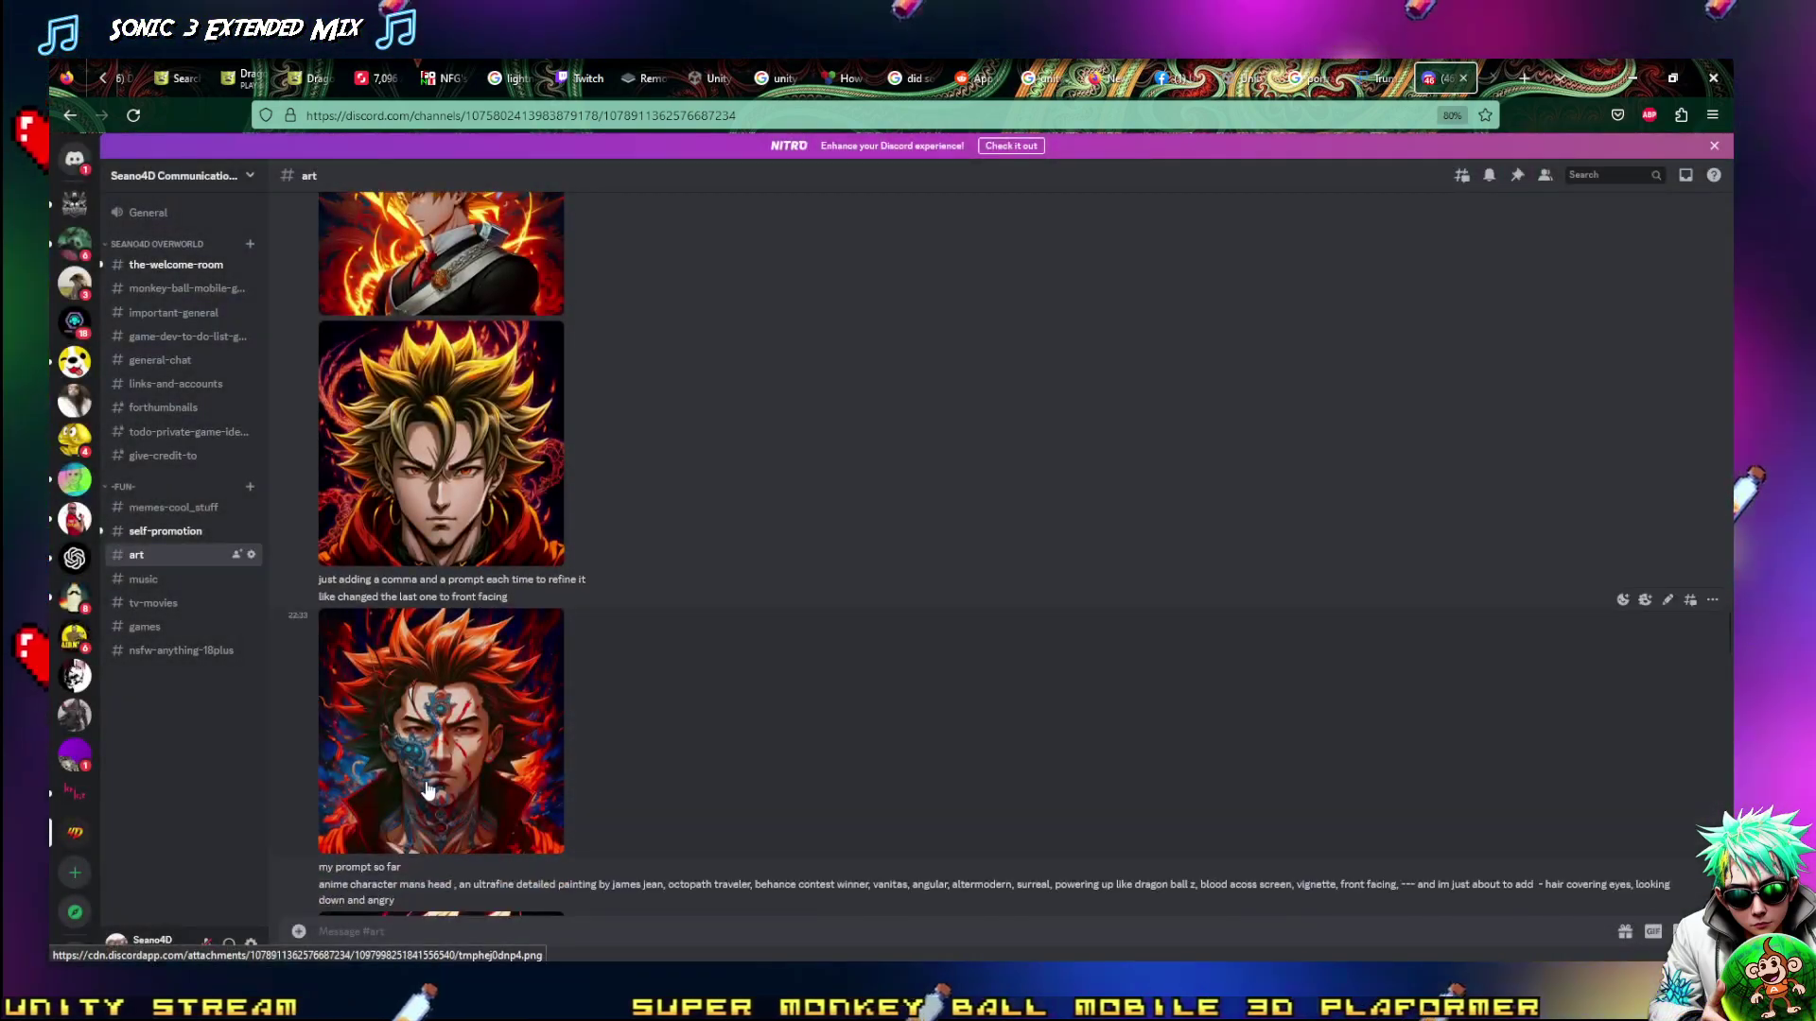
{"action": "left_click", "coordinate": [428, 790]}
{"action": "left_click", "coordinate": [808, 799]}
{"action": "scroll", "coordinate": [577, 761], "scroll_direction": "down", "scroll_amount": 5}
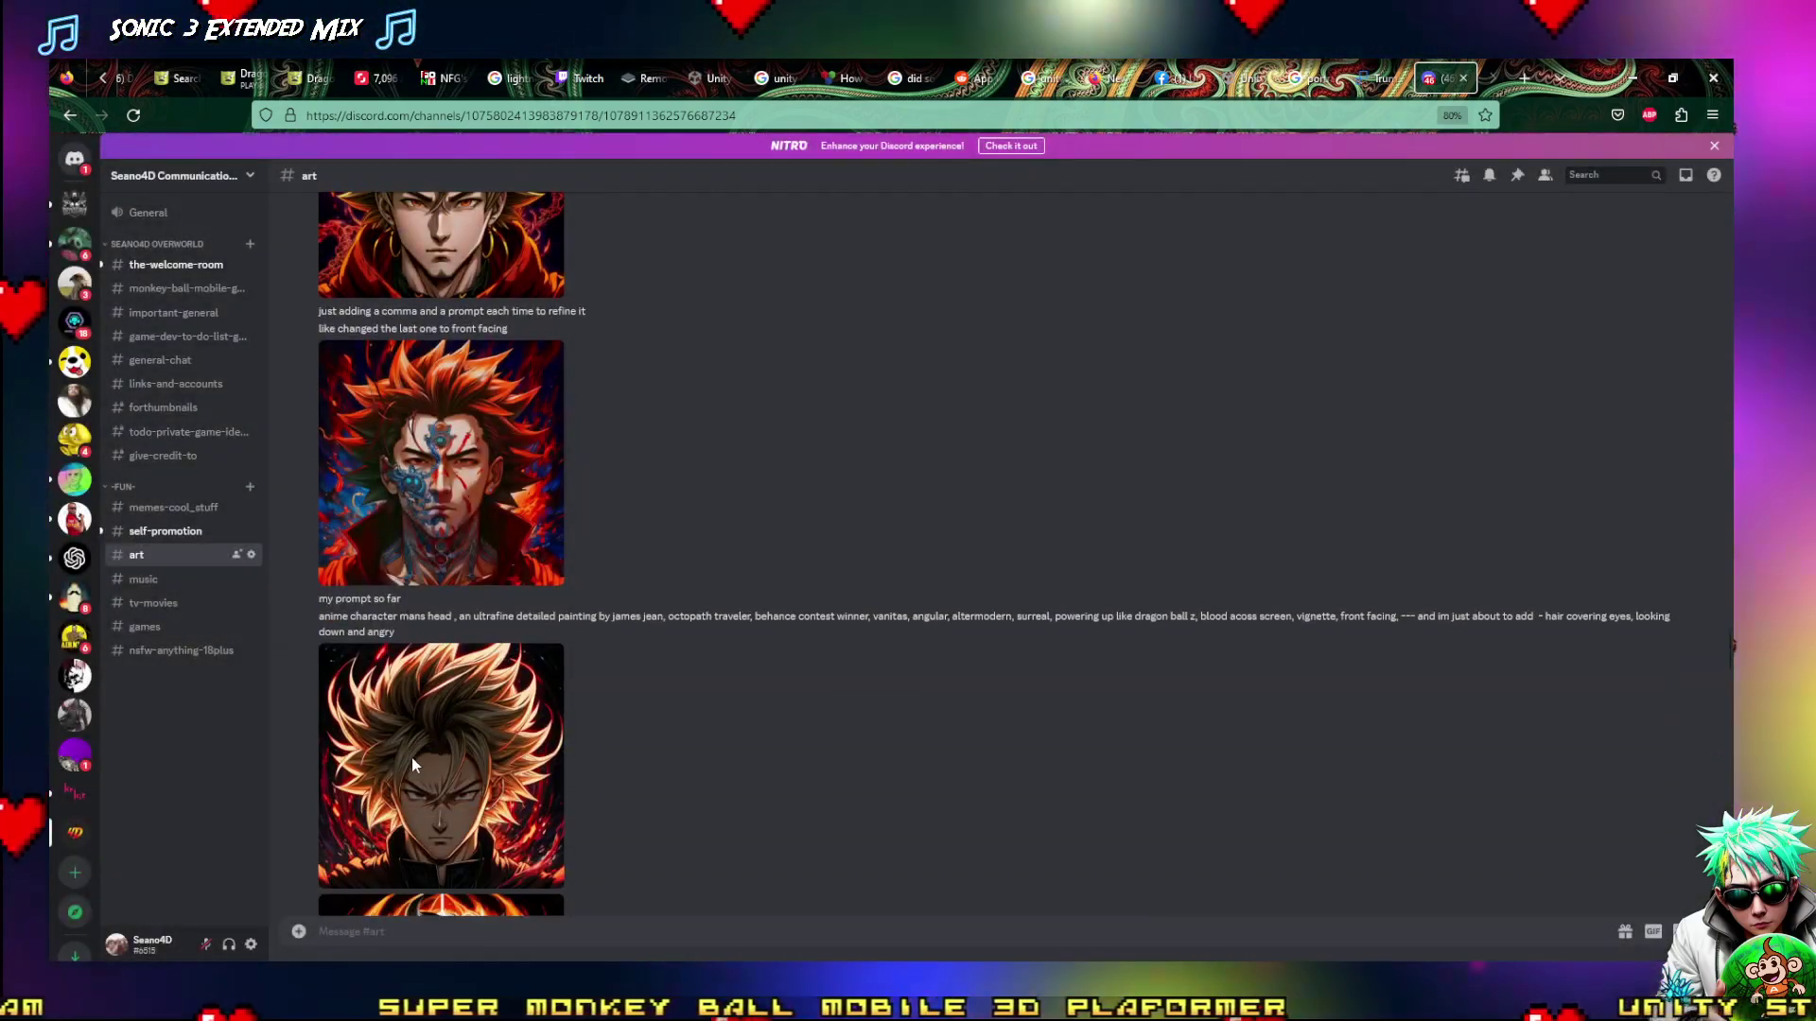
{"action": "left_click", "coordinate": [432, 558]}
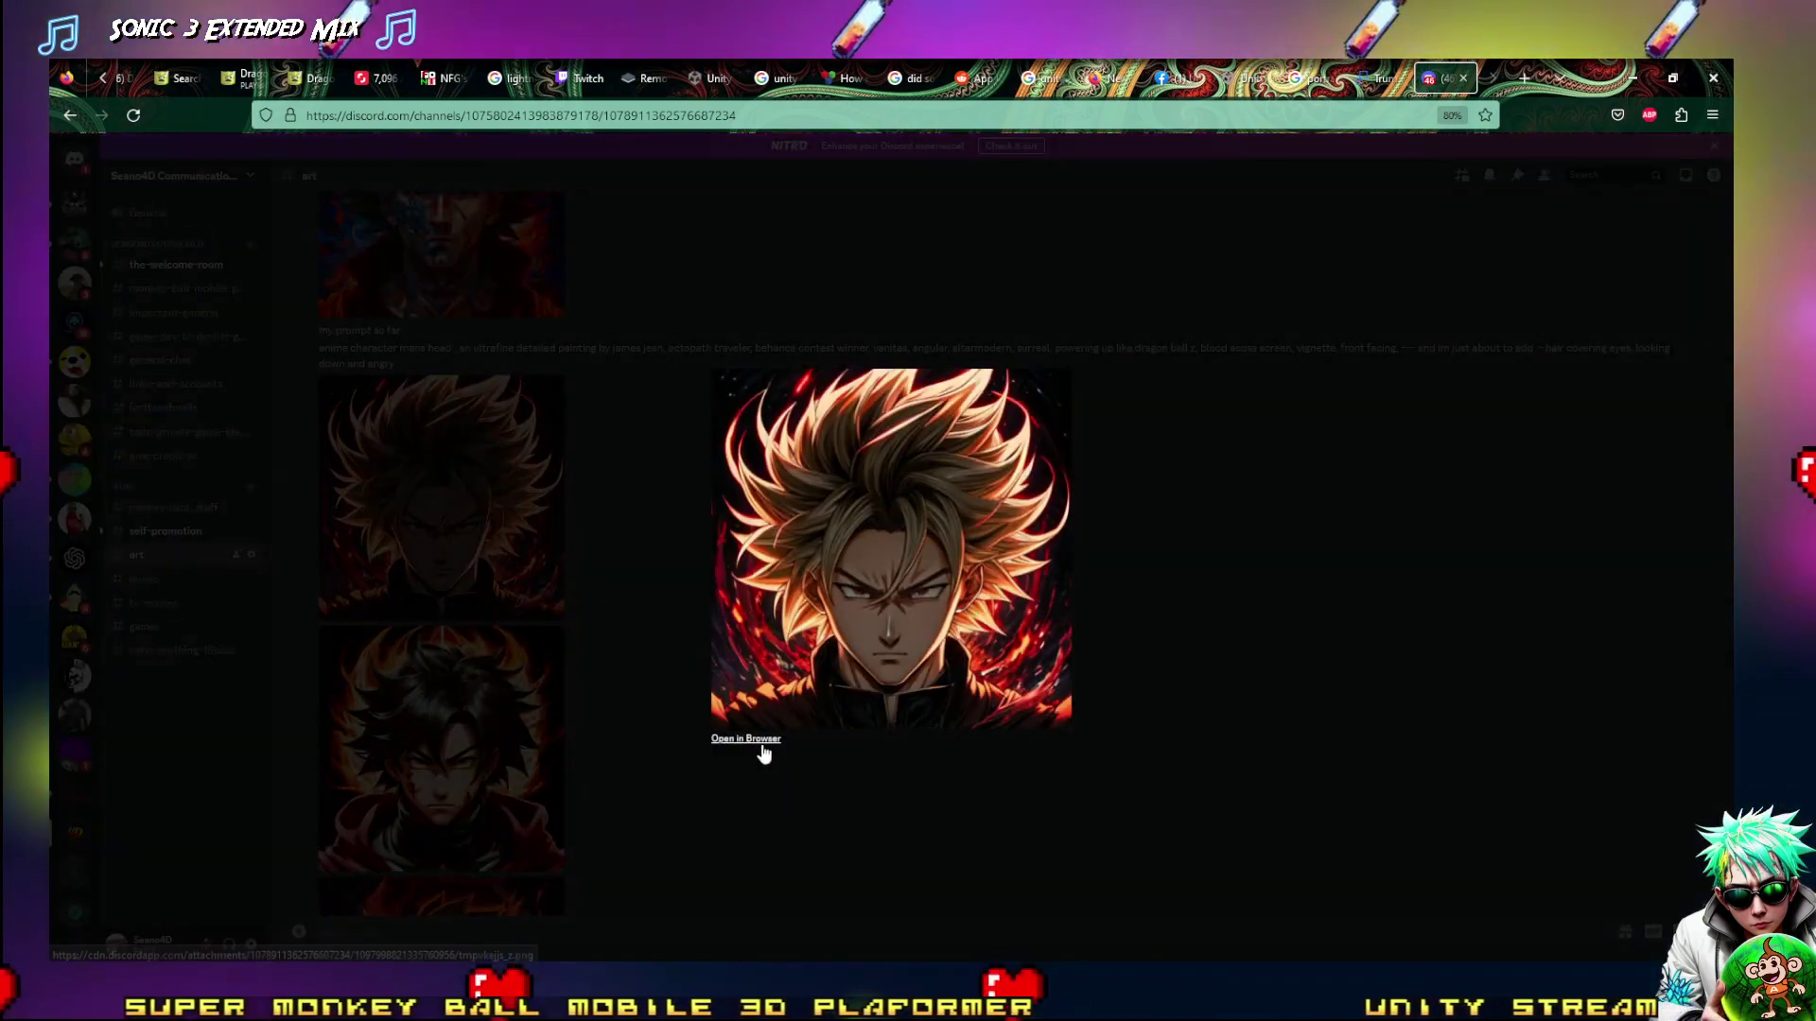
{"action": "left_click", "coordinate": [766, 784]}
{"action": "scroll", "coordinate": [644, 774], "scroll_direction": "down", "scroll_amount": 4}
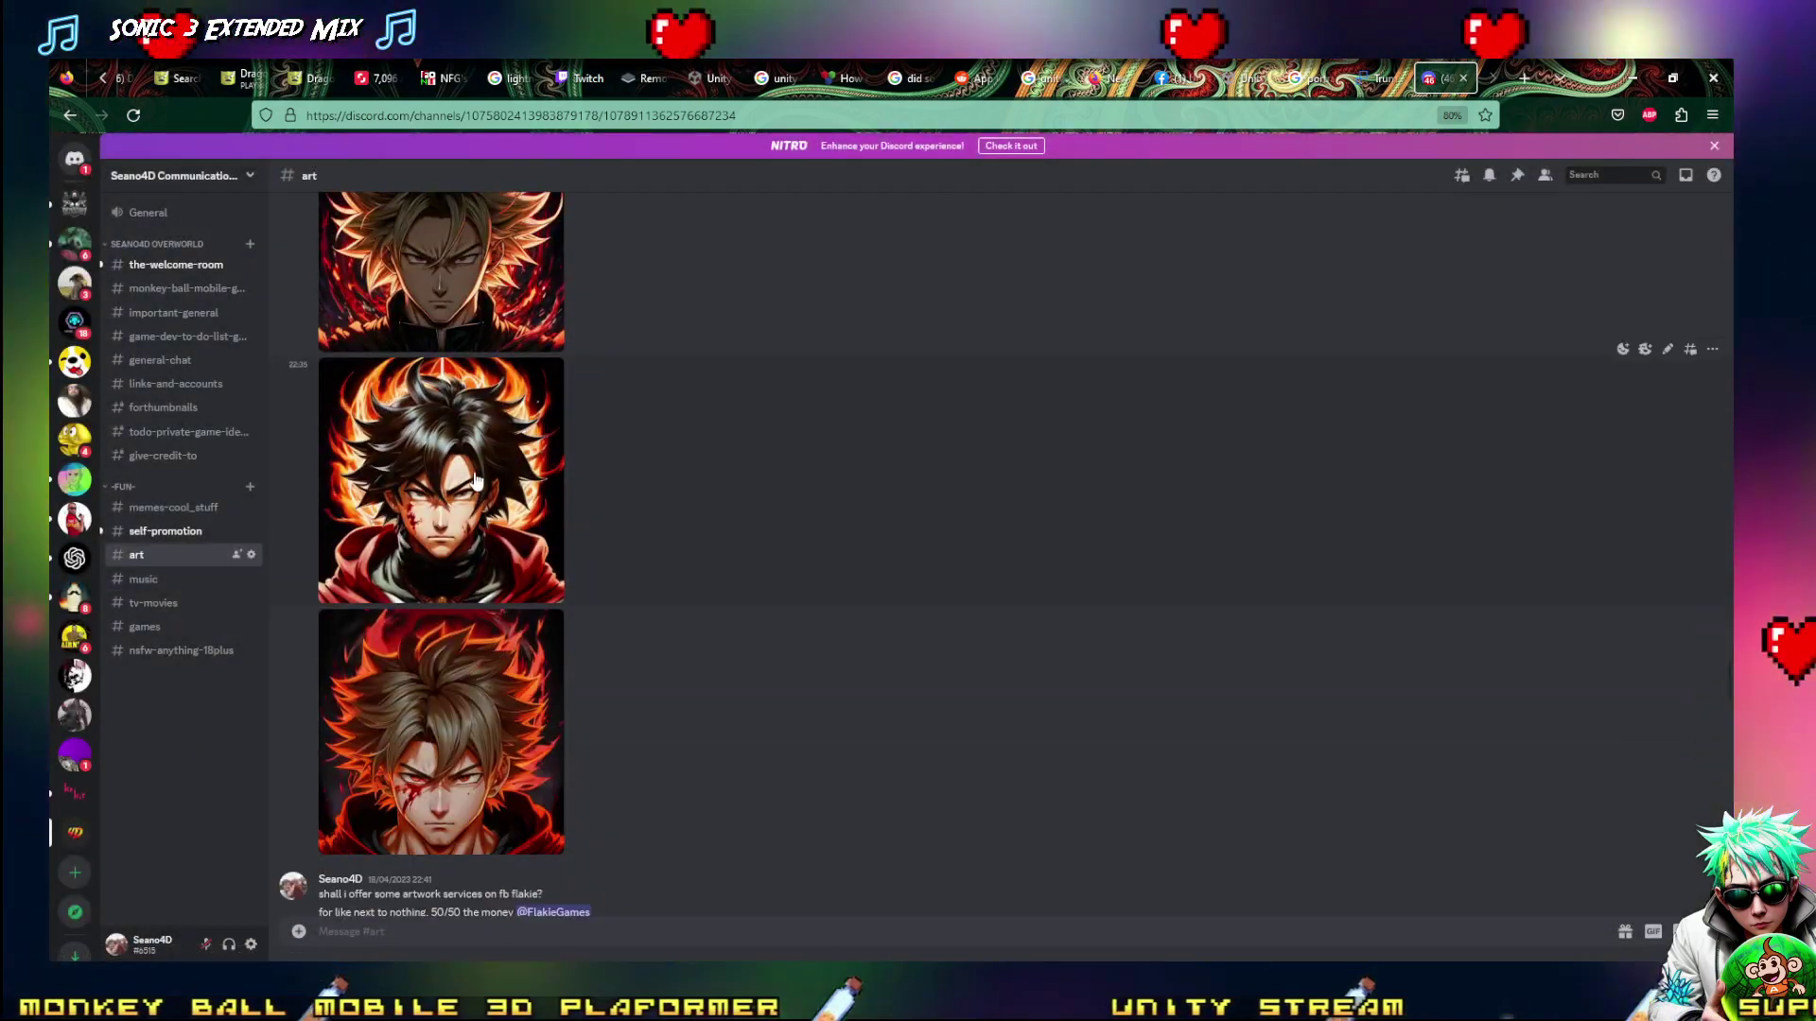
{"action": "left_click", "coordinate": [444, 478]}
{"action": "left_click", "coordinate": [847, 749]}
{"action": "left_click", "coordinate": [461, 756]}
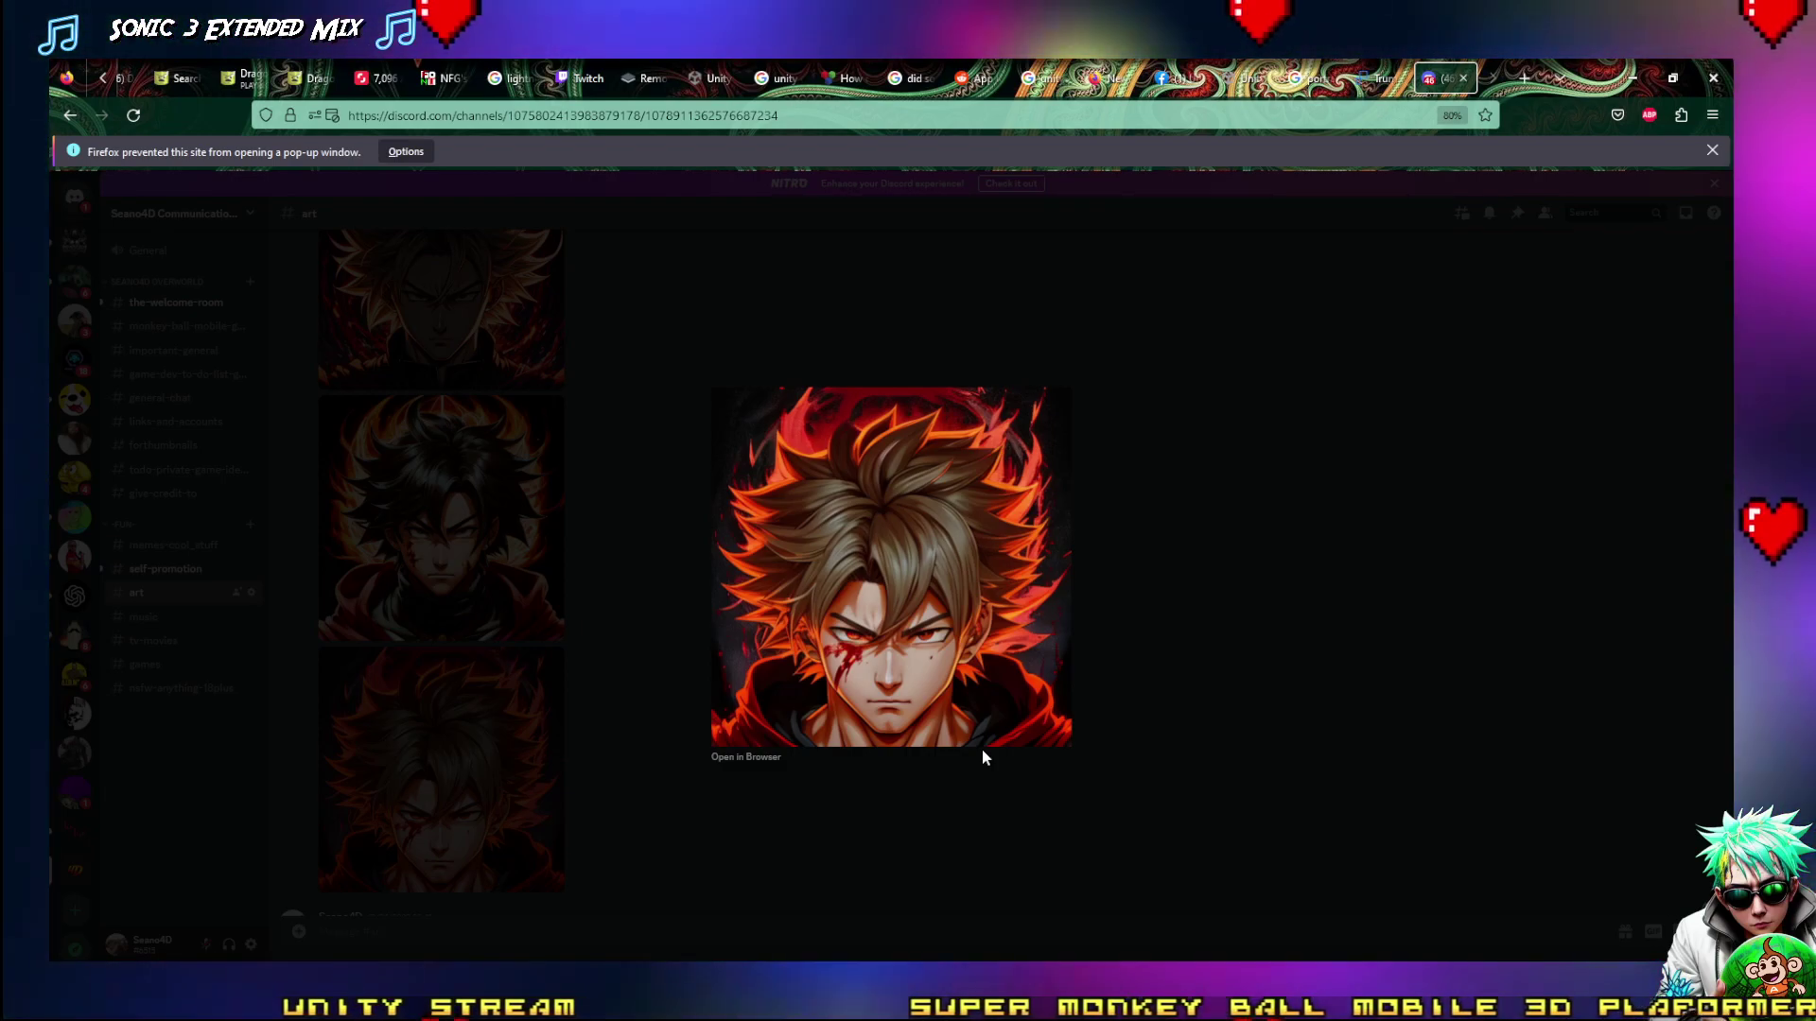
{"action": "left_click", "coordinate": [983, 757]}
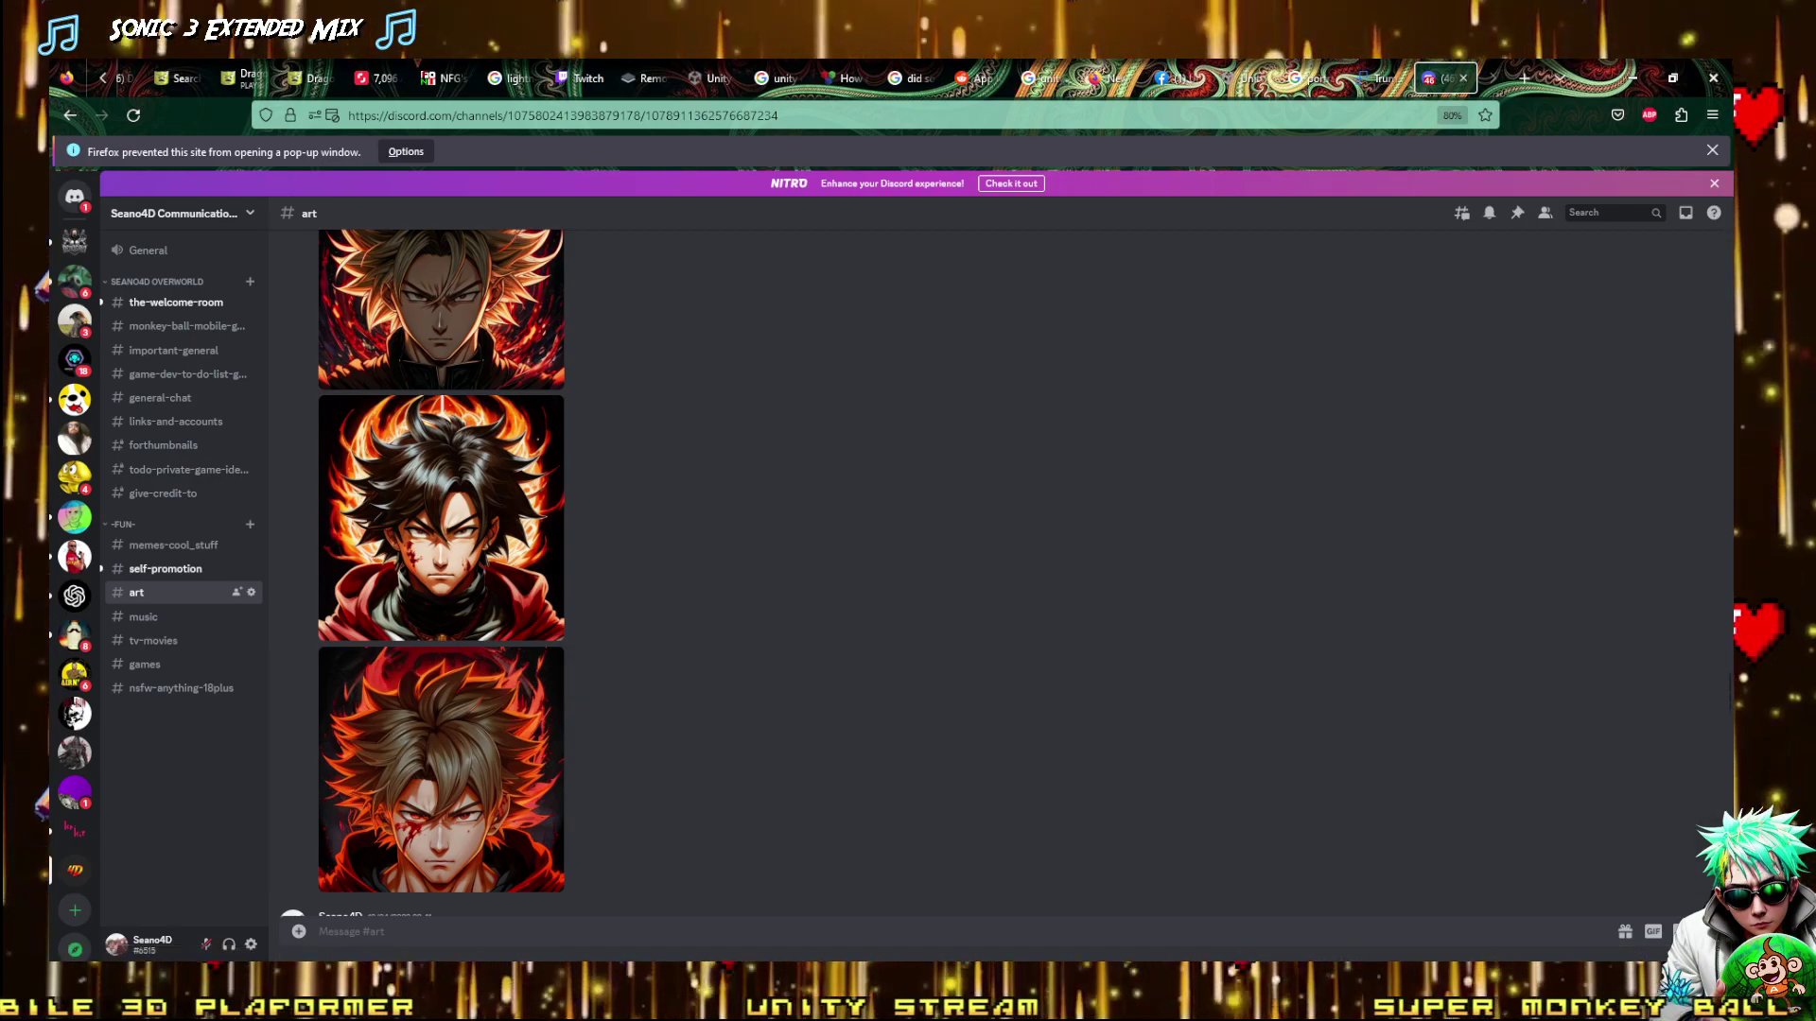
Back in Unity, widen the Scene view, centre the platform and ball, and turn off 2D mode
{"action": "left_click", "coordinate": [1633, 68]}
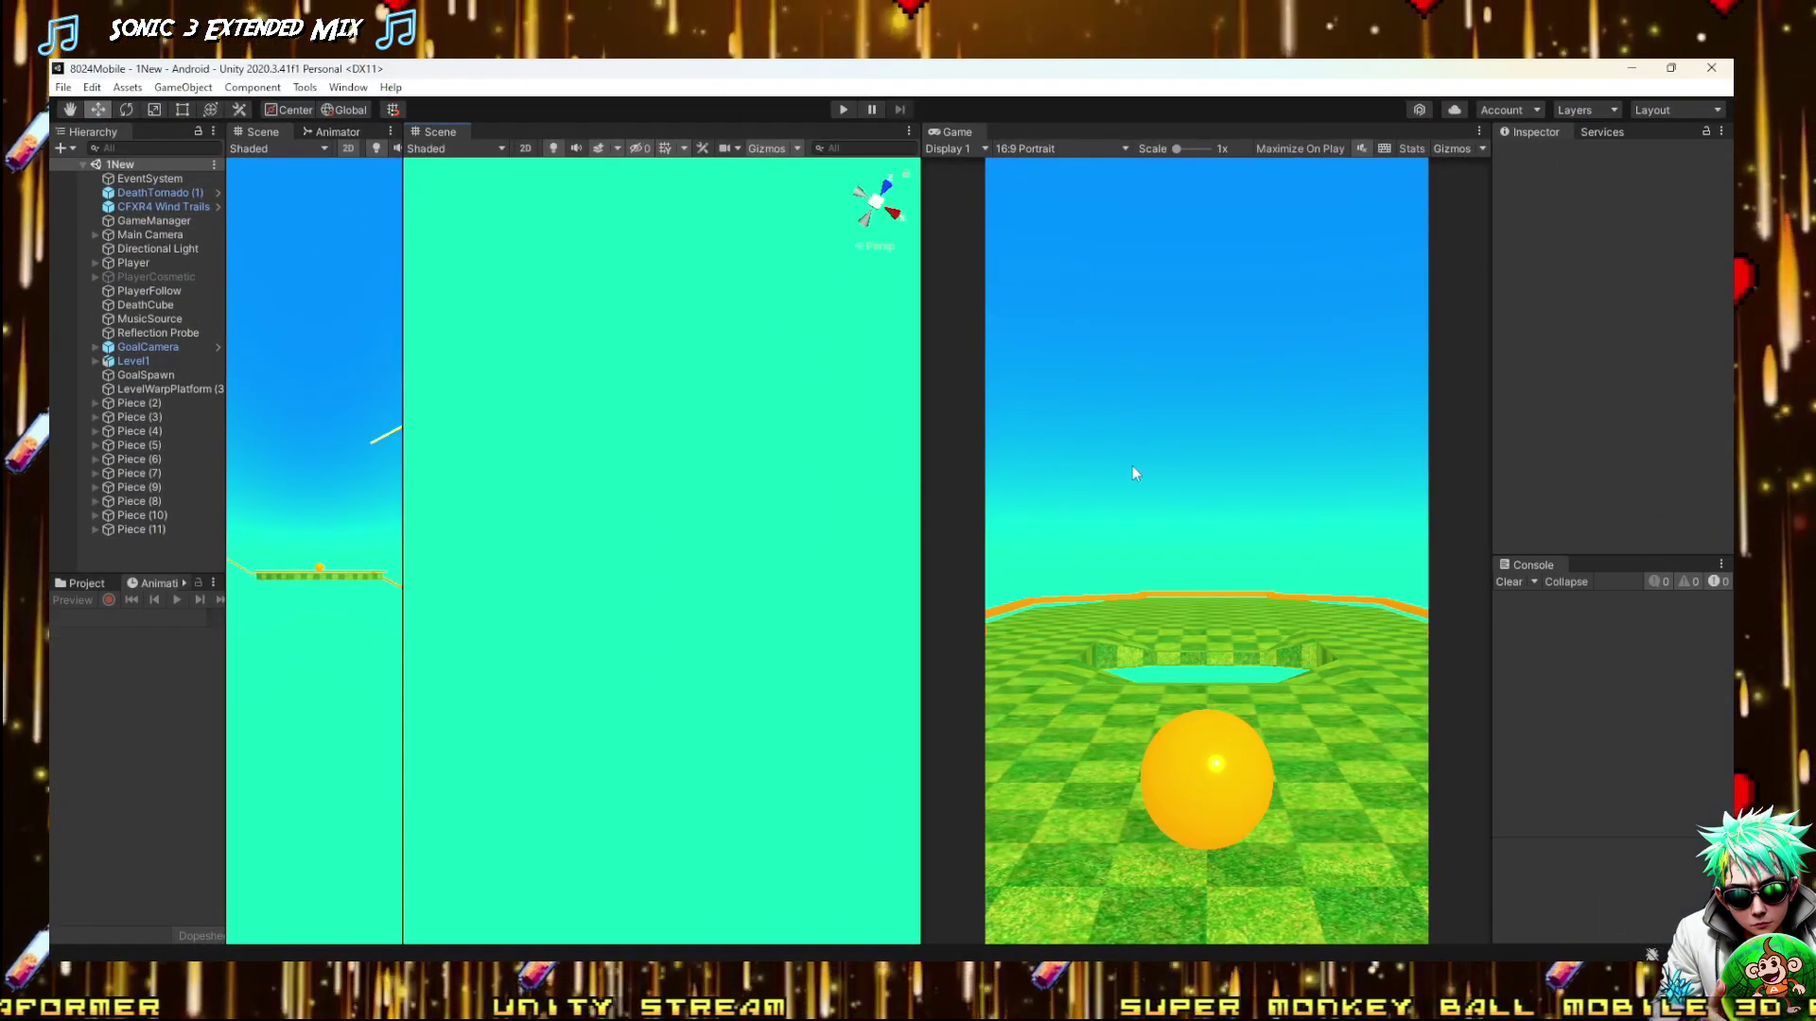
{"action": "left_click_drag", "start_coordinate": [919, 546], "coordinate": [1235, 550]}
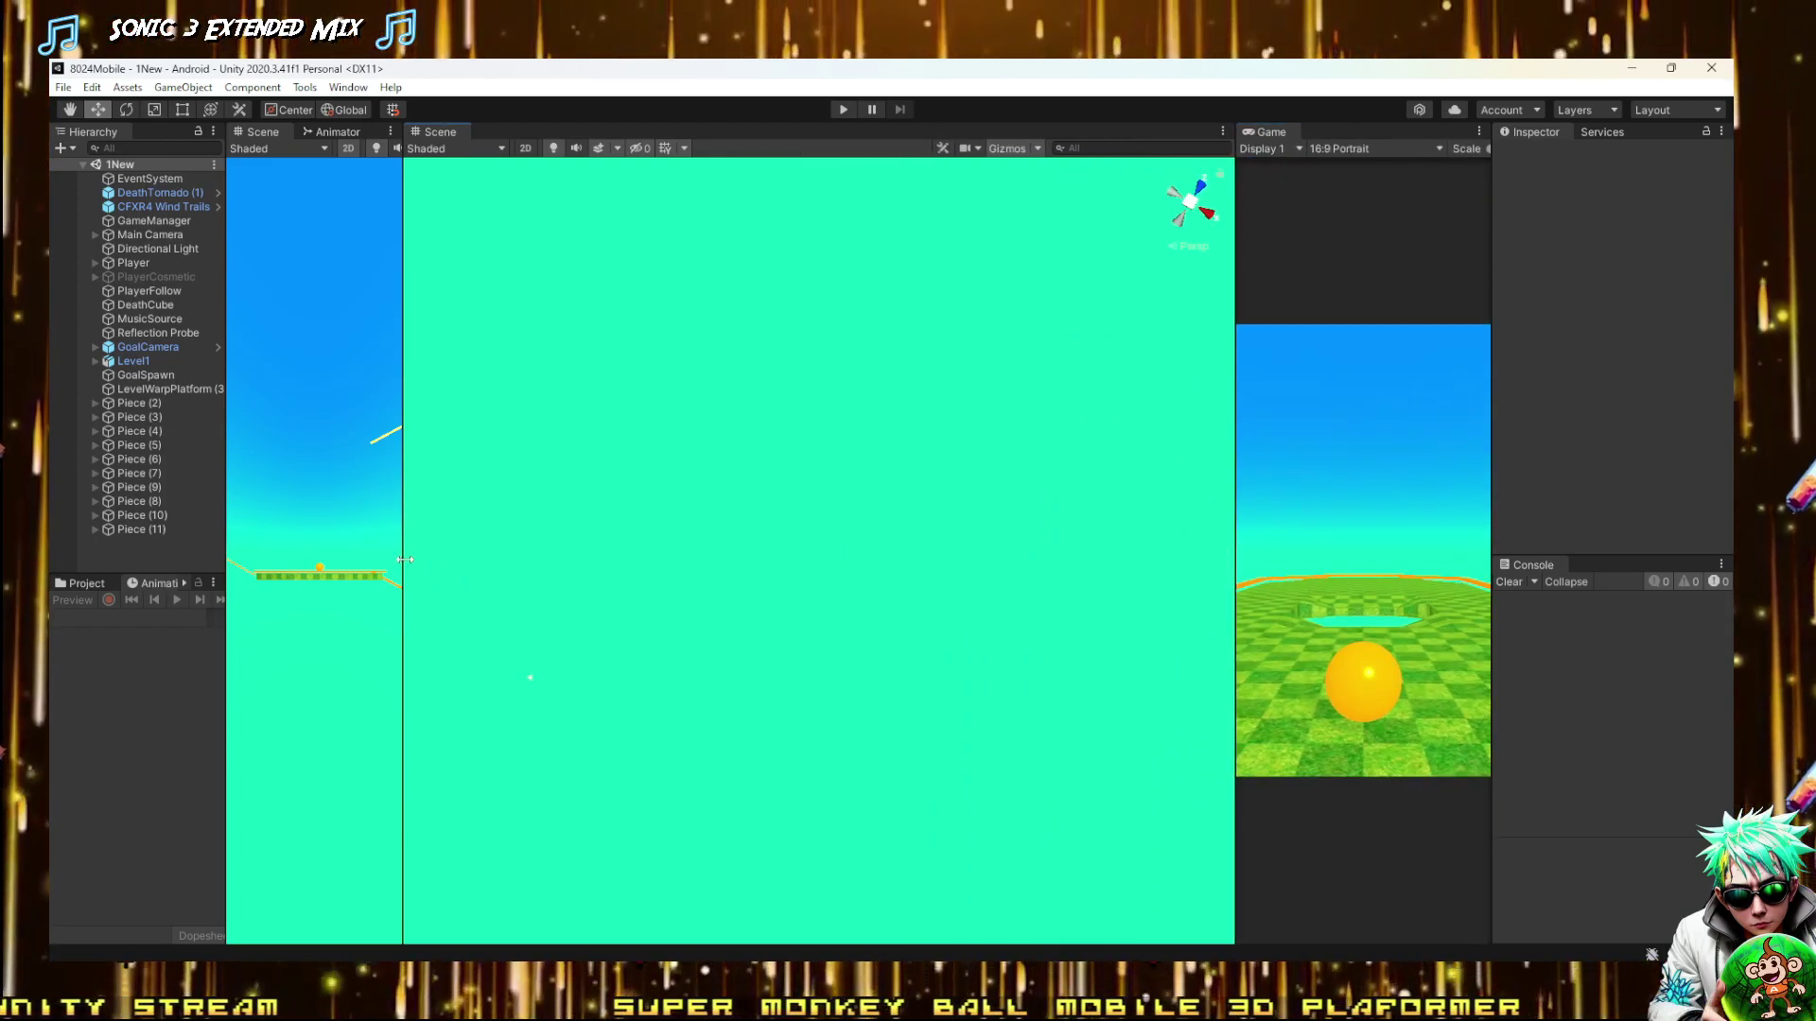
{"action": "left_click_drag", "start_coordinate": [403, 564], "coordinate": [1211, 558]}
{"action": "middle_click_drag", "start_coordinate": [934, 791], "coordinate": [768, 263]}
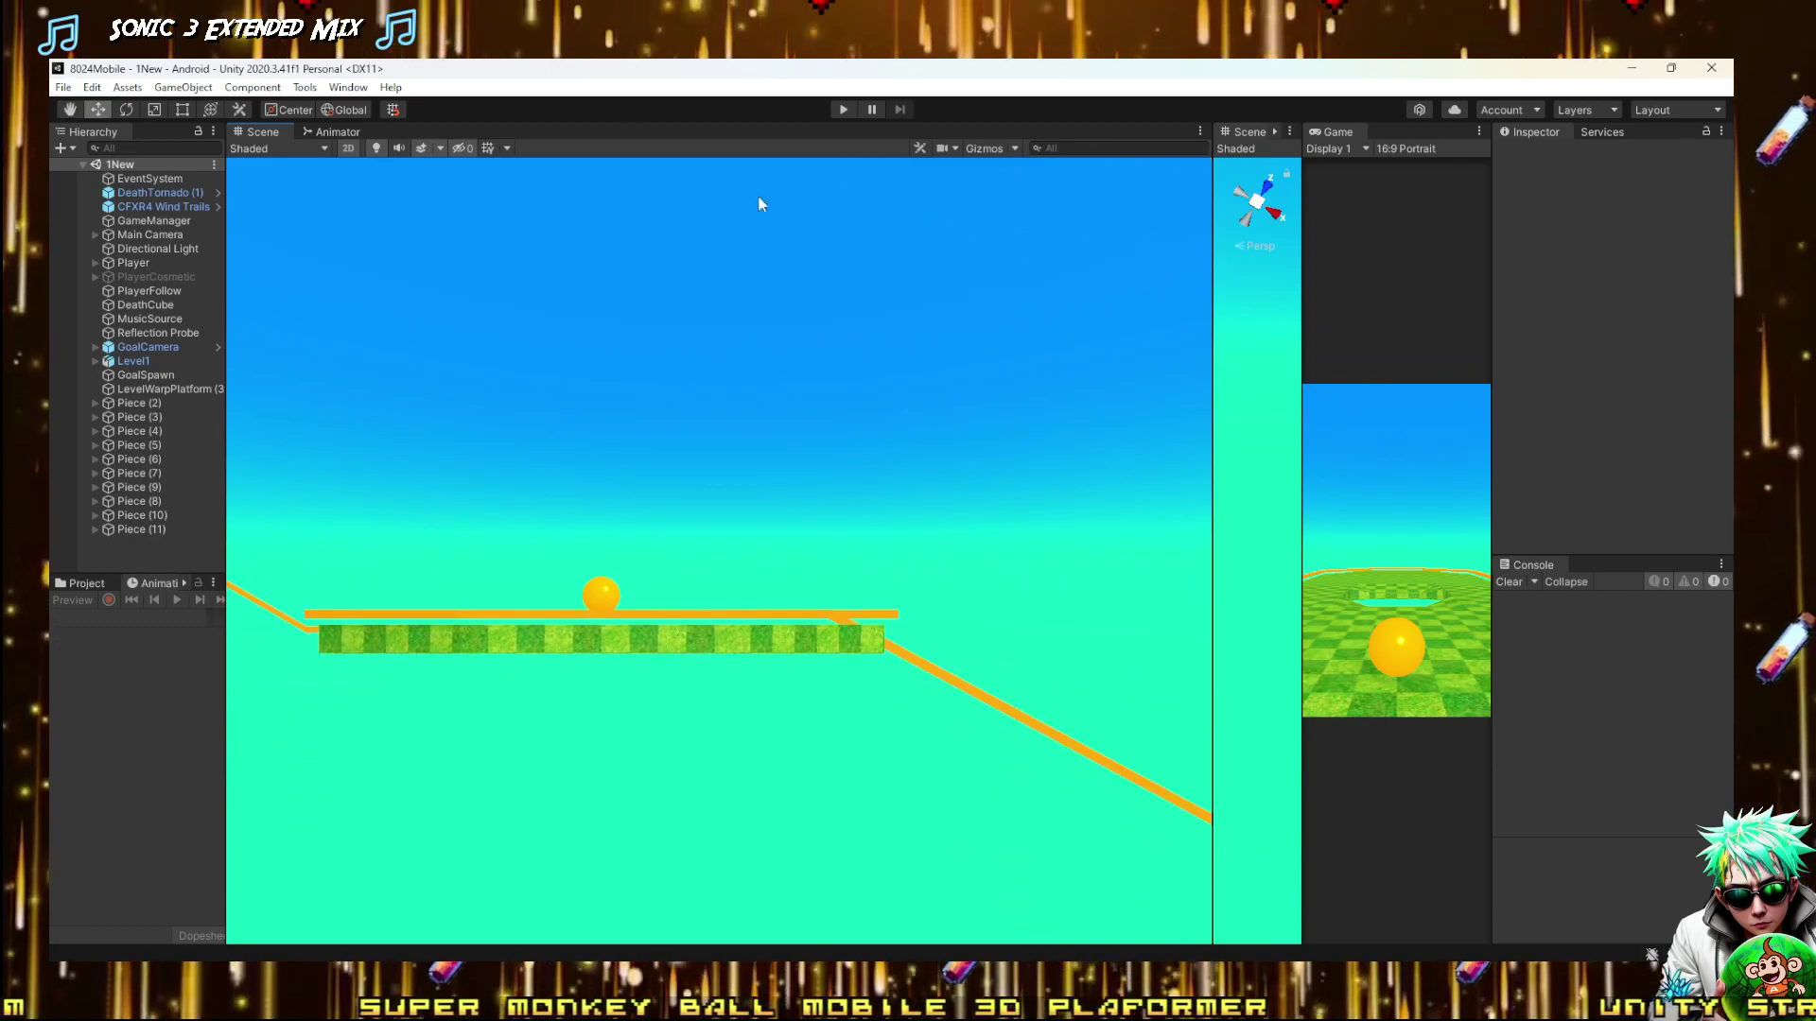
{"action": "left_click", "coordinate": [348, 148]}
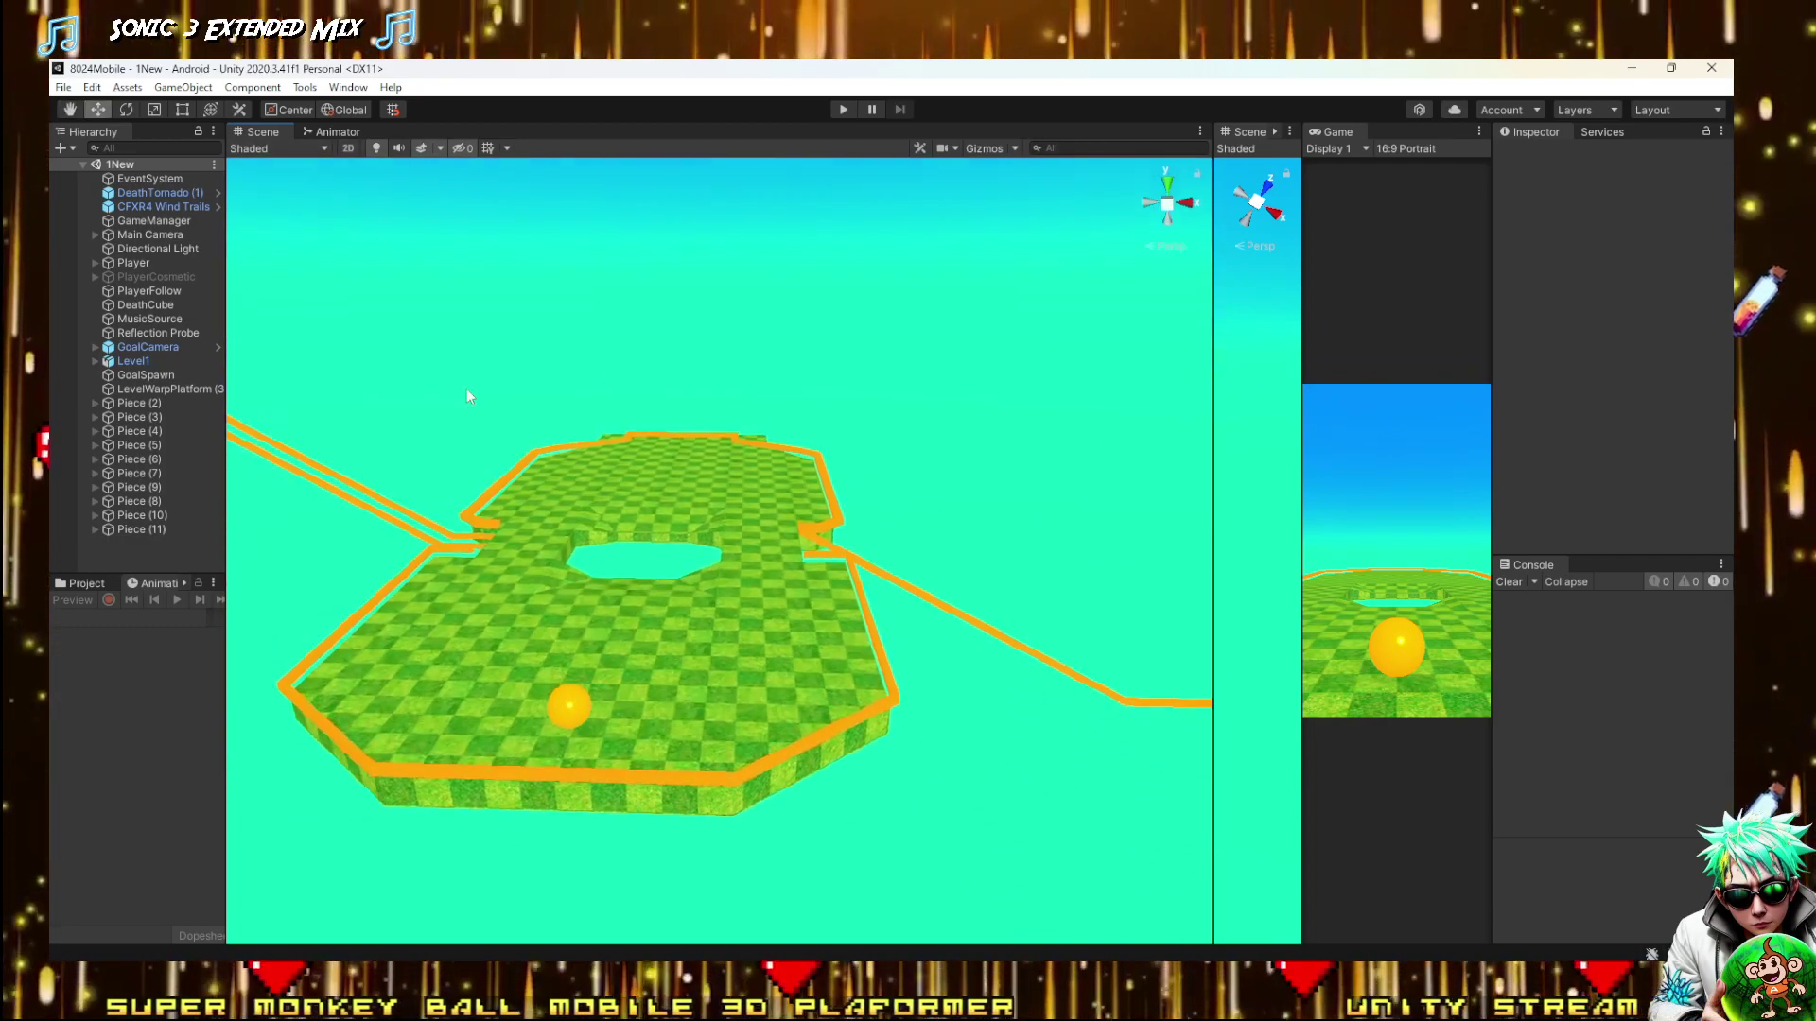